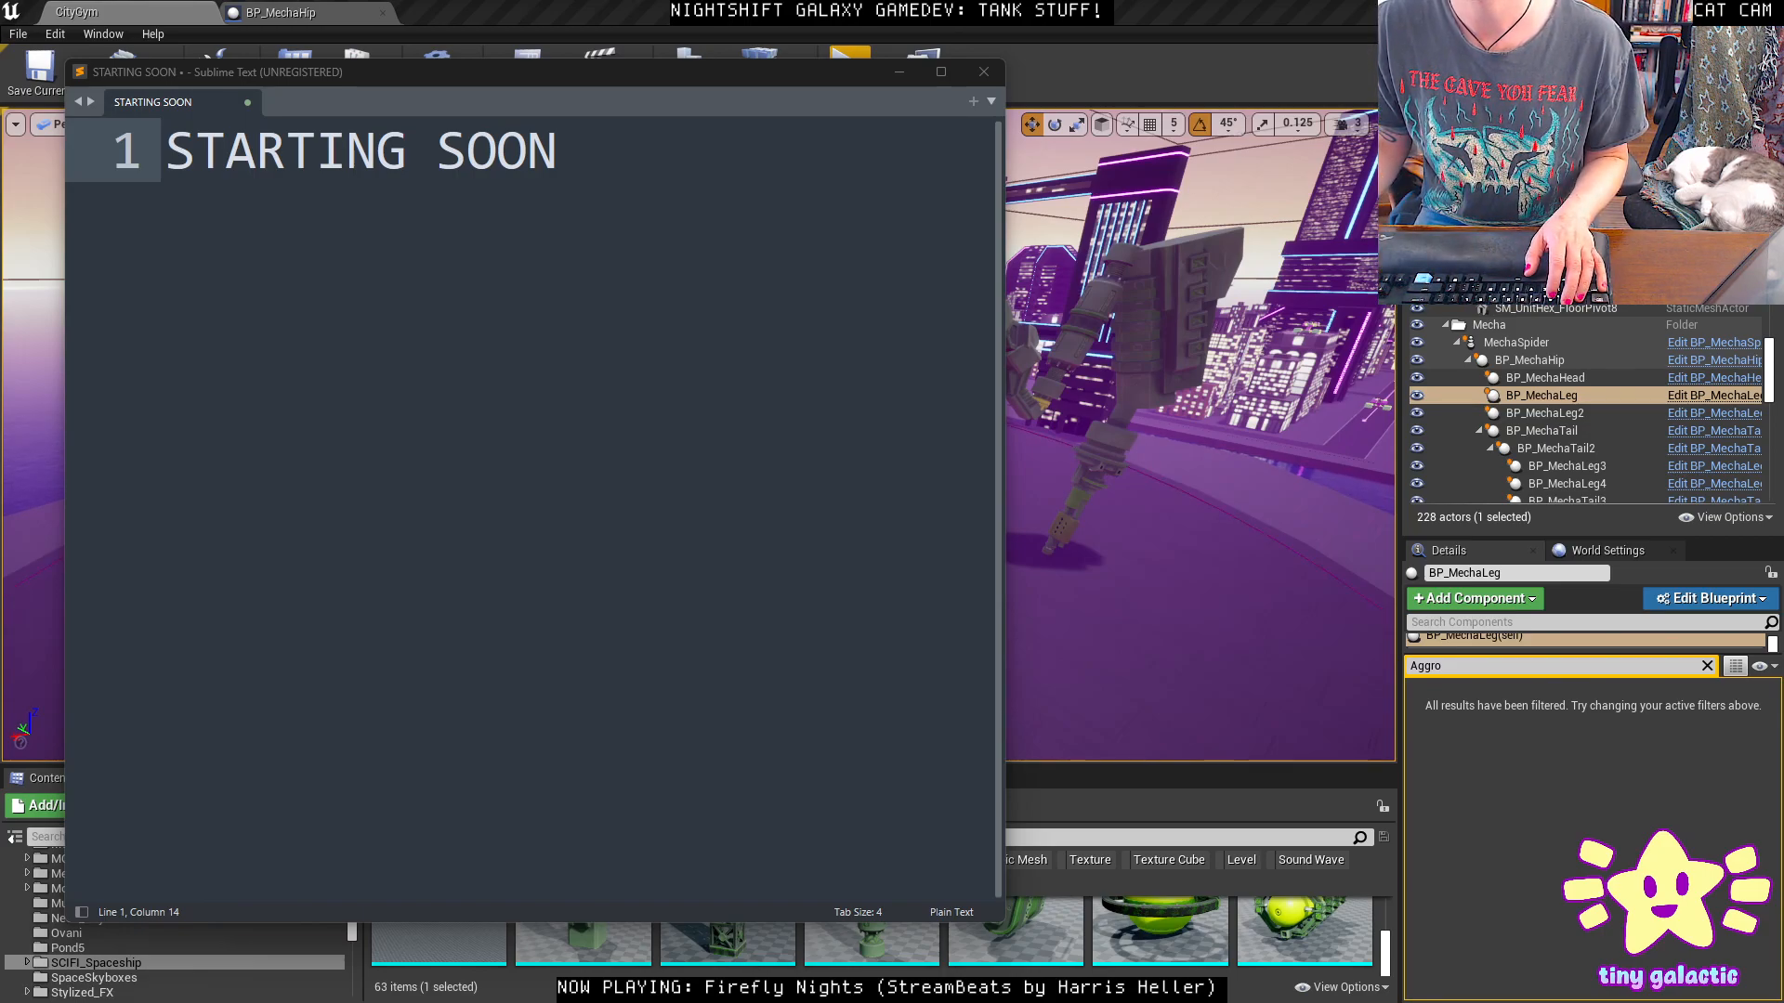
Replace "TANK STUFF!" with "BIG GUYS!" in the header text of obs_header.txt, save the file and close it.
left_click(465, 216)
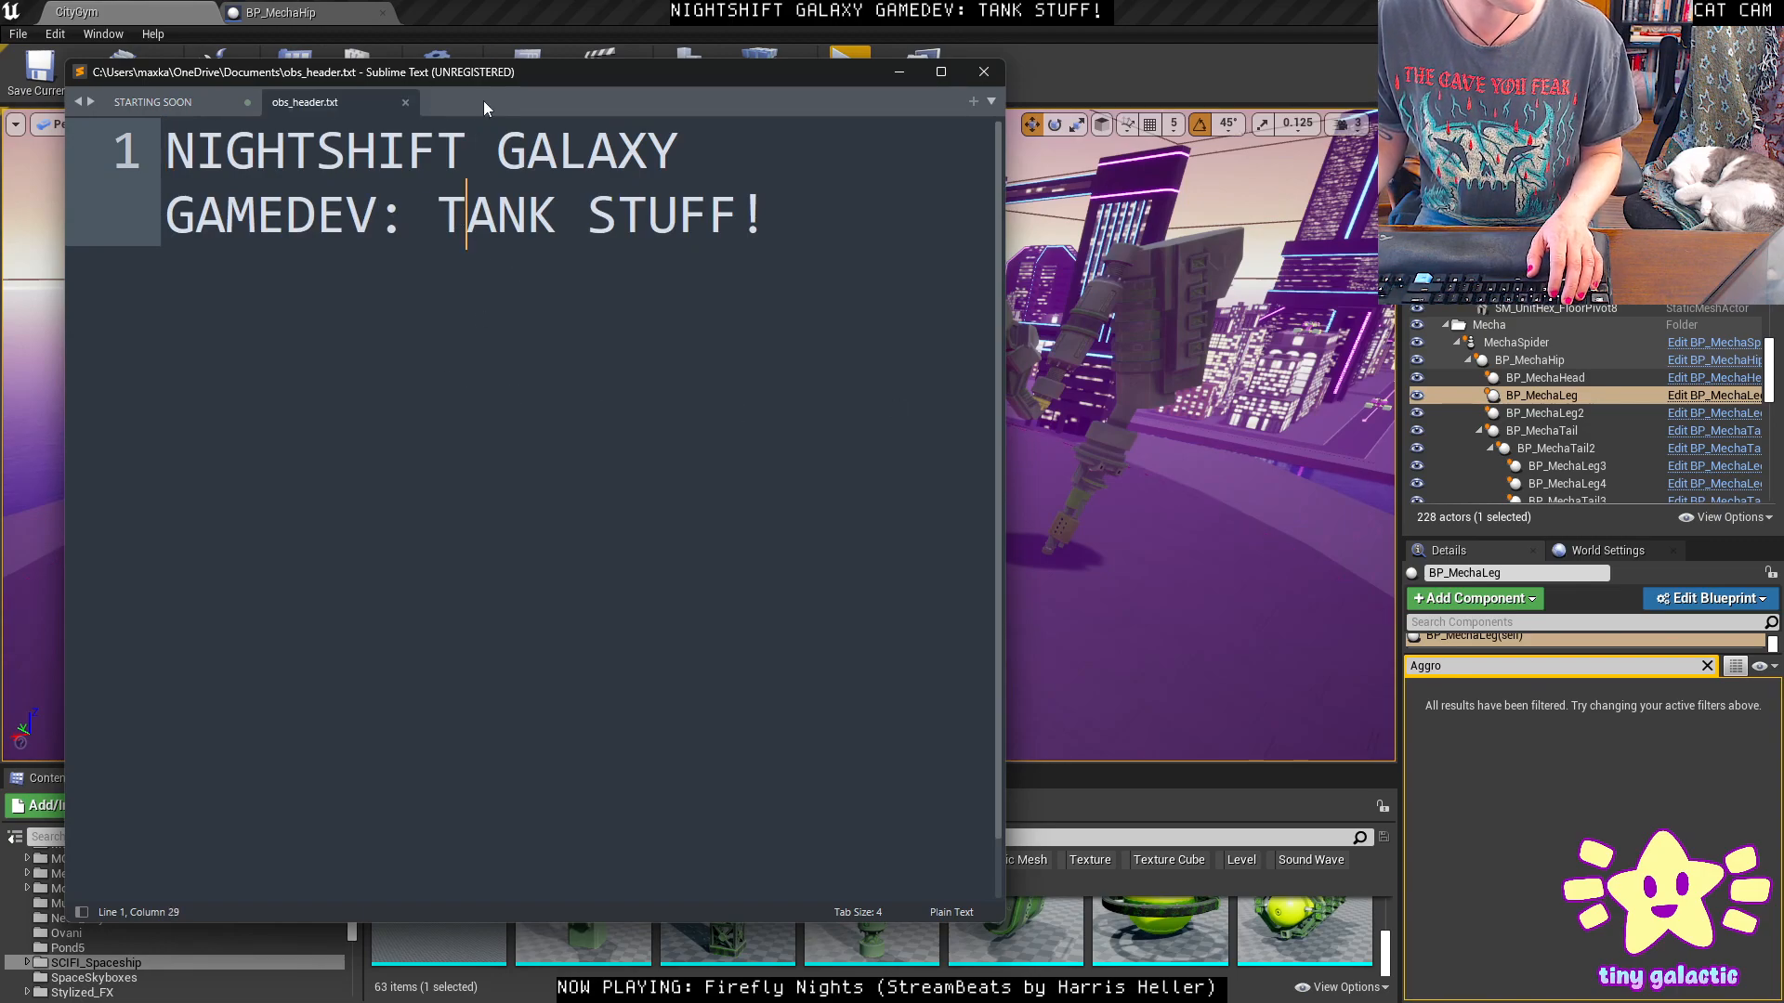
key("Left")
key("shift+End")
type("BIG GUYS!")
key("ctrl+s")
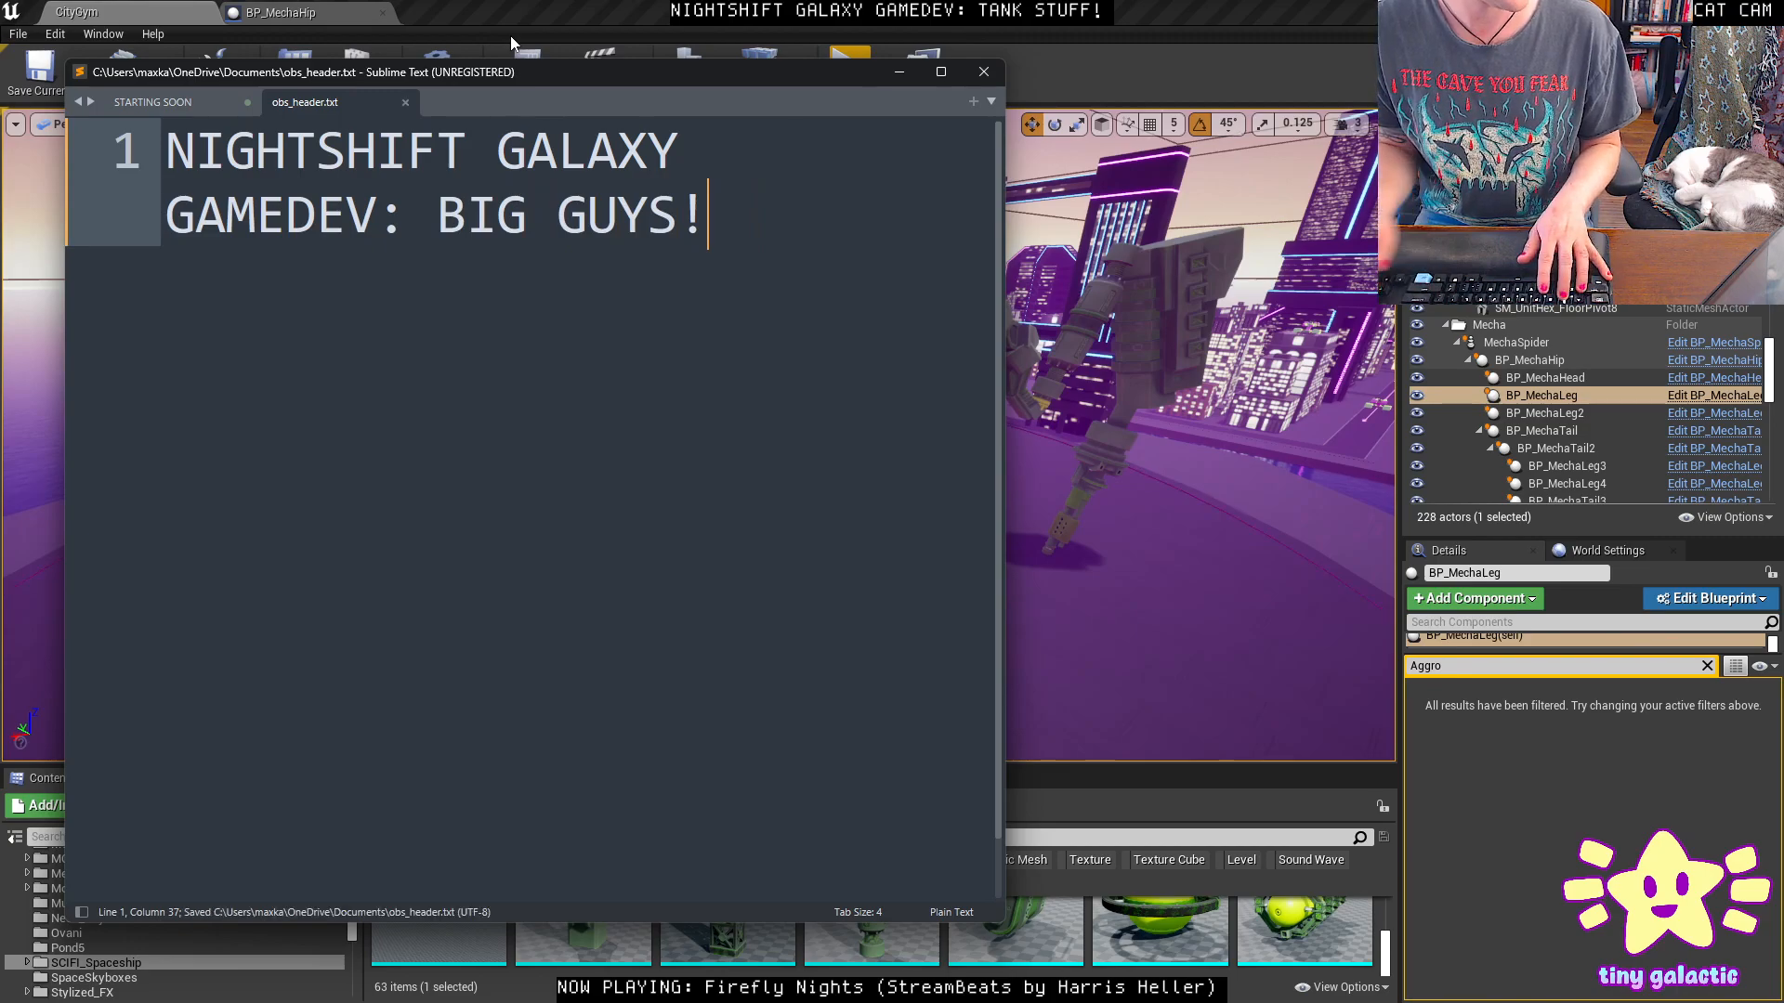
middle_click(372, 99)
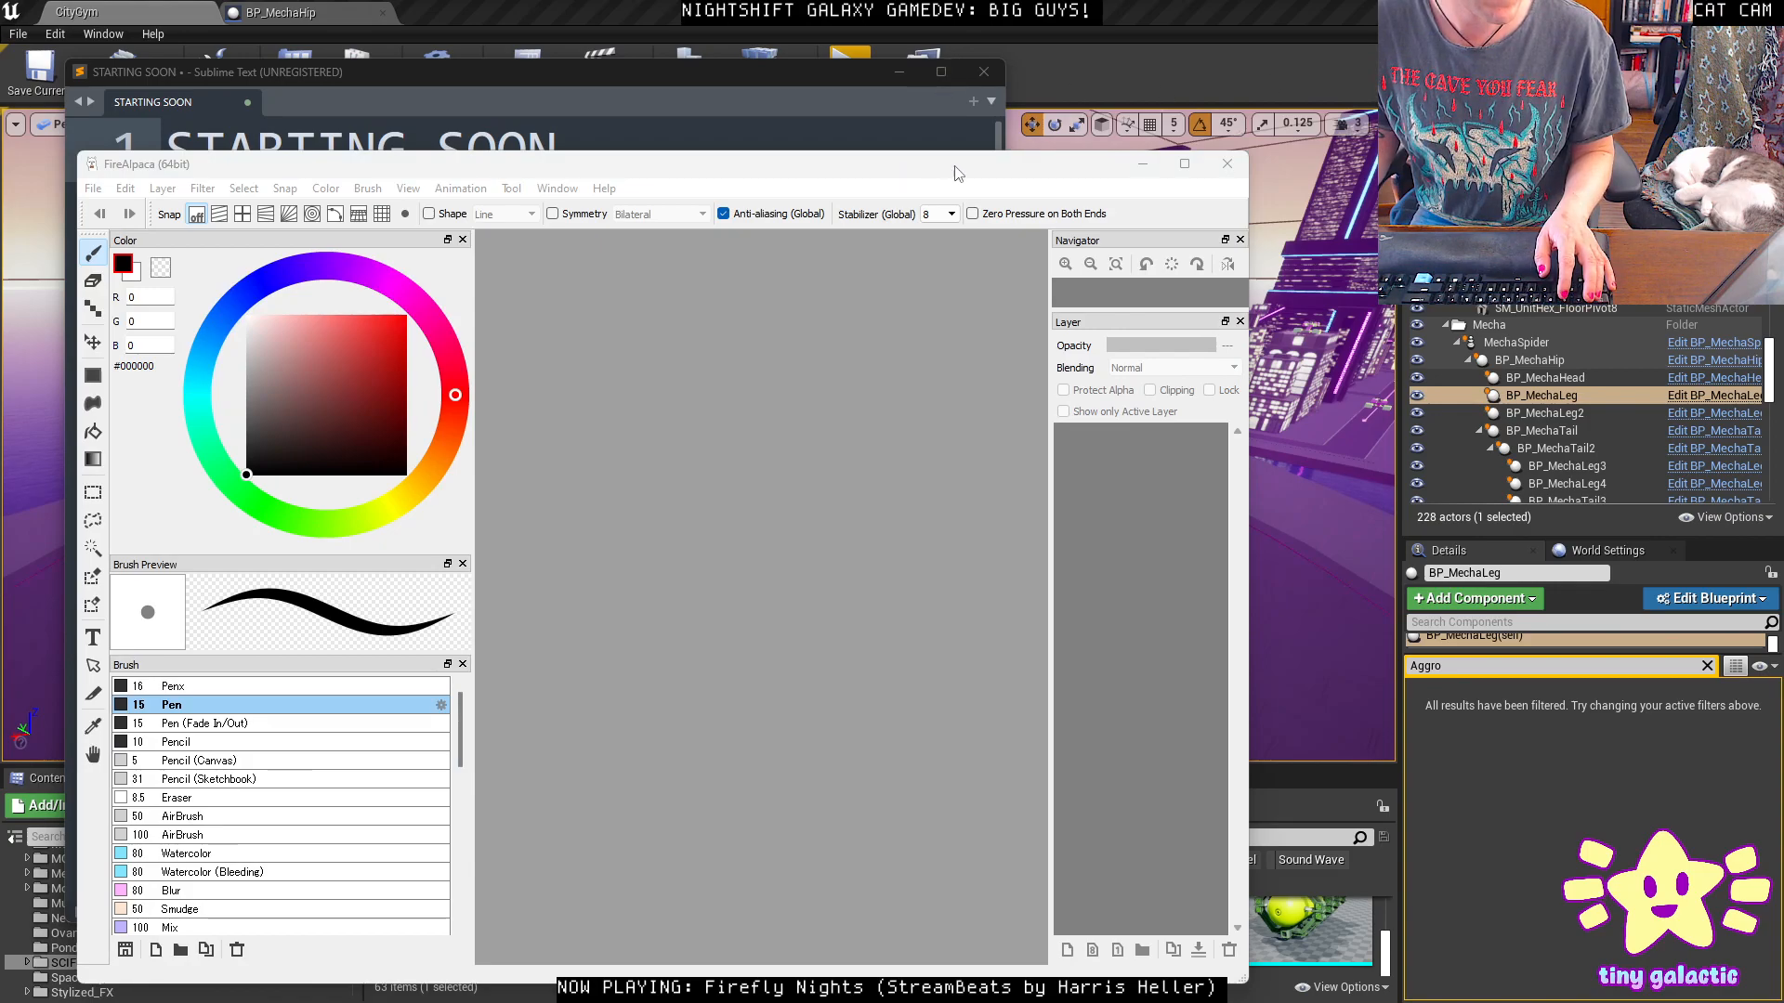
Move the FireAlpaca window out of the way and close Sublime Text, discarding the unsaved "STARTING SOON" note.
left_click_drag(706, 171, 1783, 169)
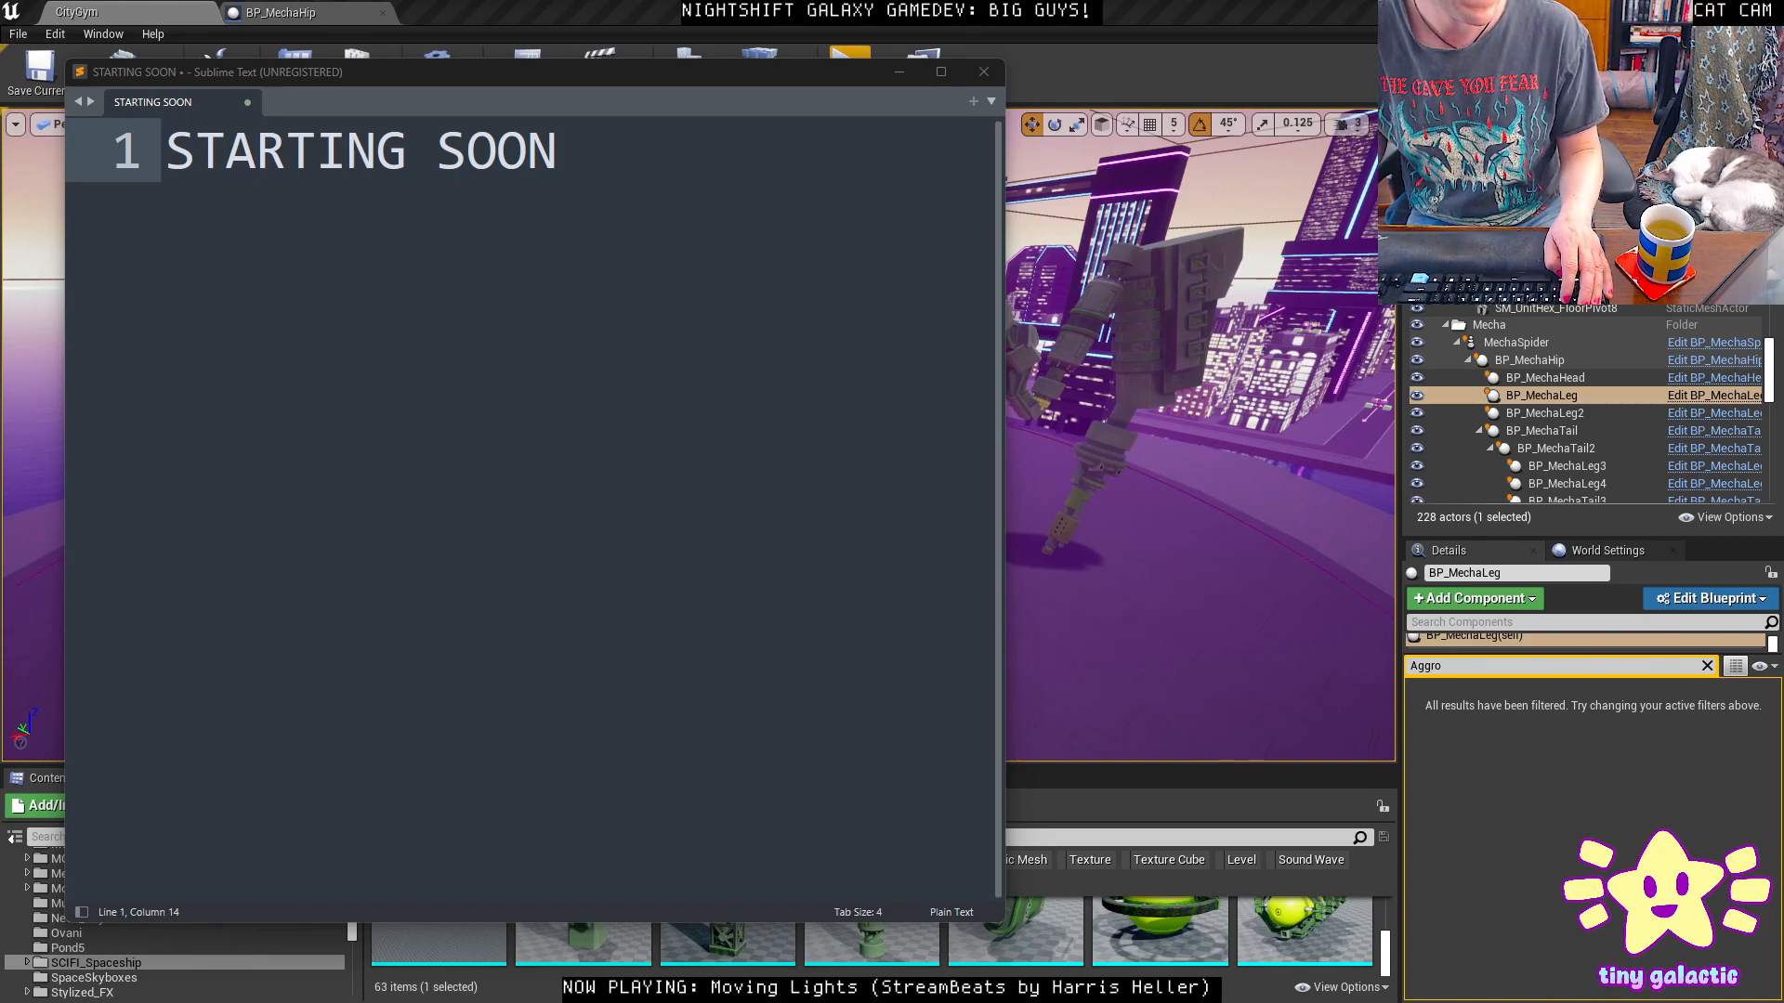
left_click(984, 71)
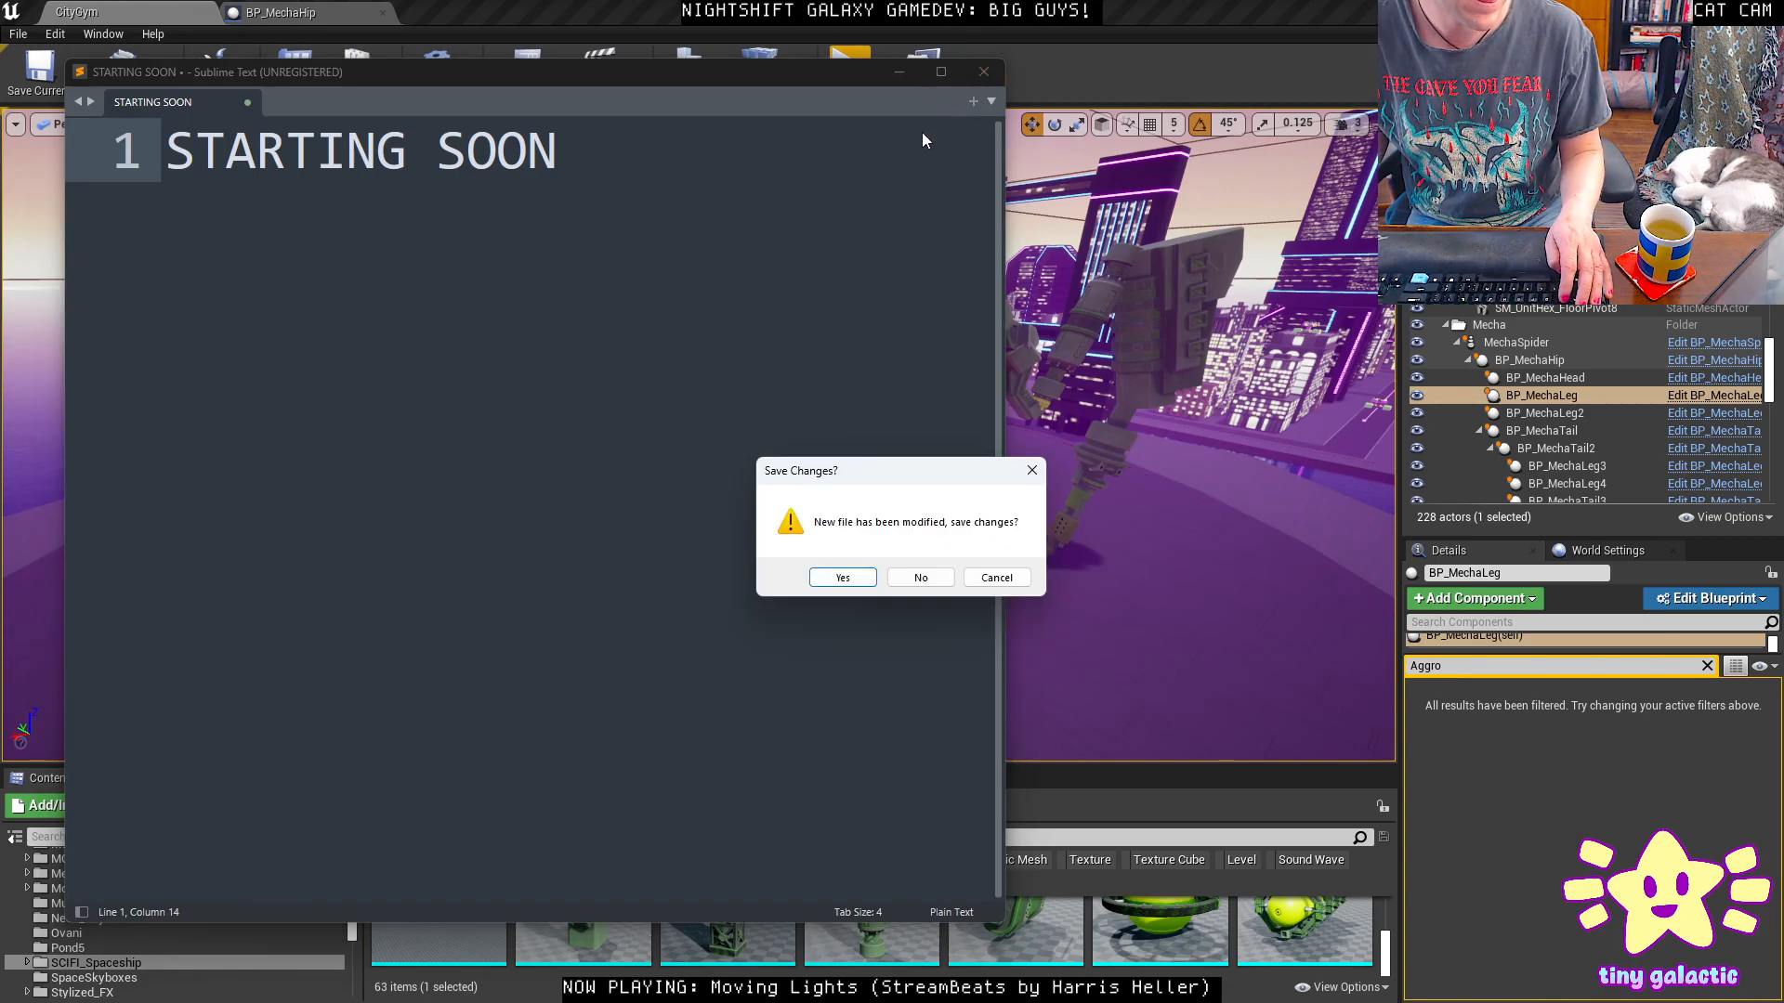
left_click(905, 583)
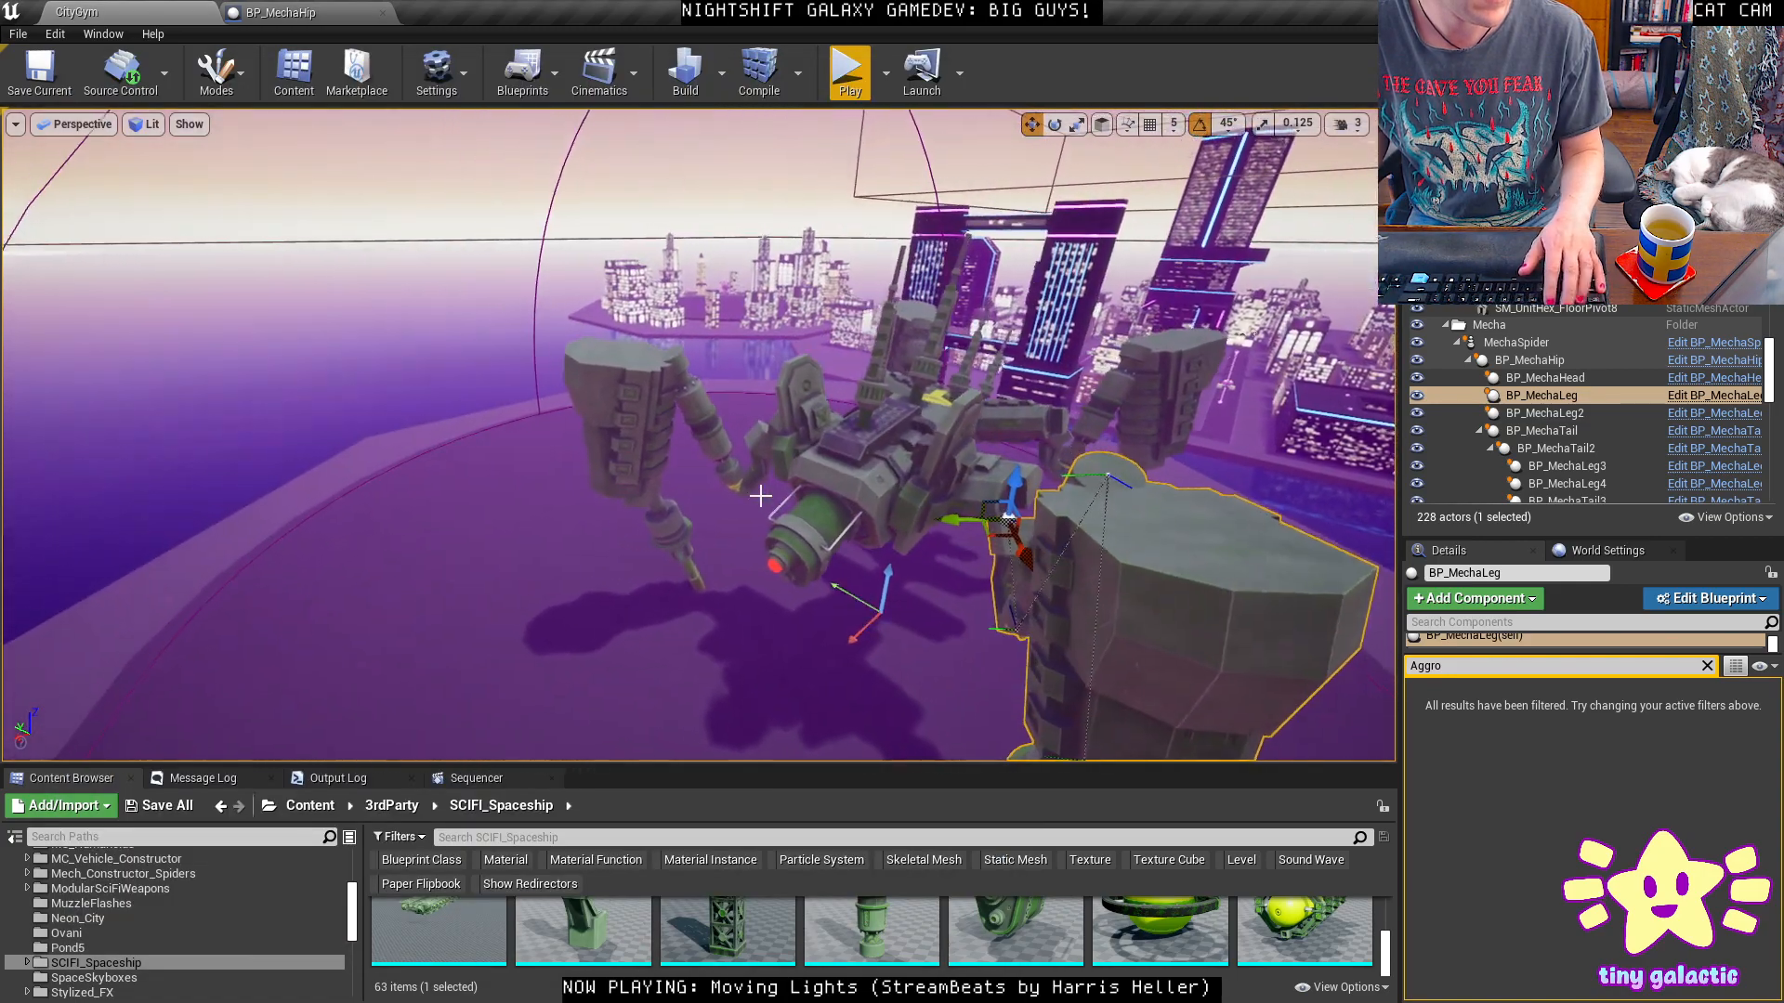
Deselect the mecha leg, hide the editor overlays with game view and look at the spider mecha from the front.
key("Escape")
right_click_drag(761, 496, 716, 446)
key("g")
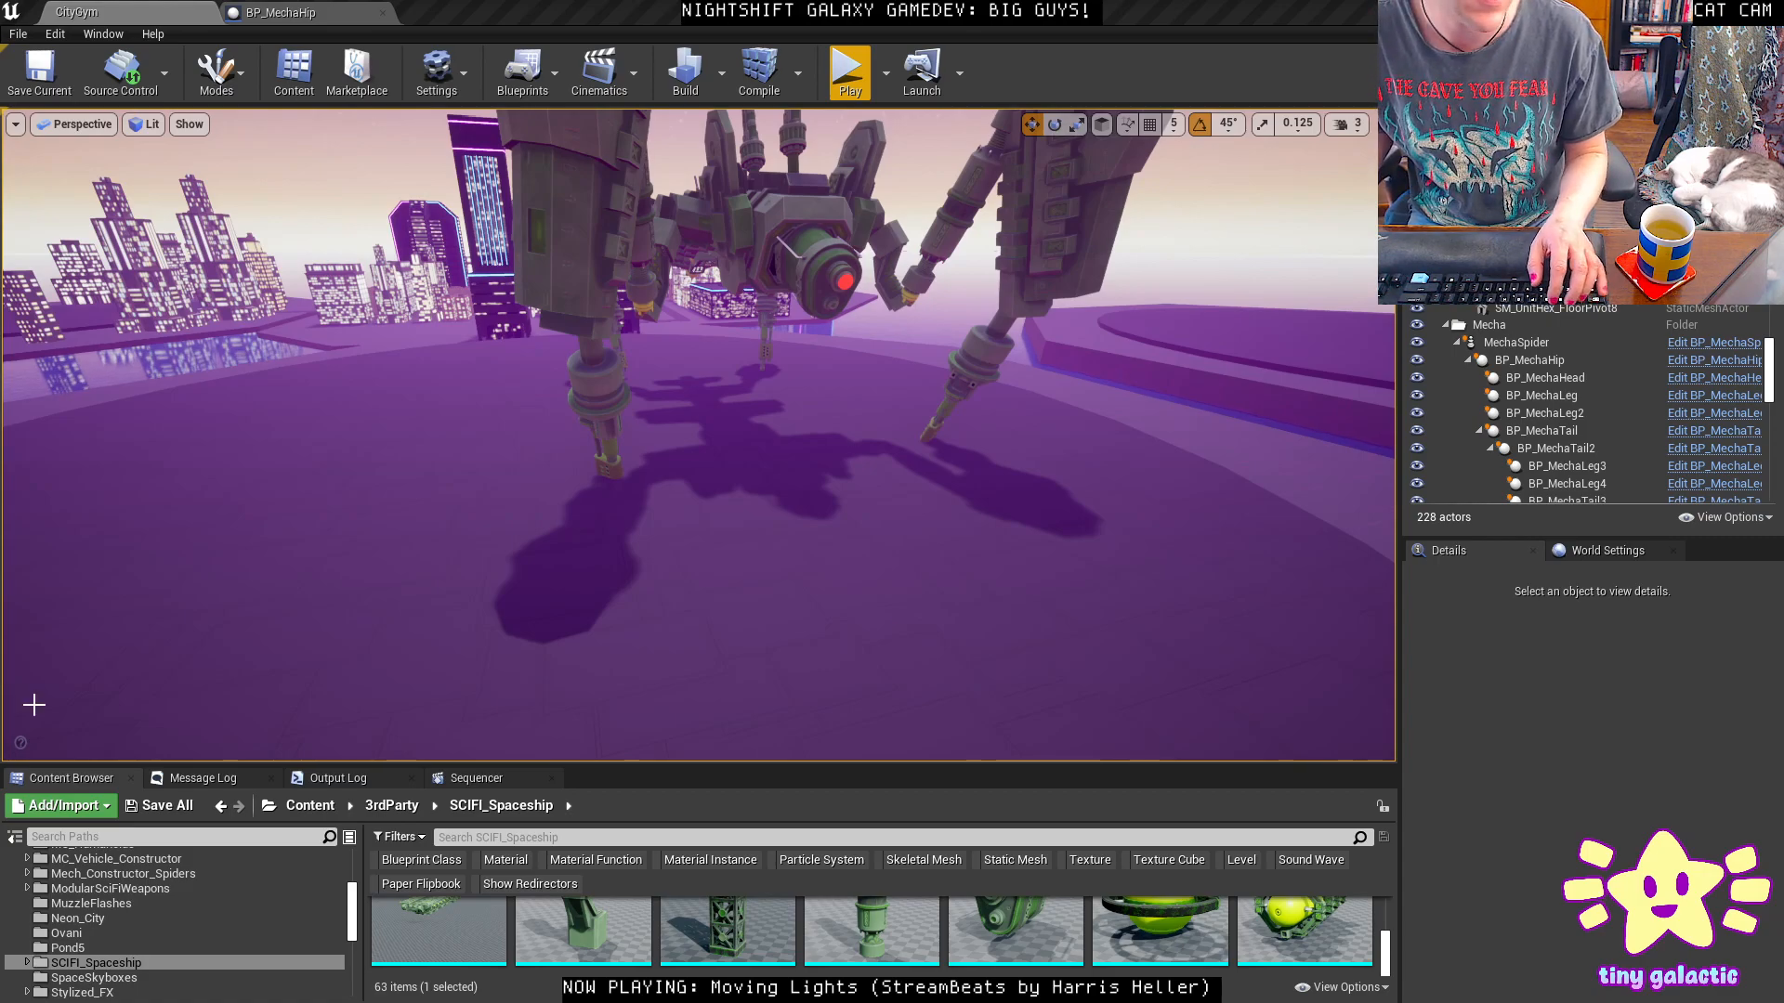
right_click_drag(167, 229, 197, 189)
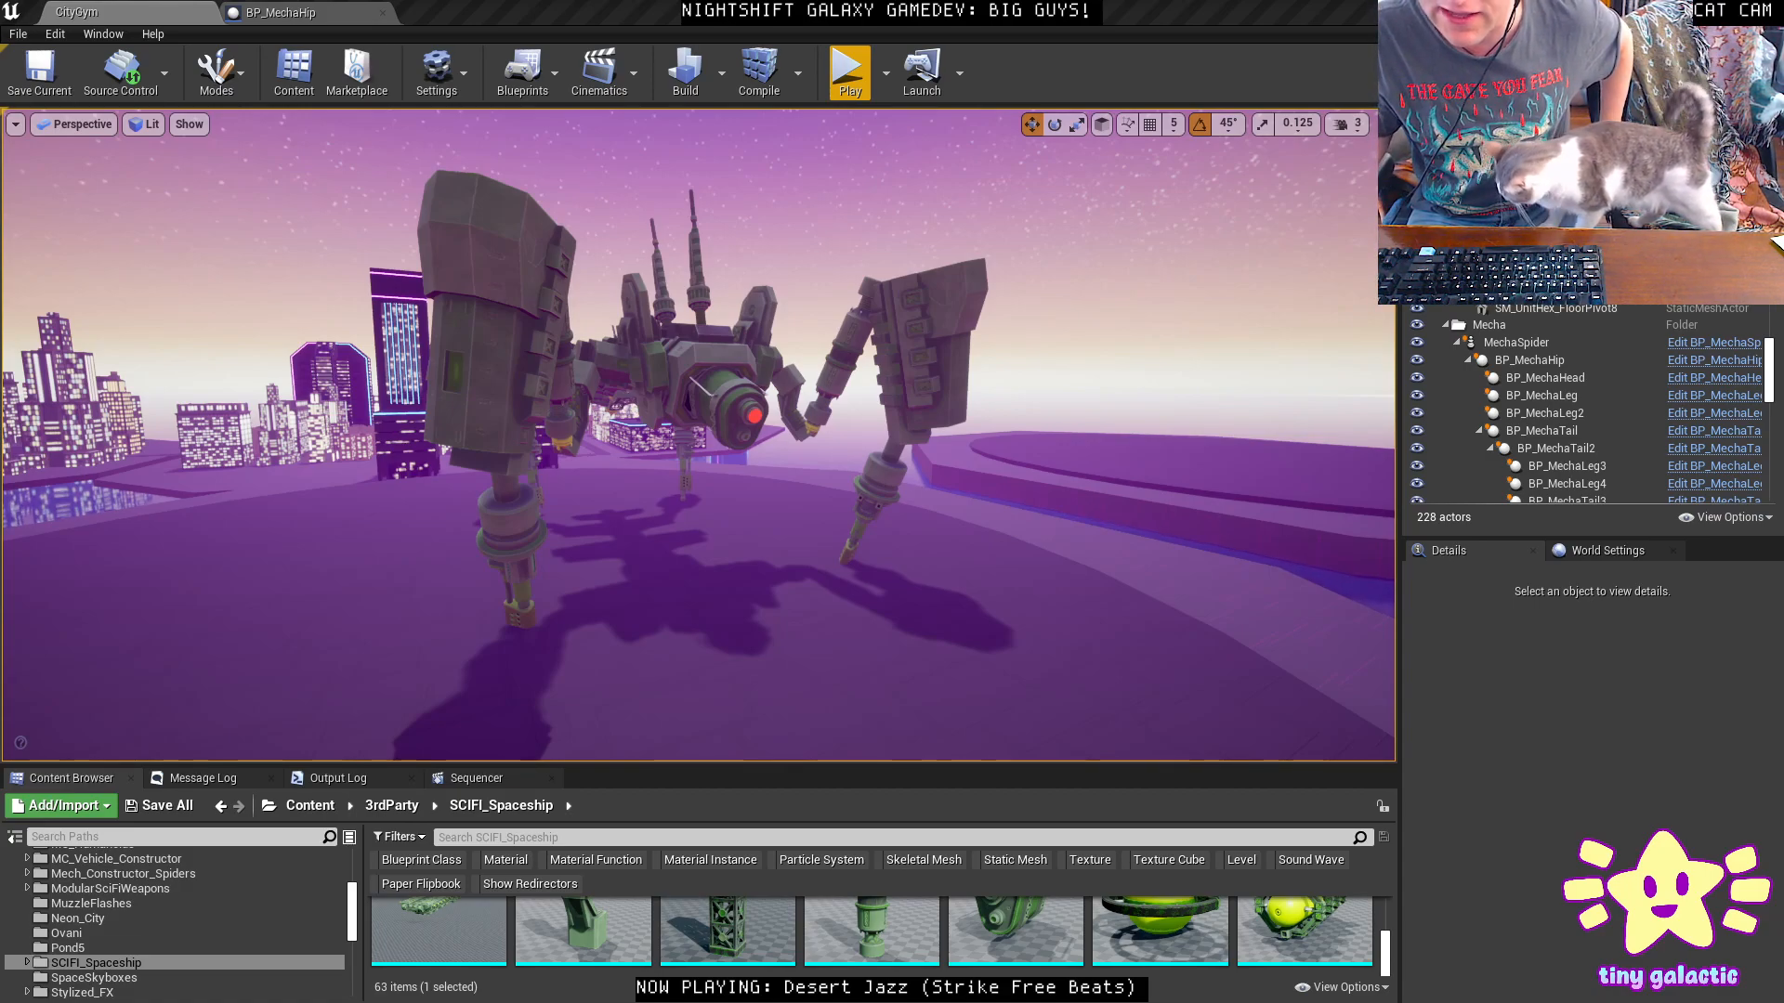
Playtest the level beside the spider mecha, then briefly again from between the city buildings, stopping each session.
key("alt+p")
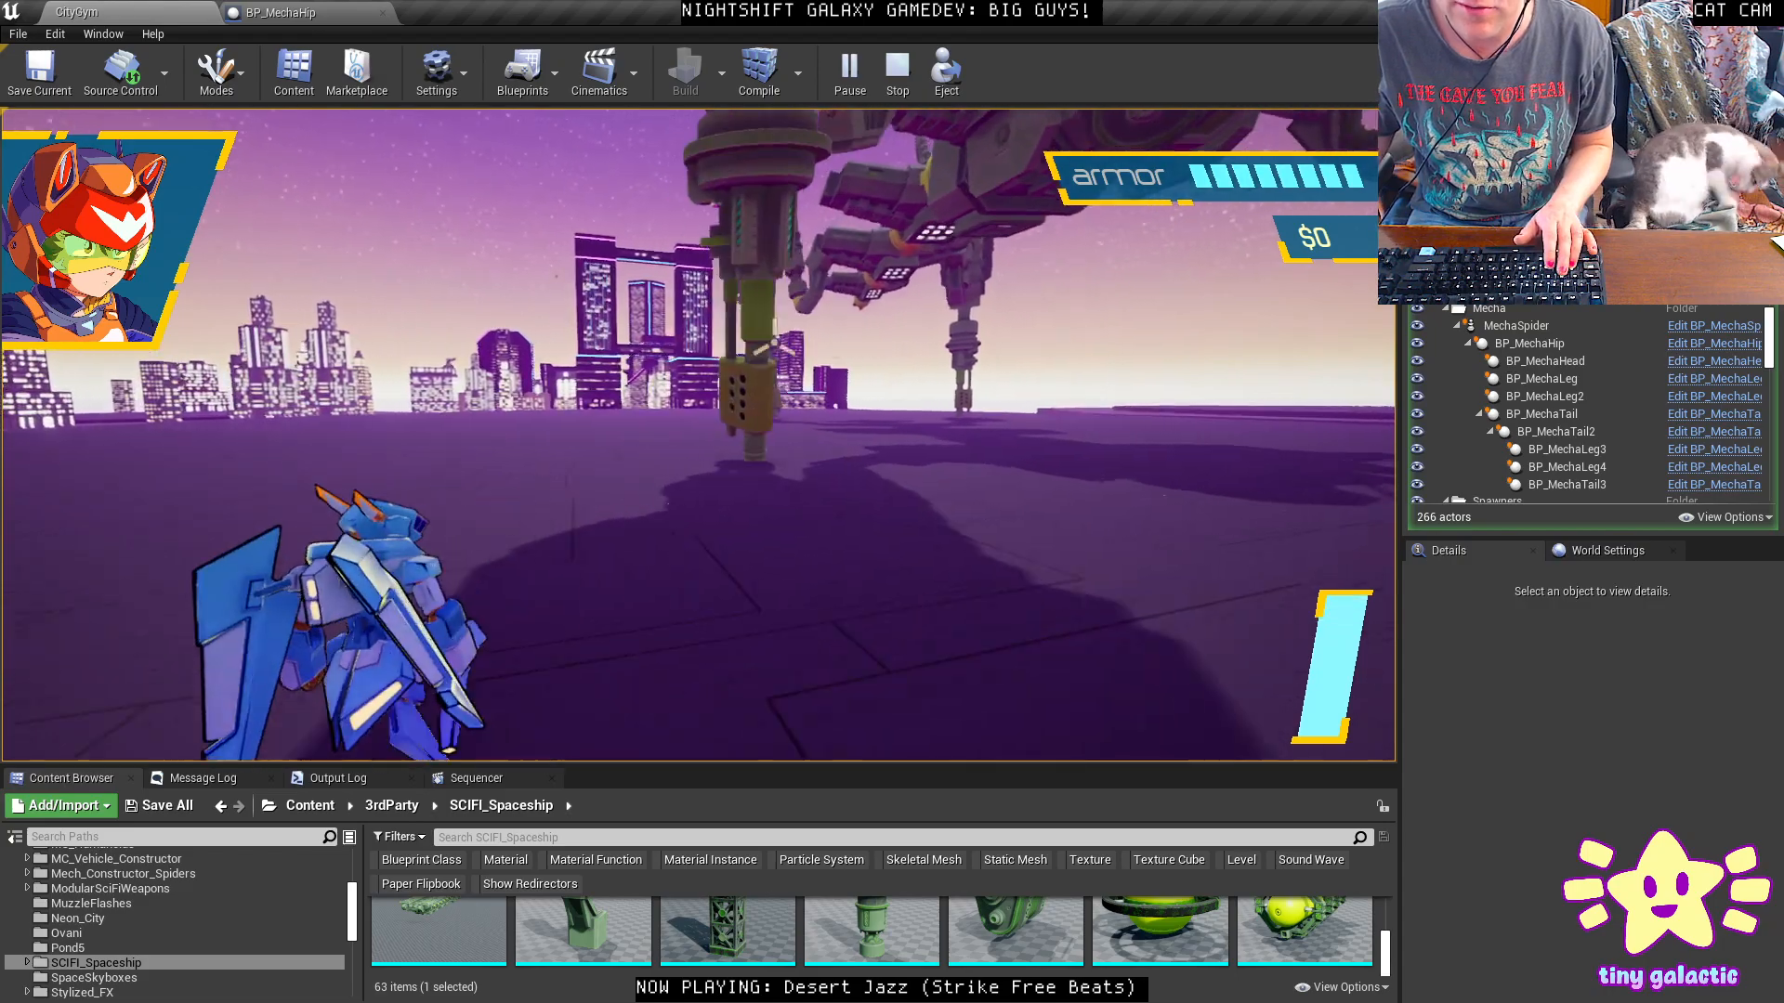
key("space")
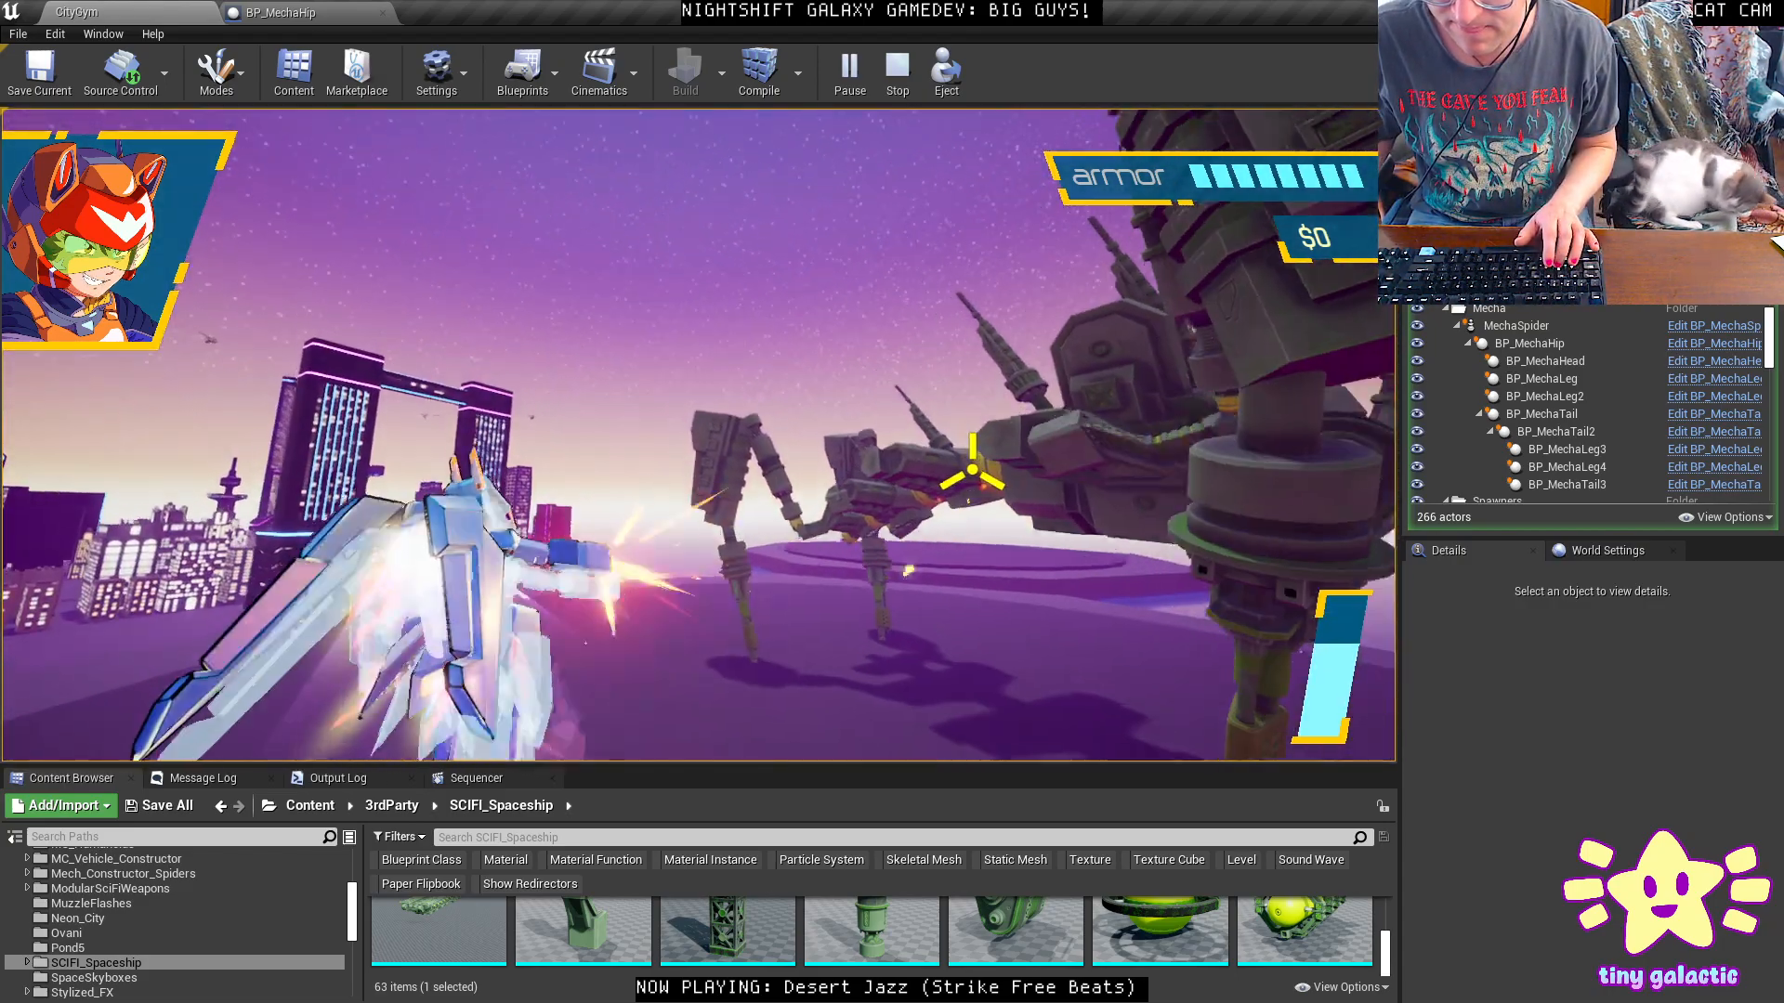
key("Escape")
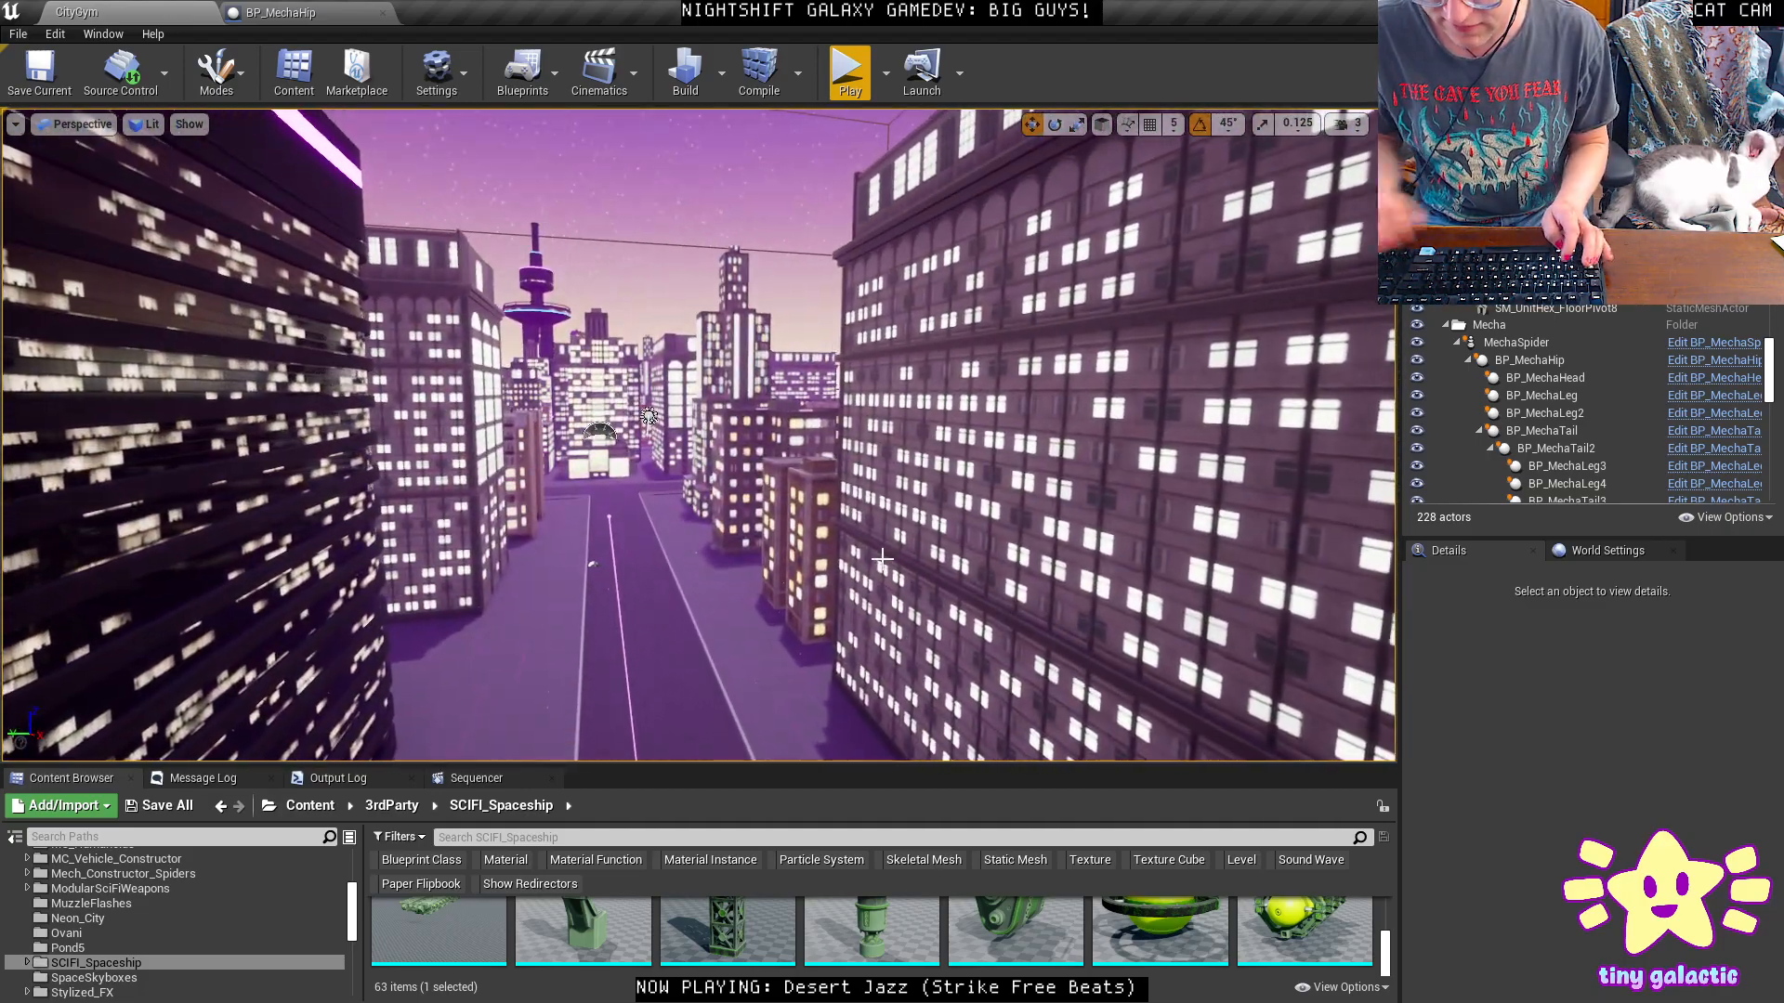
key("alt+p")
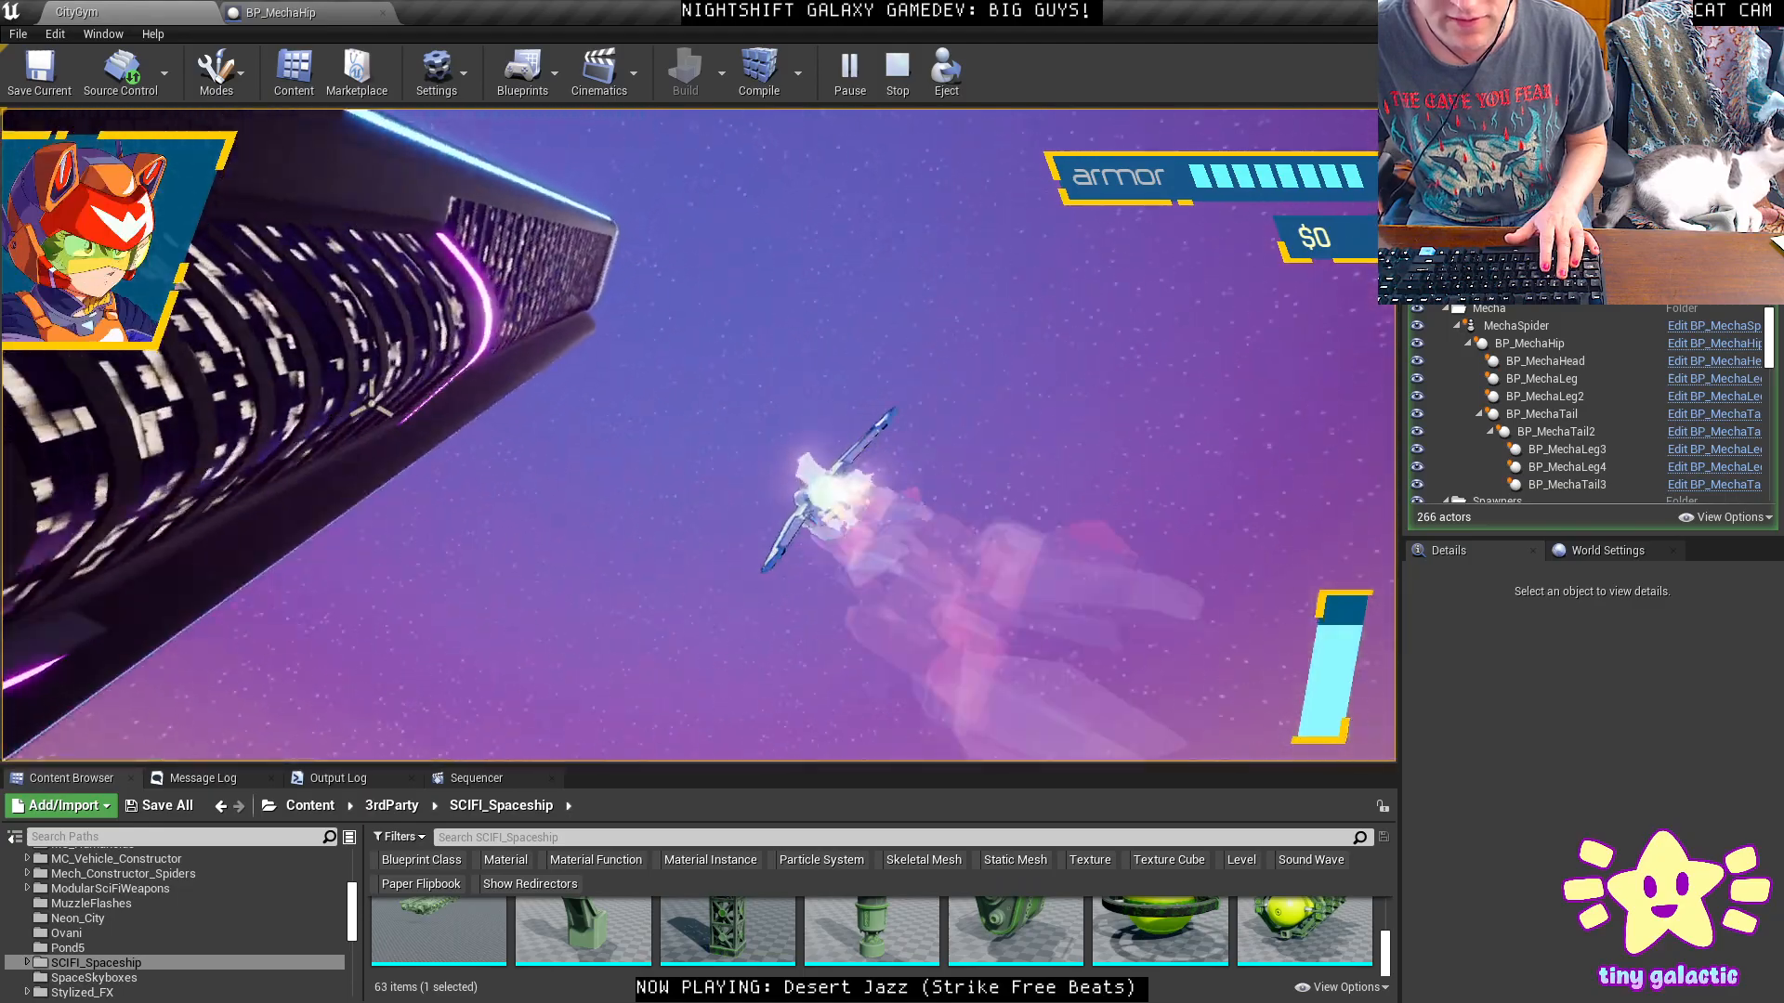
key("Escape")
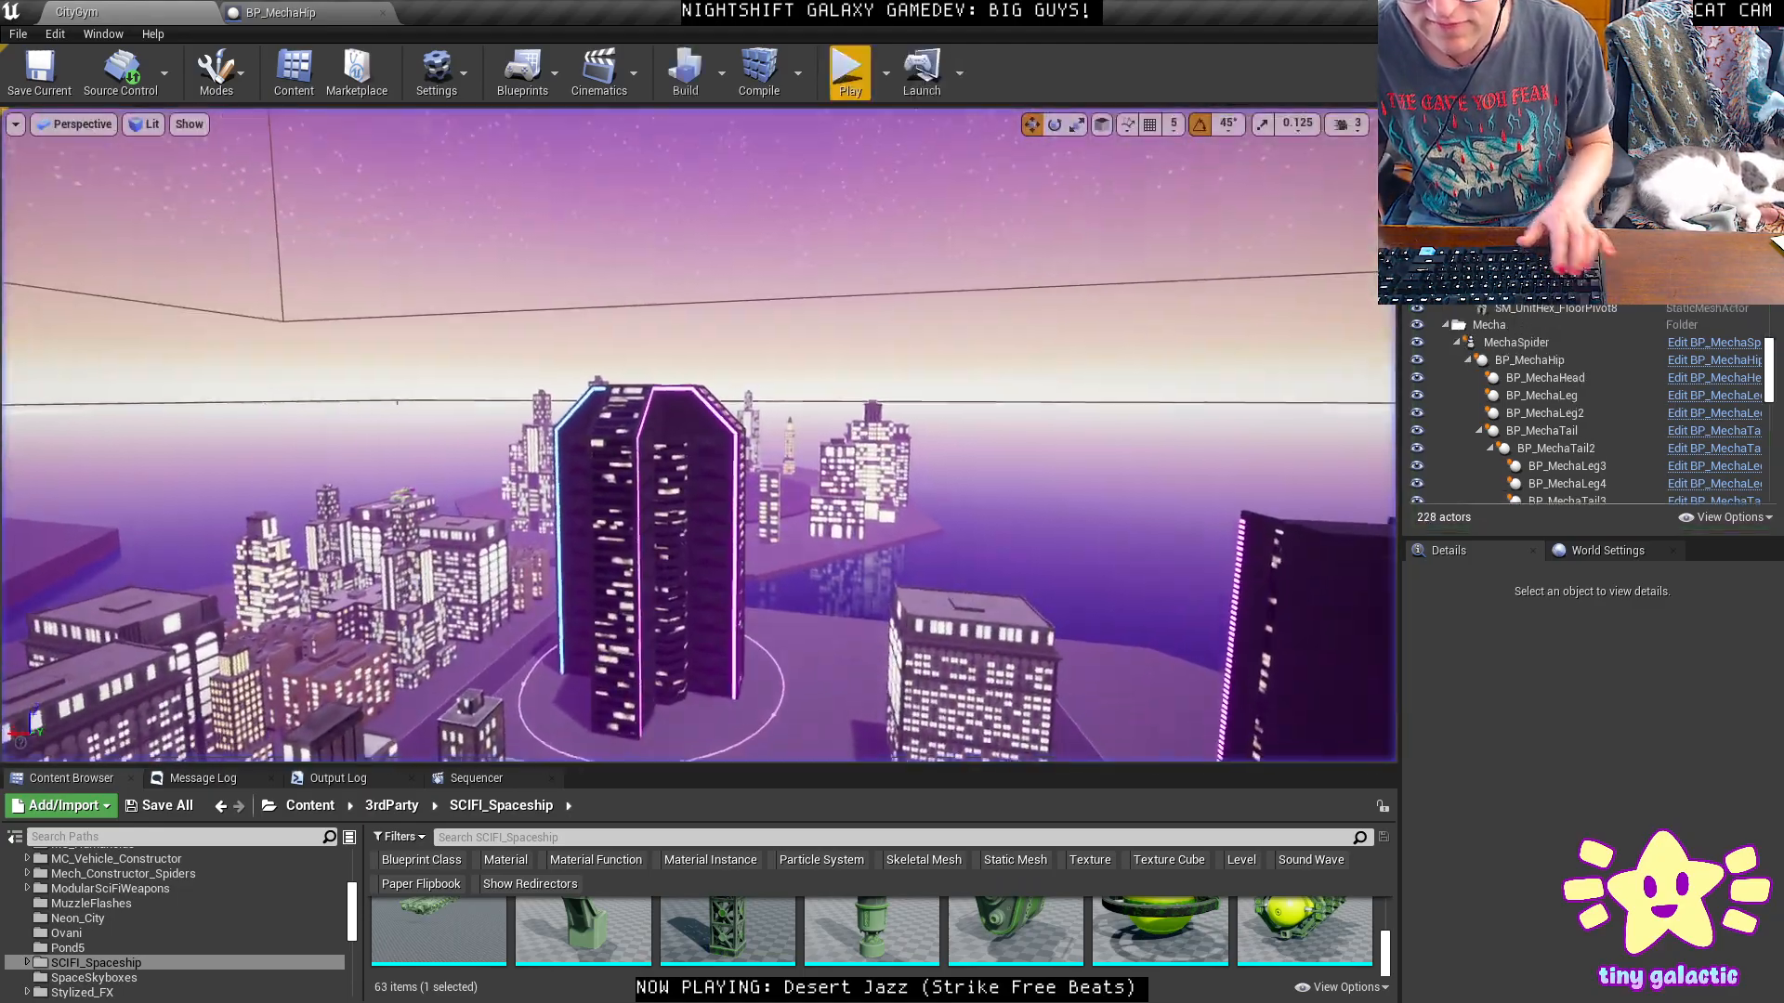
Playtest a fight against the enemy mech on the open ground among the city buildings, and stop the session.
key("w")
right_click_drag(1268, 349, 1194, 344)
key("alt+p")
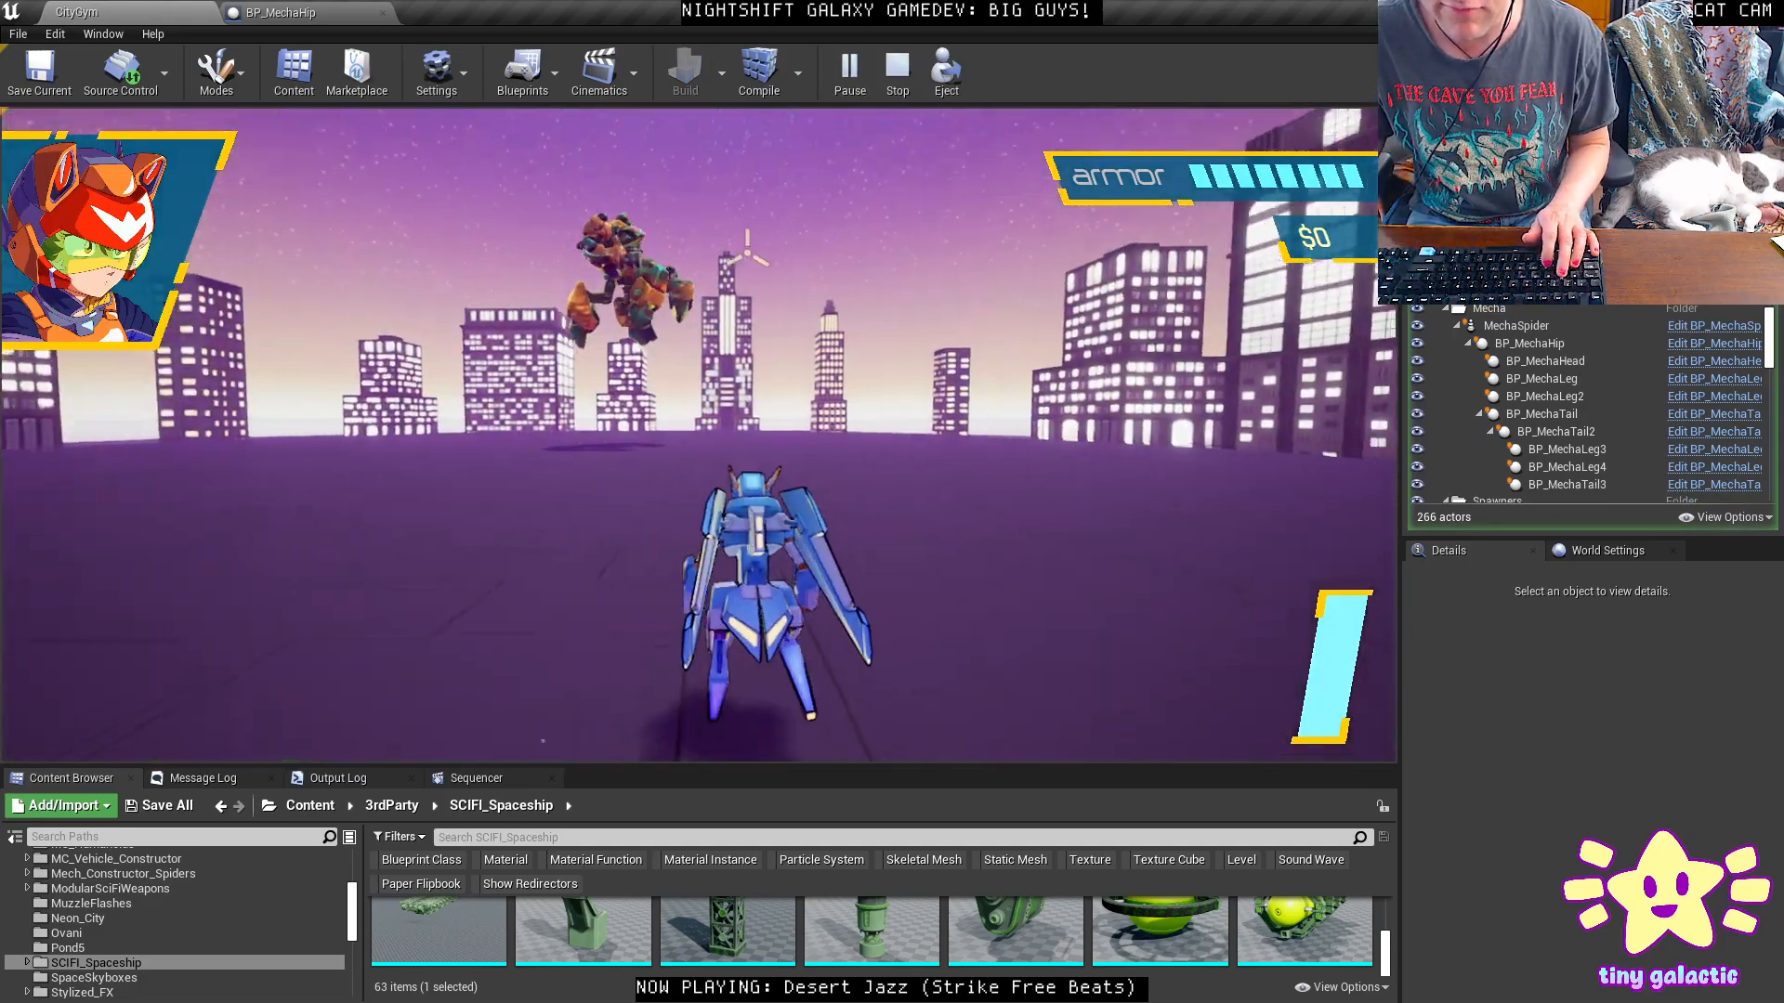
key("space")
left_click(772, 159)
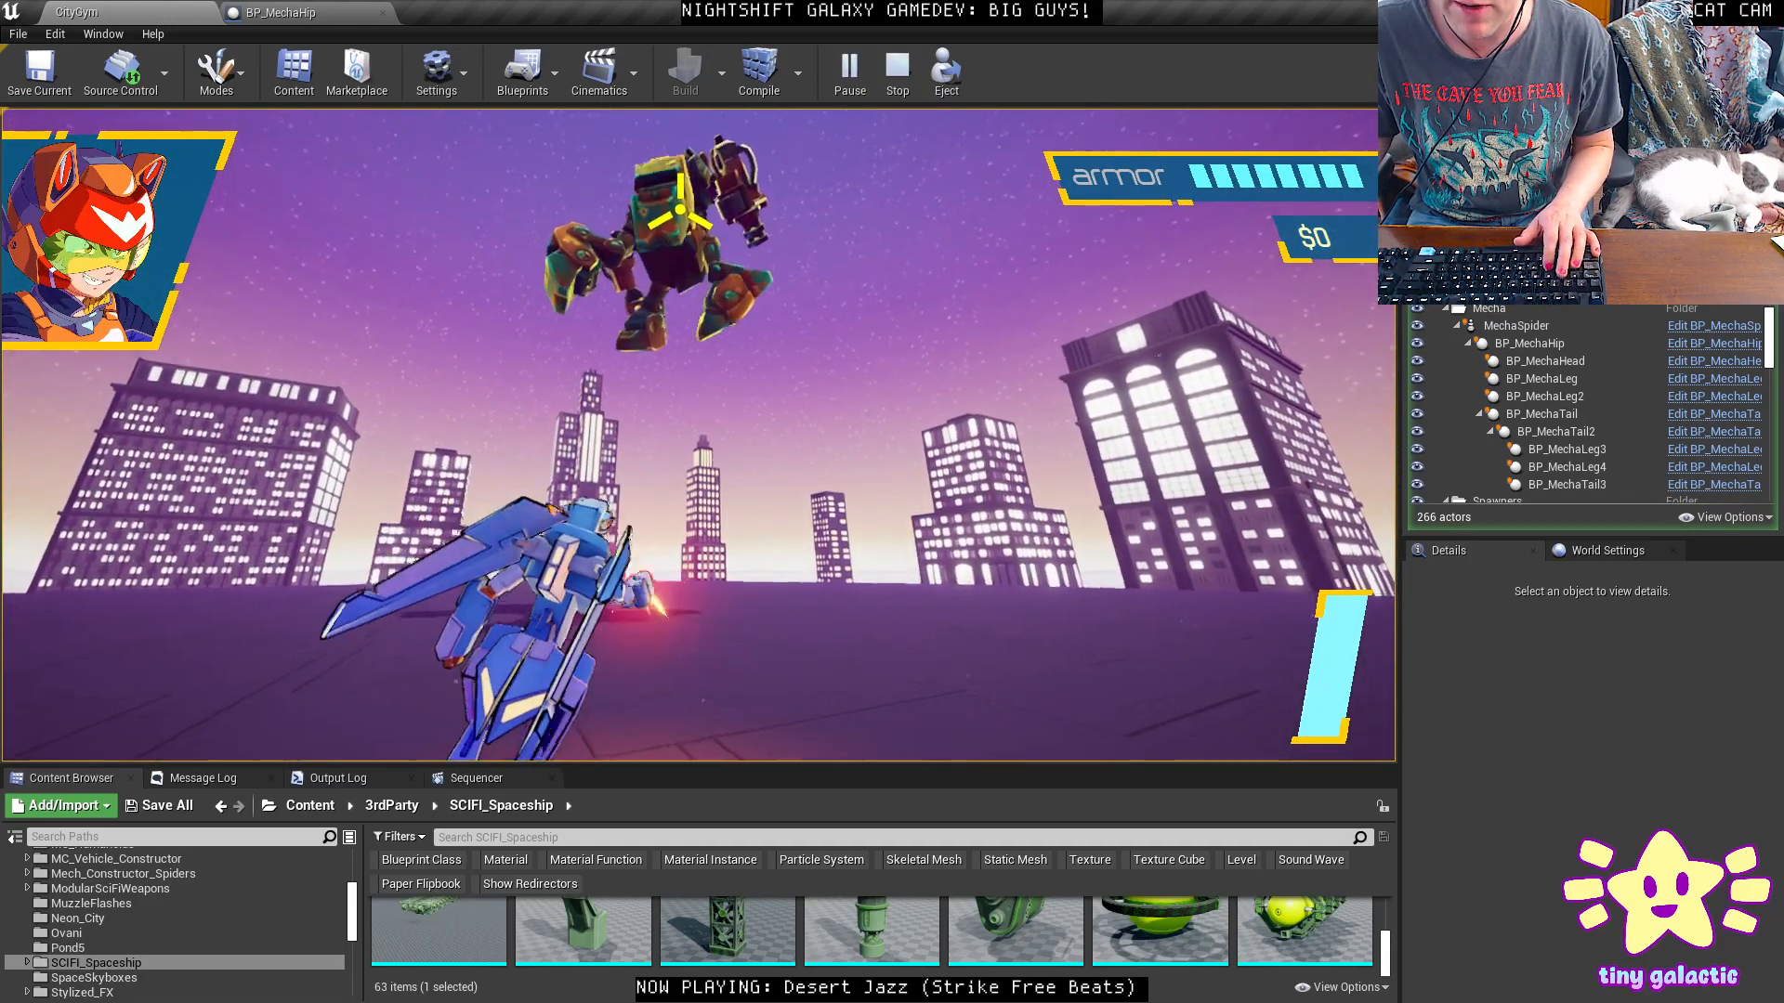
key("d")
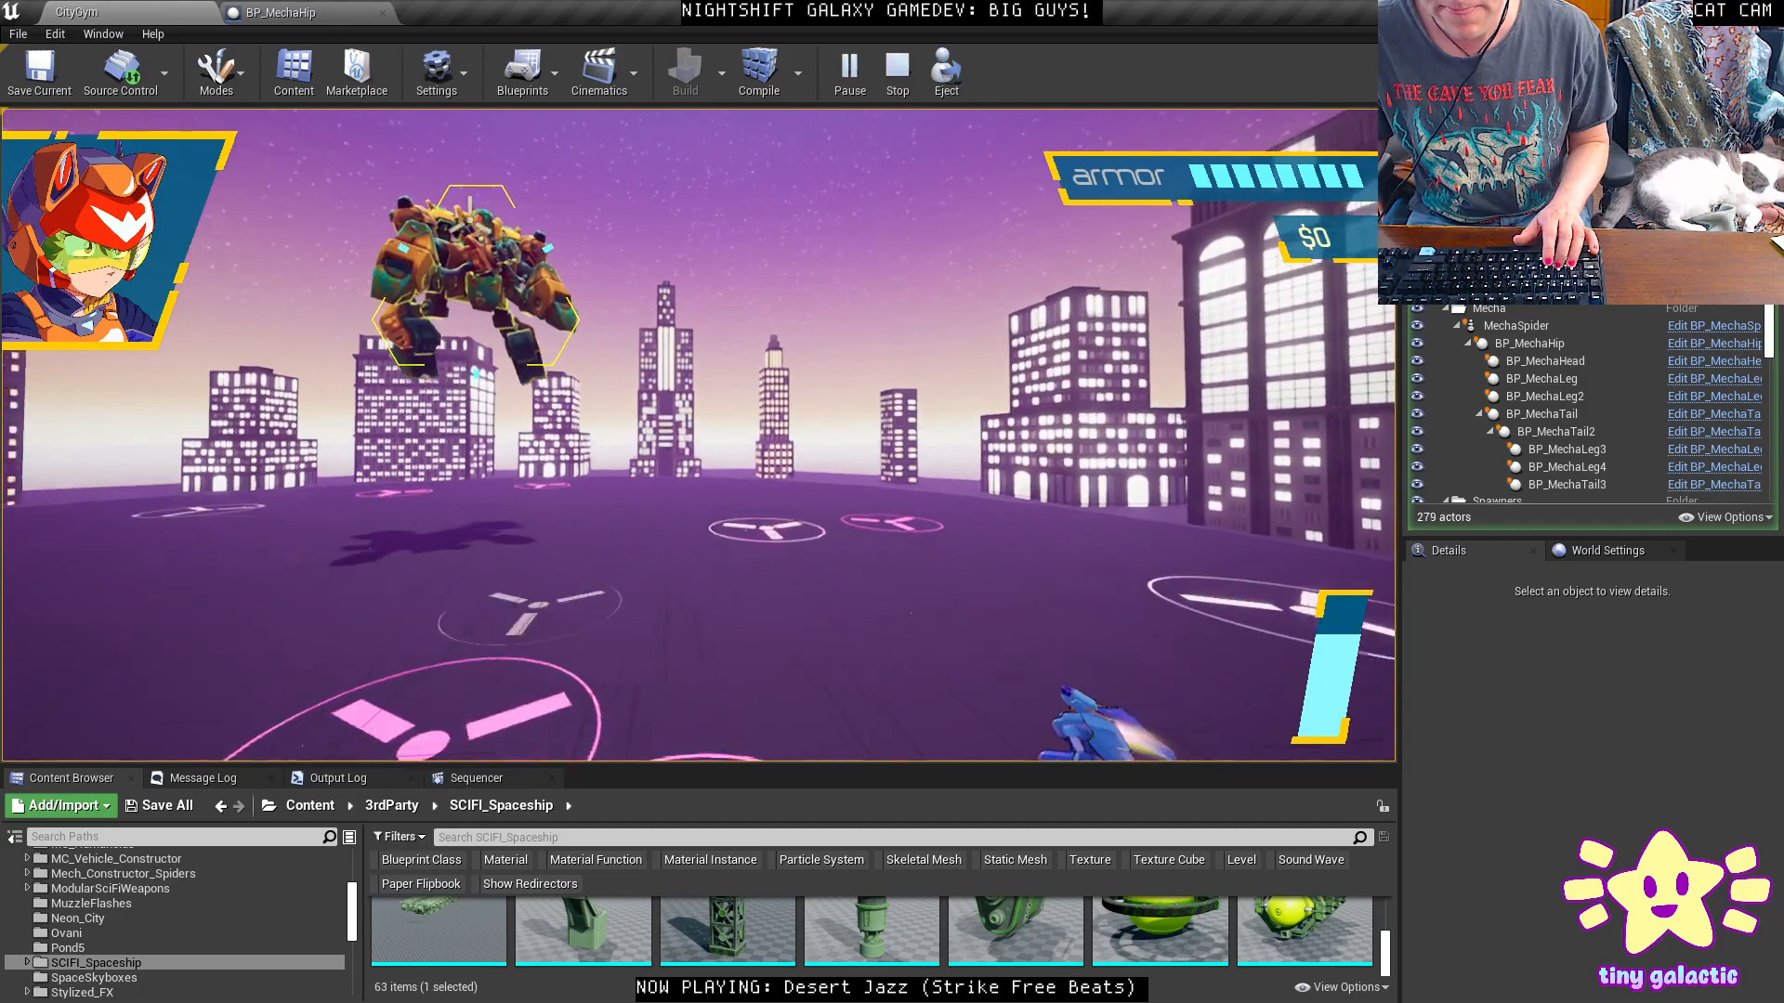
key("shift")
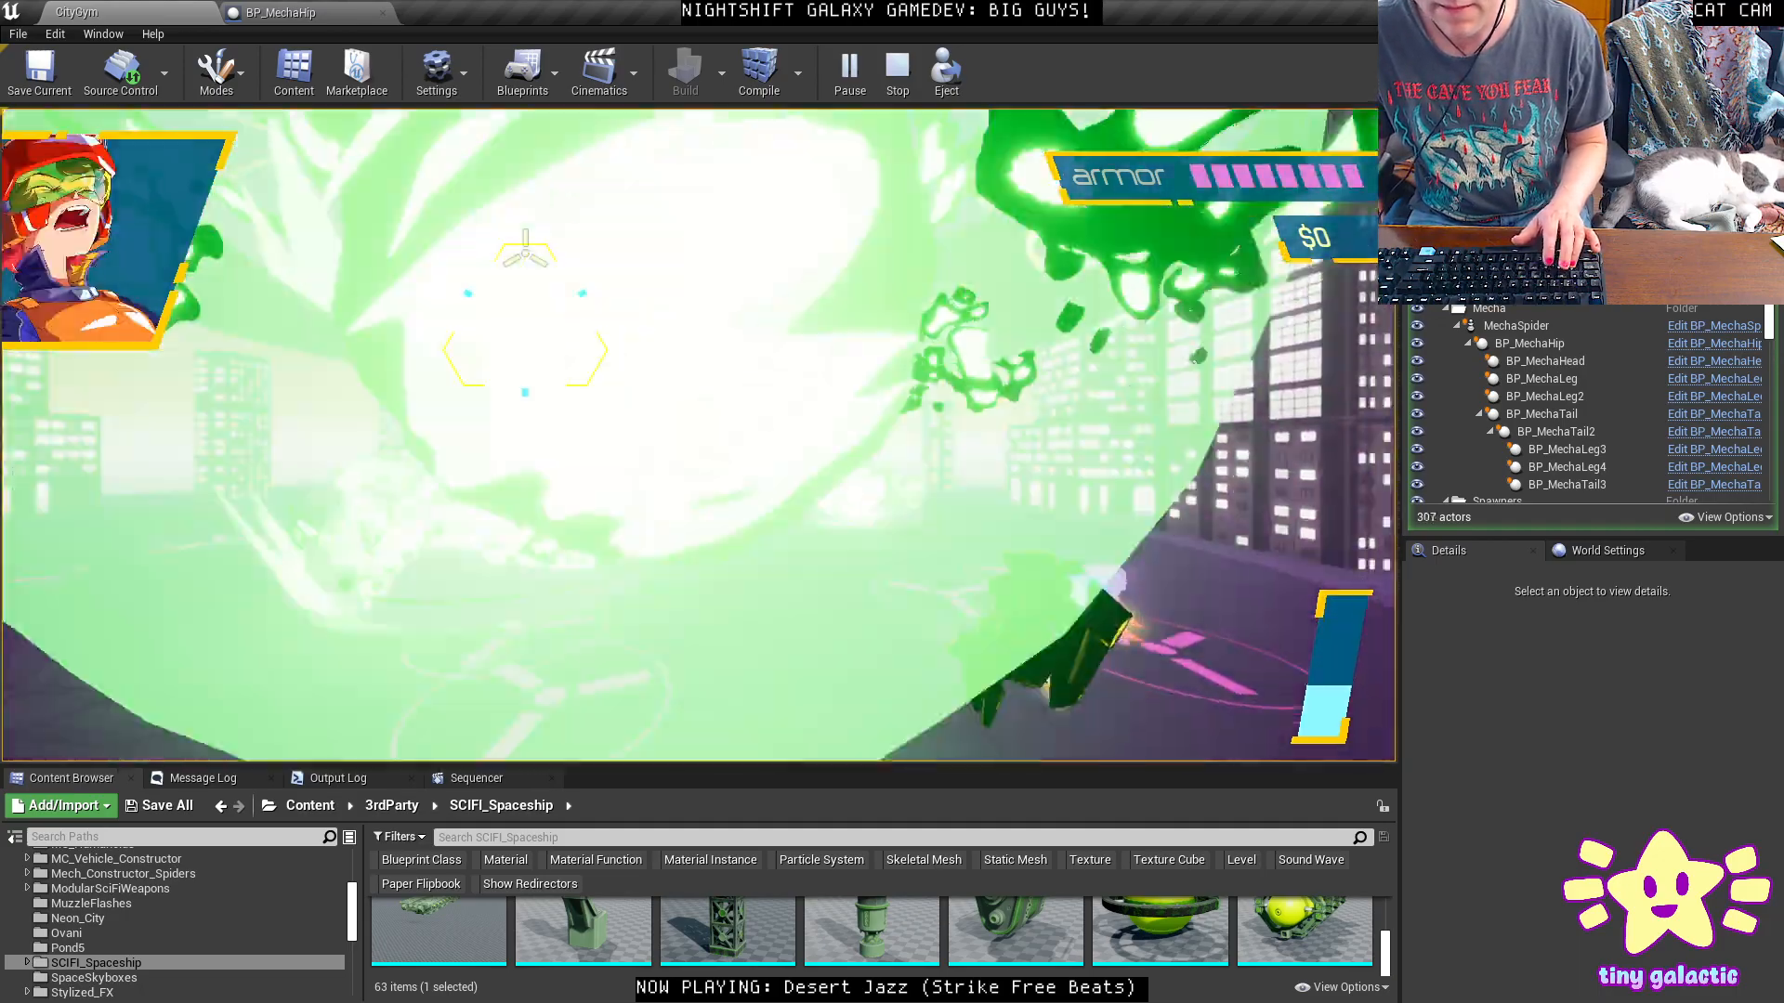
key("Escape")
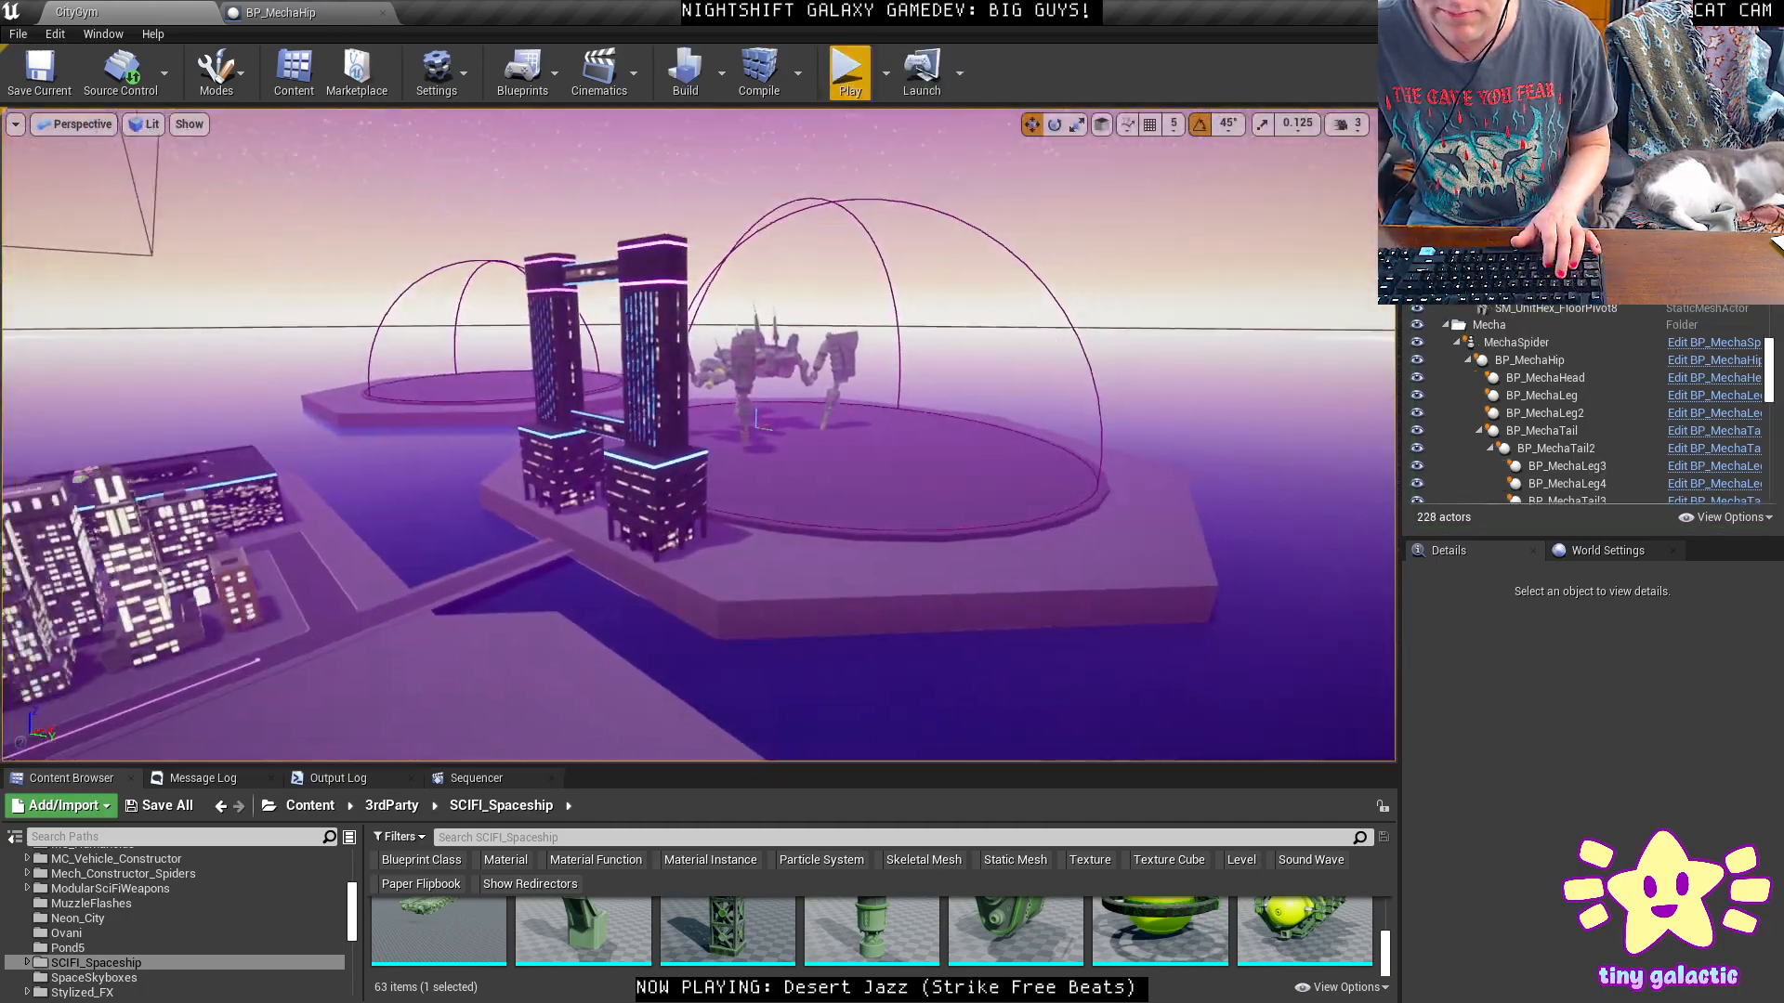
Fly to the large round platform and briefly playtest from a spot facing the spider mecha's head.
key("w")
right_click_drag(699, 435, 473, 418)
key("d")
right_click_drag(1169, 330, 1226, 331)
key("alt+p")
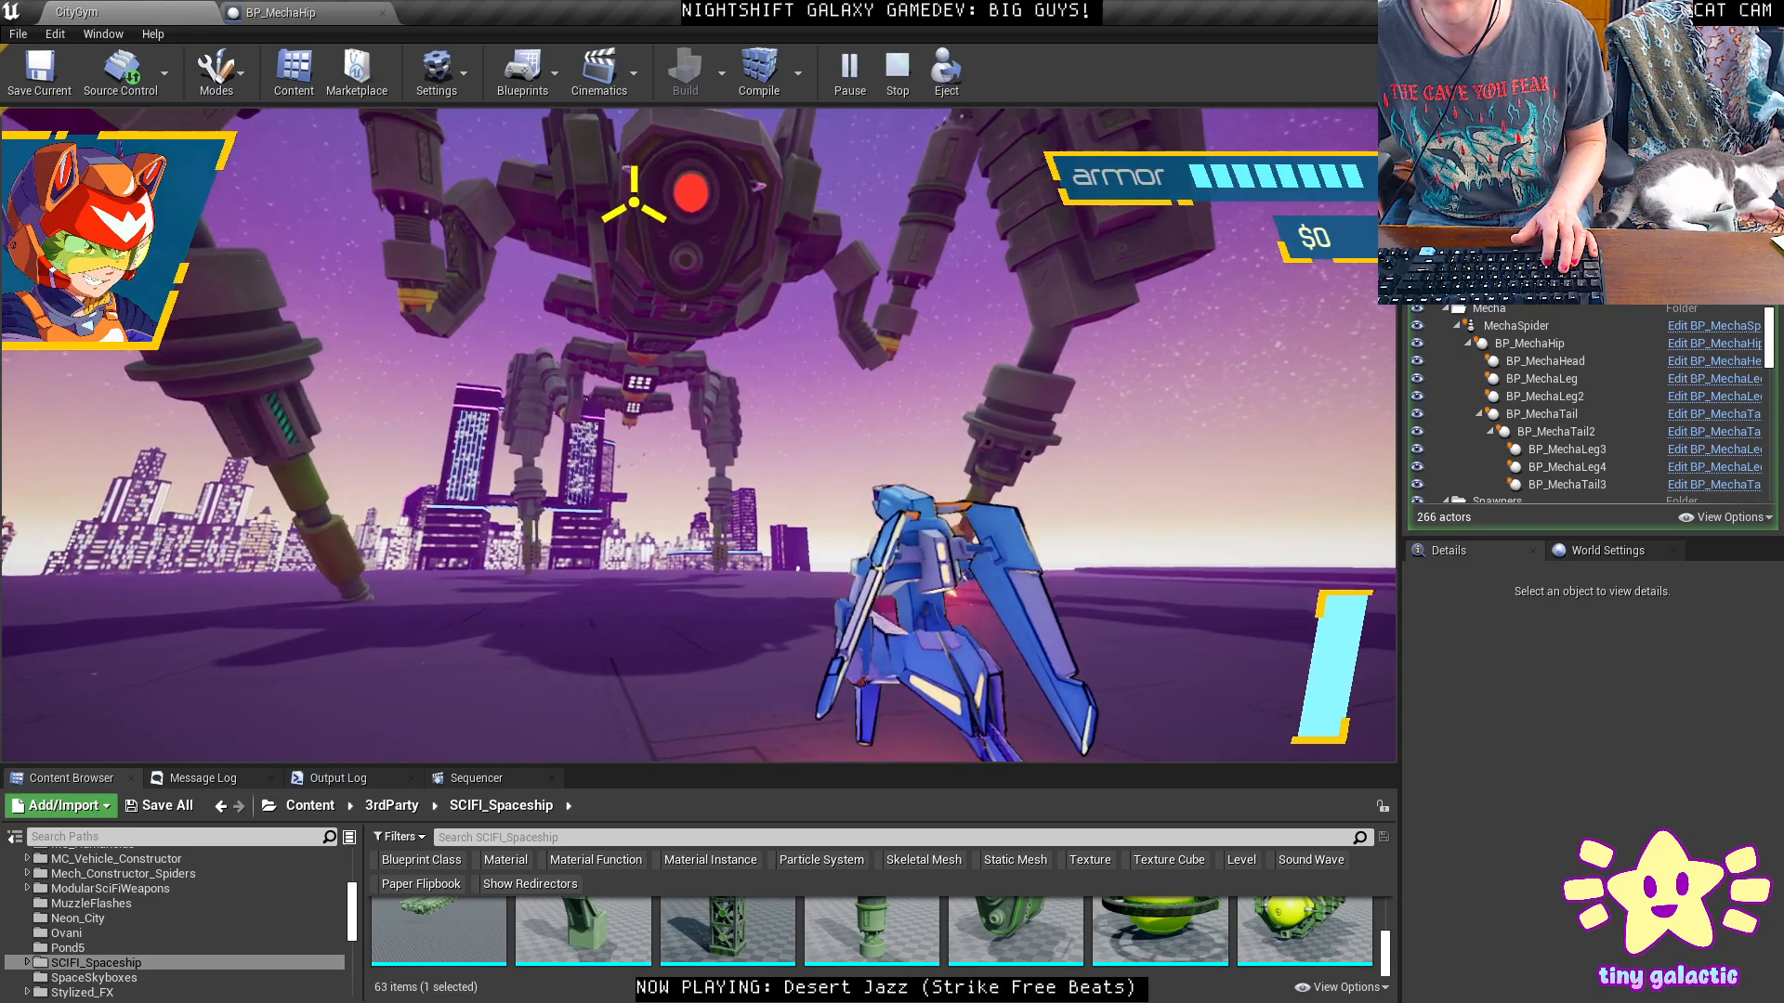
key("Escape")
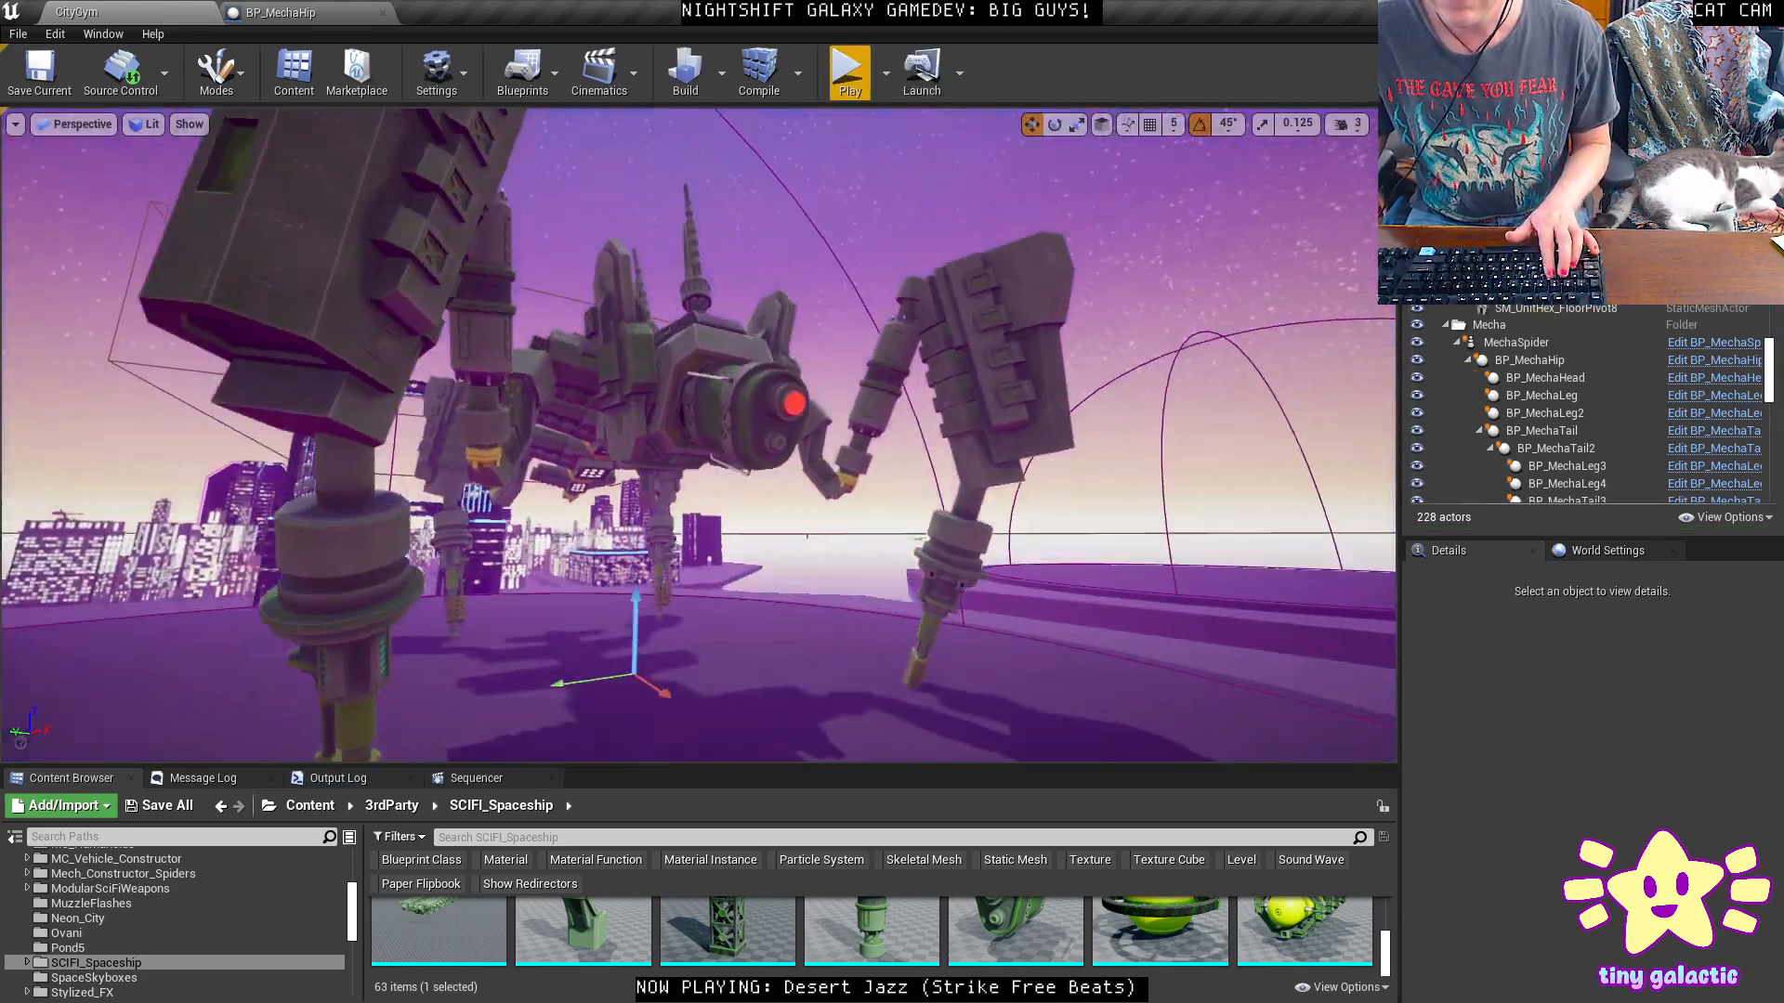
Examine the spider mecha's proportions, legs and head from several angles in the level.
key("a")
mouse_move(698, 356)
right_mouse_down()
mouse_move(683, 399)
mouse_move(734, 395)
mouse_move(697, 355)
mouse_move(710, 334)
mouse_move(687, 262)
mouse_move(723, 375)
right_mouse_up()
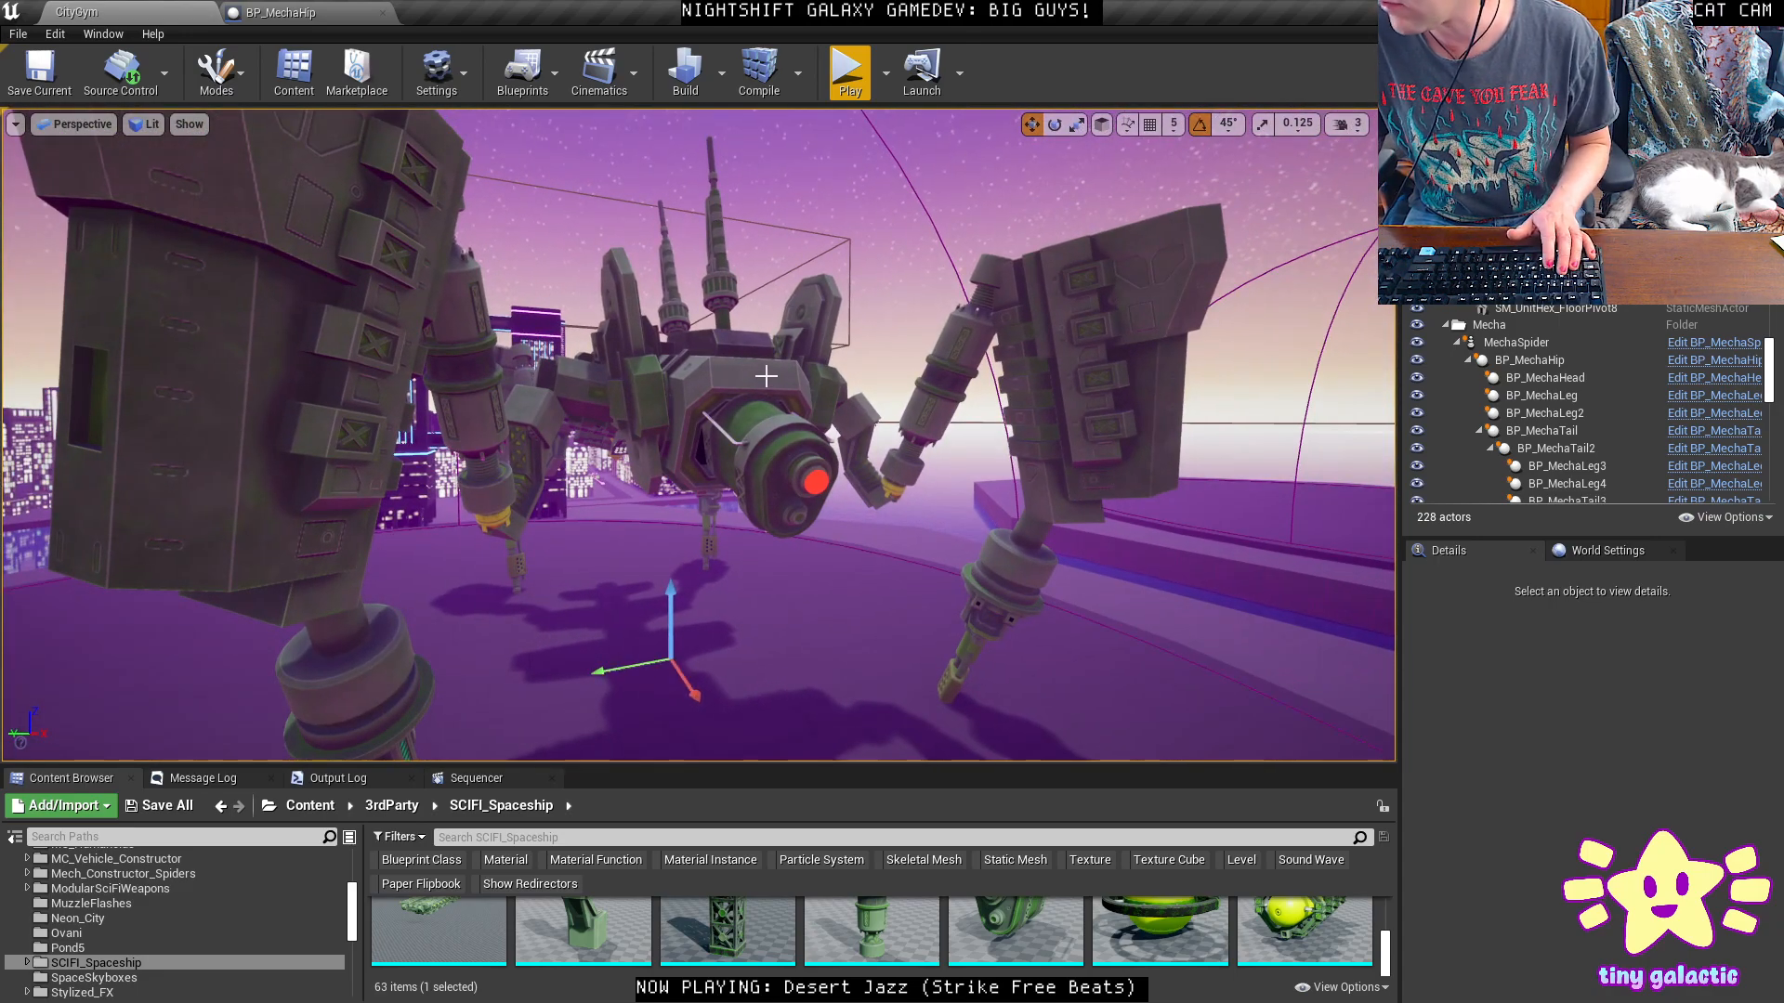
right_click_drag(766, 376, 597, 413)
key("a")
key("d")
key("a")
key("d")
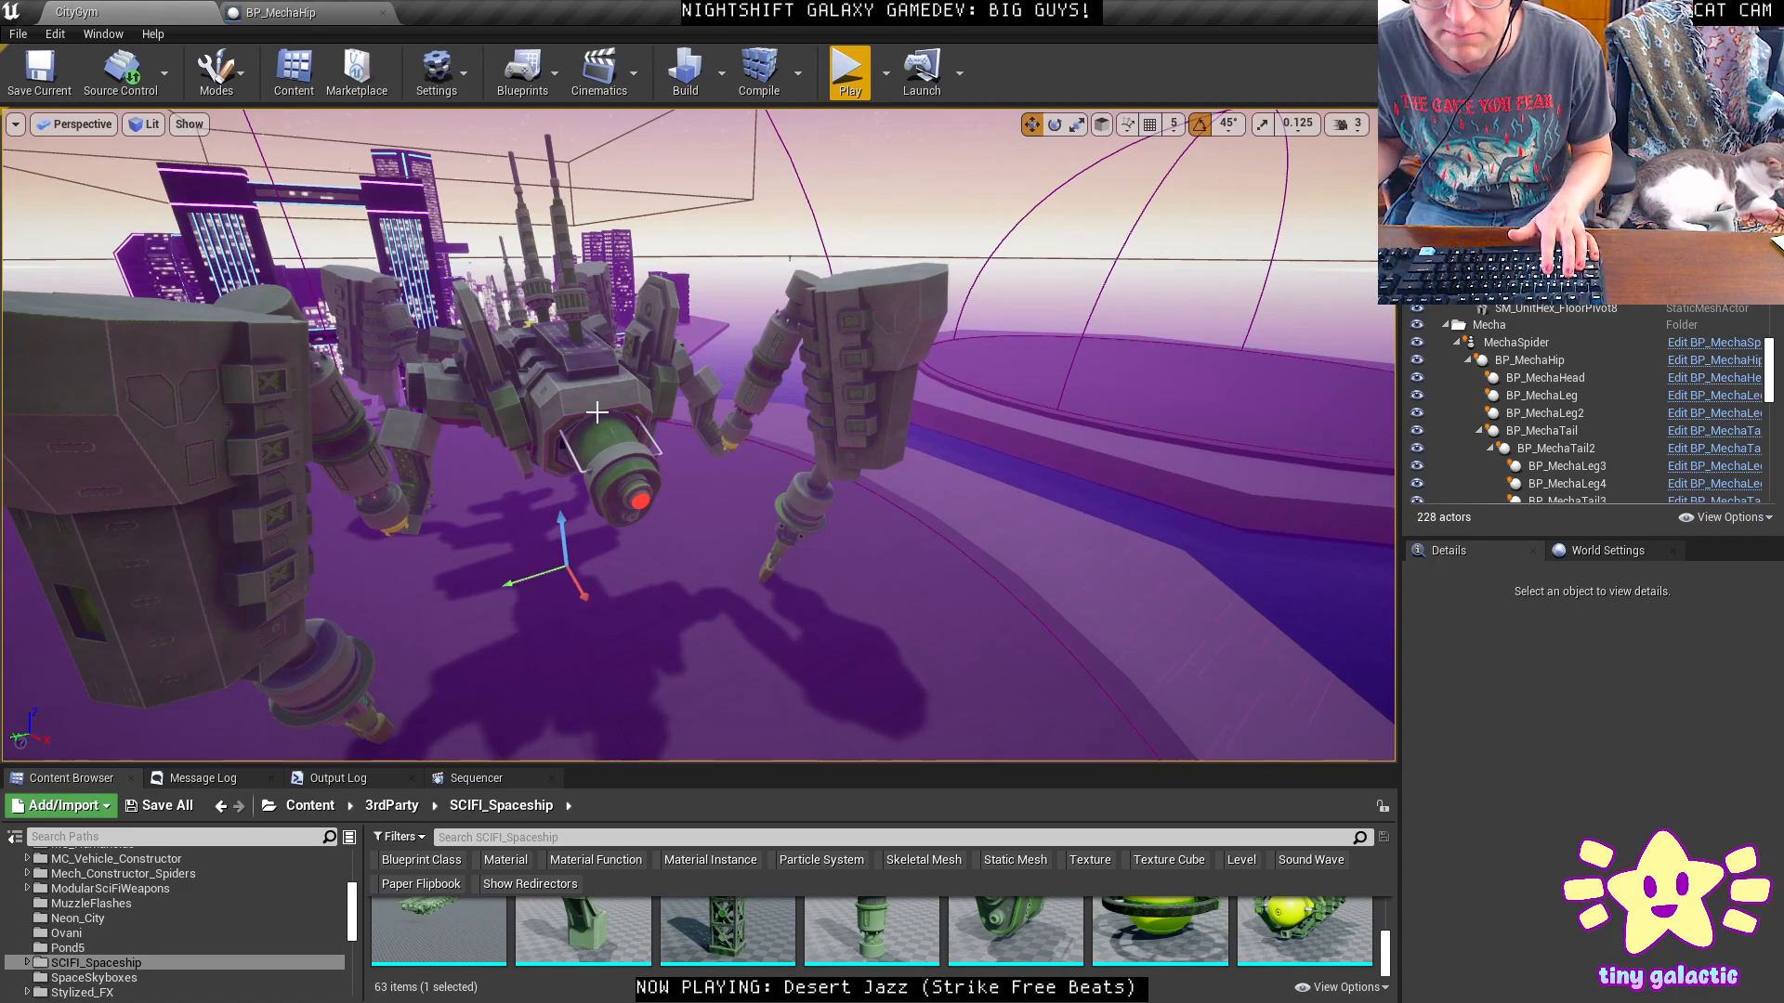
mouse_move(572, 428)
right_mouse_down()
mouse_move(511, 405)
mouse_move(553, 409)
mouse_move(506, 414)
mouse_move(556, 415)
right_mouse_up()
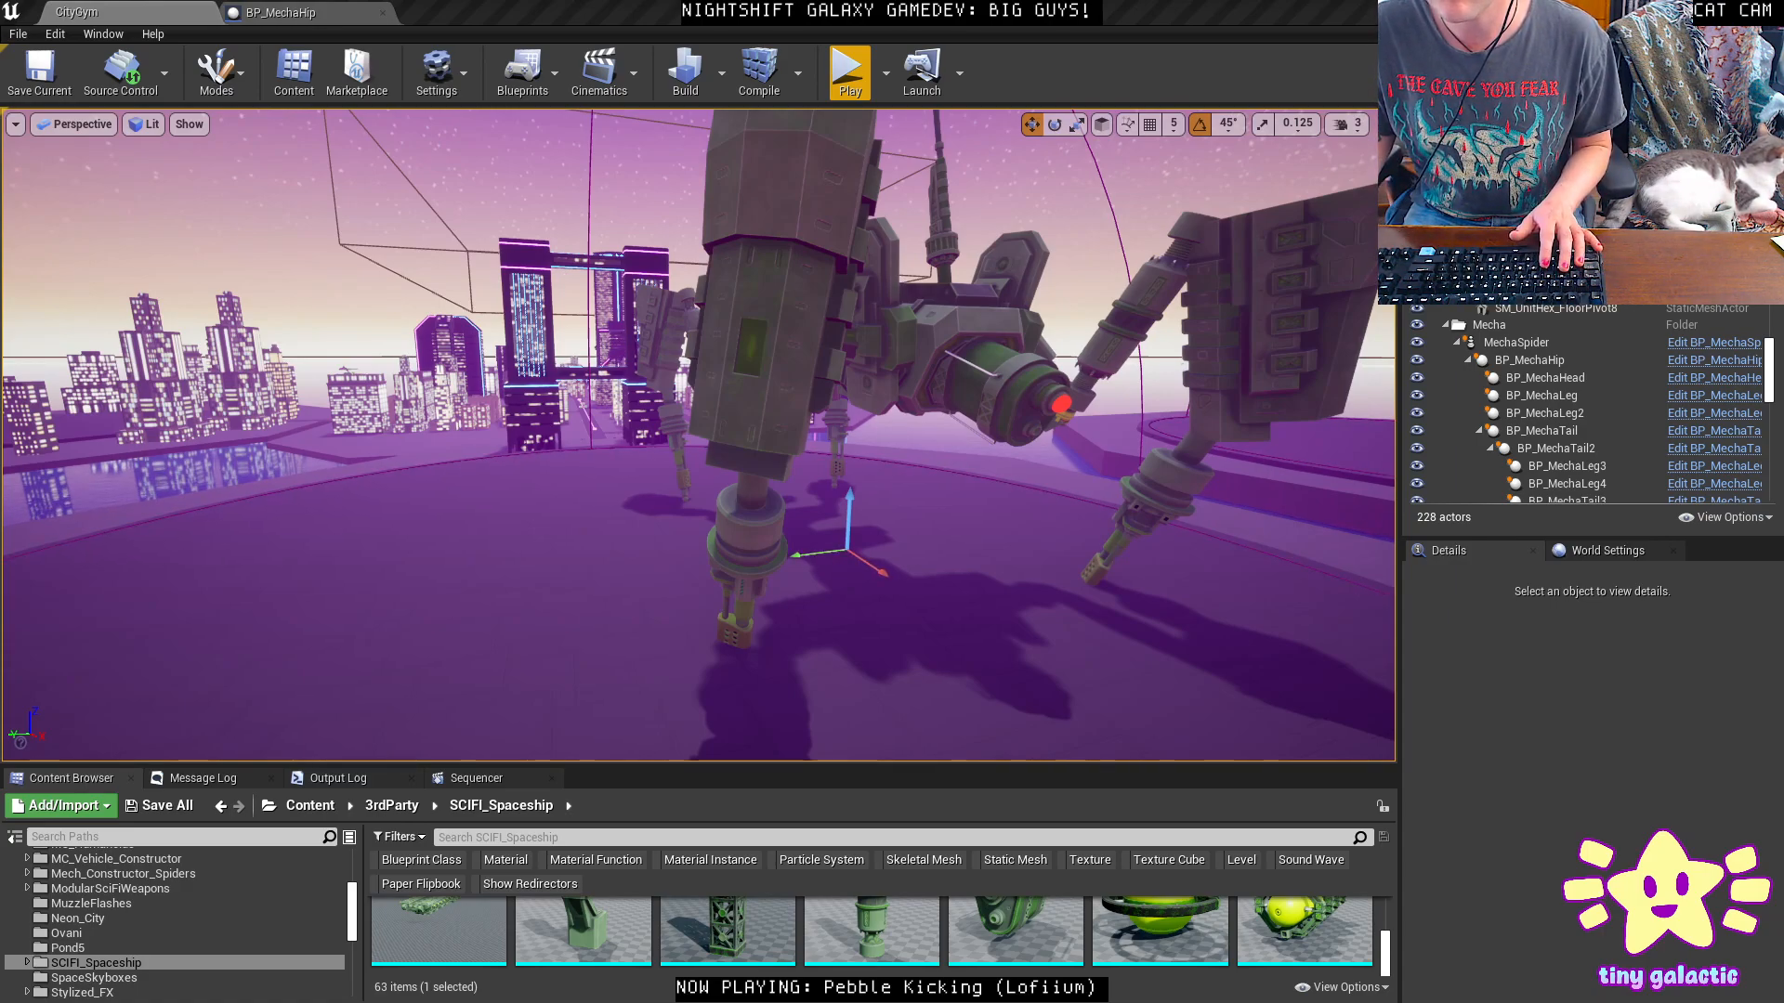
Switch to FireAlpaca, create a new 4096 × 4096 pixel canvas and fill it with light grey #D2D2D2.
key("alt+Tab")
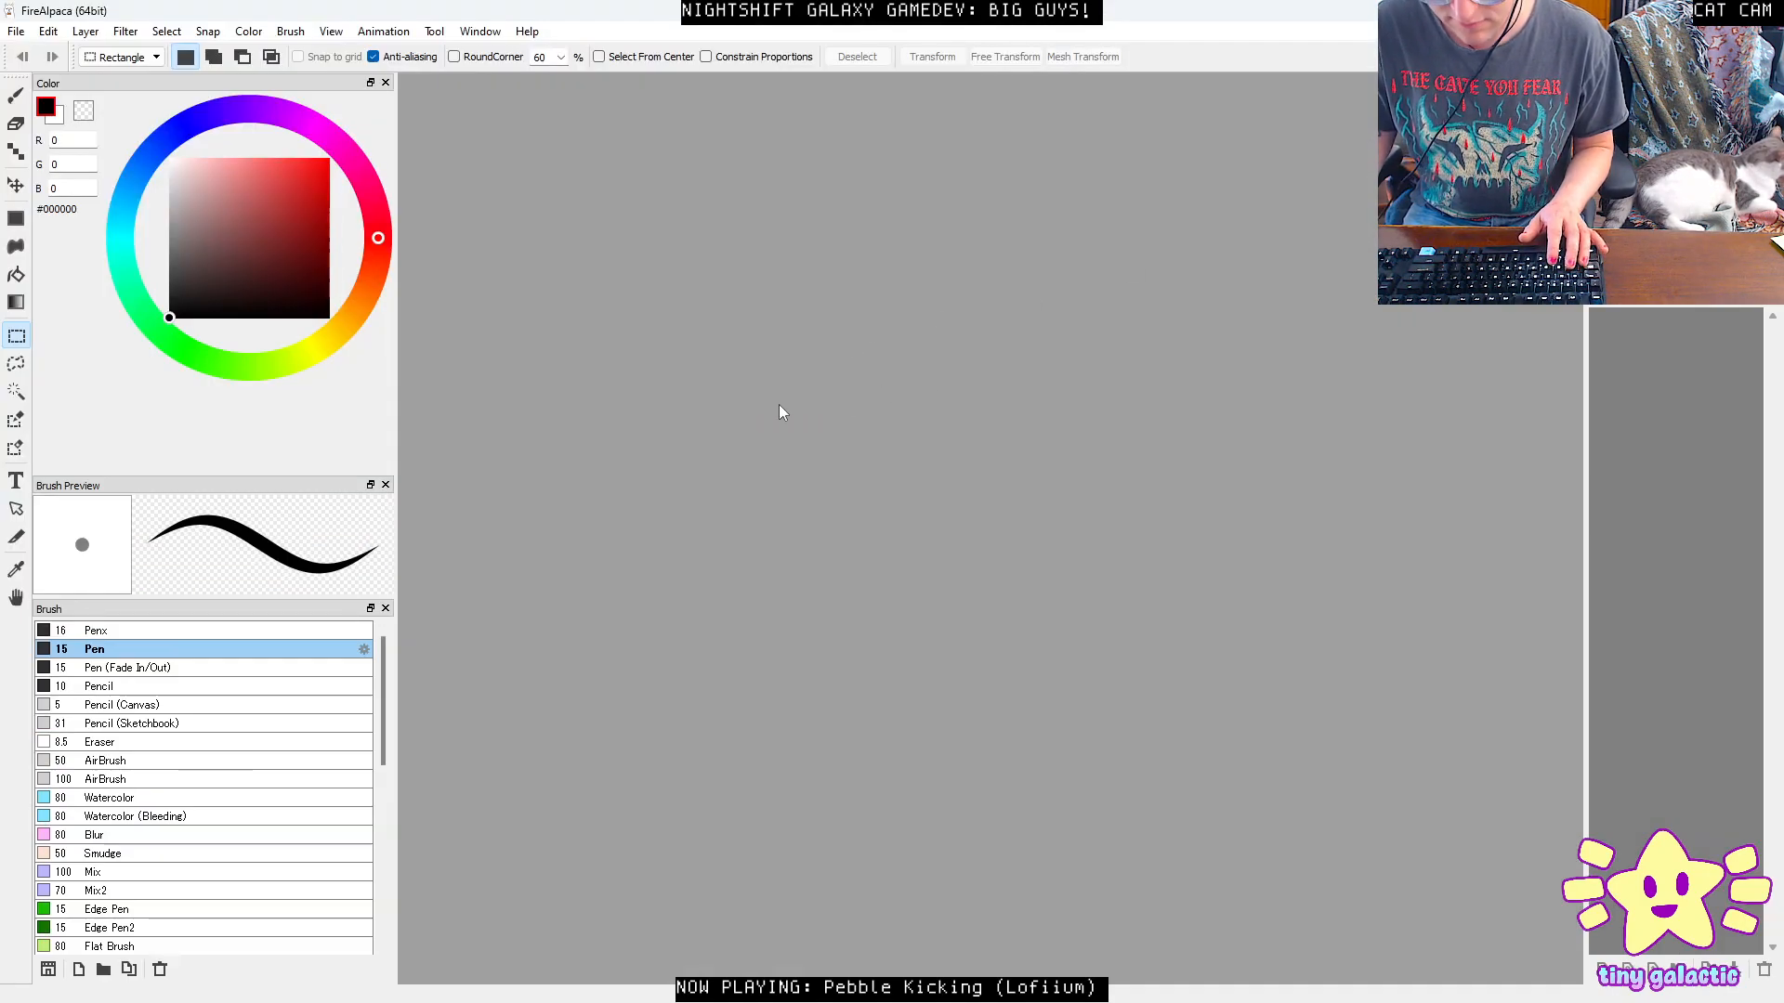
key("ctrl+n")
left_click(988, 767)
key("x")
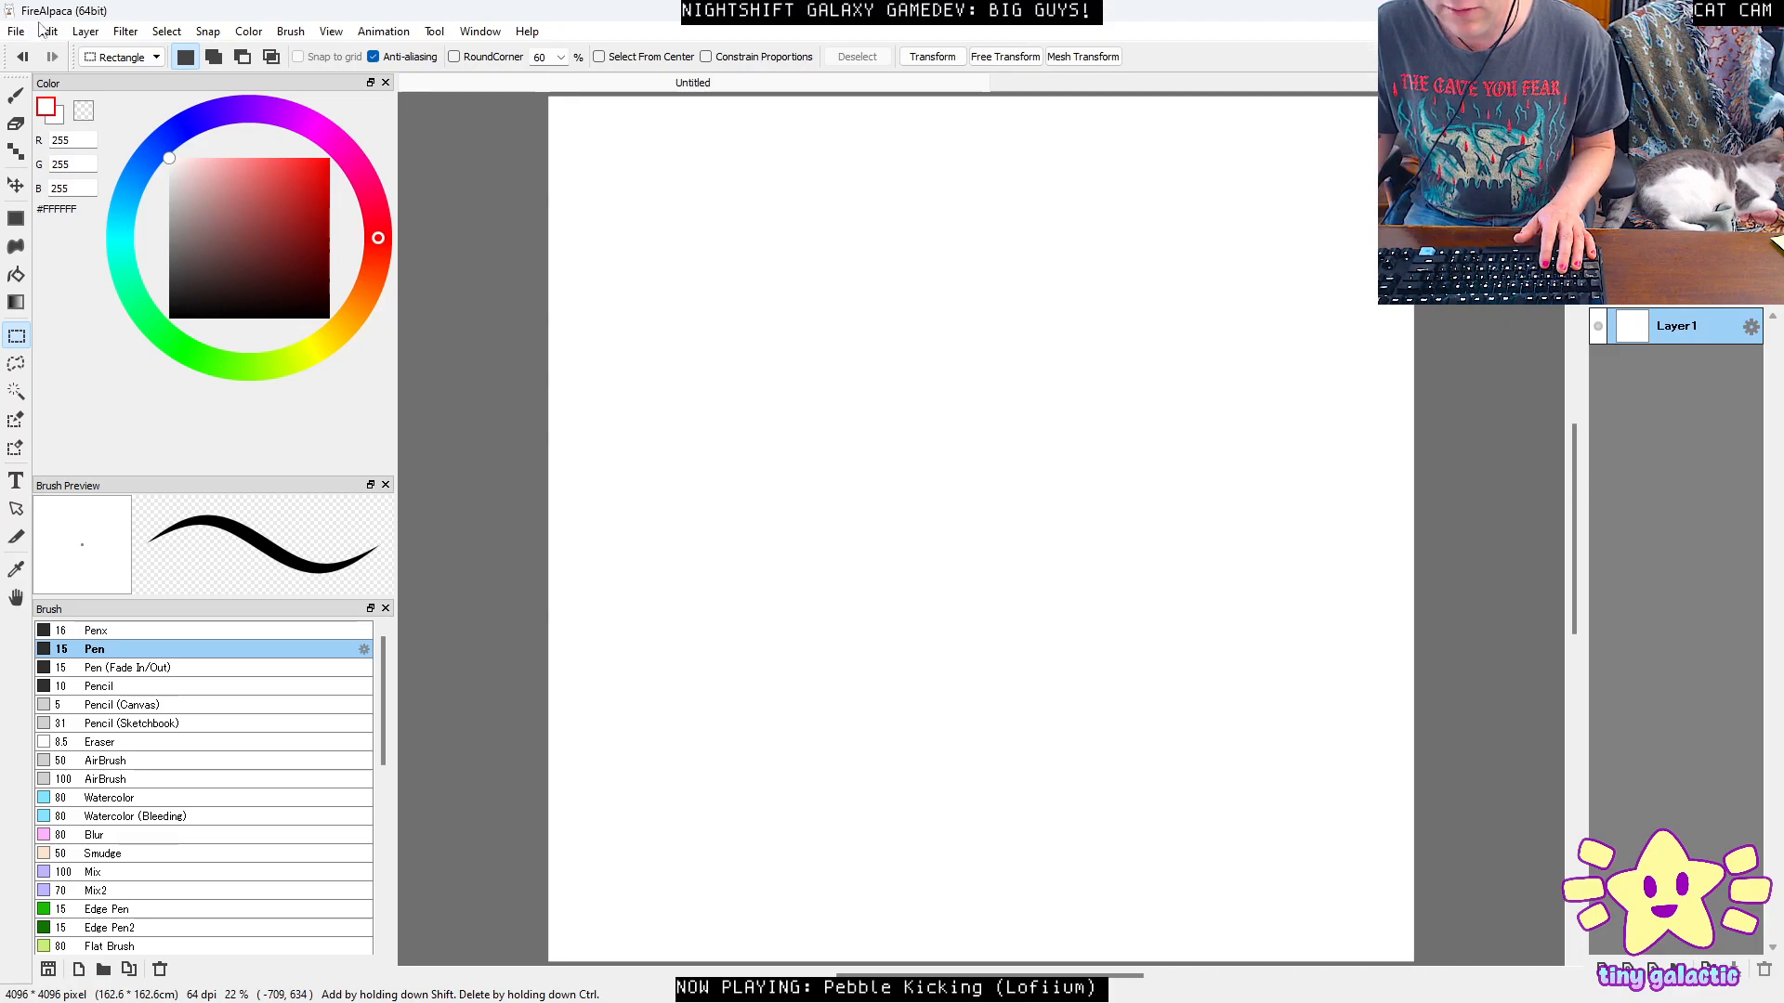
left_click_drag(171, 186, 144, 187)
key("ctrl+f")
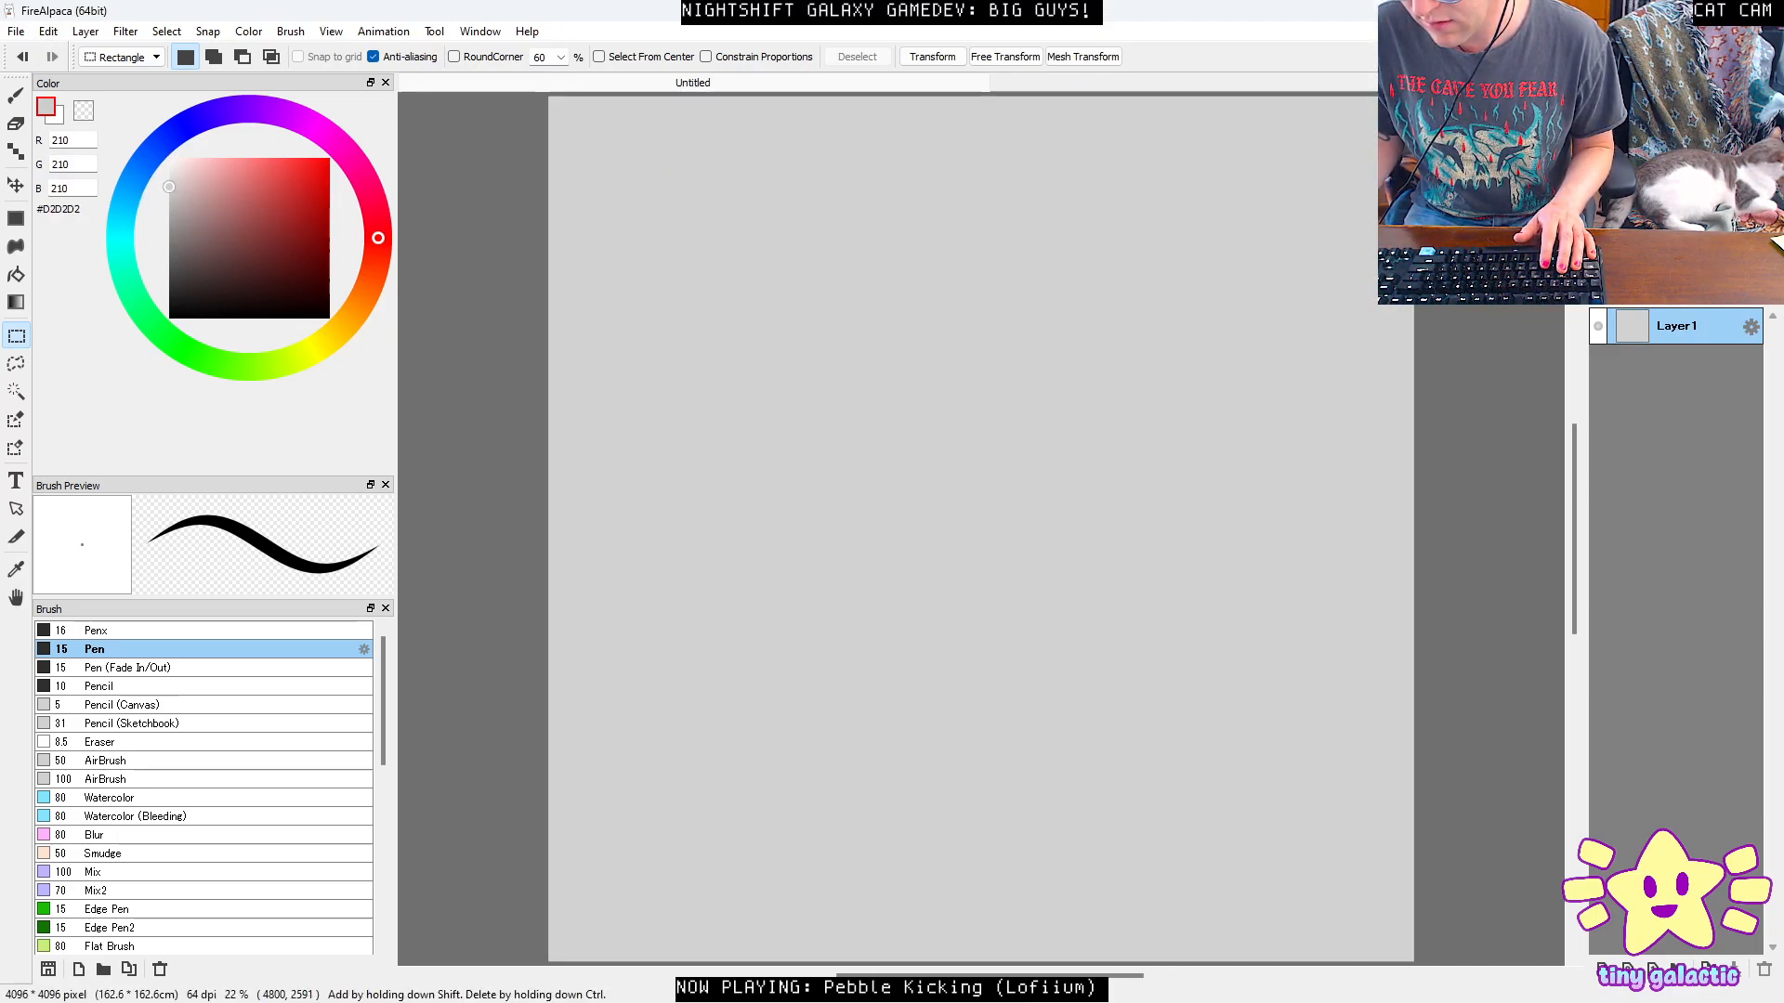
Add a new layer above the grey background and ready the brush in black #000000, with no area selected.
left_click(1597, 971)
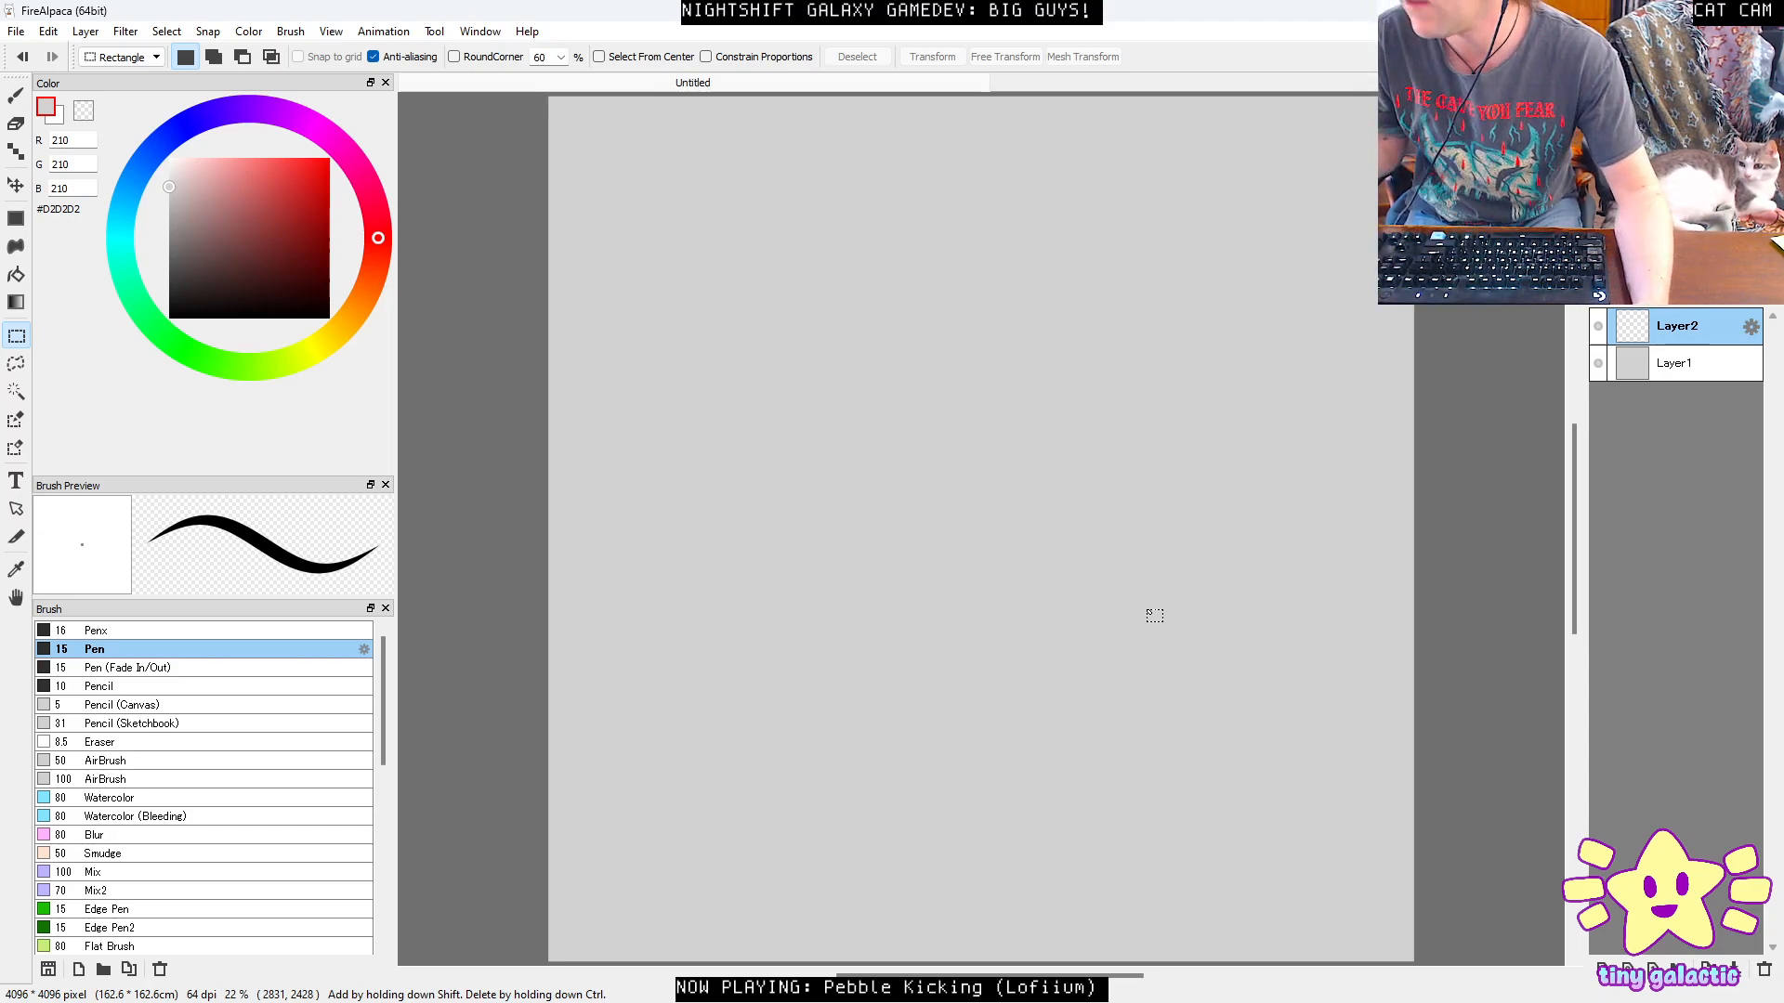
left_click_drag(169, 203, 167, 323)
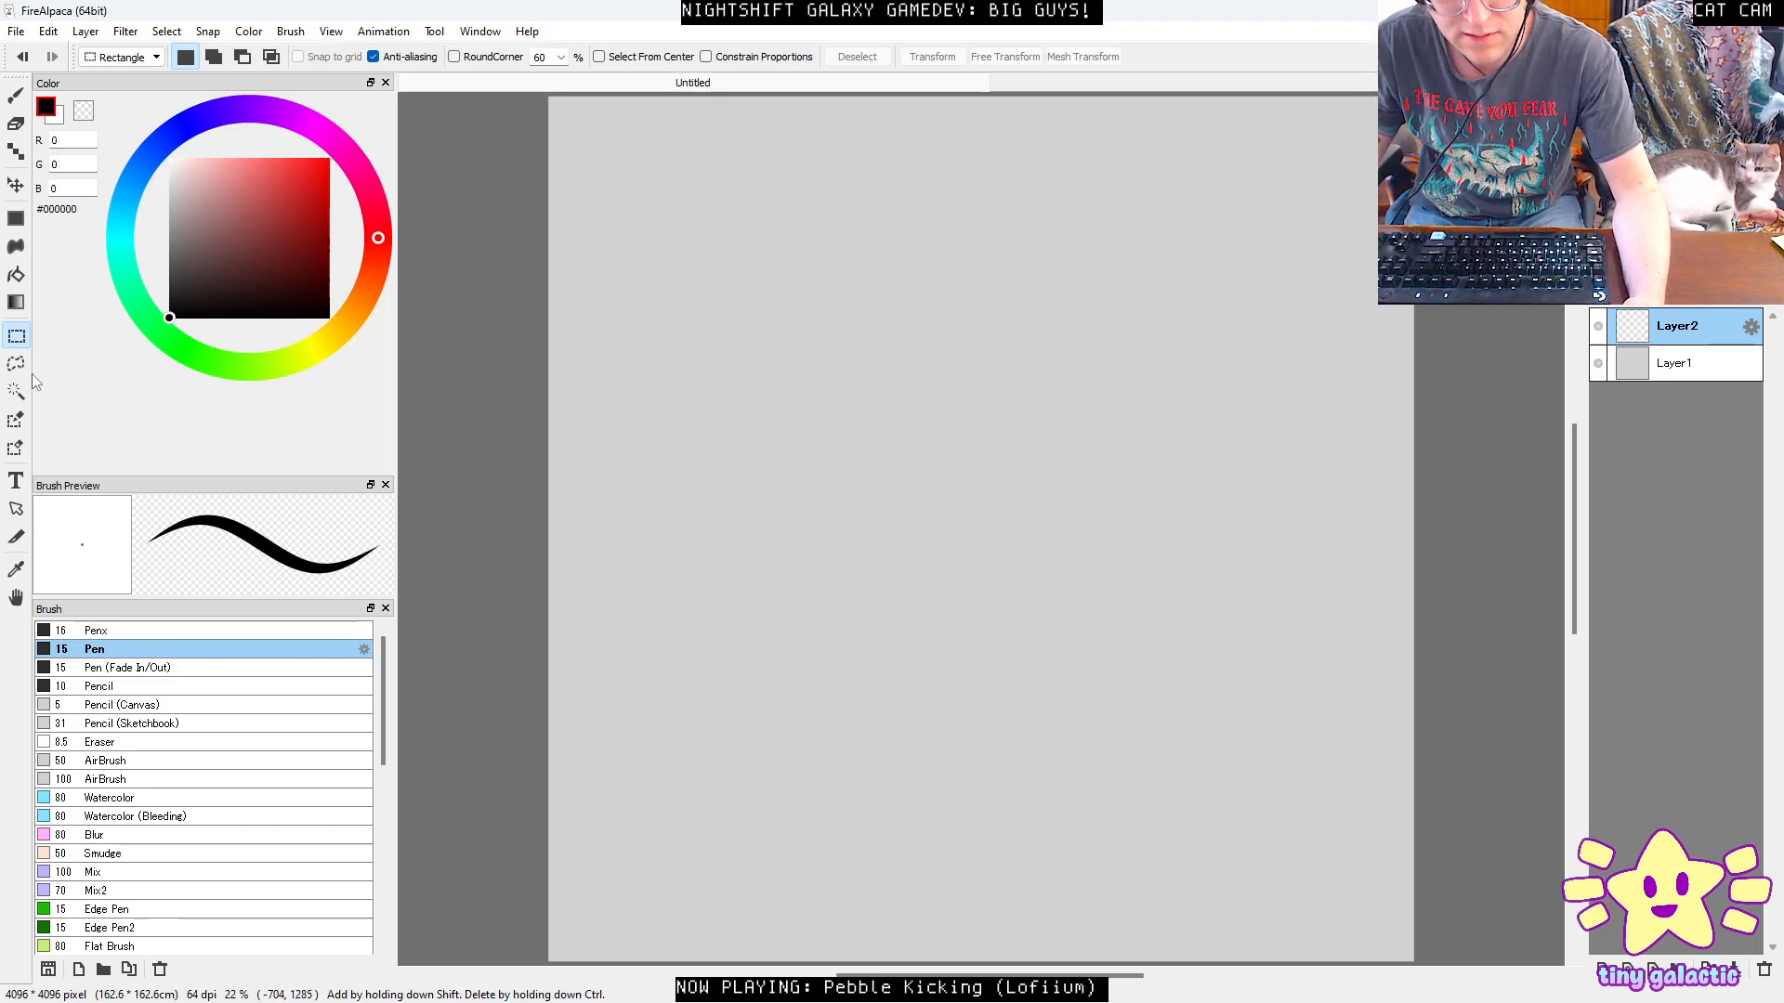
key("space")
left_click_drag(853, 295, 782, 231)
left_click_drag(783, 230, 721, 405)
key("ctrl+d")
key("b")
Sketch a mech's boxy torso with a round hip joint and two long bent legs ending in small feet.
mouse_move(806, 253)
left_mouse_down()
mouse_move(824, 458)
mouse_move(885, 436)
left_mouse_up()
left_click_drag(804, 260, 980, 279)
mouse_move(955, 265)
left_mouse_down()
mouse_move(906, 465)
mouse_move(931, 454)
mouse_move(913, 423)
left_mouse_up()
key("space")
left_click_drag(953, 454, 986, 352)
left_click_drag(929, 330, 874, 569)
mouse_move(875, 575)
left_mouse_down()
mouse_move(1045, 527)
mouse_move(978, 754)
left_mouse_up()
mouse_move(957, 350)
left_mouse_down()
mouse_move(938, 487)
mouse_move(1114, 492)
mouse_move(1037, 752)
mouse_move(944, 779)
mouse_move(978, 785)
left_mouse_up()
key("space")
mouse_move(942, 593)
left_mouse_down()
mouse_move(967, 601)
mouse_move(1057, 548)
left_mouse_up()
left_click_drag(863, 276, 799, 511)
mouse_move(800, 524)
left_mouse_down()
mouse_move(848, 496)
mouse_move(868, 595)
mouse_move(785, 760)
left_mouse_up()
mouse_move(797, 751)
left_mouse_down()
mouse_move(874, 740)
mouse_move(941, 444)
left_mouse_up()
mouse_move(939, 444)
left_mouse_down()
mouse_move(867, 437)
mouse_move(908, 300)
left_mouse_up()
key("space")
left_click_drag(1078, 215, 1122, 313)
mouse_move(880, 840)
left_mouse_down()
mouse_move(821, 837)
mouse_move(807, 857)
left_mouse_up()
Sketch the mech's head with small facial details in front of the torso and a large curved block above its back.
key("space")
left_click_drag(1051, 428, 1071, 490)
left_click_drag(1078, 258, 880, 359)
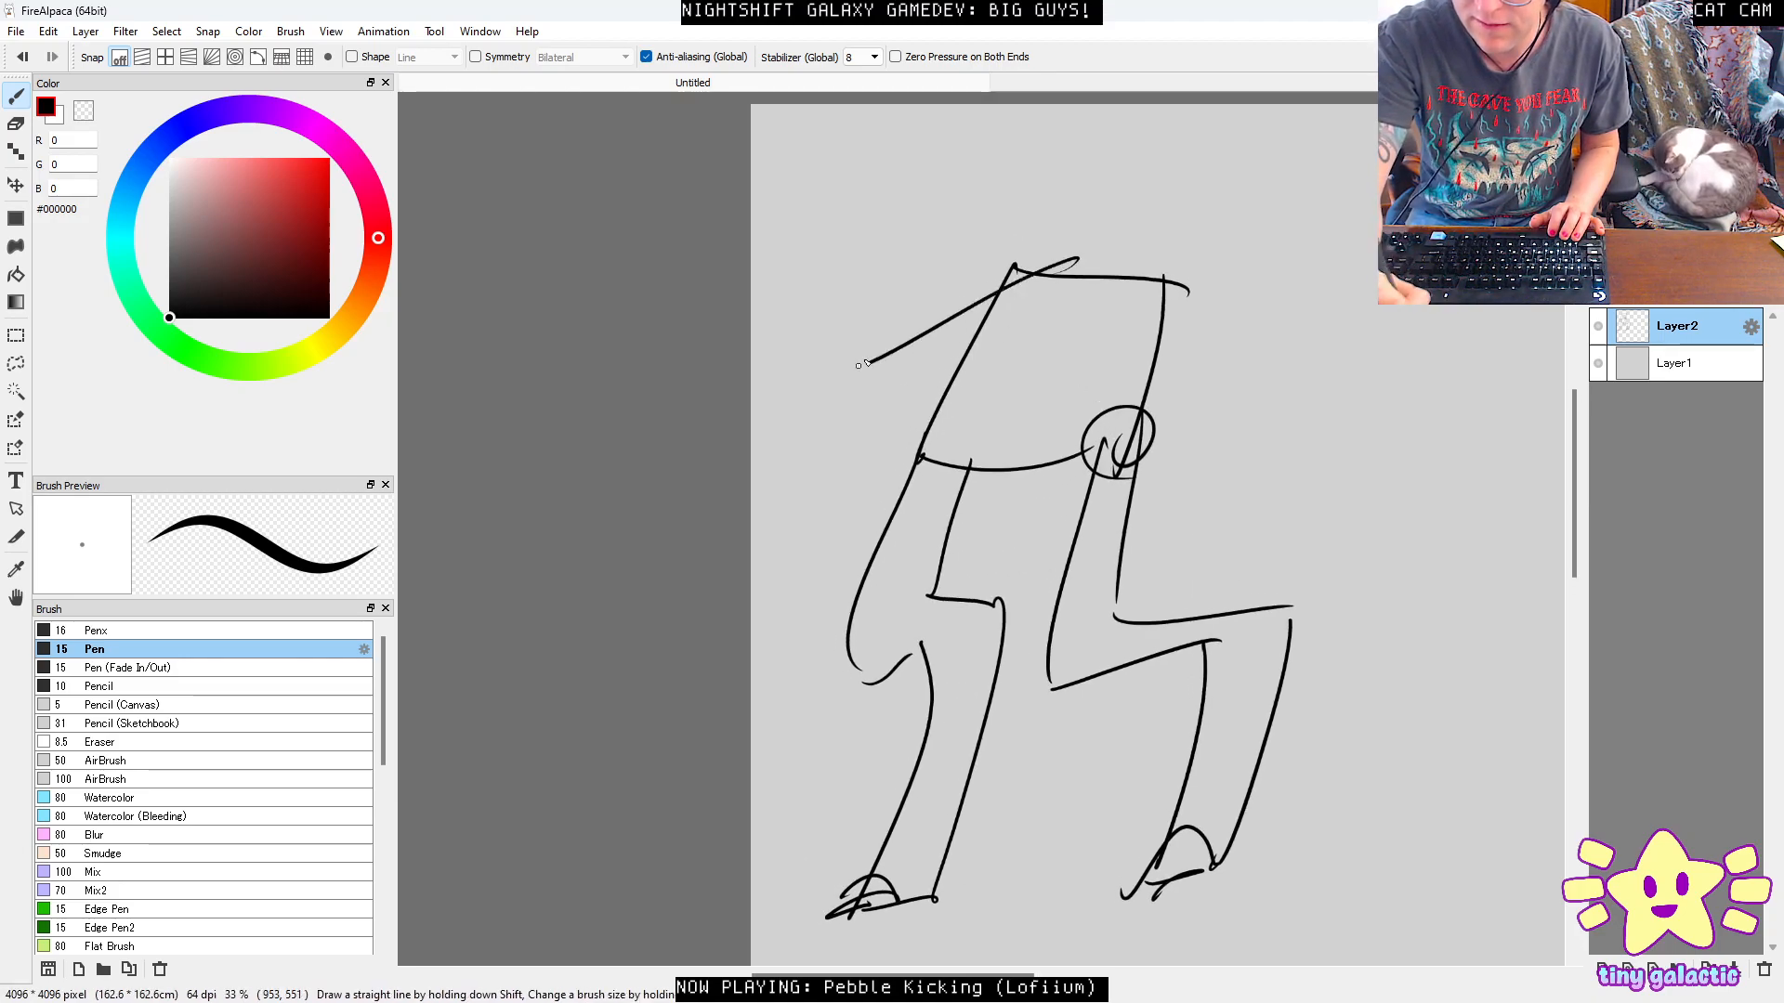
left_click_drag(887, 452, 1046, 381)
left_click_drag(1012, 305, 1049, 299)
left_click_drag(1073, 211, 1287, 160)
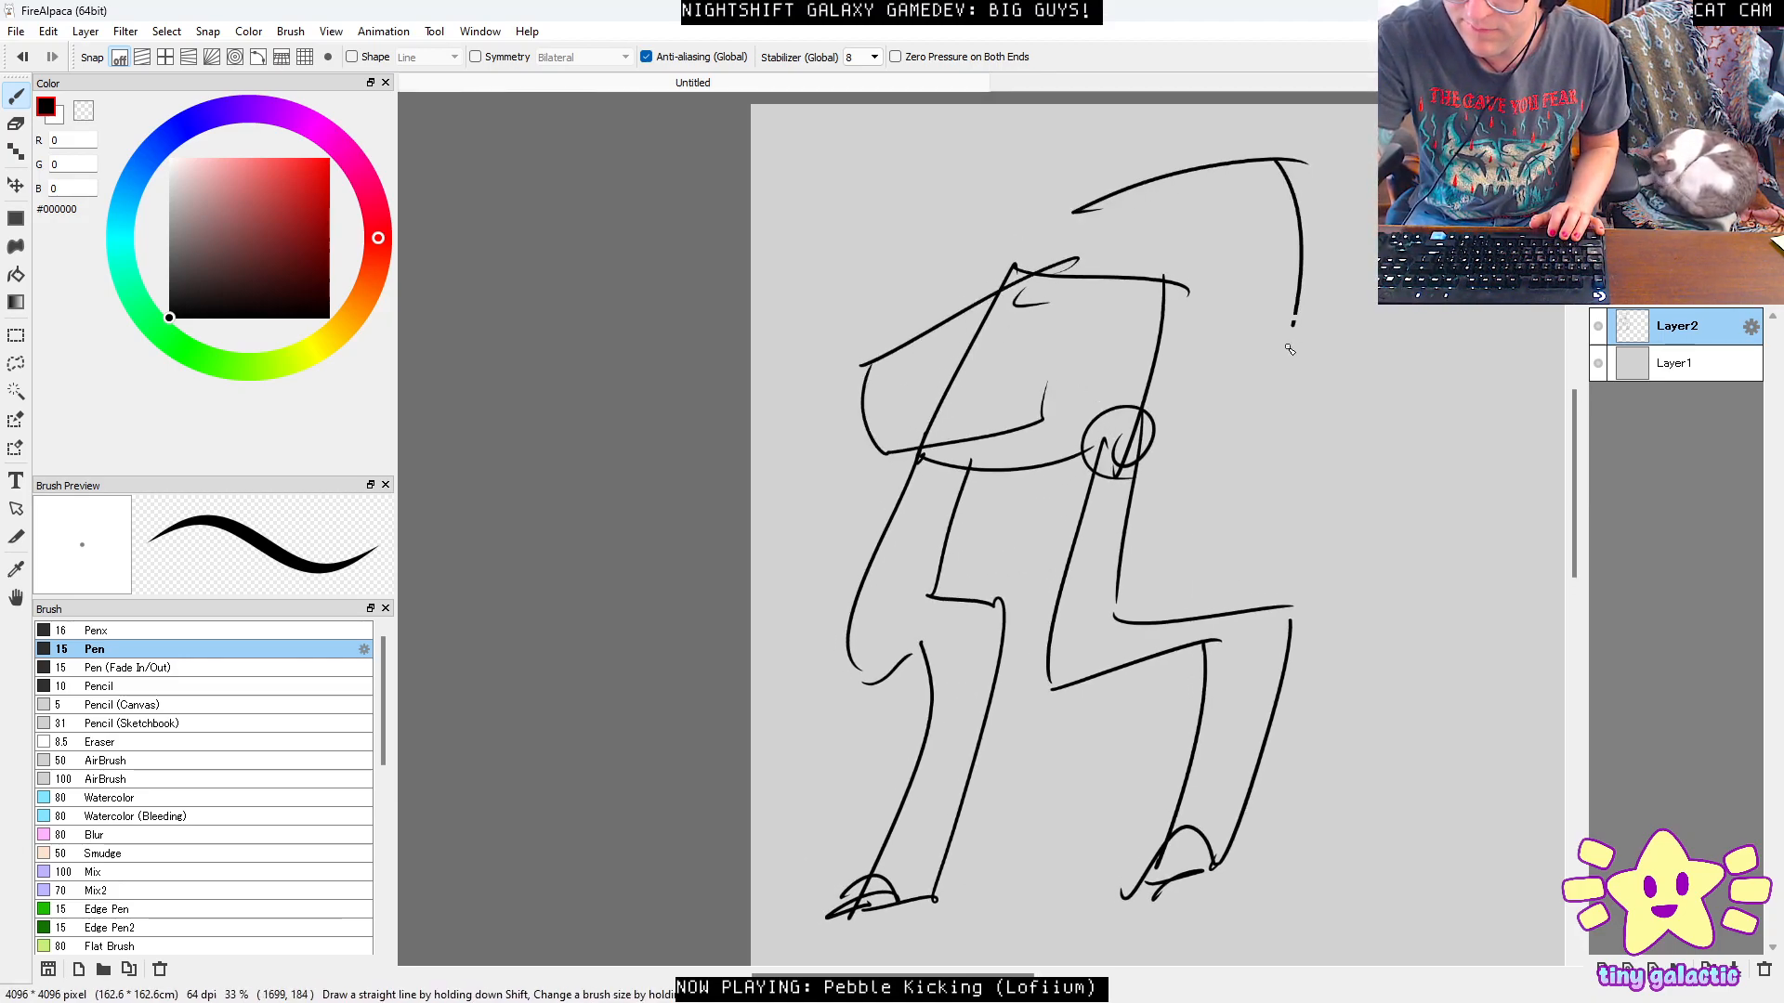
left_click_drag(1051, 254, 1103, 212)
mouse_move(1006, 302)
left_mouse_down()
mouse_move(1056, 334)
mouse_move(961, 314)
left_mouse_up()
key("space")
left_click_drag(1110, 336, 1143, 300)
mouse_move(1032, 341)
left_mouse_down()
mouse_move(1066, 340)
mouse_move(1034, 341)
left_mouse_up()
left_click_drag(932, 324, 937, 319)
key("space")
mouse_move(1218, 260)
left_mouse_down()
mouse_move(1199, 294)
mouse_move(1233, 281)
left_mouse_up()
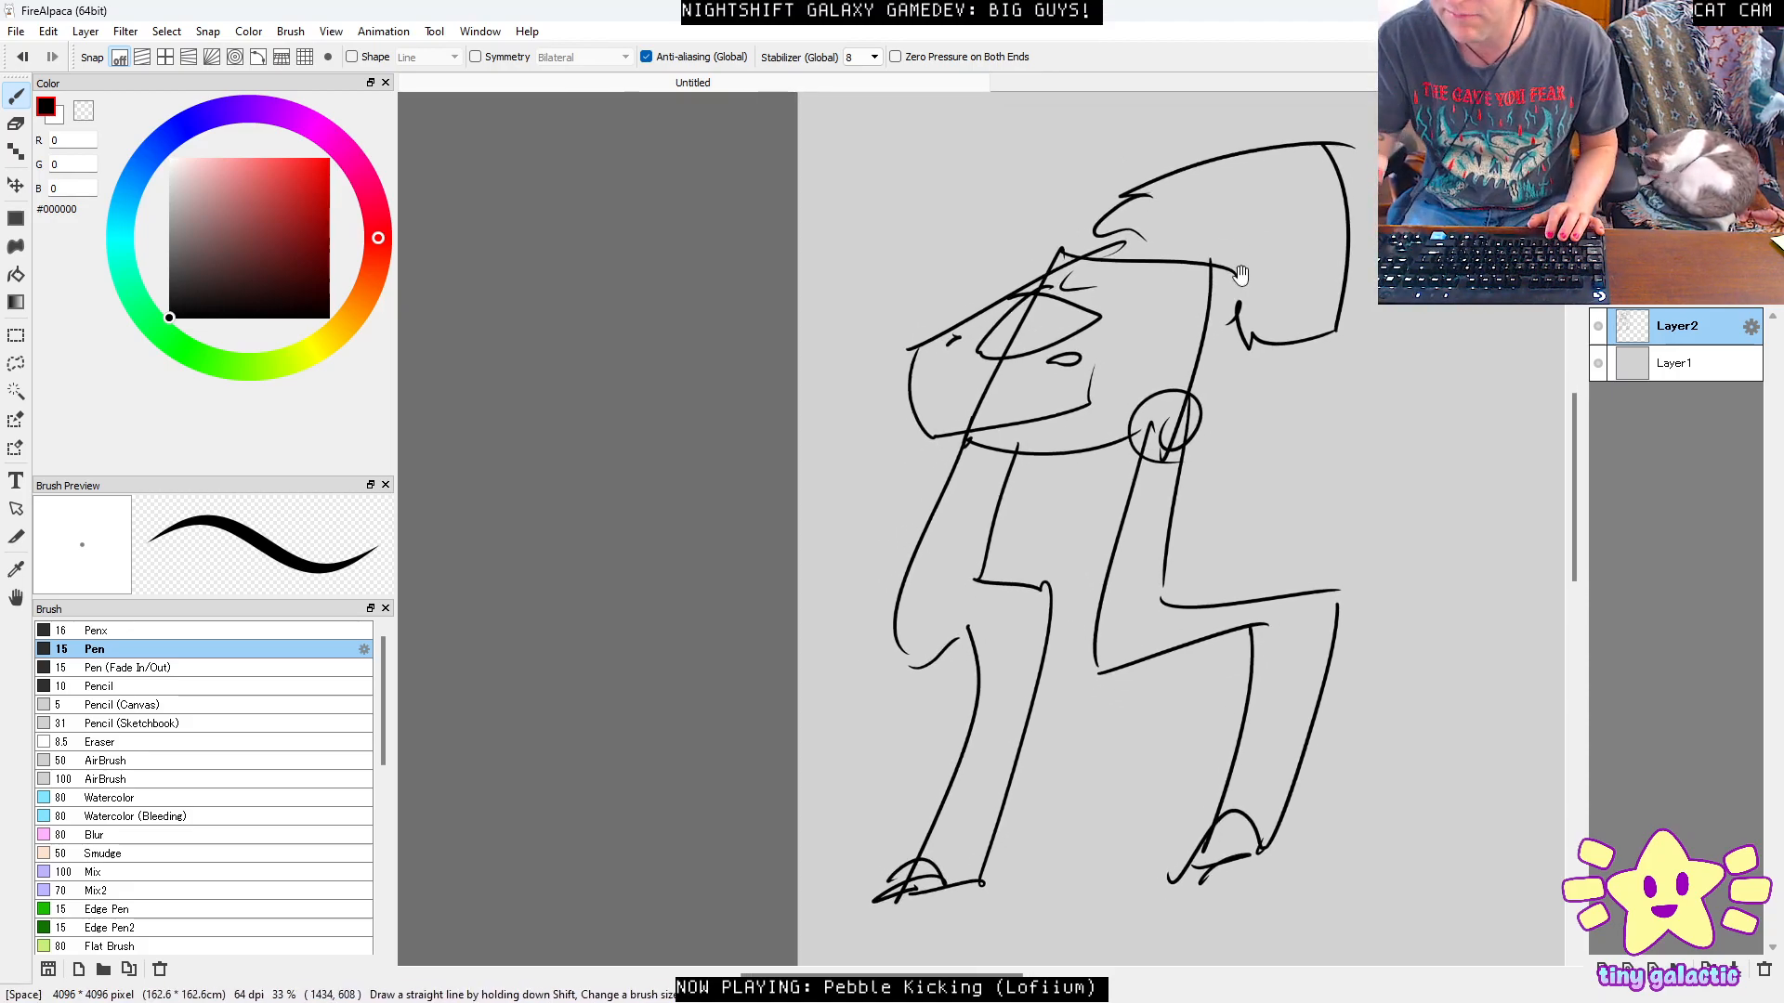
Scale the whole mech sketch down to a small figure and place it in the canvas's upper-left area.
left_click_drag(1263, 525, 1035, 446)
left_click(1046, 464, "ctrl+alt")
left_click(1045, 464, "ctrl+alt")
left_click_drag(1252, 409, 1038, 397)
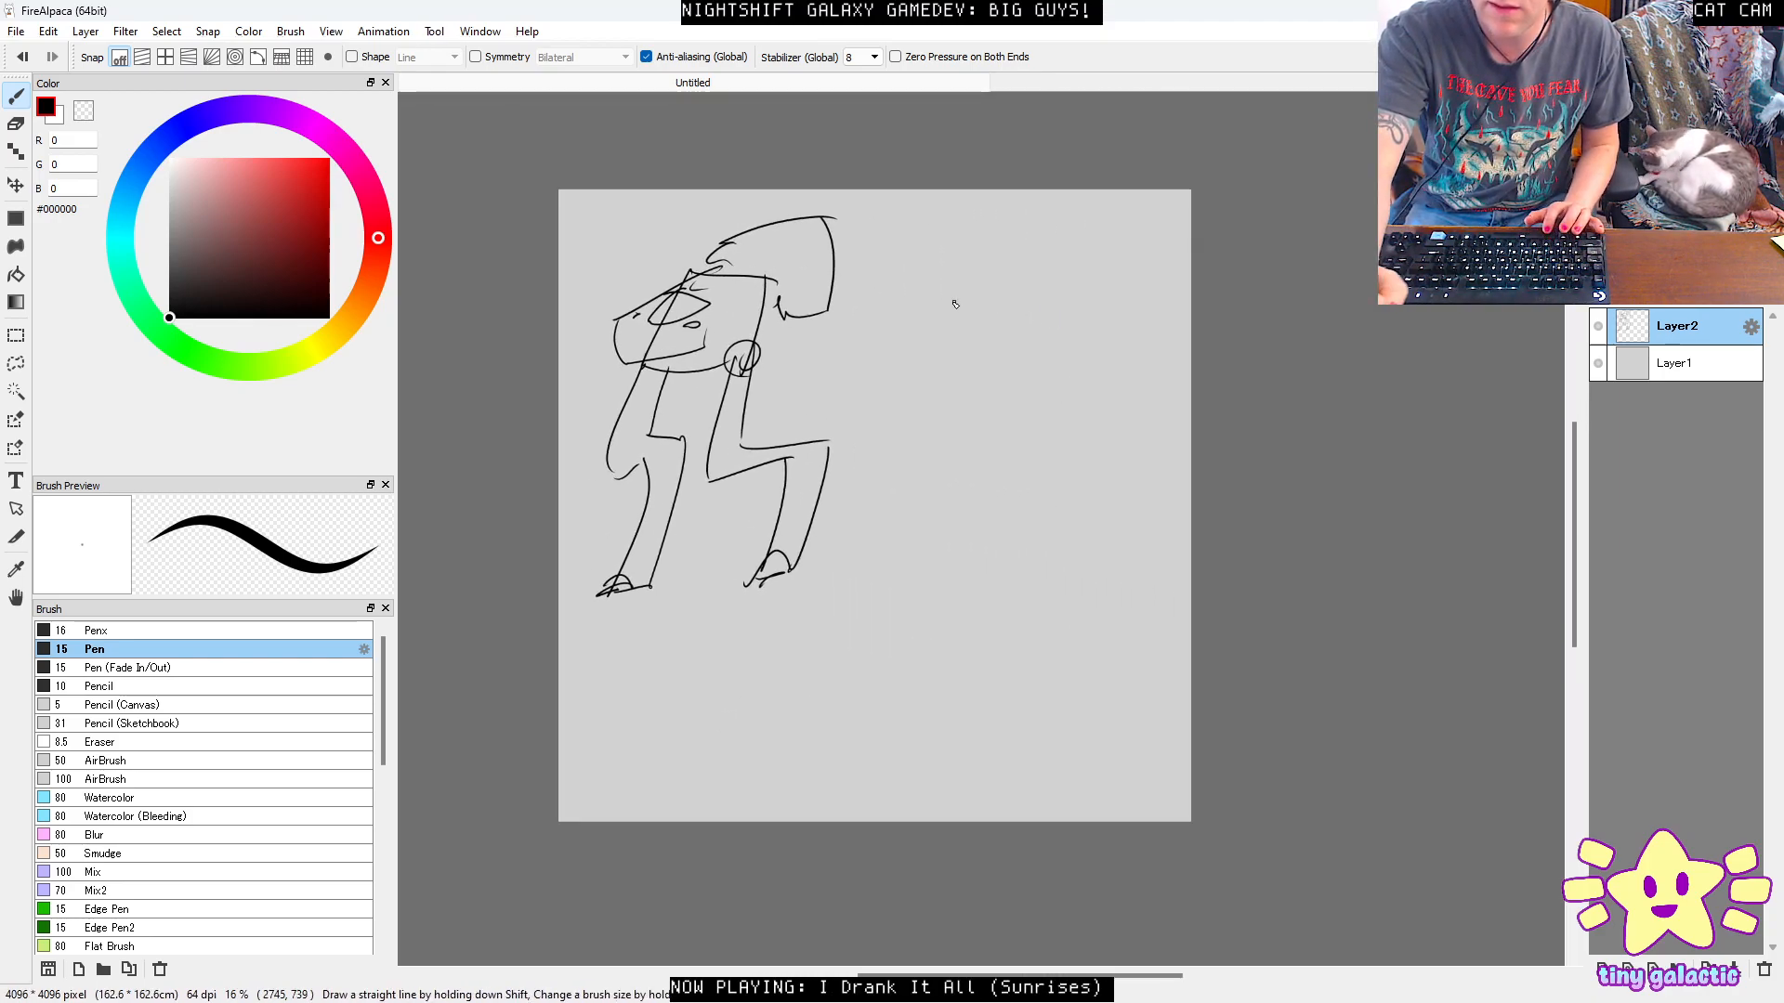
key("ctrl+t")
mouse_move(838, 215)
left_mouse_down()
mouse_move(766, 290)
mouse_move(758, 327)
left_mouse_up()
left_click_drag(727, 397, 682, 325)
key("Return")
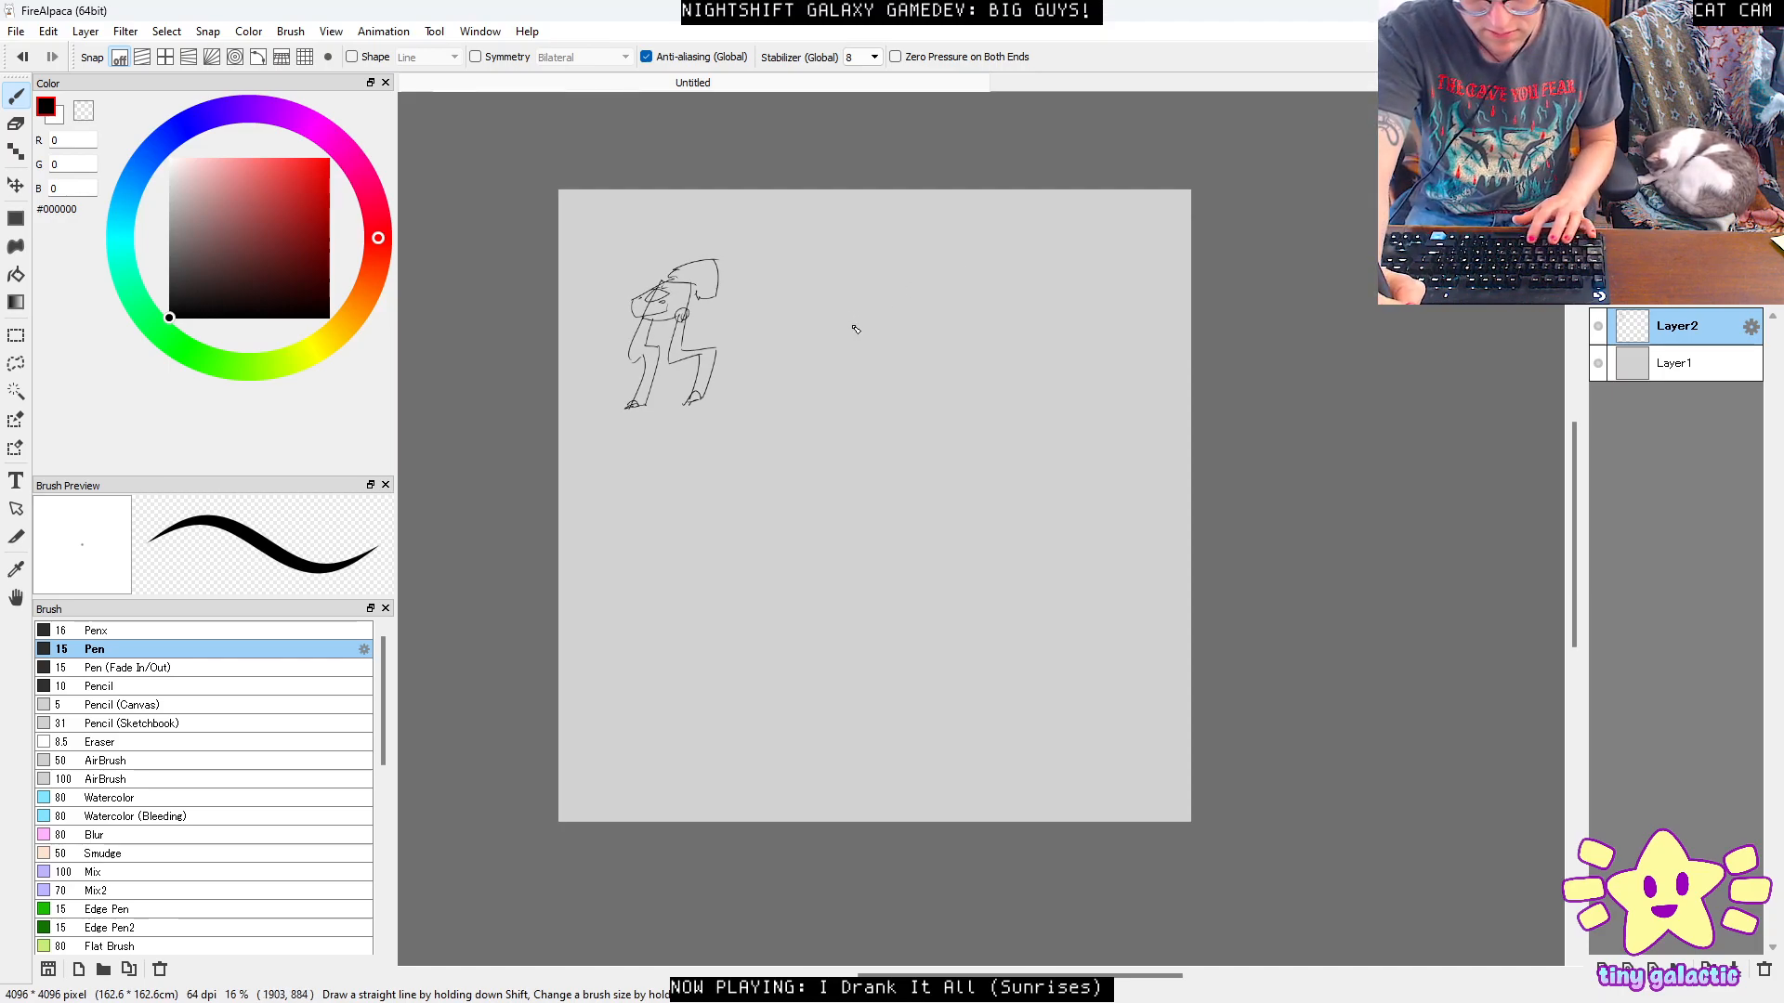
left_click(881, 368, "ctrl")
left_click_drag(1265, 428, 1256, 468)
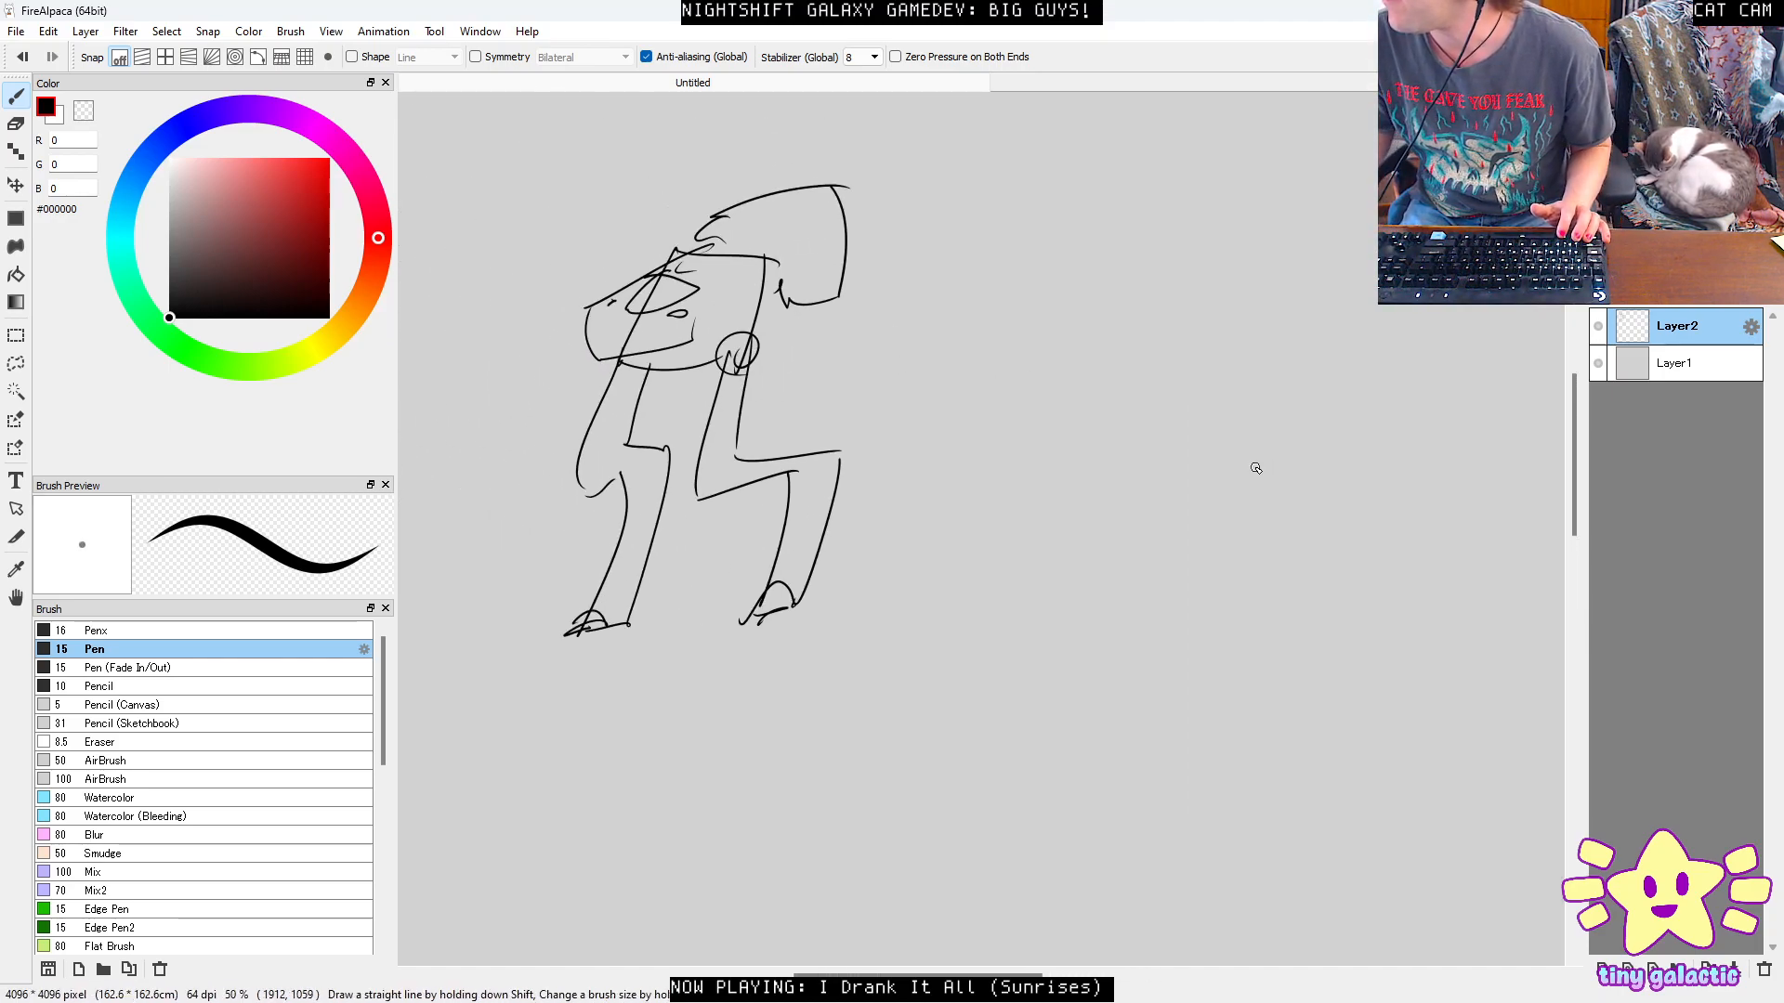
mouse_move(1015, 366)
left_mouse_down()
mouse_move(939, 331)
mouse_move(940, 347)
mouse_move(1030, 368)
left_mouse_up()
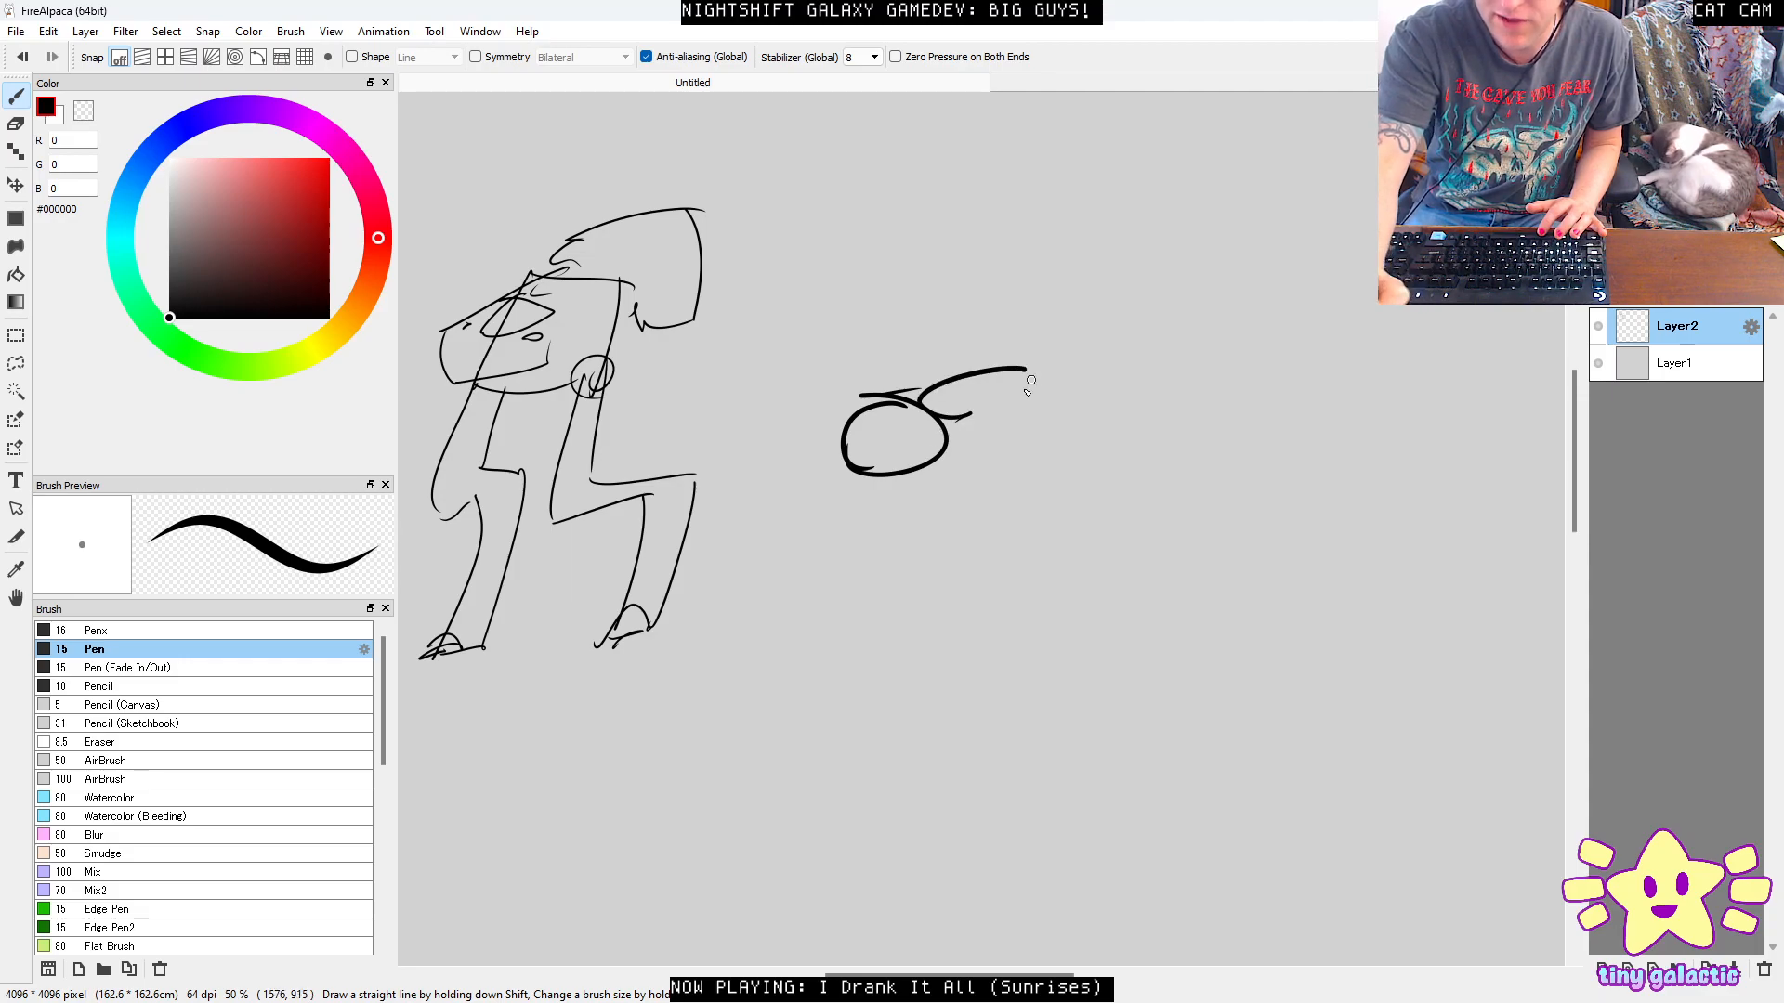
key("ctrl+z")
key("ctrl+z")
key("ctrl+z")
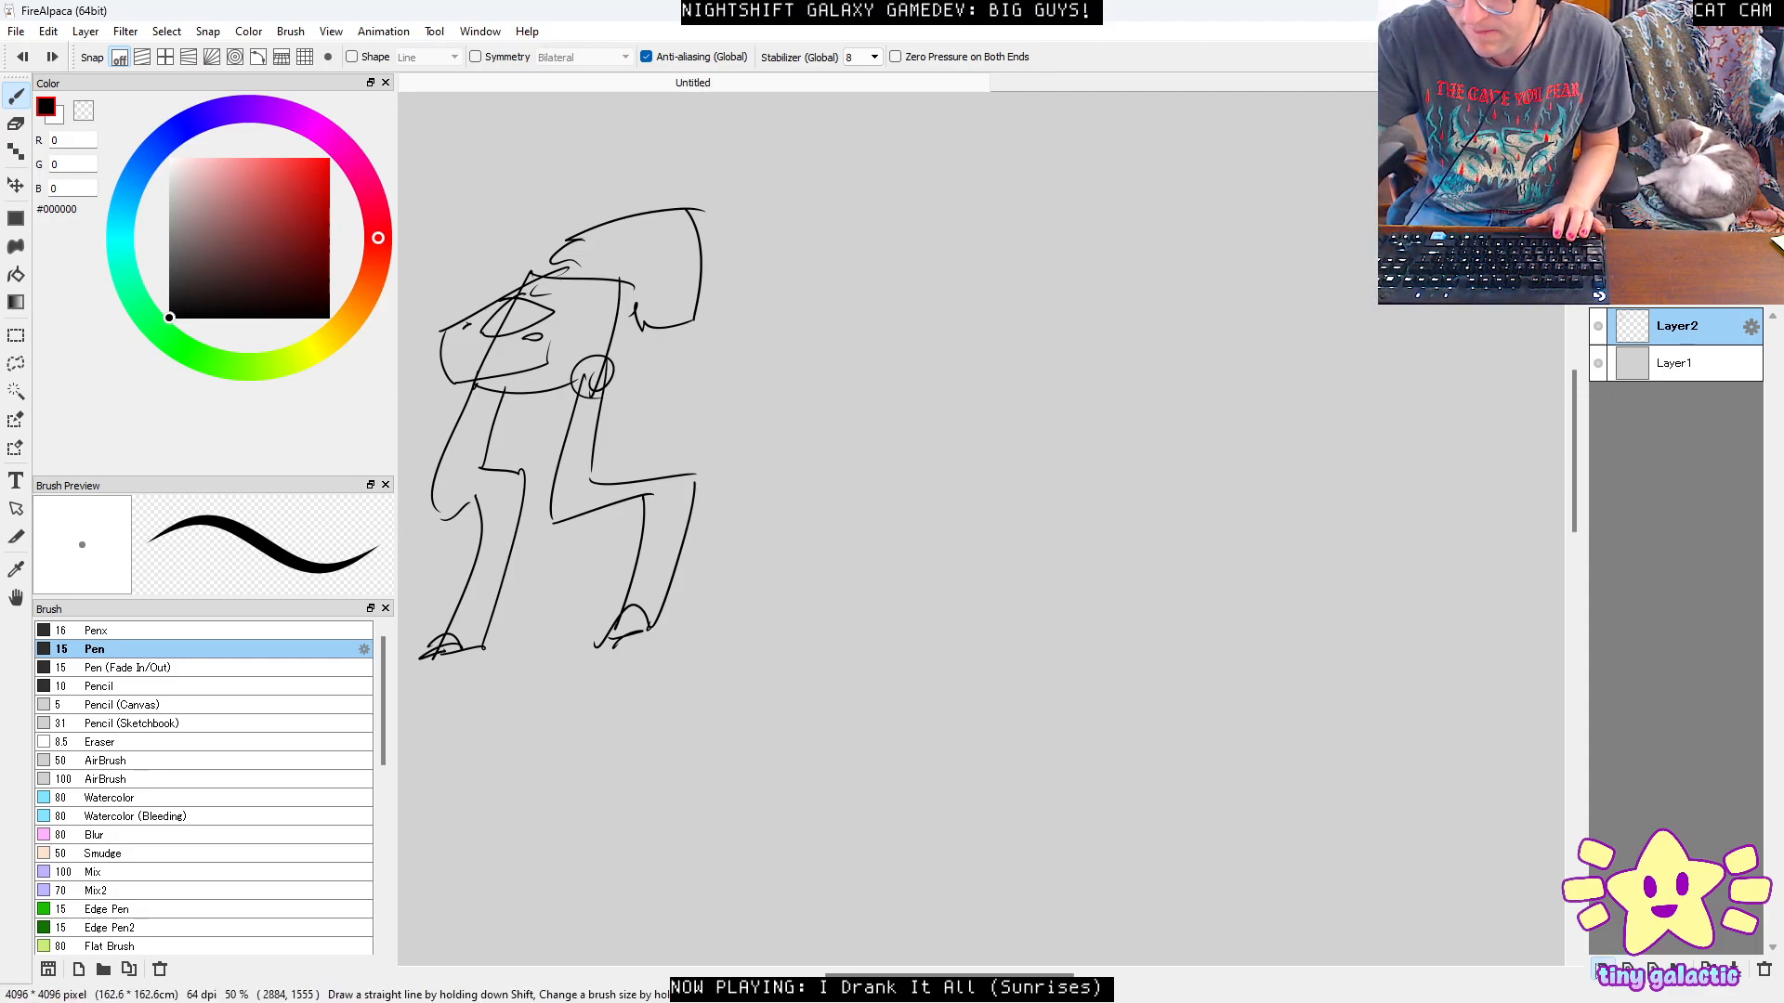
On a new layer, sketch a crawling mech of chained rounded segments with bent legs and a small head, and add an empty layer above.
key("ctrl+shift+n")
left_click_drag(906, 468, 874, 497)
mouse_move(985, 374)
left_mouse_down()
mouse_move(1128, 385)
mouse_move(1118, 410)
left_mouse_up()
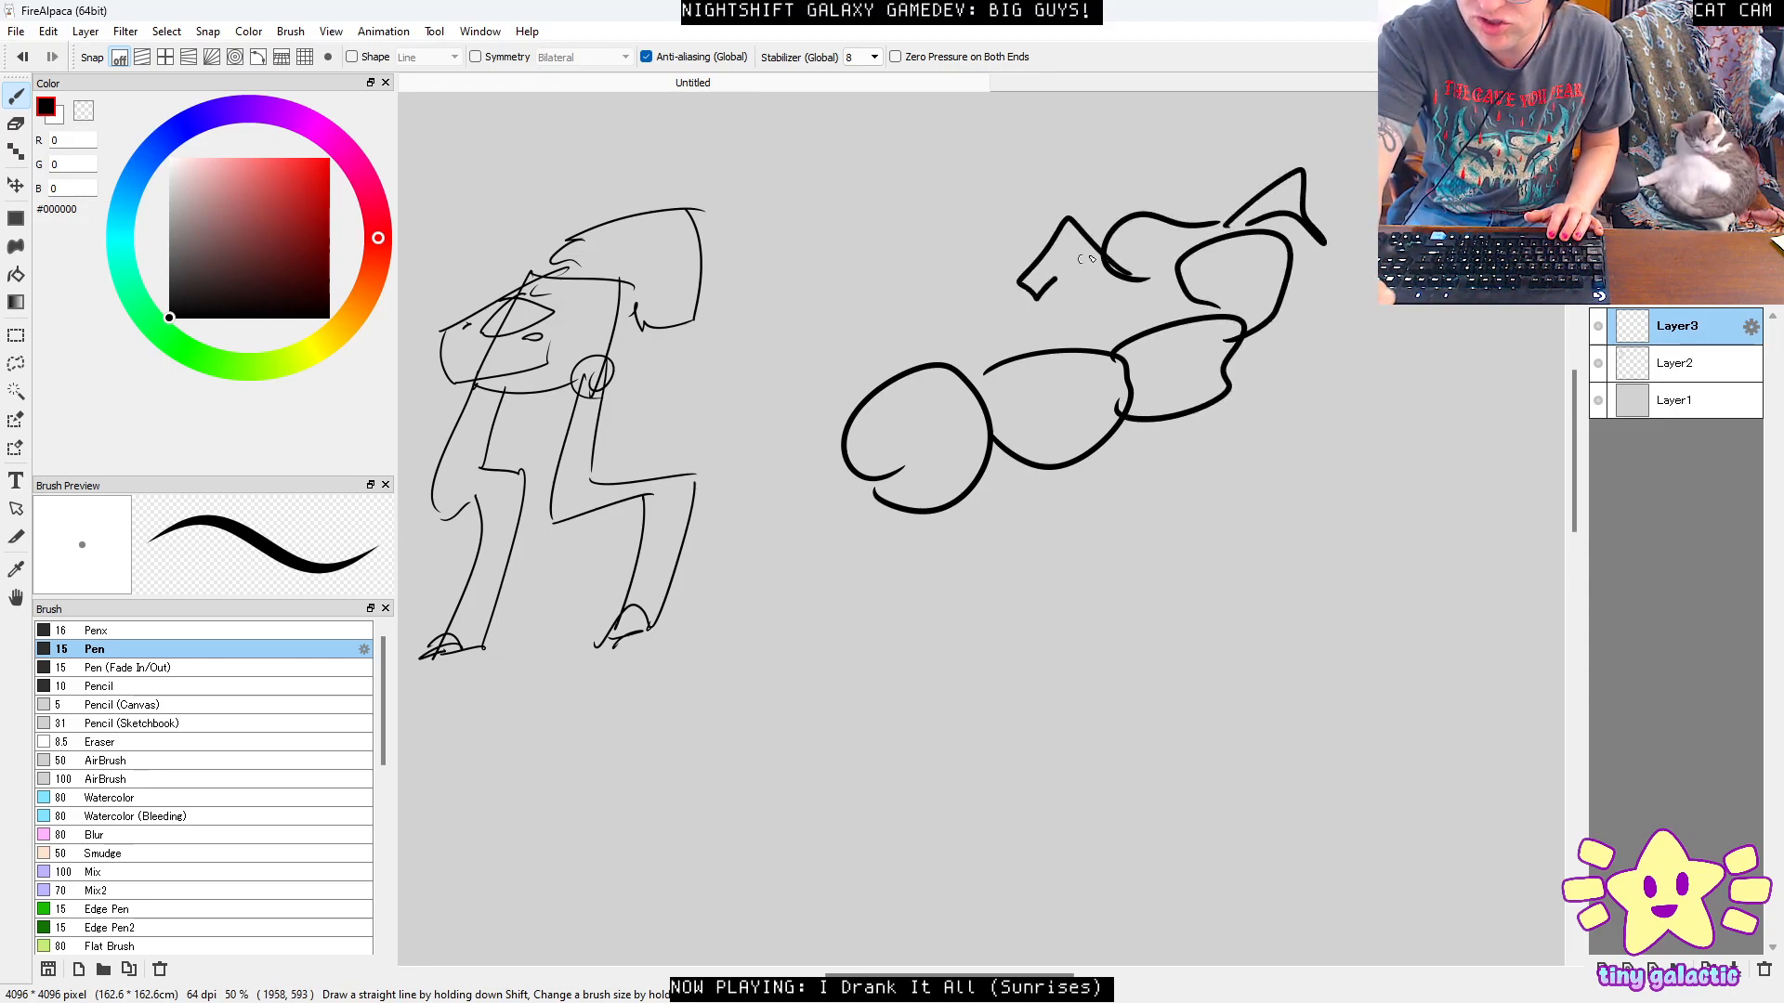
left_click_drag(1078, 468, 1192, 472)
left_click_drag(1021, 468, 1046, 478)
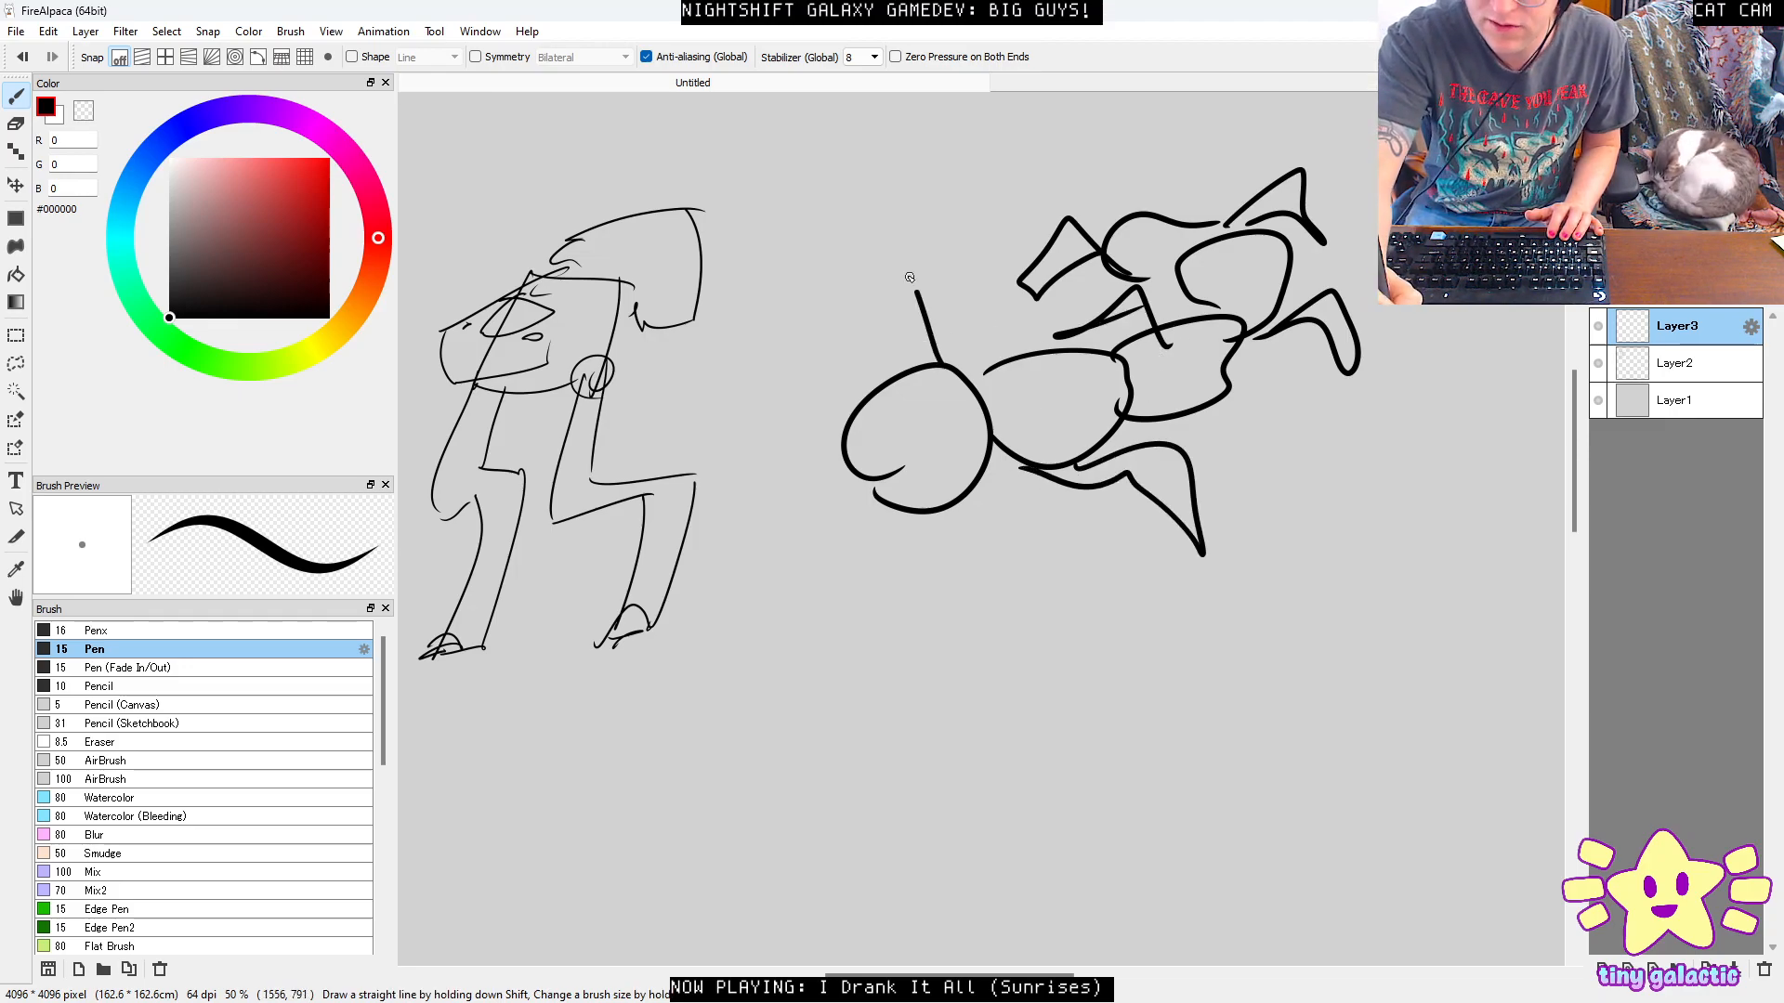
mouse_move(899, 467)
left_mouse_down()
mouse_move(830, 506)
mouse_move(895, 491)
left_mouse_up()
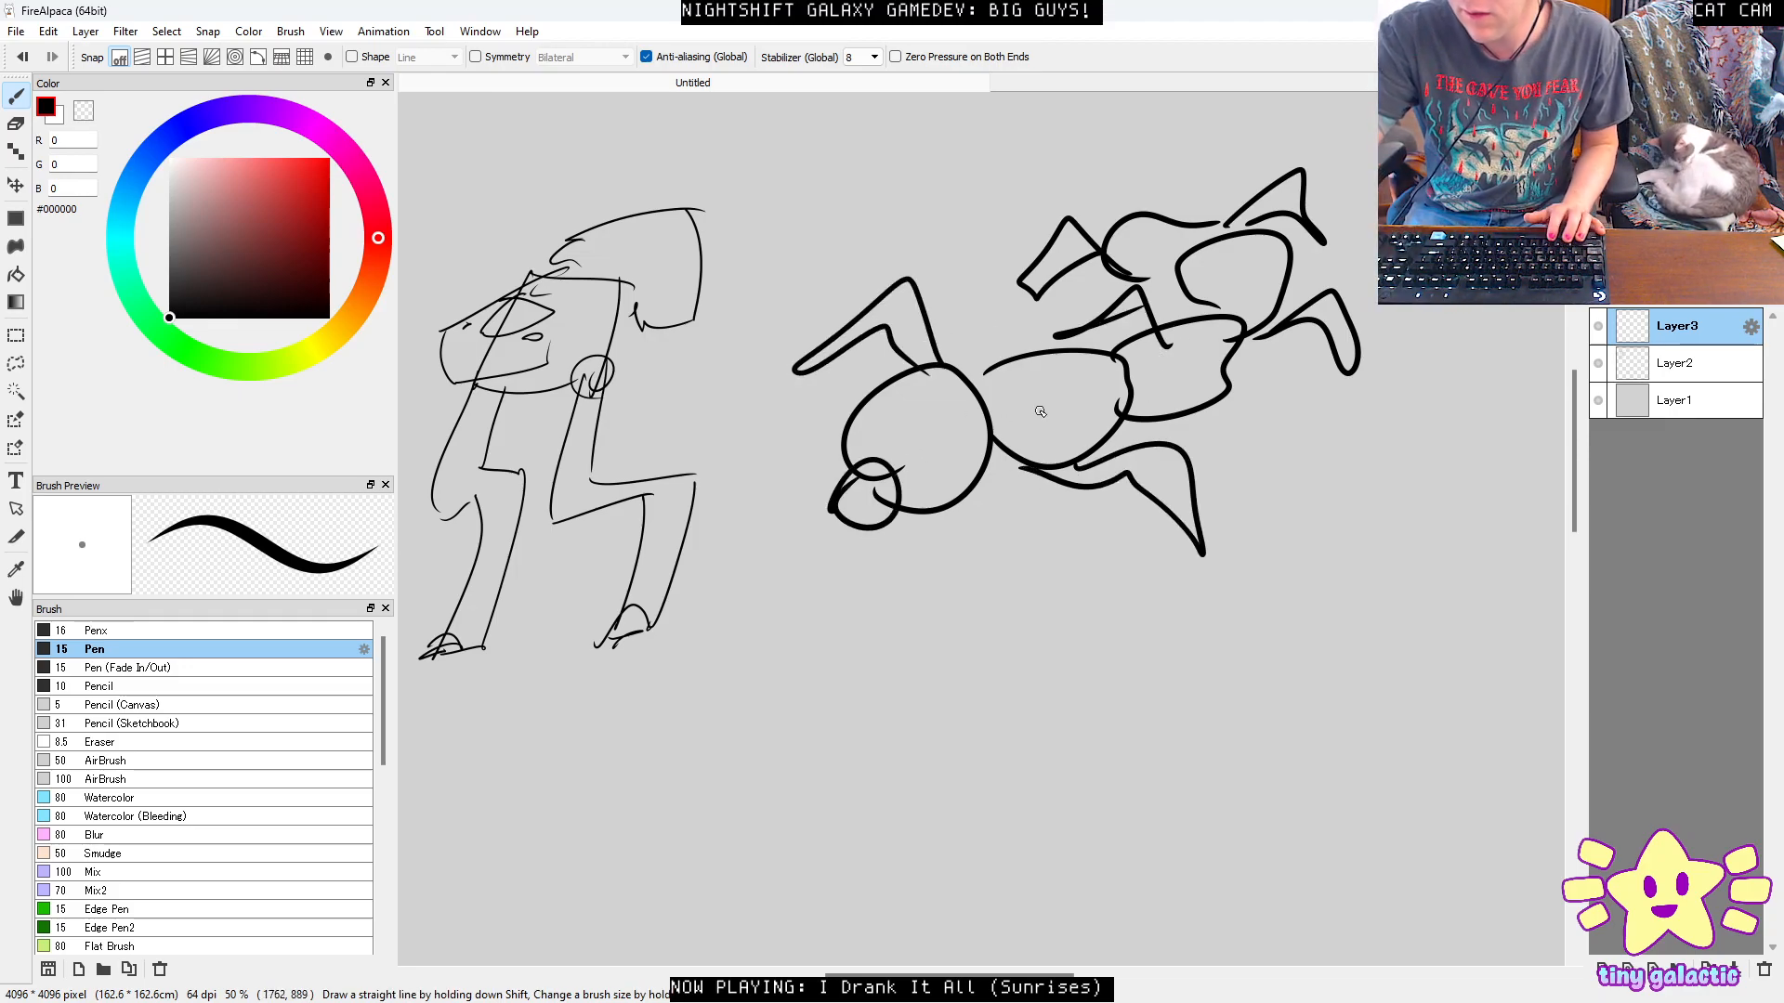
left_click(1604, 968)
left_click_drag(1153, 782, 1214, 402)
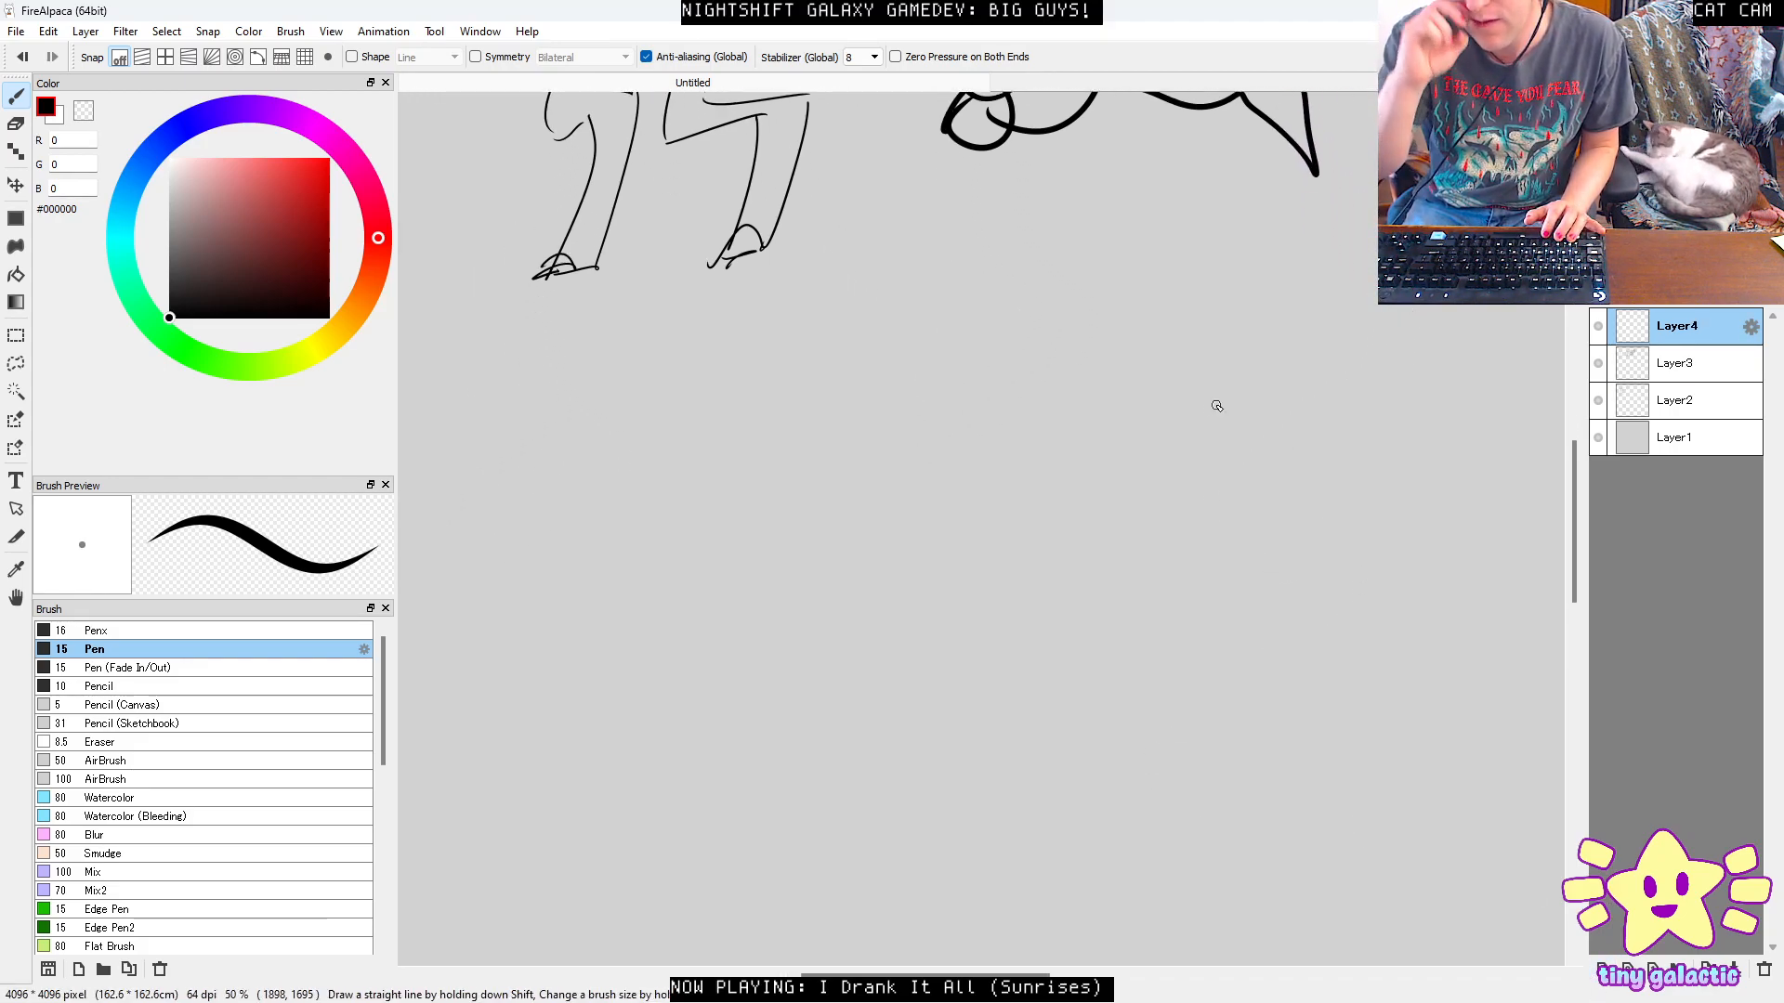
left_click_drag(895, 550, 946, 456)
left_click_drag(929, 384, 964, 646)
key("ctrl+z")
mouse_move(1053, 568)
left_mouse_down()
mouse_move(1075, 526)
mouse_move(936, 709)
mouse_move(984, 645)
mouse_move(949, 673)
left_mouse_up()
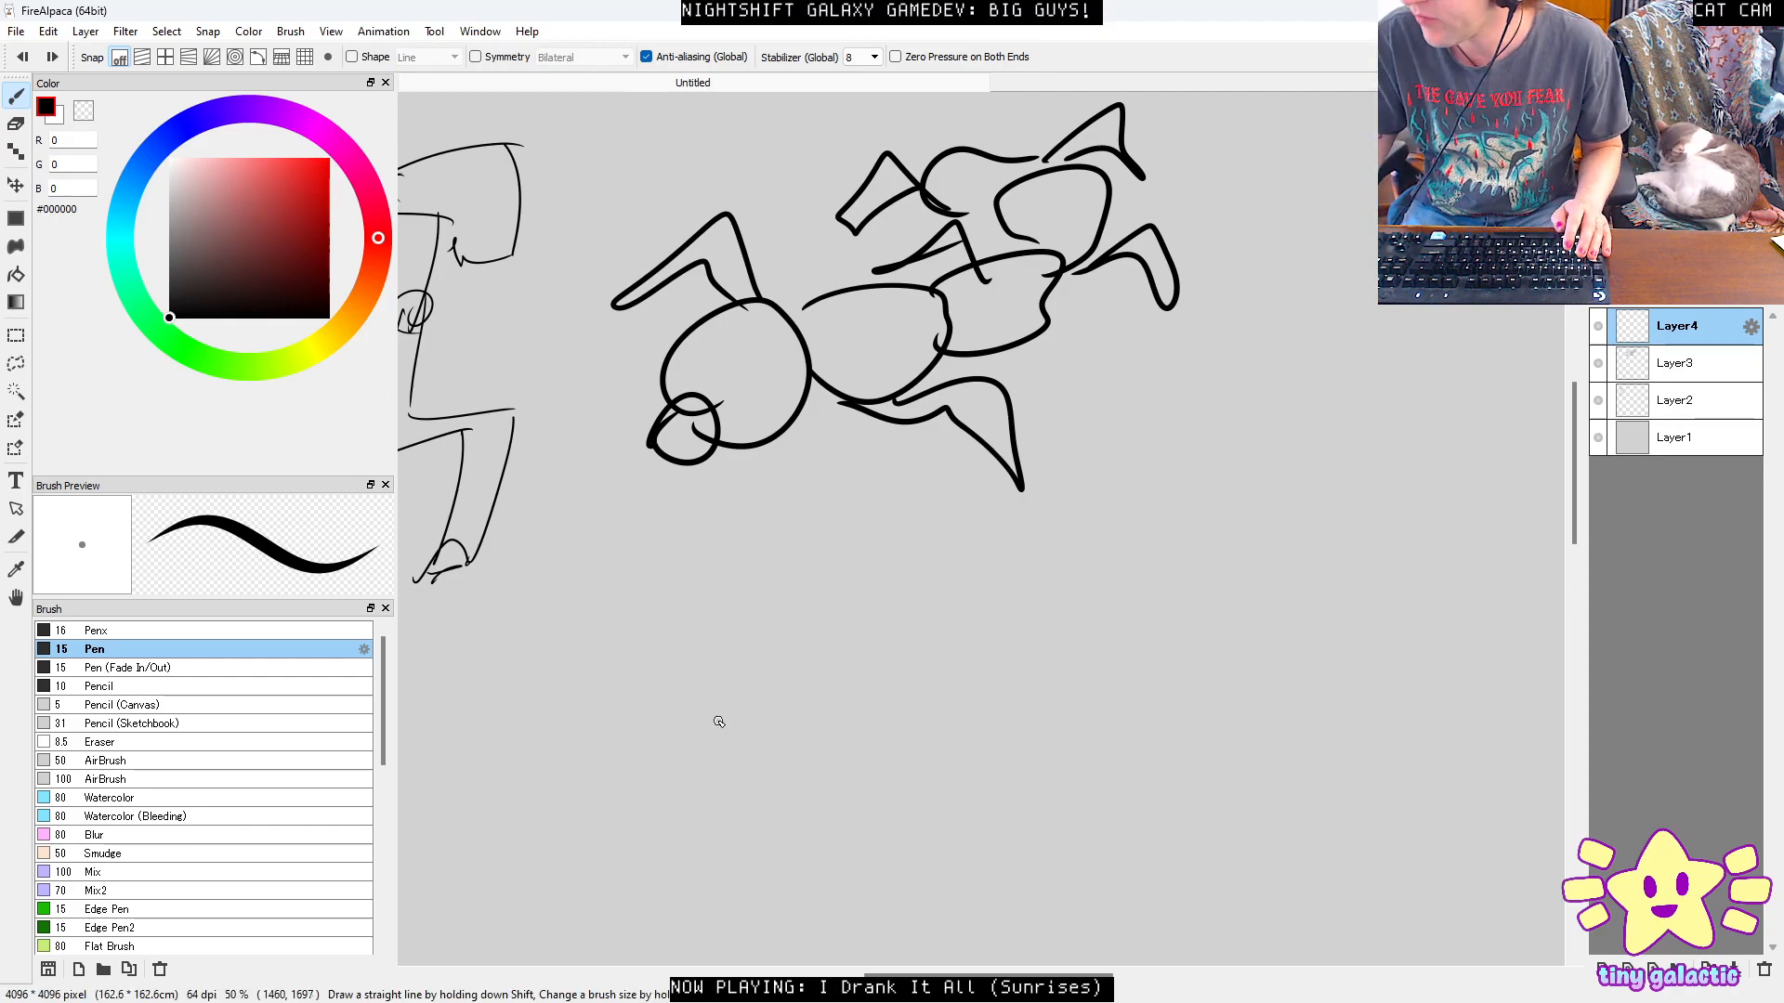
Switch to Unreal Editor and examine the spider mecha up close from the front and underneath.
key("alt")
key("alt+Tab")
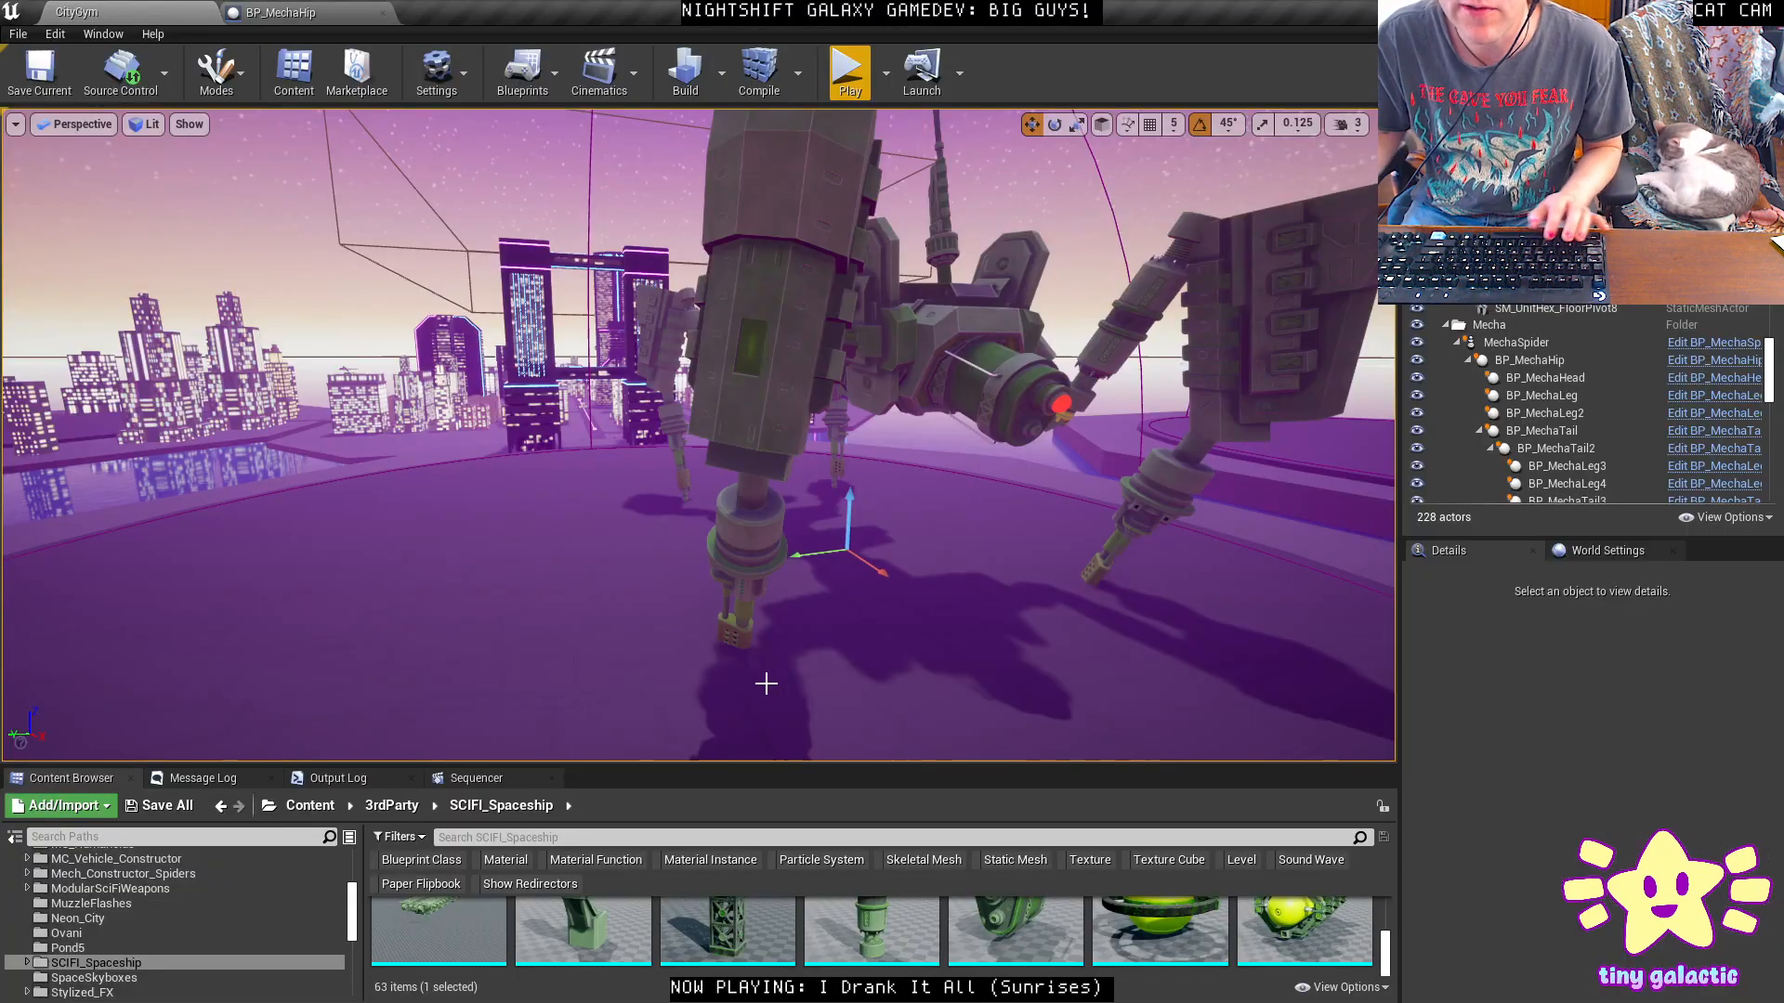
right_click_drag(784, 598, 613, 650)
left_click(1586, 120)
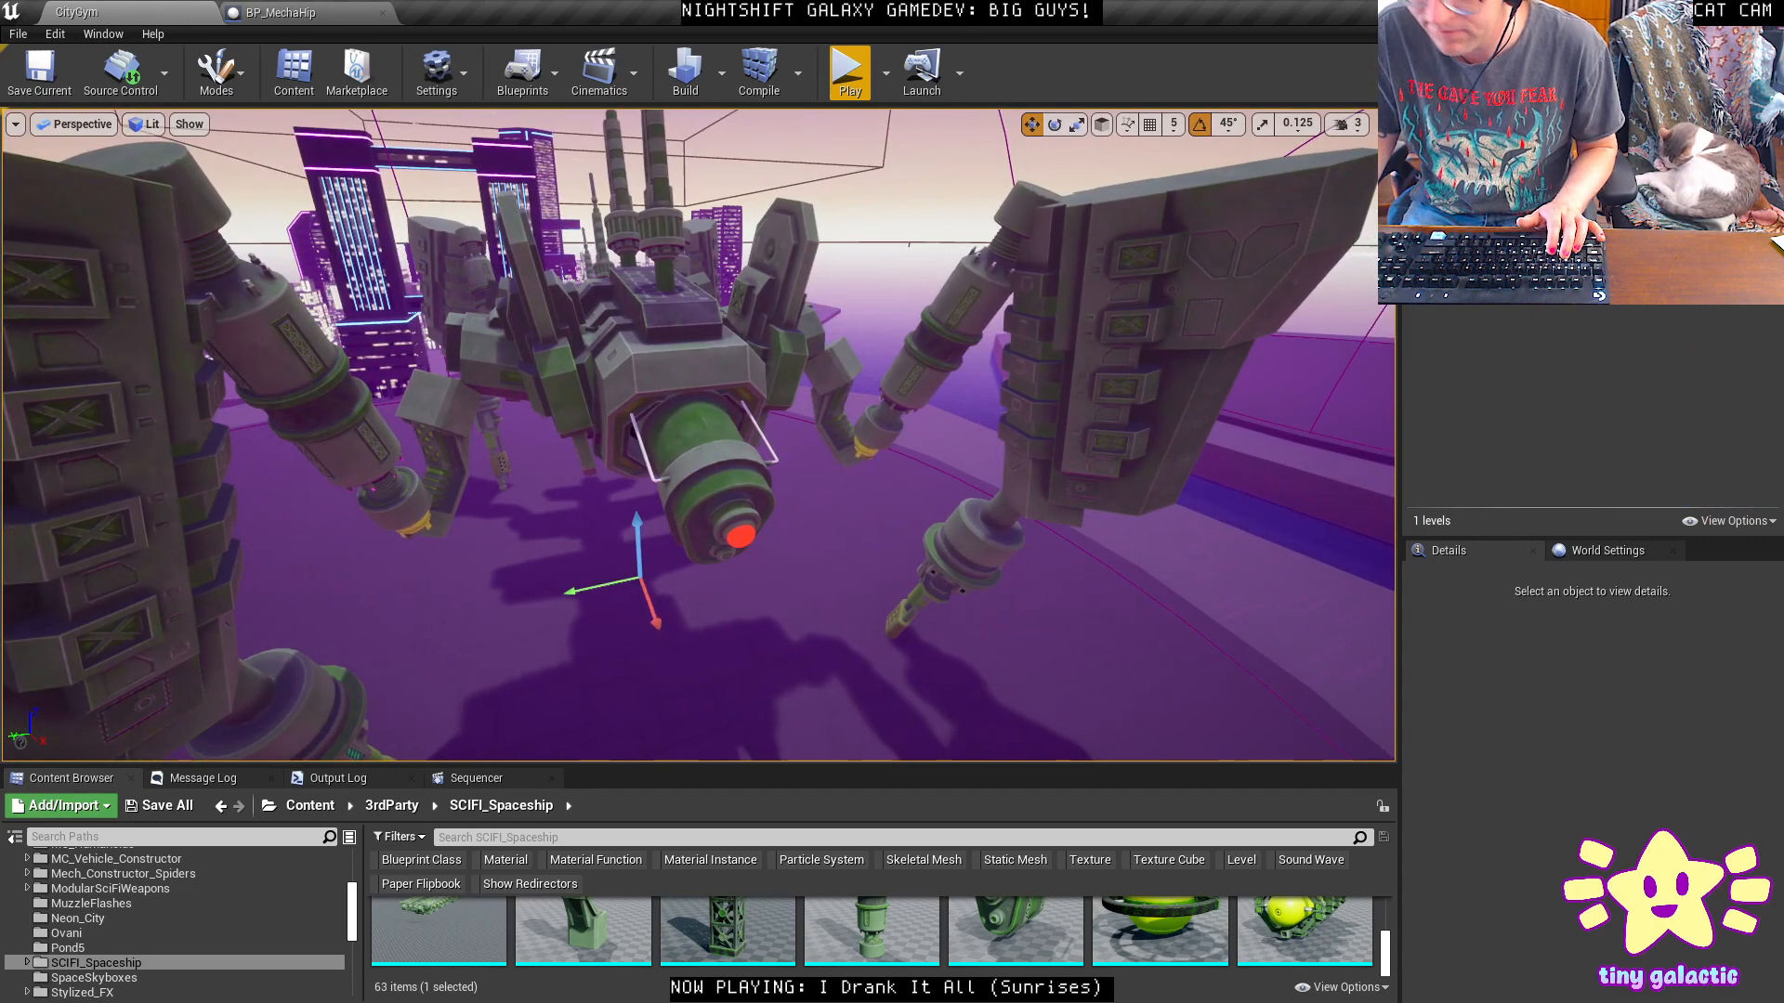
left_click(1710, 120)
right_click_drag(706, 464, 1032, 557)
right_click_drag(464, 483, 501, 390)
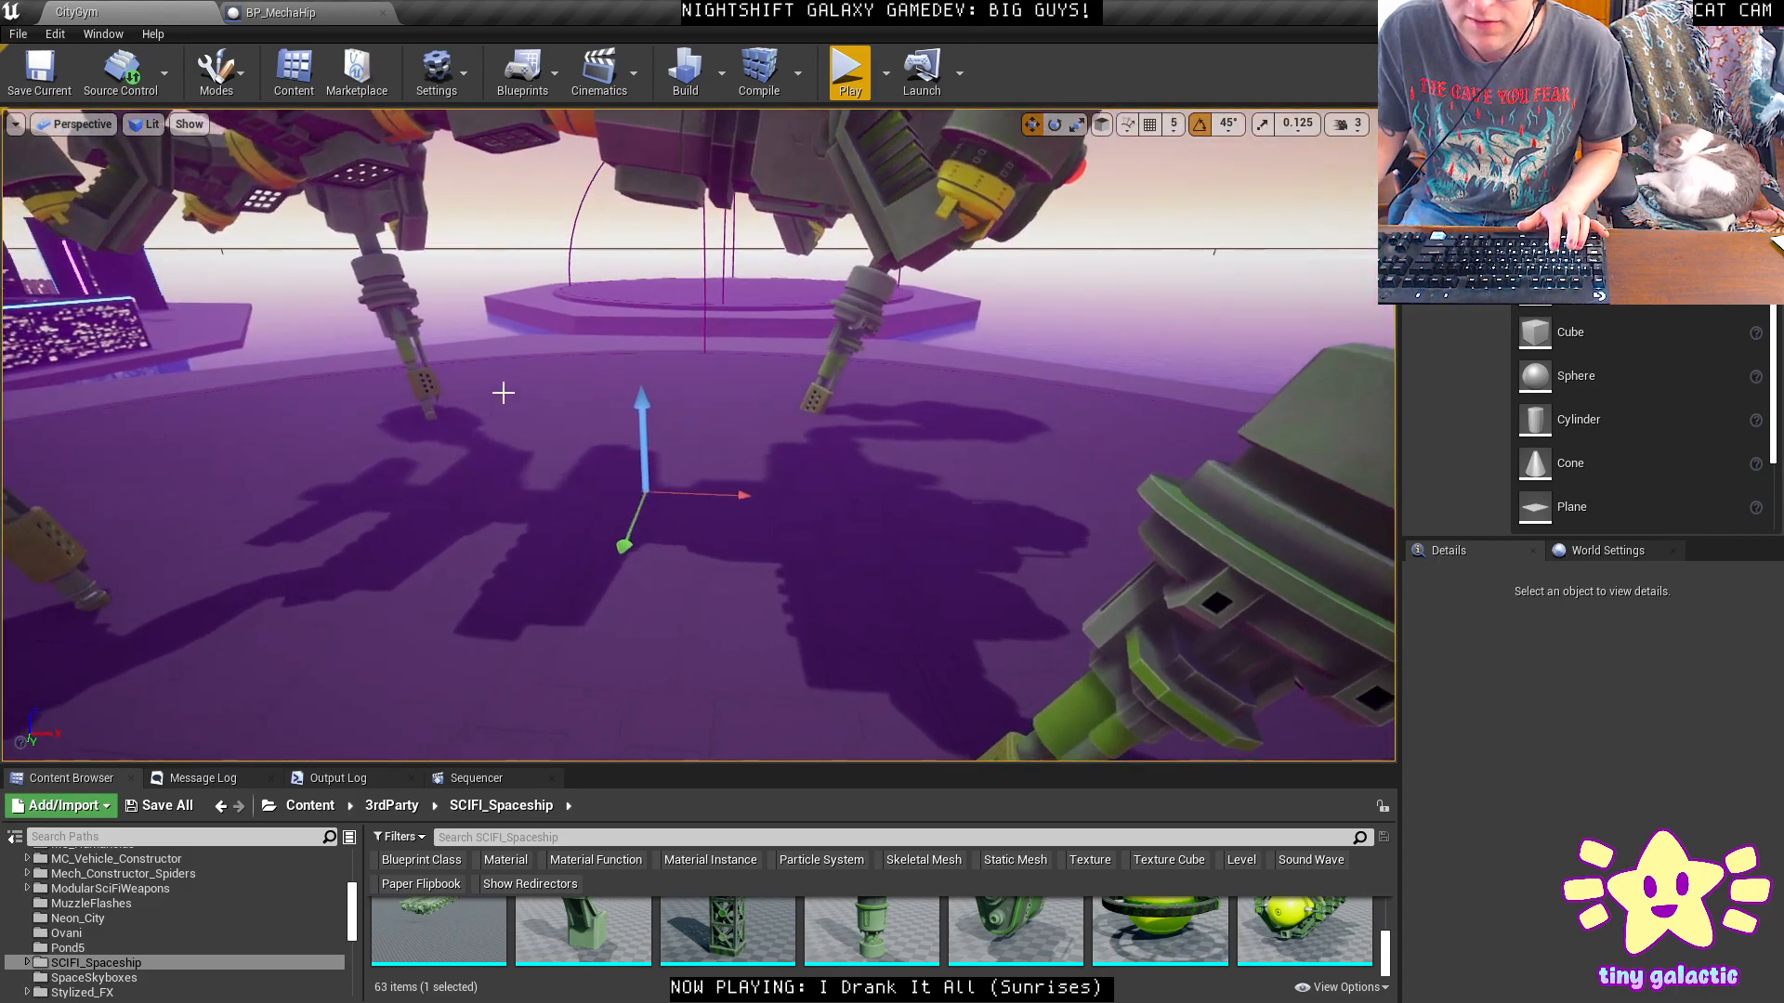
Select the MechaSpider root actor, try moving it a short way, and undo the move.
left_click(653, 403)
right_click_drag(653, 403, 618, 409)
mouse_move(681, 558)
right_mouse_down()
mouse_move(711, 559)
mouse_move(681, 557)
right_mouse_up()
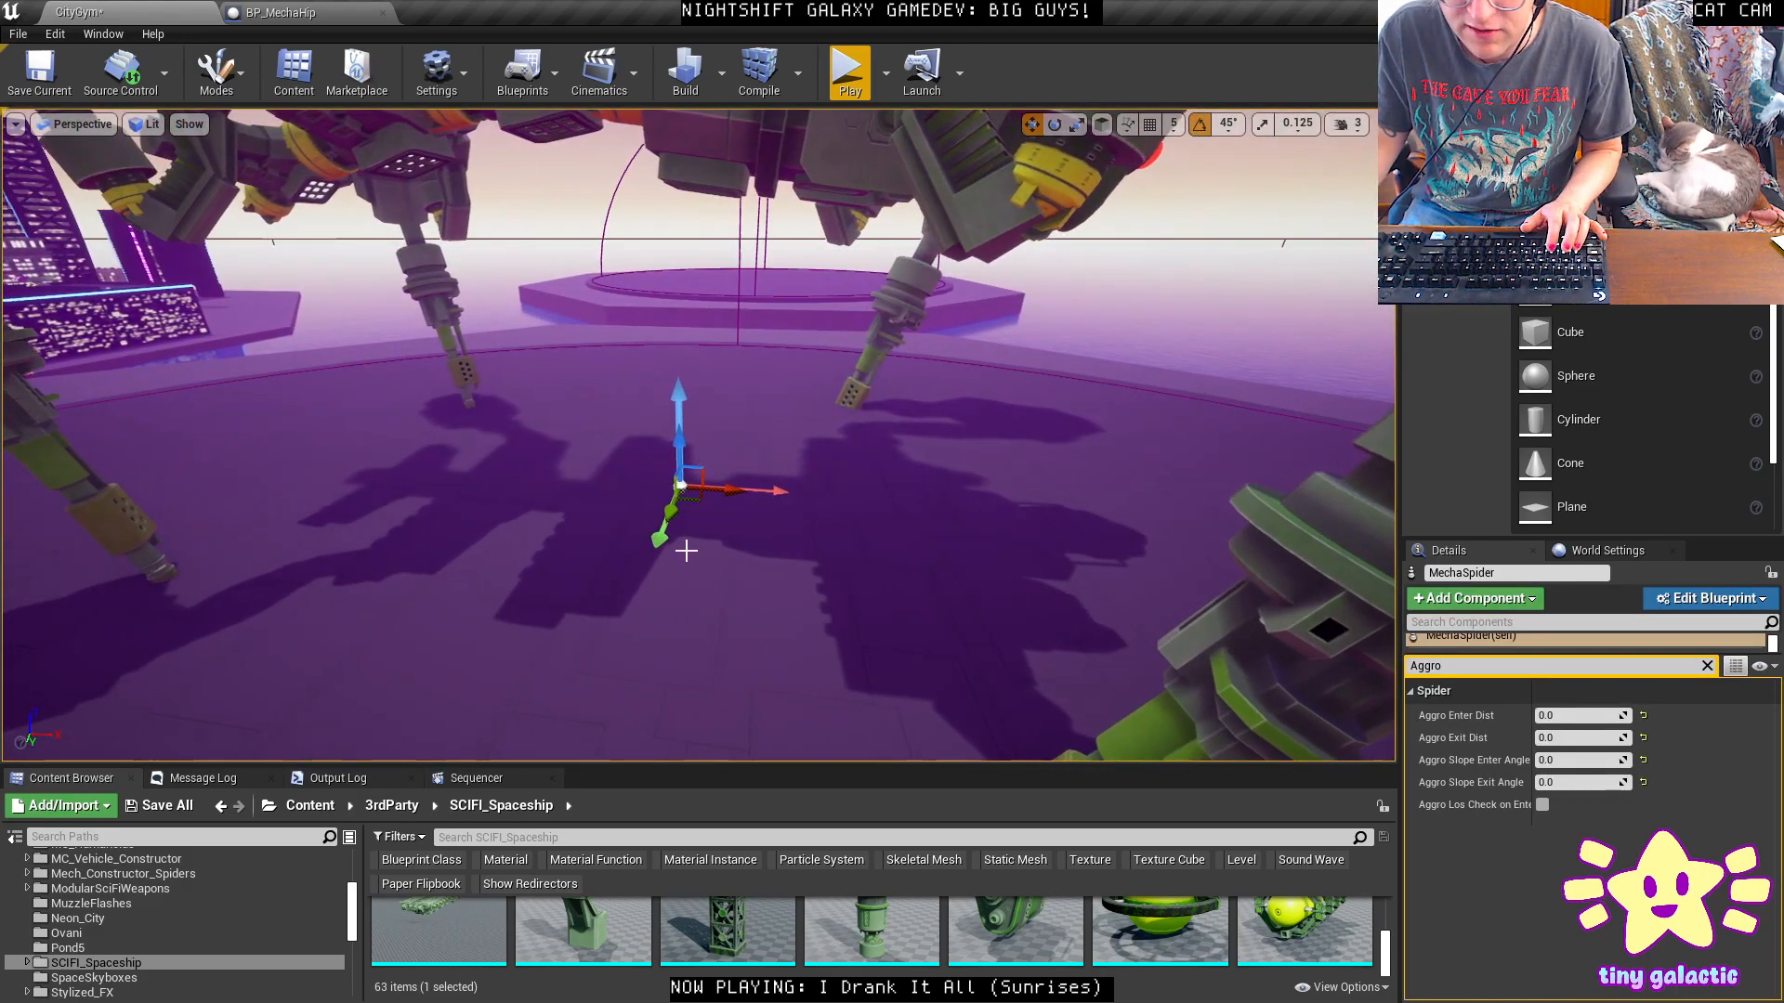
left_click_drag(702, 469, 679, 417)
key("ctrl+z")
Examine how the spider mecha is built from separate parts, selecting its hip, tail and leg pieces in turn.
right_click_drag(856, 482, 558, 469)
left_click(856, 482)
left_click(748, 466)
left_click(507, 416)
left_click(683, 390)
right_click_drag(683, 390, 655, 433)
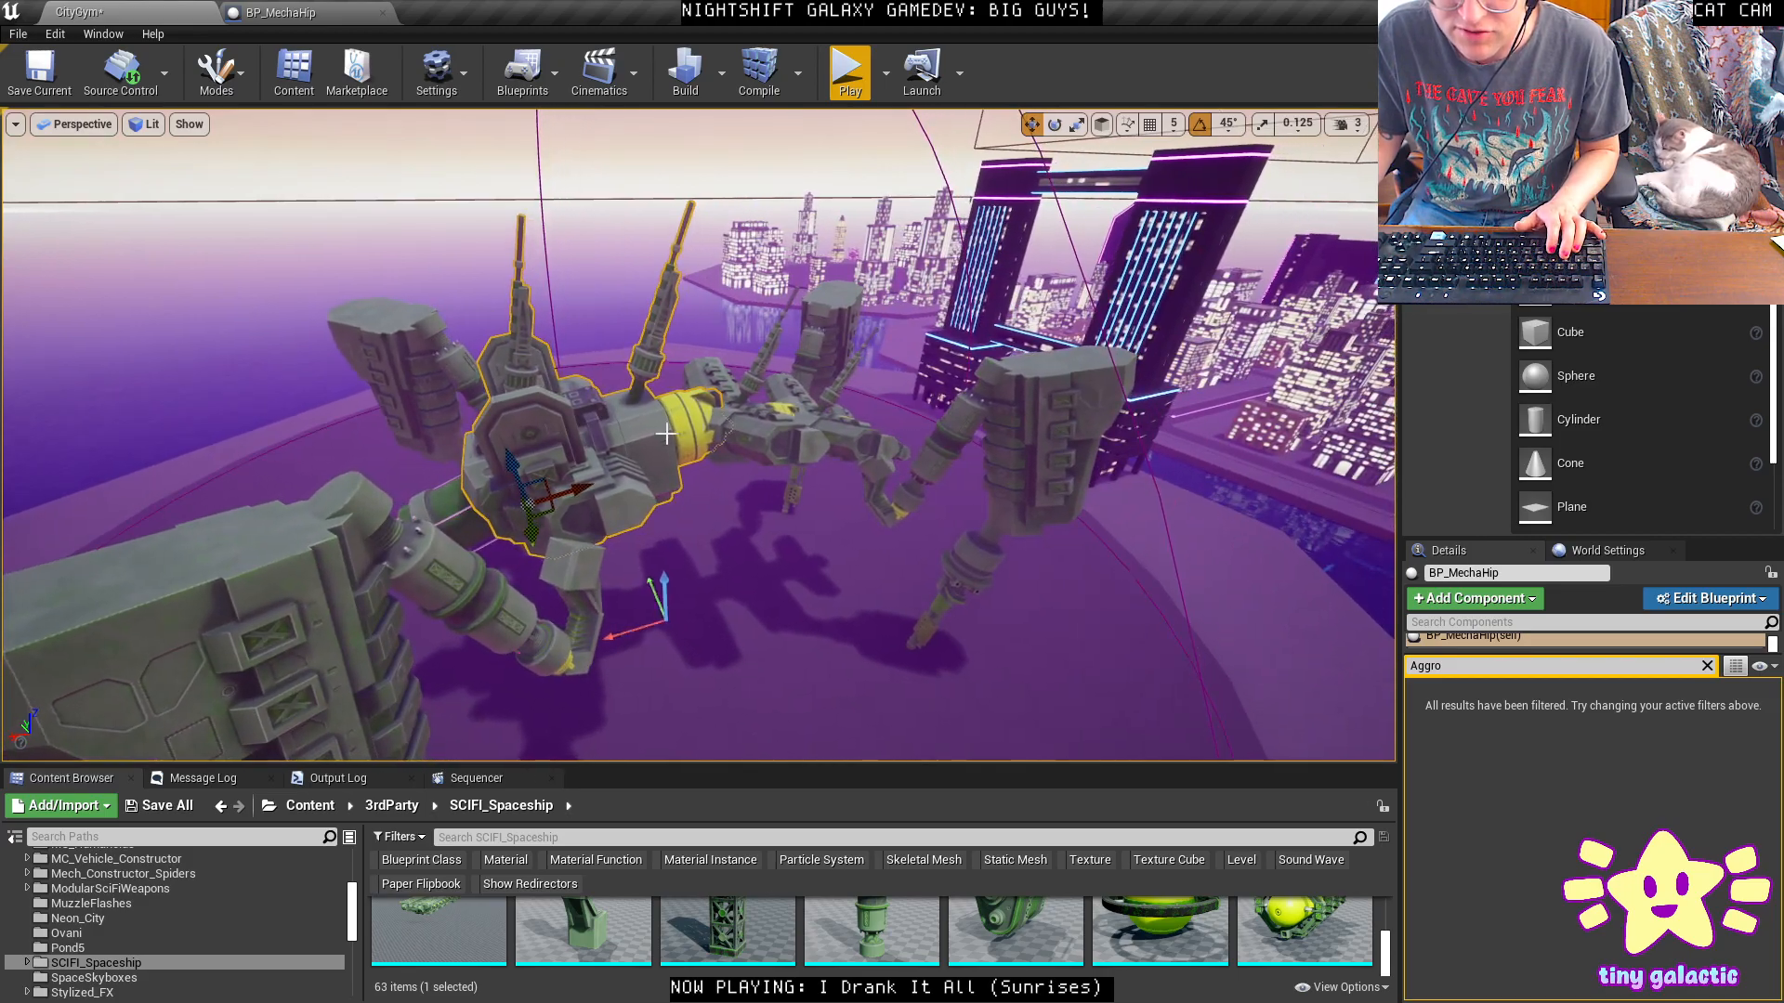
left_click(781, 433)
left_click(872, 448)
right_click_drag(871, 448, 744, 446)
left_click(1059, 343)
mouse_move(1059, 343)
right_mouse_down()
mouse_move(1021, 322)
mouse_move(1053, 374)
right_mouse_up()
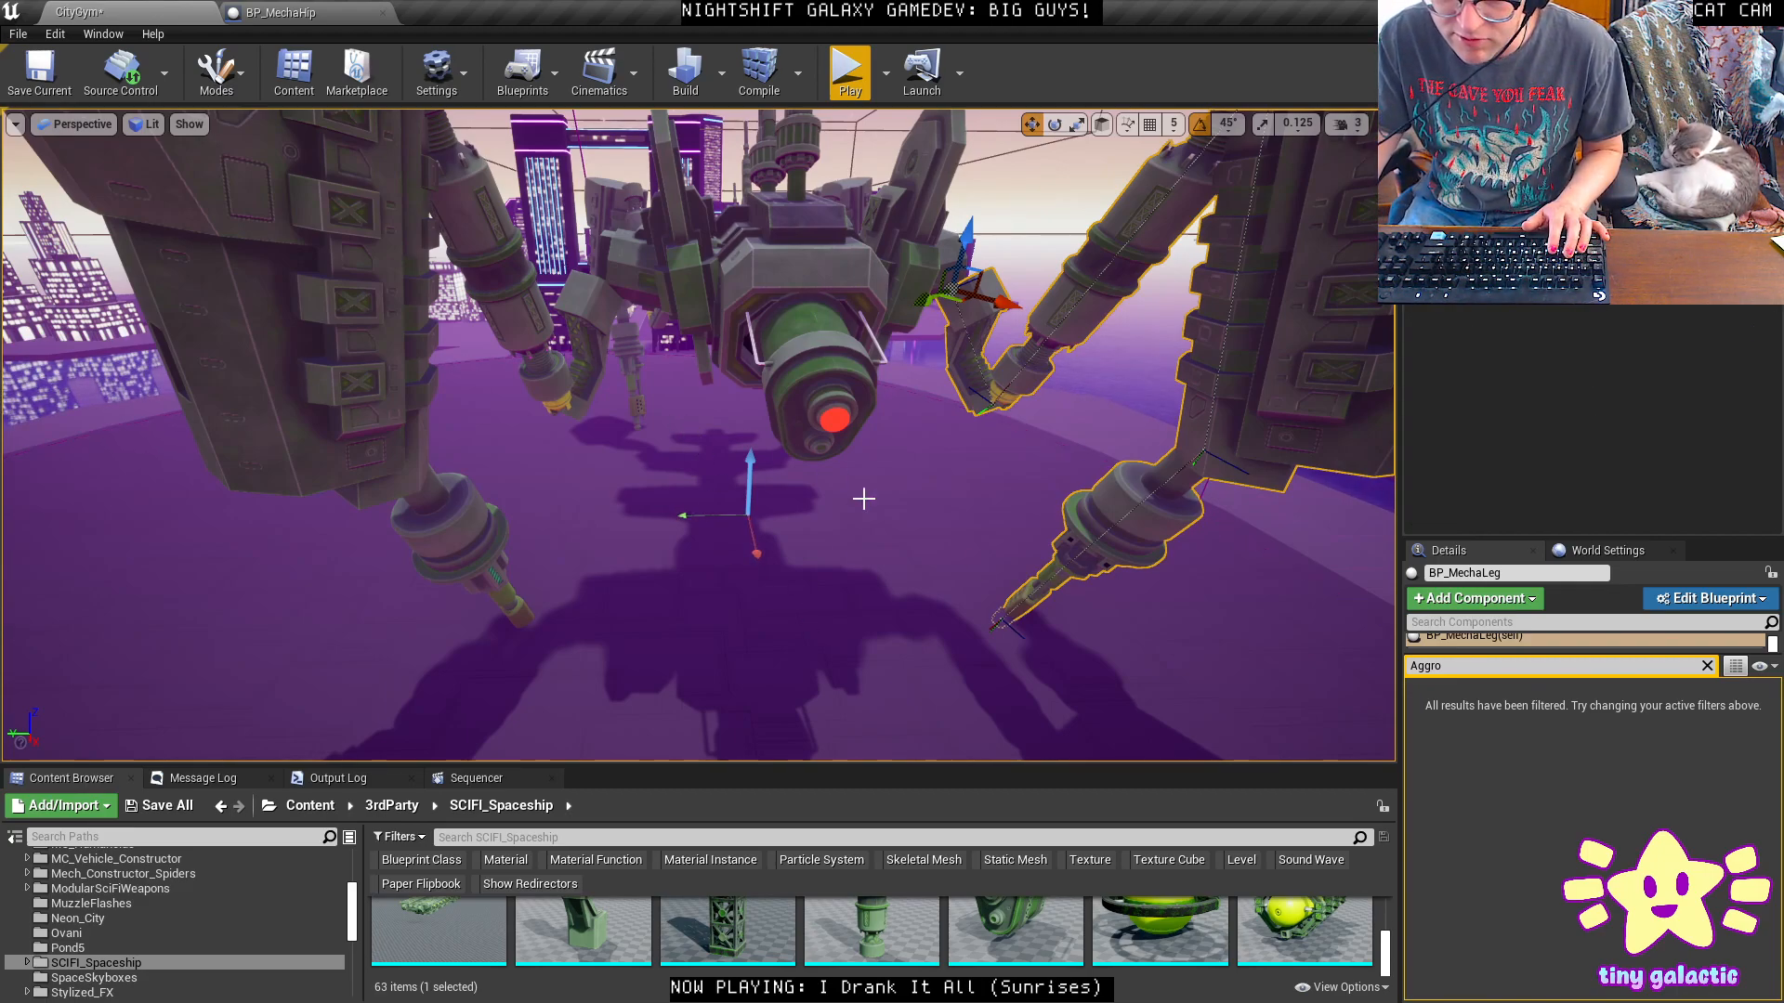
right_click_drag(753, 269, 753, 270)
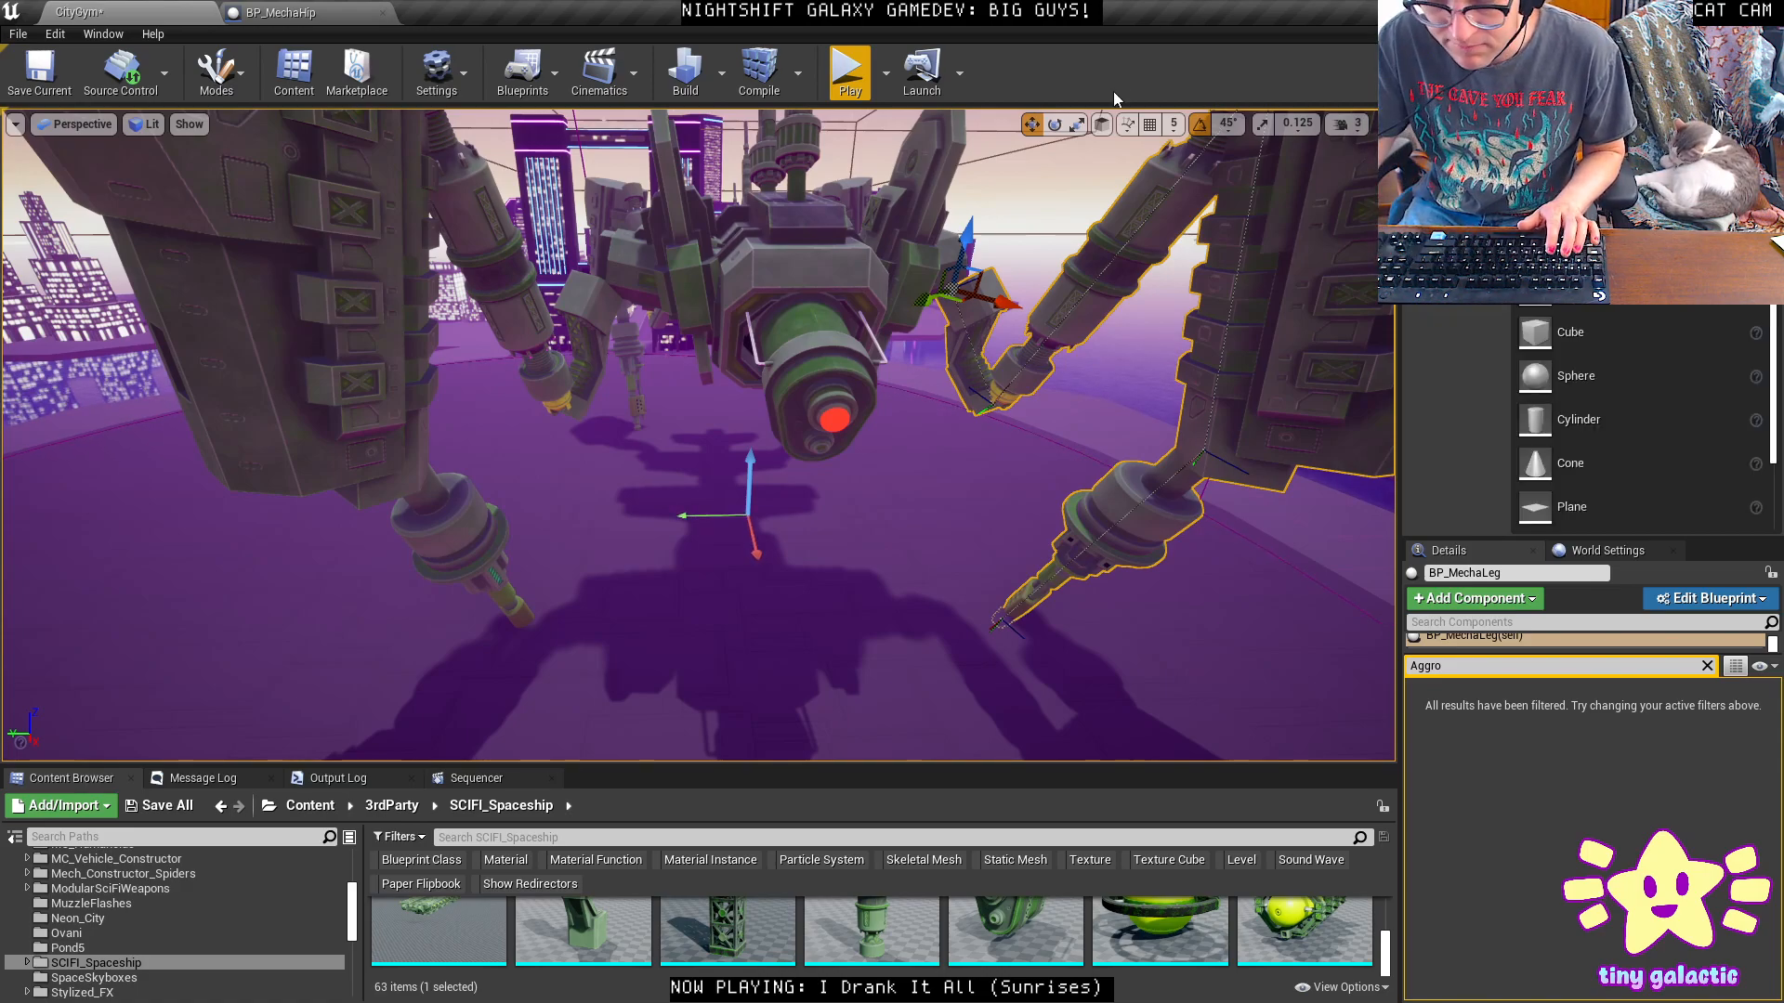
Enlarge the asset browser and open the MechaCommon folder inside Props.
left_click_drag(584, 777, 599, 476)
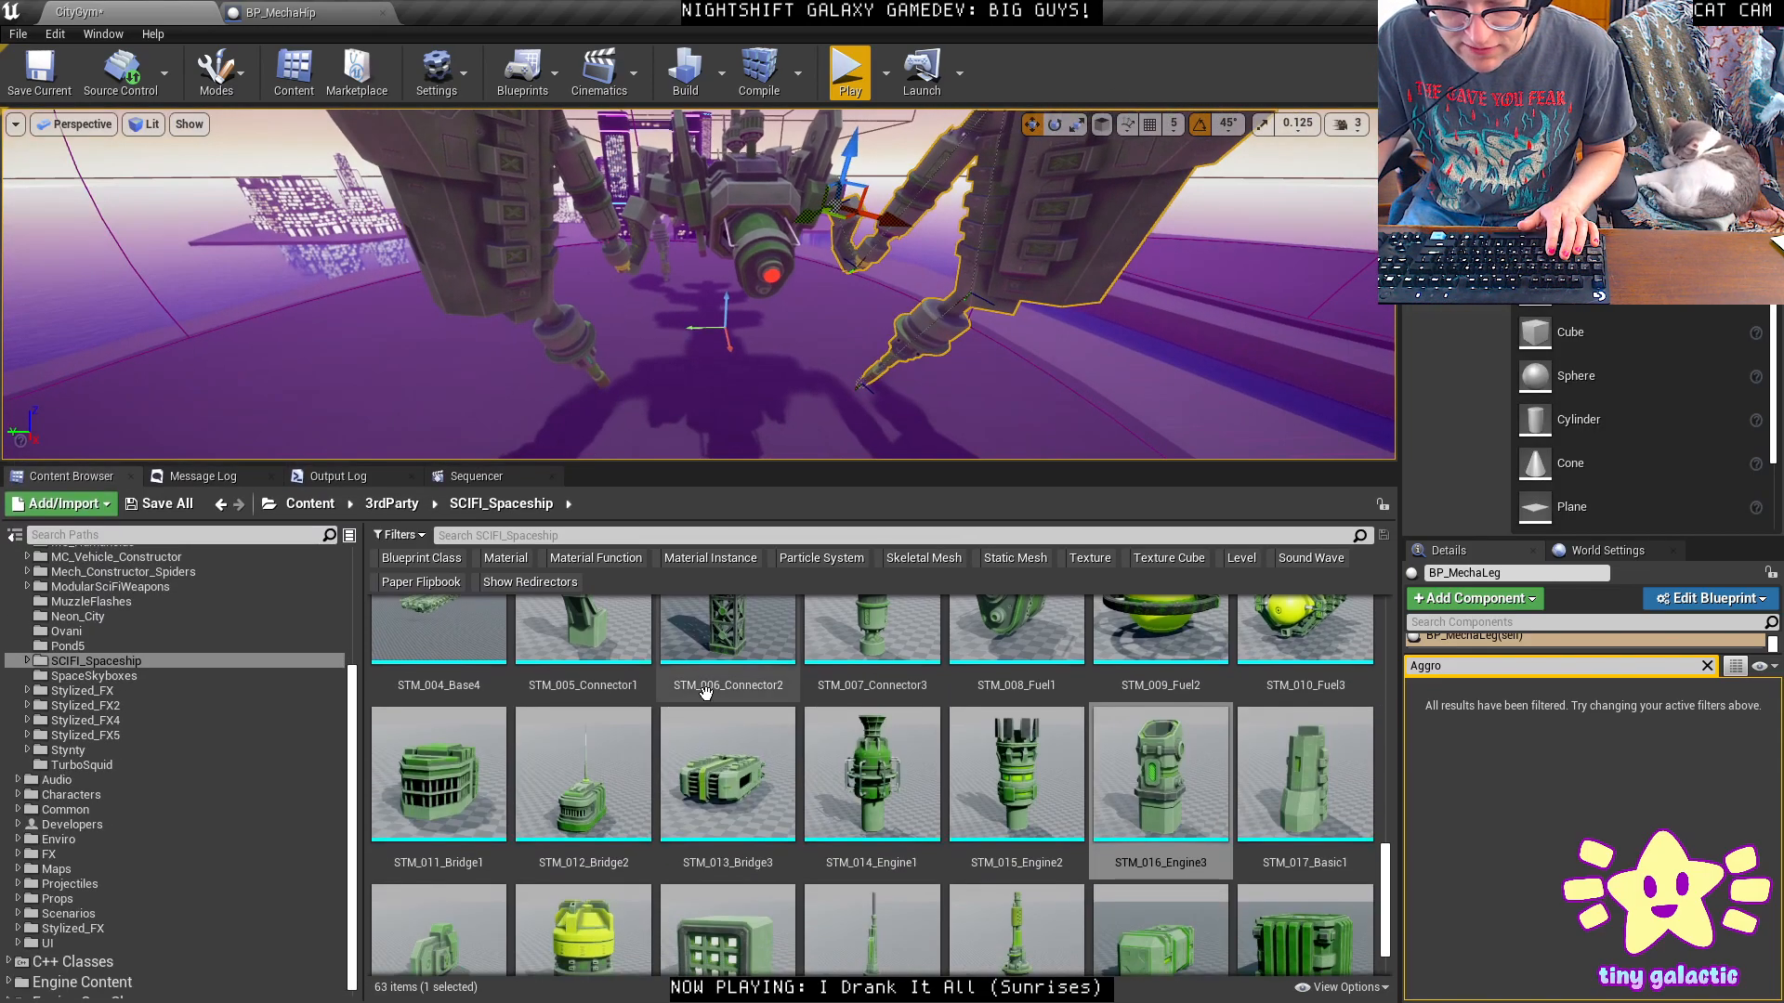
scroll(725, 866, "up", 5)
scroll(70, 576, "up", 3)
double_click(67, 574)
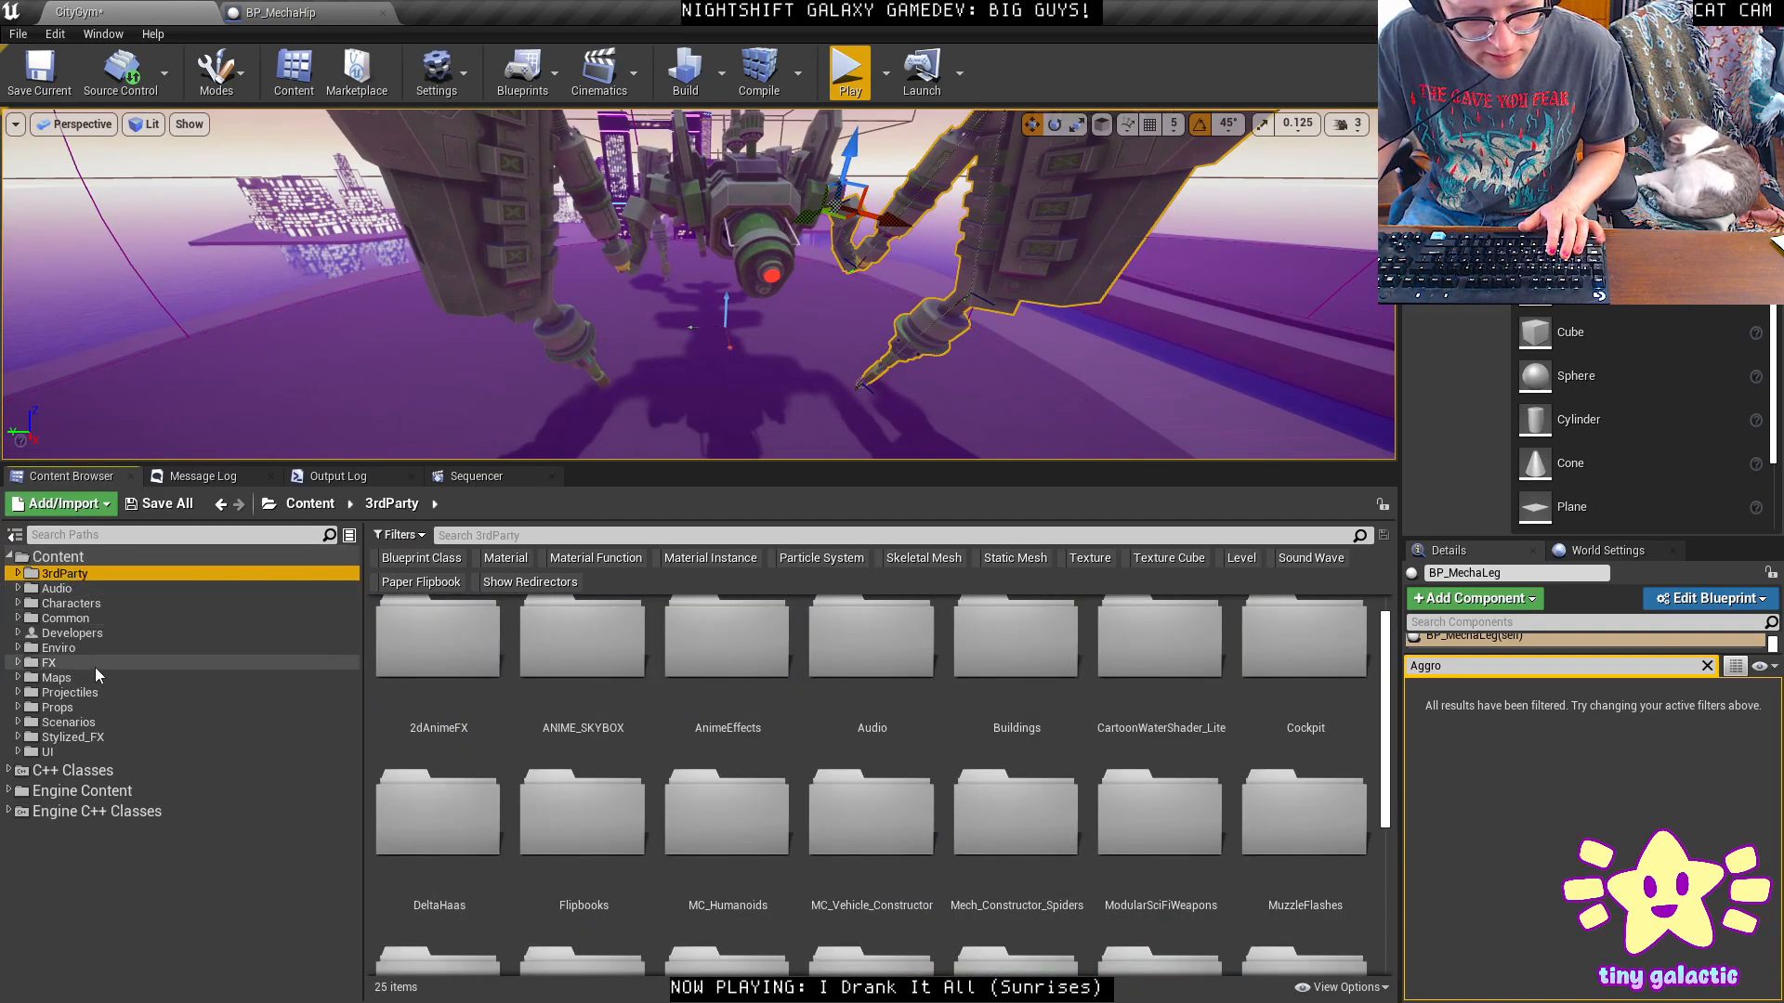
double_click(60, 708)
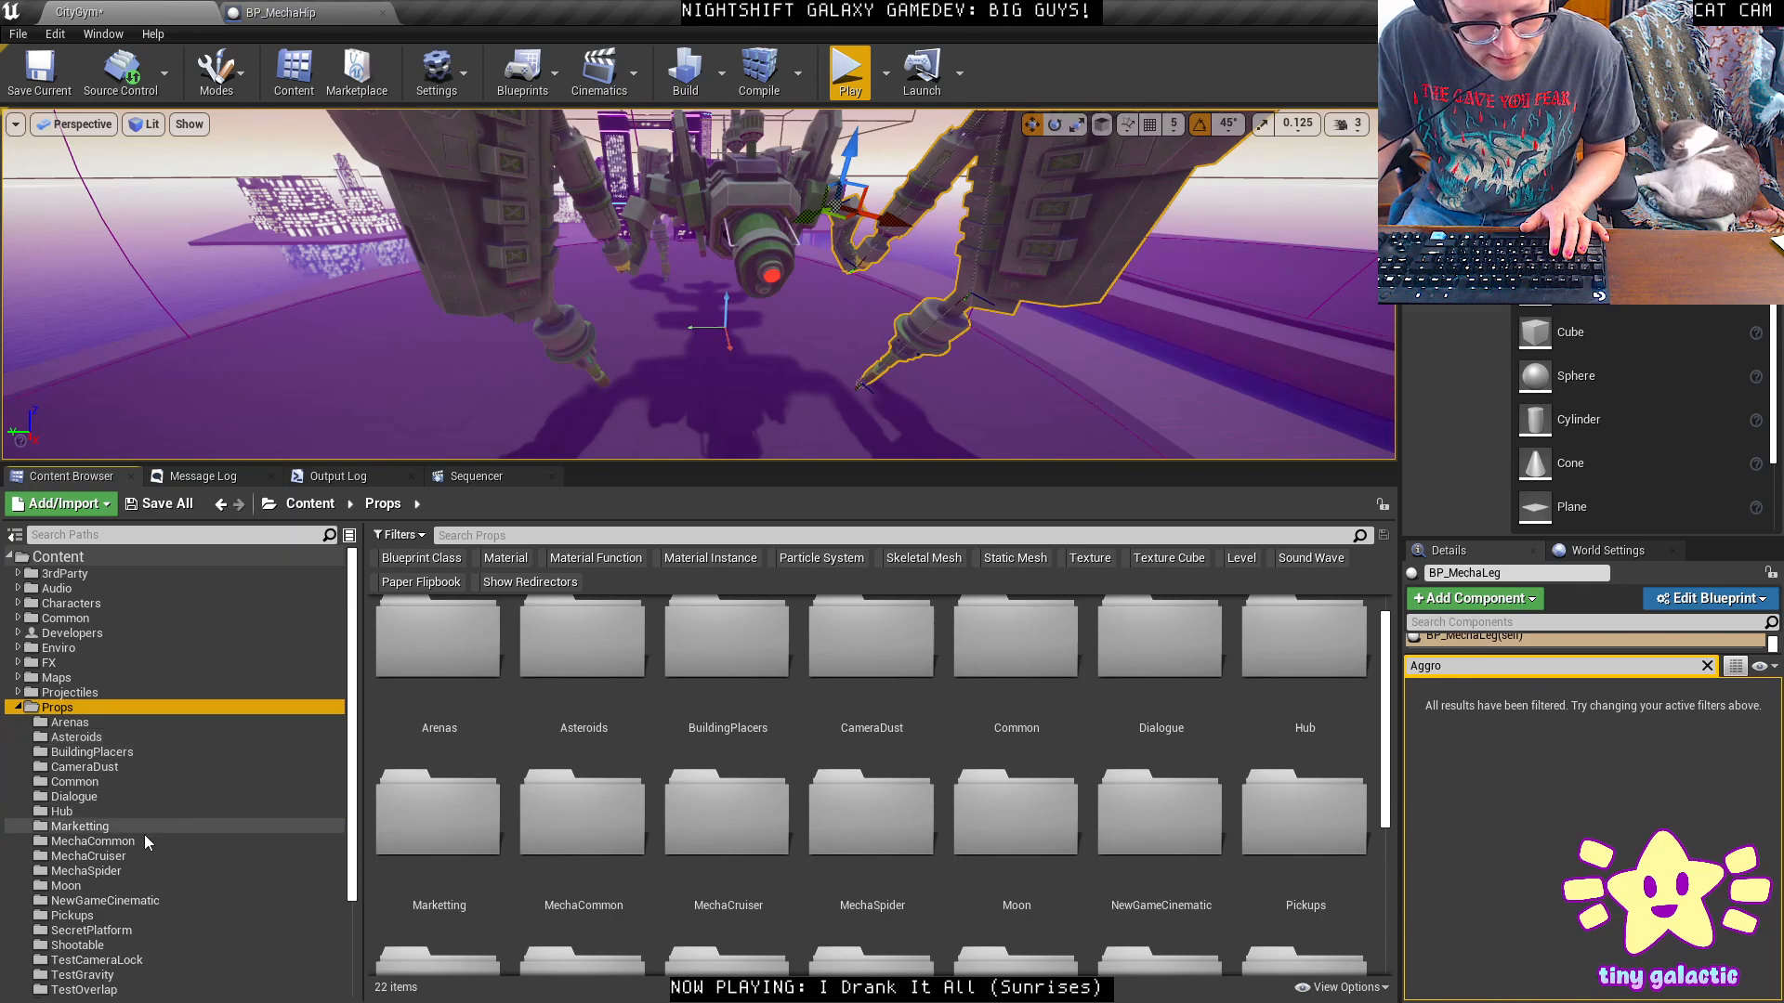
left_click(127, 843)
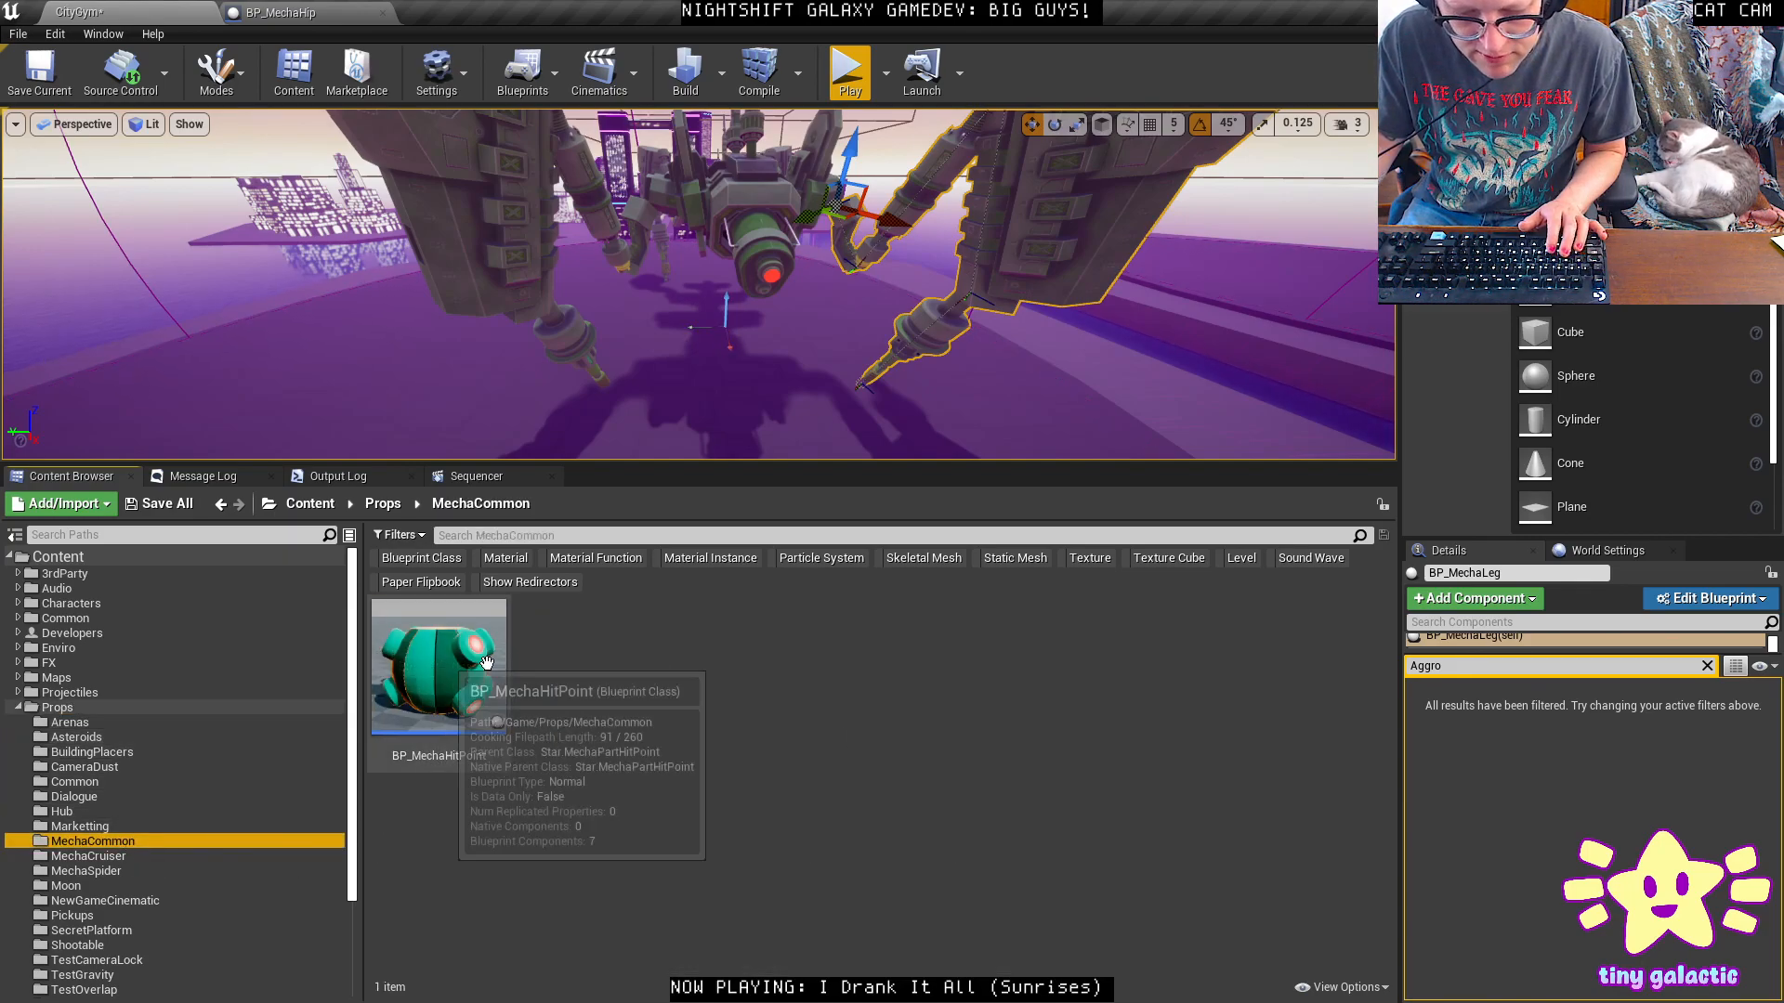
Place a BP_MechaHitPoint at the front of the spider mecha's head.
right_click_drag(697, 325, 706, 311)
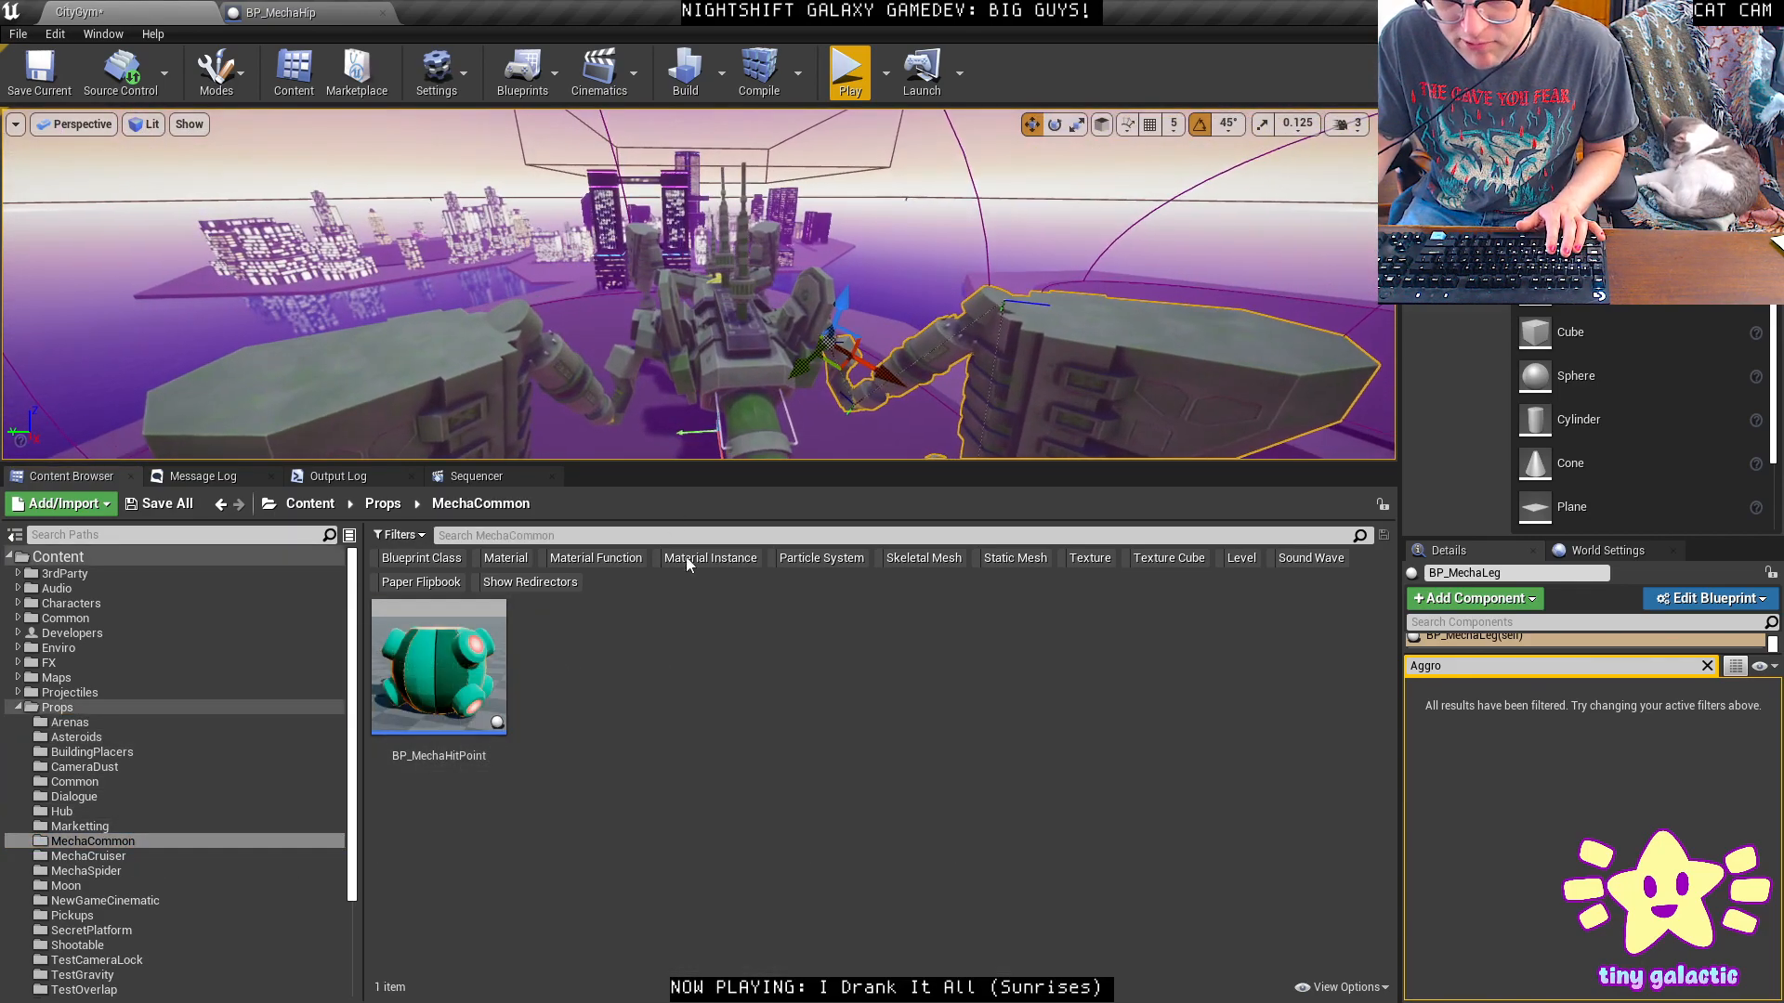
left_click_drag(684, 463, 523, 831)
right_click_drag(605, 677, 716, 613)
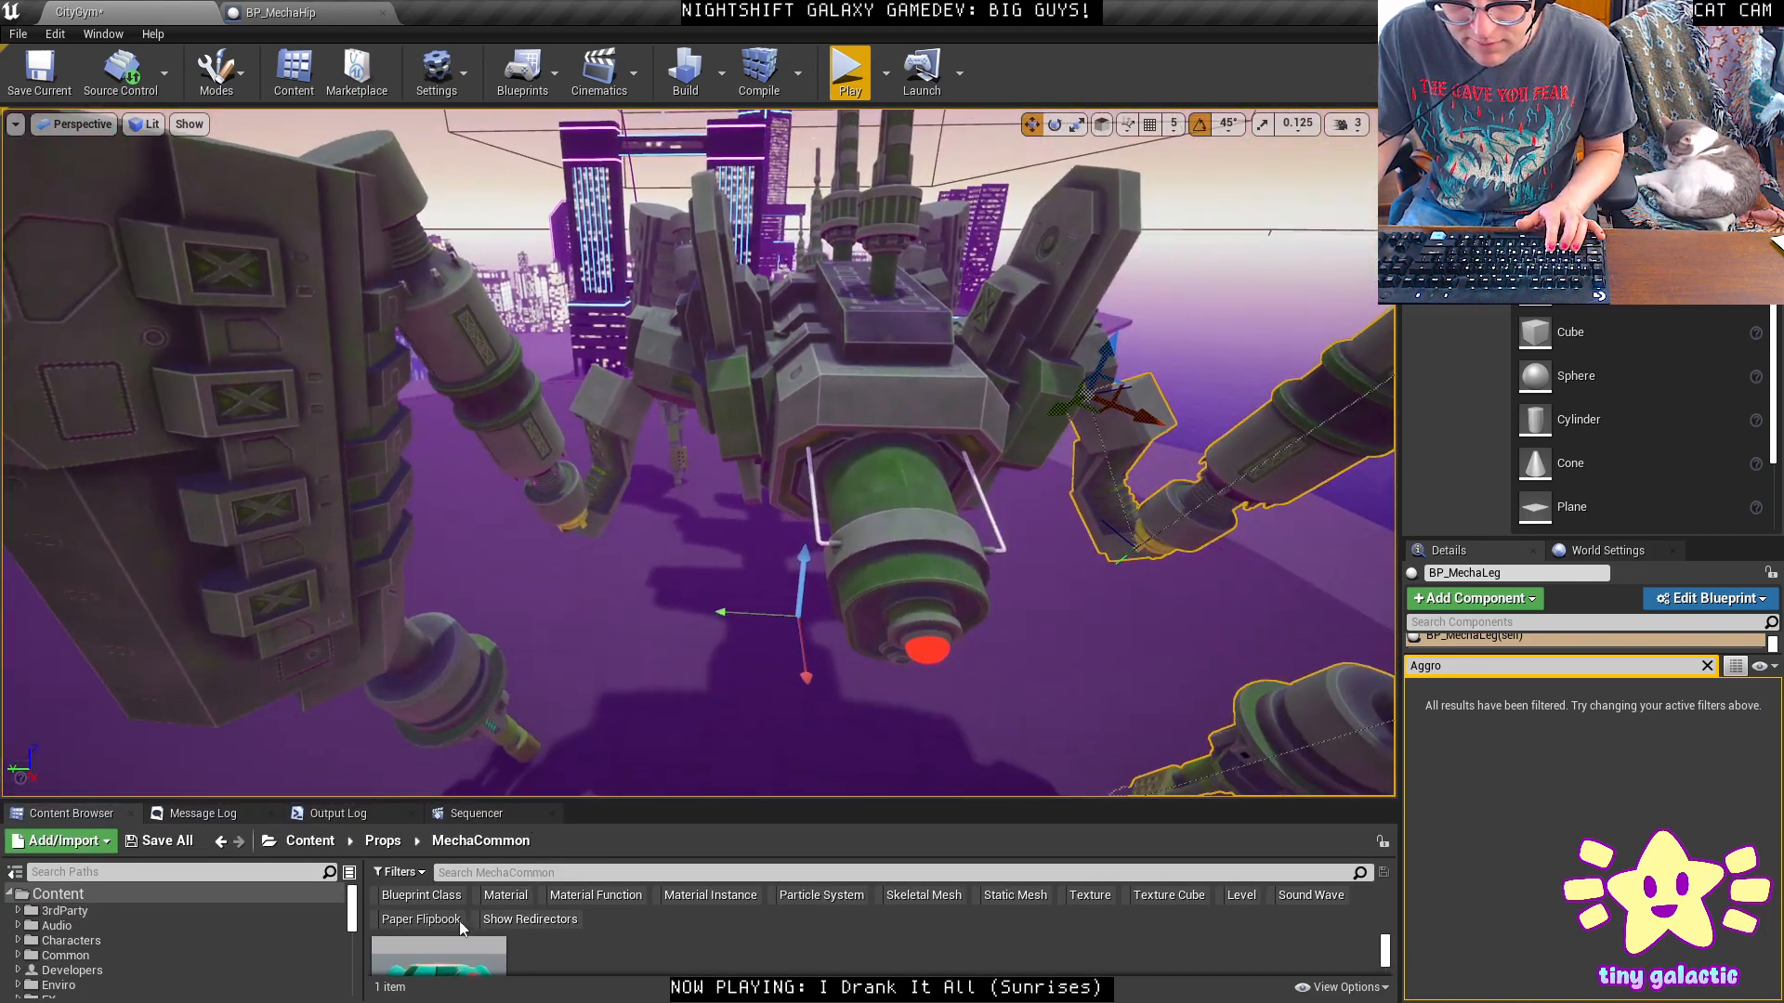
left_click_drag(437, 957, 923, 499)
right_click_drag(752, 479, 753, 478)
Attach the placed hit point to the mecha's head, picking the parent part directly in the scene.
right_click(730, 560)
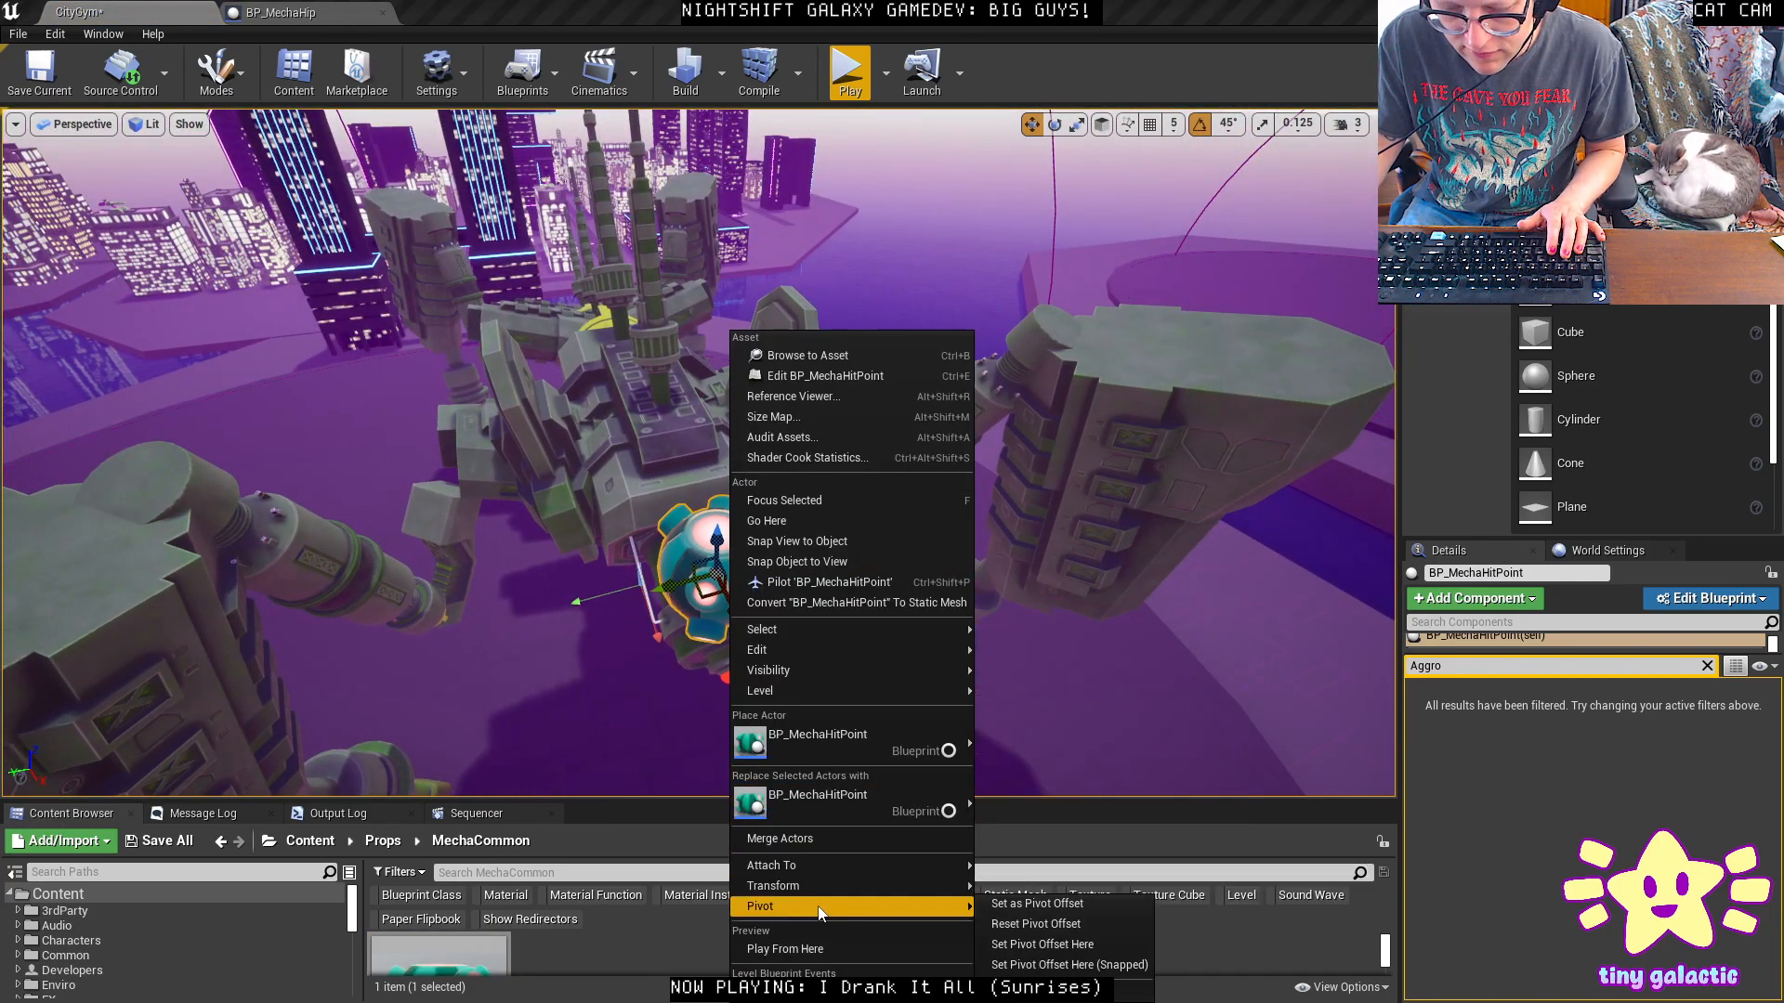
mouse_move(841, 869)
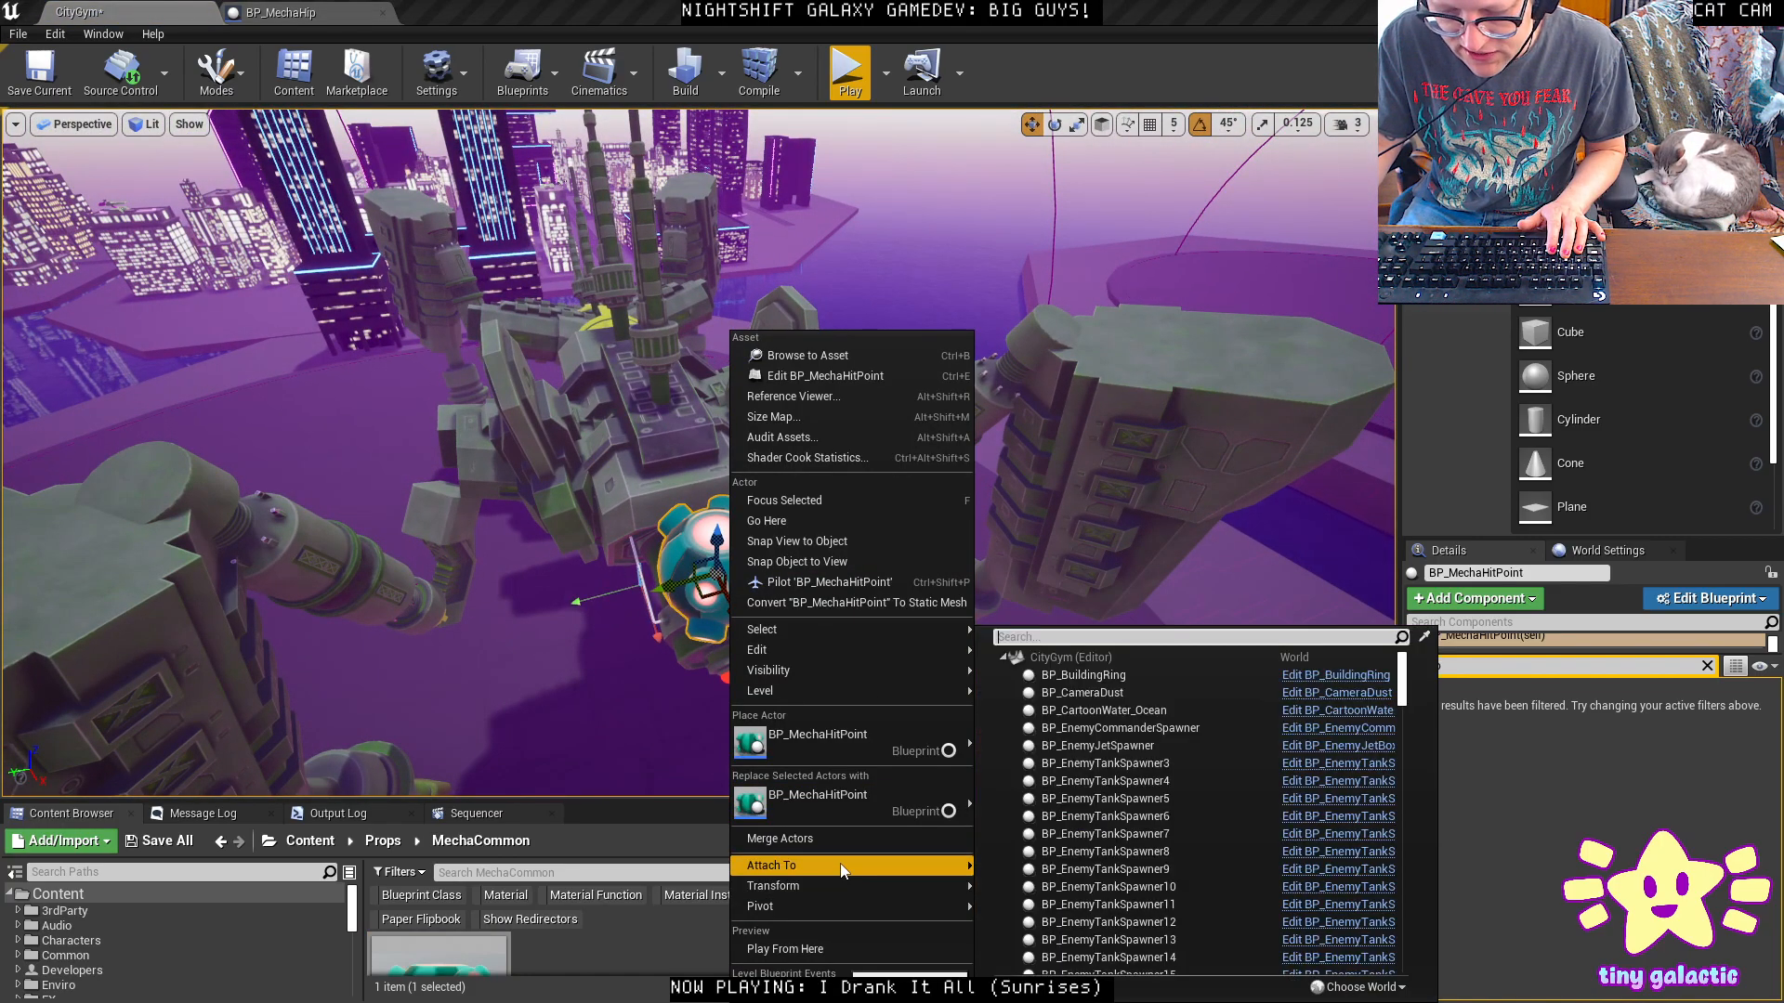
left_click(1424, 636)
left_click(680, 640)
Rotate the hit point beside the mecha's head in 45° increments and place a duplicate on the head's opposite side.
right_click_drag(681, 640, 470, 444)
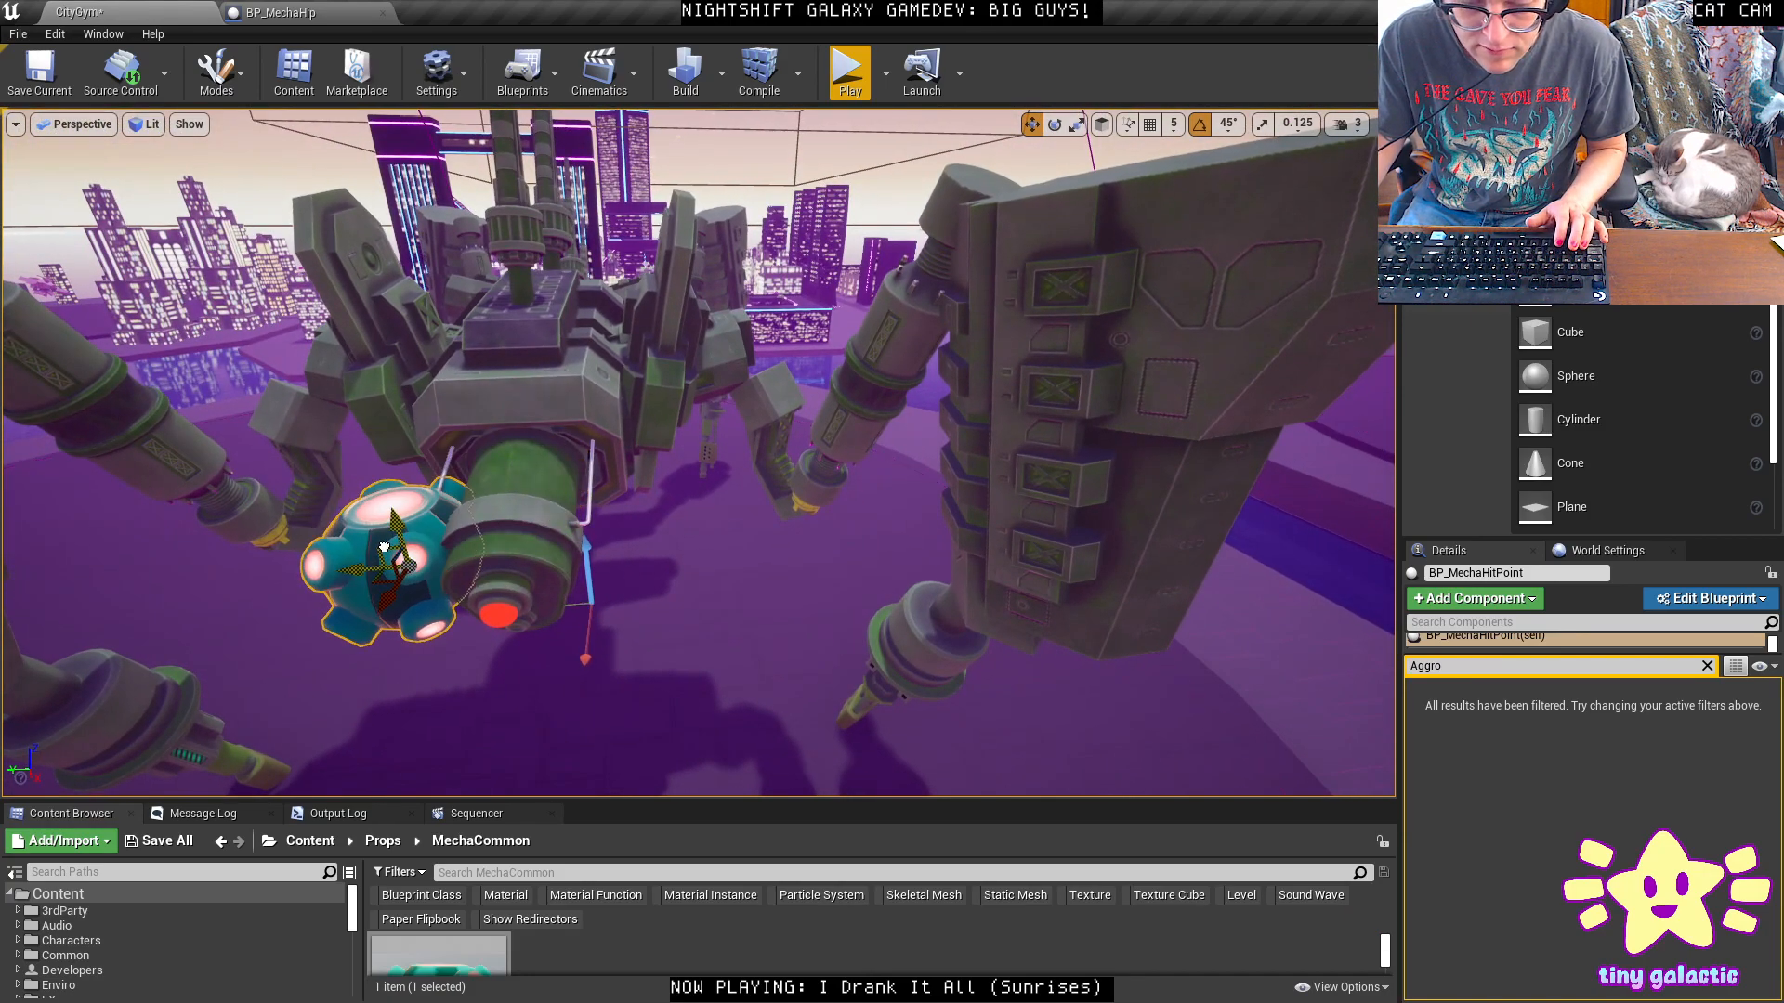
key("e")
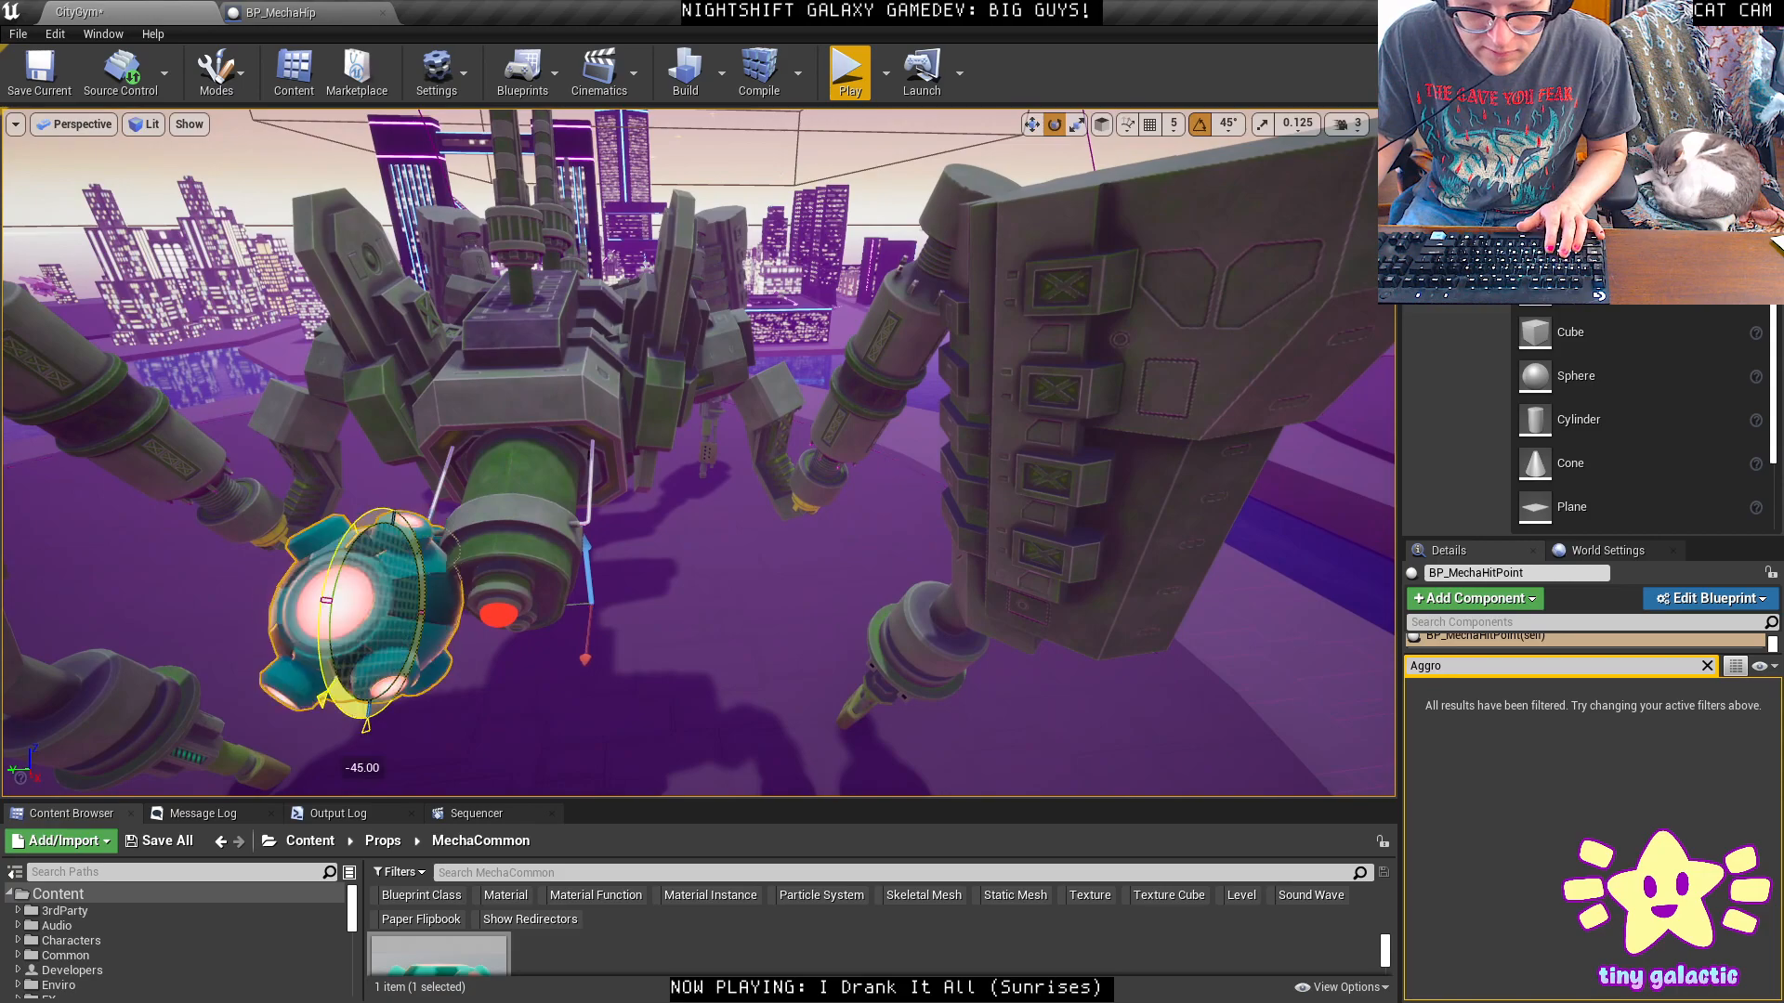
right_click_drag(356, 558, 466, 513)
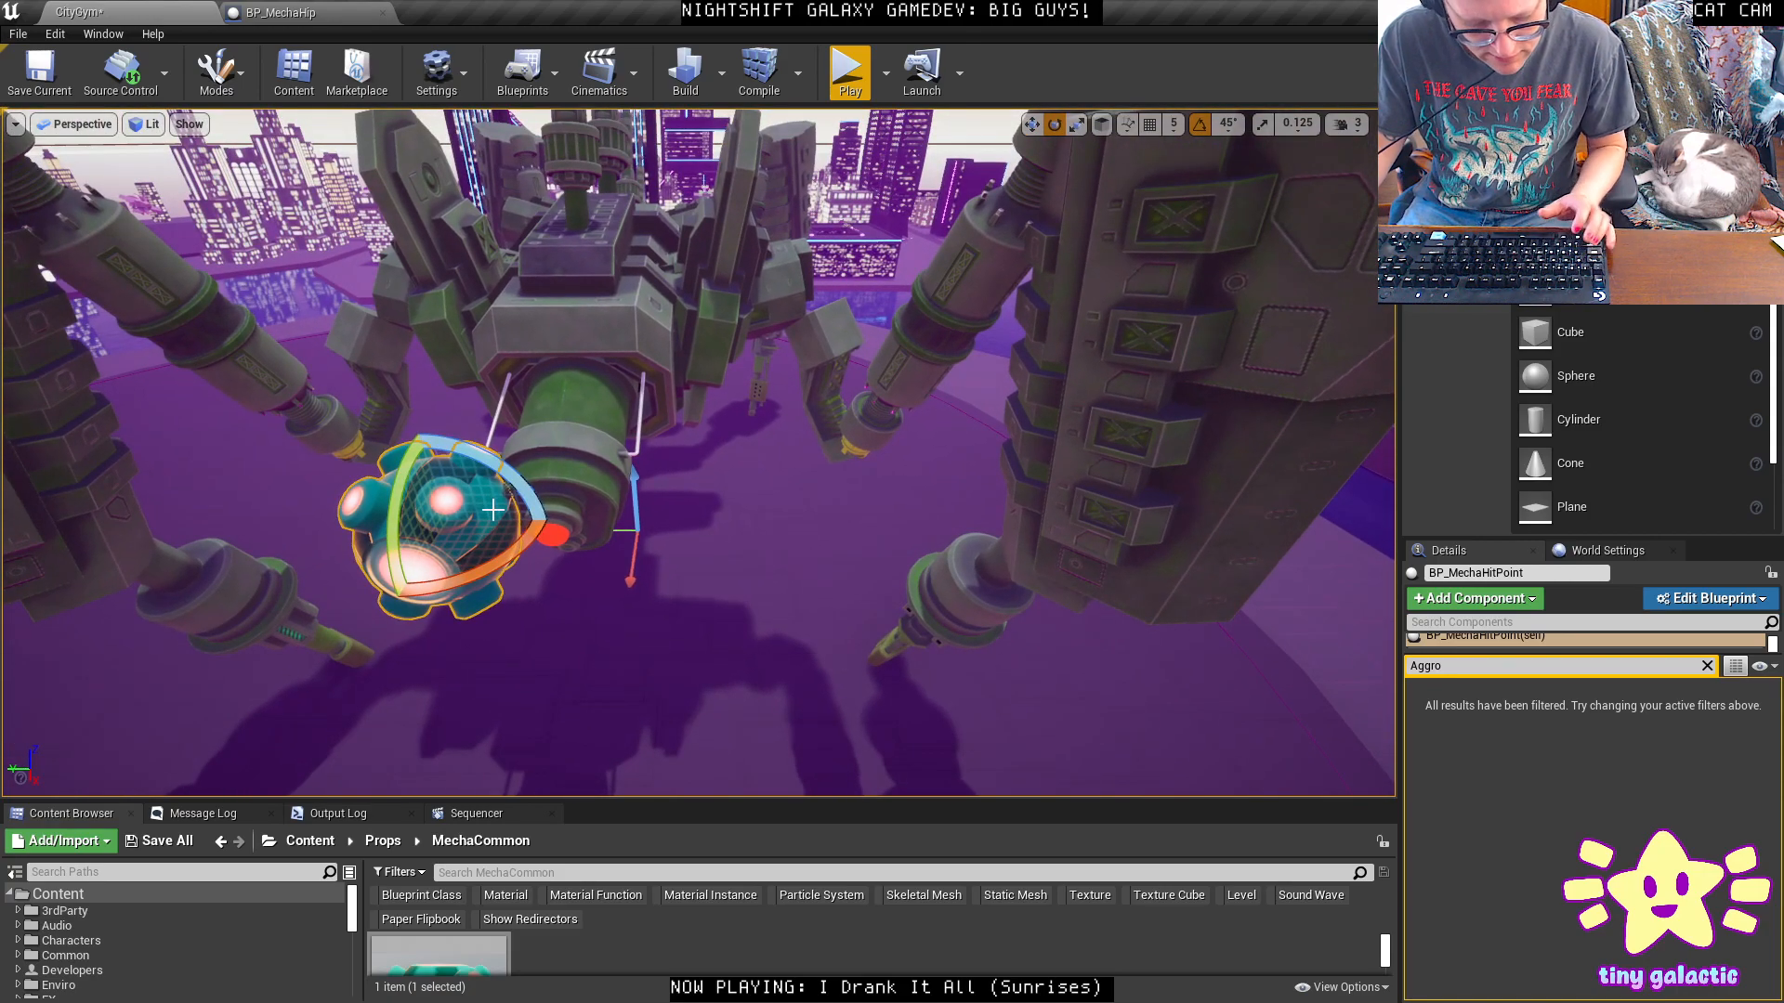
mouse_move(609, 548)
right_mouse_down()
mouse_move(604, 576)
mouse_move(567, 502)
mouse_move(582, 570)
right_mouse_up()
Playtest the level, shoot the two hit points on the mecha's head, and end the play session.
key("alt+p")
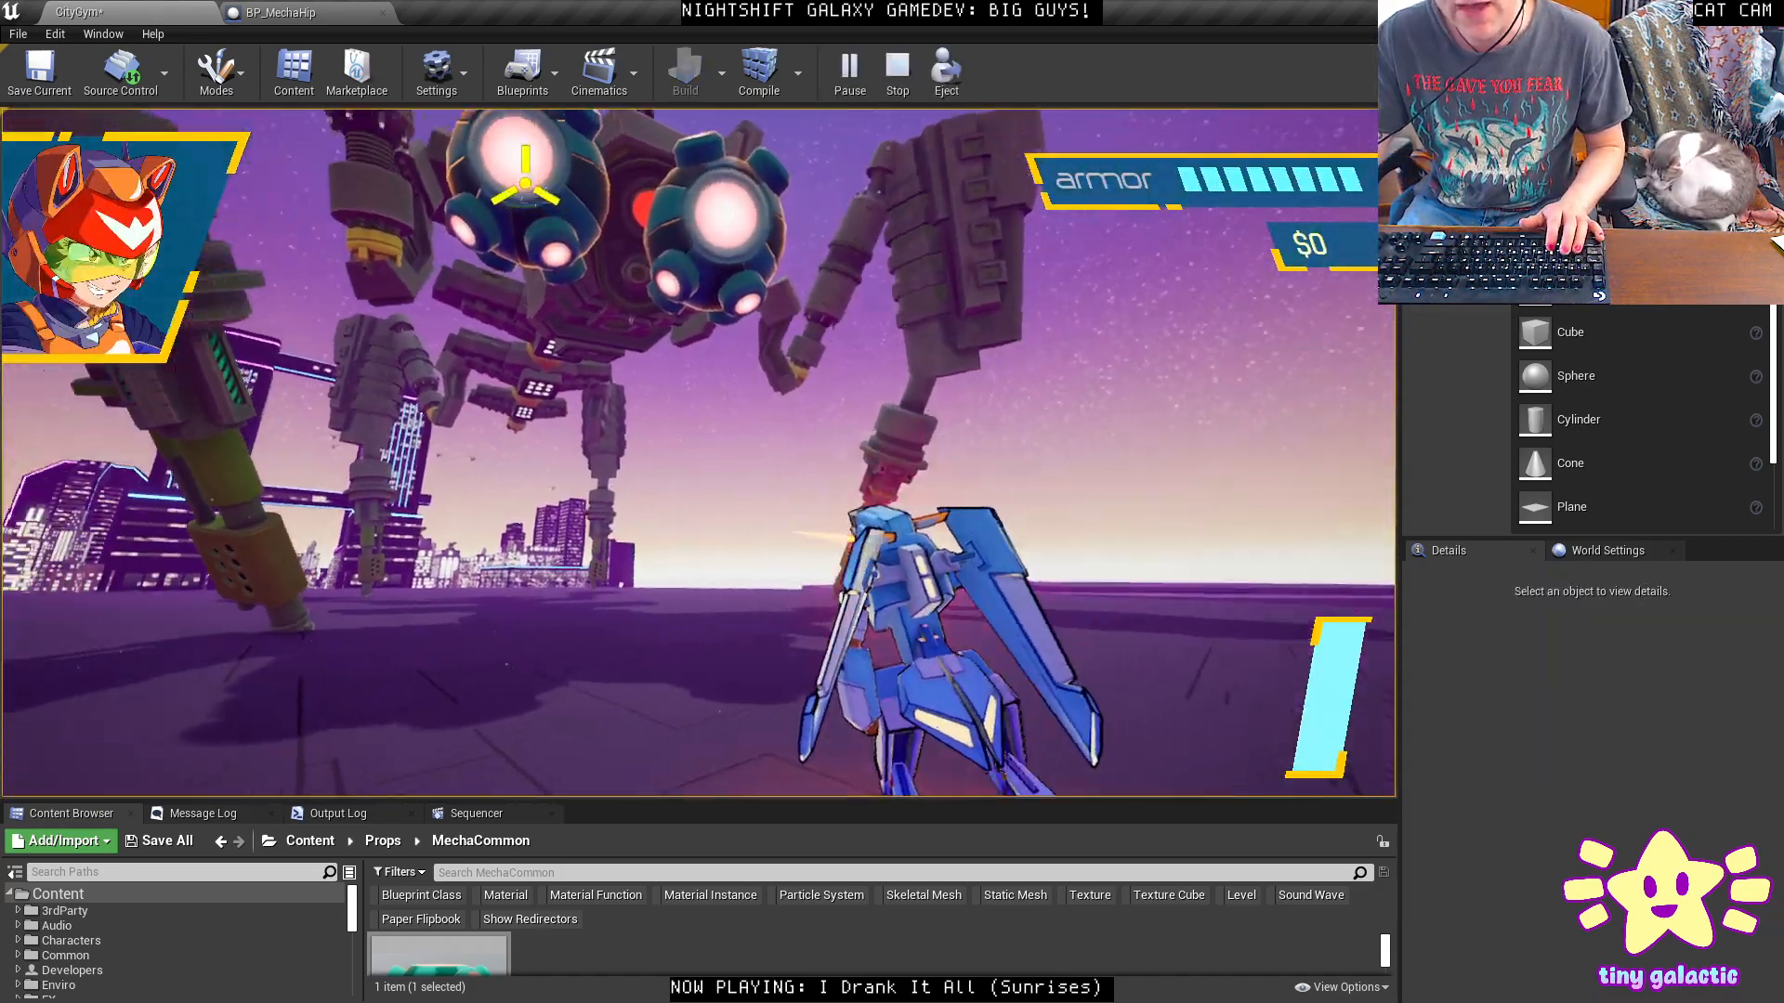
left_click(572, 194)
left_click_drag(572, 194, 766, 200)
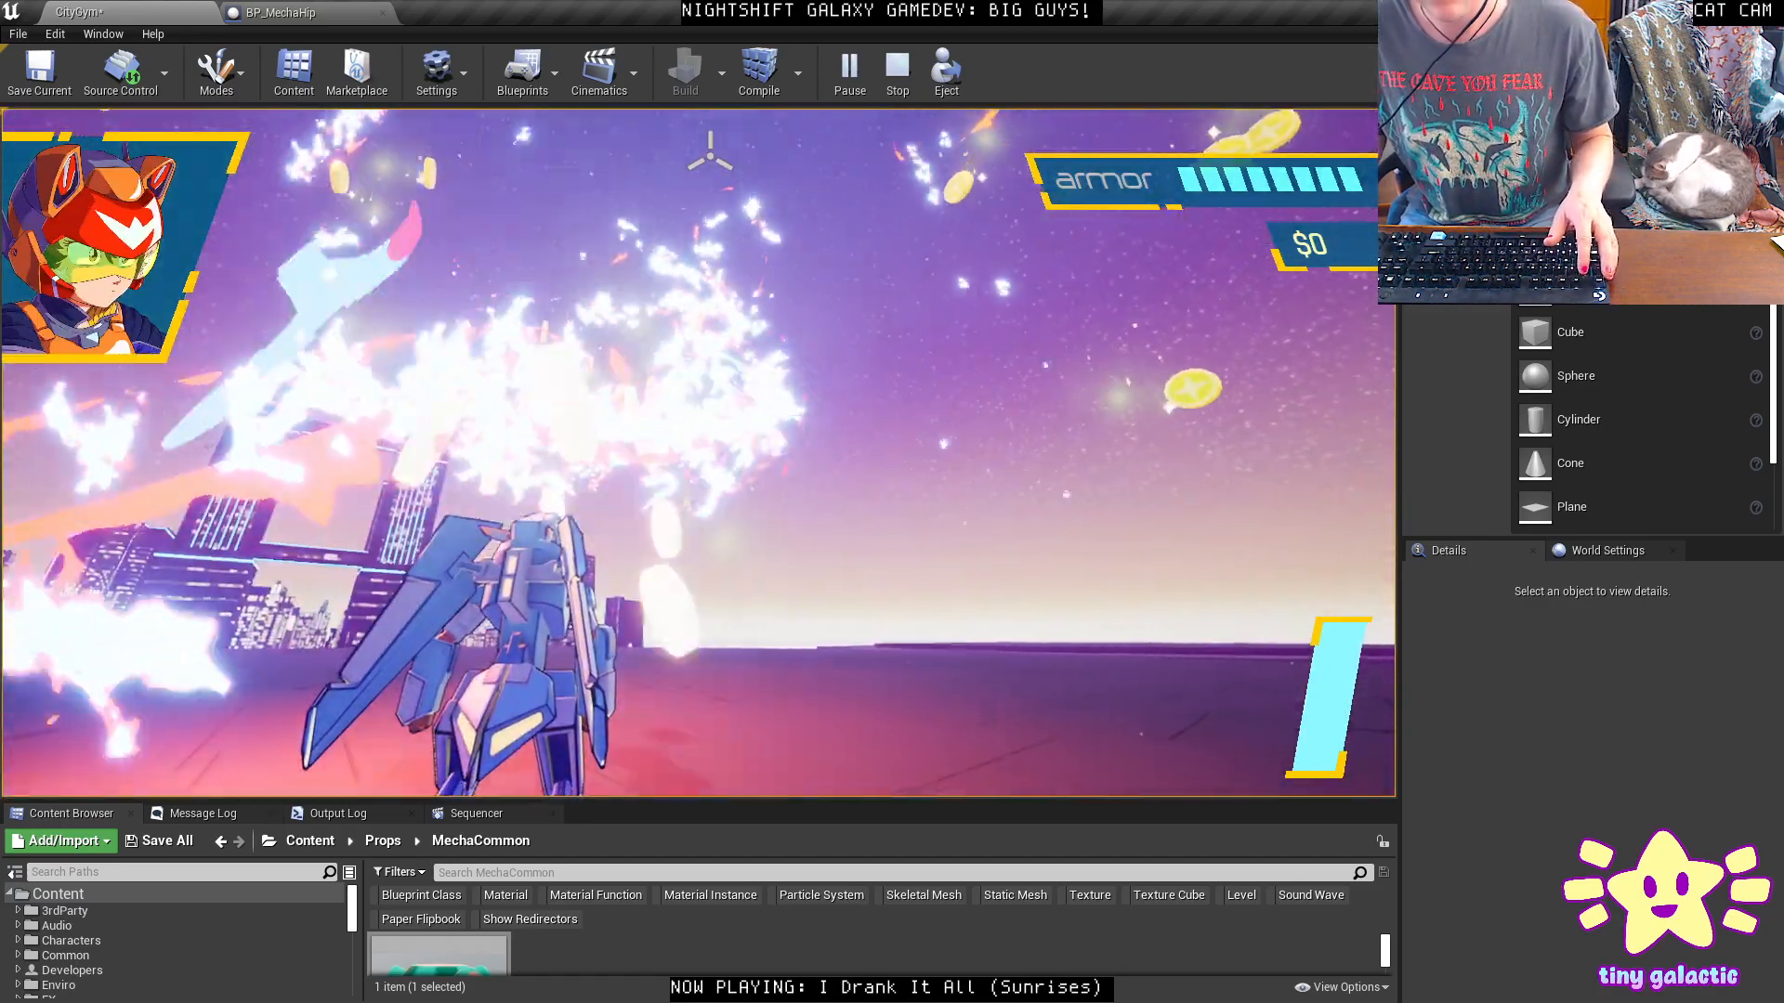
key("Escape")
Delete both hit points from the front of the mecha's head.
key("f")
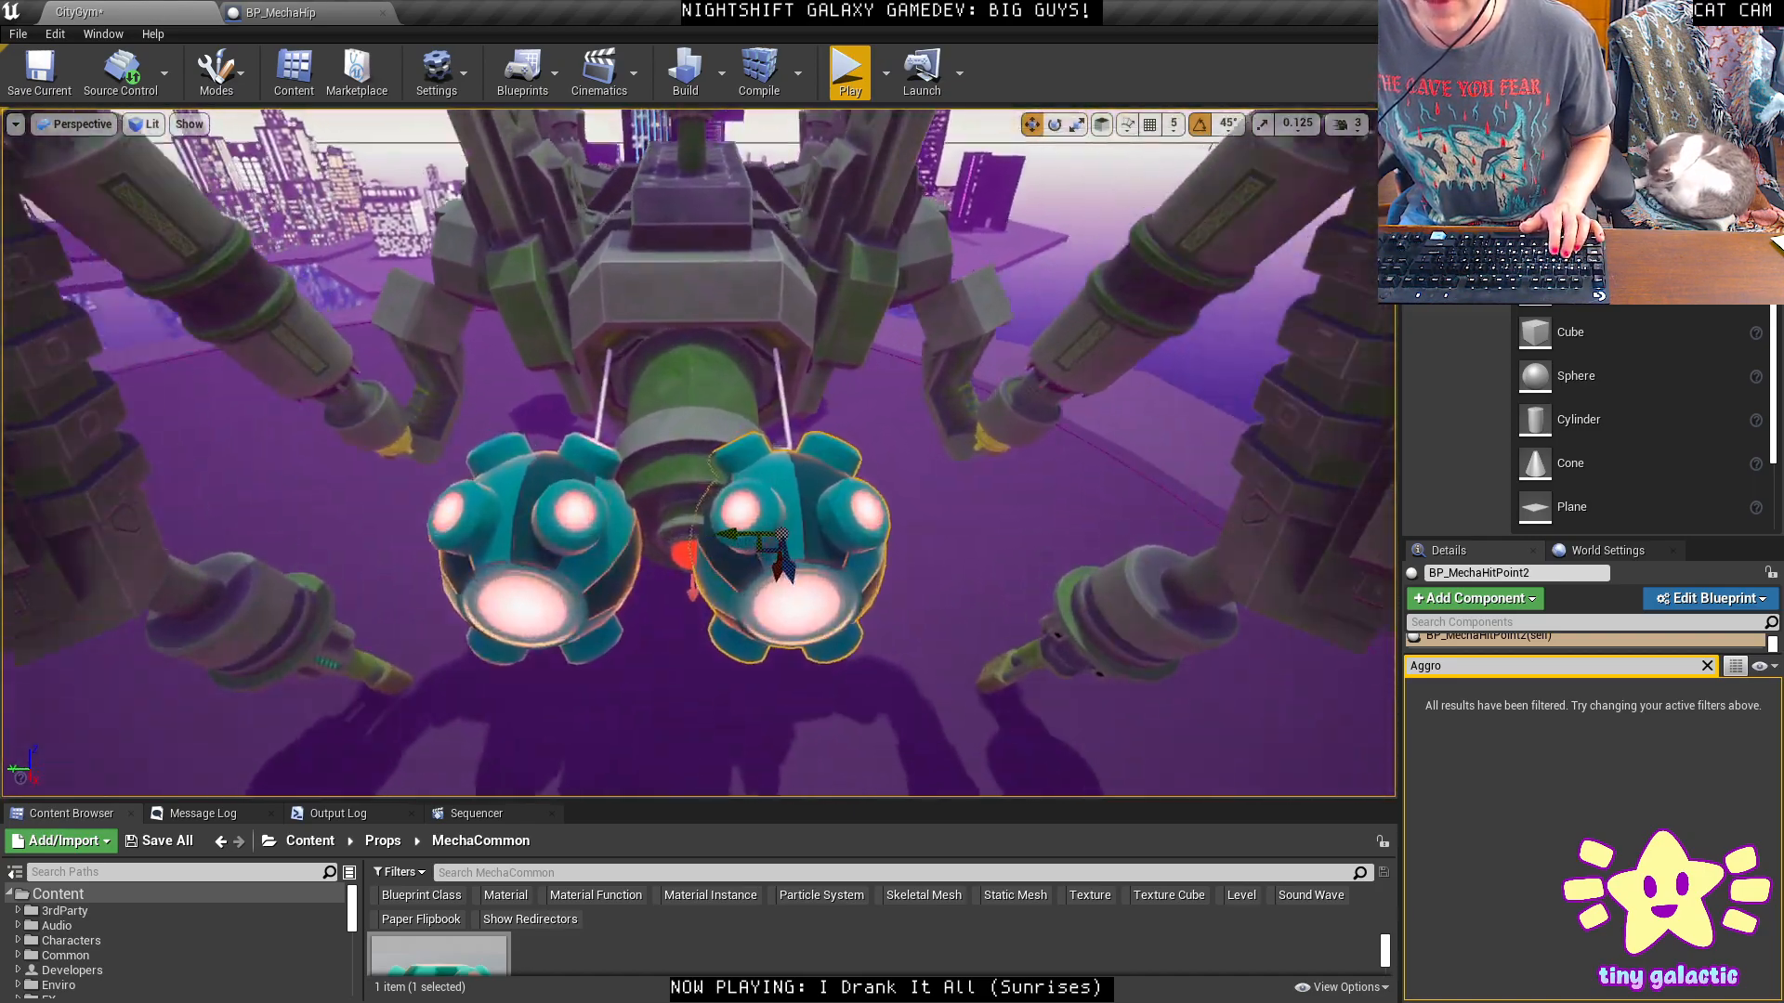
key("w")
right_click_drag(758, 357, 758, 376)
key("s")
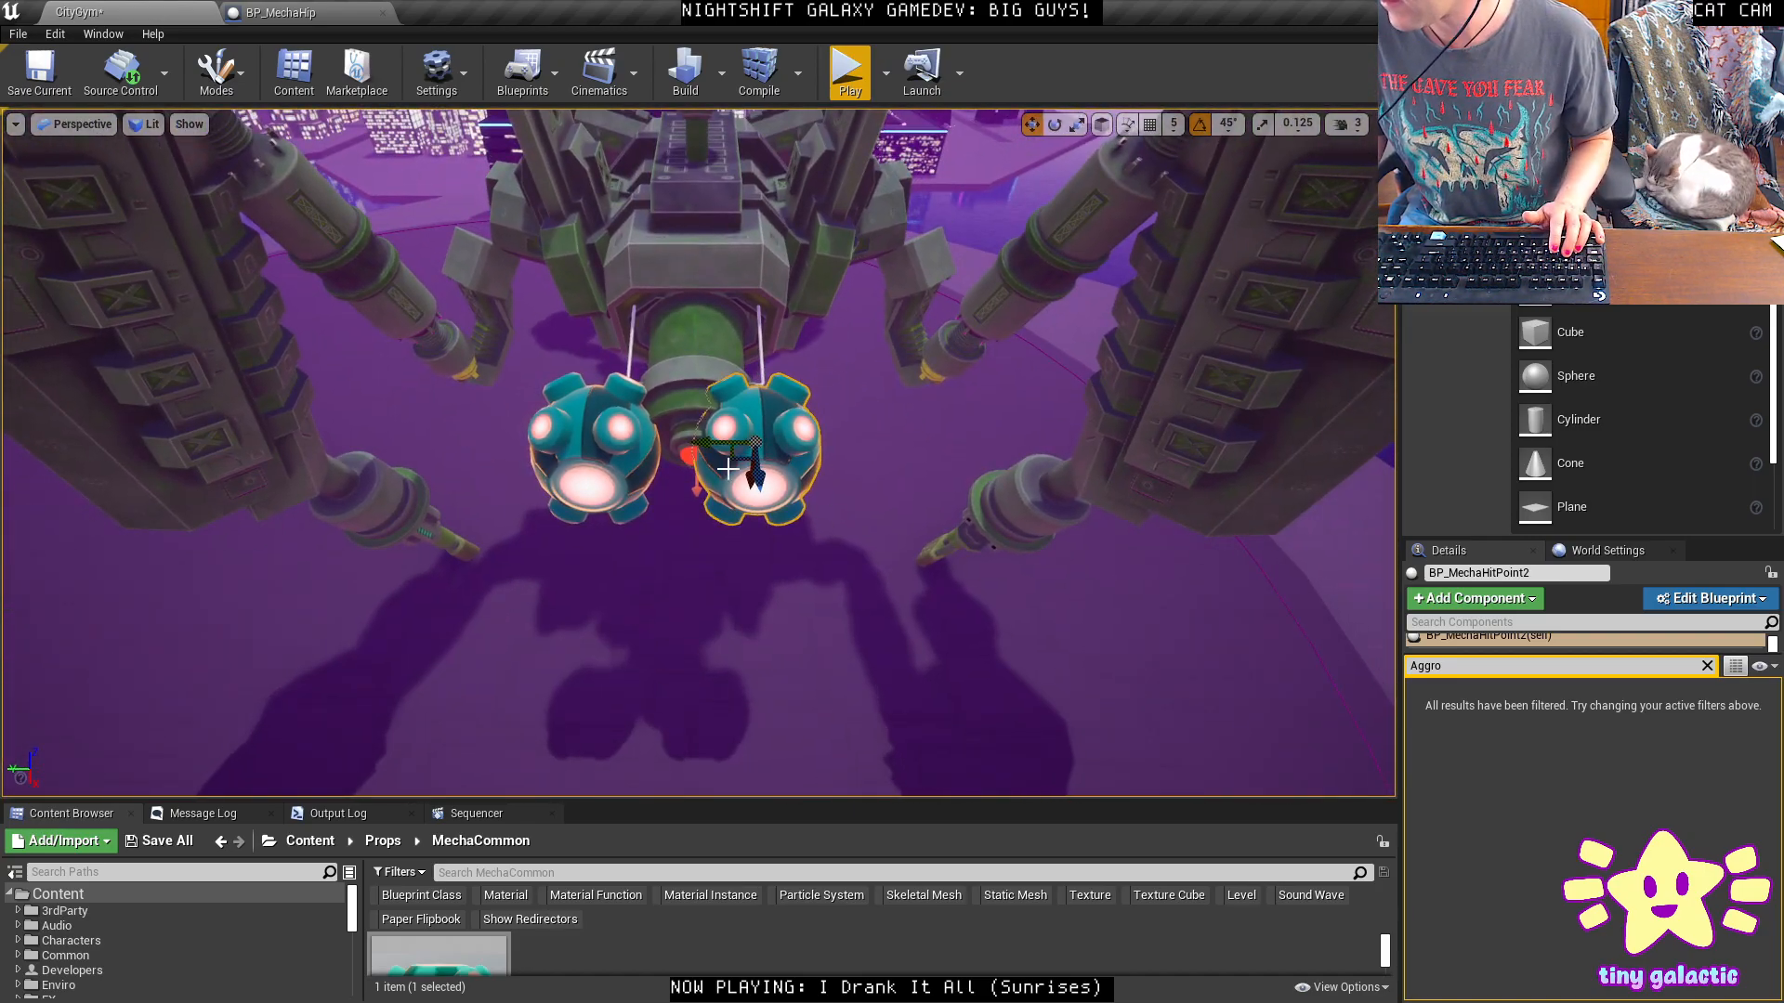
left_click(770, 469, "ctrl")
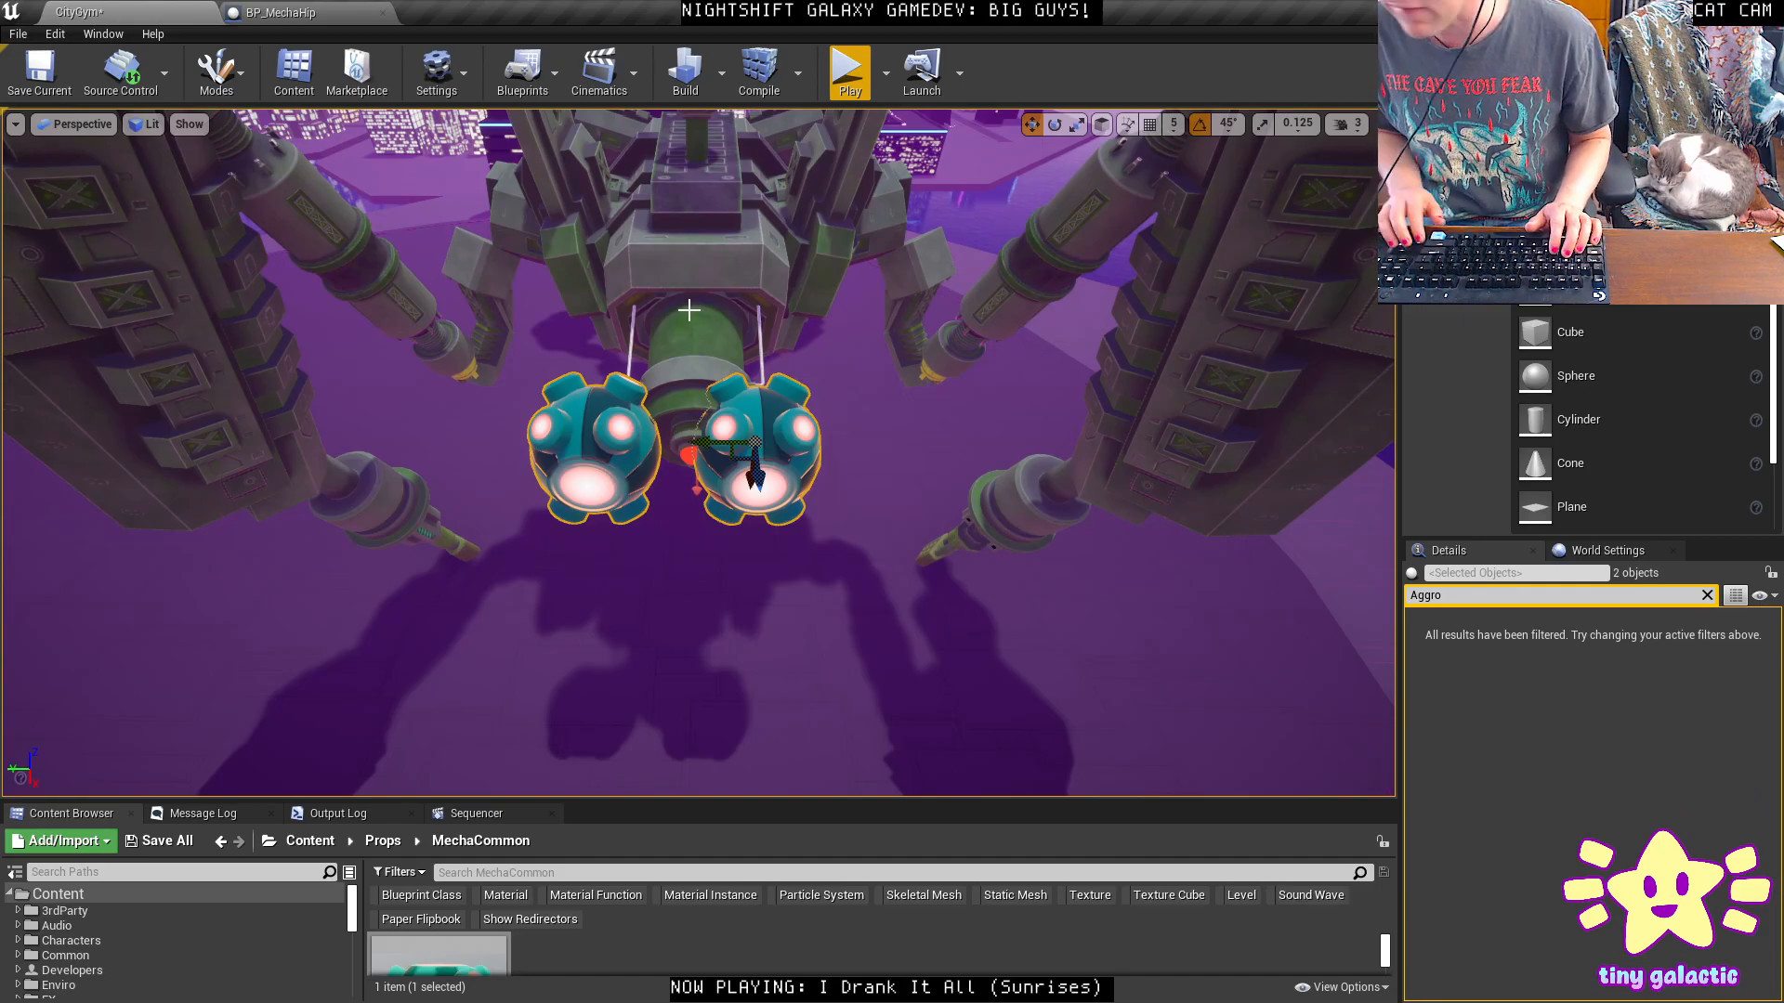
key("Delete")
Playtest the level, shoot at the spider mecha, fly away to see it from a distant platform, and end the play session.
left_click_drag(688, 311, 795, 219, "alt")
middle_click_drag(780, 569, 780, 465, "alt")
key("alt+p")
key("a")
key("space")
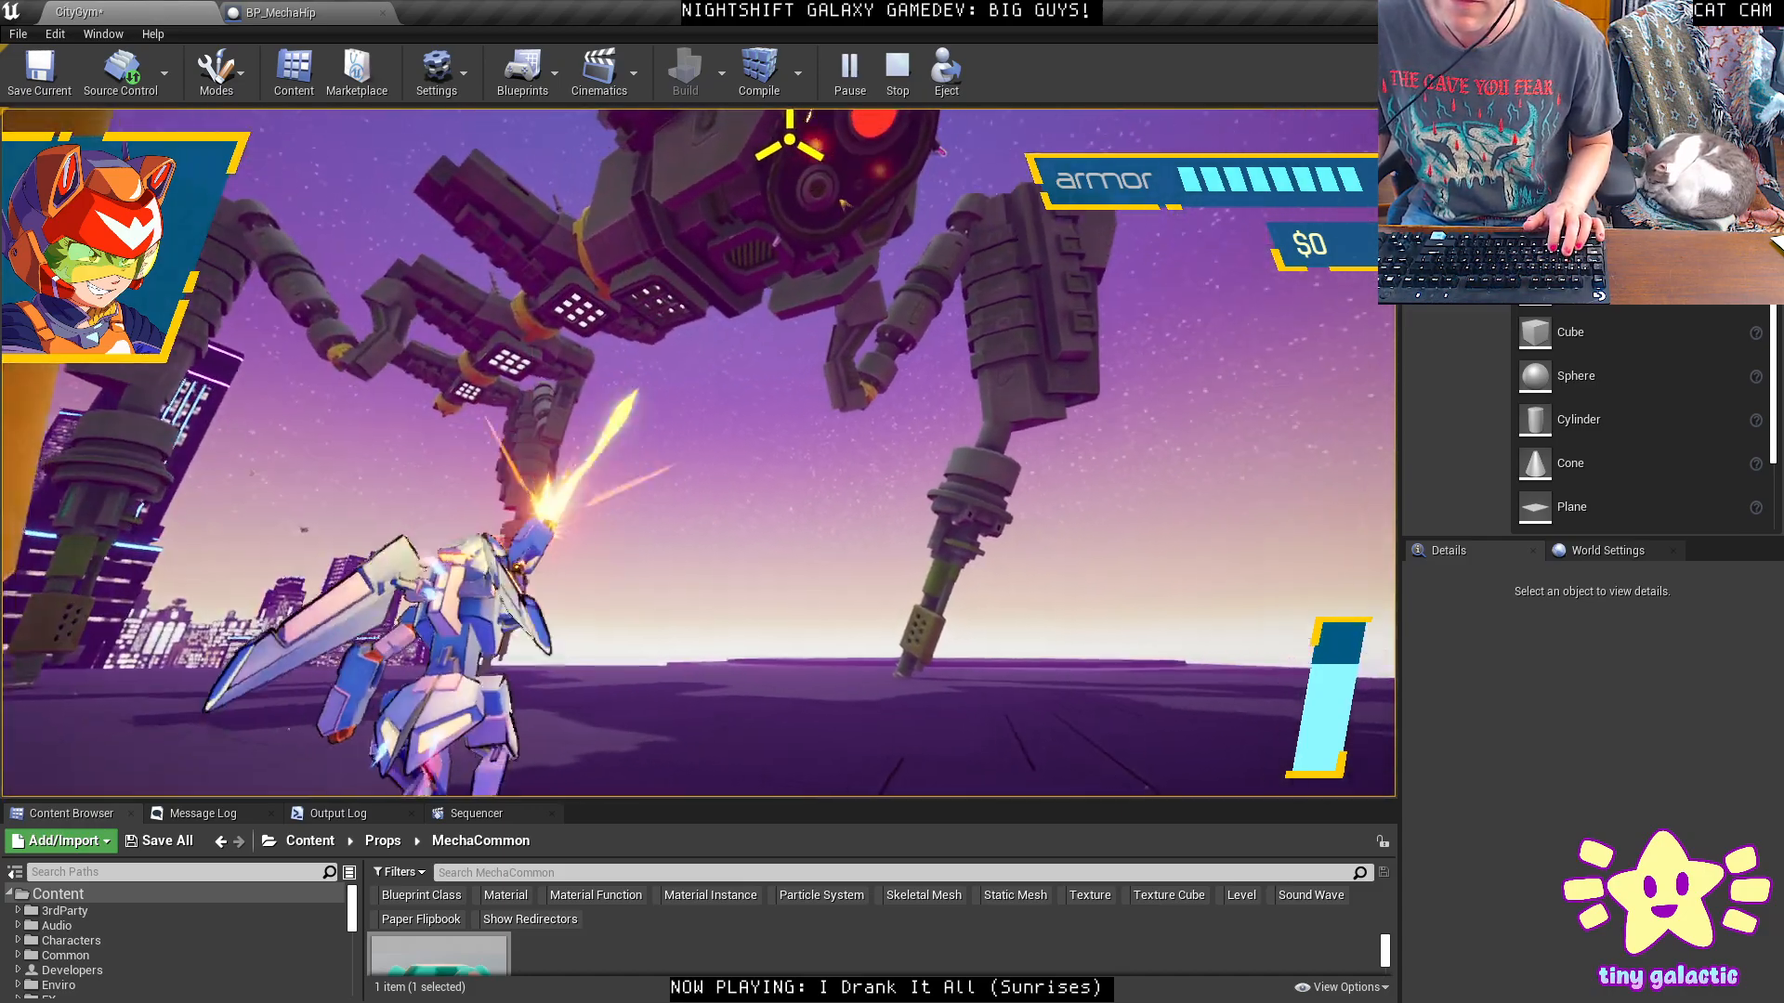
key("d")
key("a")
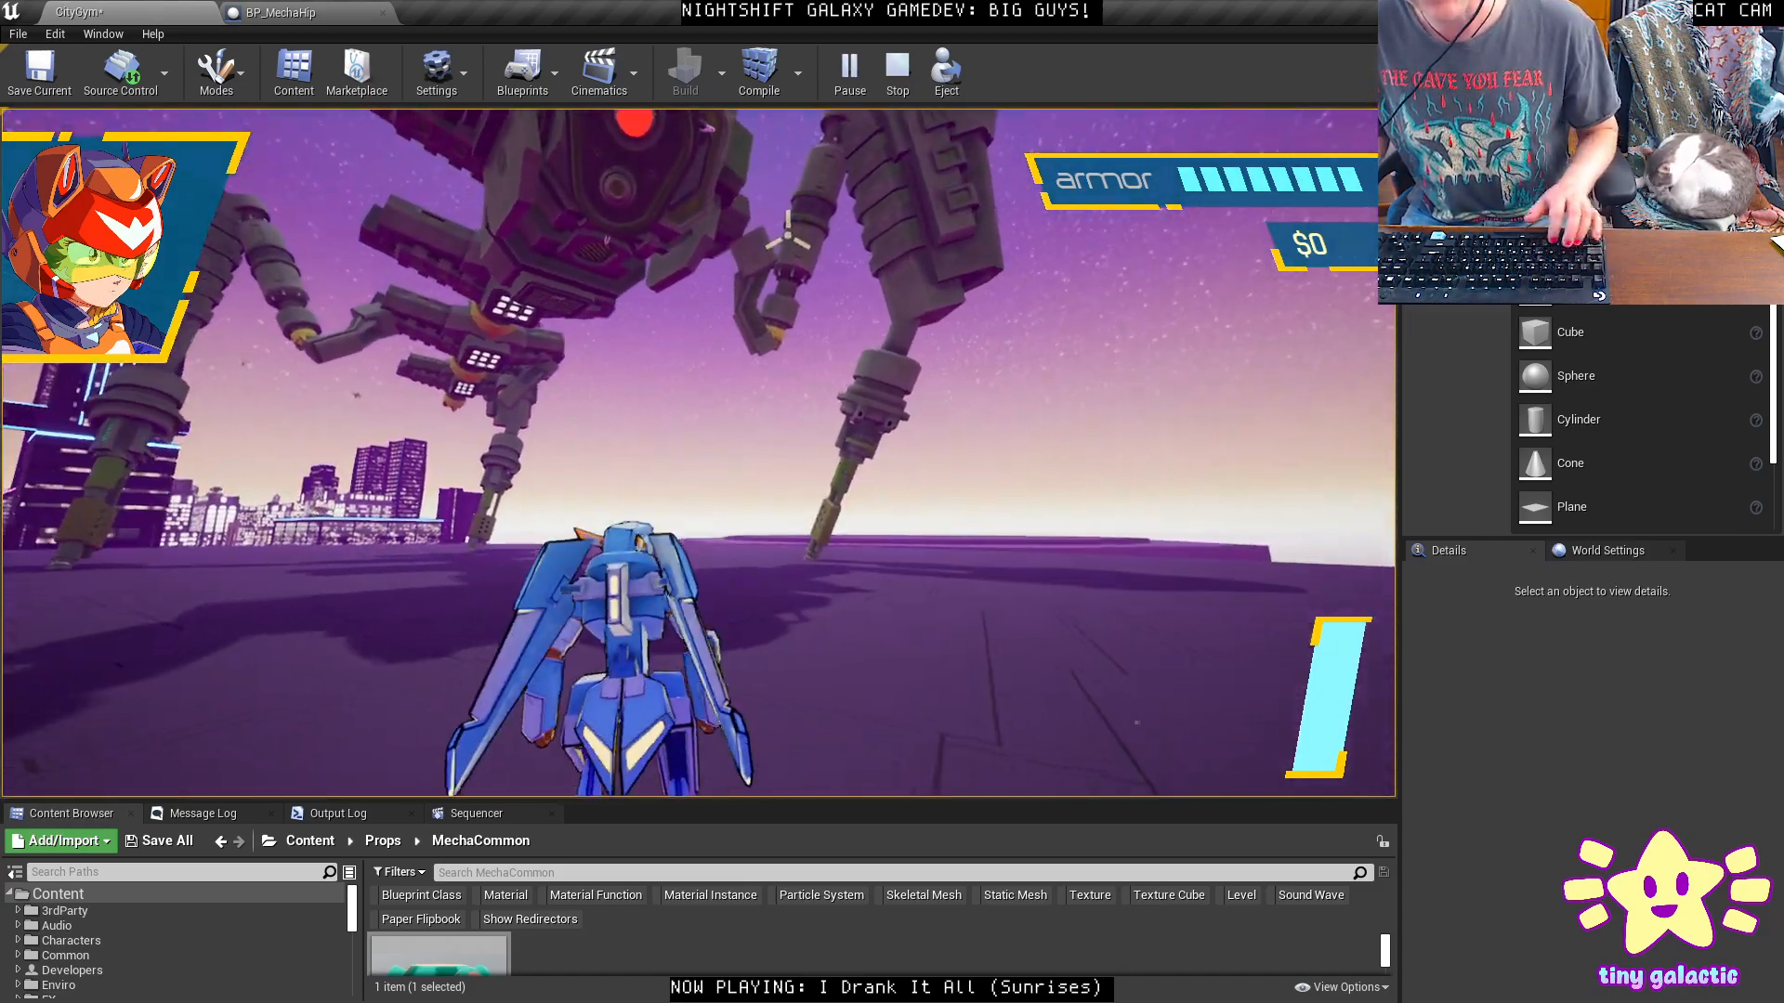
key("shift")
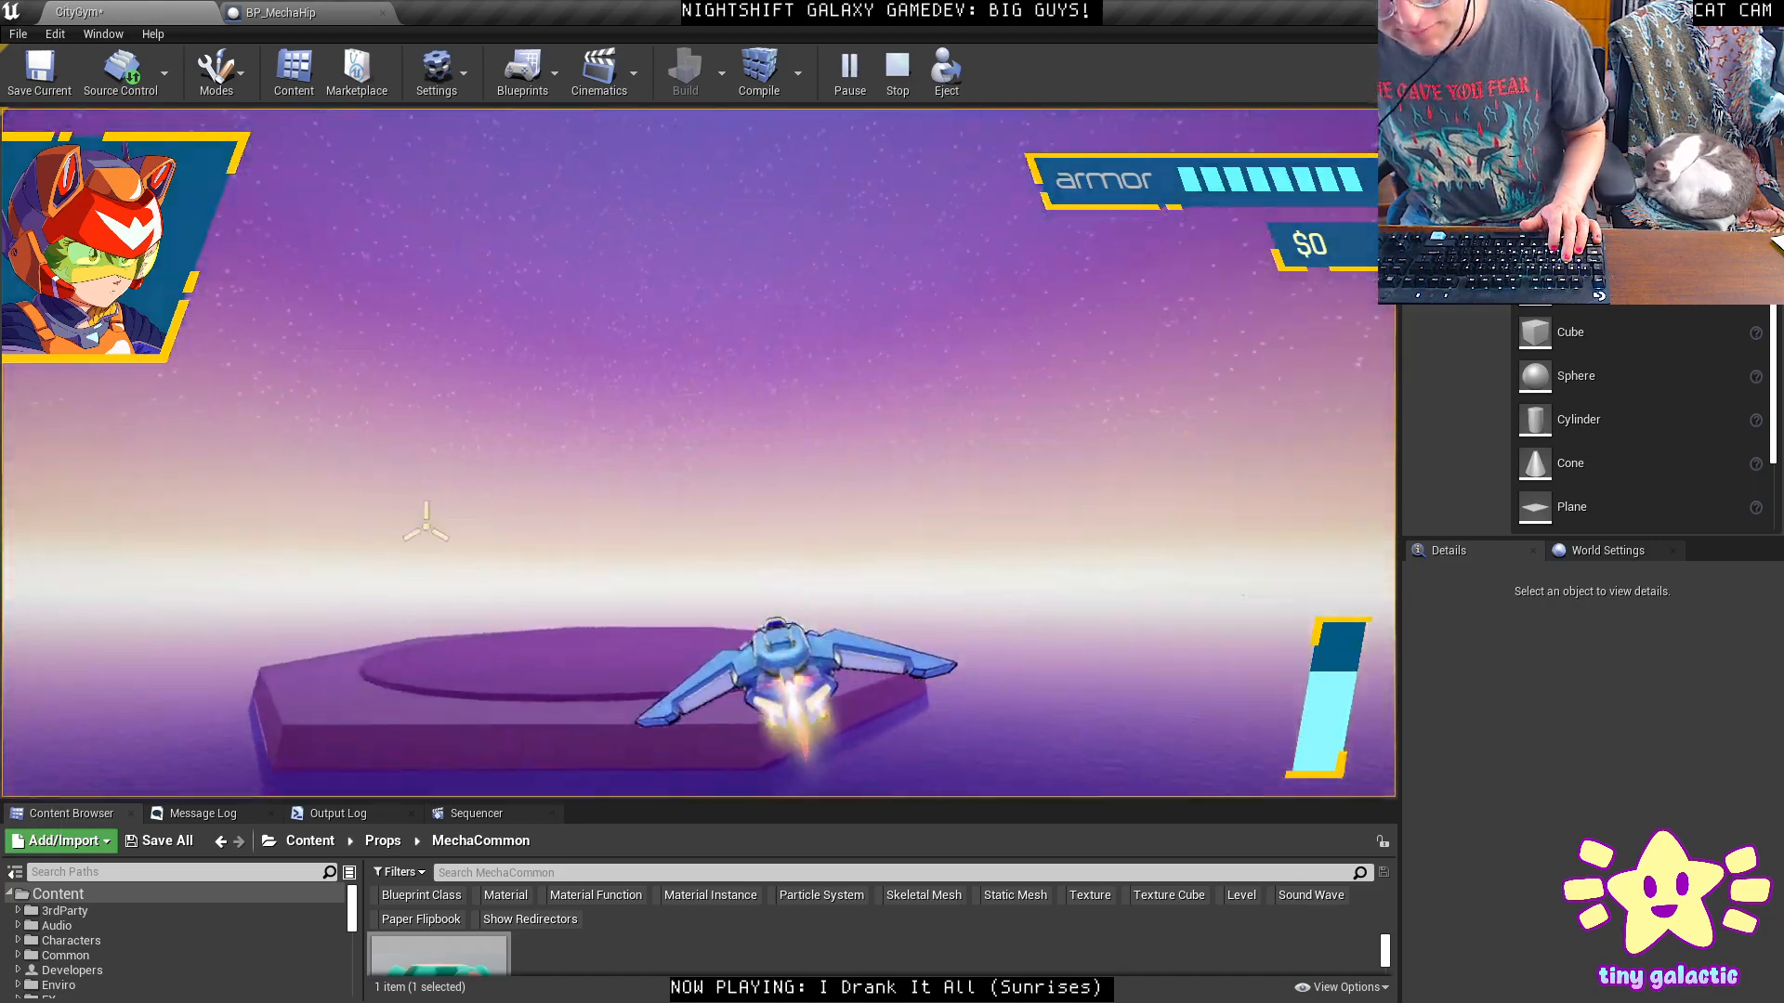
key("shift")
key("shift")
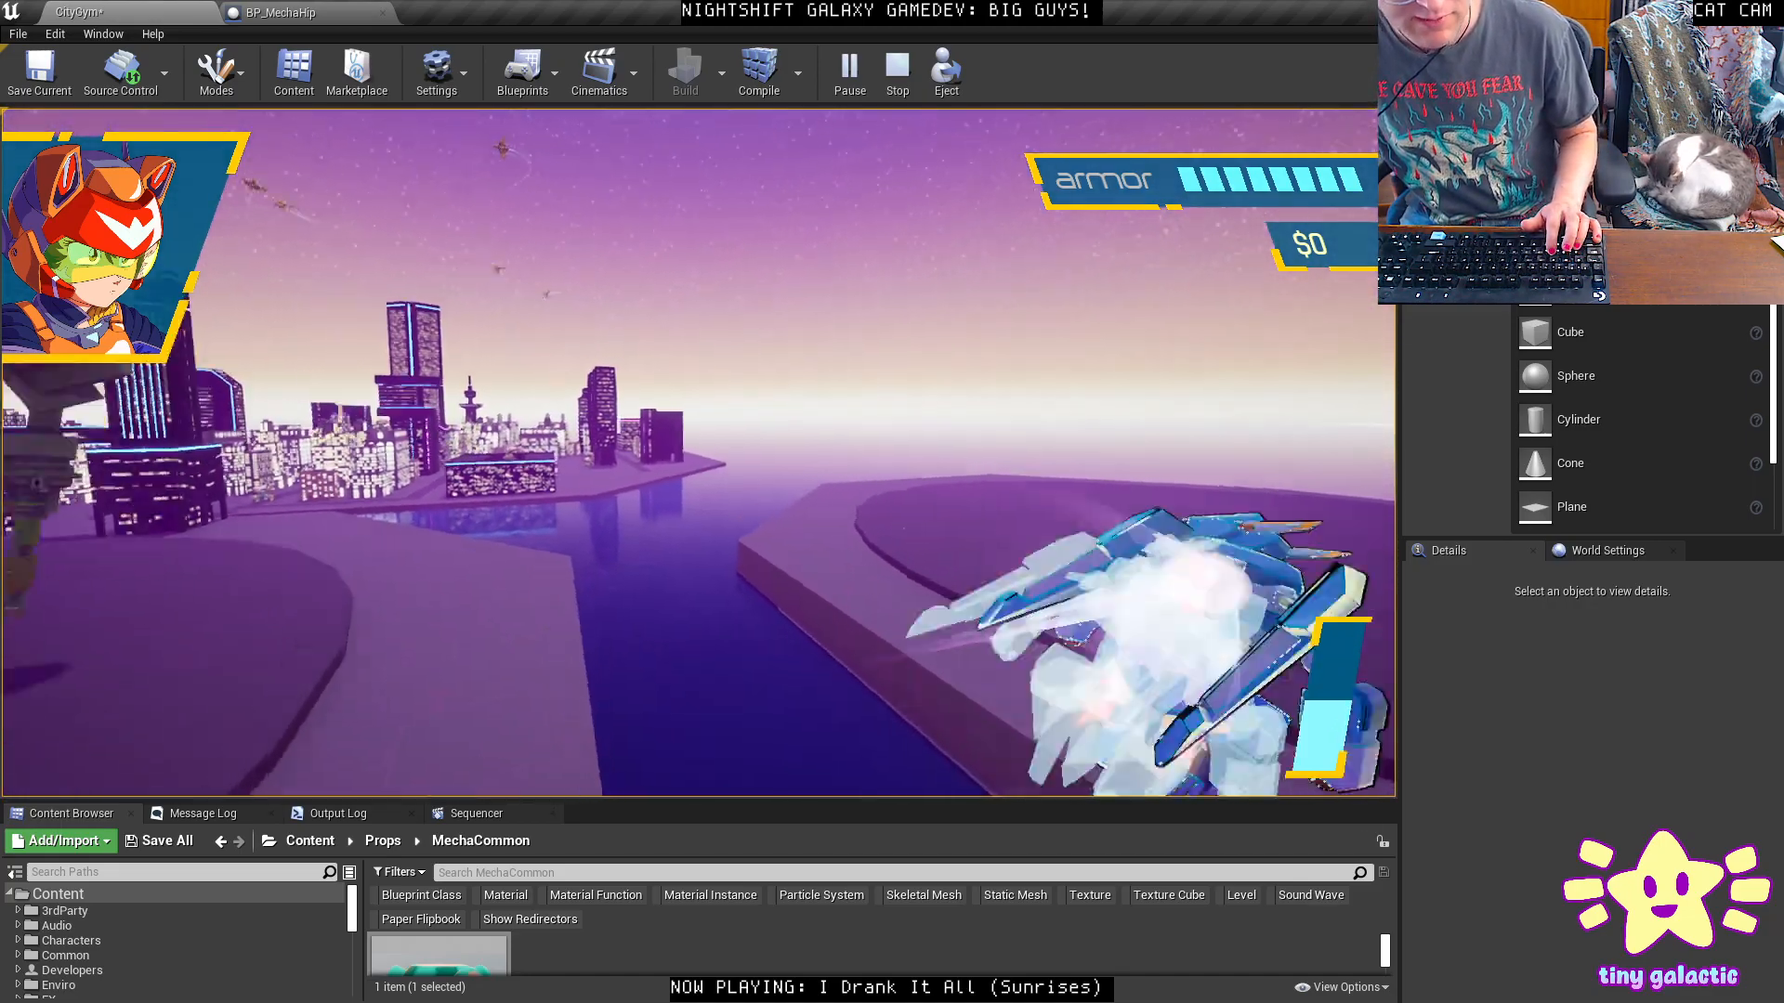
key("shift")
key("a")
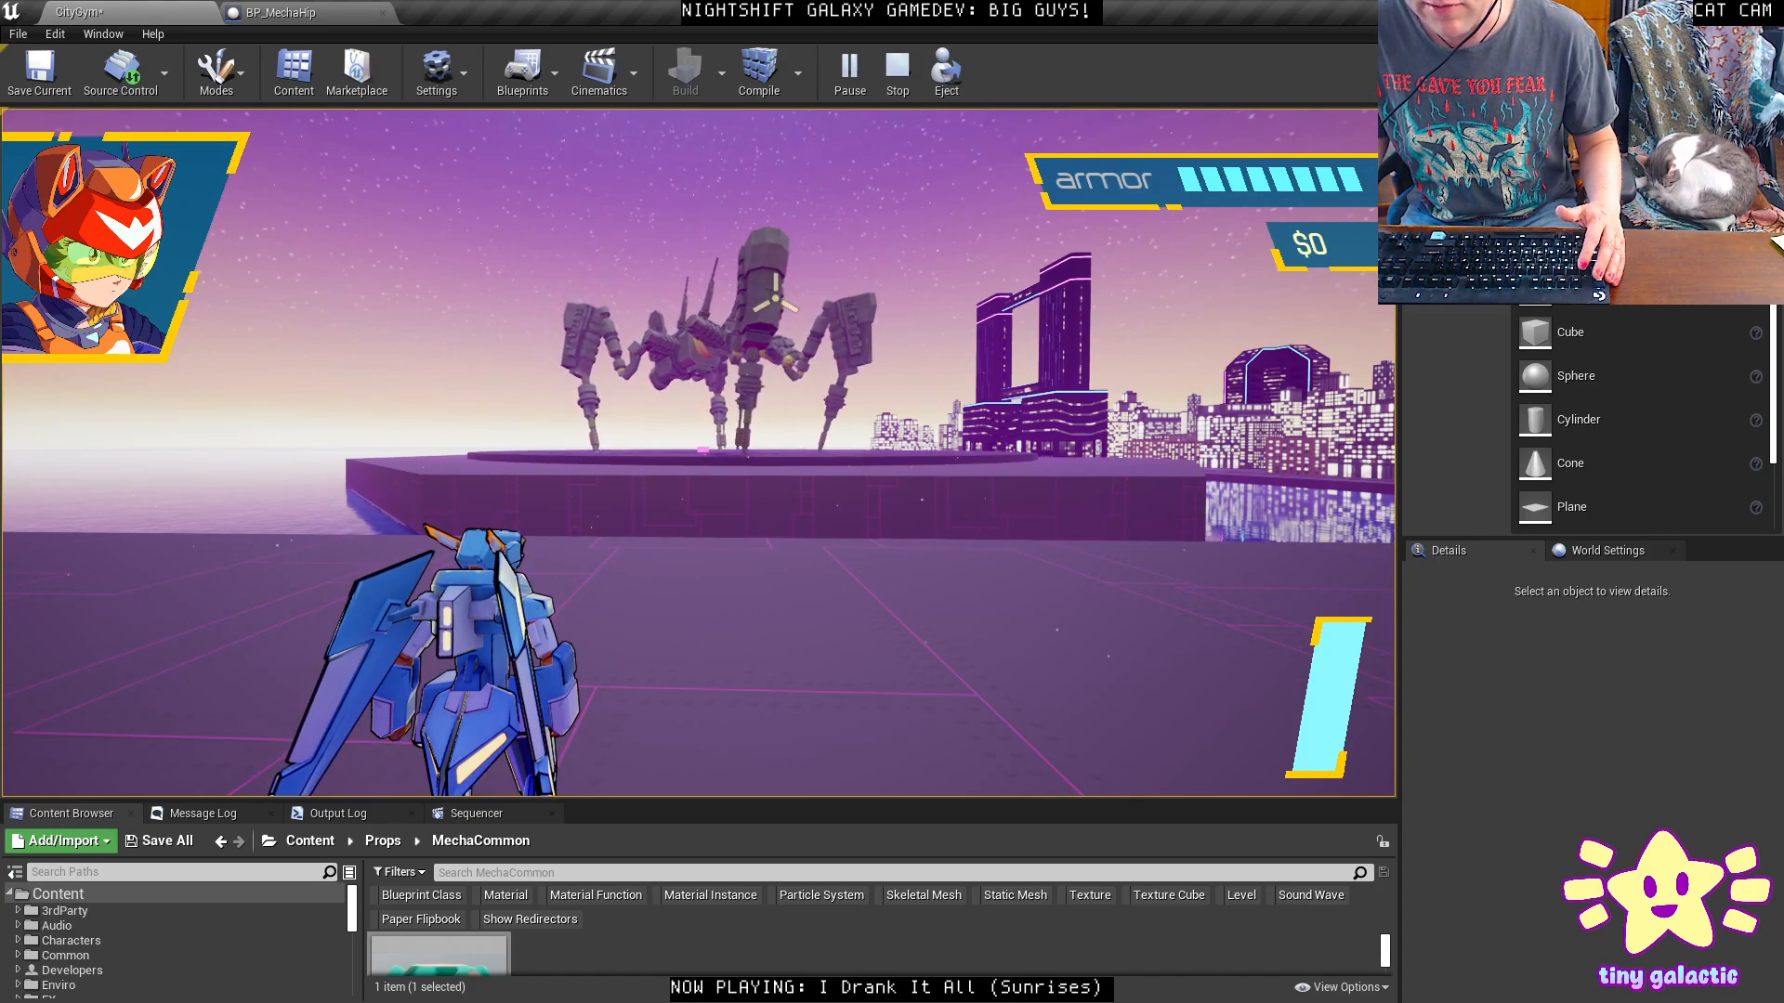
key("Escape")
key("w")
right_click_drag(765, 431, 939, 507)
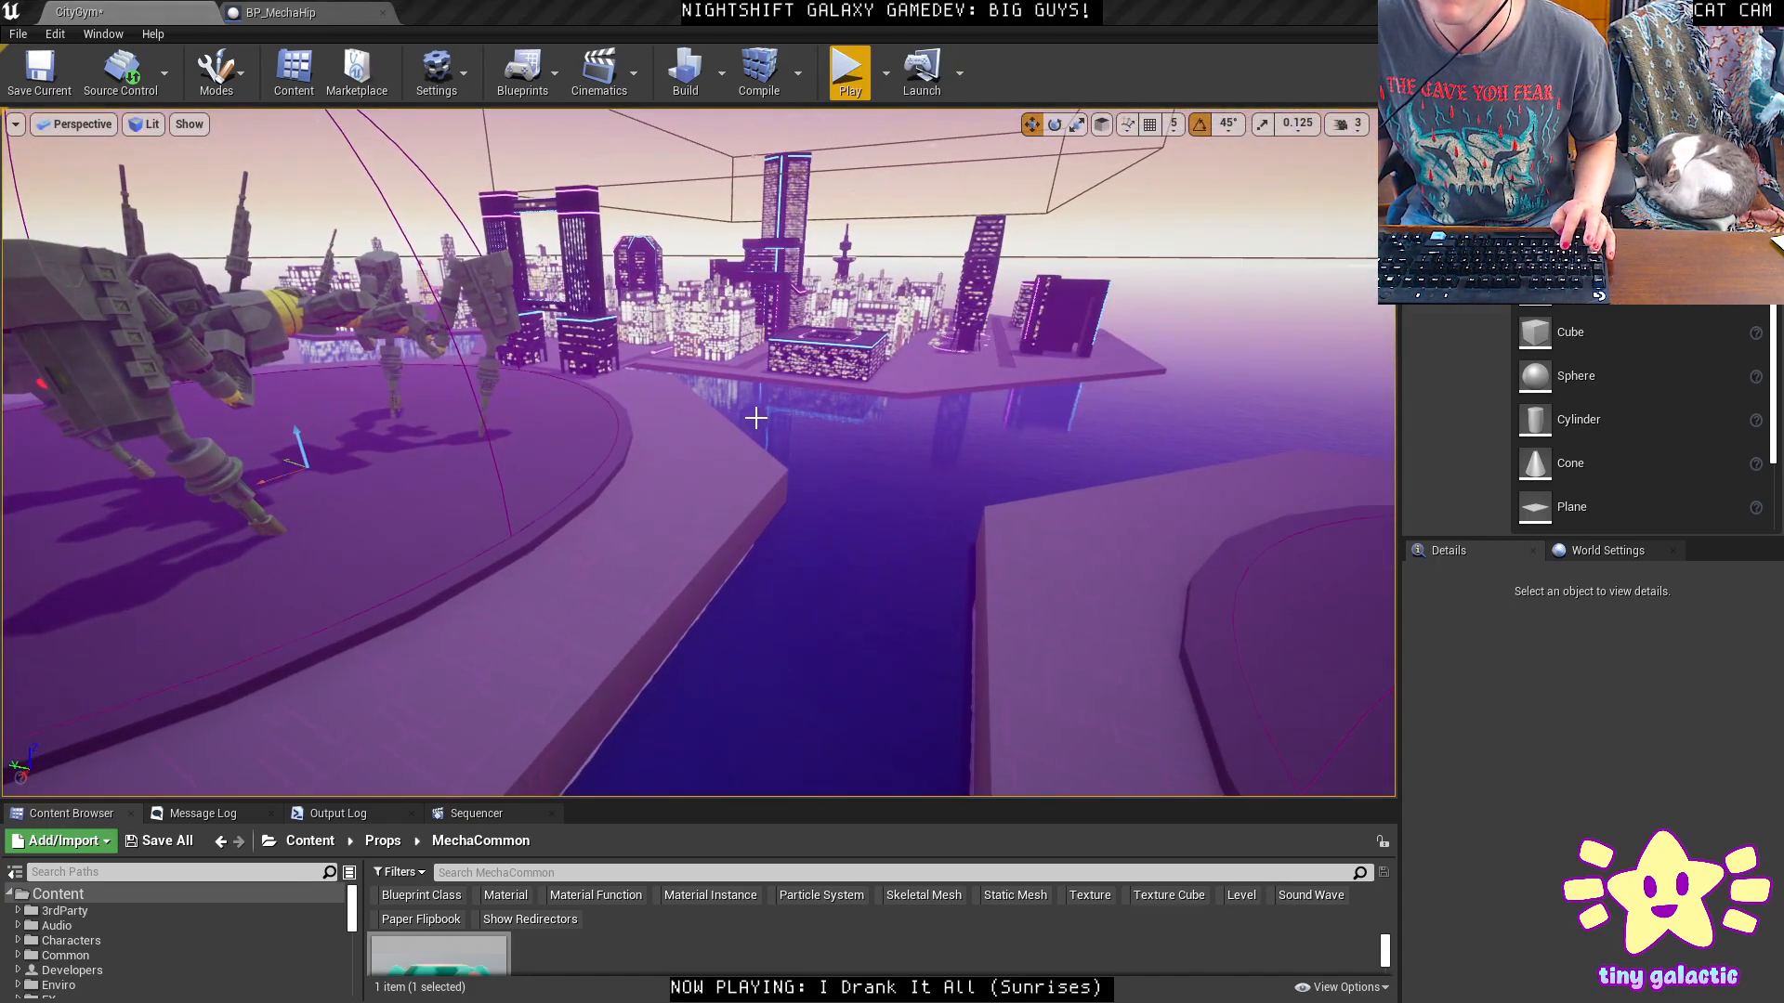
Switch to FireAlpaca and outline a large slug-like body with a raised tail in the empty space below the existing sketches.
key("alt+Tab")
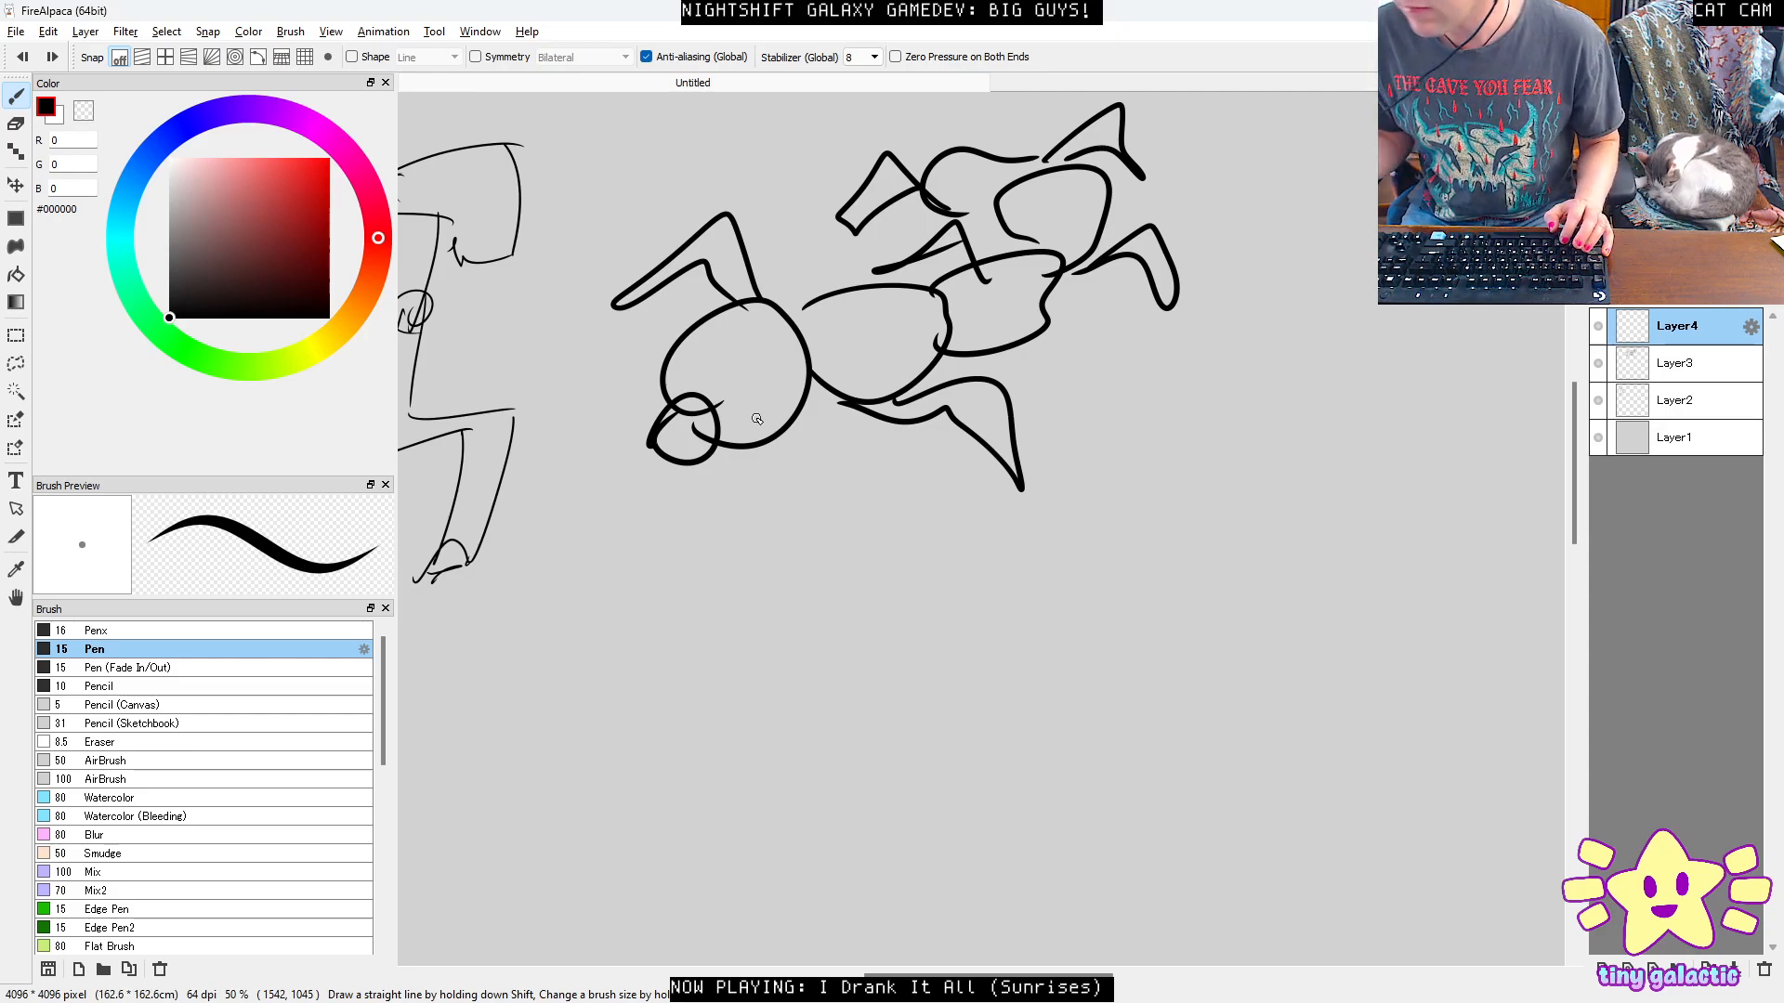
left_click_drag(1029, 599, 1111, 467)
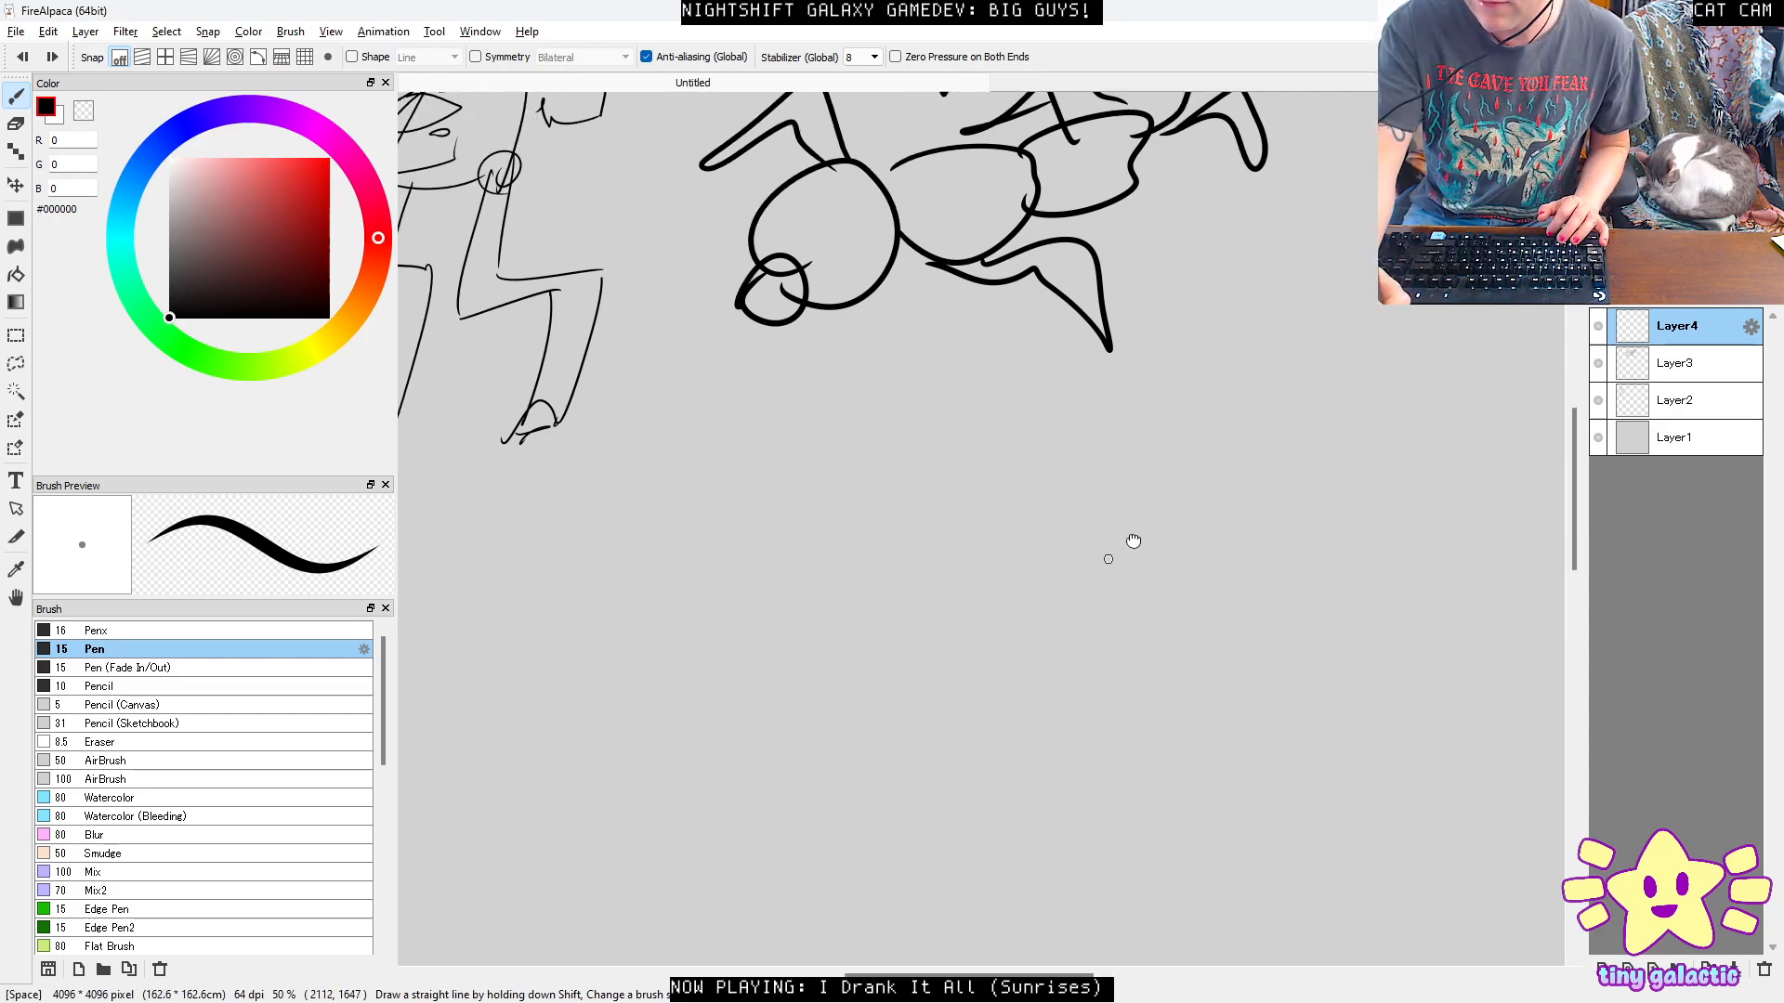
left_click_drag(1110, 561, 1406, 330)
mouse_move(1275, 405)
left_mouse_down()
mouse_move(1035, 561)
mouse_move(788, 576)
left_mouse_up()
mouse_move(746, 587)
left_mouse_down()
mouse_move(716, 717)
mouse_move(1143, 849)
mouse_move(1388, 540)
left_mouse_up()
mouse_move(795, 851)
left_mouse_down()
mouse_move(827, 868)
mouse_move(1285, 817)
left_mouse_up()
left_click_drag(1167, 673, 1238, 553)
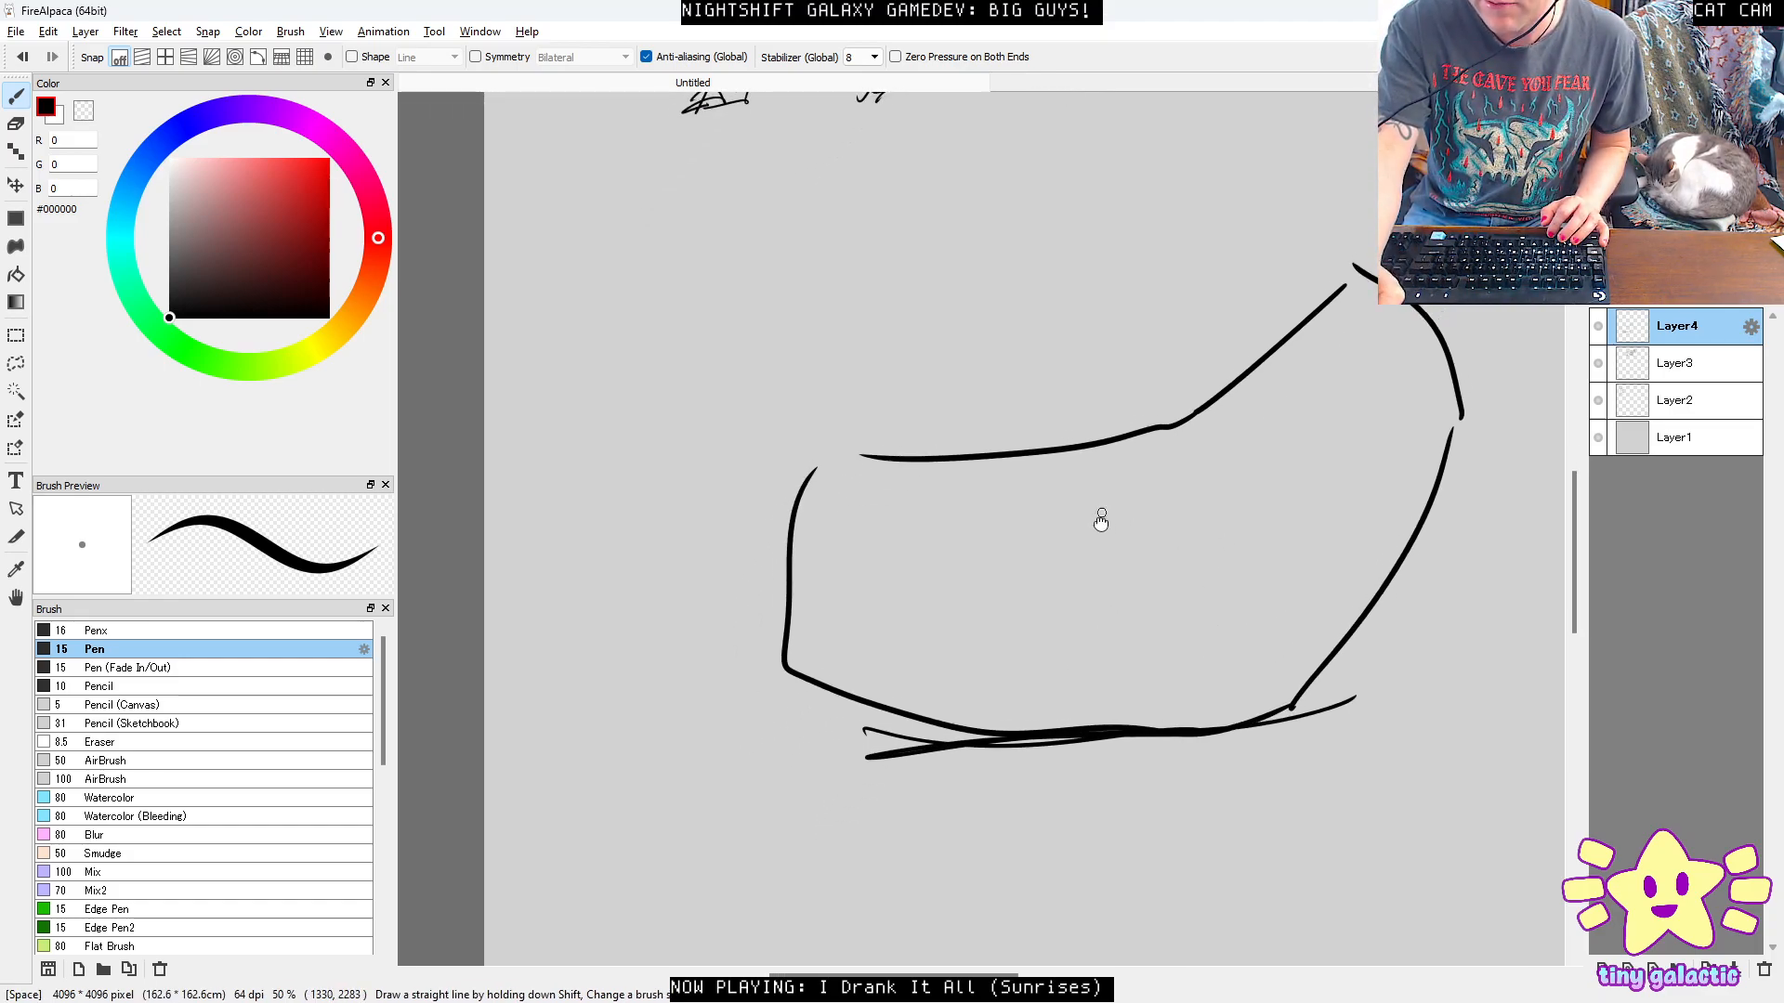
left_click_drag(1101, 516, 1101, 612)
Draw two curled antennae and a cluster of round eyes on the slug creature's head.
left_click_drag(889, 569, 903, 621)
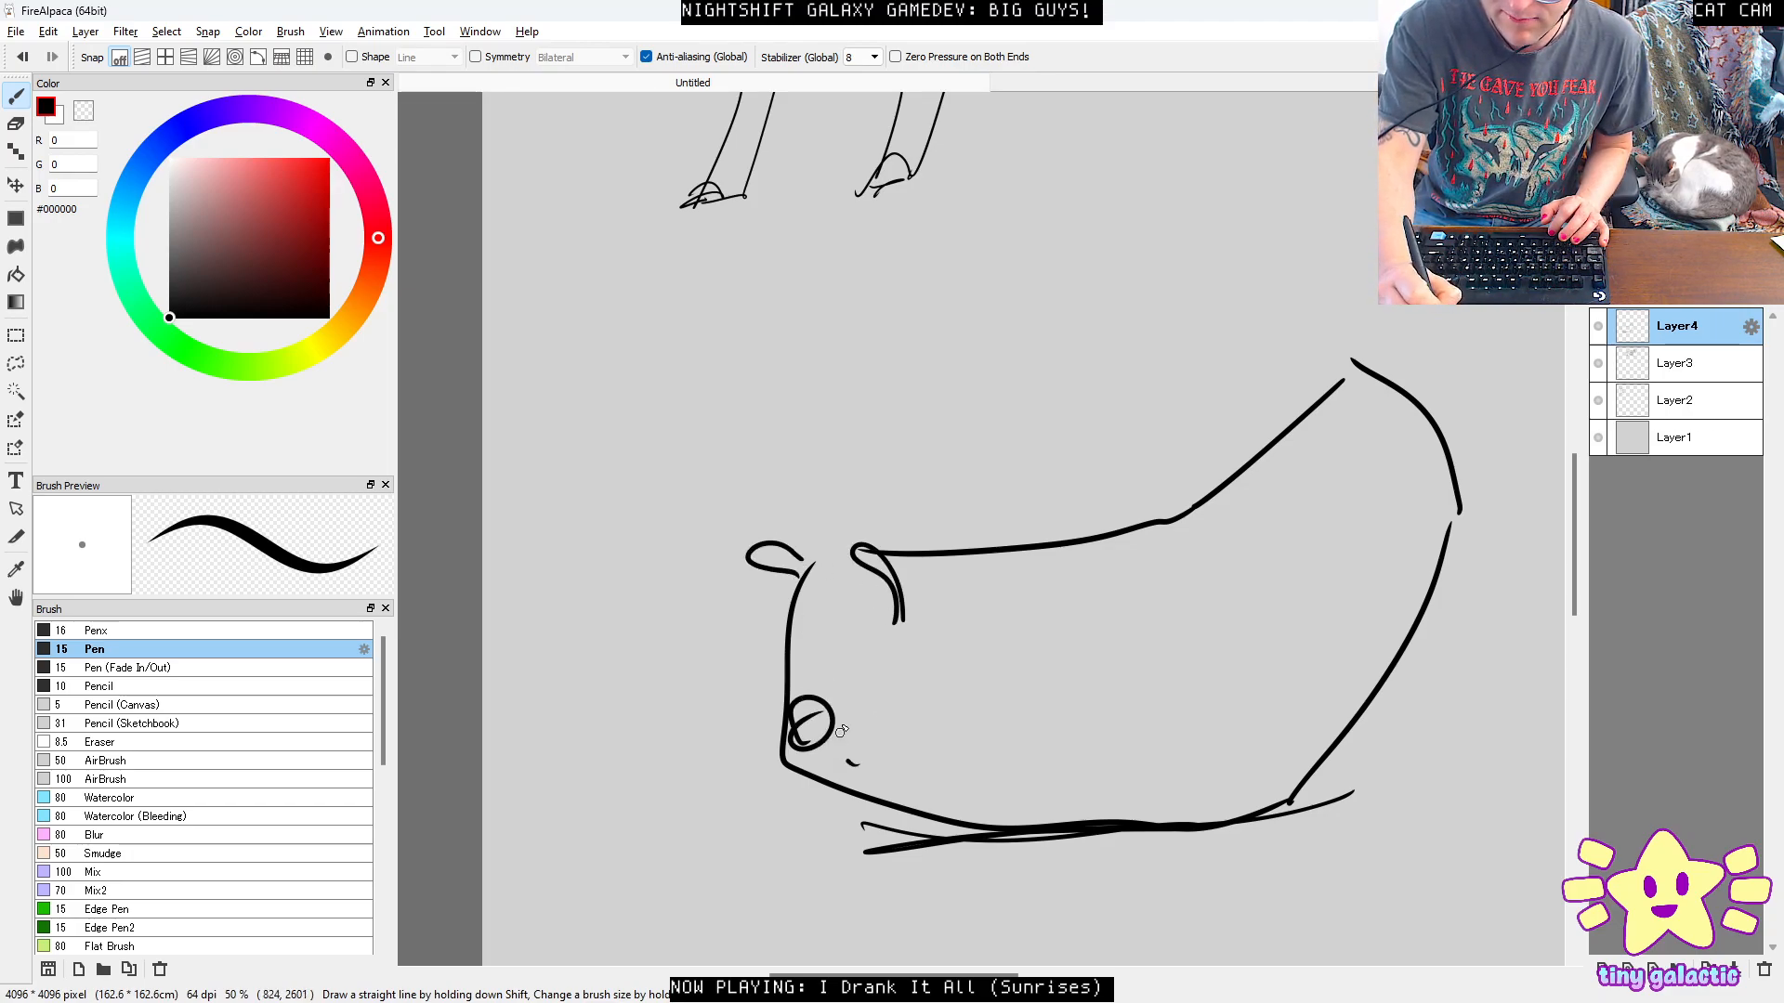
left_click_drag(828, 681, 832, 655)
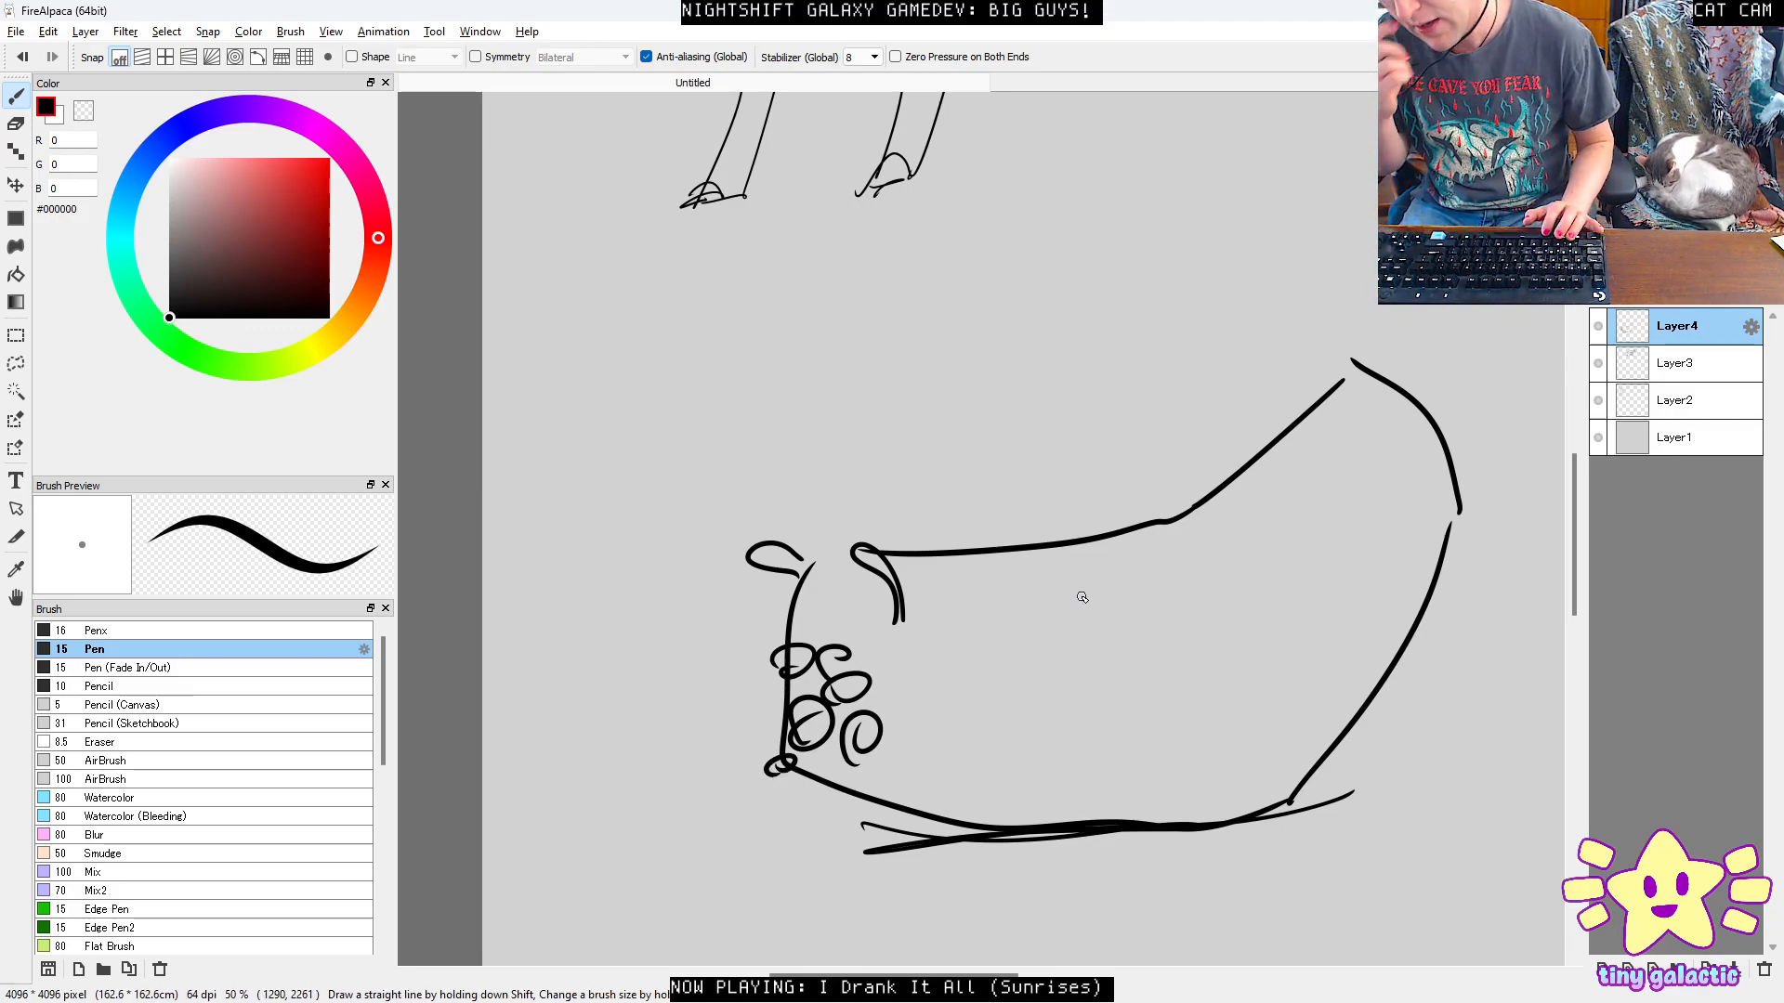
left_click_drag(1083, 597, 1075, 546)
left_click(1078, 540, "ctrl+alt")
left_click(1079, 542, "ctrl+alt")
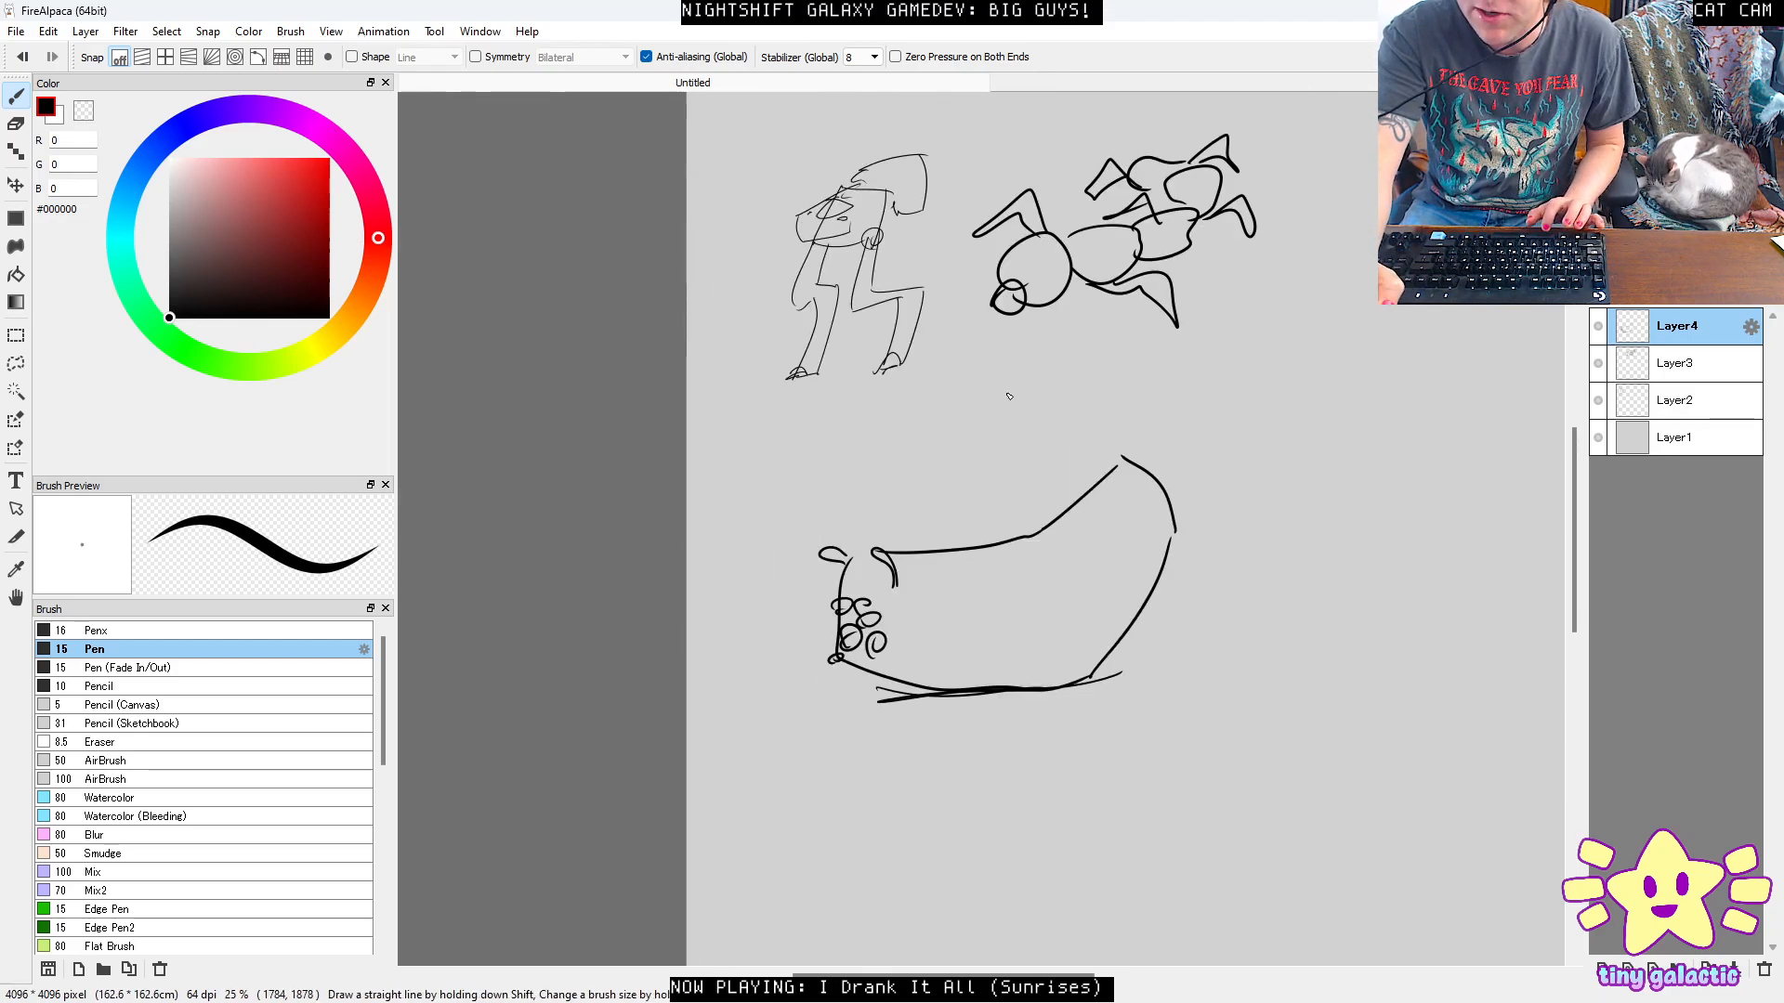
Try thick outlines around the rear leg of the hunched walker sketch and undo them.
left_click(877, 281, "ctrl")
left_click(870, 277, "ctrl")
left_click(870, 277, "ctrl")
mouse_move(876, 209)
left_mouse_down()
mouse_move(868, 360)
mouse_move(895, 278)
left_mouse_up()
left_click(869, 361, "ctrl")
mouse_move(851, 176)
left_mouse_down()
mouse_move(780, 544)
mouse_move(949, 528)
left_mouse_up()
left_click_drag(948, 539, 883, 735)
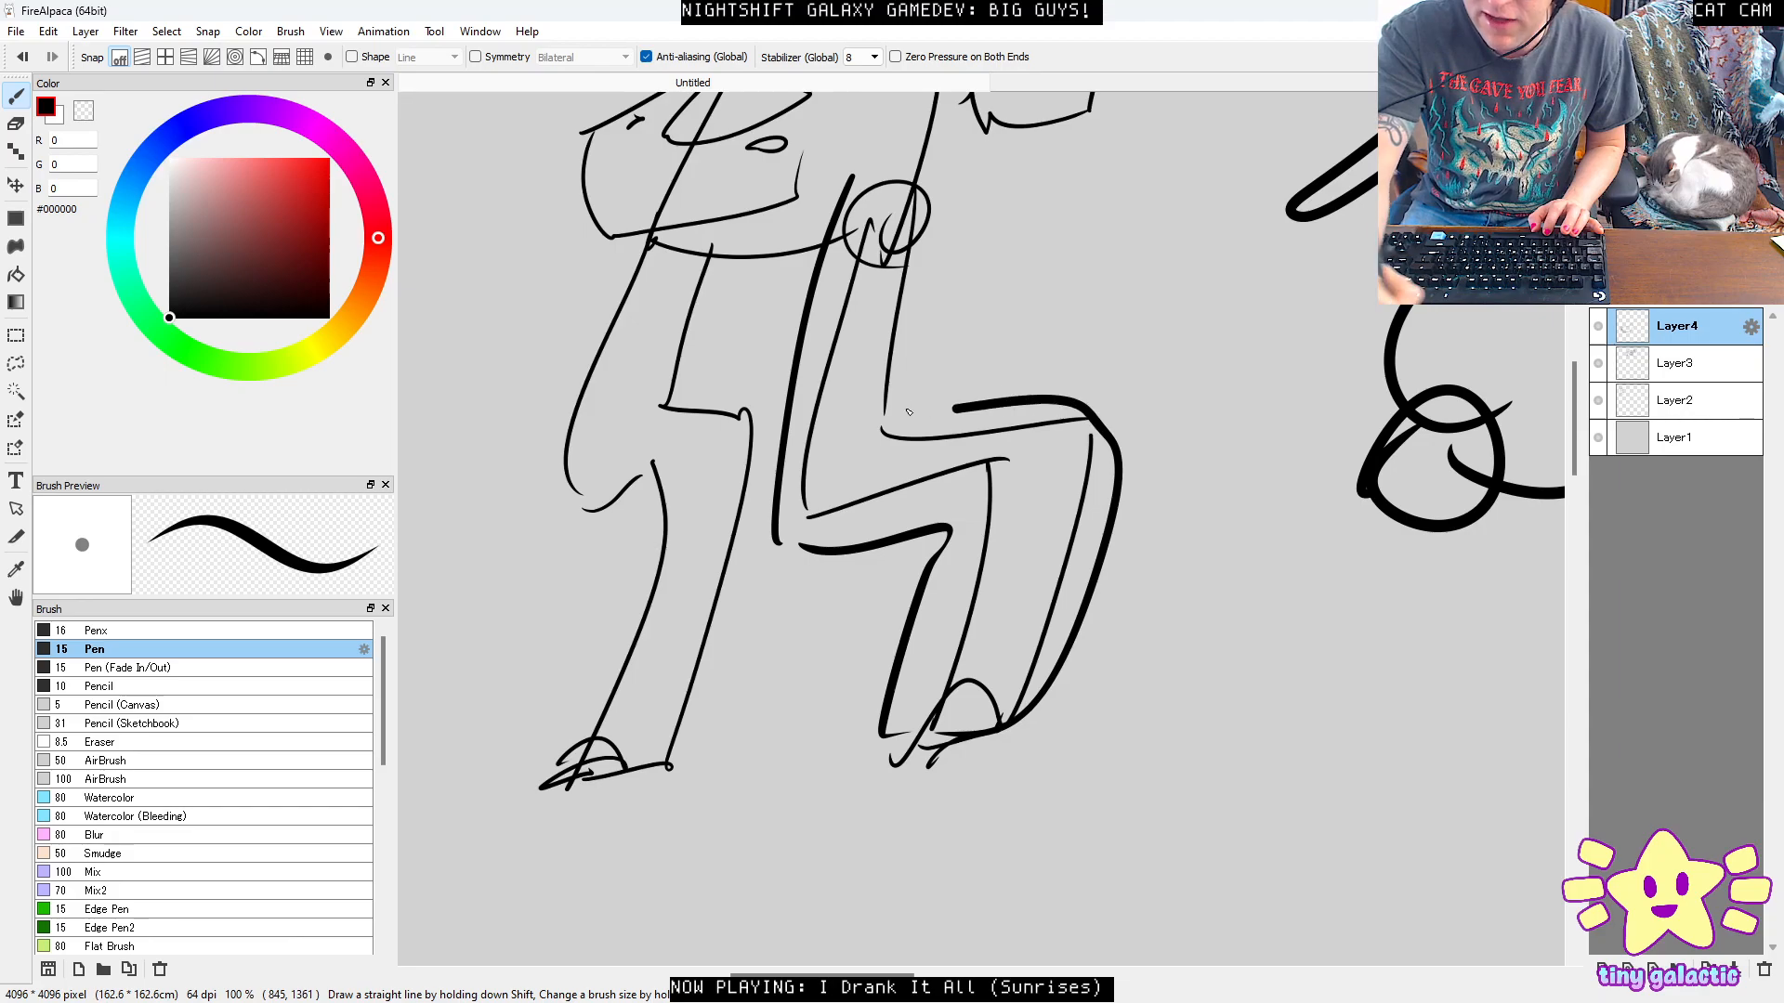
left_click_drag(947, 159, 998, 380)
key("ctrl+z")
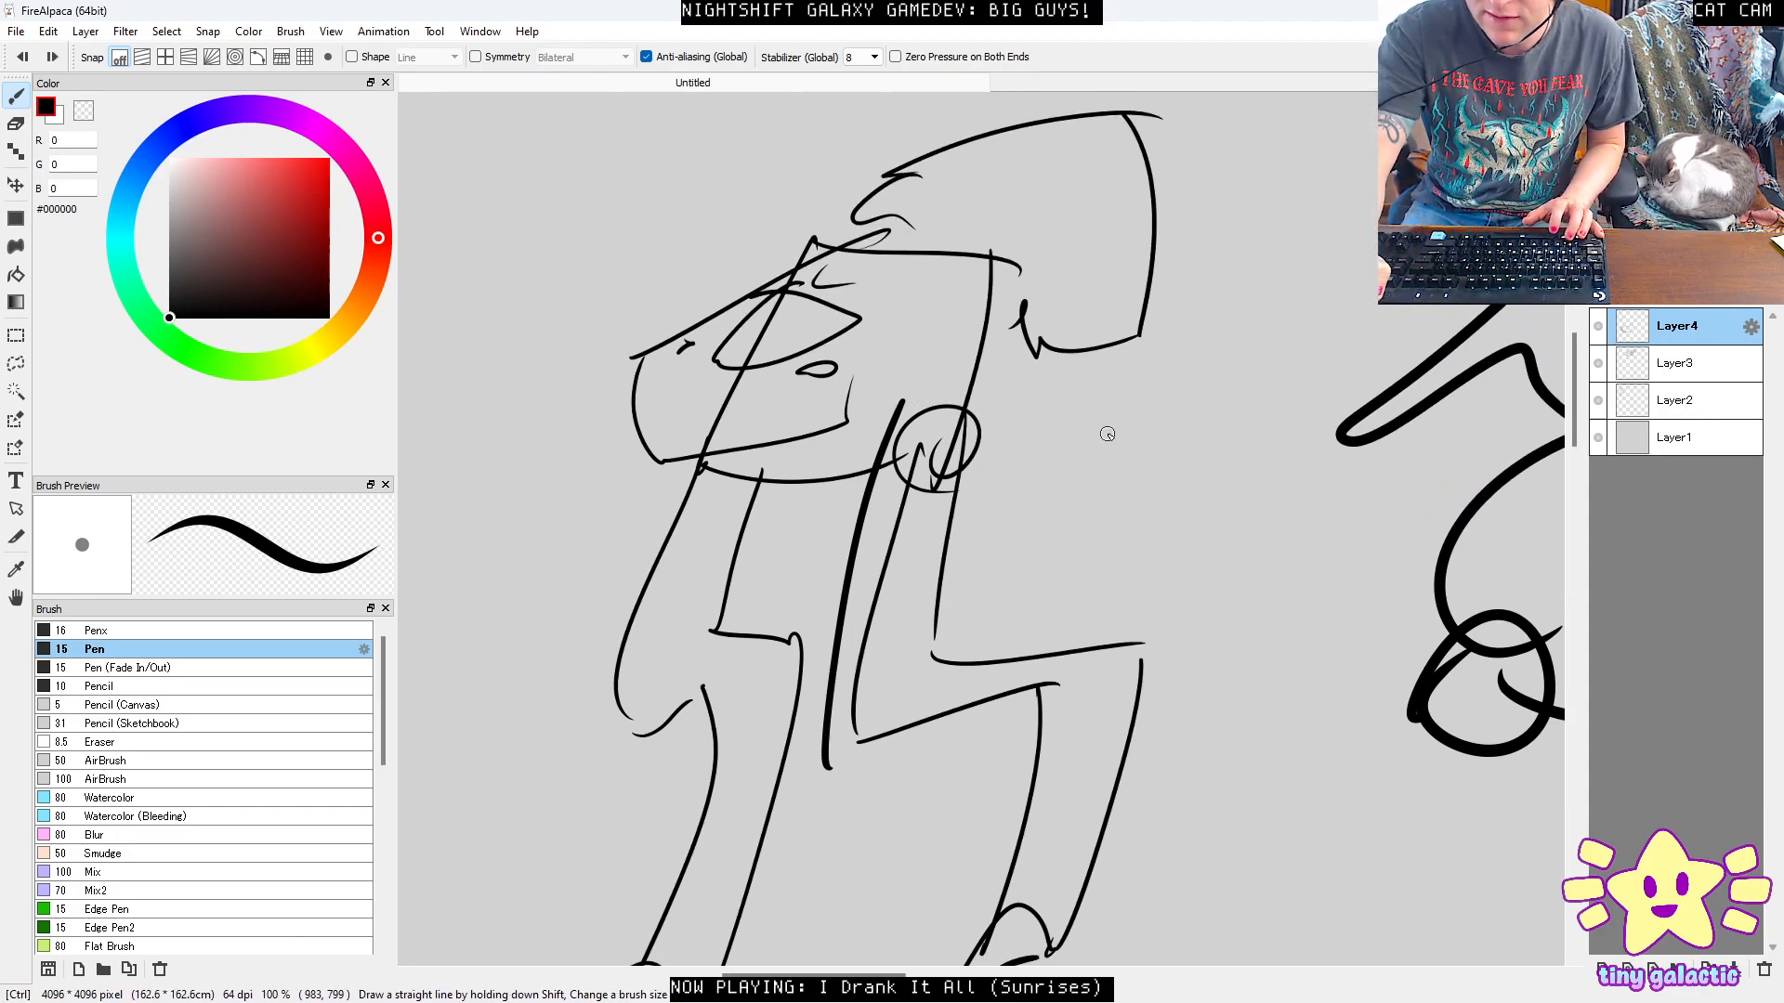
key("ctrl+z")
Try a few thick strokes over the hunched walker's head and body and undo them.
mouse_move(801, 263)
left_mouse_down()
mouse_move(751, 277)
mouse_move(792, 267)
left_mouse_up()
key("ctrl+z")
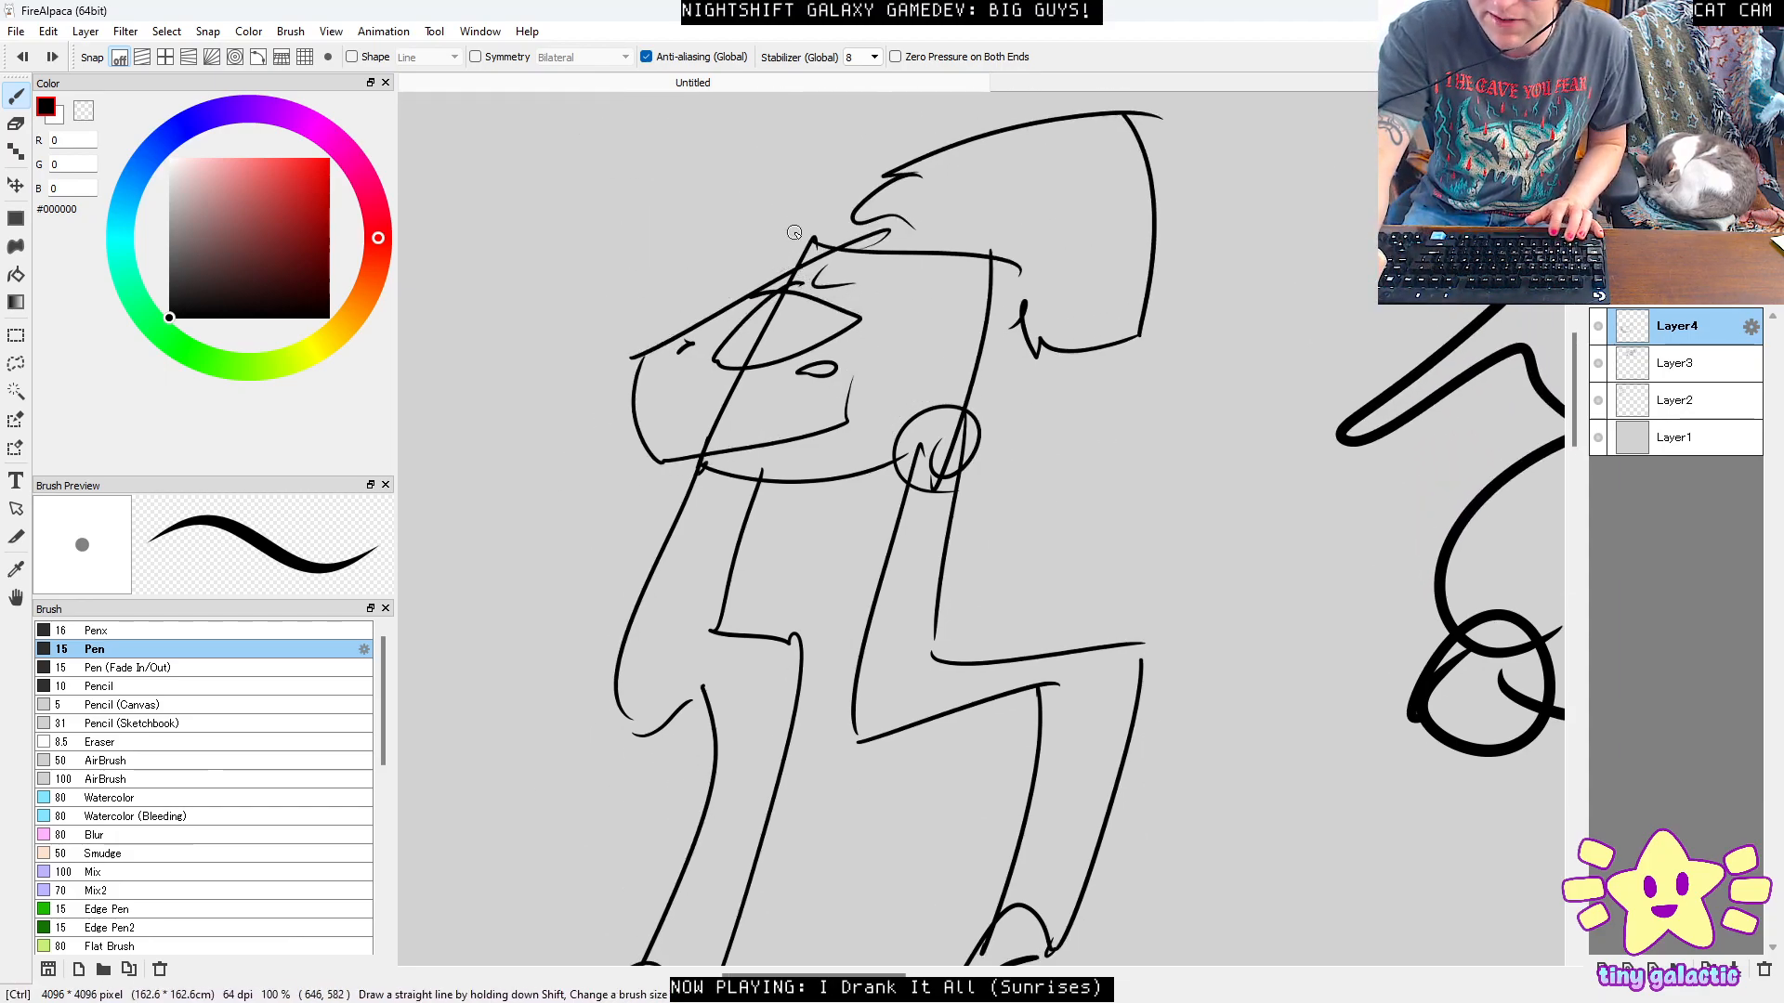
left_click_drag(1154, 414, 1040, 553)
left_click_drag(777, 244, 1088, 409)
mouse_move(1063, 428)
left_mouse_down()
mouse_move(975, 458)
mouse_move(912, 444)
left_mouse_up()
key("ctrl+z")
key("ctrl+z")
Try additional strokes on the slug creature's head and undo them.
left_click_drag(1137, 568, 1020, 354)
scroll(1103, 529, "down", 3)
left_click_drag(1229, 718, 1033, 355)
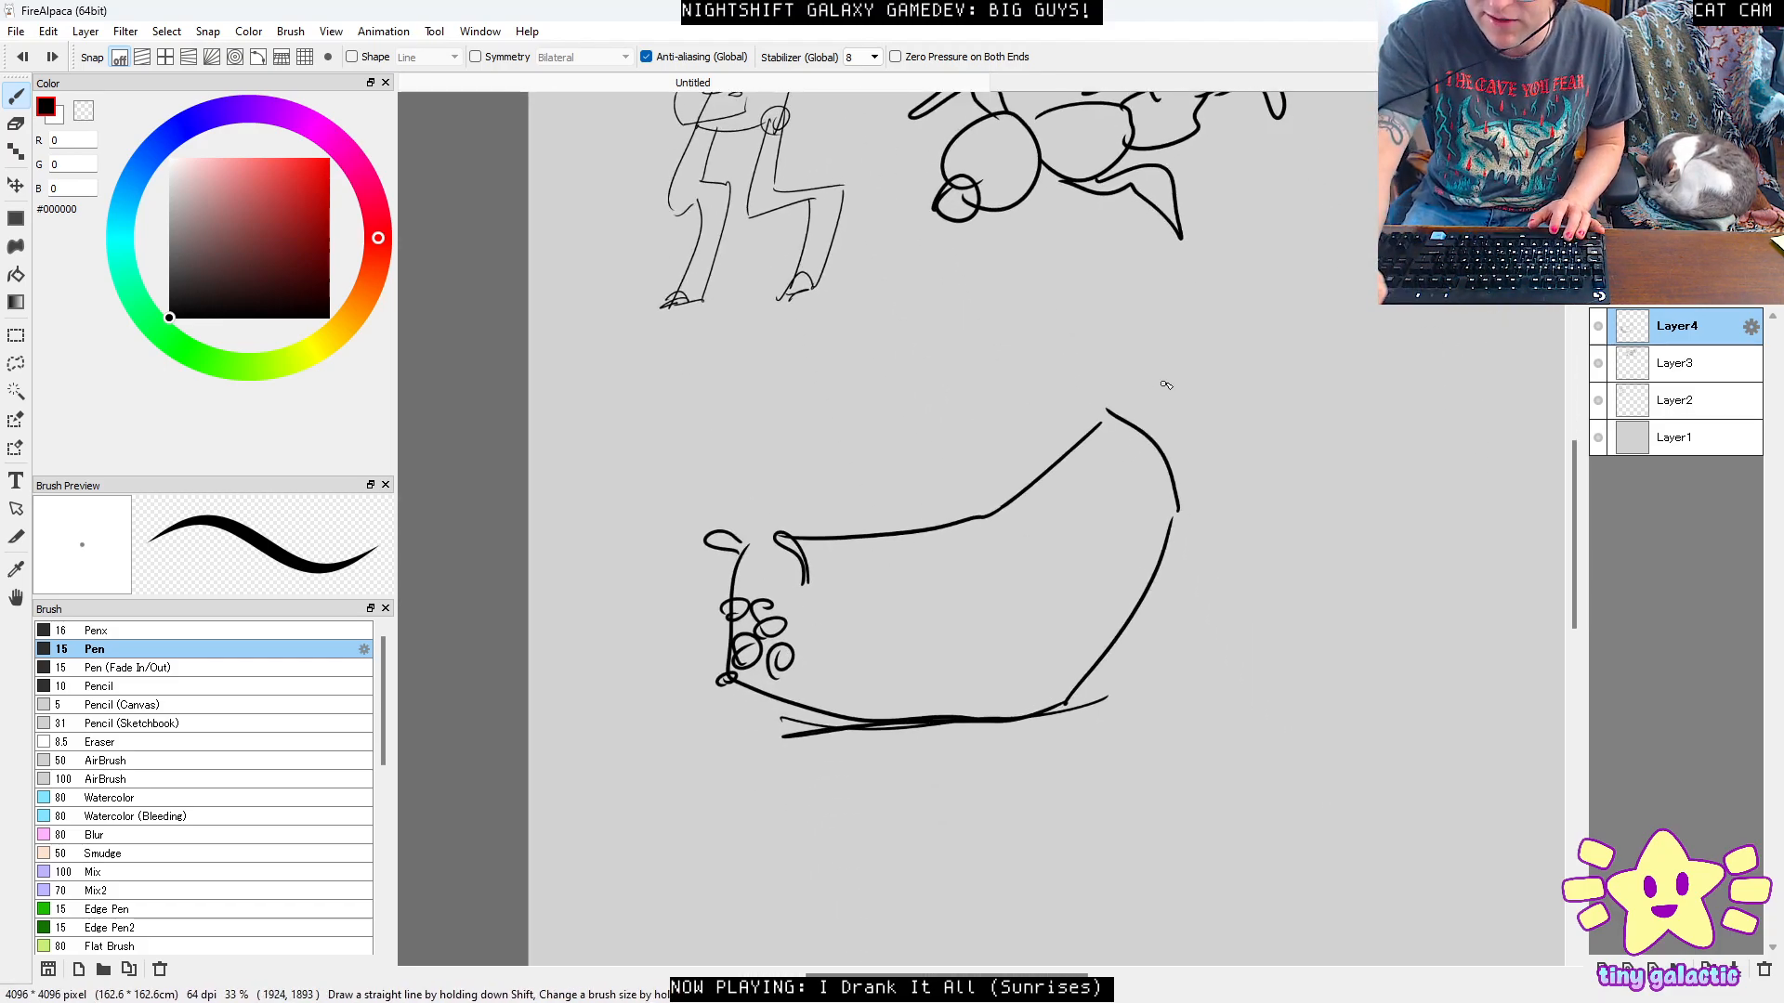
scroll(882, 677, "up", 2)
mouse_move(883, 678)
left_mouse_down()
mouse_move(1091, 538)
mouse_move(947, 605)
mouse_move(988, 634)
left_mouse_up()
mouse_move(771, 507)
left_mouse_down()
mouse_move(677, 605)
mouse_move(781, 548)
left_mouse_up()
key("ctrl+z")
key("ctrl+z")
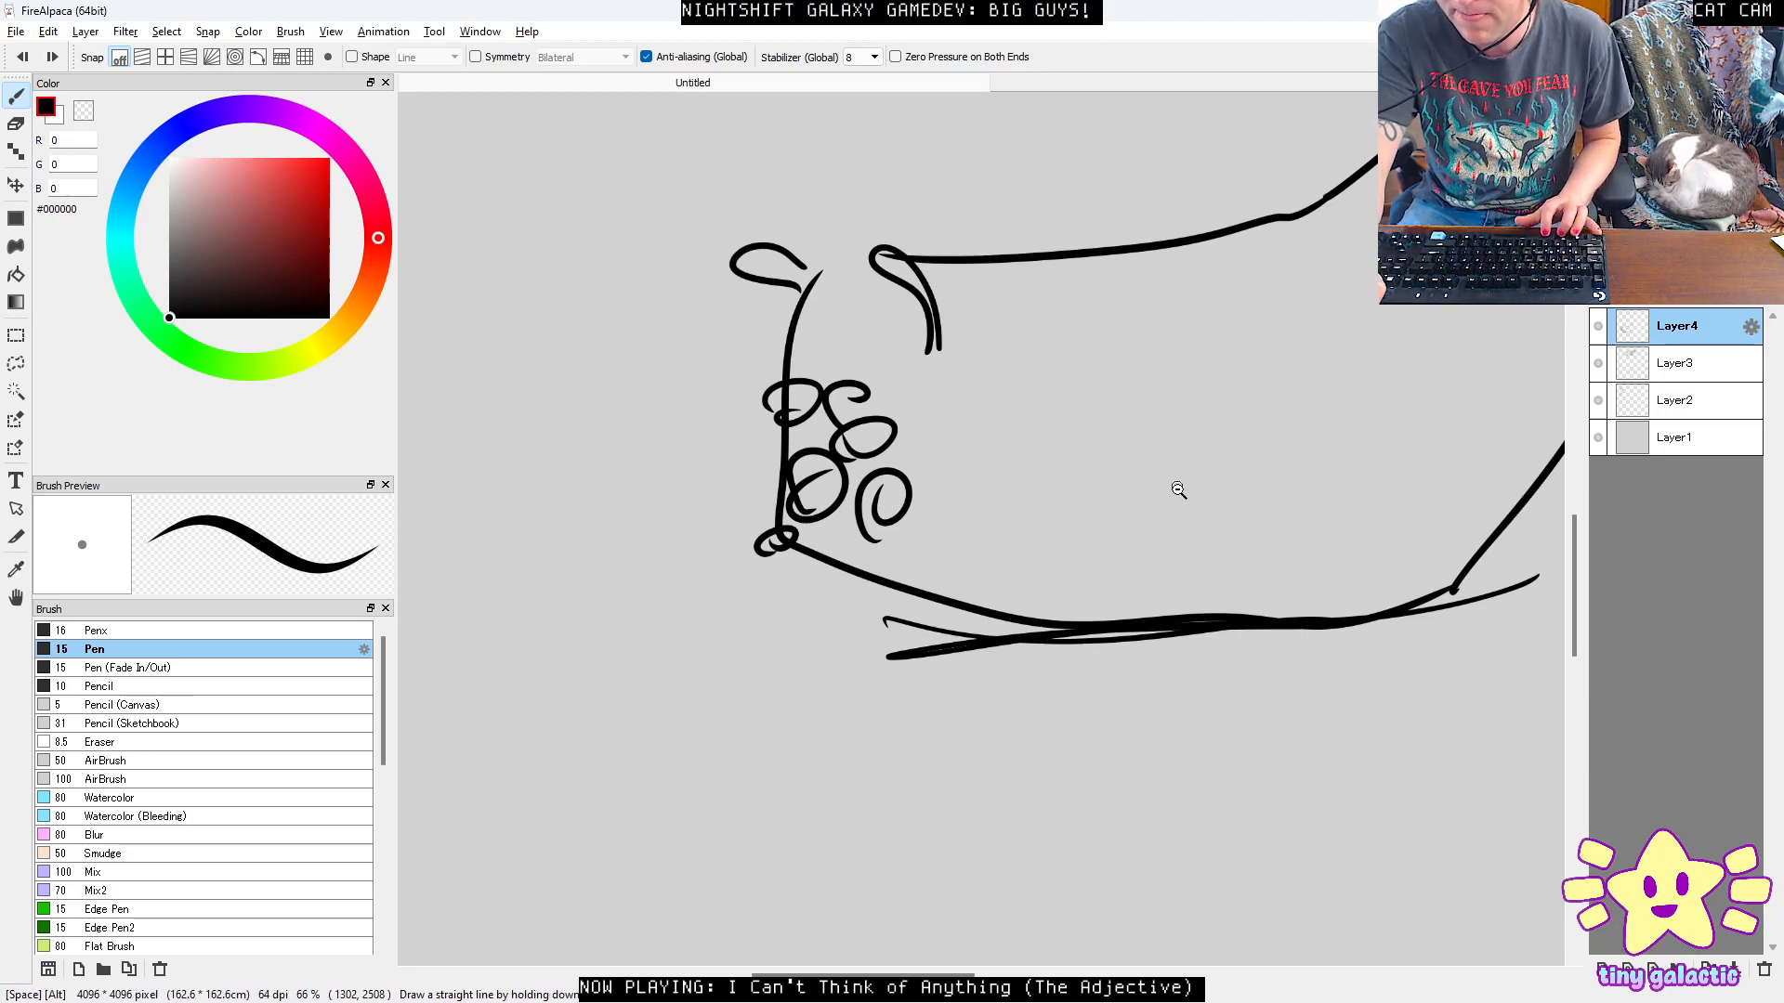
Shrink the slug creature sketch and move it beside the ant sketch in the canvas's upper right.
scroll(1178, 486, "down", 3)
key("ctrl+t")
mouse_move(1208, 401)
left_mouse_down("shift")
mouse_move(1117, 482)
mouse_move(1432, 212)
left_mouse_up("shift")
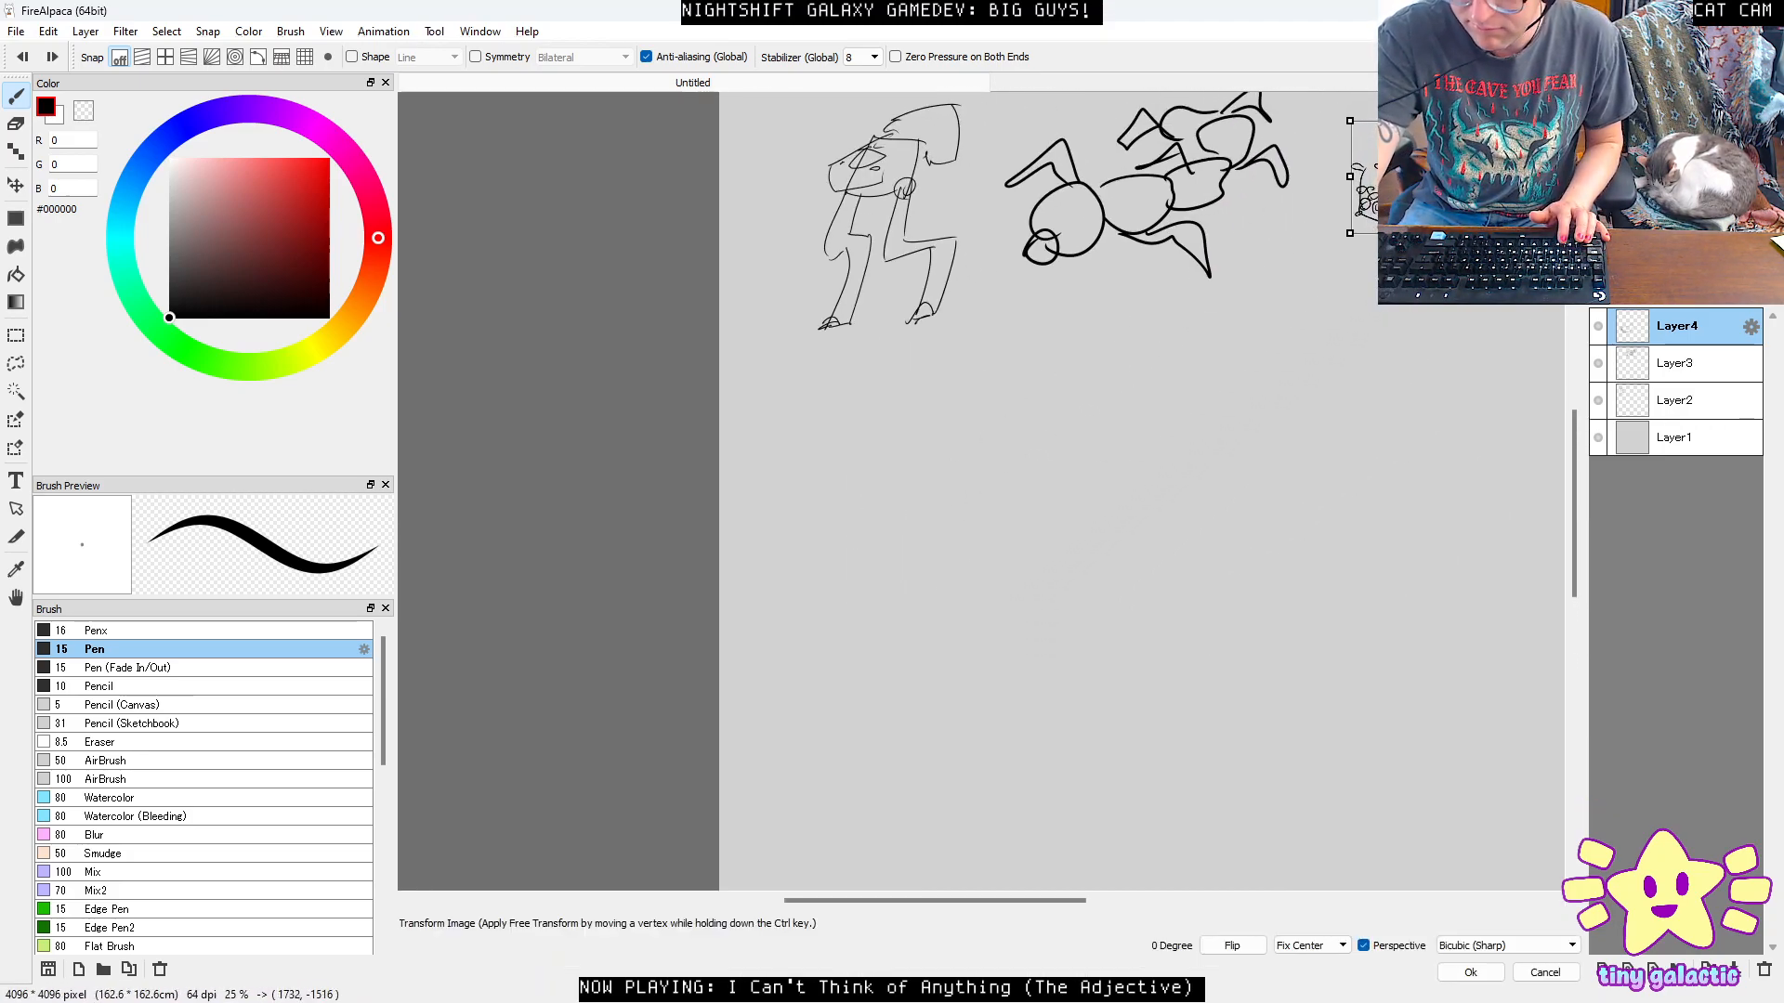
key("Return")
On a new layer, sketch a two-legged mech with bent legs, a hooded back and long gun barrels pointing forward.
left_click(1600, 969)
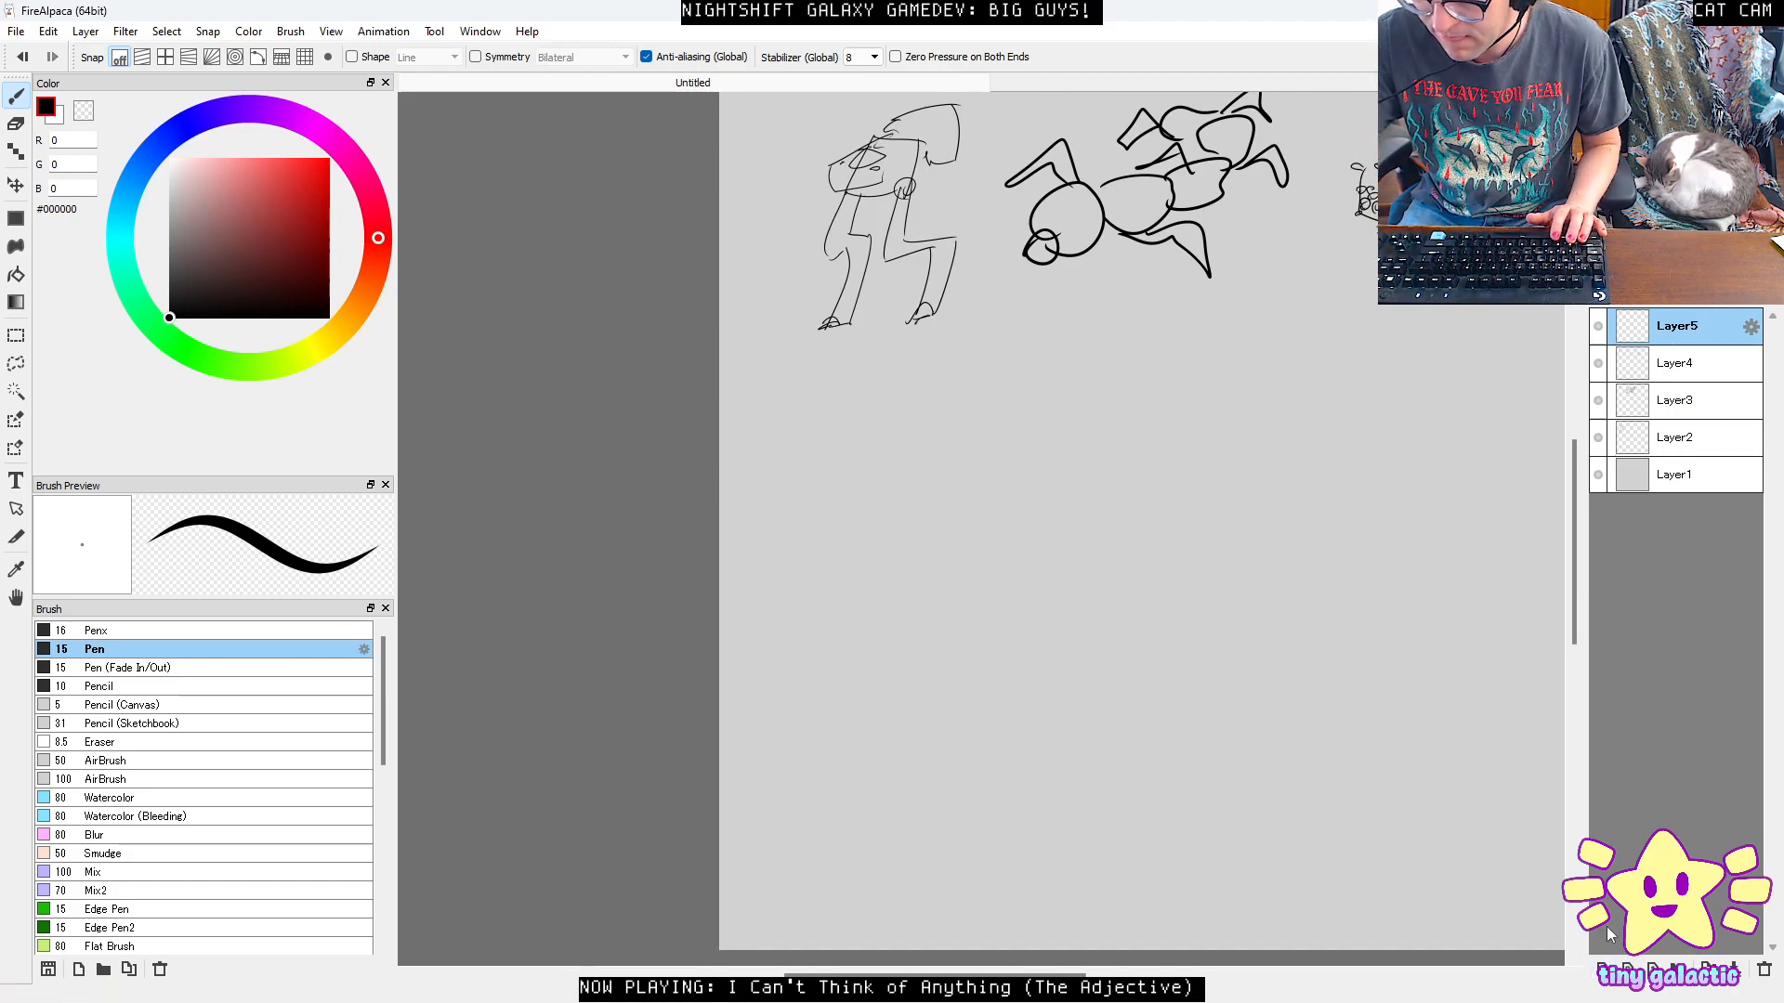
scroll(1190, 641, "down", 2)
scroll(1135, 793, "up", 3)
left_click_drag(1139, 577, 1114, 519)
scroll(1114, 519, "up", 1)
mouse_move(1131, 402)
left_mouse_down()
mouse_move(1353, 498)
mouse_move(1365, 486)
left_mouse_up()
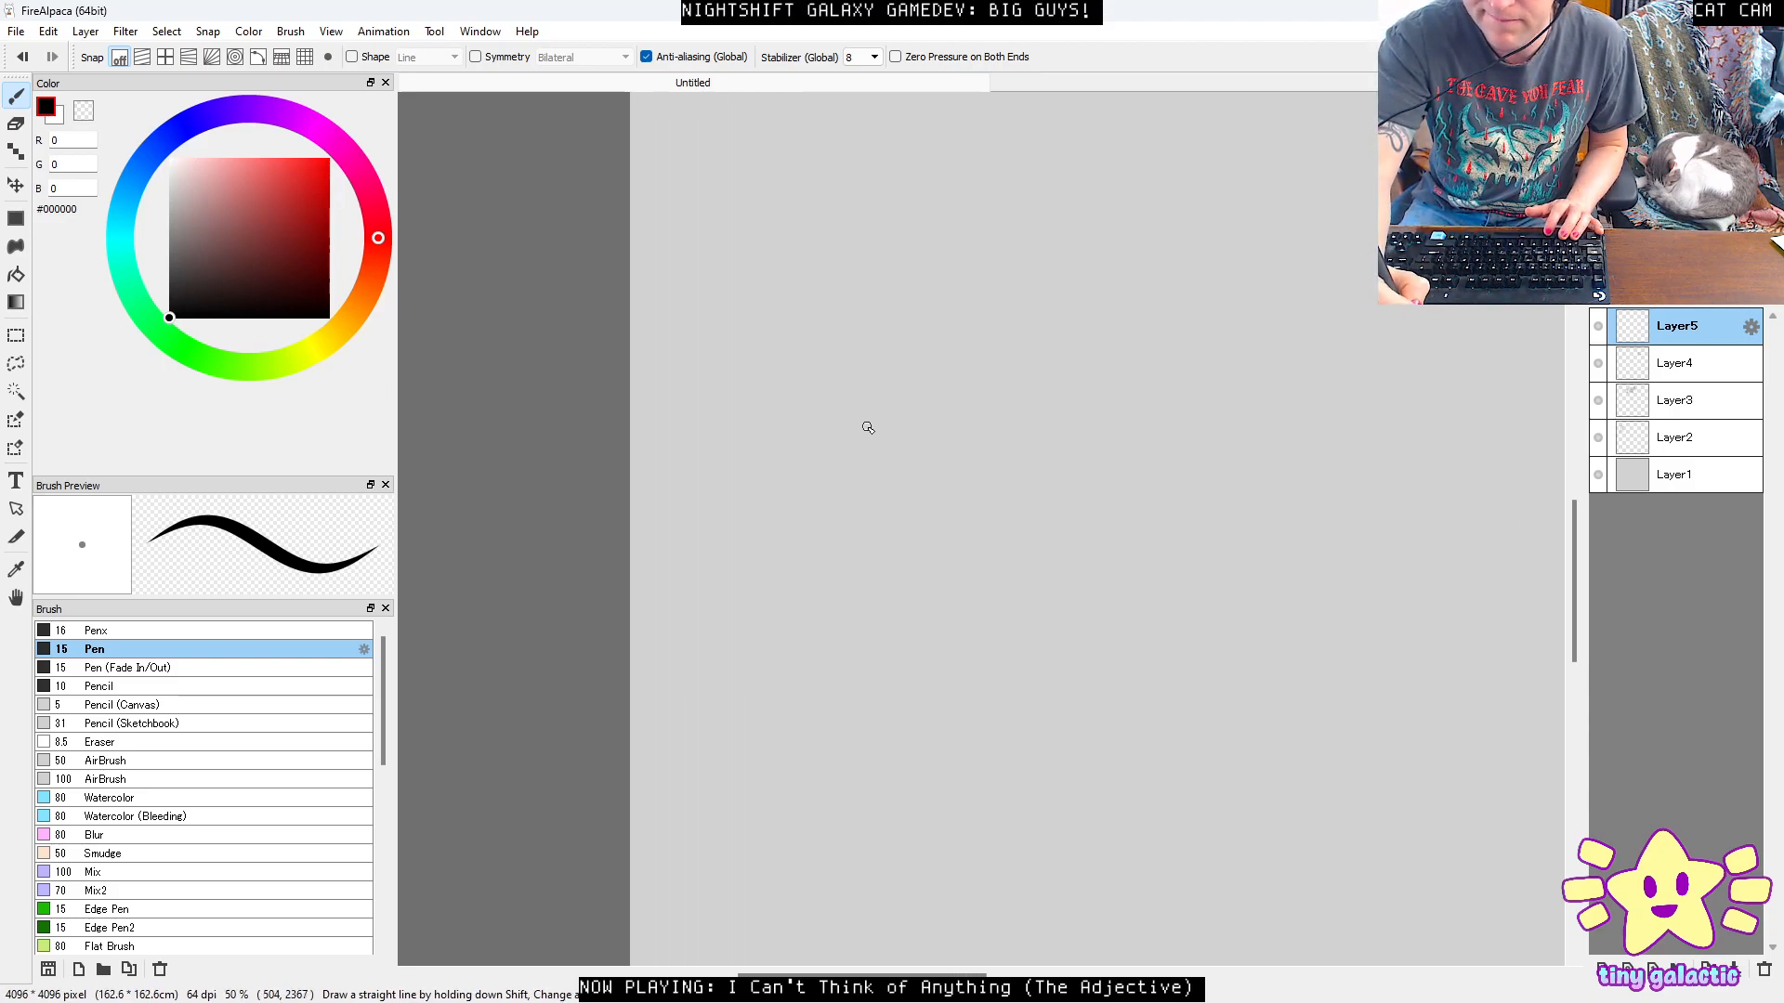
left_click_drag(900, 378, 809, 550)
left_click_drag(806, 528, 811, 746)
left_click_drag(929, 720, 887, 578)
mouse_move(877, 565)
left_mouse_down()
mouse_move(997, 477)
mouse_move(1086, 759)
mouse_move(1121, 623)
mouse_move(1229, 418)
mouse_move(1211, 604)
mouse_move(1169, 360)
mouse_move(866, 351)
mouse_move(884, 581)
left_mouse_up()
mouse_move(1170, 421)
left_mouse_down()
mouse_move(1184, 429)
mouse_move(743, 483)
mouse_move(808, 520)
mouse_move(1126, 493)
left_mouse_up()
mouse_move(814, 353)
left_mouse_down()
mouse_move(762, 390)
mouse_move(859, 416)
left_mouse_up()
left_click_drag(789, 361, 611, 398)
mouse_move(775, 393)
left_mouse_down()
mouse_move(611, 432)
mouse_move(814, 410)
left_mouse_up()
mouse_move(1095, 311)
left_mouse_down()
mouse_move(1198, 374)
mouse_move(983, 424)
mouse_move(1148, 440)
left_mouse_up()
mouse_move(1211, 354)
left_mouse_down()
mouse_move(1047, 470)
mouse_move(1194, 430)
mouse_move(1250, 678)
left_mouse_up()
left_click_drag(1071, 497, 1175, 595)
left_click_drag(1094, 487, 1172, 542)
Shrink the gun-carrying mech sketch and place it directly below the hunched walker.
scroll(1282, 584, "down", 3)
mouse_move(1336, 624)
left_mouse_down()
mouse_move(1263, 574)
mouse_move(1201, 571)
left_mouse_up()
key("ctrl+t")
left_click_drag(1159, 472, 1024, 466, "shift")
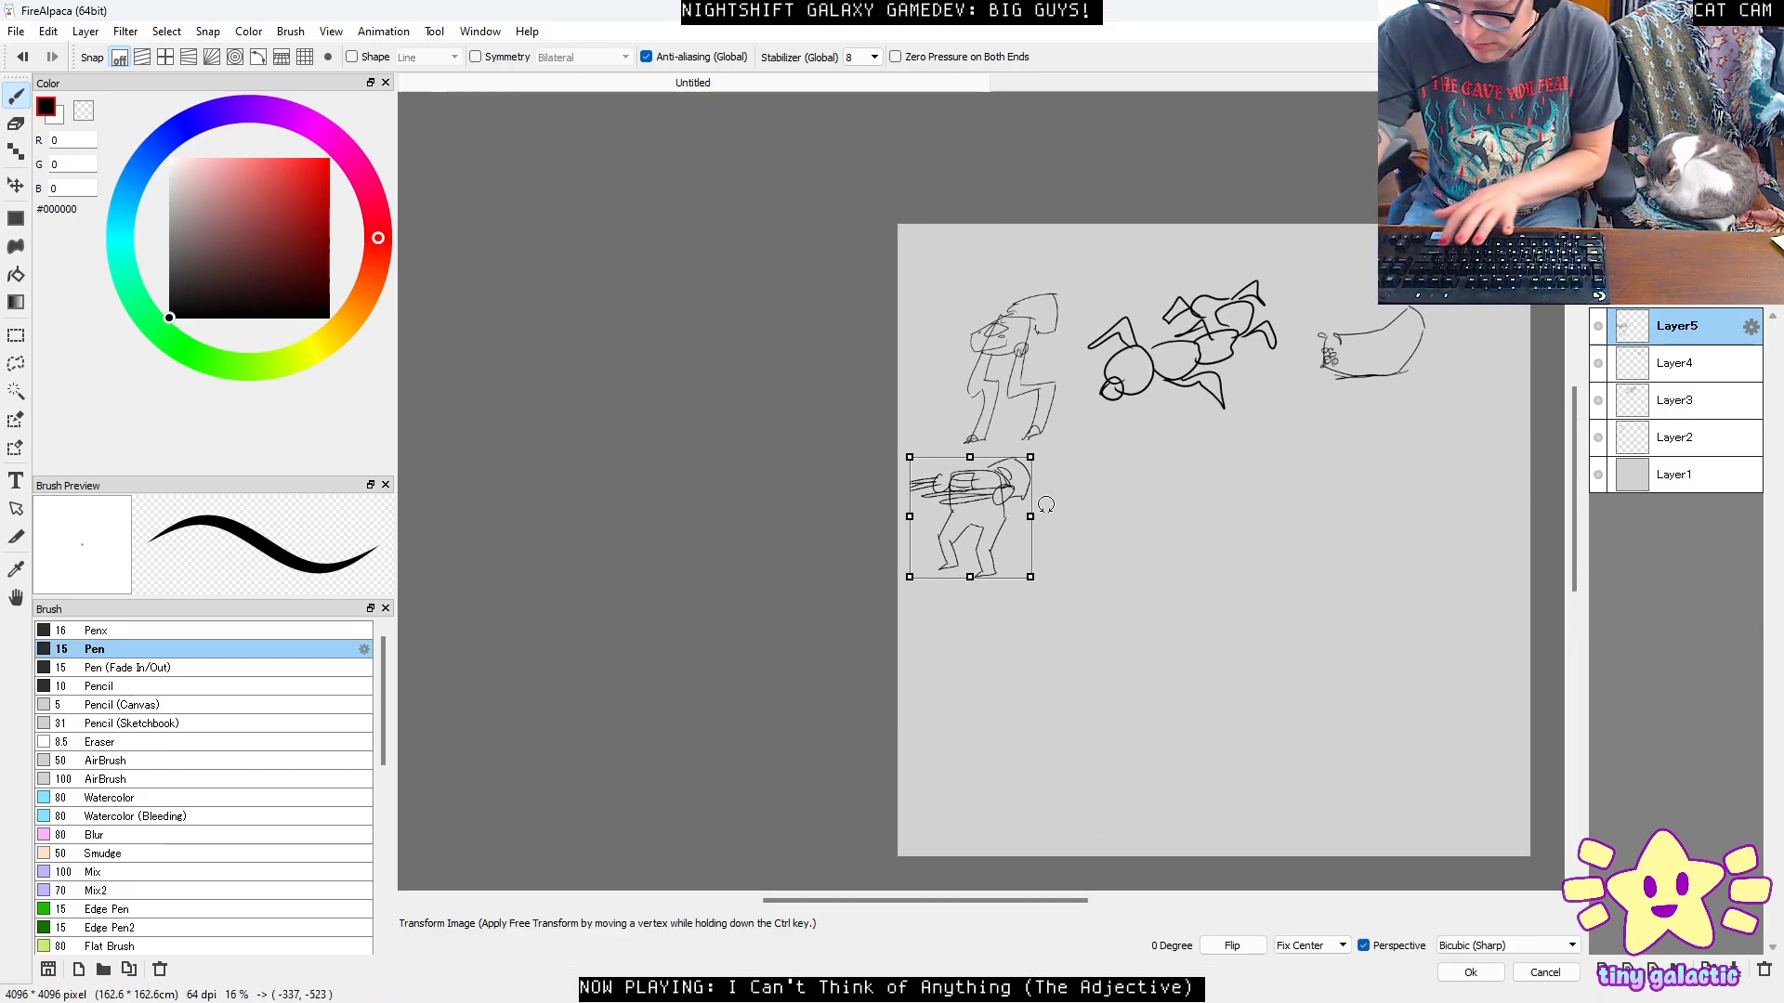
left_click(1471, 973)
On a new layer, draw a worm's tube-shaped head with a round mouth ringed by jagged teeth.
left_click(1607, 975)
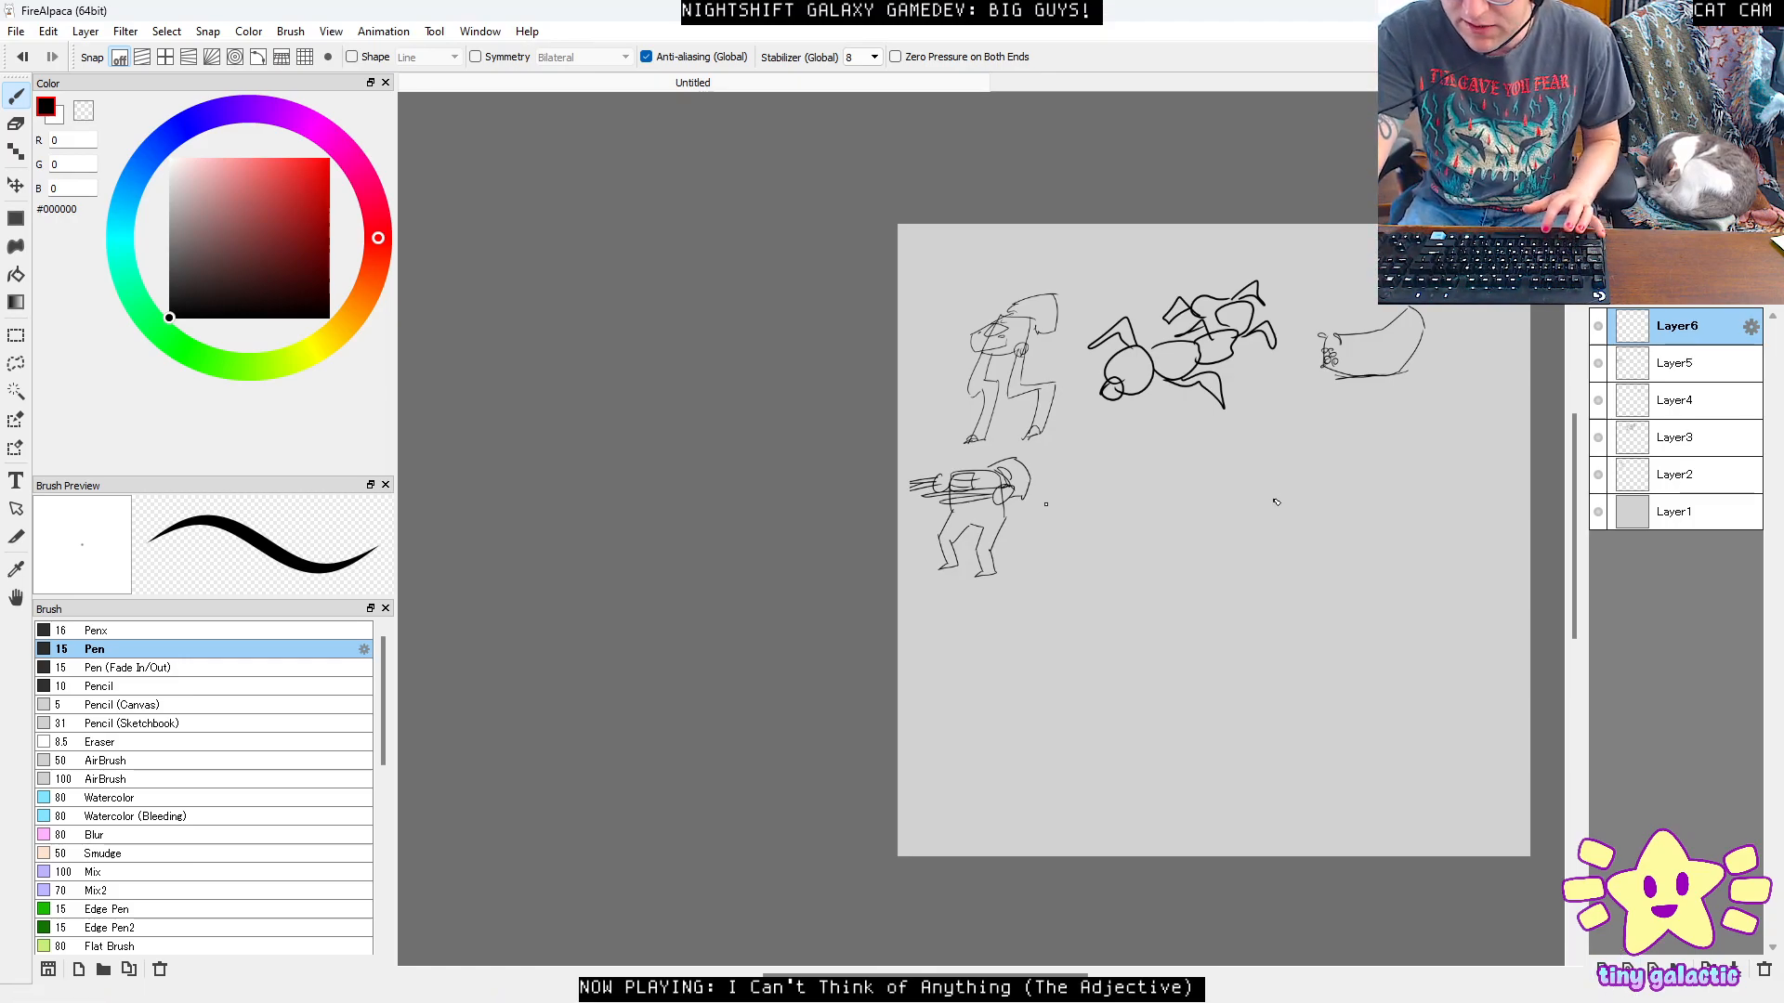
scroll(1249, 502, "up", 2)
mouse_move(1218, 502)
left_mouse_down()
mouse_move(916, 693)
mouse_move(926, 618)
left_mouse_up()
left_click_drag(1066, 507, 1297, 357)
mouse_move(864, 500)
left_mouse_down()
mouse_move(1026, 552)
mouse_move(840, 507)
mouse_move(840, 546)
left_mouse_up()
scroll(873, 486, "up", 3)
mouse_move(859, 441)
left_mouse_down()
mouse_move(947, 430)
mouse_move(978, 490)
mouse_move(995, 577)
mouse_move(939, 641)
mouse_move(808, 604)
mouse_move(821, 469)
left_mouse_up()
scroll(1230, 461, "down", 2)
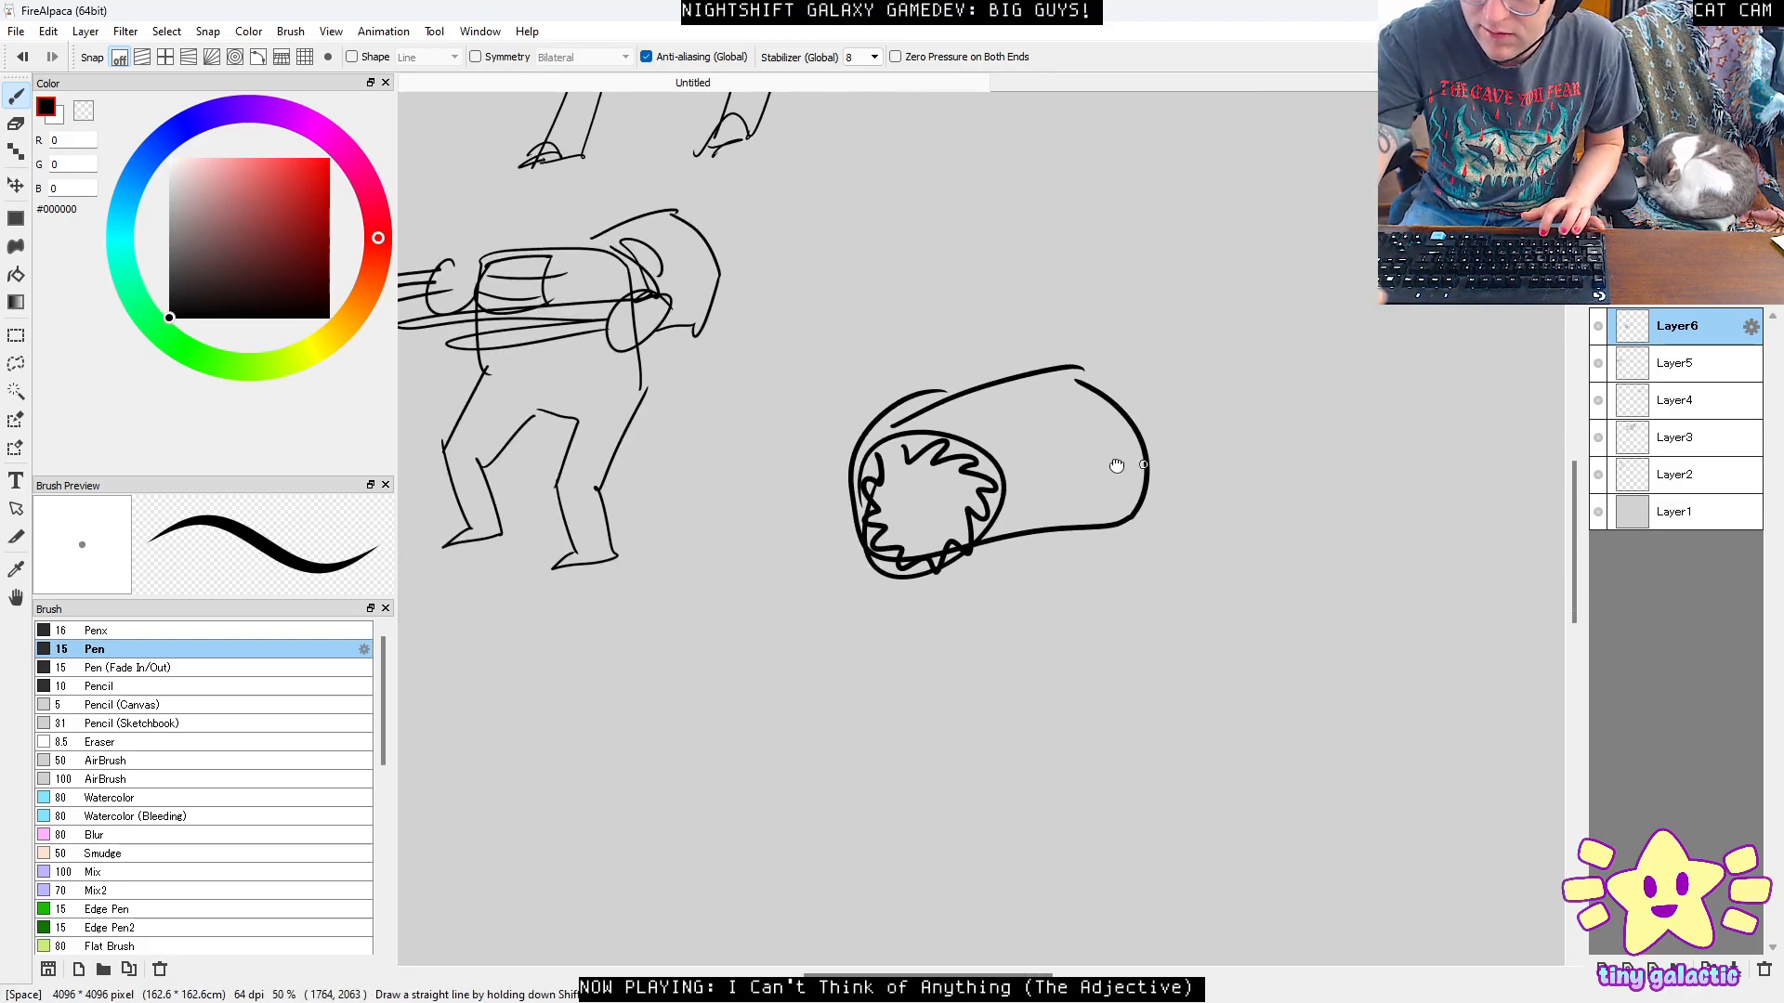
Extend the worm with a chain of armoured body segments that bends downward and curls up at the tail.
mouse_move(1028, 397)
left_mouse_down()
mouse_move(1110, 578)
mouse_move(1018, 530)
left_mouse_up()
left_click_drag(1163, 511, 1128, 404)
mouse_move(1127, 382)
left_mouse_down()
mouse_move(1180, 512)
mouse_move(1040, 464)
left_mouse_up()
mouse_move(1112, 577)
left_mouse_down()
mouse_move(1091, 466)
mouse_move(1002, 596)
mouse_move(1150, 446)
mouse_move(1011, 923)
left_mouse_up()
left_click_drag(1274, 379, 1156, 650)
left_click_drag(945, 649, 1178, 178)
left_click_drag(1076, 597, 1143, 245)
left_click_drag(994, 513, 950, 689)
mouse_move(969, 687)
left_mouse_down()
mouse_move(1035, 689)
mouse_move(1082, 517)
mouse_move(1022, 818)
mouse_move(1133, 715)
left_mouse_up()
mouse_move(1045, 658)
left_mouse_down()
mouse_move(1132, 714)
mouse_move(1087, 591)
mouse_move(1192, 576)
mouse_move(1157, 699)
left_mouse_up()
left_click_drag(1157, 695, 1004, 692)
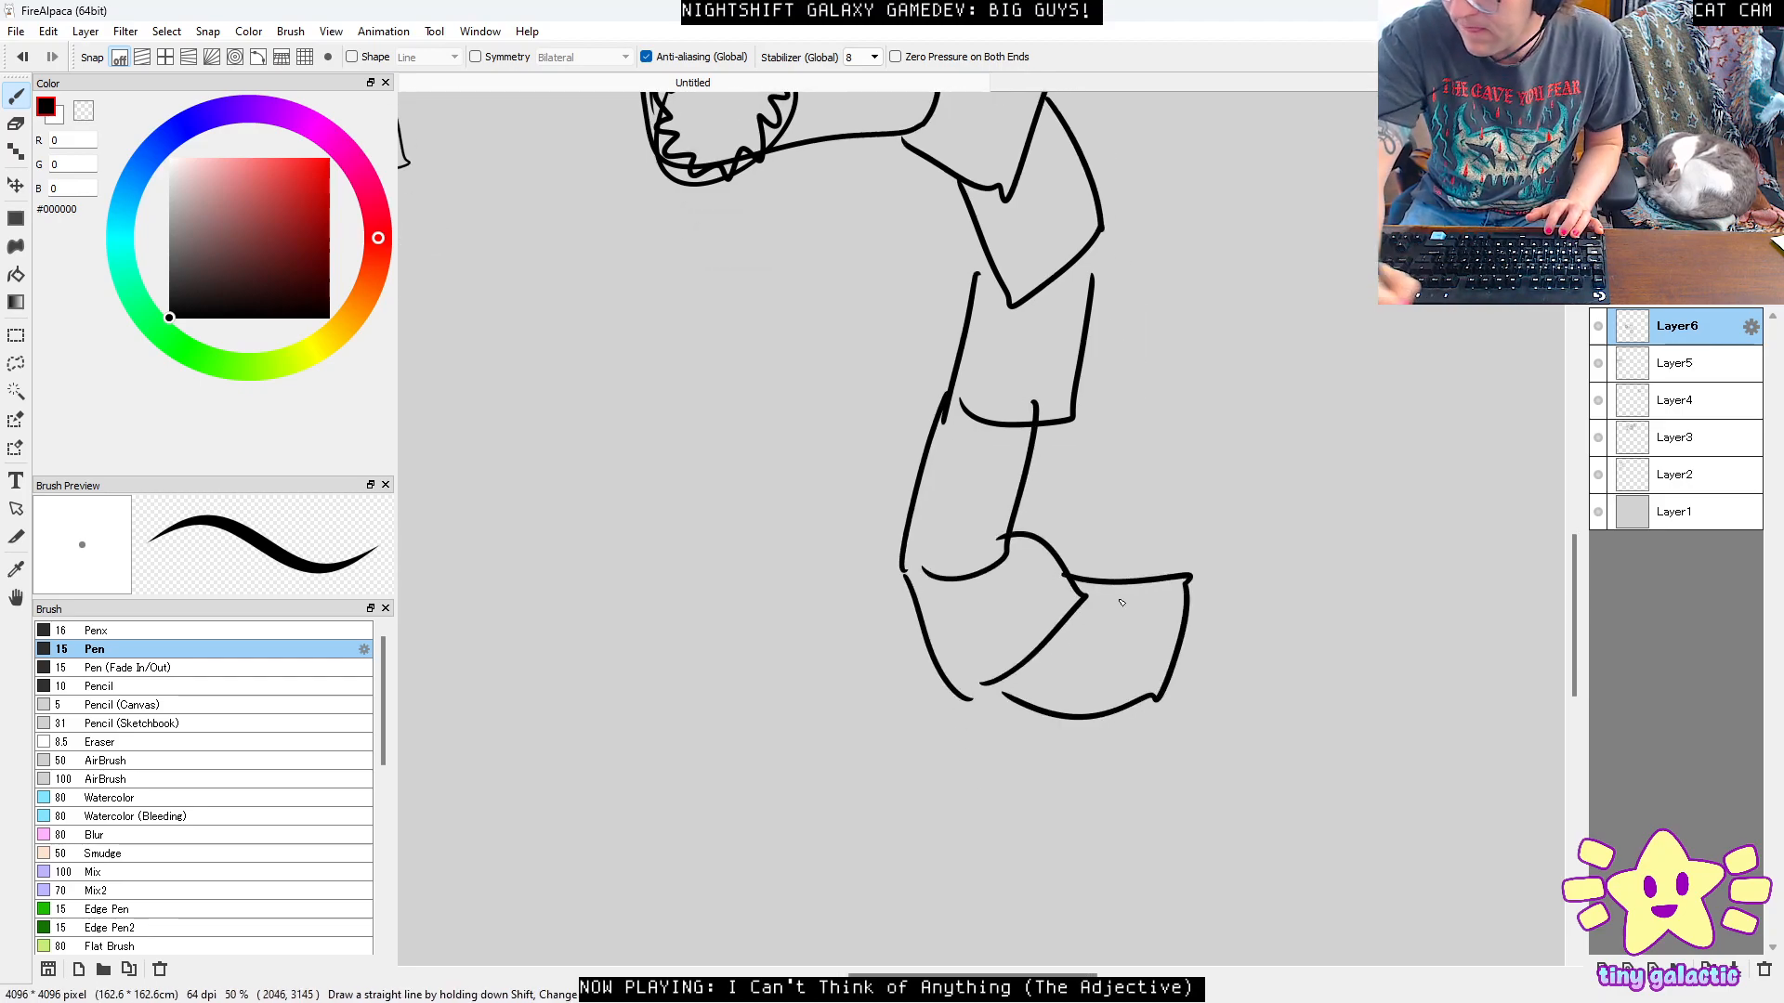
left_click_drag(1273, 522, 1170, 678)
Shrink the worm sketch, place it beside the slug creature in the canvas's upper right, and add a new layer.
scroll(1264, 511, "down", 2)
mouse_move(1319, 389)
left_mouse_down()
mouse_move(1182, 677)
mouse_move(1207, 568)
left_mouse_up()
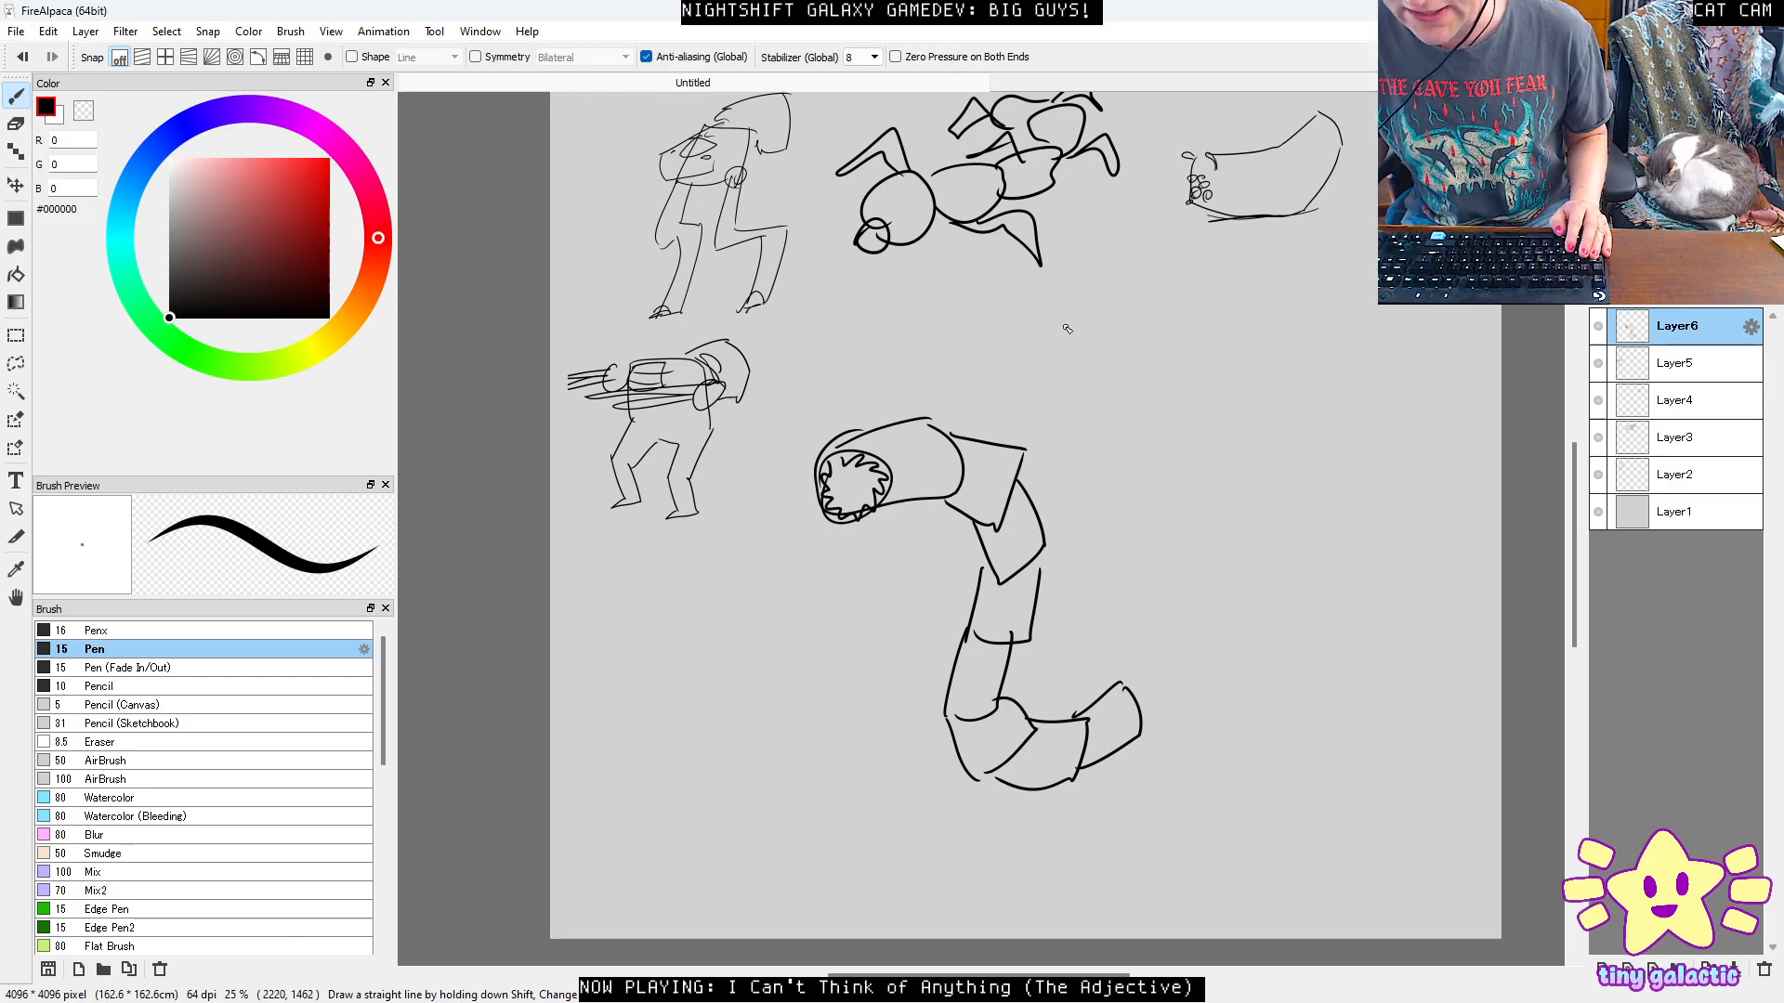
key("ctrl+t")
left_click_drag(1142, 418, 1046, 527, "shift")
mouse_move(1031, 588)
left_mouse_down()
mouse_move(1162, 359)
mouse_move(1459, 174)
mouse_move(1318, 355)
left_mouse_up()
left_click_drag(1318, 355, 1307, 306)
key("Return")
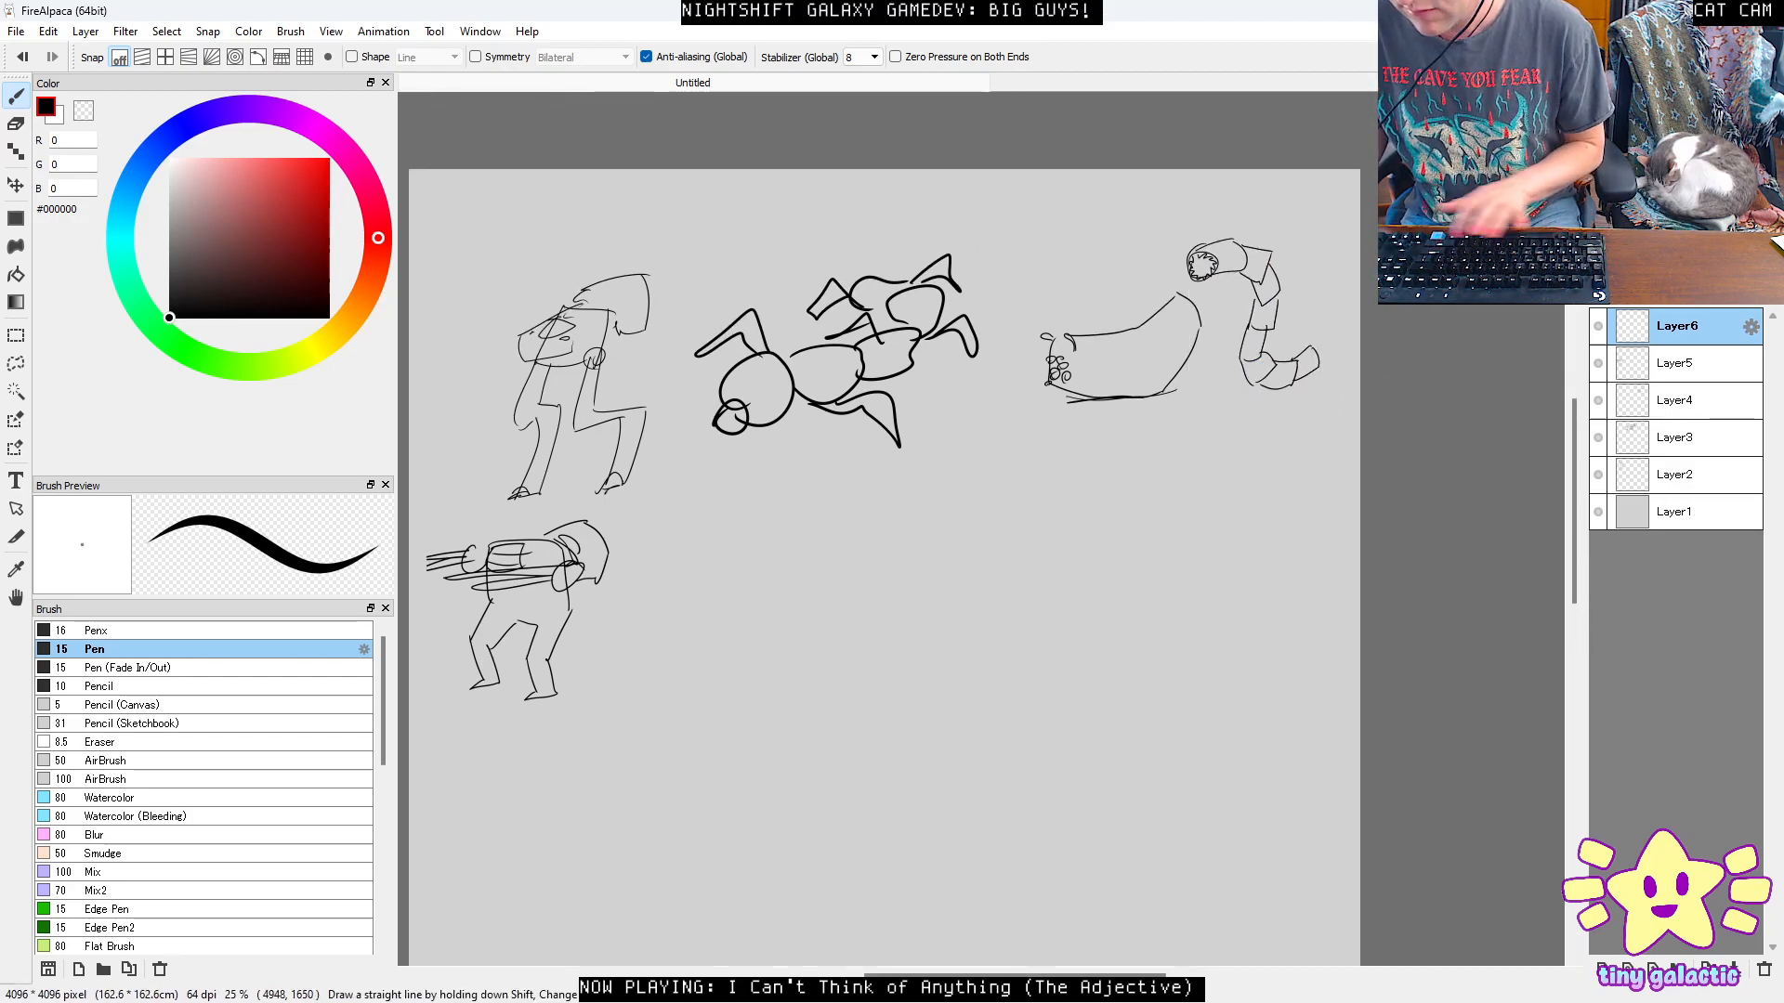
left_click(1599, 969)
middle_click_drag(823, 585, 876, 577)
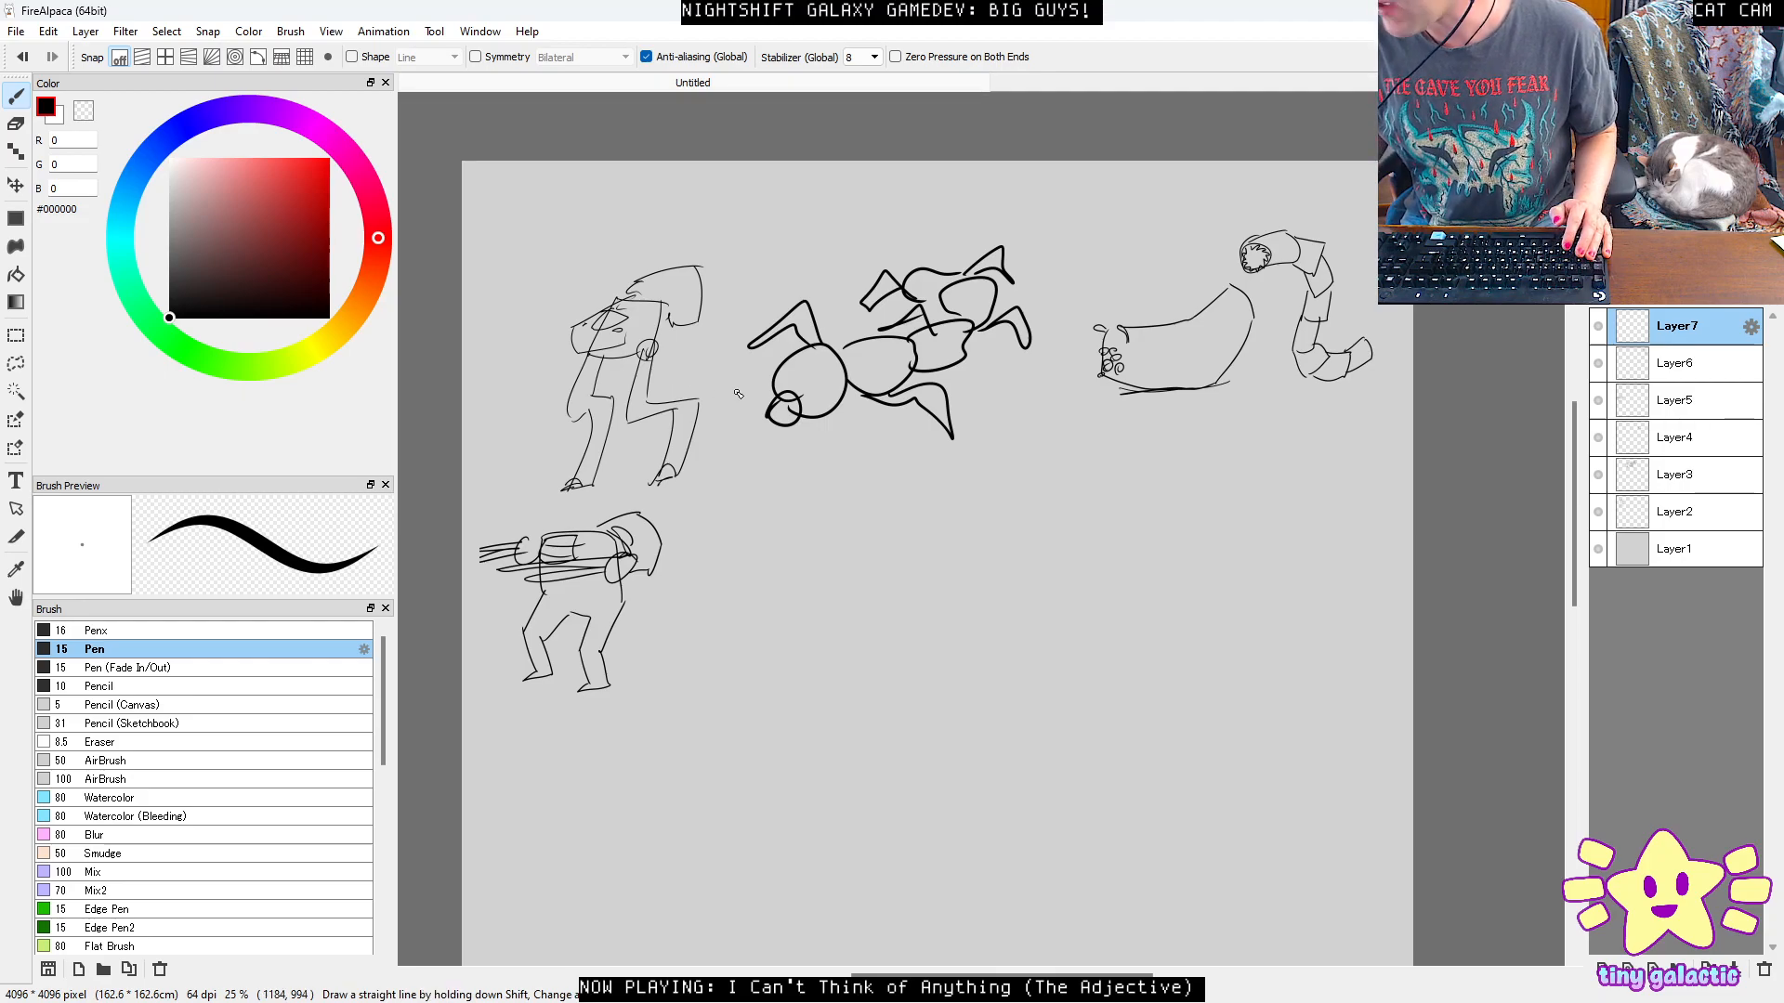
Search the web for images of "magma worm risk of rain" and enlarge the Rock Paper Shotgun picture.
key("alt")
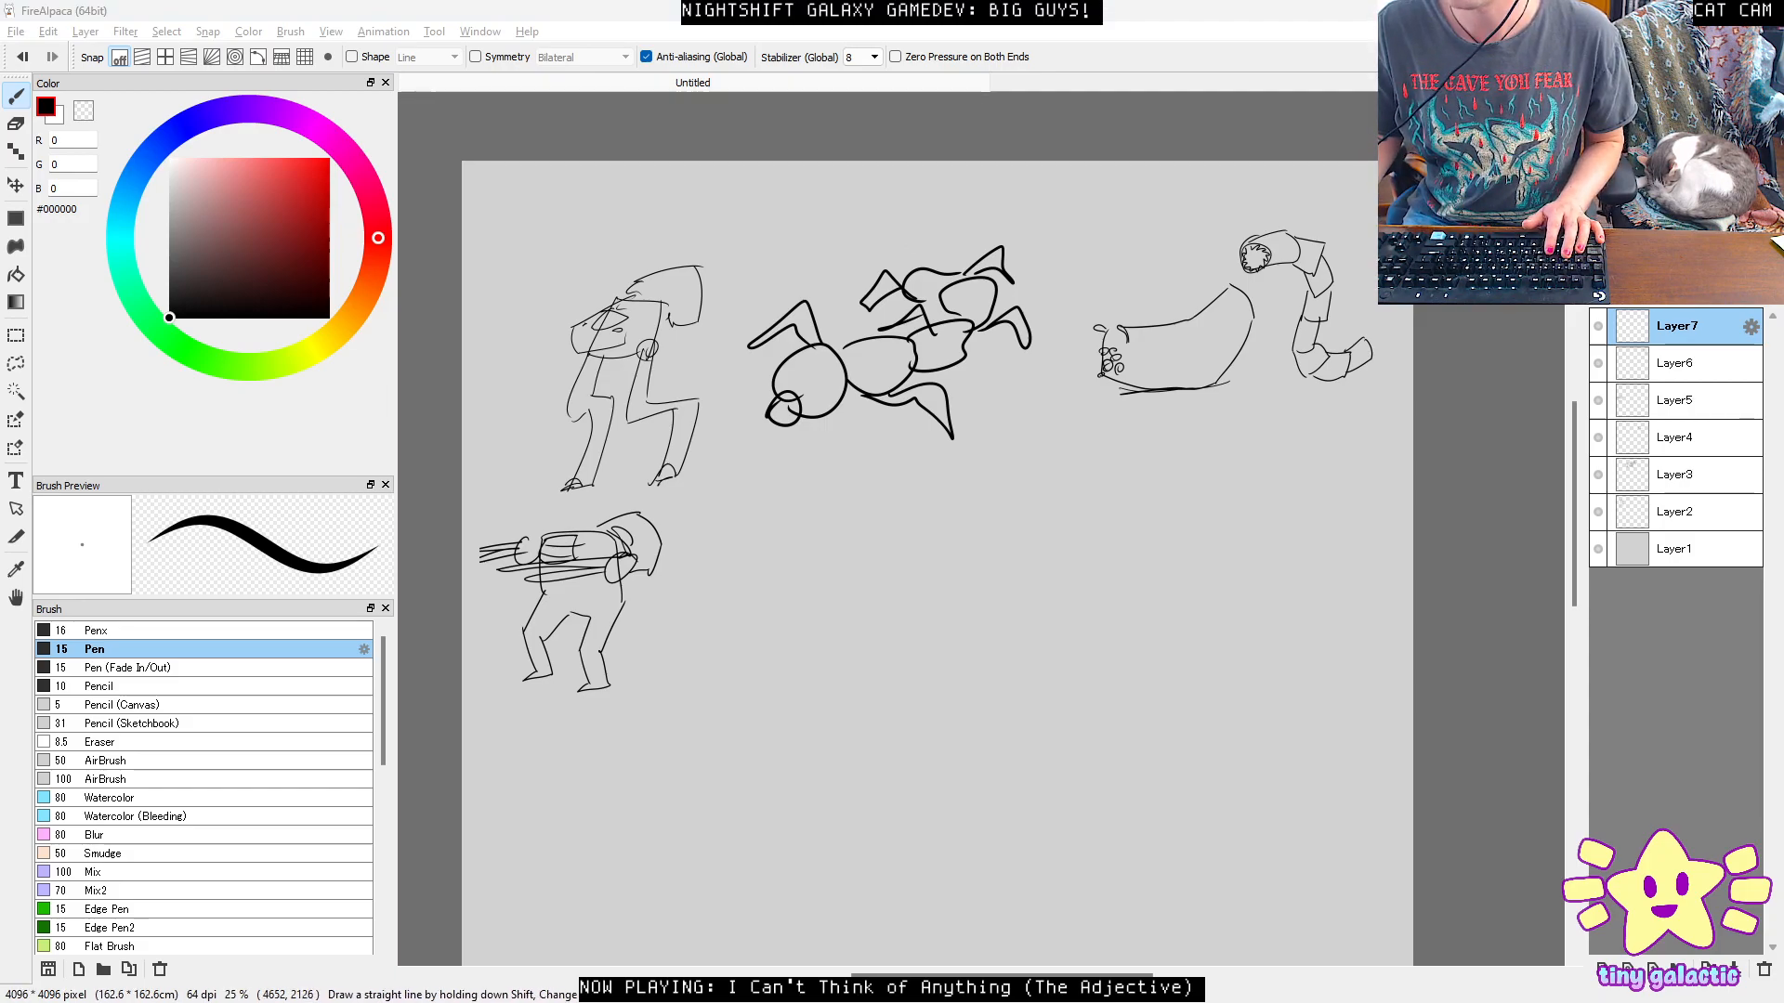
type("magma worm risk of rain")
key("Return")
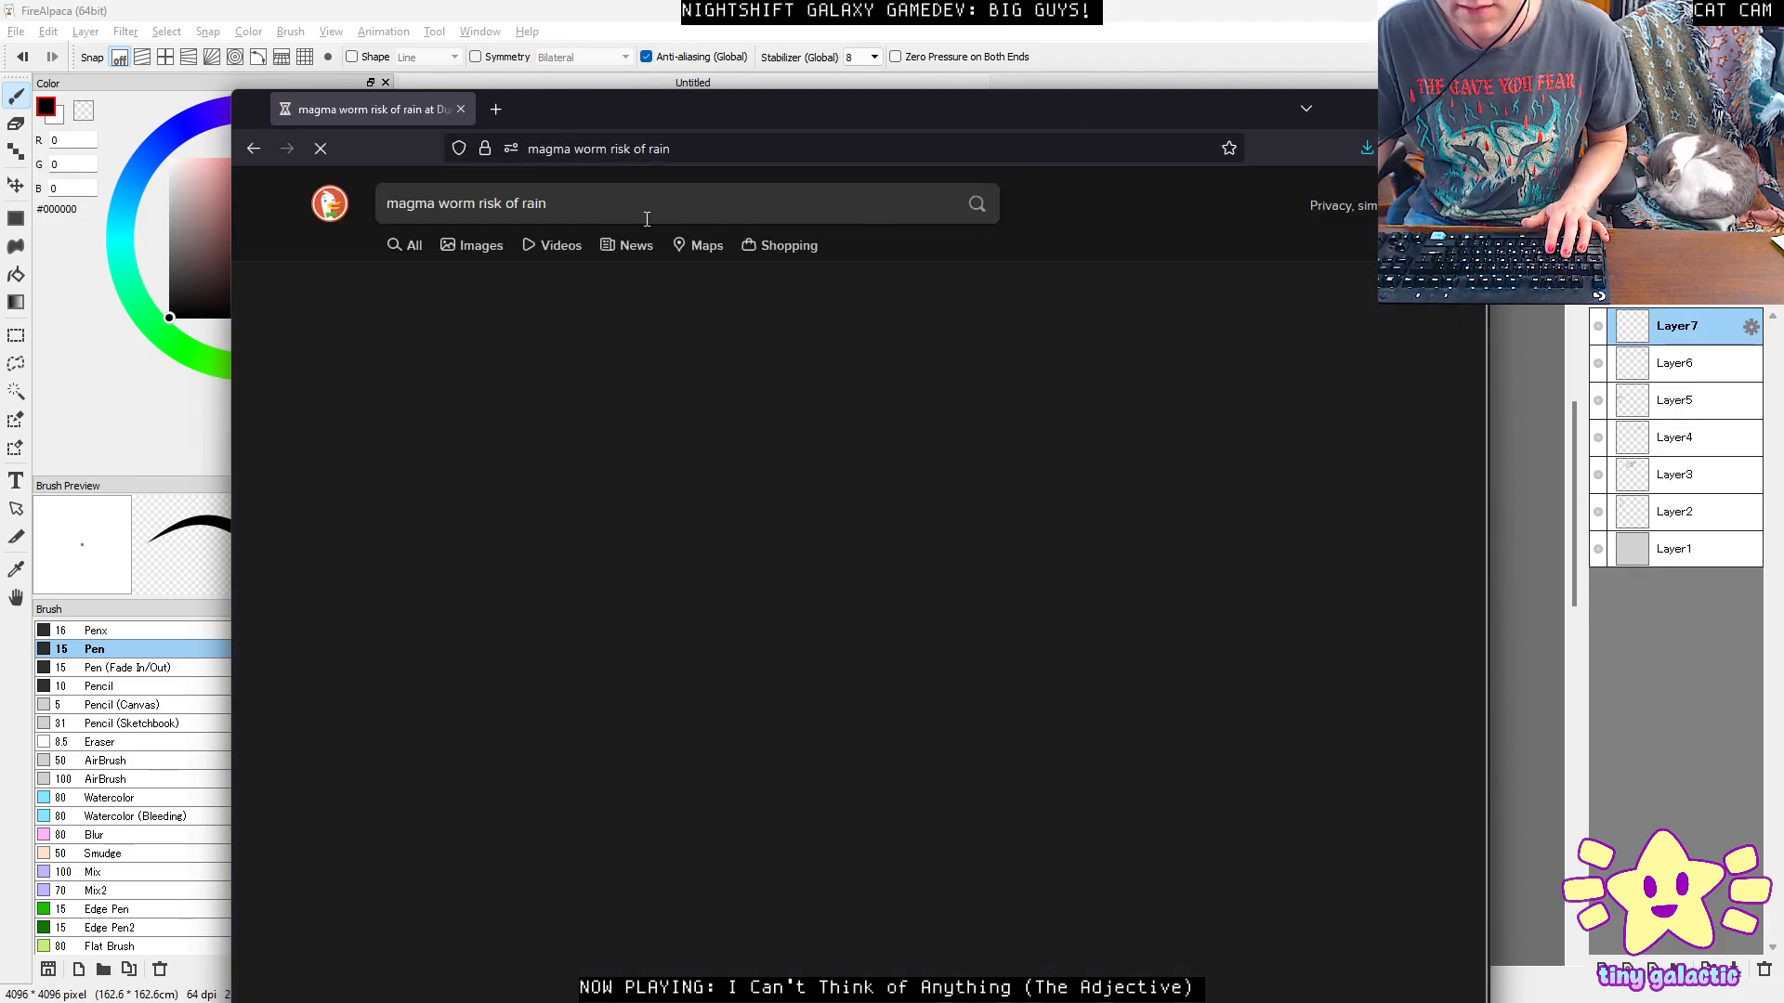
left_click(473, 245)
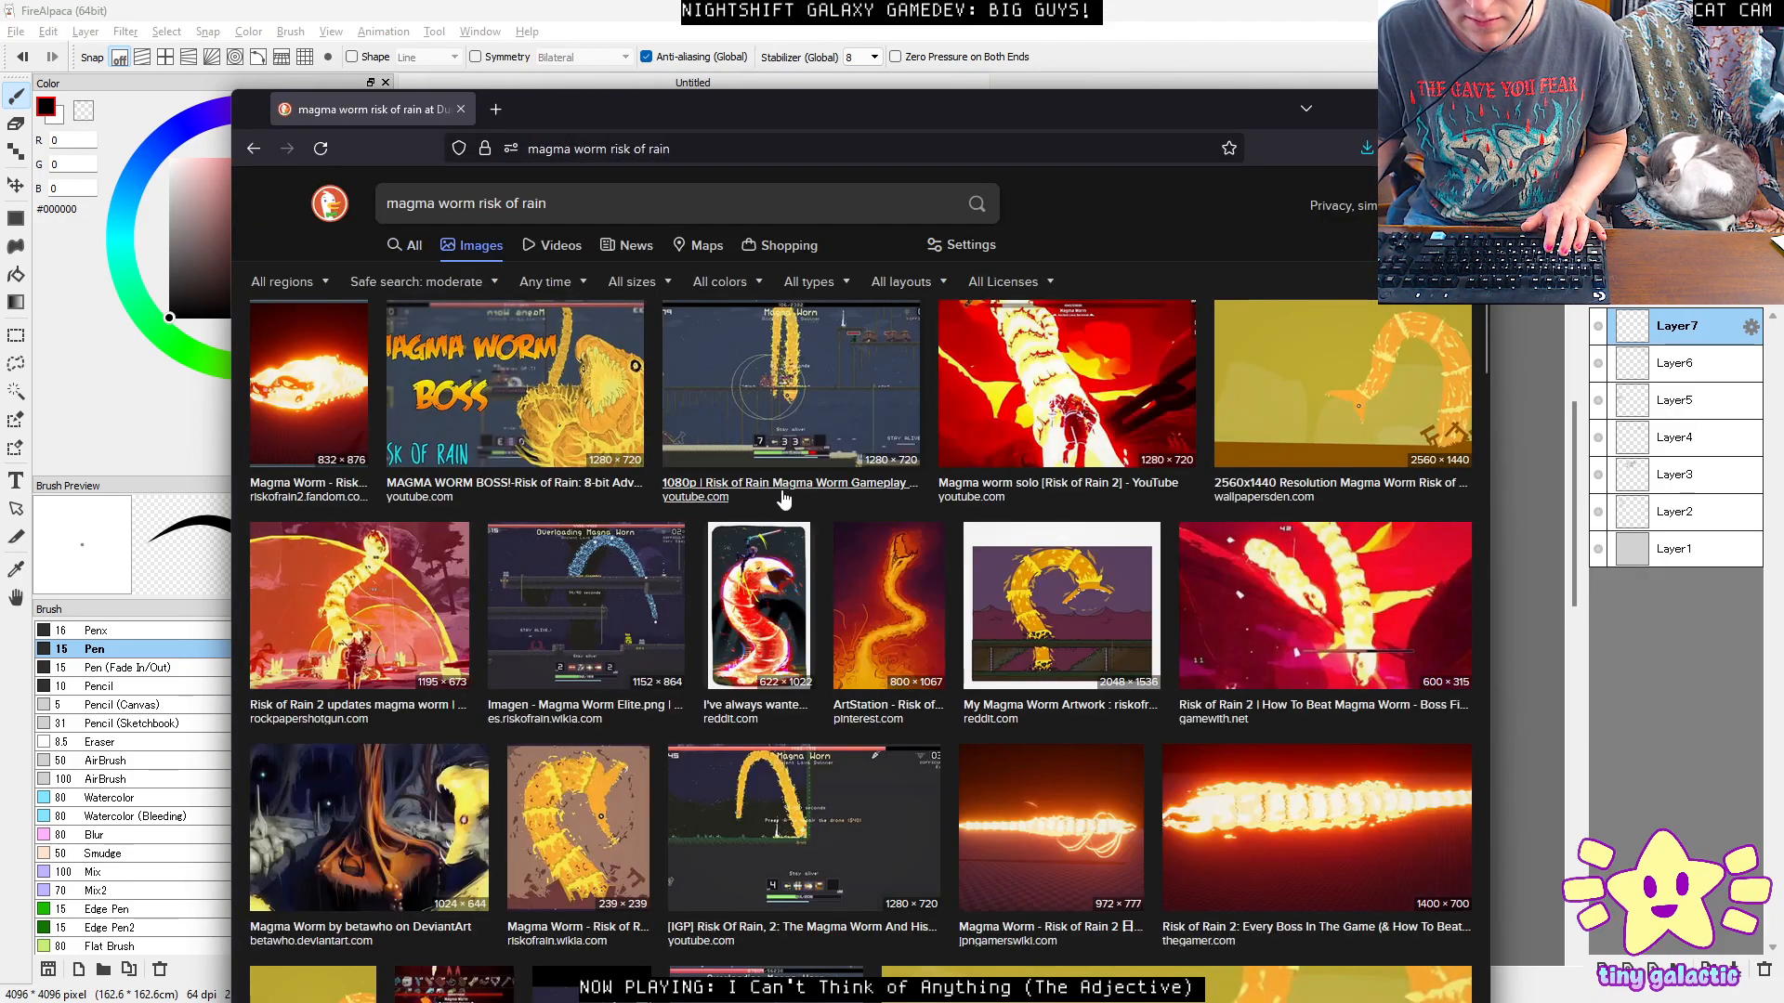
scroll(783, 502, "down", 3)
left_click(312, 376)
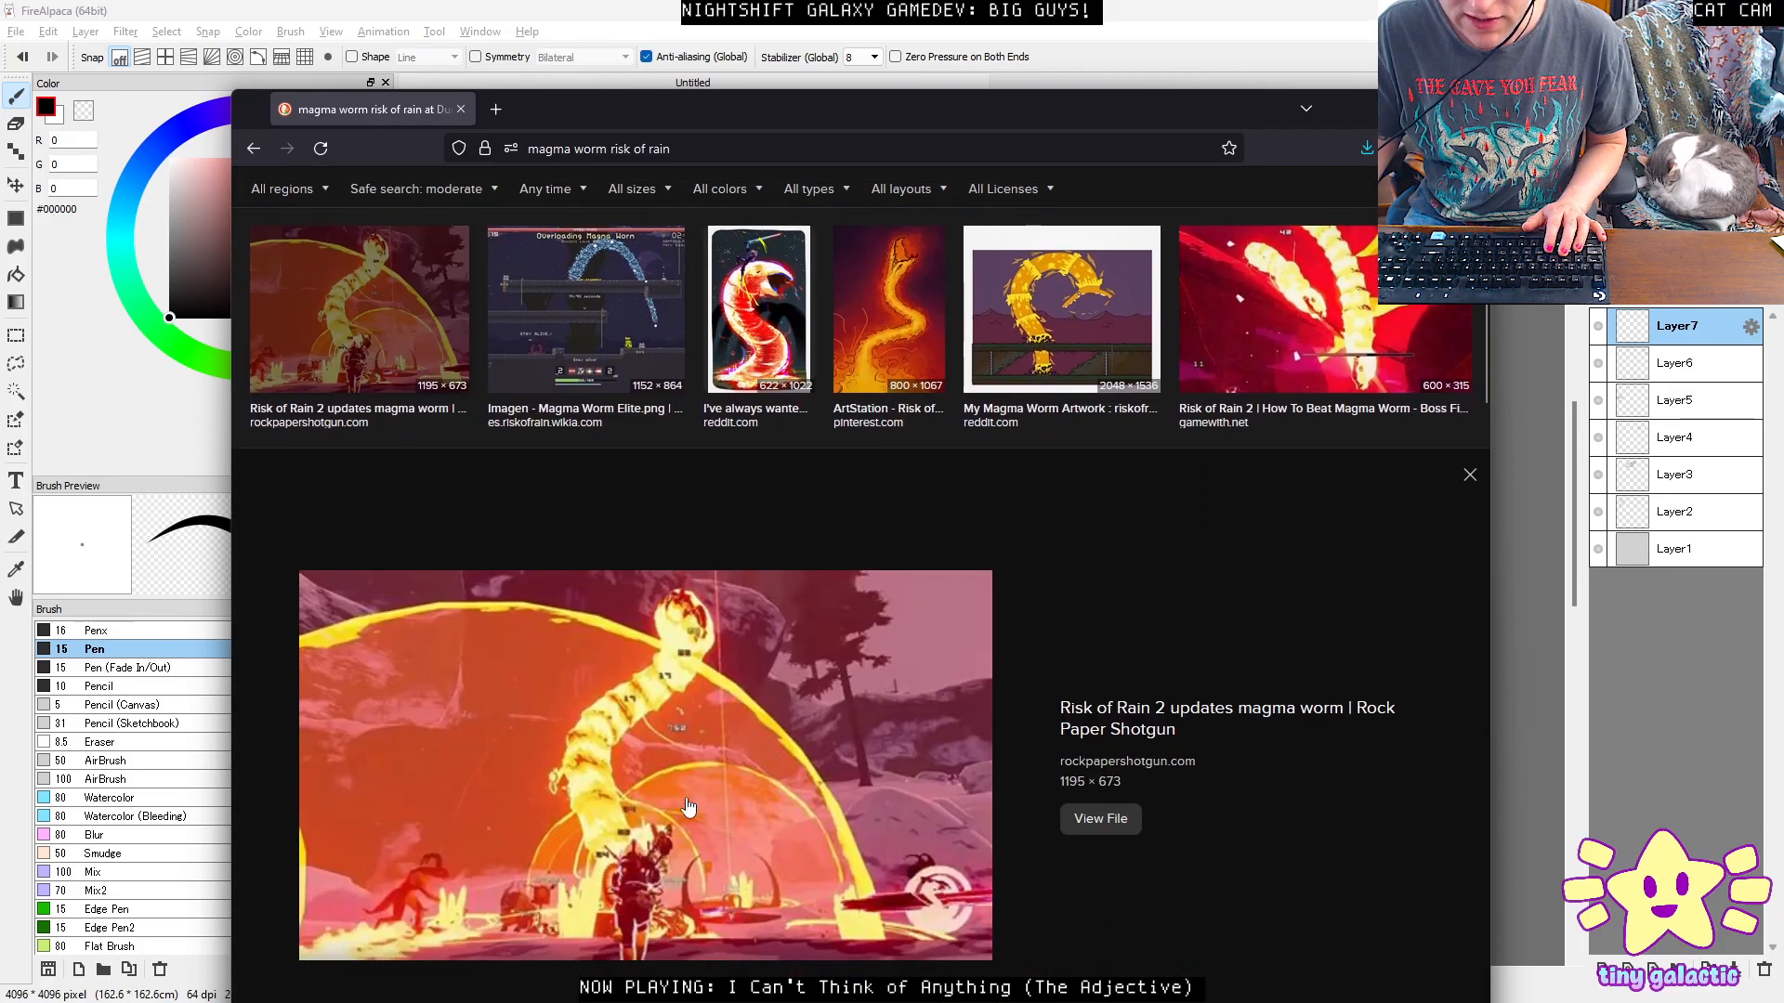
Browse the remaining magma worm images for reference and return to the FireAlpaca canvas.
scroll(880, 564, "down", 7)
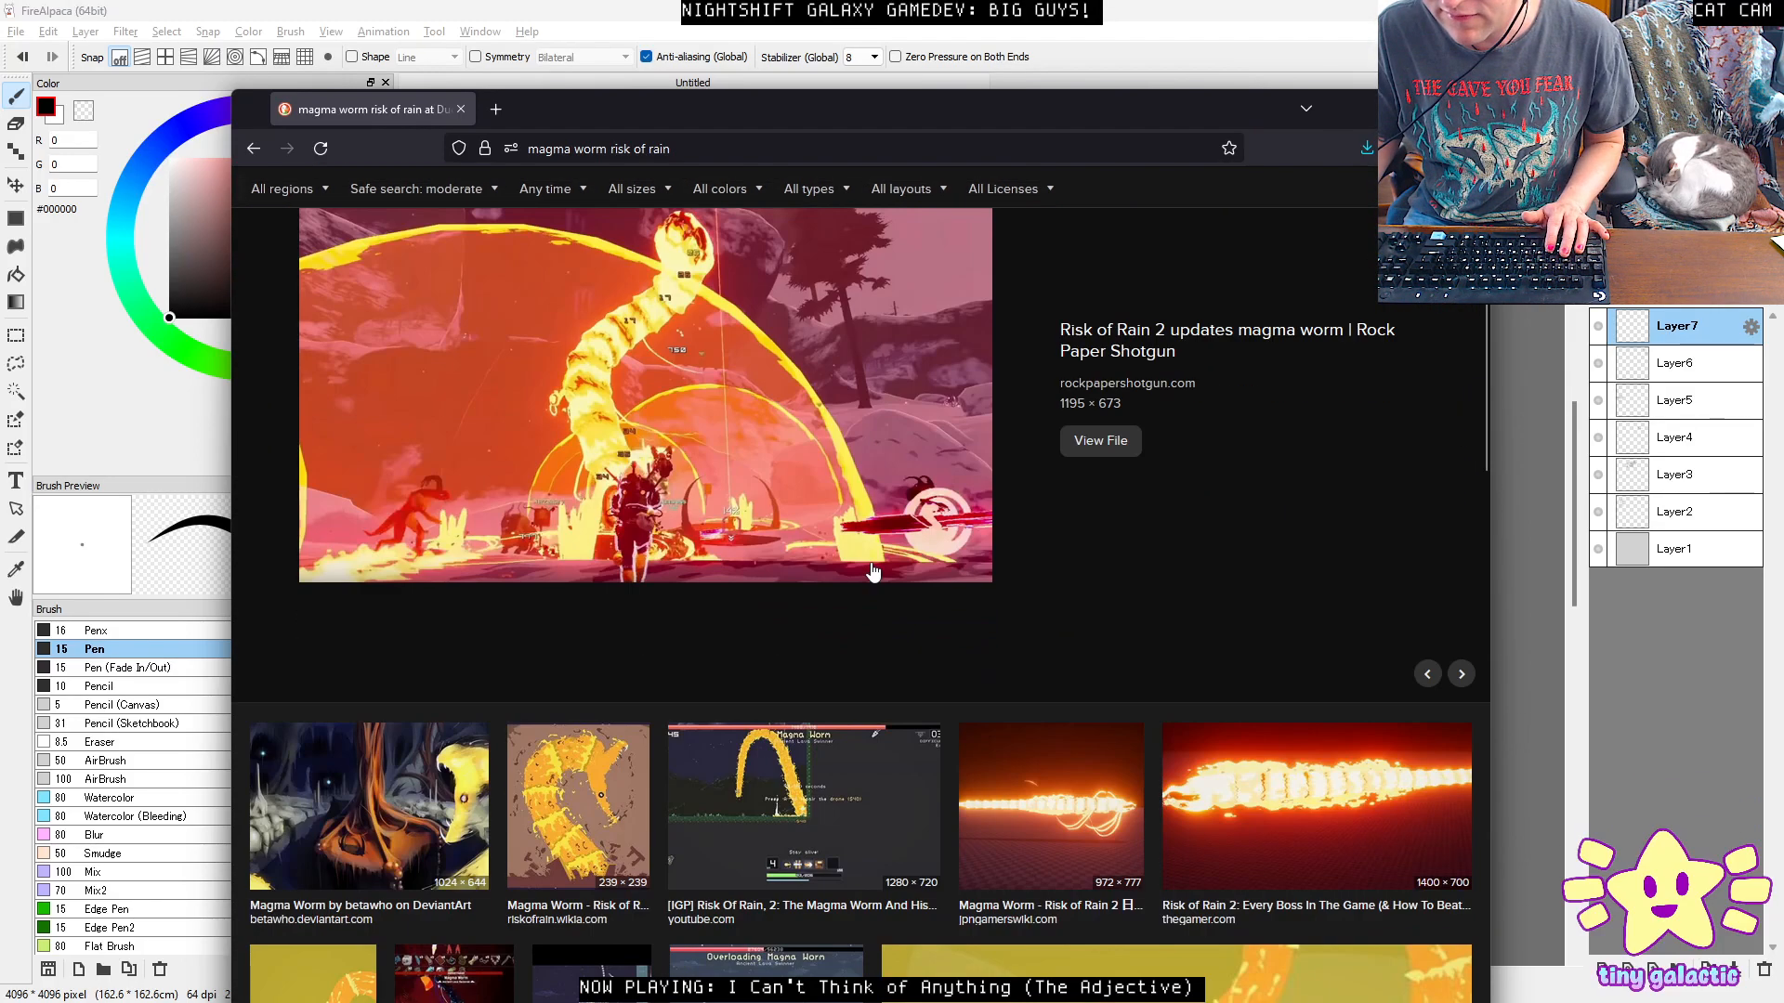
scroll(811, 647, "down", 4)
scroll(834, 599, "down", 4)
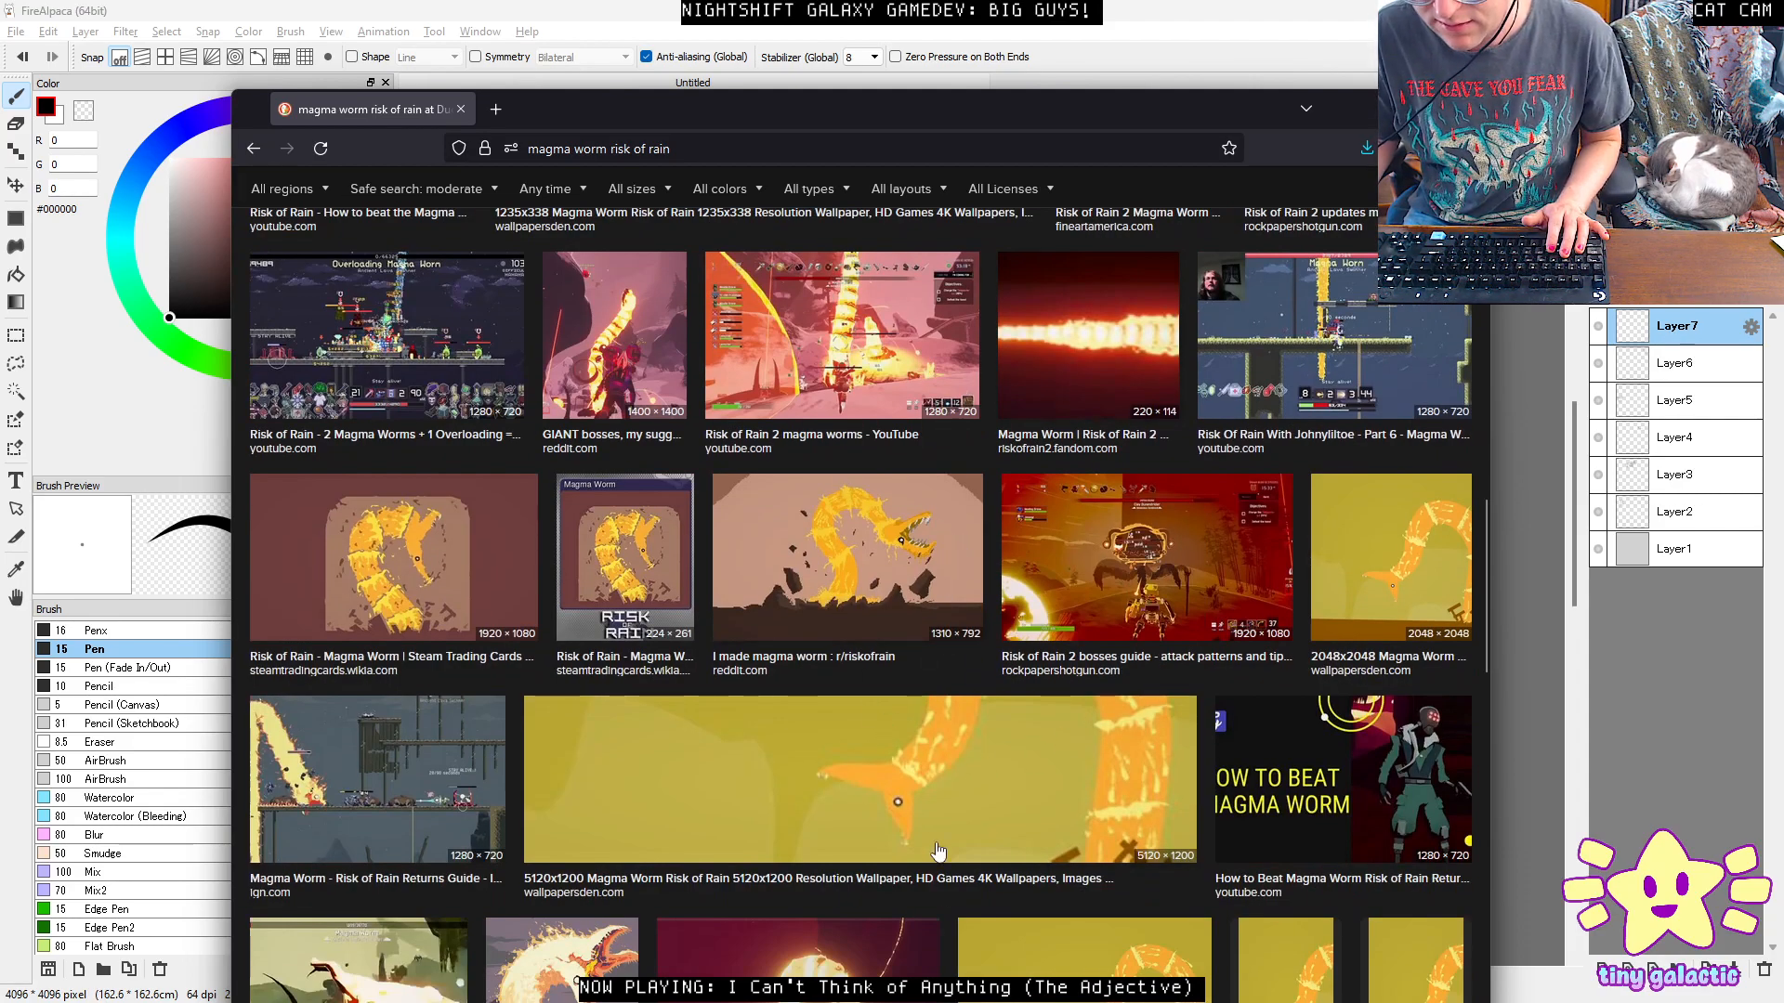
scroll(930, 815, "up", 6)
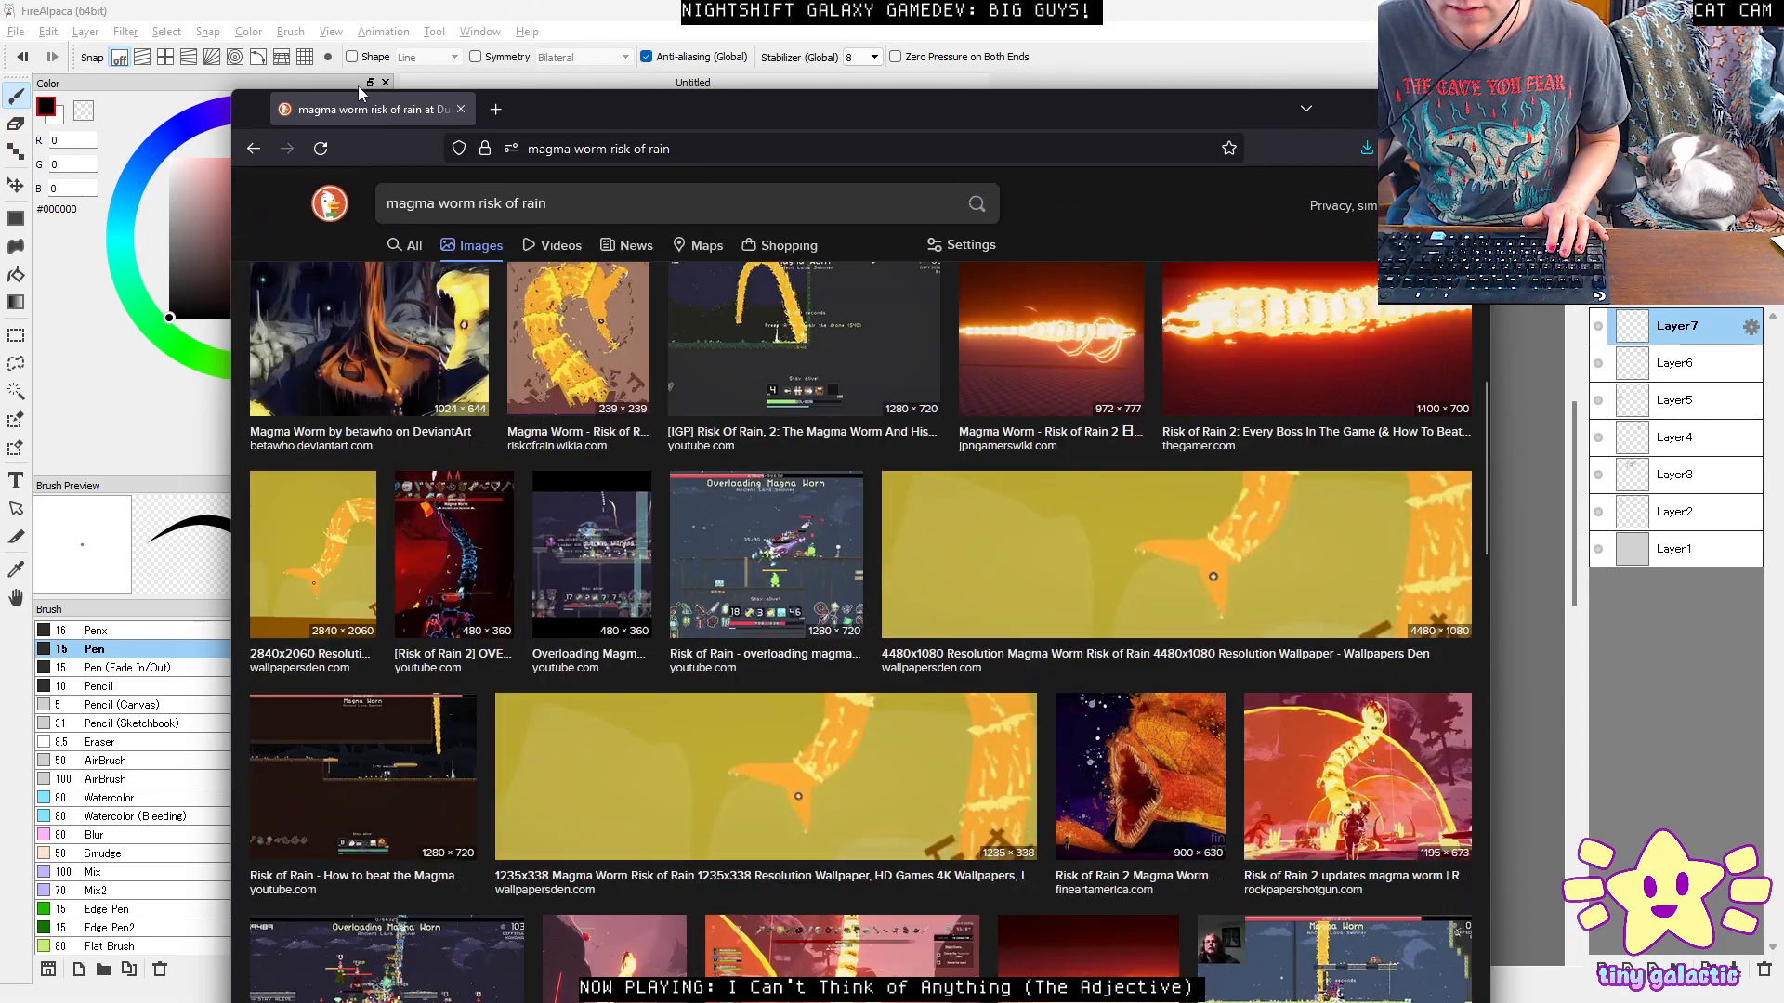
key("alt+Tab")
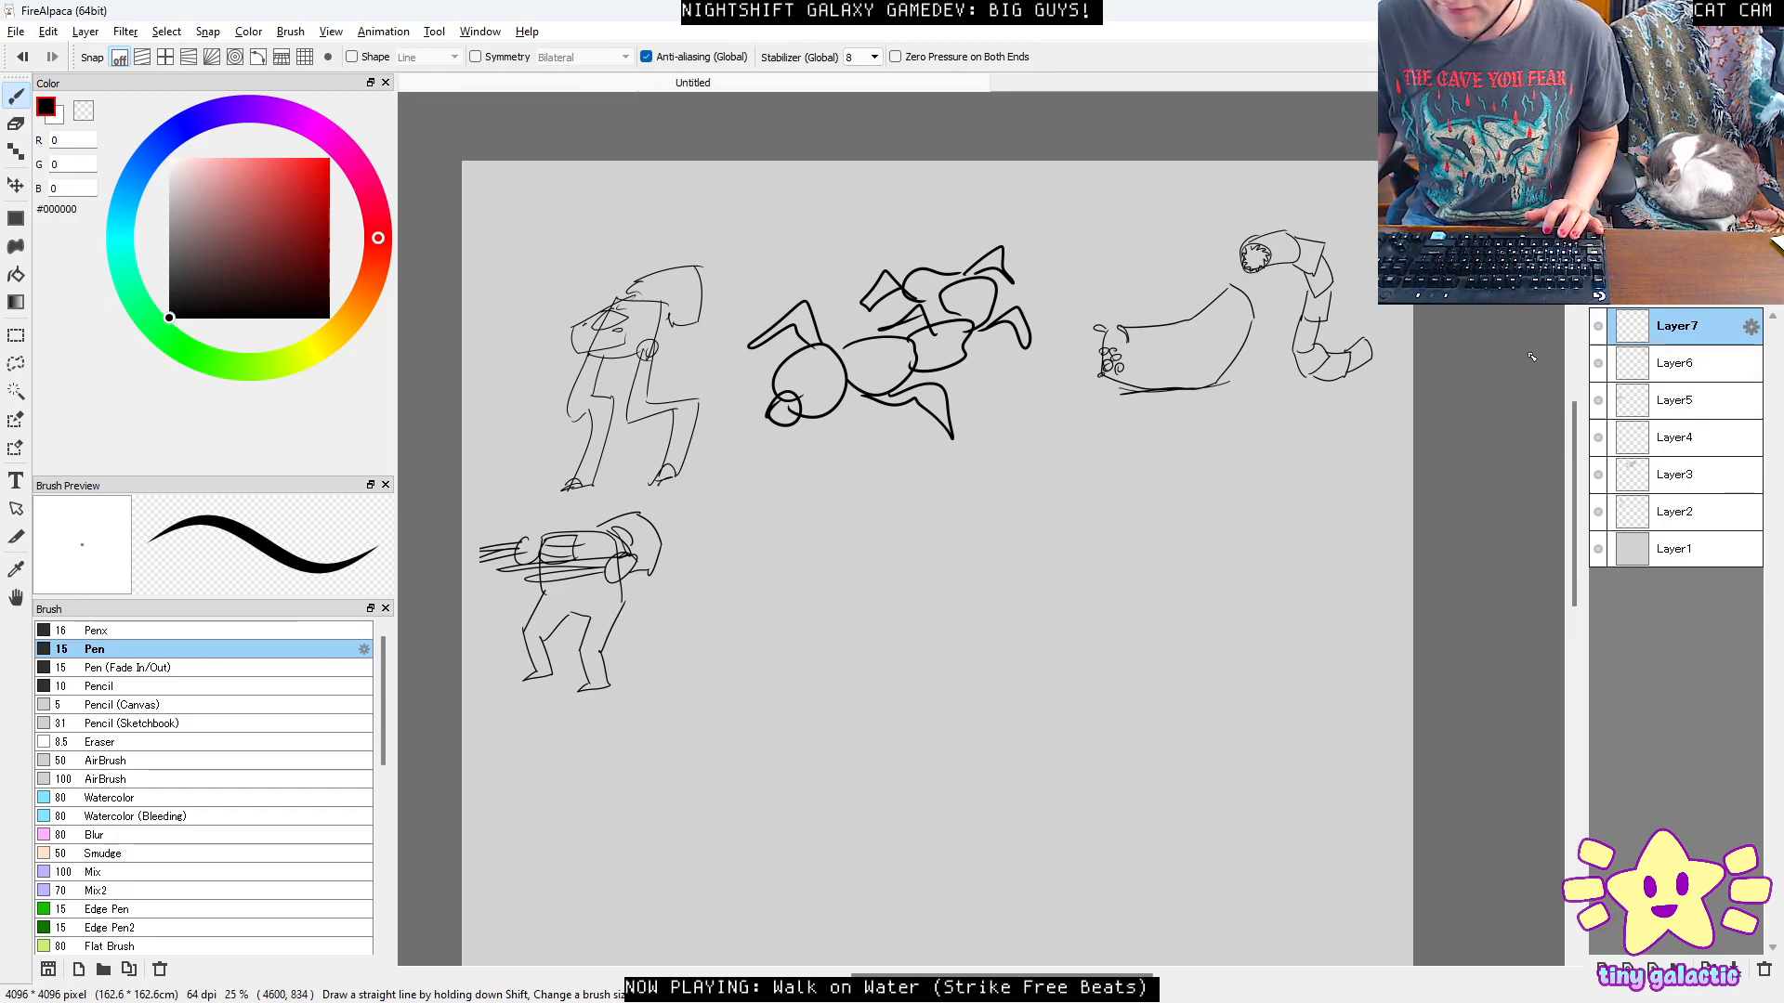
Sketch an oval torso with a chain of rounded body segments curving down behind it in the empty space below the ant creature.
scroll(956, 586, "up", 2)
mouse_move(948, 586)
left_mouse_down()
mouse_move(971, 430)
mouse_move(806, 522)
mouse_move(988, 506)
mouse_move(820, 497)
left_mouse_up()
left_click_drag(947, 449, 974, 490)
left_click_drag(1059, 390, 1087, 449)
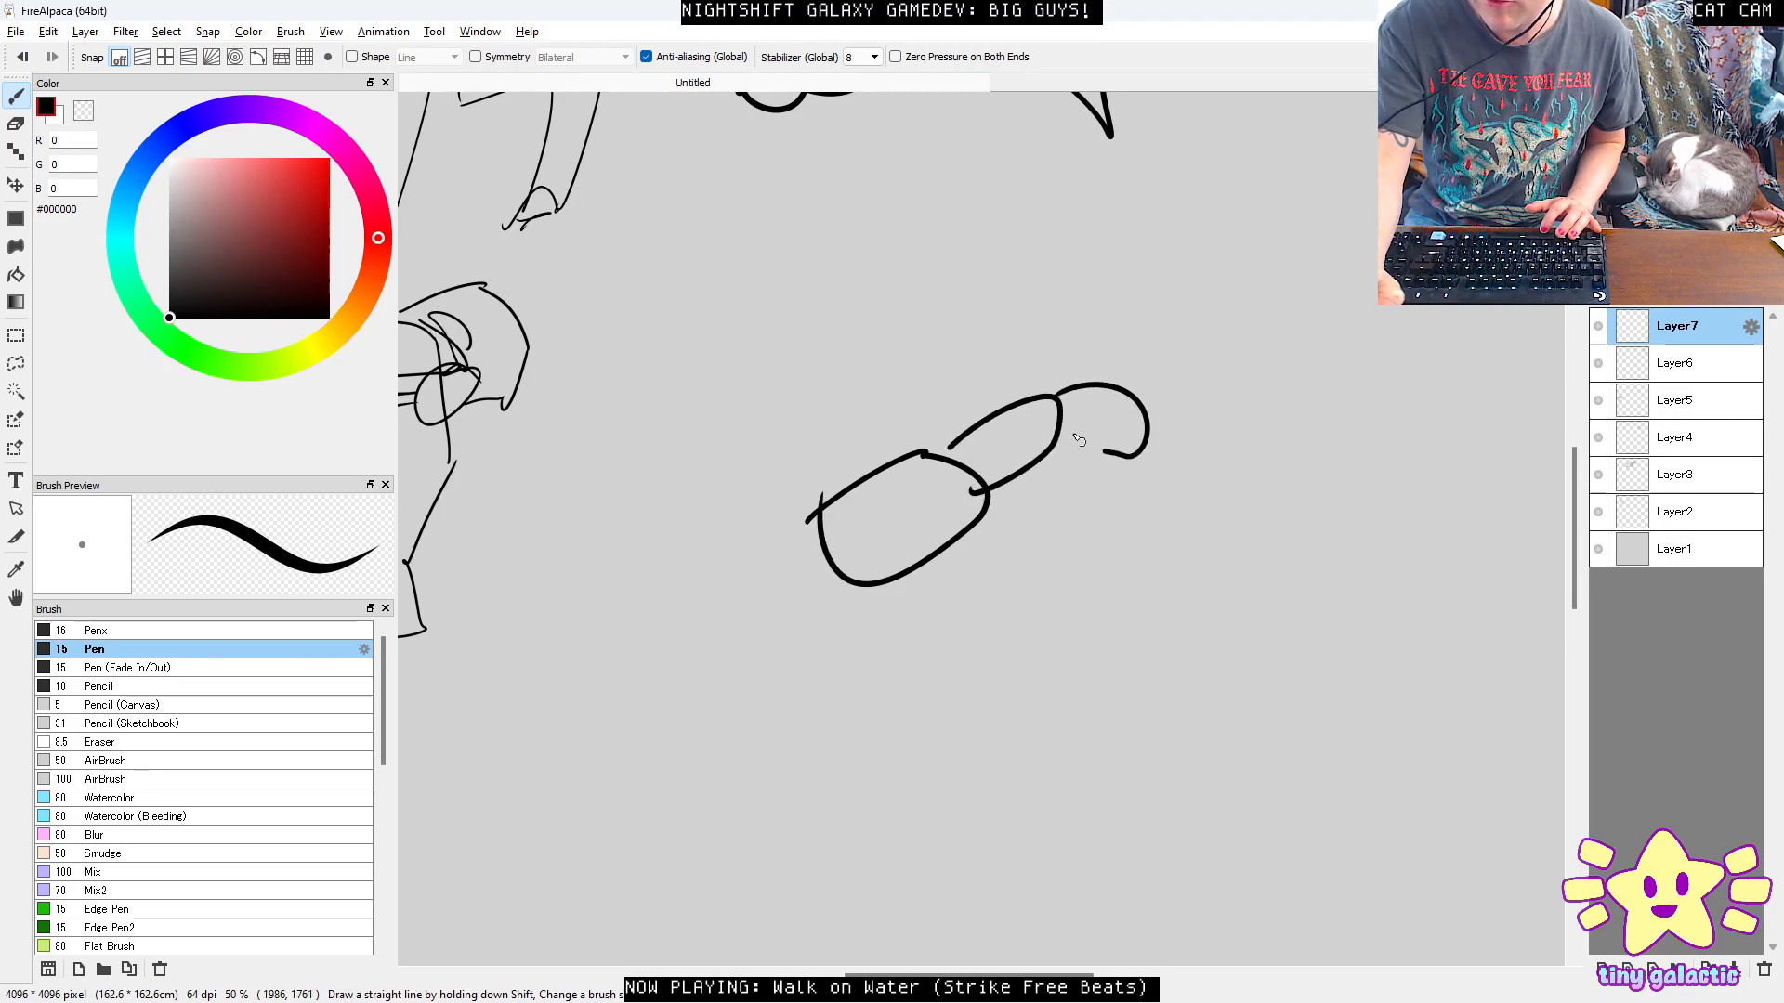
left_click_drag(1201, 490, 1181, 496)
Draw a head with long pointed open jaws at the front of the torso, adding jagged teeth and slanted eye marks.
mouse_move(806, 517)
left_mouse_down()
mouse_move(807, 580)
mouse_move(883, 550)
mouse_move(877, 568)
left_mouse_up()
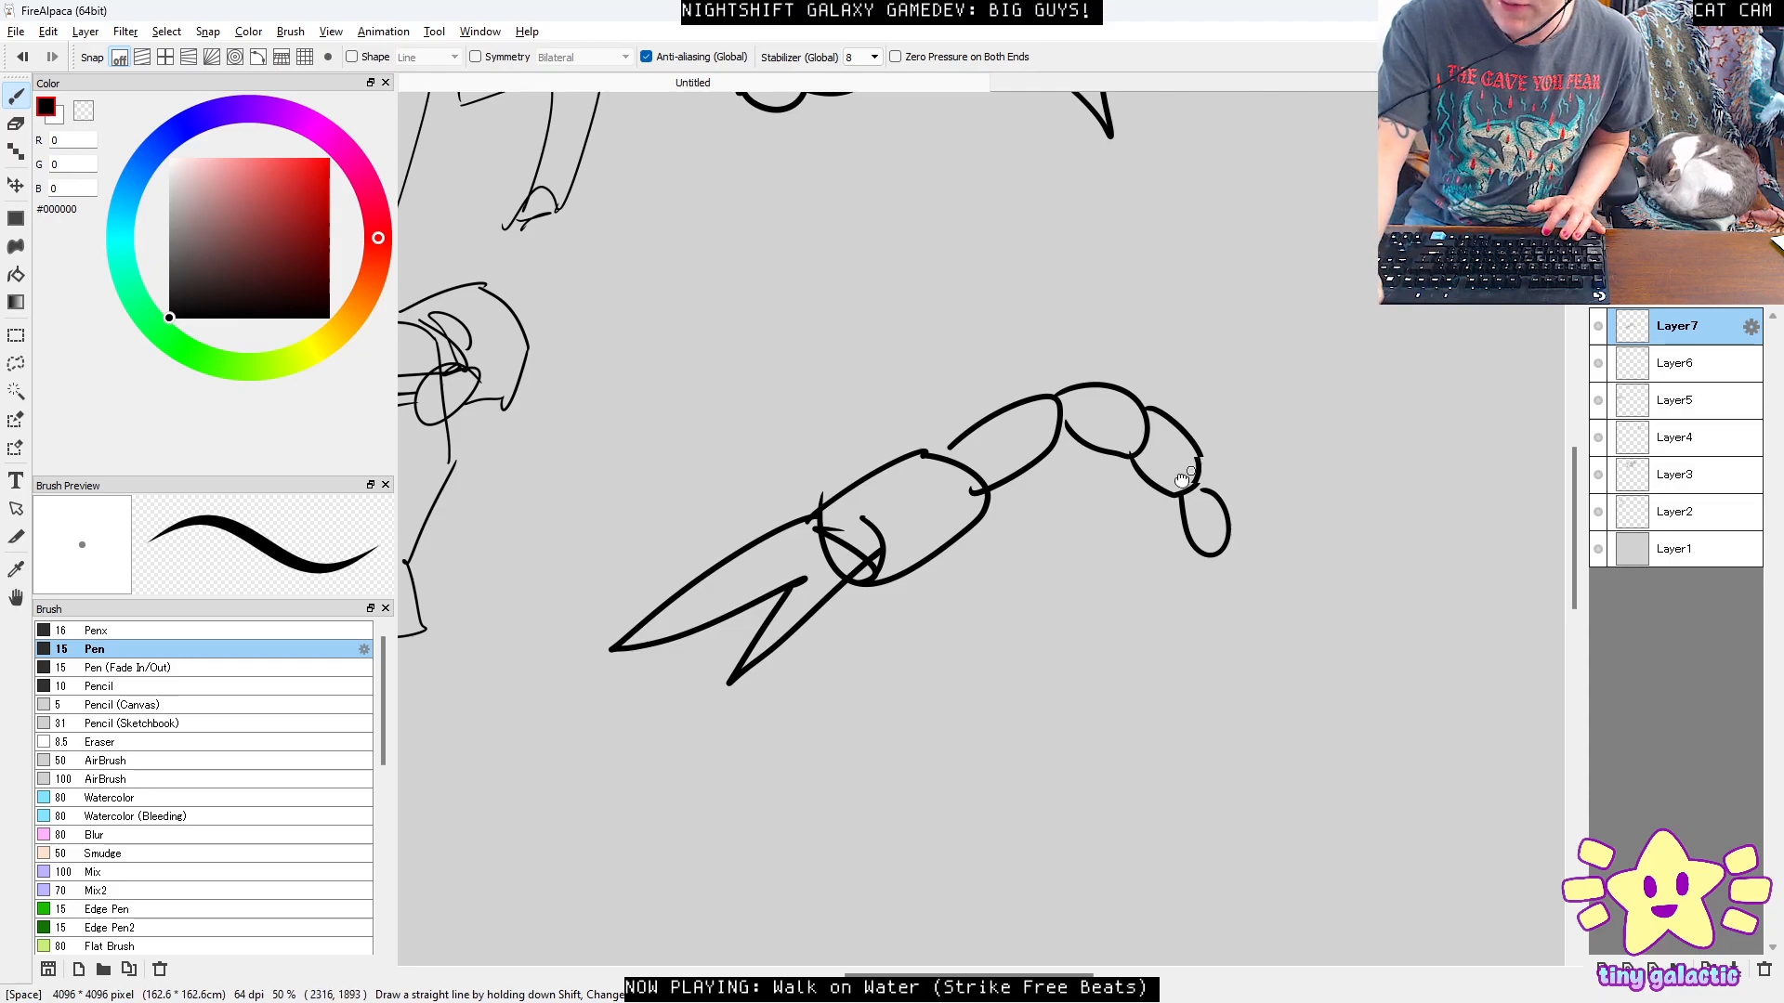
left_click_drag(1195, 471, 1190, 574)
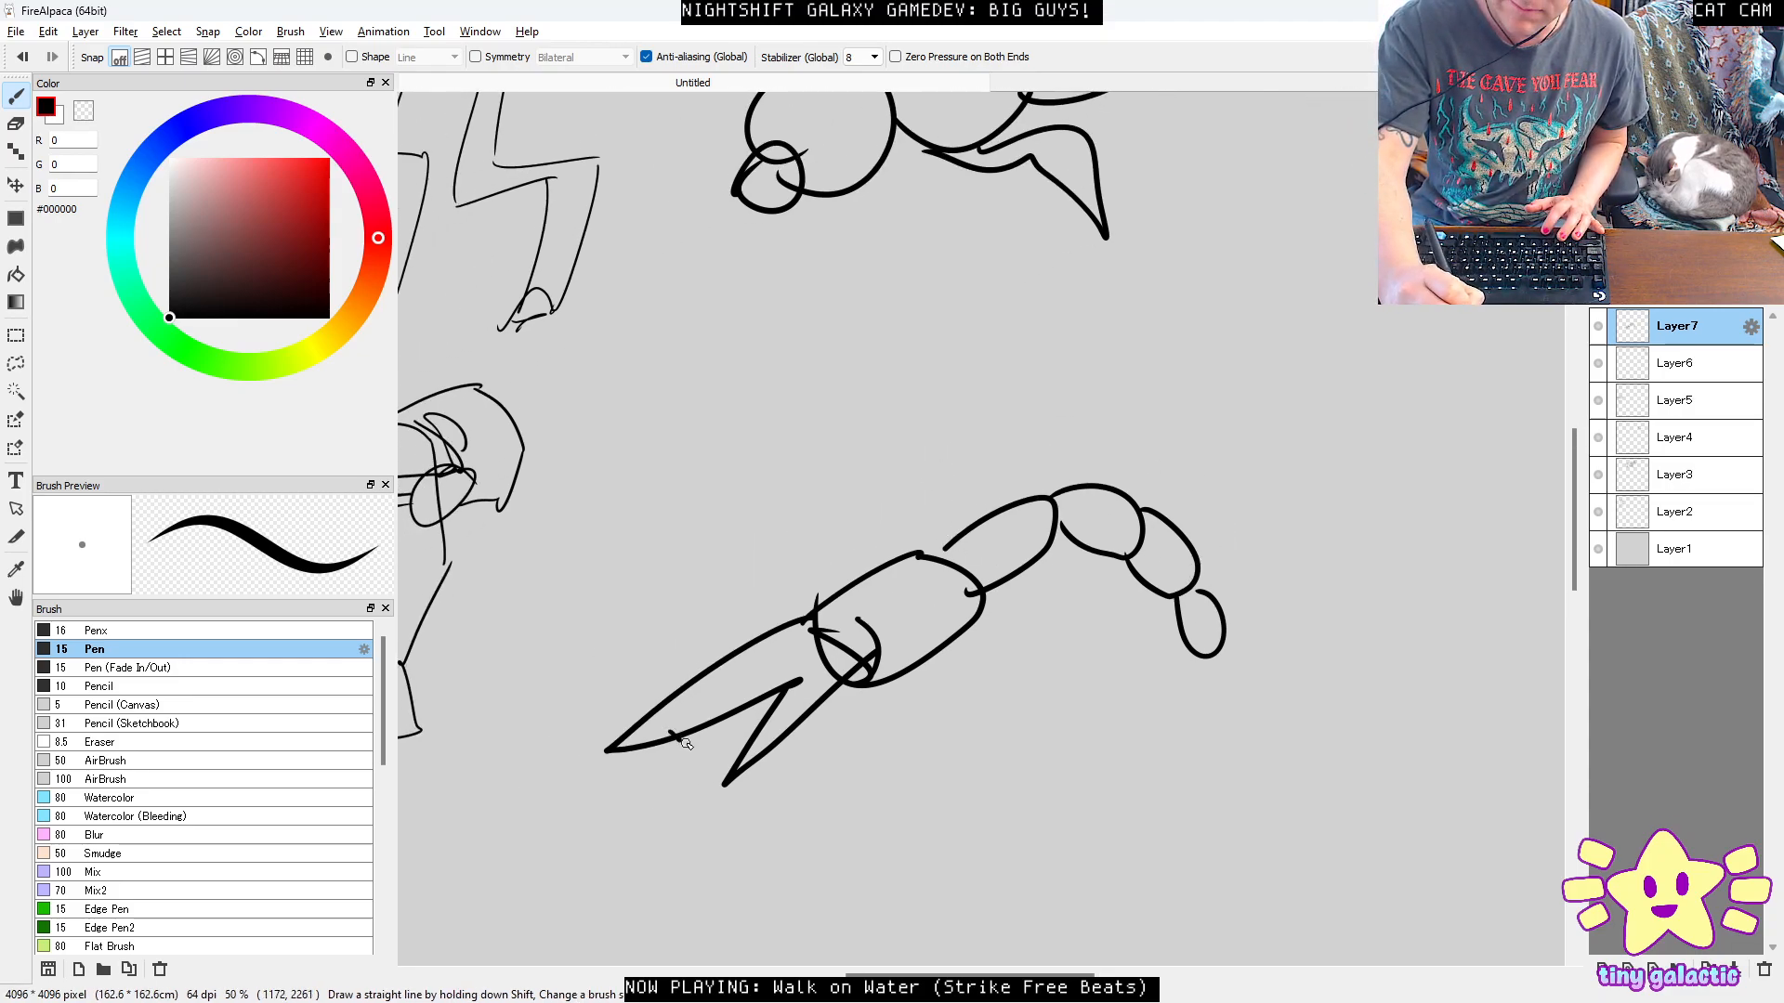
left_click_drag(1088, 500, 1093, 596)
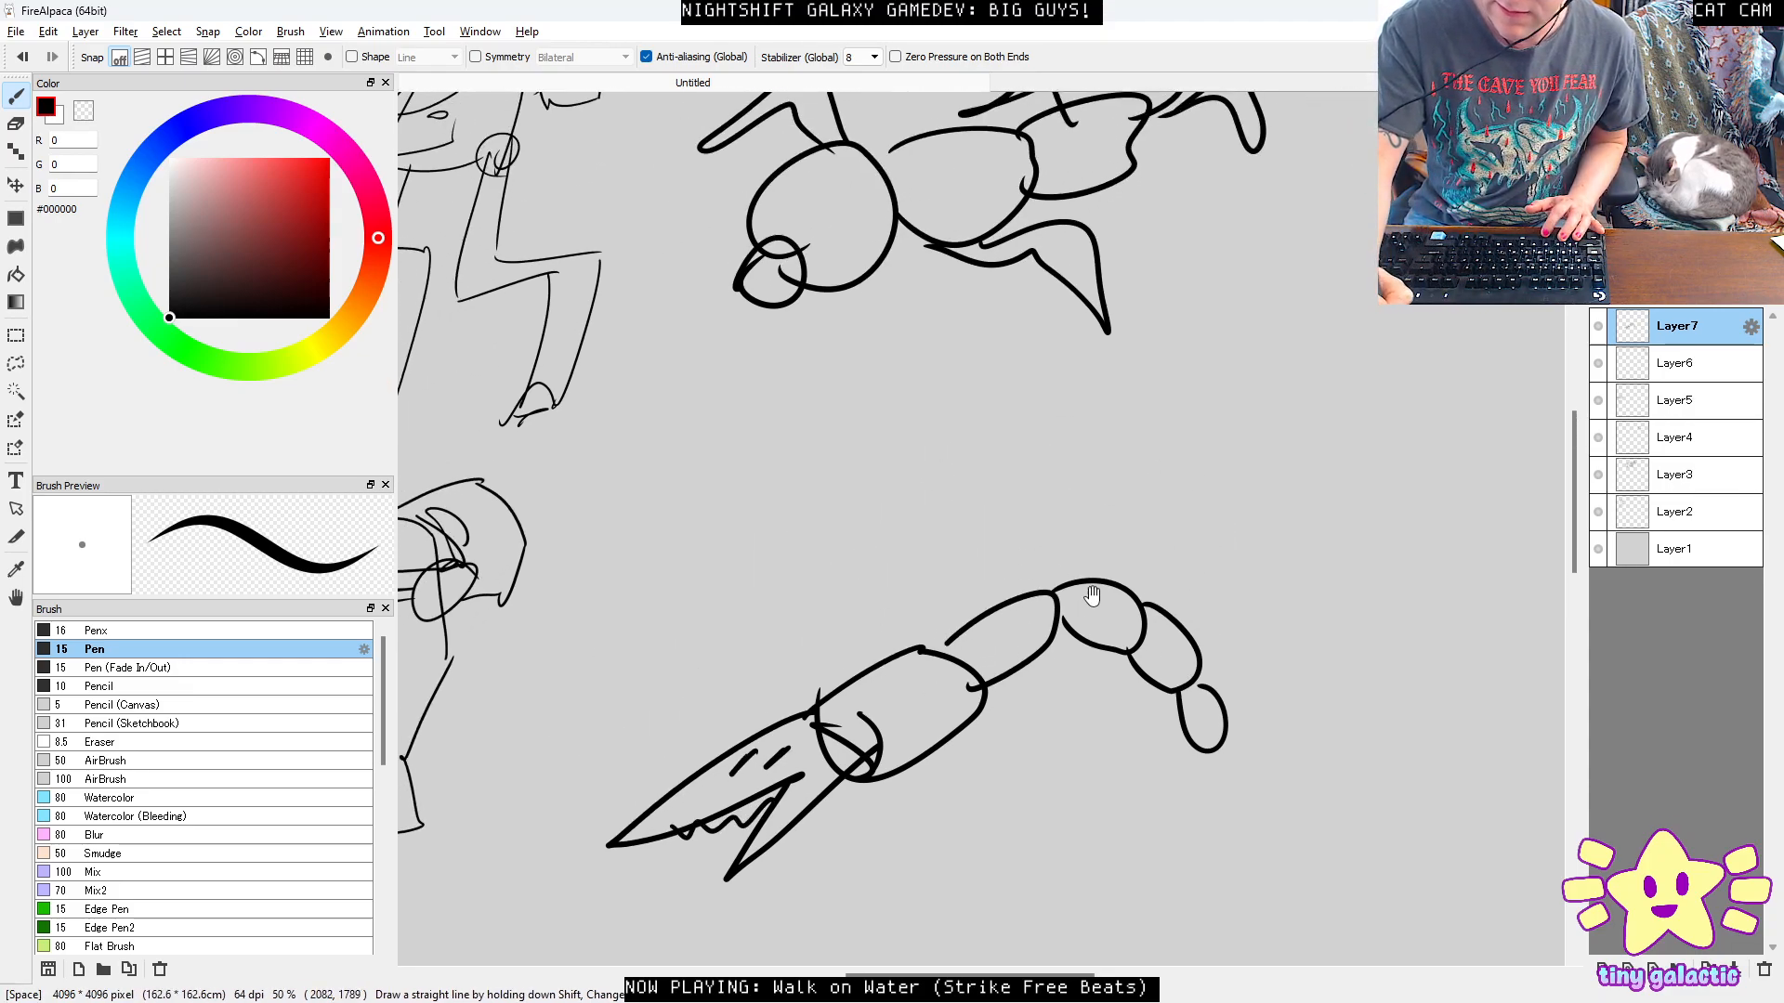
Add two large pointed wings rising from the creature's back and extend the tail with further curled segments.
left_click_drag(1274, 604, 1276, 418)
mouse_move(1080, 397)
left_mouse_down()
mouse_move(1152, 465)
mouse_move(1019, 537)
left_mouse_up()
mouse_move(906, 457)
left_mouse_down()
mouse_move(825, 215)
mouse_move(824, 433)
left_mouse_up()
left_click_drag(1424, 399, 1274, 355)
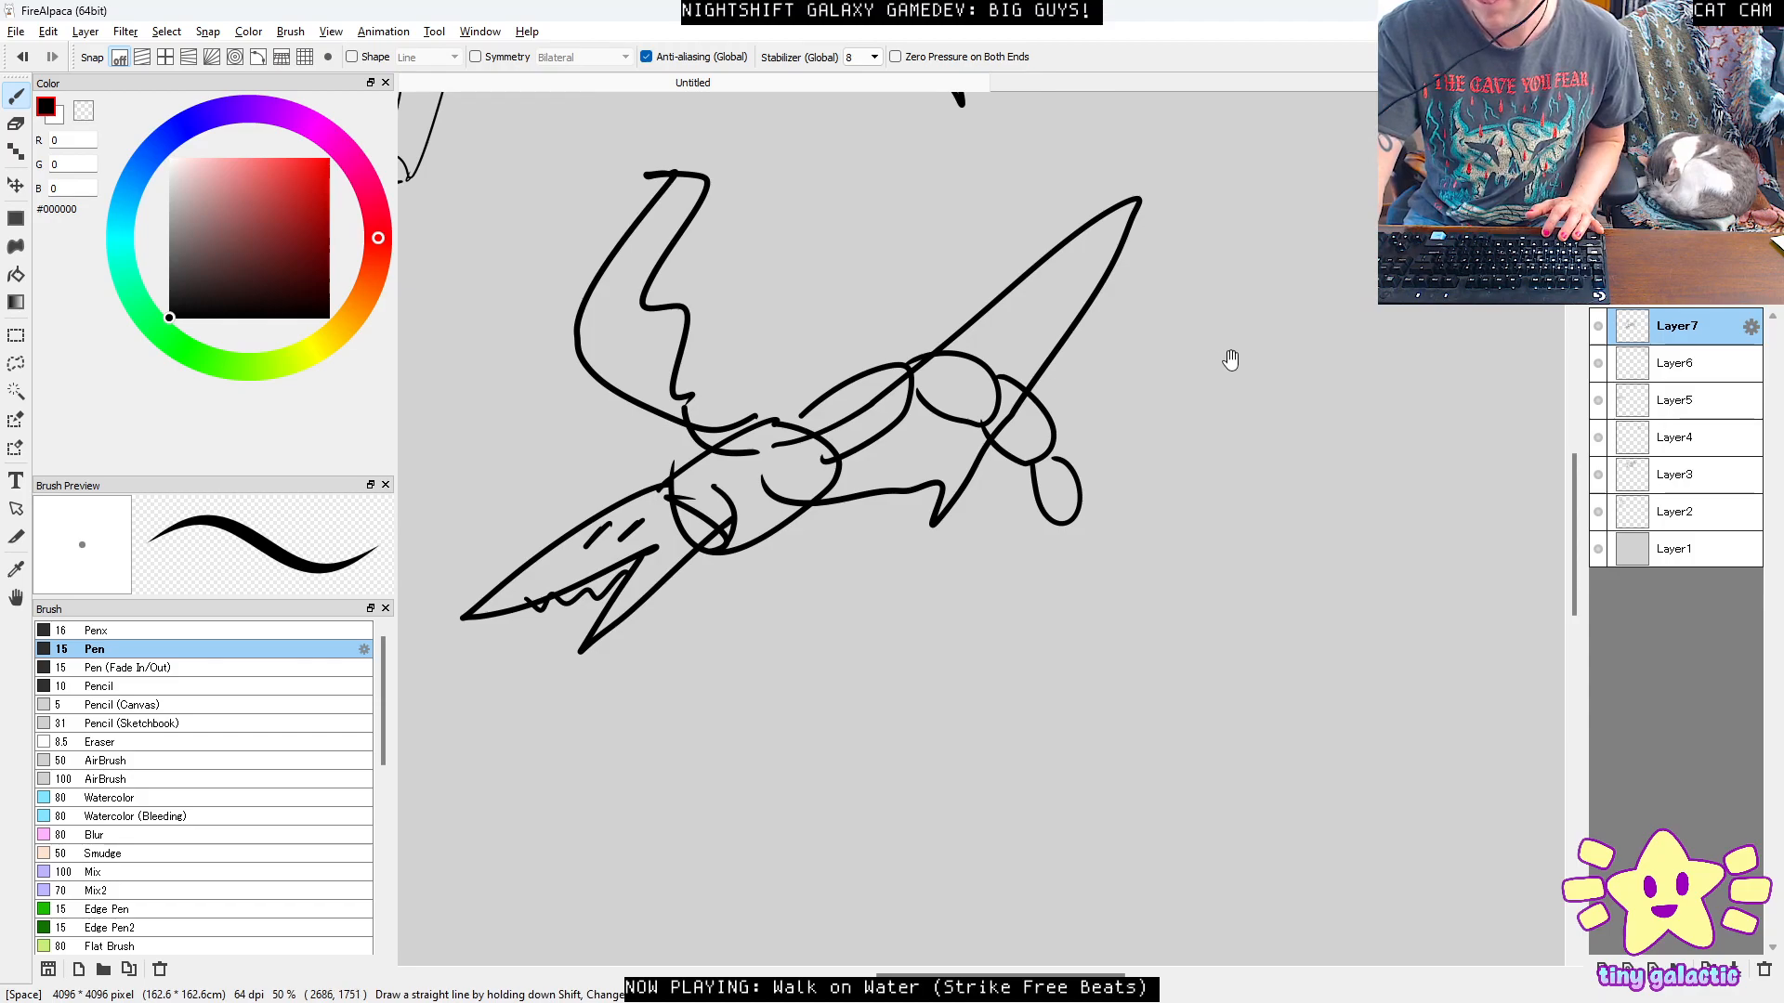
left_click_drag(1157, 488, 1175, 517)
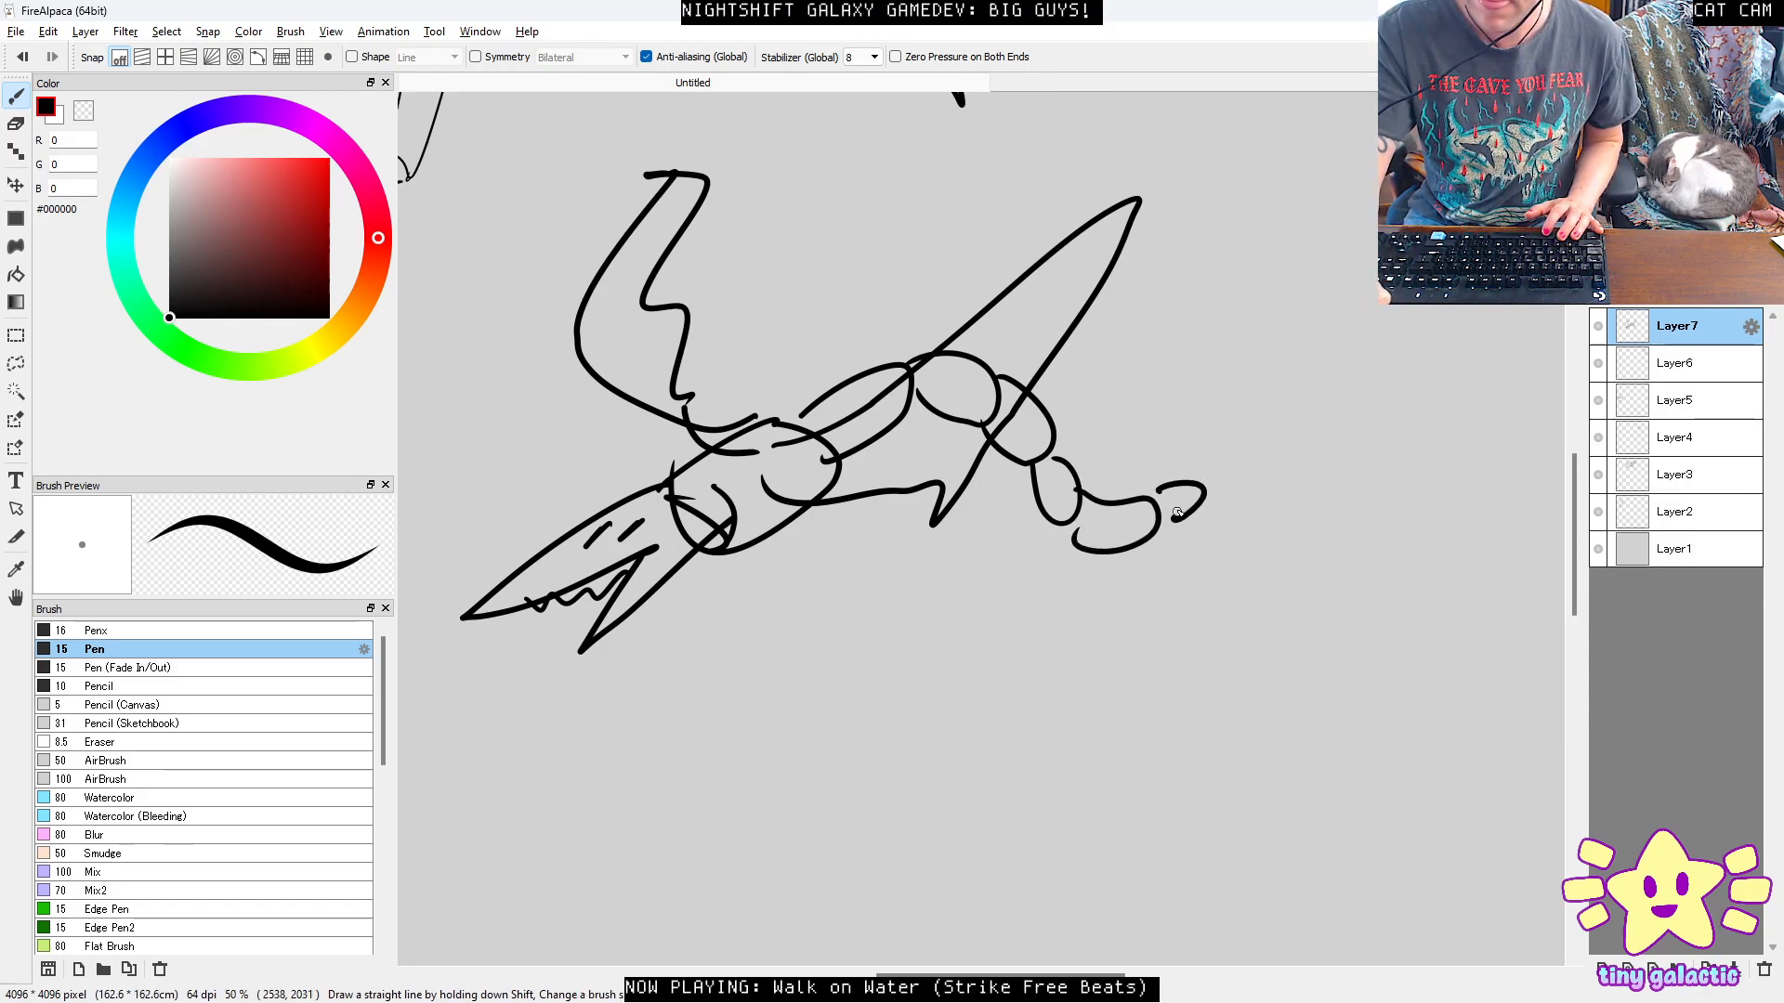
Draw thin clawed legs hanging under the torso and middle segment, plus small jagged legs beneath the tail segments.
left_click_drag(969, 568, 1136, 435)
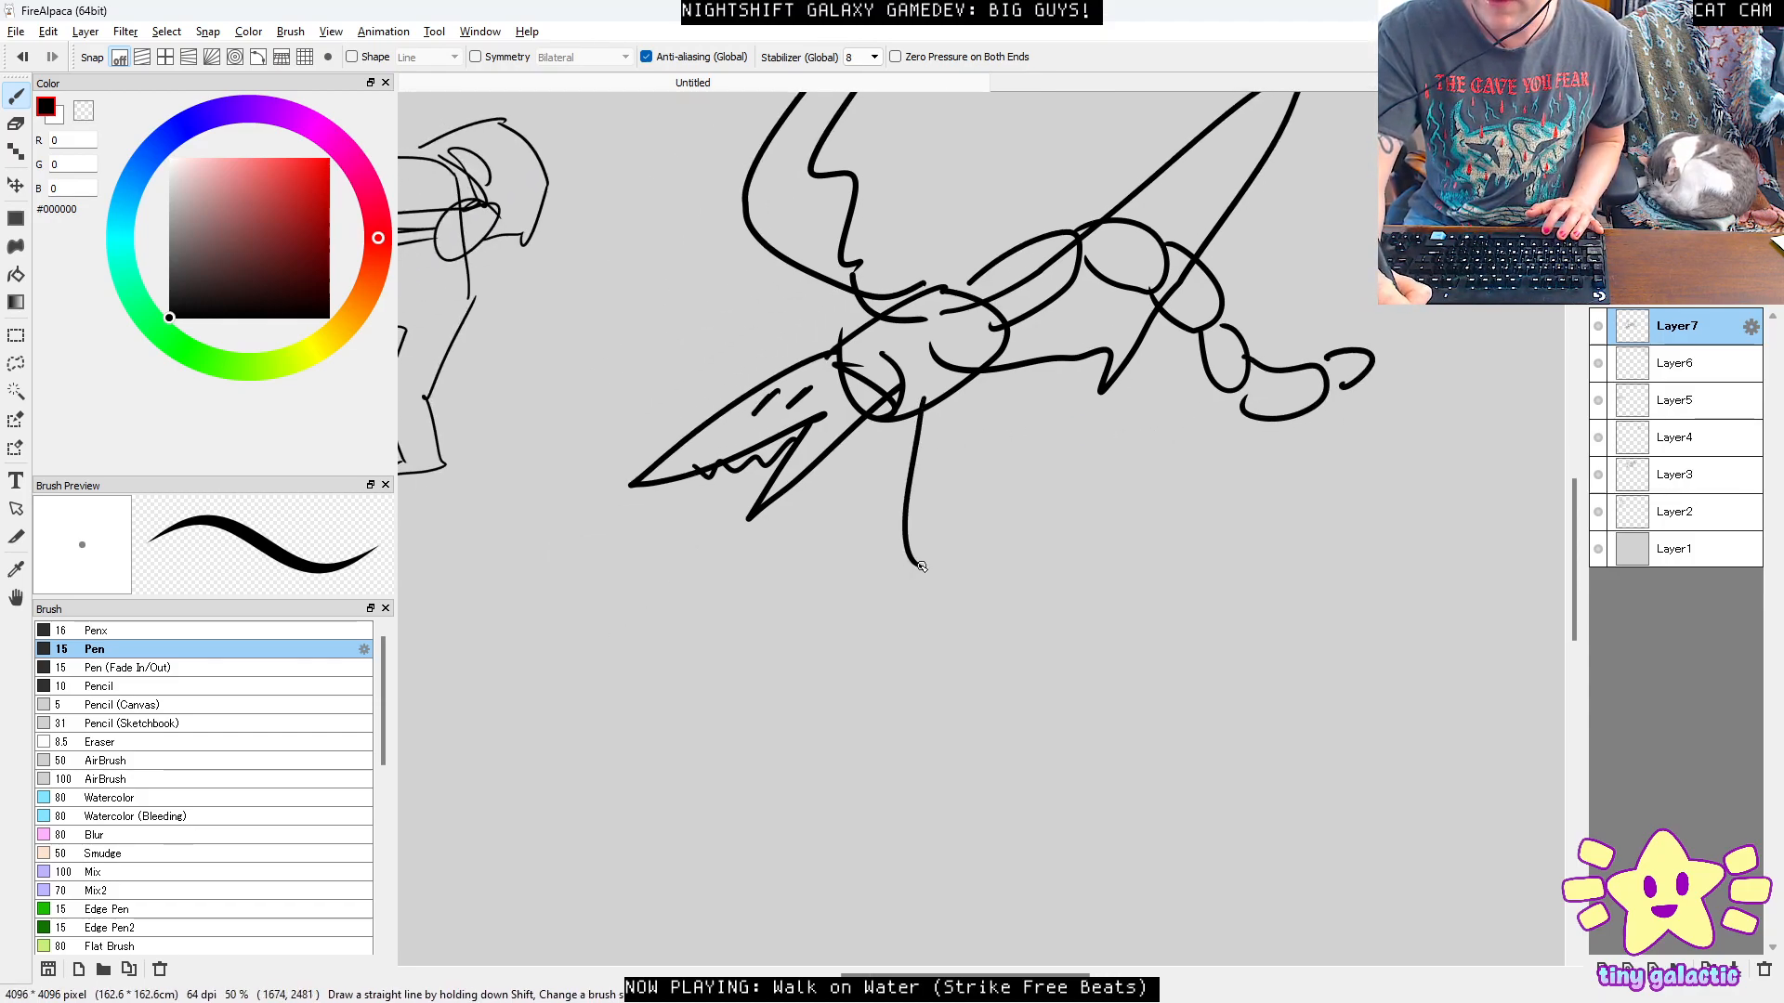
mouse_move(967, 659)
left_mouse_down()
mouse_move(929, 409)
mouse_move(851, 609)
mouse_move(864, 401)
left_mouse_up()
left_click_drag(1036, 316, 1040, 444)
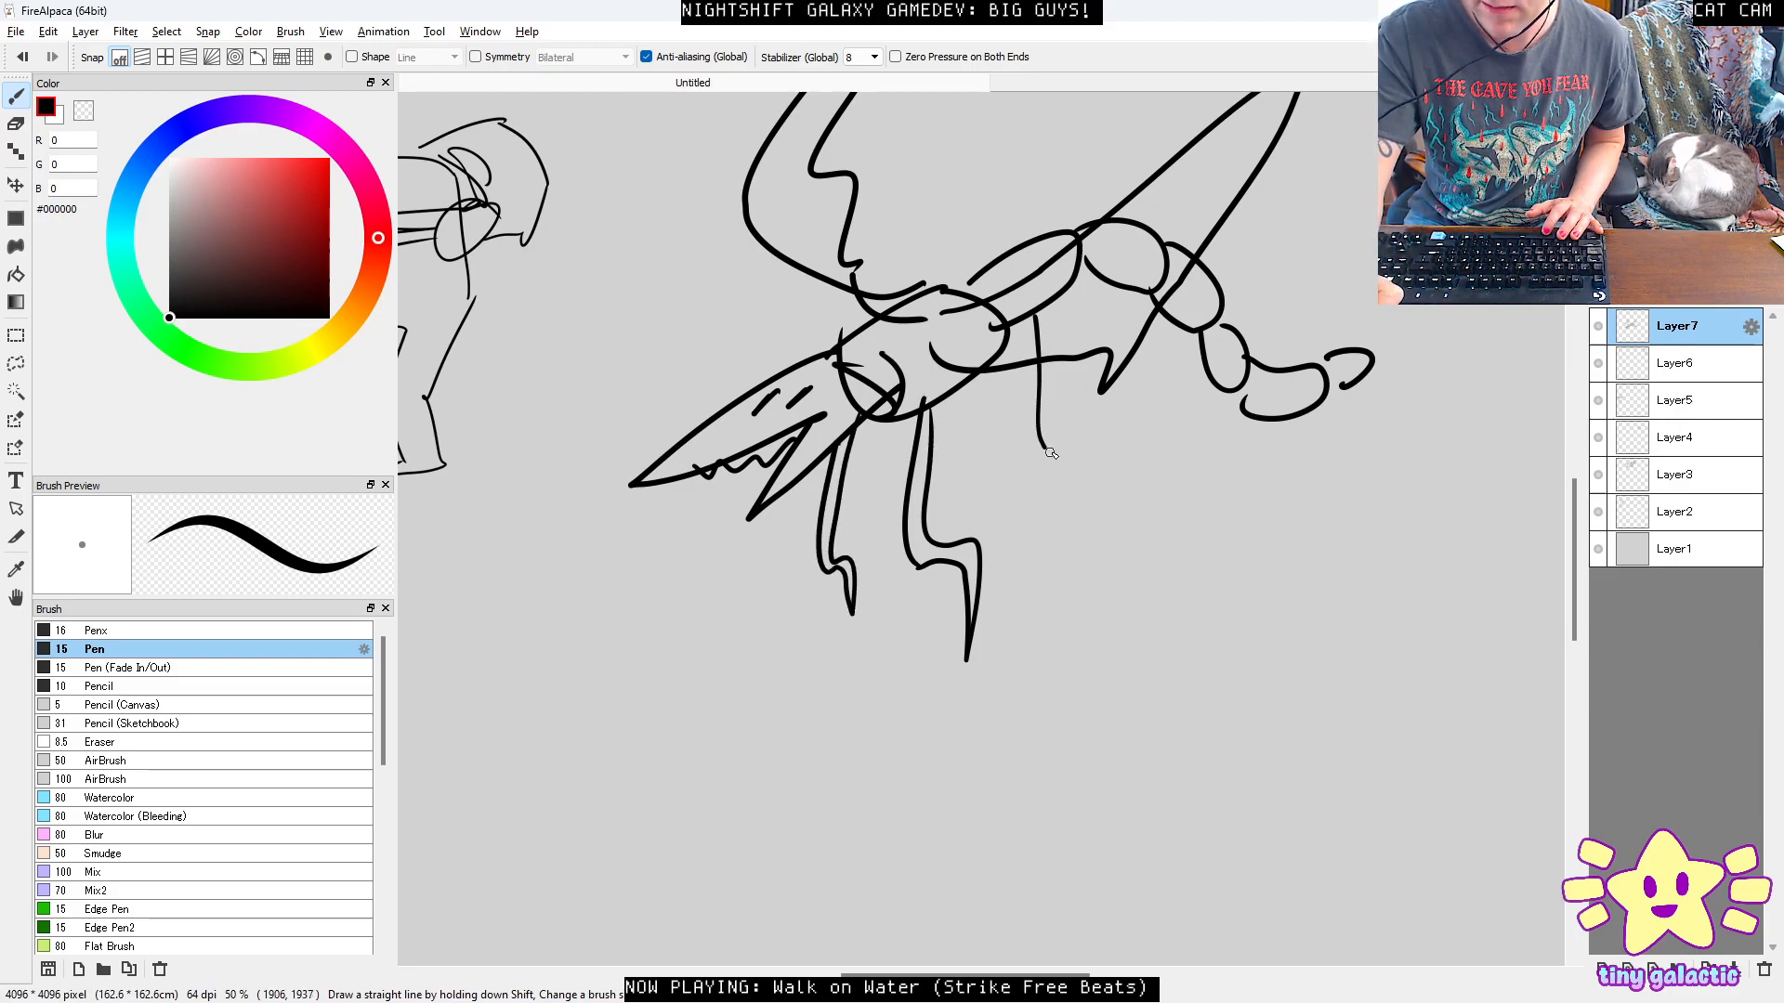
mouse_move(1155, 336)
left_mouse_down()
mouse_move(1069, 426)
mouse_move(1144, 571)
left_mouse_up()
left_click_drag(1144, 572, 1125, 472)
mouse_move(1236, 491)
left_mouse_down()
mouse_move(1230, 512)
mouse_move(1234, 496)
left_mouse_up()
left_click(1234, 450, "ctrl")
left_click(1234, 448, "ctrl")
left_click(1193, 430, "ctrl+alt")
left_click(1195, 425, "ctrl+alt")
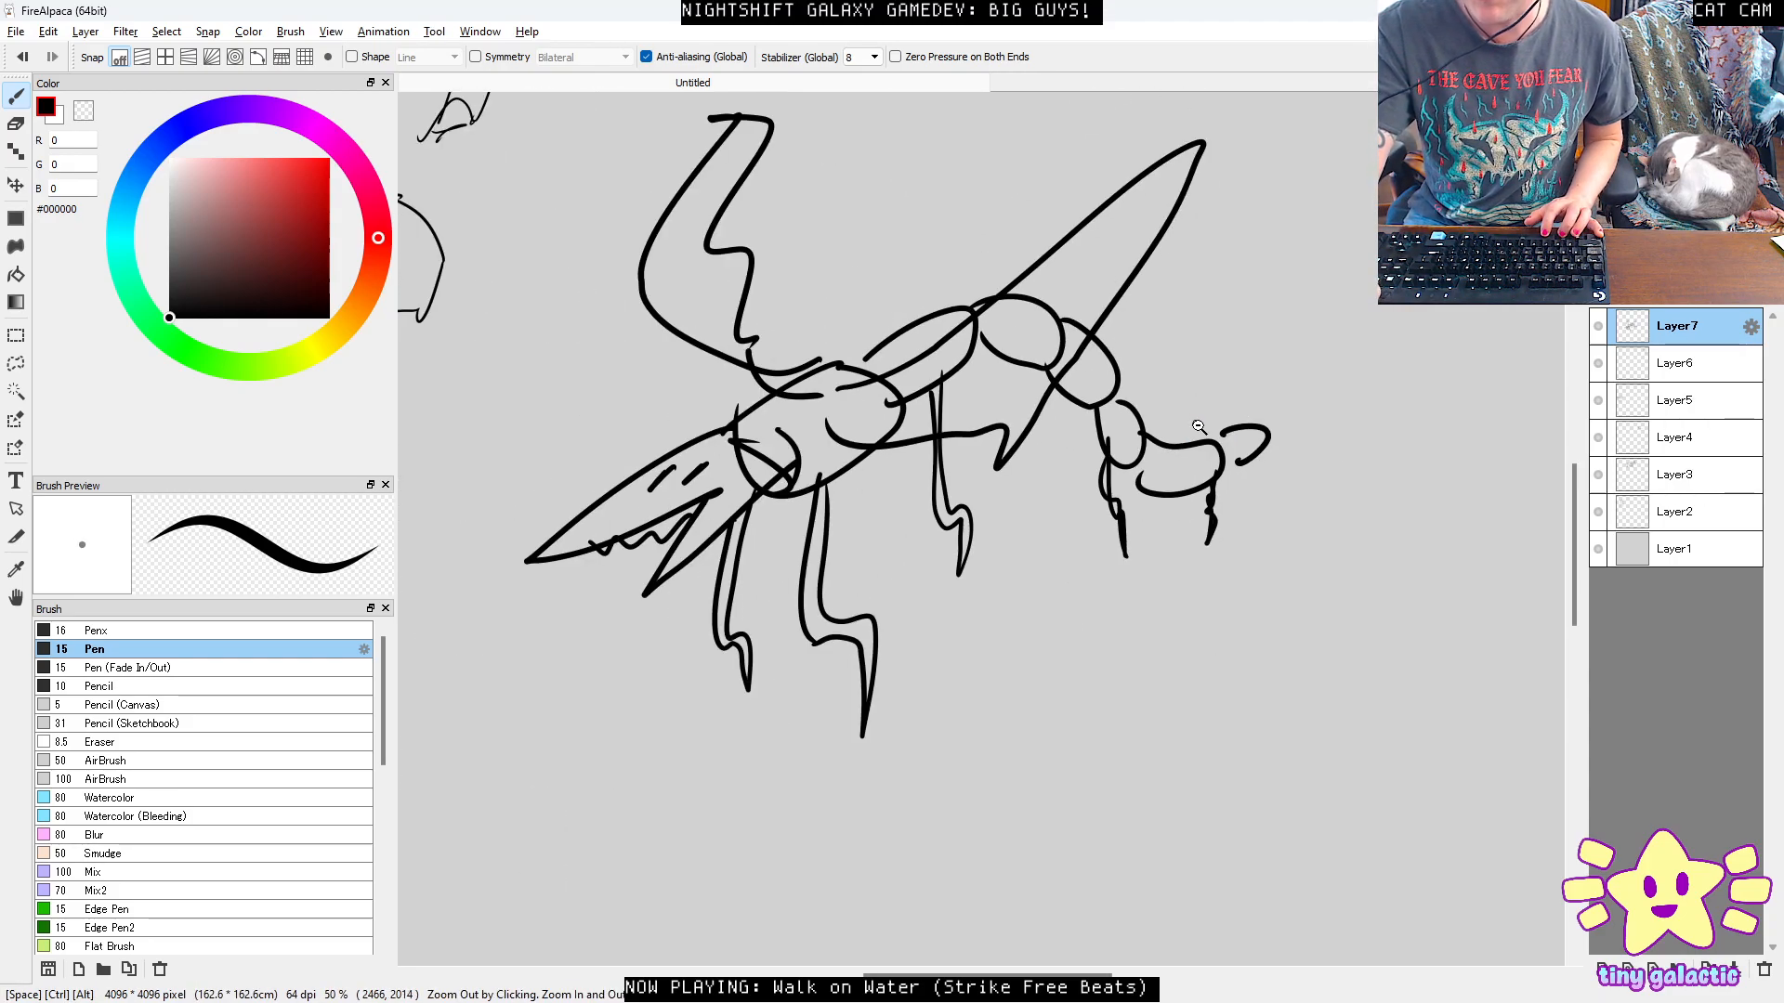
left_click(1195, 426, "ctrl+alt")
left_click(1202, 366, "ctrl+alt")
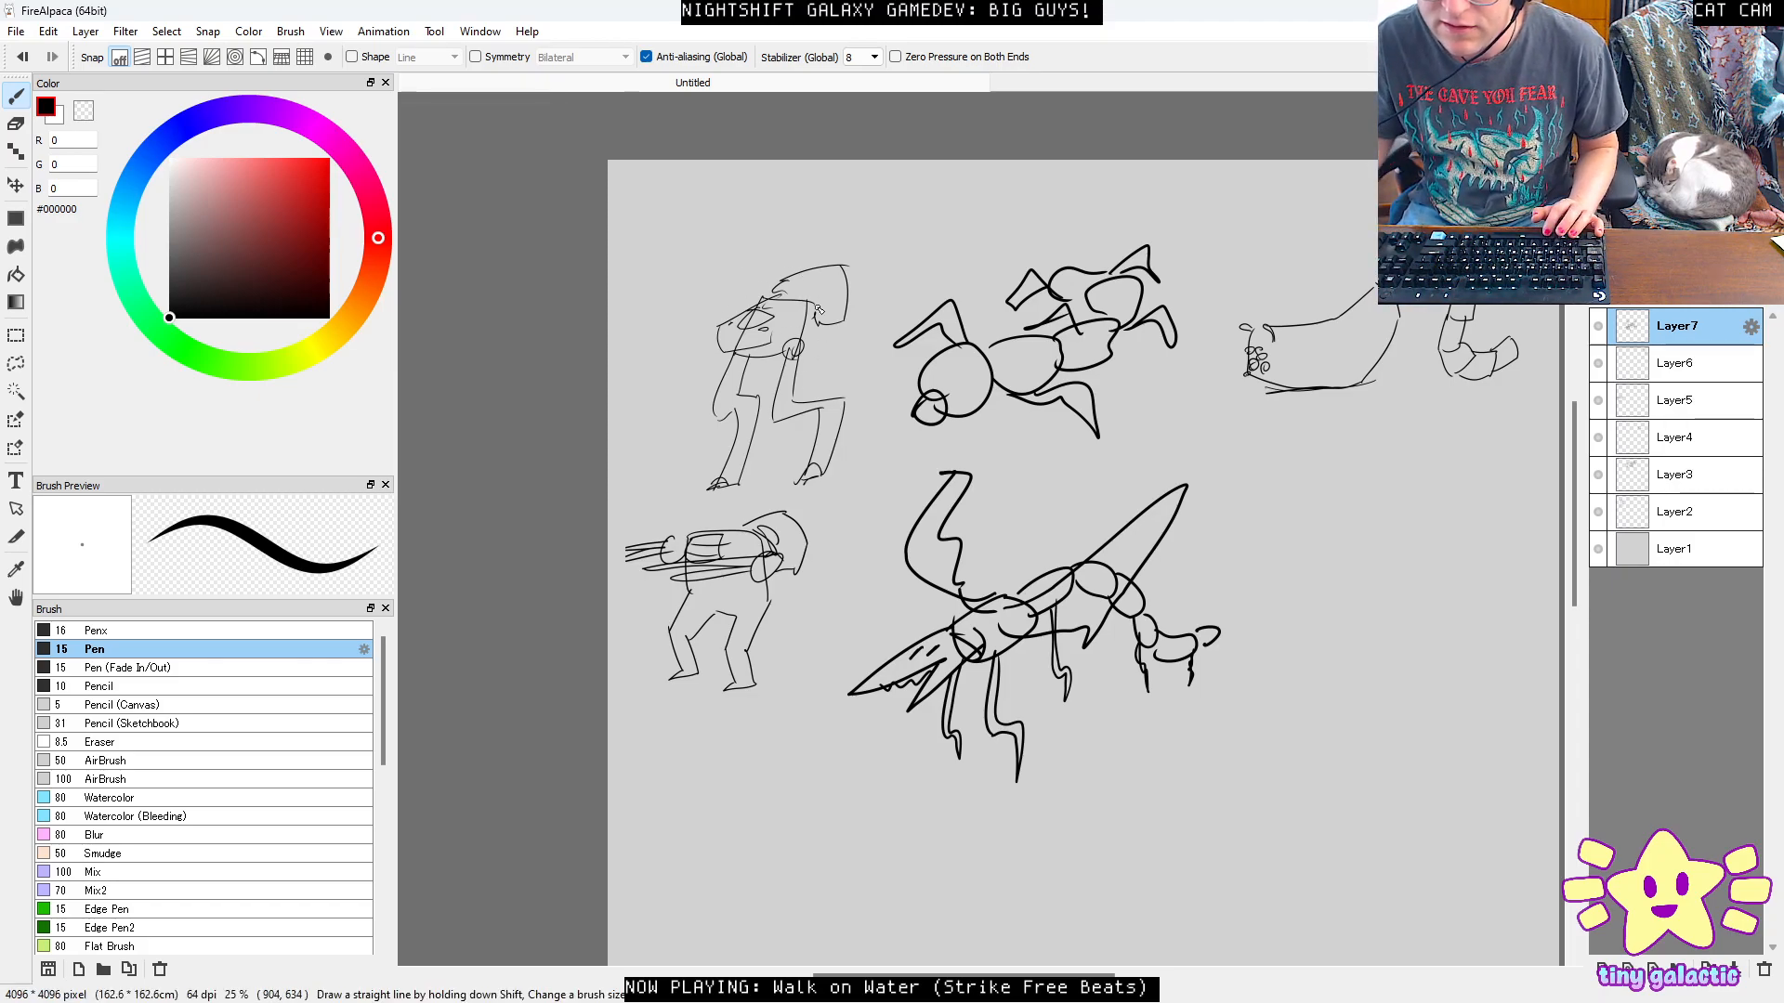
Check the spider mecha in Unreal Editor for comparison and return to the FireAlpaca canvas.
key("alt")
key("alt+Tab")
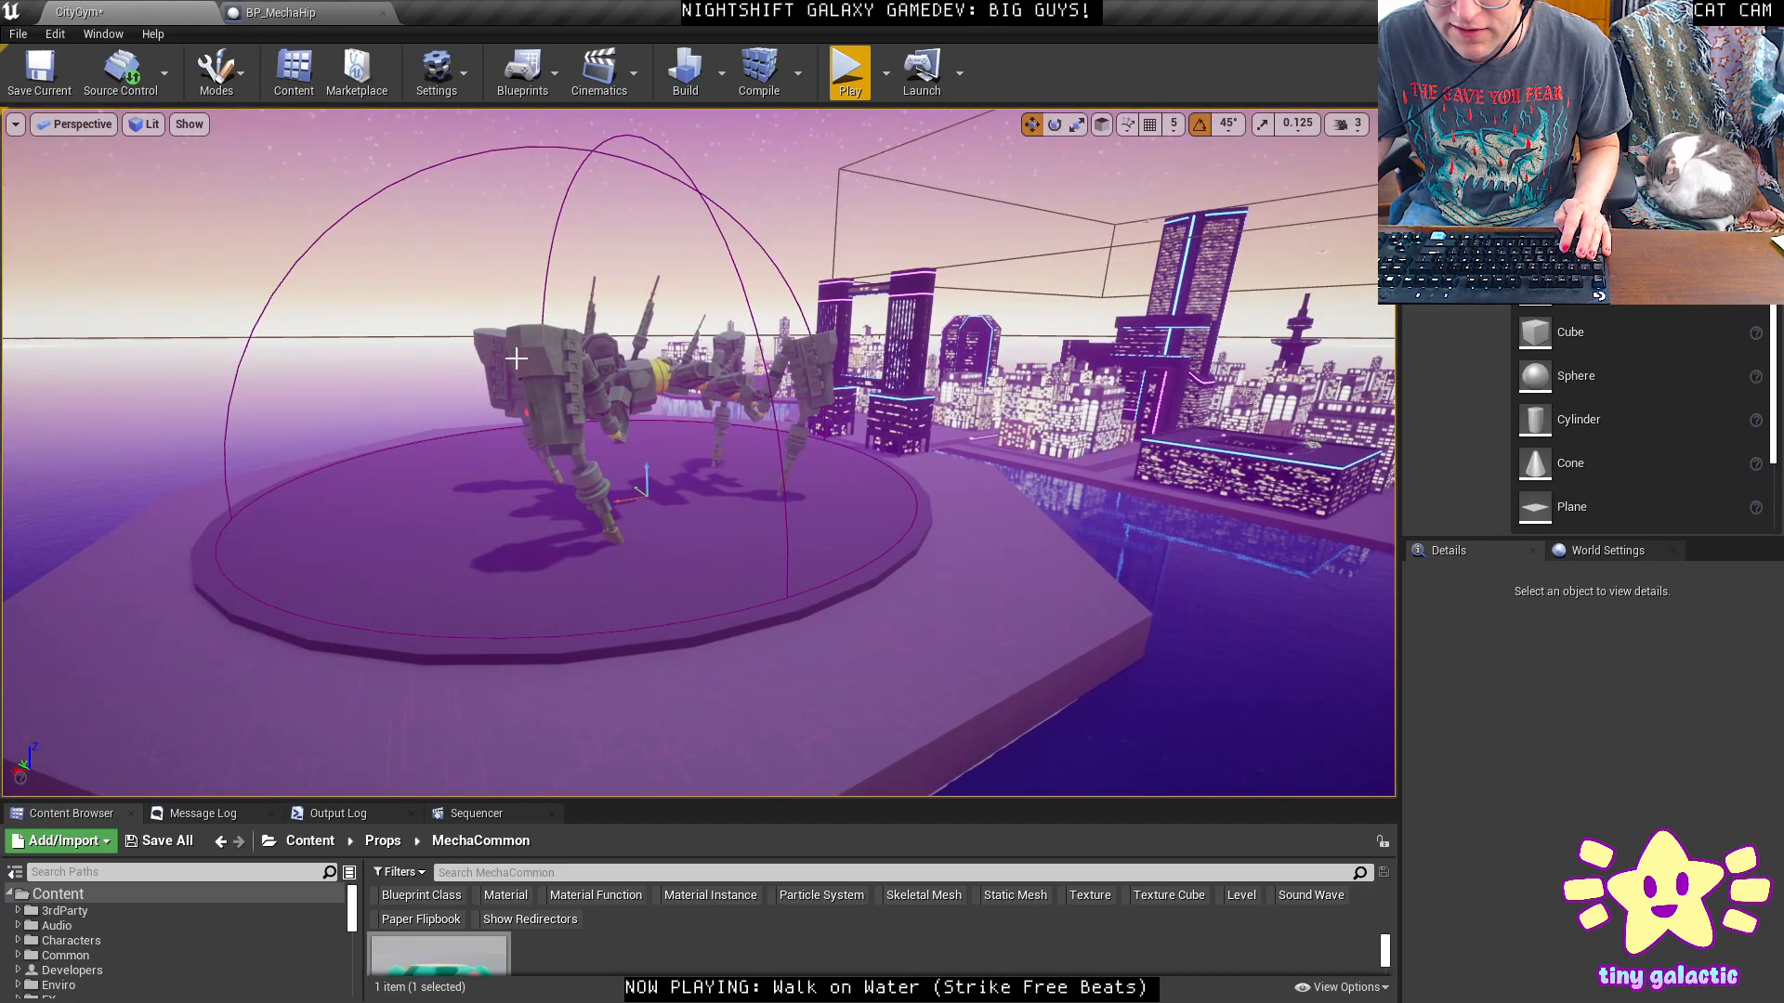
key("alt+Tab")
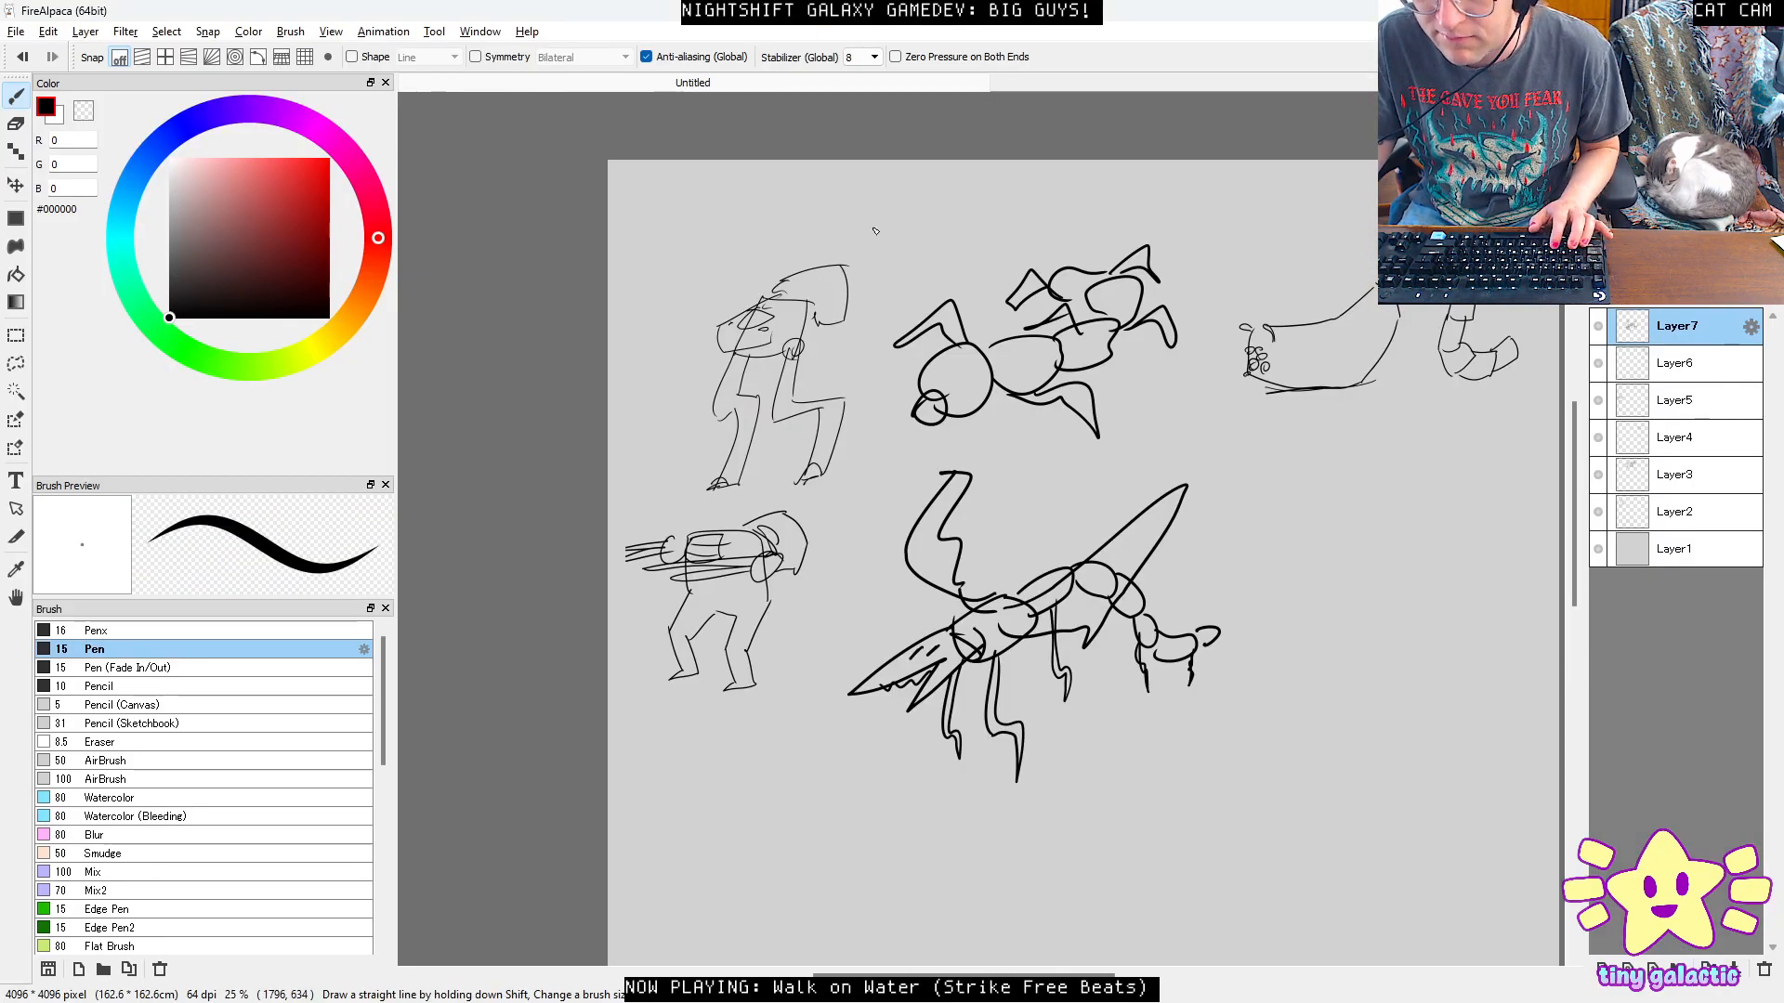
Shrink the winged creature sketch, move it up between the ant and slug creatures, and add a new layer.
key("space")
mouse_move(1170, 589)
left_mouse_down()
mouse_move(986, 554)
mouse_move(1008, 548)
mouse_move(1031, 589)
left_mouse_up()
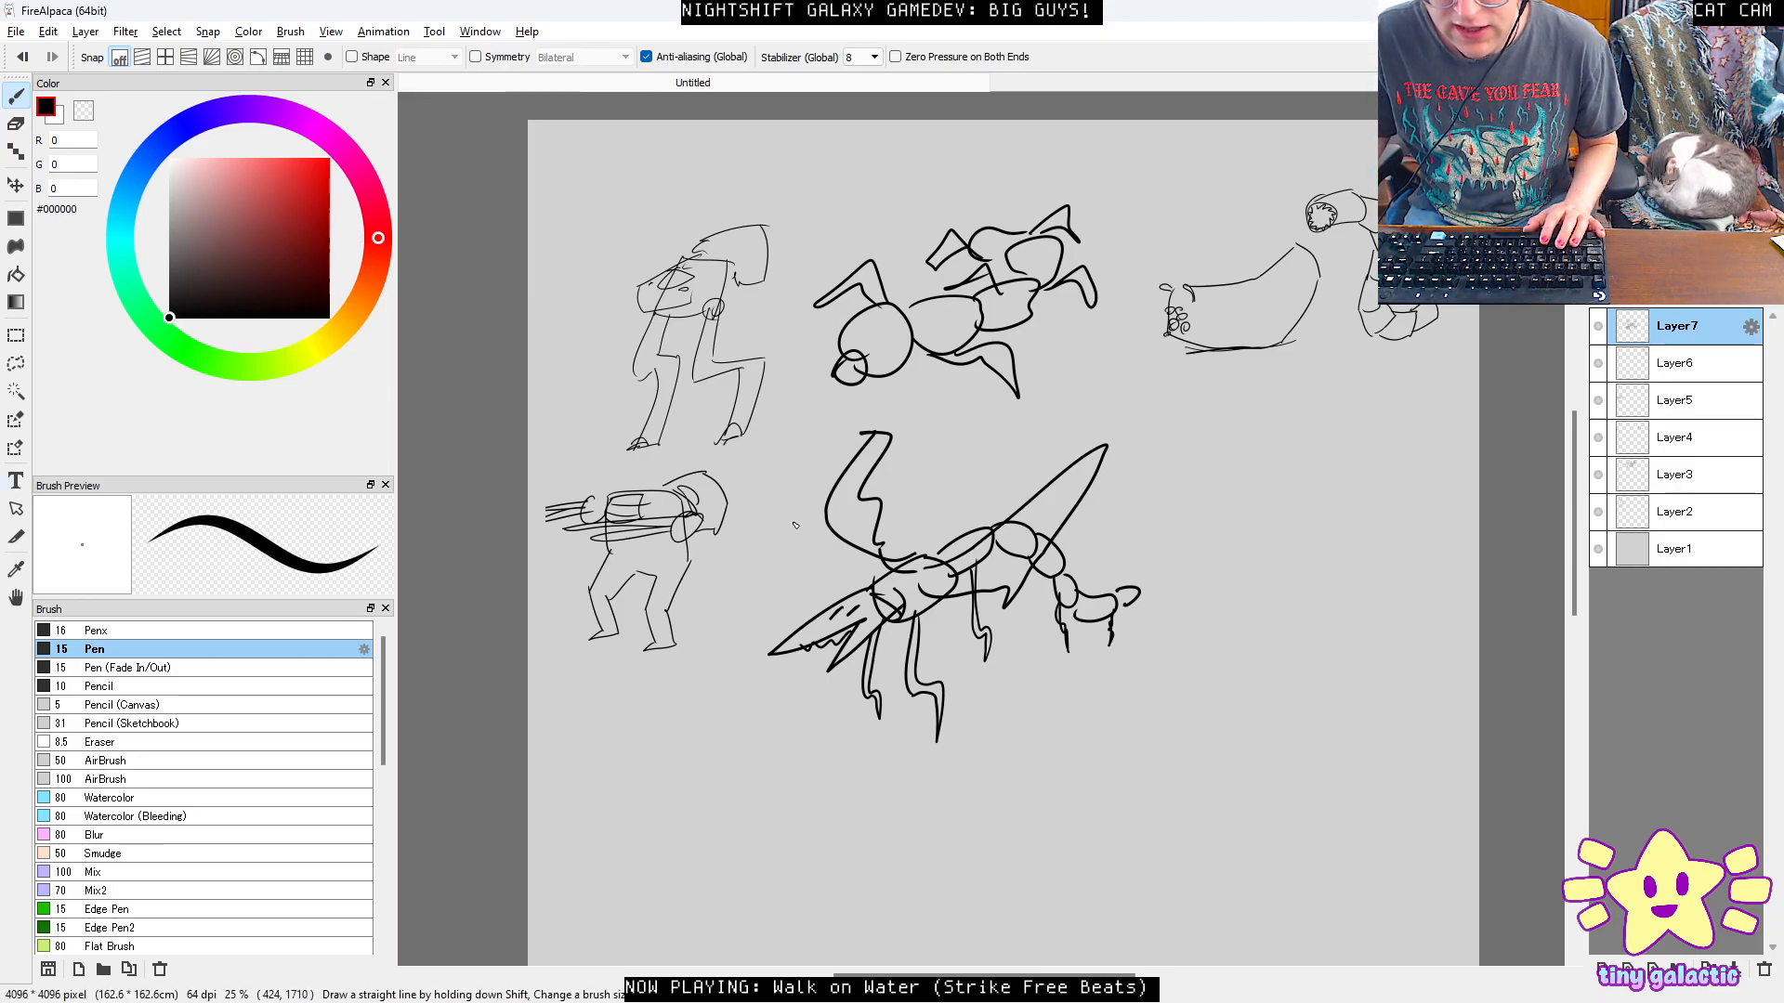
mouse_move(630, 589)
left_mouse_down()
mouse_move(621, 512)
mouse_move(601, 538)
mouse_move(615, 487)
mouse_move(604, 507)
left_mouse_up()
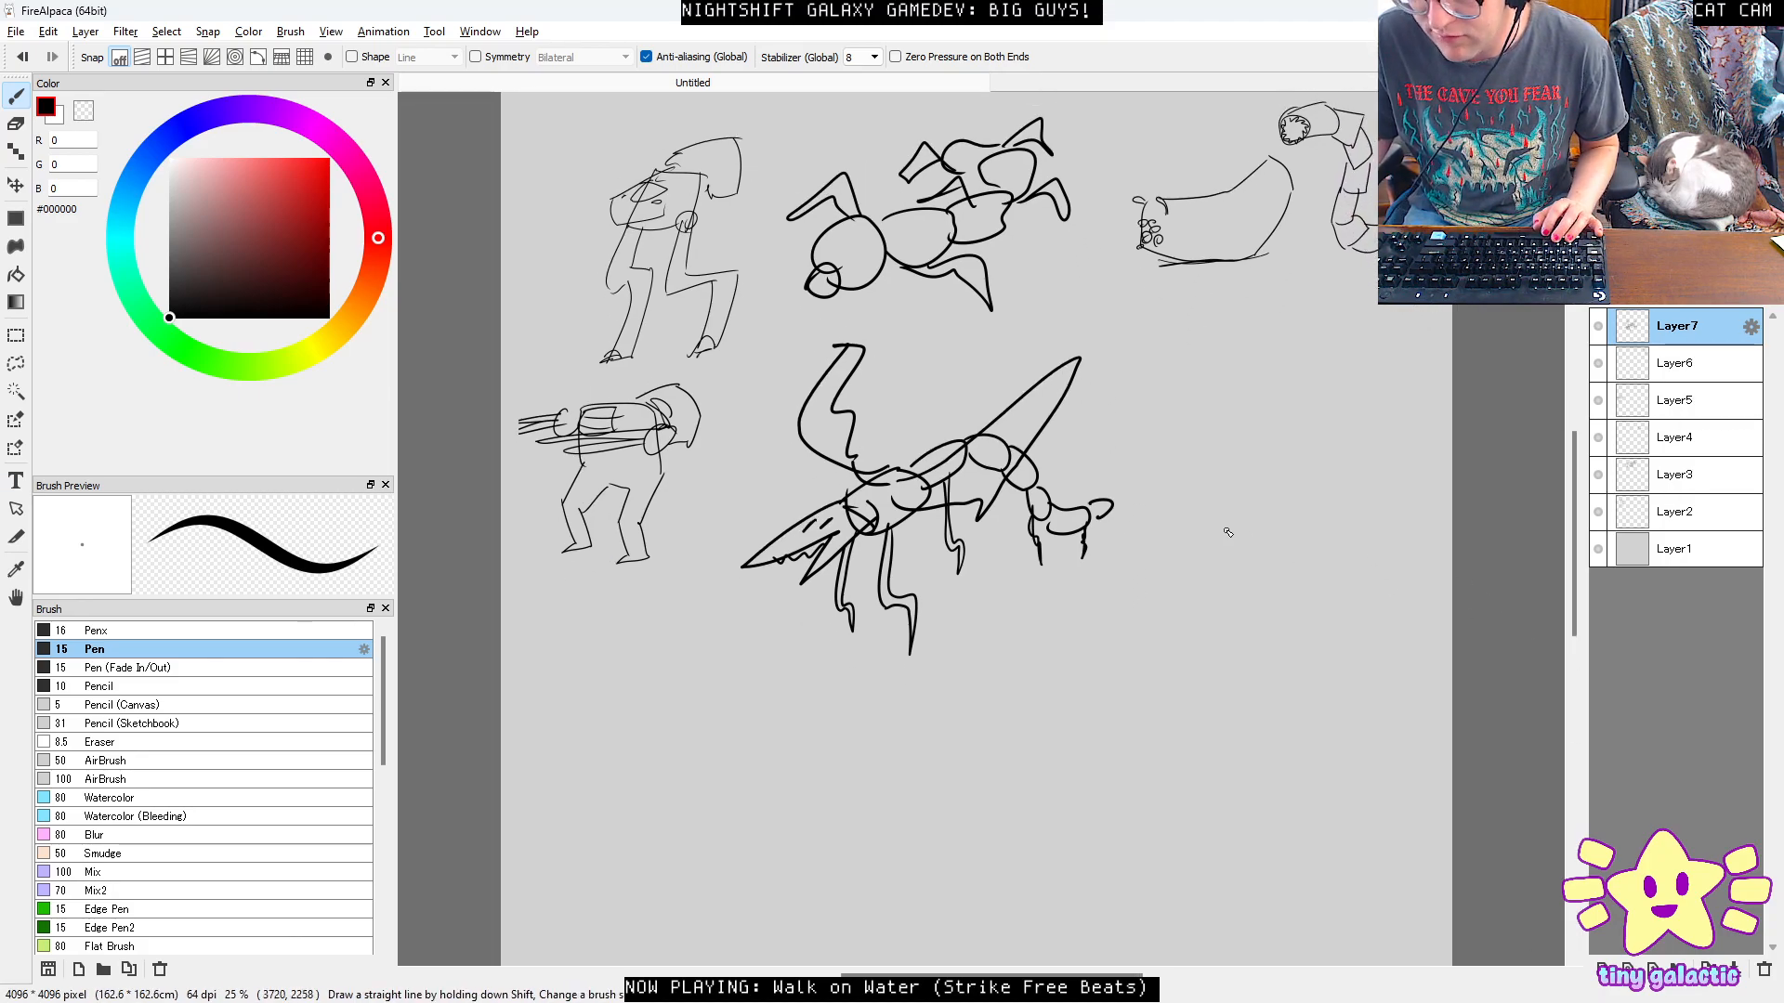
key("ctrl+t")
left_click_drag(1115, 338, 1048, 394, "shift")
mouse_move(863, 409)
left_mouse_down()
mouse_move(1096, 428)
mouse_move(1086, 374)
left_mouse_up()
key("Return")
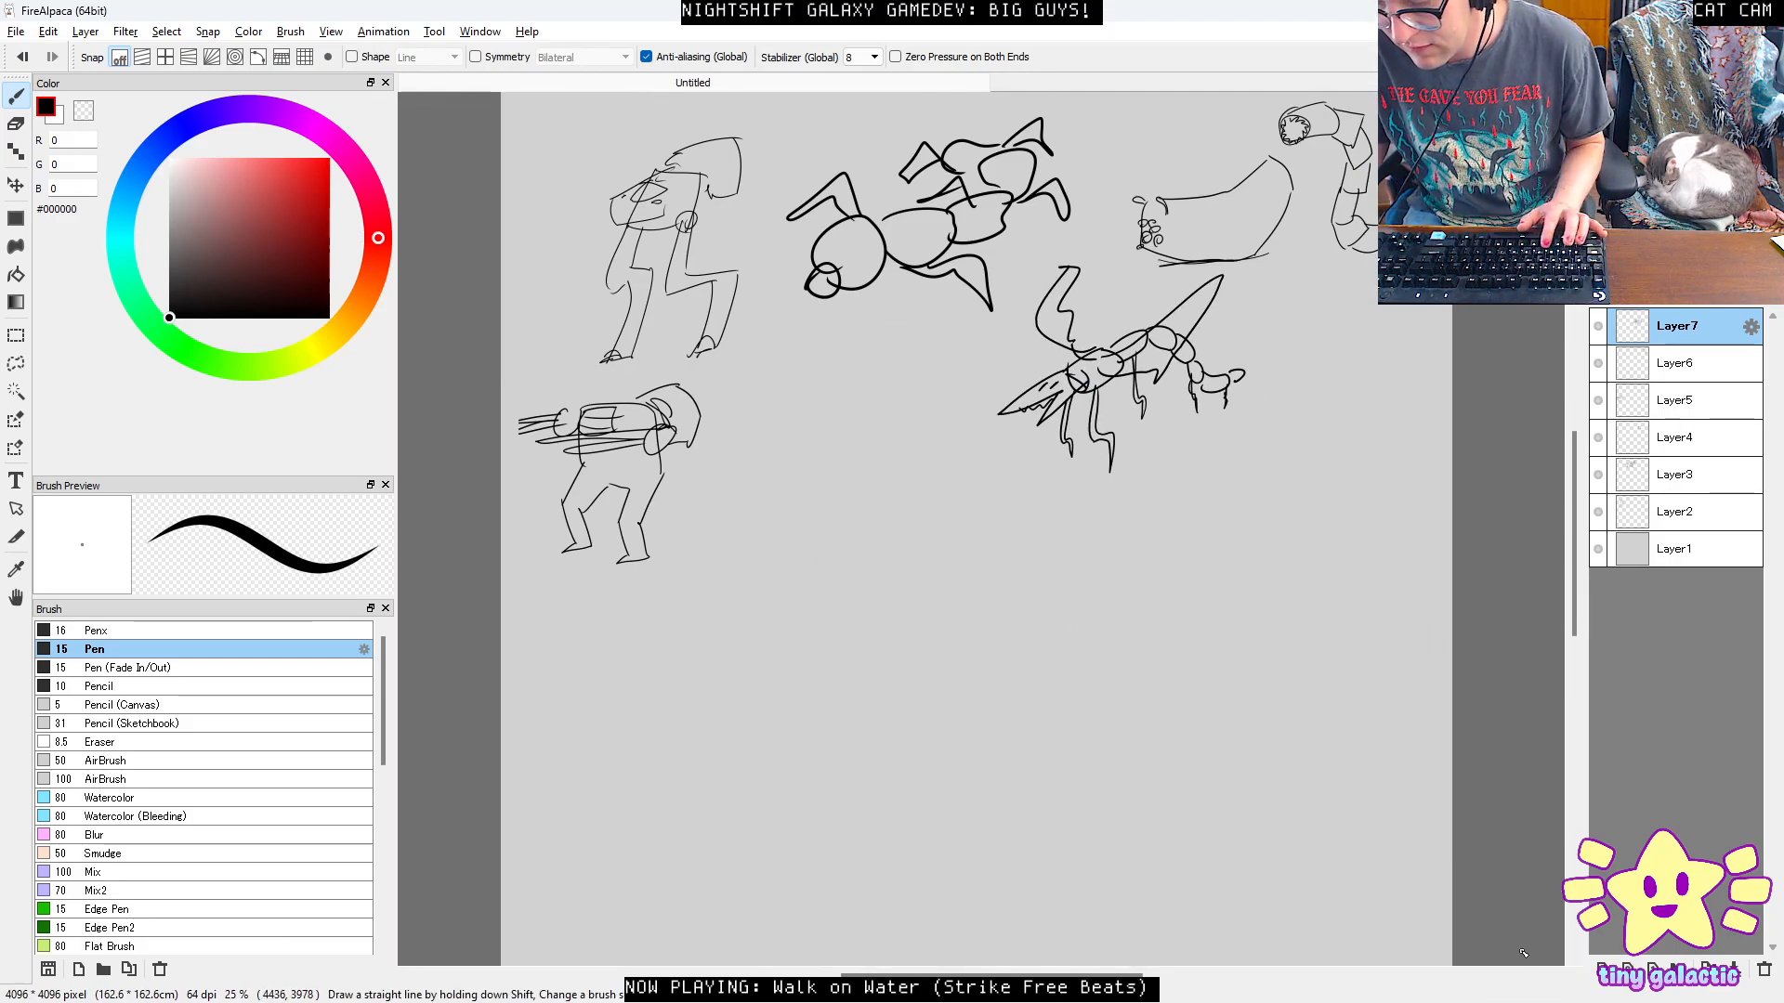
key("ctrl+shift+n")
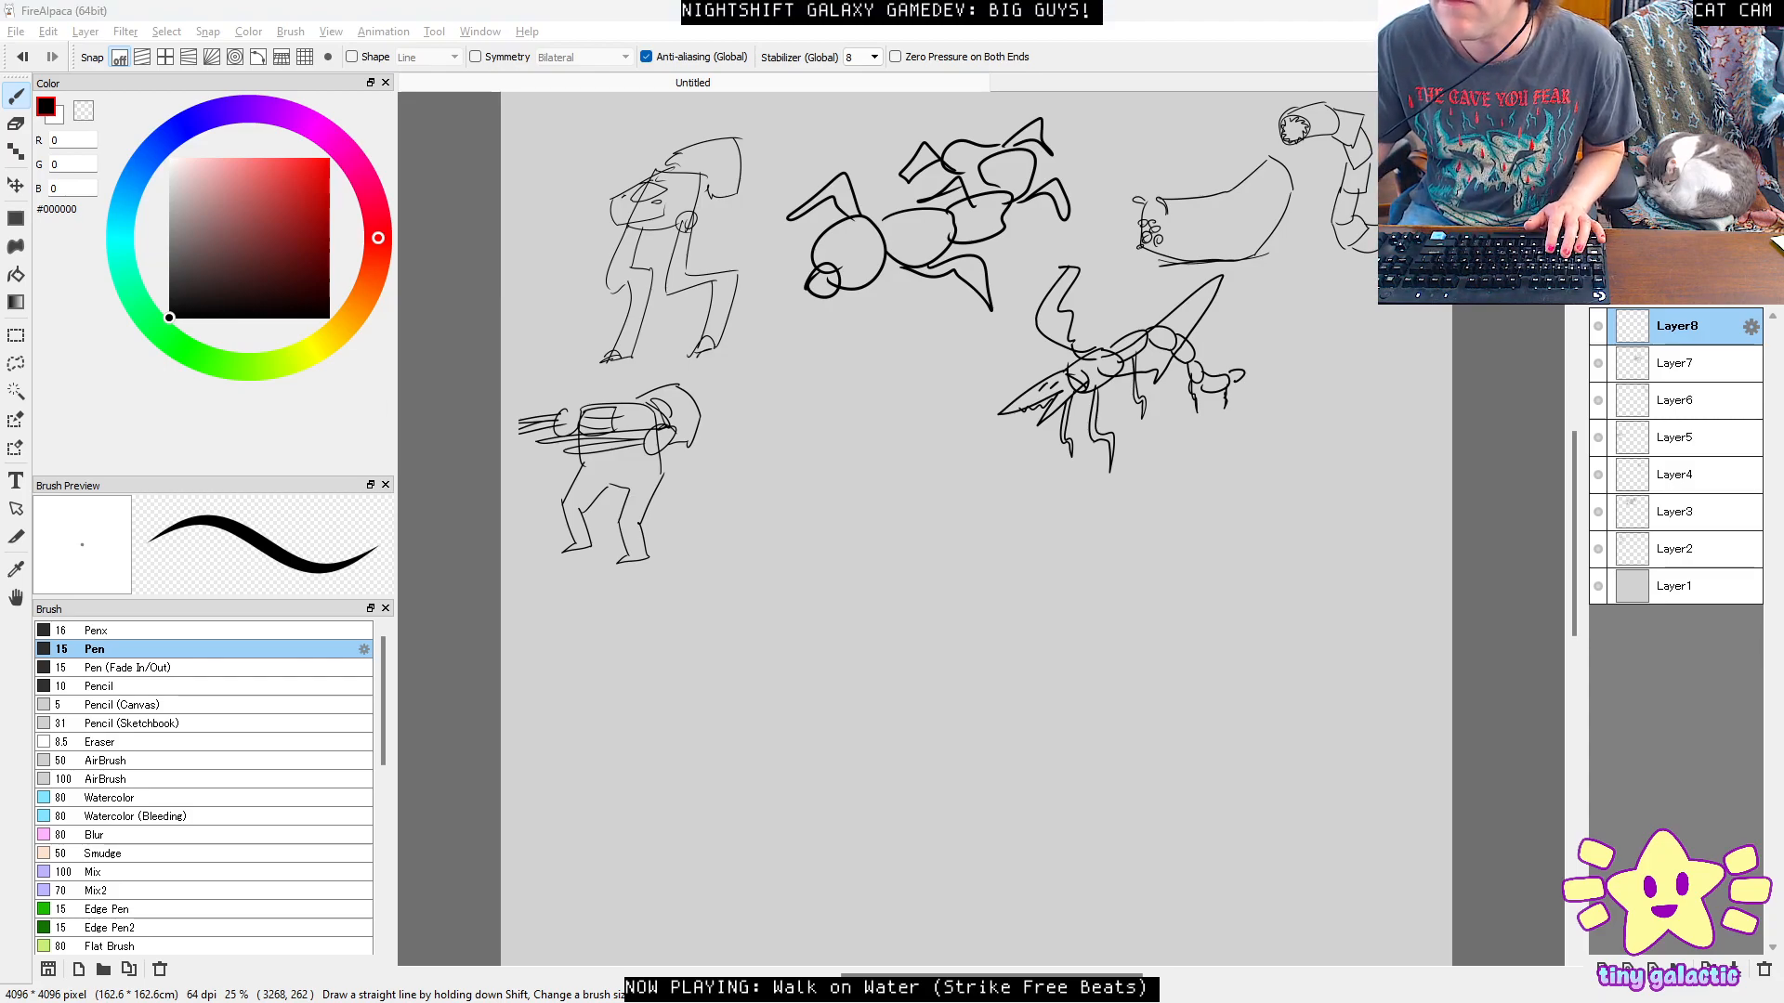
Switch to Firefox, search for images of "macross destroid", and enlarge the "Nimrod" SDR-04-Mk. XIV picture.
key("alt+Tab")
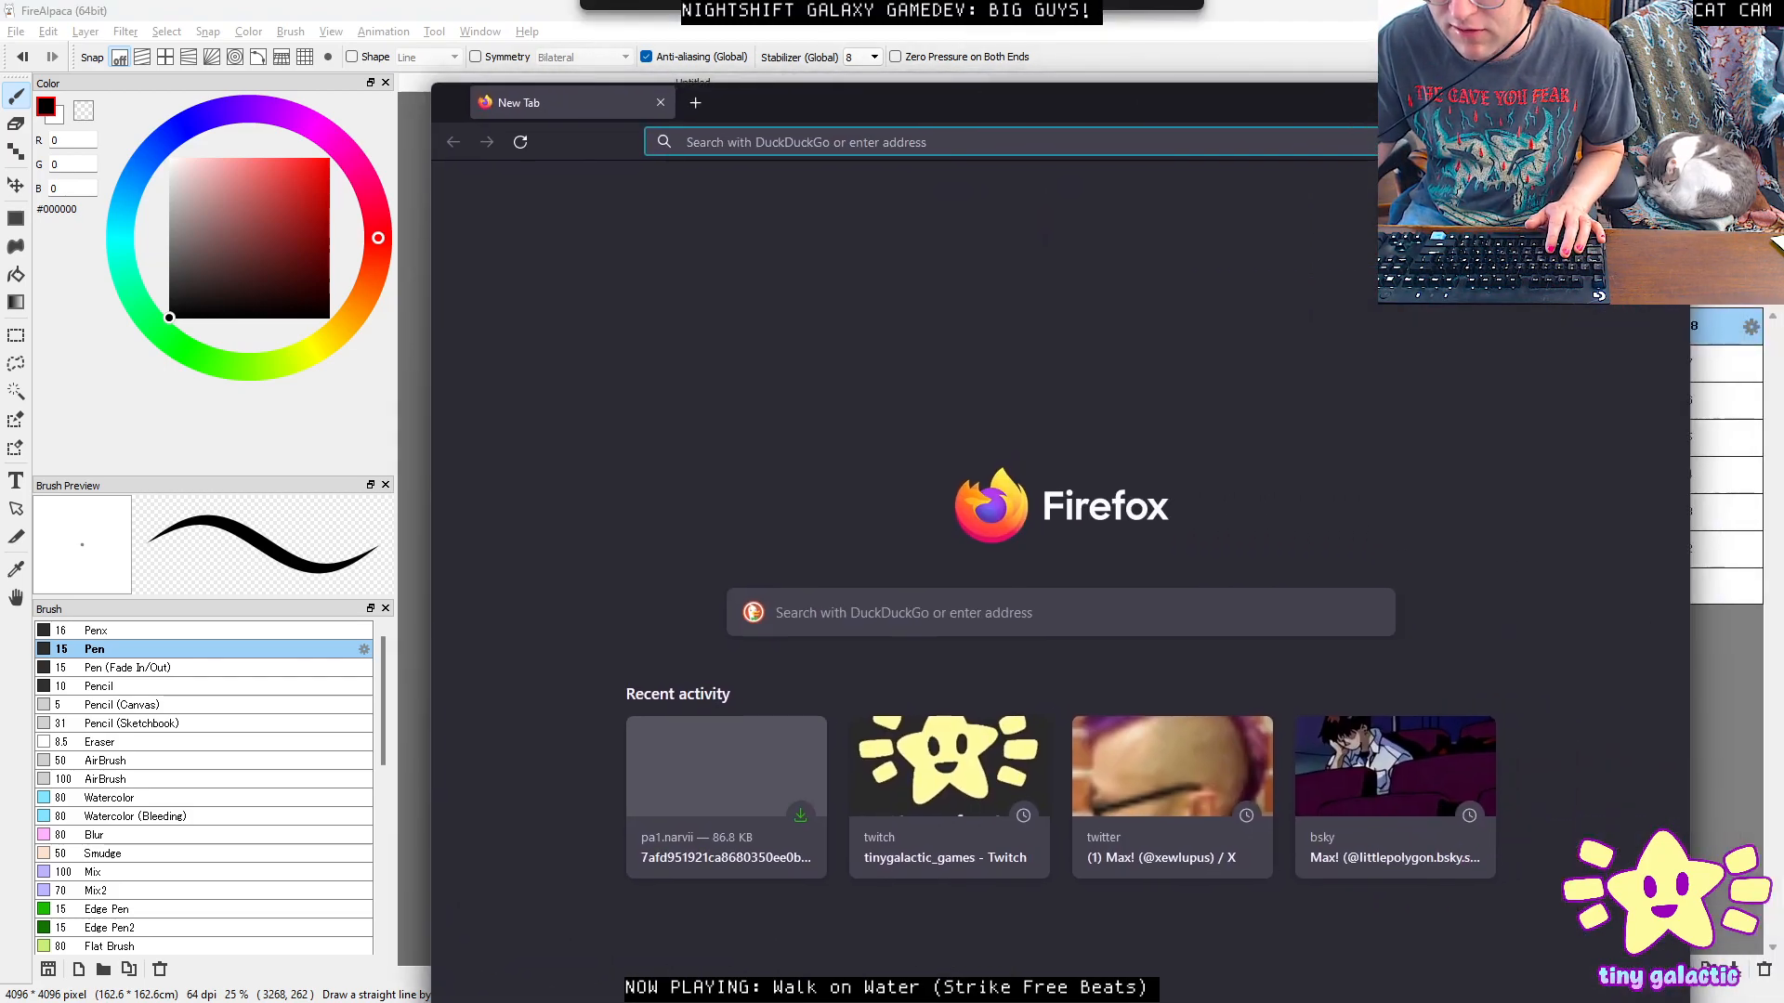
type("macross destroid")
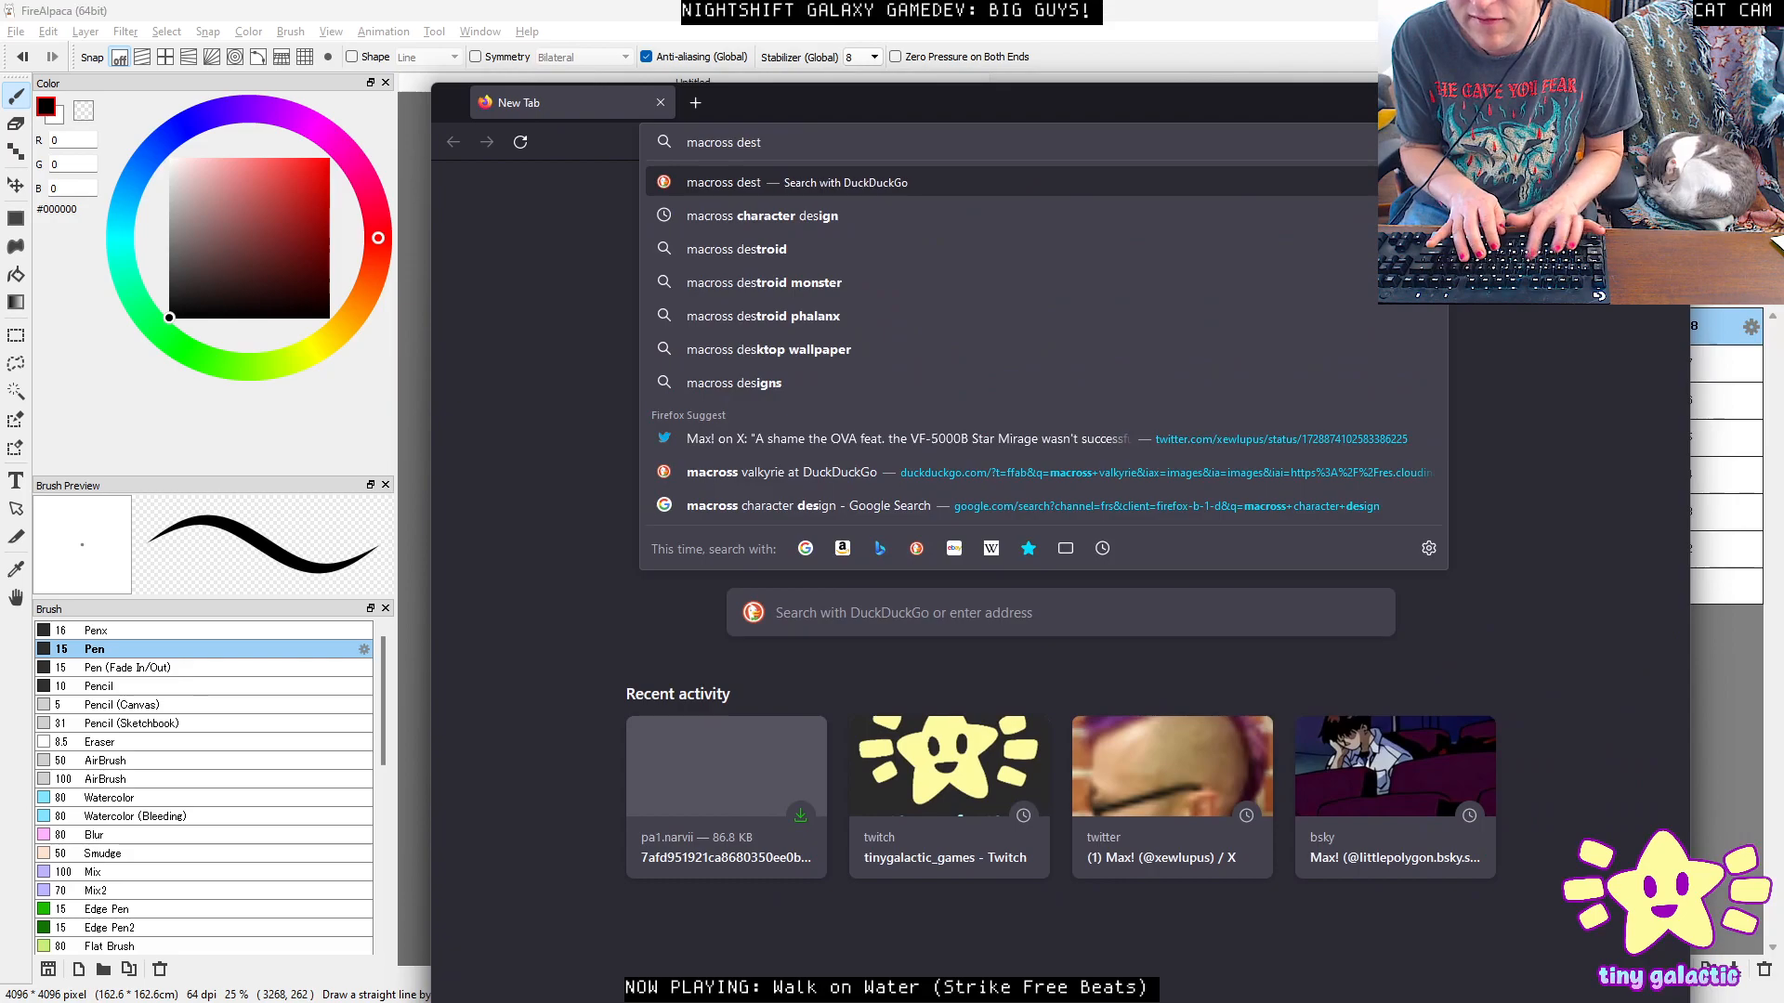
key("Return")
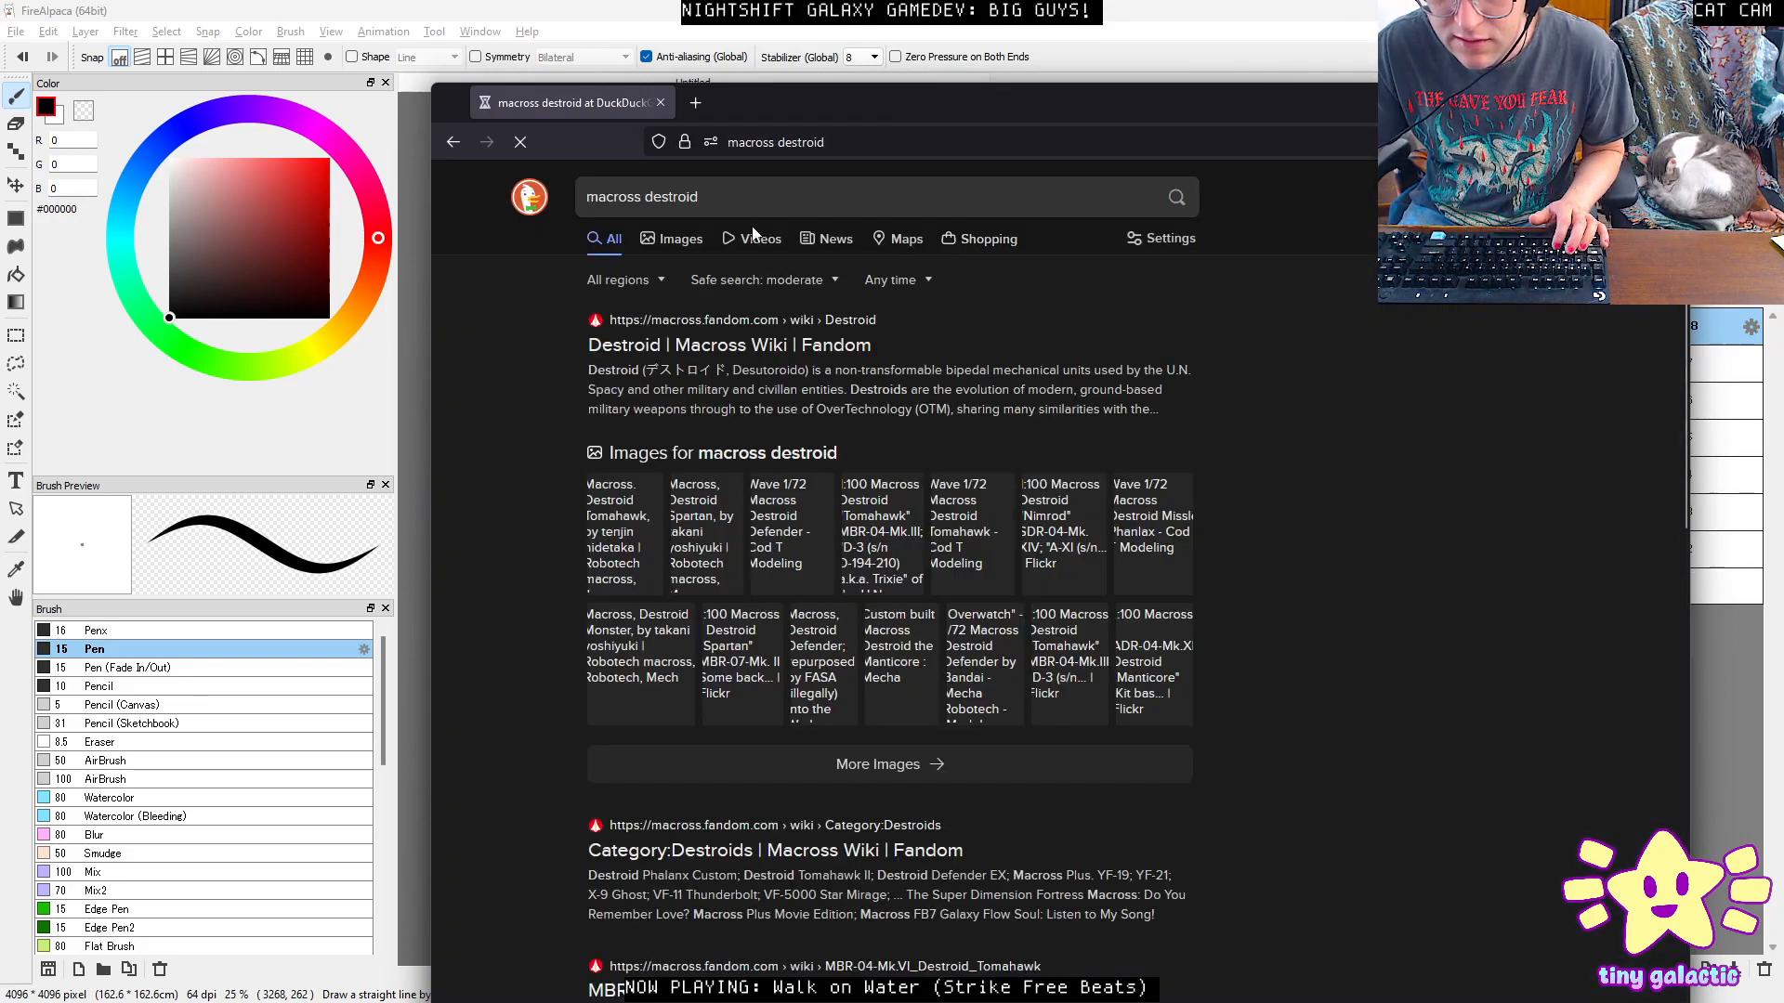
left_click(687, 243)
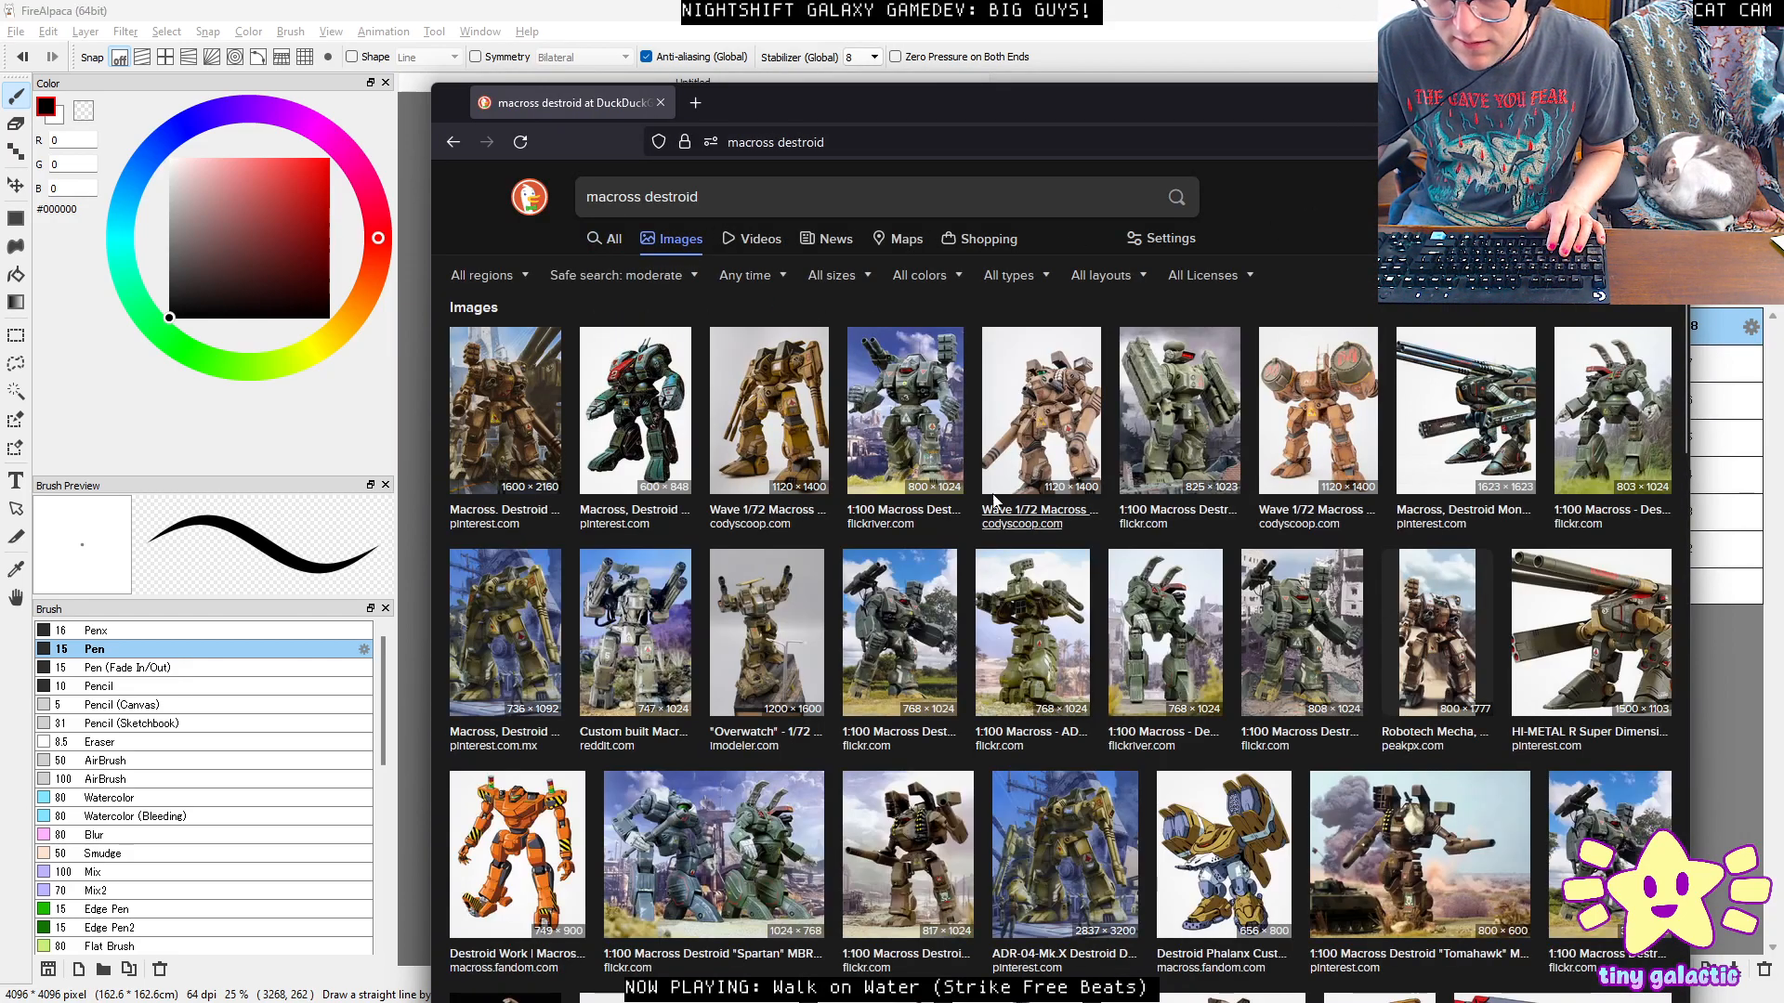
left_click(1207, 414)
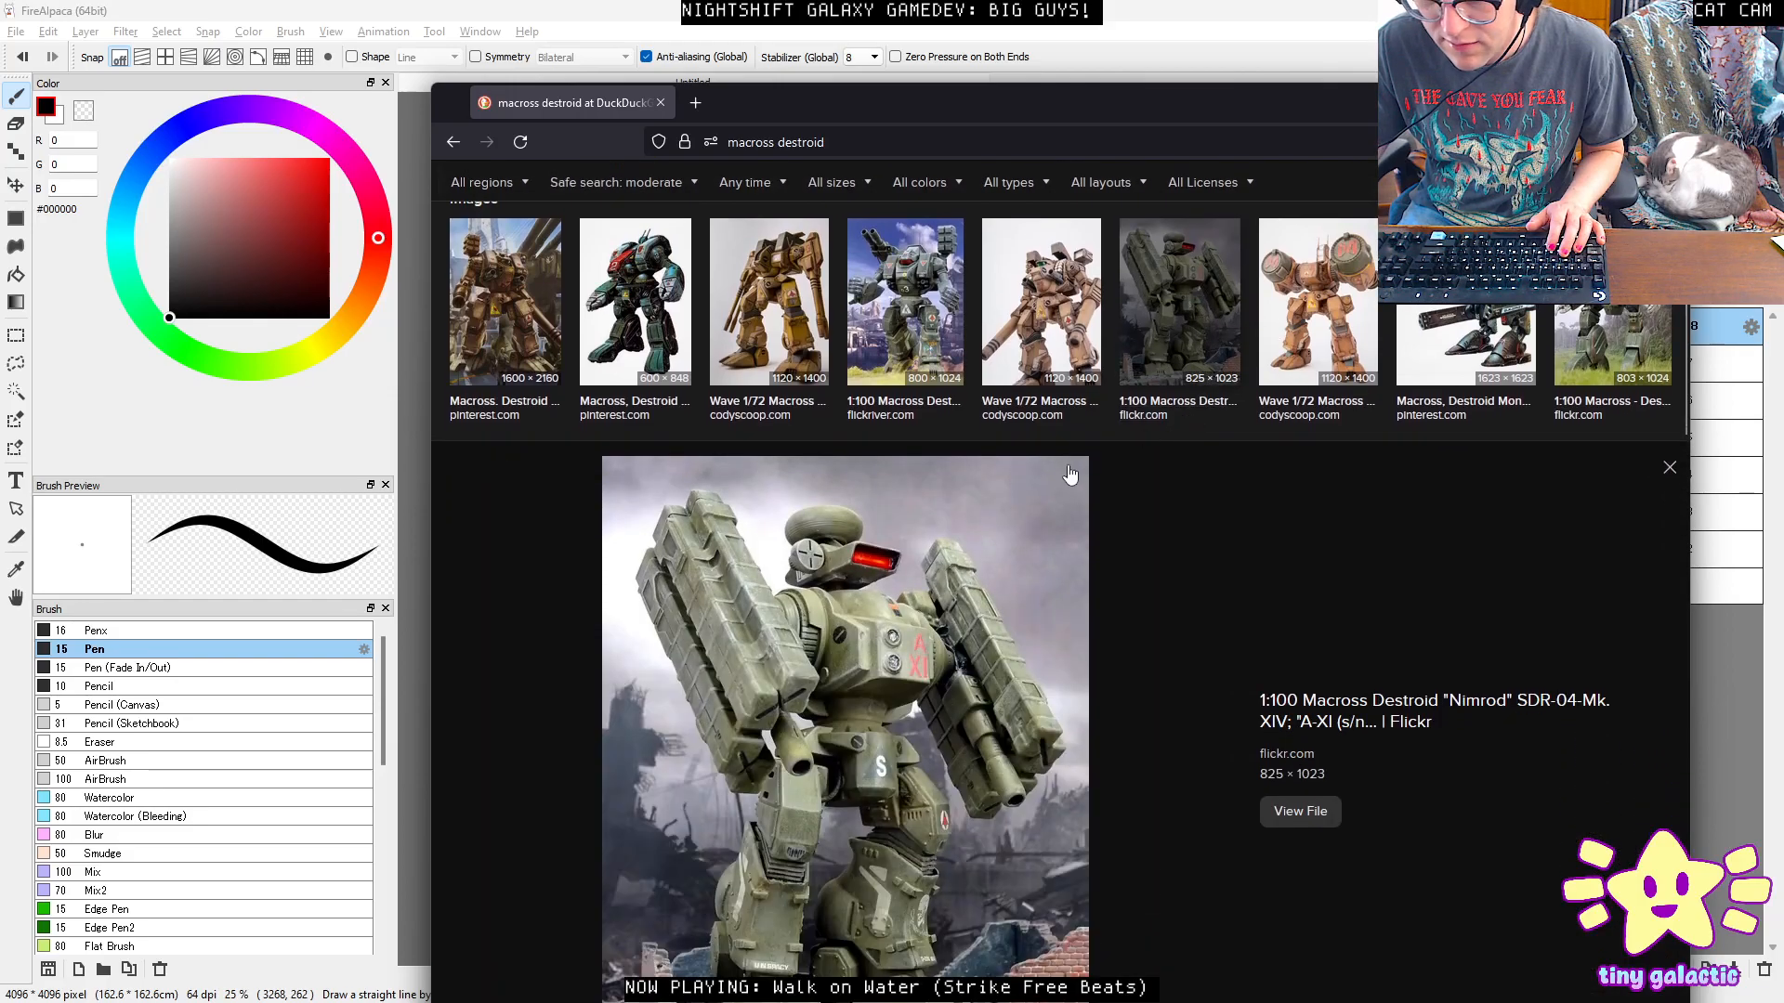
Enlarge the Destroid "Spartan" MBR-07-Mk. II picture among the image results and examine its full figure.
scroll(1071, 474, "down", 3)
scroll(962, 389, "down", 1)
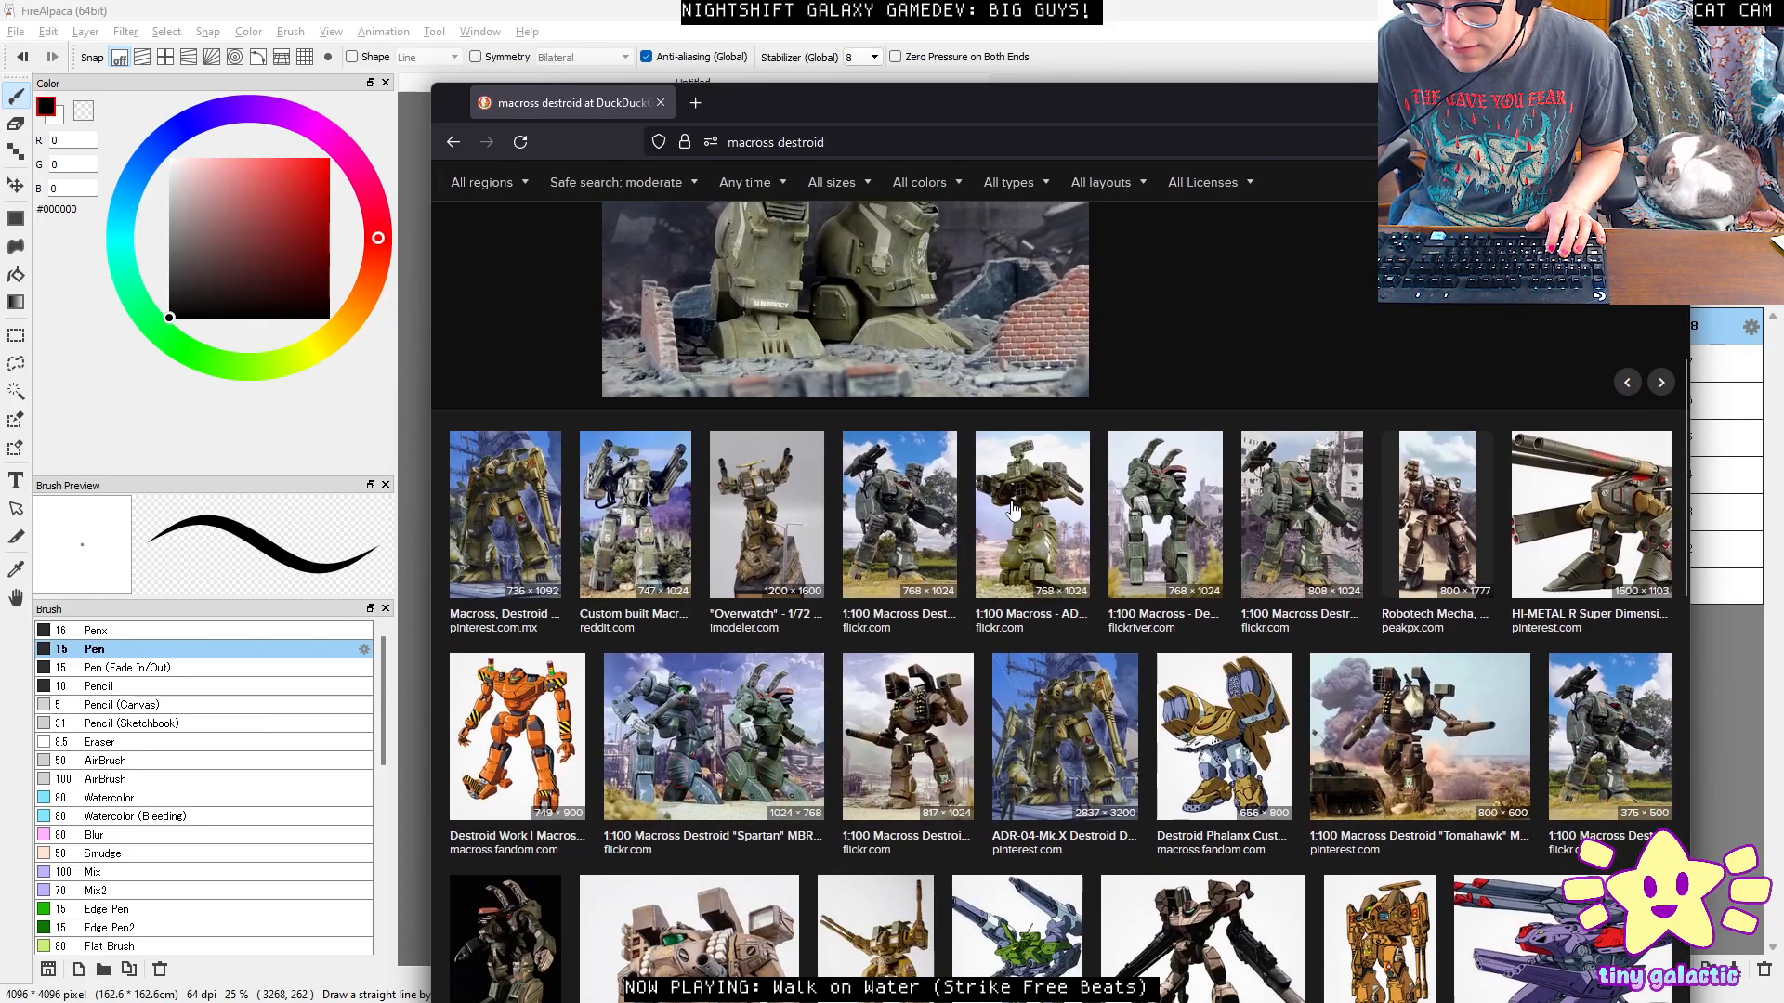
left_click(1022, 511)
left_click(1135, 317)
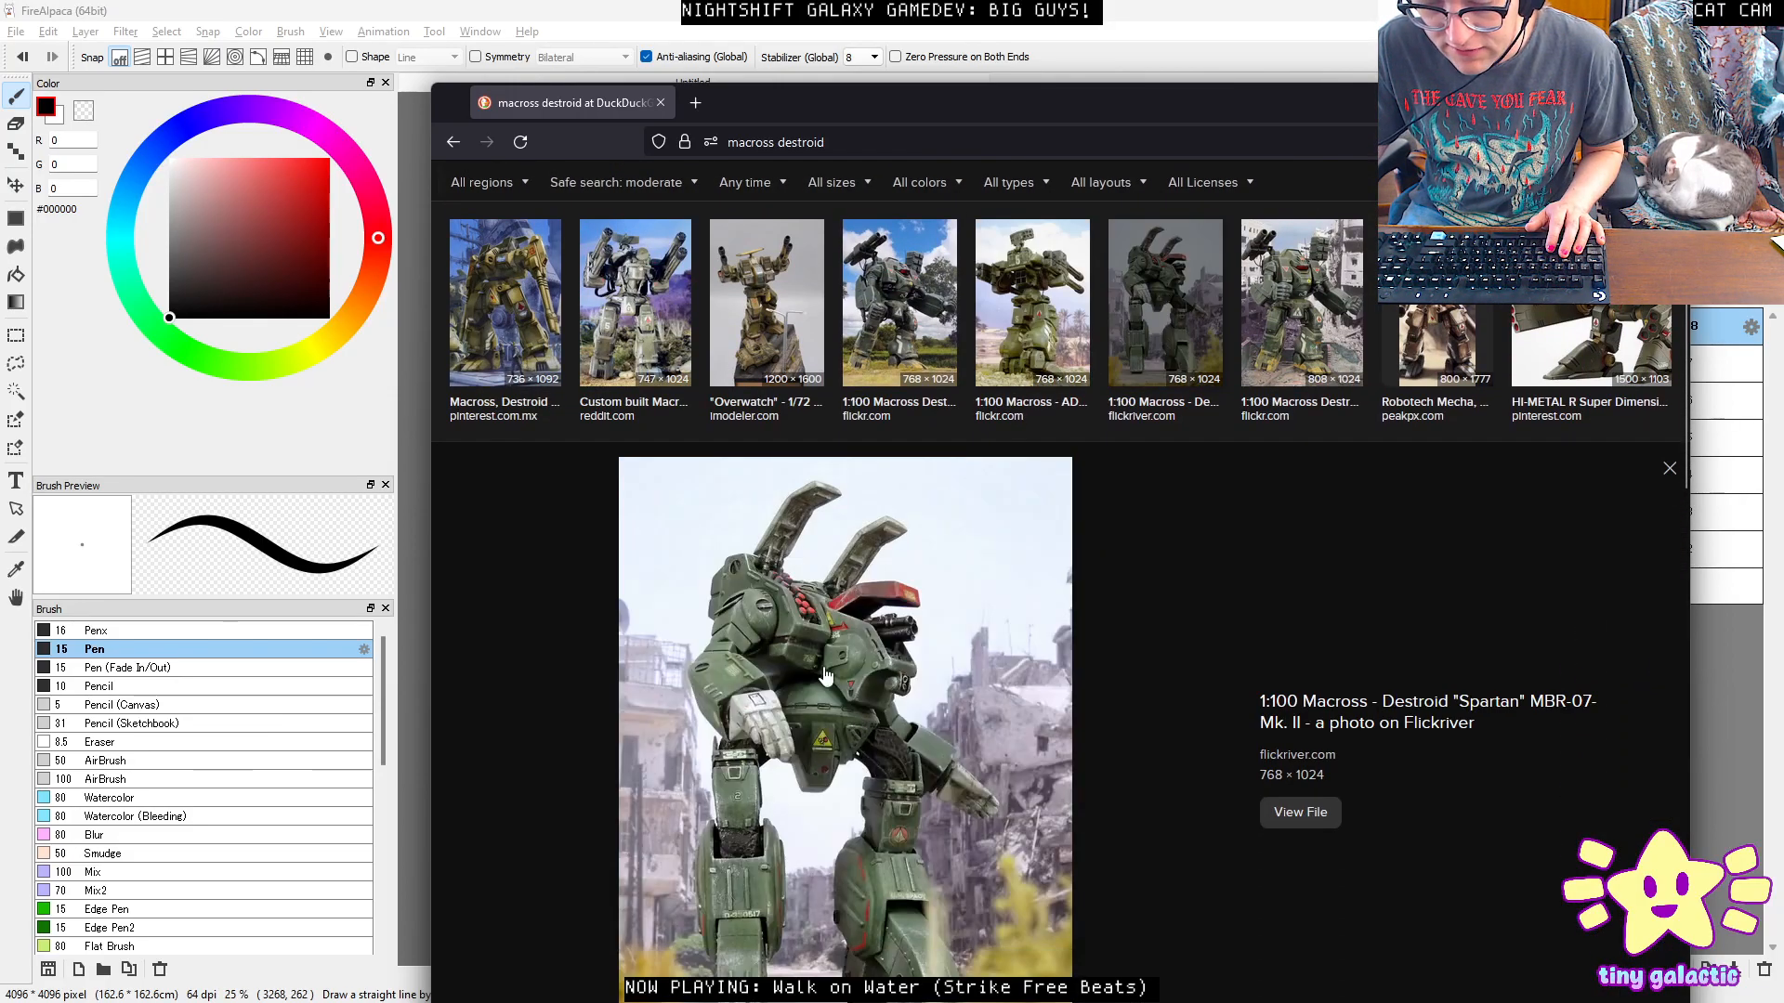
scroll(868, 730, "down", 2)
scroll(884, 616, "down", 5)
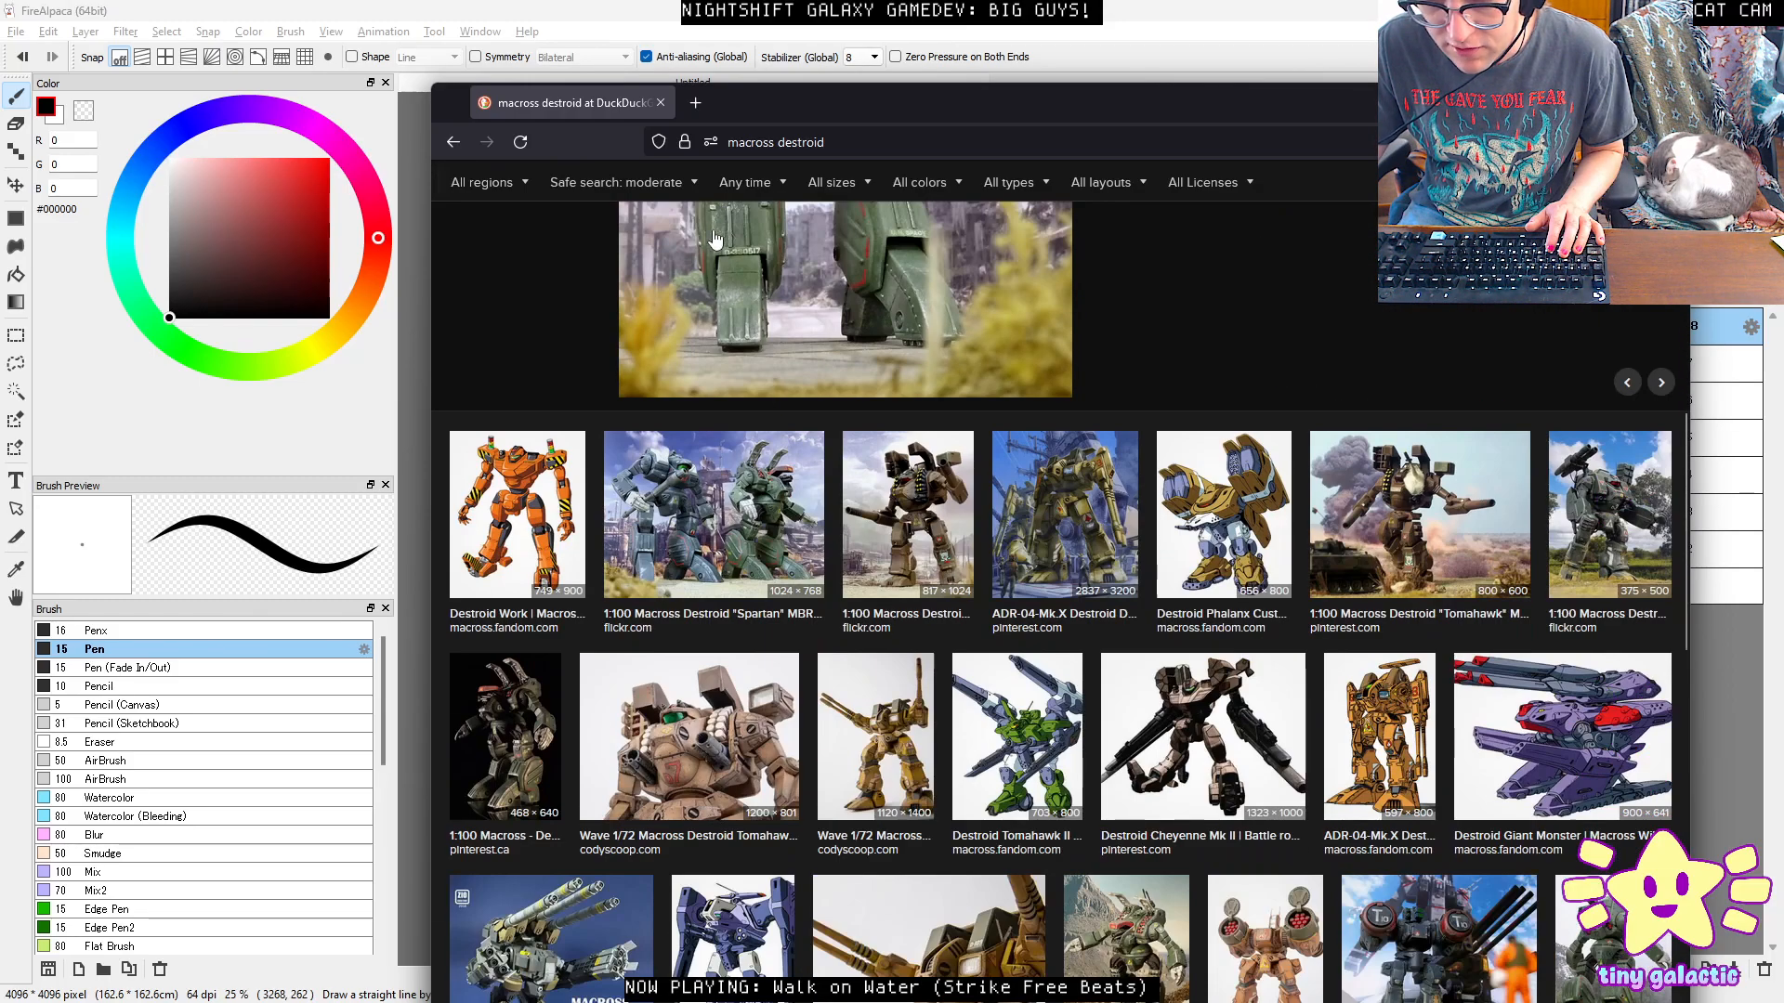
Look further through the destroid images and enlarge the Destroid Defender EX picture from the Macross Wiki.
left_click(925, 530)
scroll(925, 530, "down", 4)
scroll(923, 533, "down", 3)
left_click(778, 537)
scroll(957, 557, "down", 3)
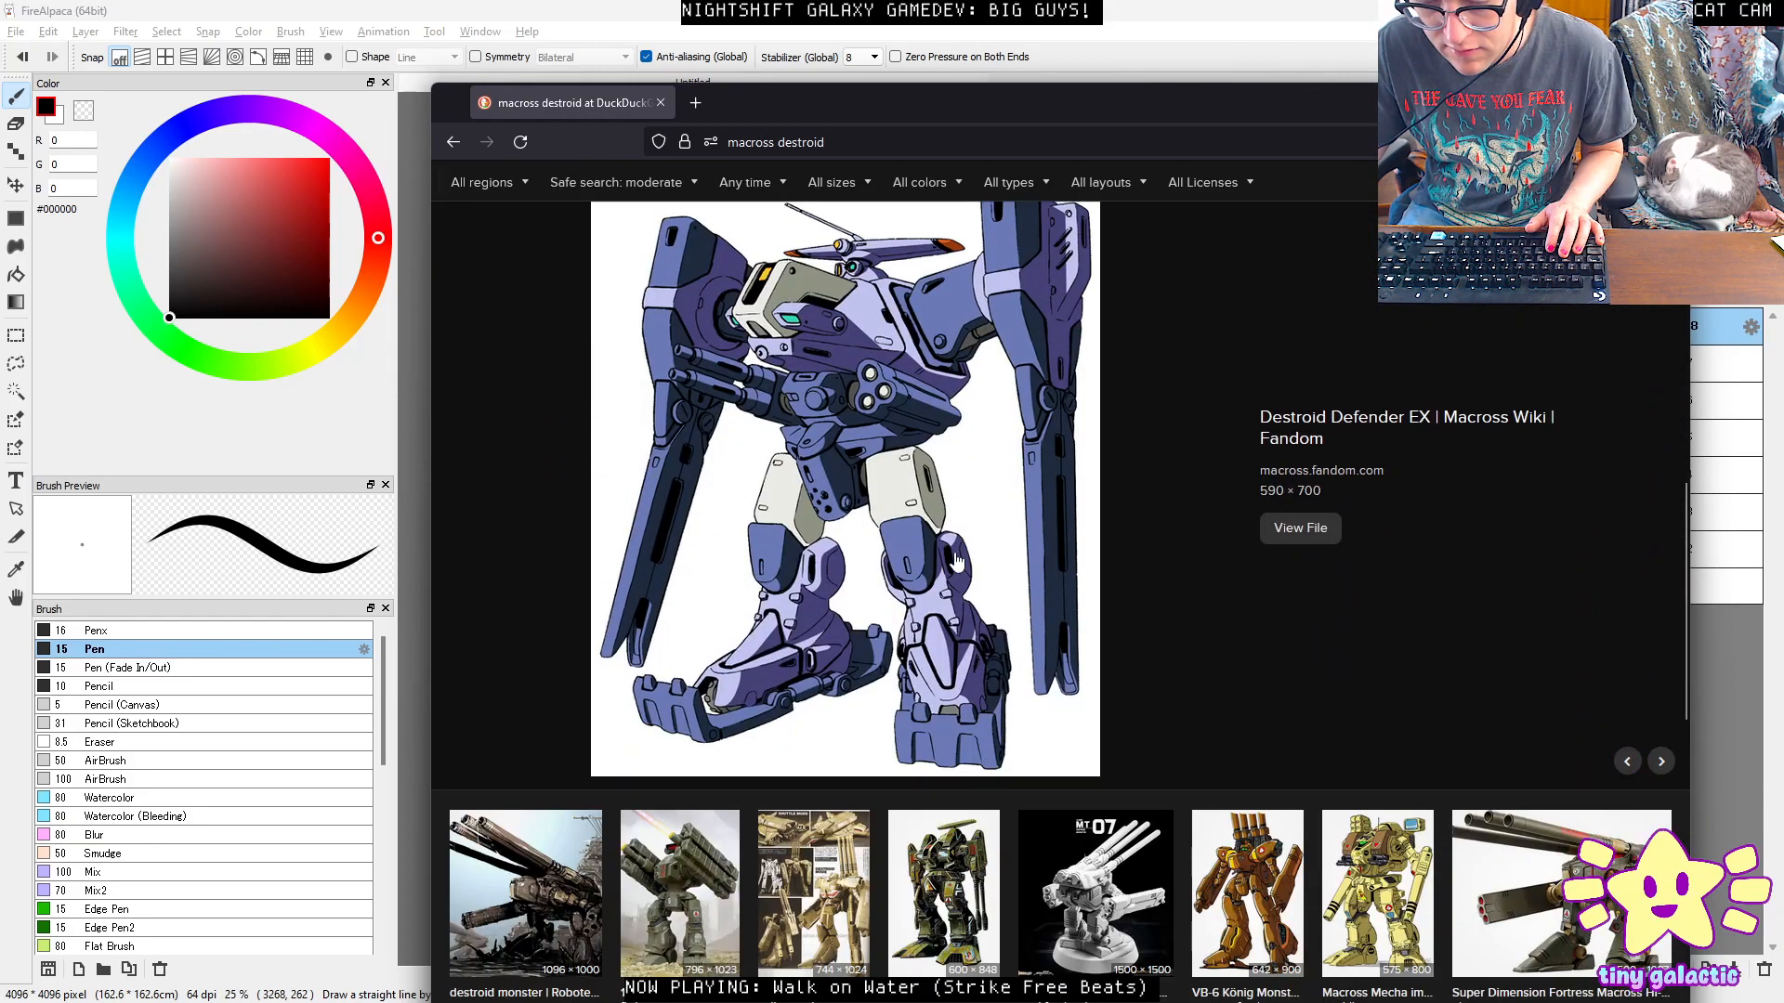
scroll(961, 557, "up", 5)
scroll(962, 558, "down", 2)
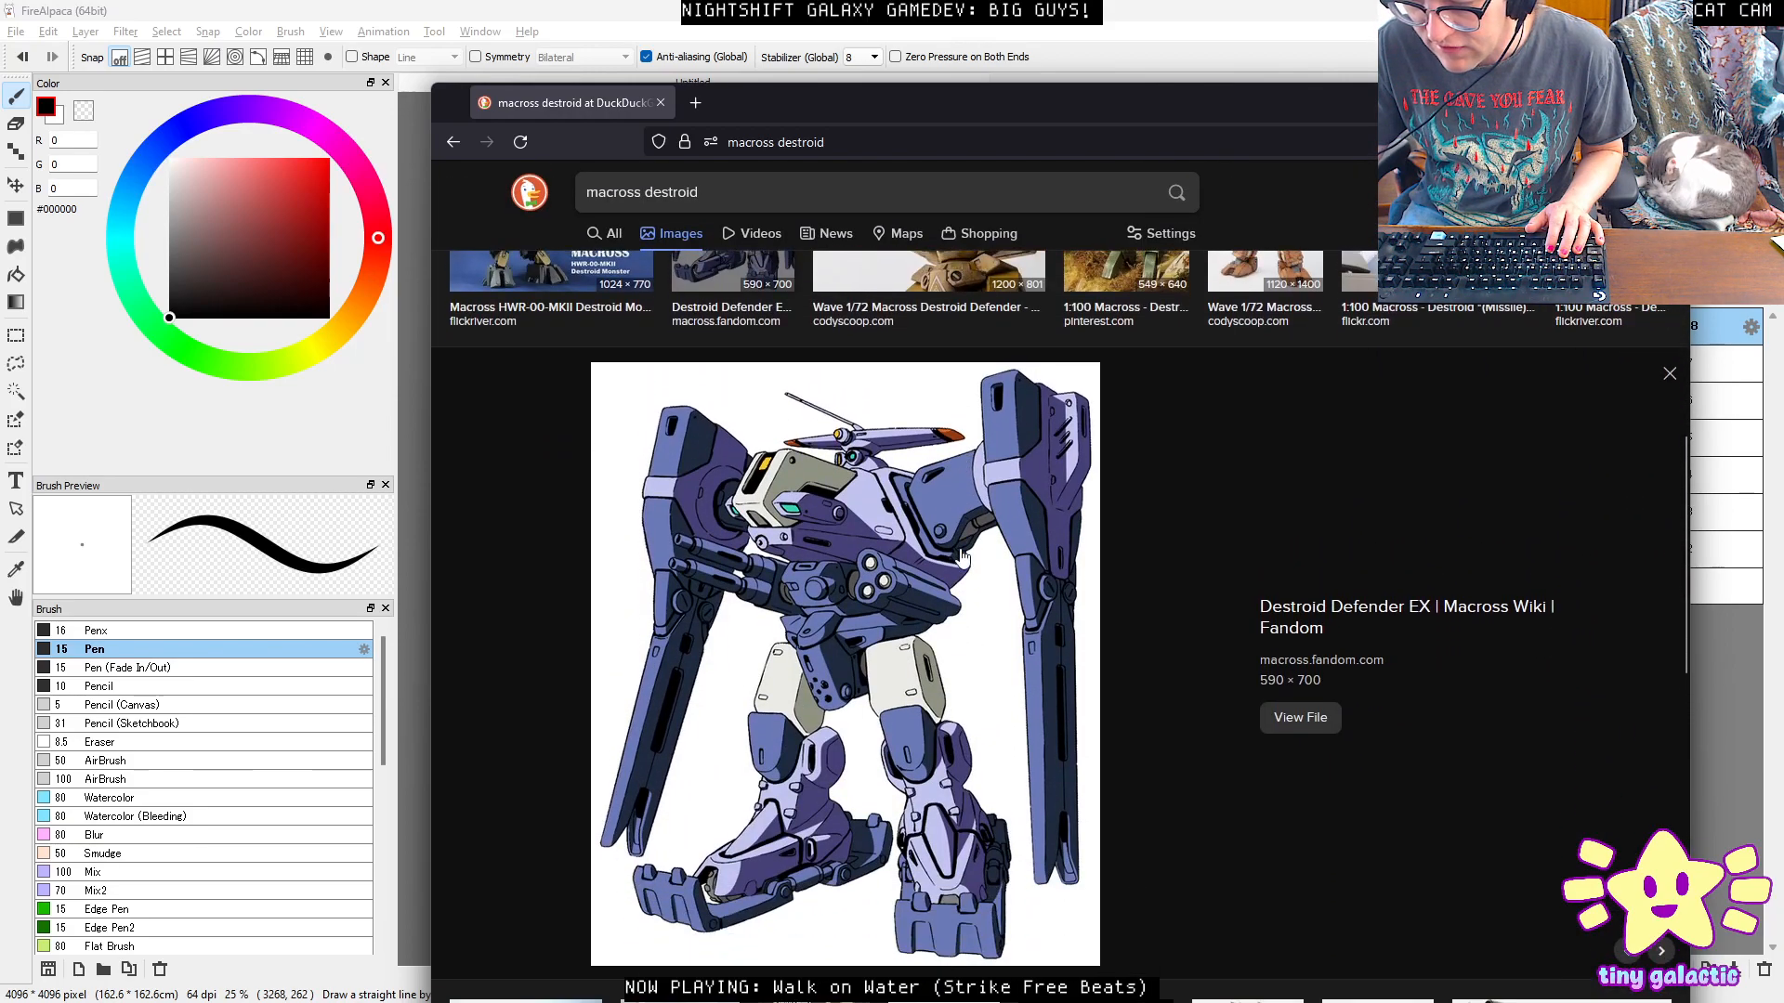
Open the Destroid Defender EX article in a new tab, read it, and close it again.
middle_click(1310, 613)
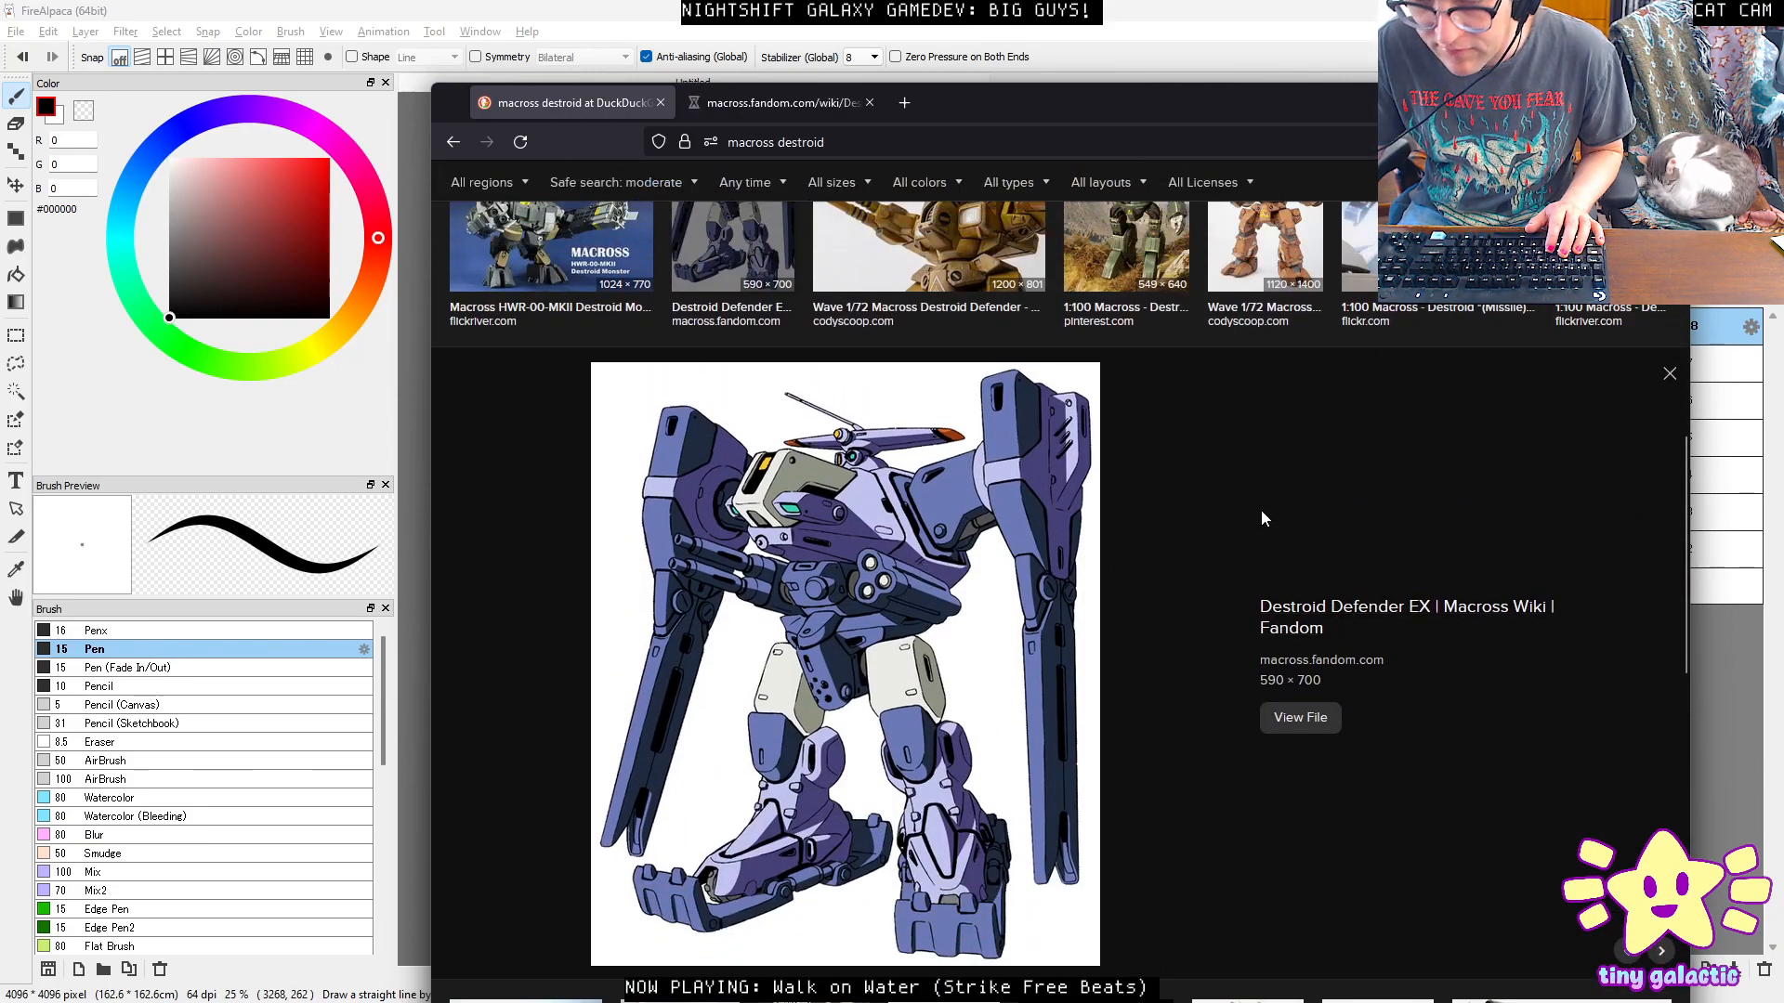
left_click(794, 104)
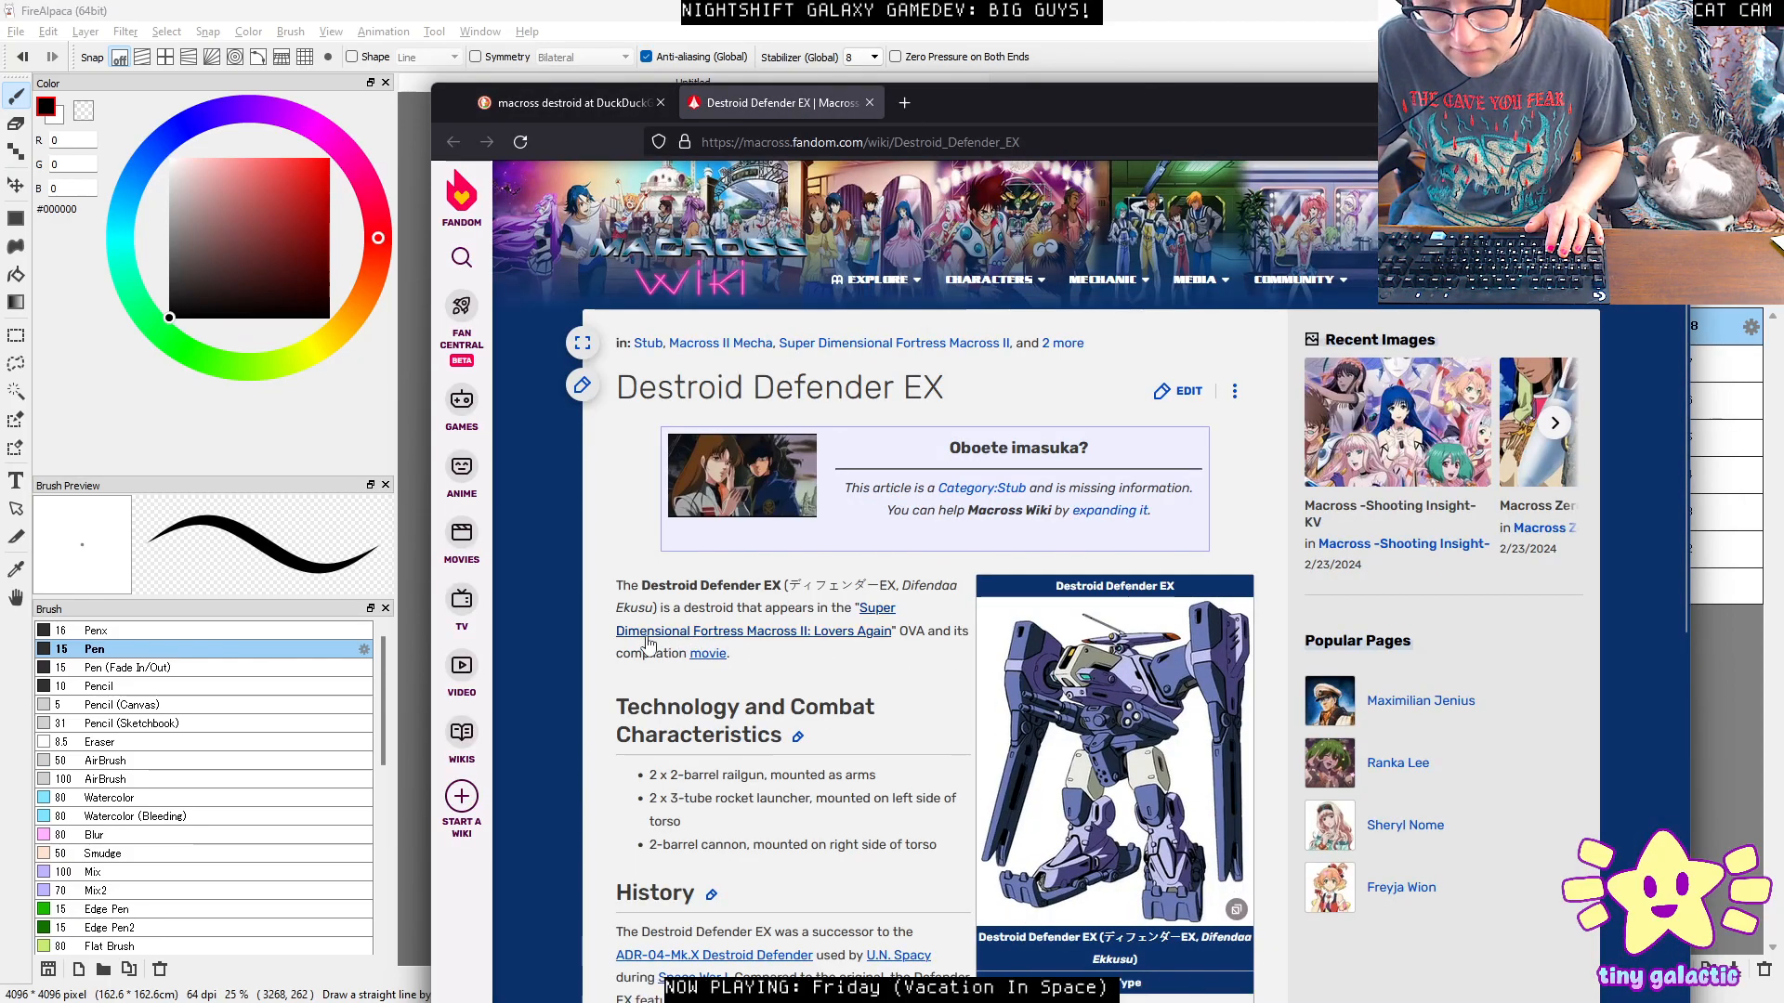
middle_click(820, 104)
Browse further down the image results and enlarge the SDR-04-Mk.XII Destroid Phalanx picture to study its design.
scroll(972, 589, "down", 8)
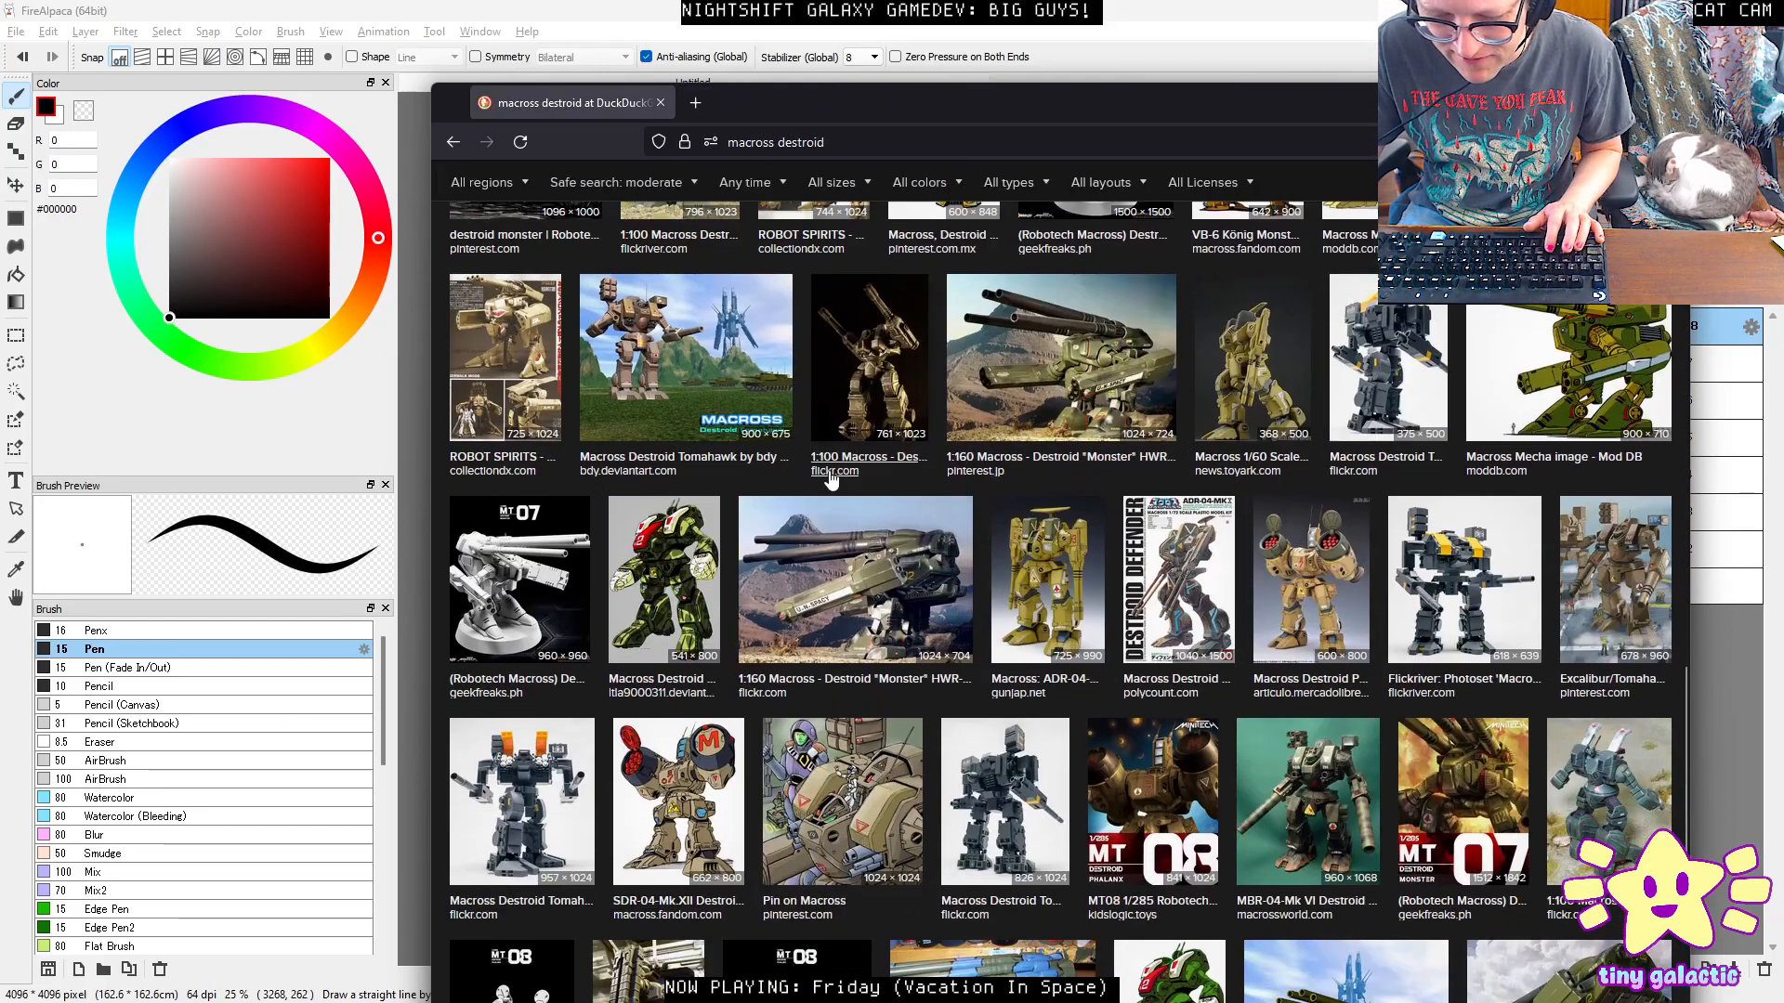
scroll(833, 502, "down", 4)
left_click(823, 499)
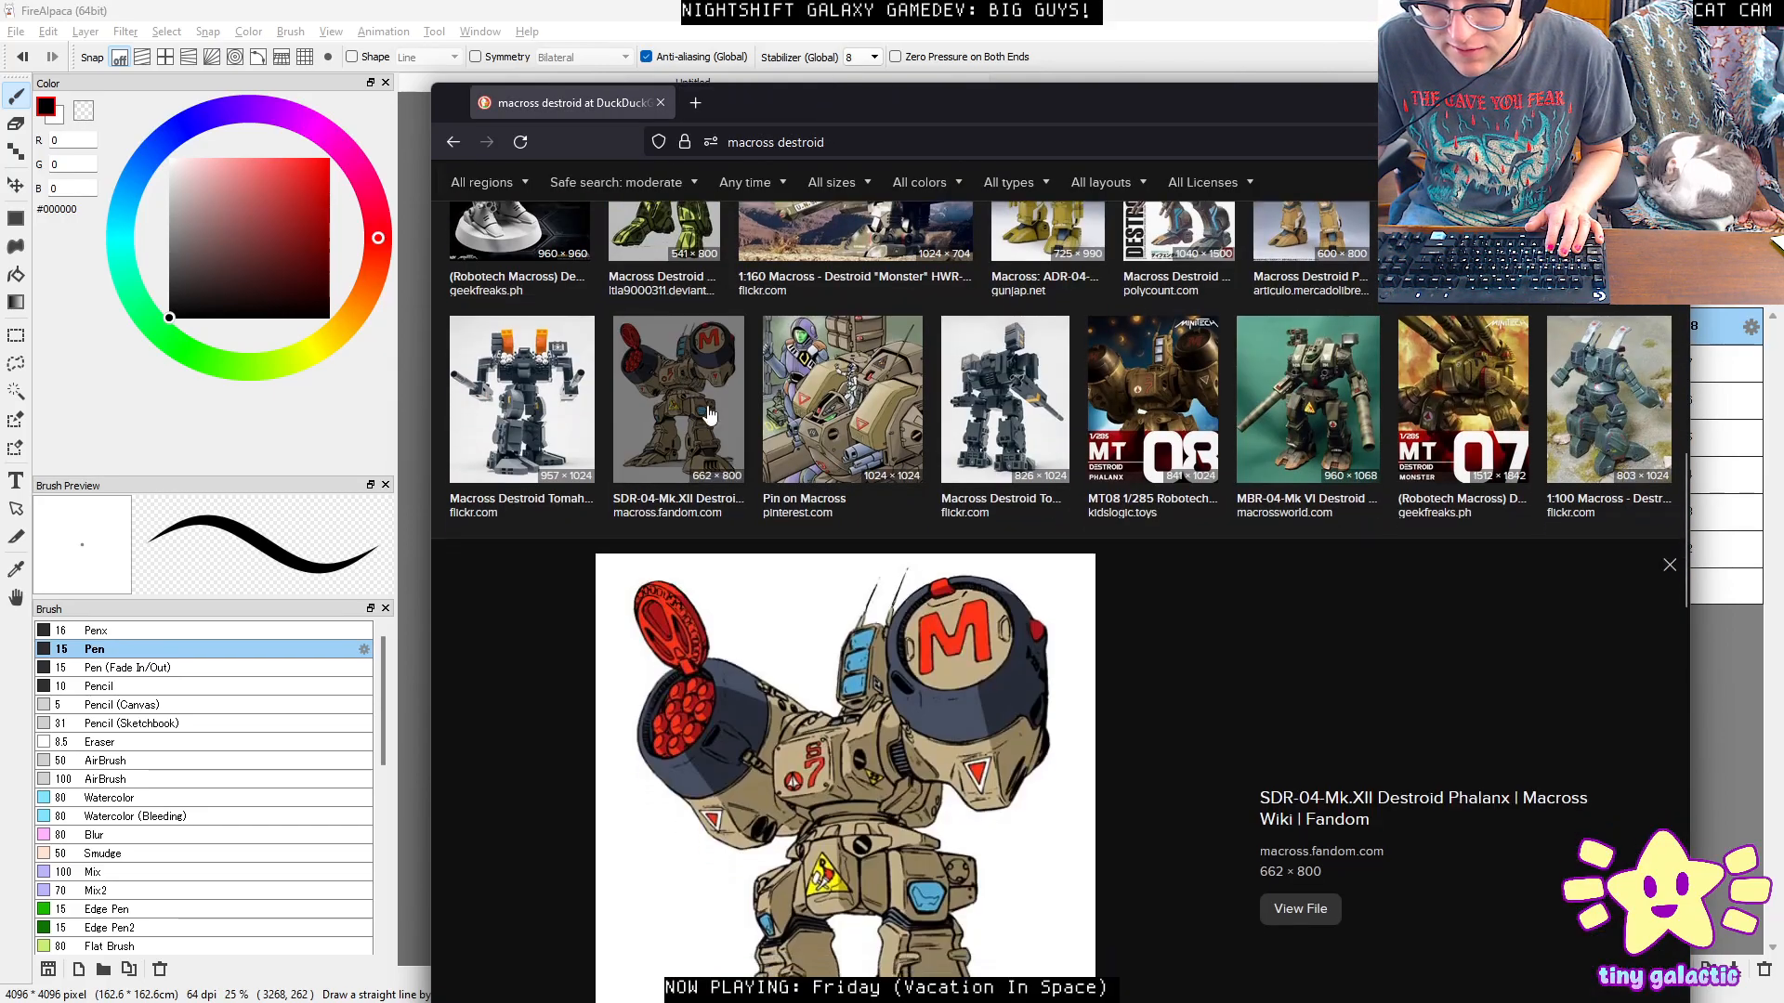
scroll(845, 483, "down", 5)
scroll(868, 475, "up", 8)
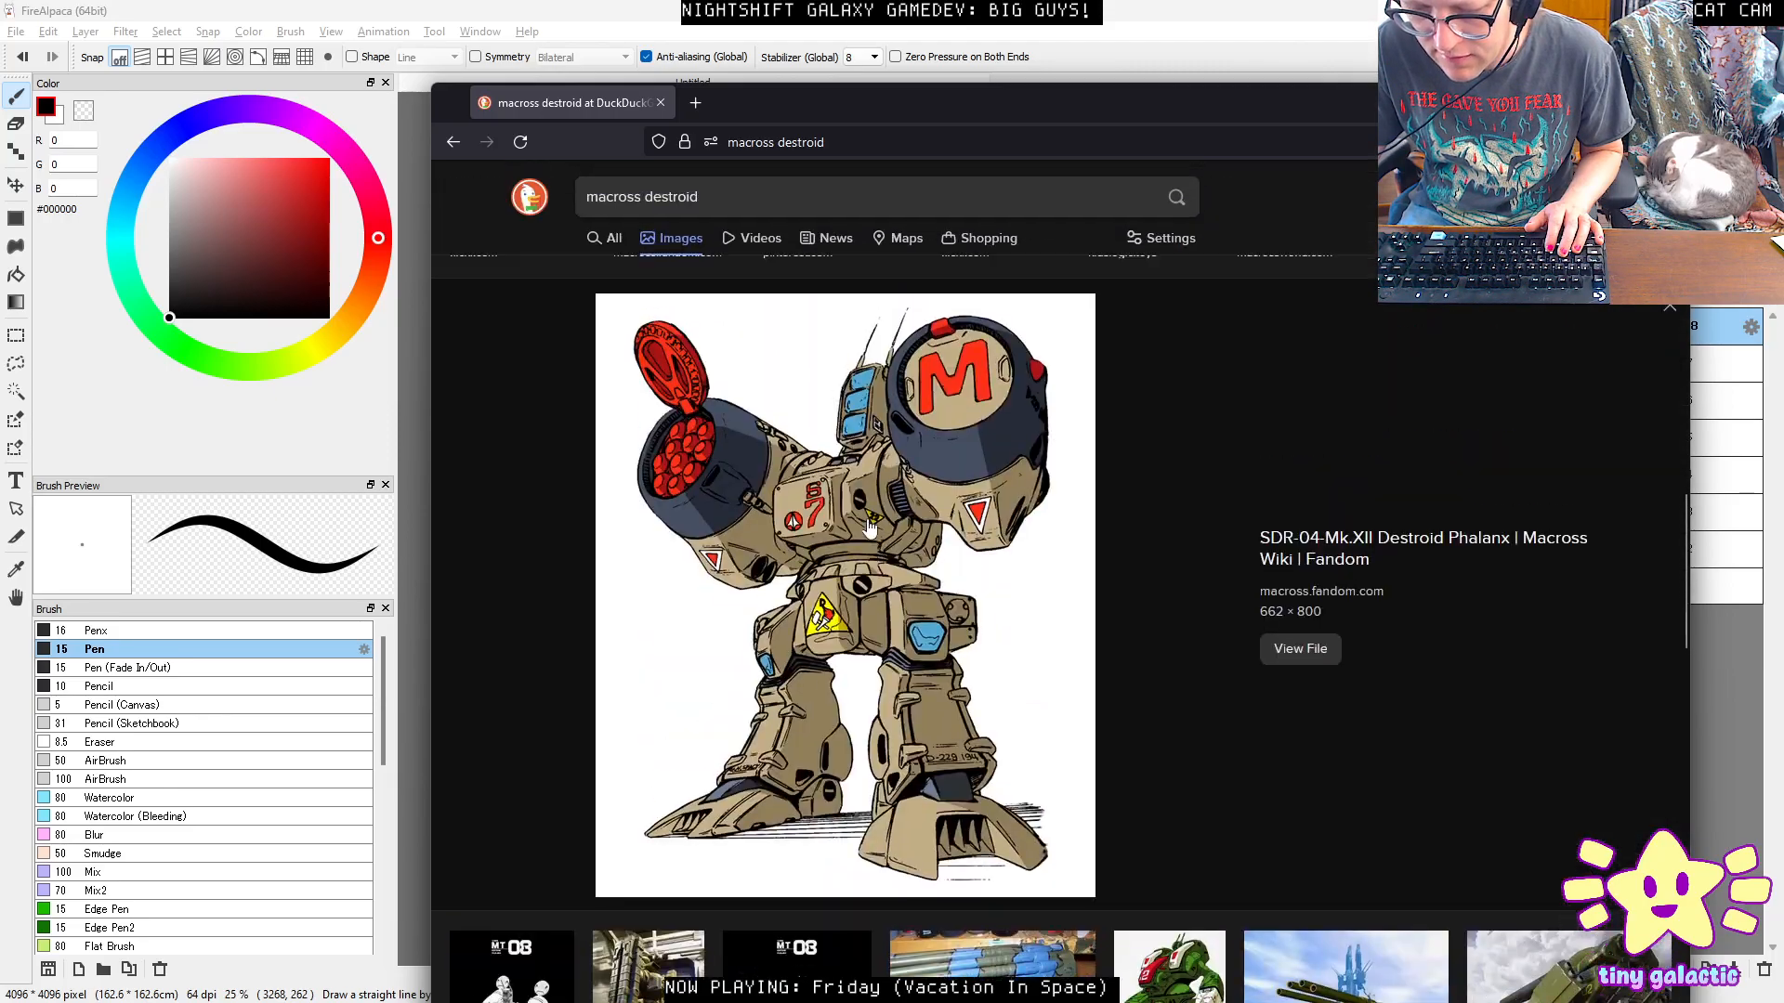
scroll(657, 528, "down", 2)
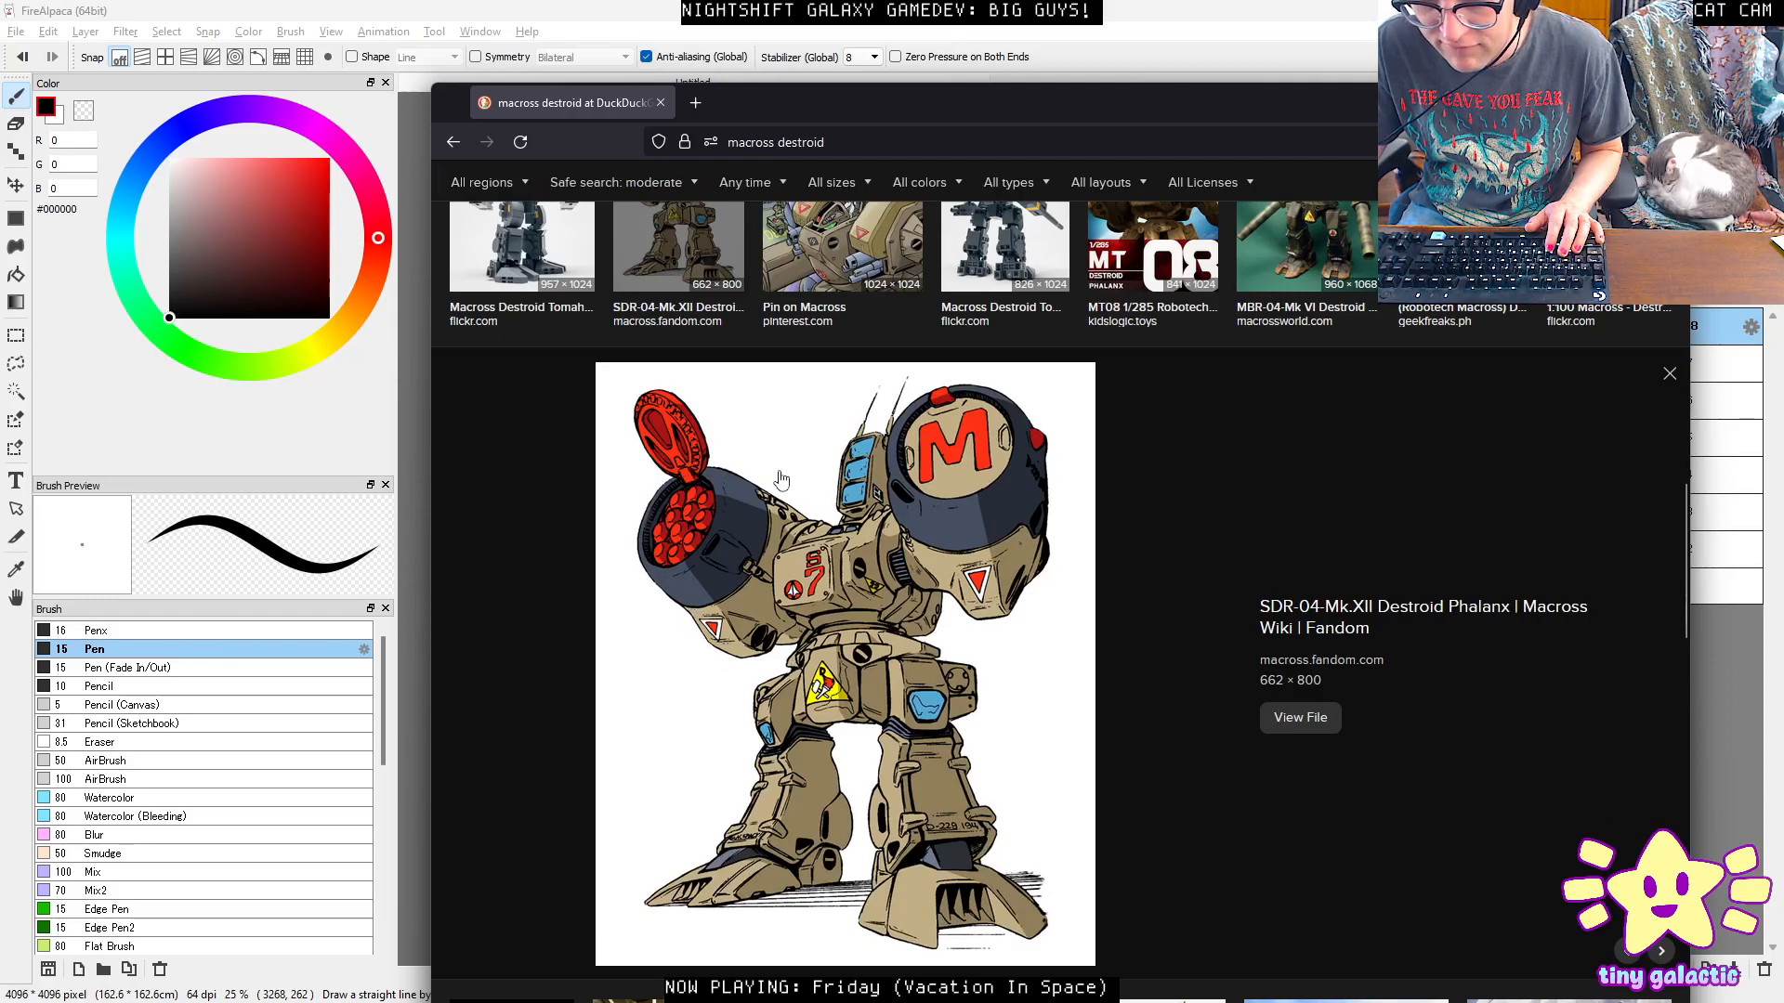
Find the Macross "Heavy Howard" Monster Destroid picture further down the results and enlarge it.
scroll(971, 483, "down", 10)
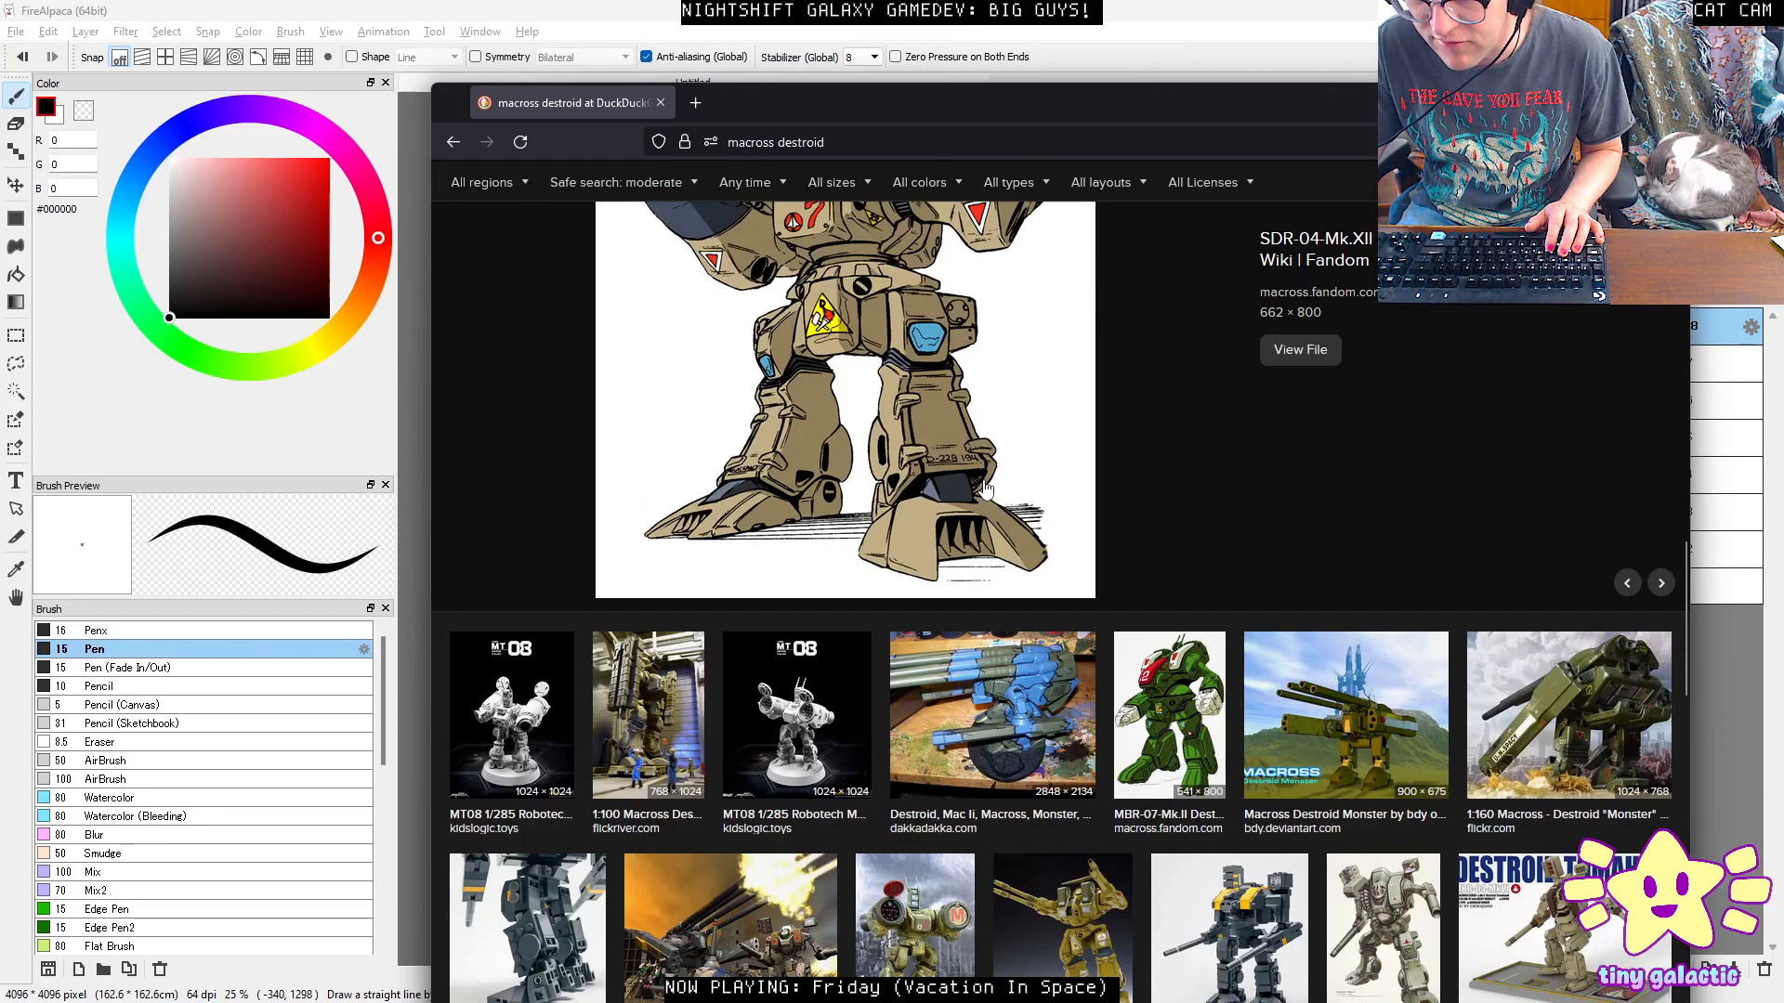
scroll(971, 518, "down", 3)
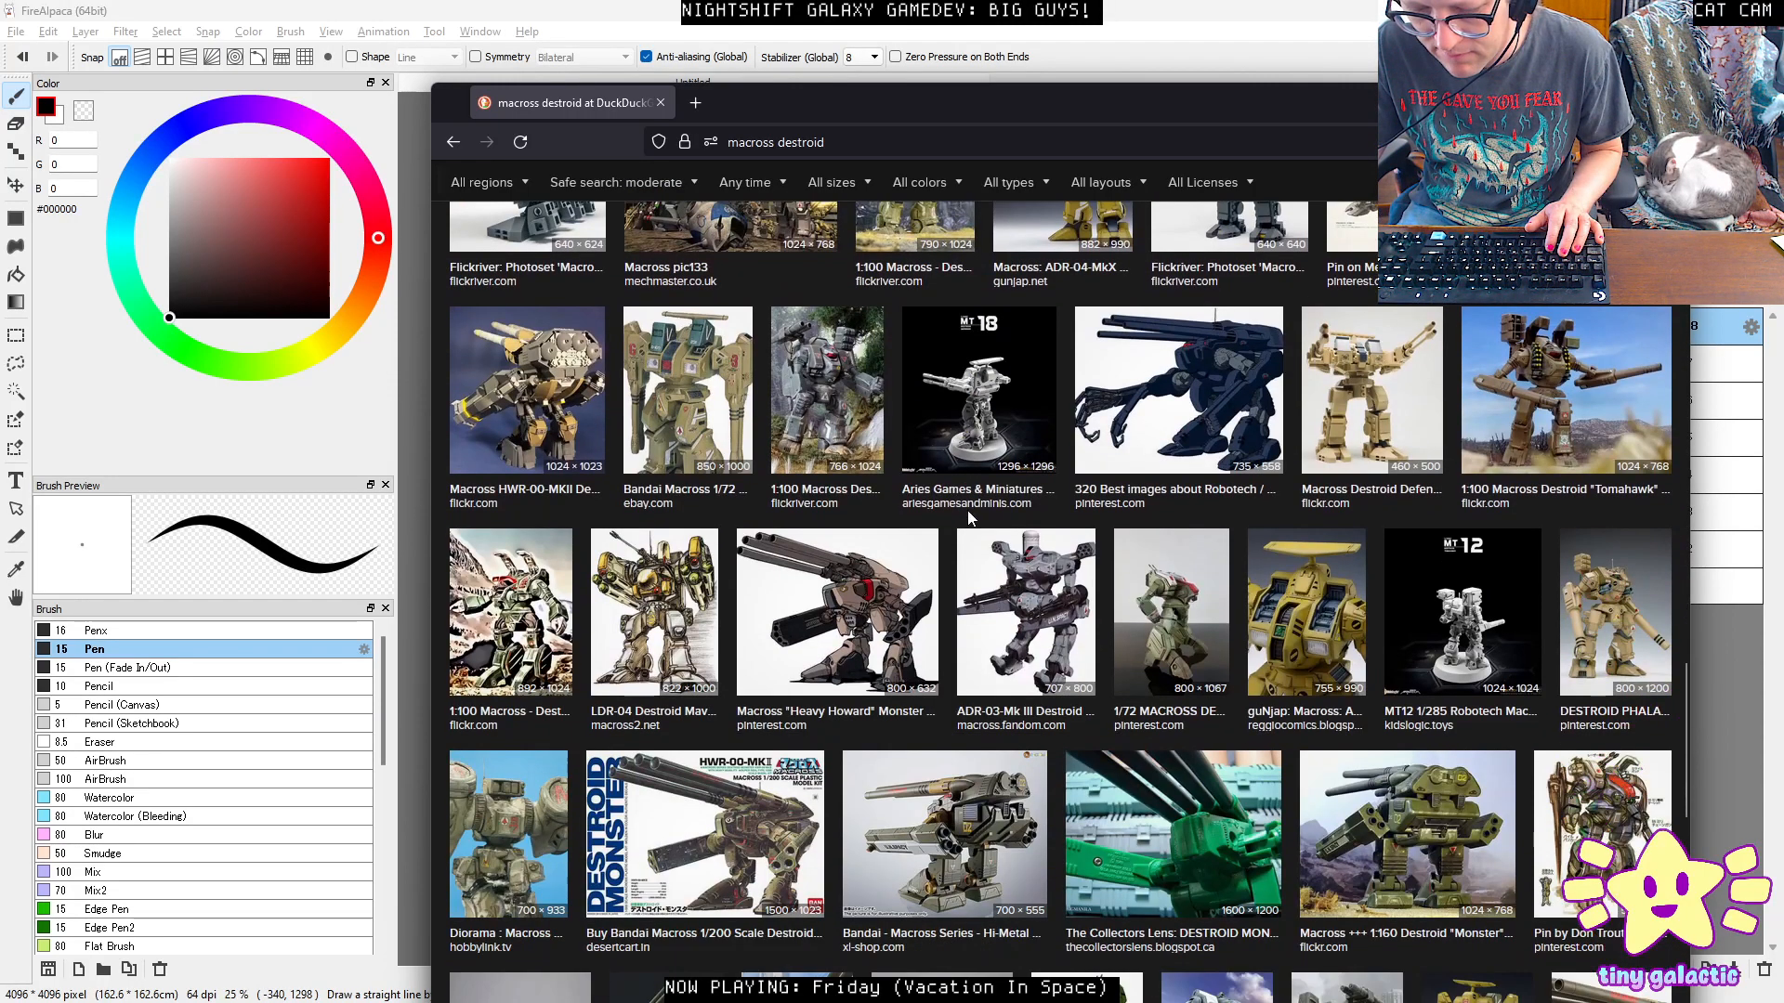
left_click(901, 655)
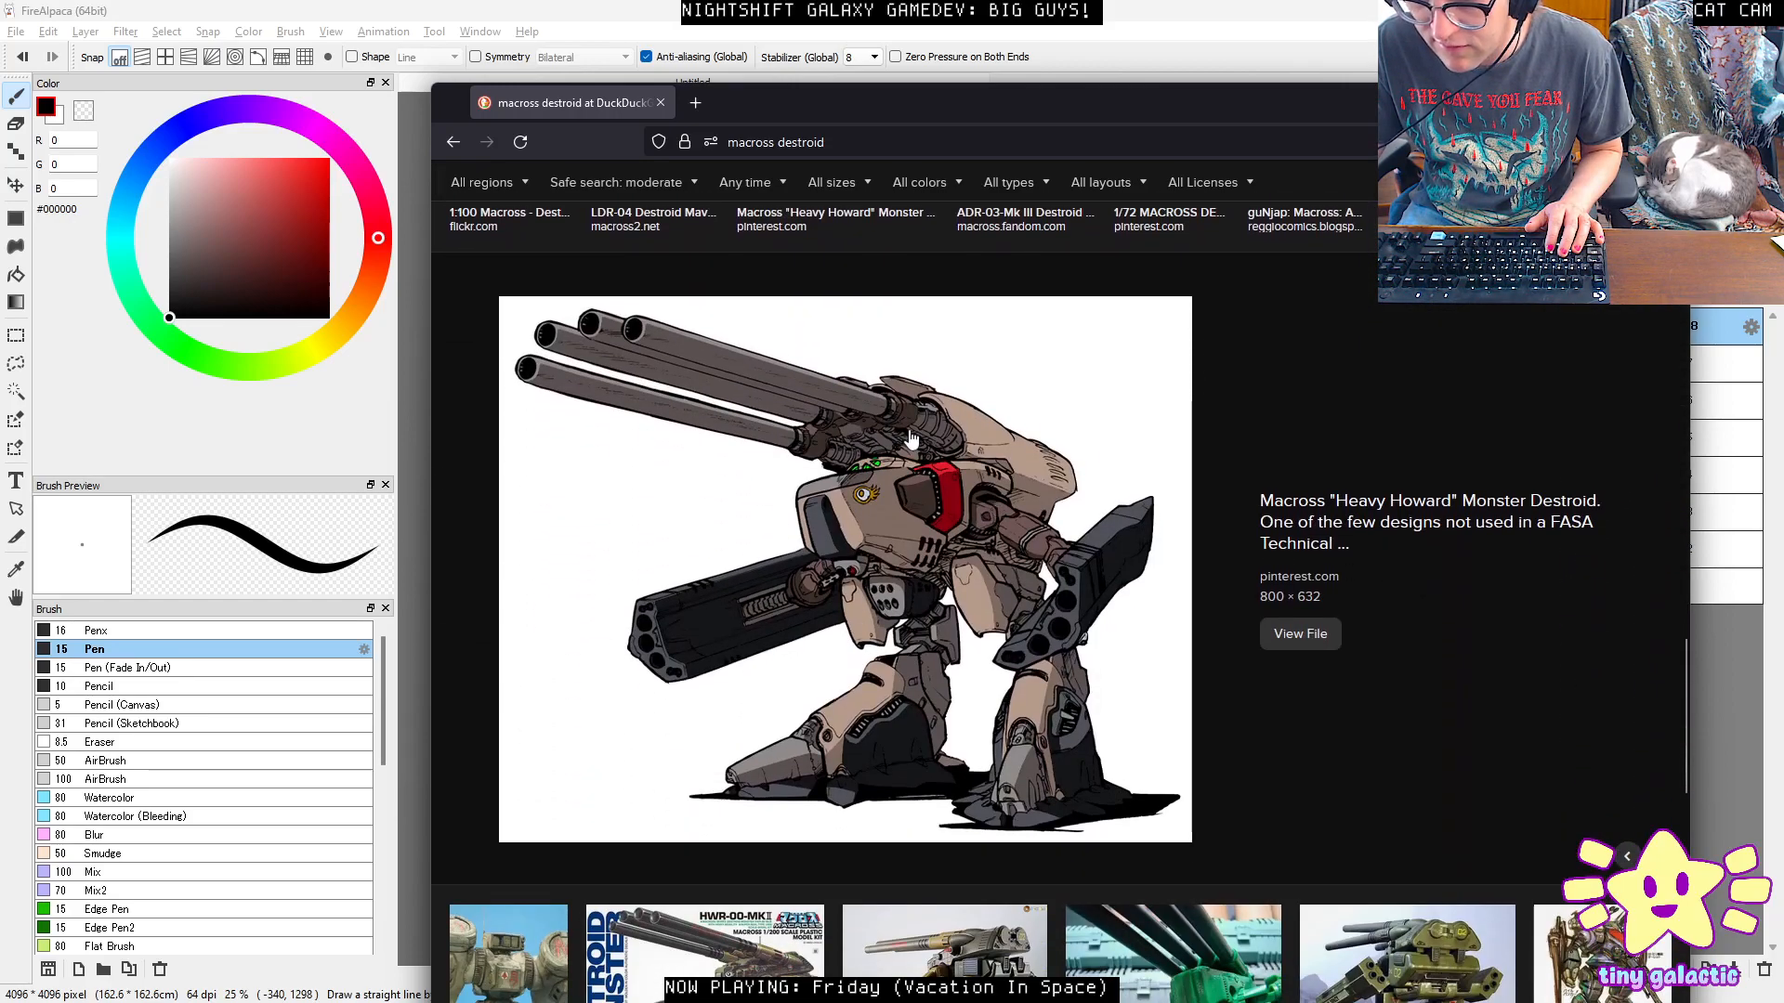
Study the enlarged Heavy Howard Monster Destroid picture and compare it with the sketches on the FireAlpaca canvas.
scroll(784, 680, "down", 1)
scroll(818, 674, "up", 3)
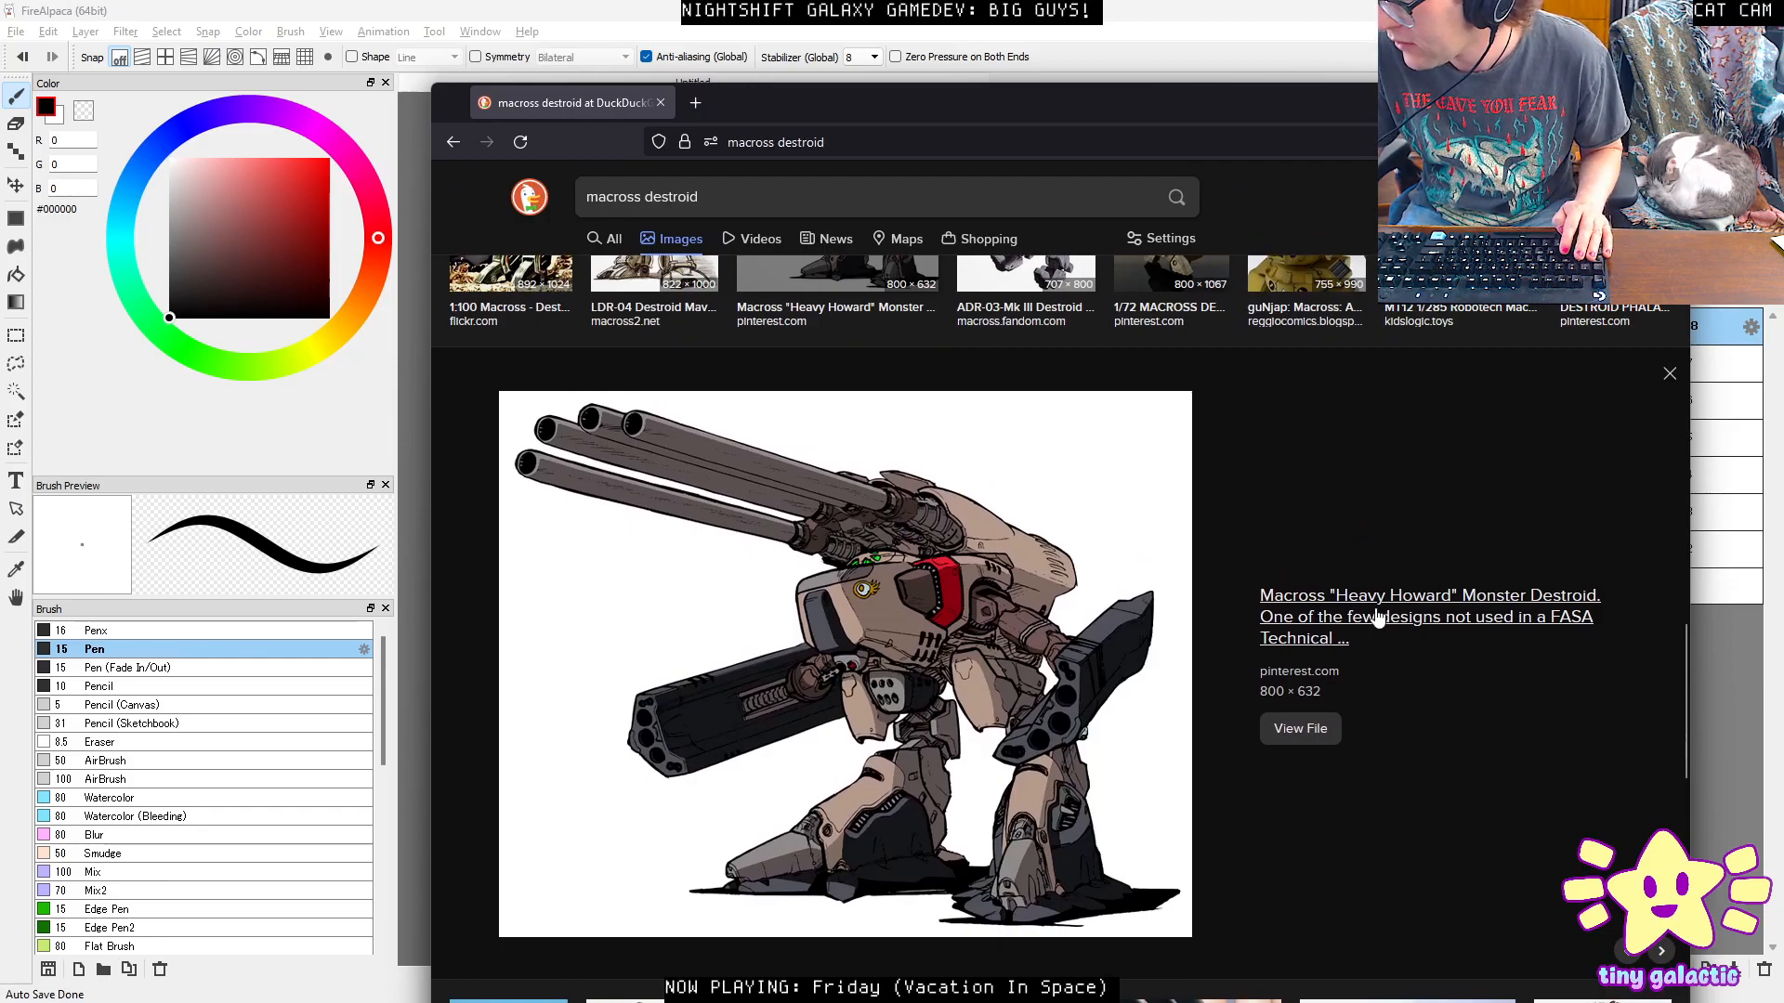
key("alt+Tab")
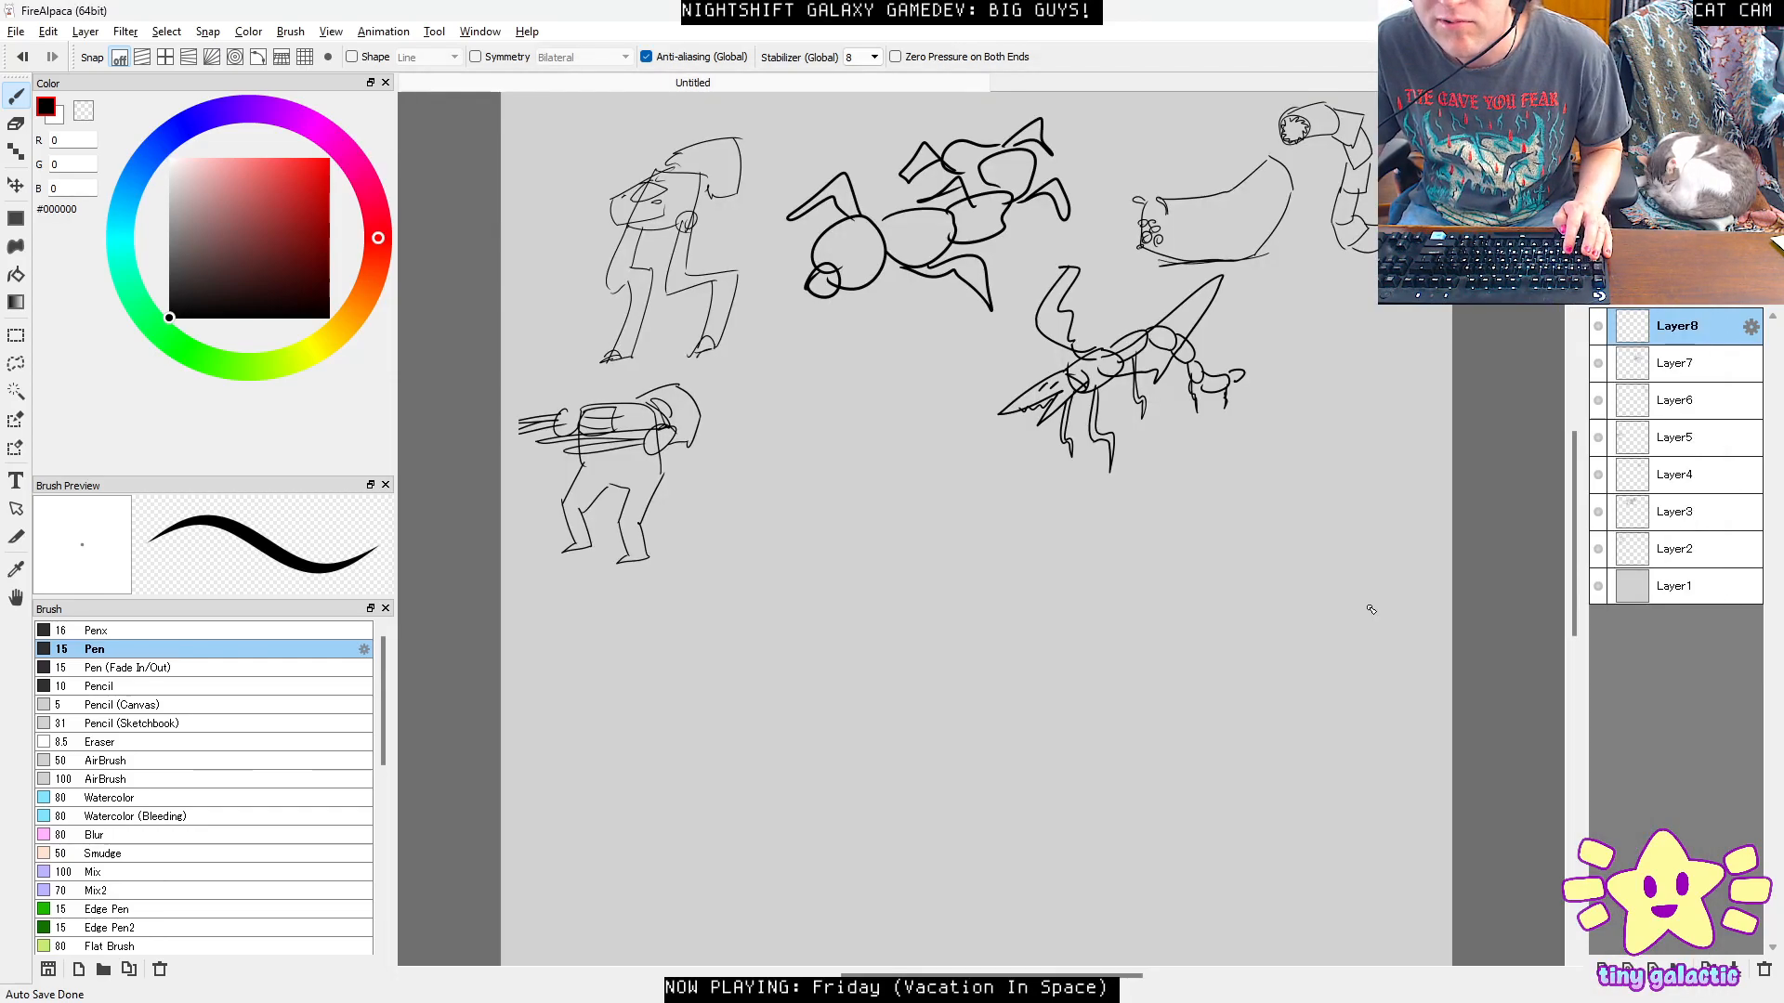
key("alt+Tab")
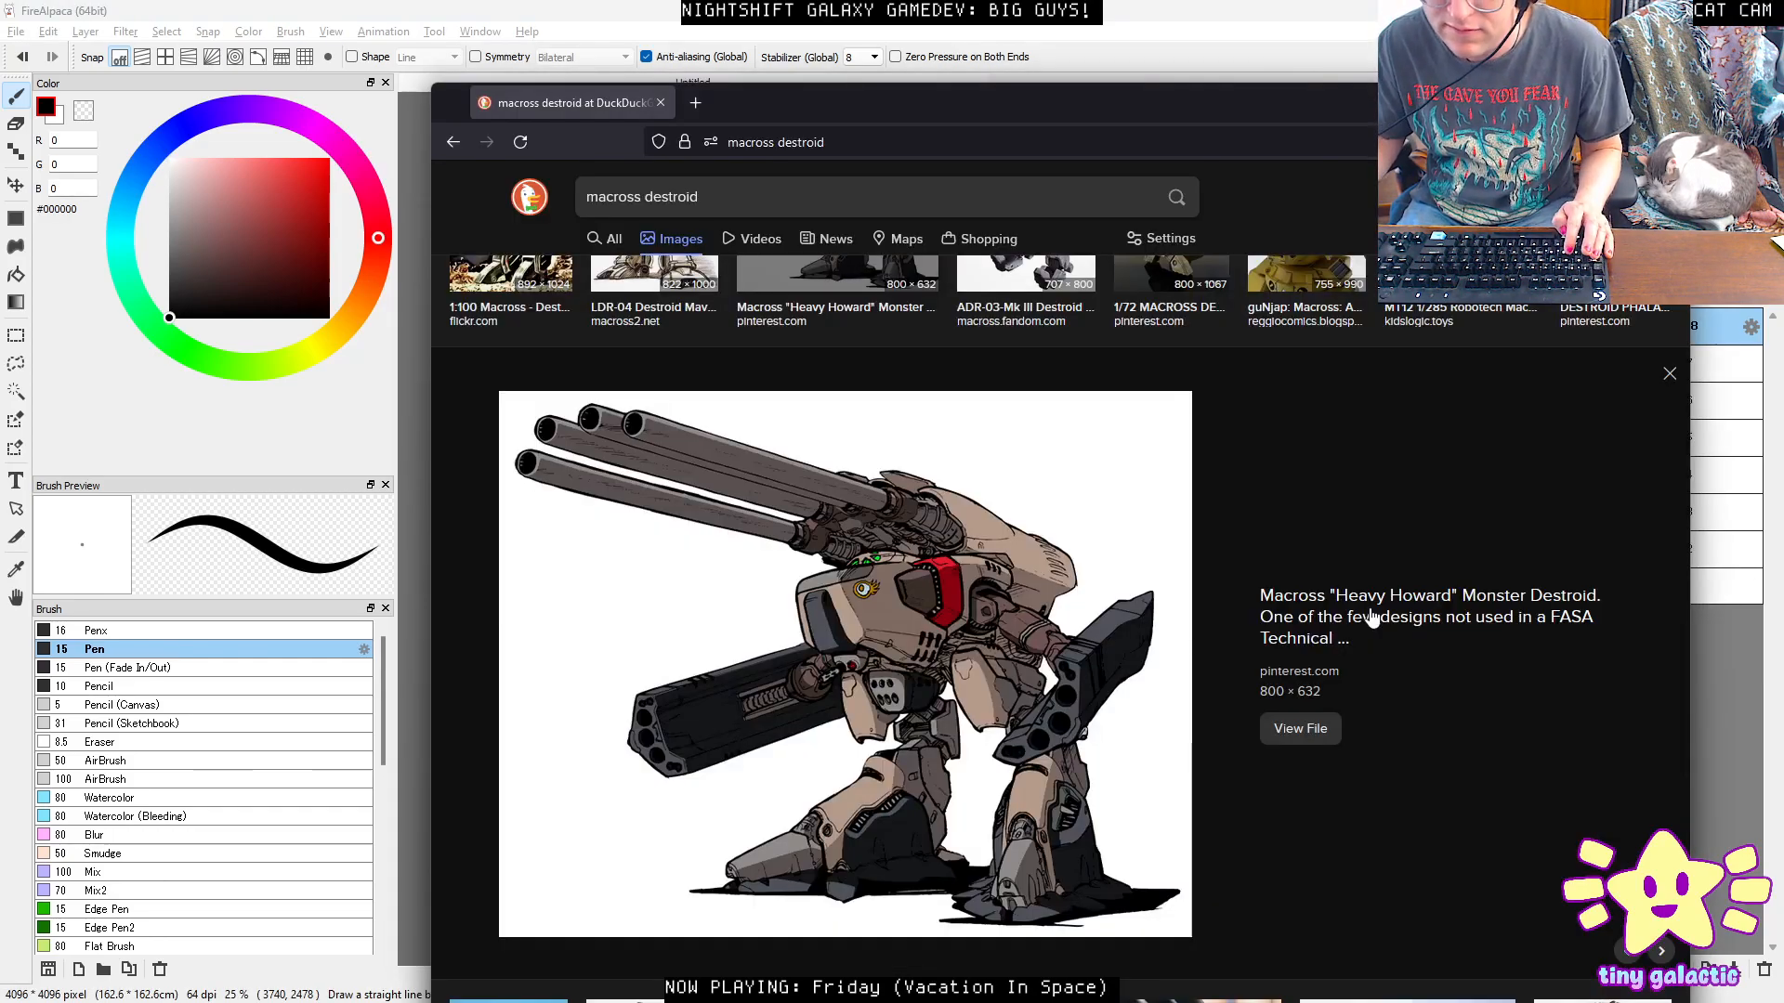
key("alt+Tab")
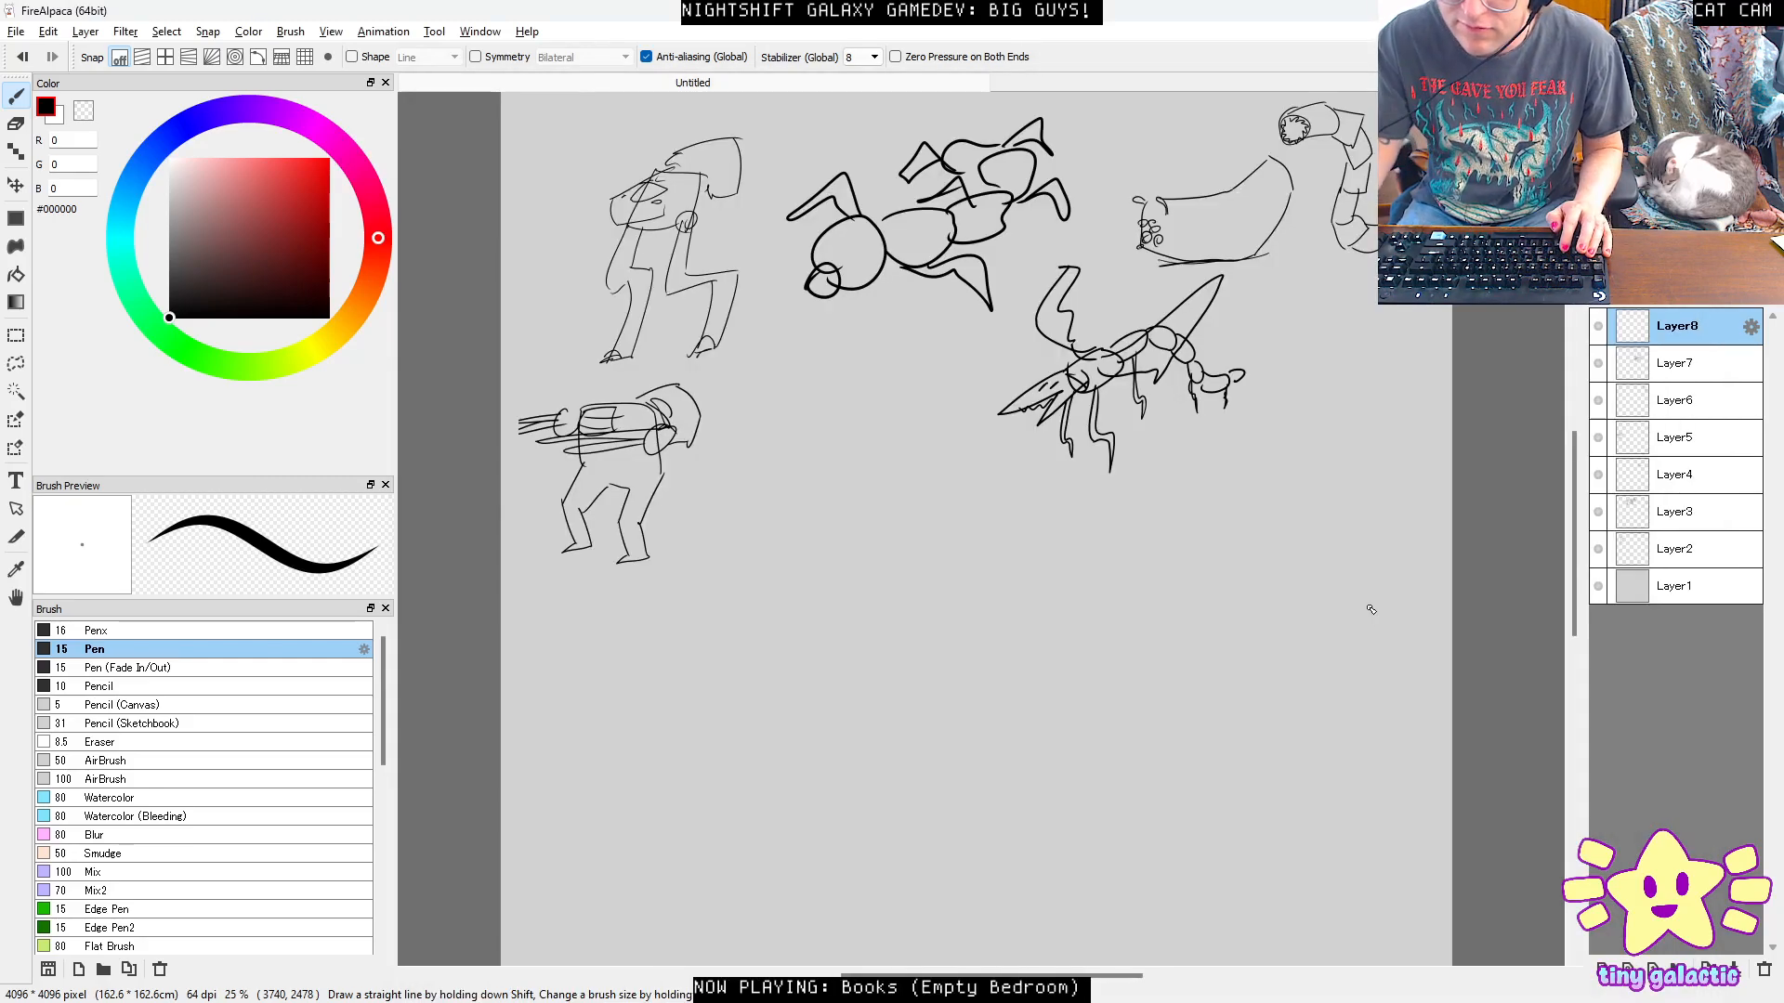
Sketch a mantis-like mech with two scythe arms, a curved neck, a low rear body and pointed, bent legs below the cannon-armed walker.
mouse_move(891, 661)
left_mouse_down()
mouse_move(970, 604)
mouse_move(851, 581)
mouse_move(901, 660)
left_mouse_up()
mouse_move(816, 493)
left_mouse_down()
mouse_move(831, 510)
mouse_move(762, 615)
left_mouse_up()
mouse_move(699, 516)
left_mouse_down()
mouse_move(706, 548)
mouse_move(808, 493)
mouse_move(821, 507)
left_mouse_up()
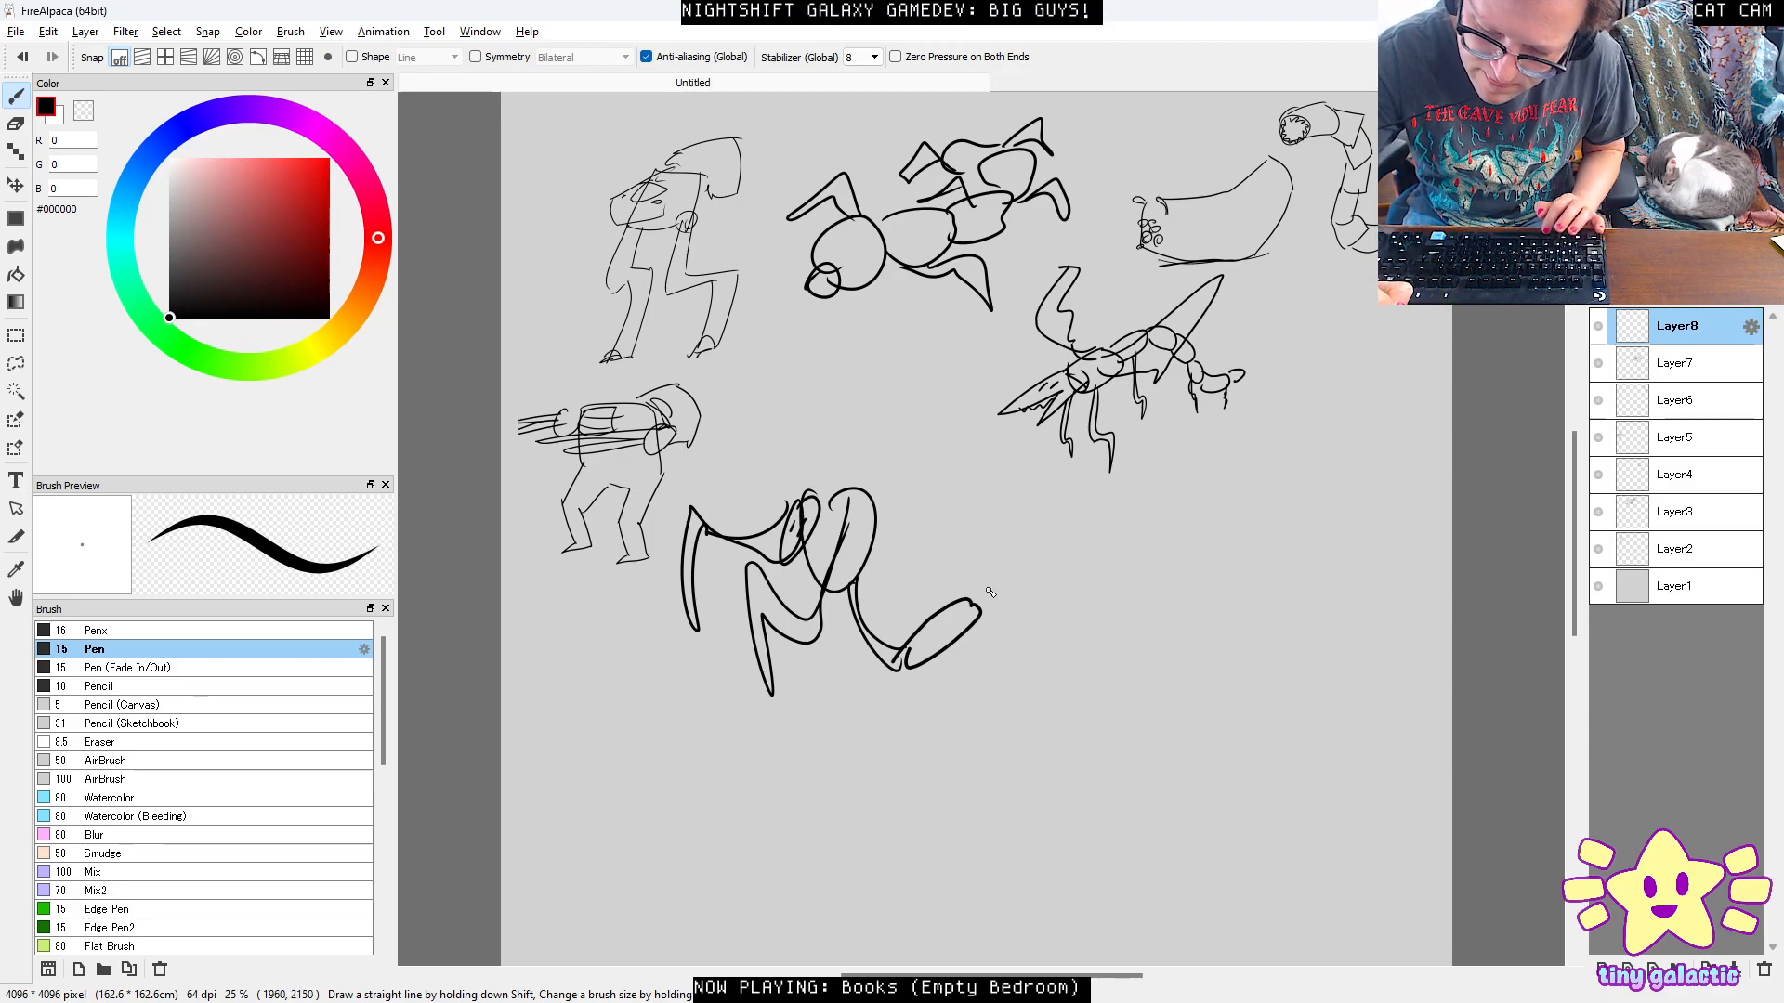
scroll(987, 587, "down", 4)
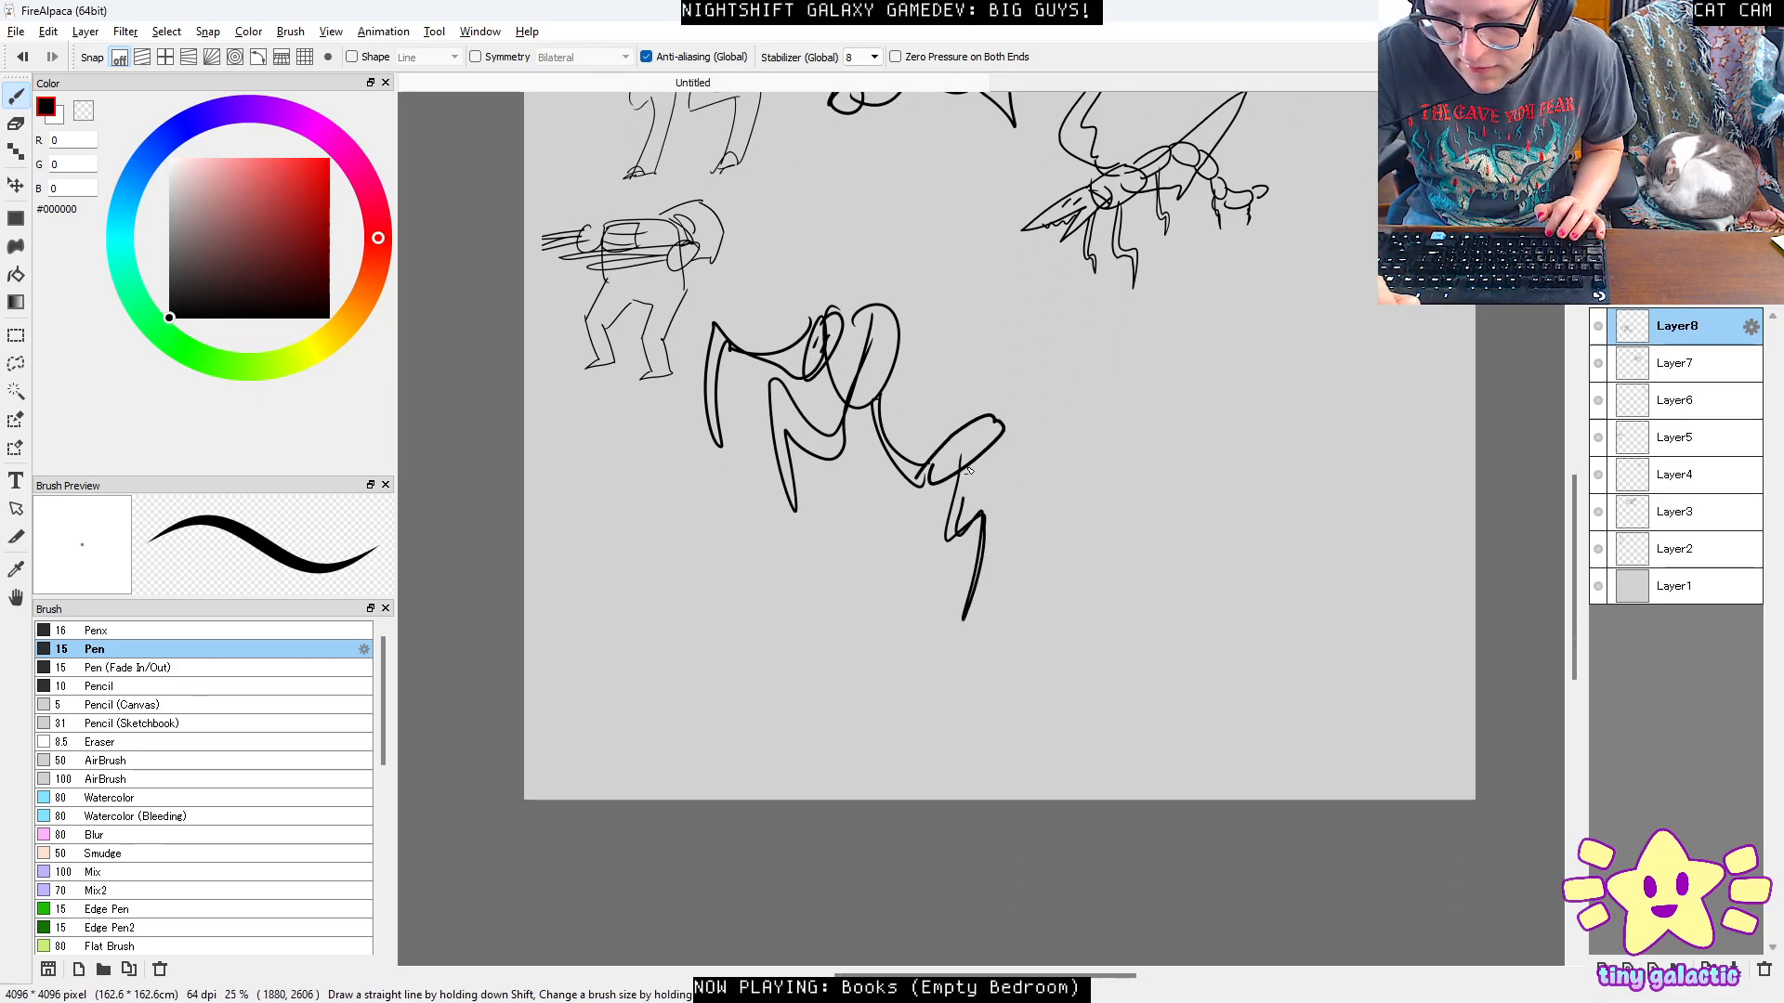
left_click_drag(1004, 426, 879, 516)
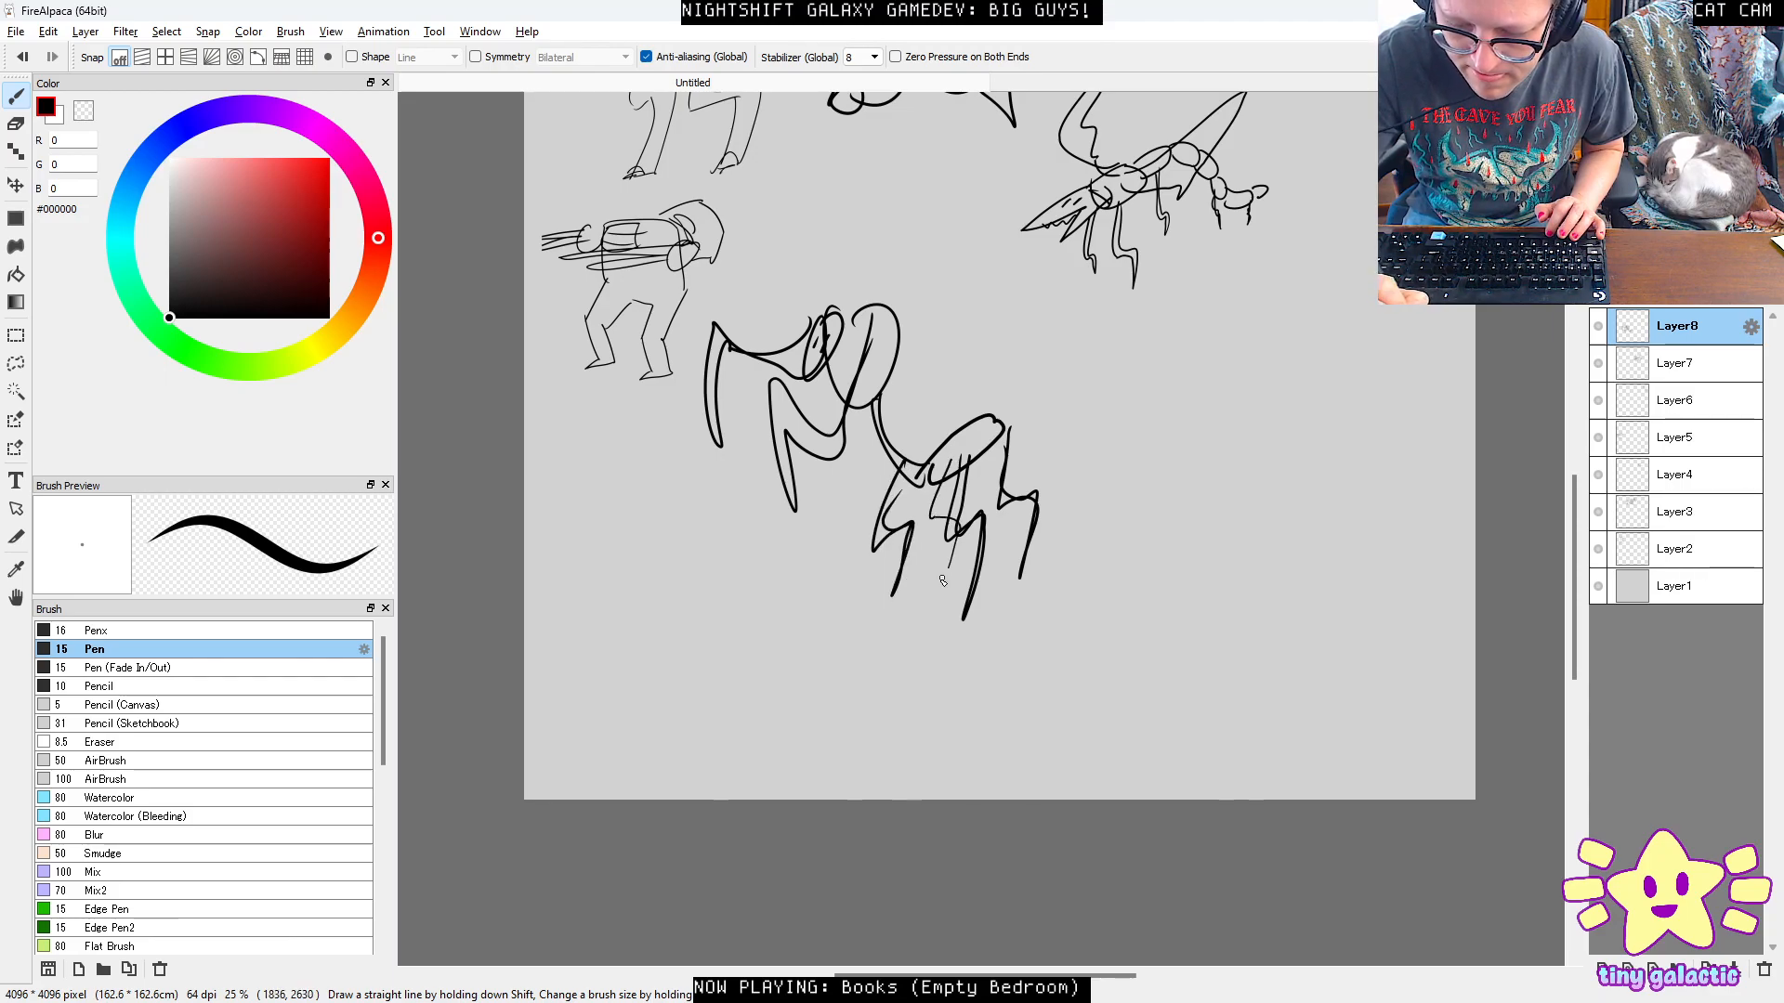
scroll(1068, 470, "up", 2)
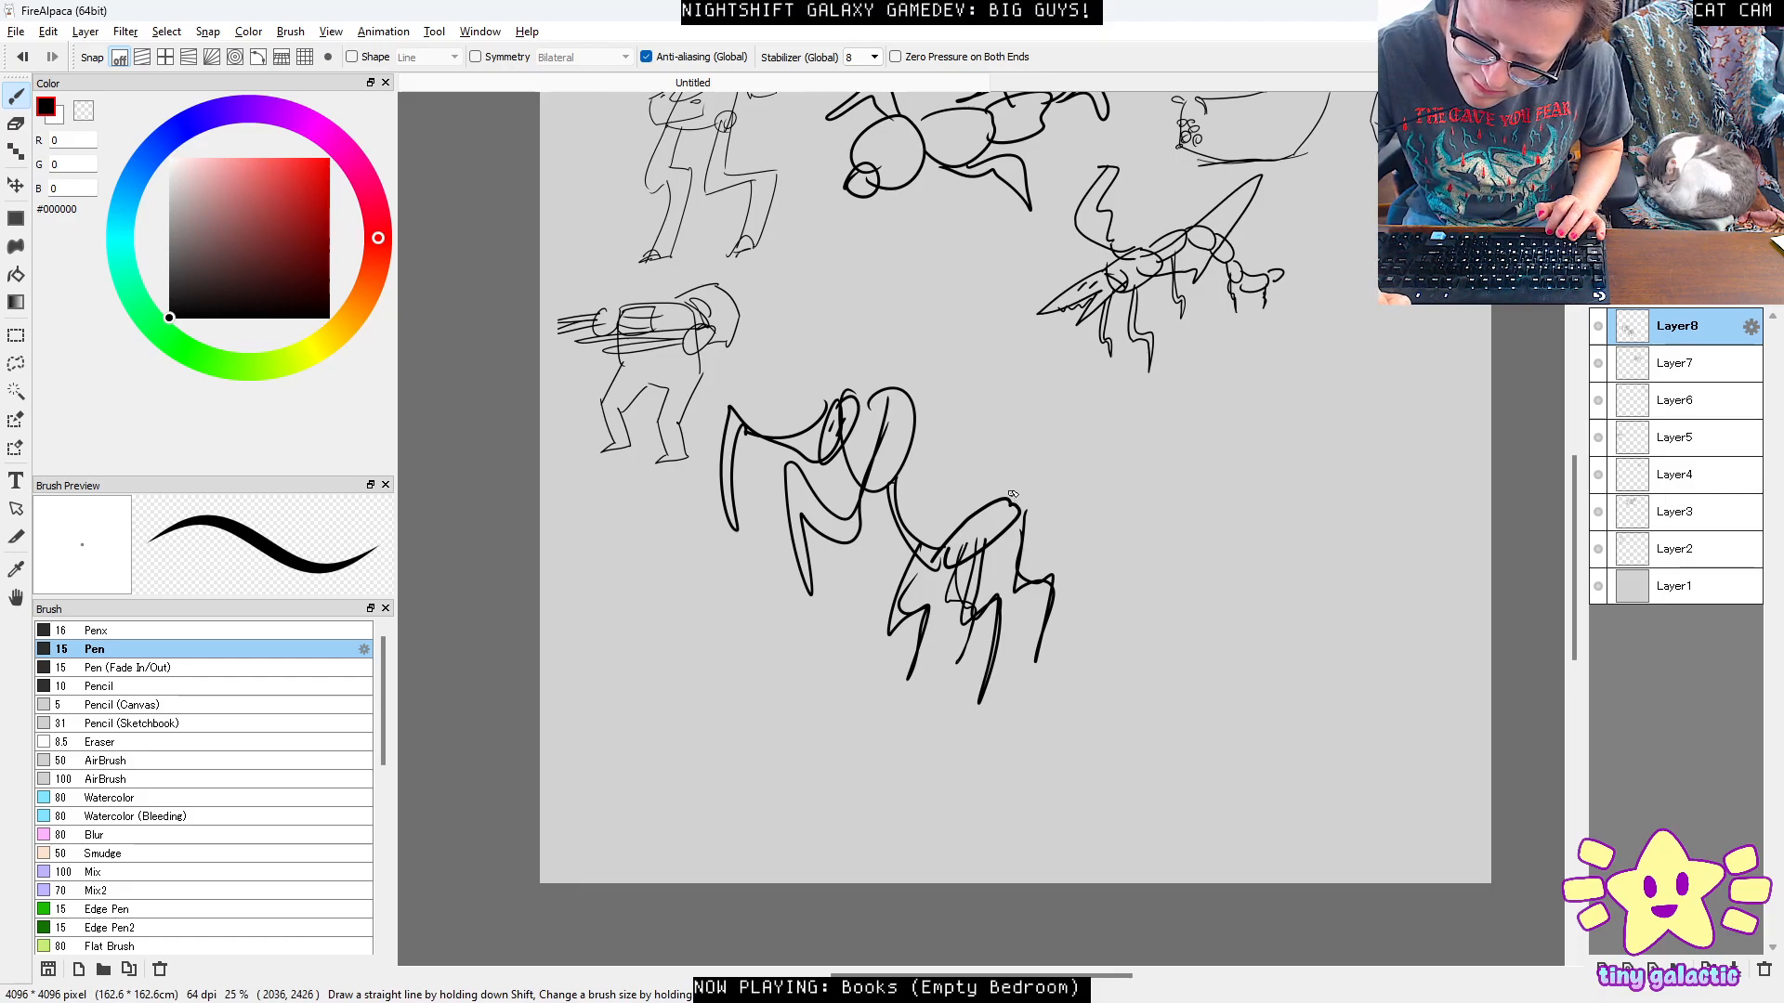
Scale down the mantis sketch and move it beside the cannon-armed walker.
scroll(1043, 610, "up", 2)
key("ctrl+t")
left_click_drag(1149, 447, 1067, 526)
left_click_drag(1036, 595, 1017, 381)
key("Return")
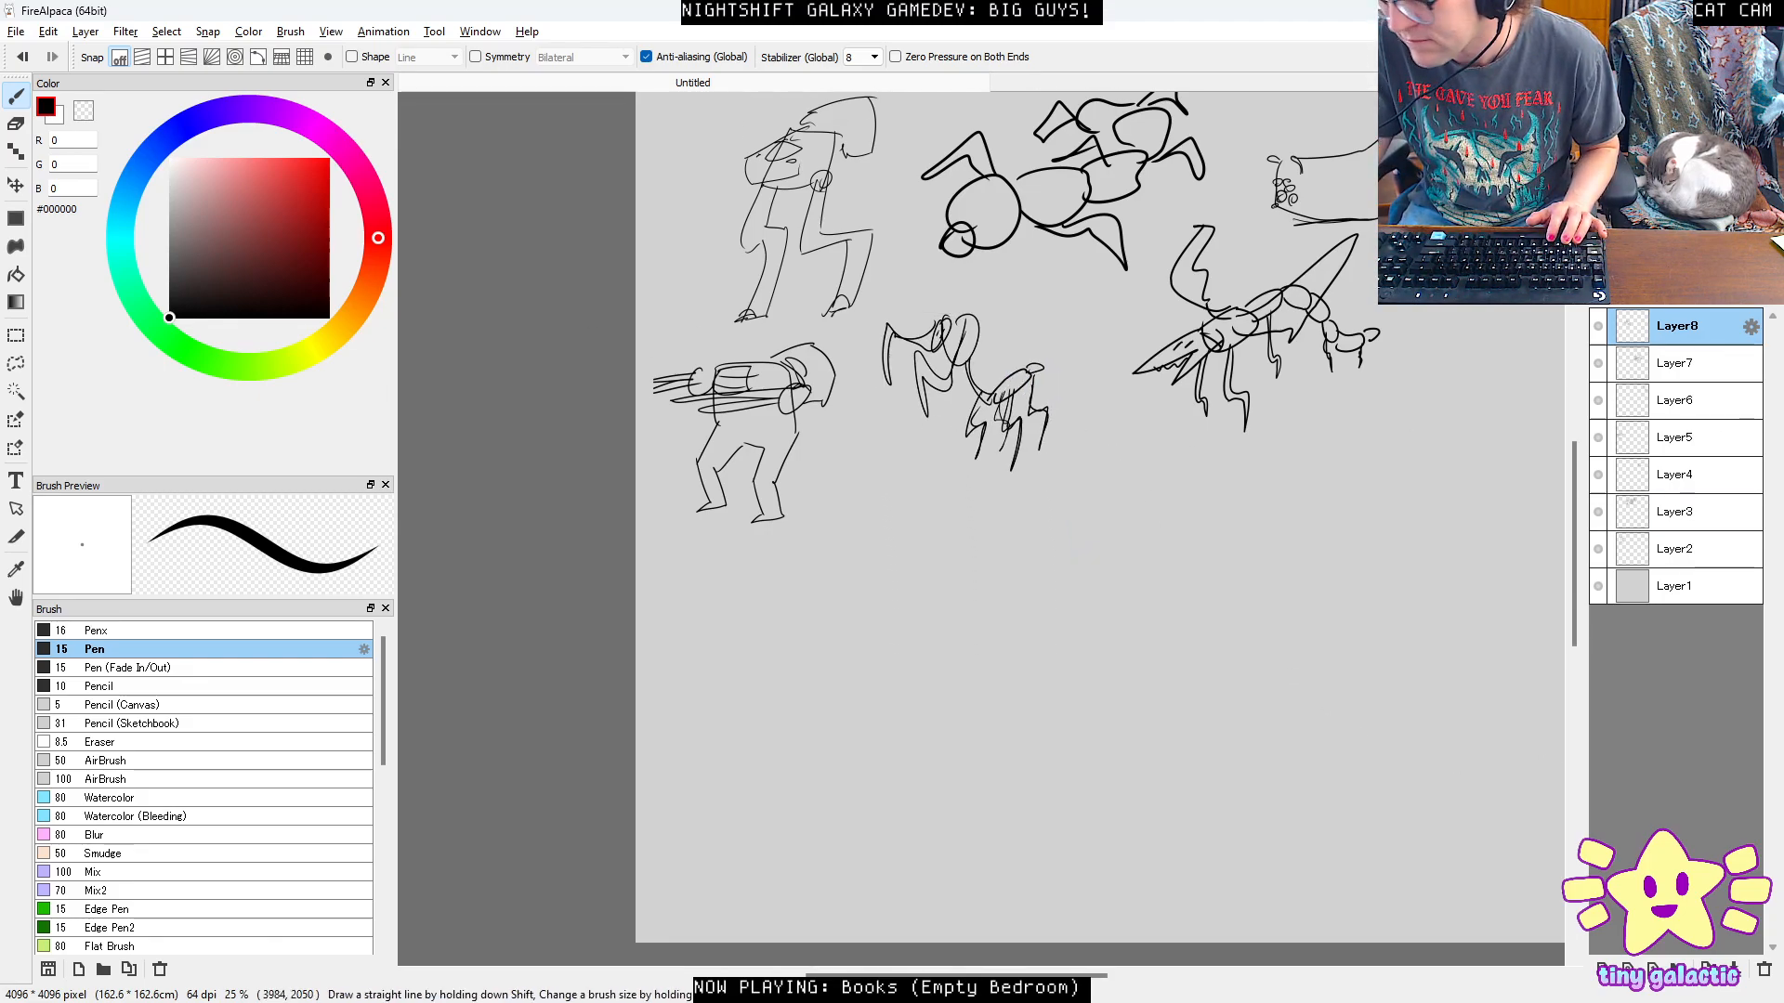
Add a new layer and sketch a rounded scorpion-like body with short claws and pointed legs in the empty area below.
left_click(1603, 969)
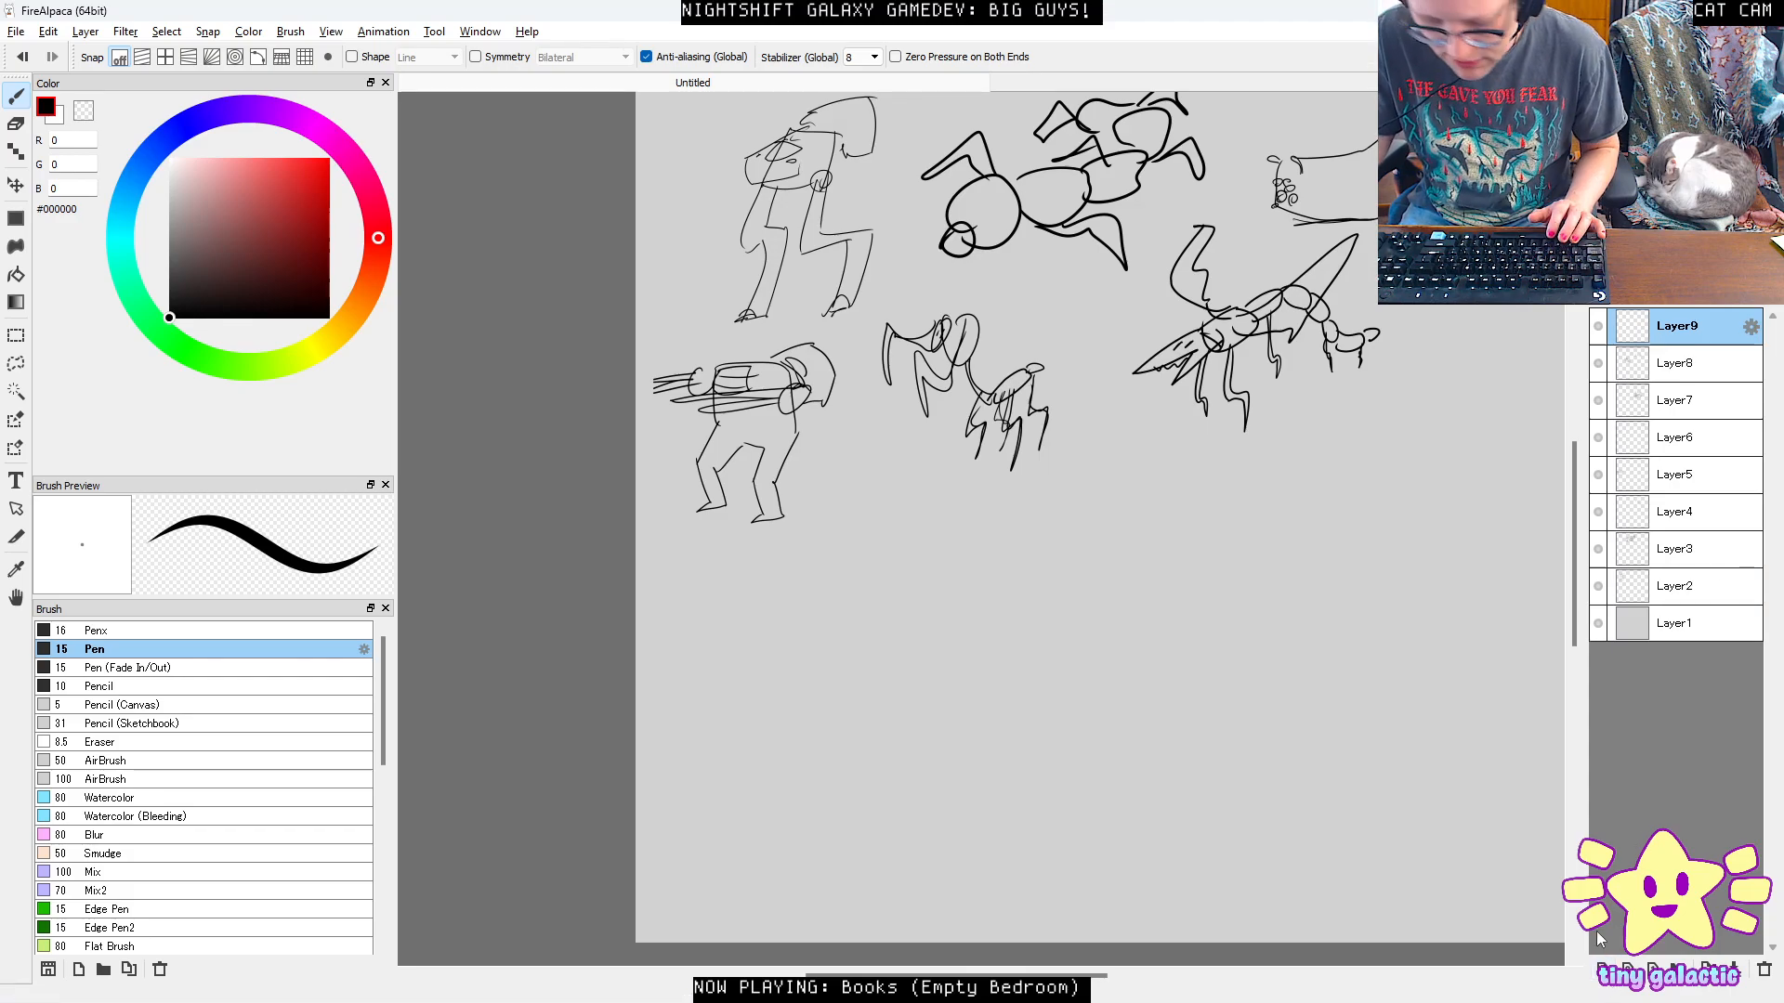
scroll(1102, 585, "up", 1)
left_click_drag(925, 591, 1031, 639)
mouse_move(888, 604)
left_mouse_down()
mouse_move(966, 593)
mouse_move(973, 706)
left_mouse_up()
left_click_drag(1073, 615, 1109, 652)
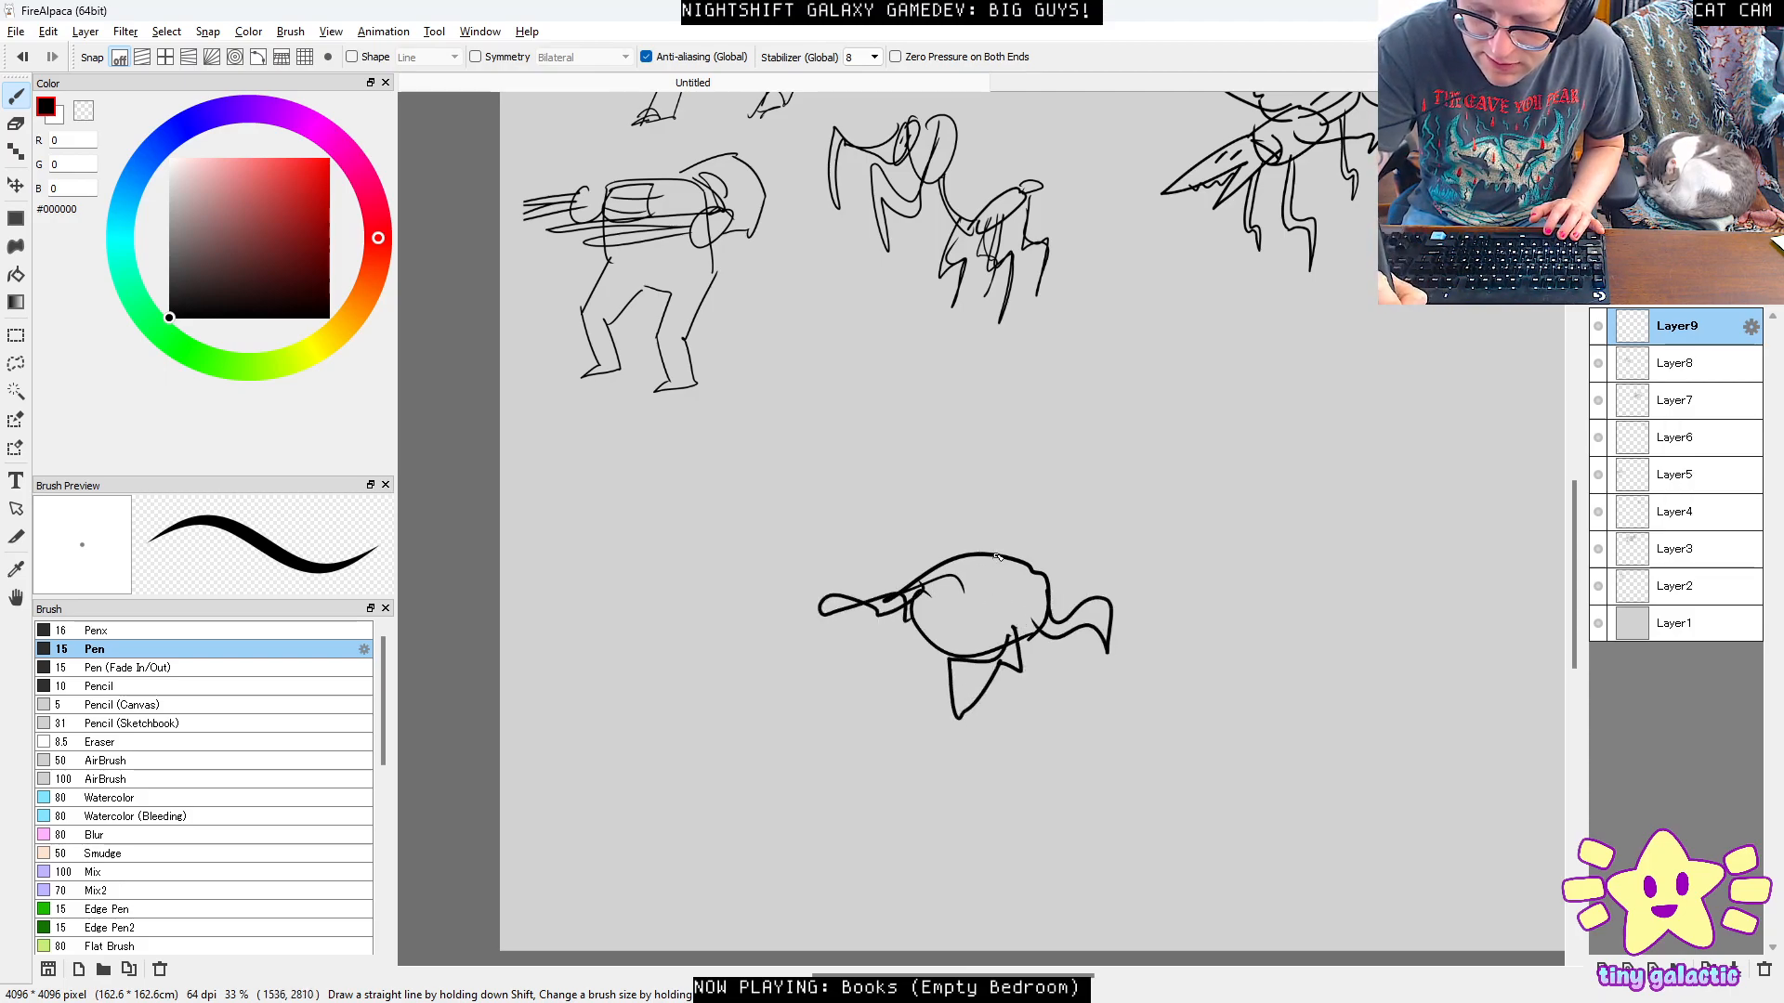
left_click_drag(887, 663, 934, 652)
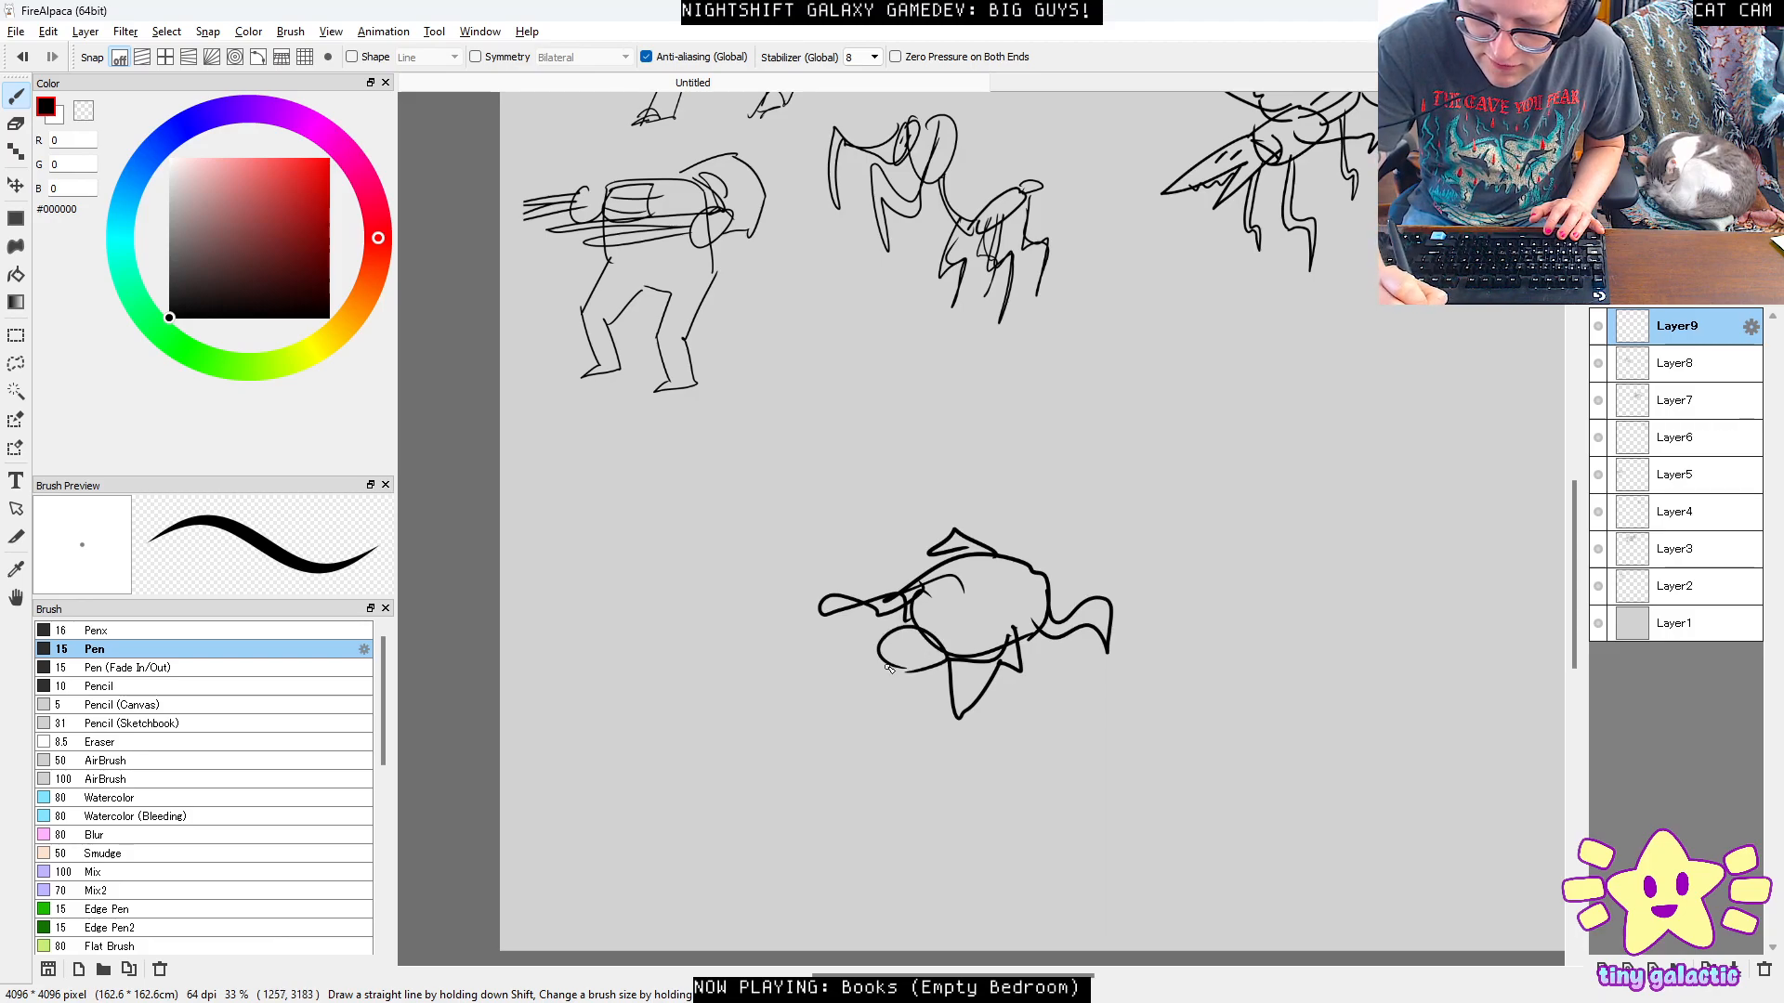
Draw a large segmented tail arching over the rounded body and ending in a curved stinger.
left_click_drag(1124, 517, 1068, 622)
left_click_drag(964, 641, 969, 647)
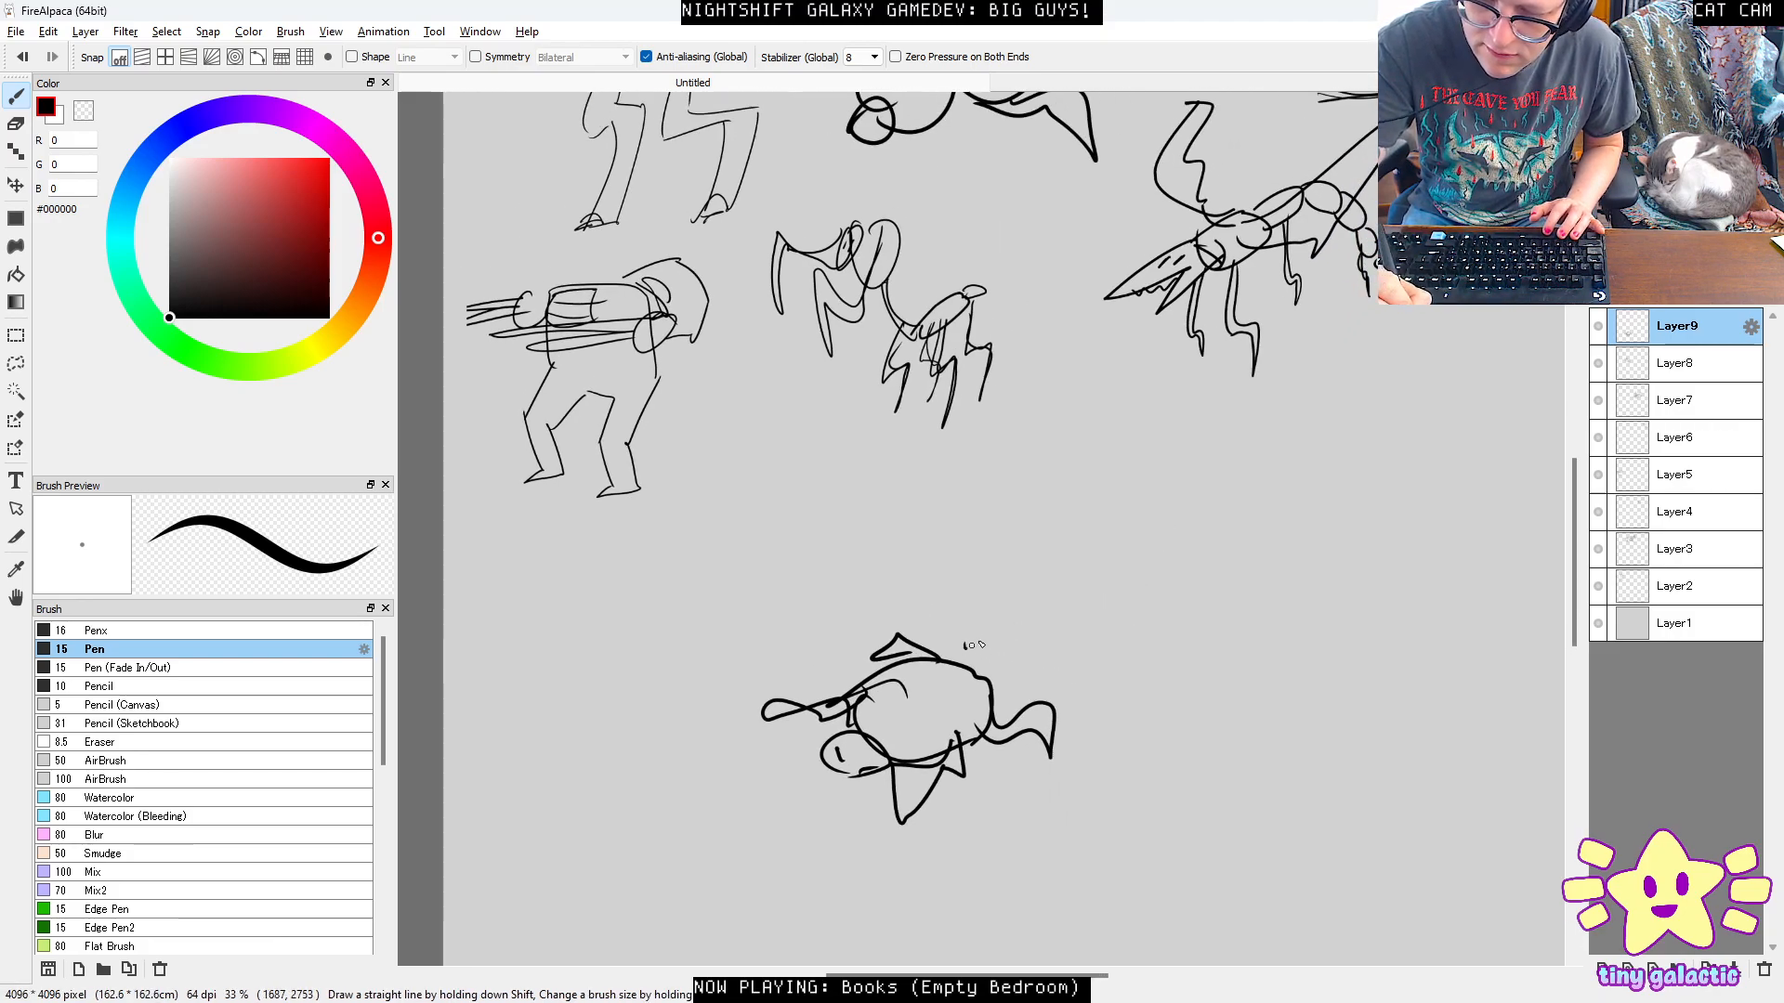
left_click_drag(1022, 585, 1000, 730)
mouse_move(1065, 475)
left_mouse_down()
mouse_move(1067, 591)
mouse_move(874, 523)
mouse_move(997, 508)
left_mouse_up()
left_click_drag(1049, 446, 1246, 431)
mouse_move(1071, 440)
left_mouse_down()
mouse_move(1008, 571)
mouse_move(1099, 504)
left_mouse_up()
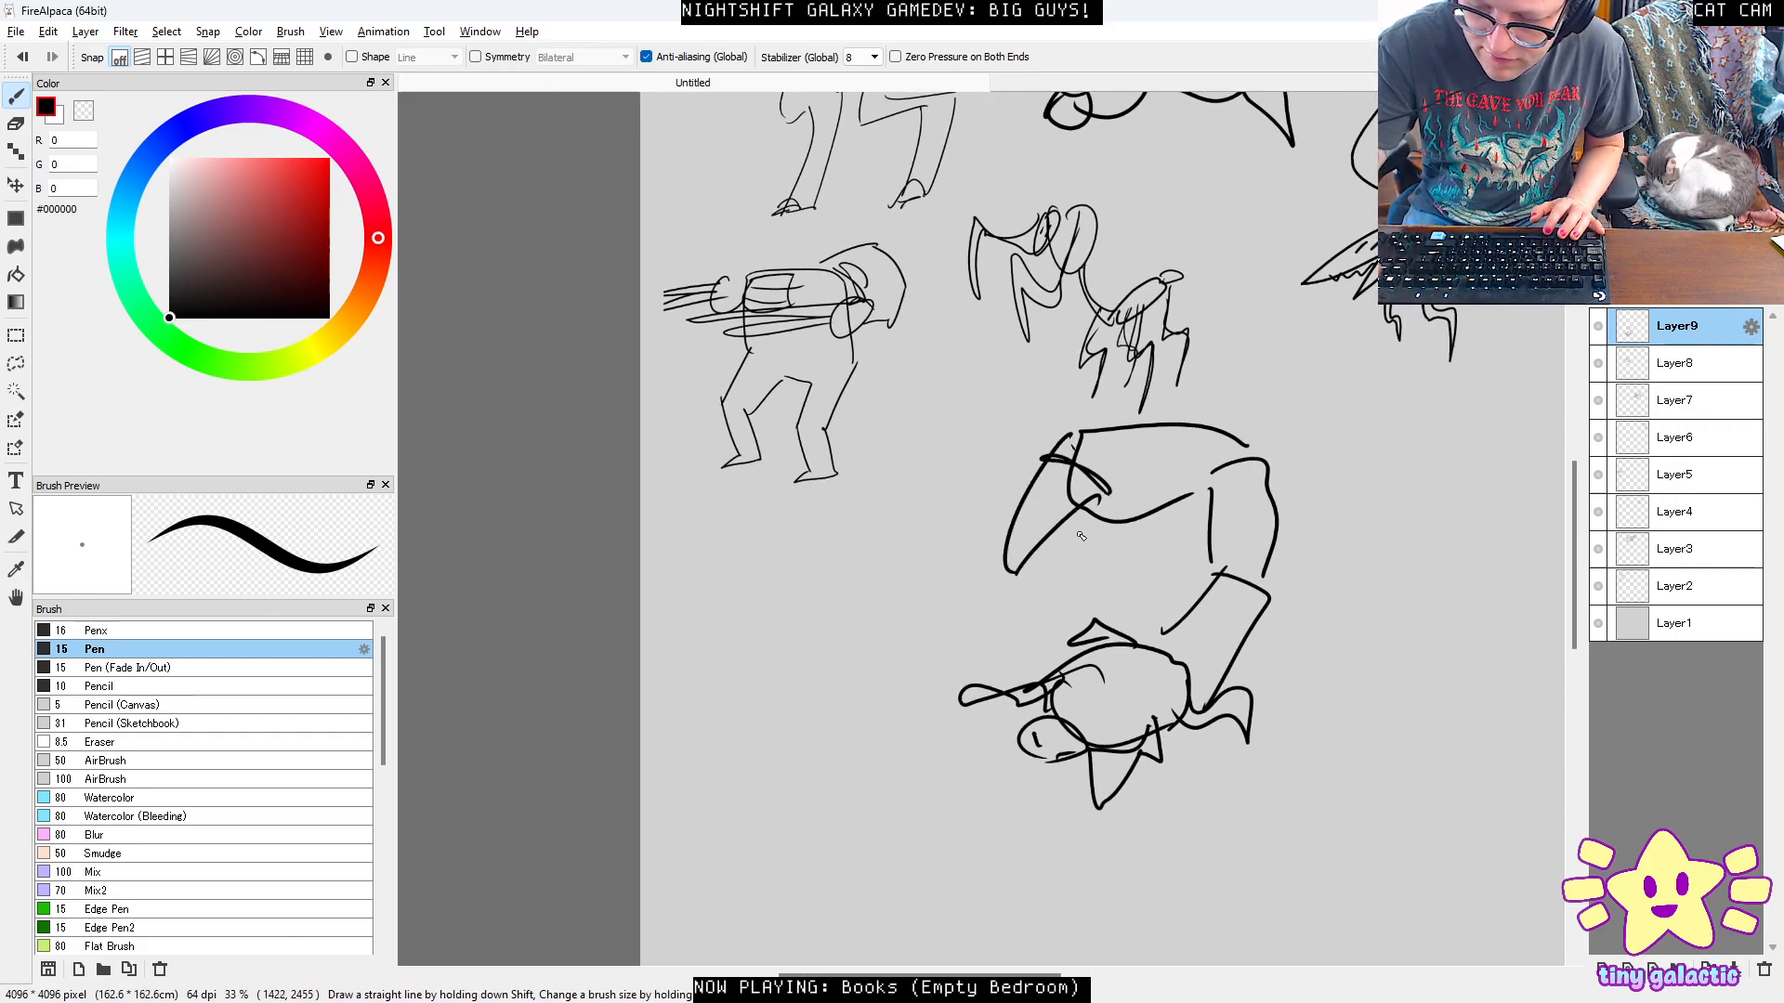
Scale down the scorpion sketch and move it between the mantis sketch and the long-bladed insect sketch.
left_click_drag(1354, 518, 1267, 617)
key("ctrl+t")
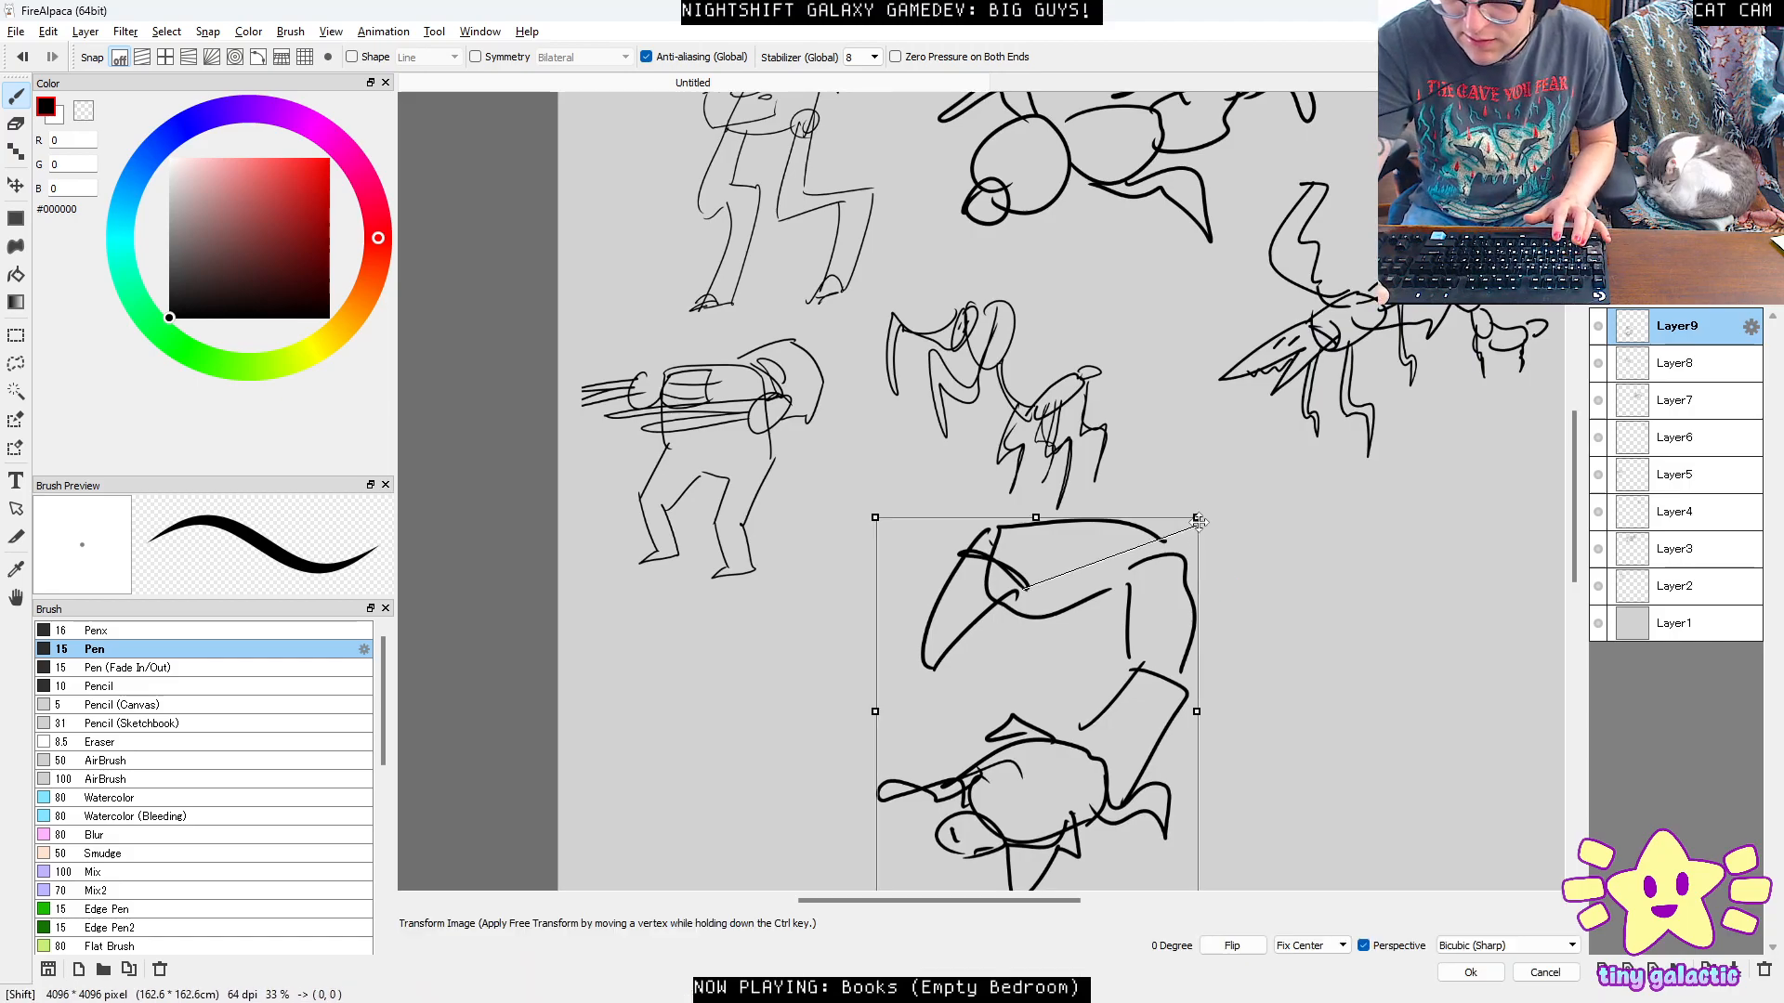
left_click_drag(1197, 520, 1108, 630, "shift")
left_click_drag(1065, 687, 1227, 480)
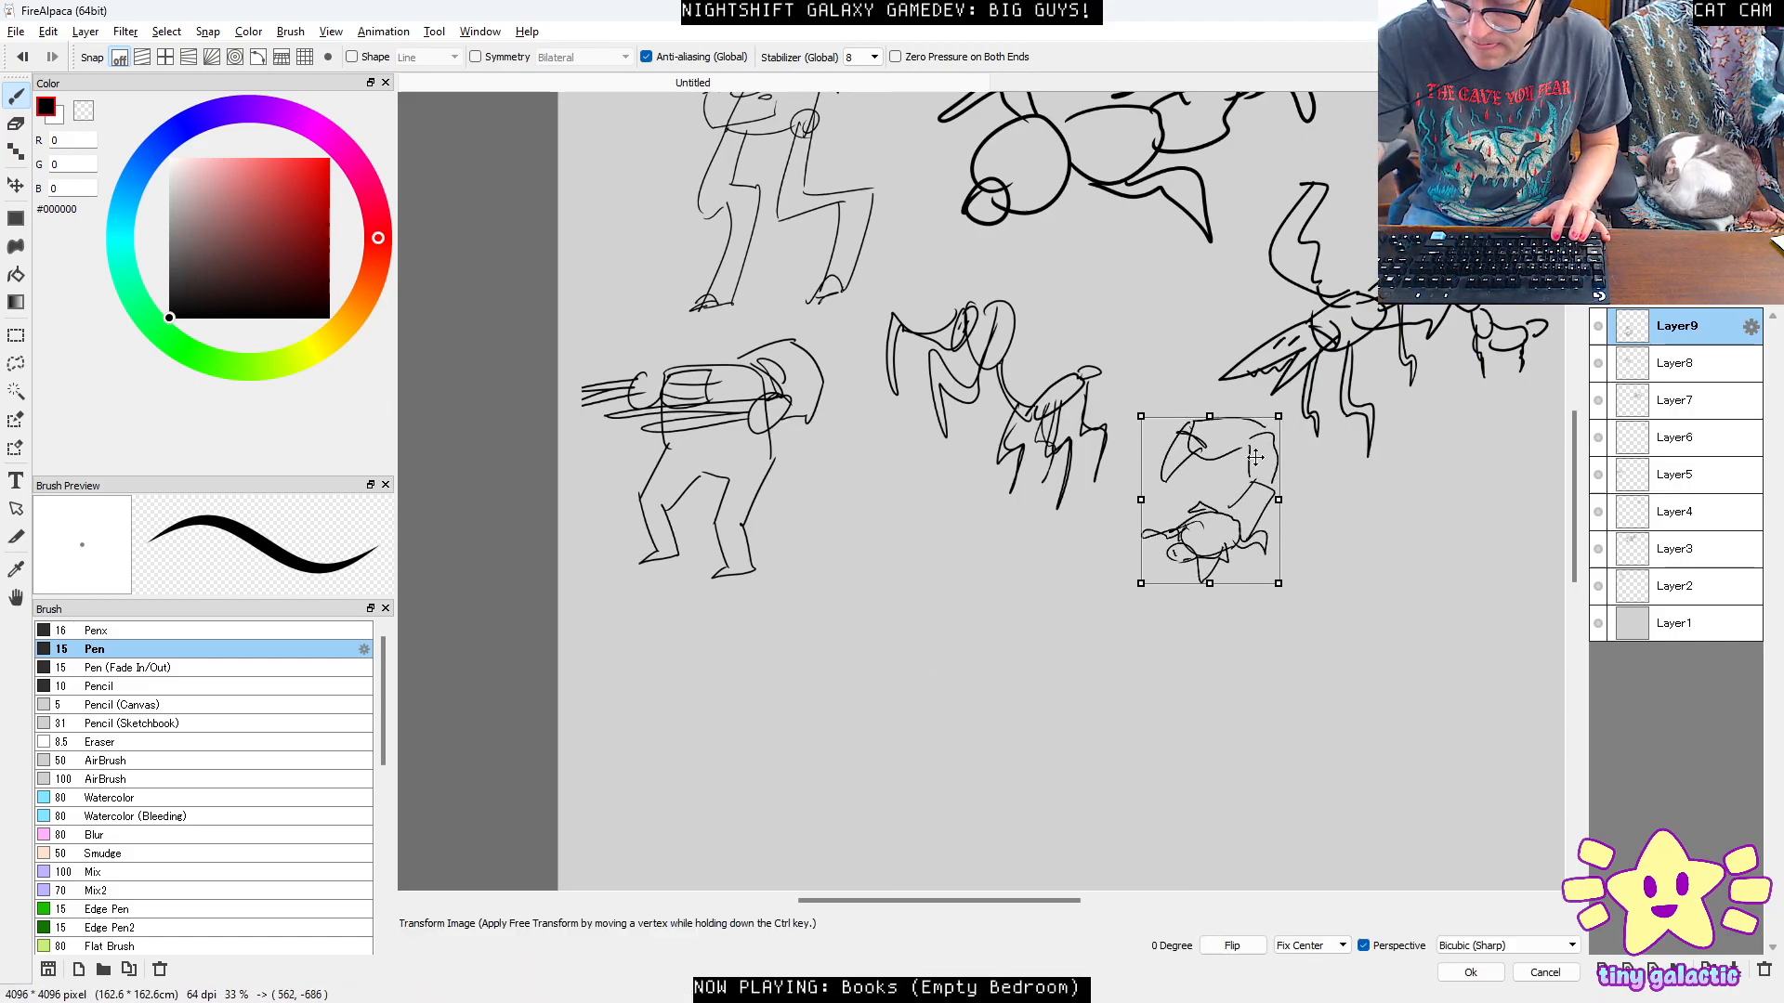
key("Return")
left_click_drag(1266, 394, 1075, 575)
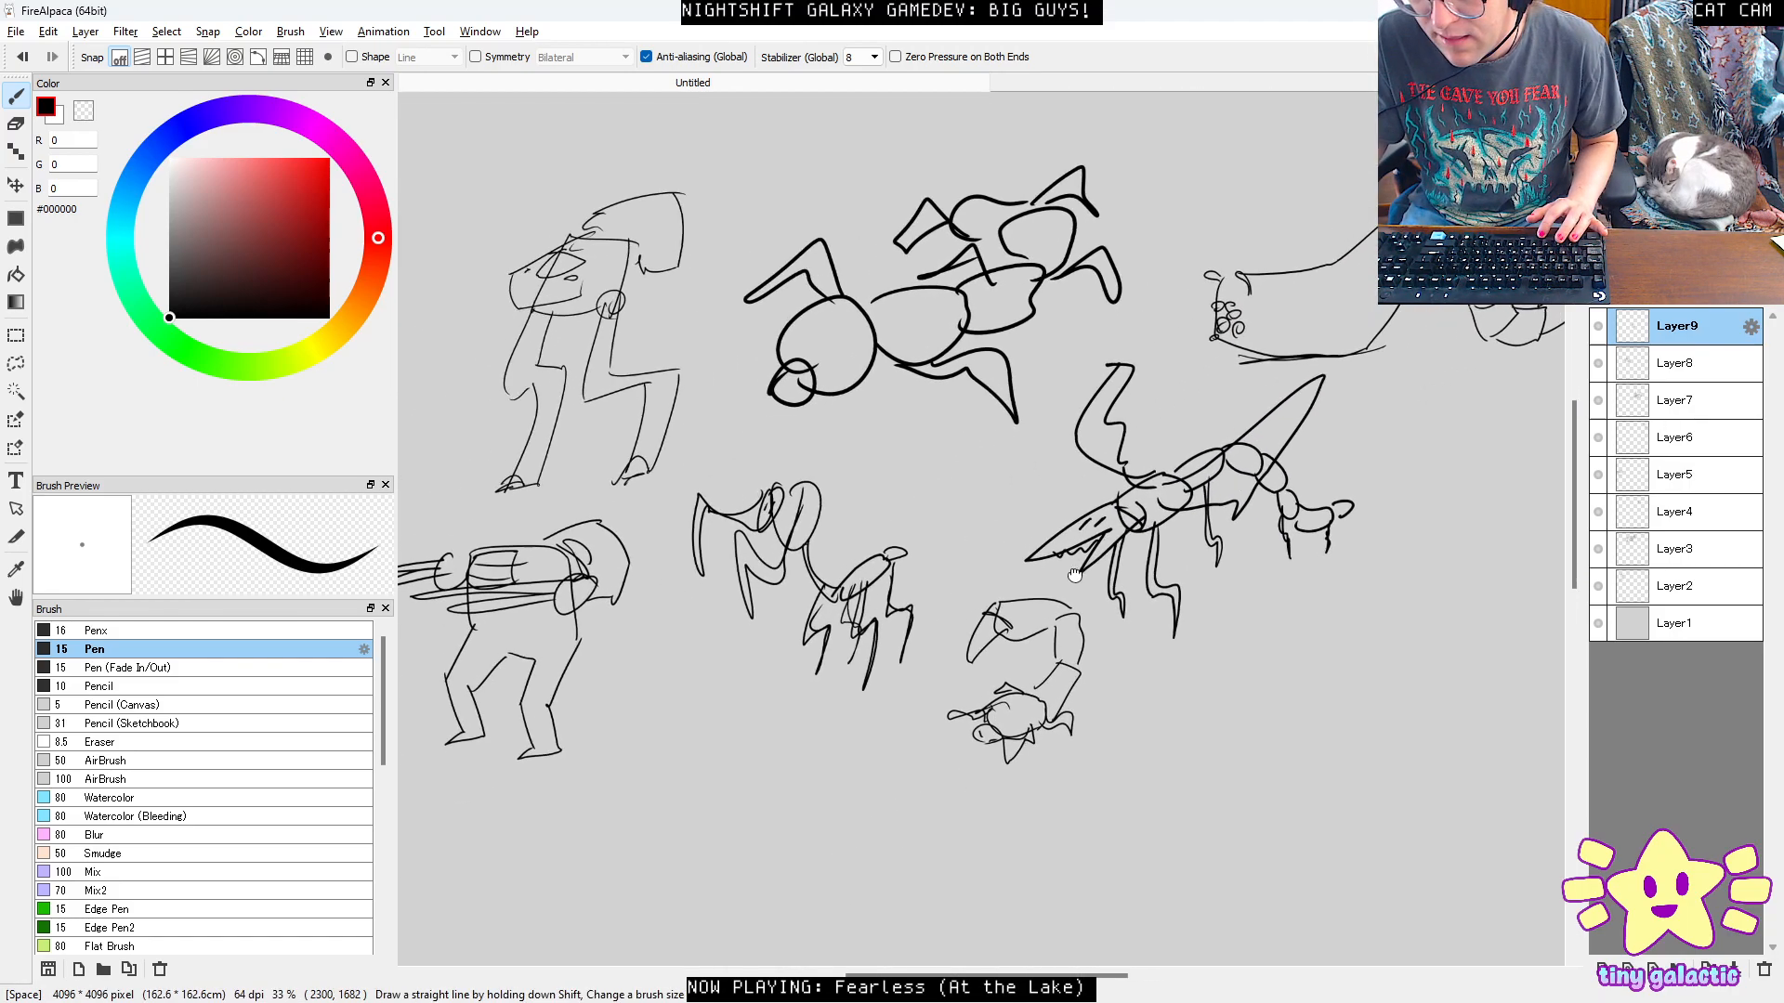
Add a new empty layer above the scorpion sketch's layer.
key("ctrl+shift+n")
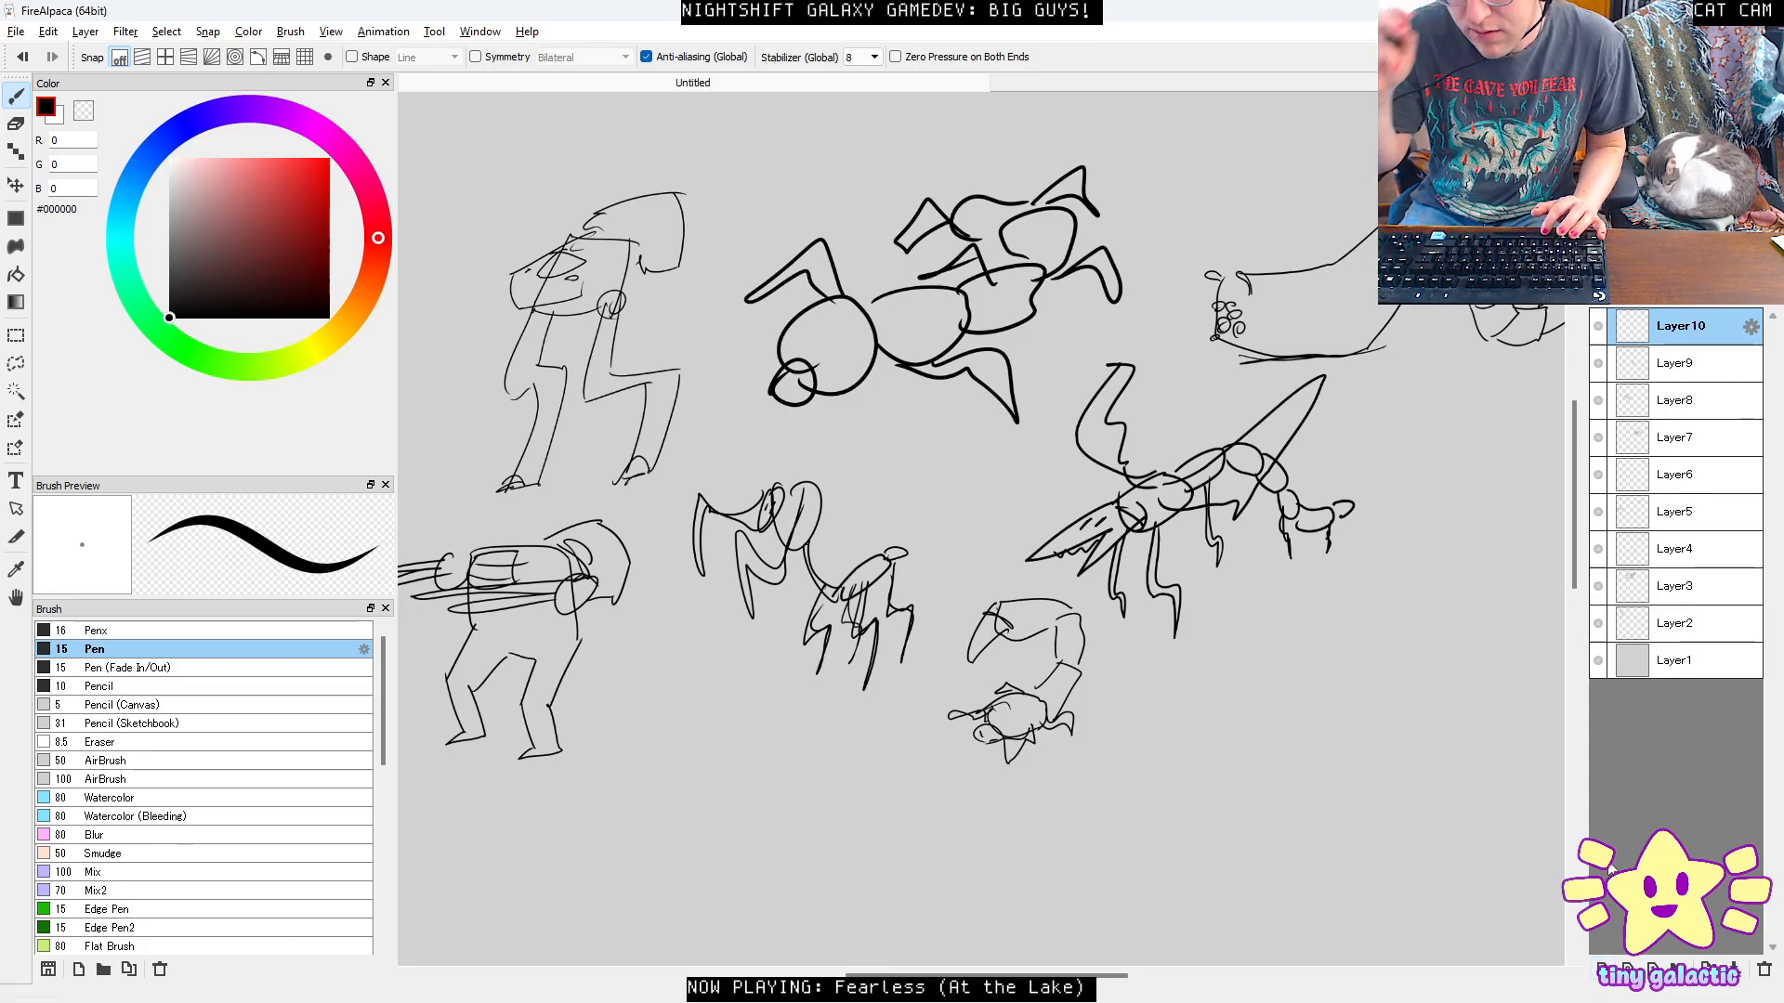
left_click_drag(959, 703, 1028, 685)
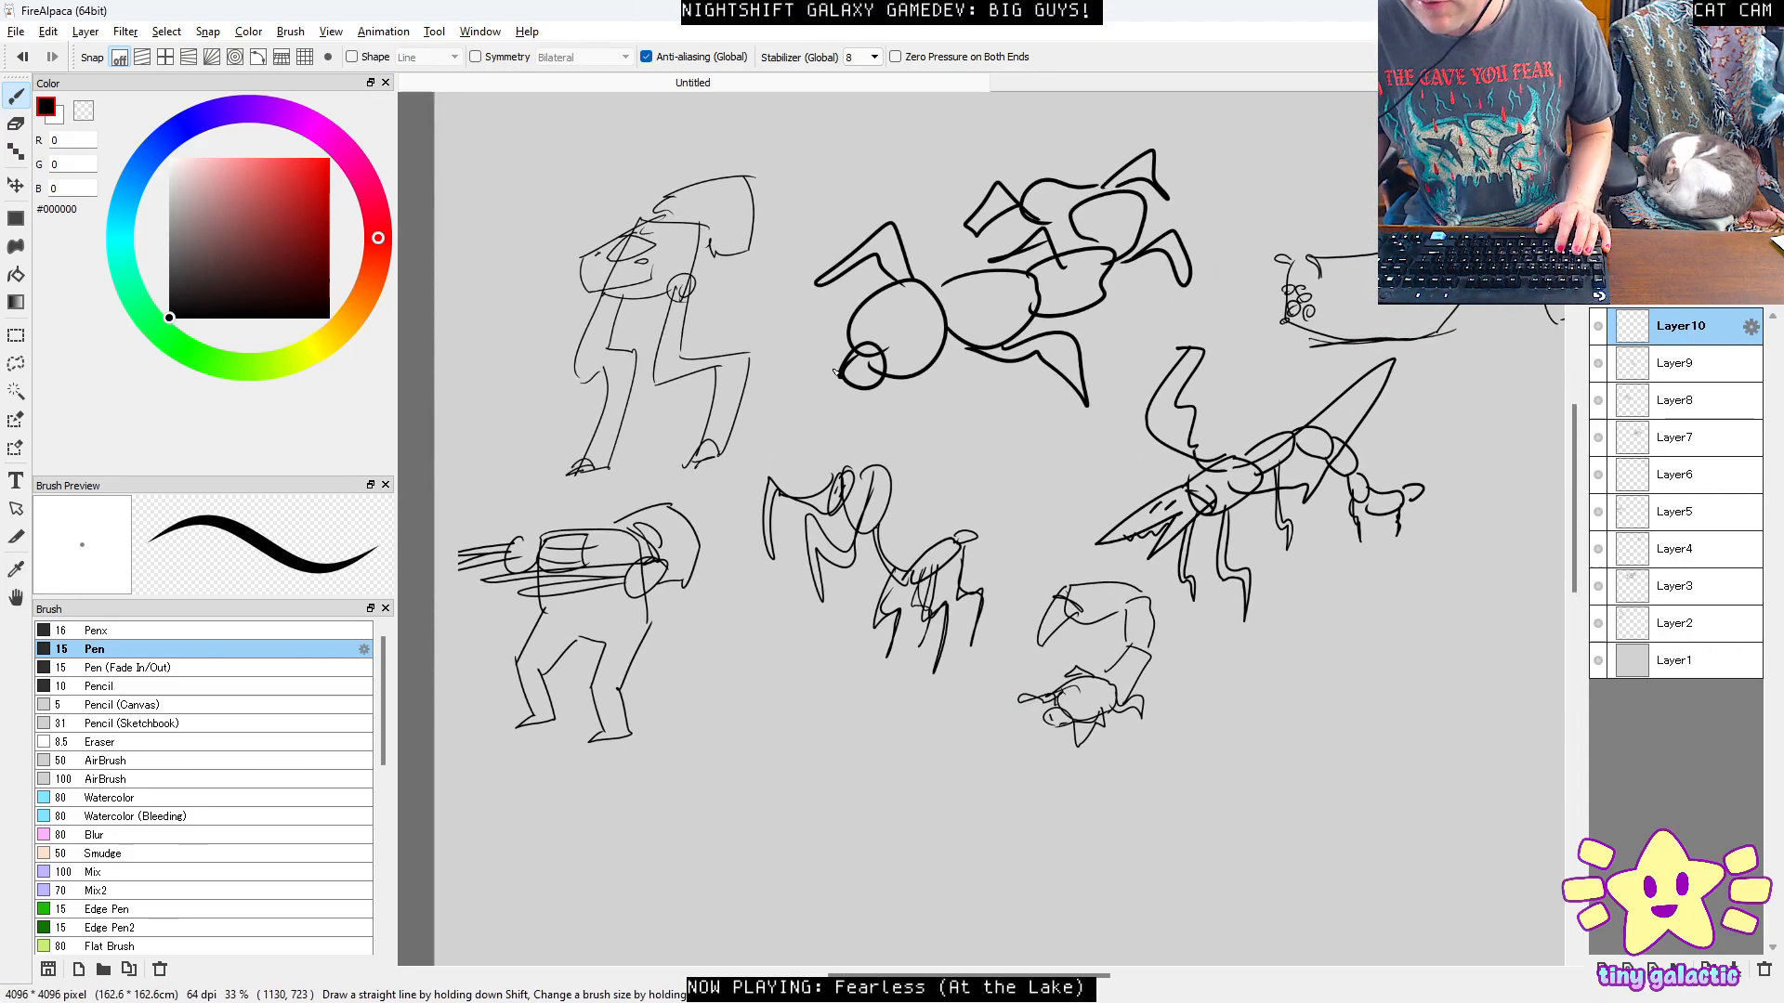
left_click_drag(1162, 521, 1115, 516)
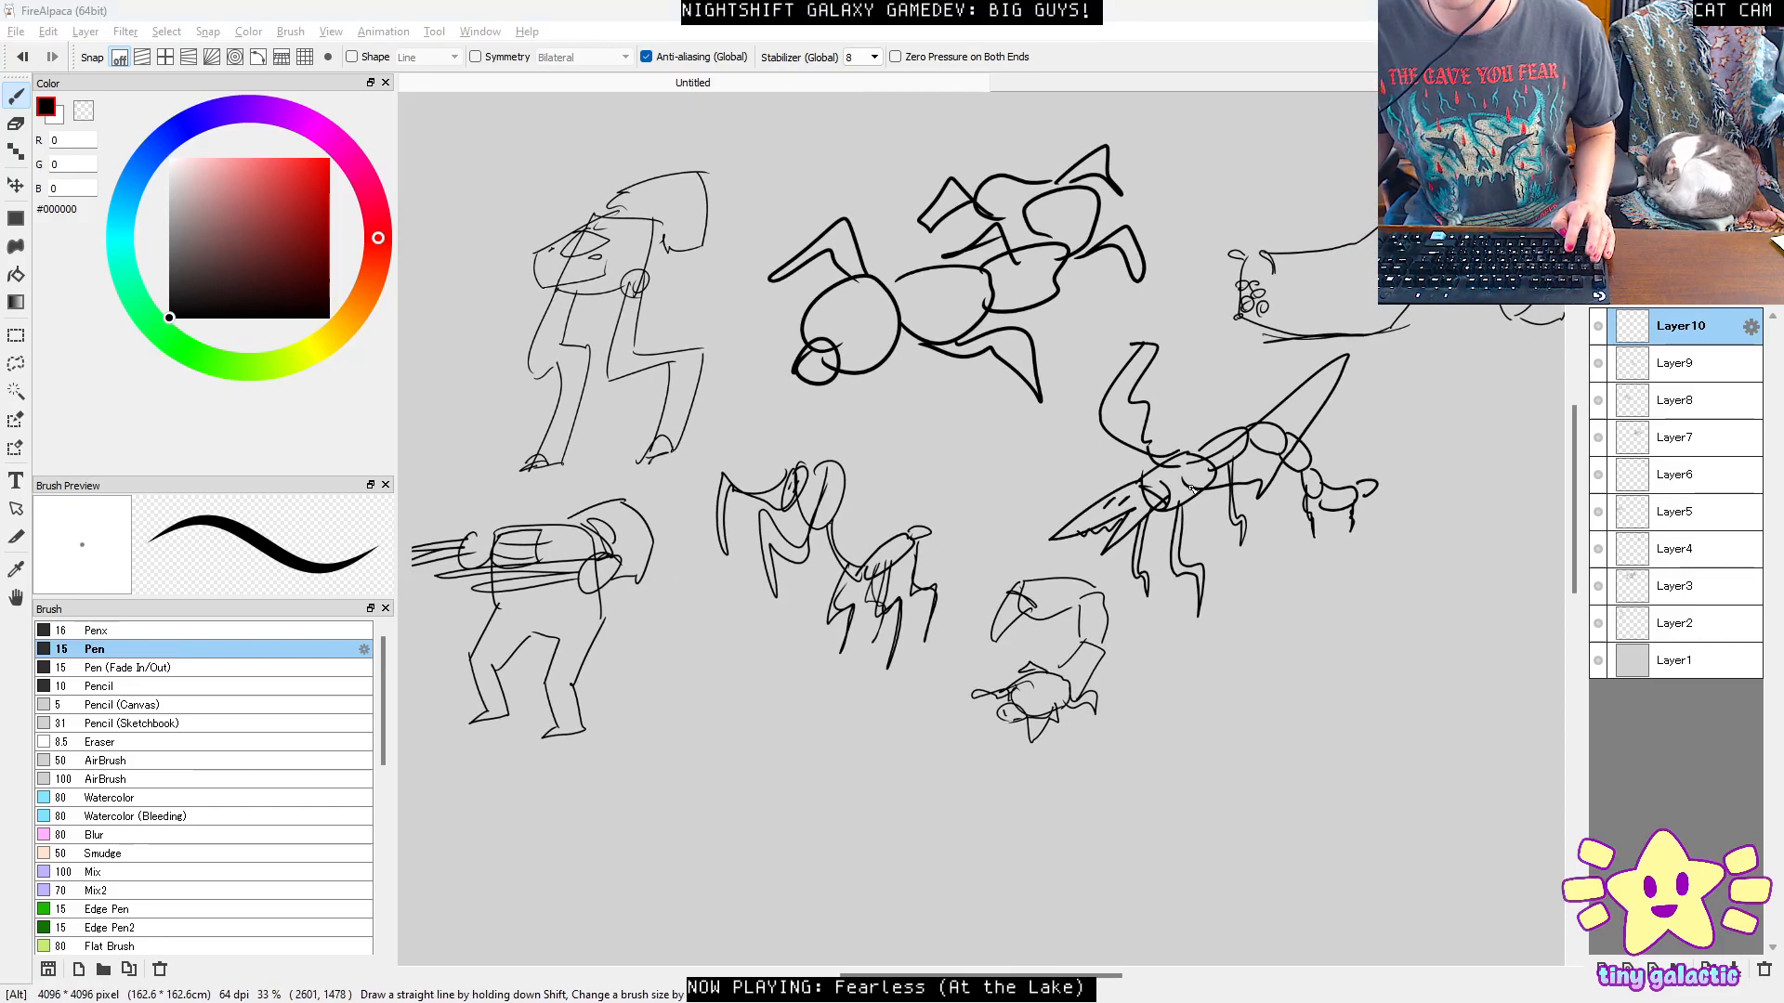
Switch to Unreal Editor and examine the spider mecha in the CityGym level from the front, above and the sides.
key("alt+Tab")
right_click_drag(1193, 489, 1217, 594)
right_click_drag(765, 435, 1078, 400)
right_click_drag(938, 321, 908, 316)
key("alt+Tab")
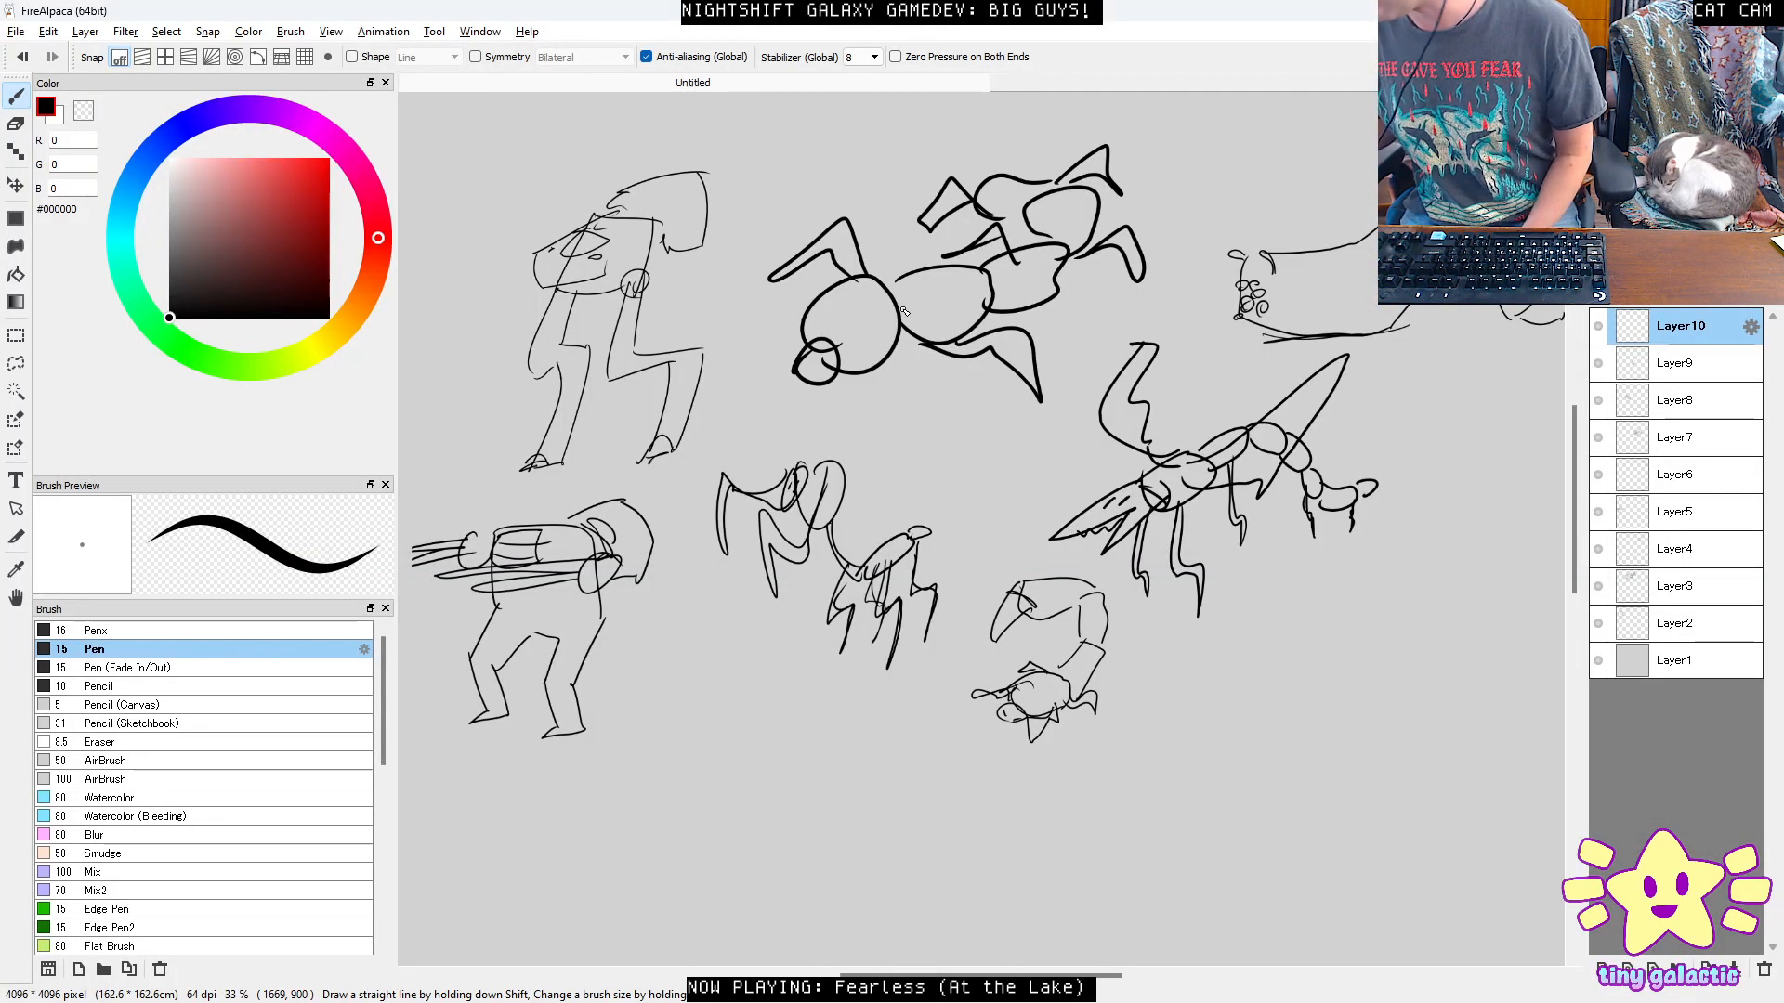
key("alt+Tab")
mouse_move(725, 391)
right_mouse_down()
mouse_move(637, 367)
mouse_move(892, 446)
mouse_move(687, 371)
mouse_move(682, 353)
mouse_move(693, 399)
right_mouse_up()
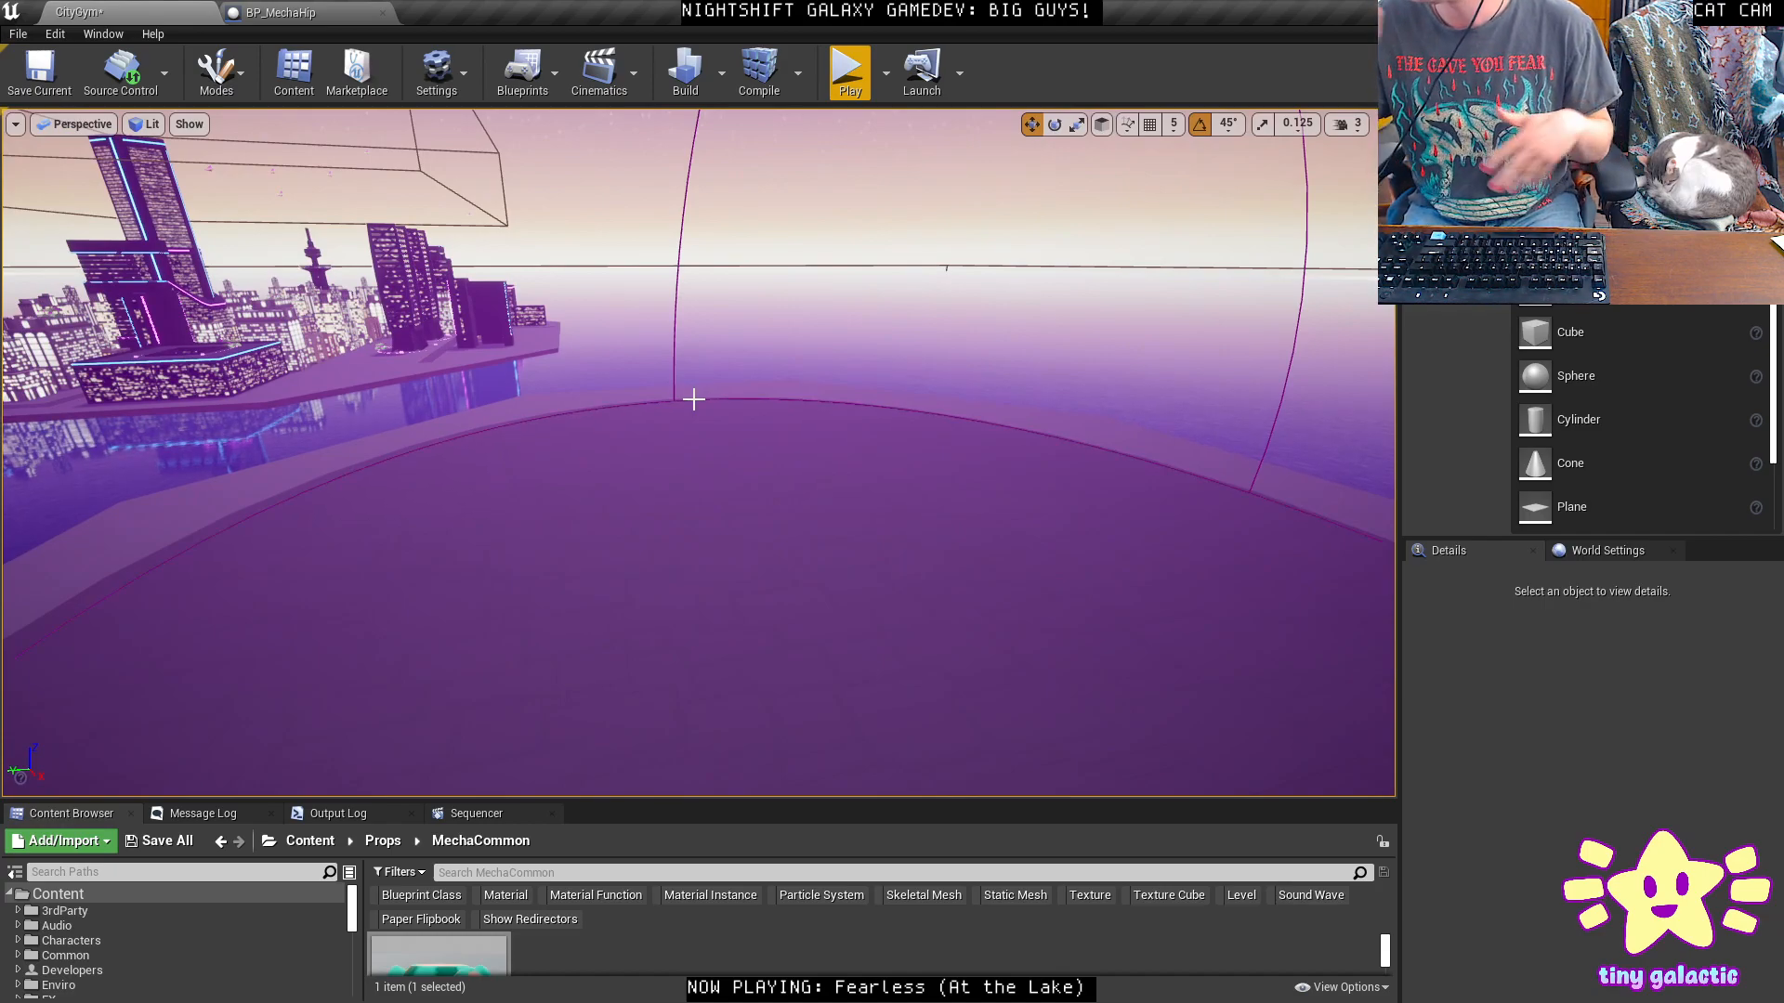
right_click_drag(651, 371, 836, 447)
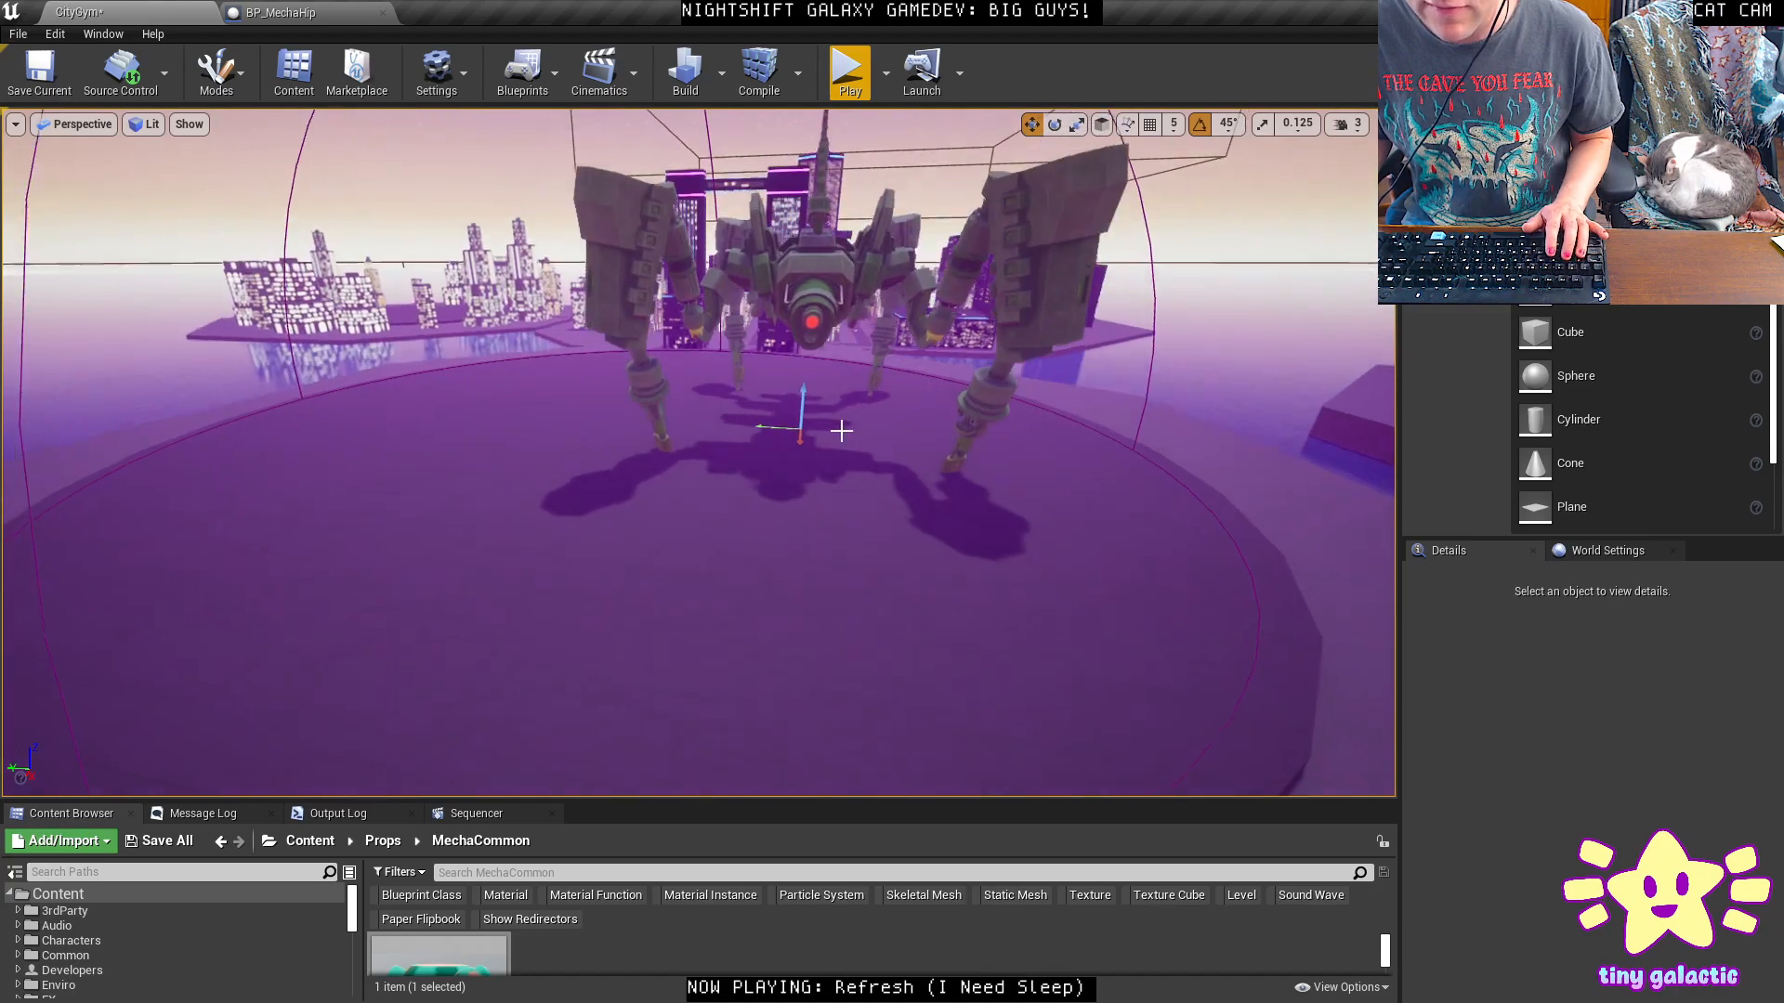
right_click_drag(867, 300, 614, 432)
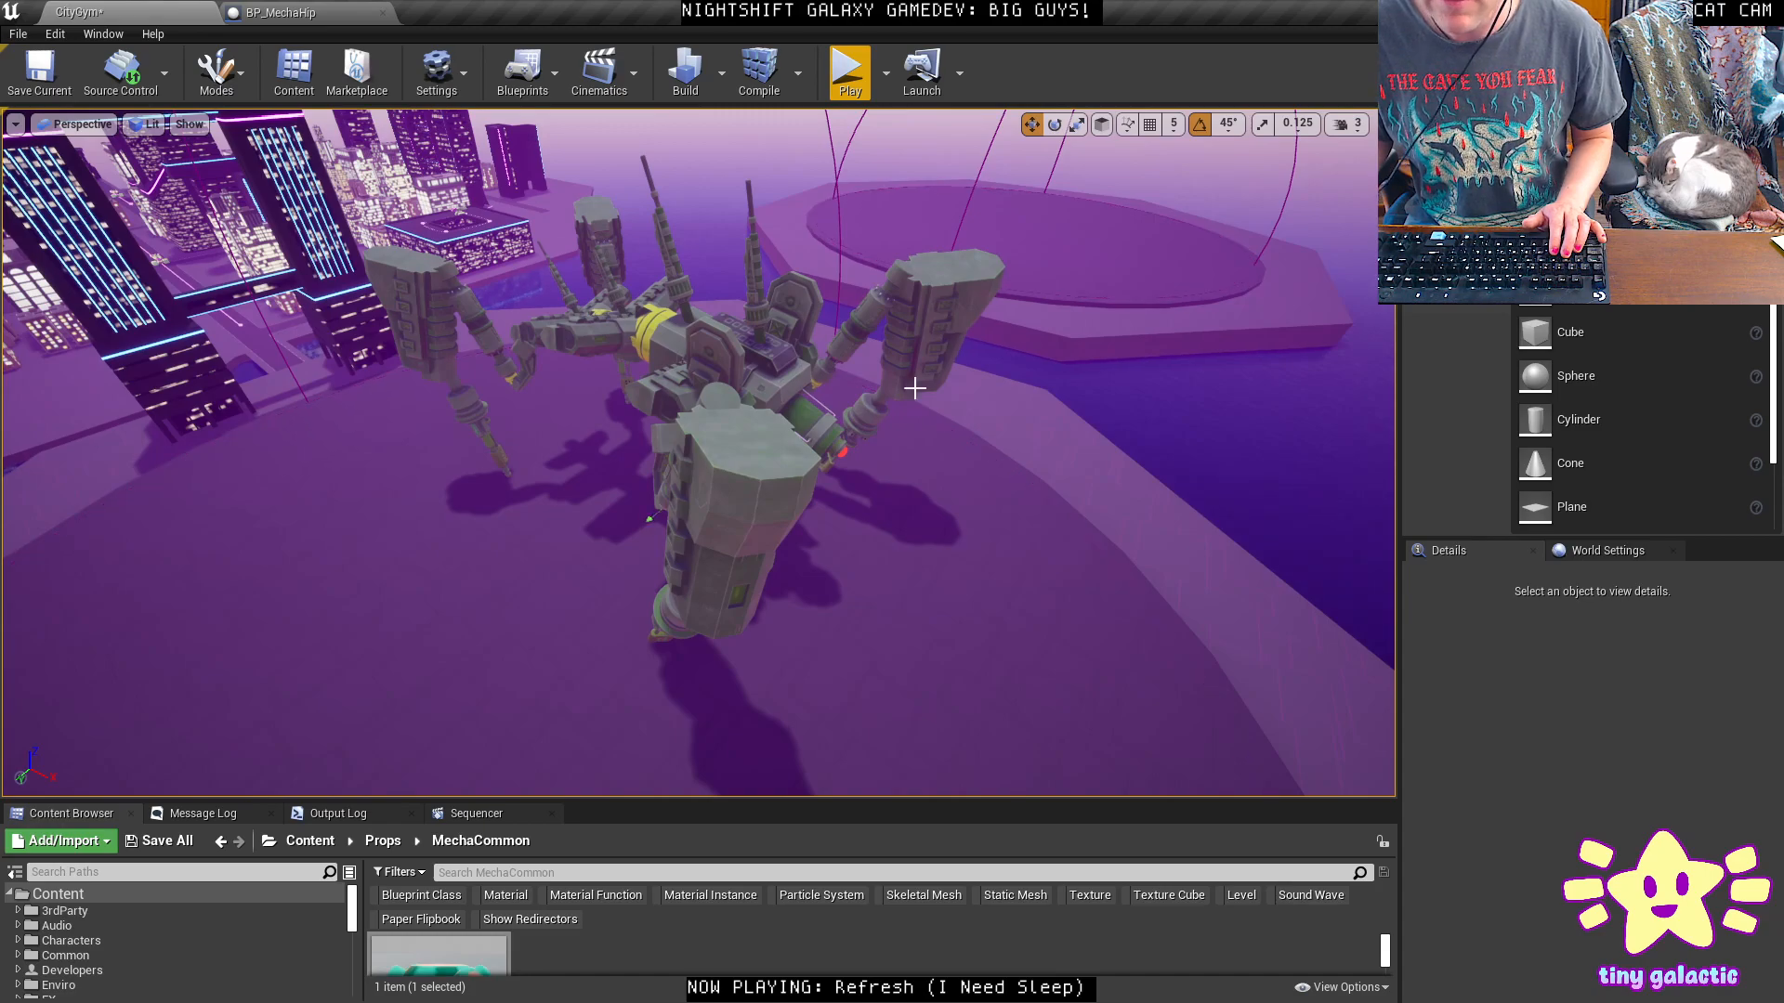
right_click_drag(567, 383, 538, 301)
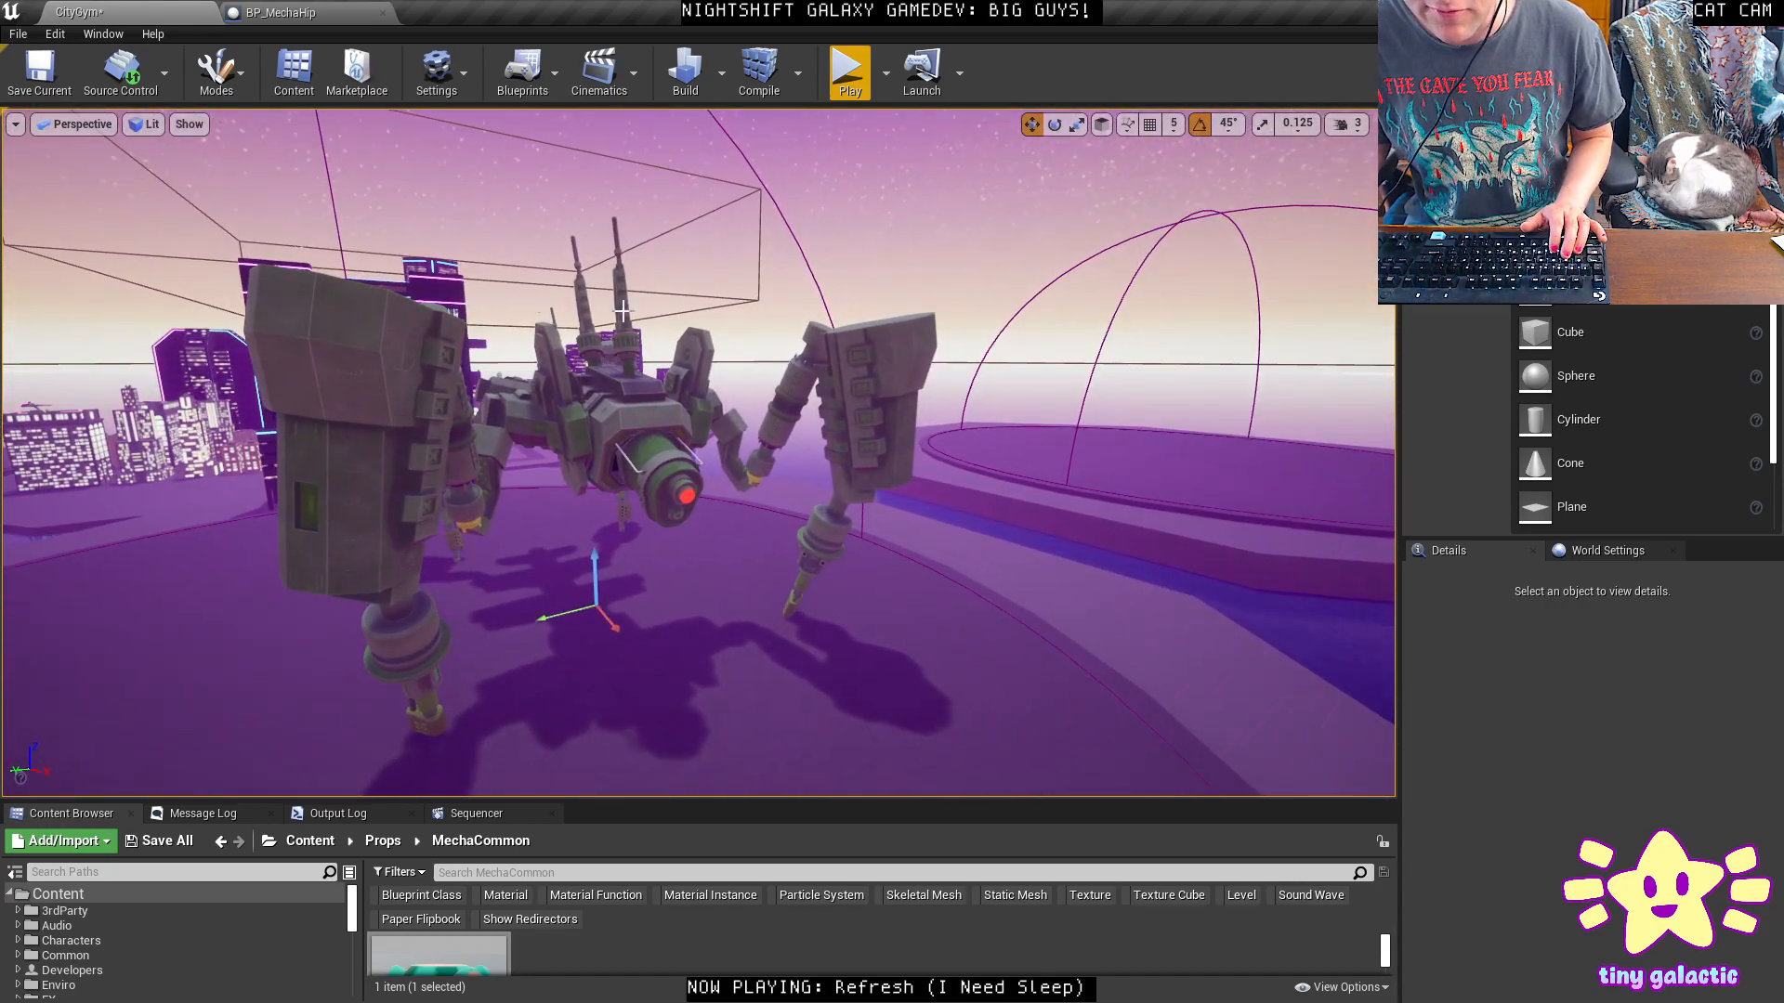
mouse_move(601, 448)
right_mouse_down()
mouse_move(596, 418)
mouse_move(734, 414)
mouse_move(618, 448)
mouse_move(609, 423)
right_mouse_up()
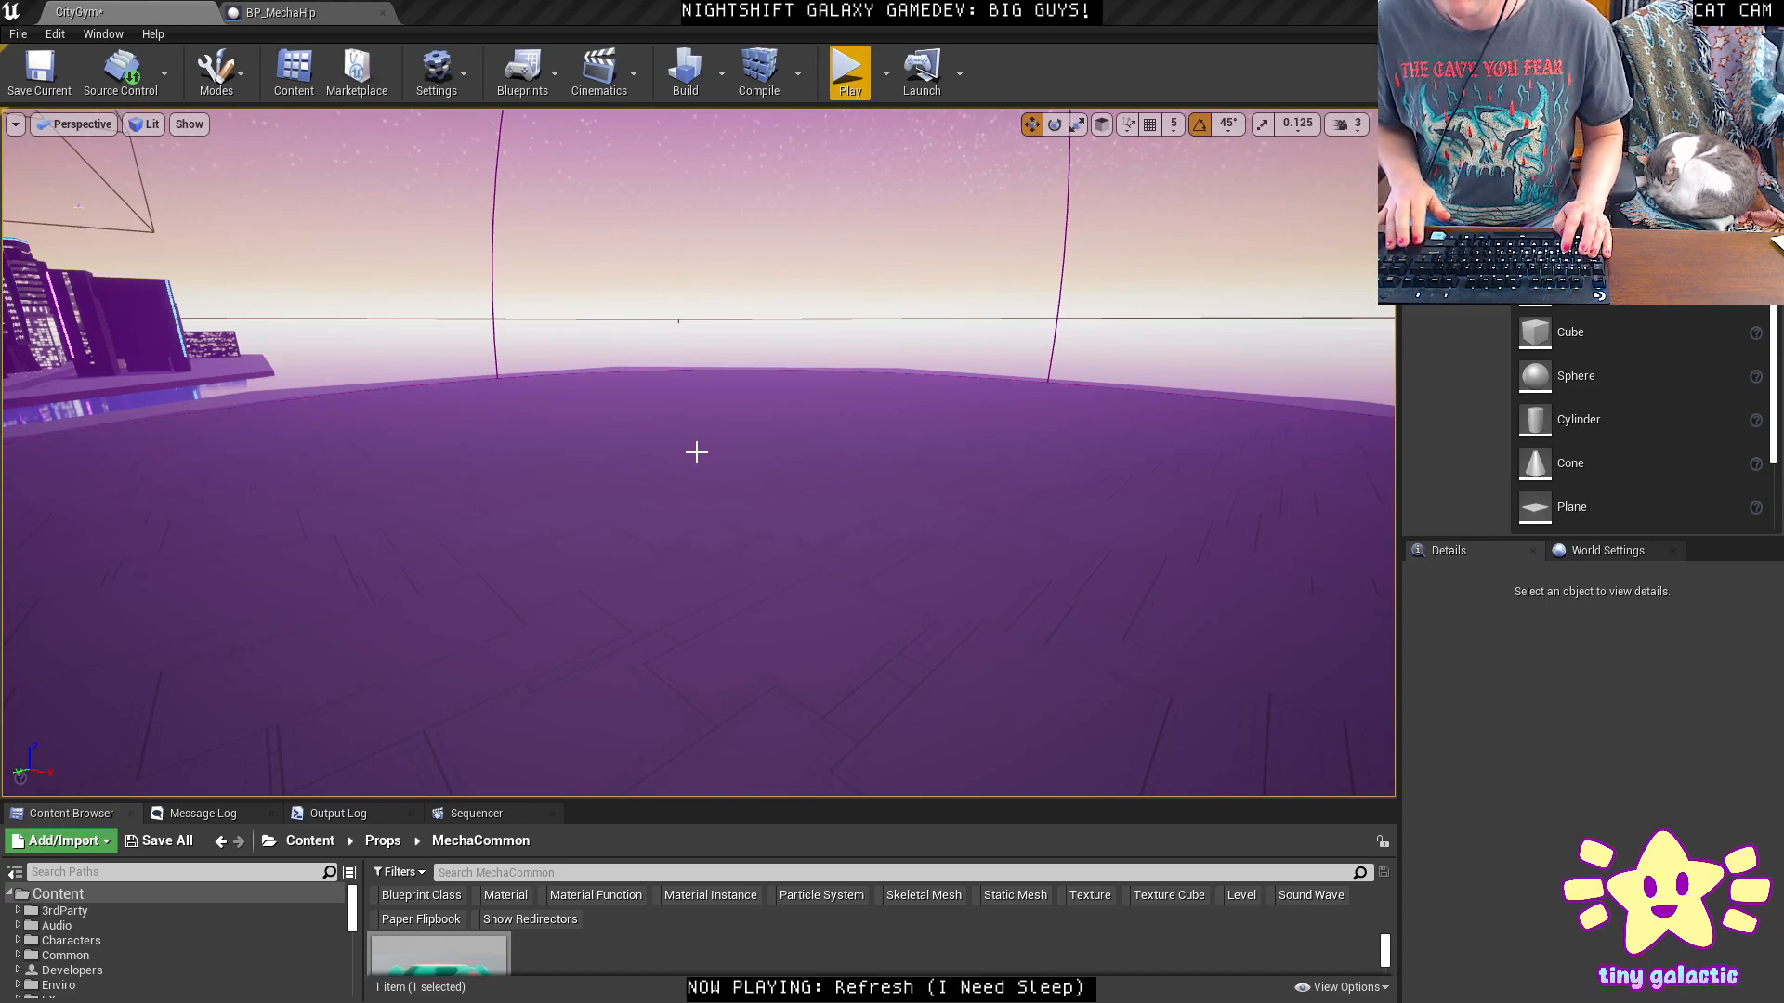
Return to FireAlpaca, create a layer folder and move Layer2 through Layer10 into it.
key("alt+Tab")
left_click(1678, 969)
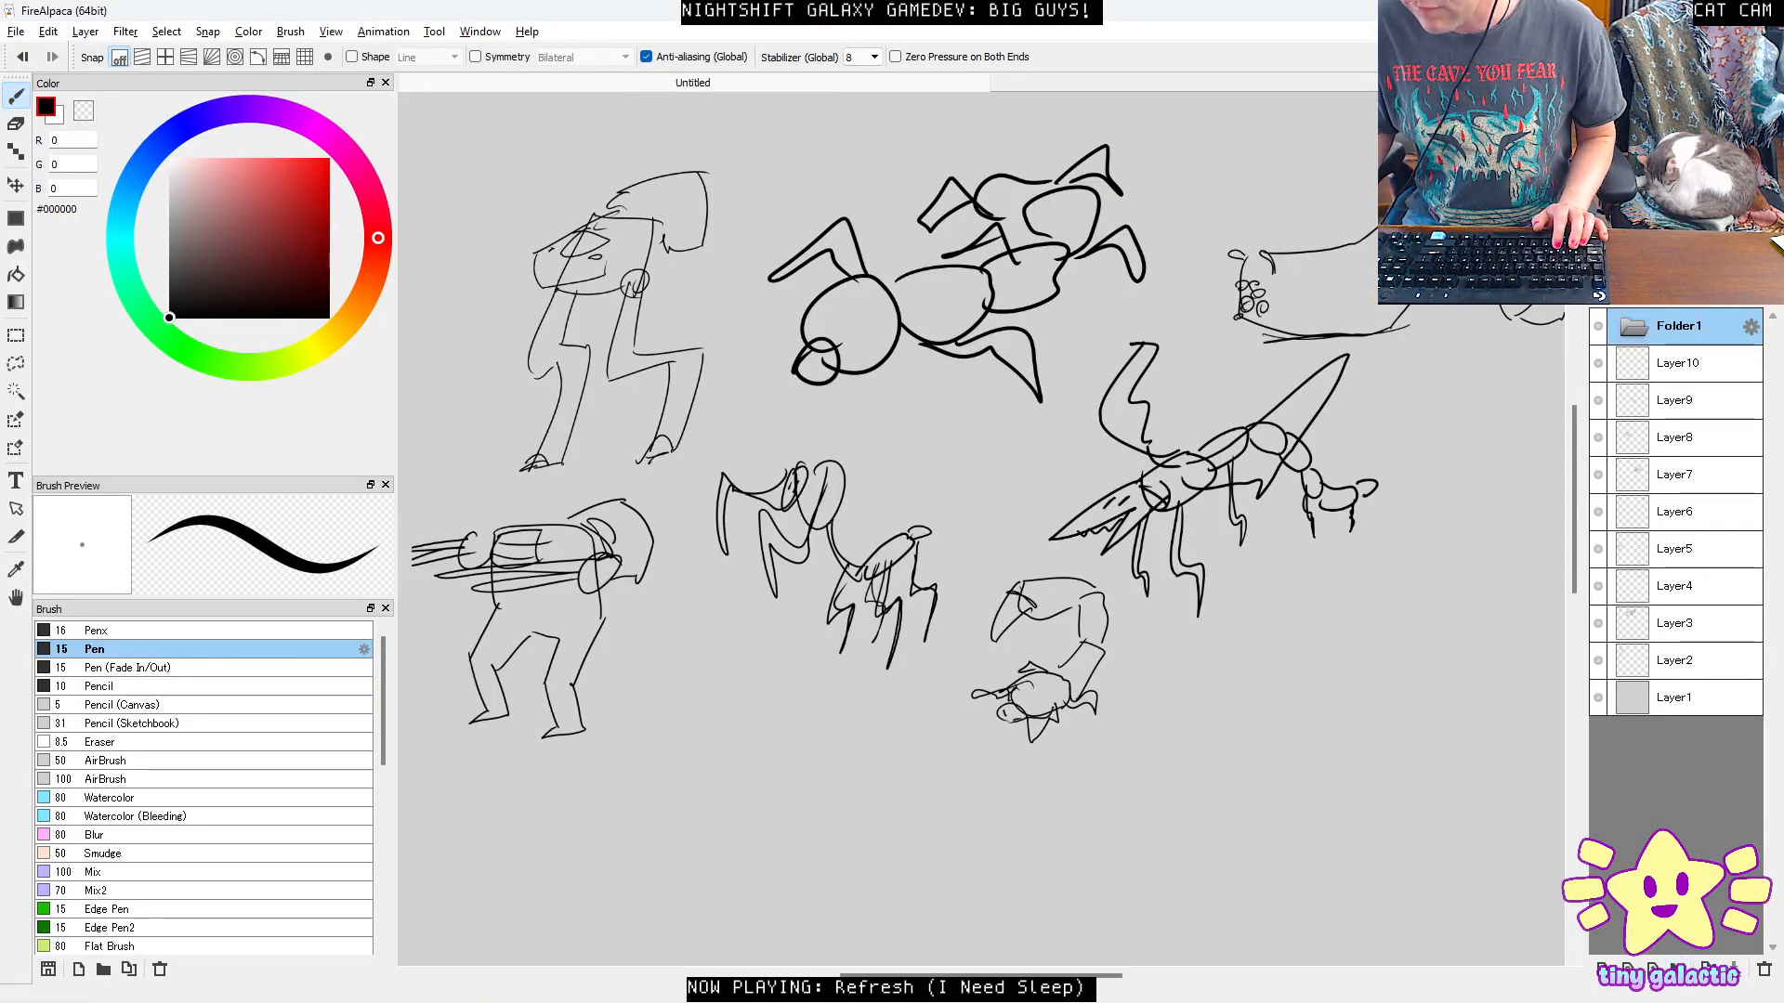
left_click(1683, 364)
left_click(1683, 661, "shift")
left_click_drag(1694, 364, 1692, 328)
left_click_drag(1680, 627, 1672, 663)
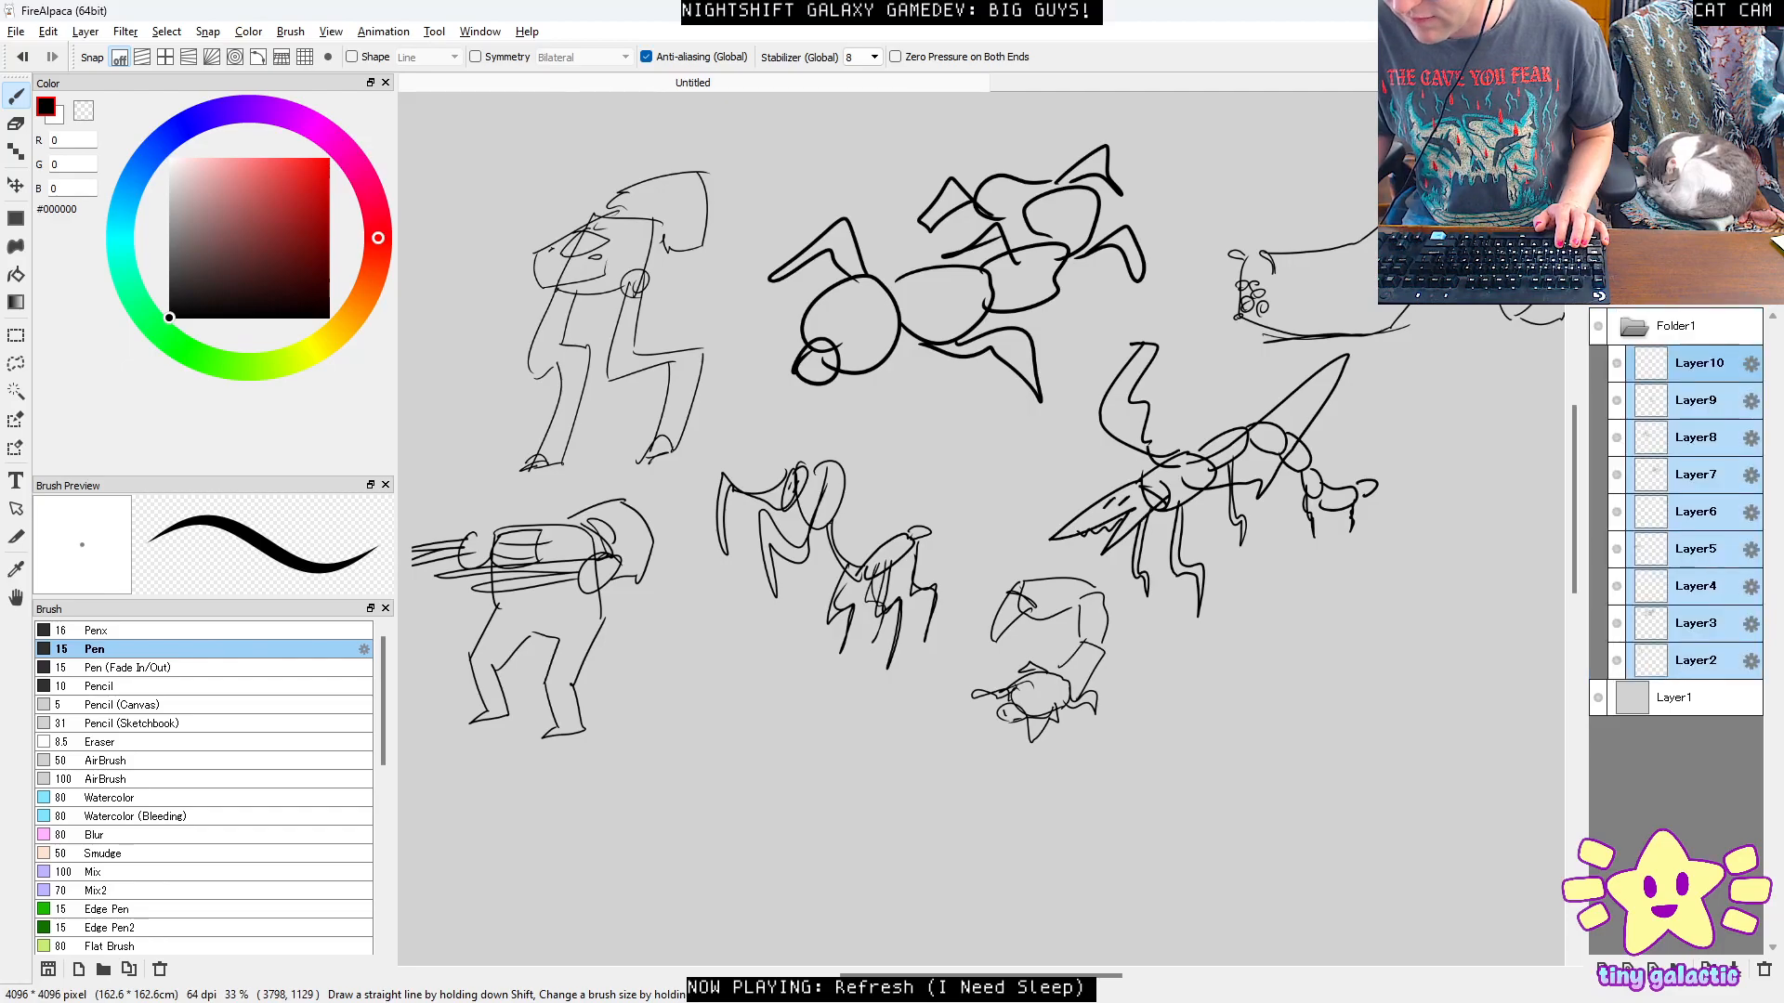
Collapse and hide the folder of sketches, and add a new empty layer above it.
left_click(1633, 327)
left_click(1598, 326)
key("ctrl+shift+n")
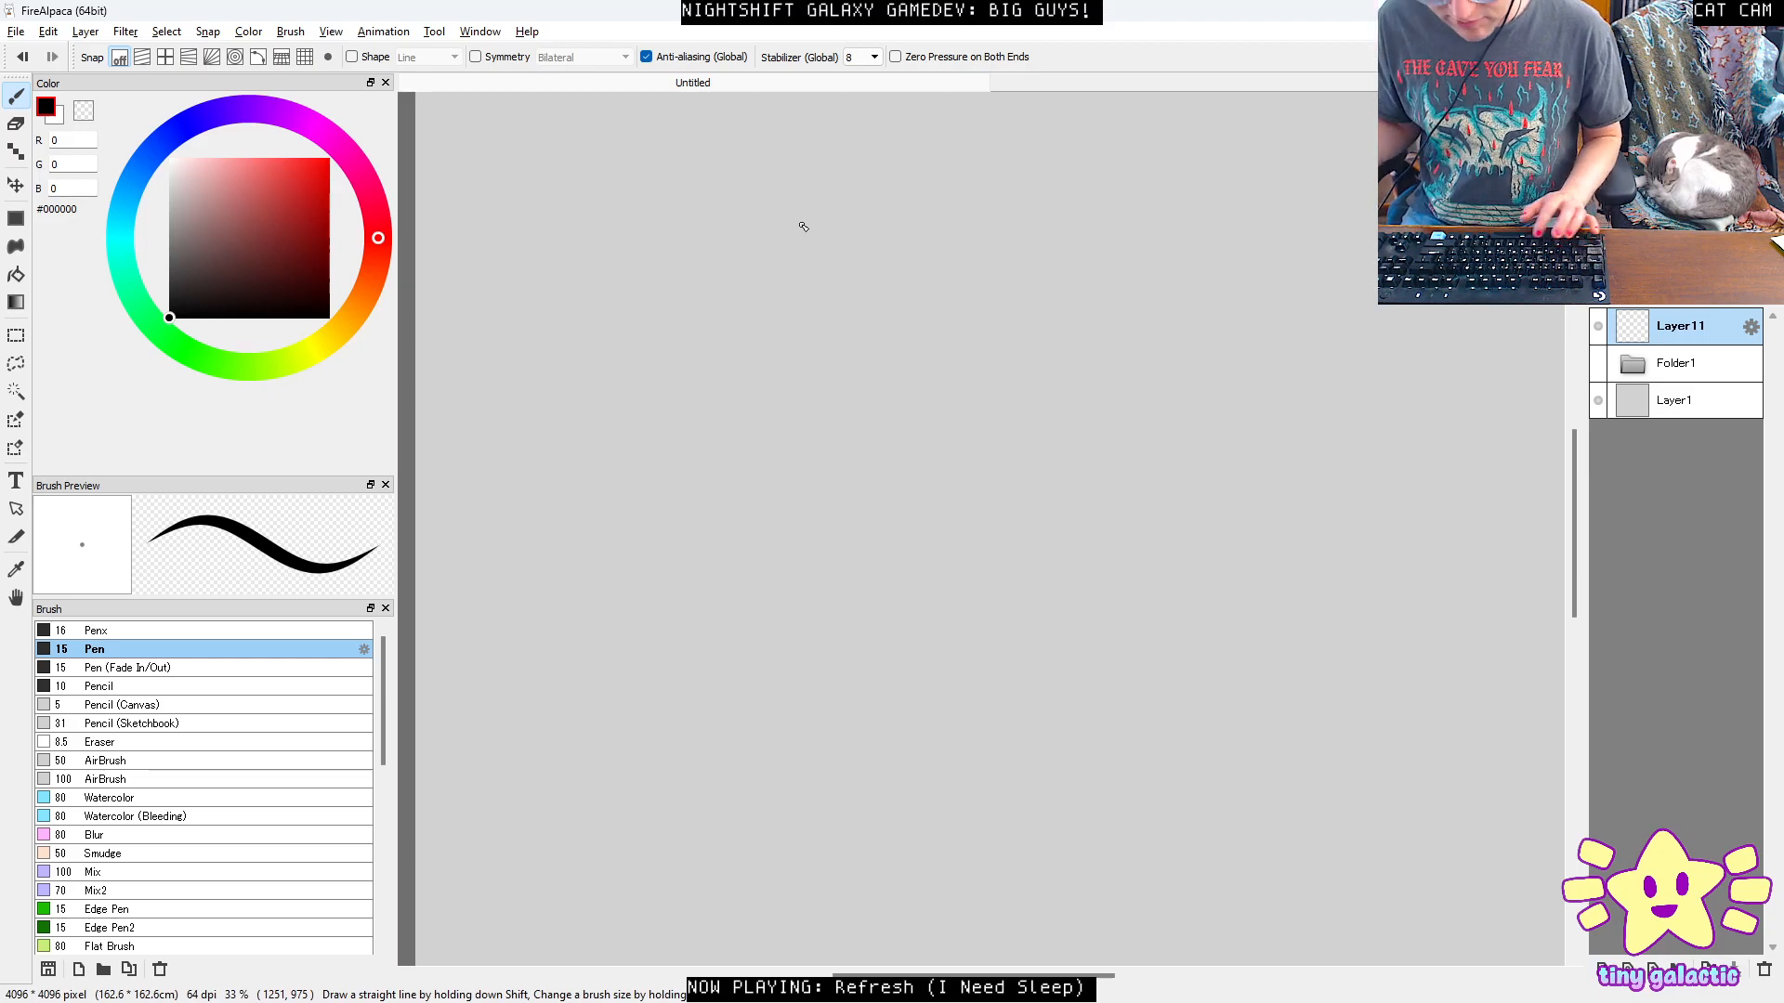
left_click_drag(1025, 553, 852, 369)
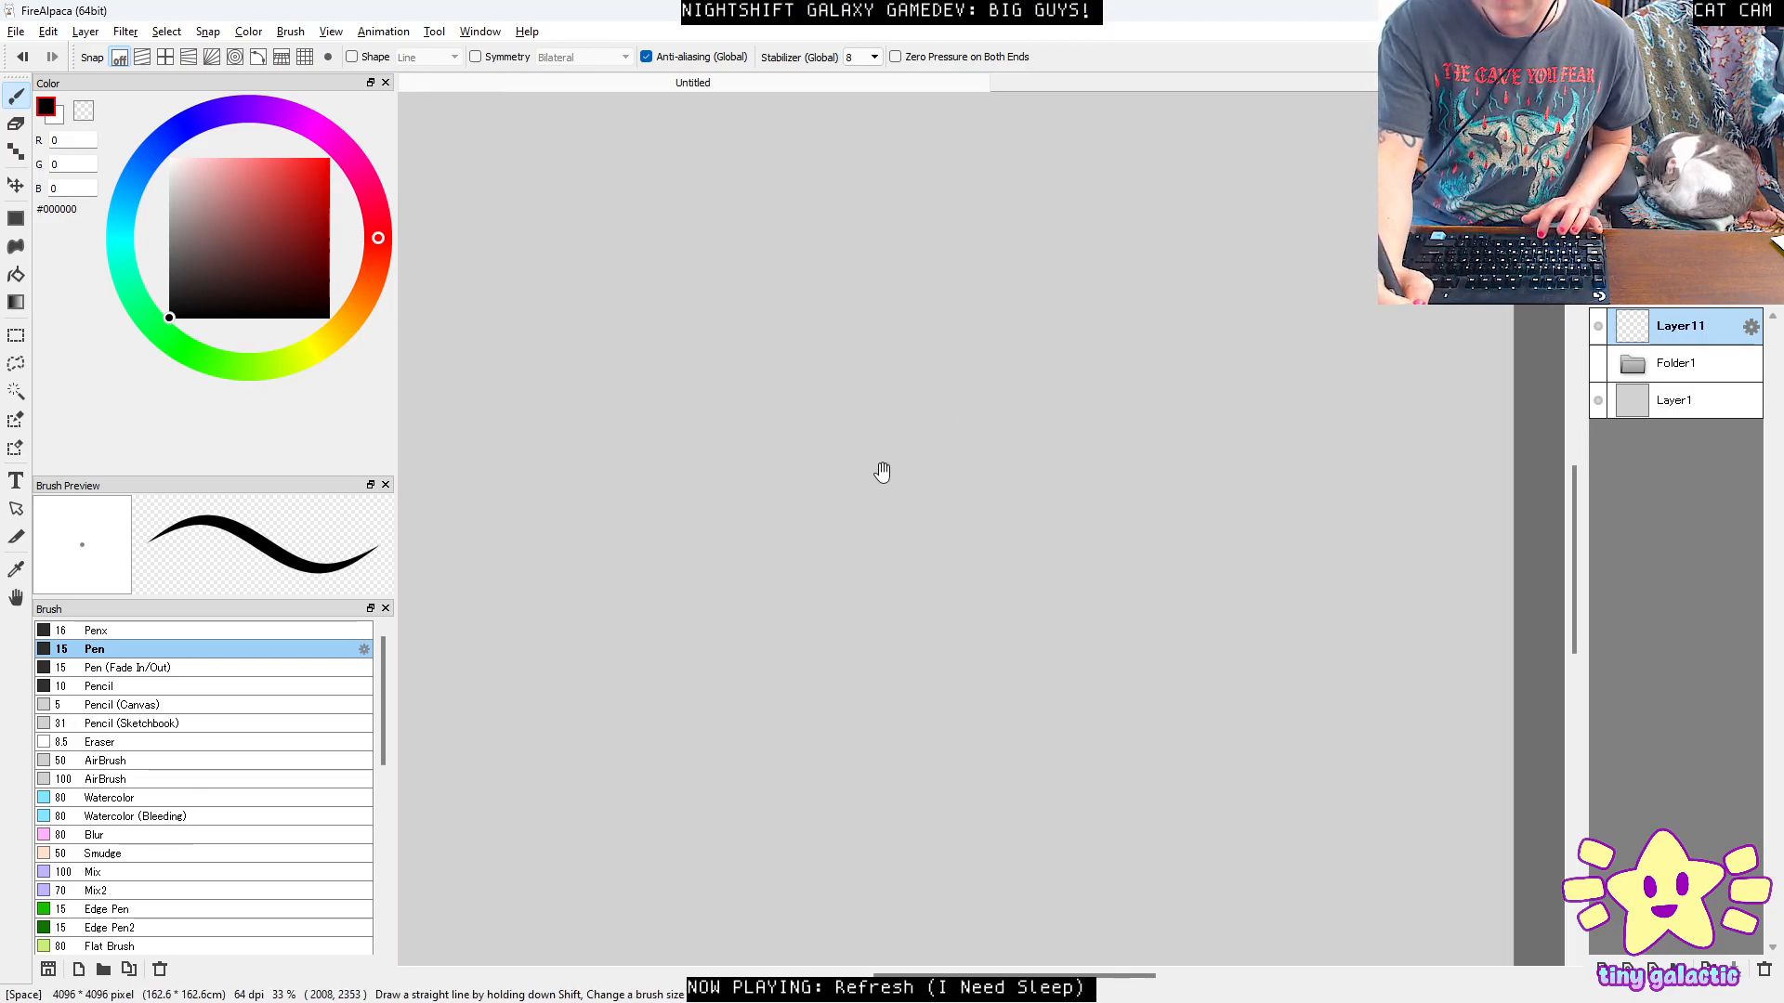
left_click_drag(847, 475, 909, 475, "ctrl+alt")
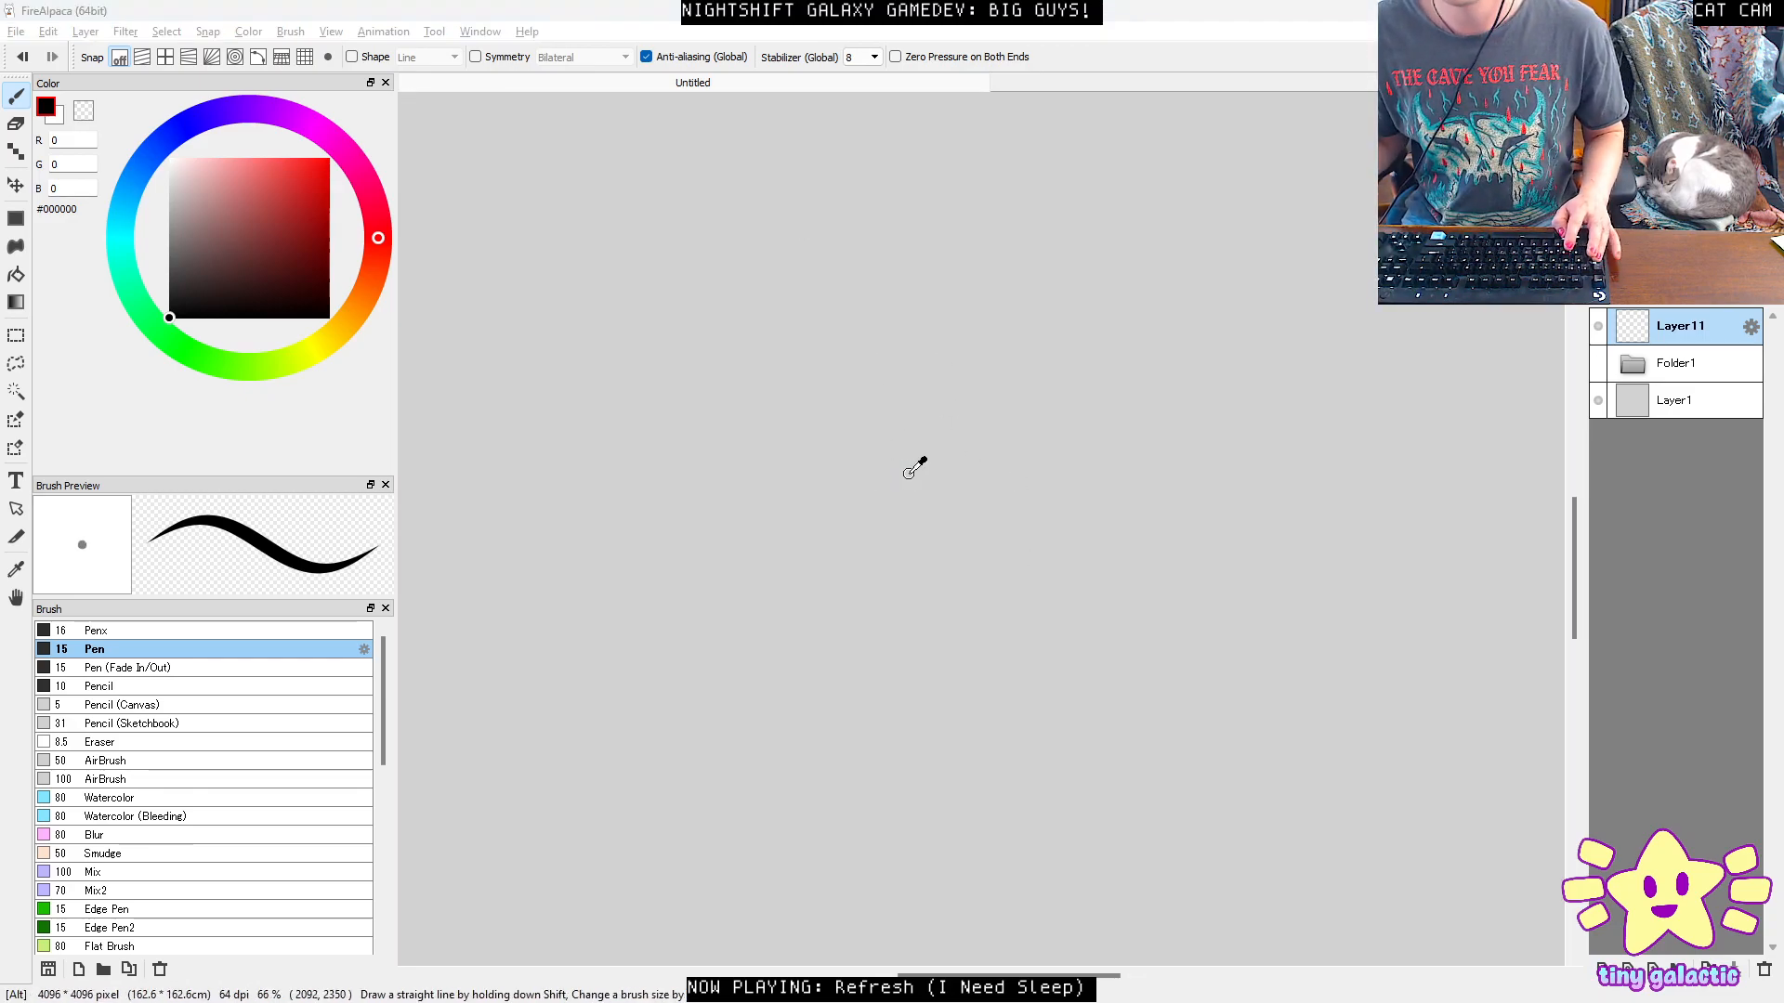
Switch to the browser, search images for "scorpion mech" and enlarge the first SCORPION MECH picture from DeviantArt.
key("alt+Tab")
left_click_drag(763, 211, 286, 161)
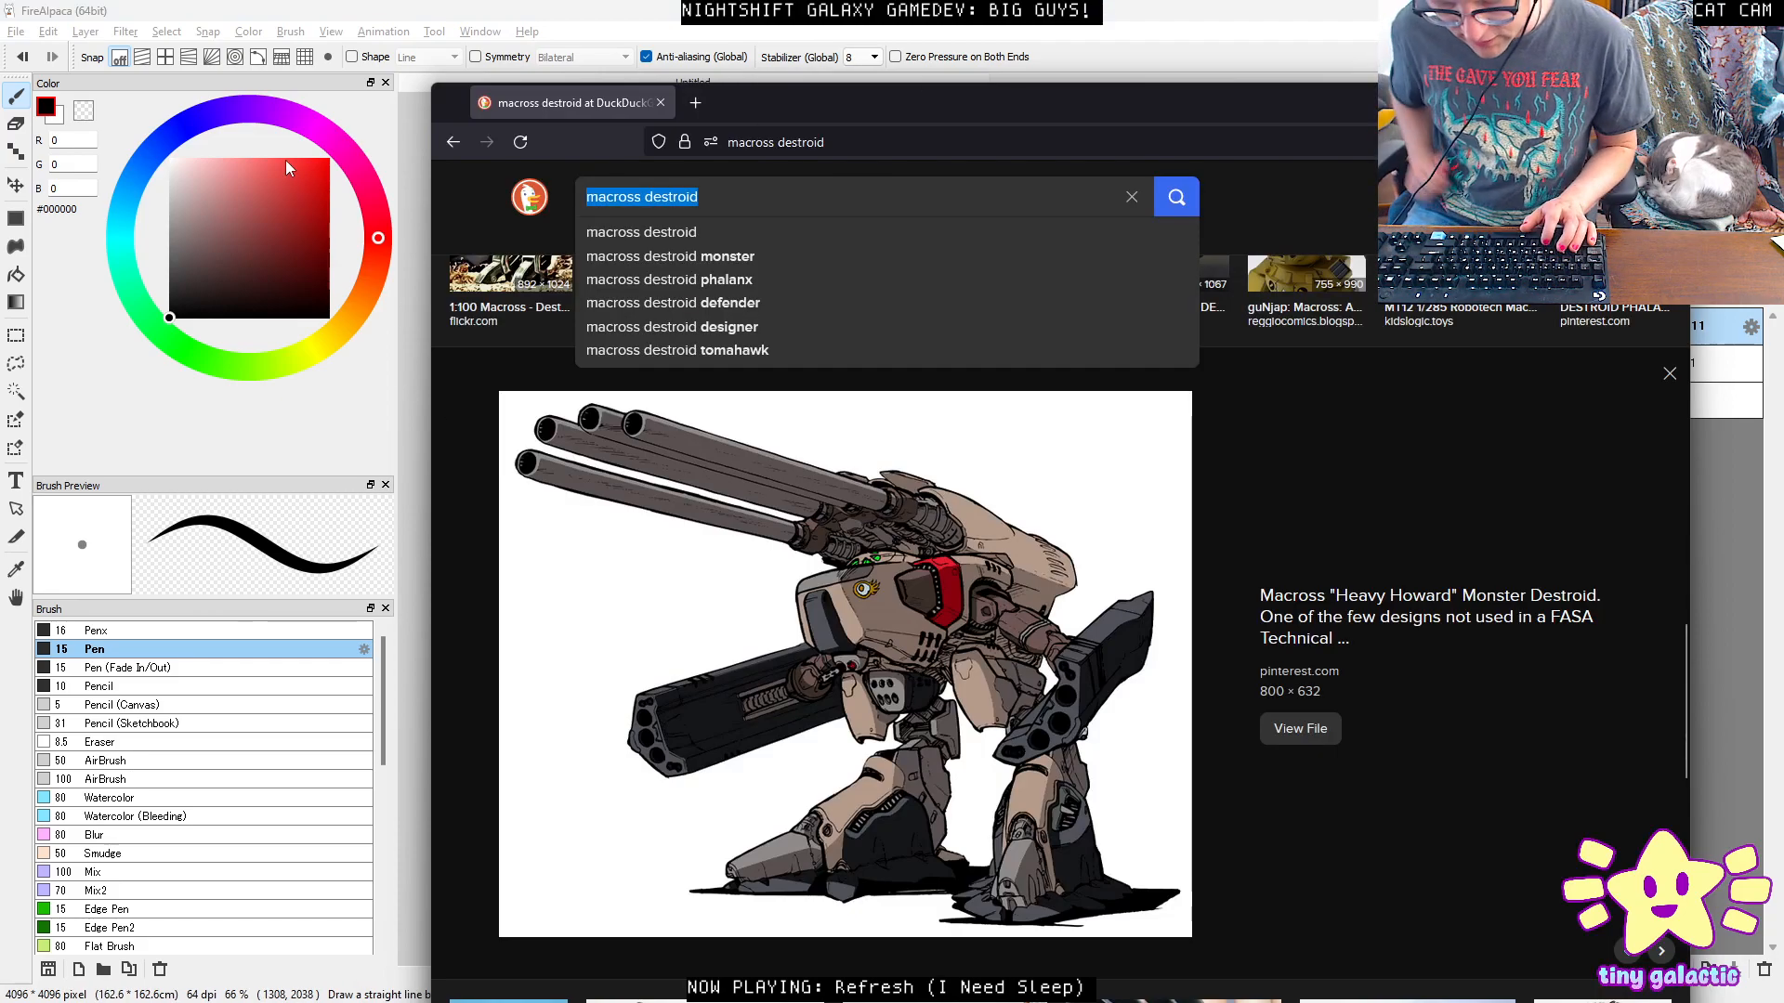
type("scorpion mec")
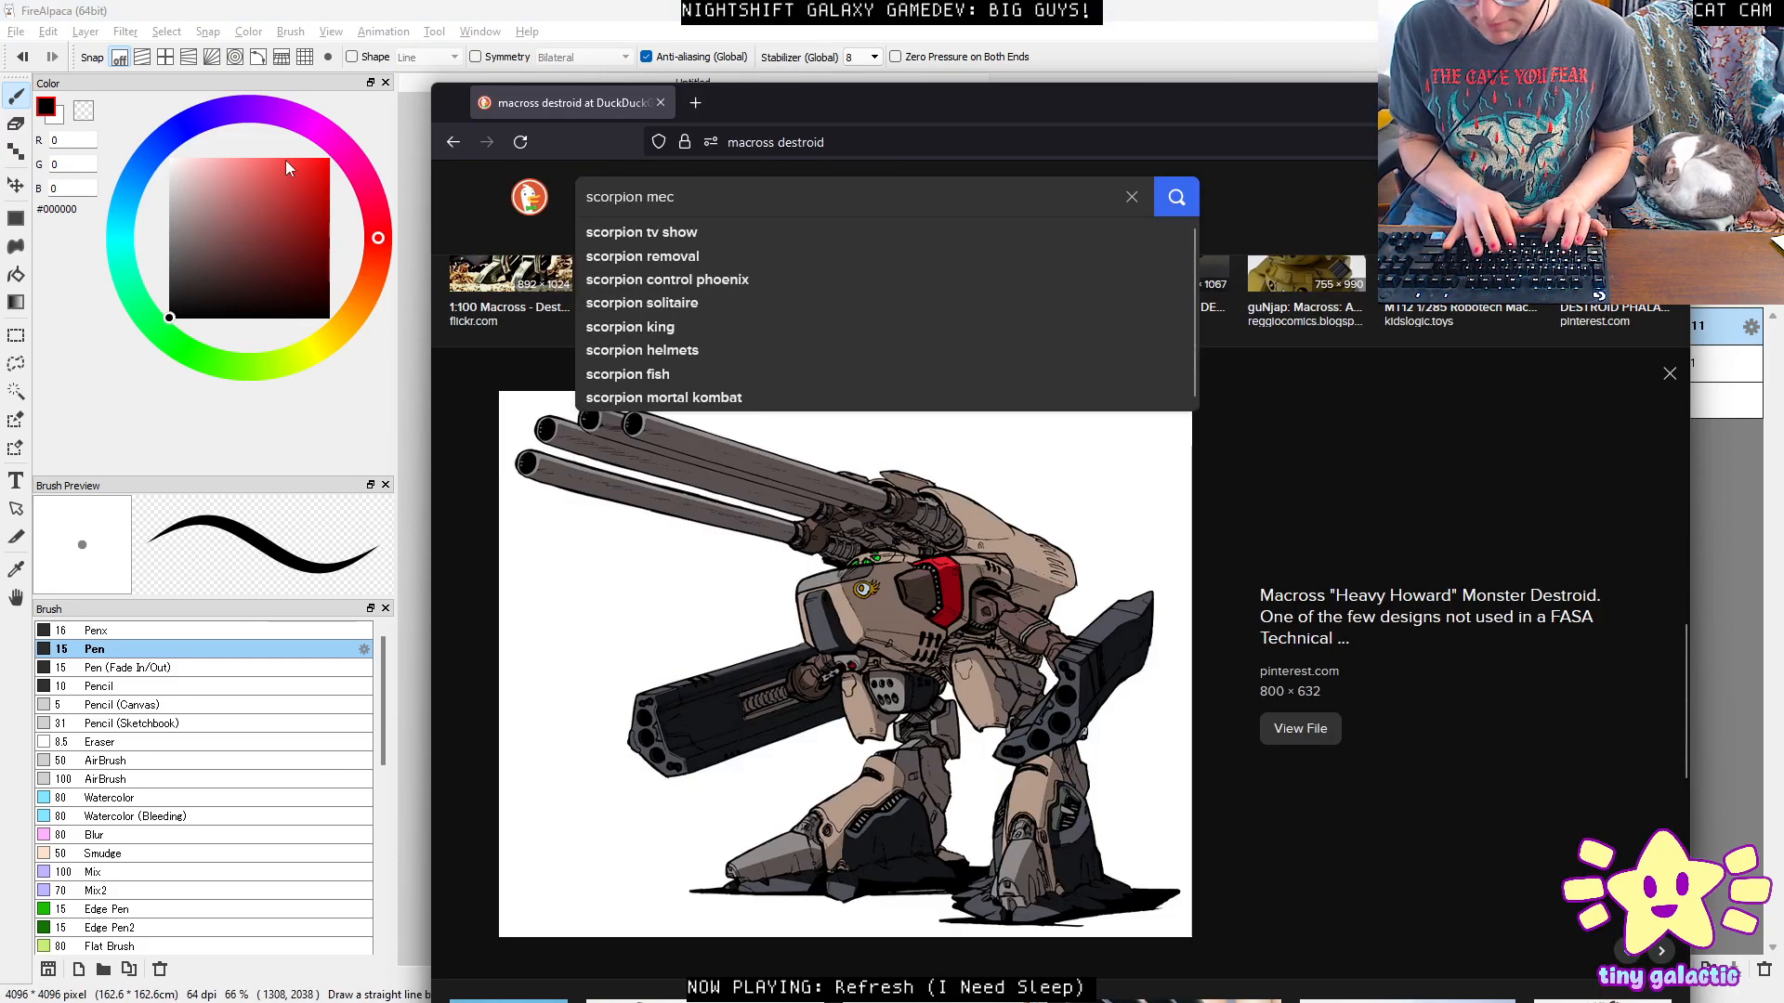
type("h")
key("Return")
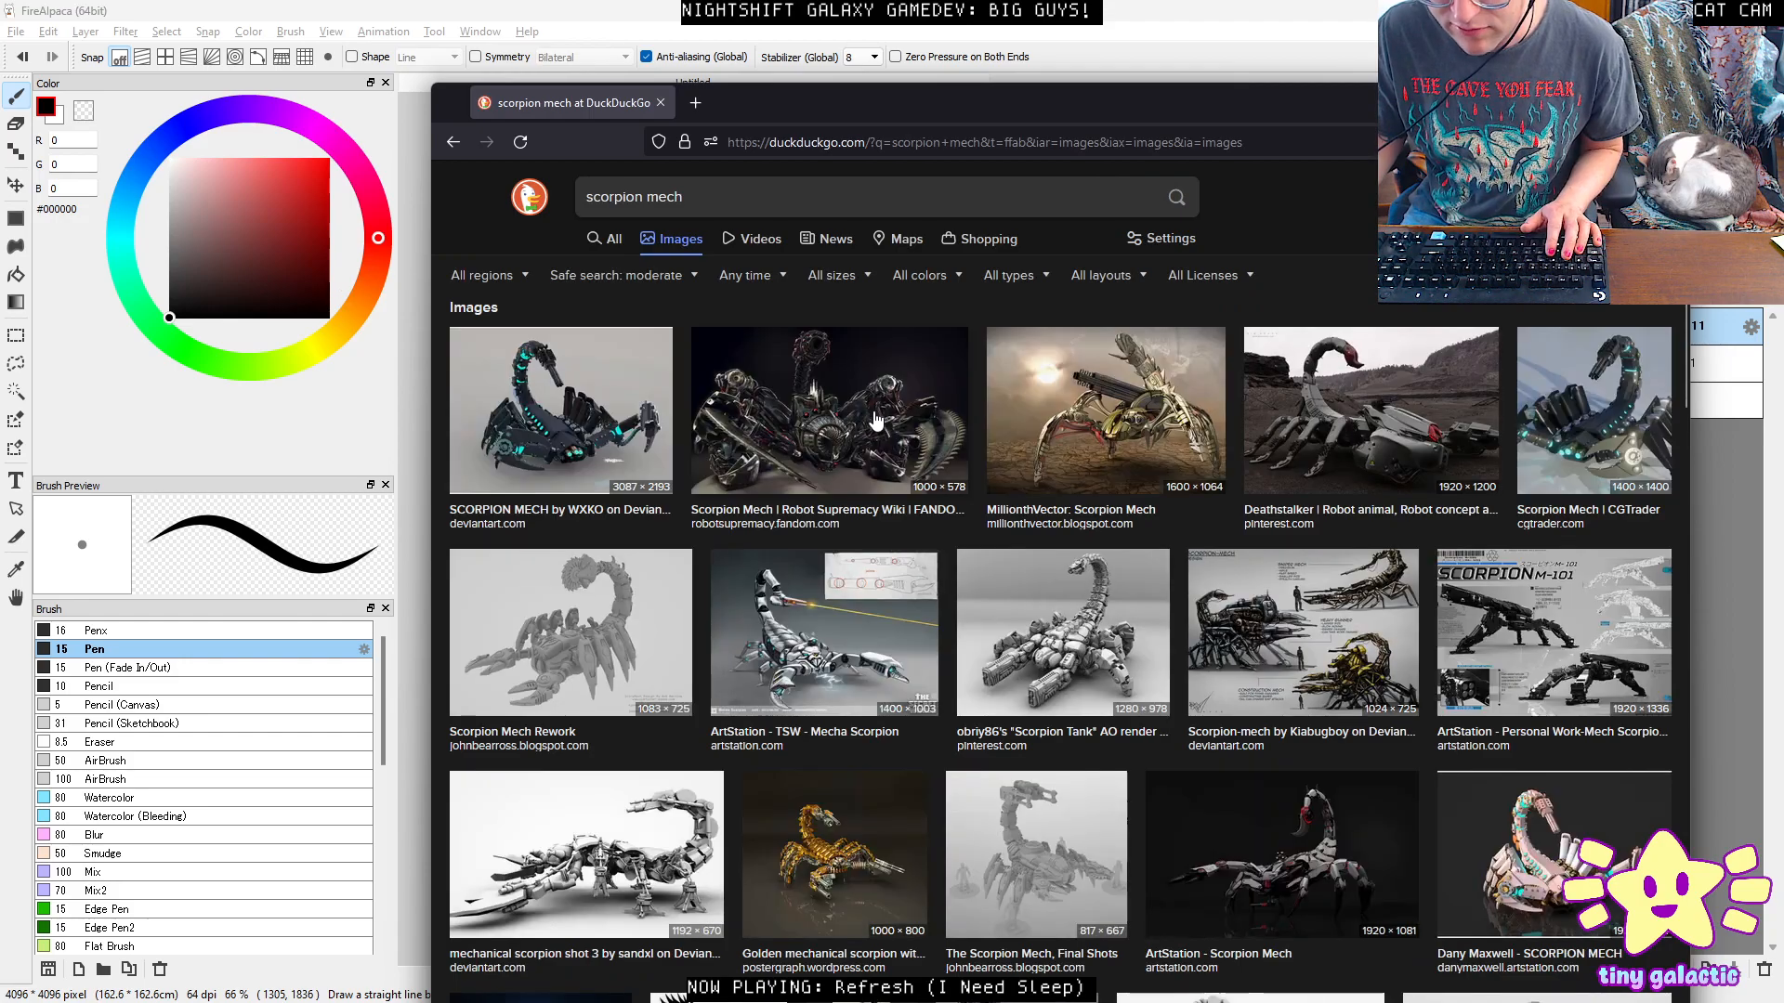
left_click(555, 409)
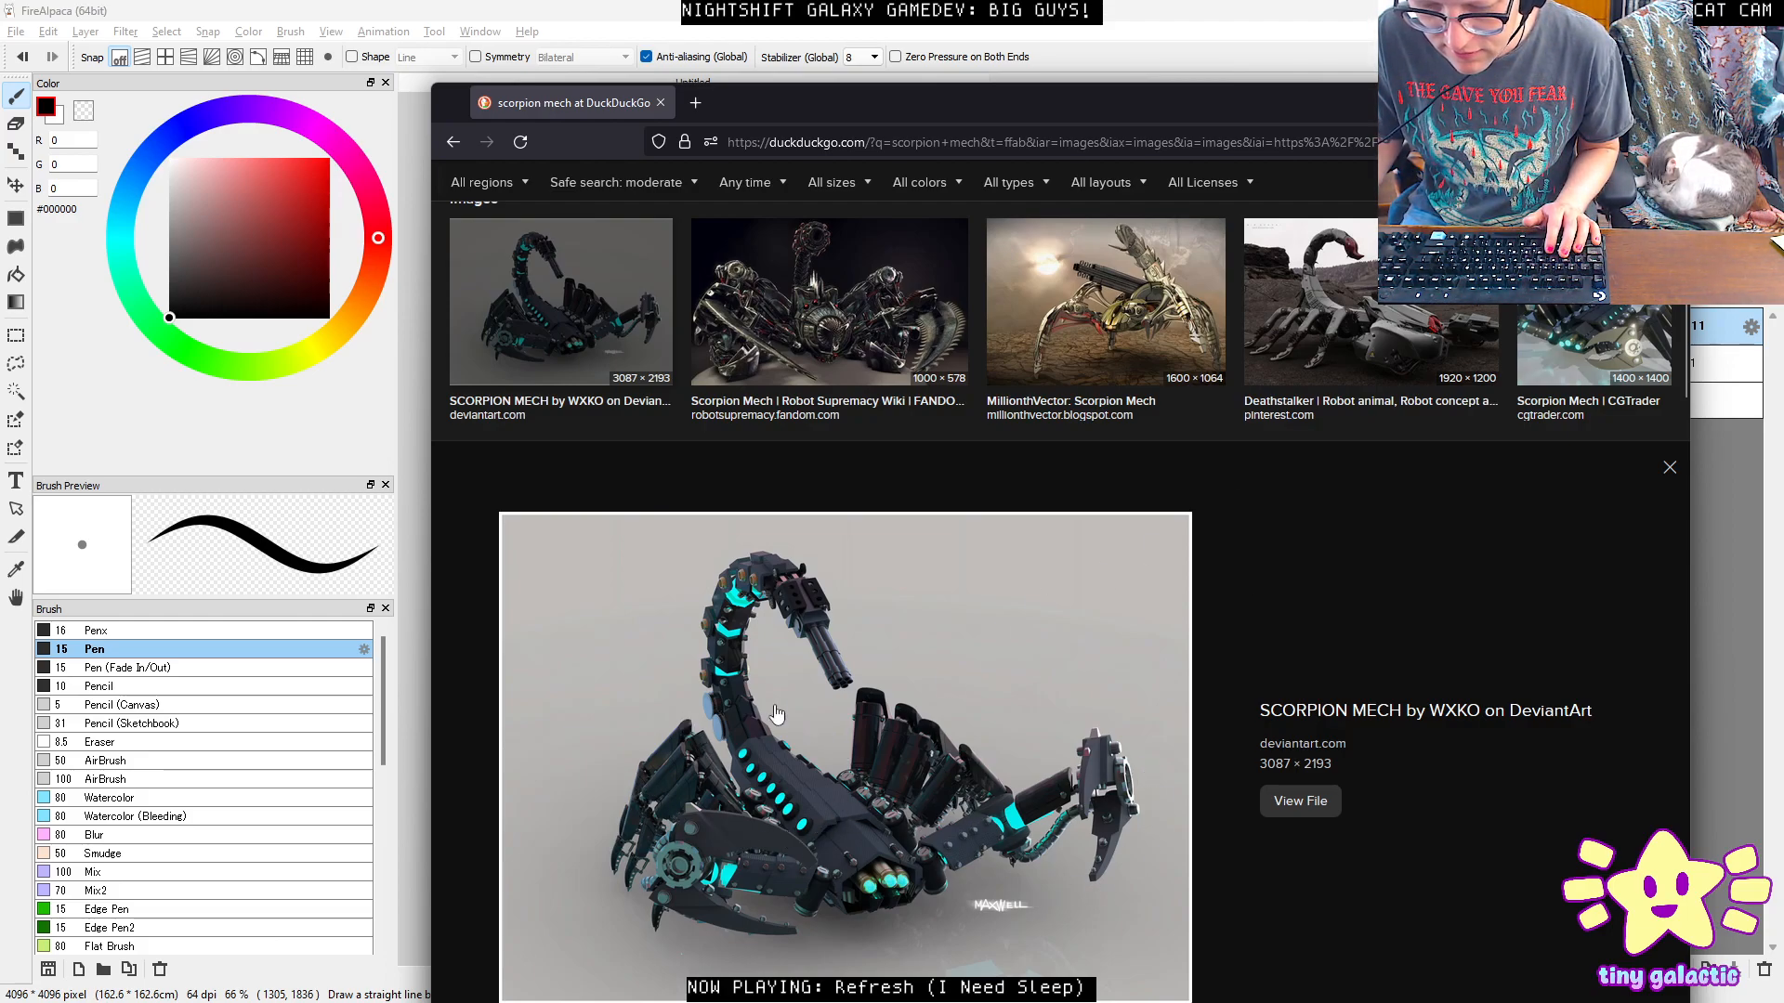
Browse the scorpion mech results and enlarge The Scorpion Mech, Final Shots, the HiClipart mechanical scorpion and FlatPyramid's Mechanical Scorpion 3D Model.
scroll(989, 766, "down", 5)
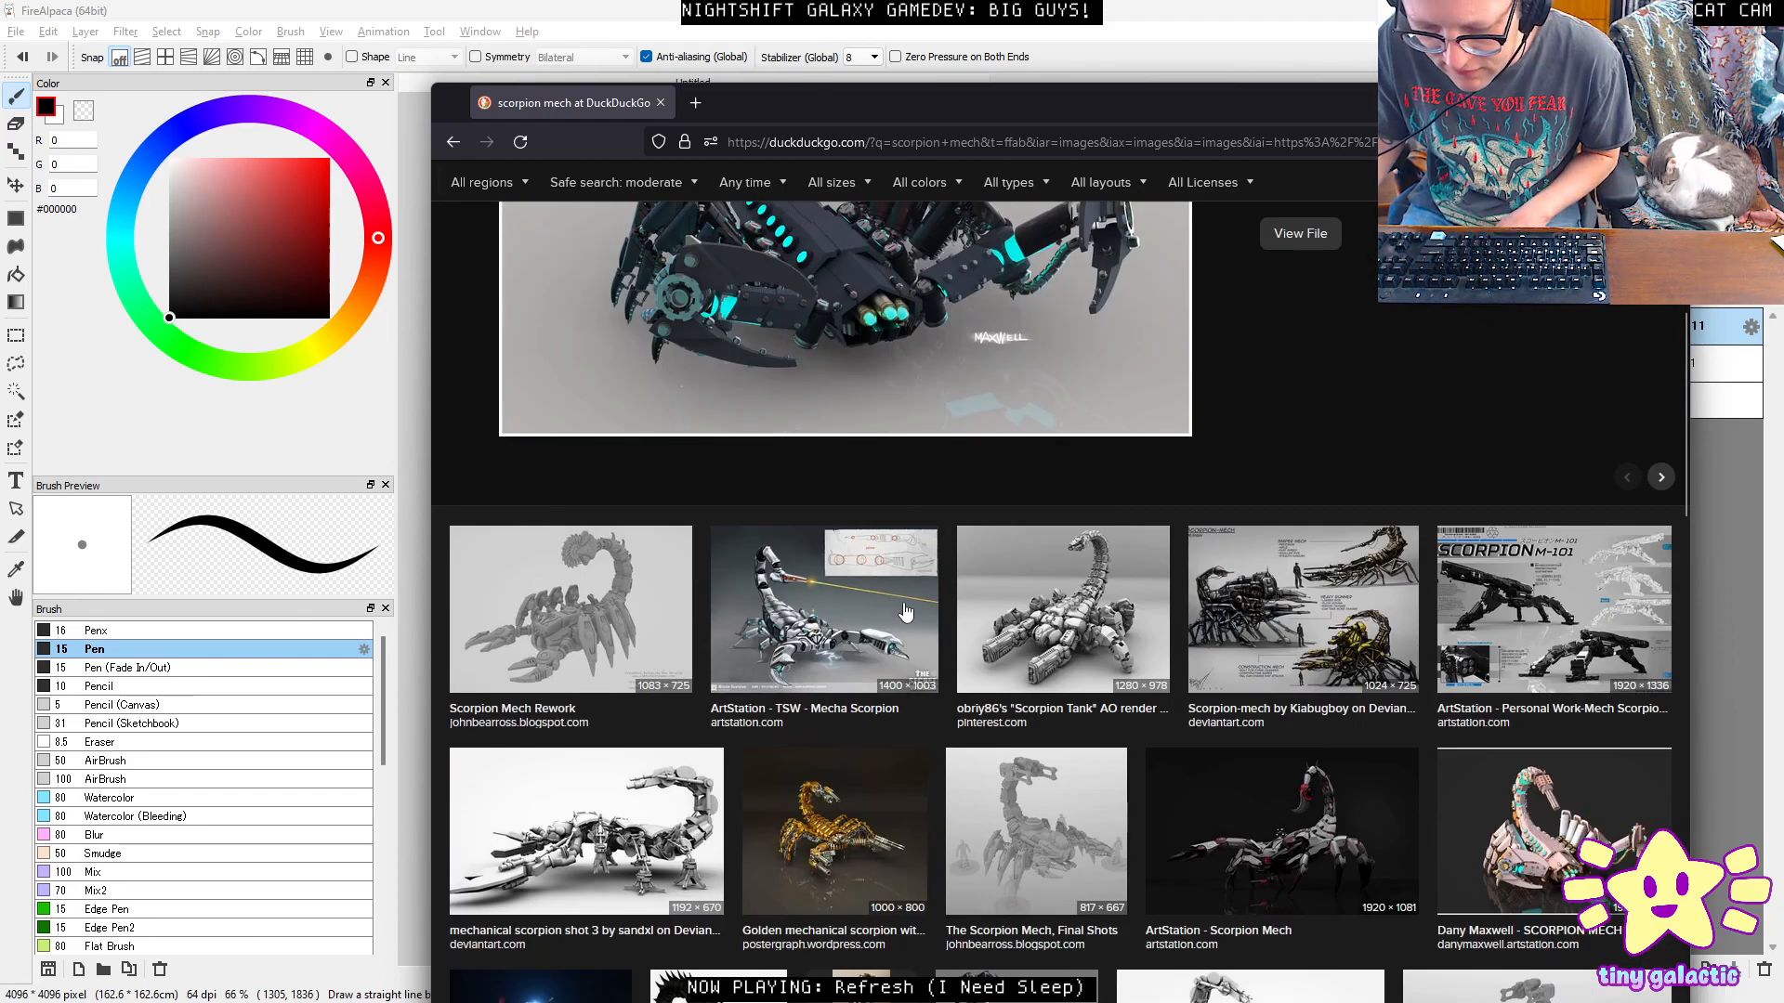
scroll(910, 591, "down", 5)
left_click(1022, 316)
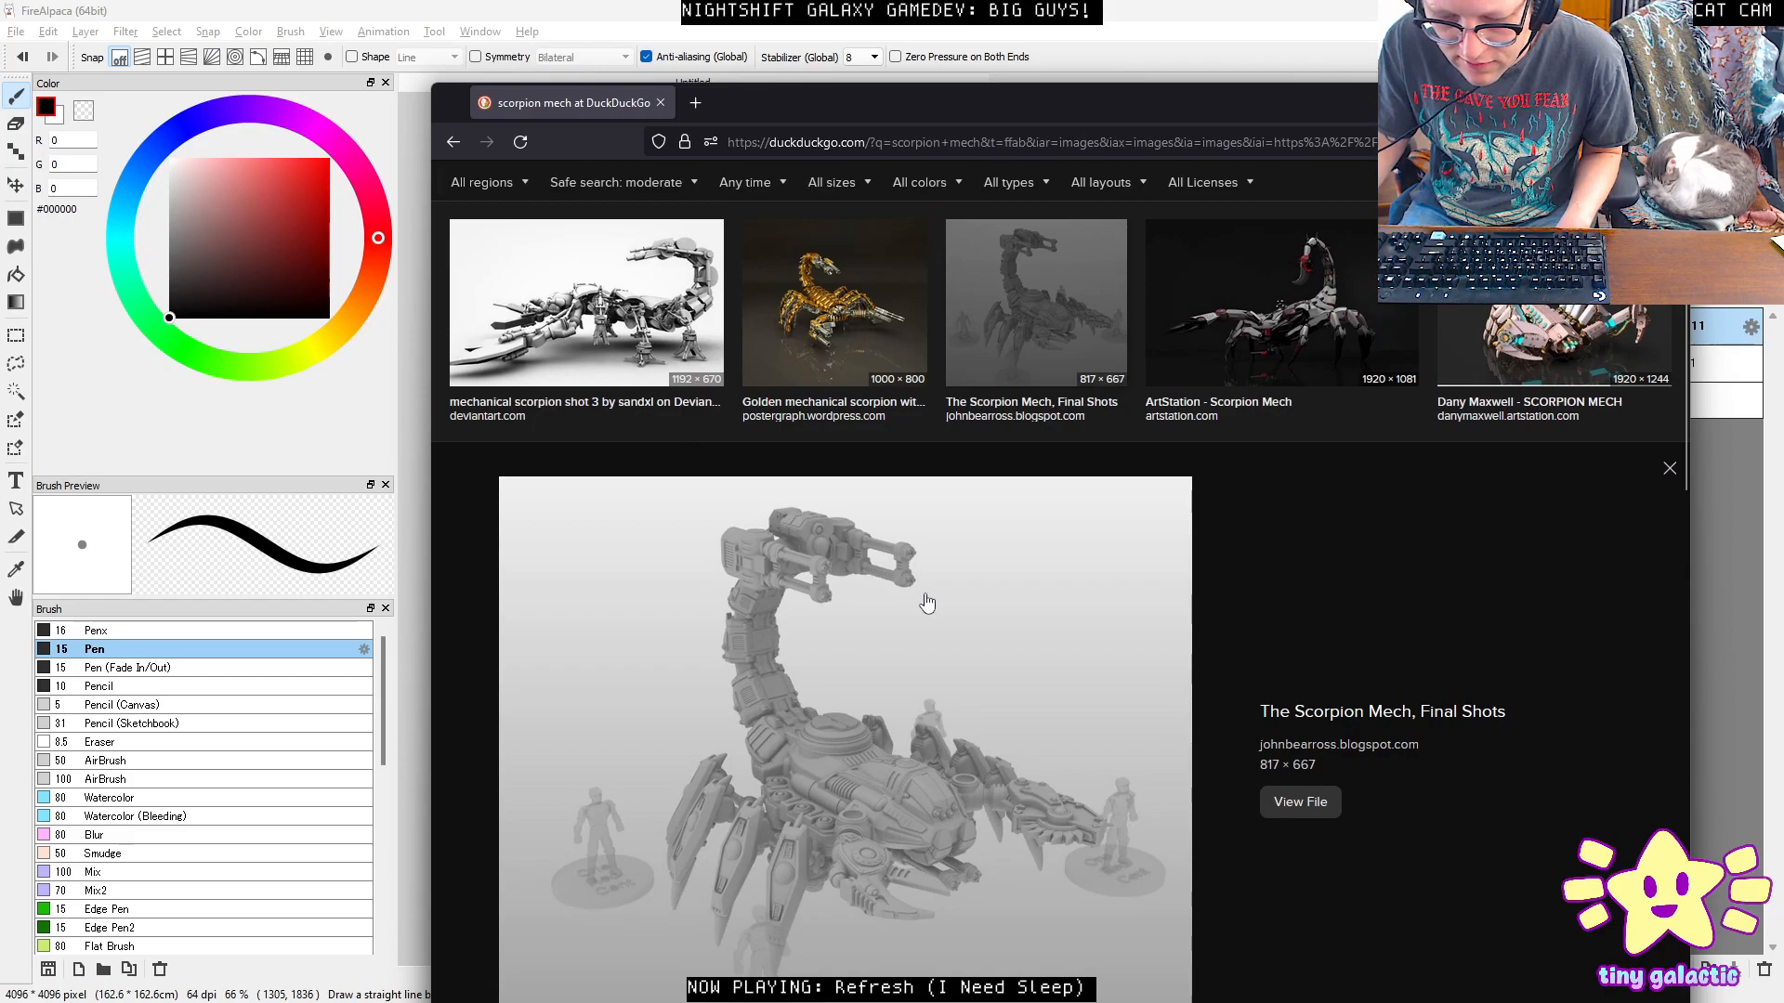
scroll(971, 692, "down", 5)
key("Escape")
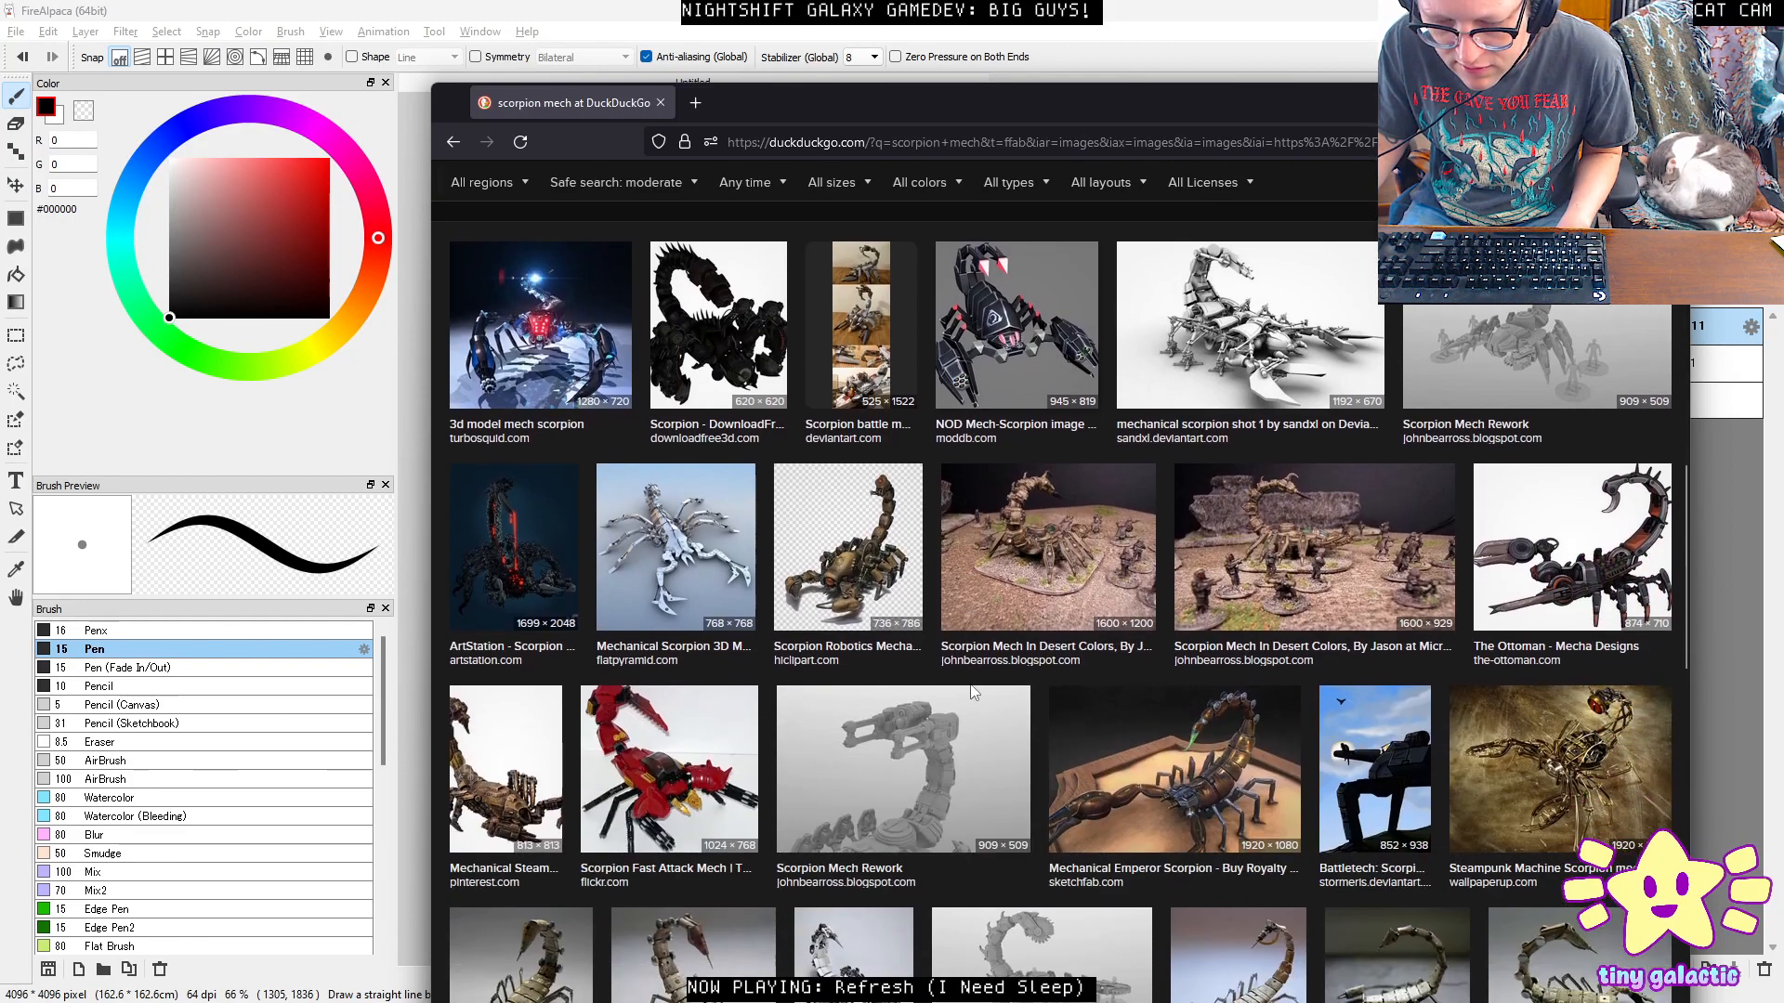
left_click(848, 576)
scroll(855, 595, "down", 2)
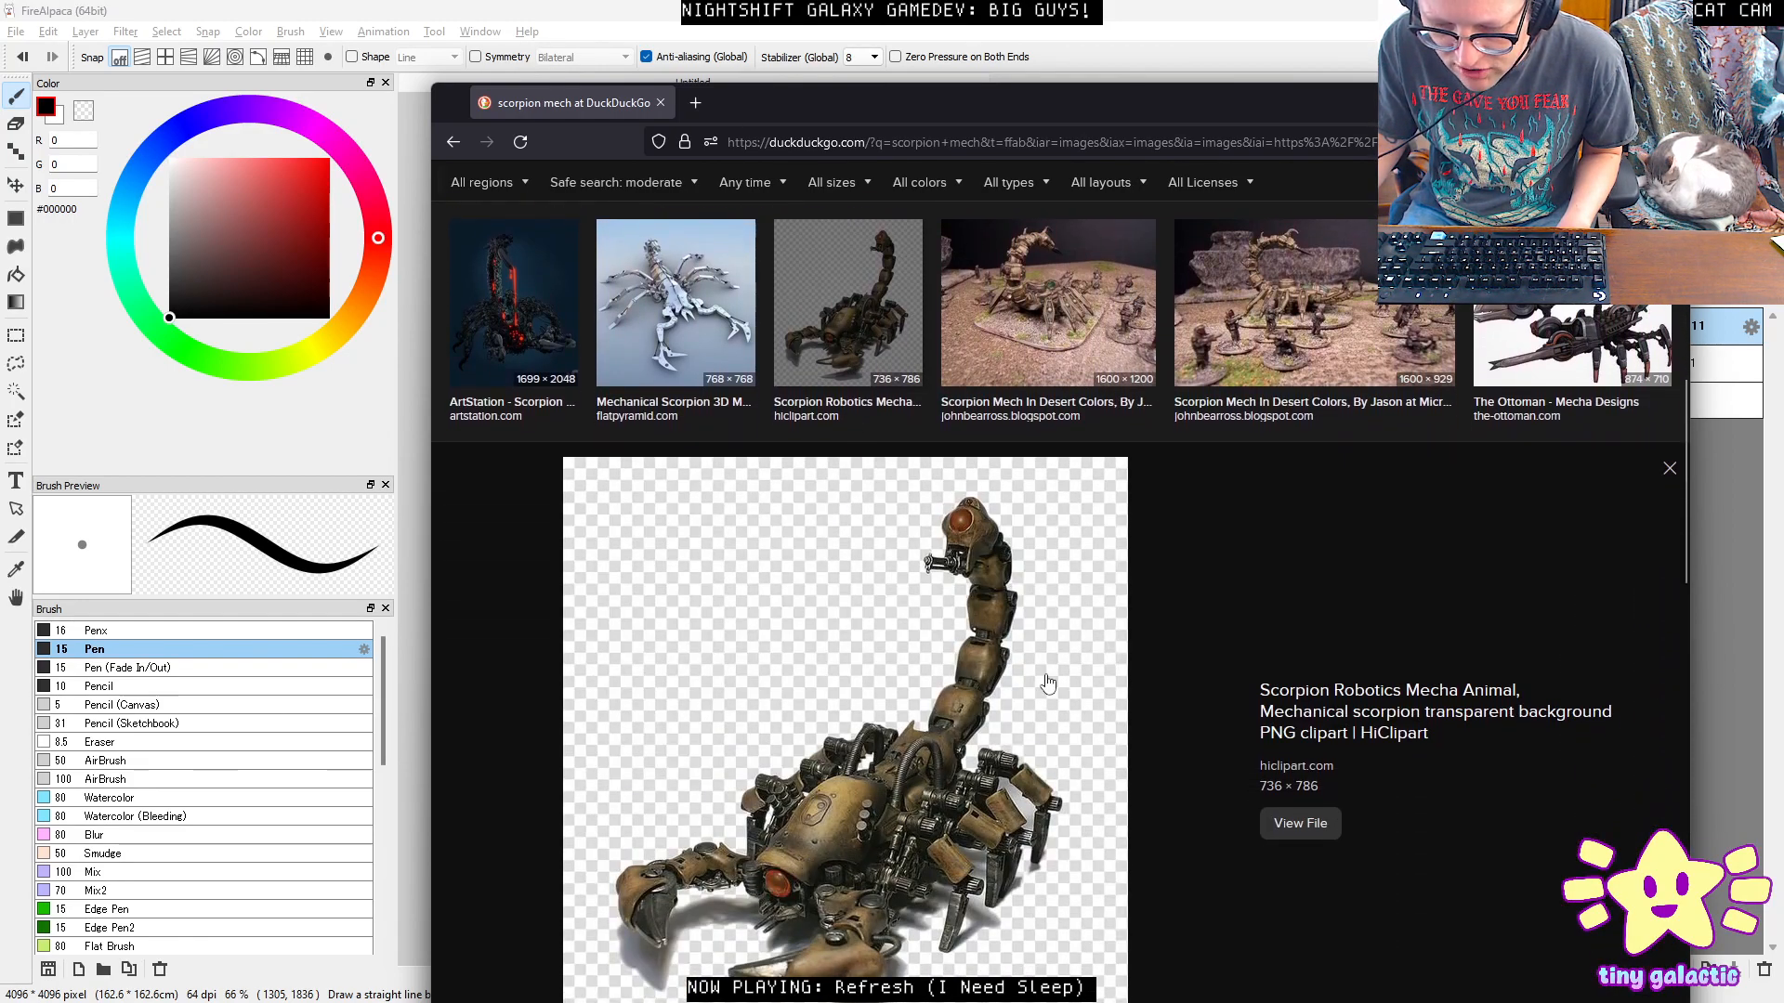
left_click(686, 297)
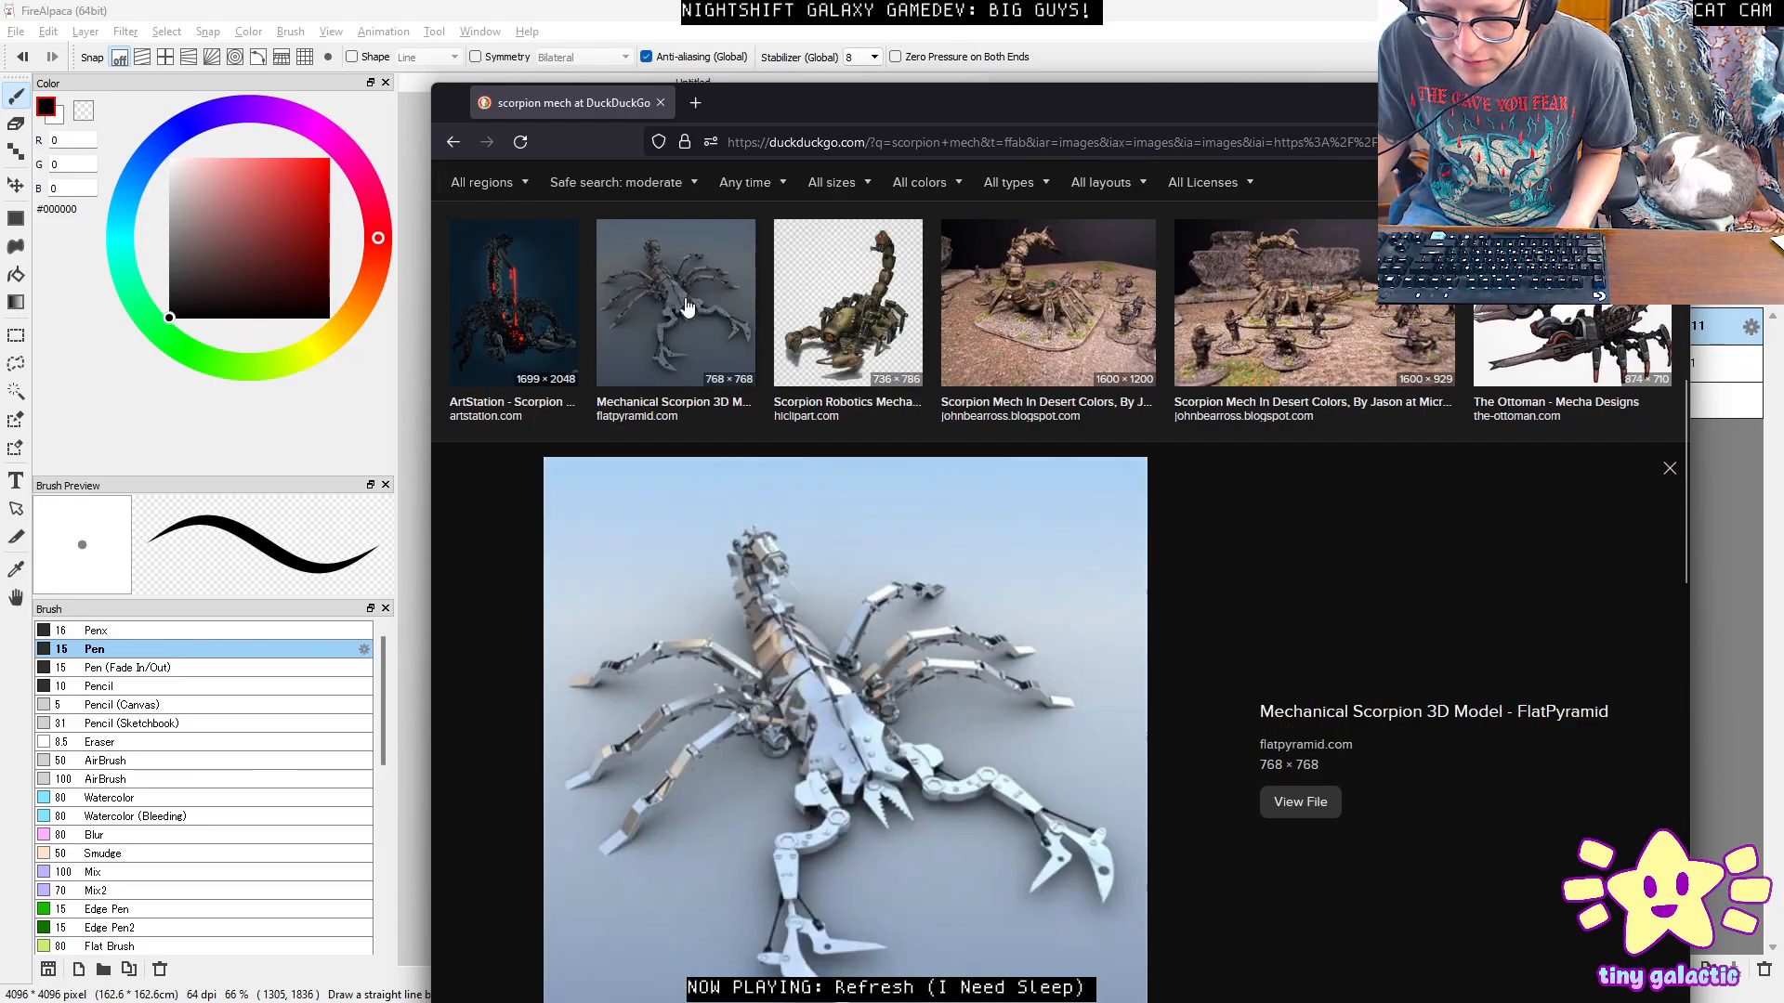
Look further through the results and enlarge the Recycled/reused scorpion pin and the yellow "Scorpion mech" artwork from Pinterest.
scroll(903, 706, "down", 8)
scroll(901, 699, "down", 5)
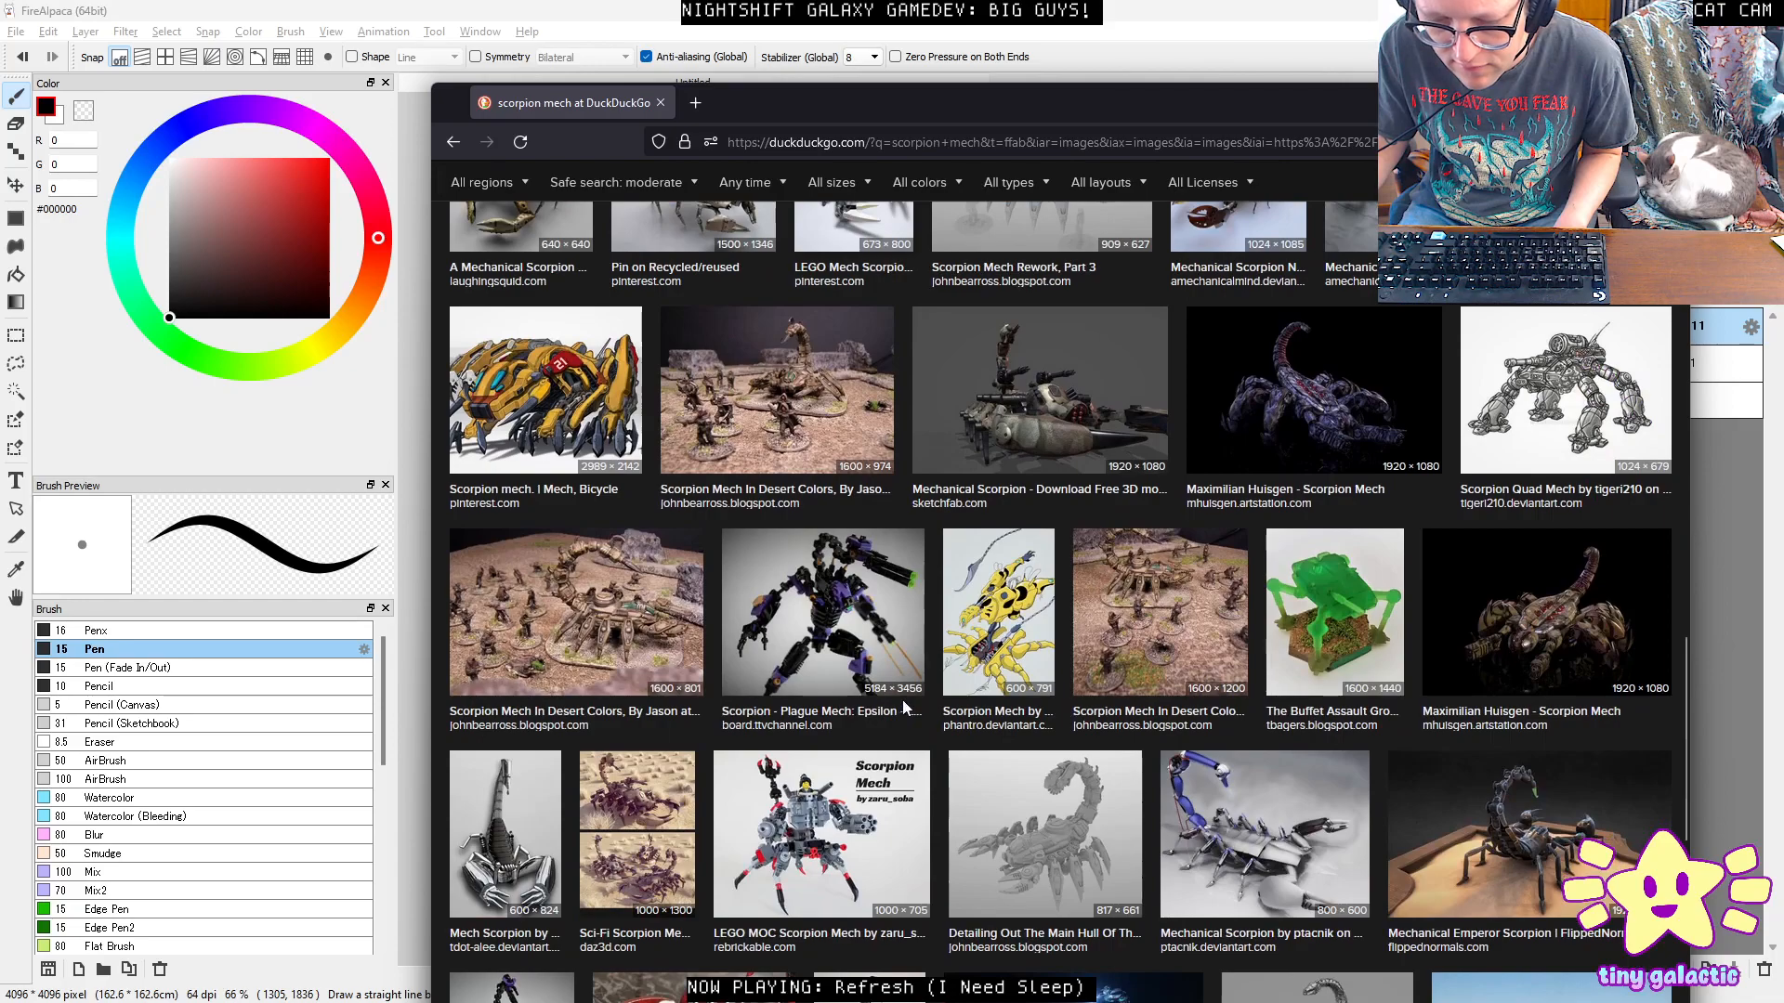
scroll(896, 697, "up", 4)
left_click(675, 451)
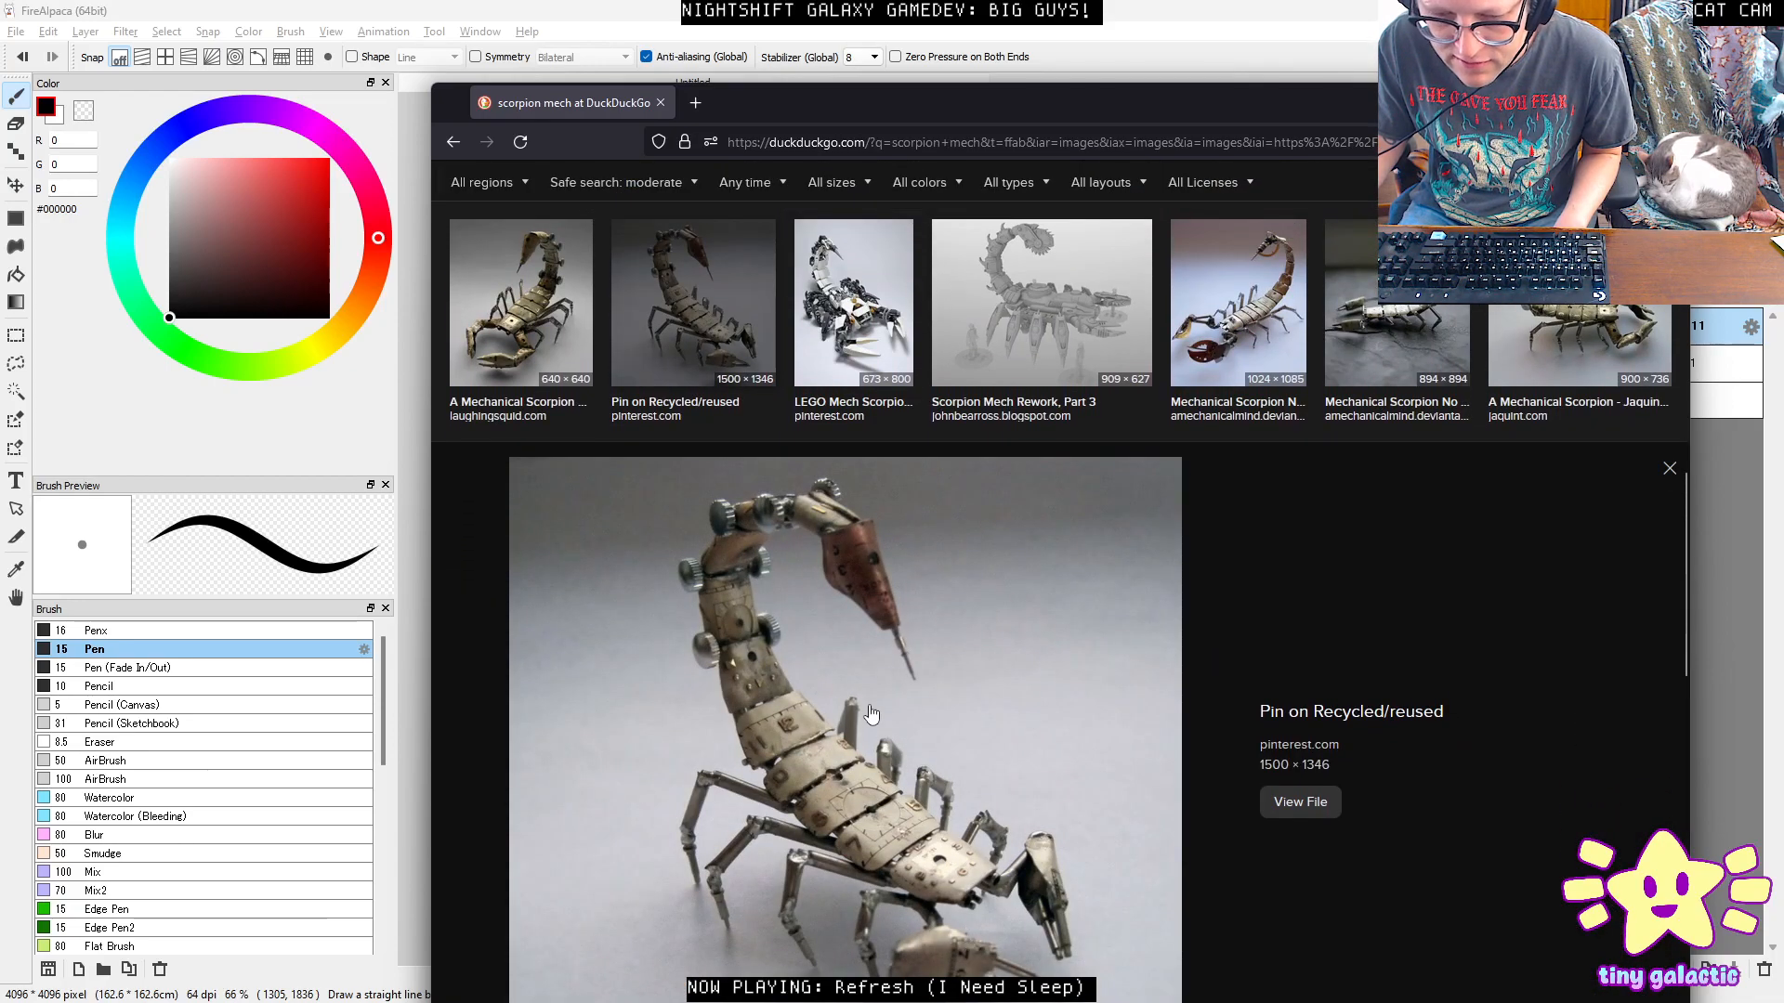
scroll(781, 681, "down", 2)
scroll(781, 681, "up", 9)
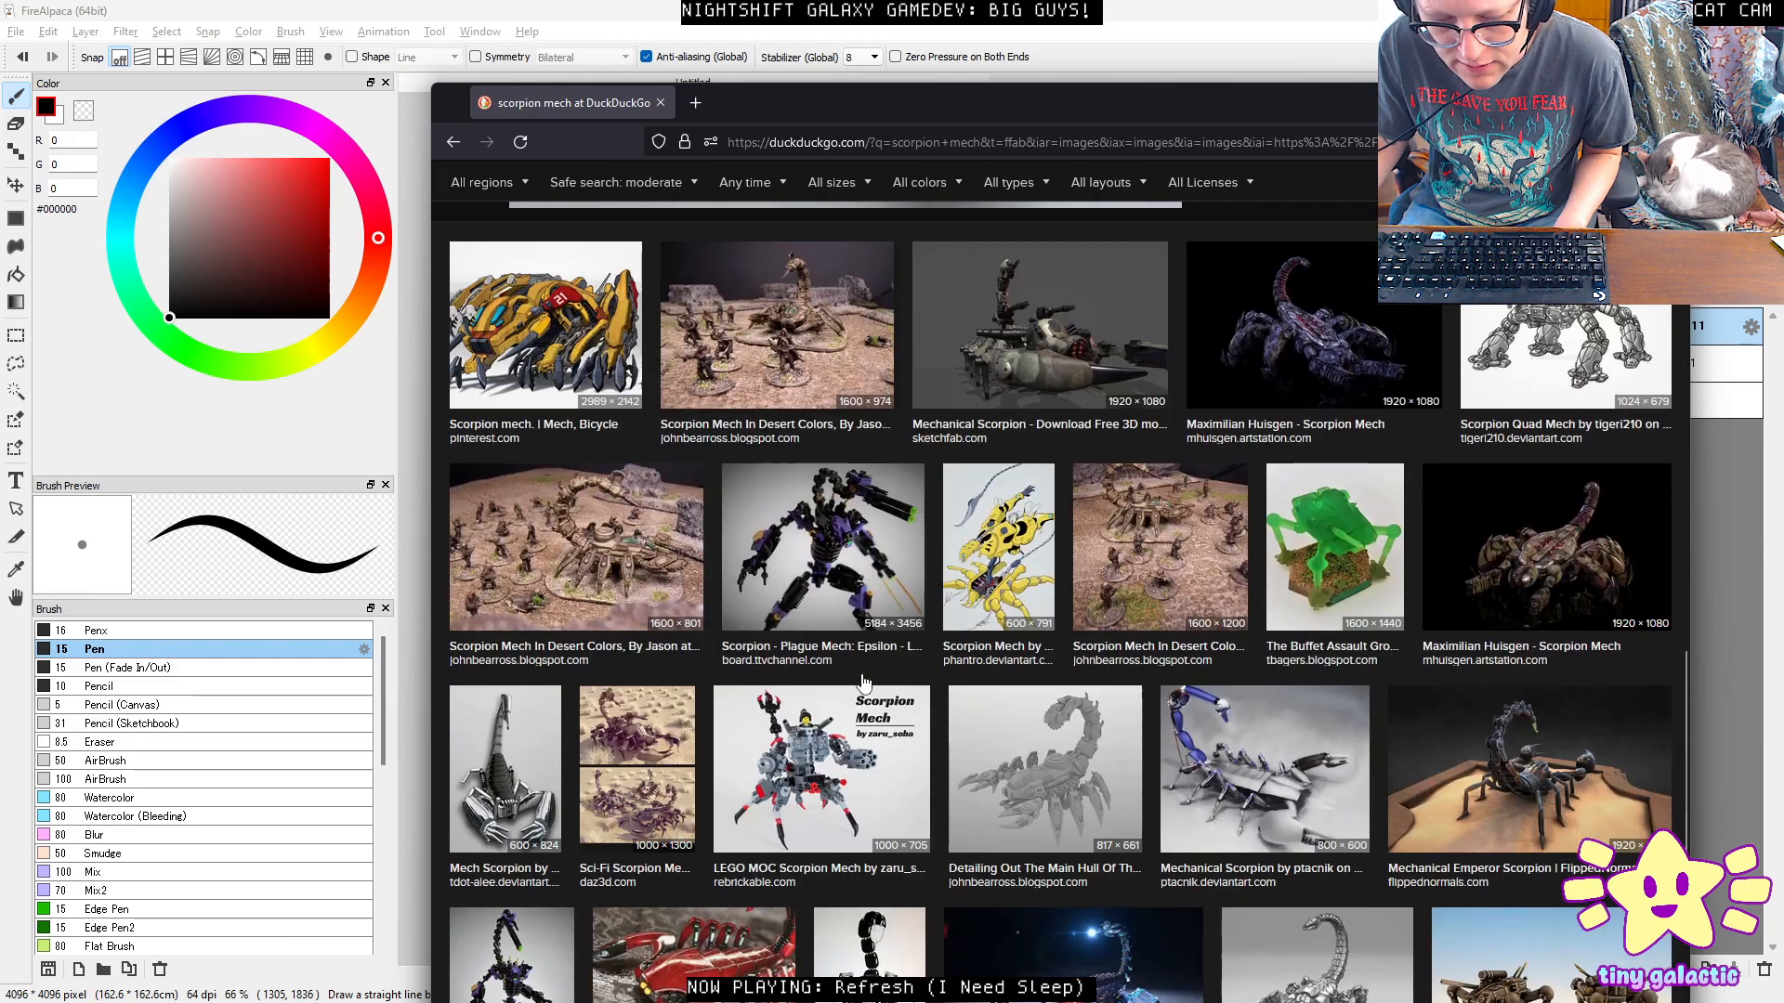
left_click(587, 424)
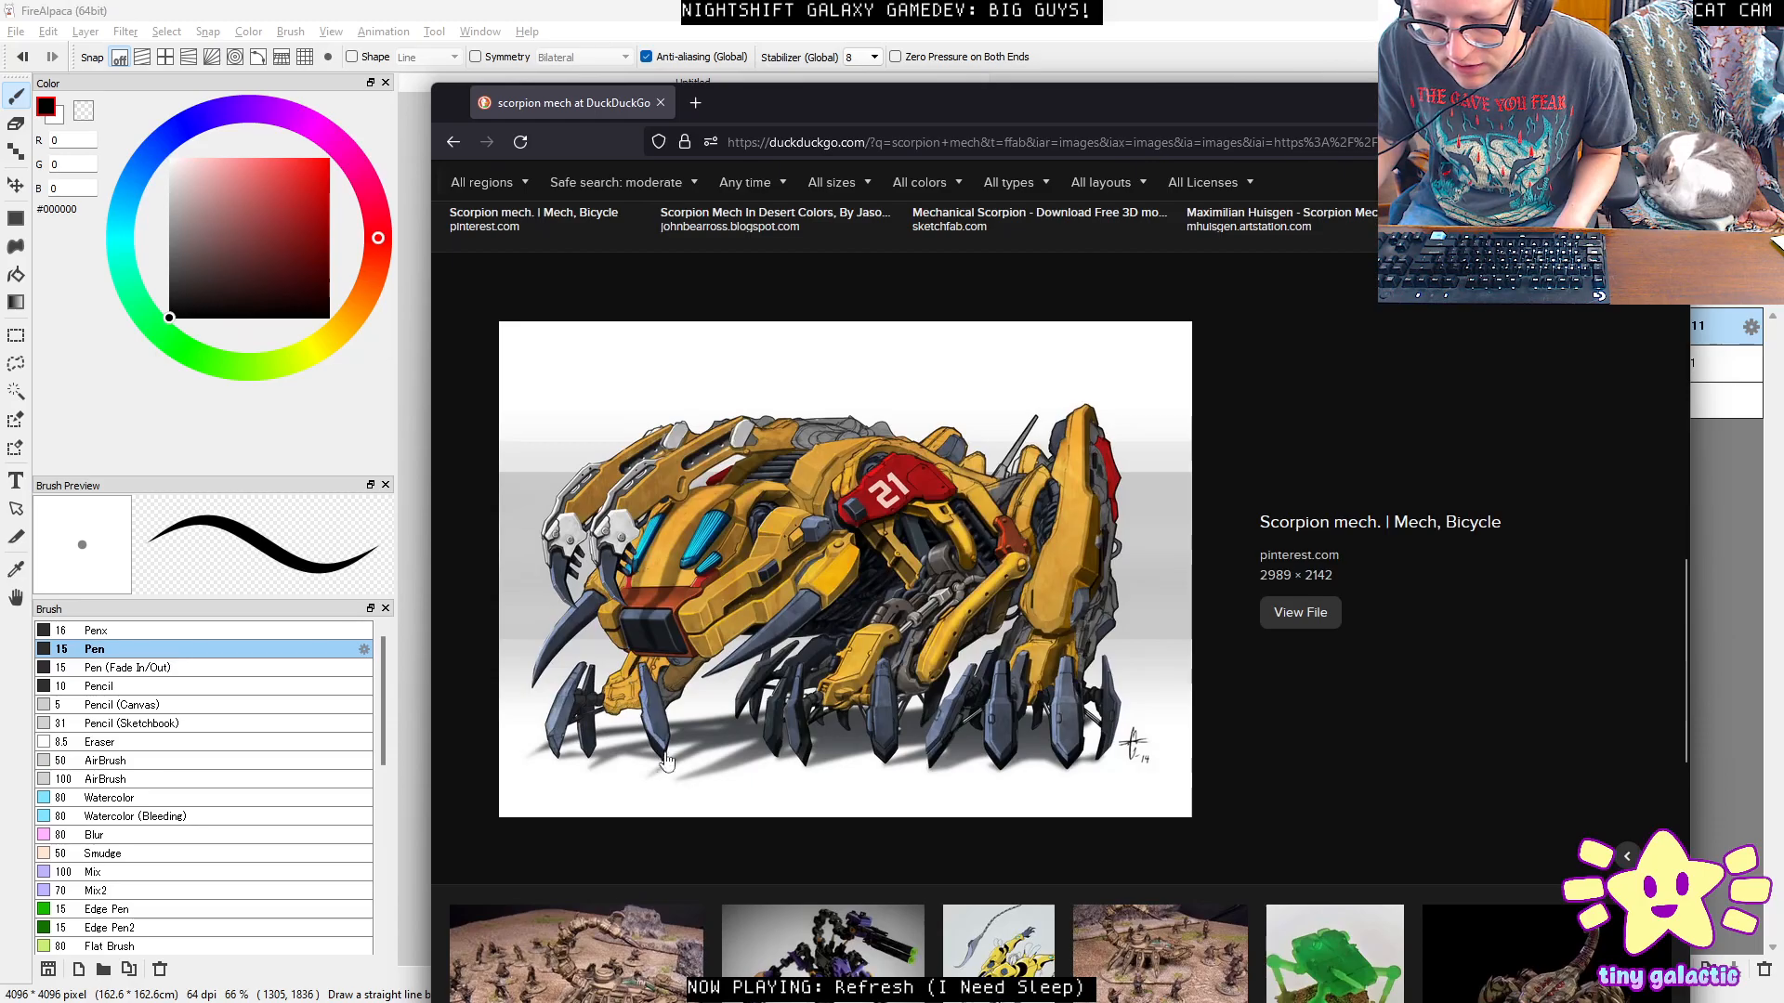
Examine the yellow mech artwork, enlarge the LEGO MOC Scorpion Mech and look through the results below it.
scroll(806, 721, "down", 4)
scroll(878, 801, "down", 5)
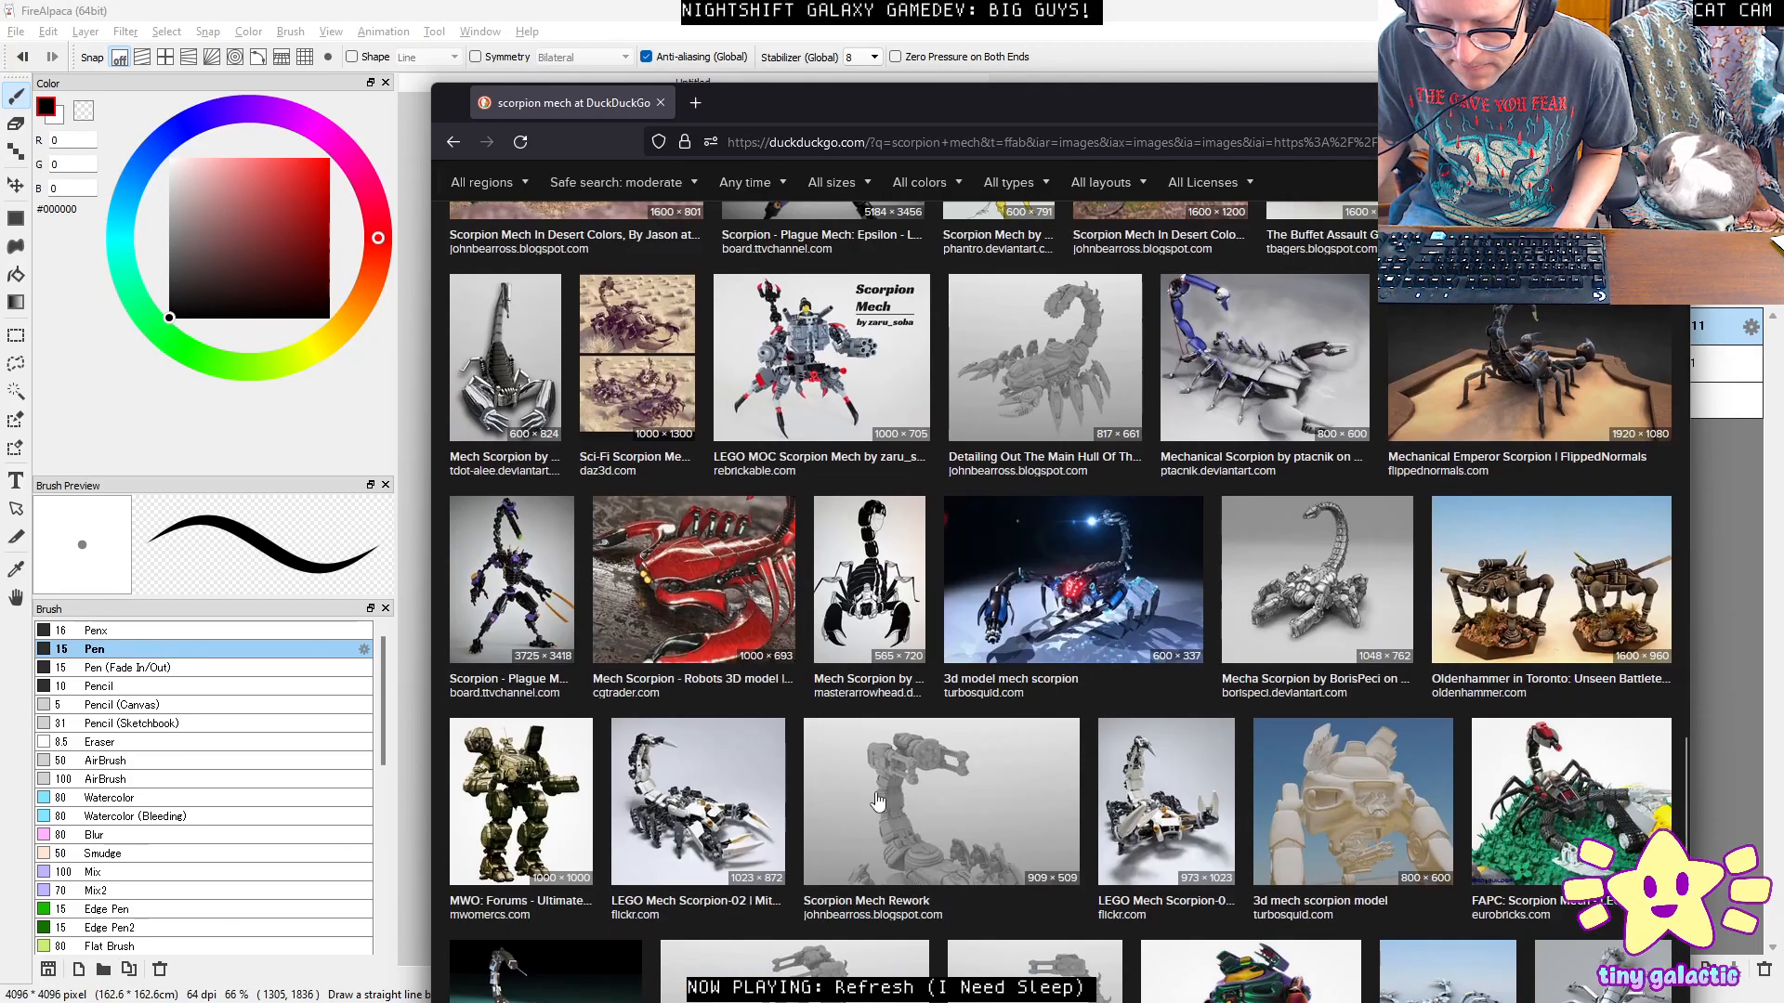
scroll(923, 782, "up", 2)
left_click(821, 567)
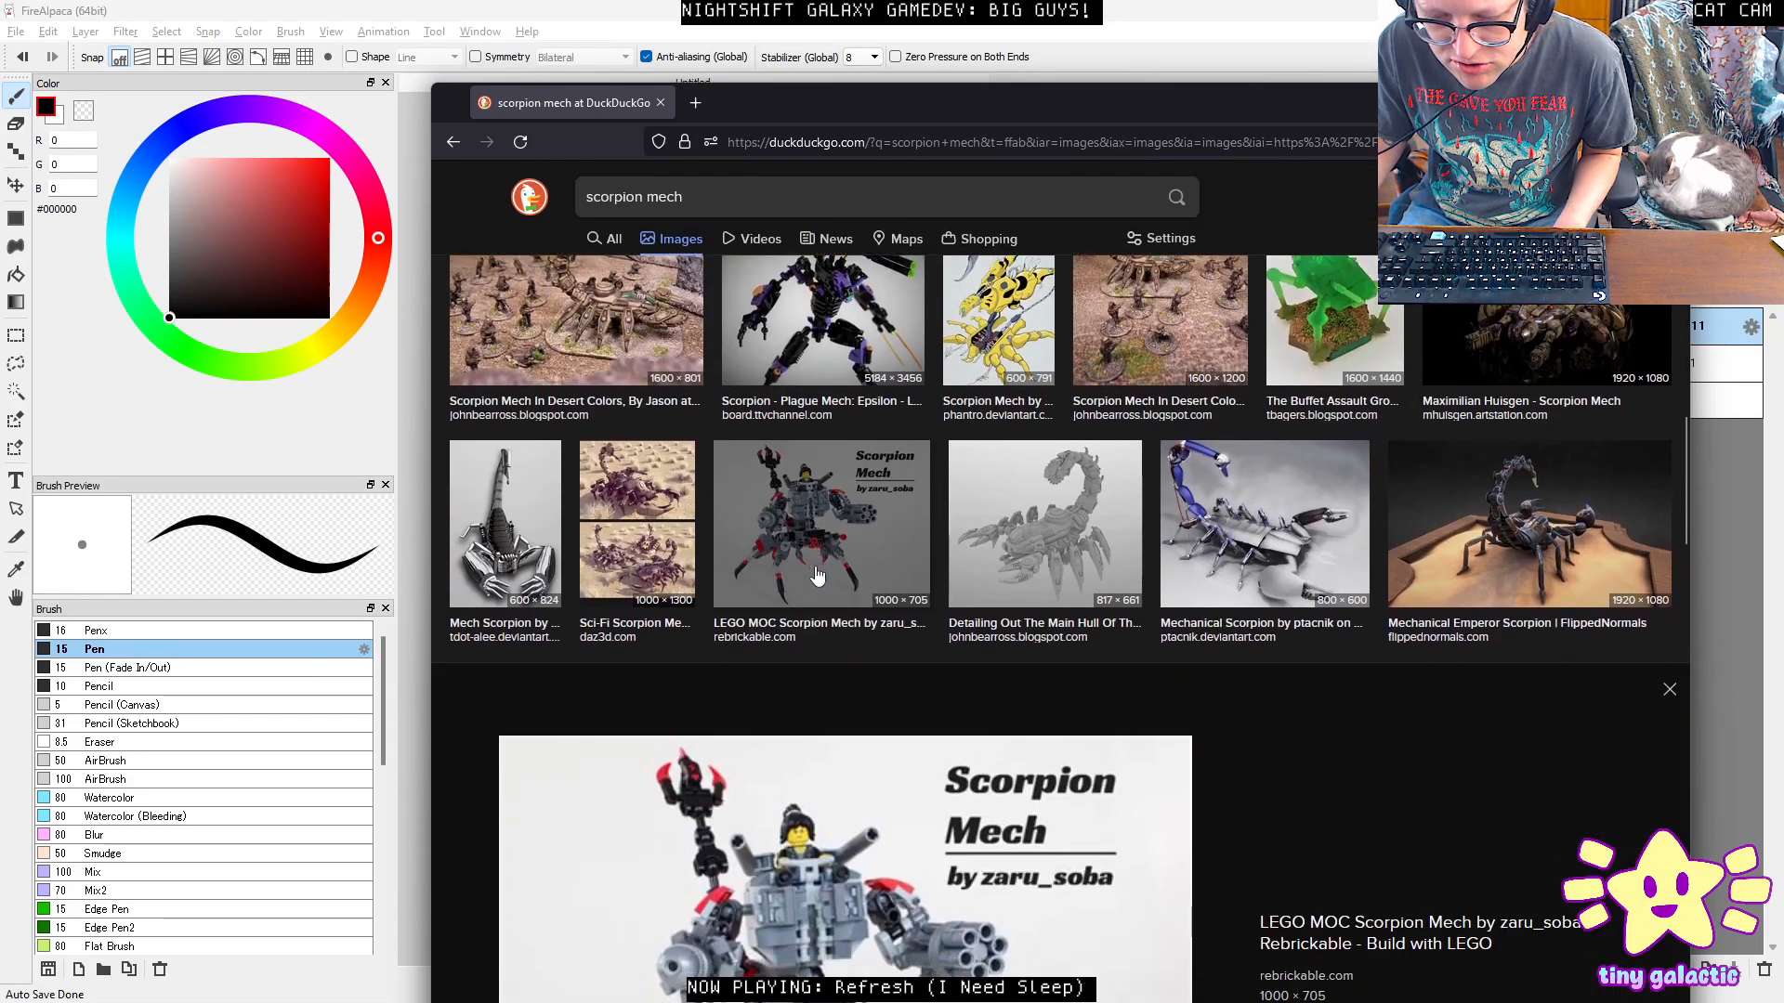
scroll(1167, 758, "down", 4)
scroll(1167, 758, "down", 4)
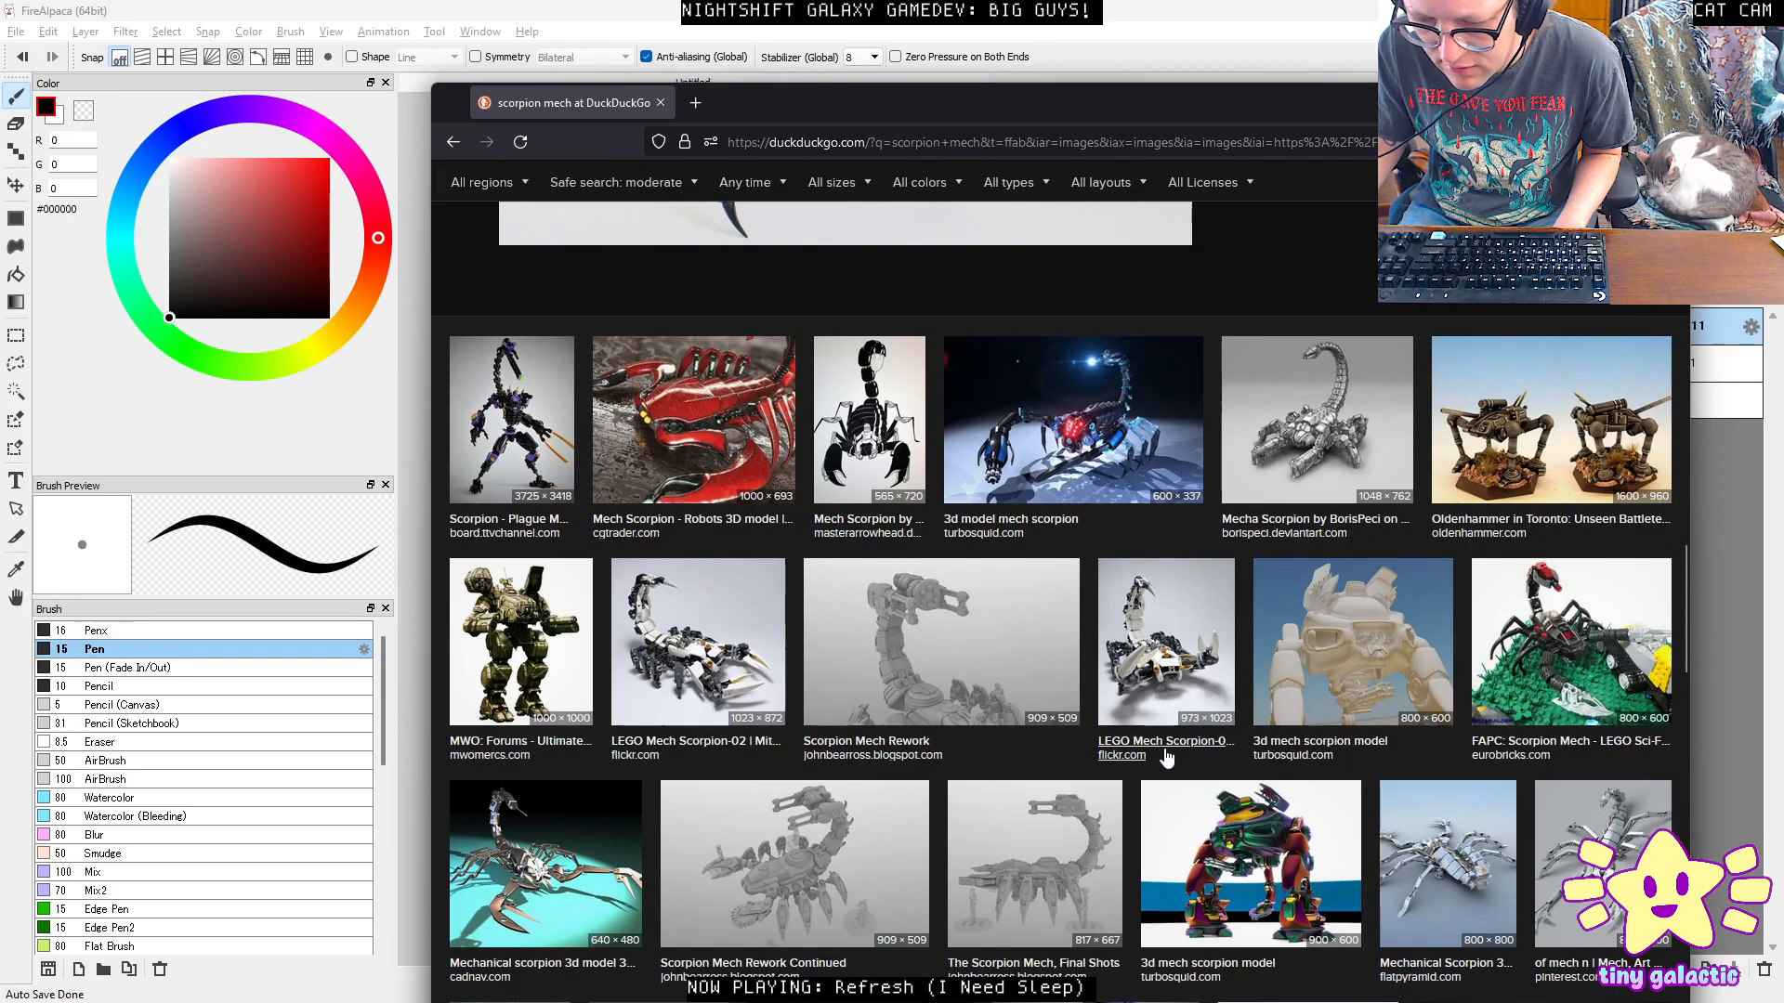
Enlarge TurboSquid's green and orange "3d mech scorpion model" and study its bulky legs and body.
scroll(1172, 752, "down", 4)
scroll(1161, 744, "down", 2)
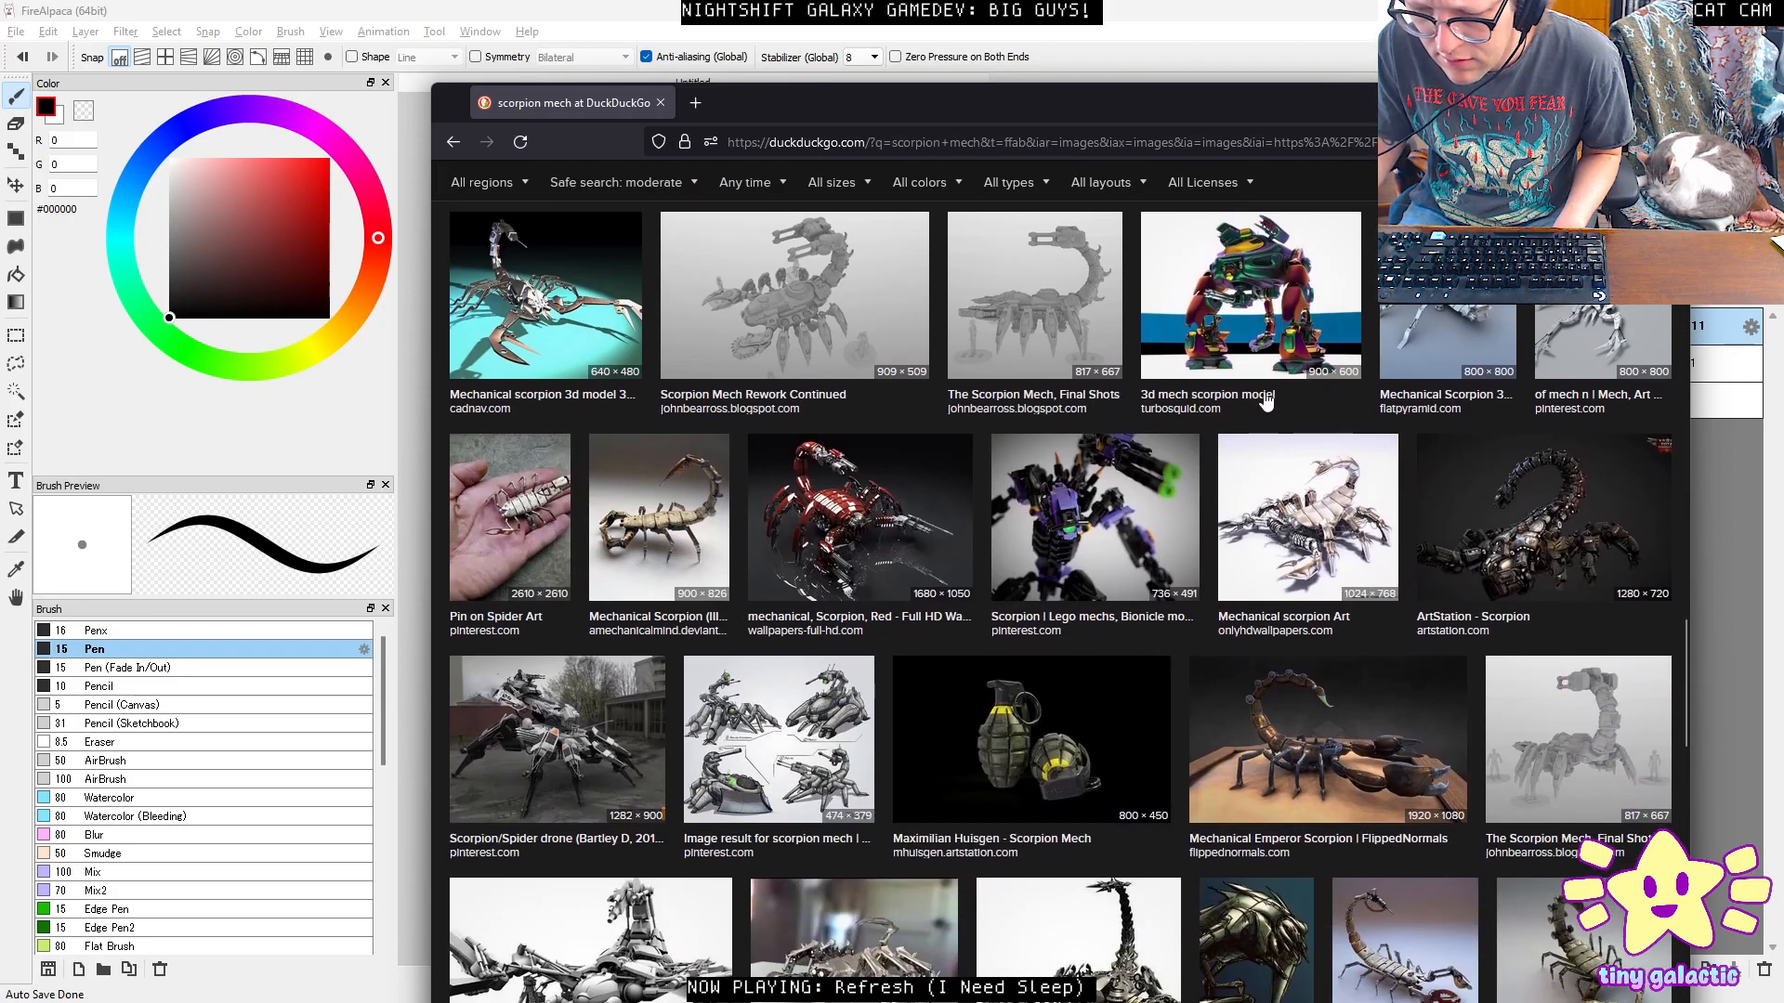
left_click(1245, 307)
scroll(945, 722, "down", 3)
scroll(945, 722, "up", 1)
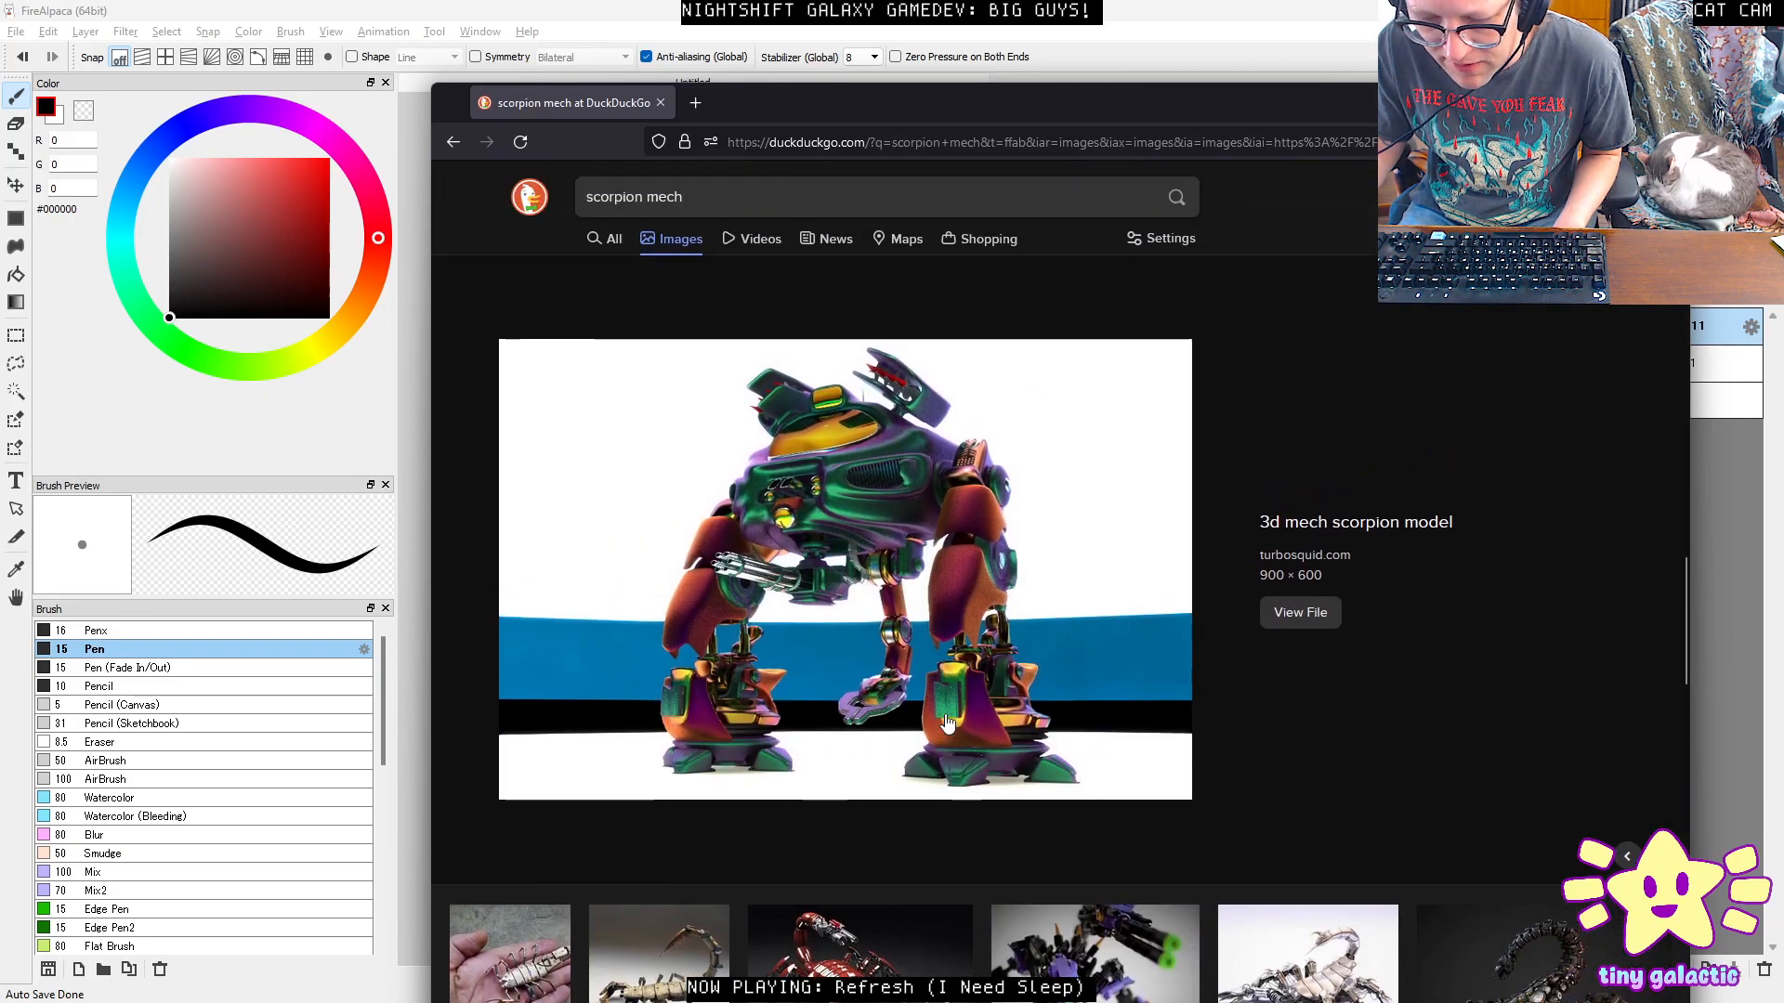
scroll(854, 708, "up", 1)
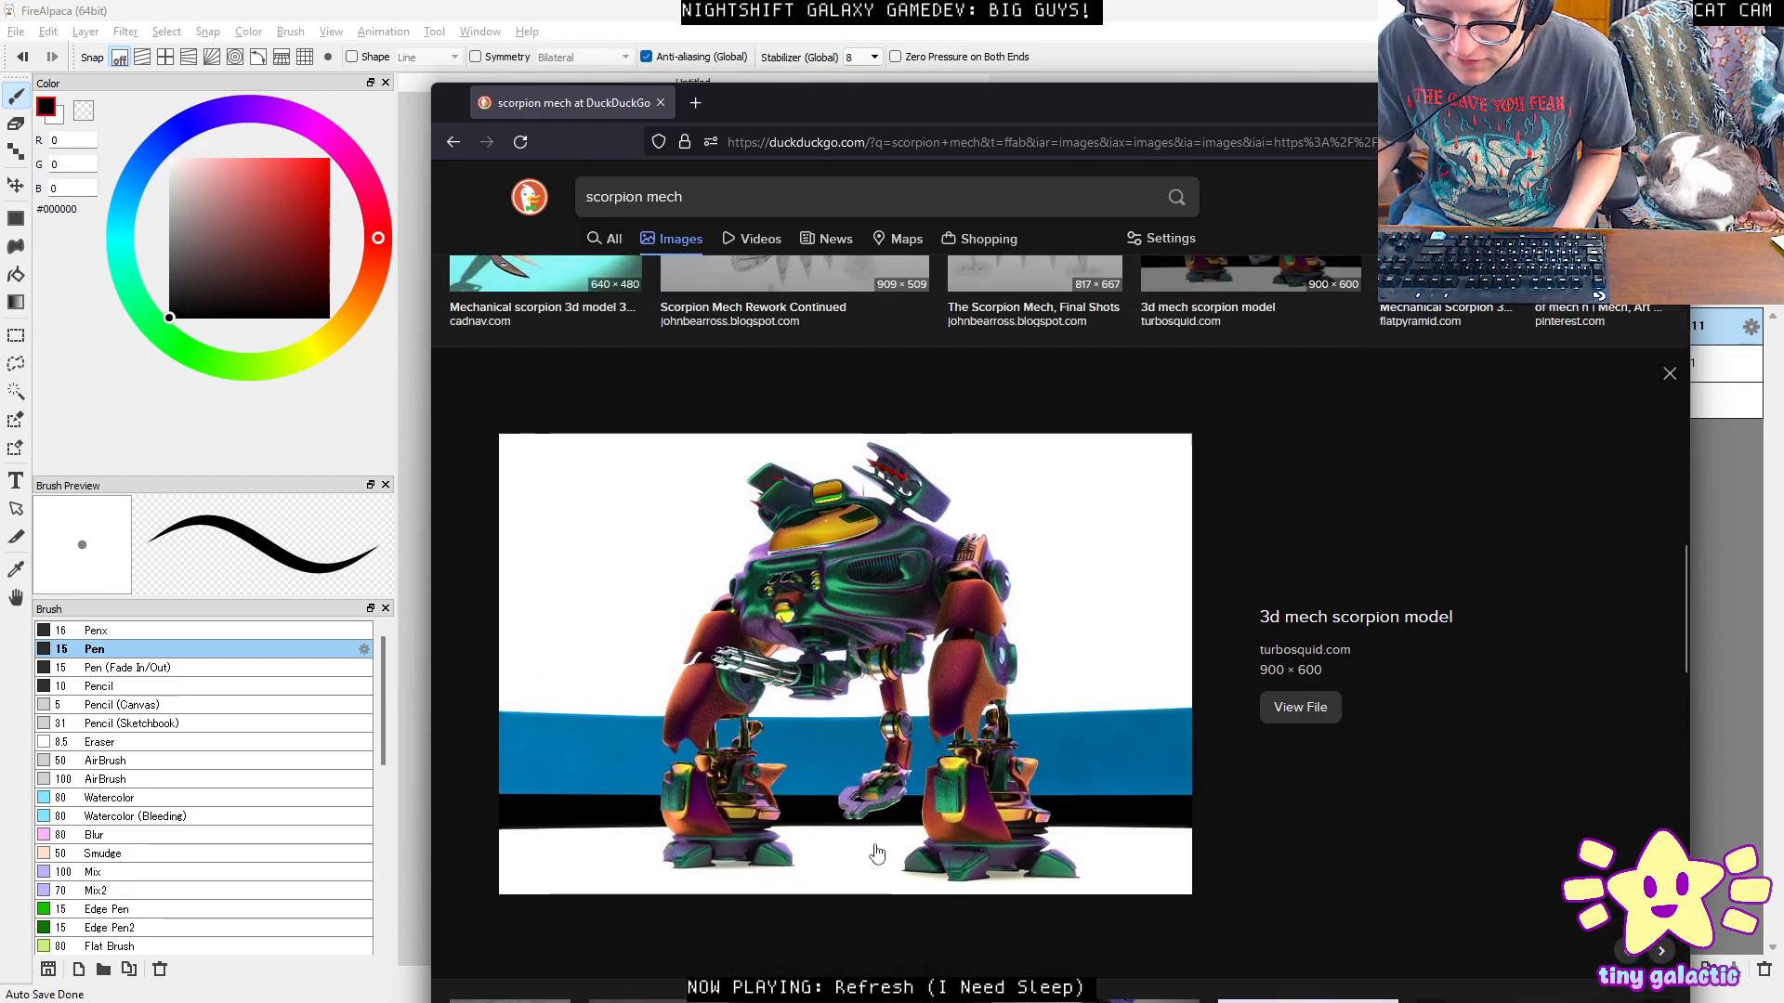
Enlarge the Pinterest concept sheet showing four scorpion mech variants and study their tail, gun and leg designs.
scroll(943, 796, "down", 5)
scroll(998, 795, "down", 6)
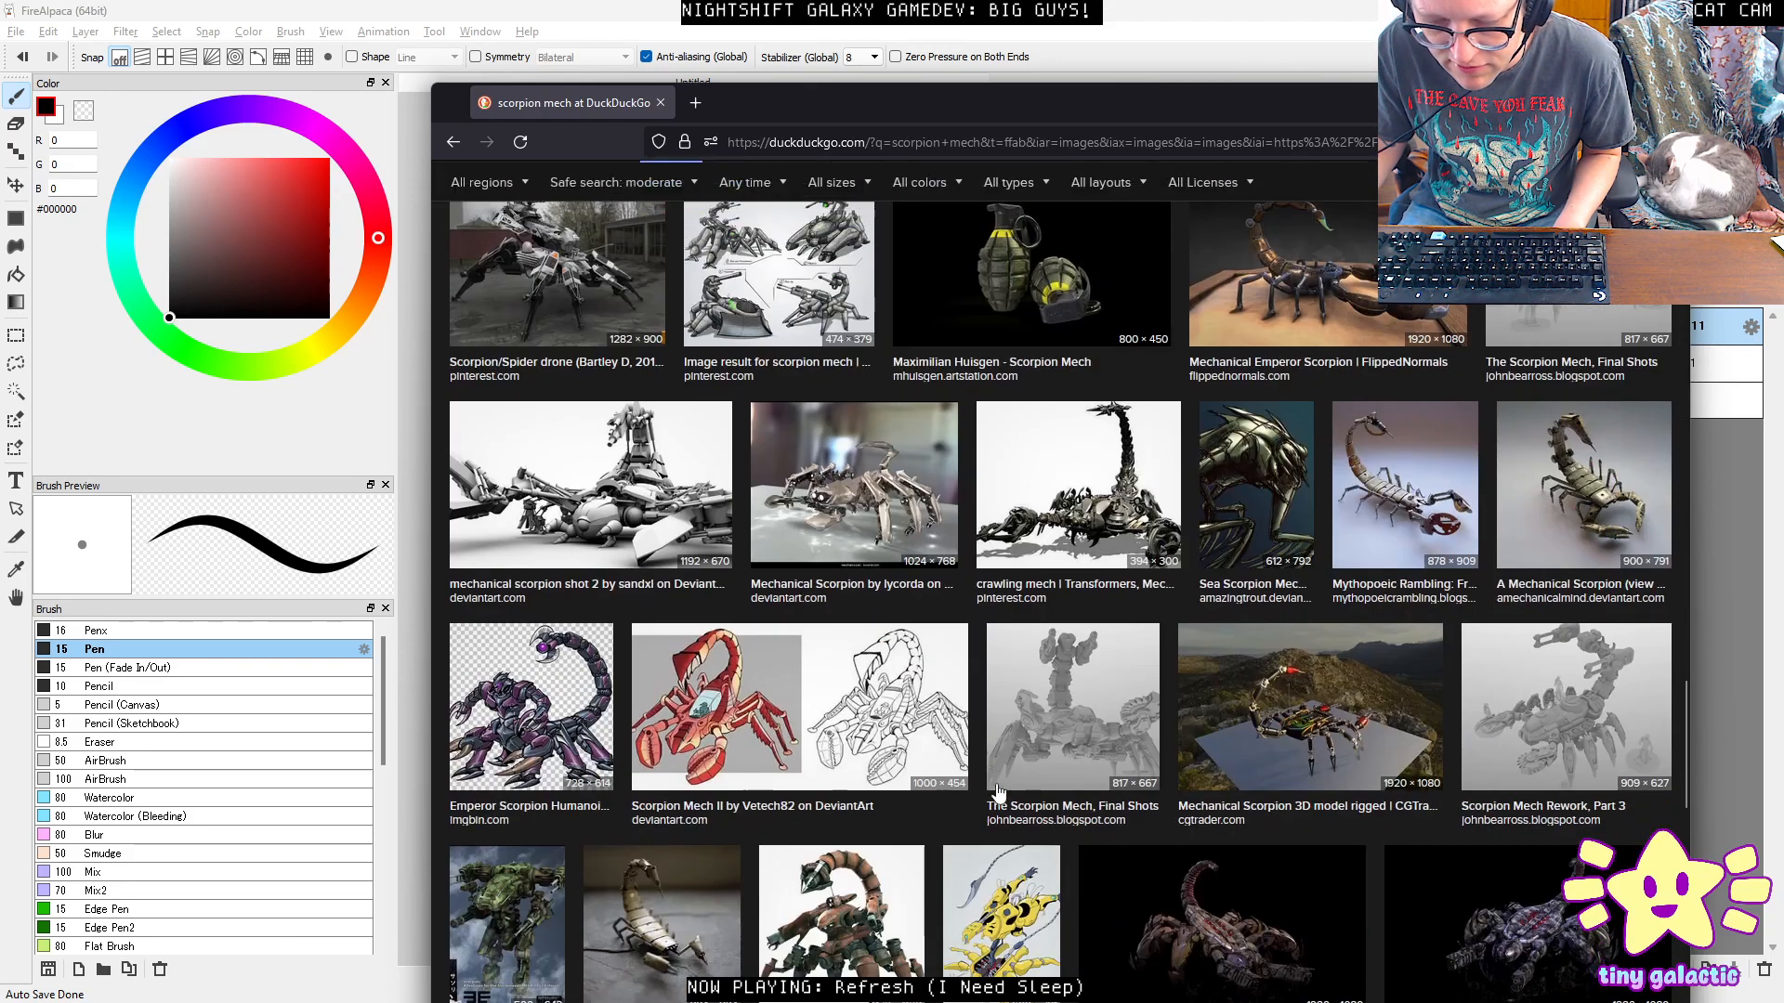
scroll(996, 796, "up", 2)
left_click(809, 480)
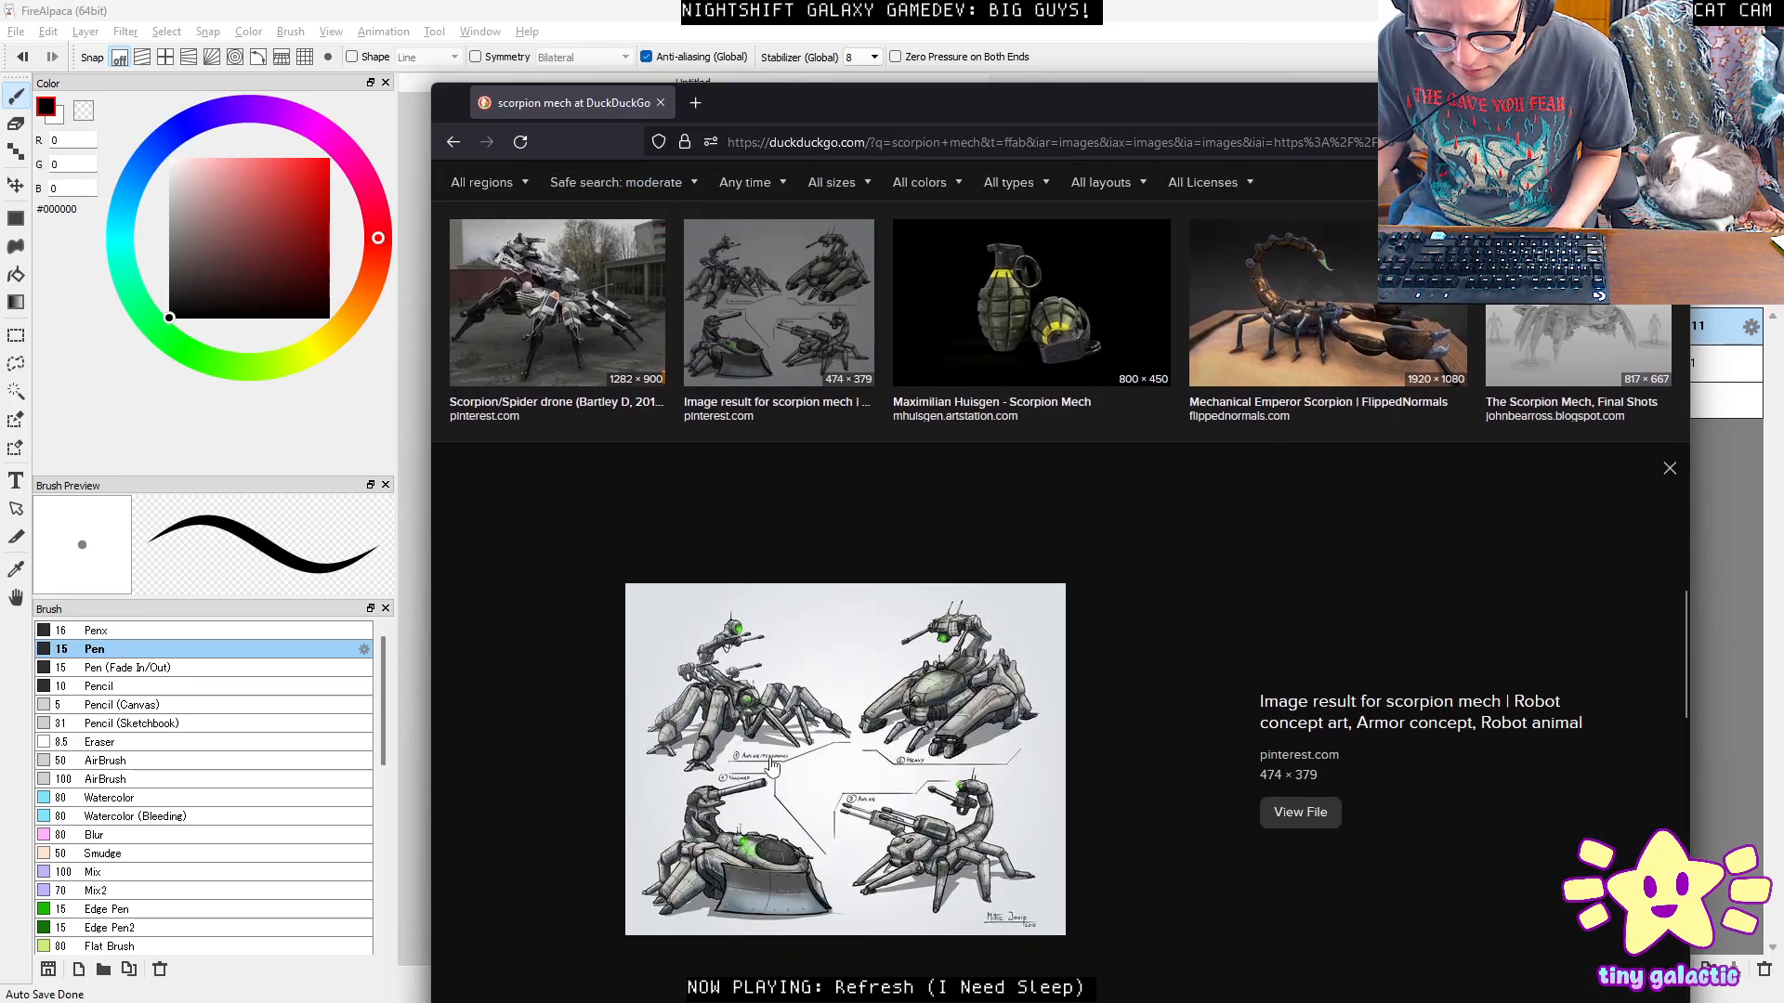
scroll(715, 678, "down", 1)
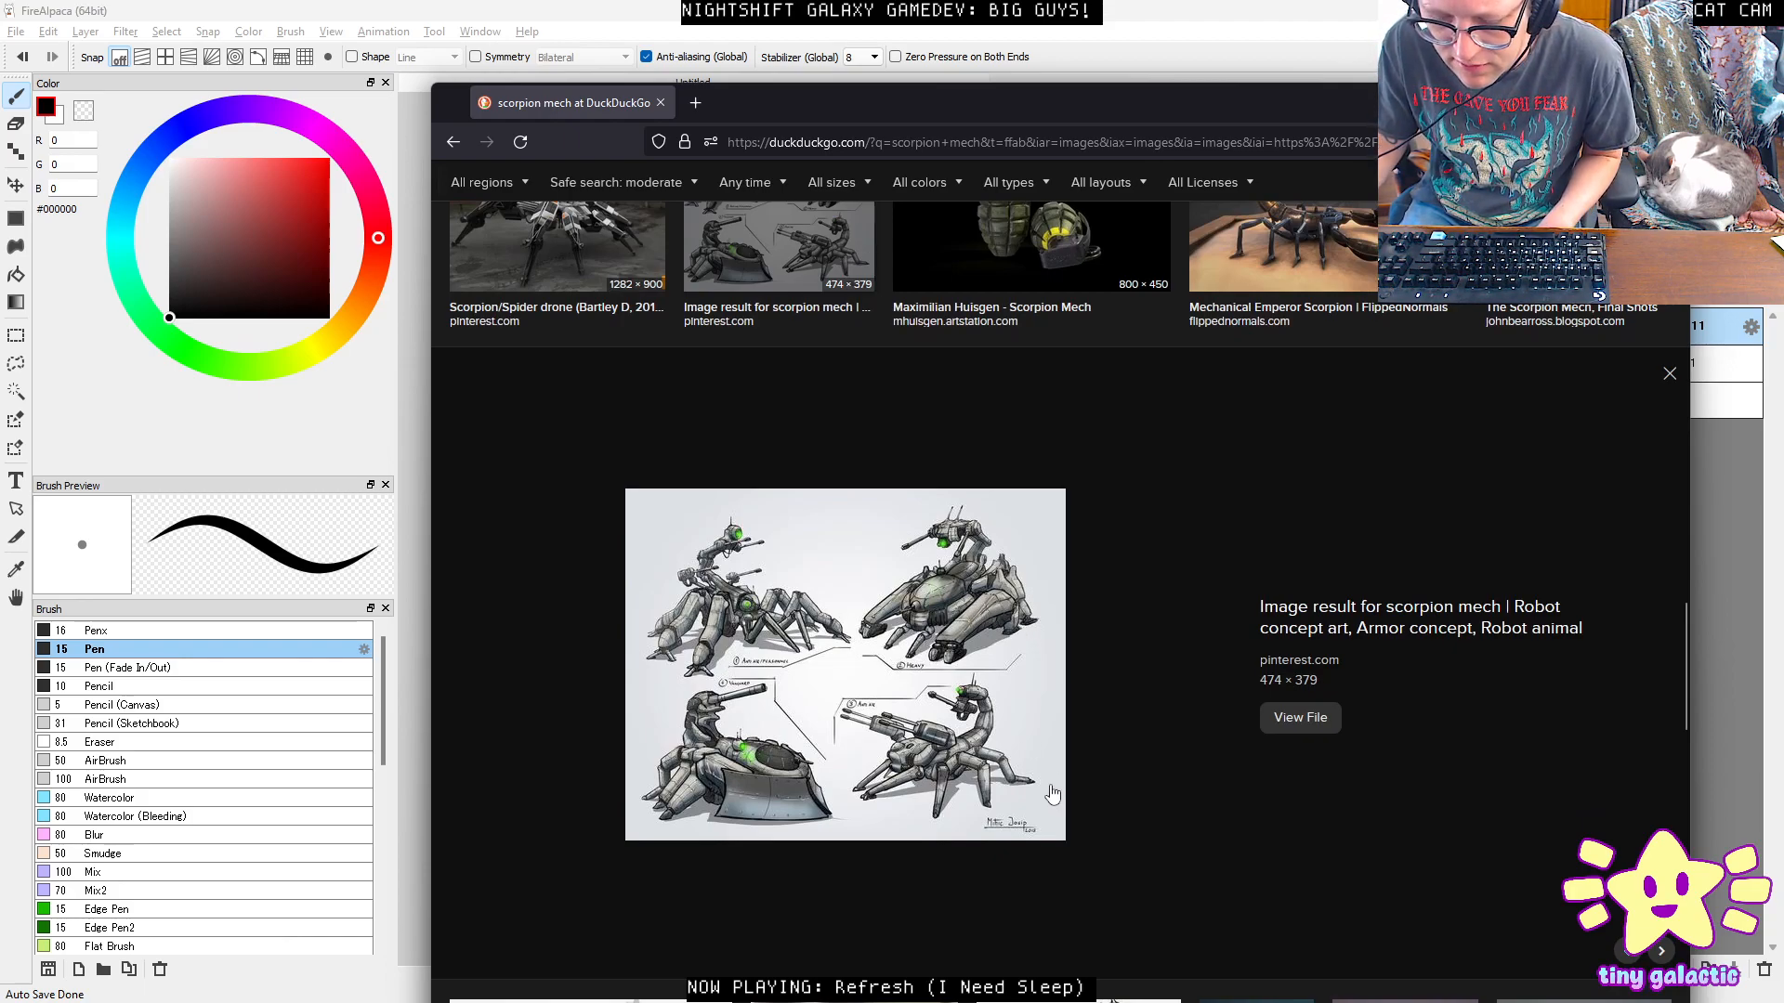
scroll(1000, 763, "down", 1)
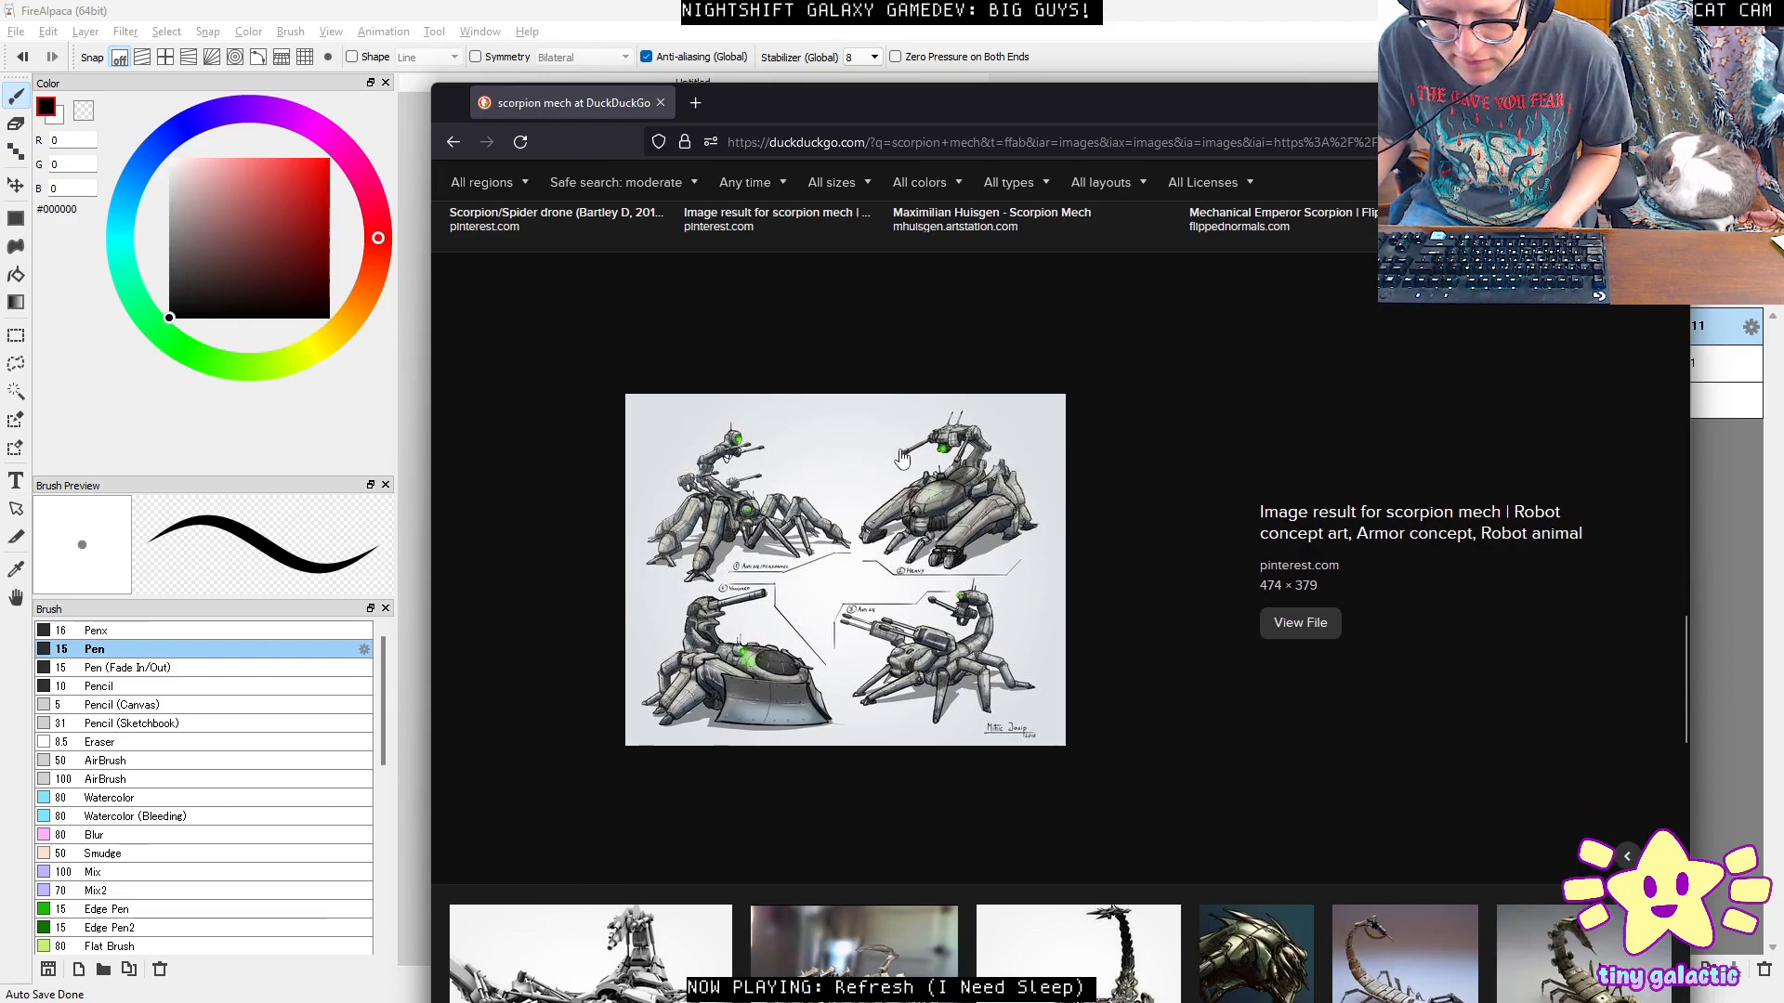
Browse further results and enlarge the Scorpion Sentinel Render from the Final Fantasy VII Remake Art Gallery.
scroll(873, 664, "down", 7)
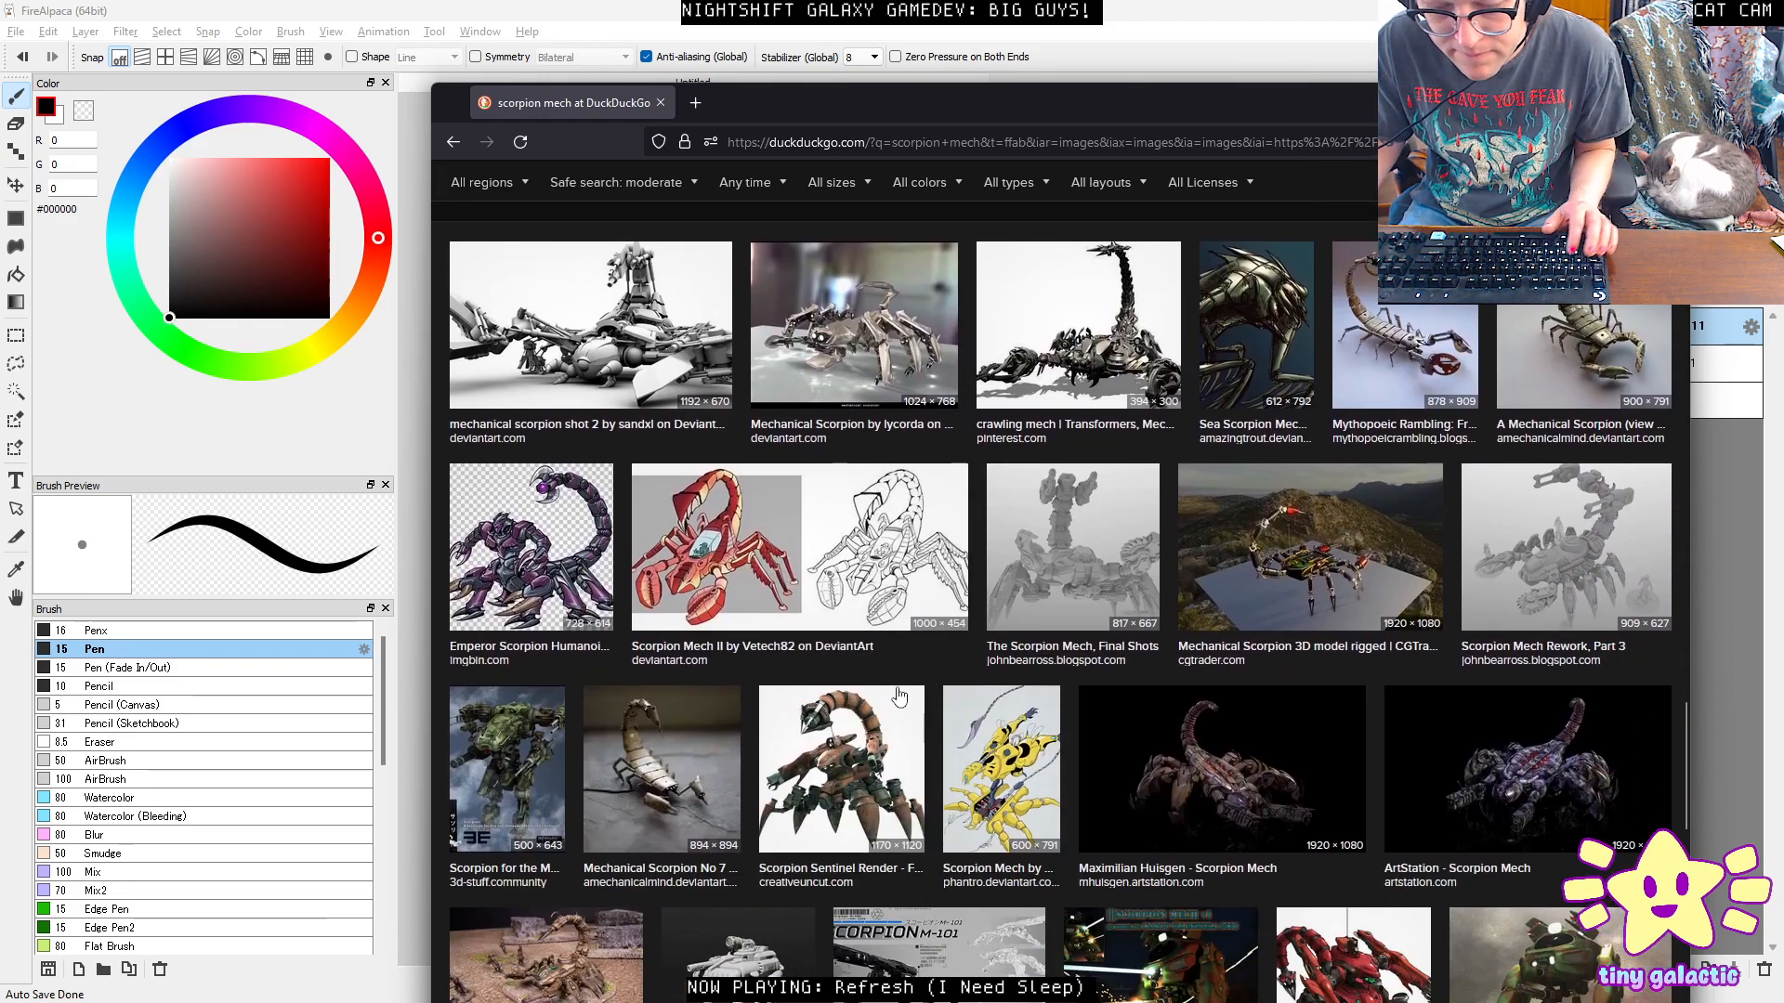
scroll(901, 696, "down", 4)
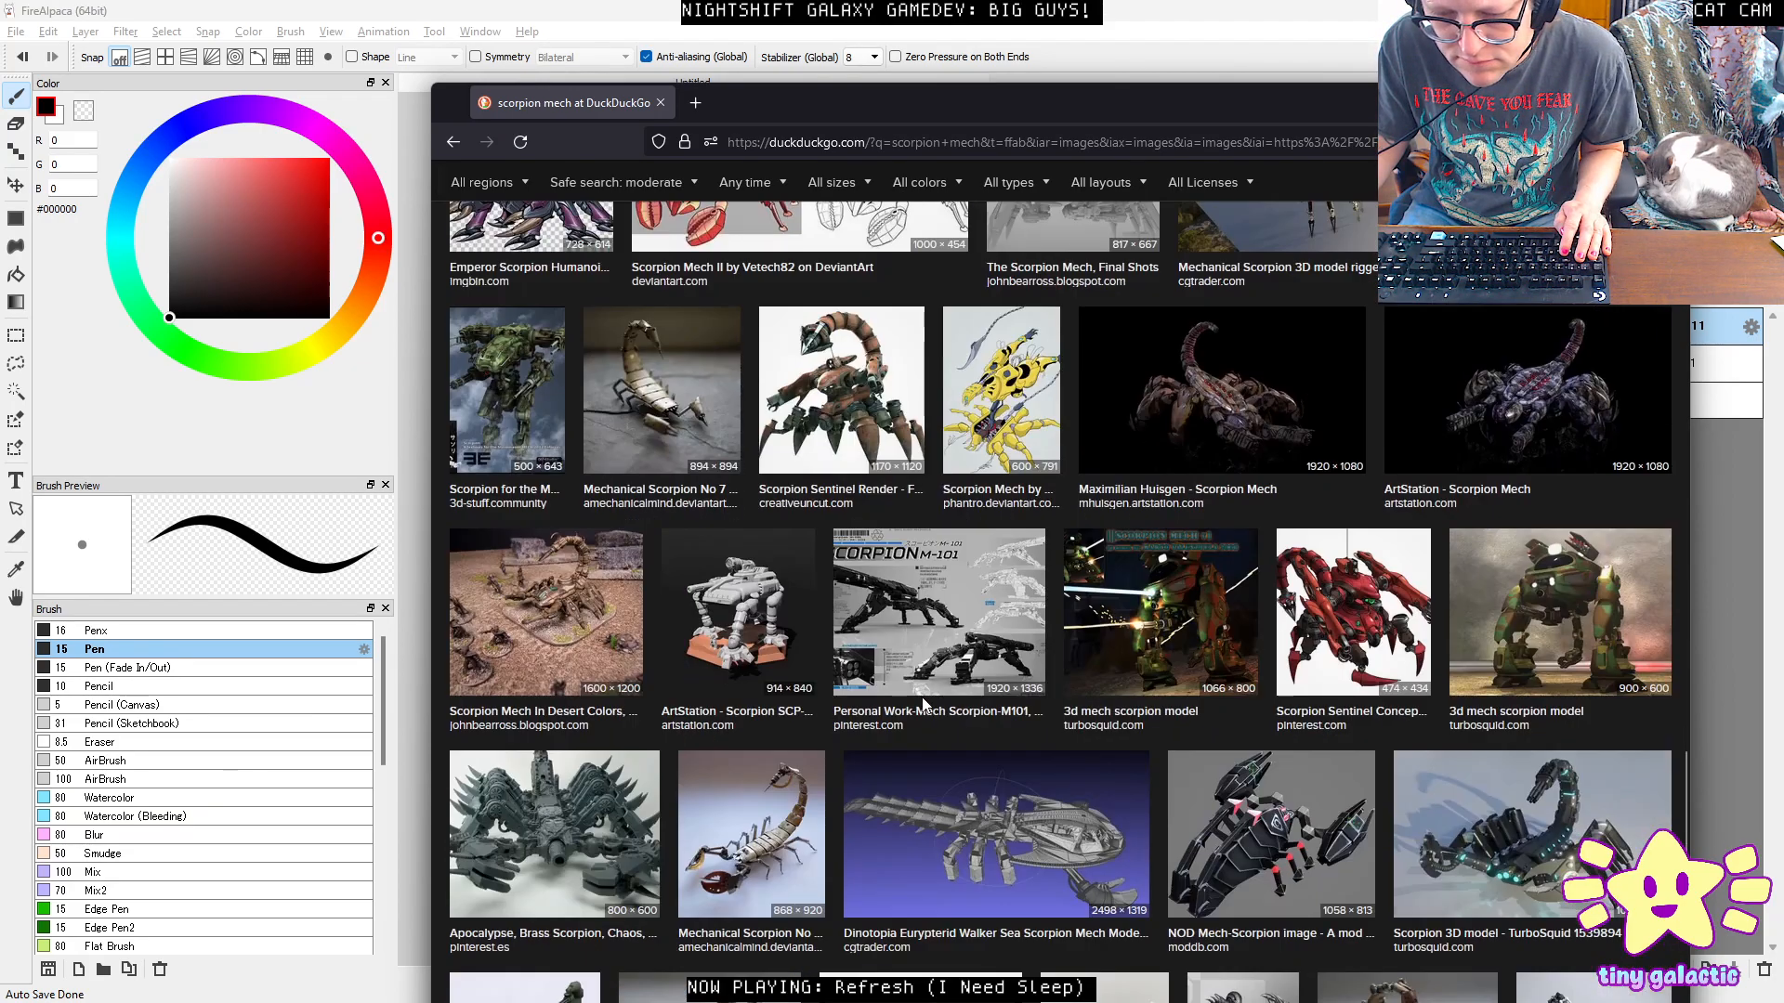
scroll(924, 703, "up", 3)
left_click(850, 604)
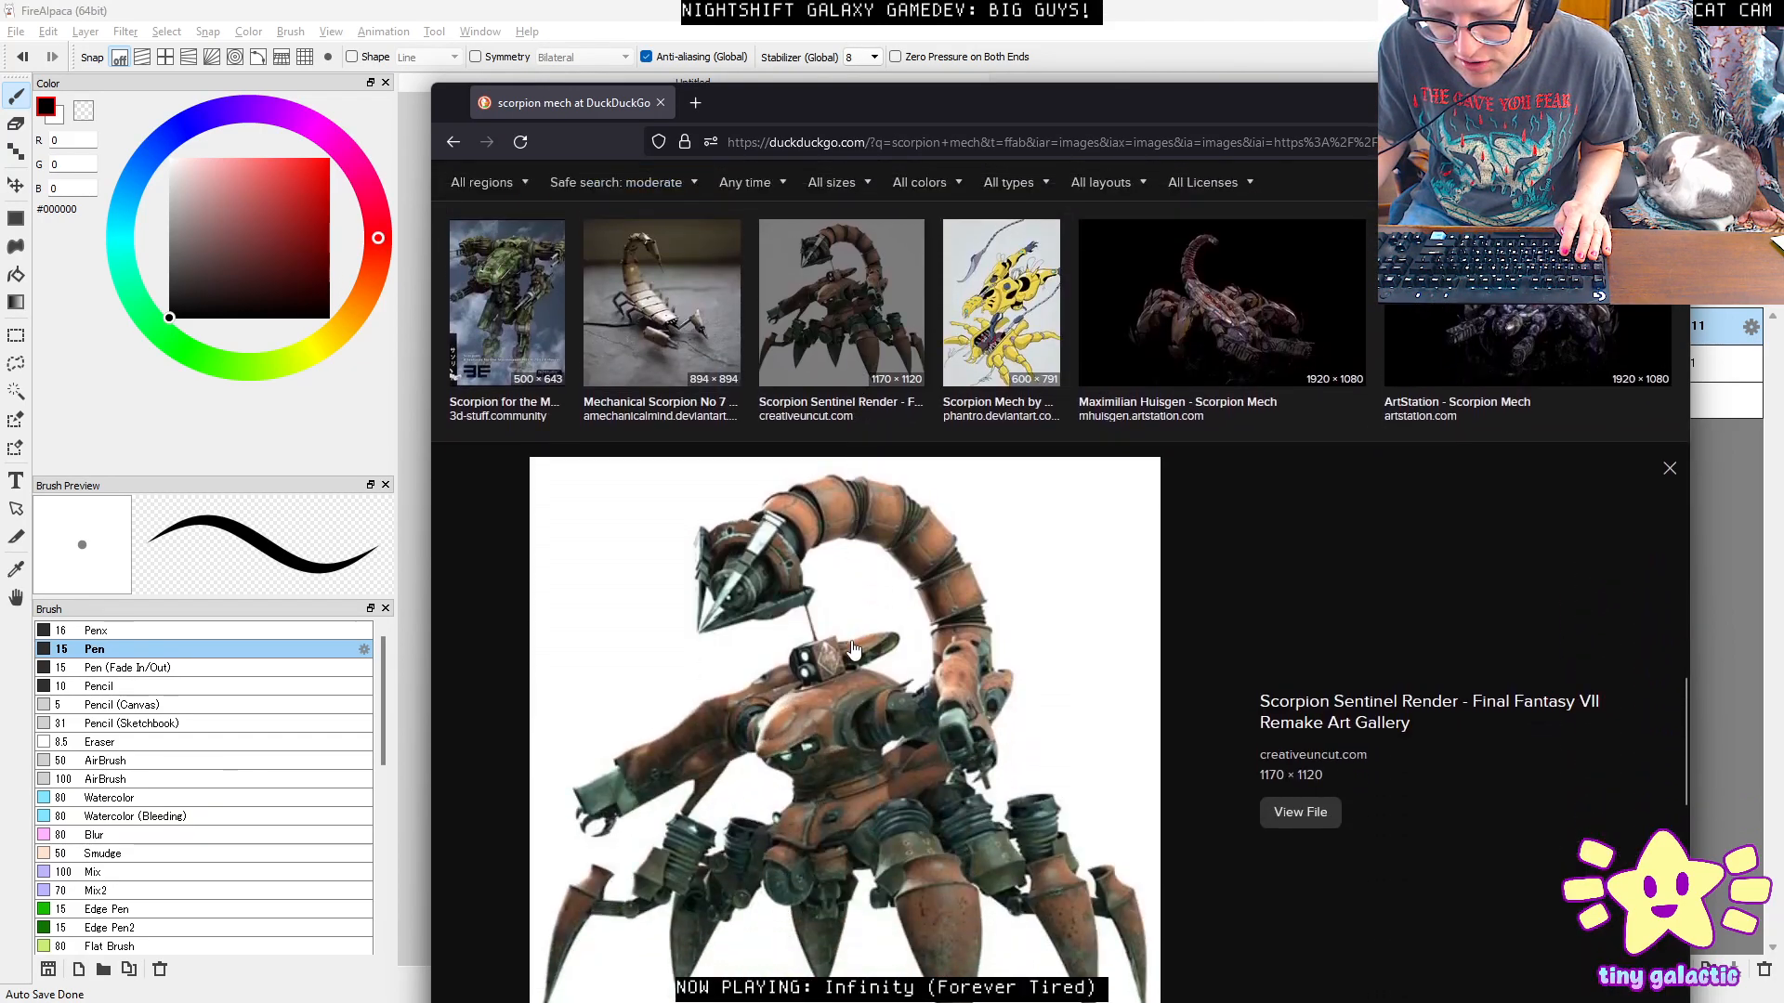
Skim the remaining scorpion mech images, close the image search and return to FireAlpaca.
scroll(855, 648, "down", 8)
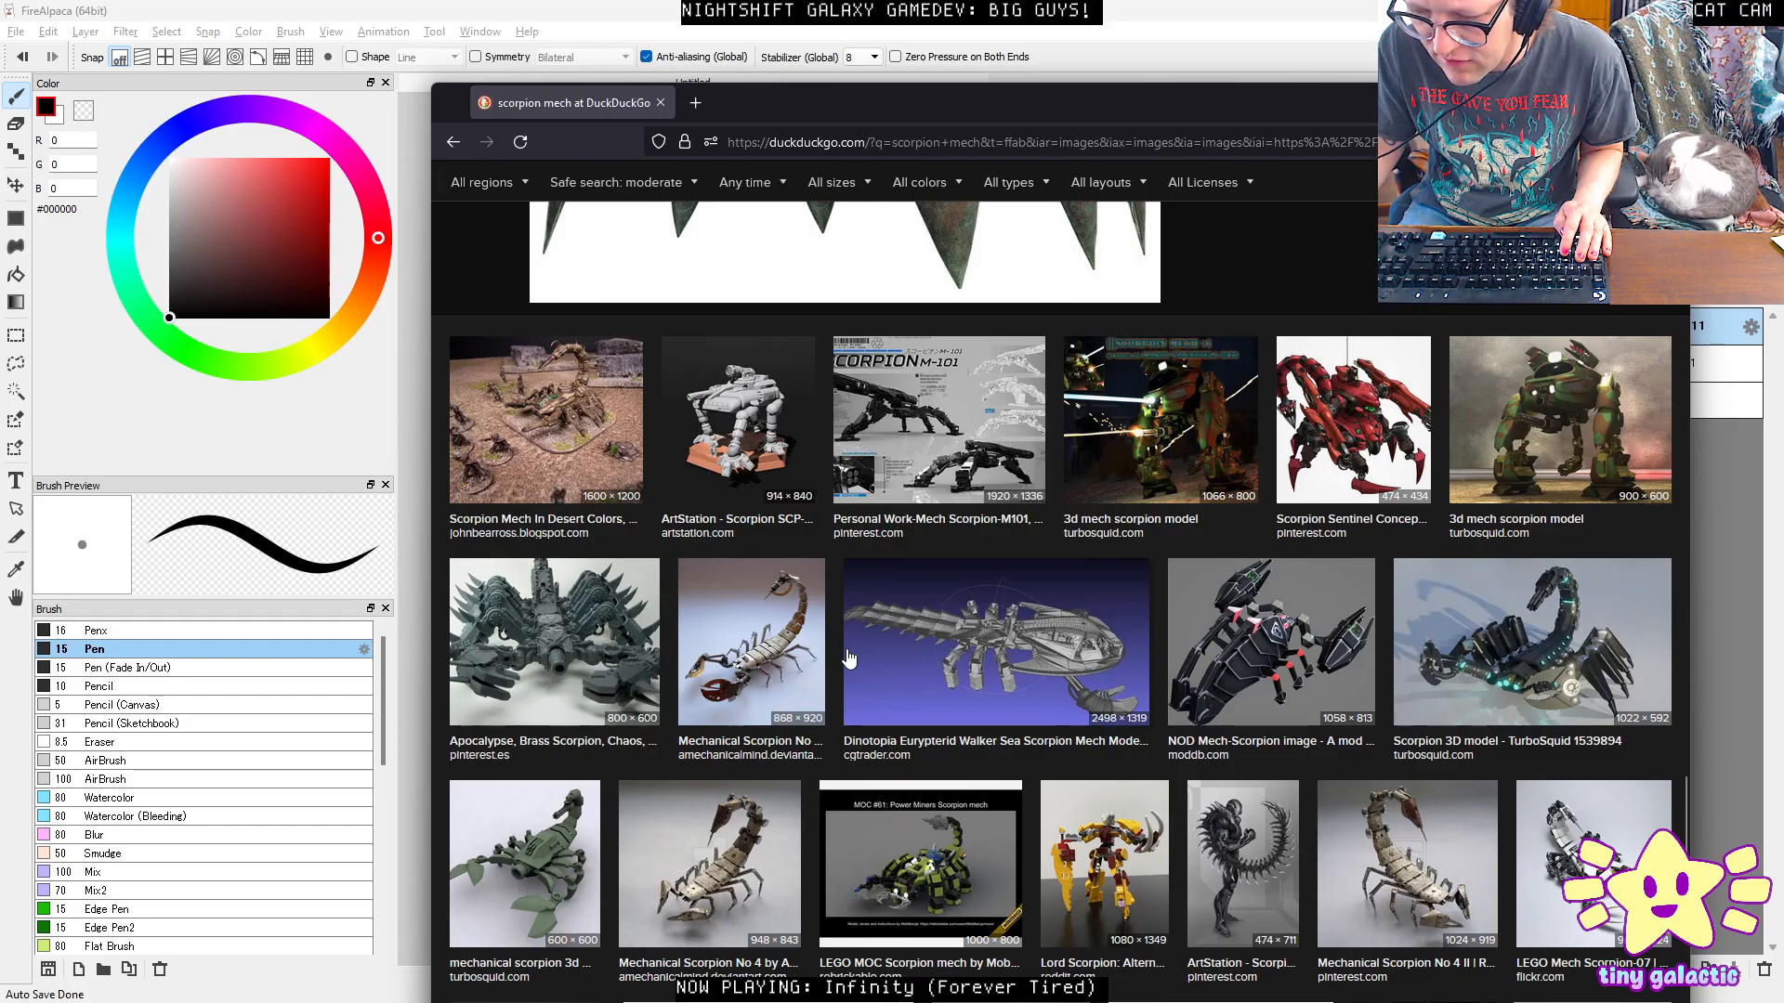
scroll(848, 650, "down", 10)
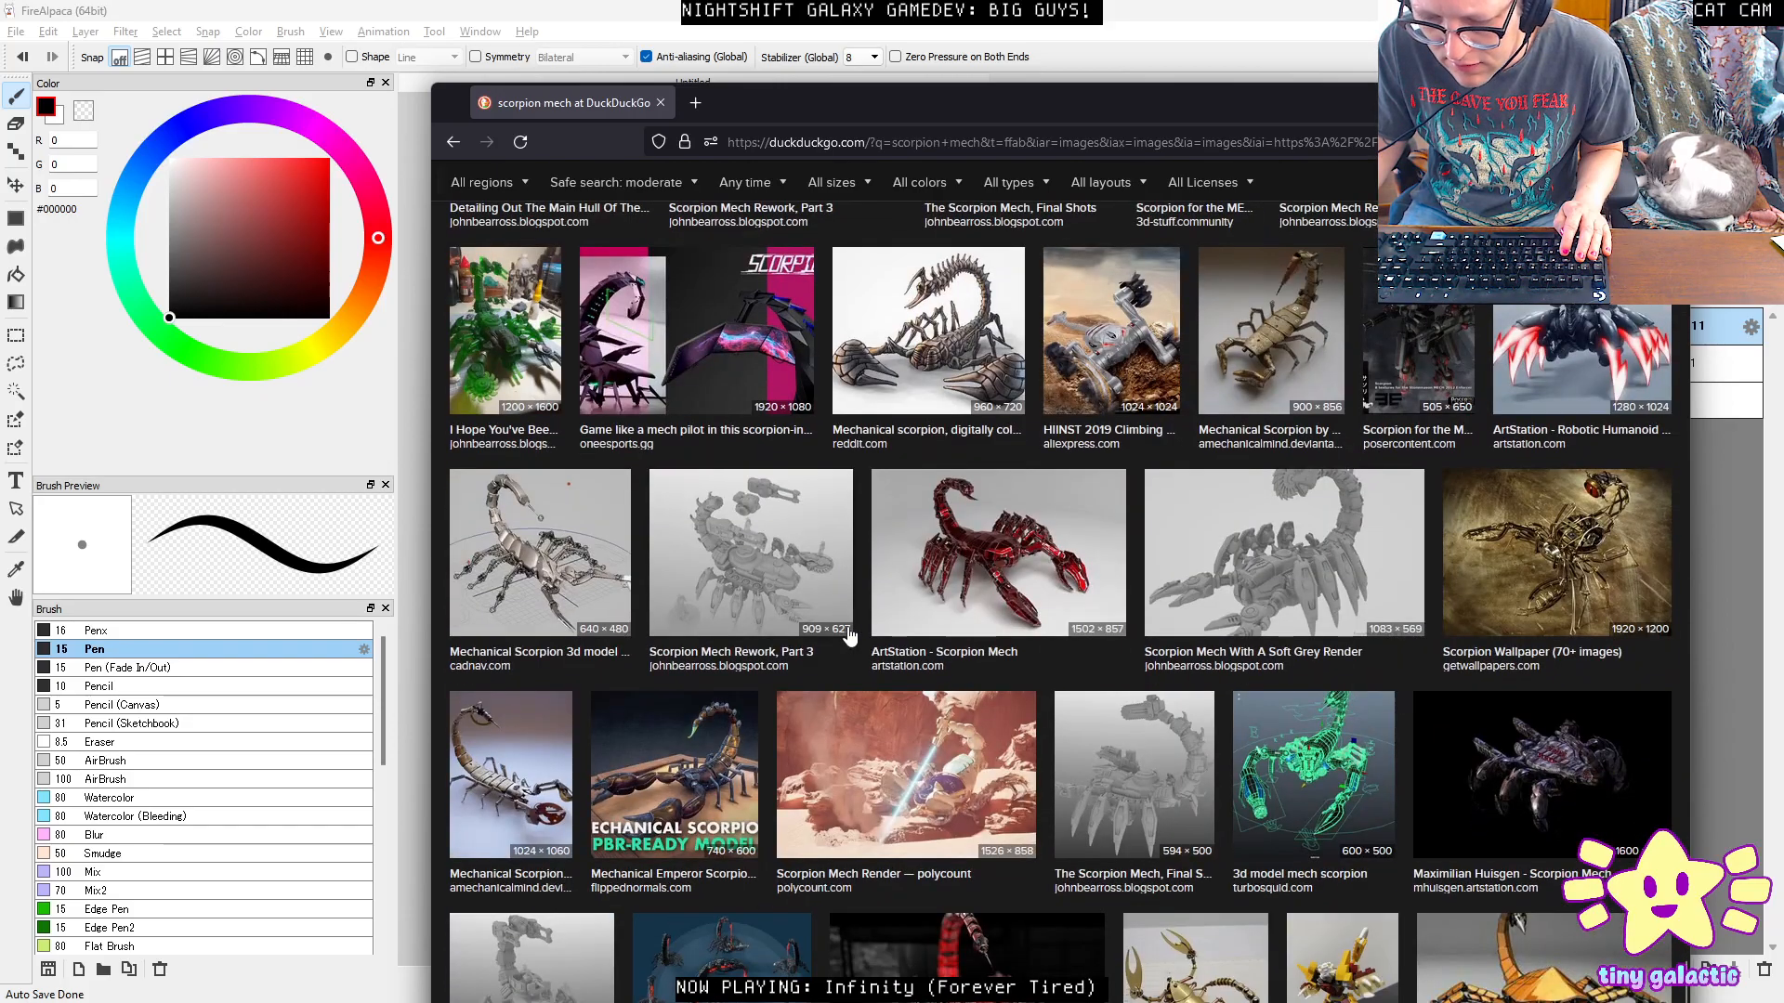
scroll(848, 634, "down", 5)
scroll(849, 635, "down", 10)
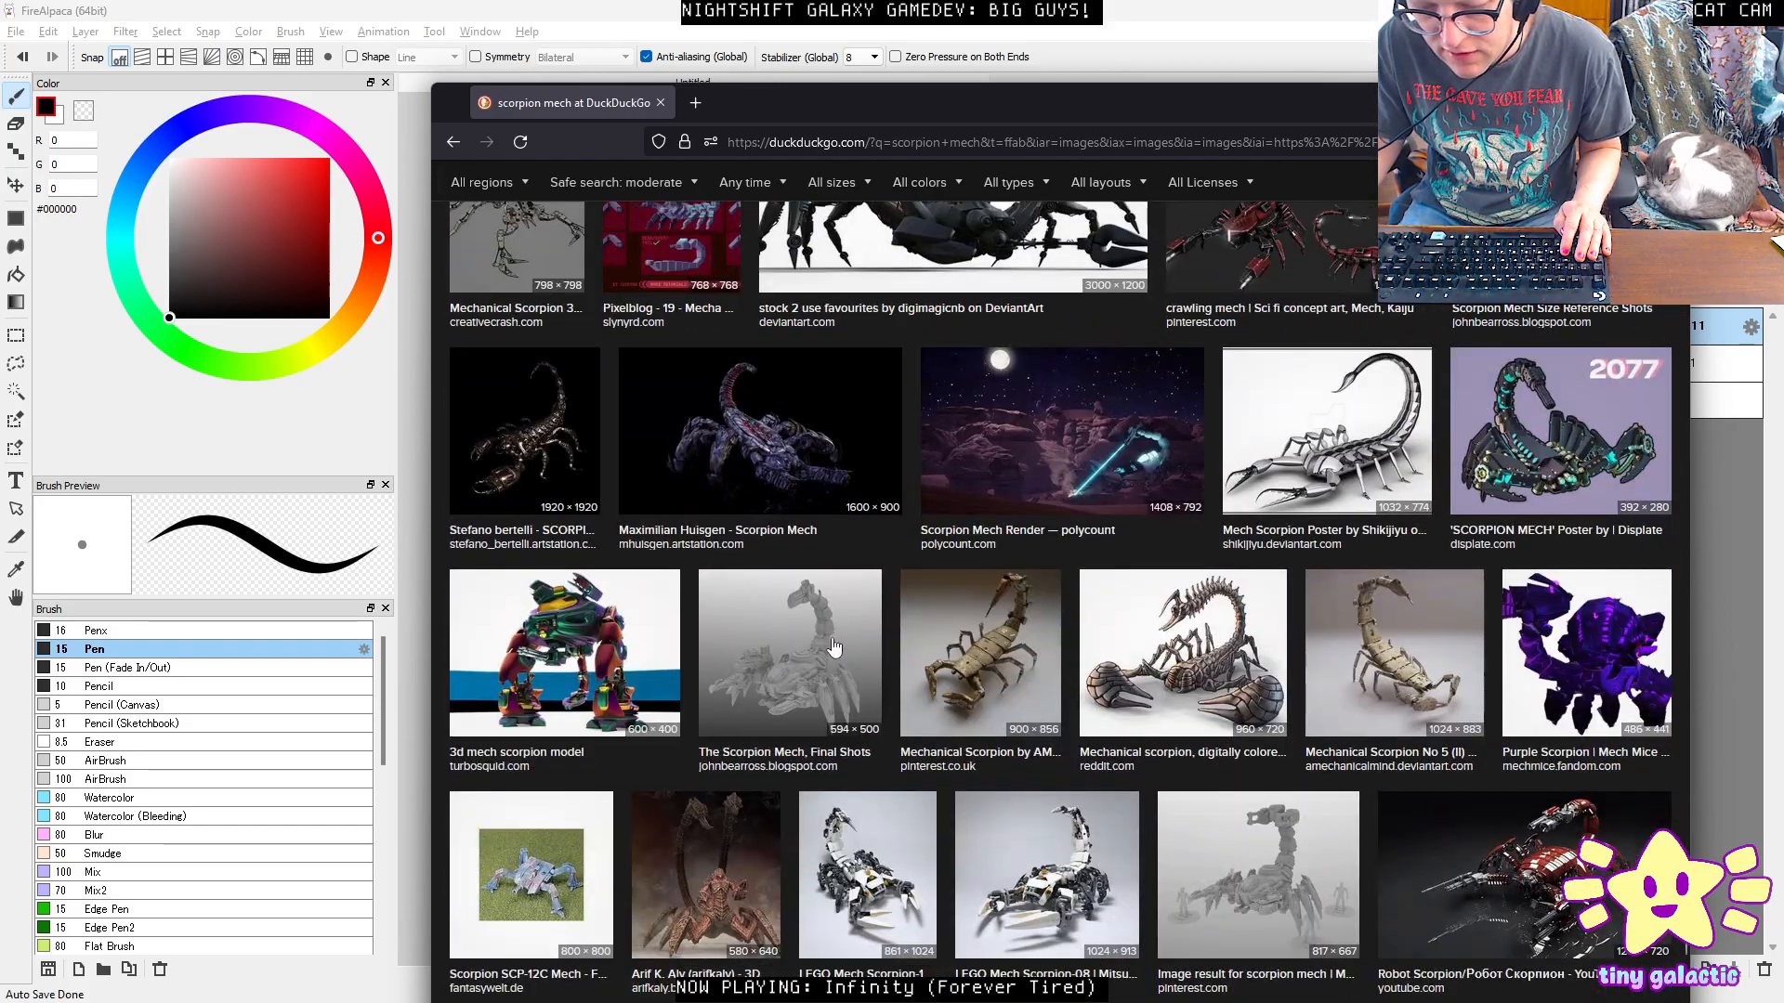
scroll(856, 690, "down", 2)
scroll(857, 690, "down", 1)
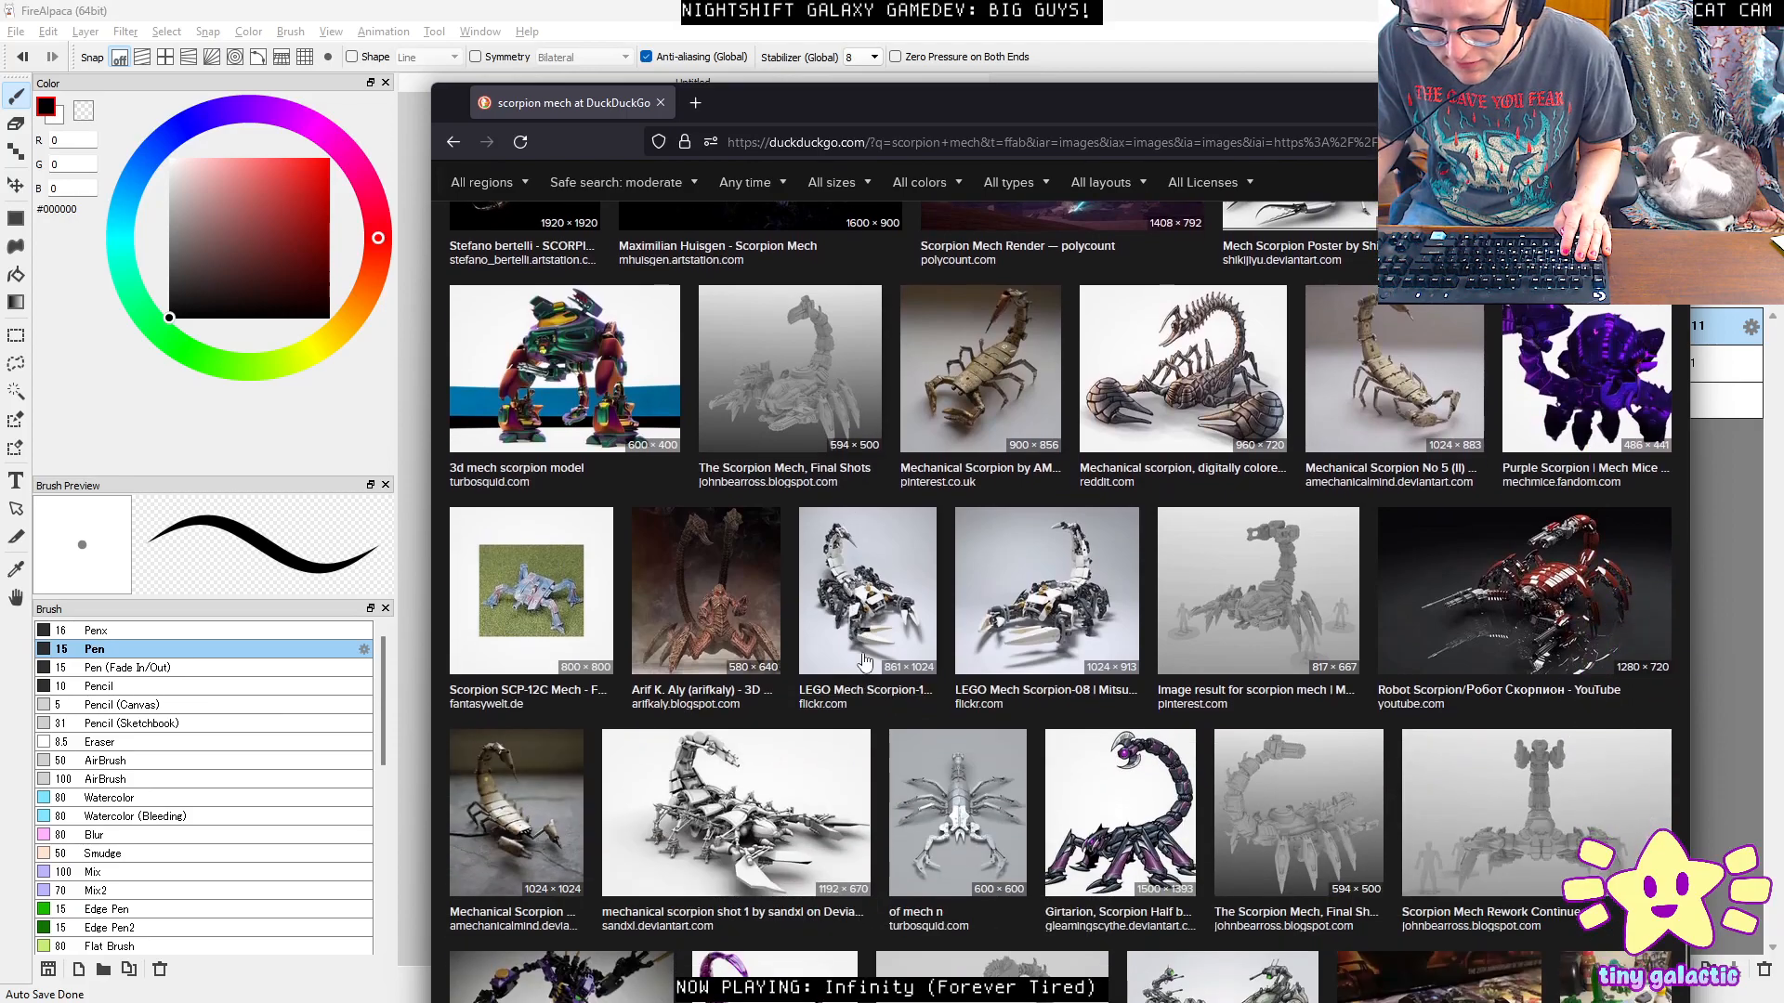
left_click(660, 102)
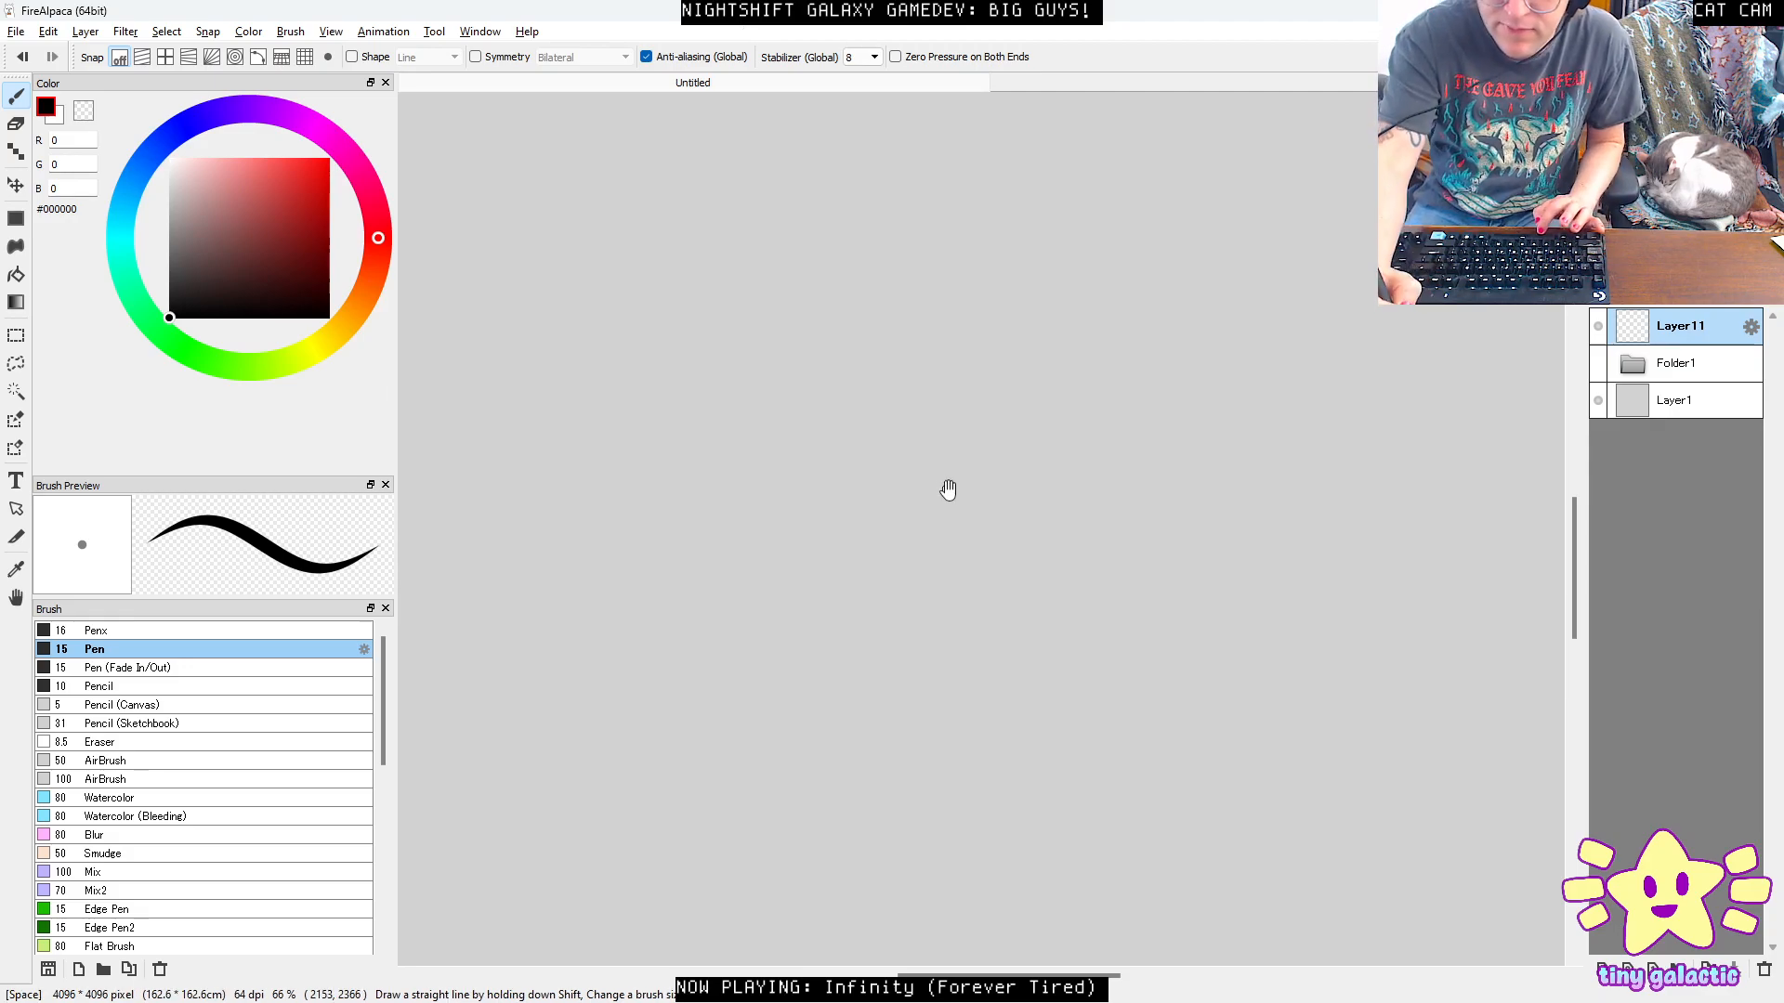
Sketch an oval body and a larger rounded angular segment diagonally above it on Layer11, linked by a tapered neck joint.
left_click(979, 435, "ctrl+alt")
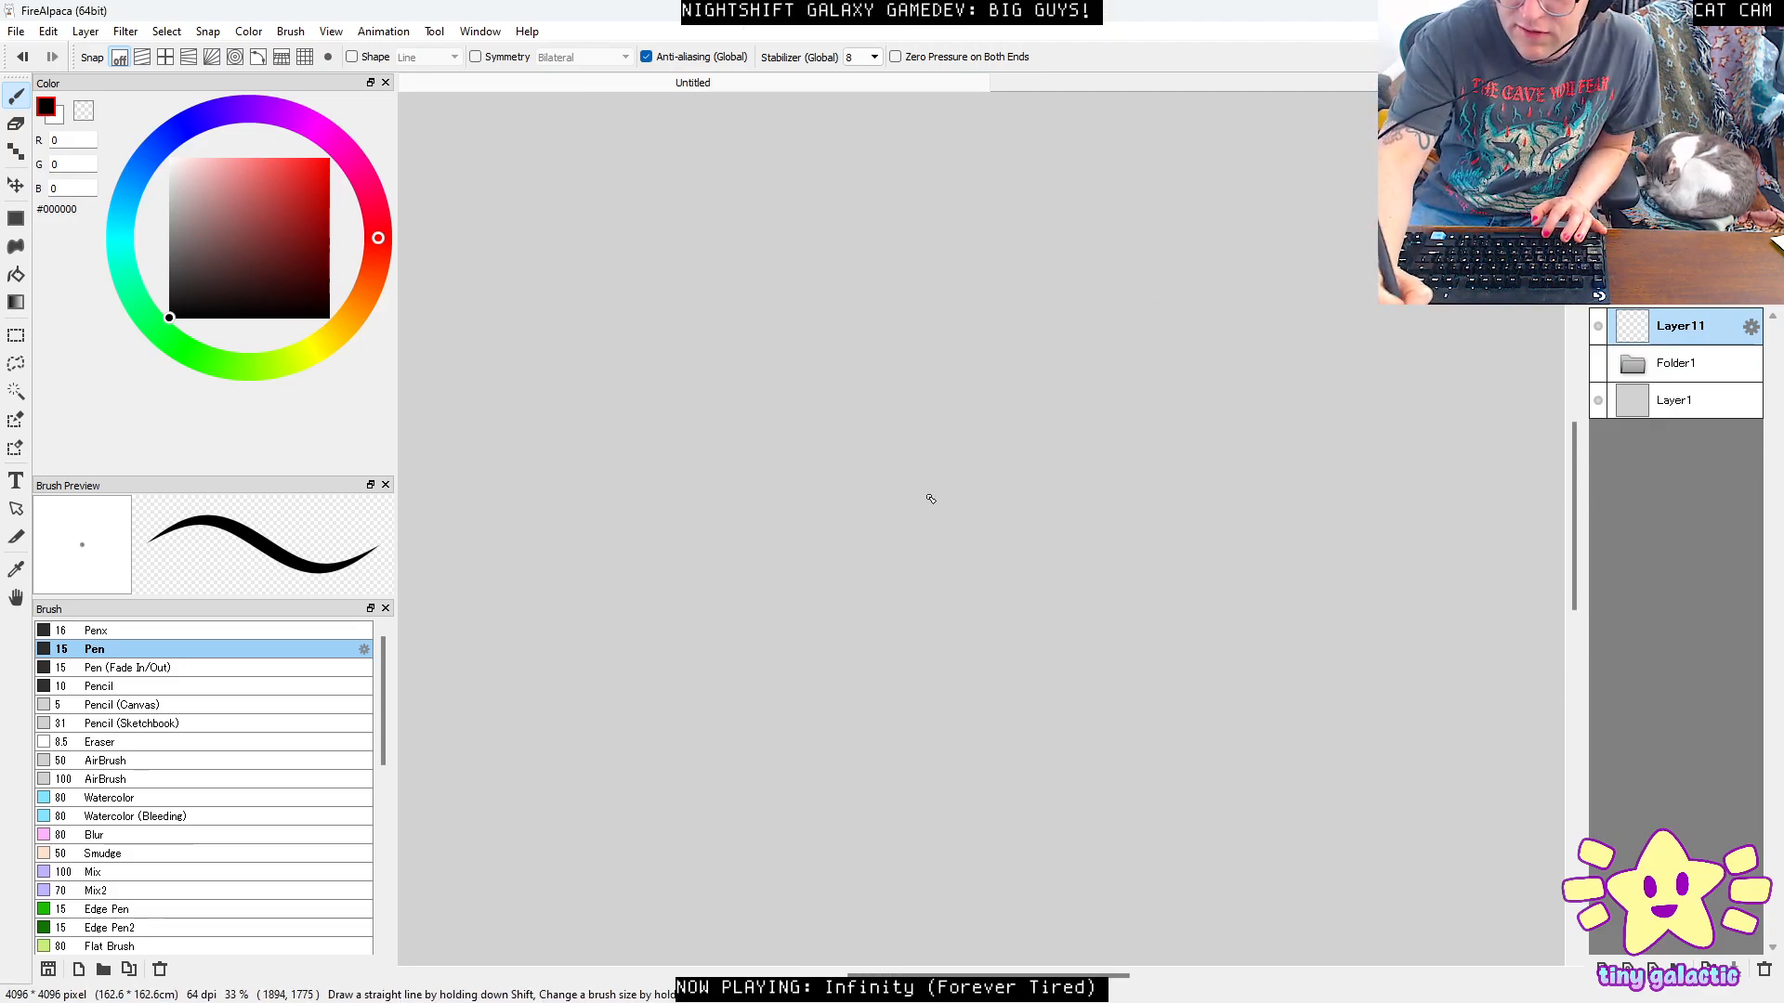
mouse_move(934, 479)
left_mouse_down()
mouse_move(966, 576)
mouse_move(889, 485)
left_mouse_up()
left_click_drag(984, 461, 1026, 466)
left_click_drag(980, 355, 1056, 316)
mouse_move(1075, 310)
left_mouse_down()
mouse_move(1169, 370)
mouse_move(1114, 508)
mouse_move(990, 448)
left_mouse_up()
mouse_move(1066, 506)
left_mouse_down()
mouse_move(990, 585)
mouse_move(954, 496)
mouse_move(921, 497)
left_mouse_up()
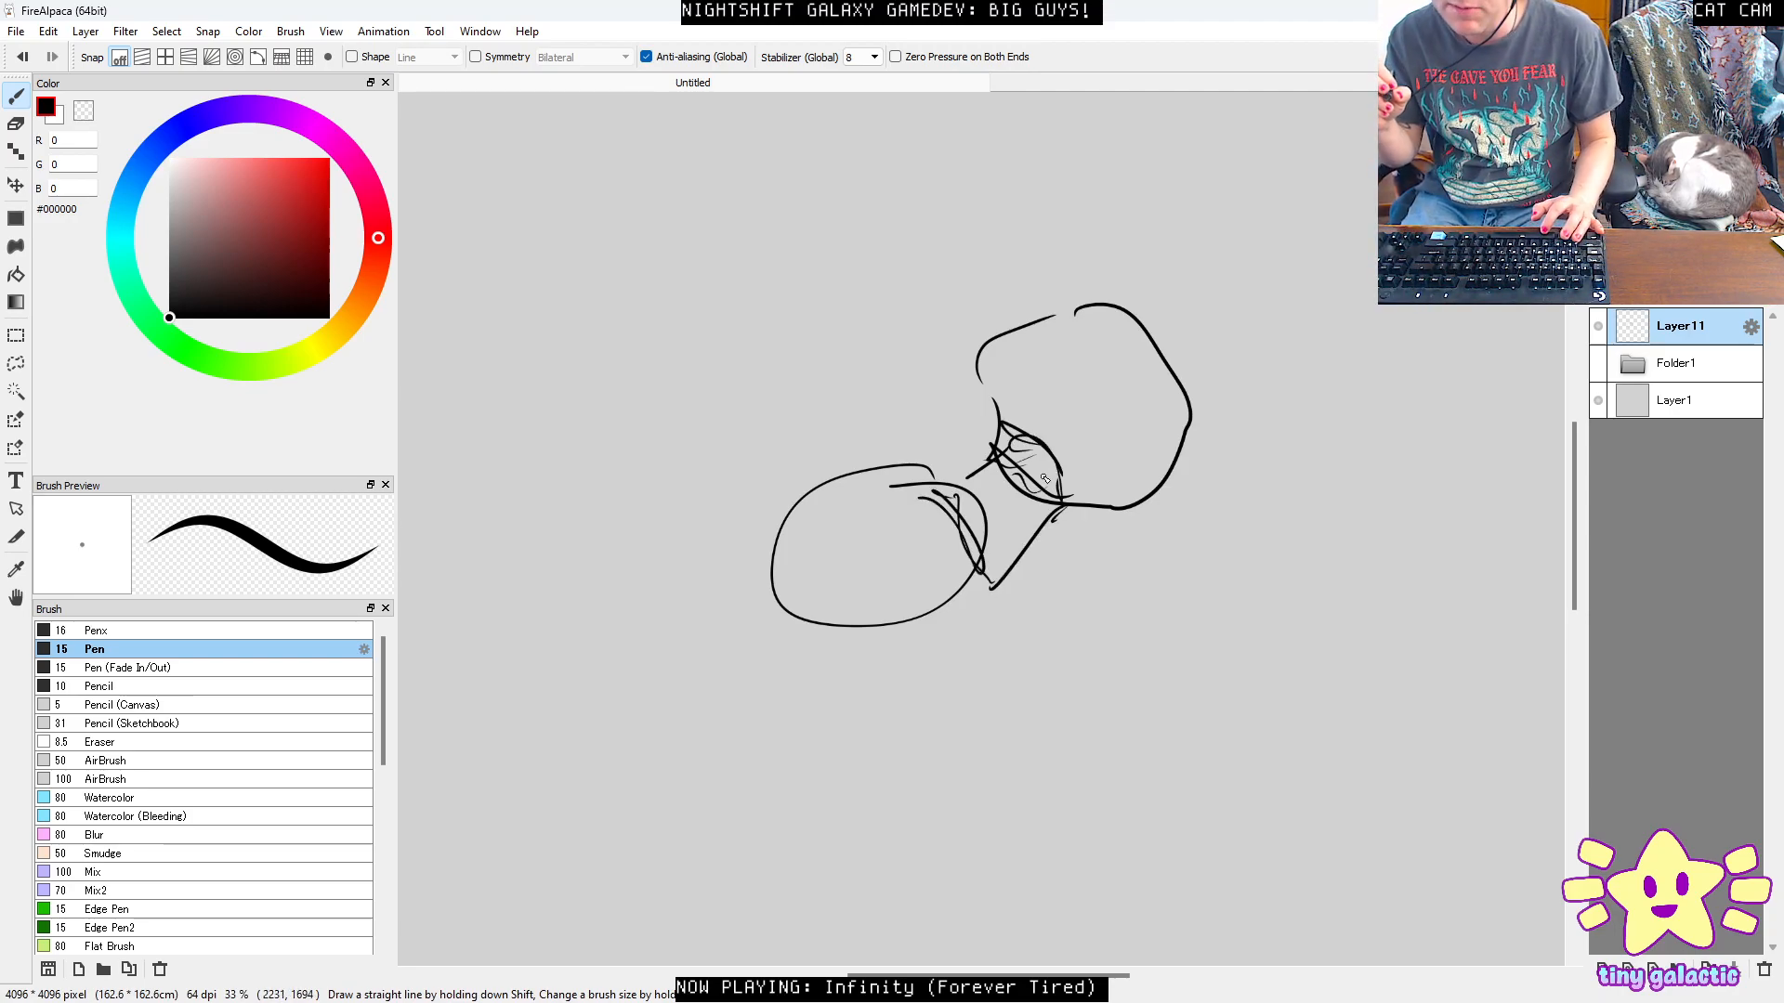
Undo a small trial leg and sketch larger, sharply bent legs with pointed ends extending from the rear of the oval body.
mouse_move(946, 493)
left_mouse_down()
mouse_move(1143, 340)
mouse_move(1149, 391)
left_mouse_up()
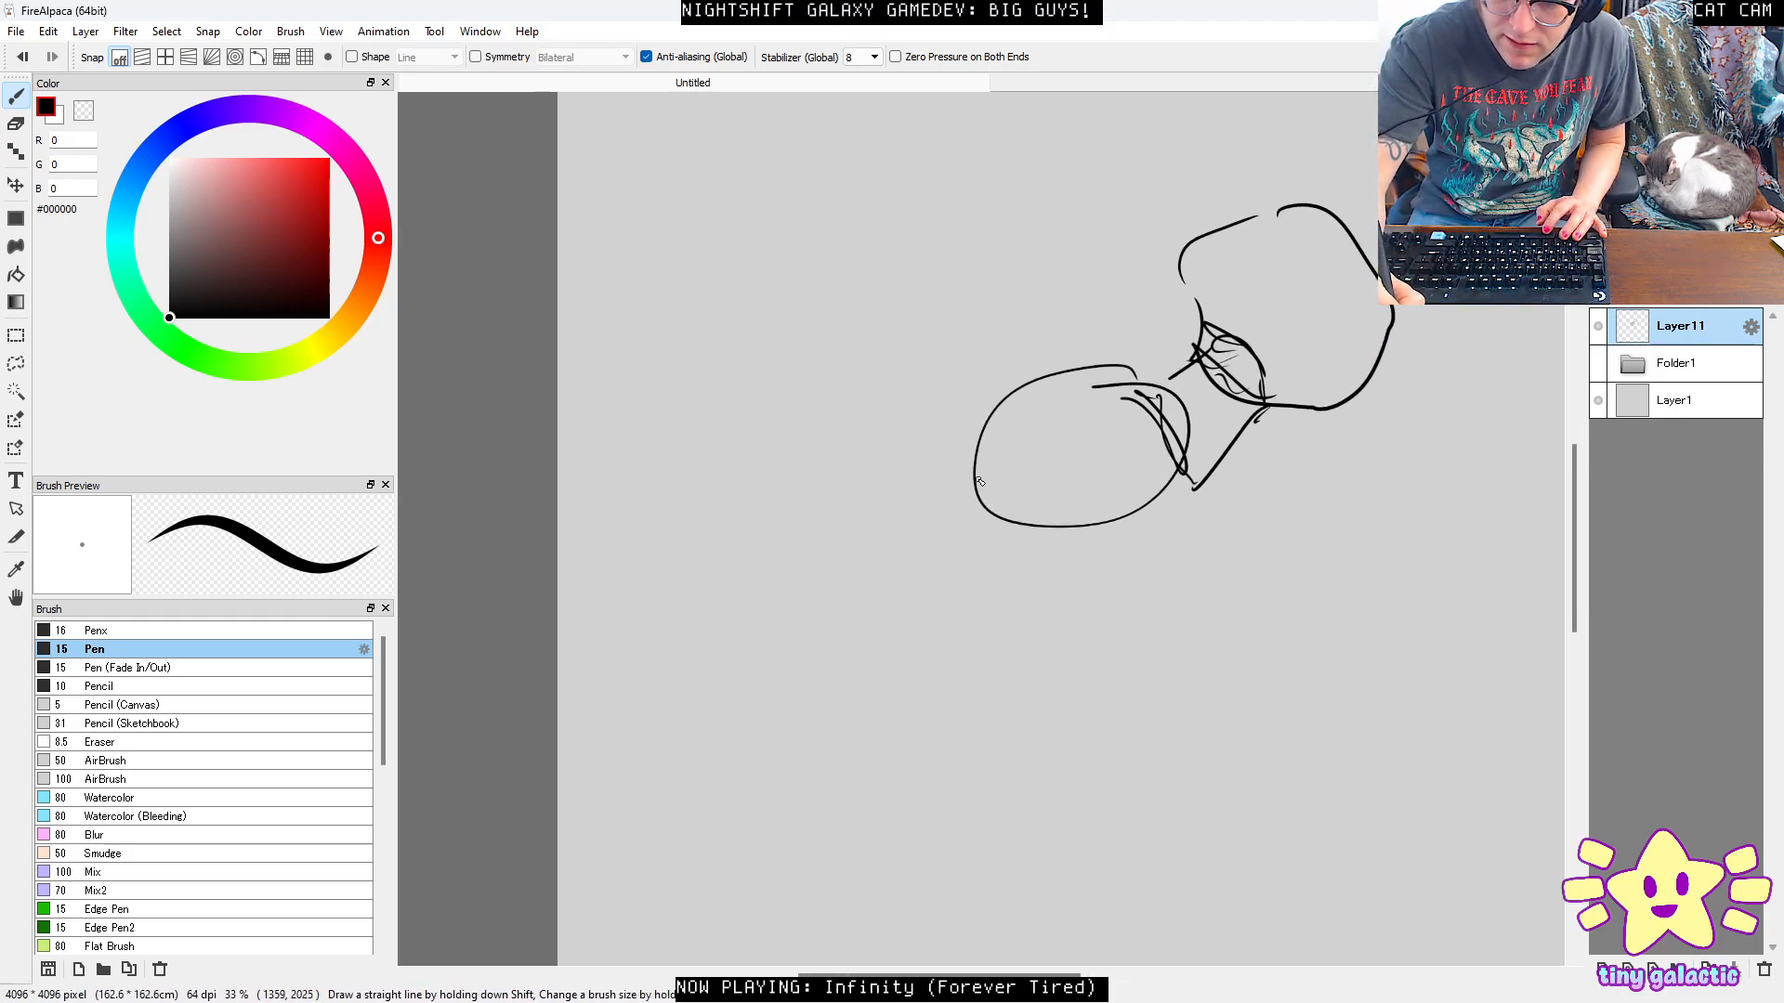
left_click_drag(914, 532, 990, 486)
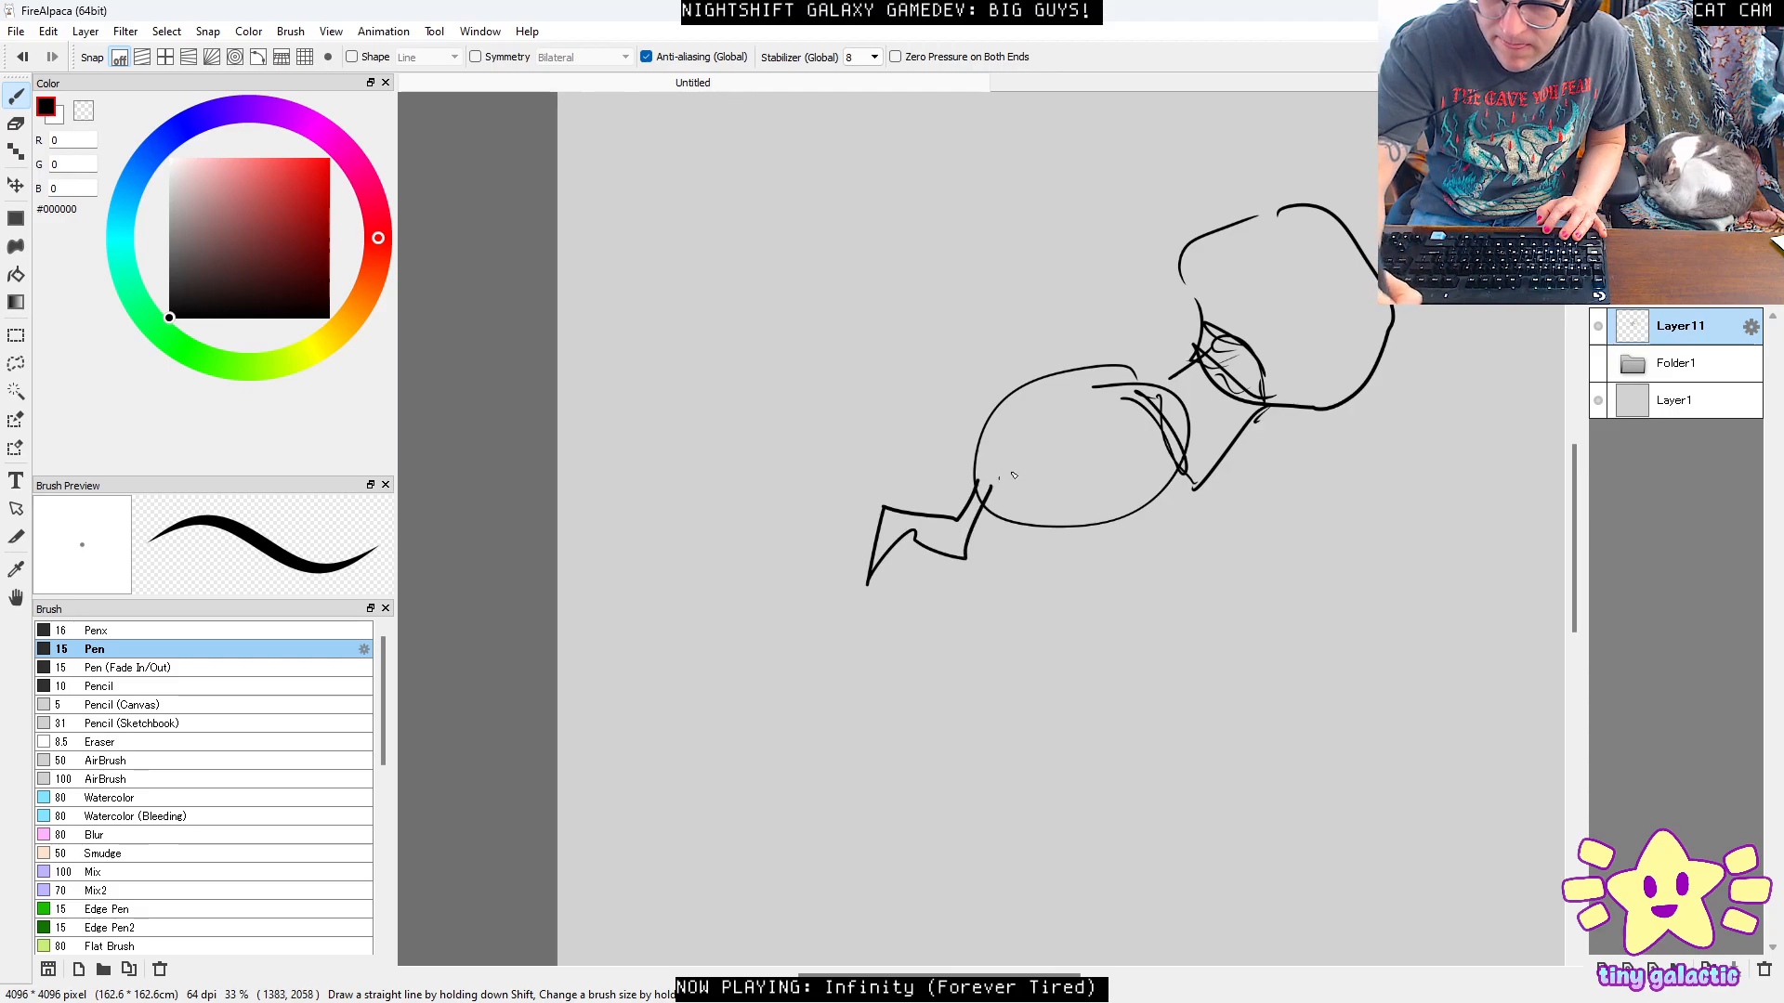
key("ctrl+z")
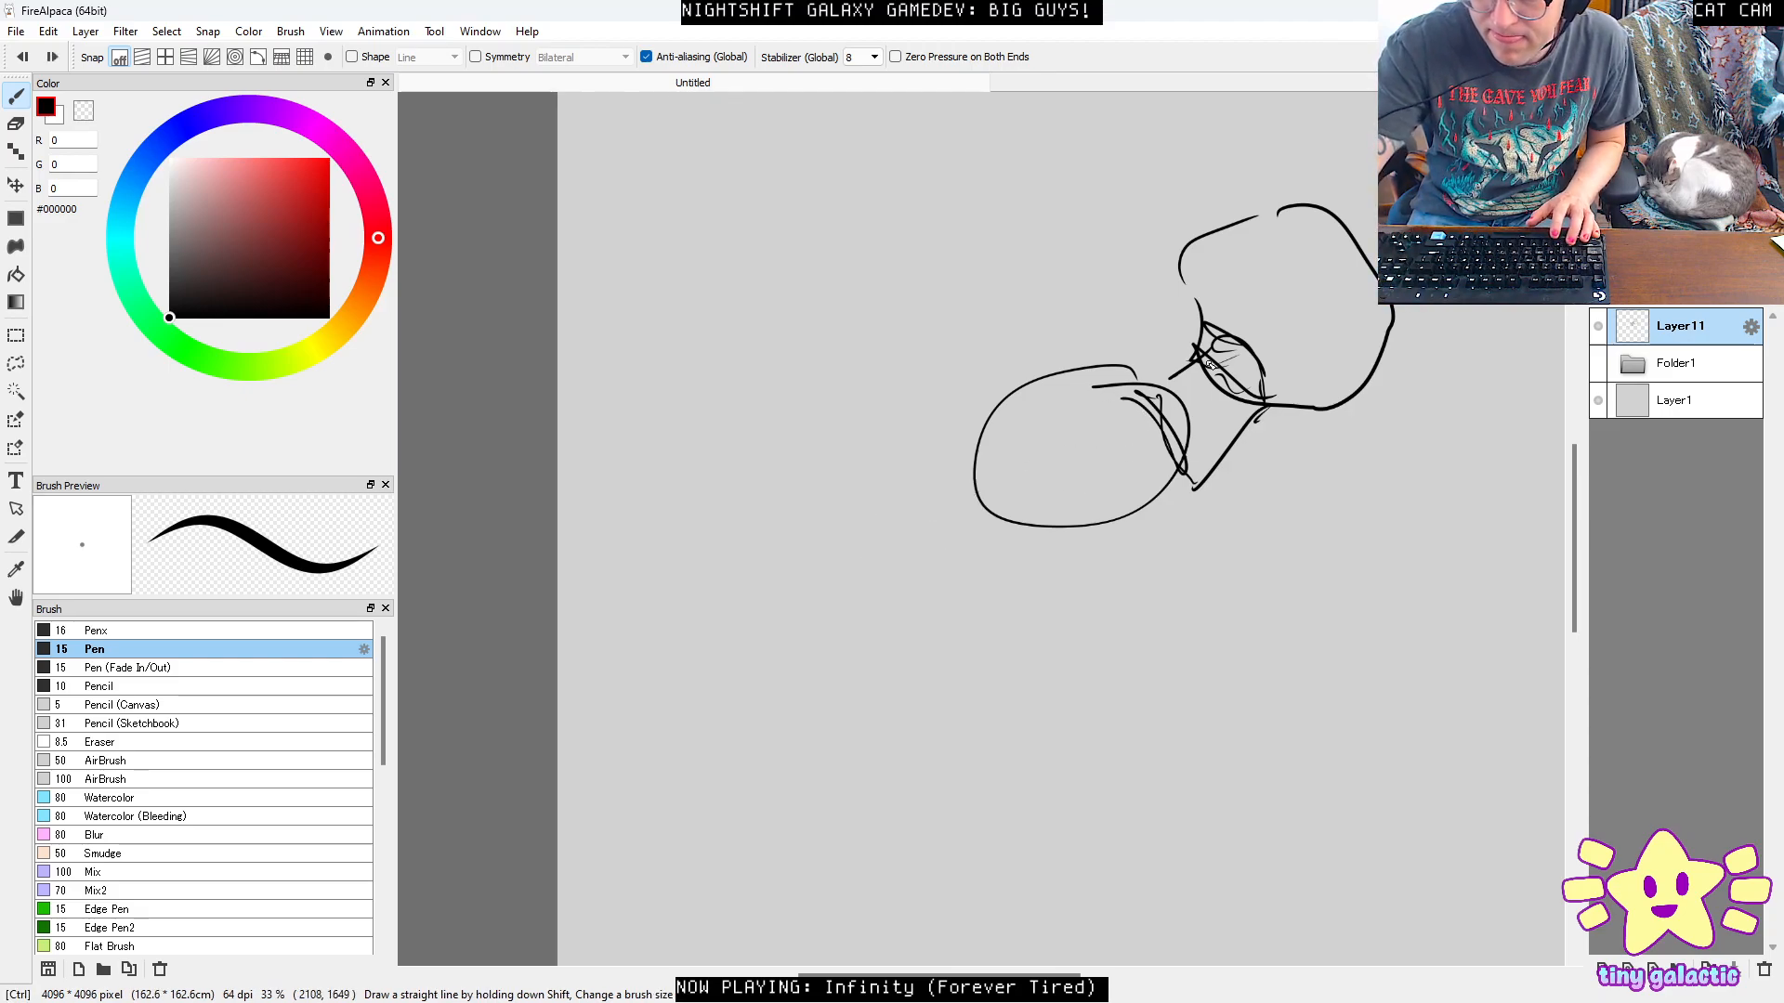
mouse_move(1052, 457)
left_mouse_down()
mouse_move(1171, 446)
mouse_move(870, 681)
mouse_move(1031, 560)
mouse_move(1191, 485)
left_mouse_up()
mouse_move(1115, 401)
left_mouse_down()
mouse_move(923, 410)
mouse_move(851, 588)
mouse_move(887, 567)
left_mouse_up()
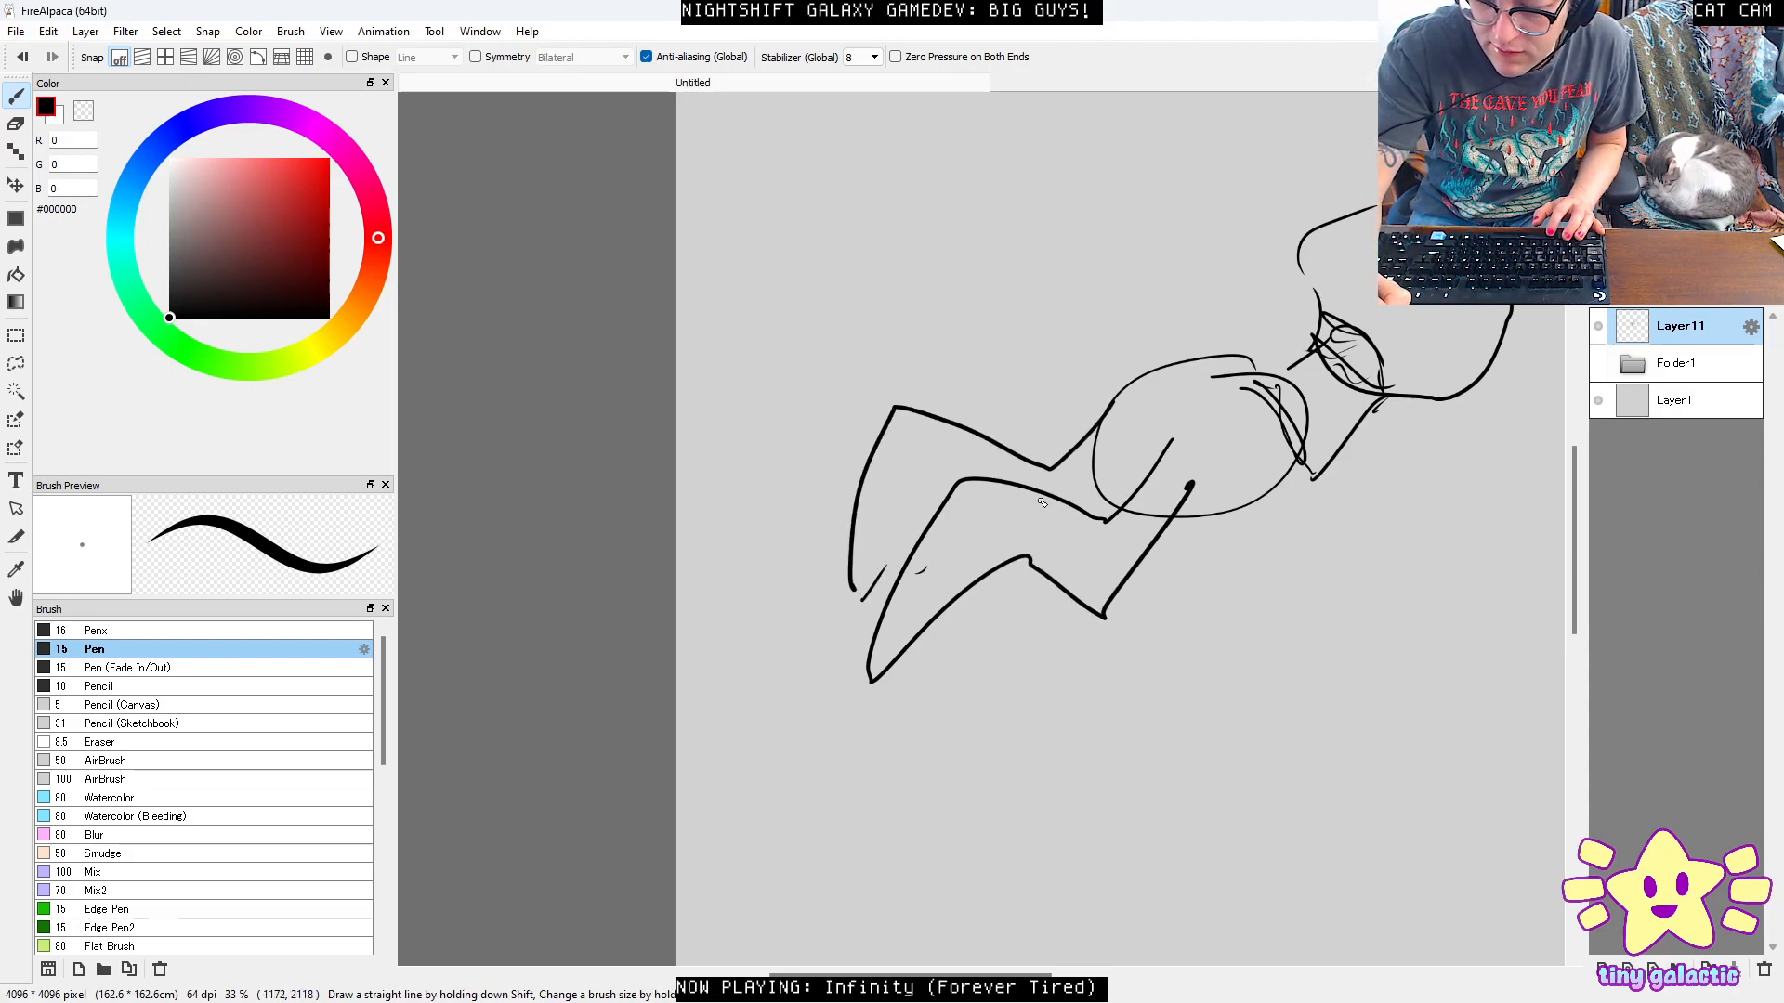
Sketch two small pointed claws beneath the front of the oval body and a boxy joint where the rear leg attaches.
mouse_move(1224, 486)
left_mouse_down()
mouse_move(1101, 478)
mouse_move(1194, 485)
mouse_move(1127, 474)
mouse_move(1241, 442)
left_mouse_up()
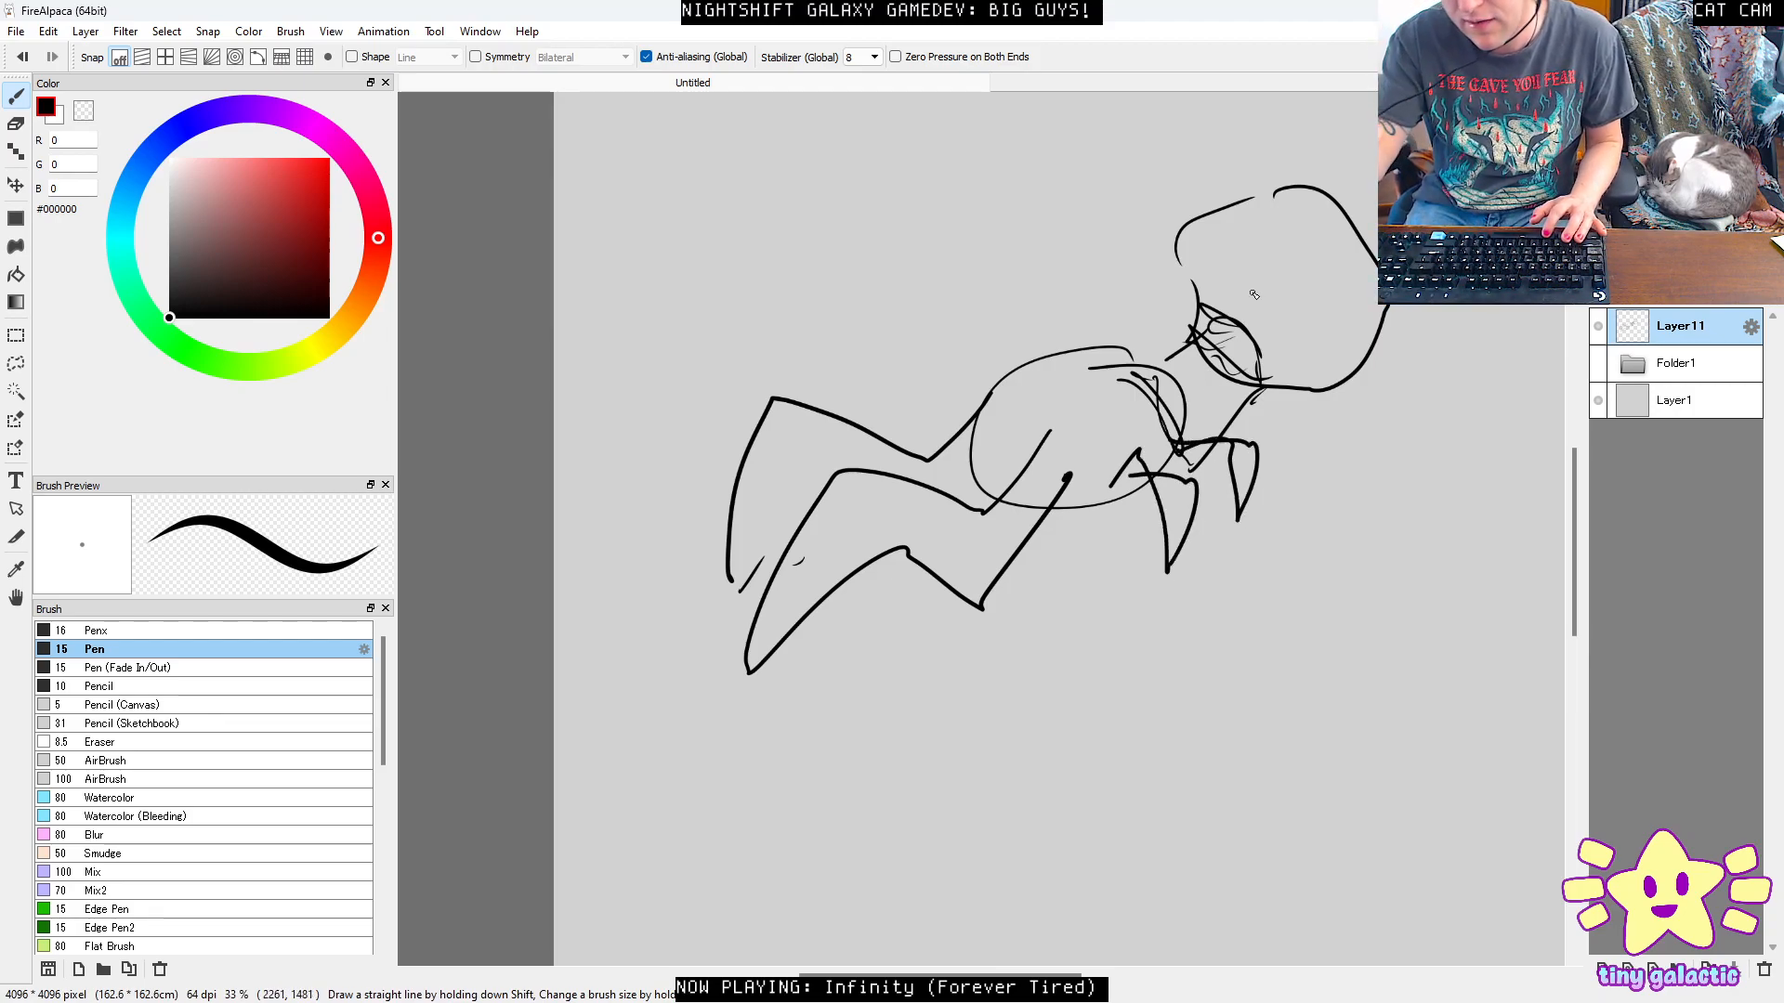
left_click_drag(1073, 457, 1137, 387)
left_click_drag(1072, 328, 1029, 354)
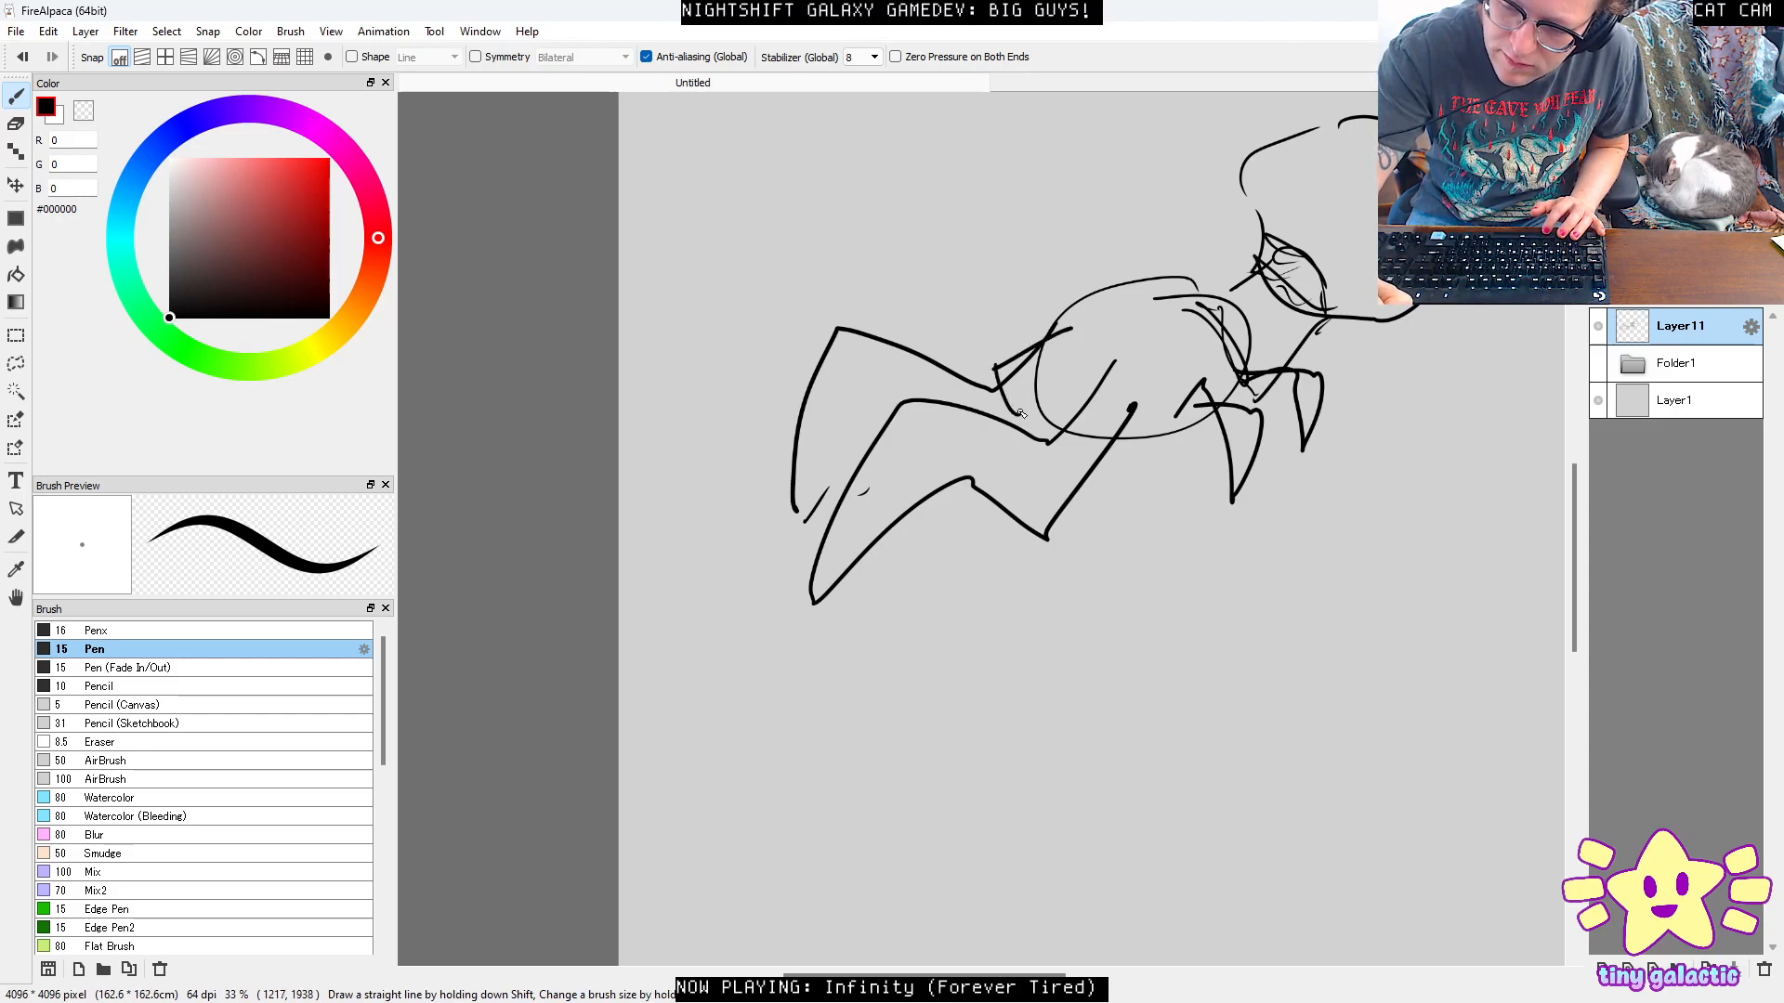
left_click_drag(1337, 268, 1257, 507)
left_click_drag(1394, 437, 1190, 473)
key("v")
scroll(1160, 493, "down", 3)
left_click_drag(1075, 446, 1092, 597)
key("b")
scroll(1113, 343, "up", 2)
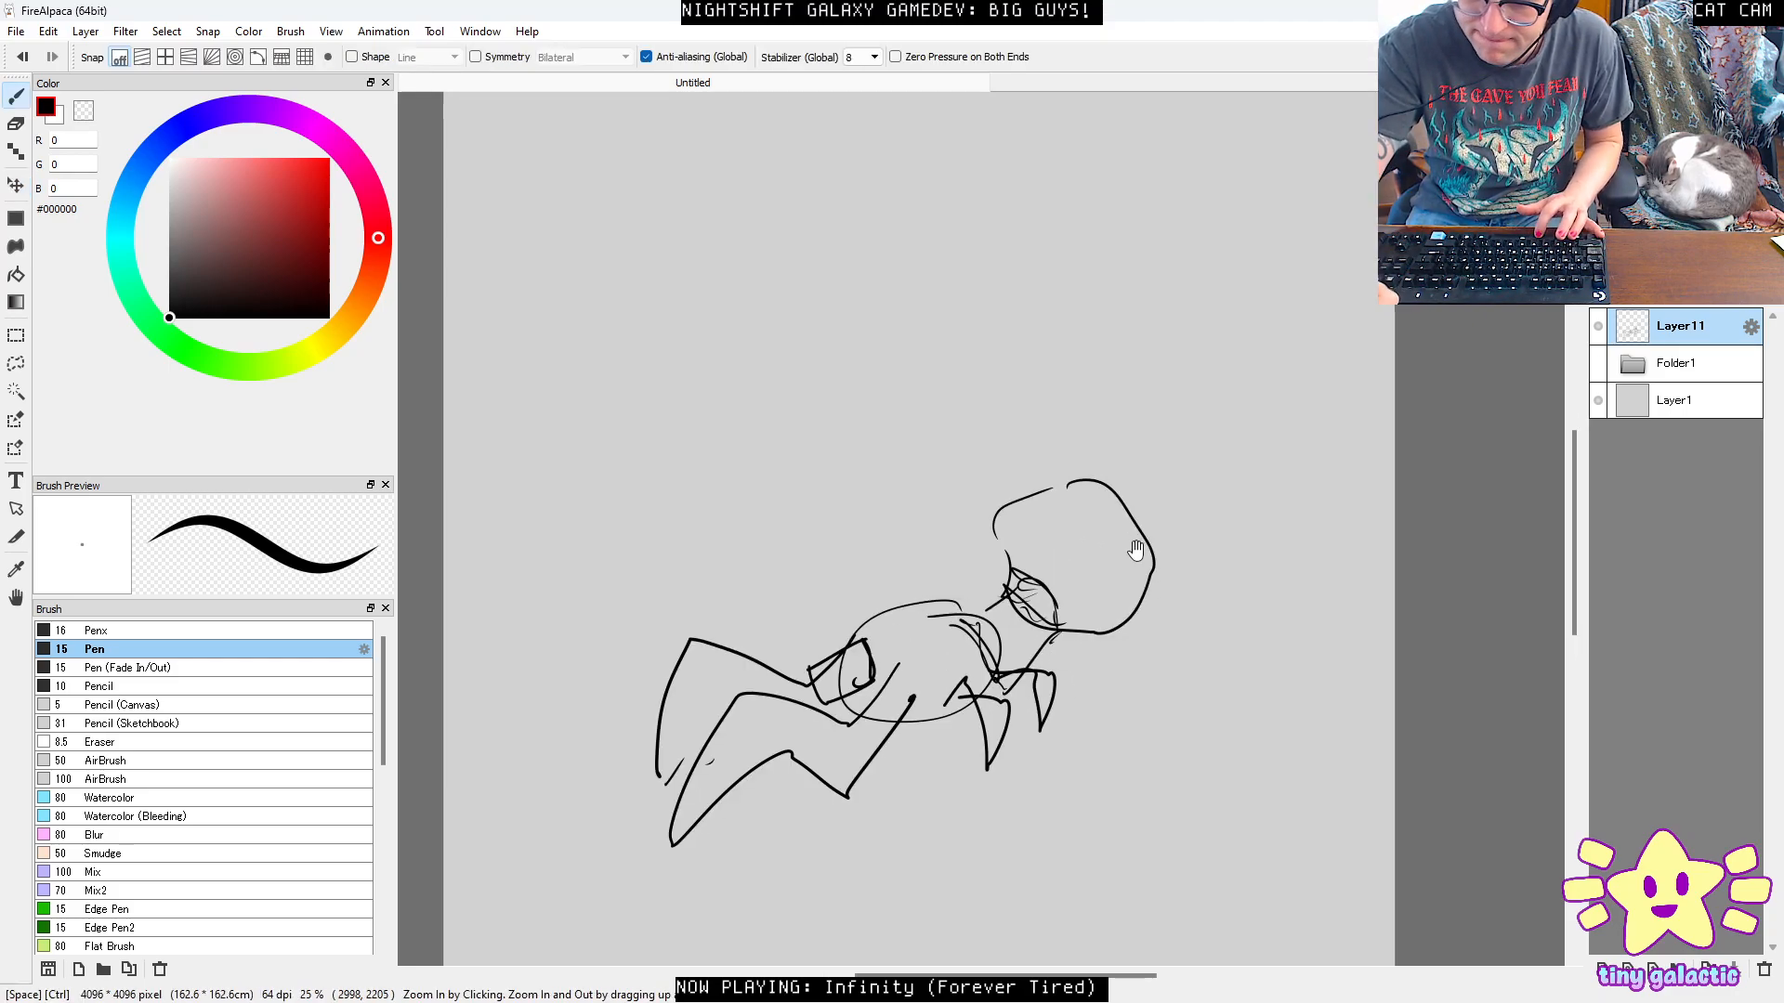
Square off the large rounded segment and sketch a thick tail arching up from it to a boxy cannon with a short barrel.
left_click_drag(1104, 416, 1093, 471)
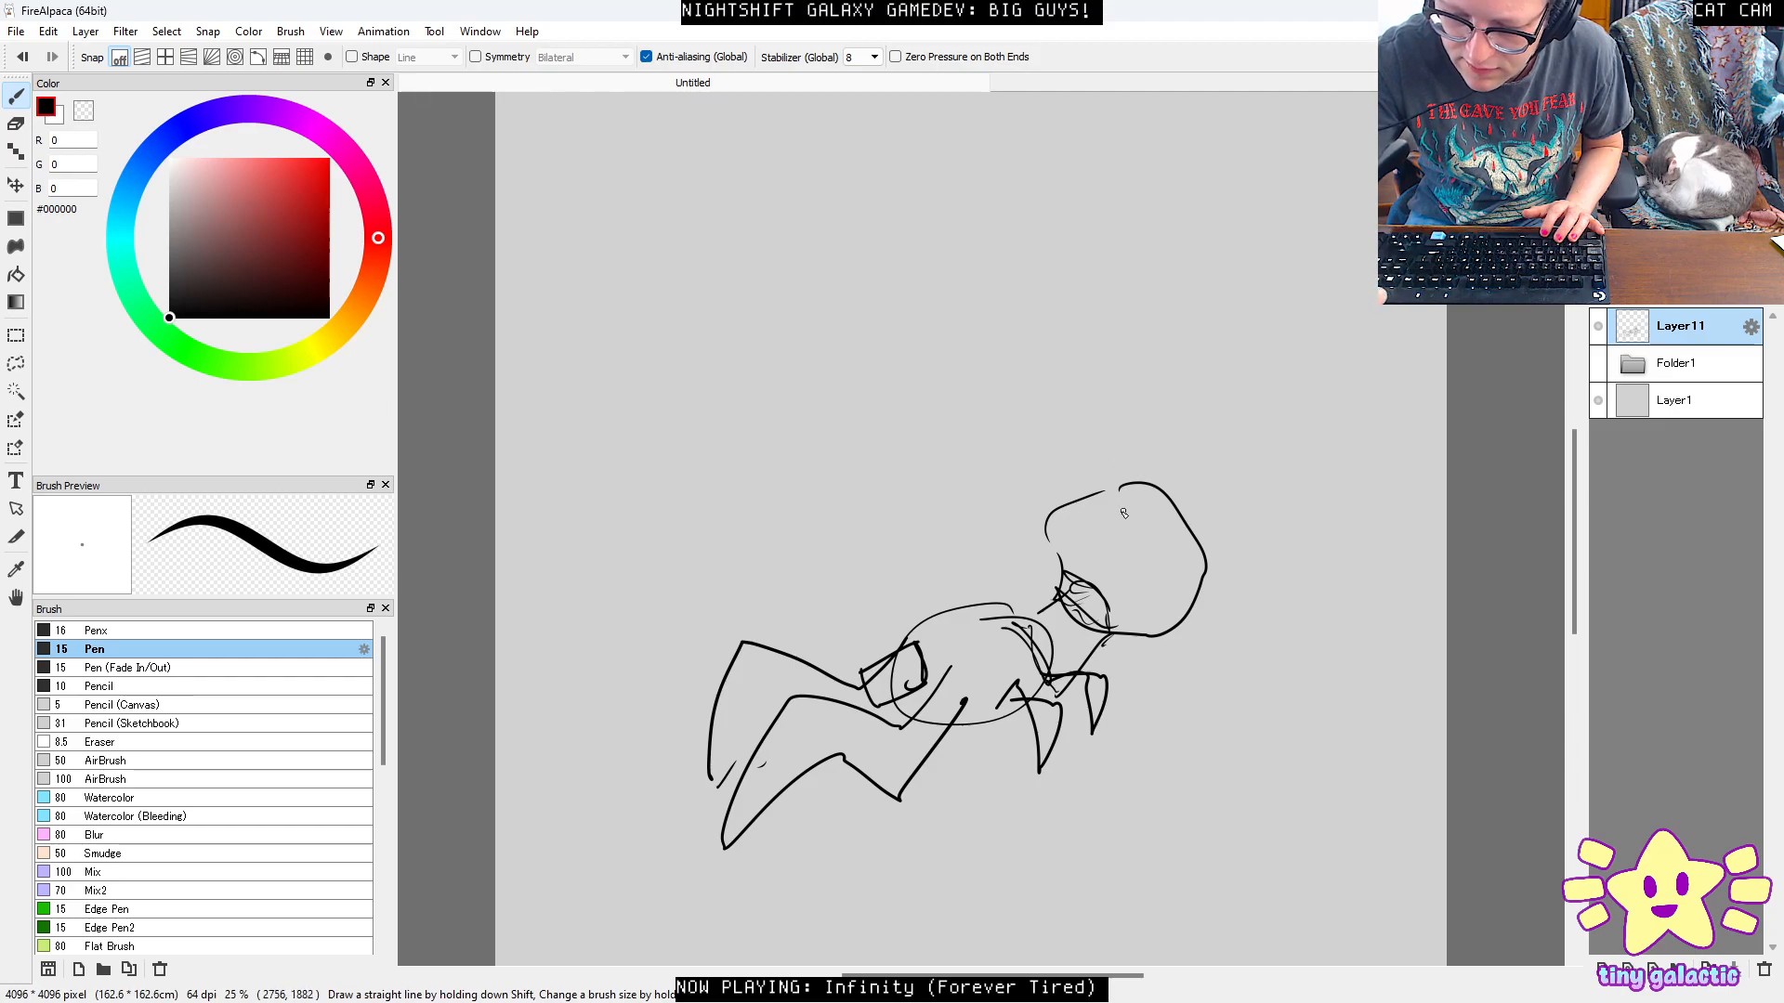
mouse_move(1041, 584)
left_mouse_down()
mouse_move(1193, 482)
mouse_move(1047, 287)
mouse_move(848, 278)
mouse_move(996, 391)
mouse_move(1070, 515)
mouse_move(1038, 554)
left_mouse_up()
left_click_drag(1027, 541, 1044, 533)
mouse_move(942, 310)
left_mouse_down()
mouse_move(1063, 238)
mouse_move(963, 240)
mouse_move(865, 320)
mouse_move(1015, 297)
left_mouse_up()
left_click_drag(950, 225, 1003, 288)
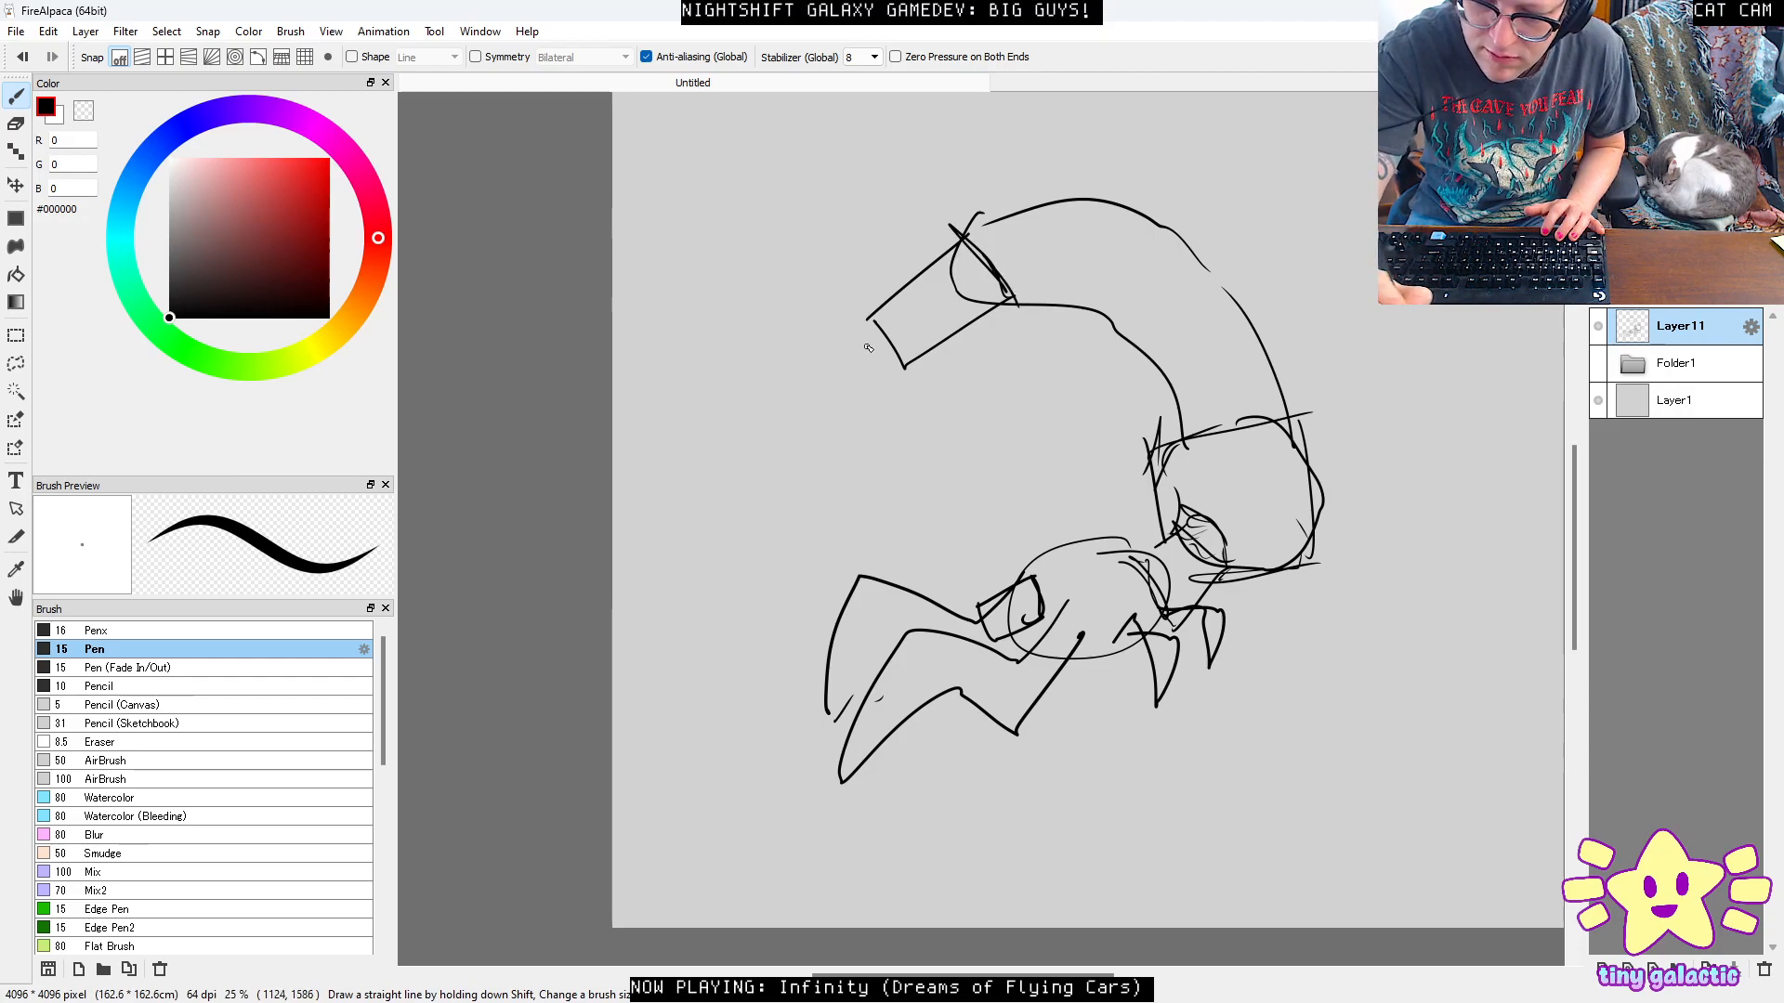
left_click_drag(1224, 316, 1124, 343)
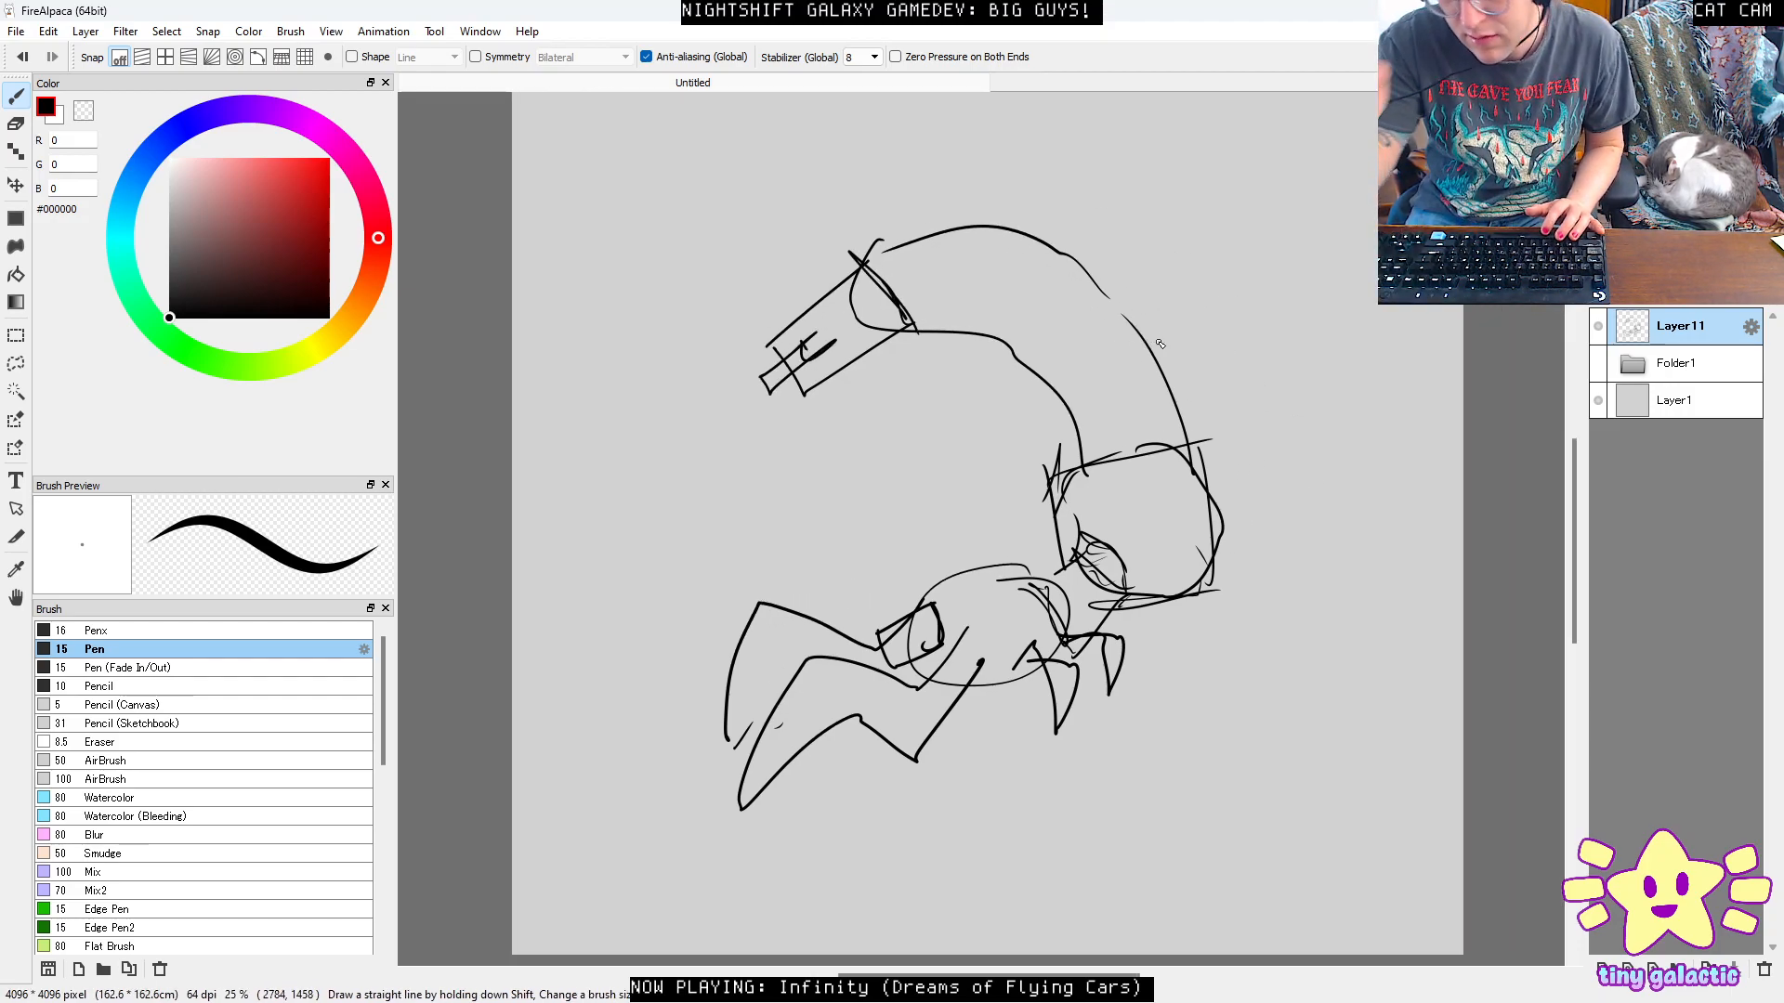
Lasso the tail with its large base segment, scale it down slightly and position it against the body.
left_click_drag(1117, 539, 1132, 380)
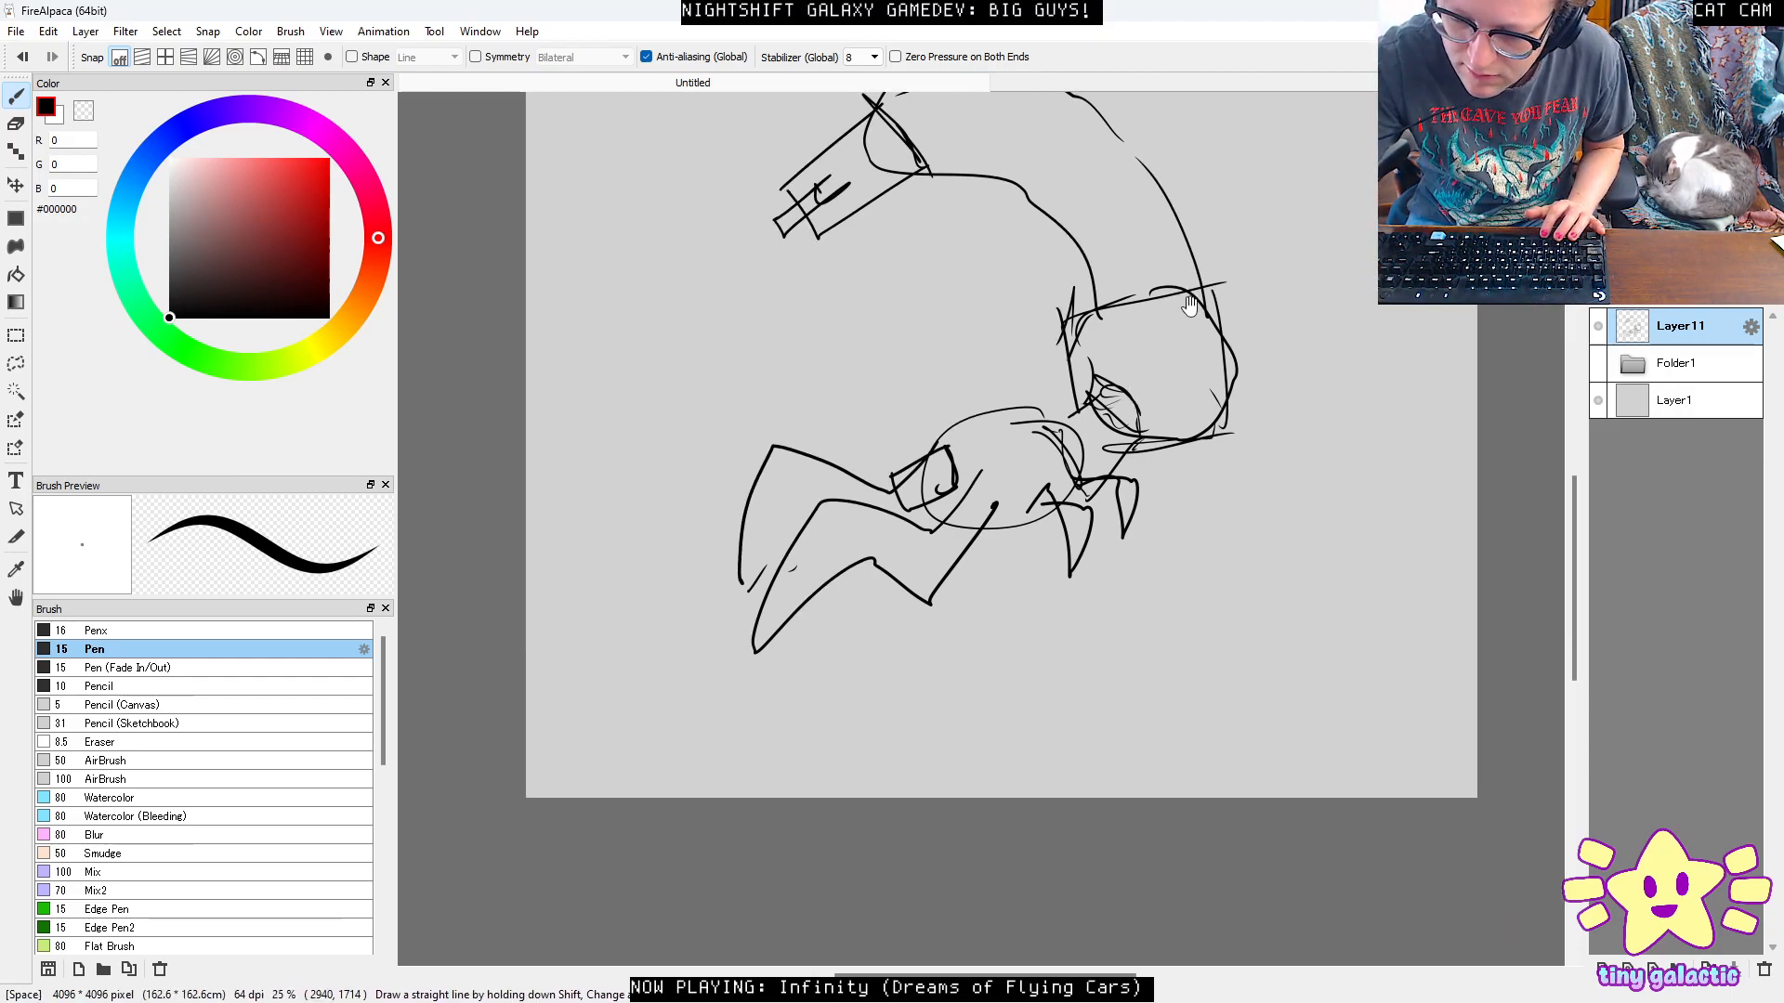
left_click_drag(1200, 303, 1160, 431)
key("l")
mouse_move(1143, 597)
left_mouse_down()
mouse_move(729, 444)
mouse_move(1273, 353)
mouse_move(1115, 641)
left_mouse_up()
key("ctrl+t")
left_click_drag(1282, 138, 1238, 190)
mouse_move(1118, 357)
left_mouse_down()
mouse_move(1141, 362)
mouse_move(1145, 403)
left_mouse_up()
left_click_drag(1264, 225, 1275, 216)
left_click_drag(1133, 459, 1111, 442)
key("Return")
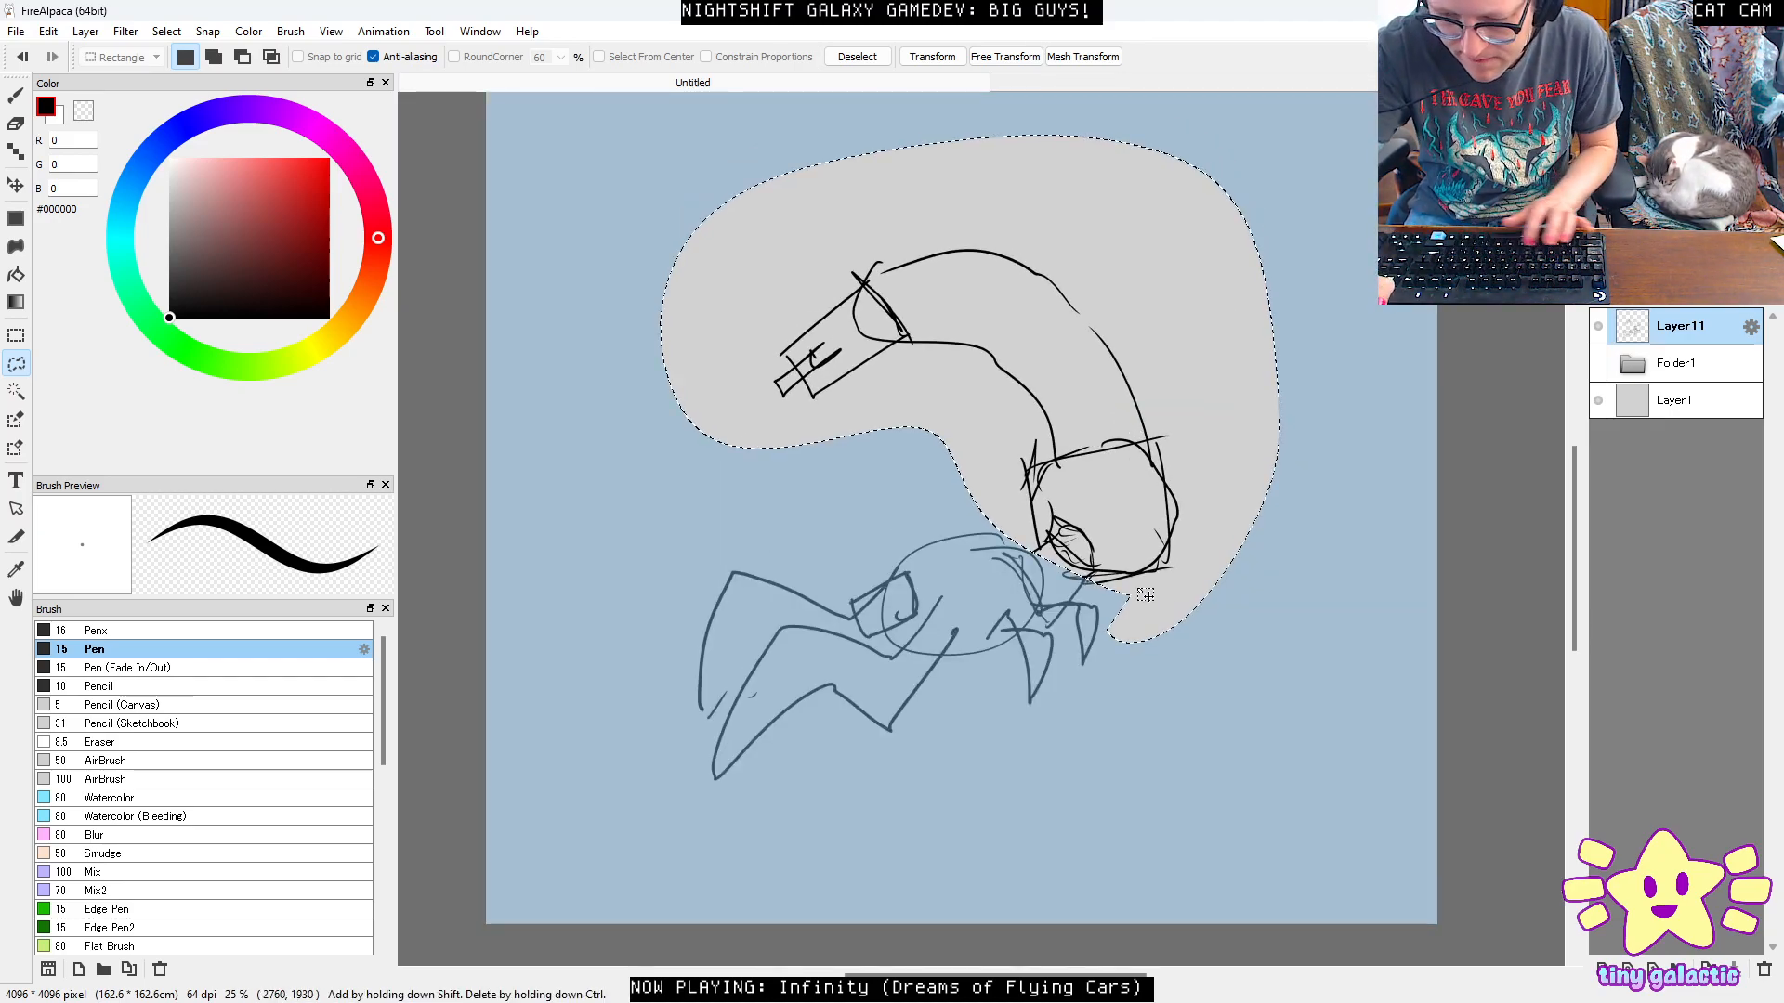
key("ctrl+d")
Try to enlarge the oval body inside a freehand selection.
mouse_move(1103, 600)
left_mouse_down()
mouse_move(871, 509)
mouse_move(933, 667)
mouse_move(1100, 594)
left_mouse_up()
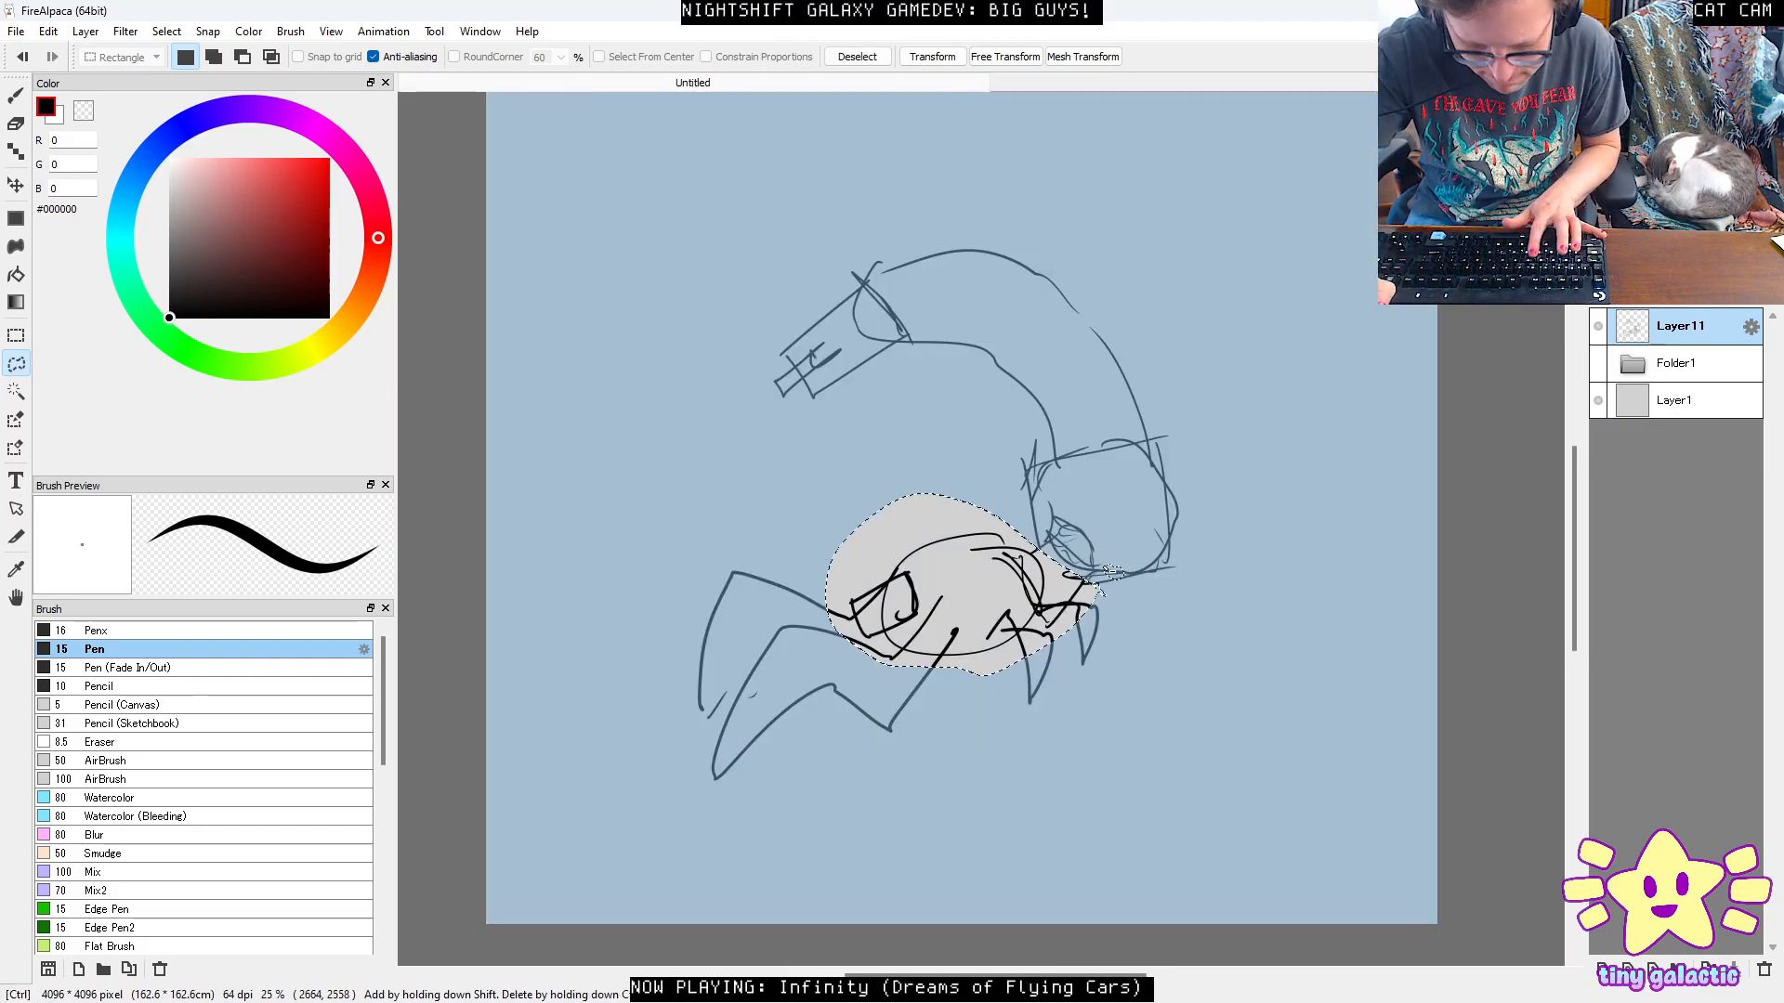
key("ctrl+t")
left_click_drag(827, 492, 800, 474)
left_click_drag(1073, 517, 1088, 503)
key("Return")
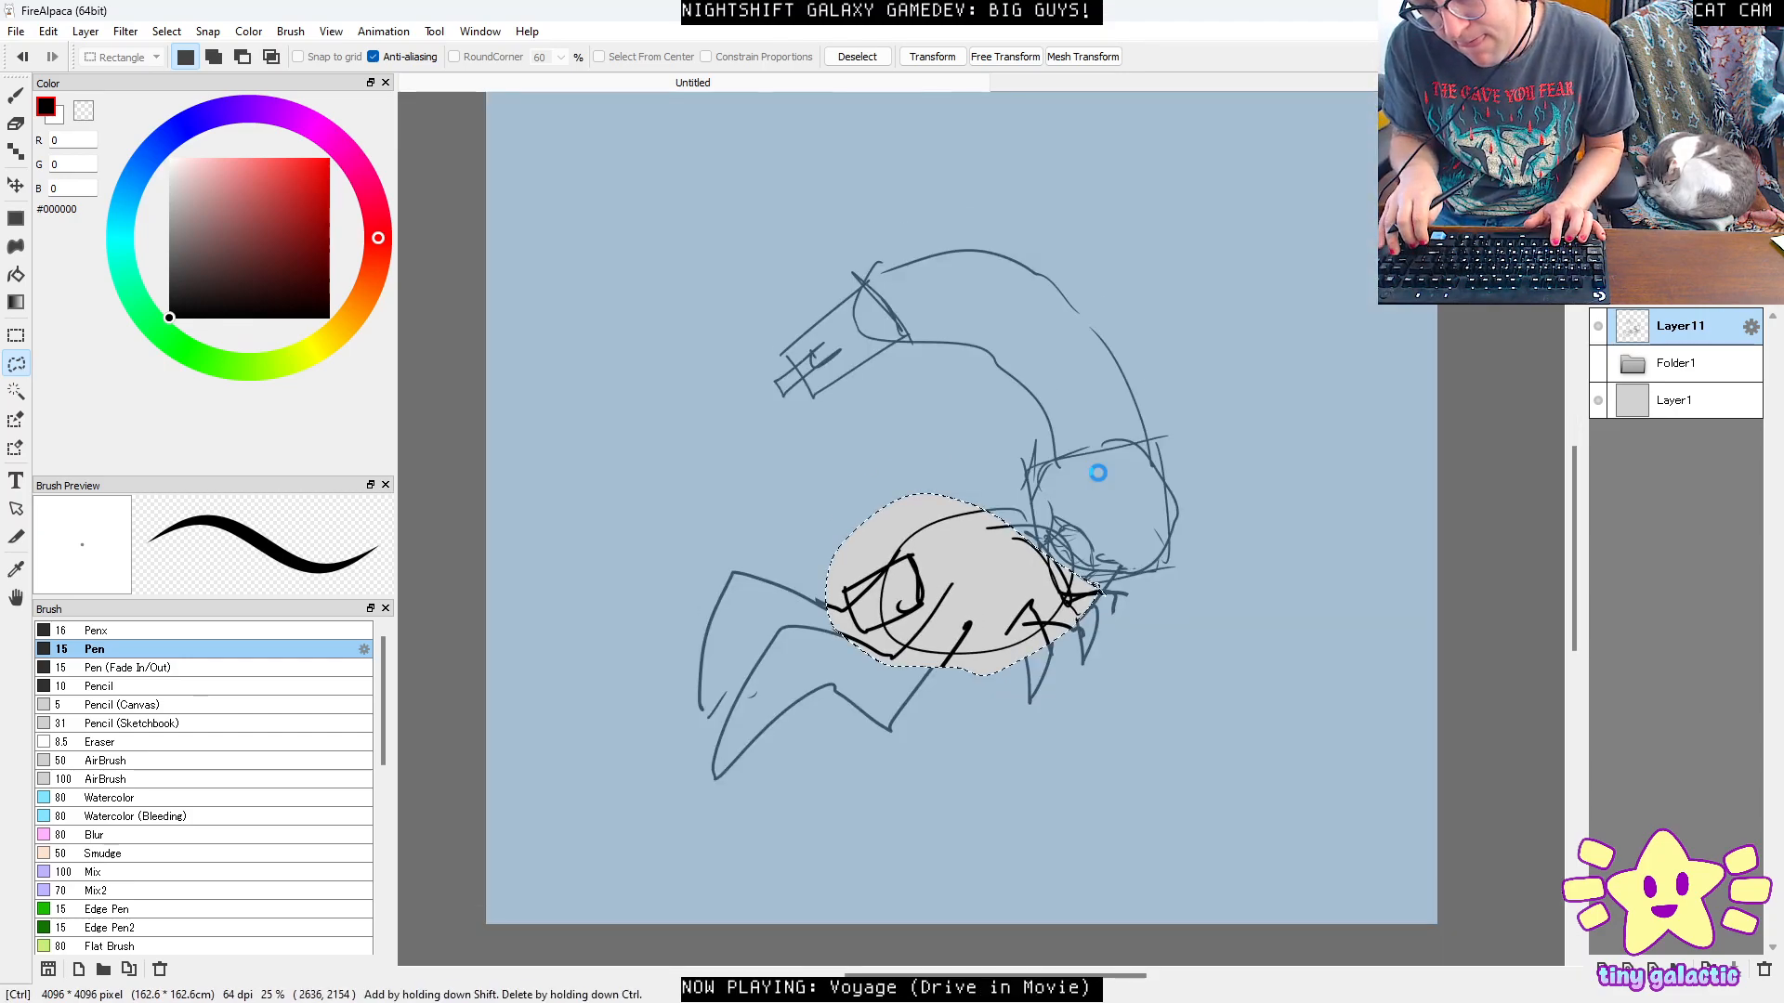
key("ctrl+d")
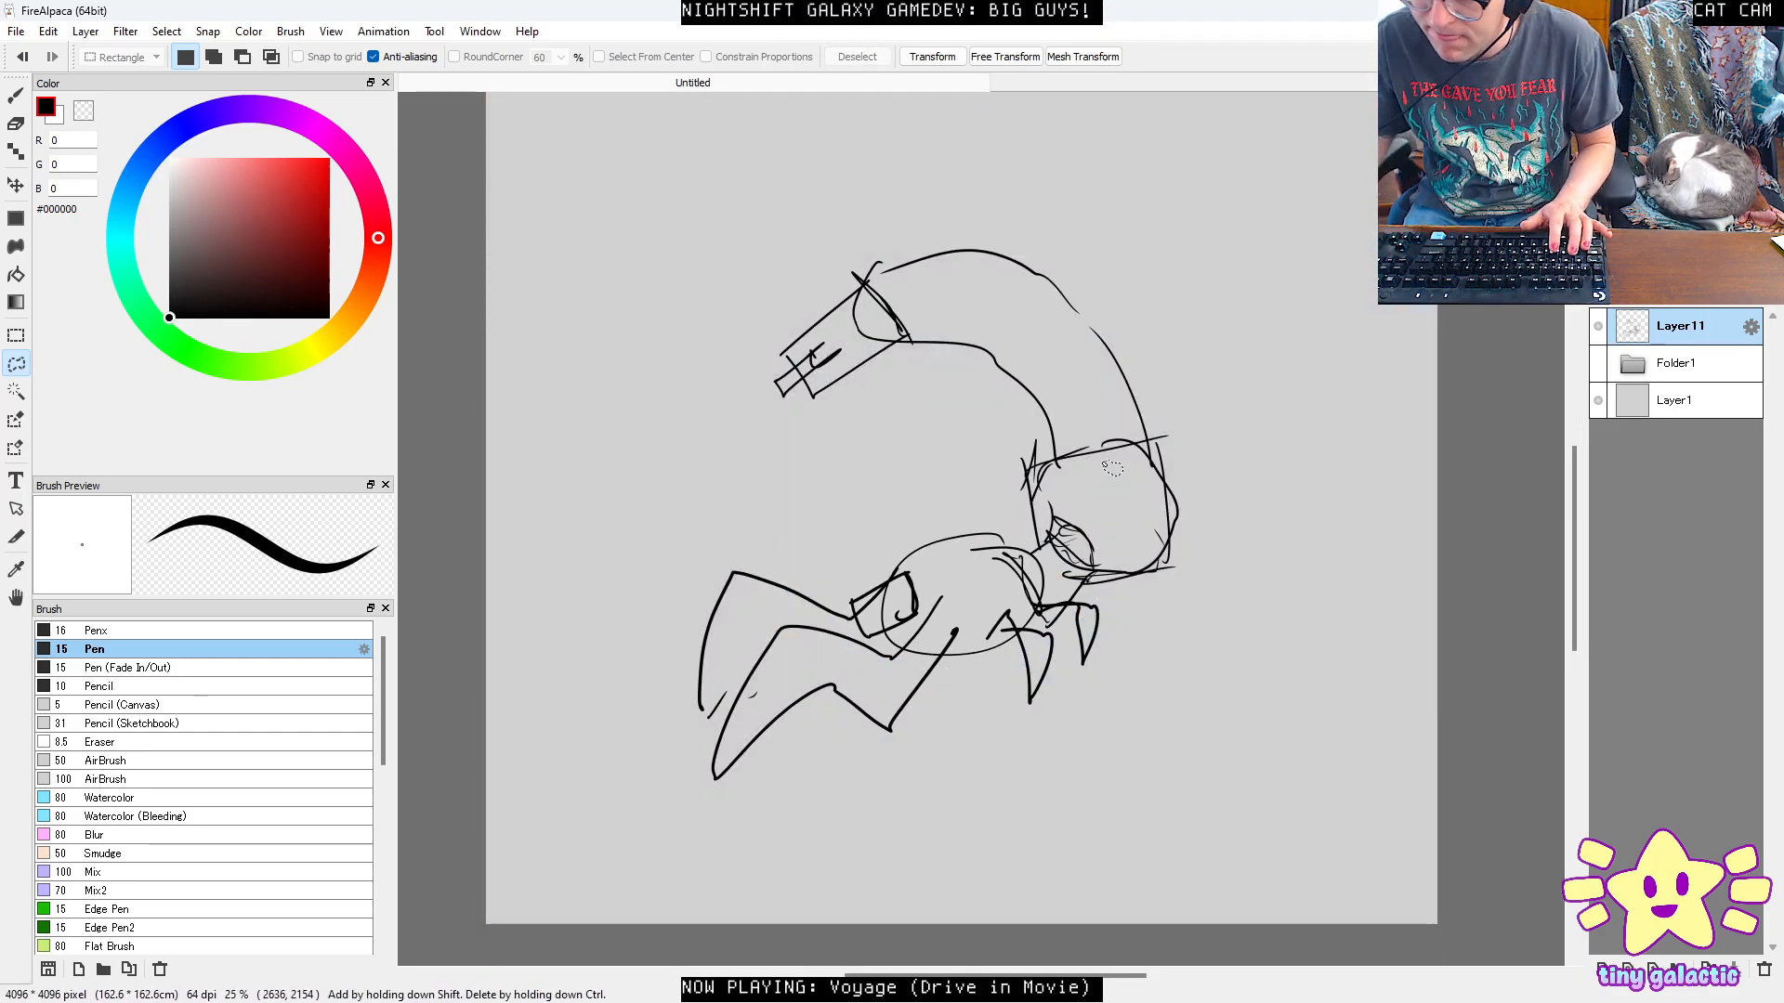
Fade Layer11 to 15% opacity and create Layer12 above it, ready for redrawing the rough with the brush.
left_click(1655, 238)
left_click(1602, 969)
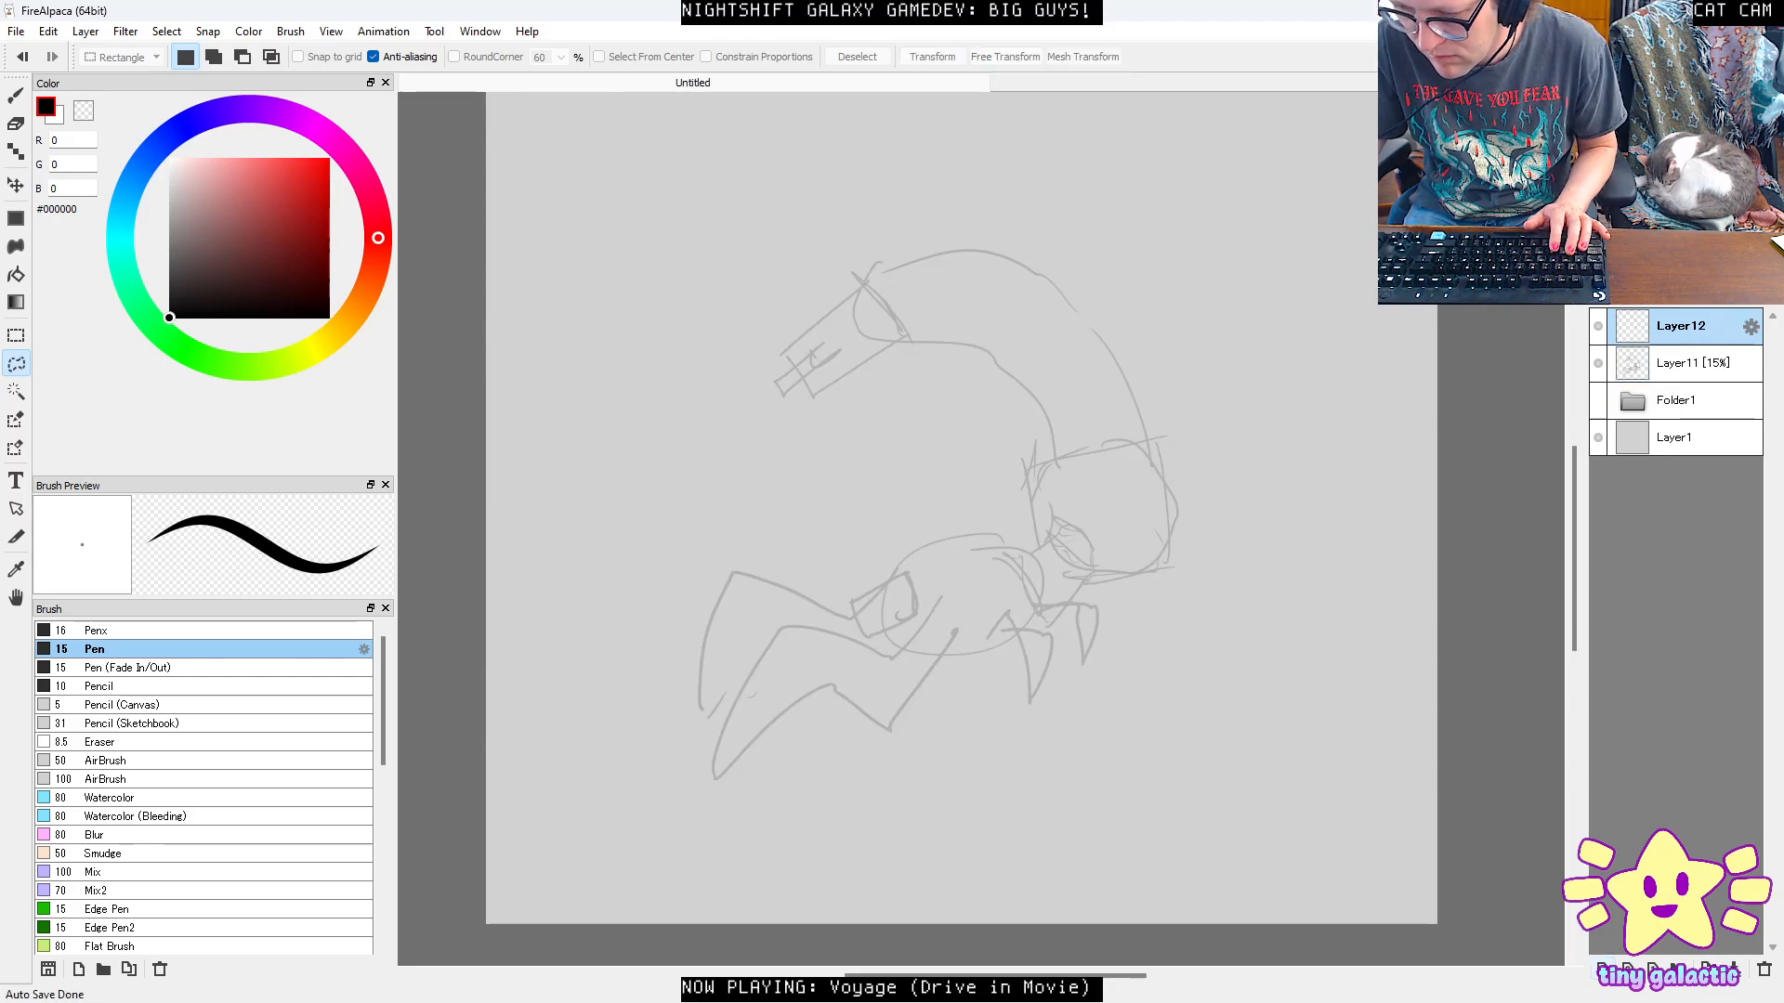
key("b")
left_click(993, 581, "ctrl")
left_click_drag(985, 587, 1056, 382)
left_click(1024, 395, "ctrl")
left_click(1023, 395, "ctrl")
left_click_drag(924, 423, 1147, 293)
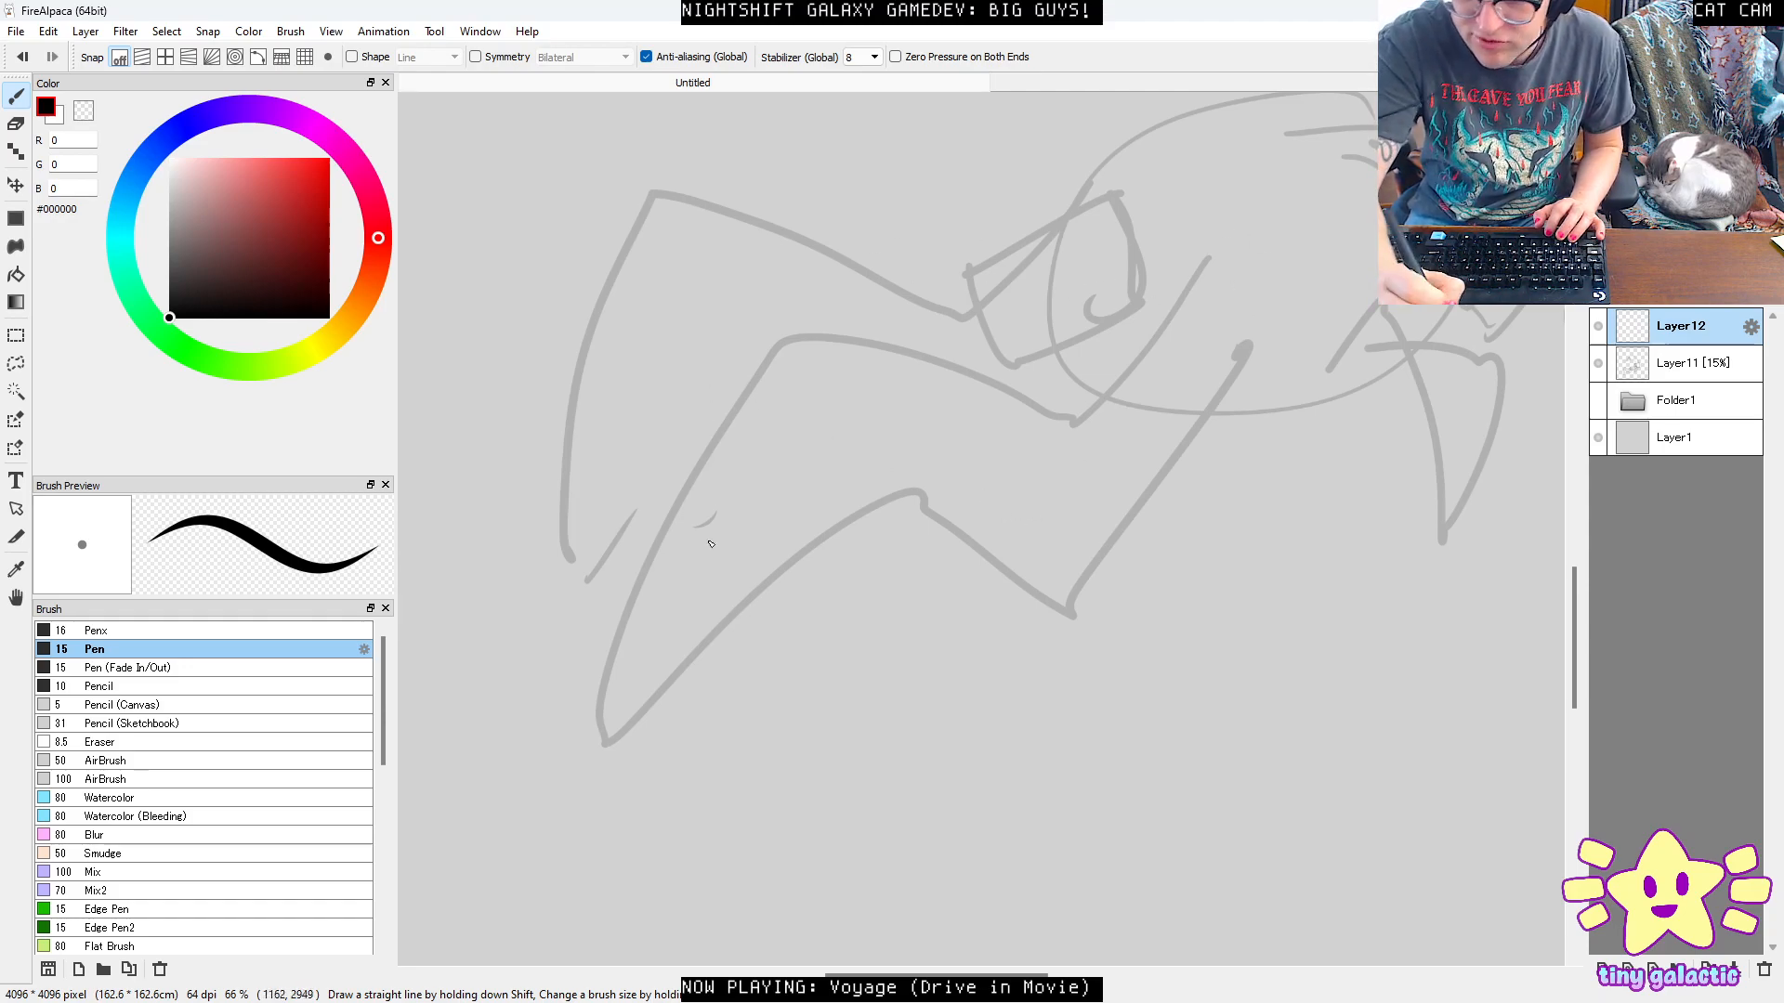
Try a long straight clawed limb over the faded legs and undo its strokes.
left_click_drag(1273, 253, 588, 515)
mouse_move(683, 476)
left_mouse_down()
mouse_move(578, 529)
mouse_move(753, 783)
mouse_move(711, 661)
left_mouse_up()
left_click_drag(668, 671, 1256, 491)
left_click_drag(1240, 420, 1256, 479)
left_click_drag(1164, 276, 1244, 447)
key("ctrl+z")
key("ctrl+z")
key("ctrl+z")
key("ctrl+z")
key("ctrl+z")
key("ctrl+z")
key("ctrl+z")
key("ctrl+z")
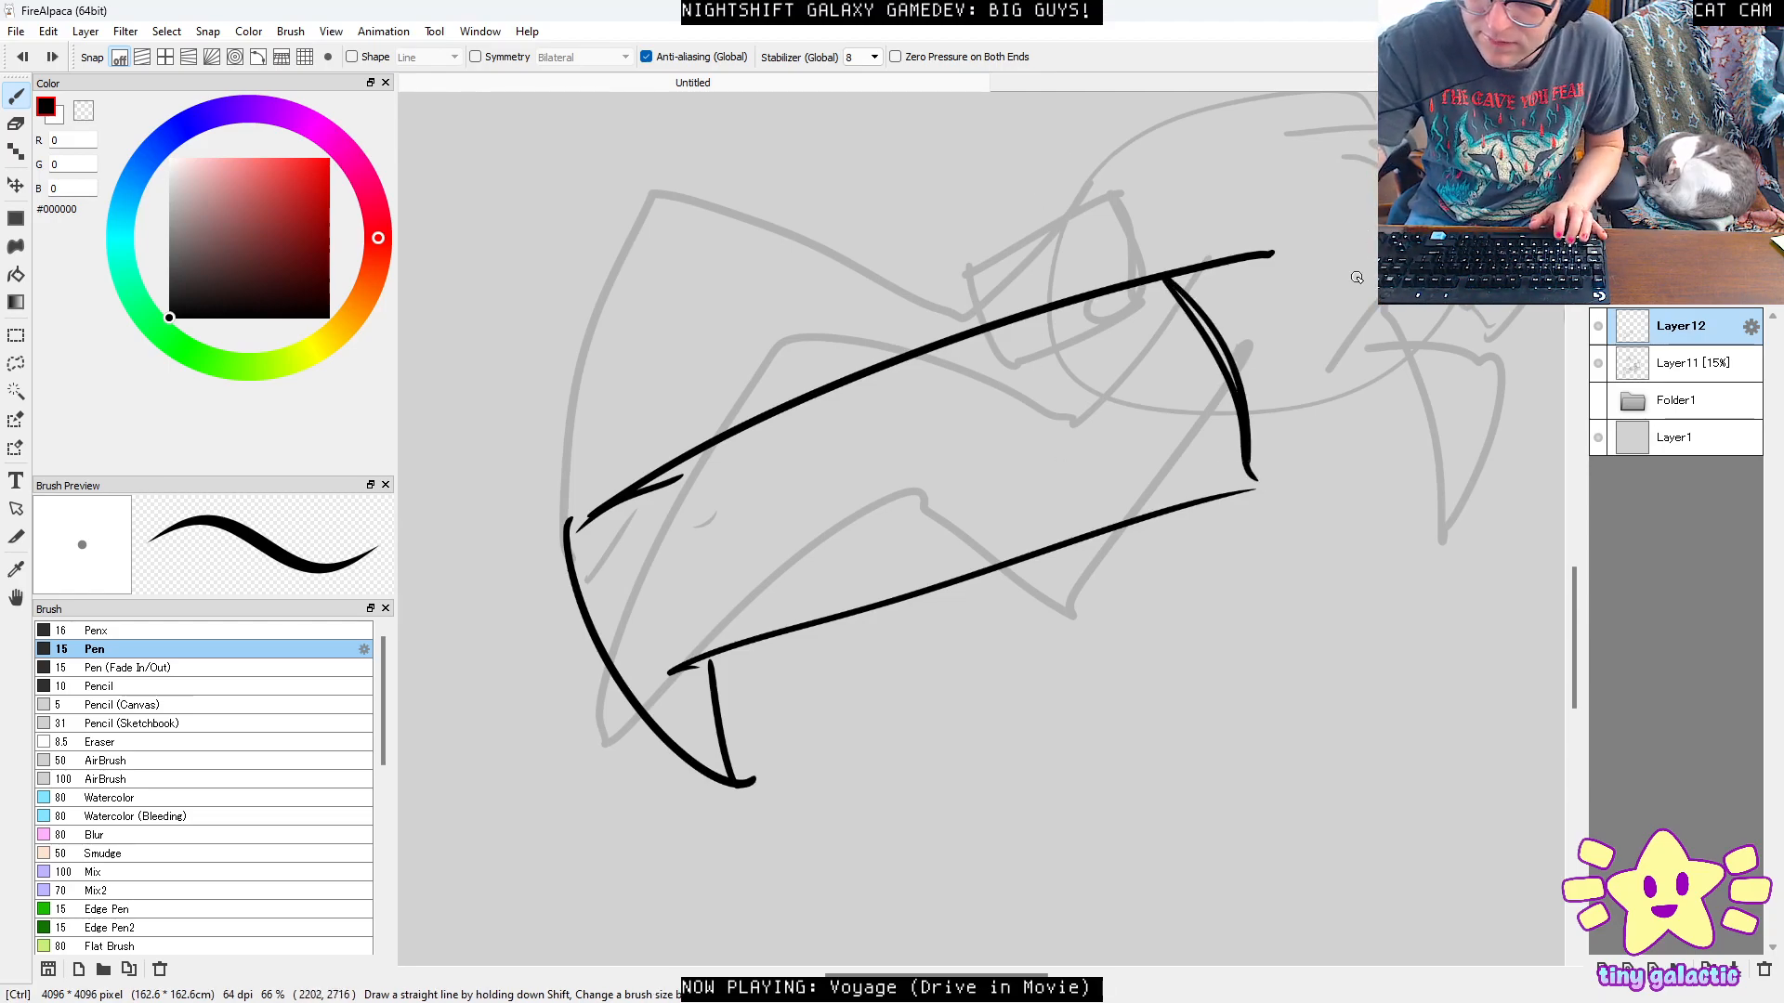
key("ctrl+z")
Draw the near rear leg on Layer12 as a thick, sharply bent boxy limb ending in a pointed claw.
mouse_move(1281, 369)
left_mouse_down()
mouse_move(968, 277)
mouse_move(796, 560)
mouse_move(996, 423)
mouse_move(1245, 509)
left_mouse_up()
mouse_move(1232, 484)
left_mouse_down()
mouse_move(1287, 334)
mouse_move(1231, 429)
left_mouse_up()
mouse_move(764, 546)
left_mouse_down()
mouse_move(839, 673)
mouse_move(815, 583)
left_mouse_up()
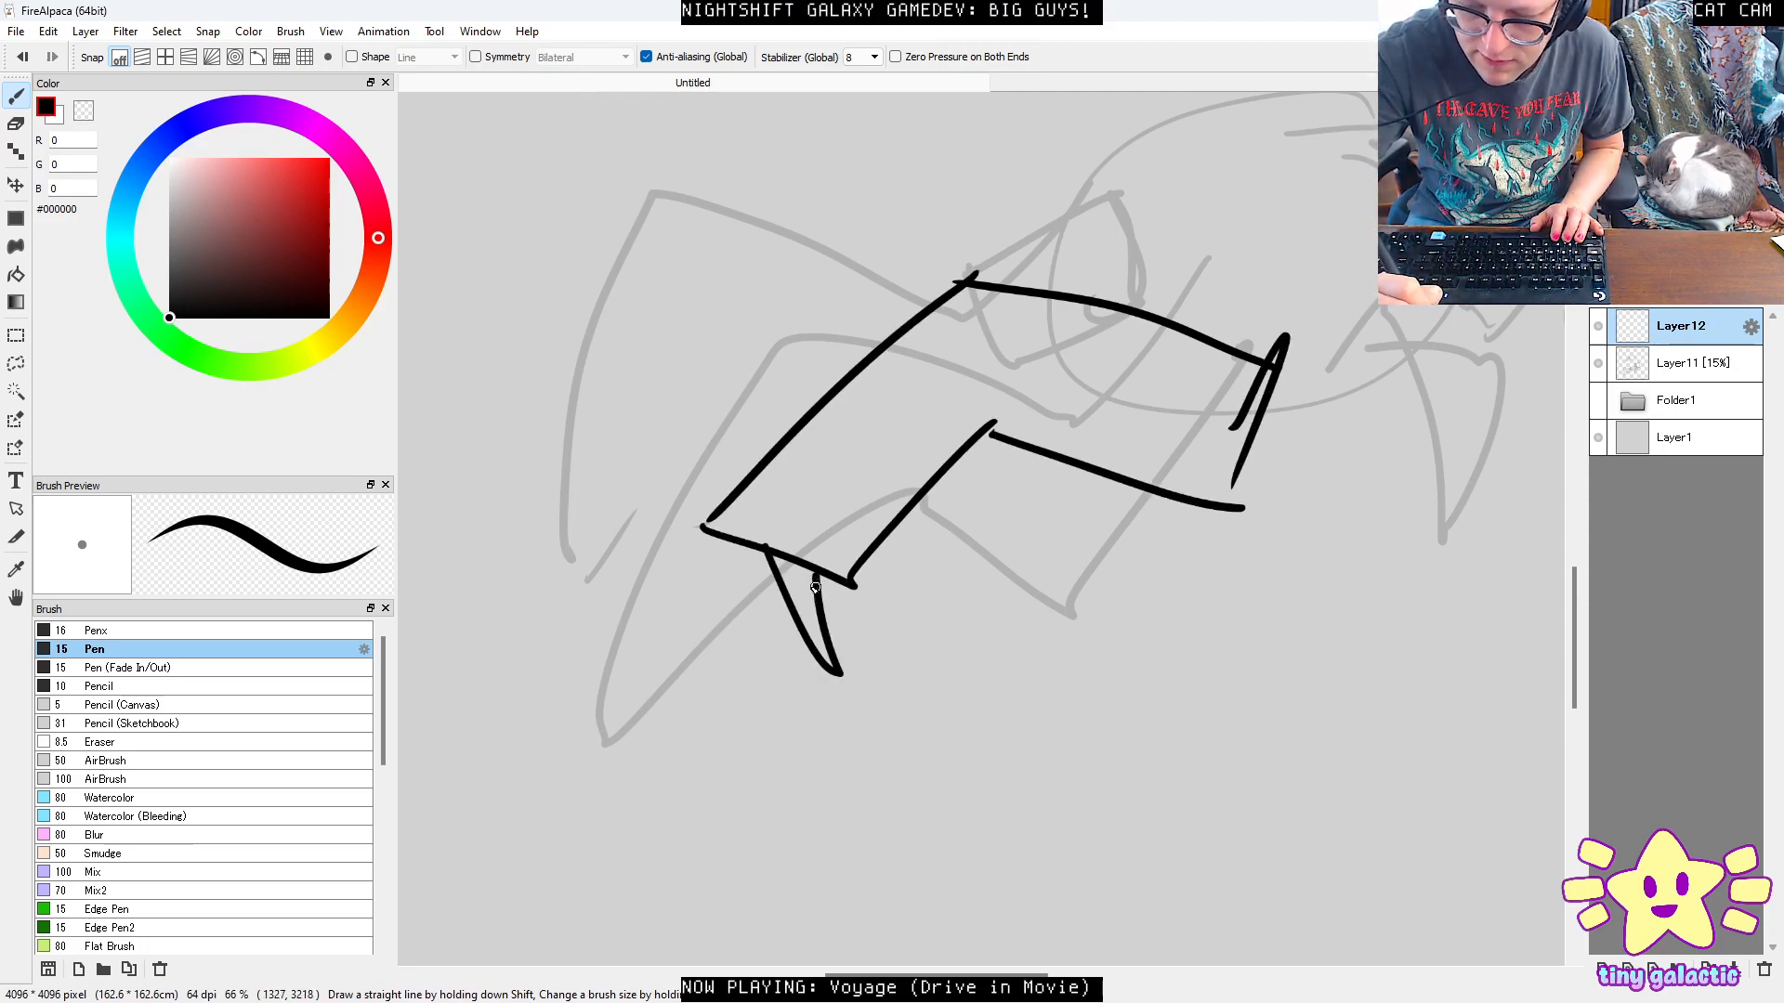
Draw the matching far leg behind it as a bent boxy limb with a pointed claw.
left_click_drag(1007, 250, 683, 170)
left_click_drag(689, 163, 554, 445)
mouse_move(555, 445)
left_mouse_down()
mouse_move(675, 475)
mouse_move(693, 334)
left_mouse_up()
left_click_drag(704, 335, 906, 355)
left_click_drag(651, 459, 581, 626)
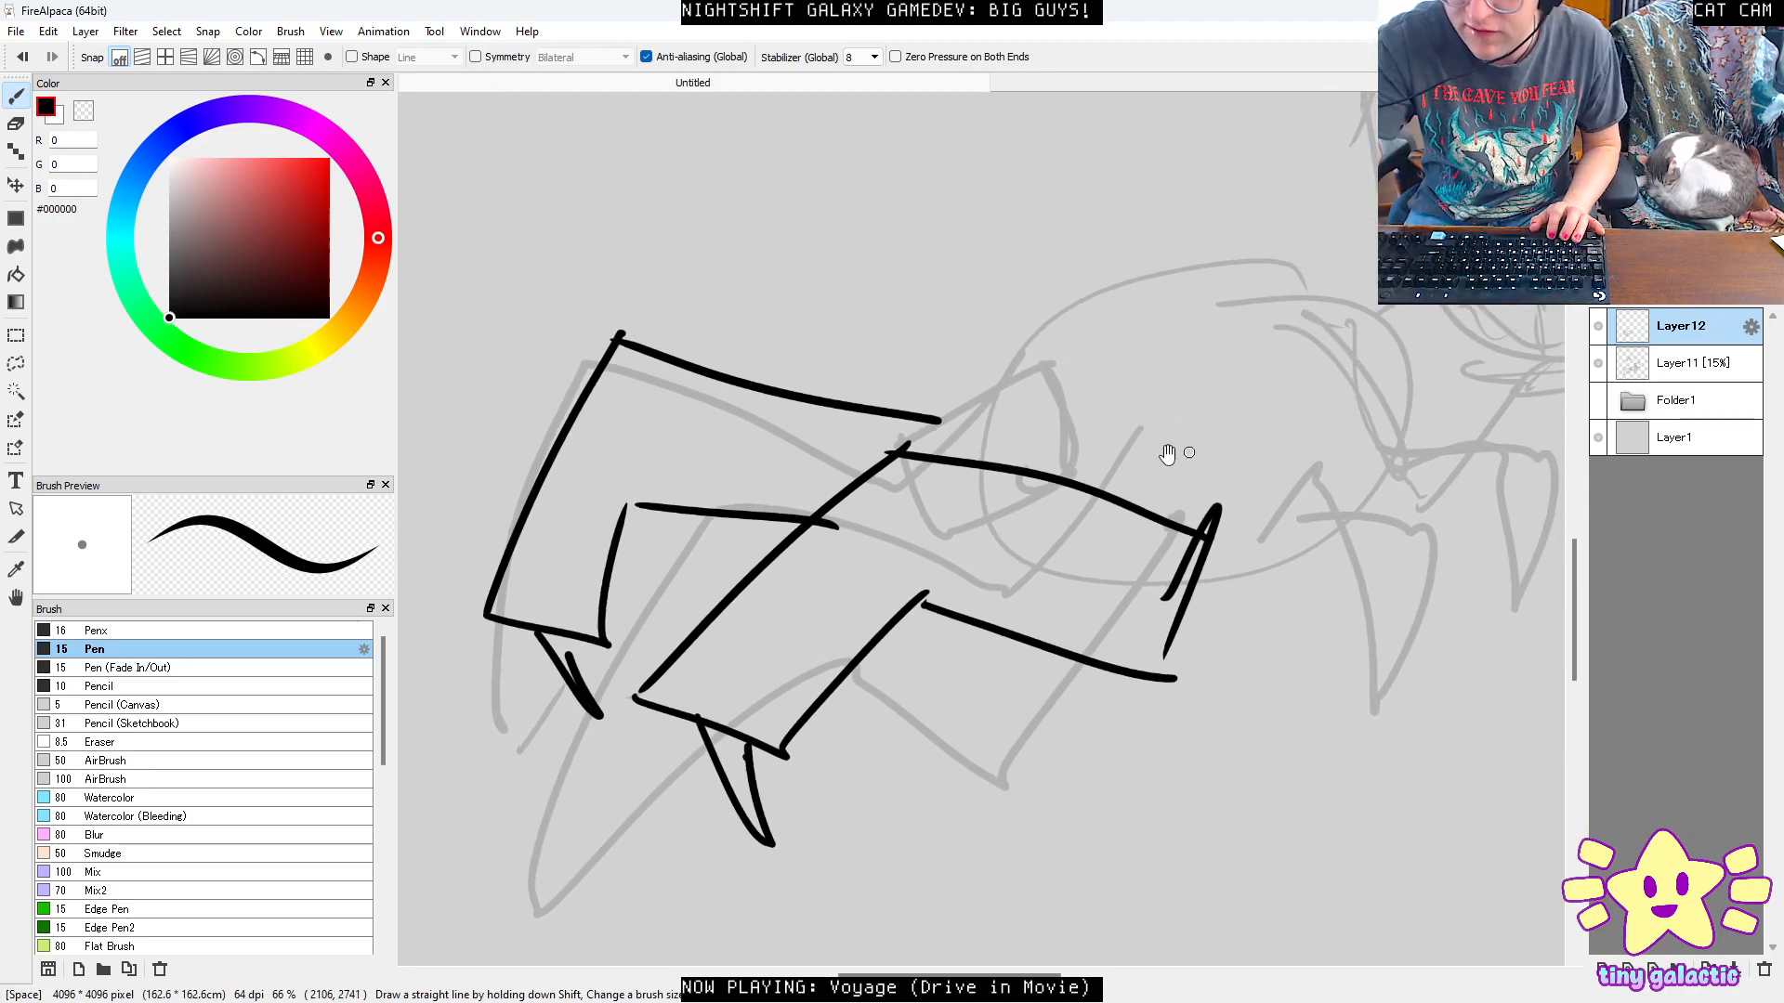
Draw a round hip joint over the near leg and outline the body with straight top, front and bottom edges.
mouse_move(1052, 460)
left_mouse_down()
mouse_move(944, 476)
mouse_move(961, 550)
mouse_move(1070, 479)
left_mouse_up()
mouse_move(1363, 537)
left_mouse_down()
mouse_move(1139, 579)
mouse_move(1148, 591)
mouse_move(1260, 470)
left_mouse_up()
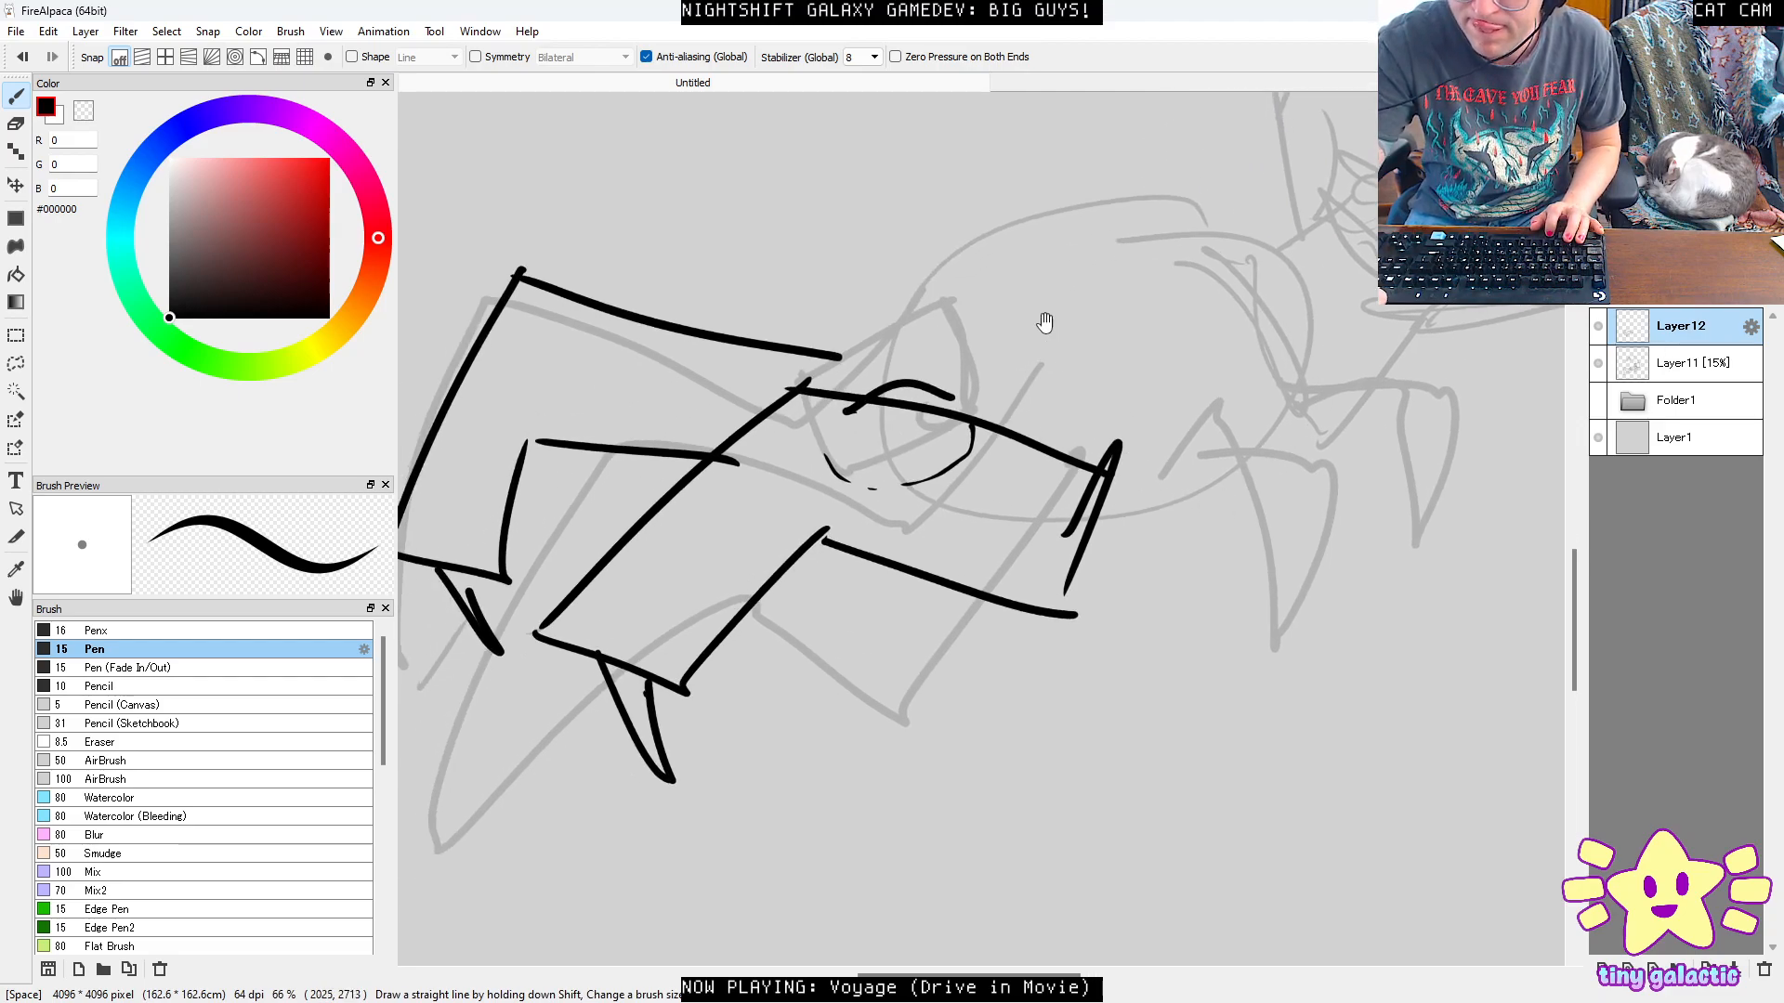
left_click_drag(923, 354, 1224, 199)
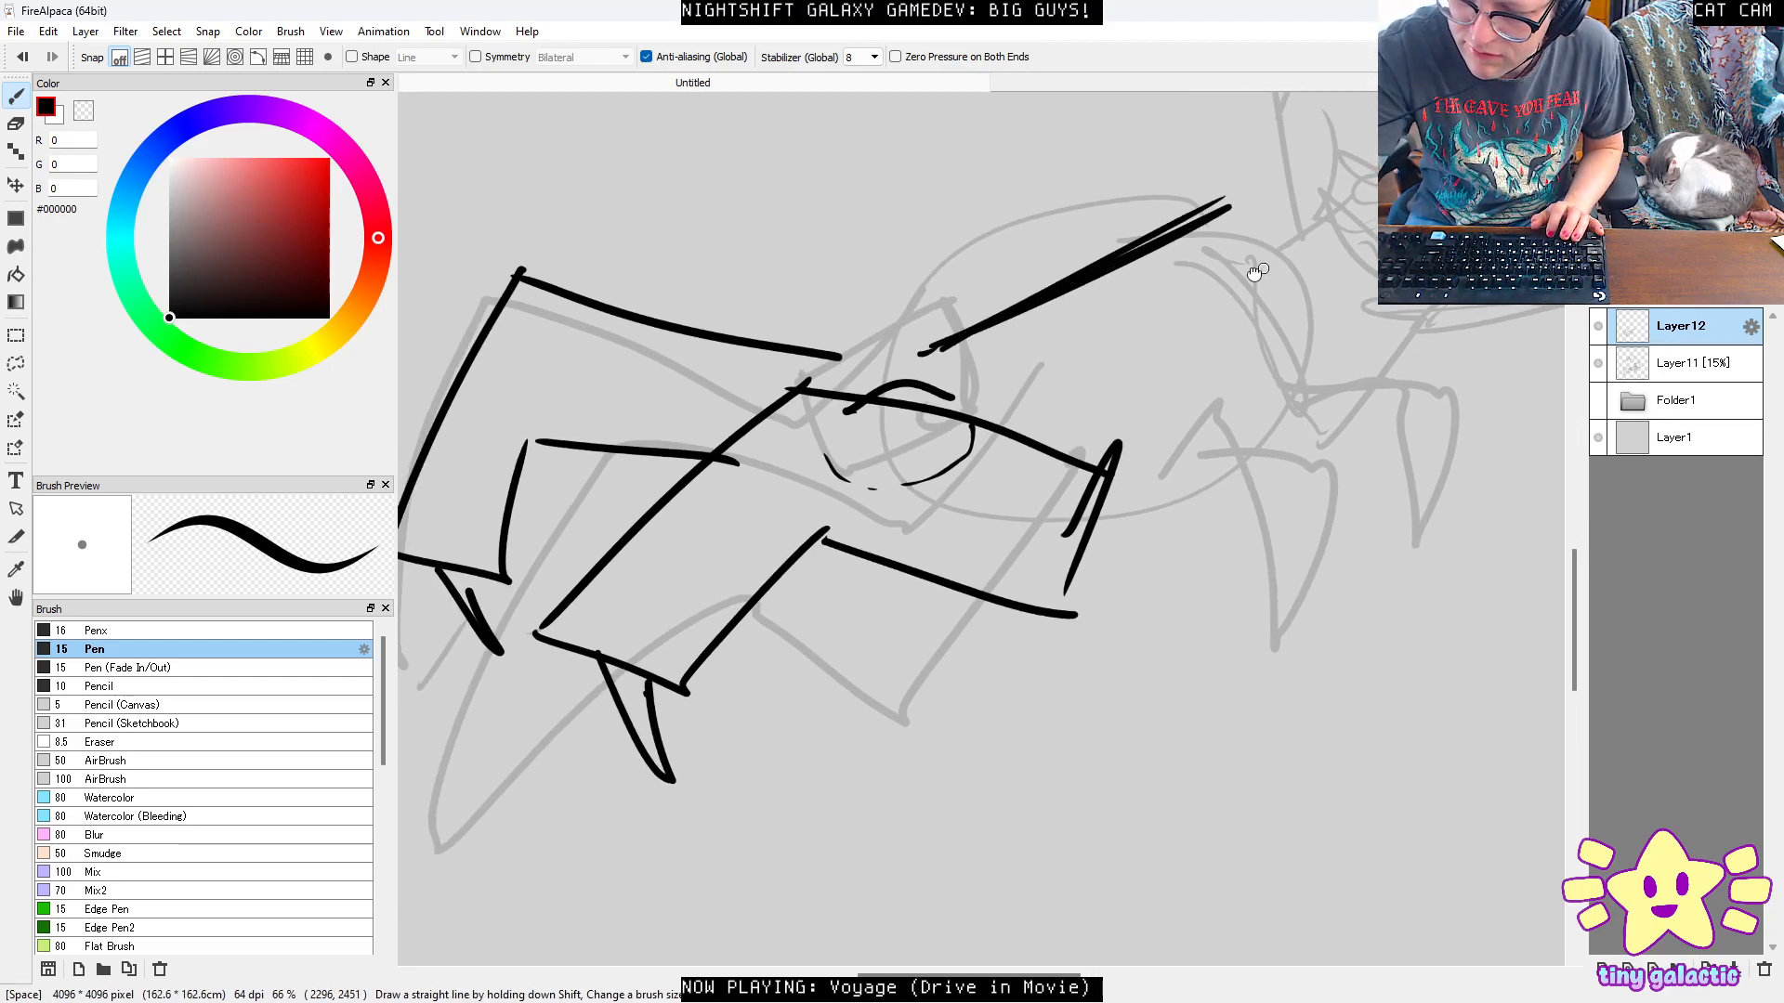
left_click_drag(1263, 266, 1060, 300)
mouse_move(899, 574)
left_mouse_down()
mouse_move(1149, 516)
mouse_move(1141, 494)
left_mouse_up()
mouse_move(999, 230)
left_mouse_down()
mouse_move(1098, 351)
mouse_move(1016, 279)
left_mouse_up()
Build an angular box around the hip joint where the near leg meets the body.
left_click_drag(740, 381, 790, 456)
mouse_move(830, 359)
left_mouse_down()
mouse_move(695, 444)
mouse_move(832, 378)
left_mouse_up()
mouse_move(816, 374)
left_mouse_down()
mouse_move(850, 448)
mouse_move(667, 539)
left_mouse_up()
mouse_move(667, 539)
left_mouse_down()
mouse_move(636, 492)
mouse_move(665, 527)
left_mouse_up()
left_click_drag(715, 415, 793, 373)
mouse_move(1191, 337)
left_mouse_down()
mouse_move(1242, 399)
mouse_move(1311, 365)
left_mouse_up()
Outline the base of the tail behind the body, with a straight lower edge and a curved outer edge.
mouse_move(1317, 520)
left_mouse_down("ctrl")
mouse_move(1340, 385)
mouse_move(1245, 507)
mouse_move(1143, 424)
mouse_move(979, 482)
left_mouse_up("ctrl")
left_click(1243, 506, "ctrl")
mouse_move(931, 568)
left_mouse_down()
mouse_move(929, 462)
mouse_move(924, 572)
left_mouse_up()
mouse_move(1126, 275)
left_mouse_down()
mouse_move(1161, 364)
mouse_move(1195, 614)
left_mouse_up()
mouse_move(1179, 533)
left_mouse_down()
mouse_move(1182, 652)
mouse_move(912, 631)
mouse_move(1210, 639)
left_mouse_up()
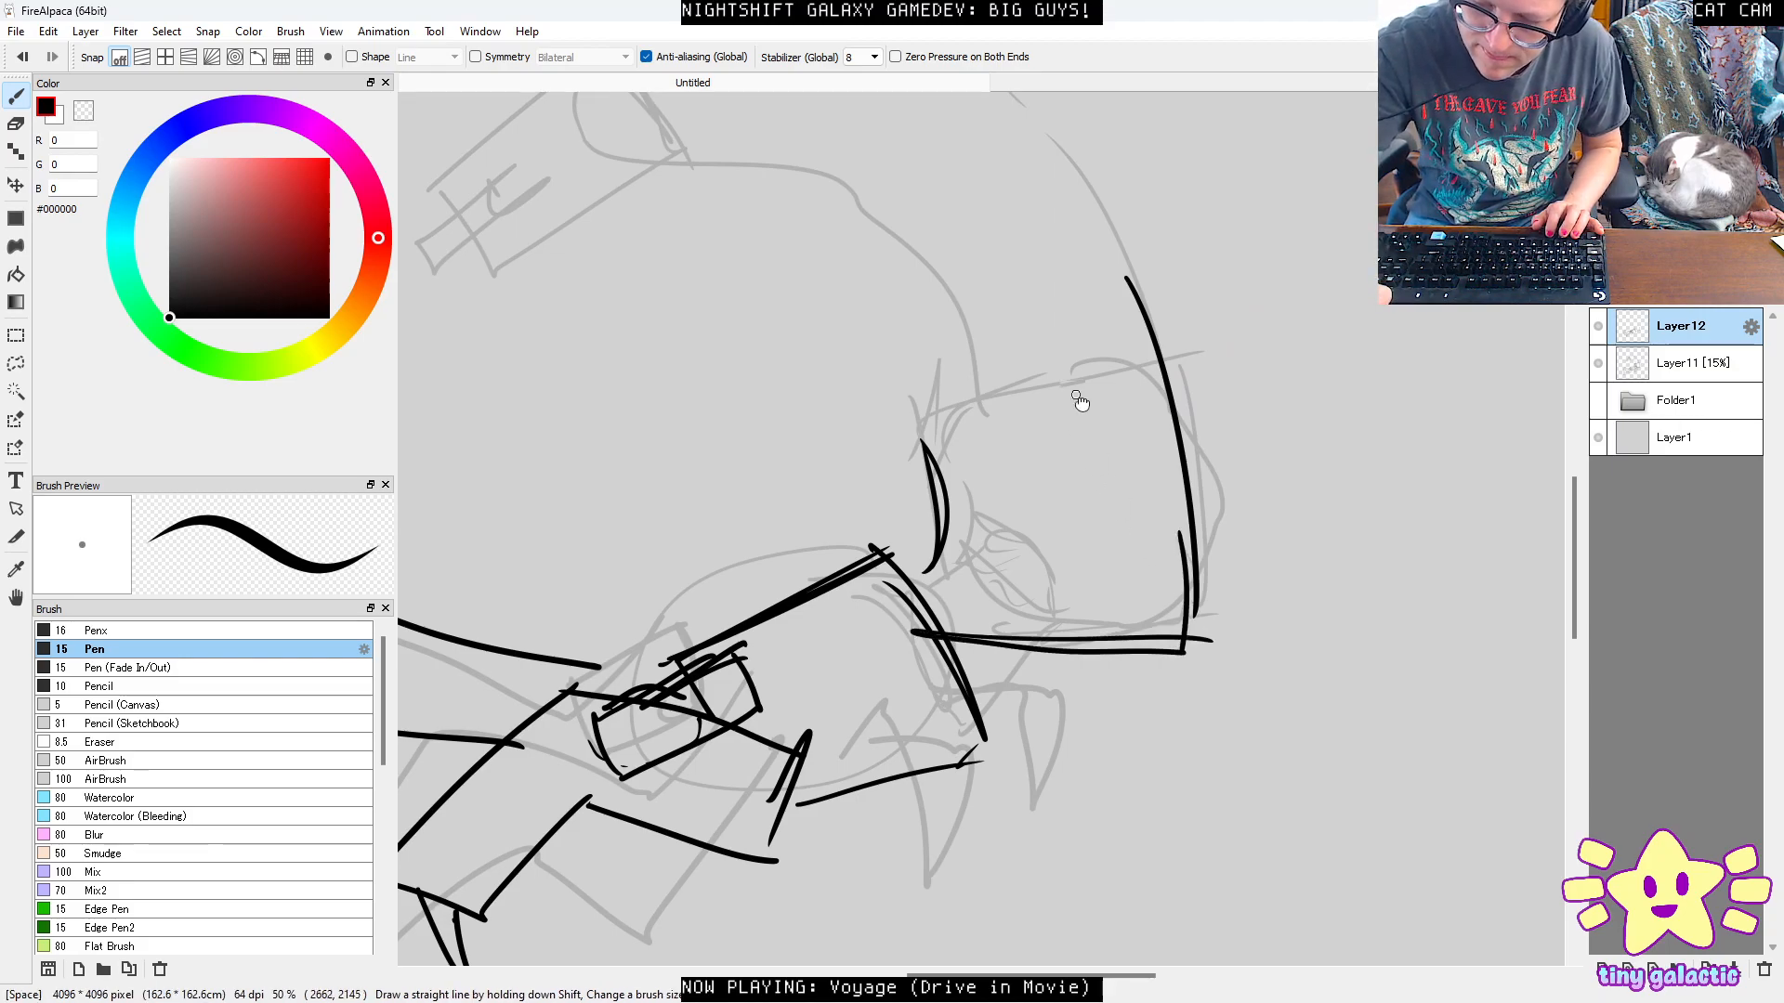
Extend the tail outline over the faded arc to its blunt tip and divide it into segments with three cross lines.
left_click_drag(1067, 386, 1242, 623)
mouse_move(1100, 803)
left_mouse_down()
mouse_move(1135, 507)
mouse_move(831, 376)
mouse_move(763, 433)
mouse_move(708, 427)
left_mouse_up()
mouse_move(688, 402)
left_mouse_down()
mouse_move(704, 432)
mouse_move(925, 220)
mouse_move(1315, 423)
mouse_move(1337, 707)
left_mouse_up()
left_click_drag(1147, 681, 1373, 666)
left_click_drag(1107, 483, 1233, 351)
left_click_drag(931, 360, 963, 180)
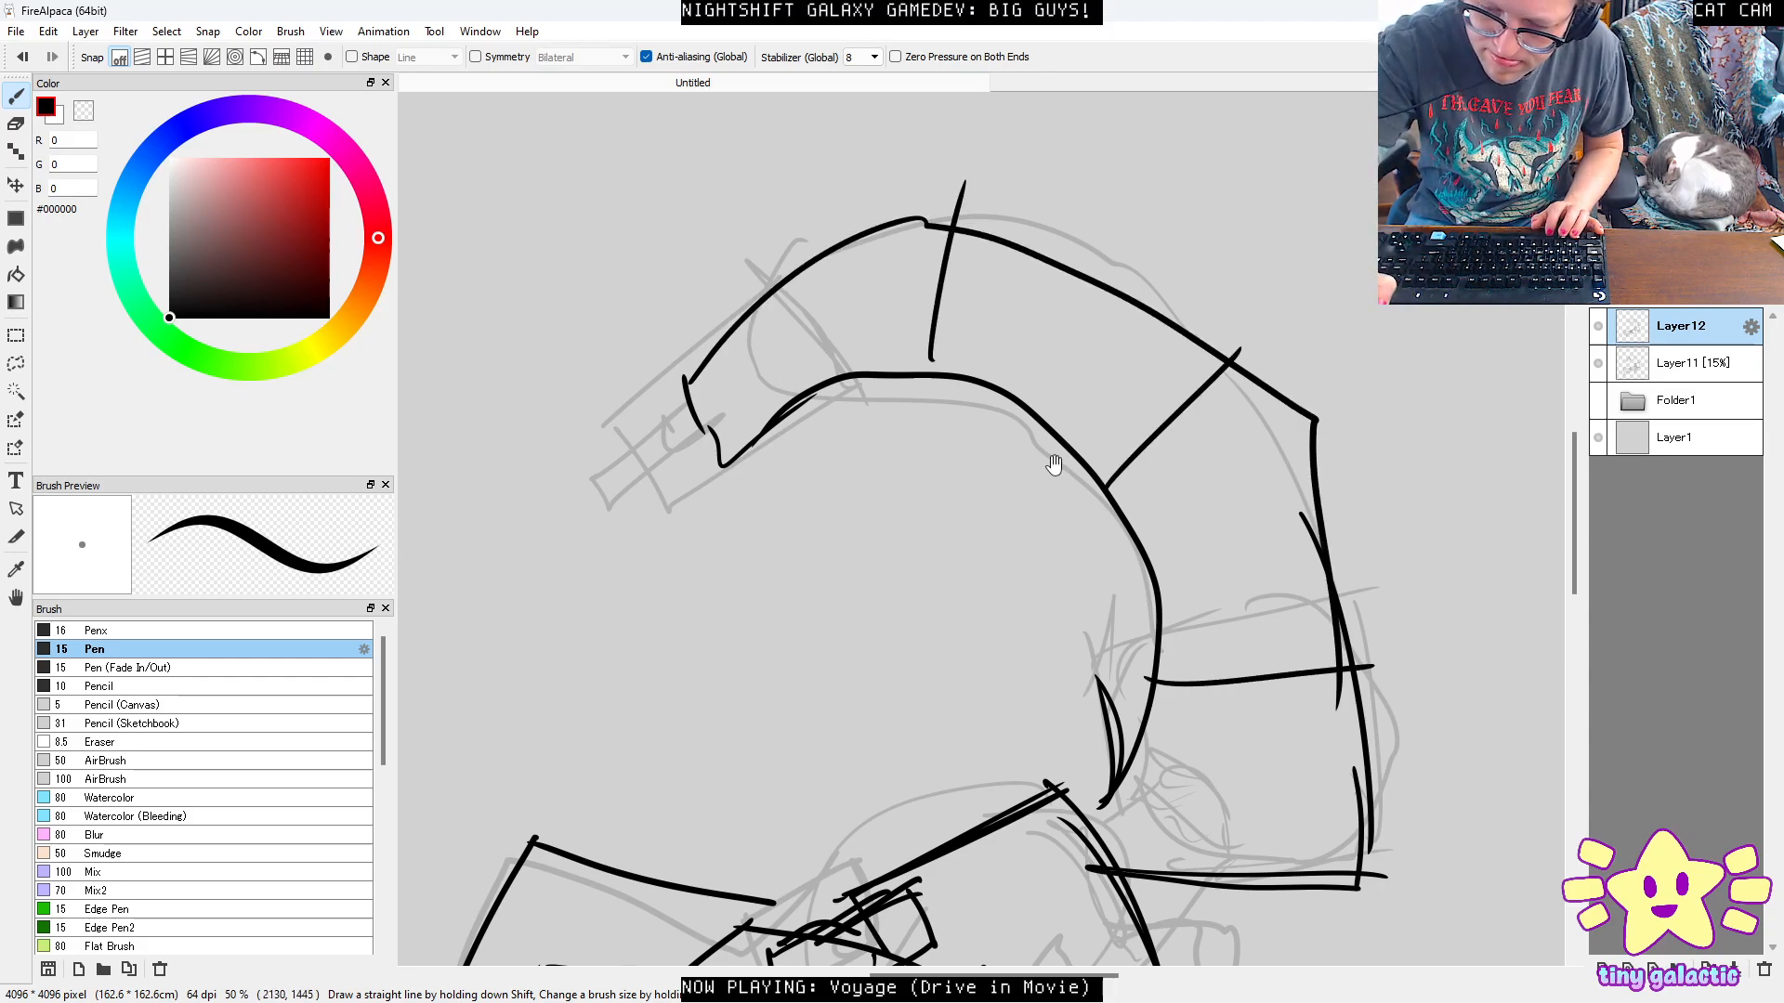
Draw a small boxy bent limb under the front of the body and a triangular plate above the hip joint.
left_click_drag(1185, 903, 1141, 554)
scroll(1140, 554, "down", 2)
scroll(1141, 554, "up", 3)
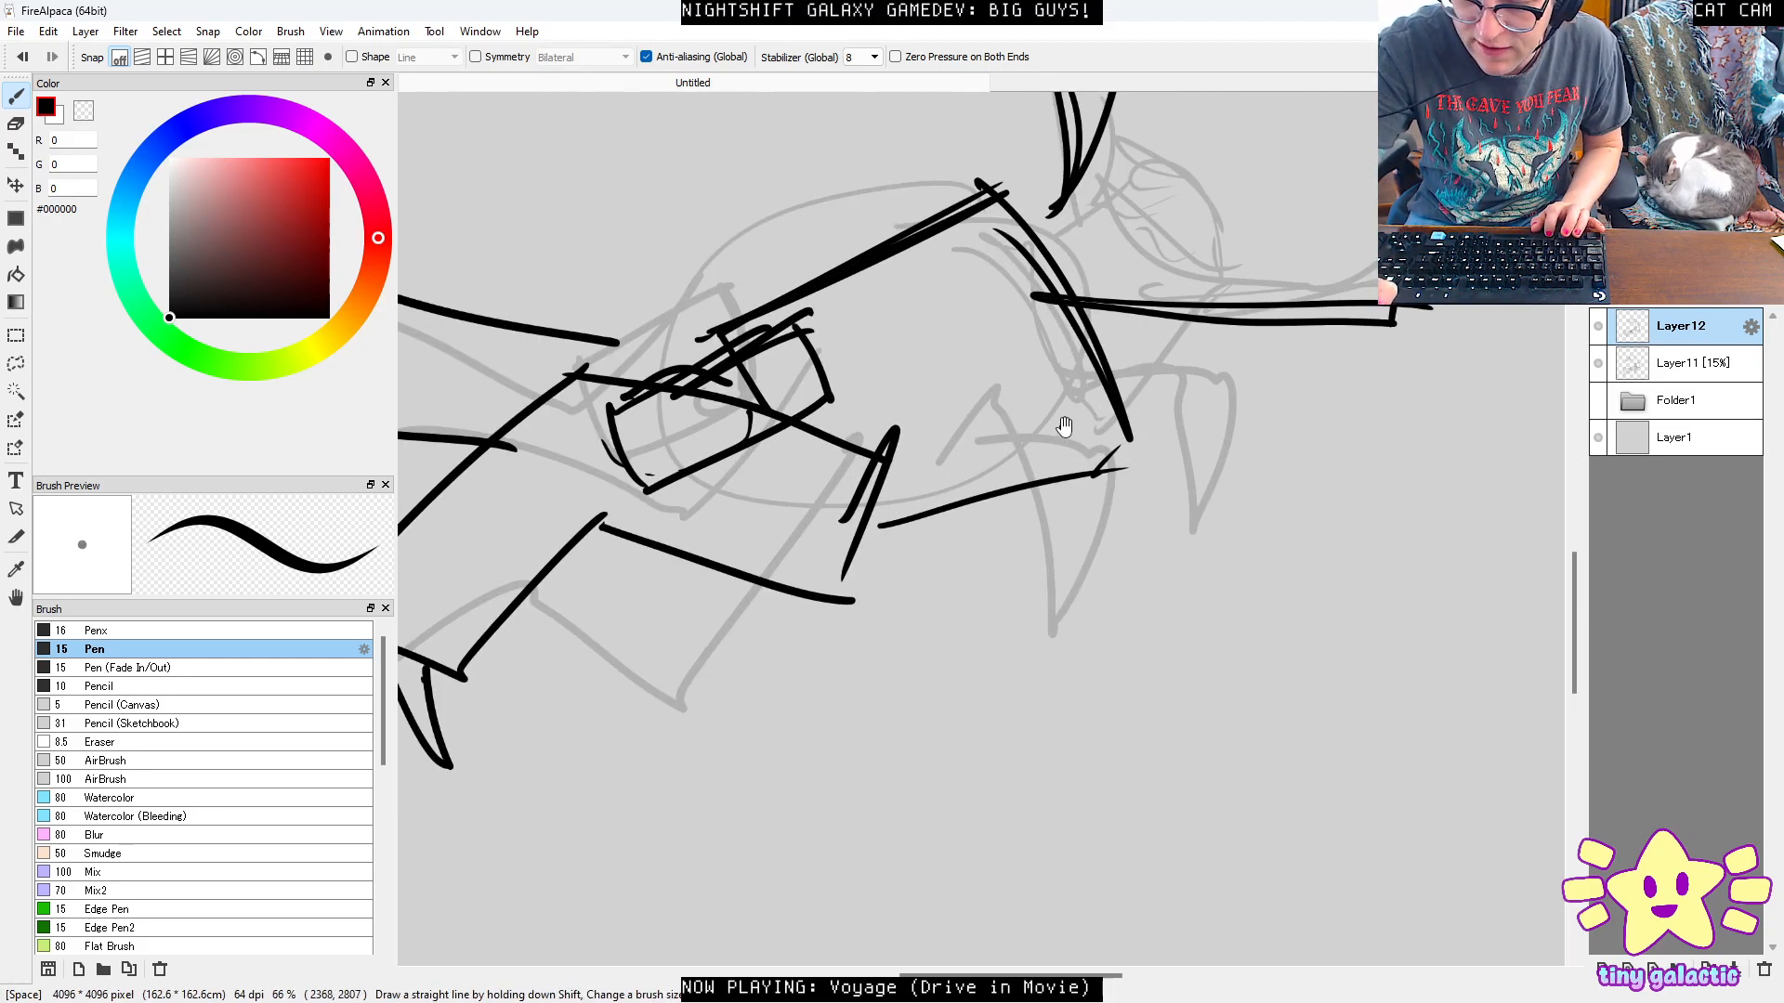
mouse_move(1074, 444)
left_mouse_down()
mouse_move(1012, 424)
mouse_move(887, 522)
mouse_move(947, 639)
mouse_move(1060, 502)
mouse_move(1070, 446)
left_mouse_up()
left_click_drag(1193, 418, 1394, 525)
mouse_move(1014, 395)
left_mouse_down()
mouse_move(947, 334)
mouse_move(860, 483)
left_mouse_up()
scroll(897, 443, "down", 3)
left_click_drag(1294, 418, 1263, 443, "space")
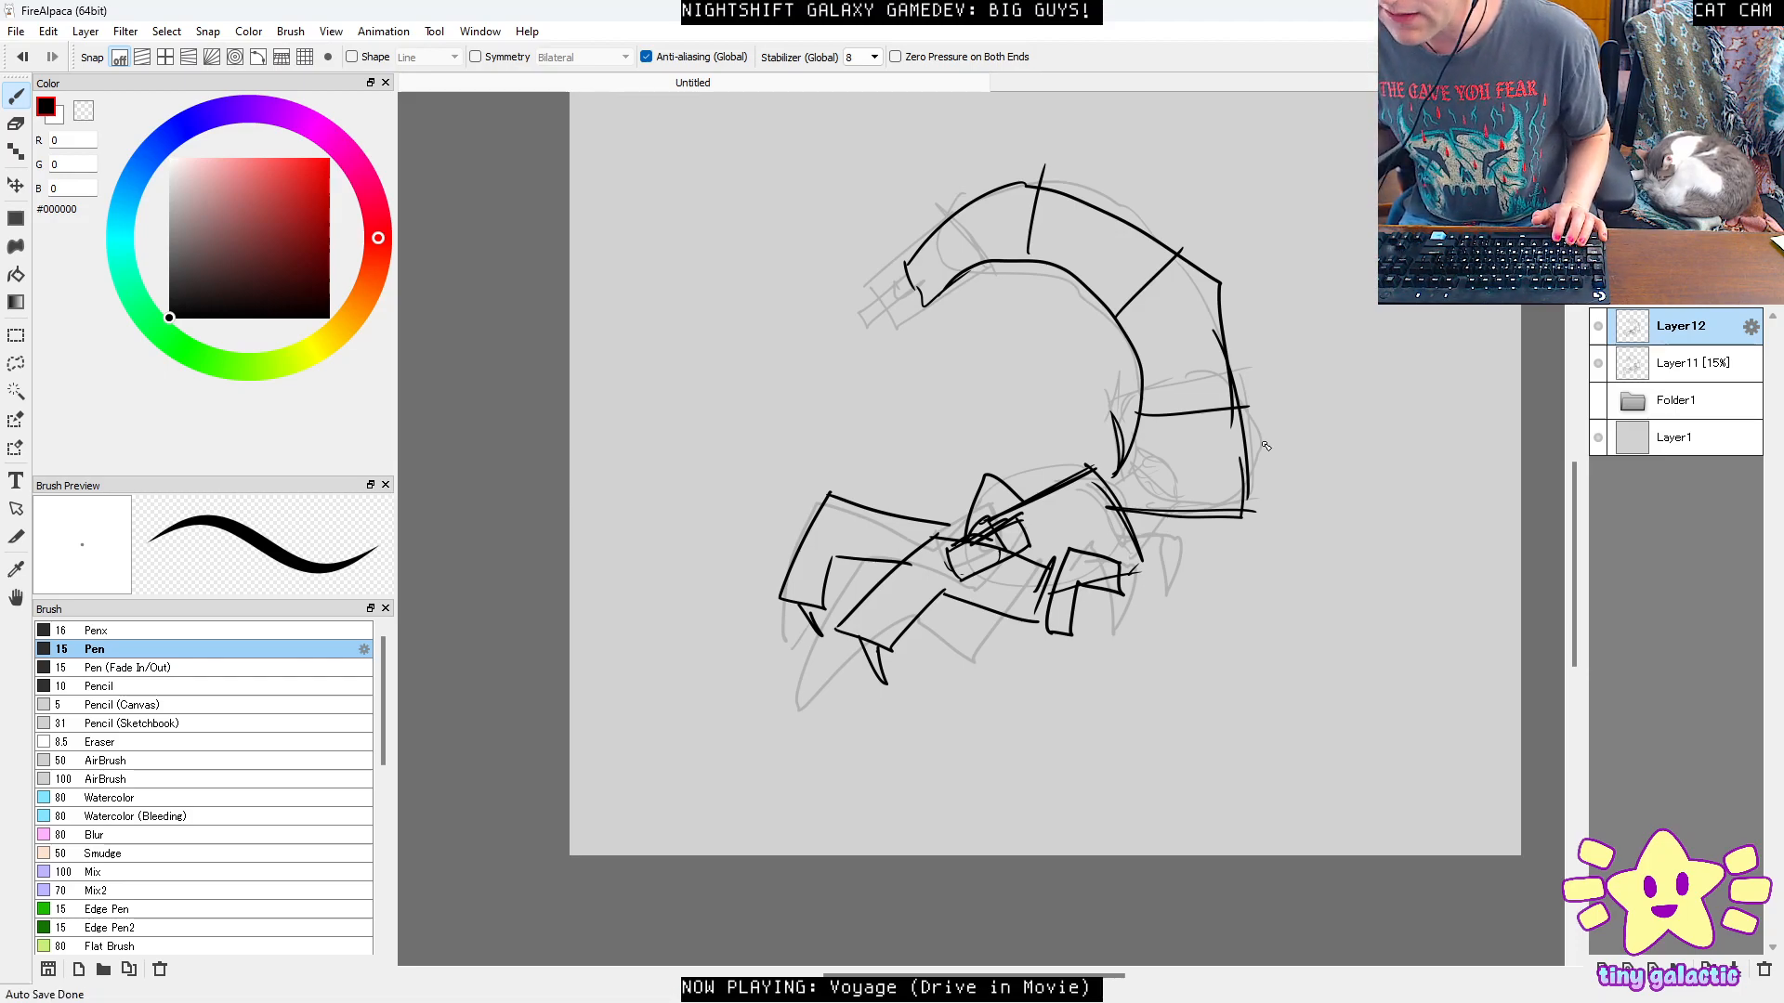
Delete the faded Layer11 rough and shrink the Layer12 scorpion drawing into the upper-left area of the canvas.
left_click(1686, 362)
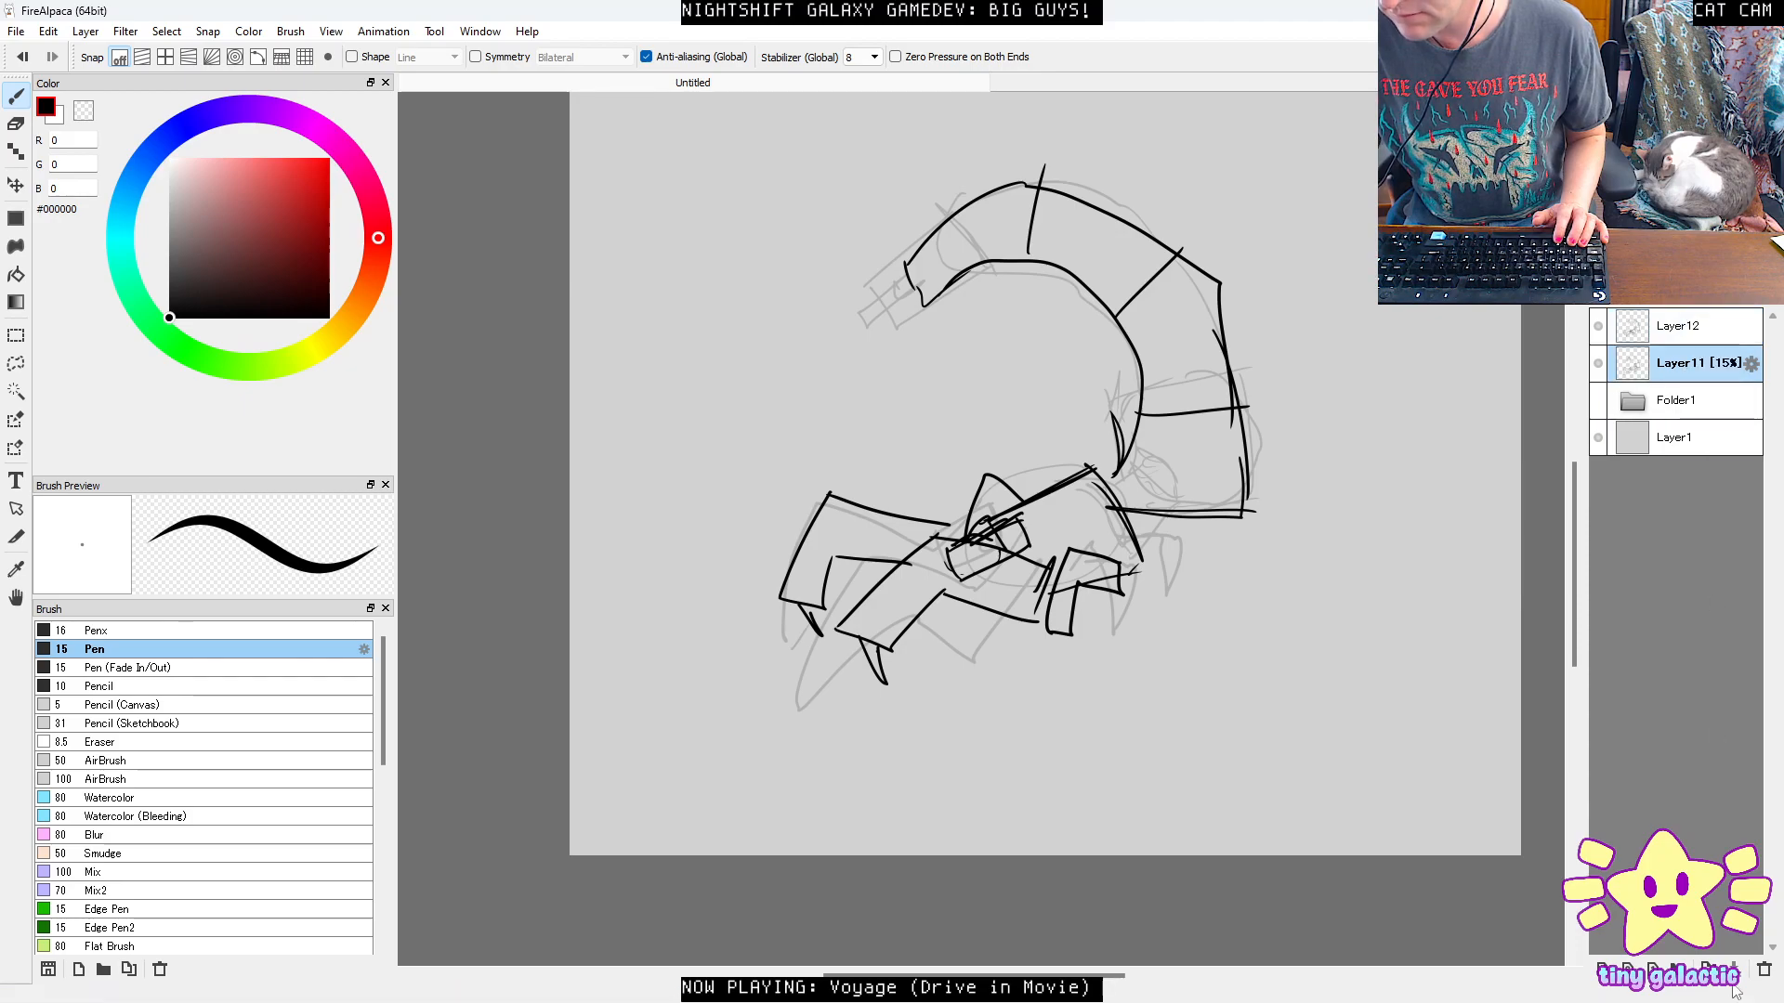
left_click(1764, 969)
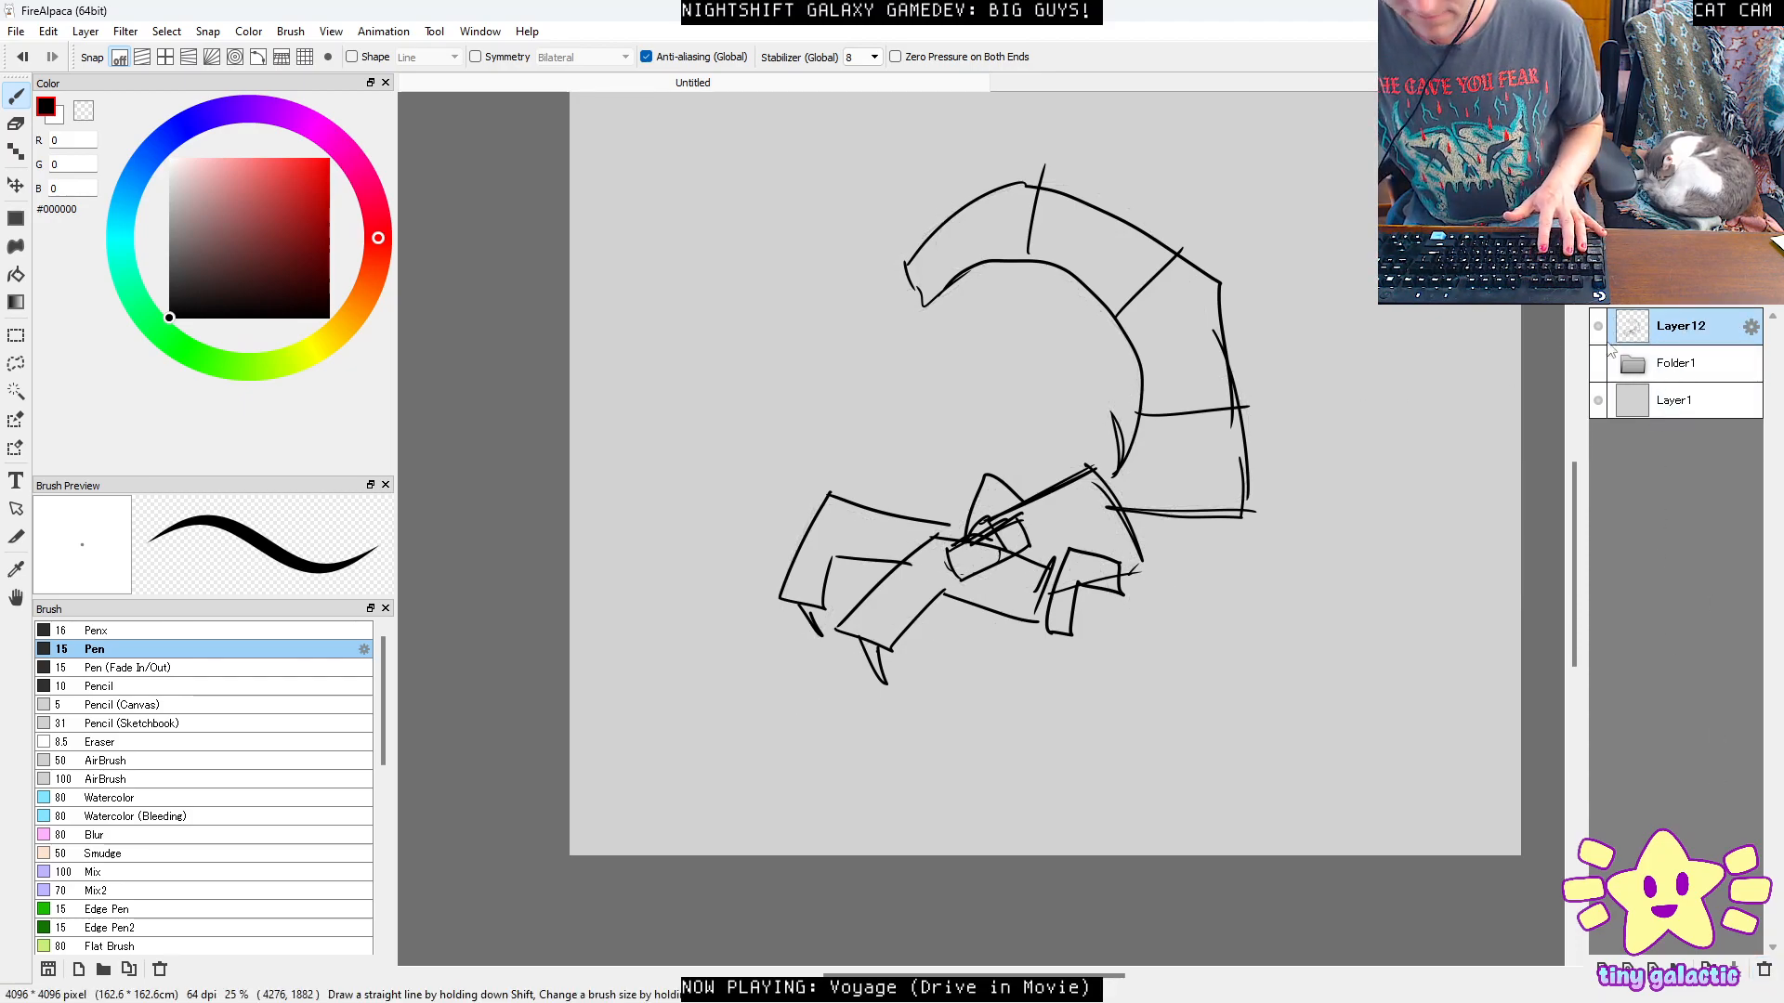
key("ctrl+t")
mouse_move(1258, 687)
left_mouse_down()
mouse_move(1199, 599)
mouse_move(1096, 518)
left_mouse_up()
left_click_drag(1062, 441, 984, 391)
key("Return")
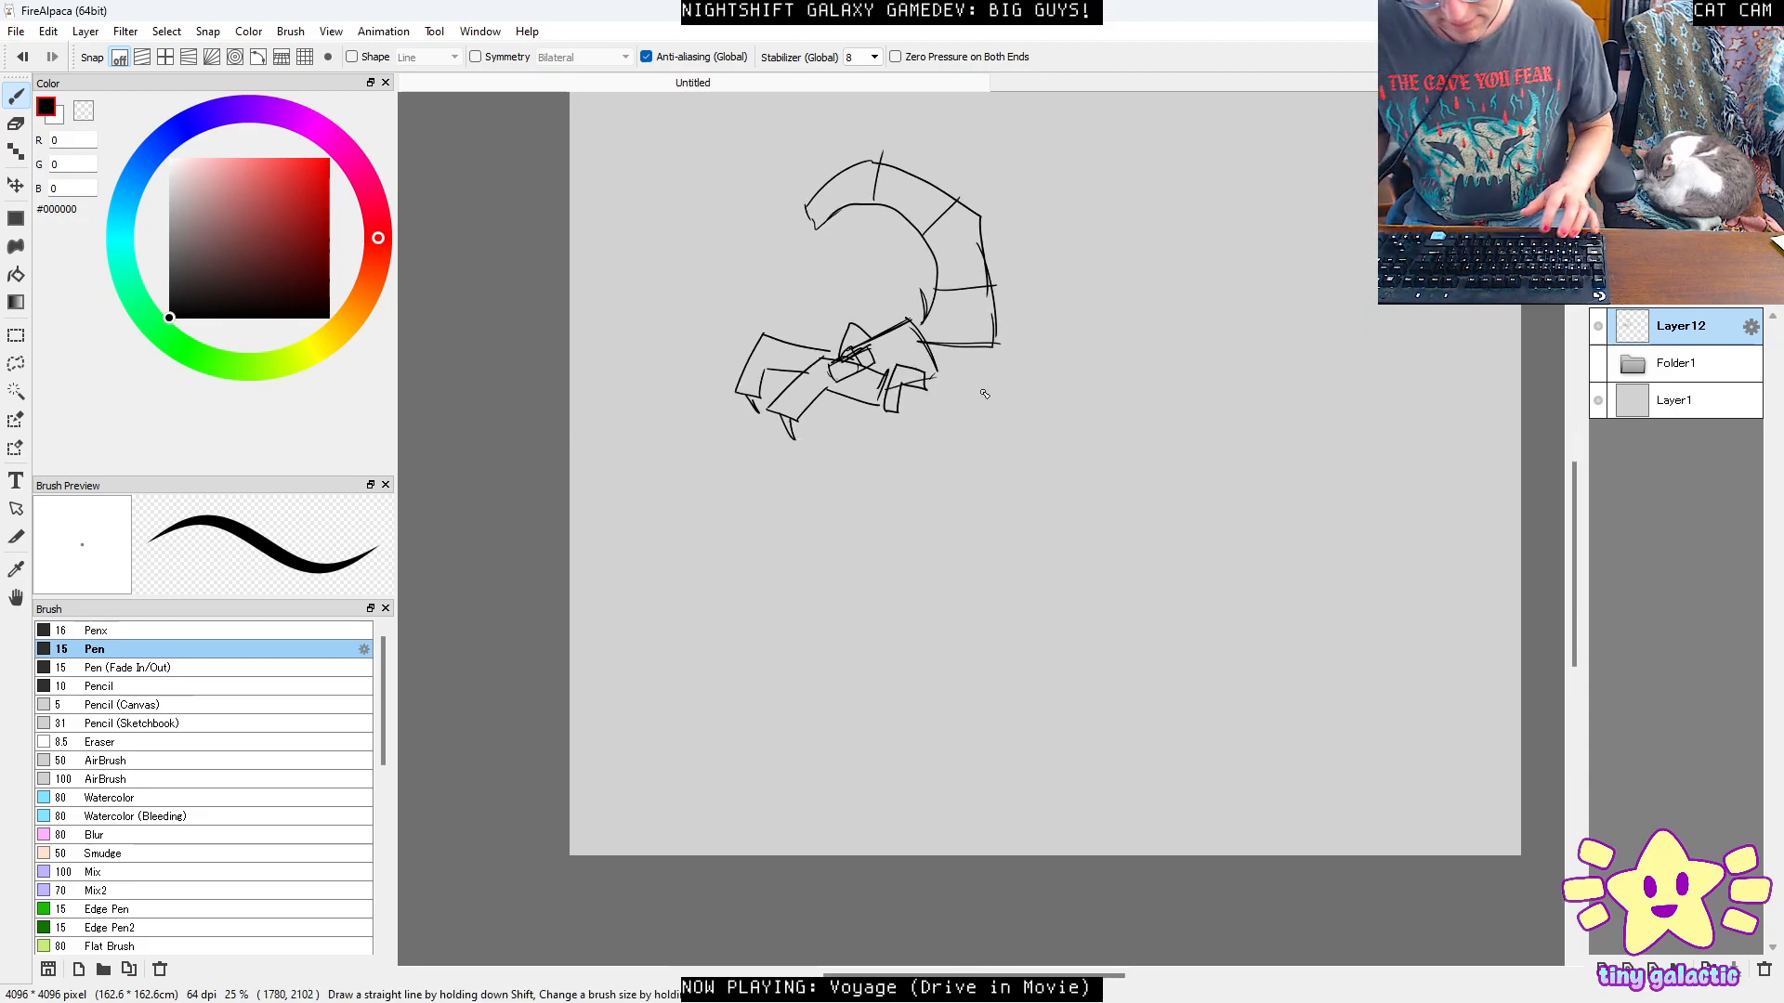
Sketch a second creature's rounded dome body with a circular joint at its lower front, below the first scorpion.
scroll(1103, 507, "up", 2)
mouse_move(870, 597)
left_mouse_down()
mouse_move(947, 377)
mouse_move(1154, 342)
mouse_move(1278, 395)
mouse_move(1059, 655)
mouse_move(973, 610)
mouse_move(1030, 530)
left_mouse_up()
mouse_move(1067, 571)
left_mouse_down()
mouse_move(1039, 658)
mouse_move(1037, 600)
left_mouse_up()
mouse_move(1189, 546)
left_mouse_down()
mouse_move(1290, 327)
mouse_move(1295, 545)
left_mouse_up()
left_click(1295, 544, "ctrl+alt")
left_click(1295, 544, "ctrl+alt")
left_click(1327, 533, "ctrl")
left_click(1328, 532, "ctrl")
Sketch a long boxy leg with a pointed claw on the left side of the dome body.
left_click_drag(1215, 504, 1402, 385)
mouse_move(1155, 343)
left_mouse_down()
mouse_move(913, 352)
mouse_move(815, 689)
mouse_move(911, 781)
left_mouse_up()
mouse_move(898, 770)
left_mouse_down()
mouse_move(999, 464)
mouse_move(1193, 511)
left_mouse_up()
mouse_move(1157, 373)
left_mouse_down()
mouse_move(1140, 485)
mouse_move(1008, 509)
left_mouse_up()
left_click_drag(1069, 397, 935, 661)
left_click_drag(937, 656, 799, 654)
mouse_move(811, 642)
left_mouse_down()
mouse_move(963, 368)
mouse_move(1043, 405)
left_mouse_up()
Sketch a thick, flared front leg with a pointed claw on the right side of the dome body.
middle_click_drag(1412, 463, 1250, 307)
mouse_move(1339, 270)
left_mouse_down()
mouse_move(1189, 277)
mouse_move(1042, 510)
mouse_move(1243, 565)
left_mouse_up()
left_click_drag(1235, 555, 1245, 423)
mouse_move(1249, 425)
left_mouse_down()
mouse_move(1091, 430)
mouse_move(1319, 246)
left_mouse_up()
left_click_drag(1217, 481, 1296, 297)
left_click_drag(1098, 553, 1189, 637)
left_click_drag(1176, 567, 1188, 636)
Add angular shoulder pieces on both sides of the dome body, with a shorter bent leg behind on the right.
mouse_move(1350, 197)
middle_mouse_down()
mouse_move(1213, 403)
mouse_move(1179, 418)
mouse_move(1557, 713)
mouse_move(1179, 310)
middle_mouse_up()
left_click(1226, 387)
mouse_move(1237, 271)
left_mouse_down()
mouse_move(1165, 333)
mouse_move(1179, 490)
mouse_move(1126, 370)
mouse_move(1301, 285)
mouse_move(1214, 493)
mouse_move(1110, 414)
left_mouse_up()
key("ctrl+z")
mouse_move(1205, 235)
left_mouse_down()
mouse_move(1290, 223)
mouse_move(1187, 270)
left_mouse_up()
middle_click_drag(1062, 247, 1230, 312)
mouse_move(1045, 292)
left_mouse_down()
mouse_move(991, 270)
mouse_move(926, 365)
left_mouse_up()
left_click_drag(1065, 276, 1005, 276)
mouse_move(1327, 281)
middle_mouse_down()
mouse_move(1135, 422)
mouse_move(1141, 499)
middle_mouse_up()
scroll(1072, 361, "down", 4)
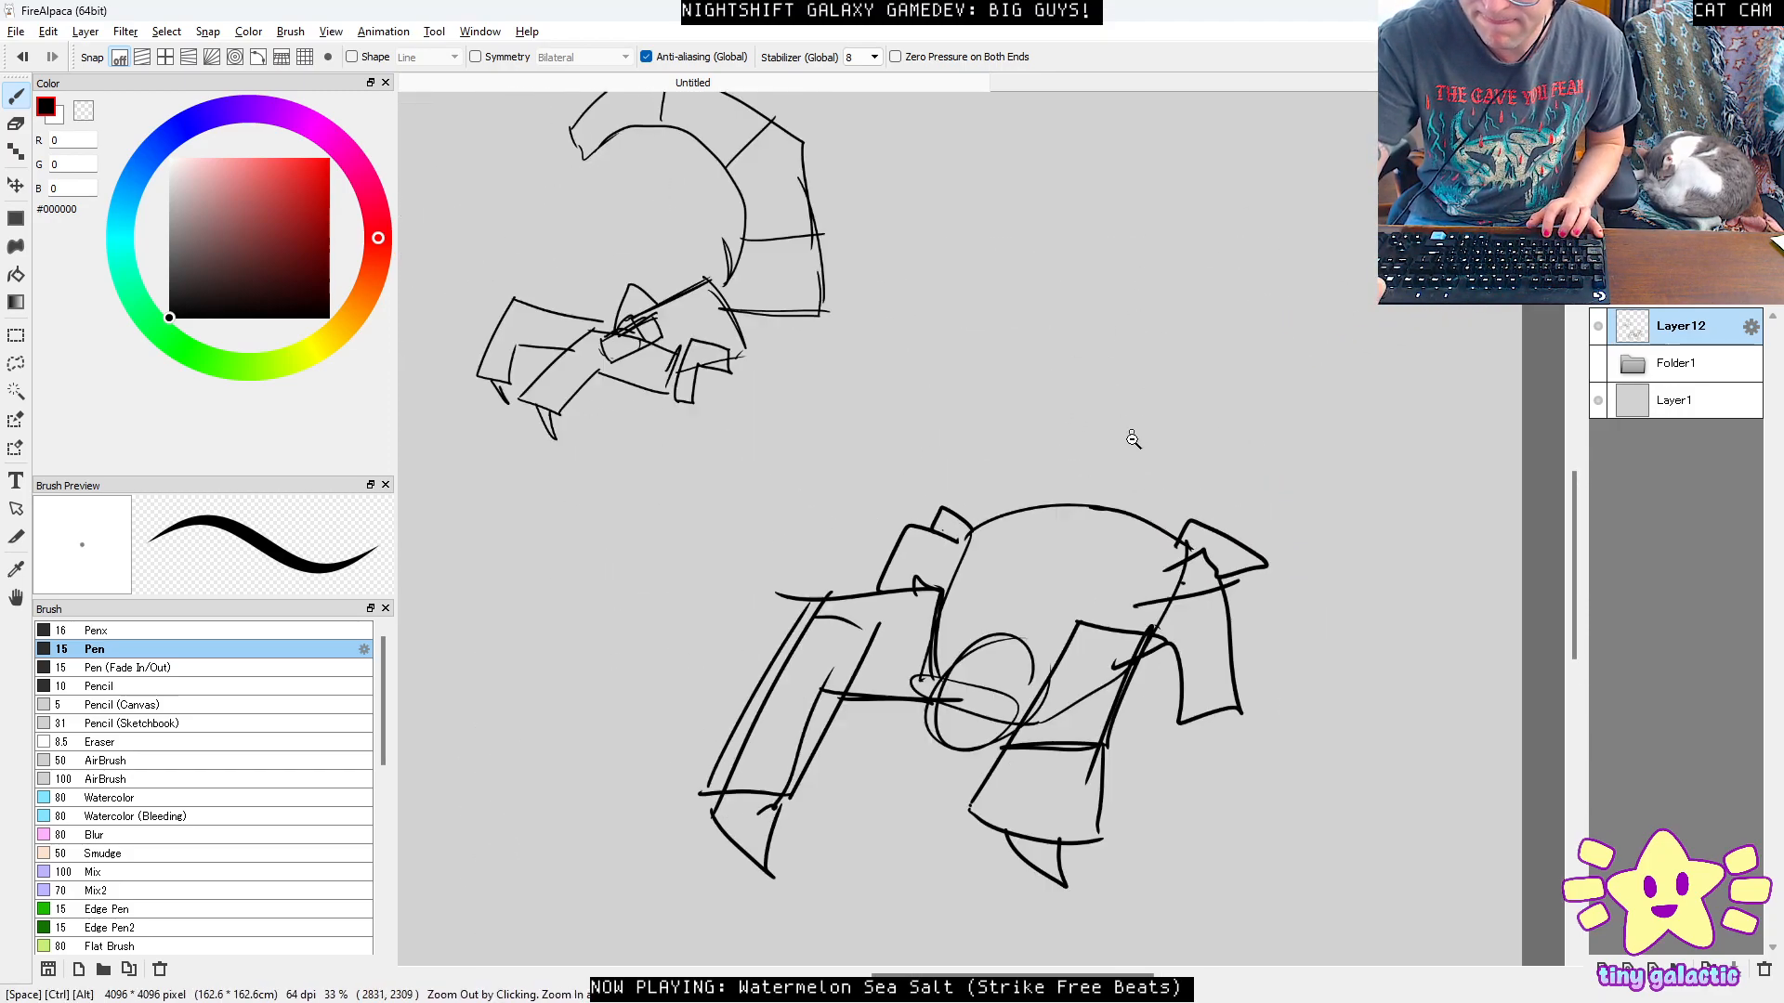
Sketch a tall bent tail rising from the top of the dome, with a base ring and a downward-hanging boxy end segment.
scroll(1159, 449, "up", 2)
mouse_move(1082, 357)
left_mouse_down()
mouse_move(1028, 269)
mouse_move(1012, 377)
mouse_move(1031, 214)
mouse_move(1101, 234)
mouse_move(1011, 396)
left_mouse_up()
mouse_move(1059, 197)
left_mouse_down()
mouse_move(1201, 320)
mouse_move(1215, 535)
mouse_move(1230, 533)
left_mouse_up()
mouse_move(1042, 482)
left_mouse_down()
mouse_move(1106, 279)
mouse_move(1203, 274)
left_mouse_up()
mouse_move(1111, 264)
left_mouse_down()
mouse_move(1195, 301)
mouse_move(1171, 299)
left_mouse_up()
mouse_move(1112, 264)
left_mouse_down()
mouse_move(1336, 277)
mouse_move(1324, 286)
left_mouse_up()
left_click_drag(1148, 257, 1268, 238)
mouse_move(1299, 341)
left_mouse_down()
mouse_move(1188, 490)
mouse_move(1118, 502)
mouse_move(1227, 372)
left_mouse_up()
left_click_drag(1378, 351, 1224, 506)
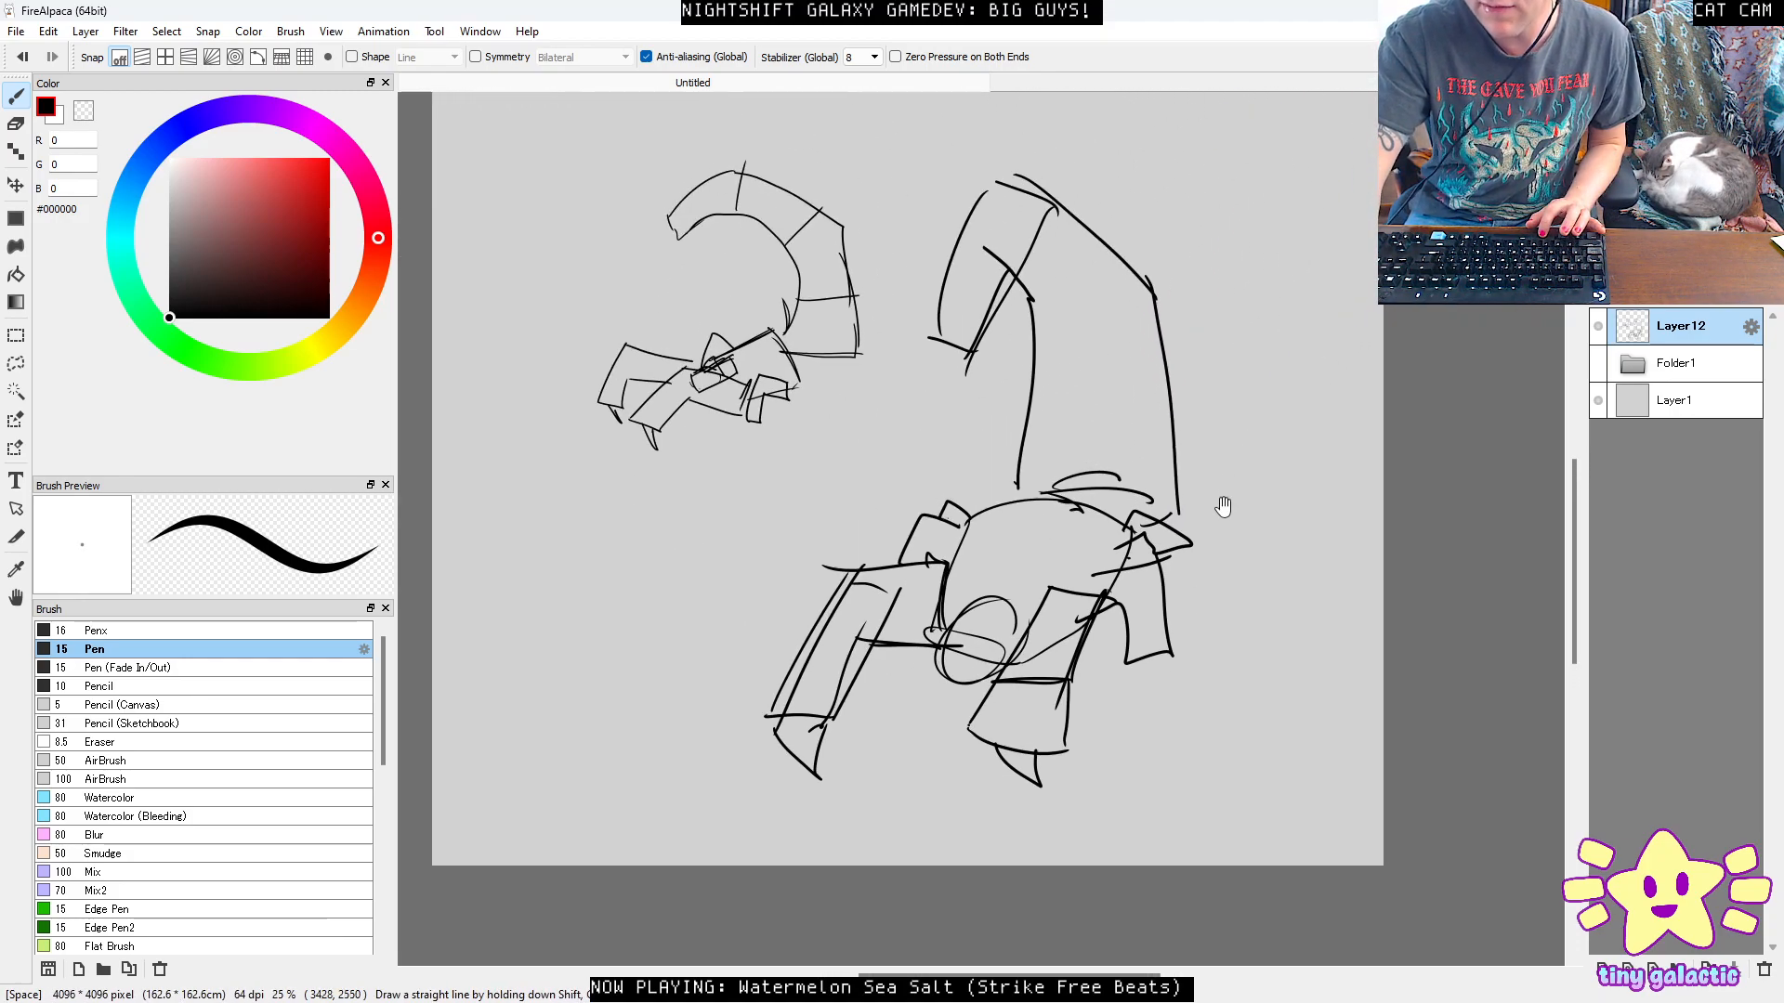
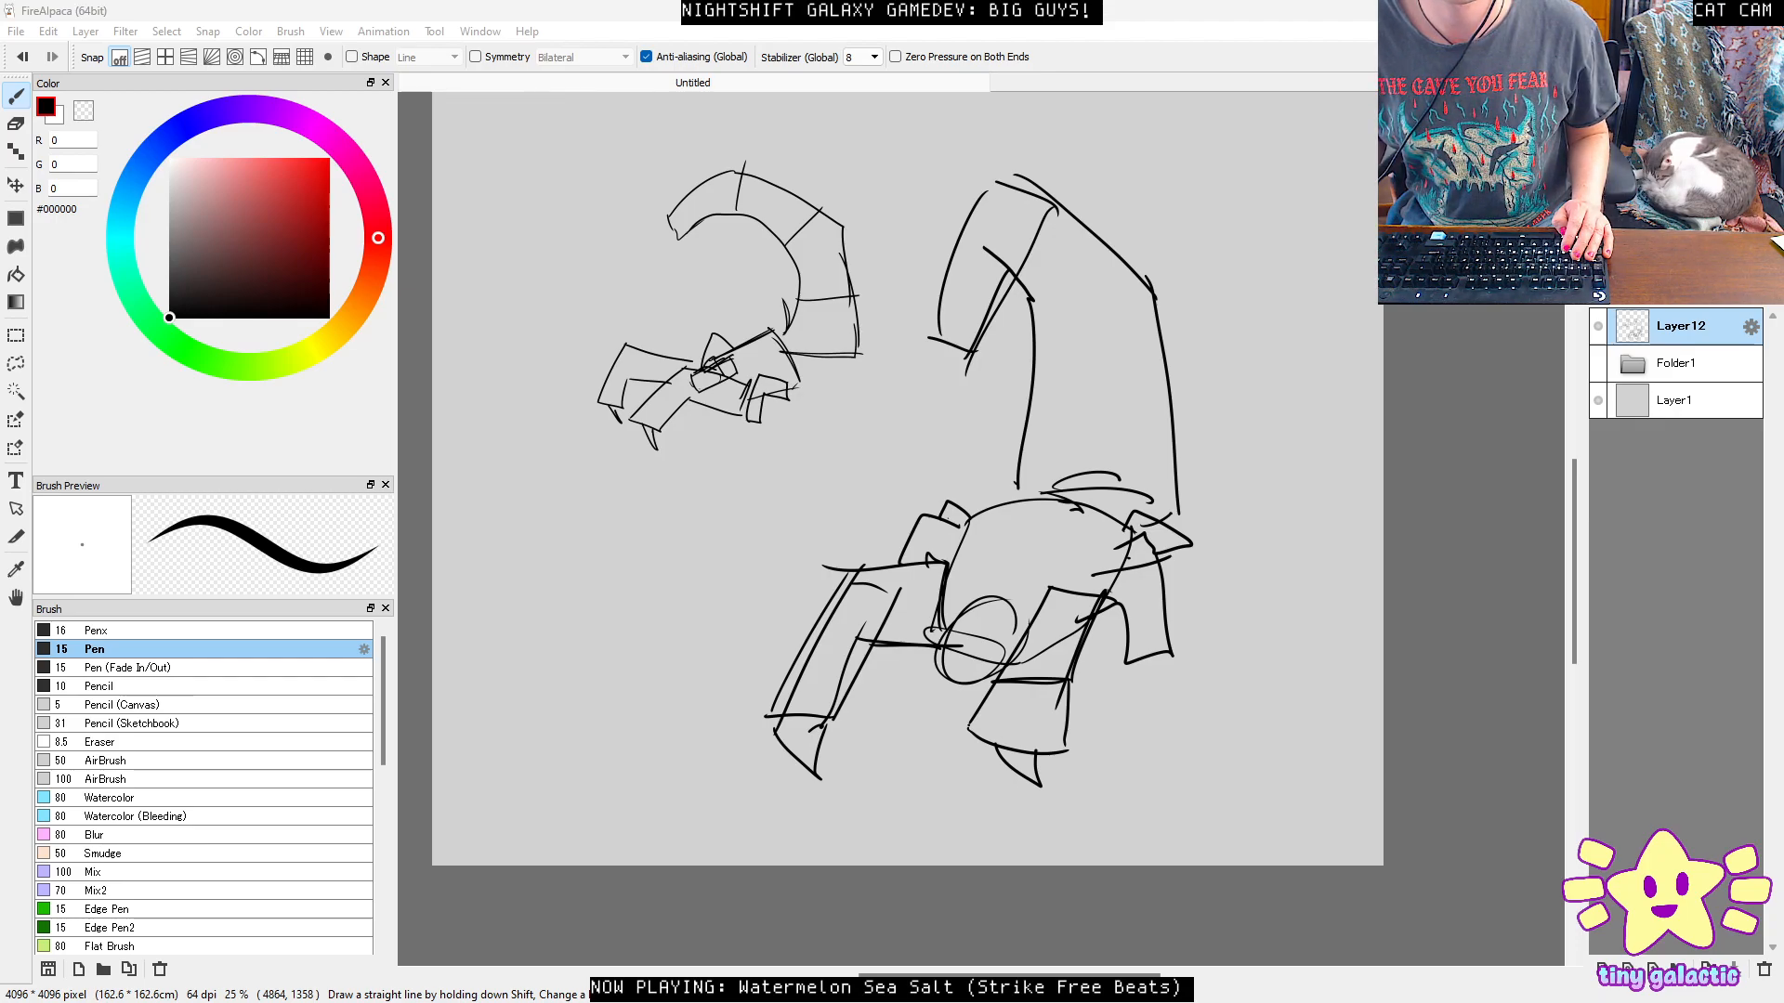
Switch to Maya in a maximized window and set the persp camera's Near Clip Plane to 1 and Far Clip Plane to 100000.
left_click_drag(1783, 278, 1364, 190)
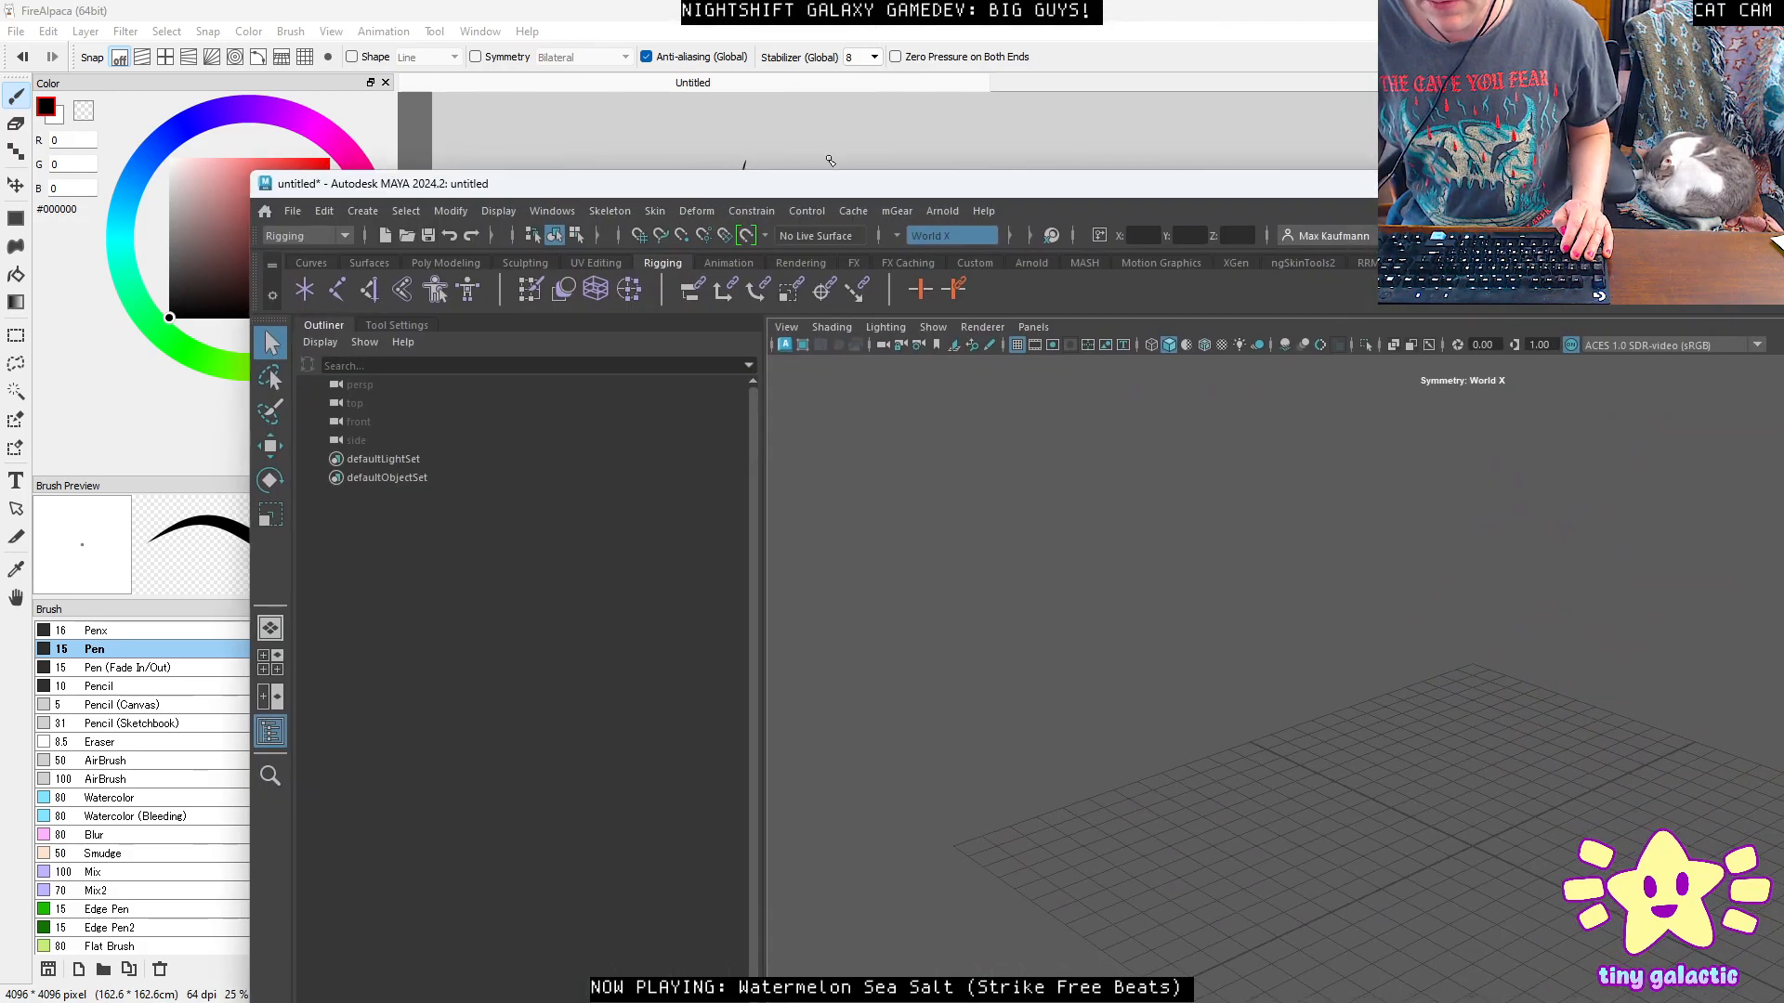
double_click(837, 192)
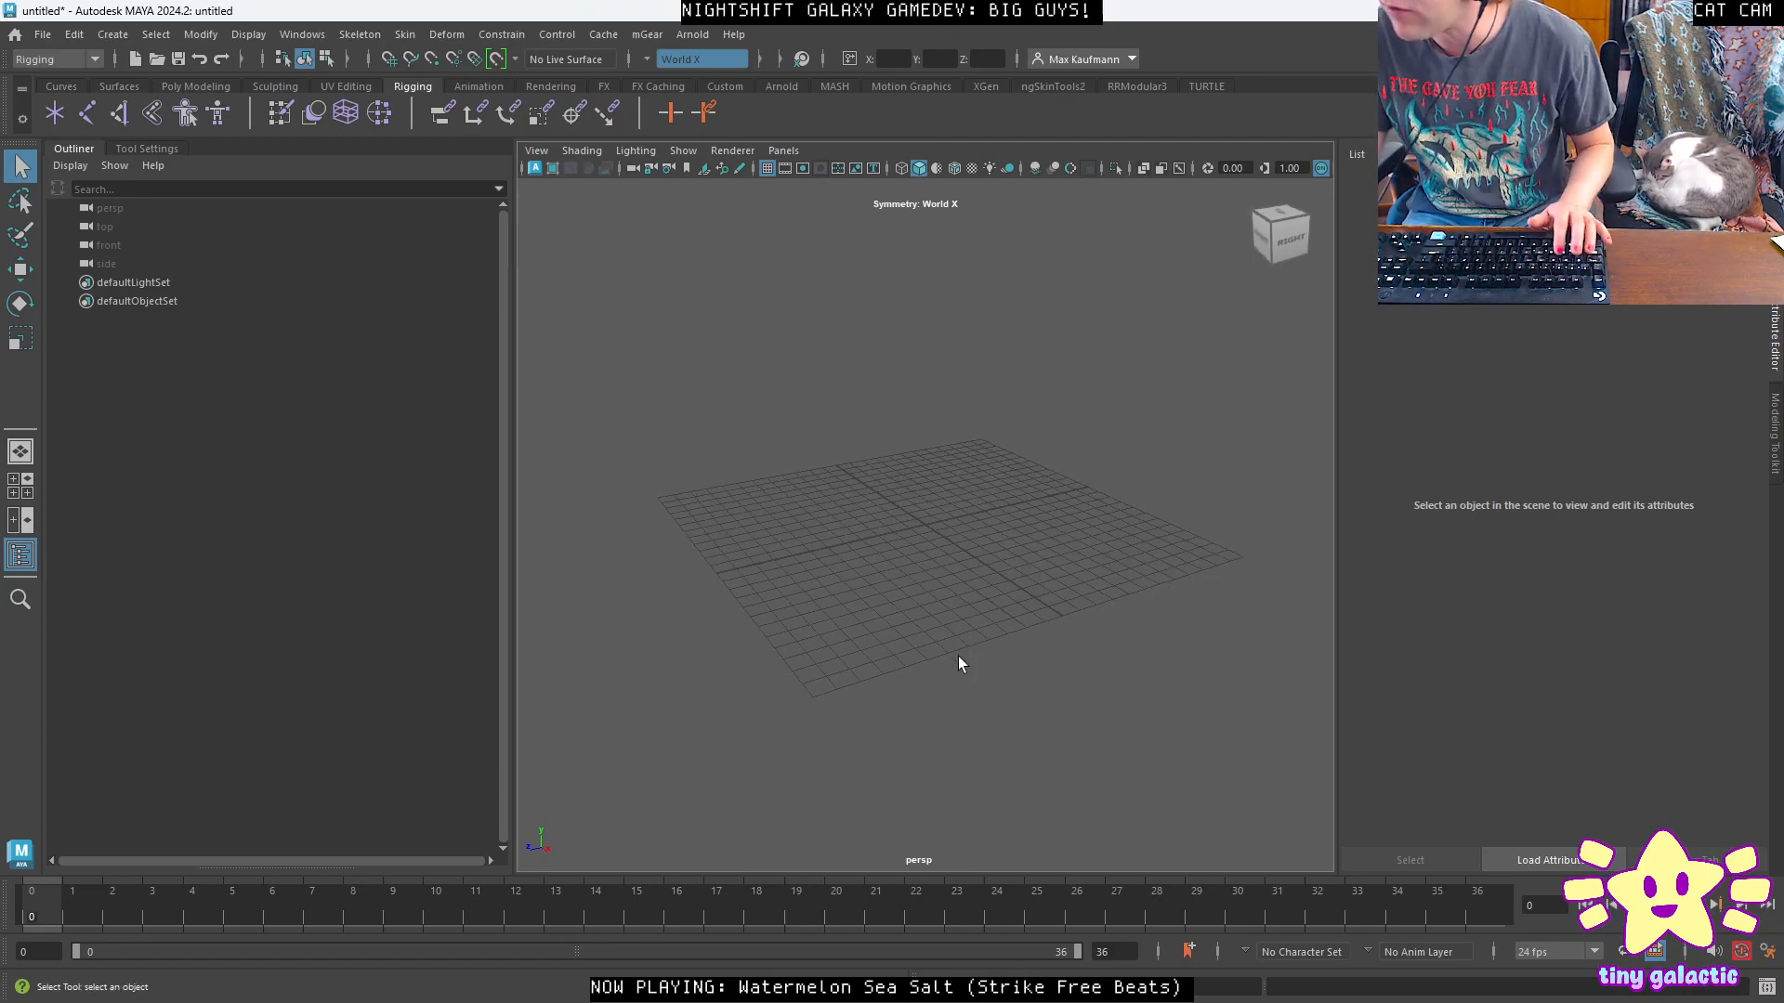
left_click(158, 210)
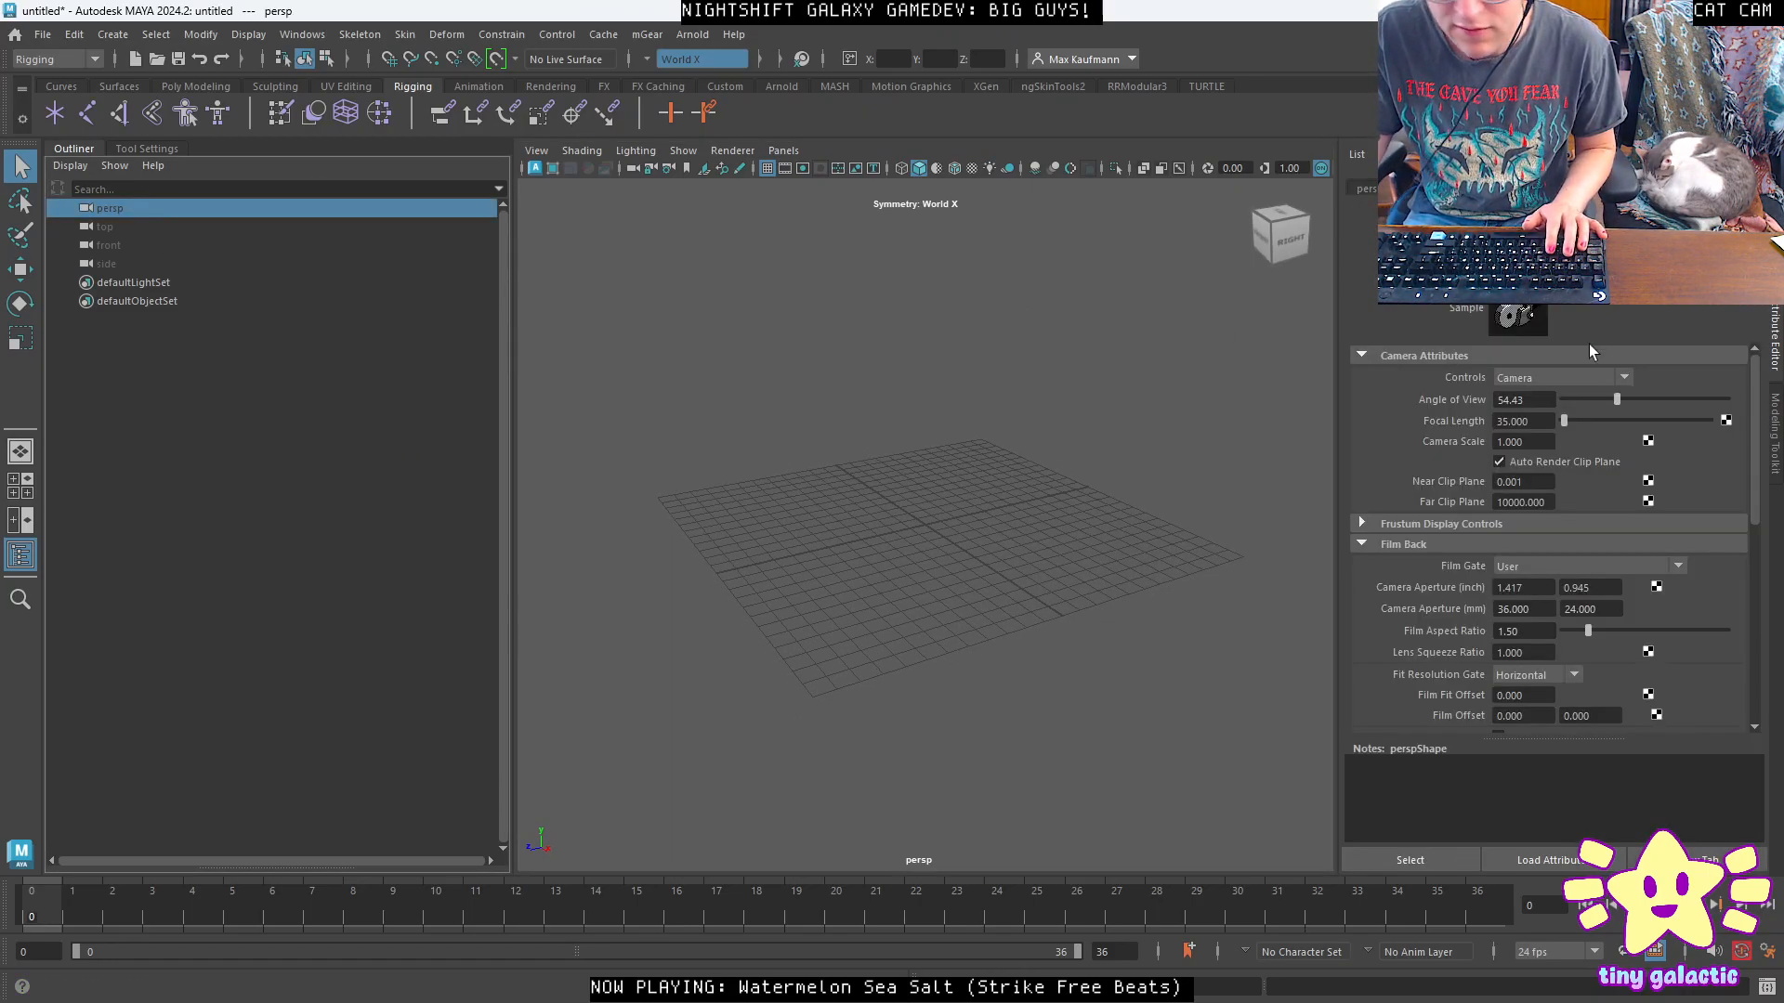
left_click_drag(1539, 482, 1388, 487)
type("1")
left_click(1511, 501)
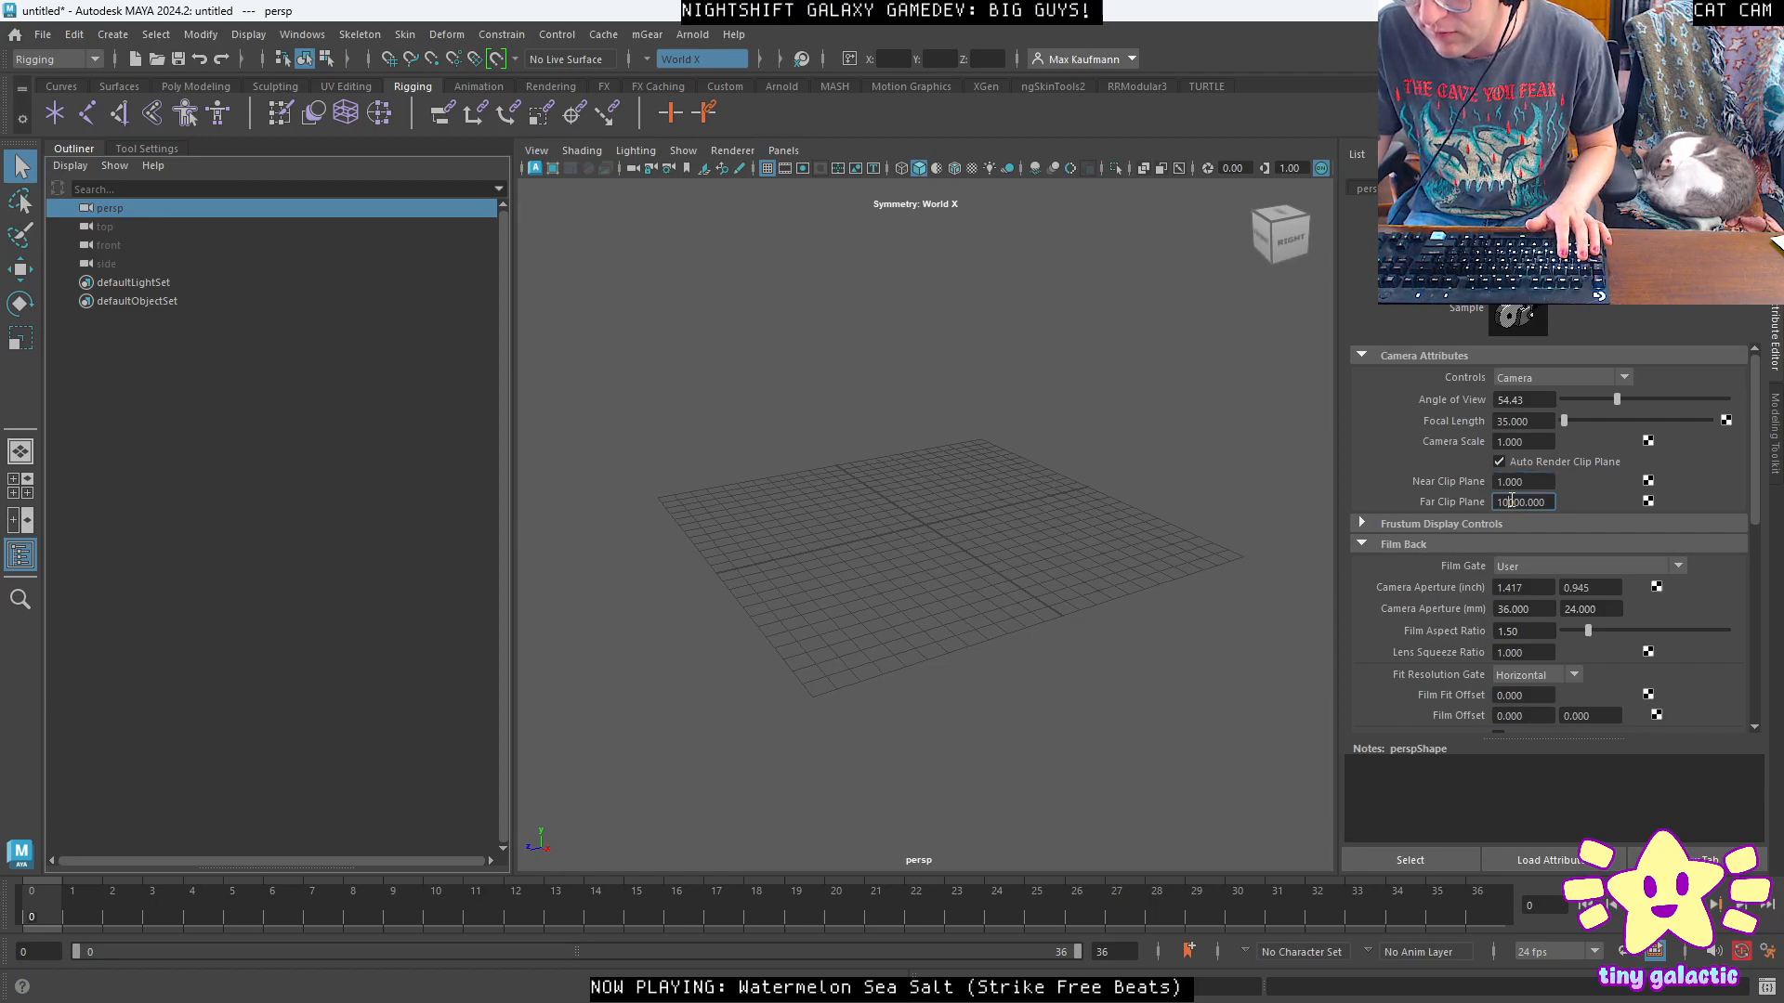
key("Return")
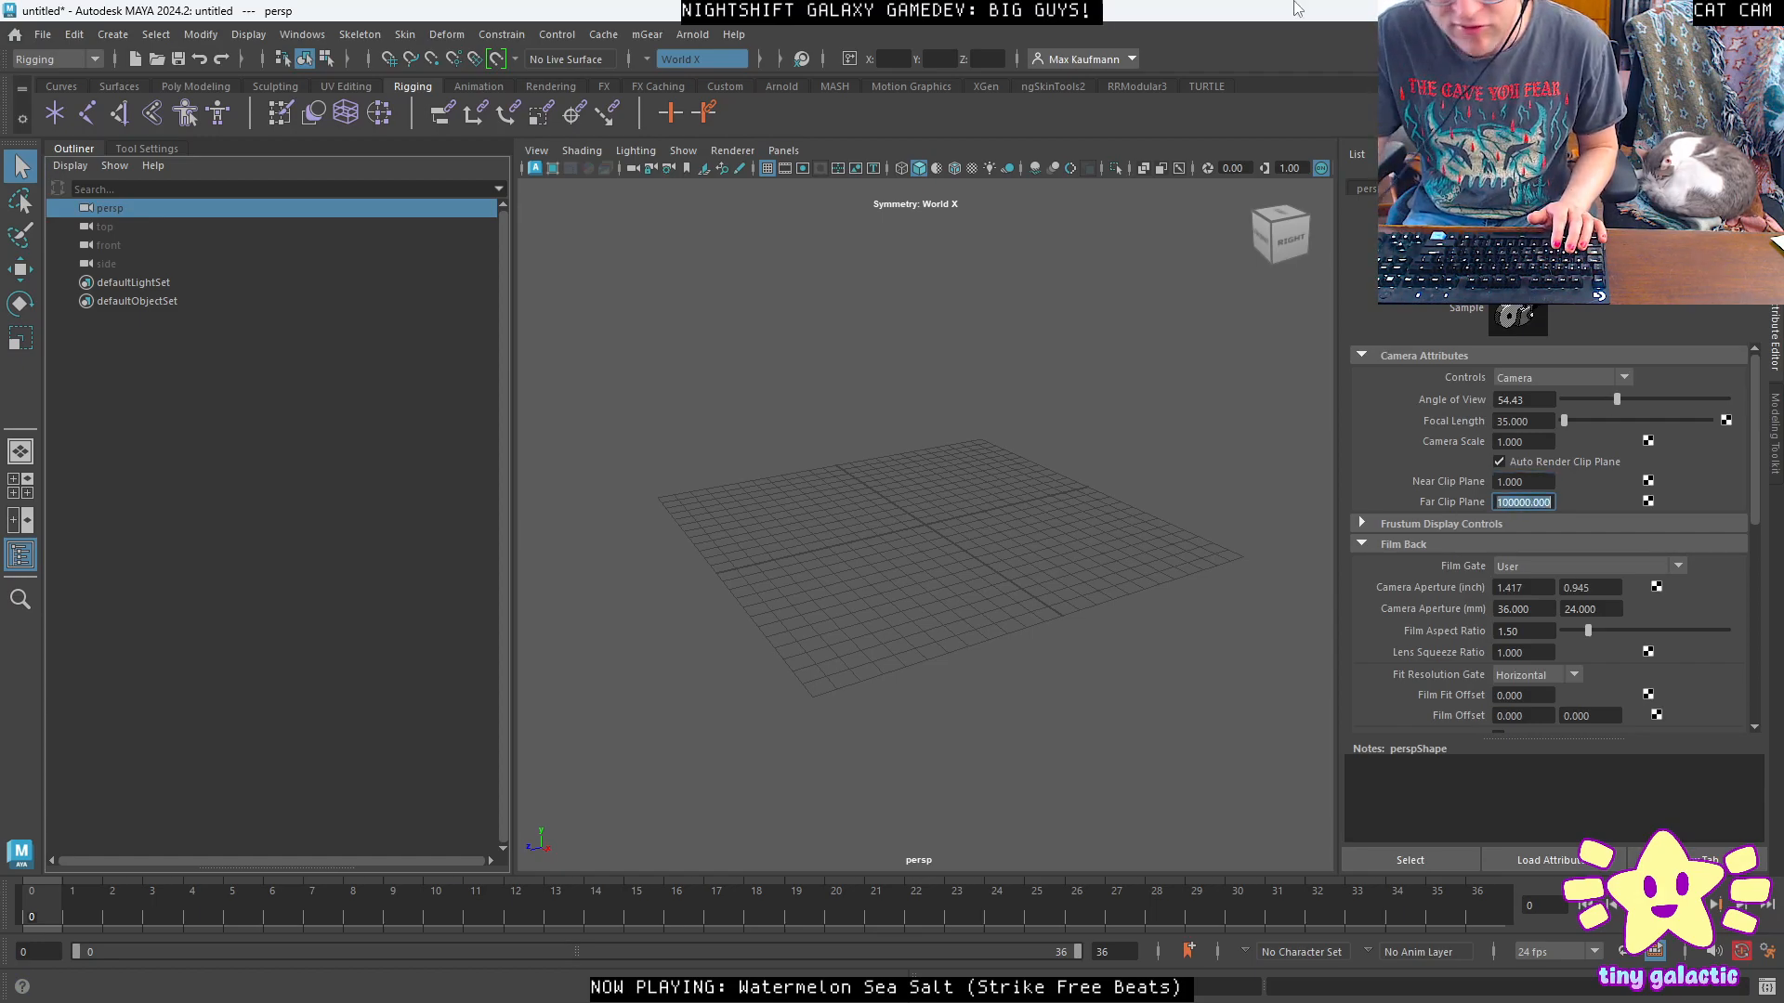
Set the top camera's Near Clip Plane to 1 and Far Clip Plane to 100000.
left_click(133, 228)
left_click_drag(1534, 484, 1491, 484)
type("1")
left_click(1513, 502)
key("ctrl+a")
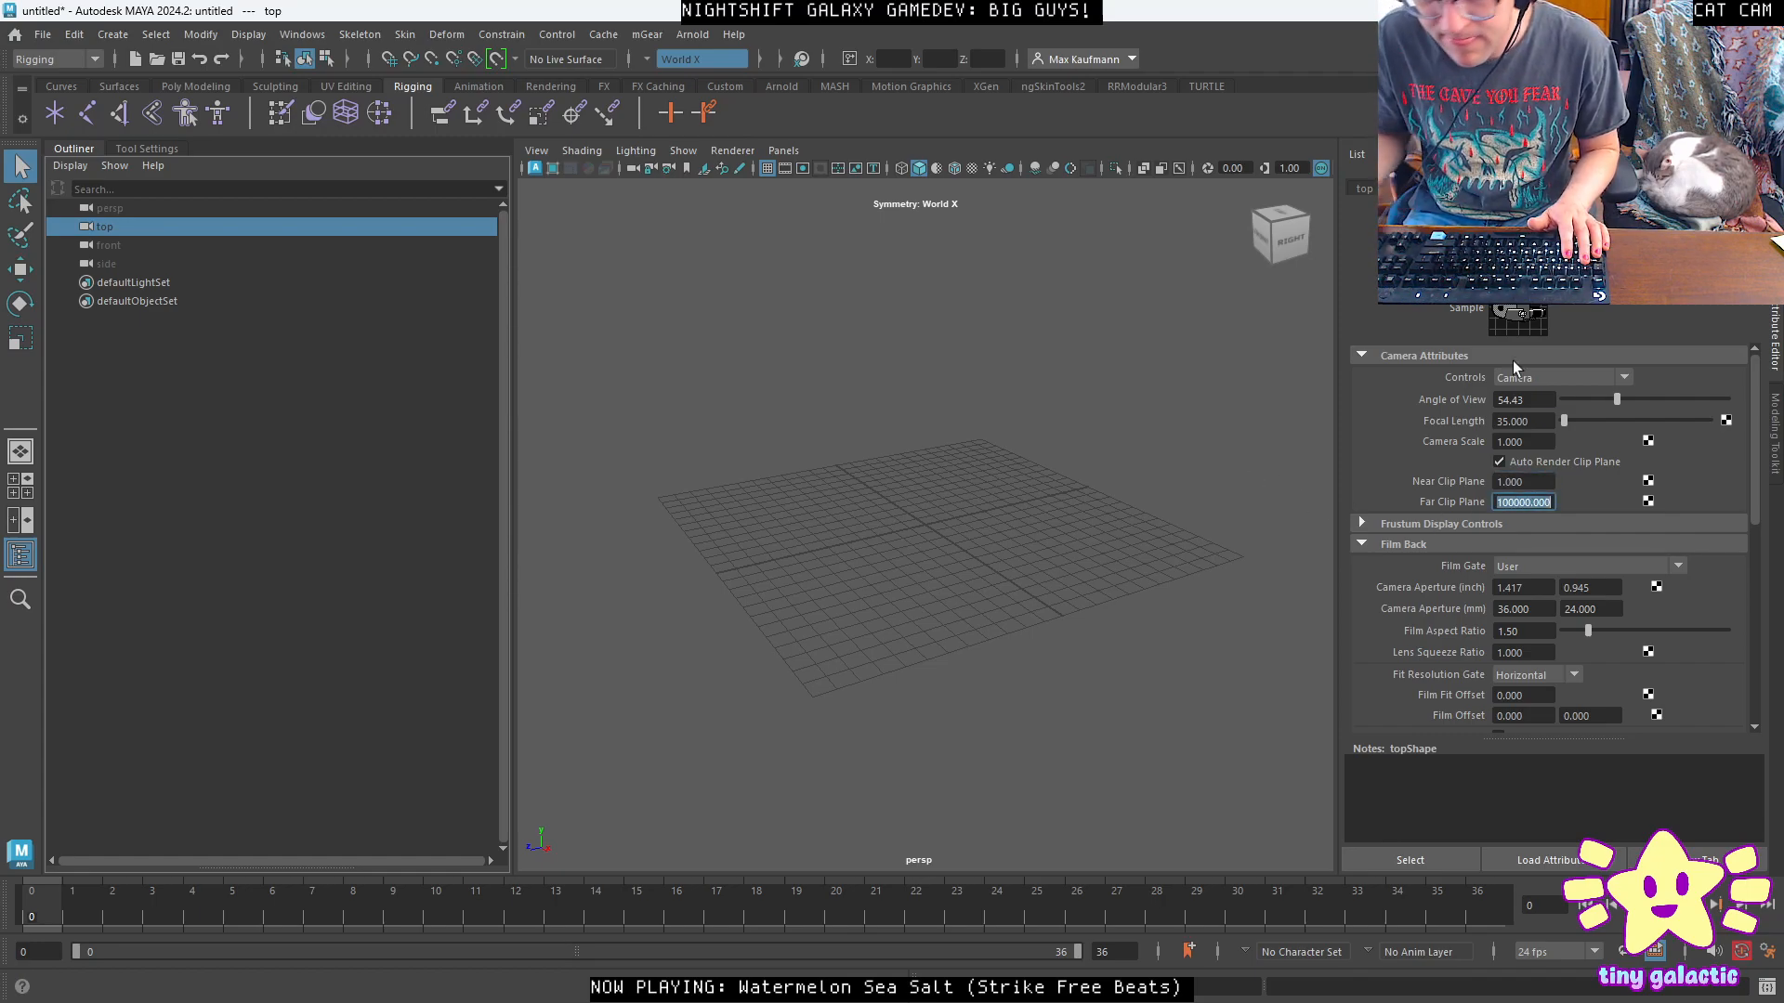
Set the front camera's Near Clip Plane to 1 and Far Clip Plane to 100000.
left_click(154, 247)
left_click_drag(1538, 484, 1493, 484)
type("1")
left_click(1506, 501)
type("0")
key("Return")
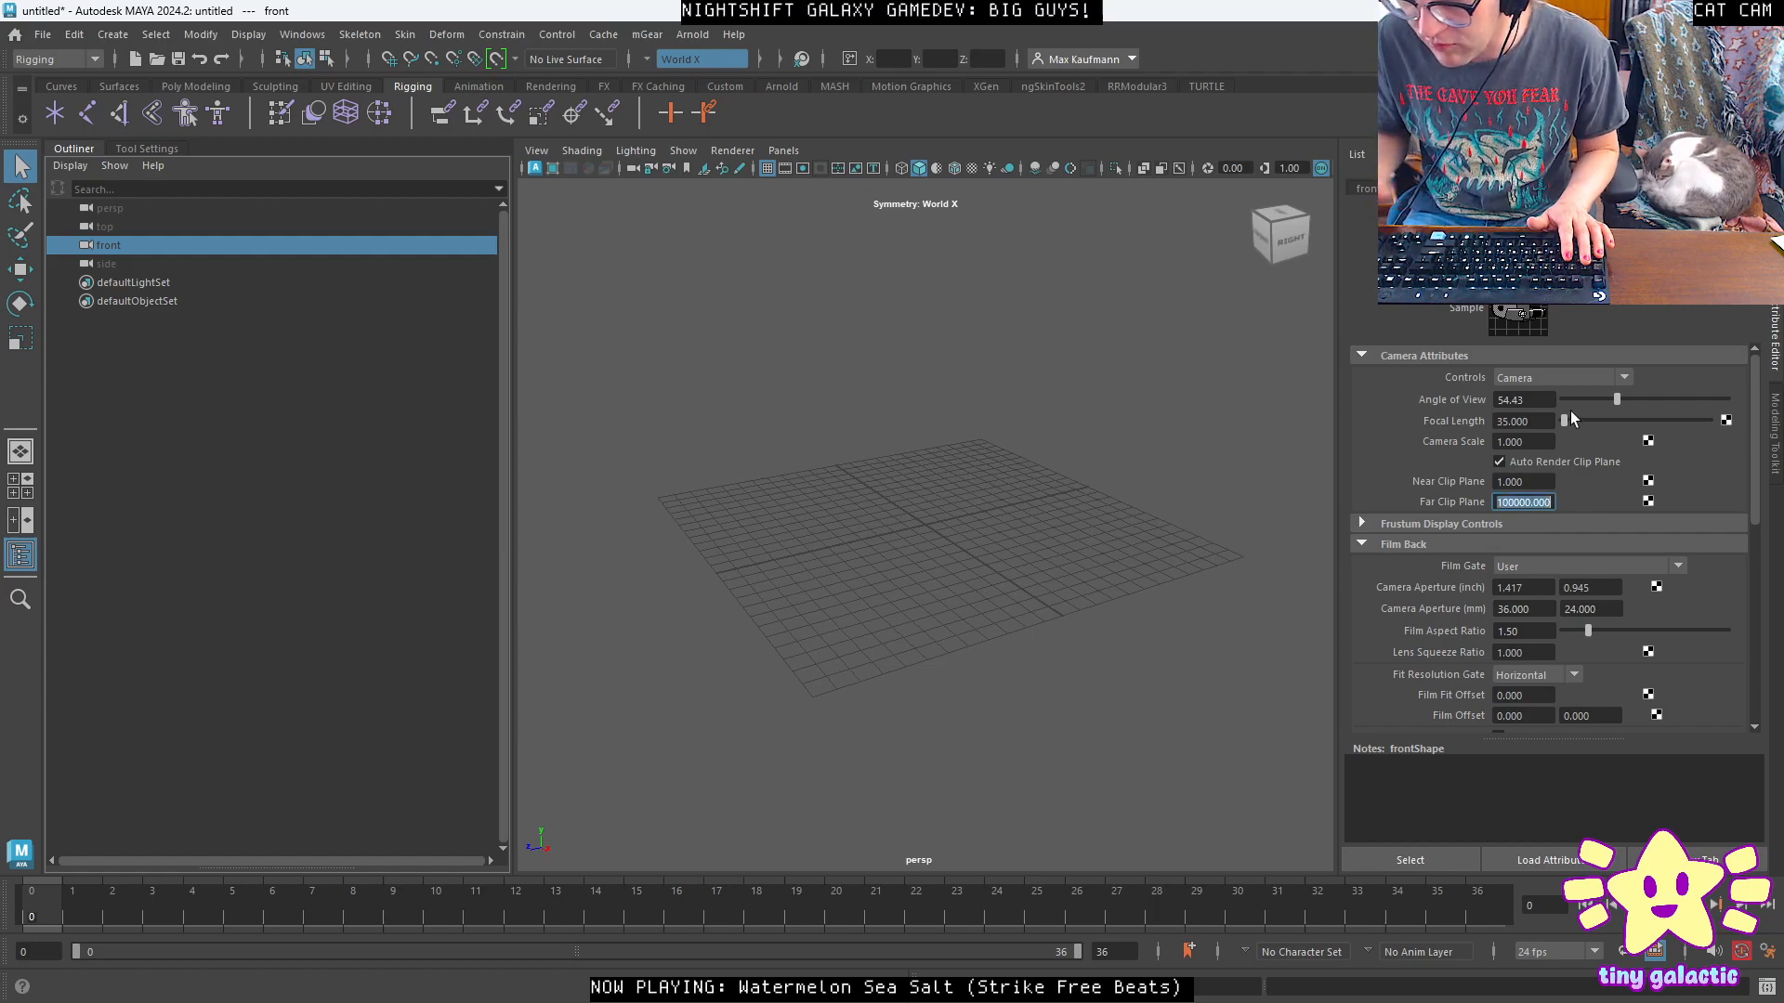
Set the side camera's Near Clip Plane to 1 and Far Clip Plane to 100000.
left_click(199, 265)
left_click_drag(1556, 481, 1259, 485)
type("1")
left_click(1515, 502)
type("0")
key("Return")
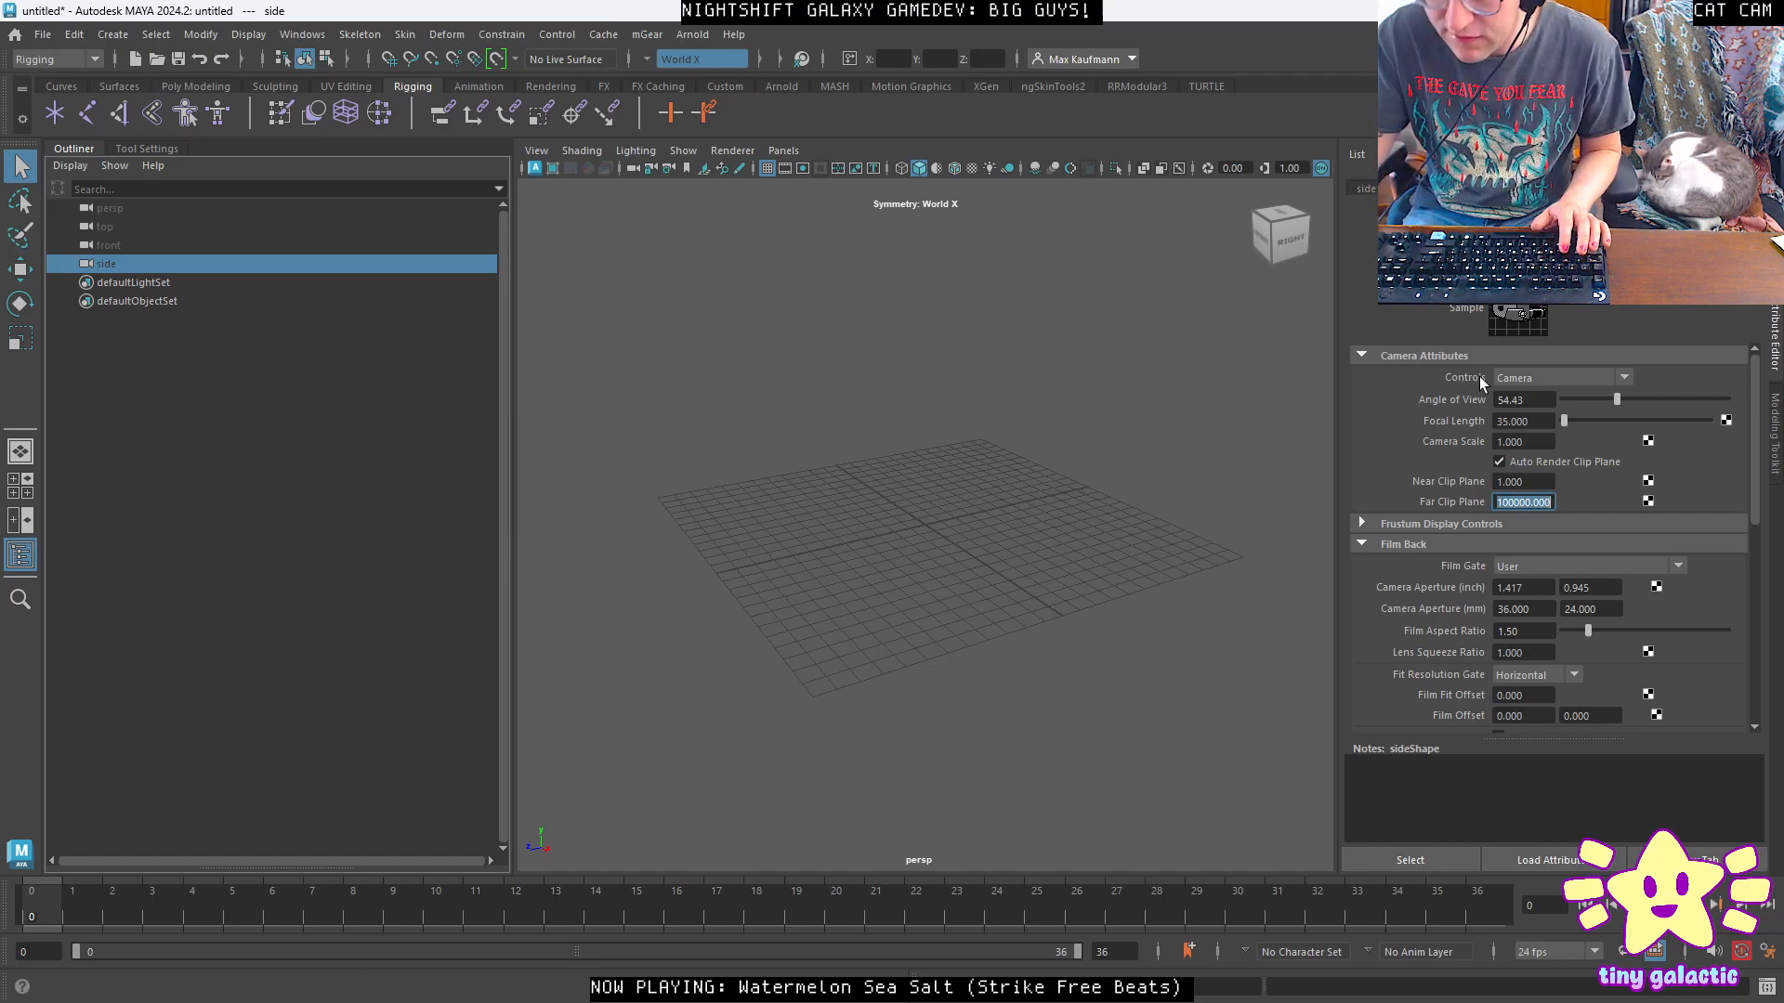
Switch the menu set from Rigging to Modeling.
mouse_move(883, 447)
left_mouse_down("alt")
mouse_move(854, 406)
mouse_move(967, 466)
mouse_move(901, 471)
left_mouse_up("alt")
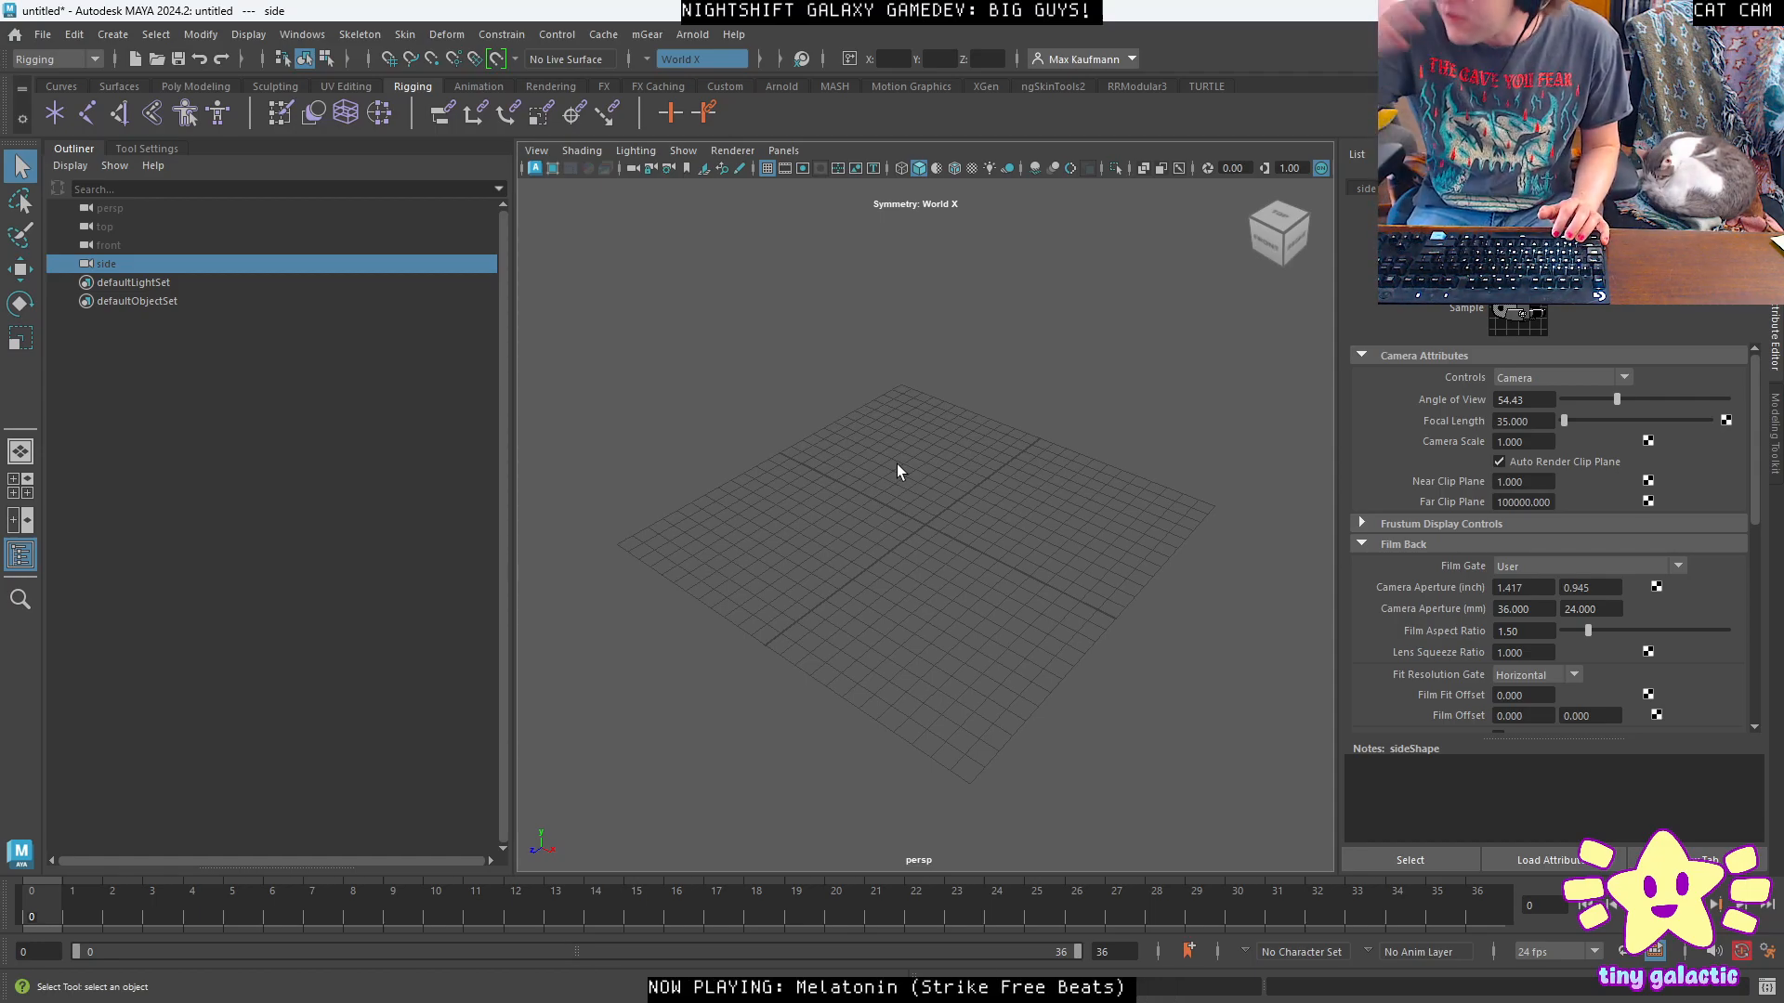
left_click_drag(897, 471, 710, 504, "alt")
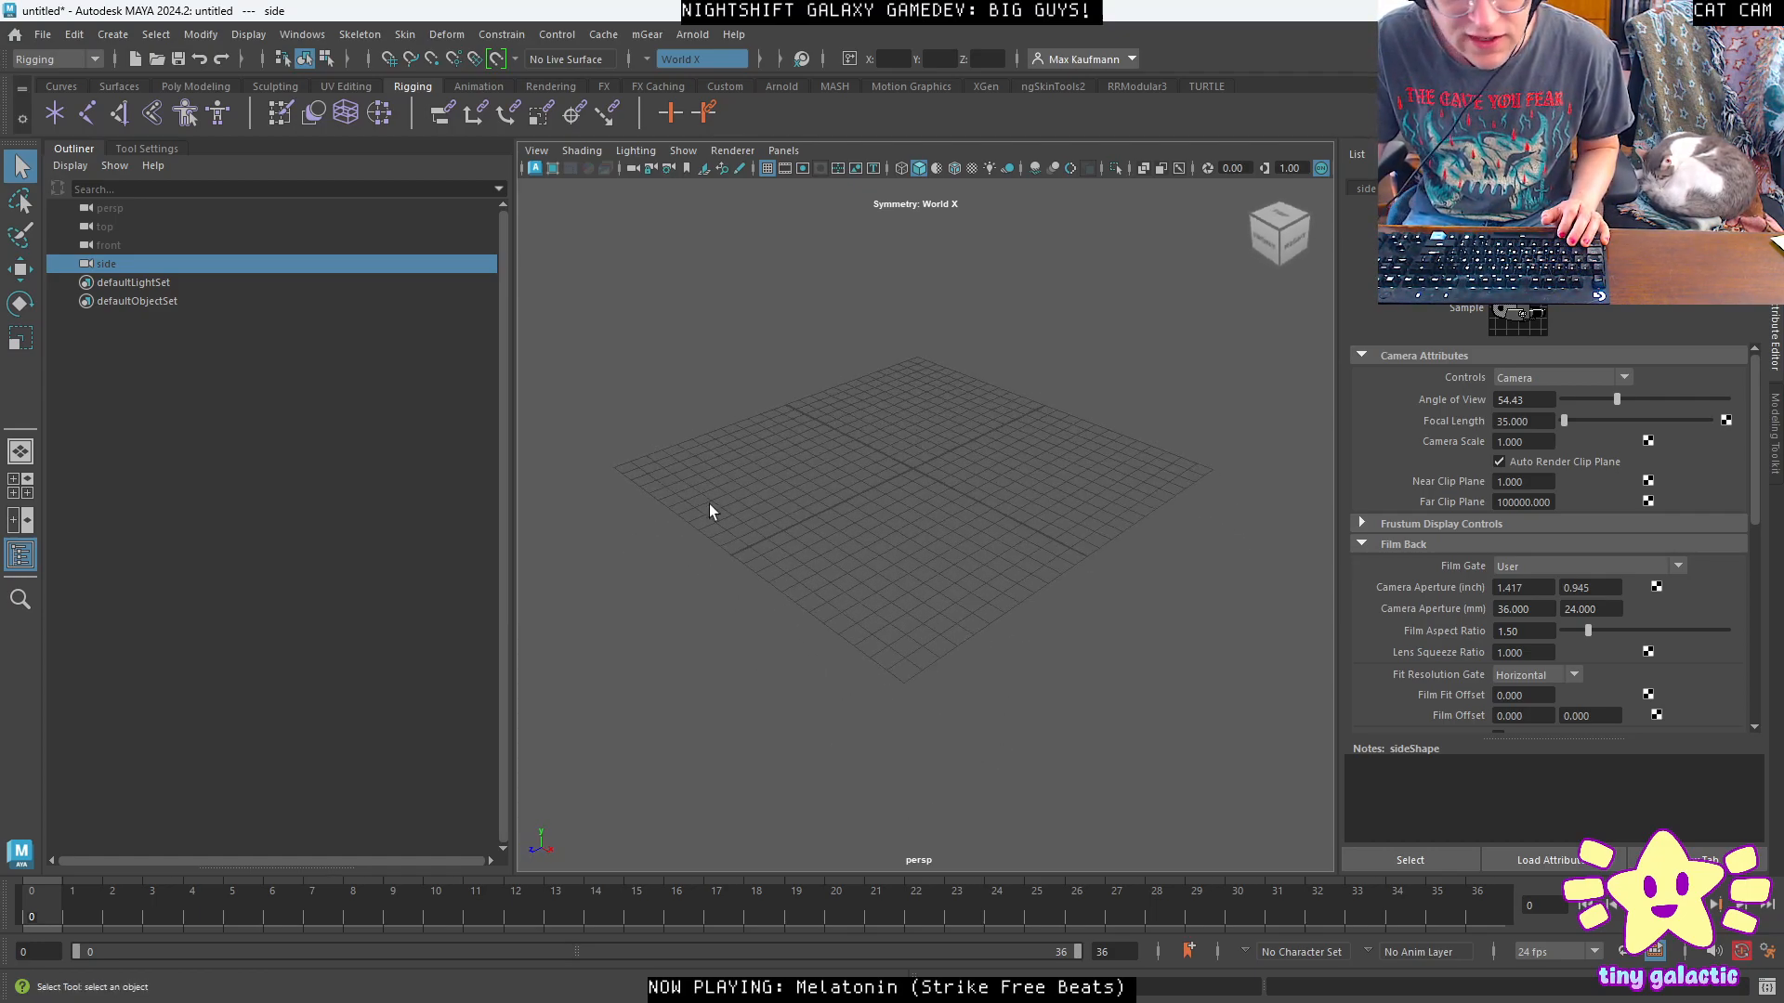
left_click(42, 90)
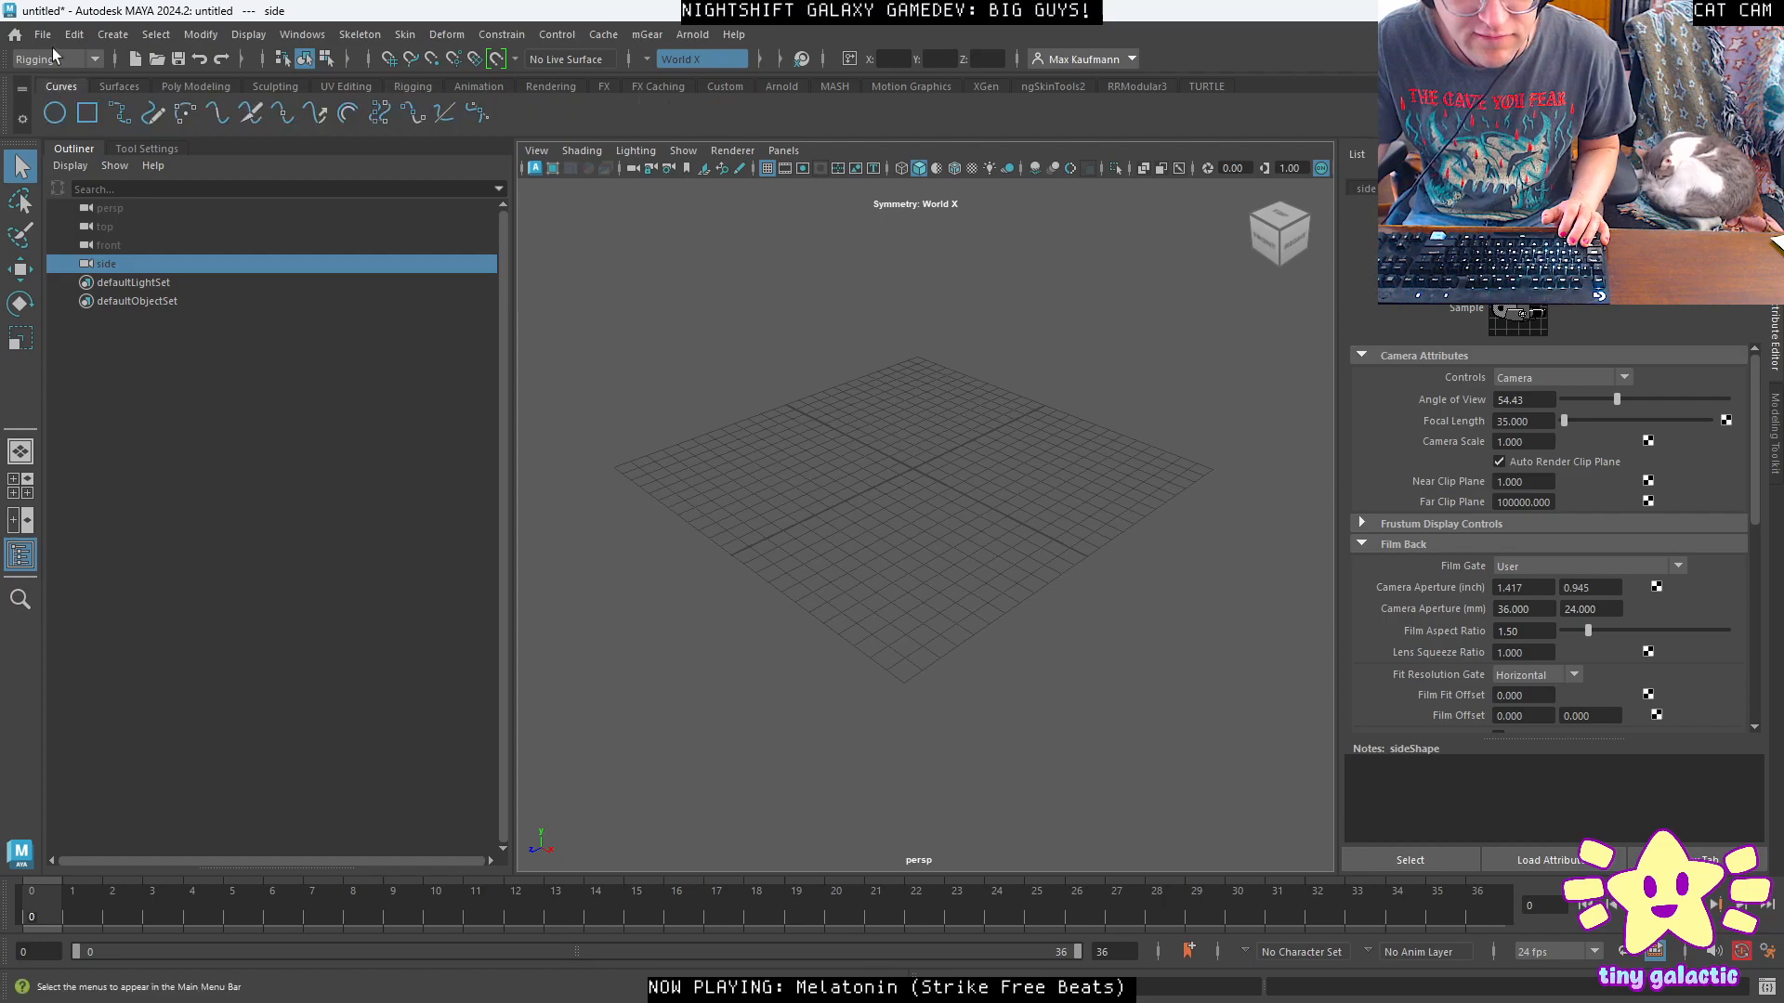
left_click(52, 52)
left_click(42, 73)
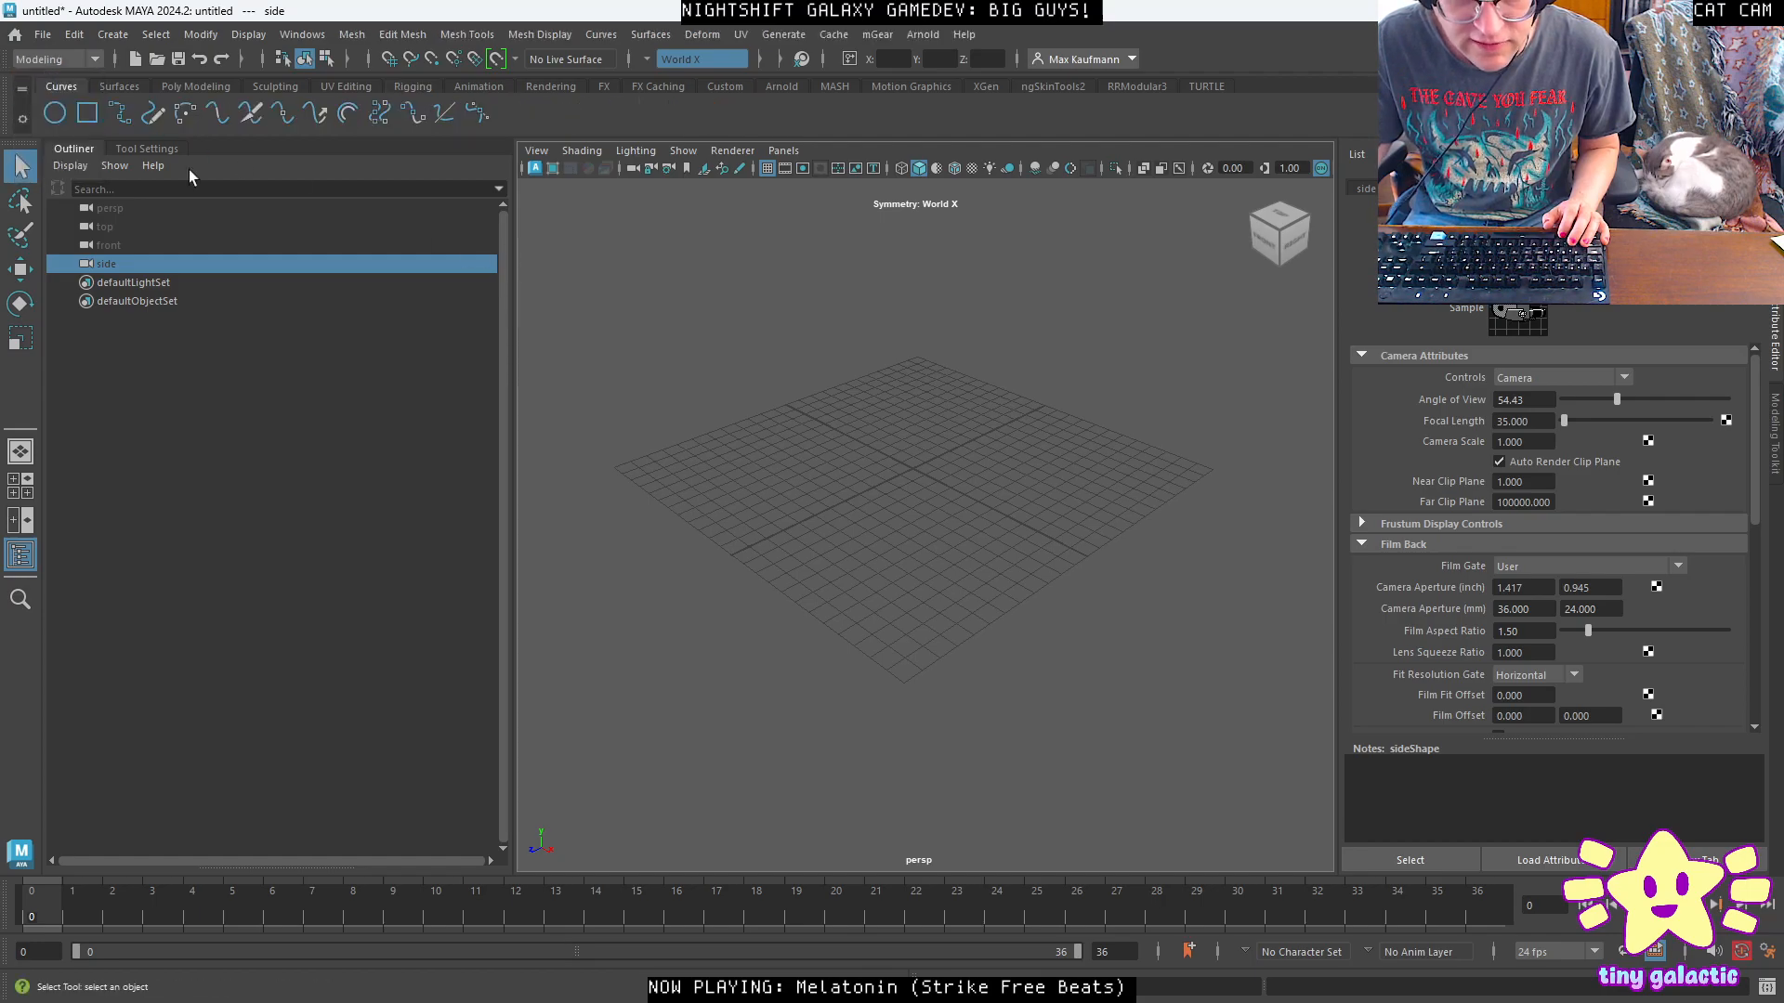
left_click_drag(784, 267, 814, 369, "alt")
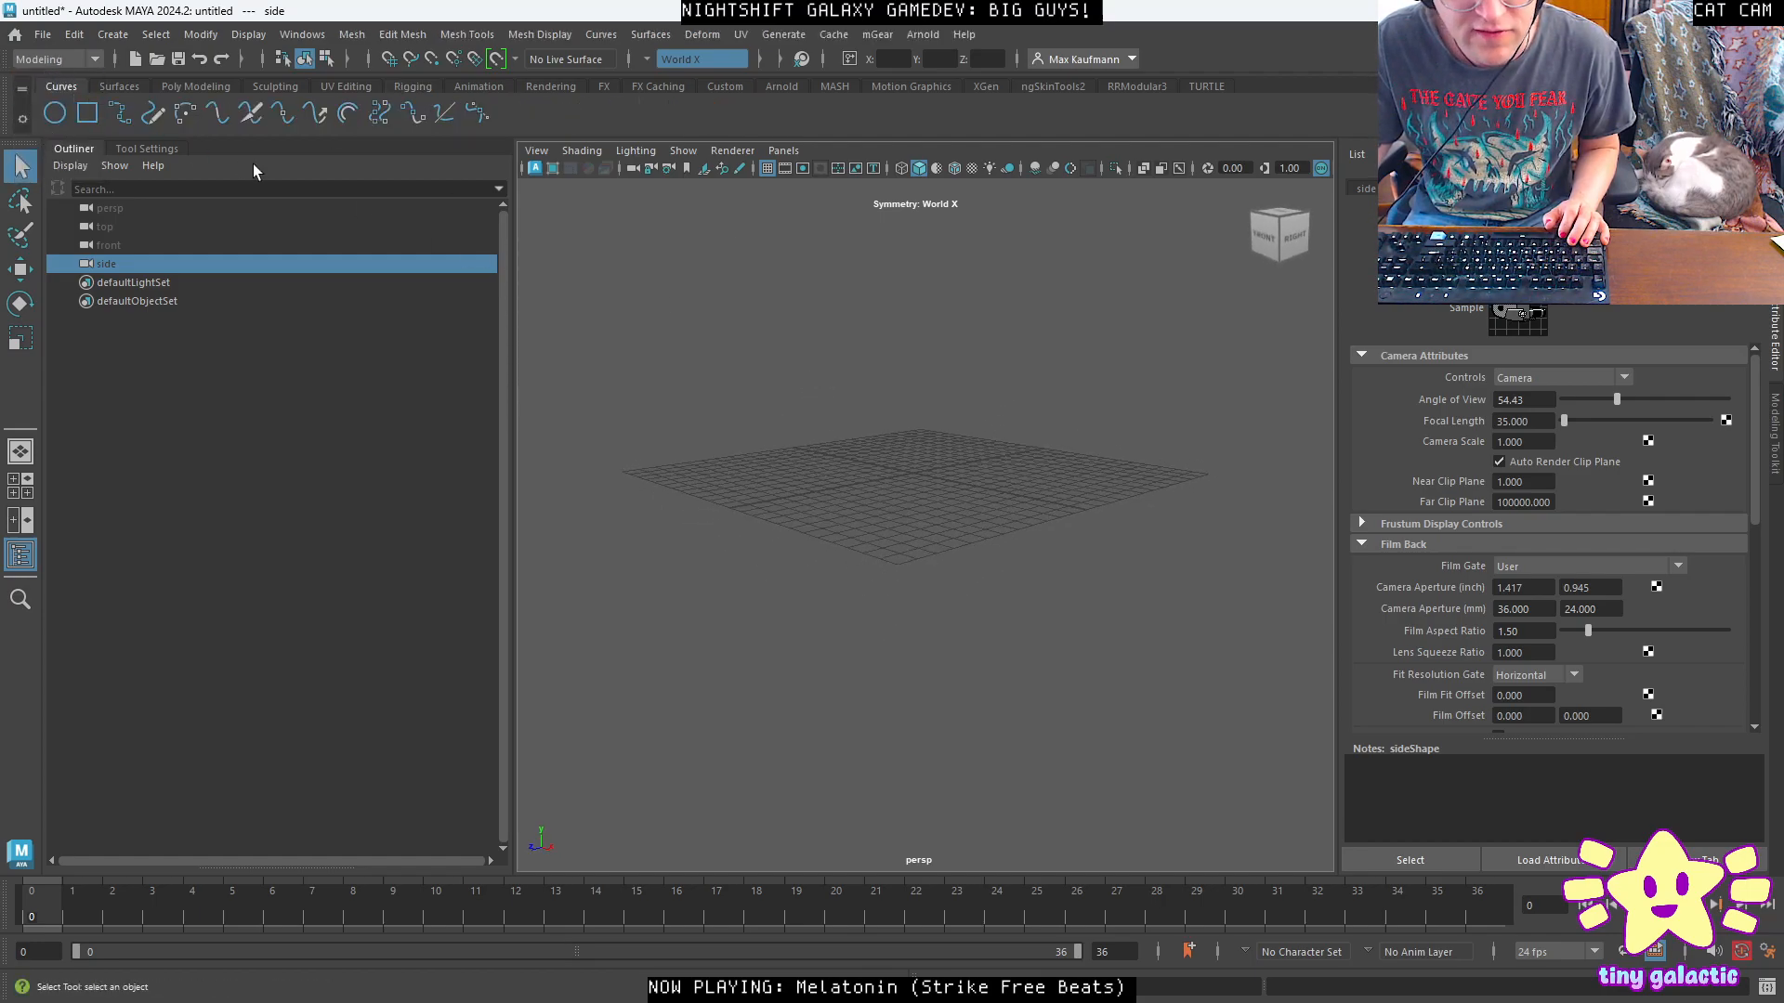
left_click(74, 59)
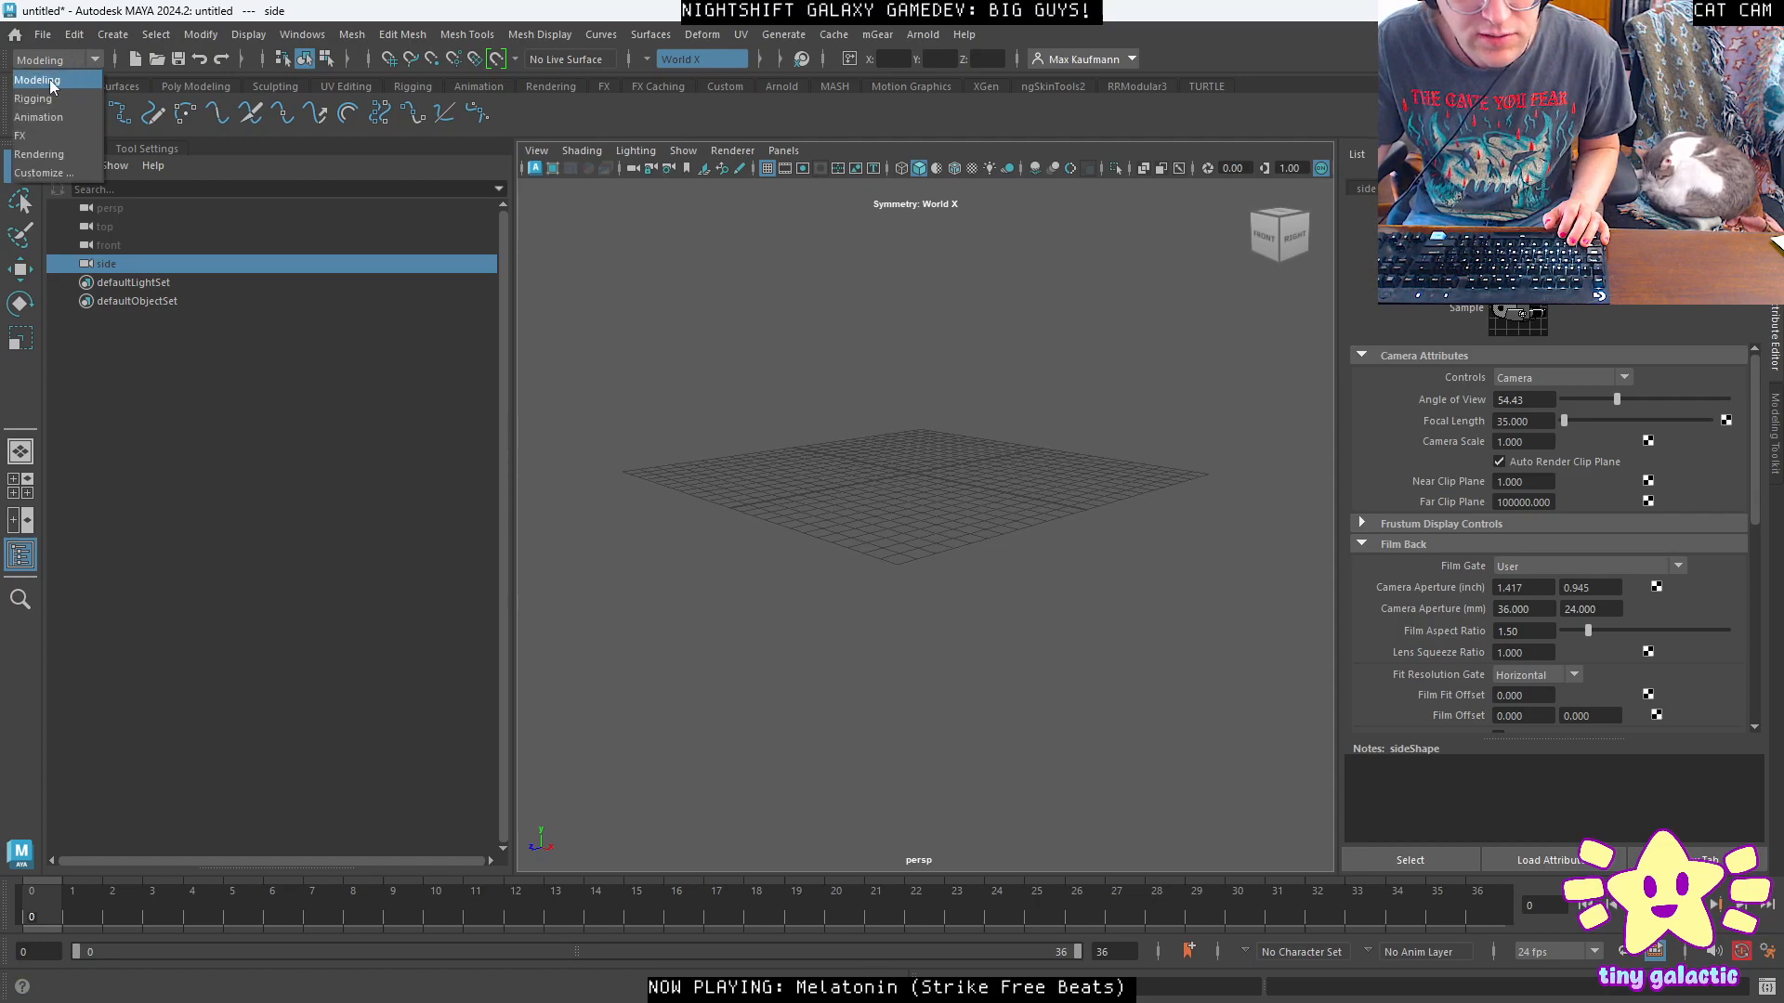
left_click(48, 80)
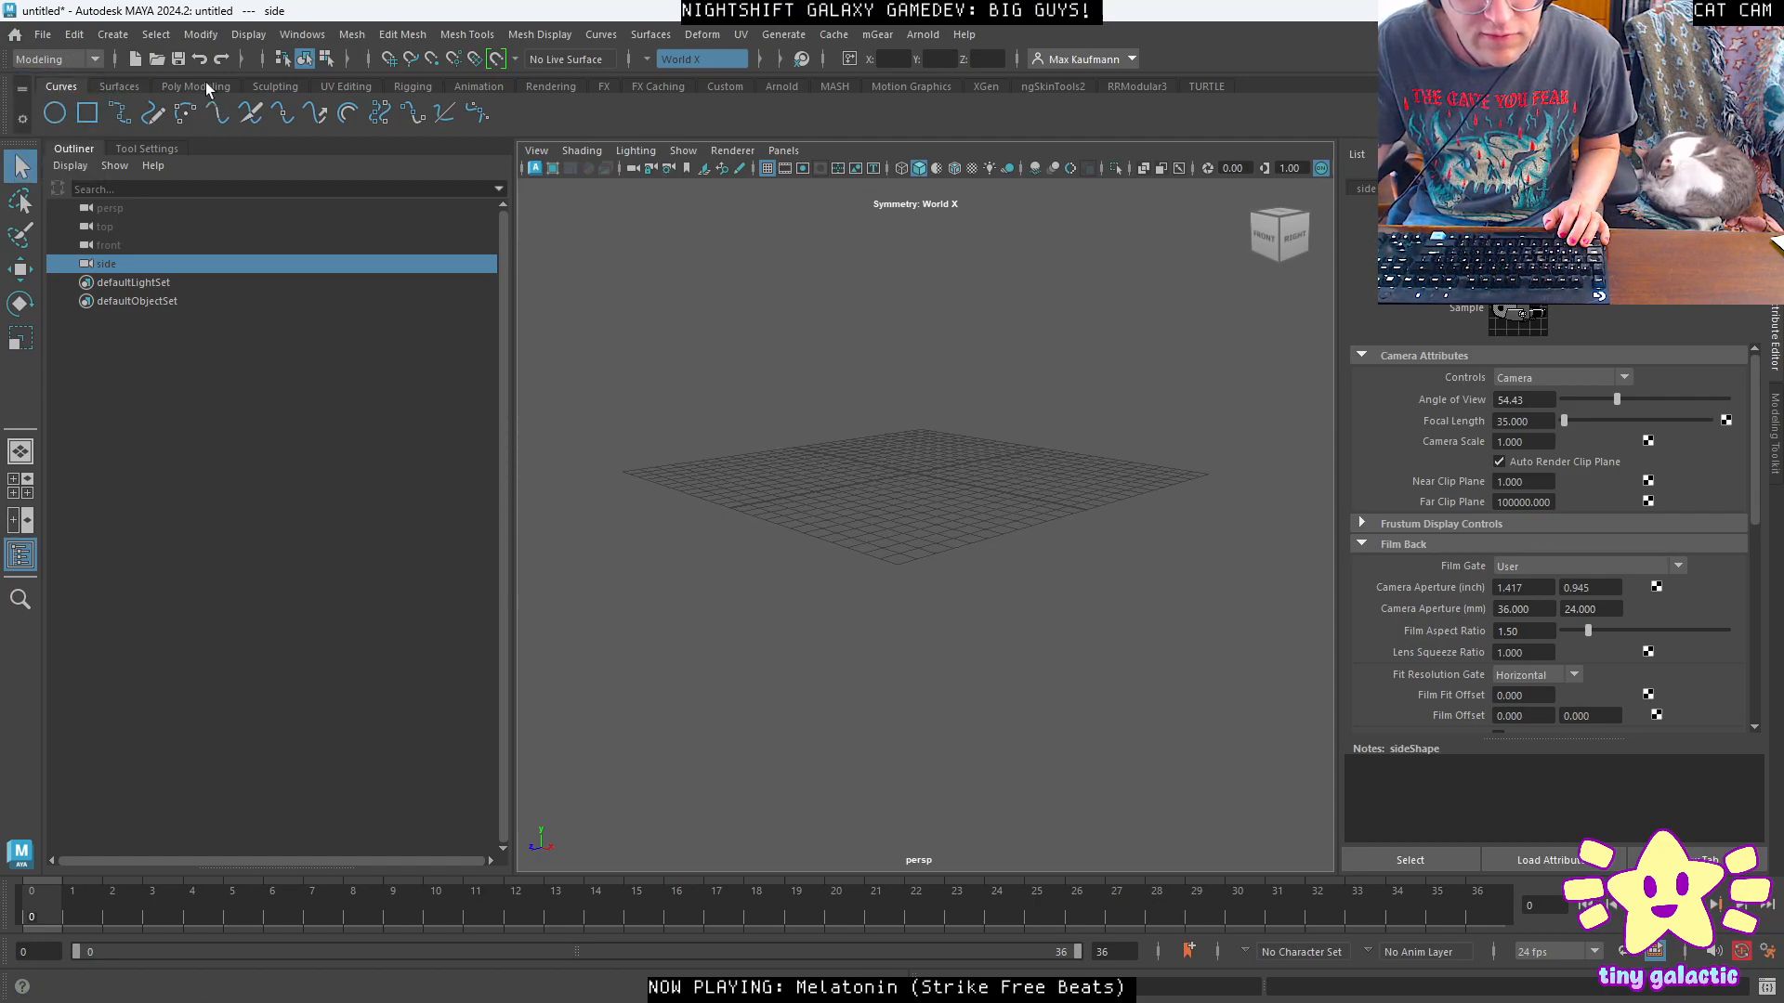
Create a polygon cube at the origin and look through its pivot and shape attributes.
left_click(205, 84)
left_click(86, 113)
left_click_drag(999, 397, 956, 414, "alt")
left_click(1381, 188)
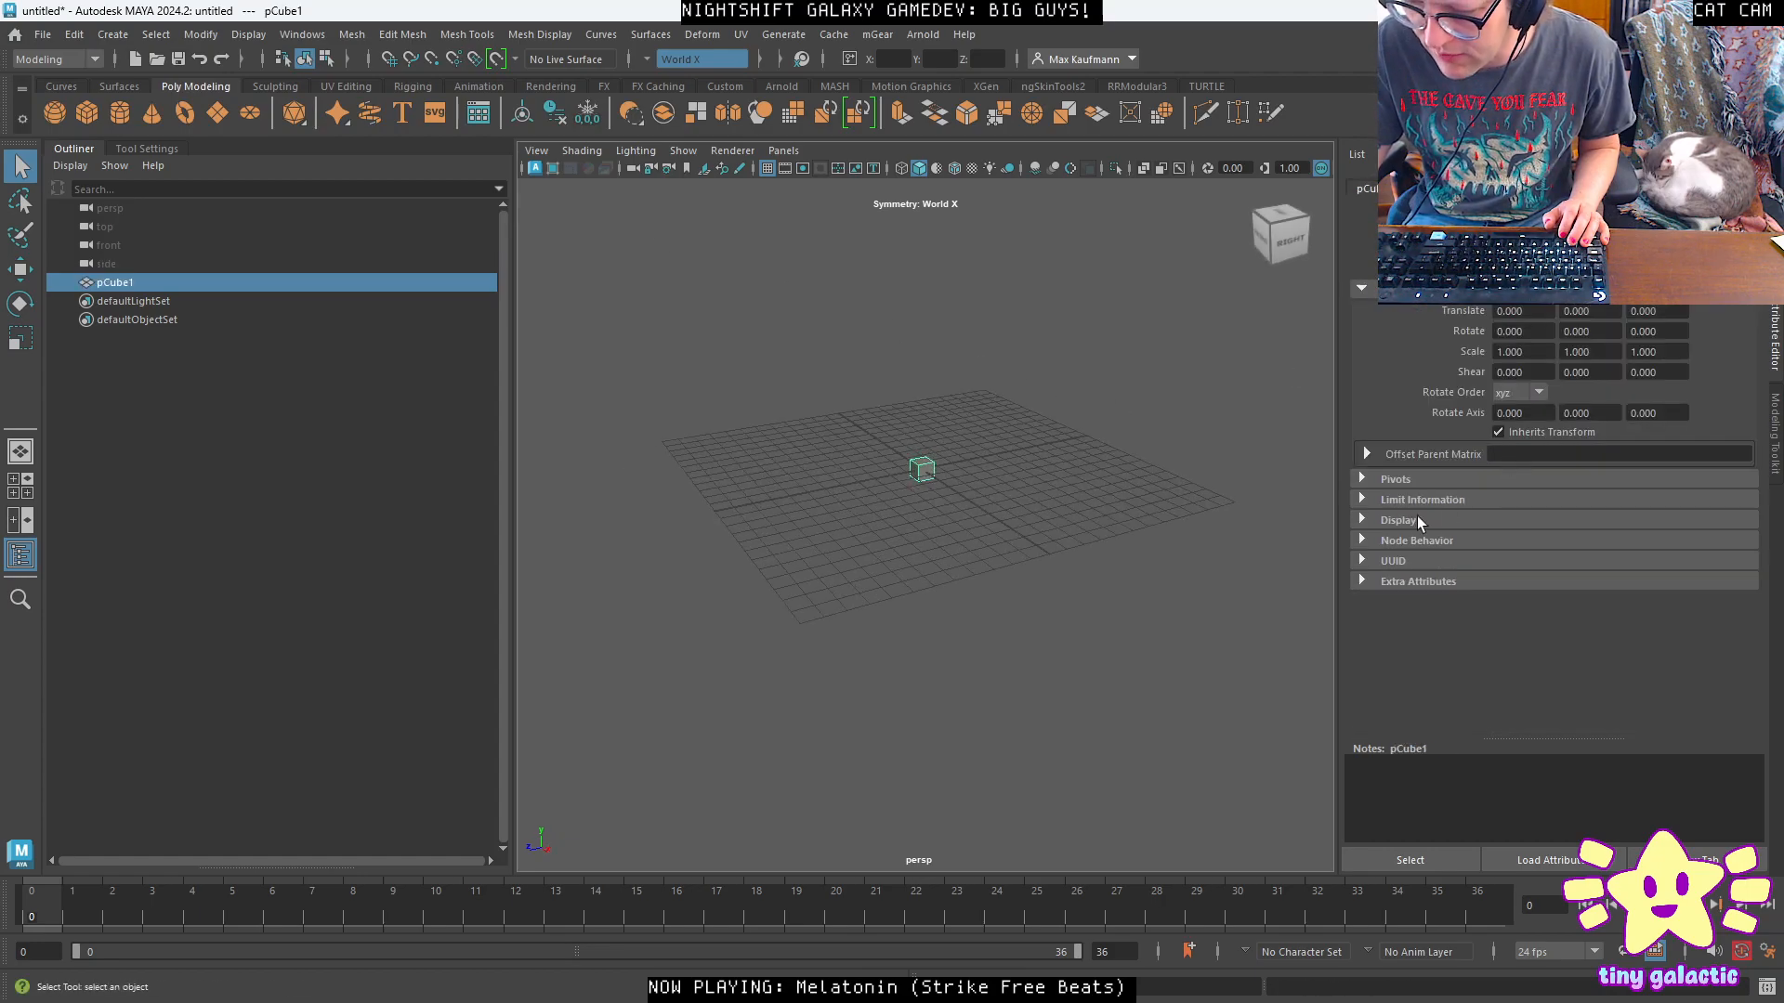
left_click(1391, 479)
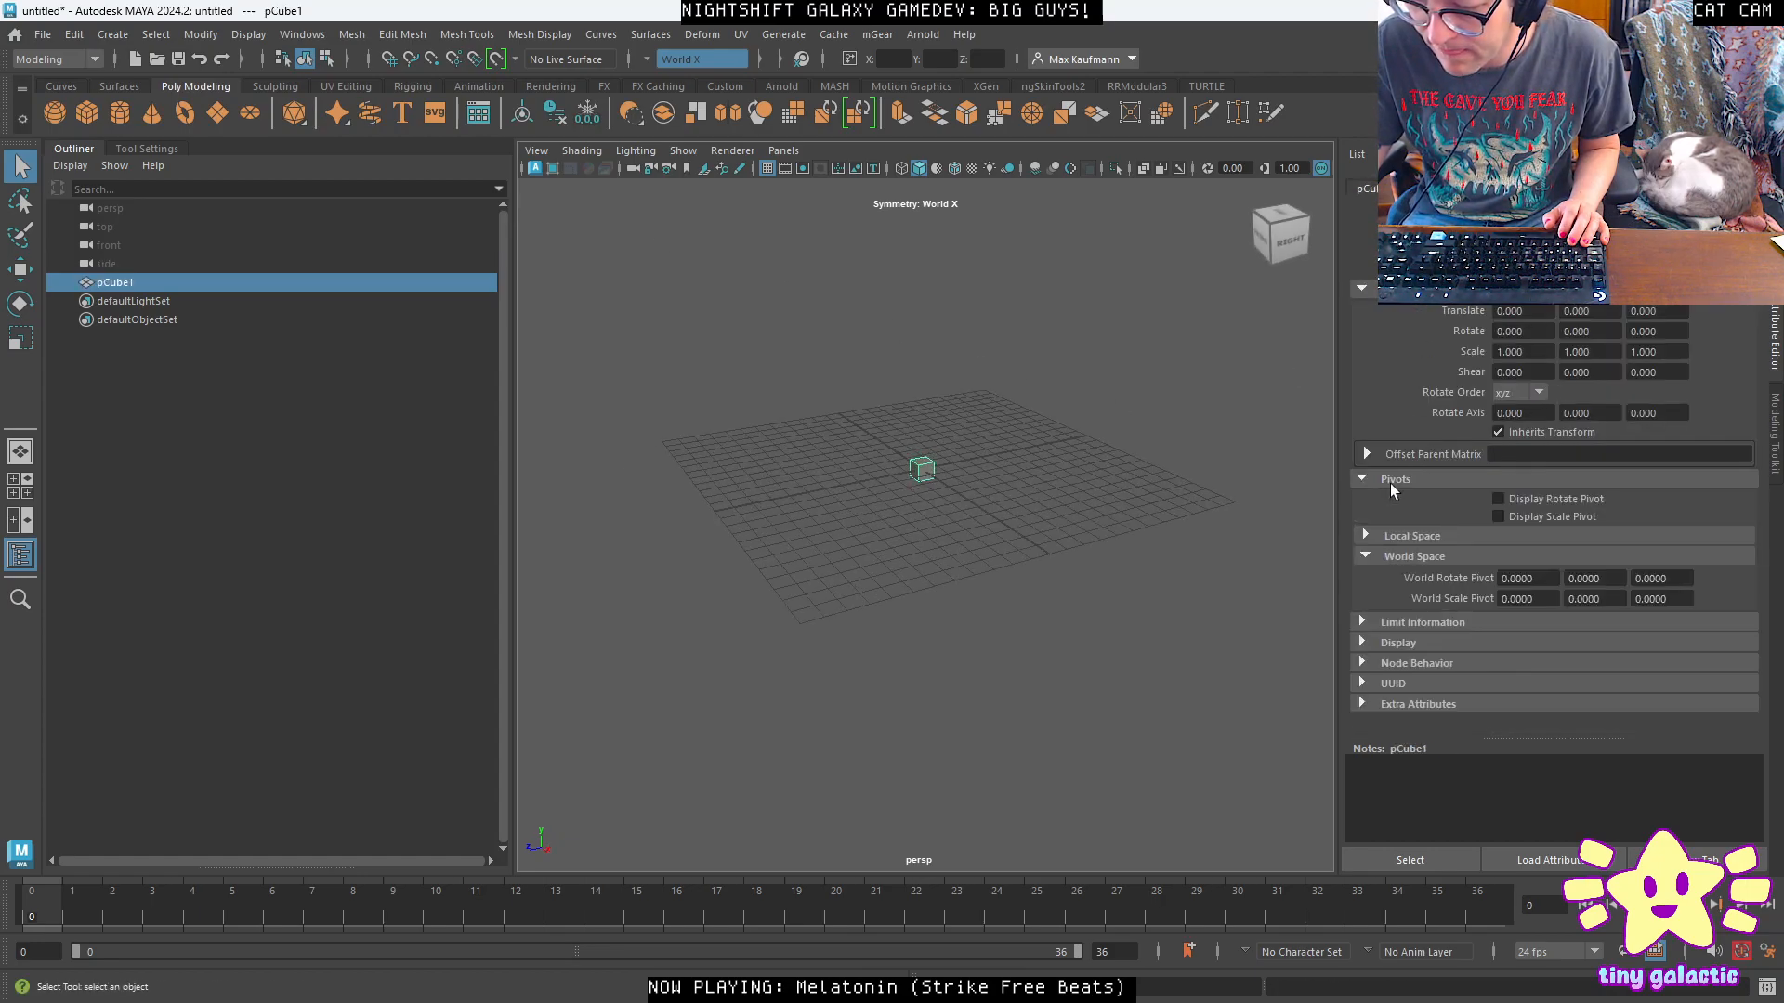
left_click(1392, 481)
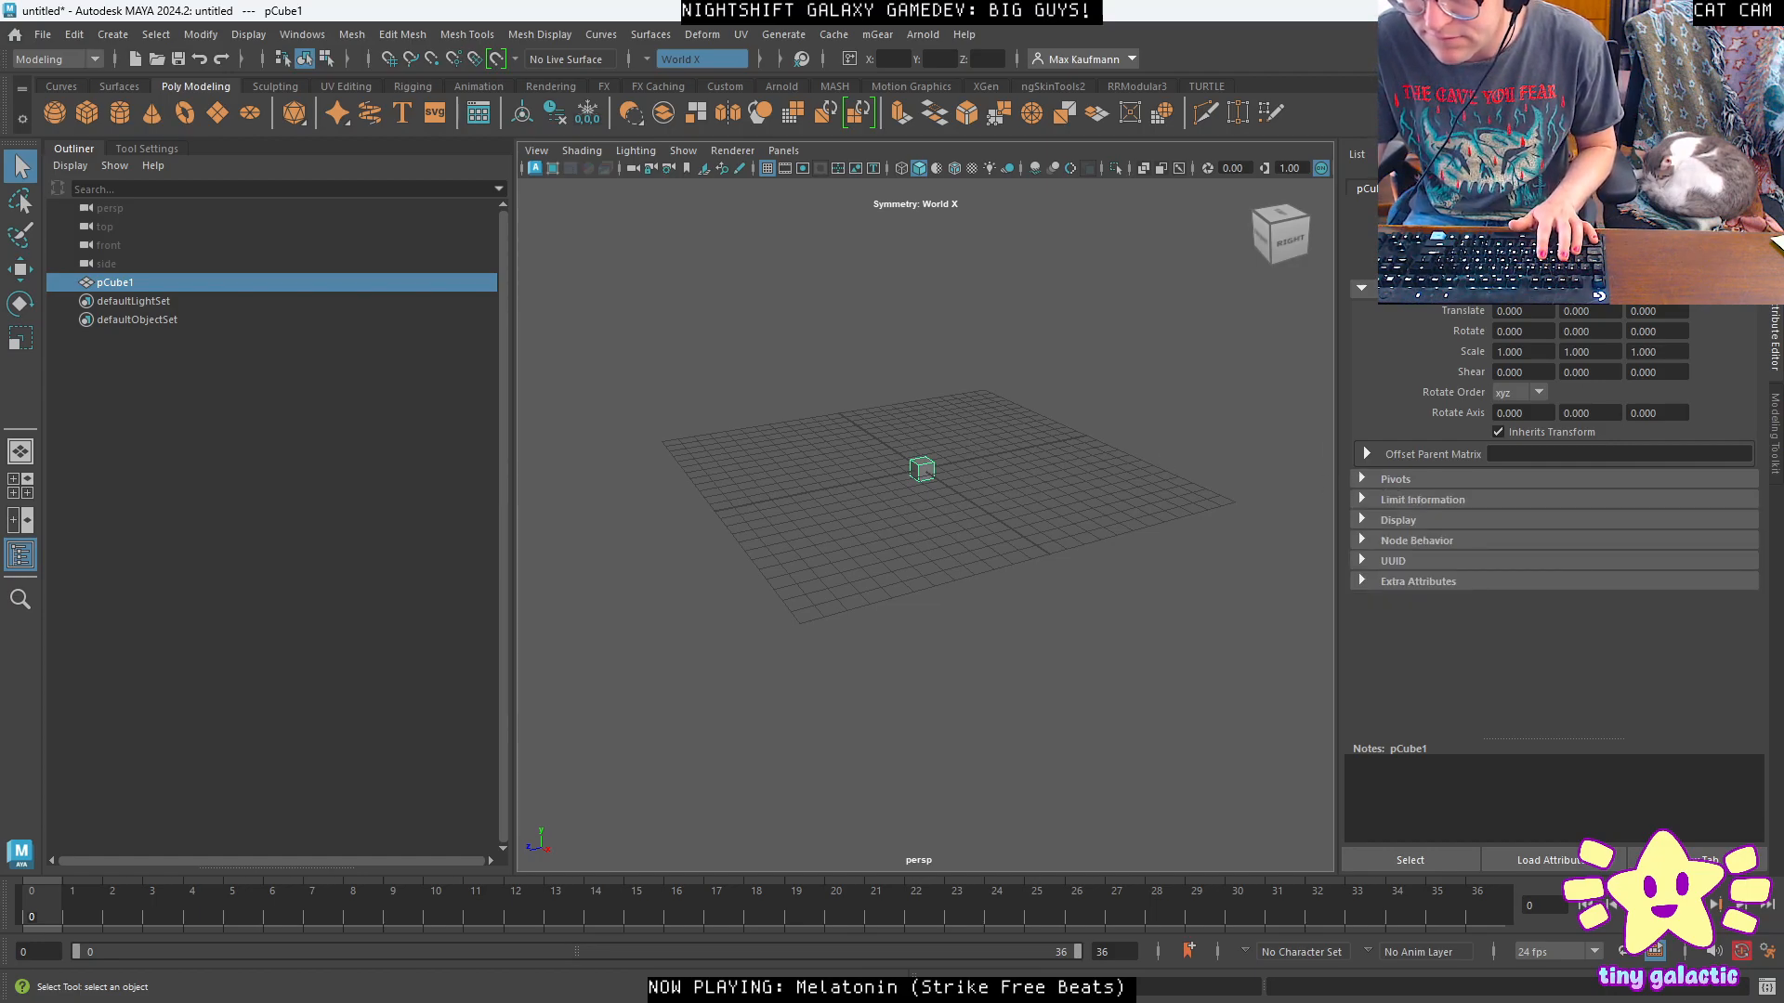
left_click(1440, 189)
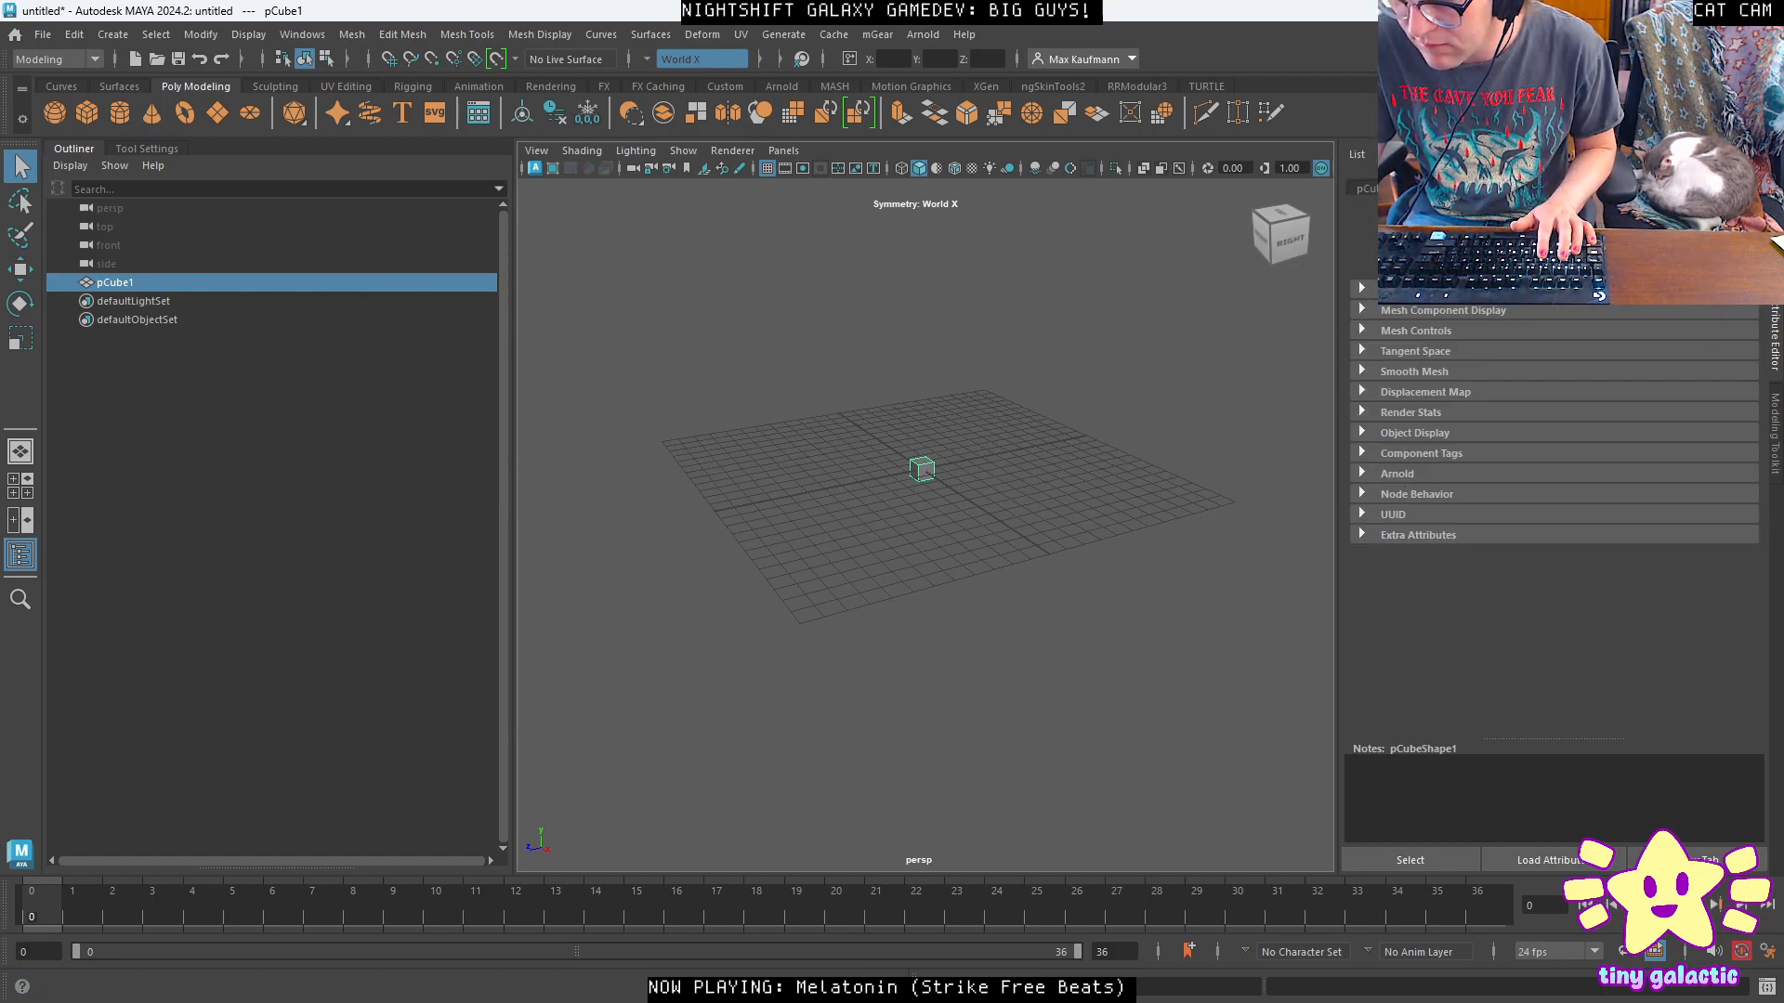
Set the polygon cube's width, height and depth to 100 each.
key("ctrl+a")
left_click(1566, 400)
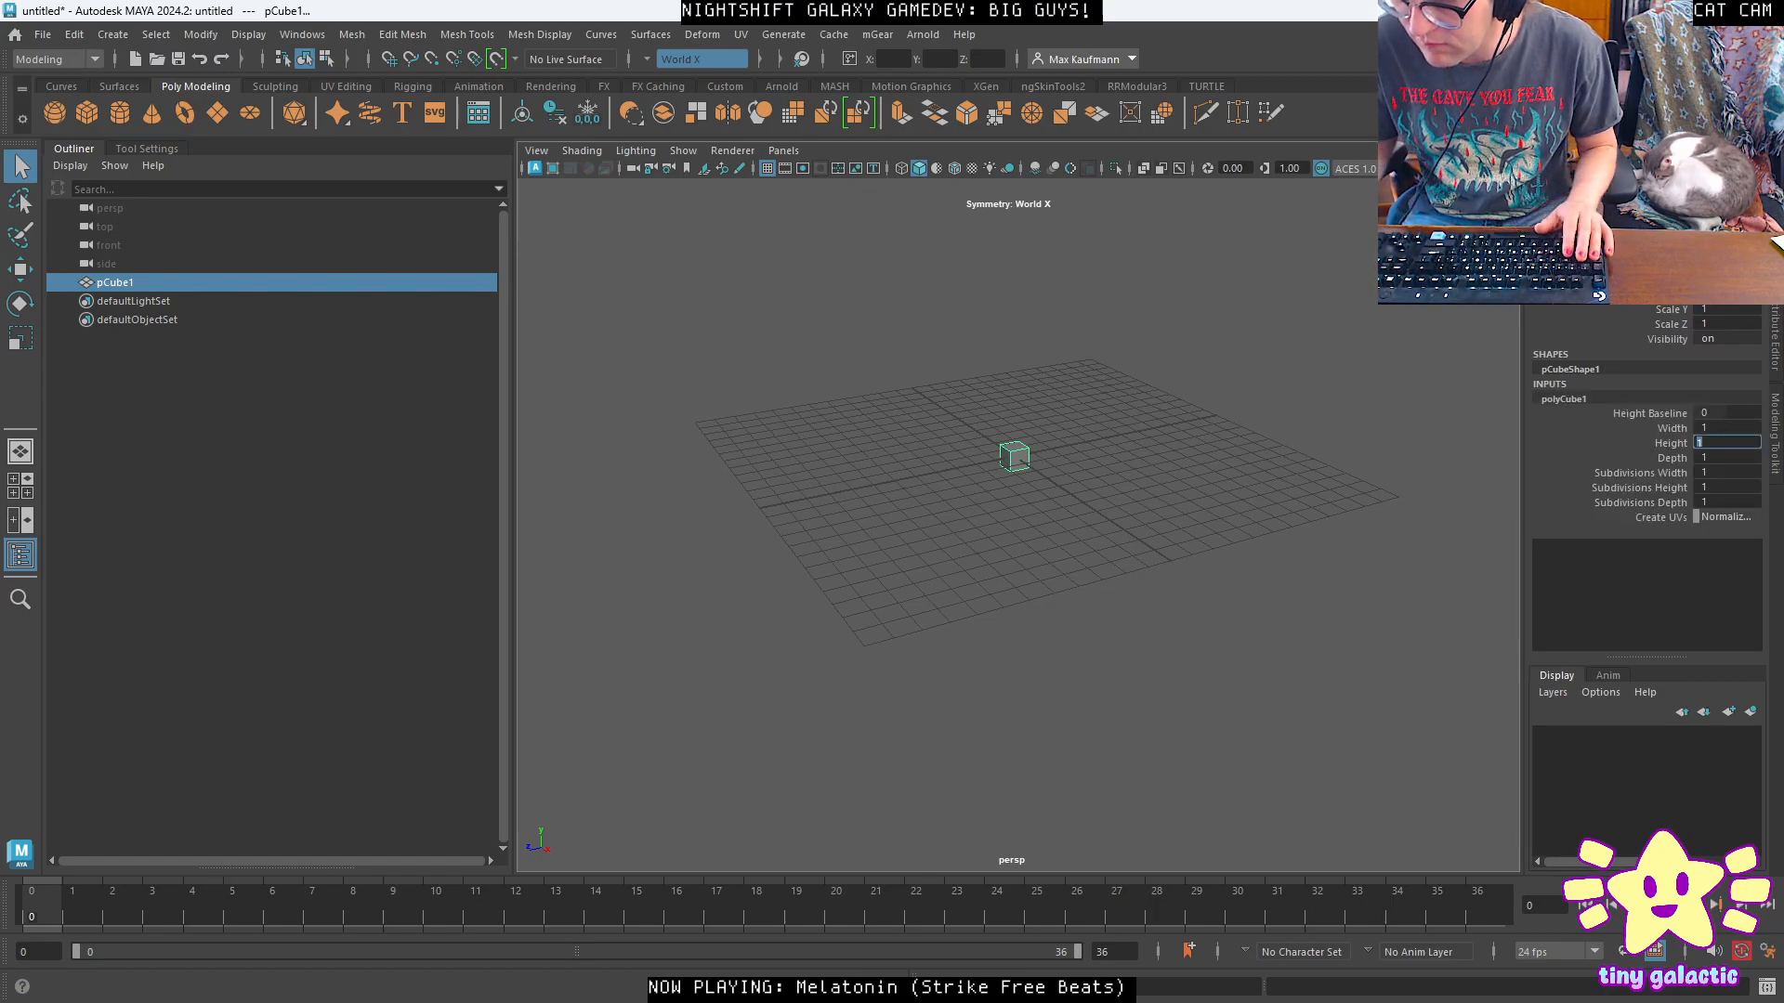
type("100")
key("Tab")
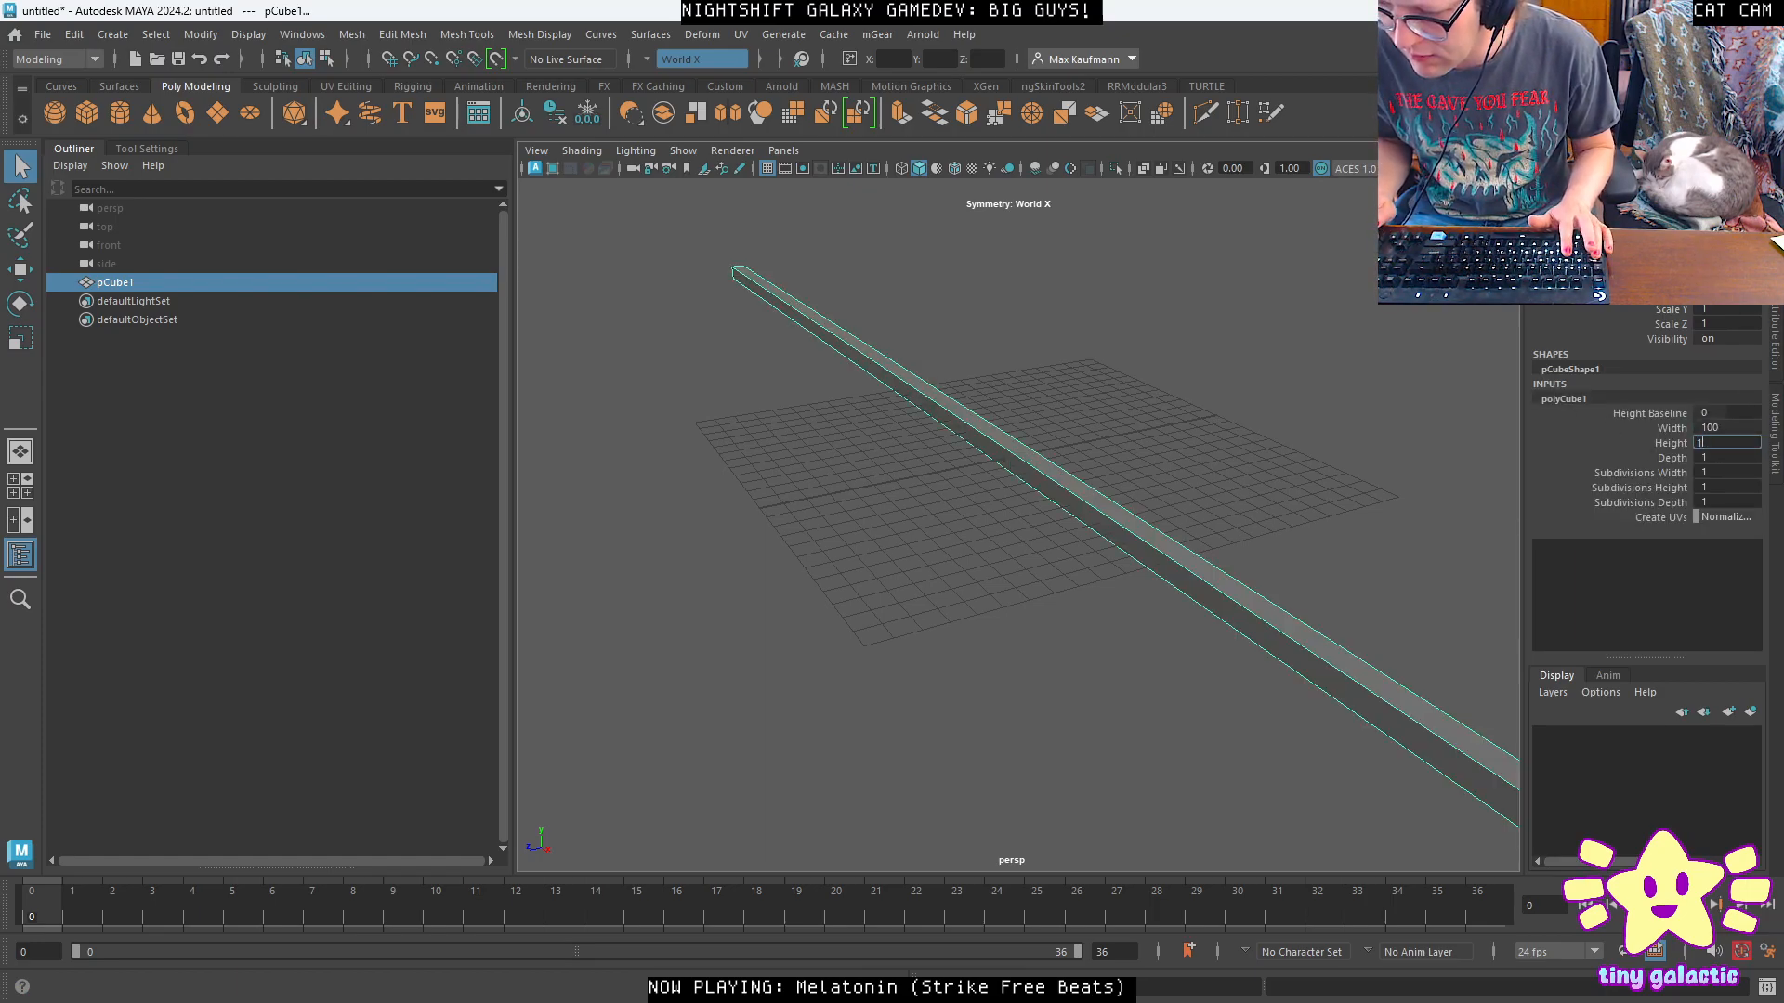
type("100")
key("Tab")
type("100")
key("Tab")
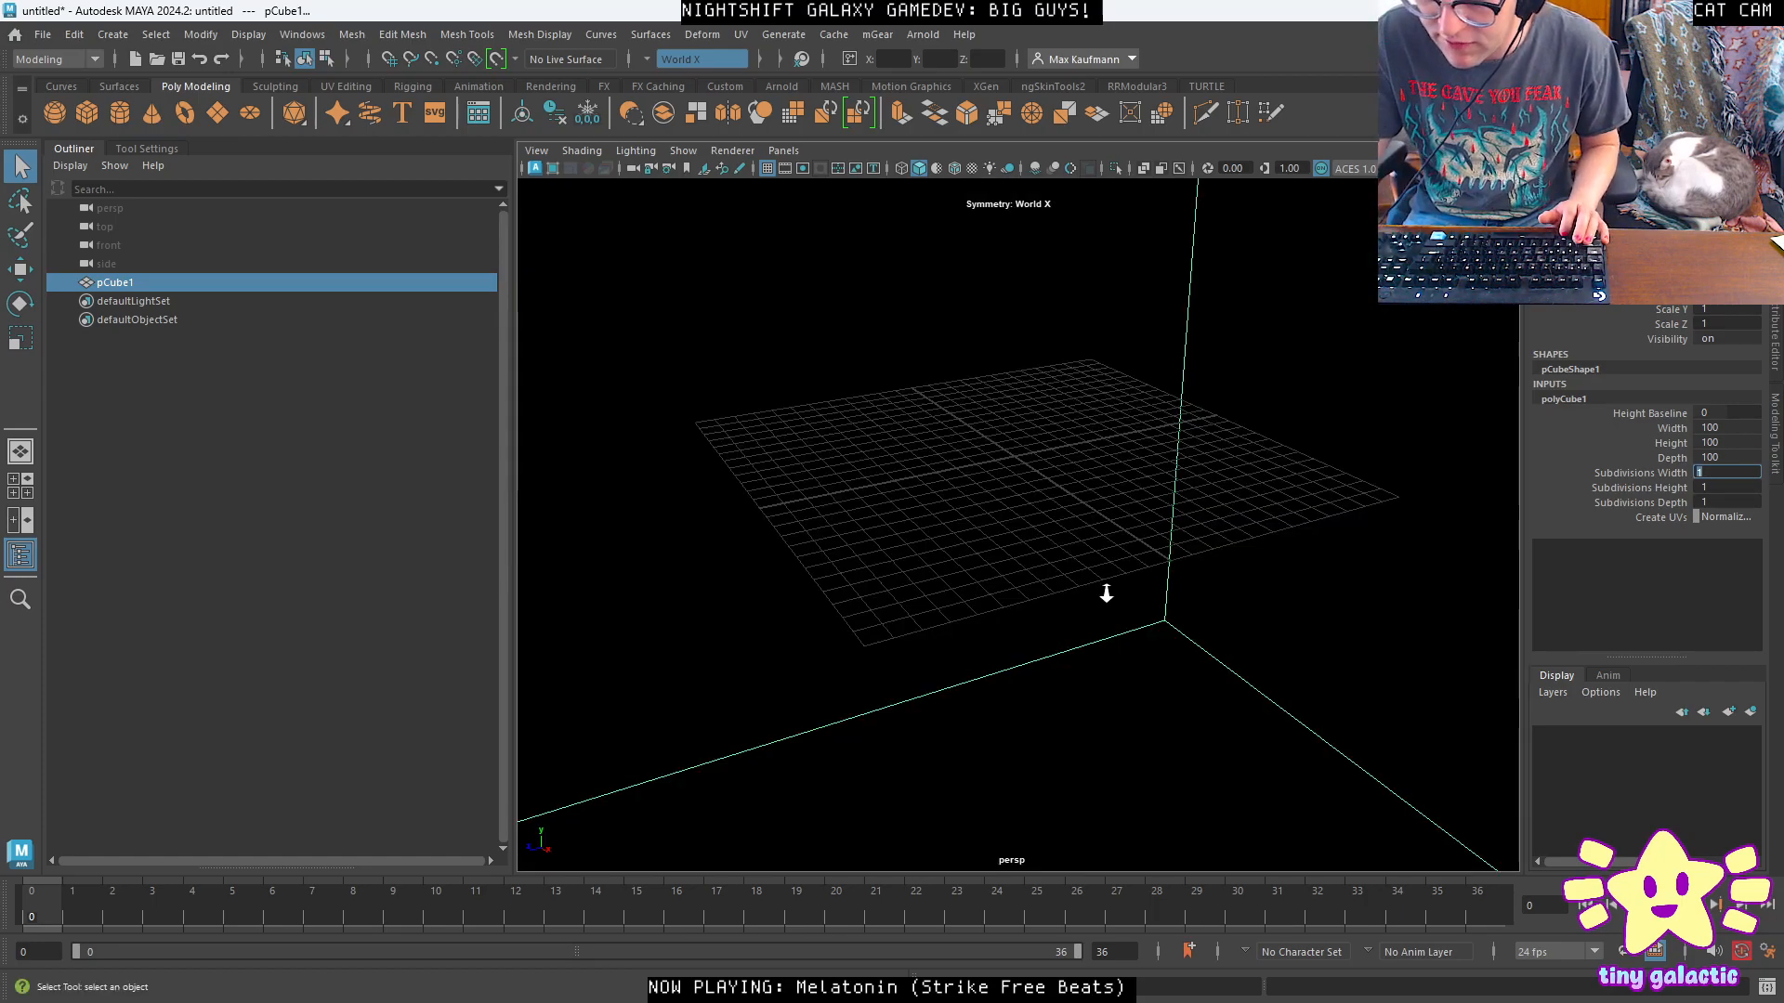
Move the cube straight up until it floats above the grid, and keep it selected.
key("f")
left_click_drag(1222, 552, 1021, 178, "alt")
key("w")
left_click_drag(1015, 525, 1018, 521)
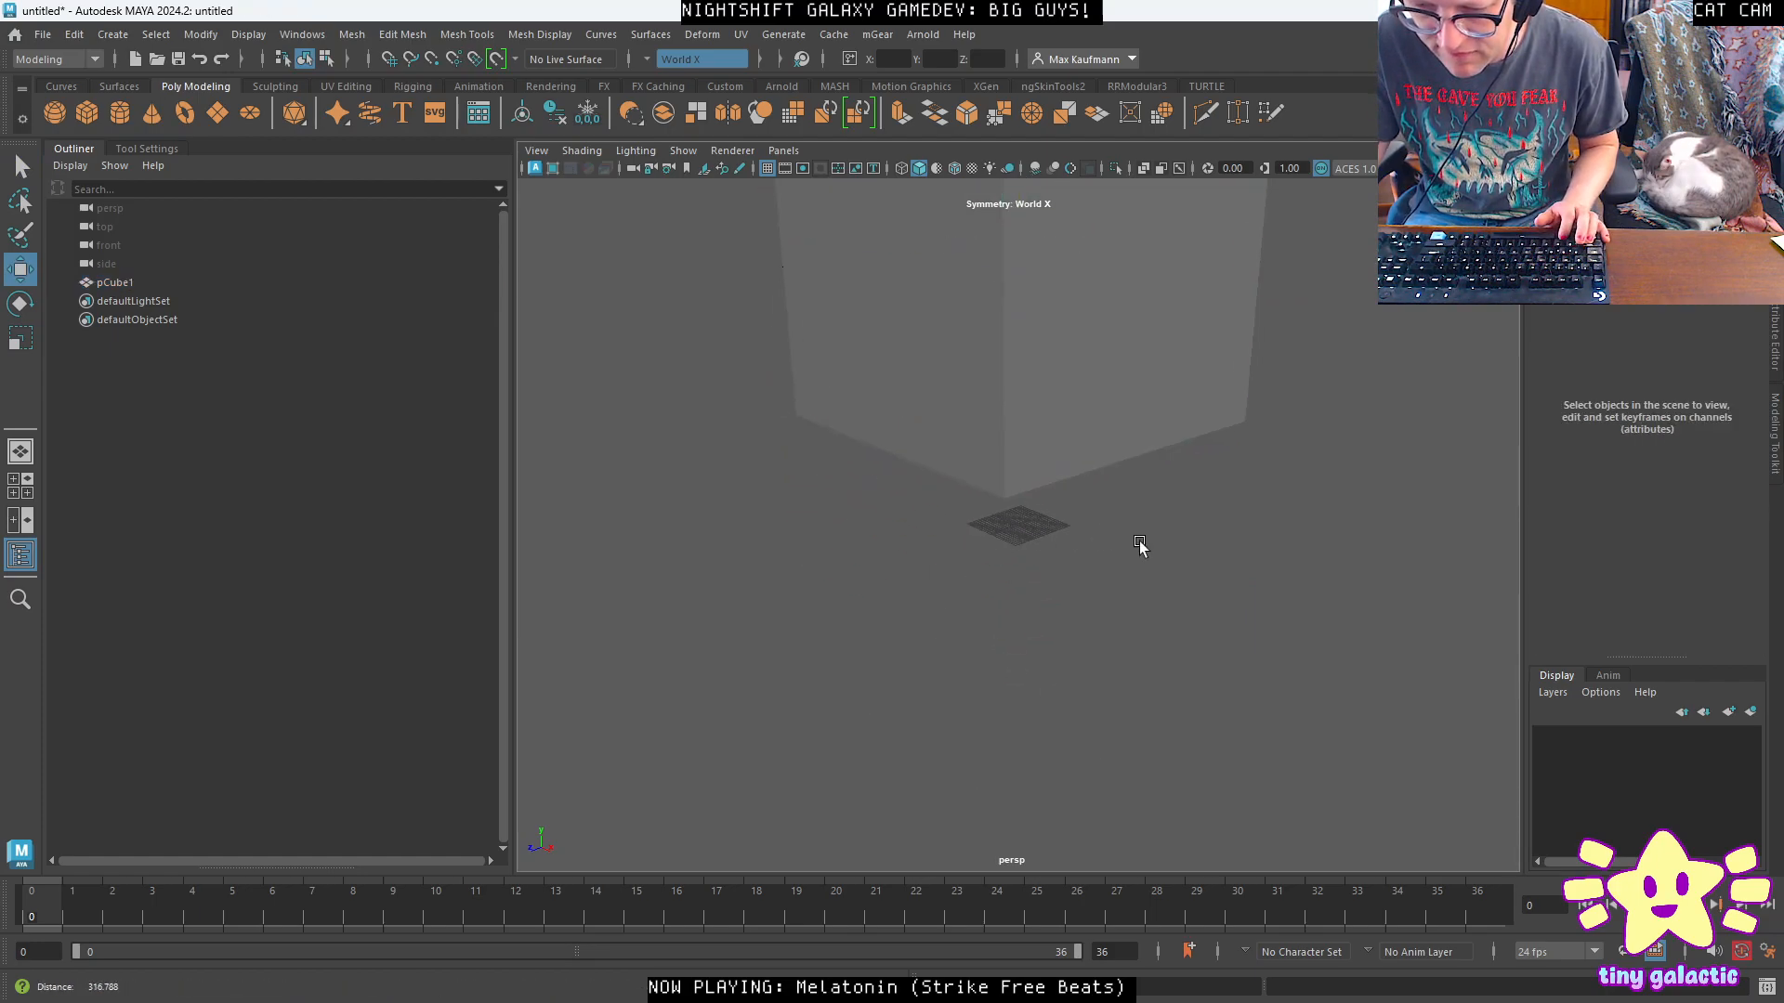
scroll(1150, 544, "down", 2)
middle_click_drag(1087, 497, 1151, 674, "alt")
left_click(1130, 472)
left_click_drag(1236, 641, 1139, 505, "alt")
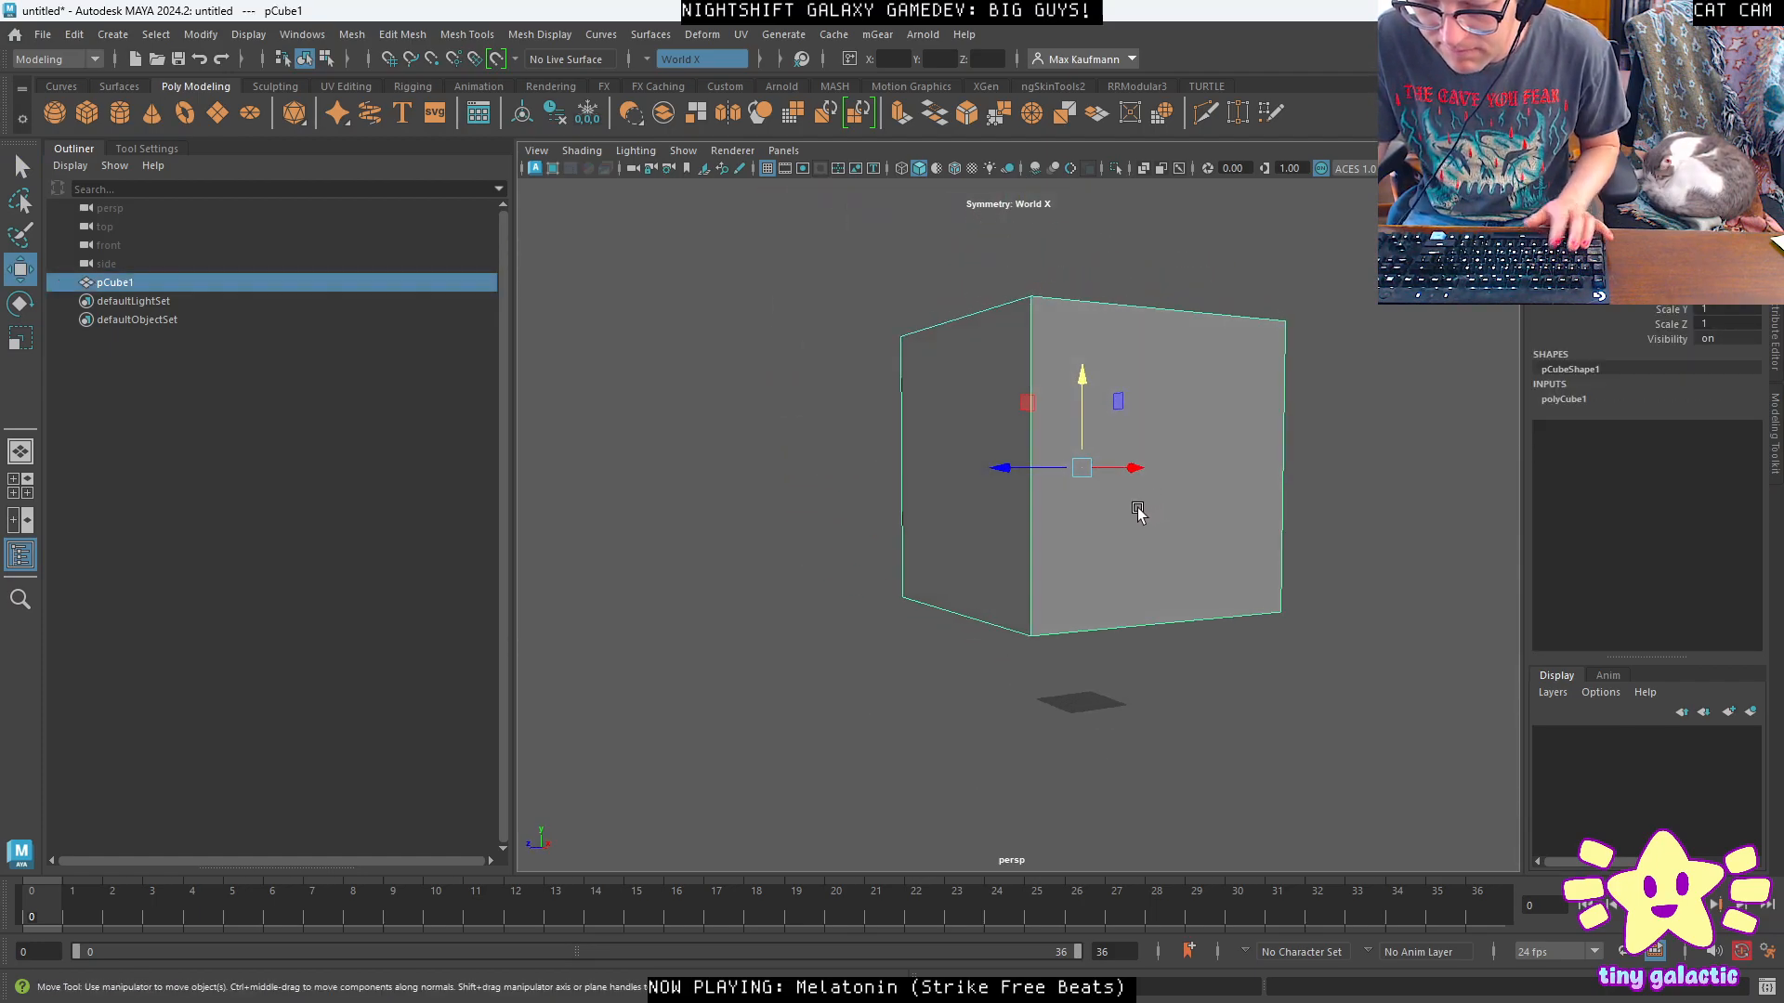
Frame the cube in the side view and switch it to vertex editing.
key("r")
left_click_drag(1118, 443, 1110, 411, "alt")
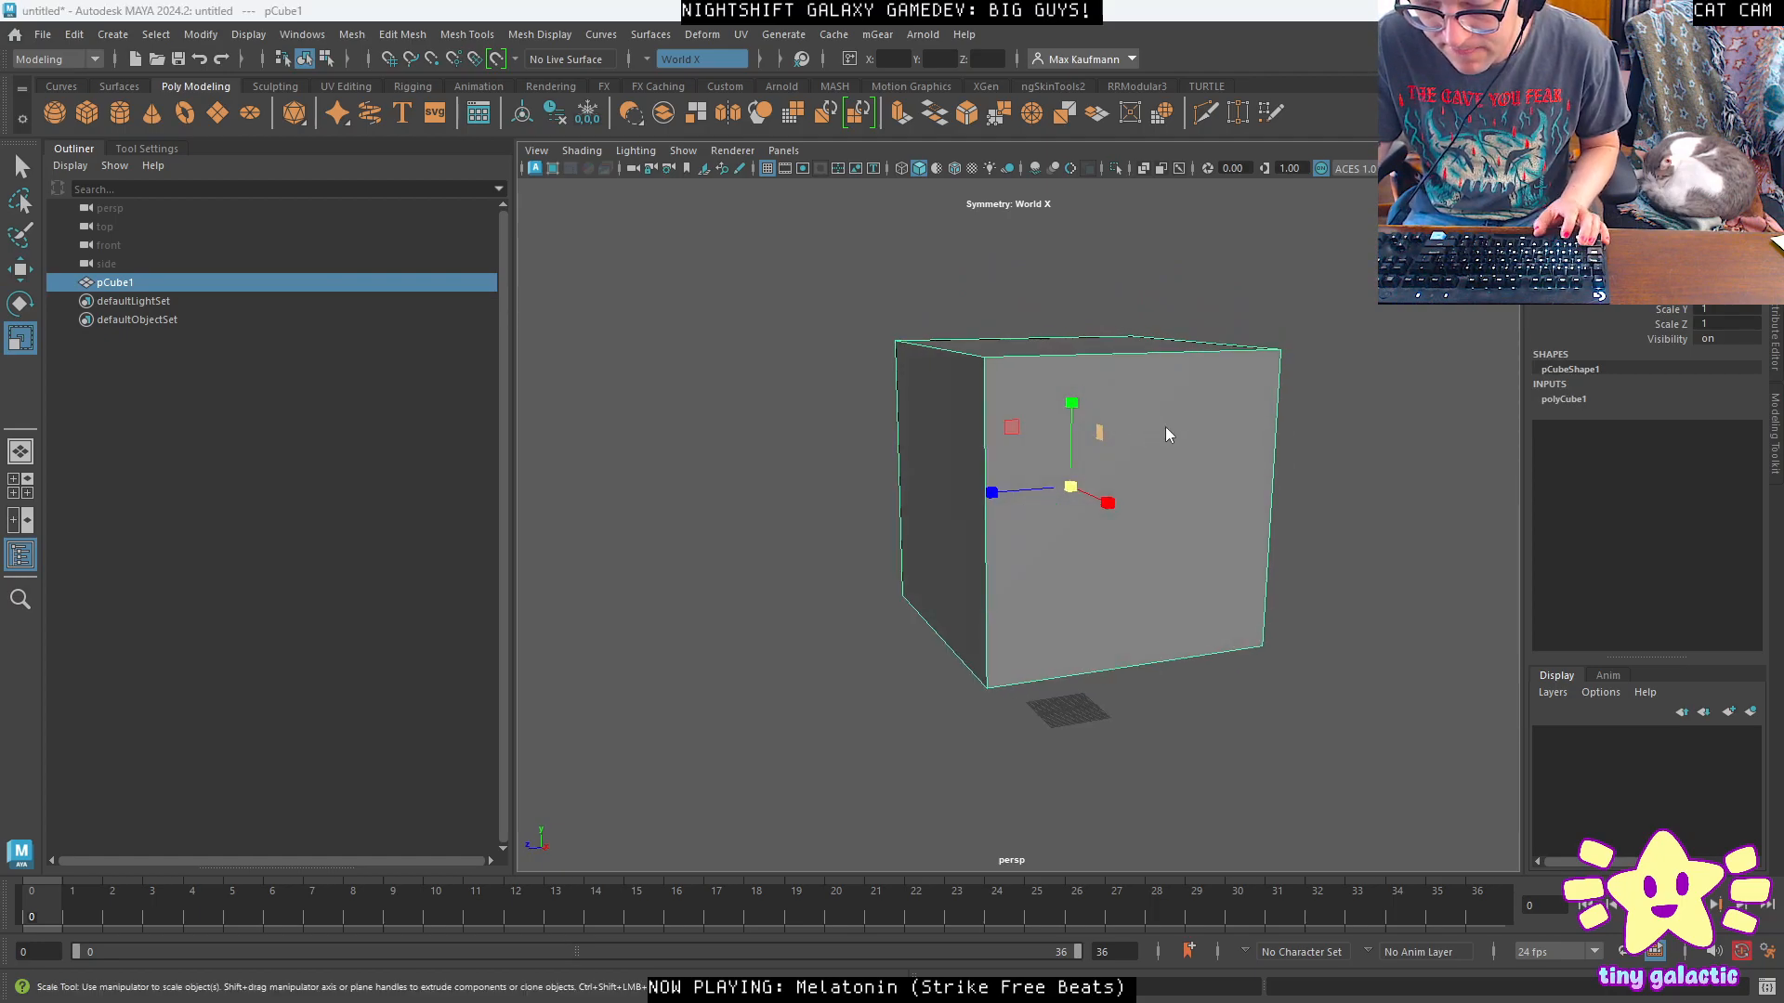
key("space")
key("f")
key("f")
key("f")
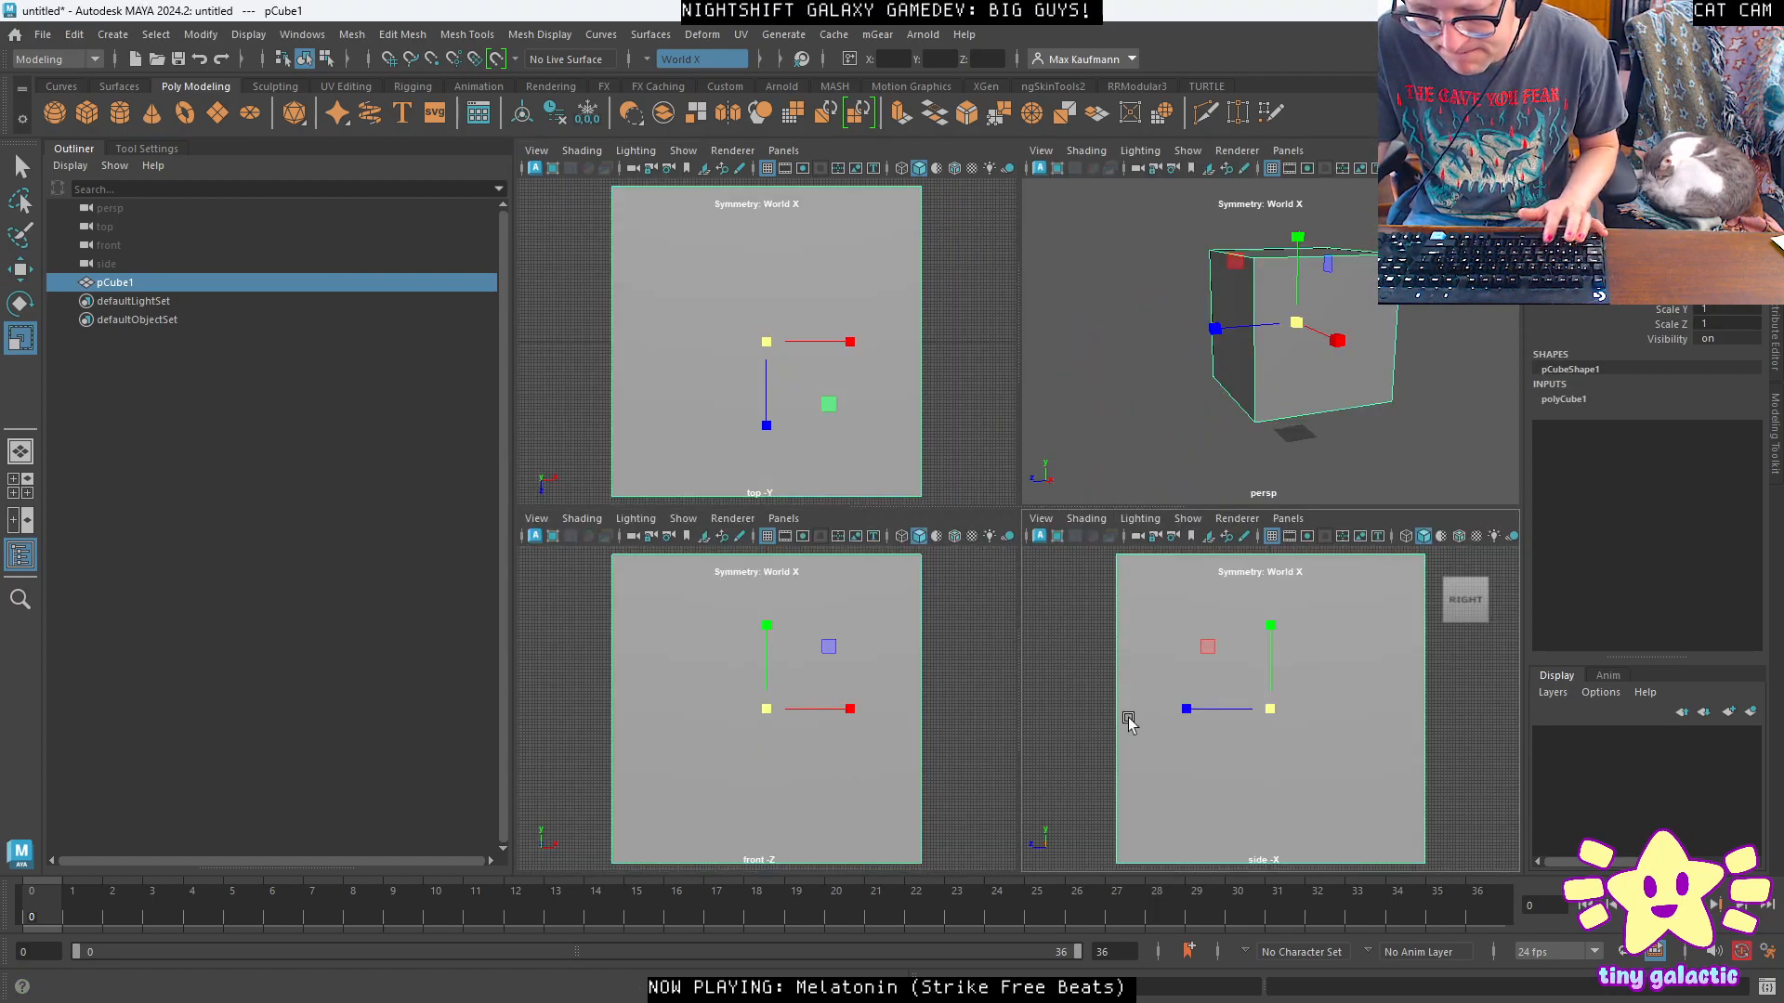
key("f")
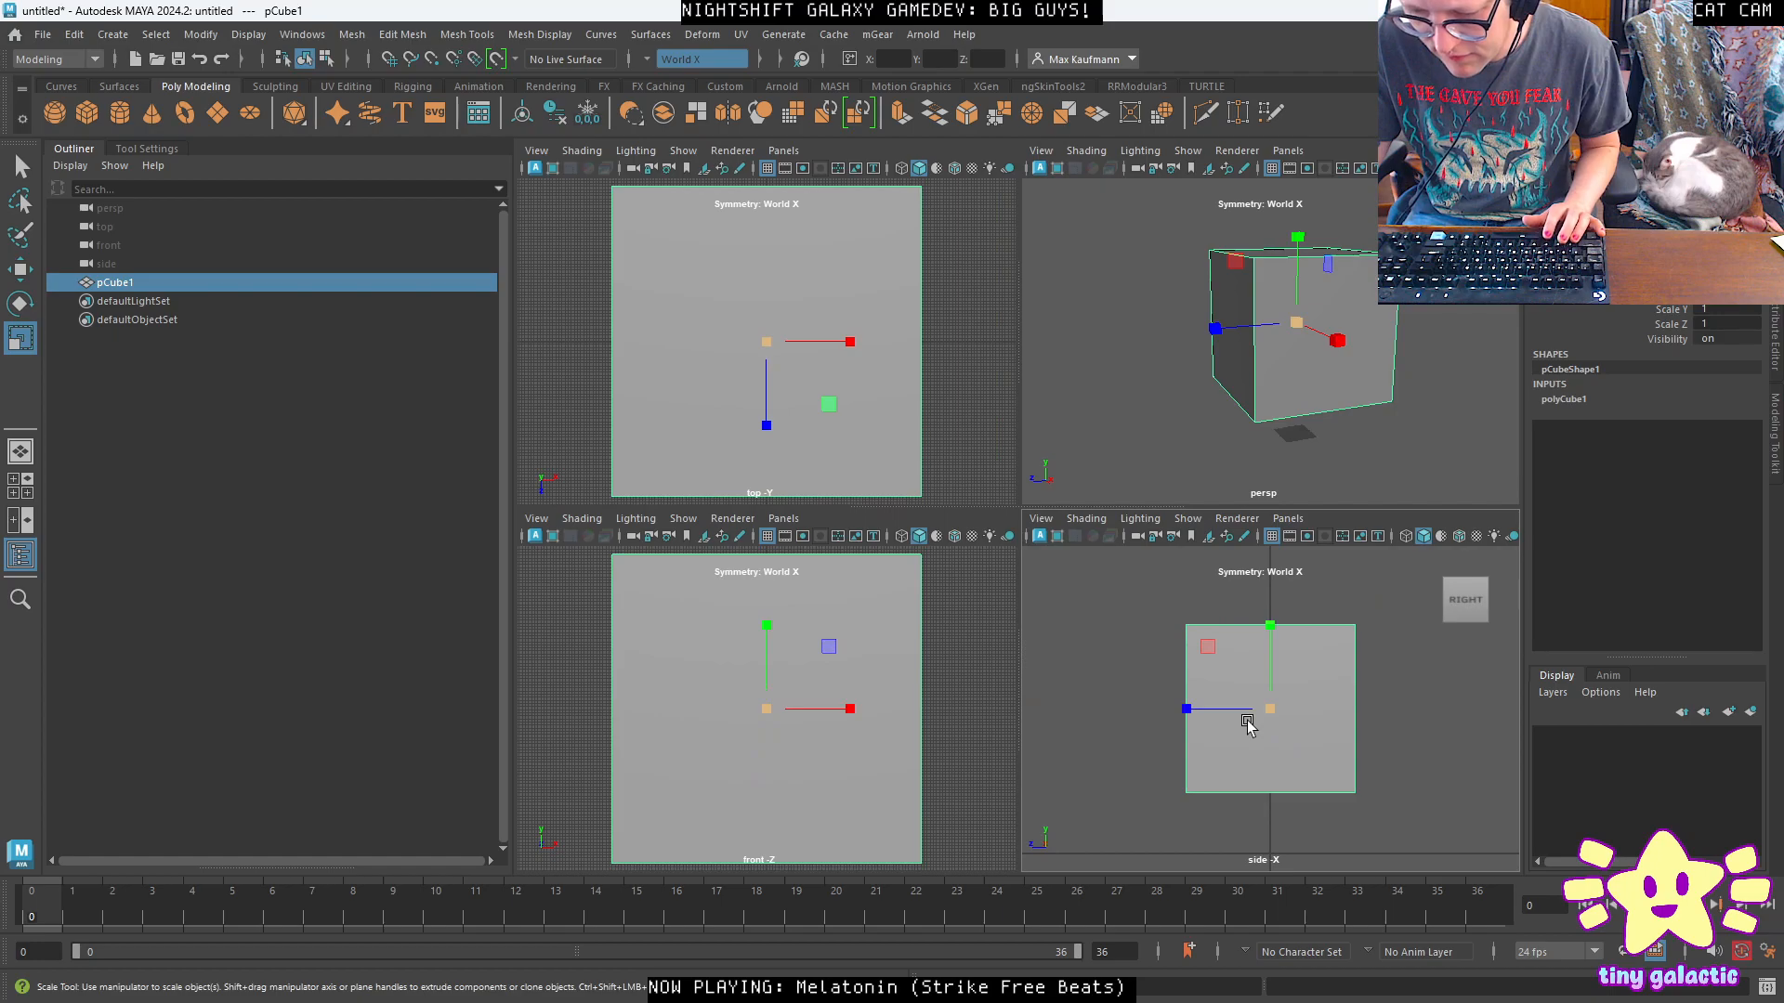
key("space")
right_click_drag(975, 438, 992, 489)
right_click_drag(899, 446, 899, 446)
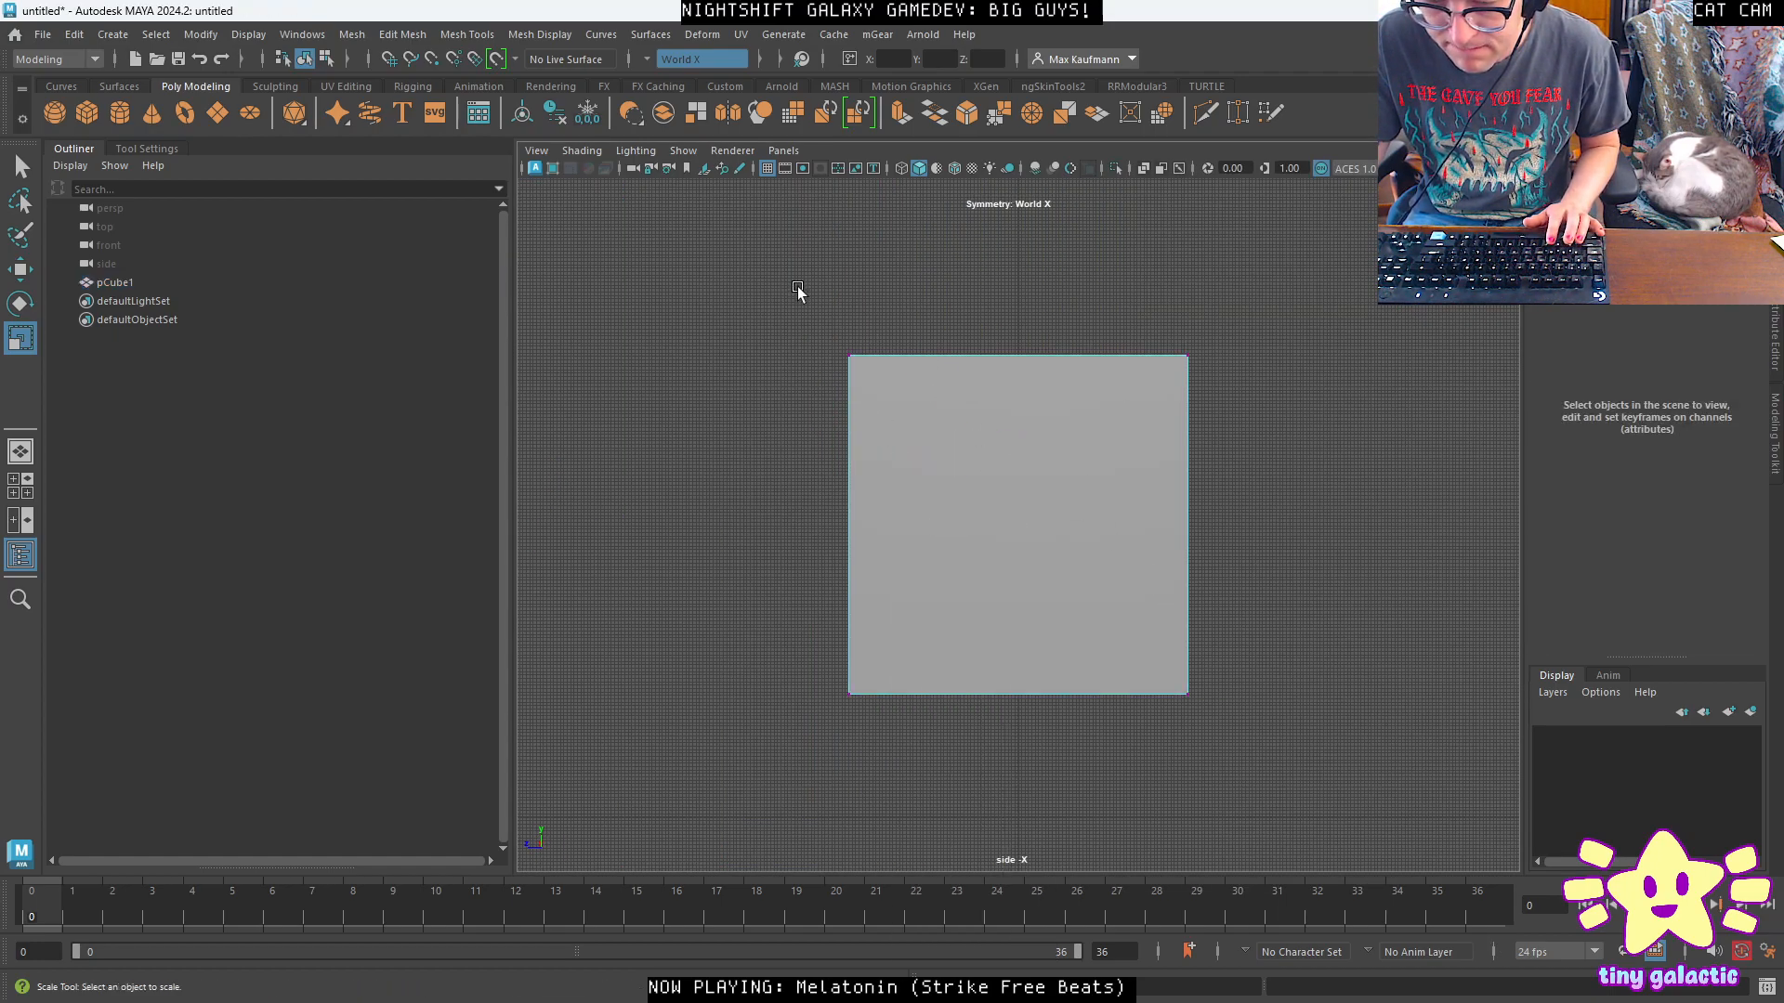
Taper the cube's side profile by pulling its front top vertices down and inward, its front bottom vertices inward and its rear bottom vertices up.
left_click_drag(796, 299, 967, 466)
key("w")
middle_click_drag(789, 290, 823, 435)
middle_click_drag(847, 699, 919, 688)
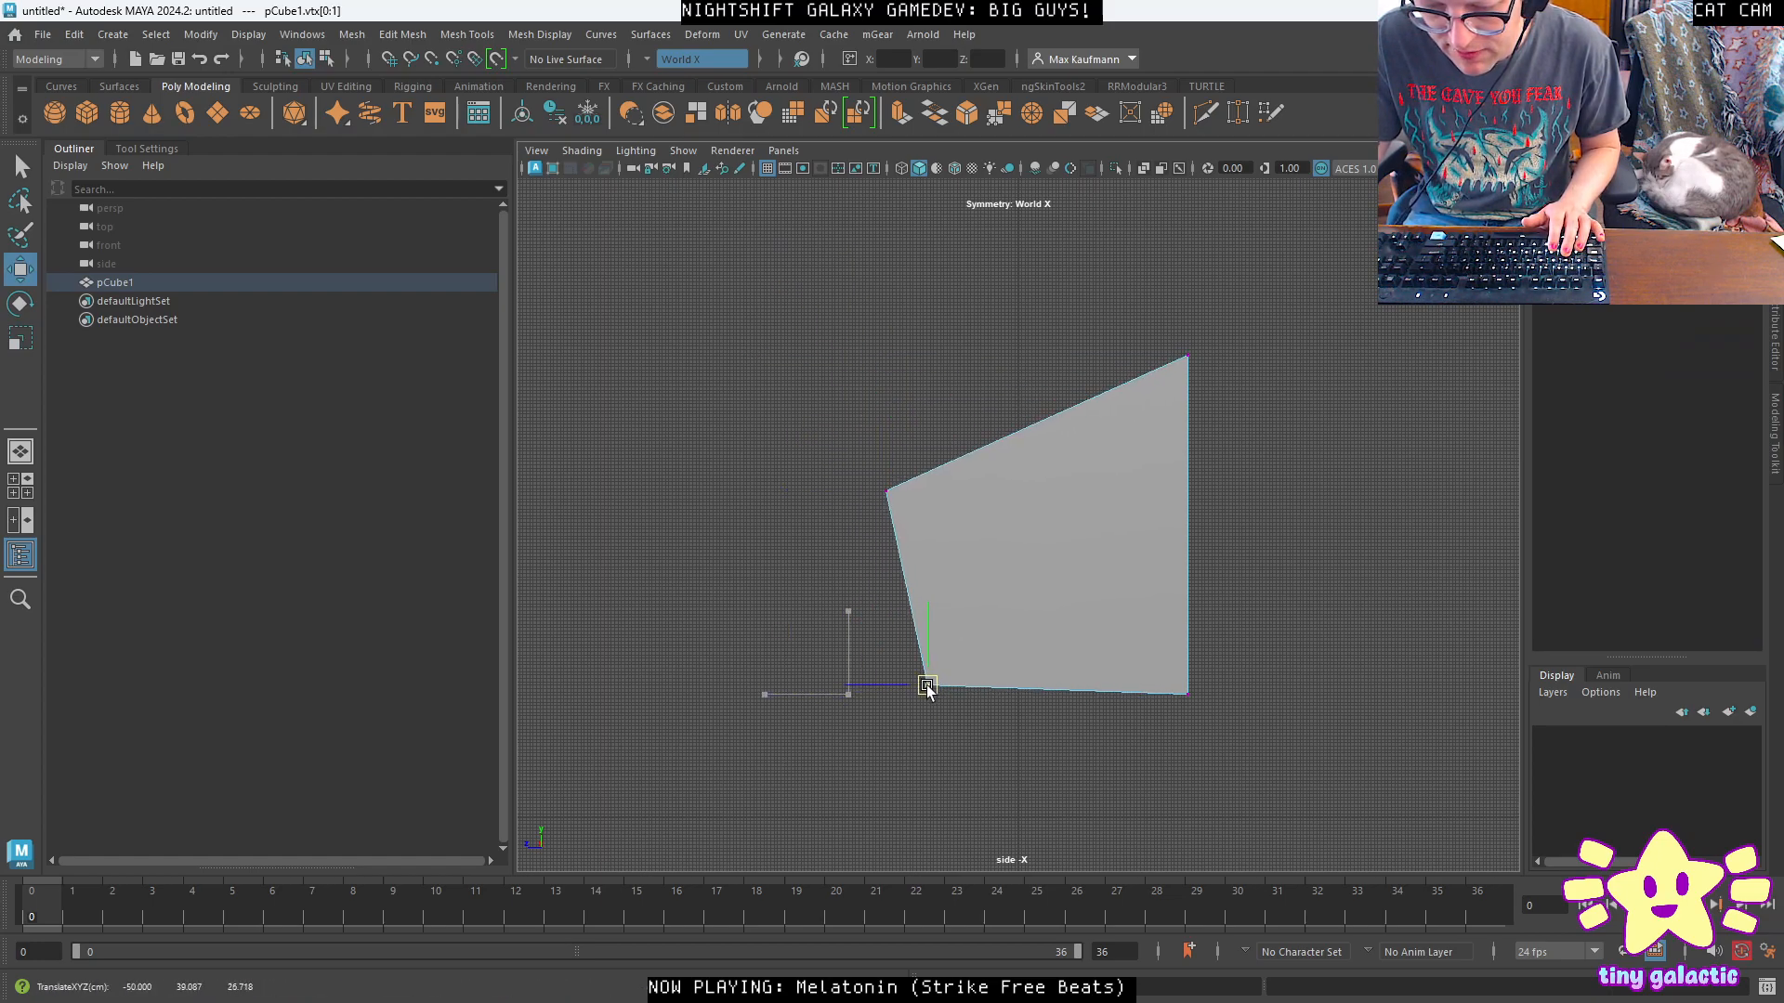
left_click_drag(1192, 696, 1190, 667)
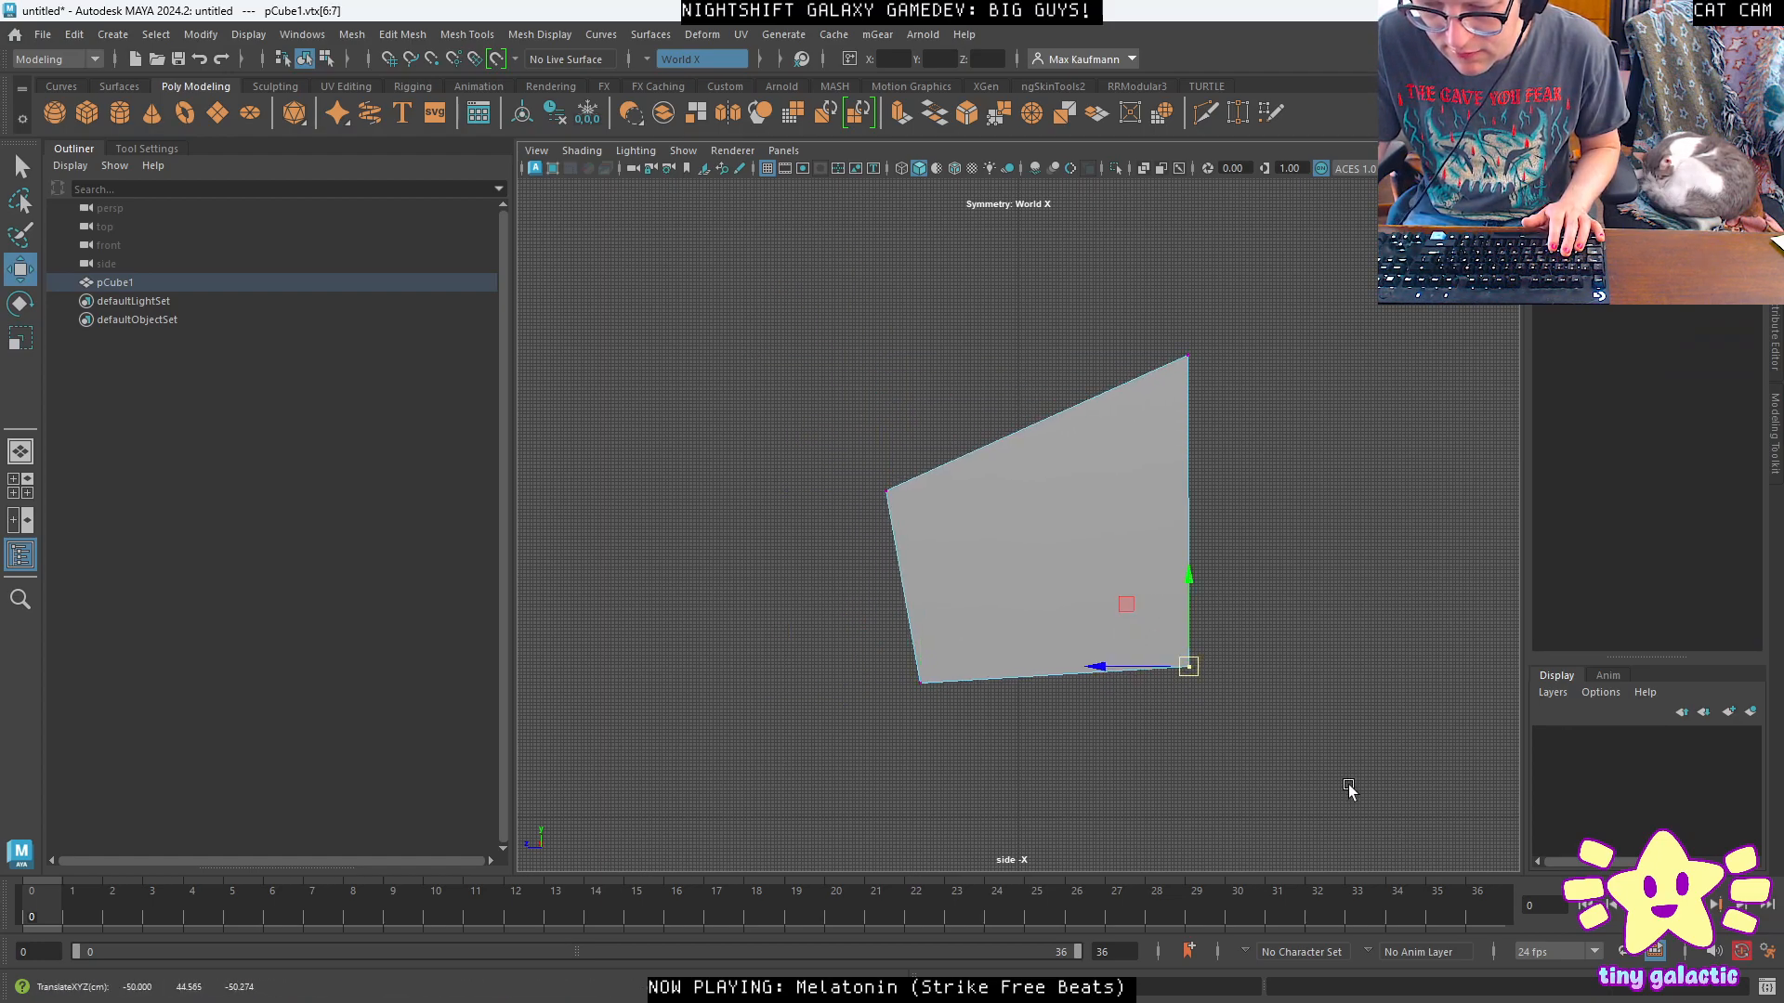
left_click(1329, 757)
Return to object mode, lower the tapered body toward the grid and show it in the perspective view.
right_click_drag(1035, 472, 1069, 505)
right_click_drag(1143, 442, 1142, 442)
left_click_drag(1027, 477, 1065, 536)
key("space")
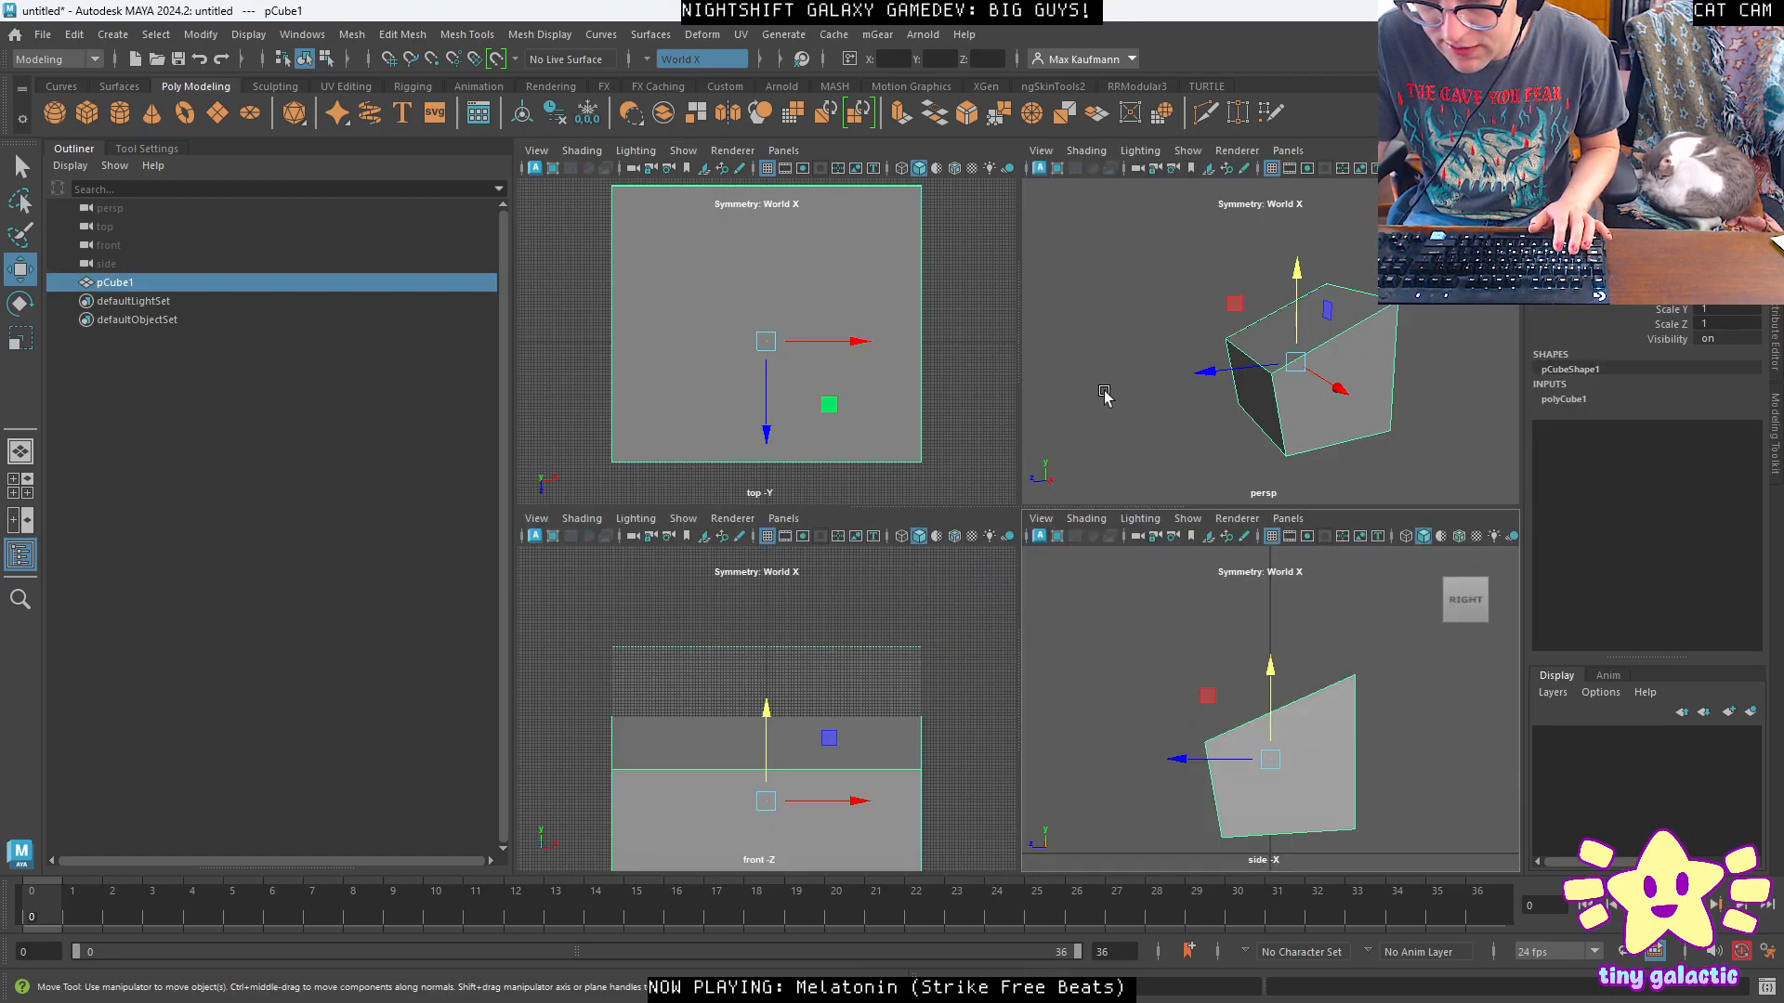
left_click_drag(1307, 399, 1322, 404, "alt")
key("space")
left_click_drag(1174, 492, 1229, 587, "alt")
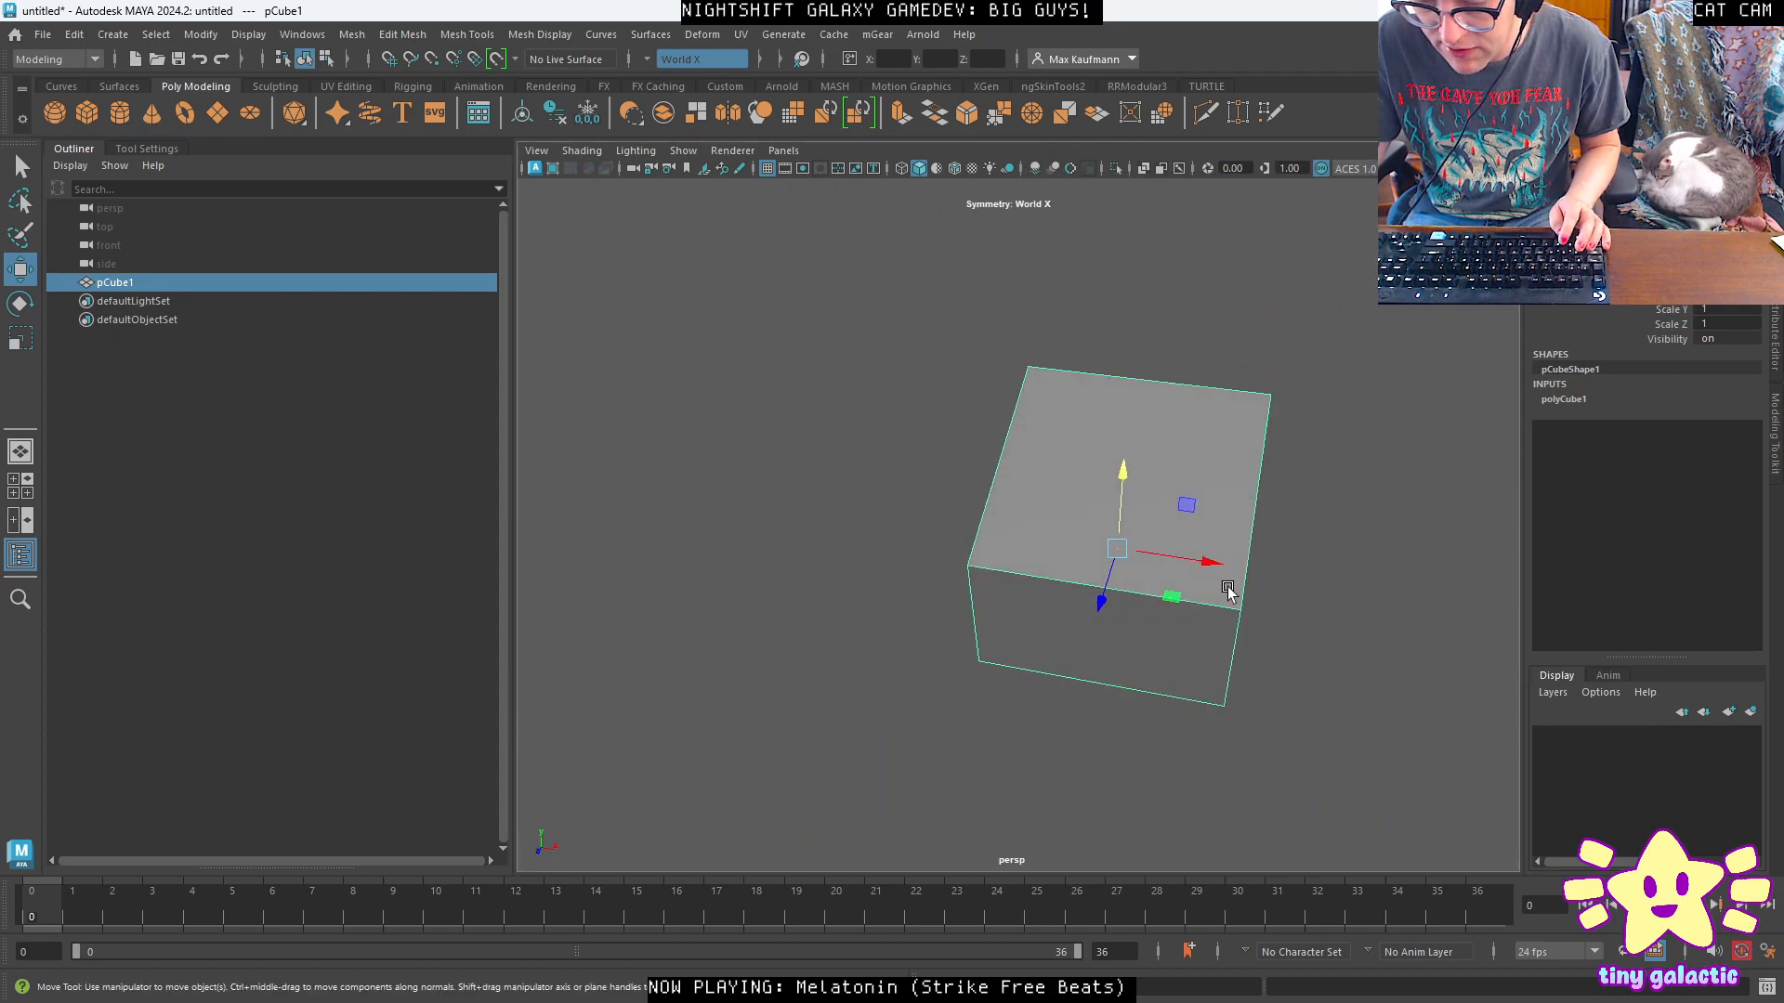
Narrow the body's front by scaling down its front face, and return to object mode.
right_click(1167, 641)
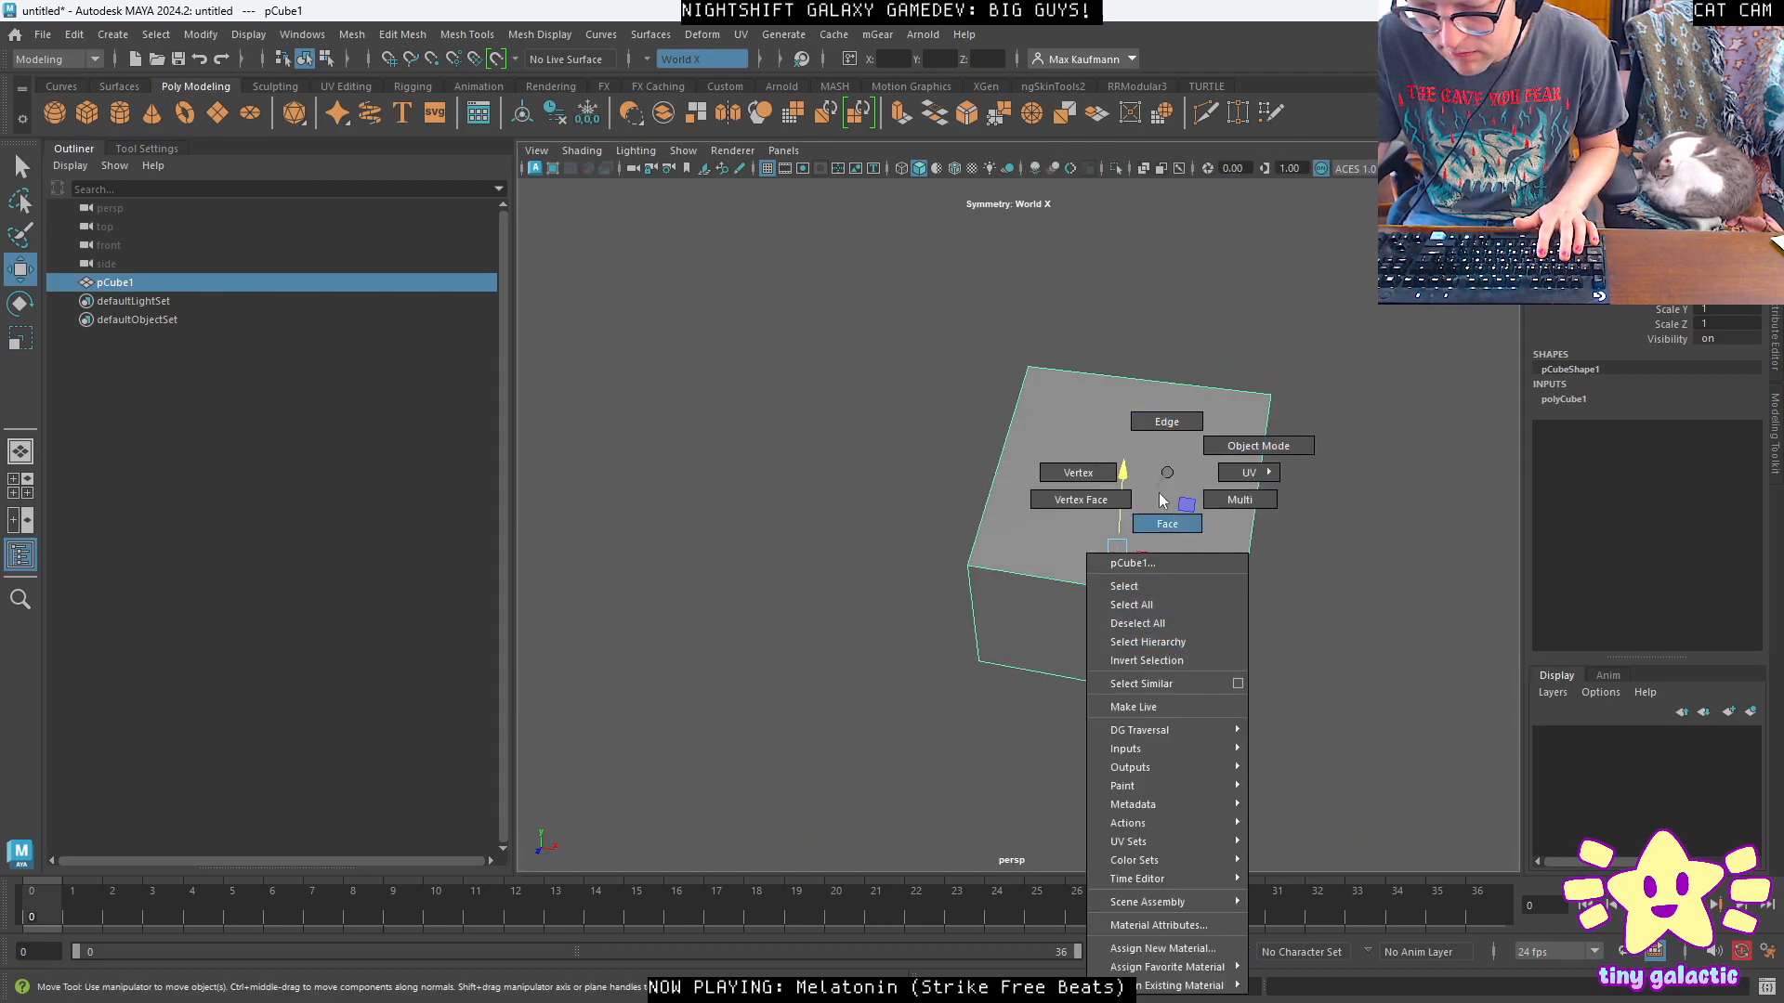
right_click_drag(1158, 493, 1170, 522)
left_click(1174, 645)
key("r")
left_click_drag(1182, 653, 1098, 499)
key("w")
right_click_drag(1098, 499, 1181, 446)
Duplicate the body, scale the copy down to 0.427 and place it at the front of the large body.
mouse_move(1126, 537)
left_mouse_down("alt")
mouse_move(1186, 549)
mouse_move(1134, 517)
mouse_move(1329, 598)
mouse_move(1294, 613)
left_mouse_up("alt")
key("r")
left_click_drag(1250, 554, 1135, 583)
key("w")
left_click_drag(1289, 548, 1045, 653, "alt")
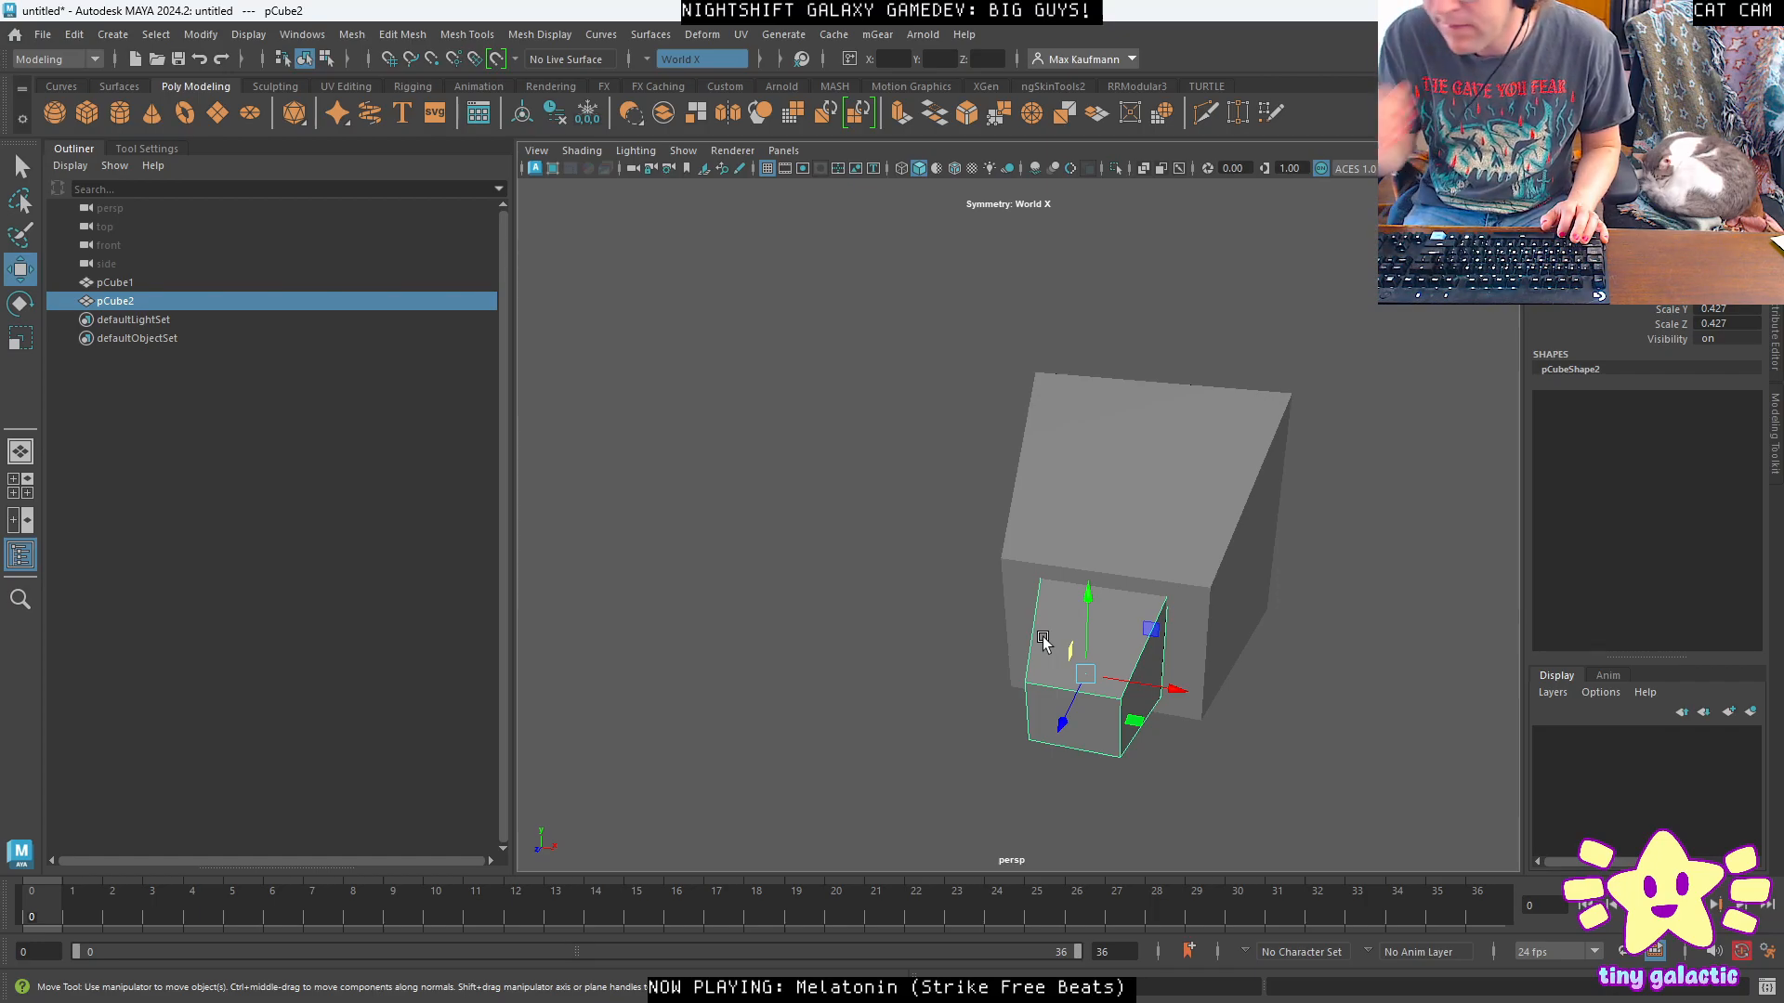
Lower the rear top edge of the small front block to flatten its sloped top, and return to object mode.
left_click_drag(1043, 645, 1159, 548, "alt")
left_click_drag(1215, 609, 1314, 677, "alt")
right_click_drag(1142, 473, 1141, 409)
left_click(1109, 475)
left_click_drag(1165, 479, 1115, 452, "alt")
left_click_drag(1226, 461, 1241, 491)
left_click_drag(1359, 591, 1208, 484, "alt")
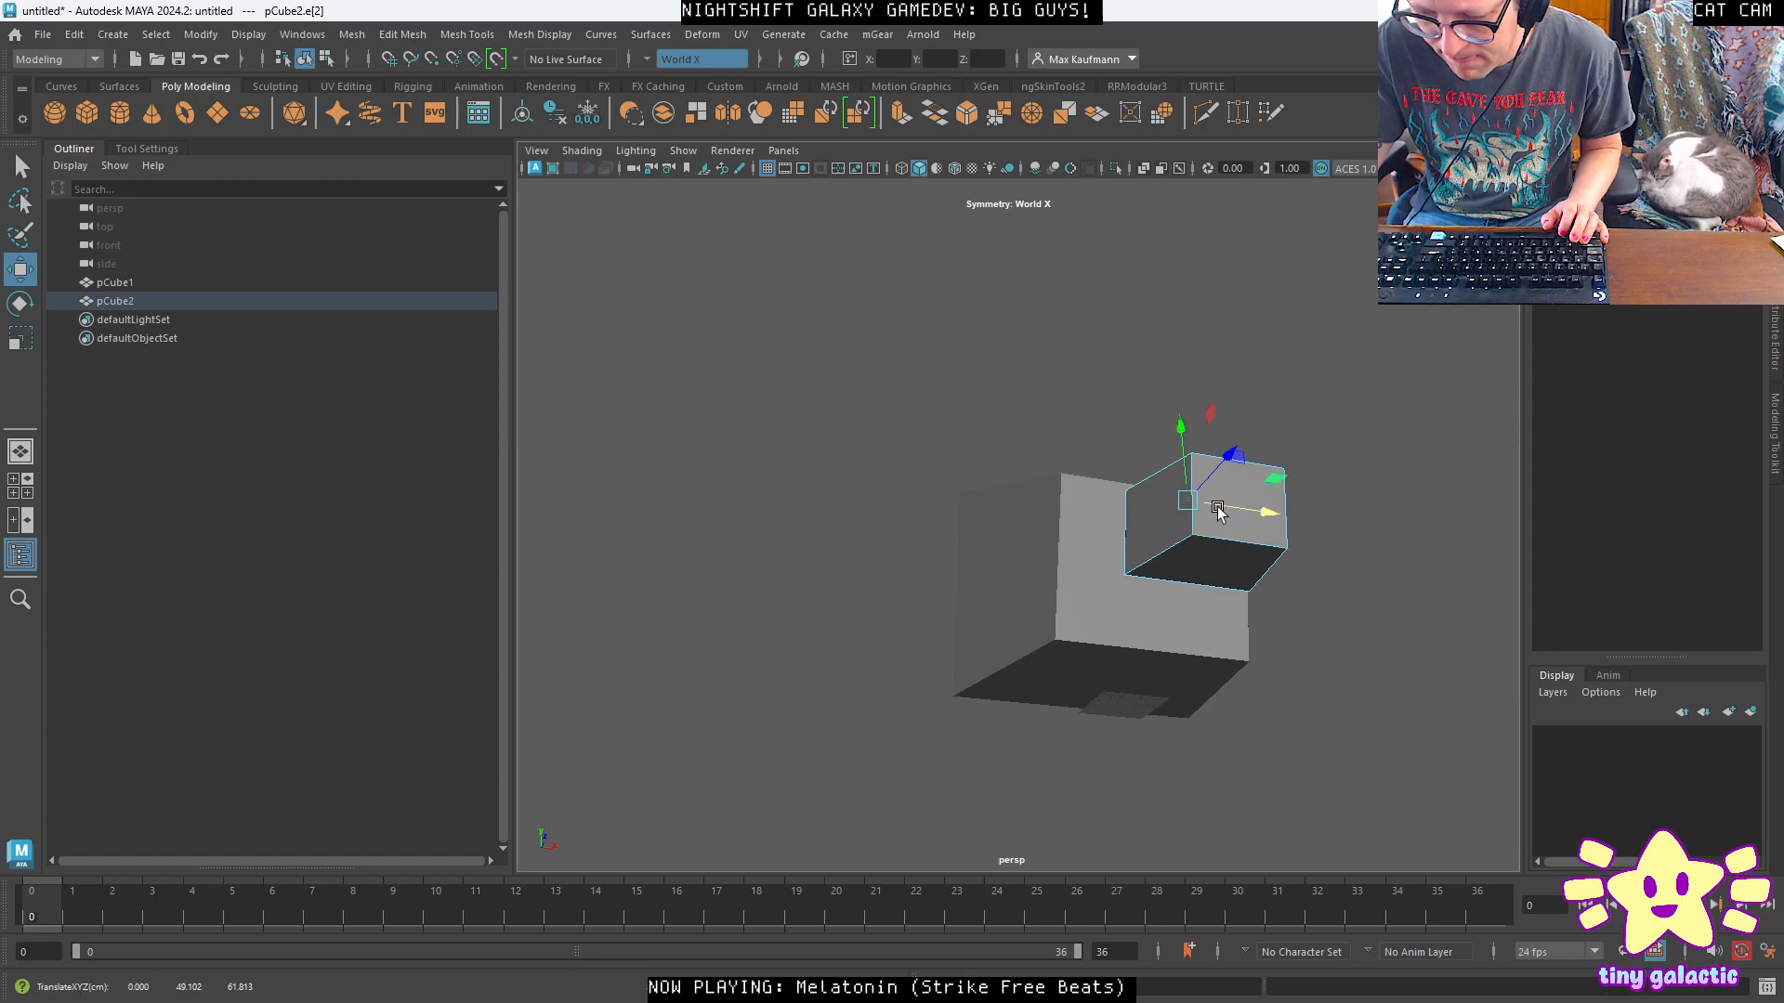
right_click_drag(1204, 473, 1210, 537)
right_click_drag(1265, 449, 1265, 449)
mouse_move(1247, 606)
left_mouse_down("alt")
mouse_move(1344, 598)
mouse_move(1253, 578)
left_mouse_up("alt")
Stretch the large body lengthwise with the Scale tool.
left_click(890, 532)
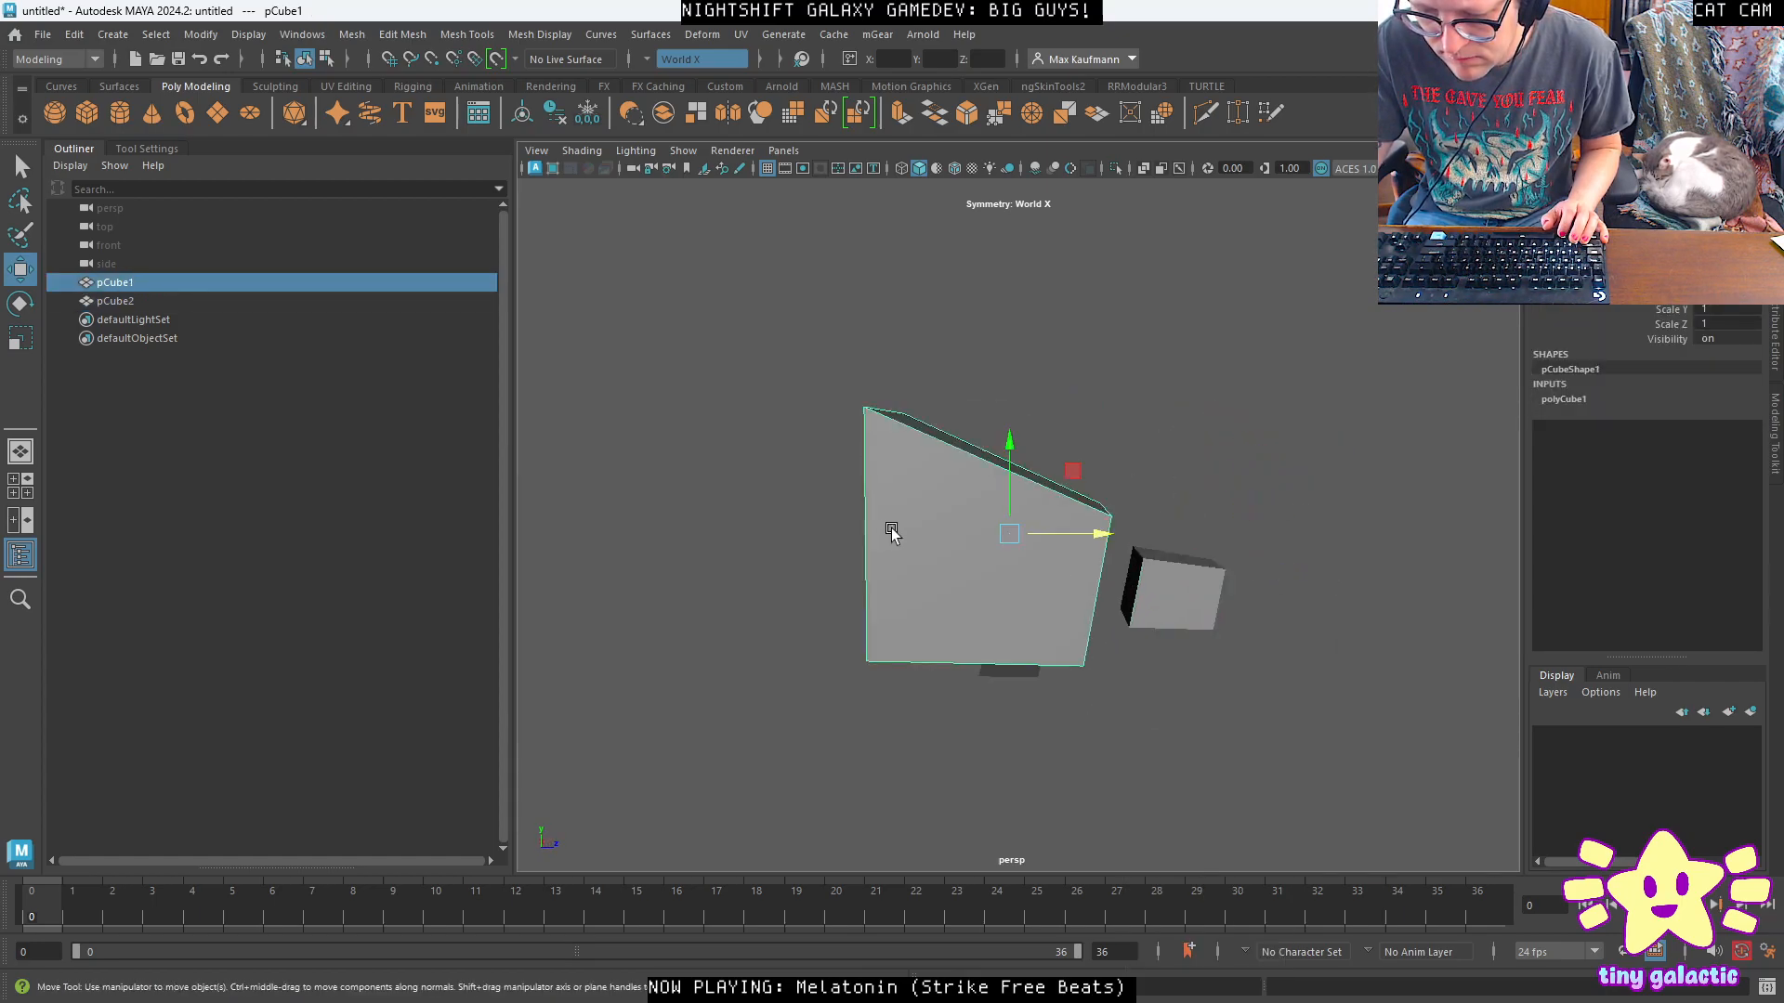
key("r")
mouse_move(1080, 537)
left_mouse_down()
mouse_move(1125, 537)
mouse_move(1089, 559)
left_mouse_up()
key("w")
Rescale the small front block to suit the stretched body, and check both pieces from the side.
left_click(1217, 622)
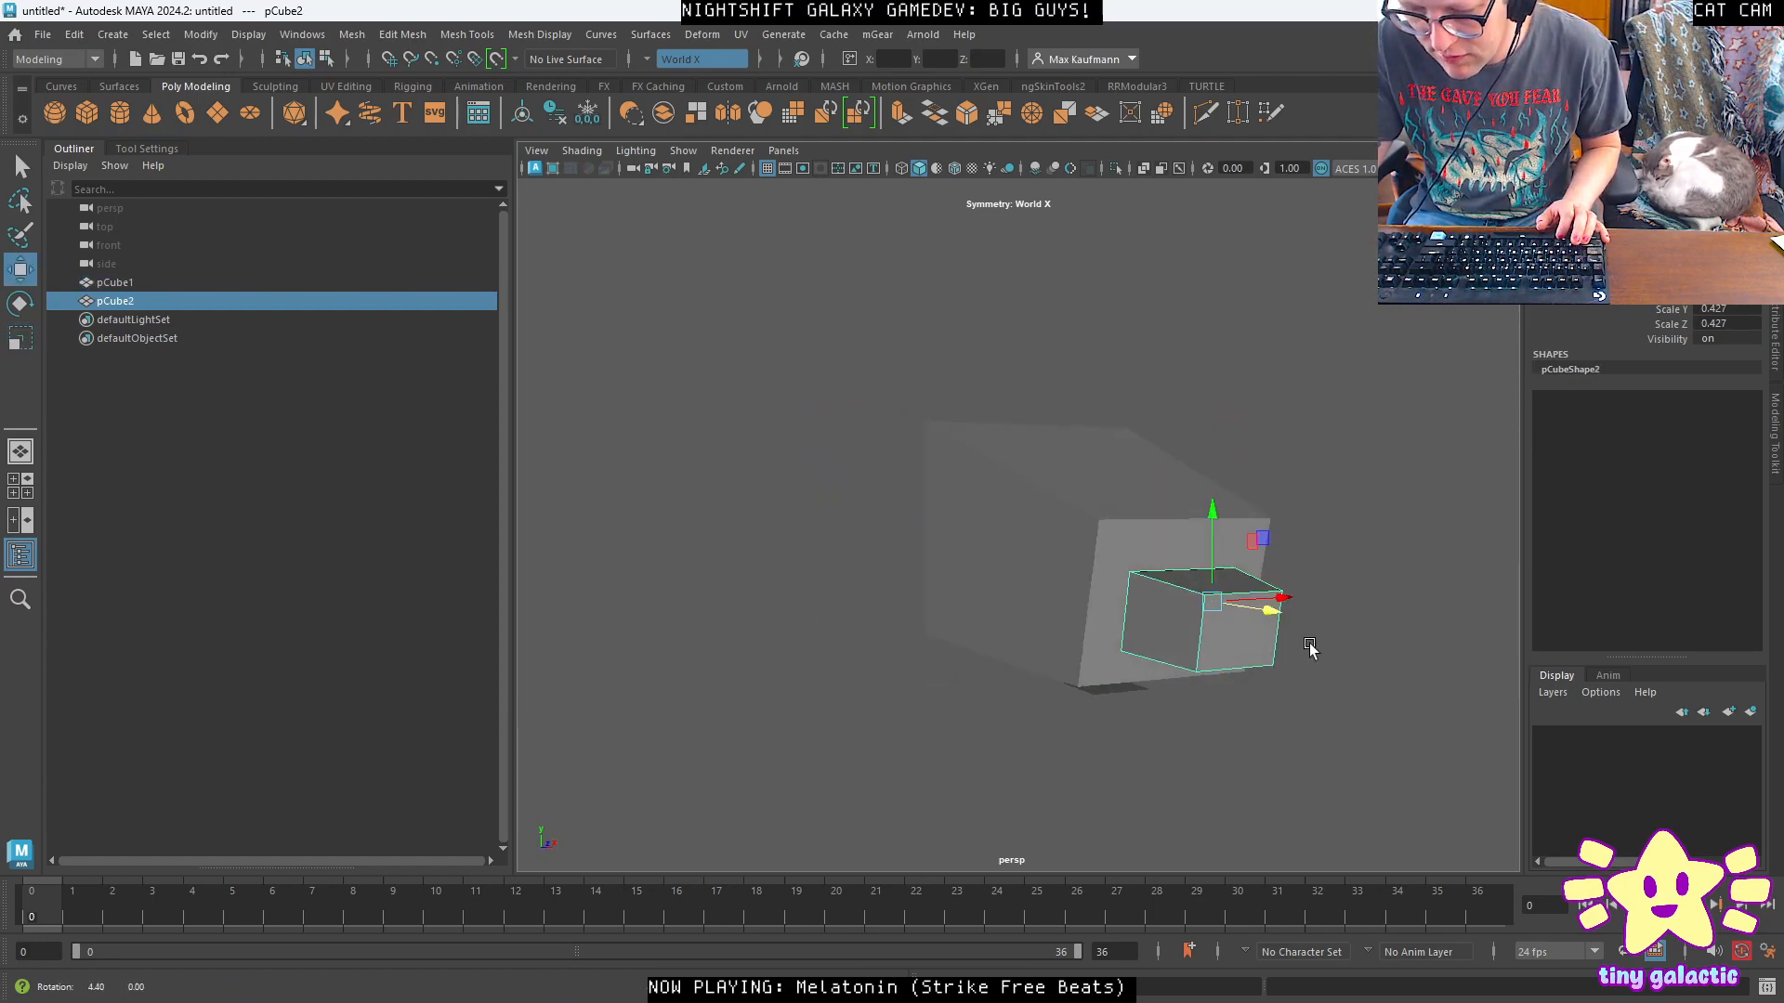
left_click_drag(1315, 643, 1292, 683, "alt")
key("r")
left_click_drag(1274, 621, 1311, 625)
left_click_drag(1228, 518, 1294, 547)
key("w")
left_click_drag(1150, 552, 1227, 613, "alt")
middle_click_drag(1228, 613, 1352, 690, "alt")
left_click(1214, 638)
mouse_move(1214, 637)
left_mouse_down("alt")
mouse_move(1182, 613)
mouse_move(1212, 641)
left_mouse_up("alt")
Create another polygon cube at the origin with width, height and depth of 100.
left_click(86, 112)
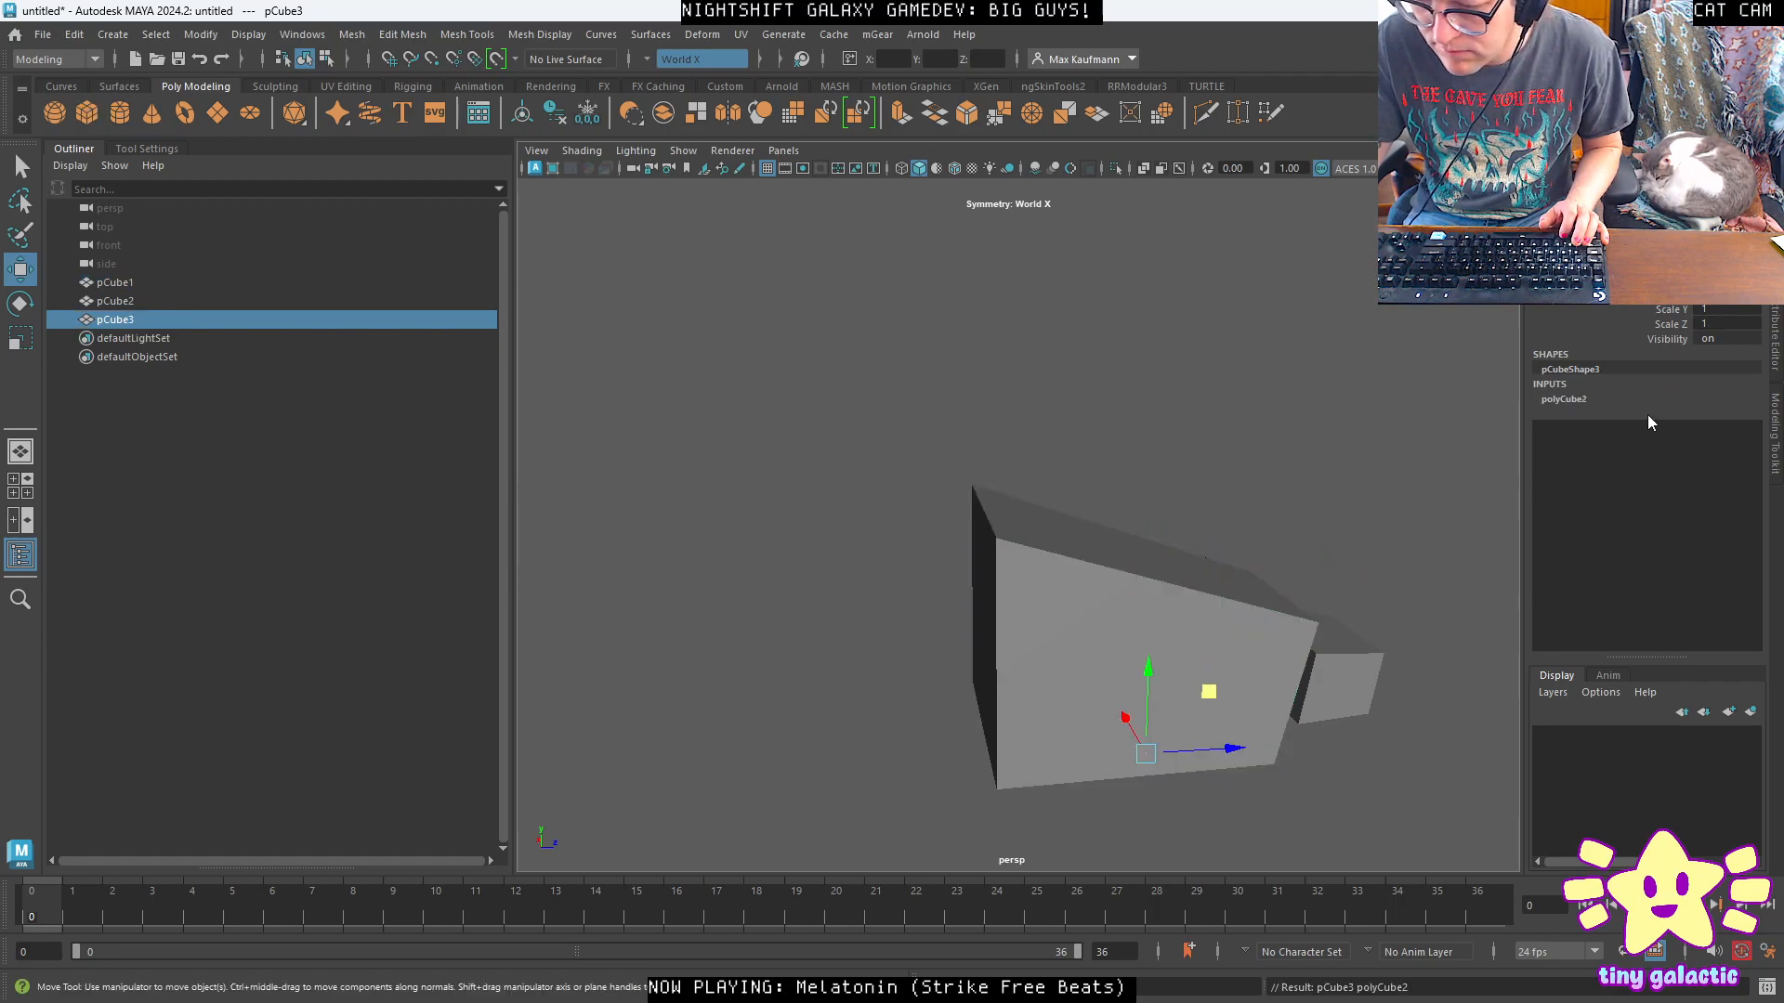
left_click(1579, 400)
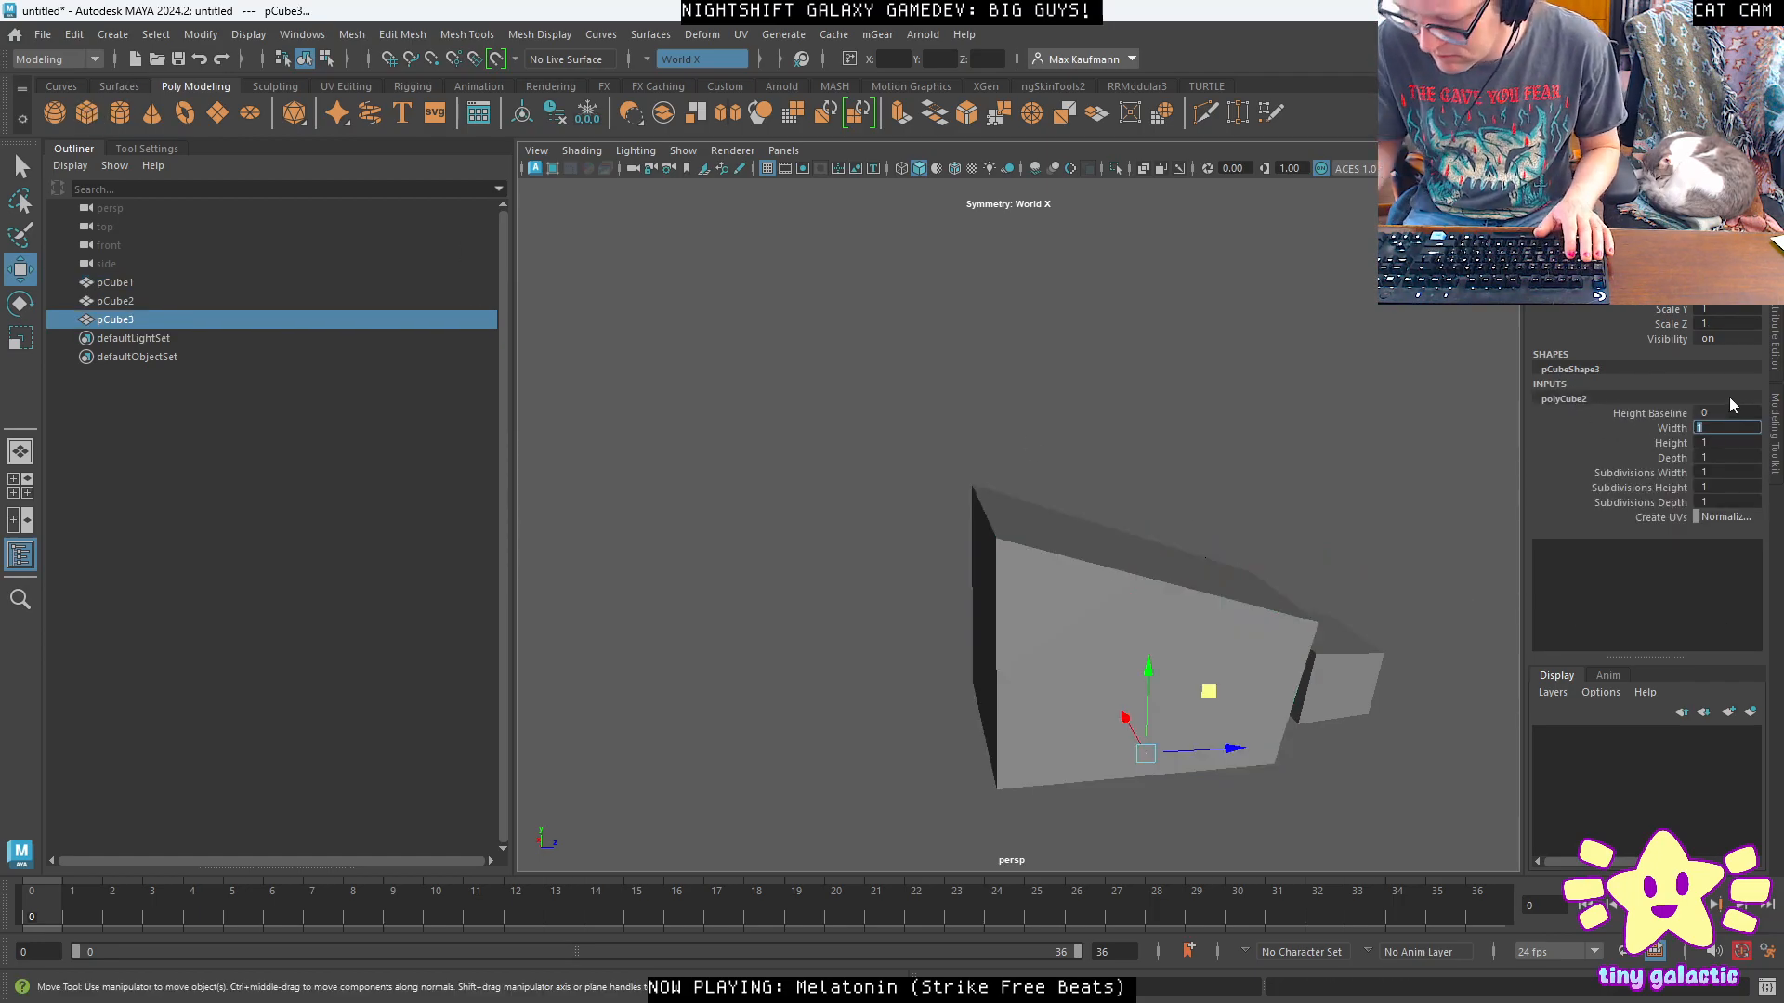
type("100")
key("Tab")
type("100")
key("Tab")
type("100")
key("Return")
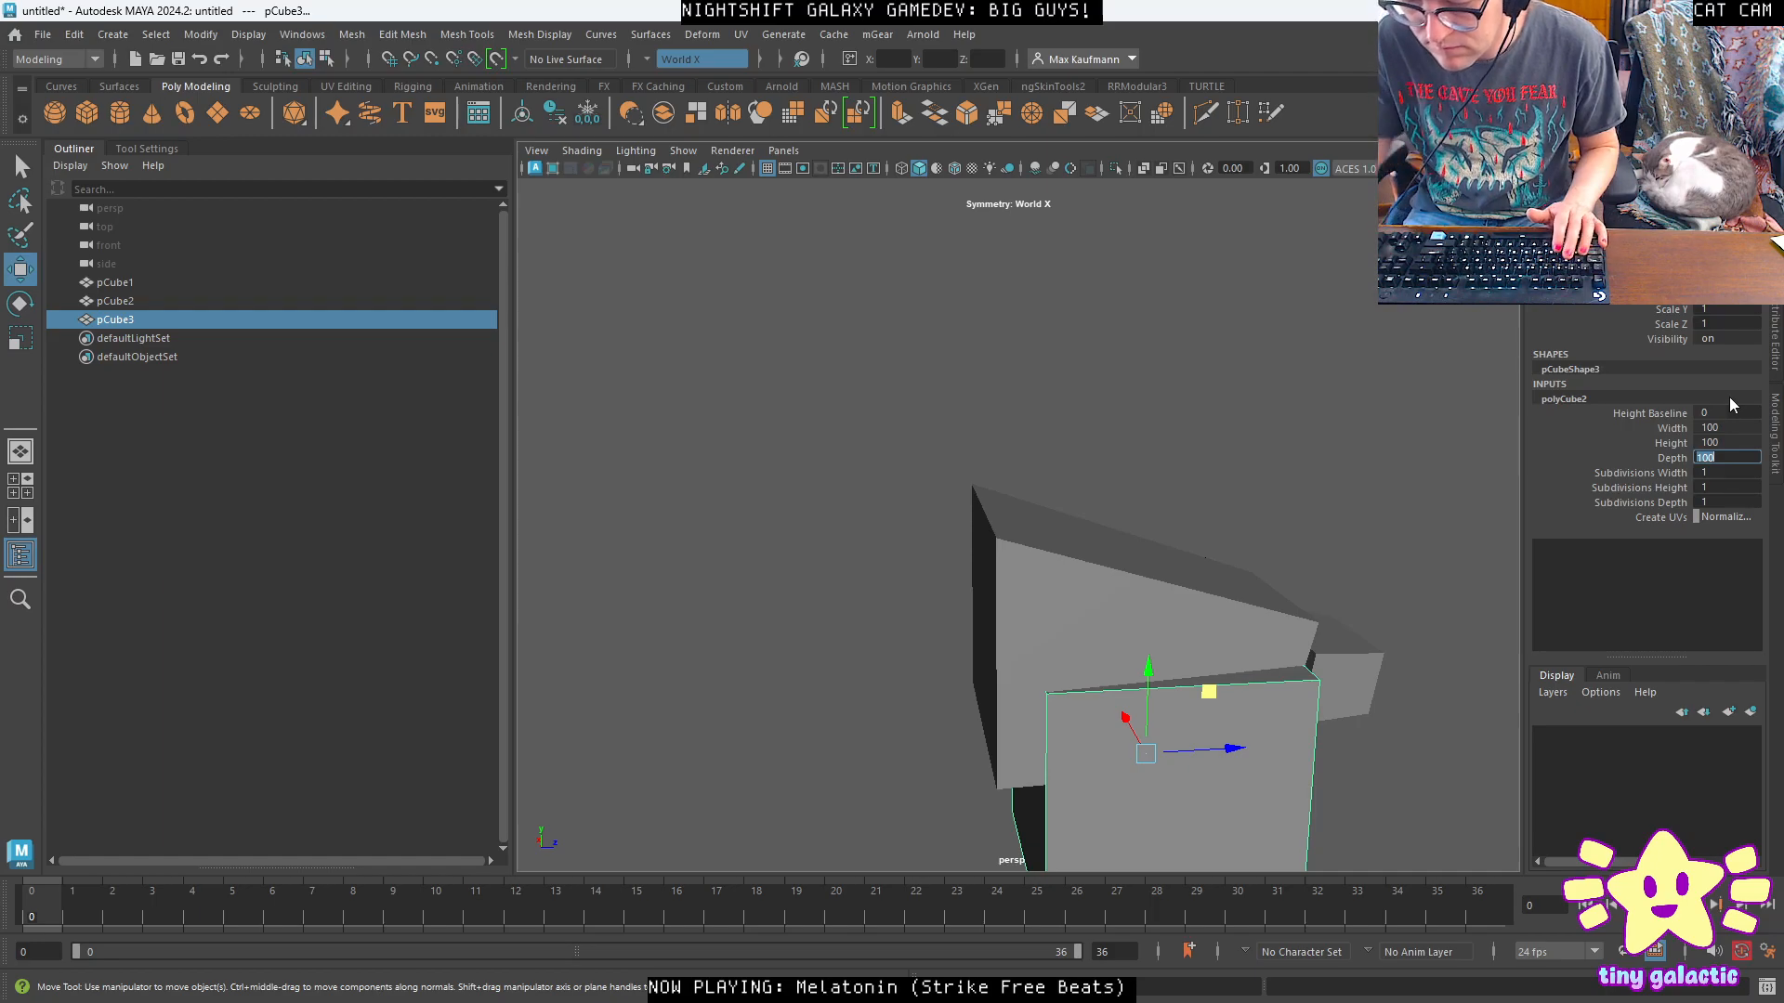
Move the new cube behind the large body and scale it down to about 0.689 in height and depth.
right_click_drag(880, 453, 938, 433)
left_click_drag(1208, 691, 1007, 554)
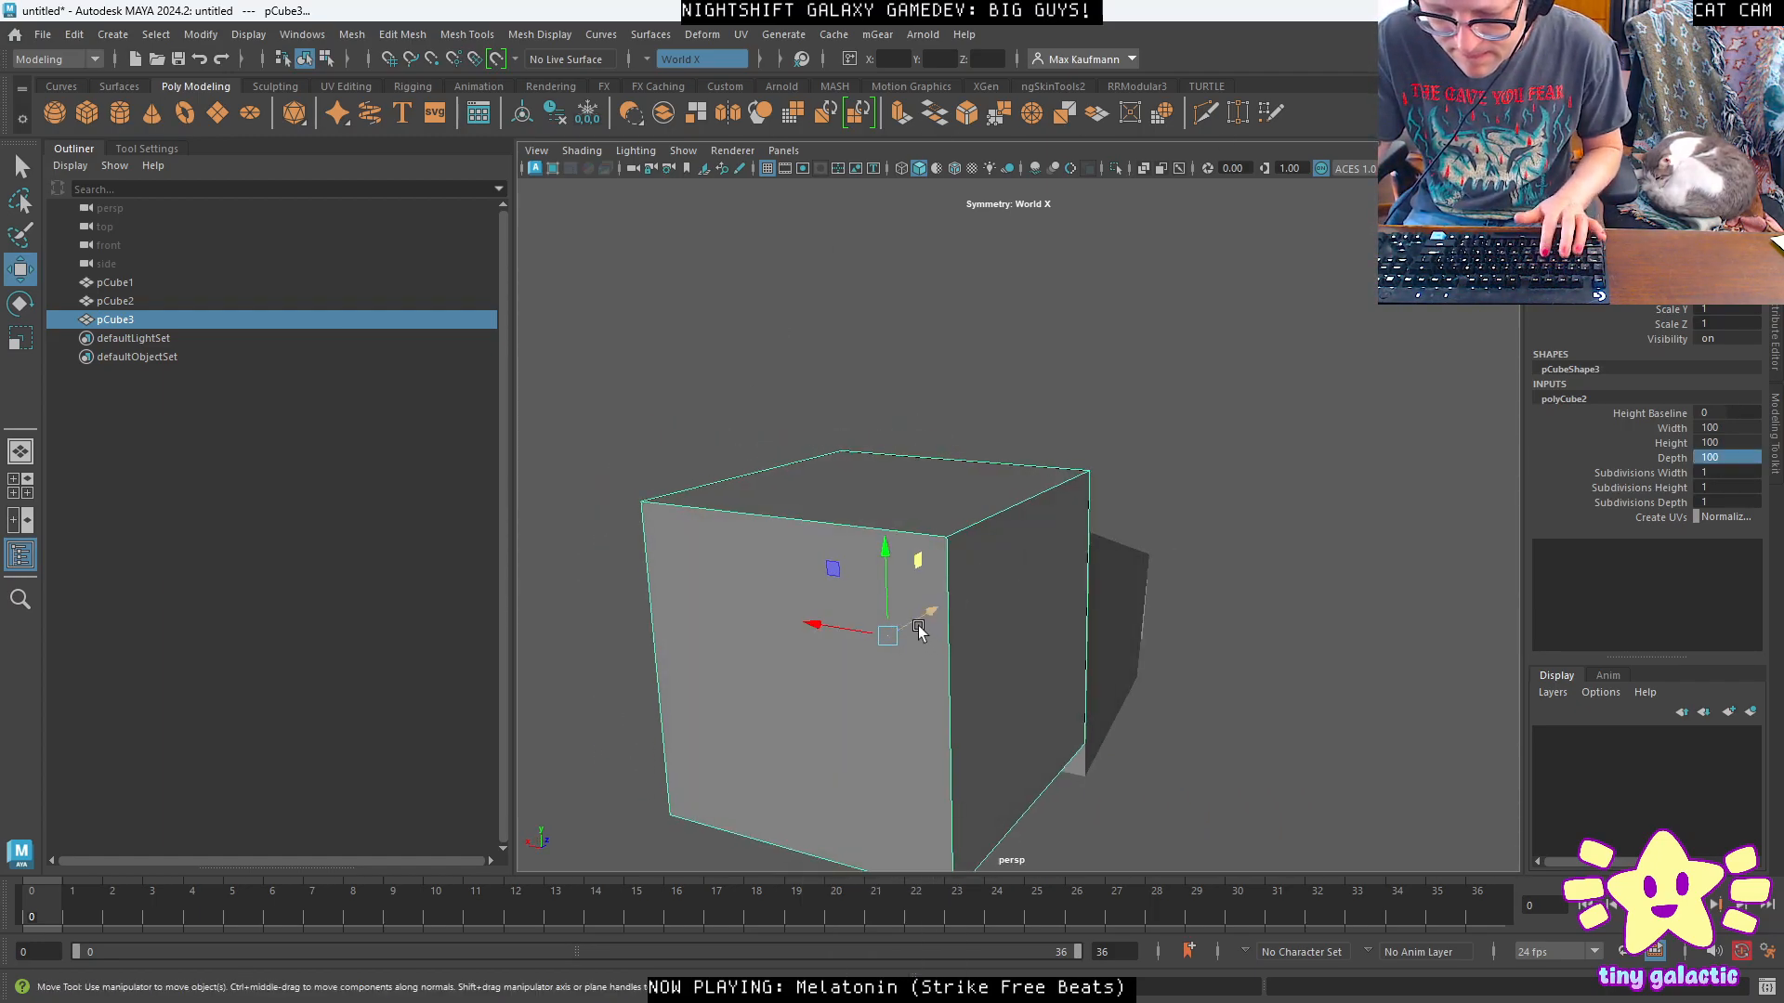
key("r")
left_click_drag(890, 637, 978, 680)
key("w")
left_click_drag(912, 525, 968, 552)
left_click_drag(892, 633, 1127, 580, "alt")
key("e")
key("r")
key("e")
left_click_drag(974, 502, 976, 539)
key("r")
key("w")
key("r")
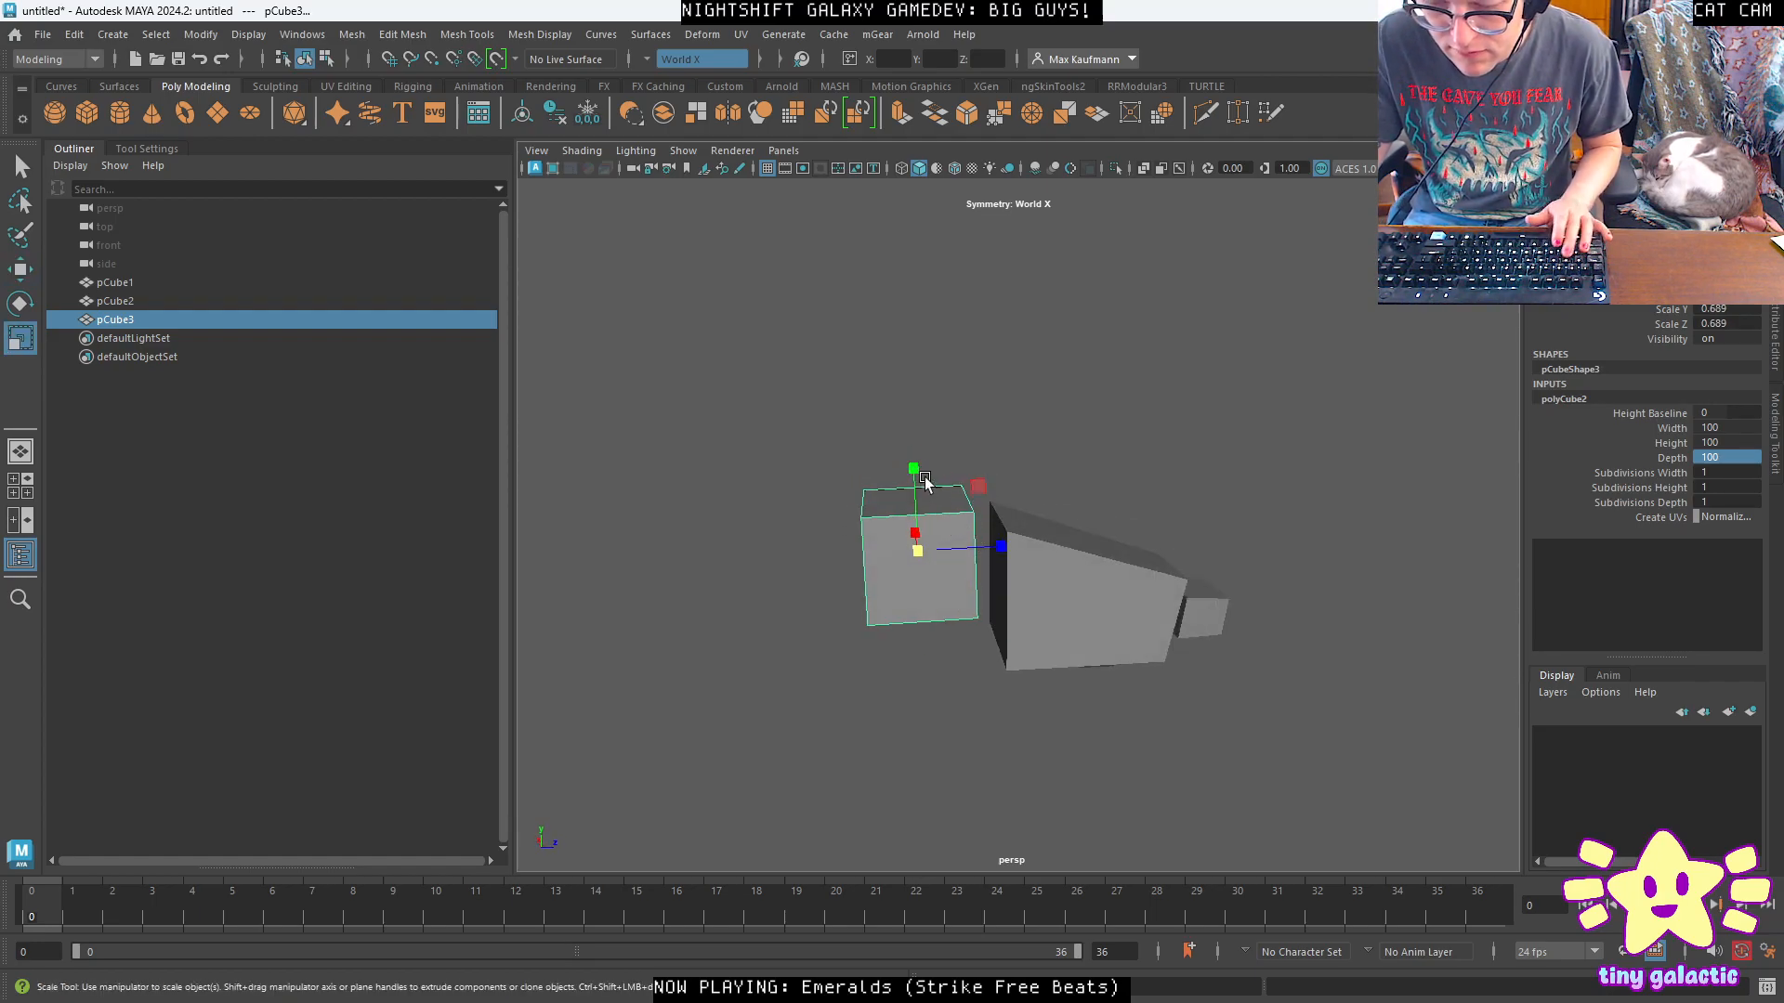
Duplicate the rear cube upward and reduce the copy's depth scale to about 0.425.
key("w")
left_click_drag(919, 480, 898, 296, "shift")
key("r")
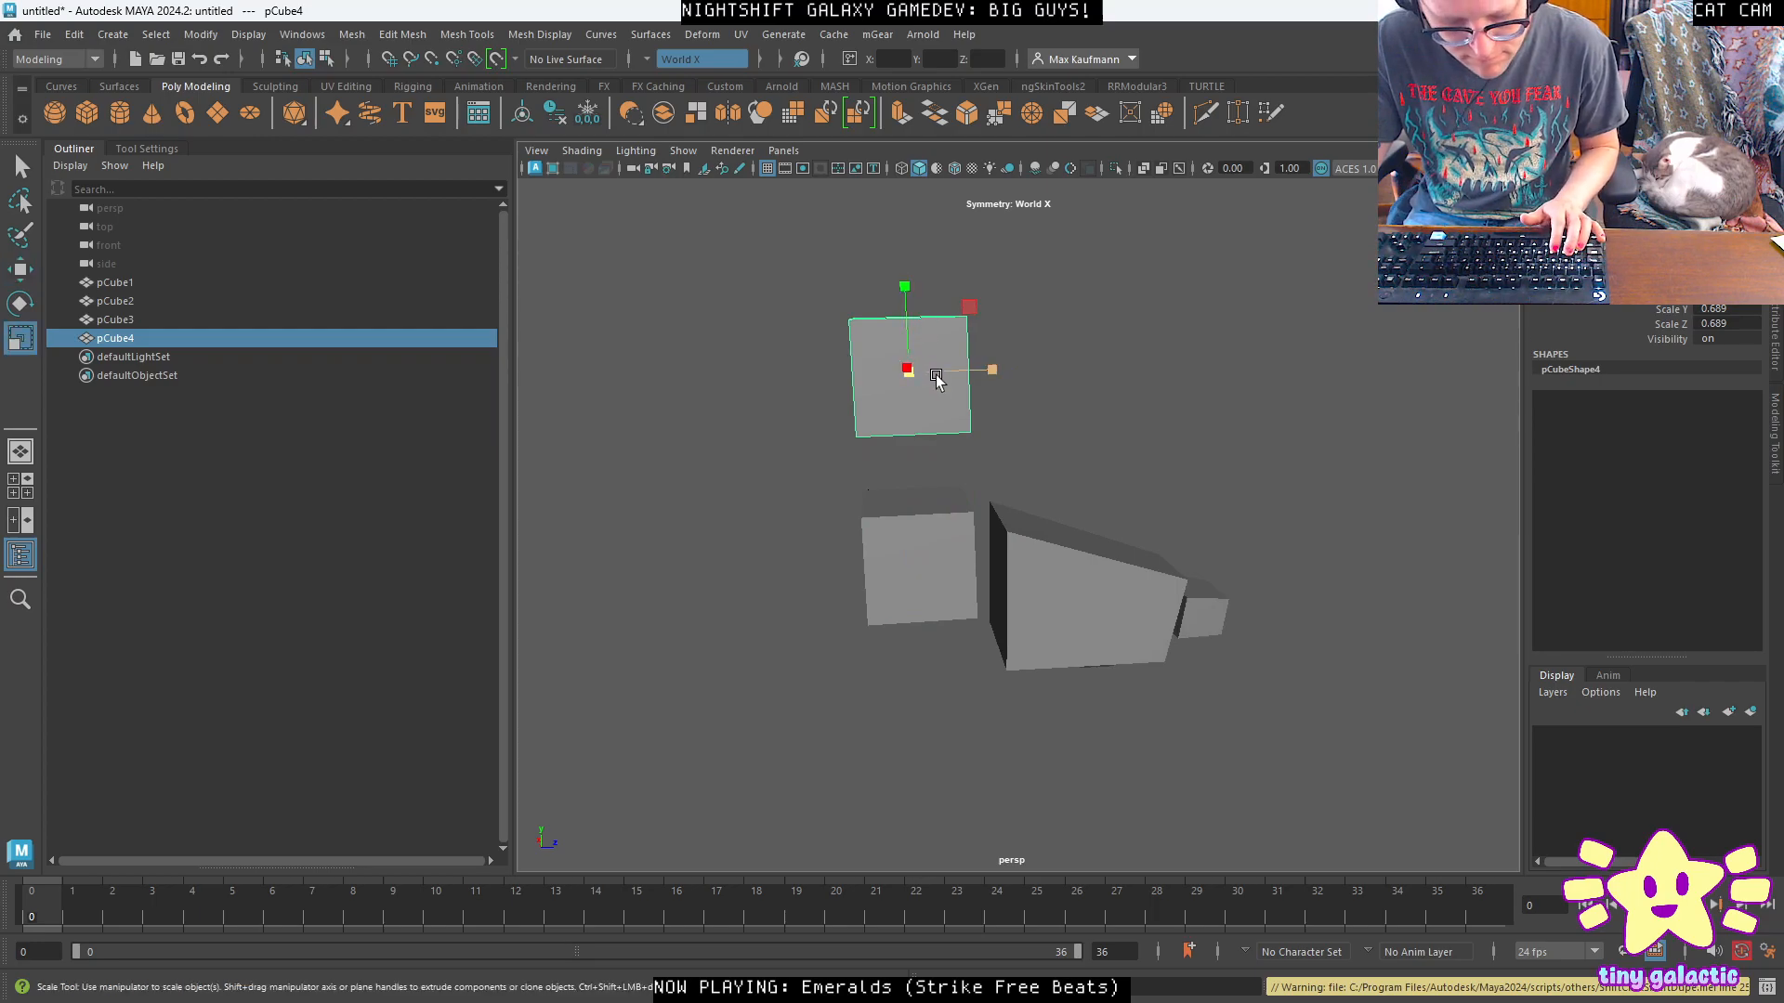
left_click_drag(992, 373, 949, 379)
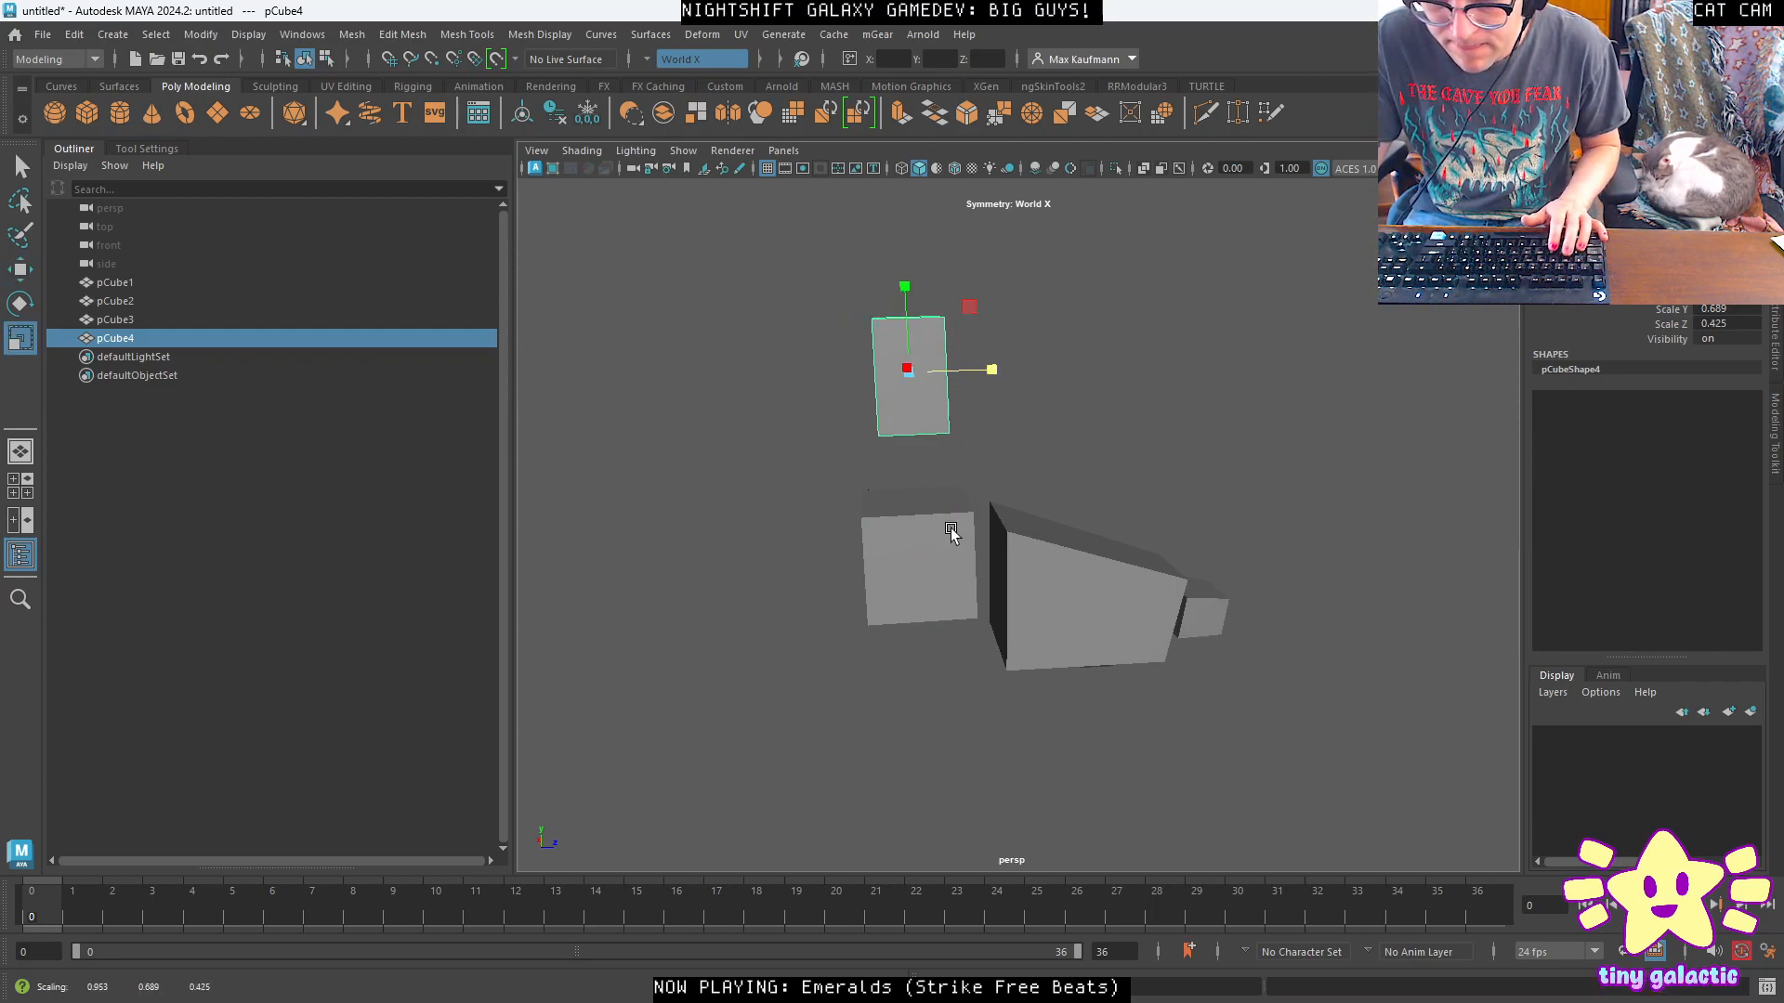
Tilt the rear block and seat the thinner tail segment on top of it at a matching angle.
left_click(958, 504)
key("e")
mouse_move(960, 498)
left_mouse_down()
mouse_move(951, 486)
mouse_move(966, 506)
left_mouse_up()
key("w")
left_click(933, 397)
key("e")
left_click_drag(970, 314, 958, 395)
key("w")
left_click_drag(1053, 452, 1246, 446, "alt")
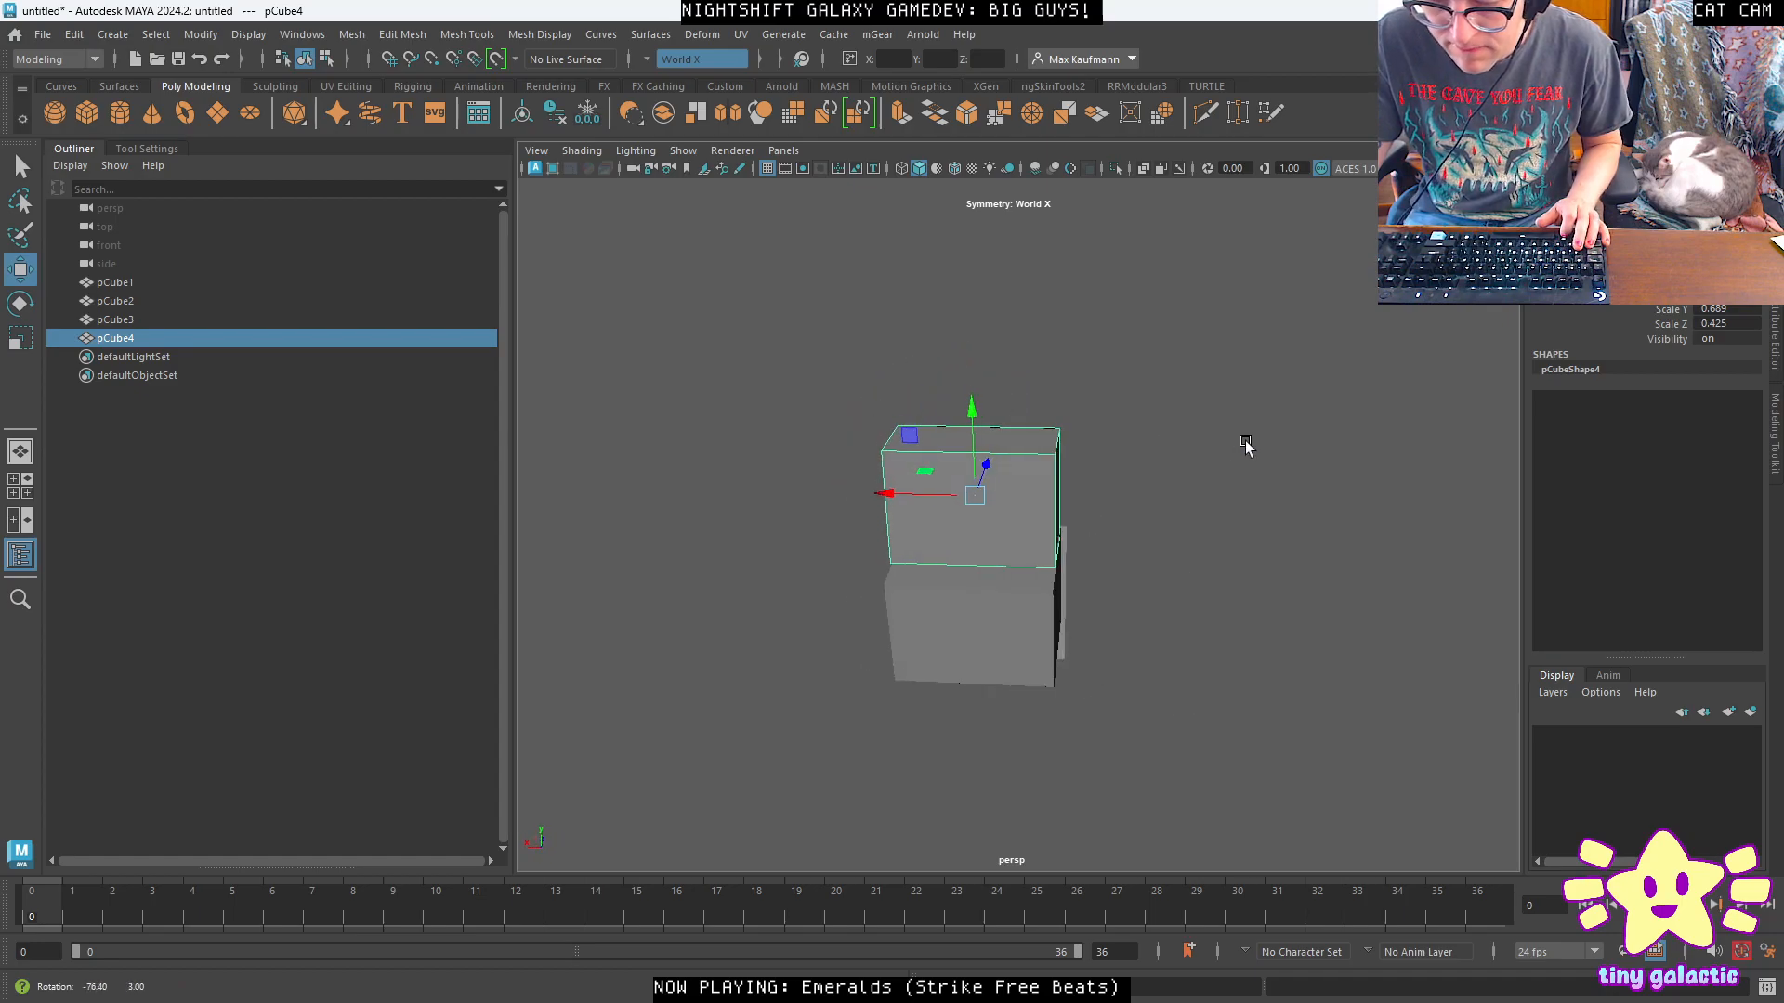
Narrow the tail segment's width slightly and duplicate it upward as the next segment of the tail.
key("r")
left_click_drag(890, 495, 899, 497)
left_click_drag(1074, 500, 873, 477, "alt")
key("w")
mouse_move(911, 391)
left_mouse_down("shift")
mouse_move(905, 283)
mouse_move(1059, 427)
mouse_move(927, 401)
mouse_move(951, 402)
mouse_move(1014, 197)
left_mouse_up("shift")
key("e")
key("w")
key("r")
key("w")
left_click_drag(1014, 197, 981, 187, "alt")
key("e")
Shrink the upper tail segments progressively and add another on top, scaled to about 0.59 by 0.364 and tilted forward.
left_click_drag(1000, 275, 1143, 307, "alt")
key("r")
left_click_drag(979, 261, 1022, 436)
key("w")
key("e")
key("w")
mouse_move(1171, 477)
left_mouse_down("alt")
mouse_move(892, 430)
mouse_move(768, 482)
mouse_move(1175, 509)
left_mouse_up("alt")
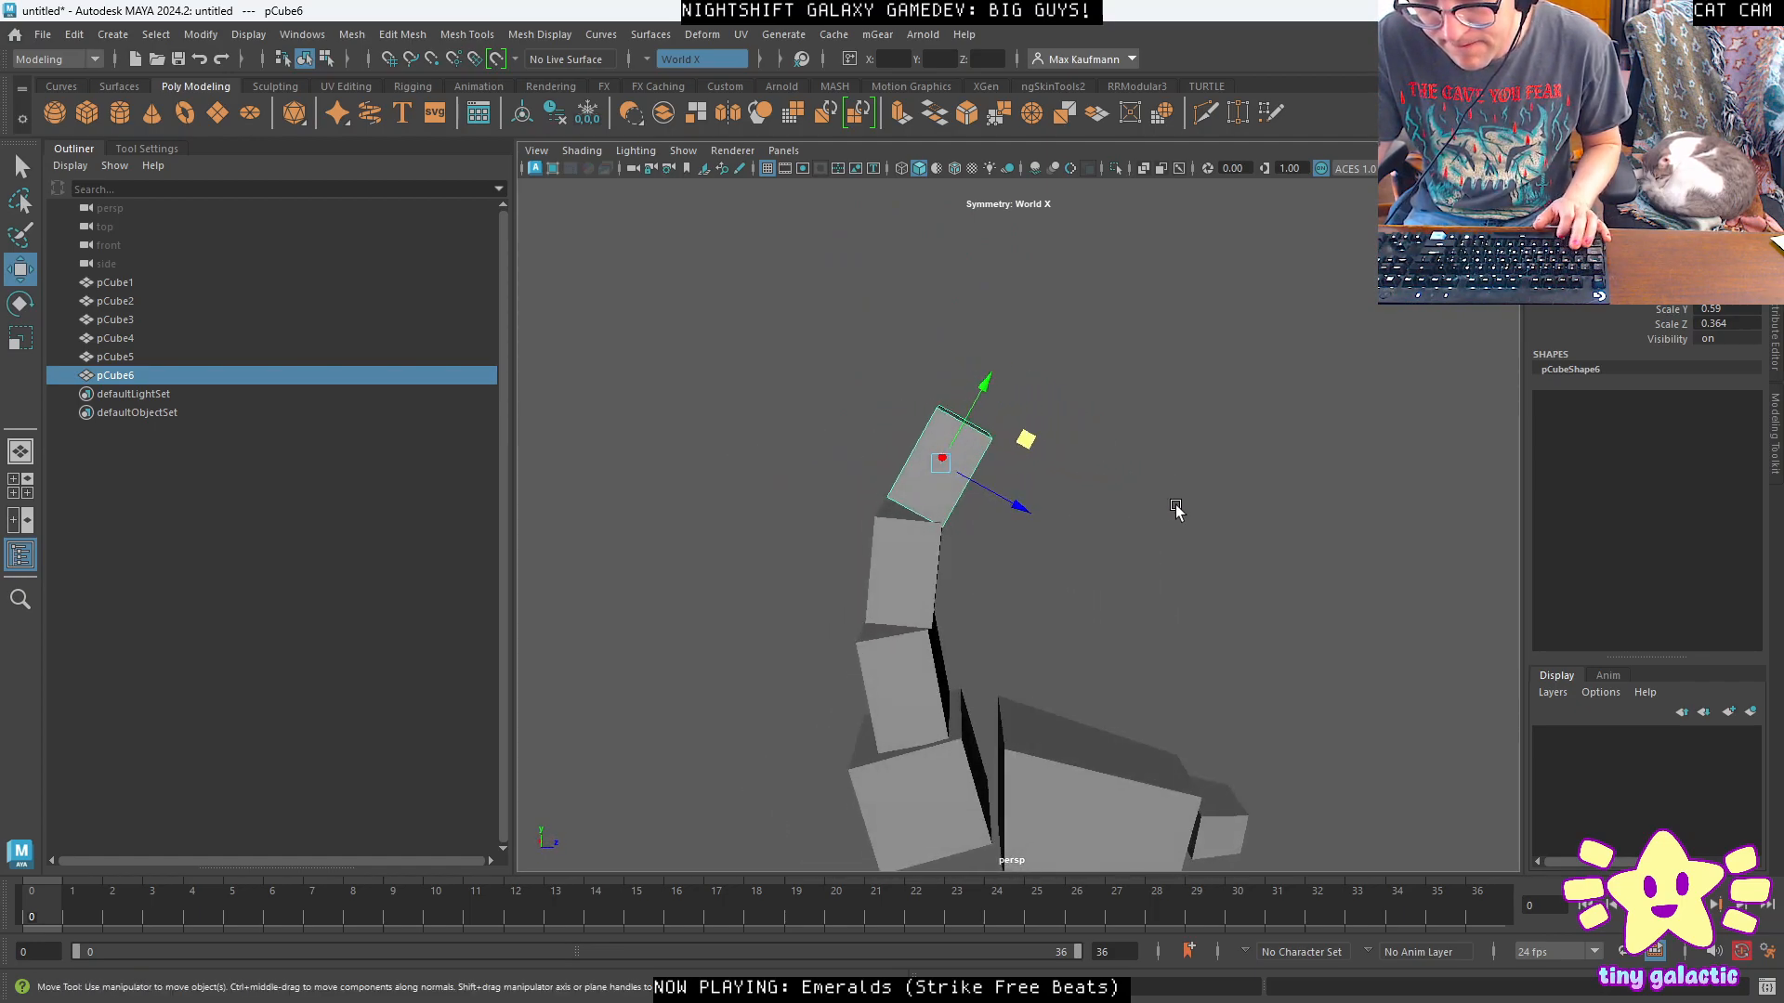
Rotate the three upper tail segments together so the tail bends further forward over the body.
left_click(925, 679)
left_click(929, 590, "shift")
left_click(961, 460, "shift")
key("e")
left_click_drag(1022, 418, 1009, 511)
Rotate the two lower thin tail segments individually and reposition them to smooth the tail's curve.
left_click(934, 665)
key("w")
key("e")
left_click_drag(975, 628, 944, 595)
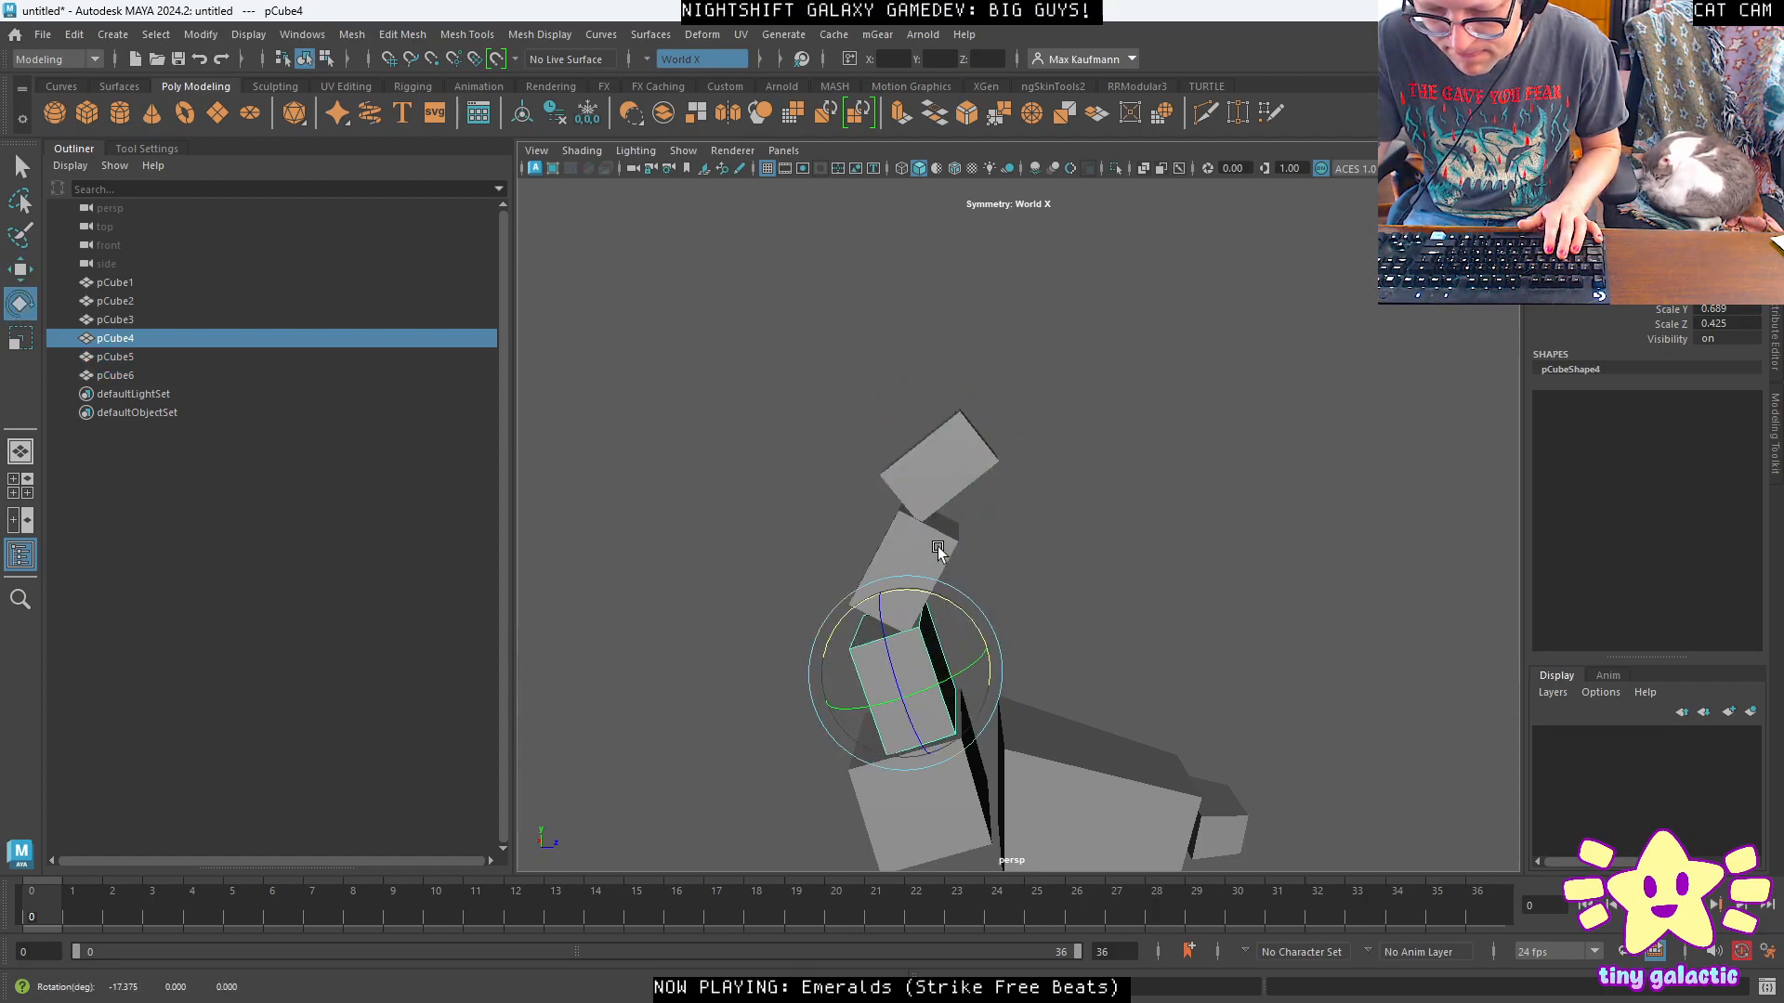
left_click(940, 552)
key("w")
key("e")
left_click_drag(967, 521, 1189, 453)
Duplicate the top tail segment, stretch the copy's length scale to about 1.322, and place it pointing forward at the tail tip.
left_click(963, 469)
key("w")
key("ctrl+d")
key("e")
key("r")
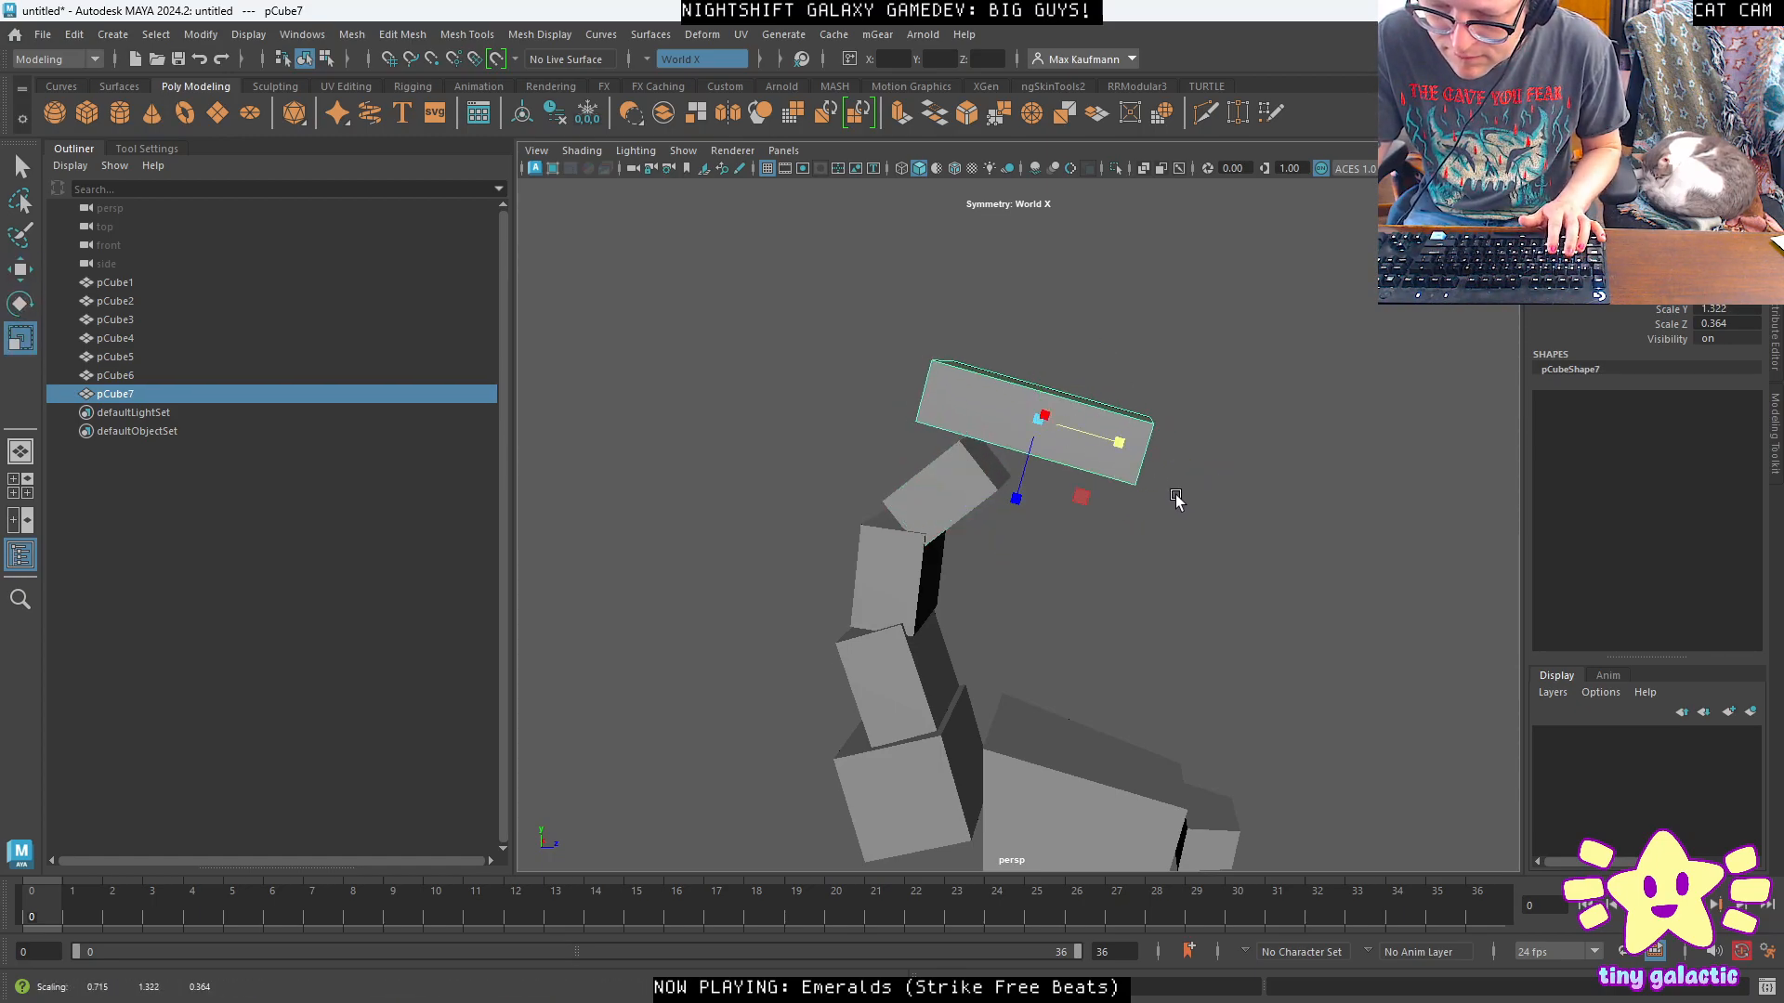
key("w")
left_click_drag(1086, 500, 1112, 542)
left_click_drag(1176, 651, 1010, 595, "alt")
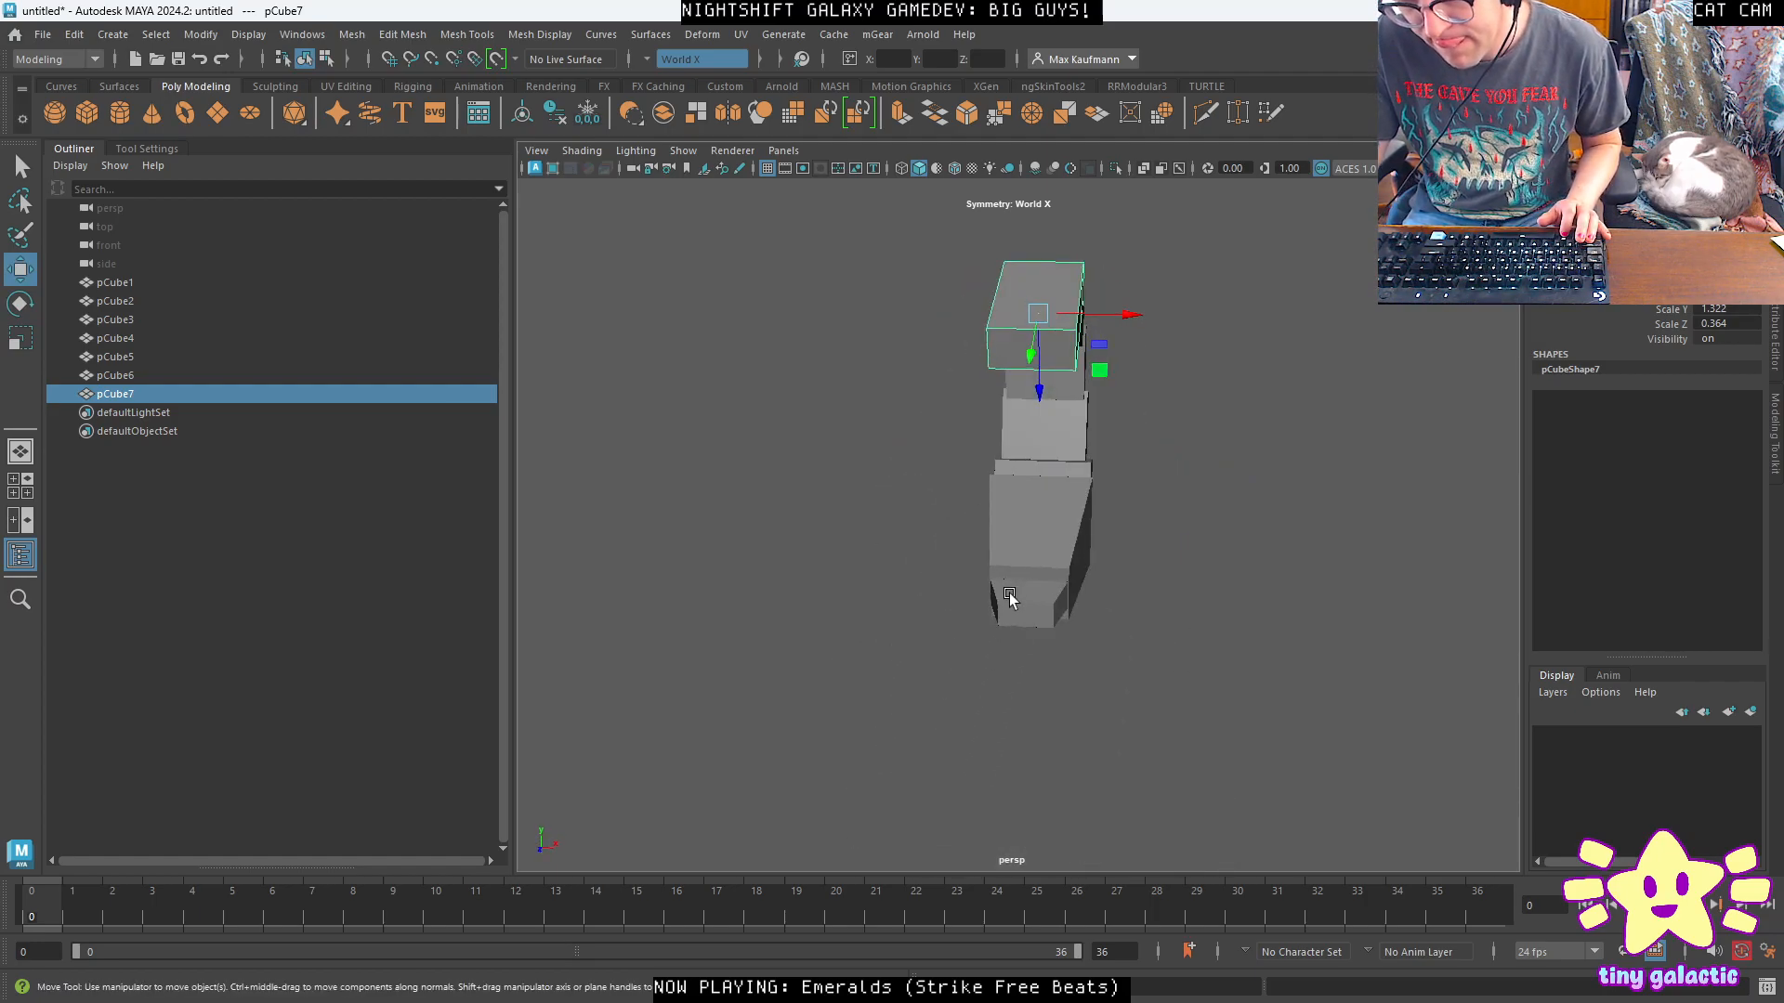
Examine the body and curved tail silhouette in the perspective and four-view layouts.
left_click(1208, 590)
left_click_drag(1207, 591, 1173, 558, "alt")
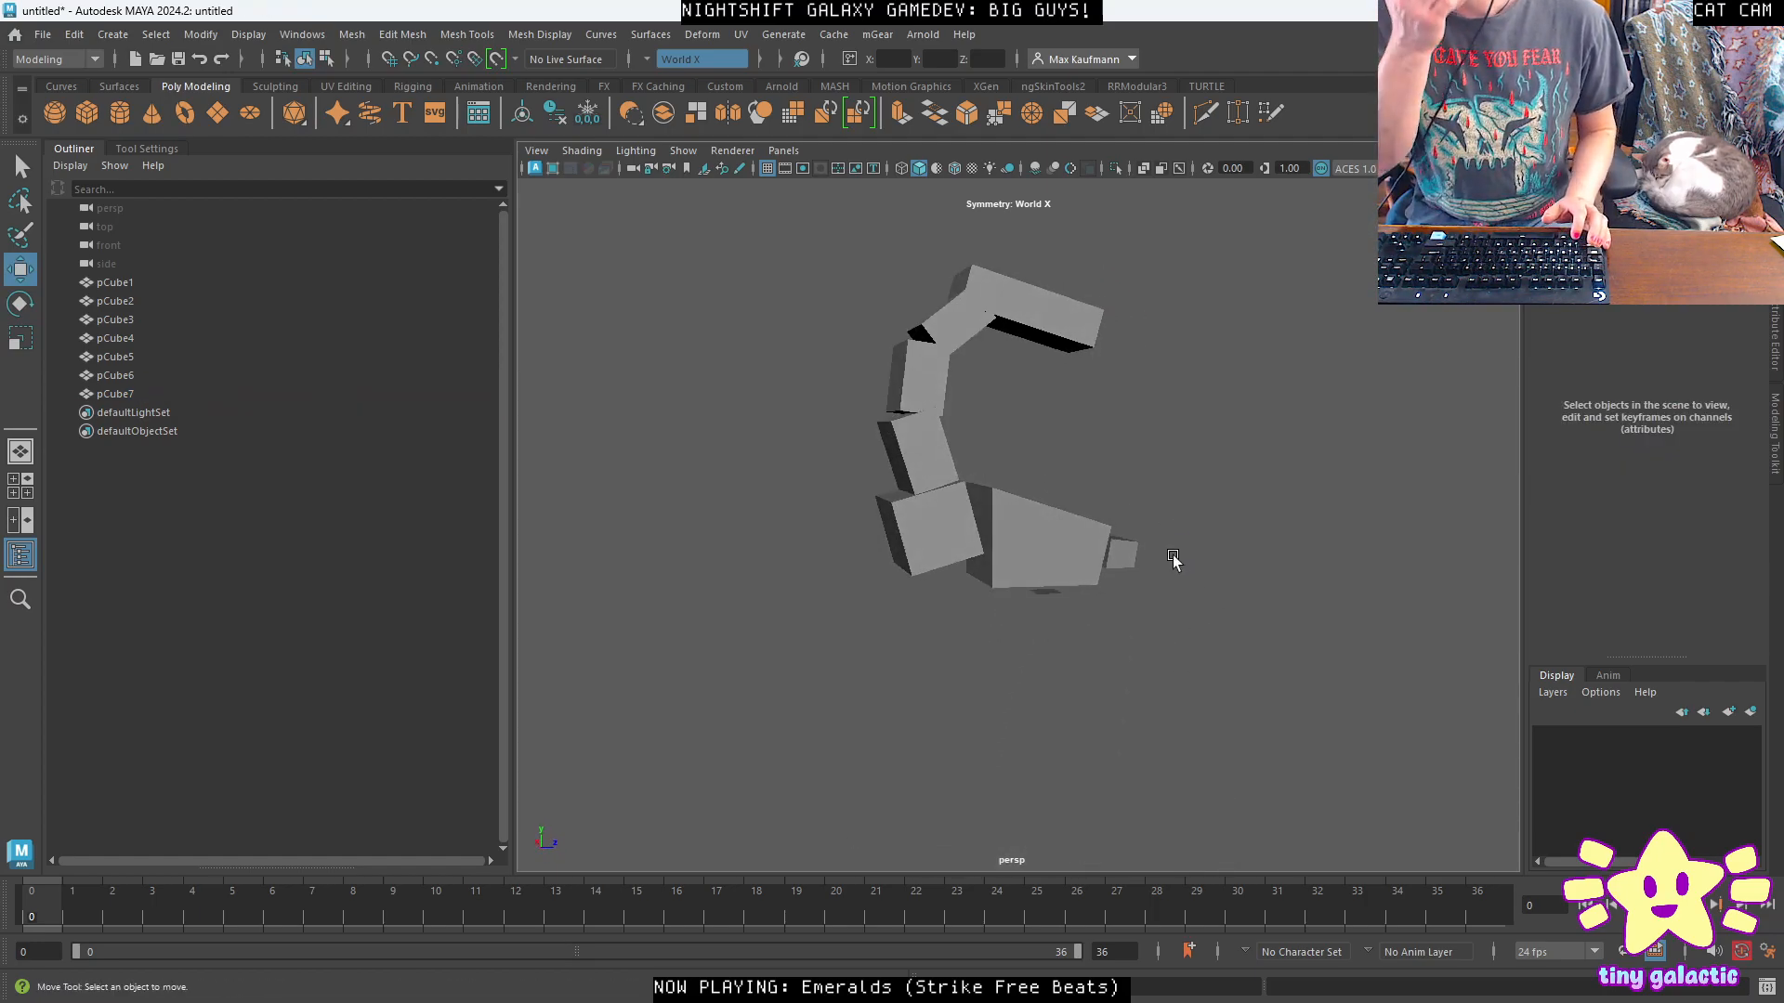
key("space")
scroll(1288, 676, "down", 3)
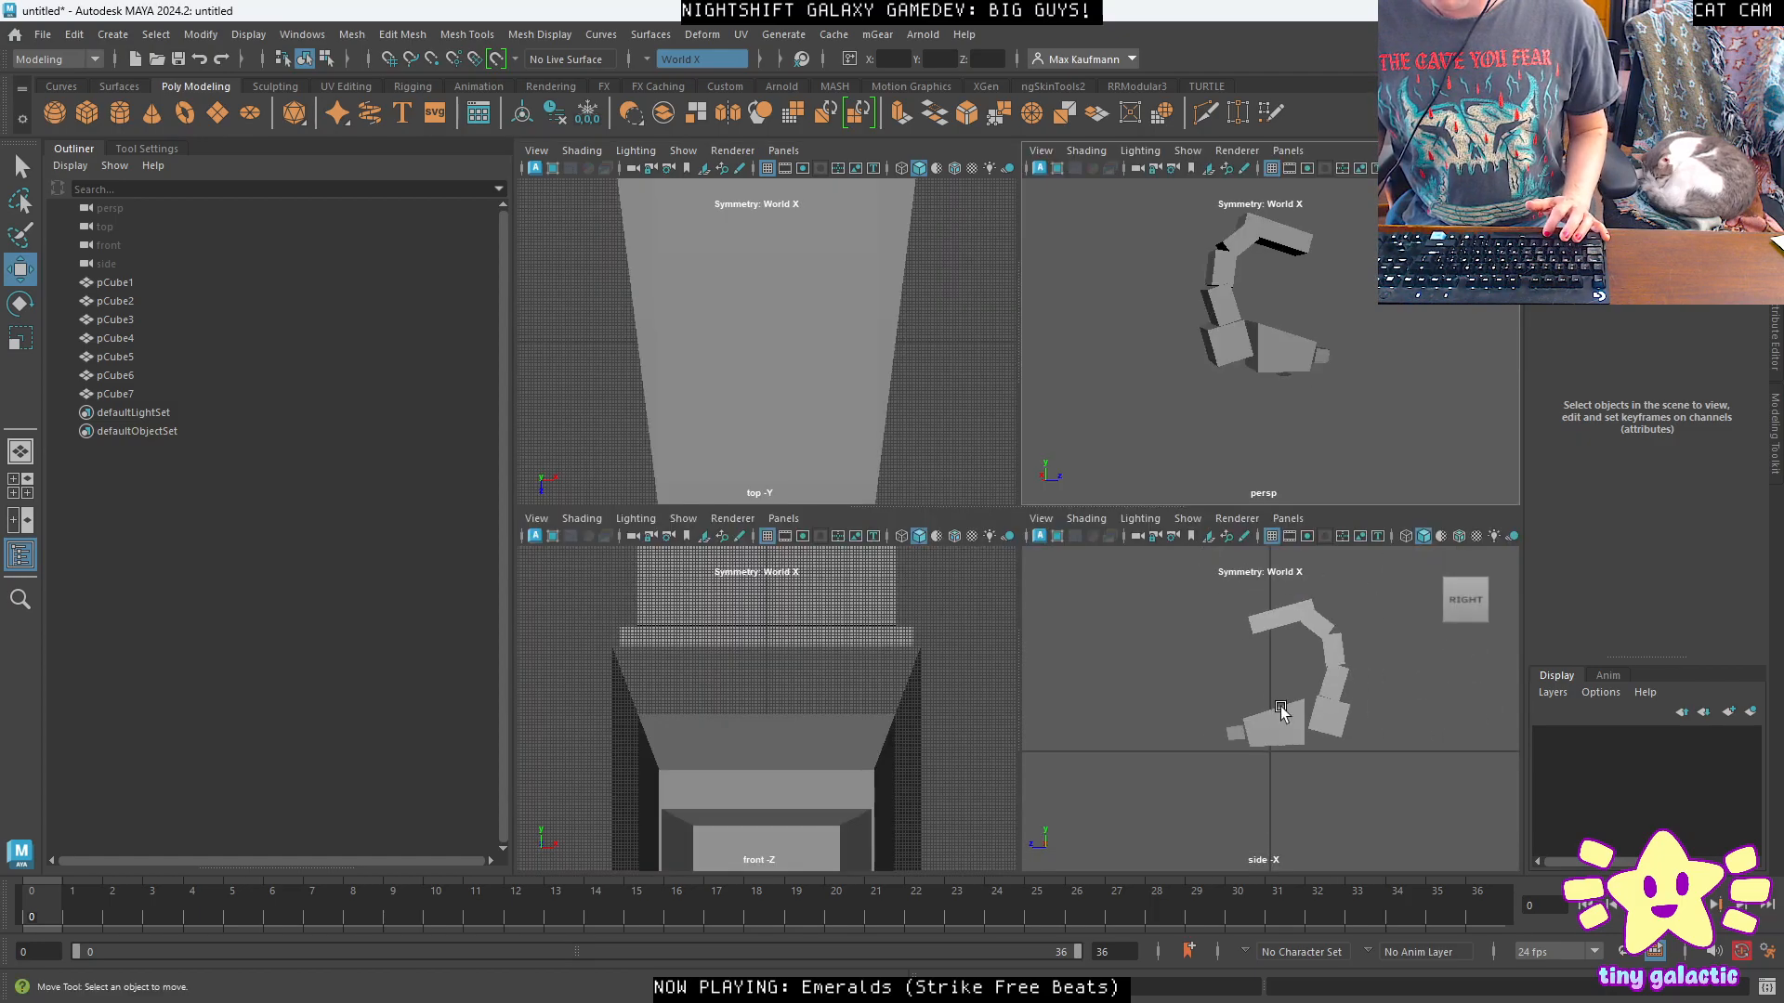
key("space")
left_click_drag(1226, 323, 1099, 387, "alt")
scroll(1115, 315, "up", 4)
left_click(1129, 517)
key("ctrl+d")
left_click(1142, 573, "shift")
left_click(1145, 572)
key("ctrl+z")
key("ctrl+z")
Create another polygon cube with width, height and depth of 100.
left_click(1579, 402)
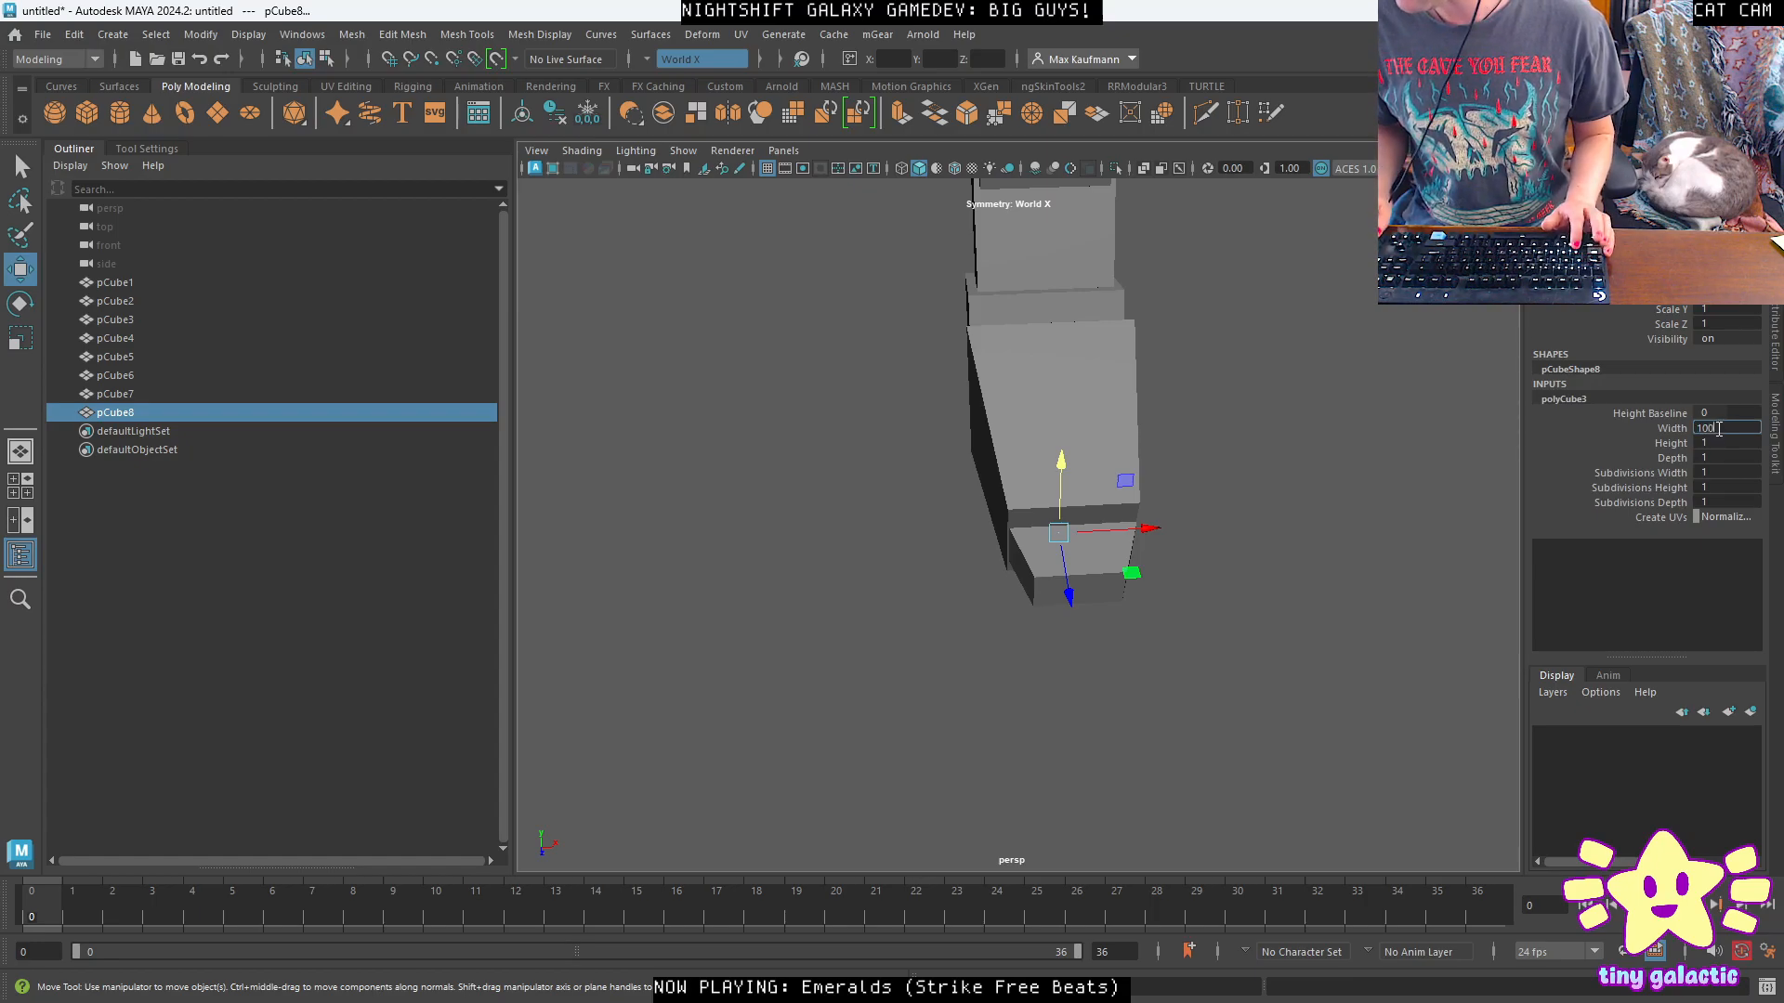
key("Tab")
type("100")
key("Return")
Flatten the new cube to about 0.145 in its Y scale, narrow it, and move it out beside the body.
left_click_drag(1110, 408, 1297, 557, "alt")
key("r")
key("w")
left_click_drag(1301, 561, 1247, 399, "alt")
left_click(1254, 567)
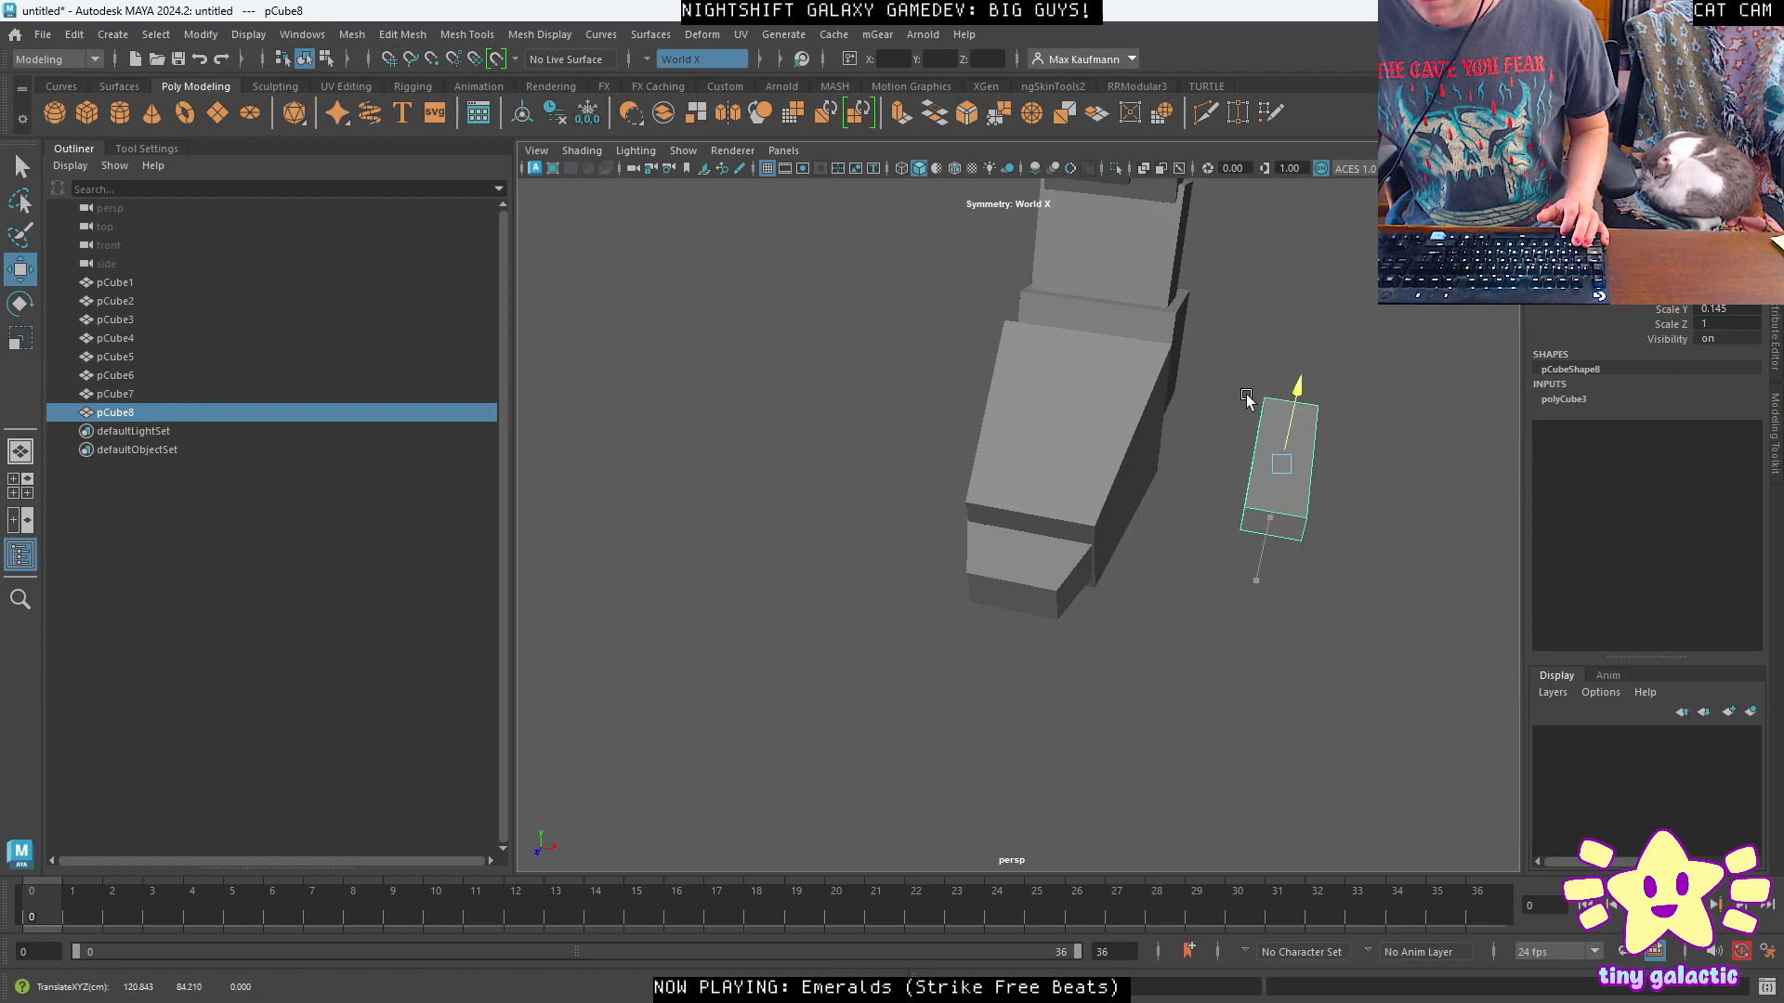
Rotate the thin block outward as an upper limb, and duplicate it as a lower segment angled down from its end.
key("e")
left_click_drag(1300, 513, 1063, 517)
key("w")
mouse_move(1033, 498)
left_mouse_down("alt")
mouse_move(1134, 543)
mouse_move(1180, 511)
mouse_move(1194, 531)
mouse_move(1198, 462)
mouse_move(1248, 512)
mouse_move(1217, 391)
mouse_move(1338, 394)
mouse_move(1326, 341)
mouse_move(1413, 465)
mouse_move(1381, 414)
mouse_move(1372, 477)
mouse_move(966, 511)
mouse_move(1166, 548)
mouse_move(925, 443)
left_mouse_up("alt")
key("e")
key("w")
key("e")
left_click(940, 448)
key("w")
Thicken the upper limb block to about 0.407 by 0.189 and the lower block to about 0.531 by 0.253.
left_click_drag(941, 474, 1126, 532, "alt")
key("r")
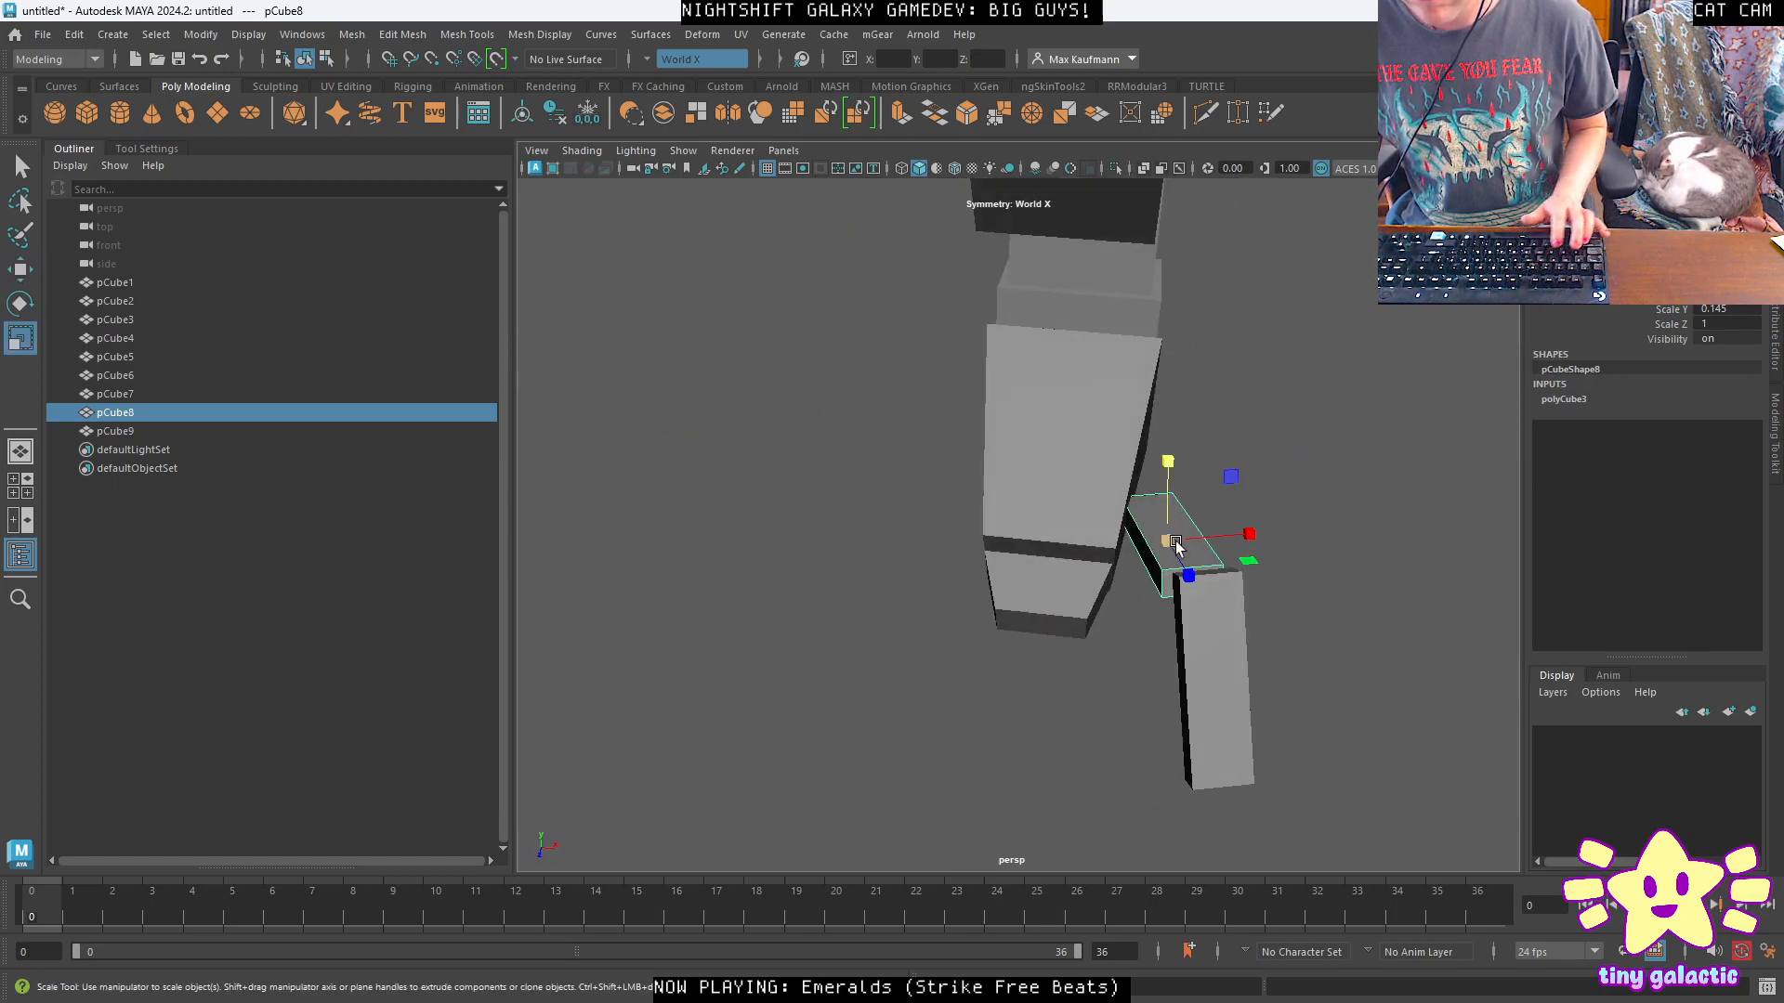
left_click_drag(1249, 535, 1260, 532)
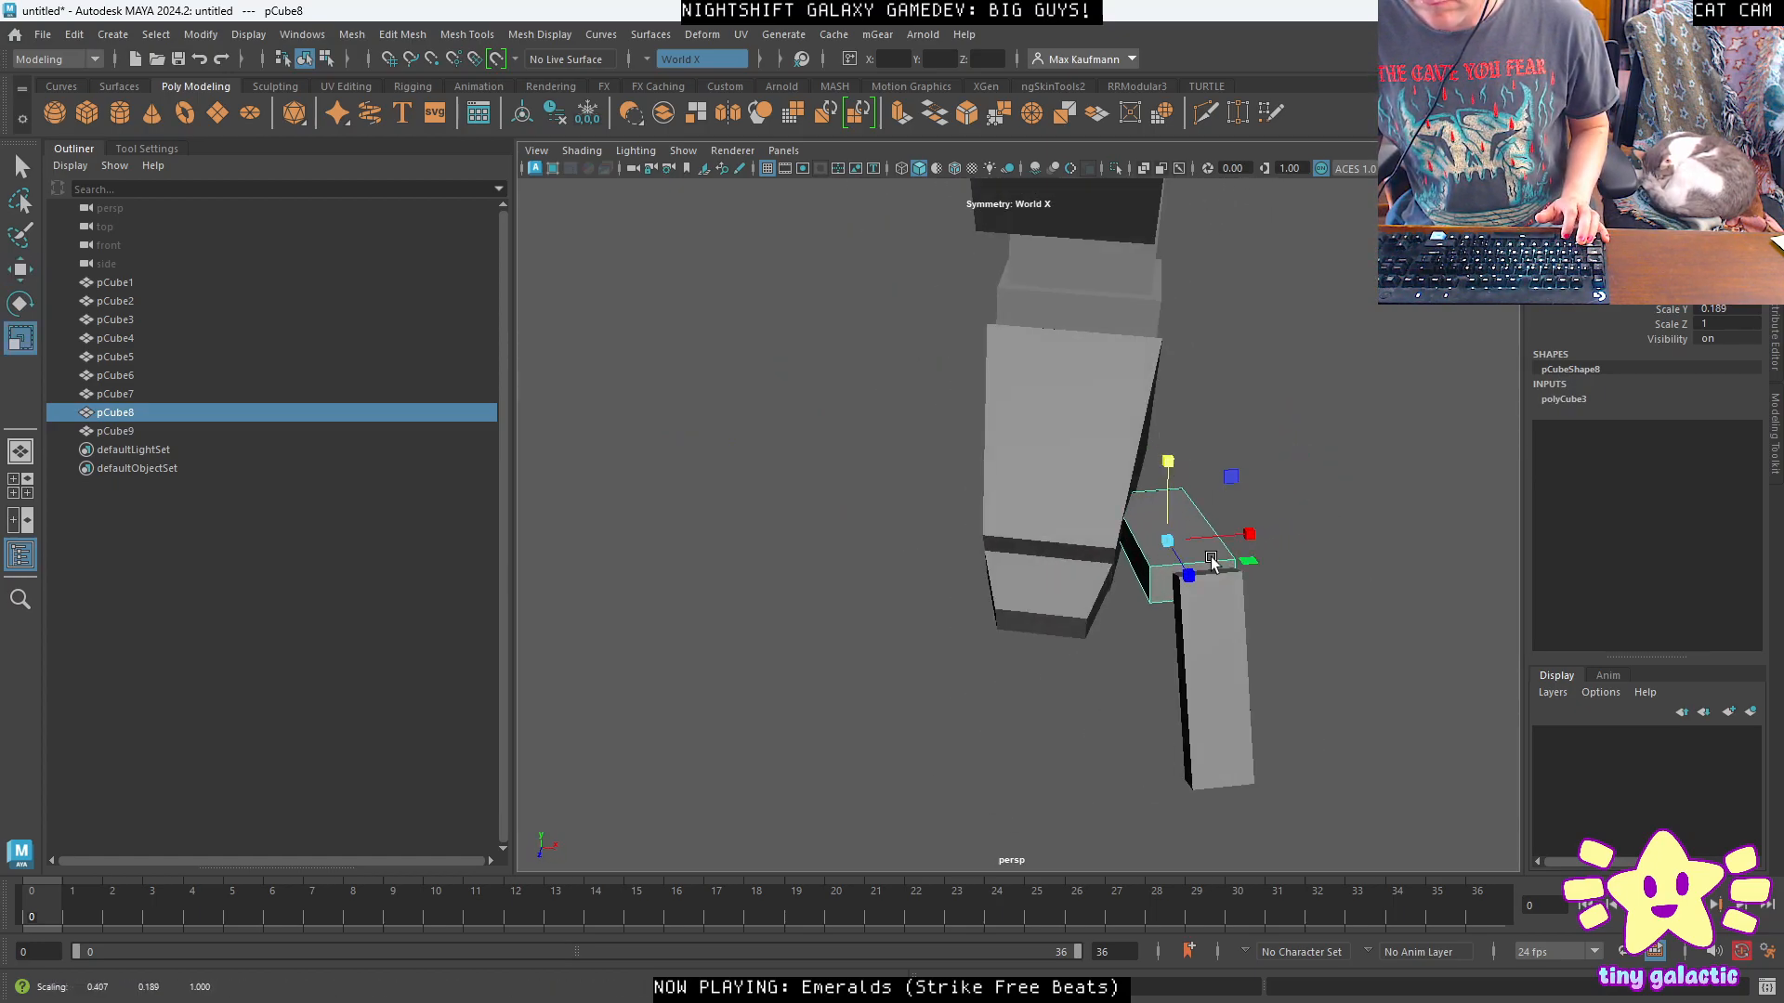
left_click(1212, 679)
left_click_drag(1212, 678, 1407, 362, "alt")
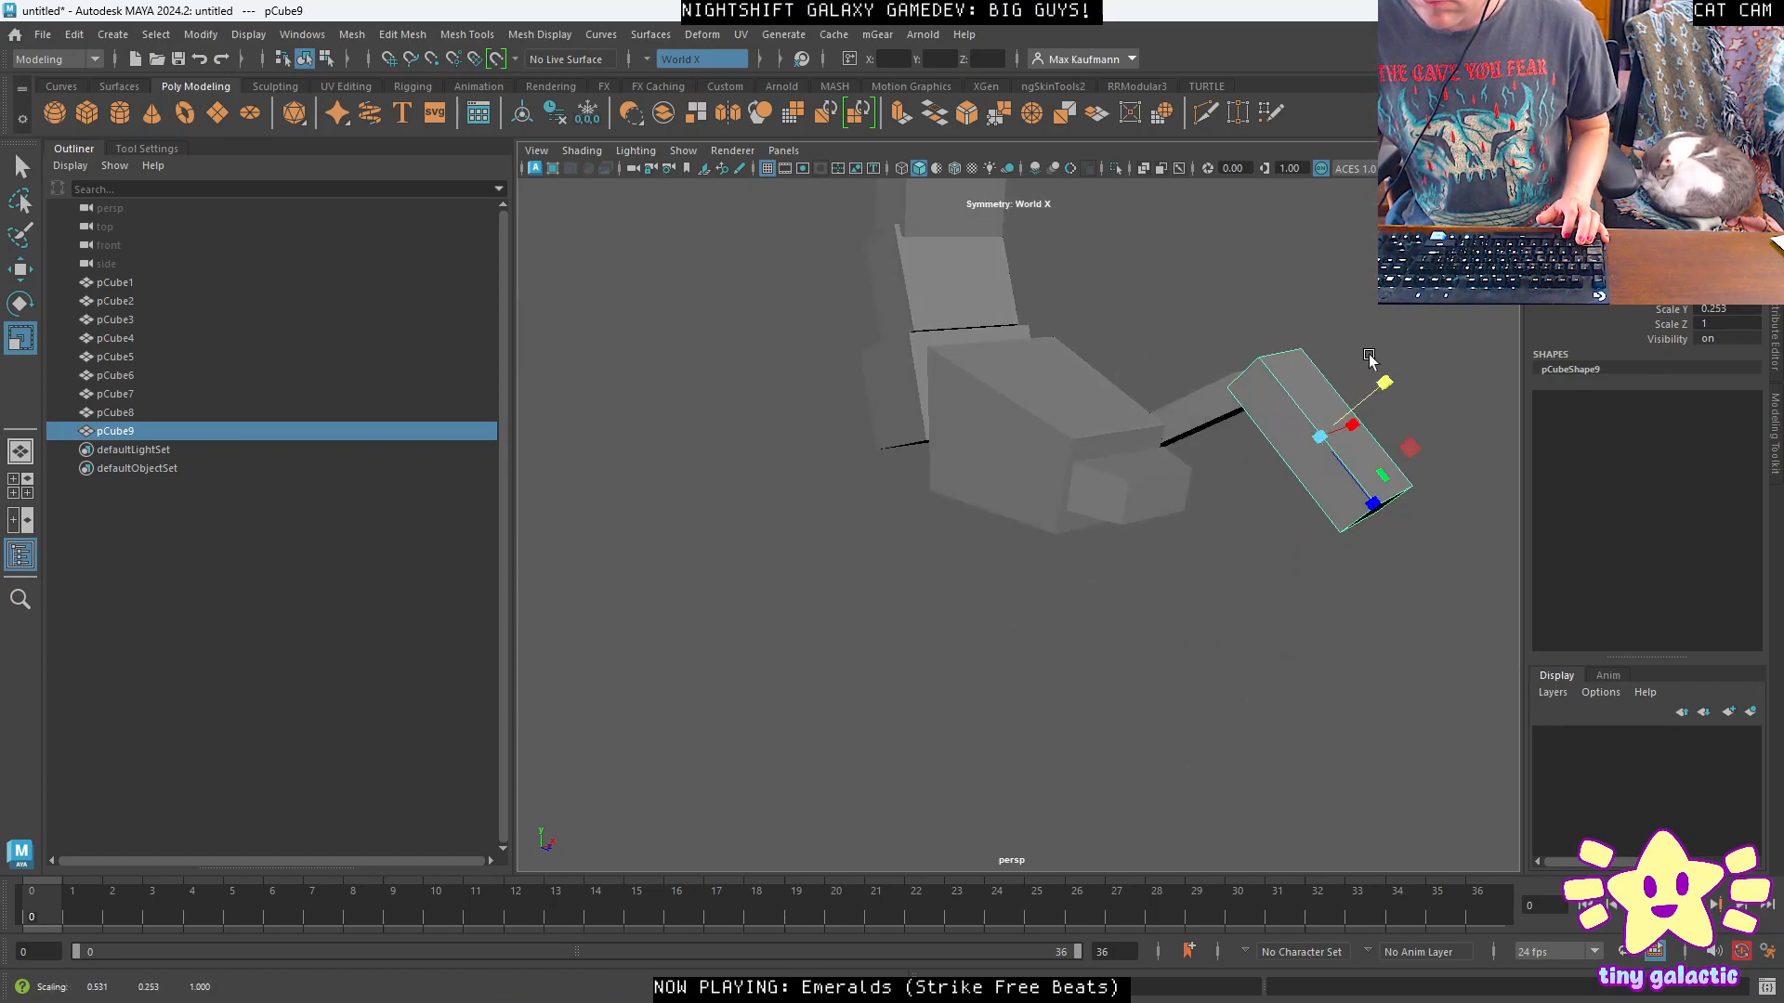
Adjust the fit of the limb's two blocks and duplicate both pieces farther back along the body.
left_click(1180, 415)
left_click_drag(1140, 279, 1140, 280)
left_click(1208, 425)
left_click_drag(1156, 340, 1073, 491)
key("space")
key("space")
mouse_move(1145, 428)
left_mouse_down("alt")
mouse_move(1084, 389)
mouse_move(908, 578)
mouse_move(1158, 613)
left_mouse_up("alt")
left_click(915, 585, "shift")
key("w")
key("e")
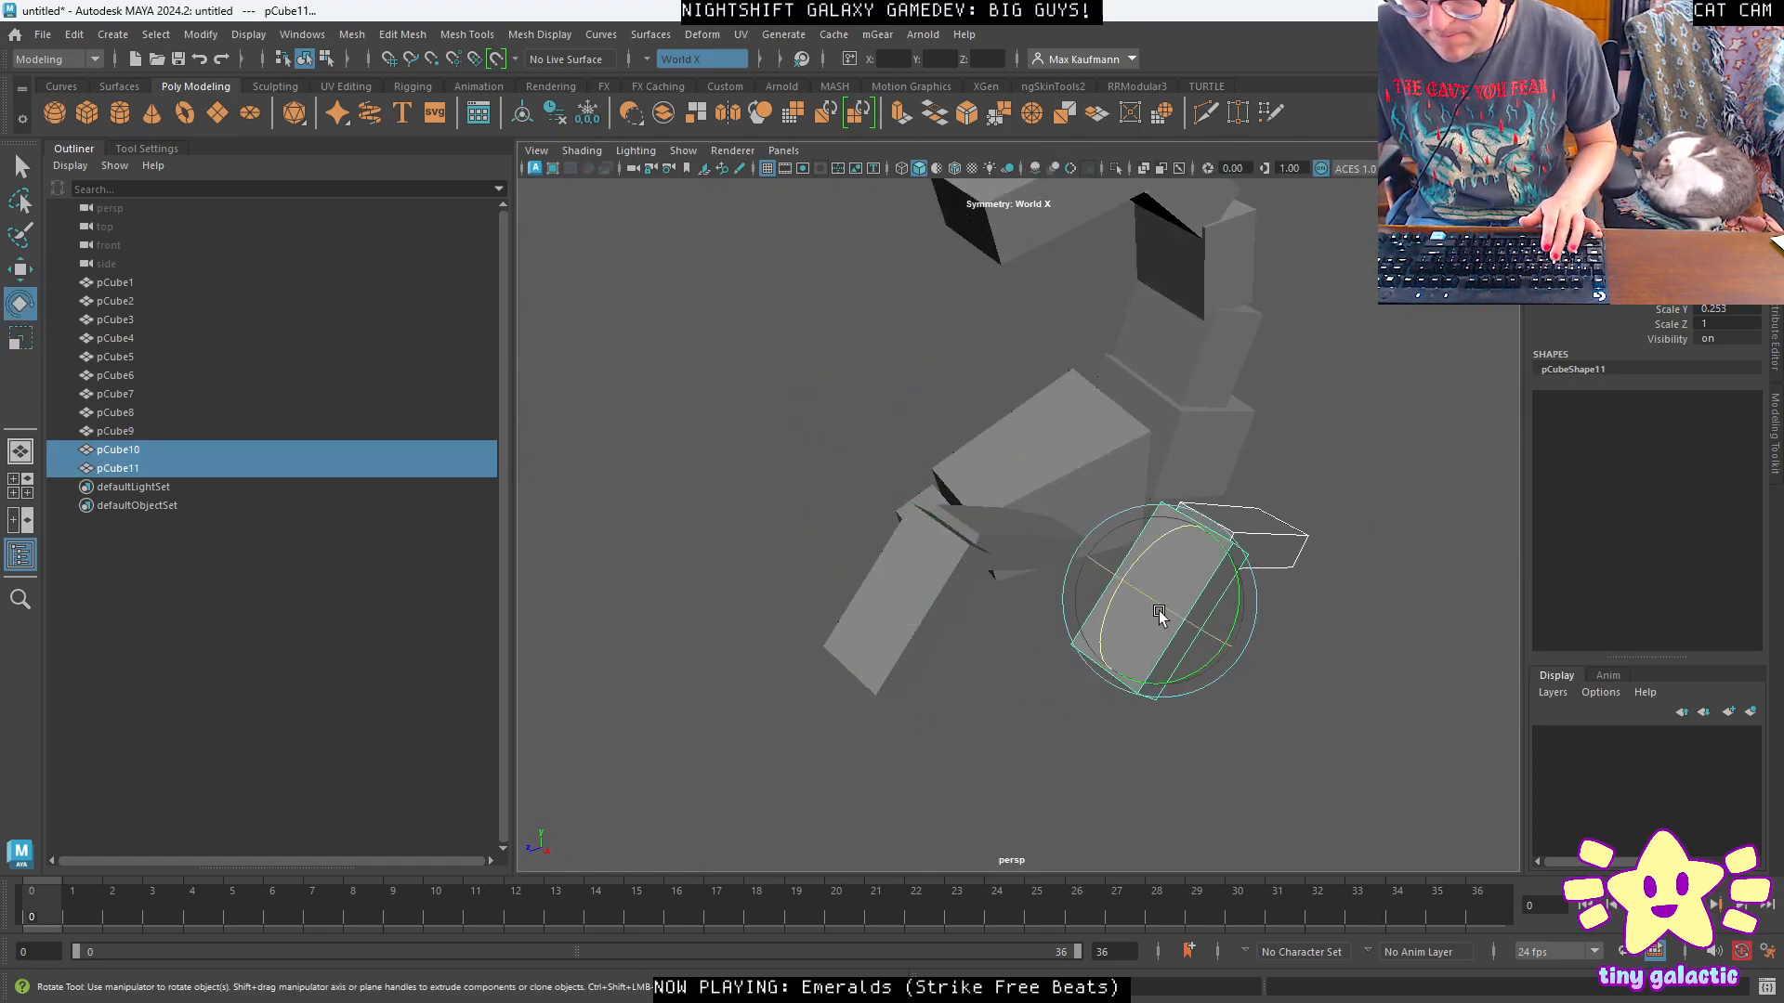
Set the Rotate tool to World orientation and try to rotate the duplicated limb blocks together.
left_click(1181, 561)
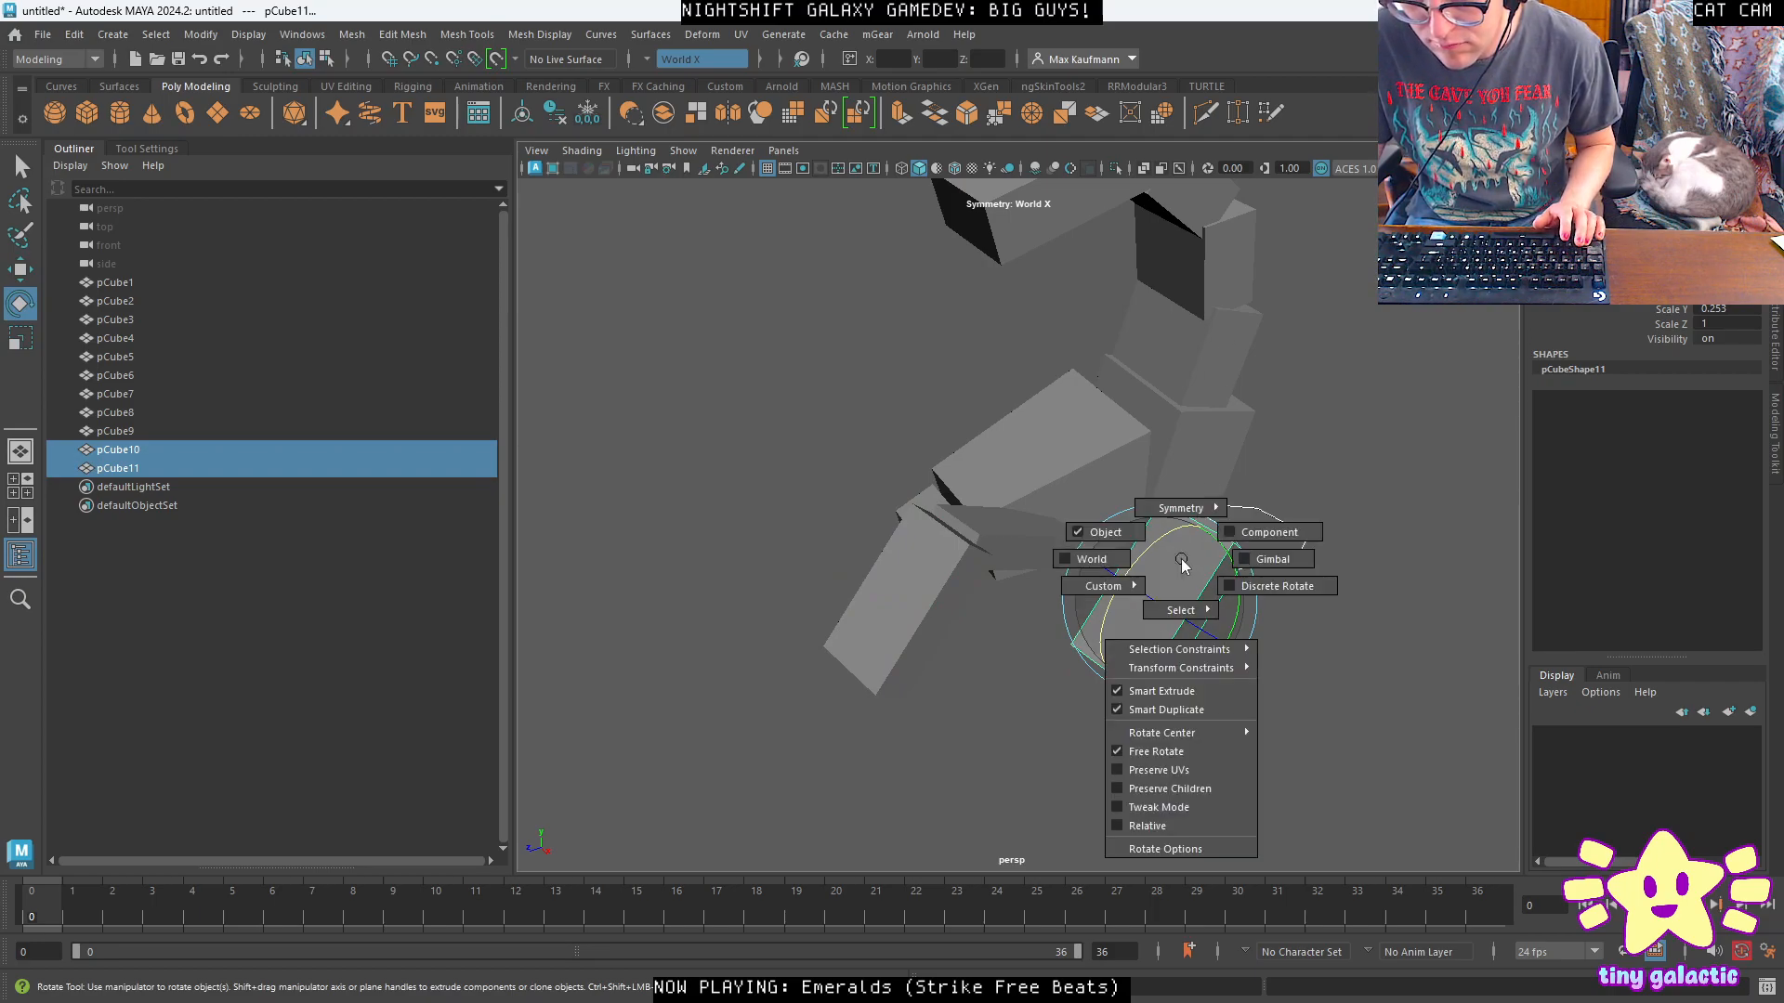
left_click(1100, 559)
left_click_drag(1163, 653, 1312, 641)
left_click(1297, 639)
left_click(1196, 576)
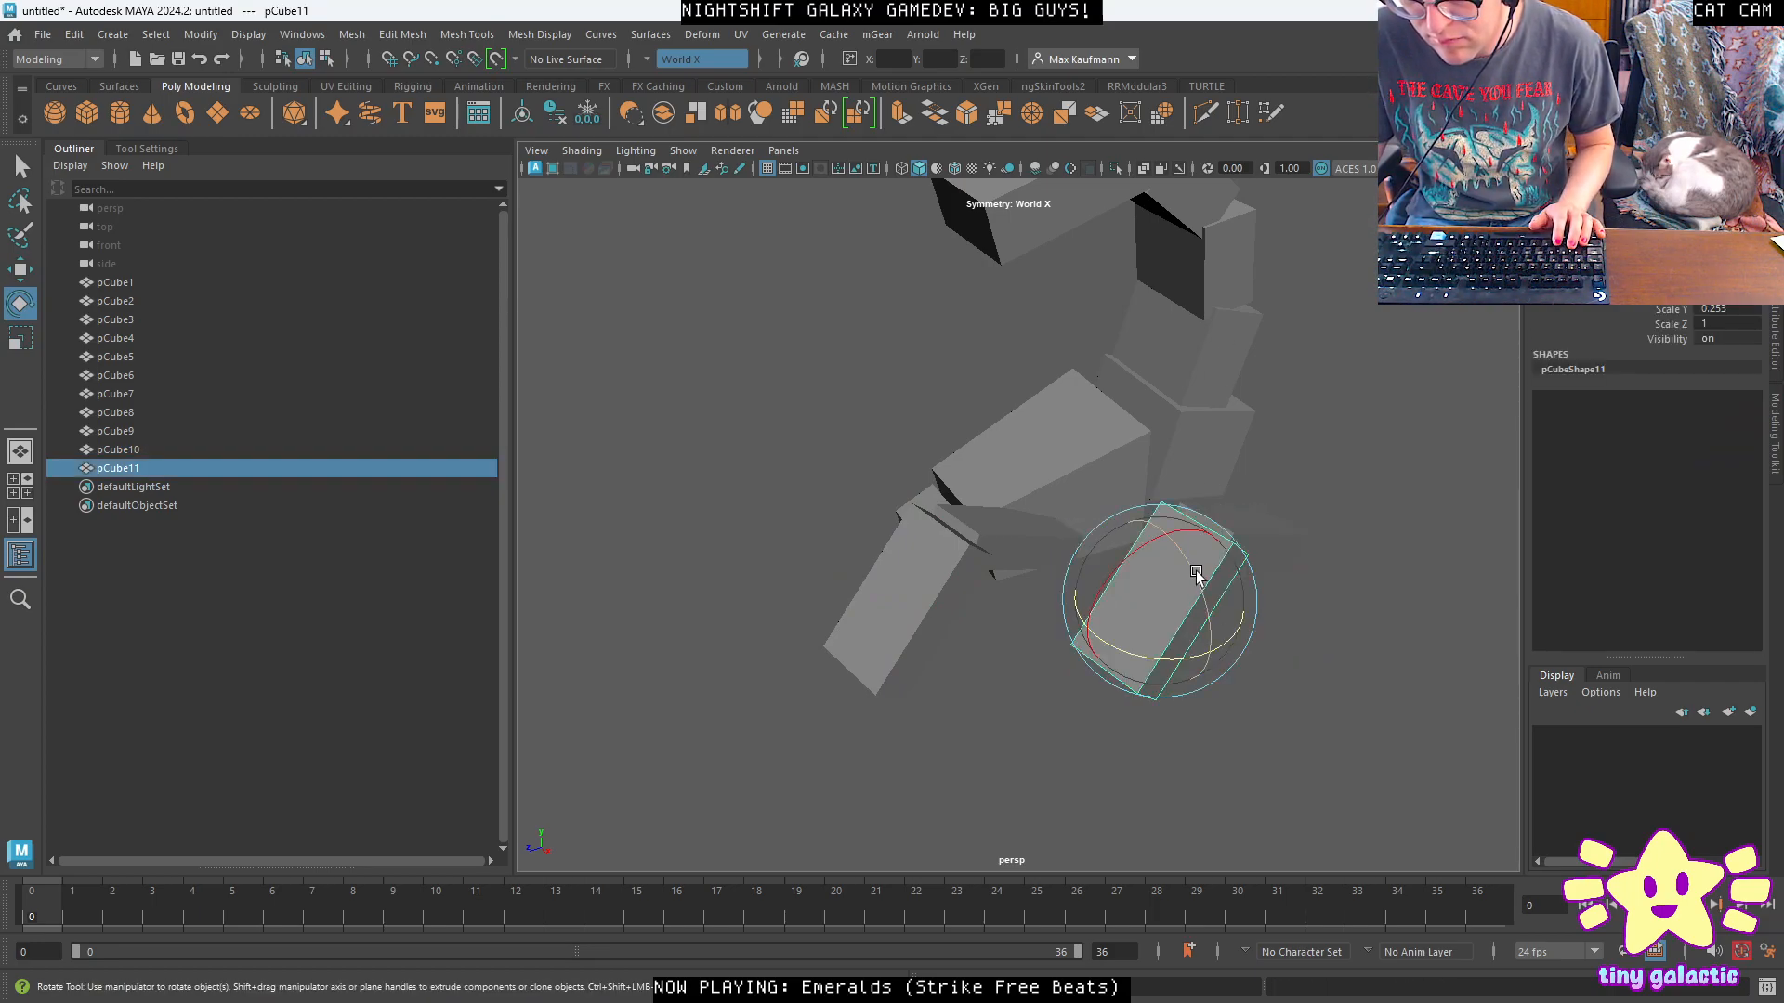
Group the two duplicated limb blocks, then rotate and move the group into place behind the front limb.
left_click(1277, 551)
left_click(1127, 639, "shift")
key("ctrl+g")
left_click_drag(1024, 602, 1200, 601)
key("w")
left_click_drag(1034, 548, 887, 584)
key("r")
key("w")
Scale the grouped rear limb down uniformly to about 0.833.
left_click(69, 449)
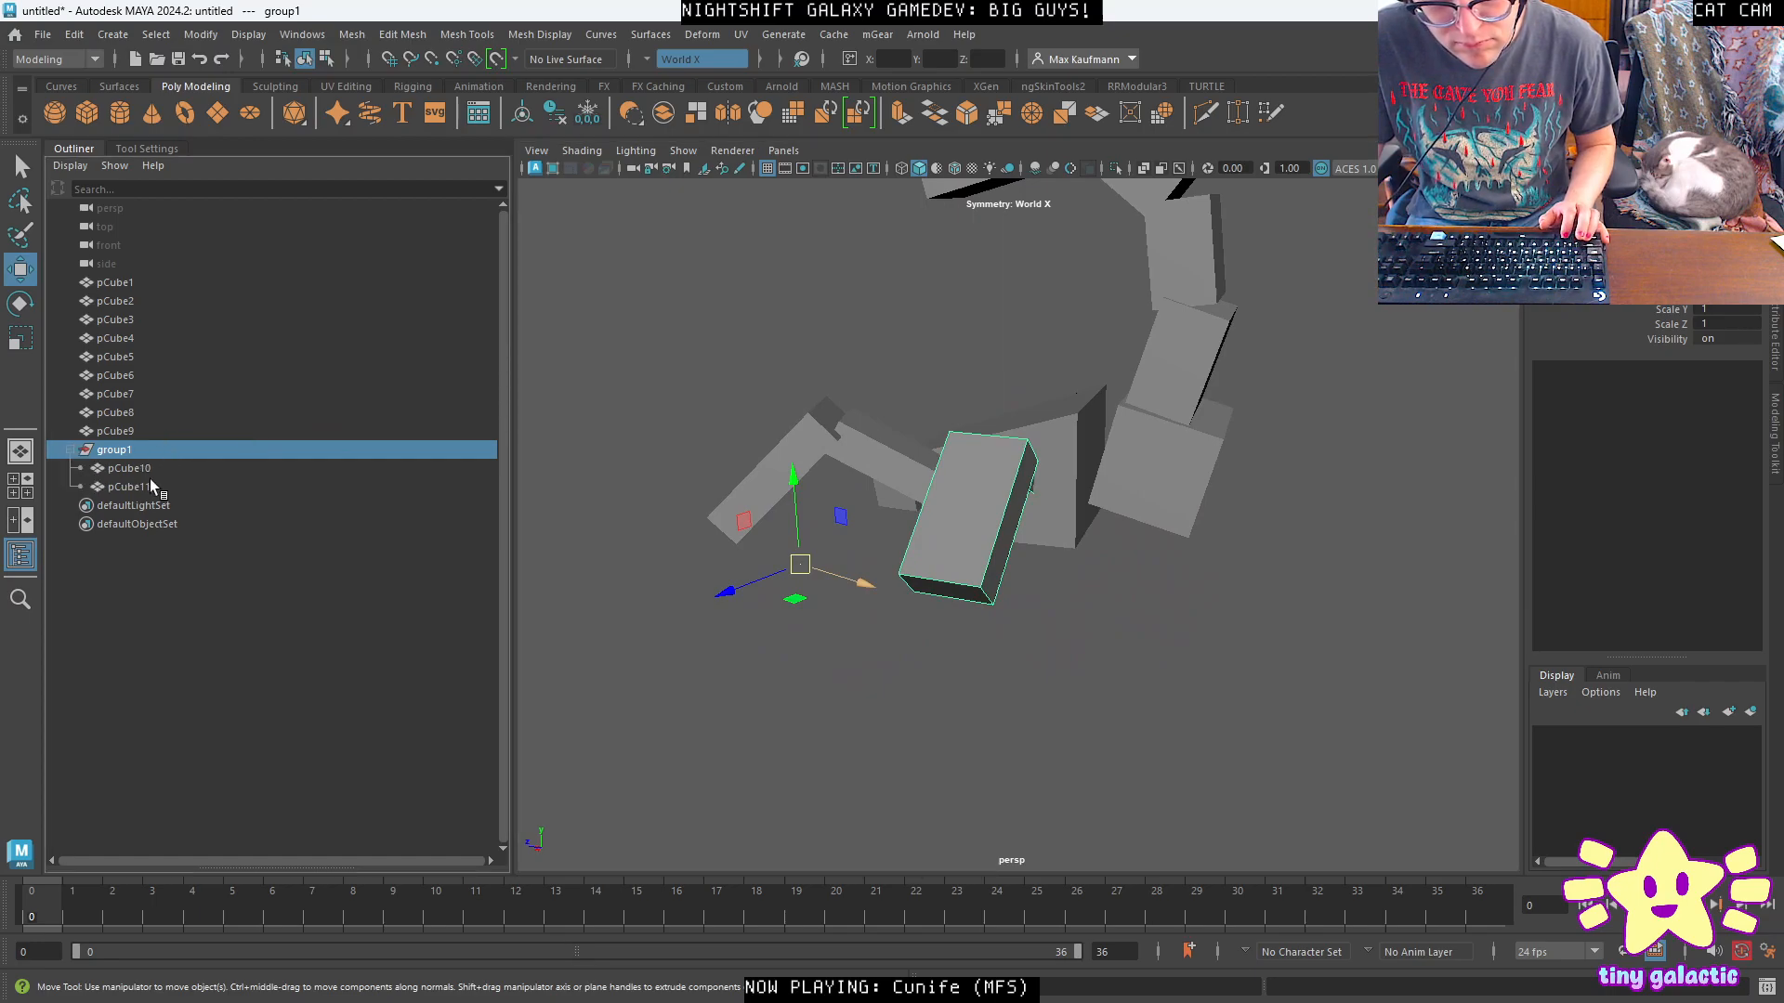
left_click(128, 468)
left_click(128, 487, "shift")
key("r")
left_click_drag(1058, 556, 1368, 667, "alt")
key("f")
key("w")
left_click(185, 450)
key("r")
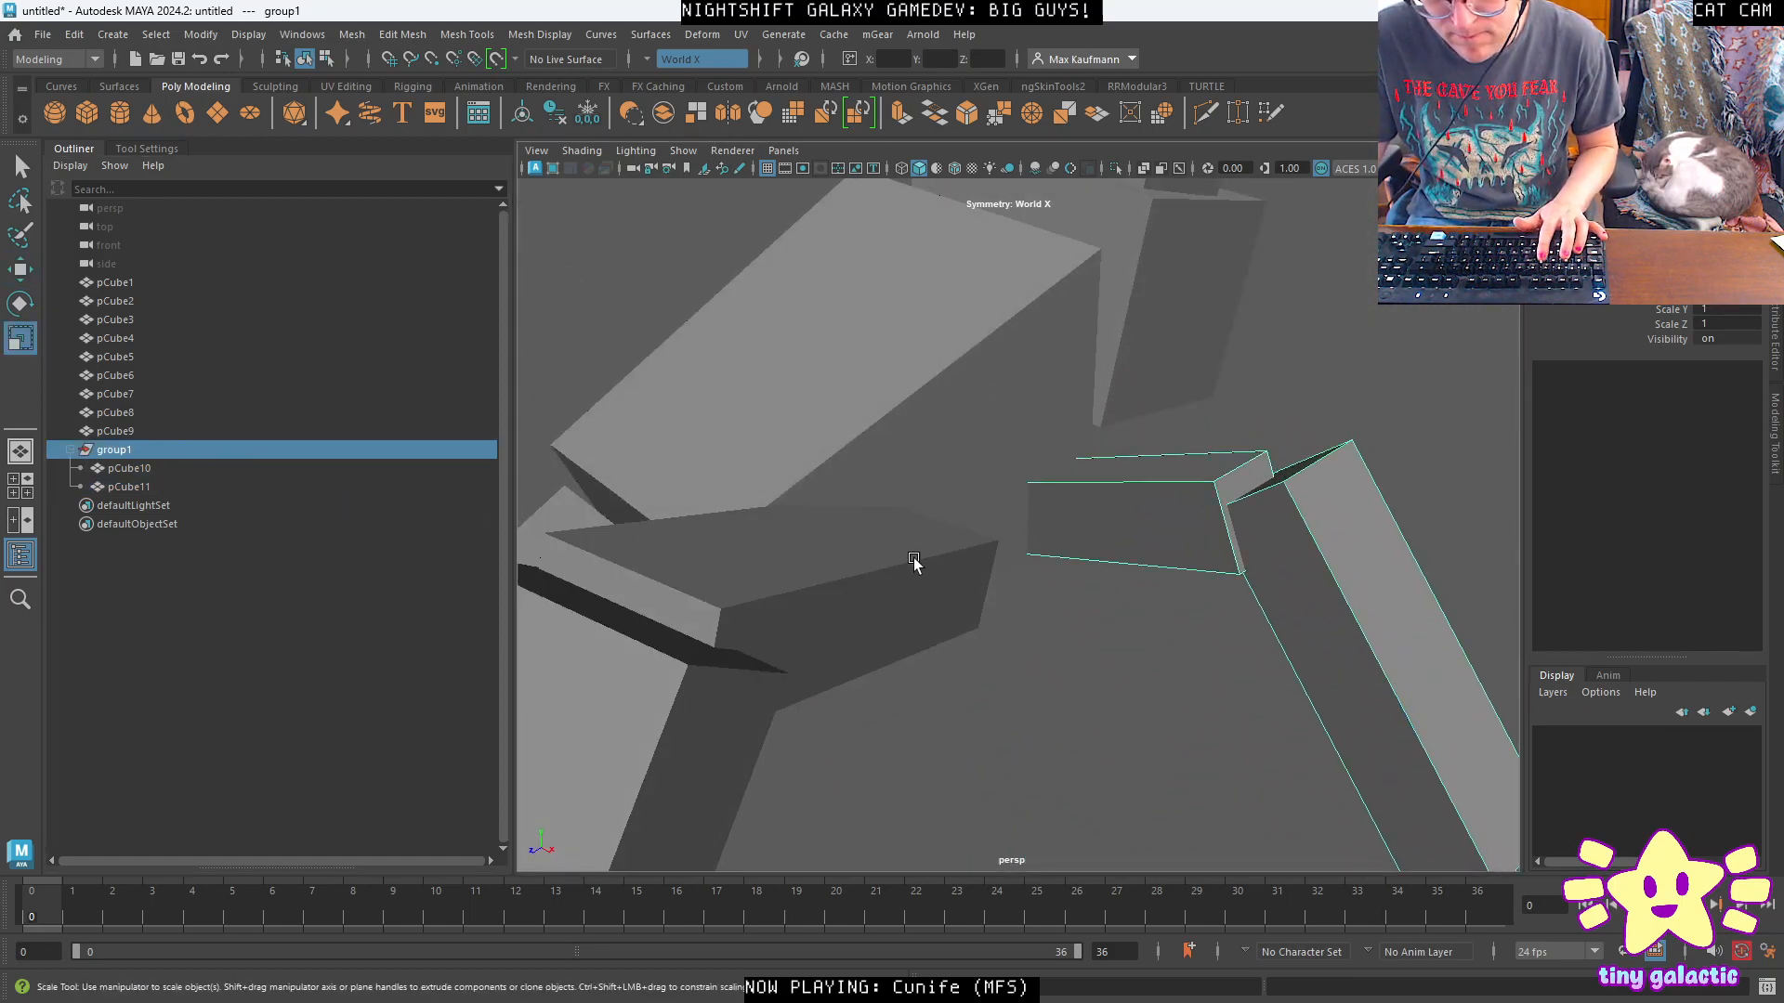
right_click_drag(1002, 586, 879, 583, "alt")
left_click_drag(841, 721, 797, 728)
Unparent both limb blocks from the group and delete the empty group.
key("w")
left_click(189, 467)
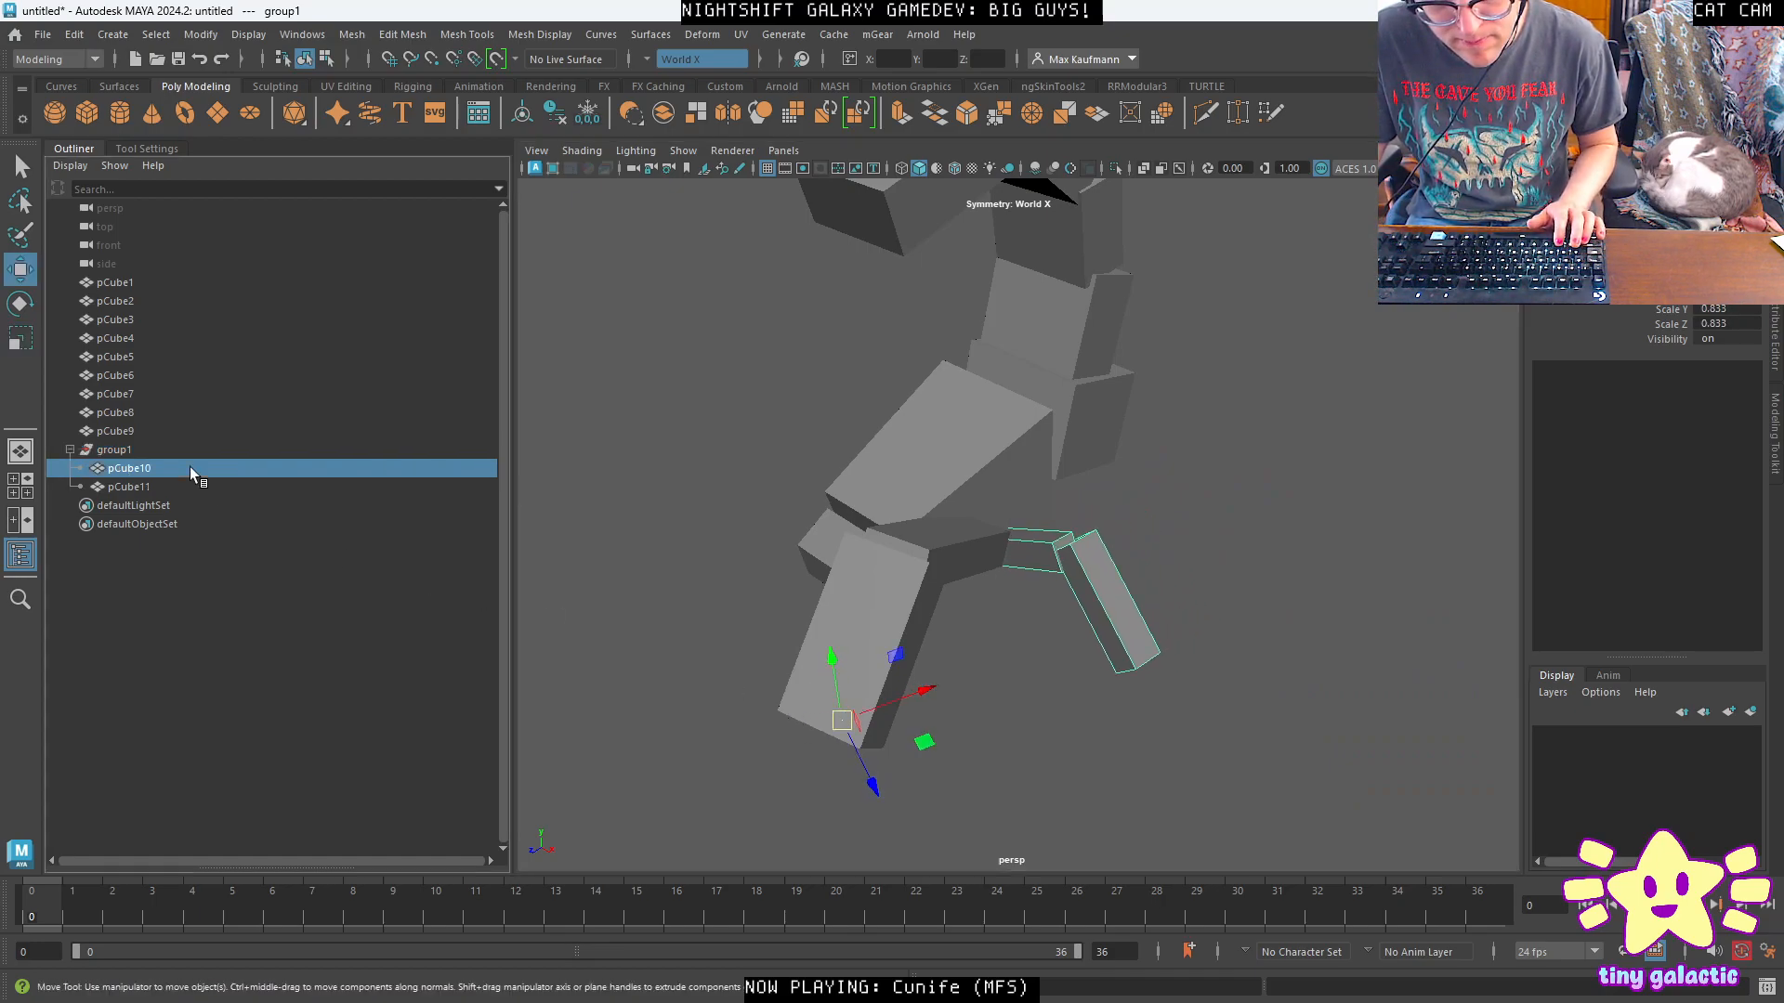
left_click(184, 484, "shift")
key("shift+g")
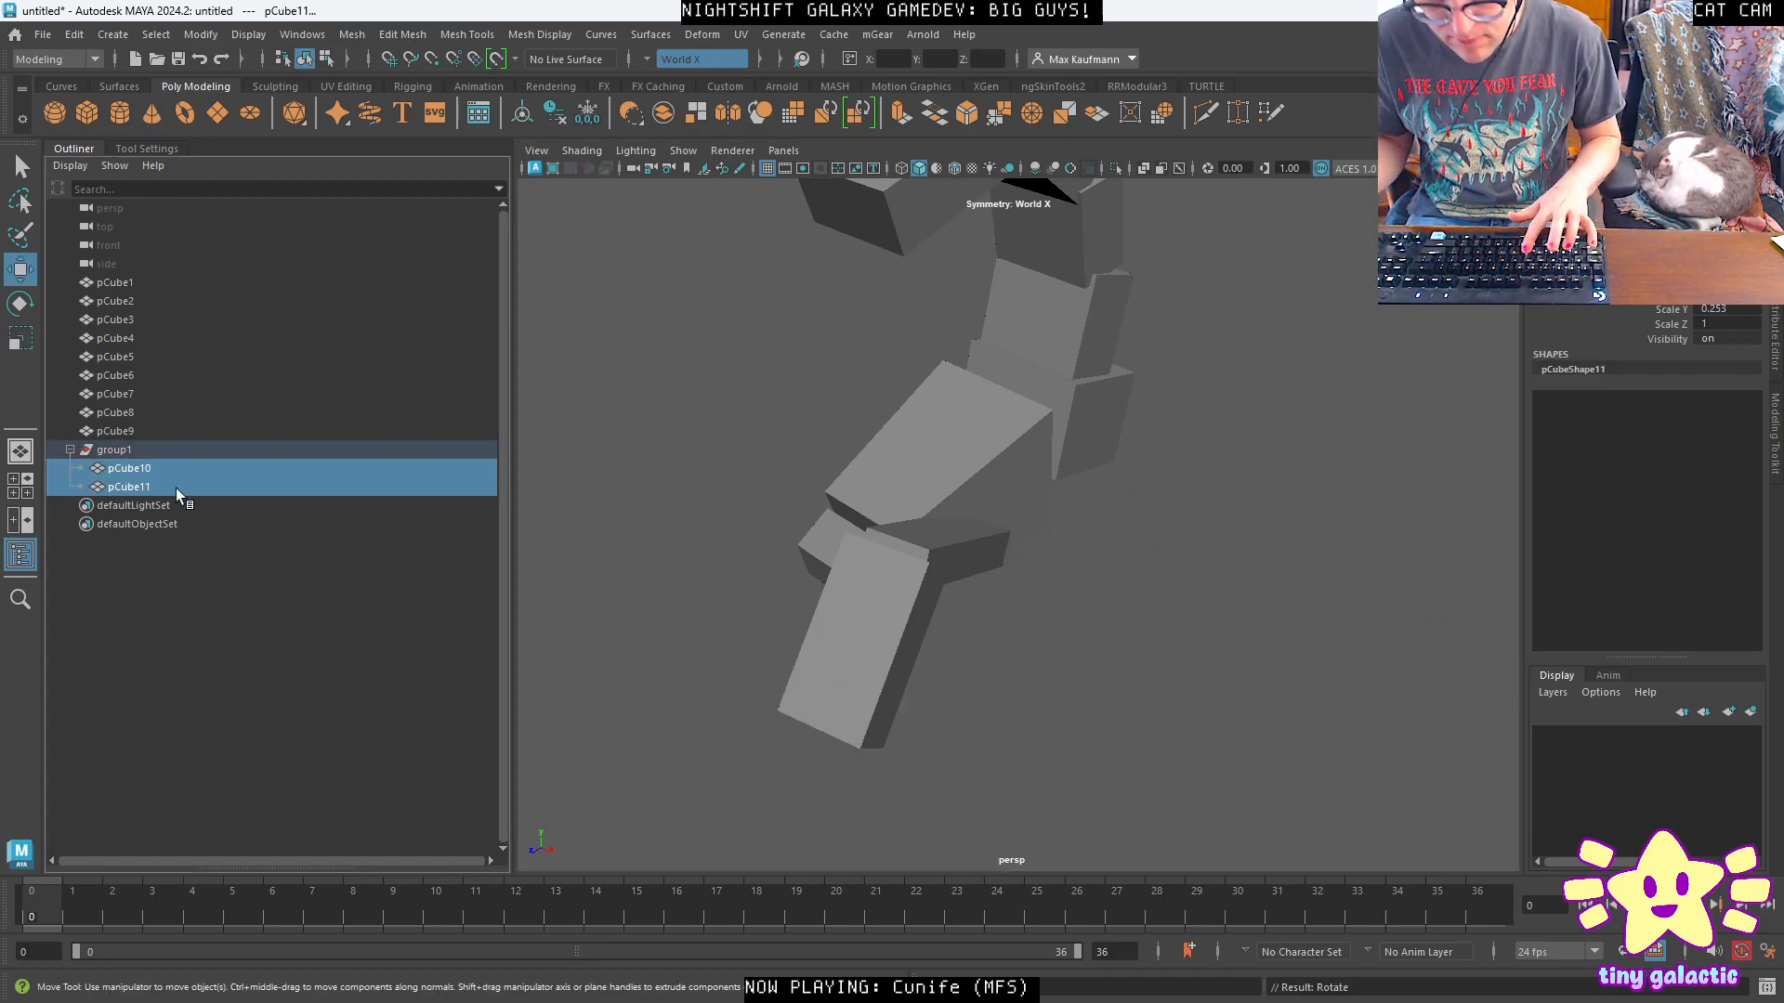
key("ctrl+z")
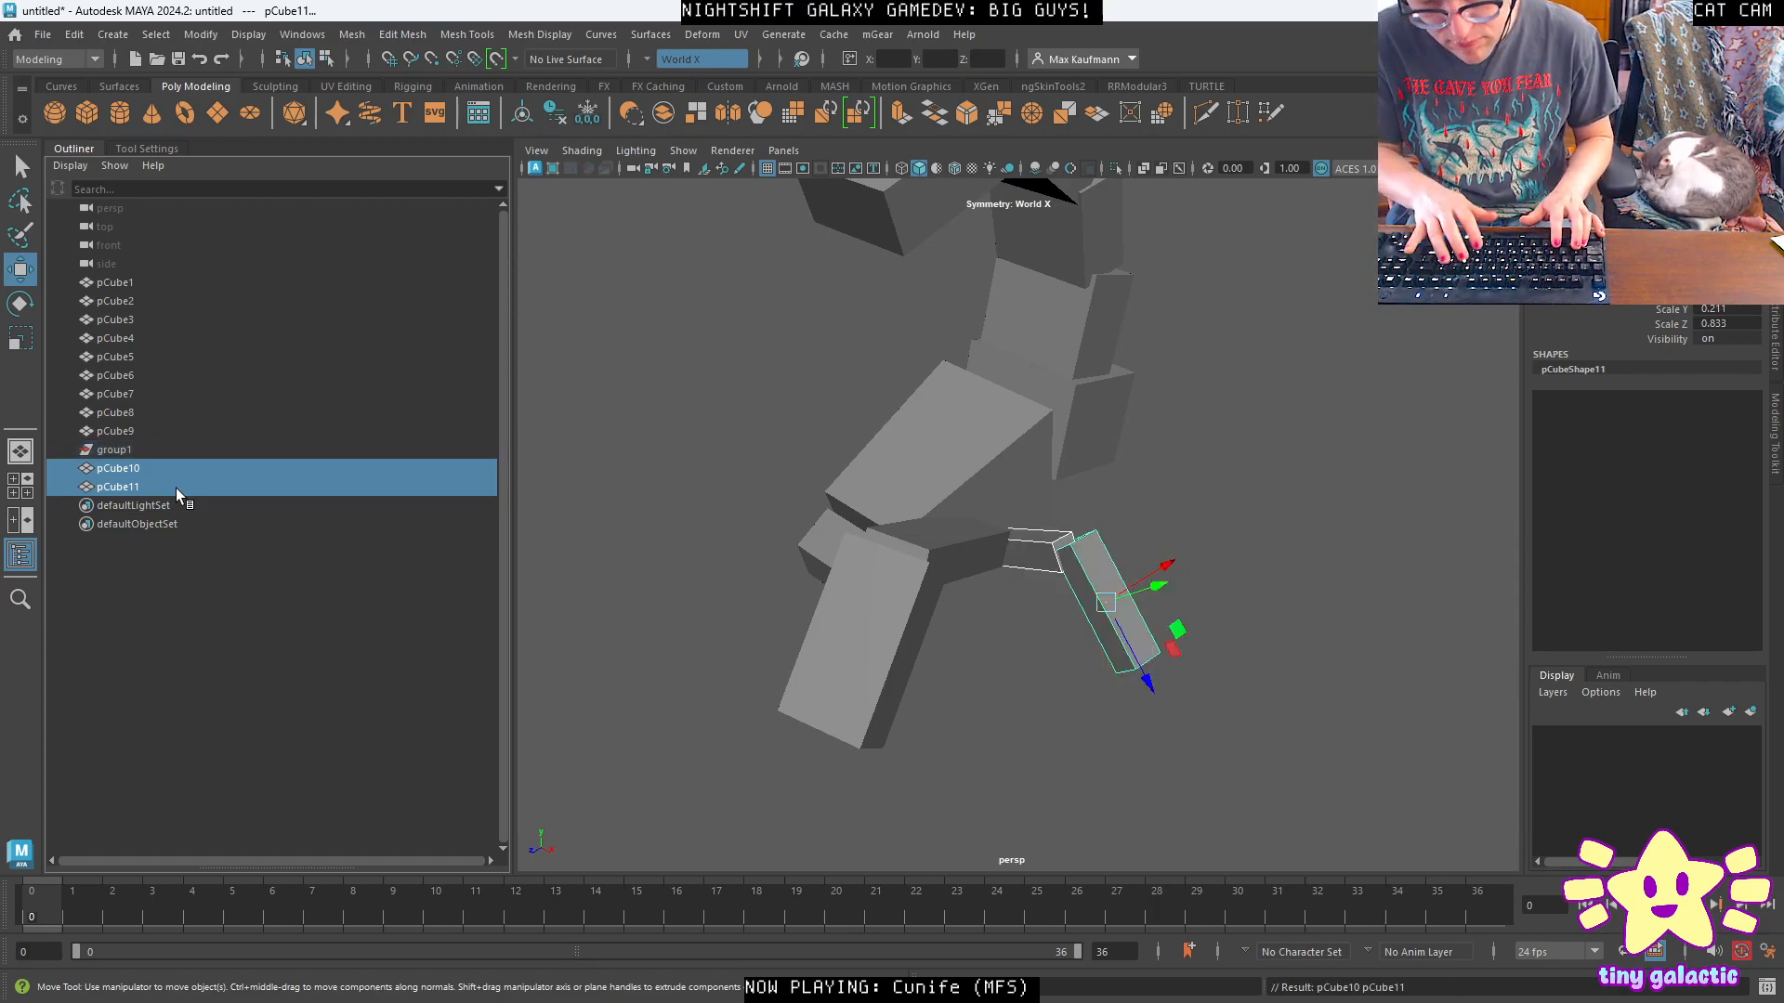
left_click(137, 462)
left_click(140, 455)
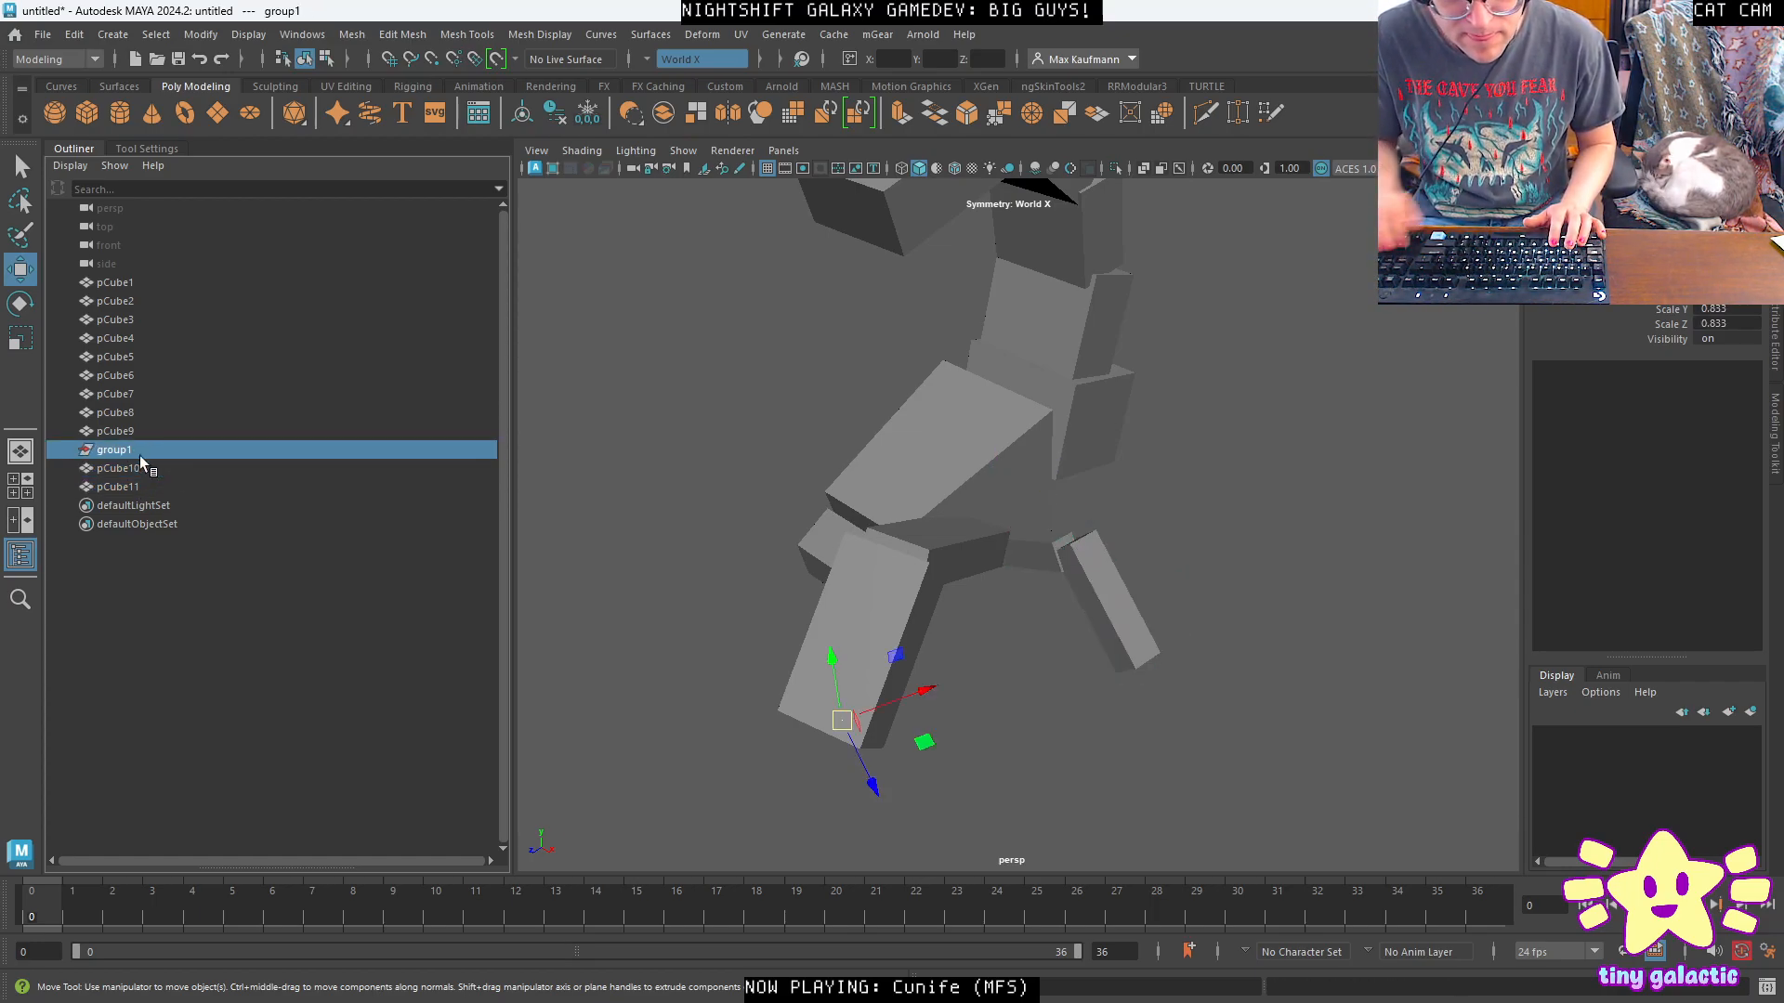
key("Delete")
Duplicate the two smaller leg blocks, move the copies farther back, and group them.
left_click(140, 455)
left_click(154, 470, "shift")
mouse_move(1150, 570)
left_mouse_down("alt")
mouse_move(1095, 596)
mouse_move(1118, 566)
mouse_move(1059, 569)
mouse_move(1083, 589)
mouse_move(1068, 576)
mouse_move(1146, 554)
mouse_move(1251, 561)
mouse_move(1224, 561)
left_mouse_up("alt")
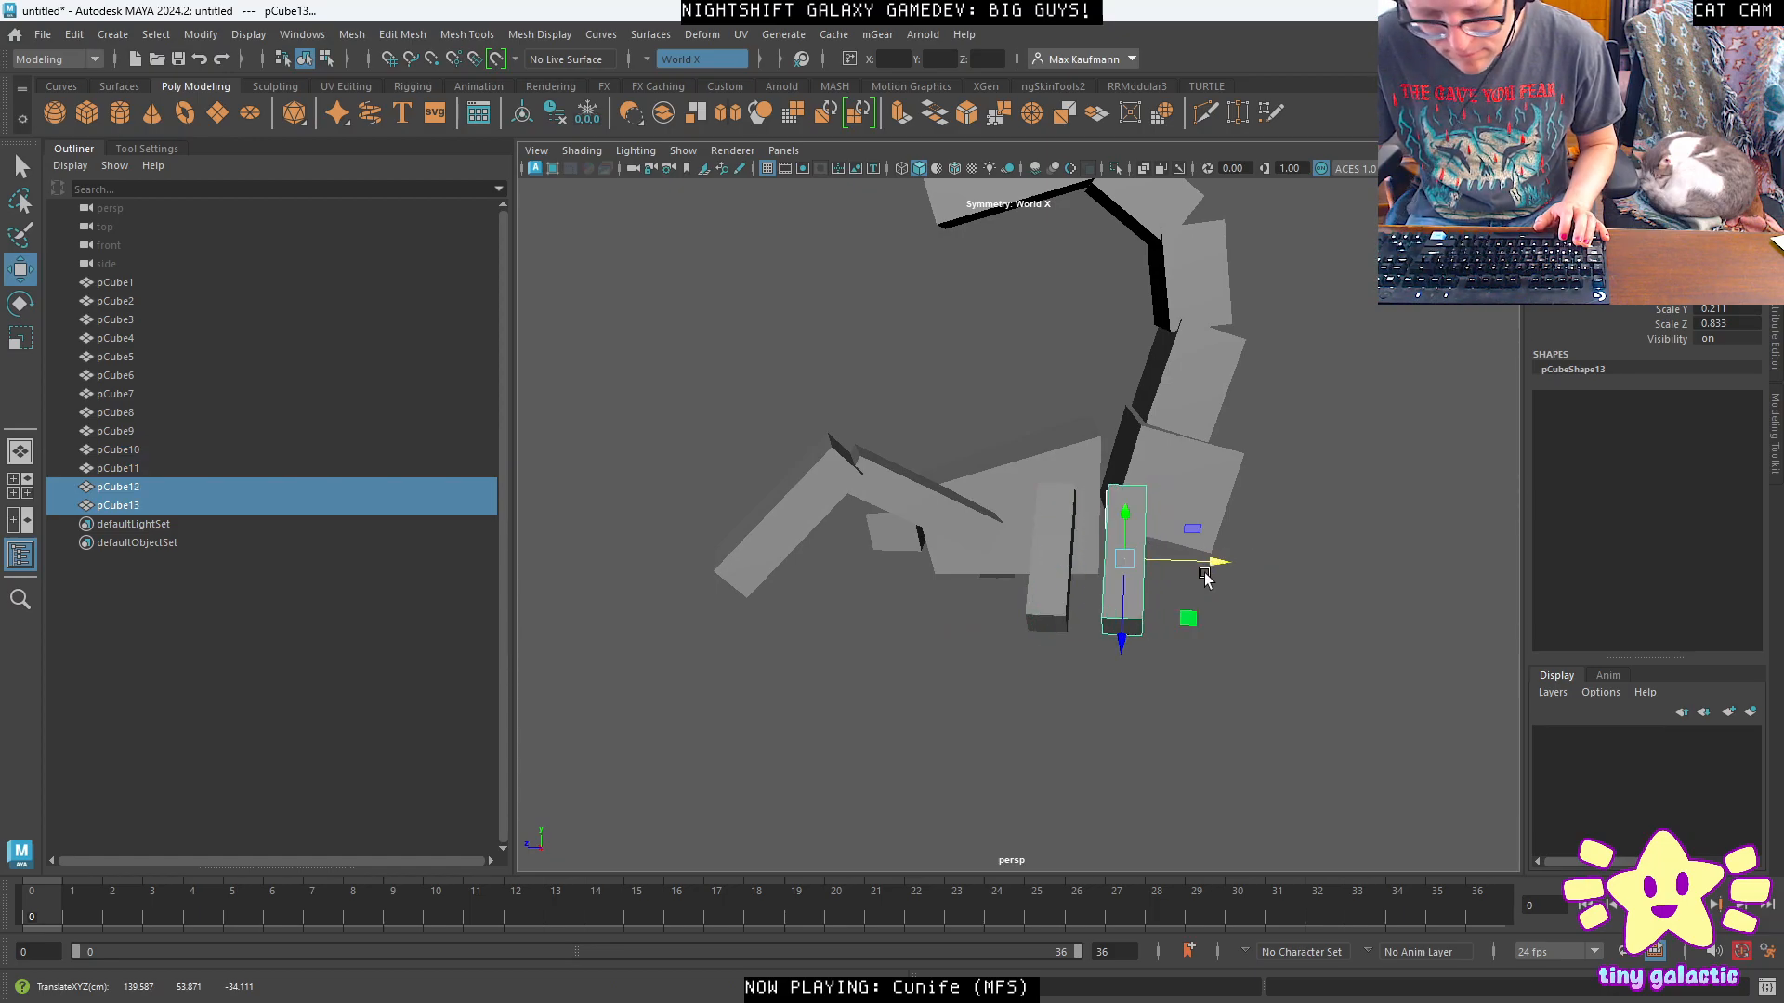
left_click(65, 32)
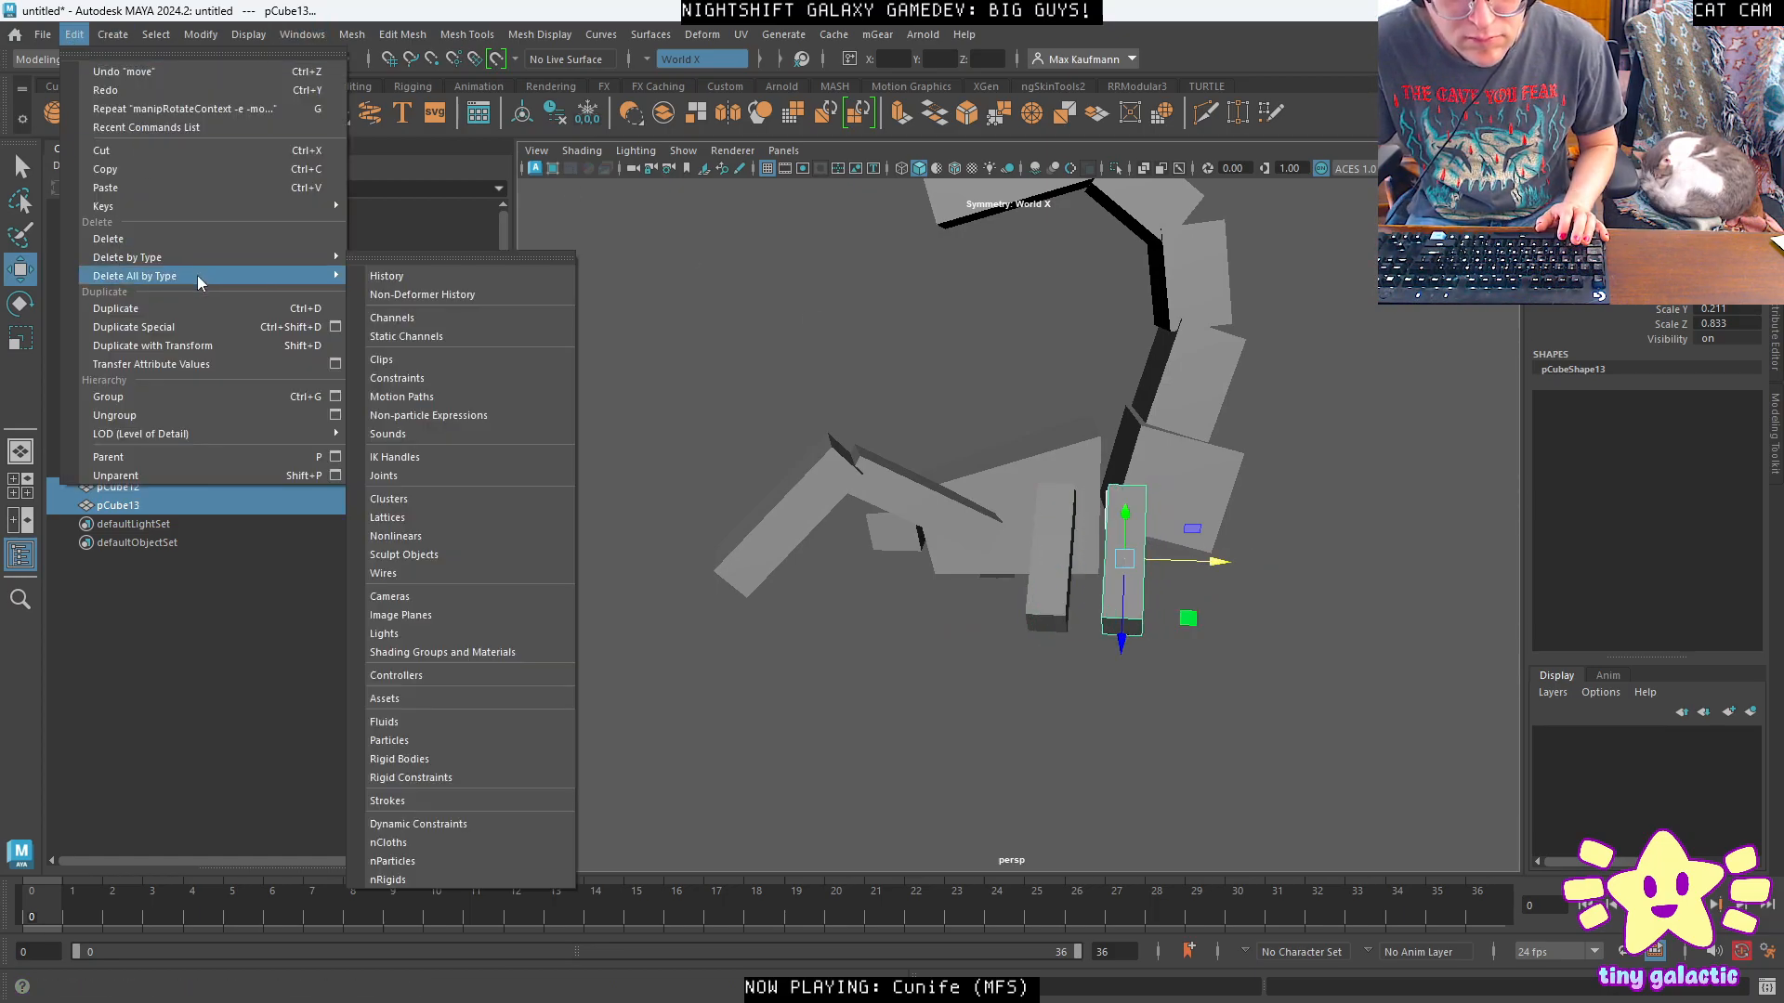
left_click(327, 392)
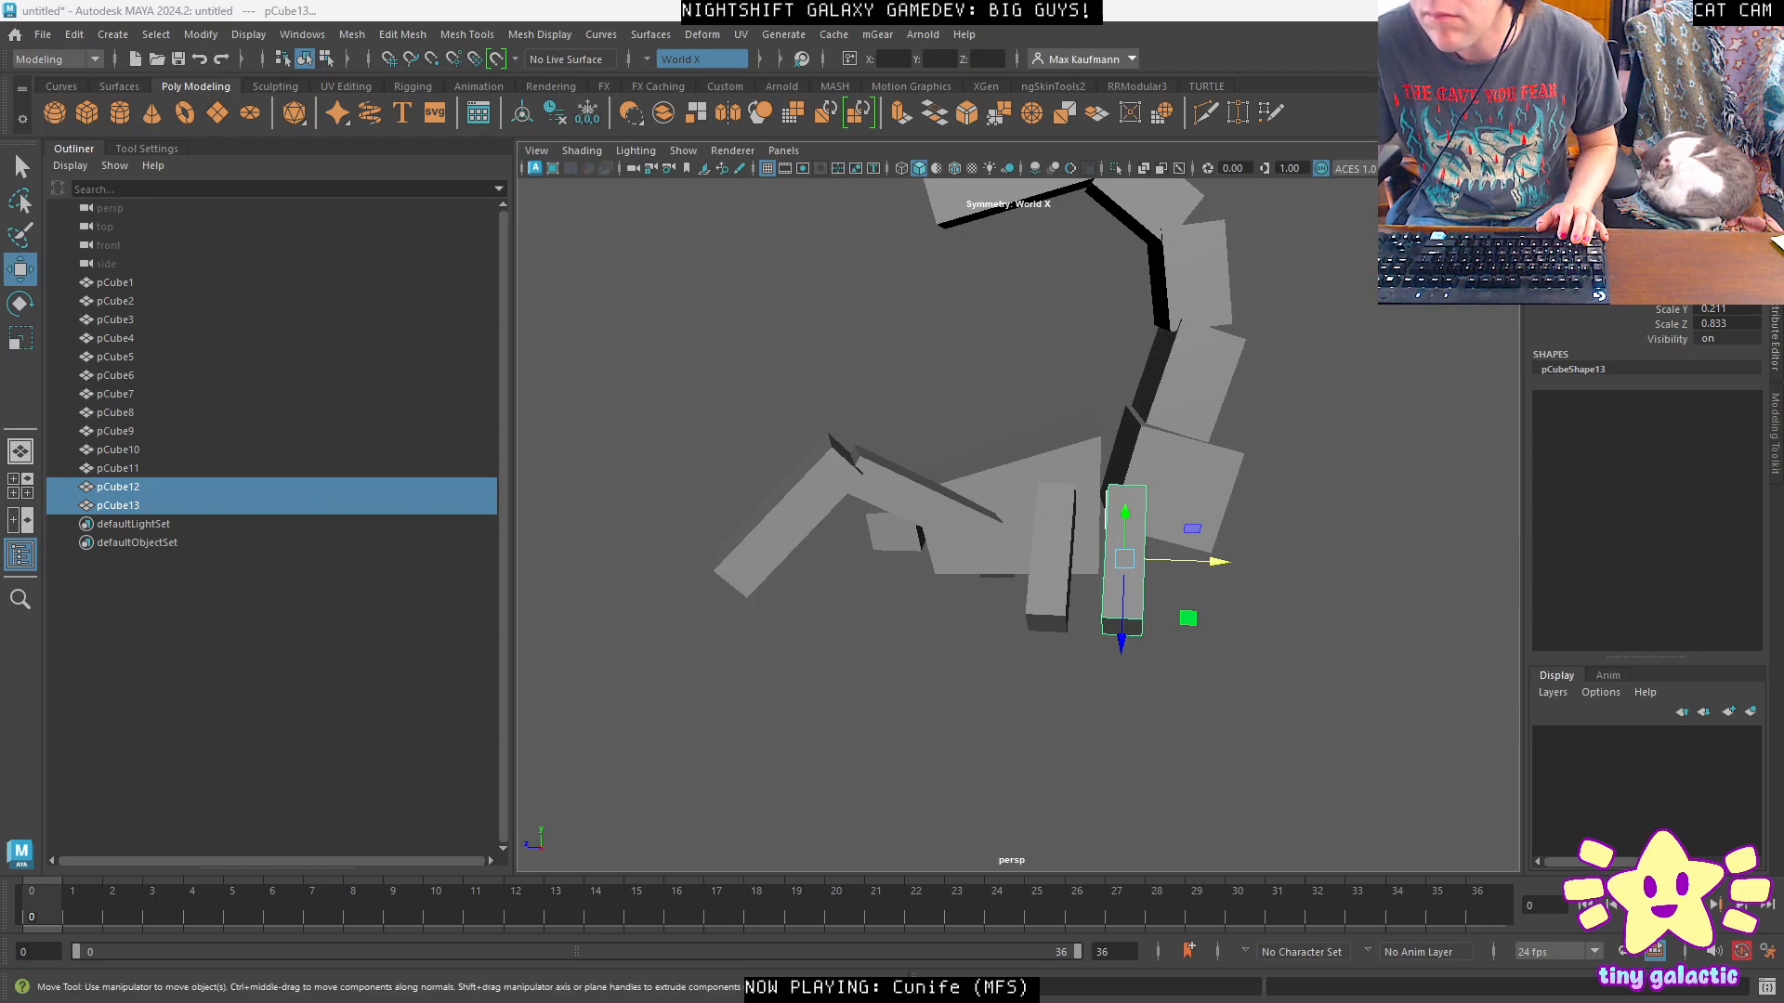
key("ctrl+g")
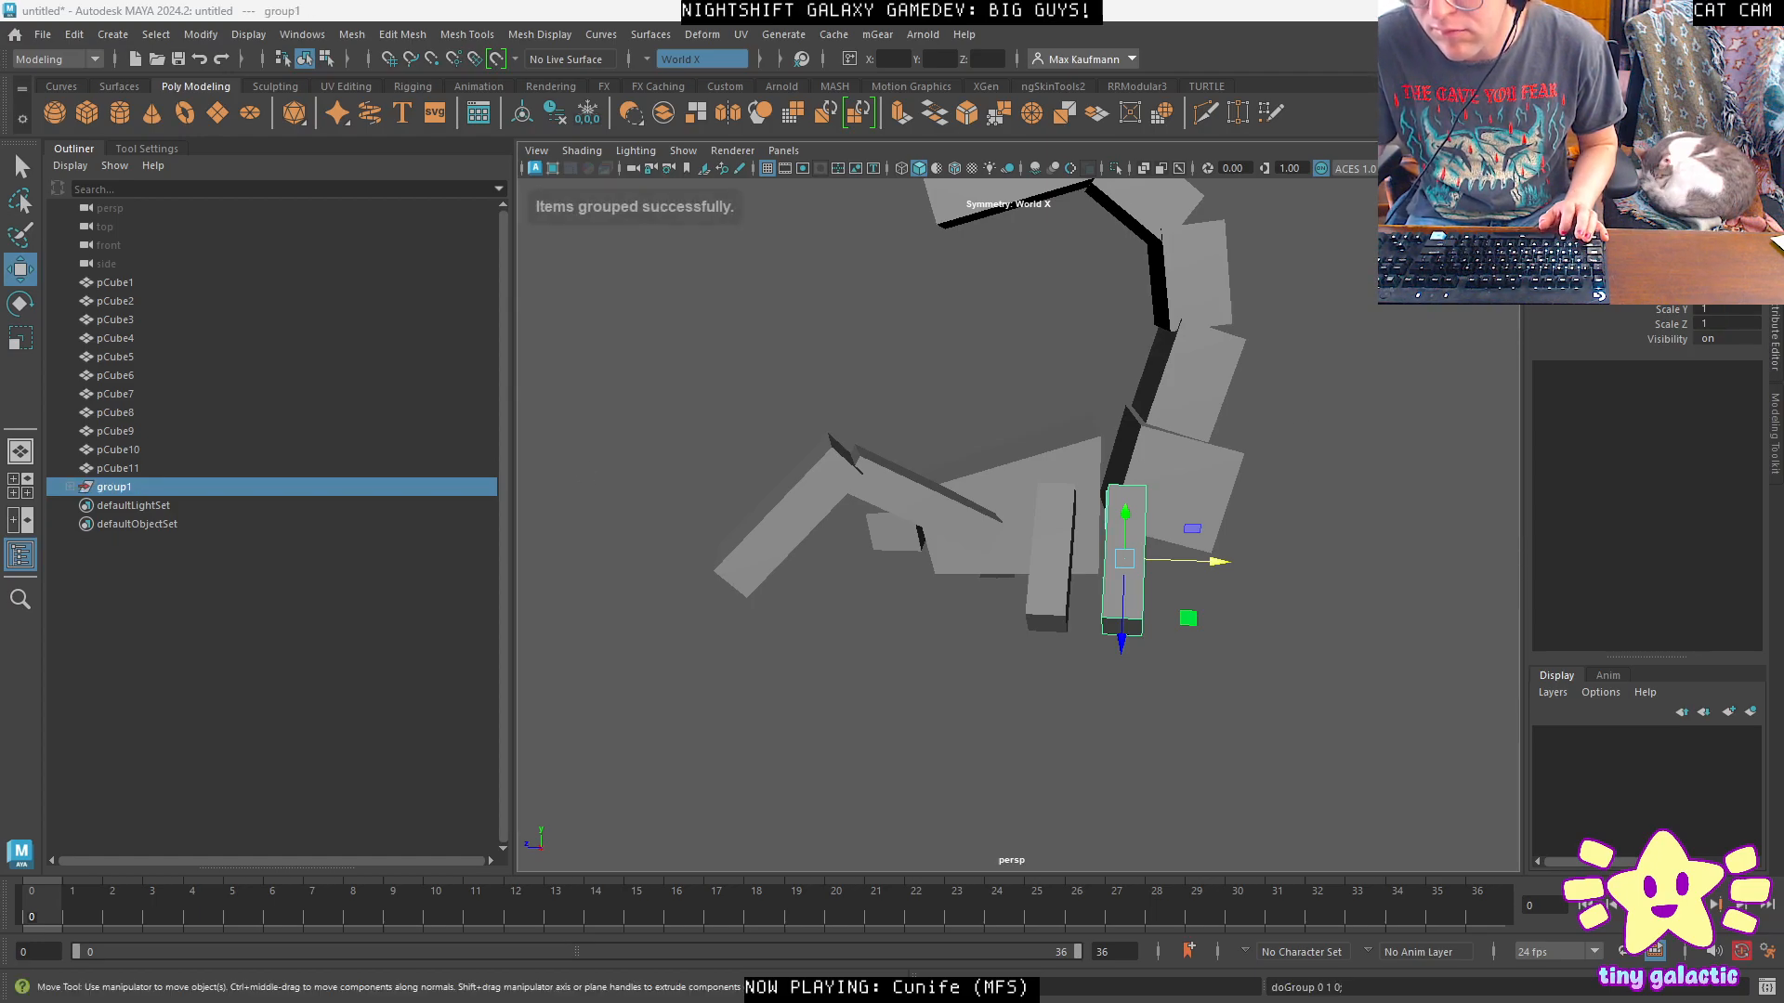
Rotate the rearmost leg group about 22.6 degrees around Y so it fans backward, and raise it slightly.
left_click(1071, 531)
left_click_drag(1071, 531, 1174, 554, "alt")
left_click(113, 490)
left_click_drag(1057, 548, 1003, 518, "alt")
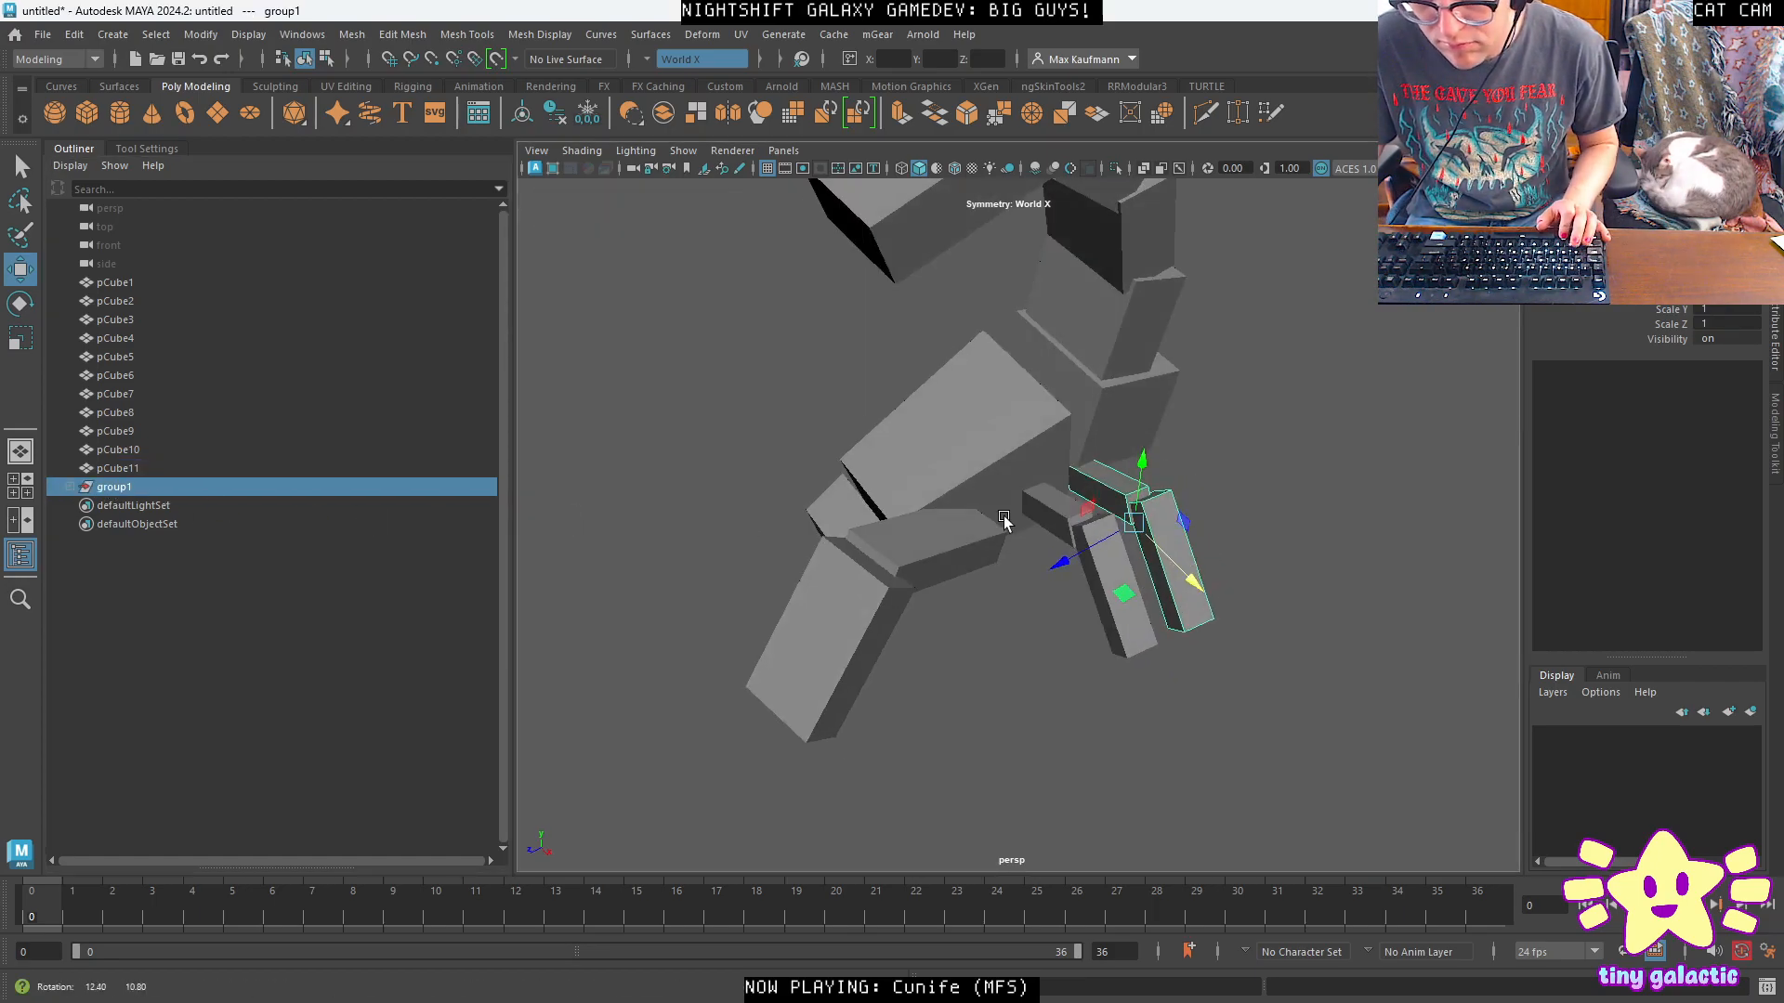
key("e")
left_click_drag(1115, 606, 1172, 600)
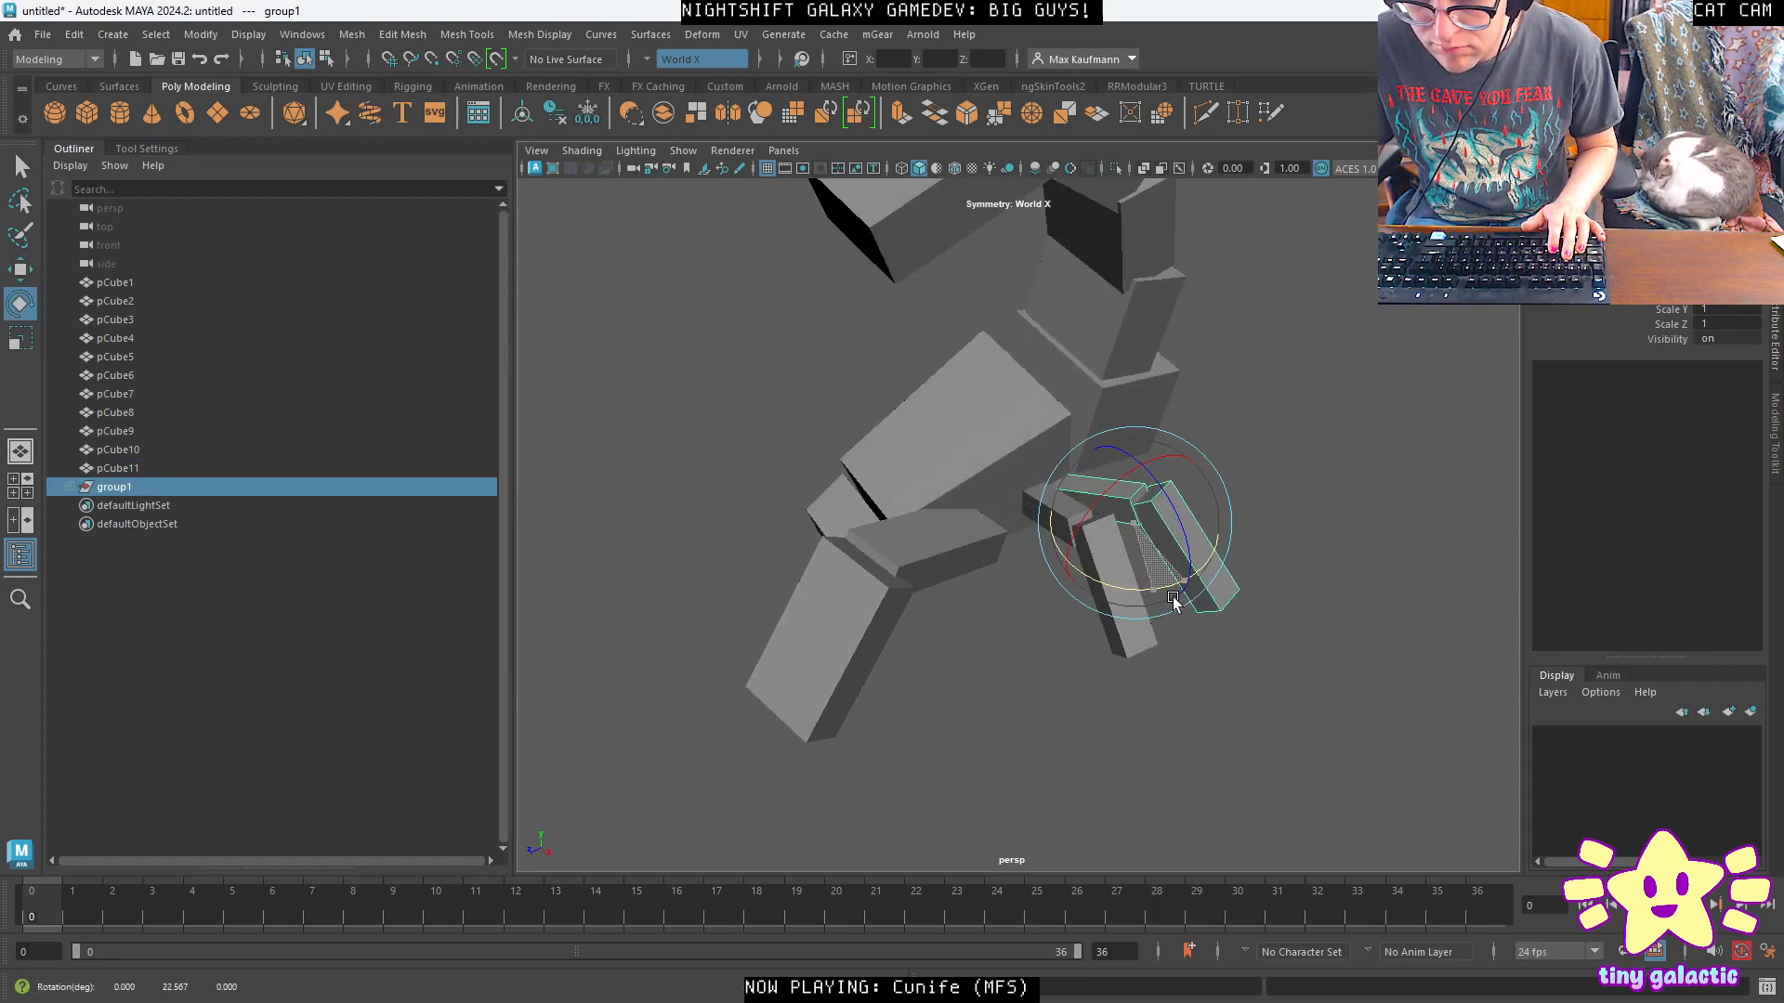
key("w")
left_click_drag(1144, 462, 1145, 448)
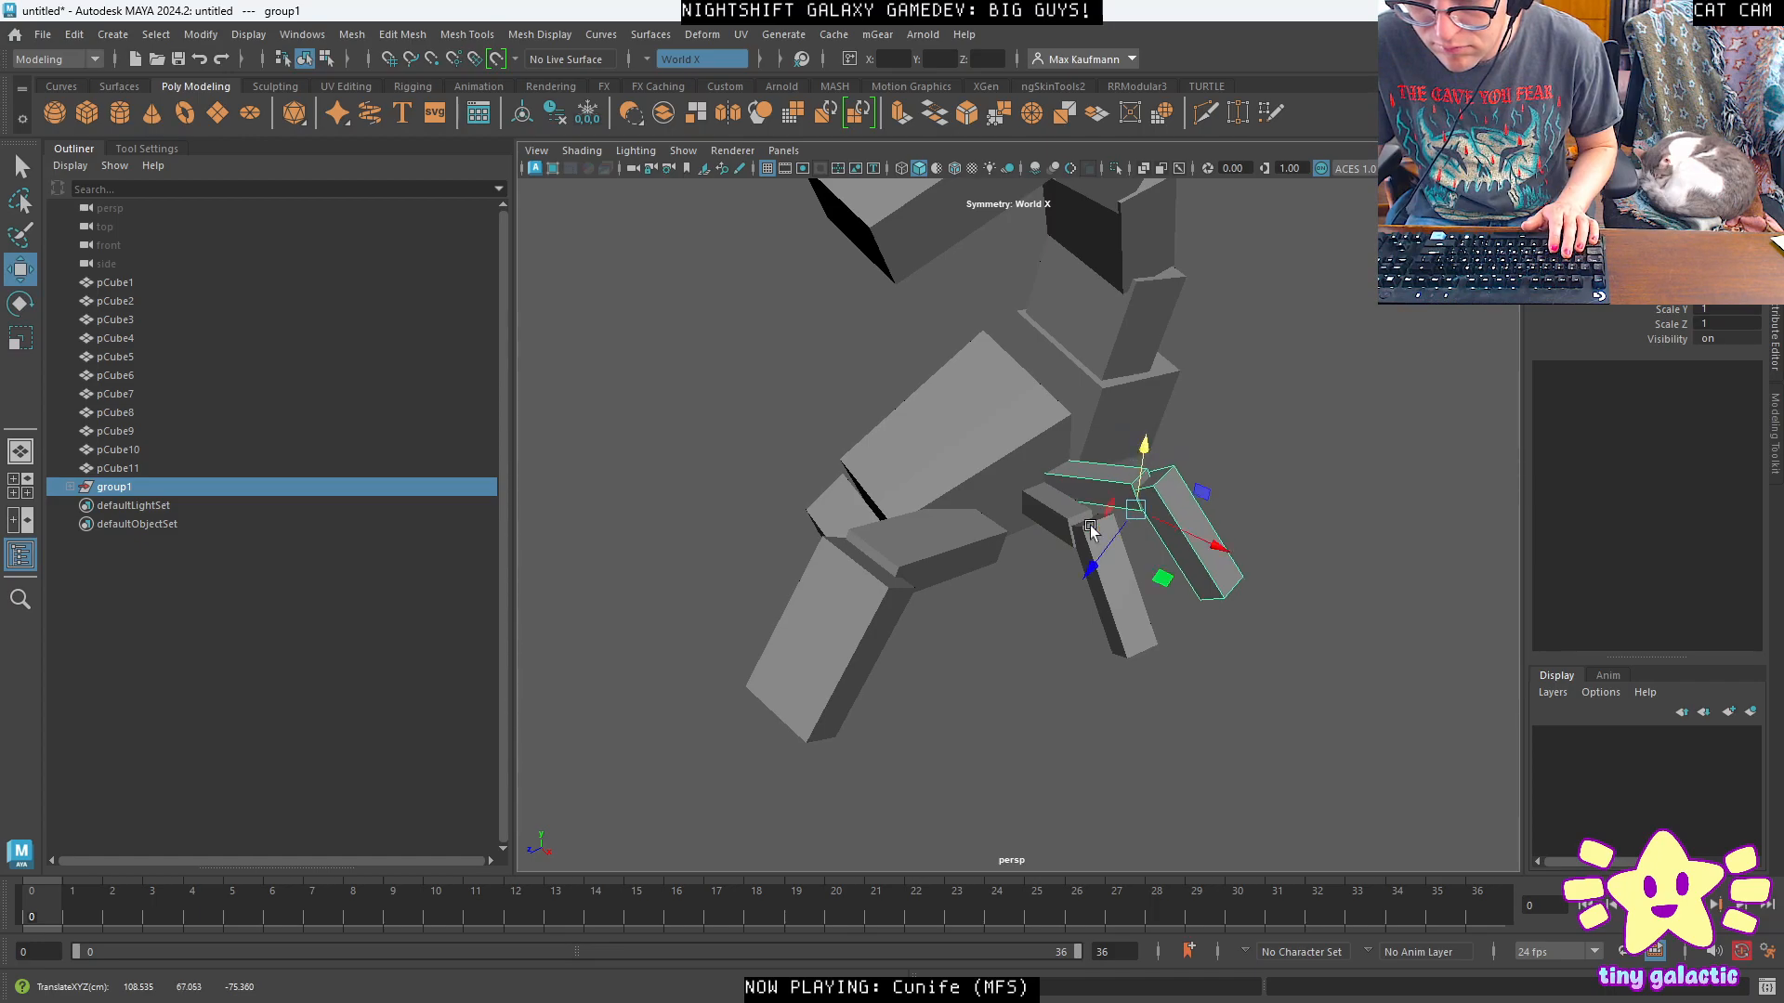
Select both blocks of the middle leg and shift them slightly inward toward the body.
left_click(1082, 522)
left_click(1122, 574, "shift")
middle_click_drag(1181, 555, 1162, 562)
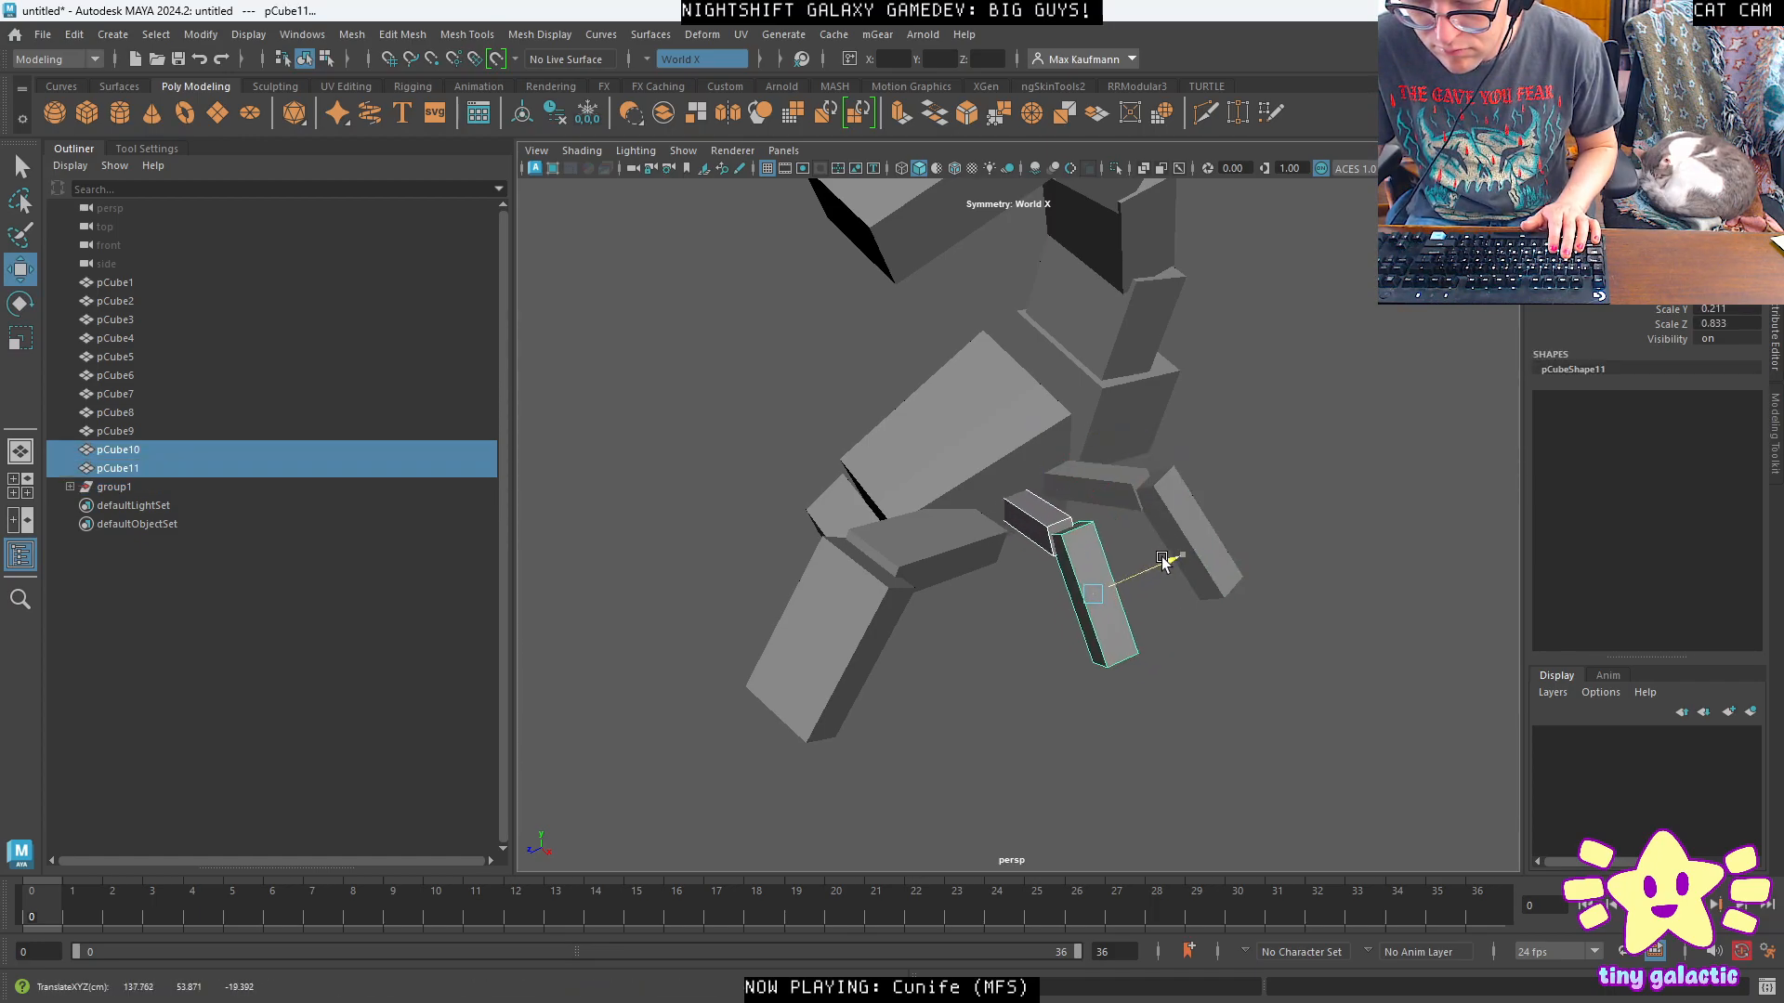
Rotate the upper block of the front limb to a steeper angle.
left_click_drag(989, 606, 899, 503, "alt")
left_click(908, 495)
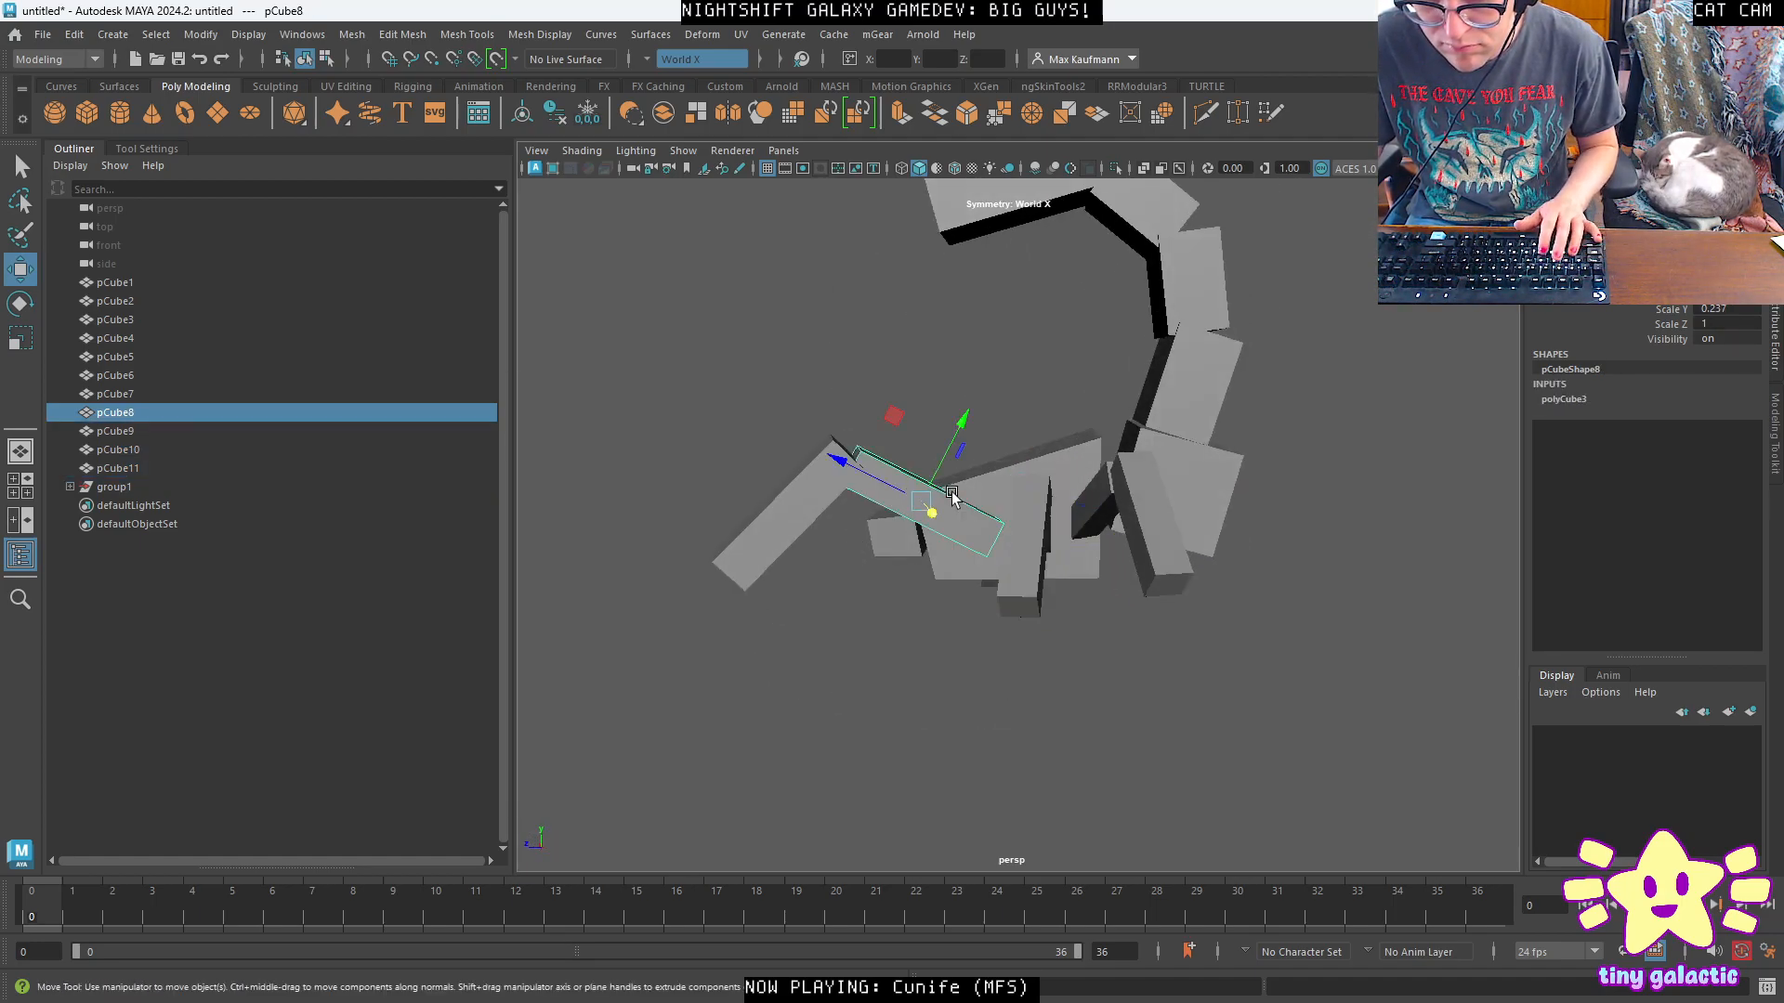
key("e")
left_click_drag(952, 433, 996, 448)
key("r")
left_click(808, 488)
left_click_drag(719, 558, 956, 569)
Switch the move axes to World and lower both front limb blocks together slightly in the side view.
key("space")
key("space")
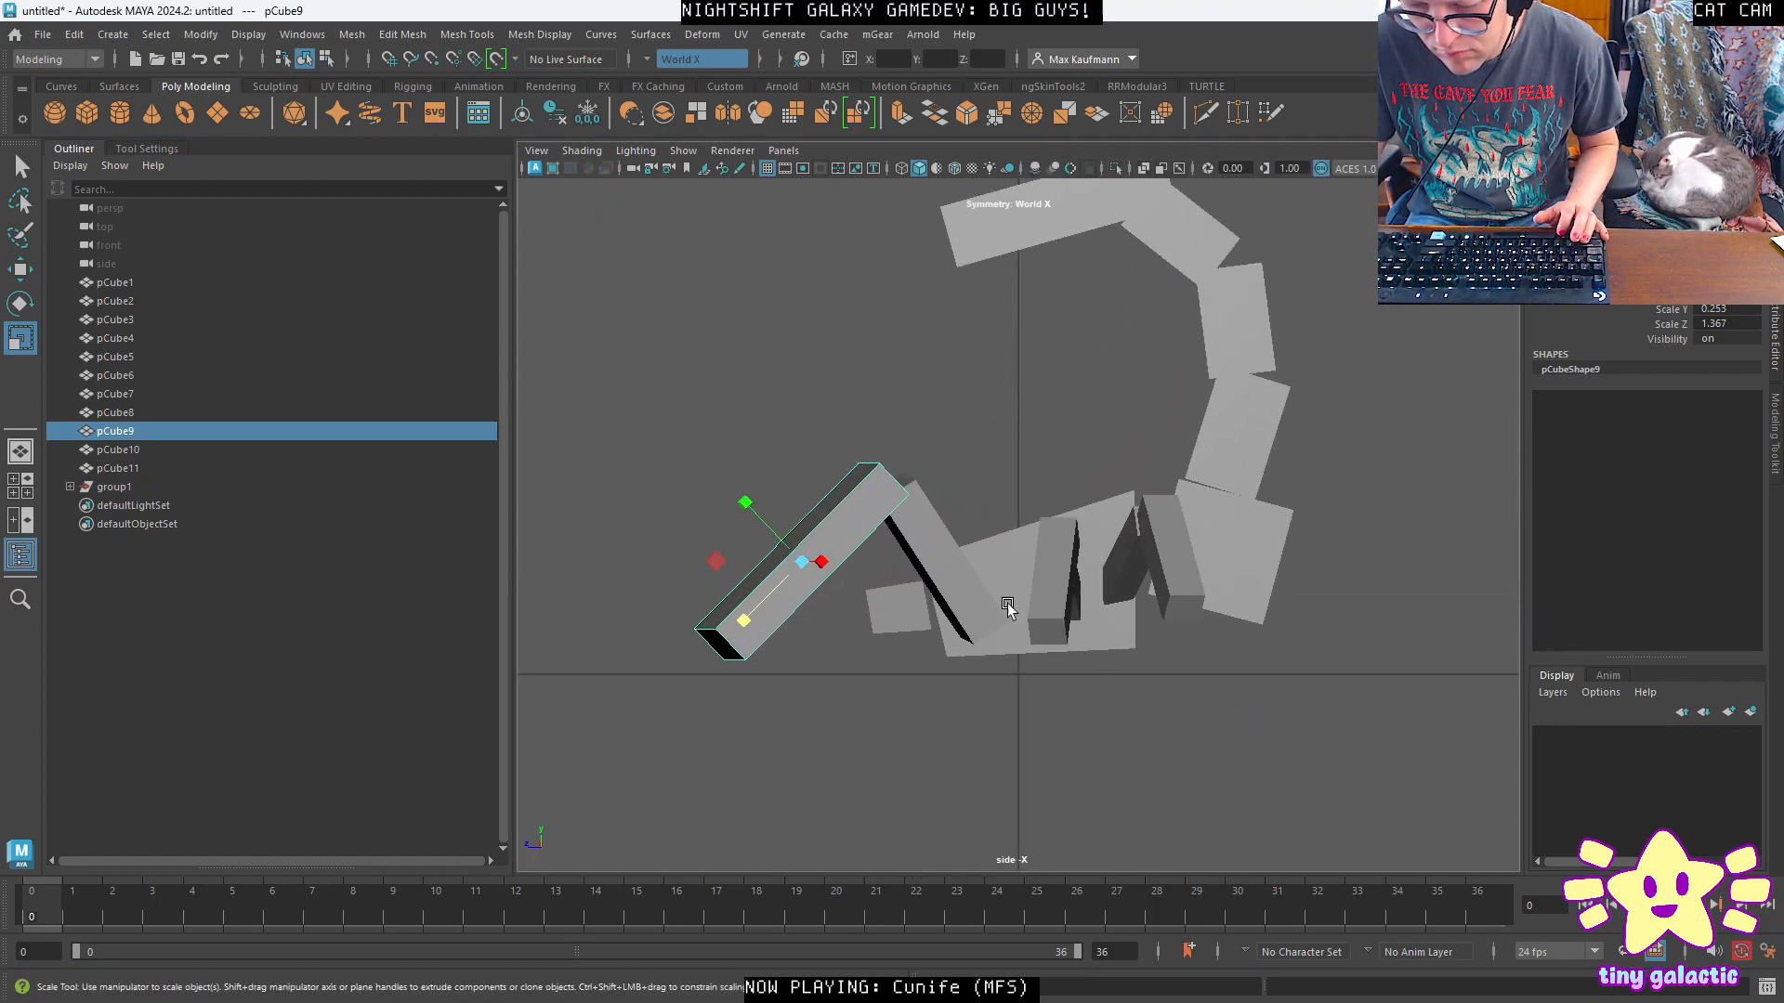
scroll(894, 571, "up", 5)
left_click(894, 573, "shift")
key("w")
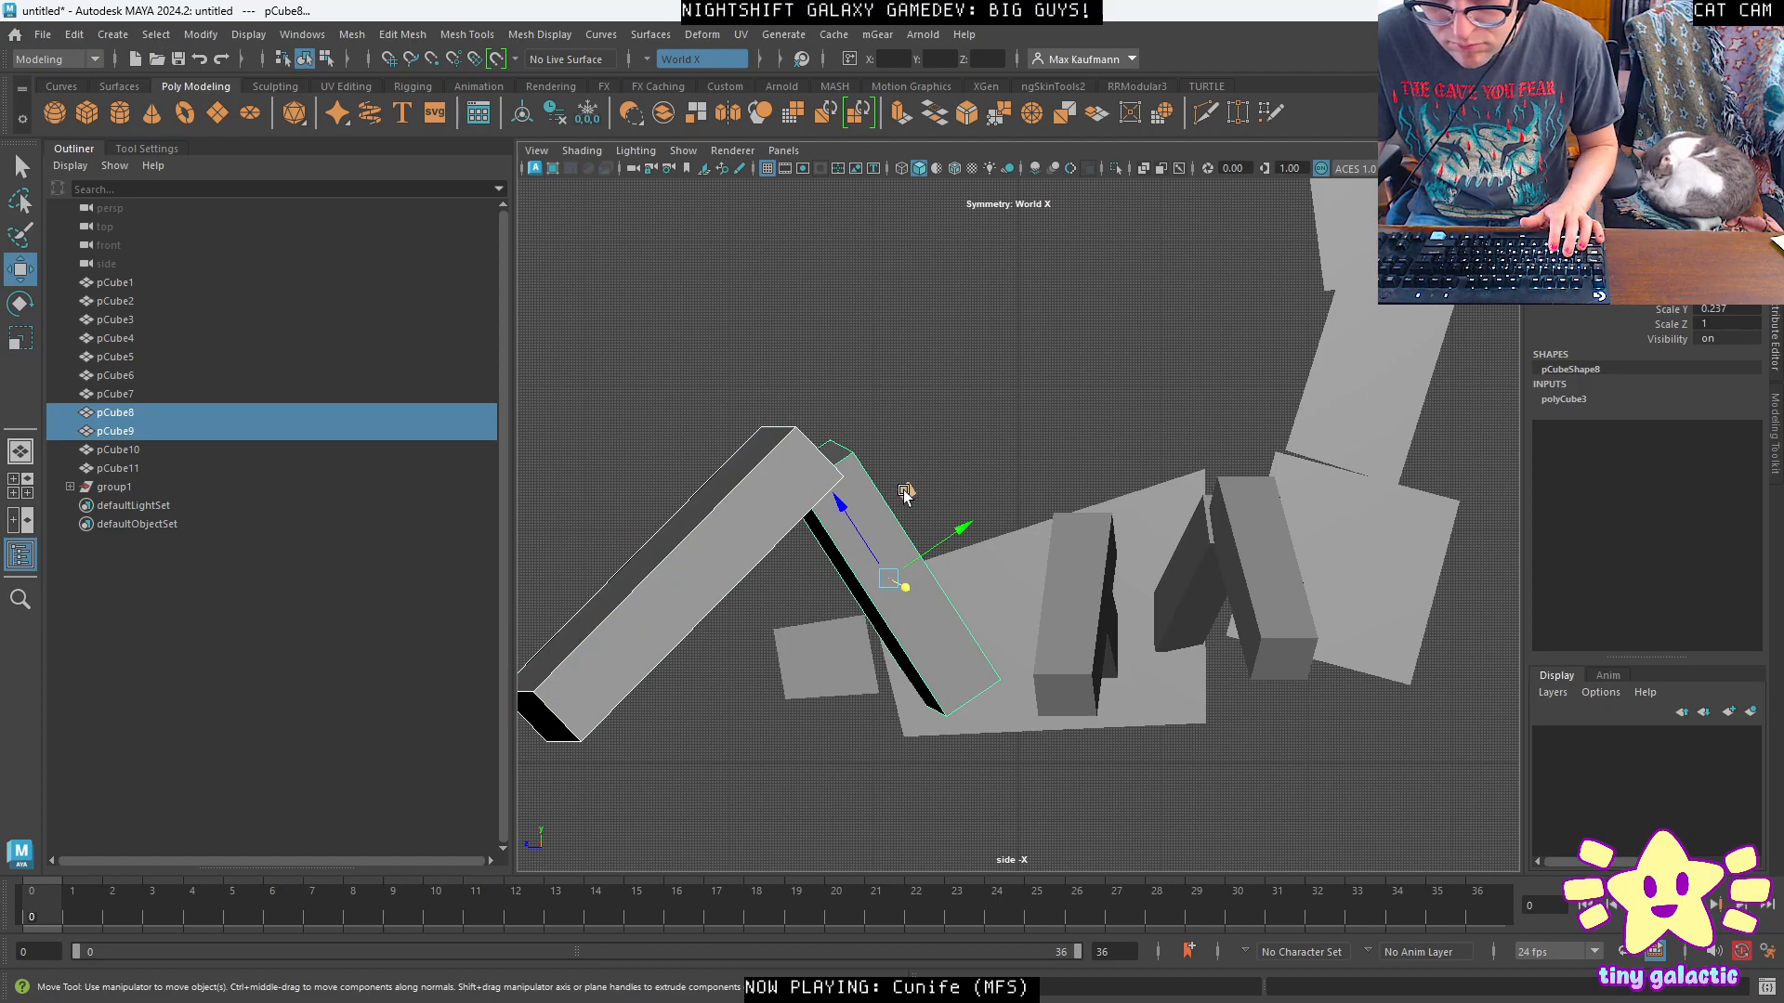
middle_click_drag(908, 502, 907, 522)
key("ctrl+z")
left_click(885, 536)
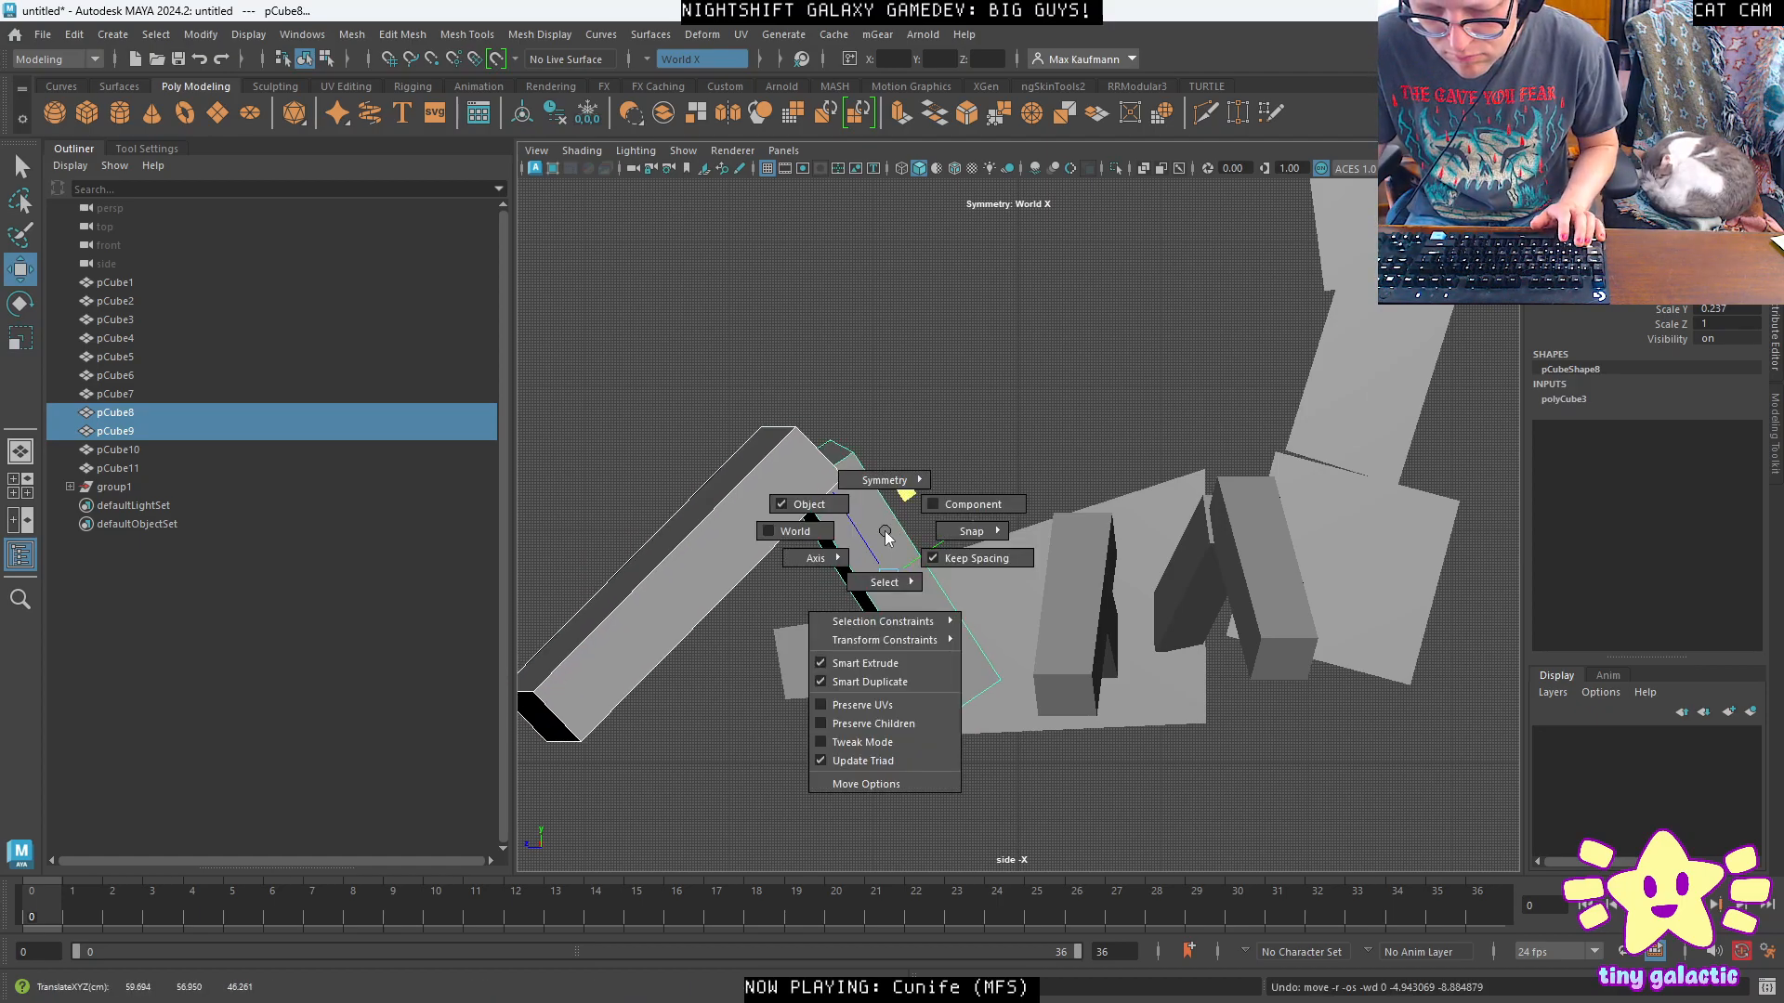
left_click(810, 526)
left_click_drag(890, 489, 890, 515)
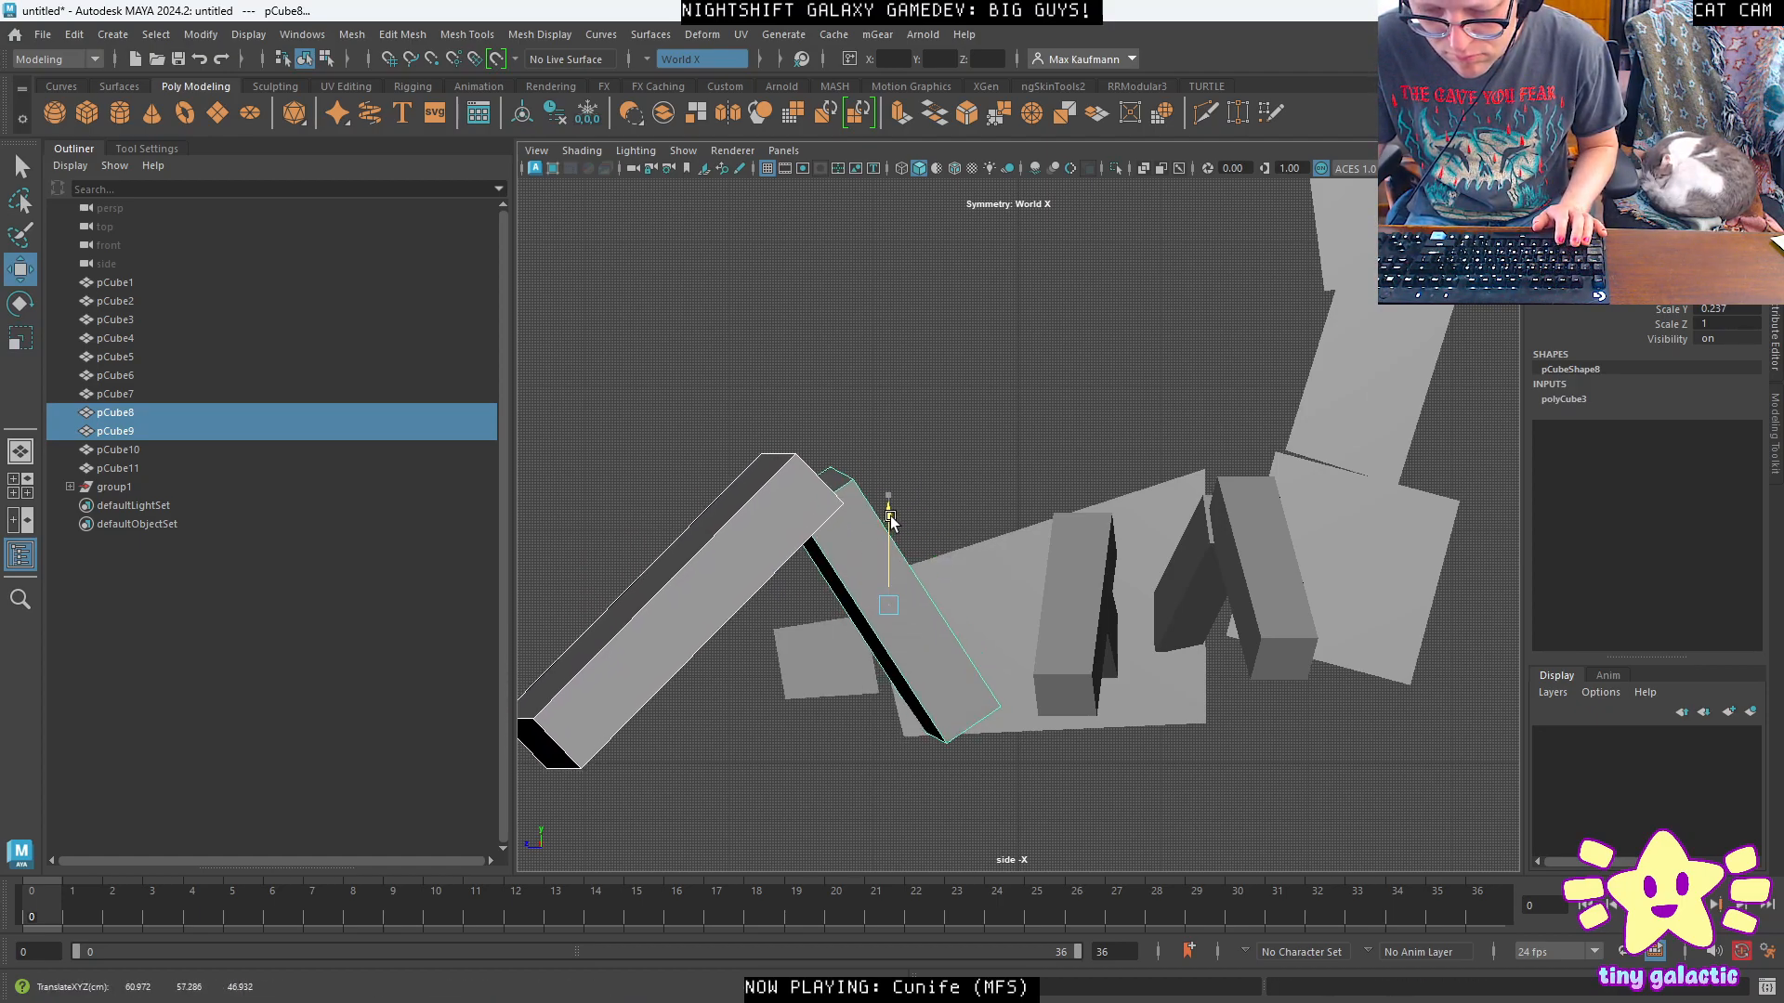
Lower the middle leg's two blocks and the rear leg's two blocks to about the same level as the front limb.
left_click(1111, 641)
left_click(1115, 657, "shift")
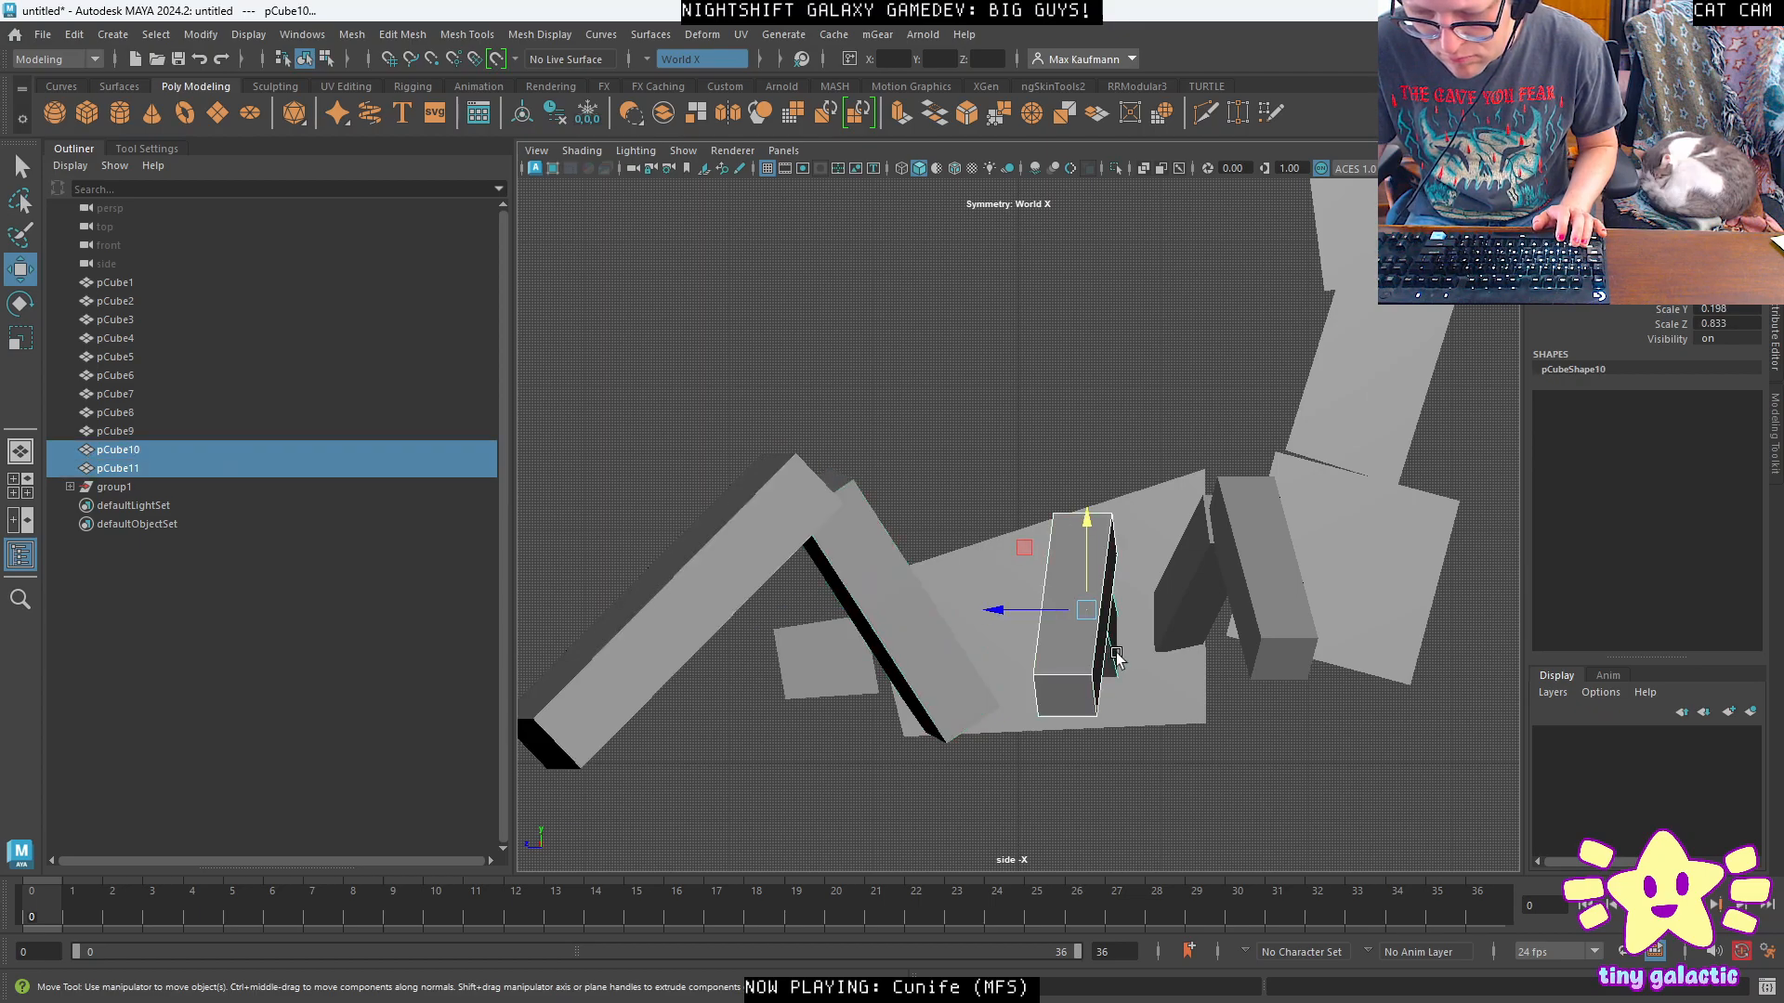
left_click_drag(1087, 527, 1094, 592)
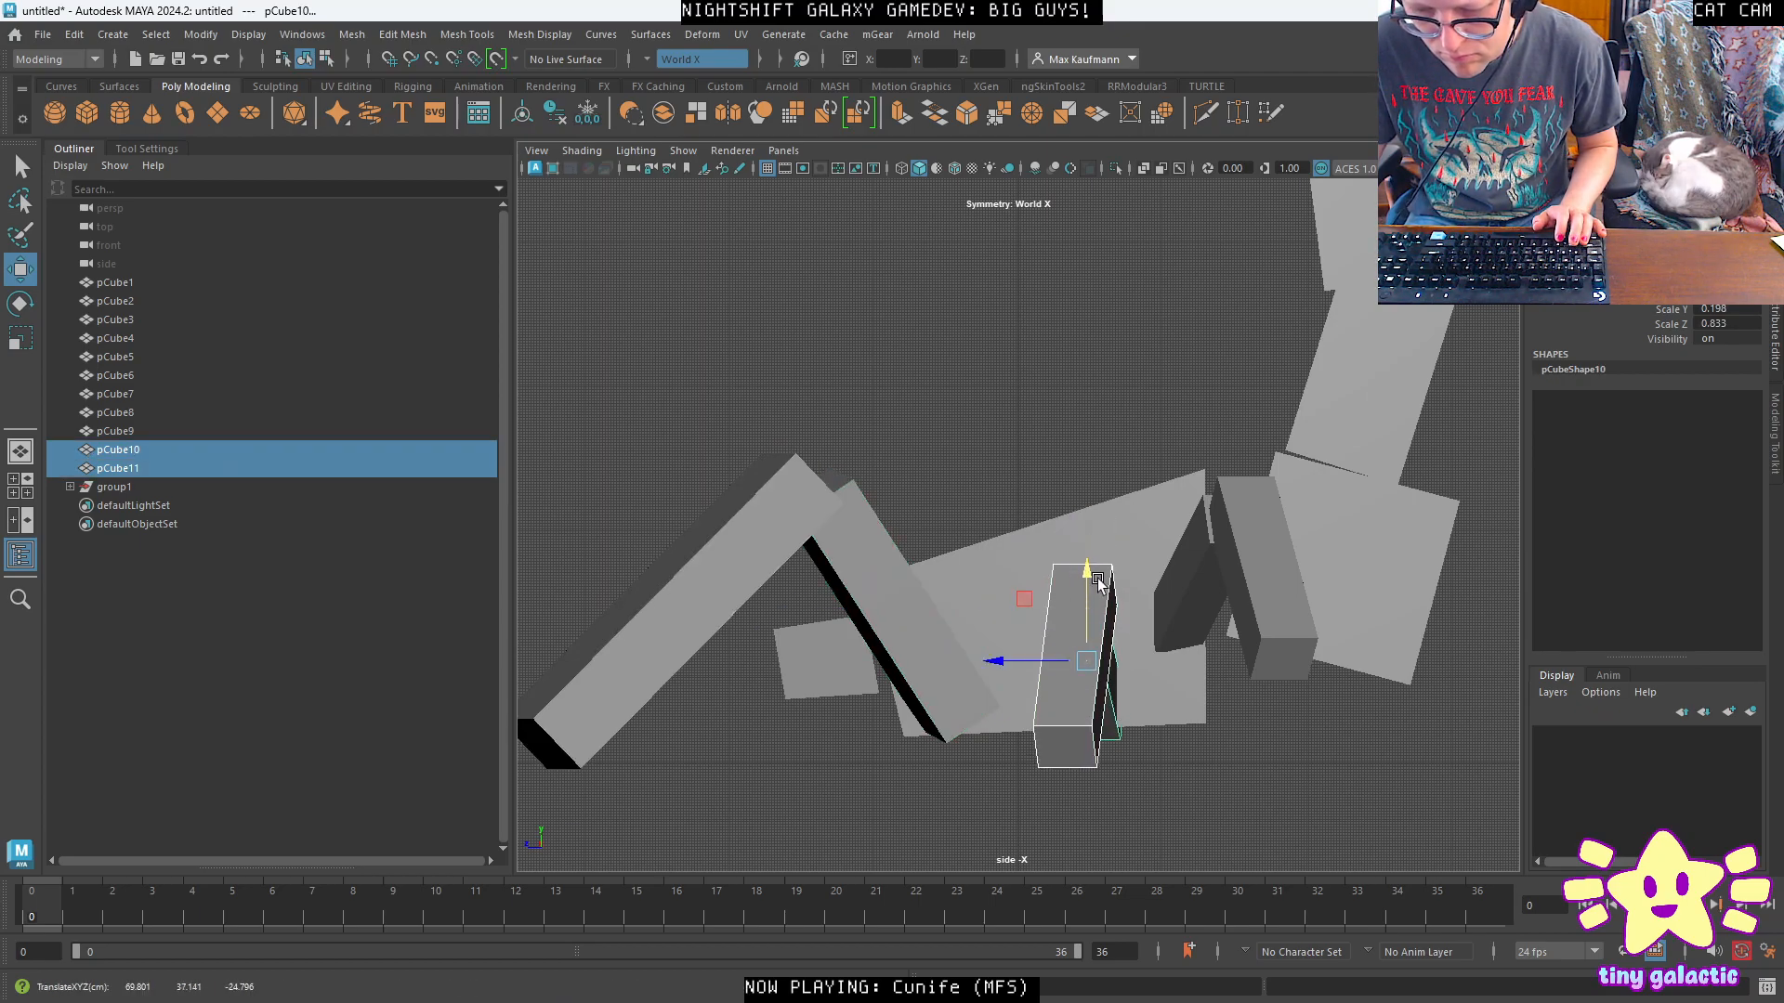
left_click(1182, 605)
left_click(1282, 598, "shift")
left_click_drag(1261, 493, 1265, 576)
Select the head, body and all tail segments and raise them together above the legs.
key("space")
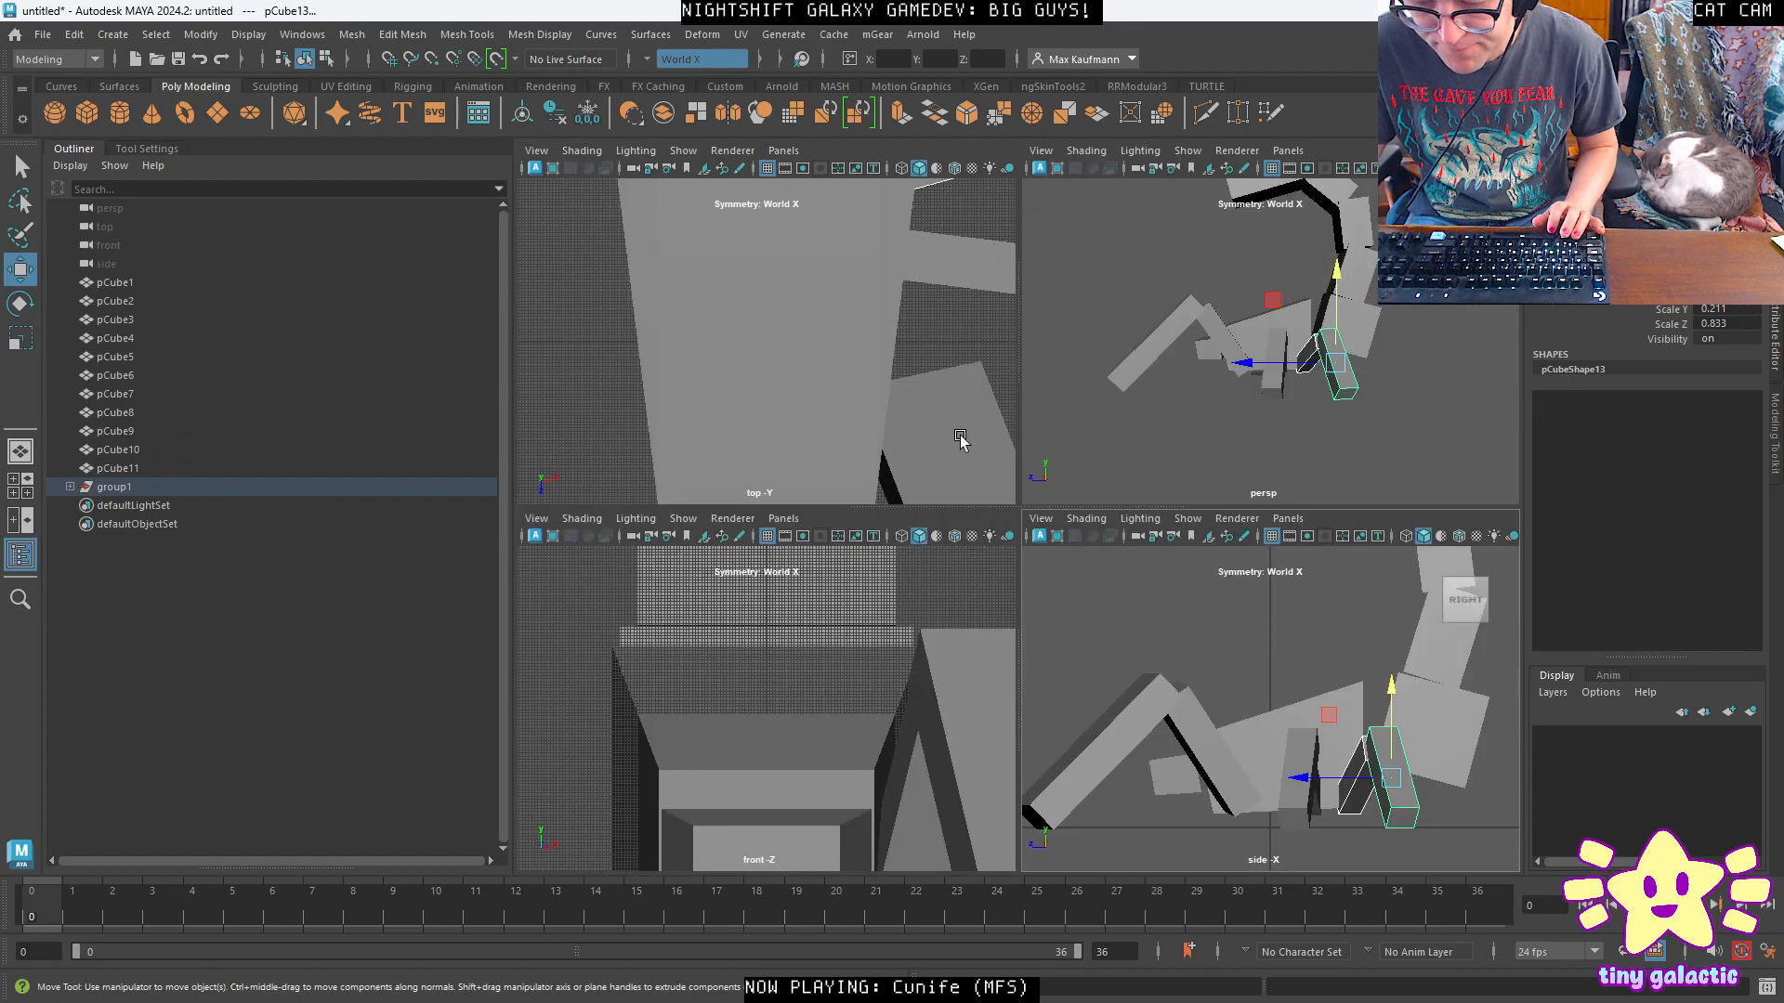
key("space")
left_click_drag(1150, 397, 1063, 464, "alt")
left_click(1144, 544)
left_click(1035, 522, "shift")
left_click(907, 499, "shift")
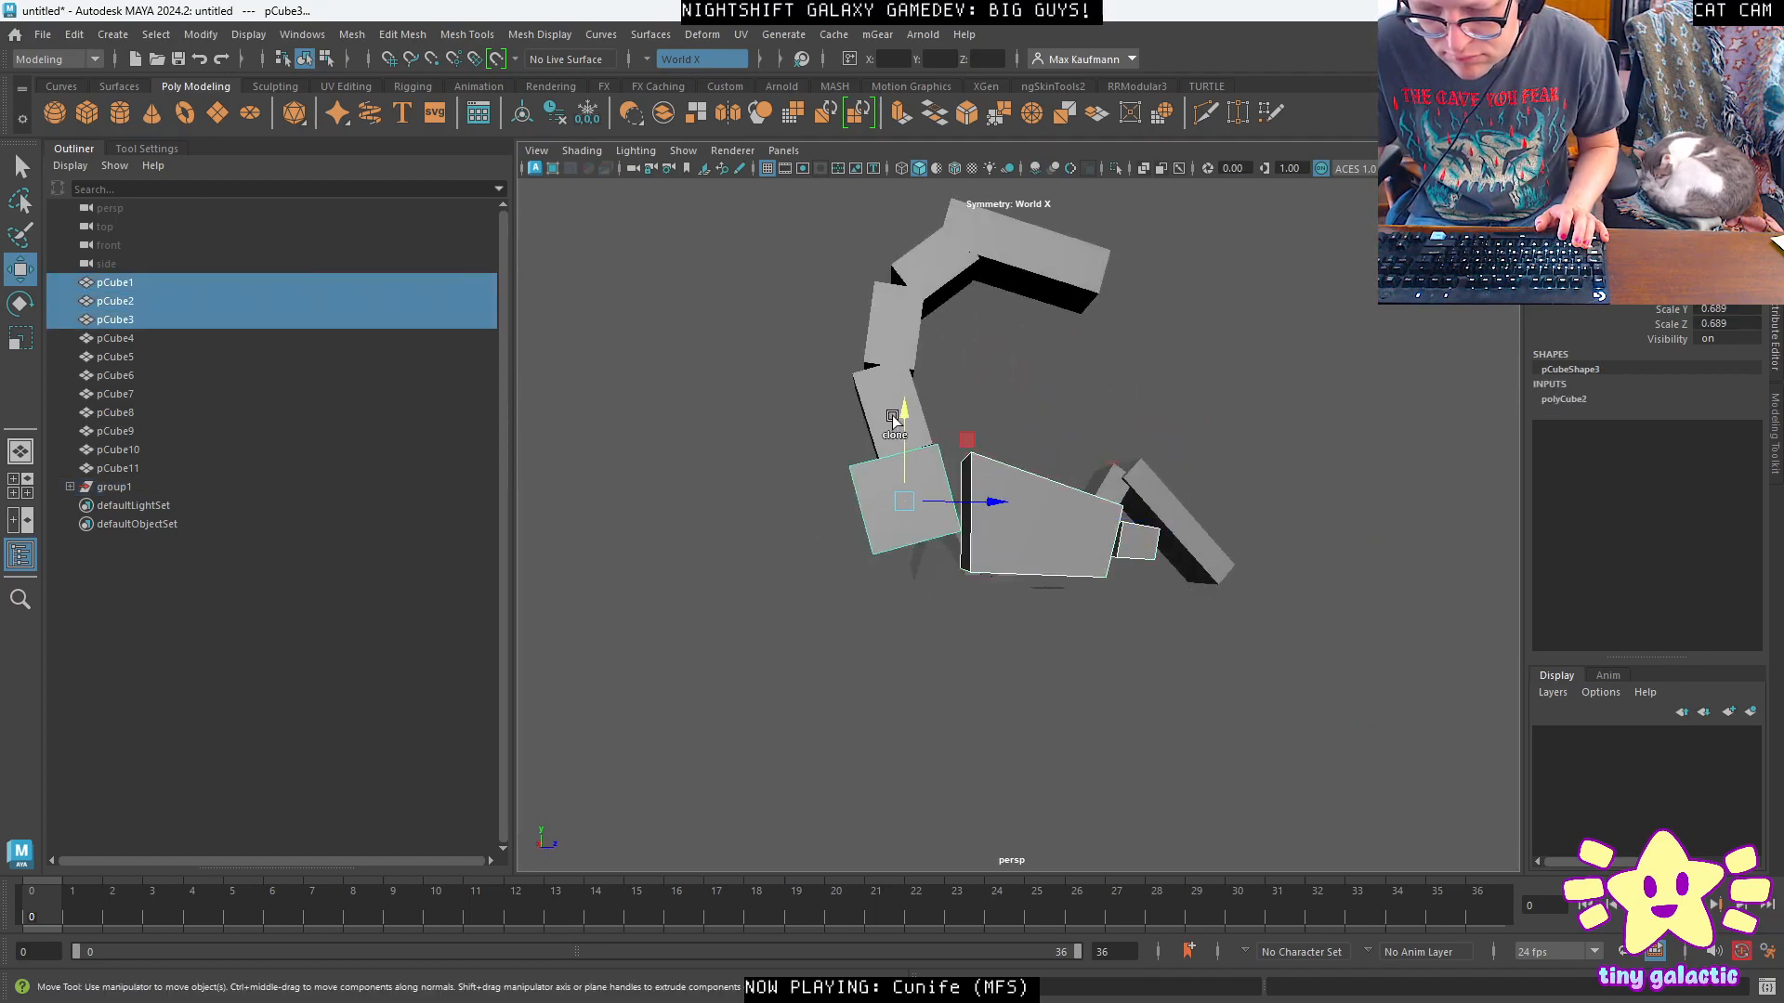
left_click(880, 397, "shift")
left_click(885, 310, "shift")
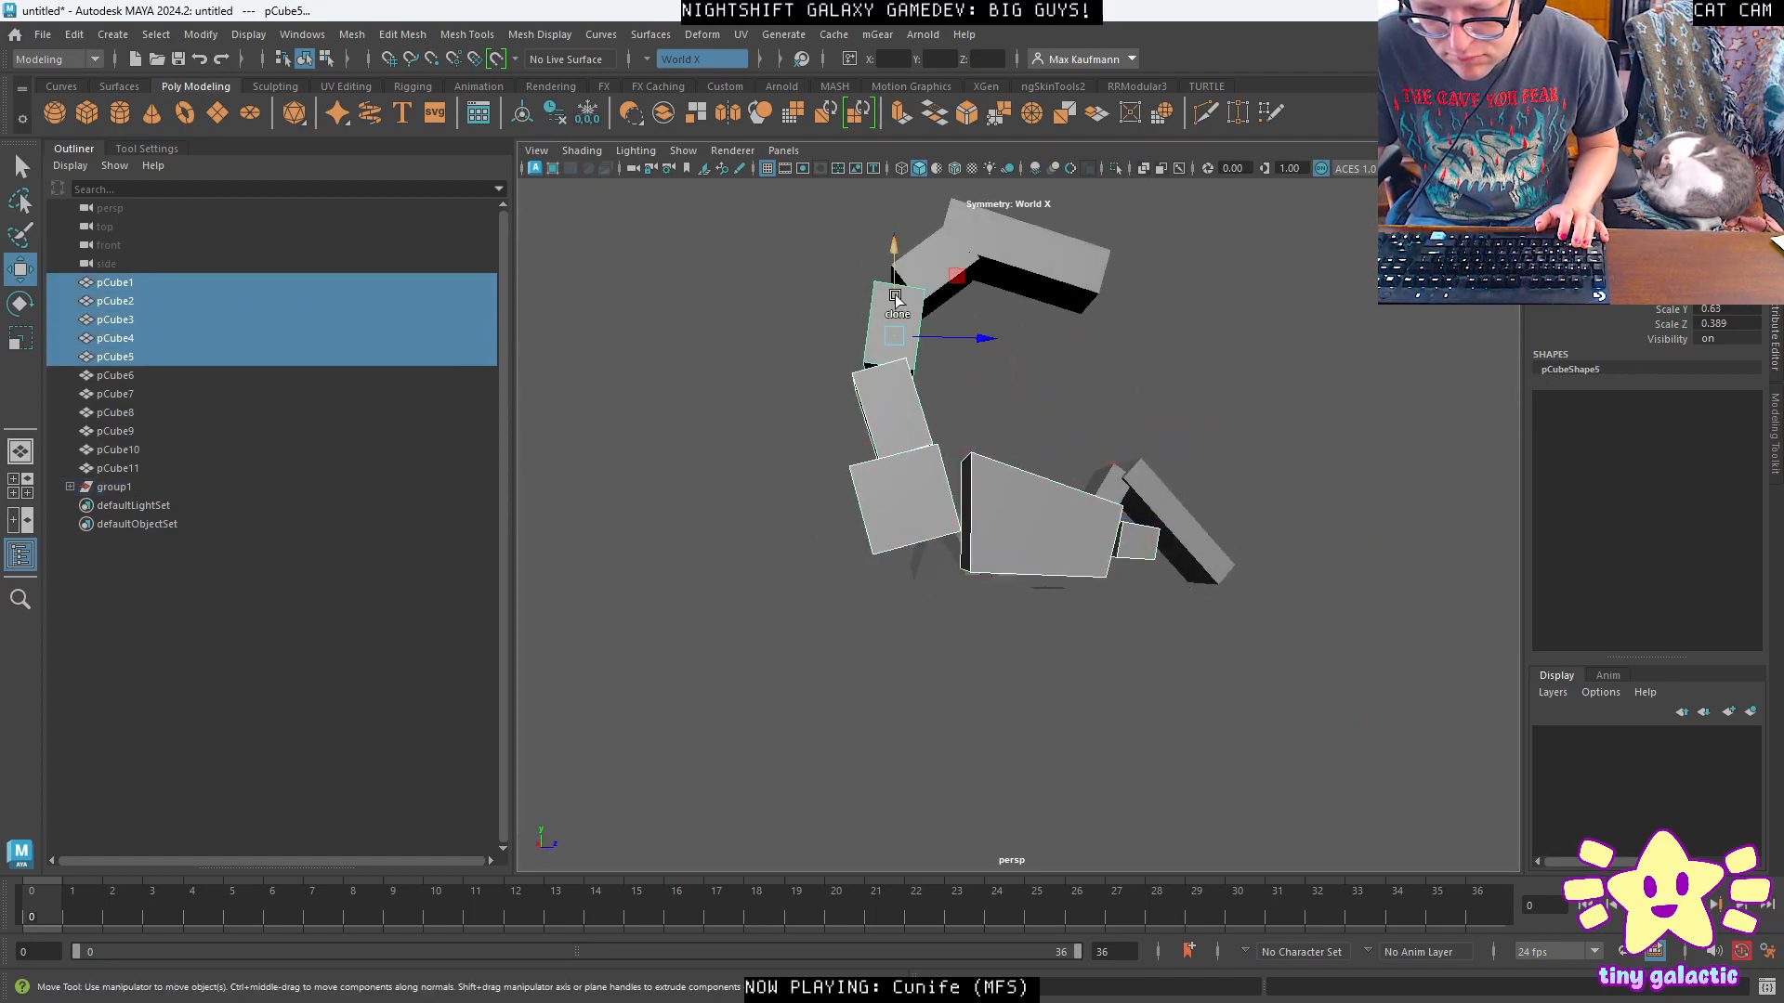
left_click(1048, 258, "shift")
left_click(966, 260, "shift")
left_click_drag(1102, 374, 1062, 425, "alt")
key("space")
key("space")
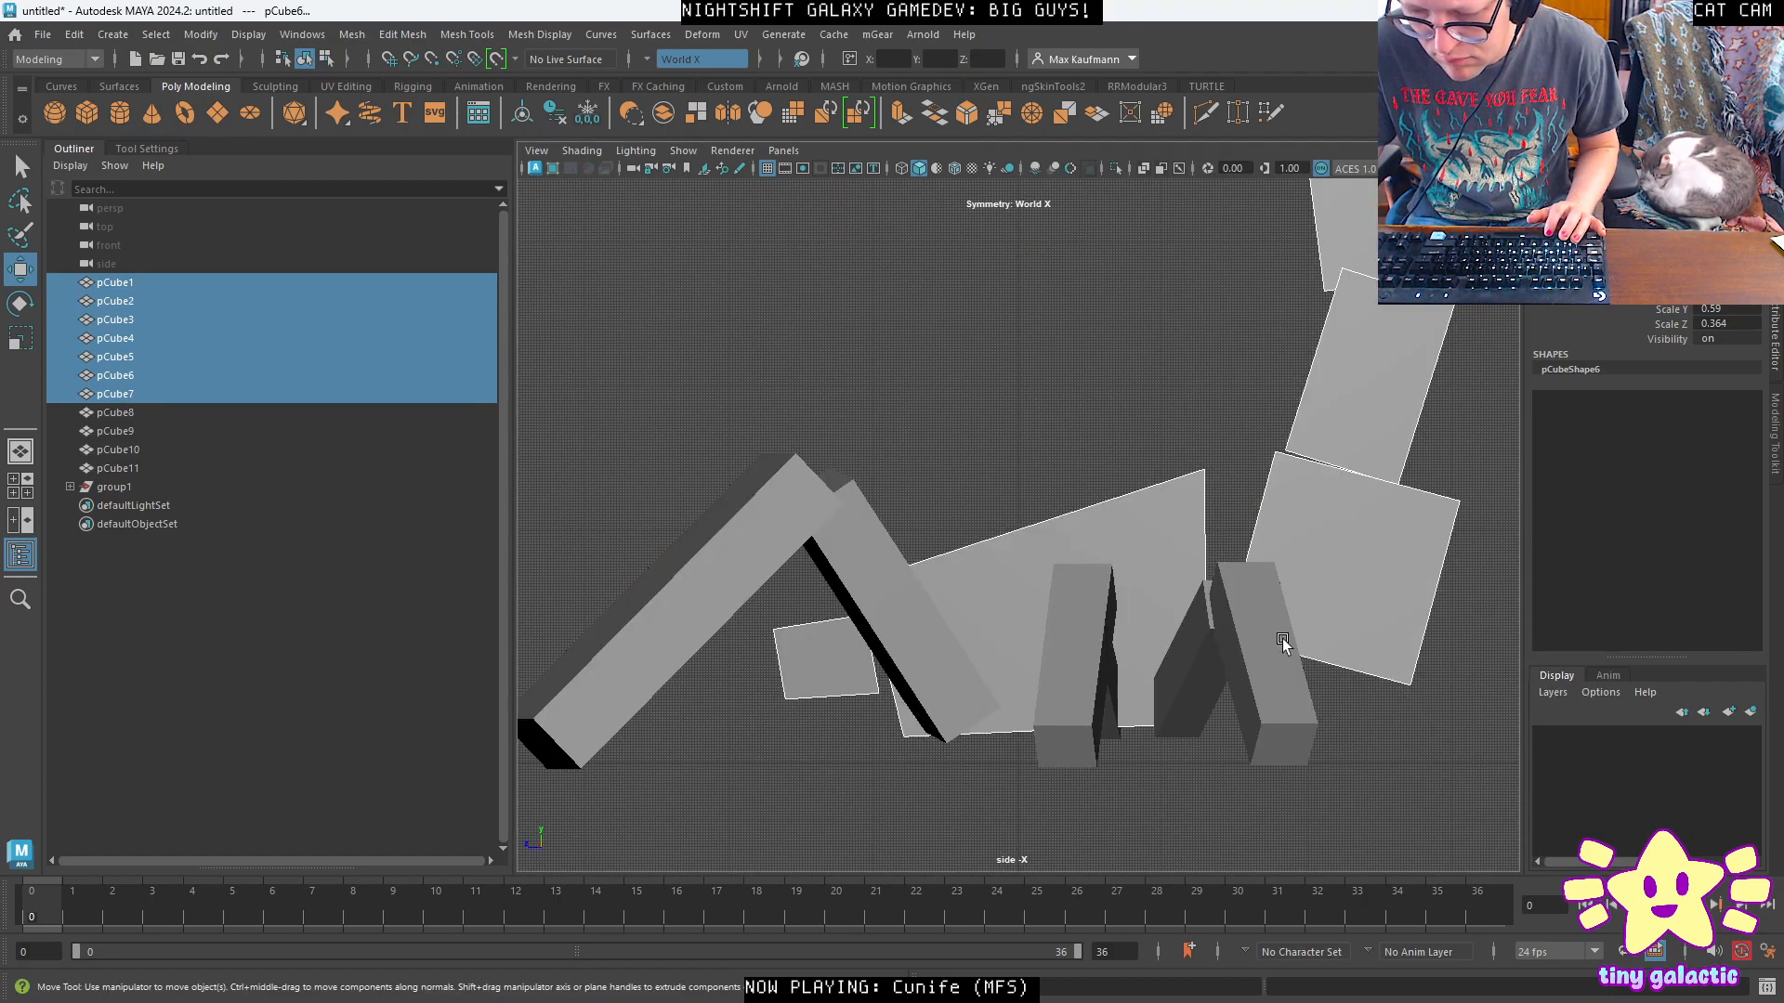
scroll(1186, 461, "down", 2)
right_click_drag(1186, 479, 1103, 392, "alt")
middle_click_drag(1102, 392, 1102, 496, "alt")
left_click_drag(1147, 296, 1147, 288)
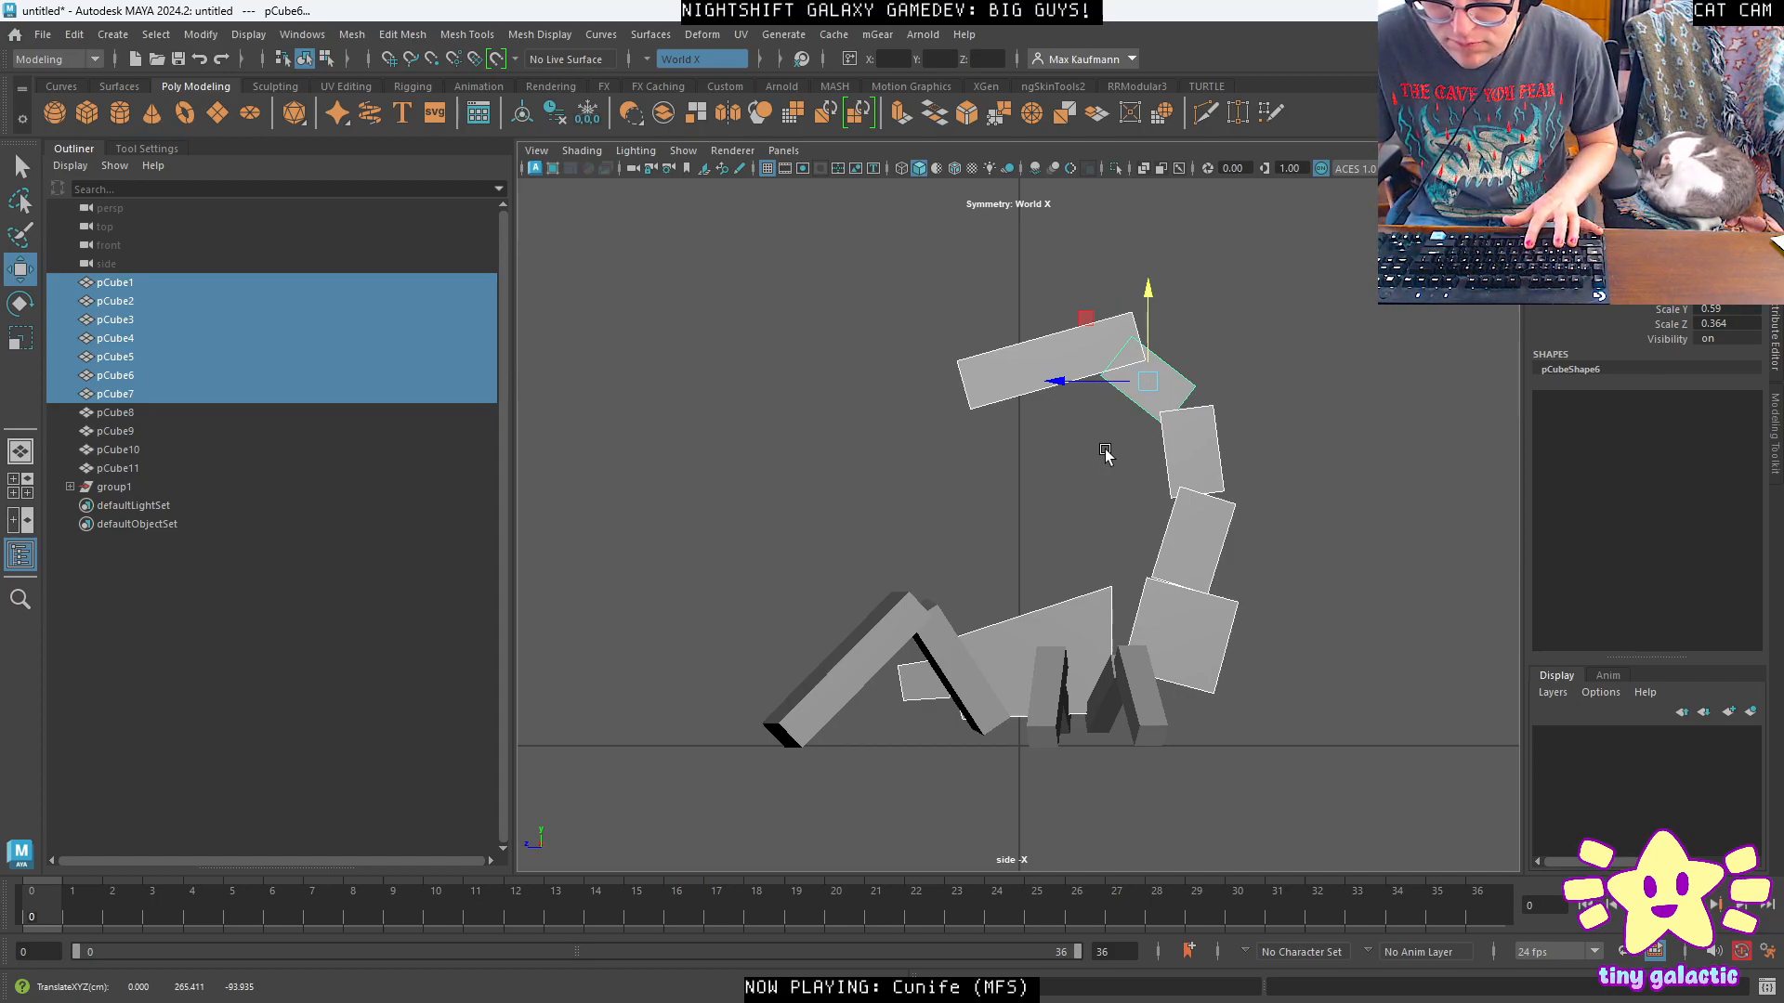
Group the head, body and tail, tilt the group slightly backward, and reposition it over the legs.
key("ctrl+g")
key("e")
left_click_drag(1121, 437, 1103, 443)
key("w")
left_click_drag(1075, 521, 1082, 510)
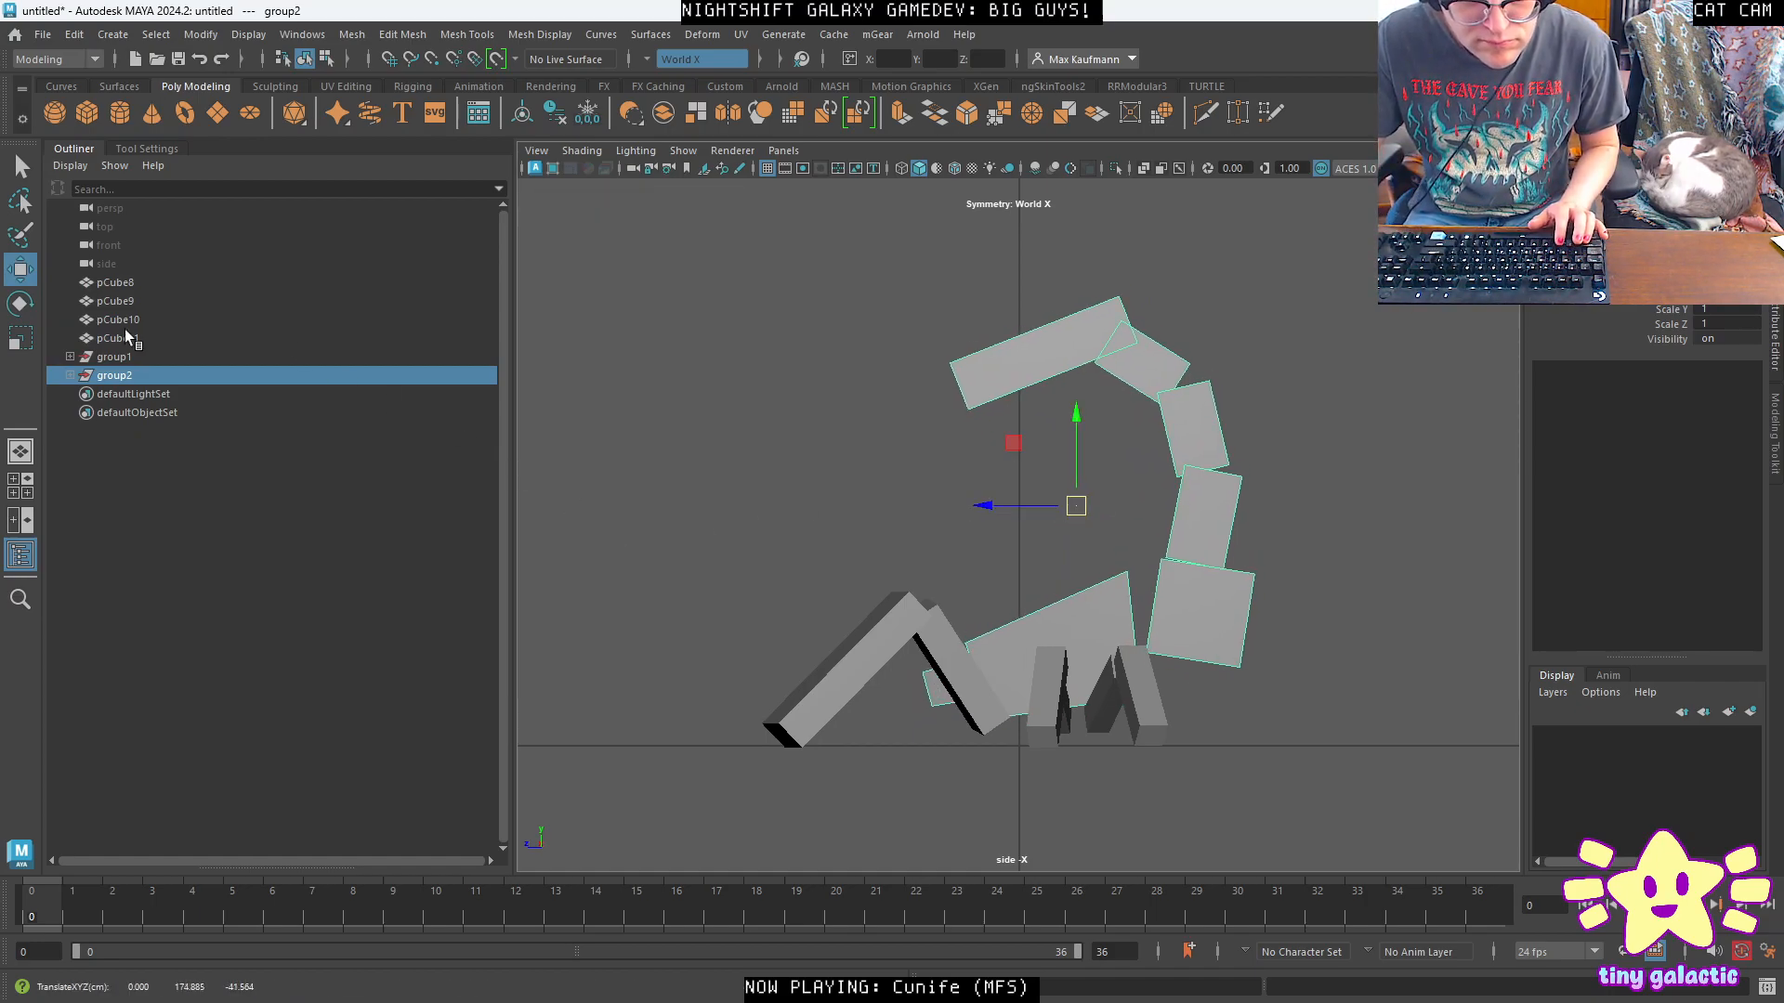
Unparent all seven head, body and tail blocks from group2 and delete the empty group.
left_click(71, 375)
left_click(151, 395)
left_click(161, 504, "shift")
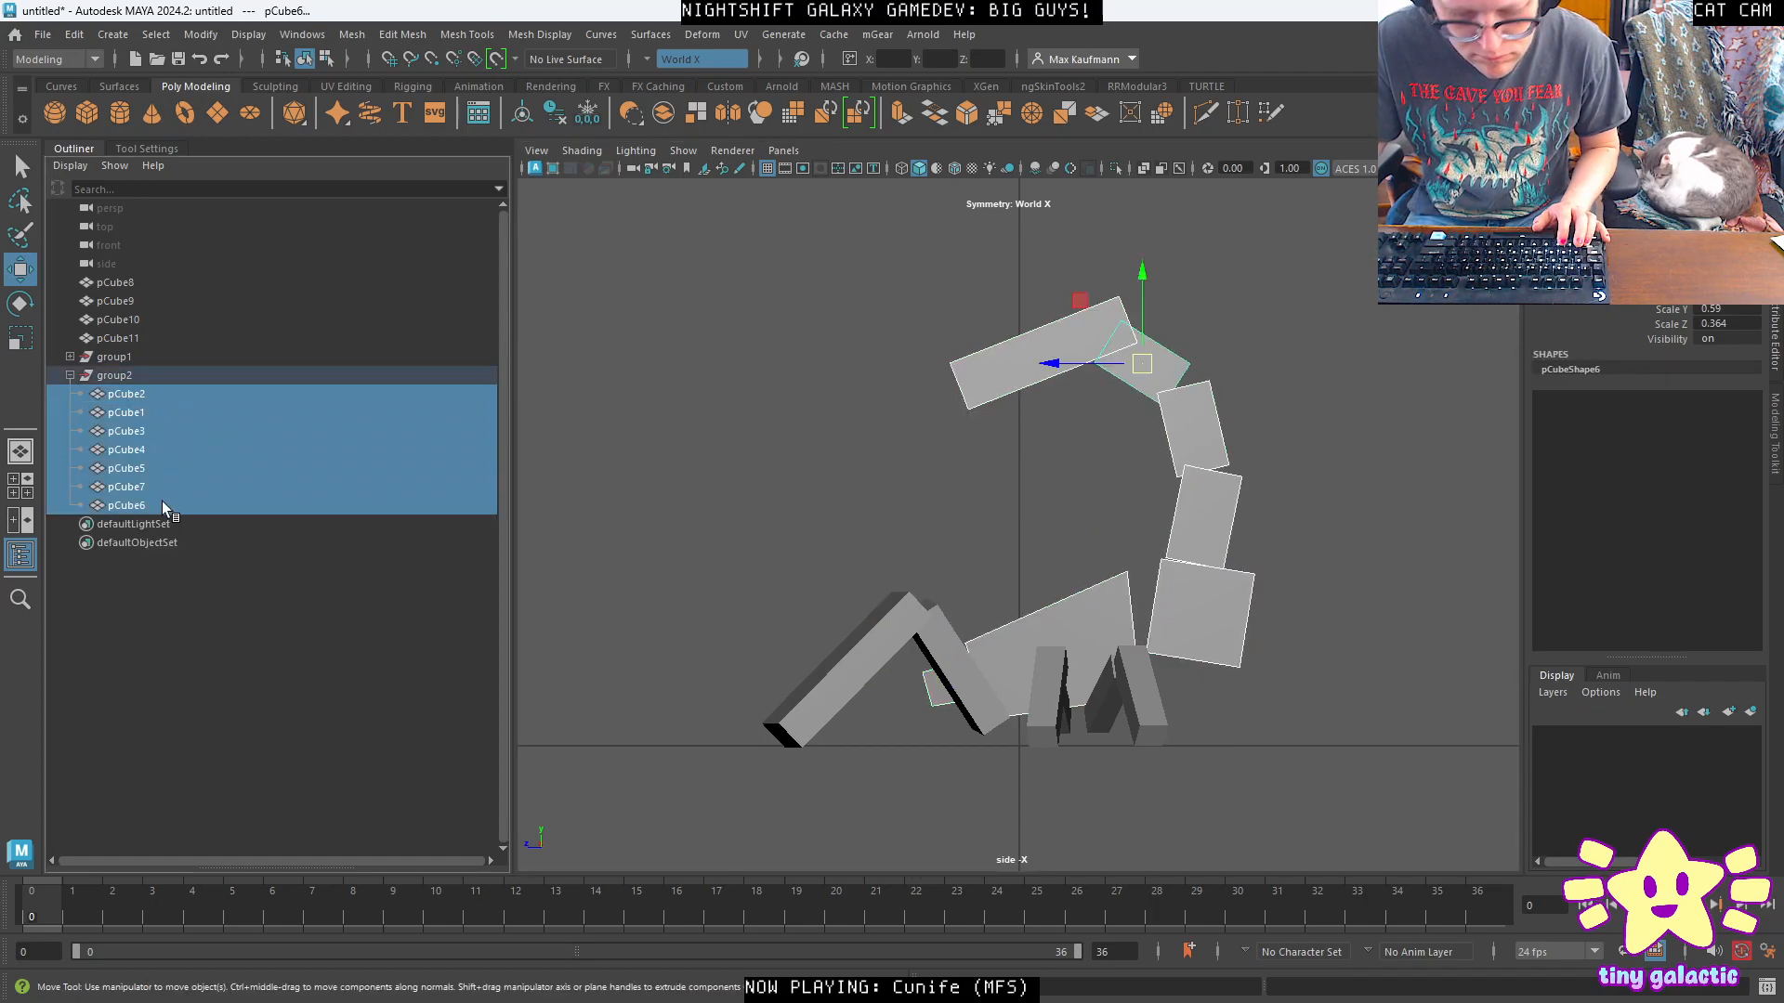
key("shift+p")
left_click(181, 372)
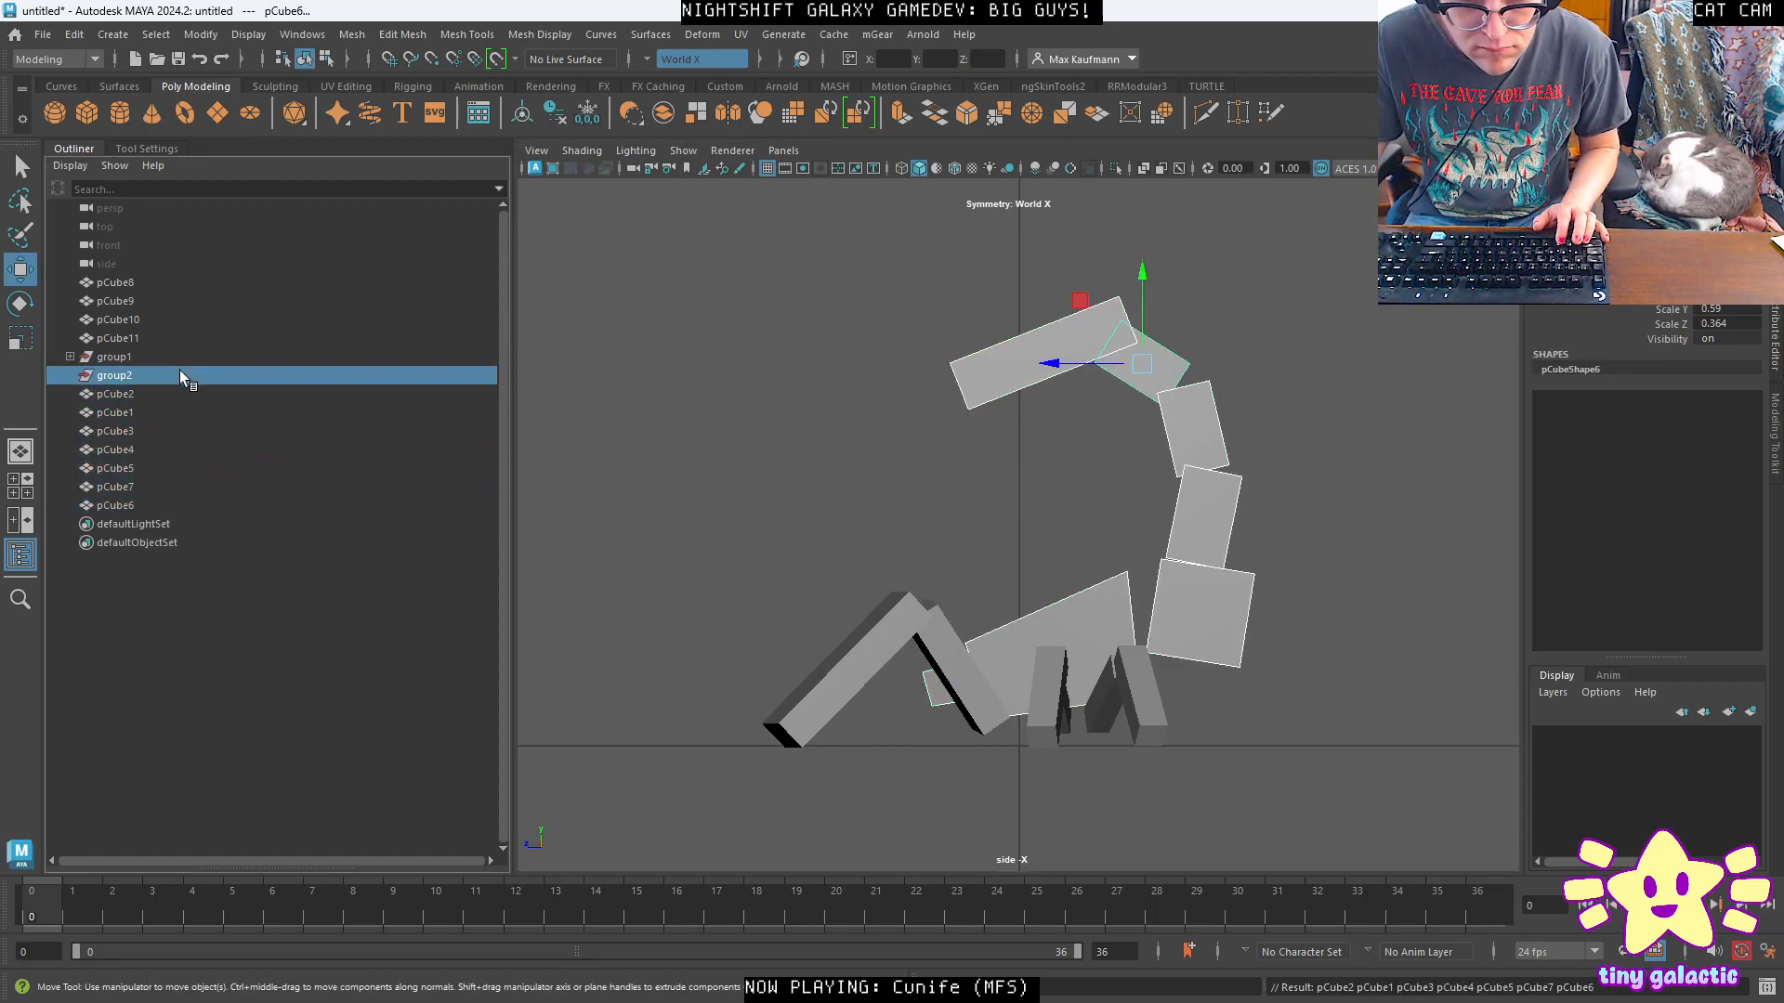
key("Delete")
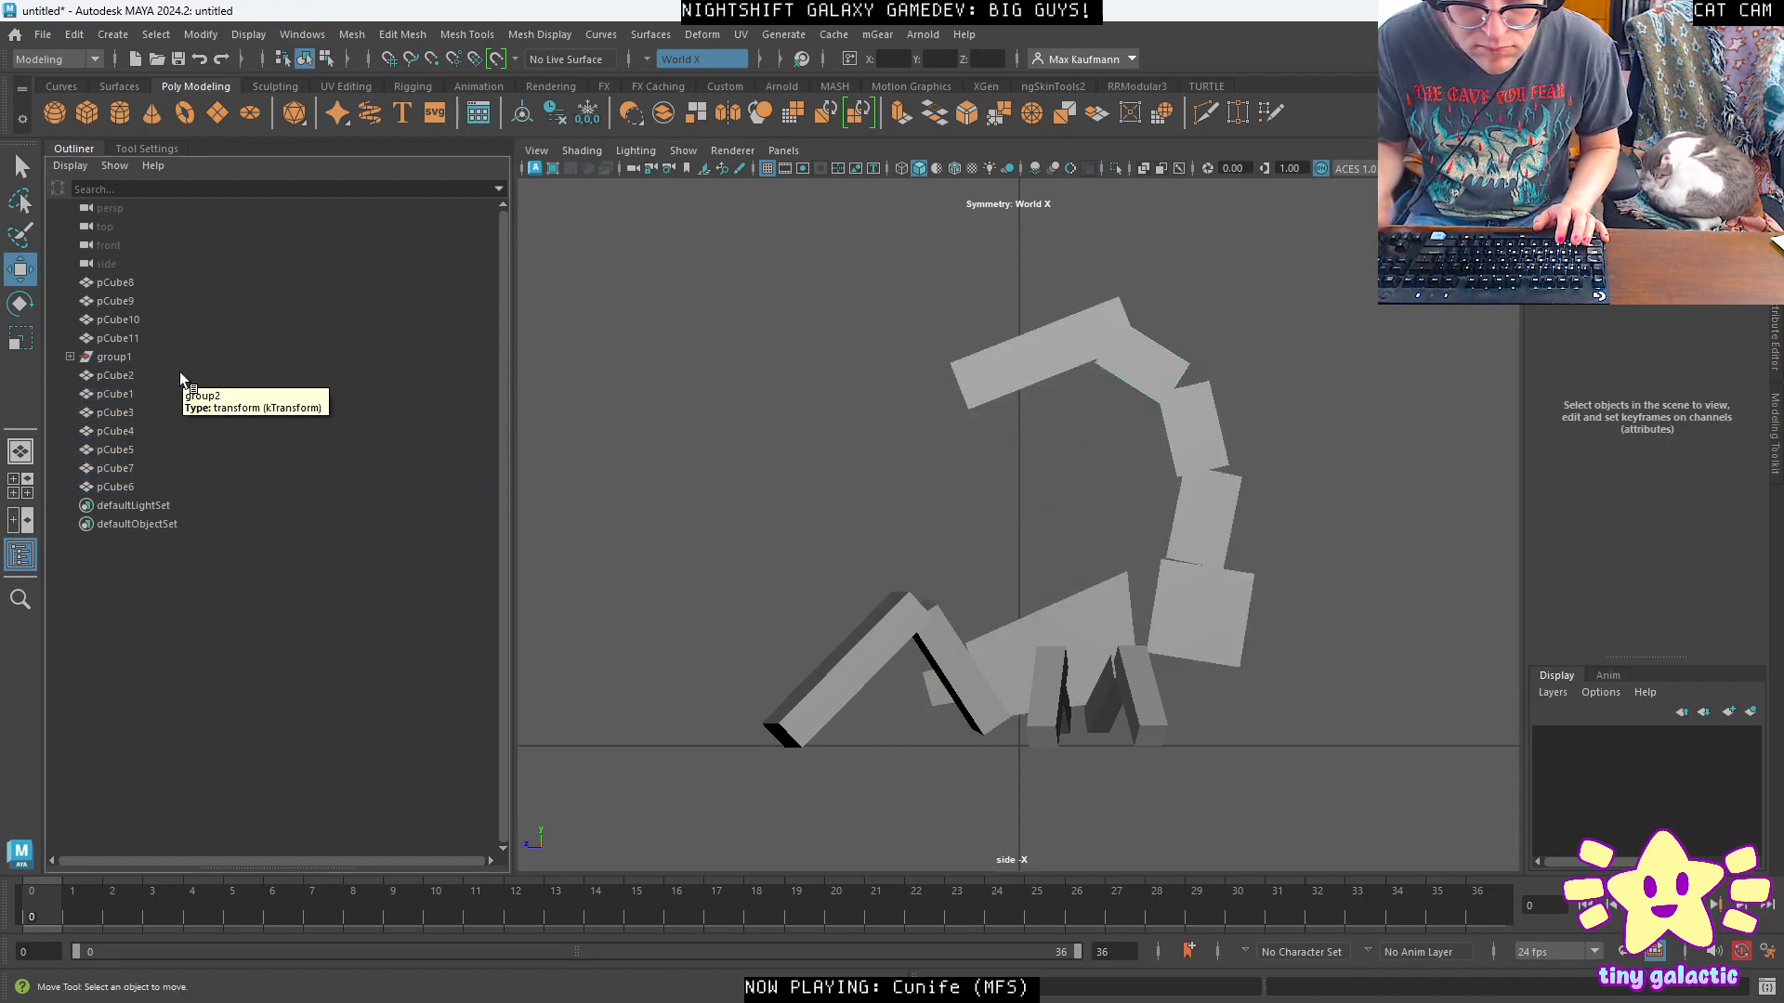
Unparent the two rear leg blocks from group1 and delete the empty group.
left_click(71, 357)
left_click(113, 375)
left_click(118, 392, "shift")
key("shift+p")
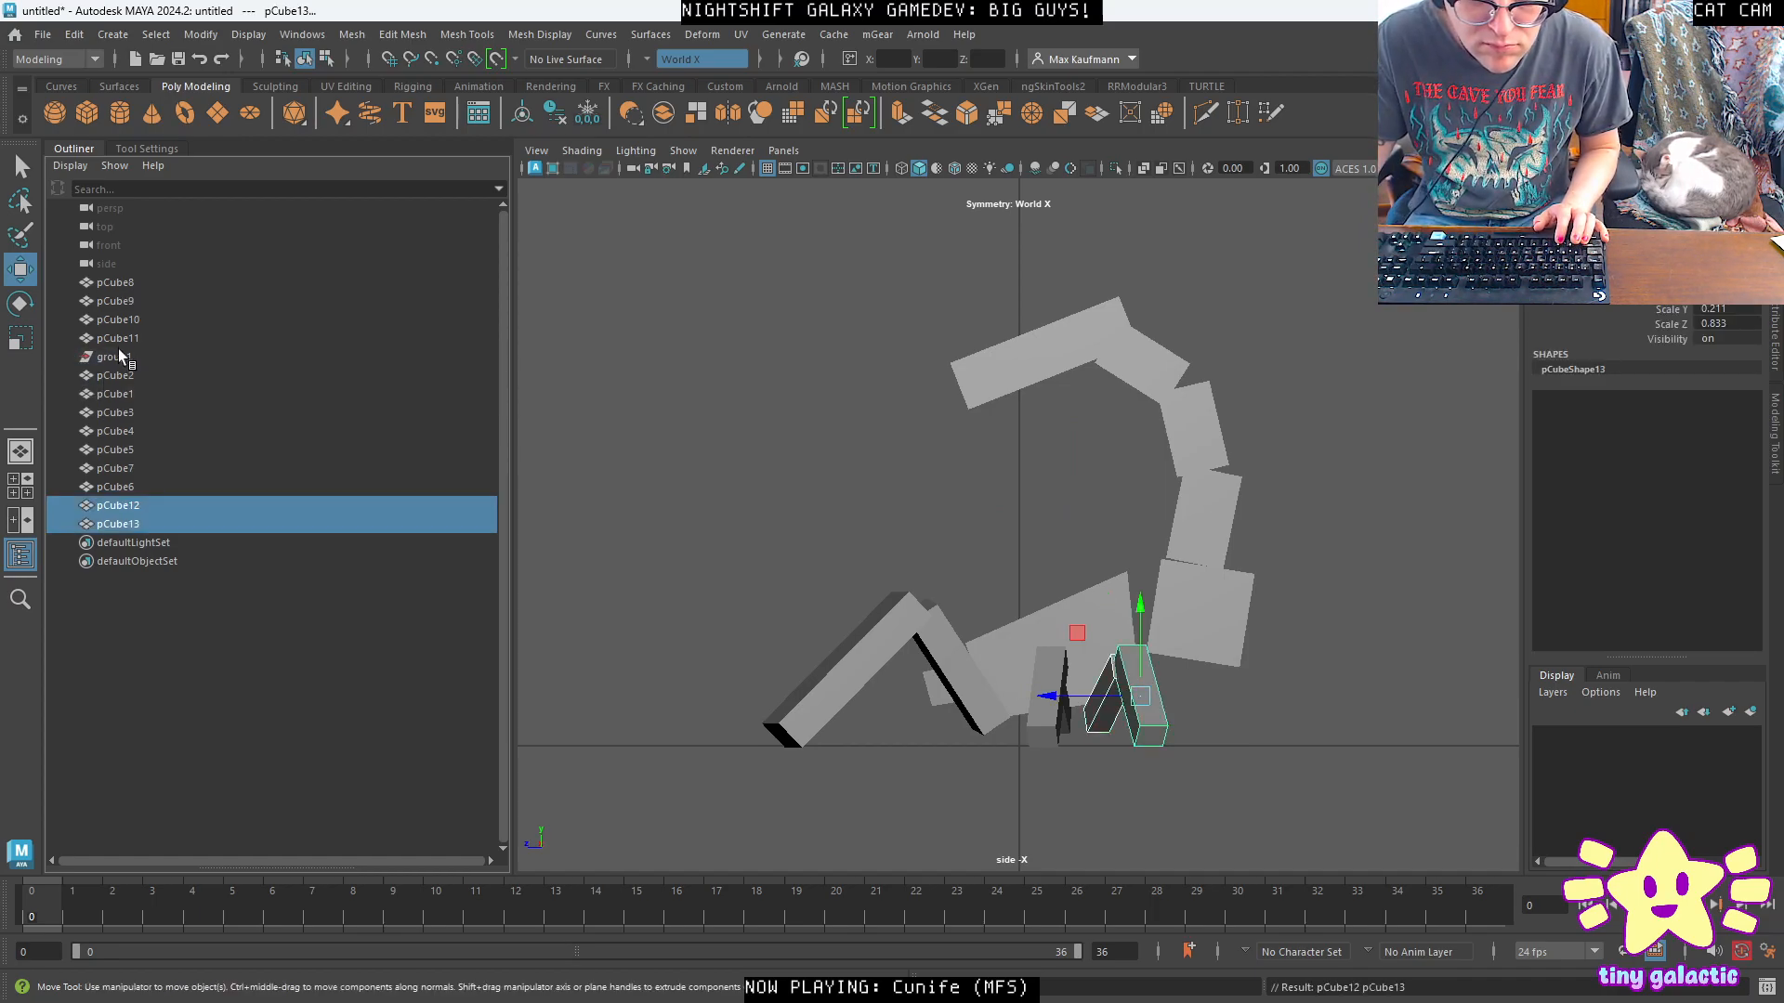
left_click(114, 358)
key("Delete")
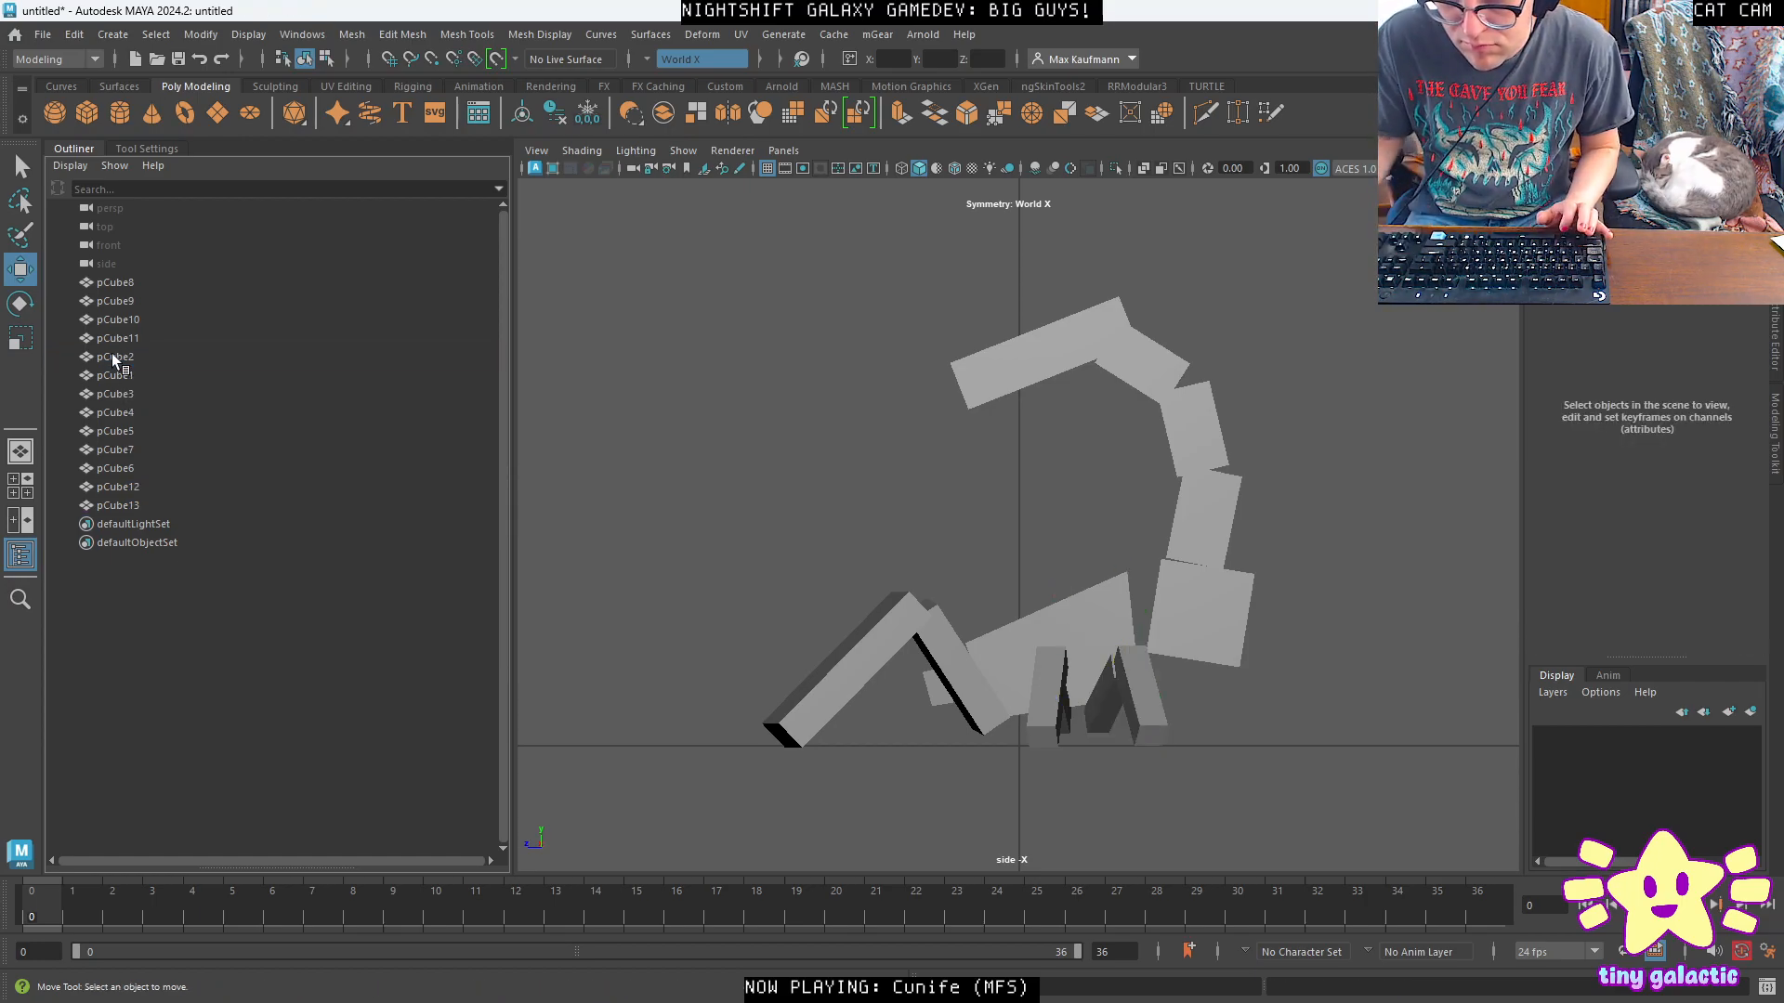
Examine the blocked-out body, tail and legs from several angles in the perspective view.
key("space")
left_click_drag(939, 462, 1144, 545, "alt")
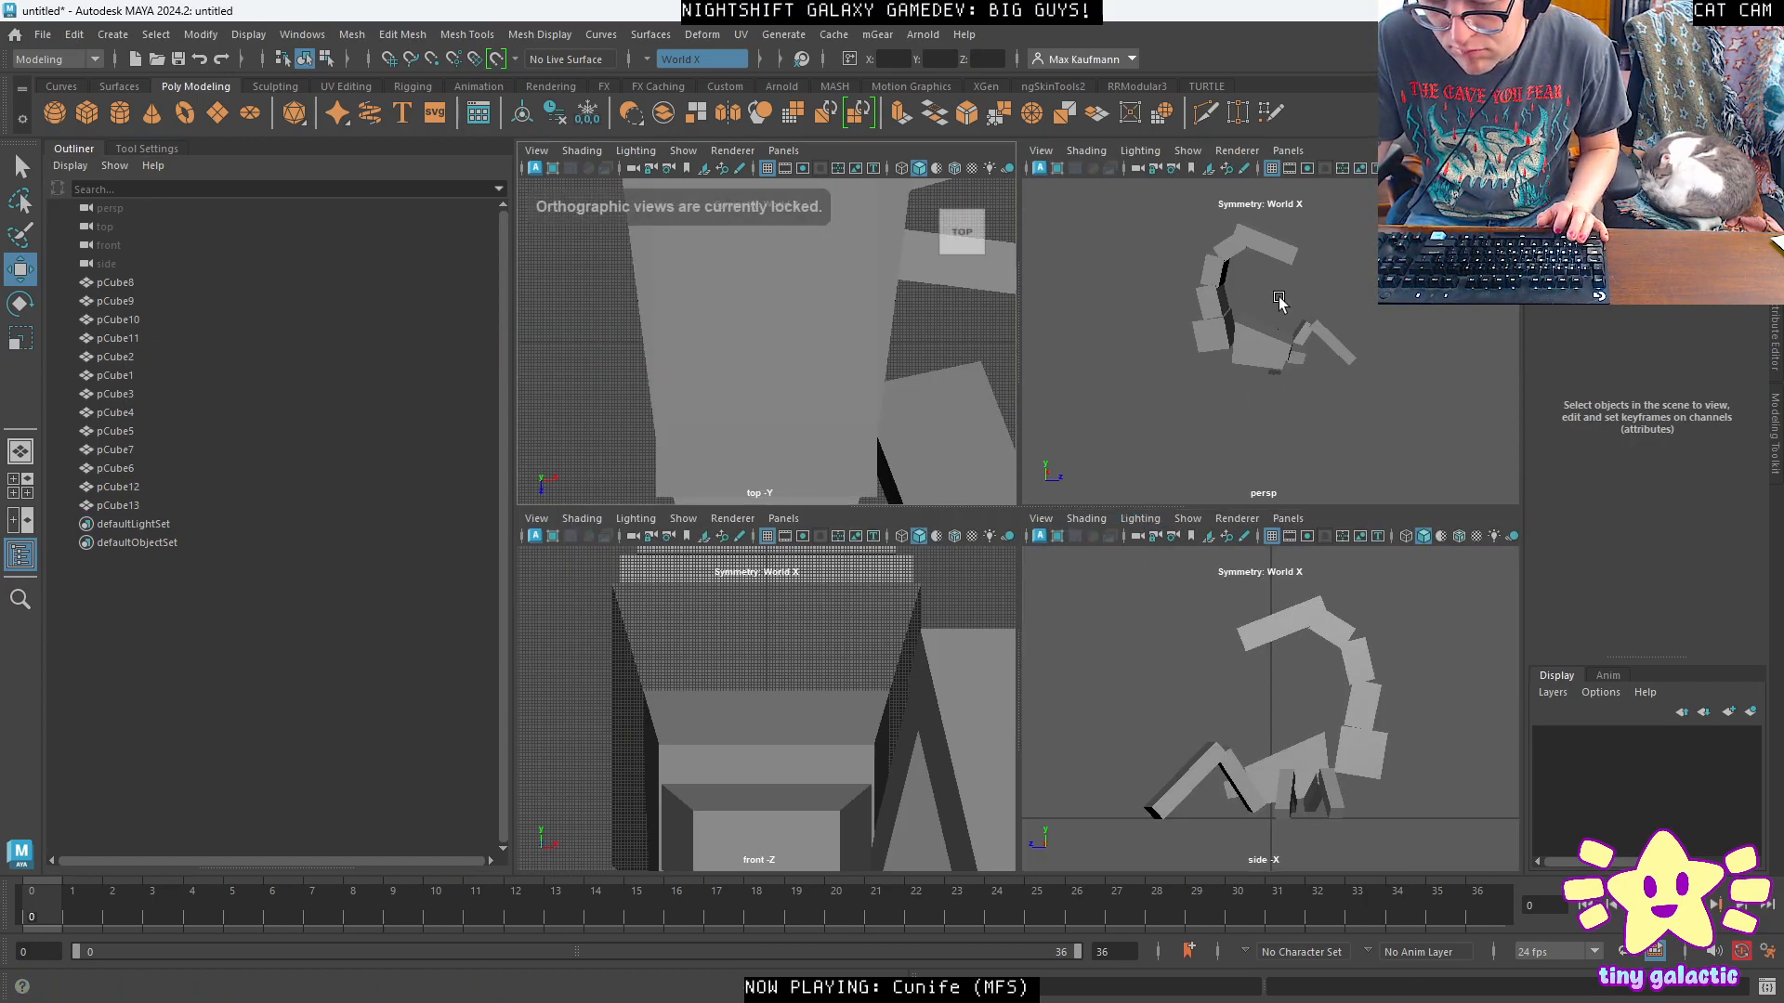
key("space")
left_click_drag(1285, 319, 1178, 402, "alt")
left_click(972, 511)
left_click_drag(1026, 508, 1083, 611, "alt")
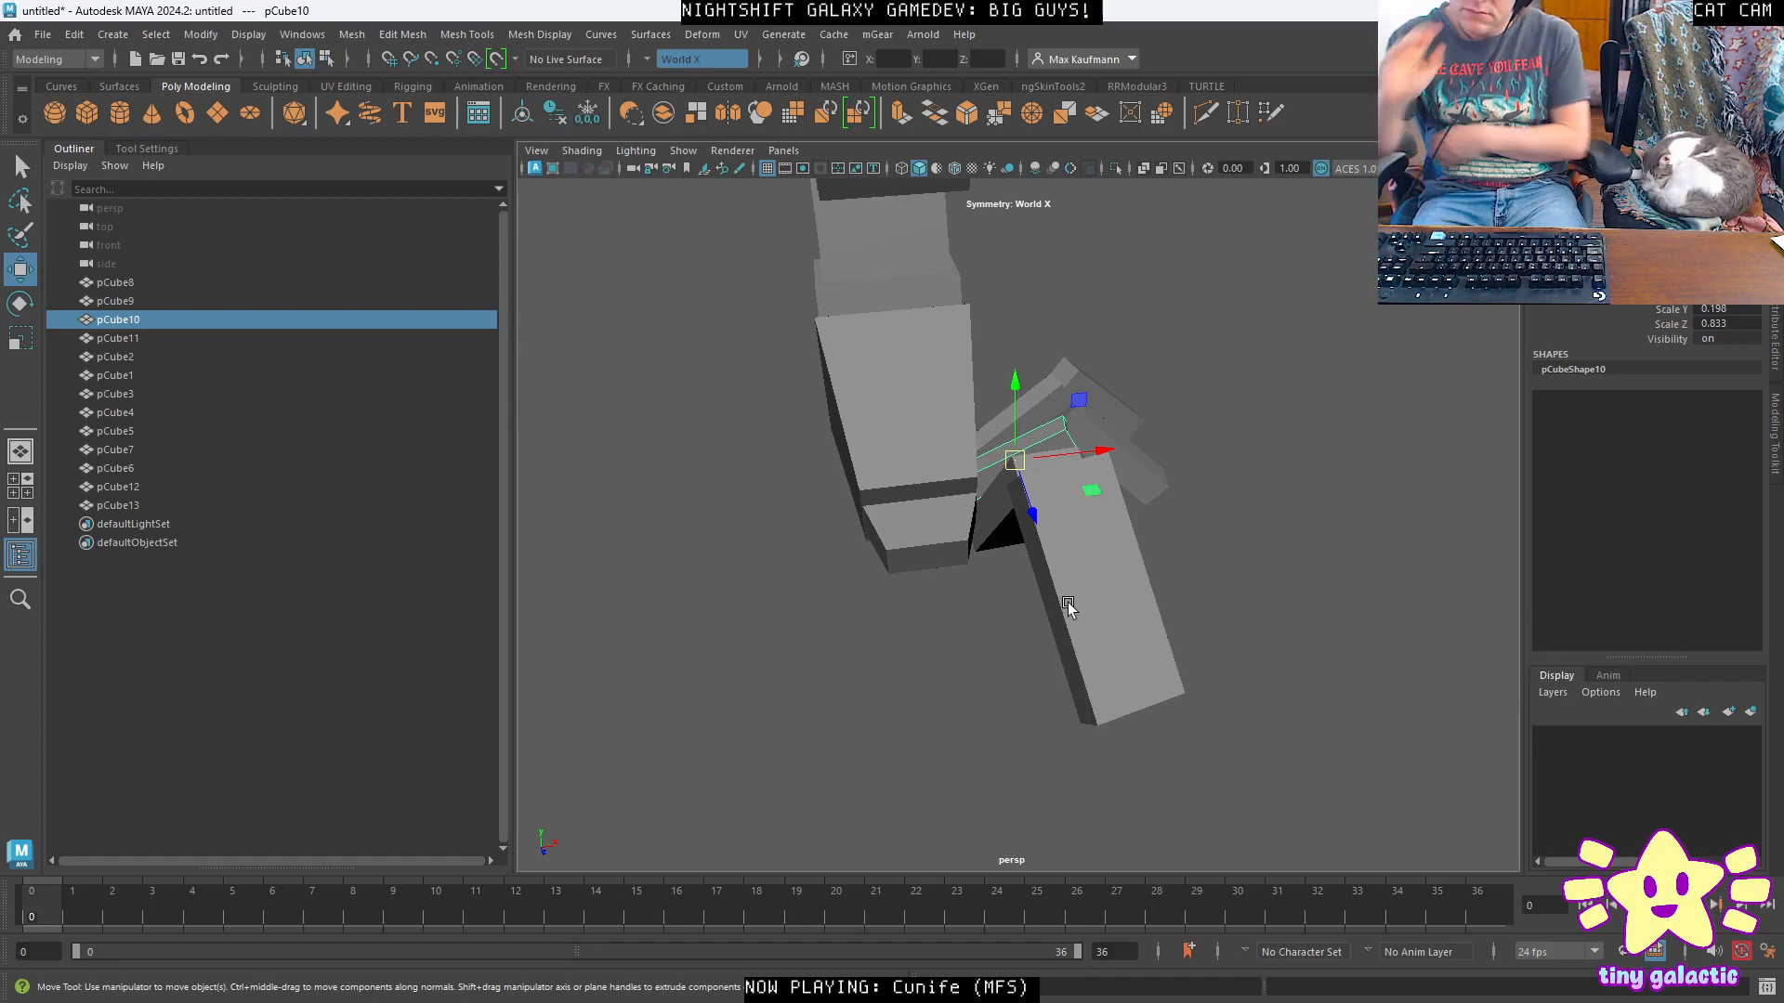
mouse_move(1111, 418)
left_mouse_down("alt")
mouse_move(812, 331)
mouse_move(772, 370)
mouse_move(956, 418)
mouse_move(1100, 388)
mouse_move(1176, 442)
mouse_move(1135, 409)
mouse_move(1097, 423)
left_mouse_up("alt")
left_click(741, 401)
left_click_drag(743, 401, 1027, 437, "alt")
Rotate the outer block of the front limb upward so it reaches forward nearly horizontally.
key("r")
left_click(1137, 495)
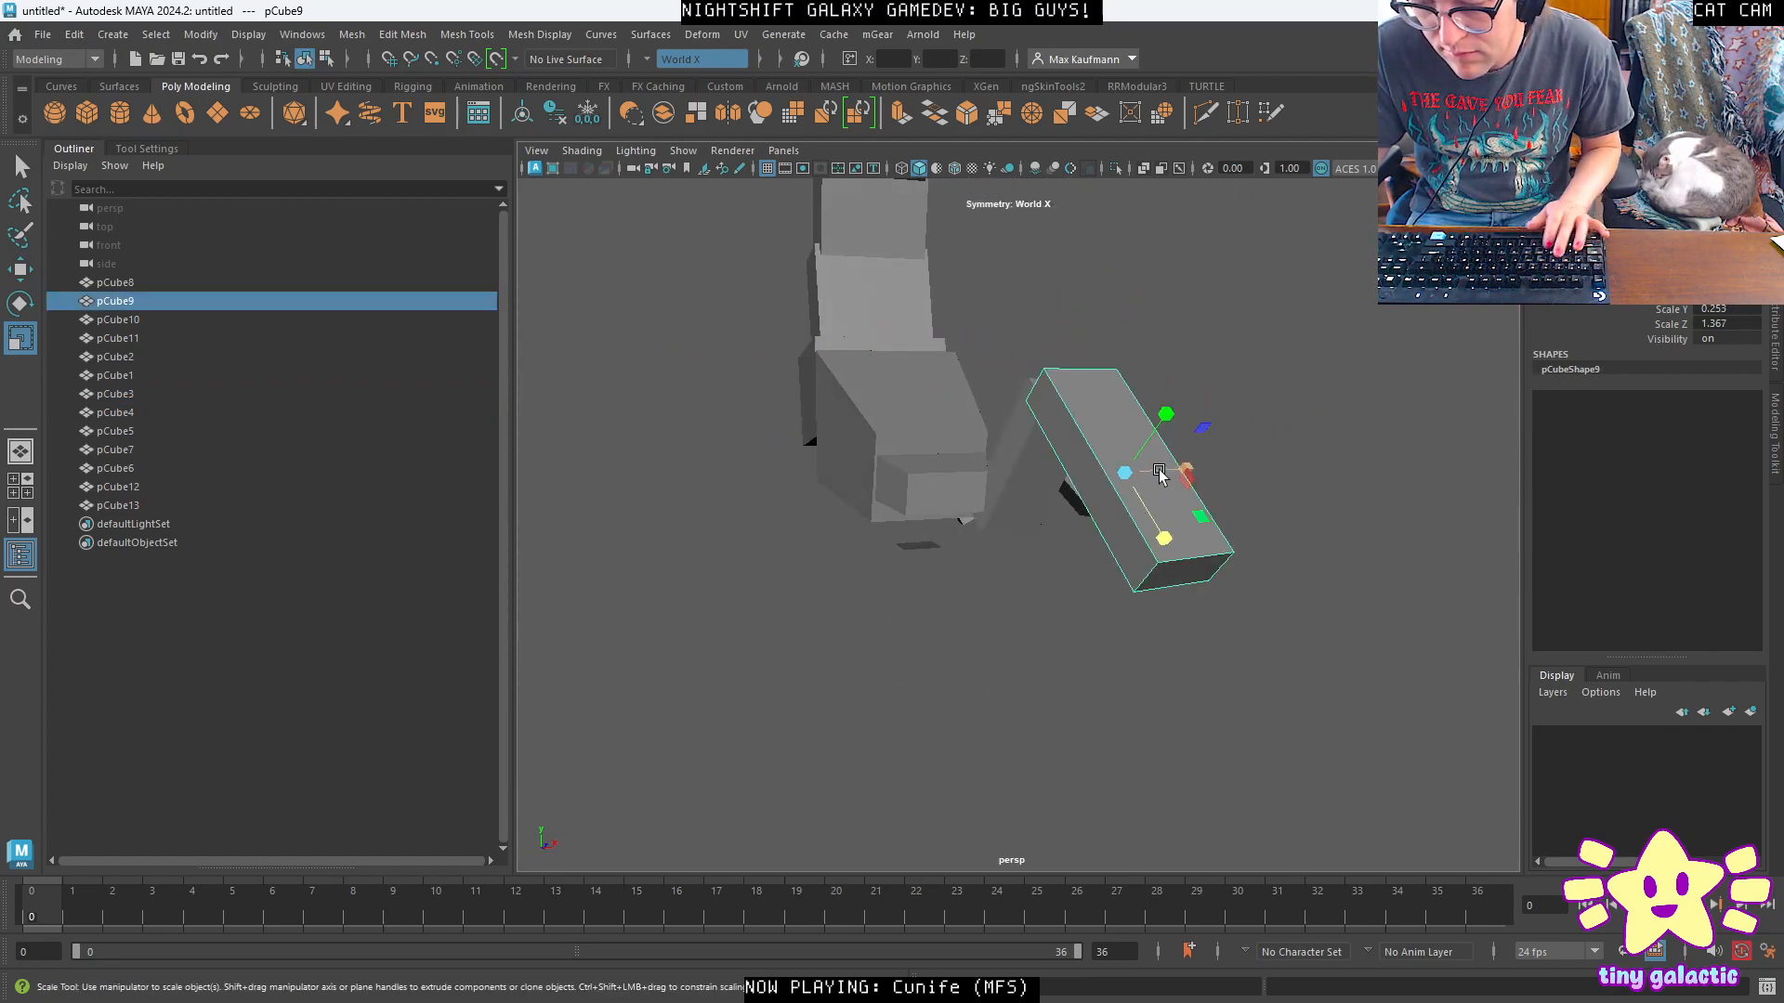
key("e")
left_click_drag(1138, 494, 1240, 471)
Switch the move axes to Object and duplicate the outer front limb block forward along its own length.
key("w")
left_click(1212, 518)
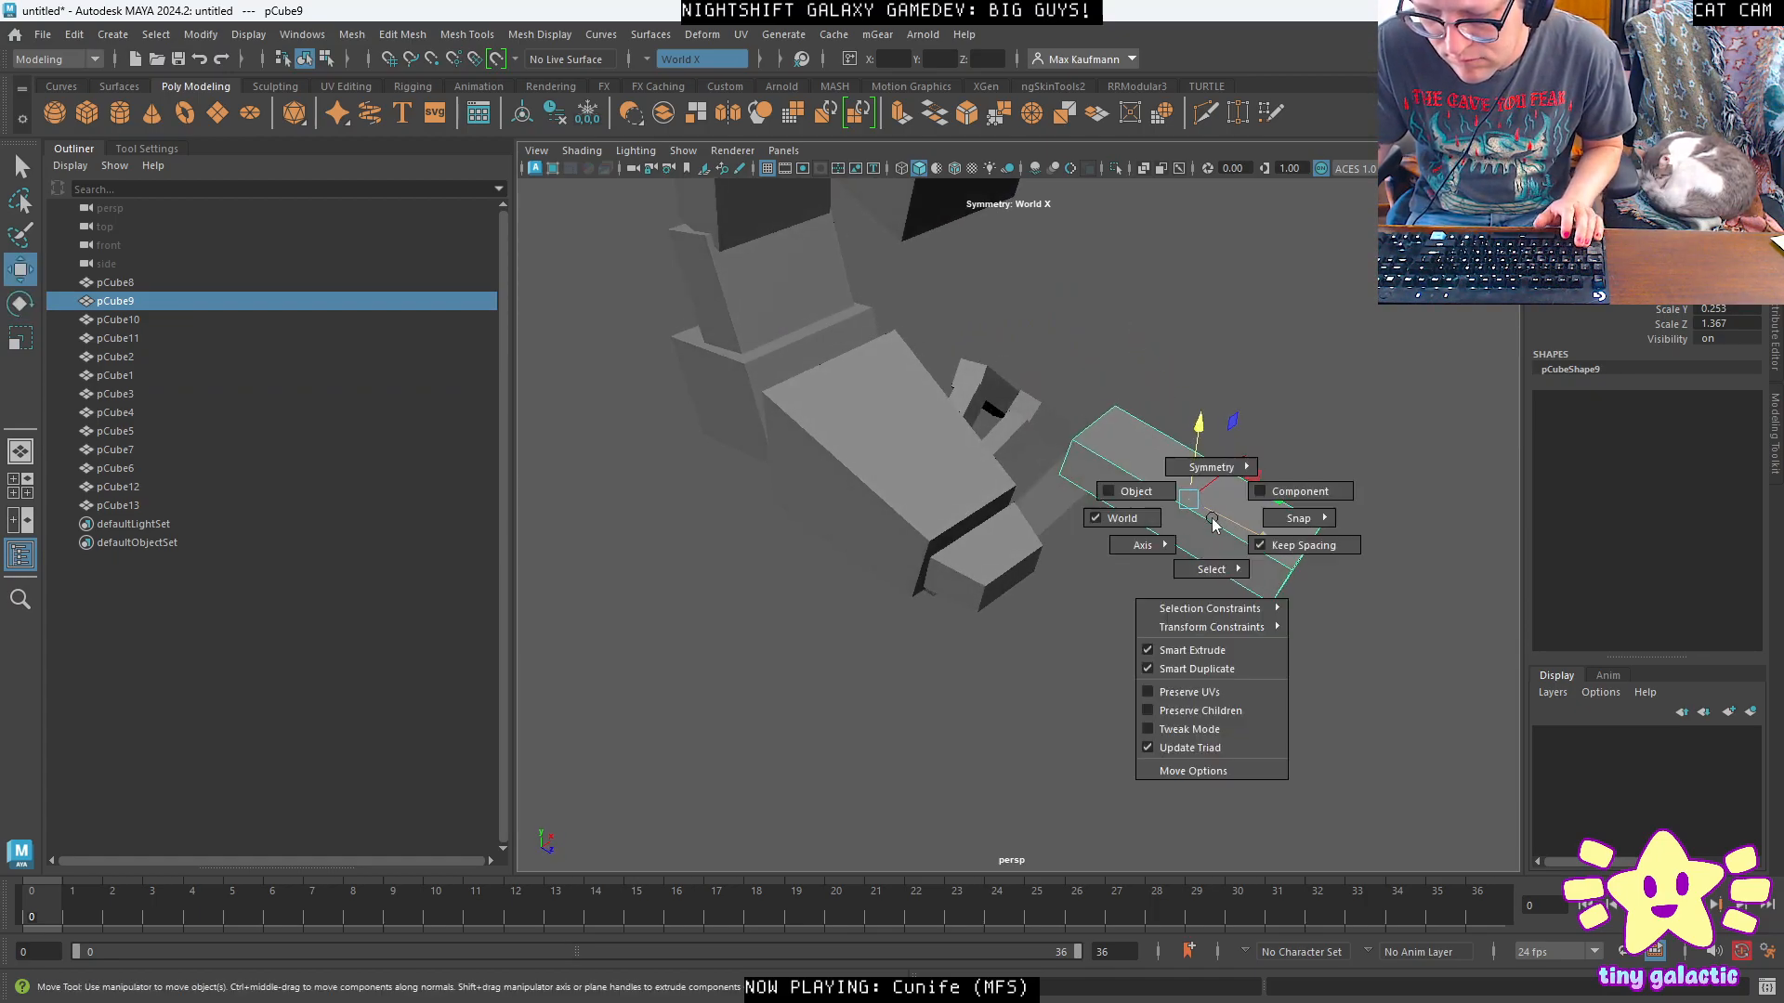
left_click(1165, 506)
middle_click_drag(1221, 531, 1027, 423, "alt")
left_click_drag(1038, 428, 1208, 528, "shift")
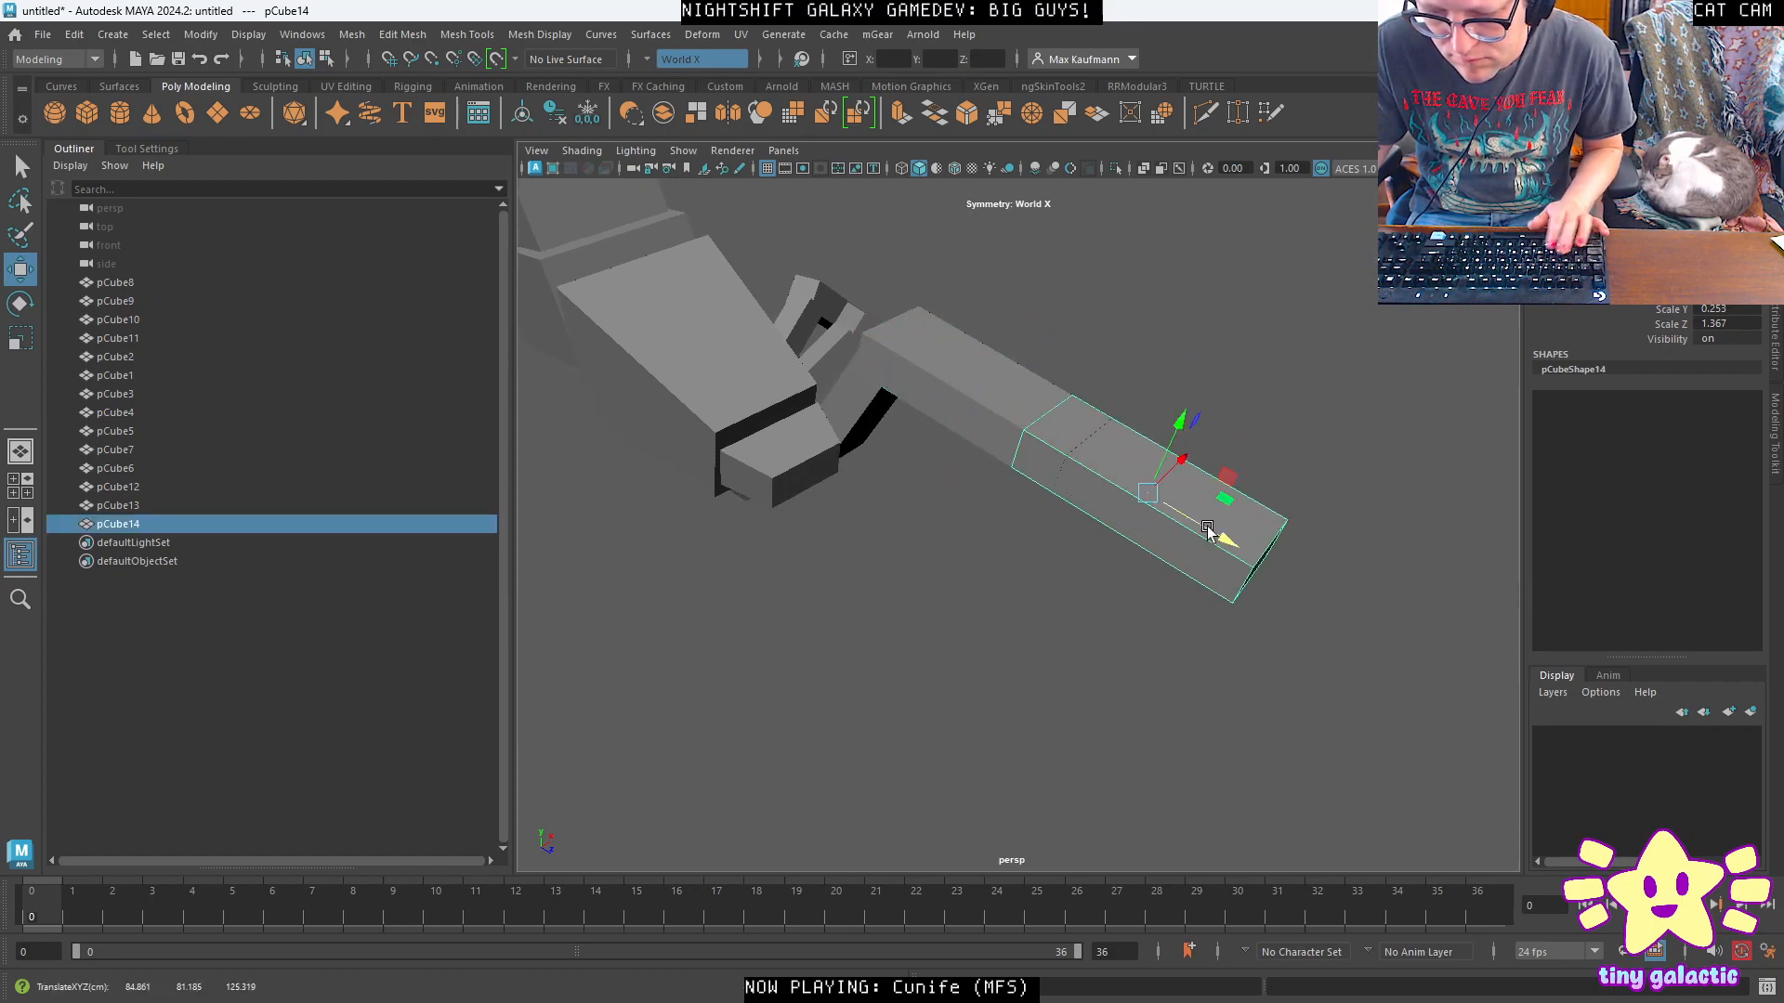
Rotate the duplicated front limb block steeply downward to form a bent end segment.
key("e")
left_click_drag(1180, 465, 1222, 529)
key("space")
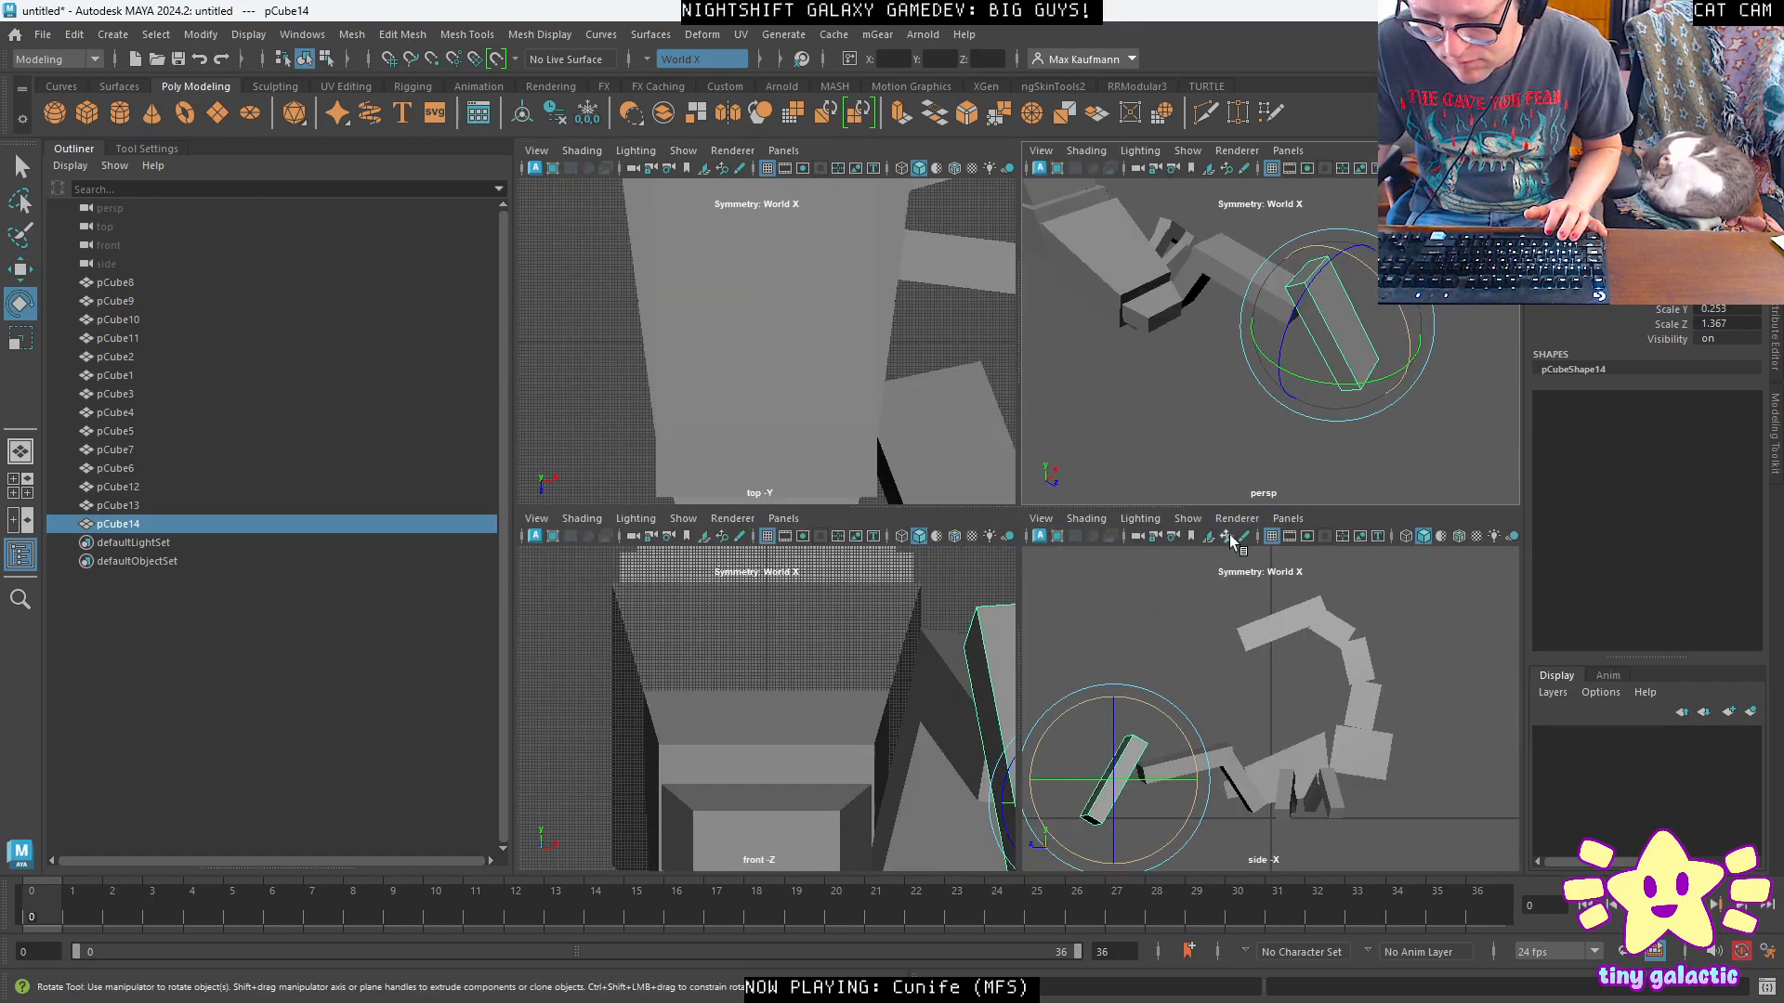
Rotate the front leg's end block nearly upright in the side view and move it closer to the leg segment above.
left_click_drag(1144, 734, 1126, 711)
key("w")
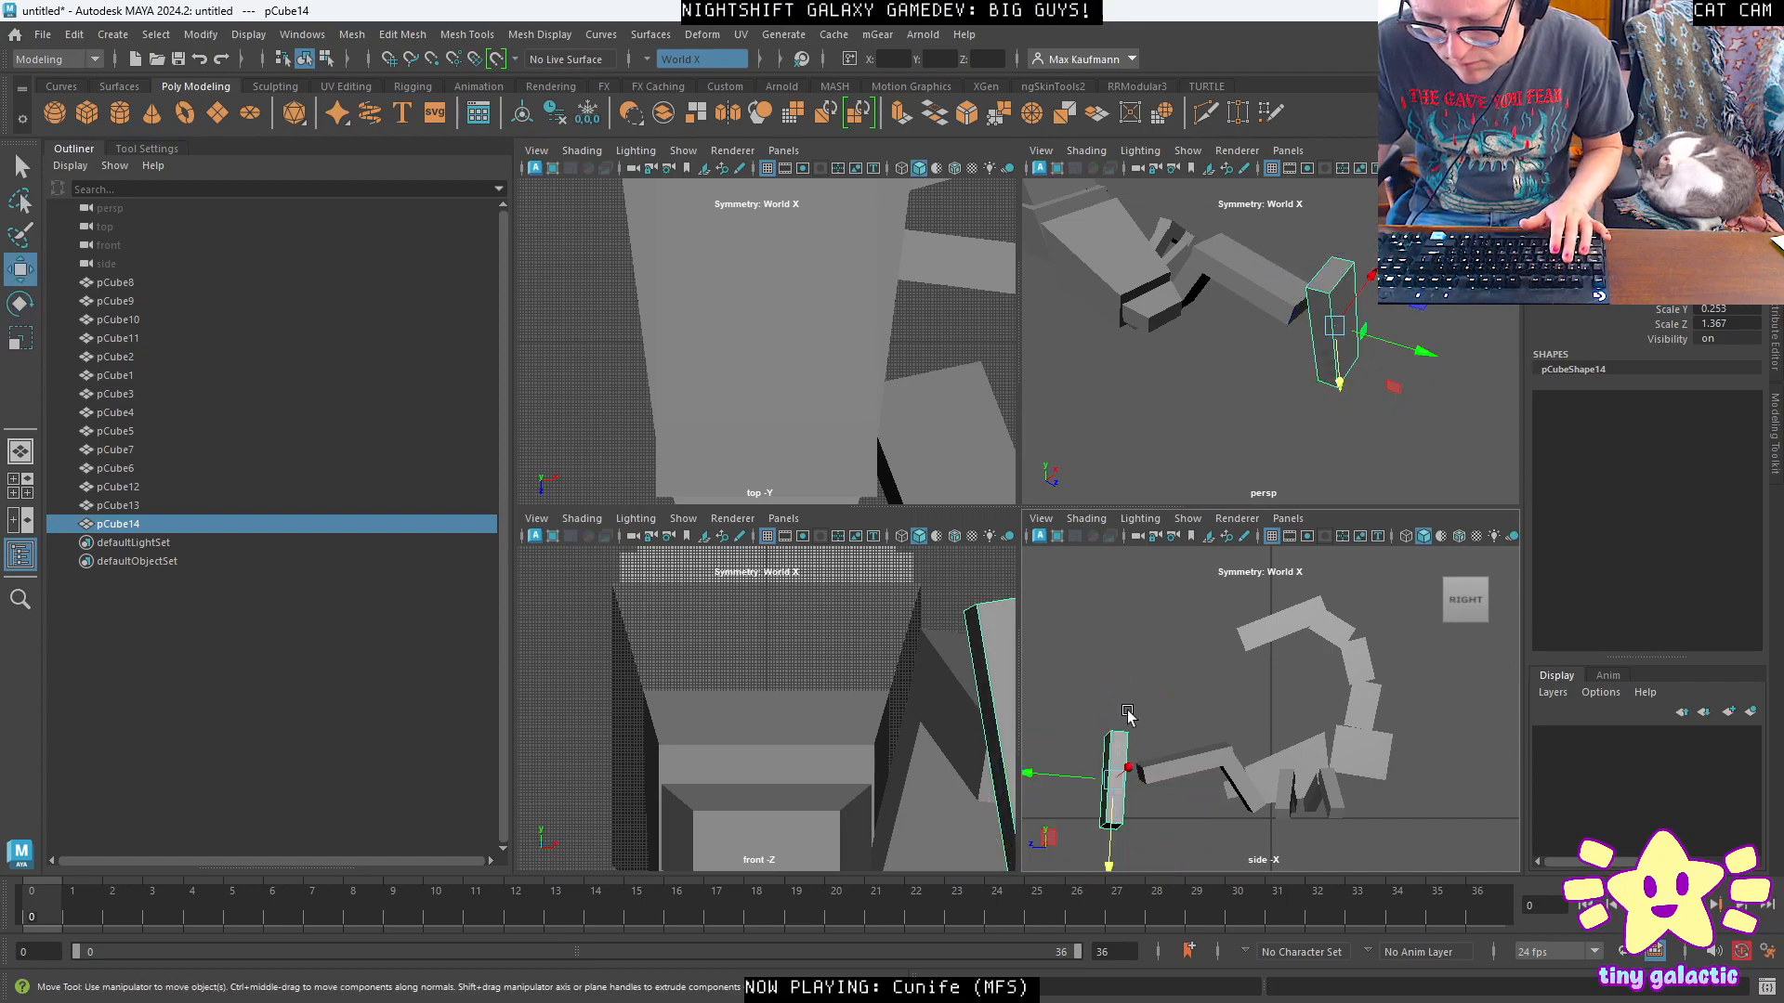
left_click_drag(1106, 785, 1128, 770)
Shorten the front leg's end block along its length to a Z scale of about 0.73.
left_click(1190, 415)
key("space")
left_click_drag(1190, 418, 1089, 401, "alt")
key("r")
left_click(1083, 405)
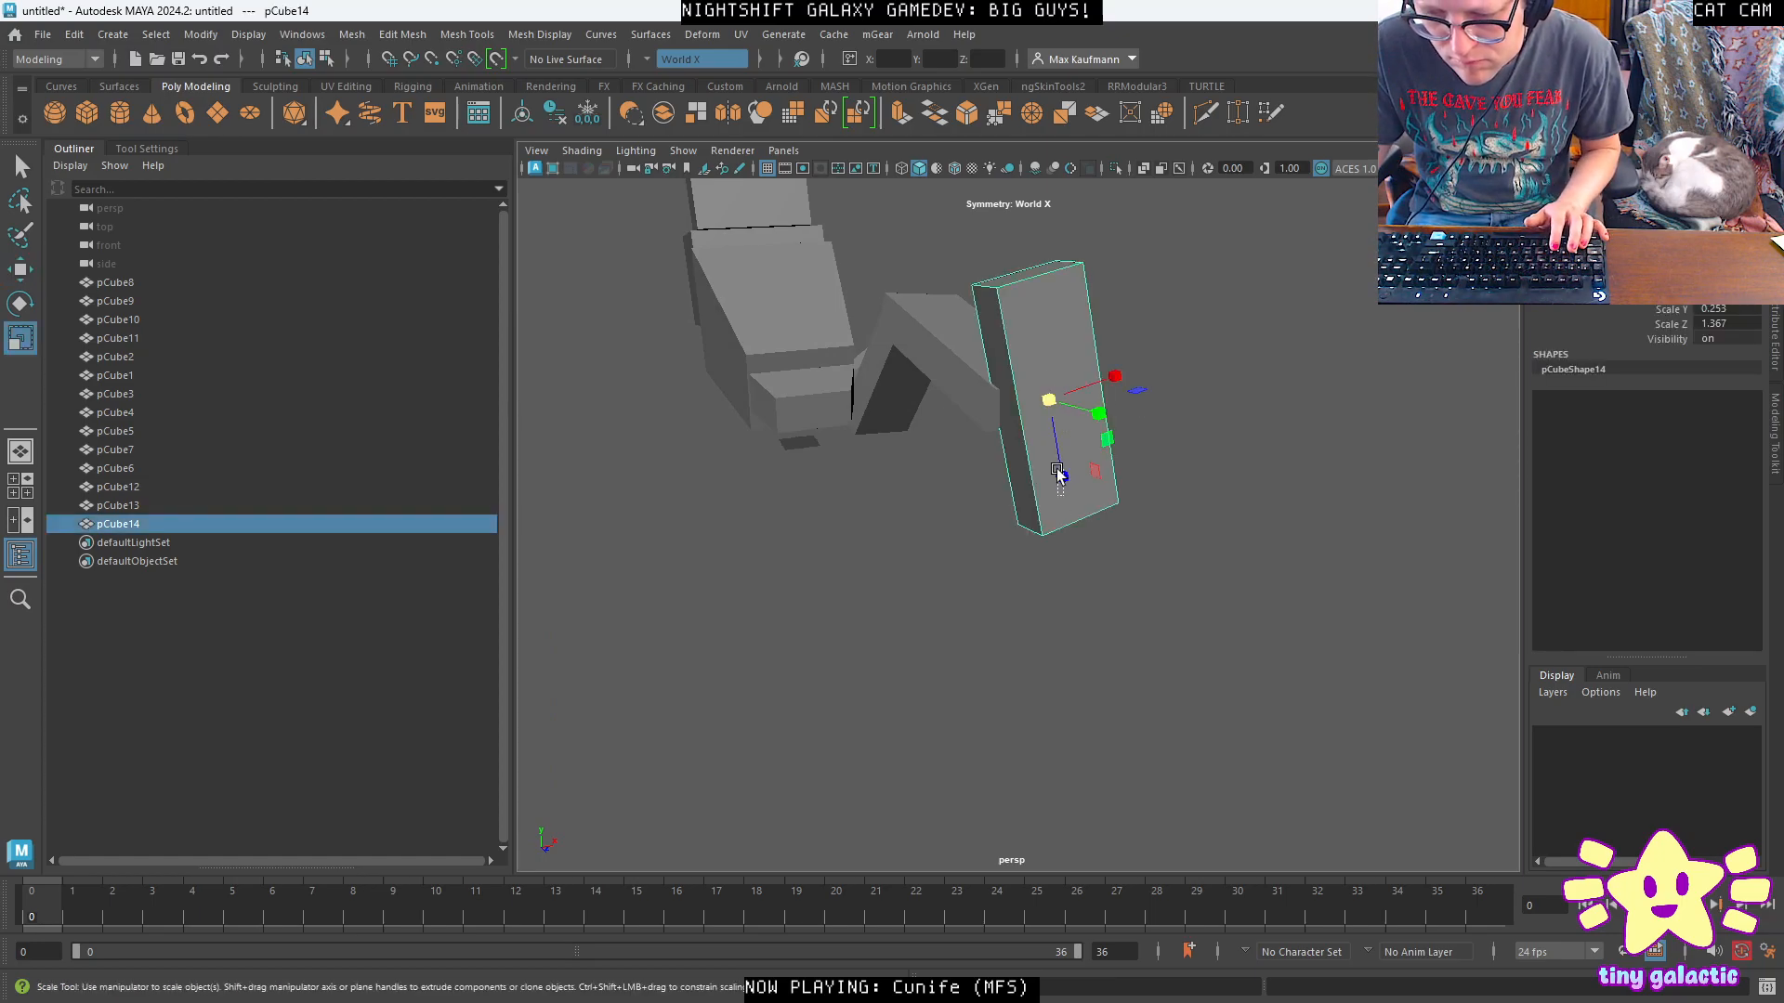
left_click_drag(1059, 474, 1055, 438)
Lower the shortened end block to ground level in the side view and fine-tune its rotation beneath the leg's tip.
key("w")
key("space")
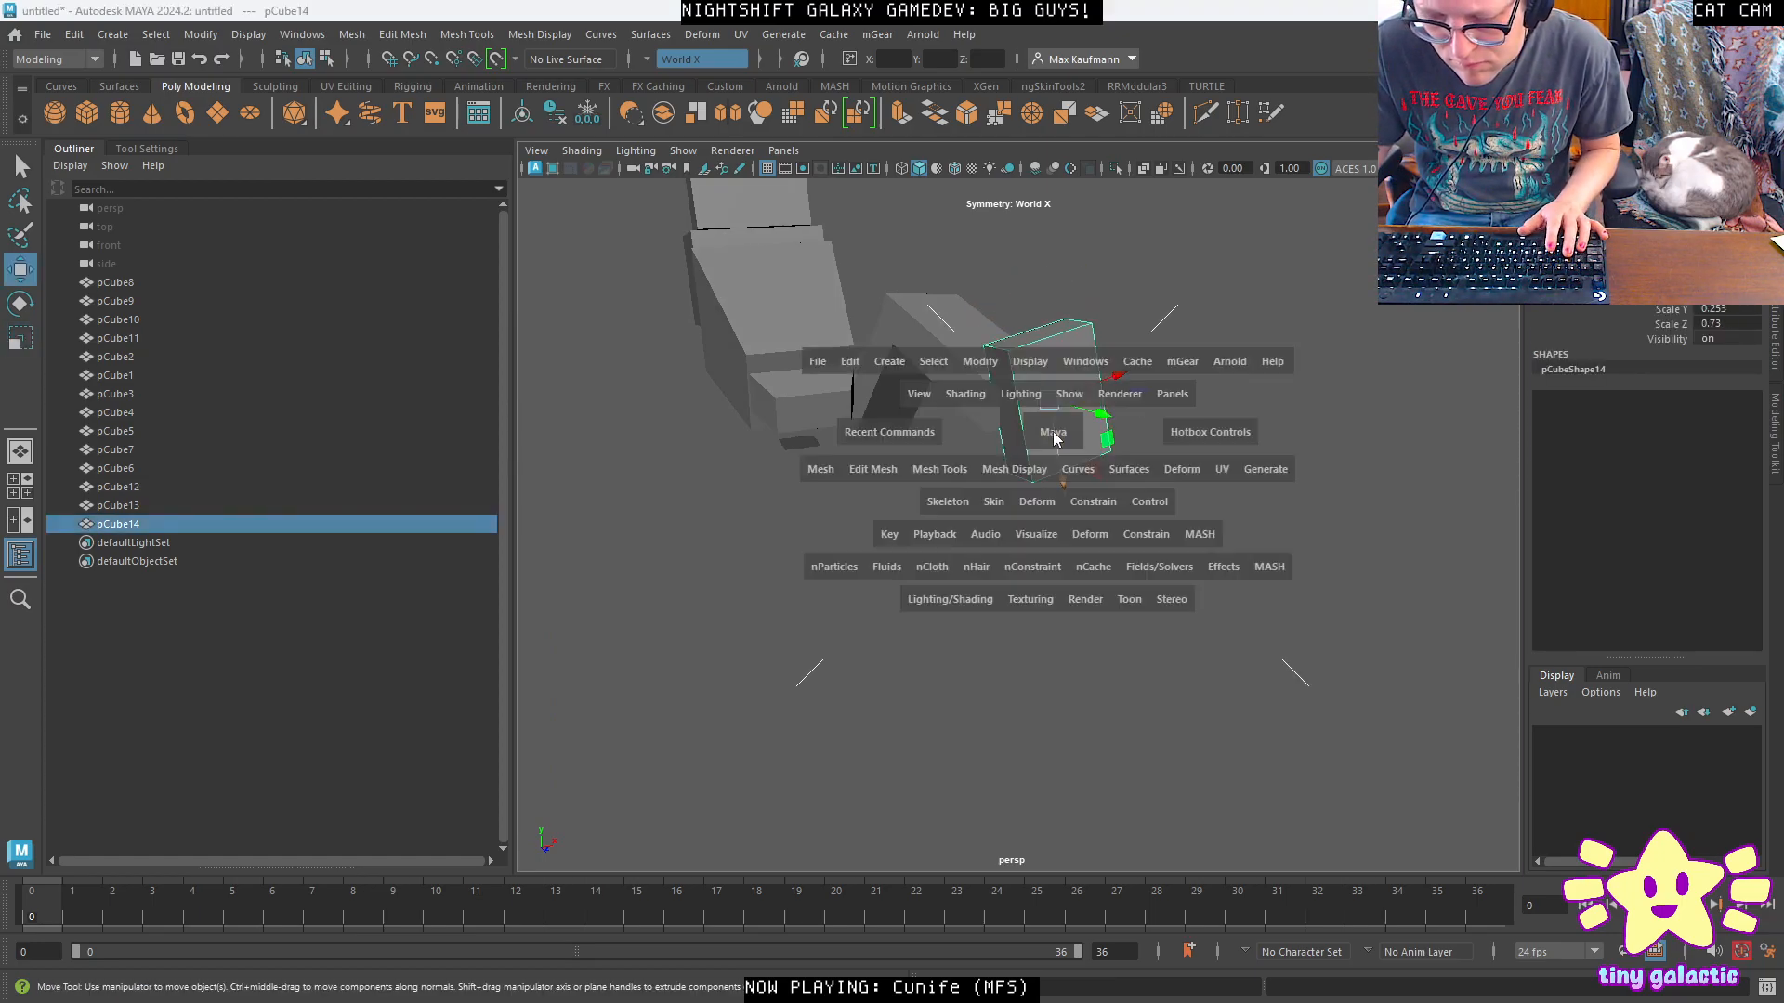
key("space")
left_click_drag(737, 728, 739, 790)
key("e")
left_click_drag(743, 650, 737, 669)
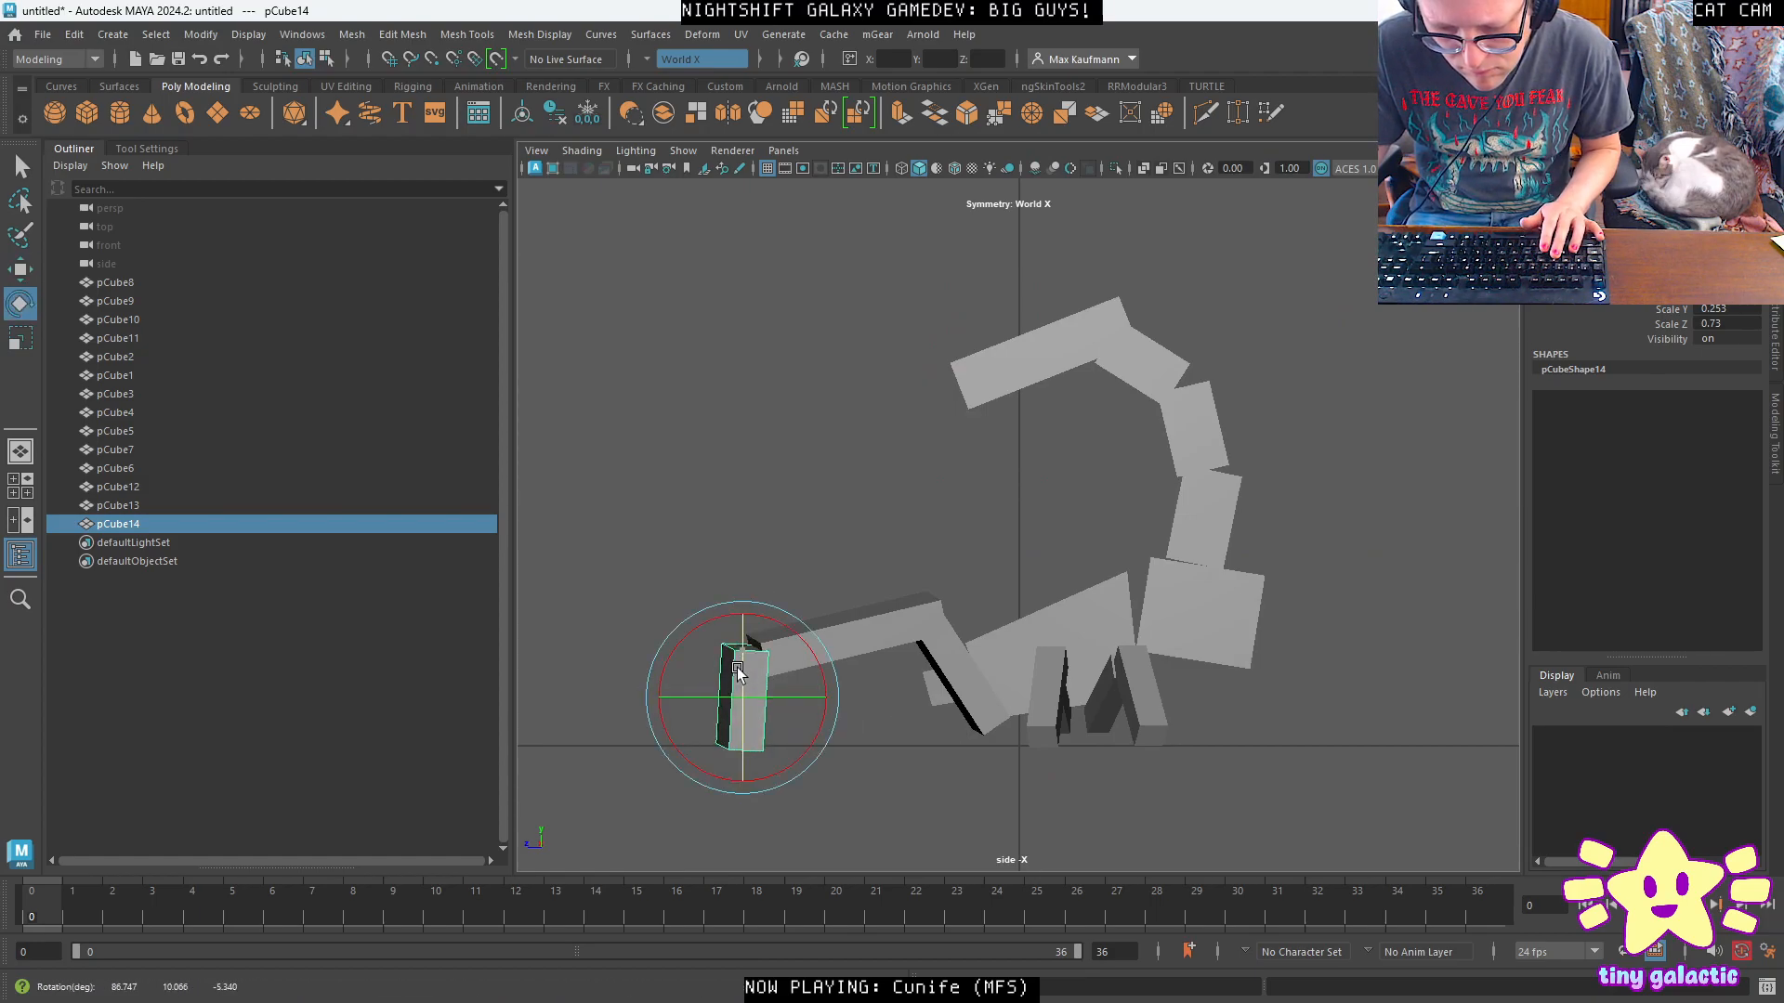
Select the three blocks of the front leg and group them.
key("space")
key("space")
left_click_drag(1289, 390, 932, 605, "alt")
left_click(876, 568, "shift")
left_click(1017, 653, "shift")
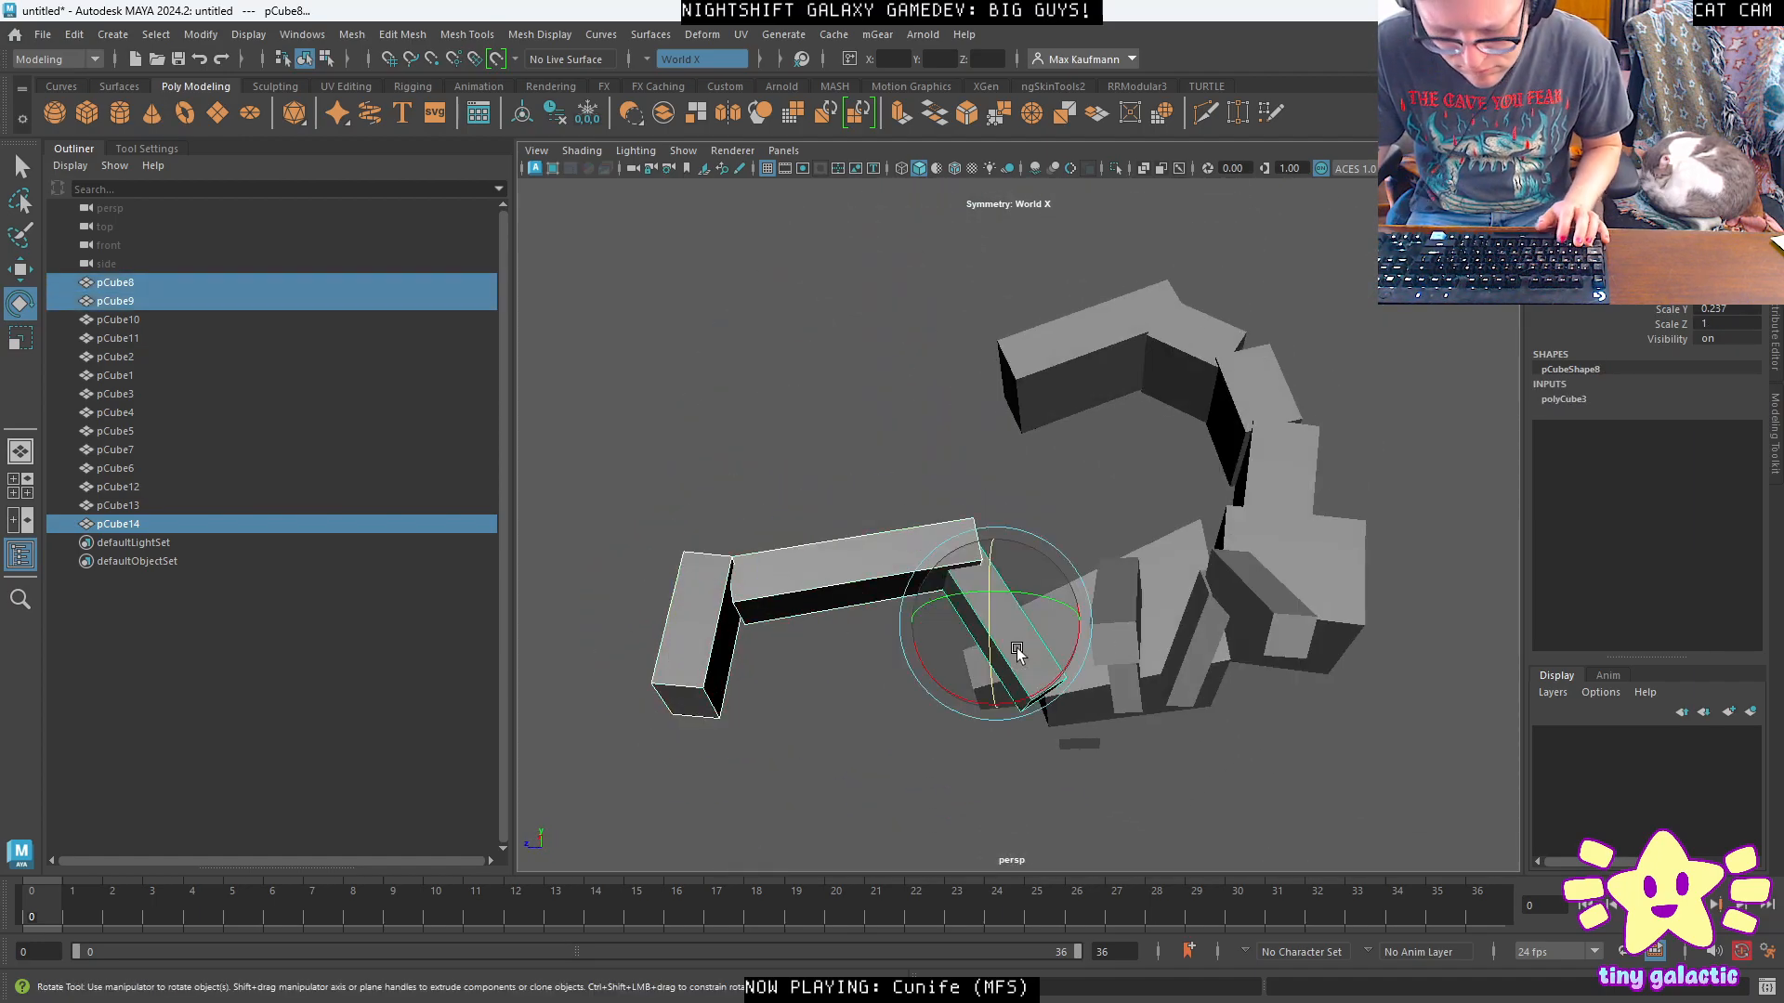
key("ctrl+g")
Try to move the grouped front leg away from the body.
left_click_drag(1017, 653, 896, 636, "alt")
key("w")
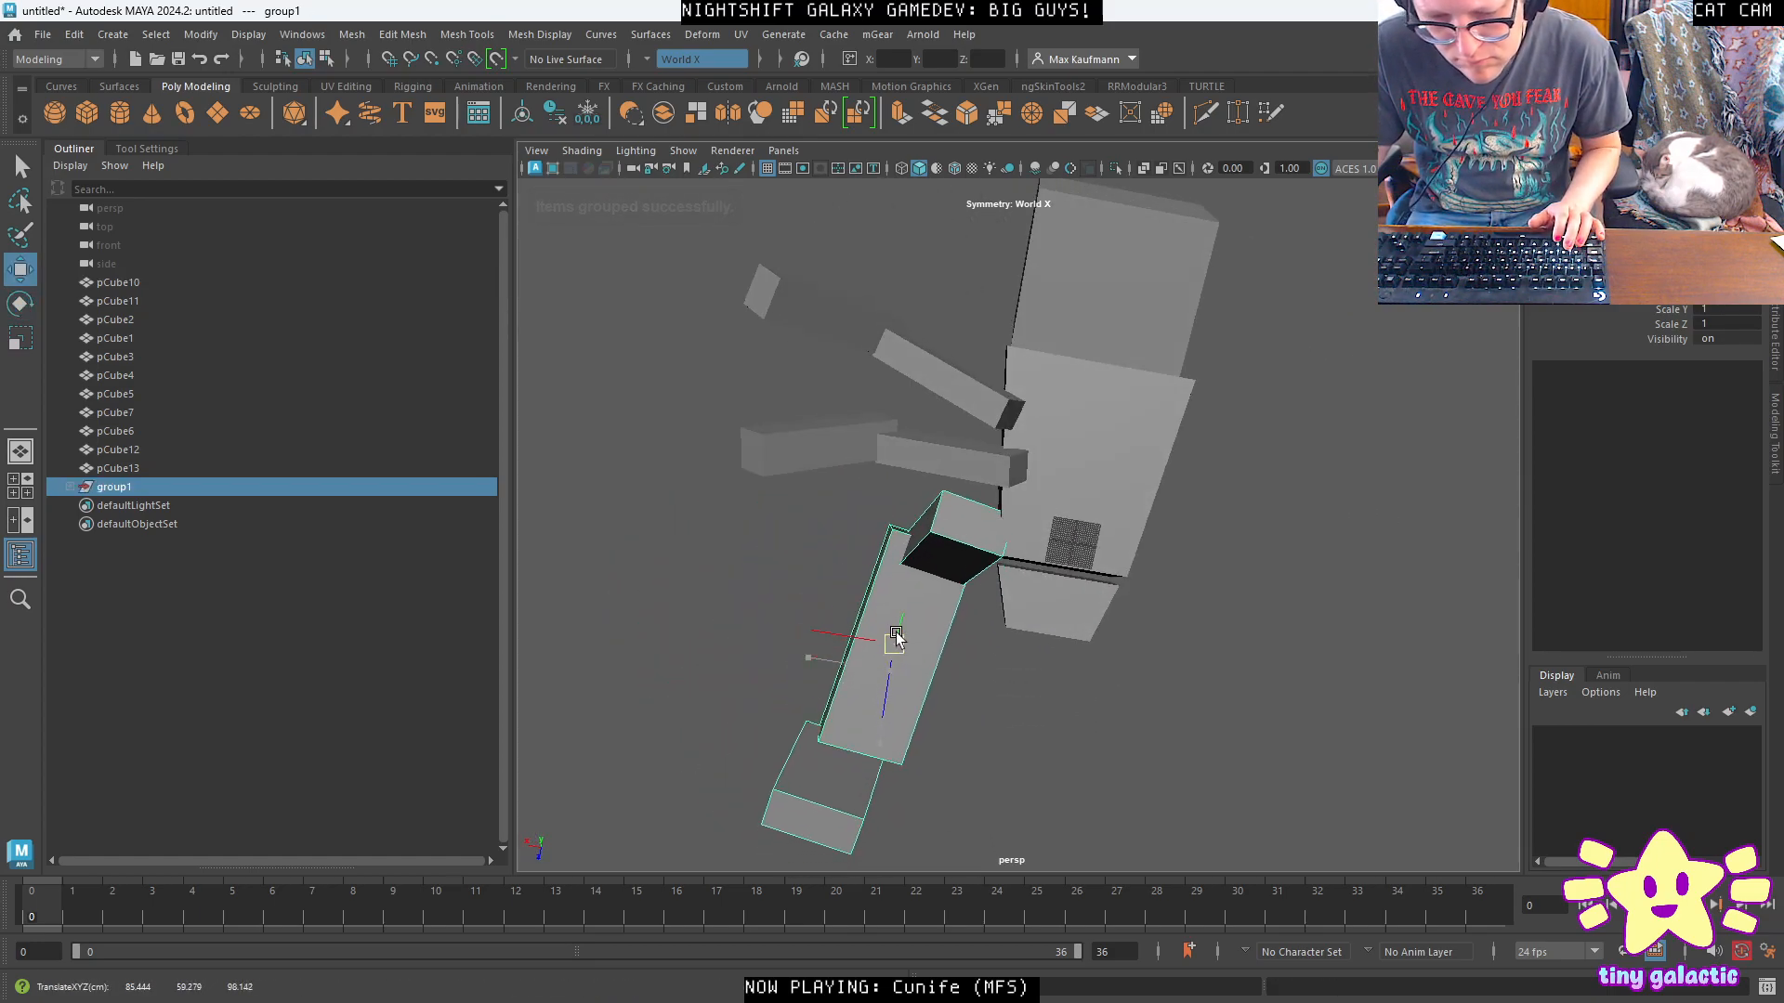
key("ctrl+z")
key("w")
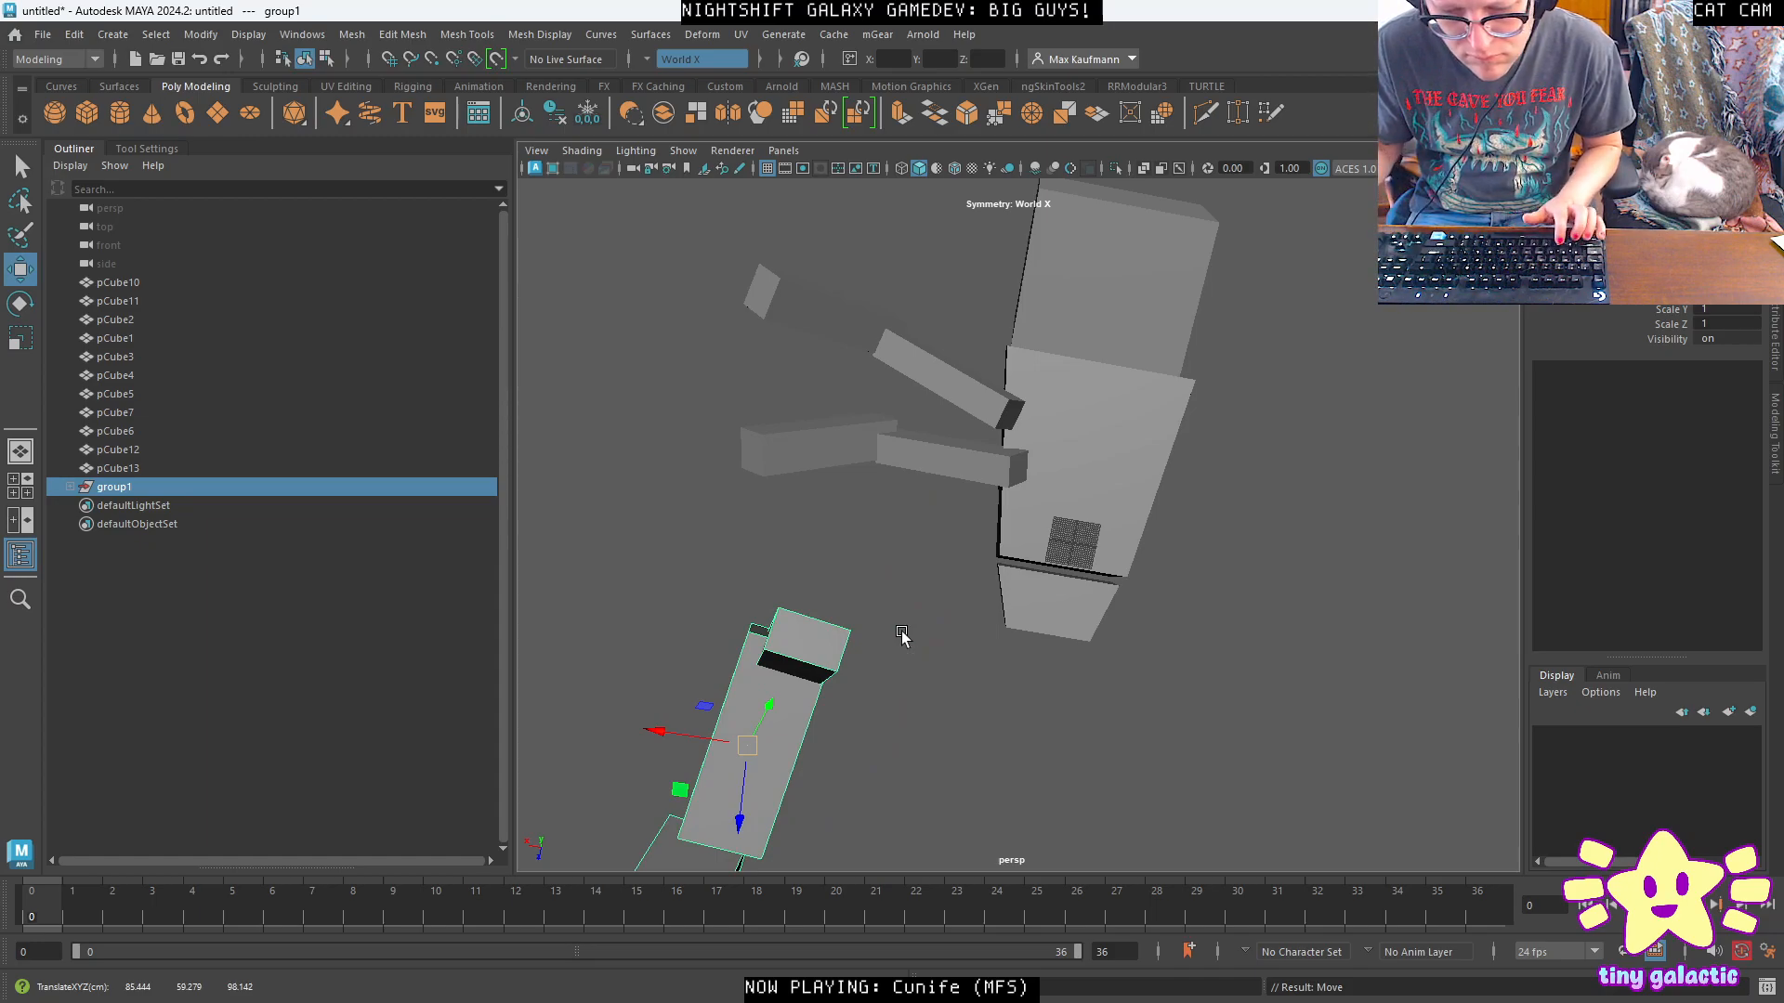
key("ctrl+z")
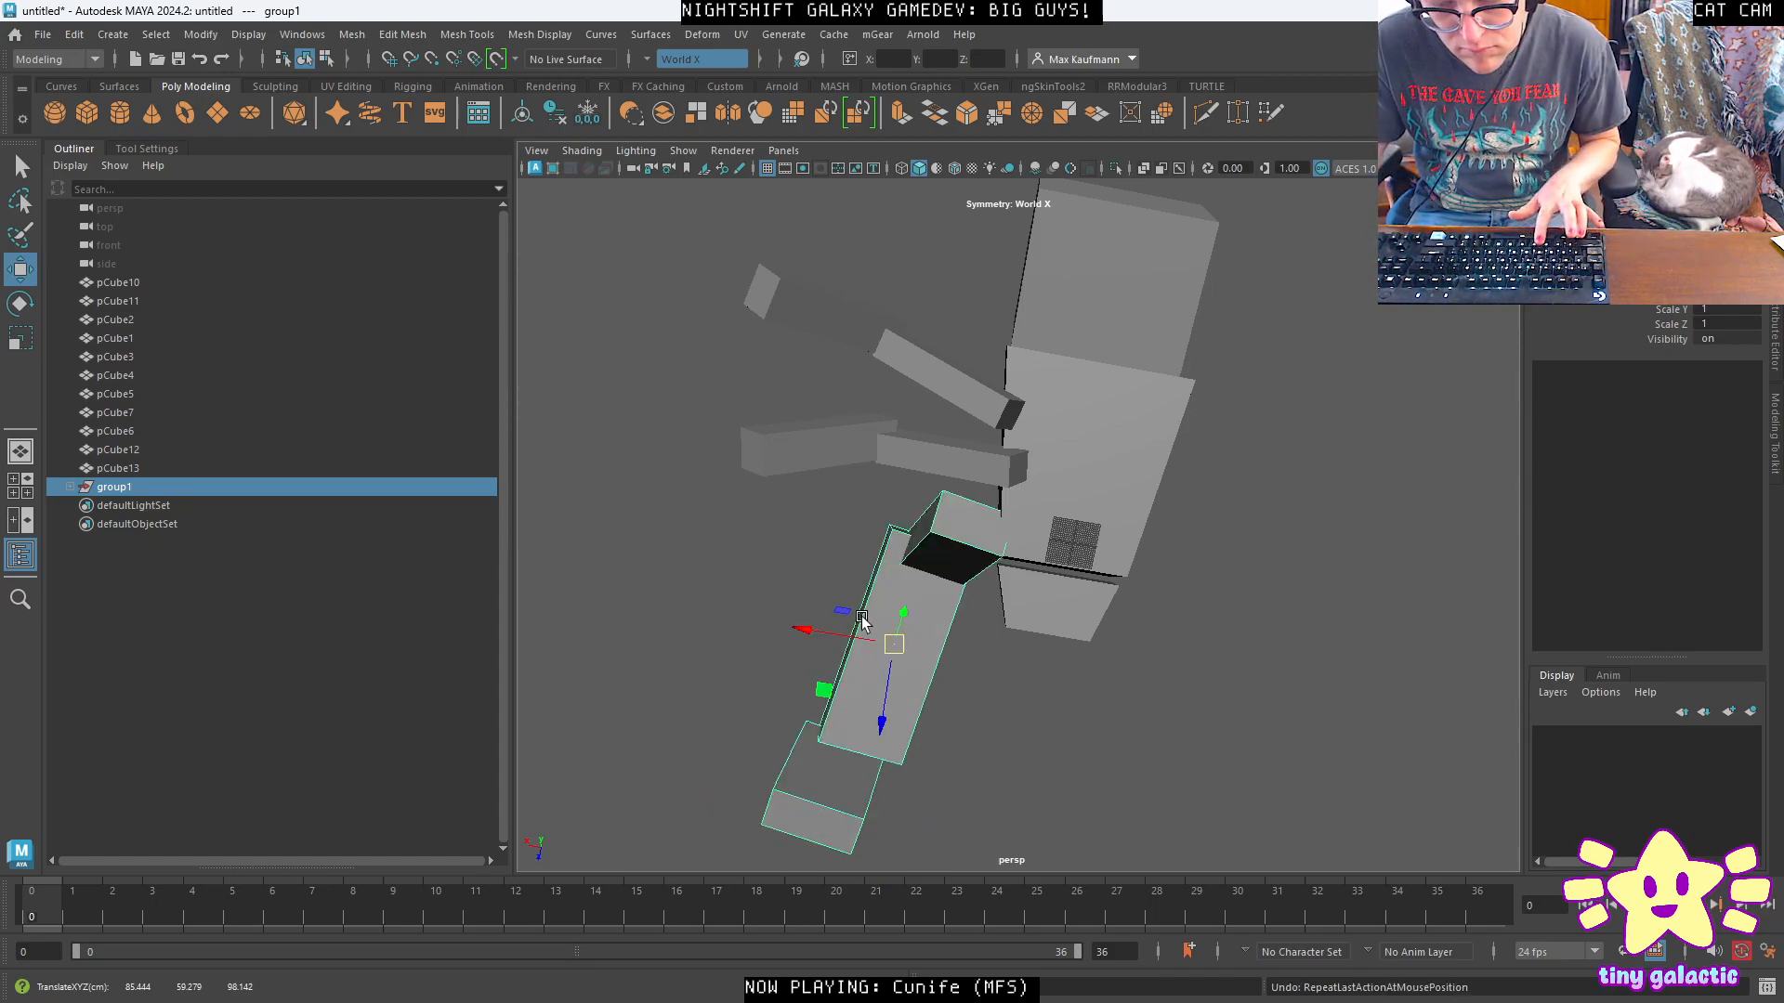
Select the middle leg's two blocks, pCube10 and pCube11, and group them.
left_click_drag(876, 585, 964, 476, "alt")
left_click(964, 476)
left_click(823, 463, "shift")
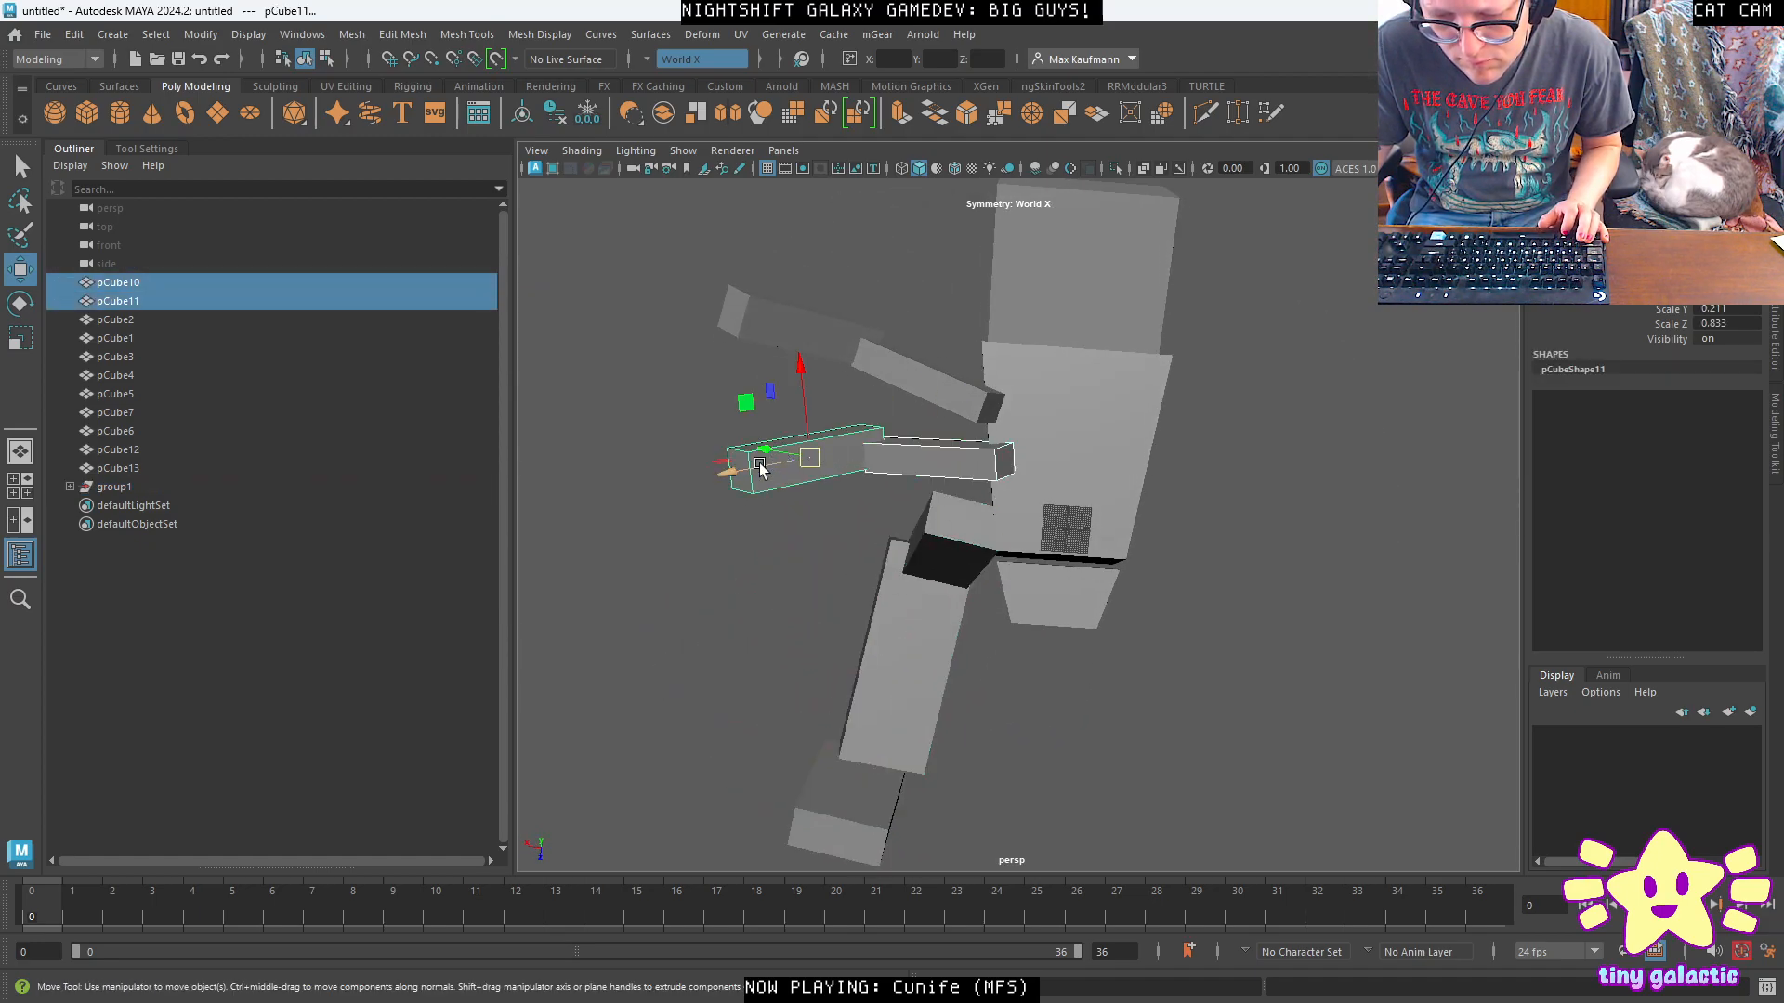
left_click_drag(726, 461, 719, 458)
key("ctrl+z")
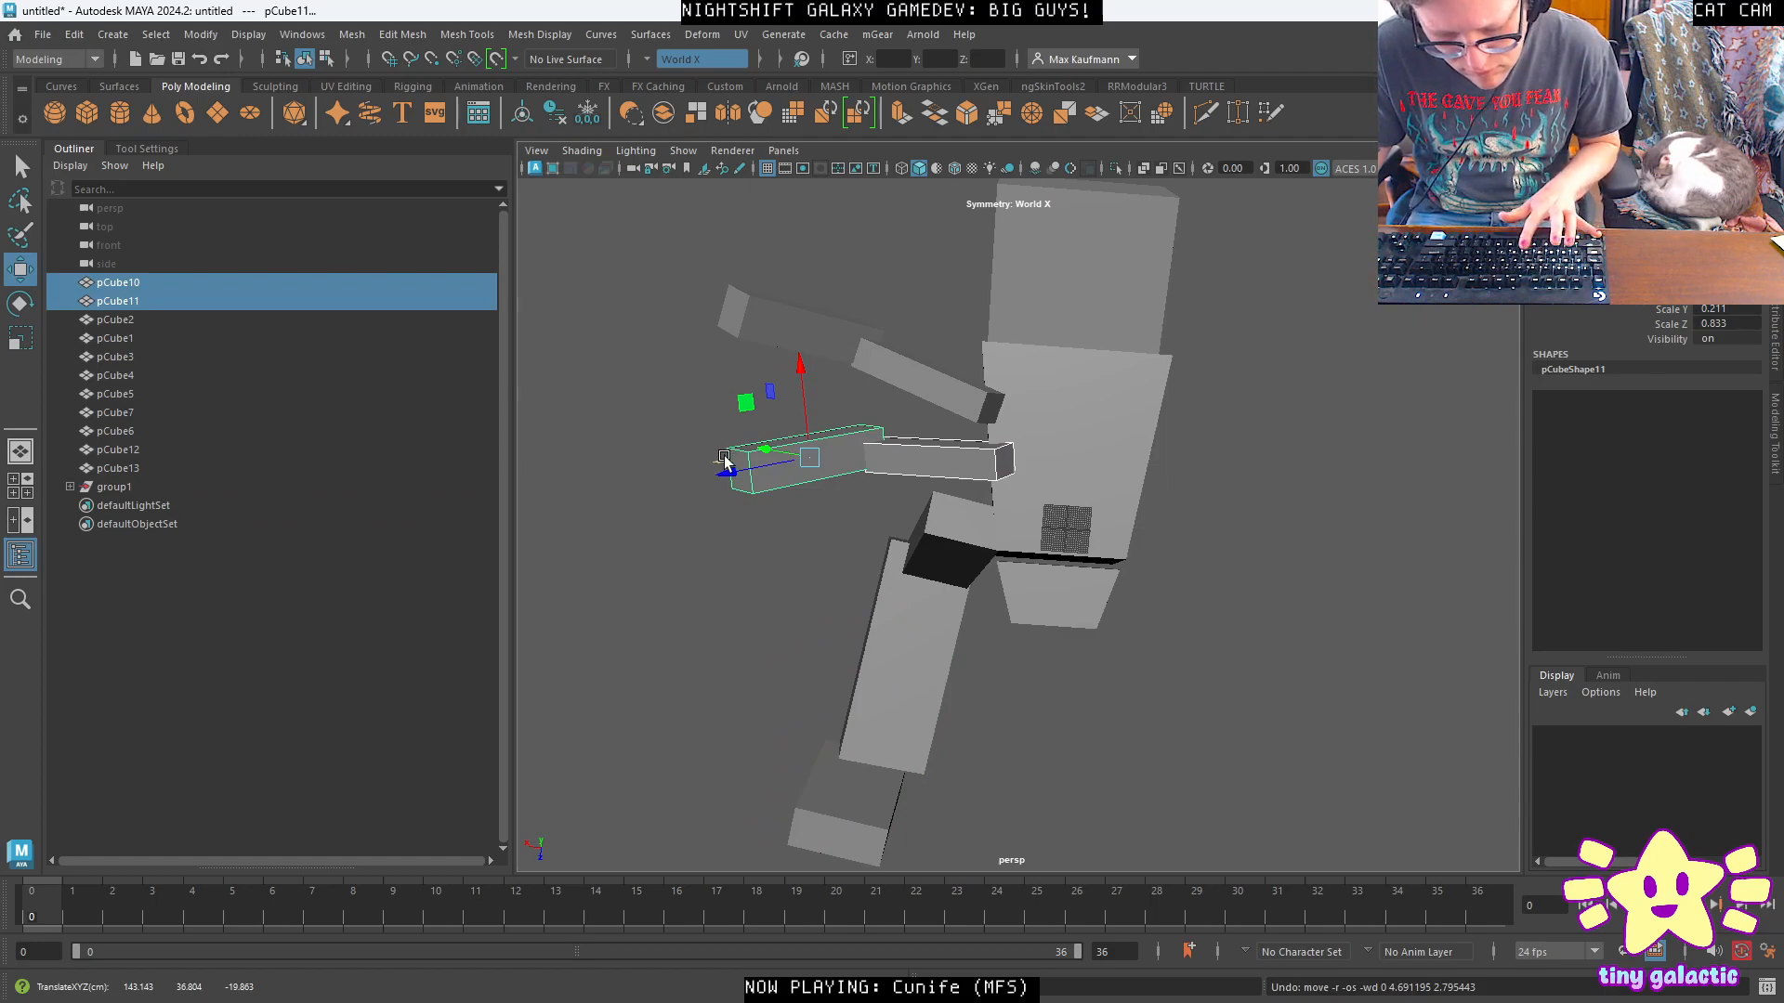
key("ctrl+g")
Unparent the blocks from group1 and group2 and delete the empty groups.
left_click_drag(821, 462, 1346, 603, "alt")
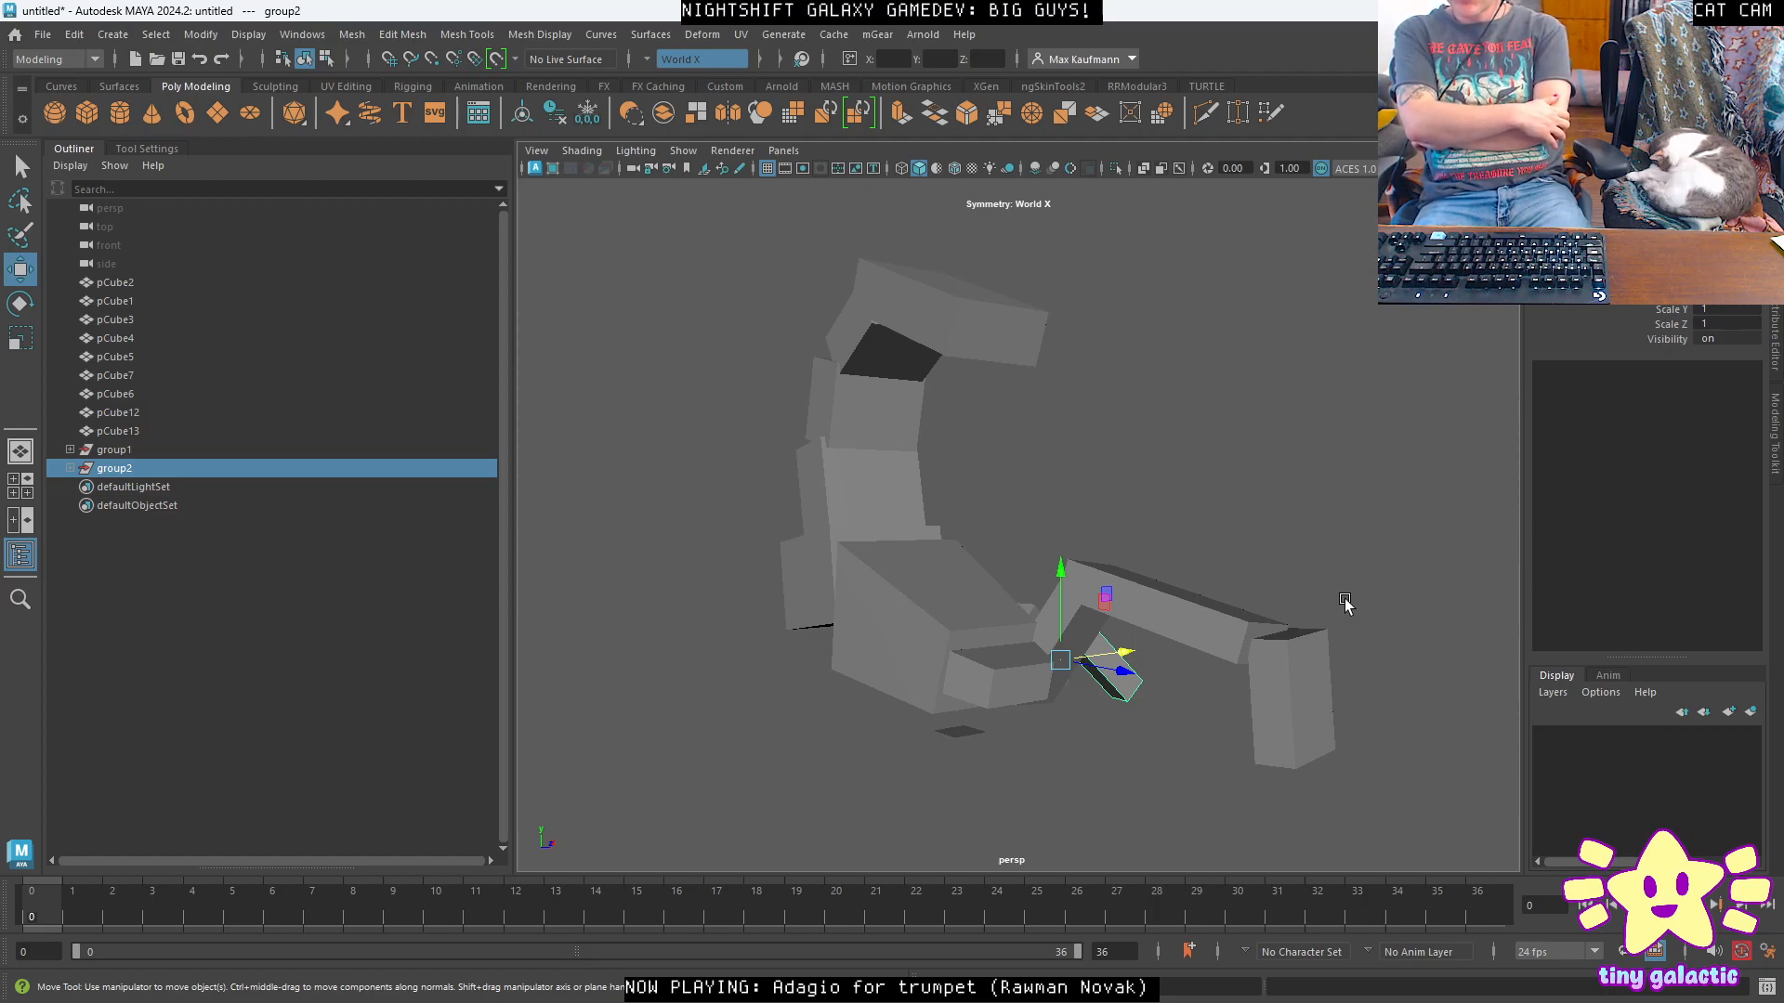
left_click_drag(1234, 620, 992, 581, "alt")
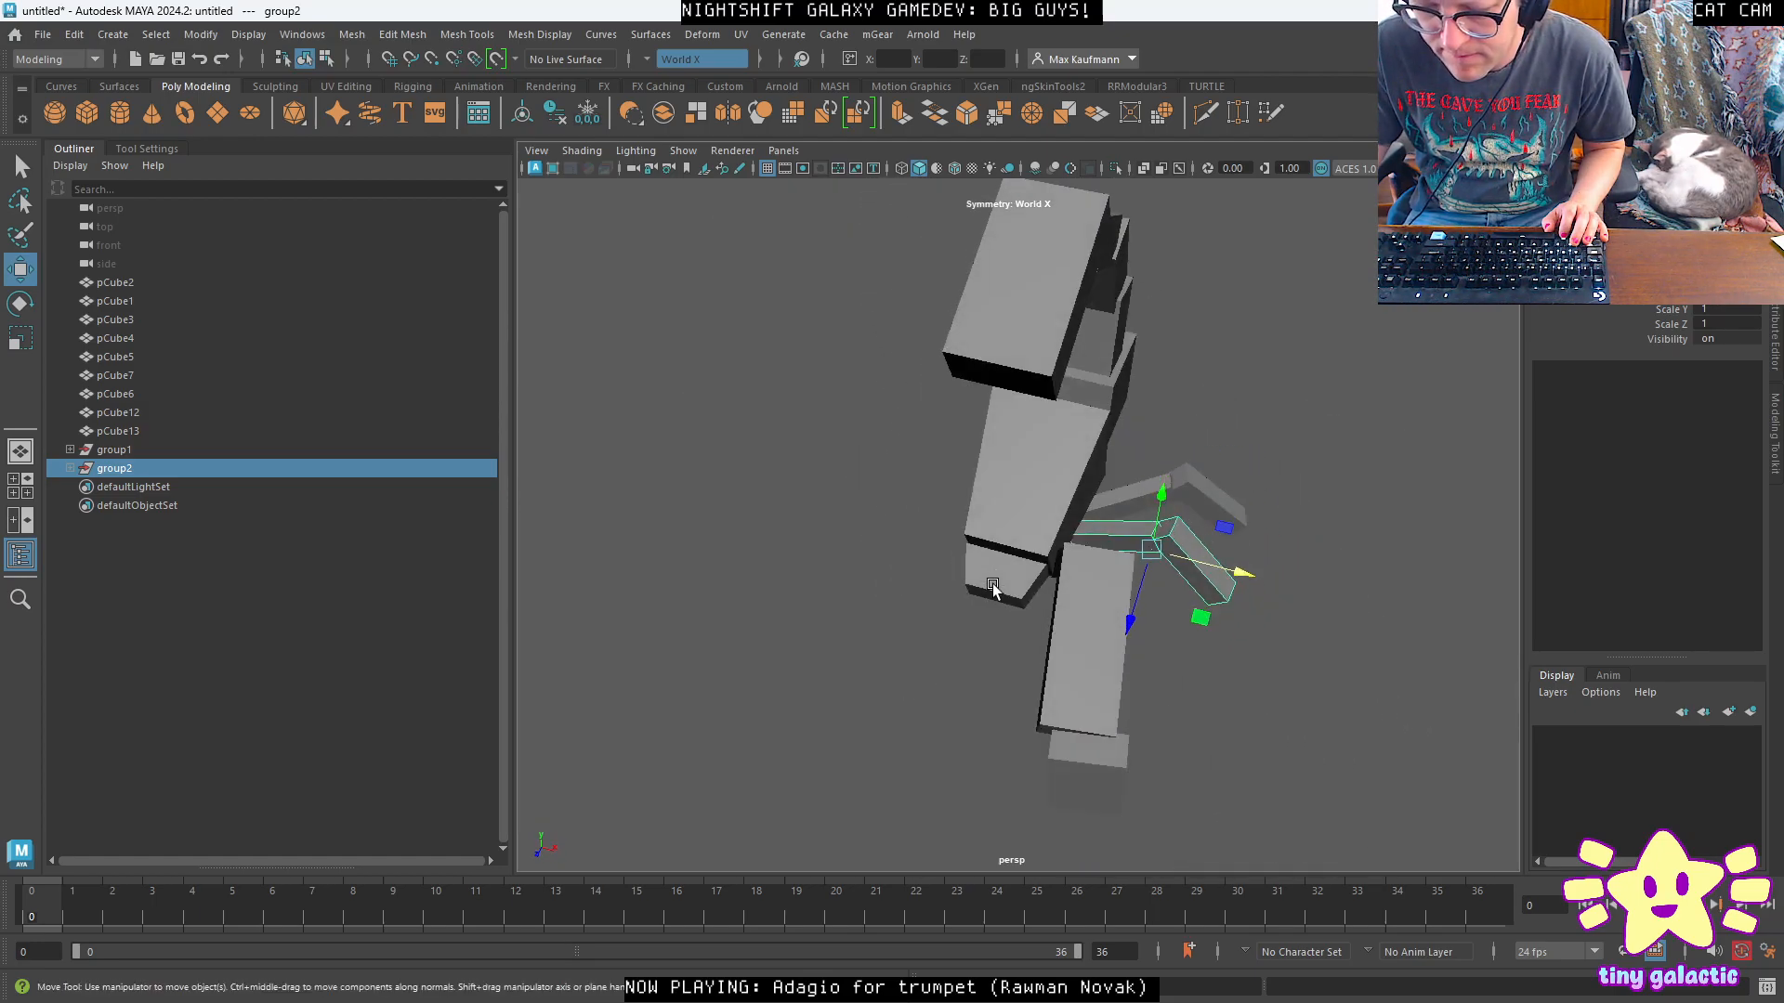
left_click(69, 468)
left_click(69, 450)
mouse_move(122, 468)
left_mouse_down()
mouse_move(117, 508)
mouse_move(119, 455)
left_mouse_up()
key("shift+p")
key("shift+p")
key("Delete")
Select all seven leg blocks on the modelled side and combine them into one mesh.
left_click_drag(731, 620, 1327, 594, "alt")
left_click_drag(1138, 653, 1137, 641)
left_click_drag(1161, 739, 1188, 542, "alt")
left_click(1083, 599, "shift")
left_click_drag(1083, 599, 1253, 652, "alt")
left_click(1226, 632, "shift")
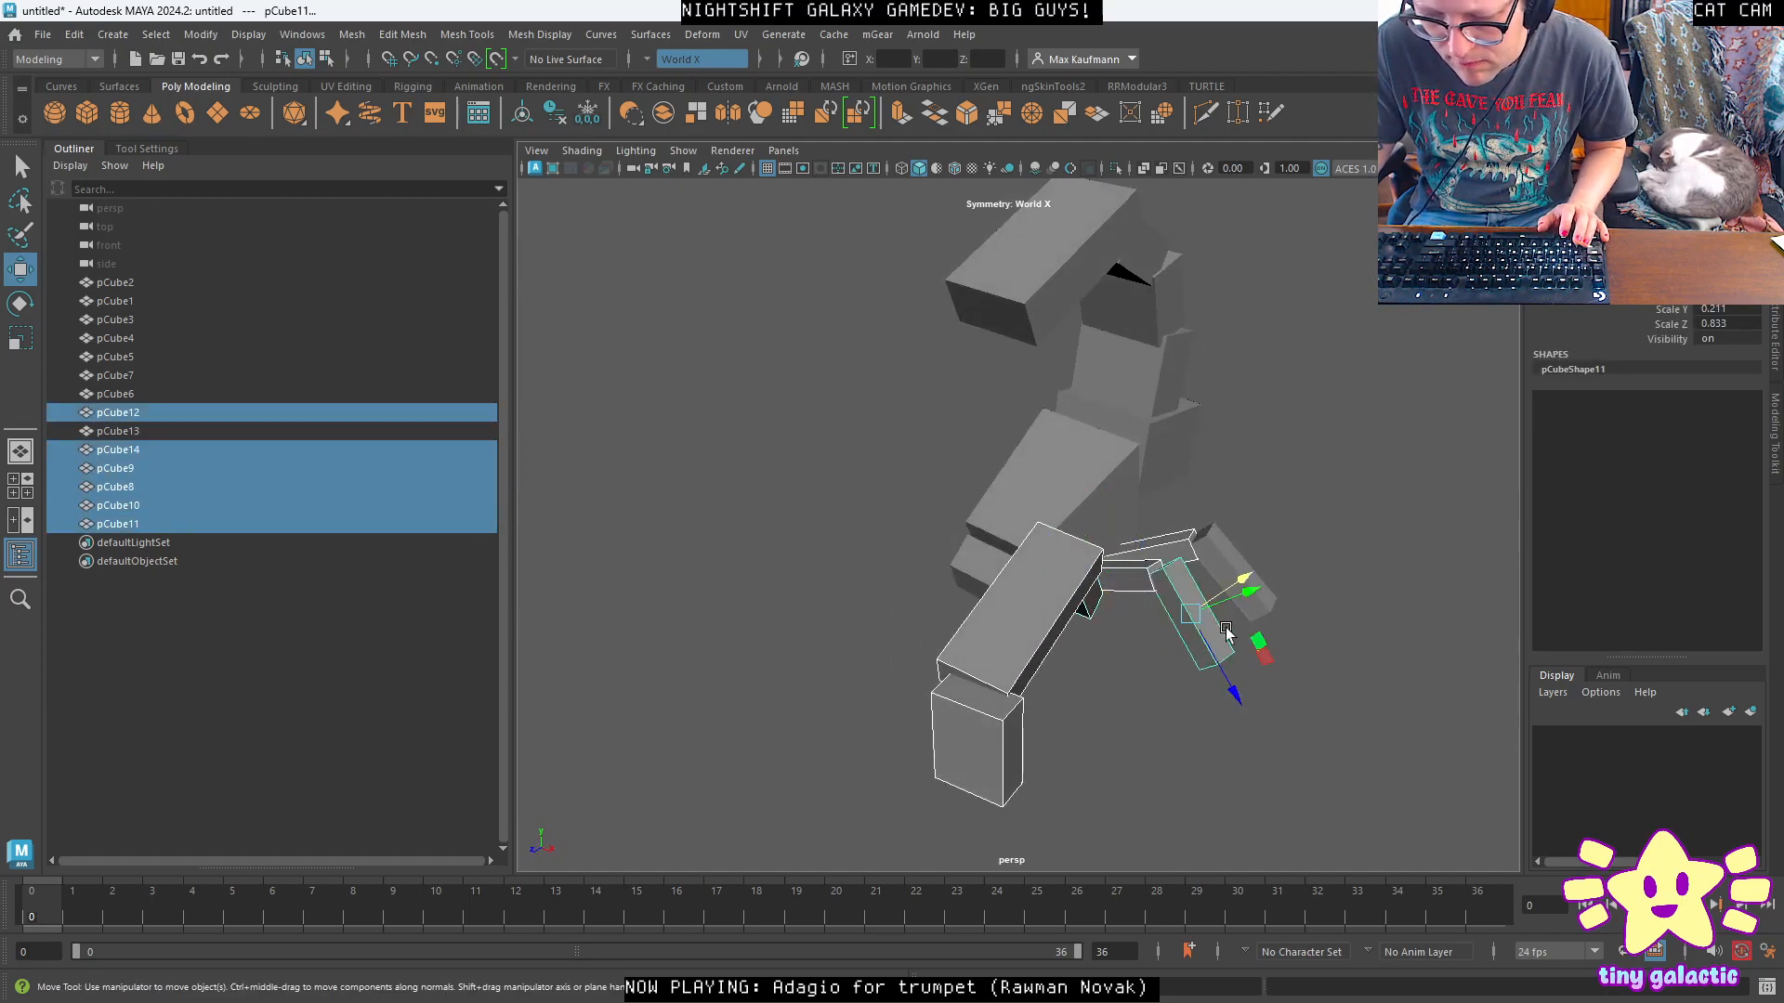
left_click(1225, 553, "shift")
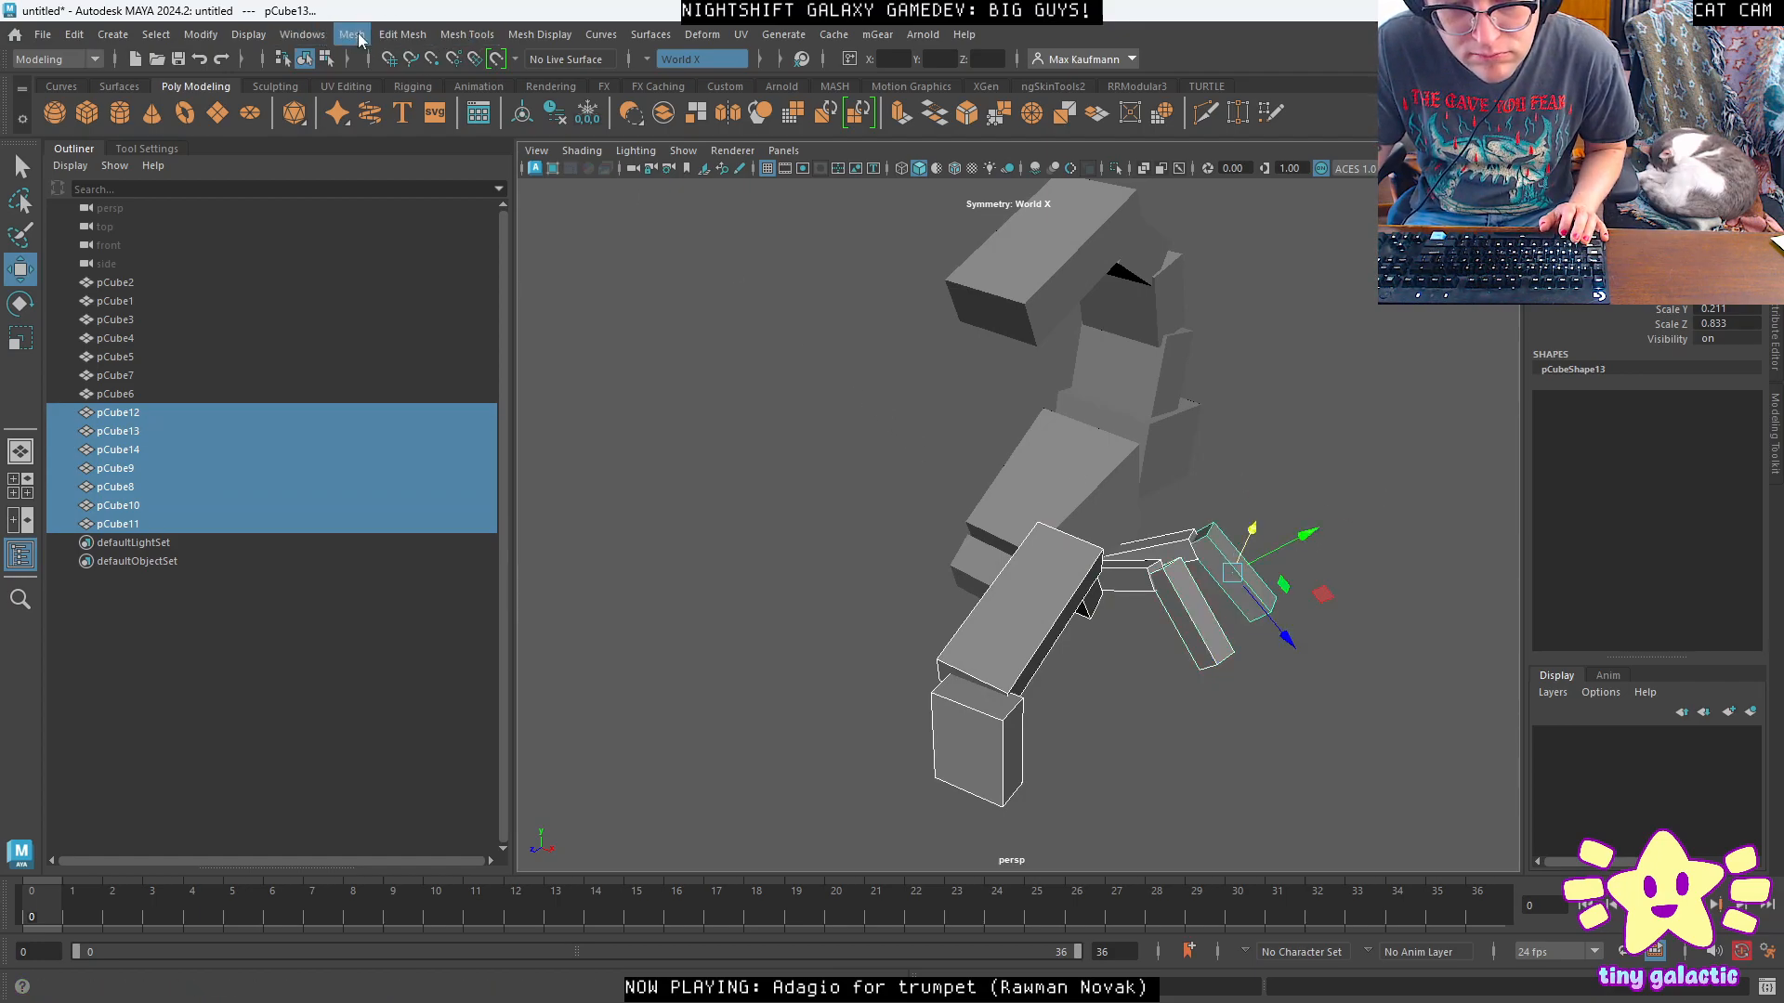
left_click(353, 35)
left_click(409, 108)
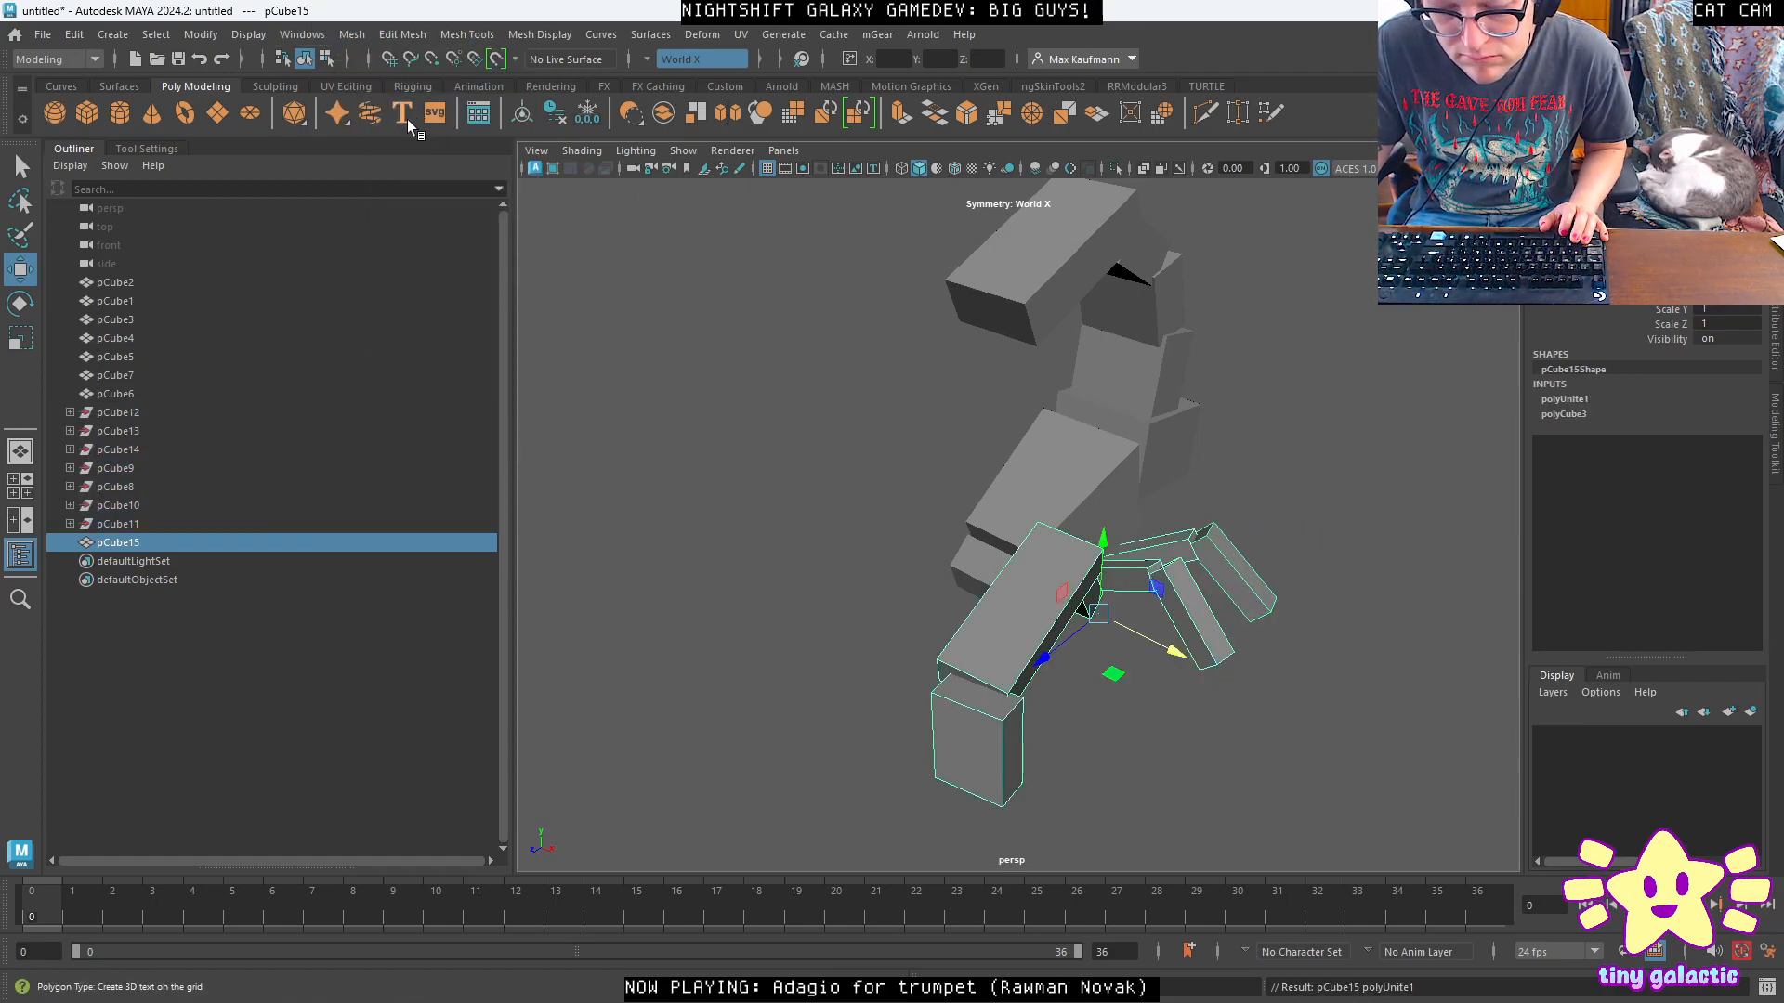
Freeze and reset the combined leg mesh's transformations so its pivot sits at the world origin.
left_click(192, 37)
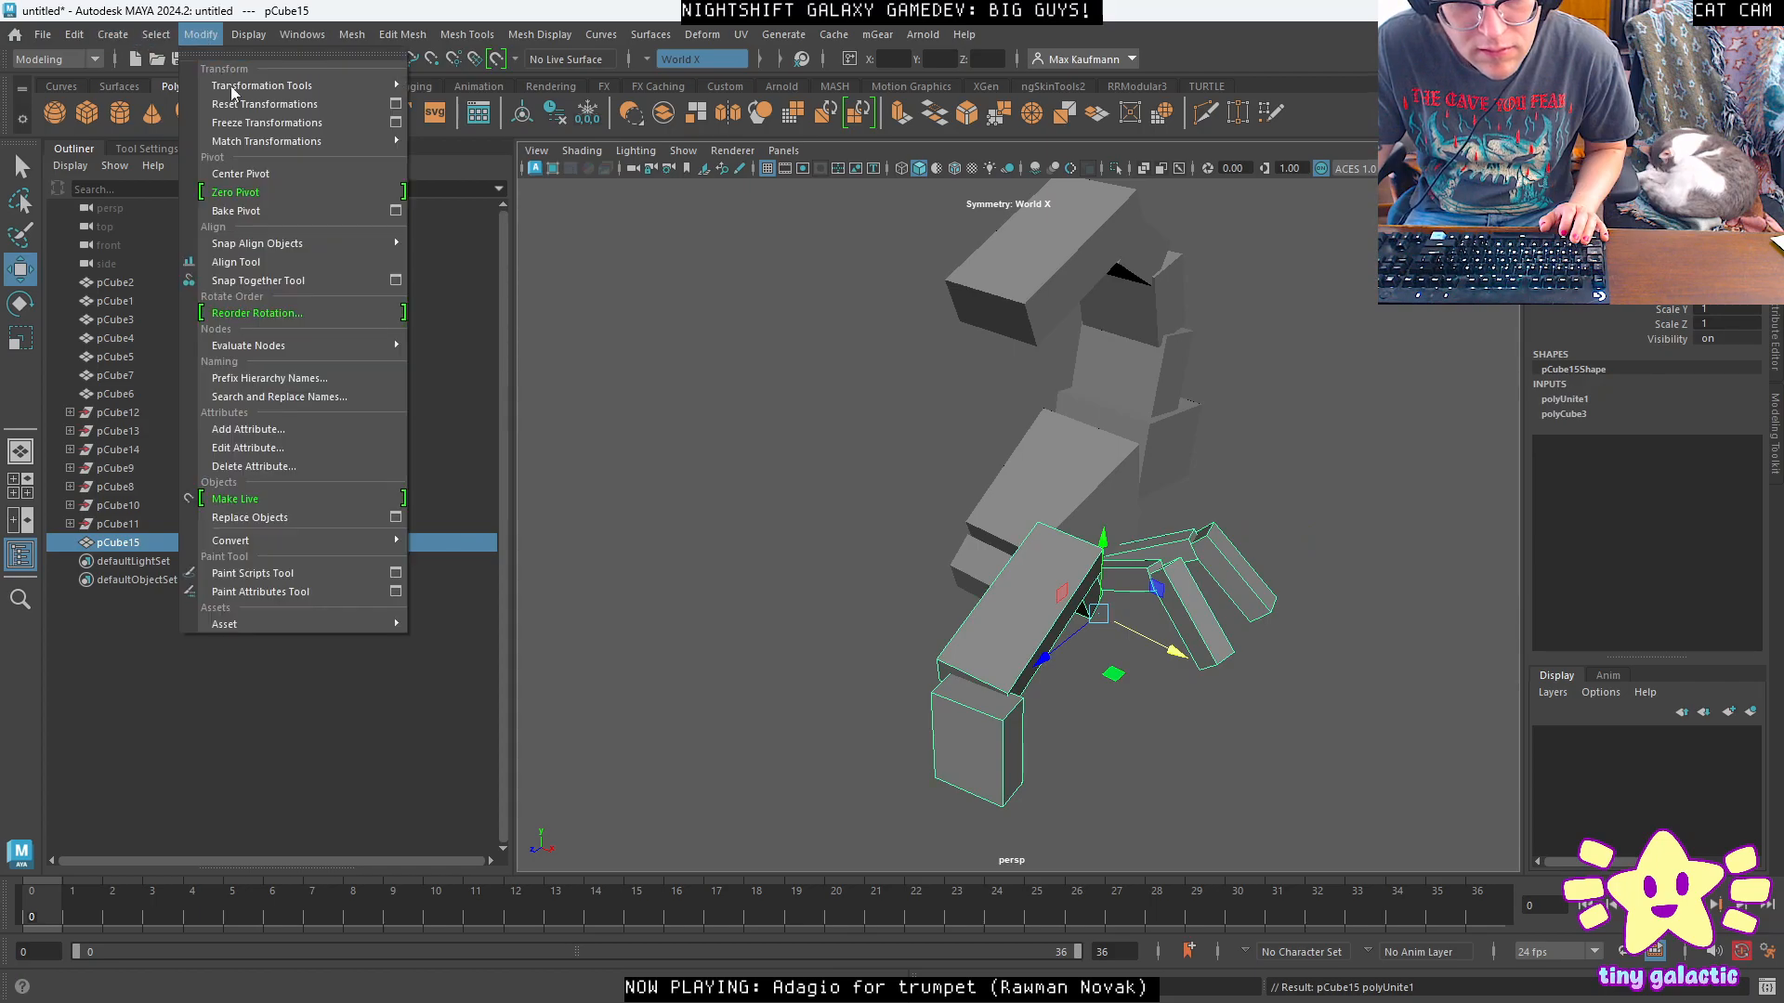
left_click(262, 124)
left_click(200, 35)
left_click(241, 103)
left_click_drag(526, 287, 691, 397, "alt")
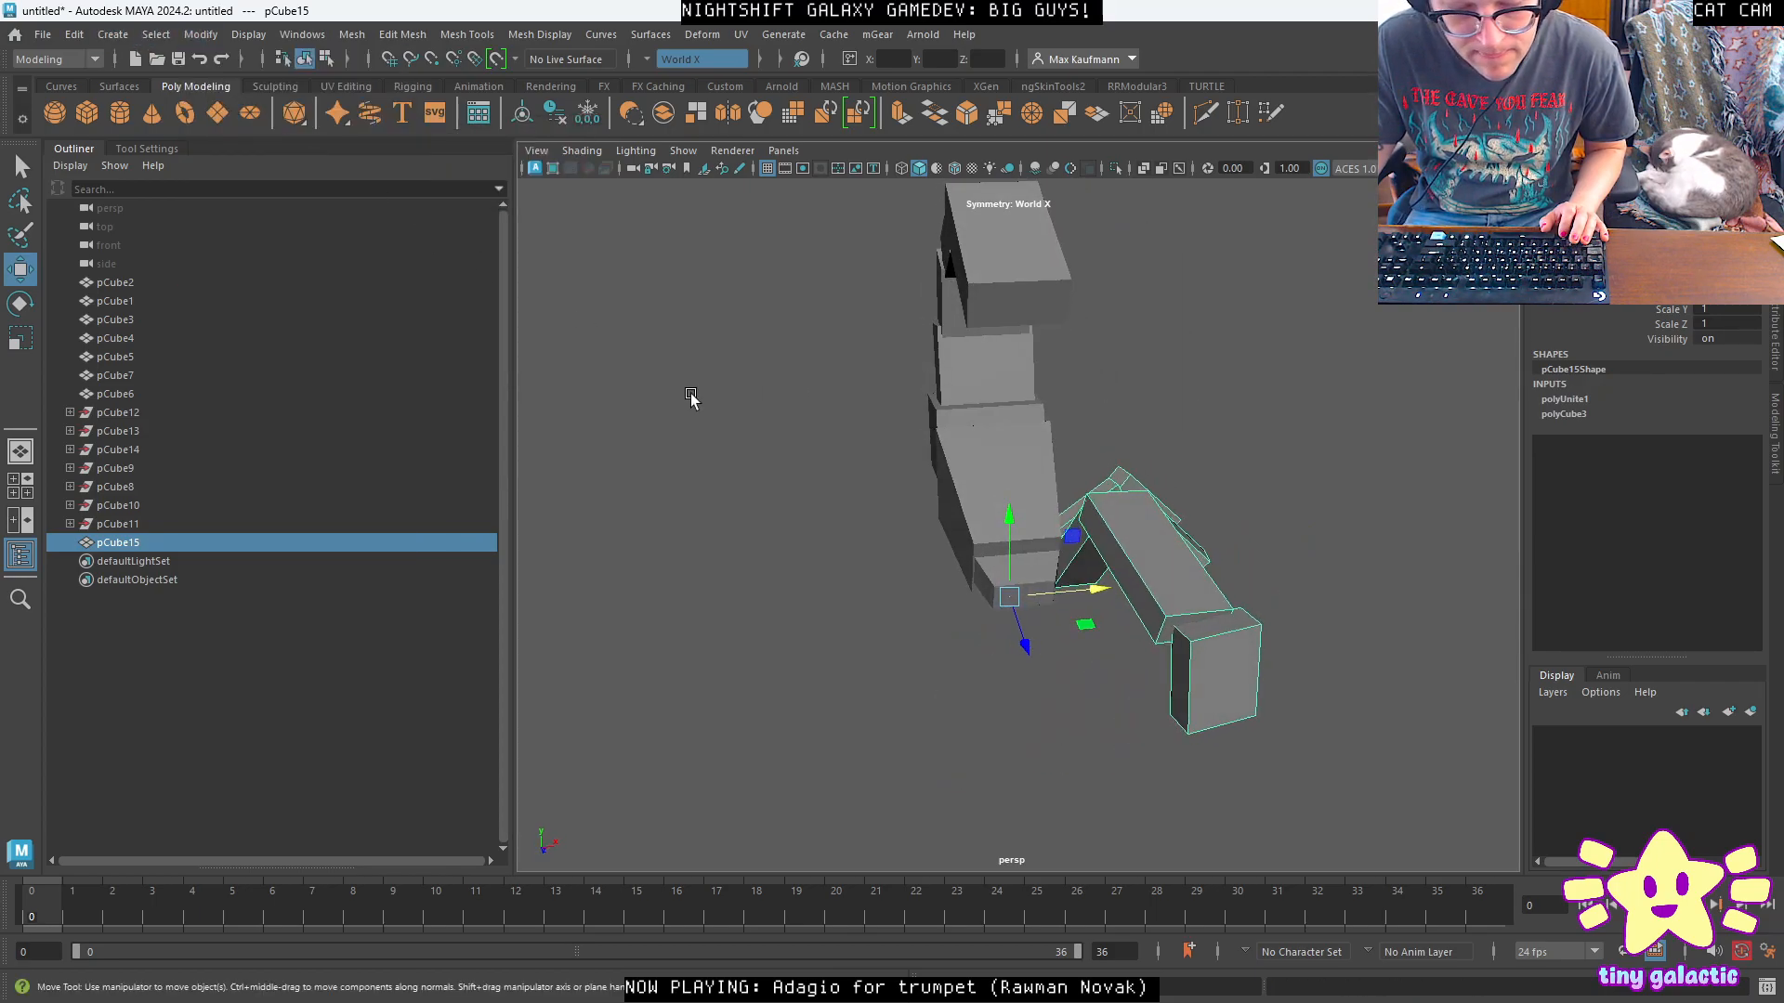
Create a mirrored instance of the combined leg mesh on the opposite side of the body.
left_click(133, 527)
left_click(136, 544)
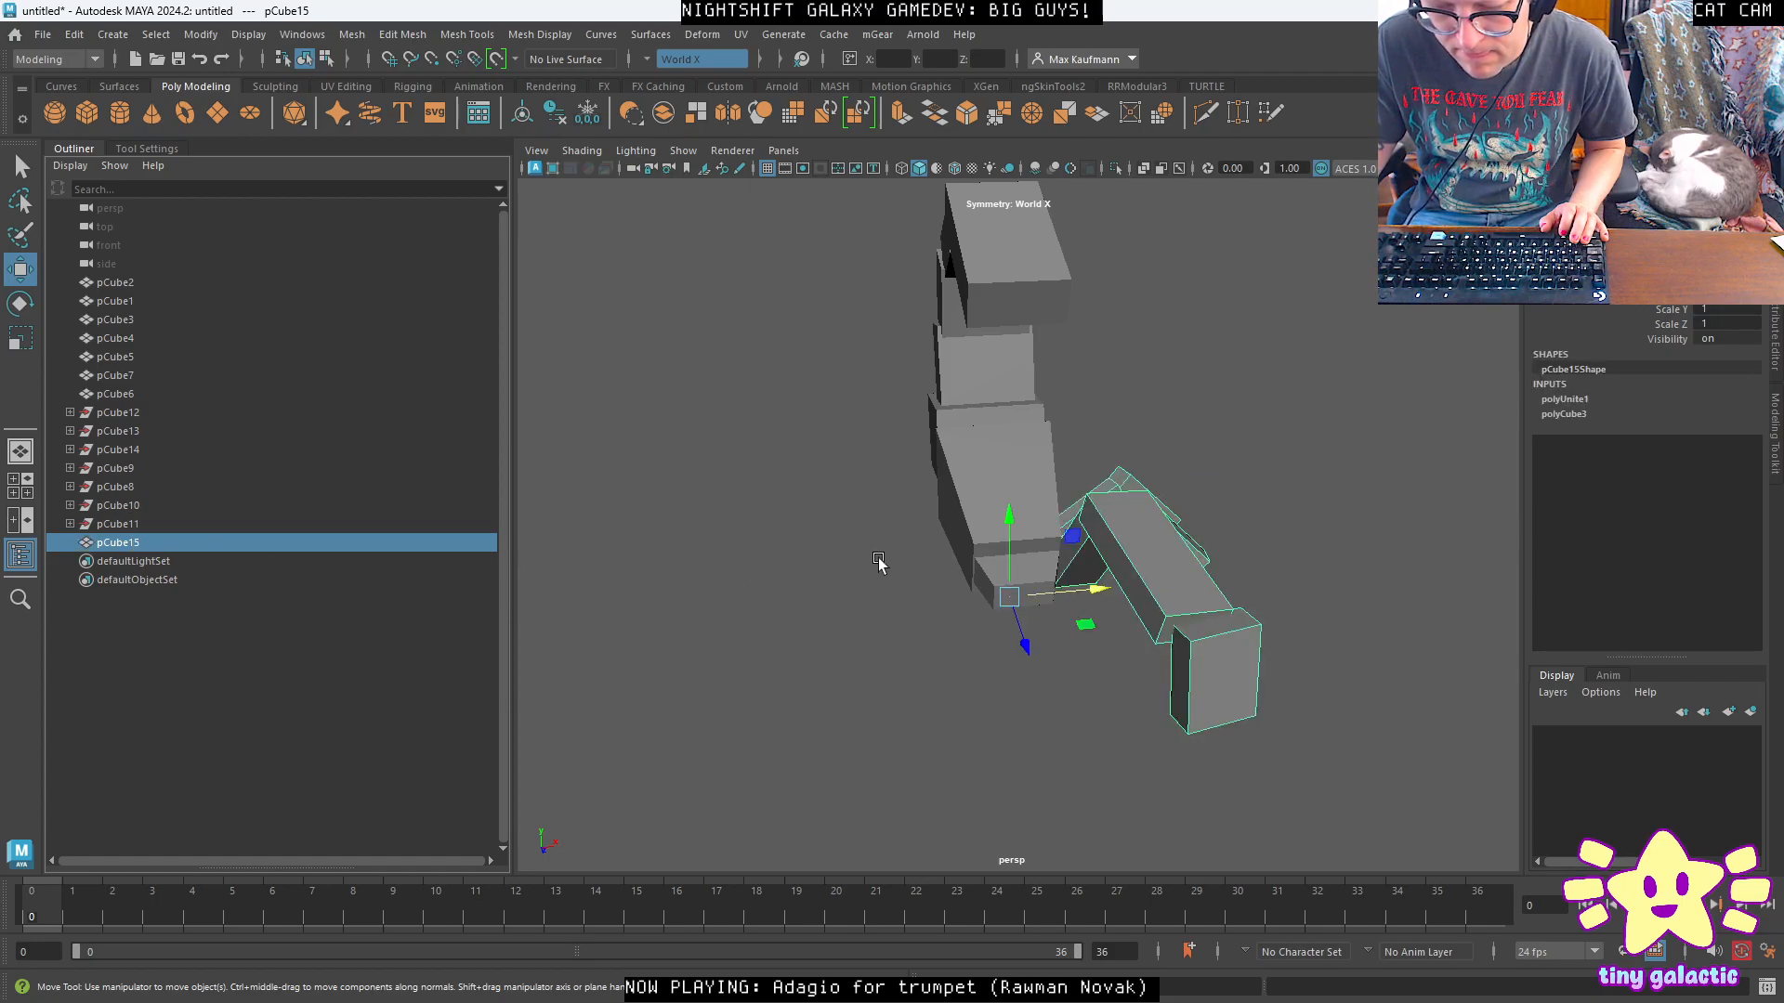
left_click(75, 35)
left_click(156, 346)
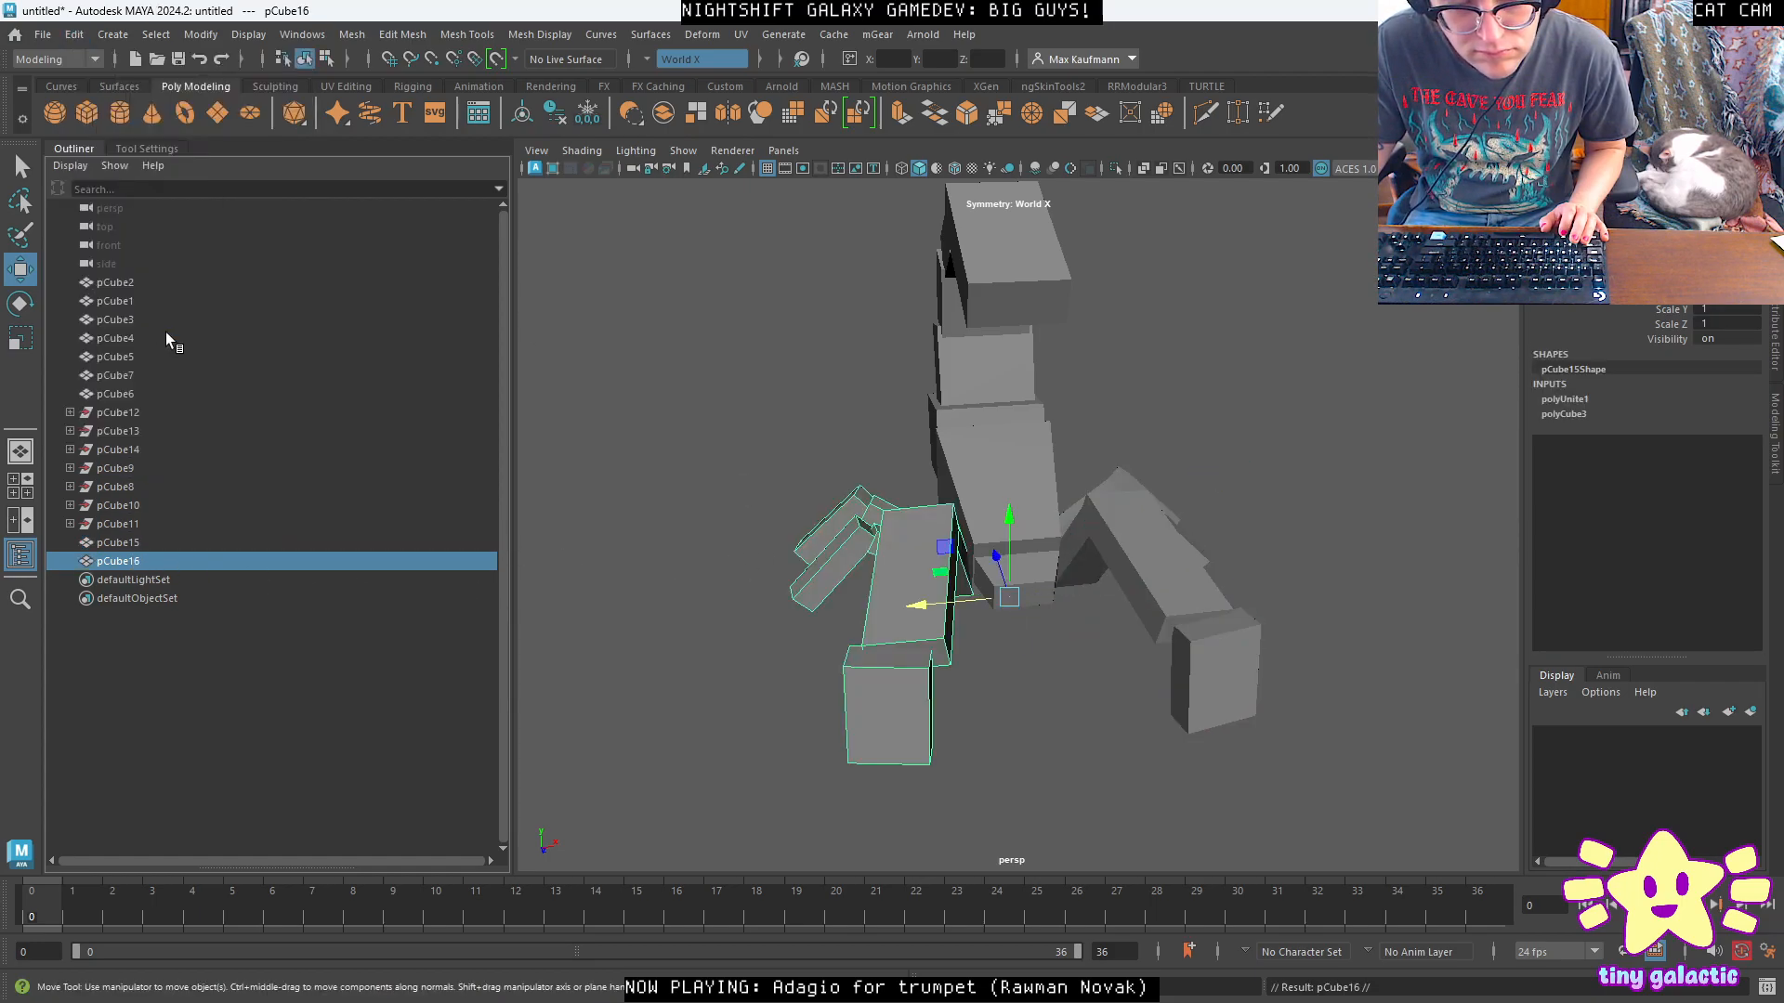
left_click_drag(695, 407, 1192, 447, "alt")
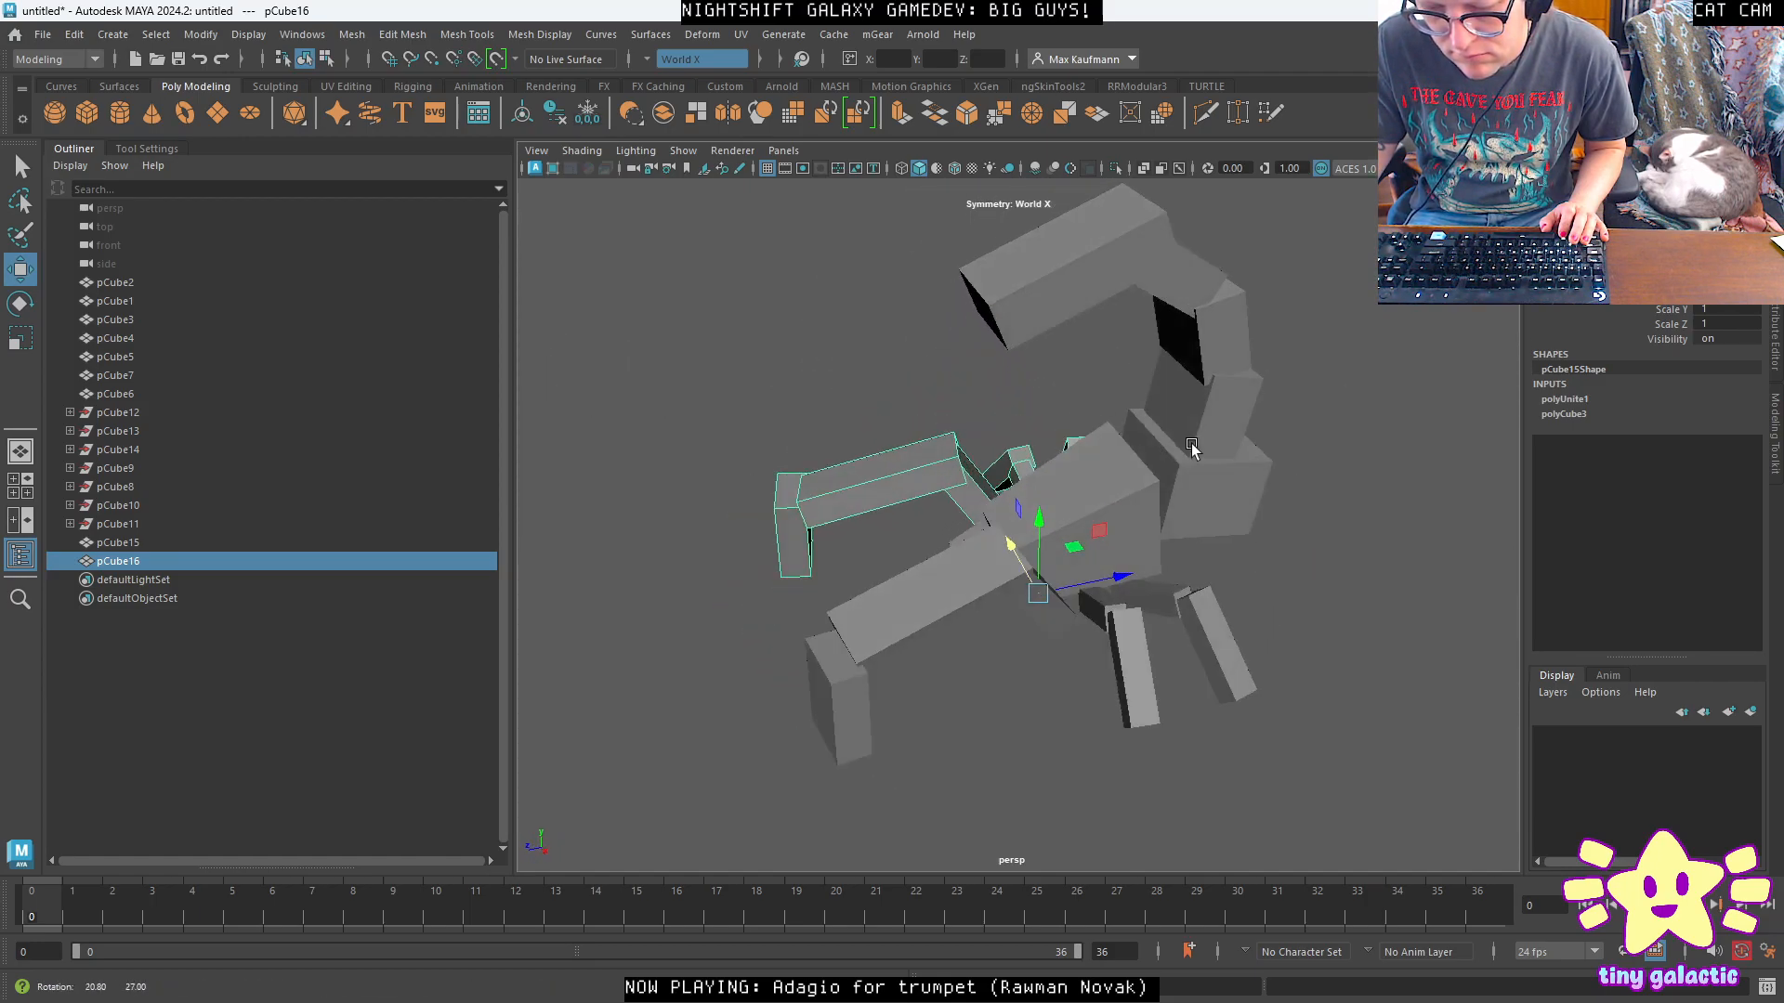
Select all faces of the original mesh's rear leg and move the leg back, away from the middle leg.
left_click(1204, 627)
right_click_drag(1214, 473, 1217, 528)
left_click_drag(1285, 673, 1275, 764, "alt")
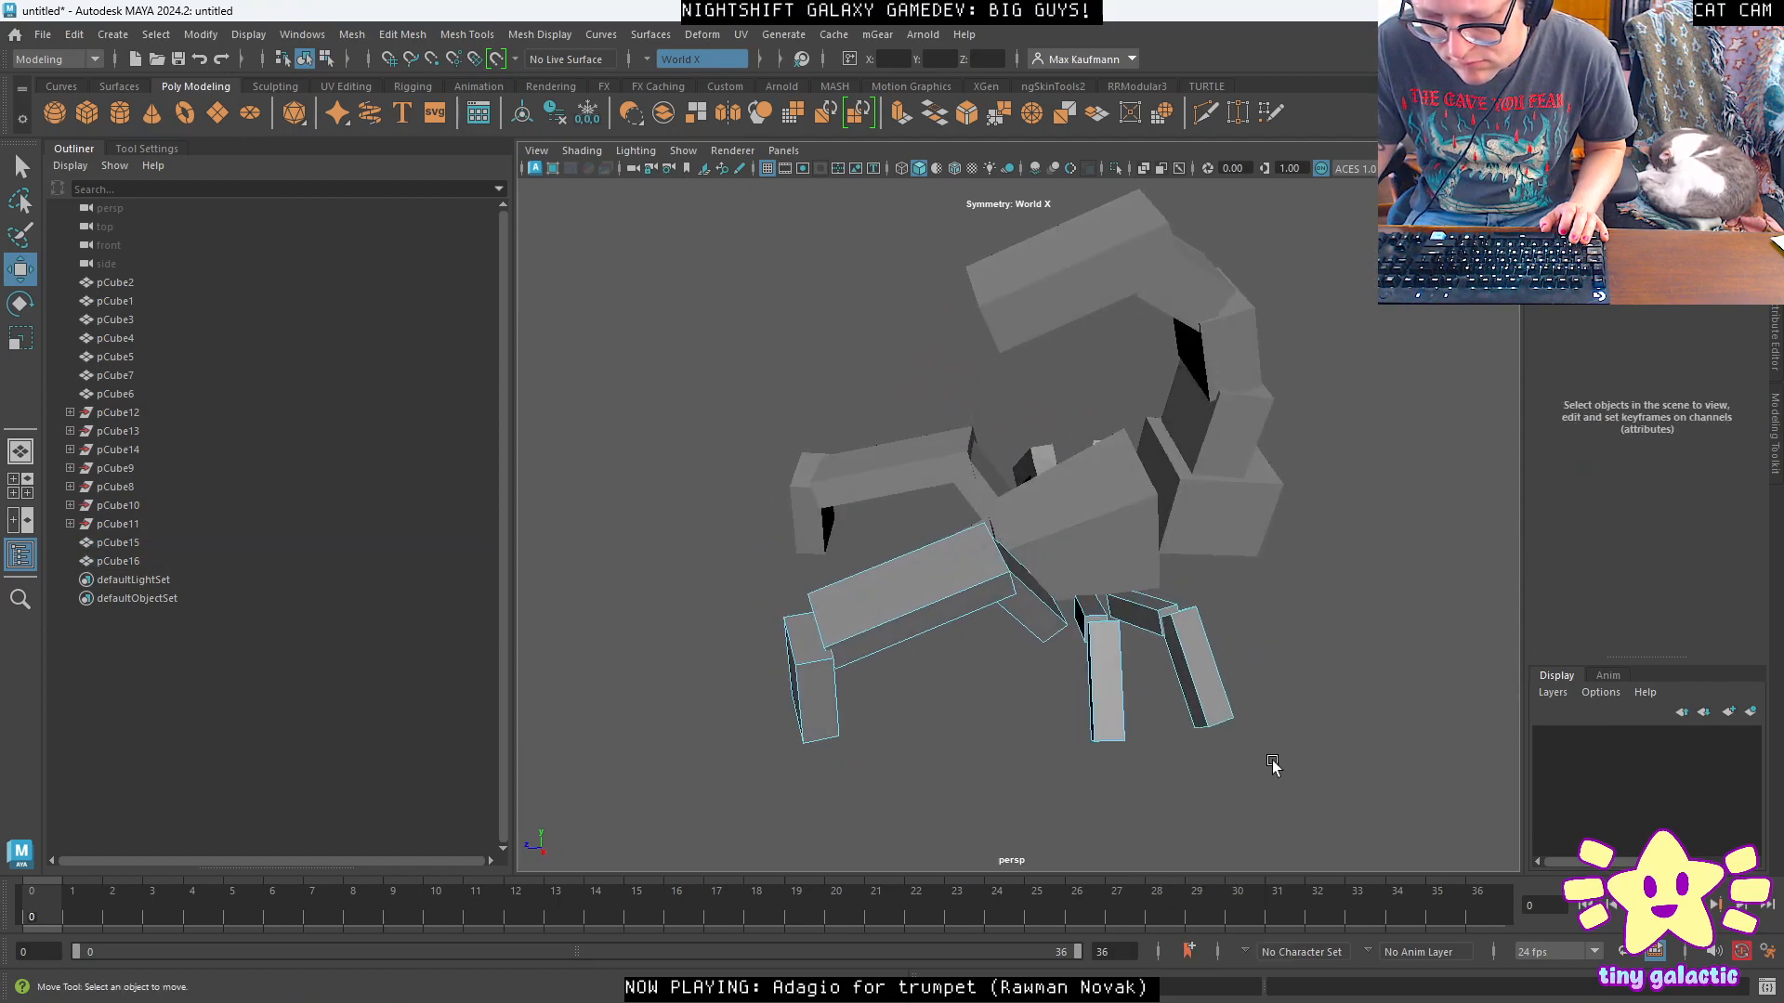
left_click_drag(1142, 585, 1209, 577)
key("e")
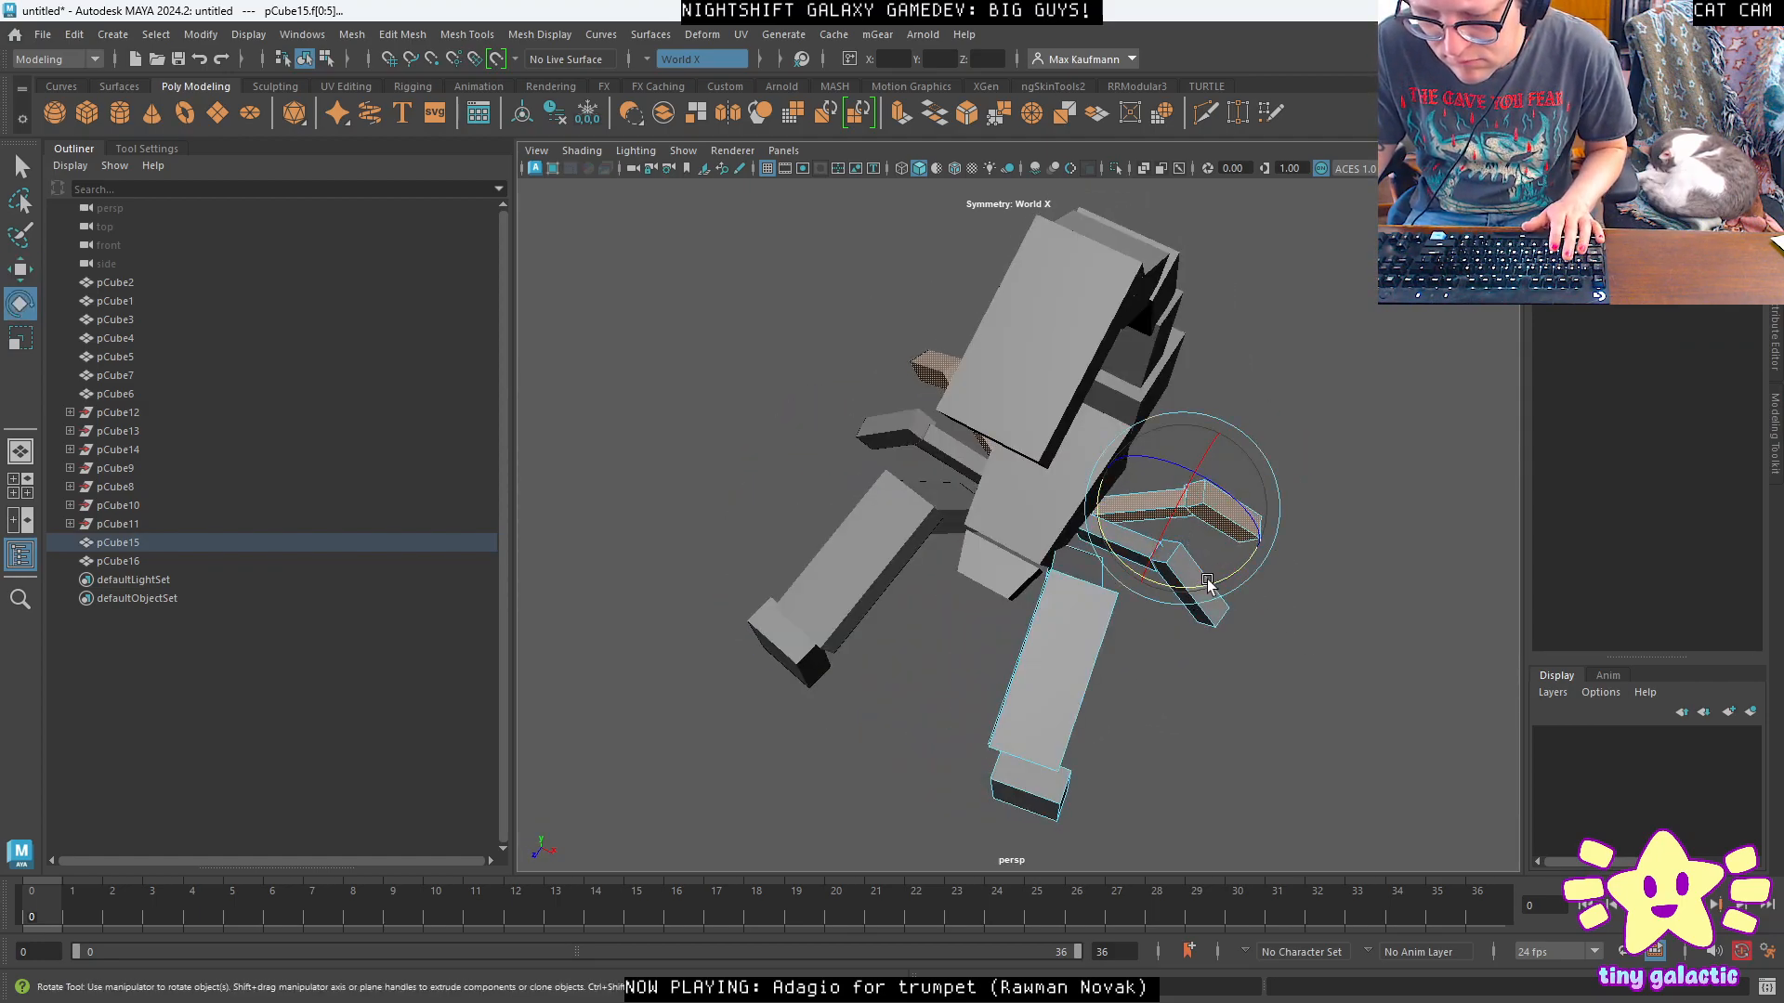
key("w")
middle_click_drag(1244, 620, 1220, 561)
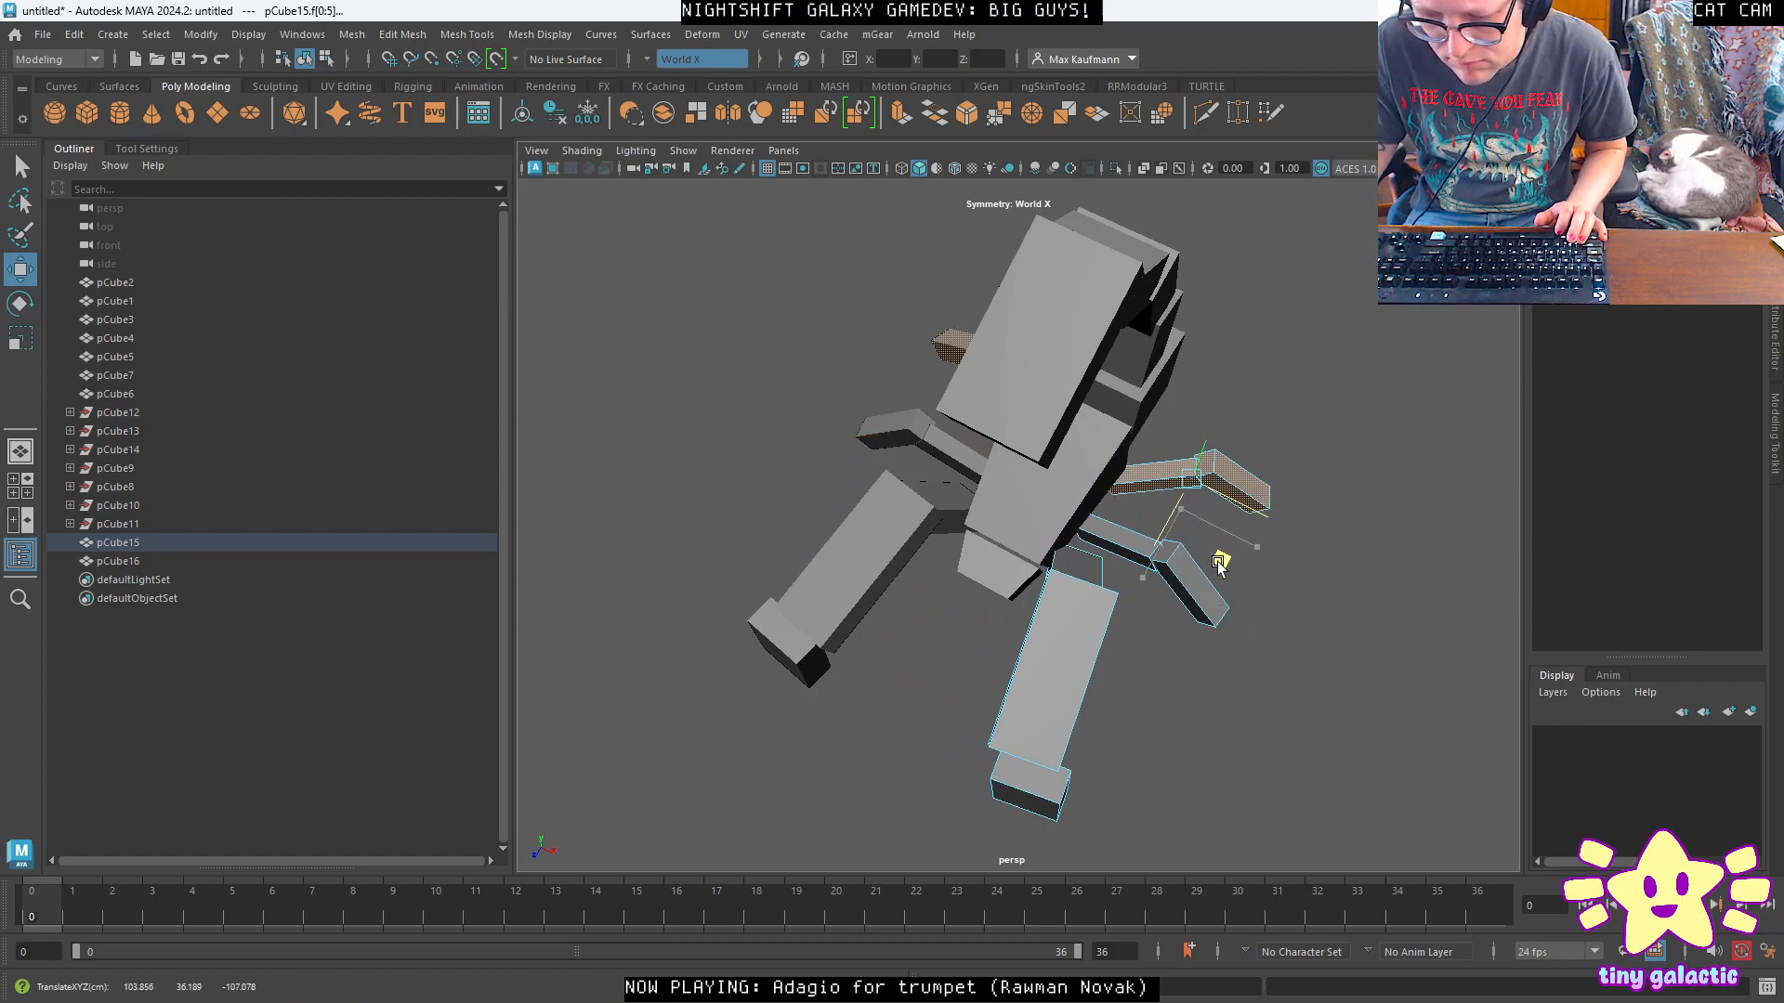
Rotate the rear leg so it angles backward and reposition it against the body.
left_click_drag(1222, 563, 817, 456, "alt")
key("e")
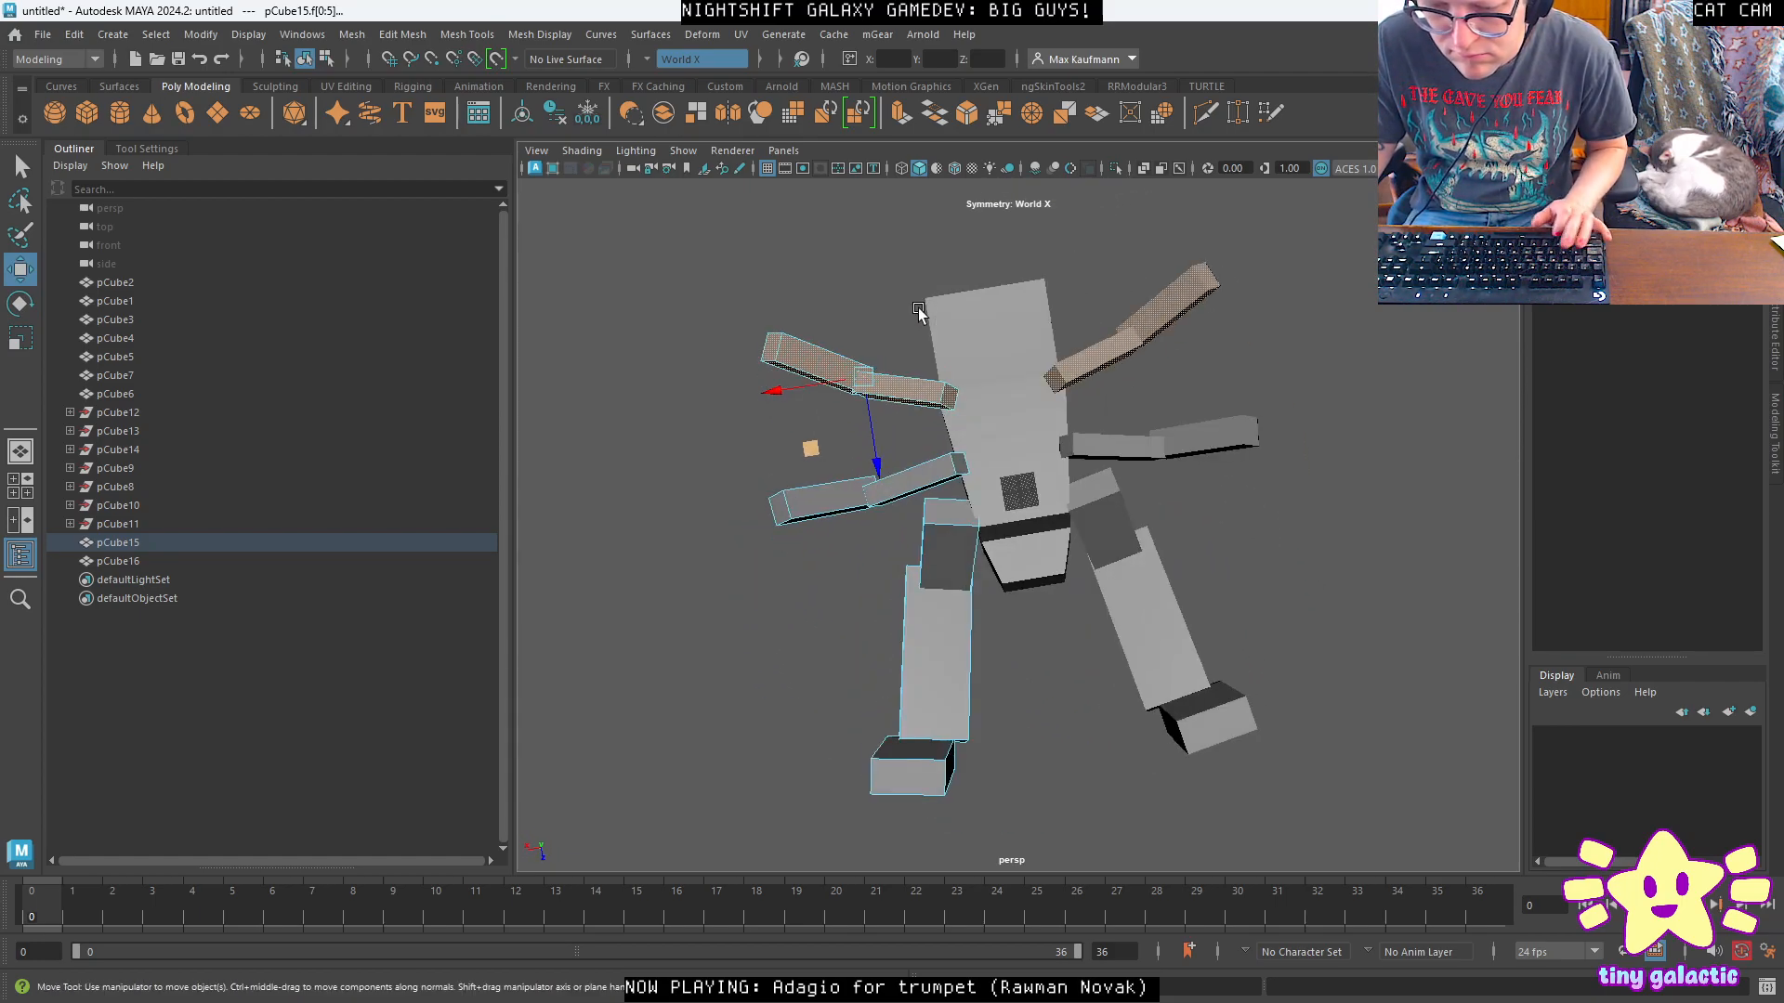
left_click_drag(944, 401, 934, 424)
key("w")
left_click_drag(861, 379, 867, 355)
Select the middle leg's faces on the mirrored mesh and slide the leg slightly toward the rear in the side view.
key("space")
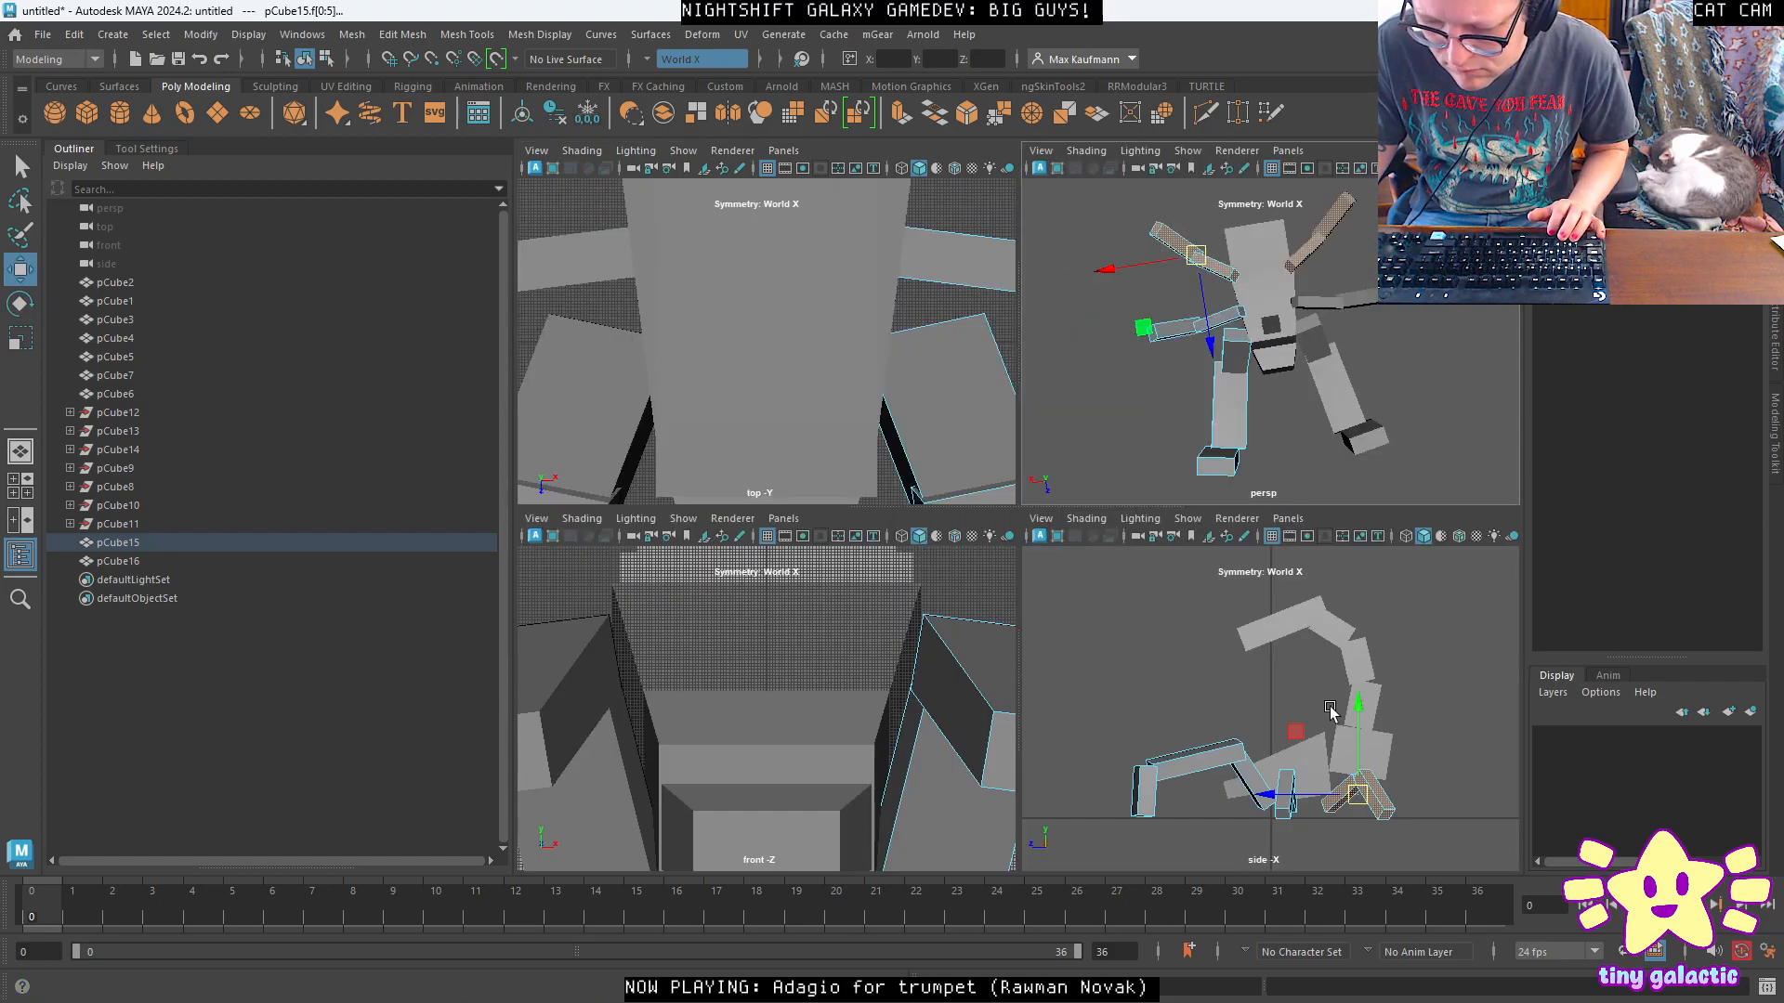
key("space")
key("space")
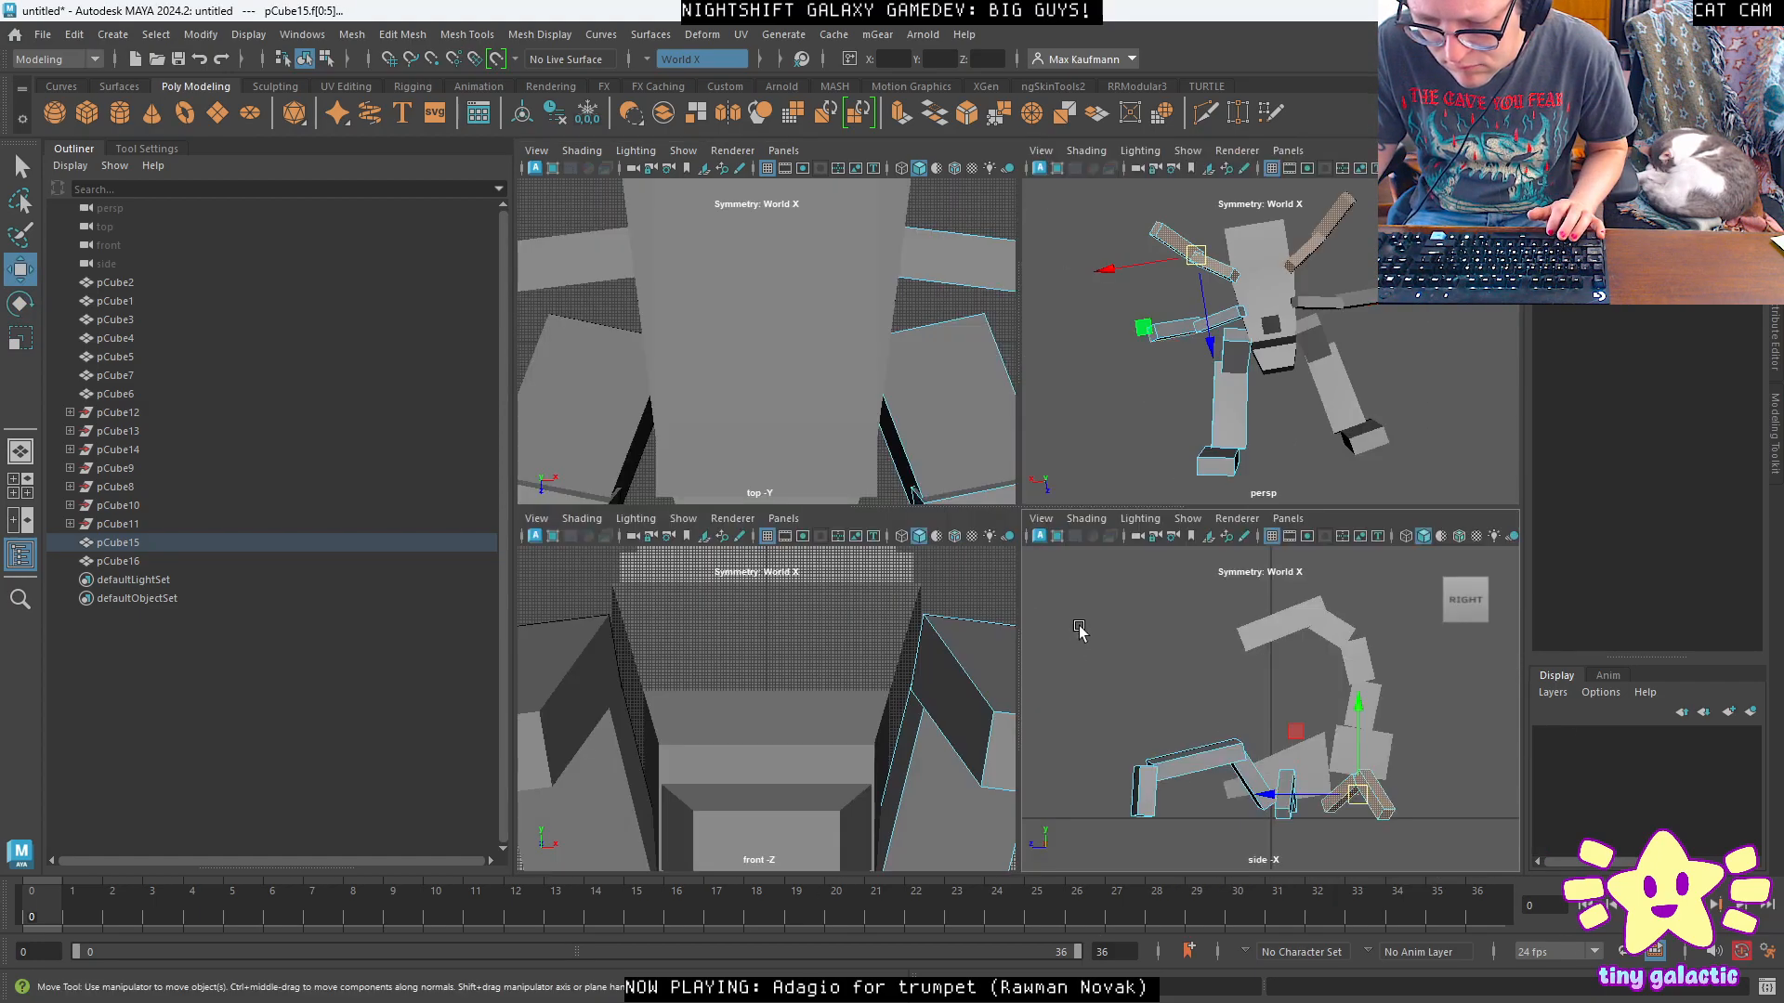
left_click(1325, 301)
right_click_drag(1314, 315, 1314, 358)
double_click(1379, 298)
double_click(1324, 301)
key("space")
key("space")
key("space")
left_click_drag(1132, 692, 1150, 694)
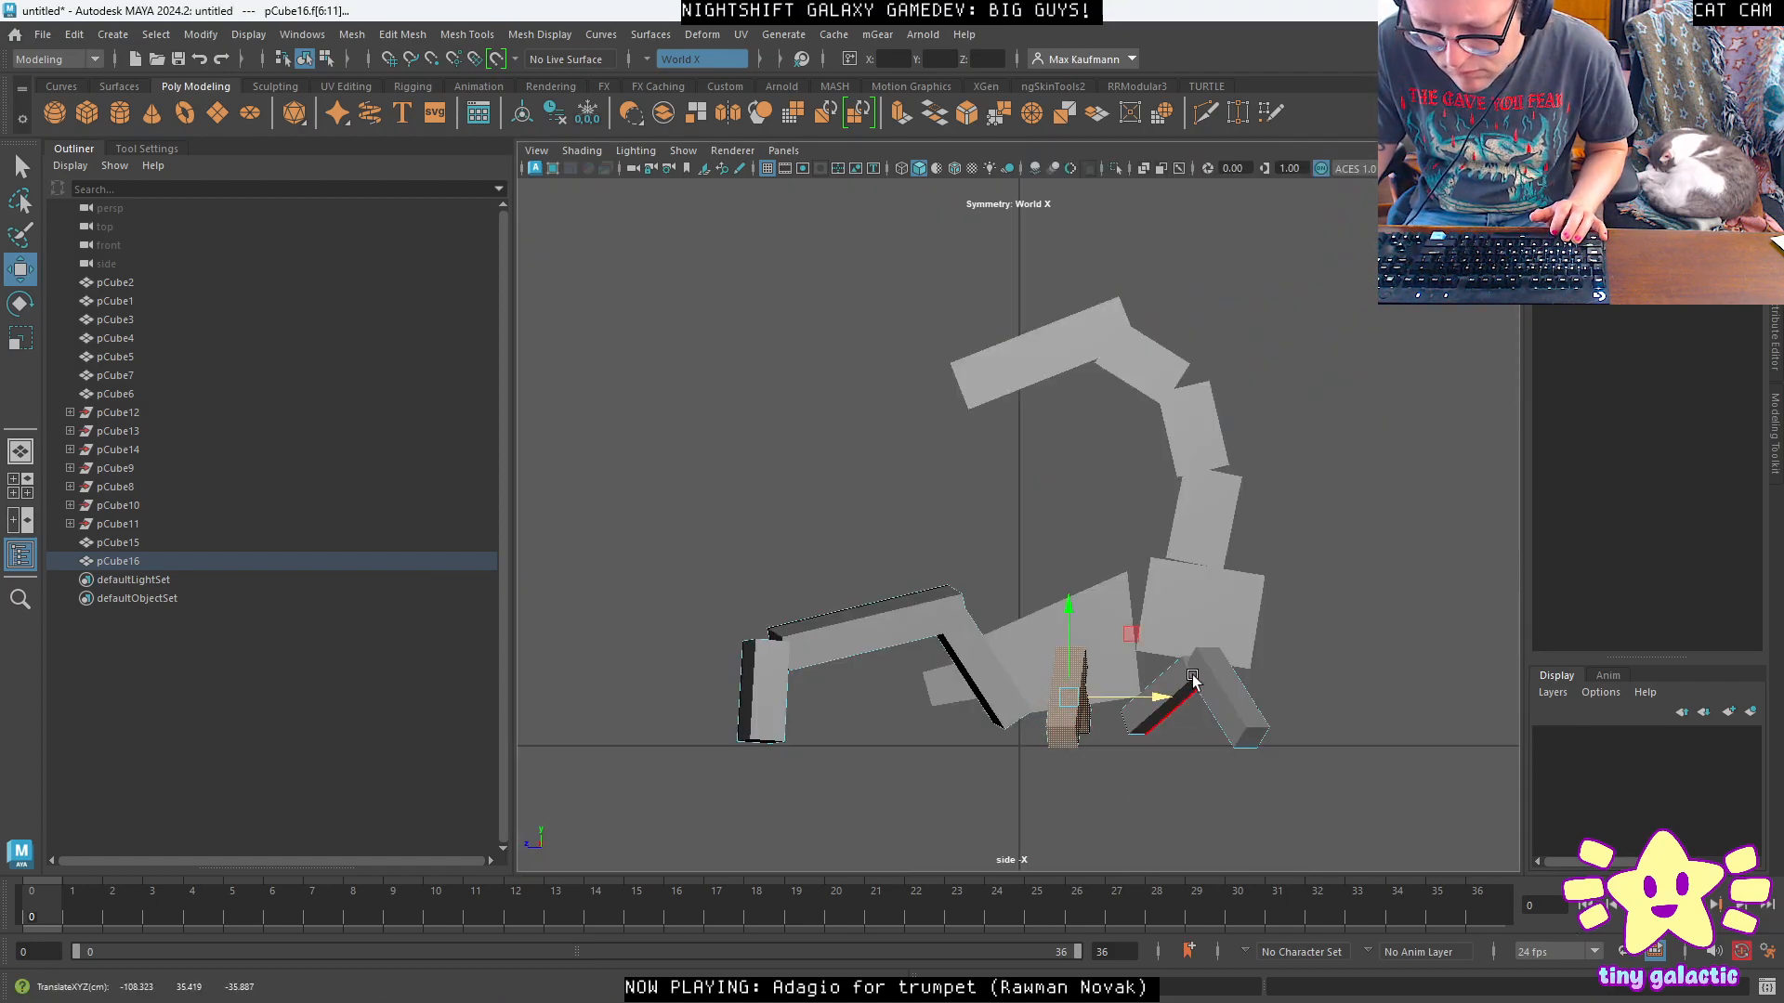
Return to object mode, clear the selection and examine the leg arrangement from several angles.
right_click(1067, 696)
mouse_move(1157, 470)
right_mouse_down()
mouse_move(1065, 472)
mouse_move(1157, 449)
right_mouse_up()
left_click(1062, 516)
key("space")
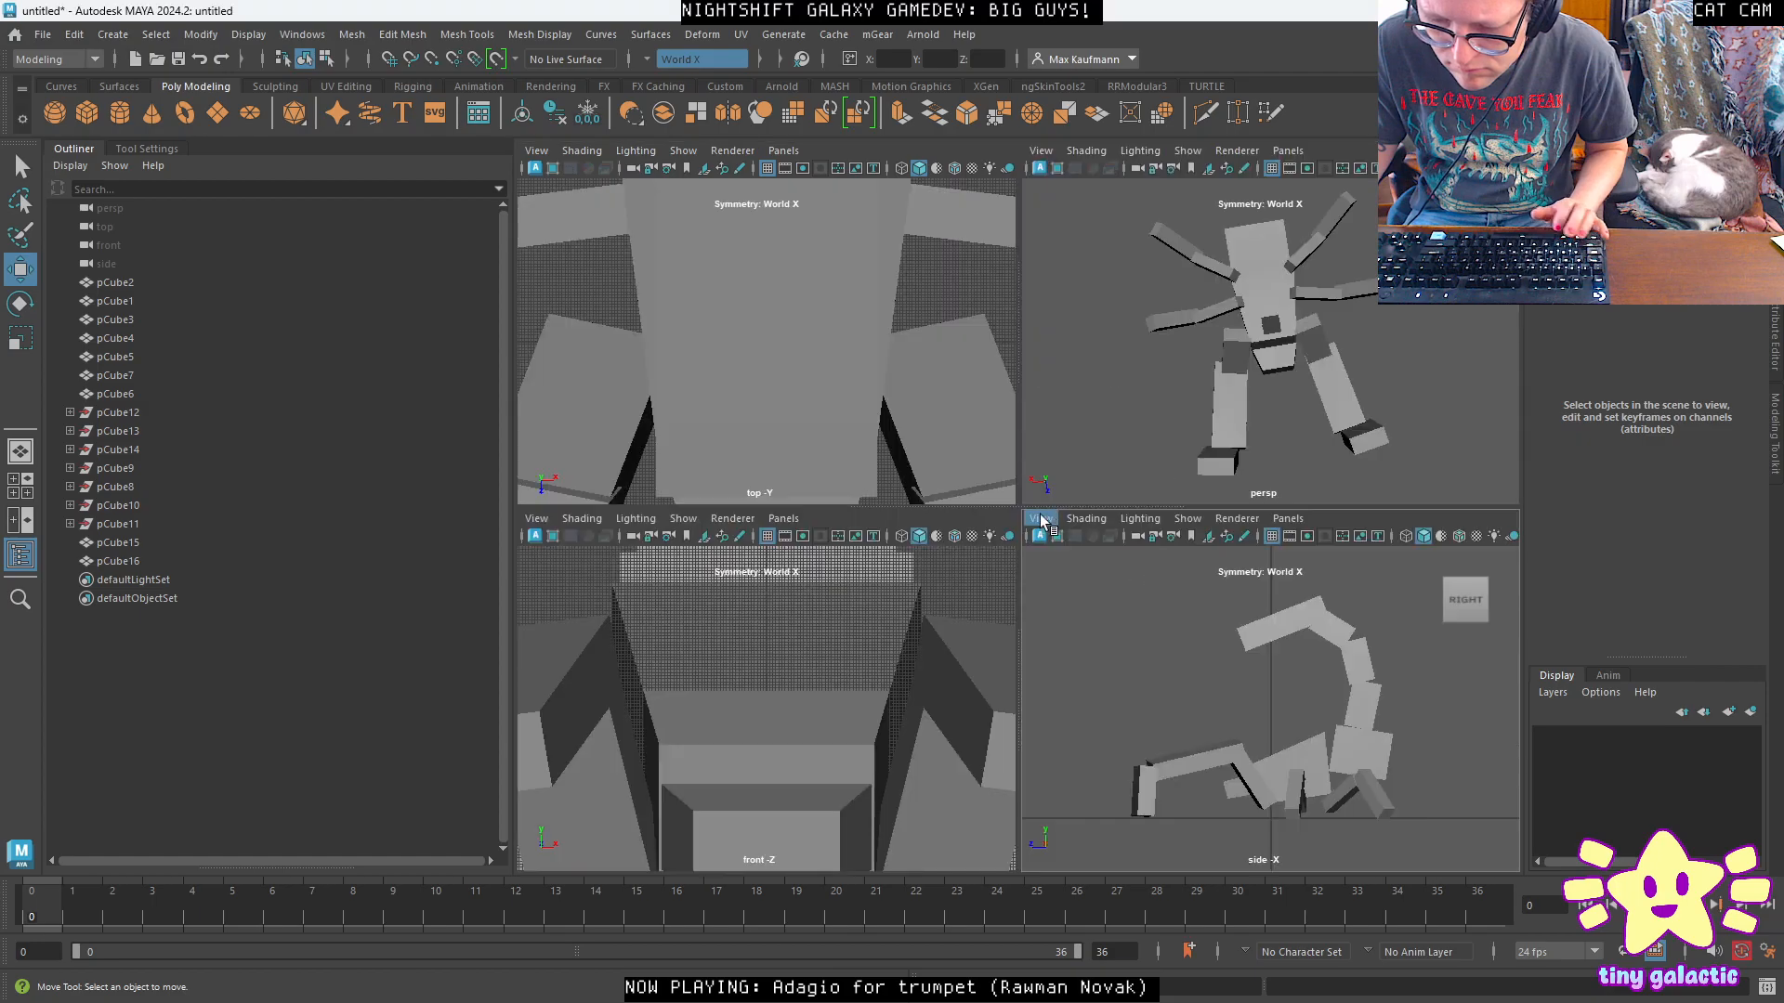
left_click_drag(1348, 511, 1514, 498, "alt")
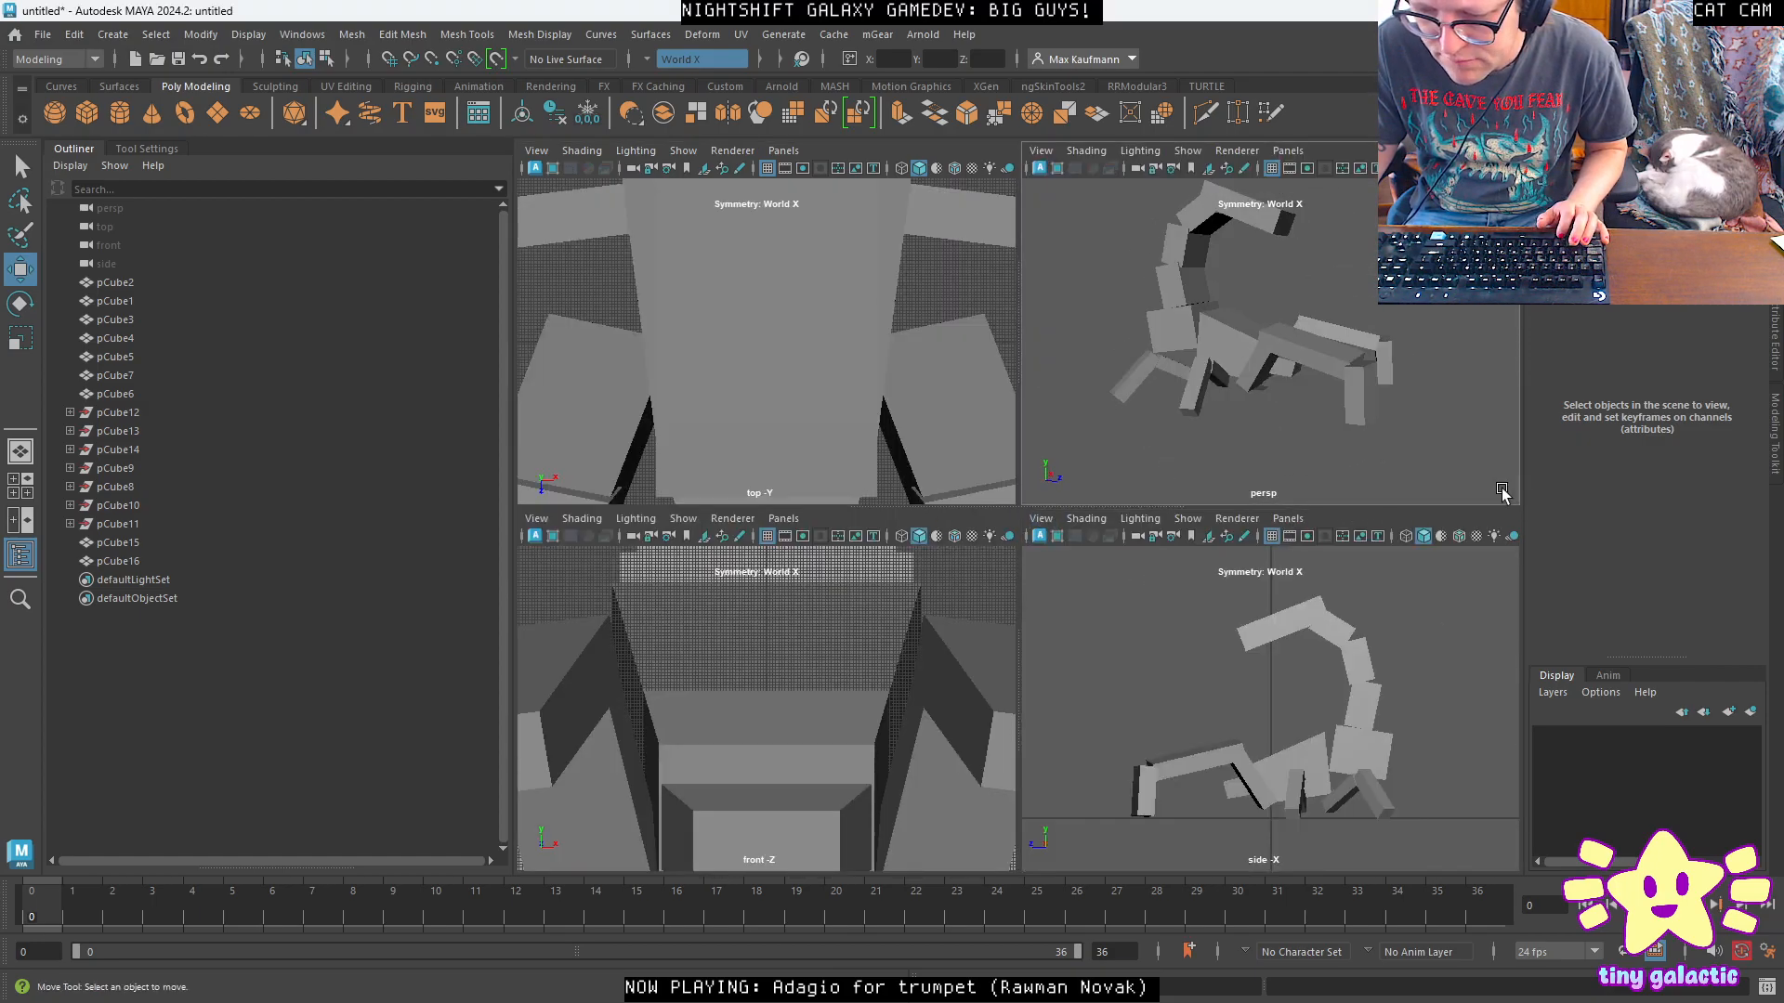
key("space")
left_click_drag(1285, 358, 1186, 477, "alt")
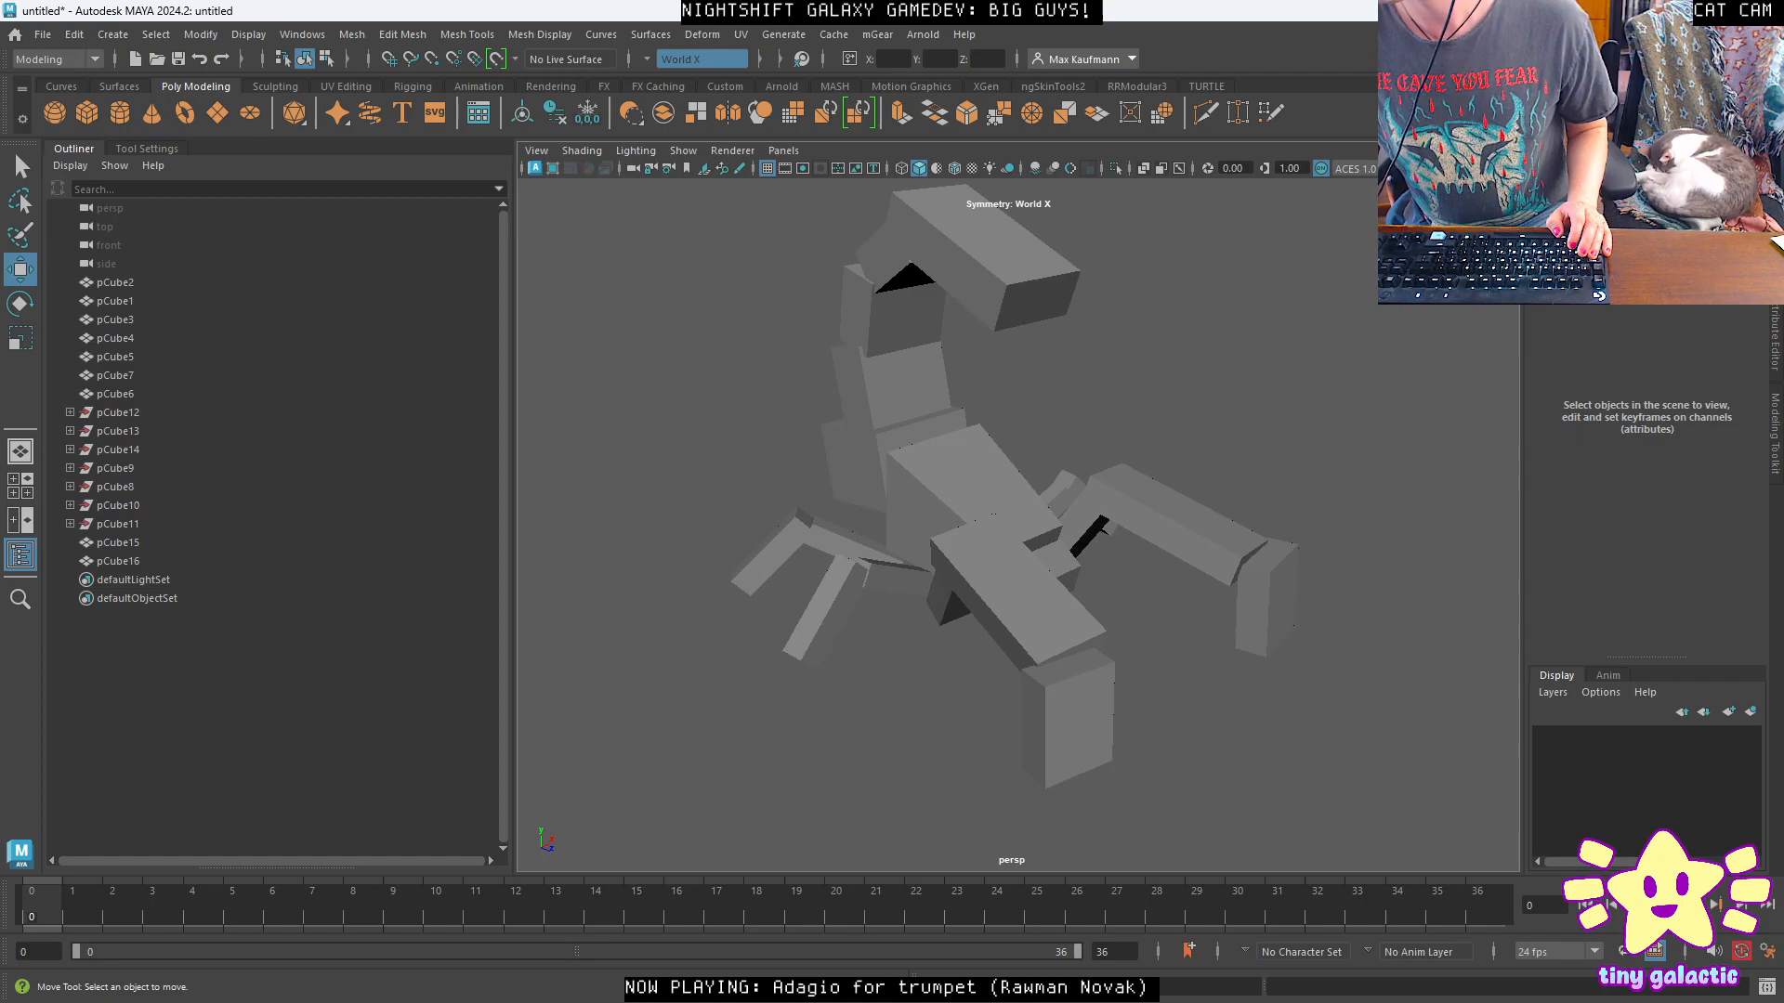
left_click_drag(1131, 708, 1048, 682, "alt")
Remove the front leg's end block and angle the remaining long segment down toward the ground.
left_click(1185, 609)
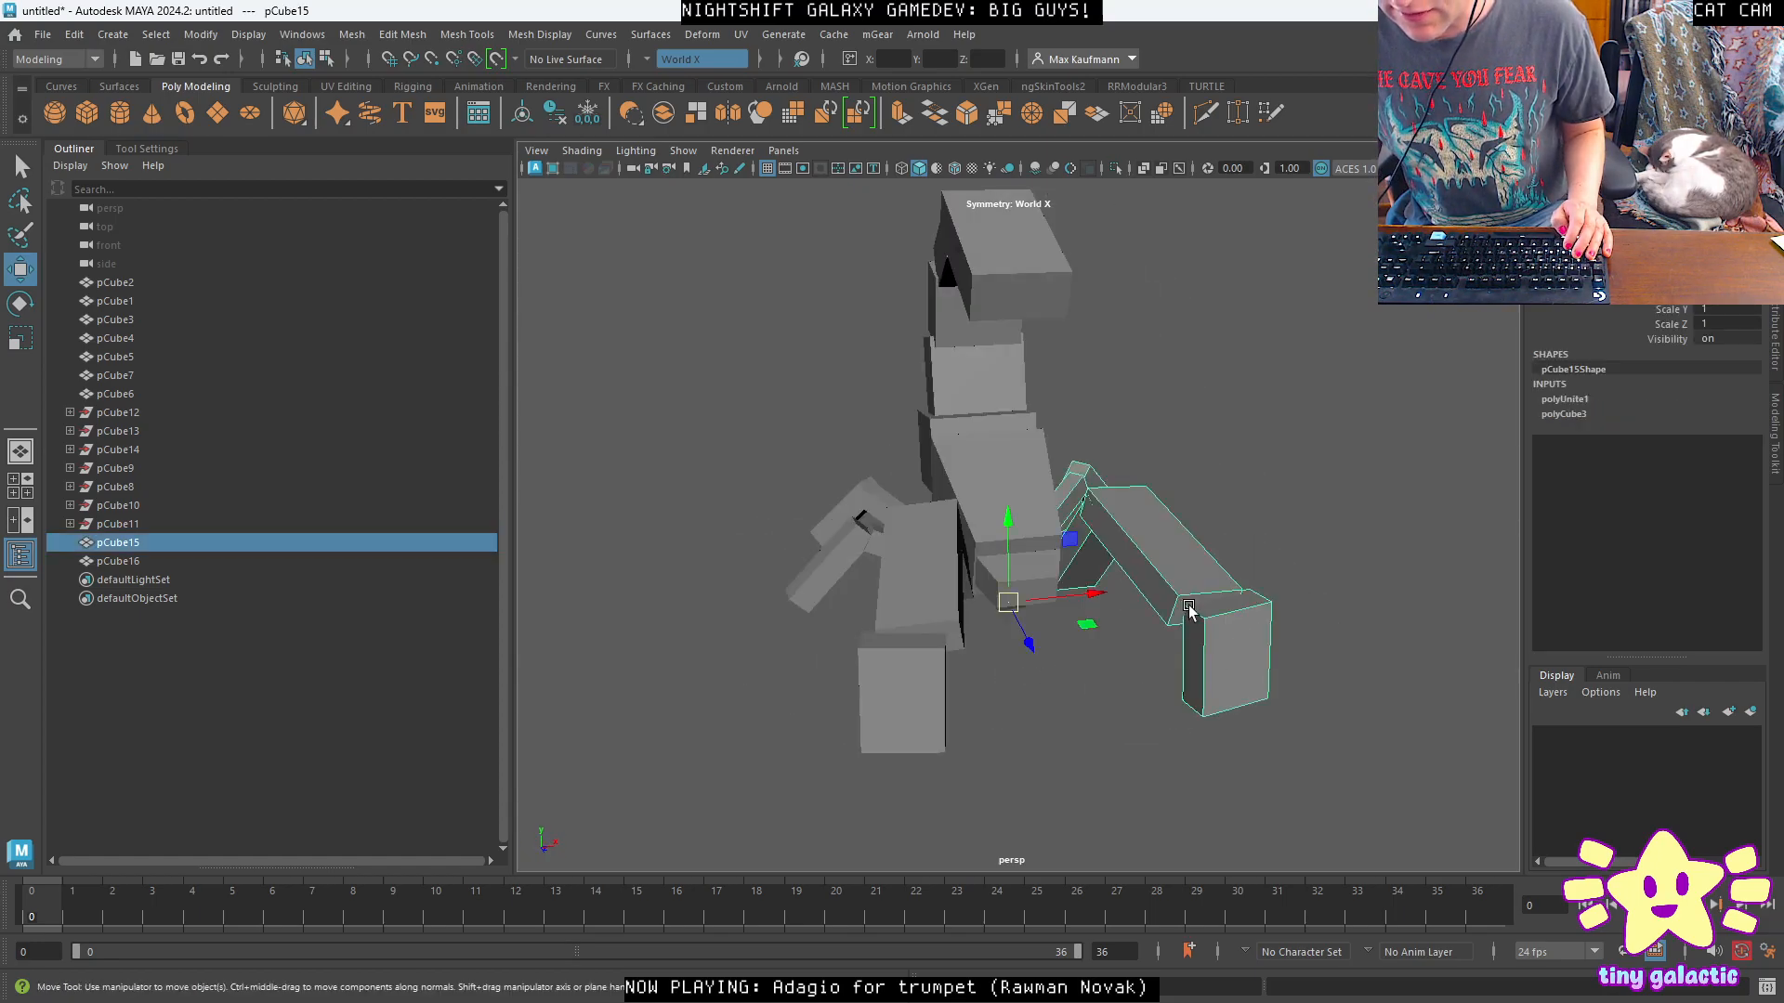
right_click(1189, 604)
left_click(1189, 525)
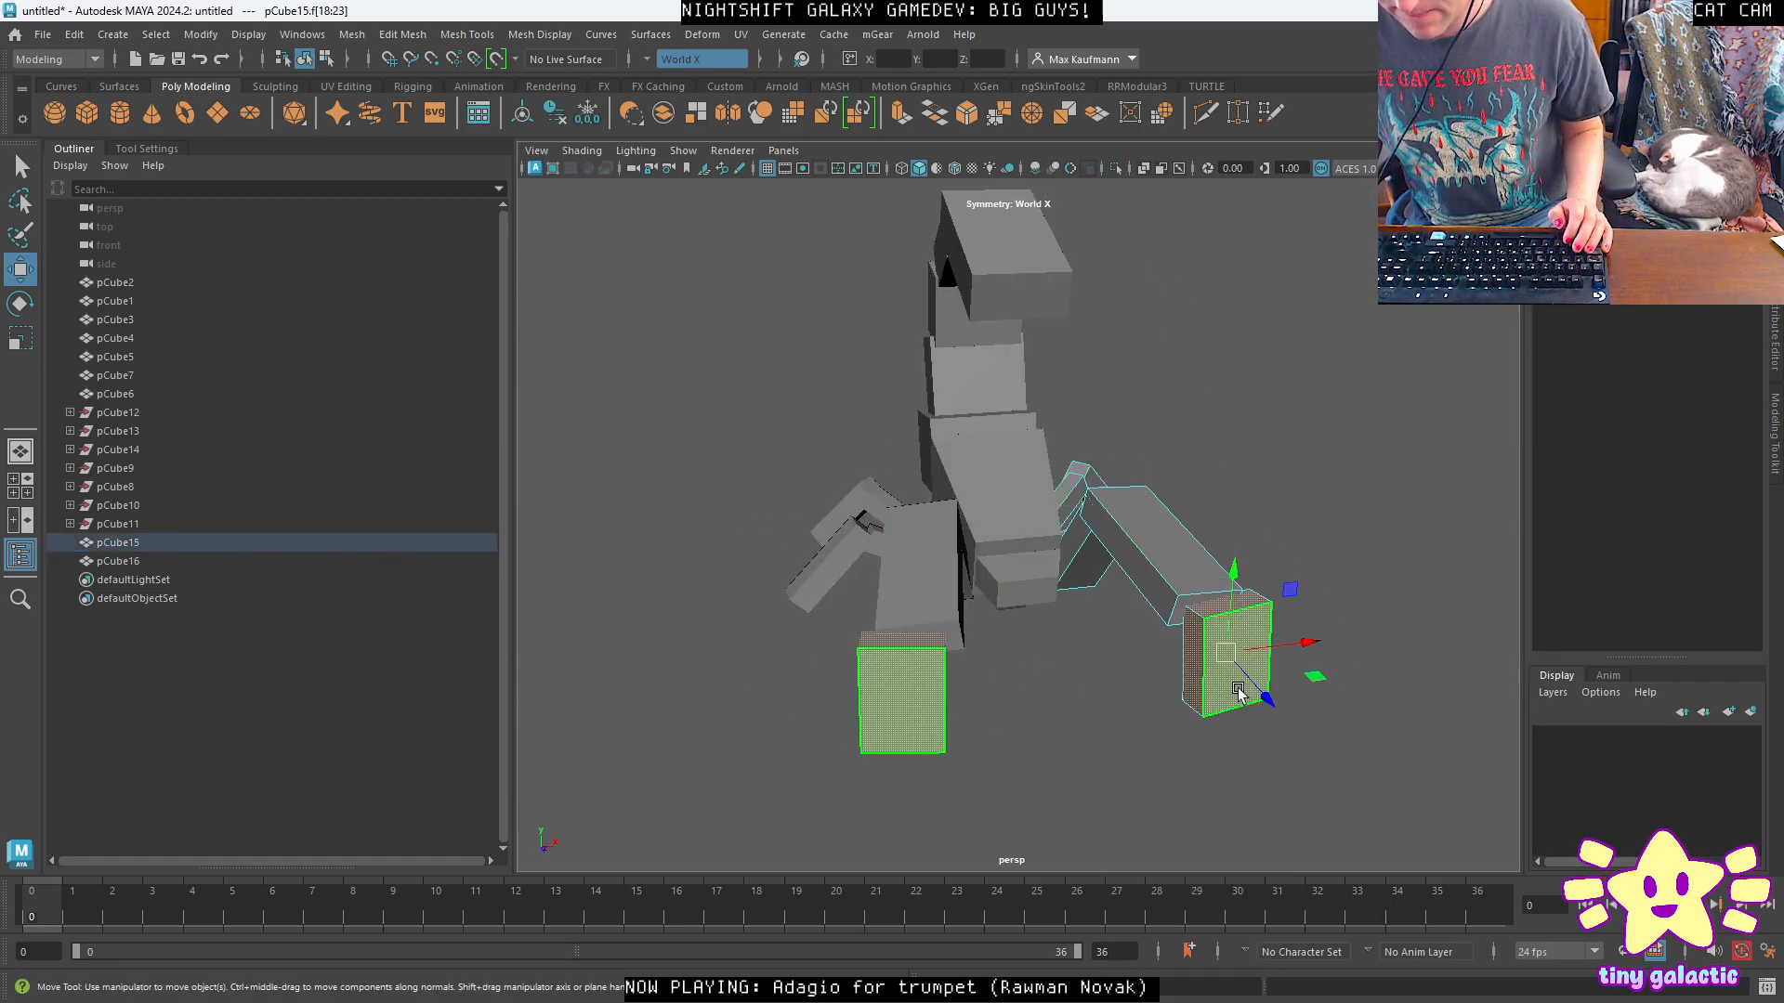
left_click_drag(1227, 685, 985, 511, "alt")
left_click(909, 575)
Select both segments of the front leg and rotate the leg so its lower end splays outward from the body.
left_click(909, 488)
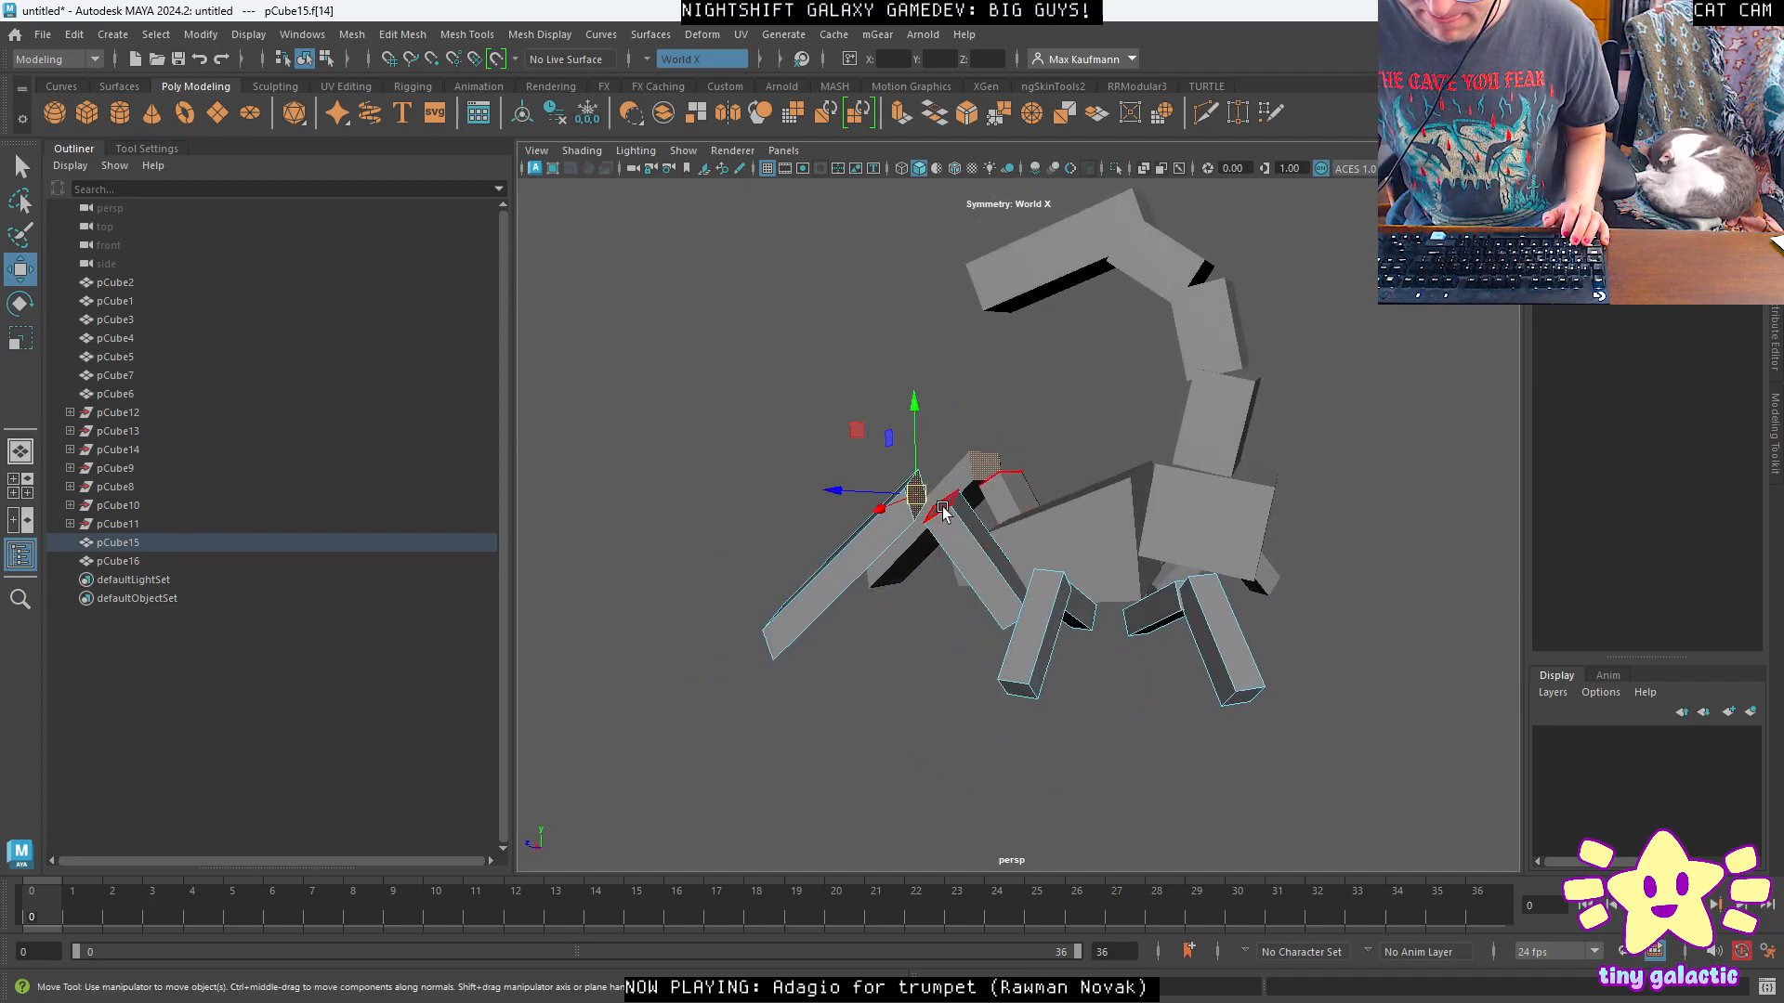
left_click_drag(943, 504, 1129, 571)
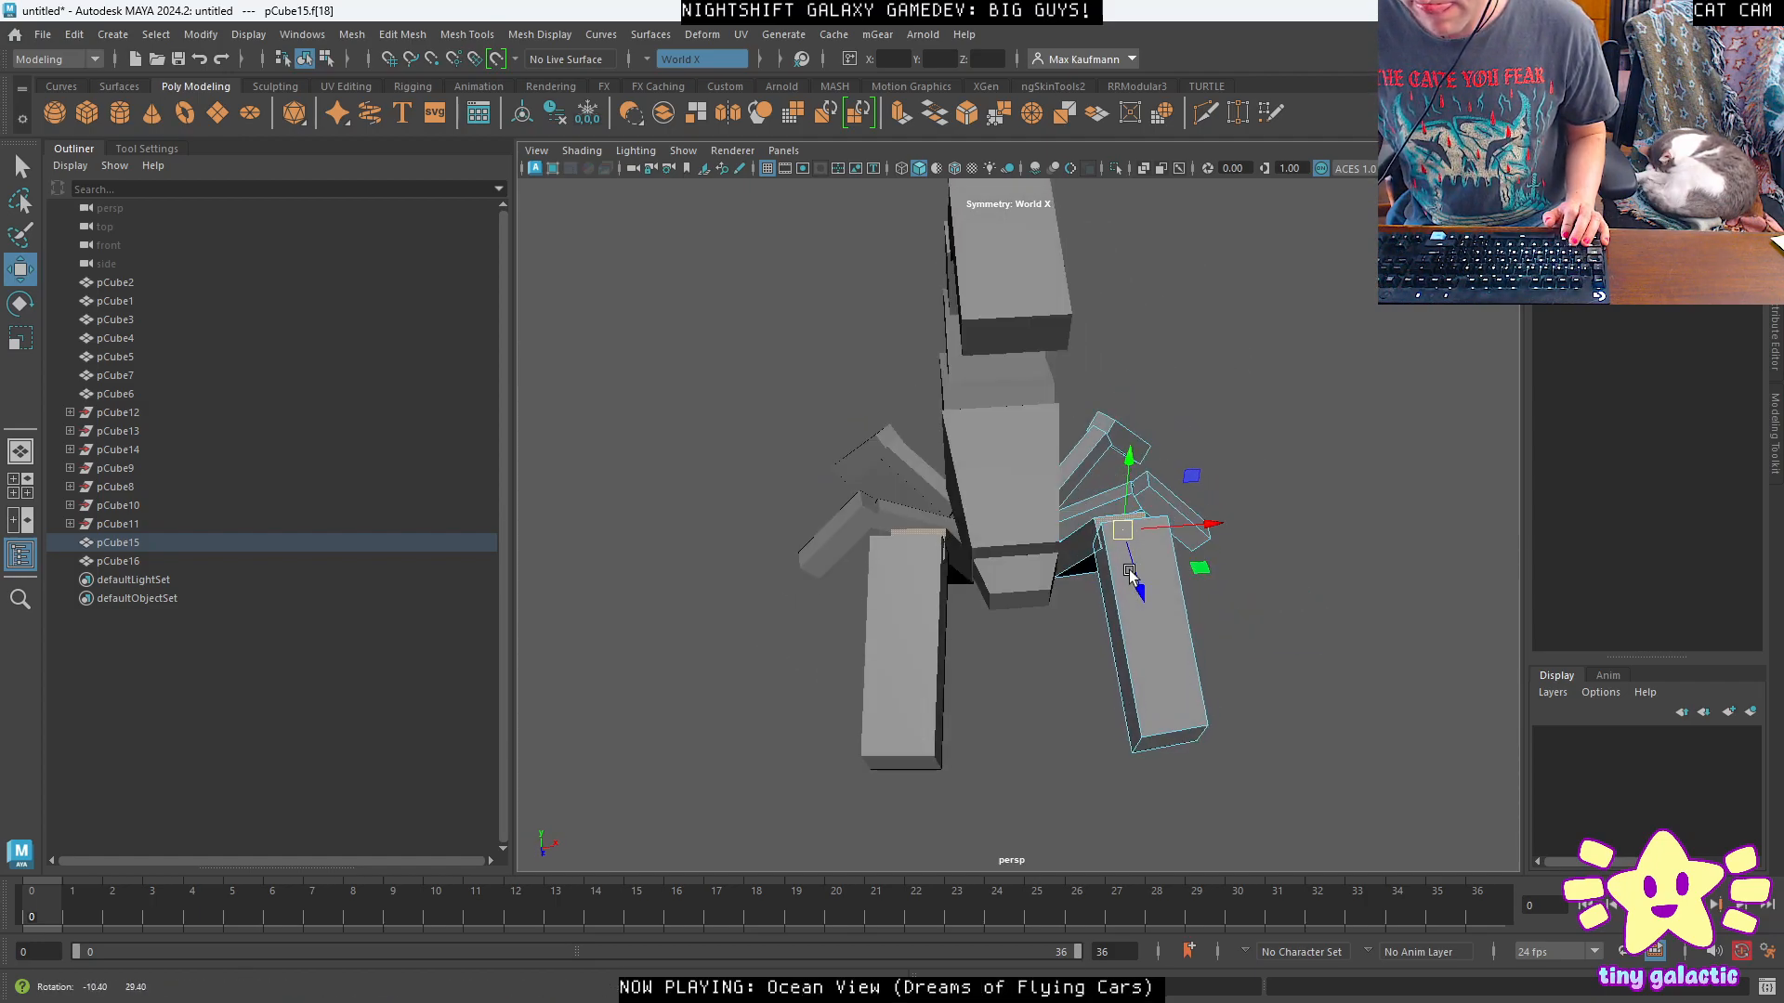
left_click(1153, 692)
double_click(1153, 692)
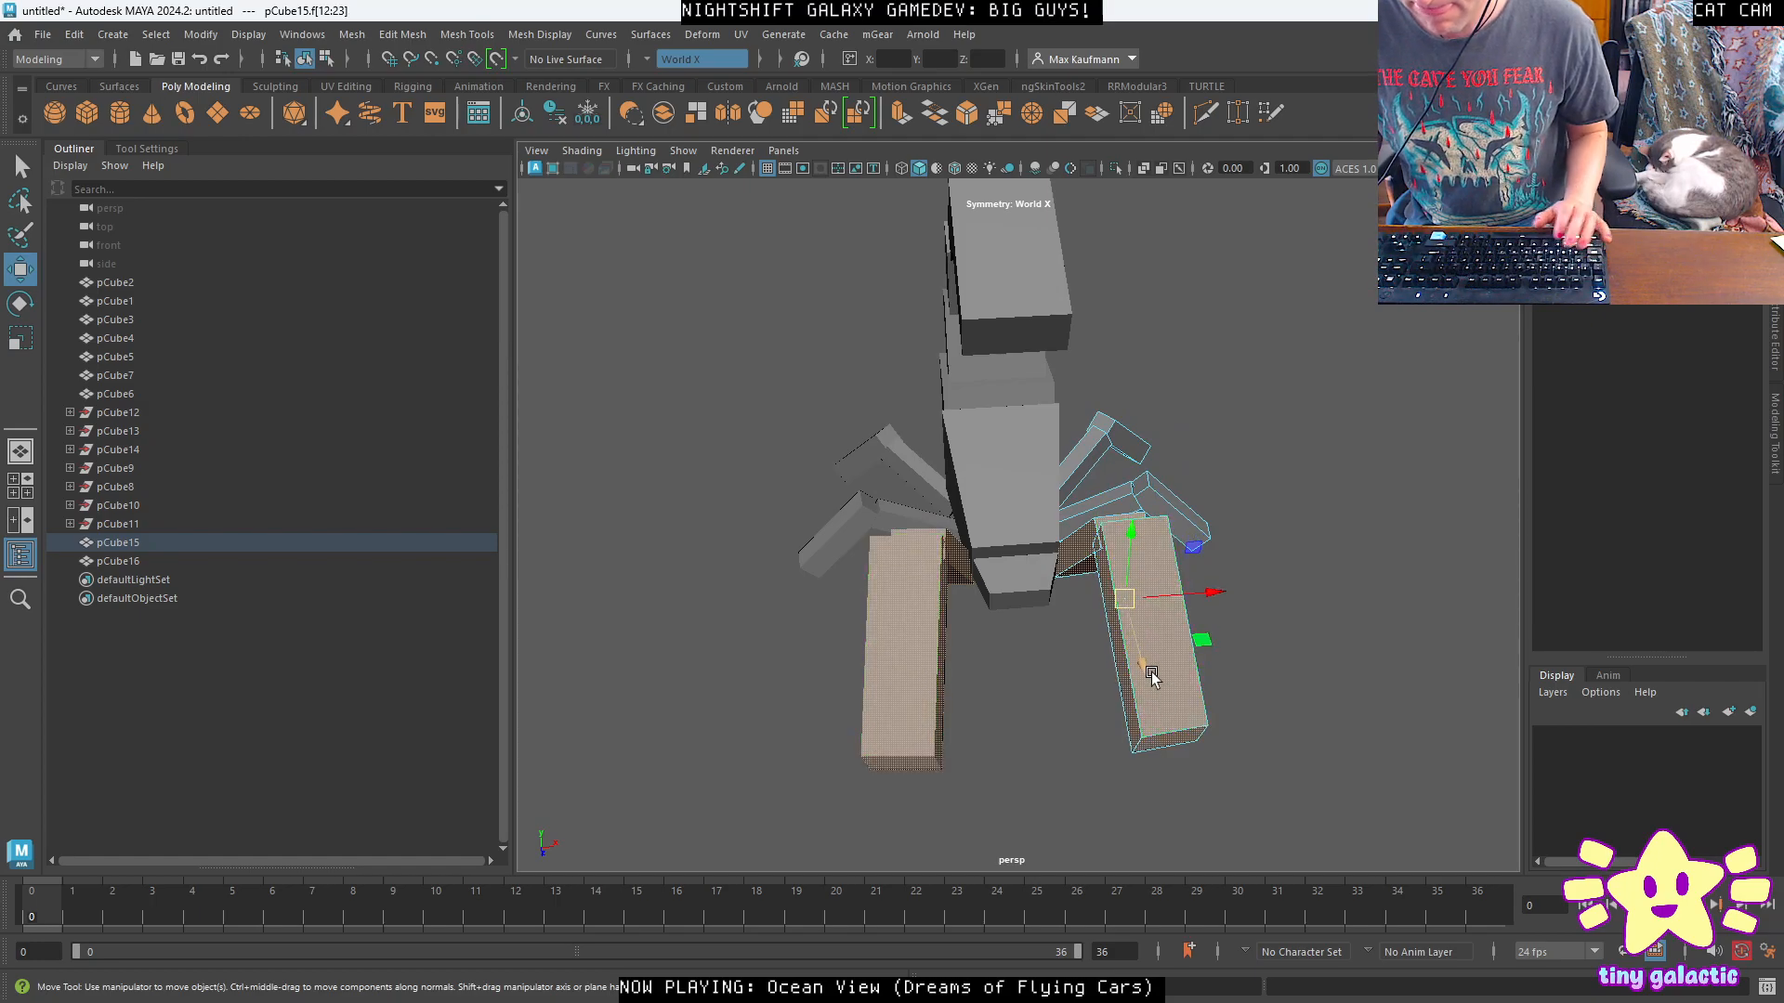
key("e")
left_click_drag(1167, 661, 1126, 483, "alt")
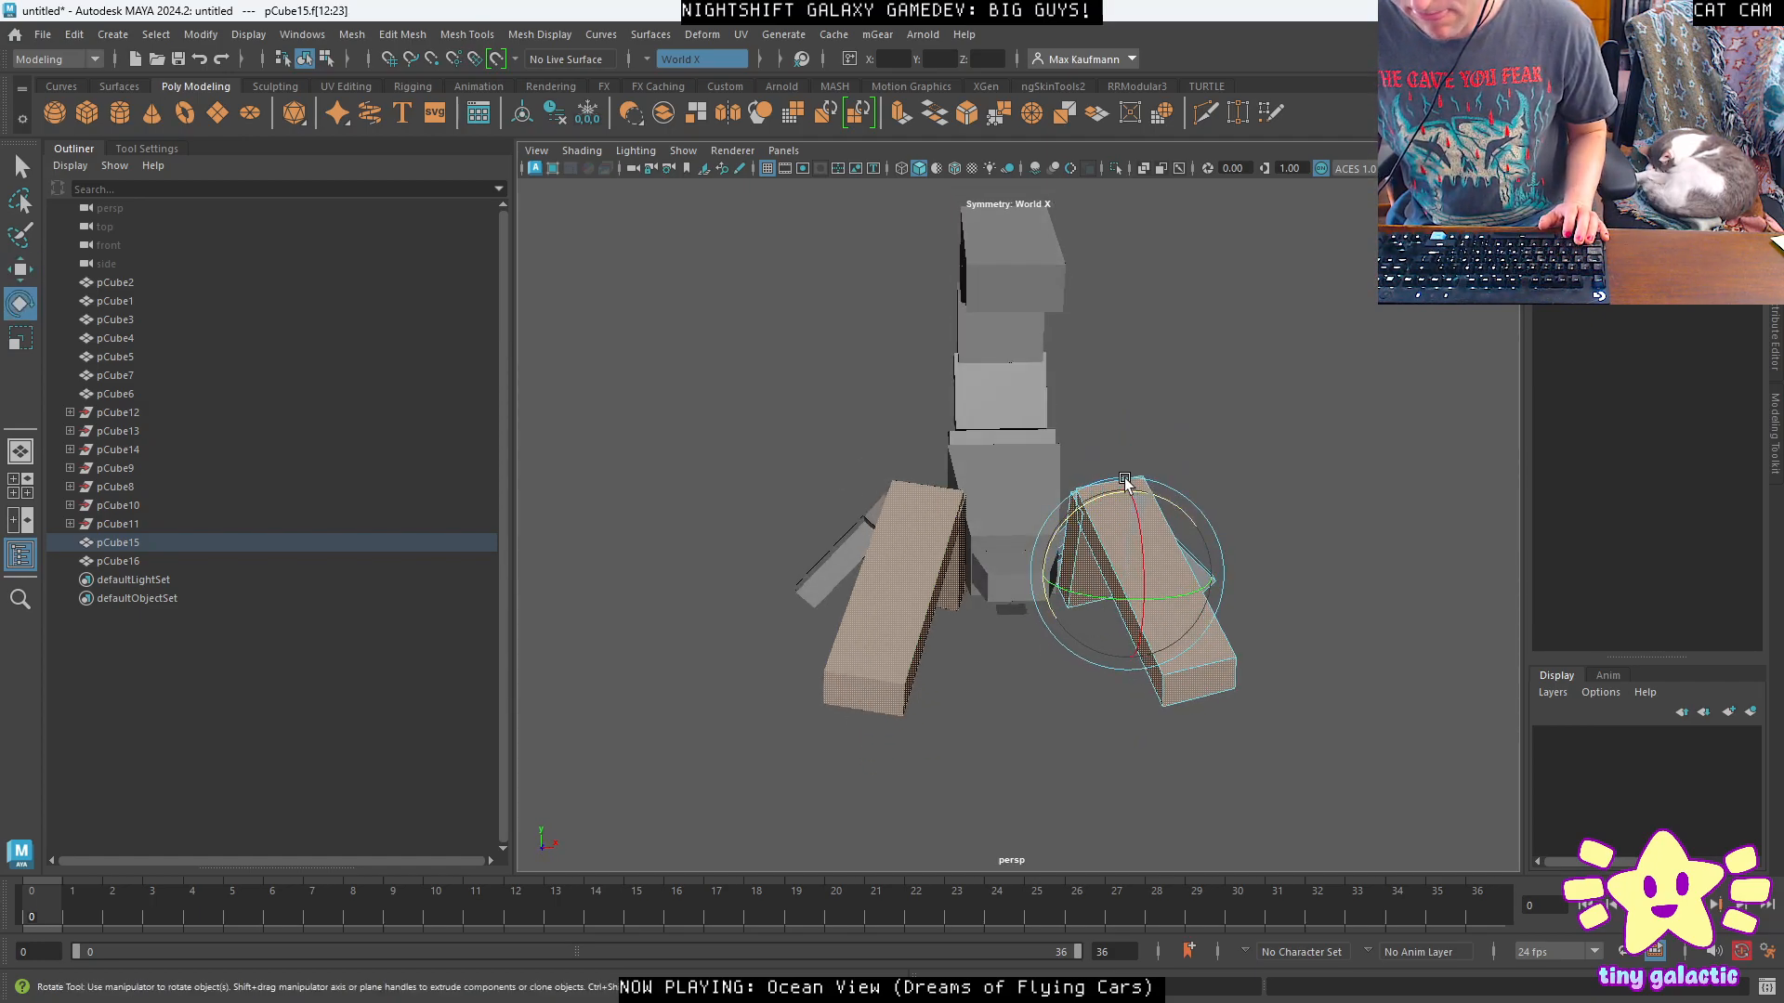
Select side faces on the front leg's segments and shift them sideways to adjust the leg's thickness.
left_click_drag(1119, 546, 999, 472, "alt")
right_click_drag(999, 472, 1011, 429)
right_click_drag(1002, 507, 1002, 521)
left_click(1009, 576)
left_click_drag(1086, 616, 910, 588, "alt")
key("w")
left_click_drag(987, 547, 1035, 537, "alt")
left_click_drag(1127, 510, 1186, 620, "alt")
right_click_drag(1185, 620, 1217, 712, "alt")
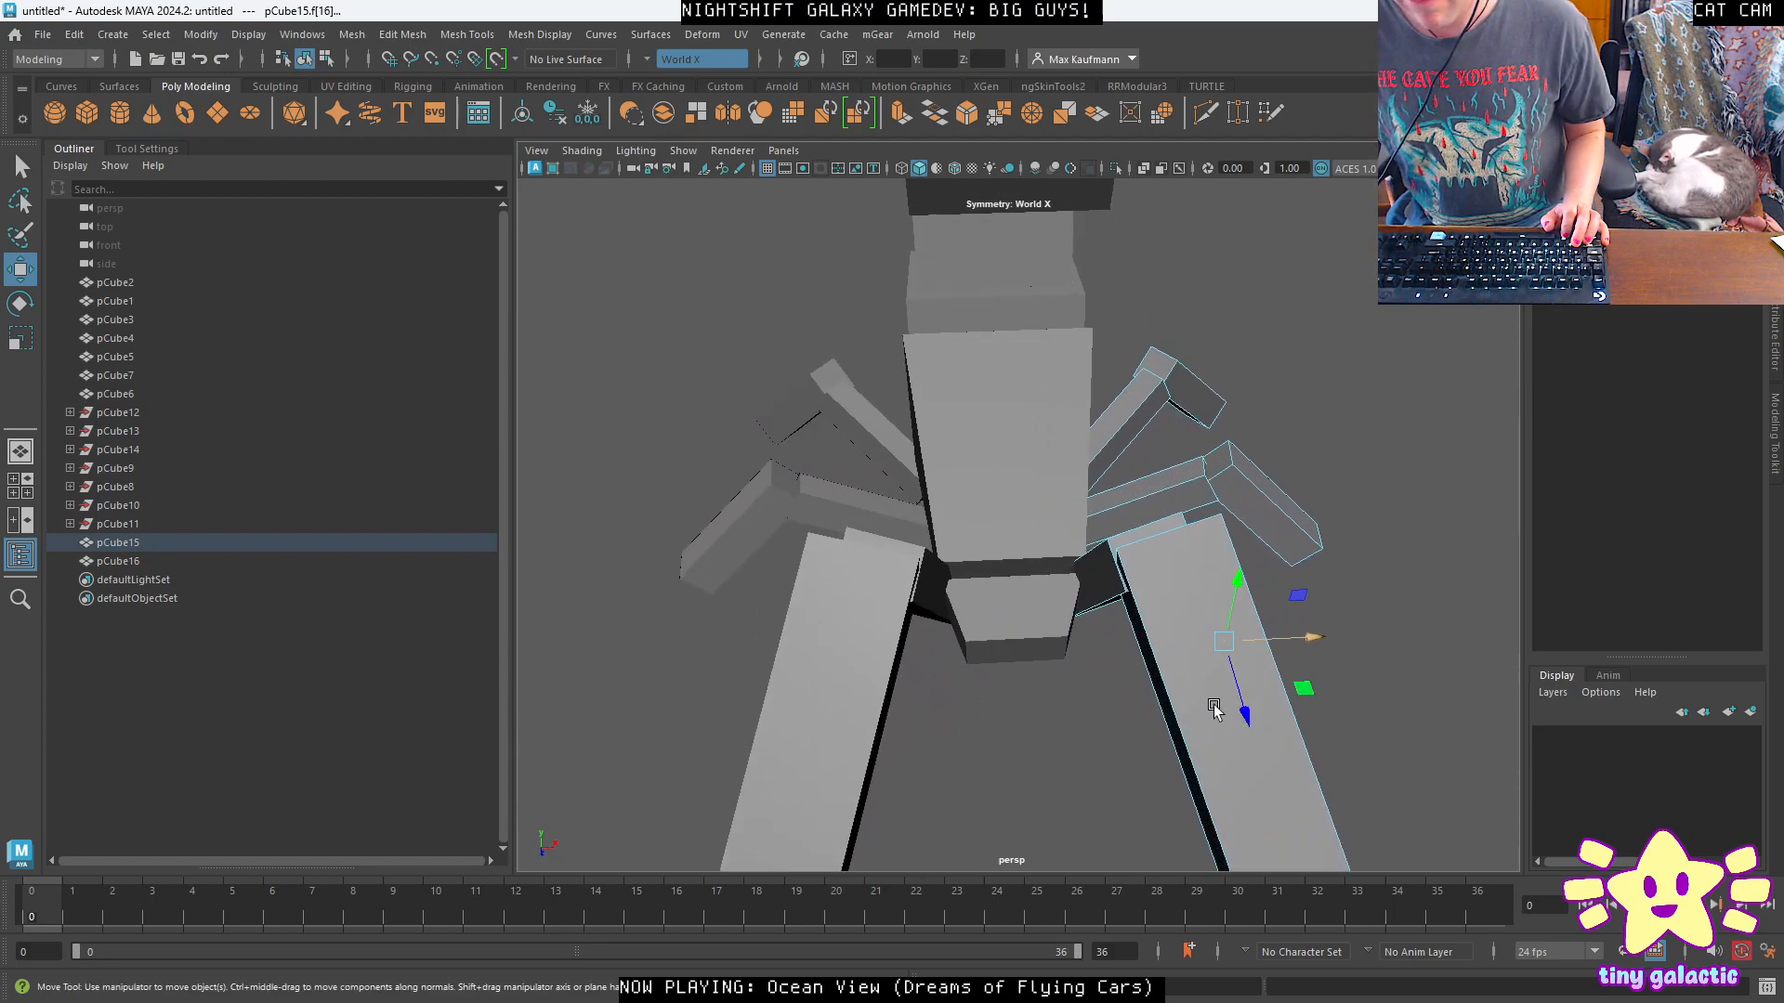
Select the faces of both front leg segments, then move and rotate the whole leg to seat it against the body's side.
left_click_drag(1192, 680, 970, 599, "alt")
double_click(1007, 587)
double_click(779, 585, "shift")
left_click_drag(751, 609, 871, 466, "alt")
left_click_drag(1158, 310, 1146, 371)
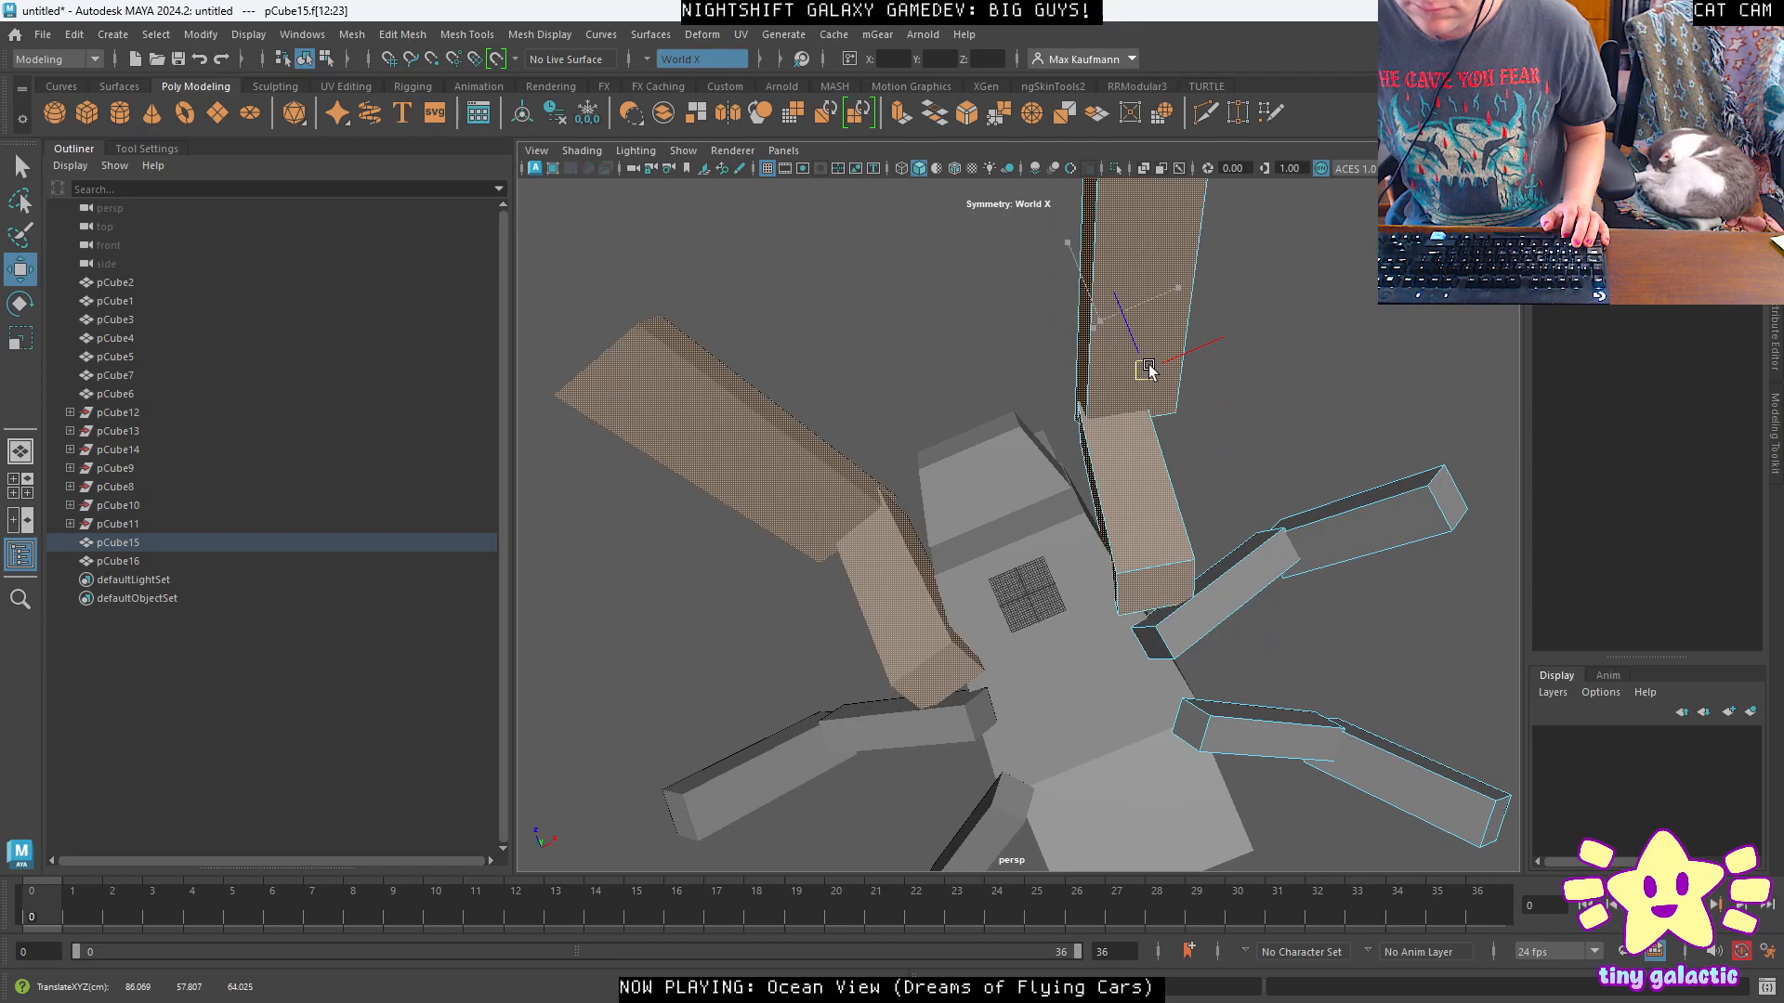
key("e")
left_click_drag(1124, 435, 1083, 439)
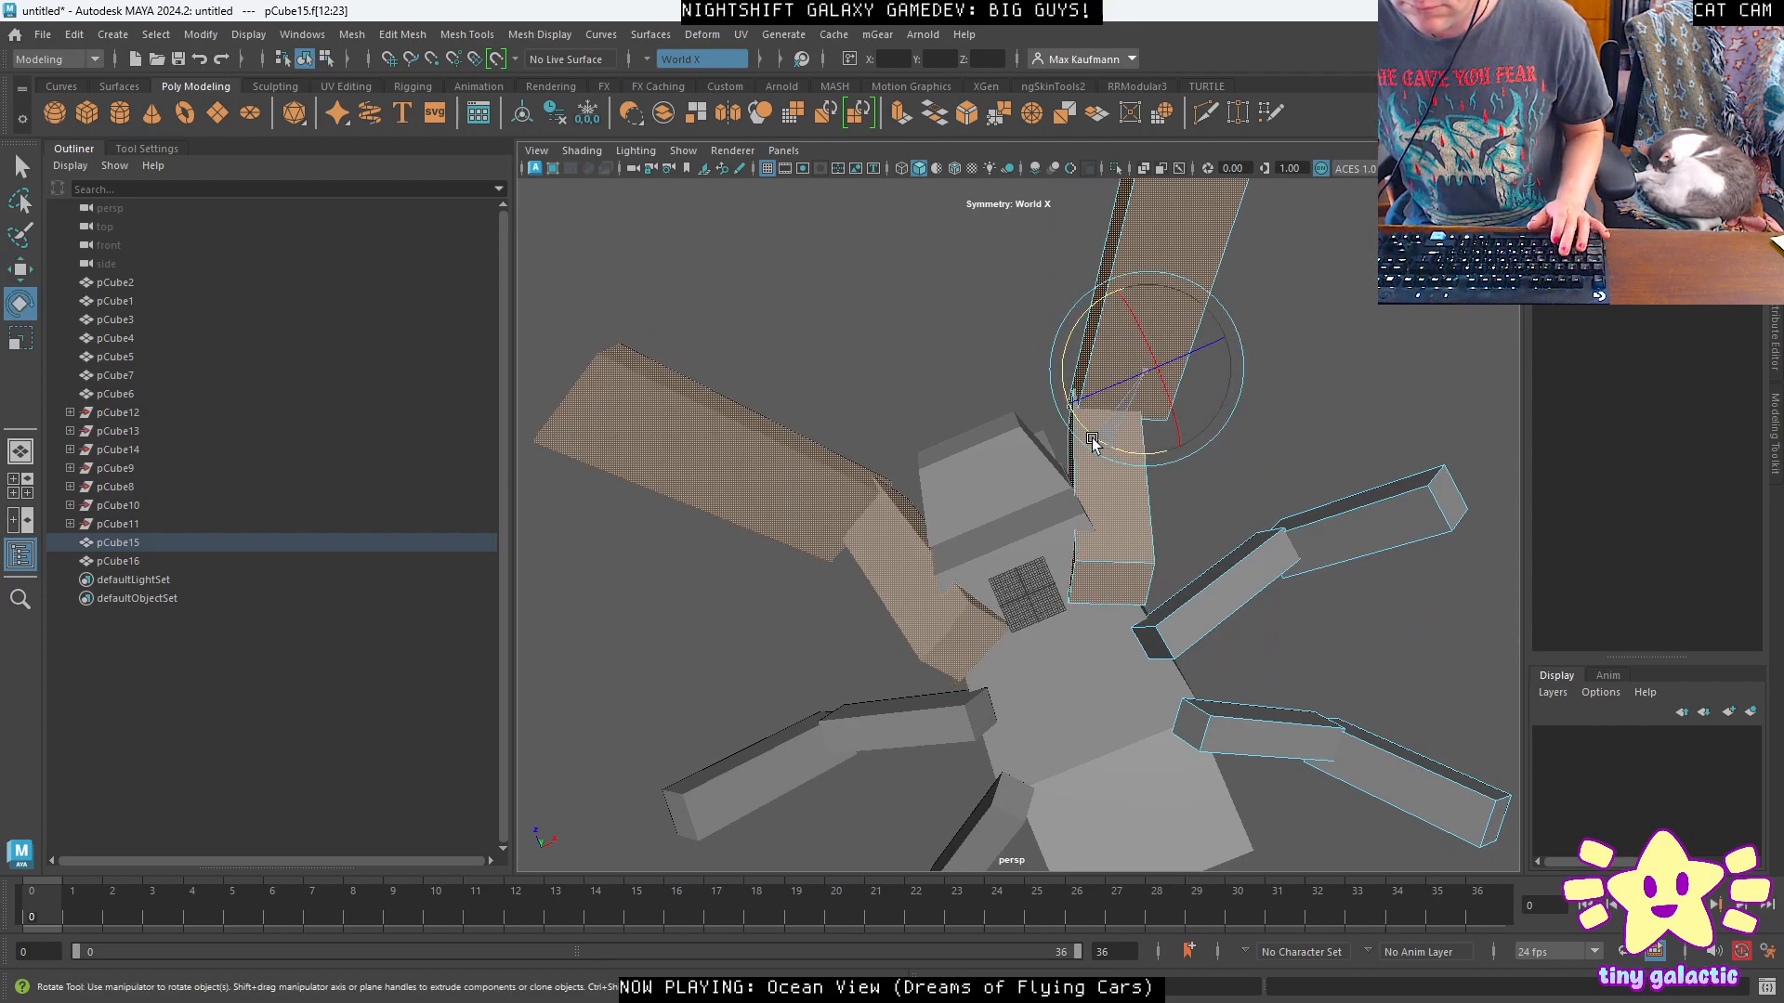
key("w")
left_click_drag(1147, 371, 1177, 385)
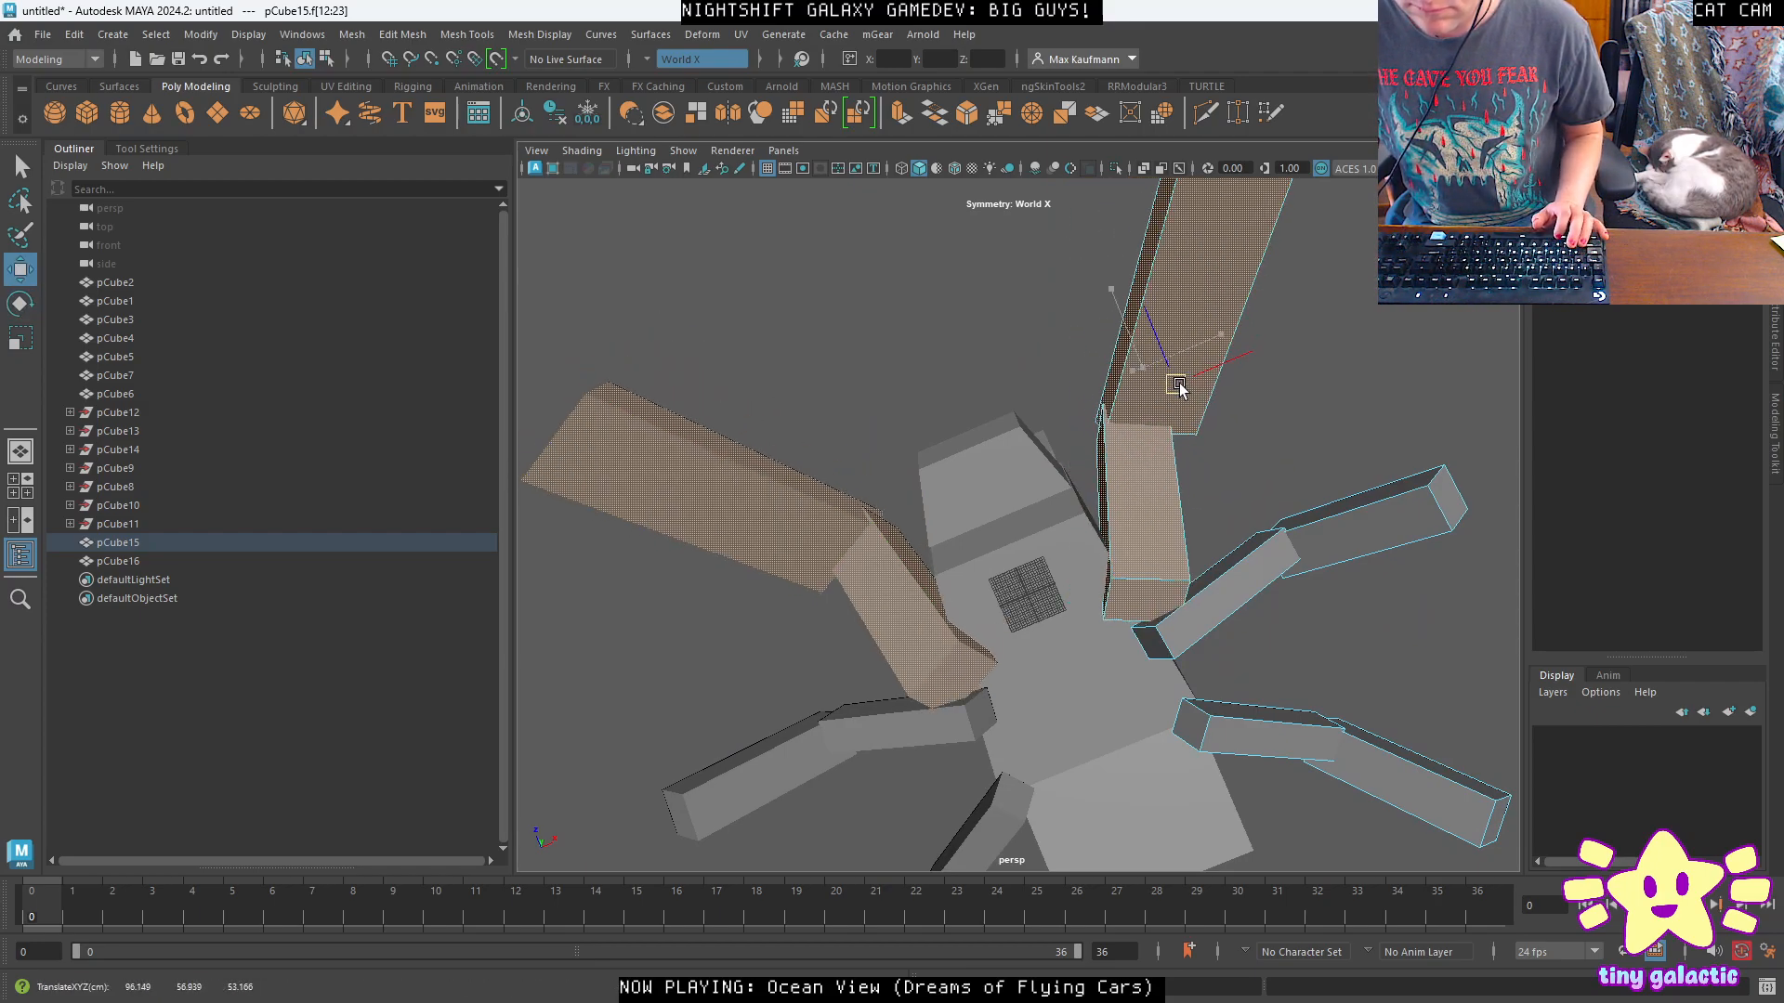
Select the faces of both middle leg segments, nudge the leg along the body, and return to object mode.
double_click(1361, 532)
double_click(1252, 575, "shift")
left_click_drag(1253, 479, 1003, 561)
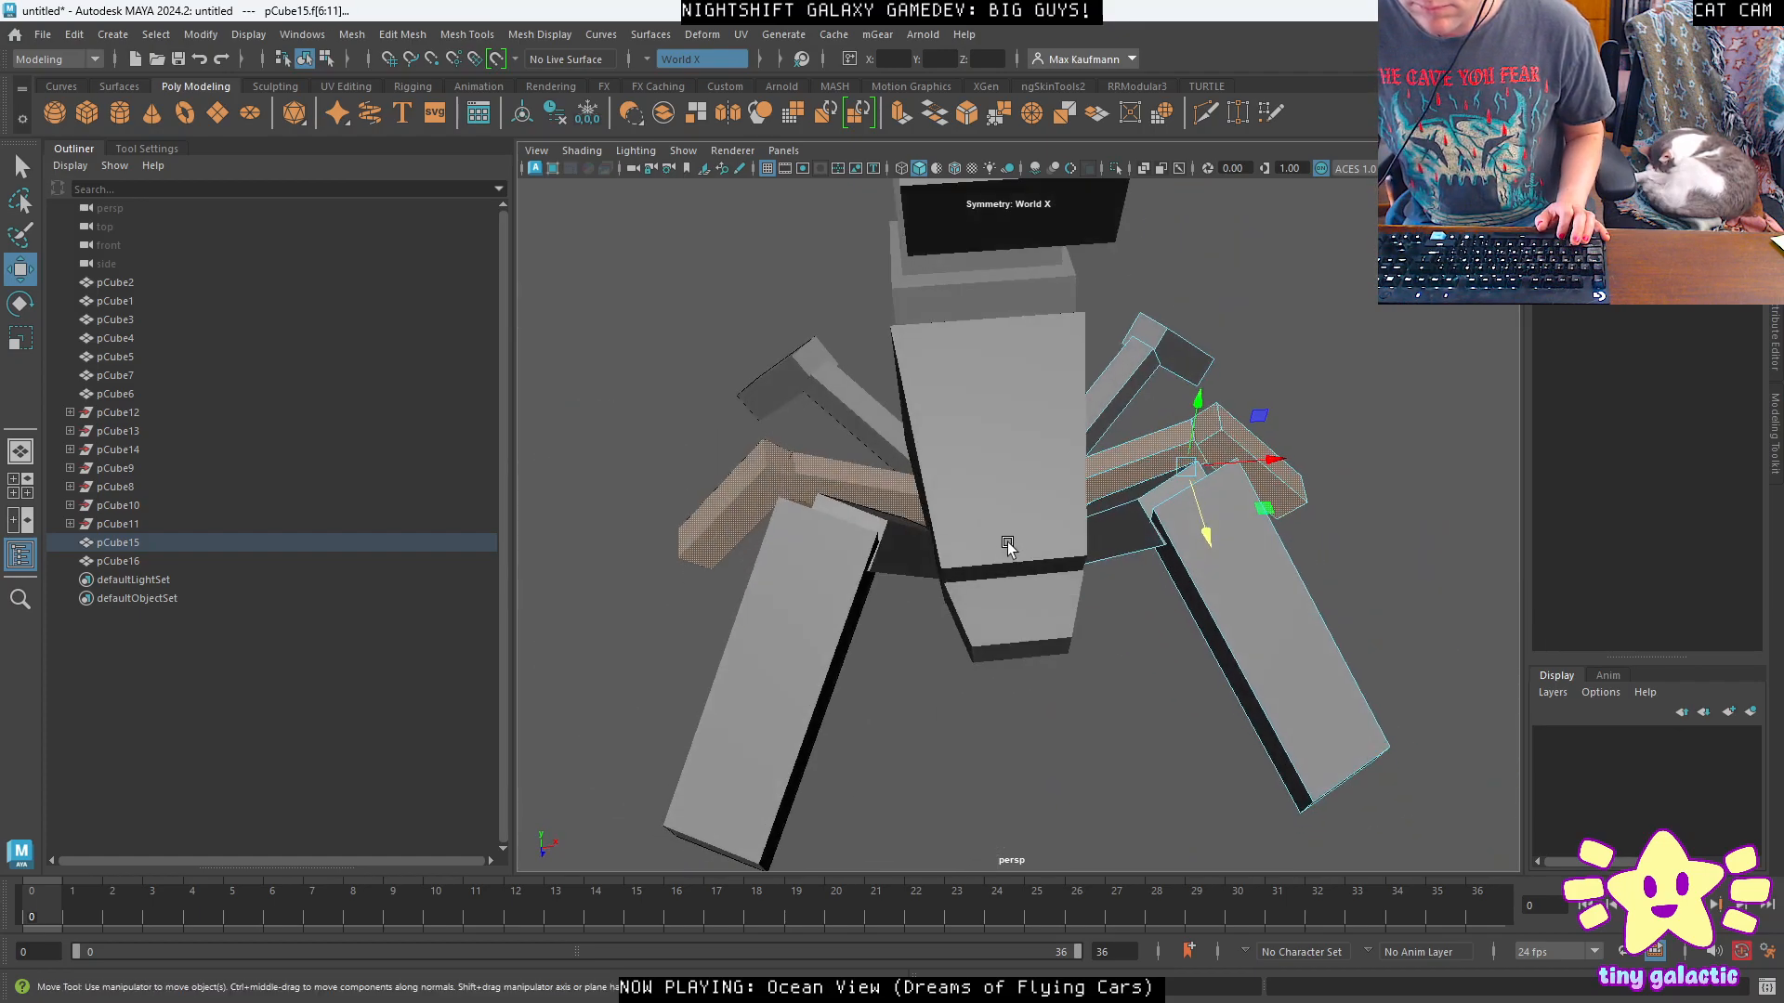
right_click_drag(1208, 472, 1268, 474)
left_click_drag(1268, 473, 985, 526, "alt")
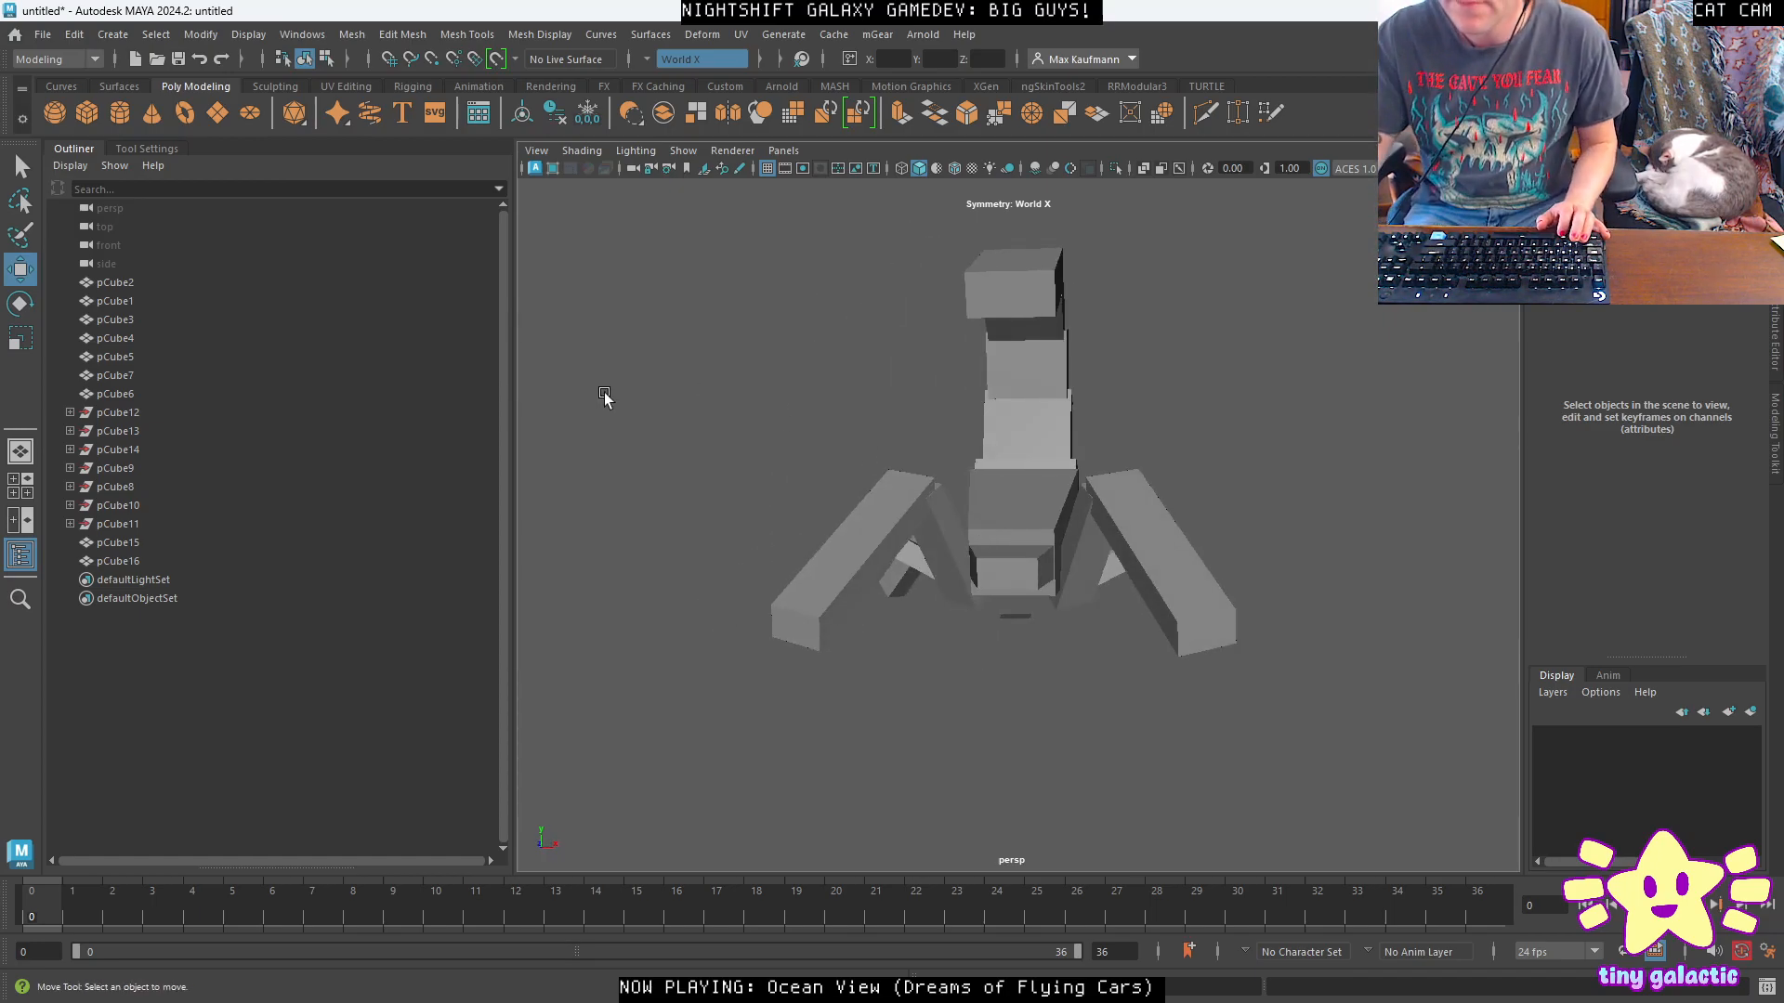
Scale up the head block at the body's front to 0.555 in Y and 0.527 in Z, and clear the selection.
right_click_drag(608, 395, 1266, 780, "alt")
left_click_drag(1245, 464, 1055, 437, "alt")
left_click(1068, 465)
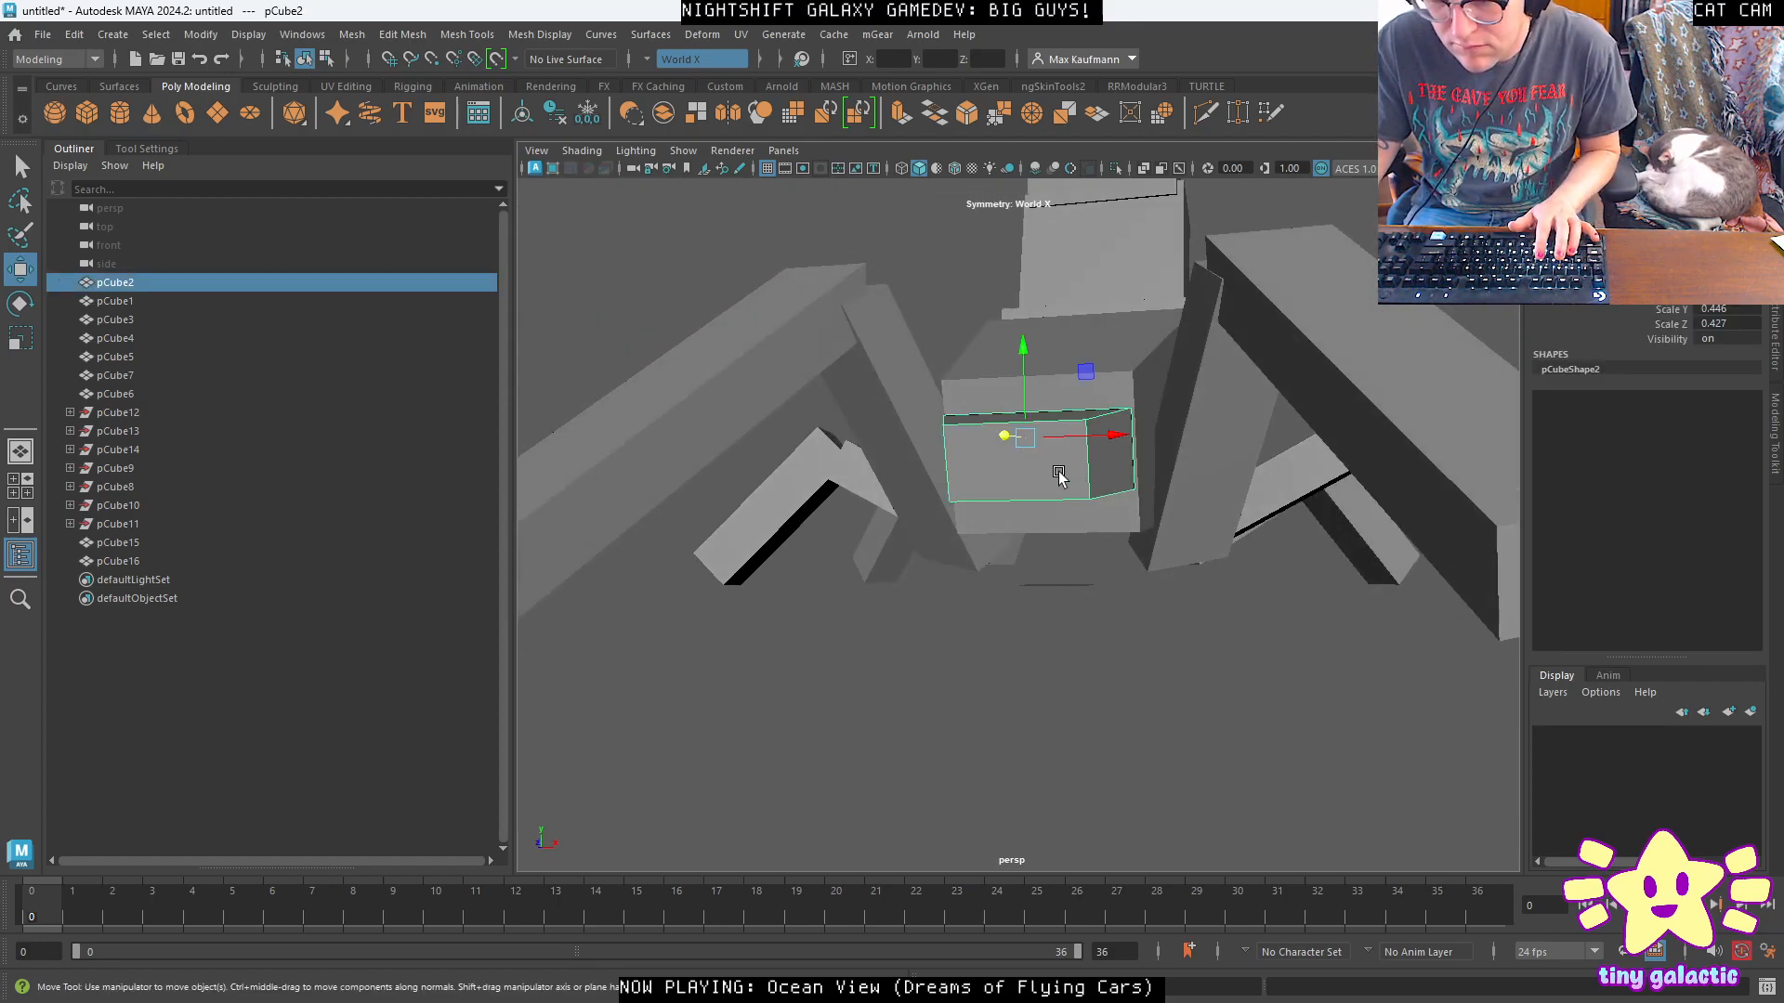
key("r")
left_click_drag(1022, 355, 1016, 343)
left_click_drag(1098, 436, 1092, 436)
left_click_drag(1094, 438, 949, 606, "alt")
key("e")
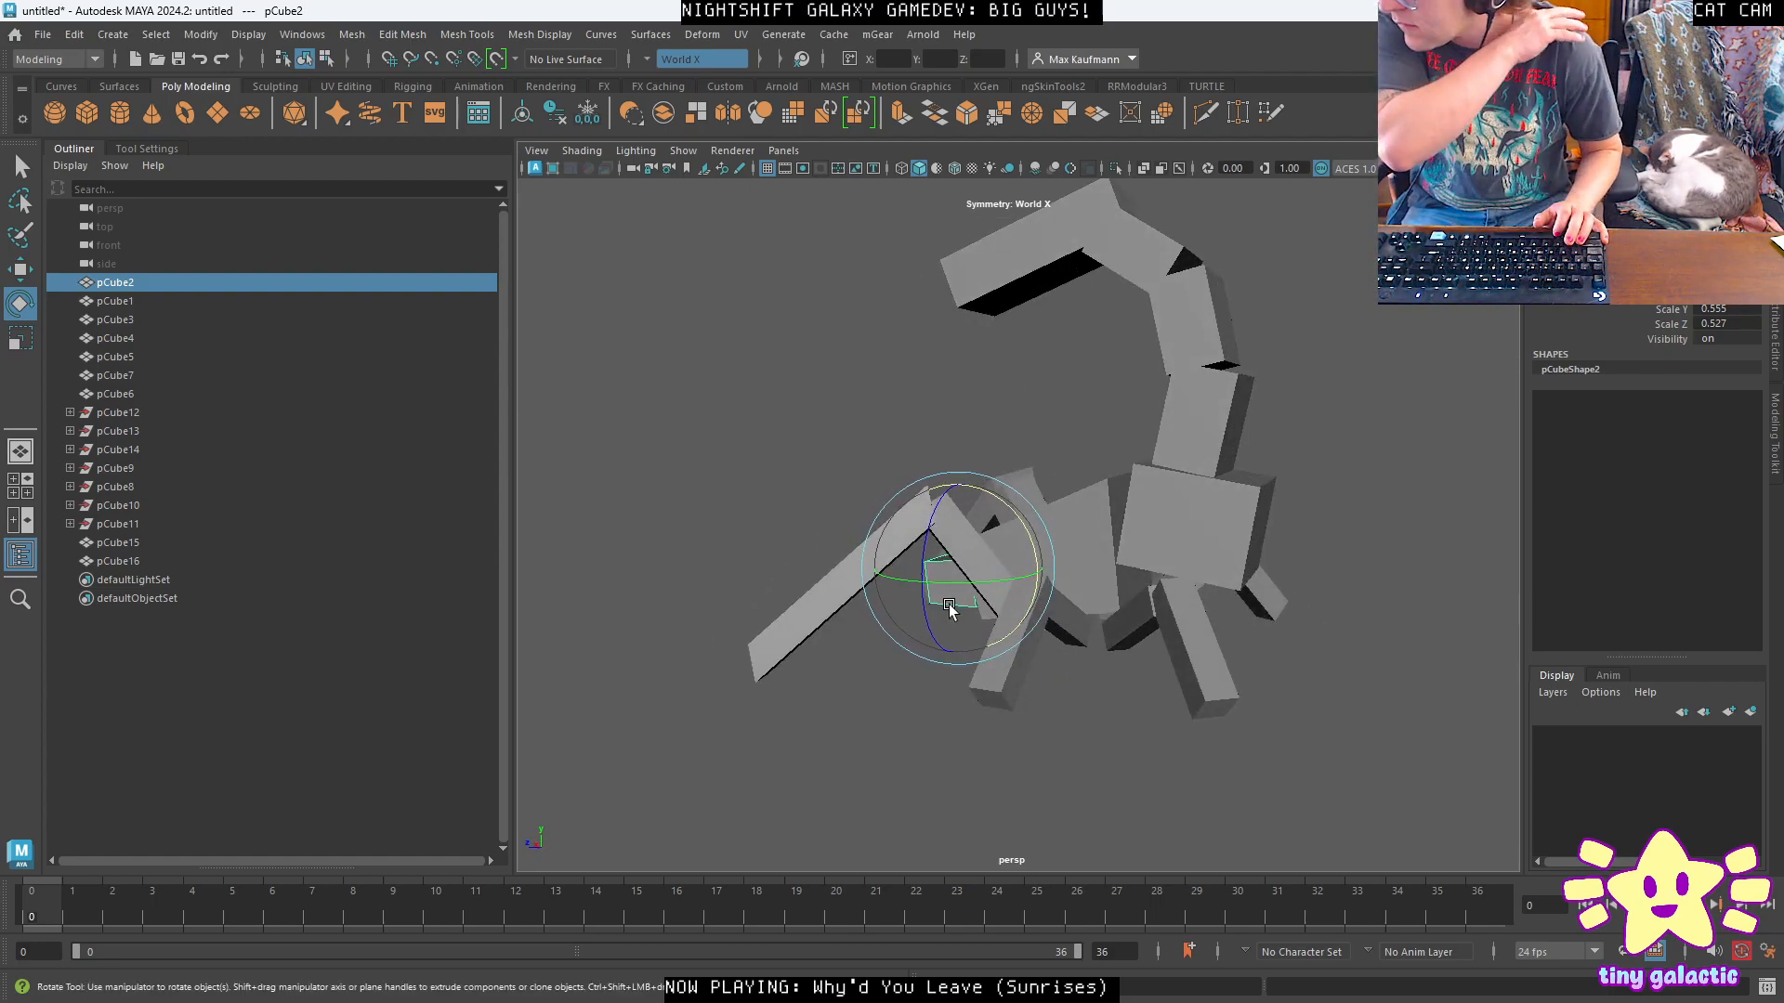
left_click_drag(1007, 591, 1329, 639, "alt")
left_click(1325, 426)
left_click_drag(1325, 425, 1212, 440, "alt")
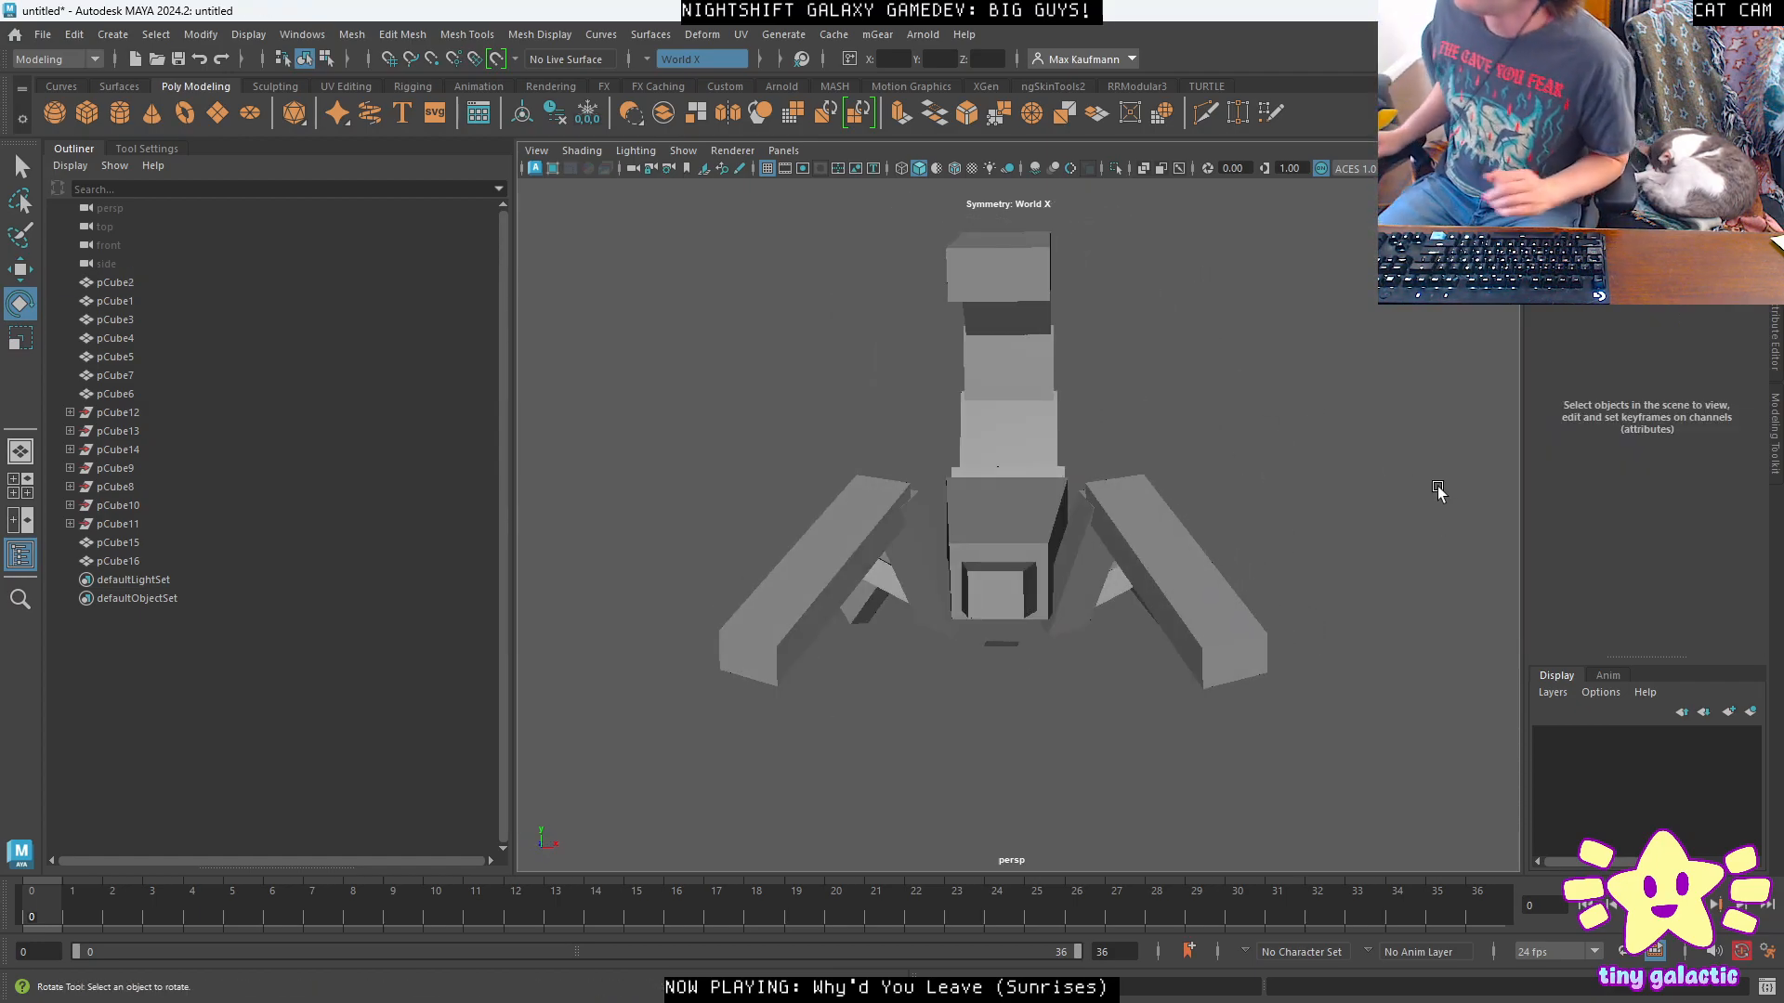
left_click_drag(1337, 574, 1240, 641, "alt")
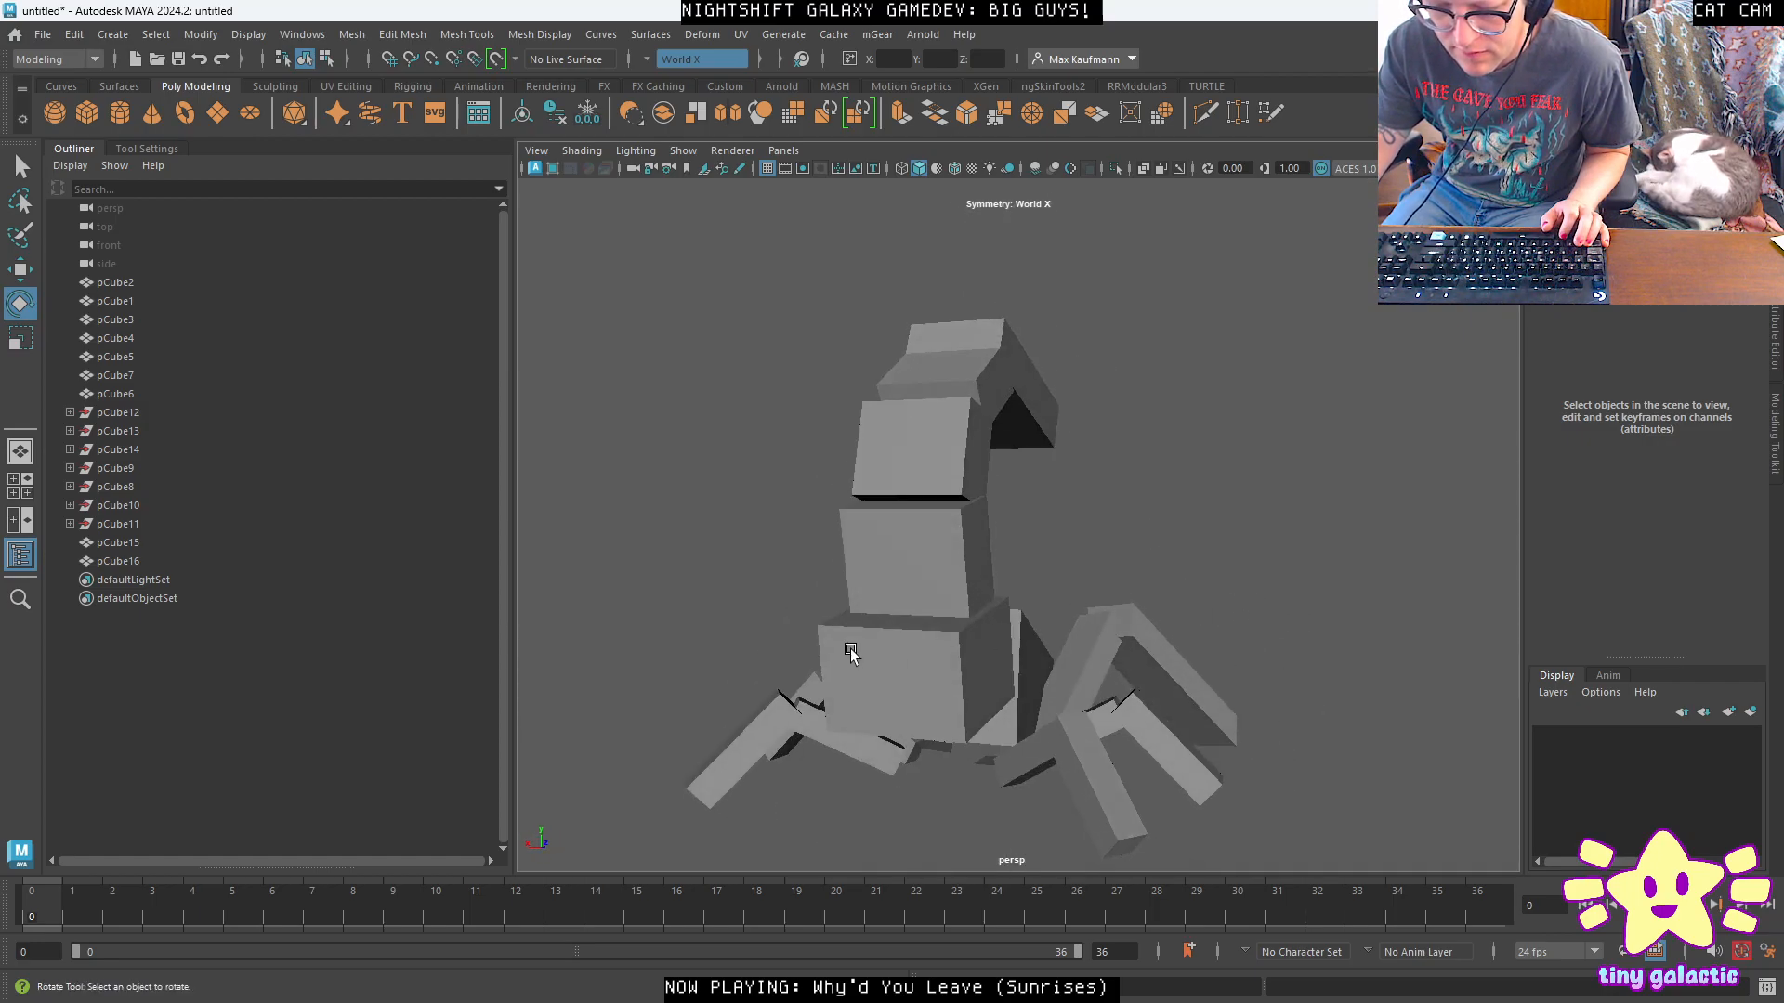
Widen the tail's base segment and the segments above it sideways, one after another.
left_click(851, 652)
key("r")
left_click_drag(849, 657, 834, 656)
left_click(923, 529)
left_click_drag(849, 554, 830, 556)
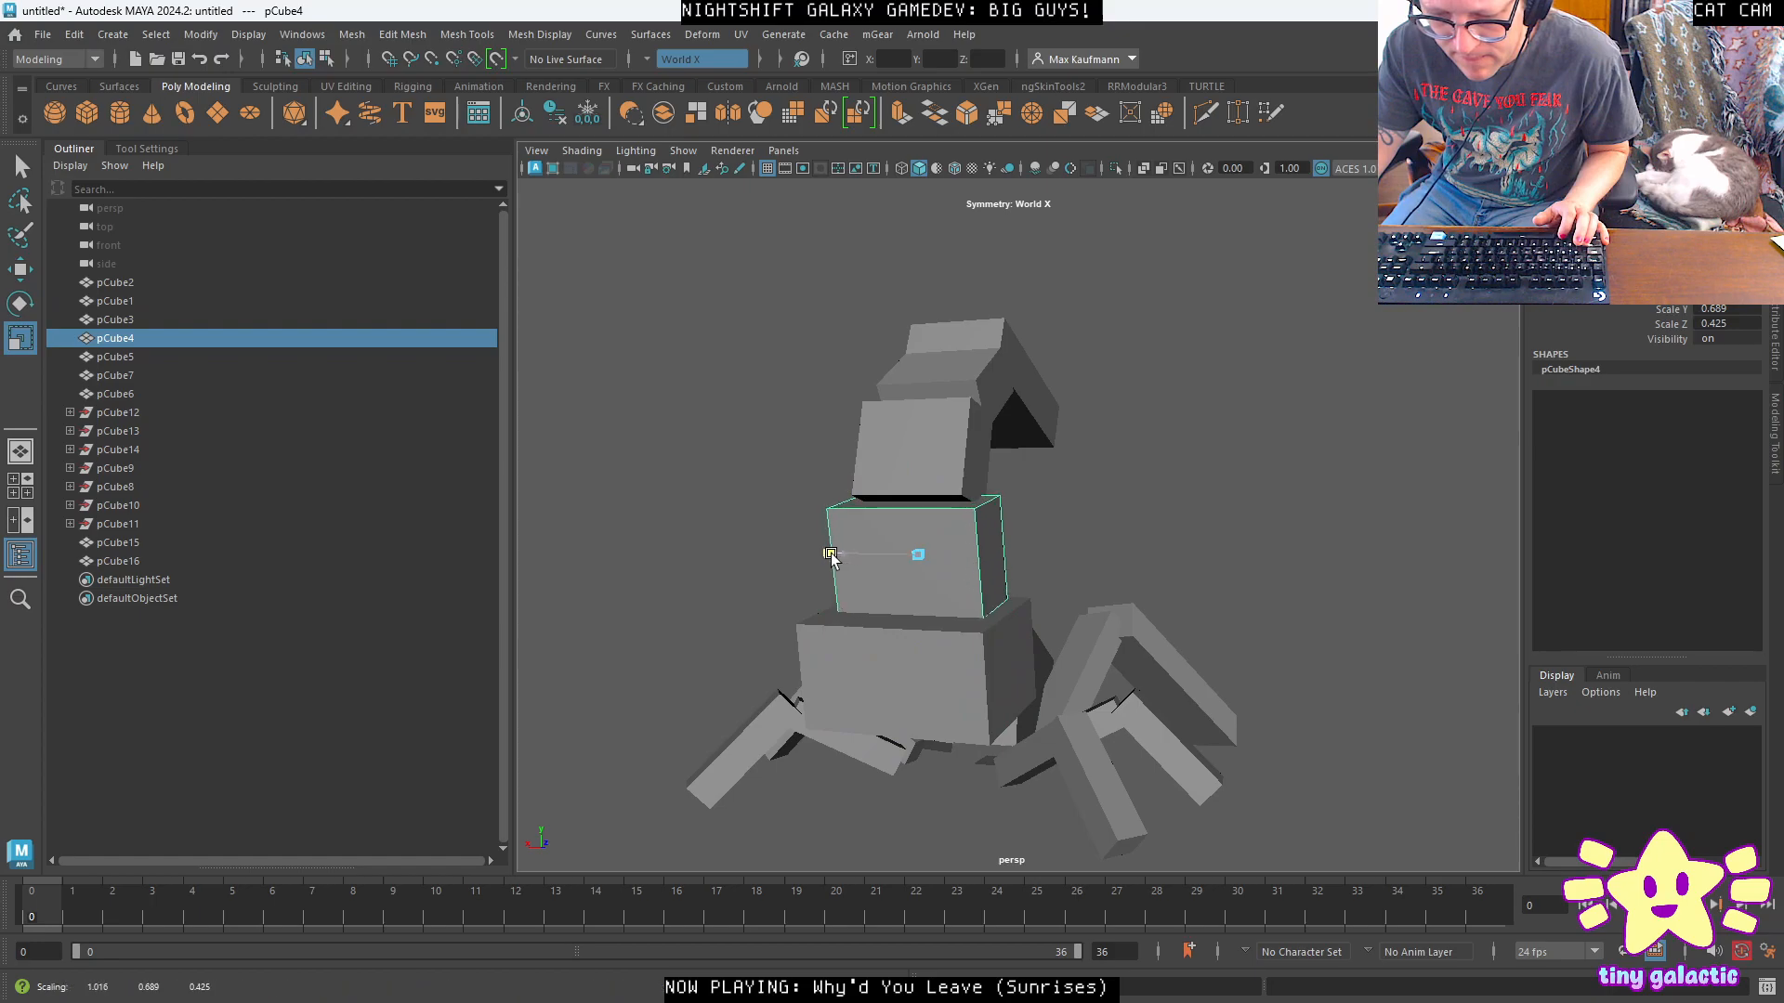
left_click(887, 452)
left_click_drag(849, 455, 877, 503)
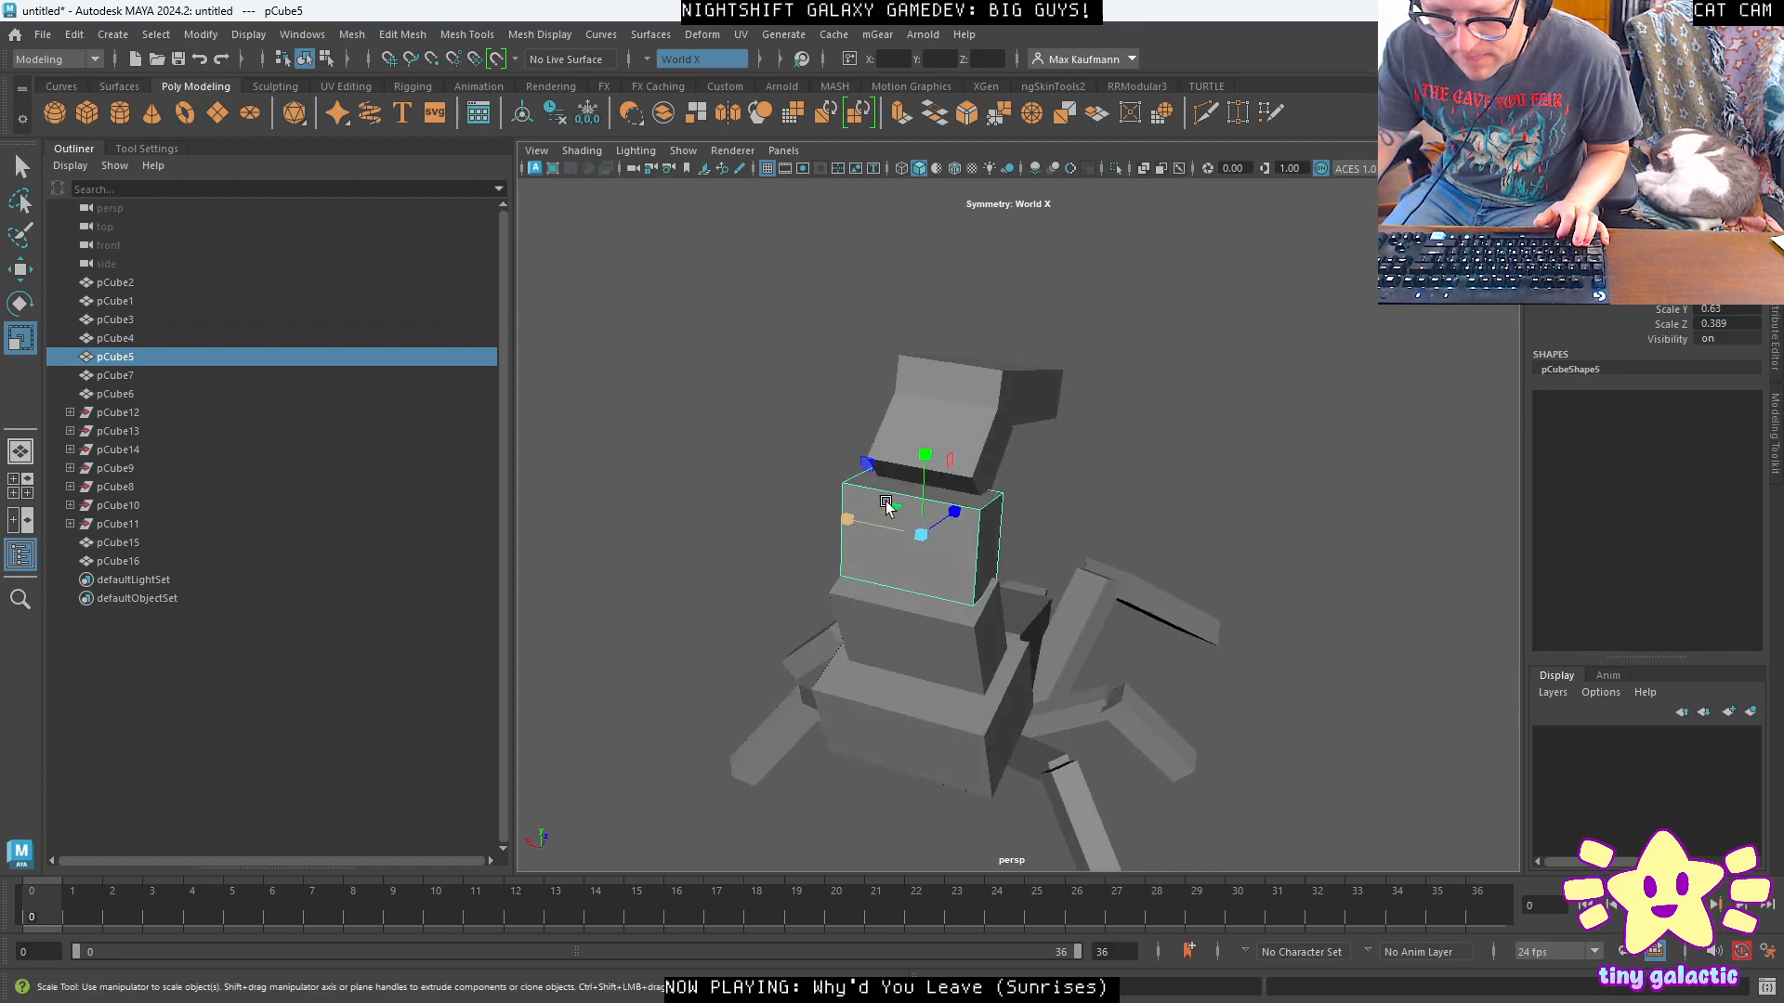
left_click(898, 422)
left_click_drag(854, 428, 1207, 700, "alt")
right_click_drag(1105, 469, 1105, 516)
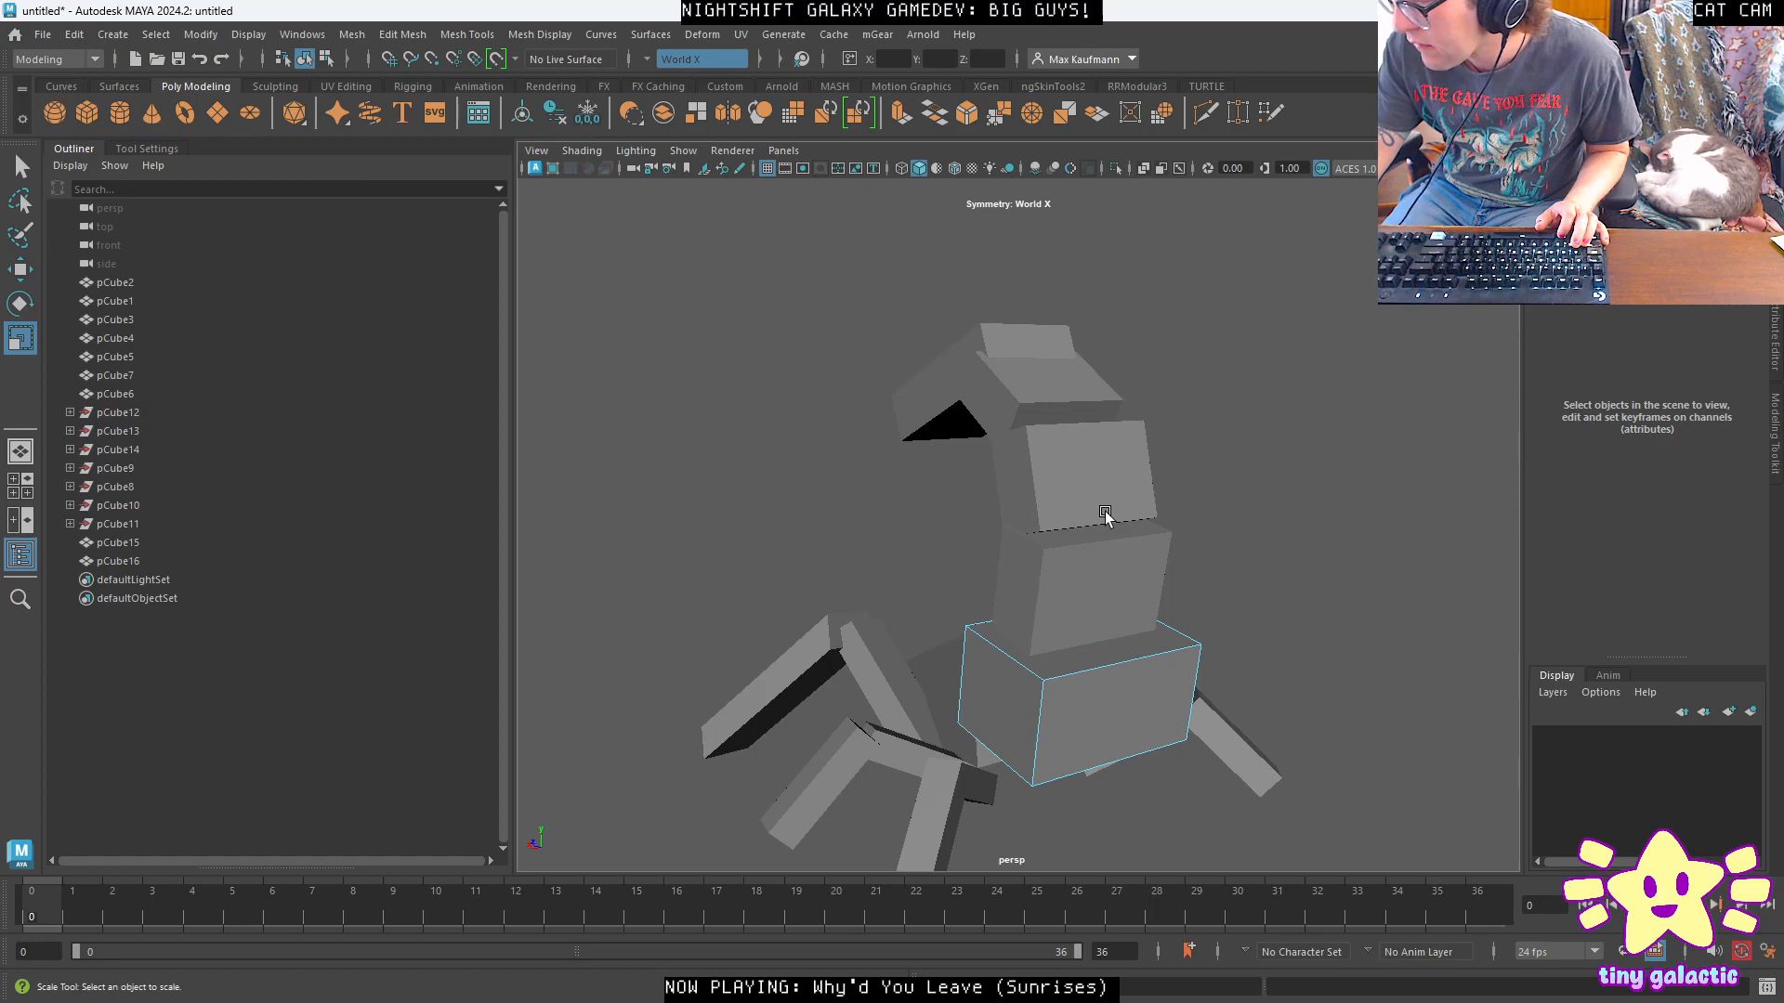
left_click_drag(1011, 610, 1163, 591, "alt")
left_click(1171, 585)
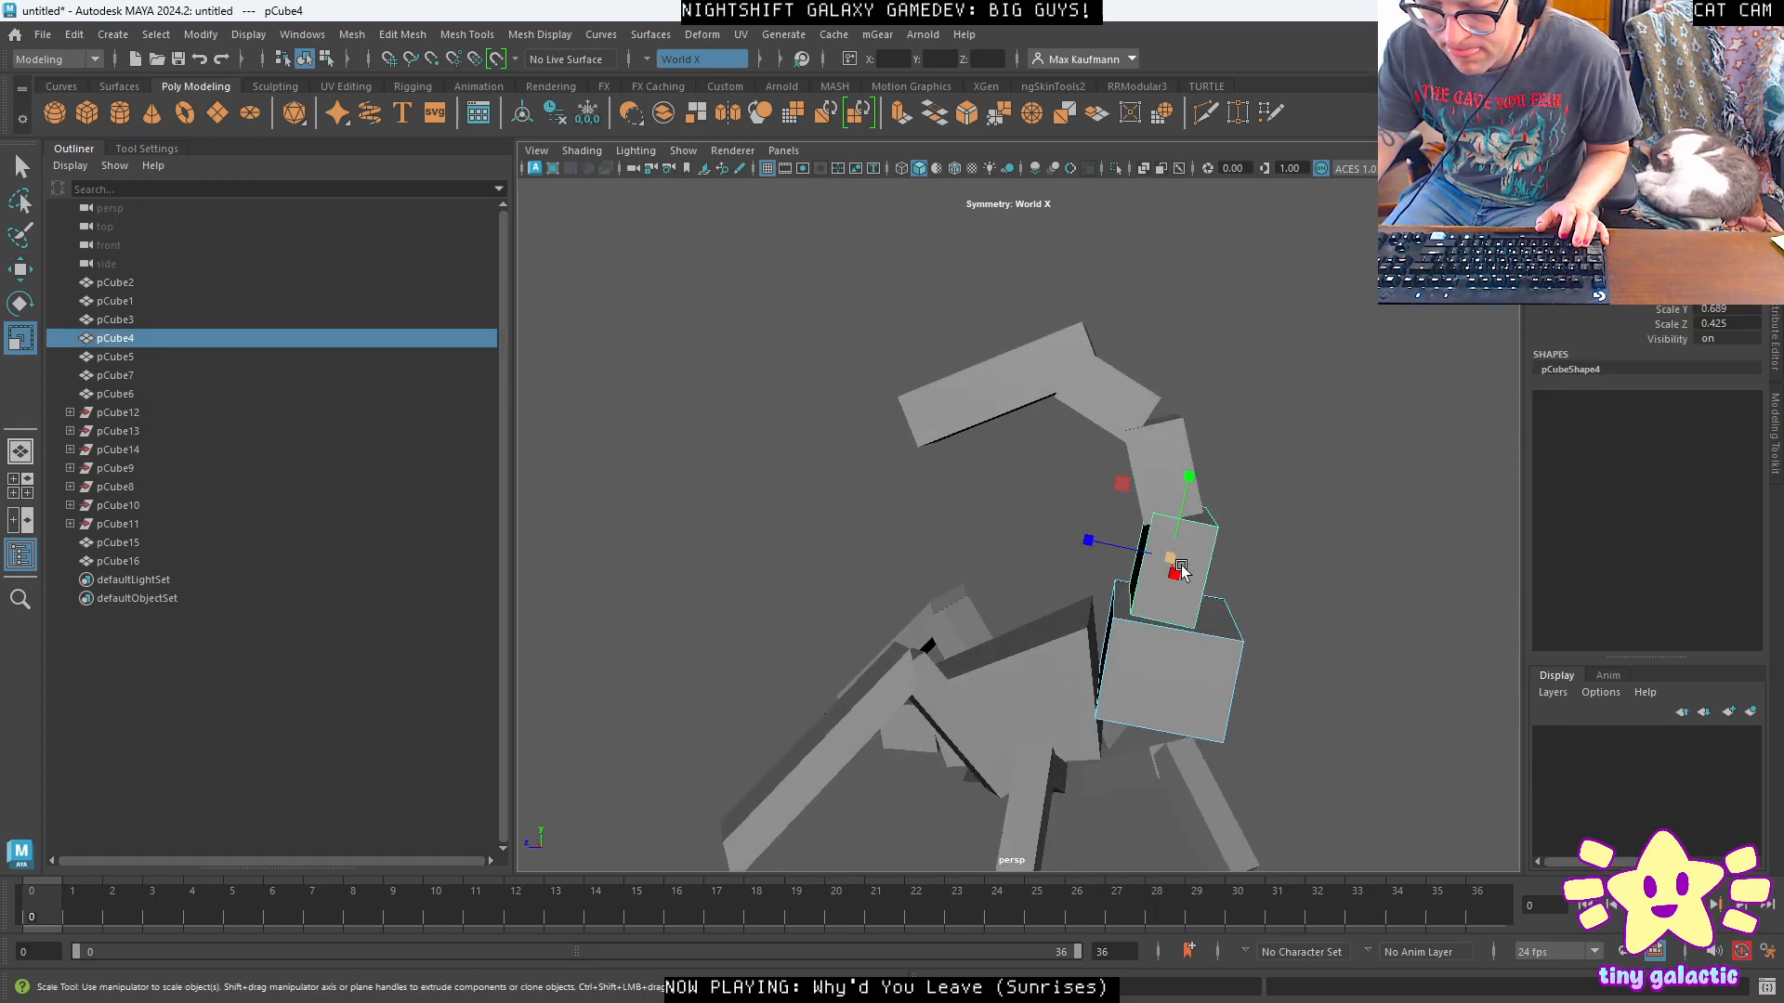
left_click(1204, 666)
right_click_drag(1203, 492, 1287, 450)
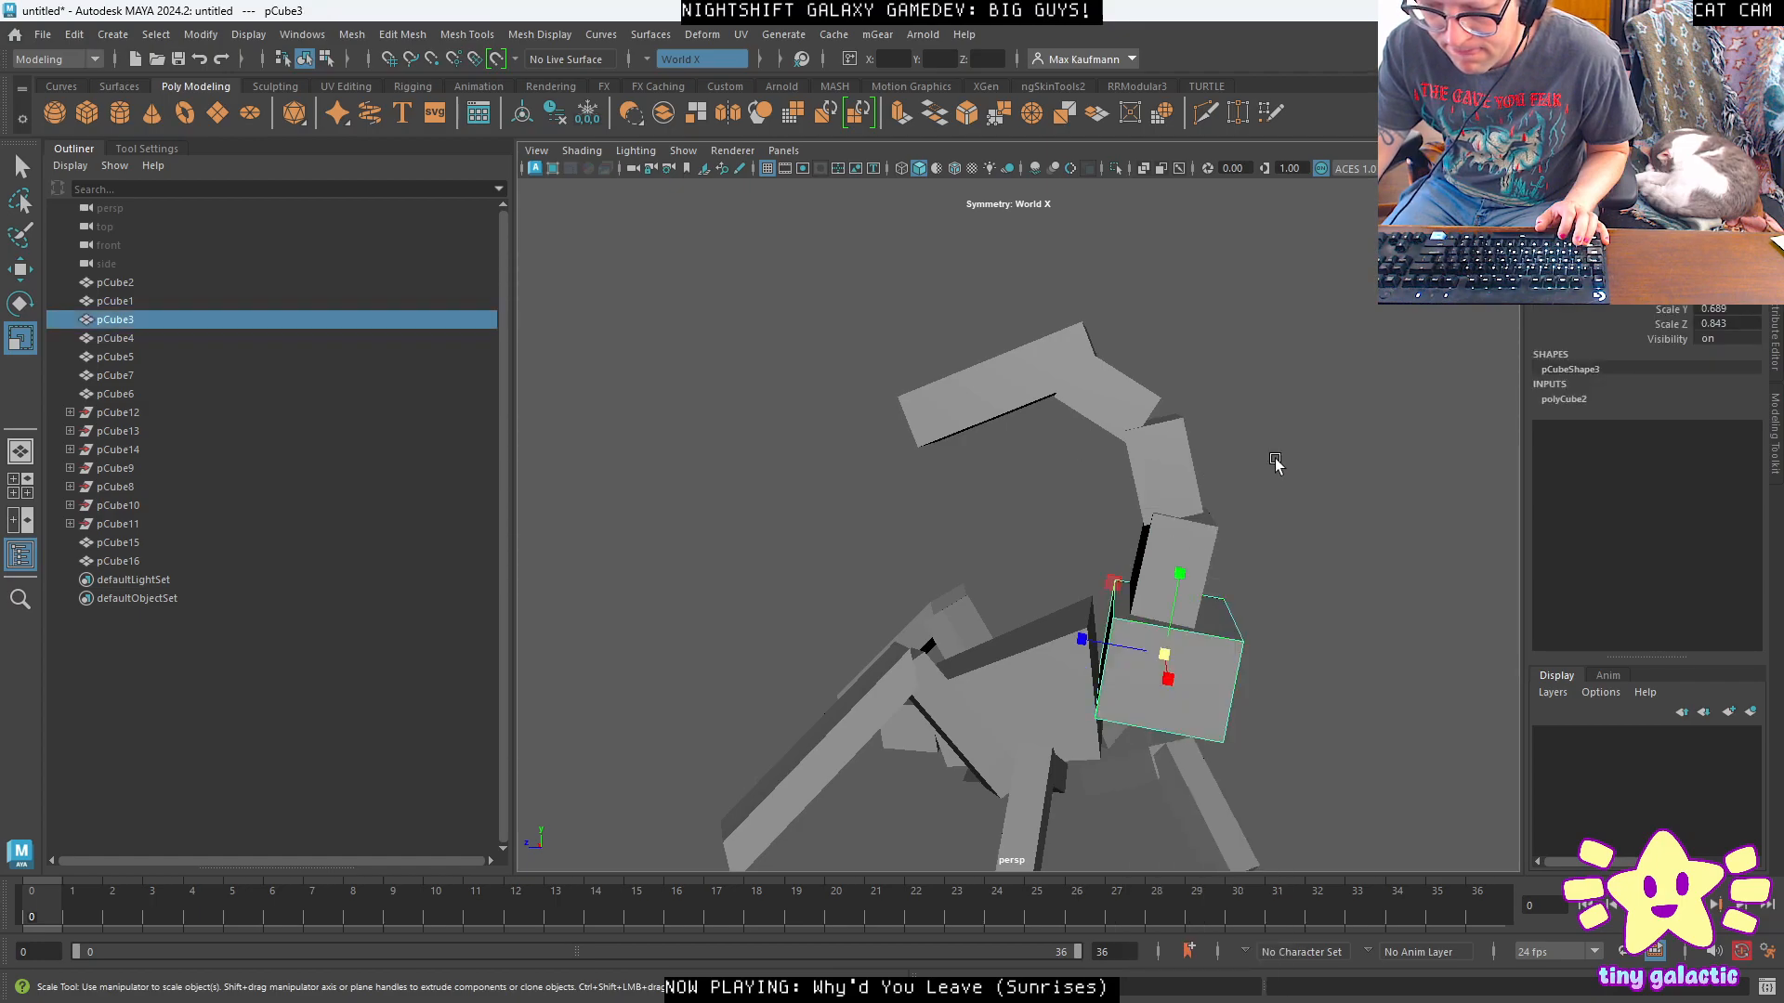
left_click(1172, 569, "shift")
left_click(1161, 465, "shift")
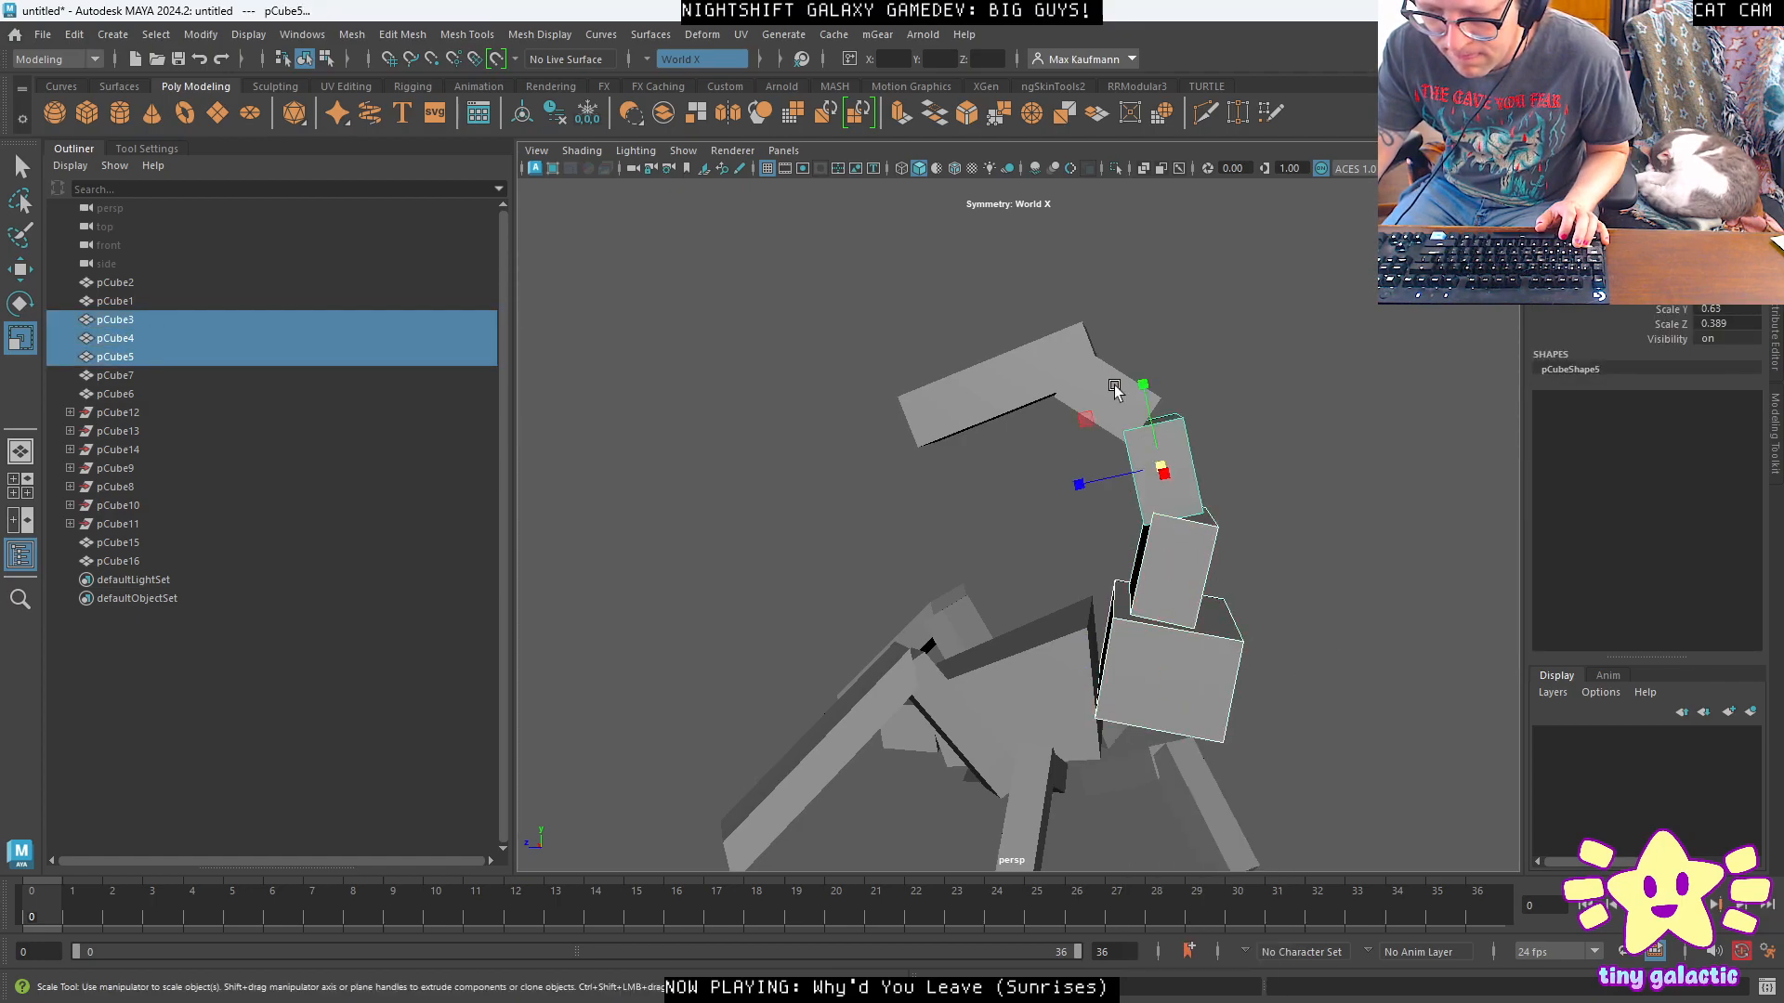
left_click(1106, 385, "shift")
left_click(745, 425)
Select all five tail segments from the tip to the base and combine them into a single mesh.
left_click(957, 399)
left_click(1138, 401, "shift")
left_click(1161, 469, "shift")
left_click(1173, 569, "shift")
left_click(1178, 663, "shift")
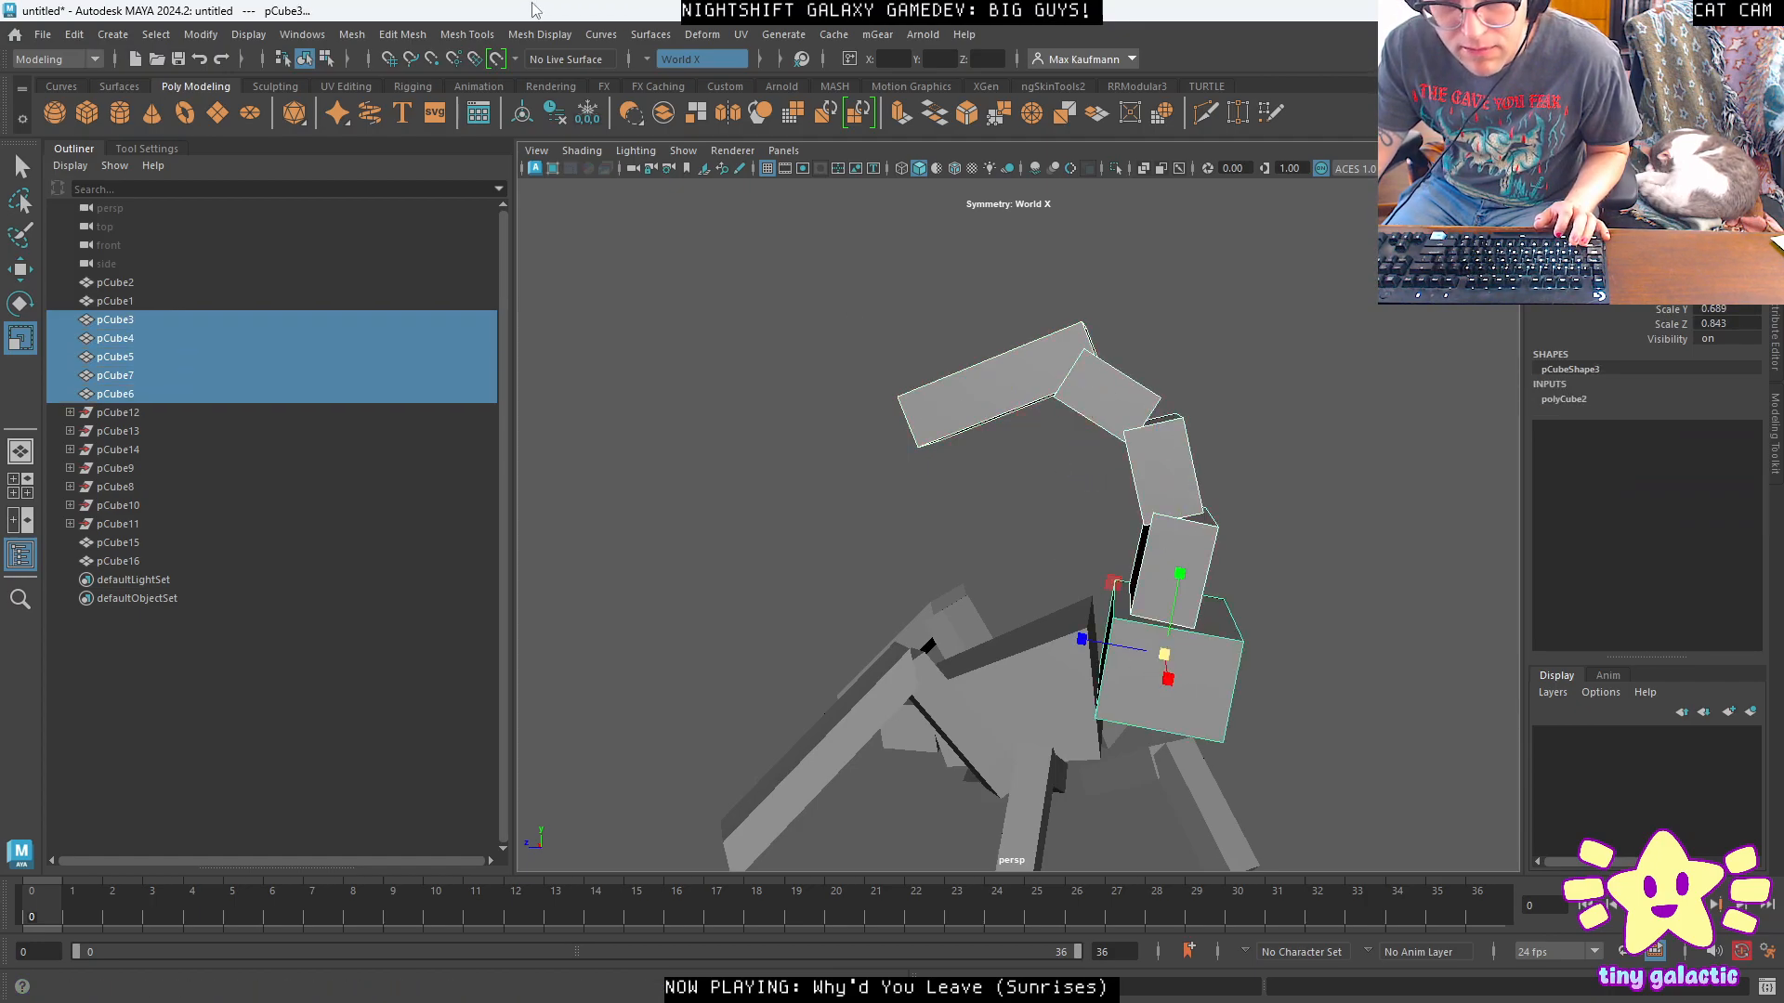
left_click(361, 35)
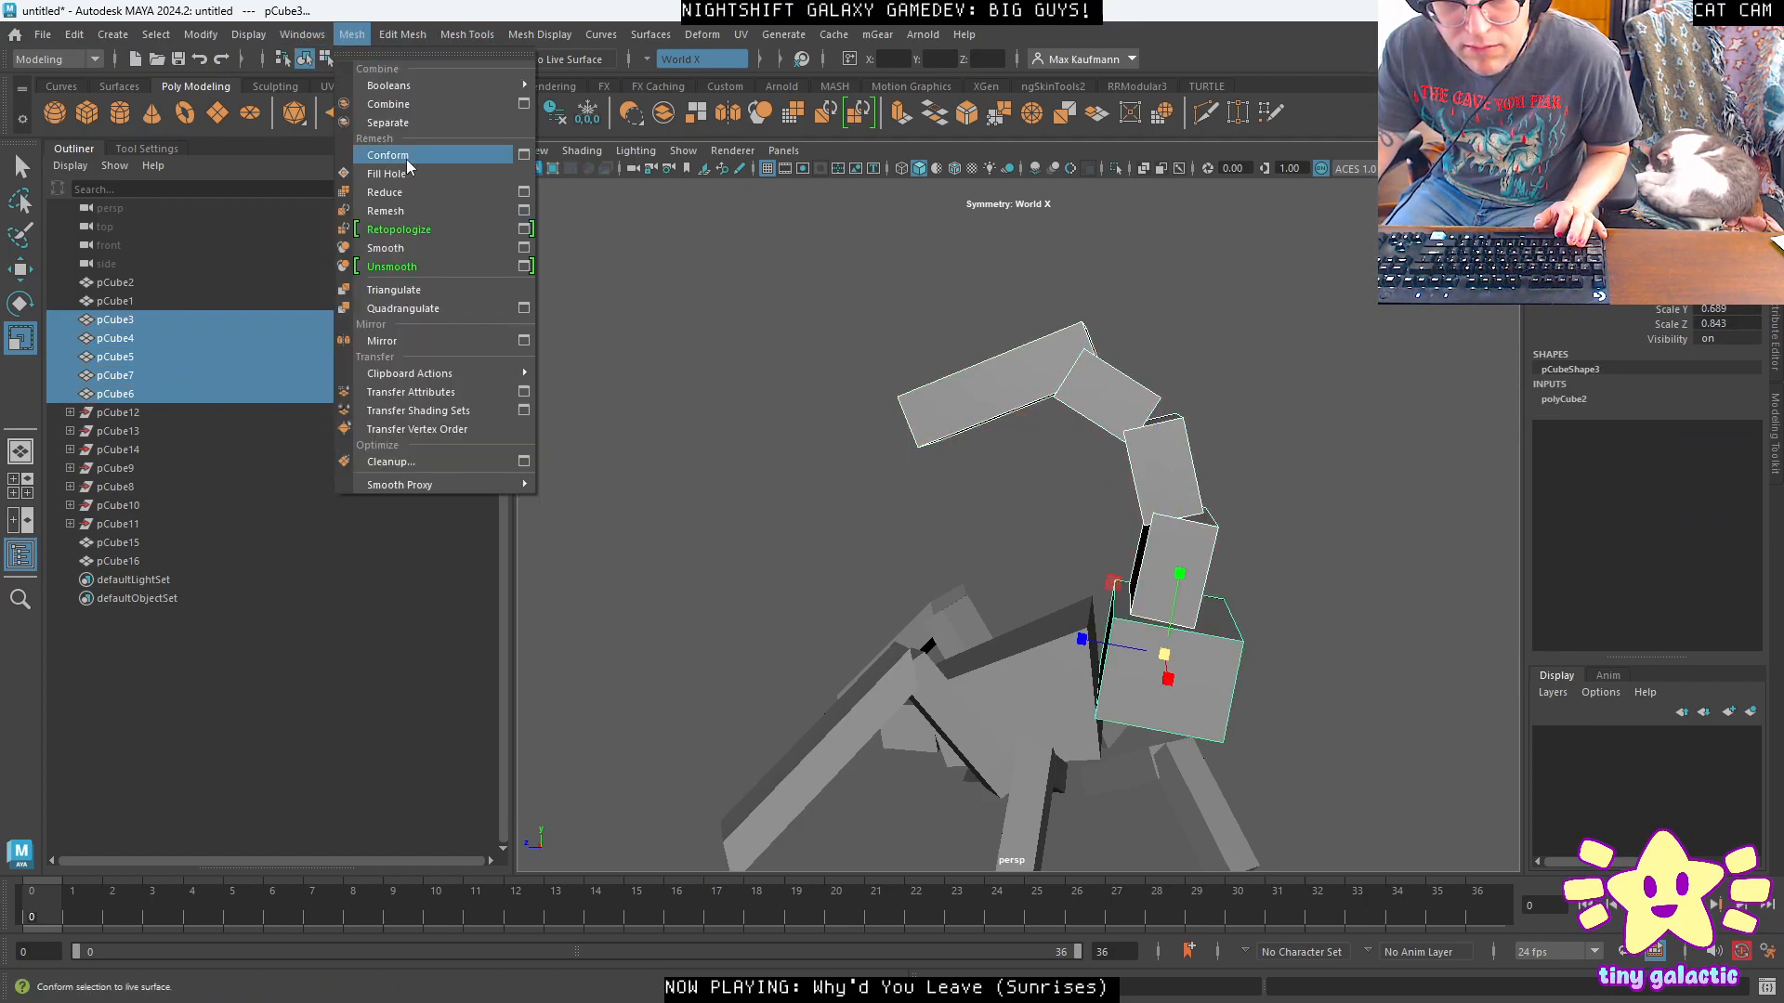
left_click(402, 105)
Scale the combined tail uniformly to 1.486 and move it up and over so its base meets the body's rear.
key("w")
left_click_drag(1138, 418, 1446, 479, "alt")
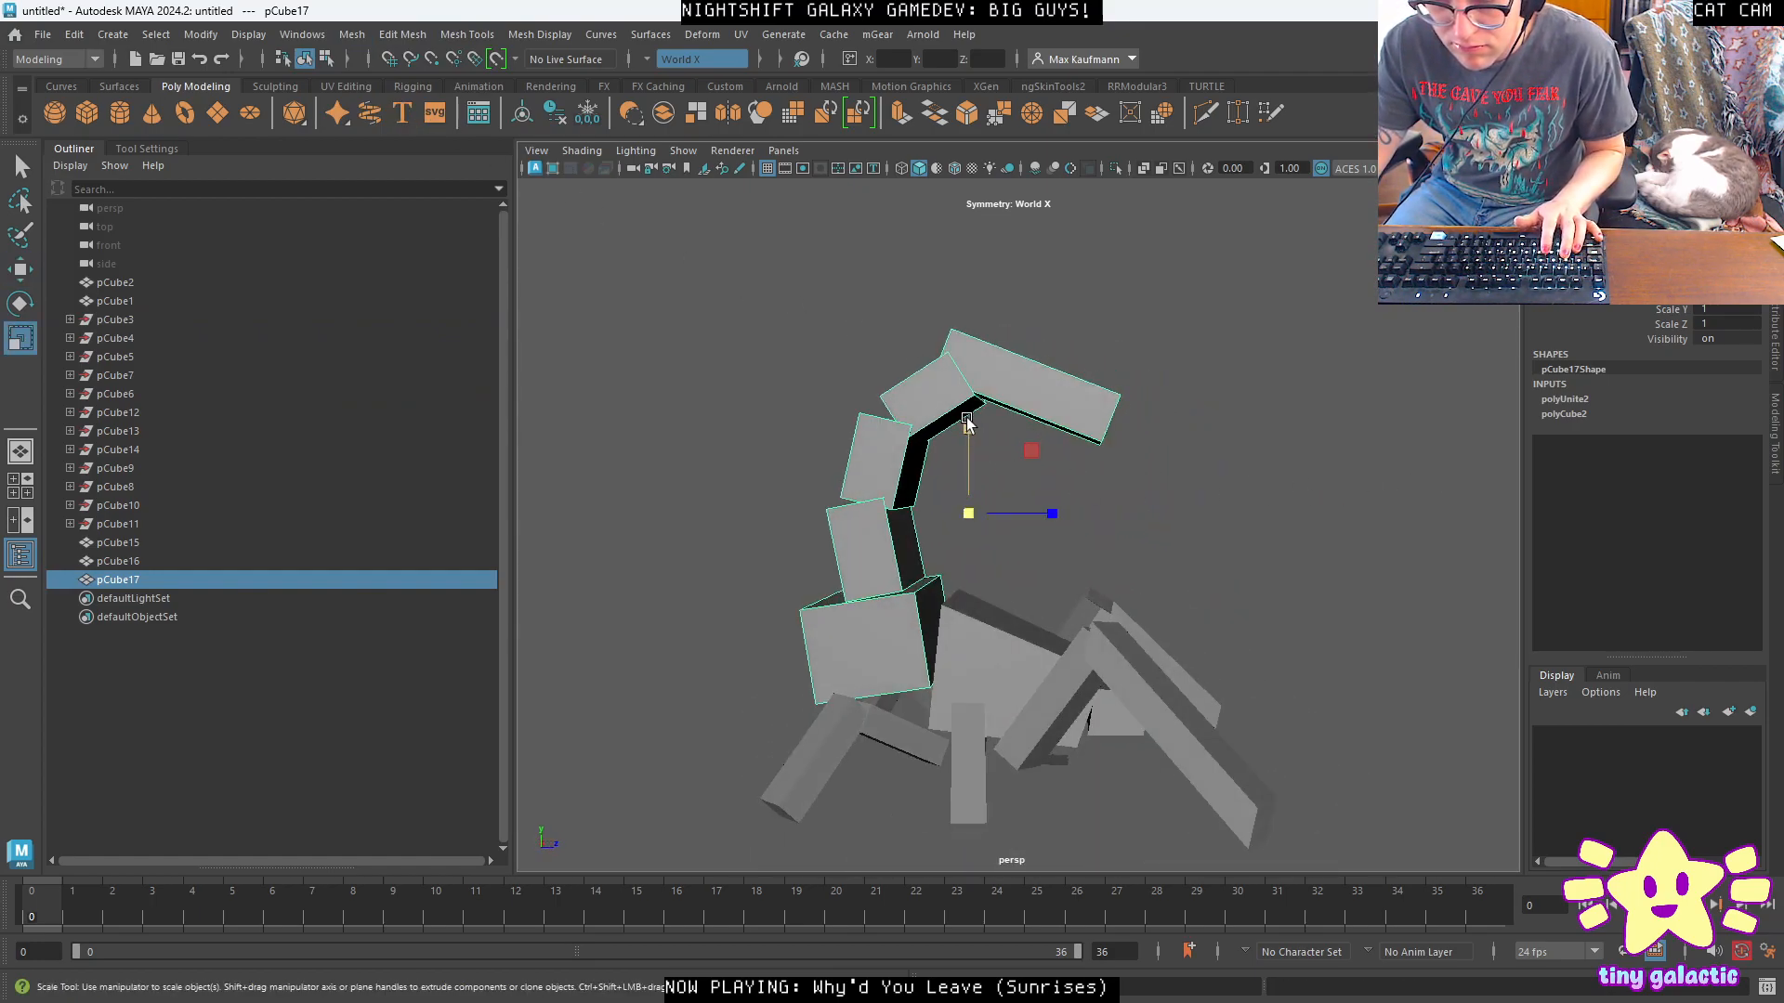
left_click_drag(968, 429, 972, 406)
key("ctrl+z")
left_click_drag(968, 510, 1265, 525)
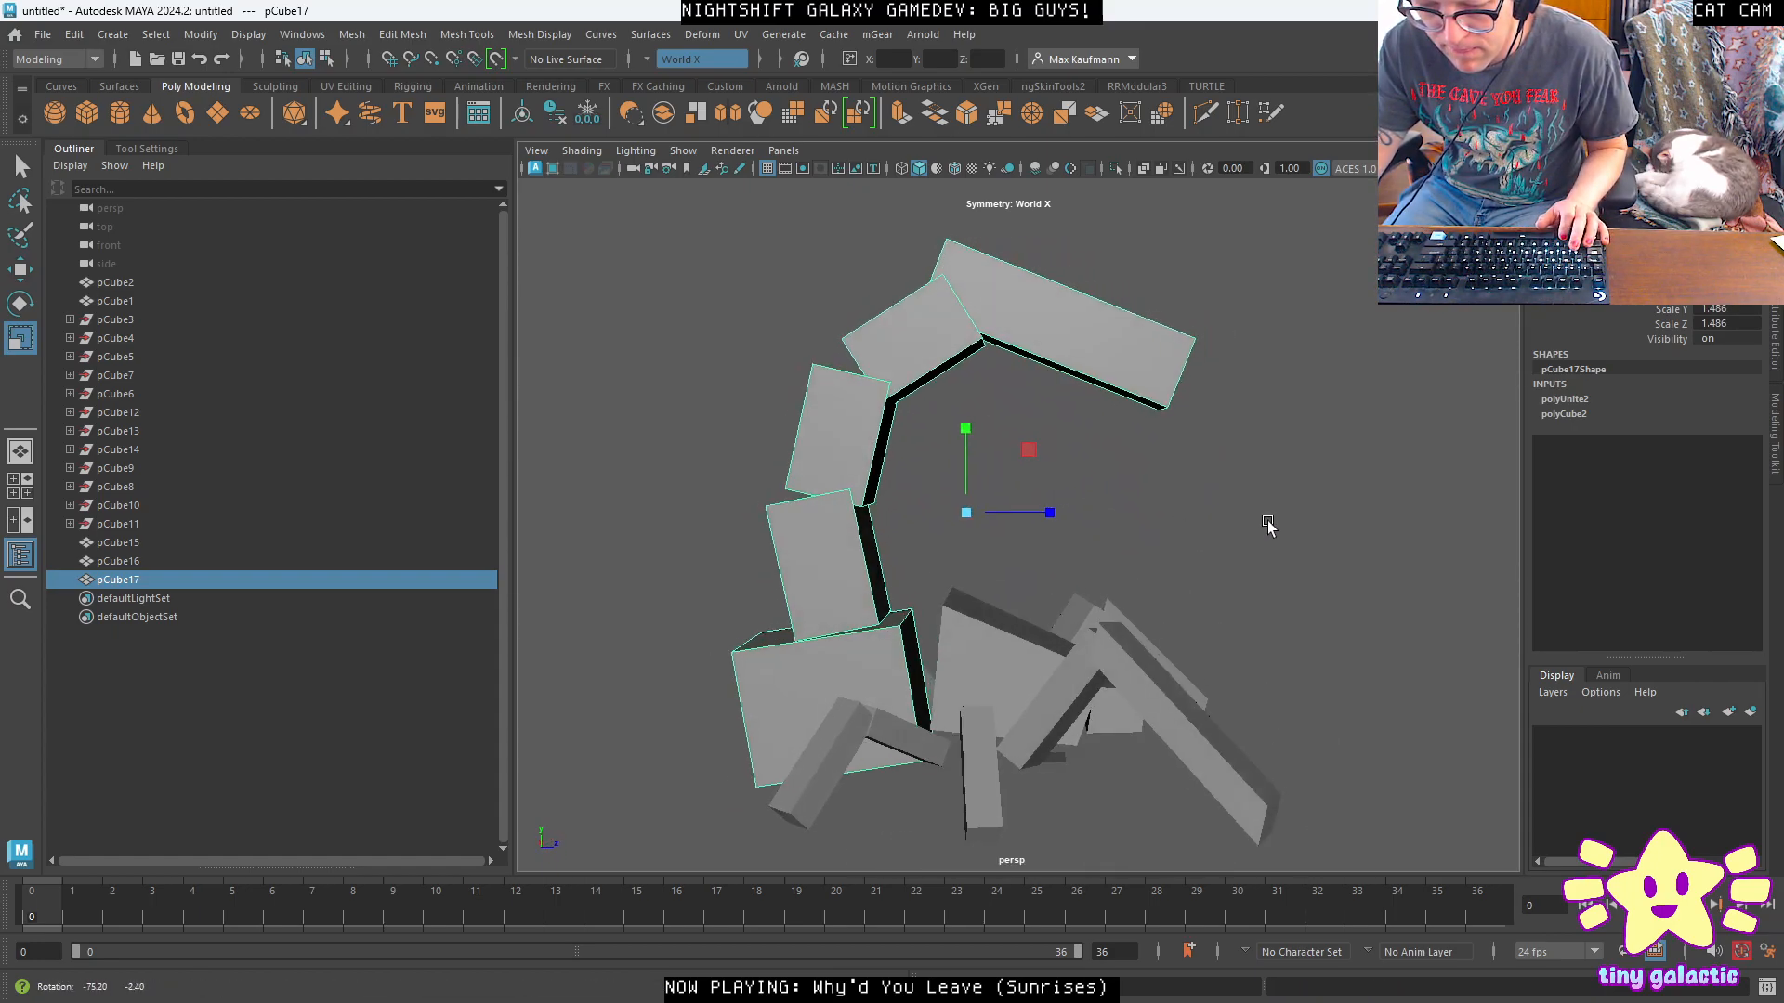
key("w")
left_click_drag(1028, 451, 1067, 379)
left_click_drag(1287, 465, 1071, 545, "alt")
Try rescaling the combined tail along one axis and undo the change.
key("r")
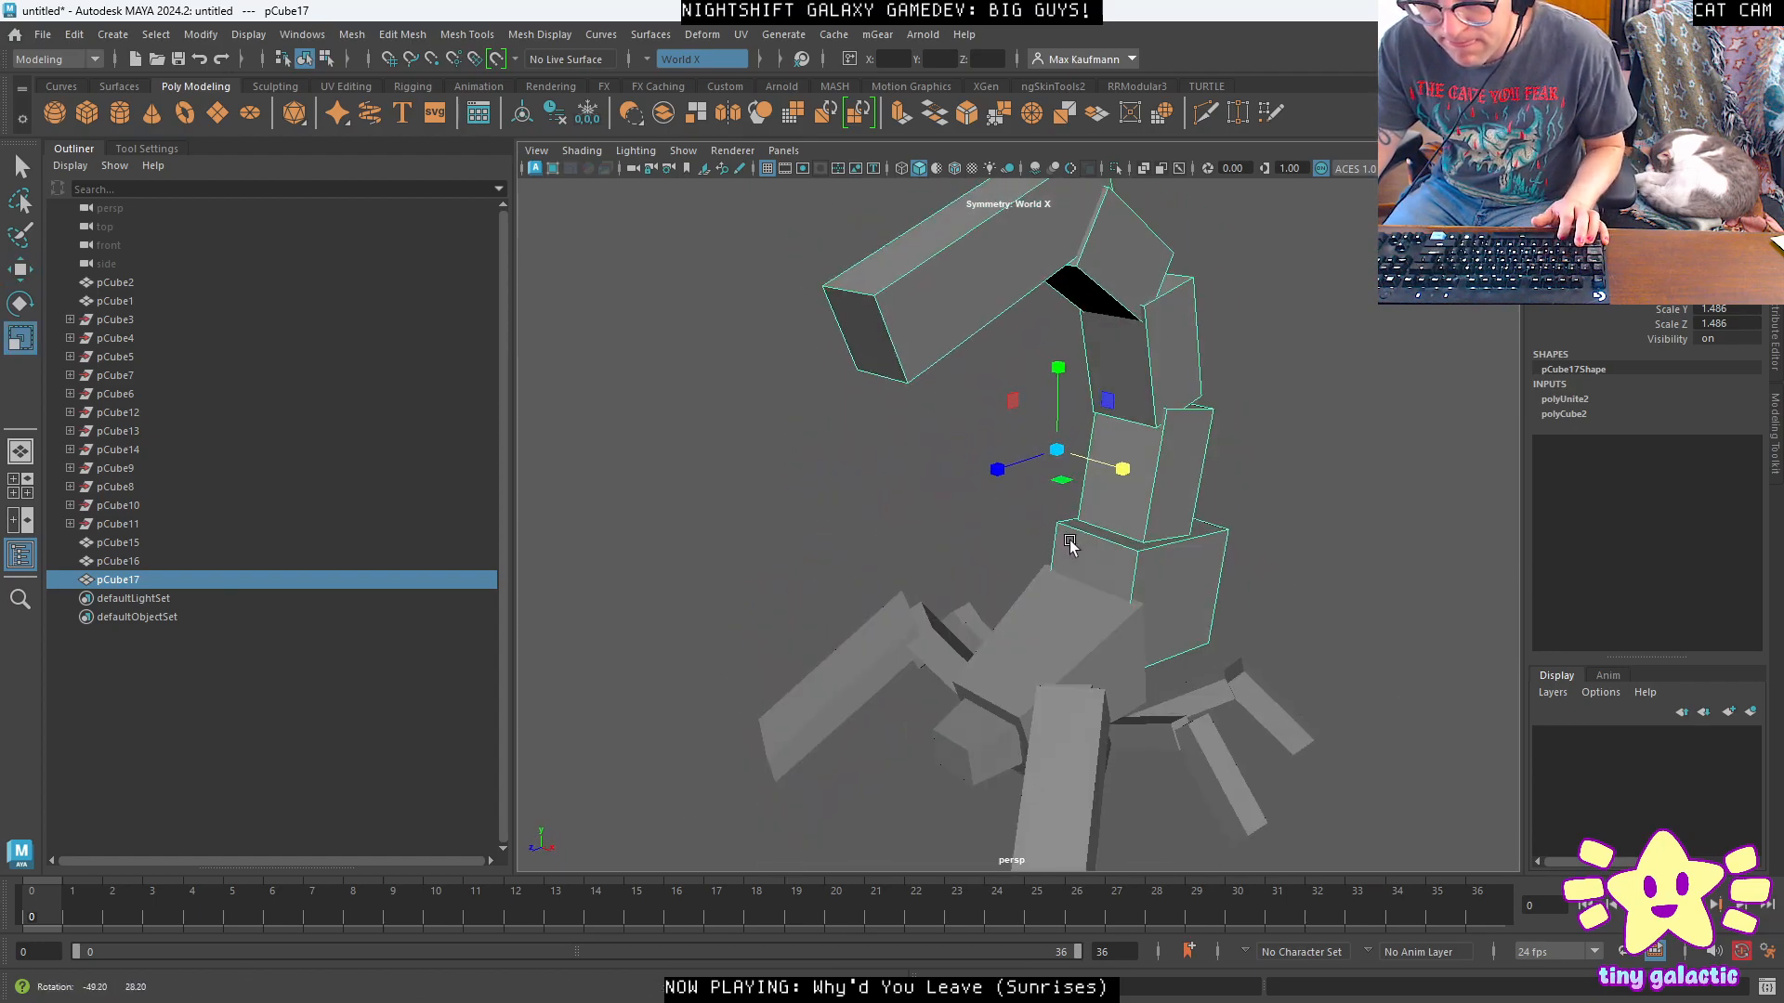
scroll(1071, 546, "down", 3)
mouse_move(1047, 471)
left_mouse_down()
mouse_move(1120, 482)
mouse_move(1043, 444)
left_mouse_up()
key("w")
key("ctrl+z")
Select the rear face of the tail's base segment and rotate it to stand almost vertical.
left_click_drag(962, 405, 1356, 432)
mouse_move(817, 629)
left_mouse_down("alt")
mouse_move(929, 597)
mouse_move(816, 598)
left_mouse_up("alt")
right_click_drag(823, 472, 832, 528)
left_click_drag(832, 528, 1240, 596, "alt")
left_click(912, 566)
key("e")
mouse_move(1343, 556)
left_mouse_down("alt")
mouse_move(1304, 560)
mouse_move(1328, 578)
left_mouse_up("alt")
key("w")
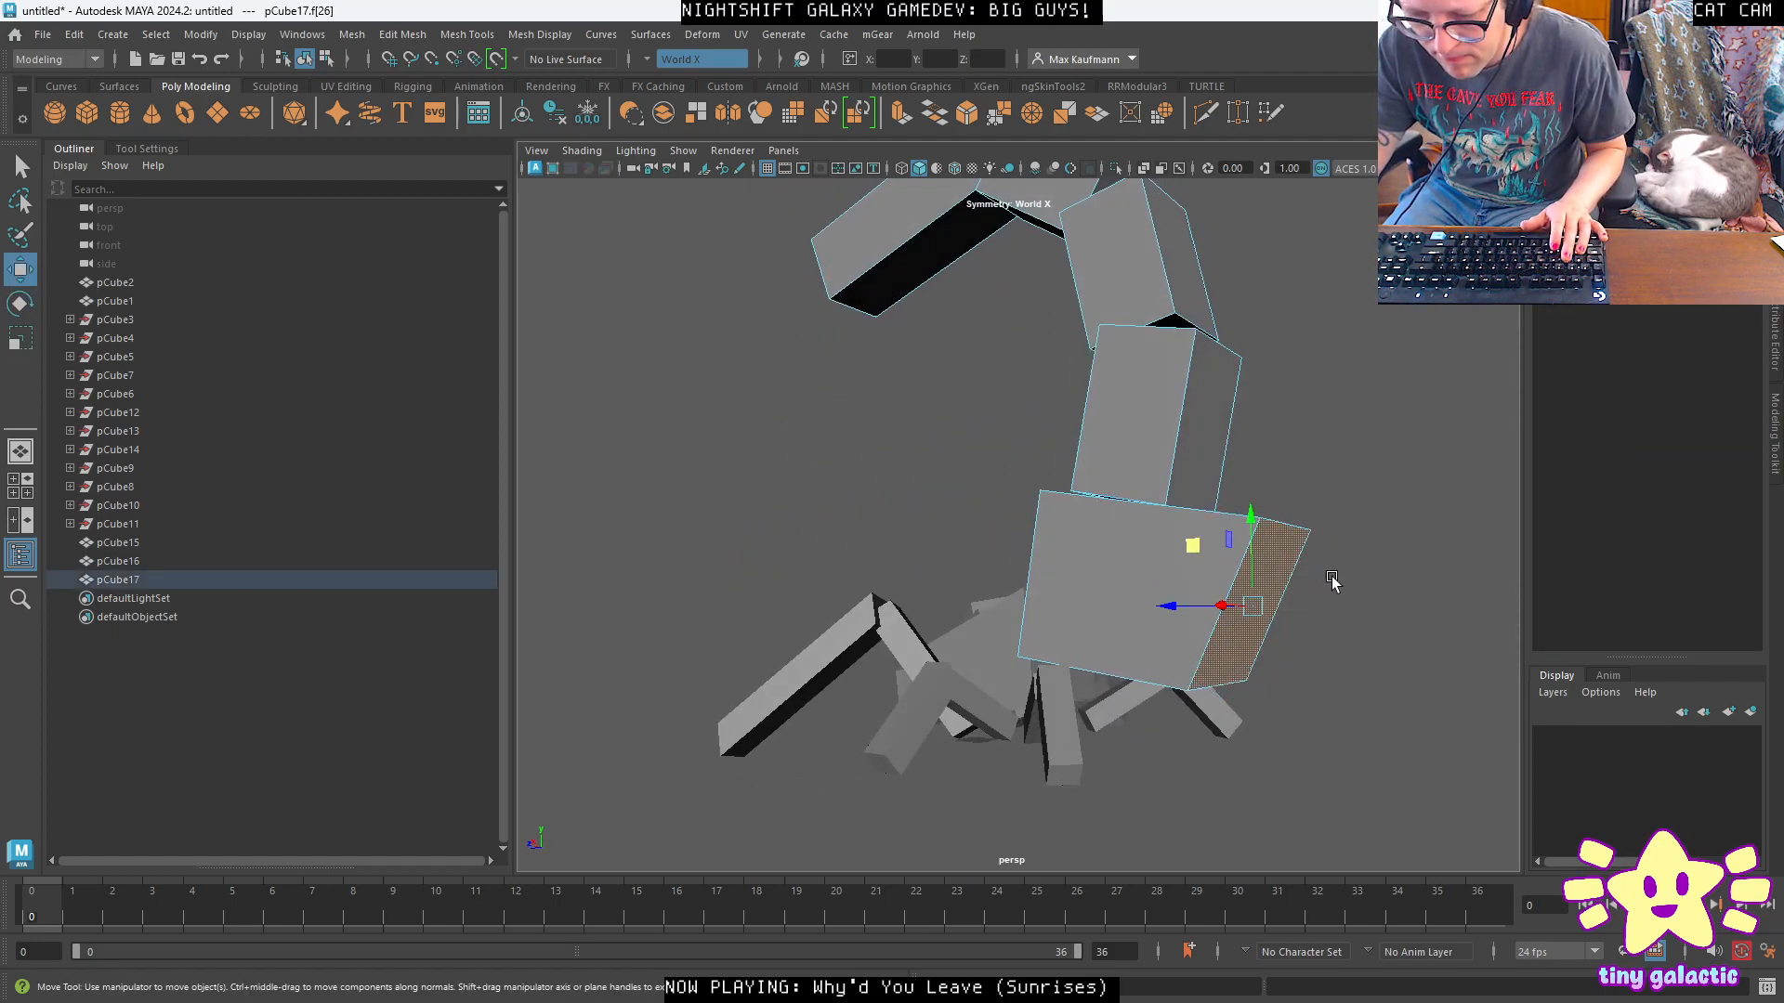
left_click_drag(1207, 613, 1285, 628)
key("e")
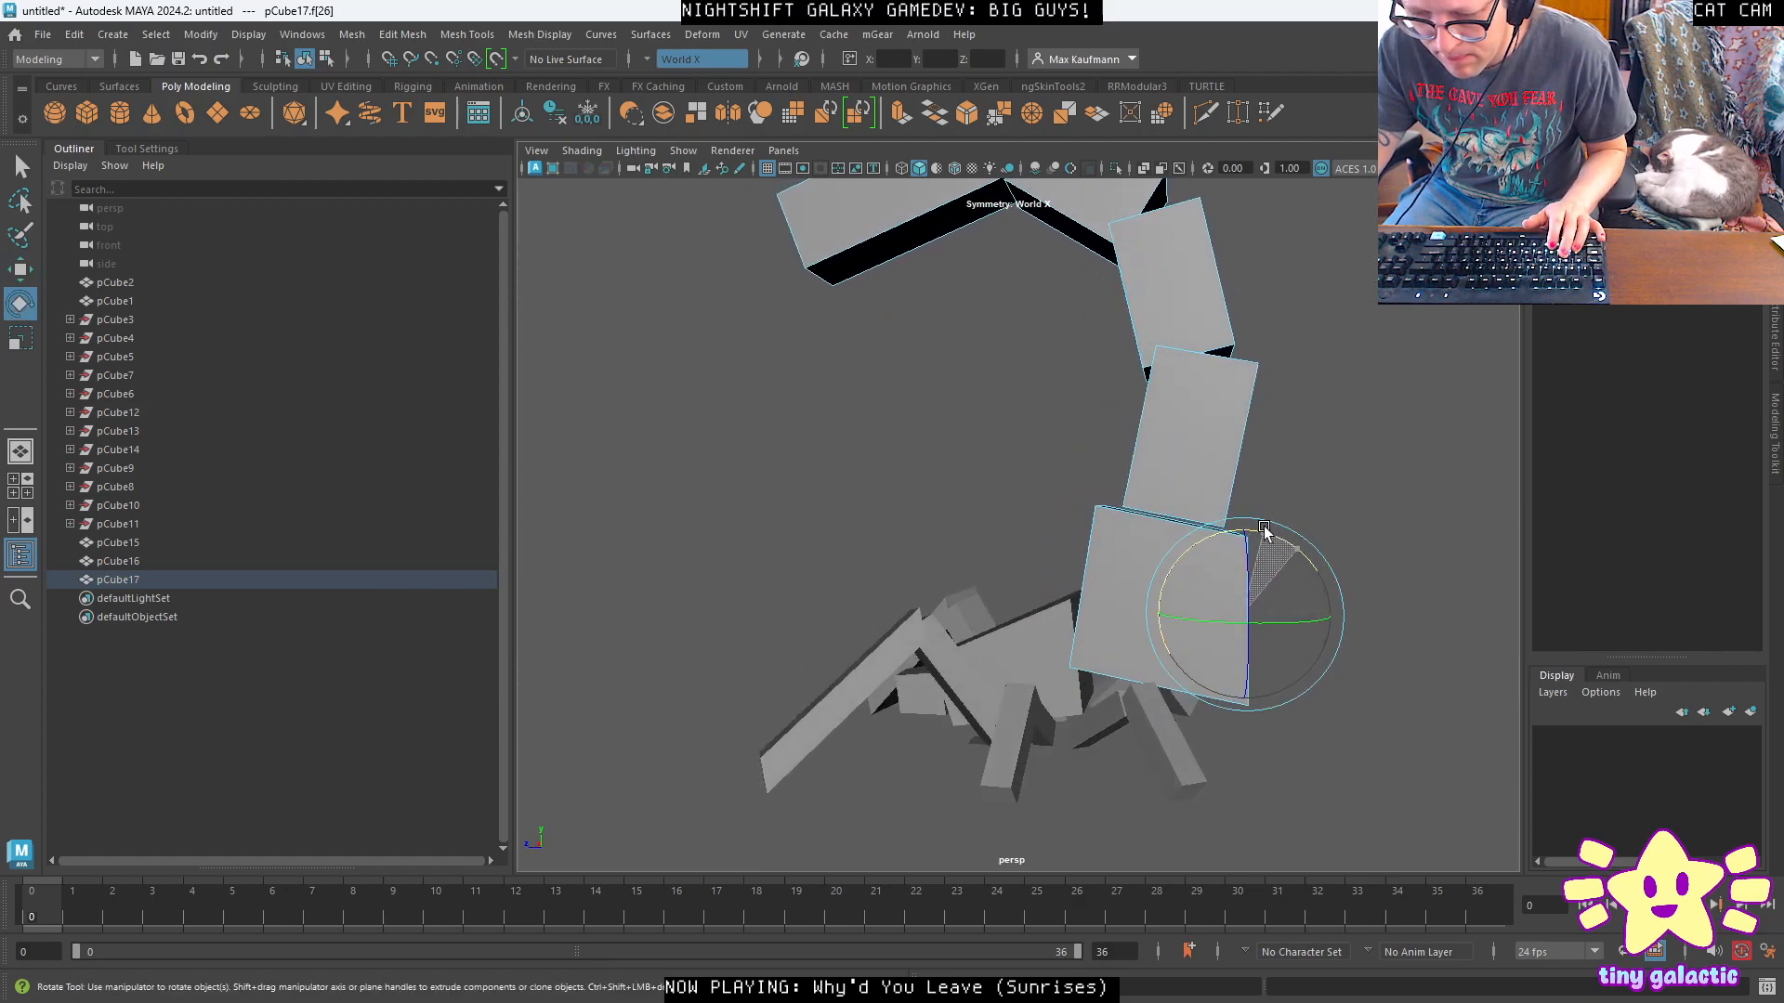
left_click_drag(1262, 527, 1261, 529)
Rotate the rear face of the second tail segment so the segment tapers toward its upper end.
left_click_drag(1231, 548, 1209, 506, "alt")
key("w")
key("e")
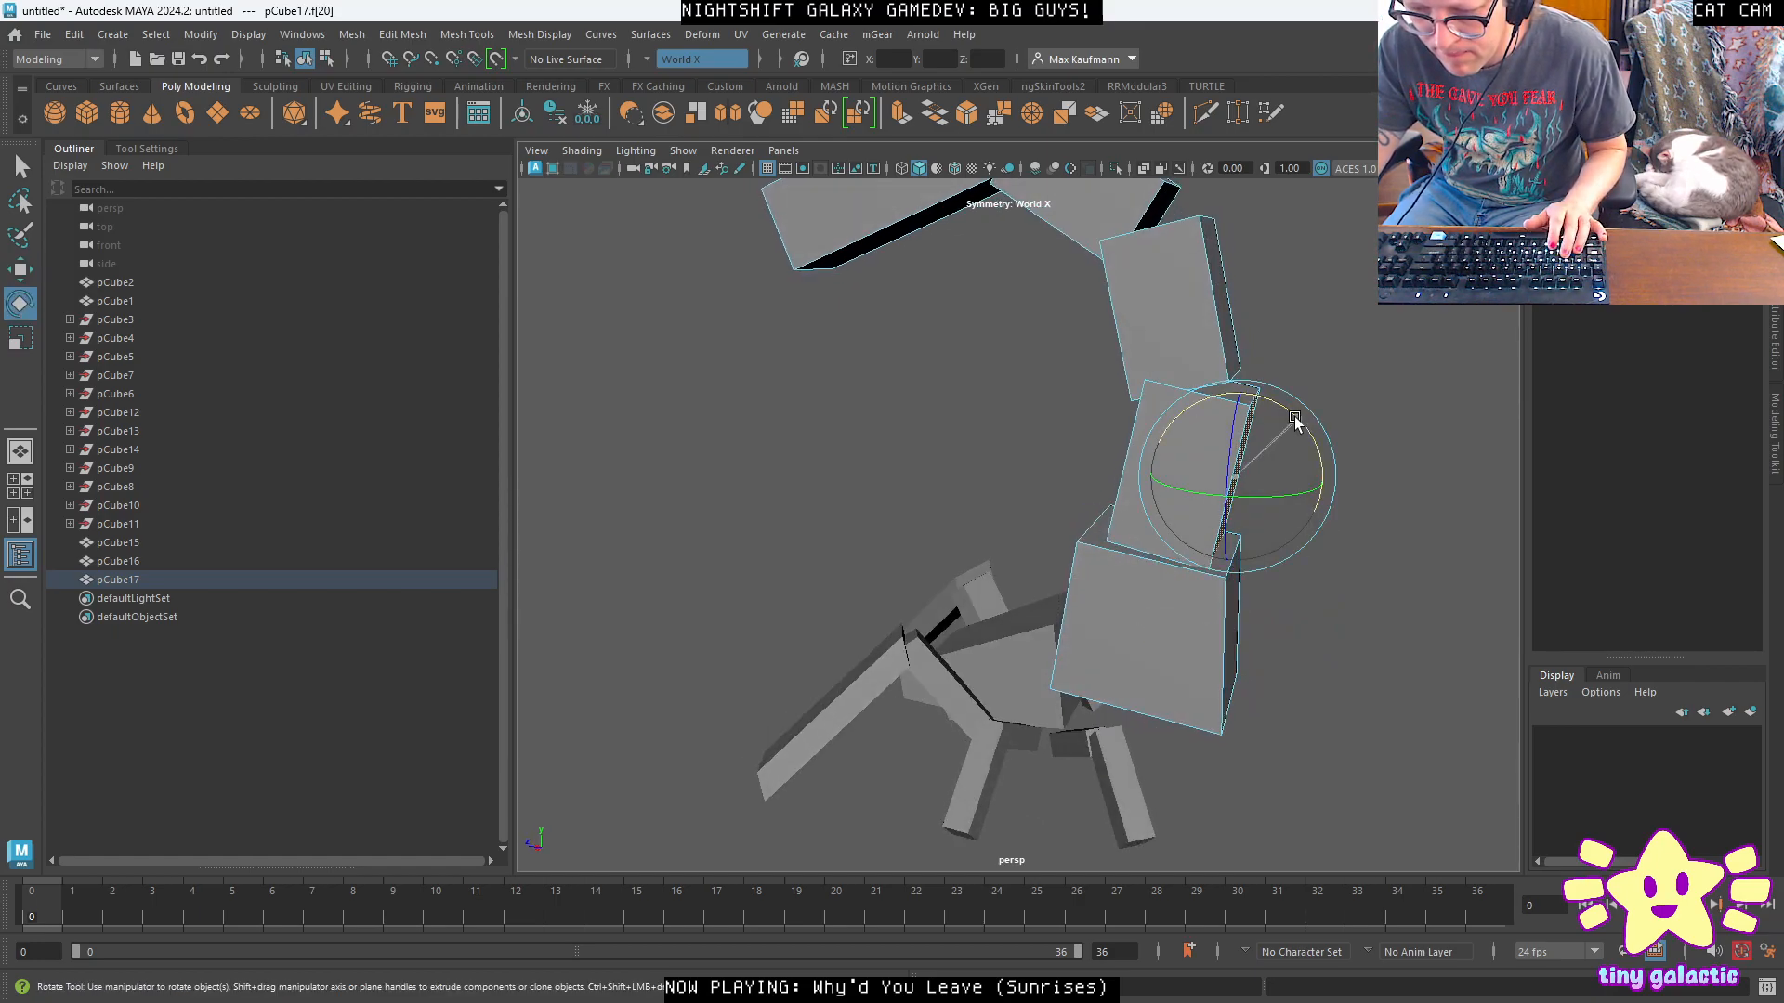
Select the third tail segment's rear face and its front face, and move the front face inward to slim the segment.
left_click(1224, 297)
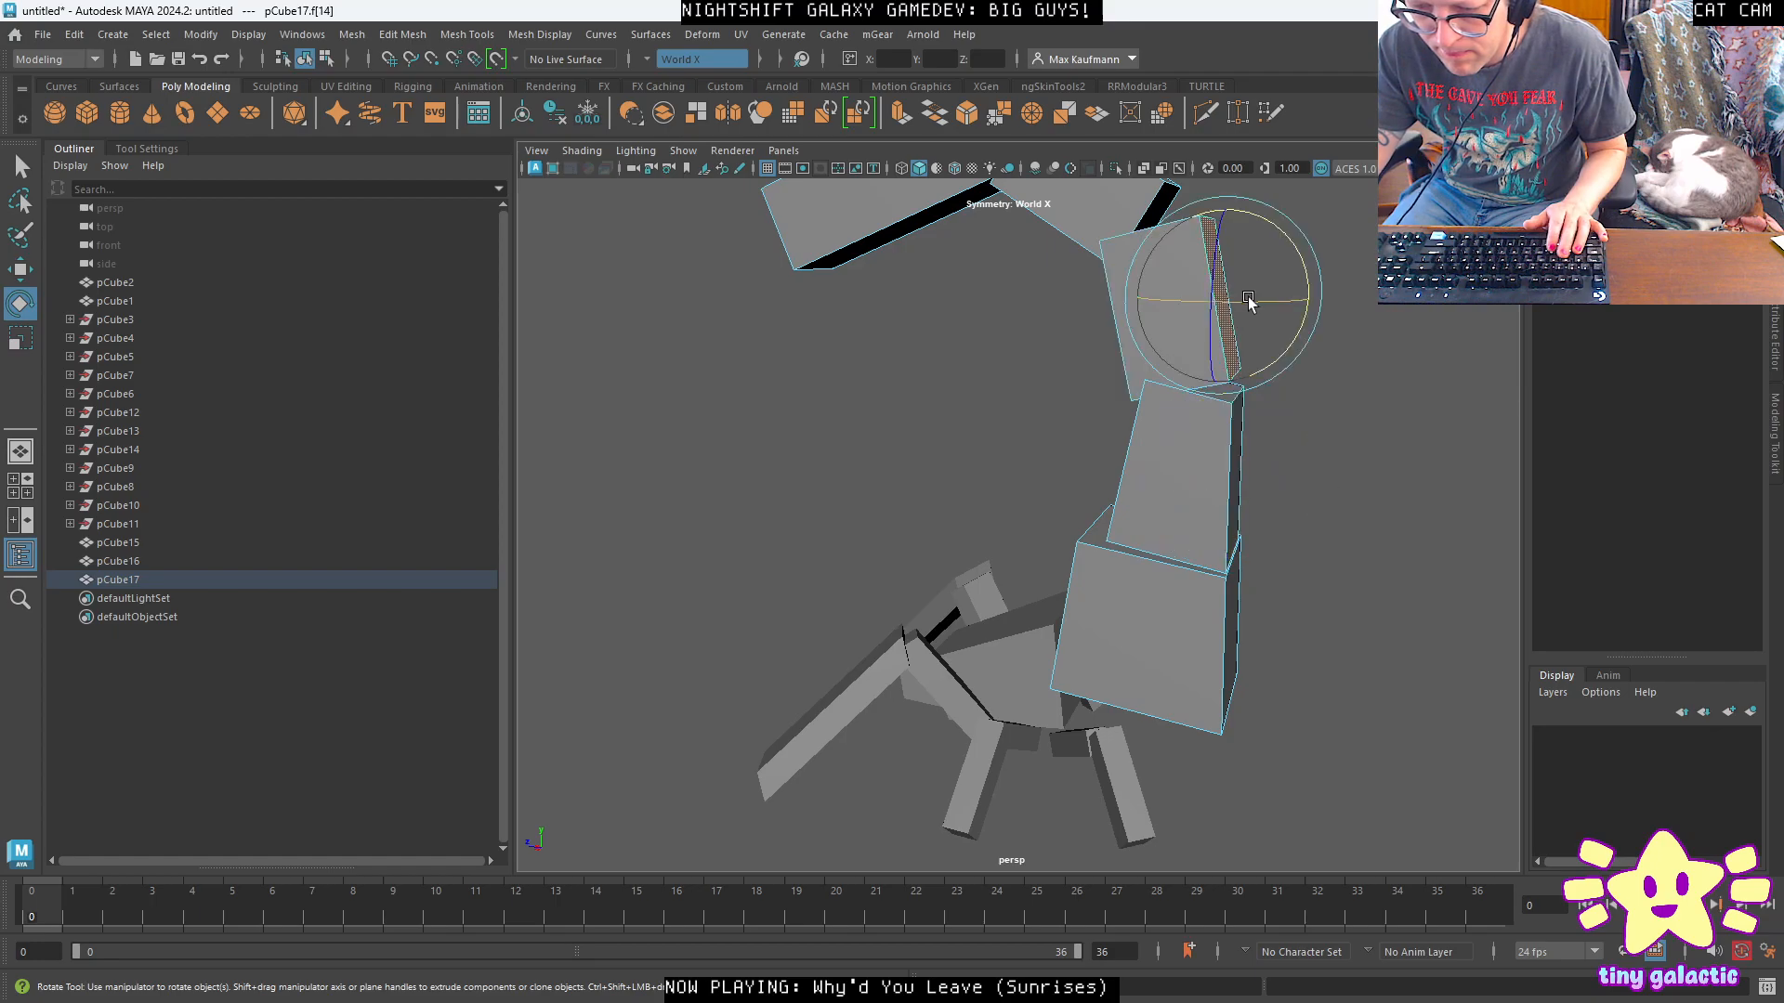
left_click_drag(1170, 369, 1149, 322, "alt")
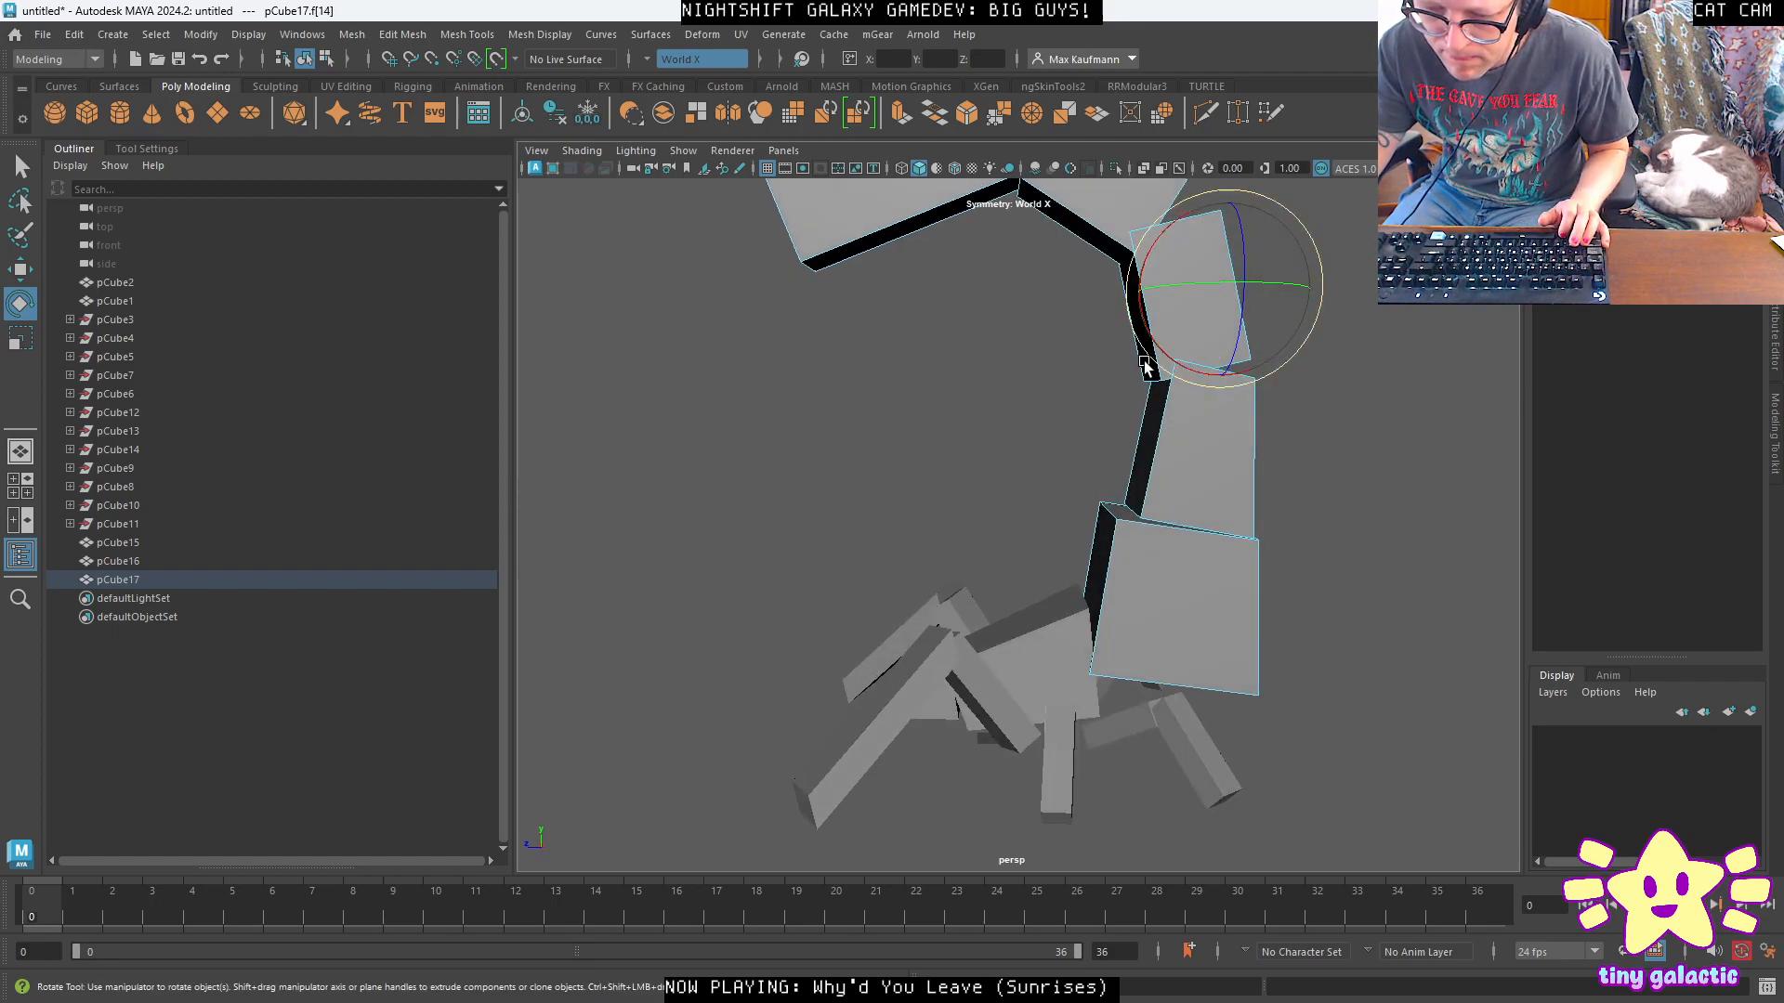
left_click(1152, 316)
key("w")
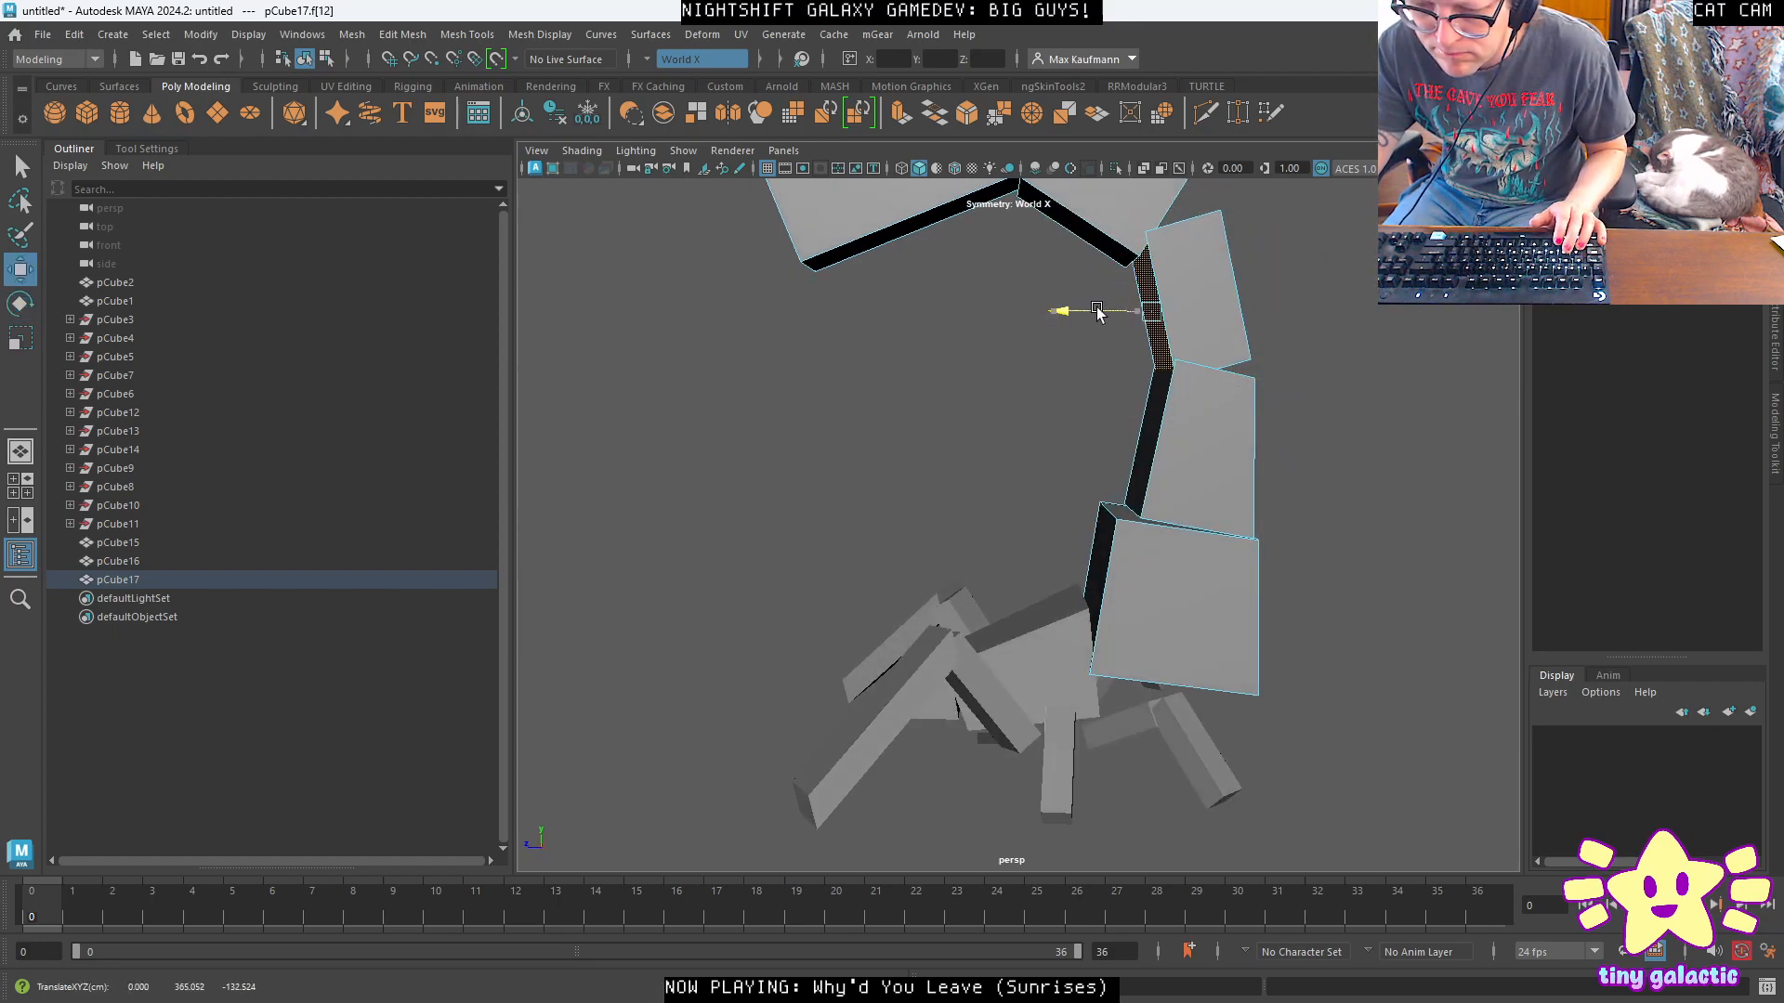
left_click_drag(1098, 310, 1174, 510, "alt")
Rotate the underside face of the fourth tail segment to taper it, and return to object mode.
left_click(1203, 425)
left_click(1208, 427)
key("e")
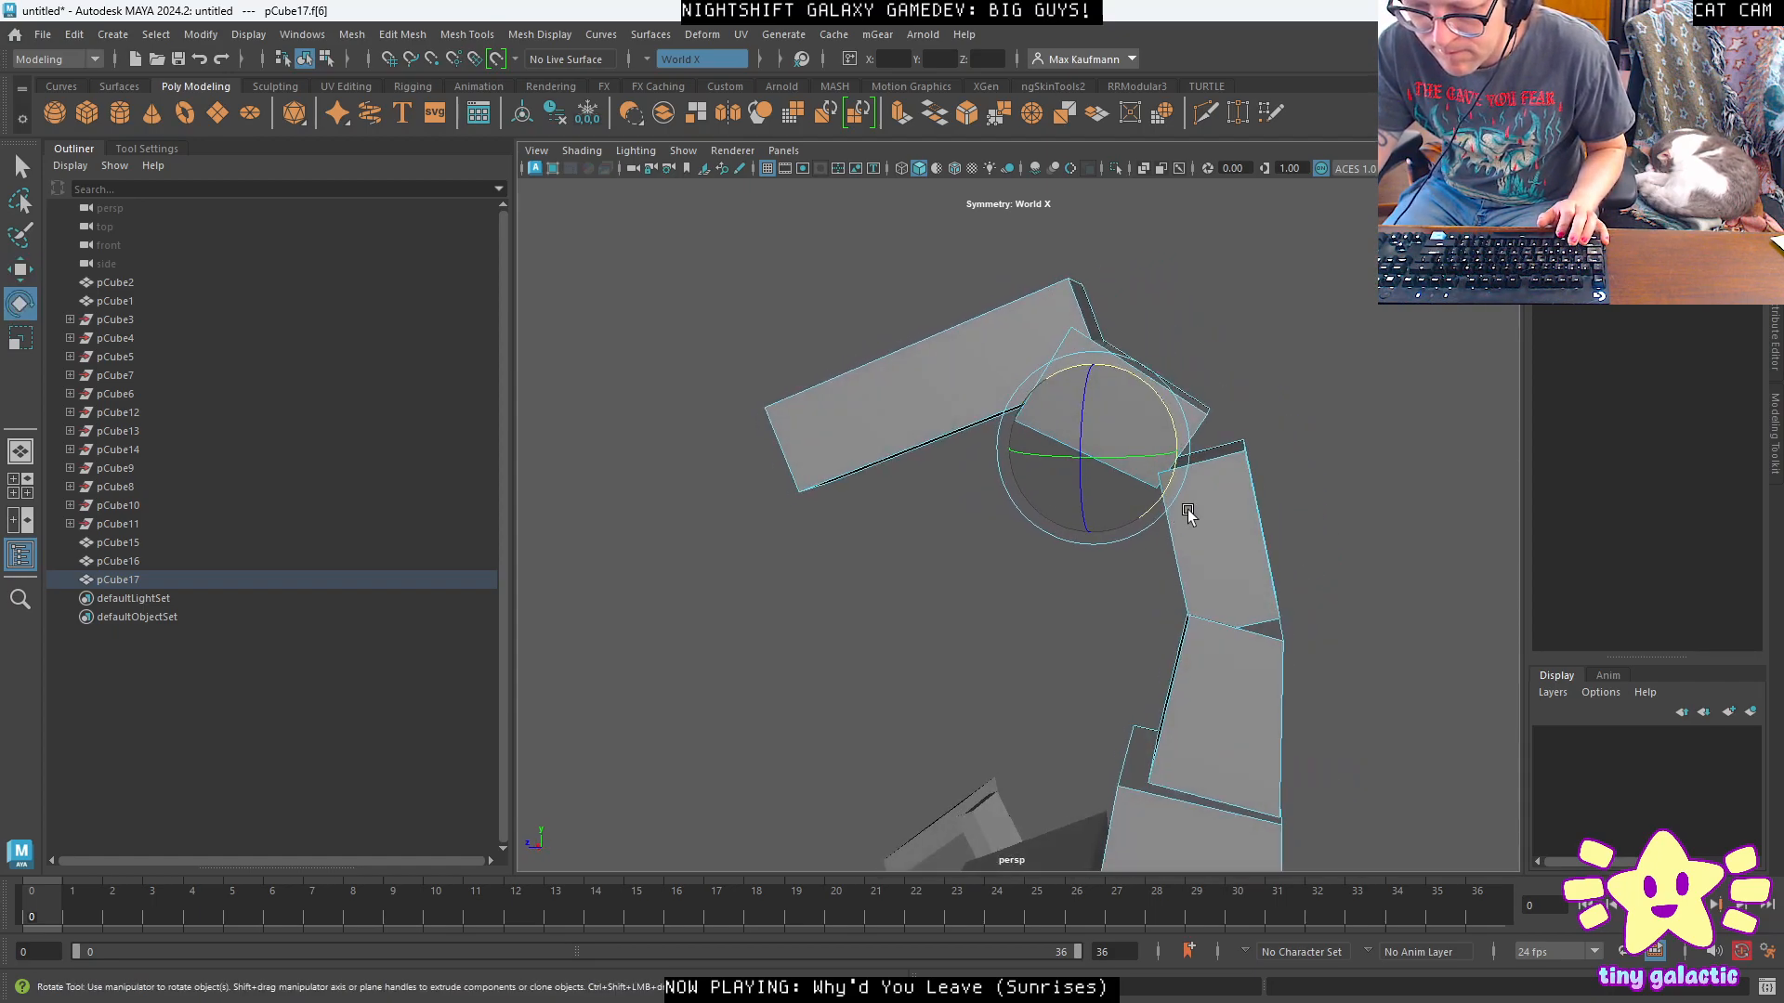
right_click(1232, 413)
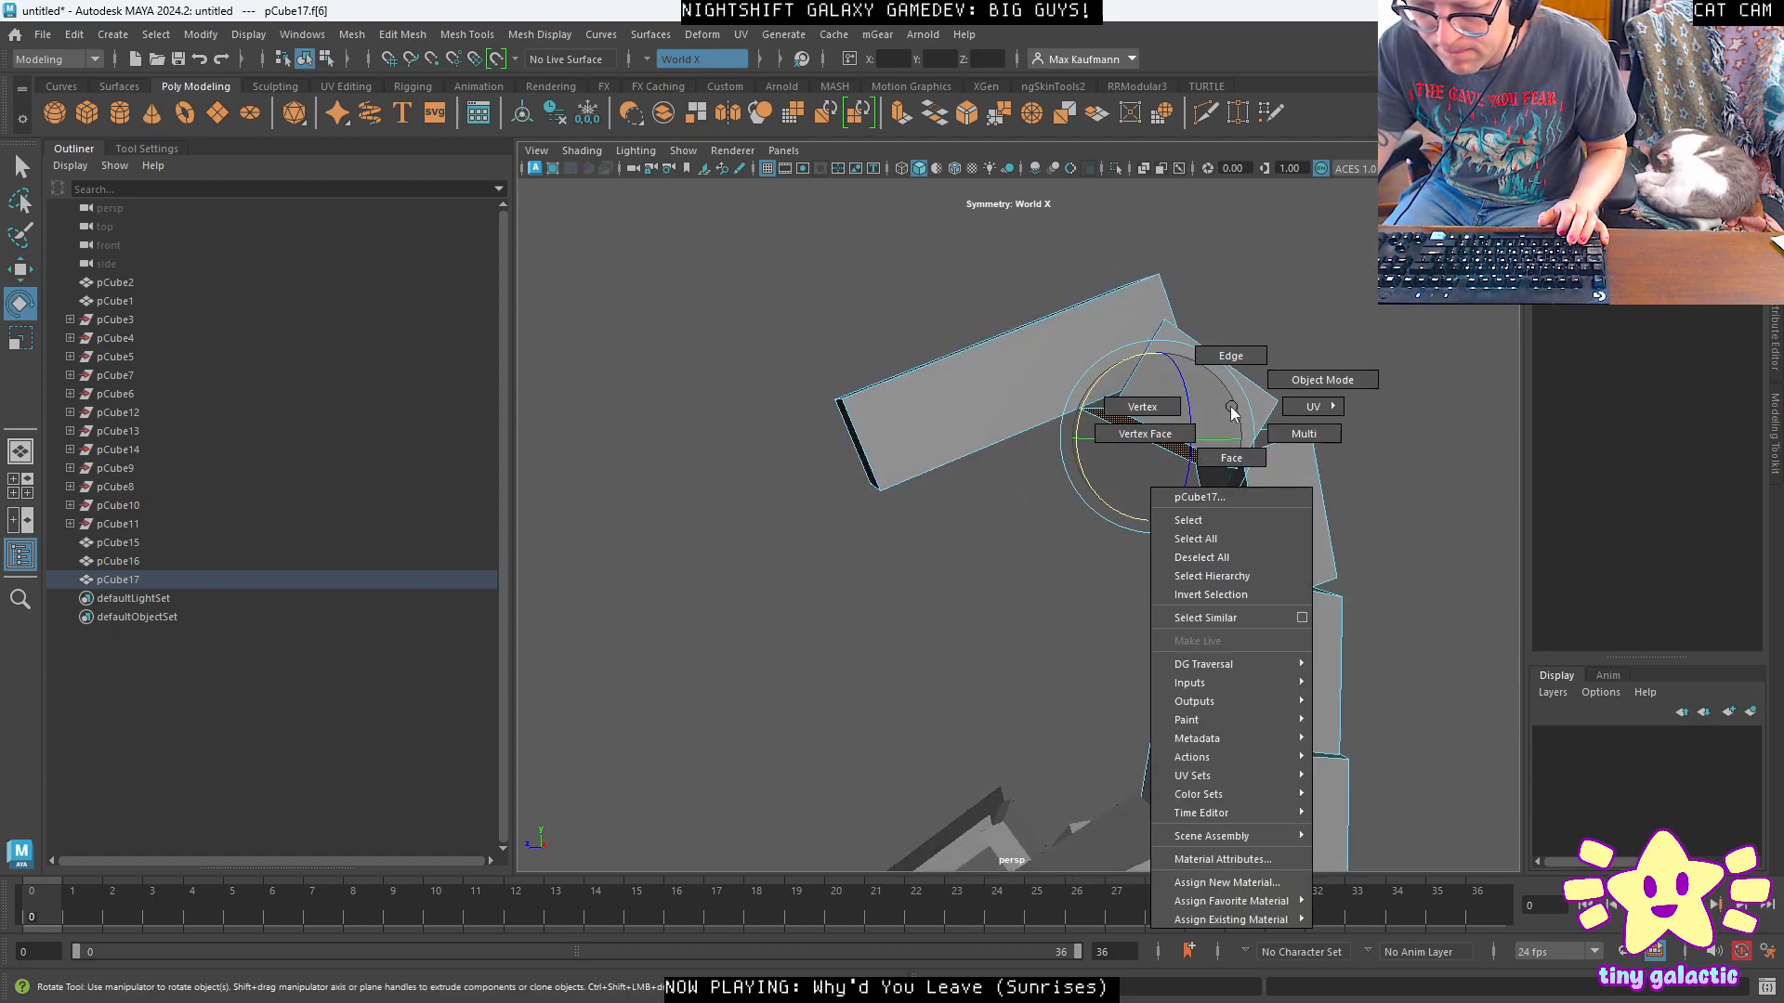
left_click(1289, 374)
Examine the reshaped tail and body proportions in perspective and in the side view.
left_click_drag(1326, 617, 1071, 551, "alt")
middle_click_drag(1071, 551, 1051, 541, "alt")
right_click_drag(1051, 542, 1090, 585, "alt")
left_click_drag(1091, 585, 1067, 605, "alt")
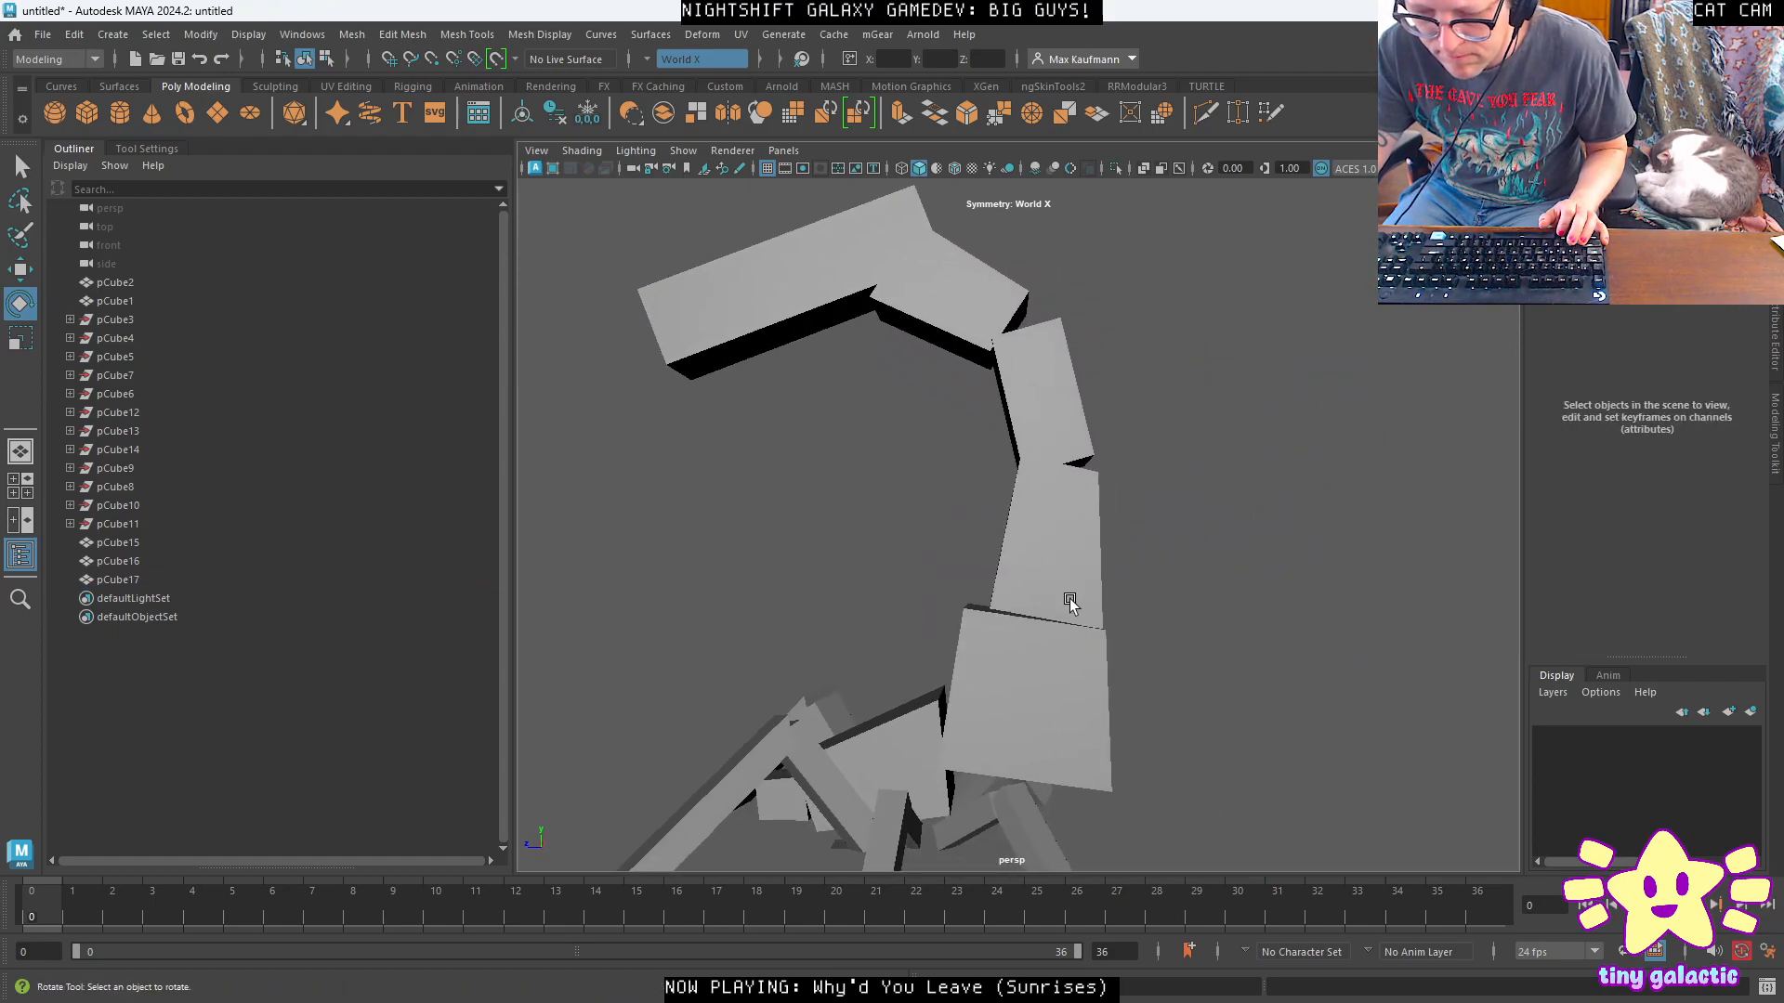
key("space")
key("space")
scroll(1234, 697, "down", 2)
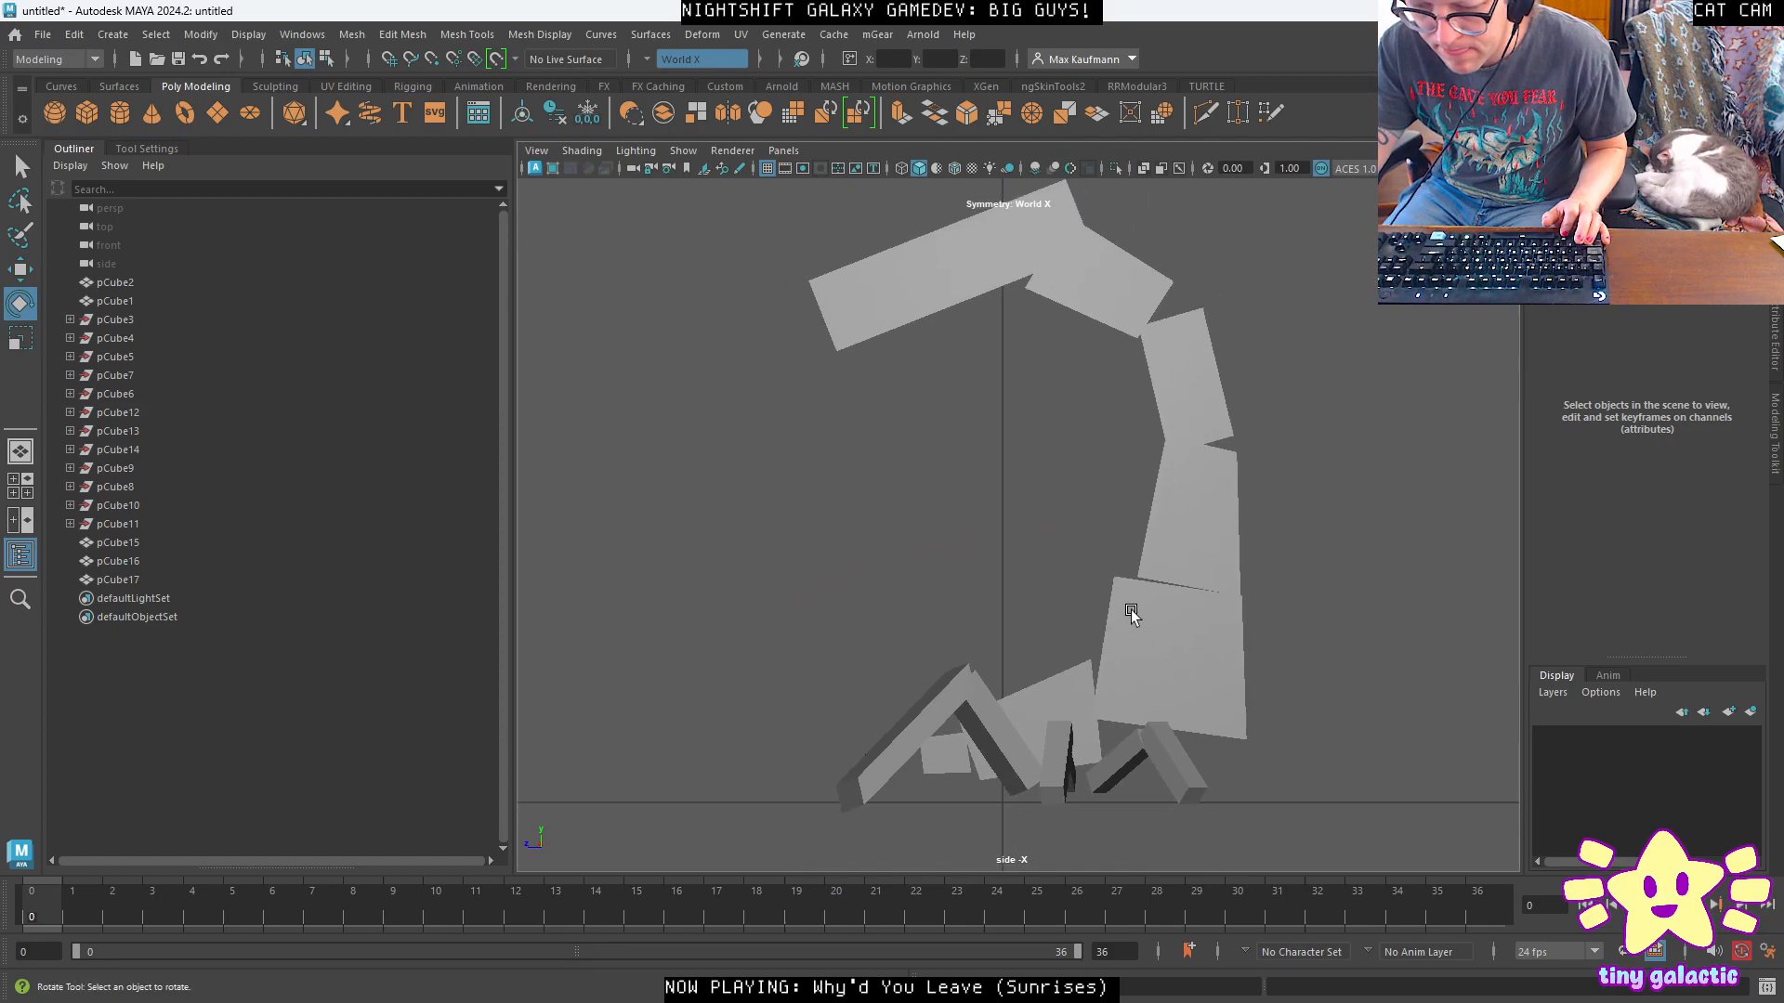
Enter vertex mode on the tail and move the rear vertices at the second segment's lower and upper joints rearward.
left_click(1206, 635)
right_click_drag(1208, 634, 1125, 484)
left_click_drag(1209, 557, 1269, 588)
key("w")
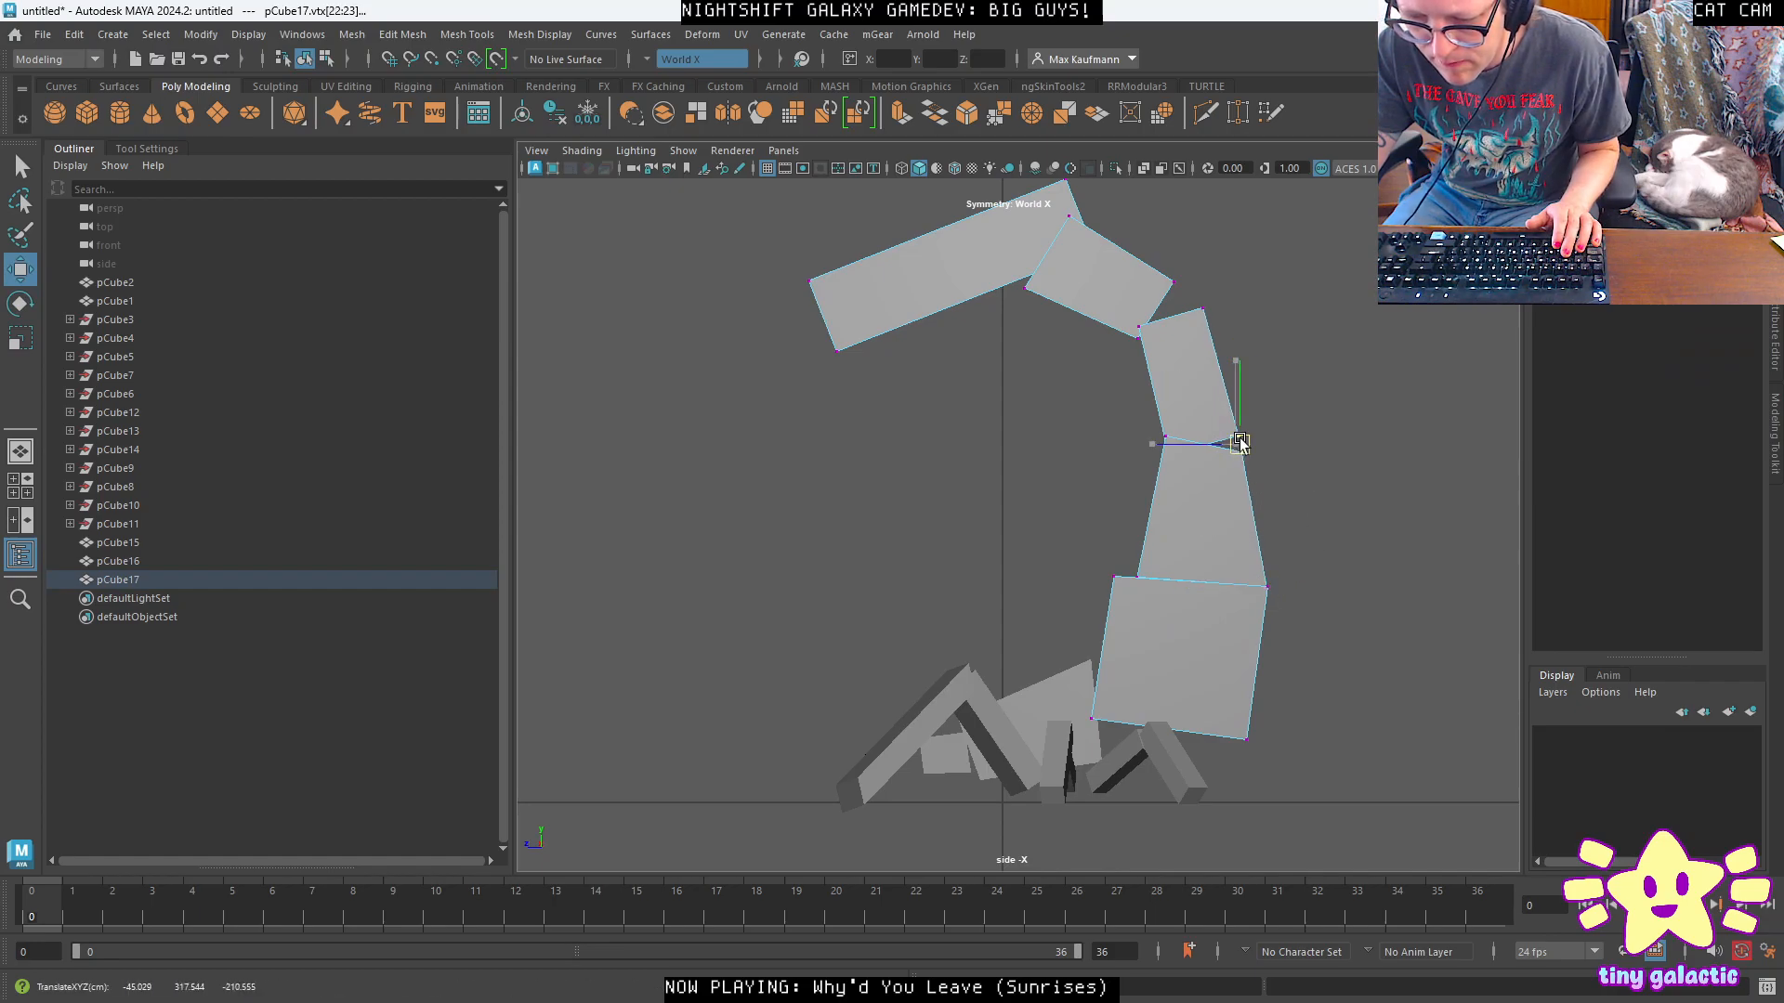
left_click_drag(1264, 425, 1289, 429)
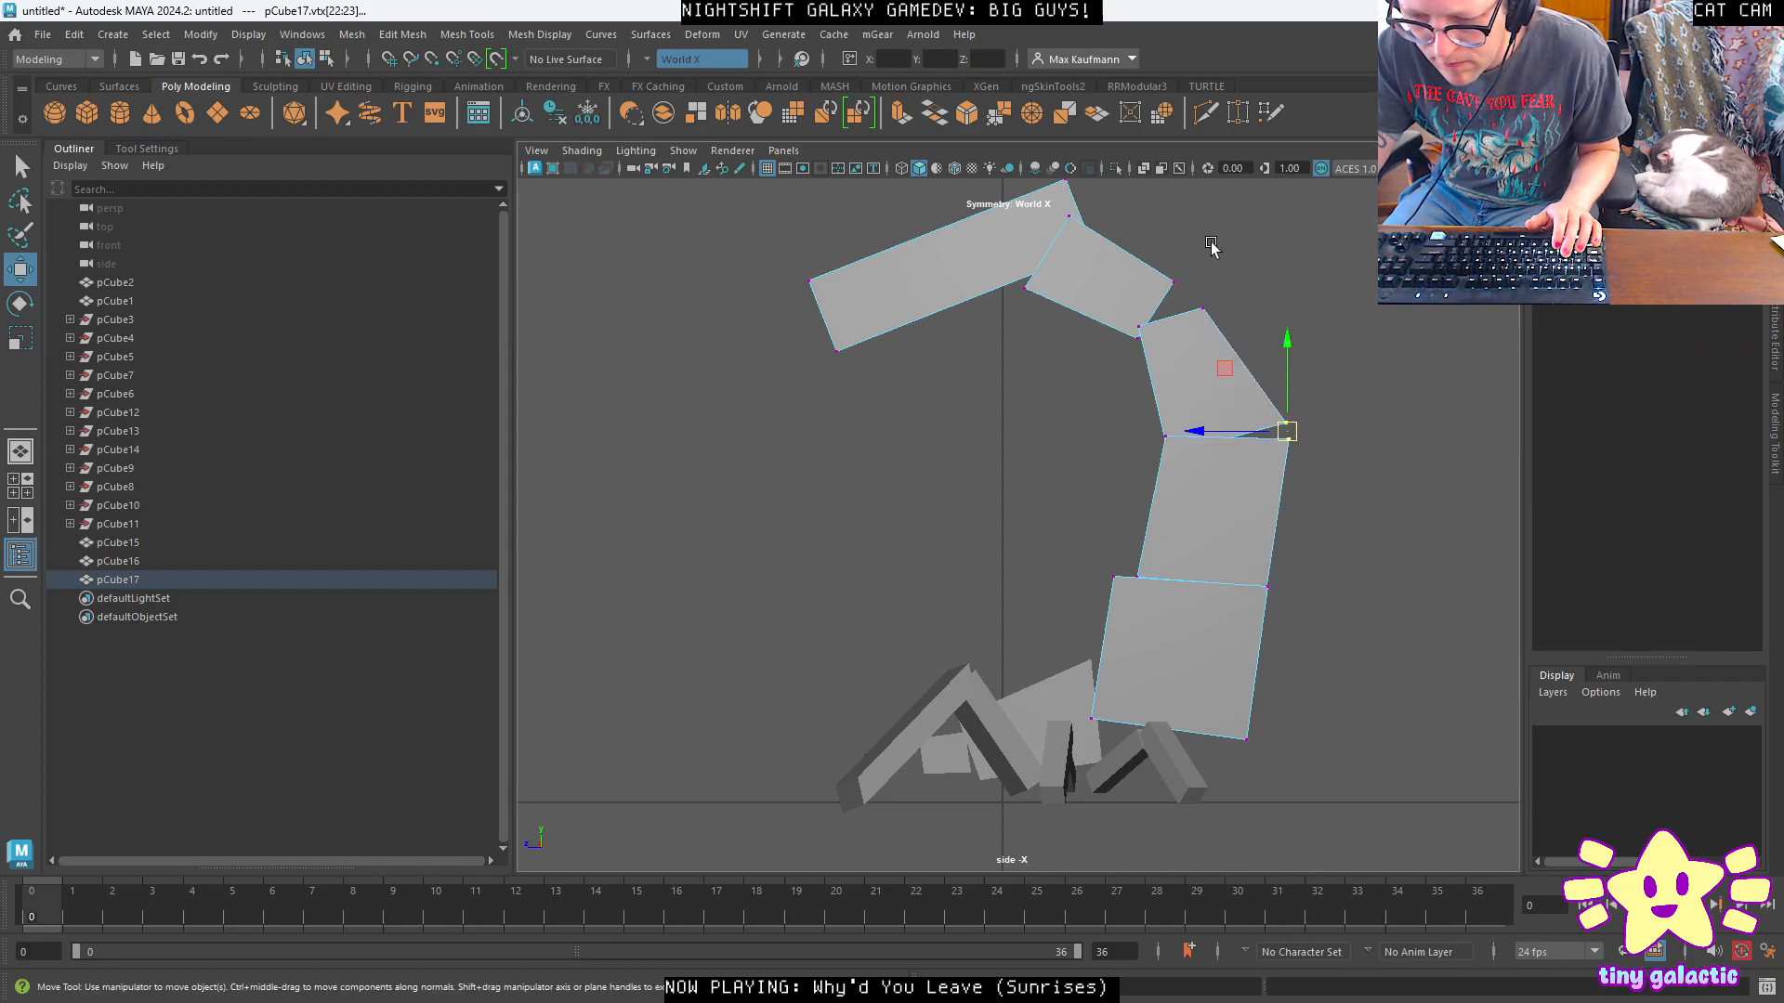
Move the rear vertices between the third and fourth tail segments outward and the front vertices between the second and third rearward.
key("r")
left_click_drag(1124, 231, 1151, 257)
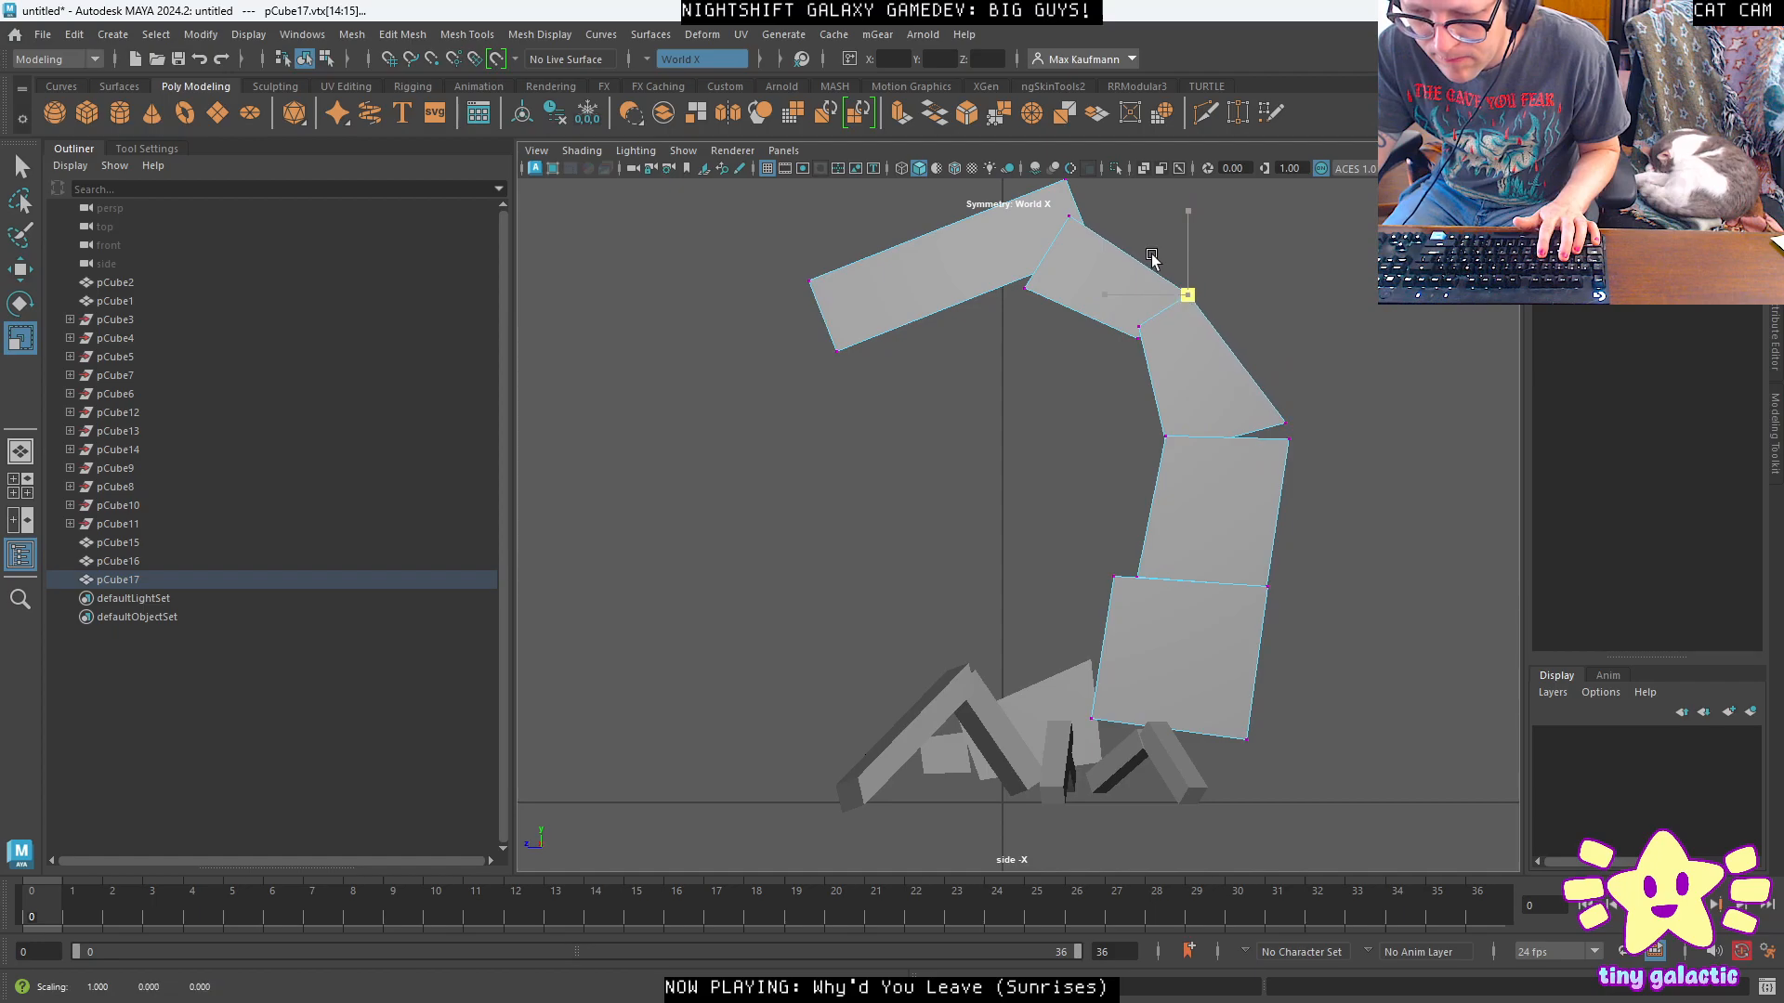
key("w")
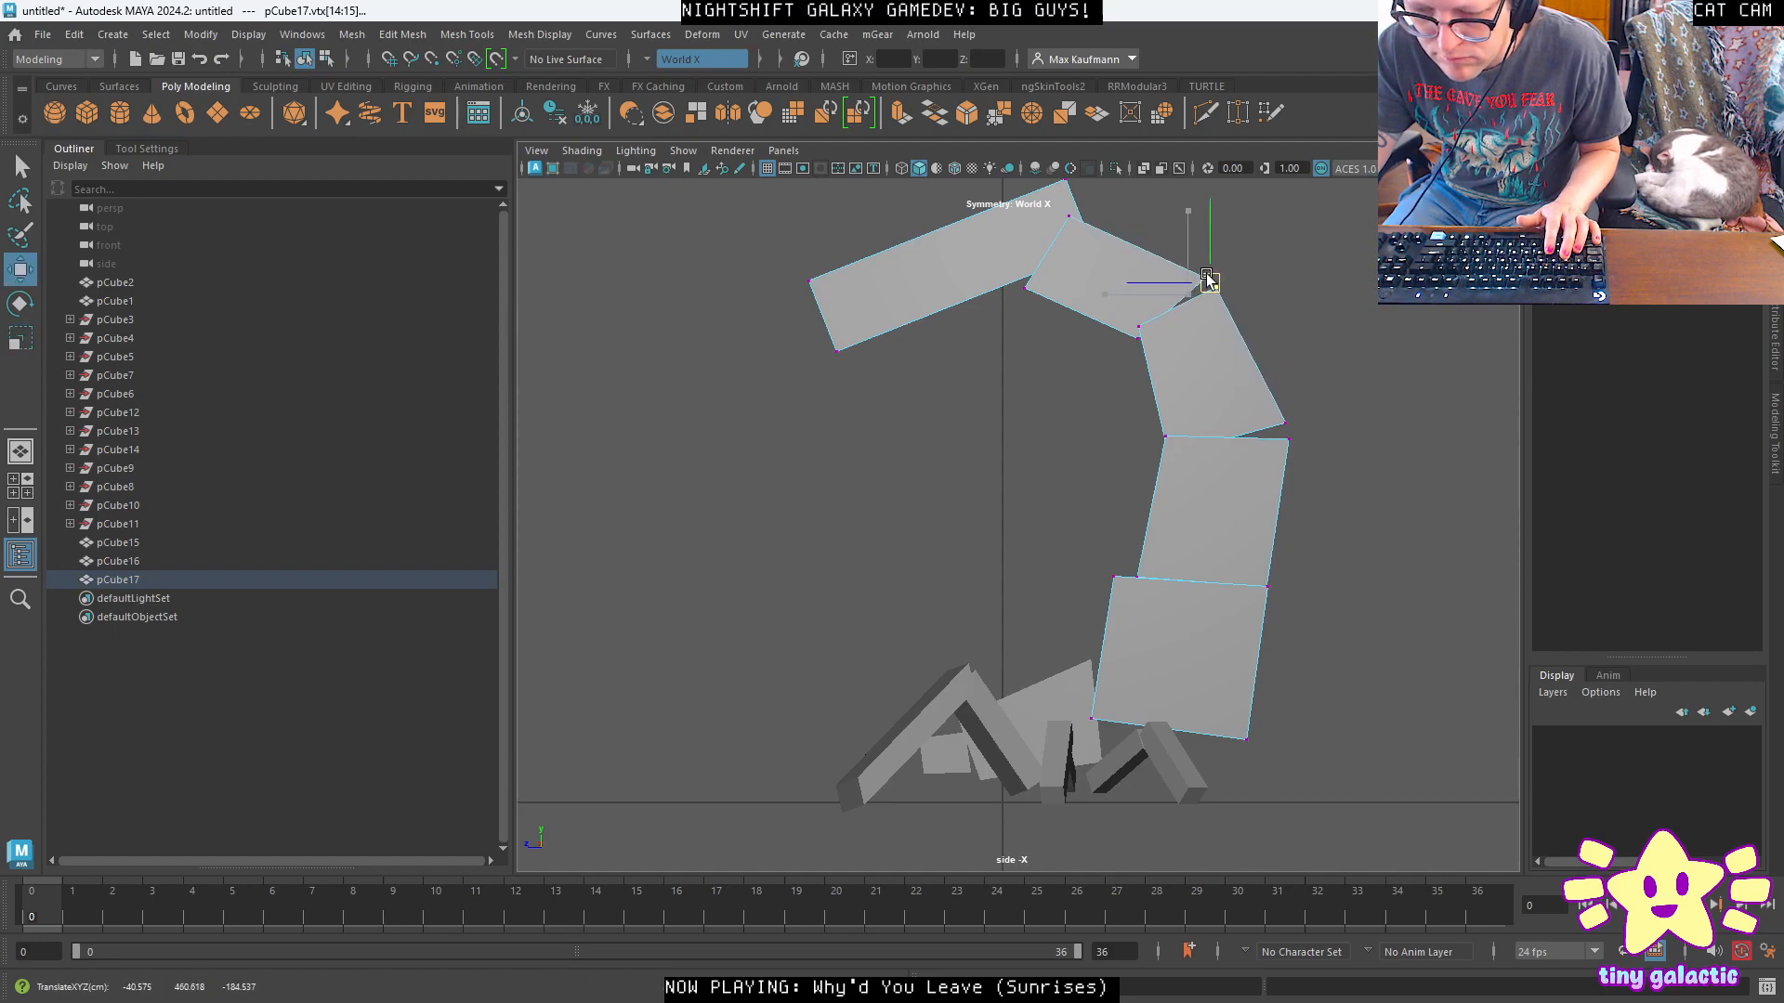
left_click_drag(1169, 437, 1181, 441)
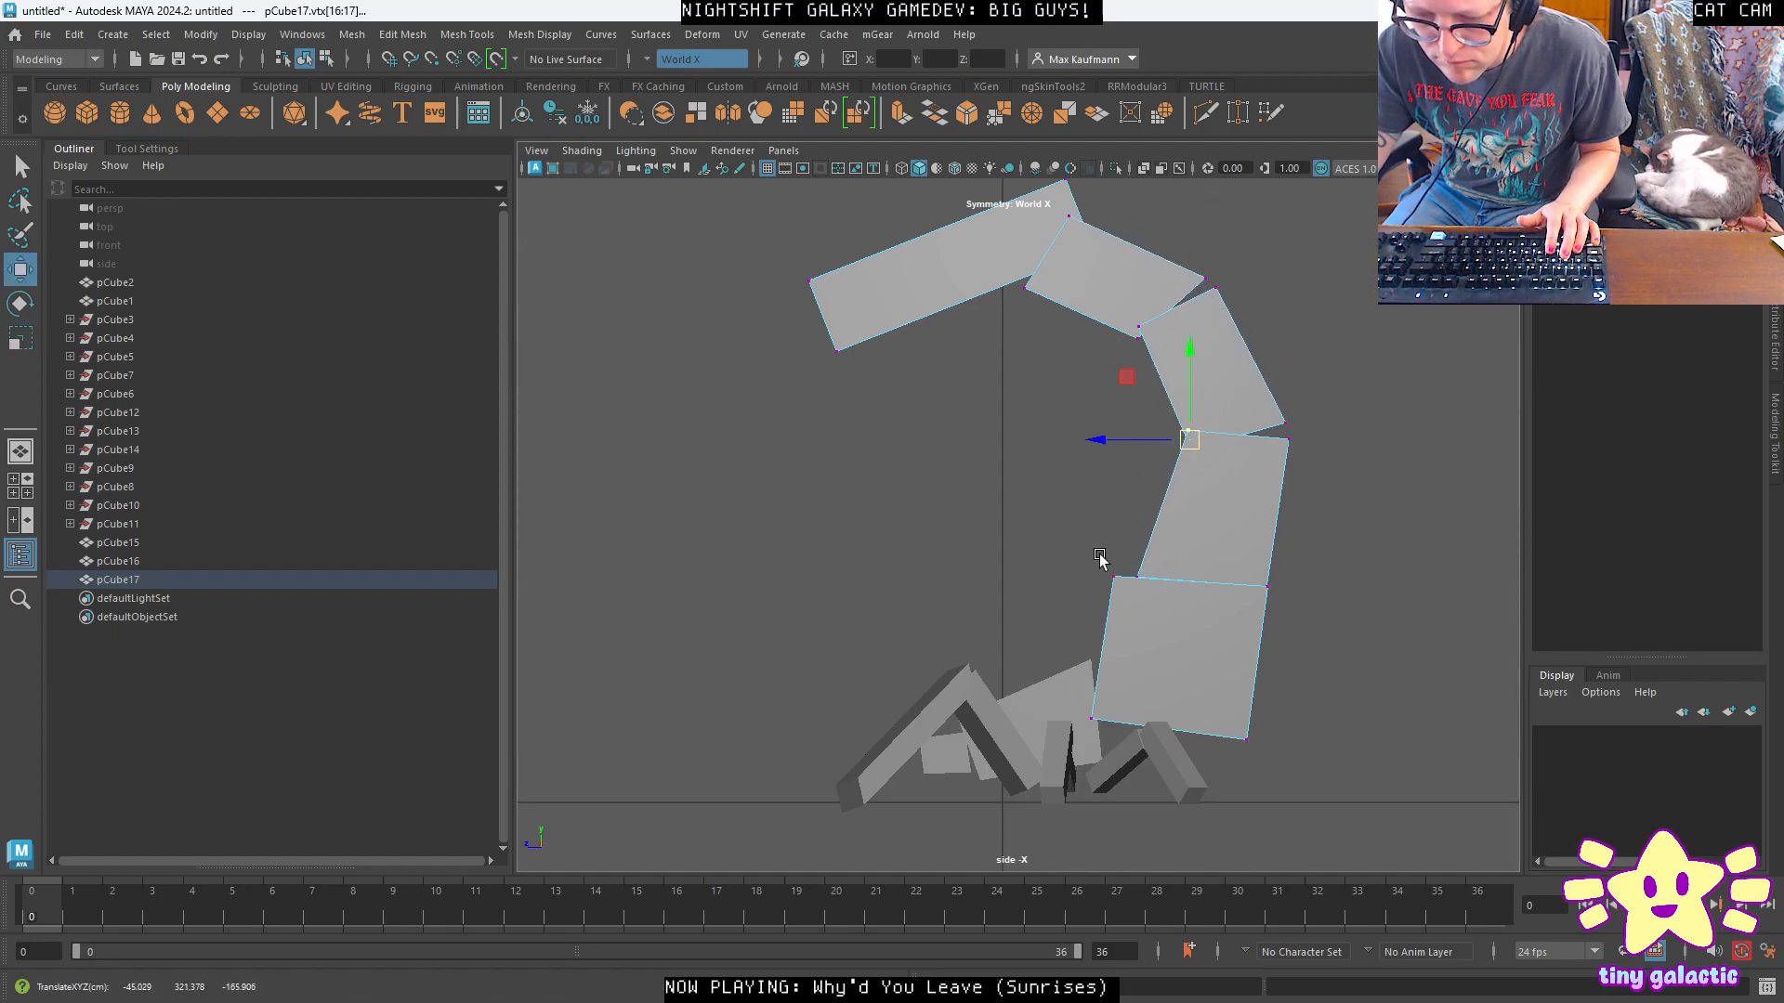
Move the tail's front vertices between the first and second segments rearward, and shift those under the upper bend slightly forward.
left_click_drag(1109, 533, 1183, 646)
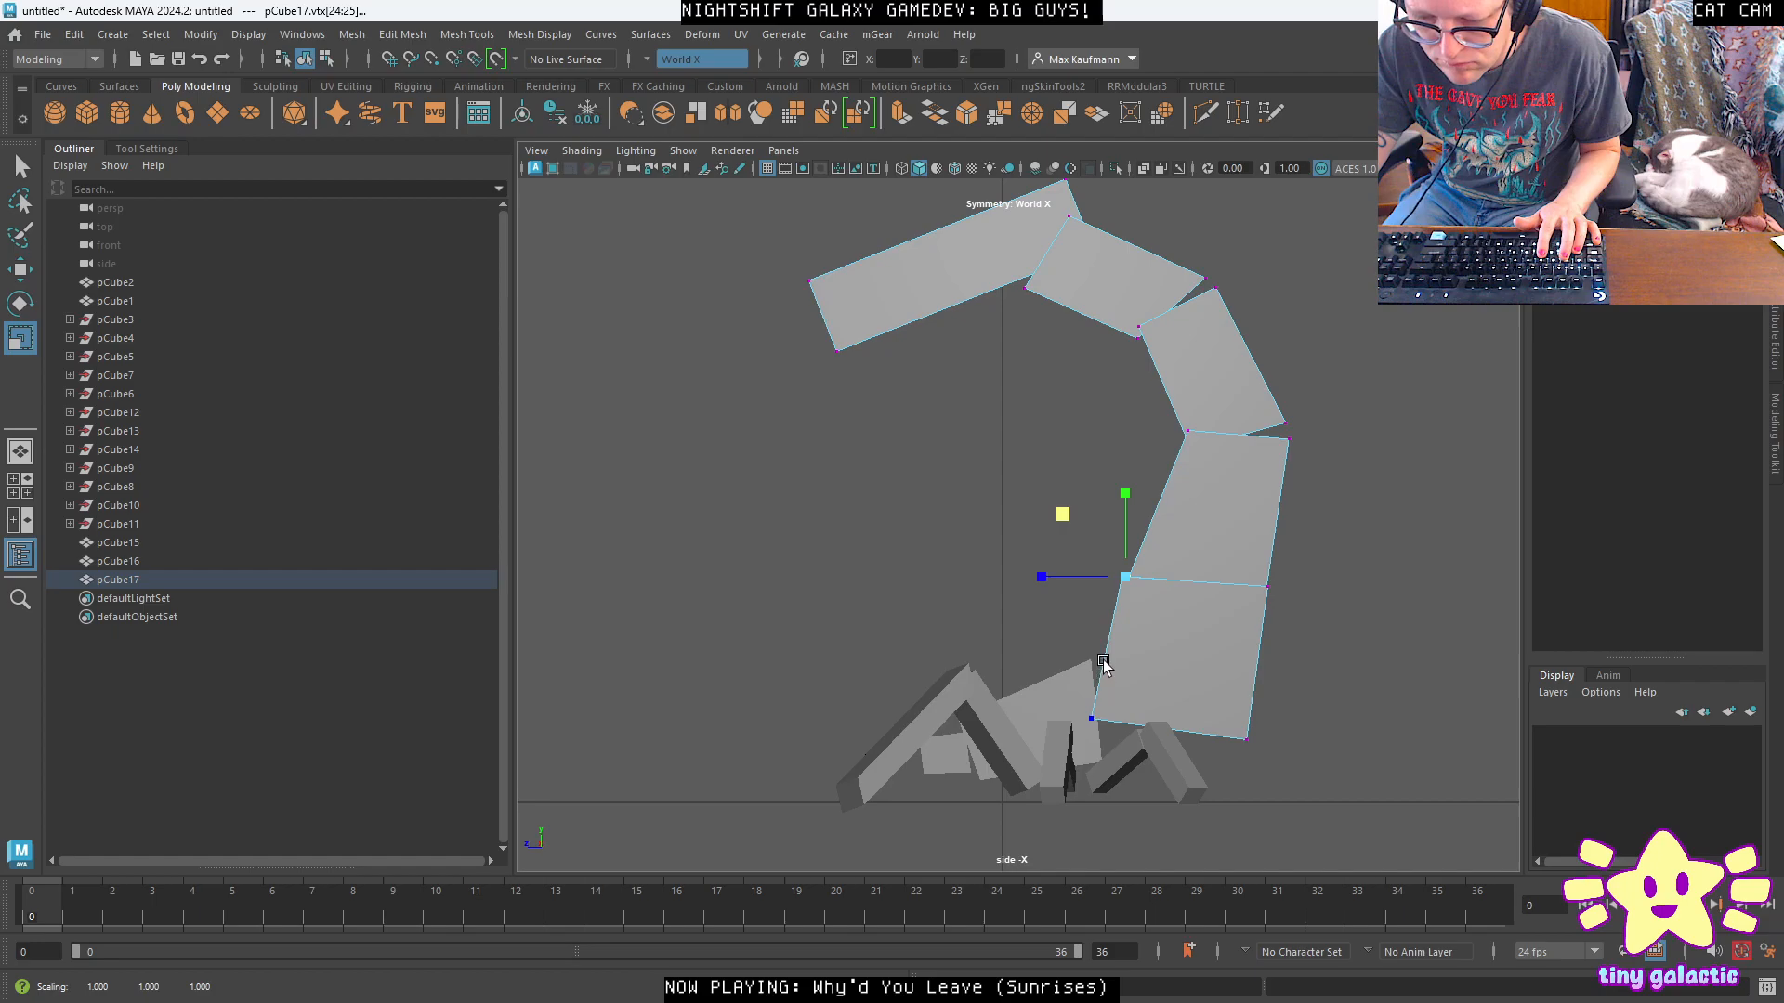
key("w")
left_click_drag(1063, 514, 1116, 532)
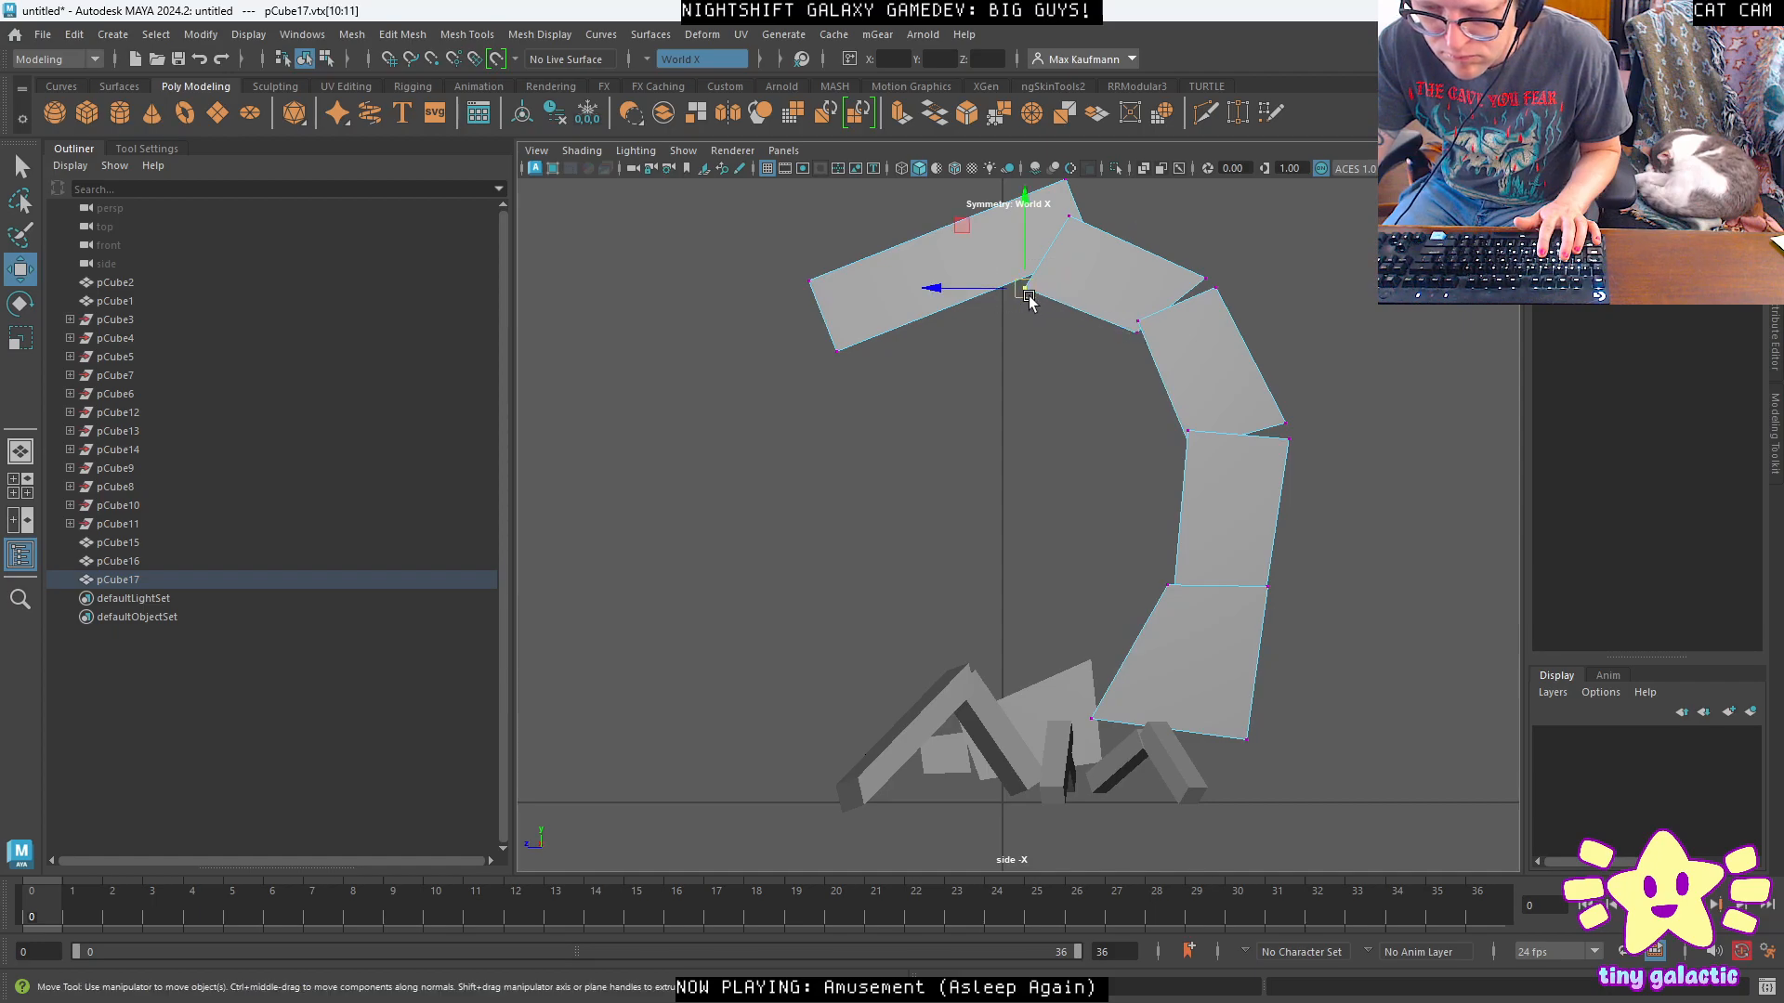
Scale the rear vertices between the third and fourth tail segments together and move them slightly inward to close the gap.
left_click_drag(1251, 244, 1185, 316)
key("r")
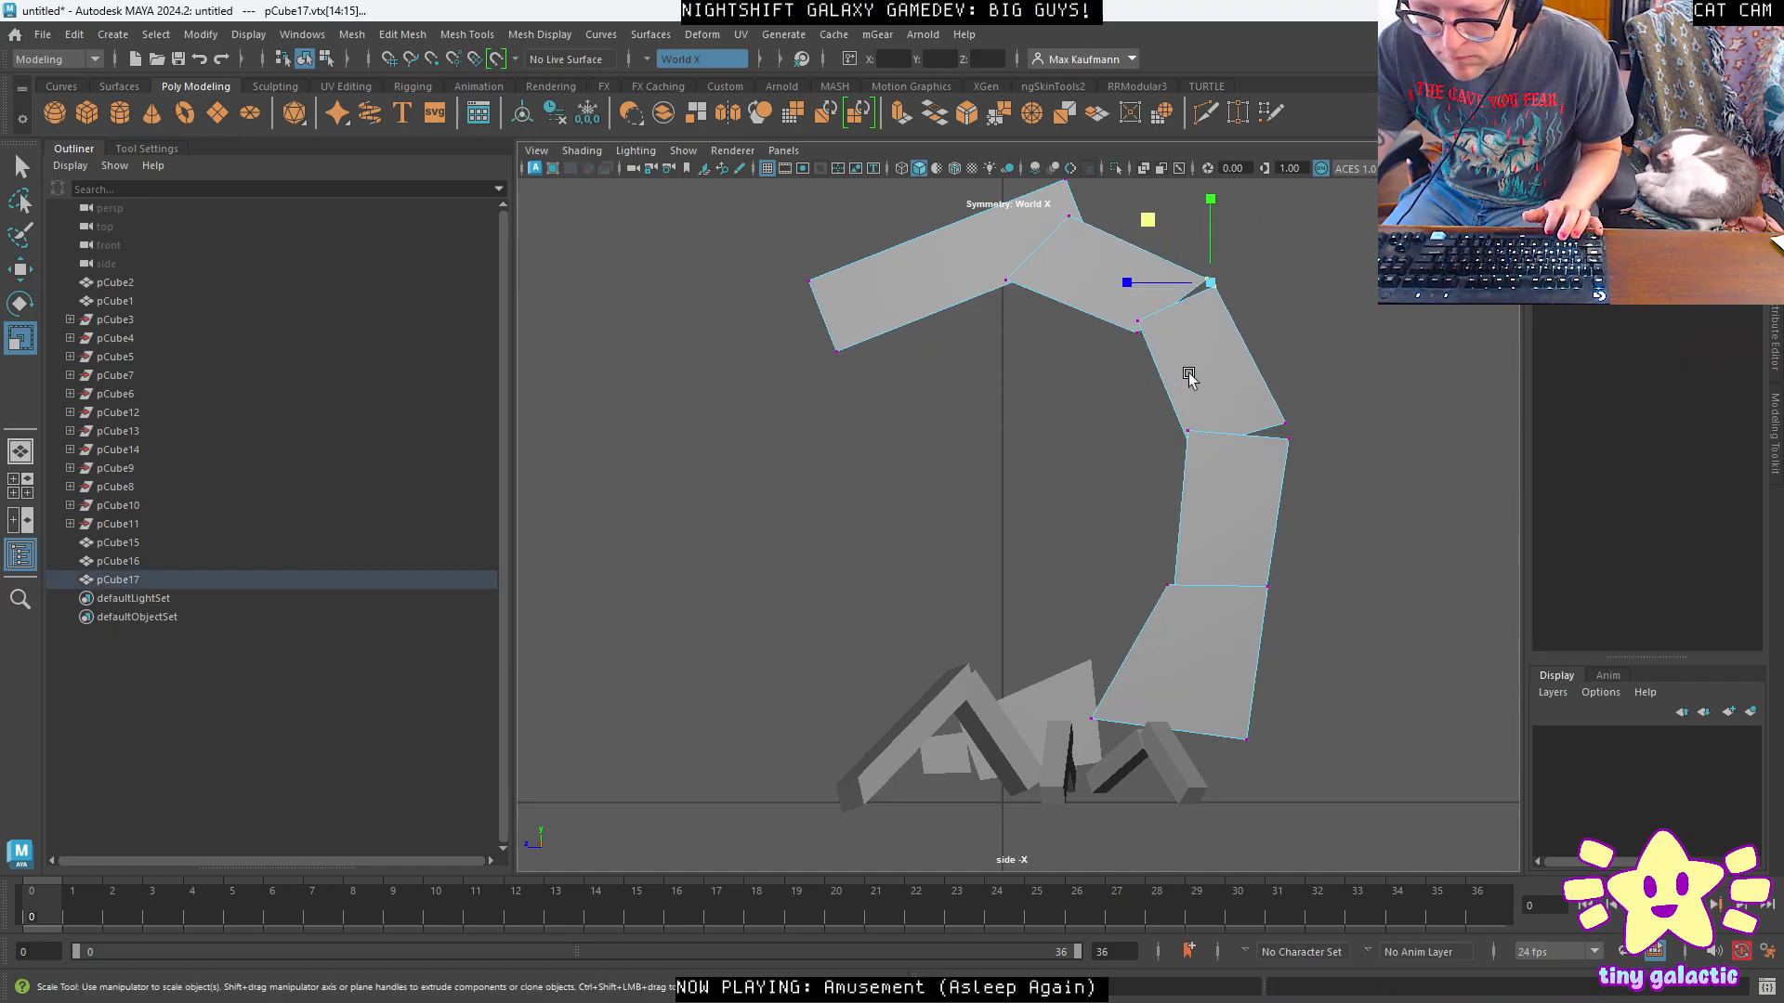
key("space")
key("space")
key("space")
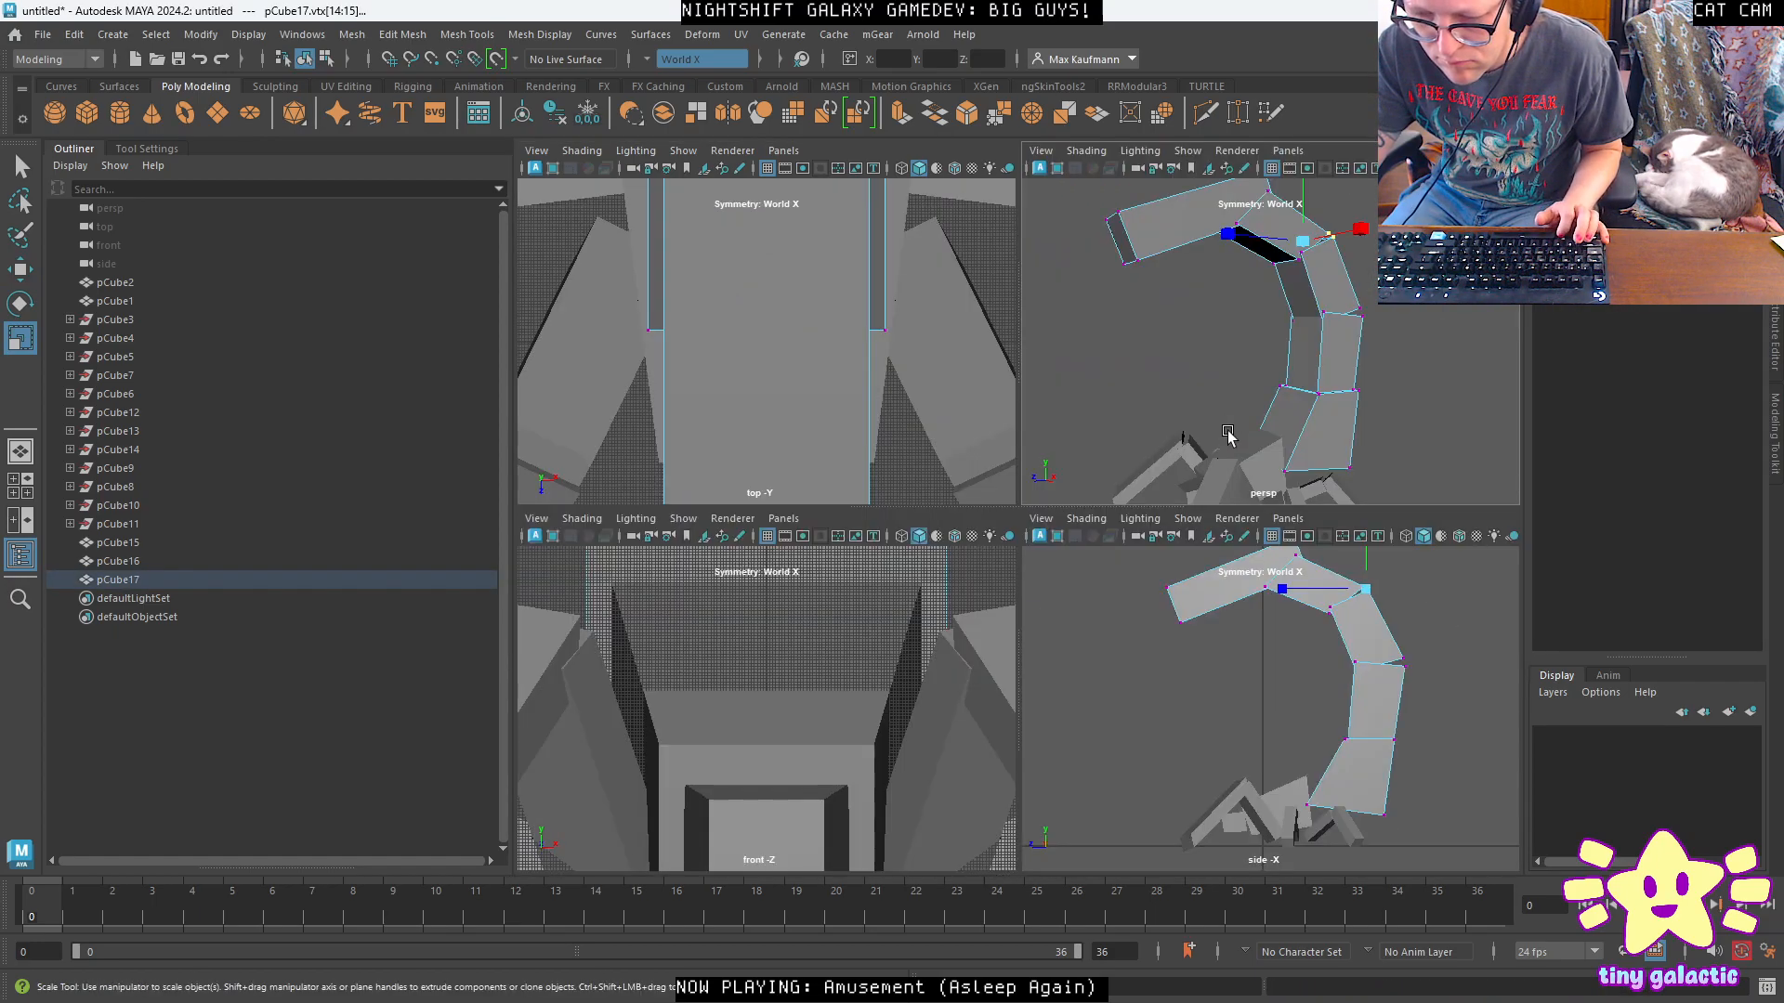
key("space")
key("w")
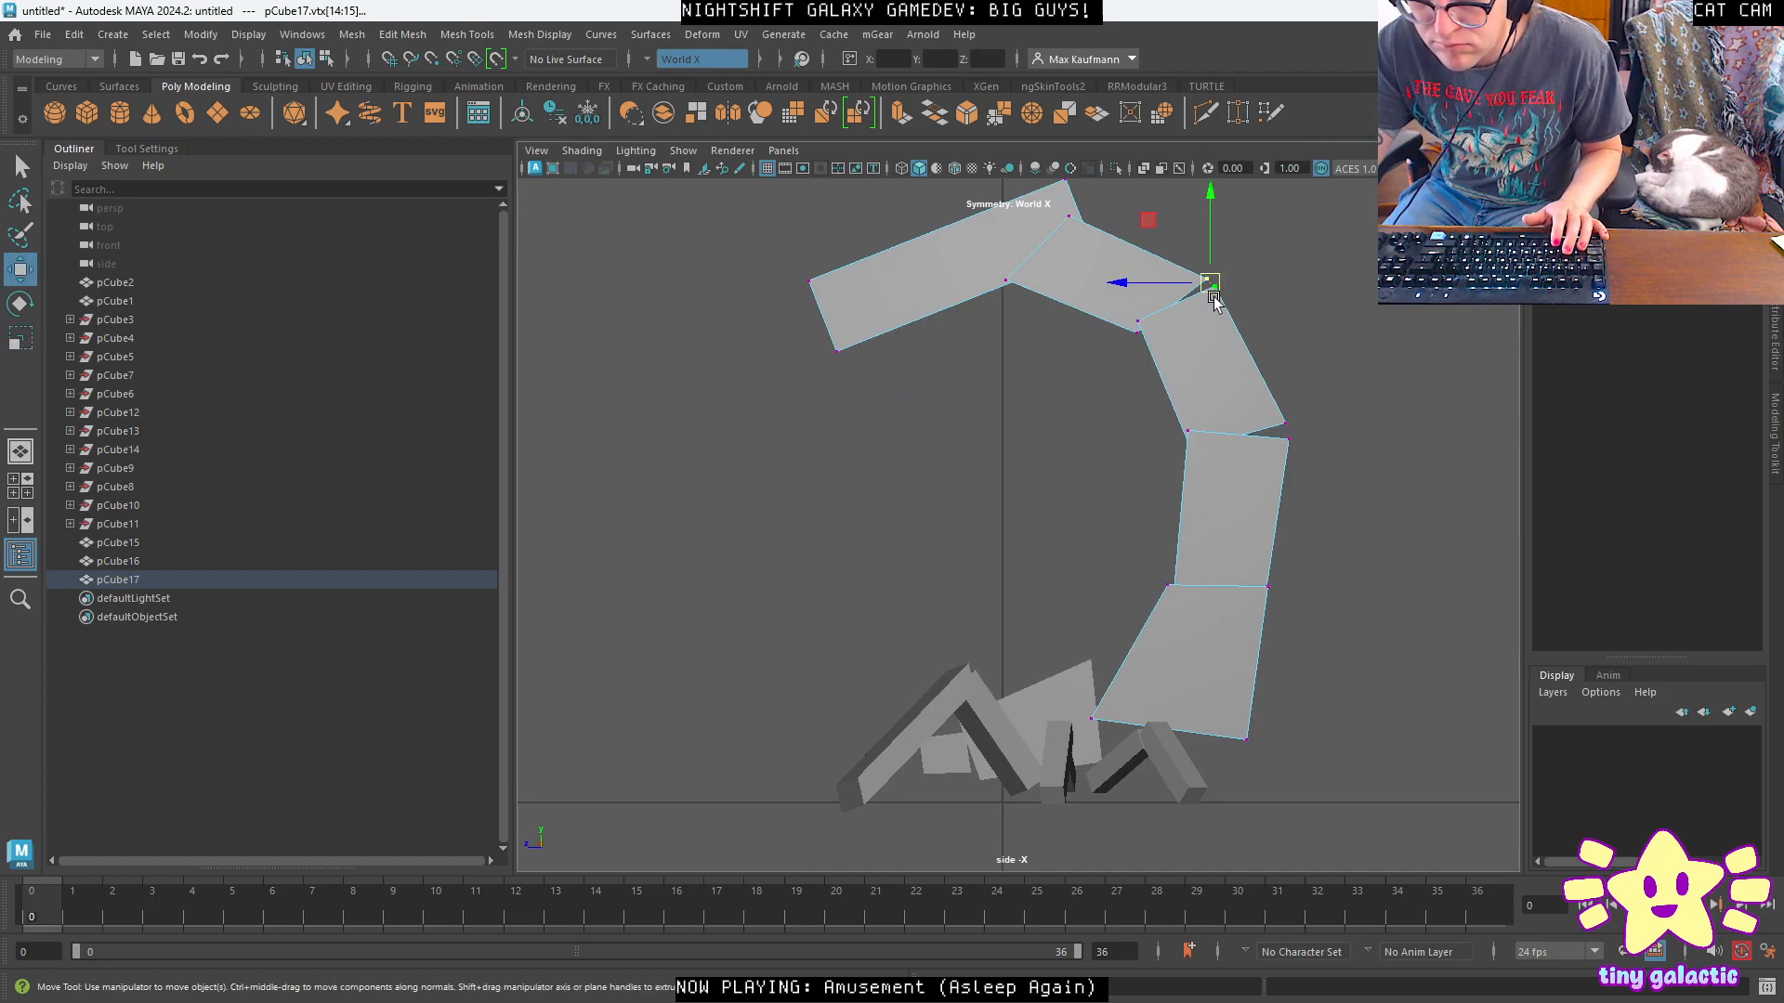
key("r")
left_click_drag(1148, 220, 1198, 288)
key("w")
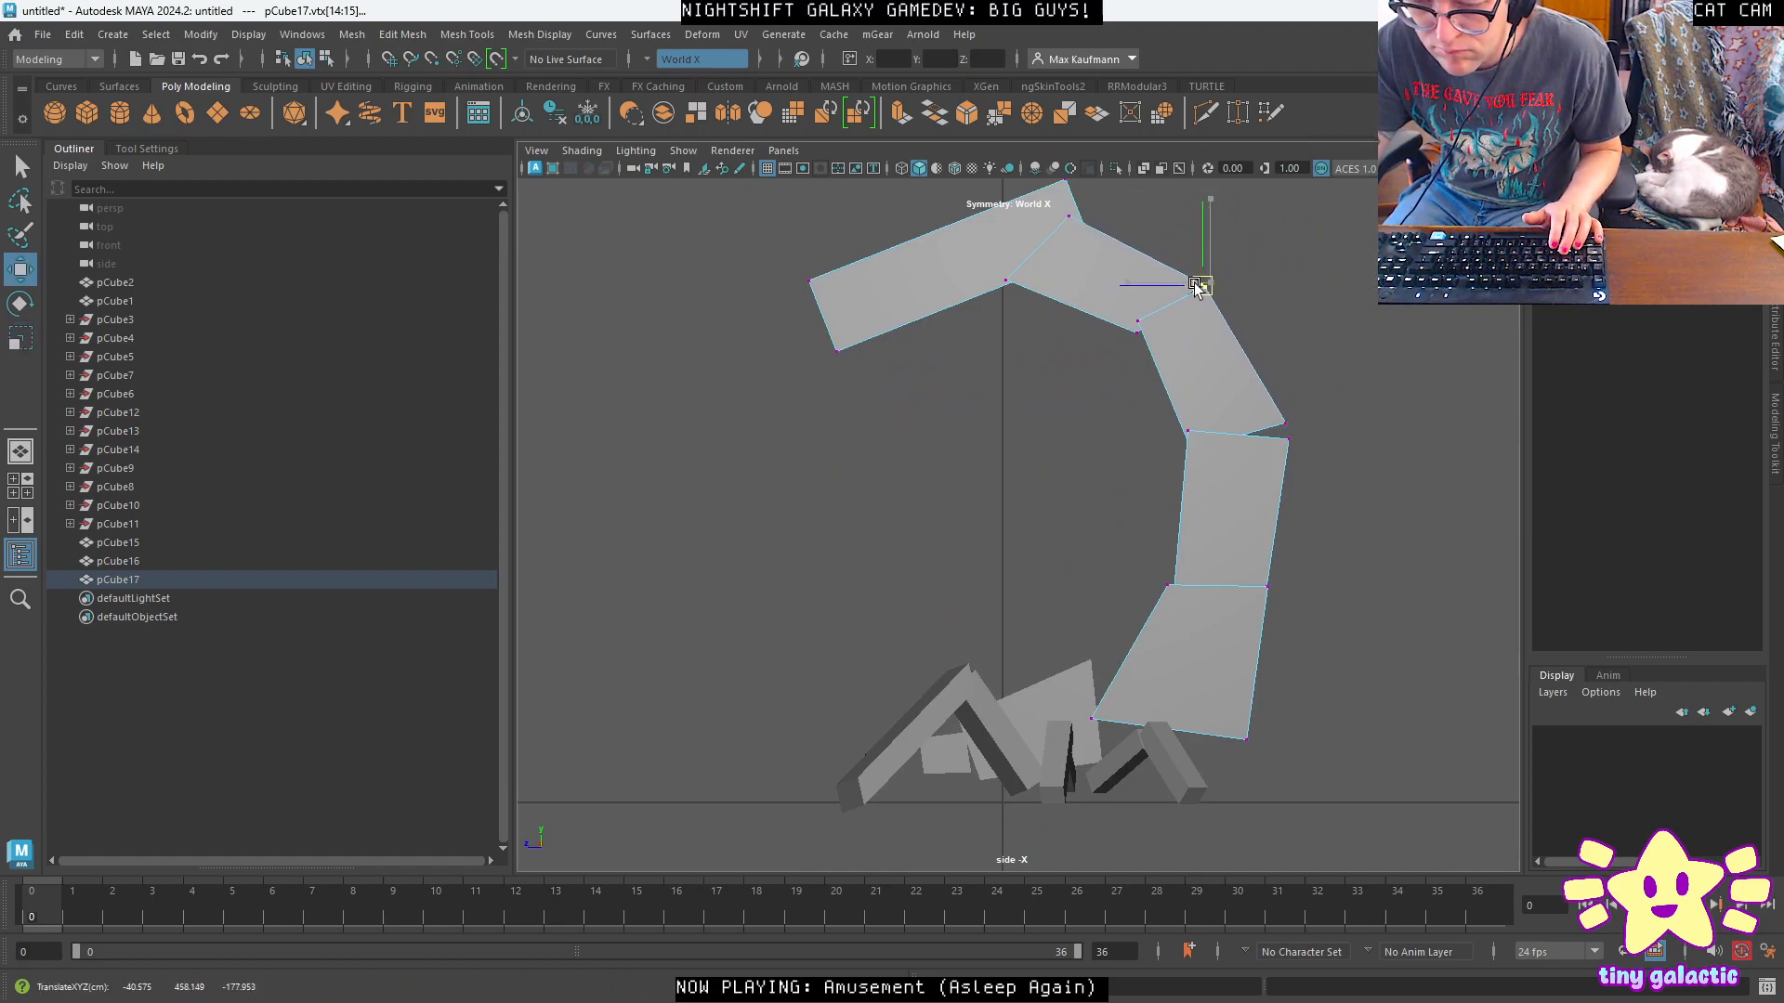
Scale the rear vertices between the second and third tail segments together, and move these and the rear joint vertices below outward.
left_click(1299, 433)
key("r")
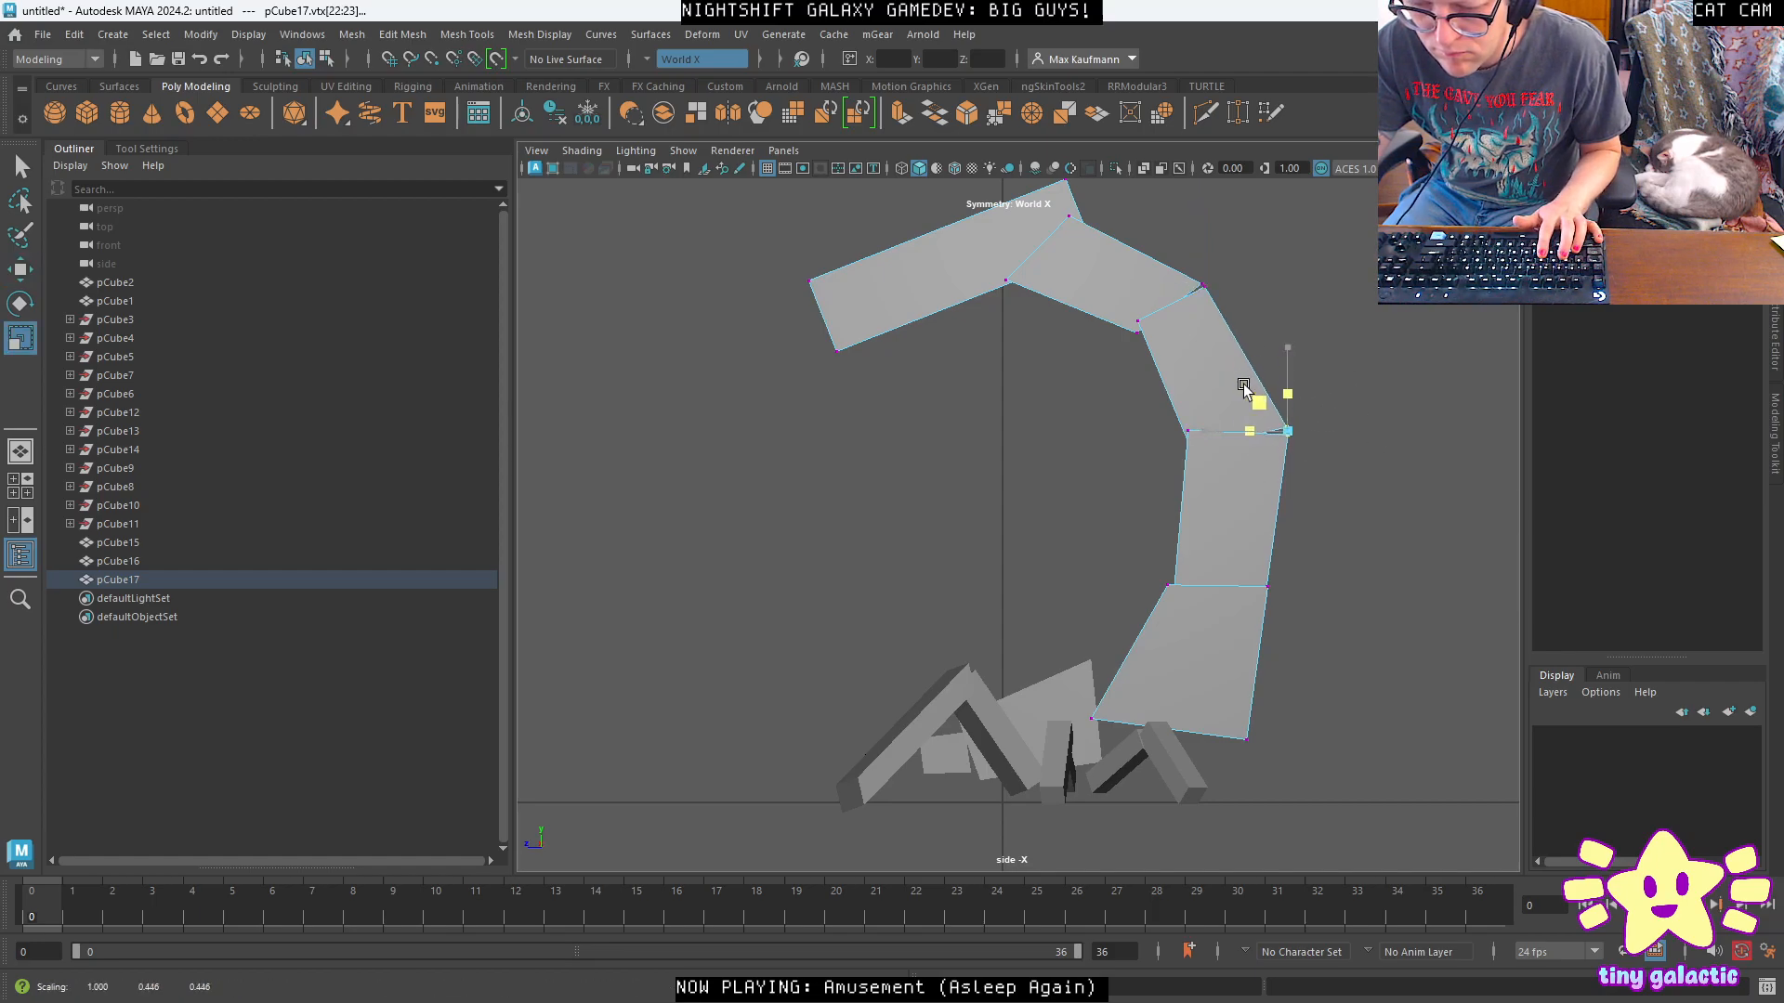
key("w")
left_click_drag(1284, 428, 1293, 424)
left_click_drag(1354, 616, 1302, 620)
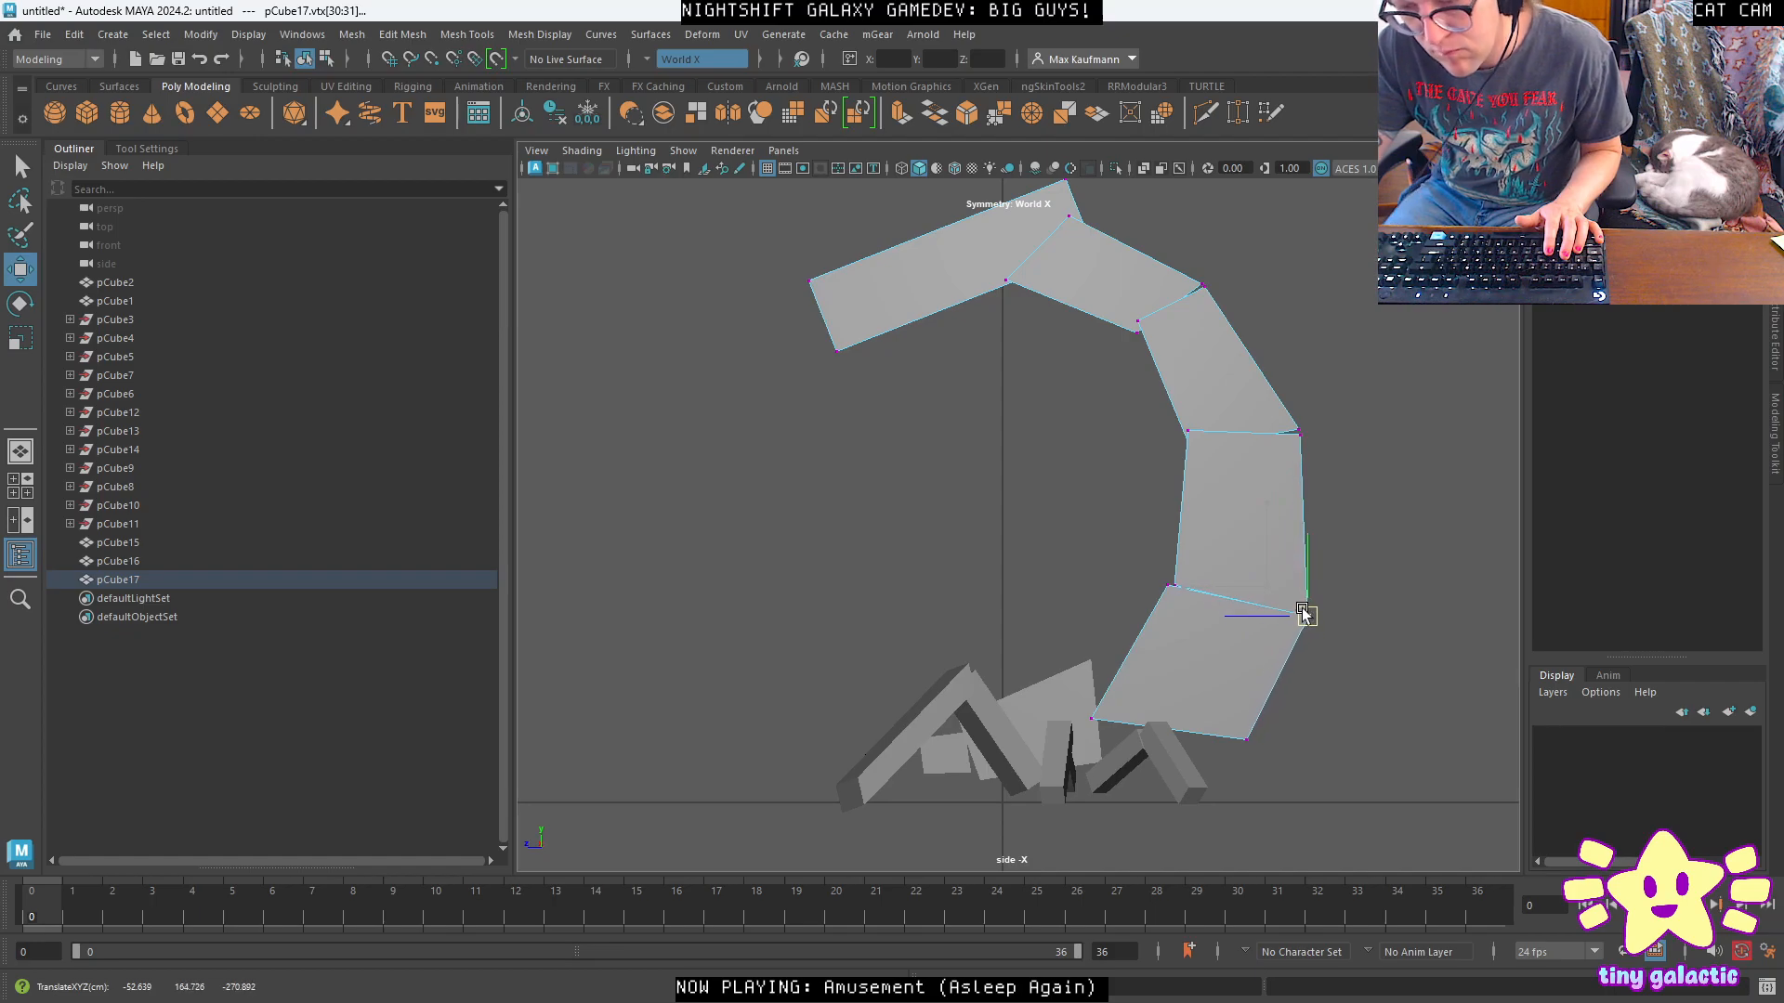
Move the tail base's bottom rear vertices forward and up, and adjust the front vertices at the top and bottom of its segment.
left_click(1214, 708)
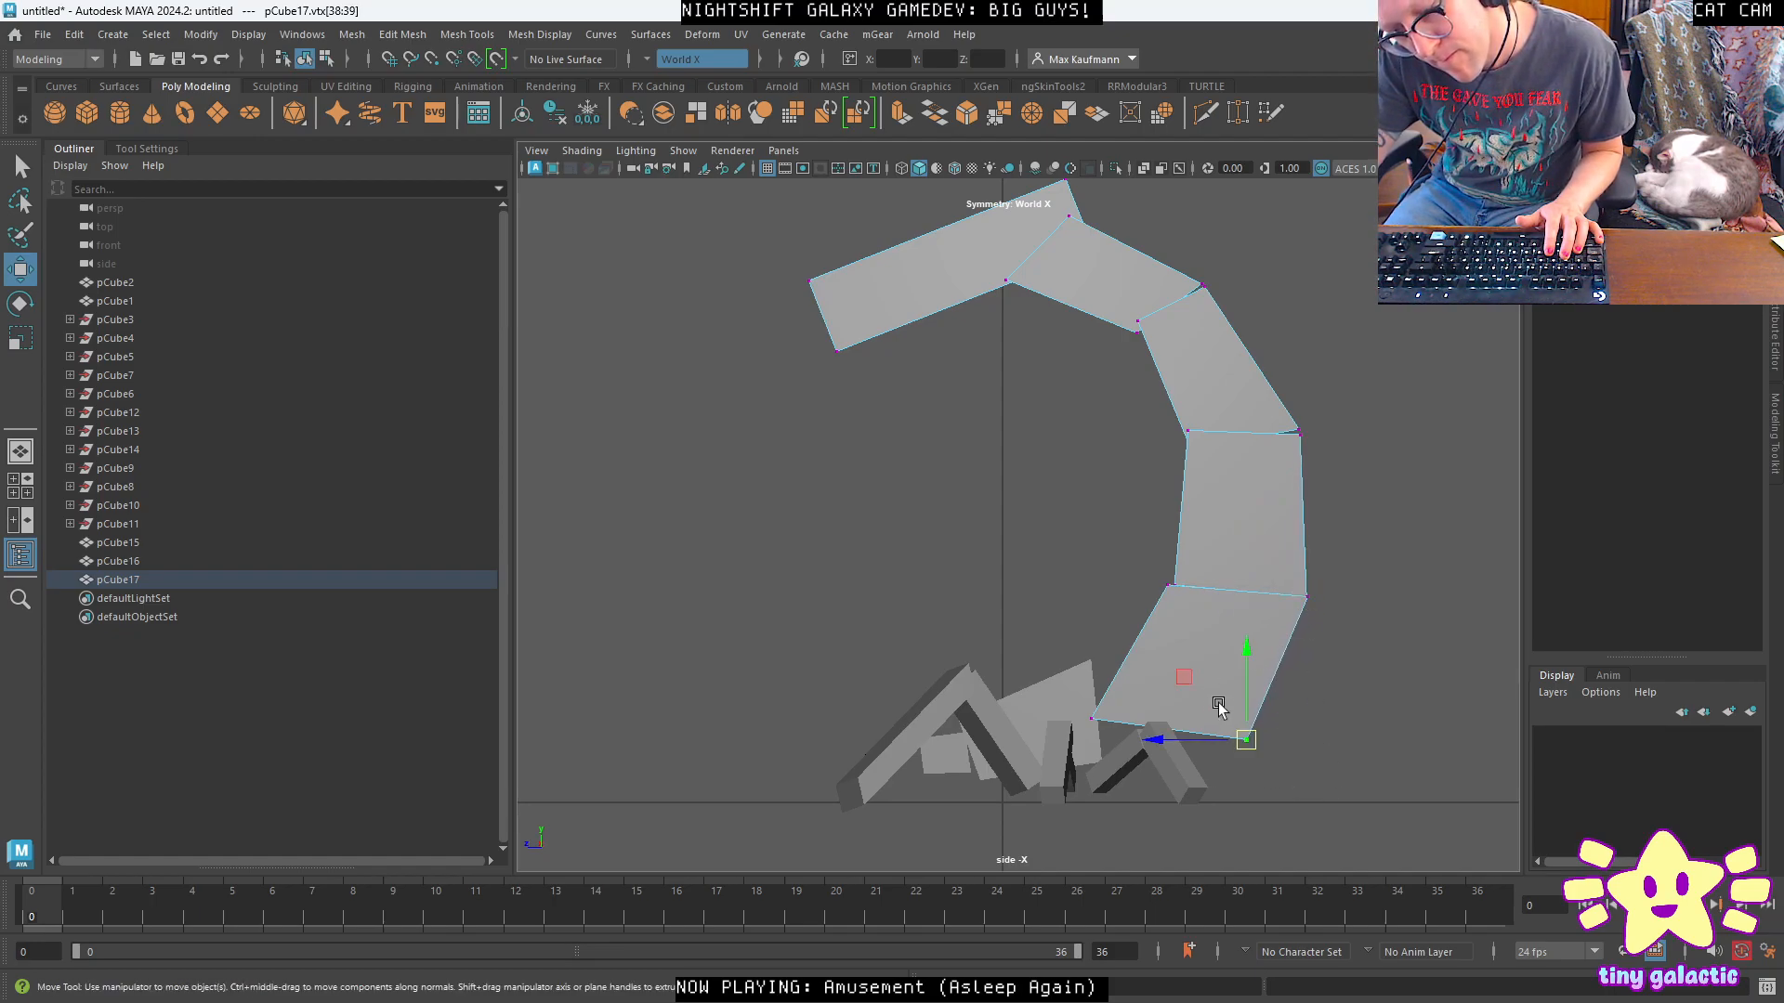
left_click_drag(1227, 728, 1222, 715)
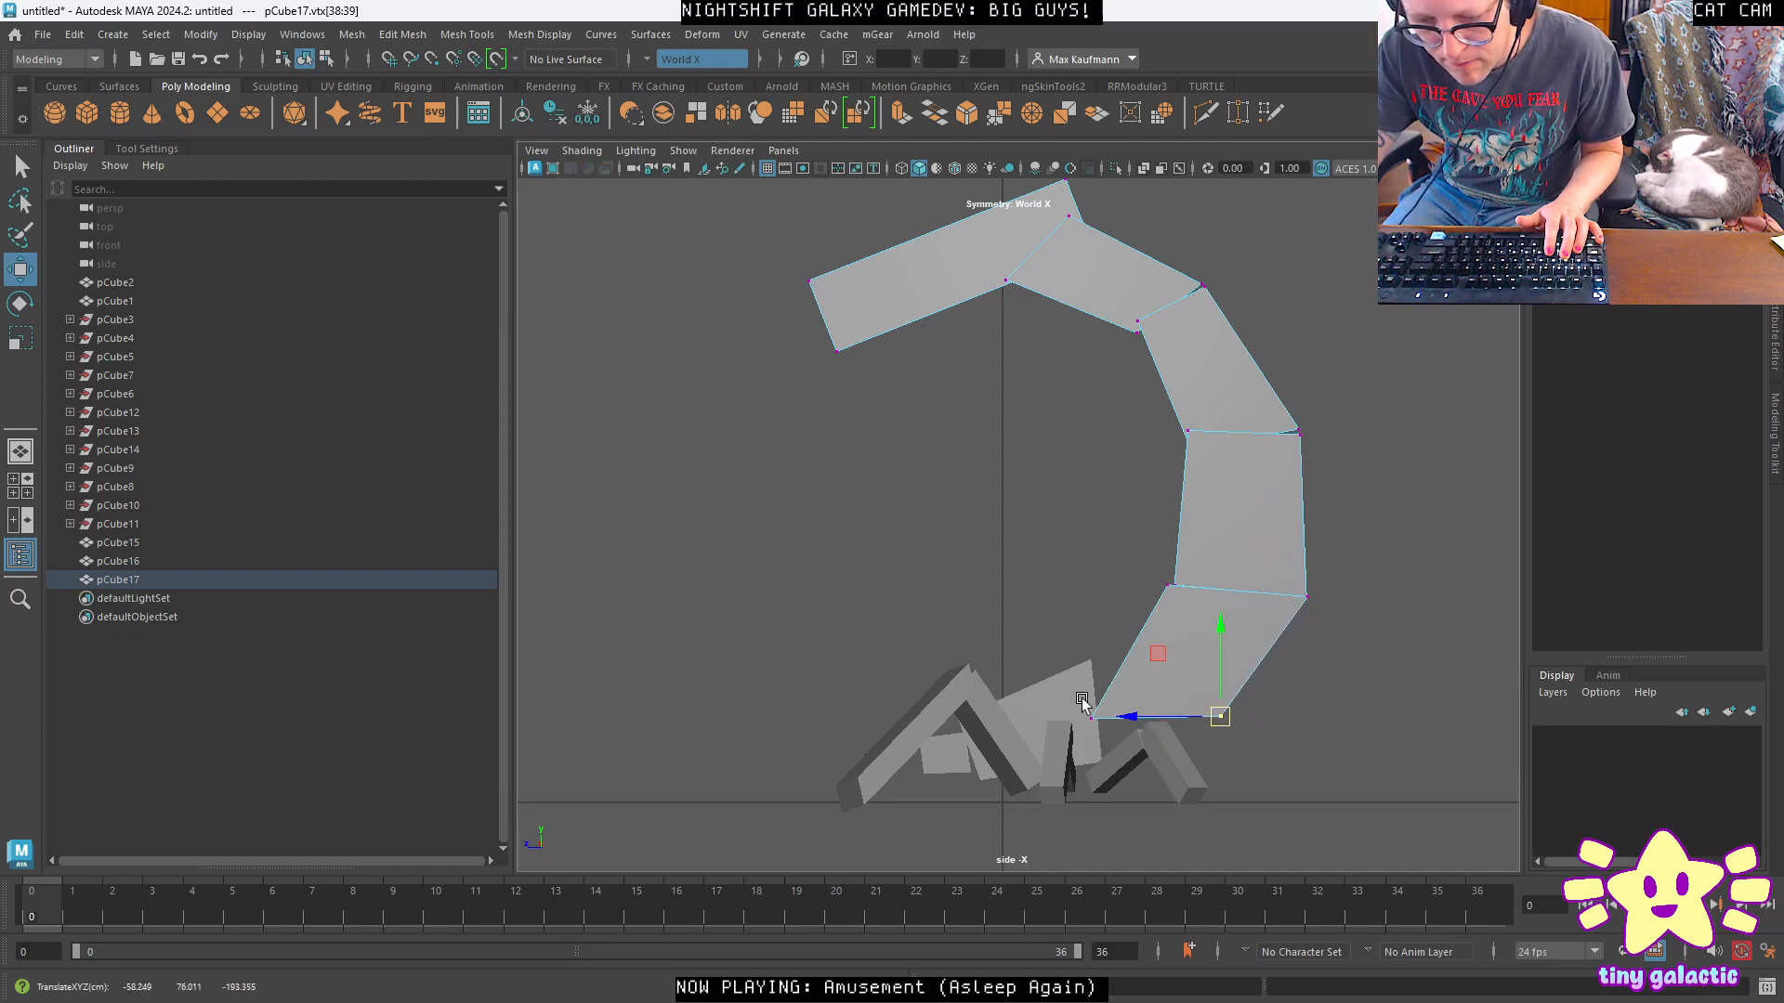
left_click(1170, 585)
mouse_move(1176, 586)
left_mouse_down()
mouse_move(1135, 588)
mouse_move(1168, 573)
left_mouse_up()
left_click_drag(1064, 651, 1134, 736)
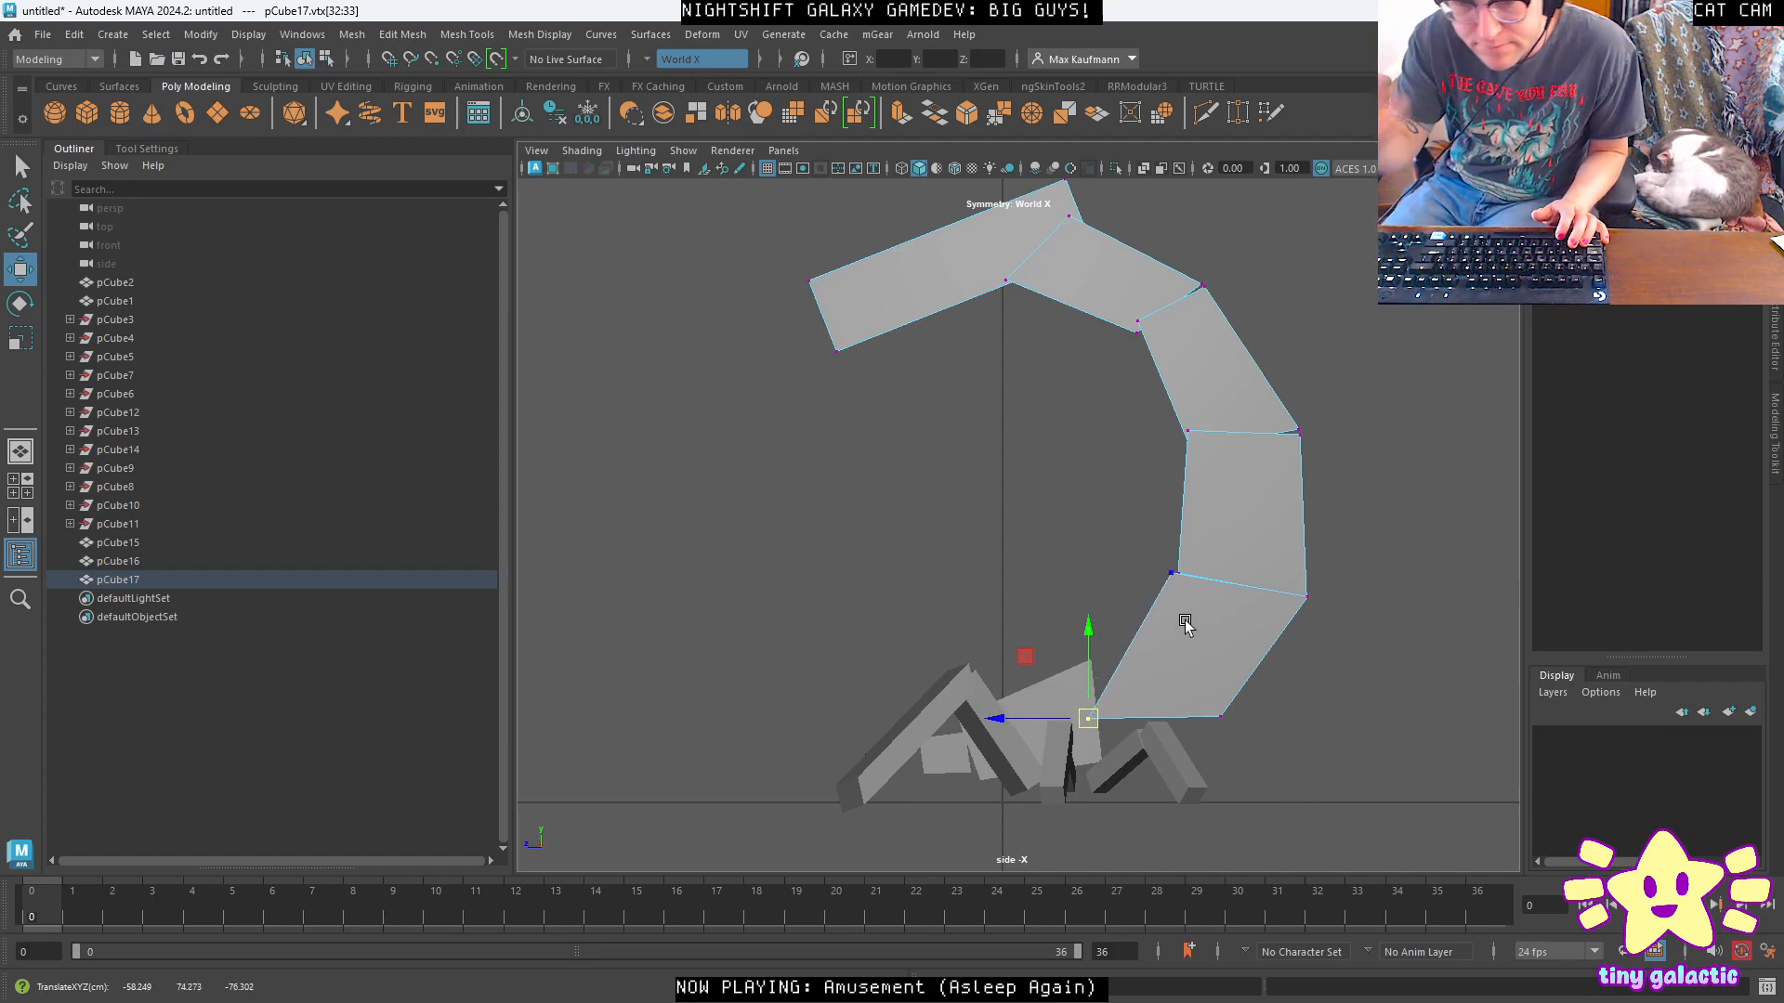
Insert an edge loop across the lowest tail segment and move the loop's front vertices forward to round out the base.
left_click(467, 34)
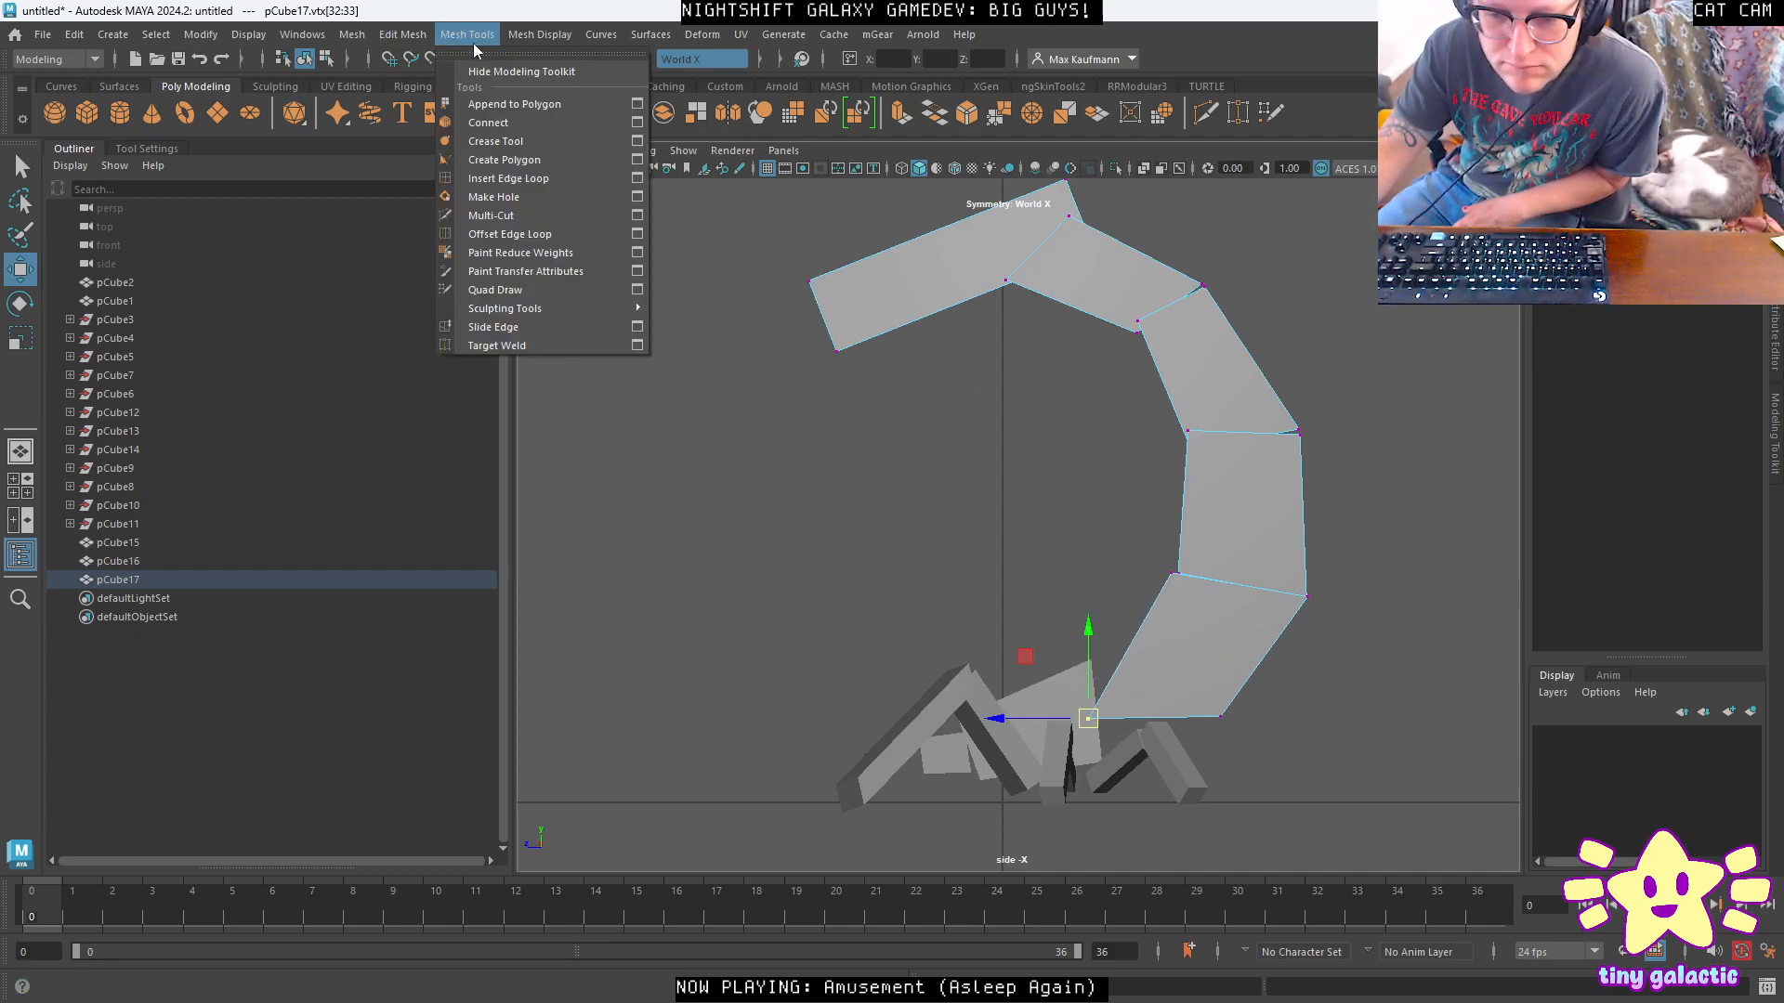
left_click(520, 175)
left_click_drag(1131, 648, 1141, 655)
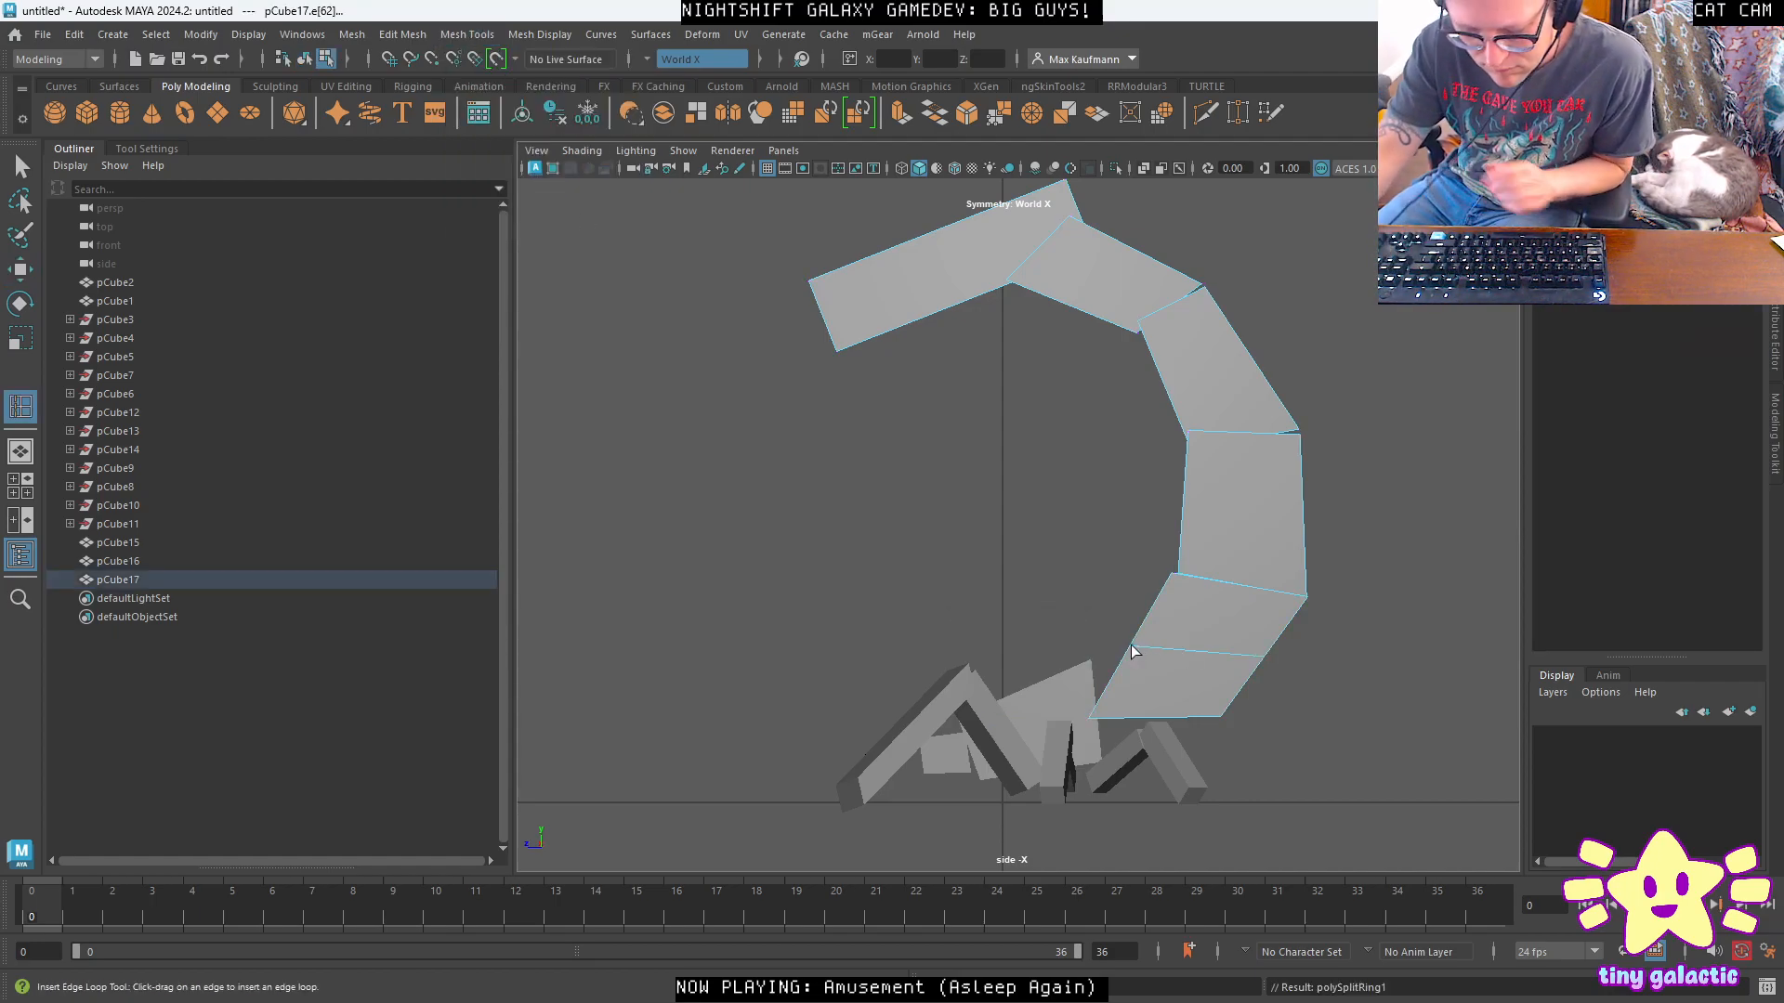
right_click(1172, 472)
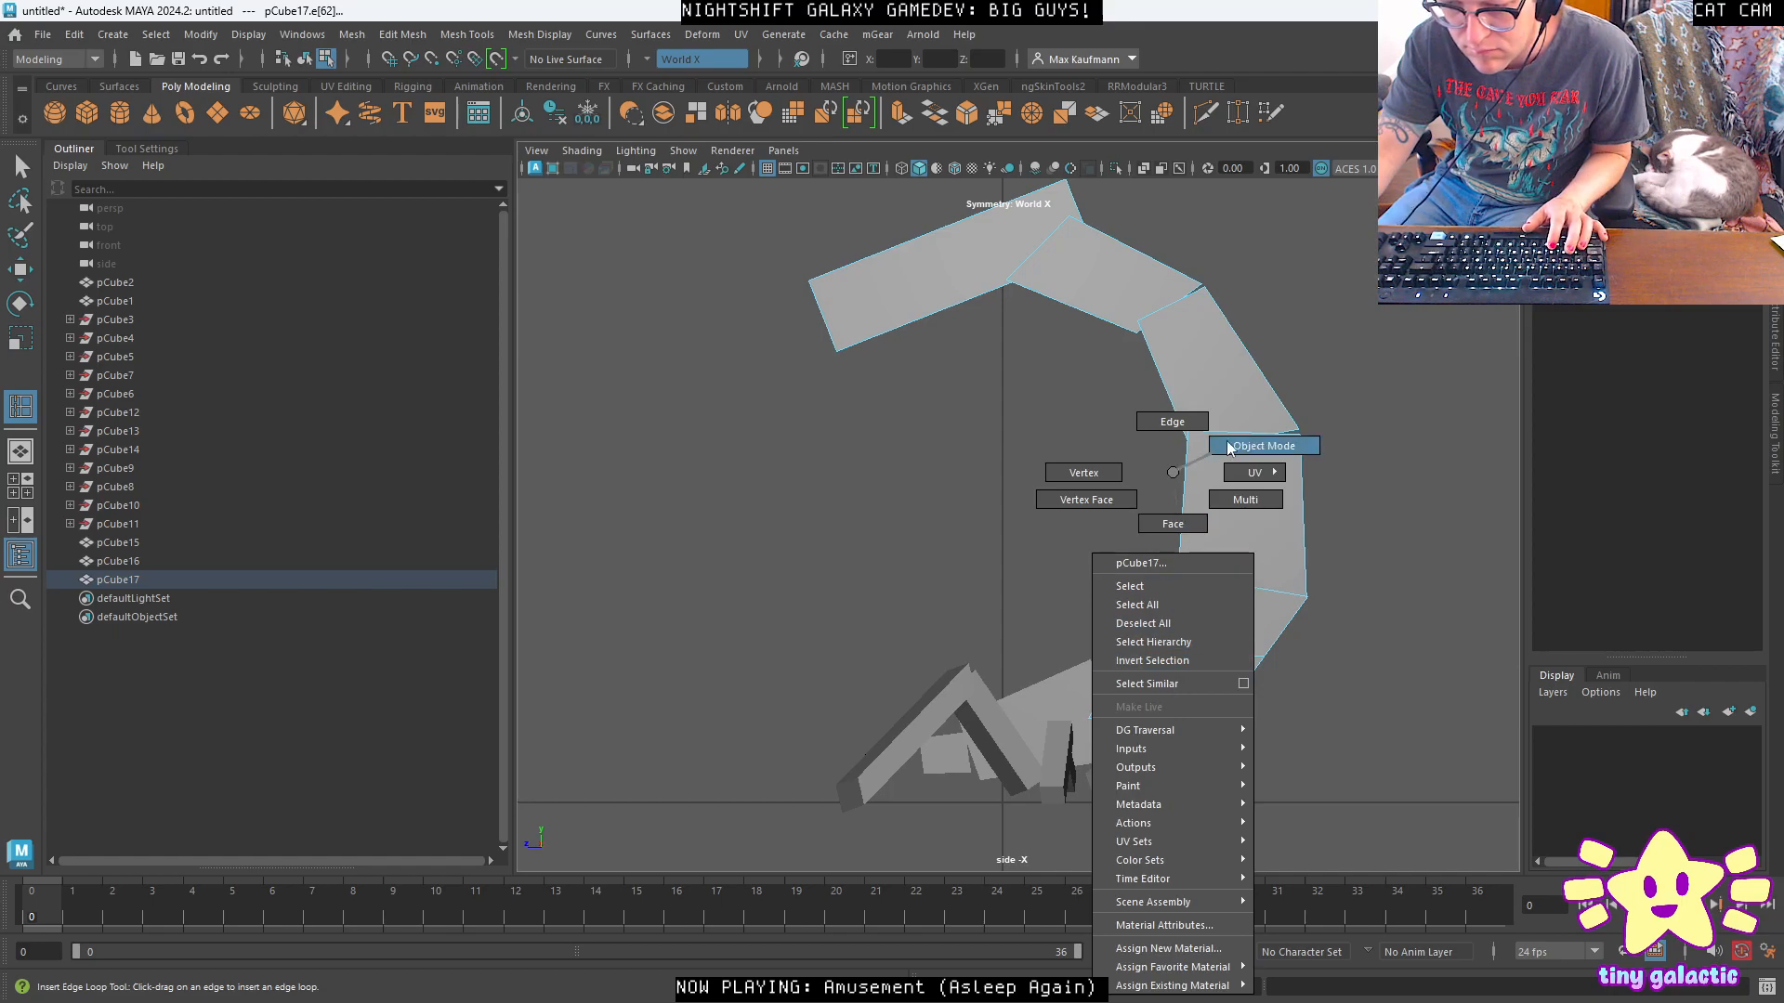
left_click(1112, 478)
key("w")
left_click_drag(1119, 620, 1093, 660)
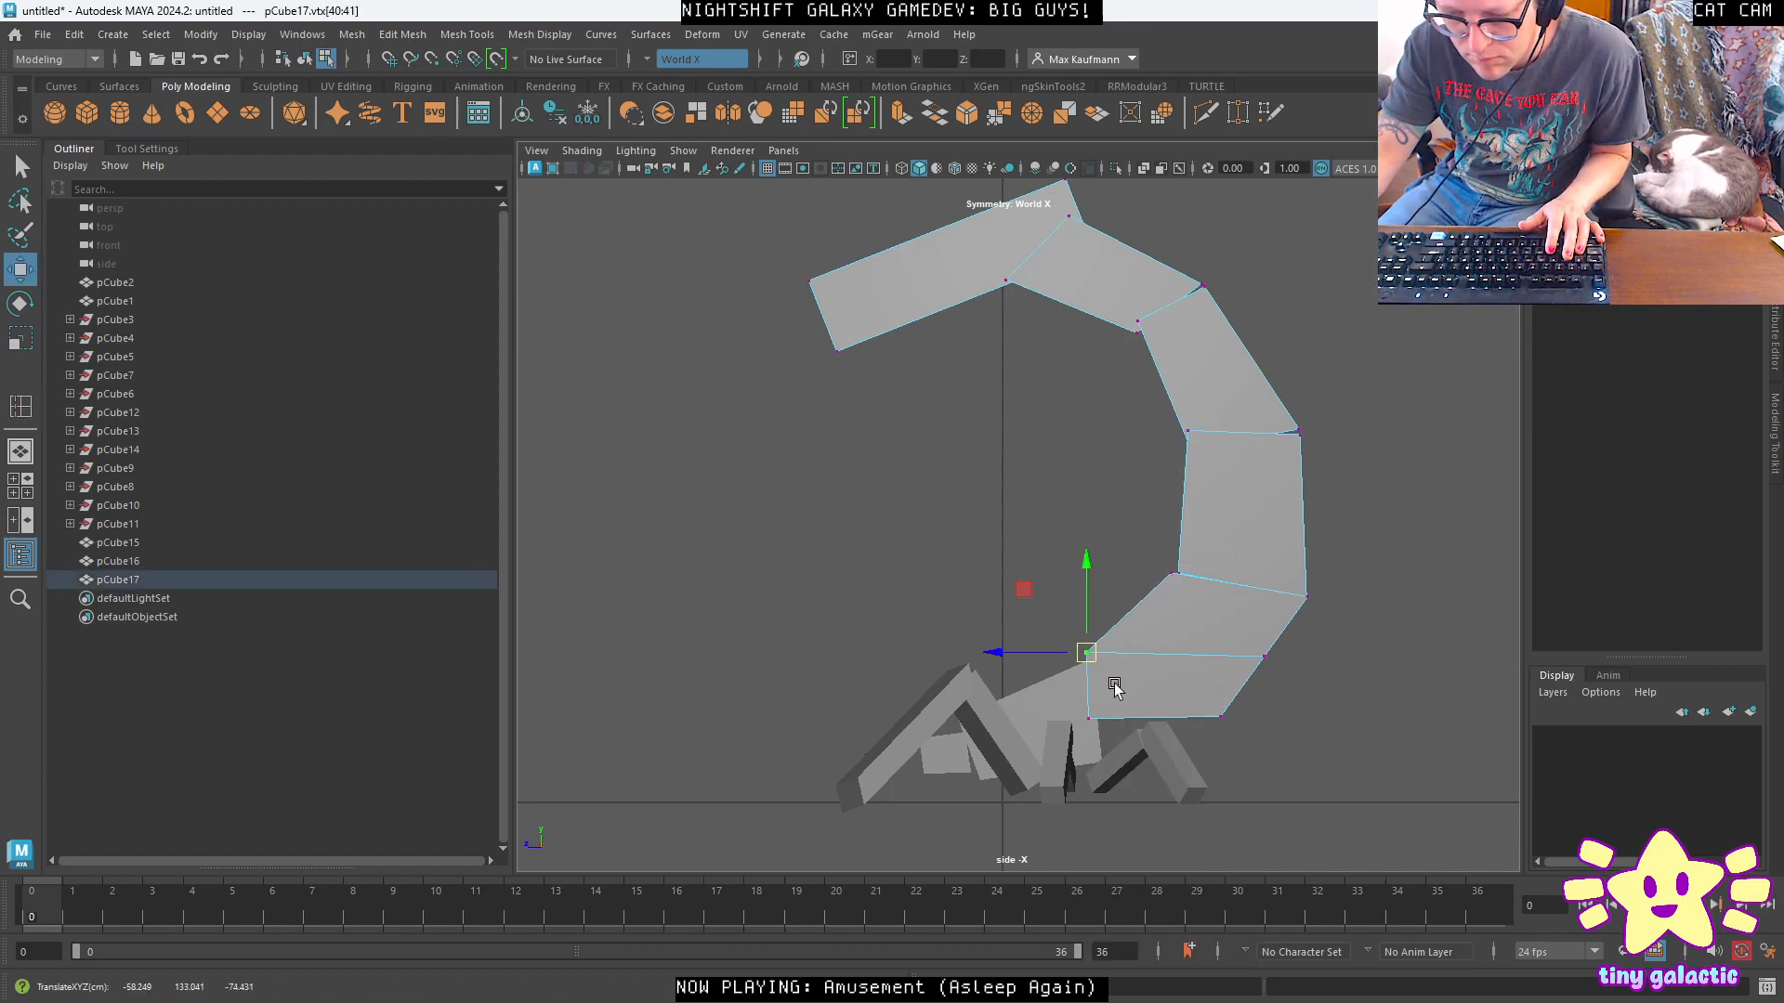
Move the tail base's bottom rear vertices forward and down, and fine-tune the front vertices of the new loop and the joint above.
left_click_drag(1246, 741, 1200, 744)
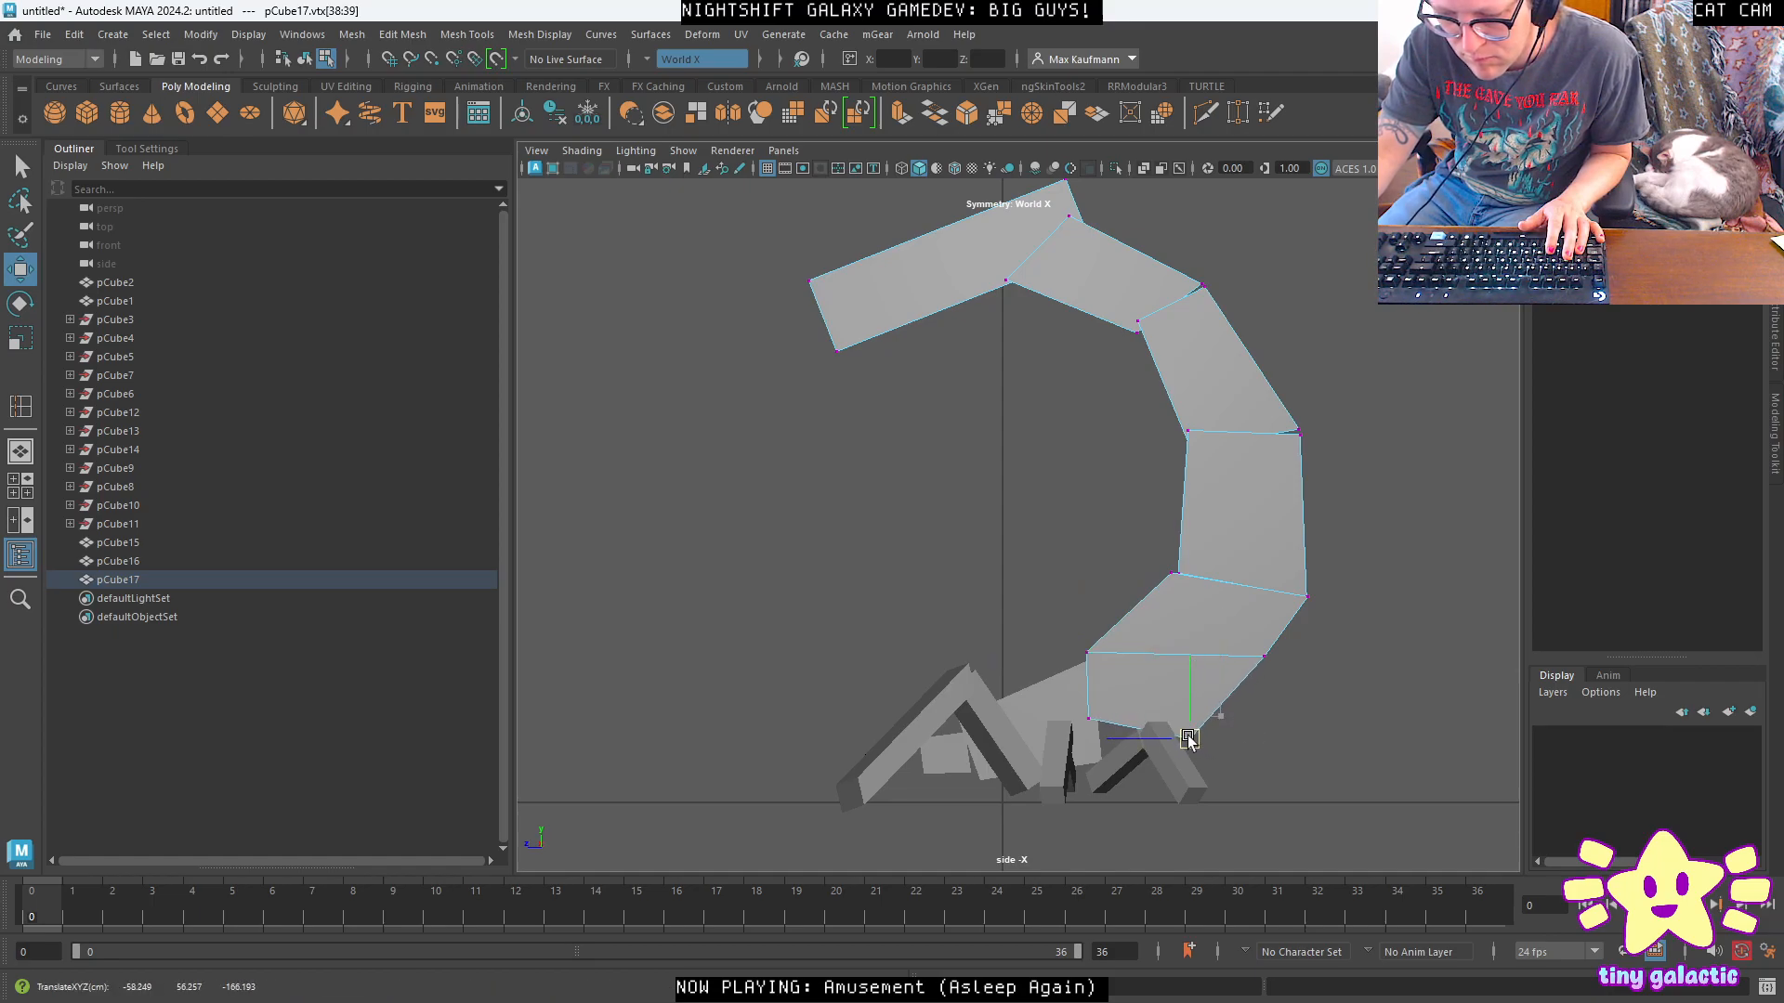
left_click_drag(1143, 543, 1214, 576)
key("r")
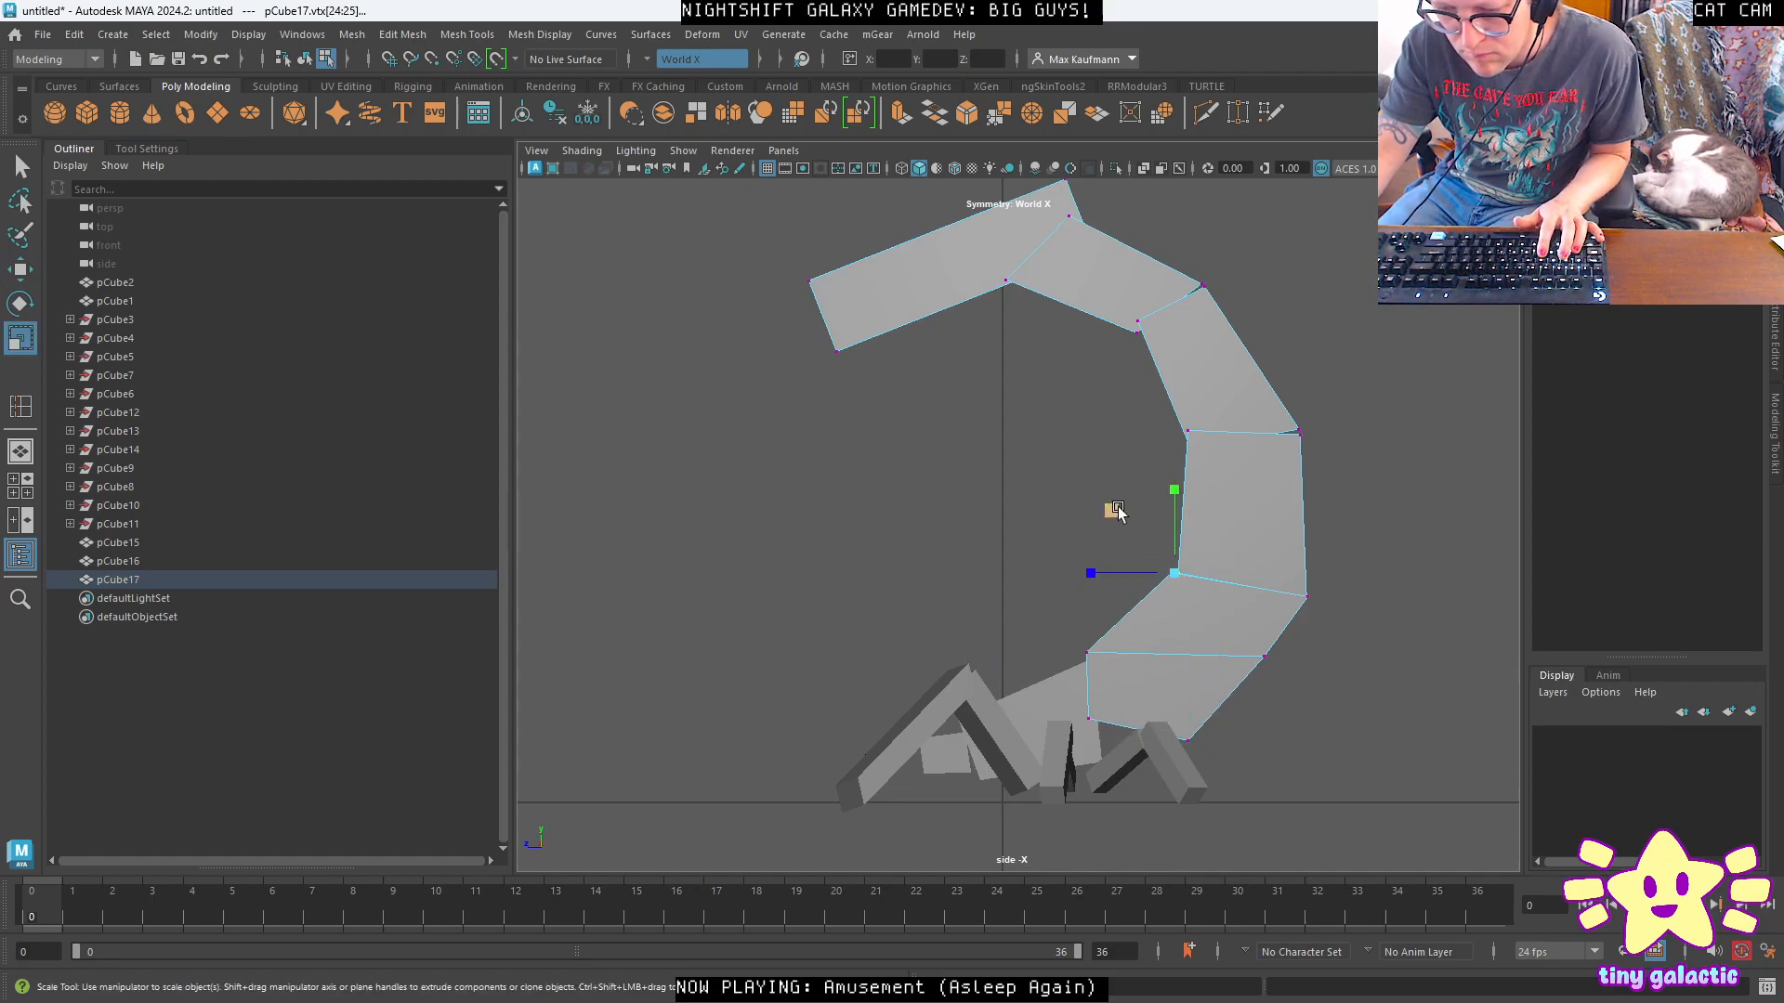
key("w")
left_click_drag(1174, 570, 1178, 594)
left_click_drag(1032, 626, 1080, 647)
mouse_move(1140, 565)
left_mouse_down()
mouse_move(1202, 613)
mouse_move(1169, 577)
left_mouse_up()
Move the front vertices at the tail's three upper joints rearward to slim the inside of the curve.
left_click_drag(1136, 406, 1210, 450)
left_click_drag(1142, 329, 1162, 336)
left_click_drag(971, 251, 1029, 298)
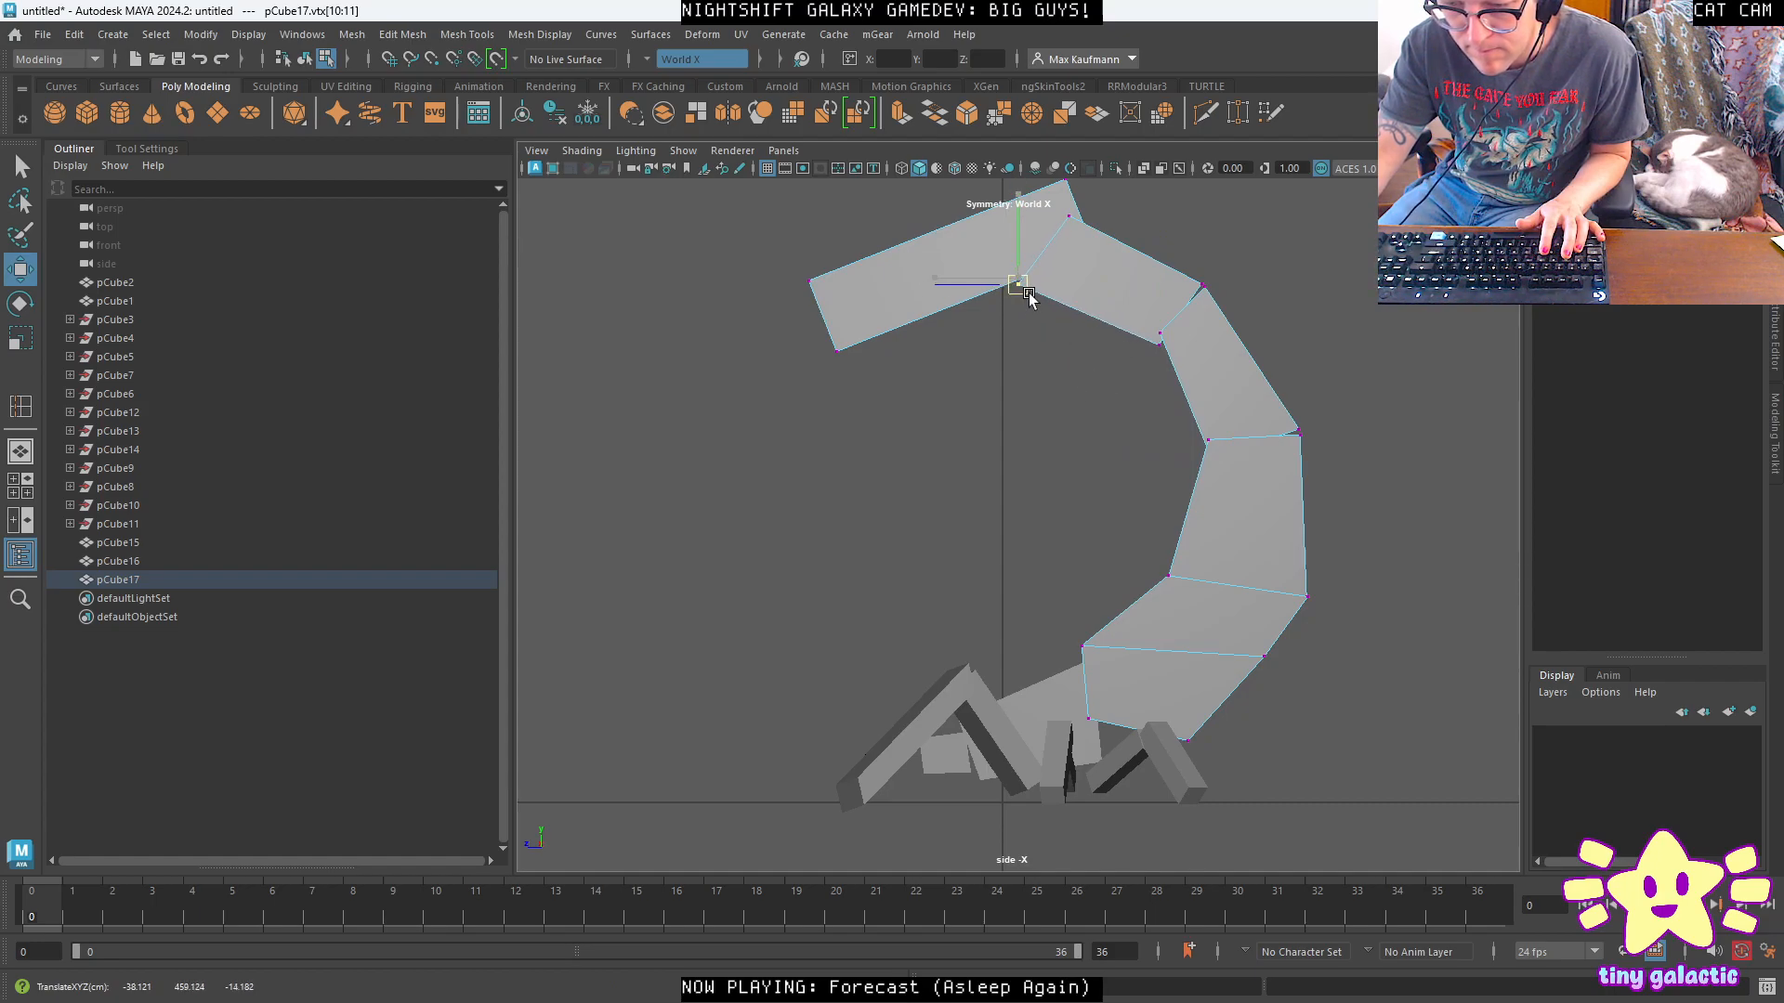
Examine the reshaped tail curve and its proportion to the body from several angles in perspective.
left_click(1056, 458)
key("space")
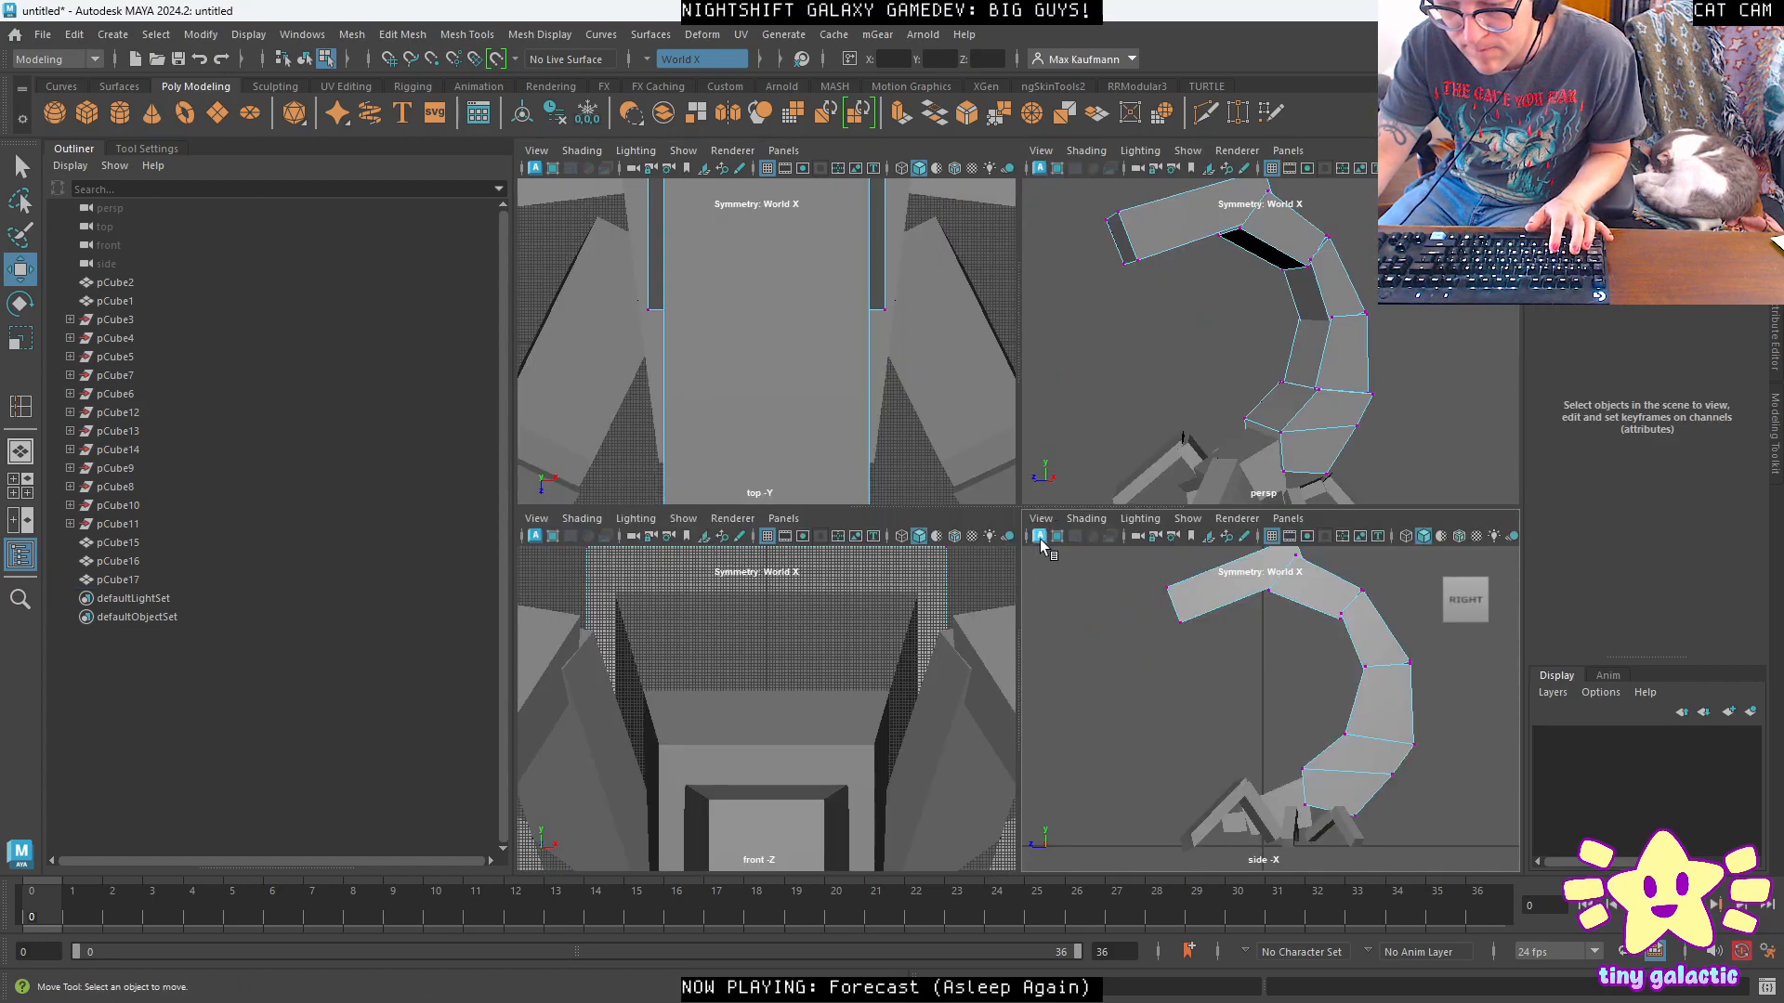
key("space")
left_click_drag(929, 502, 1134, 585, "alt")
right_click_drag(1186, 609, 963, 542, "alt")
left_click_drag(964, 541, 1115, 603, "alt")
right_click_drag(1115, 603, 1207, 683, "alt")
middle_click_drag(1207, 683, 1144, 556, "alt")
left_click_drag(1144, 556, 1238, 594, "alt")
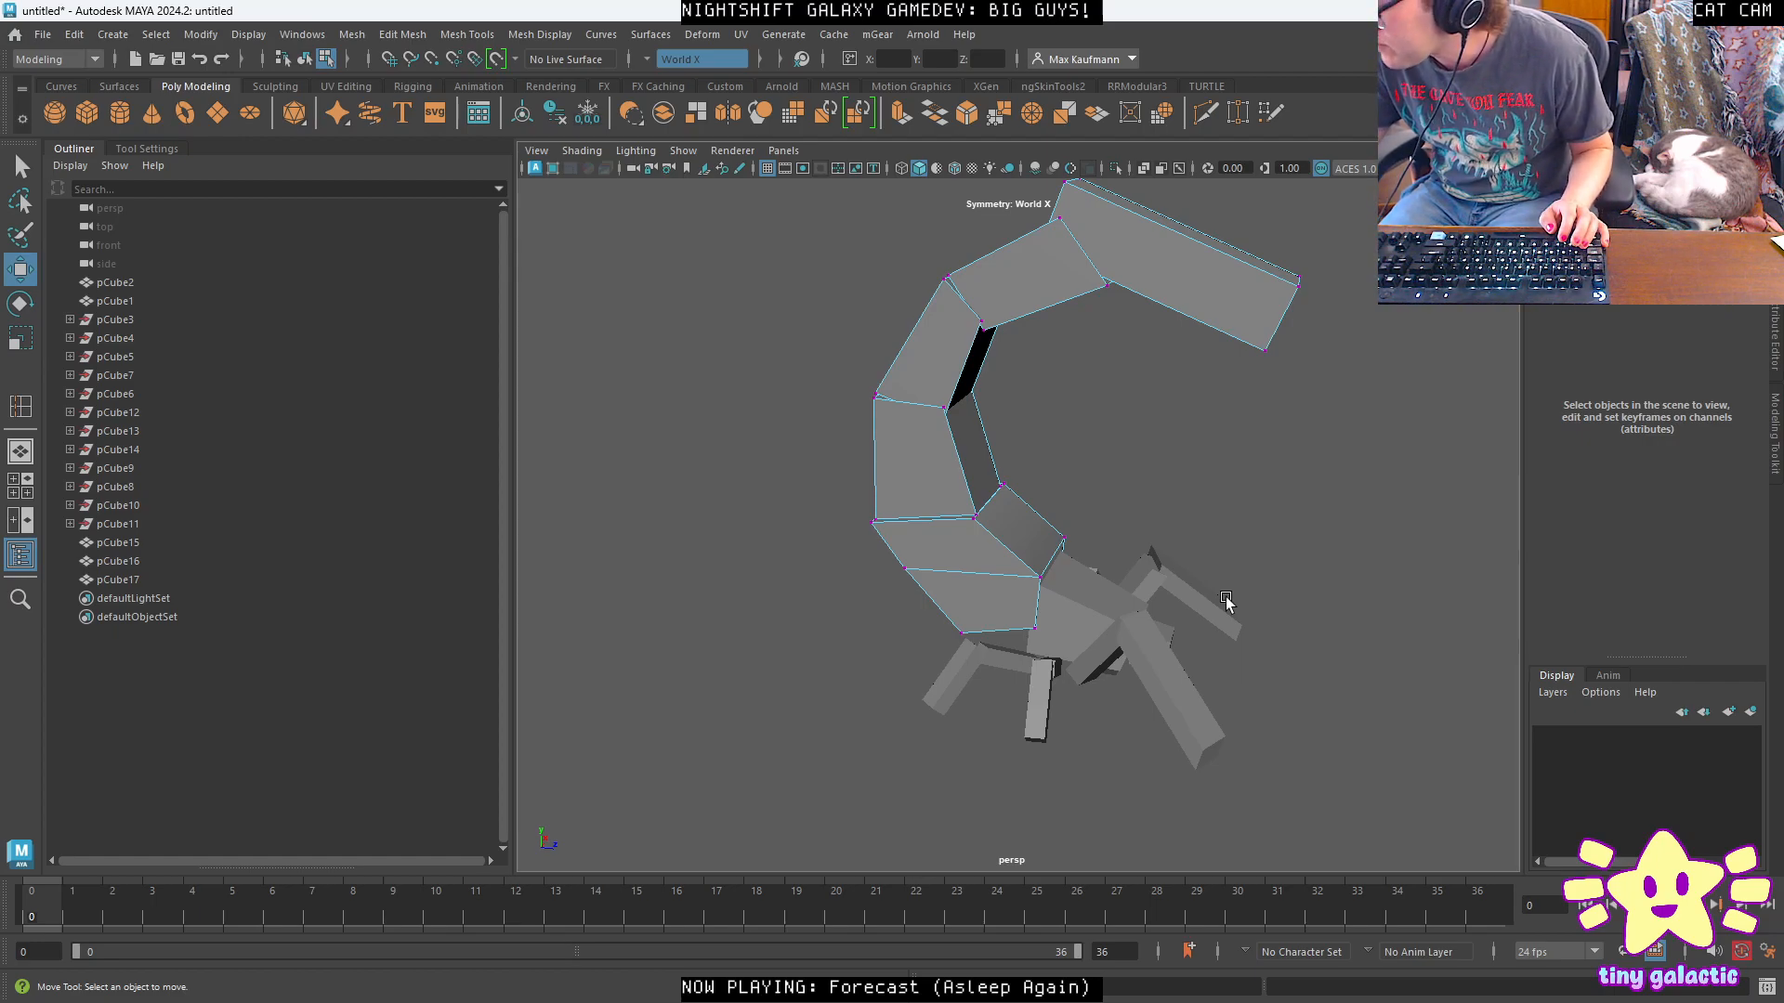
left_click_drag(1413, 450, 1045, 713, "alt")
Select all faces of the head in face mode and move them forward away from the body.
left_click(1074, 716)
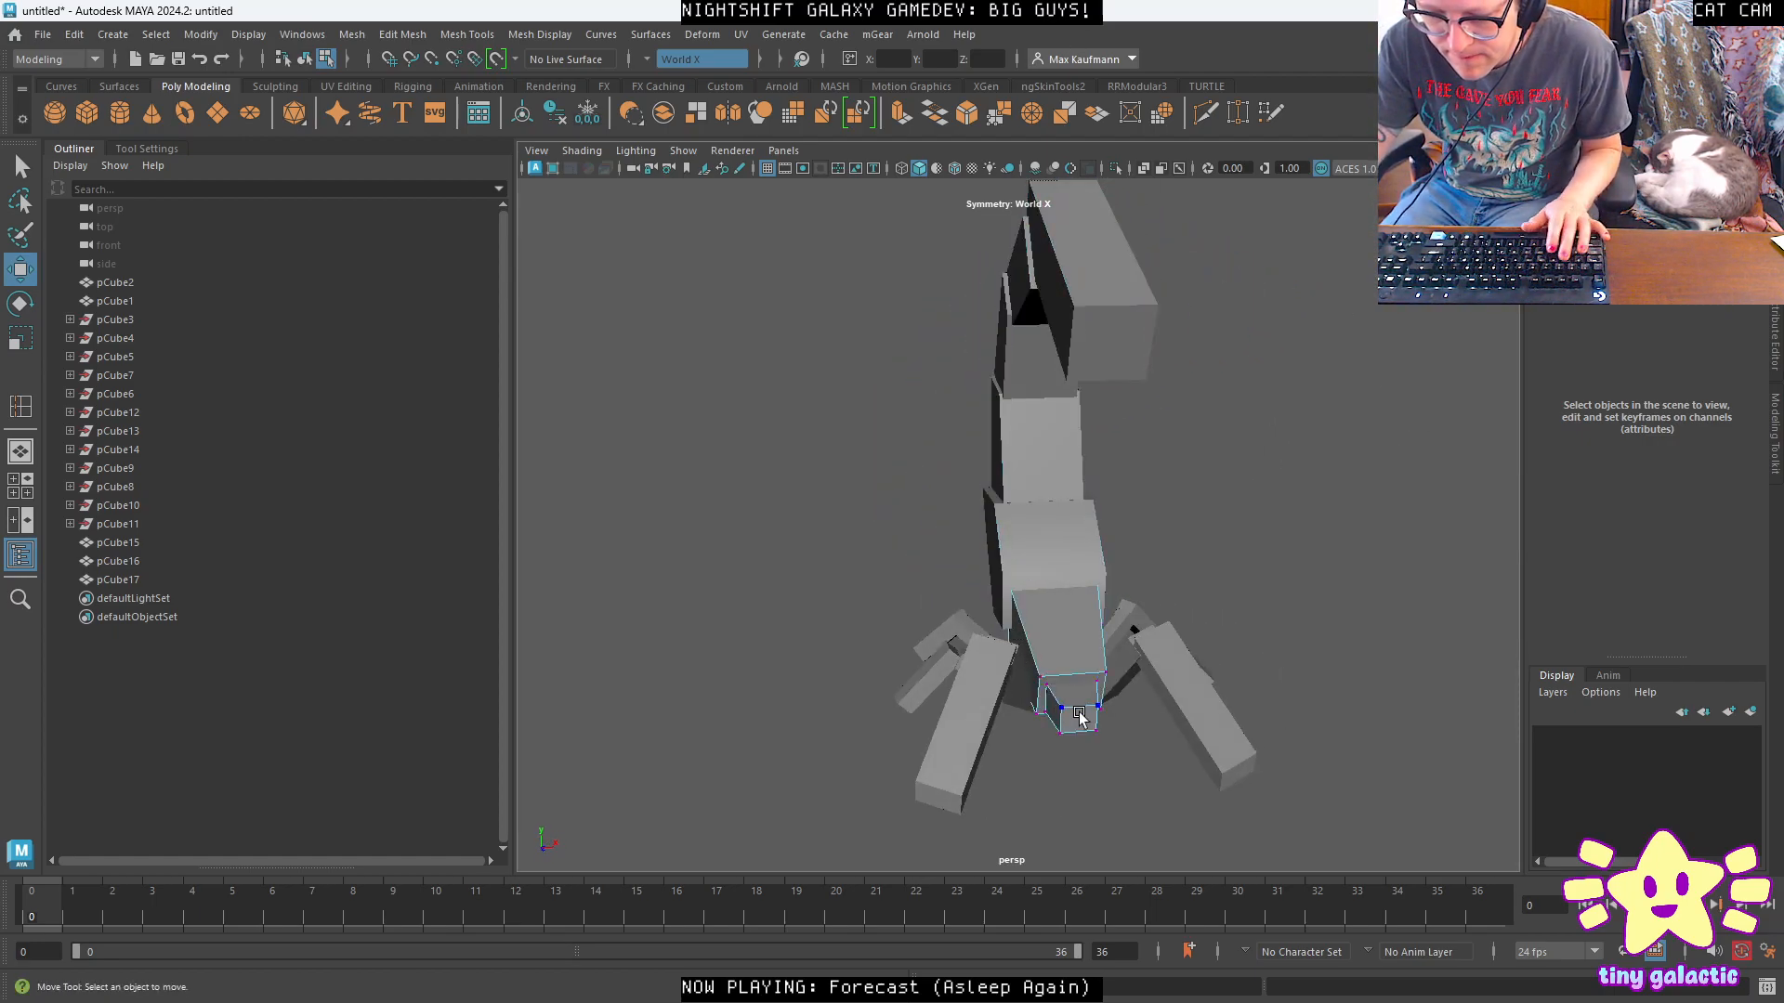
right_click_drag(1091, 715, 1100, 524)
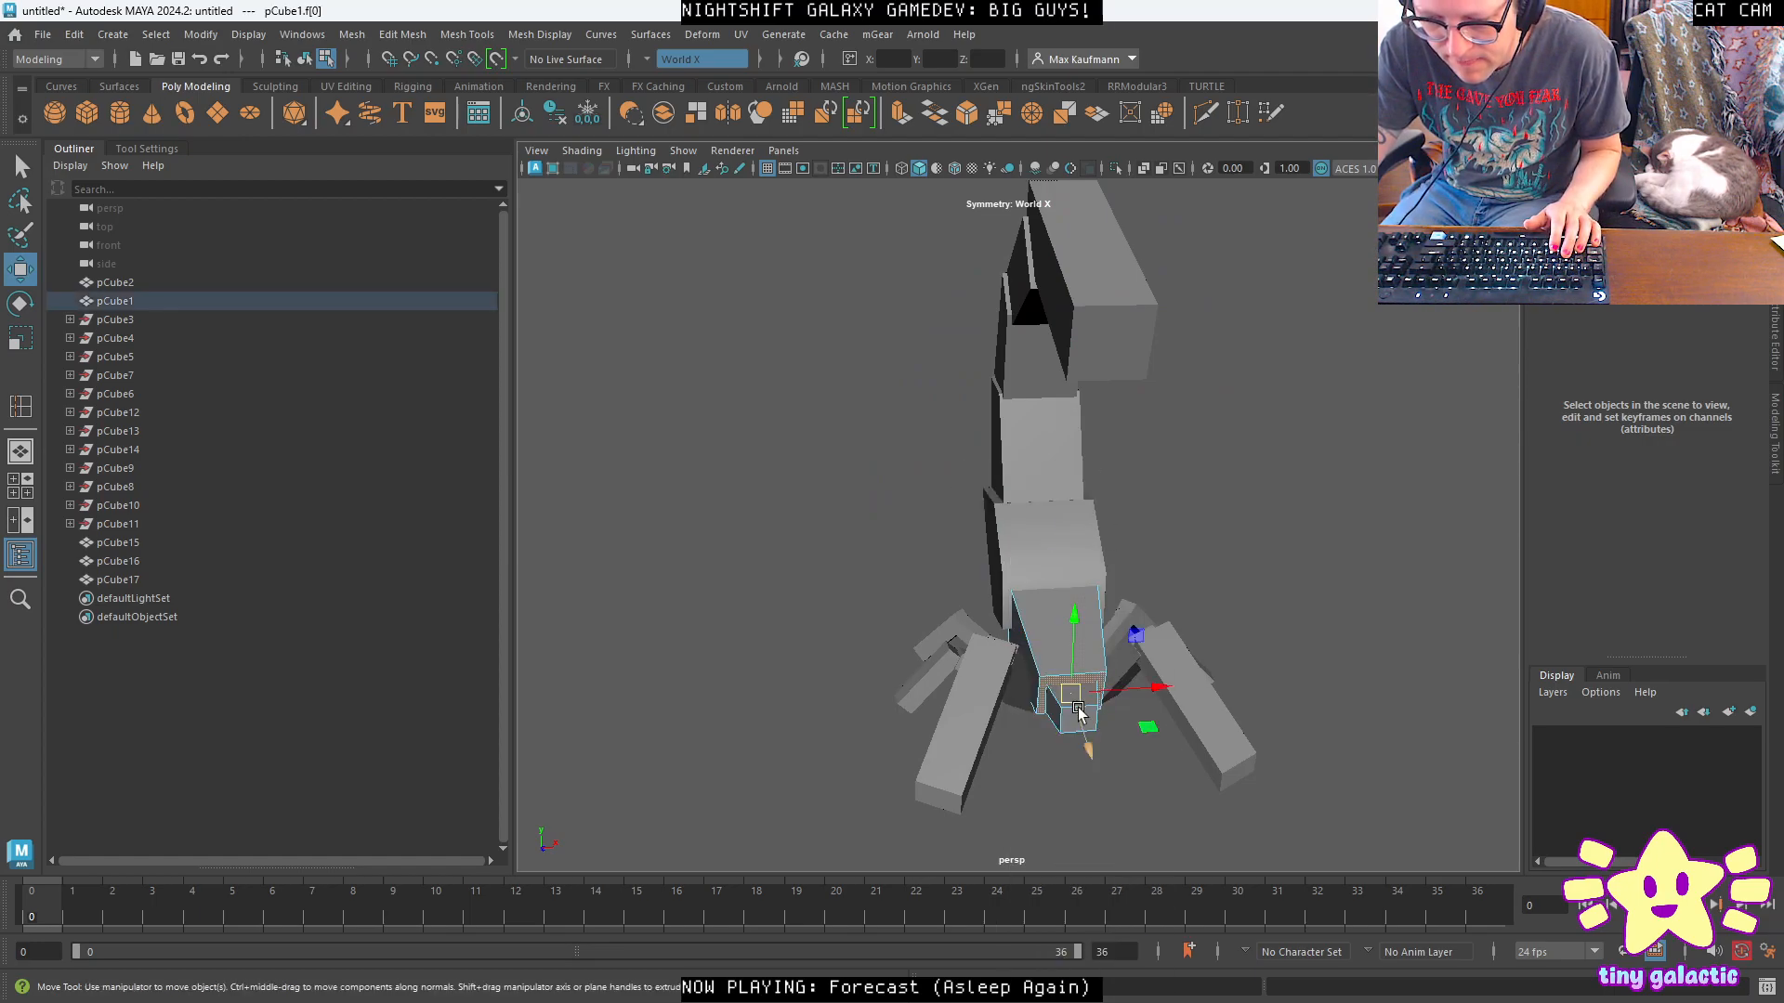
left_click(1064, 727)
double_click(1066, 703)
left_click_drag(1095, 750, 1130, 839)
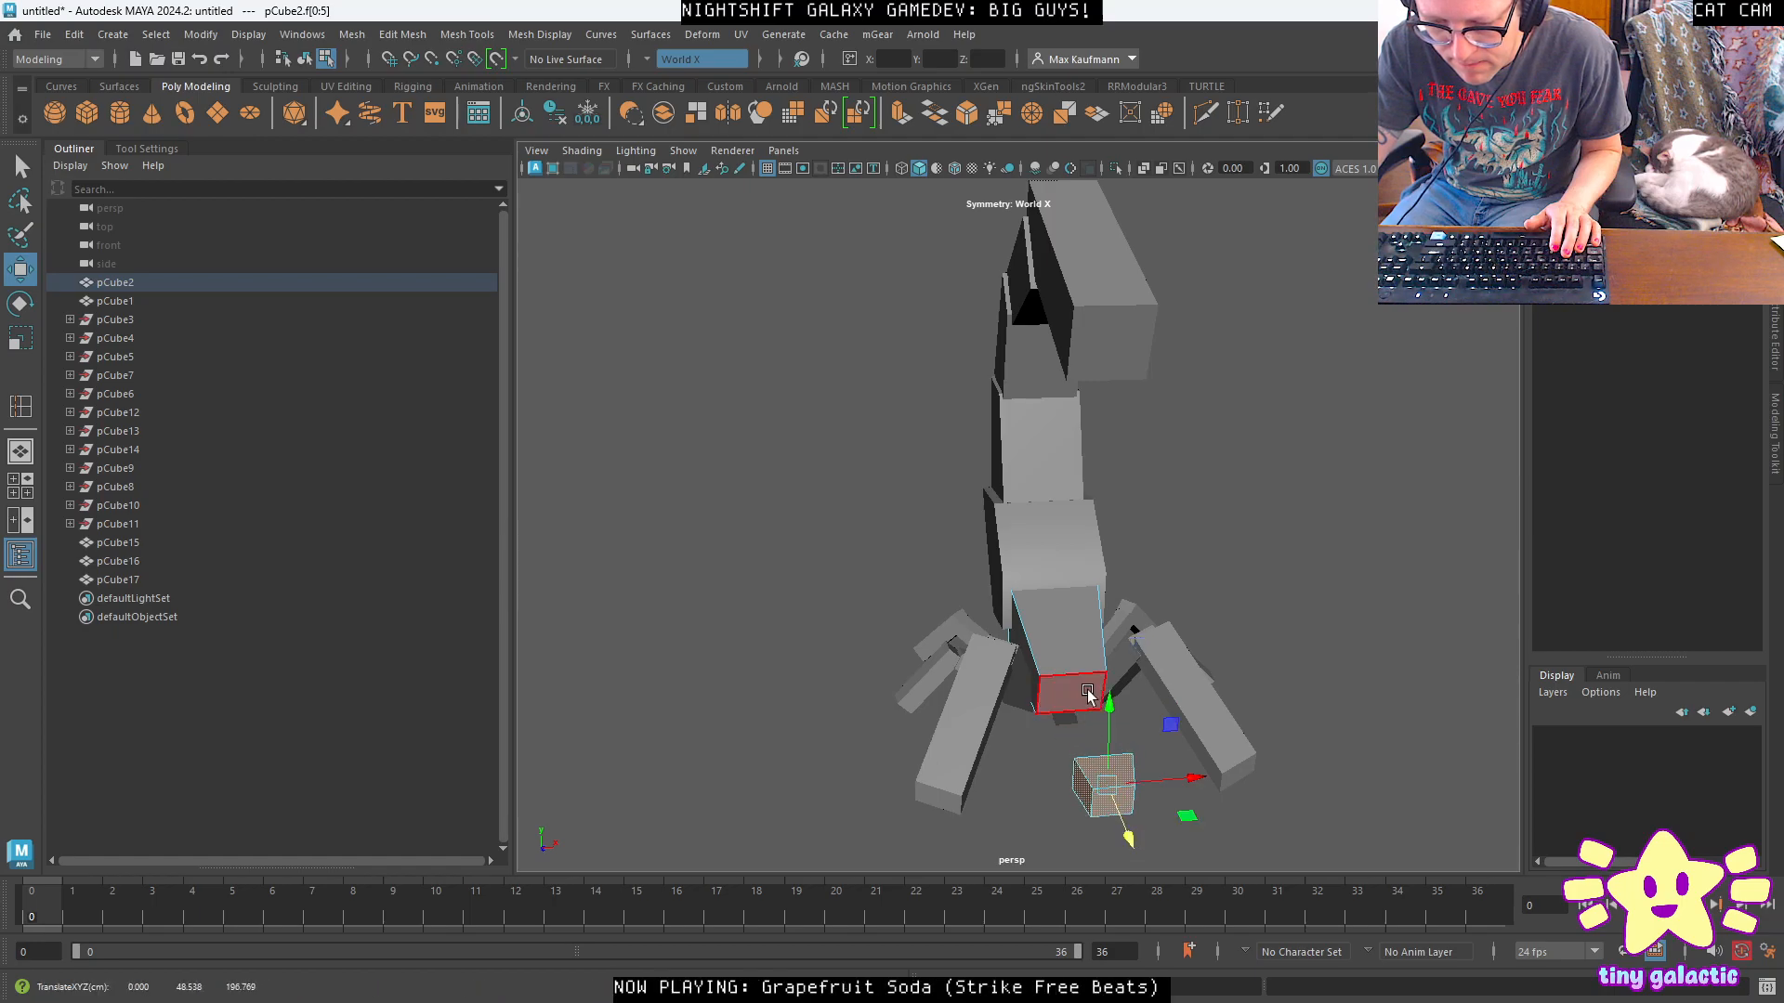
Move the body's front face forward to lengthen the body, and select the head in object mode.
left_click(1084, 669)
left_click_drag(1073, 664, 1321, 648, "alt")
left_click(1151, 680)
left_click_drag(1222, 560, 1134, 650)
right_click_drag(1133, 651, 1278, 457)
left_click(1282, 461)
left_click(1240, 696)
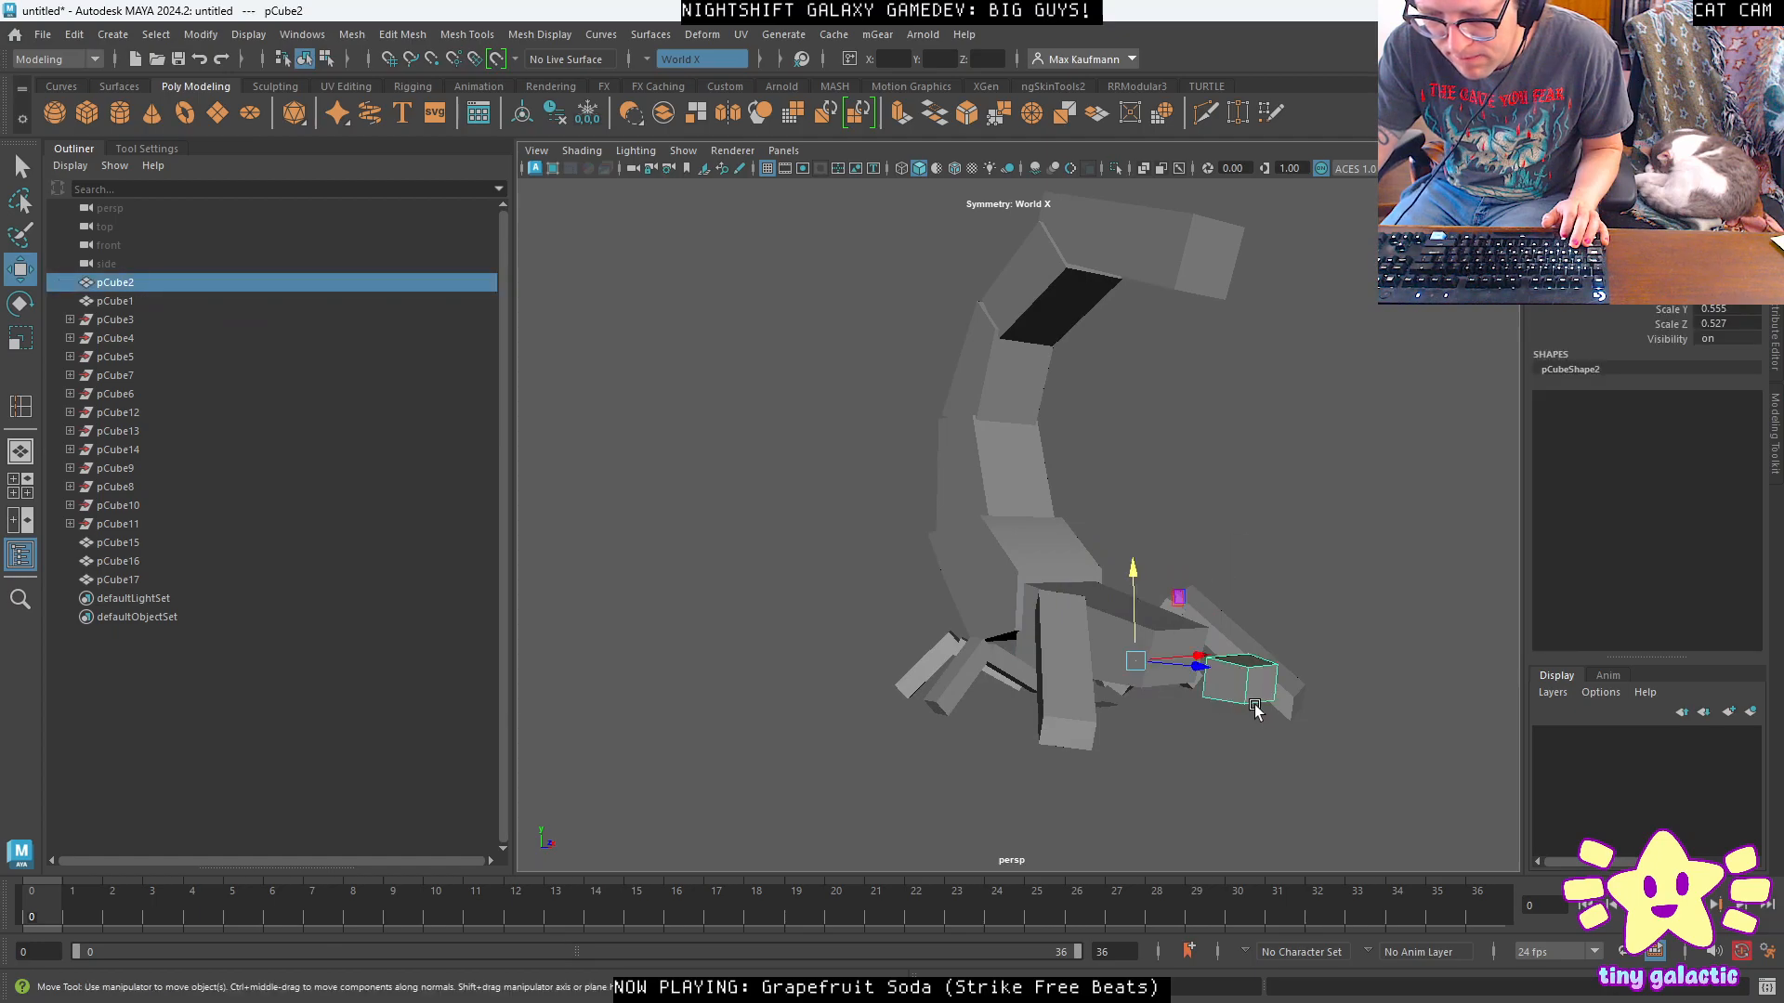
Move the head object forward, and shift all of its faces back toward the body so its pivot sits at the head.
left_click_drag(1197, 667, 1147, 597, "alt")
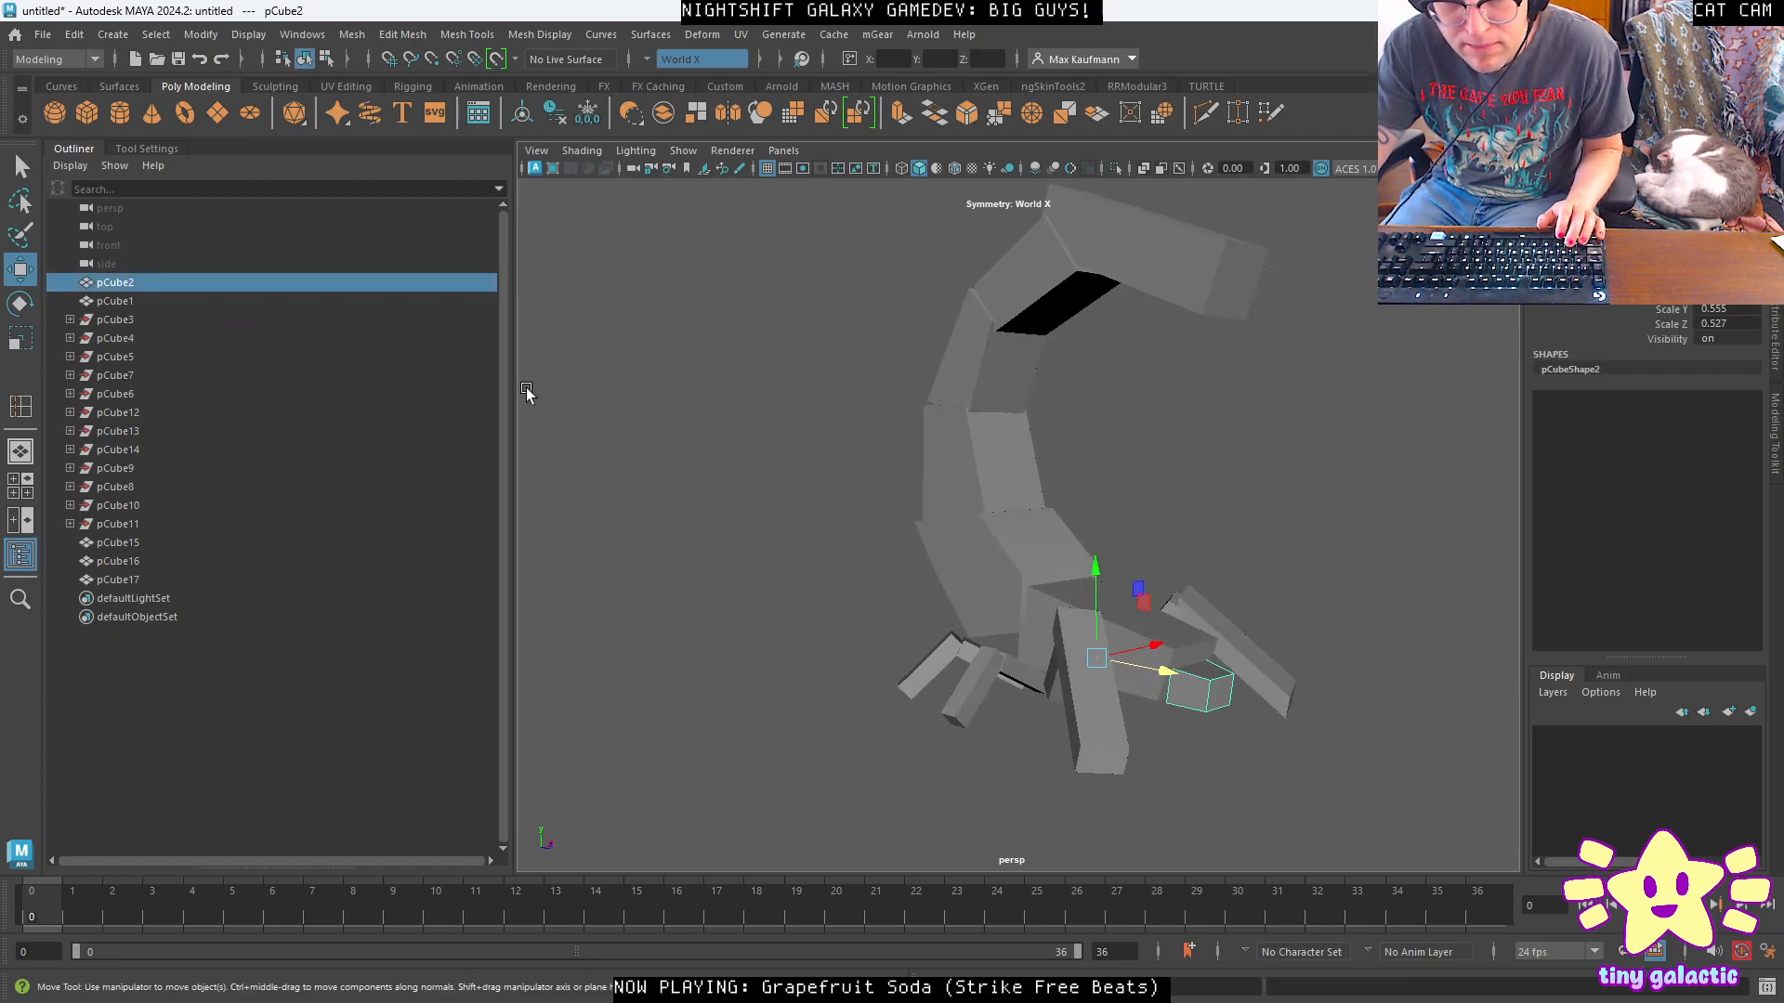
left_click_drag(1163, 671, 1264, 707)
right_click_drag(1336, 715, 1332, 521)
double_click(1328, 708)
left_click_drag(1410, 732, 1284, 689)
right_click_drag(1214, 676, 1329, 445)
left_click(1361, 597)
Inspect the head's fit against the lengthened body up close, and select the body.
left_click_drag(1361, 596, 1254, 582, "alt")
left_click(1048, 707)
left_click_drag(1048, 707, 1230, 712, "alt")
right_click_drag(1230, 712, 1323, 748, "alt")
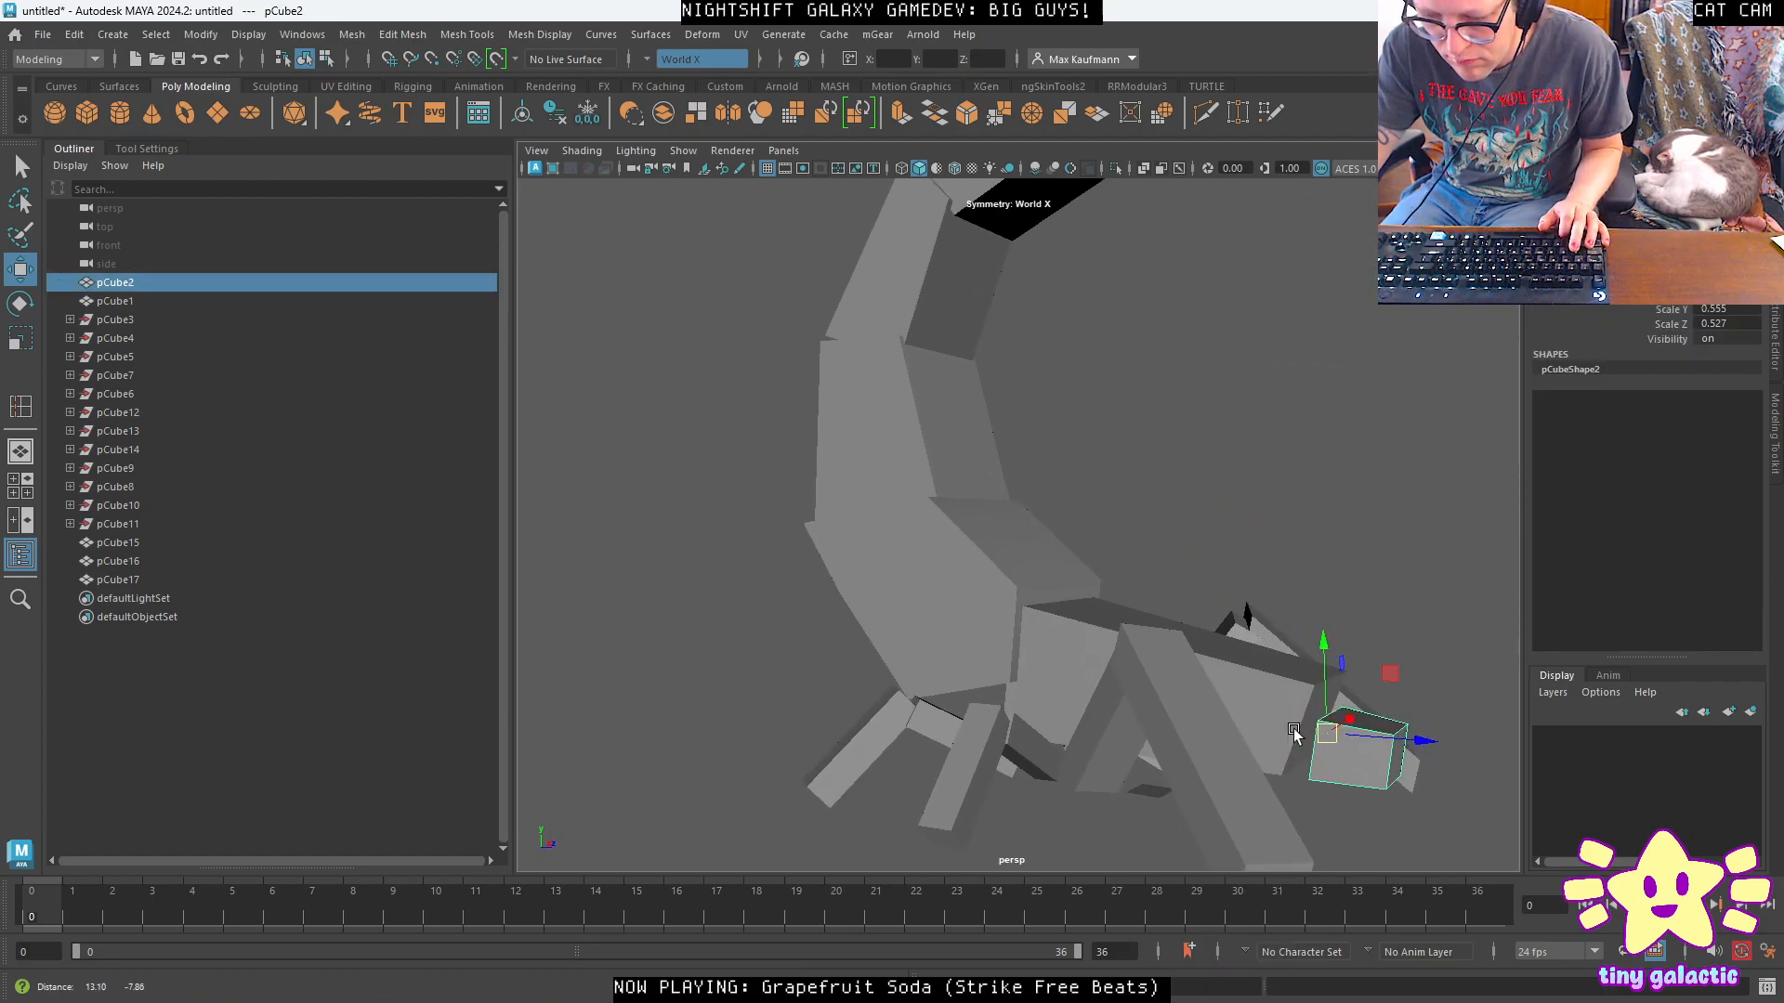
middle_click_drag(1323, 747, 995, 586, "alt")
left_click_drag(950, 483, 925, 552)
key("e")
left_click(924, 553)
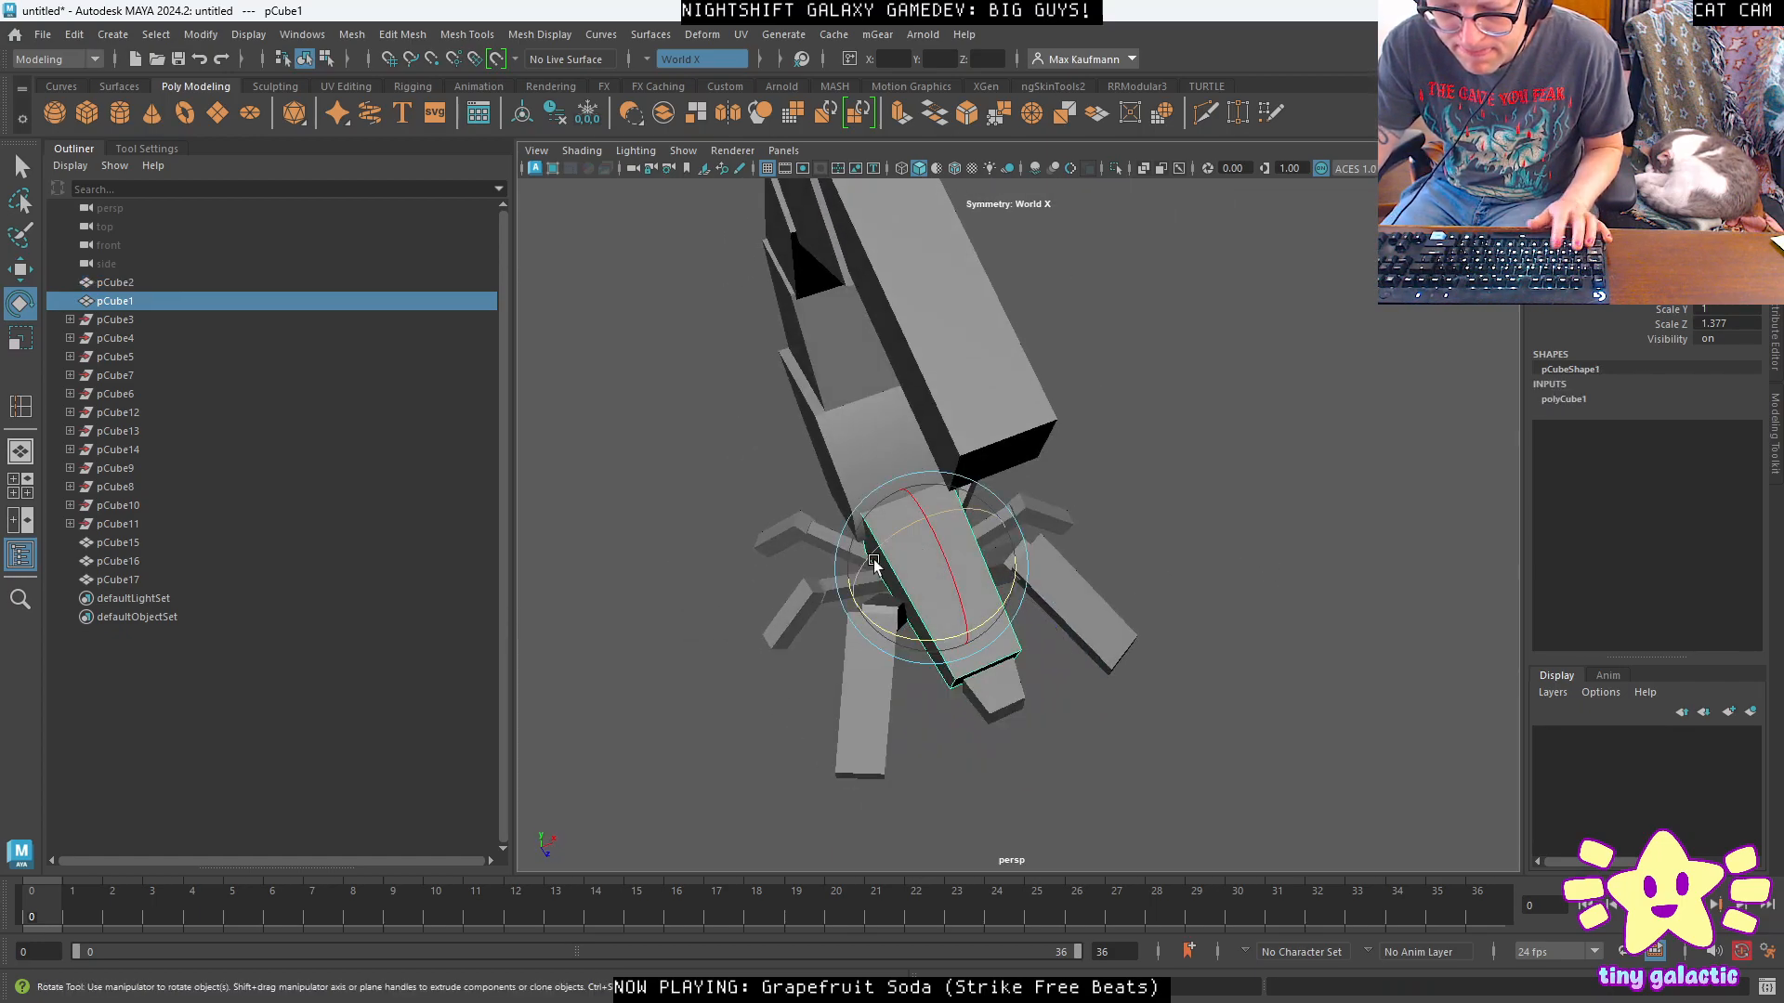
key("r")
Select all vertices of the mirrored legs mesh in the top view and move them outward from the body.
left_click_drag(1077, 596, 1071, 649, "alt")
left_click(1041, 615)
right_click_drag(1072, 473, 1071, 539)
scroll(1128, 658, "up", 3)
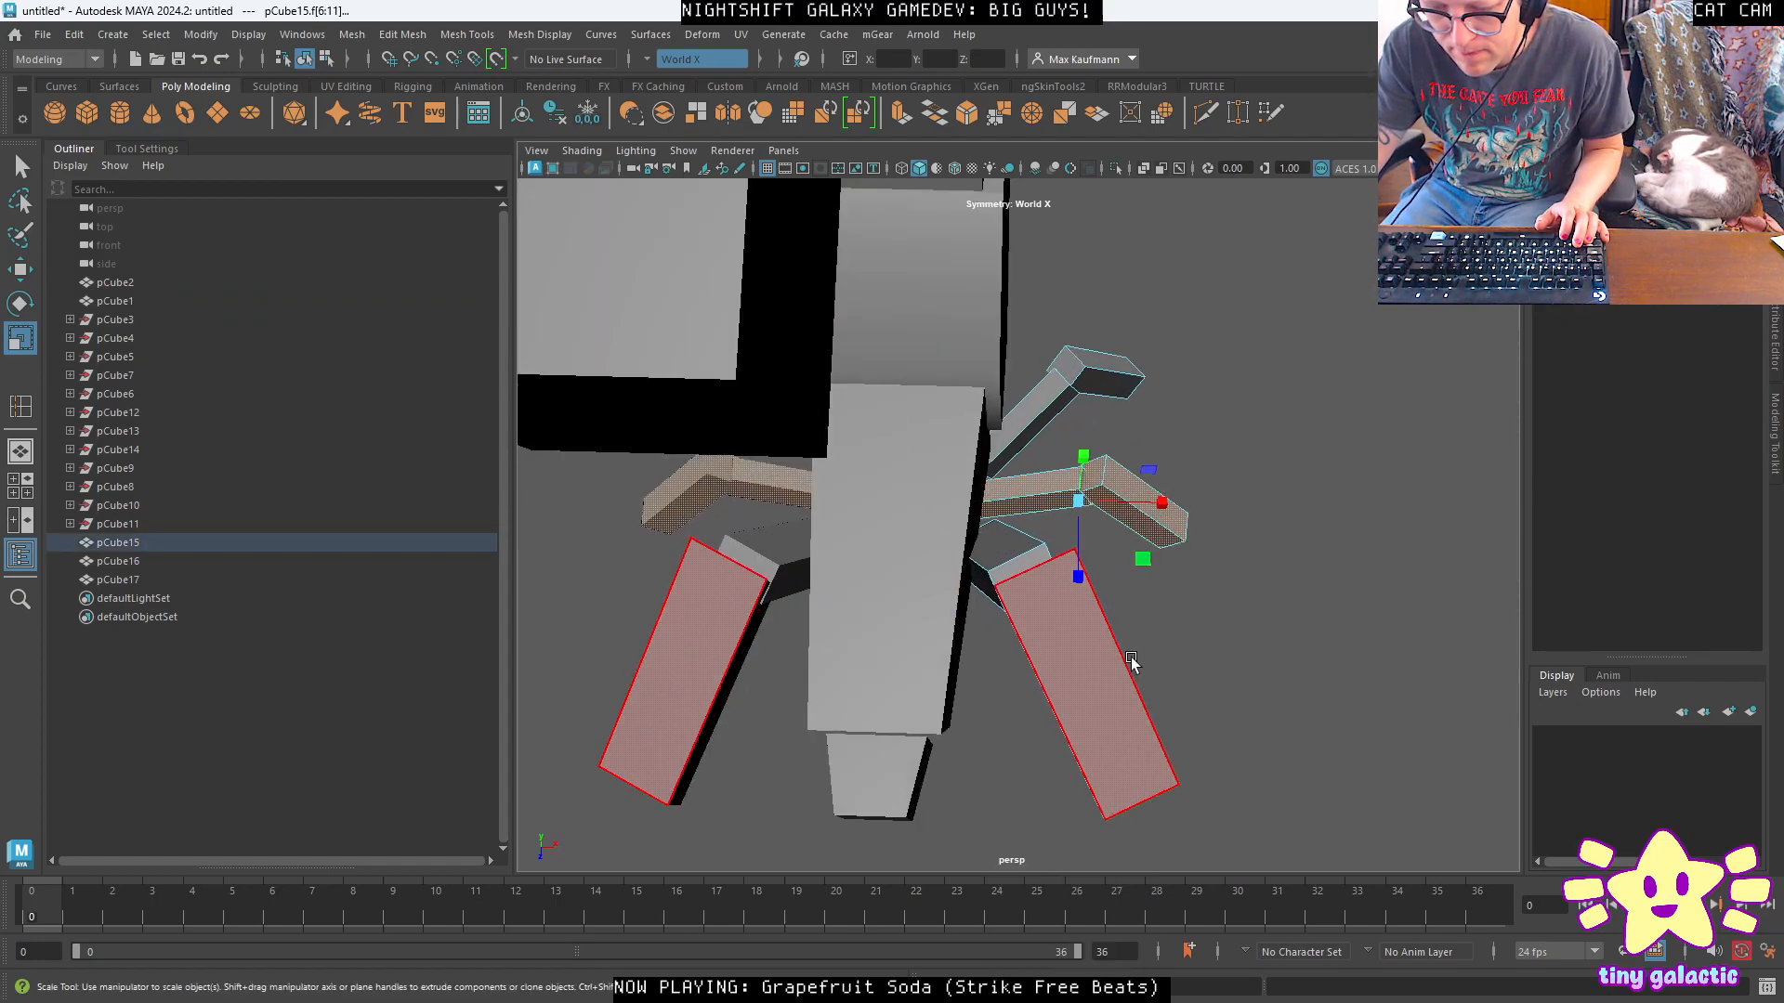
scroll(1260, 770, "down", 6)
scroll(1230, 772, "up", 4)
right_click_drag(1096, 474, 1006, 473)
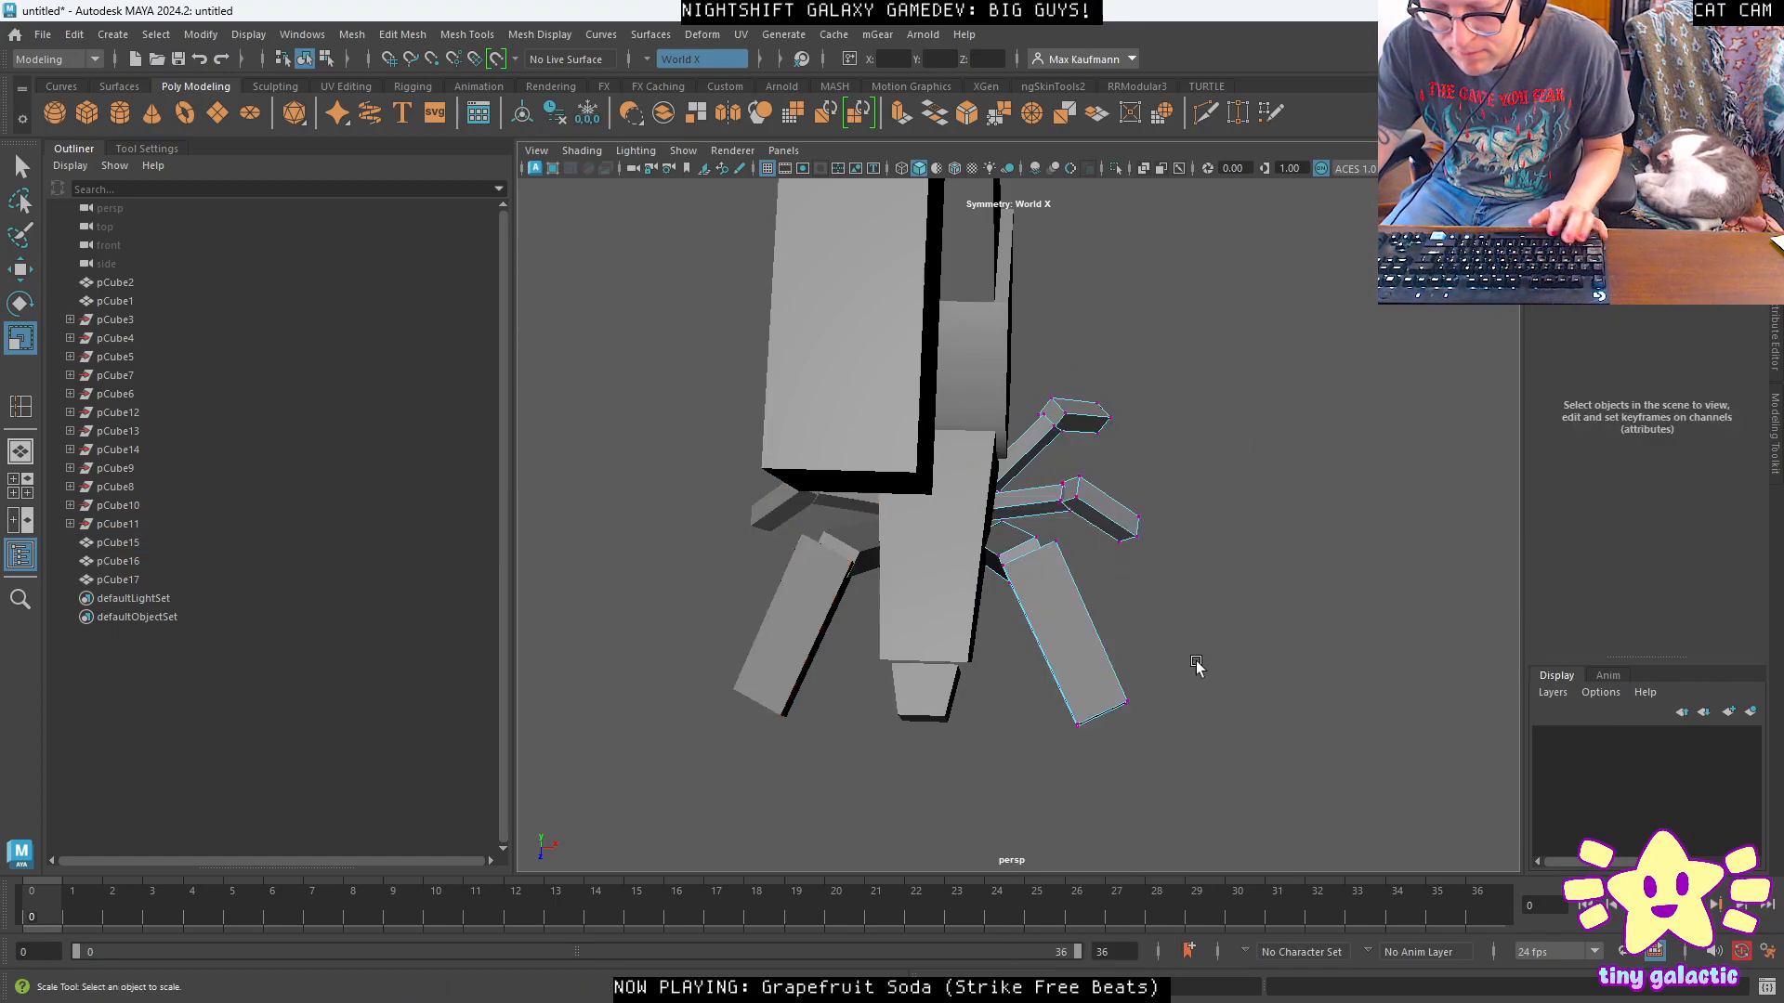
key("space")
key("space")
scroll(1147, 598, "down", 5)
left_click_drag(1213, 710, 920, 262)
key("w")
mouse_move(1178, 513)
left_mouse_down()
mouse_move(1223, 515)
mouse_move(1208, 512)
left_mouse_up()
key("space")
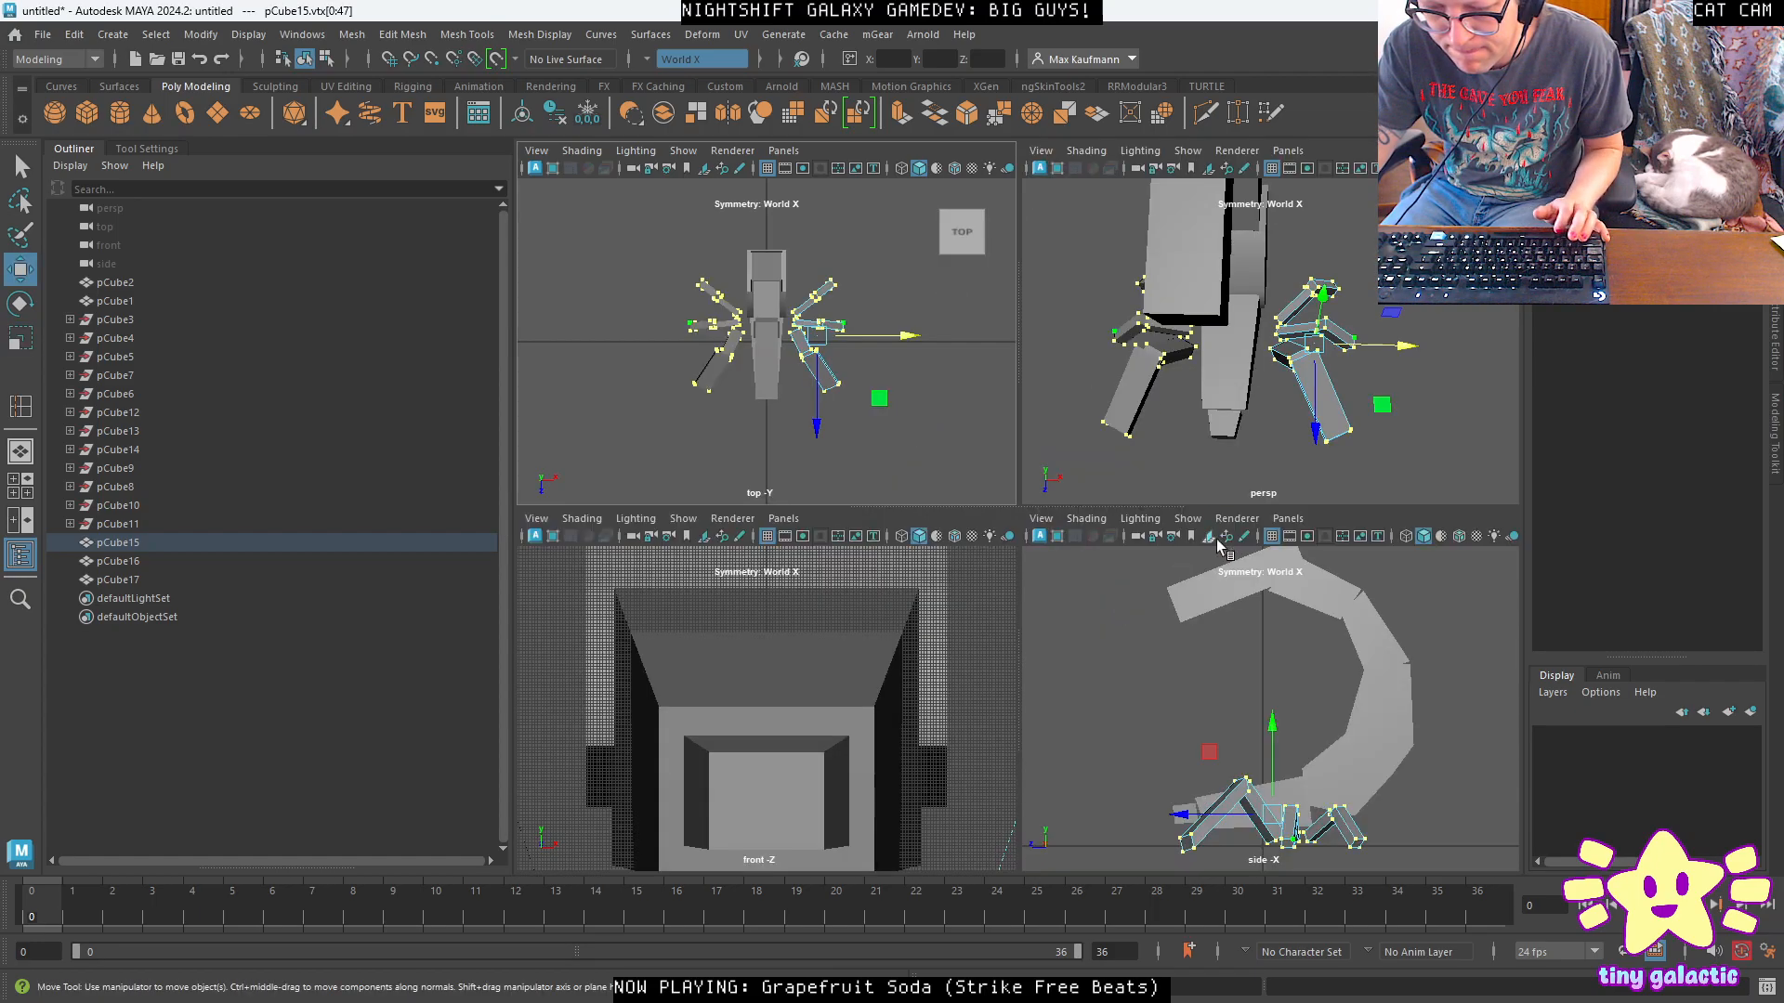
Select the body's front face in the perspective view and scale it slightly wider.
key("space")
key("space")
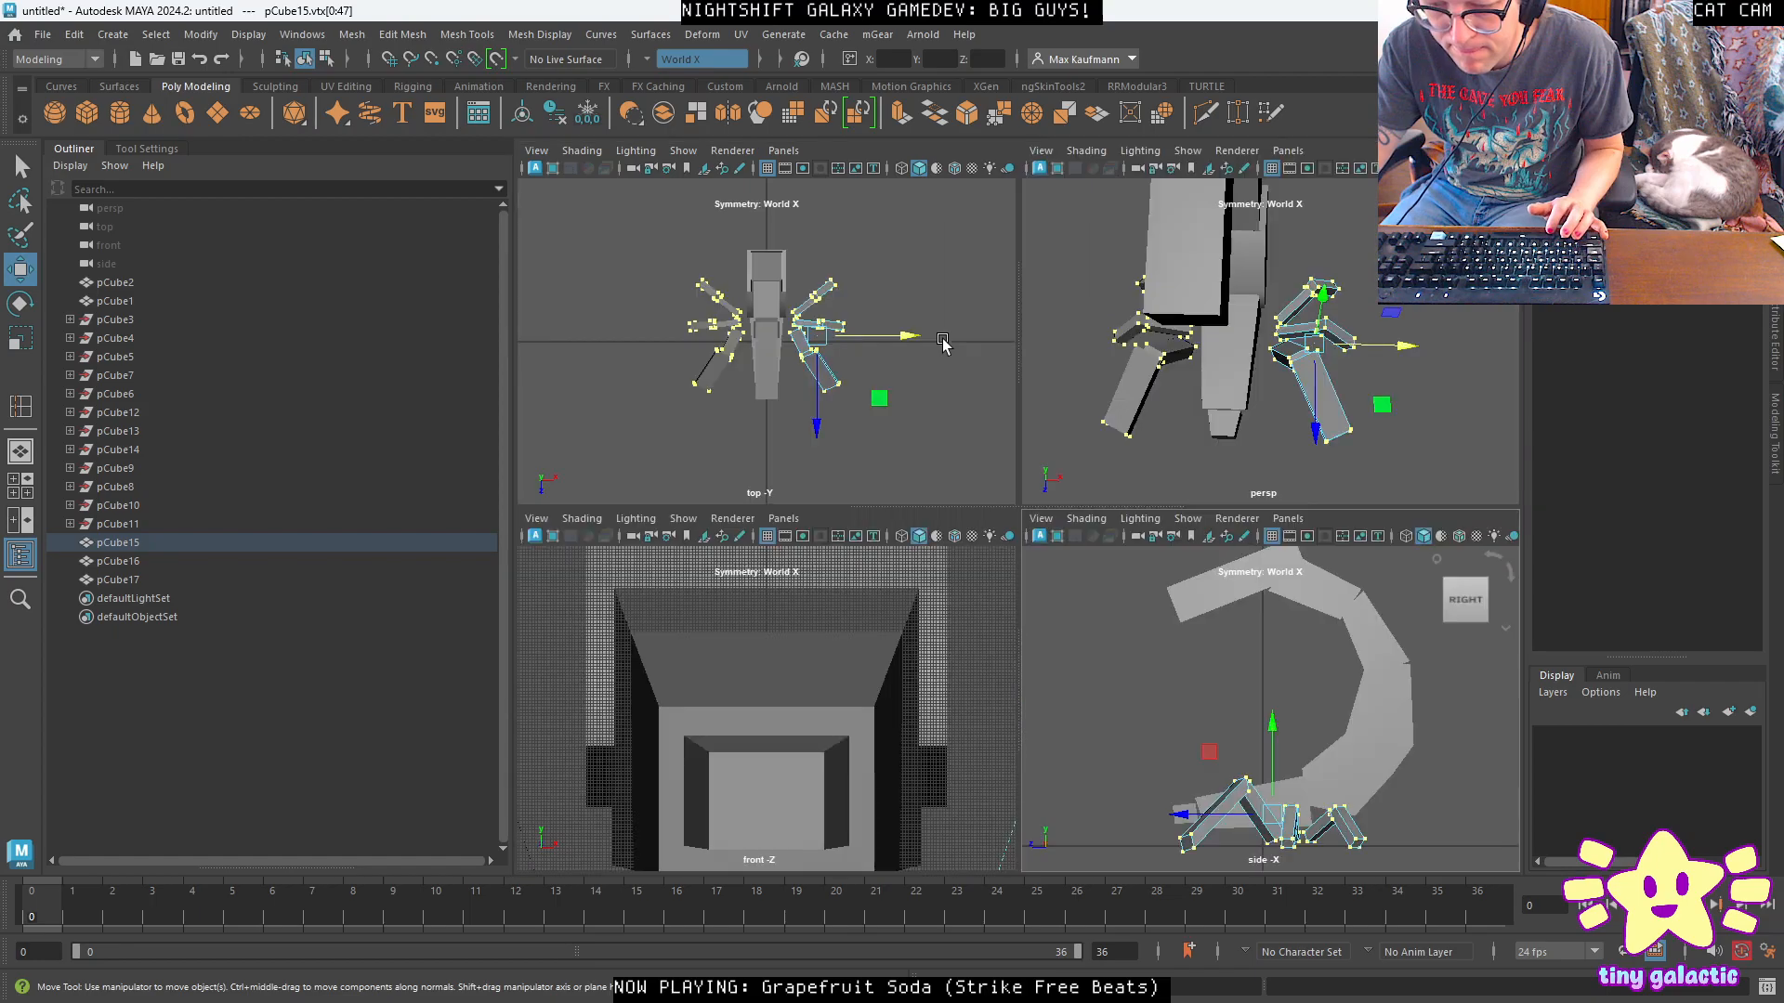
key("space")
left_click_drag(1151, 386, 1173, 336, "alt")
left_click(929, 522)
right_click(929, 528)
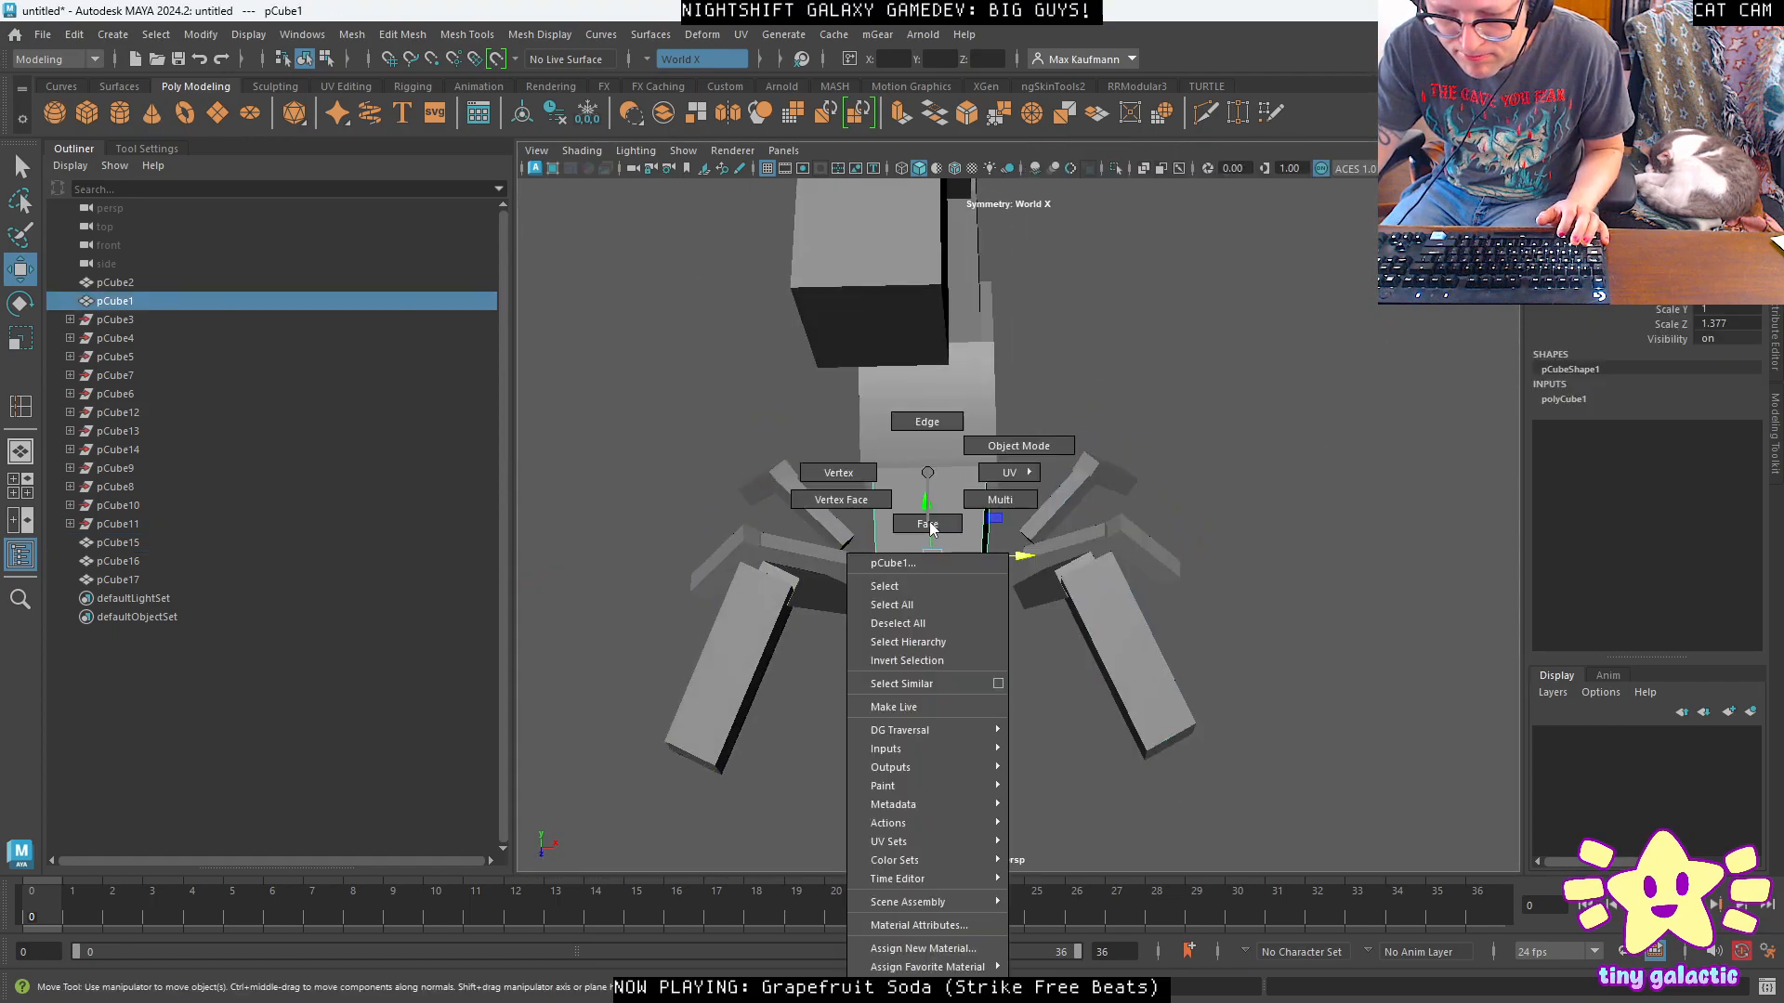
left_click(928, 524)
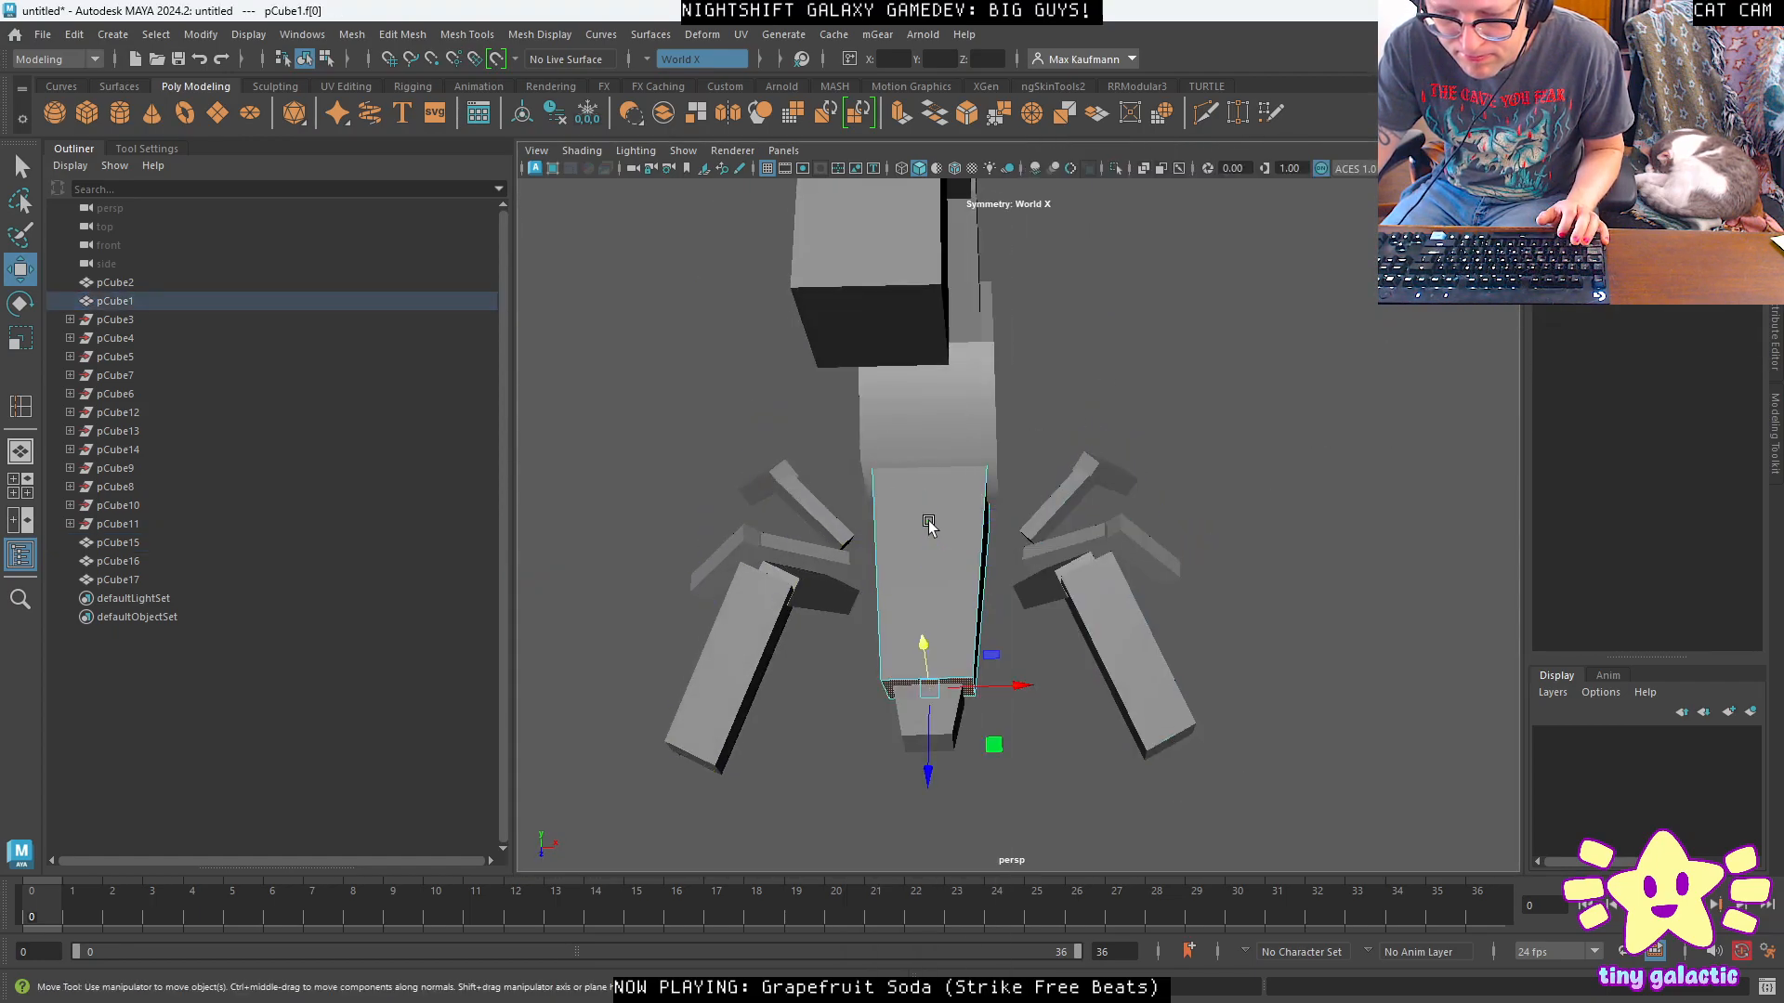
left_click(934, 557)
key("r")
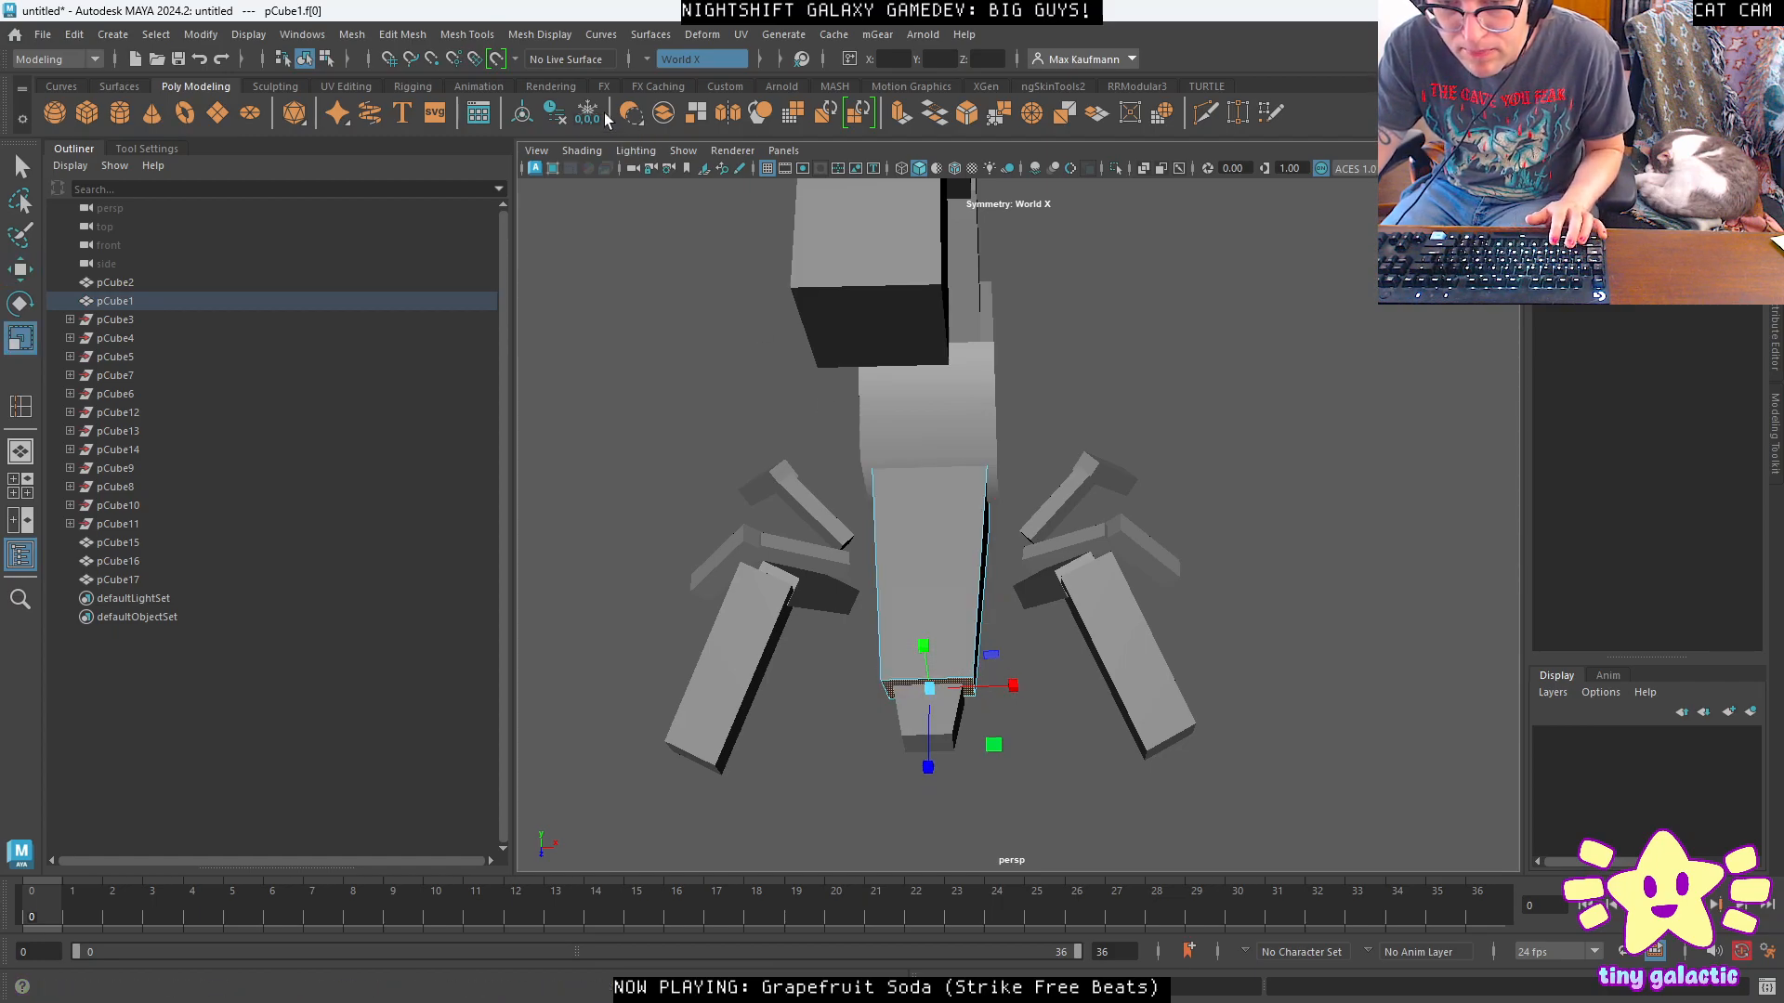
mouse_move(1012, 685)
left_mouse_down()
mouse_move(1036, 684)
mouse_move(1020, 685)
left_mouse_up()
Select the body's mirrored side faces and move them outward to widen the whole body.
left_click_drag(1016, 613, 991, 609, "alt")
left_click(996, 594)
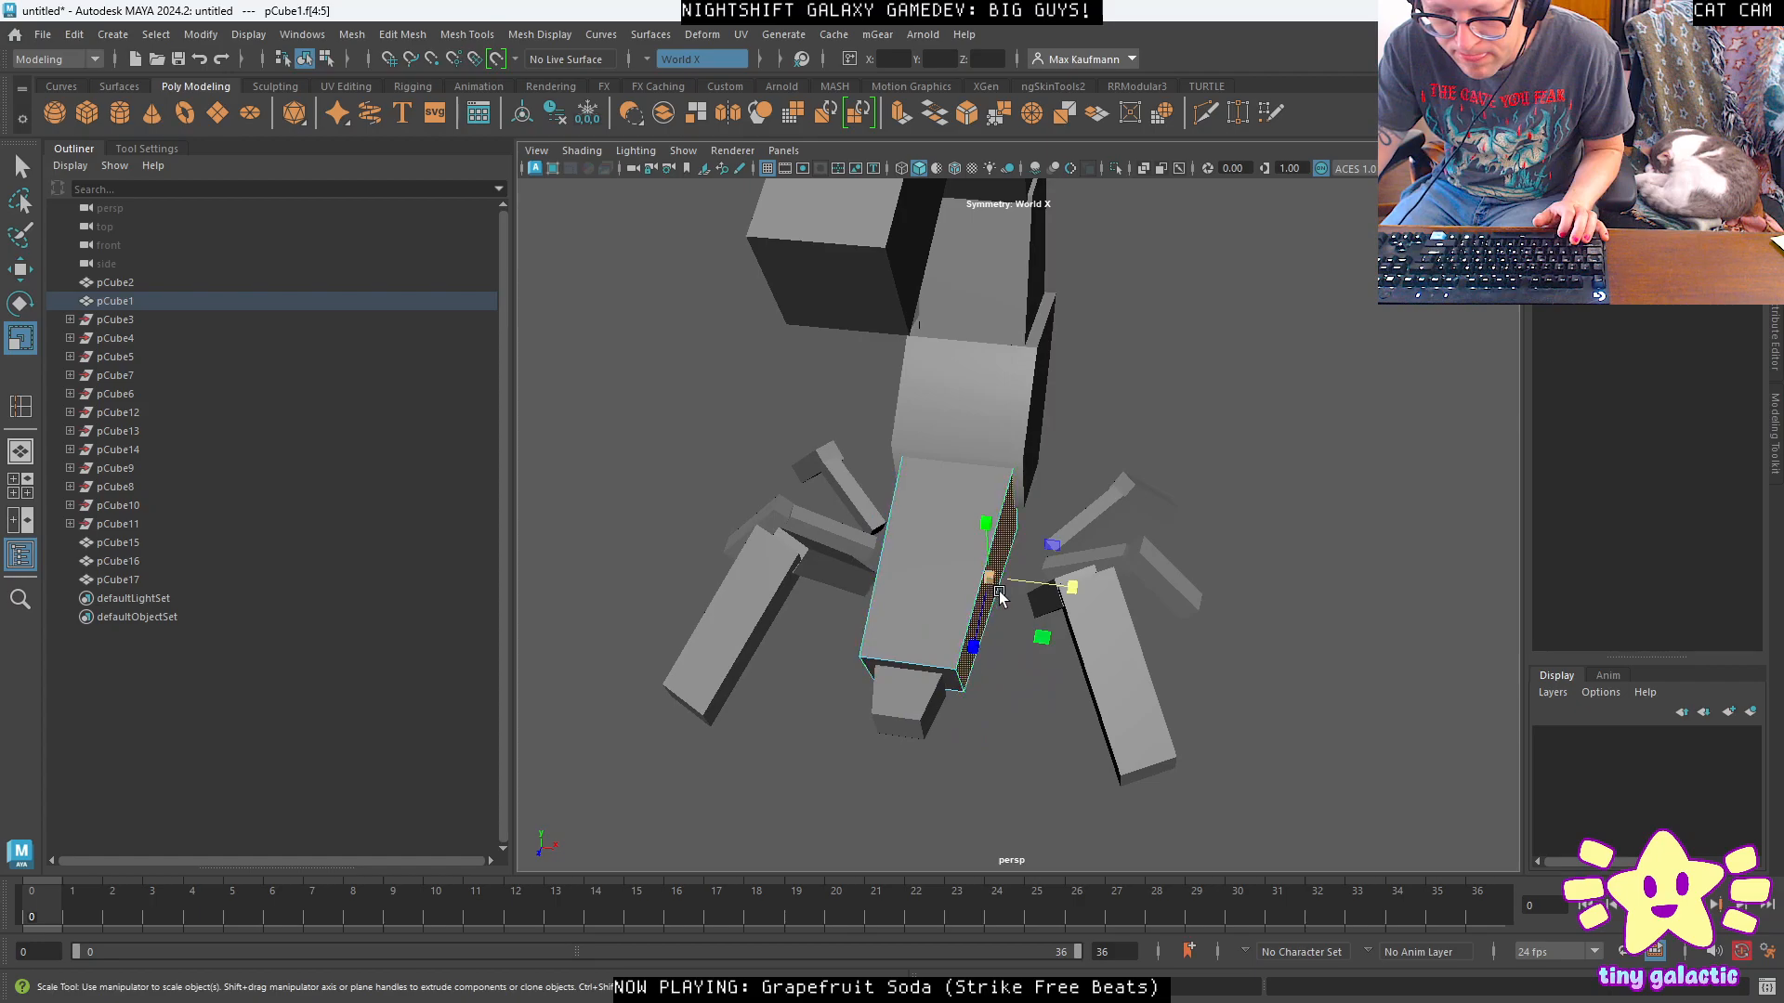
key("w")
left_click_drag(1111, 589, 948, 576, "alt")
left_click(996, 588, "shift")
key("e")
key("w")
left_click_drag(1001, 522, 1258, 526)
Insert an edge loop lengthwise down the middle of the body.
left_click(466, 33)
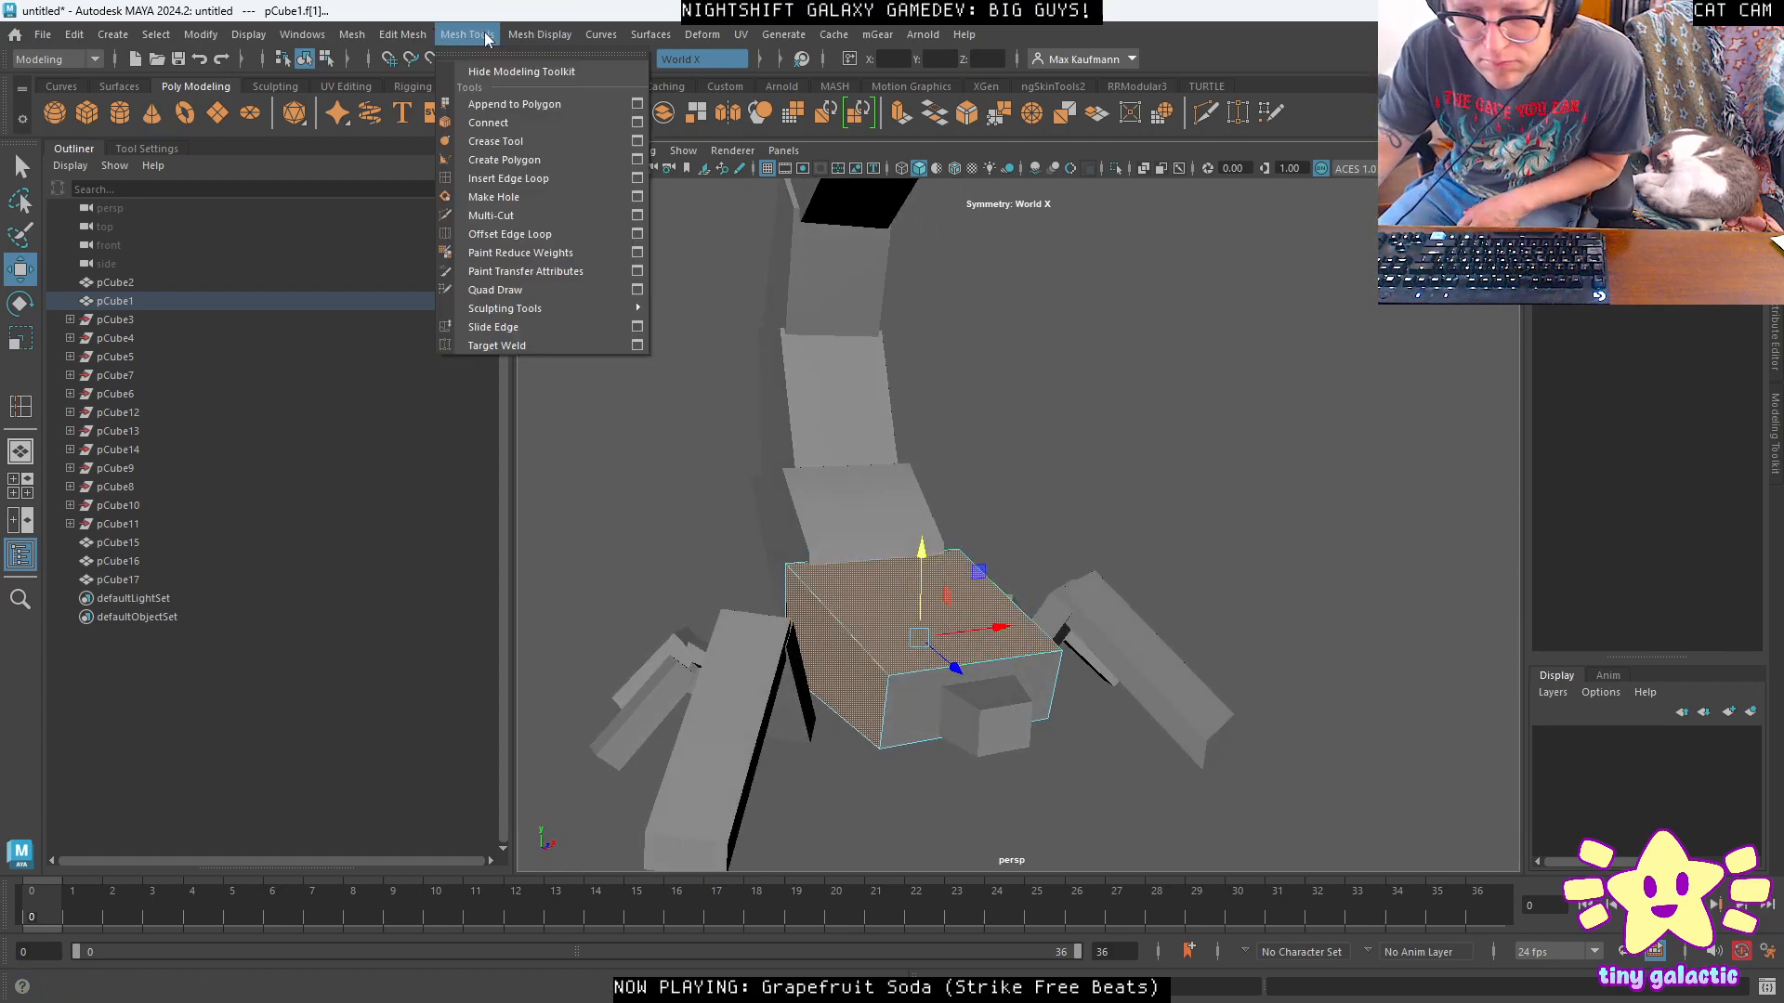
left_click(509, 178)
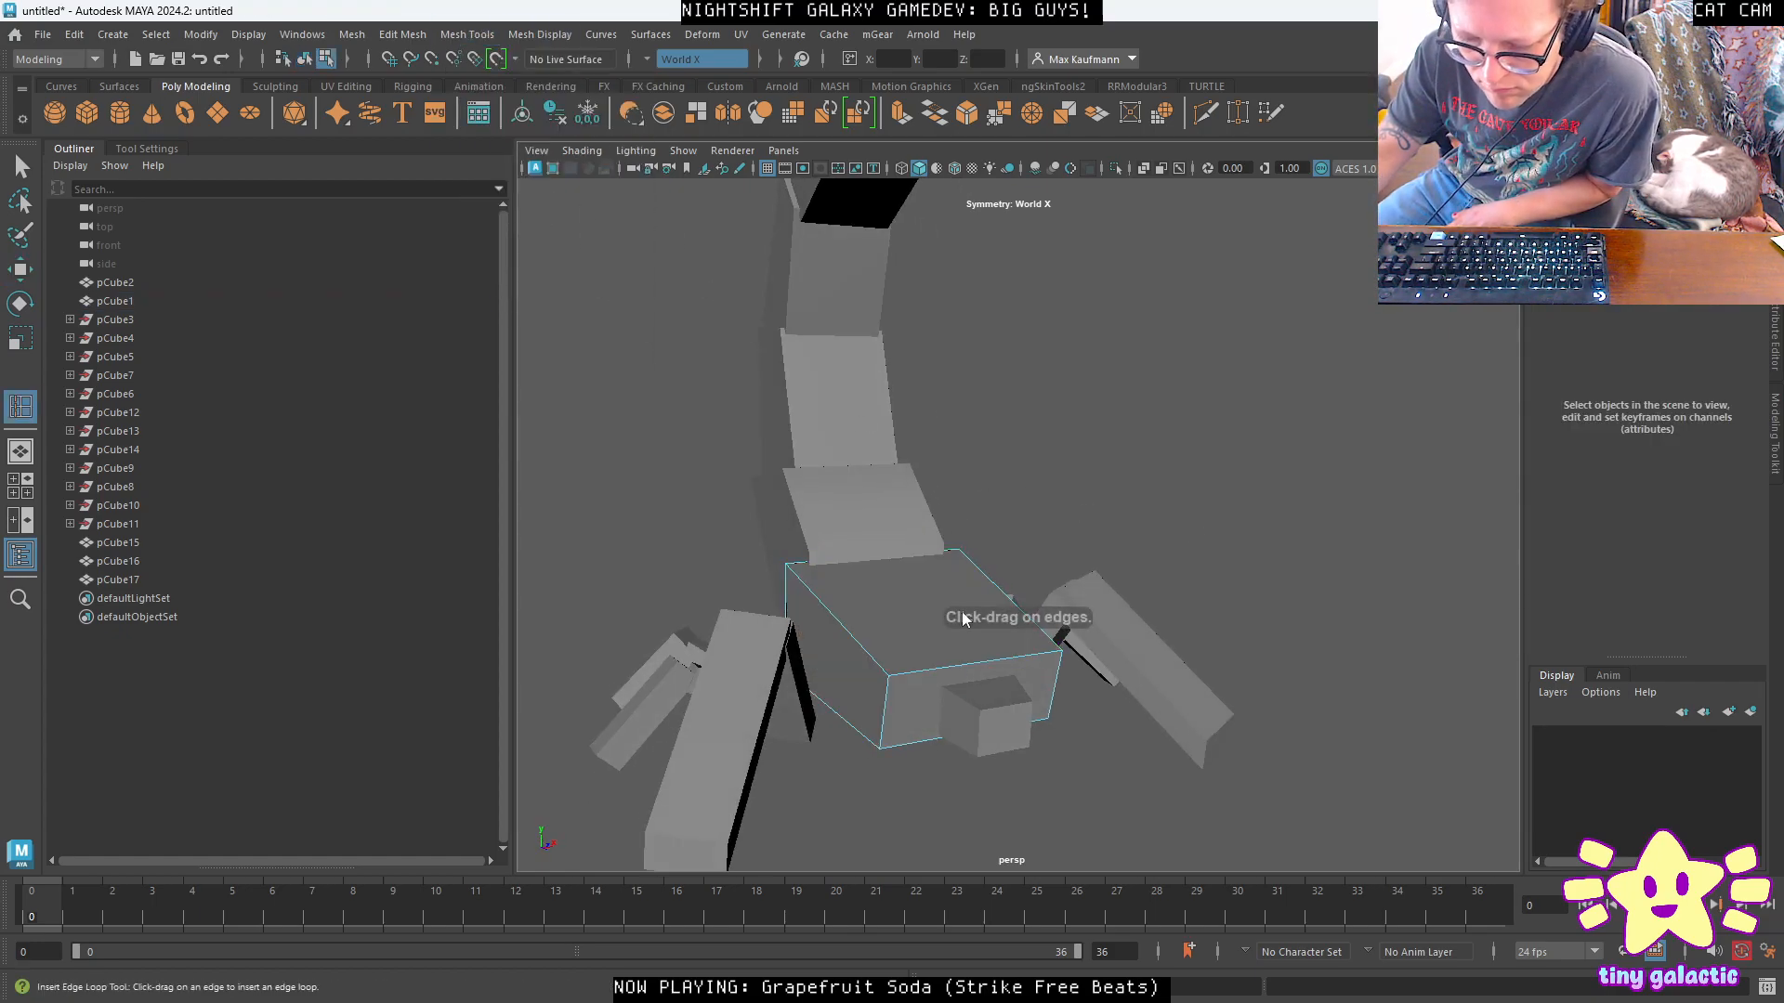
left_click(968, 668)
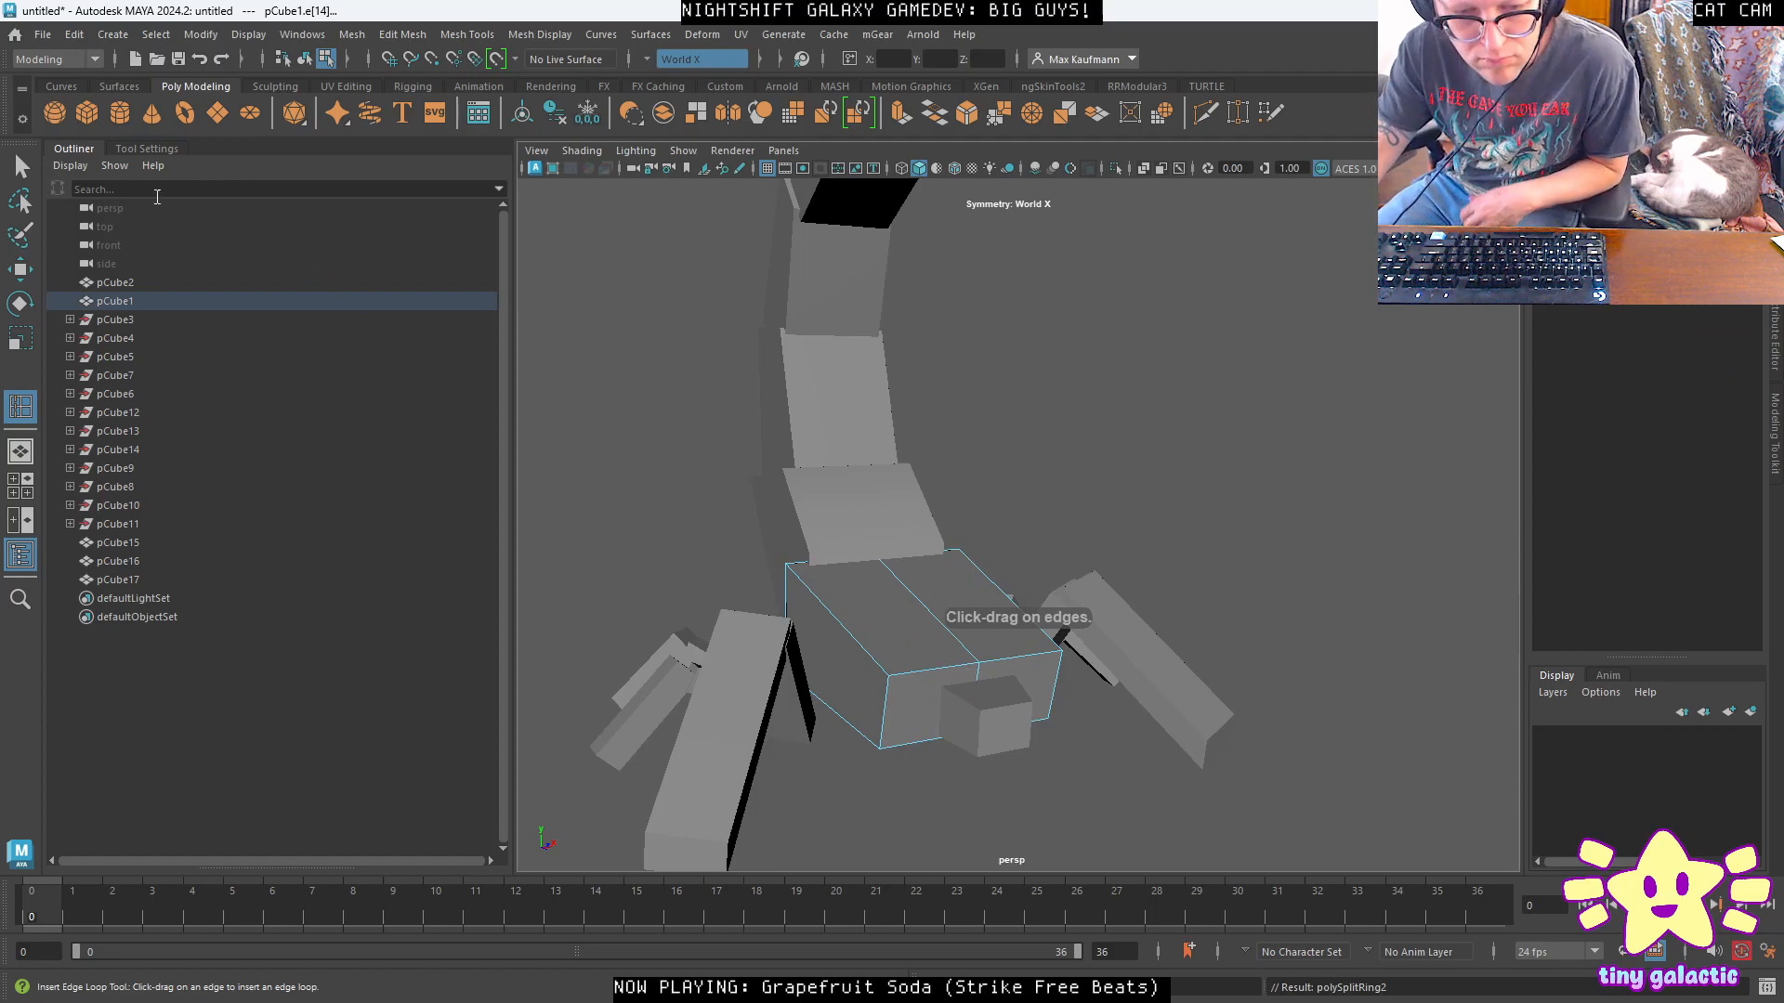
left_click(23, 170)
Raise the body's top centre edge to form a ridge along the back.
right_click_drag(944, 625, 955, 421)
key("w")
left_click_drag(910, 595, 919, 522)
left_click_drag(919, 522, 1123, 525, "alt")
Select the body's lower edges and move them inward to narrow the underside.
left_click(1010, 701)
left_click_drag(1083, 700, 1278, 613)
left_click(983, 619)
left_click(1099, 695)
left_click(1068, 714)
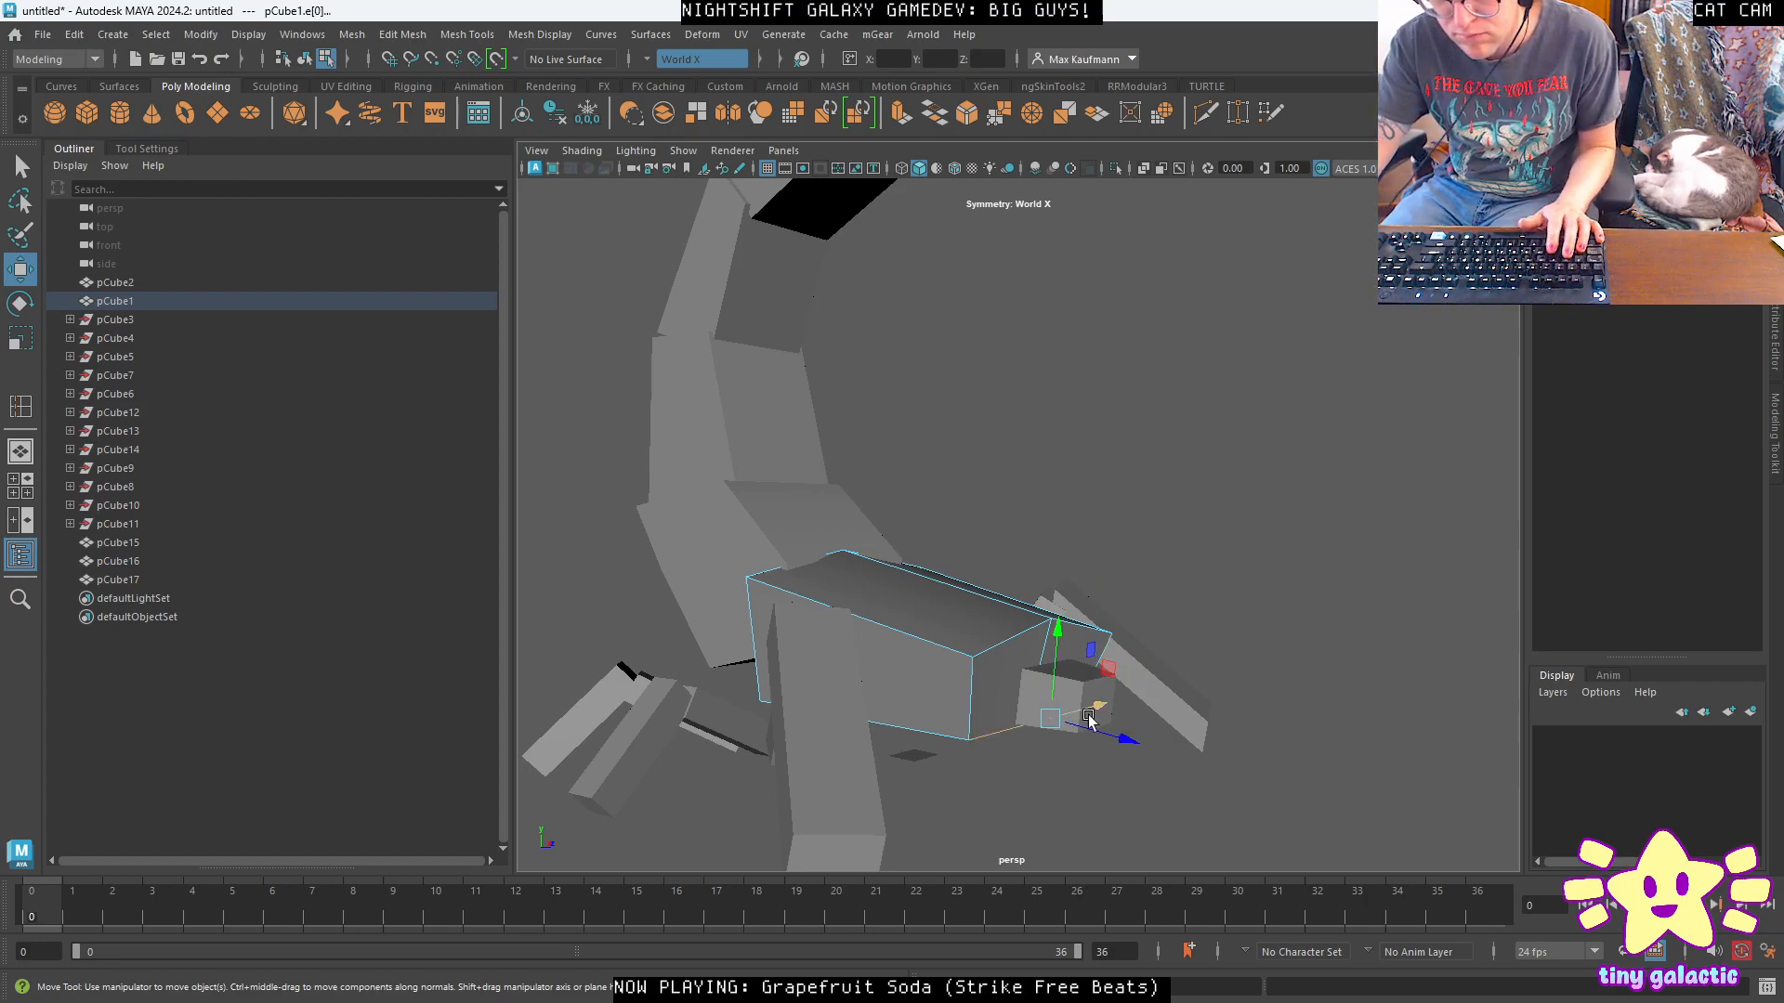
left_click_drag(1084, 716, 1096, 713, "alt")
Select the head in object mode and insert an edge loop down its middle.
right_click_drag(966, 642, 1064, 444)
left_click(1306, 590)
left_click_drag(1306, 590, 957, 673, "alt")
left_click(957, 673)
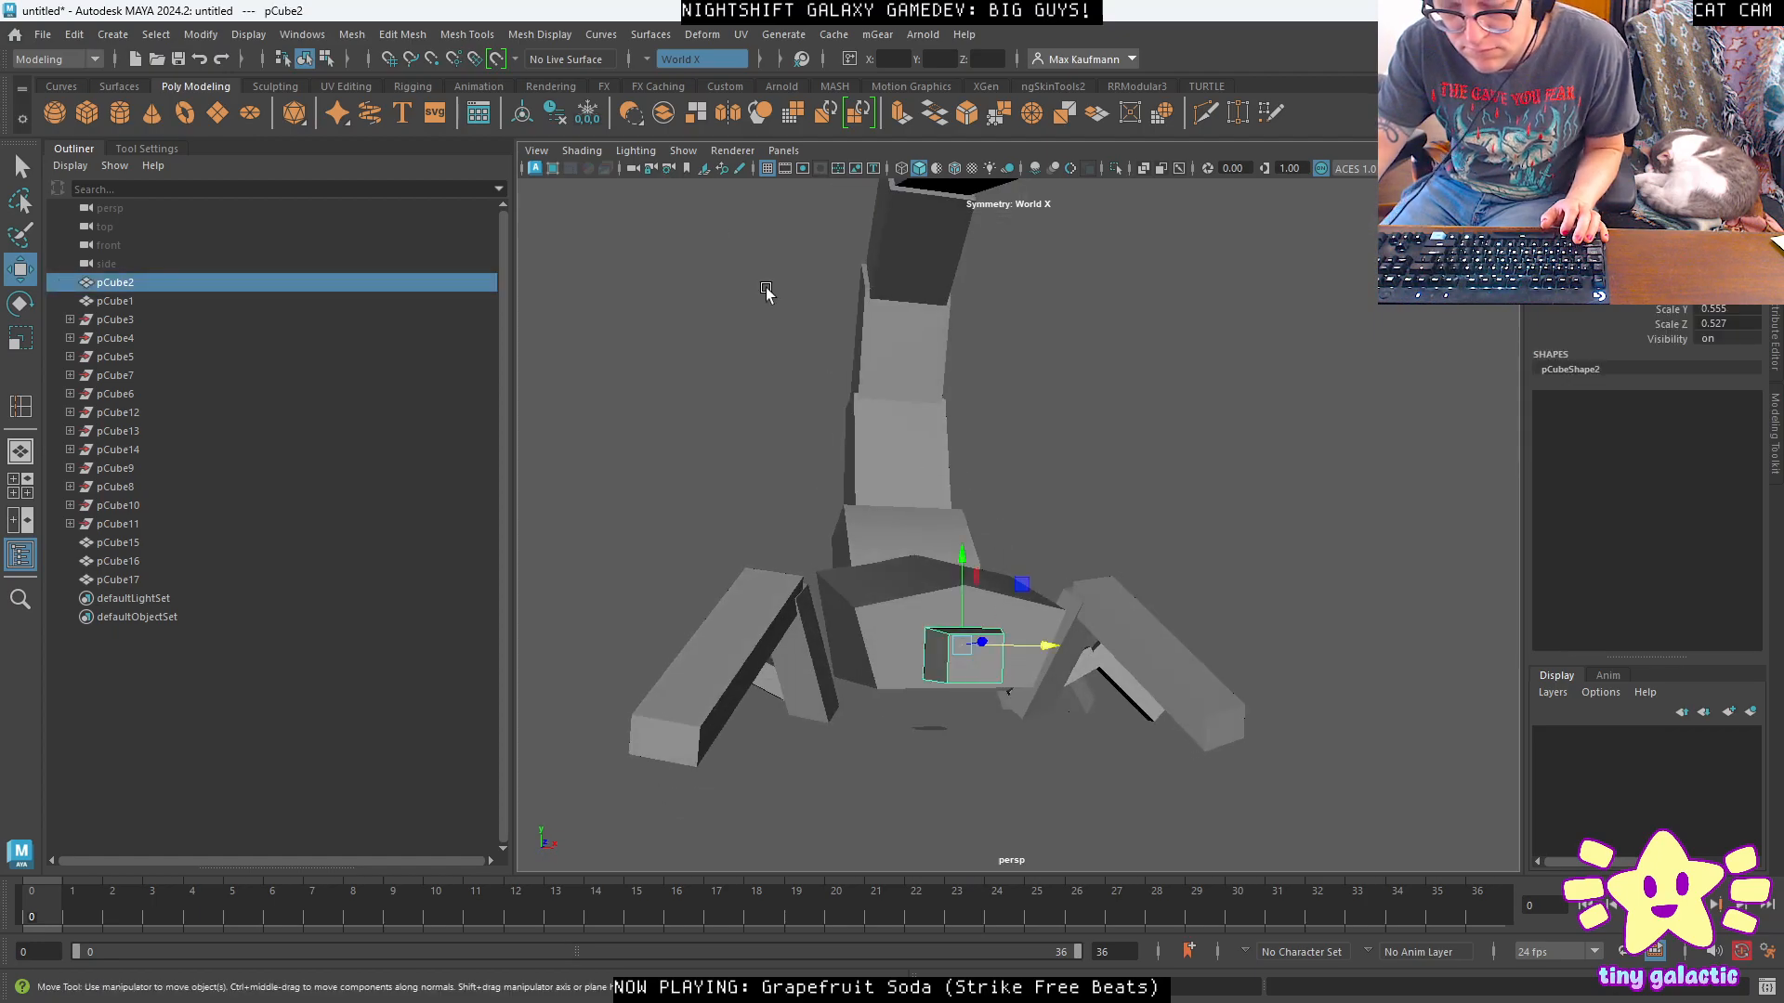
left_click(467, 35)
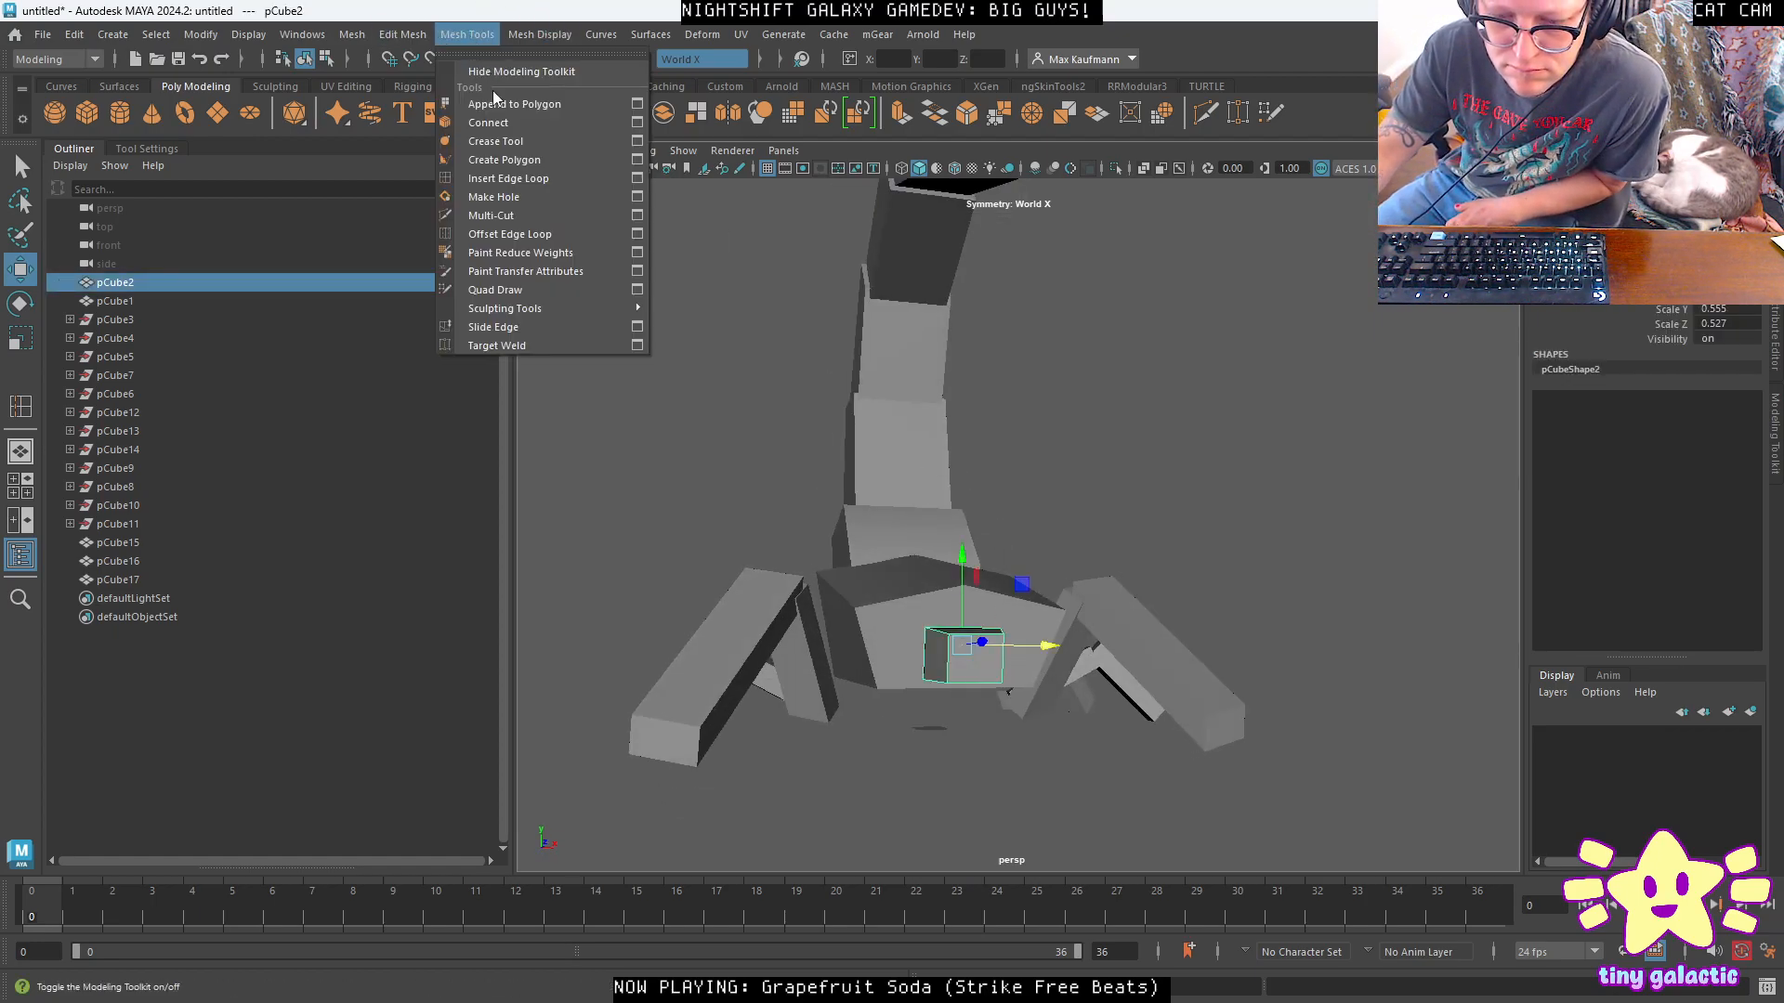
left_click(506, 183)
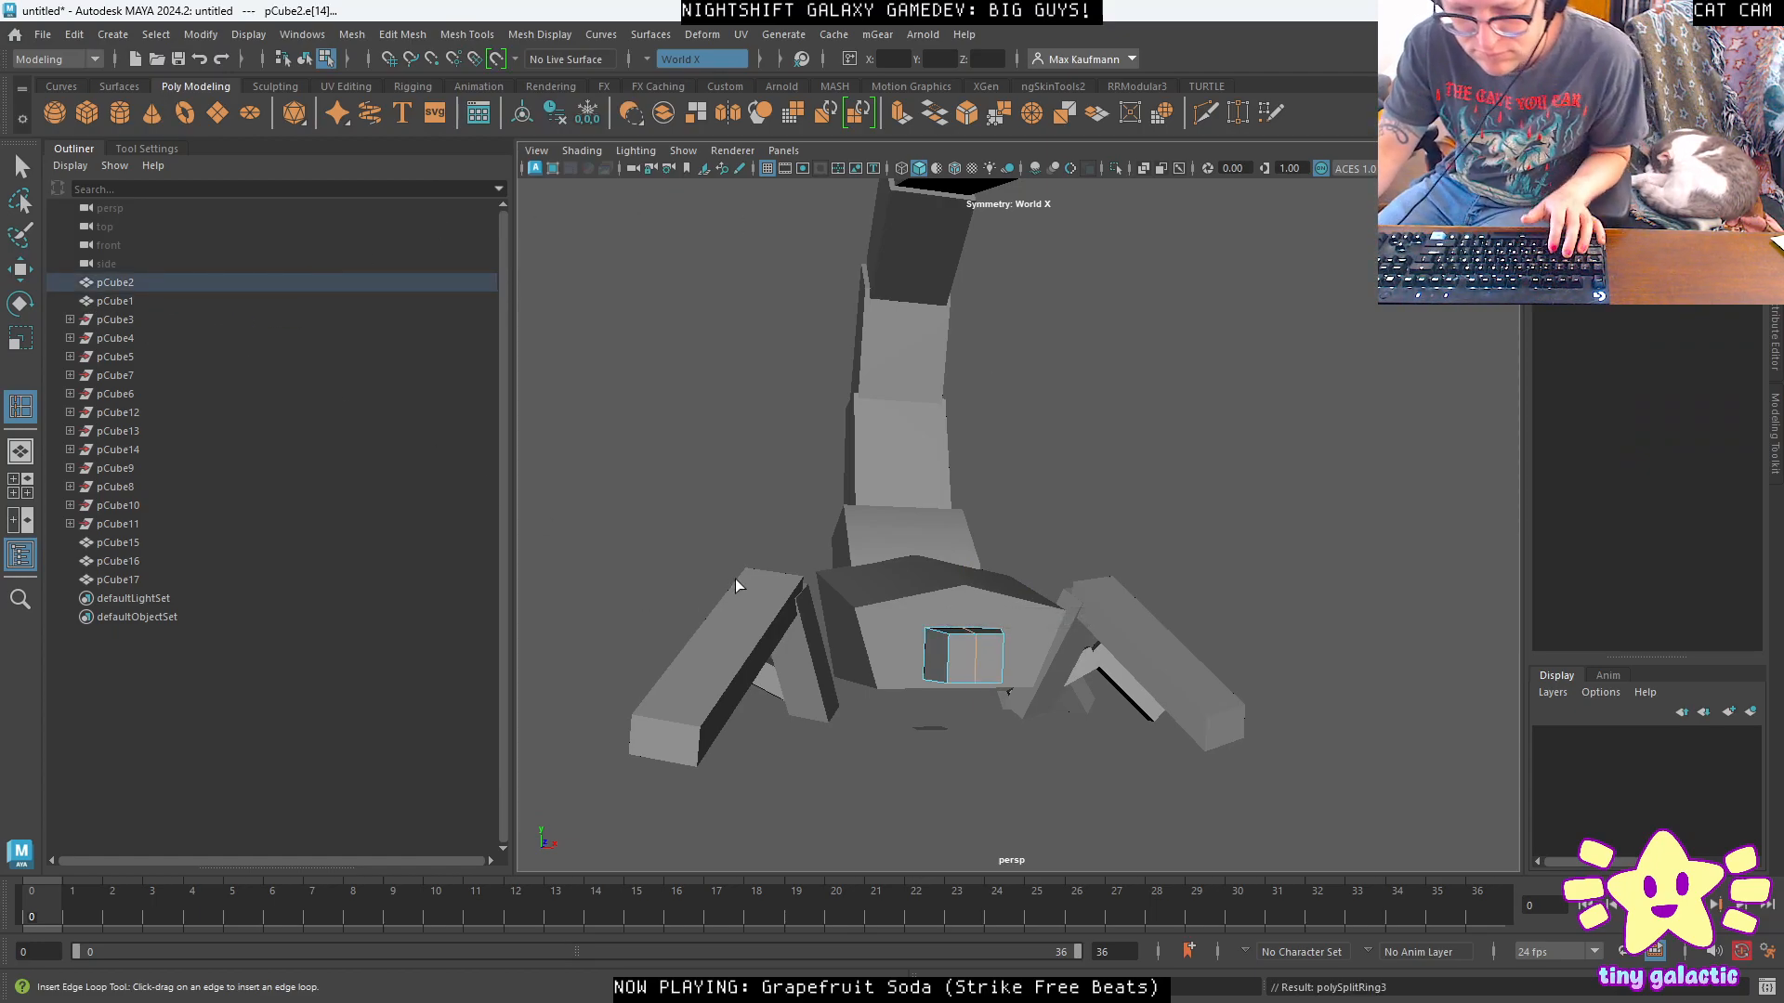
Raise the head's top centre edge to give it a ridge.
key("w")
right_click_drag(979, 472, 1009, 422)
left_click(1218, 492)
left_click_drag(1218, 492, 1232, 534, "alt")
left_click(1041, 777)
left_click_drag(1041, 777, 894, 525, "alt")
left_click_drag(951, 716, 943, 521, "alt")
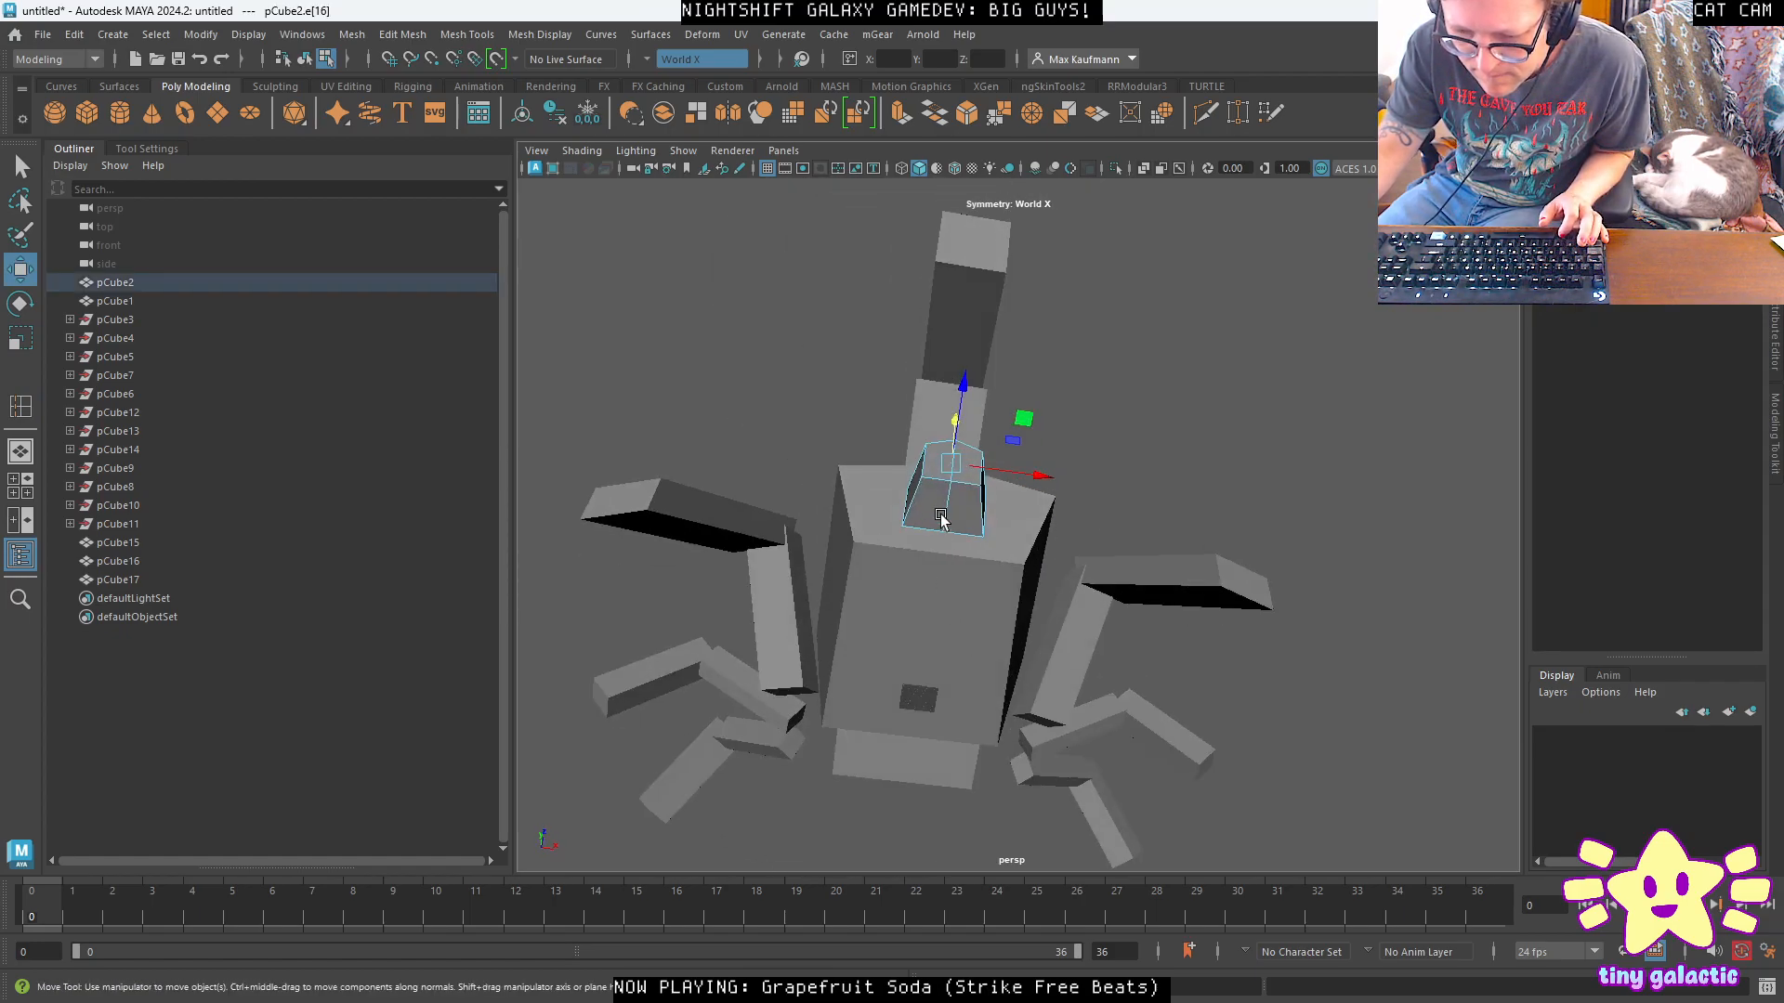
Move the head's front centre edge forward to shape a pointed snout.
scroll(936, 507, "up", 3)
left_click(932, 486)
left_click_drag(937, 416, 858, 541)
left_click(823, 706)
left_click_drag(787, 725, 741, 729)
left_click_drag(921, 743, 984, 740, "alt")
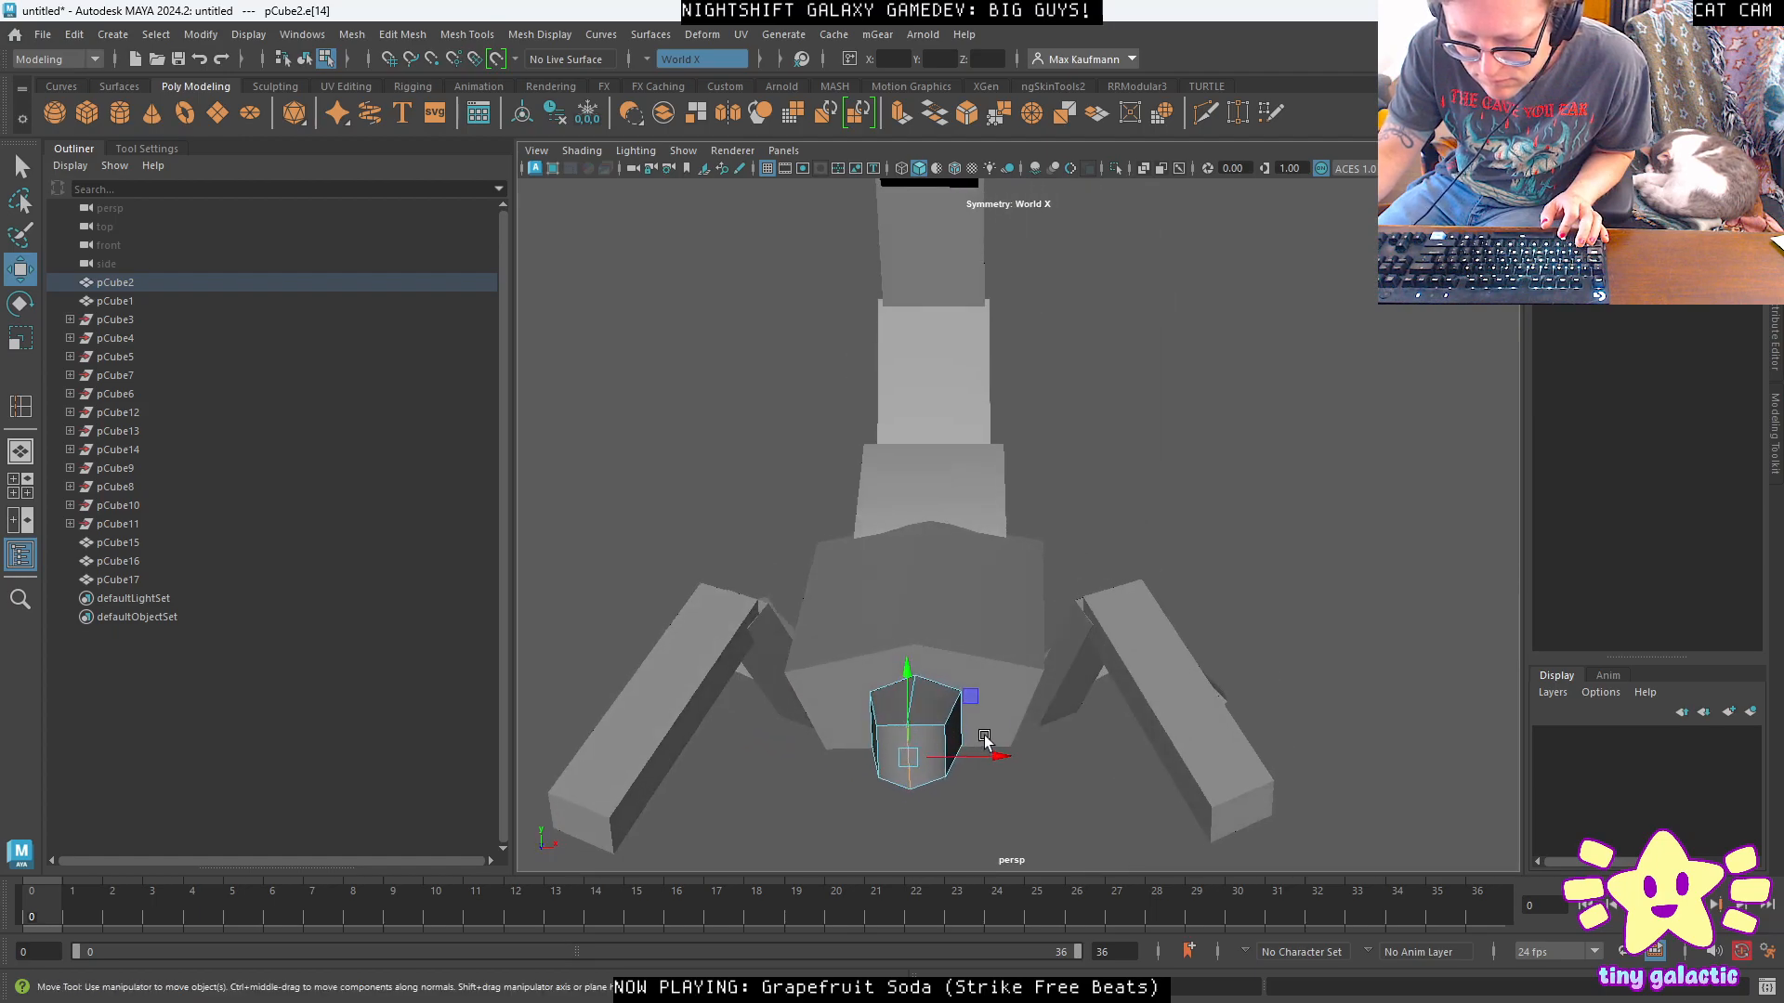
Select the head's mirrored faces and move them inward toward the centre line.
right_click(921, 729)
right_click_drag(943, 534, 927, 539)
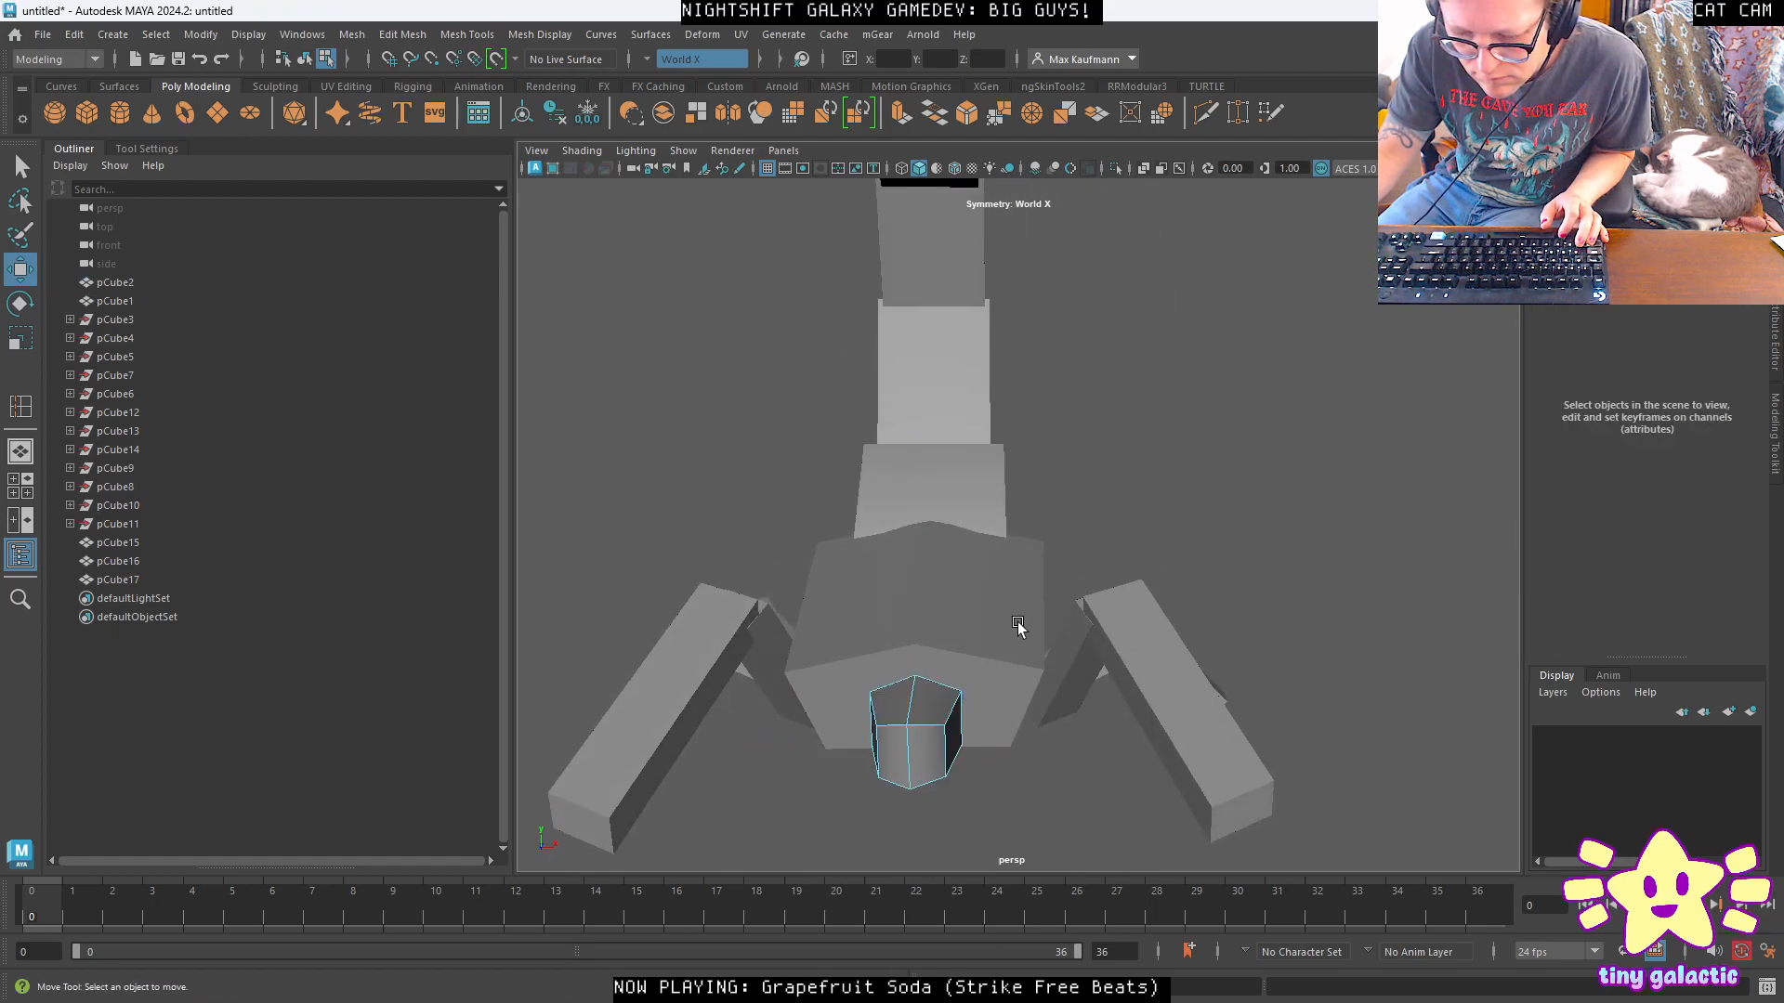
left_click_drag(1019, 627, 957, 633, "alt")
left_click(919, 728)
left_click_drag(996, 728, 939, 709)
Examine the head's bottom and top centre edges from both sides, and return to object mode.
left_click(882, 644)
right_click_drag(878, 534, 878, 414)
left_click(875, 653)
left_click_drag(873, 641, 1171, 704, "alt")
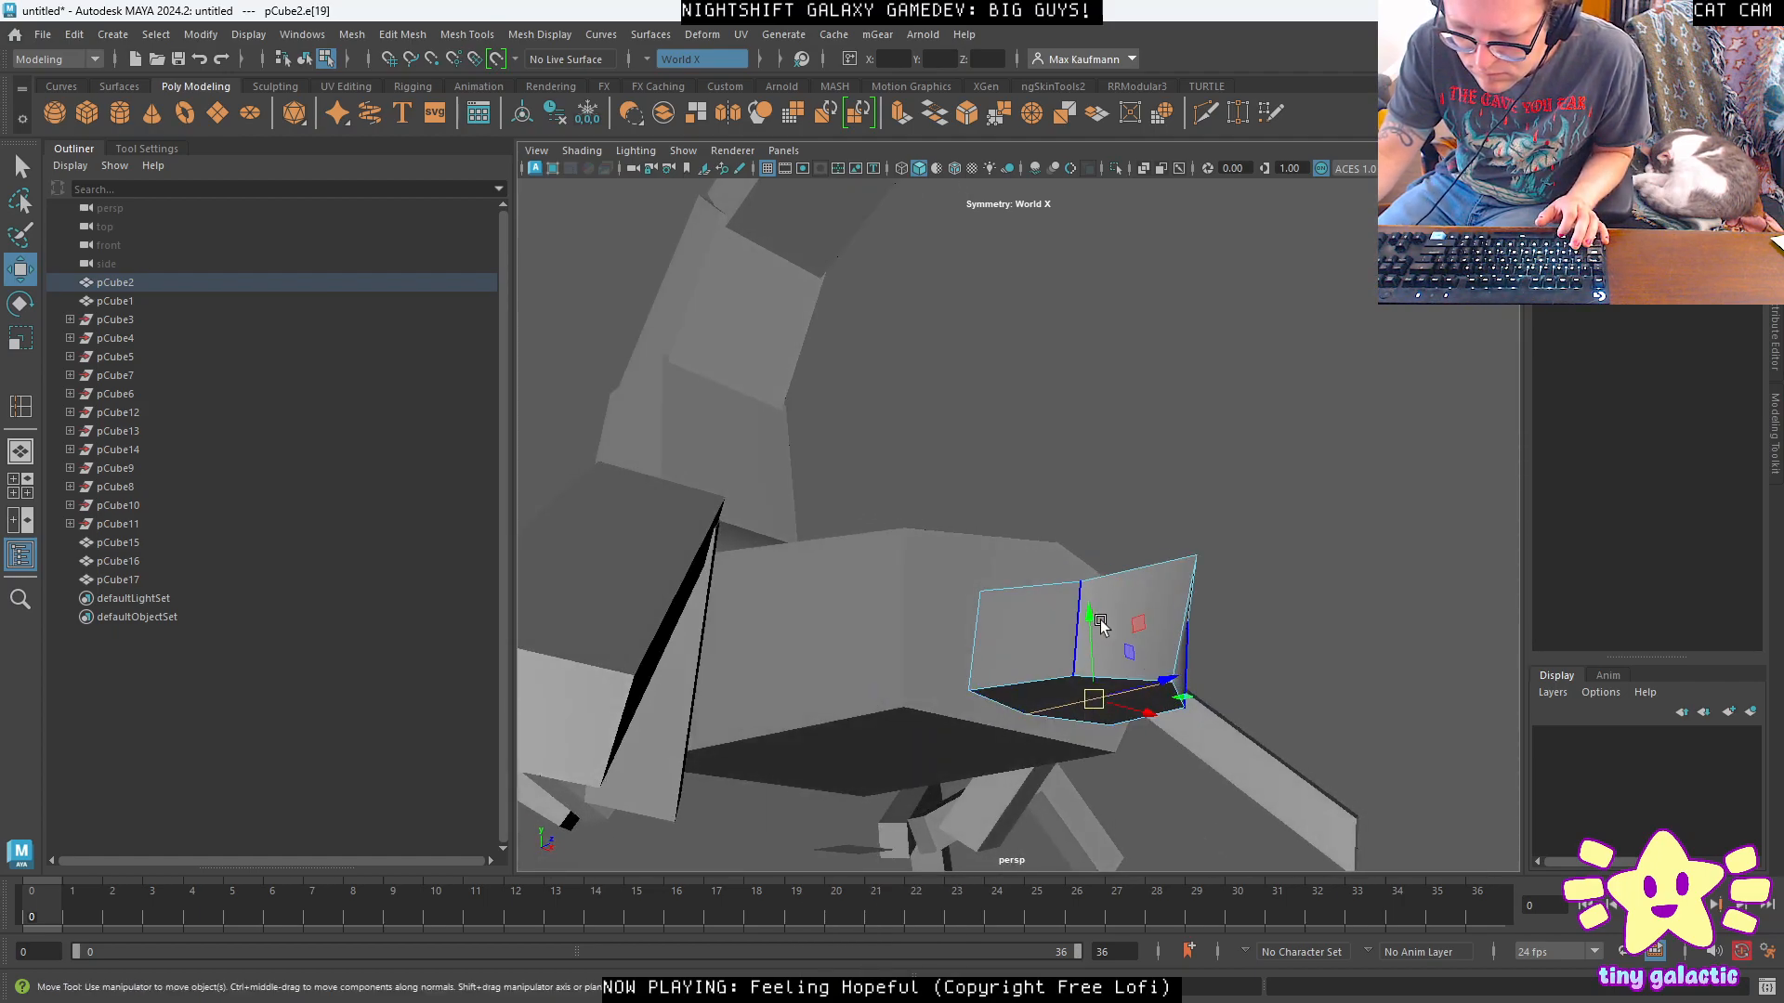
key("e")
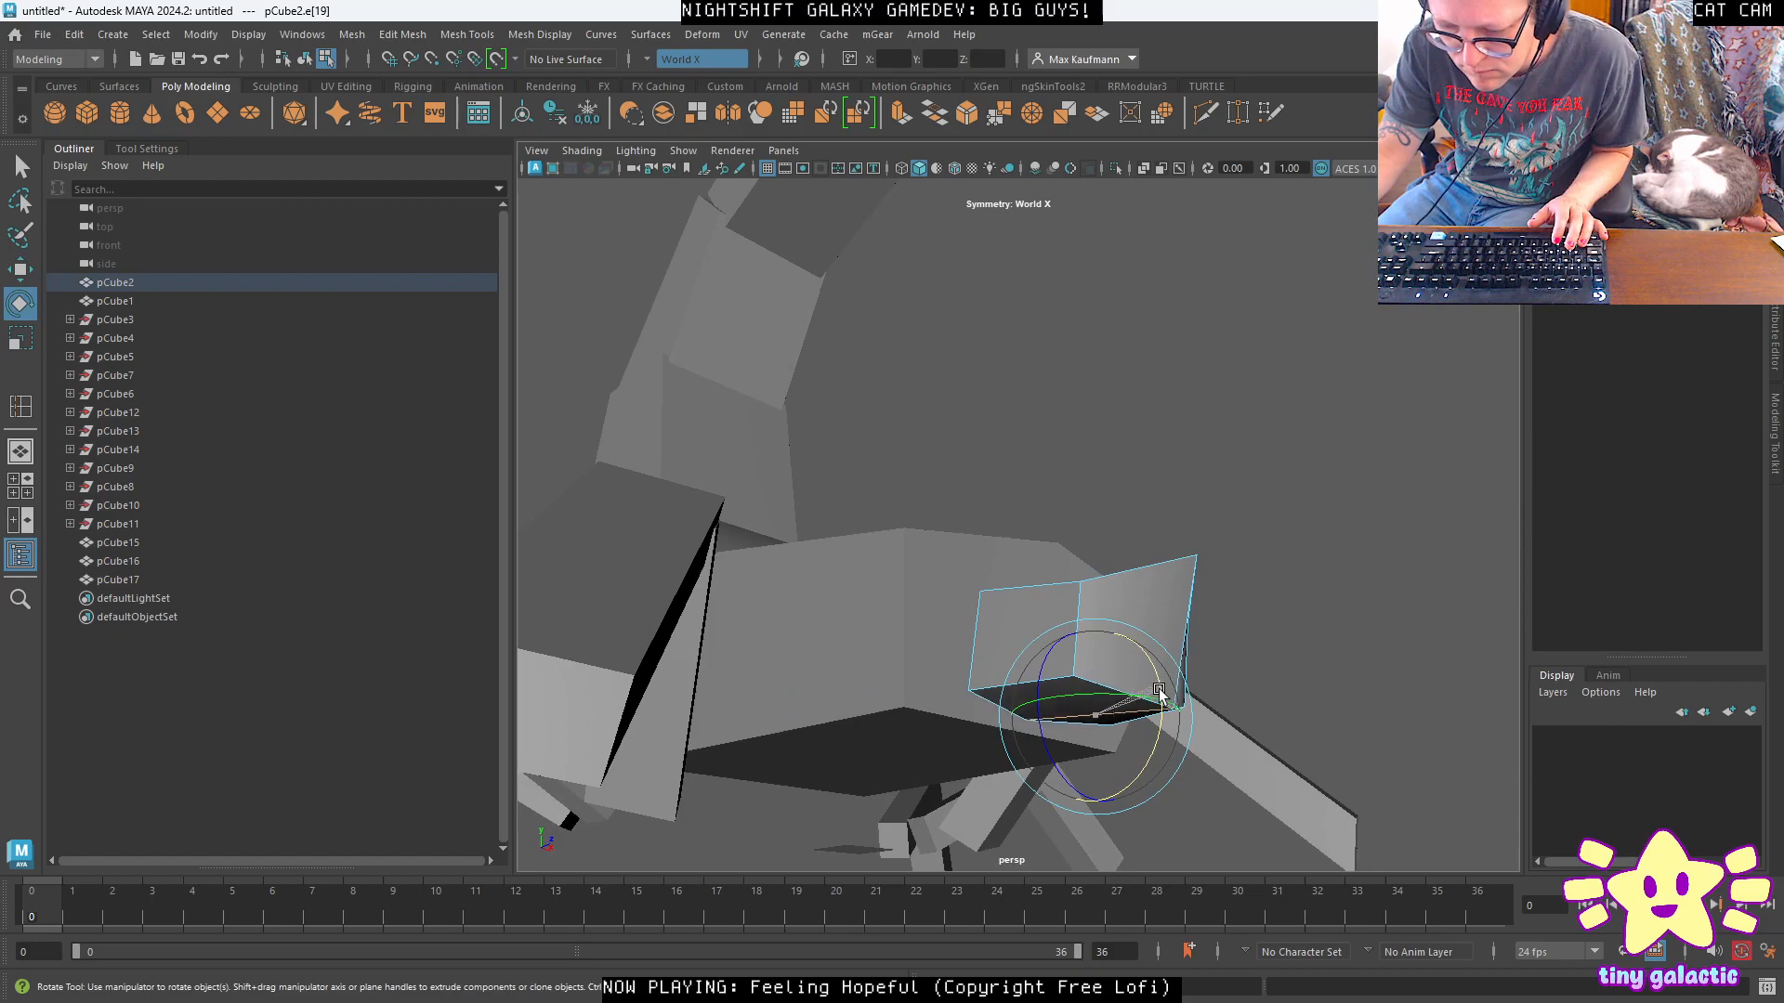
left_click_drag(1158, 692, 649, 684, "alt")
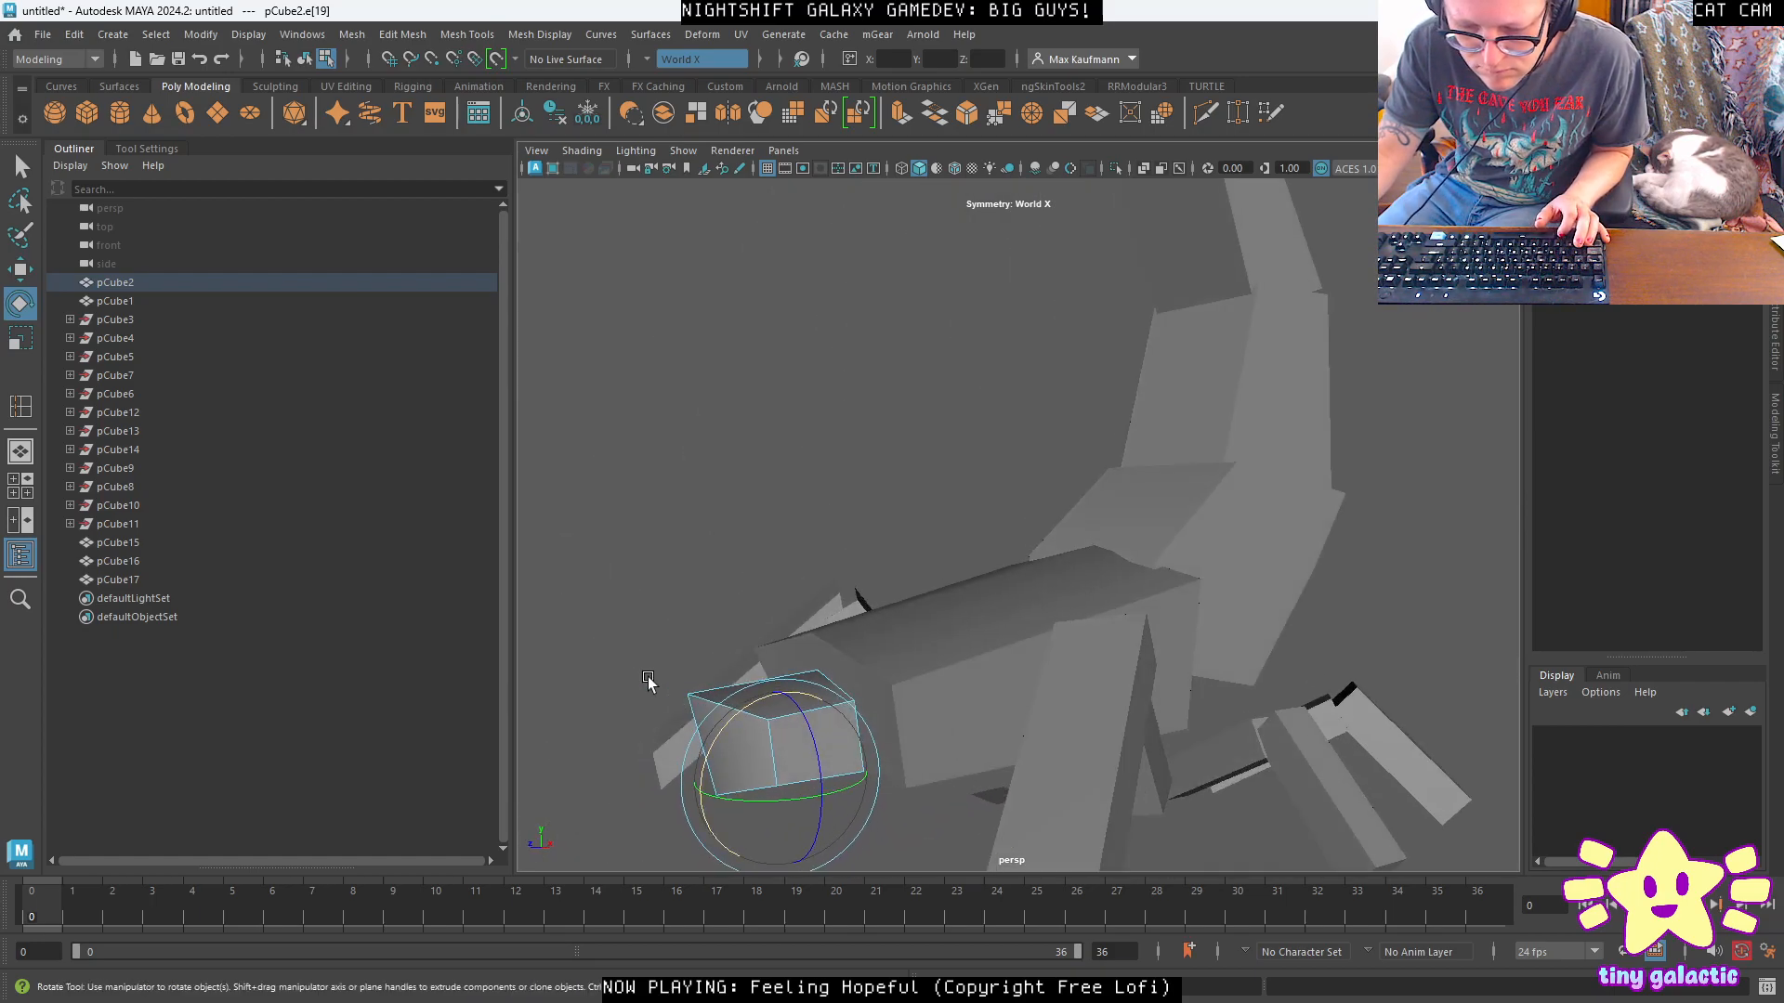
left_click(715, 685)
left_click_drag(712, 615, 938, 650)
right_click_drag(945, 471, 1011, 674)
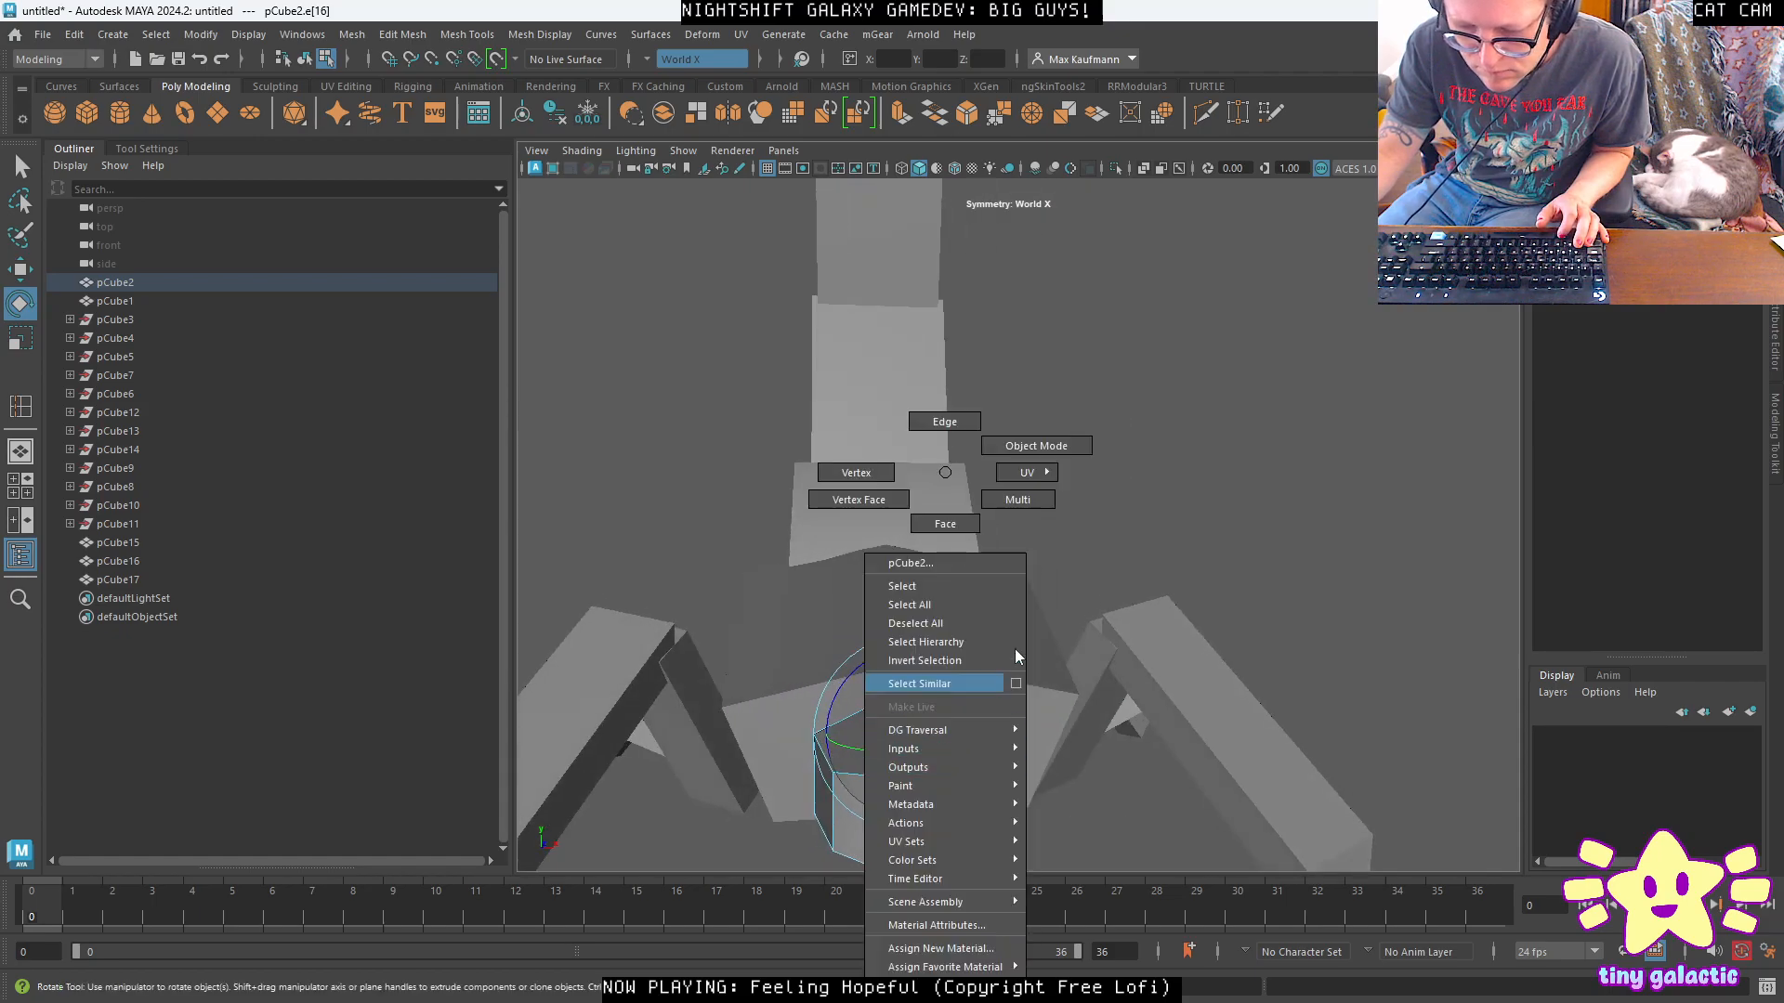
right_click_drag(1022, 467, 1039, 447)
Examine the reshaped body and head from several angles and in the four-view layout.
right_click_drag(1043, 645, 950, 642, "alt")
middle_click_drag(947, 643, 944, 550, "alt")
left_click_drag(944, 550, 1031, 559, "alt")
left_click(1195, 699)
left_click_drag(1197, 695, 1030, 695, "alt")
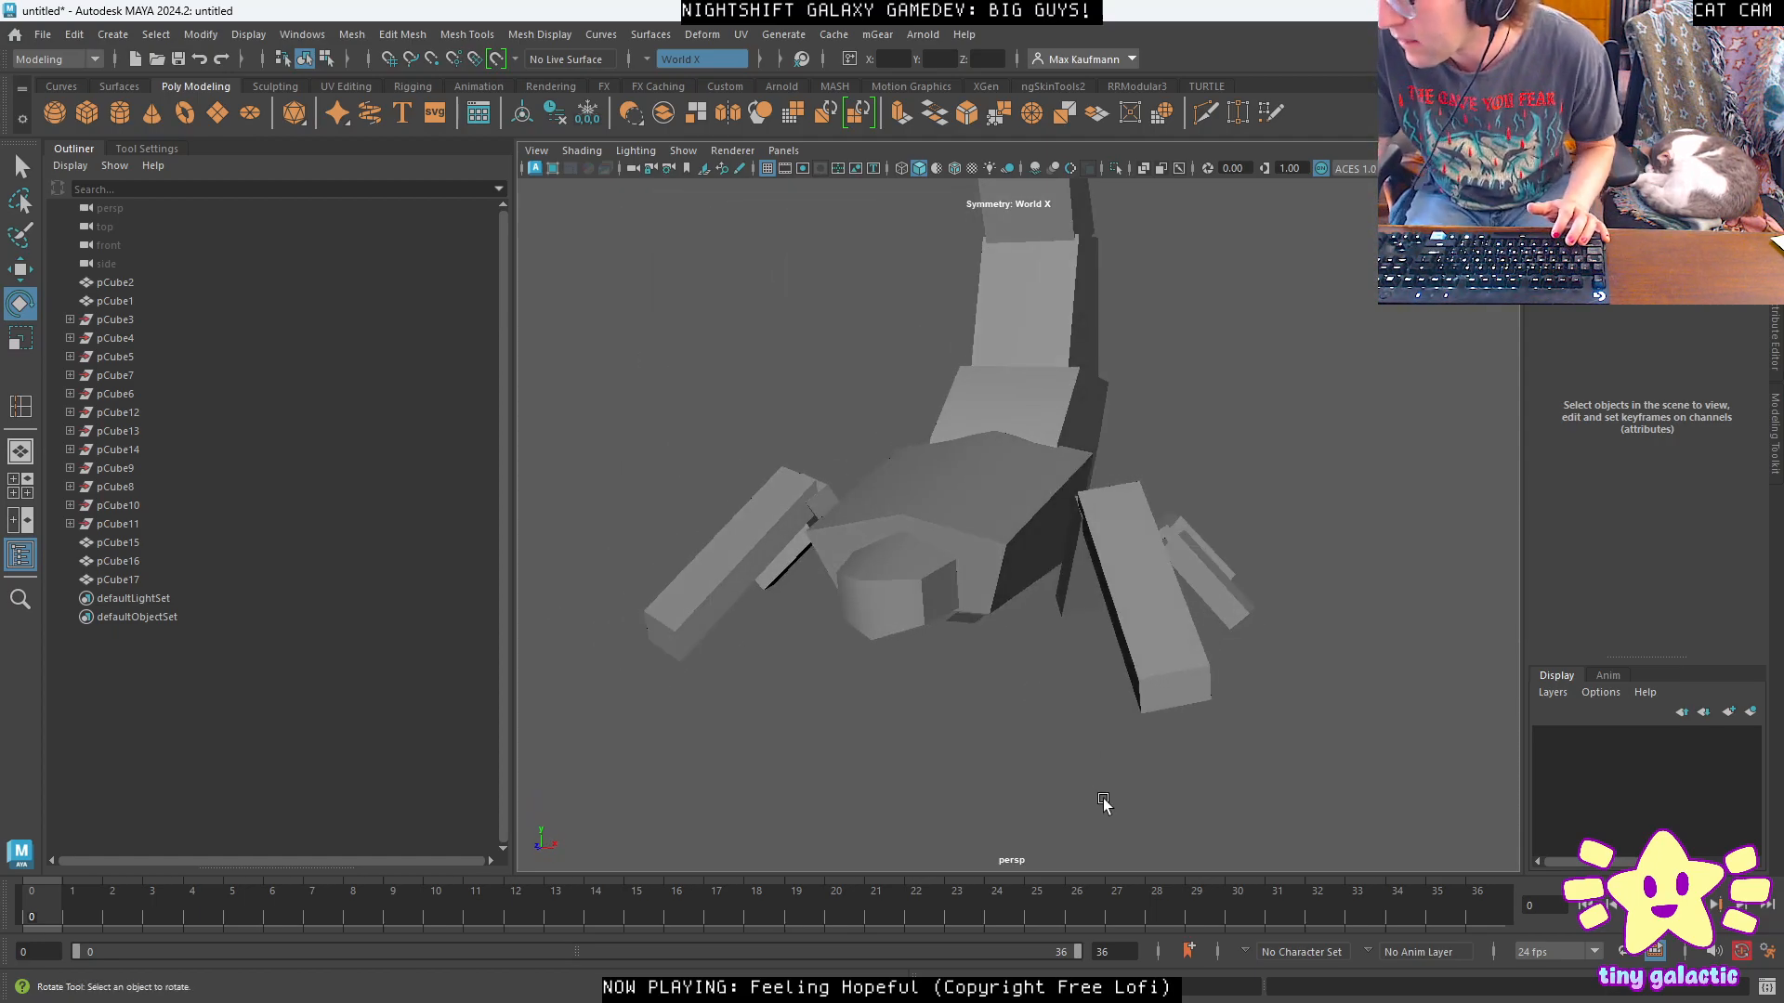
left_click_drag(1118, 816, 1218, 625, "alt")
key("space")
key("space")
left_click_drag(1362, 407, 1190, 402, "alt")
key("space")
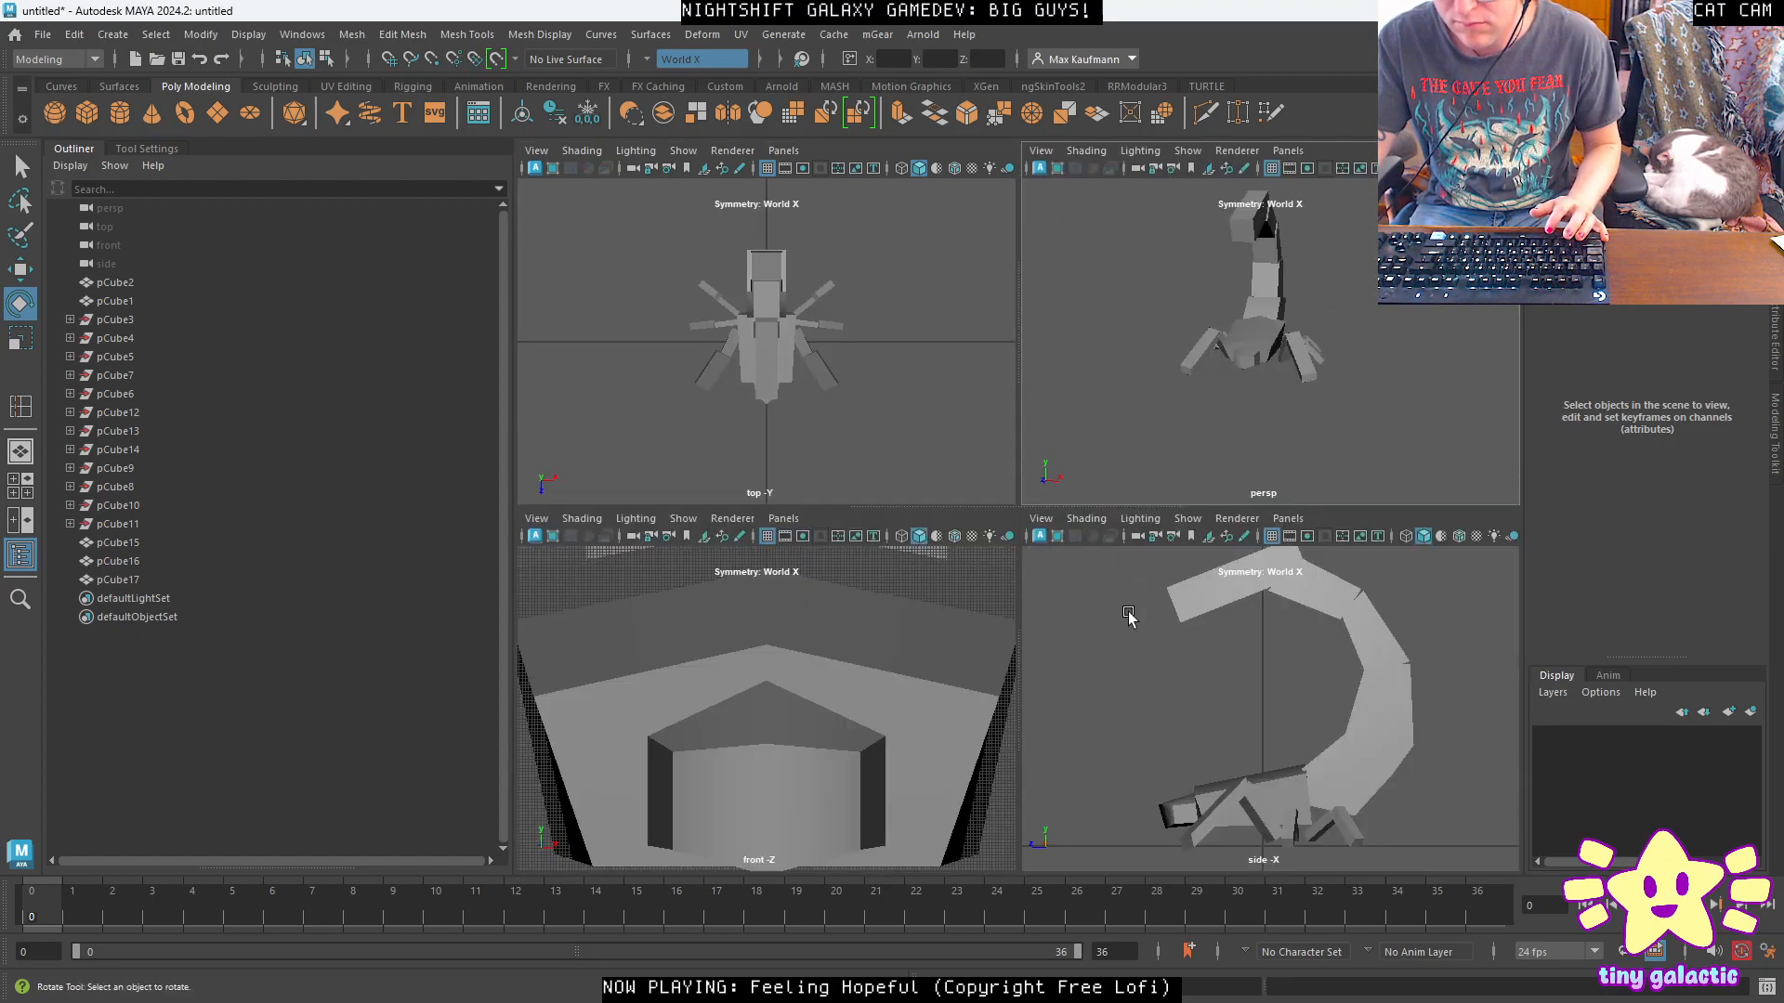
key("space")
Select all faces of the mirrored front legs and set the Scale tool's axis orientation to Component.
left_click_drag(1212, 330, 1135, 616, "alt")
left_click(1174, 630)
right_click(1174, 630)
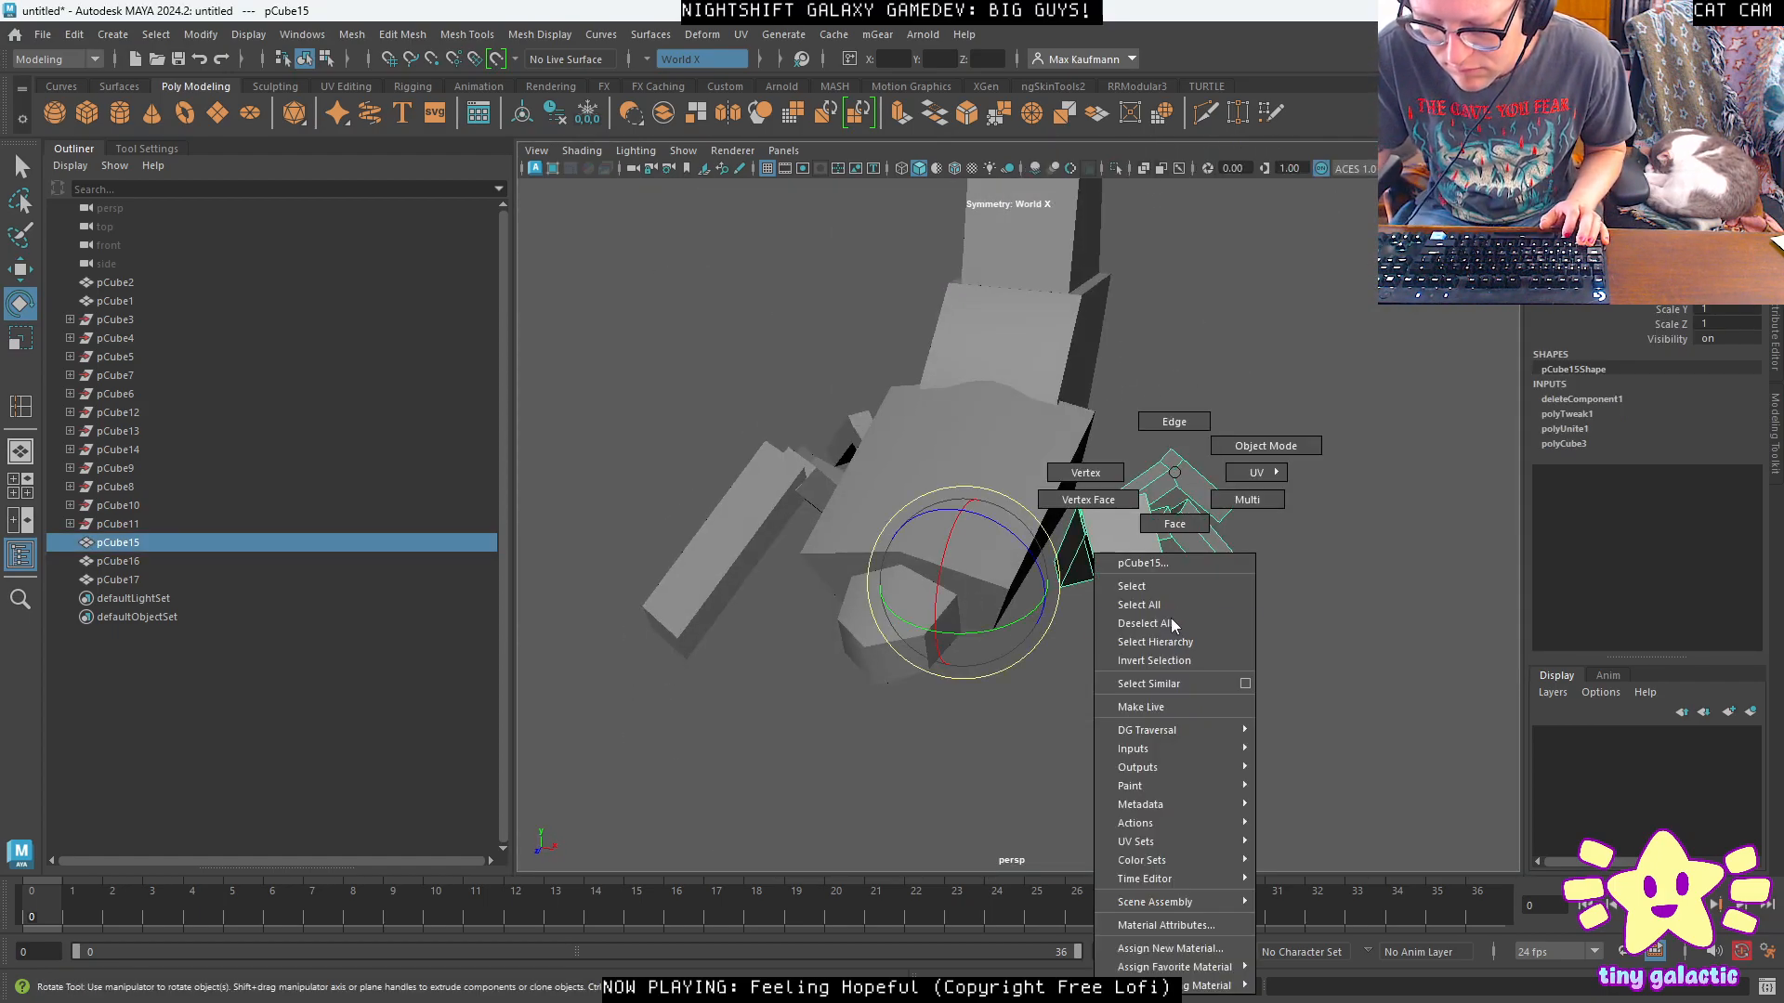
right_click_drag(1132, 523, 1166, 530)
left_click_drag(1171, 545, 1259, 550, "alt")
left_click(1381, 597)
left_click_drag(1380, 585, 1142, 604, "alt")
left_click_drag(985, 520, 1108, 706)
key("r")
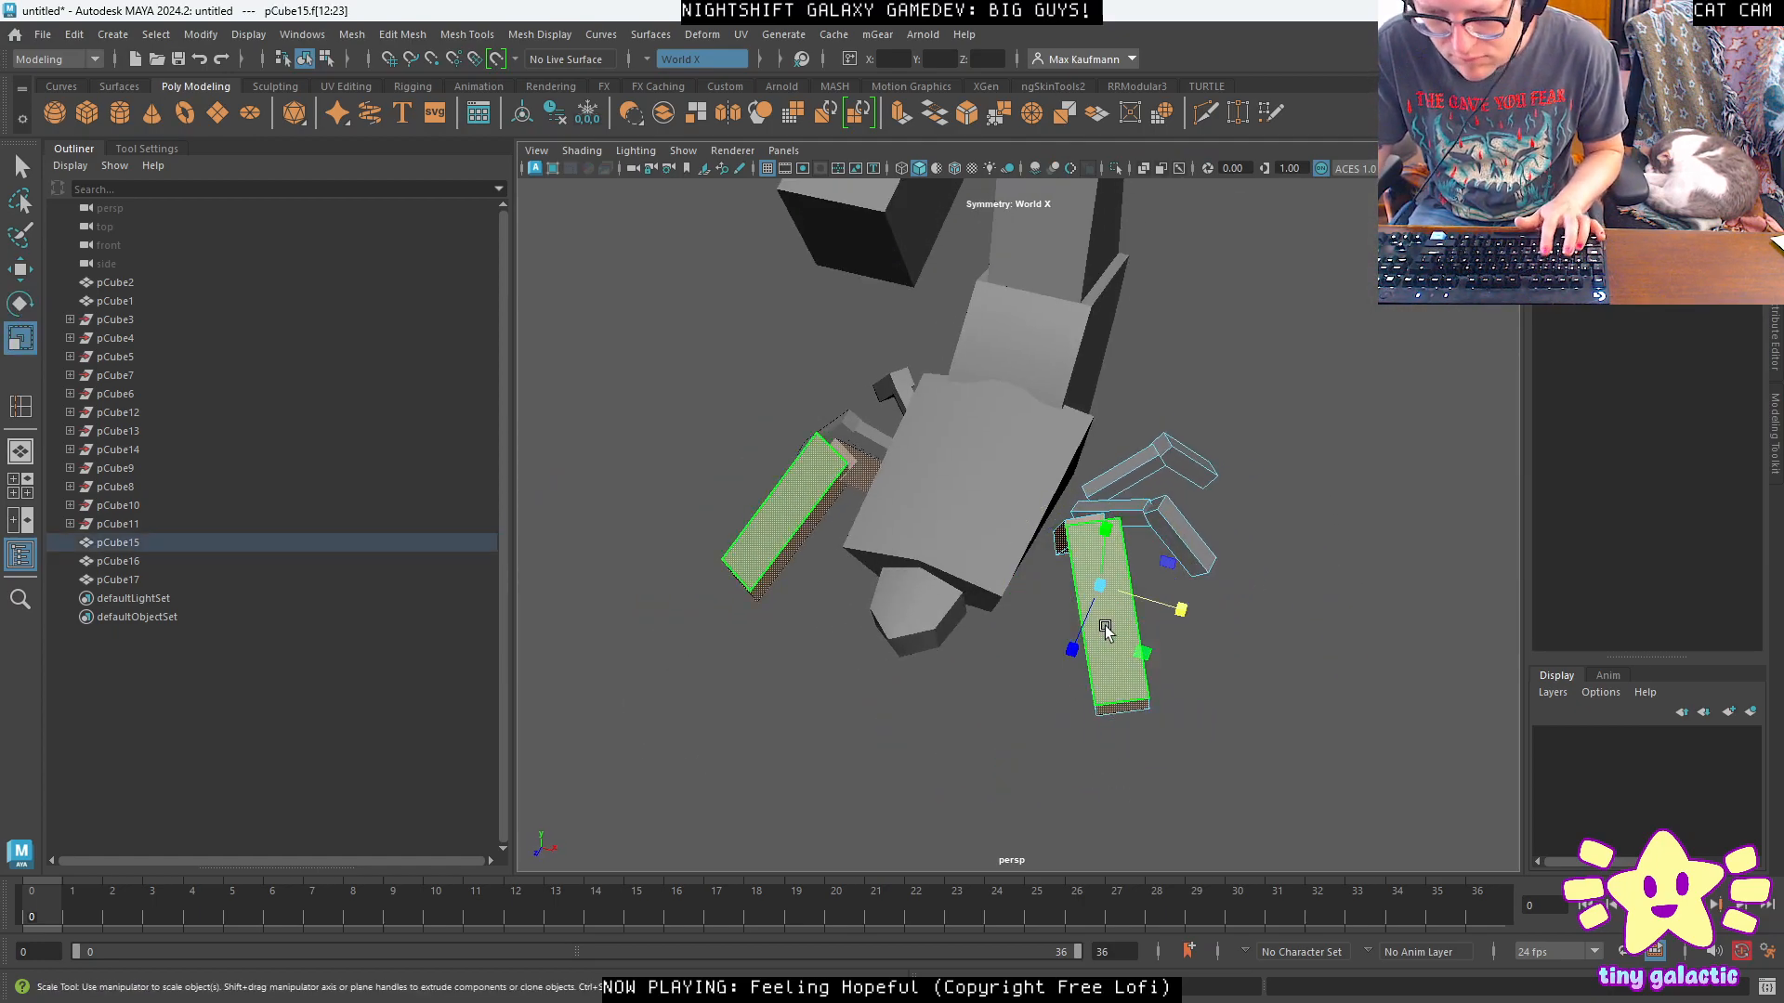
left_click(1113, 637)
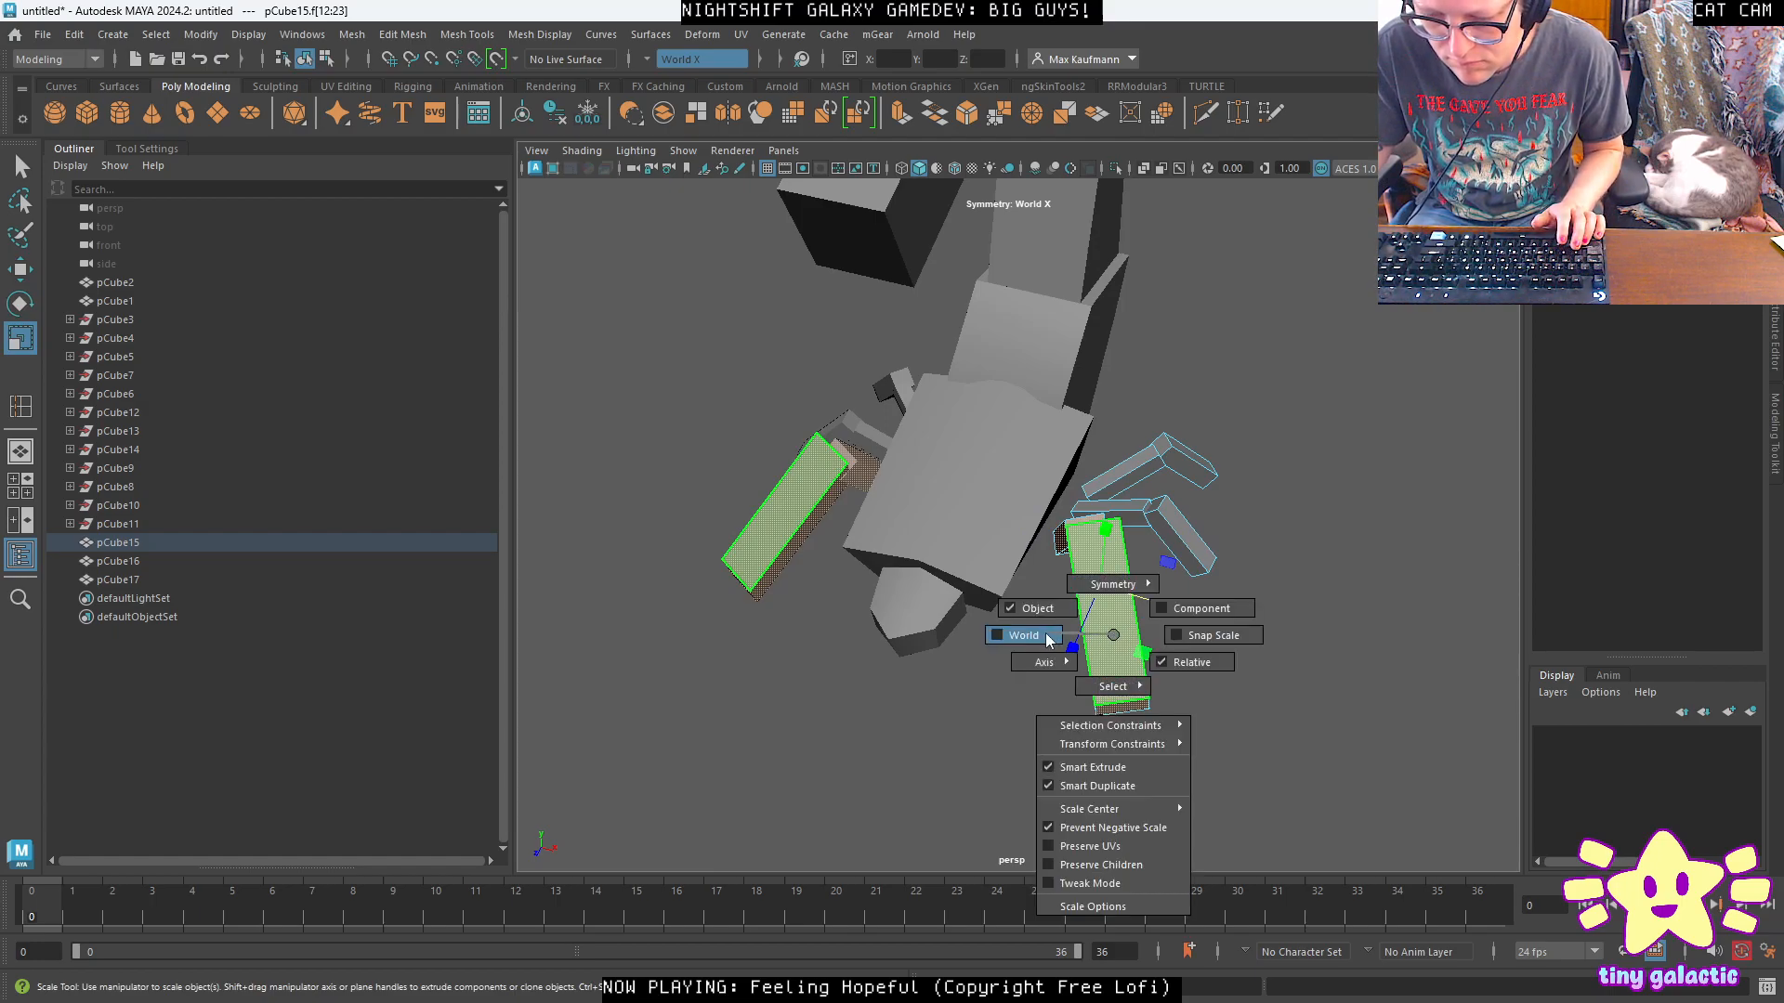
left_click(1183, 610)
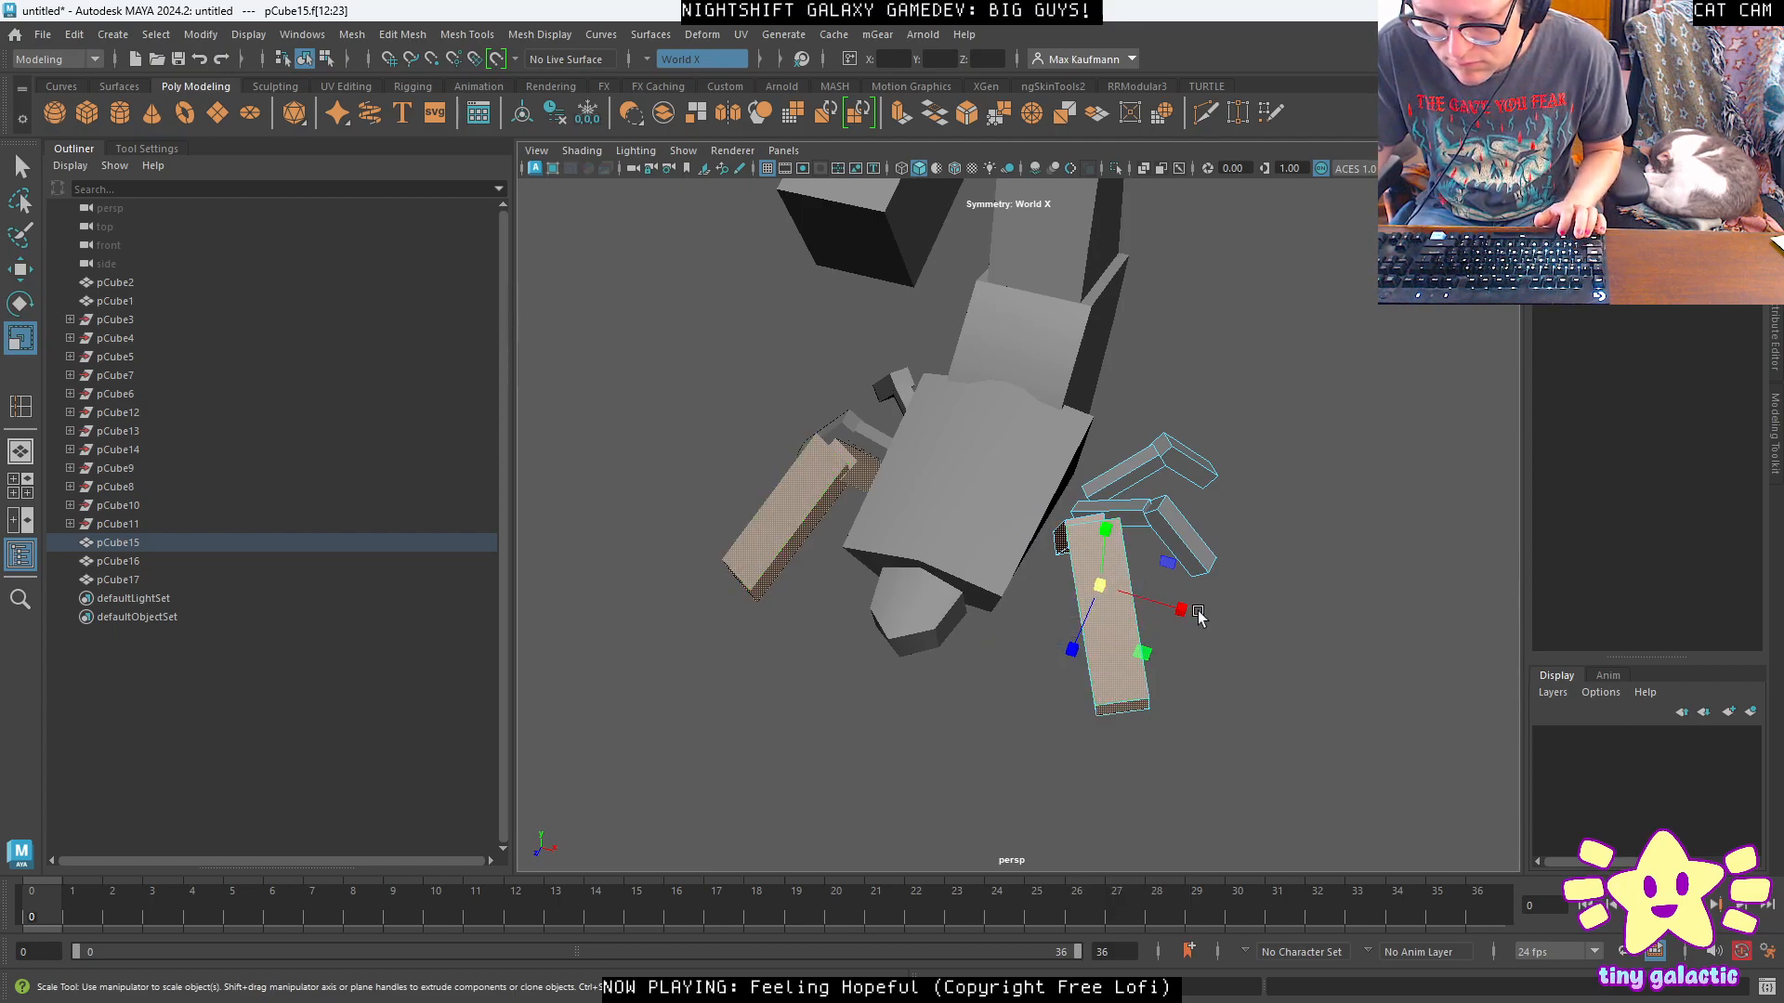
left_click_drag(1187, 609, 1196, 620, "alt")
double_click(1100, 656)
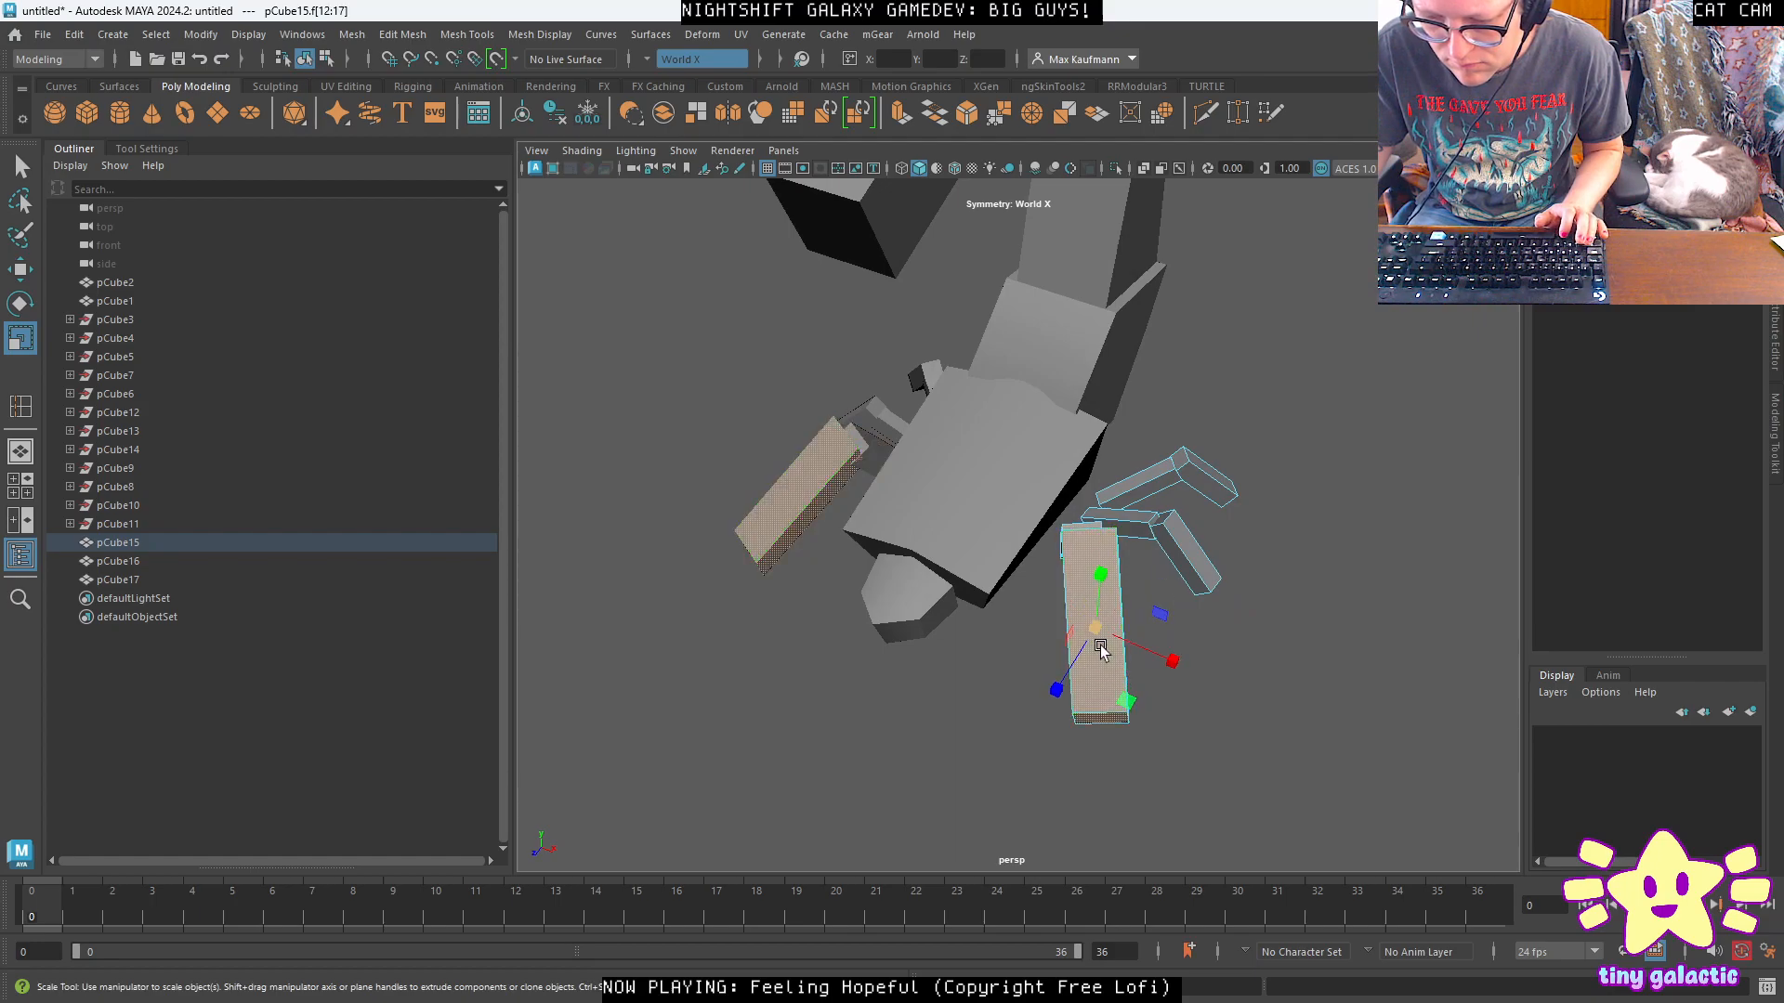
left_click_drag(1090, 530, 1060, 580, "alt")
right_click_drag(1059, 580, 939, 606)
left_click(939, 645)
left_click_drag(1105, 646, 1081, 595, "alt")
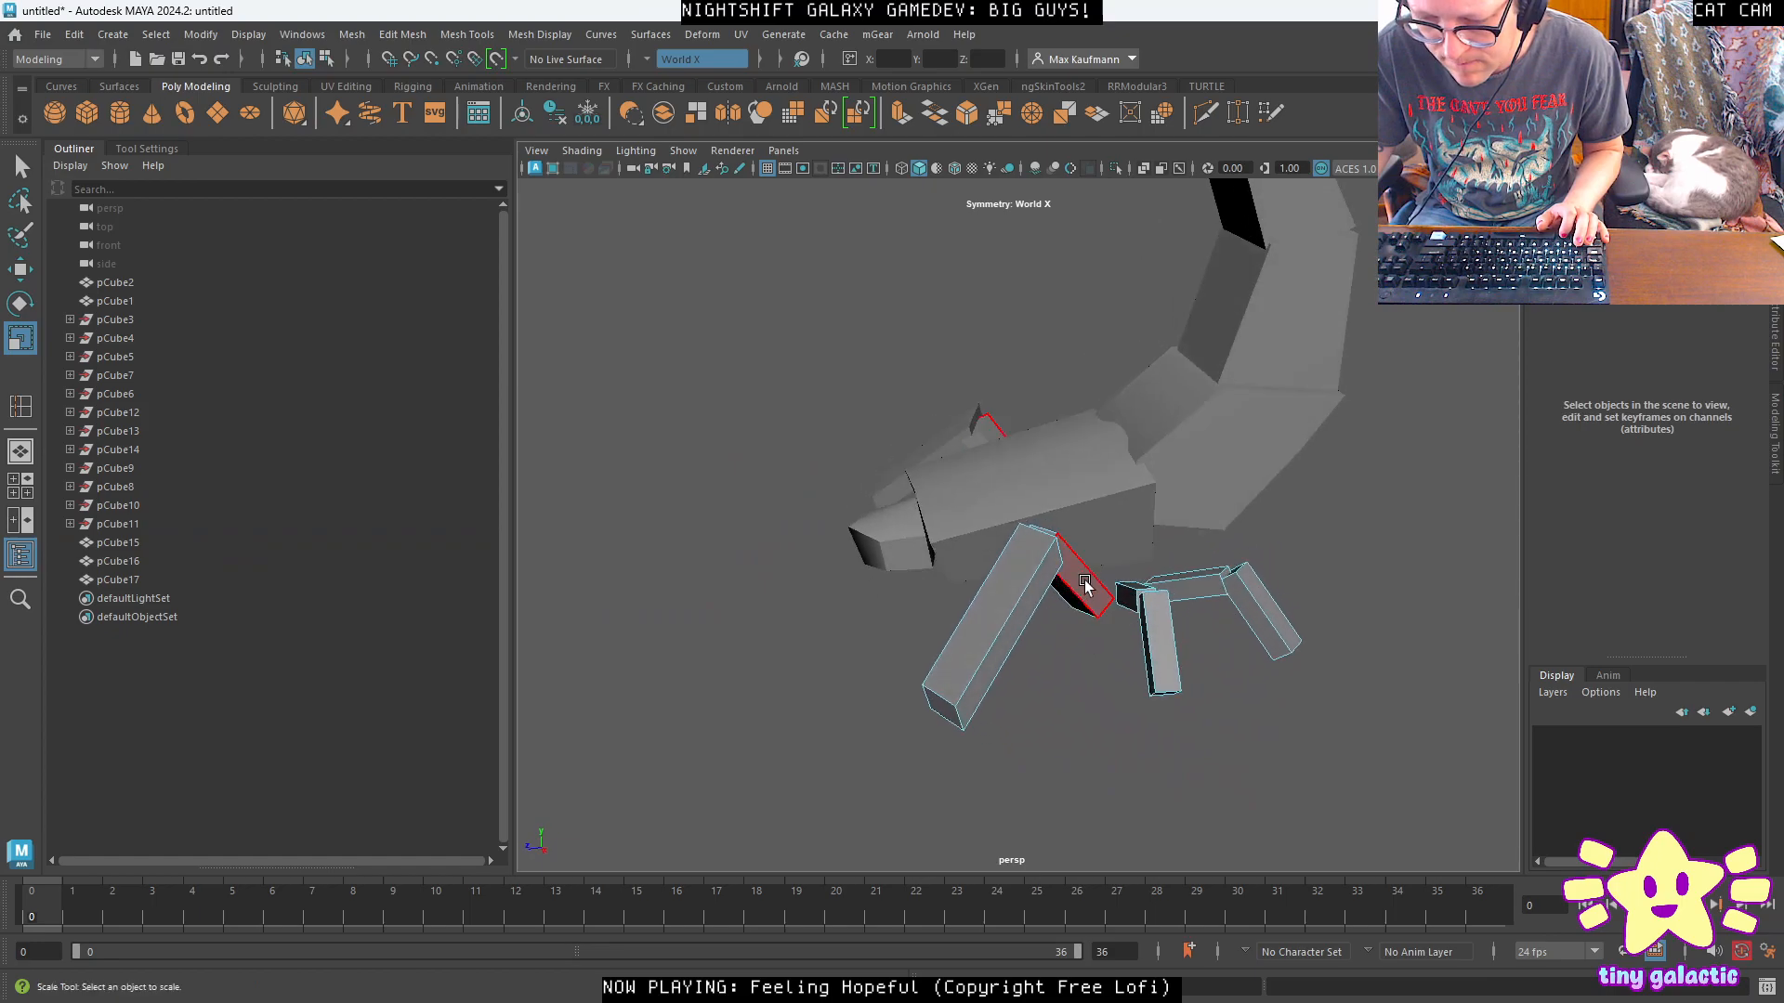
Select the side faces of the front legs and move them sideways to thicken the legs.
left_click(1084, 588)
left_click(1031, 623)
left_click(981, 678, "shift")
left_click_drag(981, 679, 1099, 714, "alt")
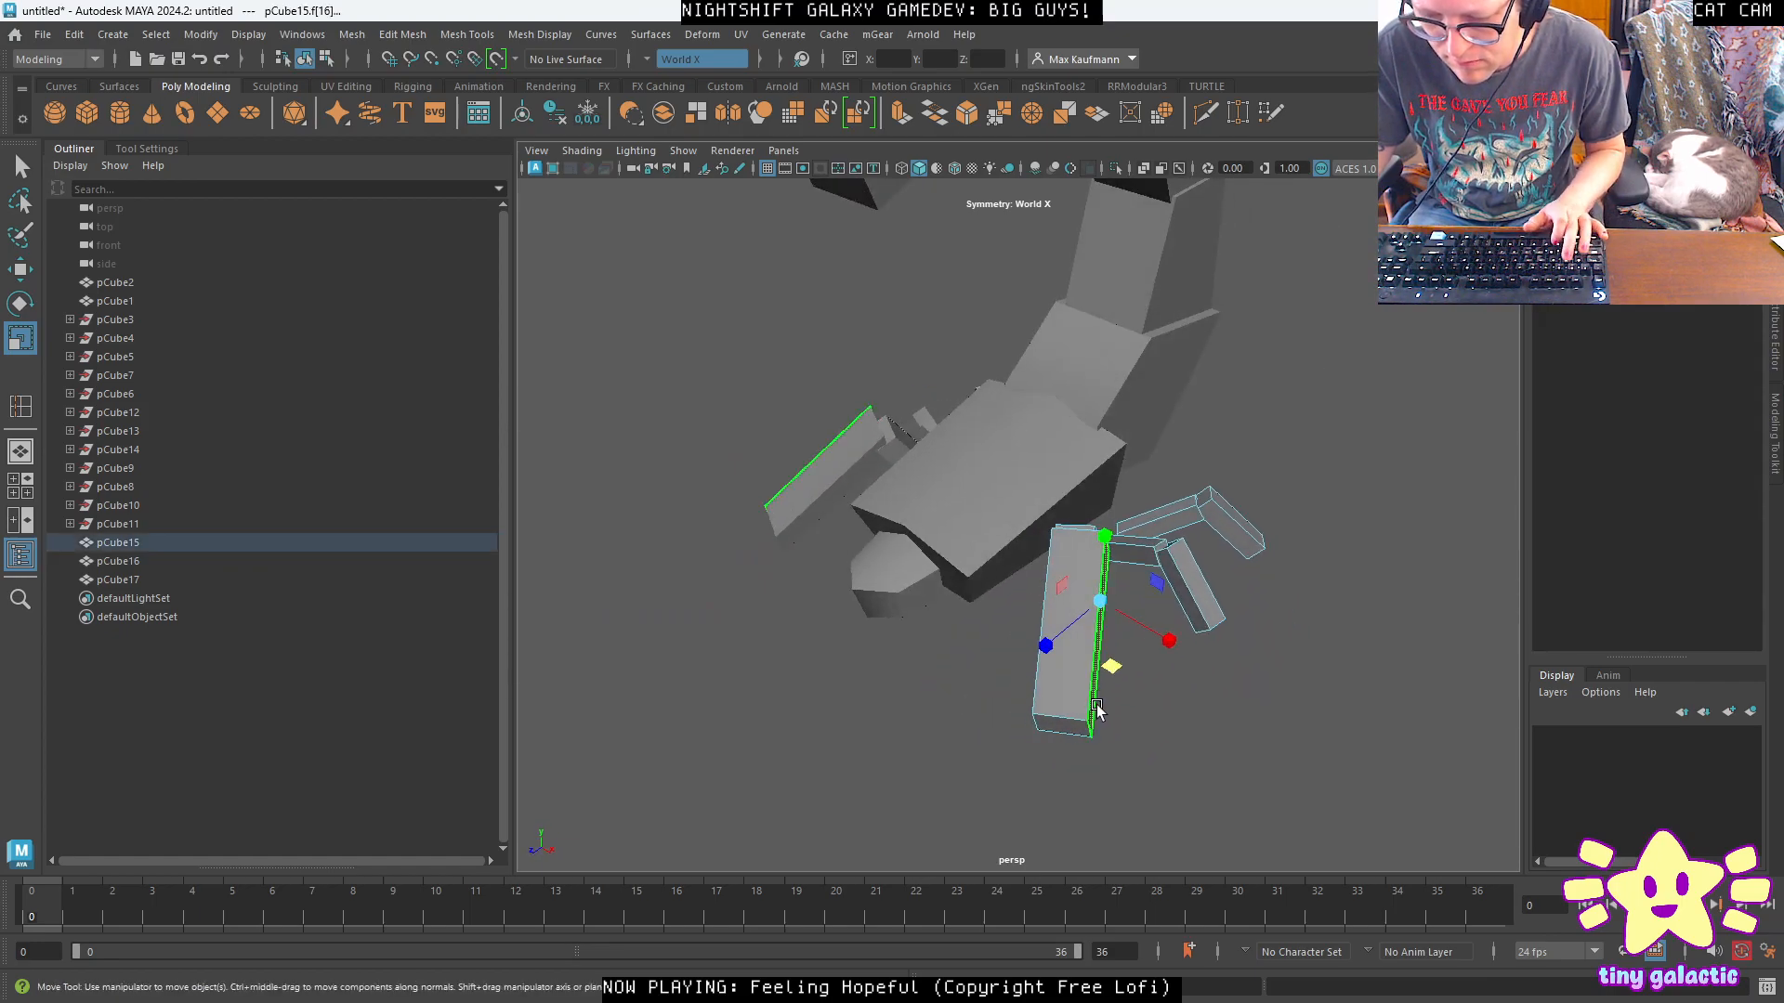
key("w")
mouse_move(1152, 625)
left_mouse_down("alt")
mouse_move(1124, 657)
mouse_move(1133, 427)
mouse_move(1218, 585)
mouse_move(1078, 641)
mouse_move(1186, 606)
mouse_move(1163, 574)
mouse_move(1119, 625)
left_mouse_up("alt")
Select both segments of the mirrored front legs and move them up and forward along the body.
double_click(1100, 557)
double_click(1115, 414, "shift")
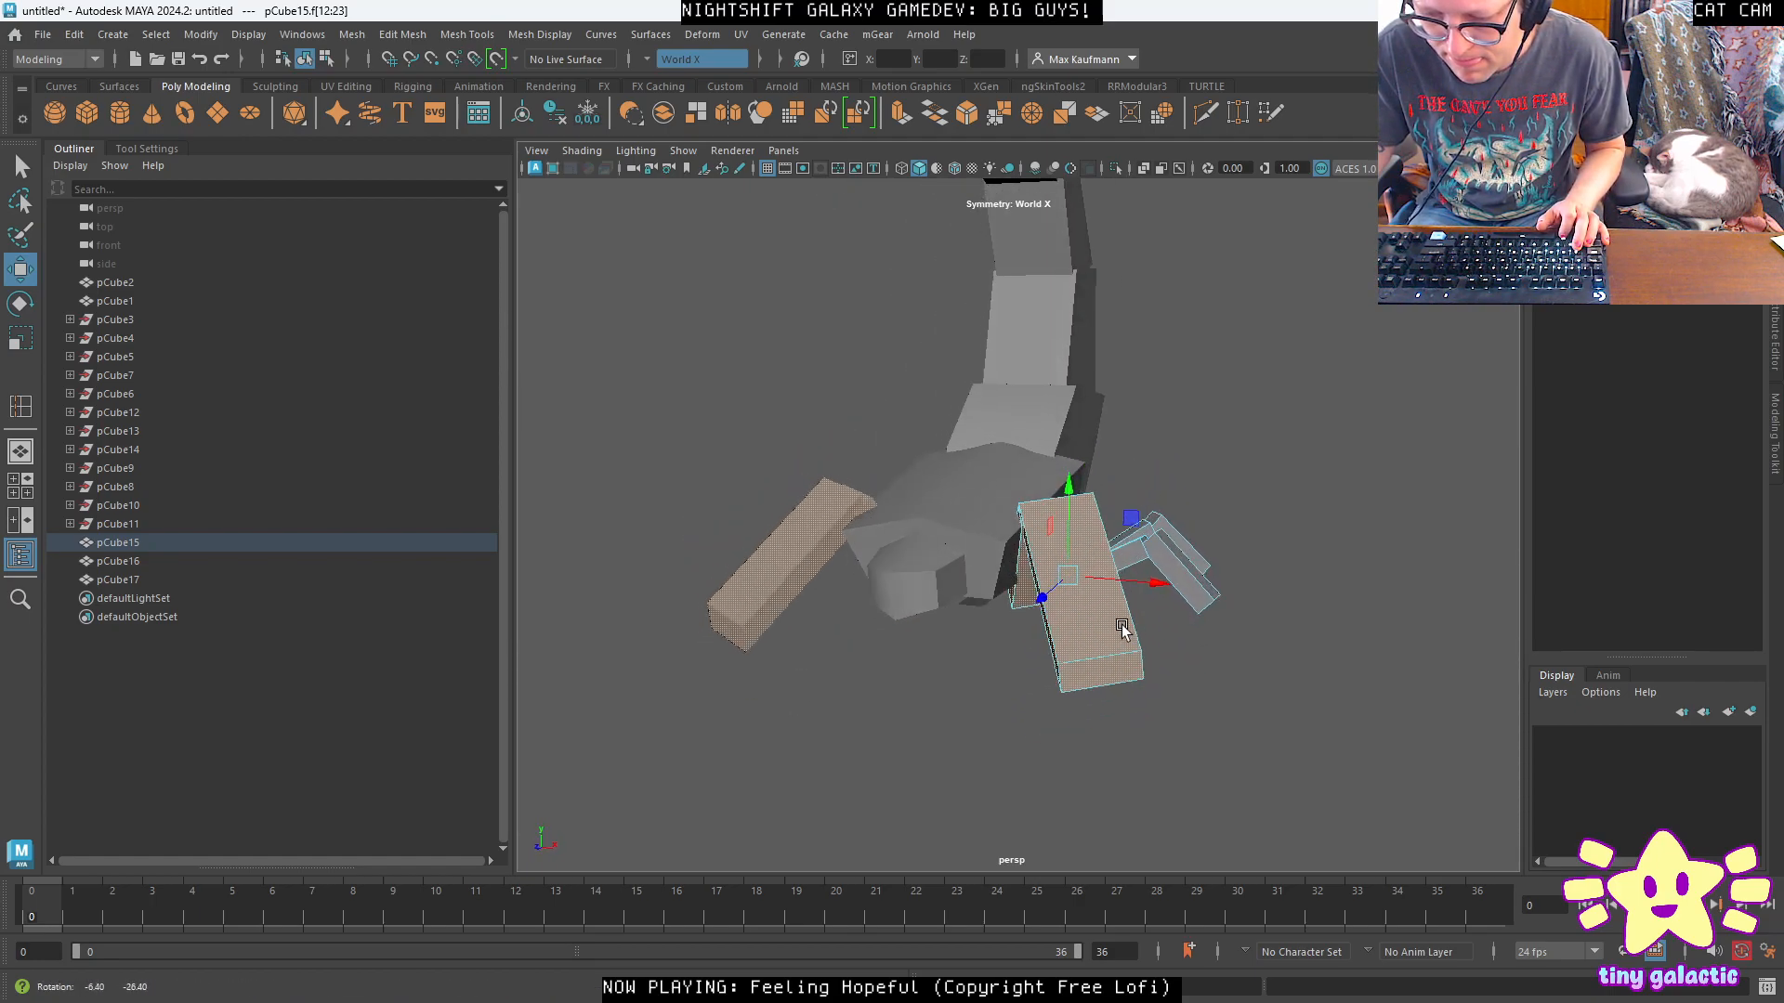
left_click_drag(1070, 487, 1074, 399)
left_click_drag(1135, 469, 1241, 611, "alt")
Move the end faces of the front legs down to the ground line in the side view.
left_click(1206, 587)
key("space")
key("space")
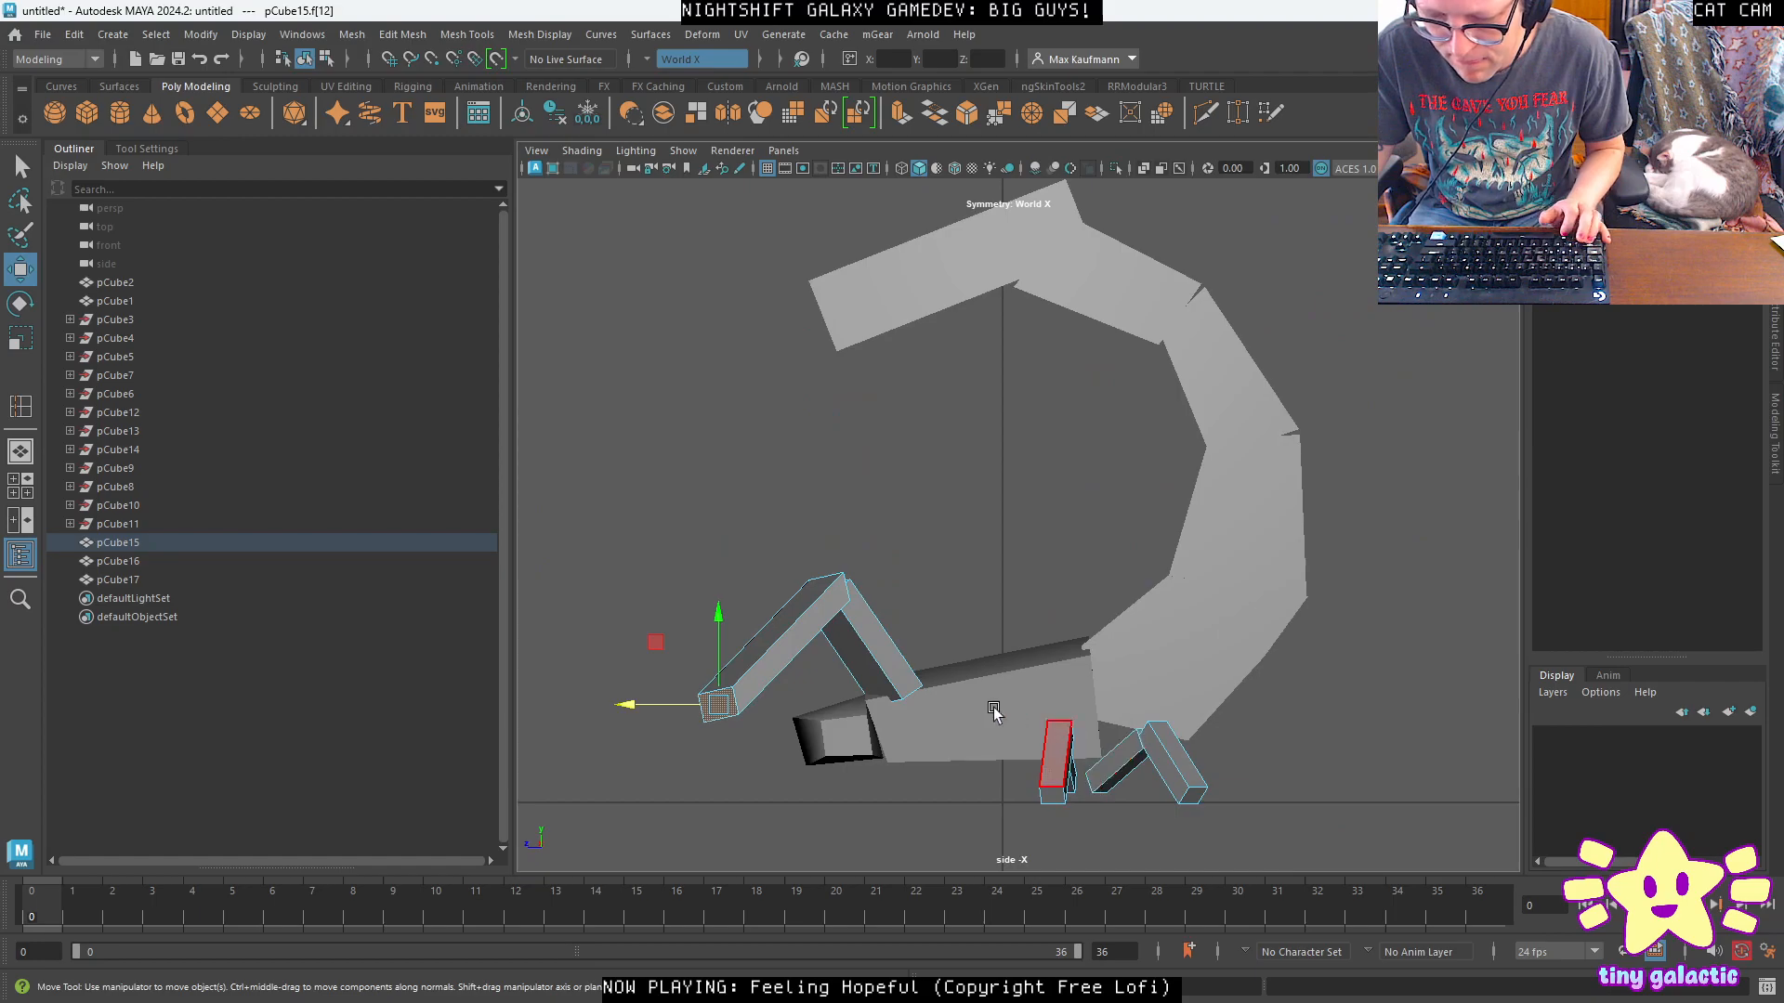
middle_click_drag(911, 683, 1101, 599, "alt")
left_click_drag(904, 629, 874, 709)
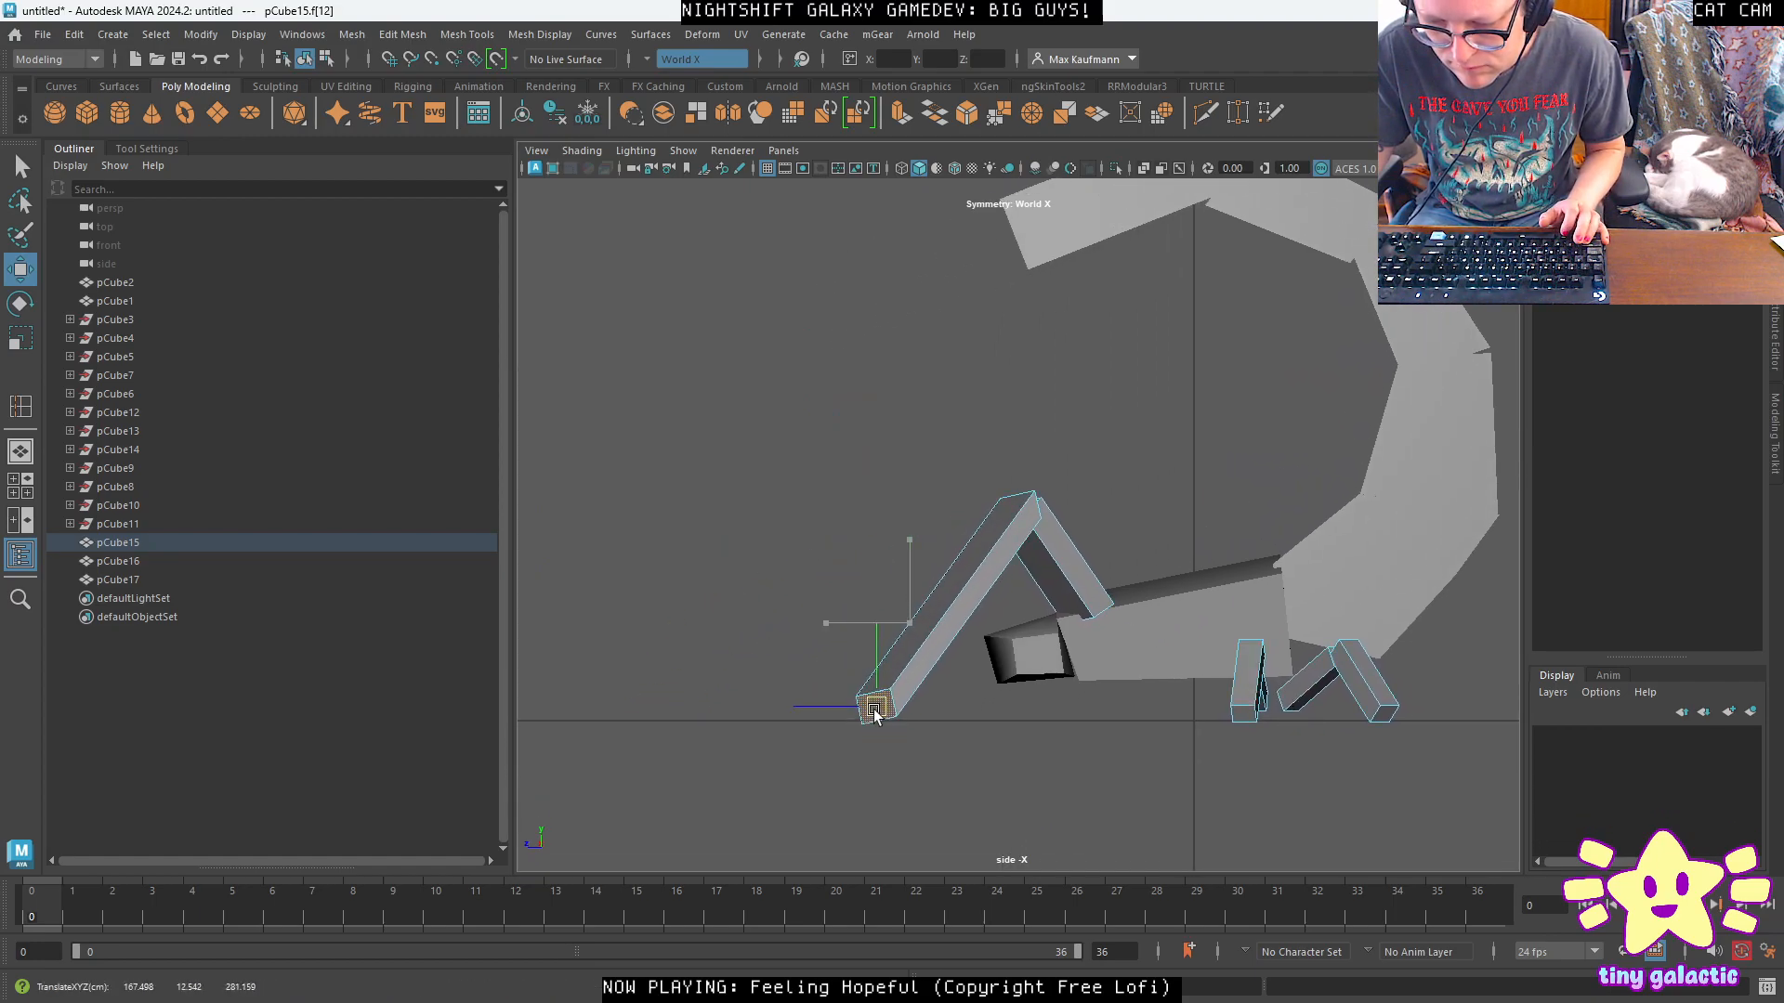
Select the front legs' knee vertices and move them down and forward in the side view.
left_click_drag(1067, 518, 1008, 557, "alt")
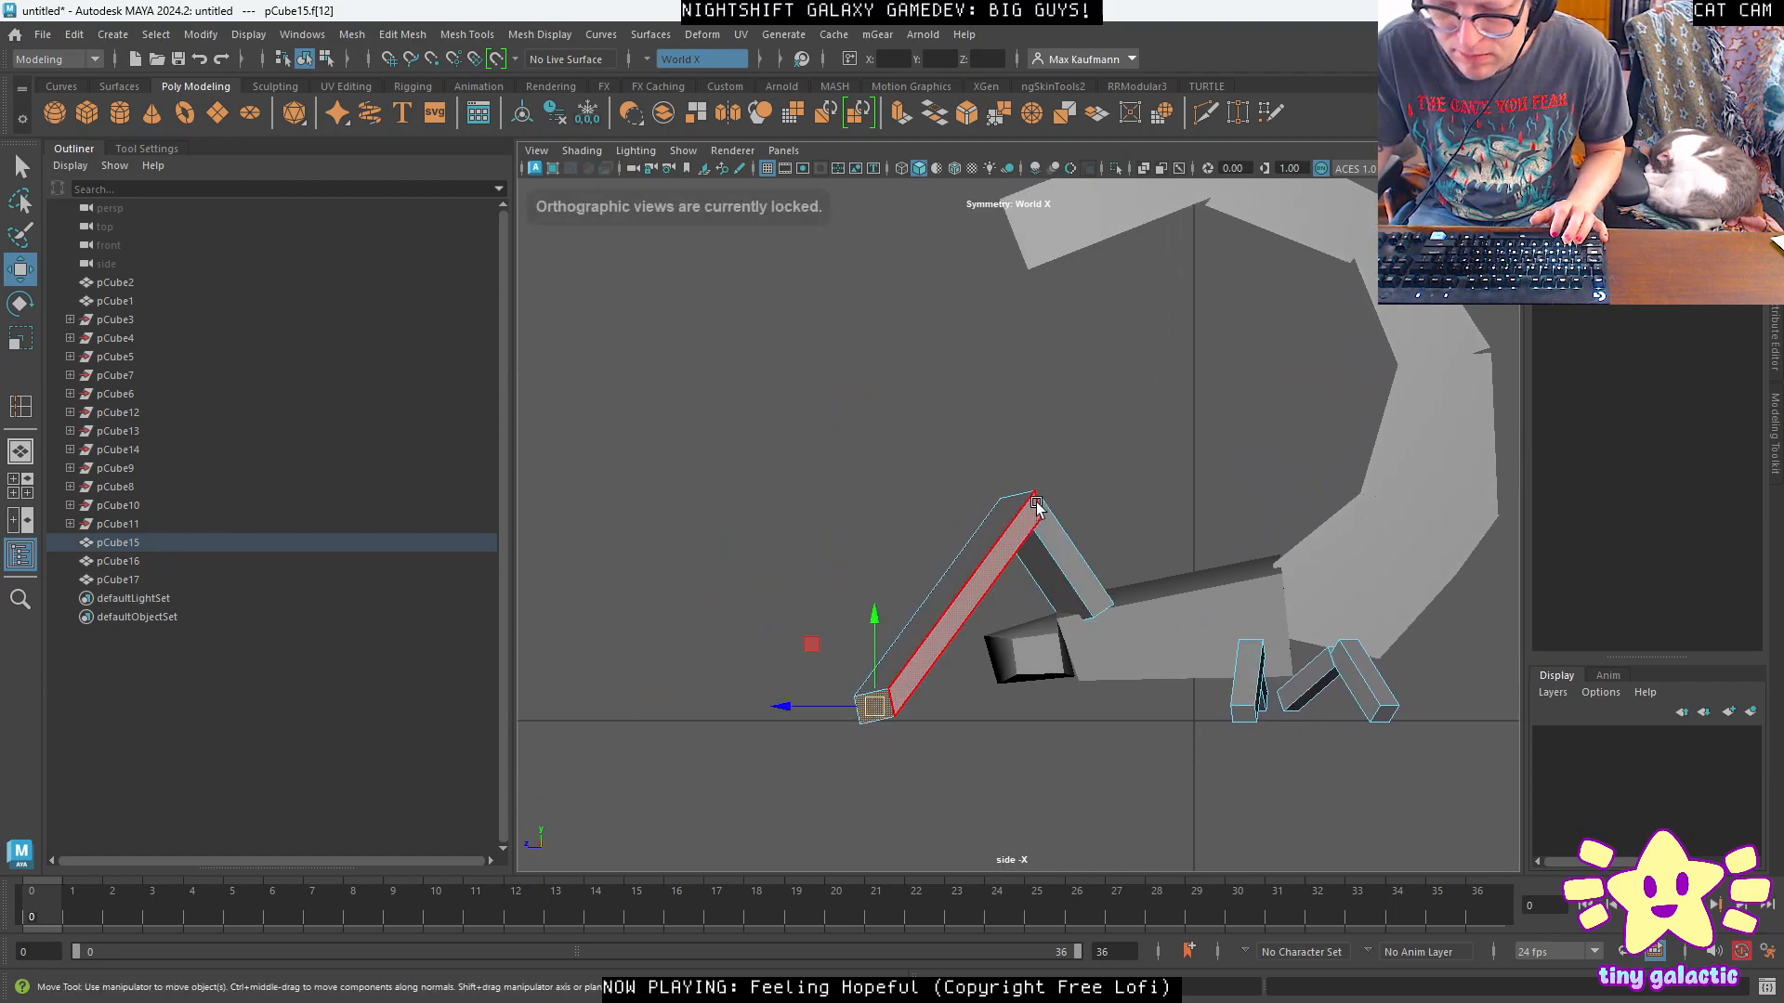
right_click_drag(1034, 473, 966, 476)
left_click_drag(954, 433, 1069, 525)
middle_click_drag(946, 435, 910, 474)
key("space")
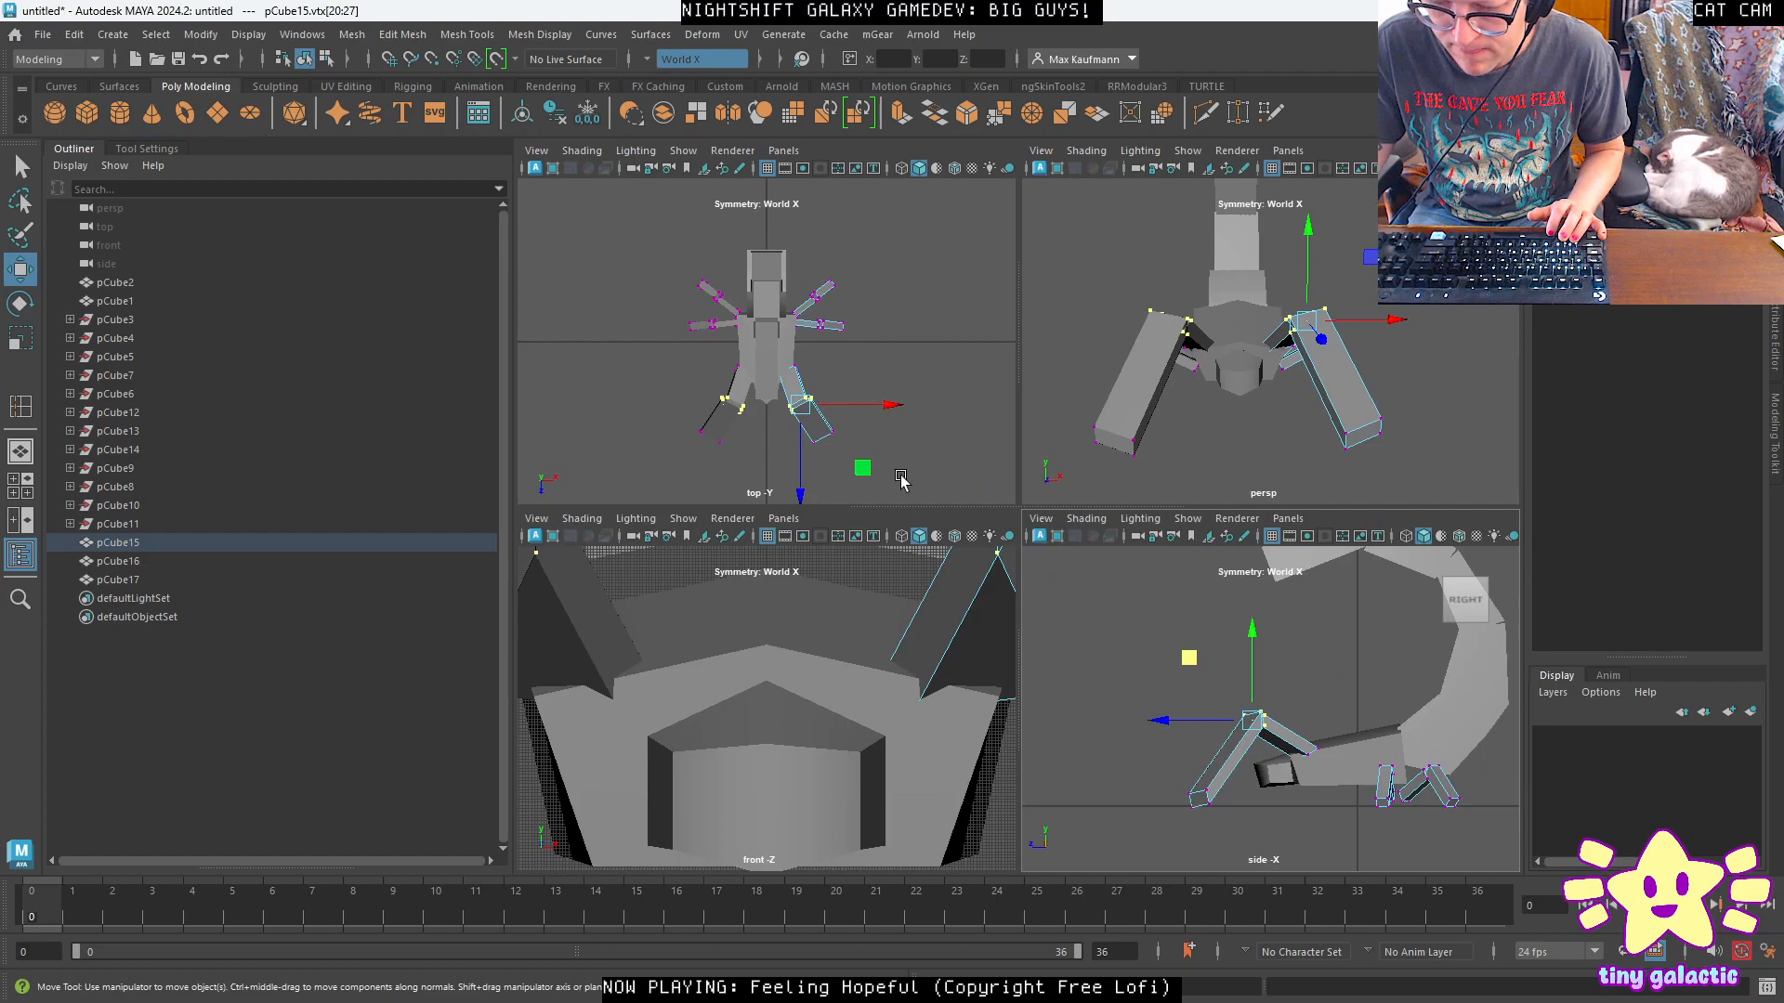
key("space")
Select the faces of the middle legs and of the rear legs and move each pair up and forward along the body in the side view.
left_click_drag(1217, 401, 1173, 621, "alt")
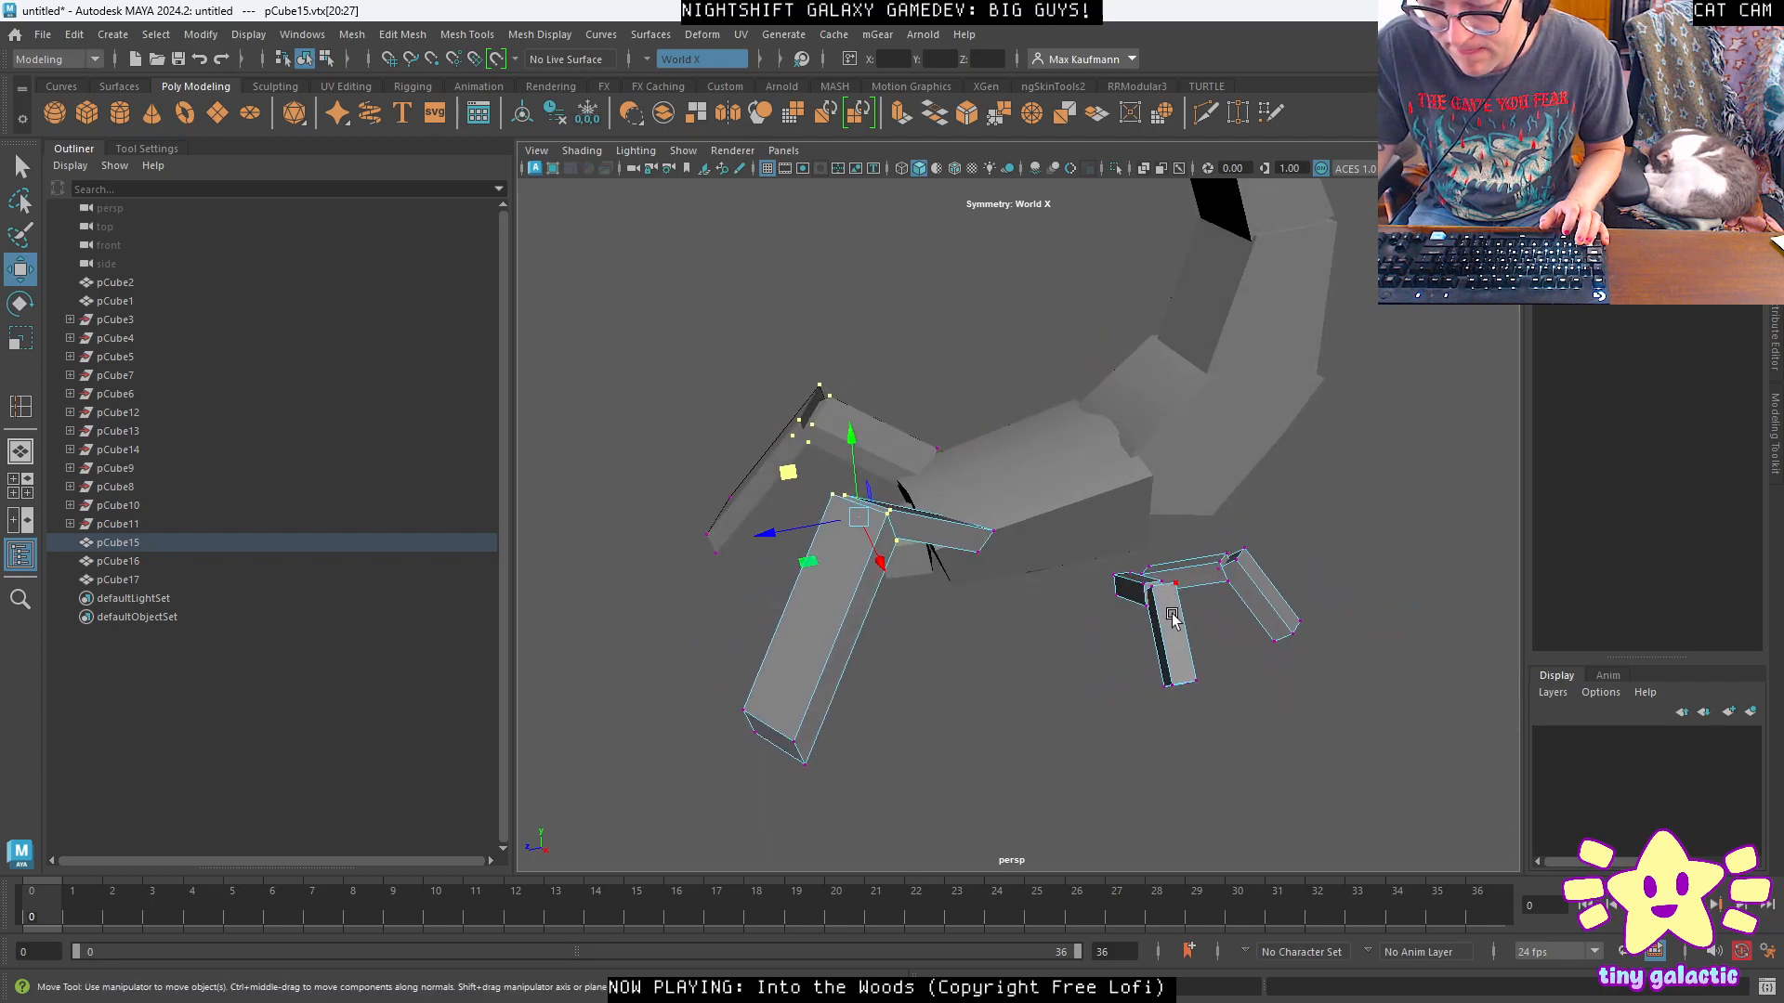
right_click_drag(1174, 624, 1189, 656)
left_click_drag(1197, 647, 1027, 583, "alt")
left_click(1196, 629)
left_click(1145, 599)
key("space")
key("space")
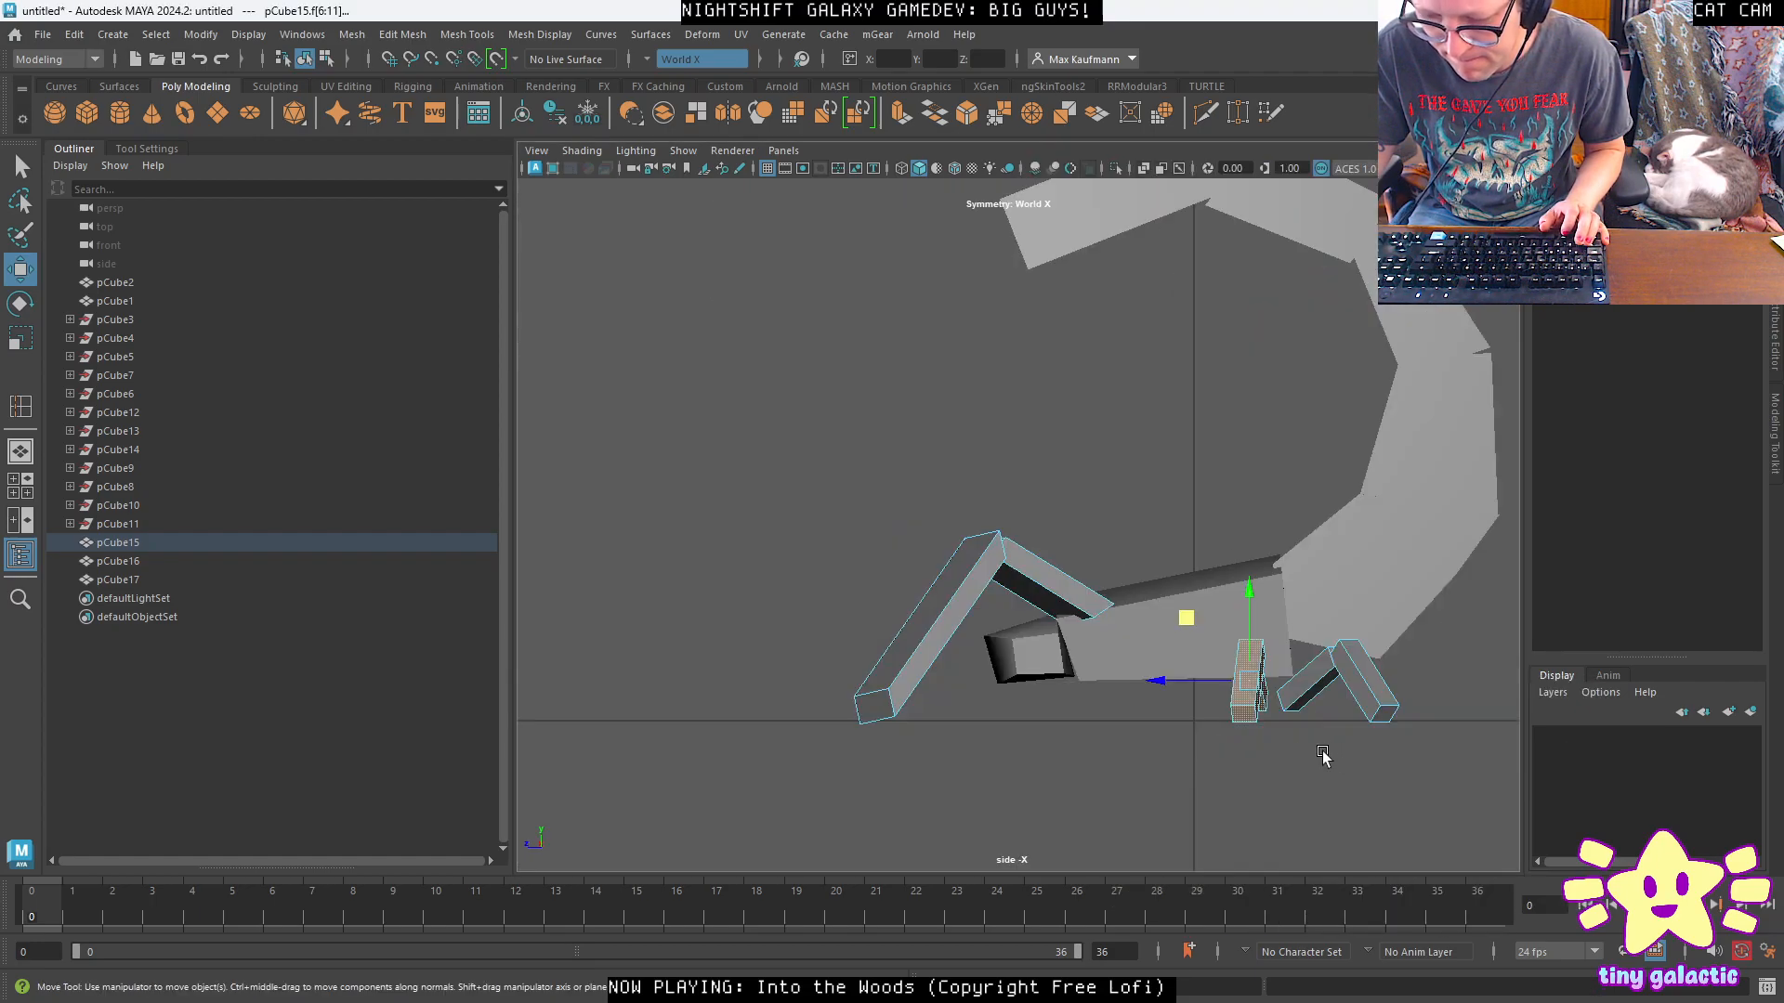
left_click_drag(1256, 695, 1172, 586)
left_click(1305, 686)
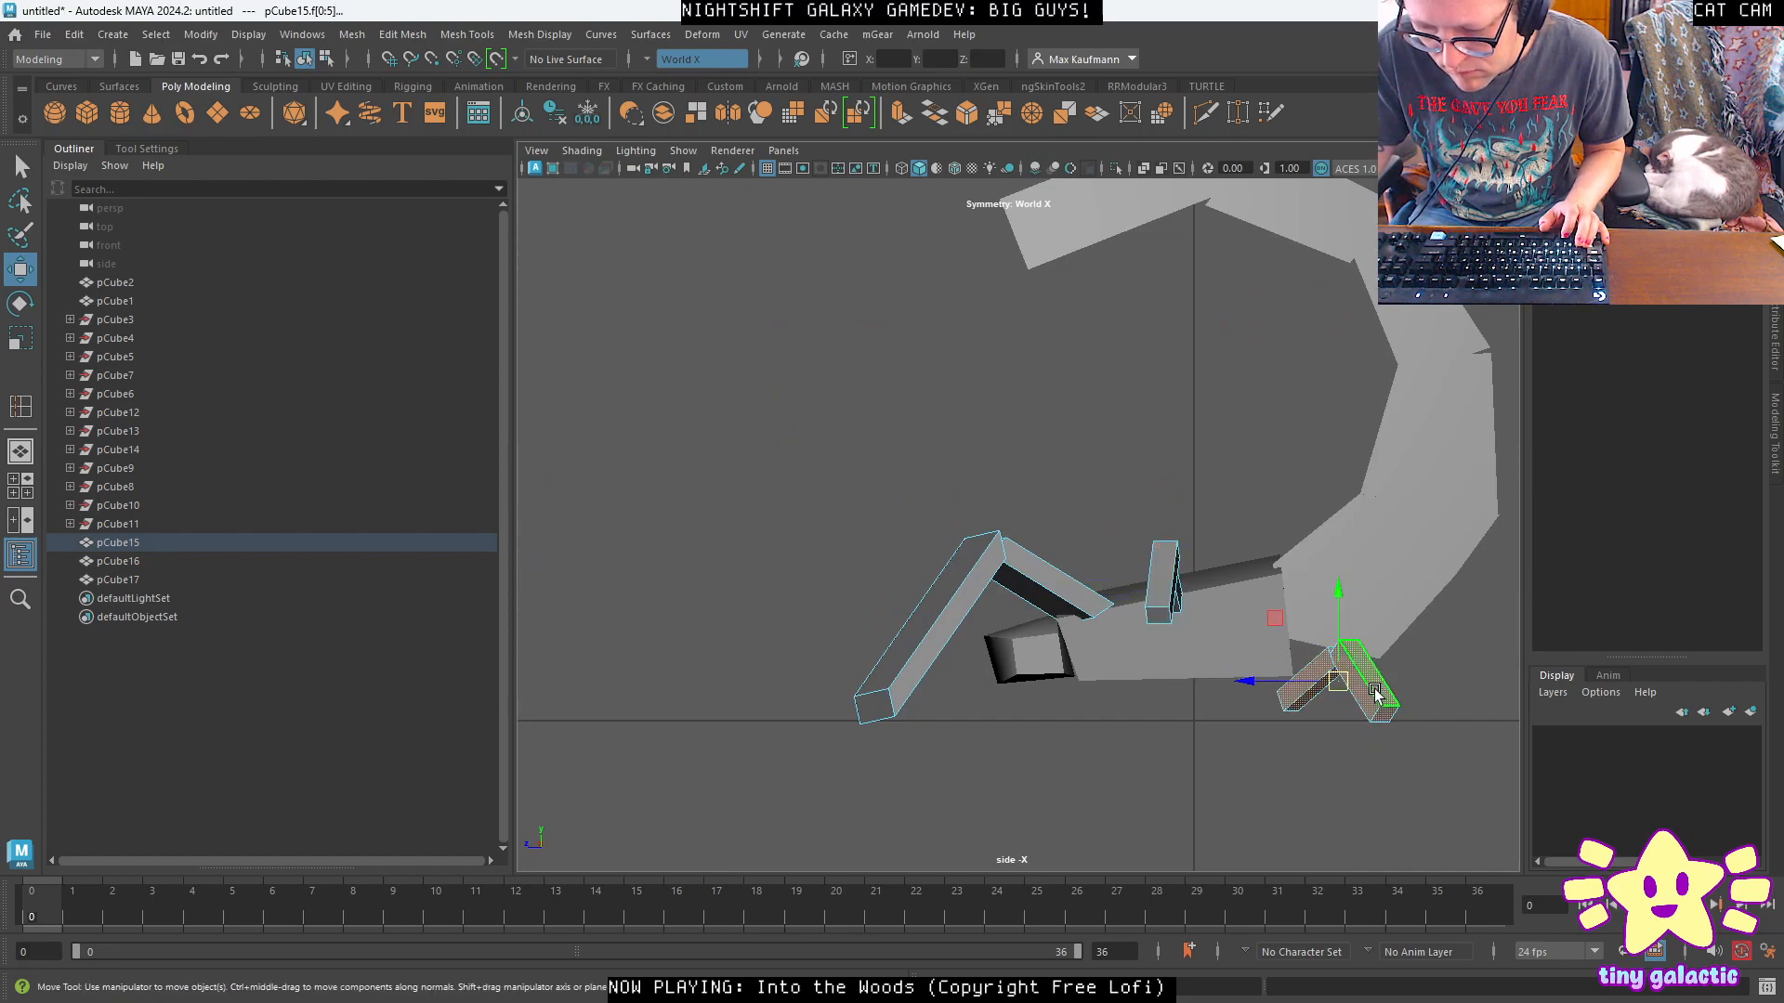
left_click_drag(1338, 682, 1215, 608)
Move the end faces of the middle and rear legs down to the ground line in the side view.
key("space")
key("space")
left_click_drag(1157, 400, 1287, 432, "alt")
left_click(1185, 538)
mouse_move(1235, 561)
left_mouse_down("alt")
mouse_move(1246, 575)
mouse_move(1226, 563)
left_mouse_up("alt")
key("space")
left_click_drag(1344, 666, 1344, 706)
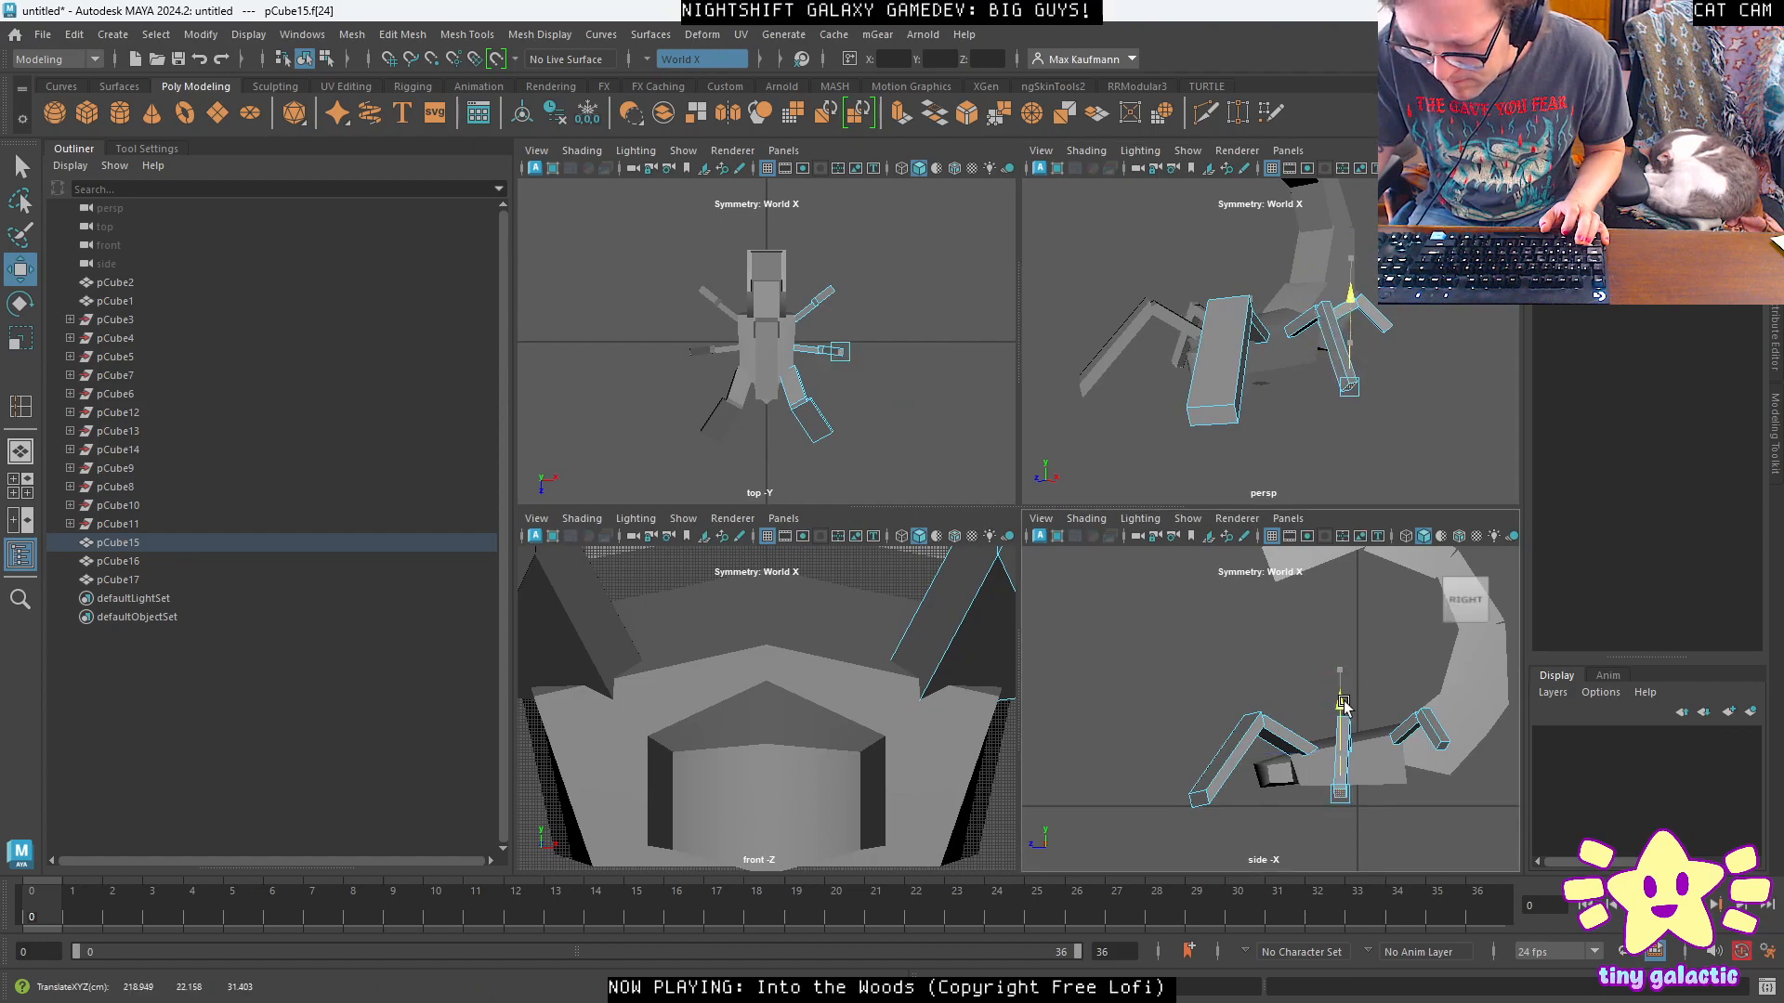
left_click(1447, 748)
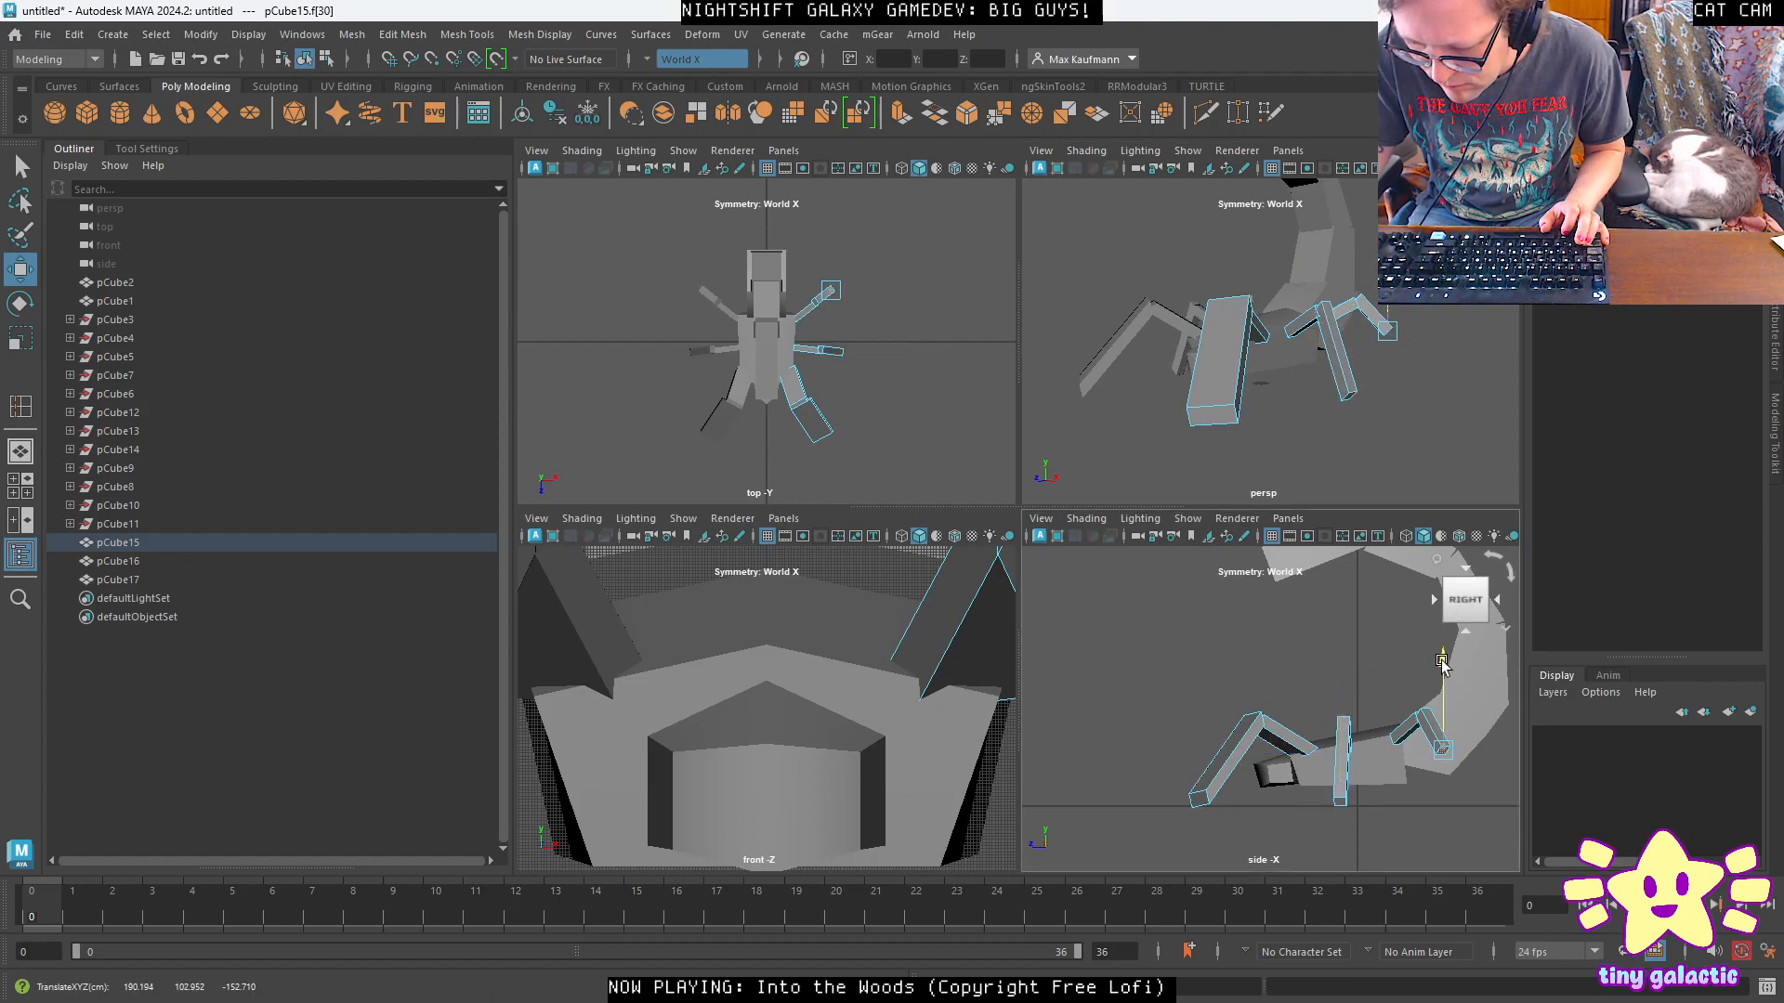
key("space")
Select the side faces of the front legs' lower segments and move them sideways to widen the segments.
left_click_drag(971, 428, 1026, 476, "alt")
double_click(1044, 528)
left_click_drag(1167, 605, 1106, 633, "alt")
left_click(952, 608)
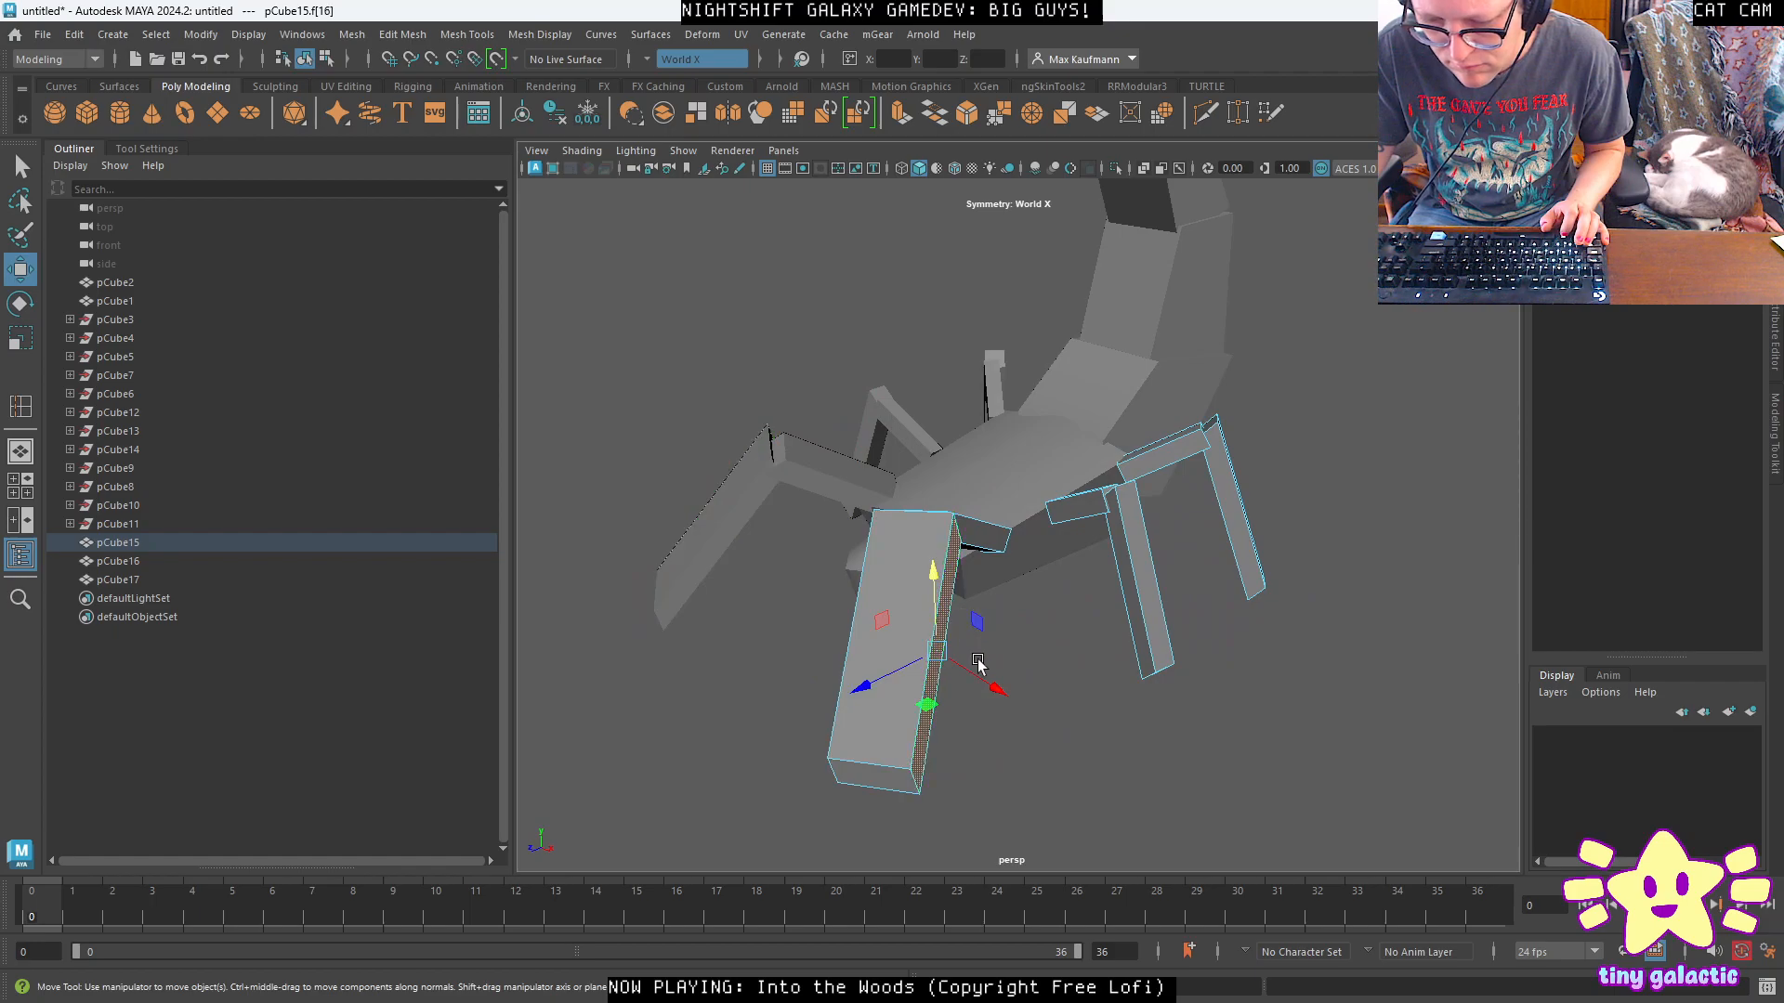
left_click_drag(945, 657, 1133, 558)
Select the side edges of the front legs' end faces and move them inward to taper the lower legs.
left_click(1116, 627)
left_click(1135, 548)
key("e")
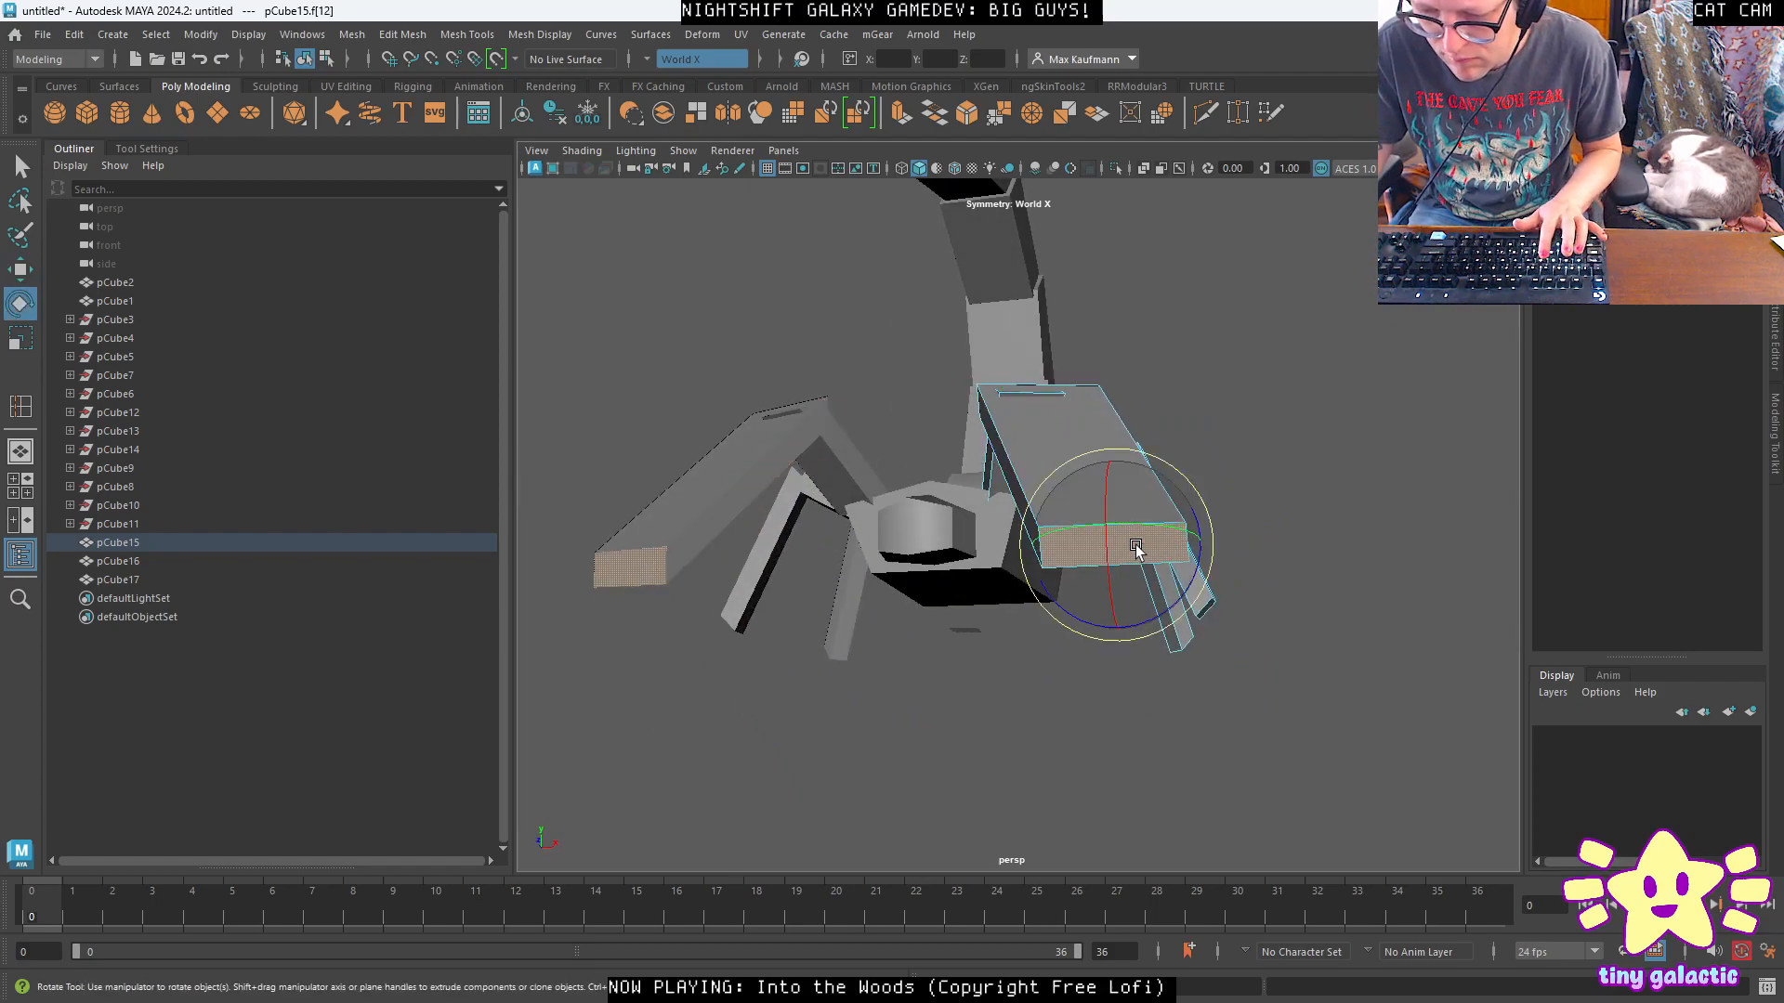
key("r")
left_click_drag(1172, 541, 1124, 560)
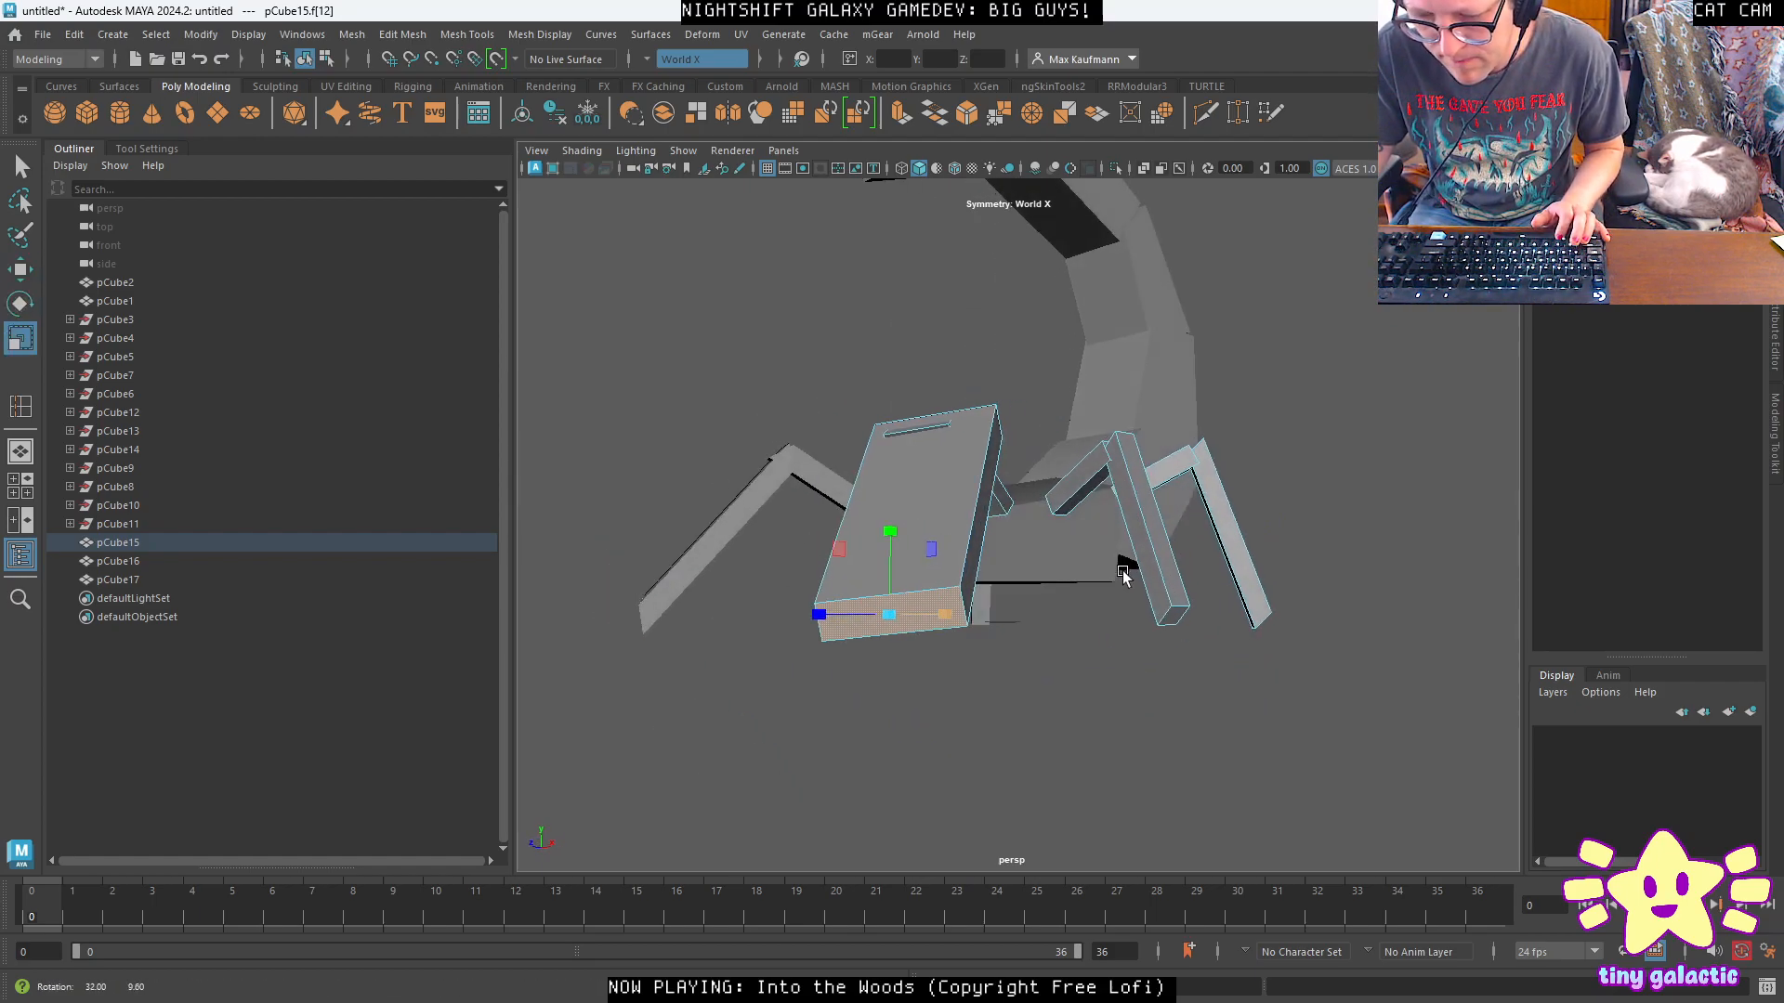
right_click(954, 576)
left_click(949, 422)
left_click(1008, 606)
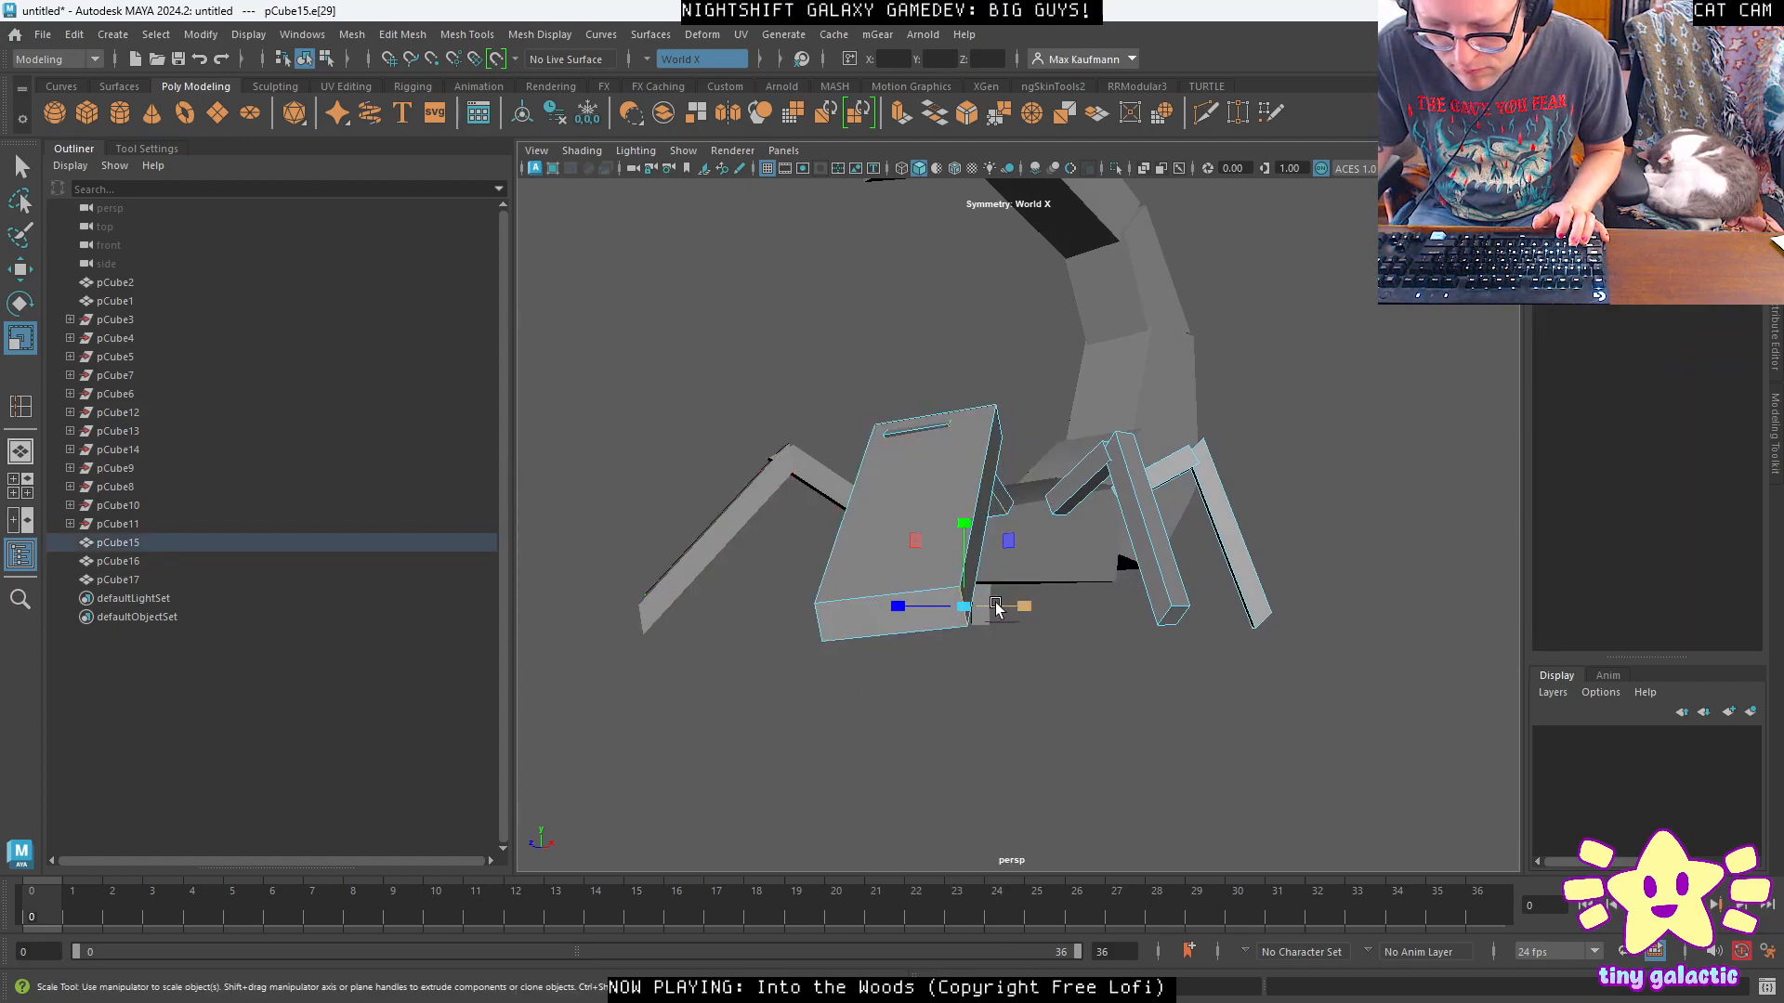
key("w")
left_click_drag(966, 608, 873, 538)
middle_click_drag(873, 538, 965, 646, "alt")
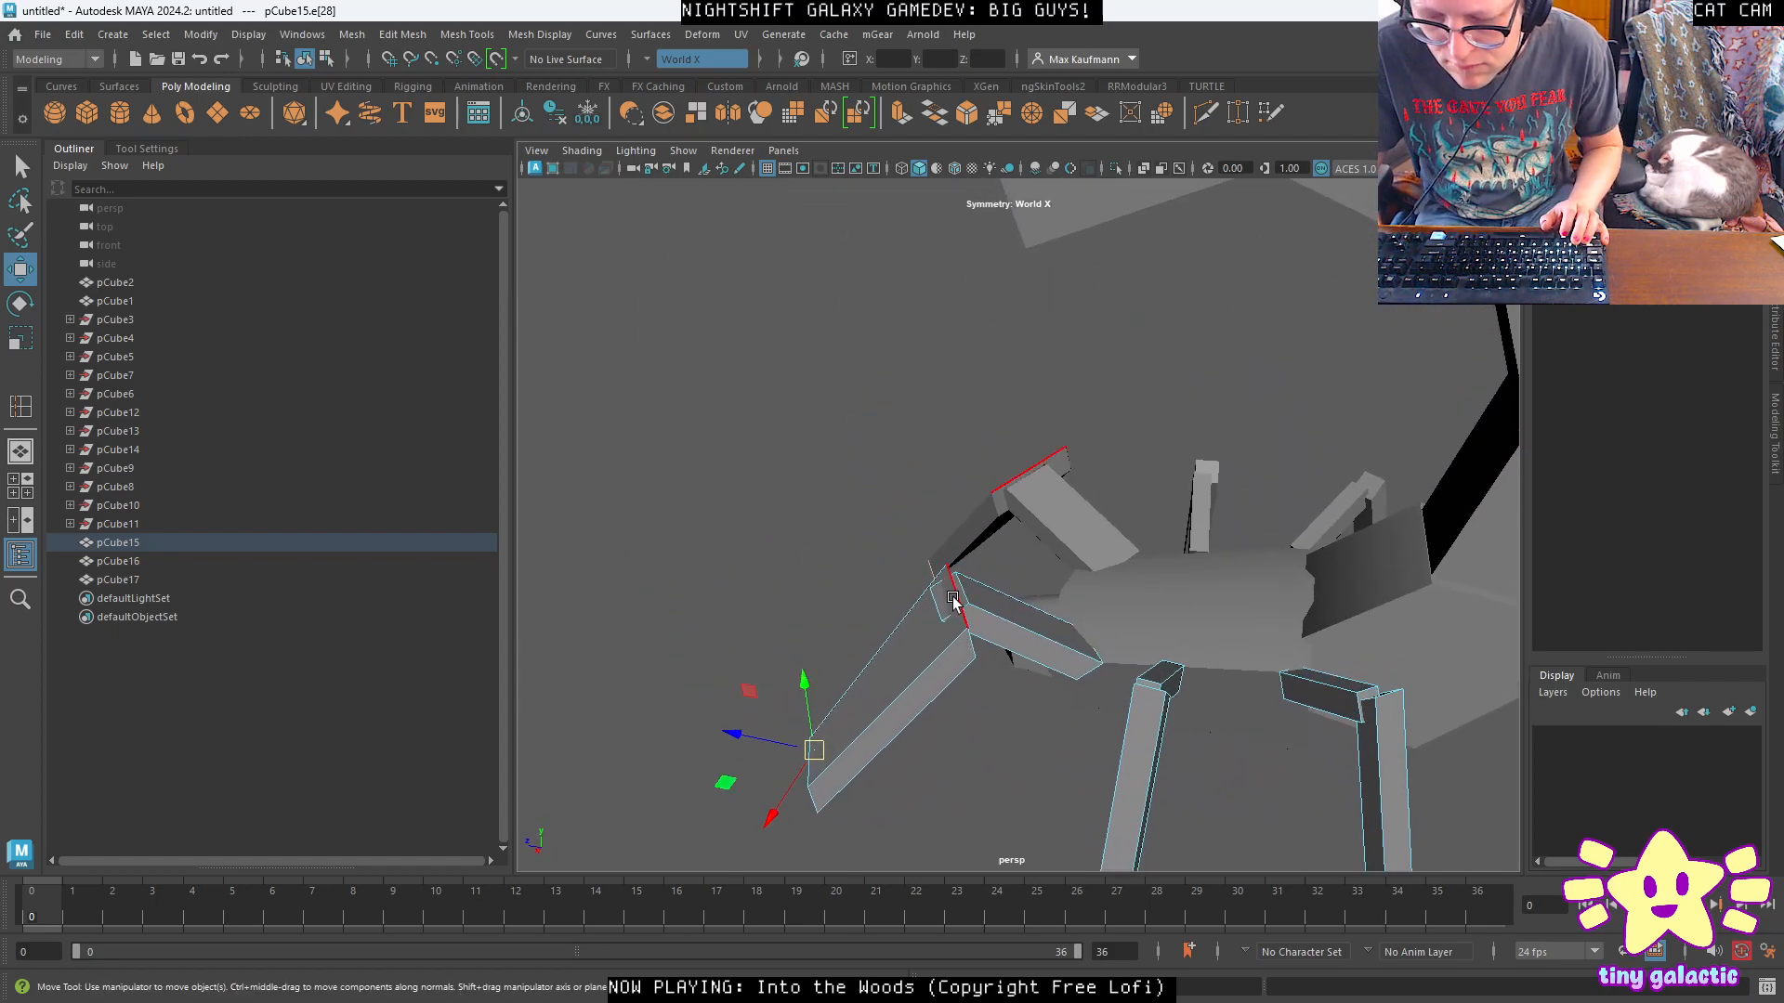
Select the segments of the middle and rear legs and reposition them against the side of the body.
left_click_drag(952, 548, 1093, 472, "alt")
right_click_drag(1094, 471, 1089, 536)
left_click_drag(1096, 553, 1110, 644, "alt")
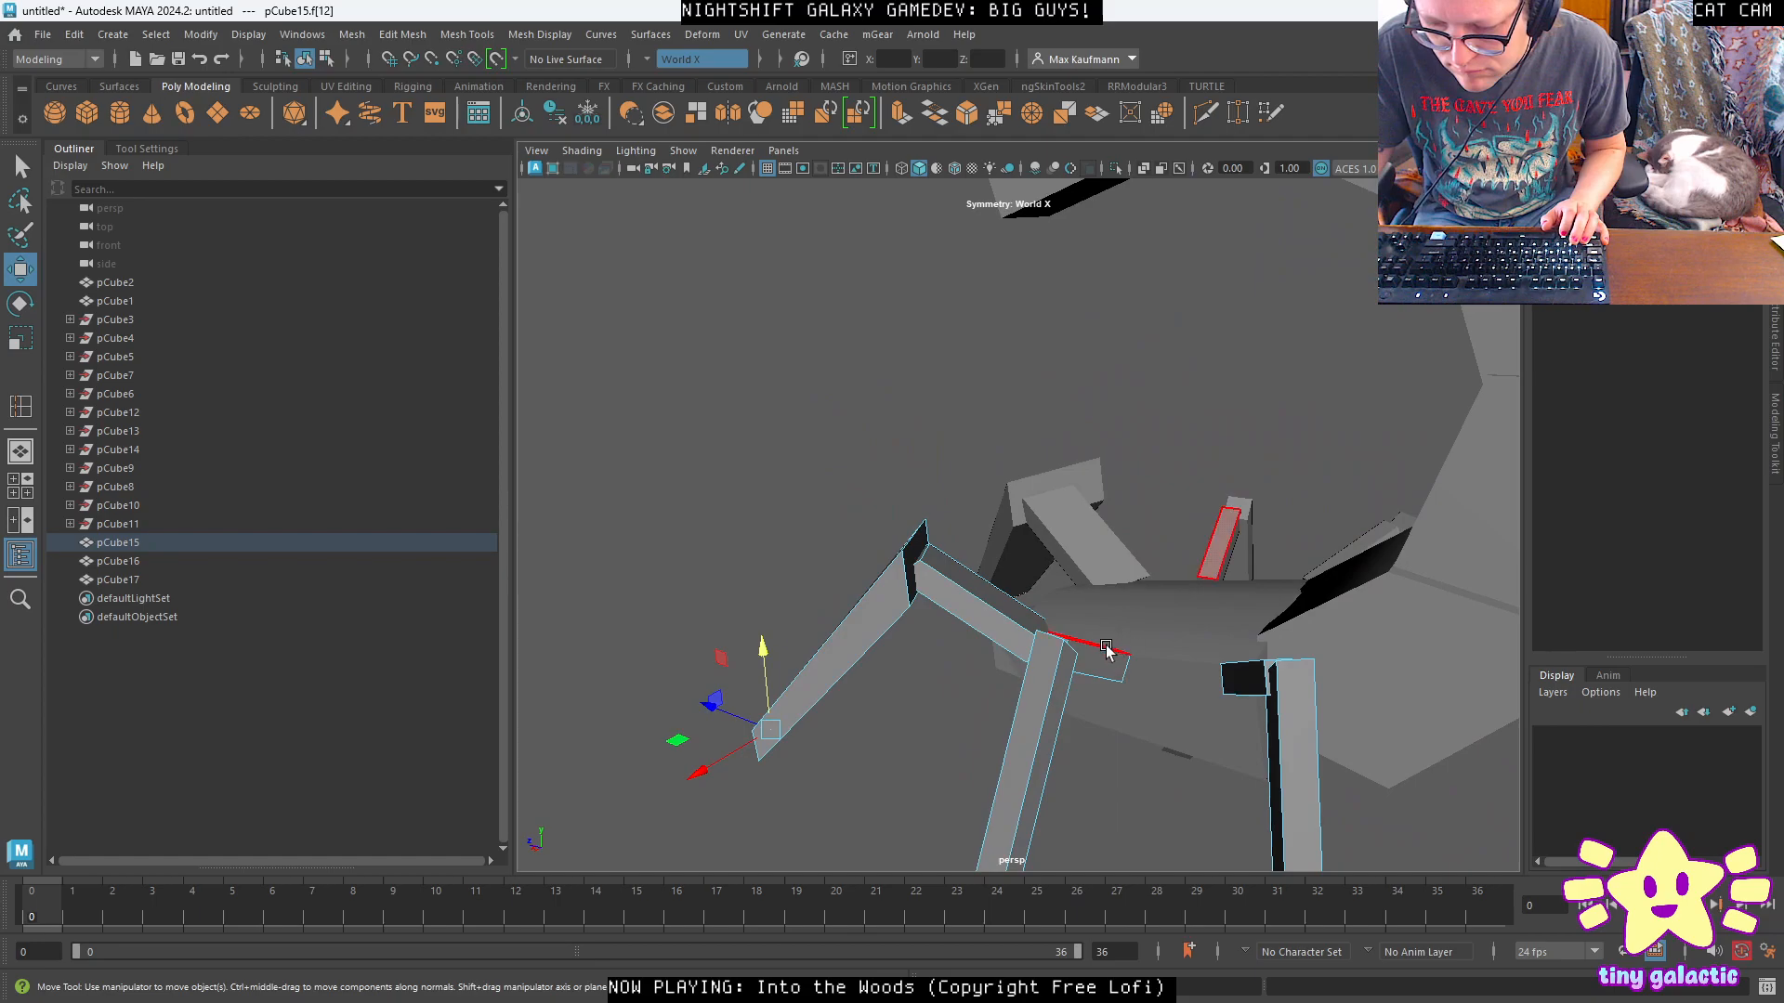
left_click(1041, 779, "shift")
left_click_drag(1043, 782, 1127, 757, "alt")
left_click_drag(1118, 690, 912, 655)
left_click(1275, 734)
right_click_drag(911, 655, 1119, 721, "alt")
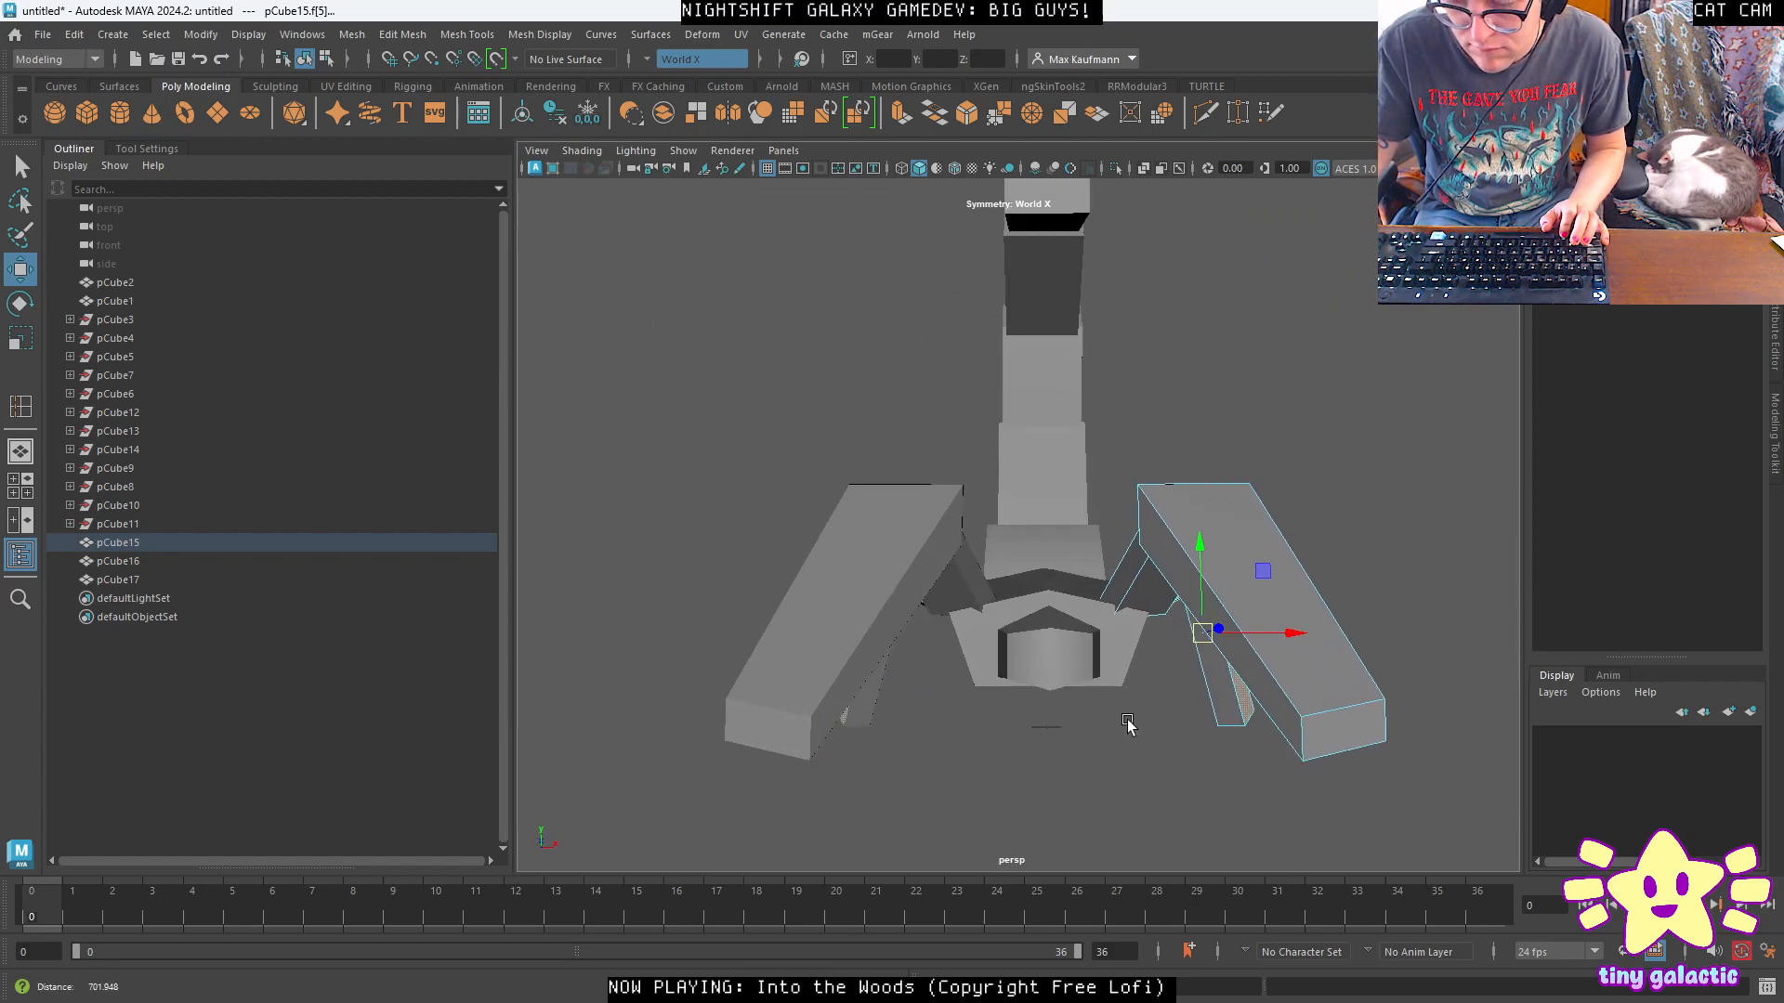
Select the body's two lower side edges and move them to reshape the underside.
left_click_drag(1120, 721, 1097, 627, "alt")
left_click(978, 724)
right_click(997, 743)
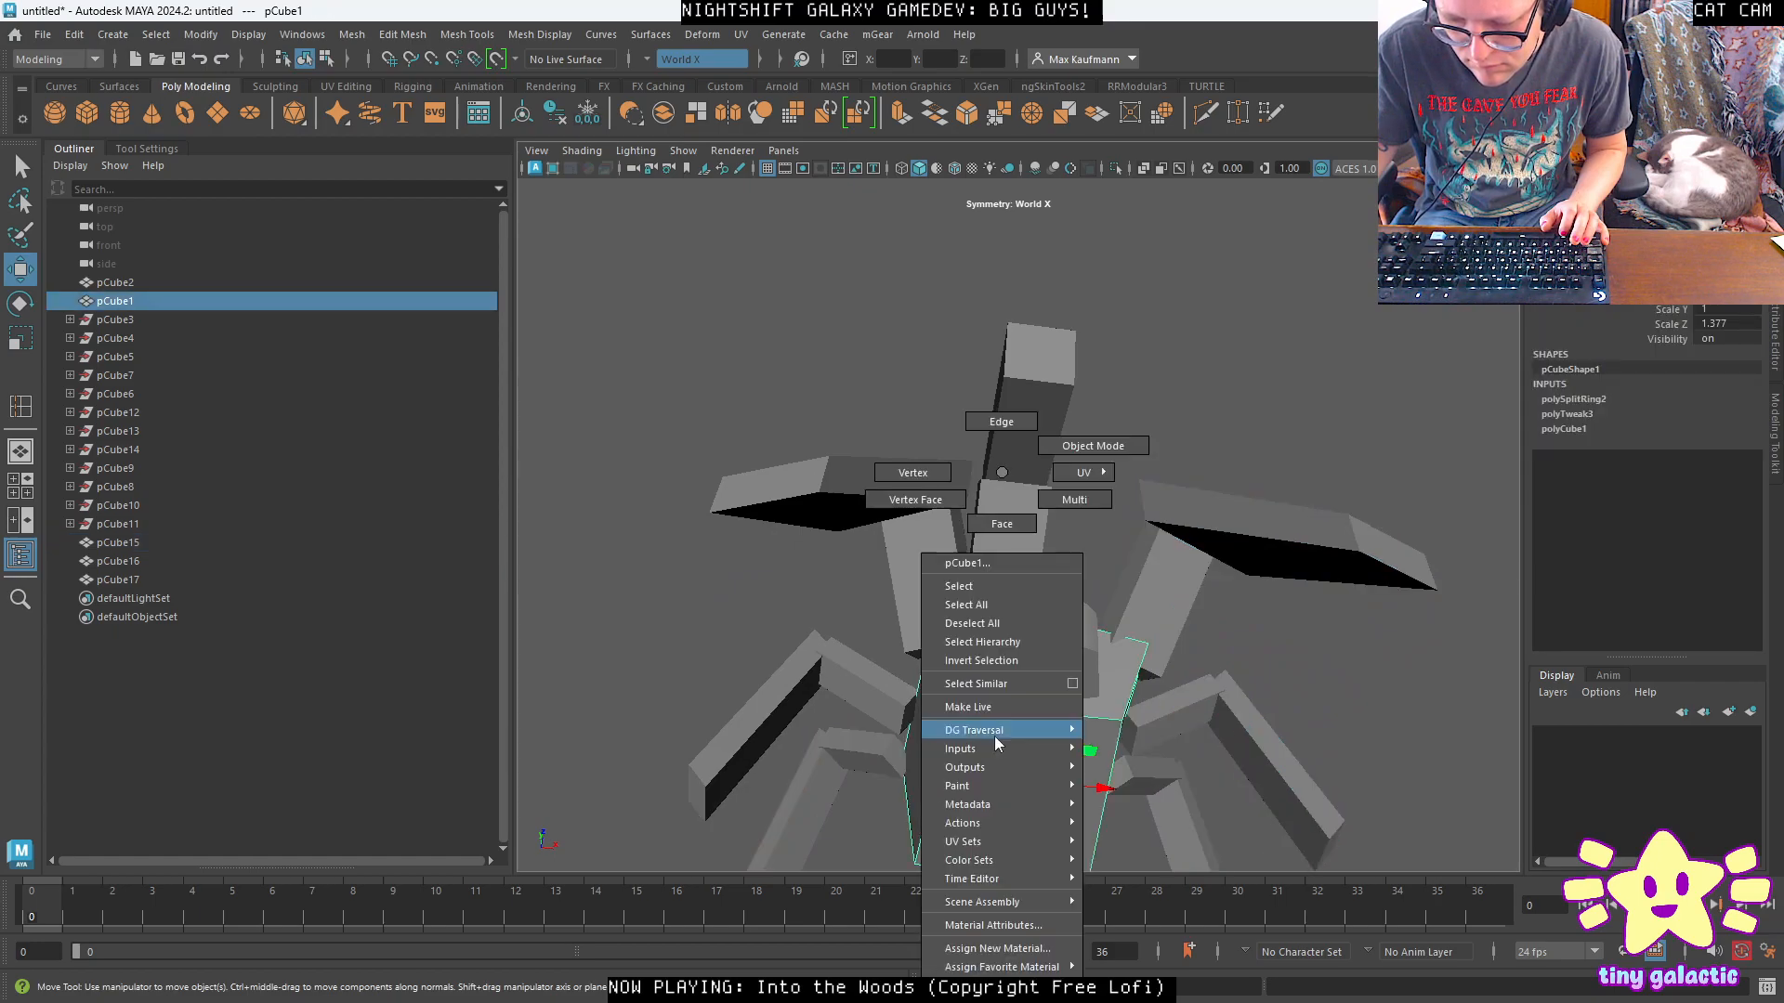
left_click(1001, 420)
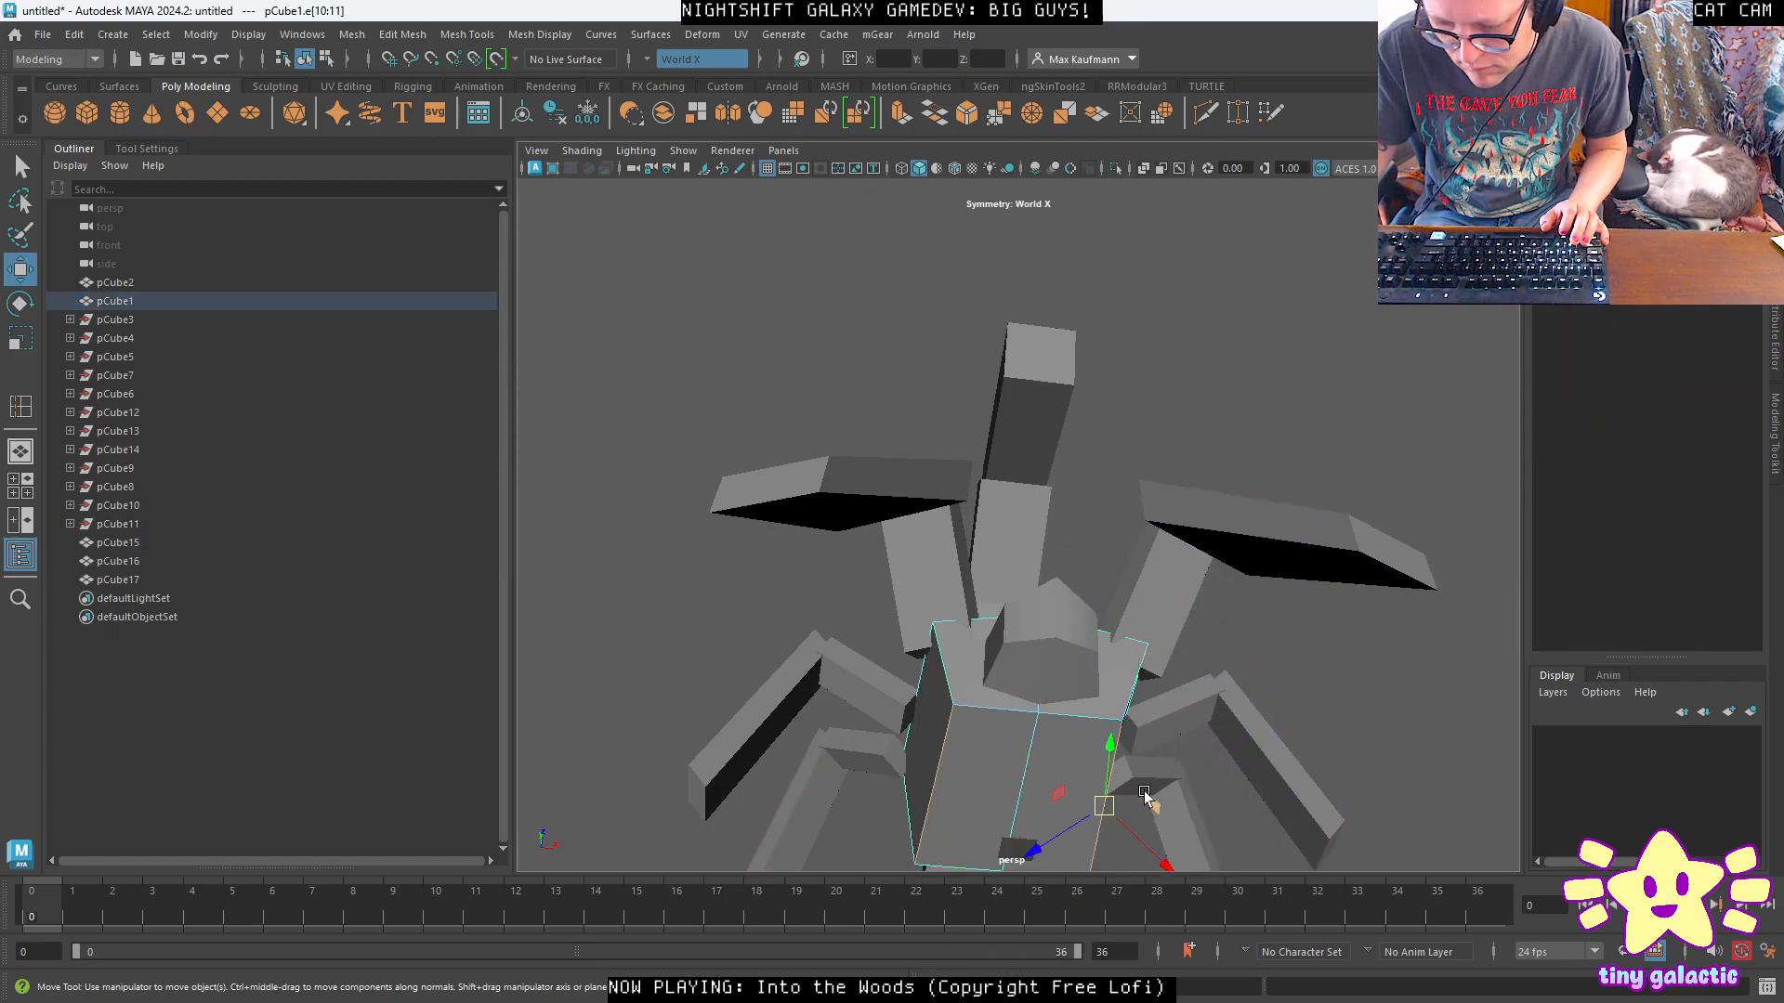
left_click_drag(1149, 810, 1145, 632, "alt")
left_click(1123, 734)
Duplicate the head block and scale the copy narrower in X, to about 0.42.
scroll(1033, 671, "up", 4)
left_click(1044, 638)
key("ctrl+d")
key("r")
left_click_drag(957, 674, 960, 678)
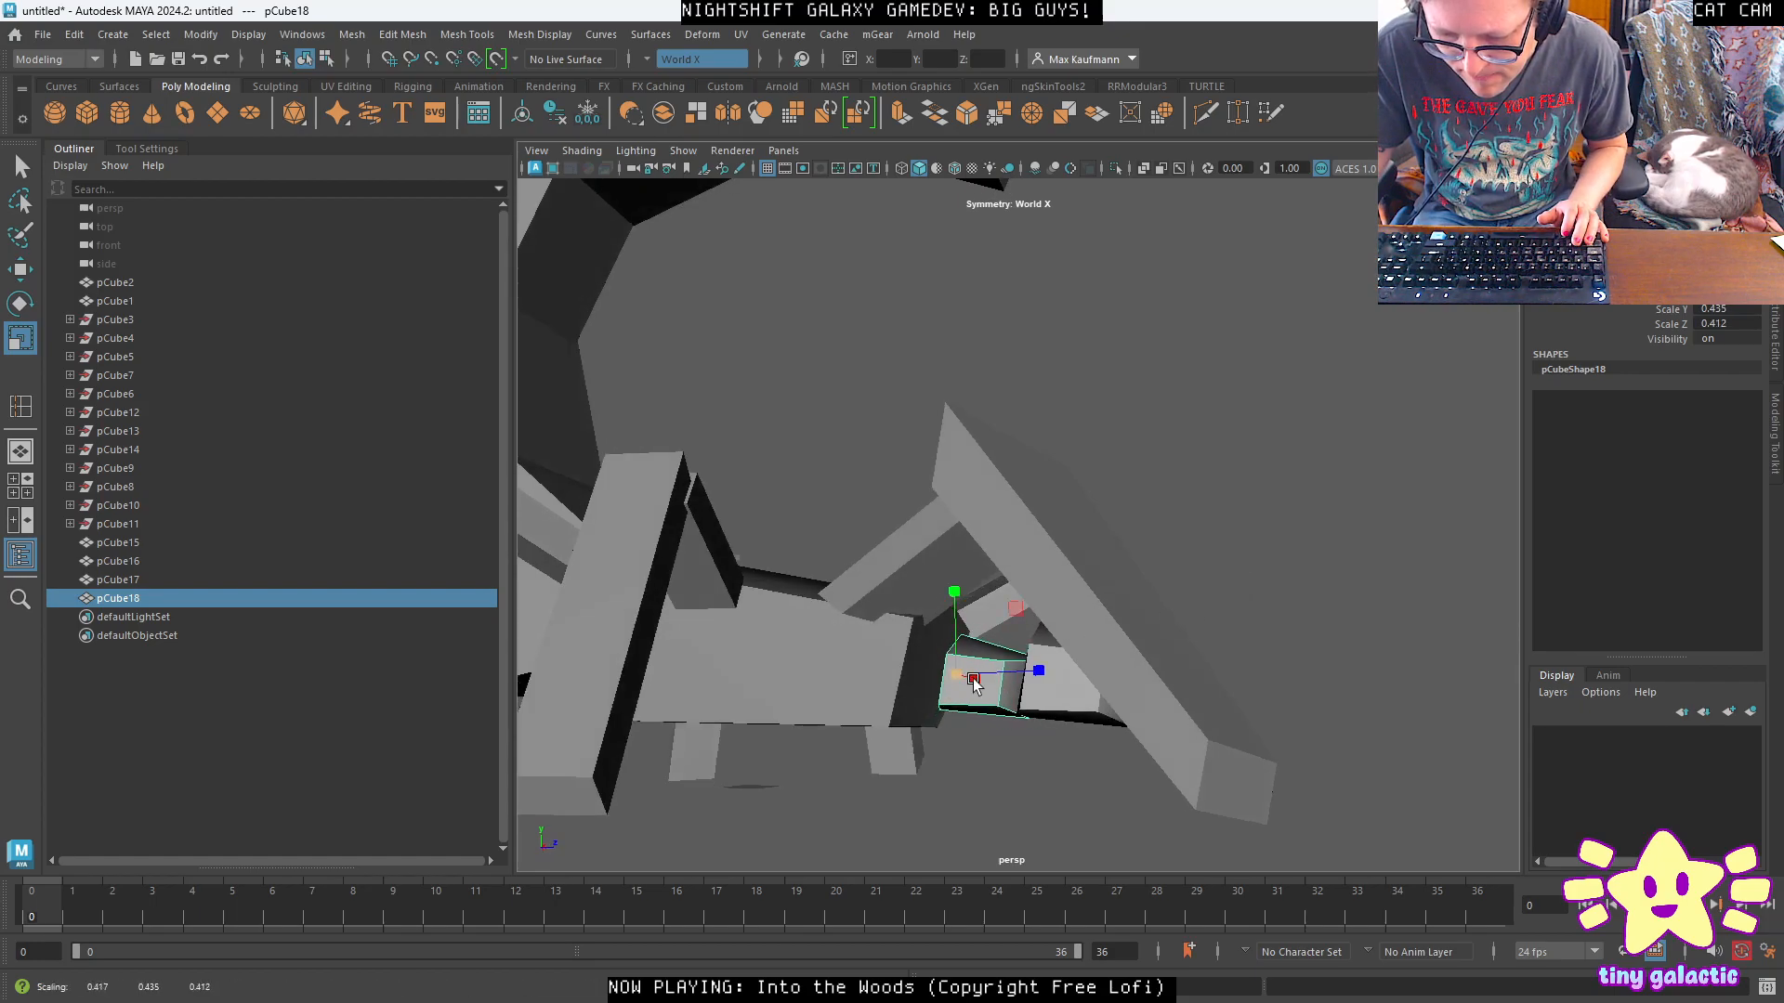
key("e")
key("w")
key("r")
Scale the duplicated block to about 0.465 in Z and move it back between the head and body as a neck.
left_click_drag(1038, 658, 935, 744)
left_click(1050, 695)
left_click_drag(1135, 639, 1202, 641)
key("w")
left_click(980, 665)
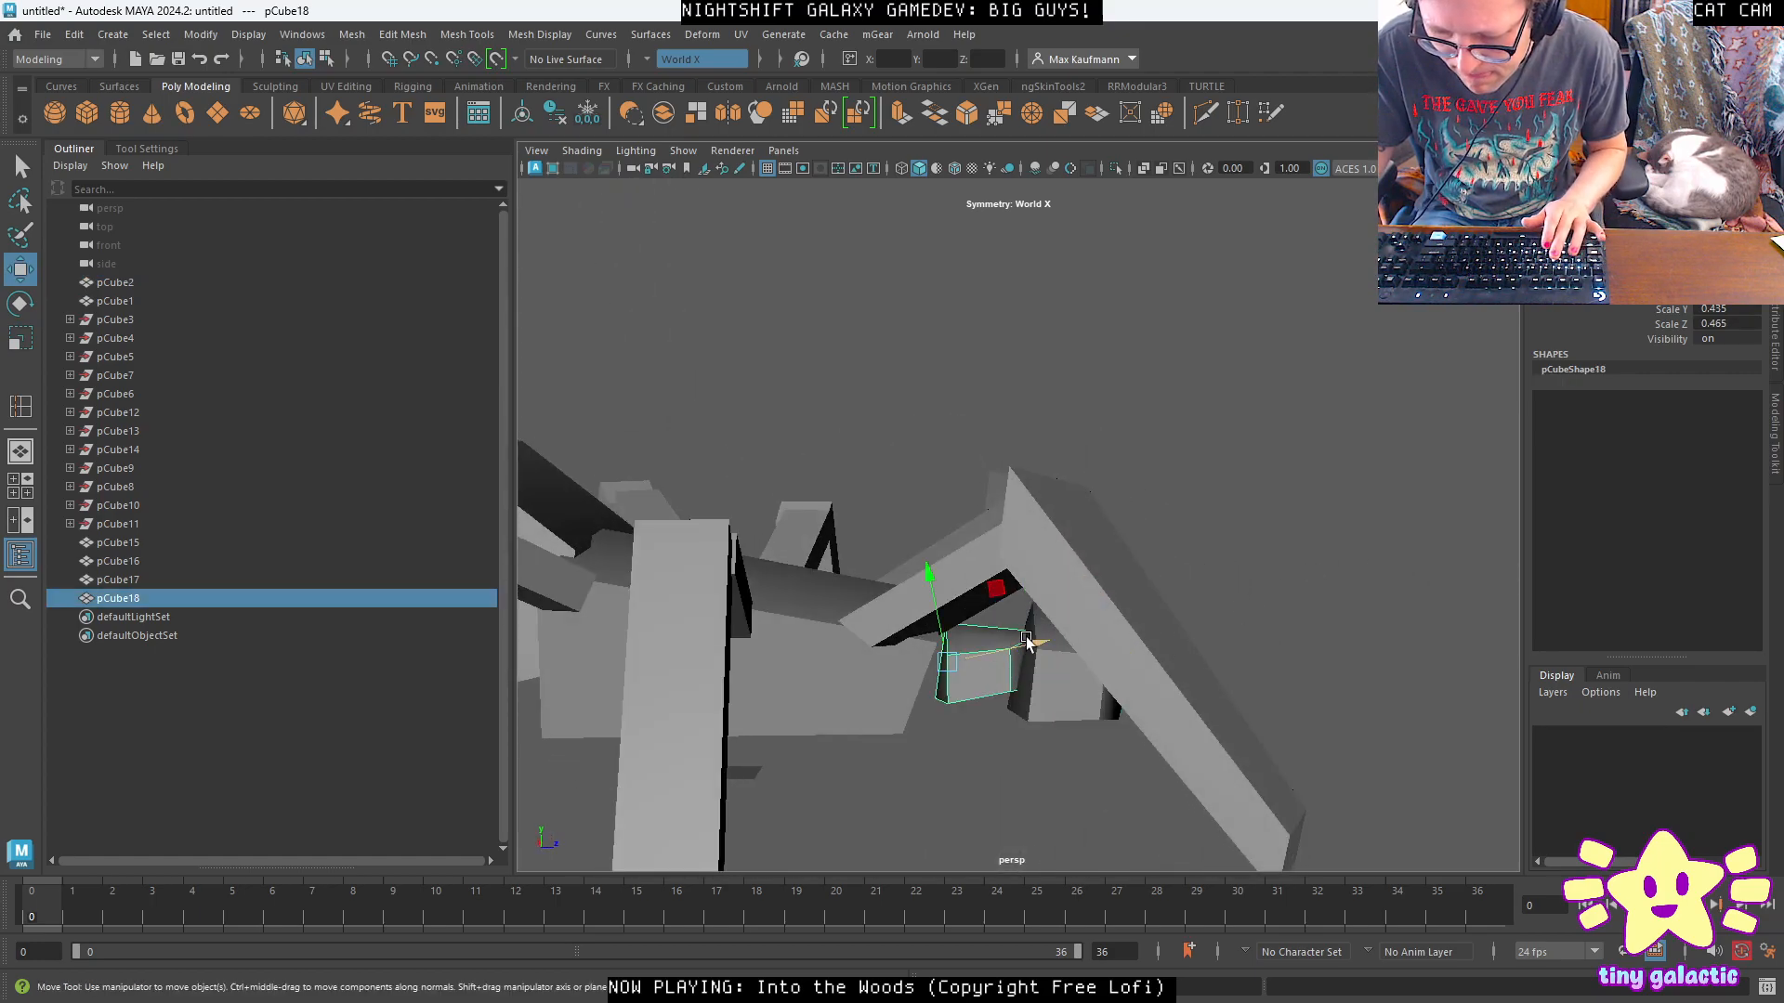
key("e")
left_click_drag(1025, 624, 1022, 620)
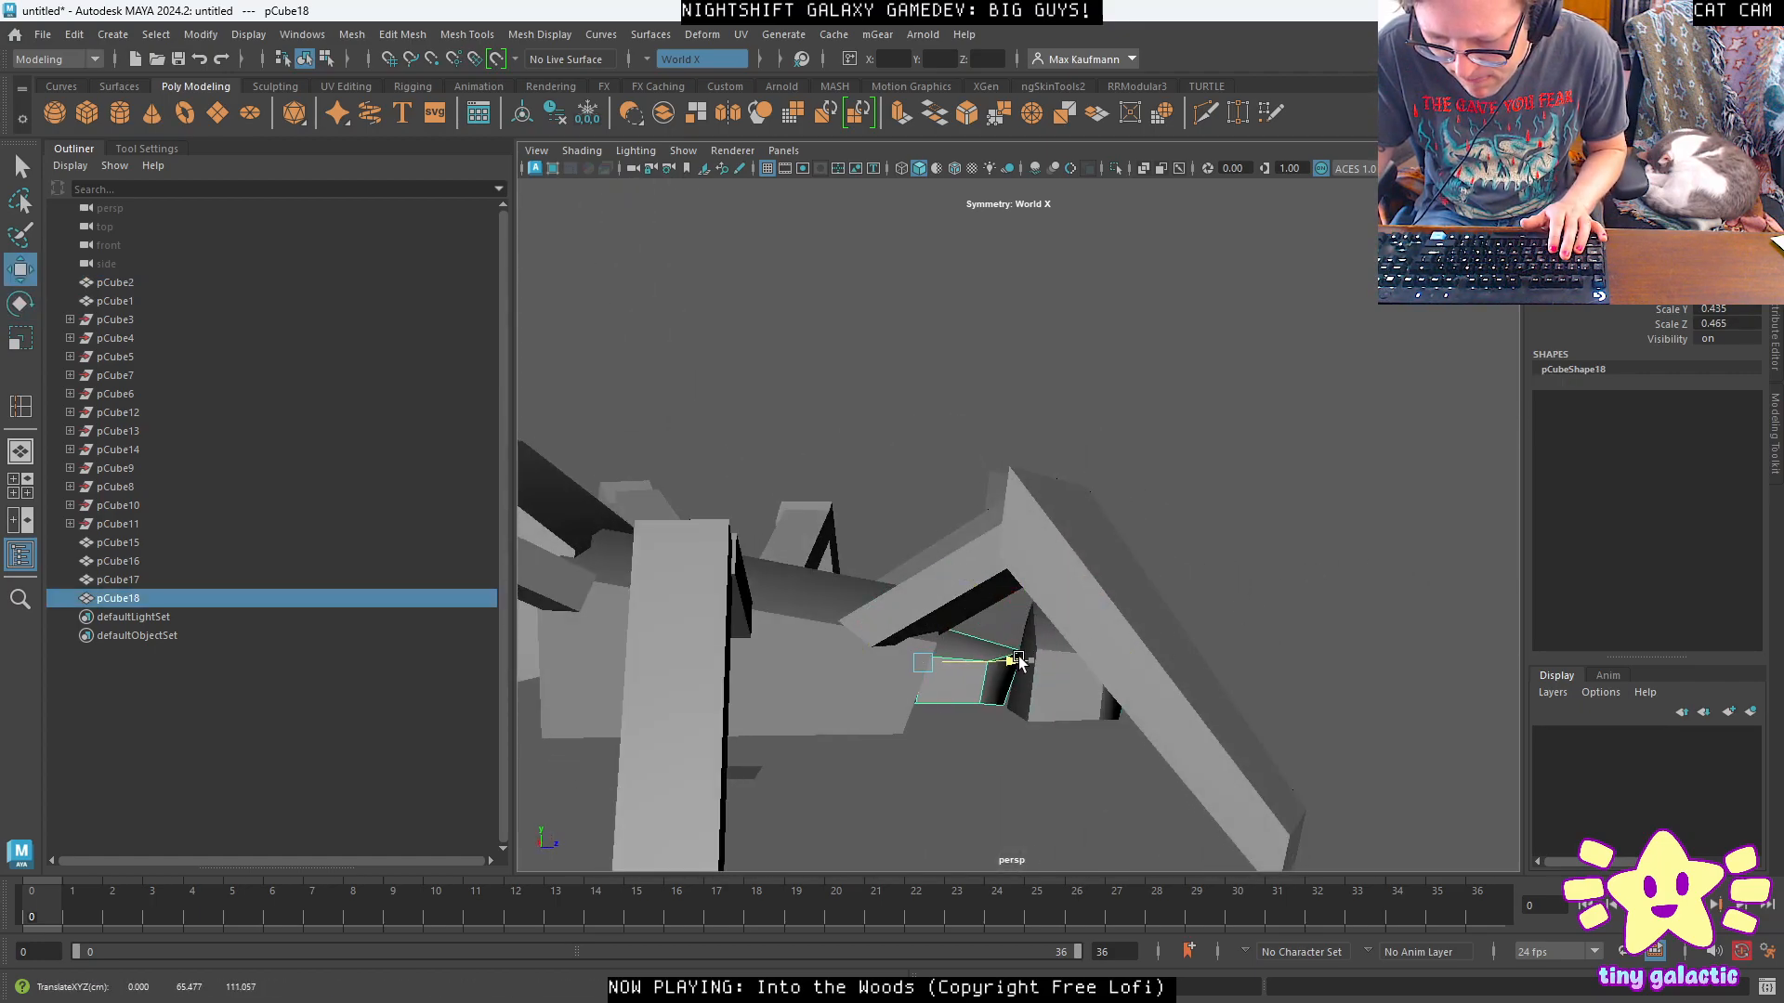
left_click(1067, 677)
left_click_drag(1122, 666, 926, 749, "alt")
left_click(1006, 740)
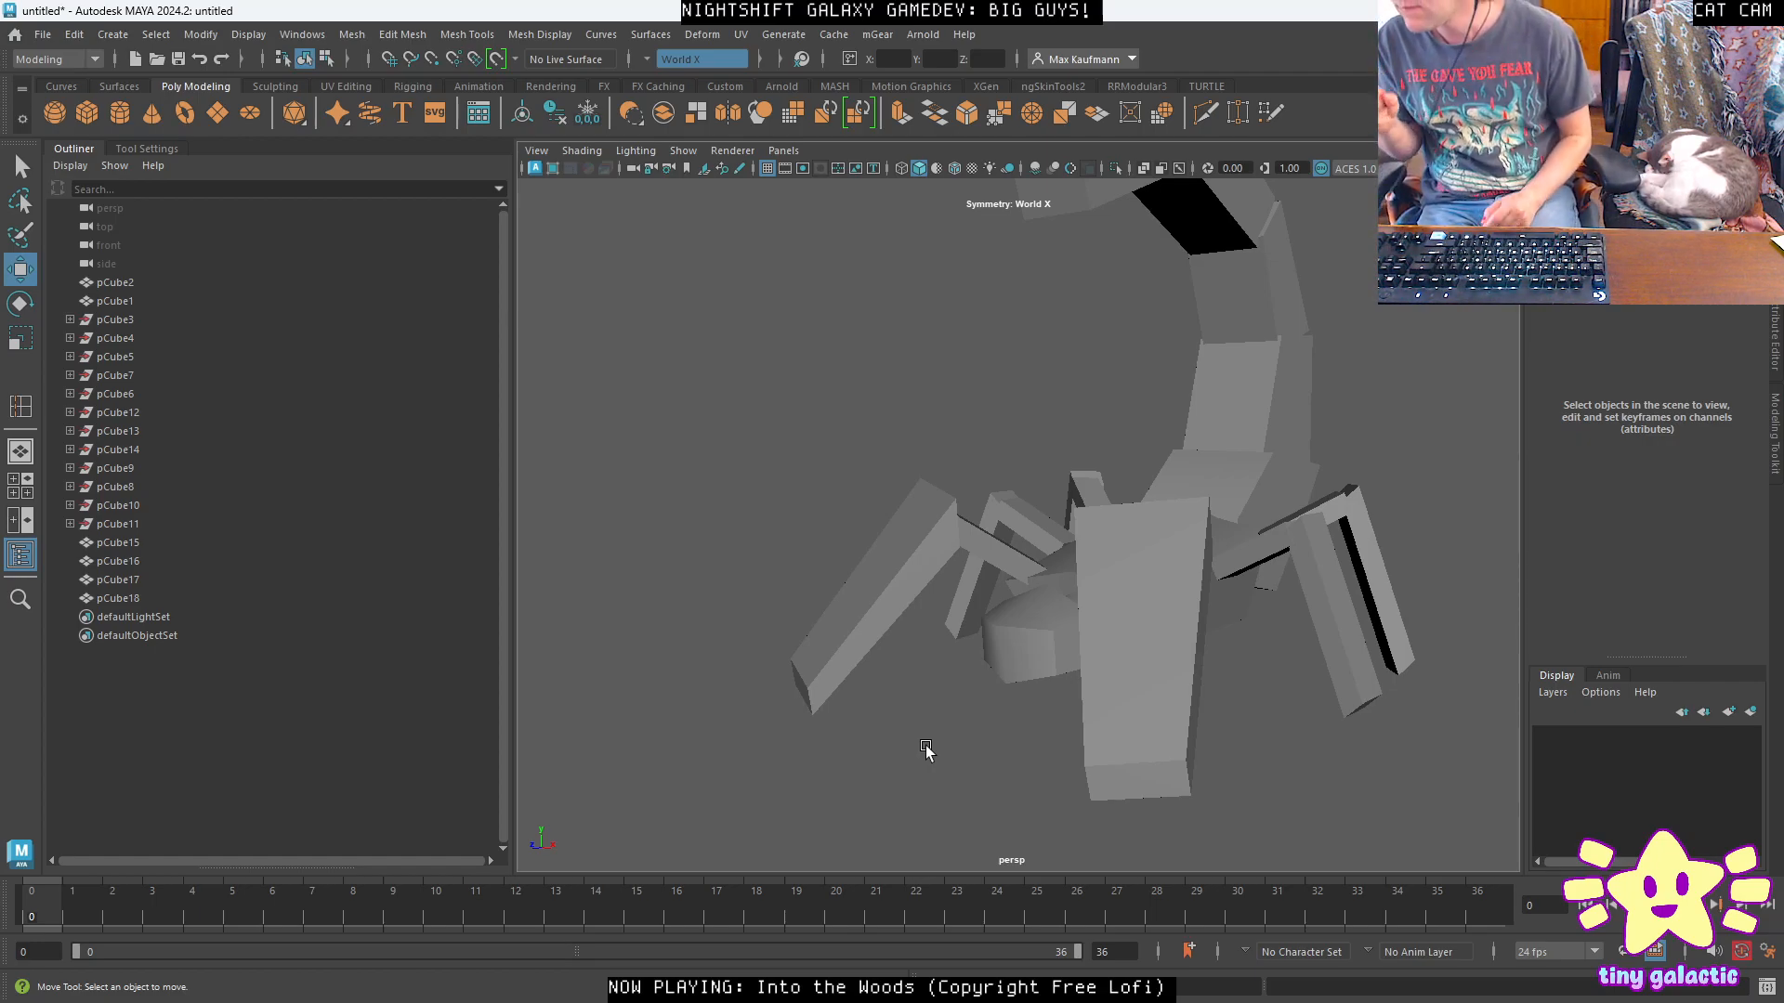
Select the outer faces of the middle legs' lower segments and scale them wider.
left_click_drag(926, 750, 988, 609, "alt")
left_click(975, 623)
right_click_drag(970, 537, 978, 557)
left_click(979, 565)
left_click_drag(978, 565, 889, 555, "alt")
key("r")
left_click(883, 610)
left_click(889, 527)
left_click(898, 460)
left_click_drag(922, 325, 958, 606, "alt")
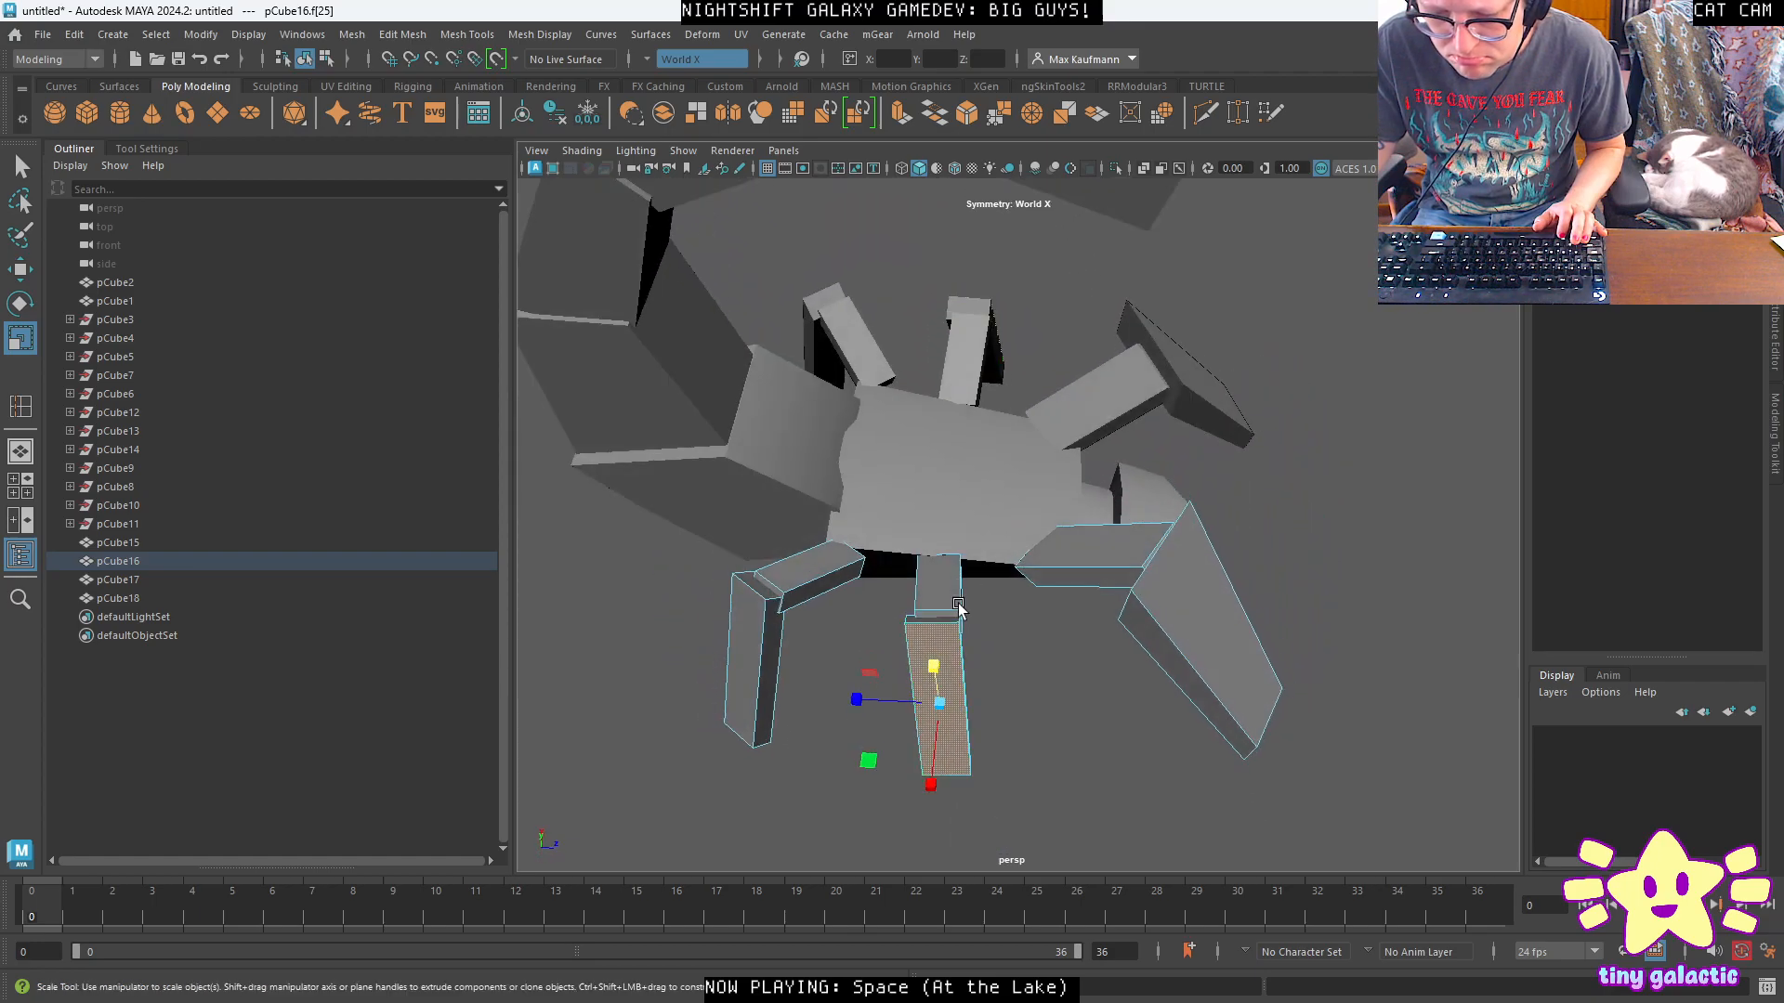
left_click(946, 708)
left_click_drag(945, 708, 892, 623)
left_click_drag(1013, 577, 802, 535)
Select the outer faces of the rear legs' lower segments and scale them wider, undoing the last extra change.
right_click_drag(810, 557, 806, 531)
left_click(798, 566)
left_click_drag(835, 560, 992, 678, "alt")
left_click_drag(986, 585, 1128, 613)
left_click(871, 624)
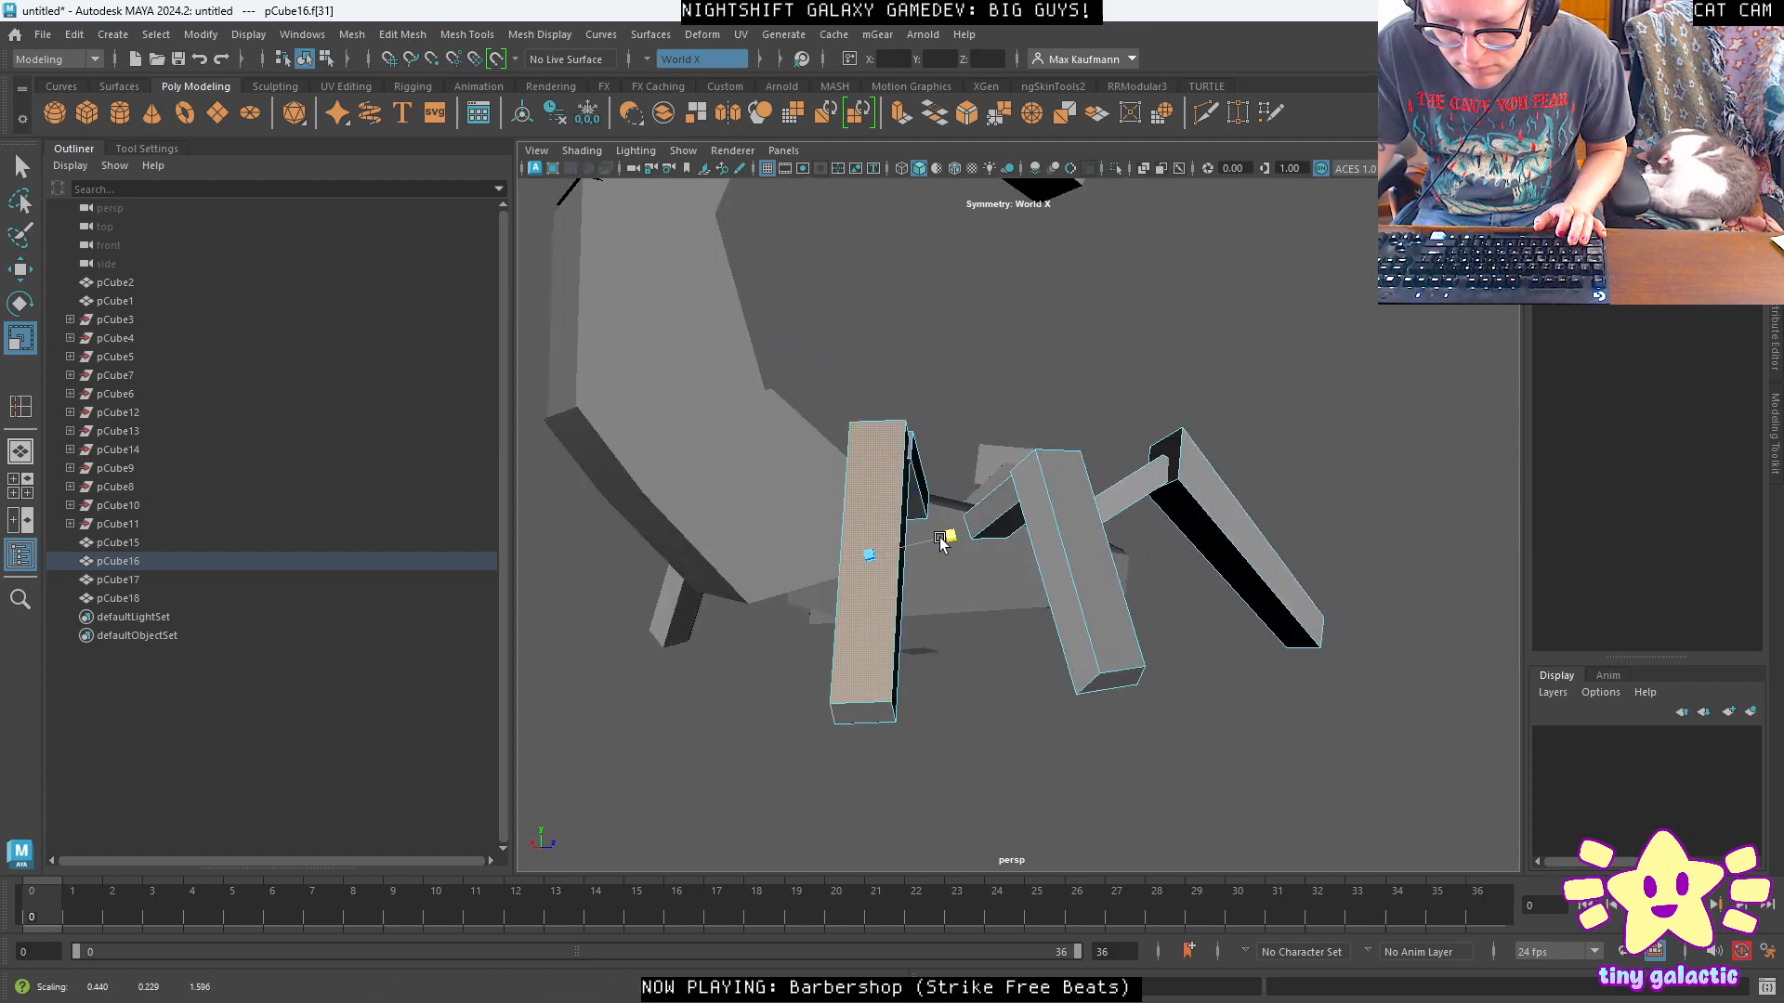
left_click_drag(924, 565, 872, 382, "alt")
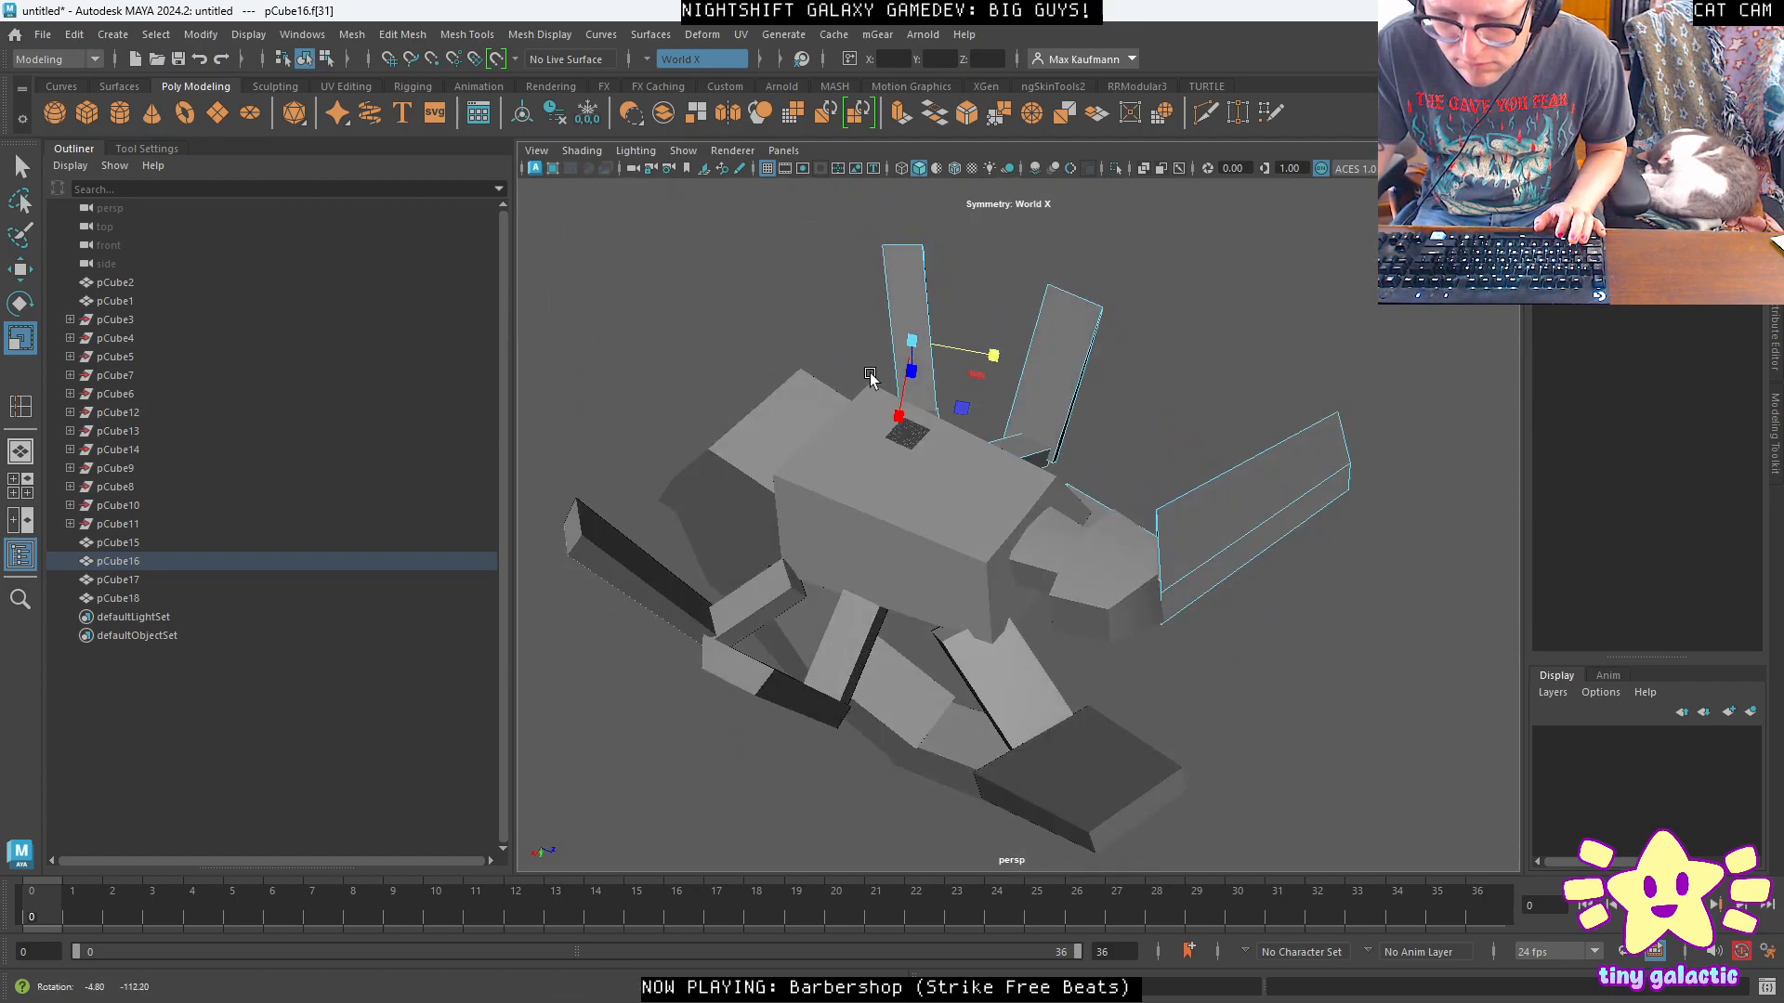
left_click(915, 290)
left_click_drag(991, 352, 959, 632, "alt")
key("ctrl+z")
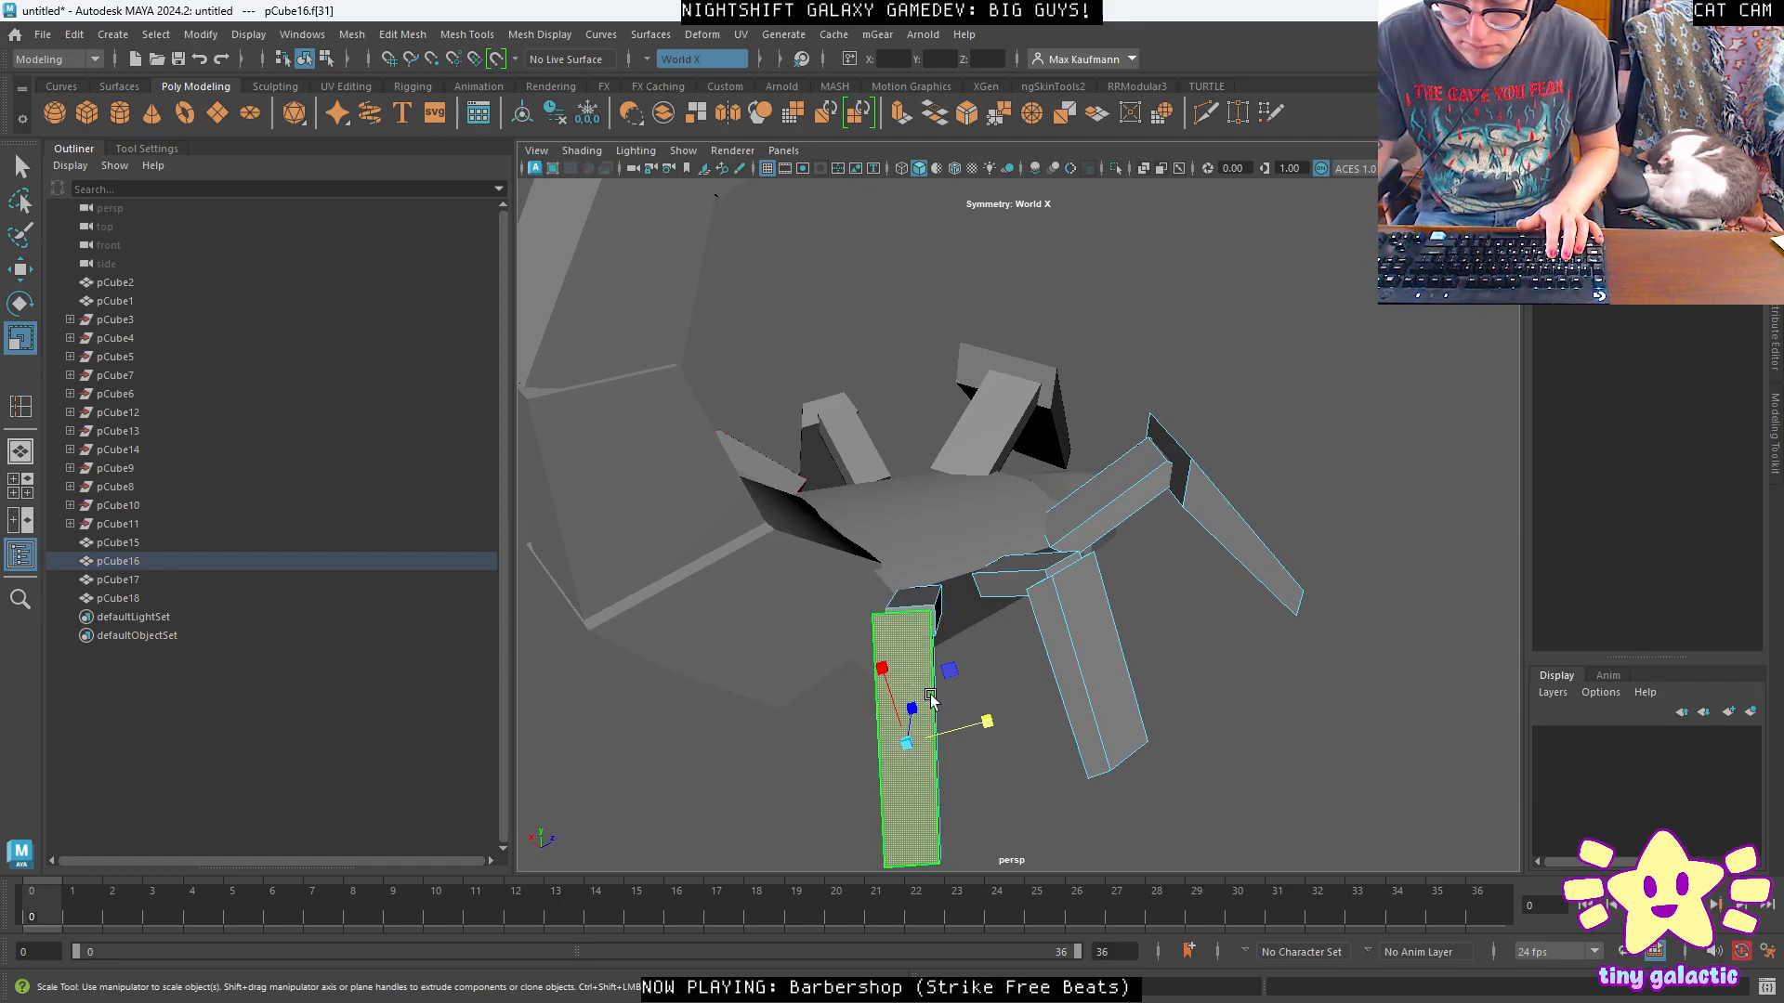
Try to move the side faces of the rear legs' lower segments with the Move tool.
right_click_drag(929, 721, 924, 523)
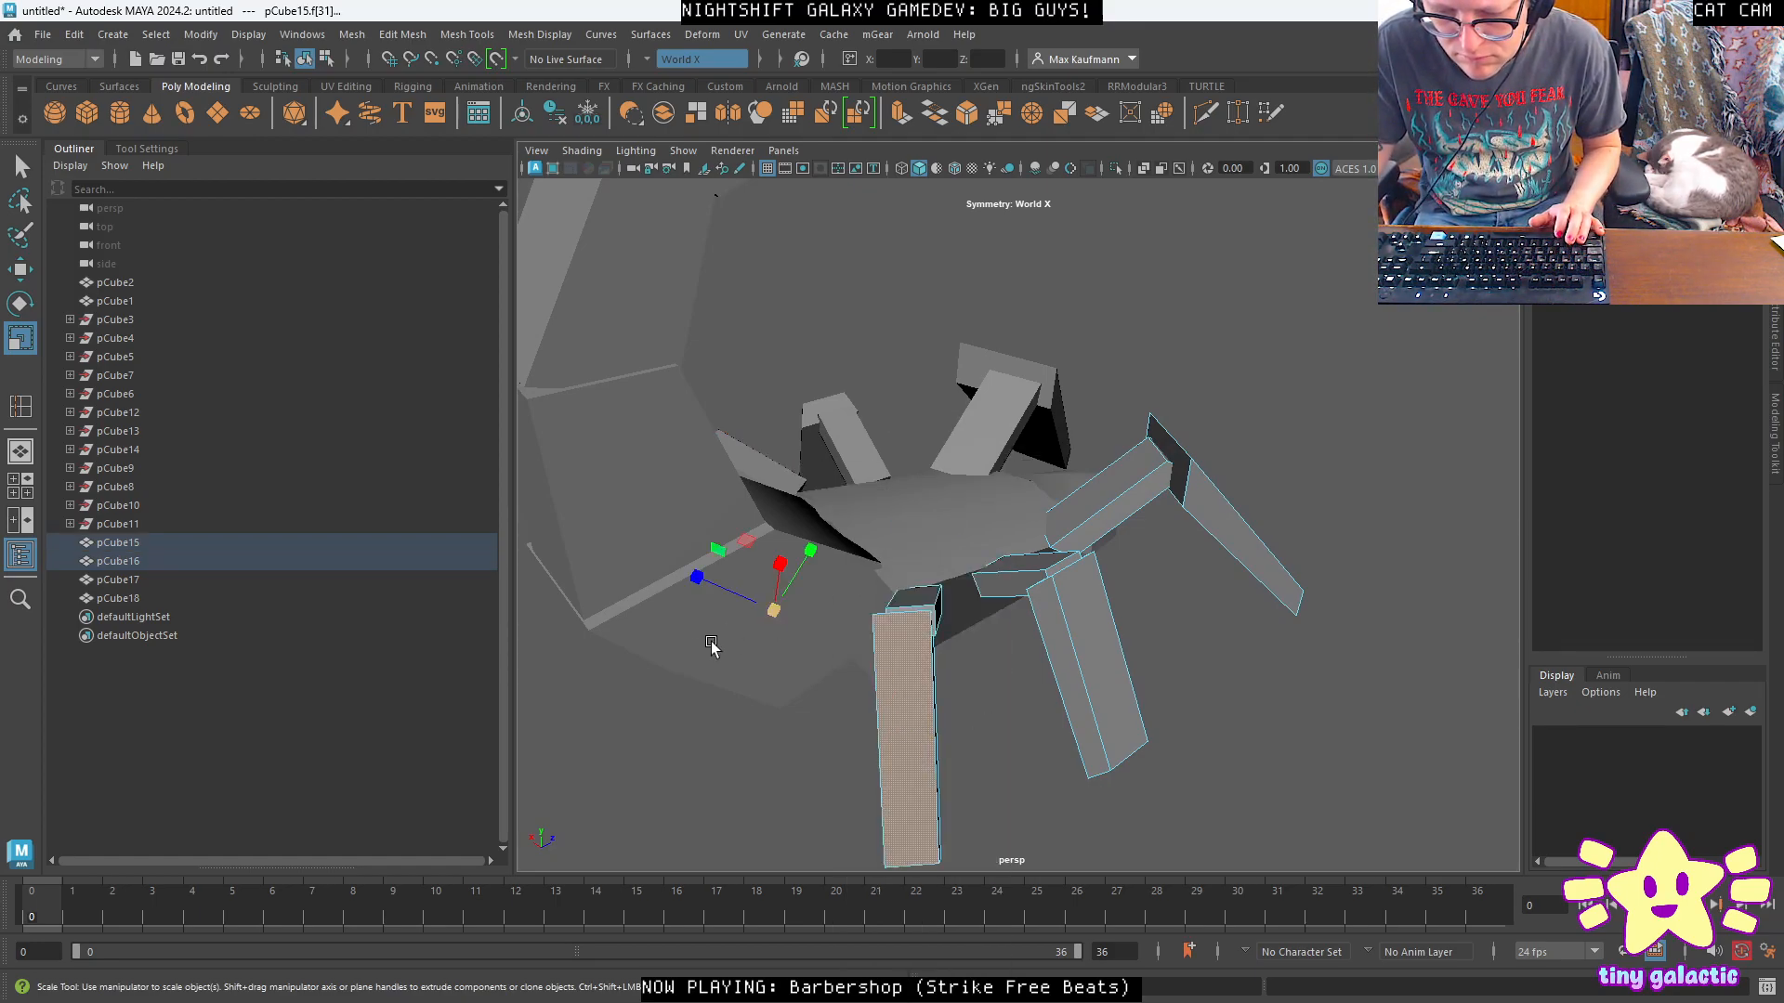
key("w")
left_click_drag(693, 710, 771, 726, "alt")
left_click(767, 702)
mouse_move(781, 660)
left_mouse_down("alt")
mouse_move(880, 718)
mouse_move(784, 684)
mouse_move(704, 697)
mouse_move(609, 661)
mouse_move(806, 671)
left_mouse_up("alt")
left_click(767, 674)
left_click_drag(970, 732, 941, 628, "alt")
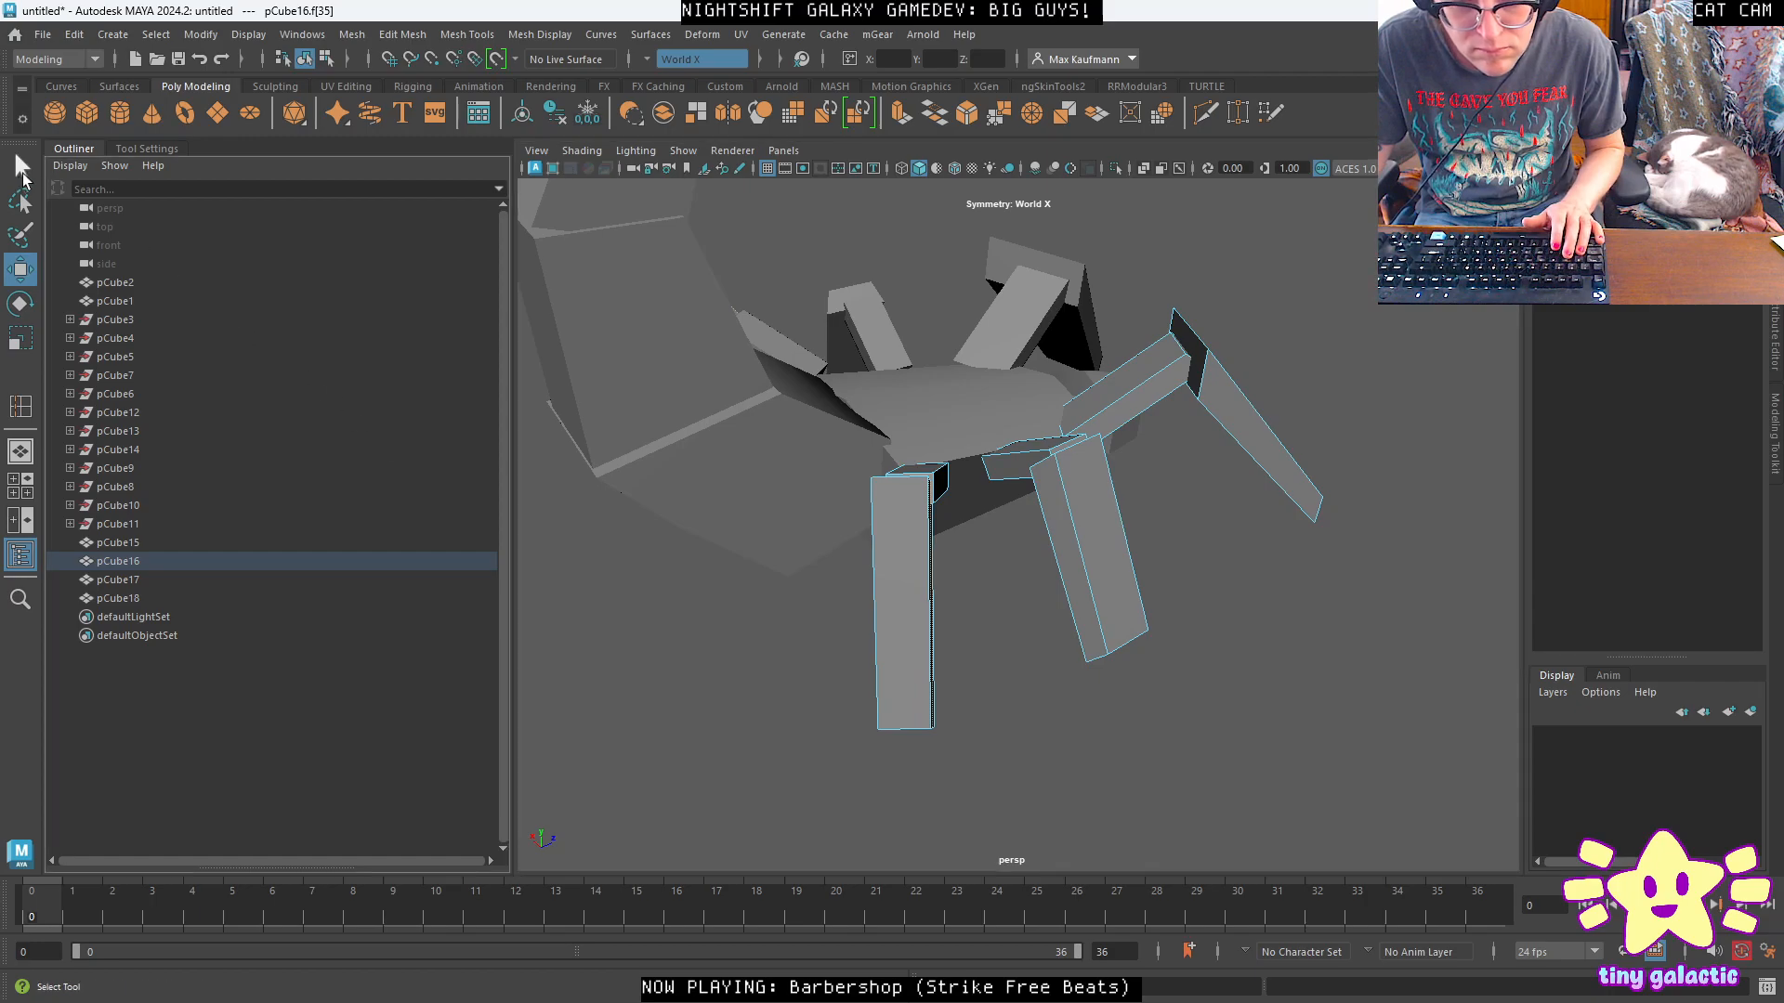
left_click_drag(961, 533, 806, 530, "alt")
mouse_move(808, 531)
right_mouse_down()
mouse_move(898, 450)
mouse_move(827, 476)
mouse_move(834, 548)
right_mouse_up()
left_click(912, 736)
left_click(827, 599)
left_click(841, 558)
key("w")
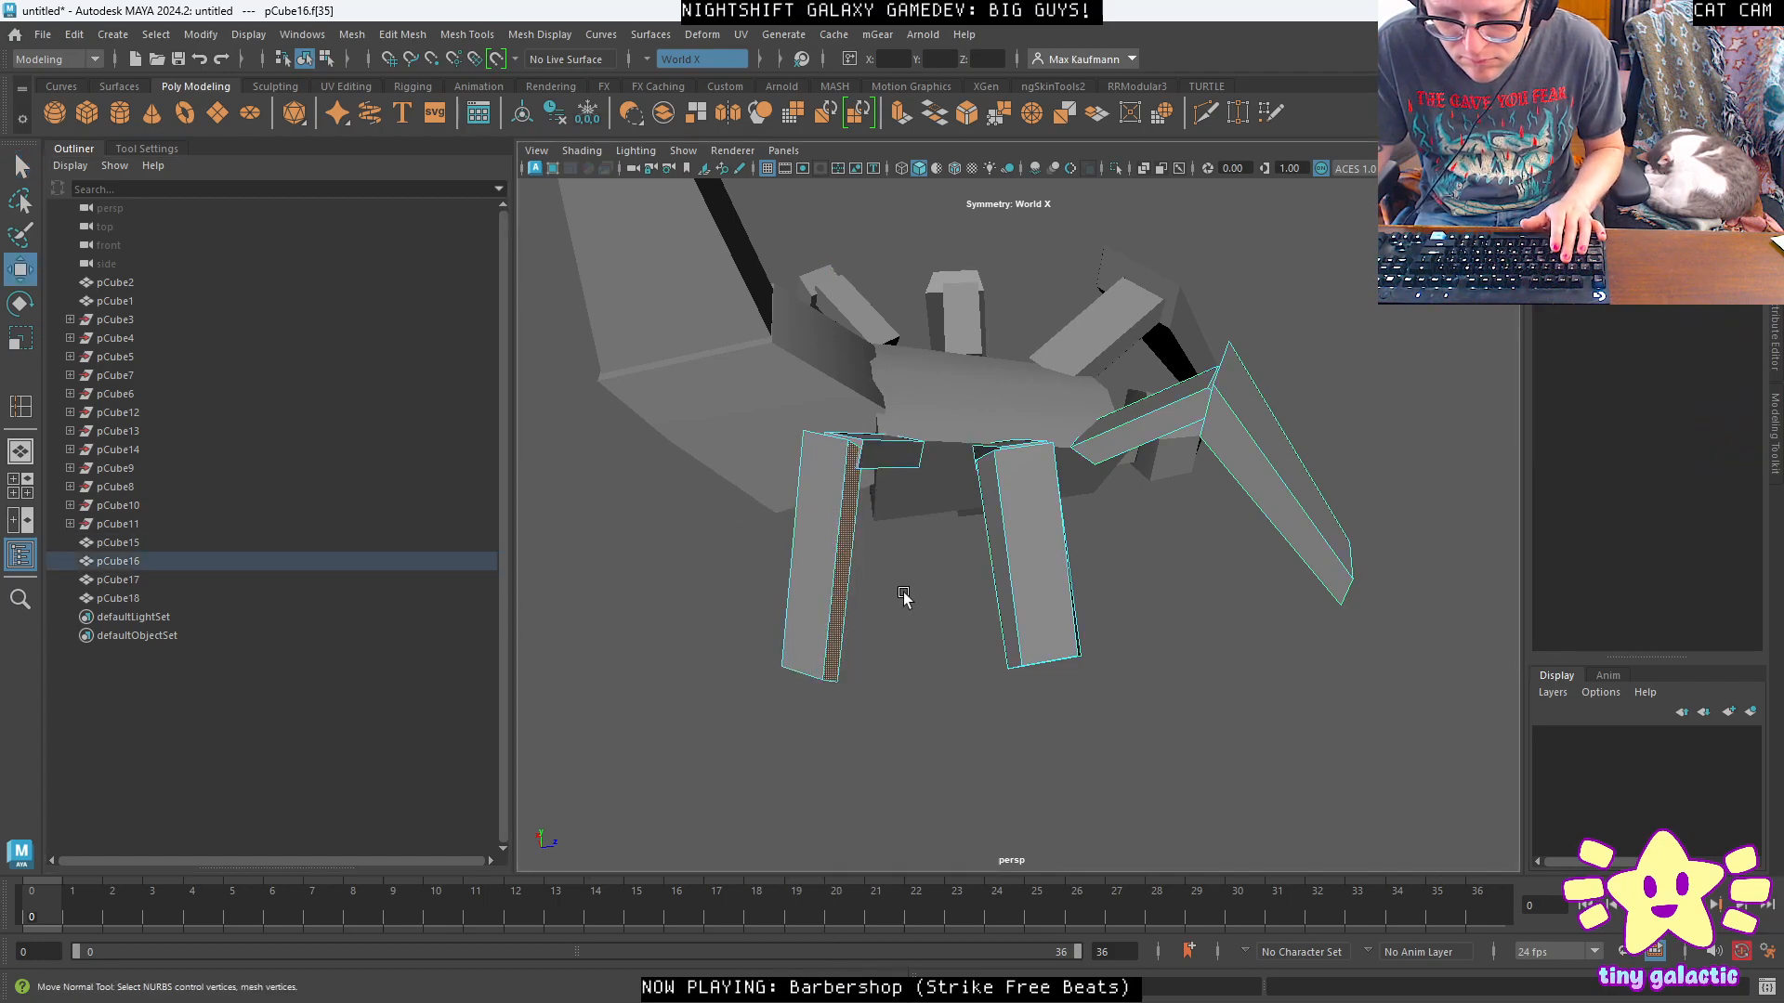
left_click_drag(1027, 638, 1030, 639)
left_click(843, 587)
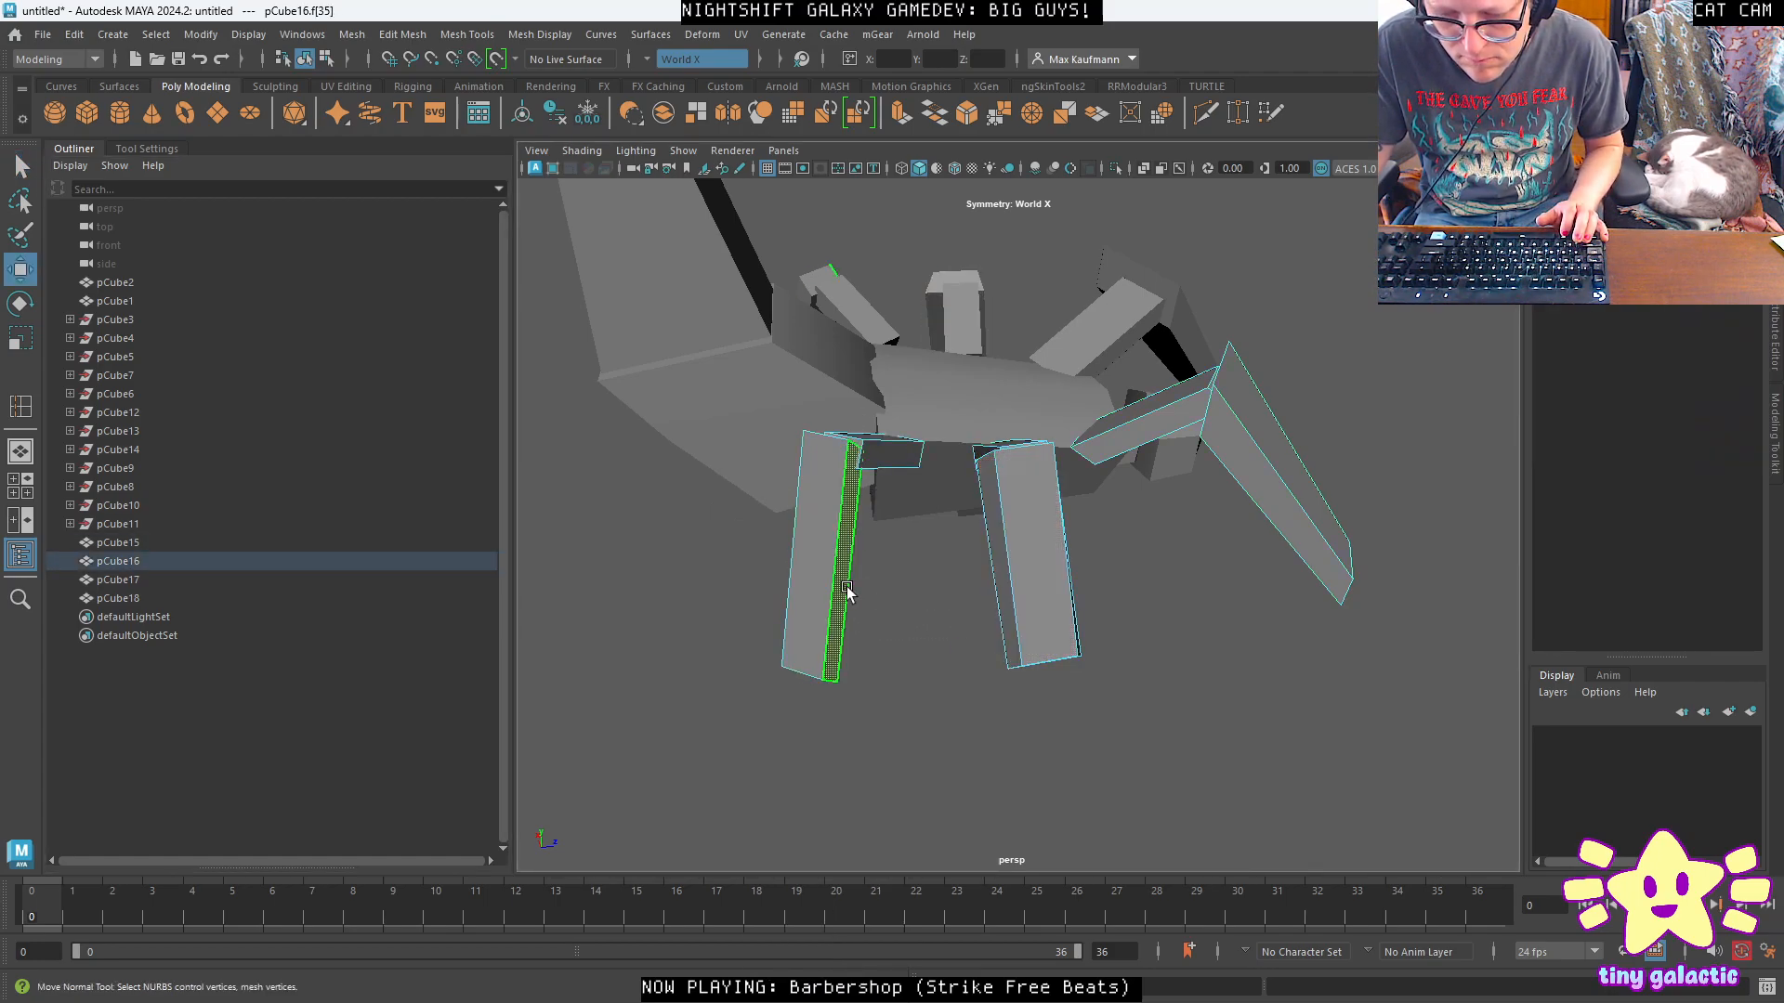
left_click_drag(906, 593, 741, 602, "alt")
right_click_drag(791, 365, 887, 336)
left_click(1080, 391)
left_click_drag(1081, 391, 1066, 425, "alt")
right_click(1066, 426)
left_click(1064, 473)
left_click(1046, 403)
right_click_drag(1066, 411, 974, 412)
Select the mirrored legs object and set the Move tool's axis orientation to Component.
left_click_drag(911, 422, 1102, 420, "alt")
left_click(804, 485)
key("w")
left_click(804, 485)
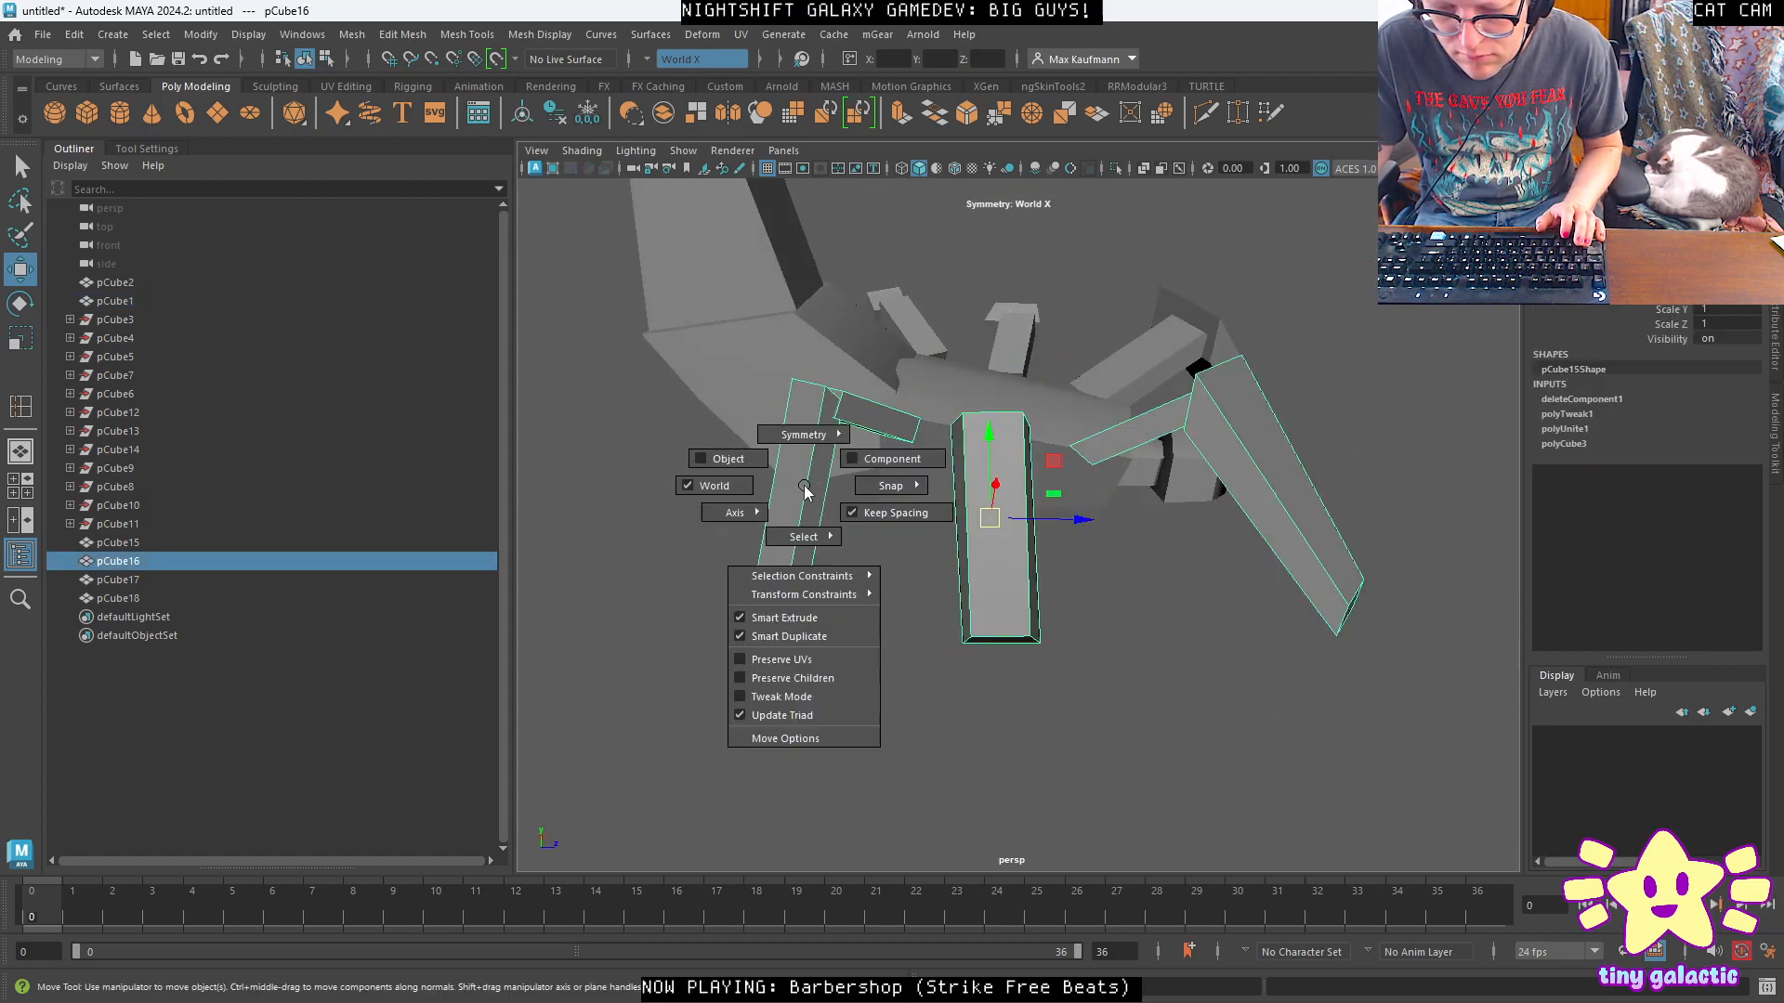
left_click_drag(805, 485, 877, 457)
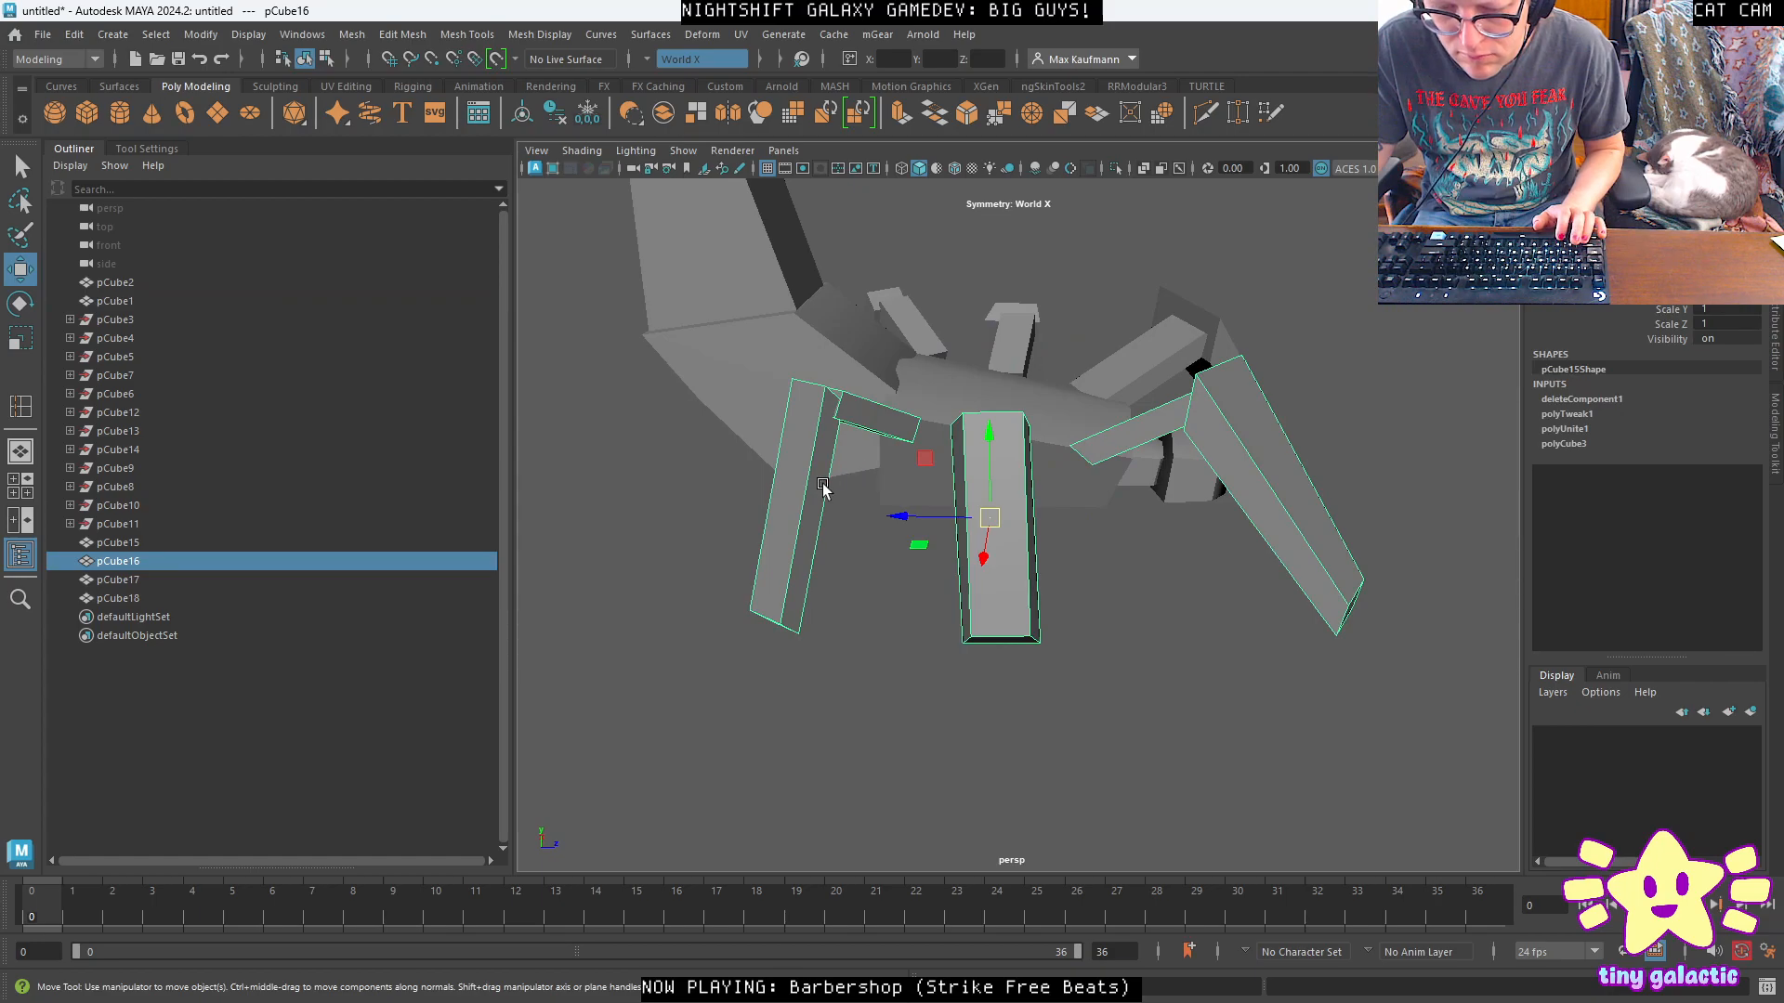
Select the end faces of the middle and rear legs and scale them down to taper the lower segments.
right_click_drag(808, 476, 810, 524)
left_click(820, 514)
left_click_drag(822, 516, 951, 550, "alt")
key("ctrl+z")
right_click_drag(953, 555, 892, 555, "ctrl+shift")
left_click_drag(954, 549, 954, 455)
left_click(946, 555)
key("r")
left_click(739, 482)
left_click_drag(743, 487, 949, 481, "alt")
left_click_drag(922, 408, 1019, 564)
key("space")
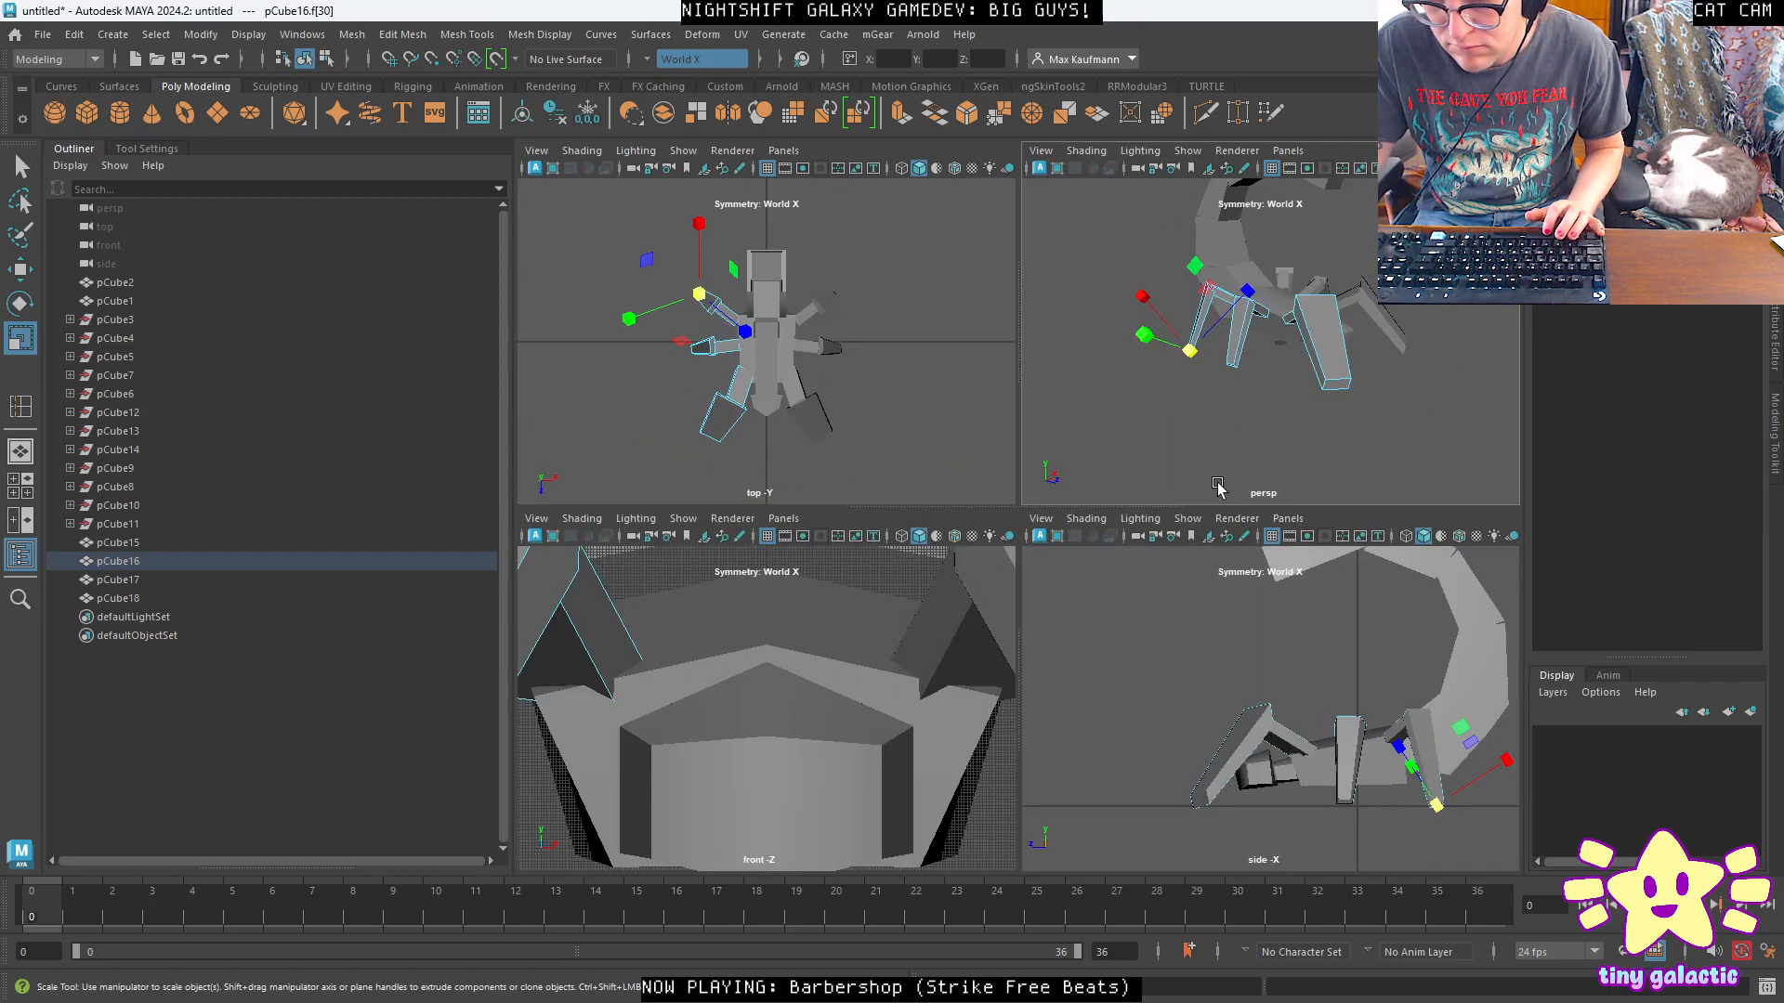
Select the centre ridge edge on top of the body and move it upward.
key("space")
left_click_drag(1211, 404, 1166, 434, "alt")
middle_click_drag(1166, 435, 1111, 617, "alt")
left_click_drag(1111, 617, 1073, 506, "alt")
left_click(1023, 522)
right_click_drag(1060, 542, 1048, 504)
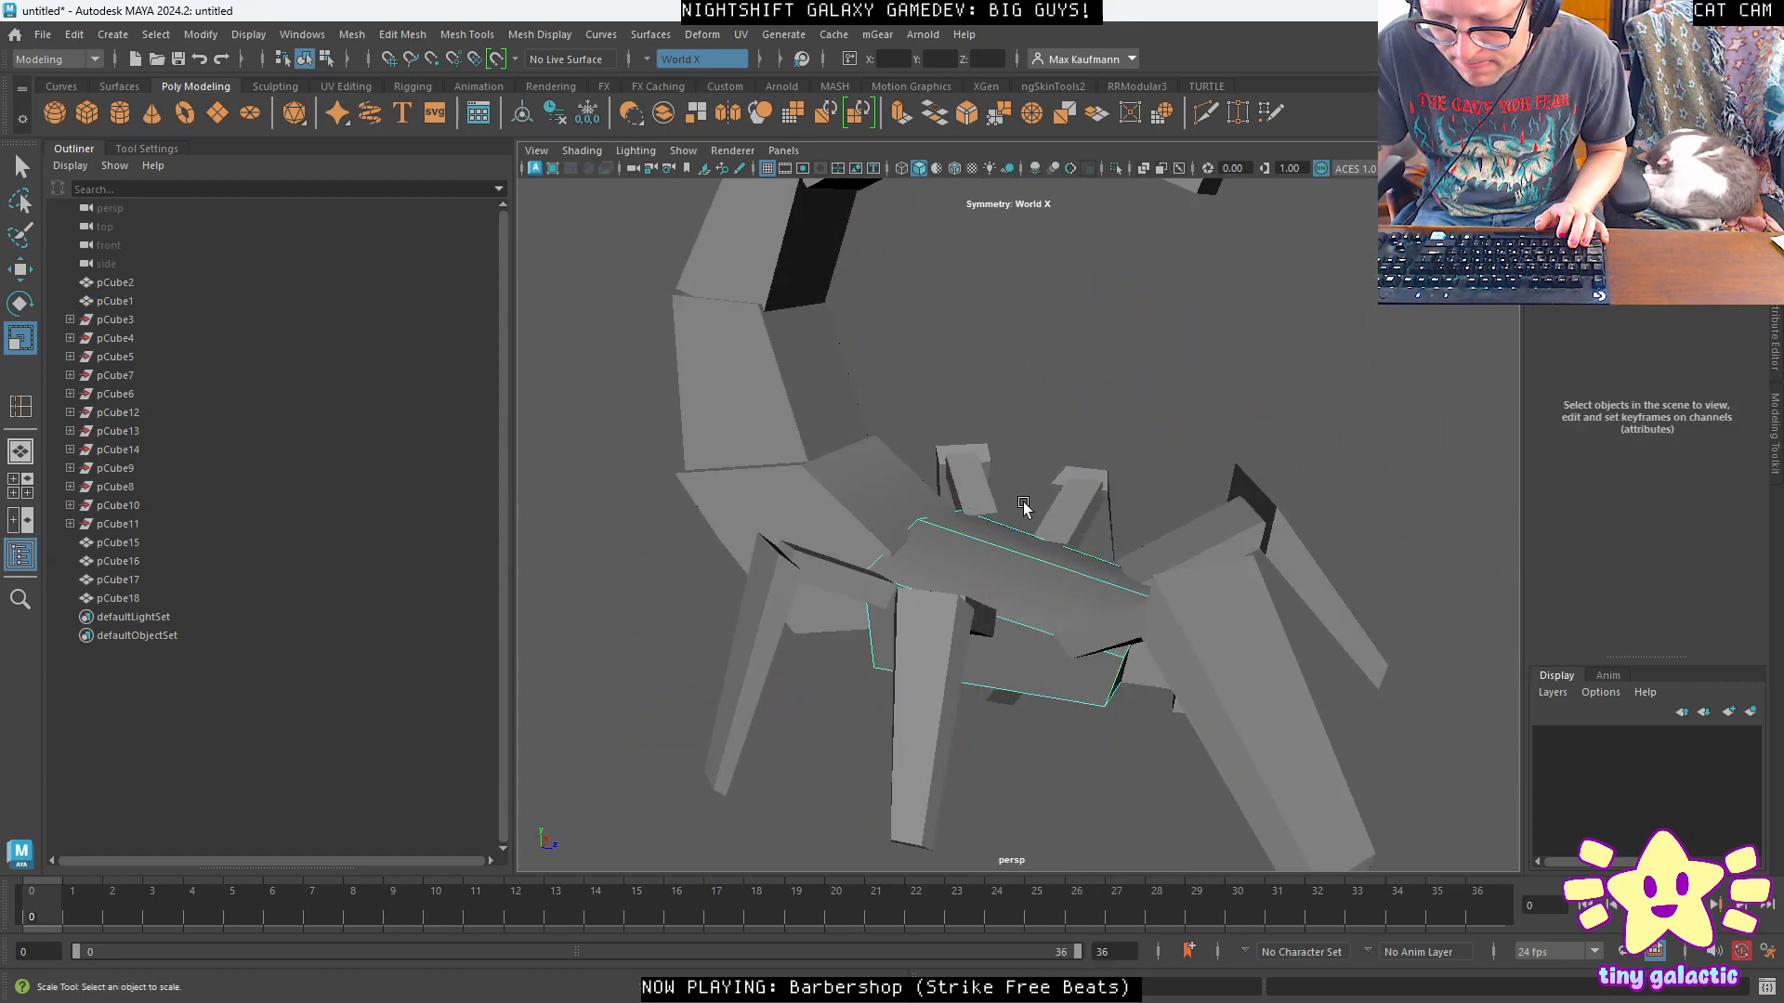
left_click(984, 545)
key("w")
left_click_drag(1038, 481, 818, 464)
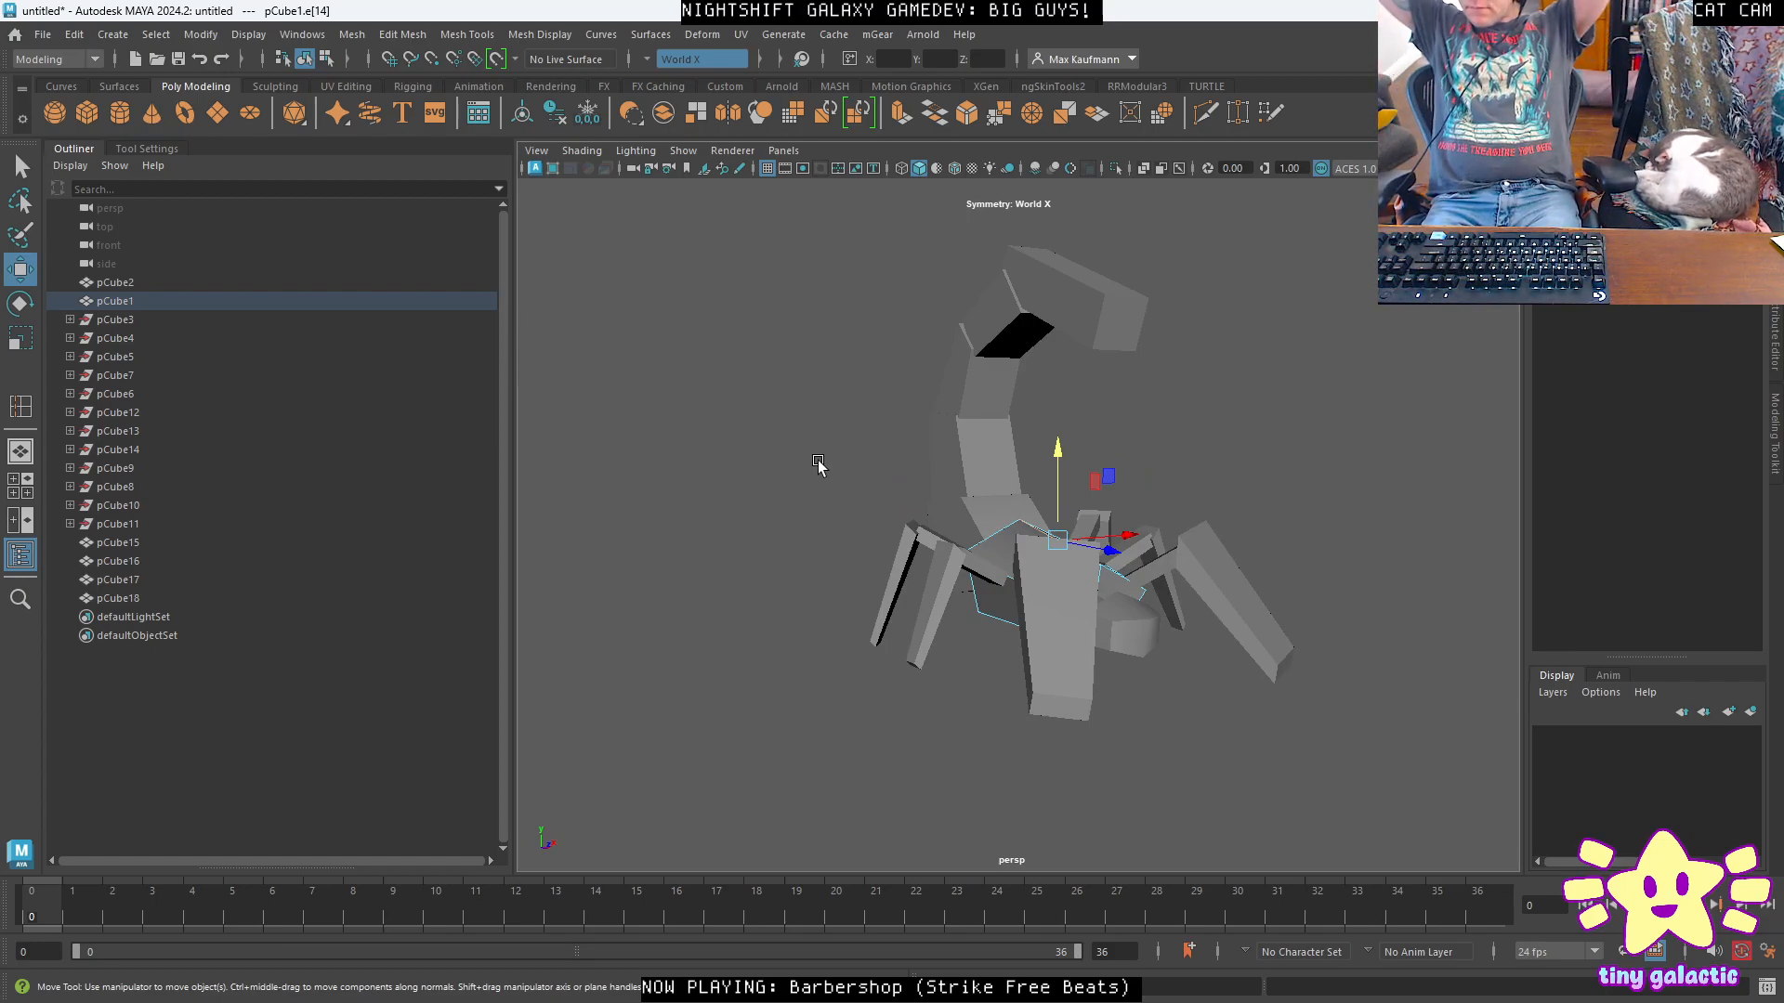
Select the faces of all the mirrored legs and move them outward from the body along X.
left_click_drag(697, 616, 1048, 638, "alt")
left_click(1172, 656)
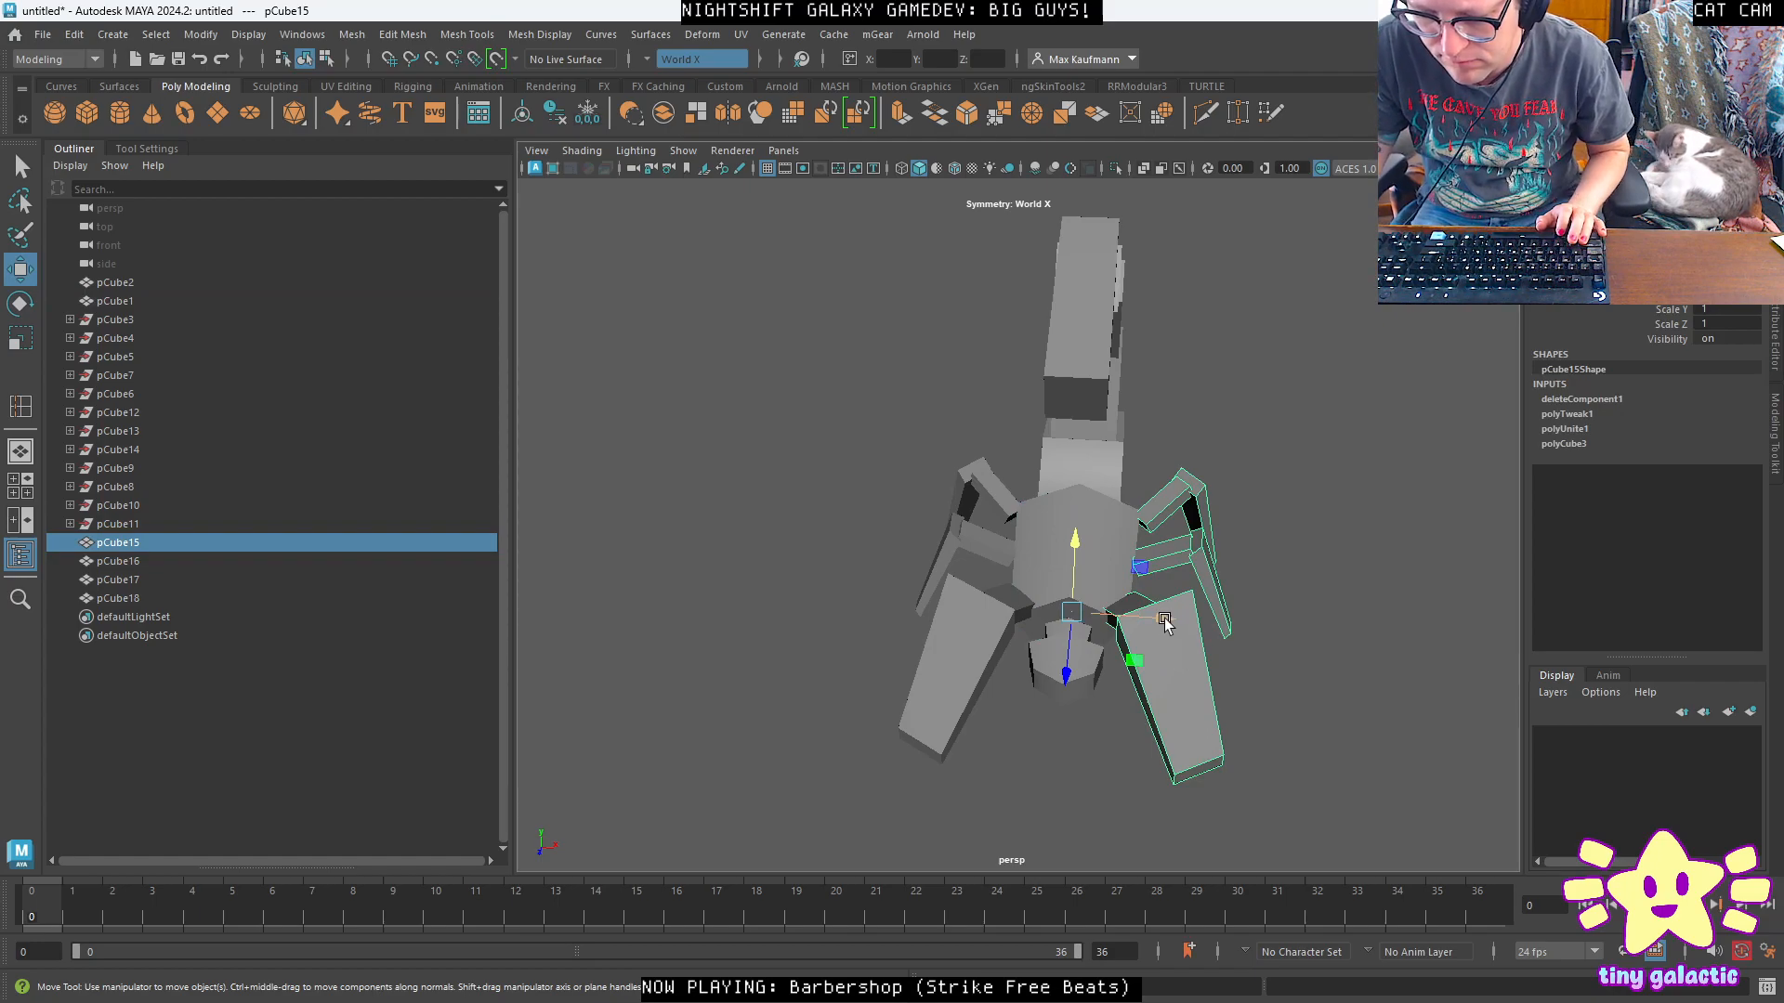
right_click(1182, 688)
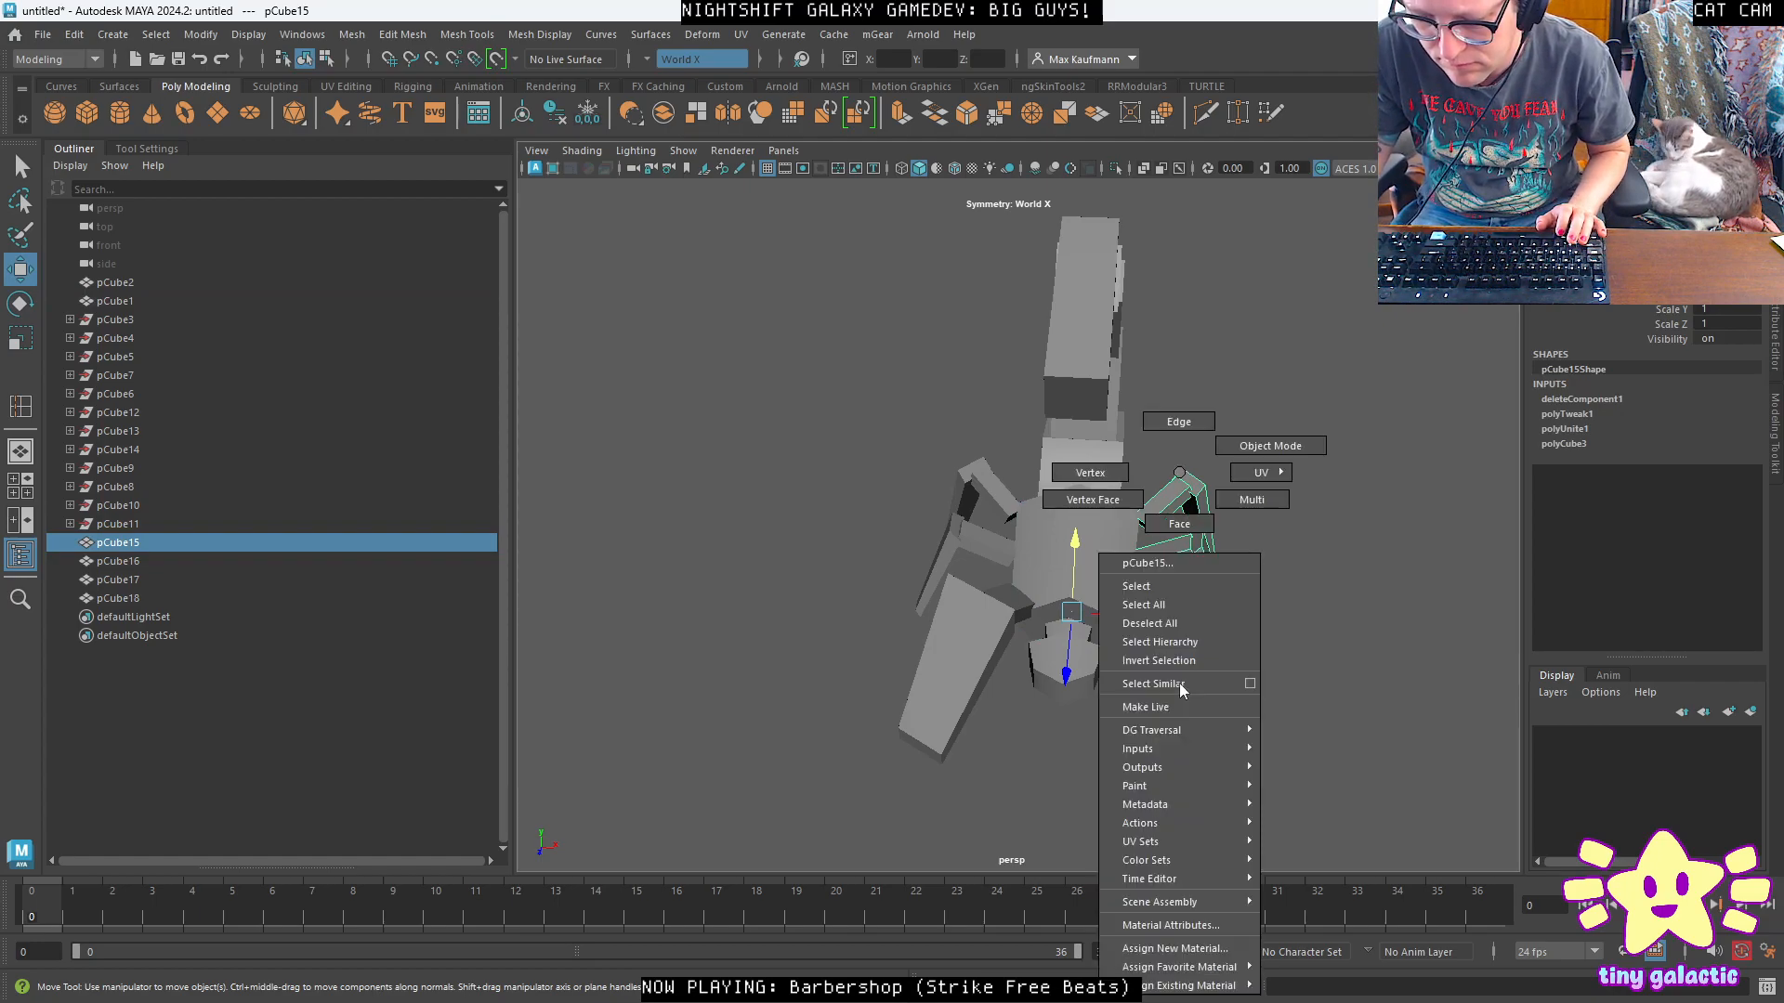
left_click(1173, 525)
left_click(1184, 536)
double_click(1184, 533, "shift")
left_click_drag(1260, 610, 1295, 611)
Select the side faces of the body and move them outward along X to widen the body towards the legs.
left_click_drag(1110, 602, 1083, 564, "alt")
left_click(1112, 561)
key("r")
right_click_drag(1095, 616, 1100, 652)
left_click(1094, 567)
left_click(1118, 625)
left_click_drag(1118, 626, 1166, 638, "alt")
key("w")
right_click_drag(1128, 595, 1127, 597)
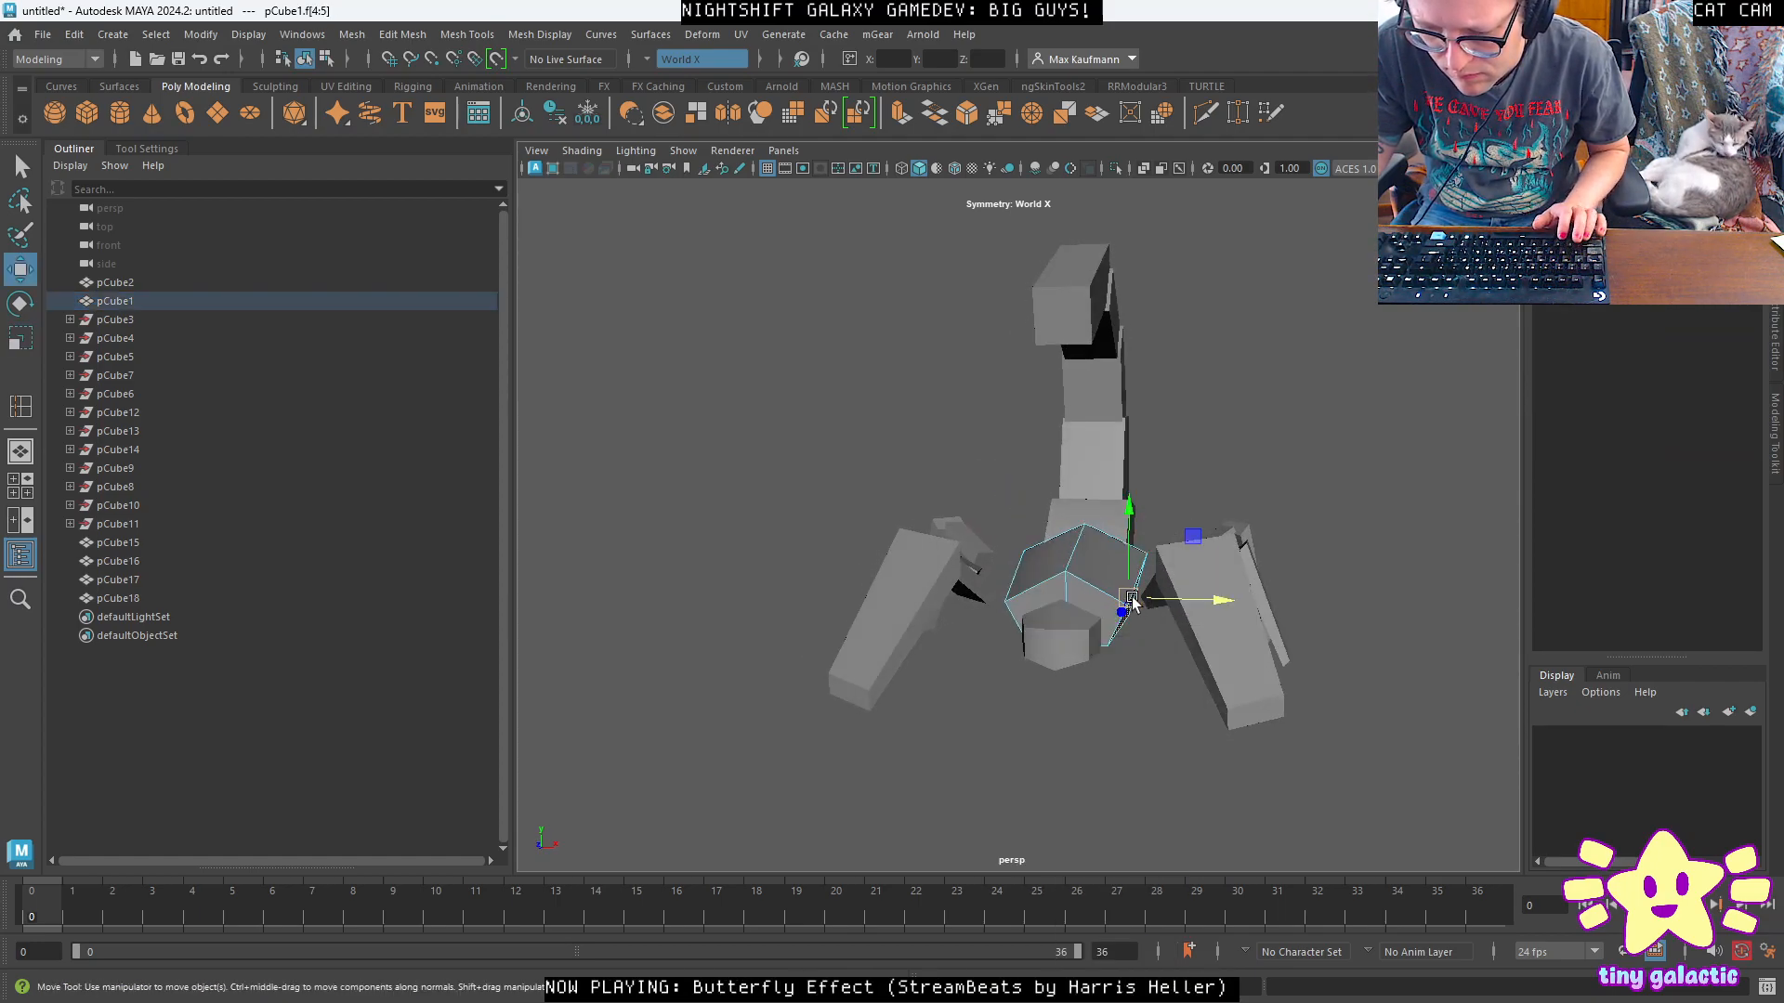
mouse_move(1214, 600)
left_mouse_down()
mouse_move(1237, 609)
mouse_move(1240, 645)
mouse_move(1247, 590)
left_mouse_up()
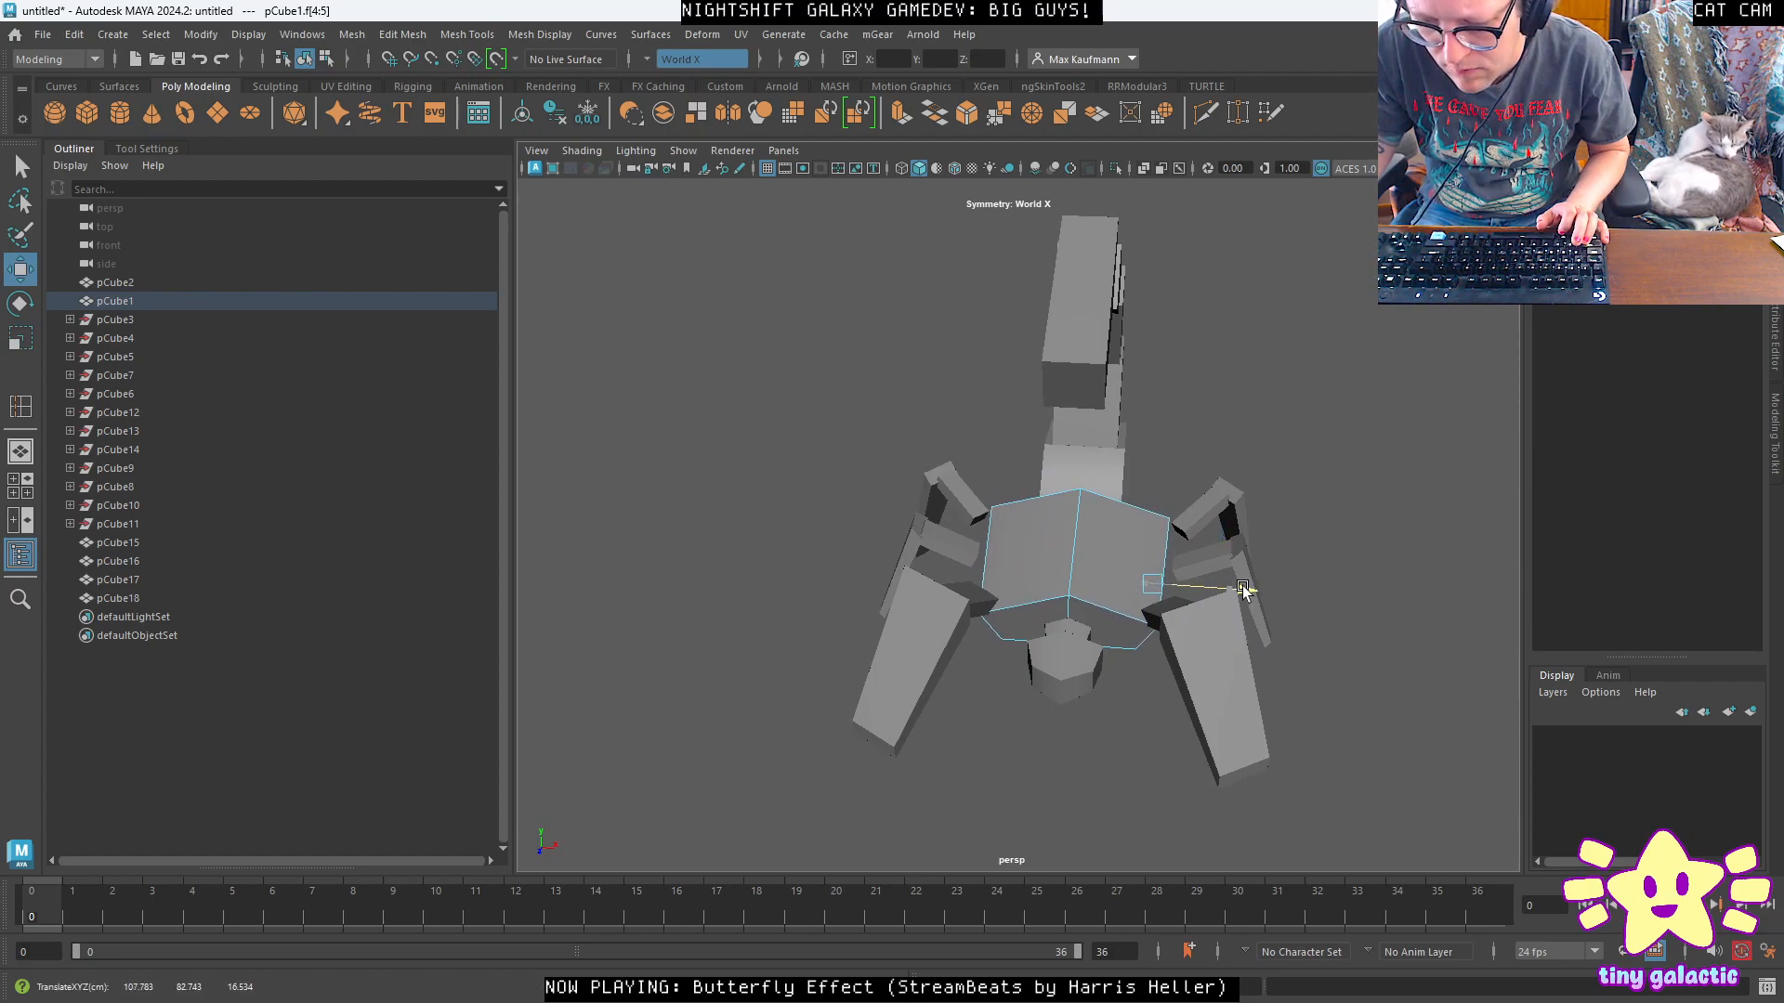
Adjust the body's side faces along X, then move its front side edges inward to narrow the front of the body.
left_click_drag(1235, 585, 1219, 569)
right_click(1143, 620)
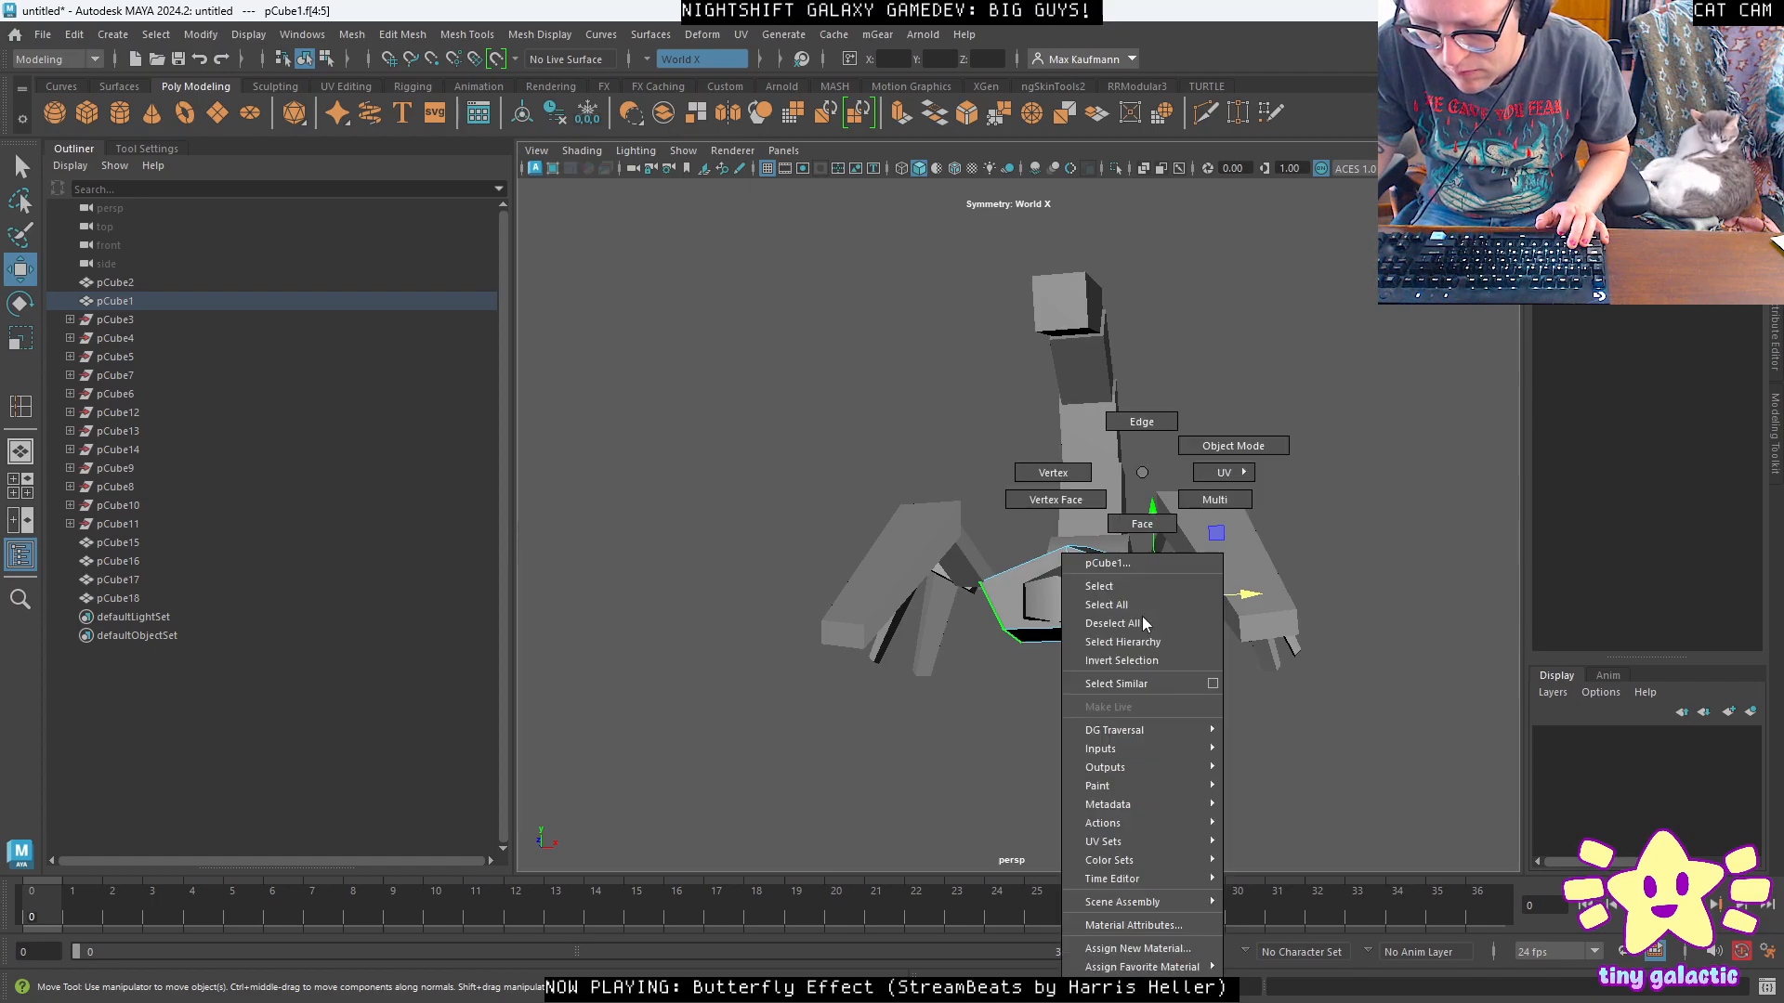
left_click(1149, 420)
left_click(1119, 624)
mouse_move(1211, 597)
left_mouse_down()
mouse_move(1199, 576)
mouse_move(1322, 713)
mouse_move(1446, 669)
mouse_move(1233, 628)
mouse_move(1238, 681)
mouse_move(1218, 631)
left_mouse_up()
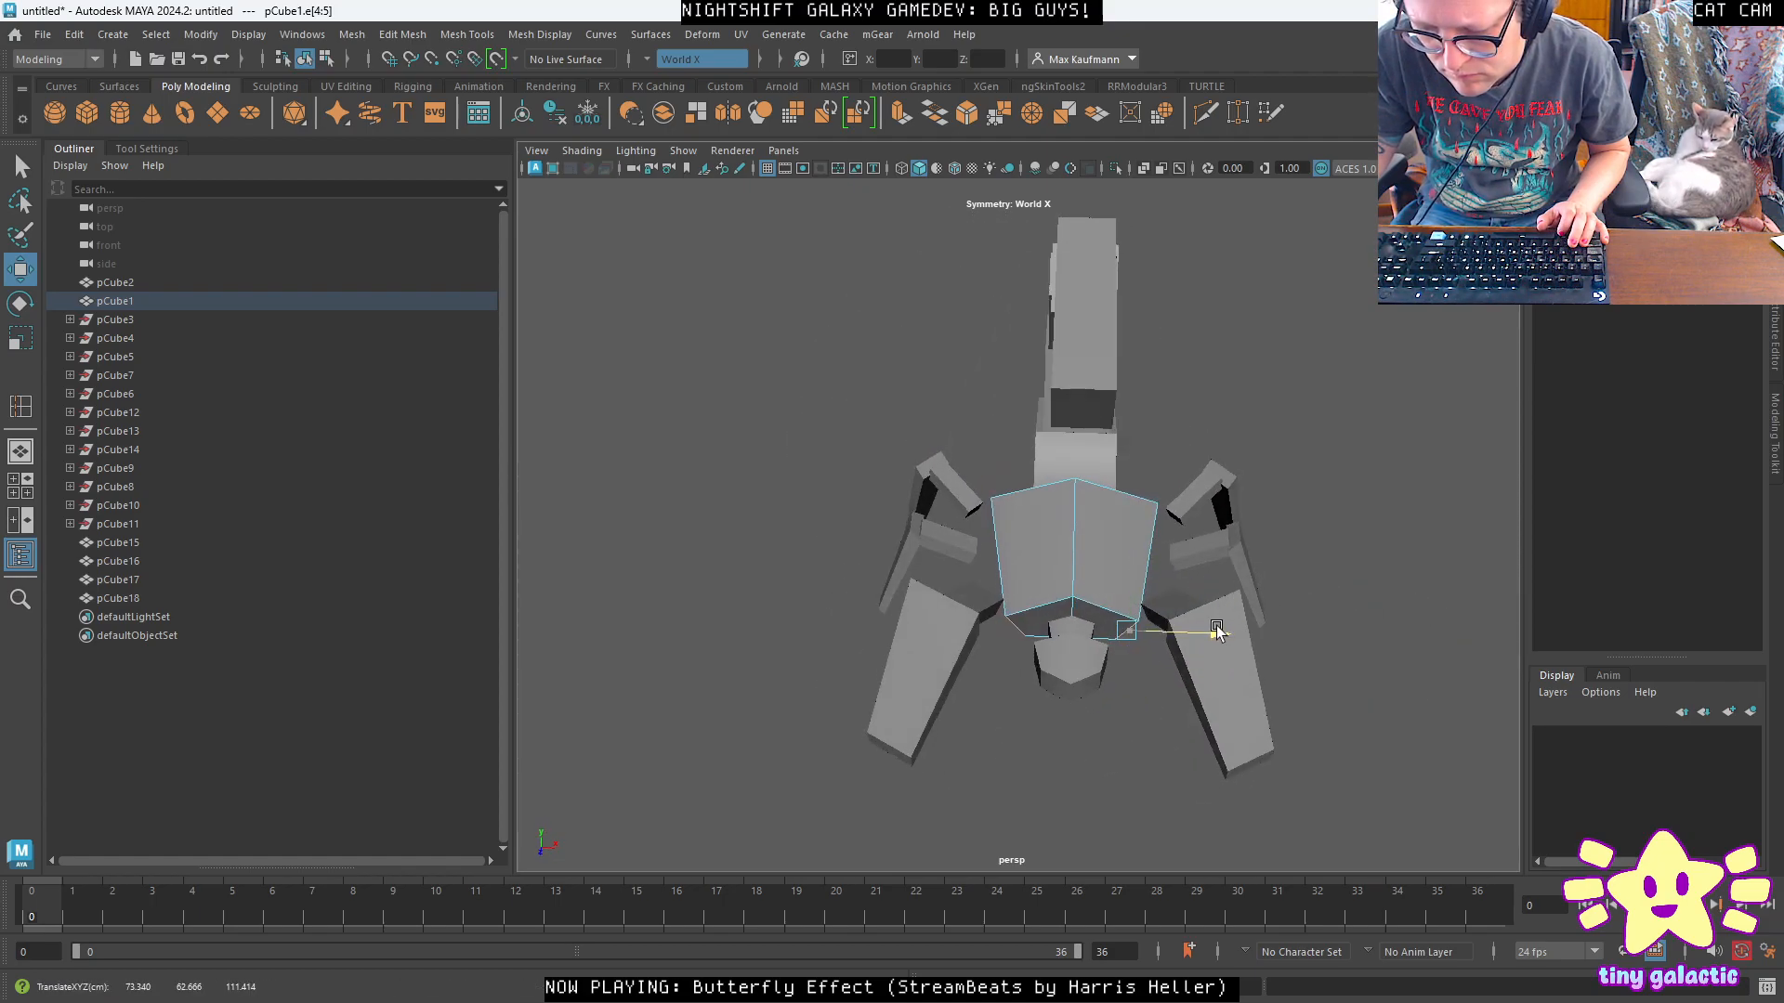
Select the faces of the front and middle legs and move them inward along X against the narrowed body.
left_click(1244, 684)
right_click_drag(1244, 685, 1255, 518)
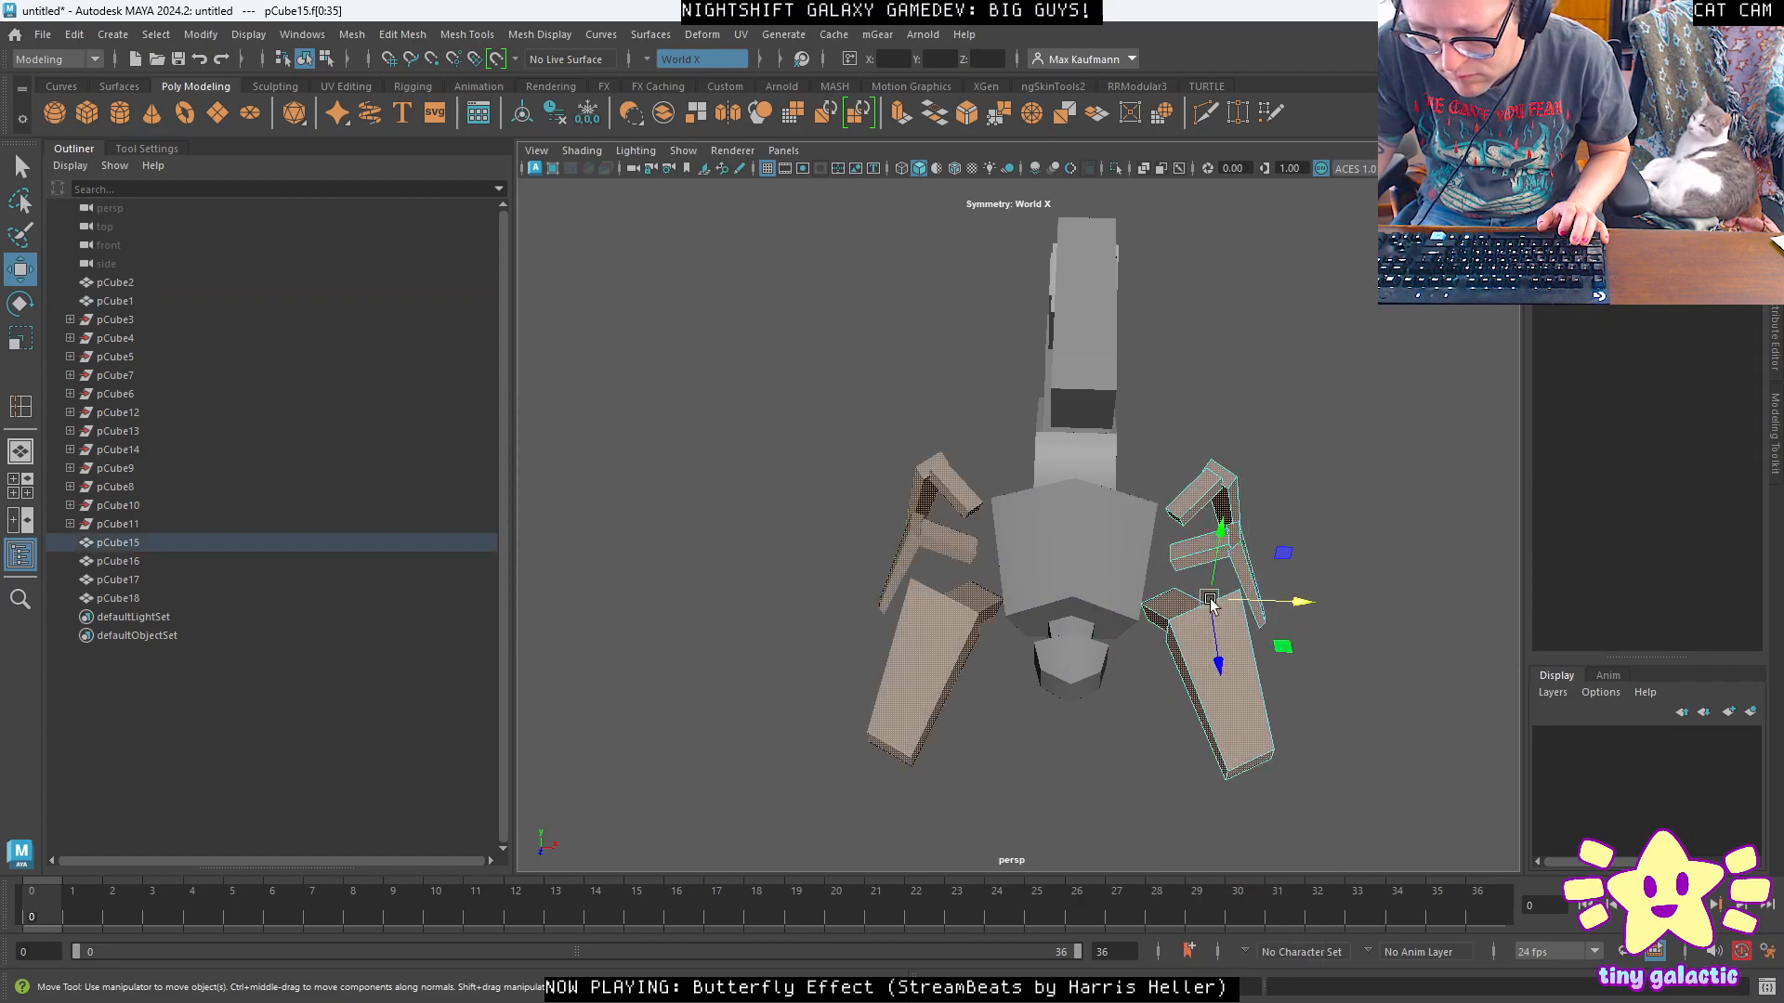
left_click(1270, 675)
left_click_drag(1270, 675, 1290, 665)
left_click(1204, 550)
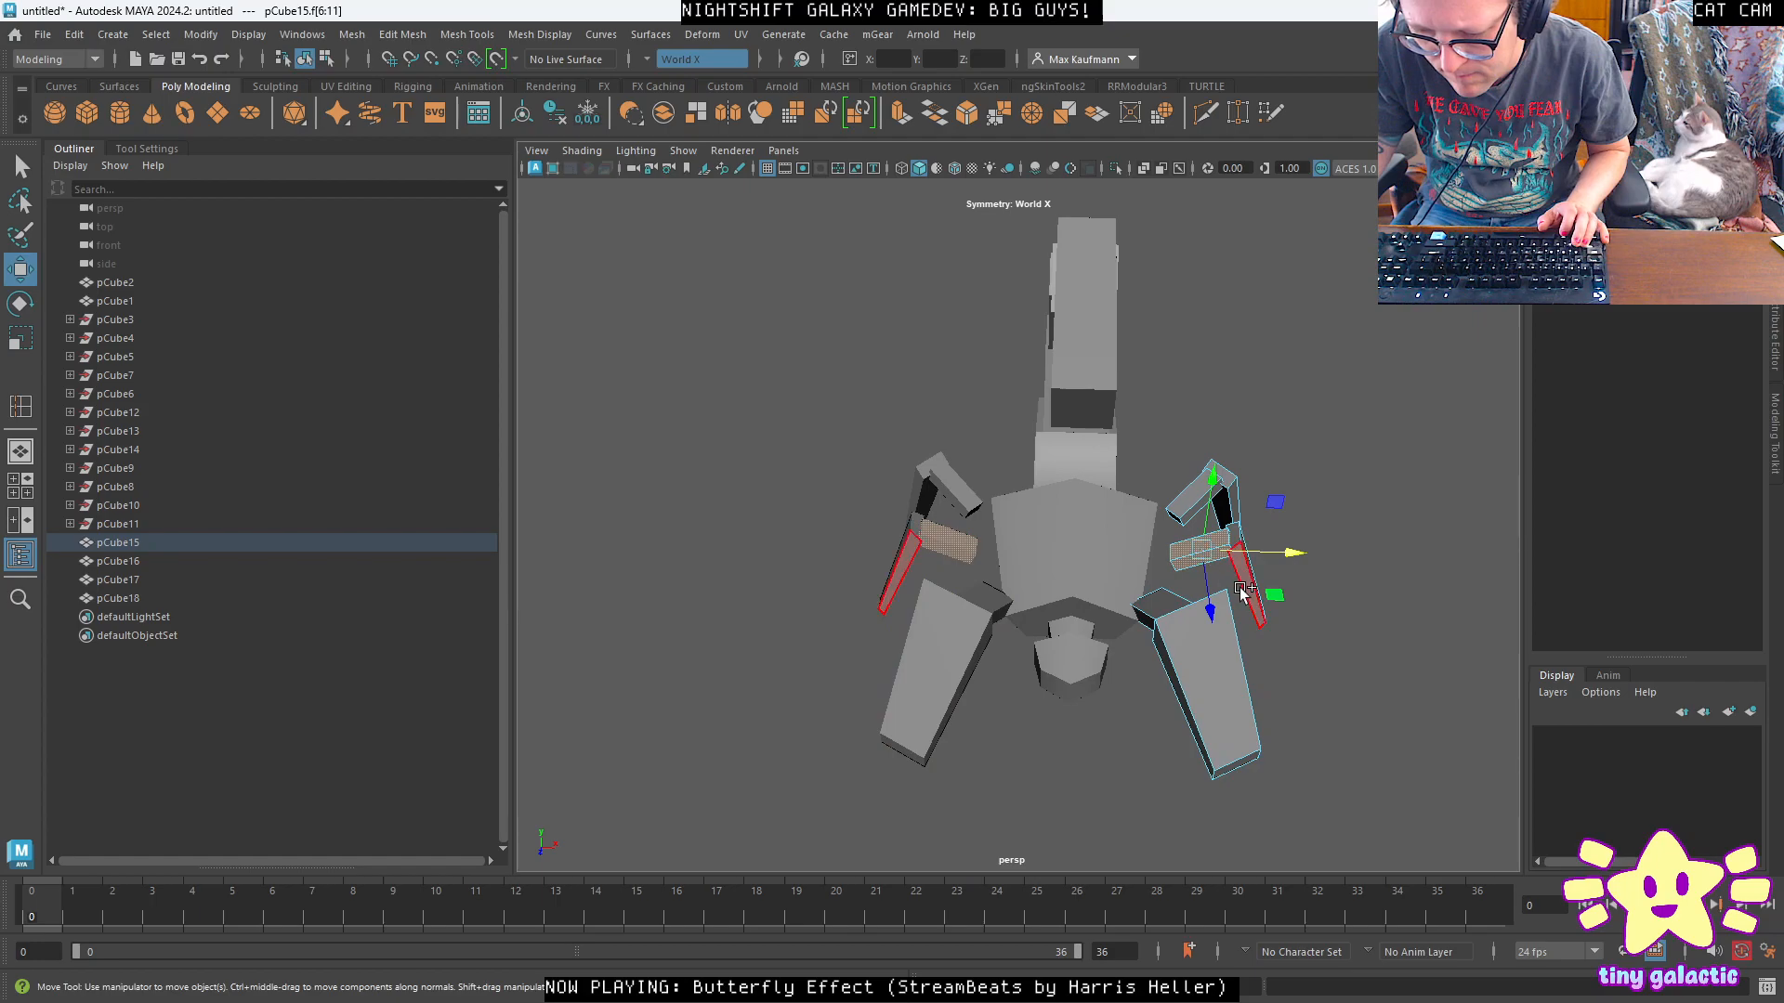
left_click_drag(1318, 578, 1290, 578)
Select the faces of the rear leg segments and adjust their distance from the body along X.
double_click(1199, 495)
left_click_drag(1214, 529, 1152, 477, "alt")
double_click(1294, 621, "shift")
left_click_drag(1294, 621, 1258, 657, "alt")
left_click_drag(1321, 542, 952, 599)
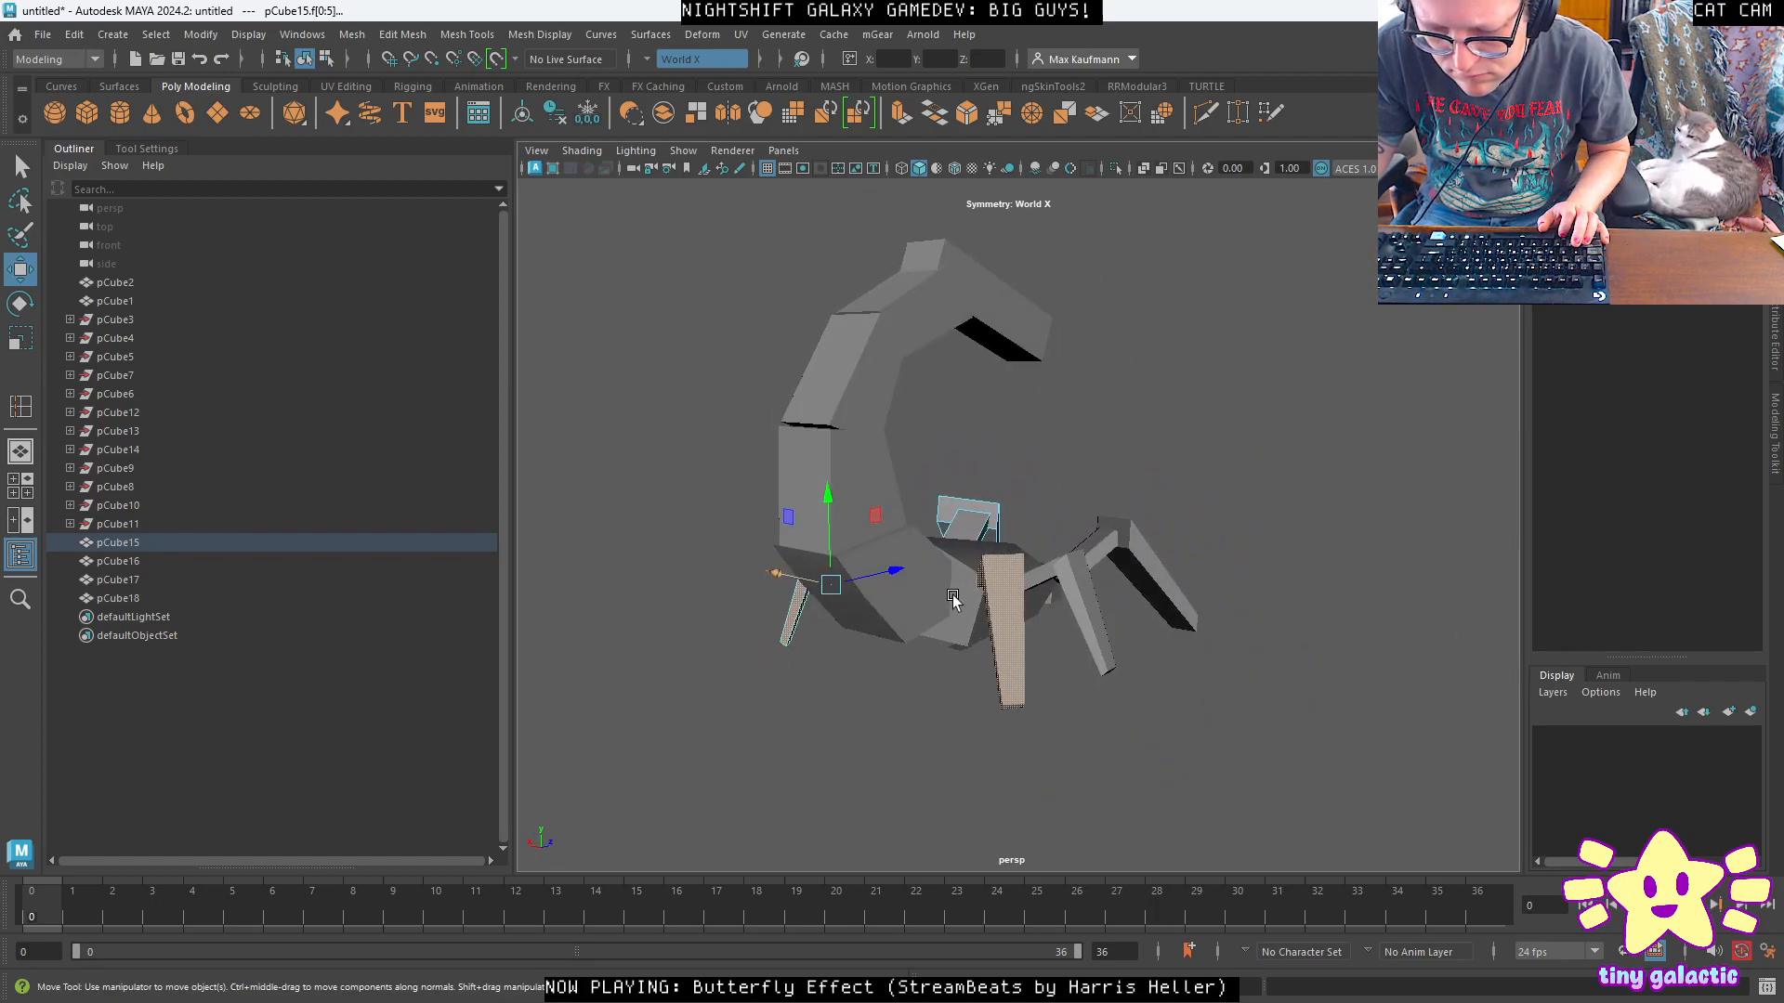
Try to move the side faces at the base of the tail.
right_click_drag(1005, 566, 1113, 453)
left_click(919, 566)
left_click_drag(919, 565, 883, 592, "alt")
right_click_drag(883, 591, 882, 527)
left_click_drag(894, 539, 923, 525, "alt")
left_click(890, 620)
left_click_drag(890, 620, 966, 604, "alt")
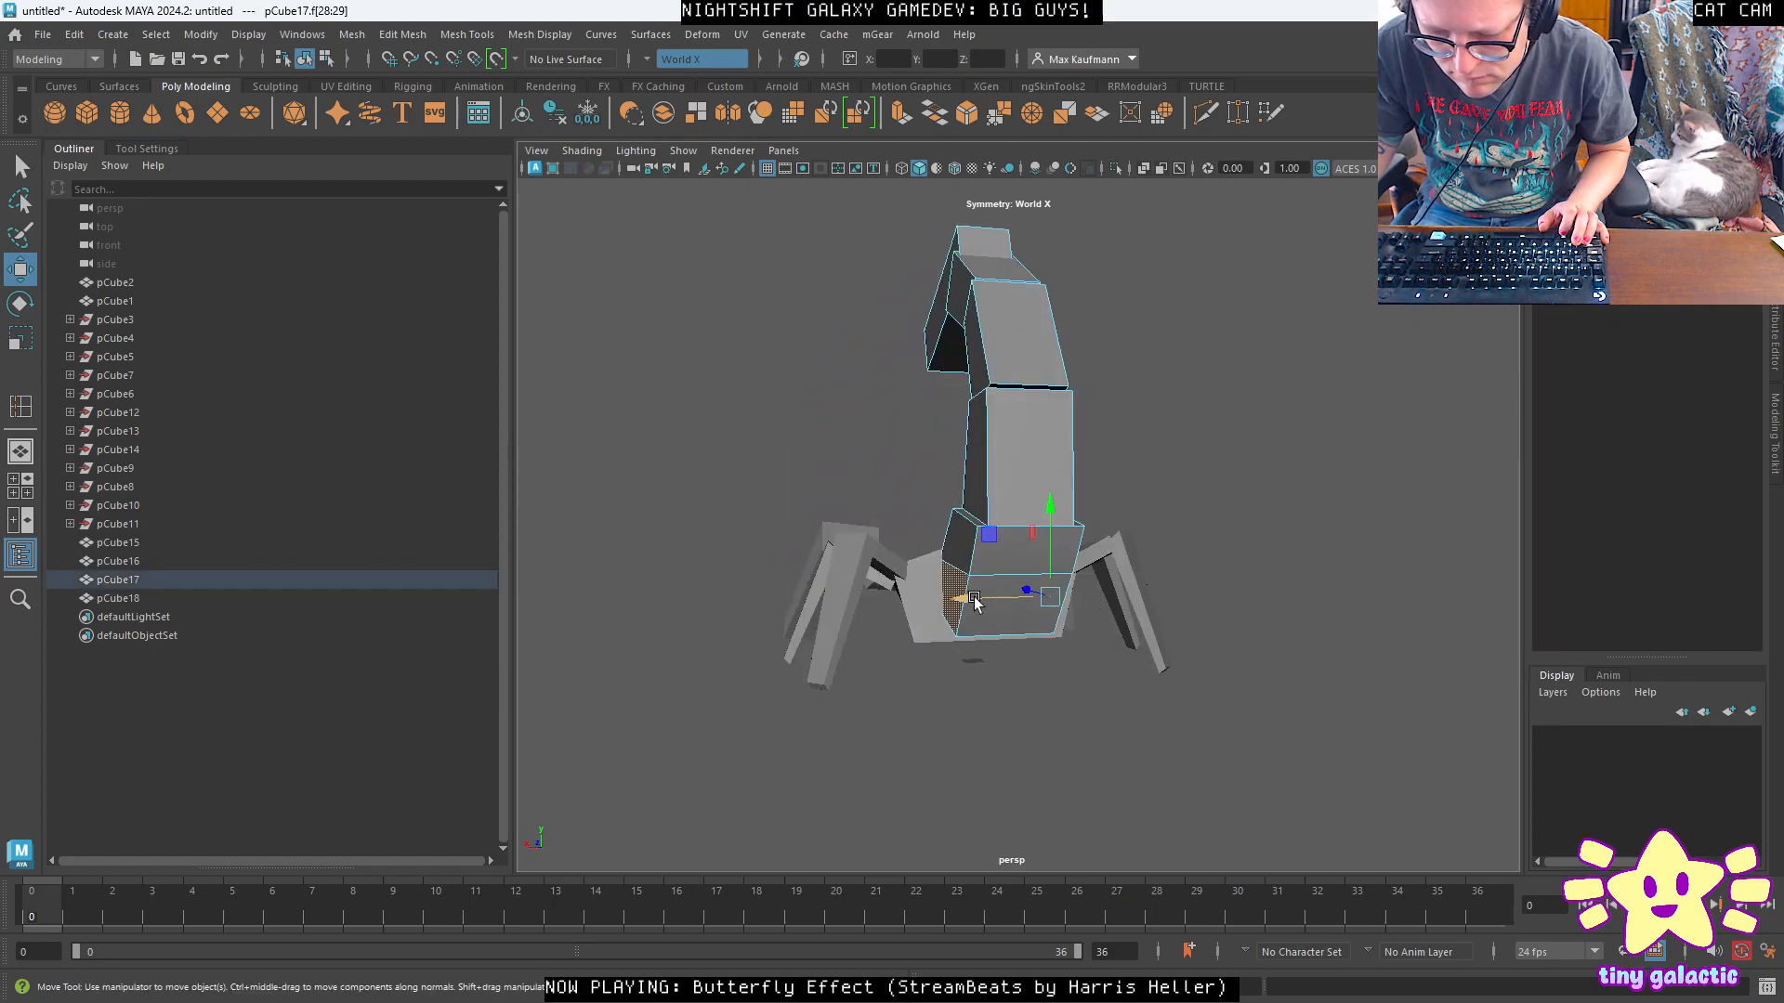
key("e")
mouse_move(1033, 539)
left_mouse_down()
mouse_move(916, 617)
mouse_move(736, 609)
mouse_move(1176, 652)
mouse_move(956, 615)
mouse_move(1223, 589)
mouse_move(1443, 601)
mouse_move(1236, 594)
left_mouse_up()
key("space")
key("space")
left_click_drag(1223, 402, 1096, 502, "alt")
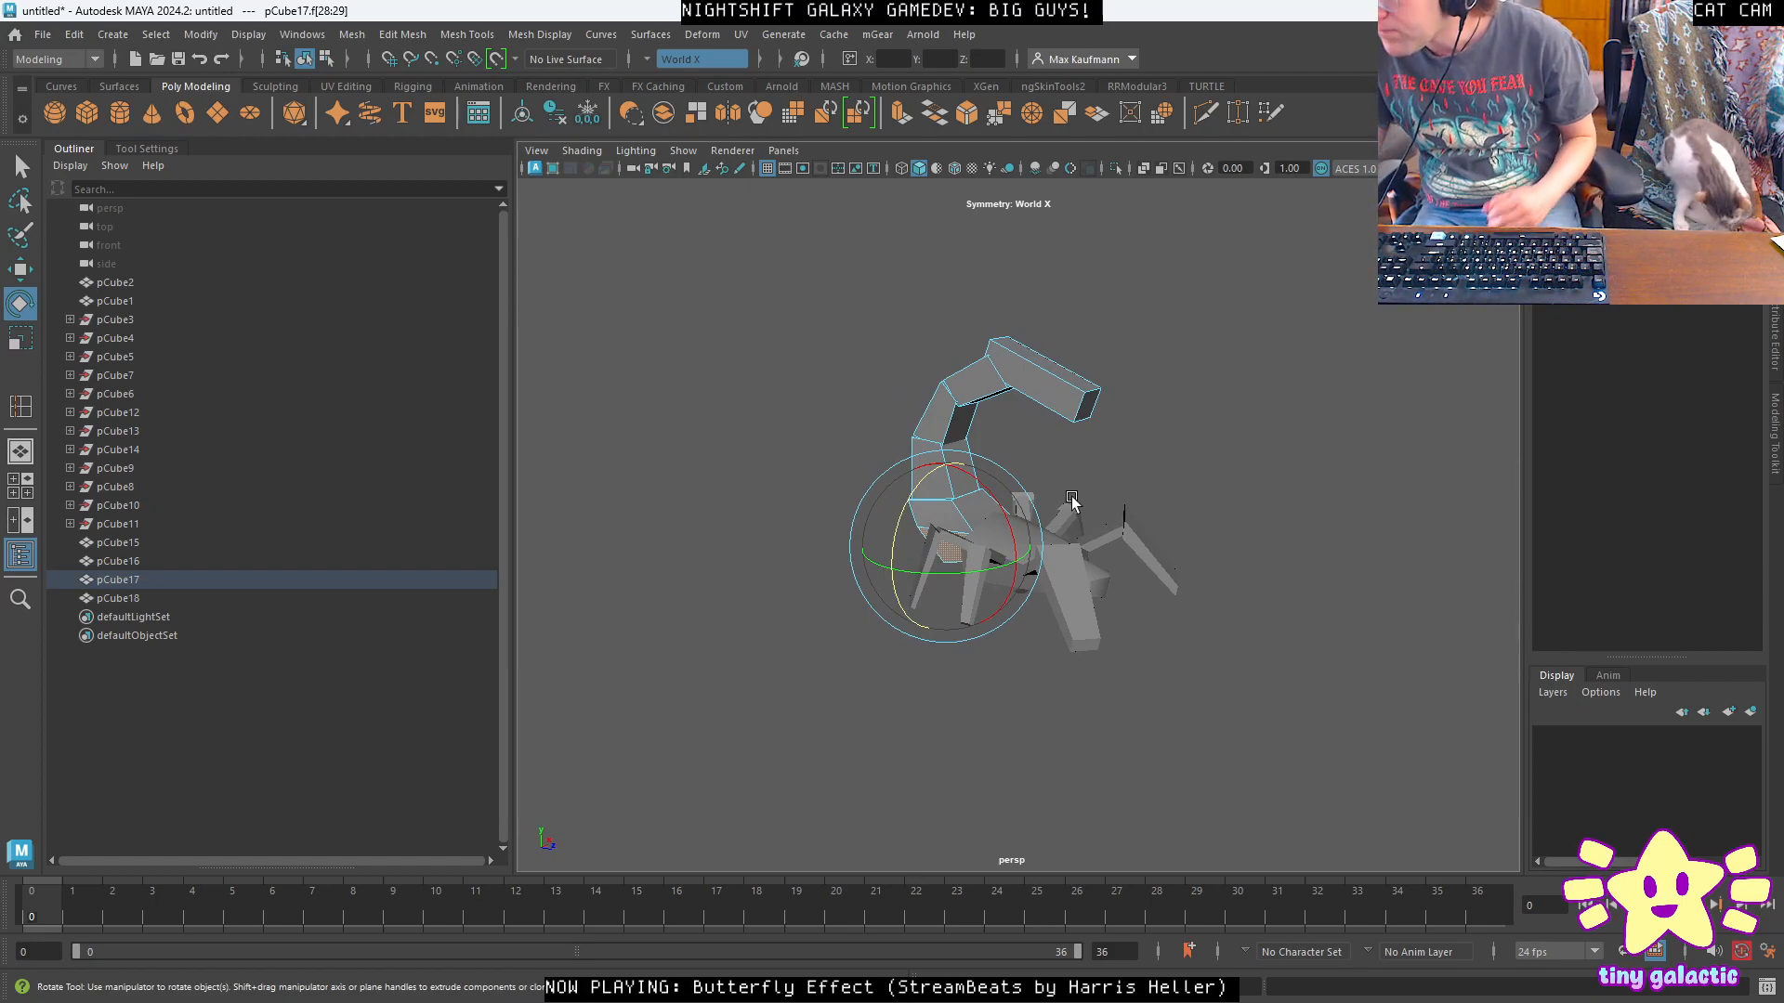
left_click_drag(1071, 502, 1003, 490, "alt")
key("w")
left_click_drag(1025, 558, 967, 552)
key("ctrl+z")
Move the whole tail back from the body and create a polygon sphere with a radius of 100.
right_click_drag(901, 402, 977, 369)
left_click_drag(1077, 455, 991, 443)
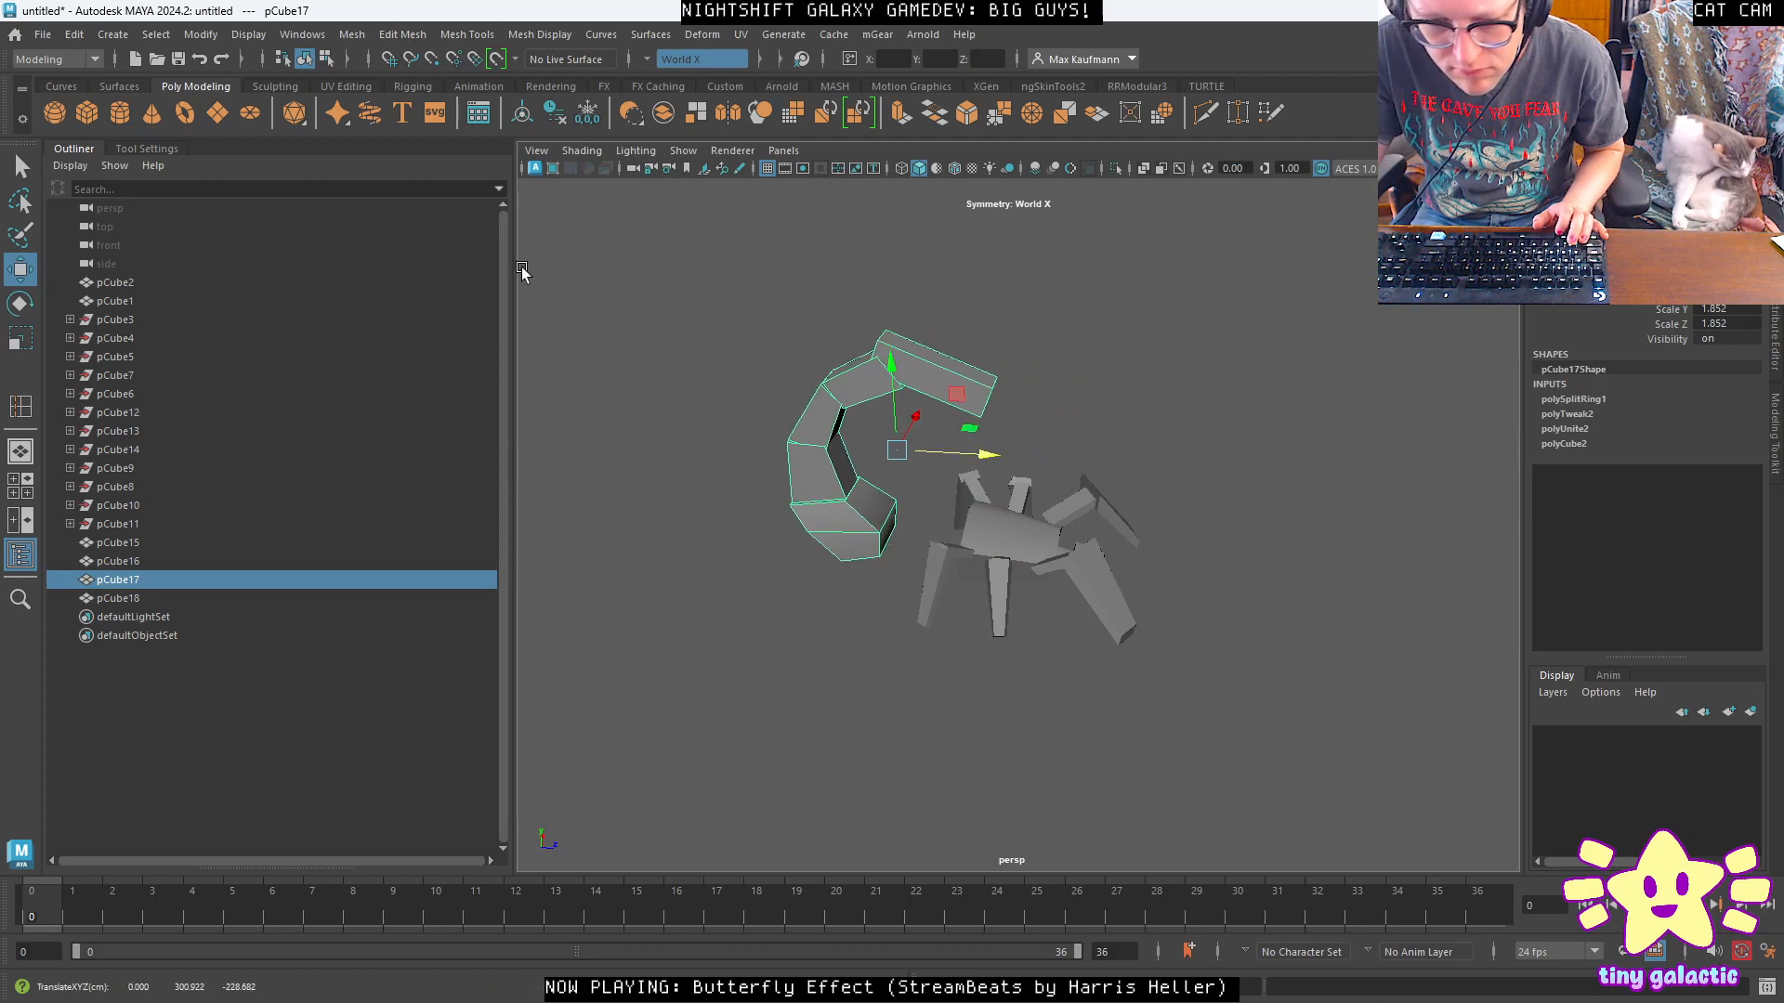
left_click(54, 111)
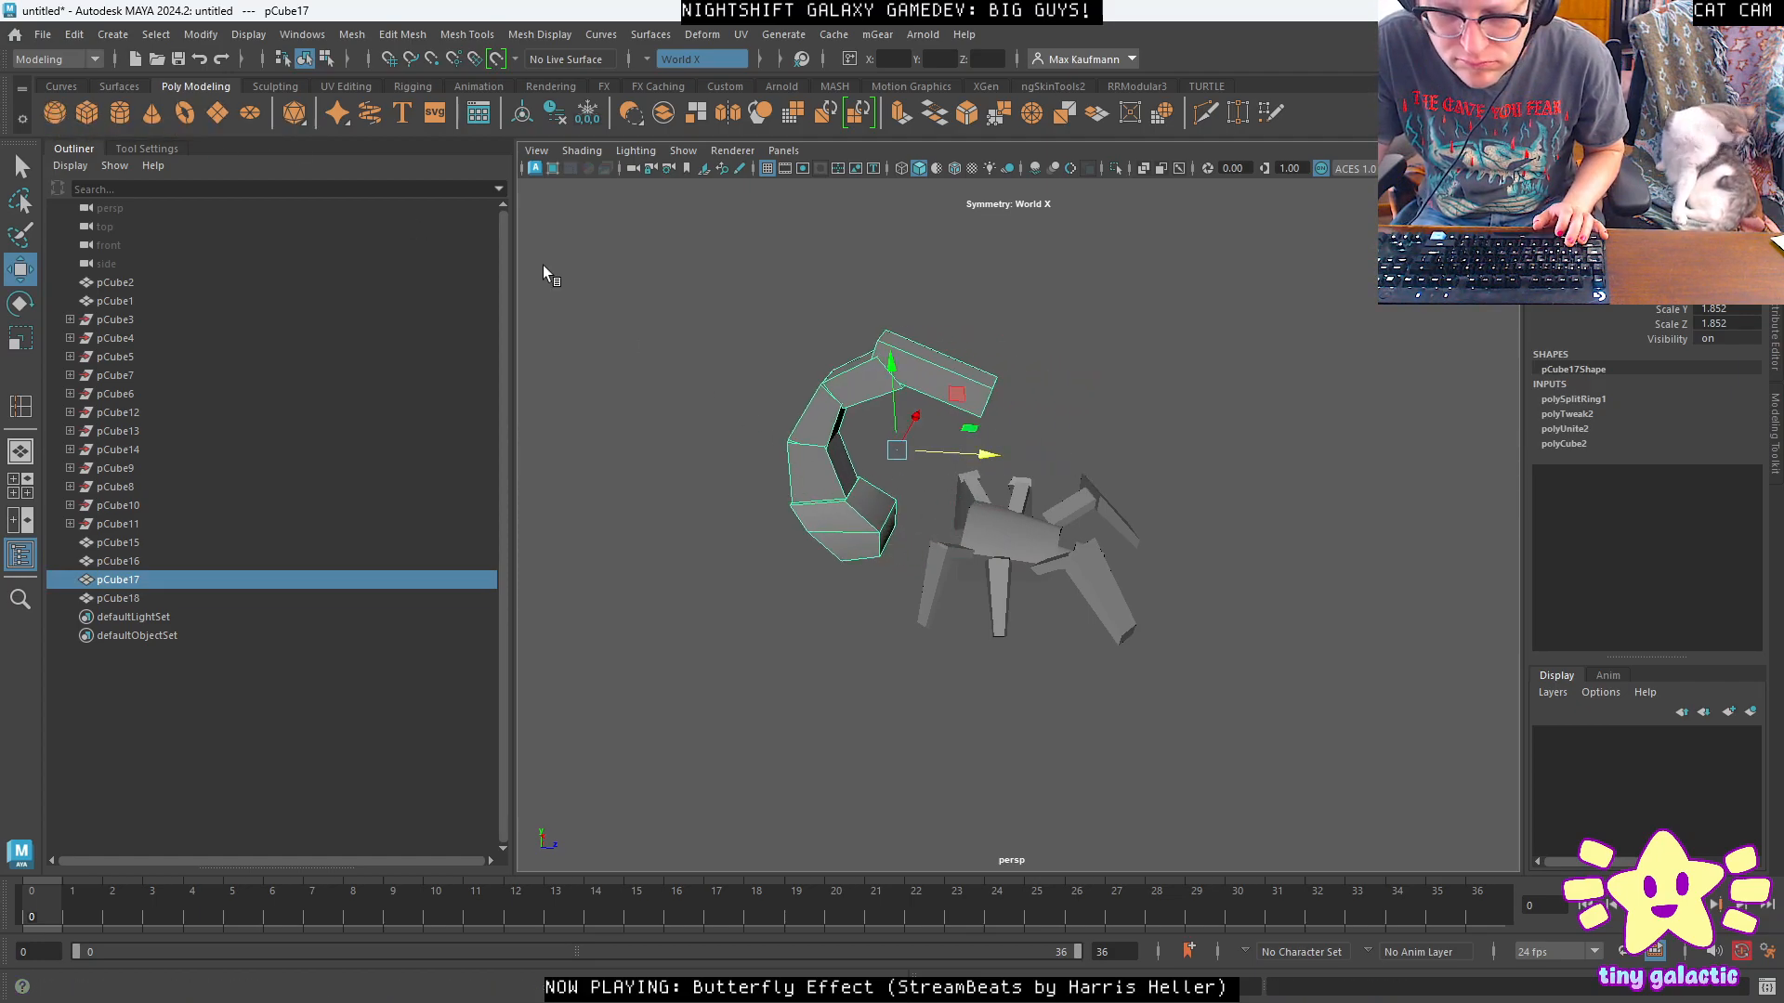
left_click(1584, 399)
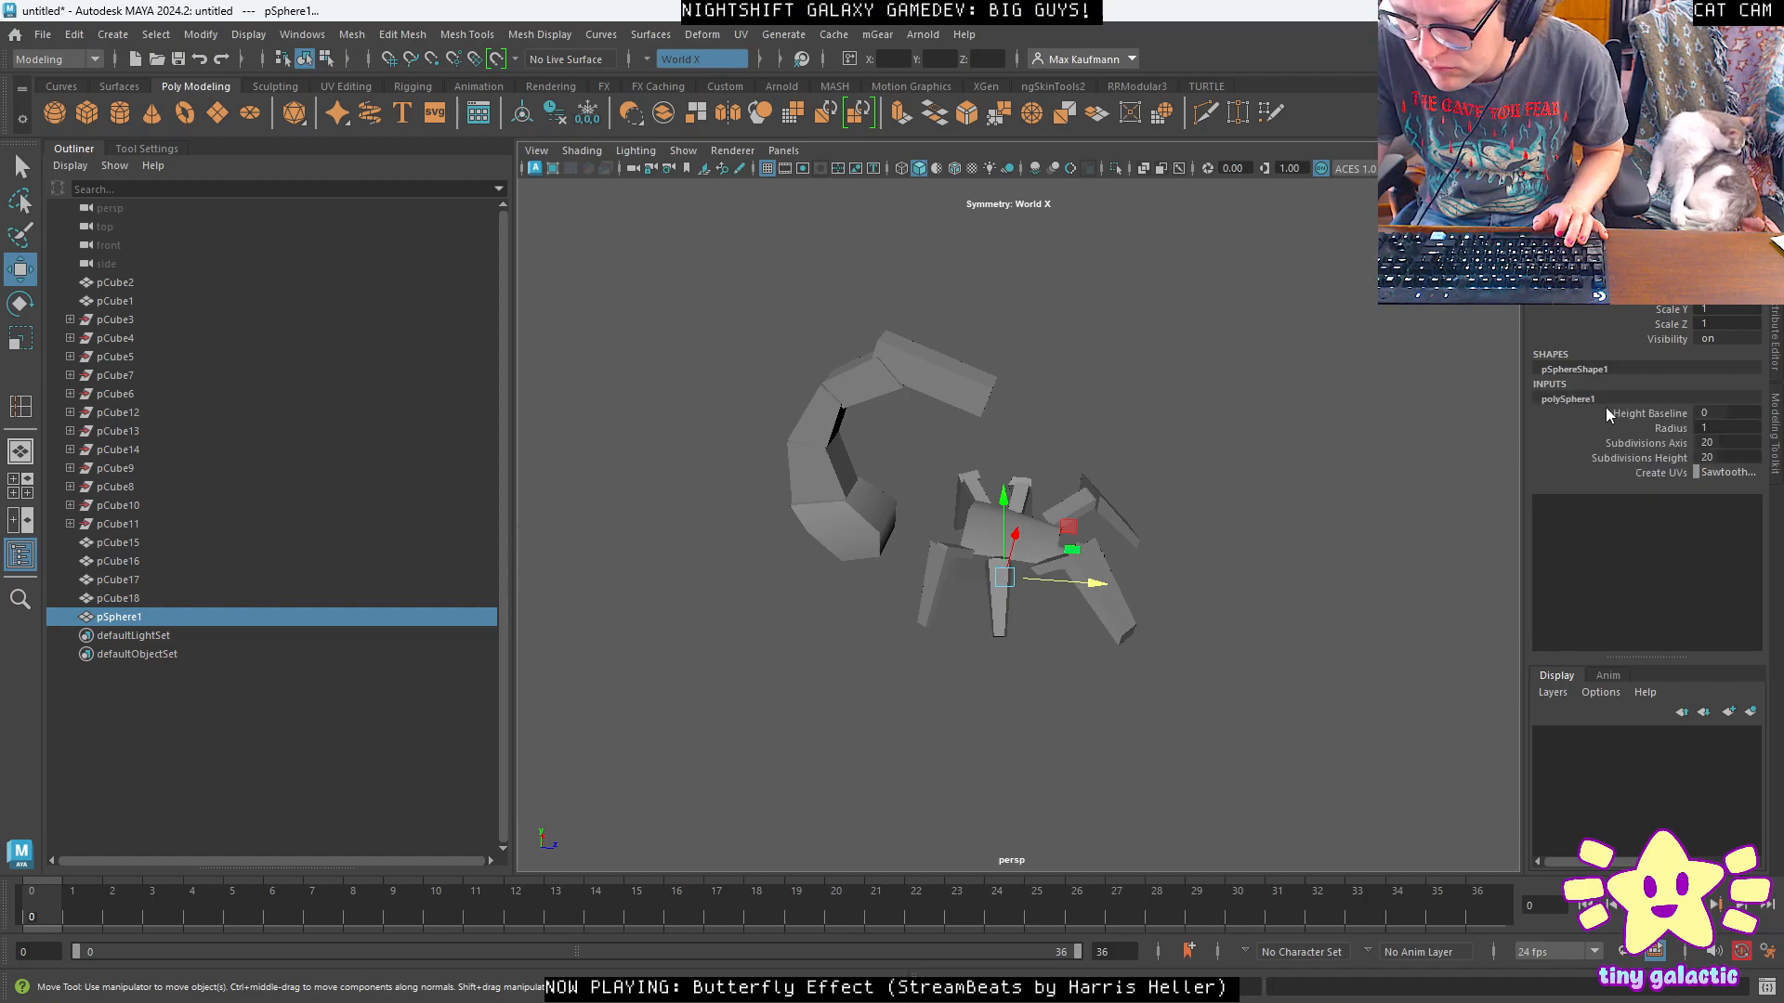
key("Tab")
type("100")
Set the sphere's axis and height subdivisions to 8 each.
key("Tab")
type("5")
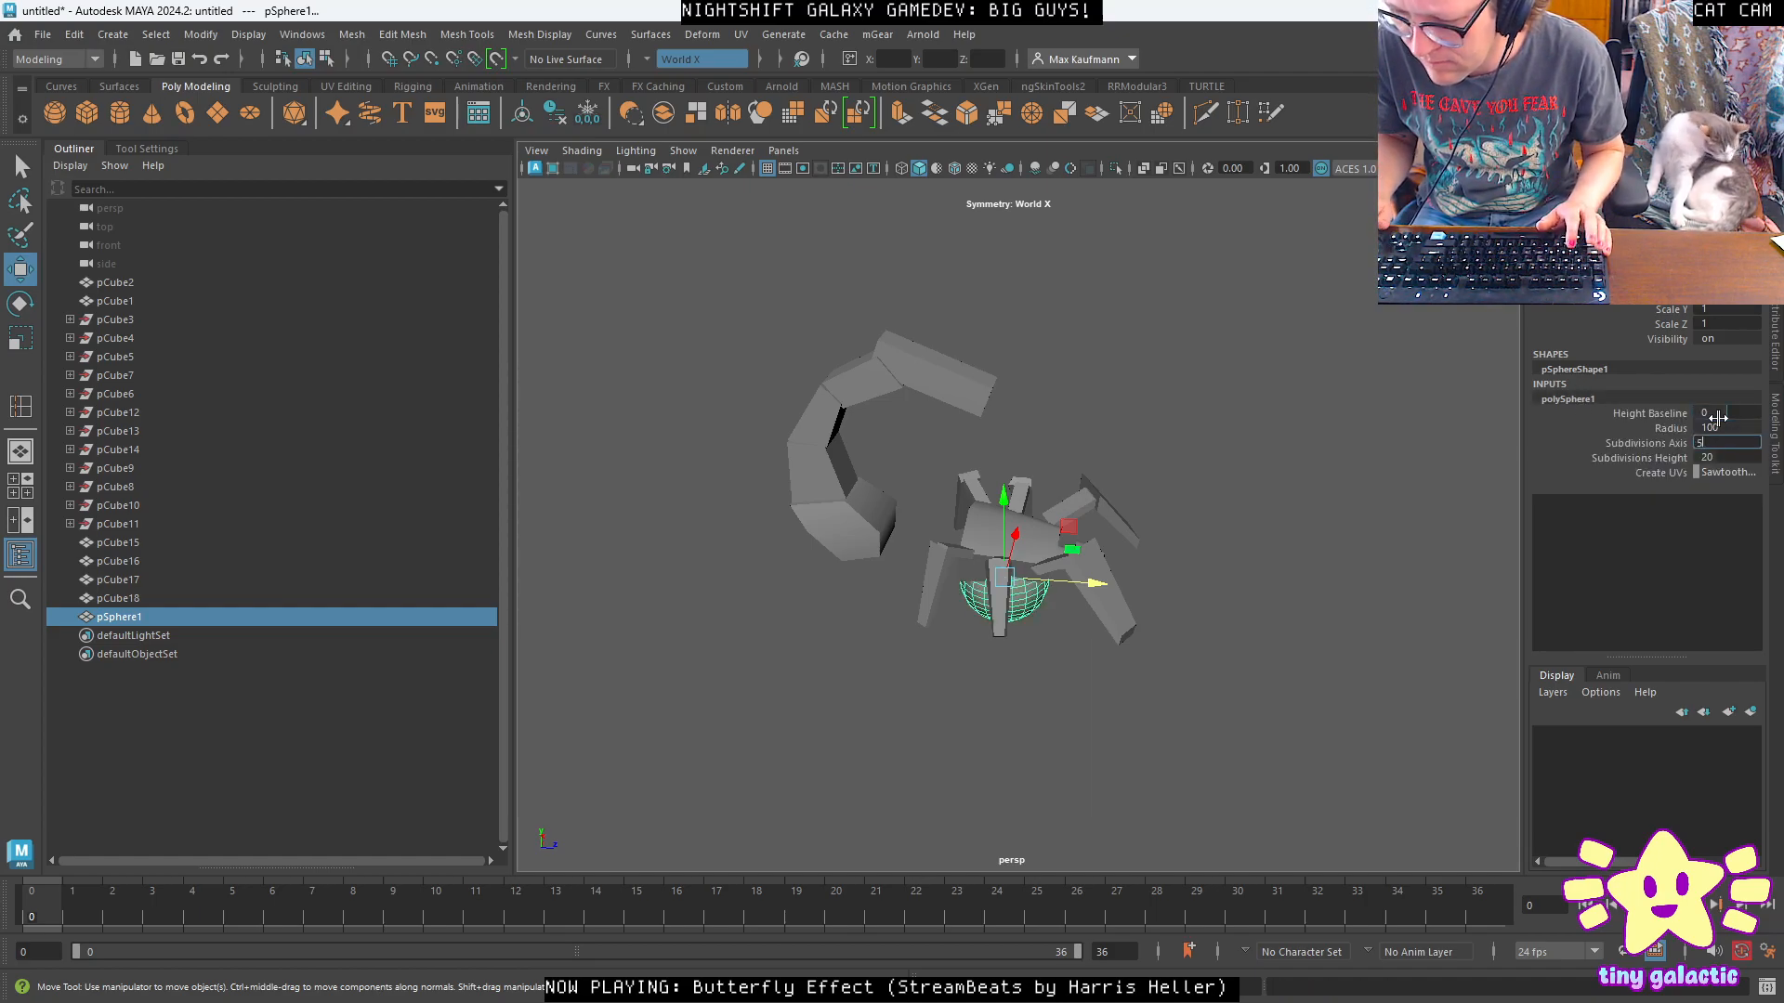
key("Tab")
type("5")
key("Tab")
left_click(1719, 440)
type("8")
key("Tab")
type("8")
Move the sphere behind the body and scale it uniformly to about 0.616 as a tail joint.
left_click_drag(1070, 527, 743, 595)
scroll(965, 548, "up", 5)
key("r")
scroll(810, 591, "up", 3)
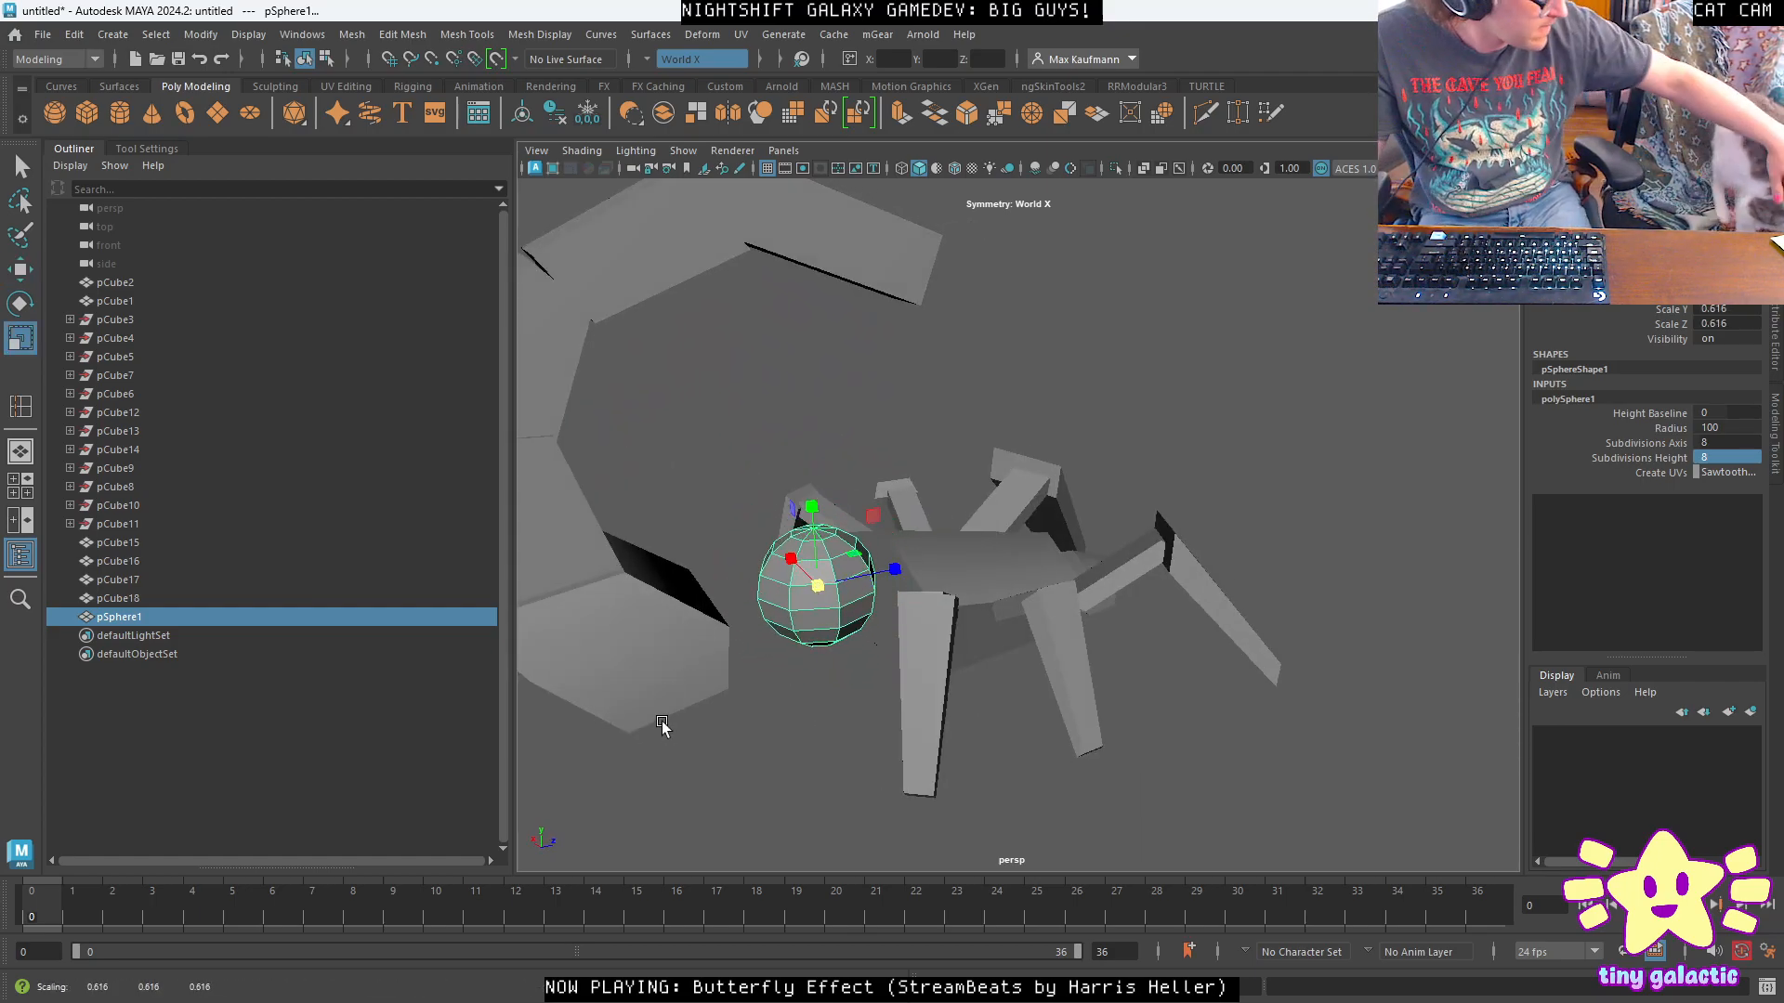
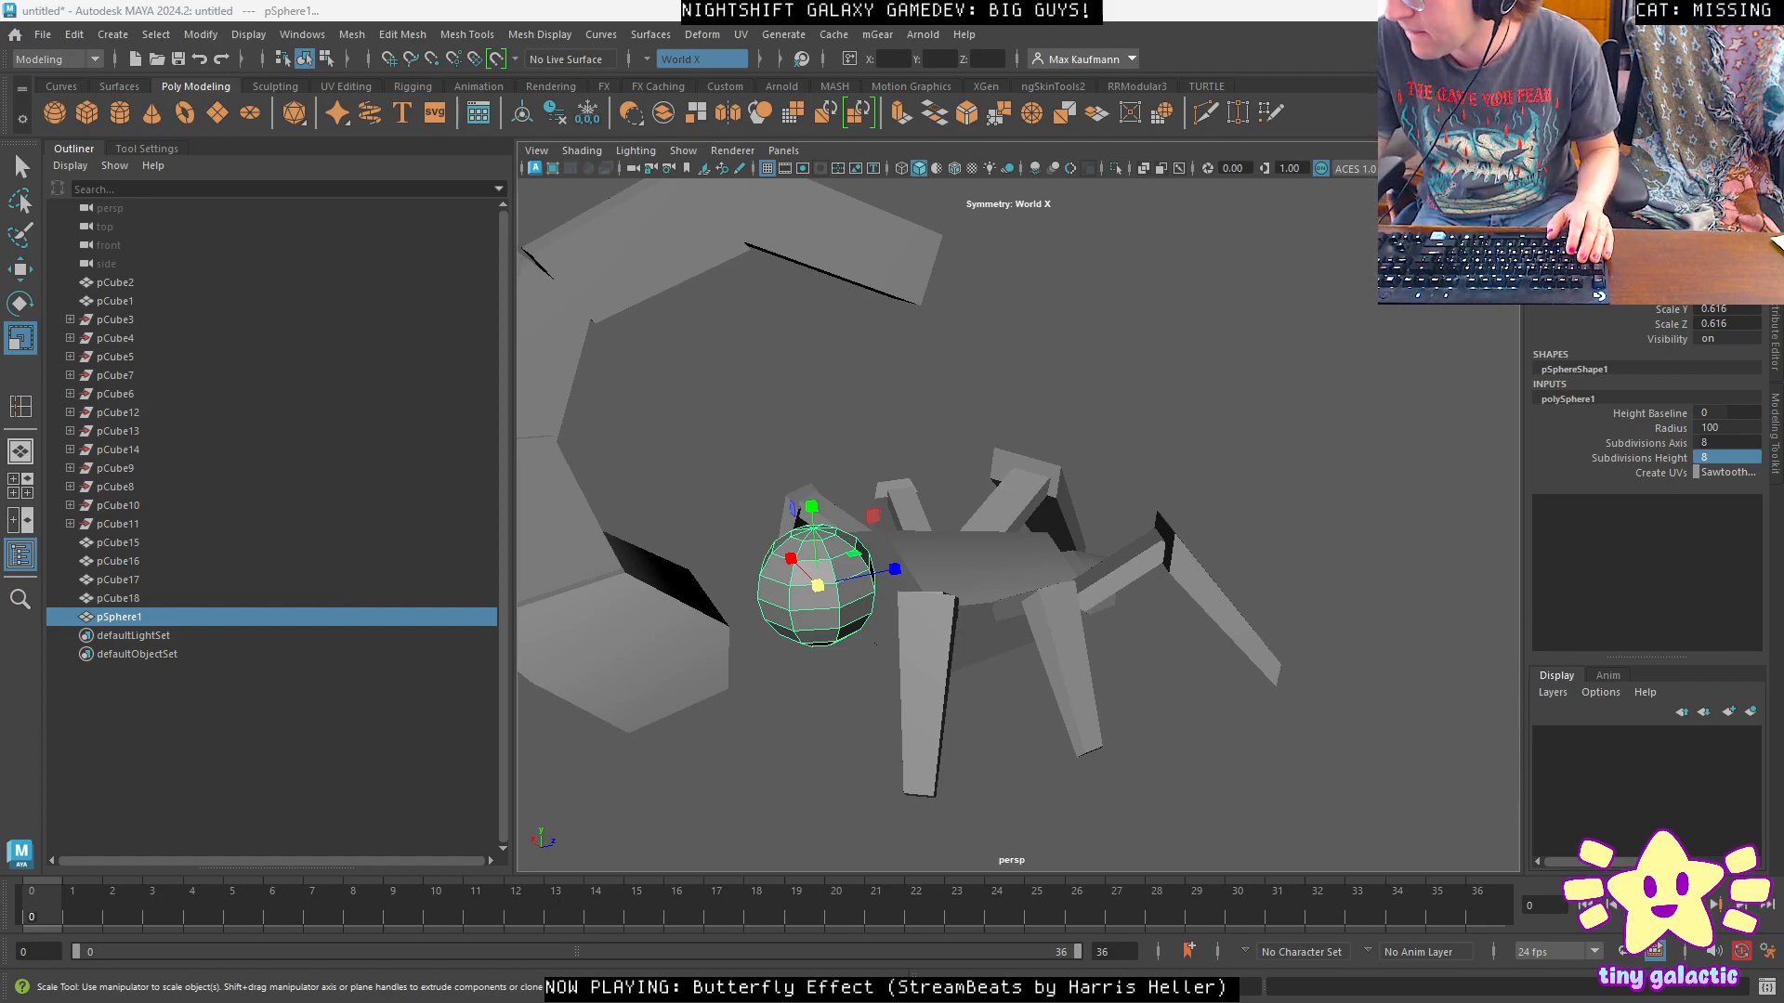
mouse_move(1173, 461)
left_mouse_down("alt")
mouse_move(1167, 477)
mouse_move(1150, 394)
mouse_move(1162, 458)
left_mouse_up("alt")
key("w")
left_click_drag(890, 478, 888, 527, "alt")
left_click_drag(911, 512, 924, 477, "alt")
Move the tail forward so its base meets the sphere, and adjust the joint between tail and body.
left_click(687, 567)
left_click_drag(853, 321, 957, 366, "alt")
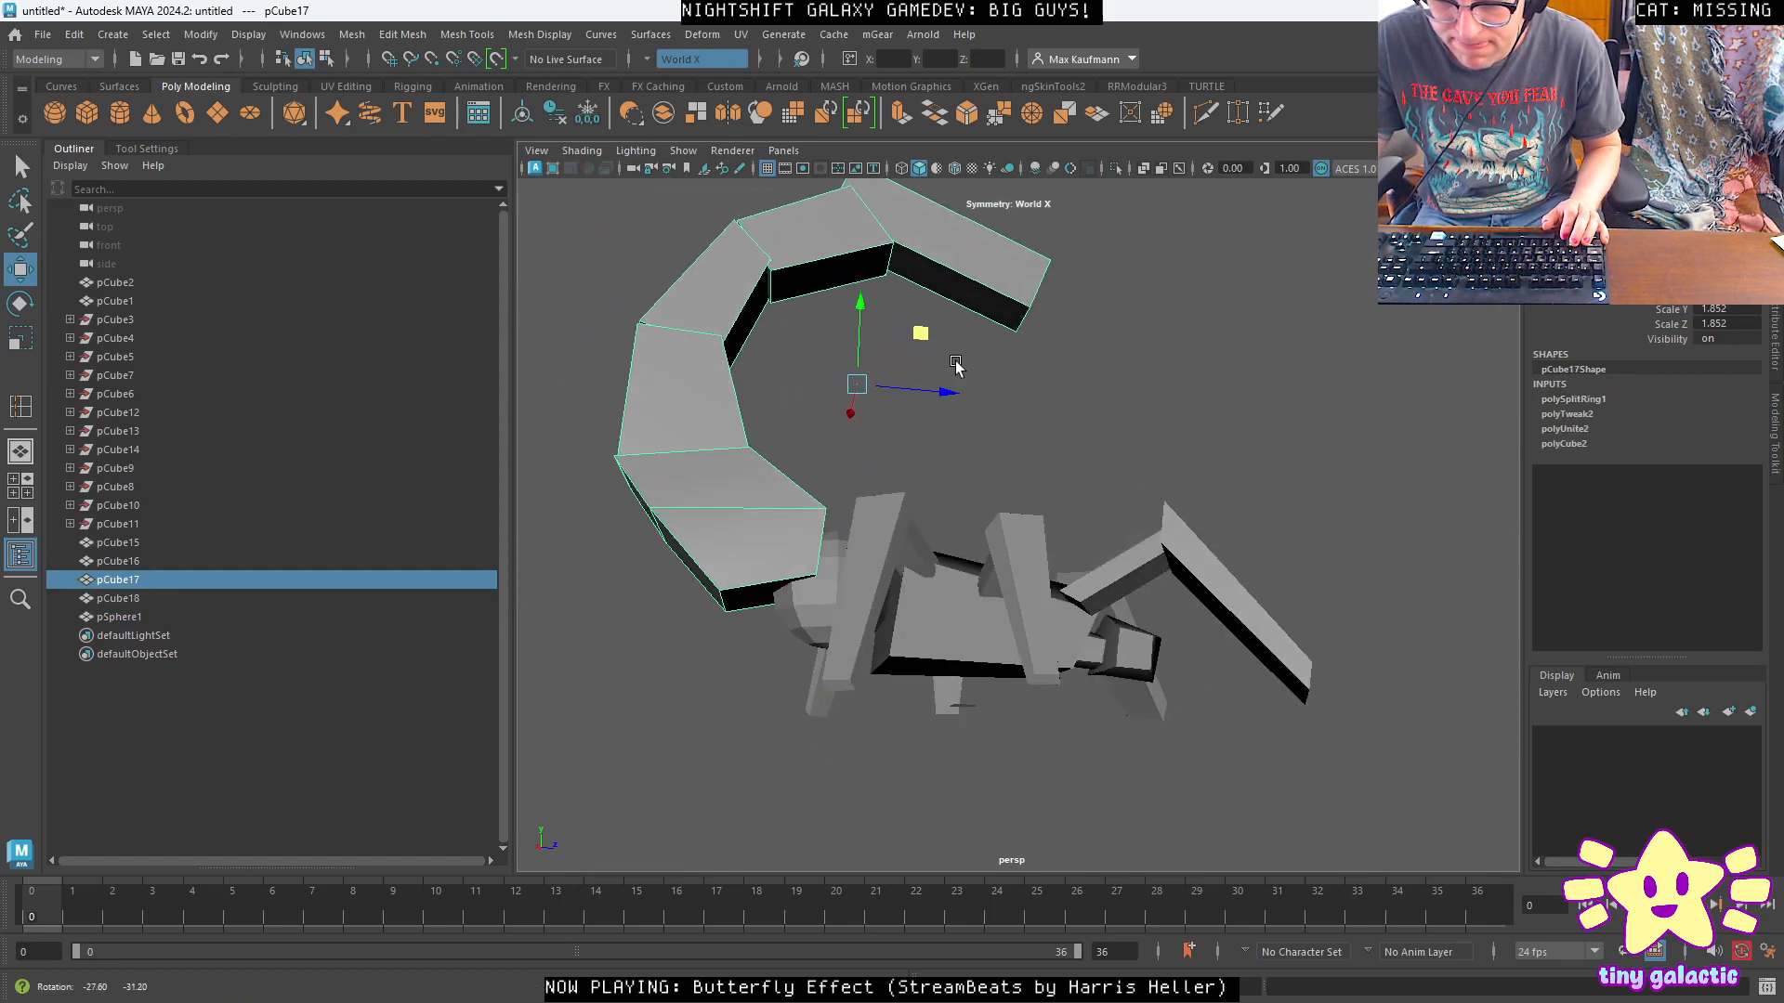
scroll(956, 366, "up", 3)
left_click(726, 637)
key("r")
left_click_drag(758, 617, 704, 609, "alt")
left_click_drag(875, 592, 806, 662, "alt")
key("w")
left_click_drag(861, 493, 826, 459)
left_click(783, 485)
left_click_drag(900, 310, 1158, 492)
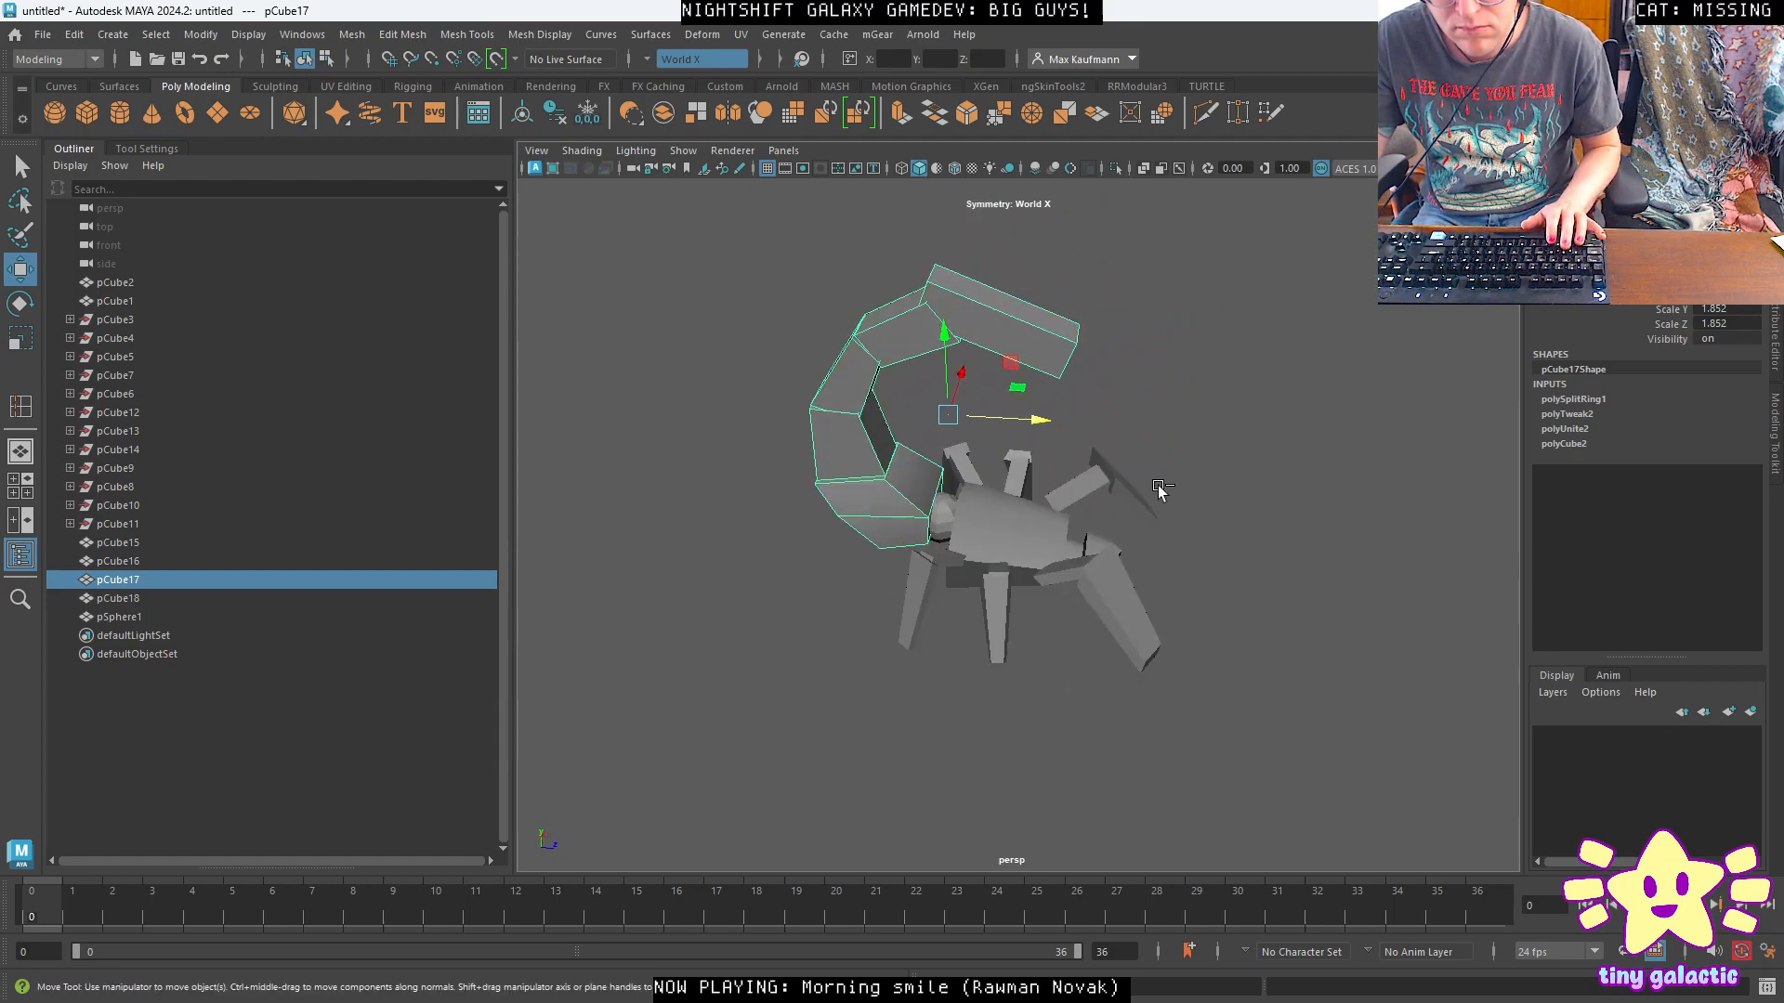
Start saving the scene and create and open a new folder named TempScorpion on the Desktop.
key("ctrl+s")
left_click(465, 329)
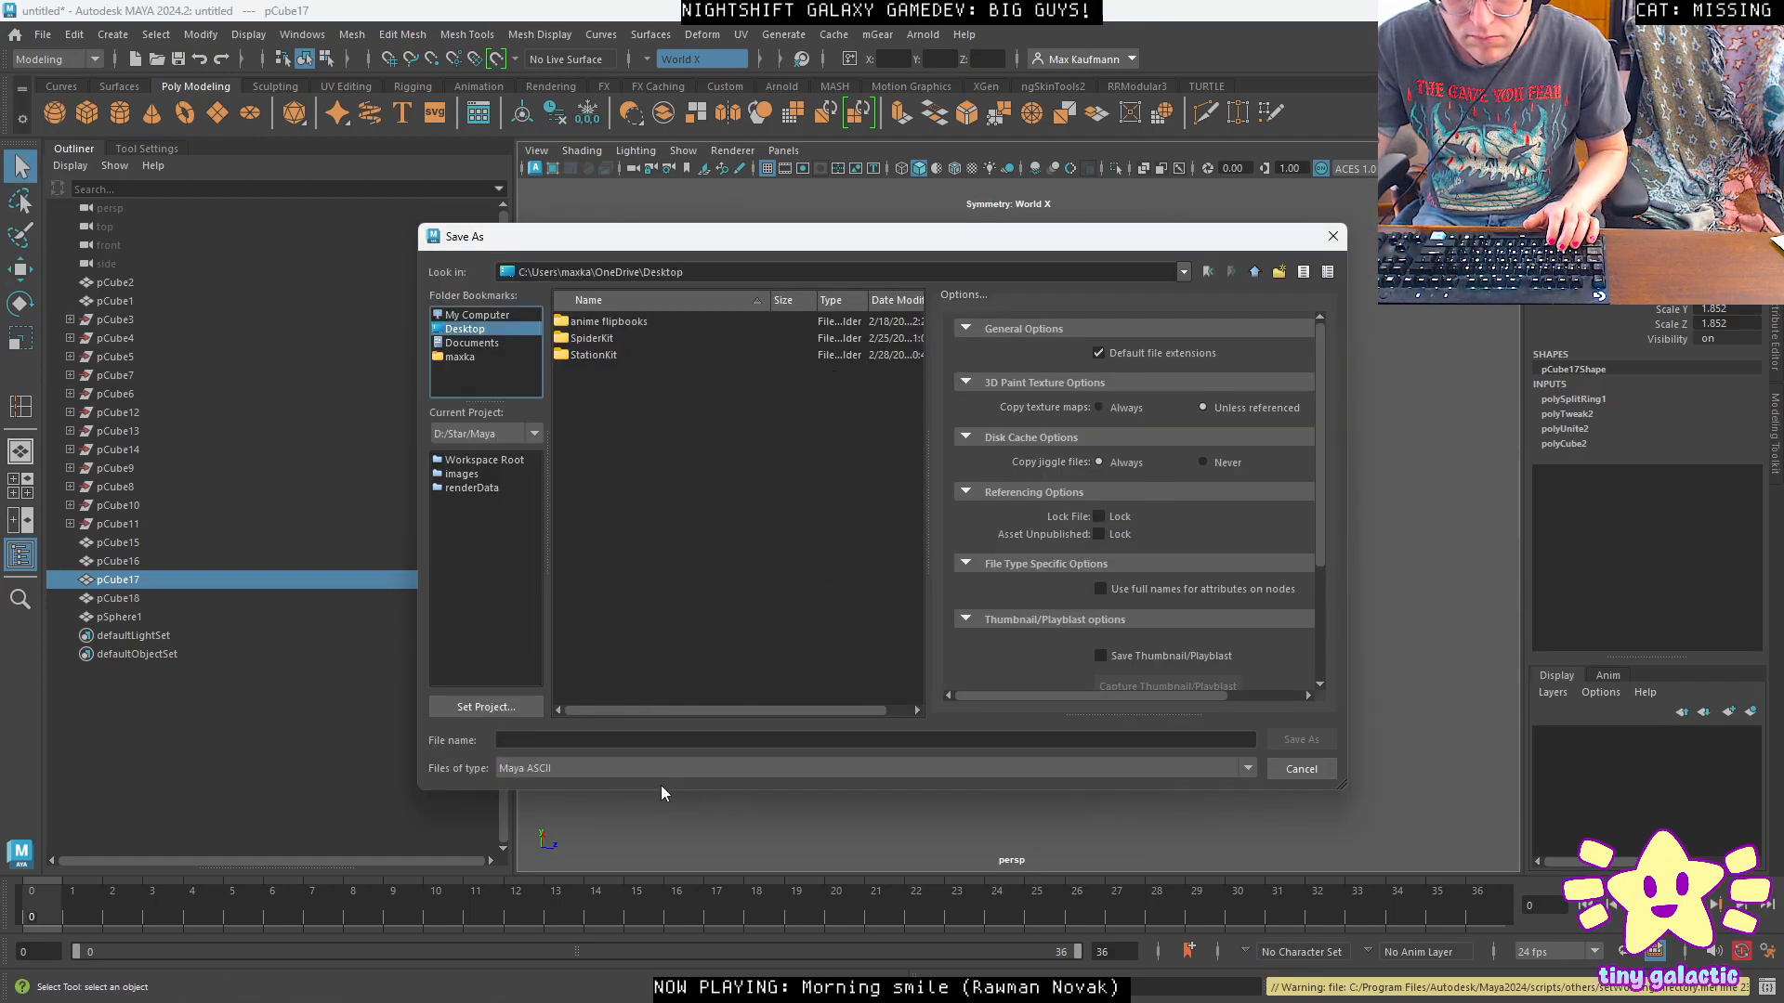
right_click(796, 483)
left_click(799, 506)
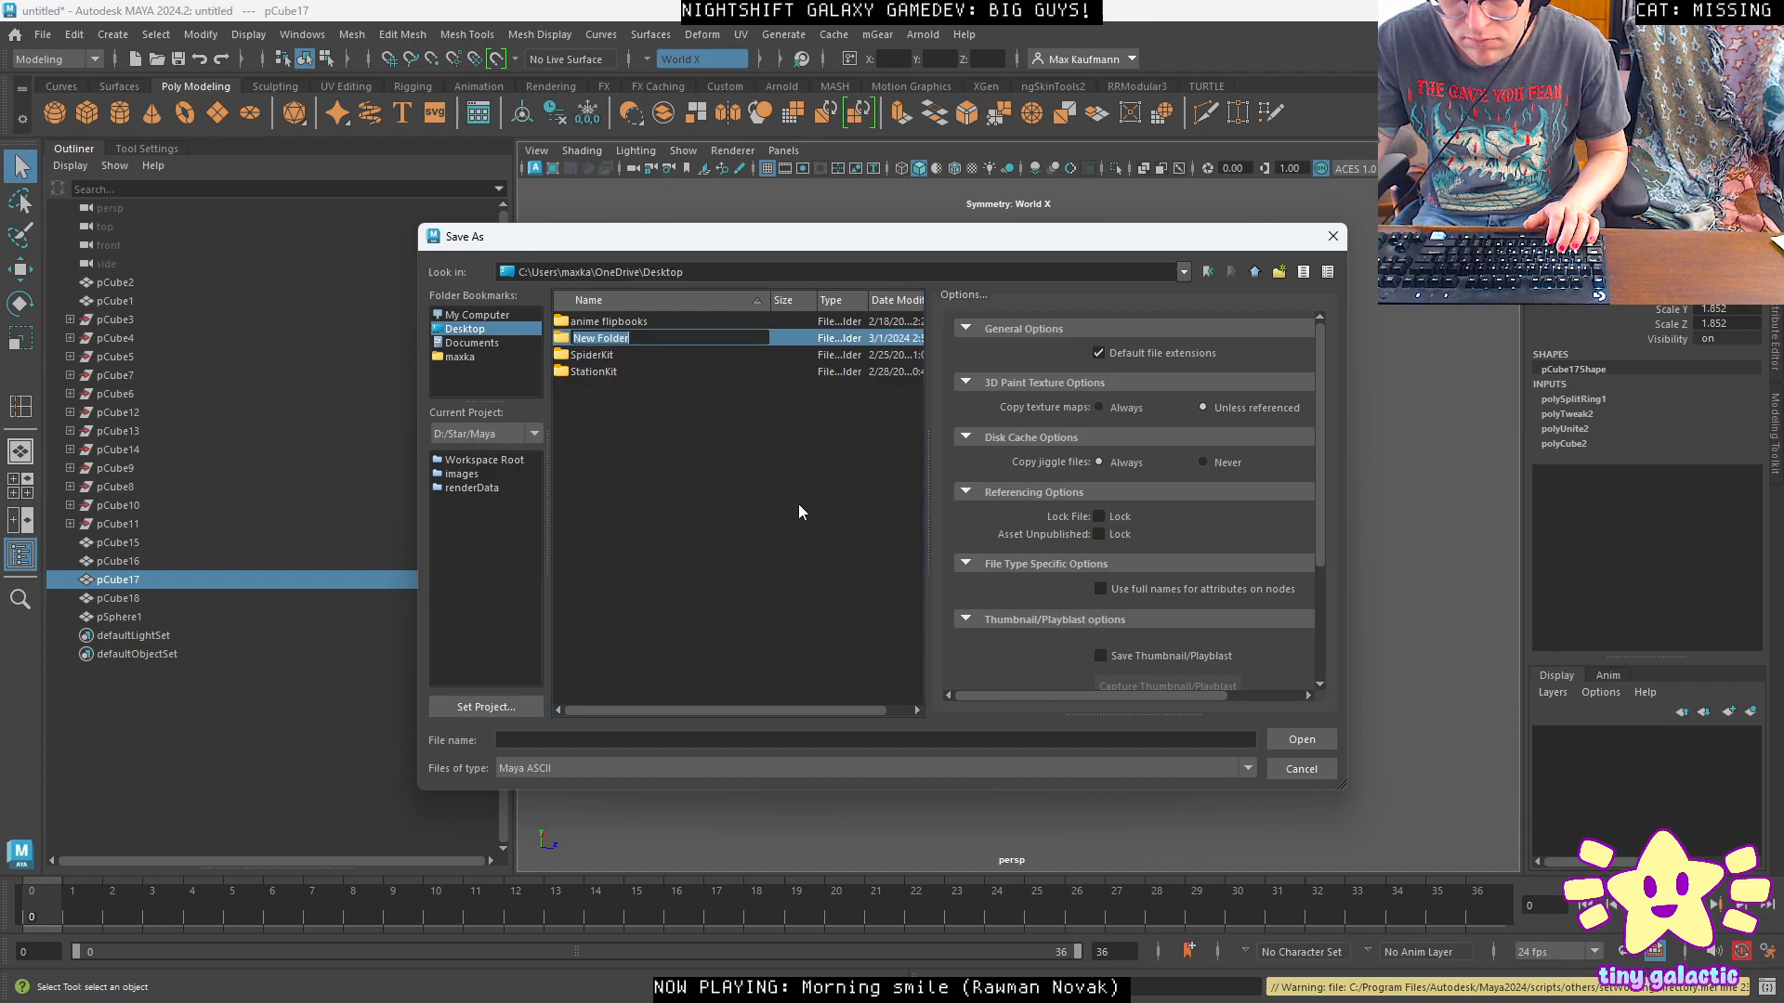
type("TempScorpion")
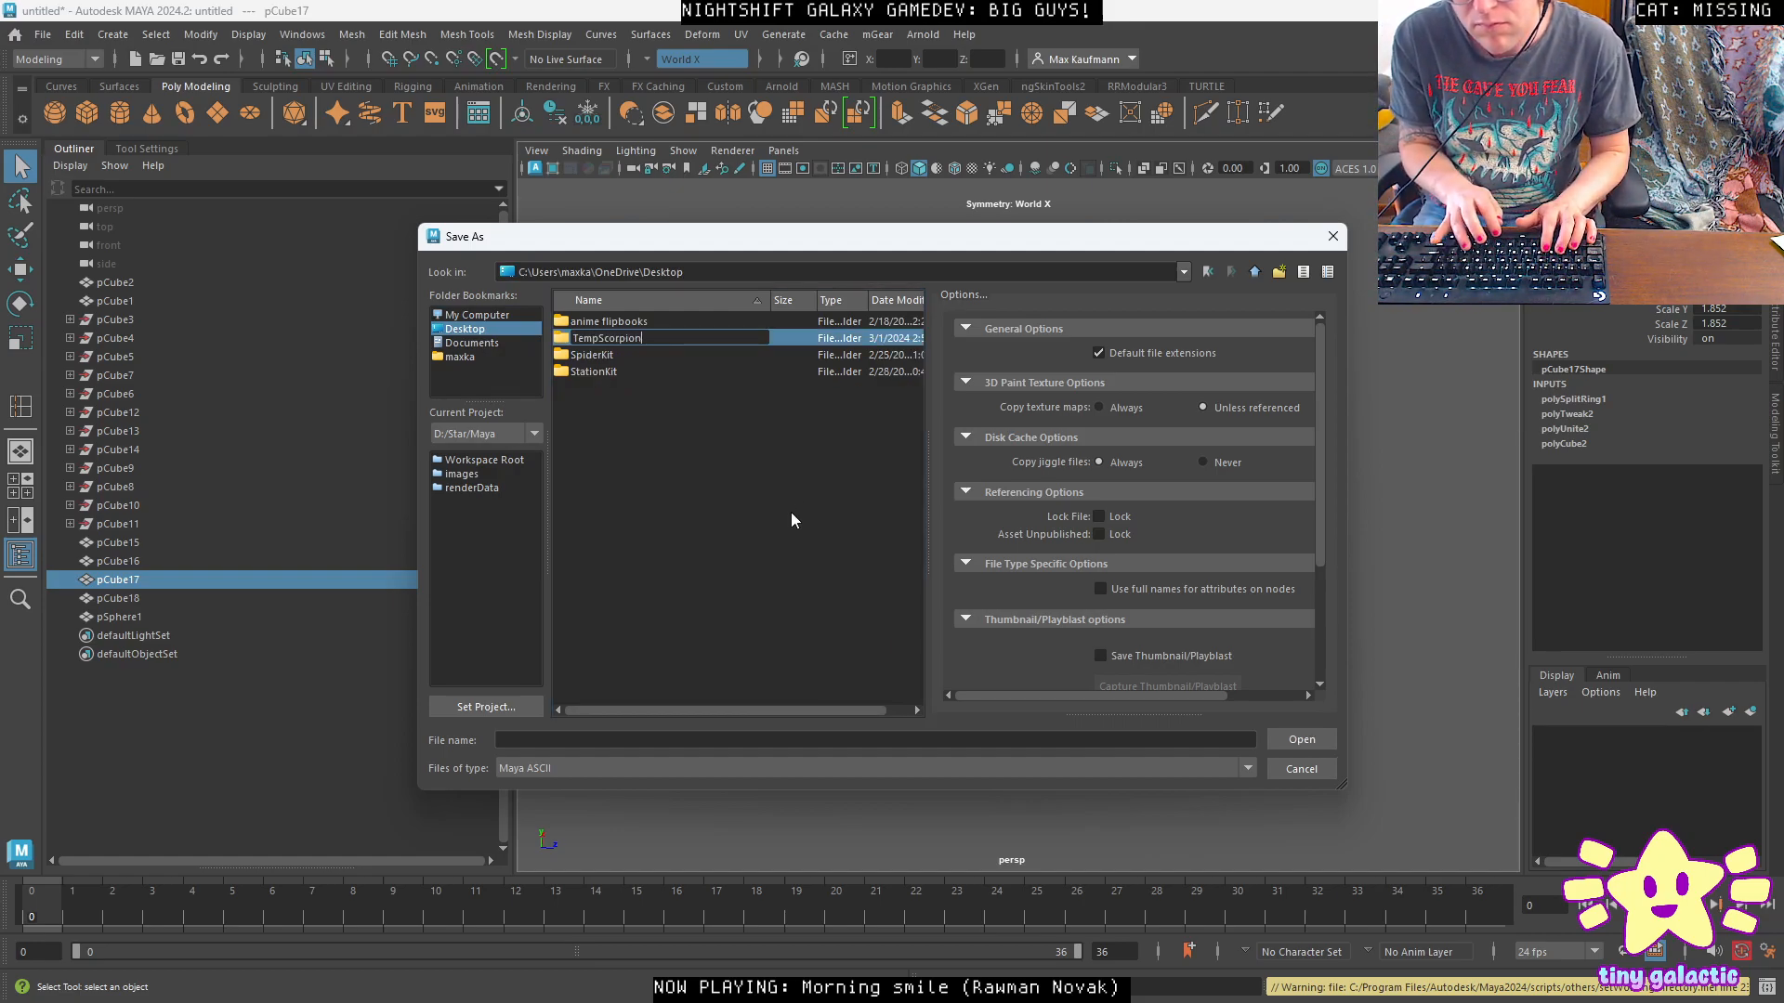
key("Return")
double_click(622, 338)
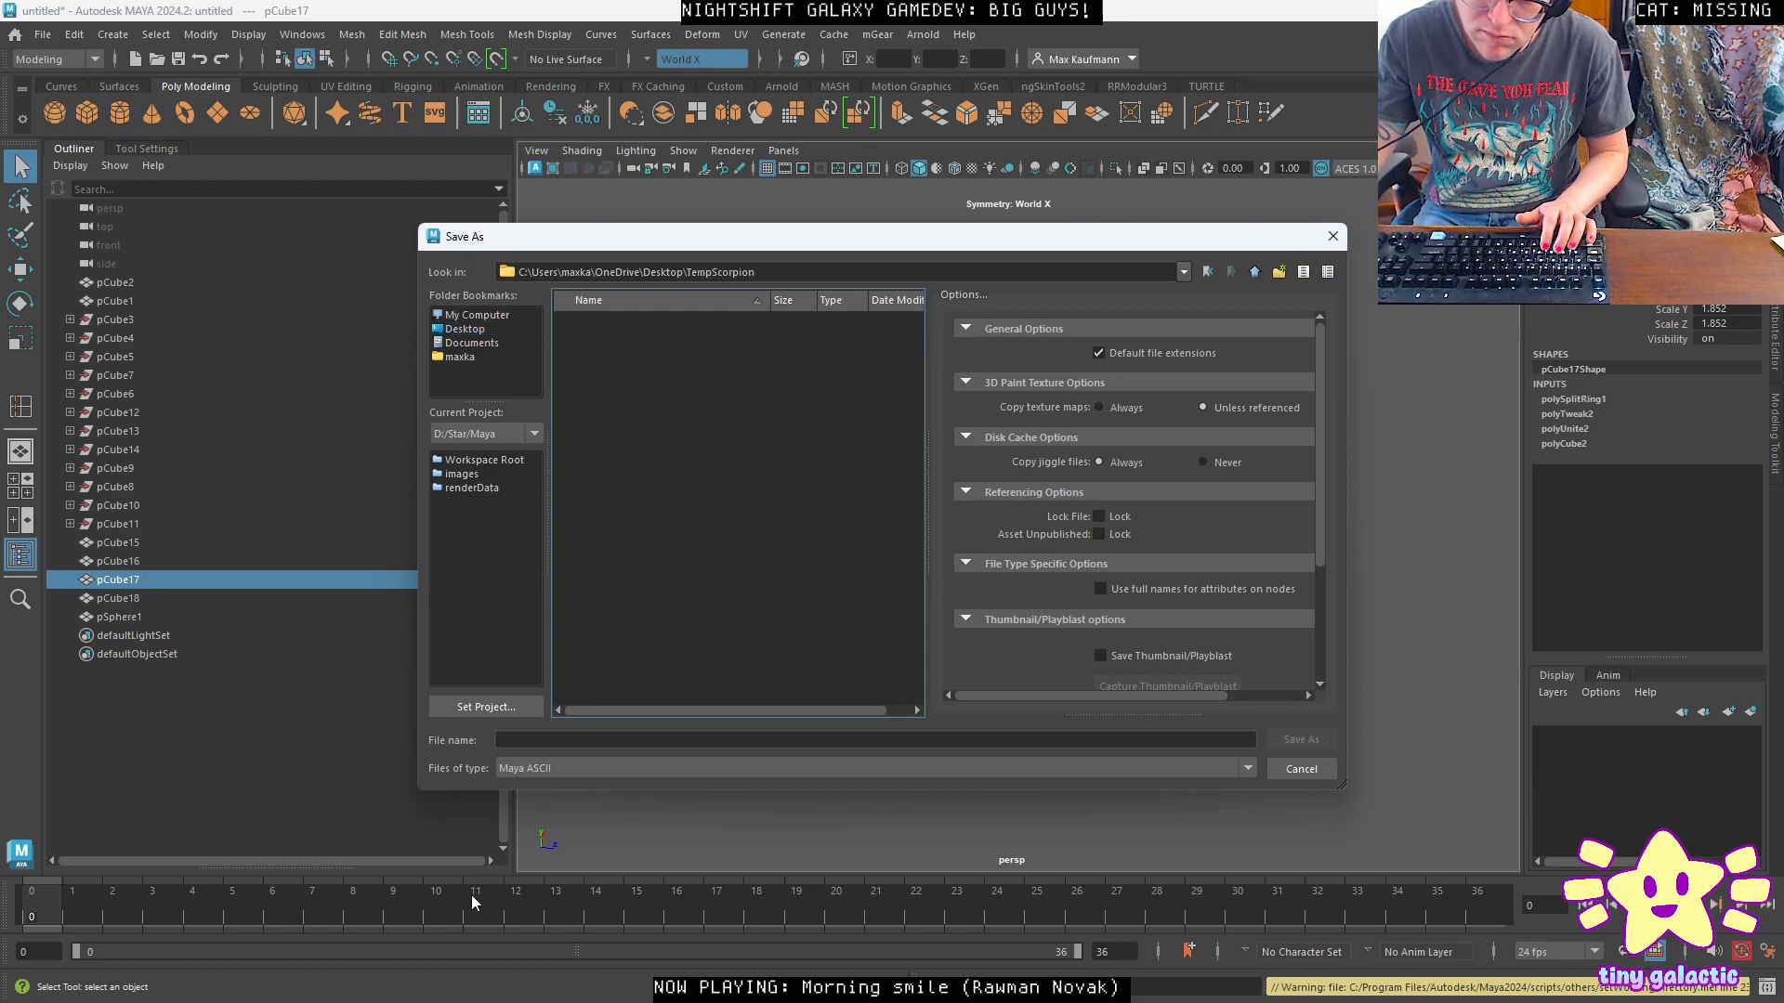
Save the scene as a Maya ASCII file named Scorpion in the TempScorpion folder.
left_click(558, 740)
type("Scorpion")
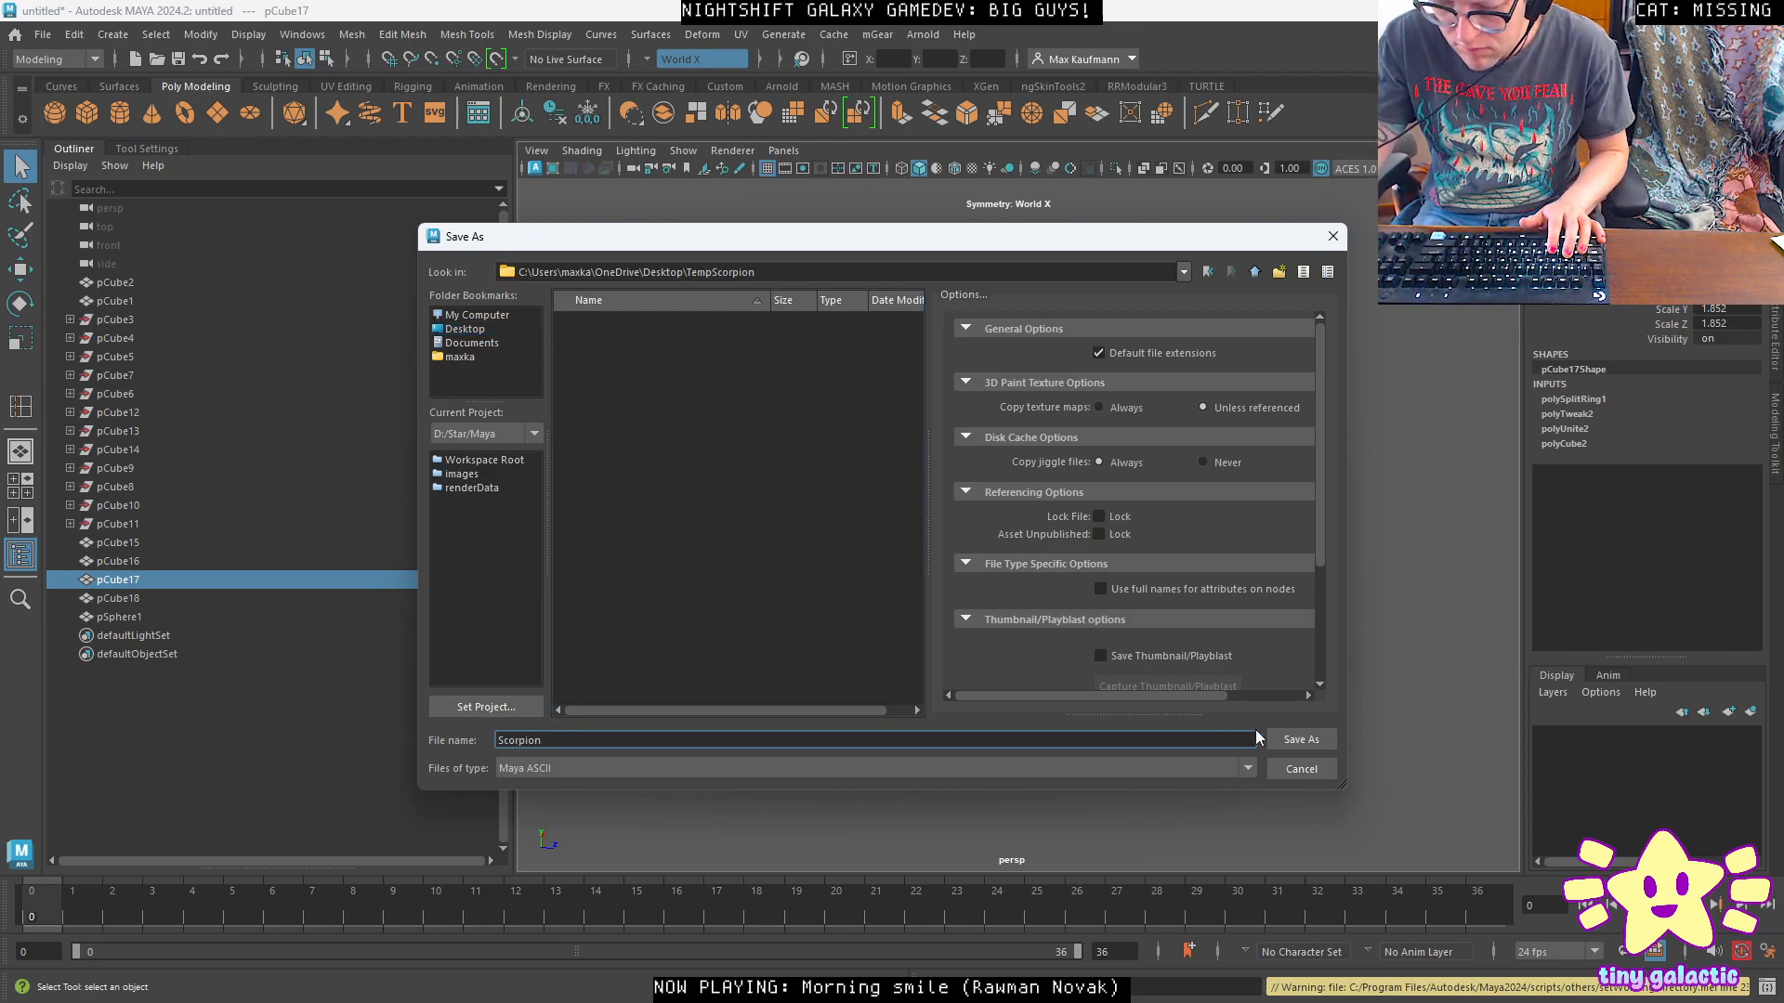
left_click(1278, 742)
Duplicate the mesh holding one side's three legs and move the copy outward along X.
left_click_drag(1195, 497, 906, 531, "alt")
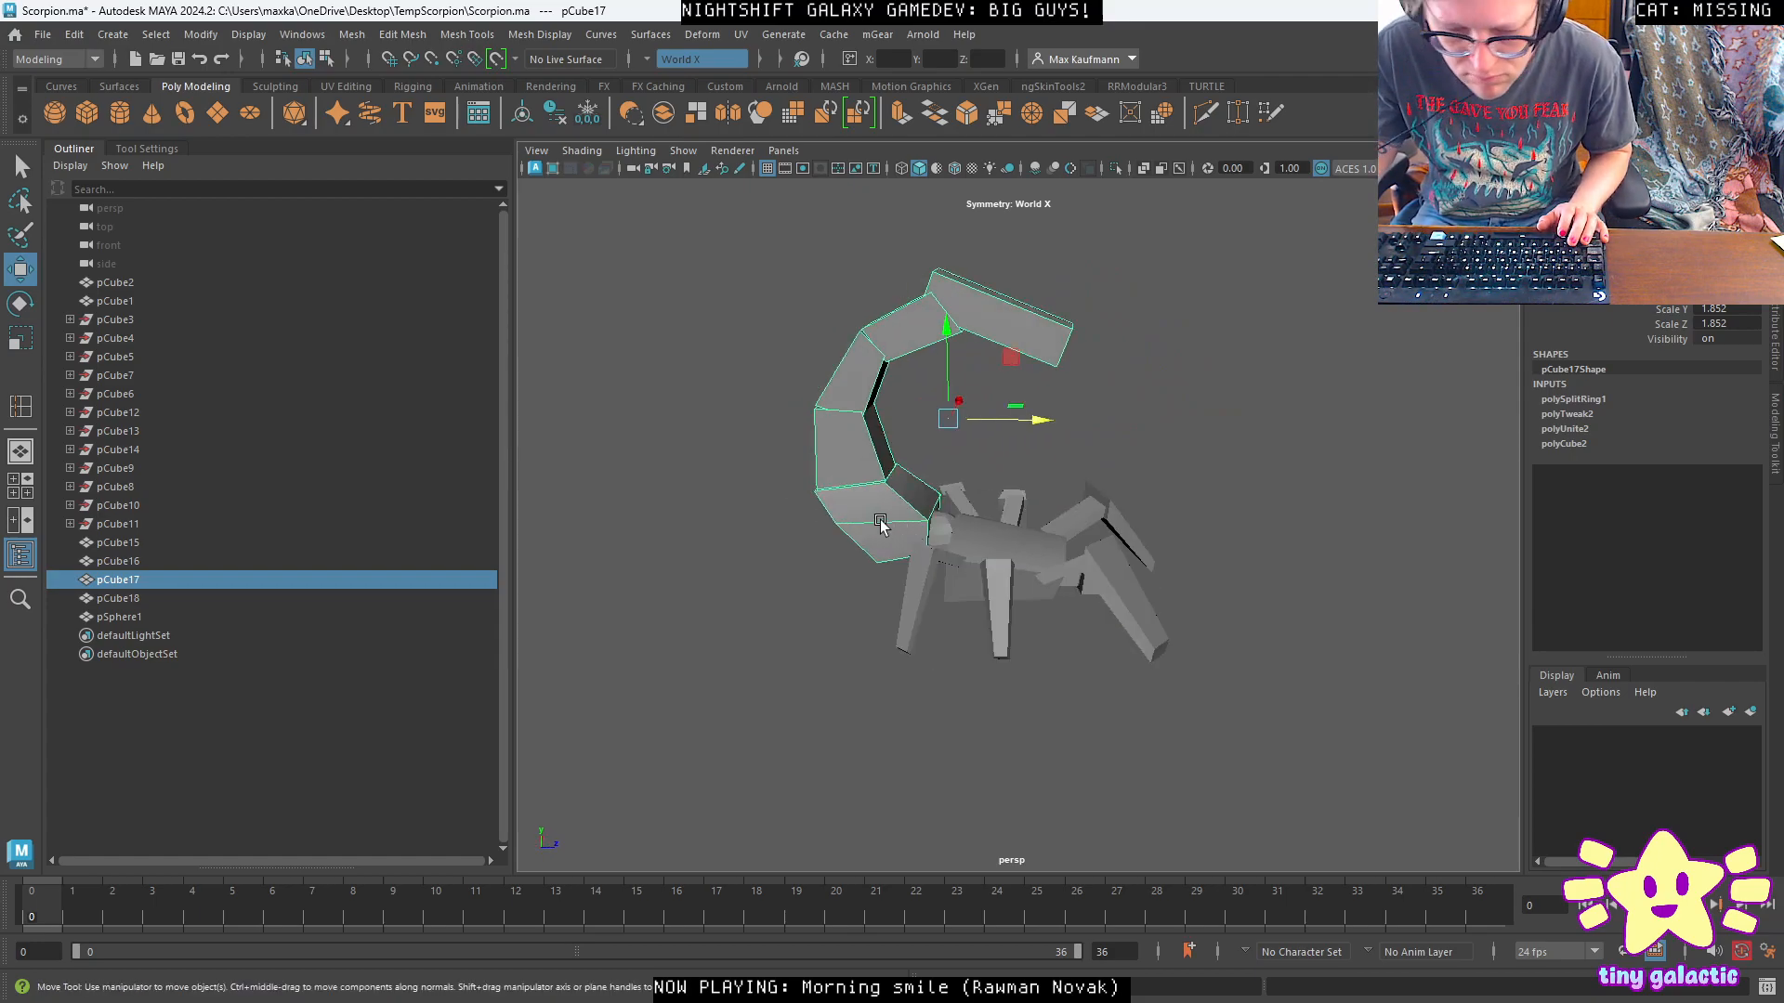
left_click_drag(730, 499, 993, 580, "alt")
left_click_drag(1149, 632, 957, 578, "alt")
left_click(1103, 593)
left_click_drag(1104, 593, 1169, 693, "alt")
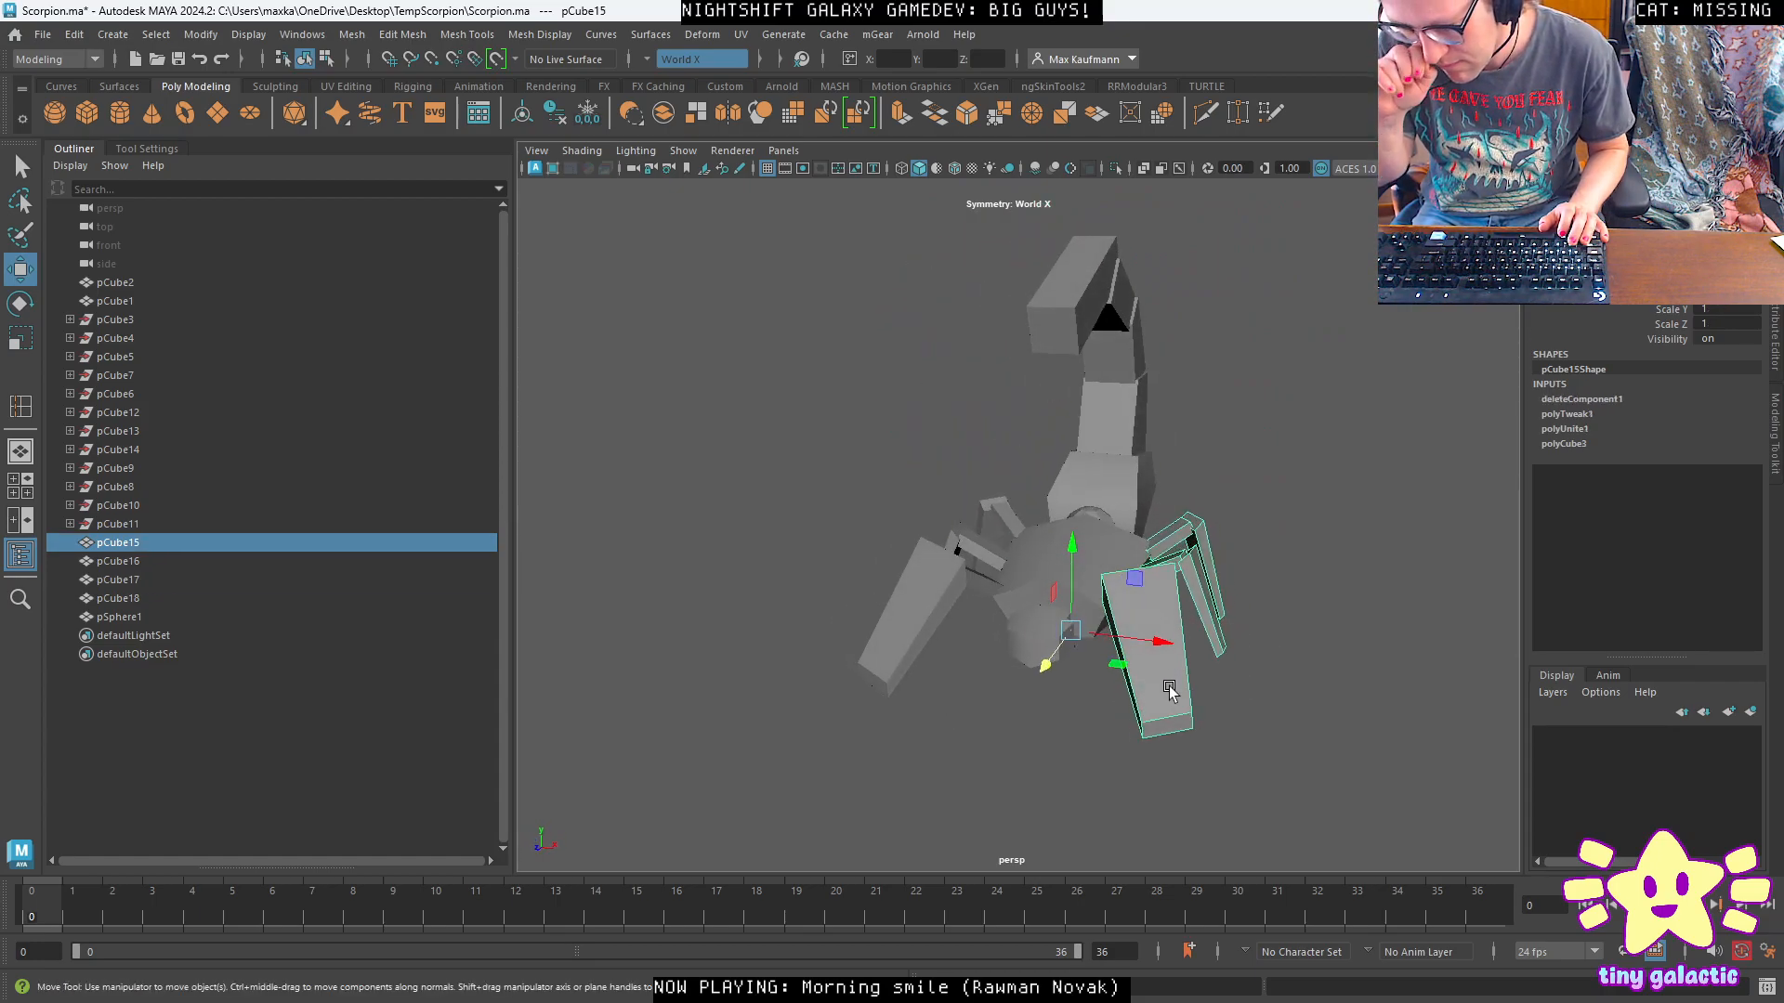
left_click_drag(1168, 641, 1249, 655, "shift")
left_click_drag(1119, 606, 1189, 731, "alt")
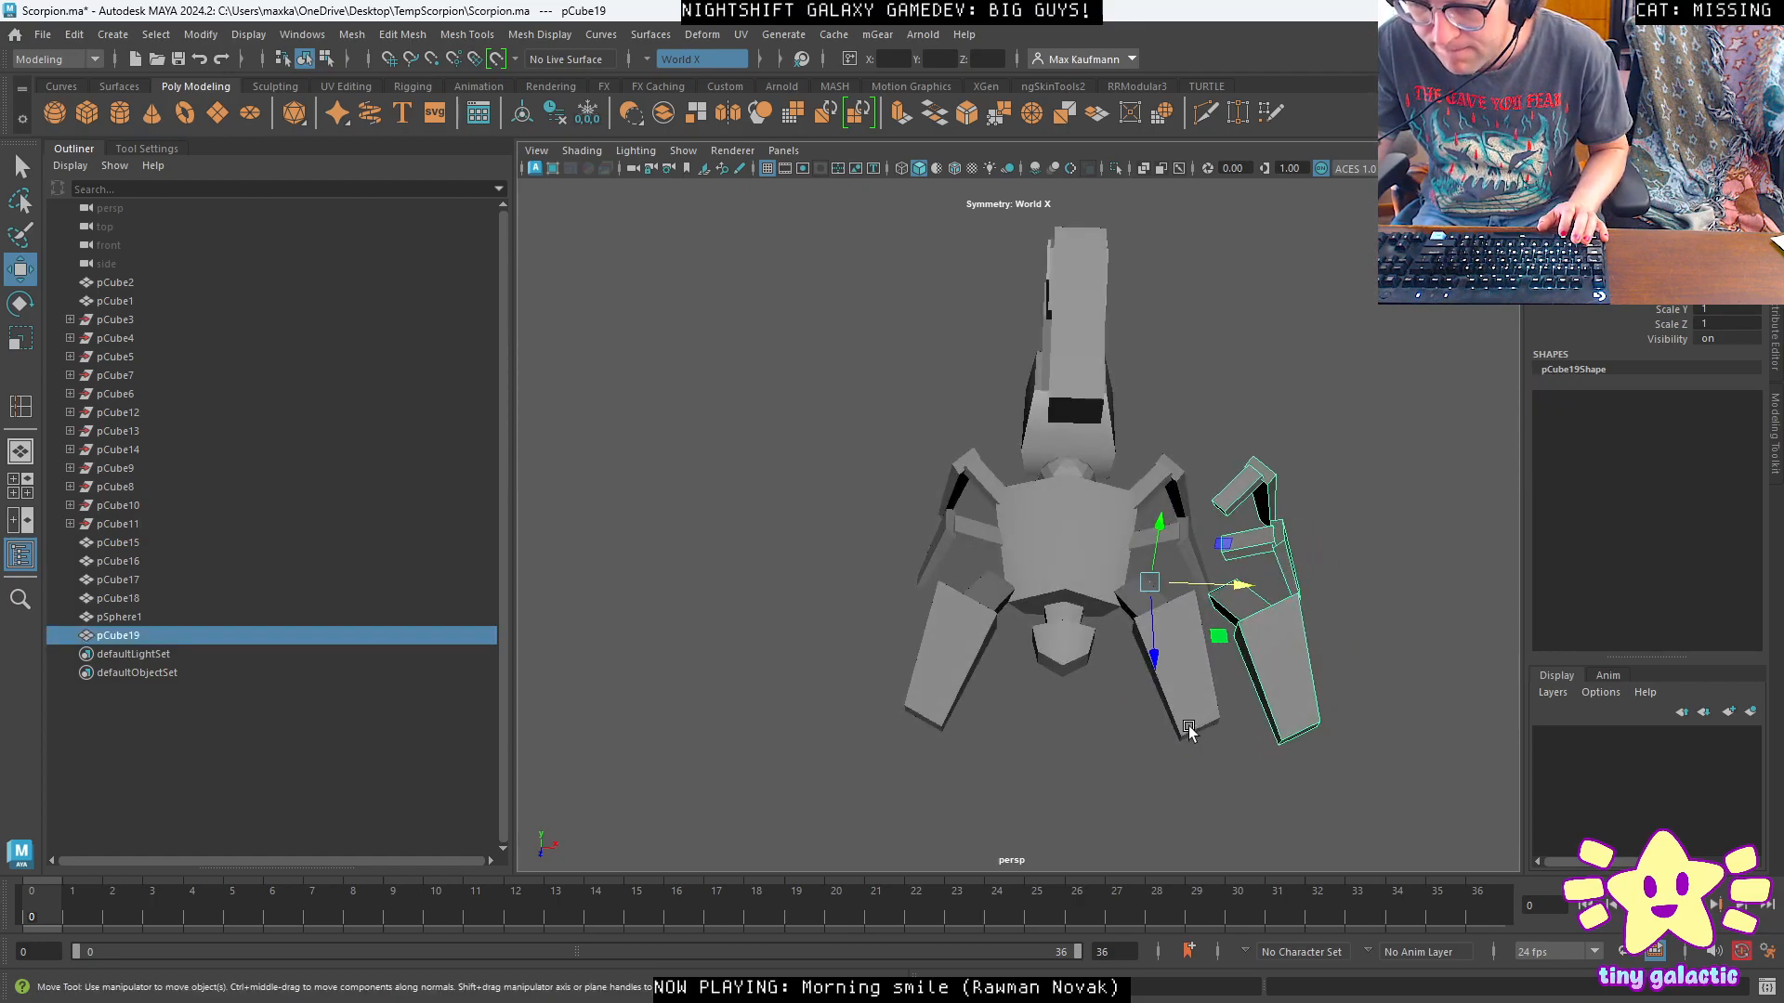
Delete the front leg's faces from the original leg mesh, leaving only the middle and rear legs.
left_click(1190, 653)
right_click_drag(1189, 650, 1187, 513)
key("Delete")
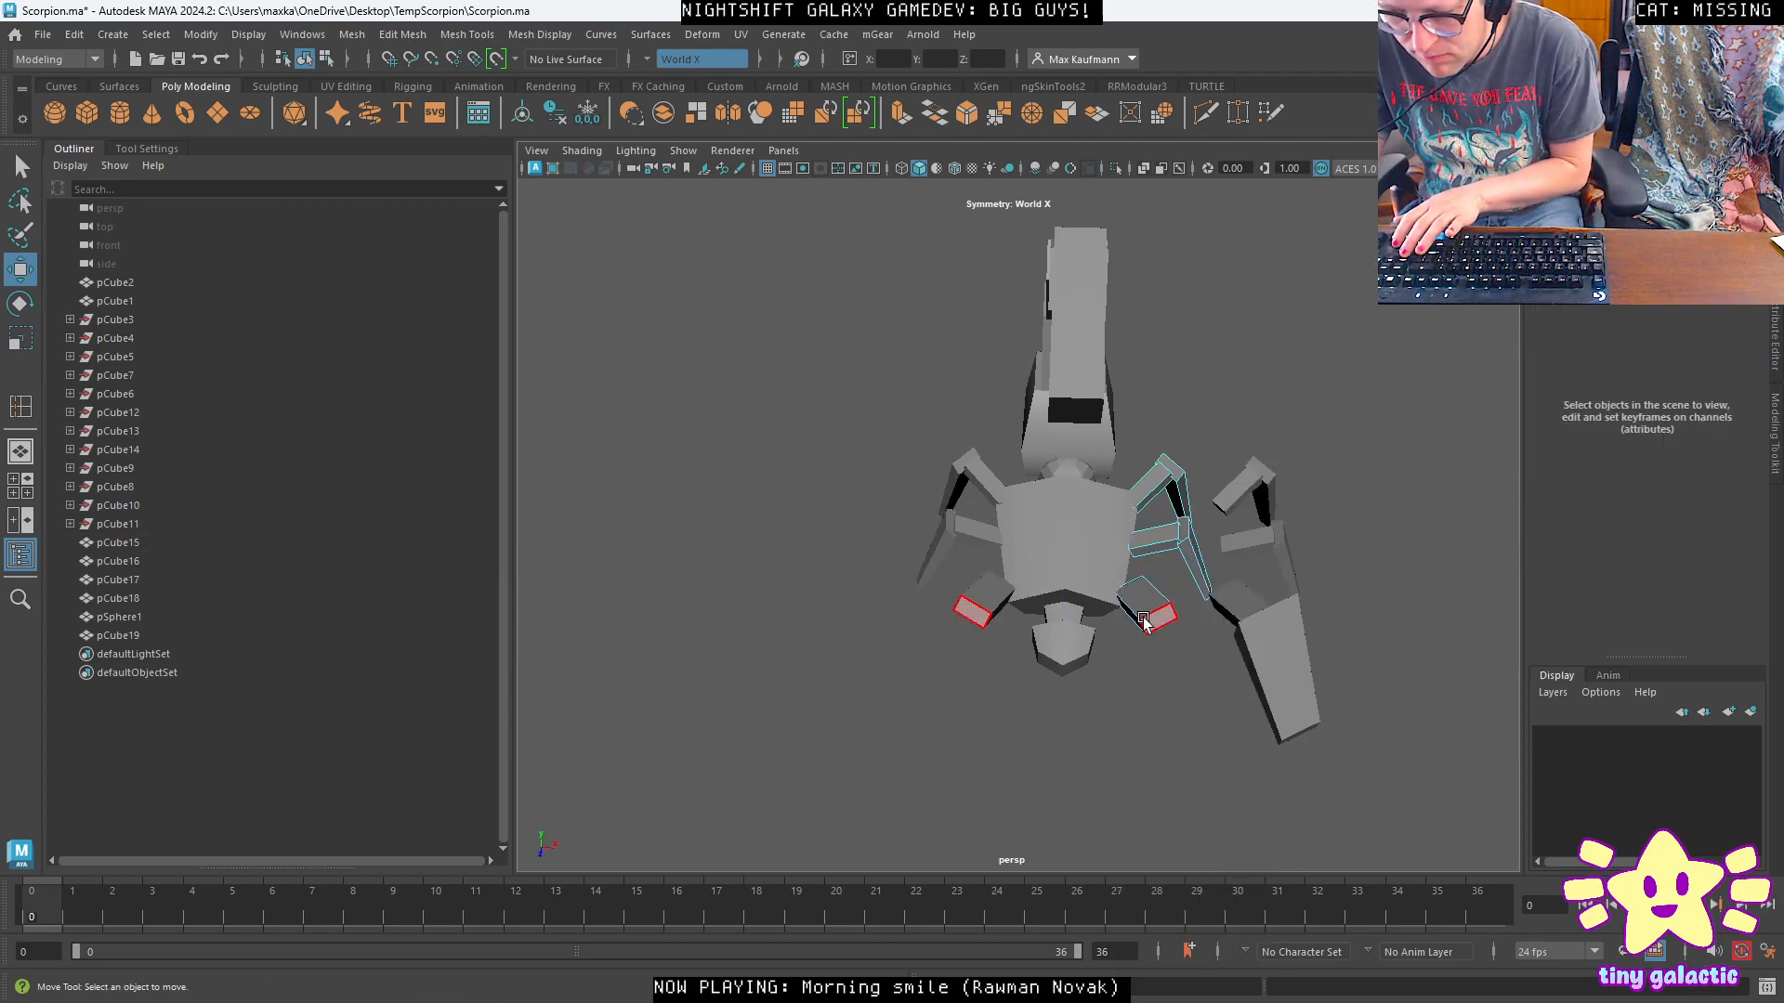
left_click_drag(1172, 654, 1227, 694, "alt")
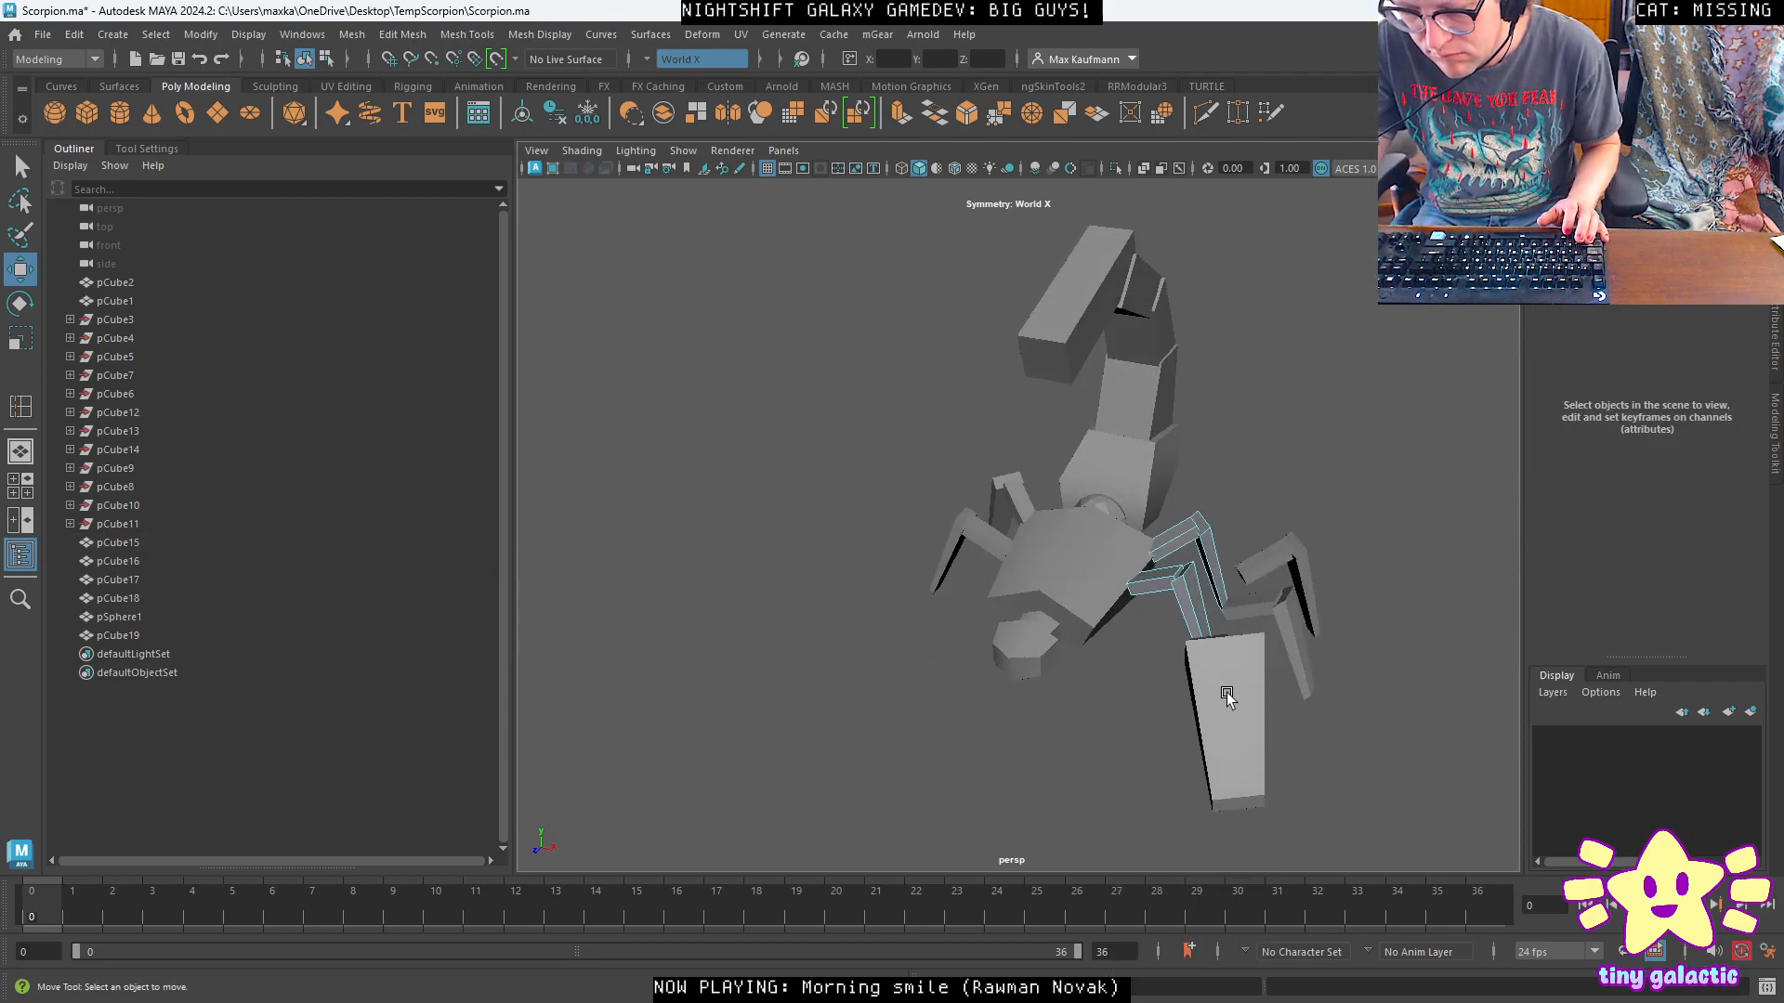
Delete the faces of the rear and middle legs from the duplicated mesh, leaving only the front leg.
left_click(1228, 694)
right_click_drag(1227, 694, 1228, 526)
double_click(1261, 560)
key("Delete")
double_click(1292, 565)
key("Delete")
double_click(1295, 623)
key("Delete")
double_click(1251, 614)
key("Delete")
Select the separated front leg and move it back against the body along X.
right_click_drag(1198, 670, 1294, 443)
left_click_drag(1285, 585, 1335, 654, "alt")
left_click(1315, 702)
left_click(1254, 642)
left_click_drag(1227, 555, 1128, 545)
left_click_drag(1267, 641, 1283, 534, "alt")
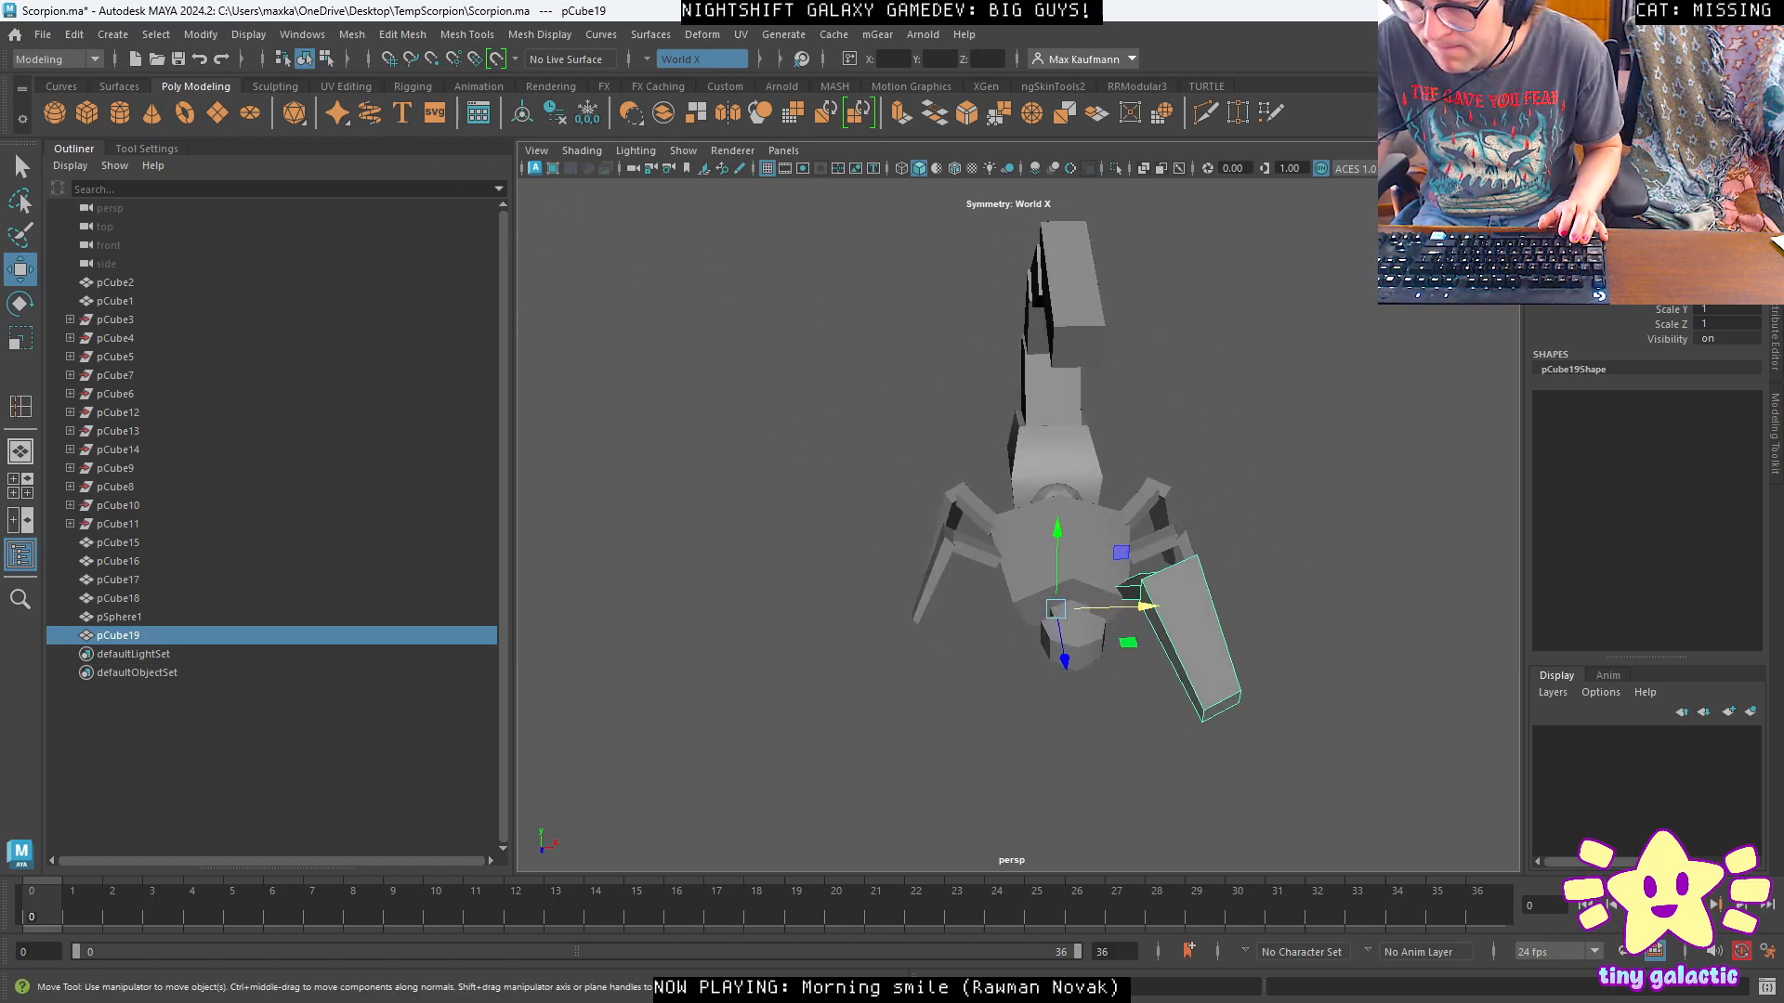
key("Return")
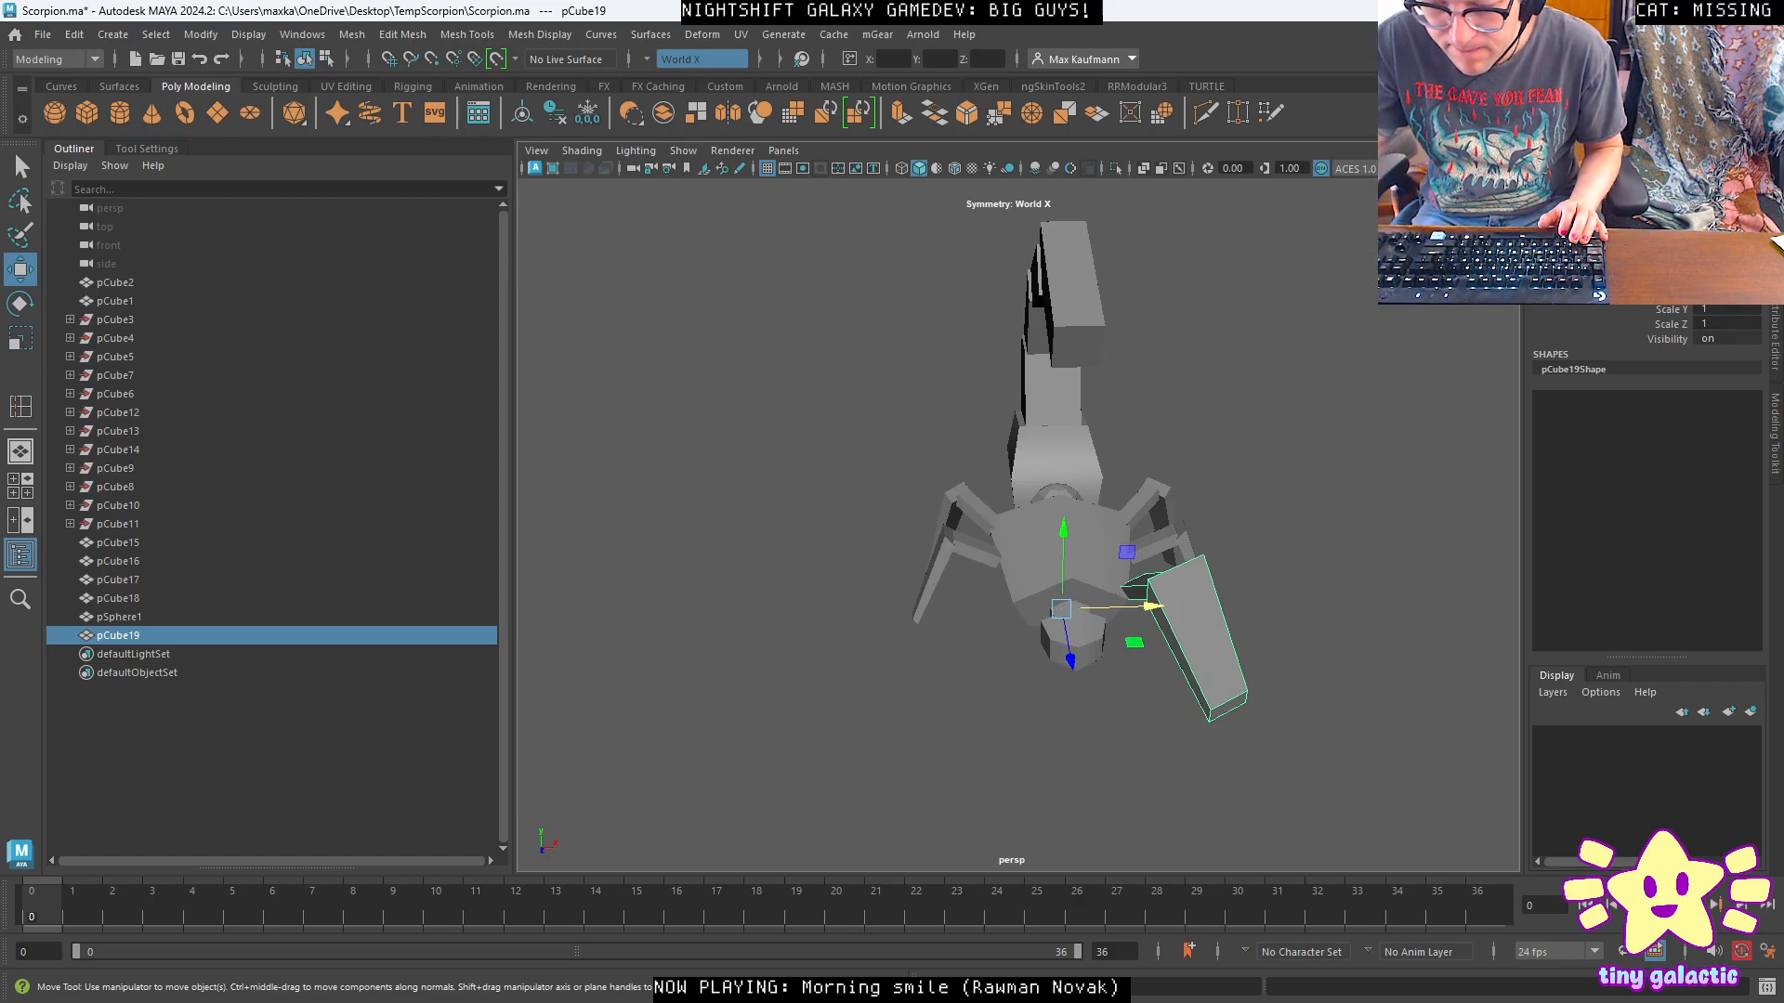
Create a mirrored copy of the front leg on the opposite side of the body with Duplicate Special.
left_click(76, 37)
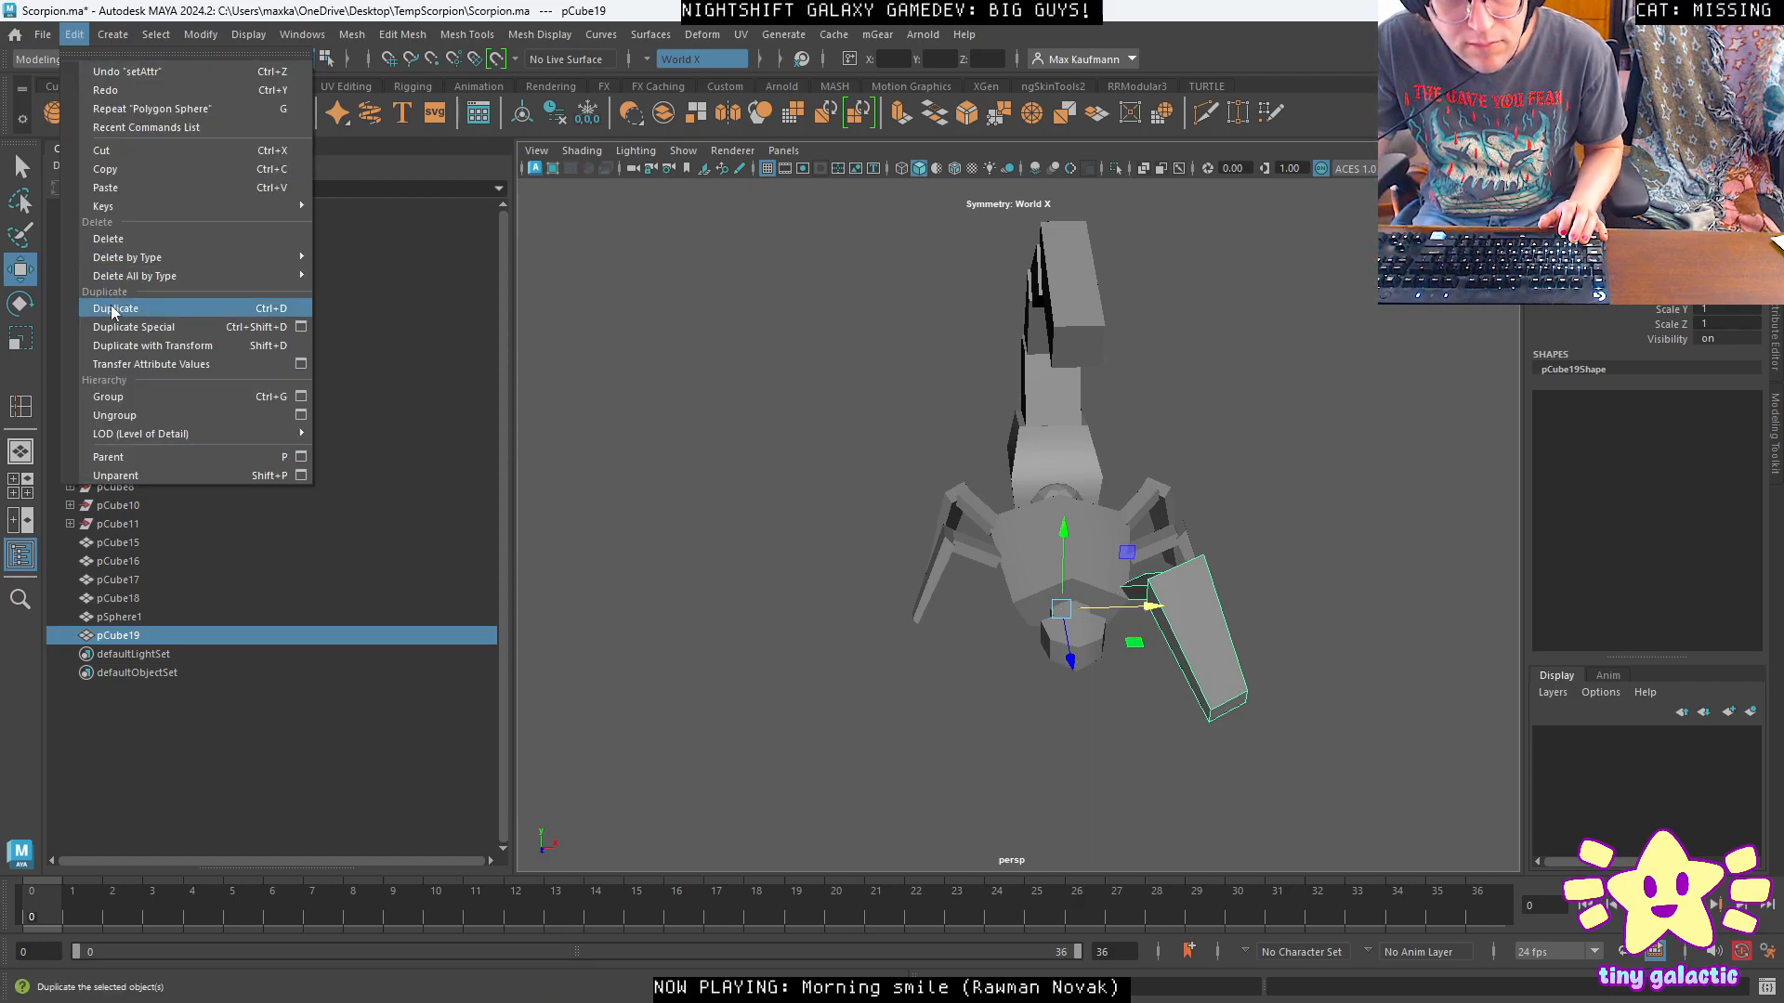
left_click(135, 326)
left_click_drag(1218, 651, 1118, 474, "alt")
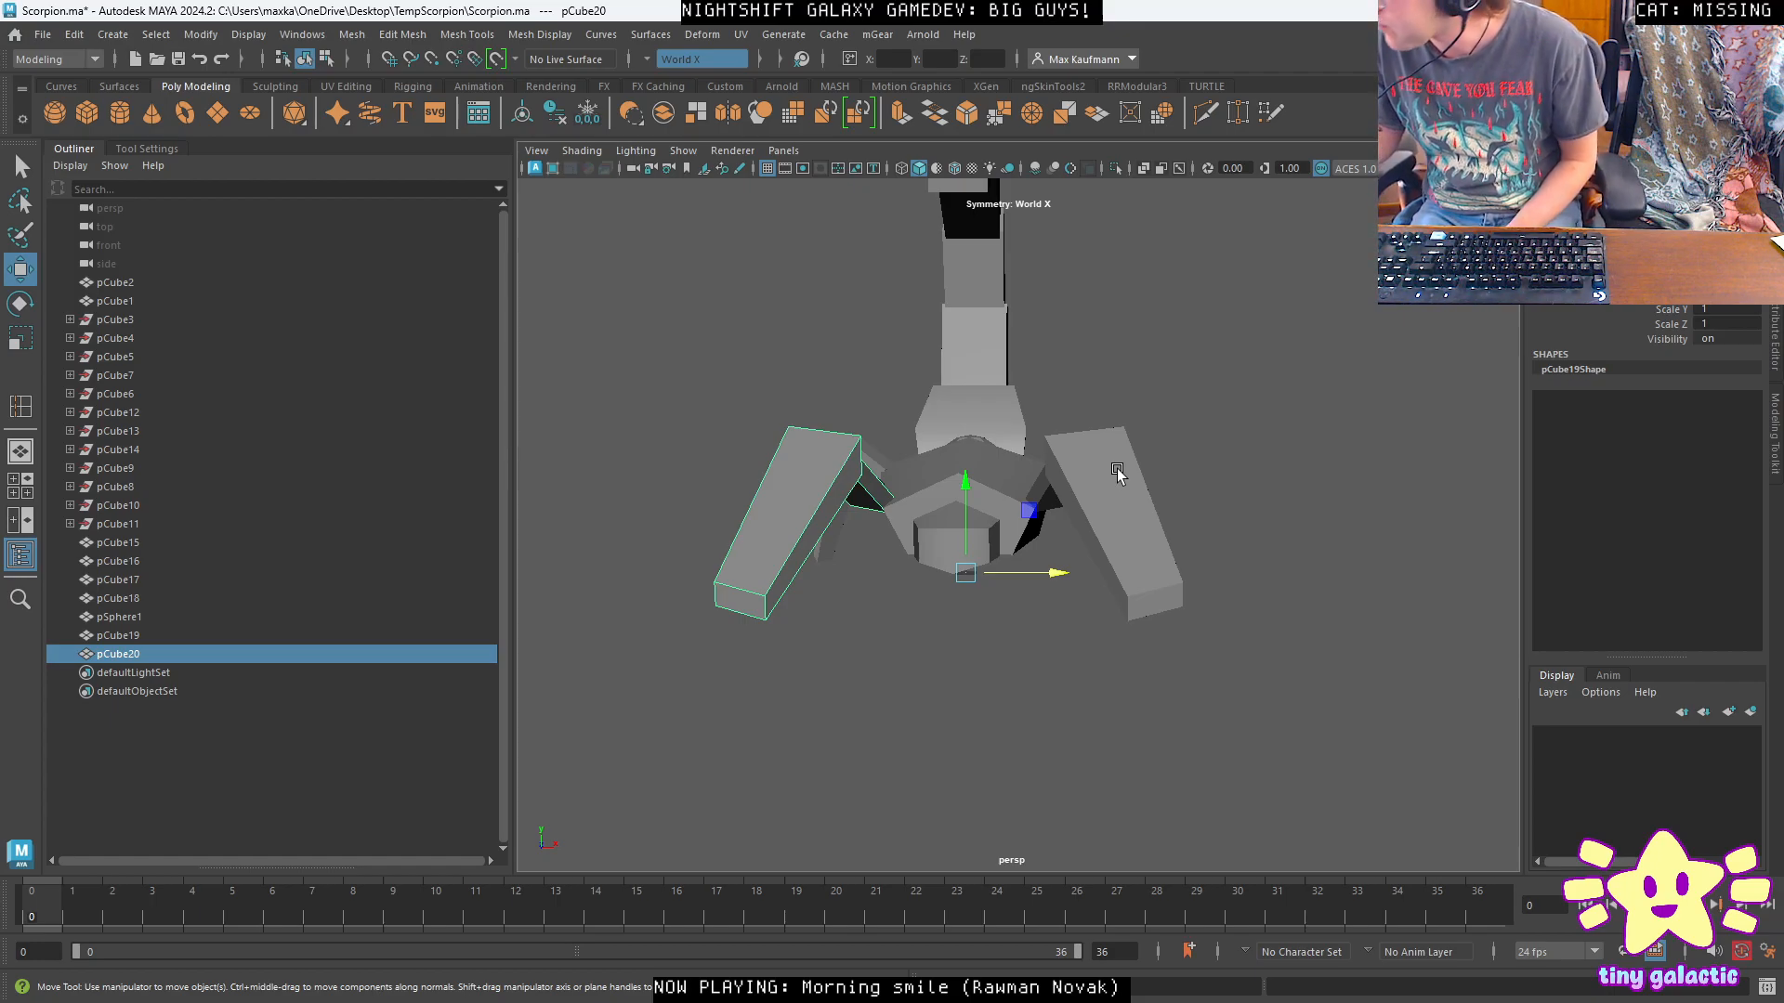
In the side view, select the lowest vertices of the front leg's tip and scale them flat along the vertical axis.
left_click_drag(1118, 474, 1341, 452, "alt")
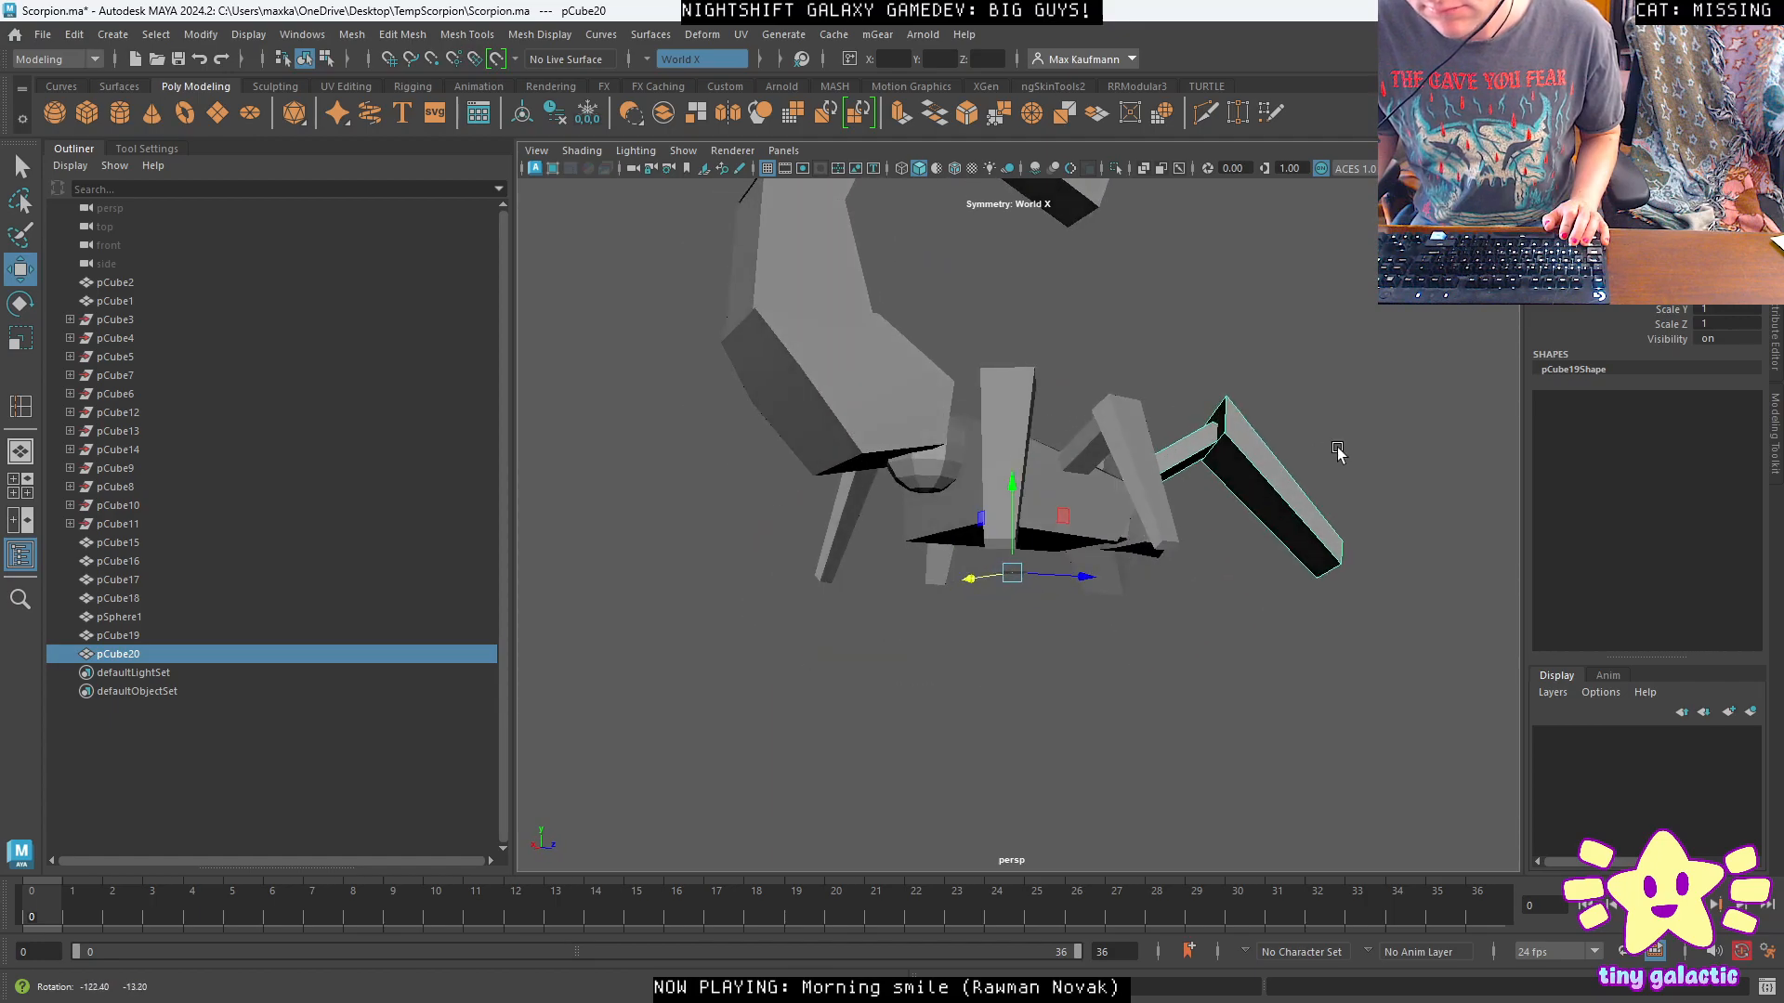
right_click_drag(1341, 452, 1131, 464, "alt")
left_click_drag(1131, 463, 948, 558, "alt")
right_click_drag(947, 557, 1130, 607, "alt")
left_click_drag(1130, 607, 980, 594, "alt")
right_click_drag(980, 595, 1014, 588, "alt")
left_click_drag(1014, 591, 1296, 708, "alt")
key("space")
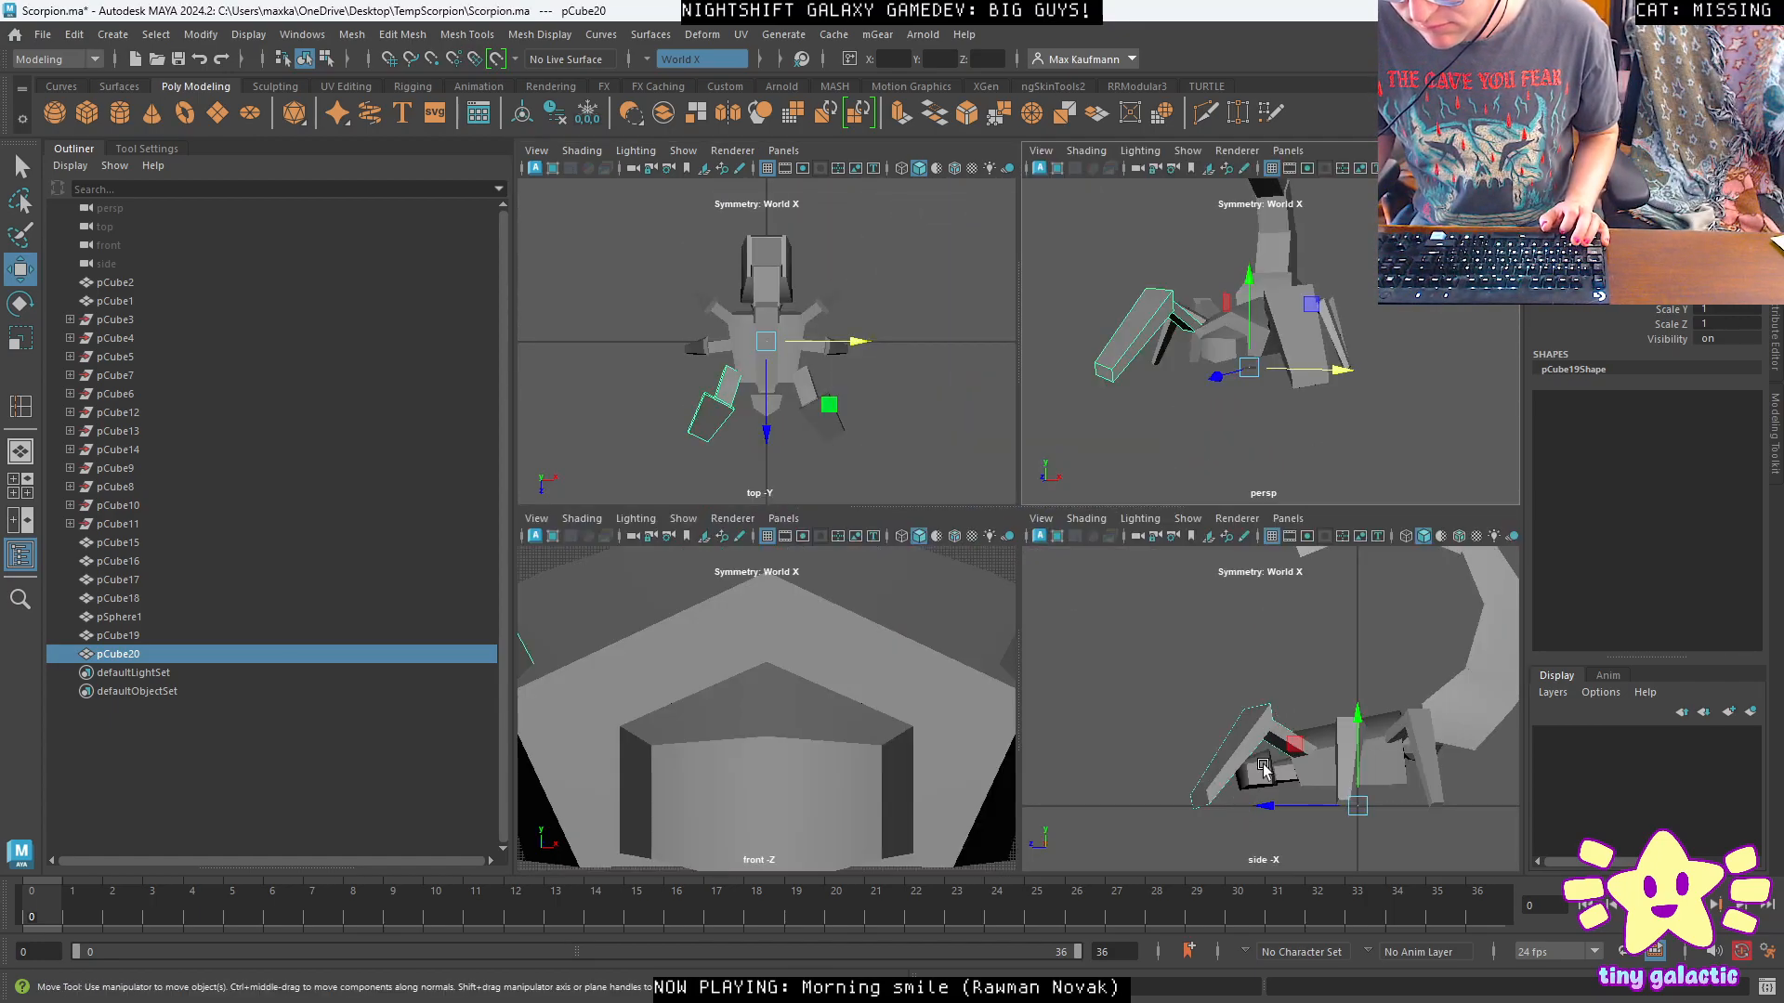
key("space")
right_click_drag(873, 472, 896, 517)
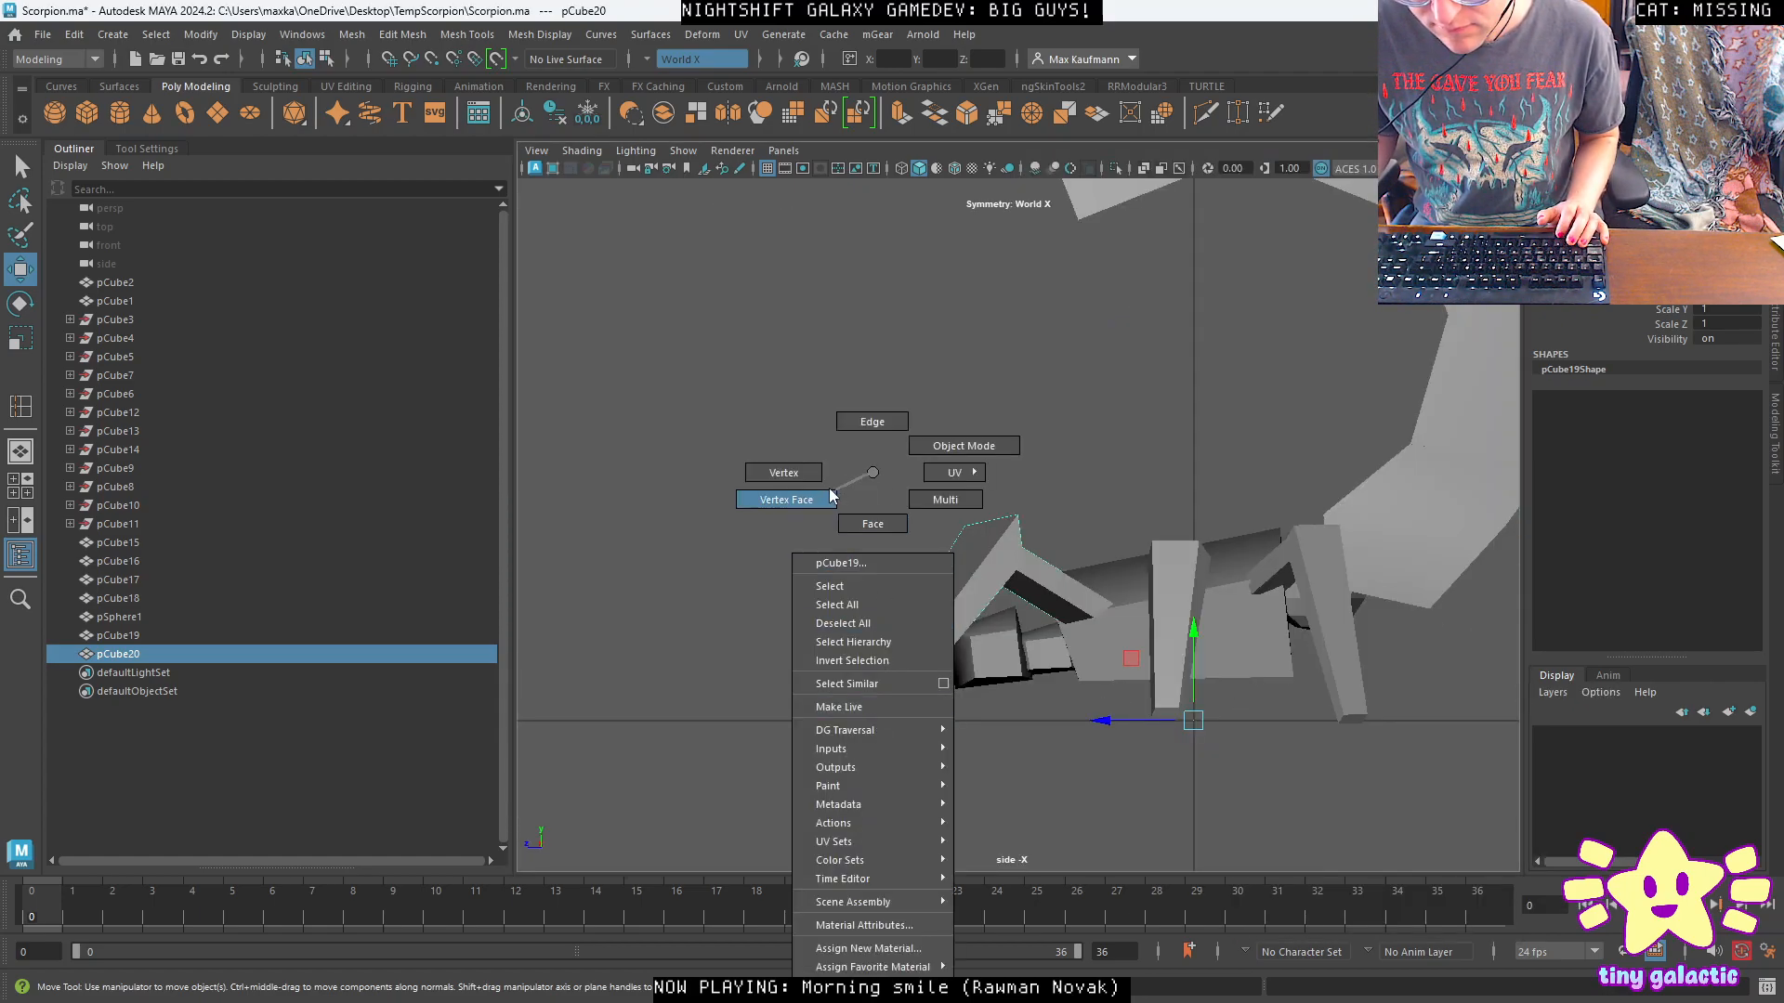
right_click_drag(817, 500, 780, 473)
left_click_drag(936, 754, 853, 722)
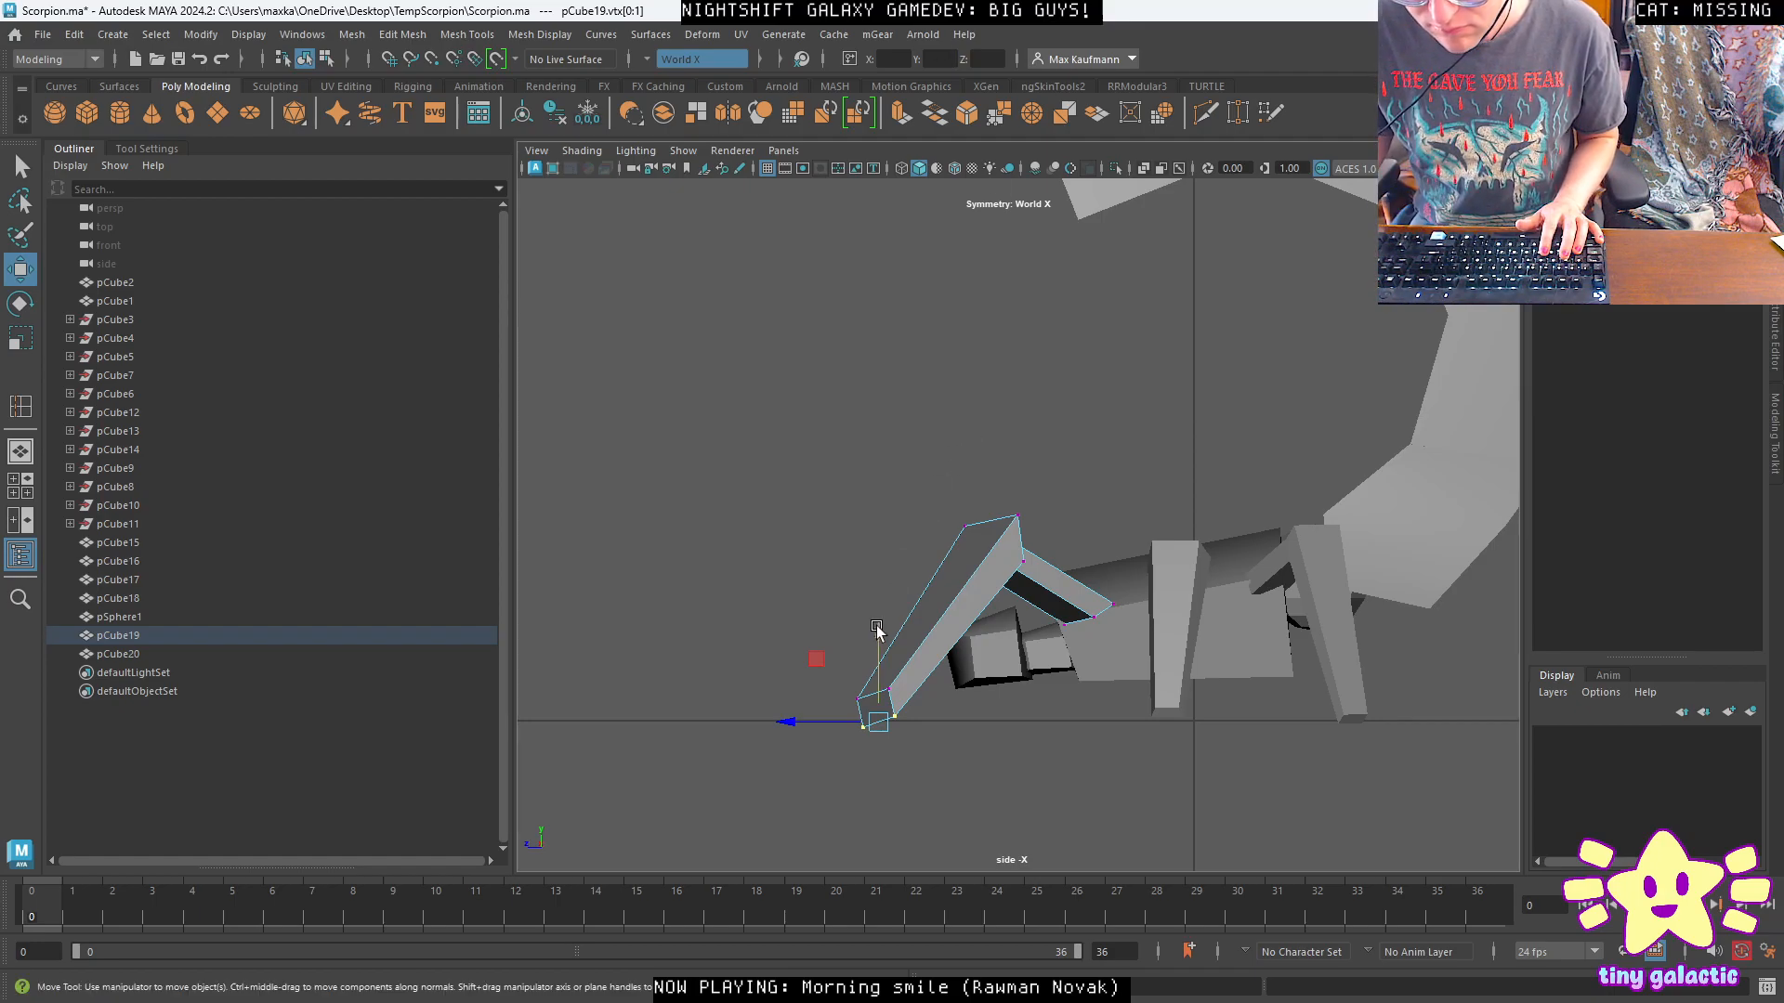
key("r")
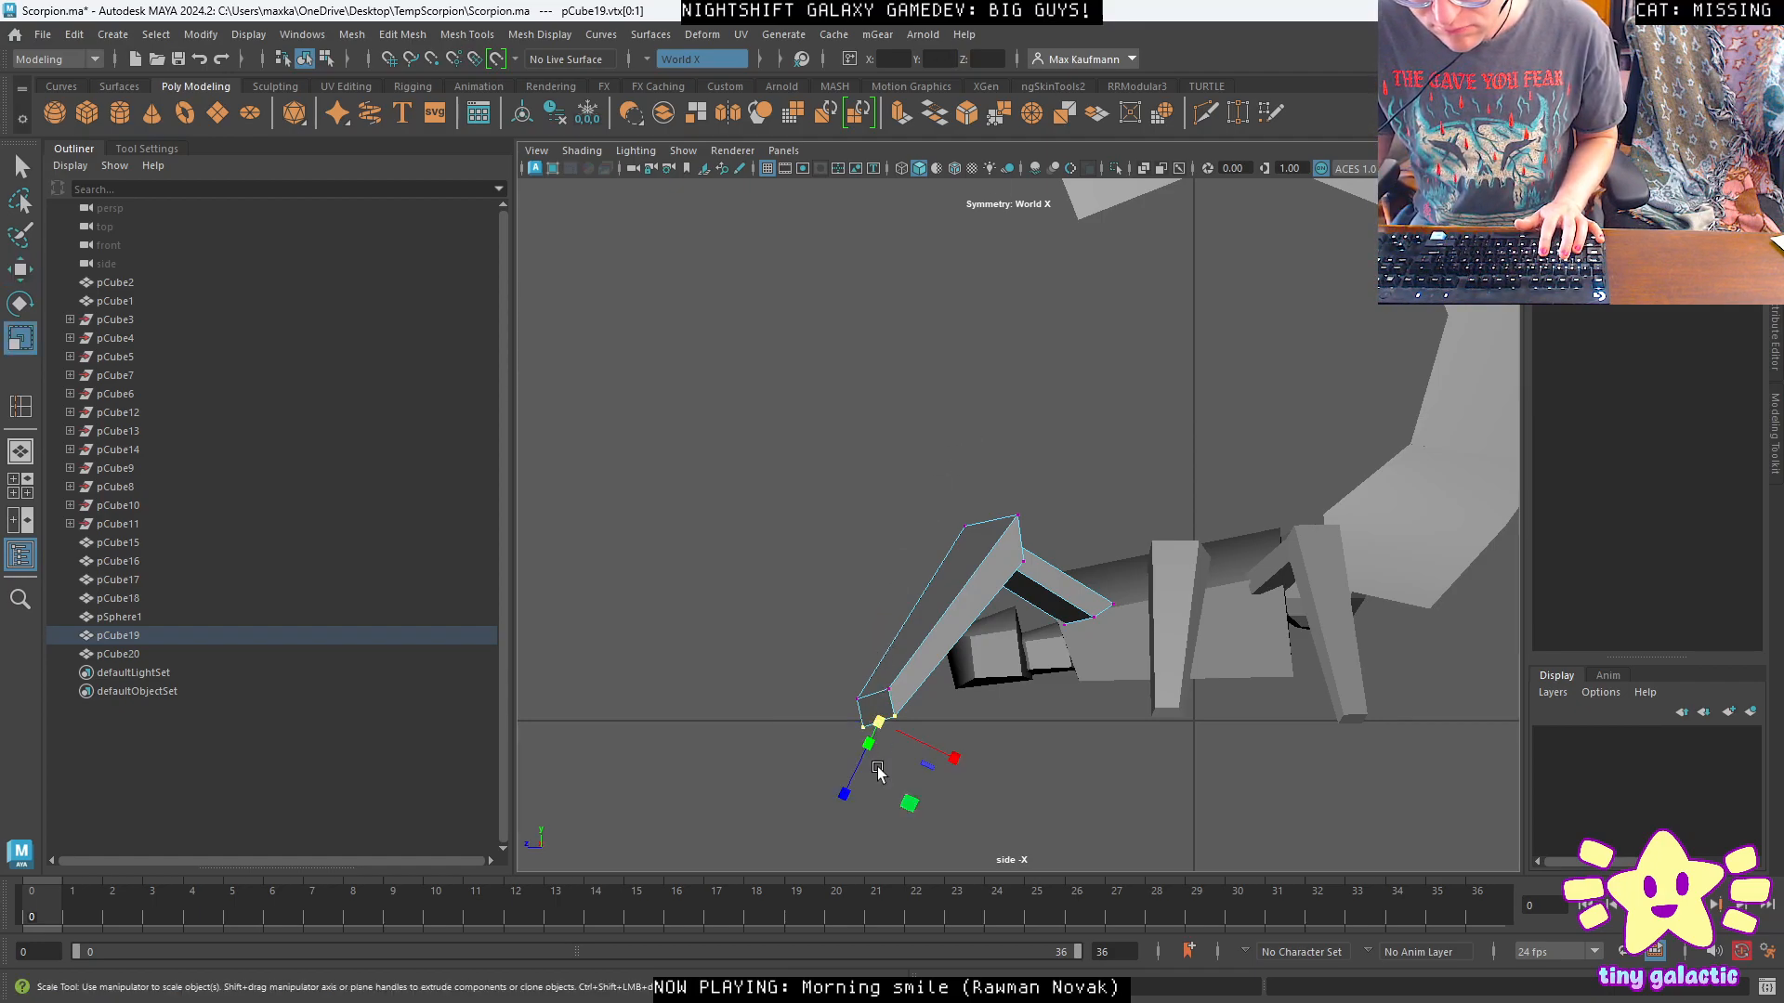
left_click_drag(877, 722, 880, 651)
left_click(879, 643)
left_click(945, 56)
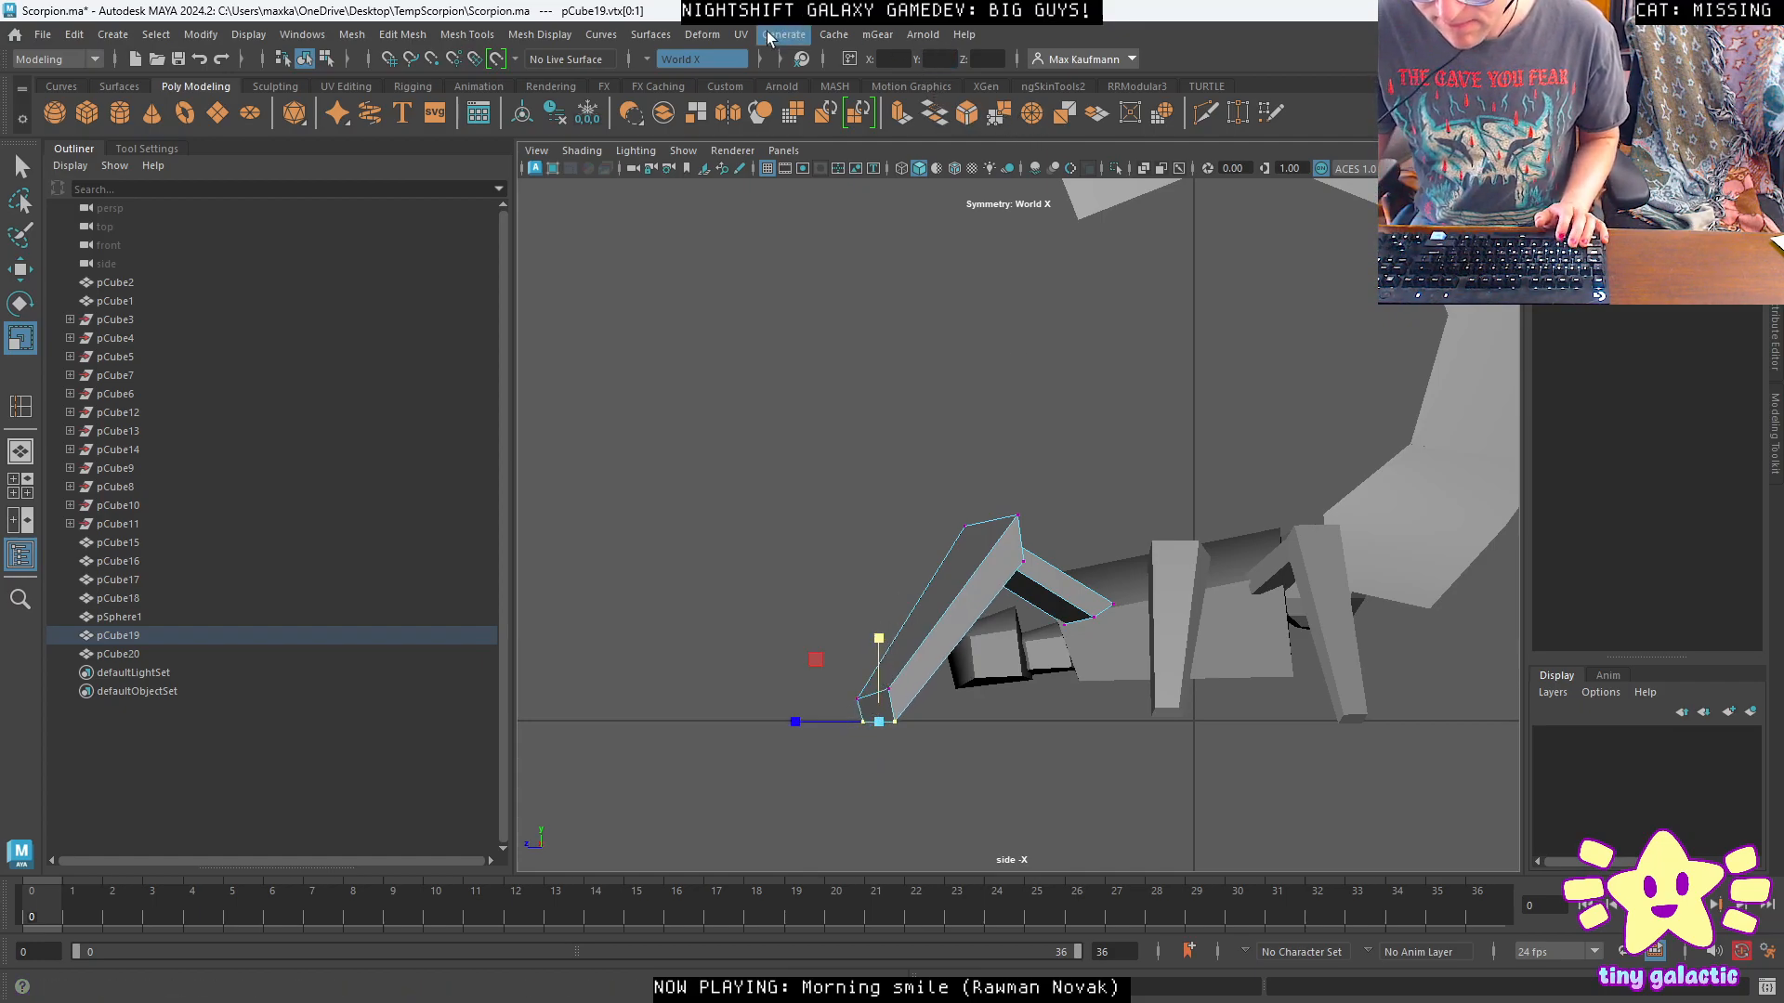
In the perspective view, select a vertex on the front leg's upper segment and move it, ending in object mode with nothing selected.
key("space")
left_click_drag(1189, 345, 1264, 344, "alt")
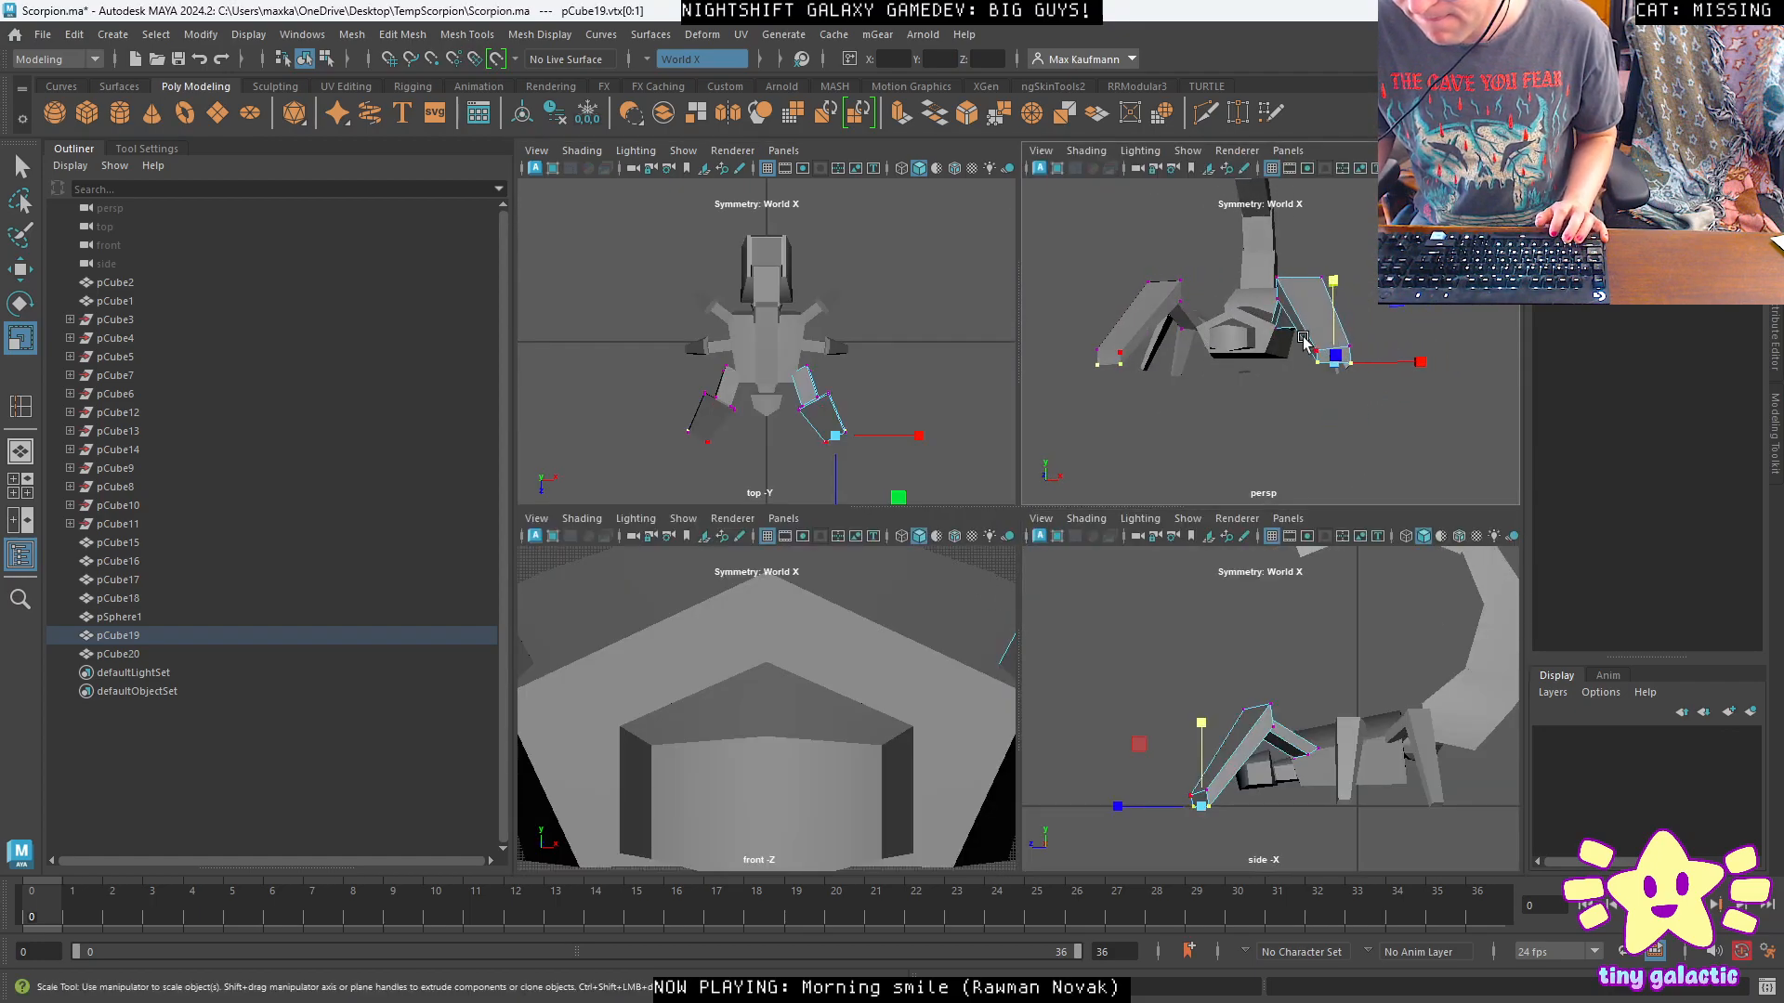
key("space")
left_click_drag(1066, 552, 1249, 594, "alt")
right_click_drag(1113, 480, 1043, 474)
left_click(1172, 596)
key("w")
mouse_move(1178, 601)
left_mouse_down("alt")
mouse_move(1128, 537)
mouse_move(1134, 517)
mouse_move(1139, 539)
mouse_move(1238, 569)
mouse_move(1282, 549)
mouse_move(1134, 538)
mouse_move(1250, 527)
mouse_move(908, 530)
mouse_move(1115, 678)
mouse_move(960, 645)
mouse_move(1051, 506)
mouse_move(992, 557)
mouse_move(1139, 655)
mouse_move(1149, 613)
left_mouse_up("alt")
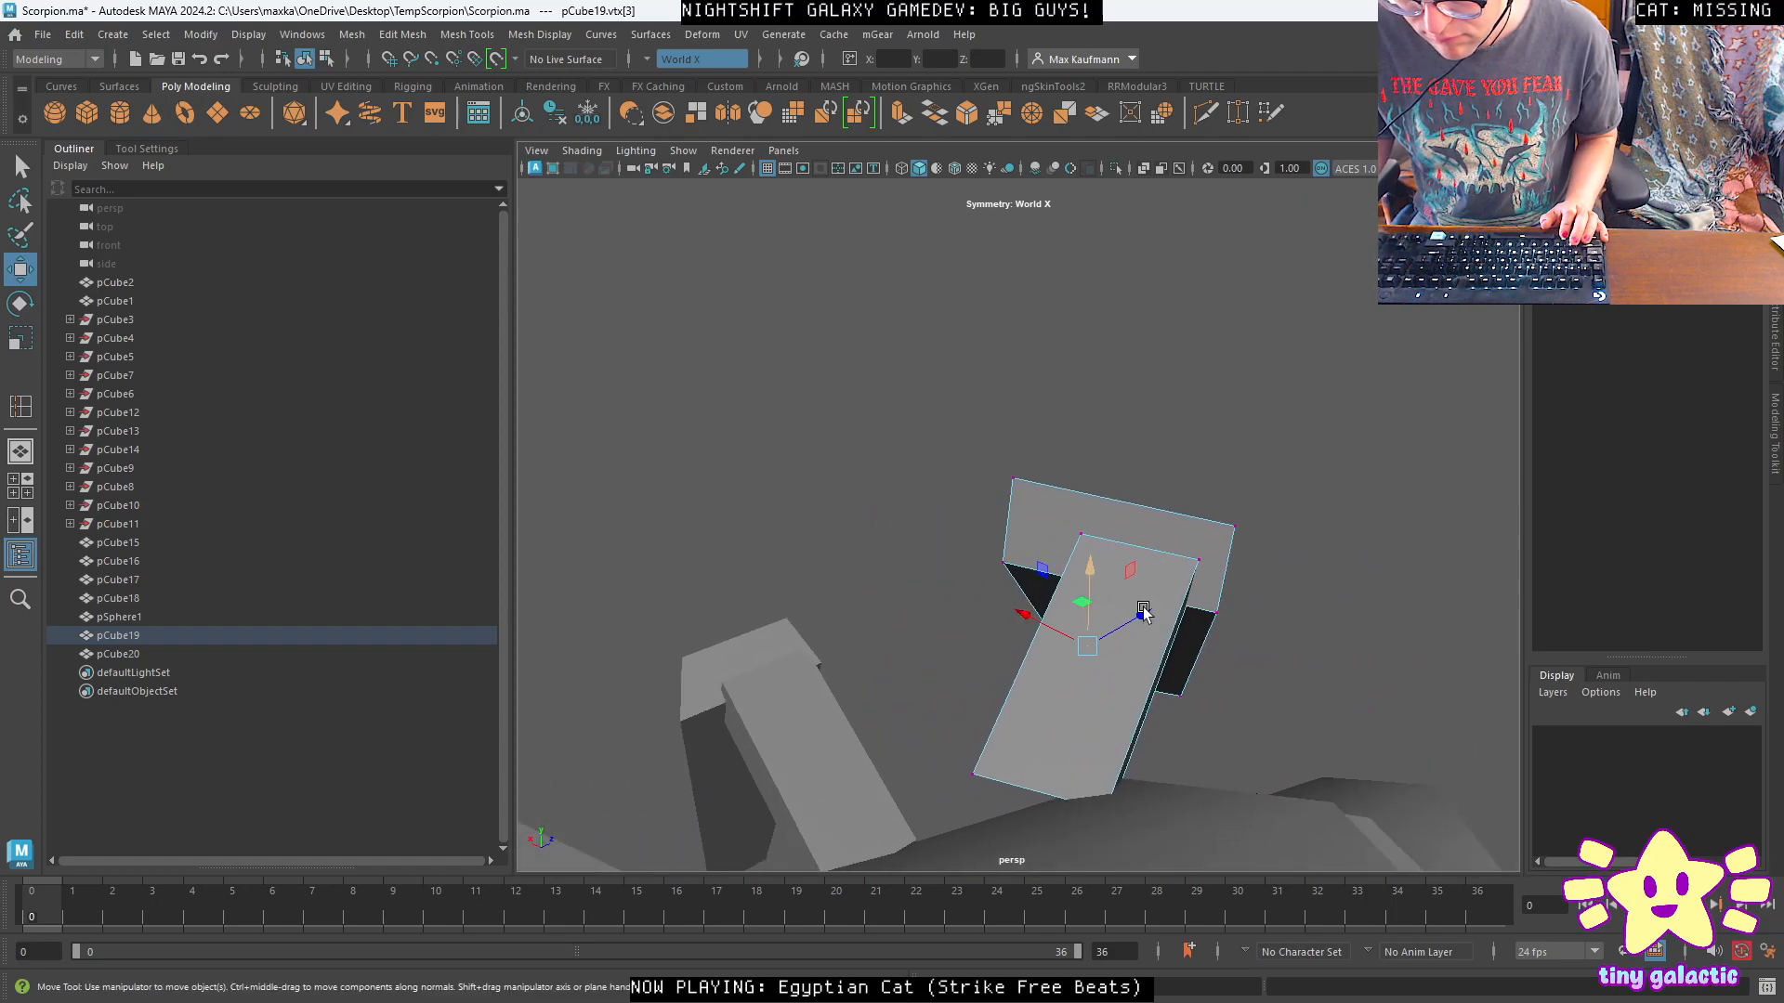
left_click_drag(1067, 521, 1047, 473)
right_click_drag(1047, 473, 1143, 448)
left_click(1184, 525)
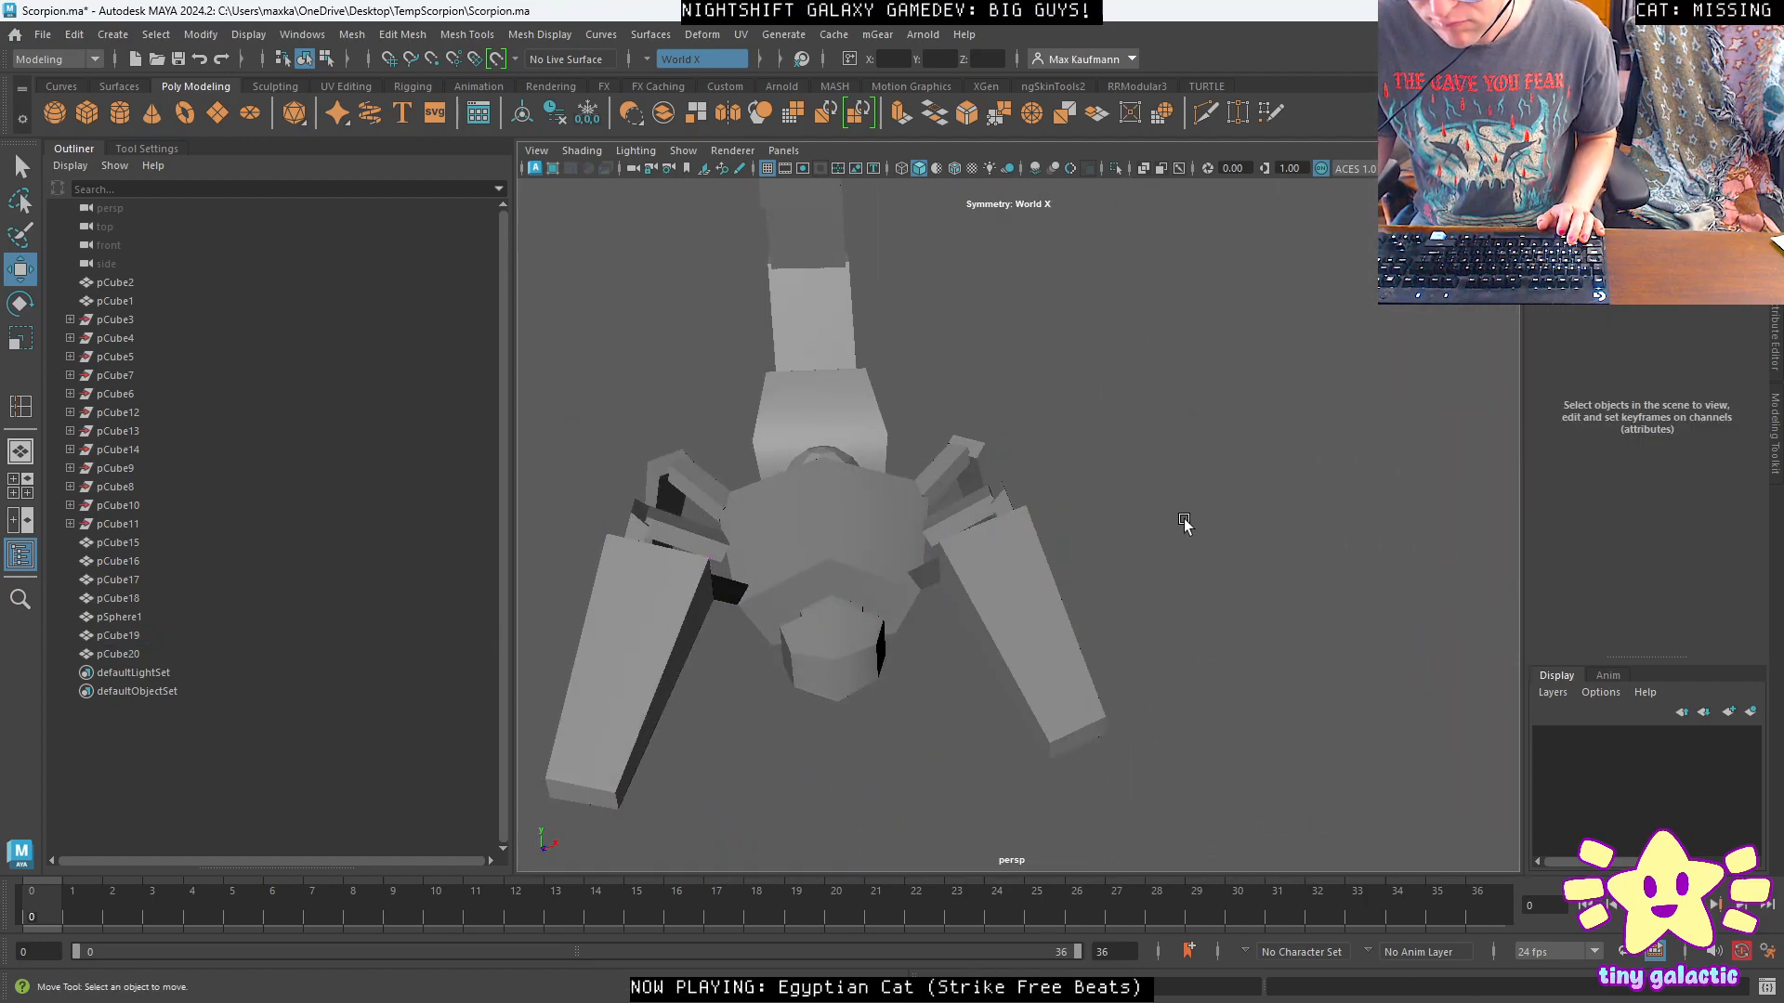
Save the scorpion scene with the adjusted front legs.
key("alt")
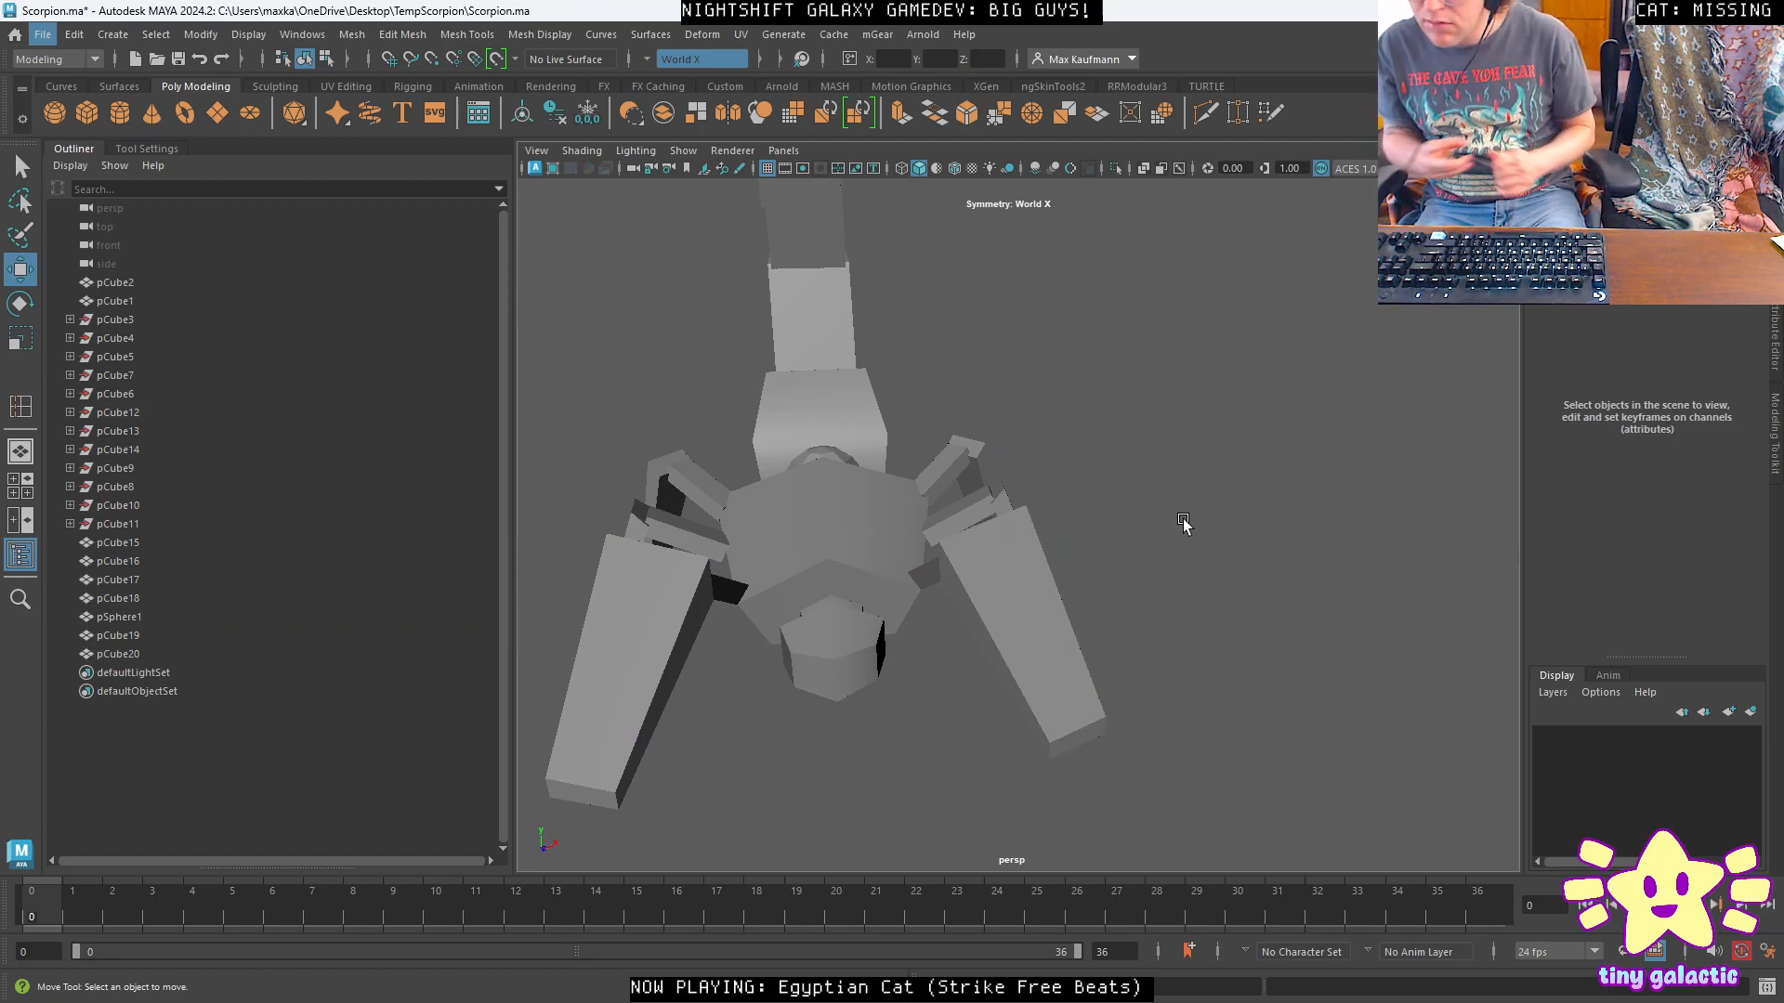
left_click_drag(1184, 523, 1034, 550, "alt")
key("ctrl+s")
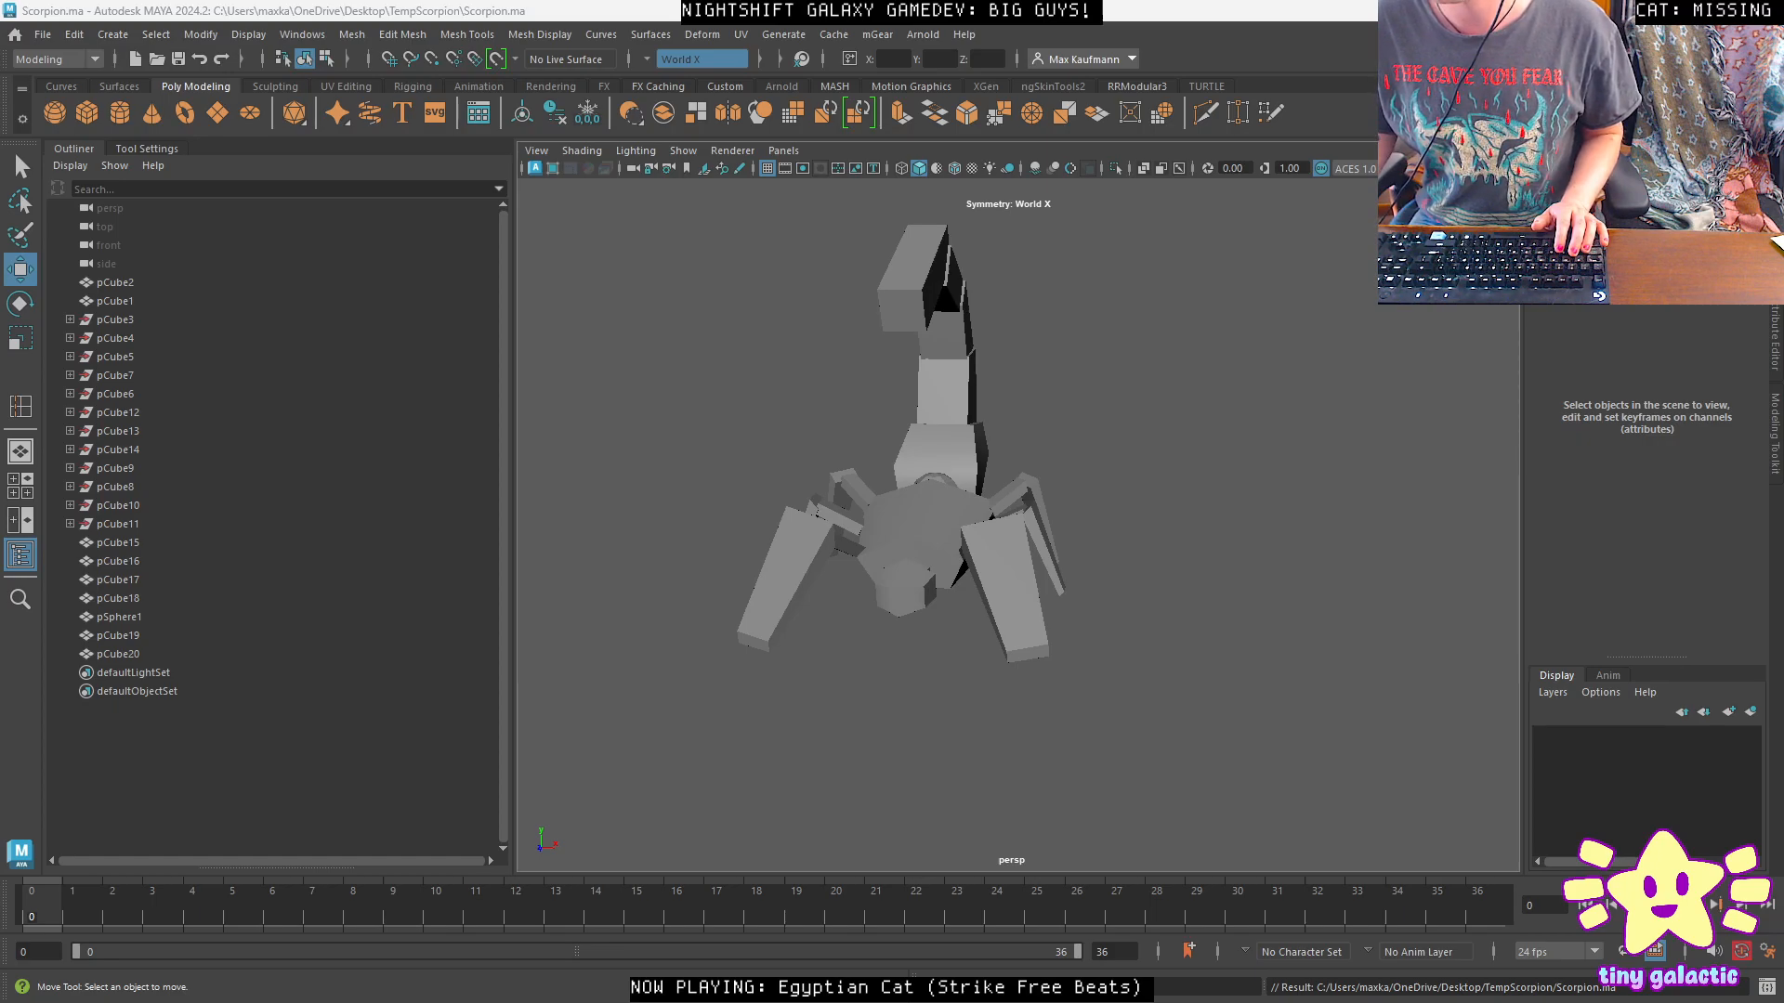
In File Explorer, open the TempScorpion folder on the Desktop and duplicate Scorpion.ma.
key("super+e")
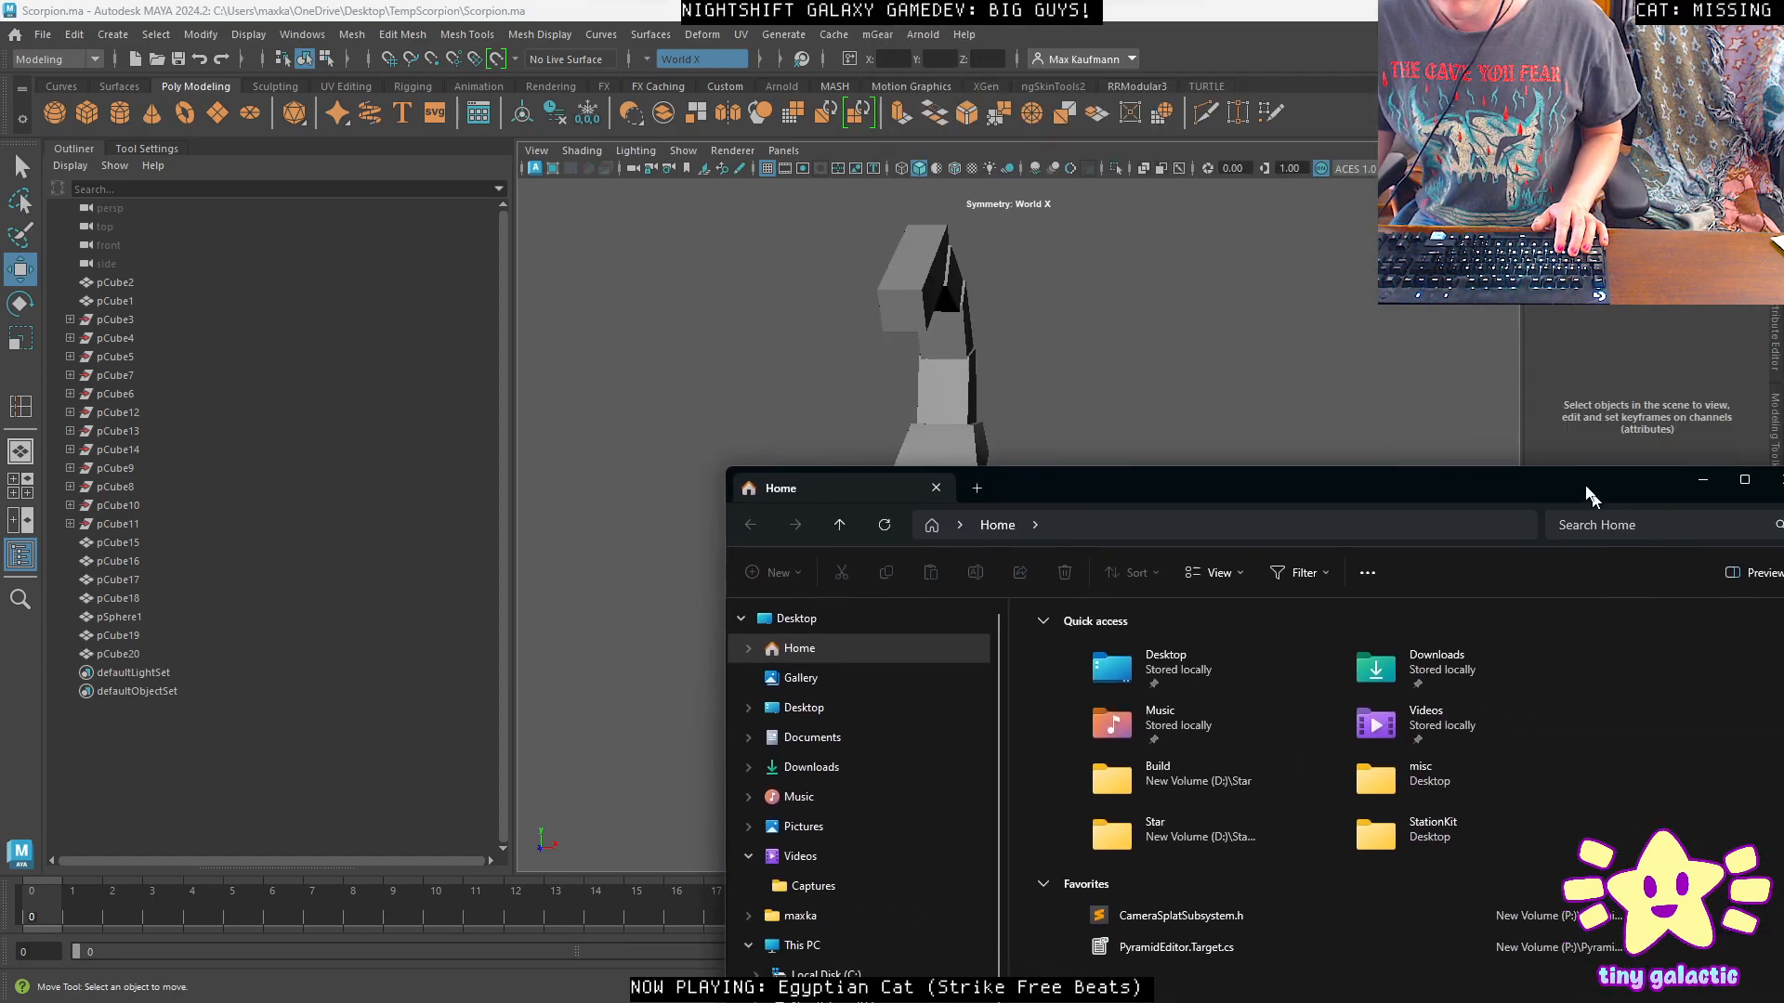
left_click(771, 548)
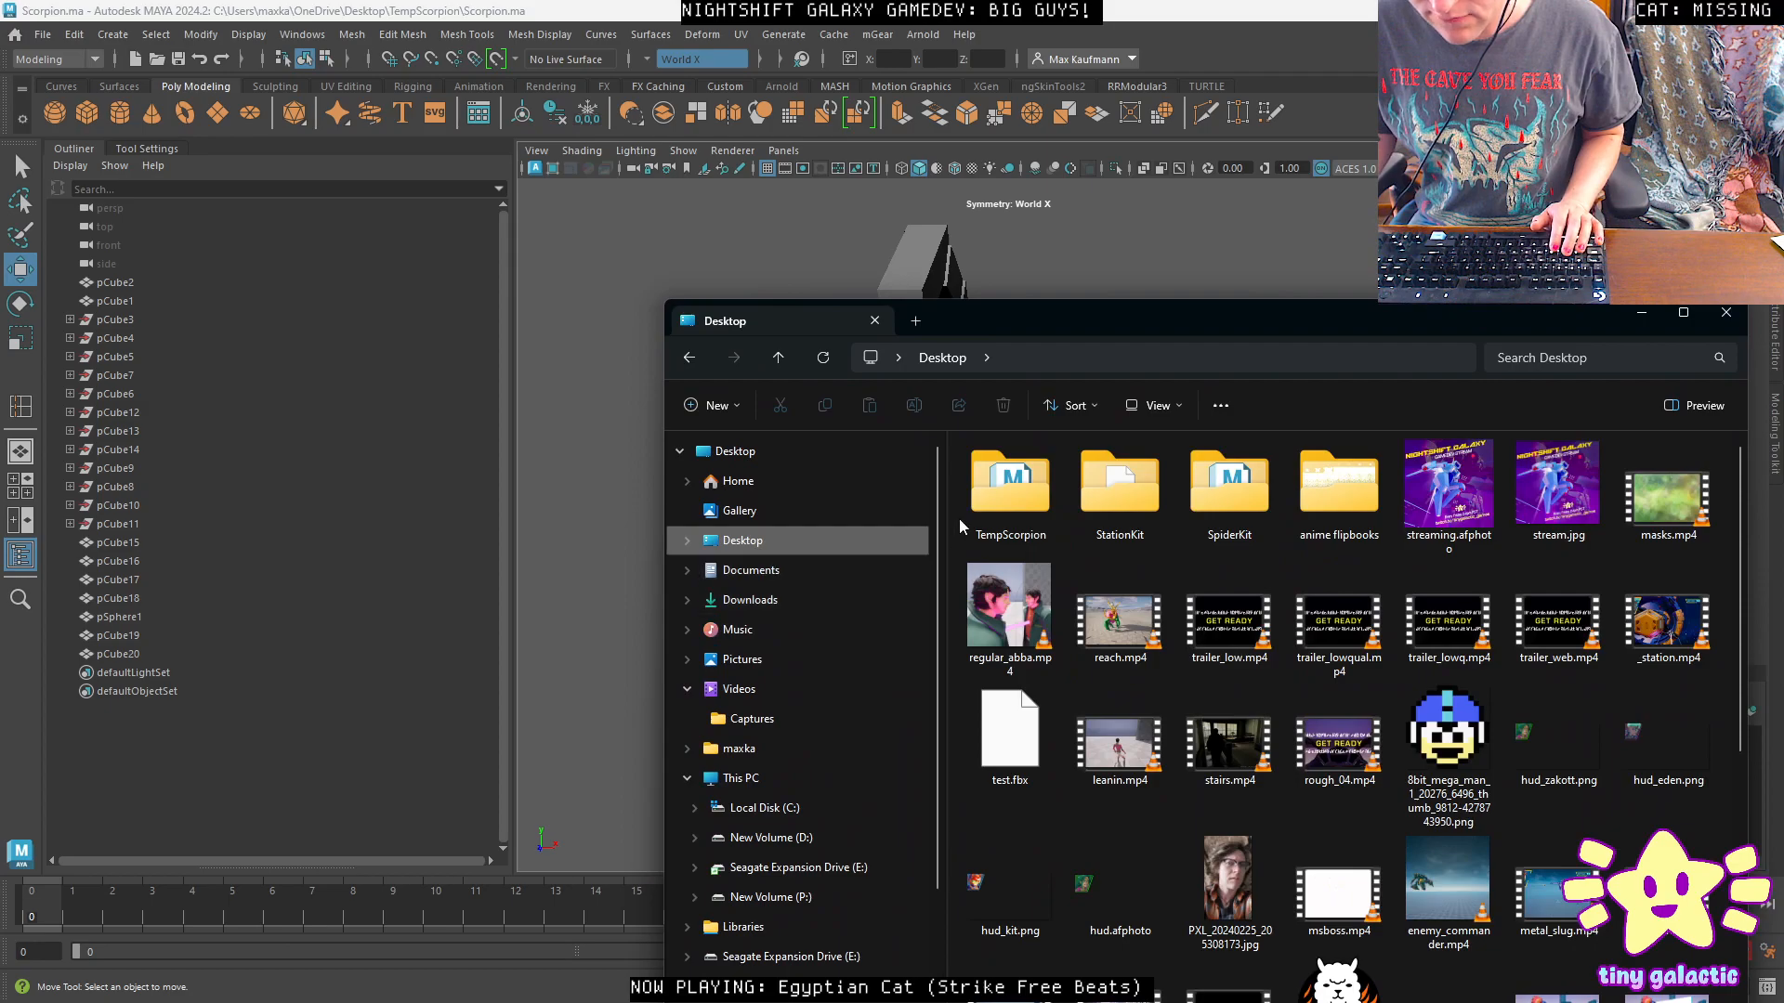
double_click(1011, 498)
left_click(1050, 472)
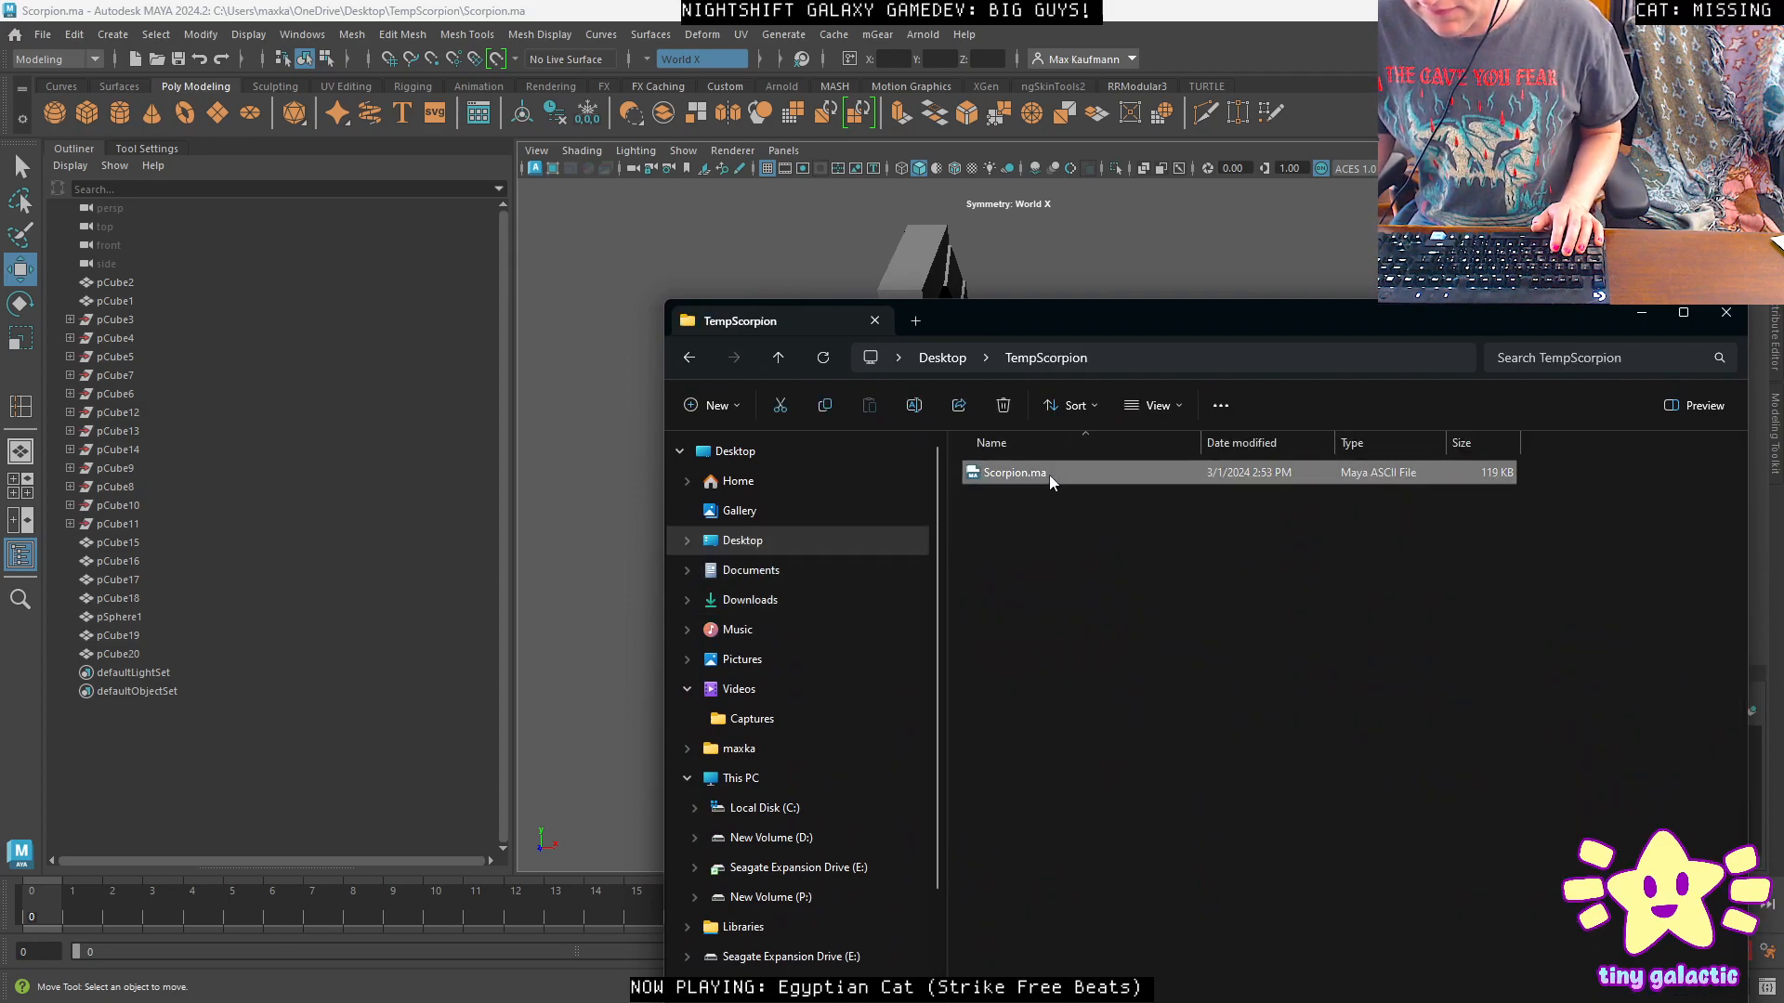
key("ctrl+c")
key("ctrl+v")
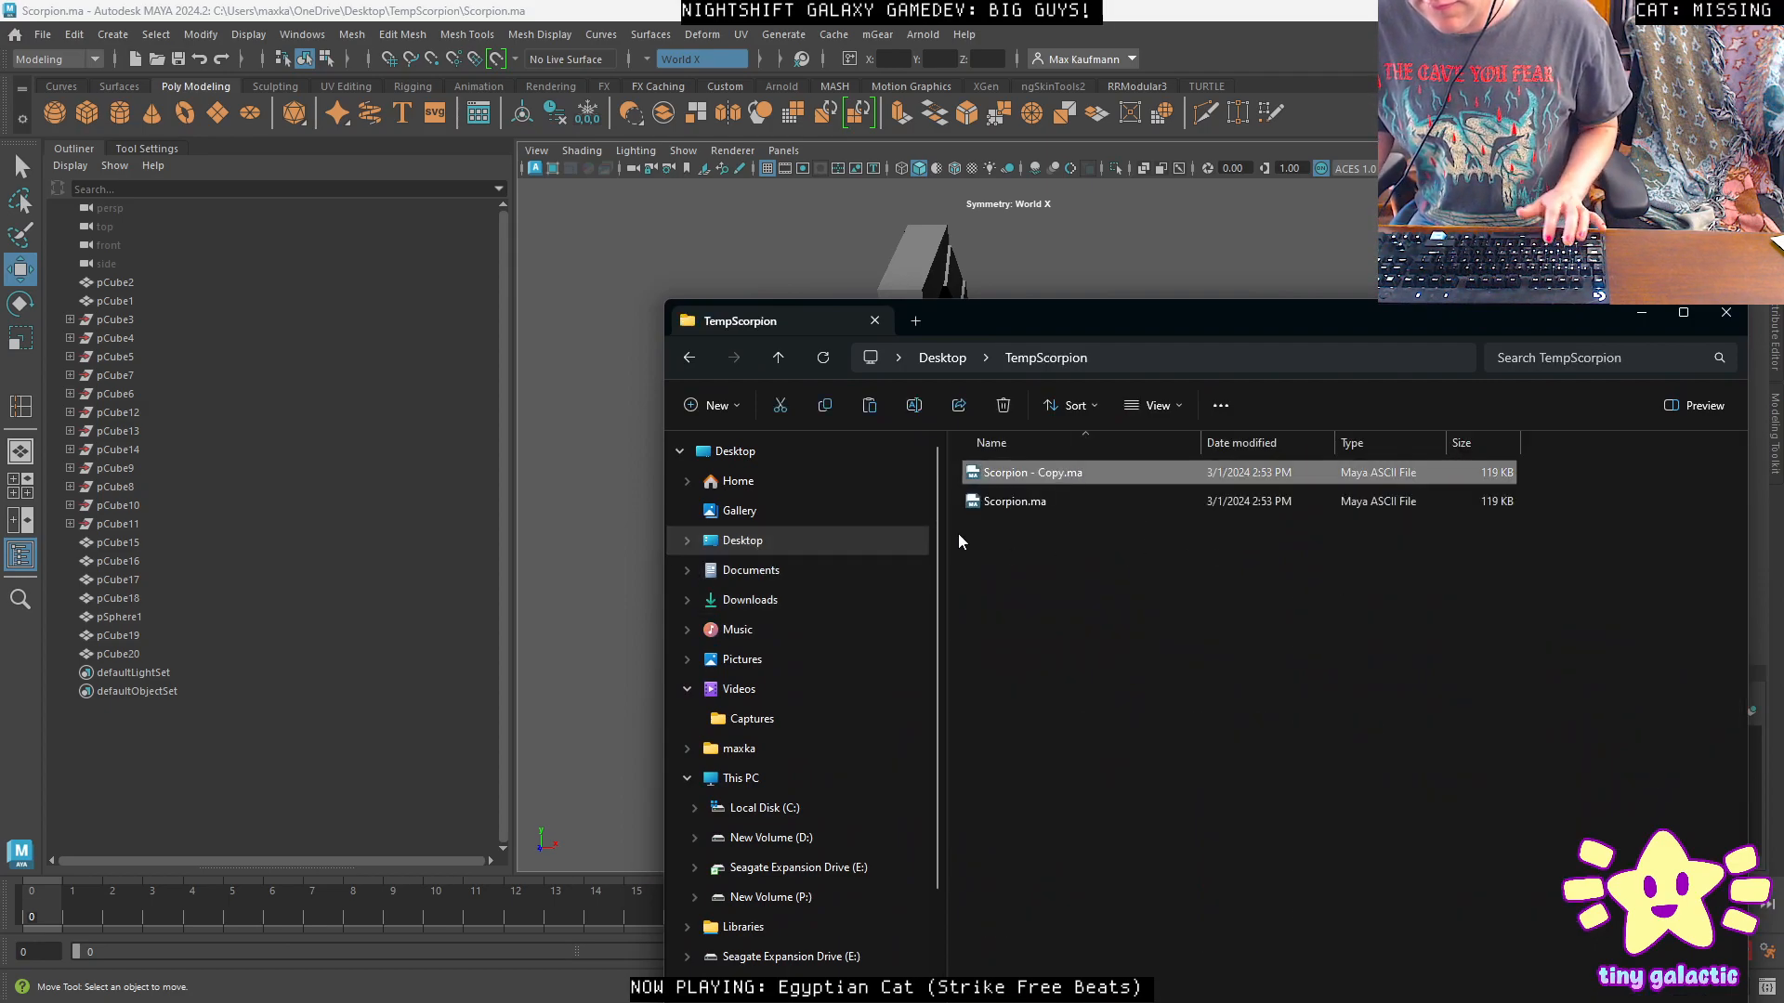
Rename the copy of Scorpion.ma as ScorpionTail.ma.
left_click(1025, 470)
key("Right")
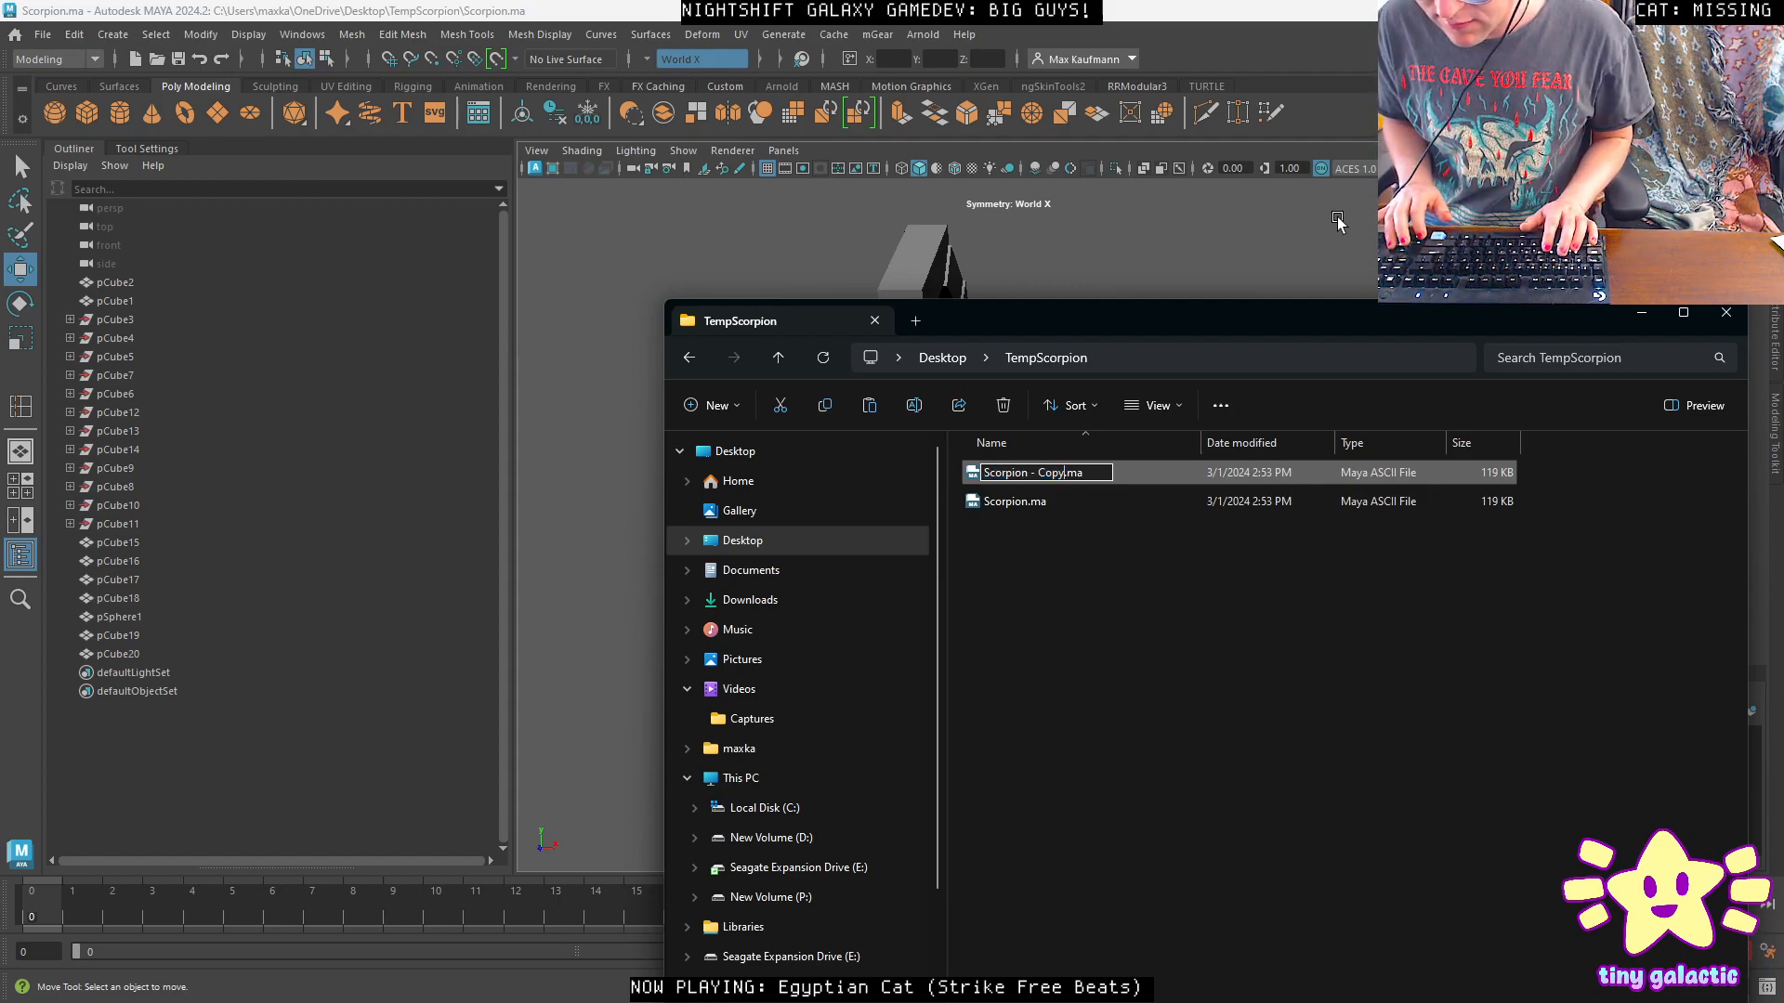
key("shift+Left")
key("shift+Left")
key("shift+Left")
key("shift+Left")
key("shift+Left")
key("shift+Left")
key("shift+Left")
type("Tail")
key("Return")
Duplicate ScorpionTail.ma and rename the copy as ScorpionBigLeg.ma.
key("ctrl+c")
key("ctrl+v")
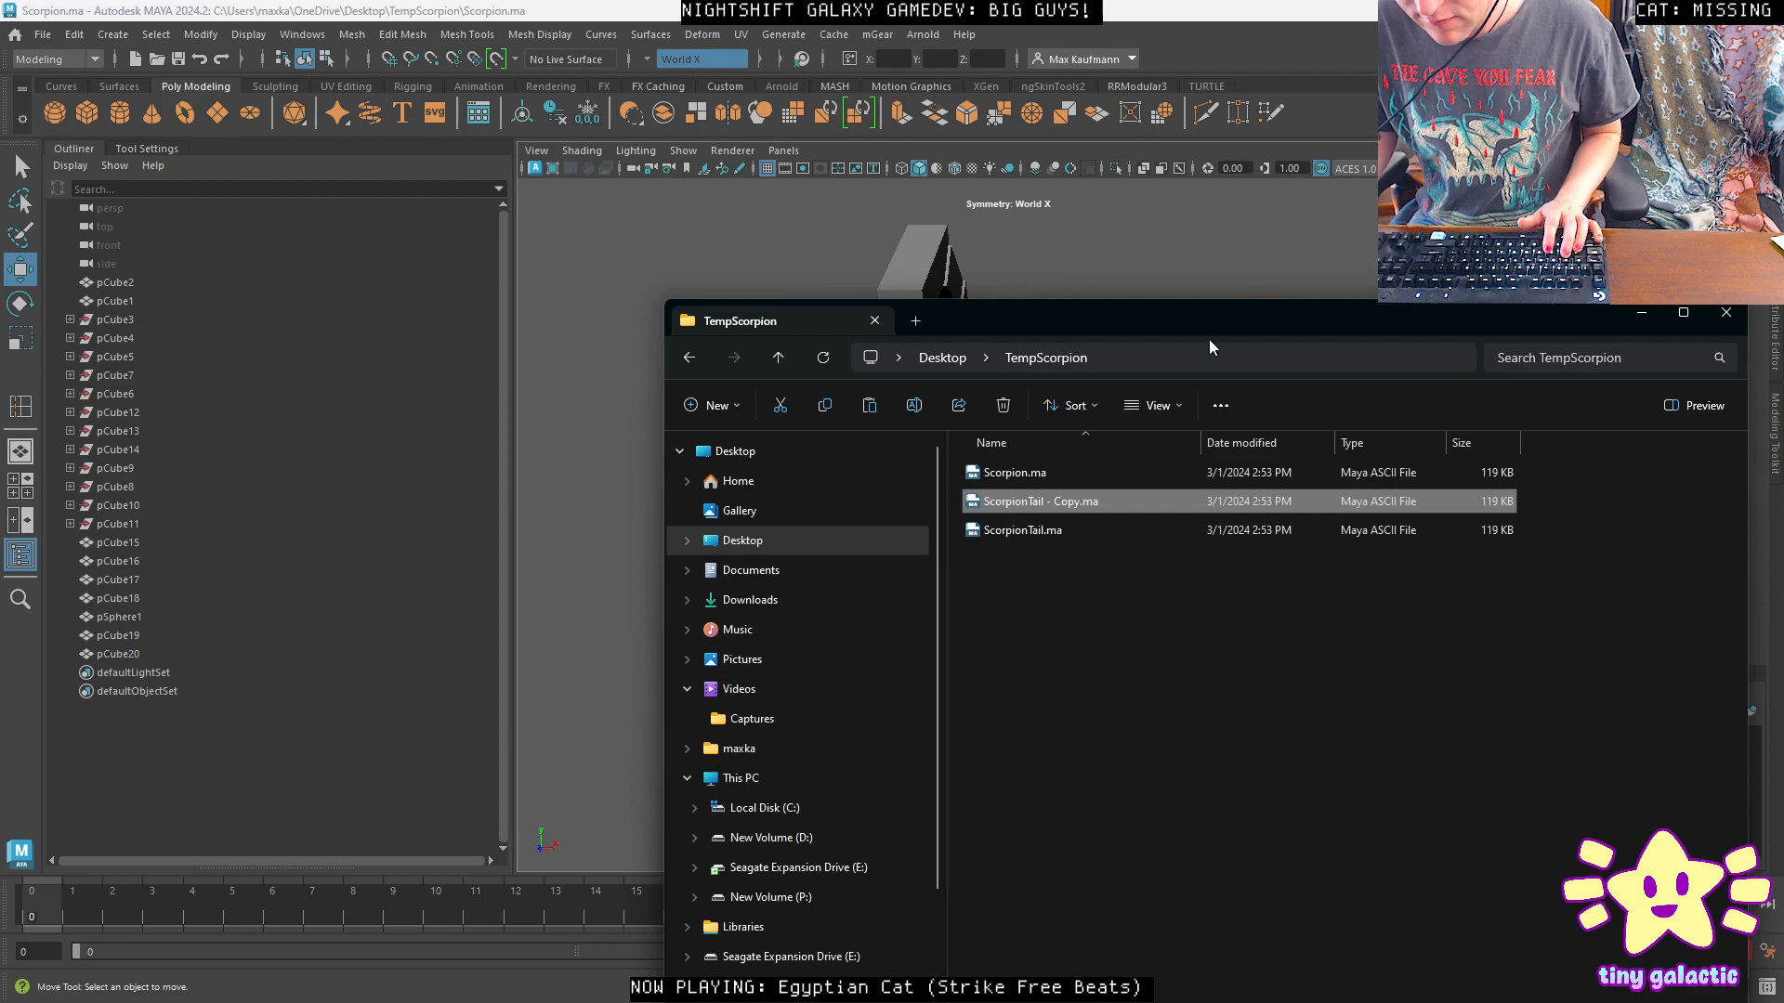
key("F2")
left_click(1030, 504)
key("shift+Right")
key("shift+Right")
key("shift+Right")
key("shift+Right")
key("shift+Right")
key("shift+Right")
key("shift+Right")
key("shift+End")
key("shift+Left")
key("shift+Left")
key("shift+Left")
key("shift+Left")
key("shift+Right")
type("BigLeg")
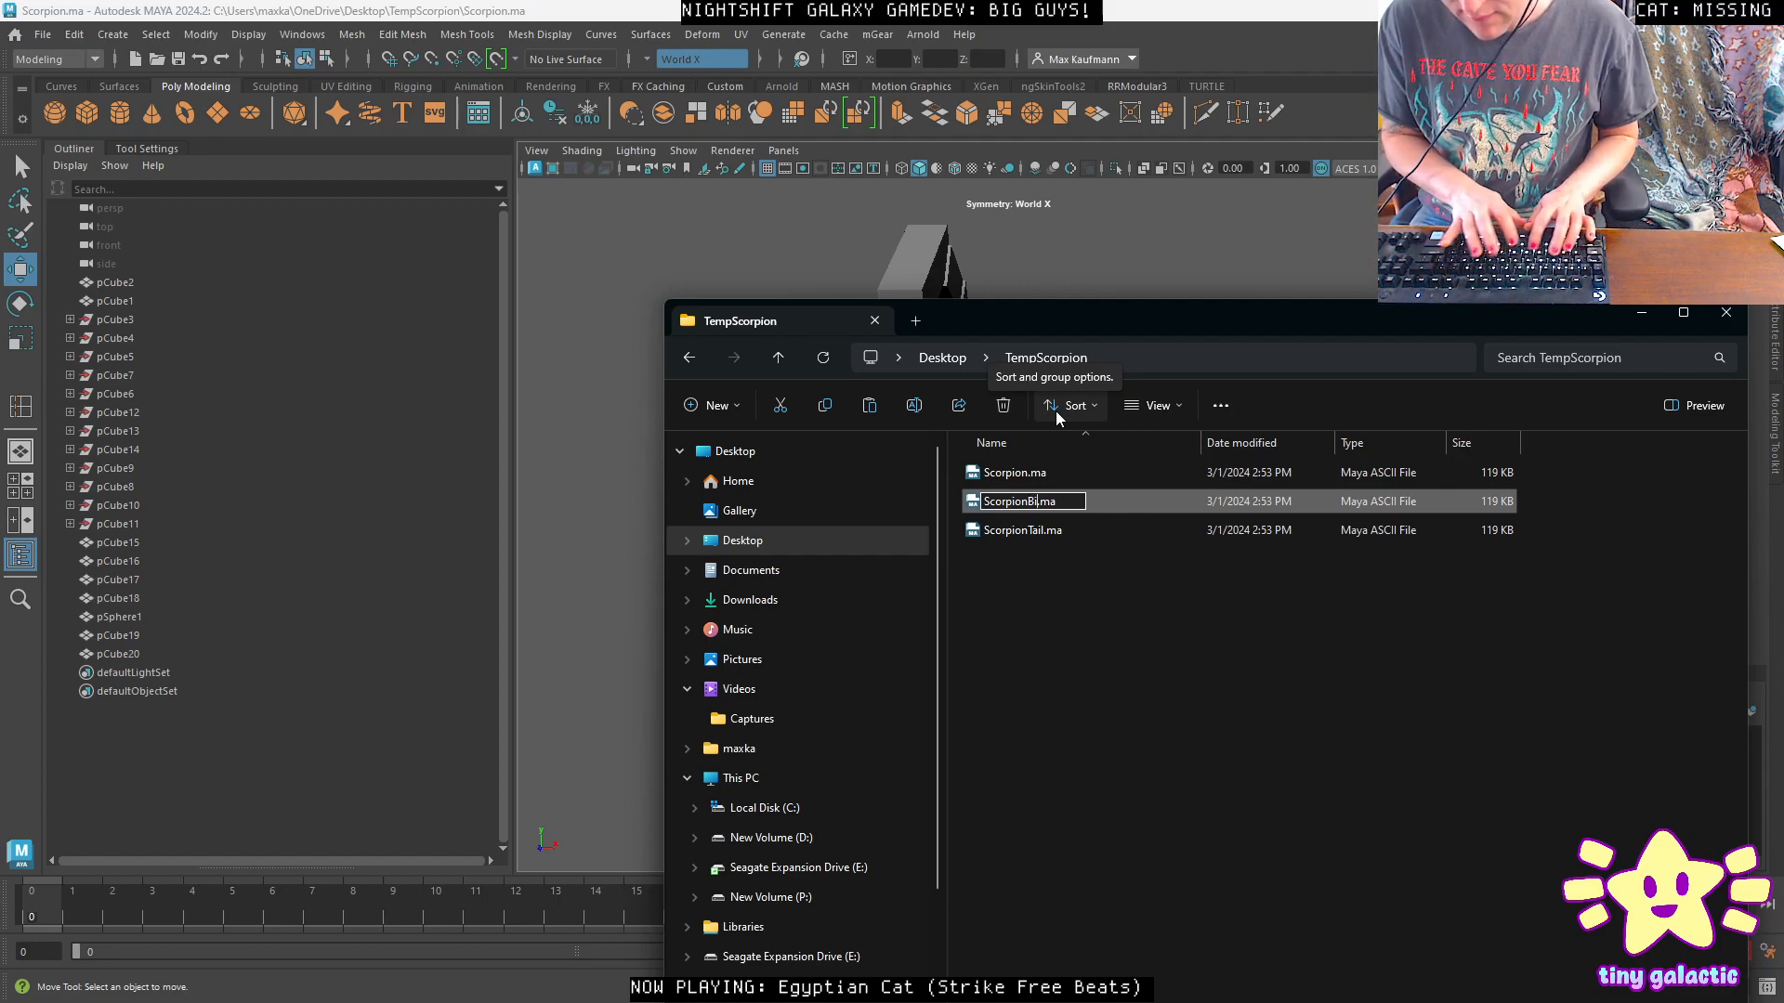
key("Return")
Duplicate ScorpionBigLeg.ma and rename the copy as ScorpionLittleLeg.ma.
key("ctrl+c")
key("ctrl+v")
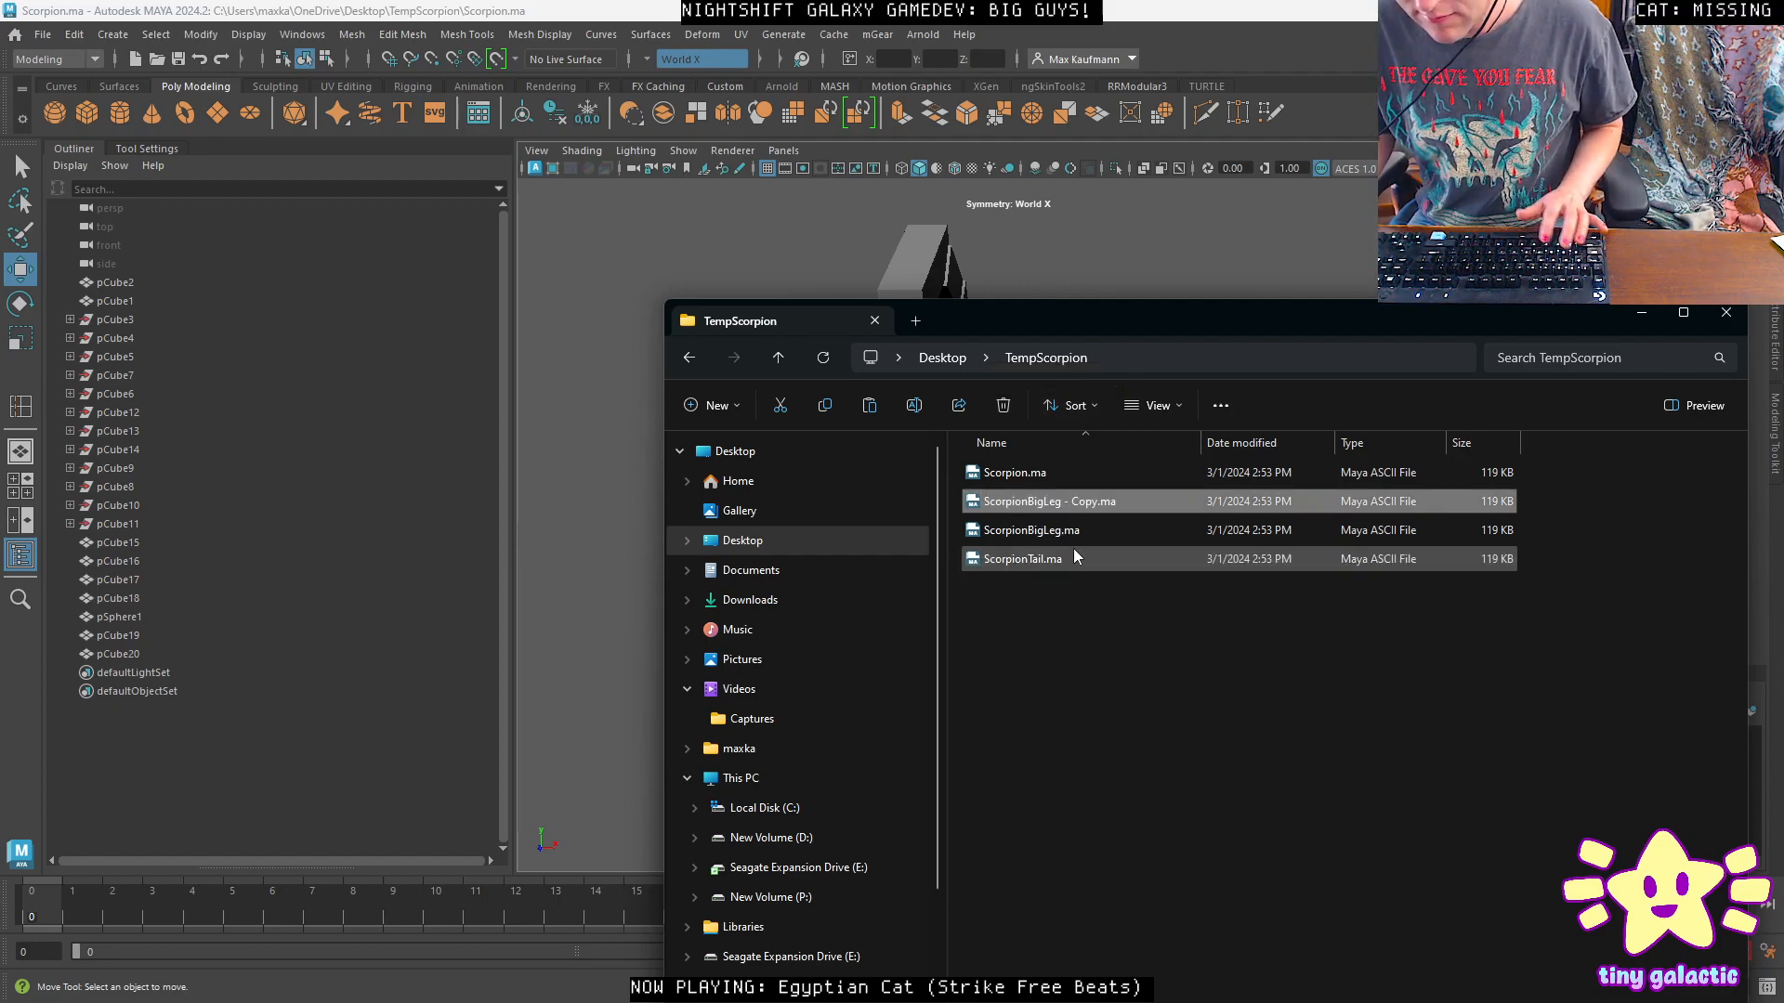
key("F2")
left_click(1035, 503)
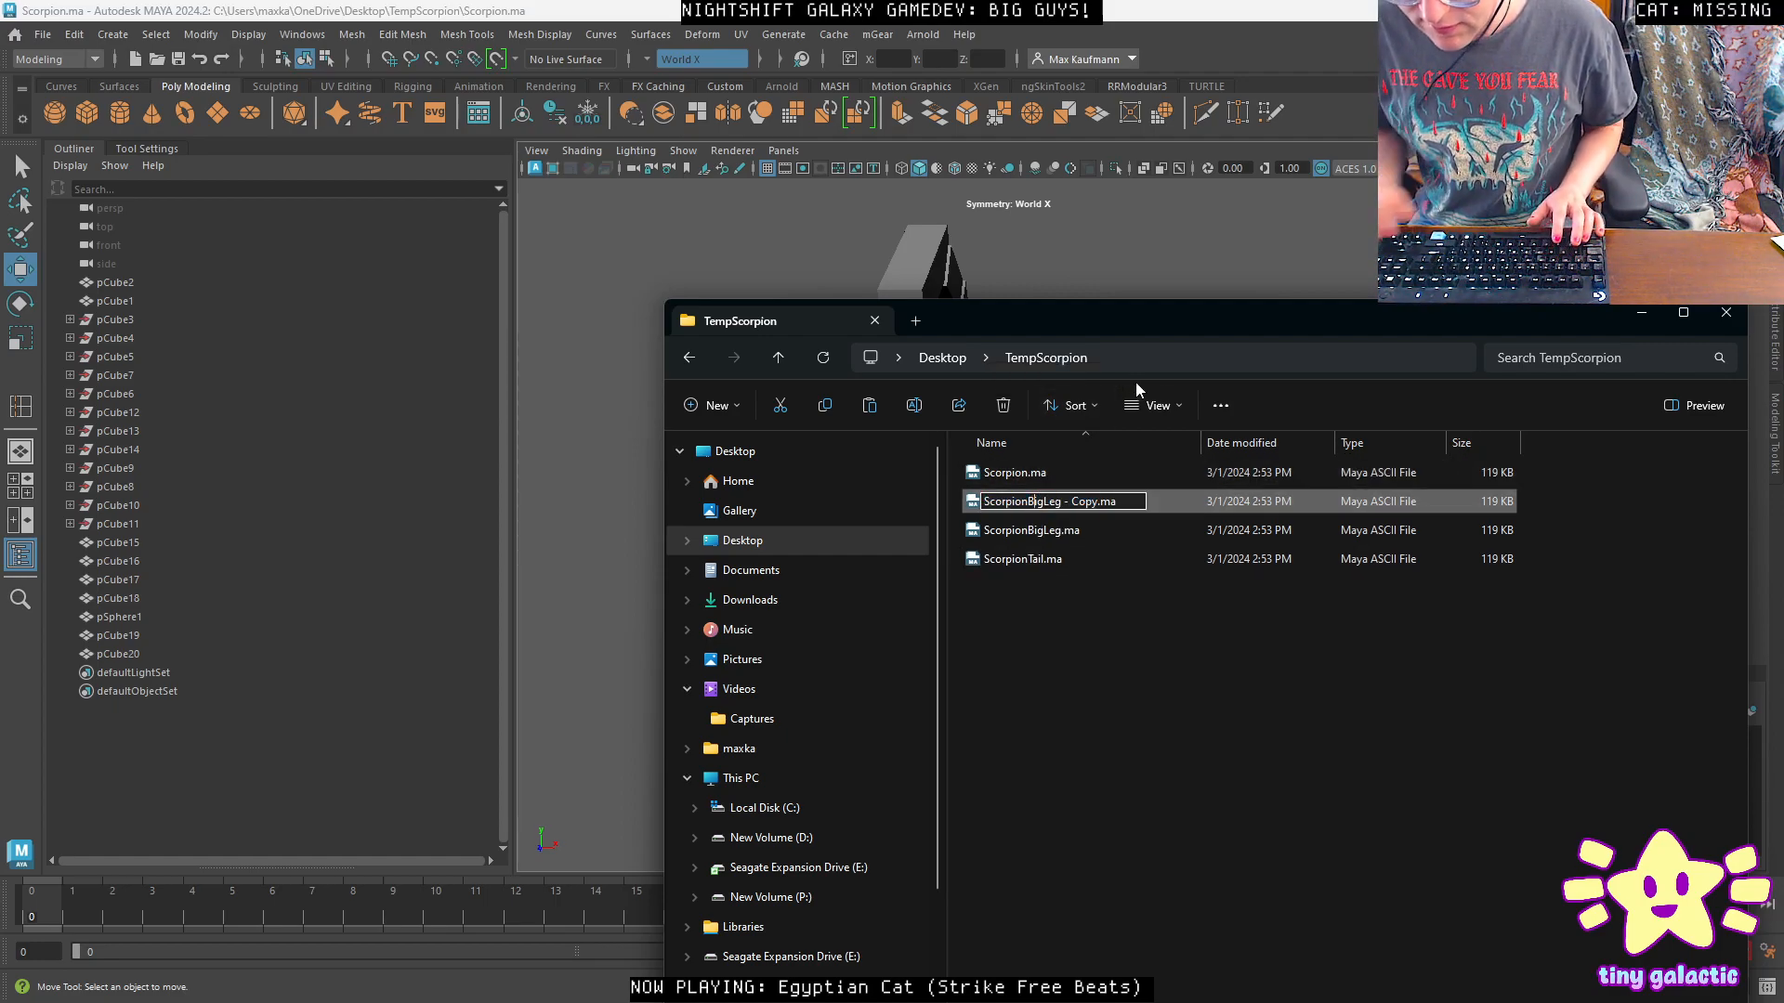
key("Left")
key("Left")
key("shift+Right")
key("shift+Right")
key("shift+Right")
key("shift+Right")
key("shift+Right")
key("shift+Right")
key("shift+Right")
key("shift+Right")
key("shift+Right")
key("shift+Right")
key("shift+Right")
key("shift+Right")
key("shift+Right")
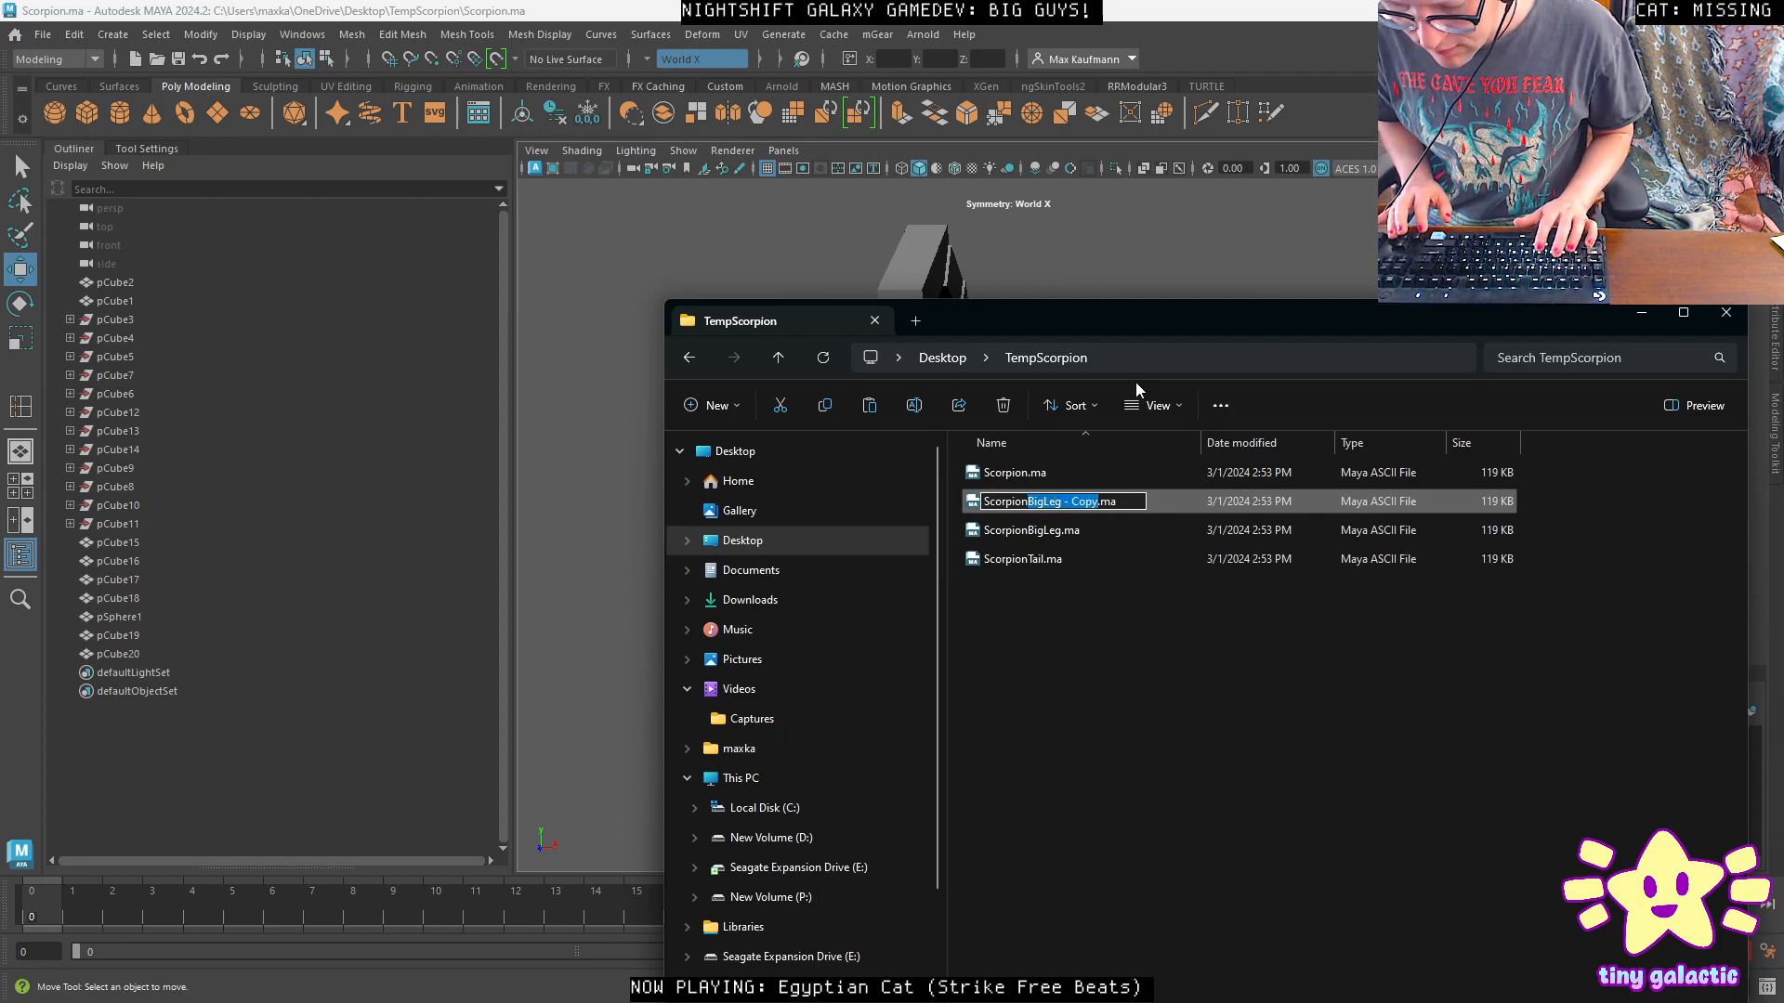
type("LittleLeg")
key("Return")
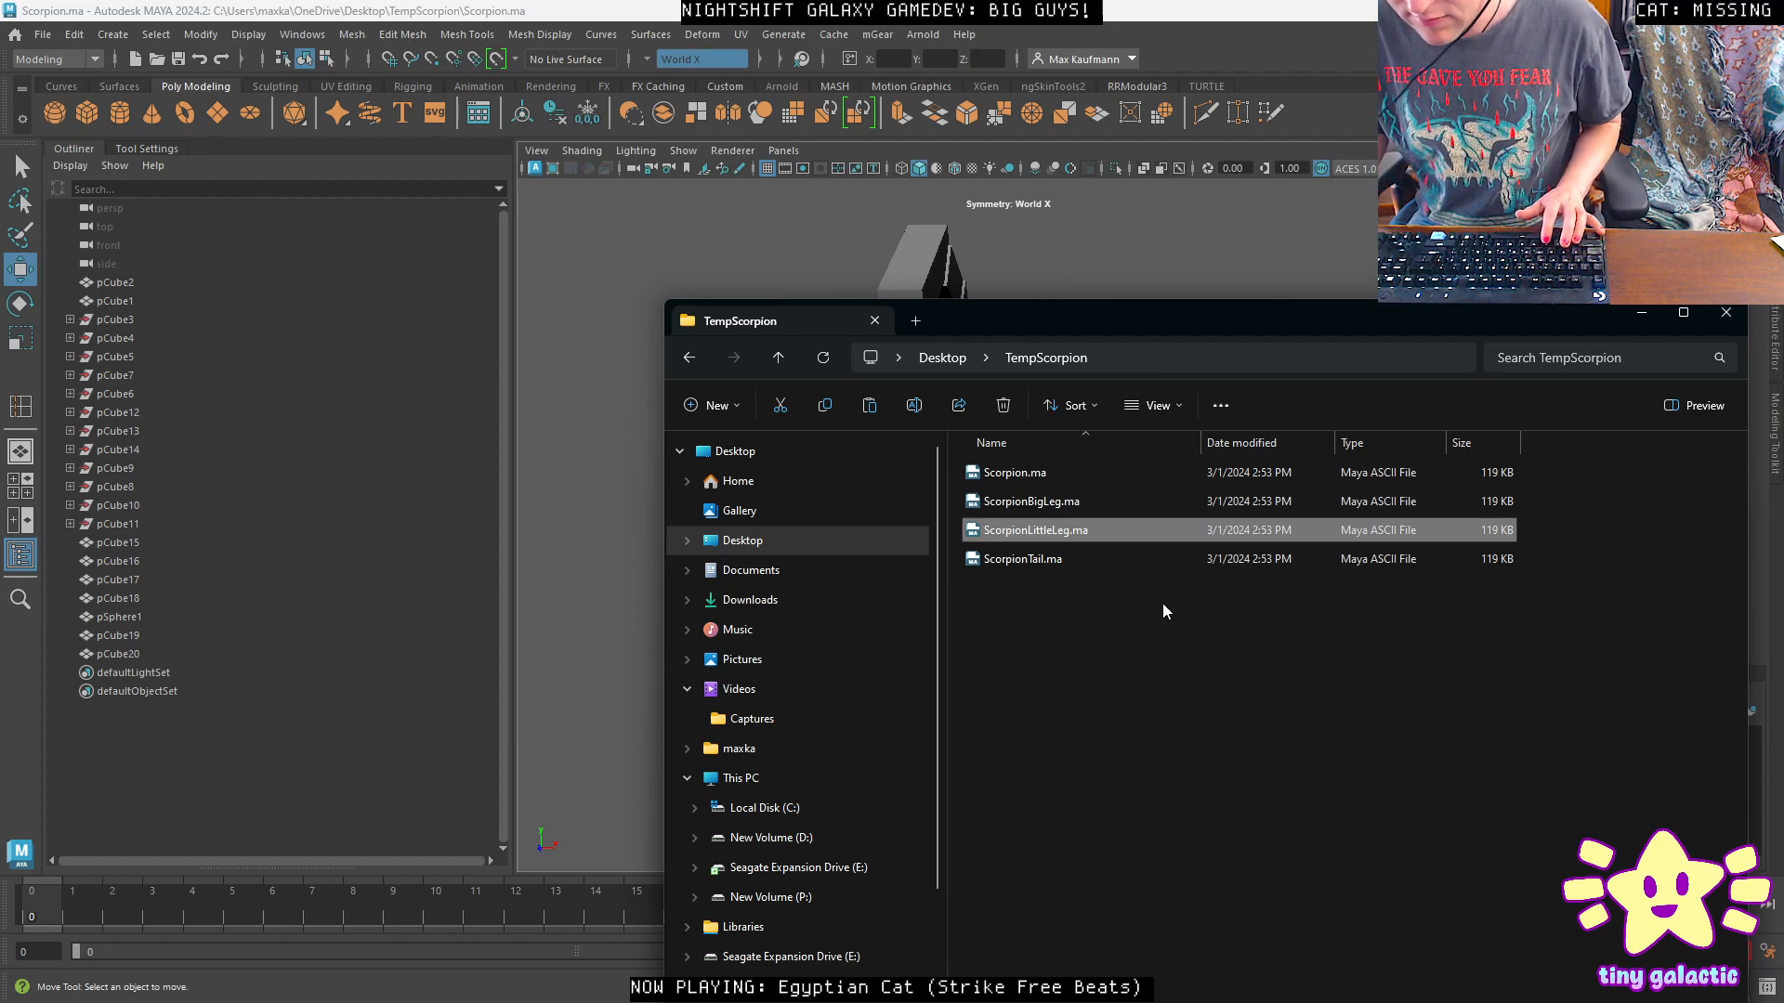
Duplicate ScorpionTail.ma and rename the copy as ScorpionChasis.ma.
left_click(1089, 561, "ctrl")
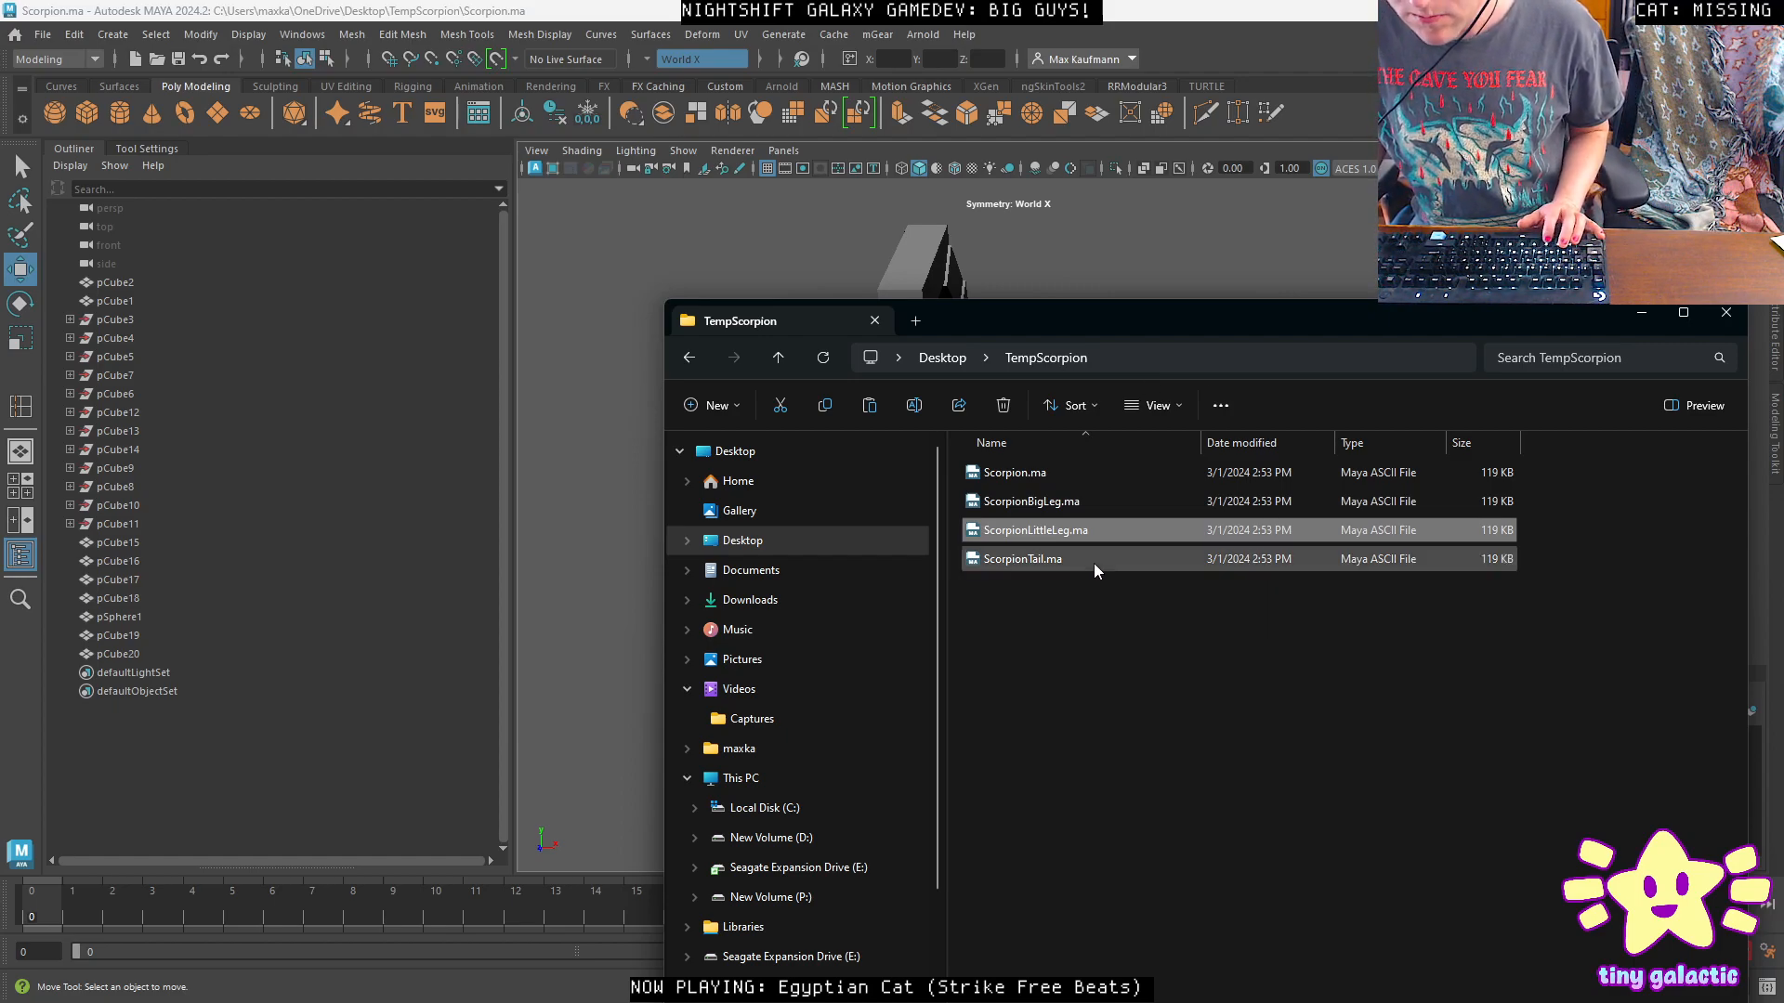
left_click(1045, 561)
key("ctrl+c")
key("ctrl+v")
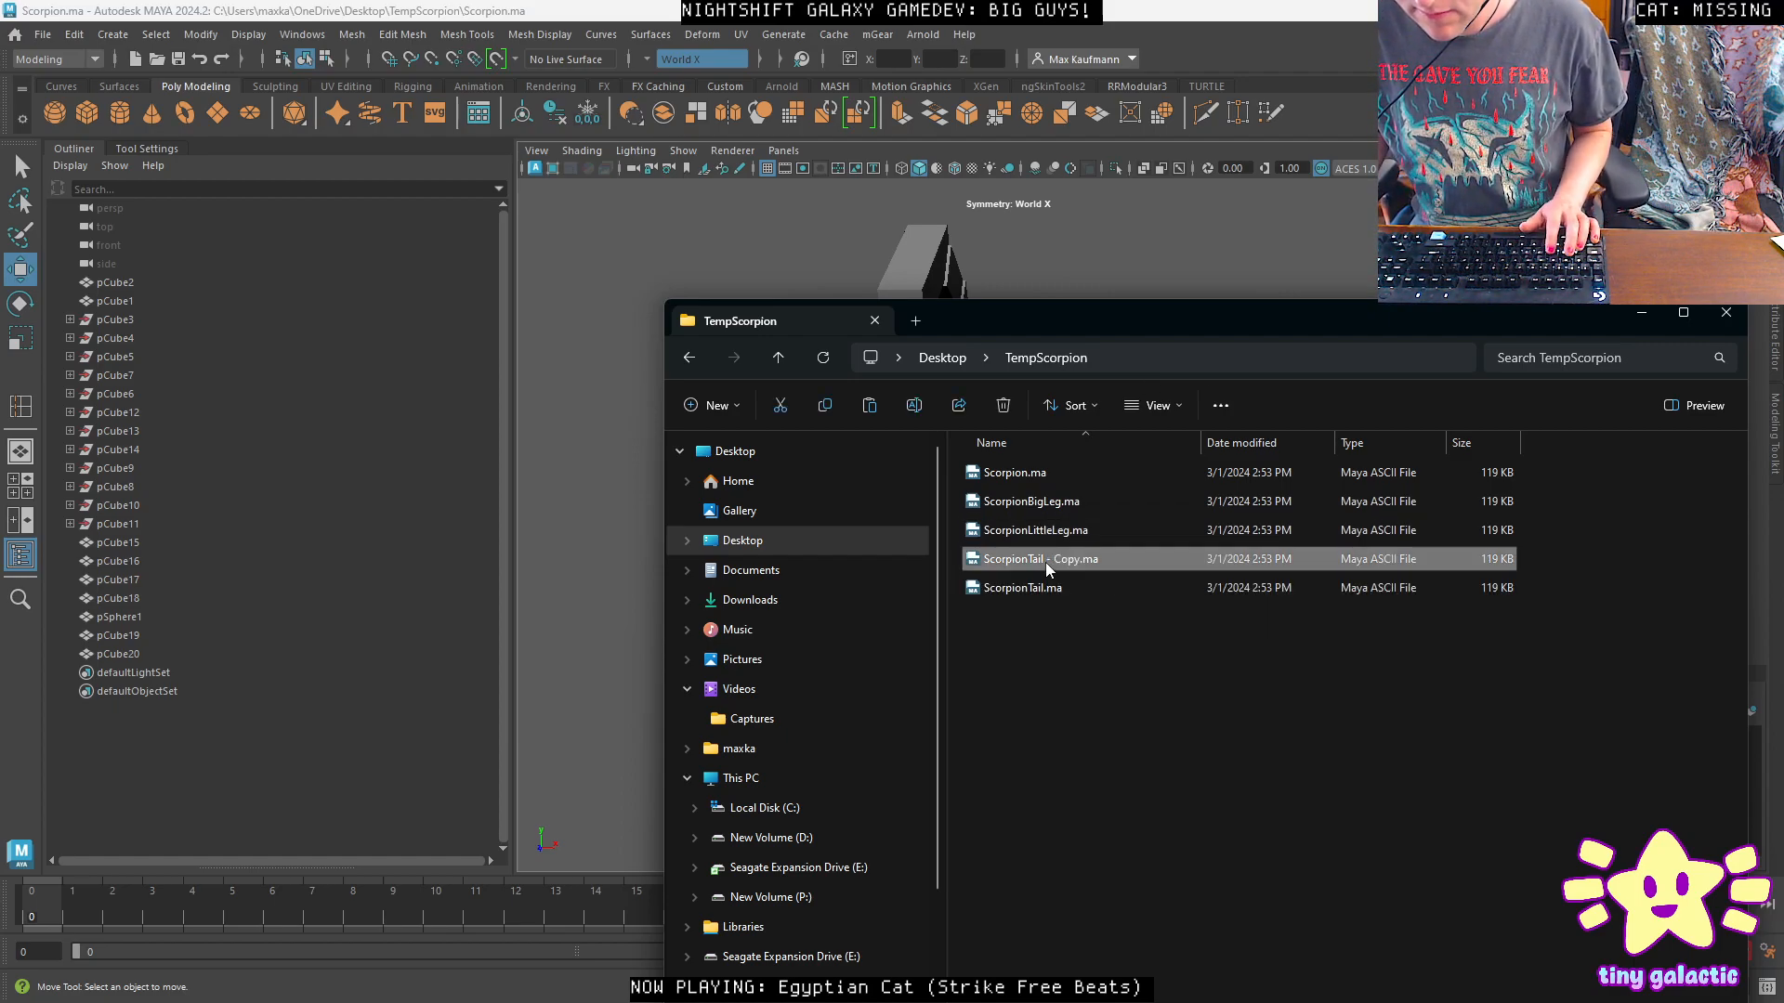
key("F2")
type("ScorpionChasis.ma")
key("Return")
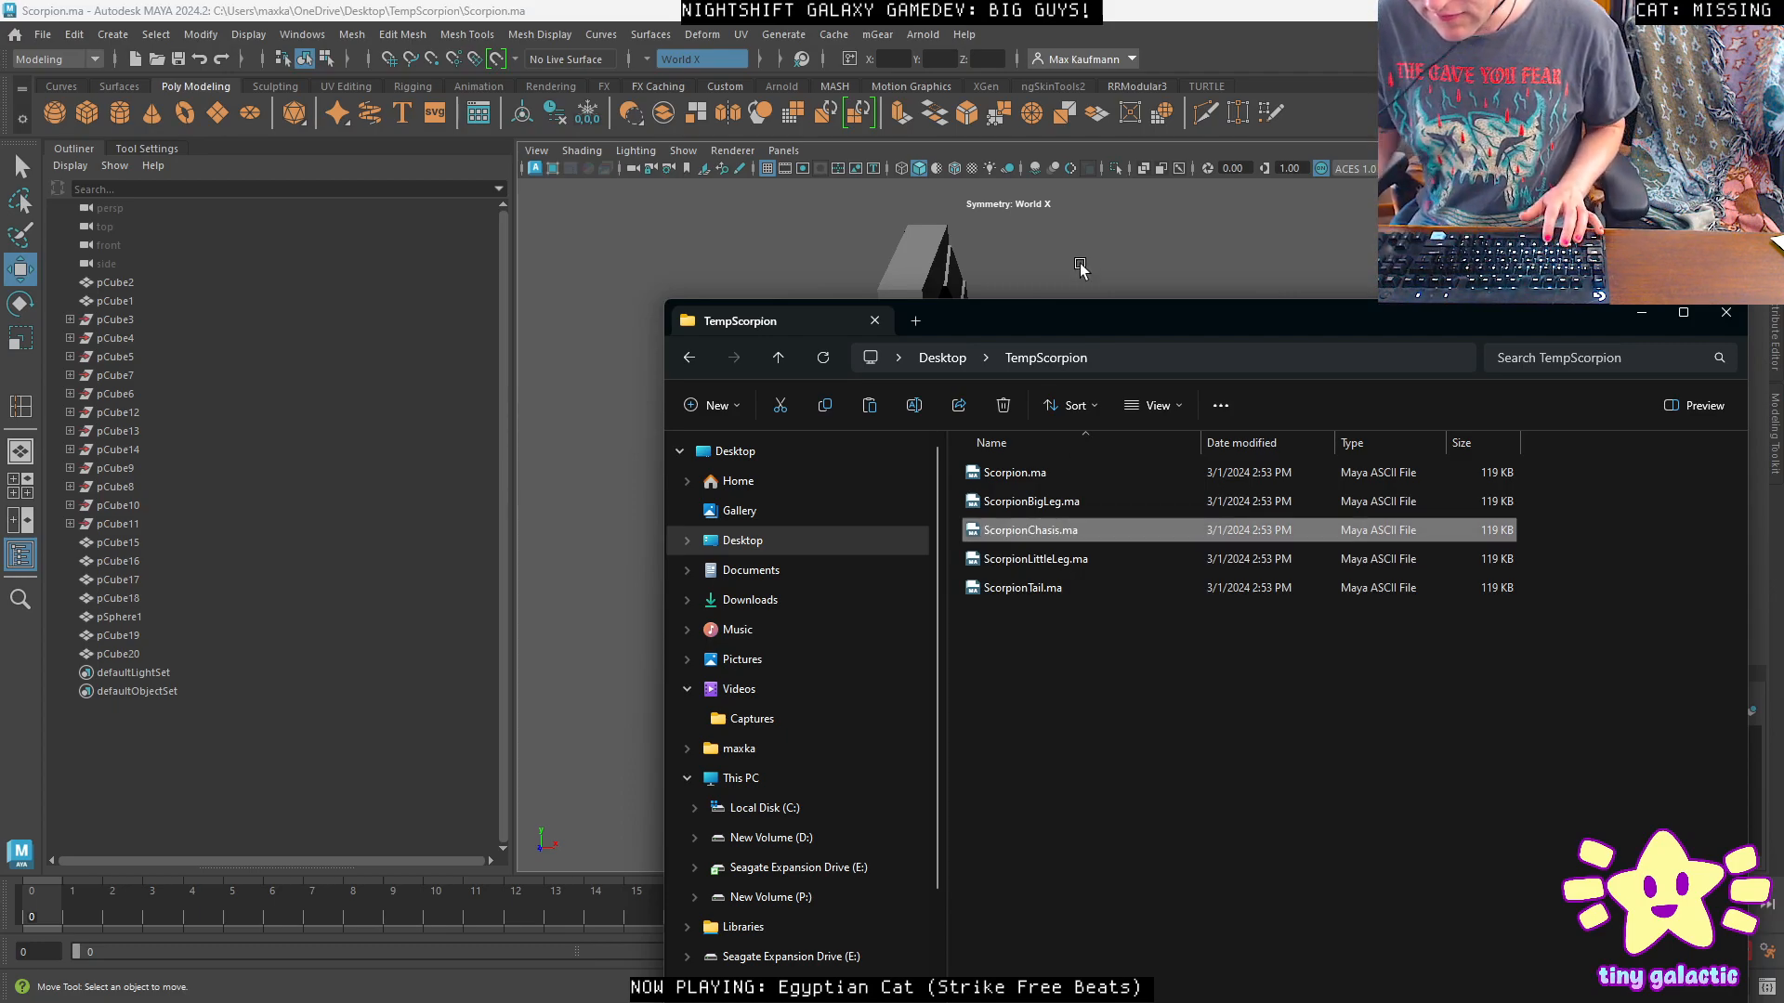
Paste one more copy of the scene file and rename it as ScorpionHead.ma.
key("ctrl+v")
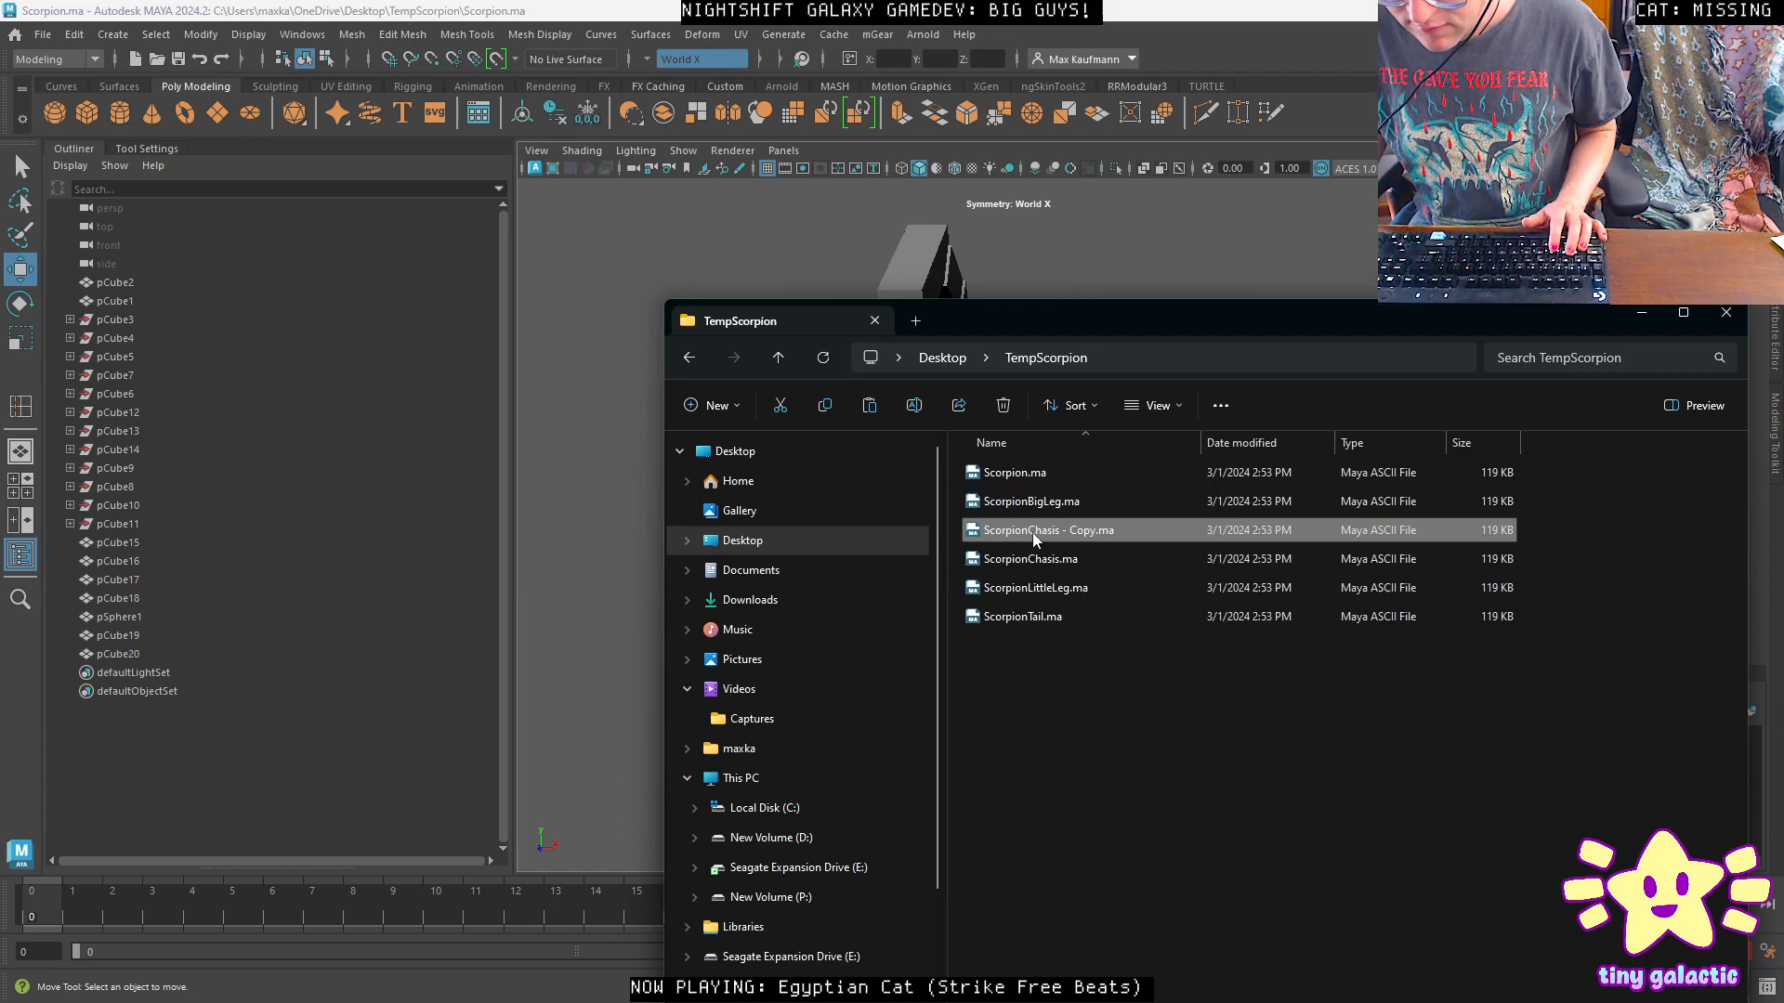
key("F2")
left_click(1028, 532)
key("ctrl+shift+Right")
key("ctrl+shift+Right")
key("ctrl+shift+Right")
key("ctrl+shift+Right")
key("ctrl+shift+Left")
type("Head")
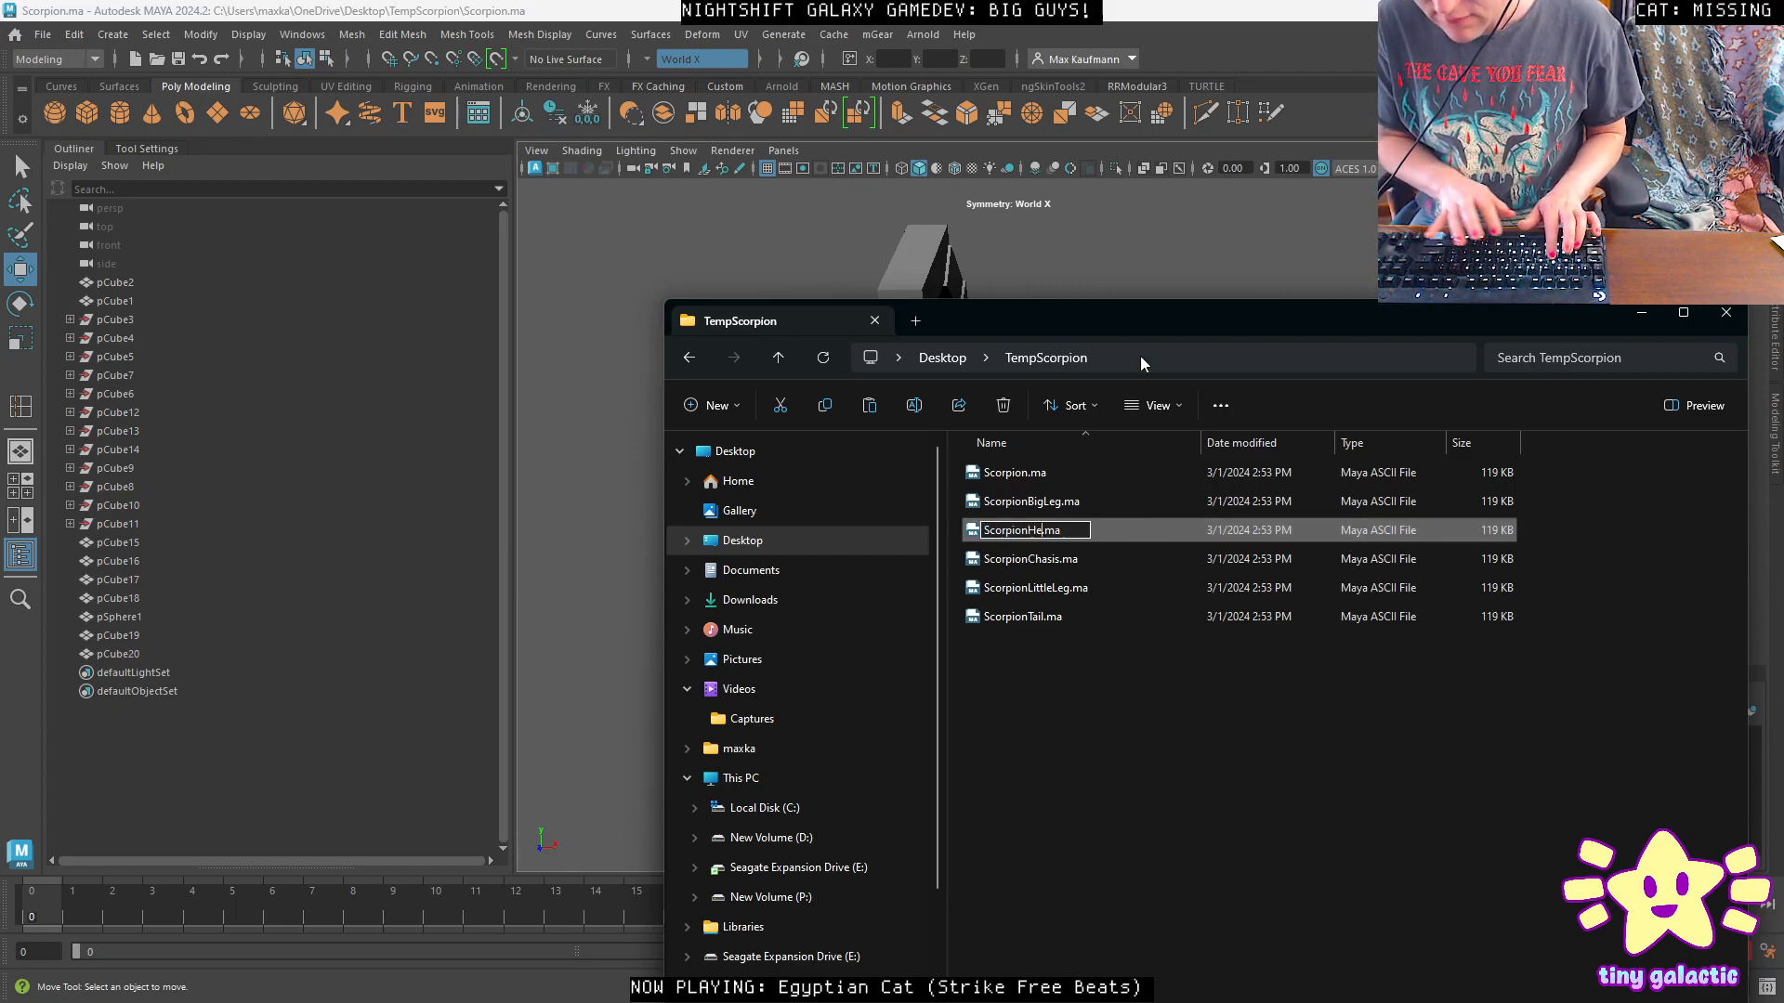
key("Return")
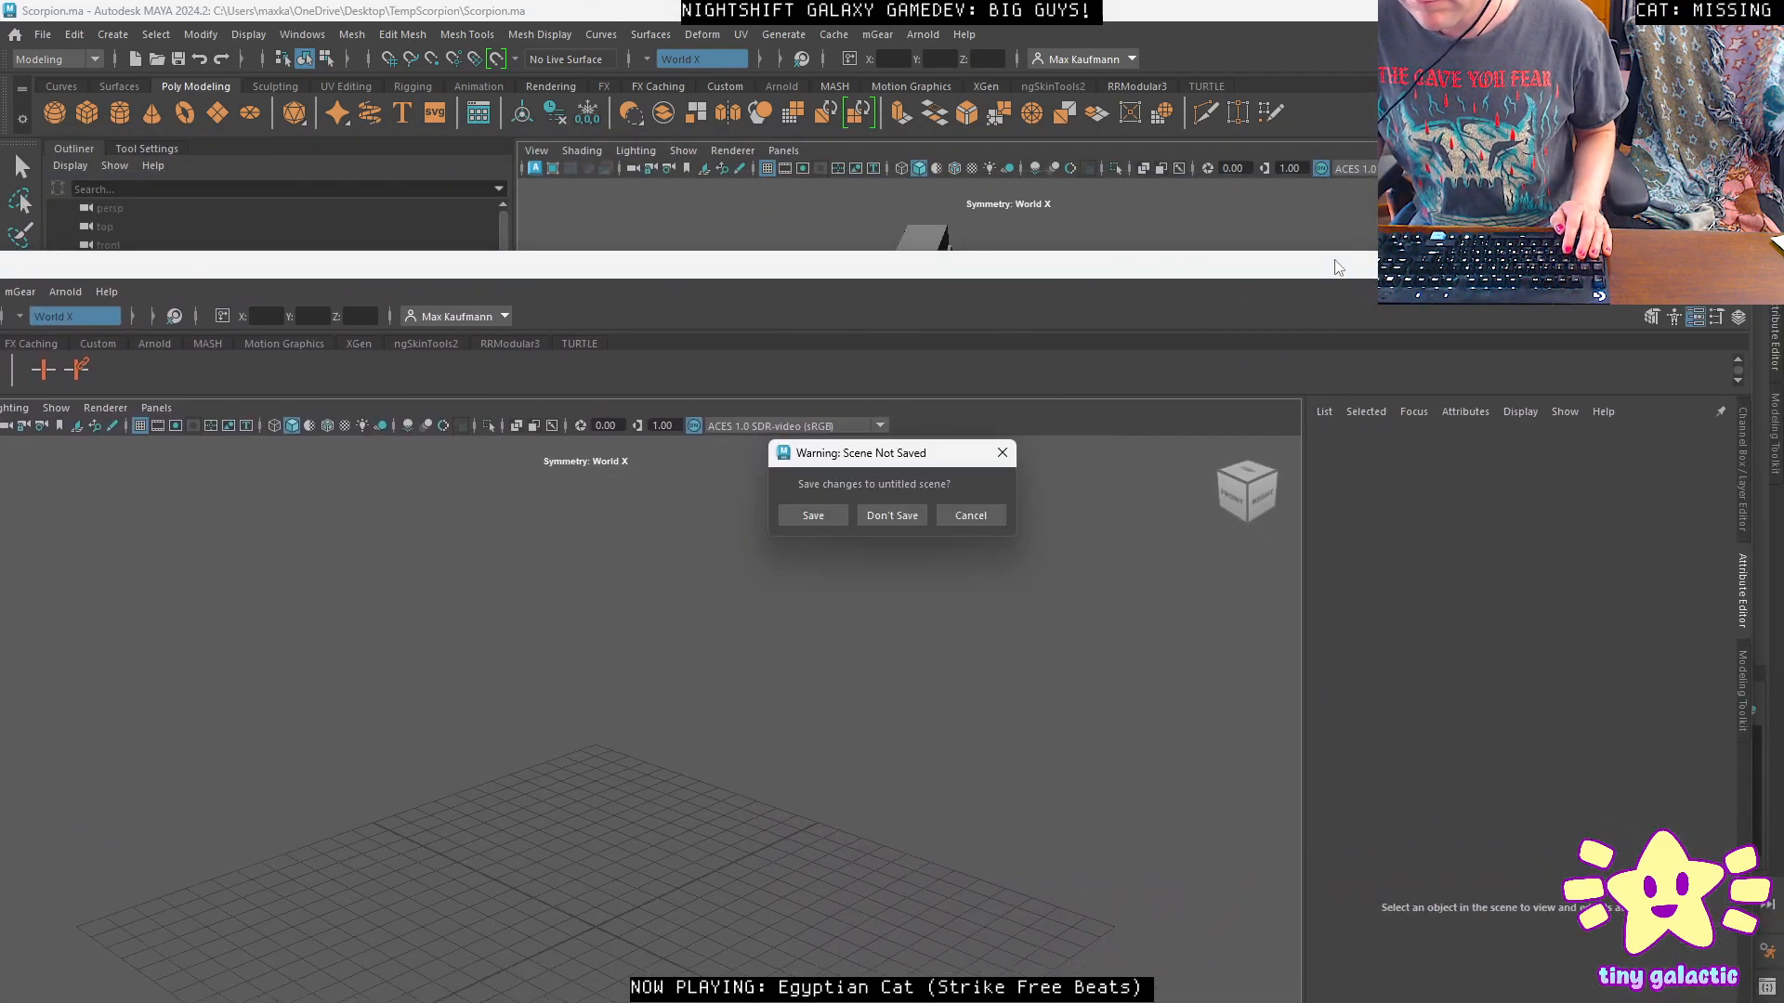
Close the extra untitled Maya instance without saving and return to the Maya window with the scorpion scene.
left_click(858, 515)
left_click(1202, 275)
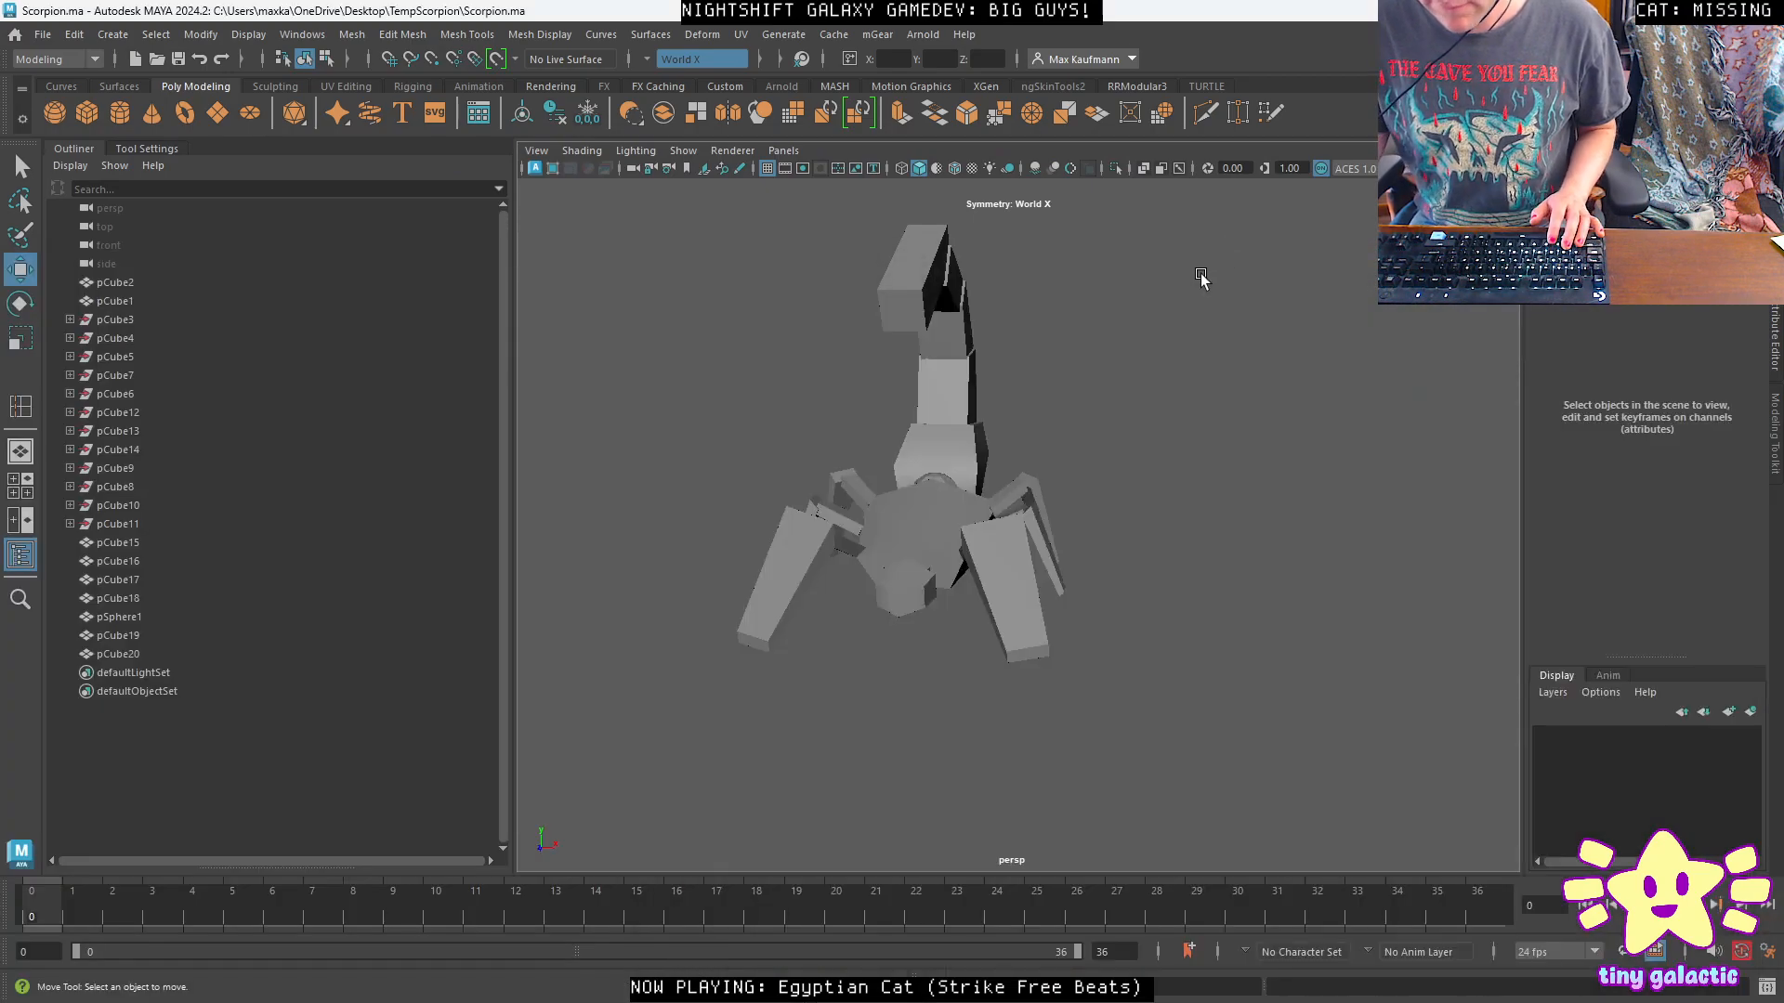
key("alt+Tab")
left_click(1181, 247)
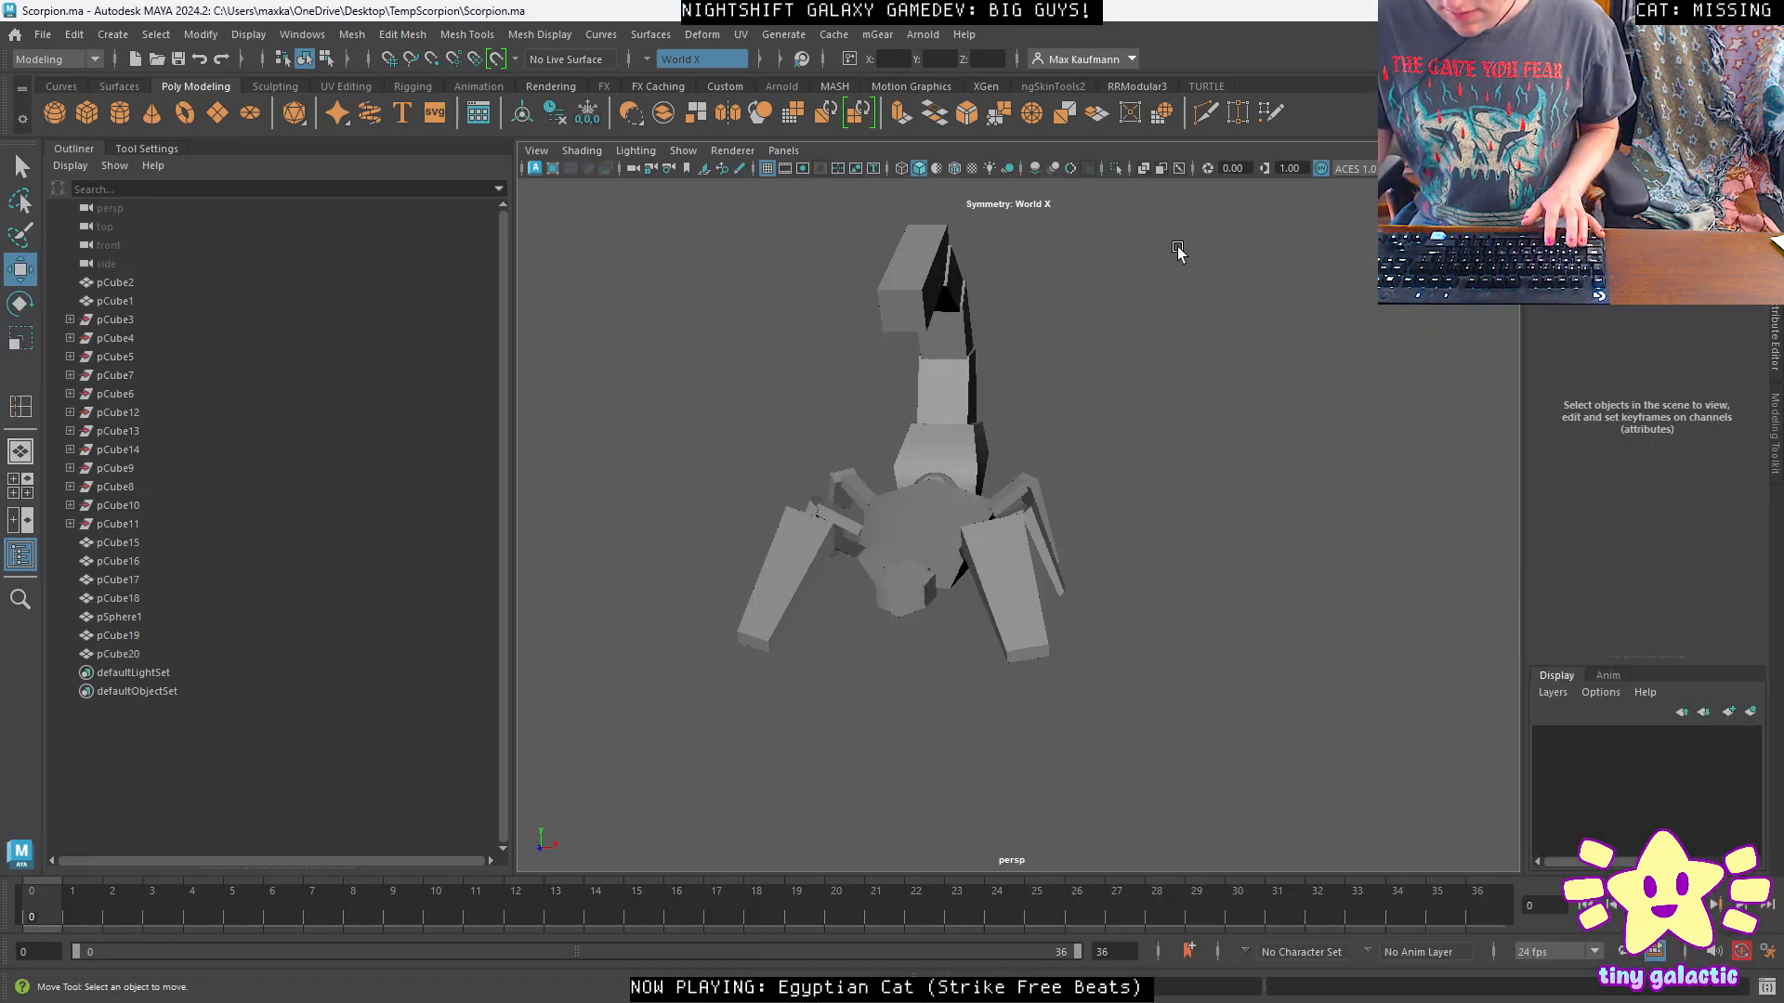
Open ScorpionTail.ma from the TempScorpion folder and switch to object mode.
key("ctrl+o")
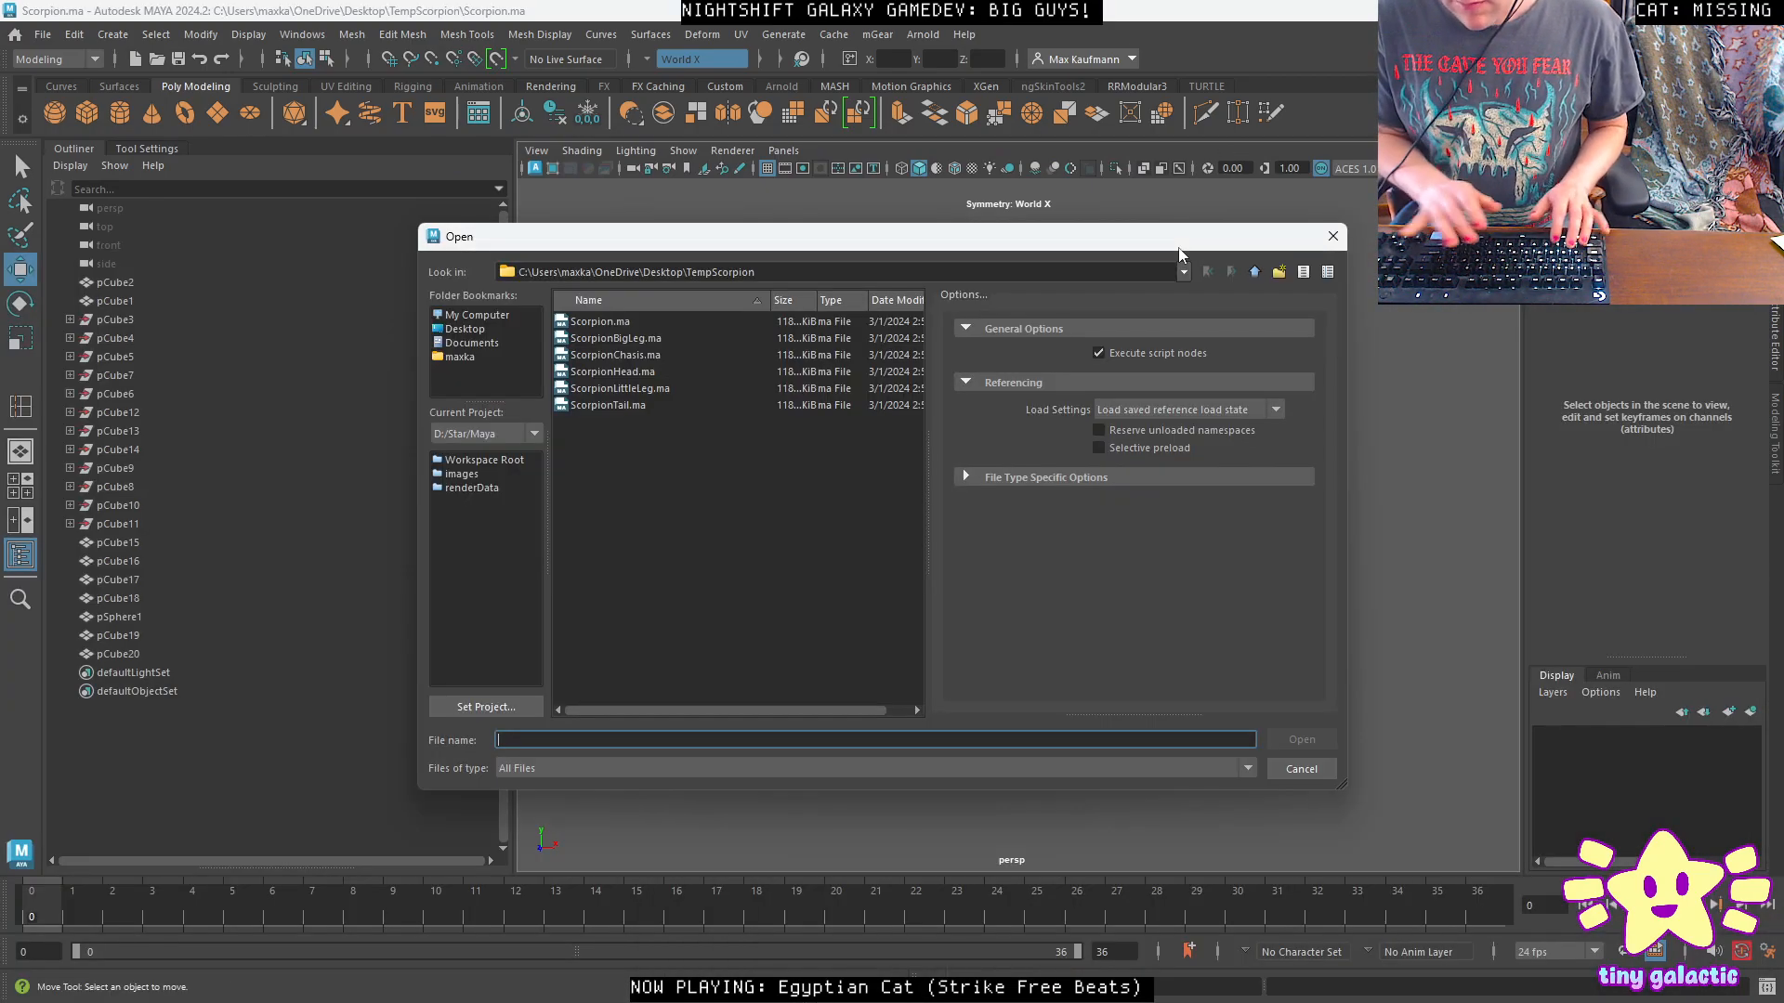
double_click(627, 406)
left_click_drag(768, 510, 1139, 526, "alt")
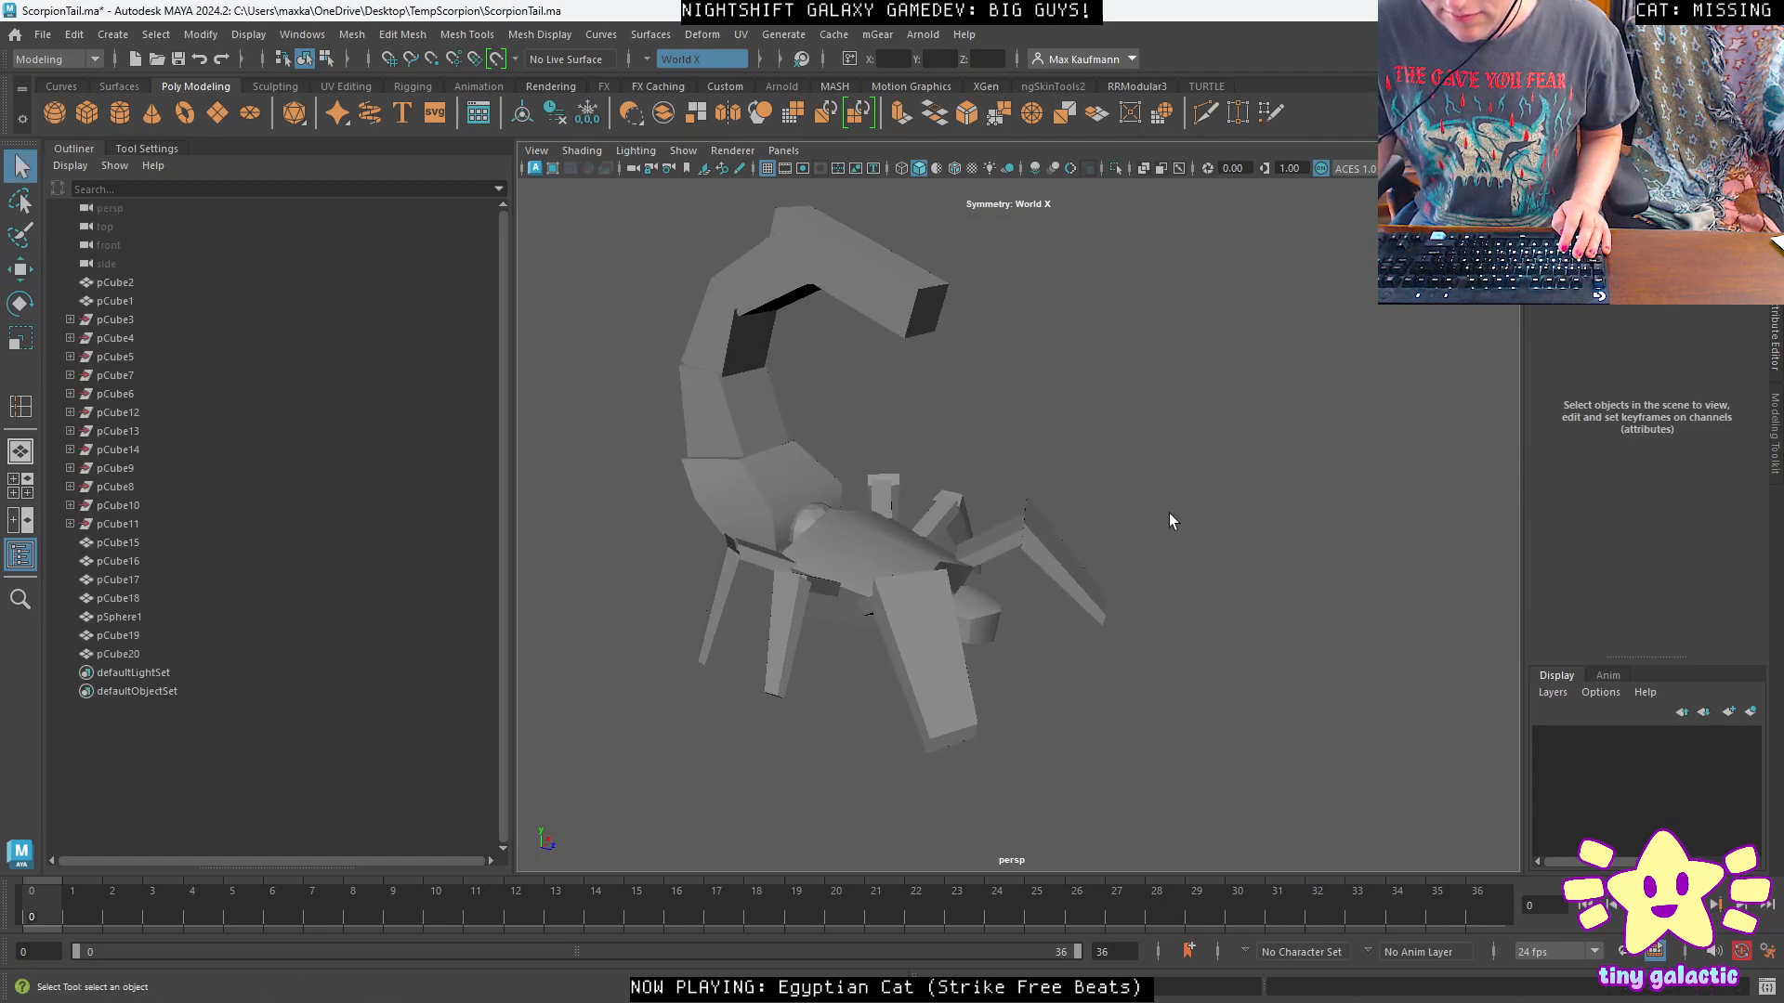
right_click_drag(1138, 526, 944, 507, "alt")
left_click_drag(944, 508, 901, 530, "alt")
right_click_drag(902, 471, 946, 456)
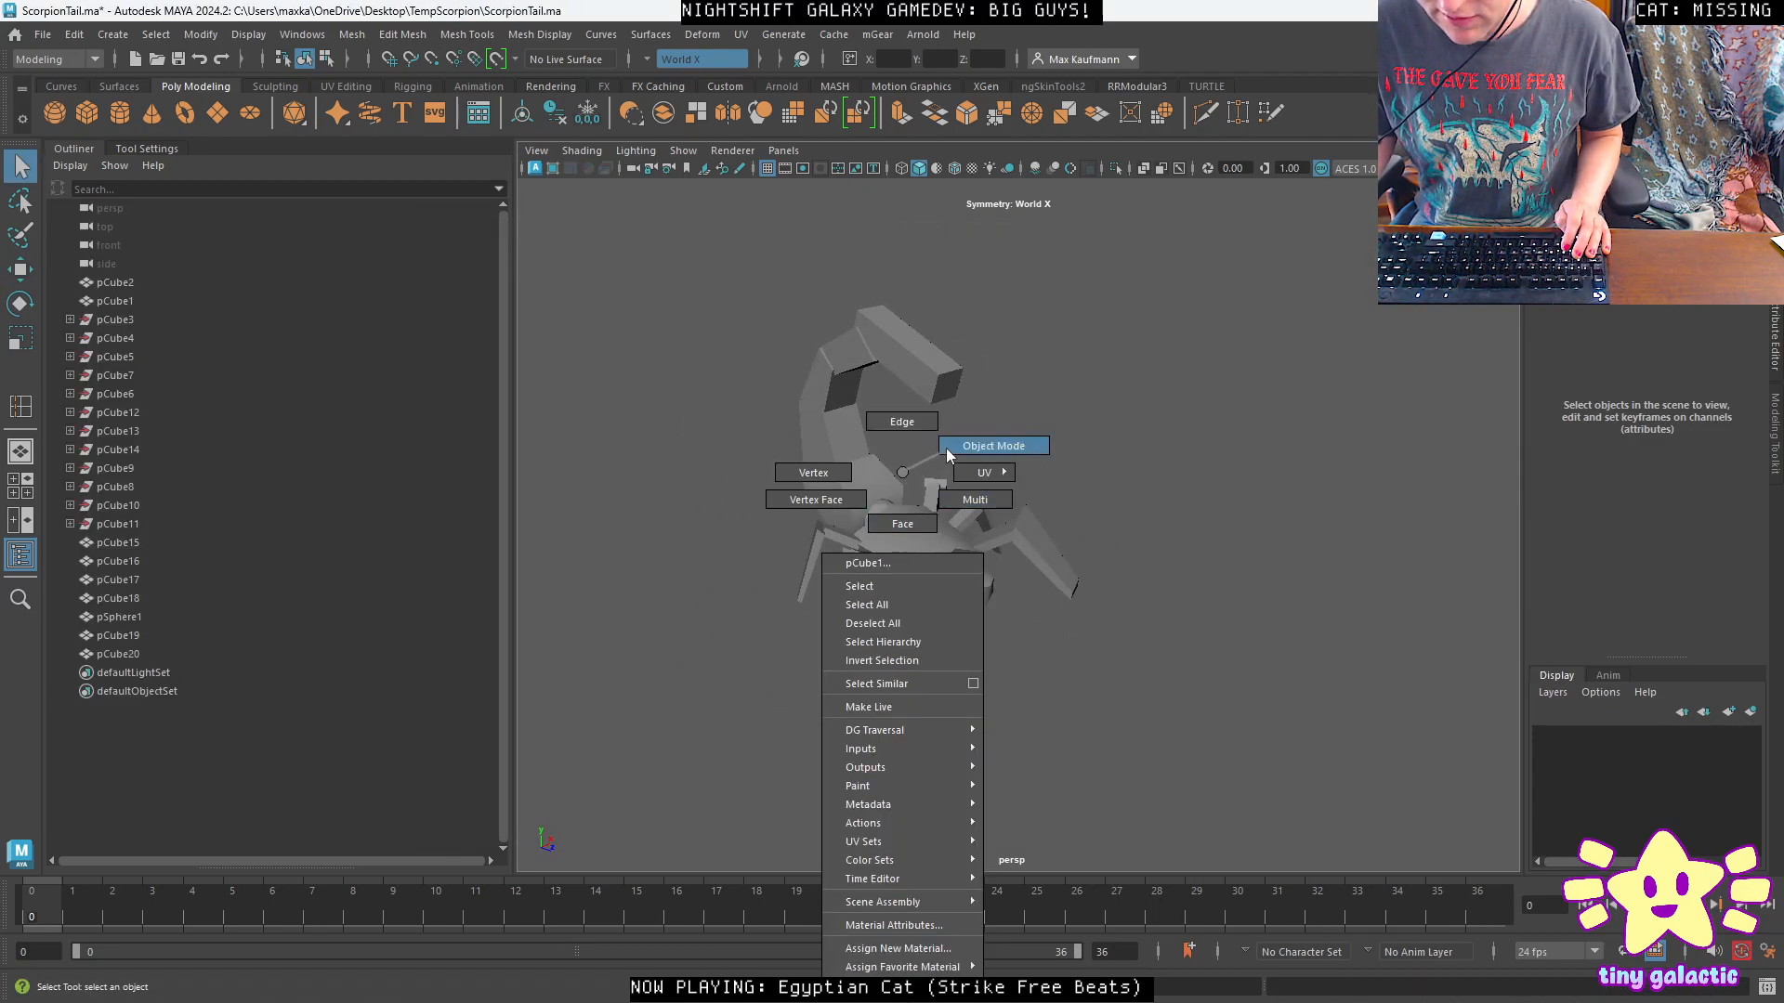
left_click_drag(1044, 377, 1023, 550, "alt")
Delete the leg, body and head meshes, keeping the tail and its sphere joint.
left_click(1024, 549)
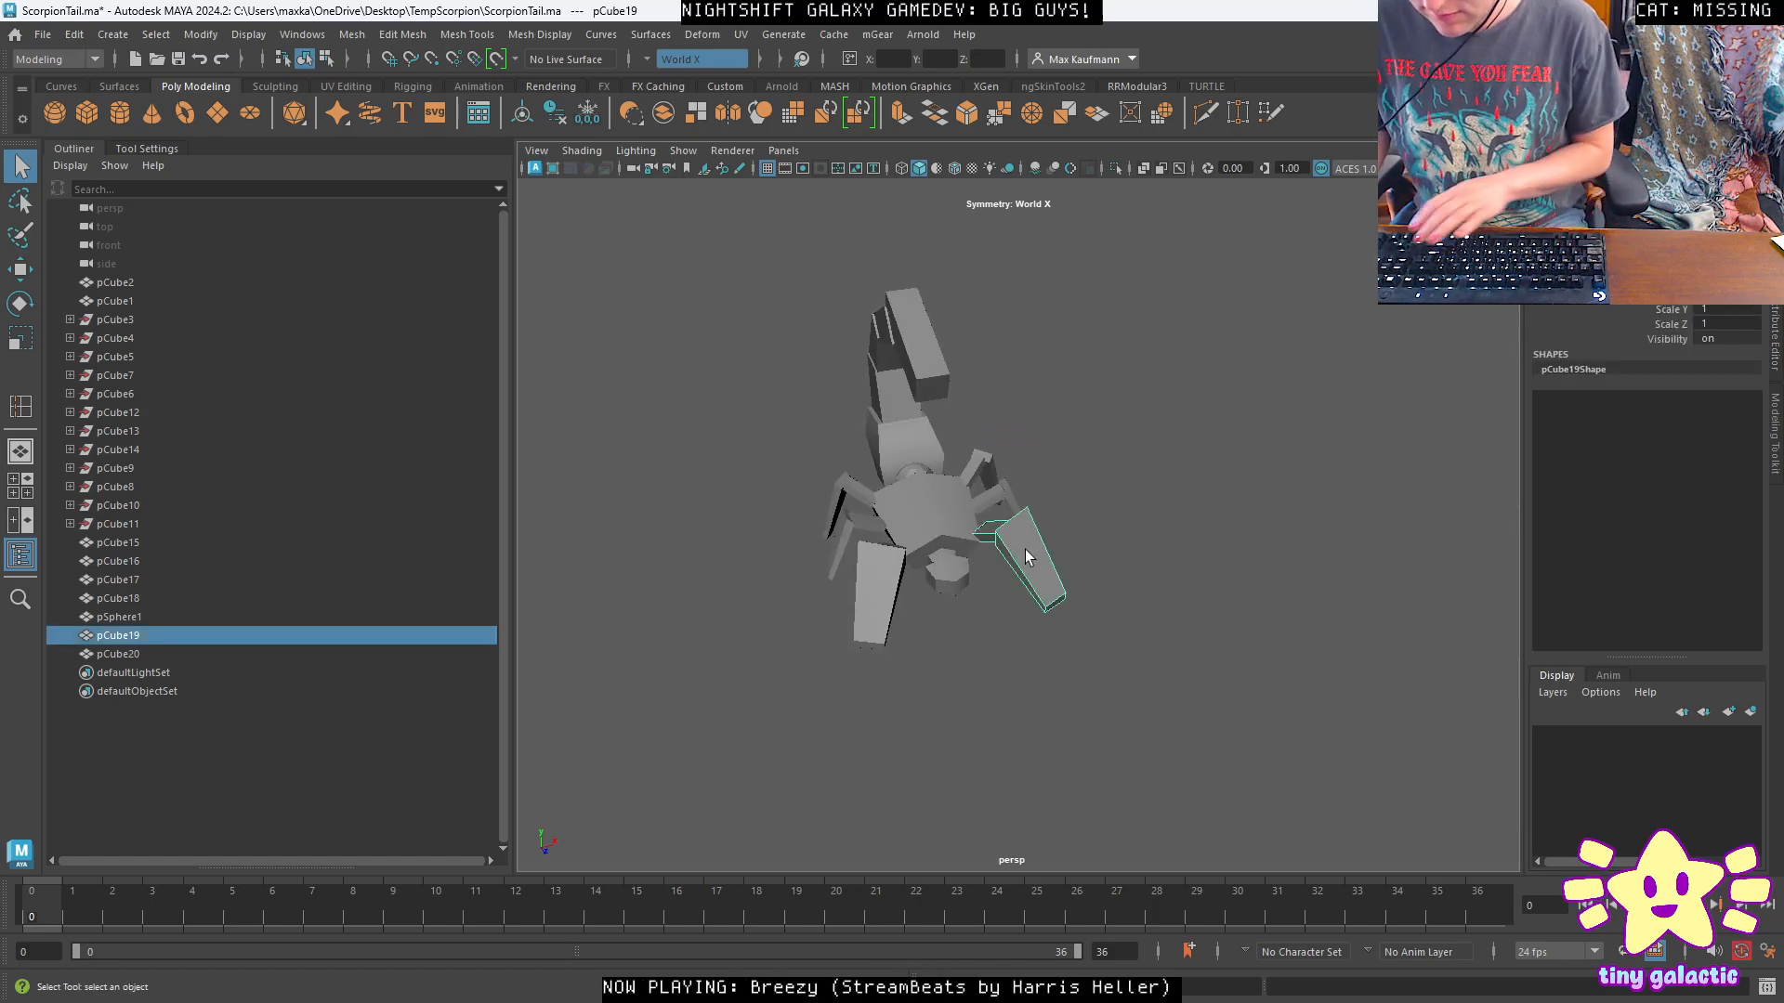
key("Delete")
left_click(1007, 500)
key("Delete")
left_click(884, 531)
key("Delete")
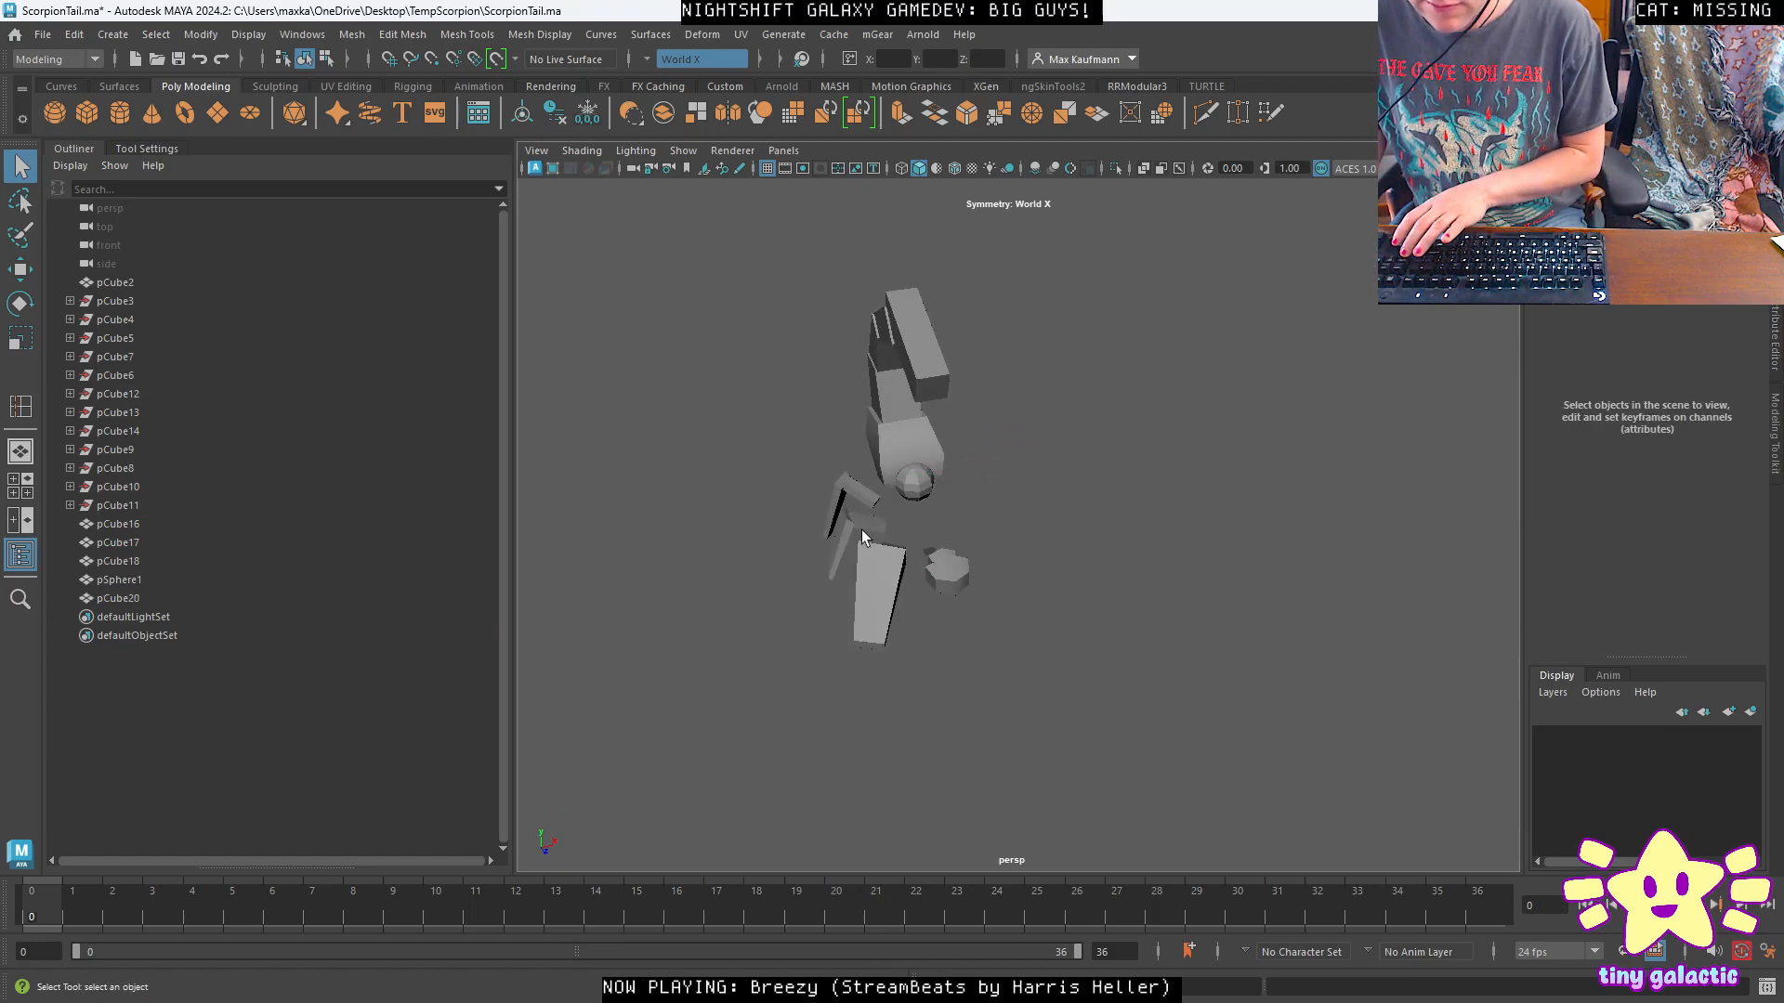
left_click(859, 581)
key("Delete")
left_click(938, 572)
key("Delete")
left_click(929, 555)
key("Delete")
Delete the sphere joint at the base of the tail.
left_click_drag(834, 538, 910, 522, "alt")
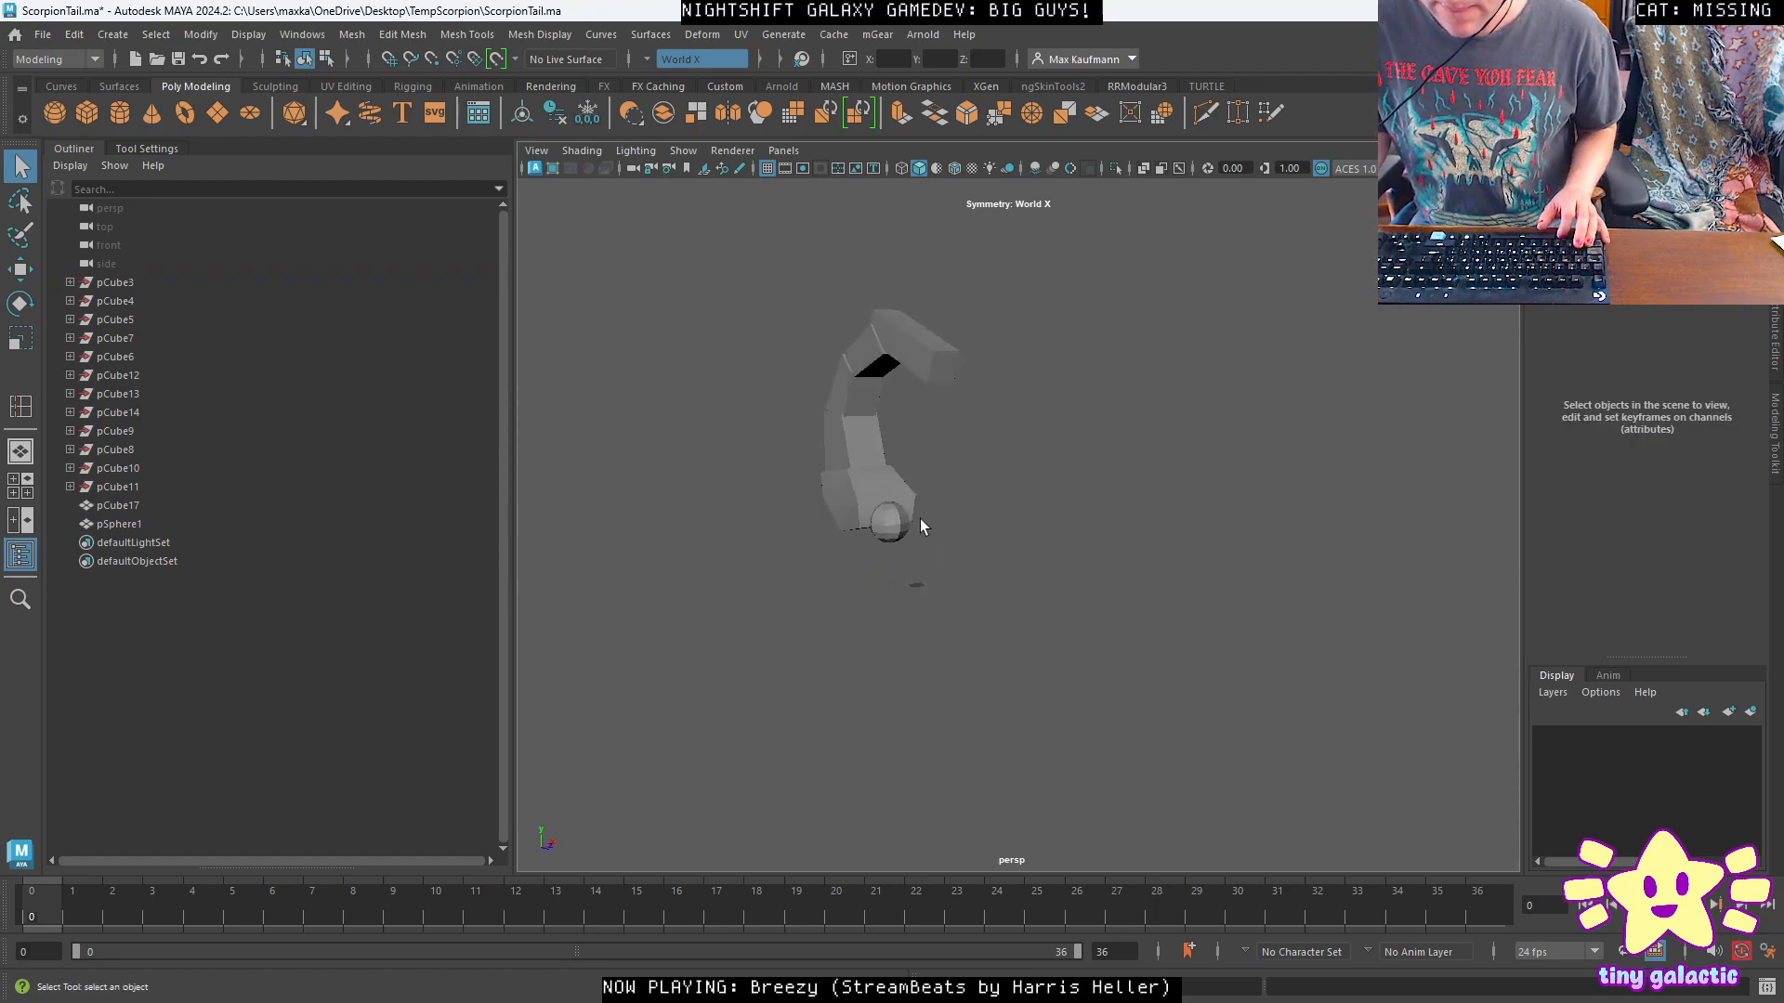
scroll(1003, 518, "up", 4)
middle_click_drag(1054, 516, 1258, 509, "alt")
left_click_drag(1115, 520, 1195, 529, "alt")
scroll(1170, 493, "up", 4)
middle_click_drag(1155, 459, 1114, 420, "alt")
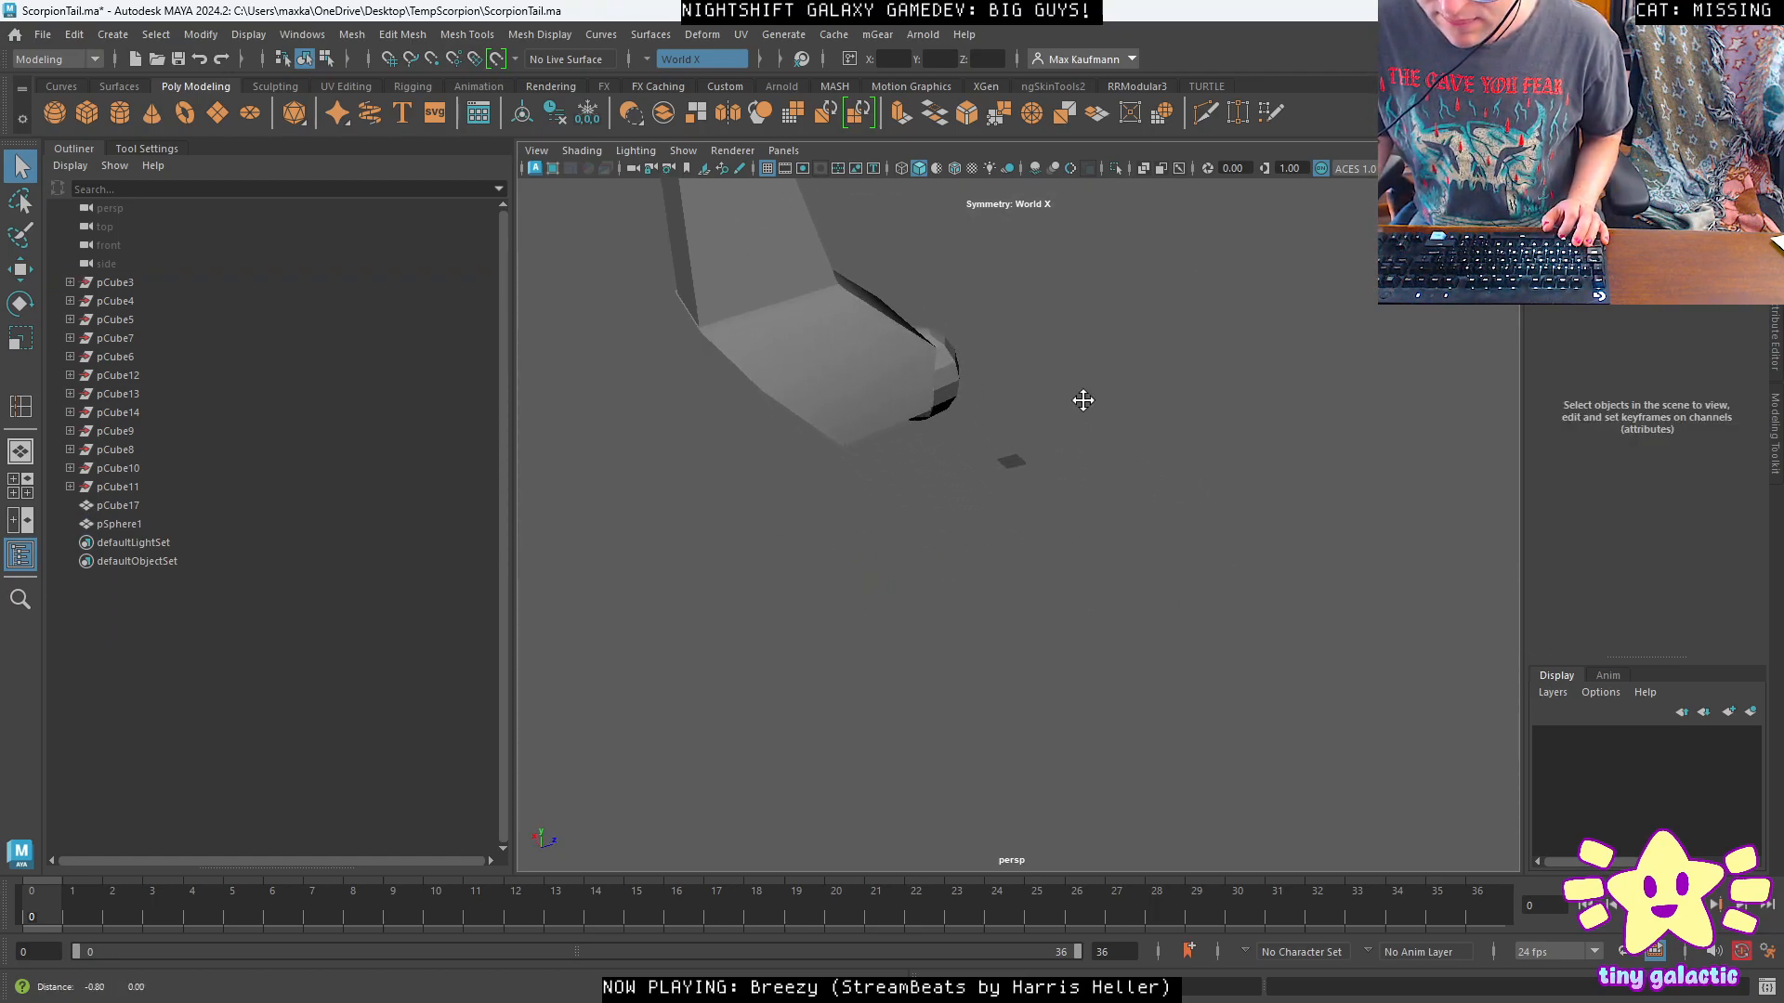
left_click_drag(1079, 391, 1008, 390, "alt")
middle_click_drag(1008, 390, 1056, 629, "alt")
left_click(1057, 639)
key("Delete")
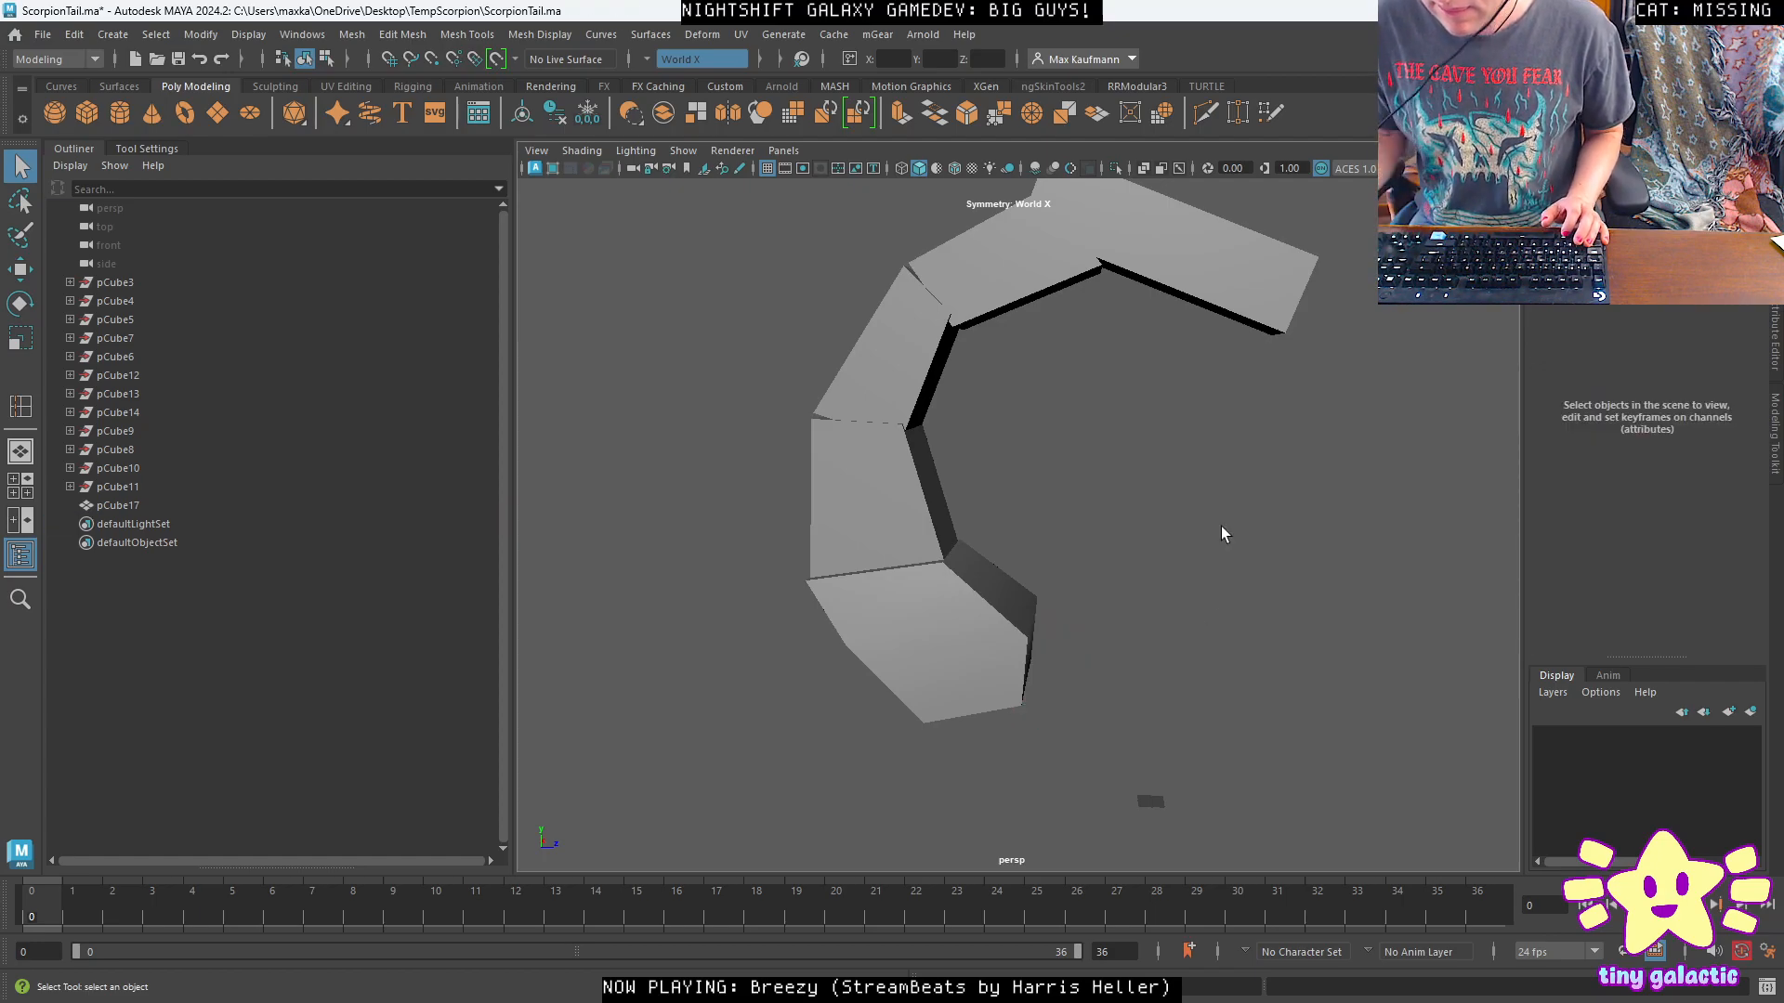
Move the tail mesh in the side view so that the base of the tail sits at the world origin.
left_click(911, 607)
scroll(1168, 715, "down", 3)
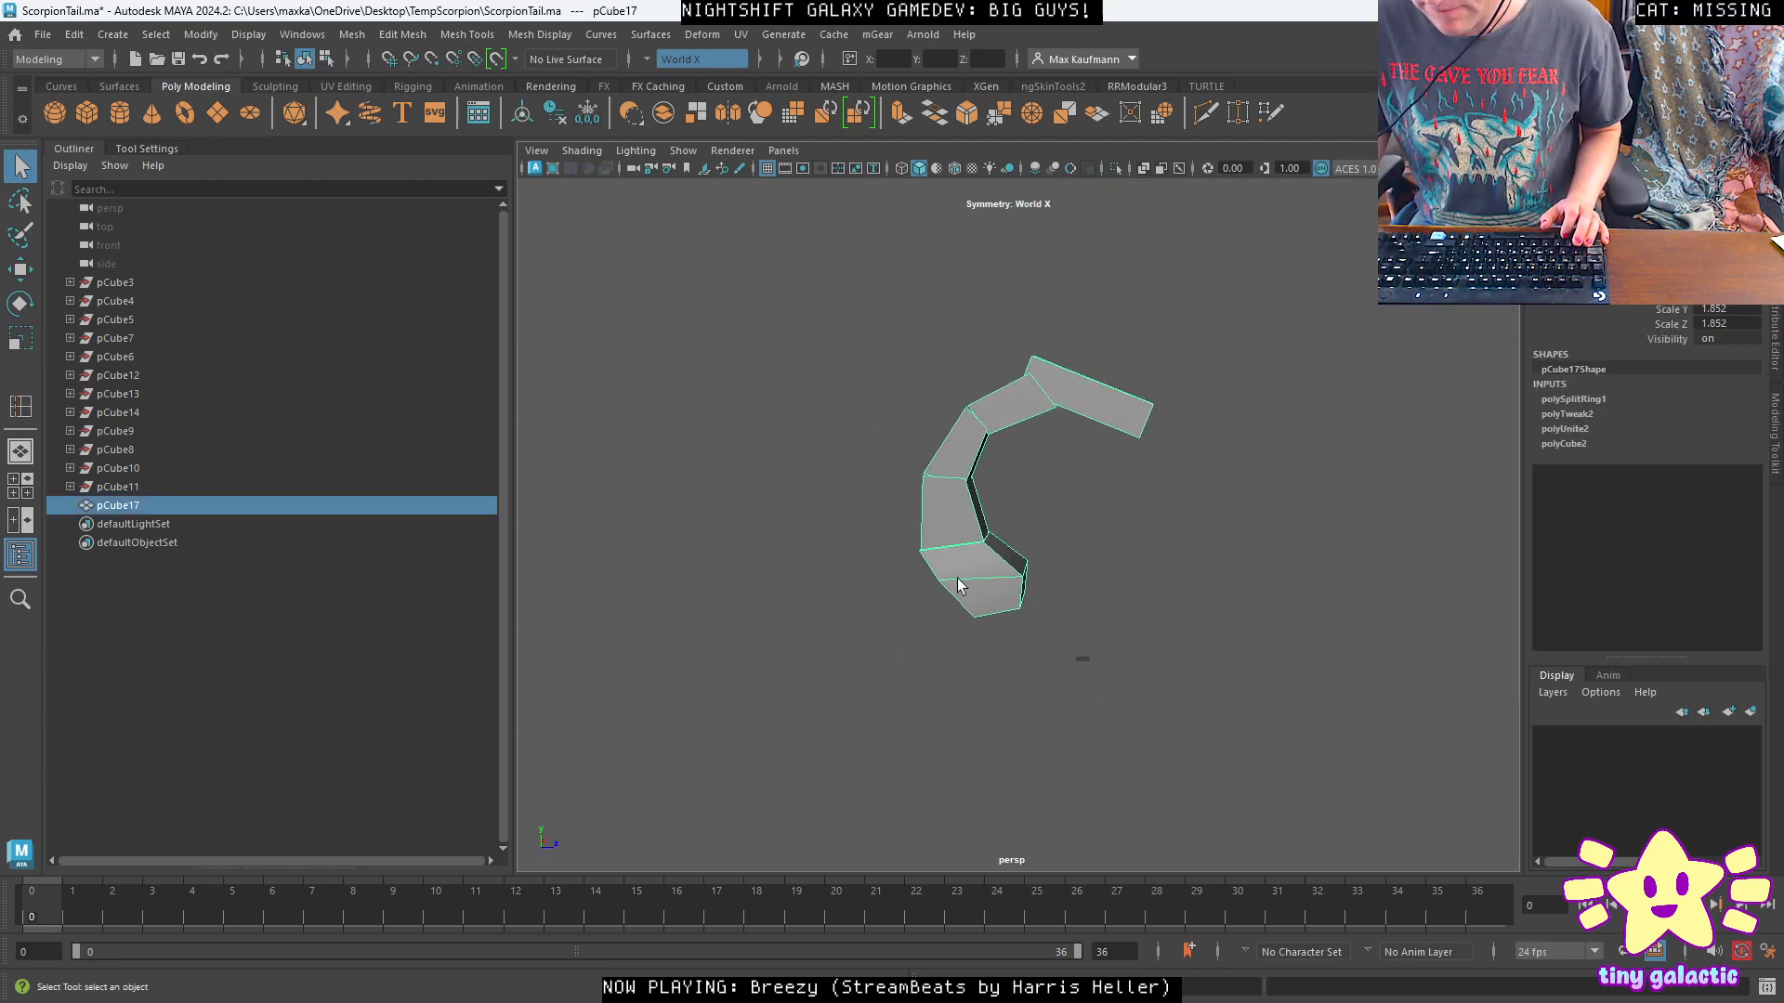
key("w")
middle_click_drag(1111, 425, 1196, 530)
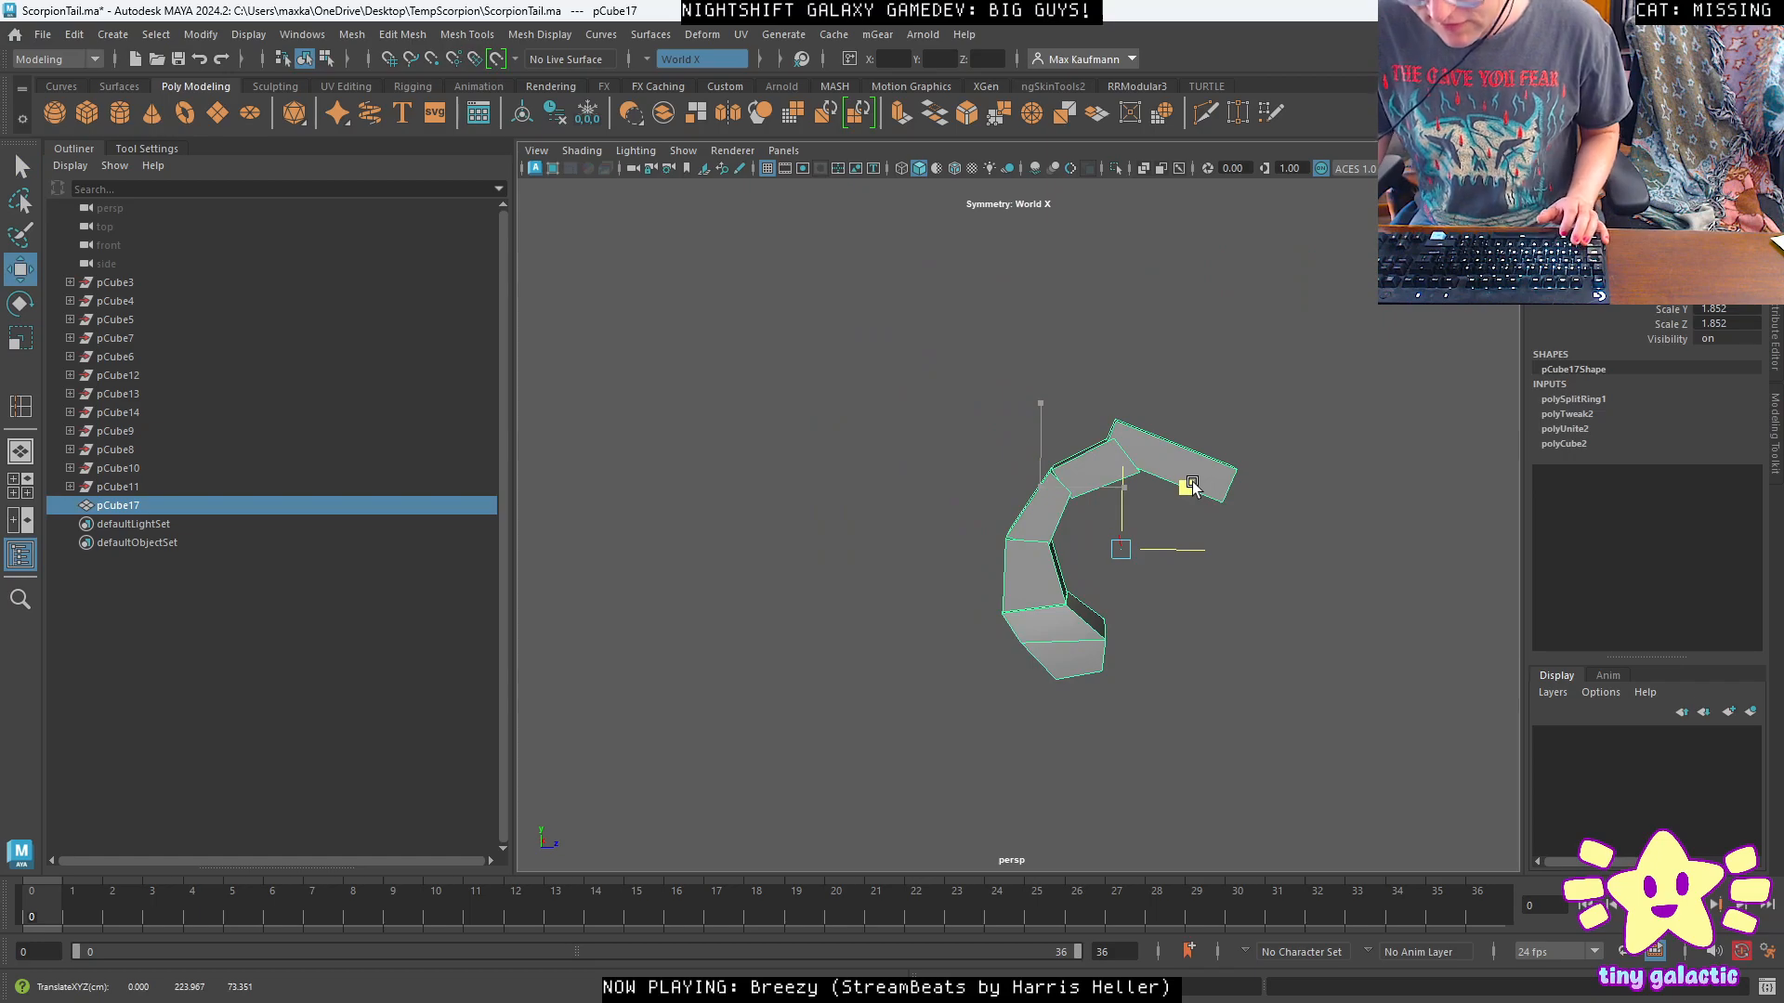
key("space")
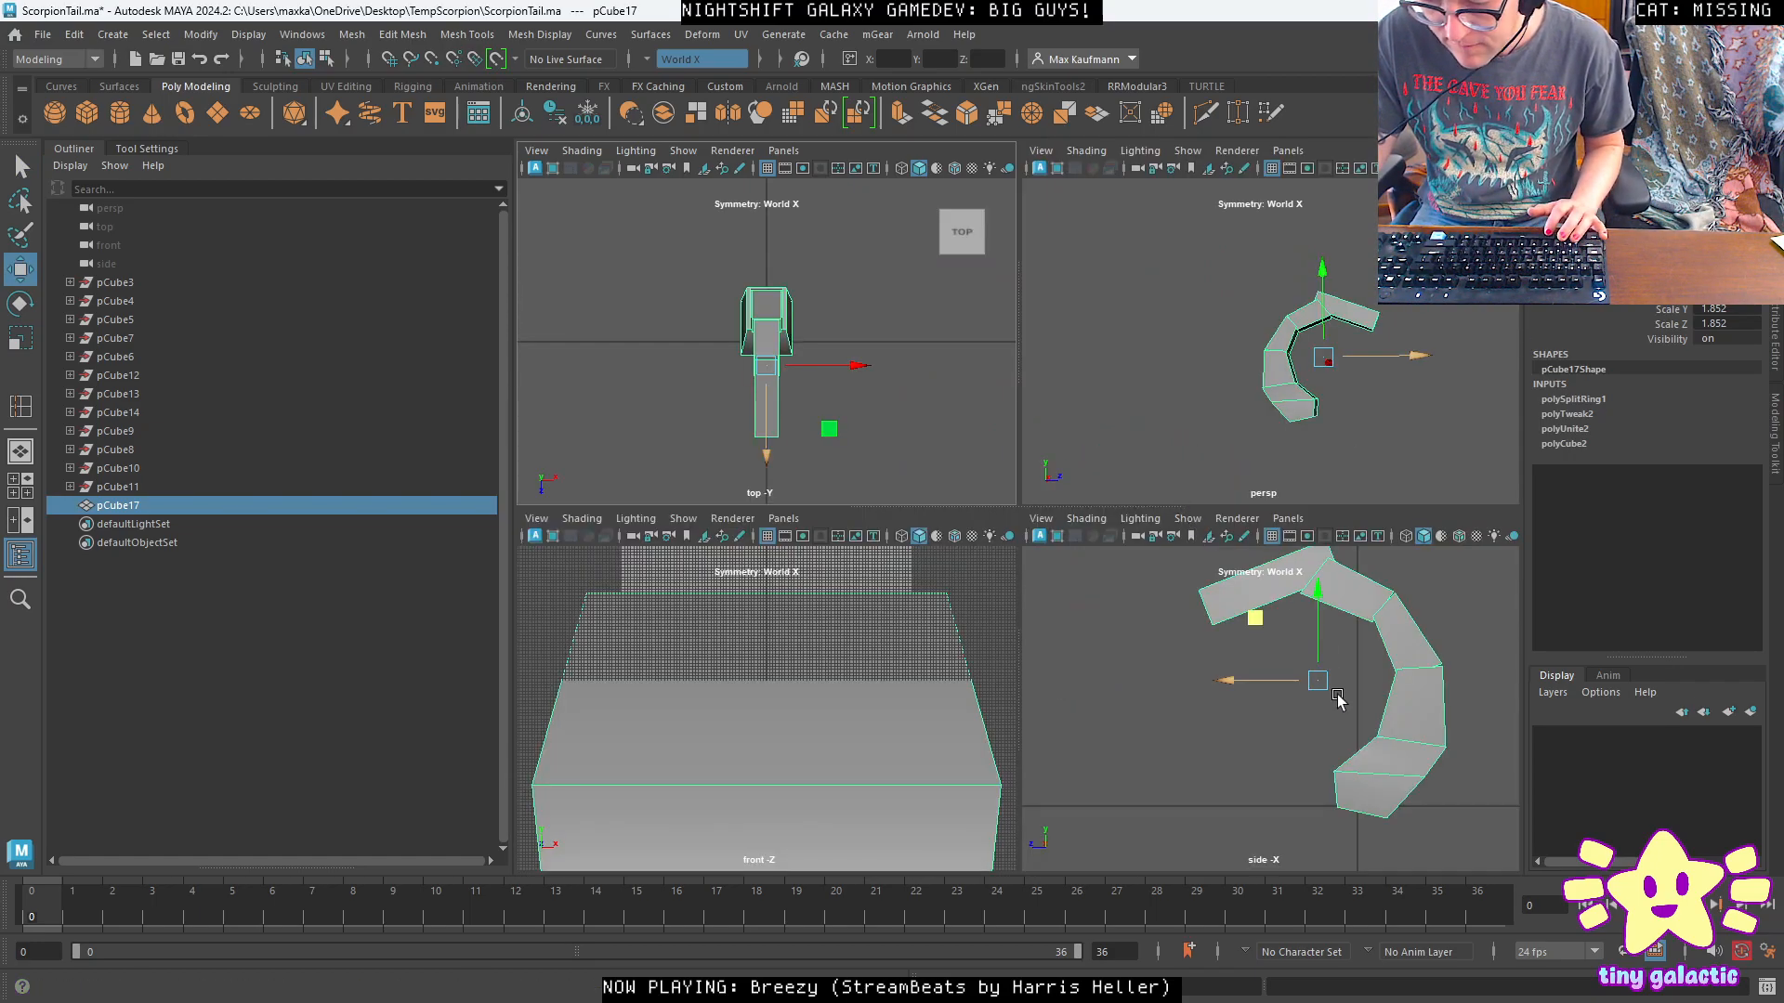
mouse_move(1319, 676)
left_mouse_down()
mouse_move(1306, 688)
mouse_move(1345, 678)
mouse_move(1327, 671)
mouse_move(1333, 684)
left_mouse_up()
key("space")
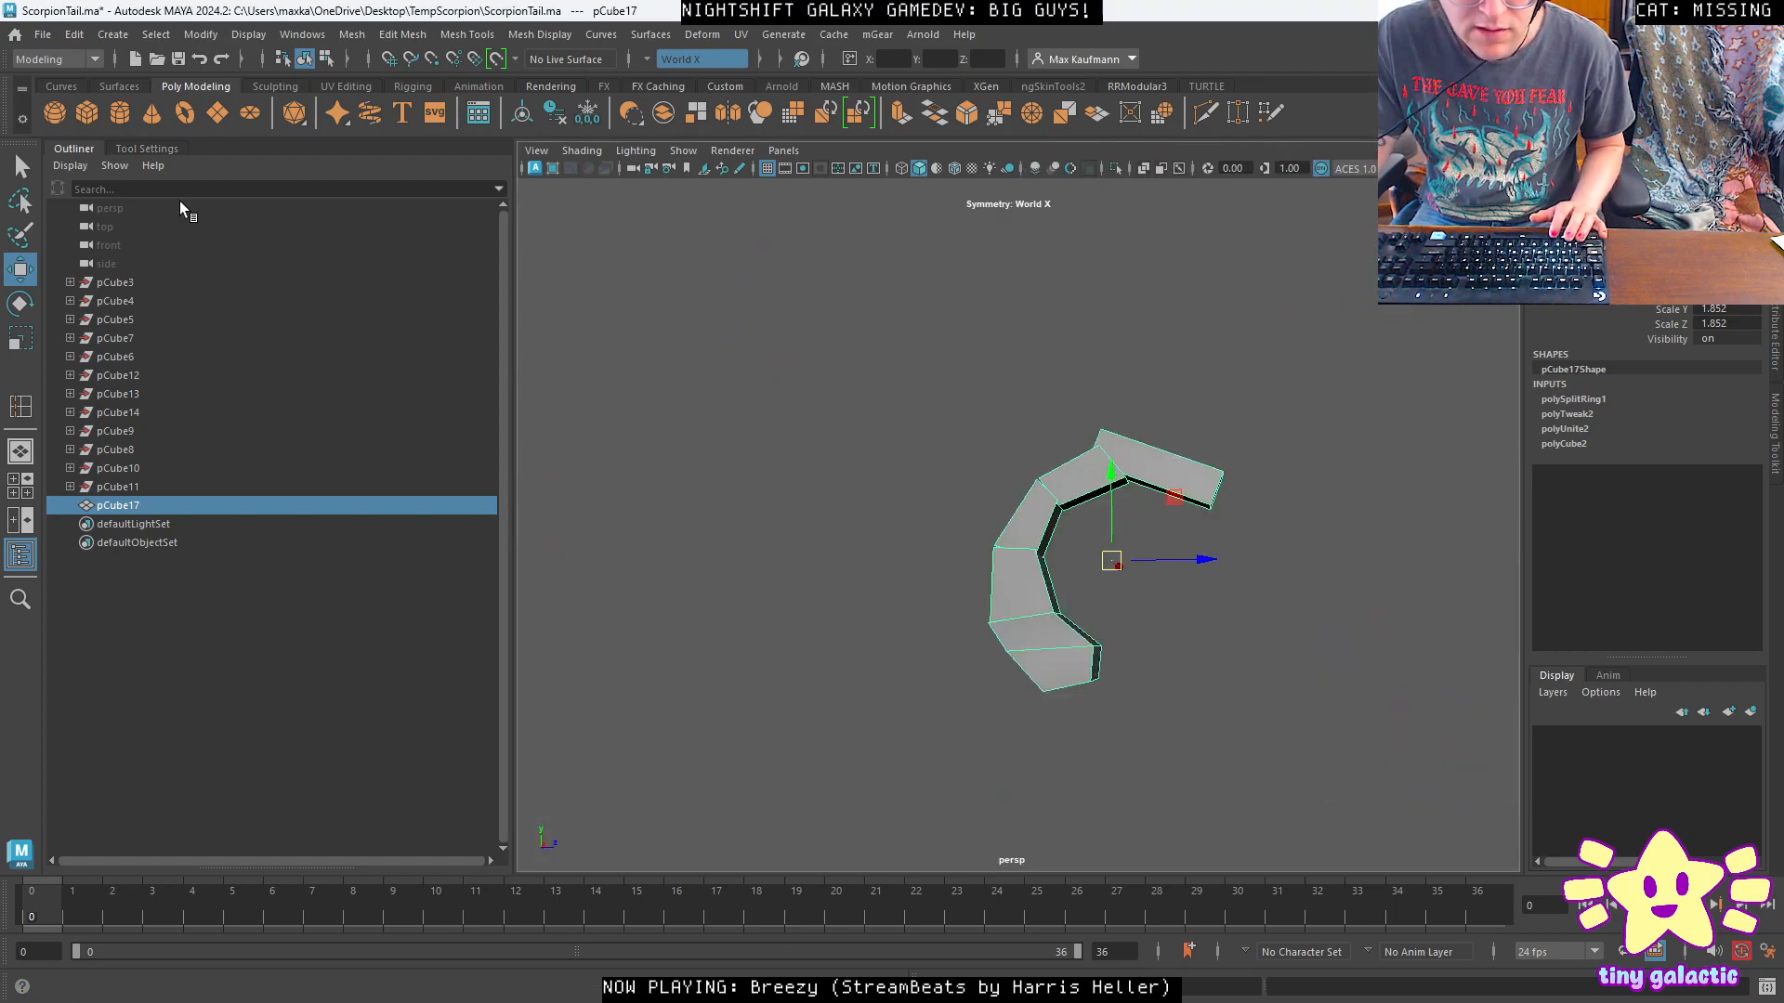
Switch from the modeling to the rigging toolset and start the Create Joints tool.
left_click(54, 58)
left_click(54, 99)
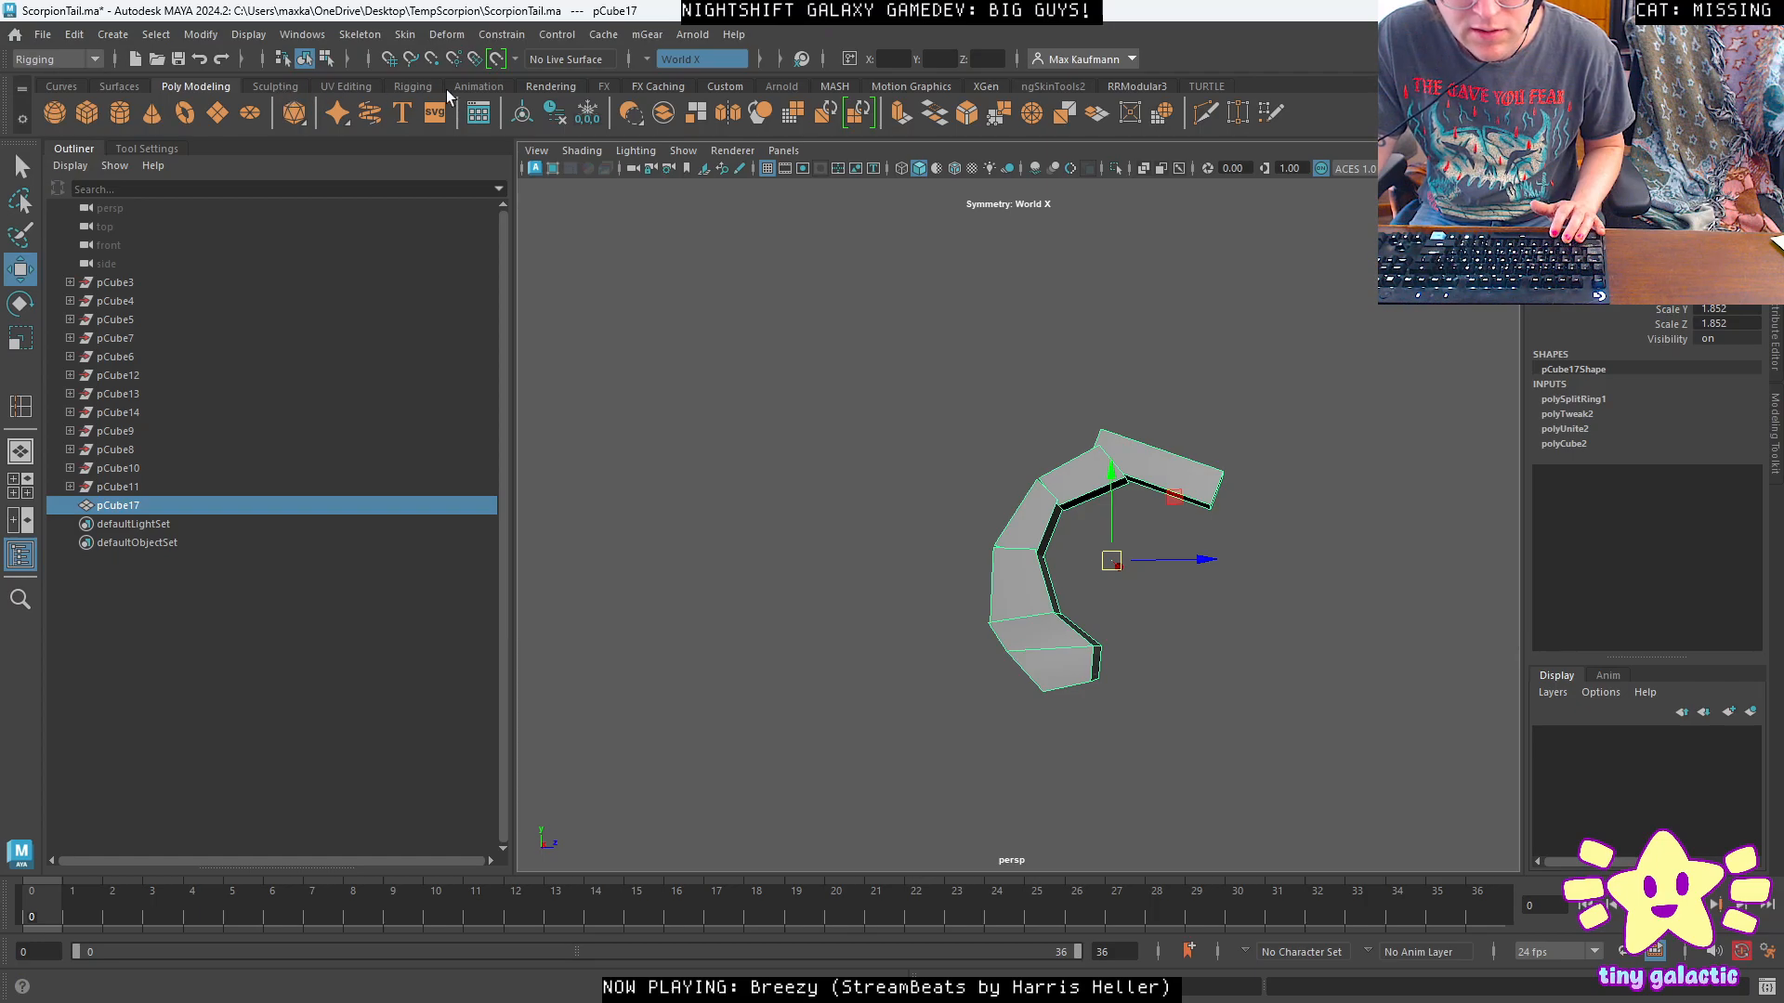
left_click(416, 86)
left_click(93, 113)
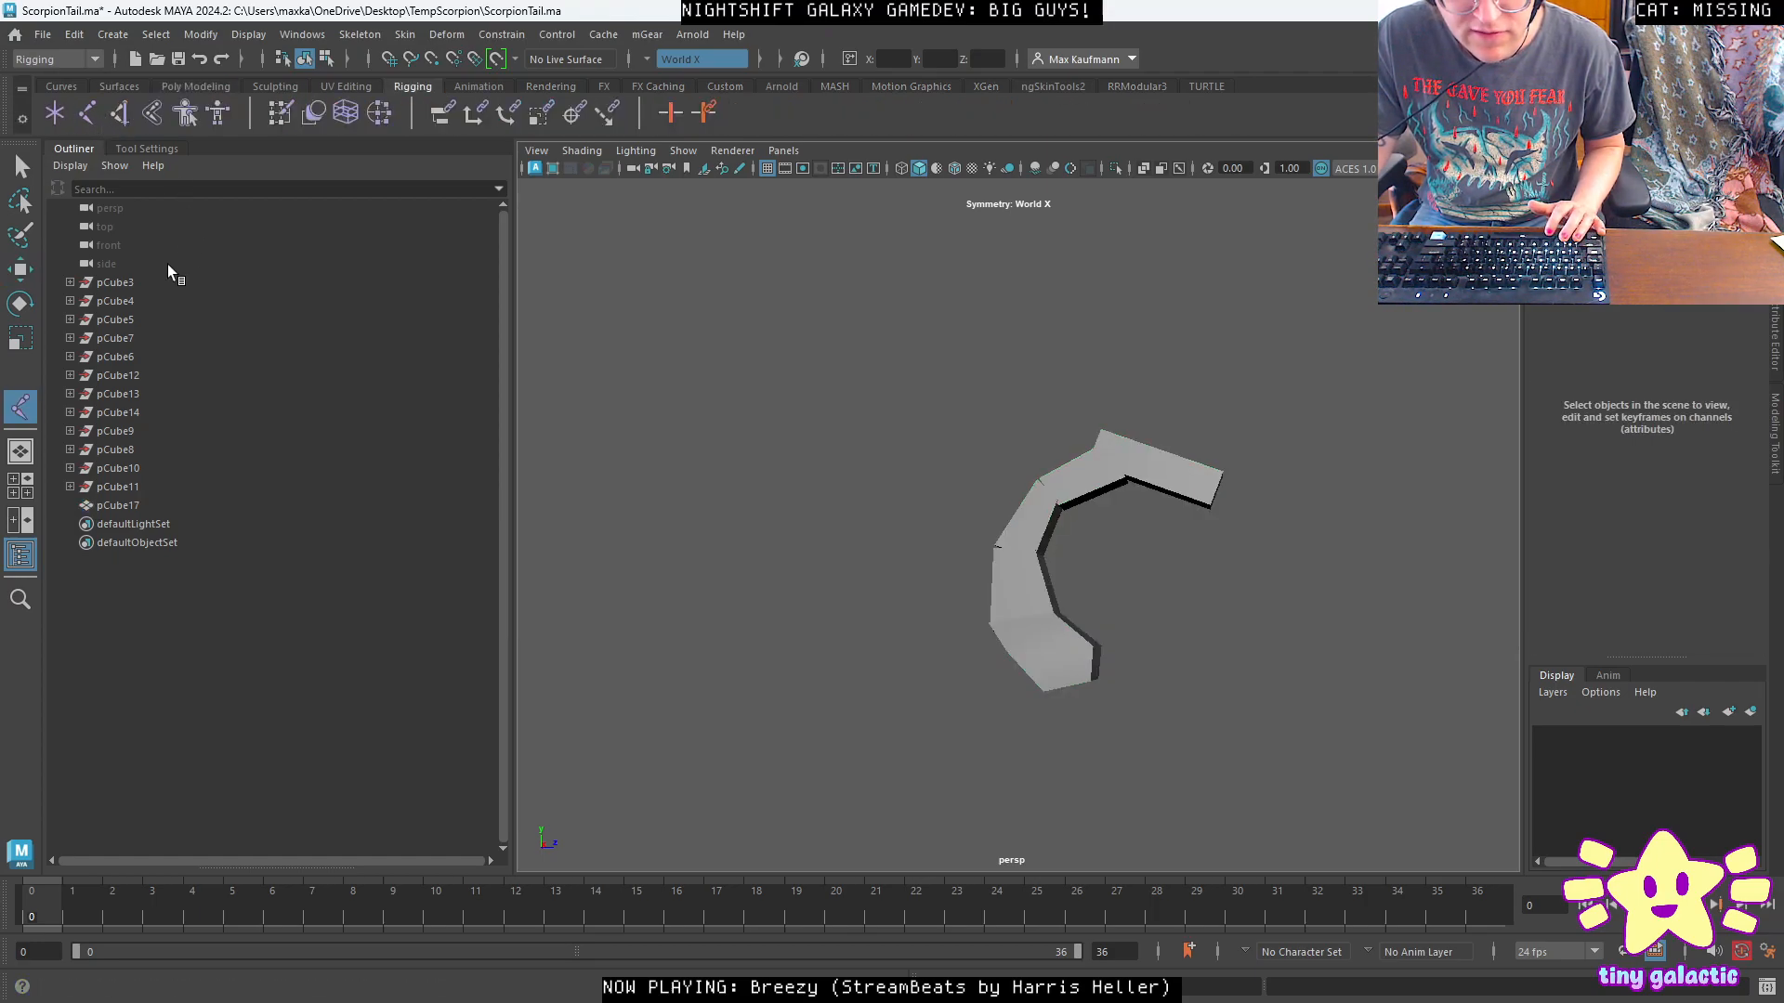
Delete the construction history of all objects in the scene.
left_click(128, 506)
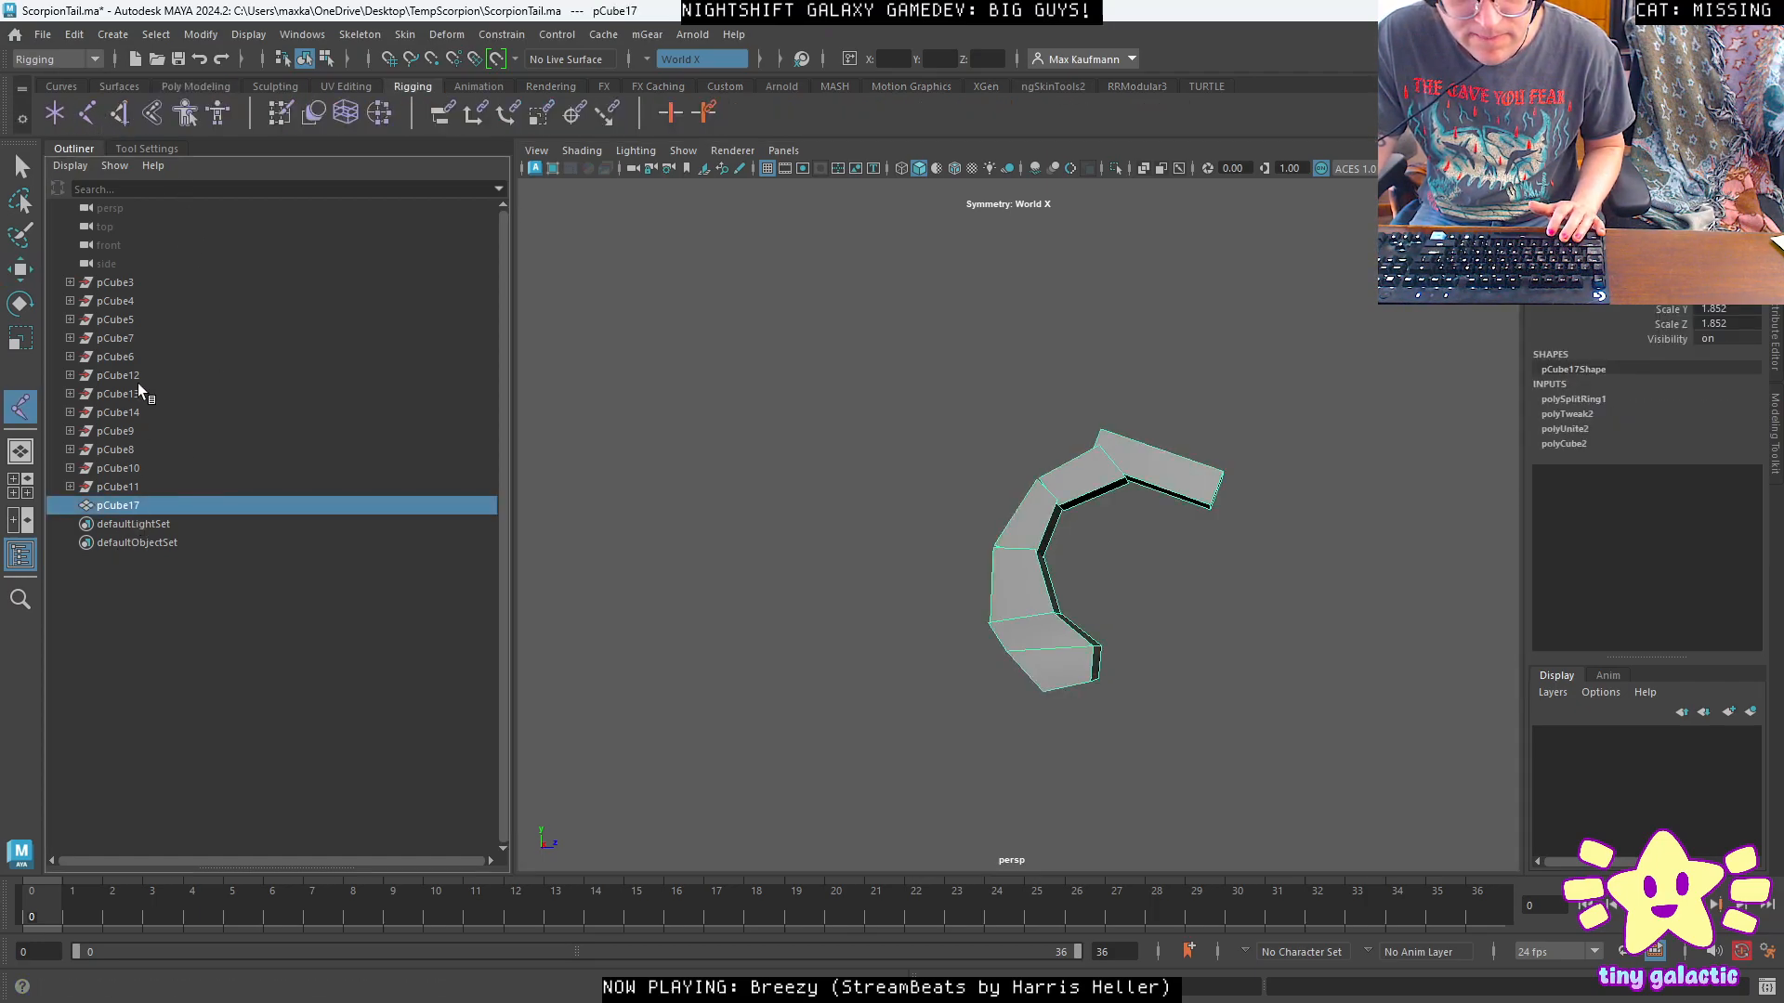
left_click(116, 282, "shift")
left_click(75, 35)
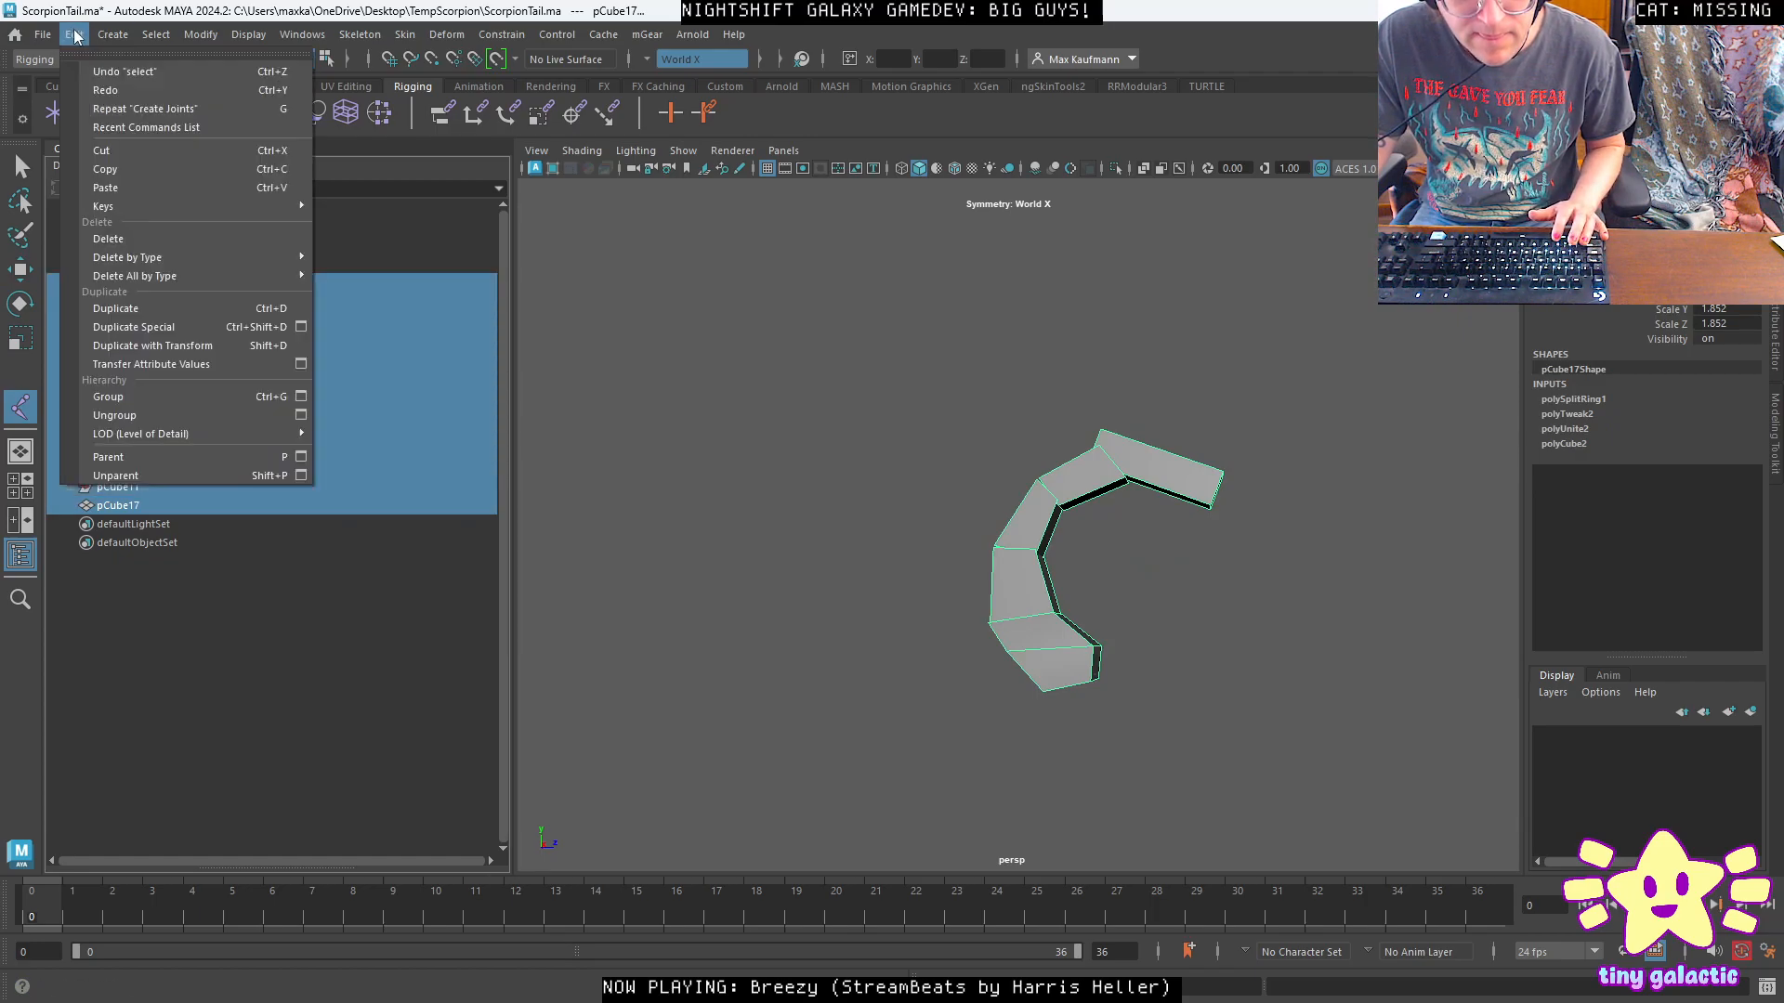
left_click(158, 279)
left_click(100, 506, "shift")
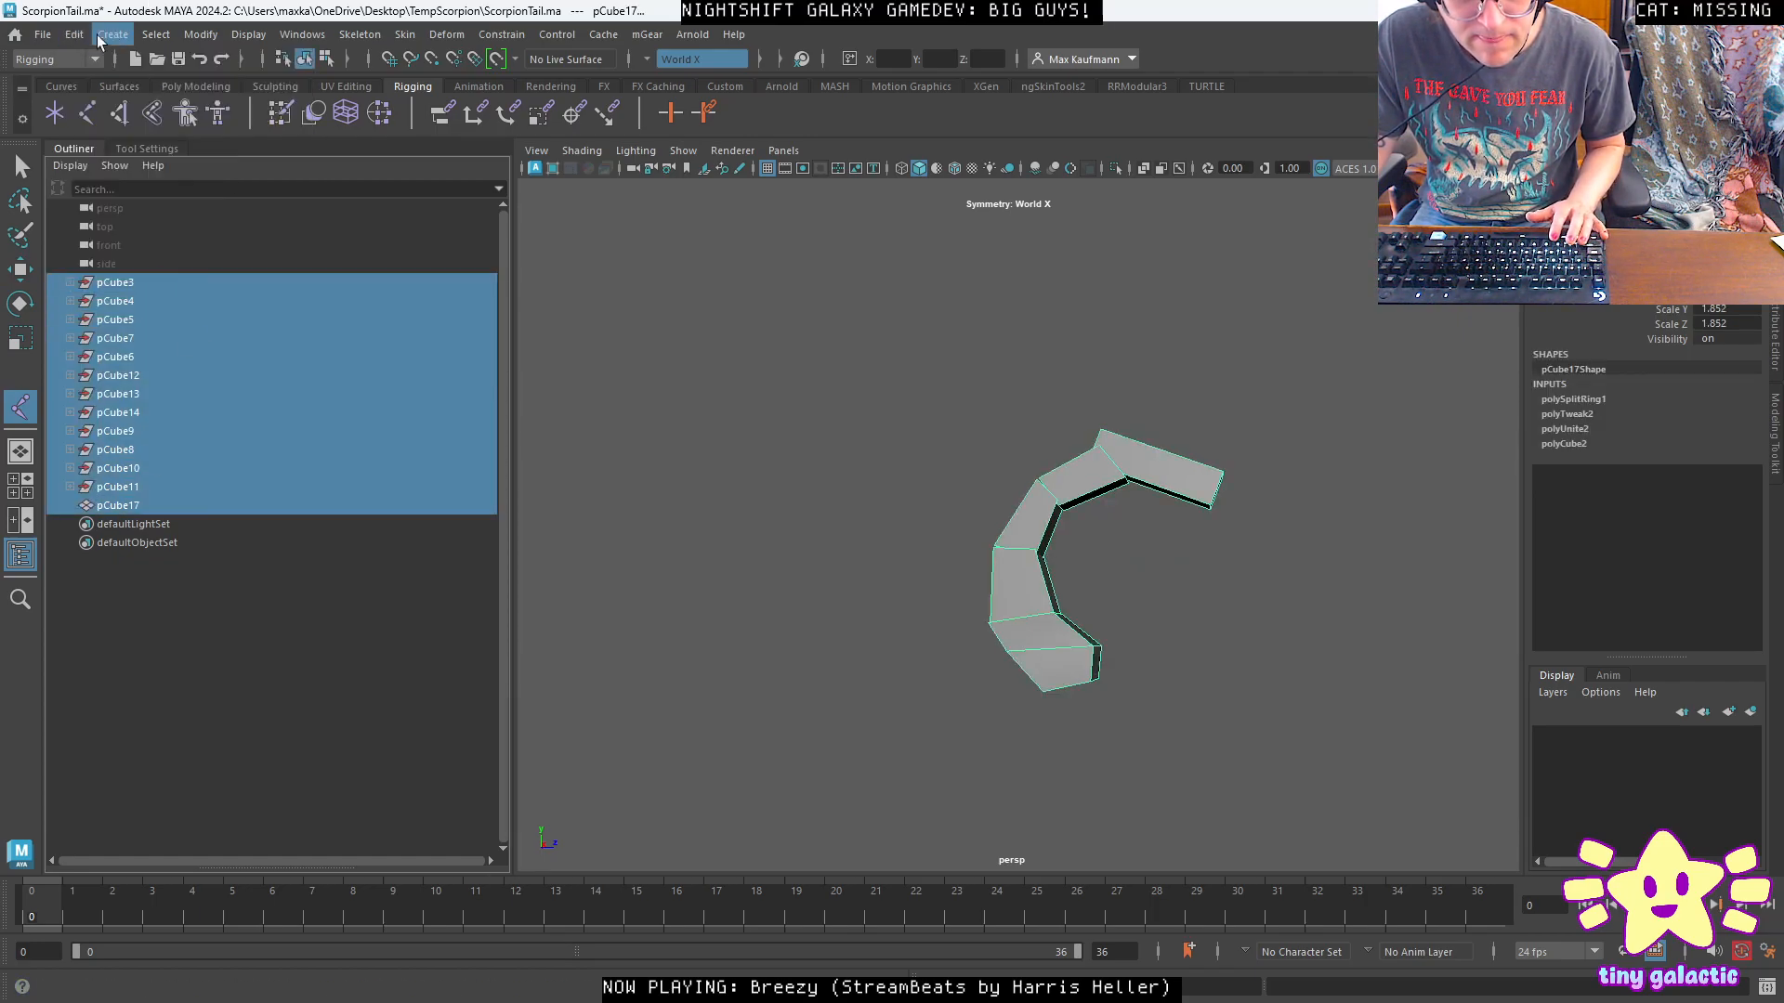
left_click(74, 34)
mouse_move(176, 275)
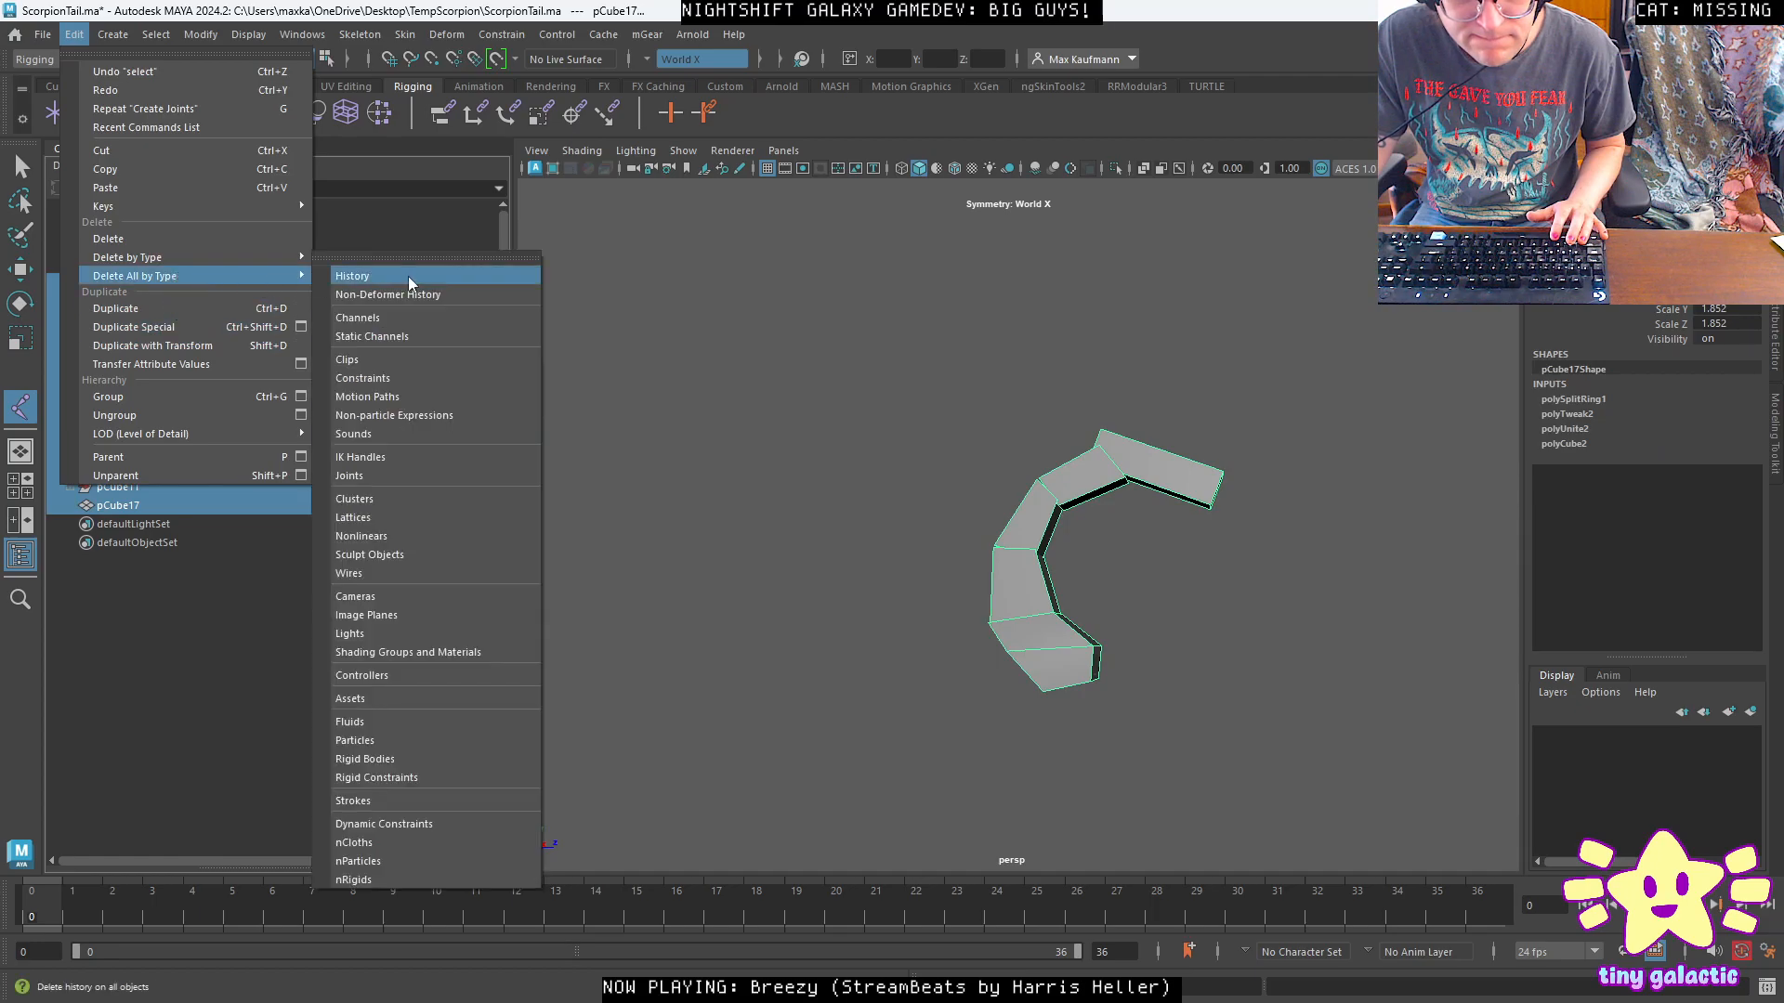
left_click(398, 275)
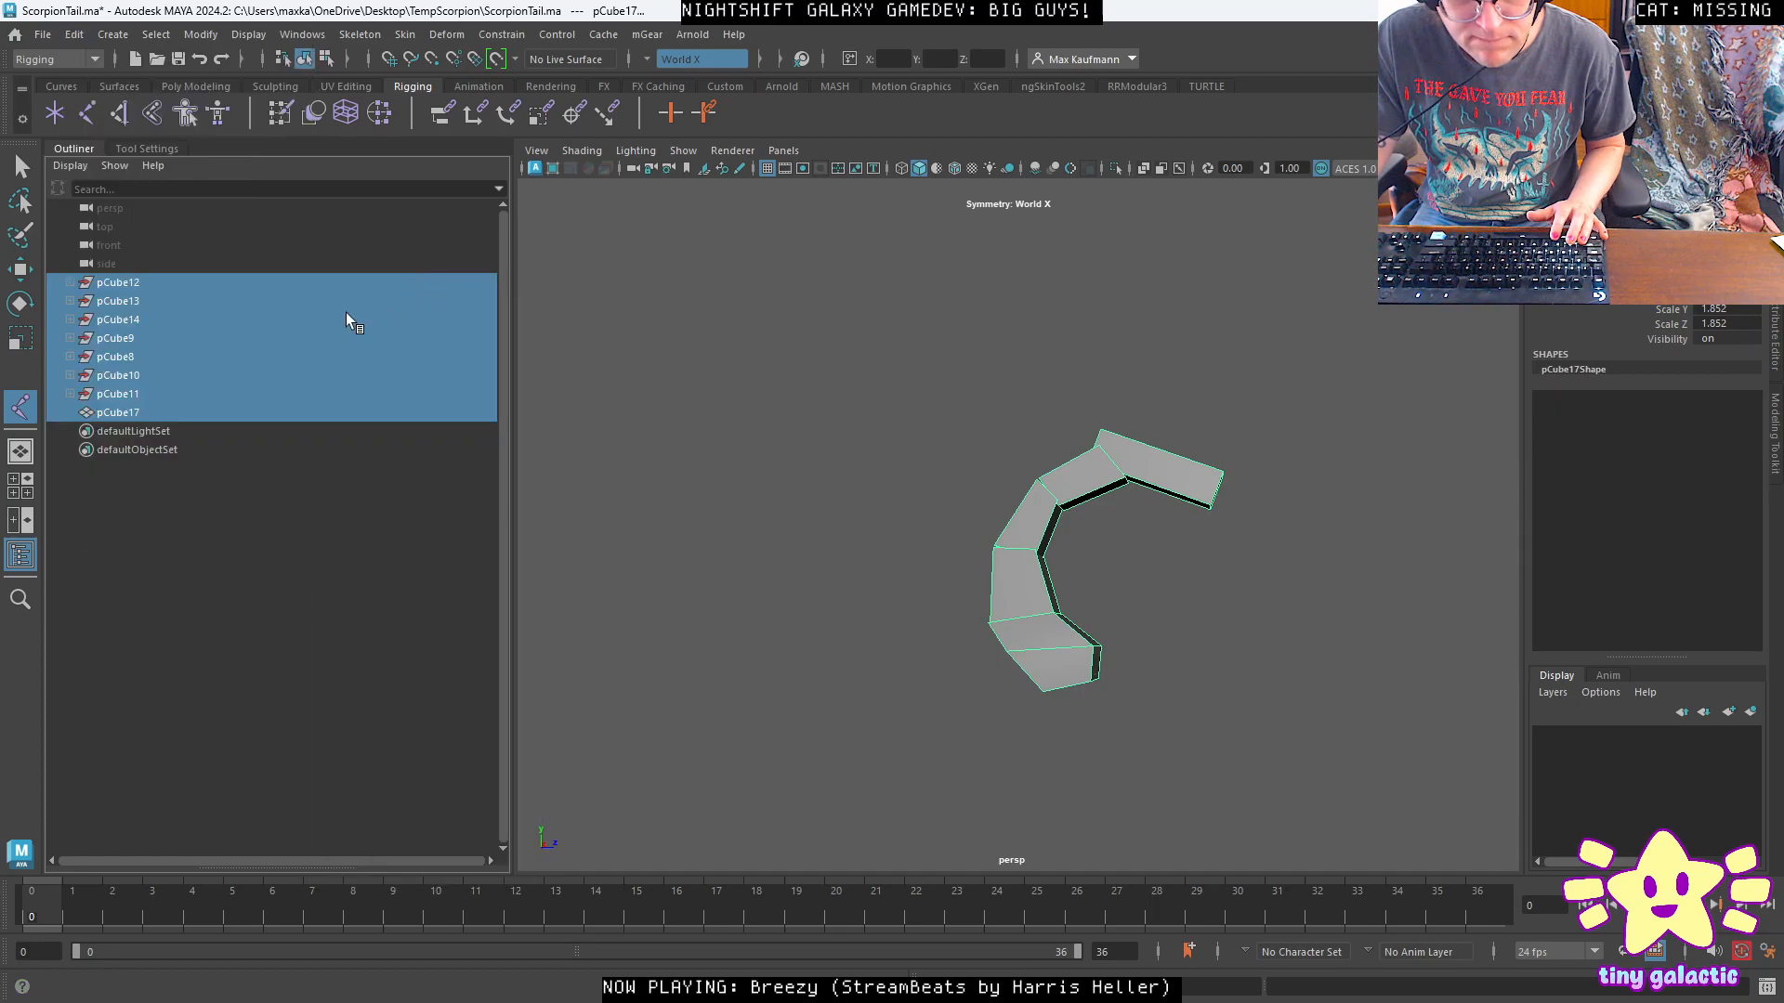
Delete the leftover groups pCube8 to pCube14 and rename the tail mesh pCube17 to Mesh.
left_click(133, 398)
left_click(137, 272, "shift")
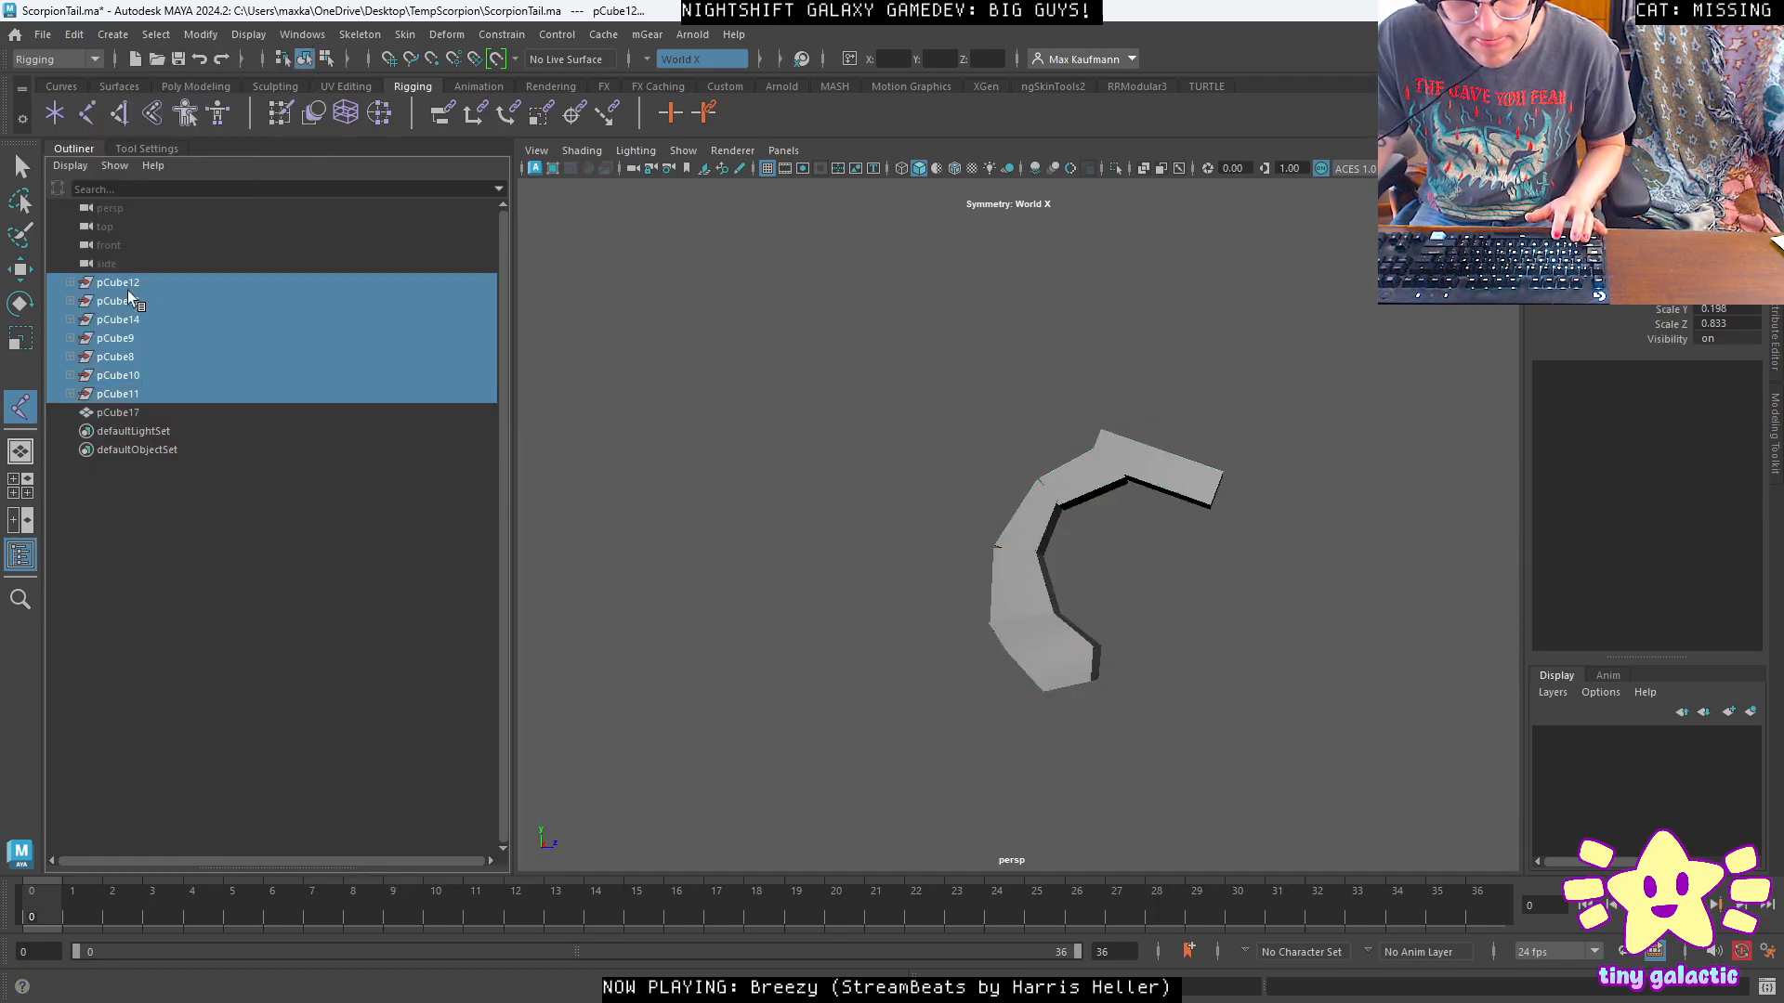
key("Delete")
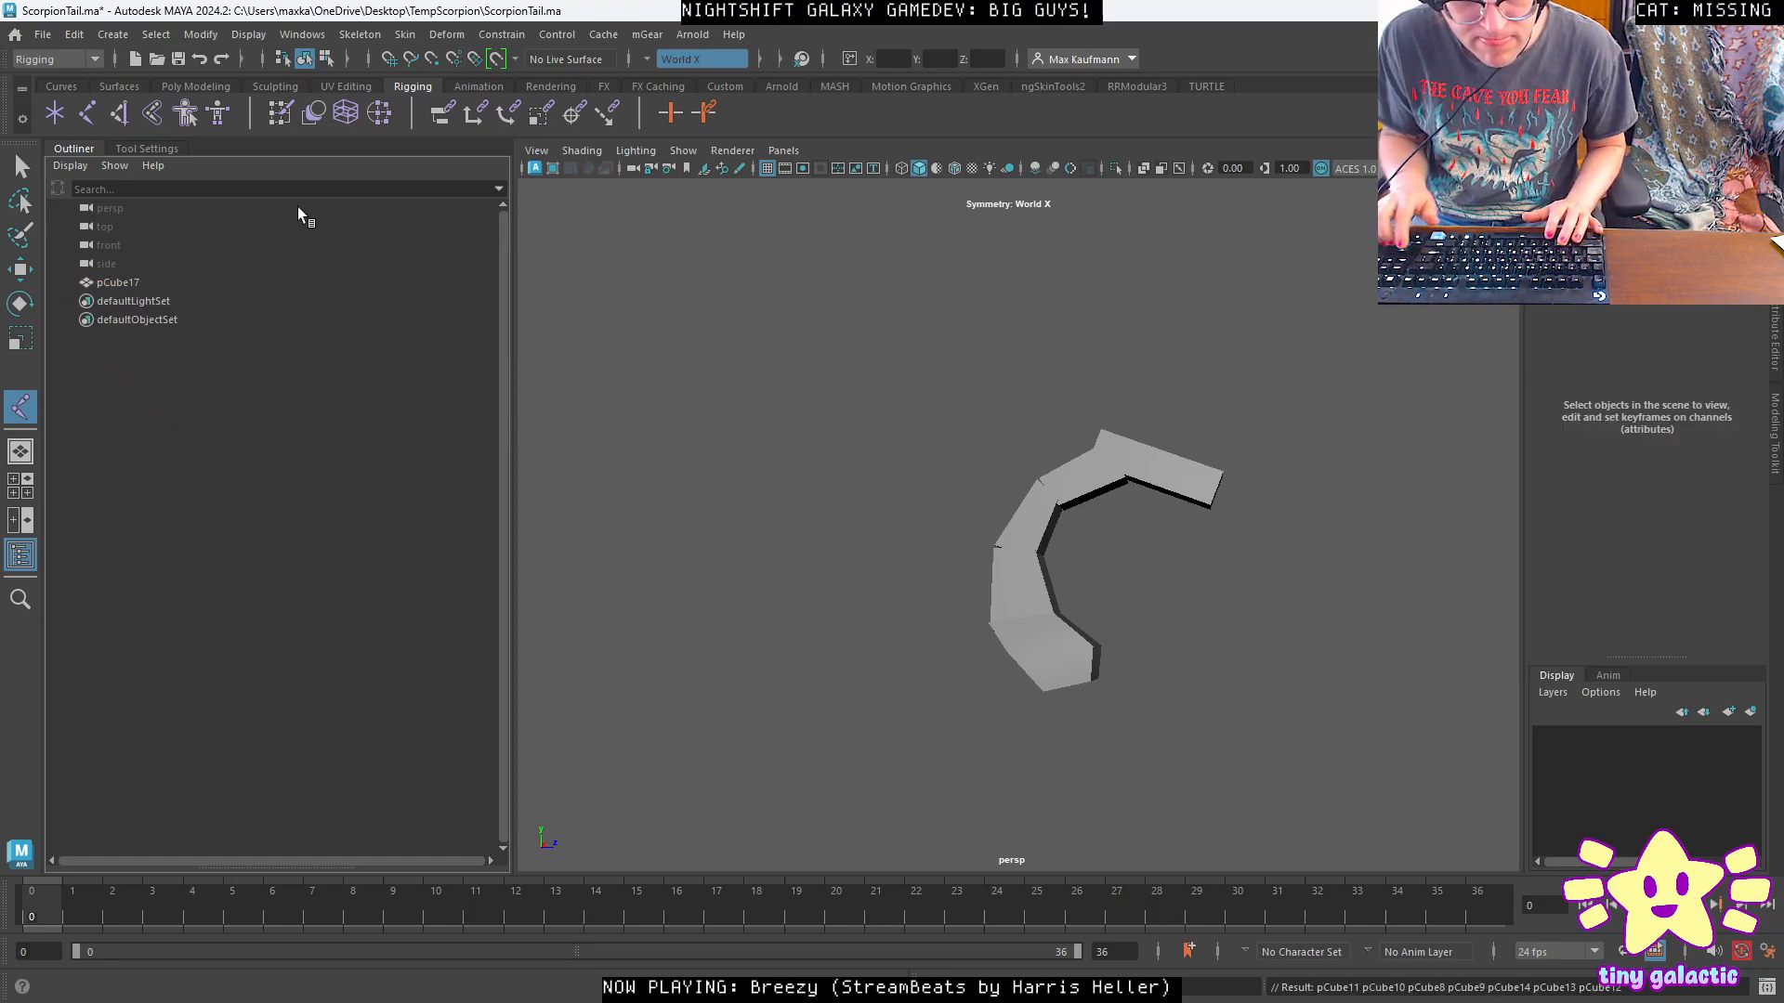
left_click(119, 281)
double_click(117, 280)
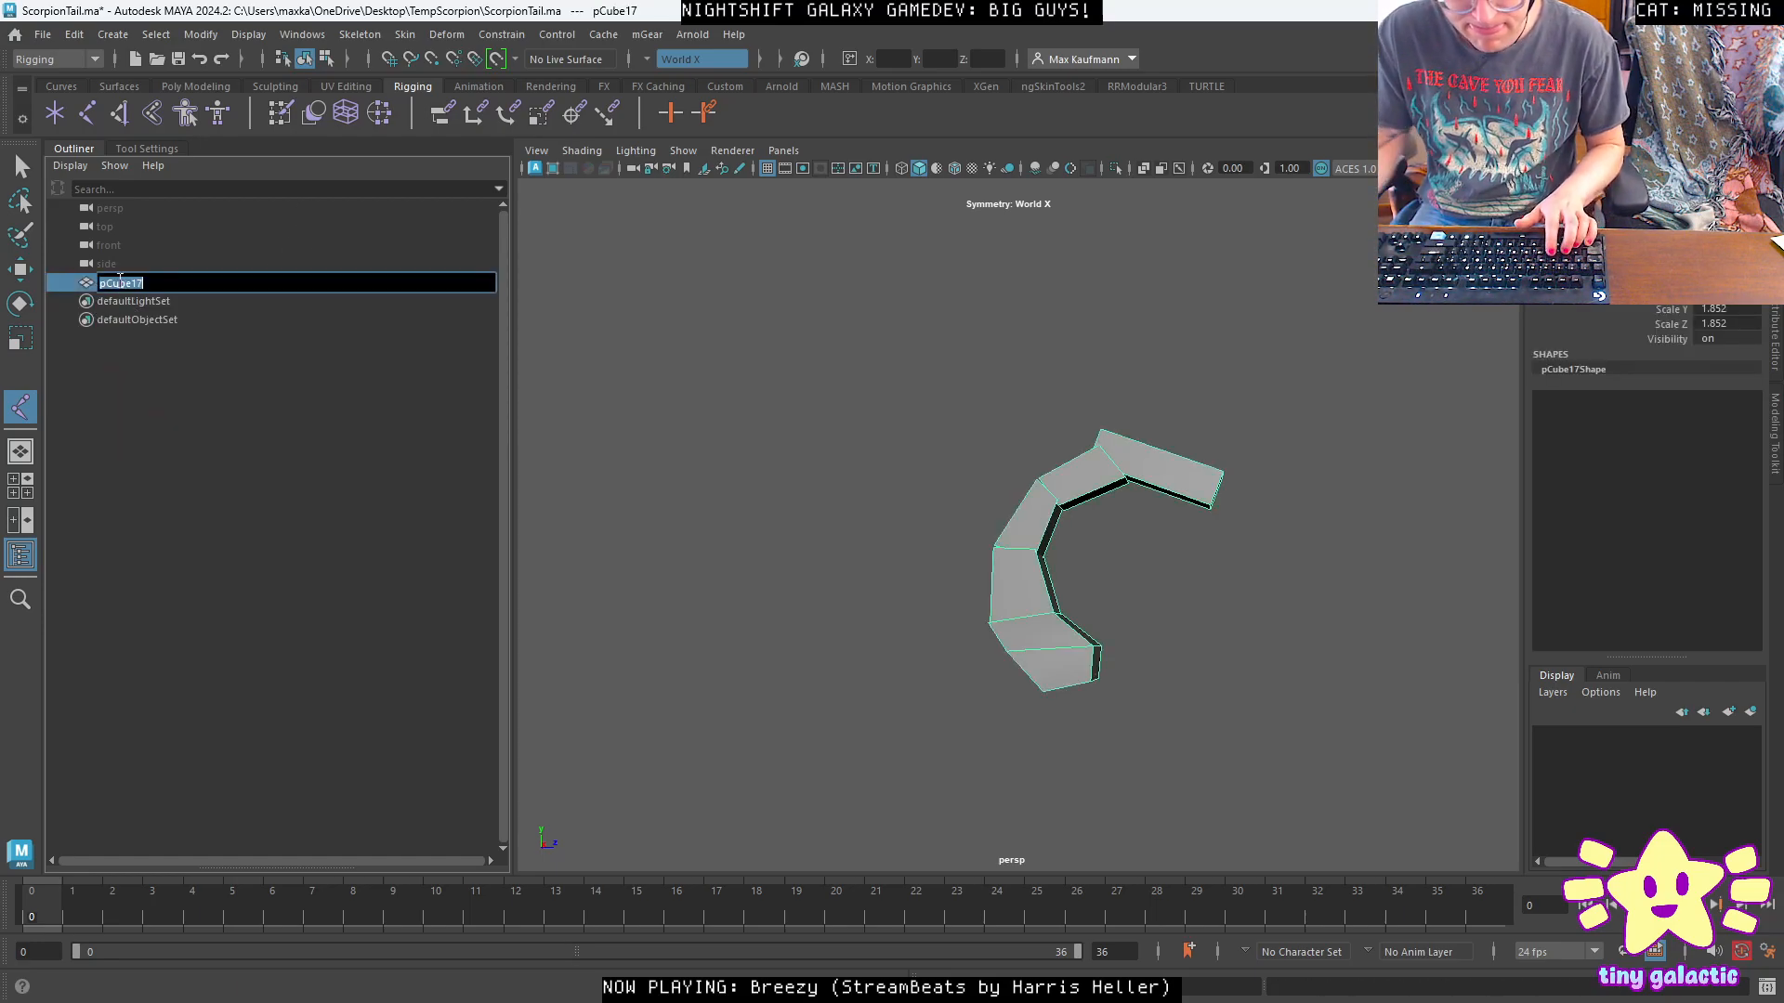
type("Mesh")
key("Return")
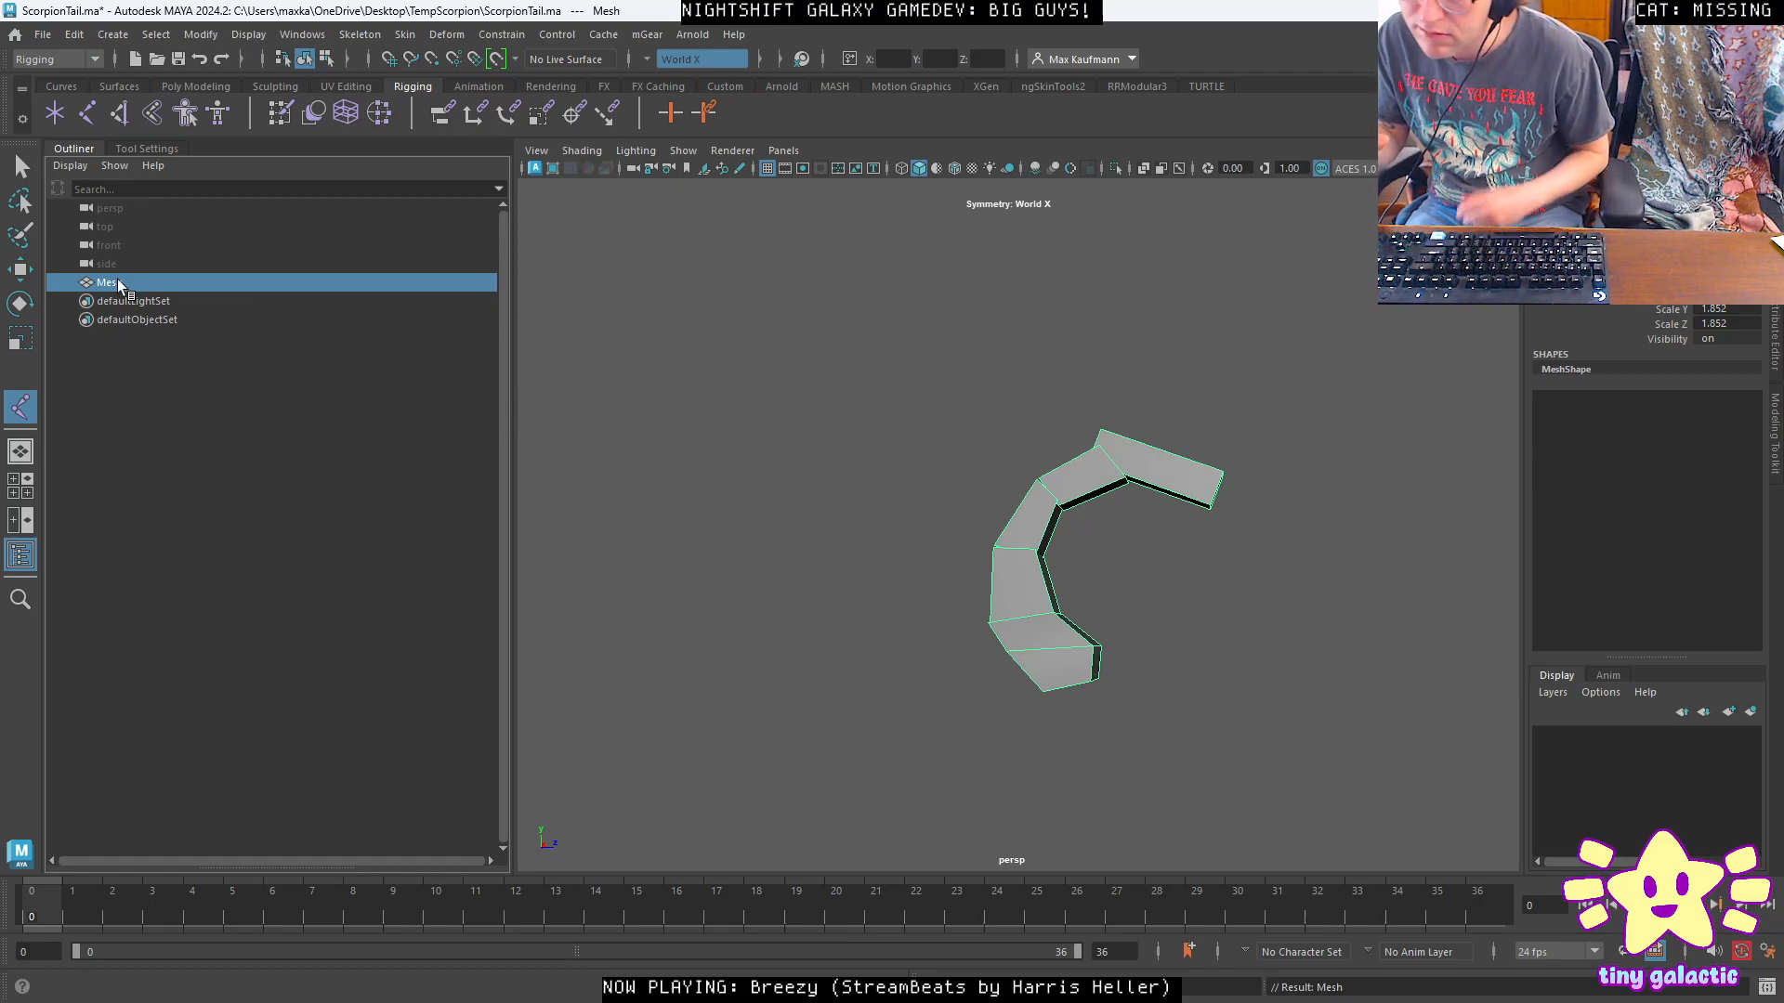
Display the side view in wireframe and enlarge it to fill the viewport area.
left_click_drag(1143, 648, 1099, 688, "alt")
scroll(1099, 689, "up", 6)
middle_click_drag(1104, 576, 907, 577, "alt")
mouse_move(908, 577)
left_mouse_down("alt")
mouse_move(1035, 616)
mouse_move(1055, 649)
mouse_move(987, 629)
mouse_move(1027, 651)
left_mouse_up("alt")
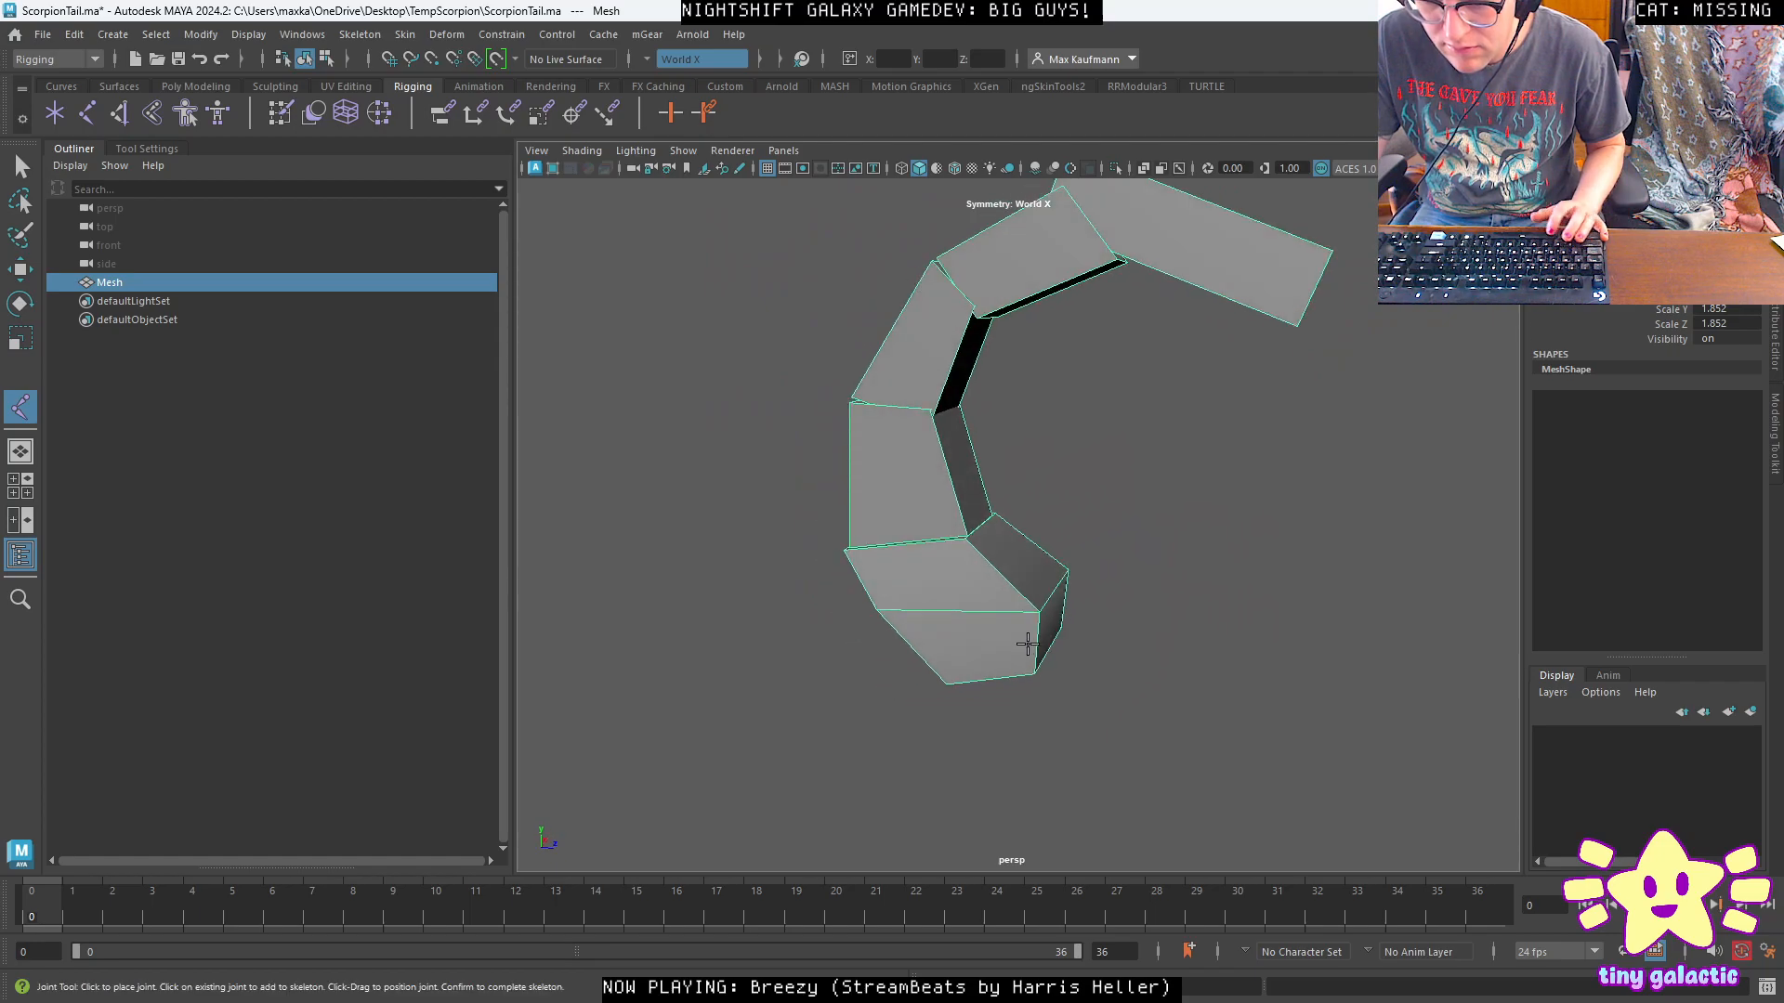
key("space")
left_click(1085, 518)
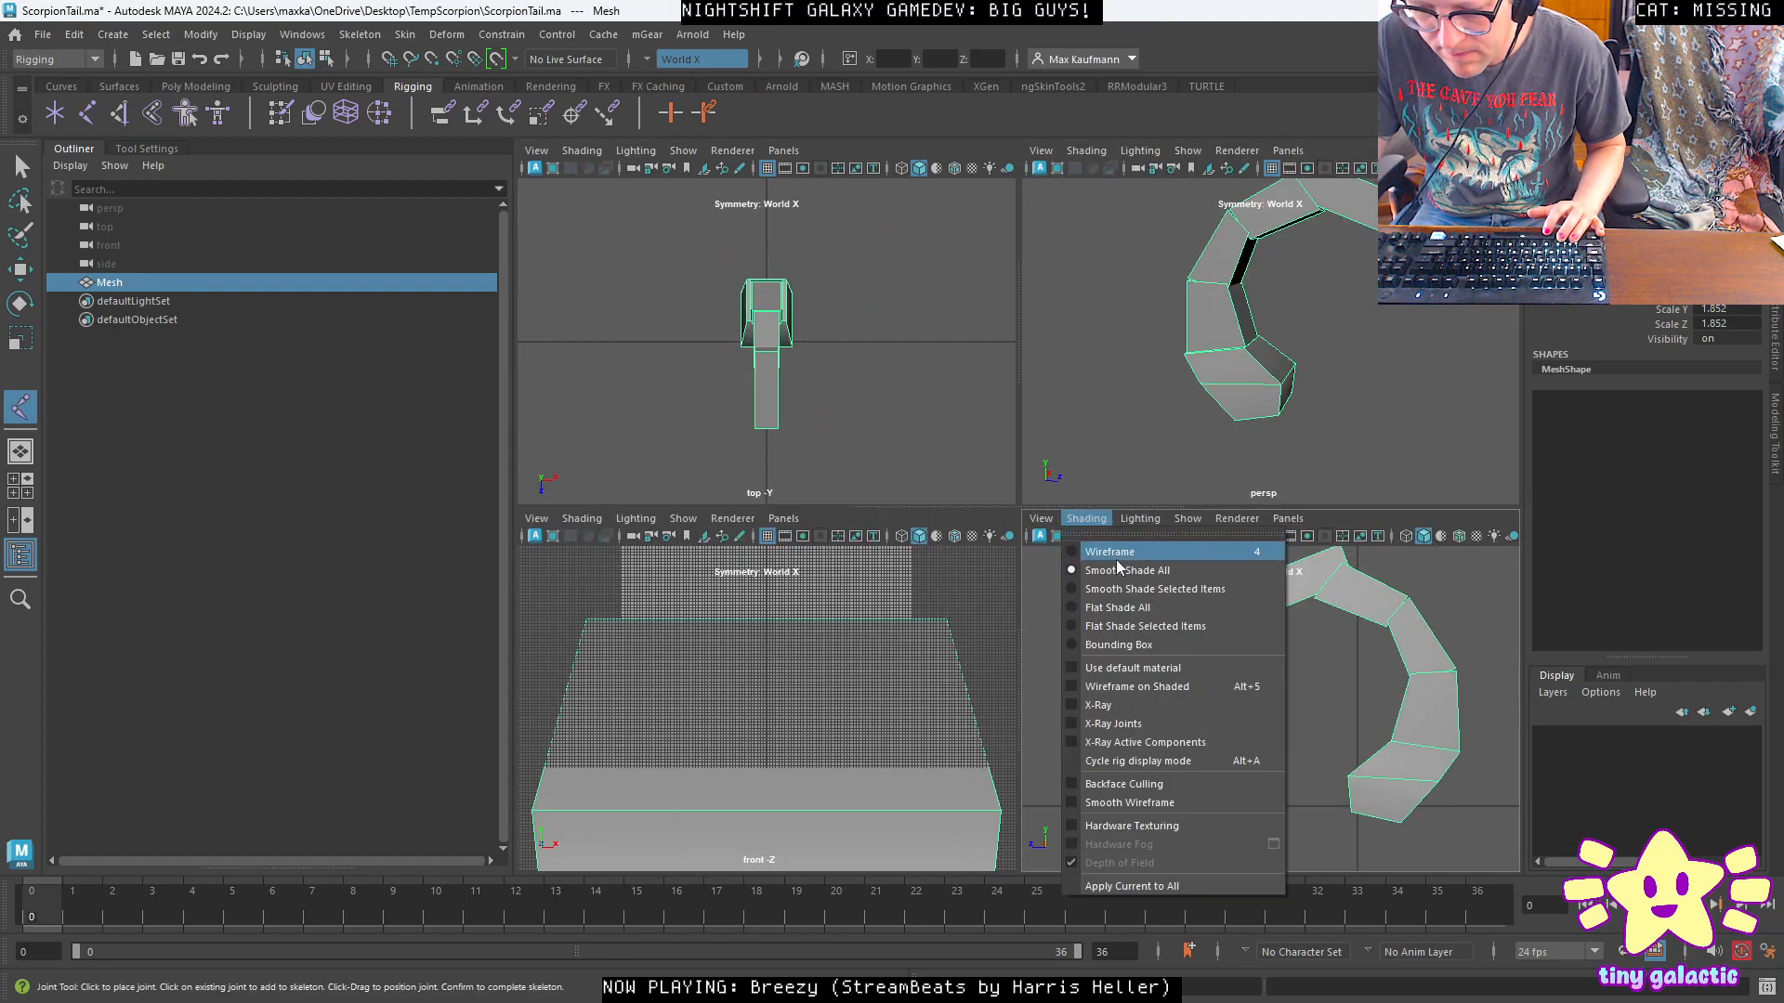
left_click(1111, 552)
key("space")
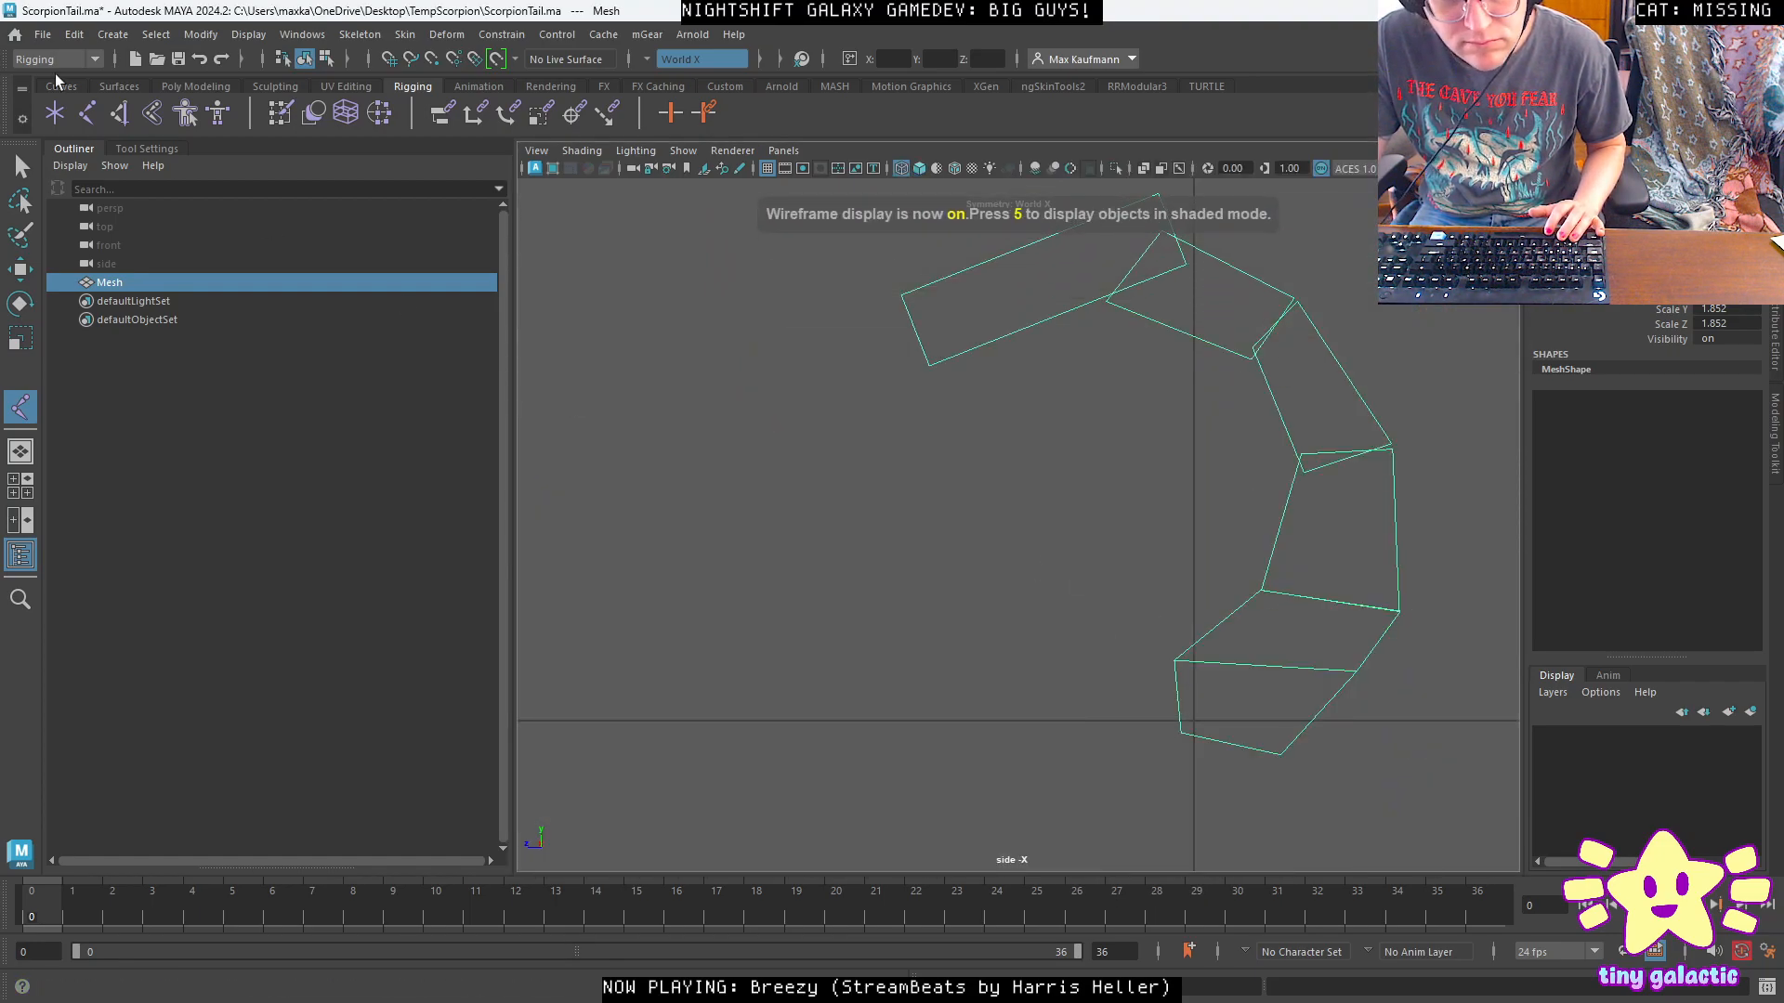
Place a joint at the world origin at the tail's base and set its radius to 5.
left_click(86, 116)
left_click(1195, 721)
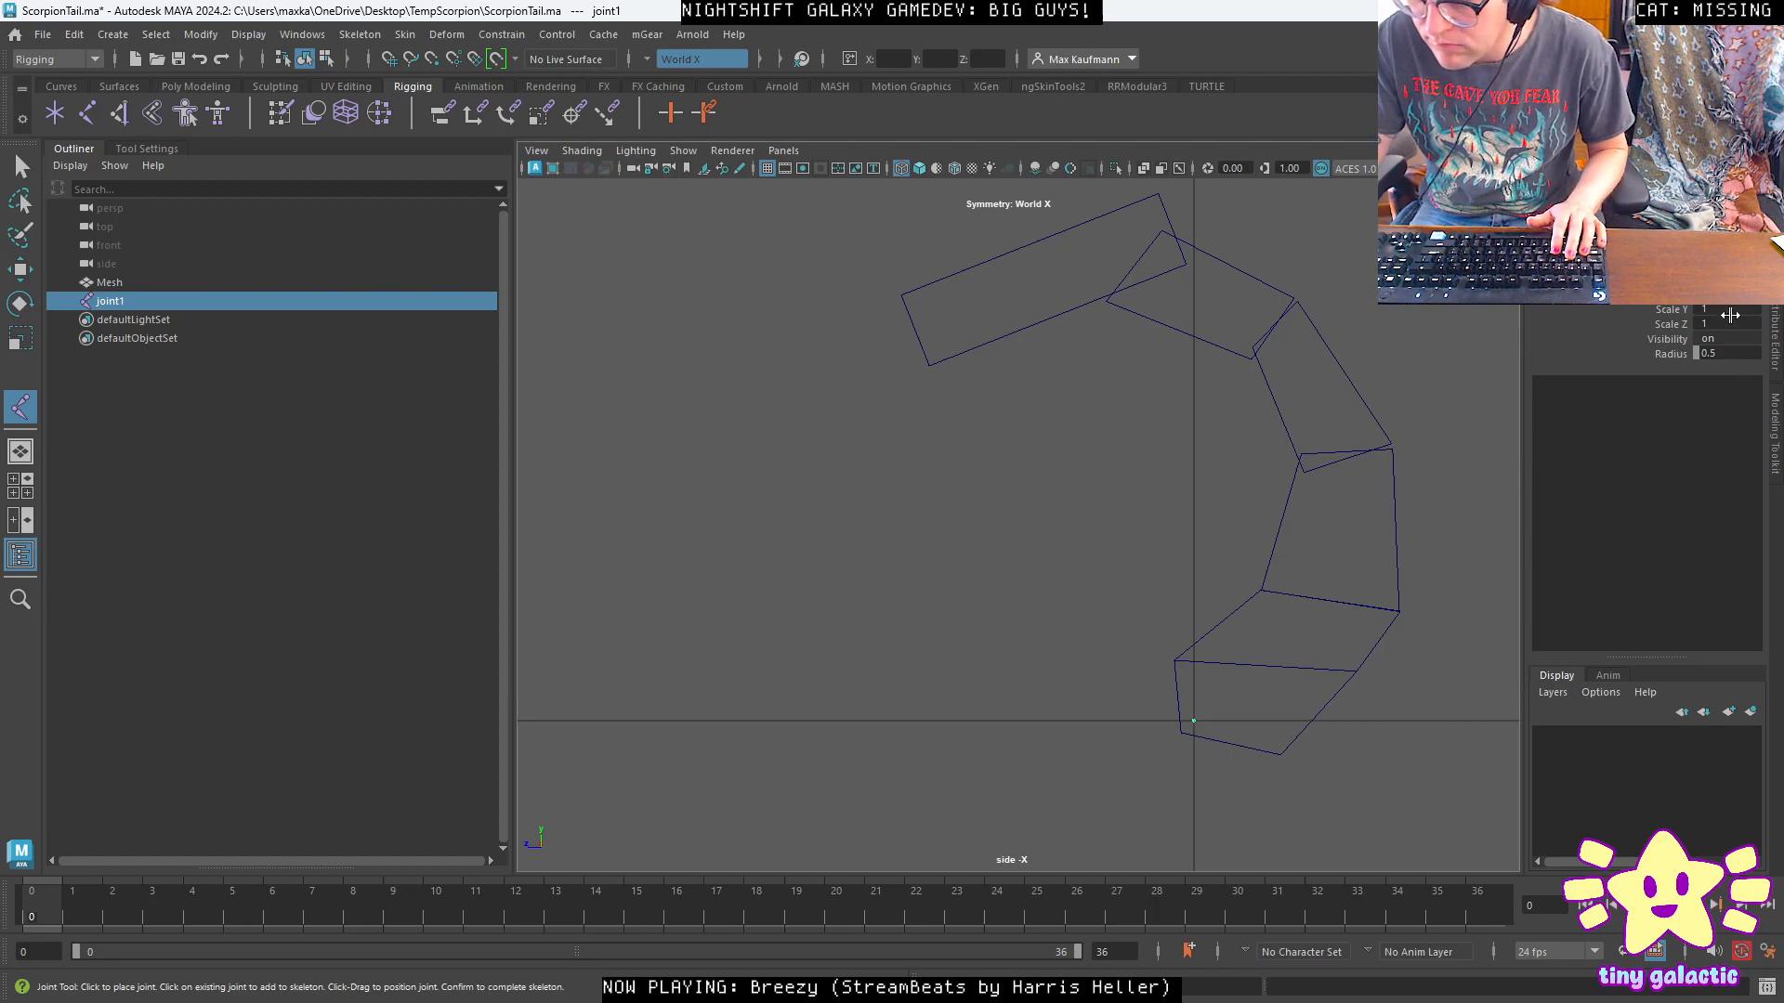
left_click(1777, 320)
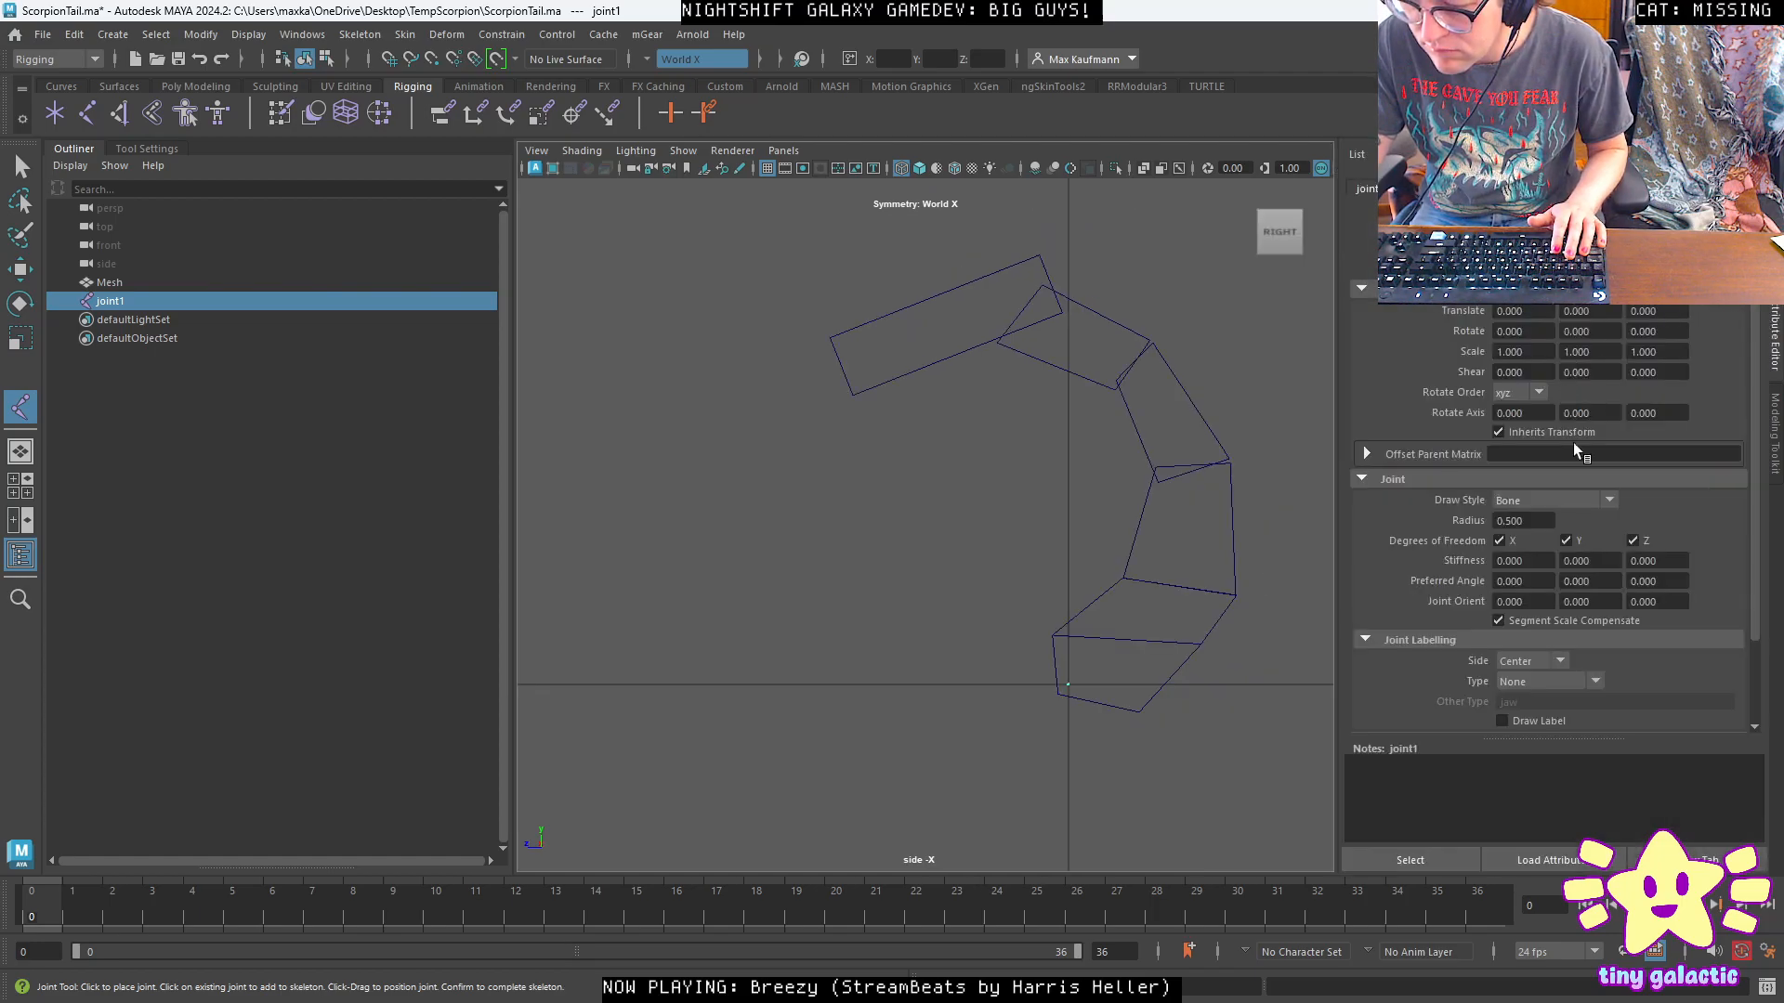
left_click(1532, 521)
type("10")
key("Return")
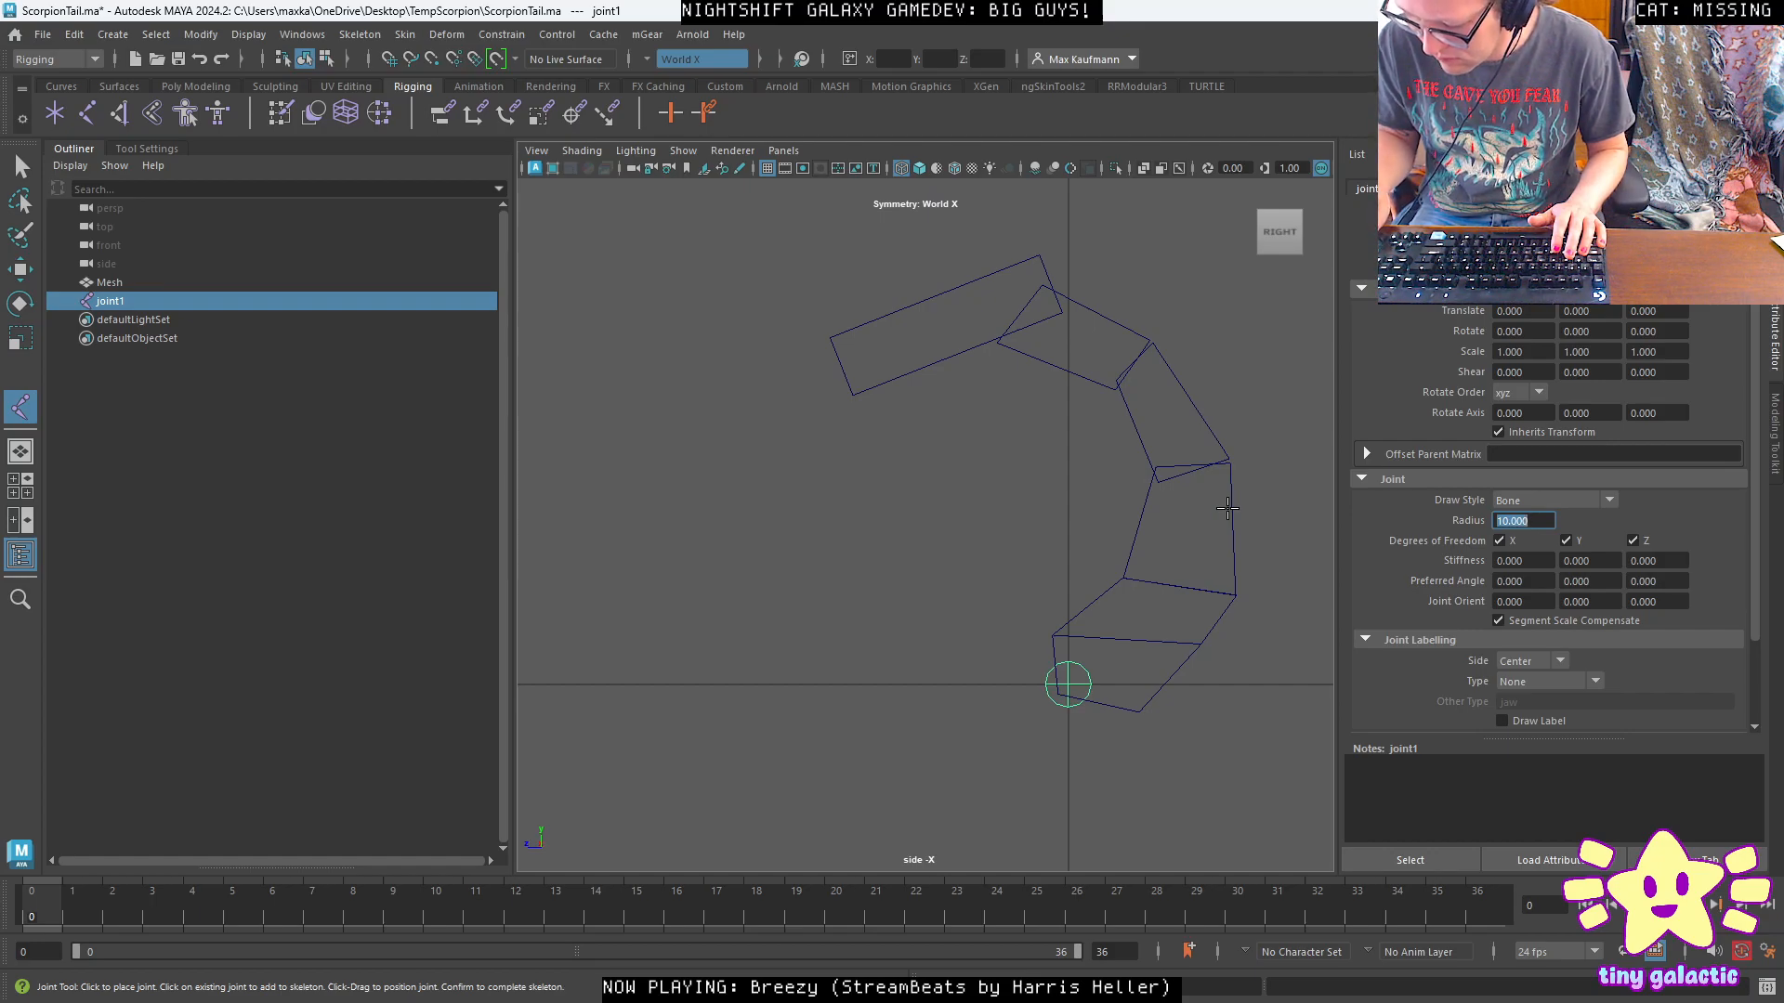
type("8")
key("Return")
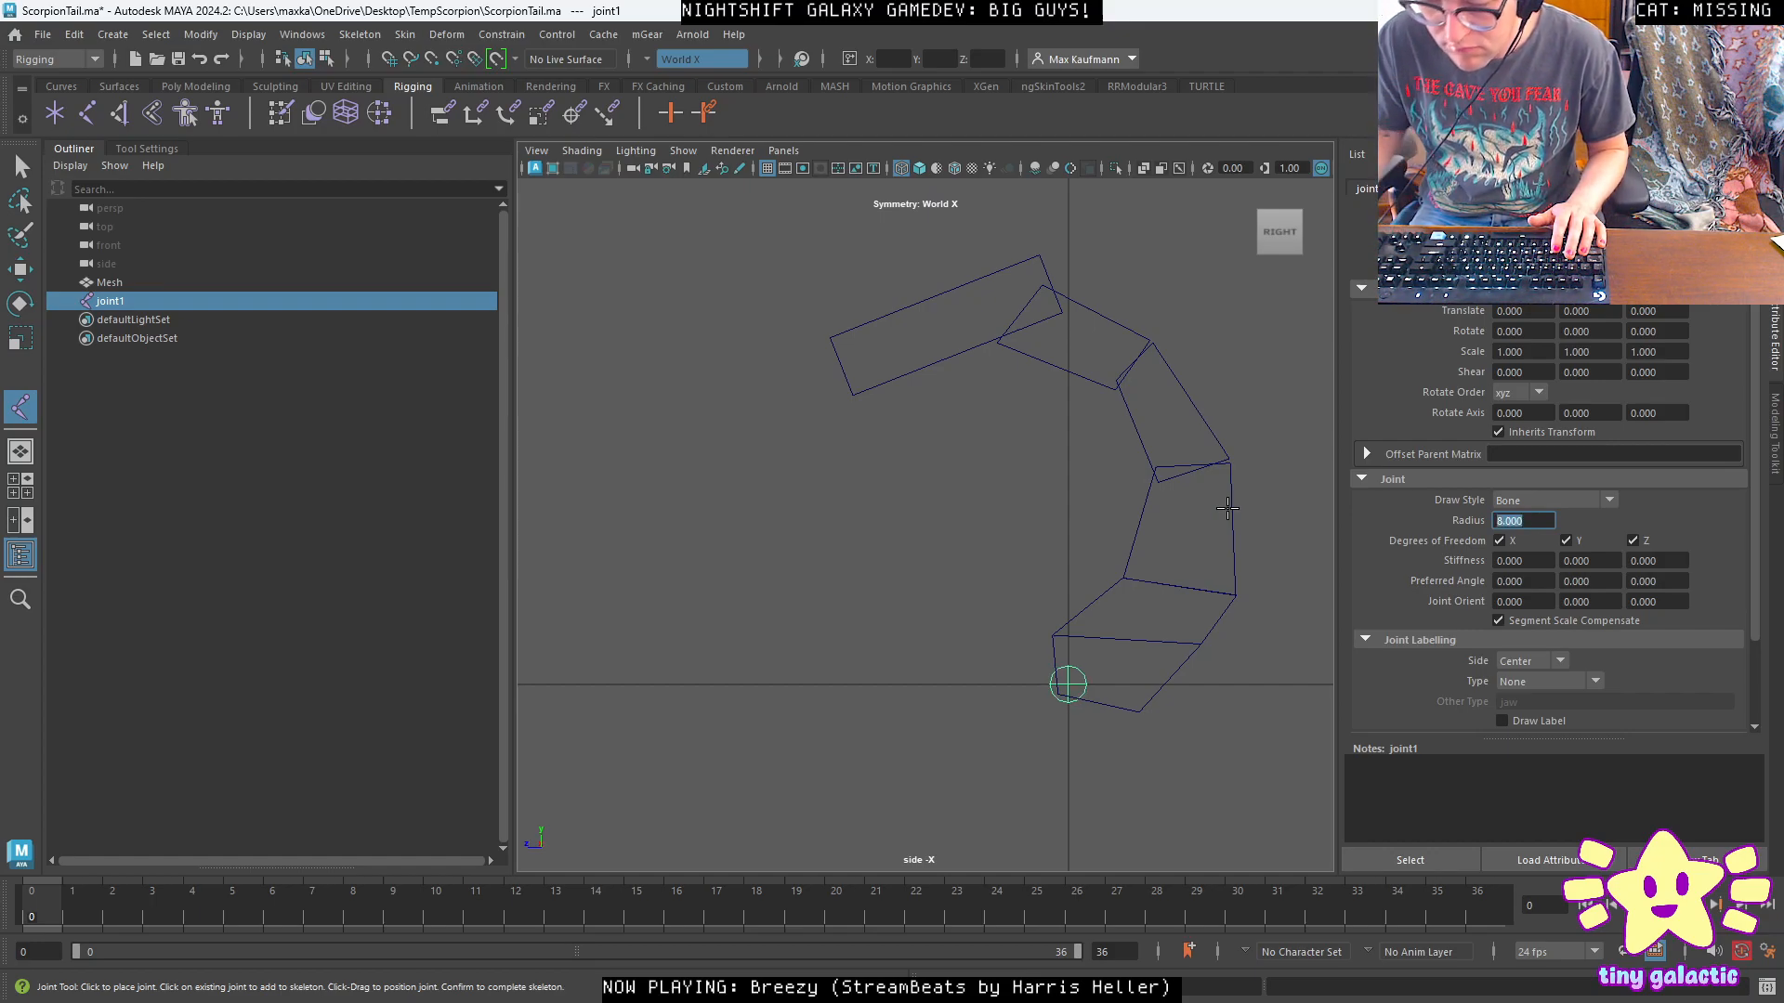
type("5")
key("Return")
key("q")
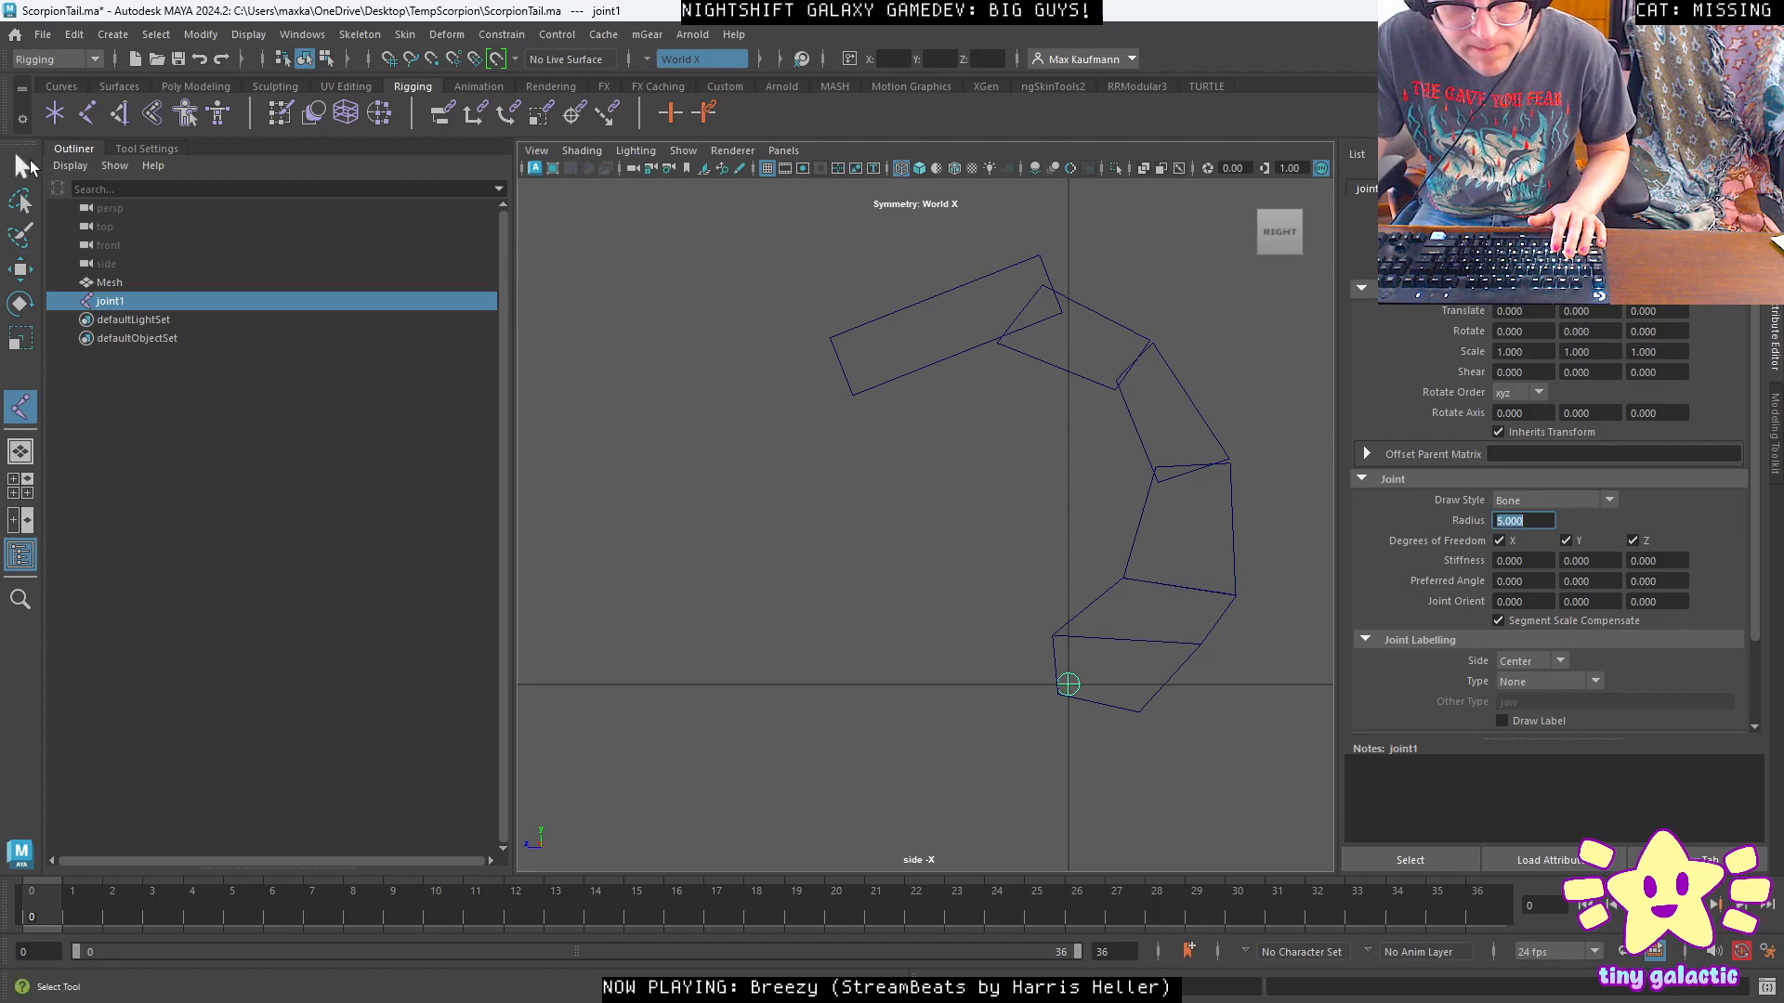
Try to duplicate the base joint at the top of the first tail segment and rotate the copy, and undo it.
key("w")
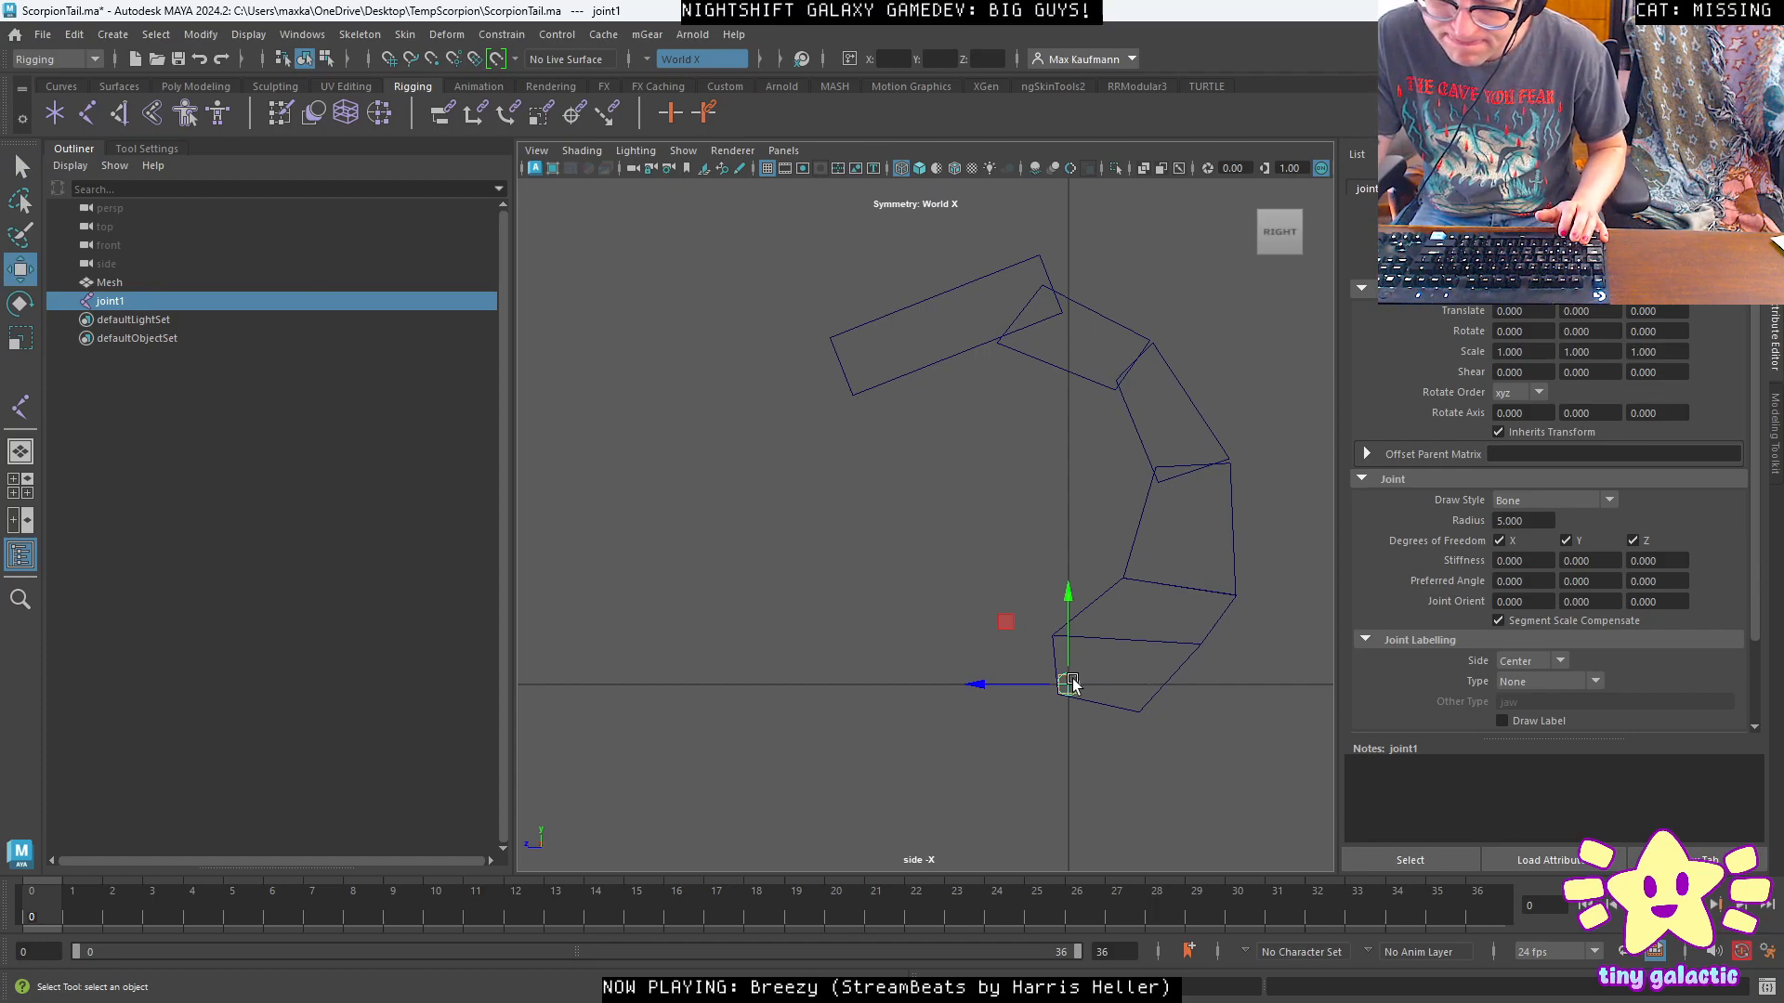
left_click_drag(1073, 683, 1128, 587, "alt")
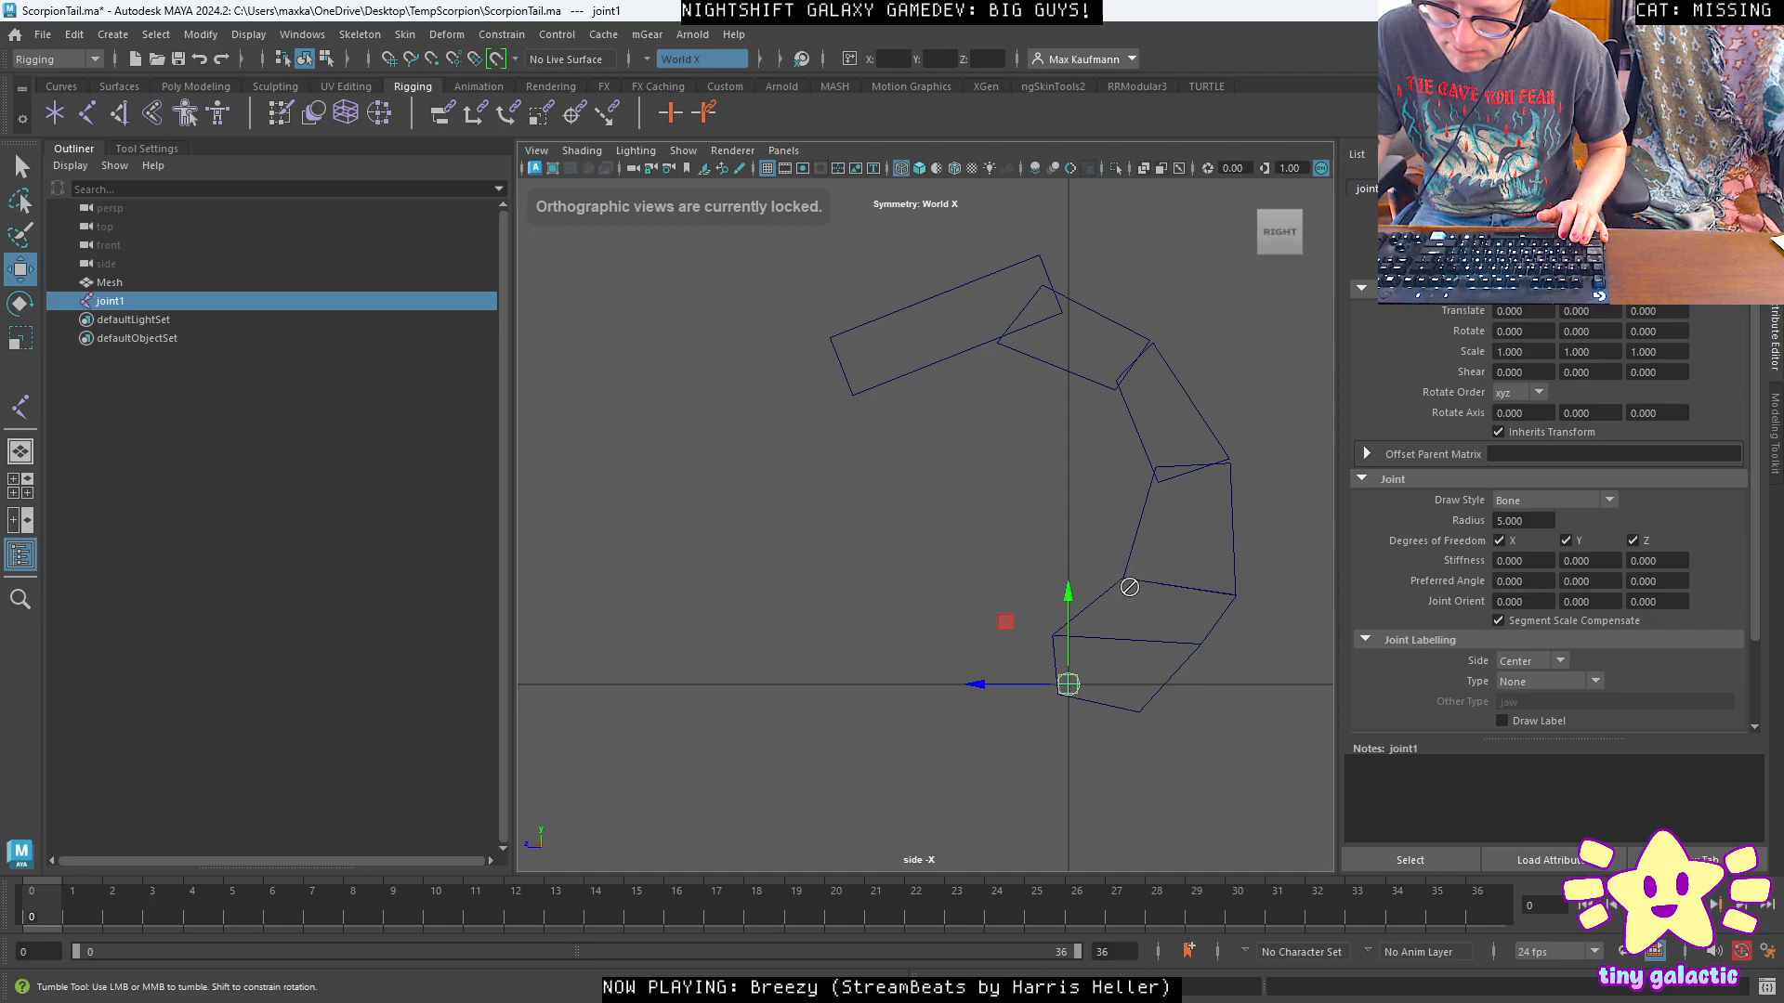
left_click_drag(1068, 684, 1132, 581, "shift")
key("e")
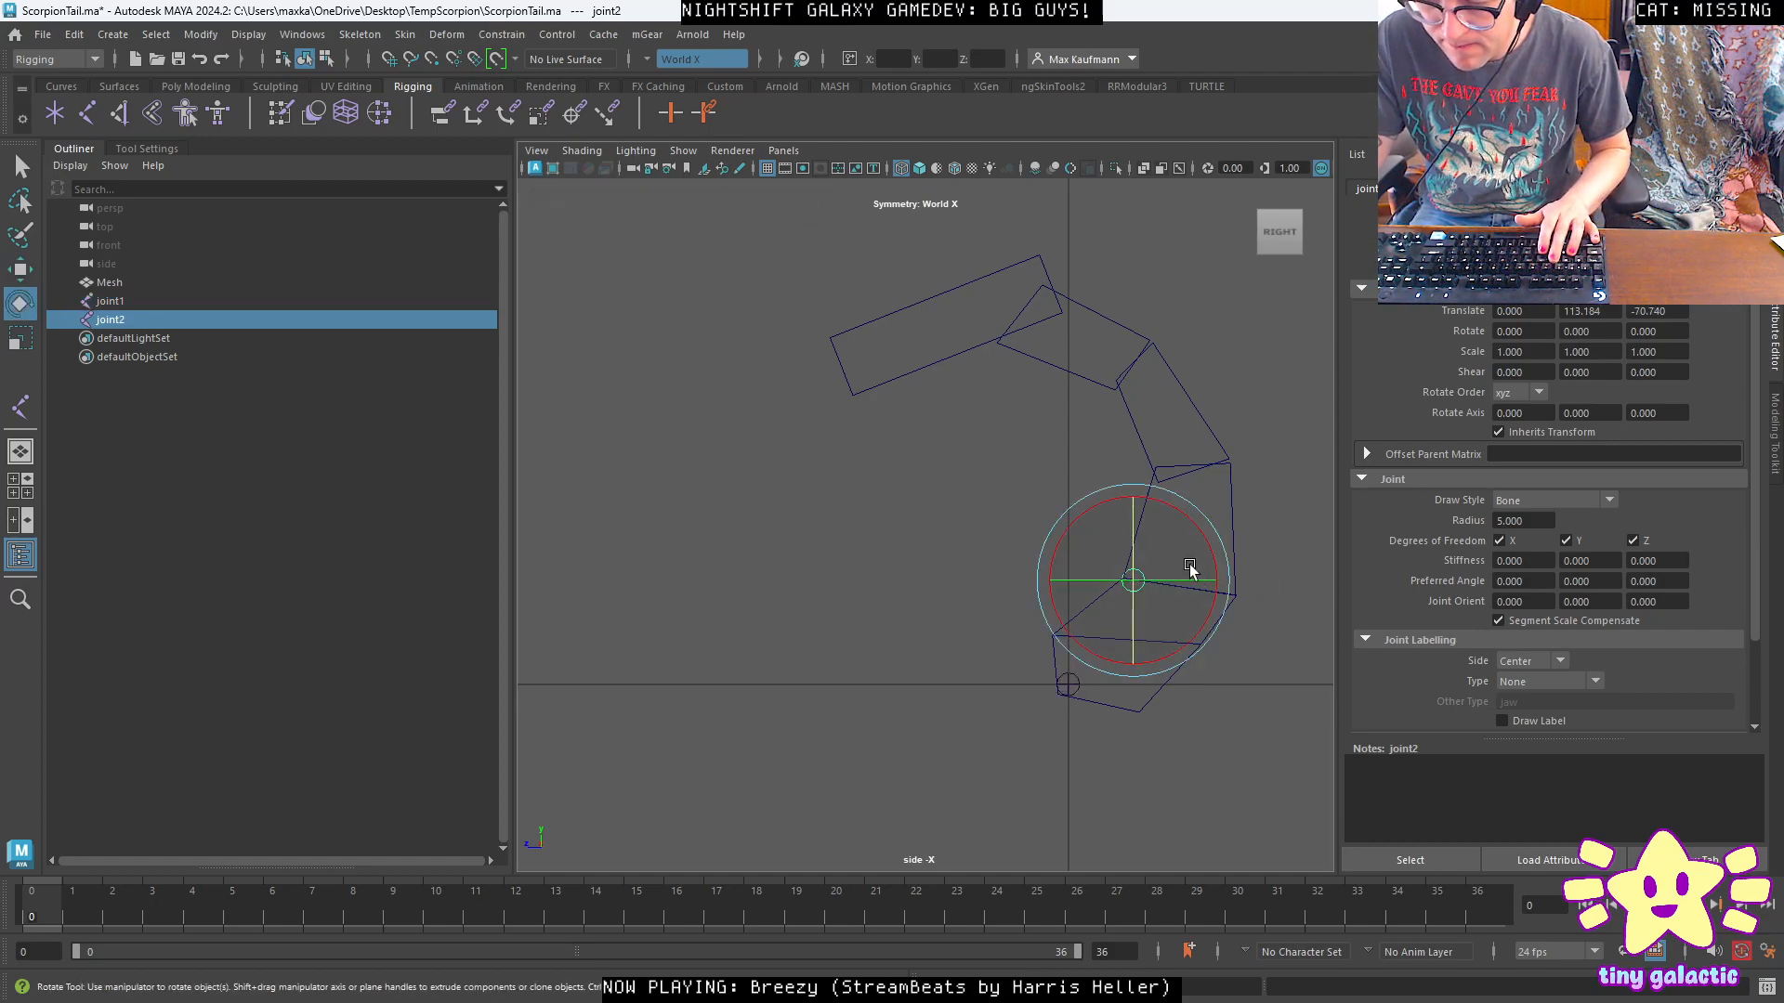
left_click_drag(1190, 527, 1158, 687)
key("w")
key("ctrl+z")
key("ctrl+z")
key("ctrl+z")
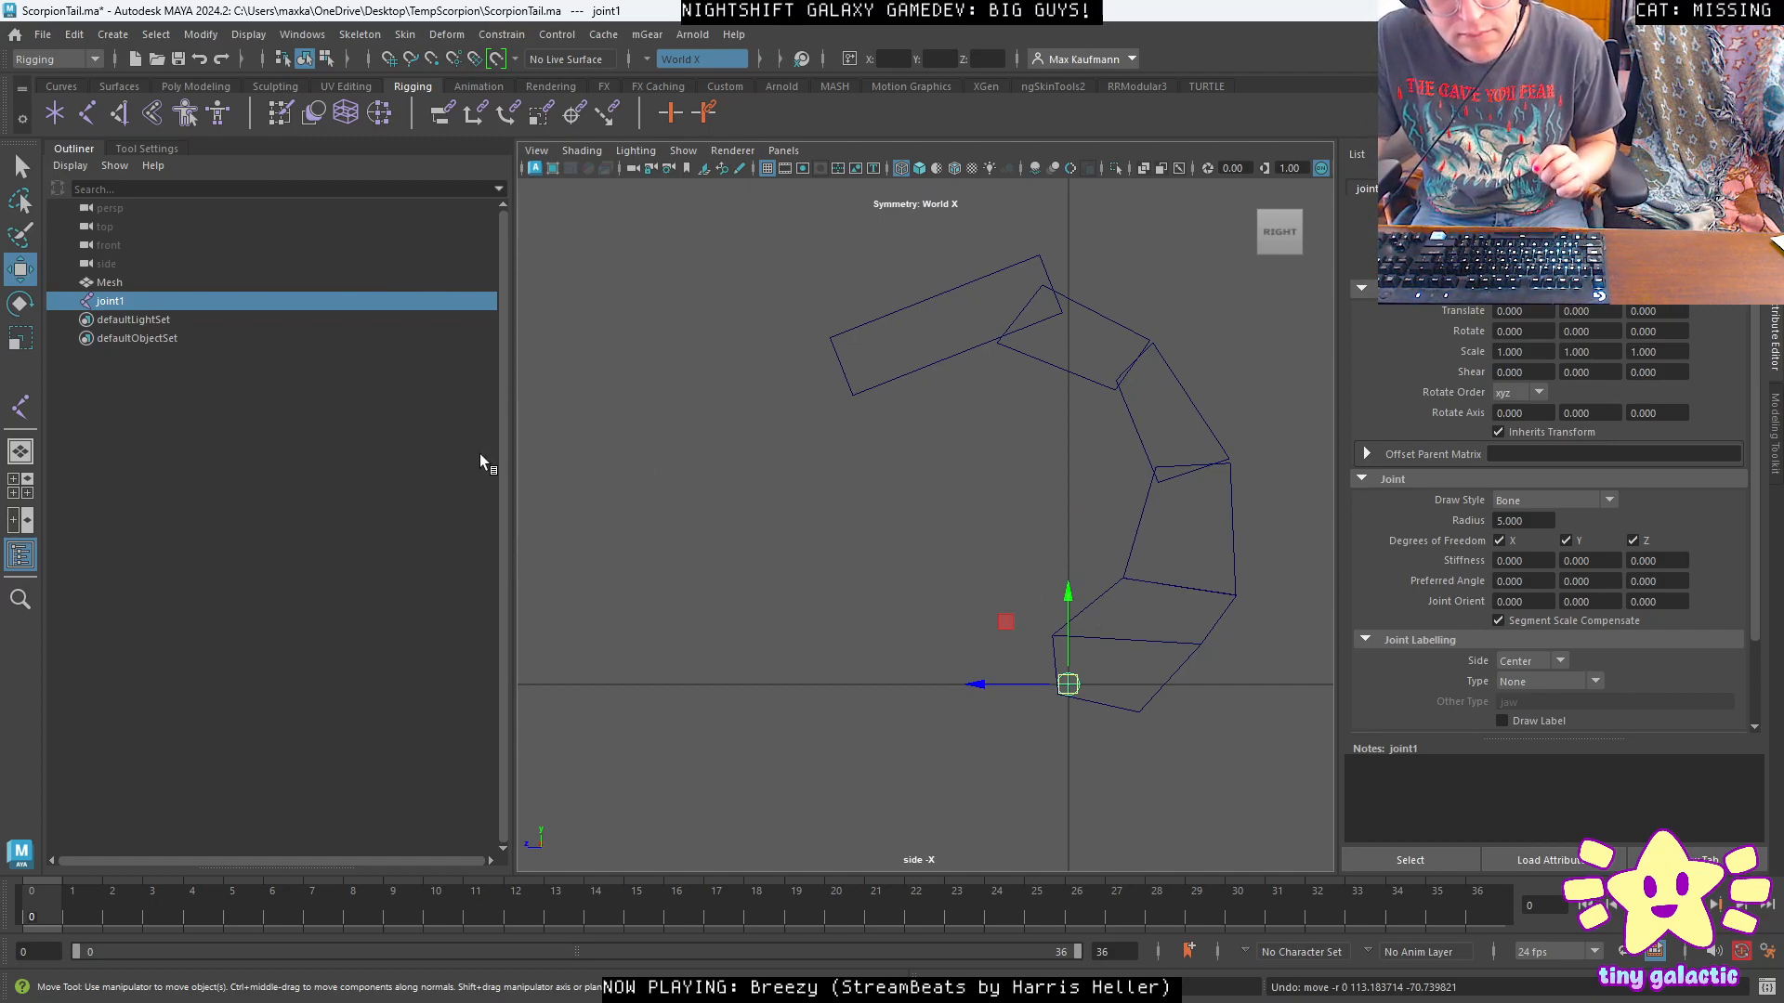
Try once more to duplicate the base joint upward and to move it along the first tail segment, undoing both attempts.
right_click(1074, 687)
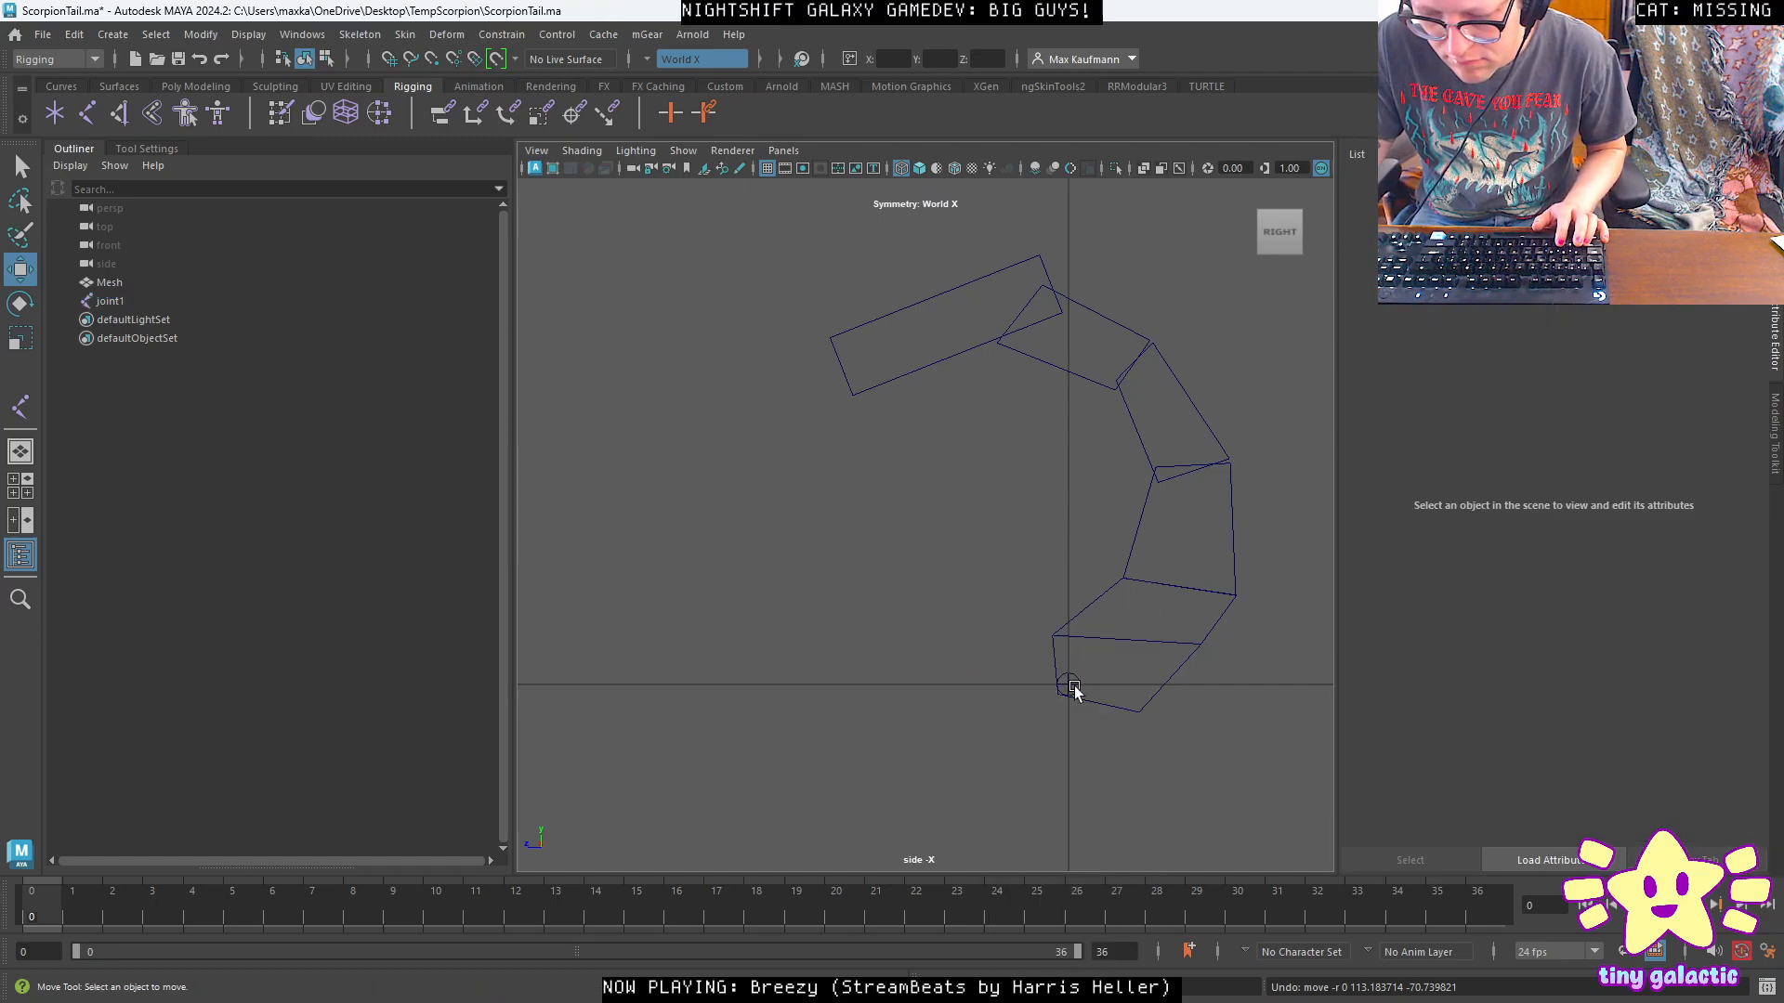
left_click(1073, 688)
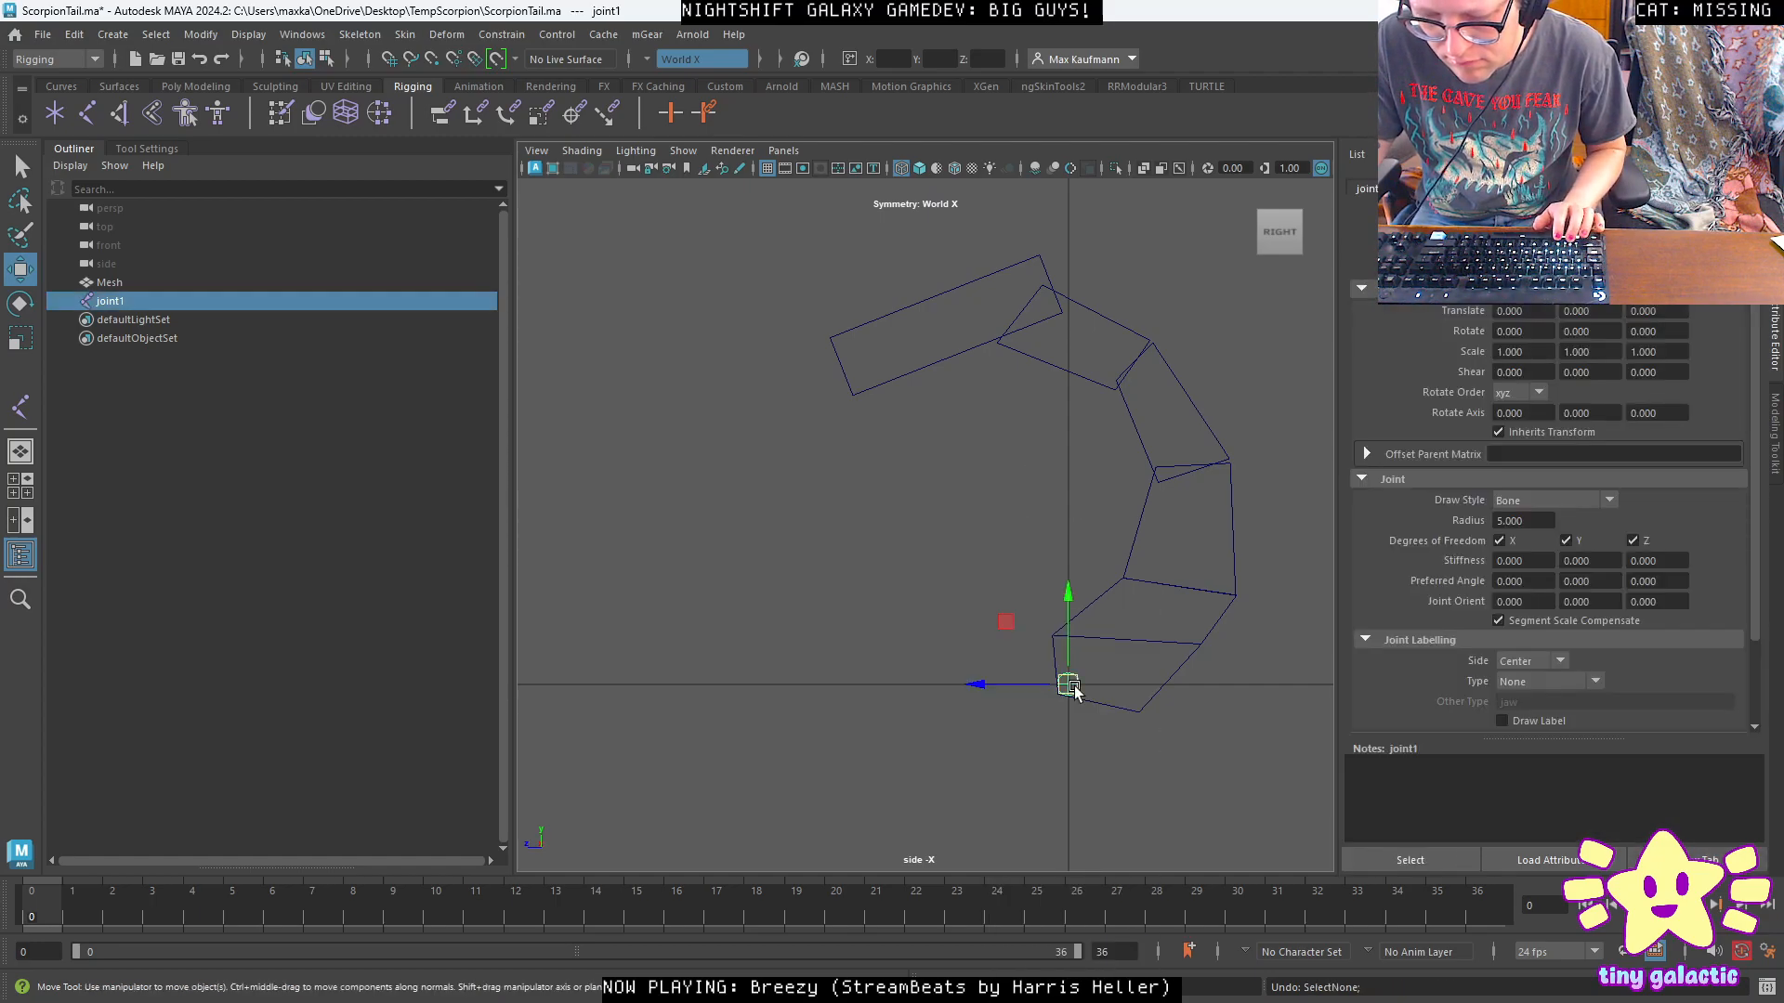
right_click(1131, 587)
right_click_drag(1131, 585, 1135, 539)
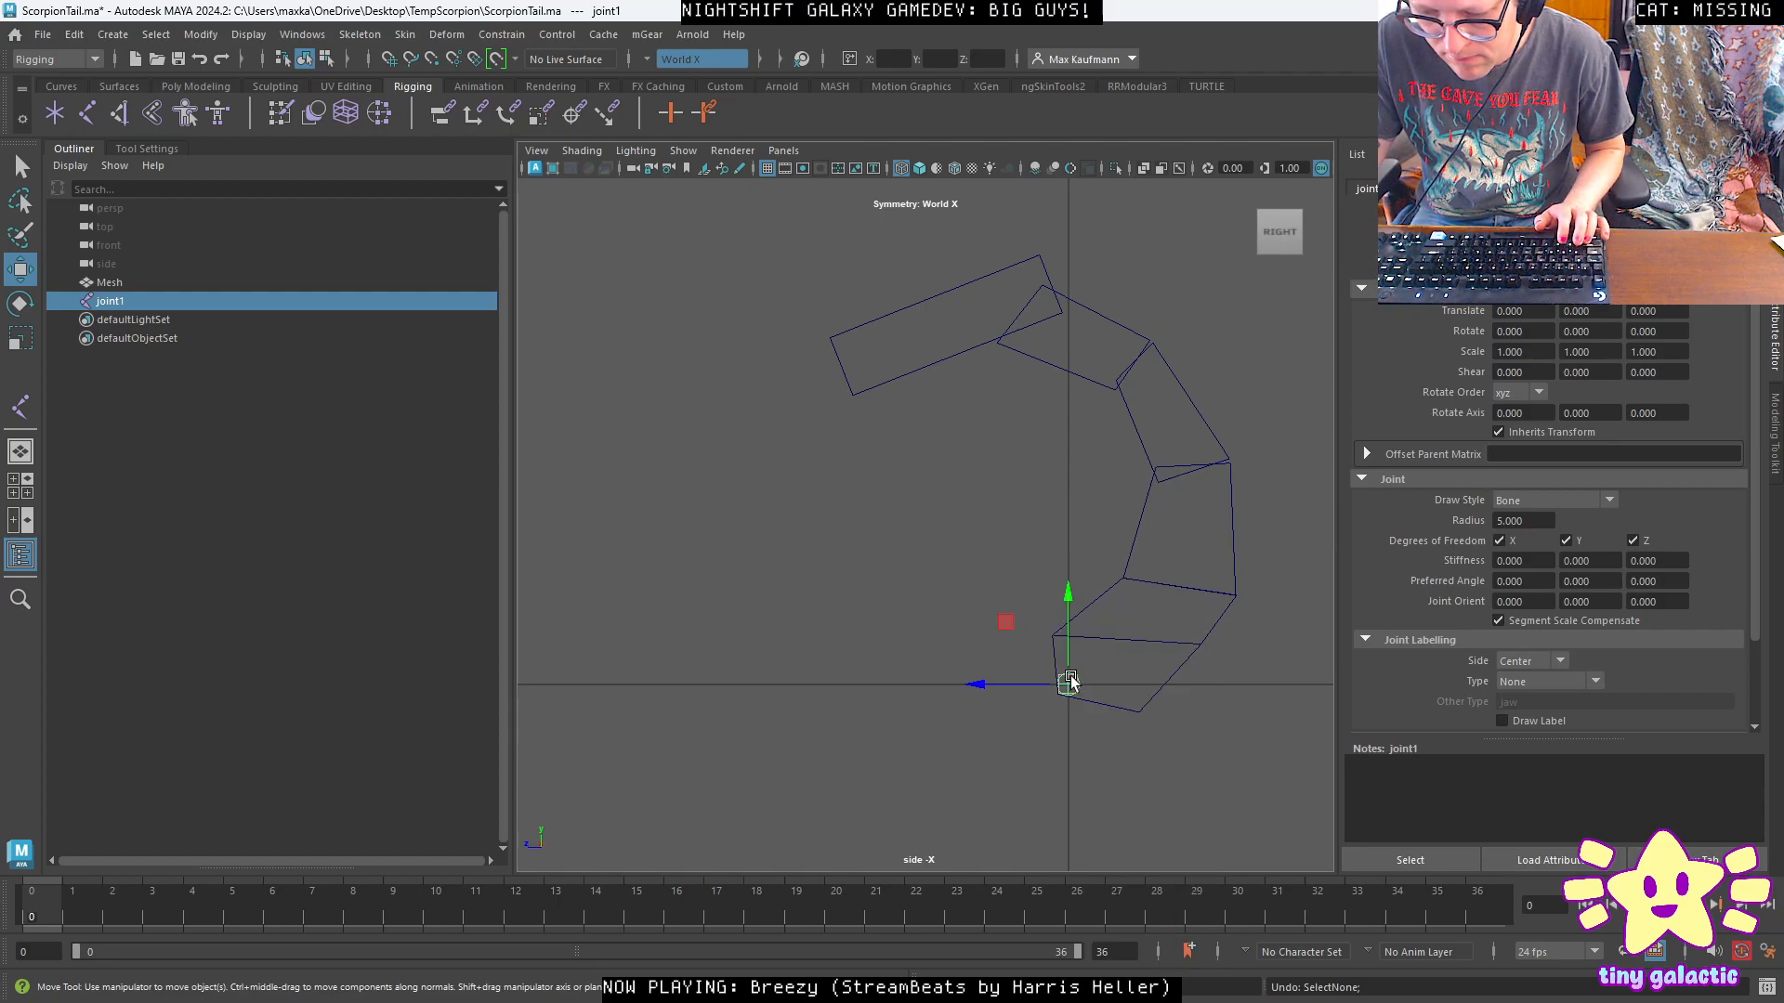
mouse_move(1010, 626)
left_mouse_down("shift")
mouse_move(1090, 549)
mouse_move(1066, 520)
left_mouse_up("shift")
key("ctrl+z")
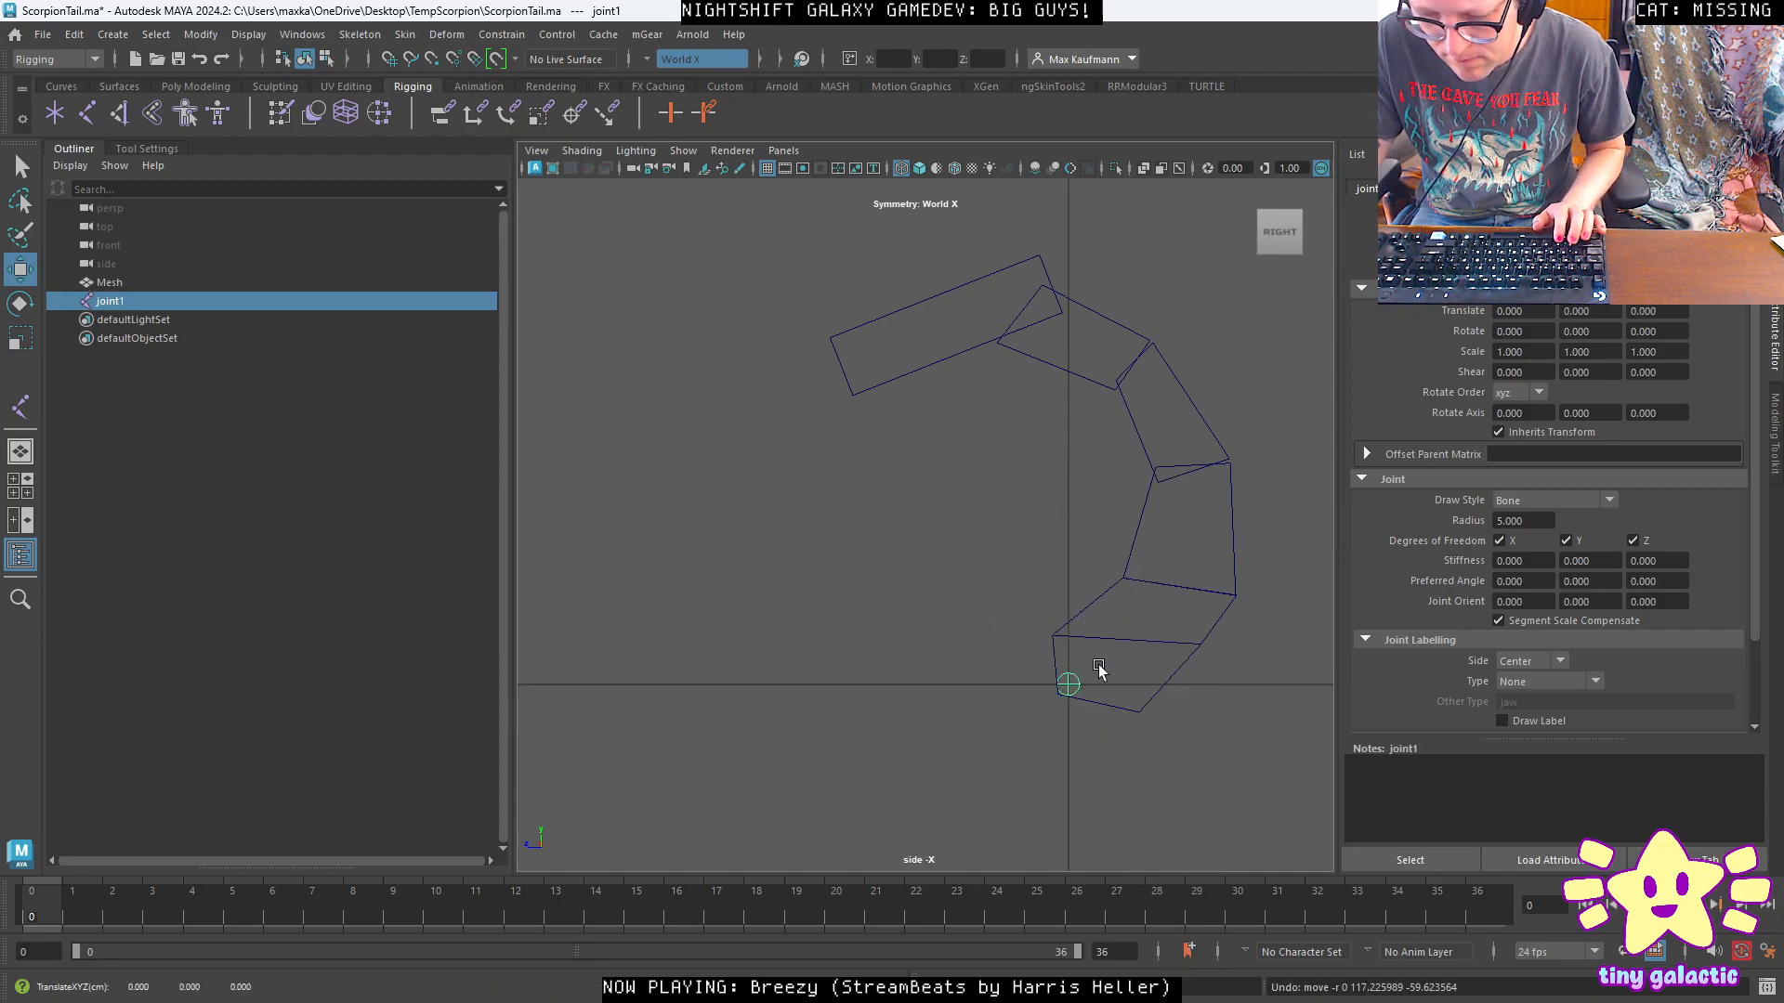
key("e")
key("w")
left_click_drag(1068, 684, 1132, 601)
key("ctrl+z")
Reselect joint1, try to move it toward the second tail segment, and undo the move.
left_click(1107, 623)
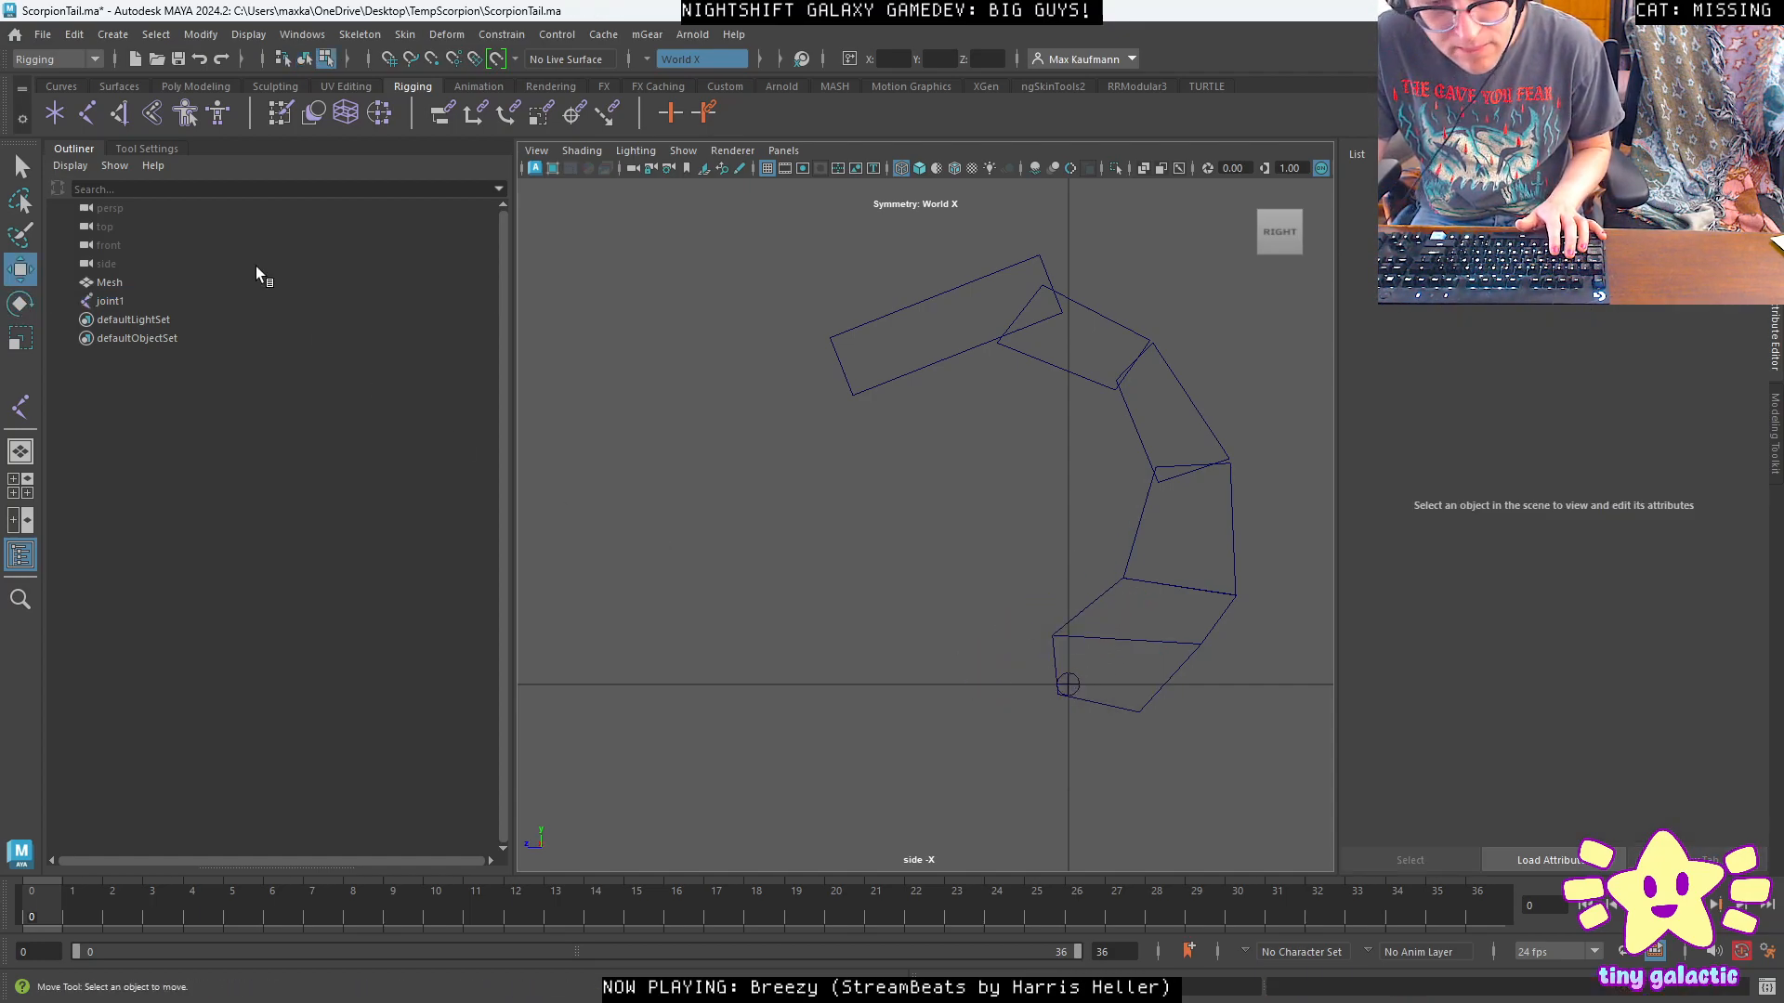
key("q")
left_click(186, 299)
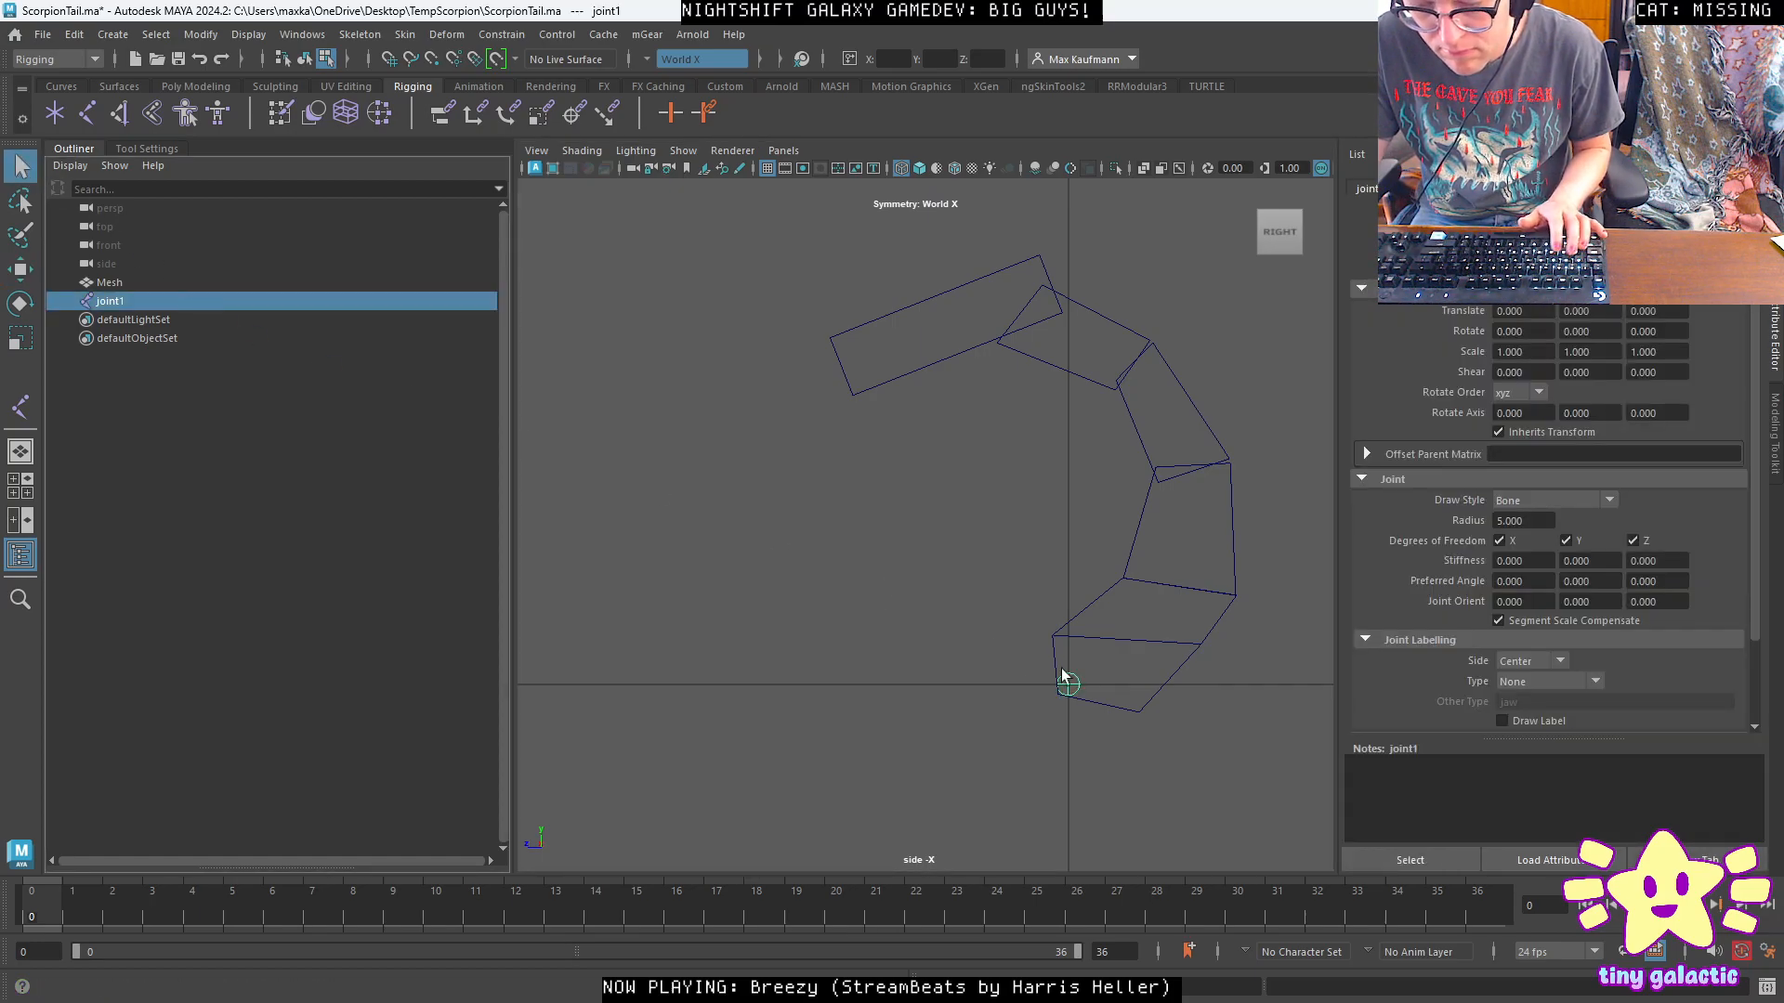
key("w")
left_click_drag(1068, 683, 1115, 618)
key("ctrl+z")
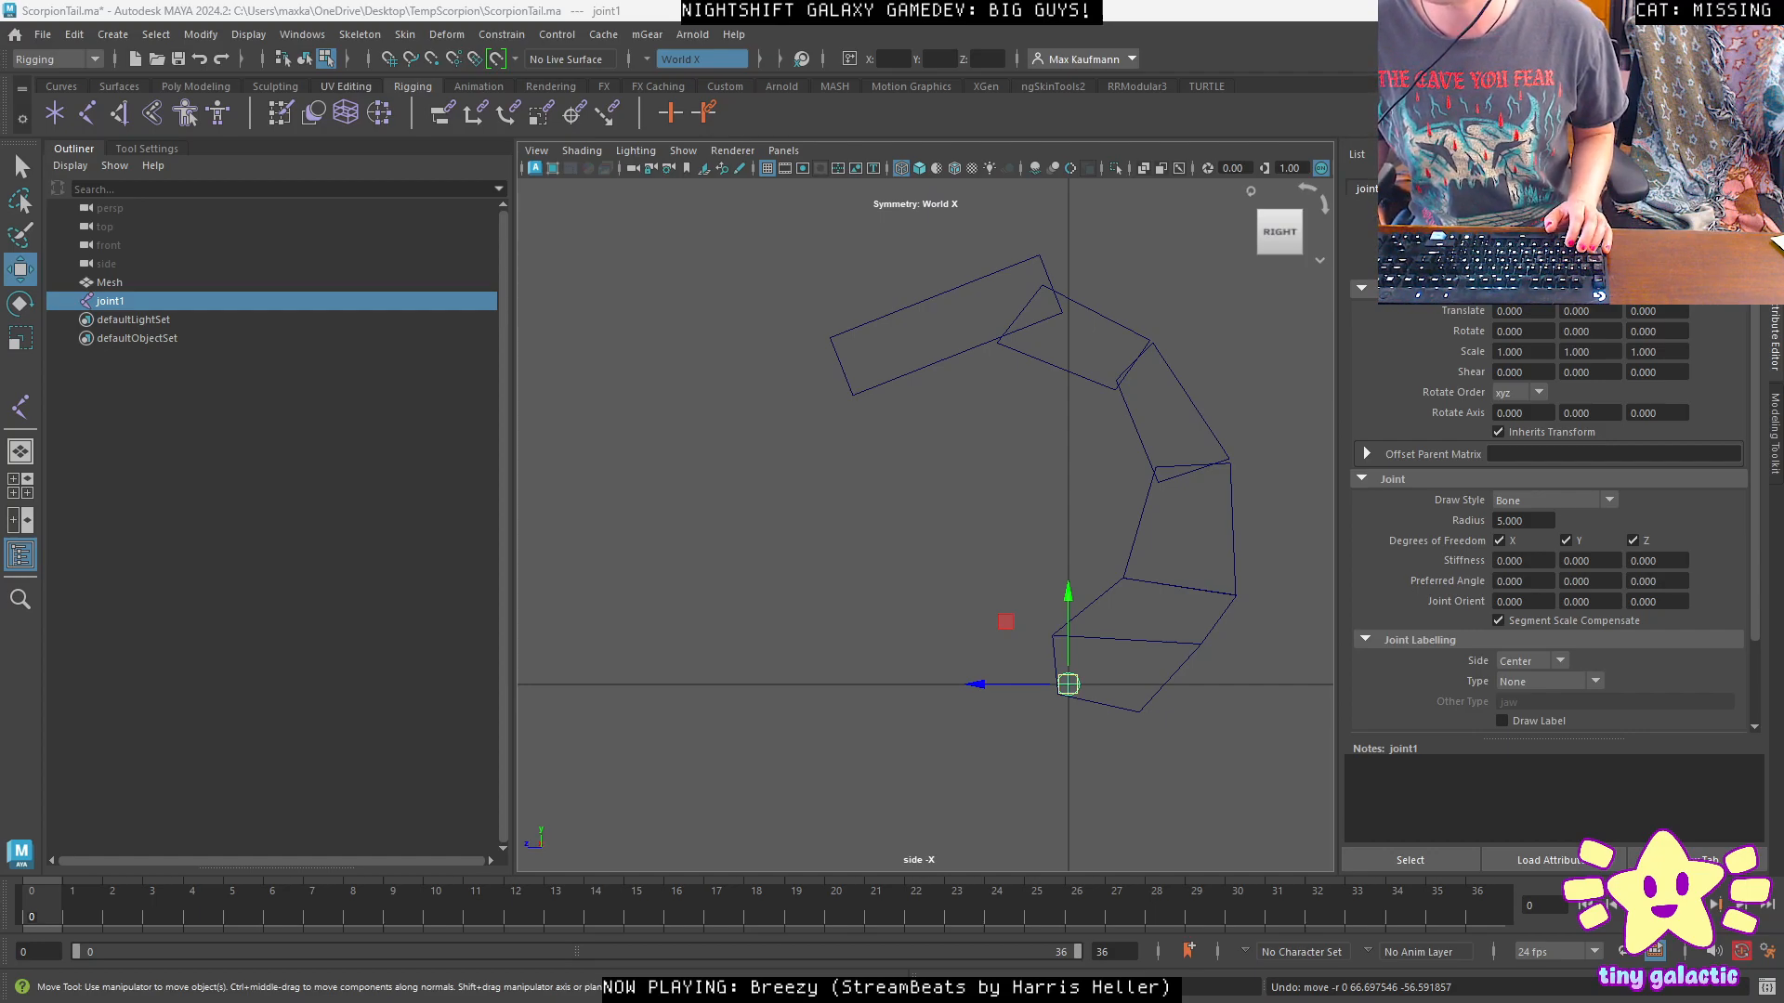
In Firefox, search the web for "maya extrude joint" and check the Maya Extrude Options help page for any mention of joints.
left_click_drag(1209, 284, 998, 231)
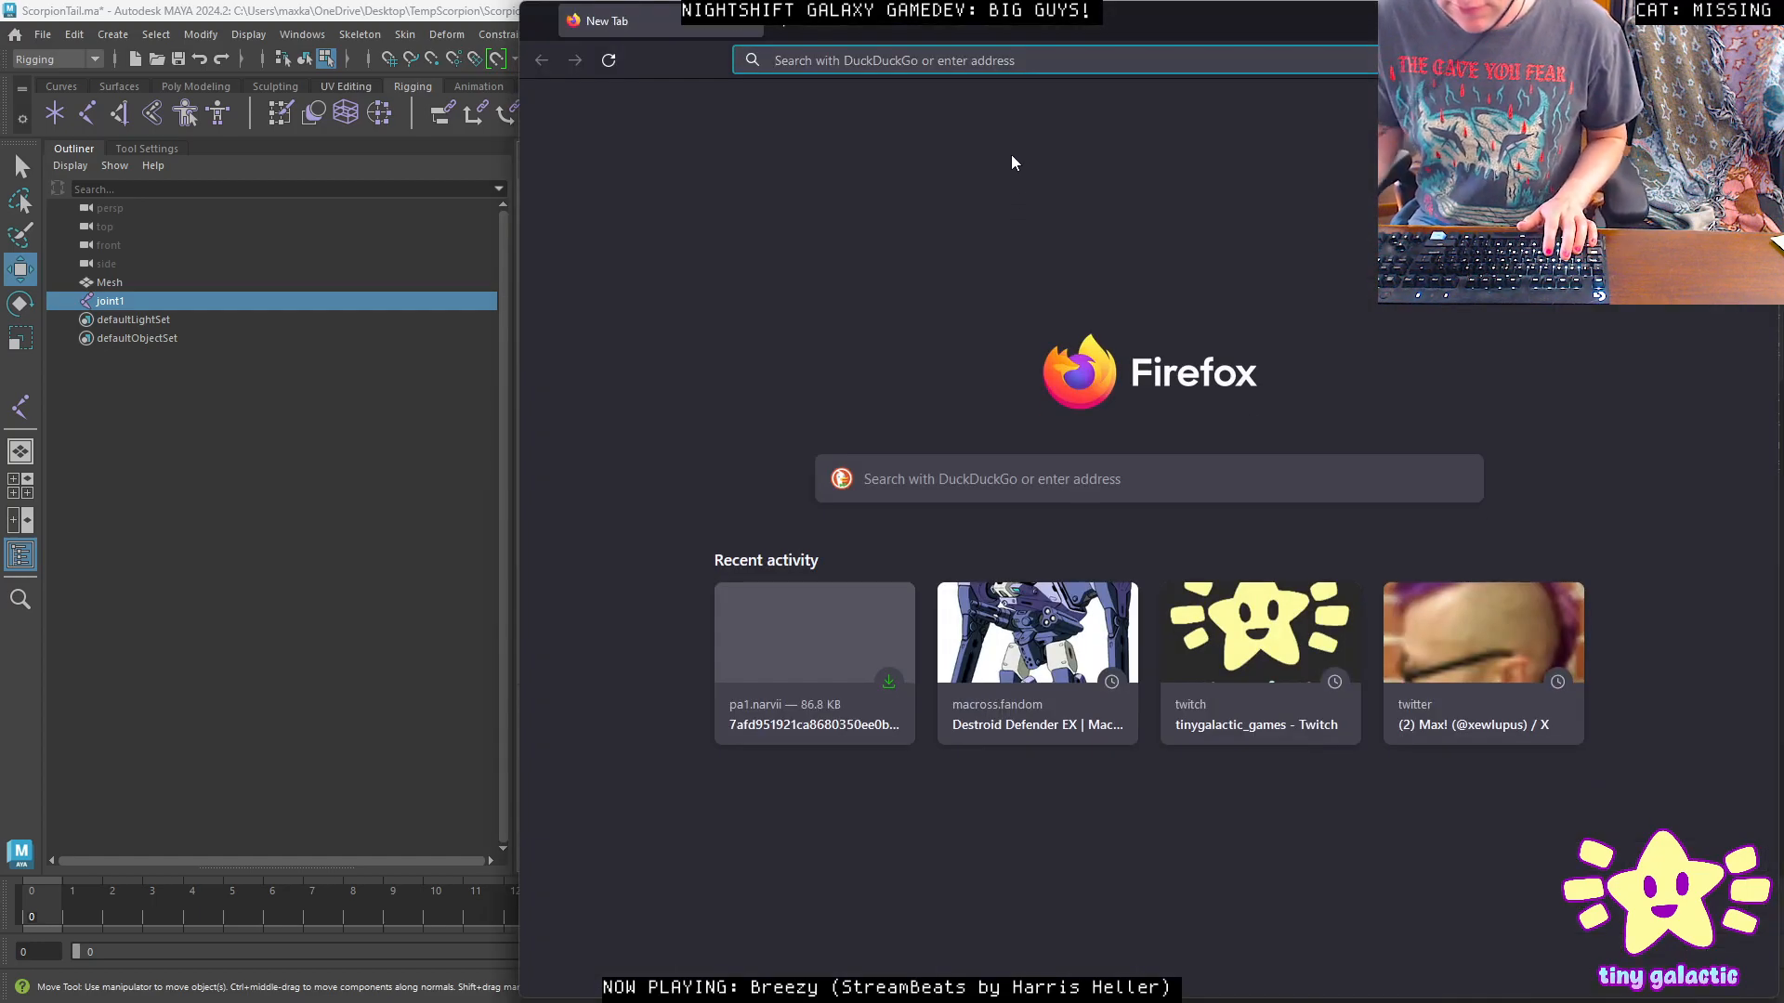
type("maya extrude")
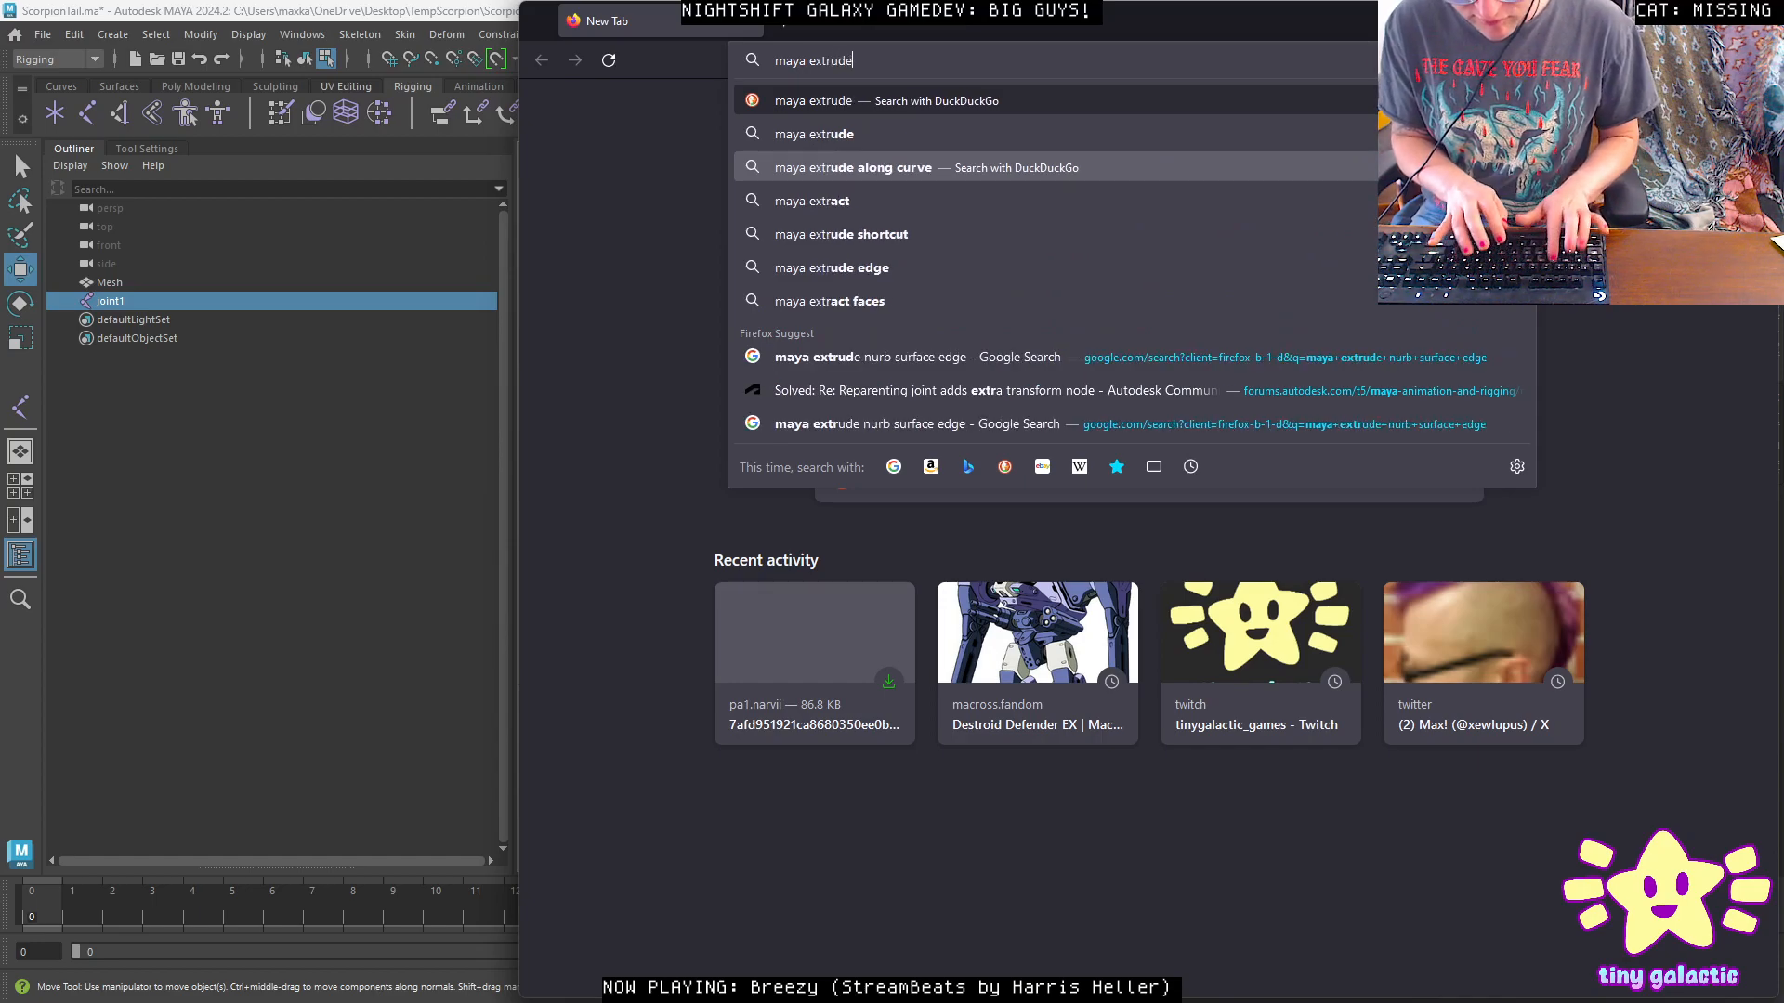
type(" joint")
key("Return")
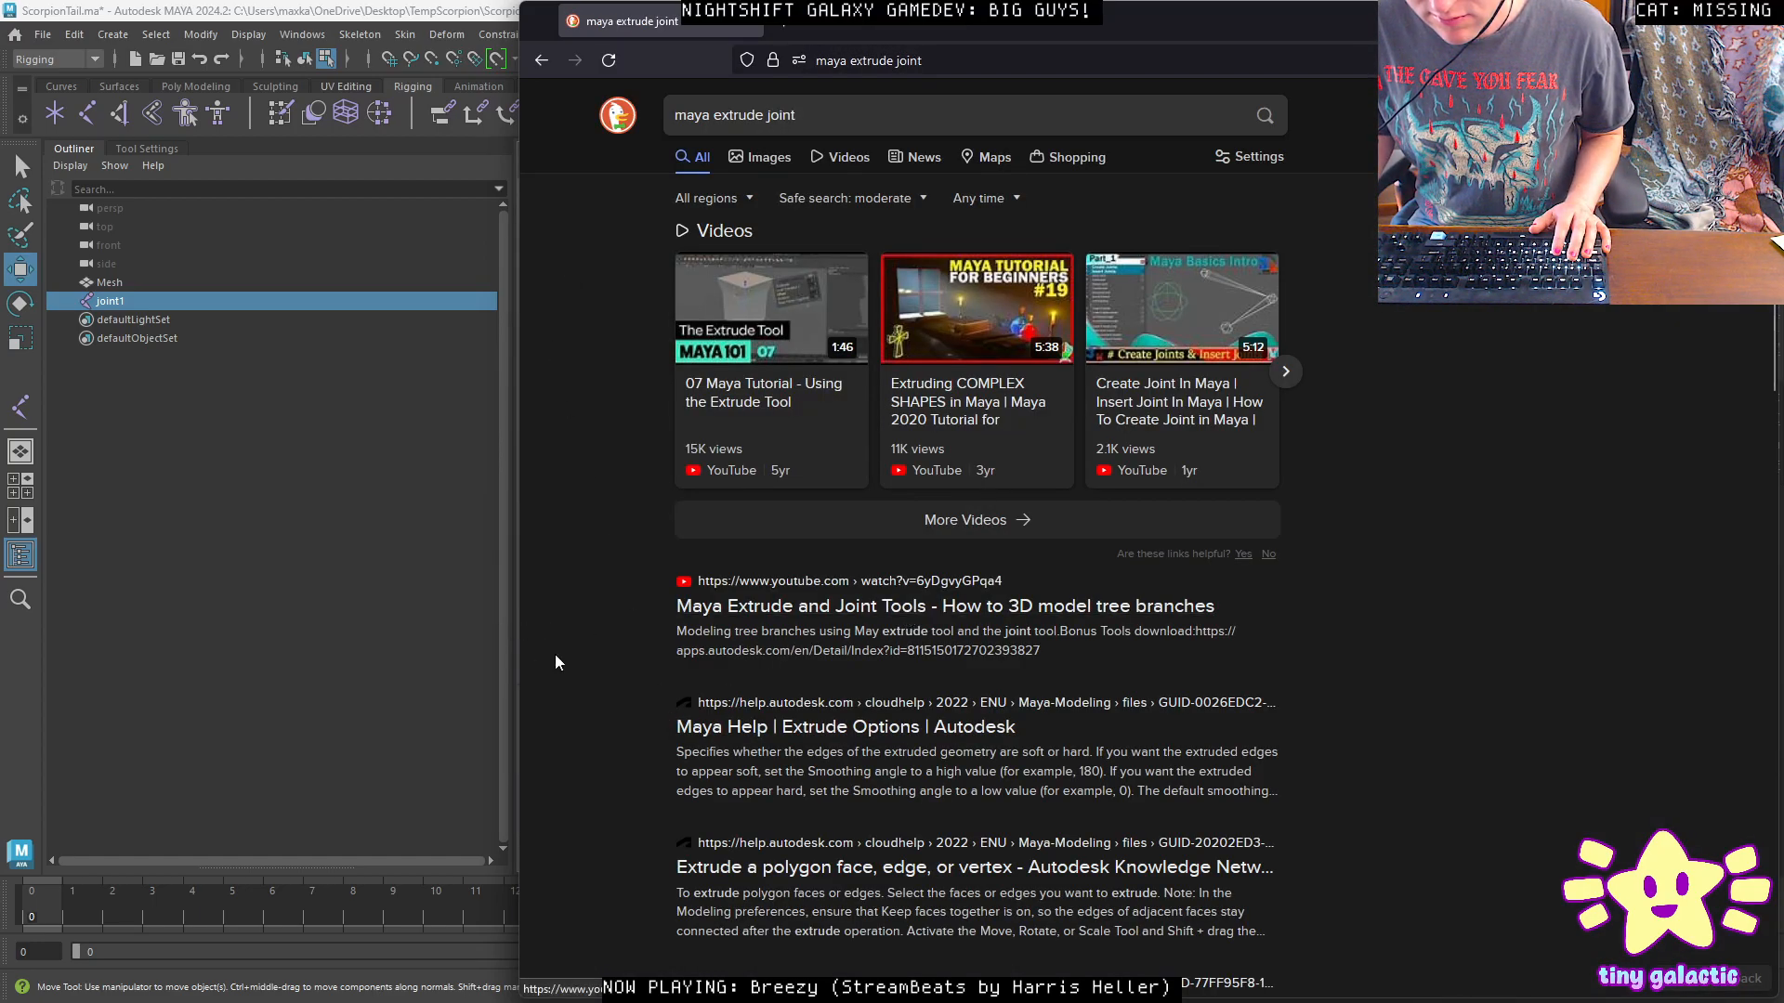
left_click(826, 728)
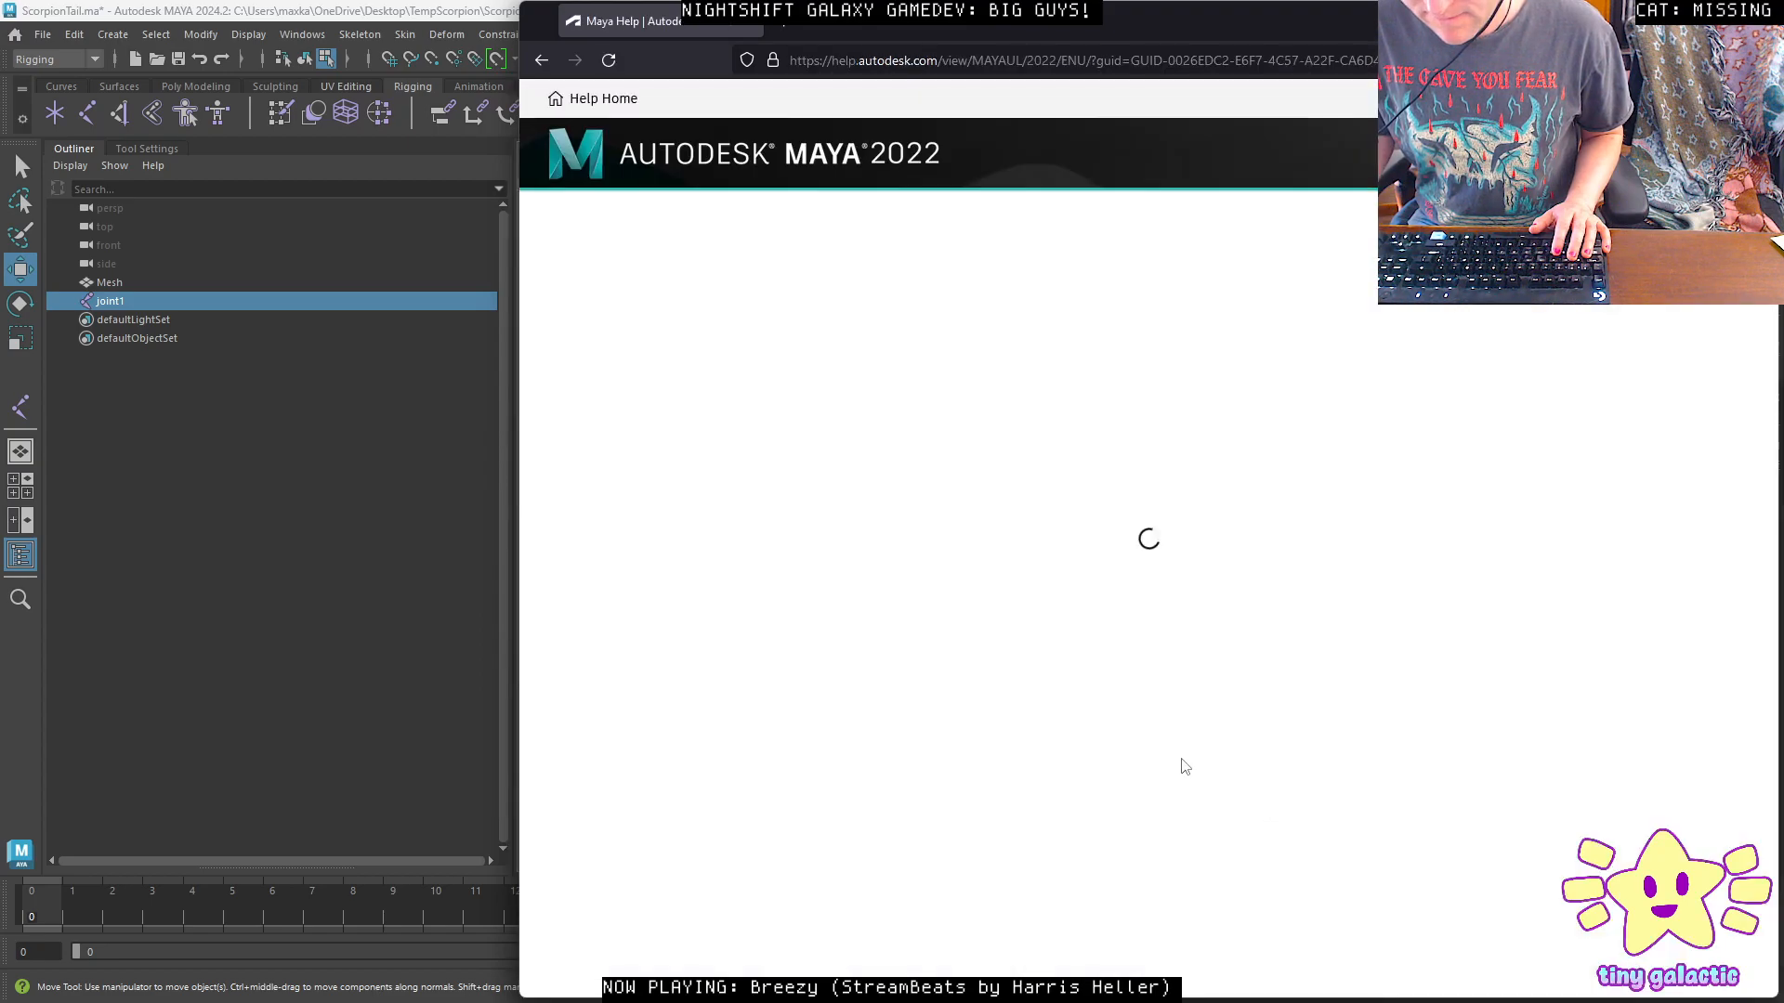
key("ctrl+f")
type("joi")
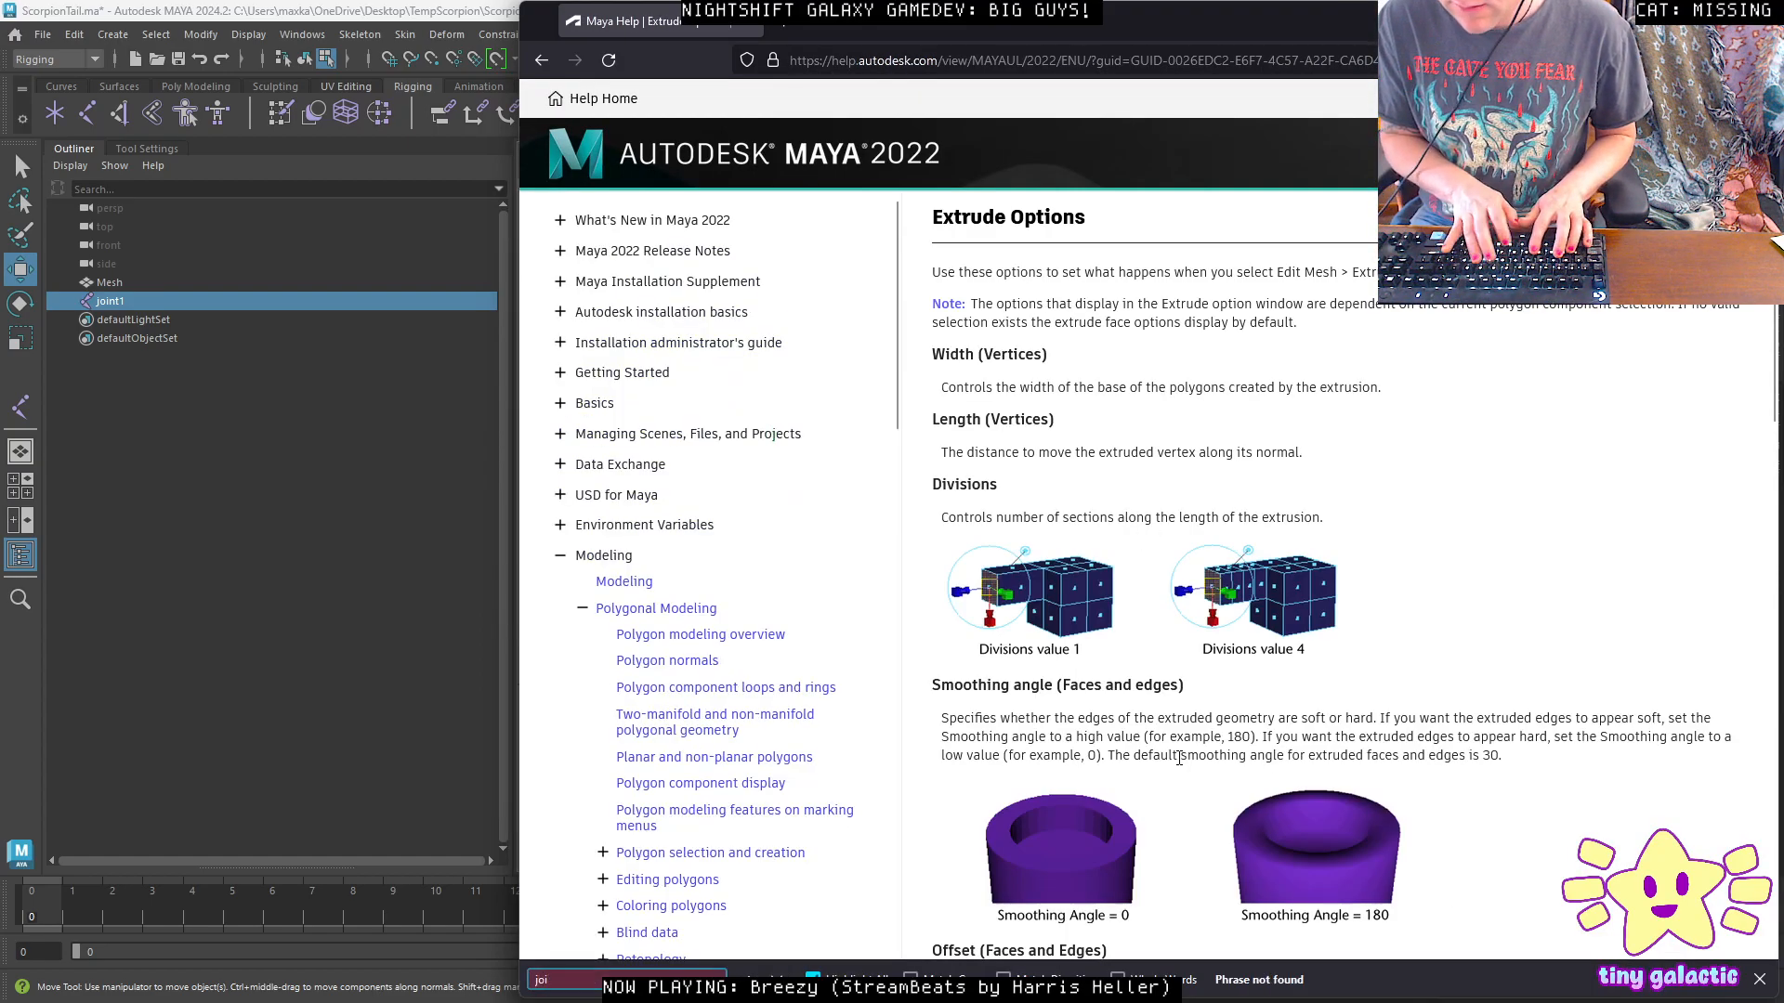
key("Escape")
key("alt+Left")
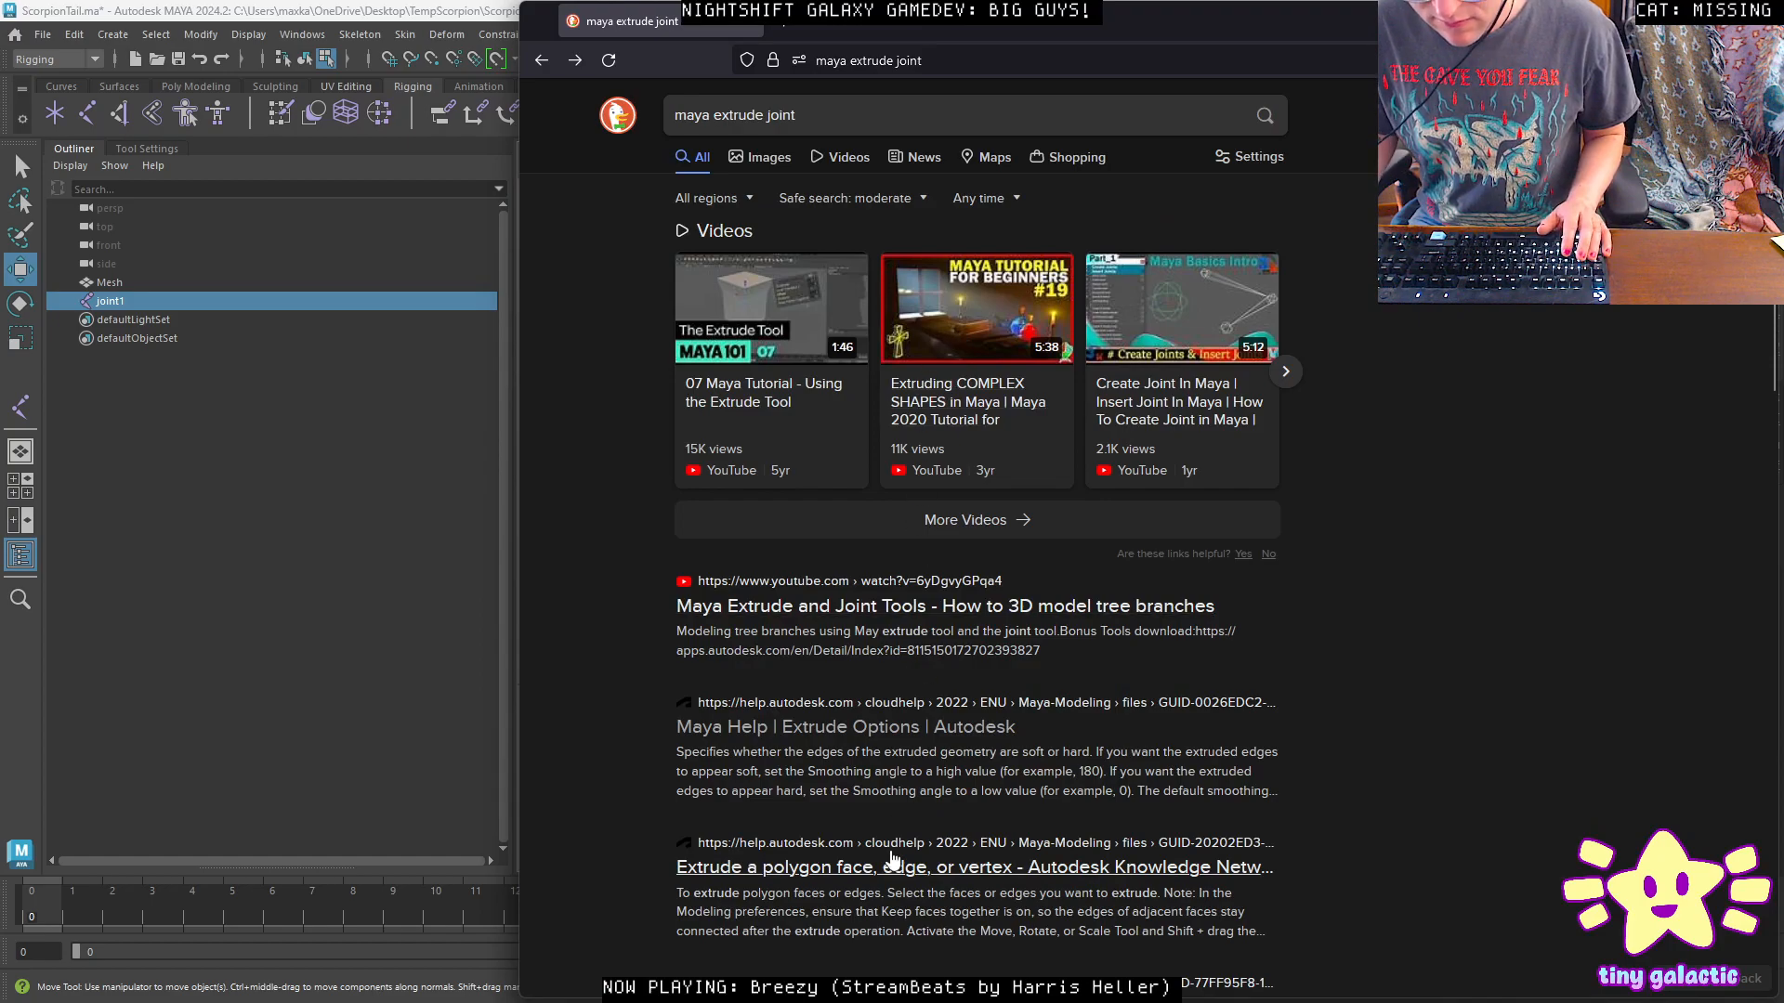
Look through the remaining search results, and change the web search to "maya add bone".
scroll(892, 859, "down", 2)
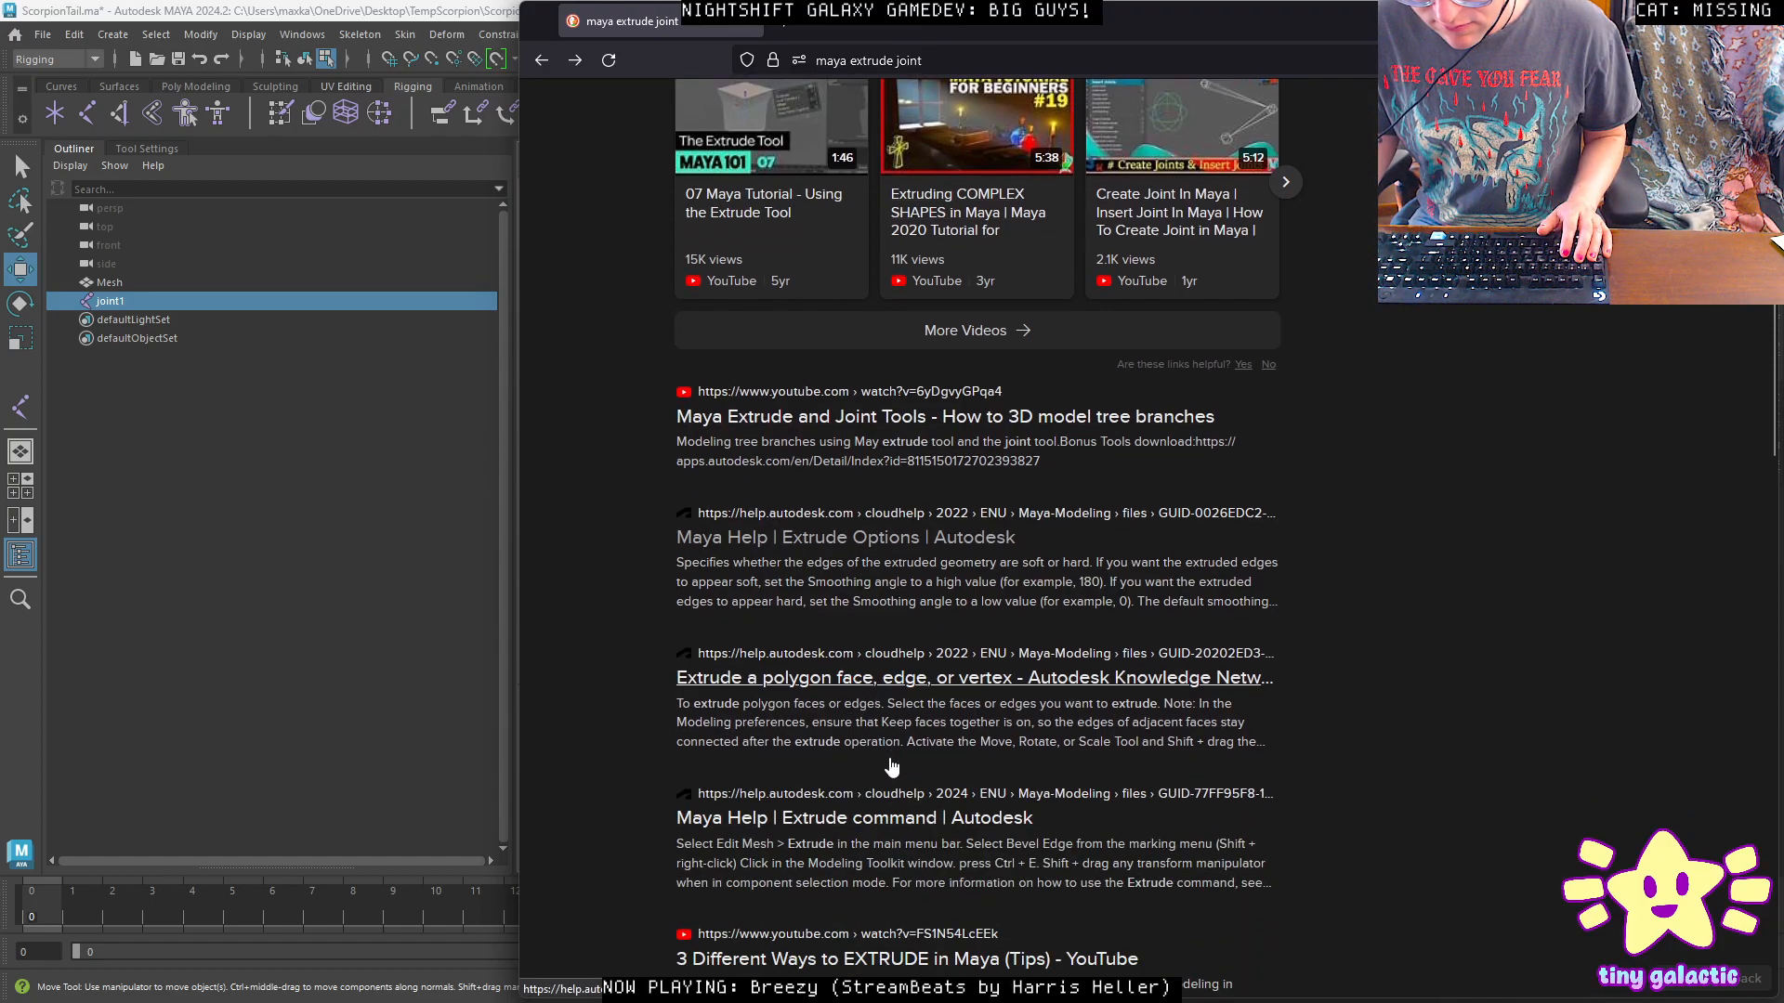
scroll(840, 697, "down", 4)
scroll(804, 710, "up", 6)
left_click(800, 107)
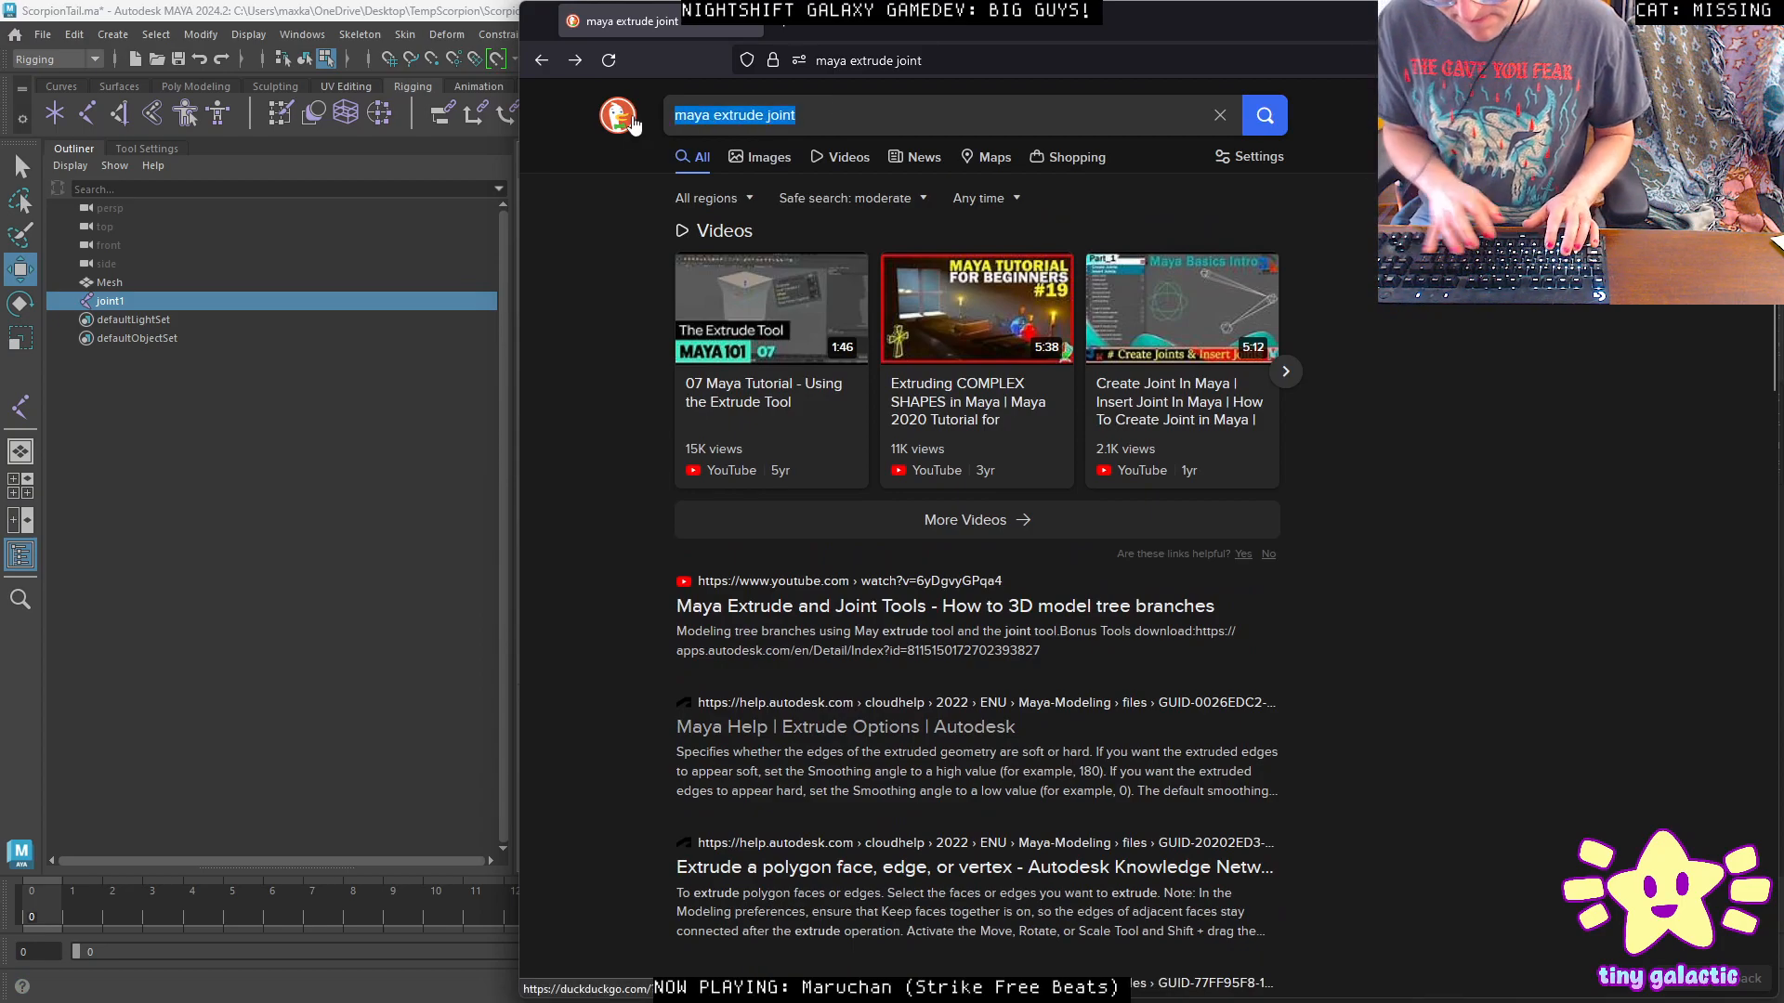
key("ctrl+BackSpace")
key("ctrl+BackSpace")
type("add bone")
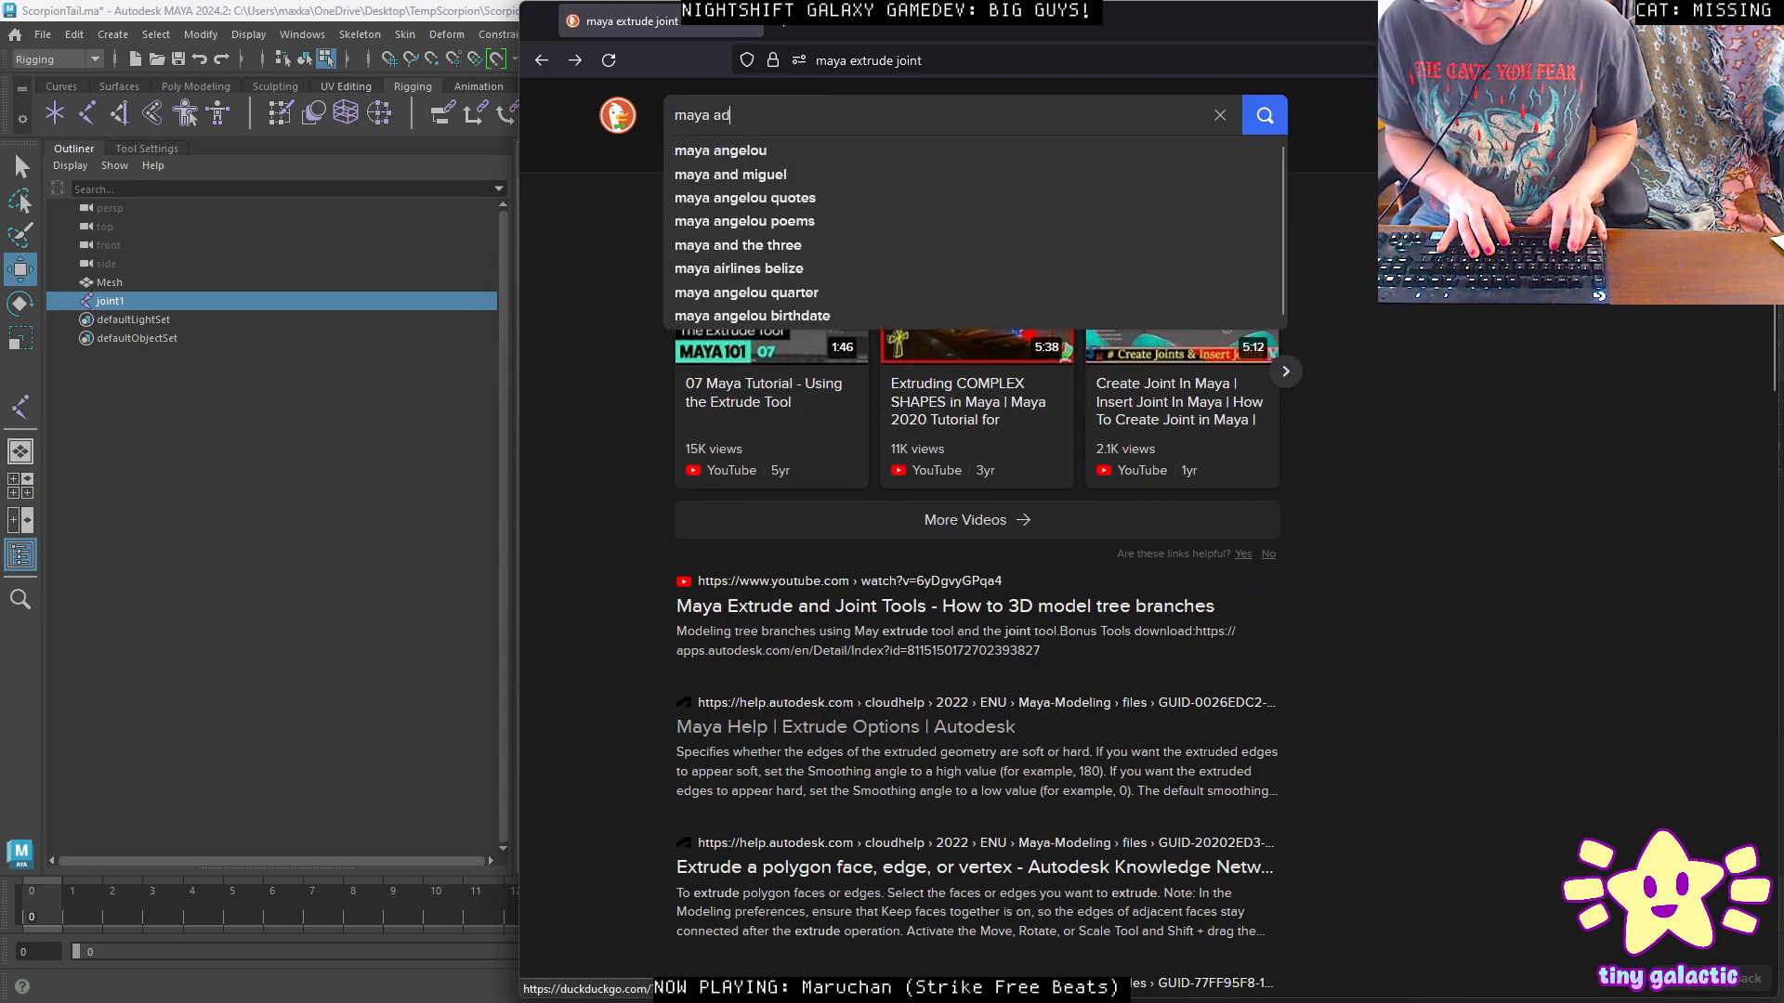
key("Return")
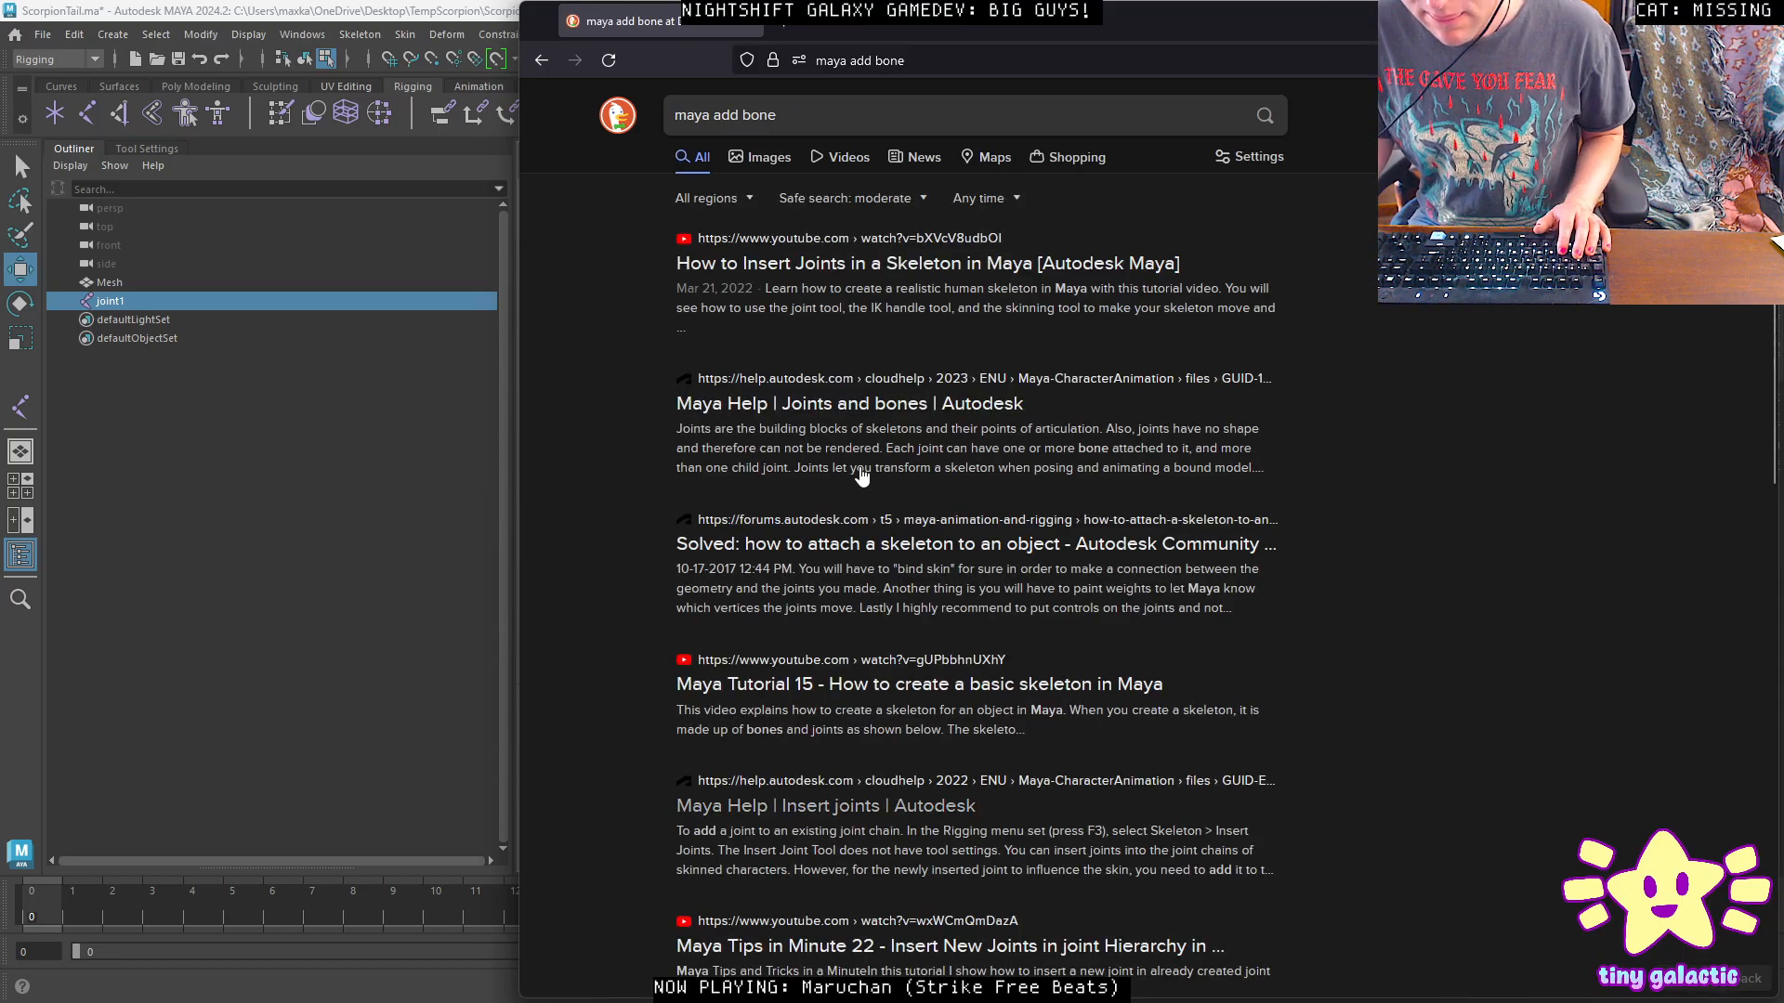
Open the Maya help article on joints and bones and read its related topic on creating a joint or joint chain.
left_click(847, 414)
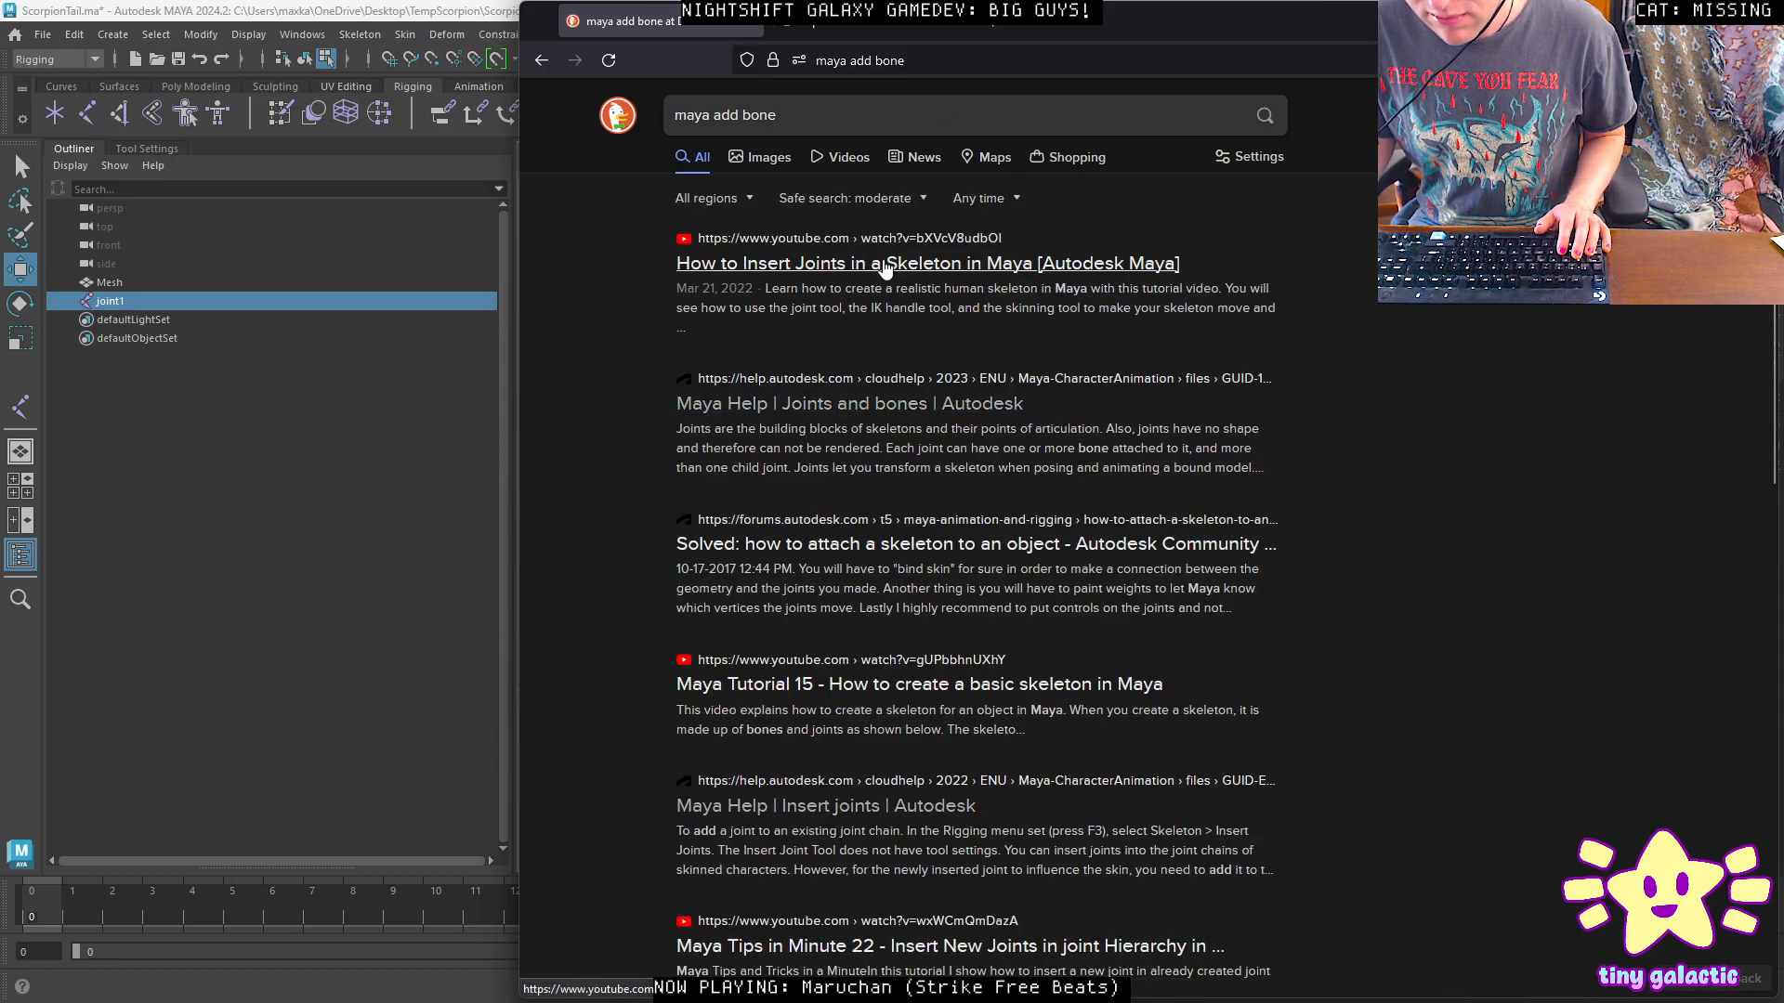
scroll(1408, 630, "down", 5)
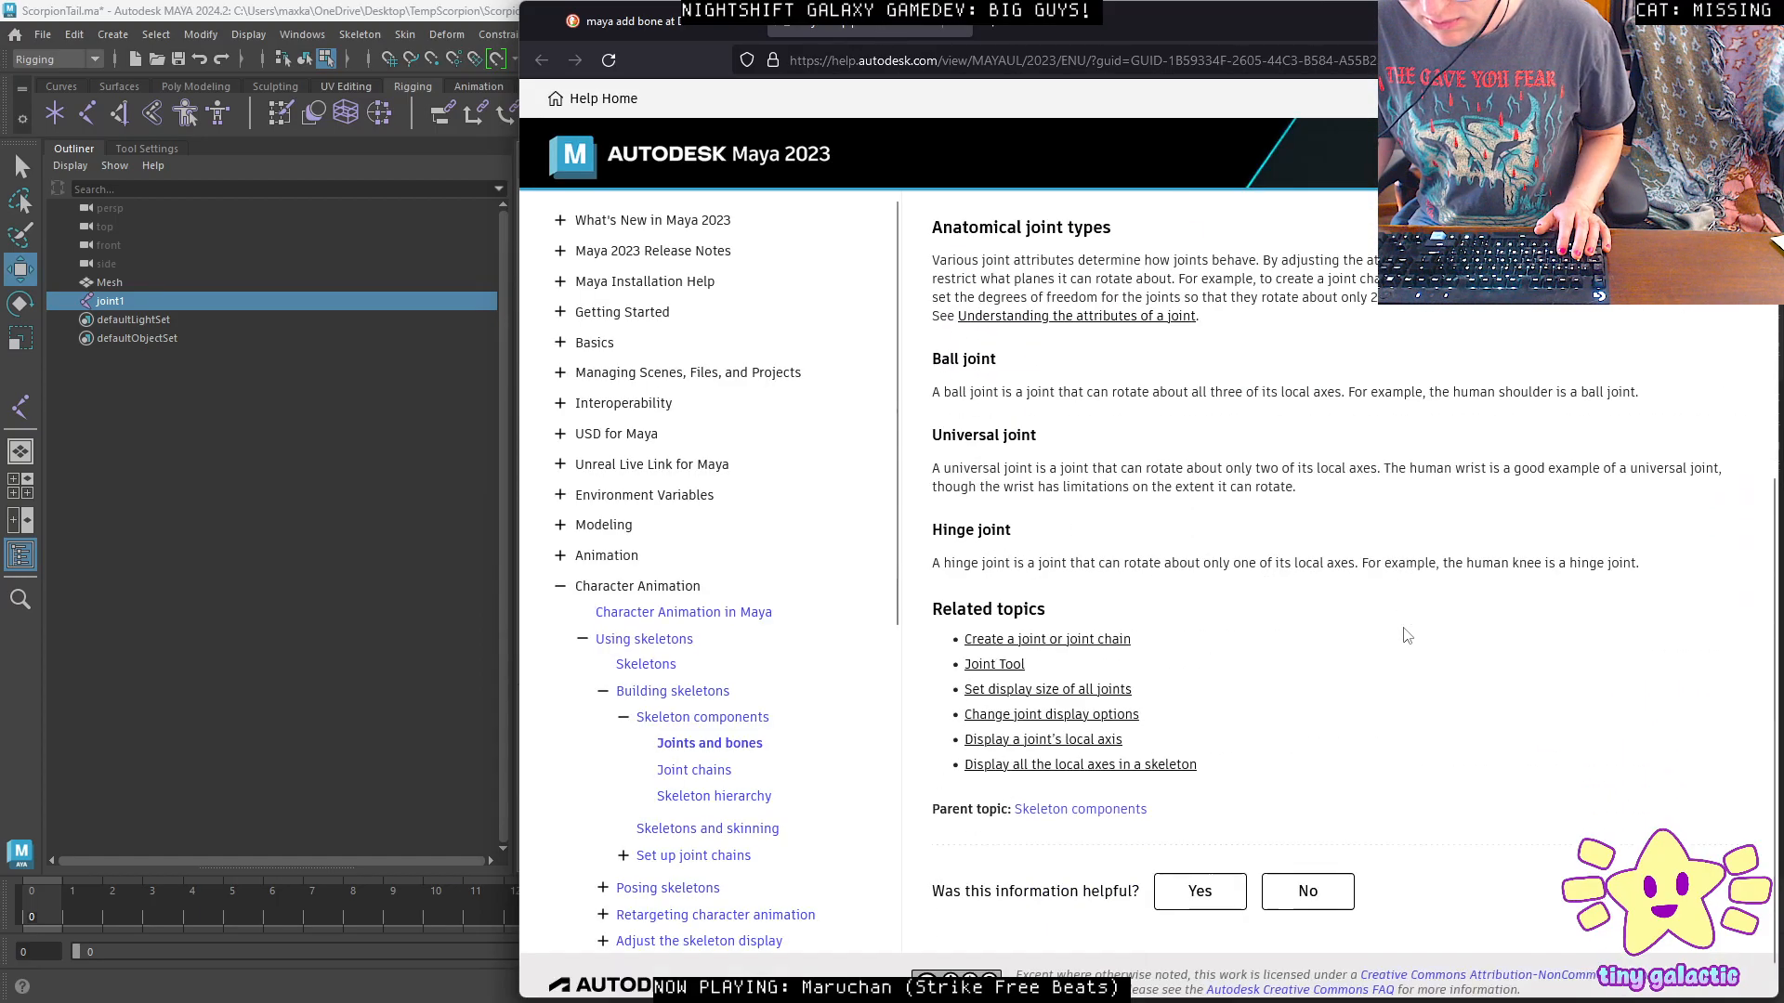
left_click(1101, 604)
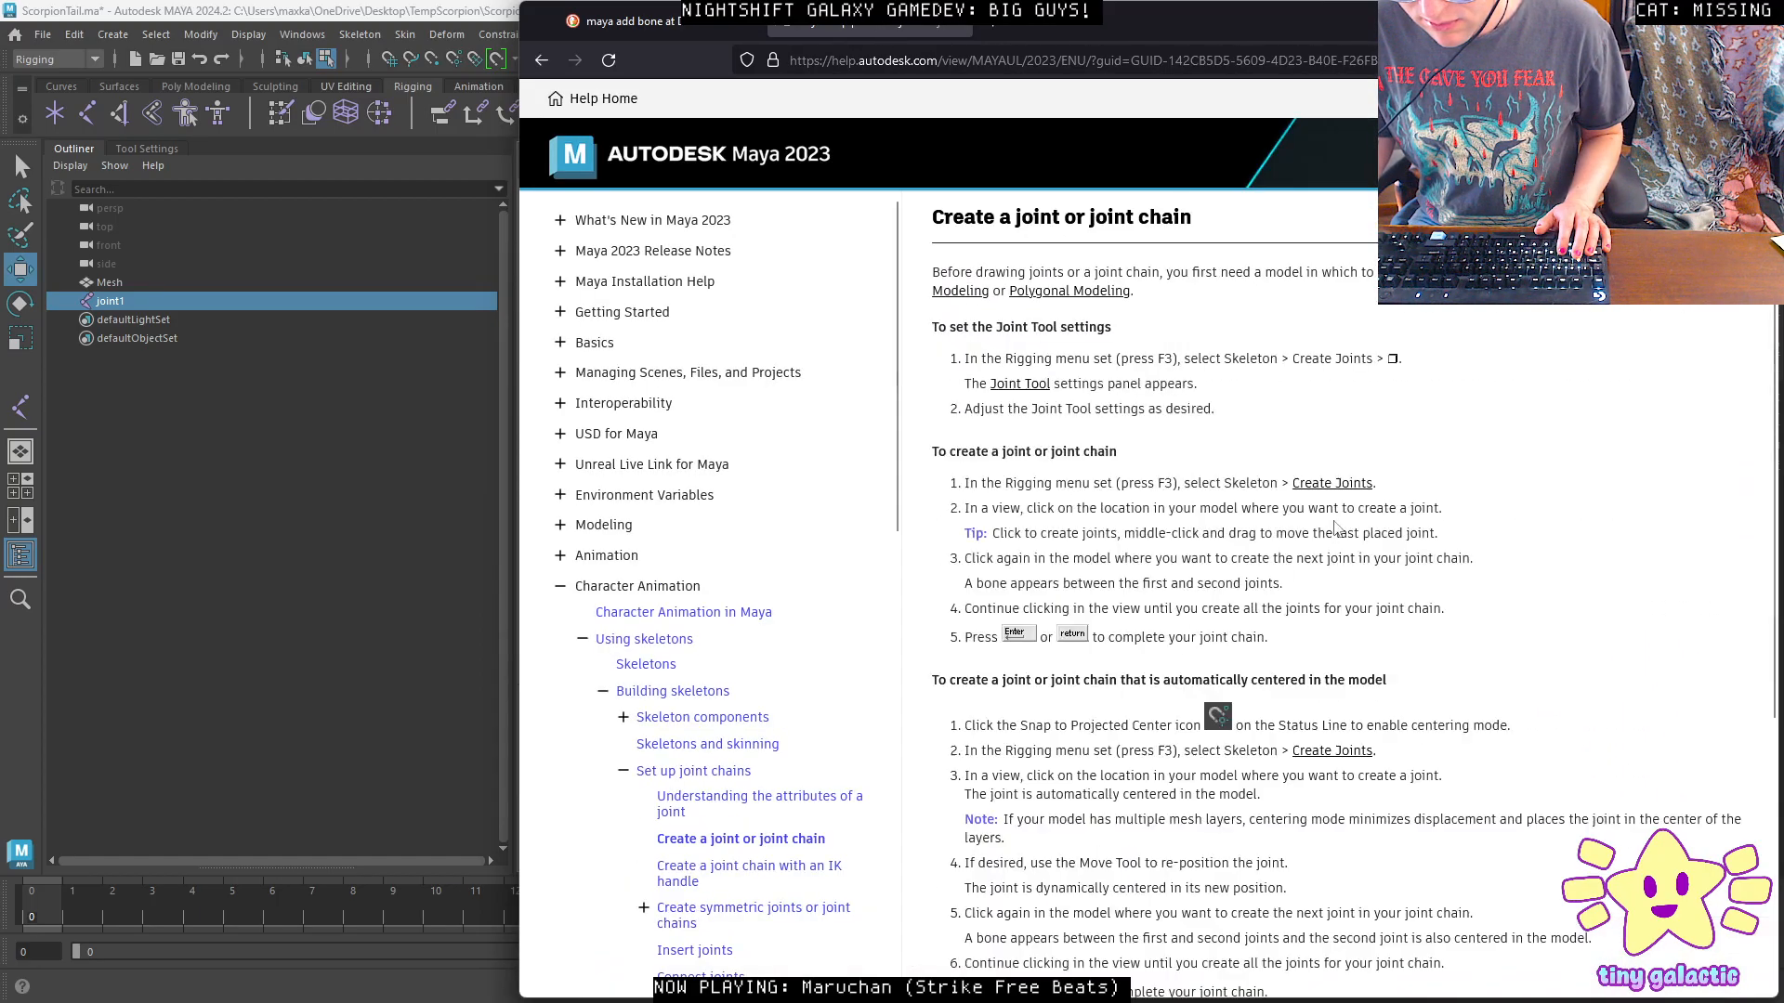
scroll(1361, 589, "down", 4)
scroll(1361, 590, "up", 2)
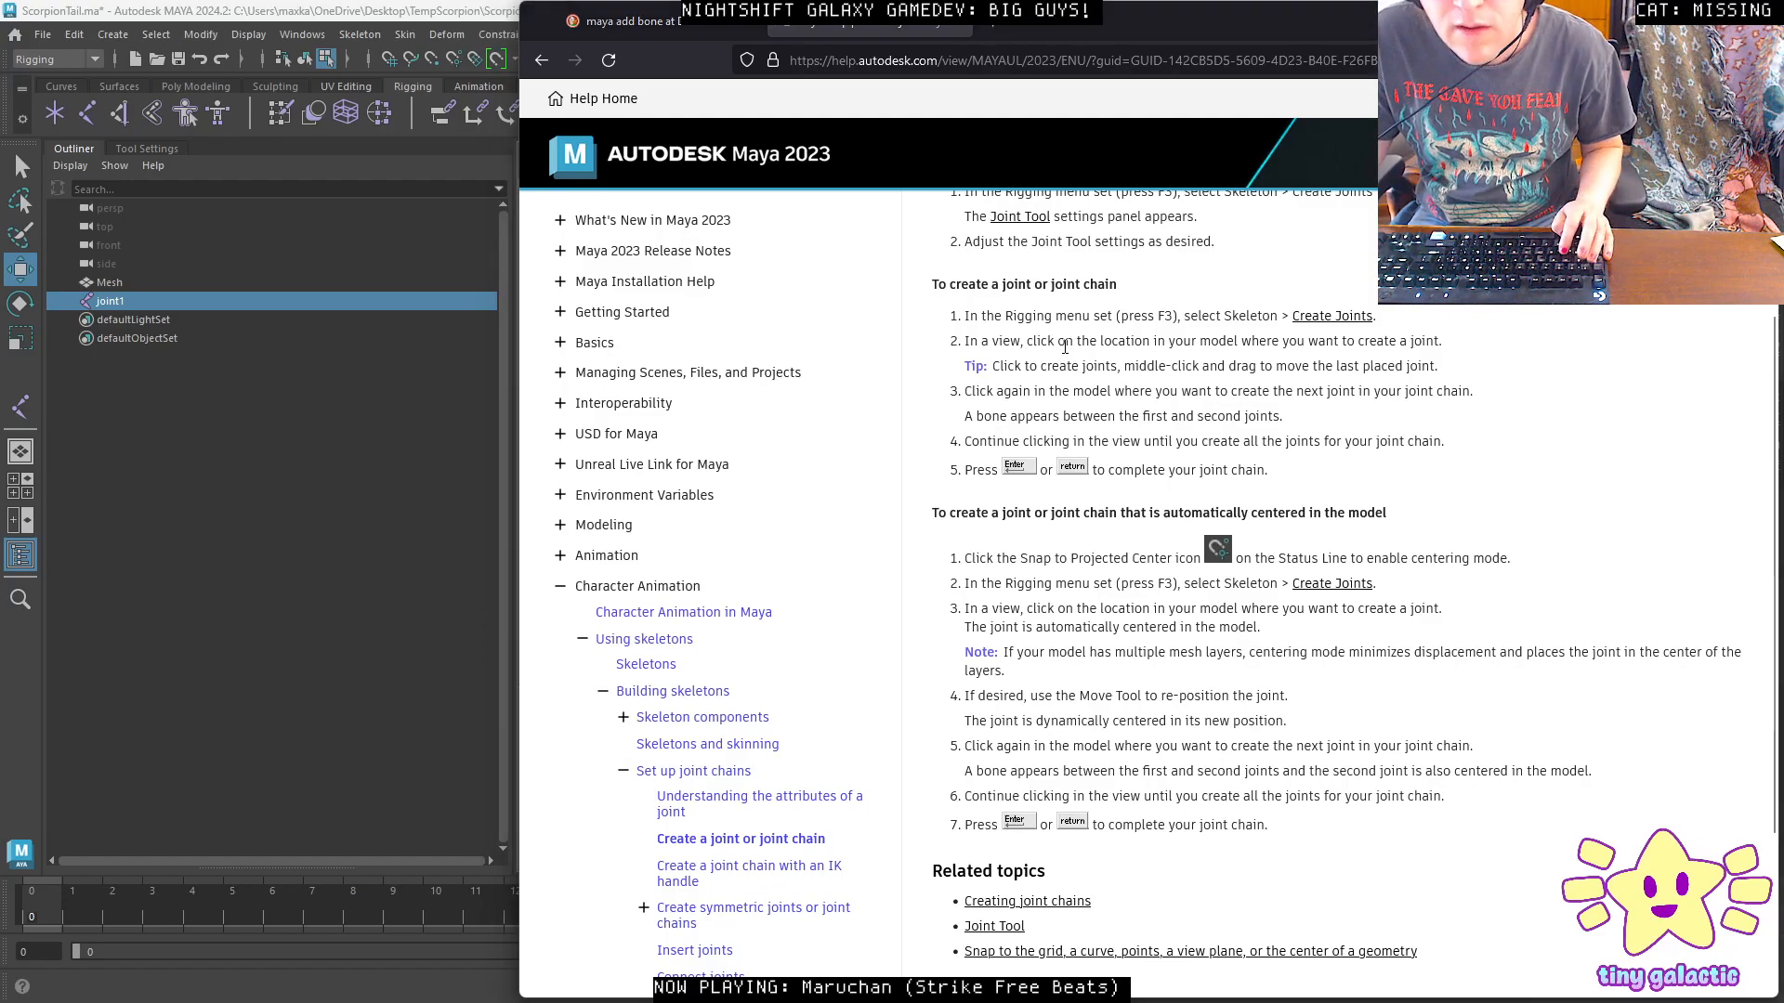
Switch back to Maya and start the Create Joints tool with its settings shown.
key("alt+Tab")
left_click(355, 37)
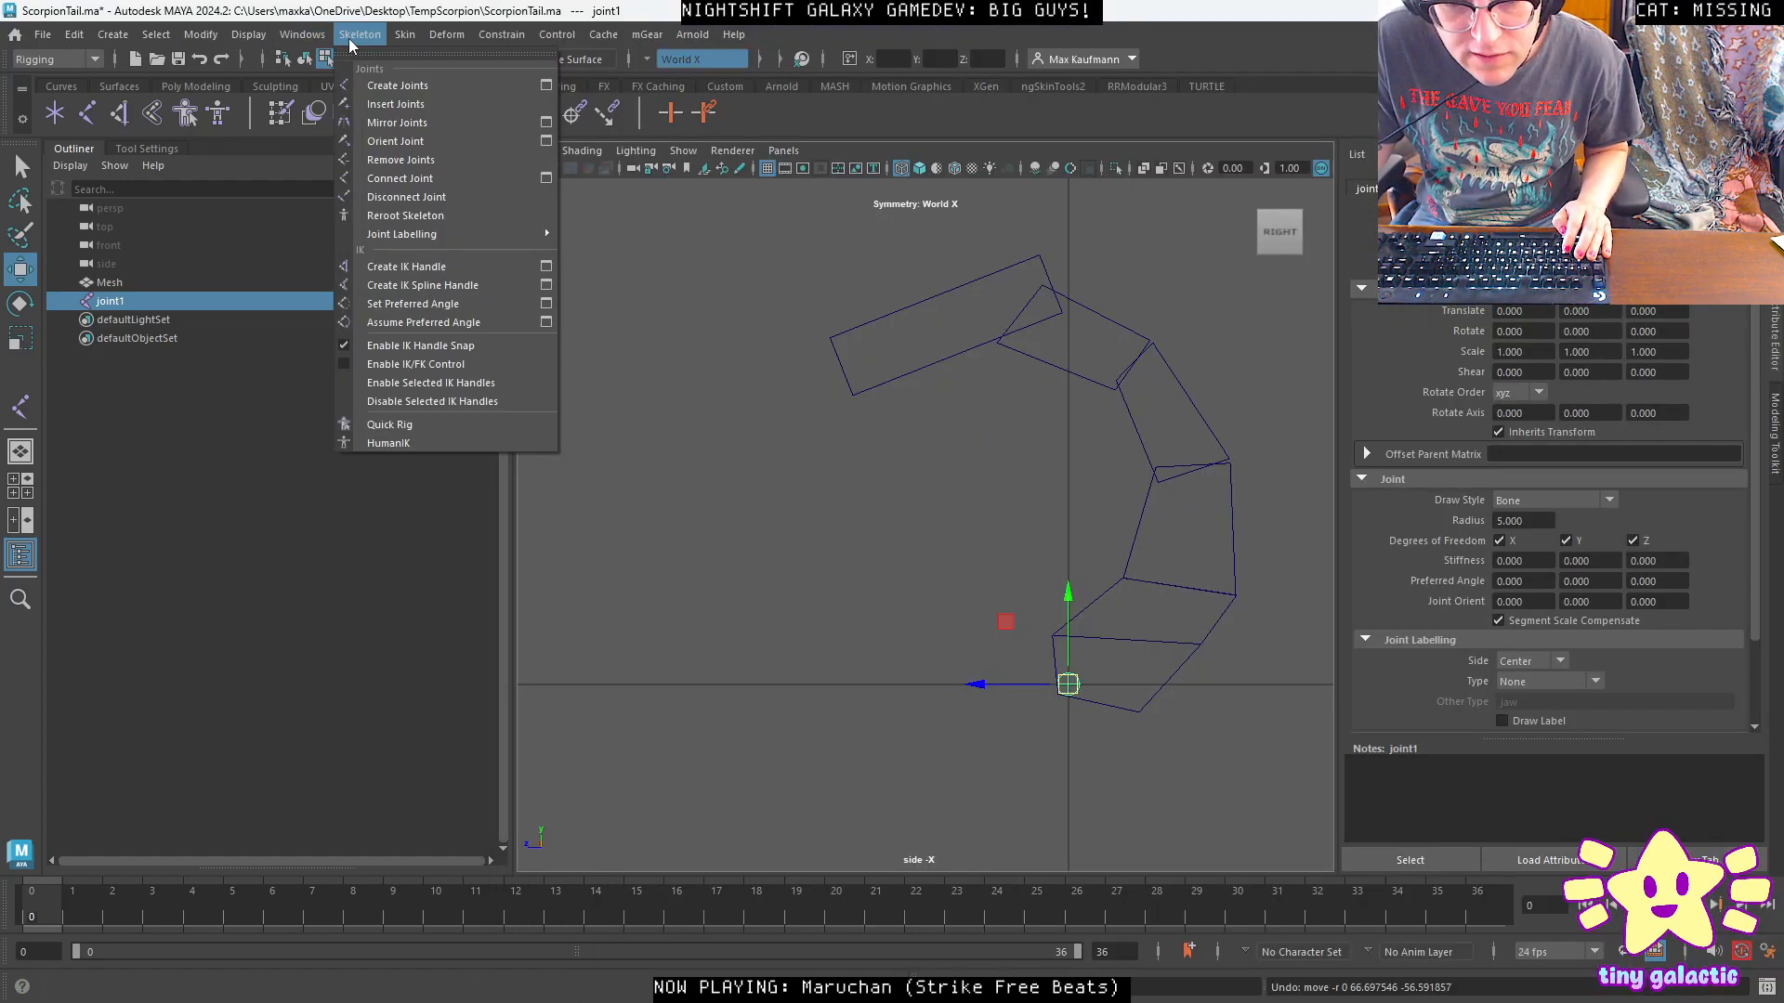
left_click(549, 85)
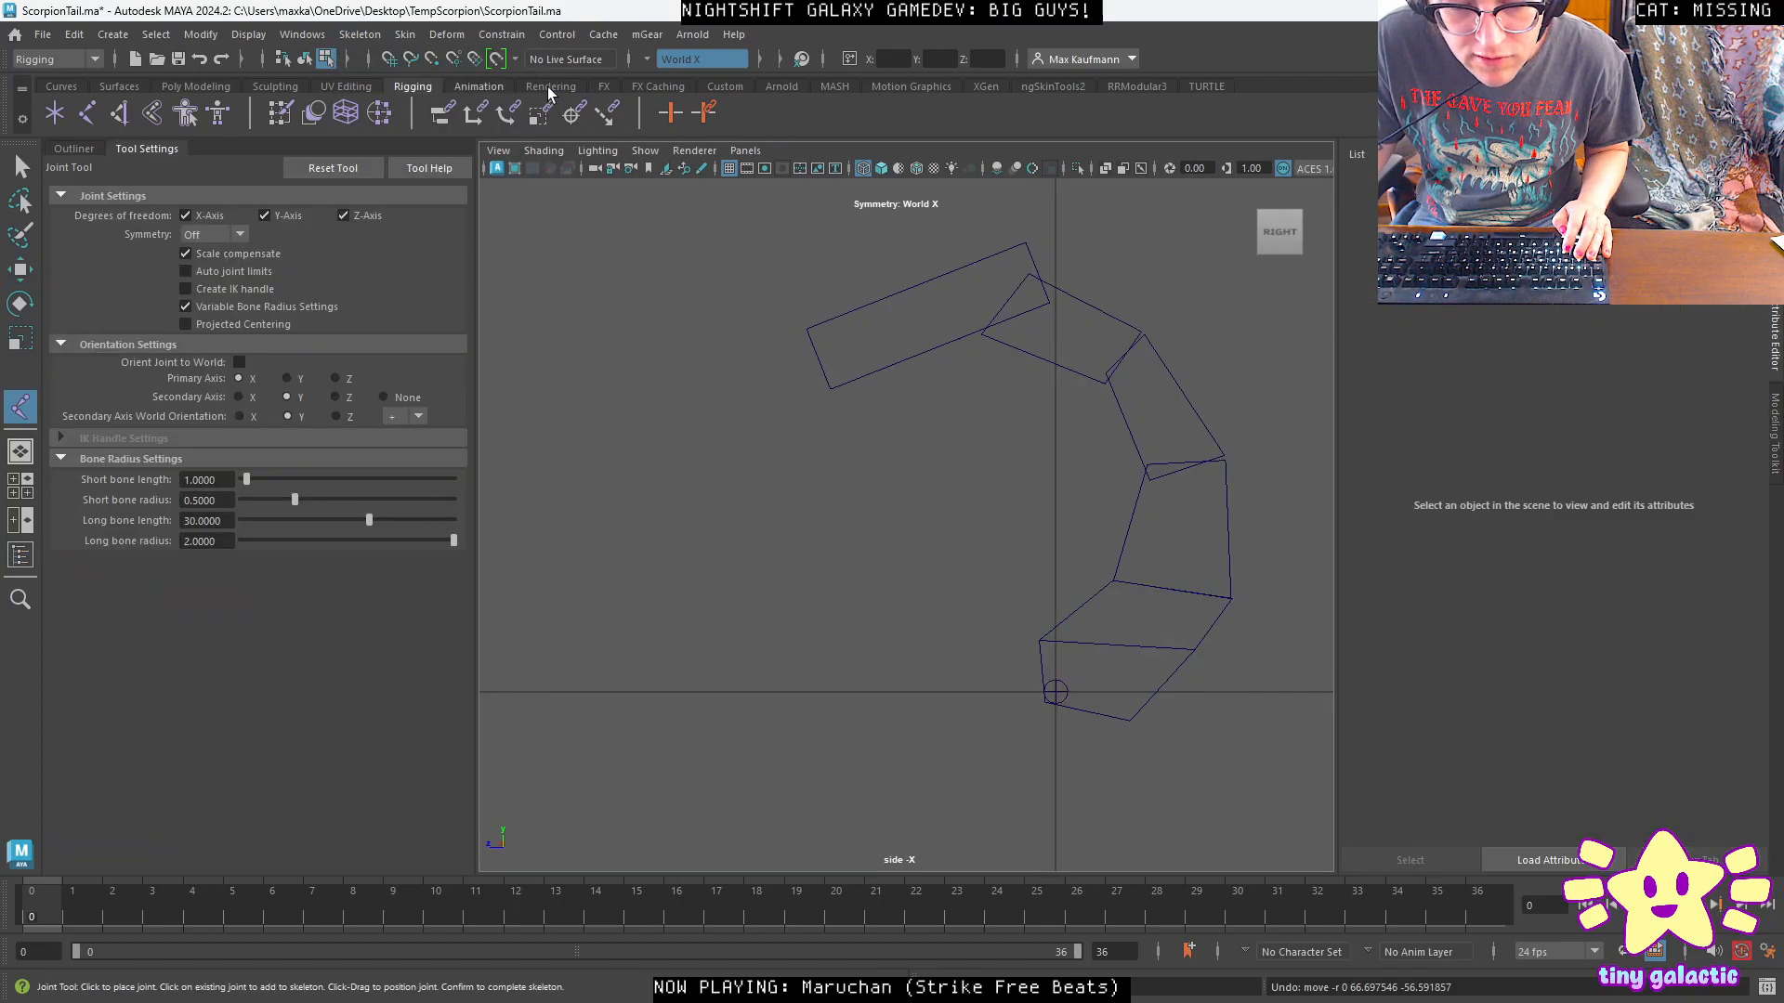
Try to place a joint at the second tail segment's inner corner and to pick the base joint, undoing both attempts.
left_click(1120, 581)
key("ctrl+z")
left_click(1057, 688)
key("ctrl+z")
Select joint1 and extend it with four connected joints at the tail segments' inner corners, up to the start of the last segment.
left_click(75, 148)
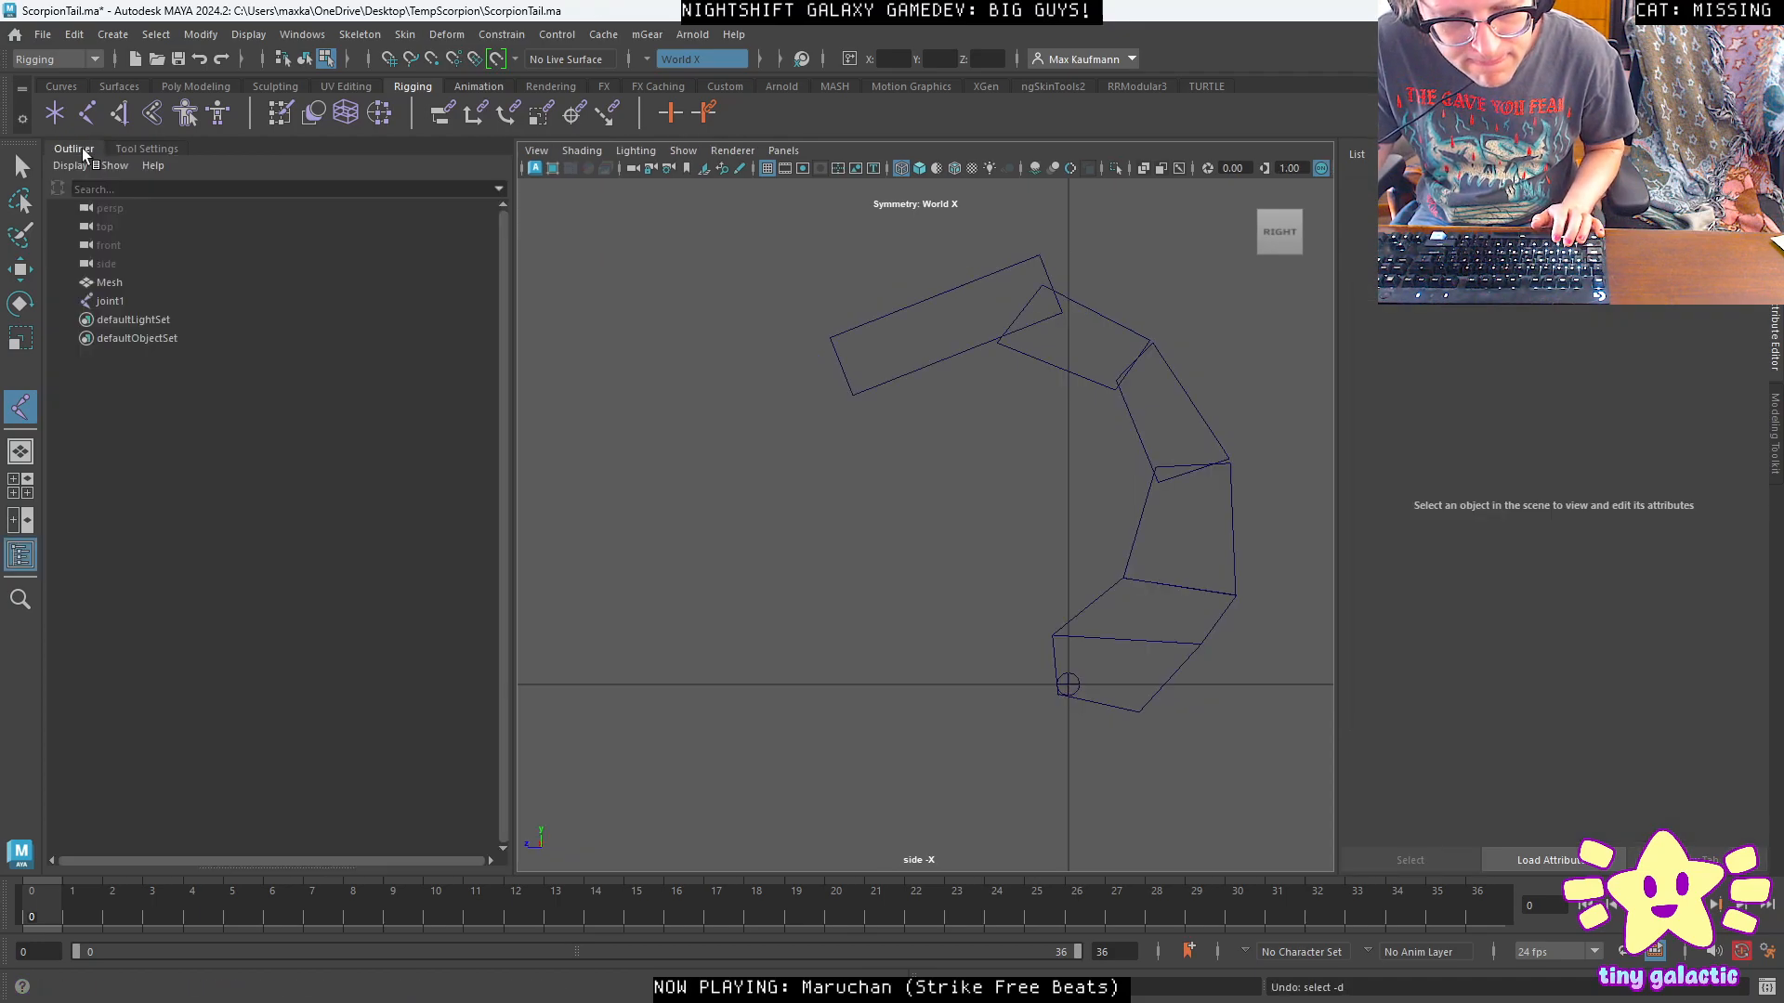
left_click(120, 300)
left_click(147, 148)
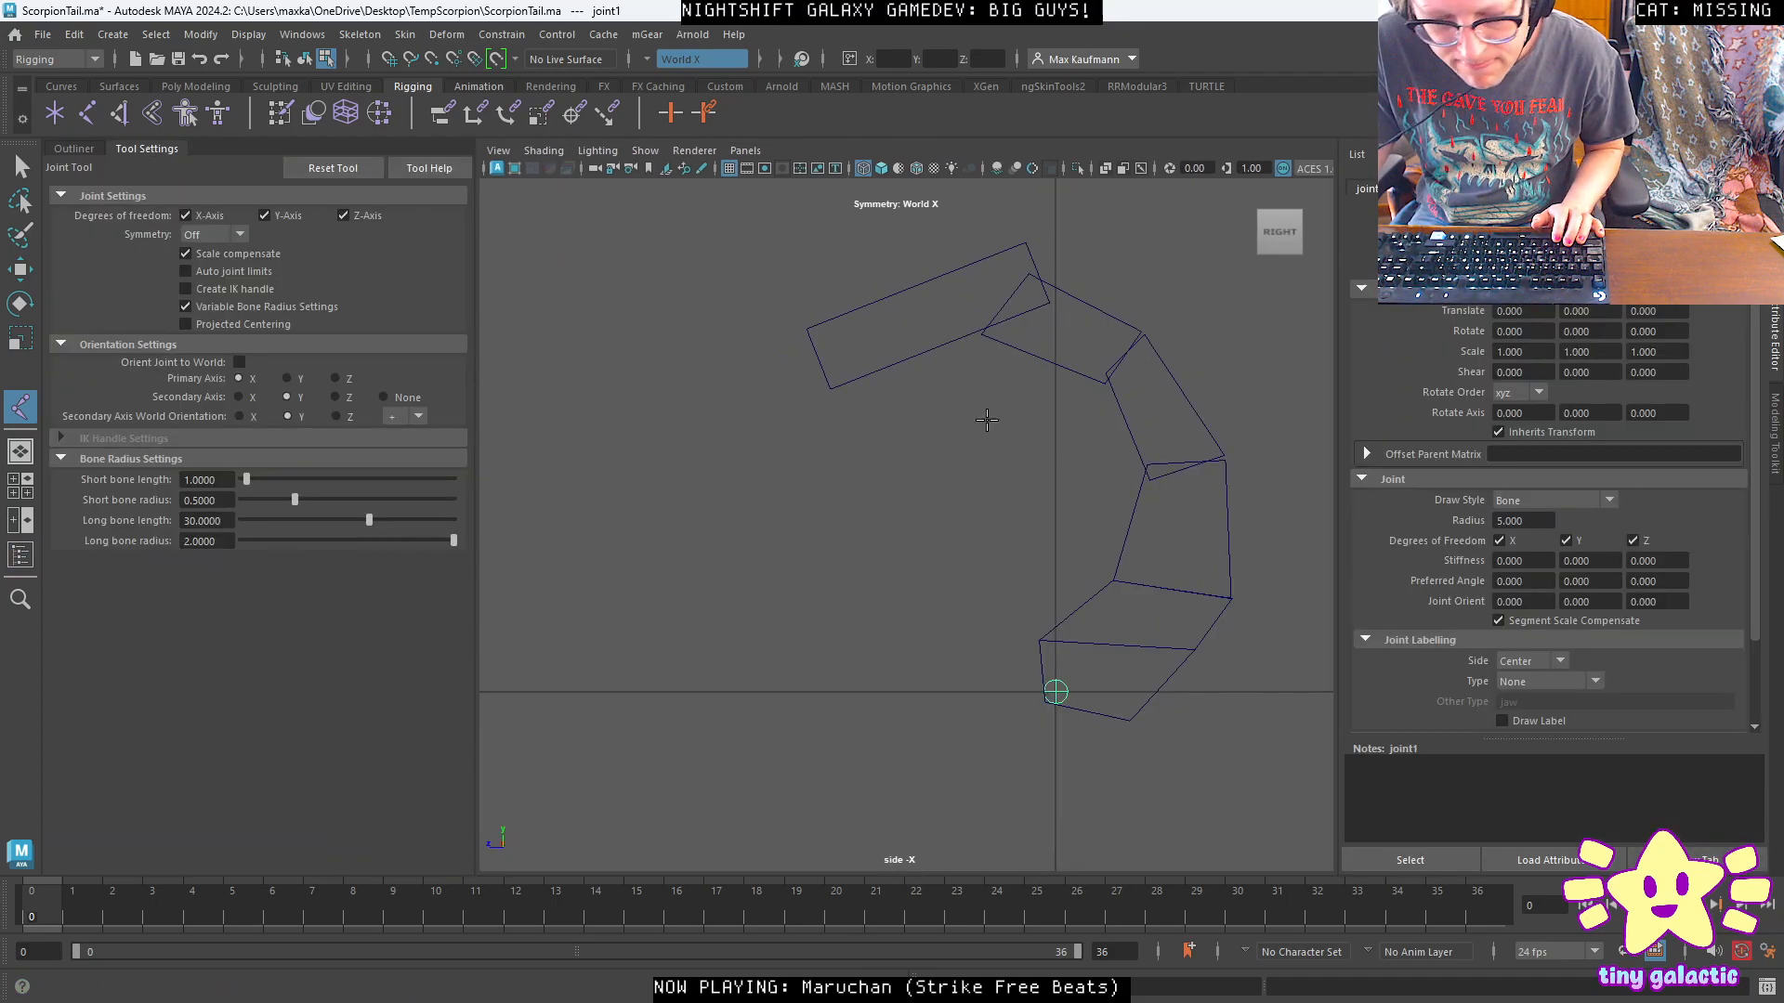
left_click(1118, 580)
left_click(1151, 468)
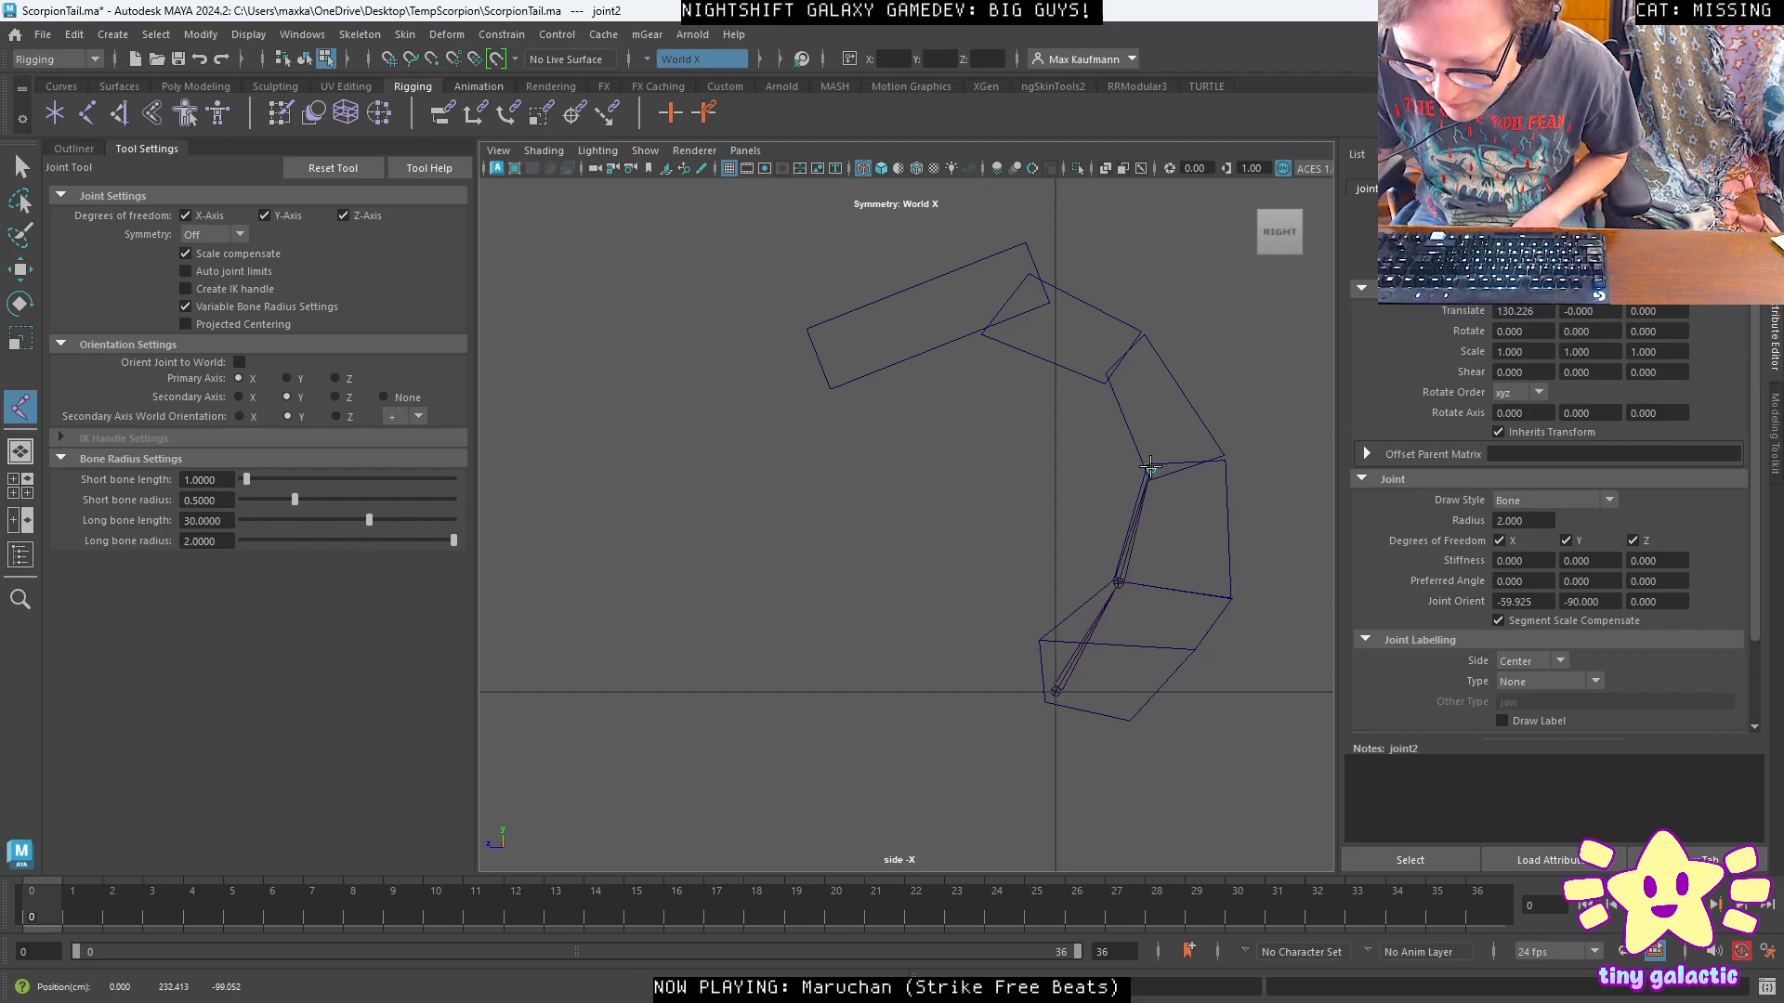
left_click(1106, 372)
left_click(987, 328)
key("Return")
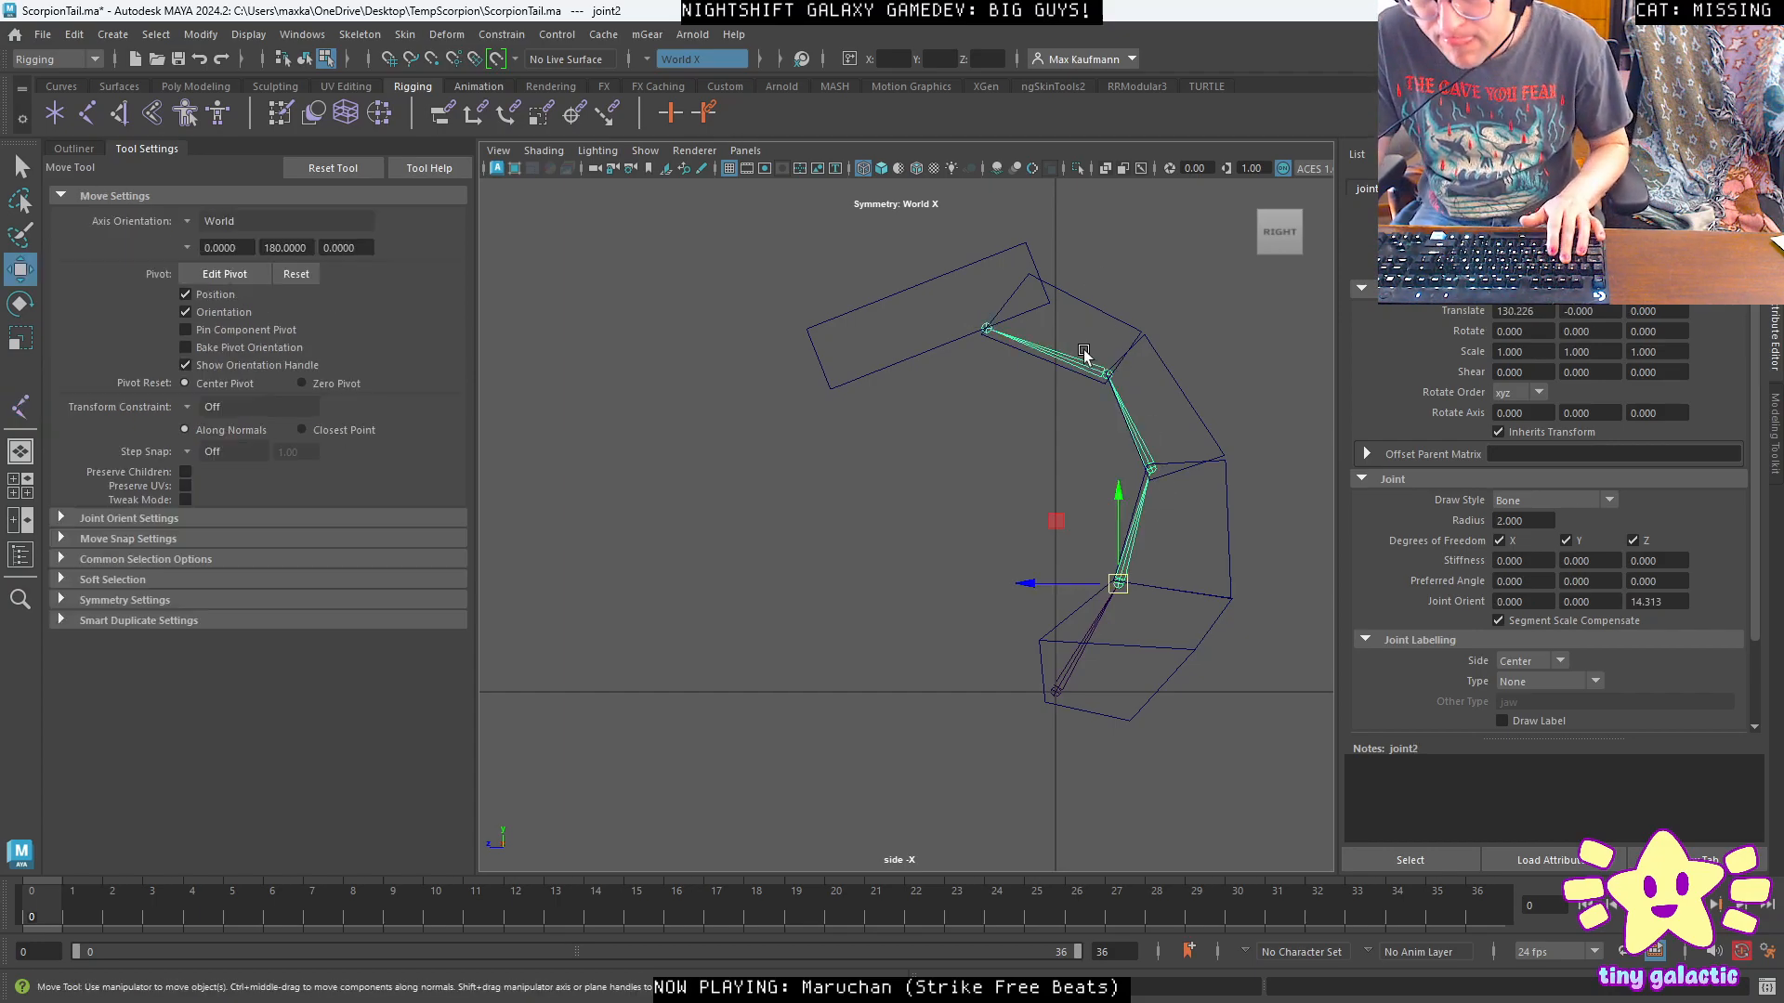
Try to select the joint at the chain's end, clear the accidental mesh face selection, and return the mesh to object selection mode.
scroll(992, 365, "up", 3)
scroll(991, 353, "up", 1)
scroll(1058, 388, "down", 2)
middle_click_drag(1055, 366, 1017, 500, "alt")
scroll(978, 409, "up", 2)
left_click(1015, 336)
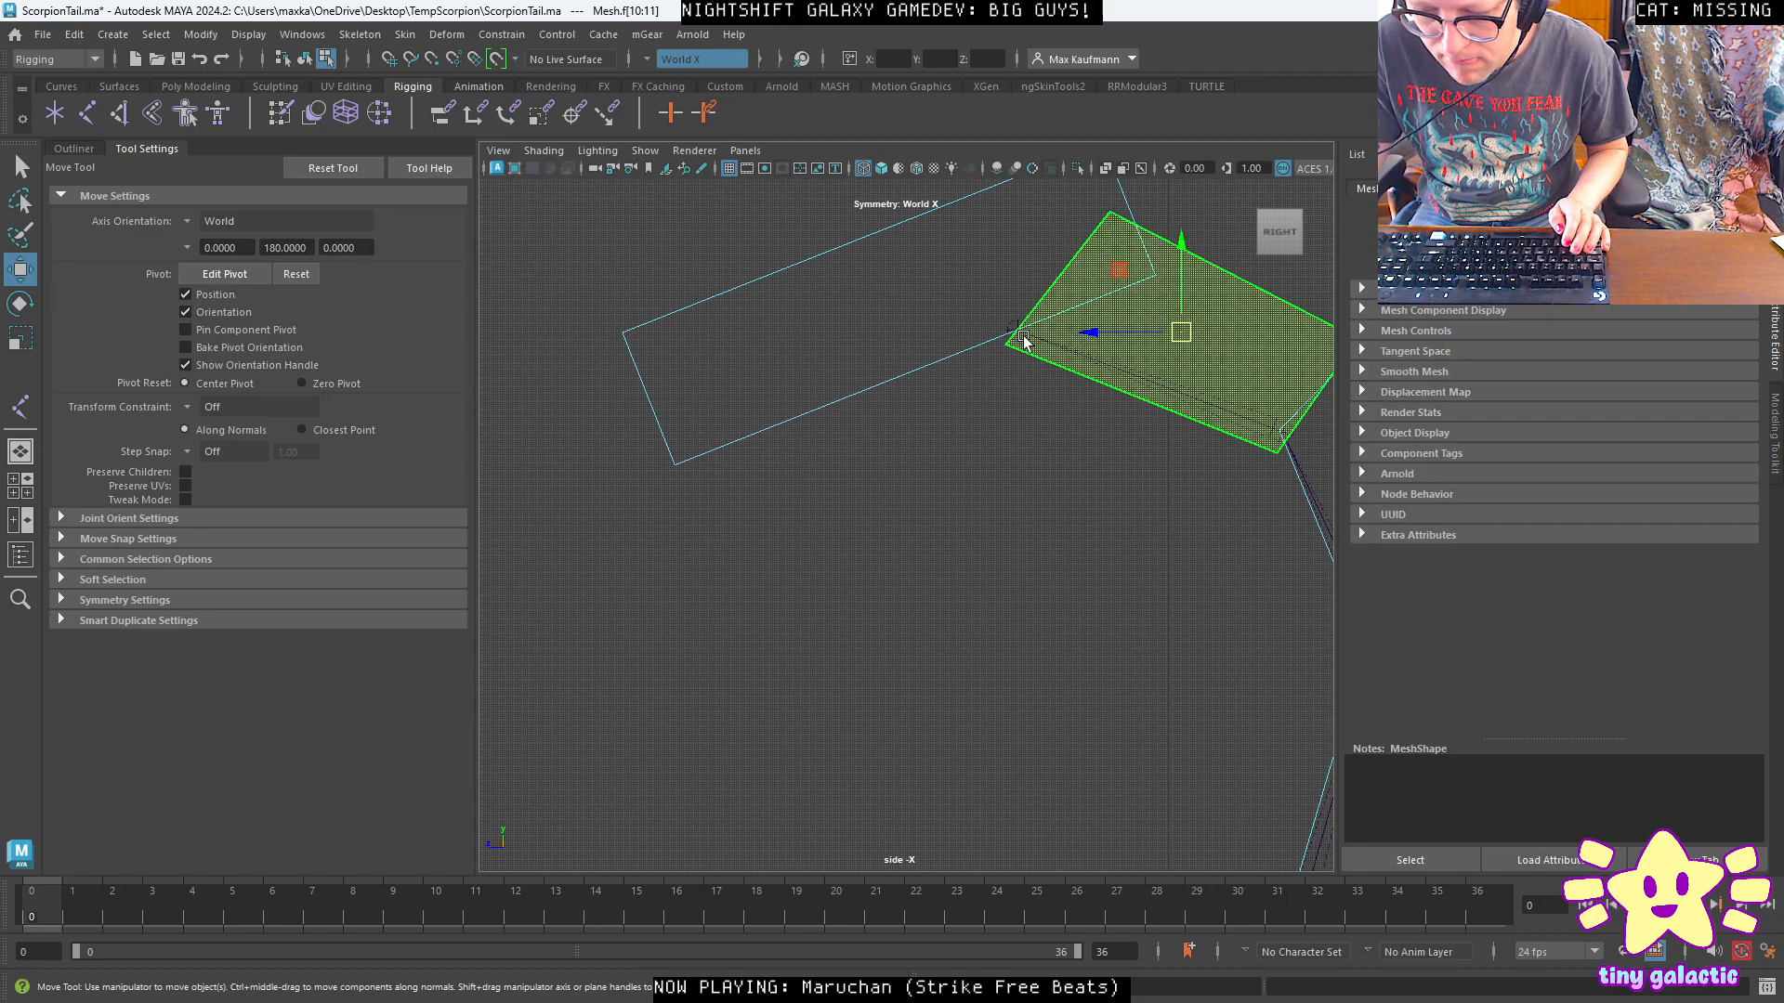
left_click(1009, 335)
left_click(1011, 337)
left_click(971, 399)
right_click(1097, 285)
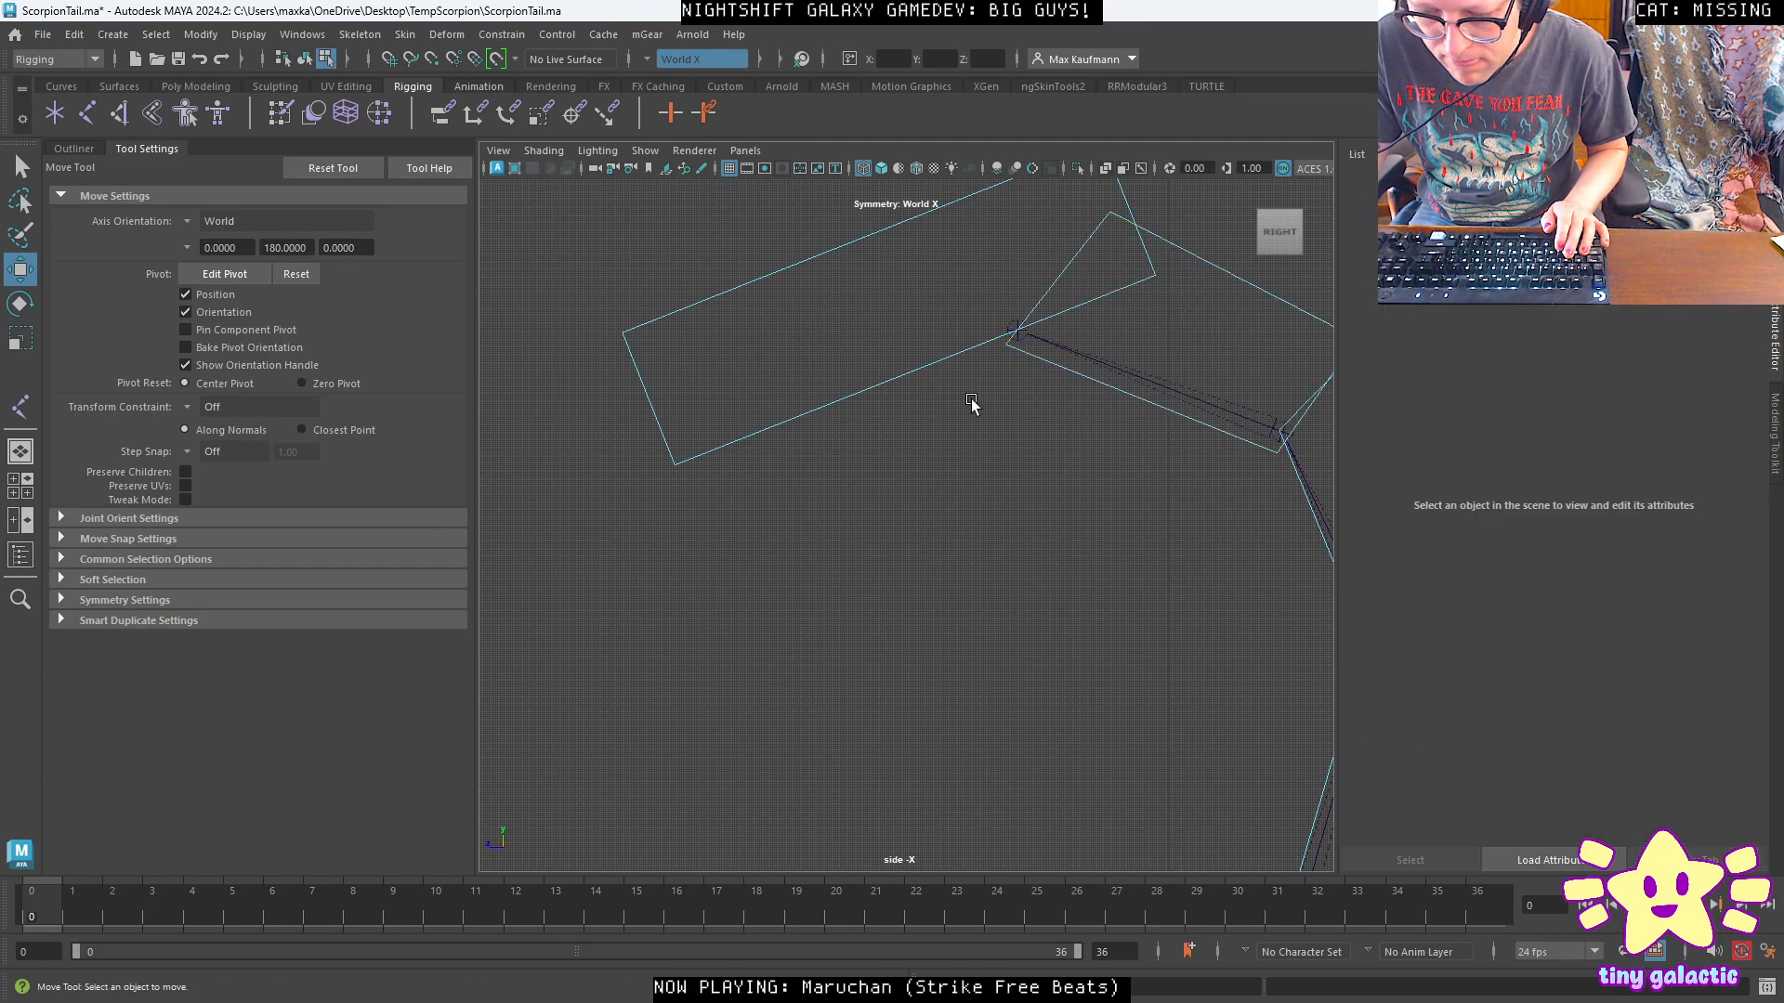
right_click_drag(1097, 290, 1182, 260)
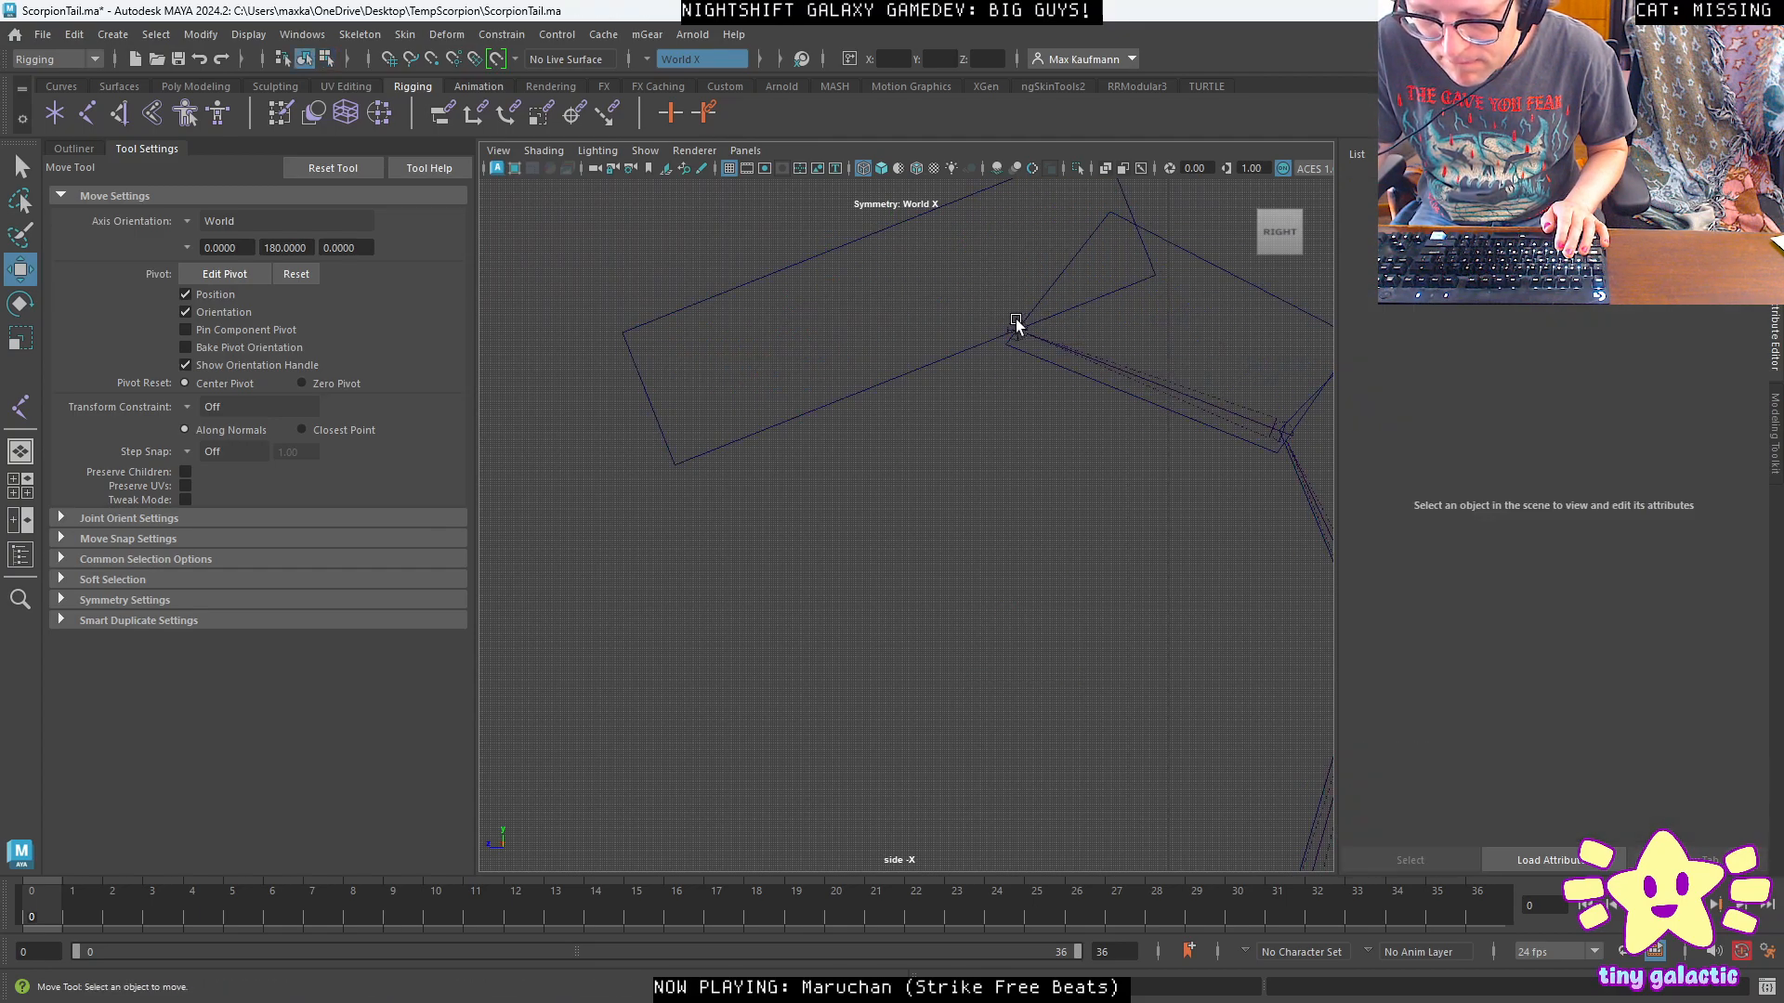
Rotate joint5 about 21.7 degrees around X, using object axis orientation, to align it with the last tail segment.
left_click(1016, 320)
key("e")
left_click_drag(1078, 272, 1066, 246)
right_click_drag(1021, 329, 955, 301)
left_click_drag(1060, 287, 1076, 279)
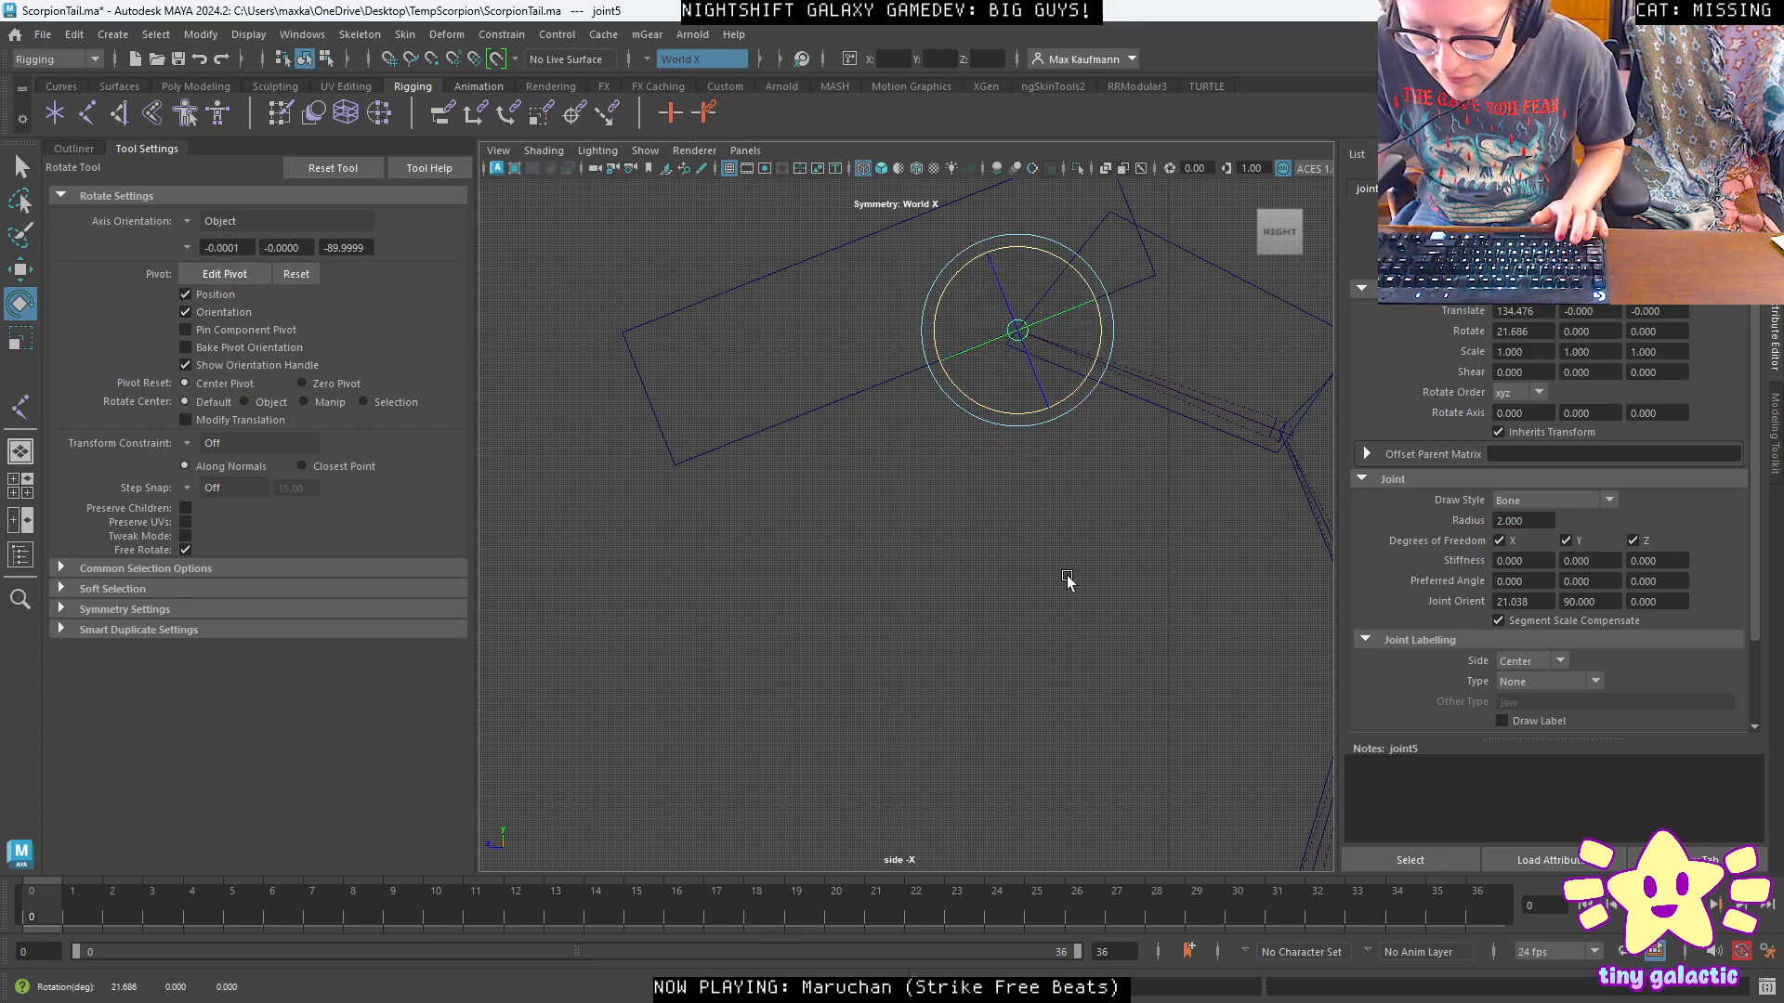
scroll(1060, 578, "down", 5)
scroll(1060, 577, "up", 5)
left_click(994, 595)
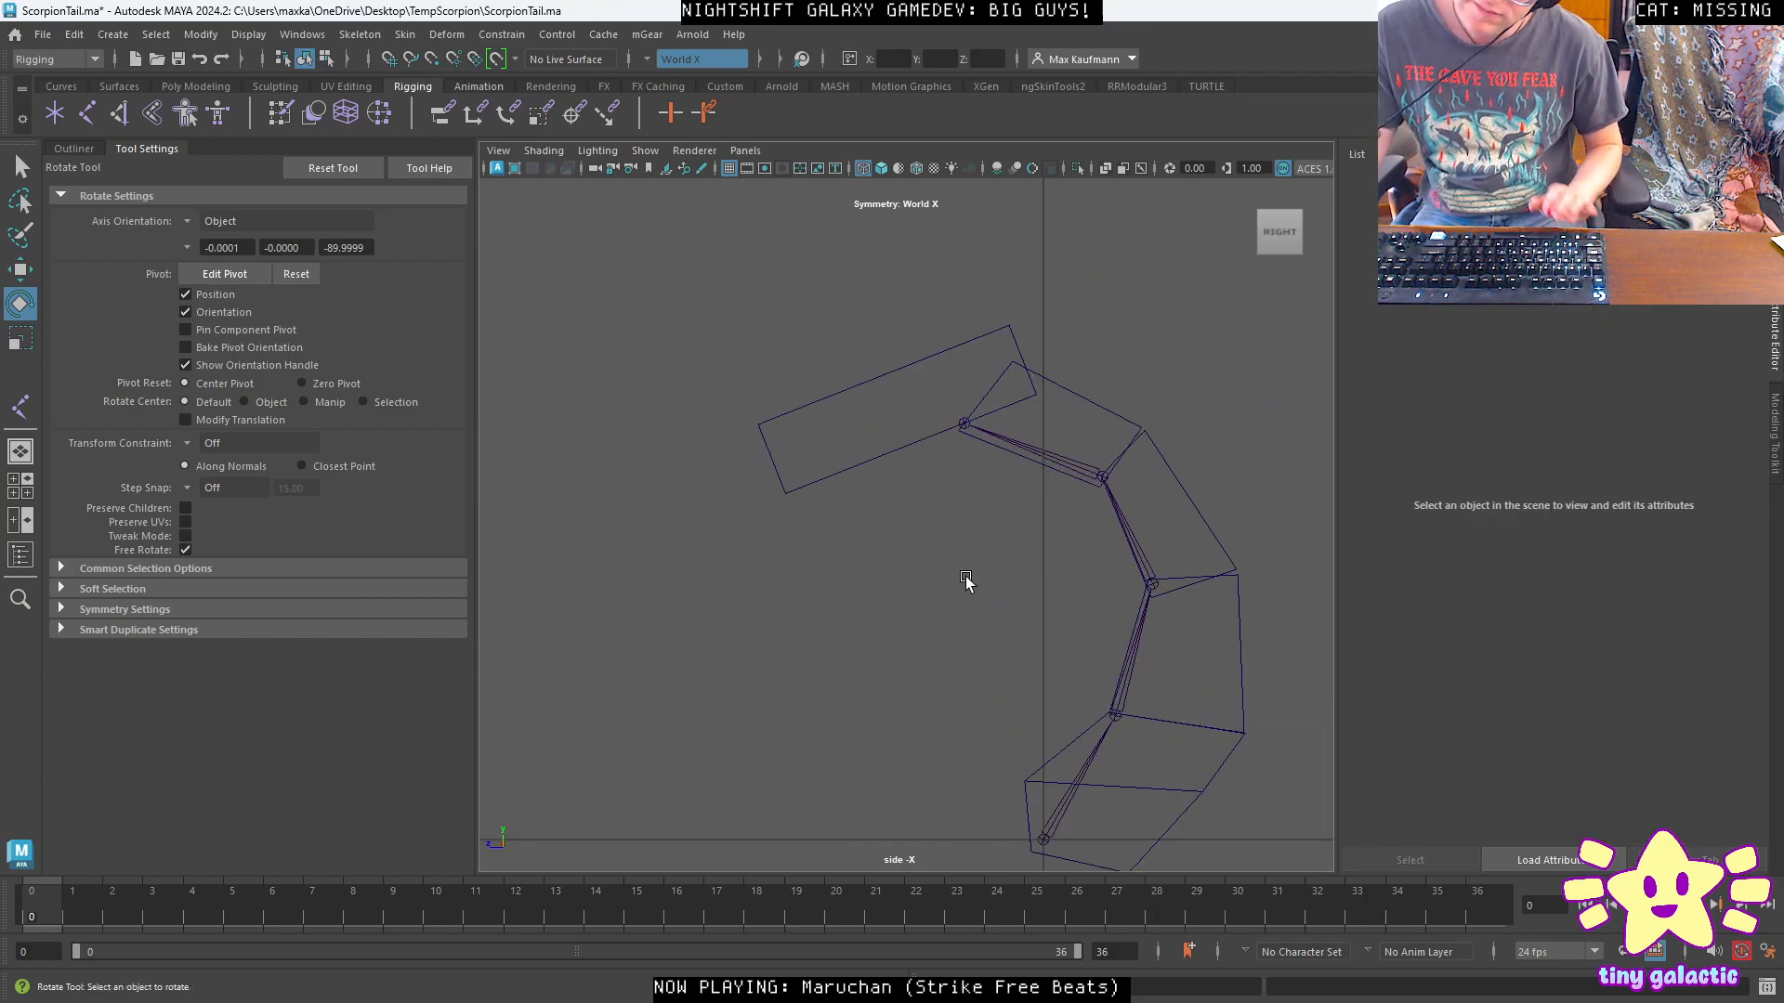
Set the Move tool to object axis orientation and duplicate joint5 along the lower edge of the last tail segment.
left_click(964, 422)
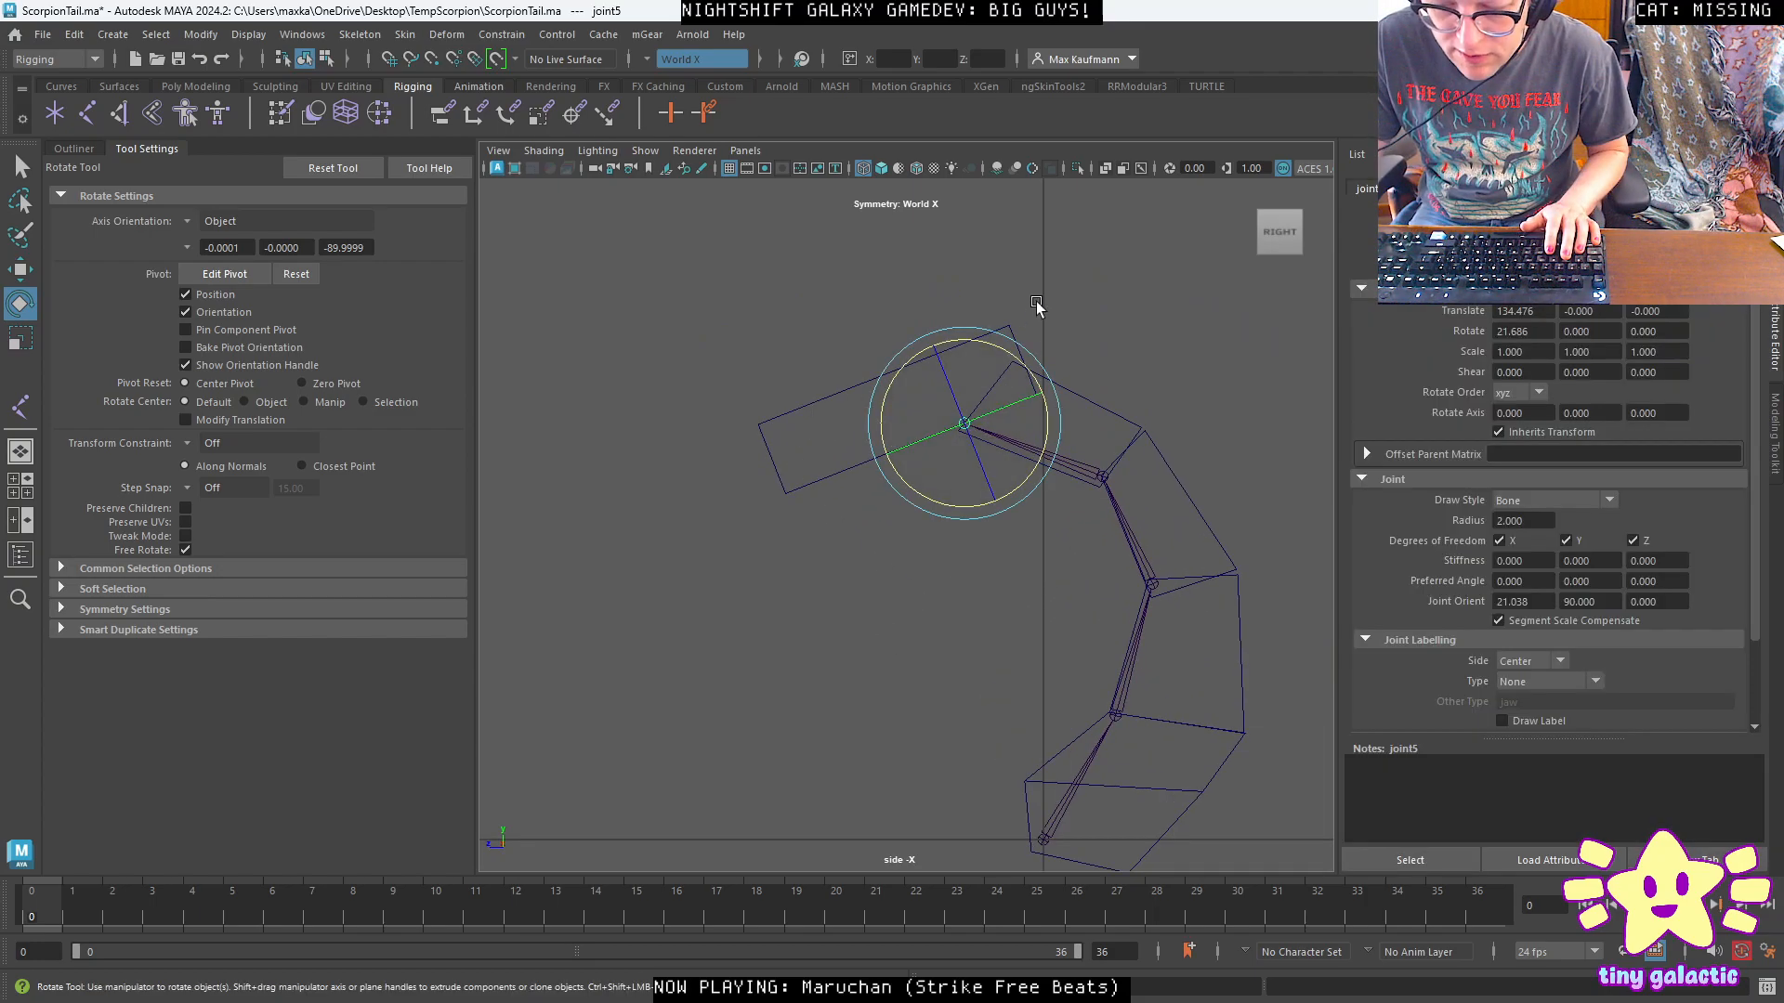
key("w")
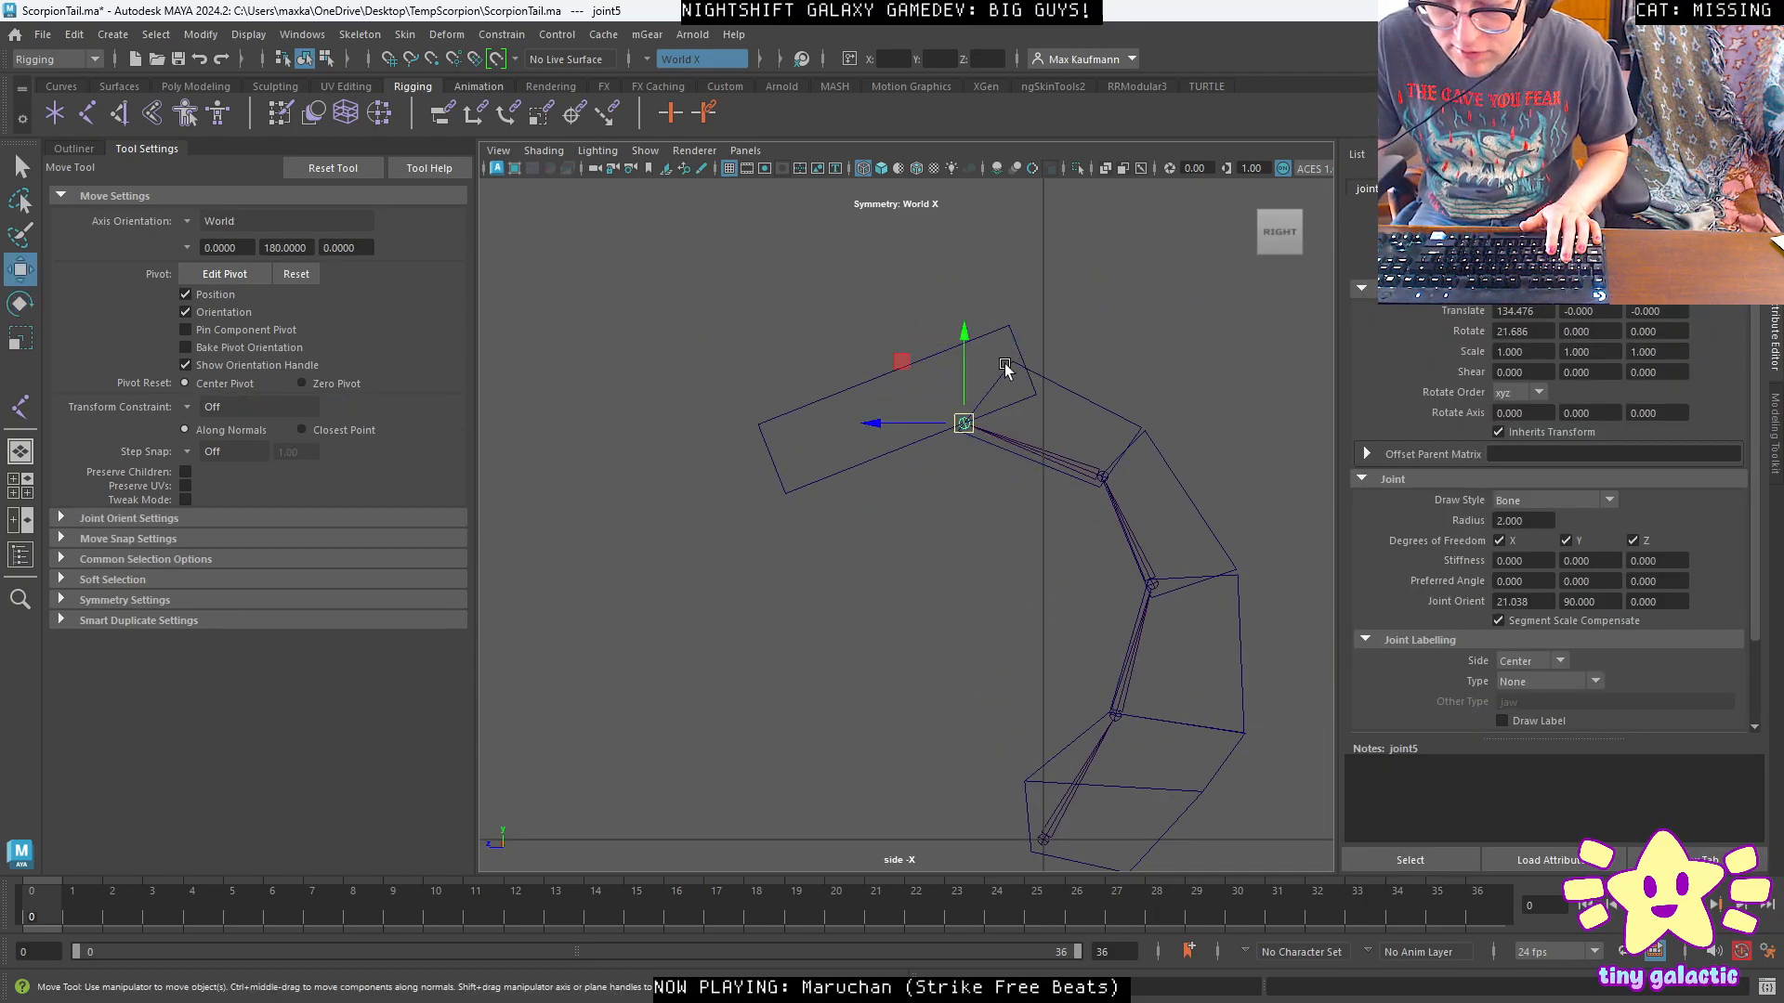
left_click(965, 424)
left_click_drag(966, 425, 891, 394)
left_click_drag(885, 459, 736, 480, "shift")
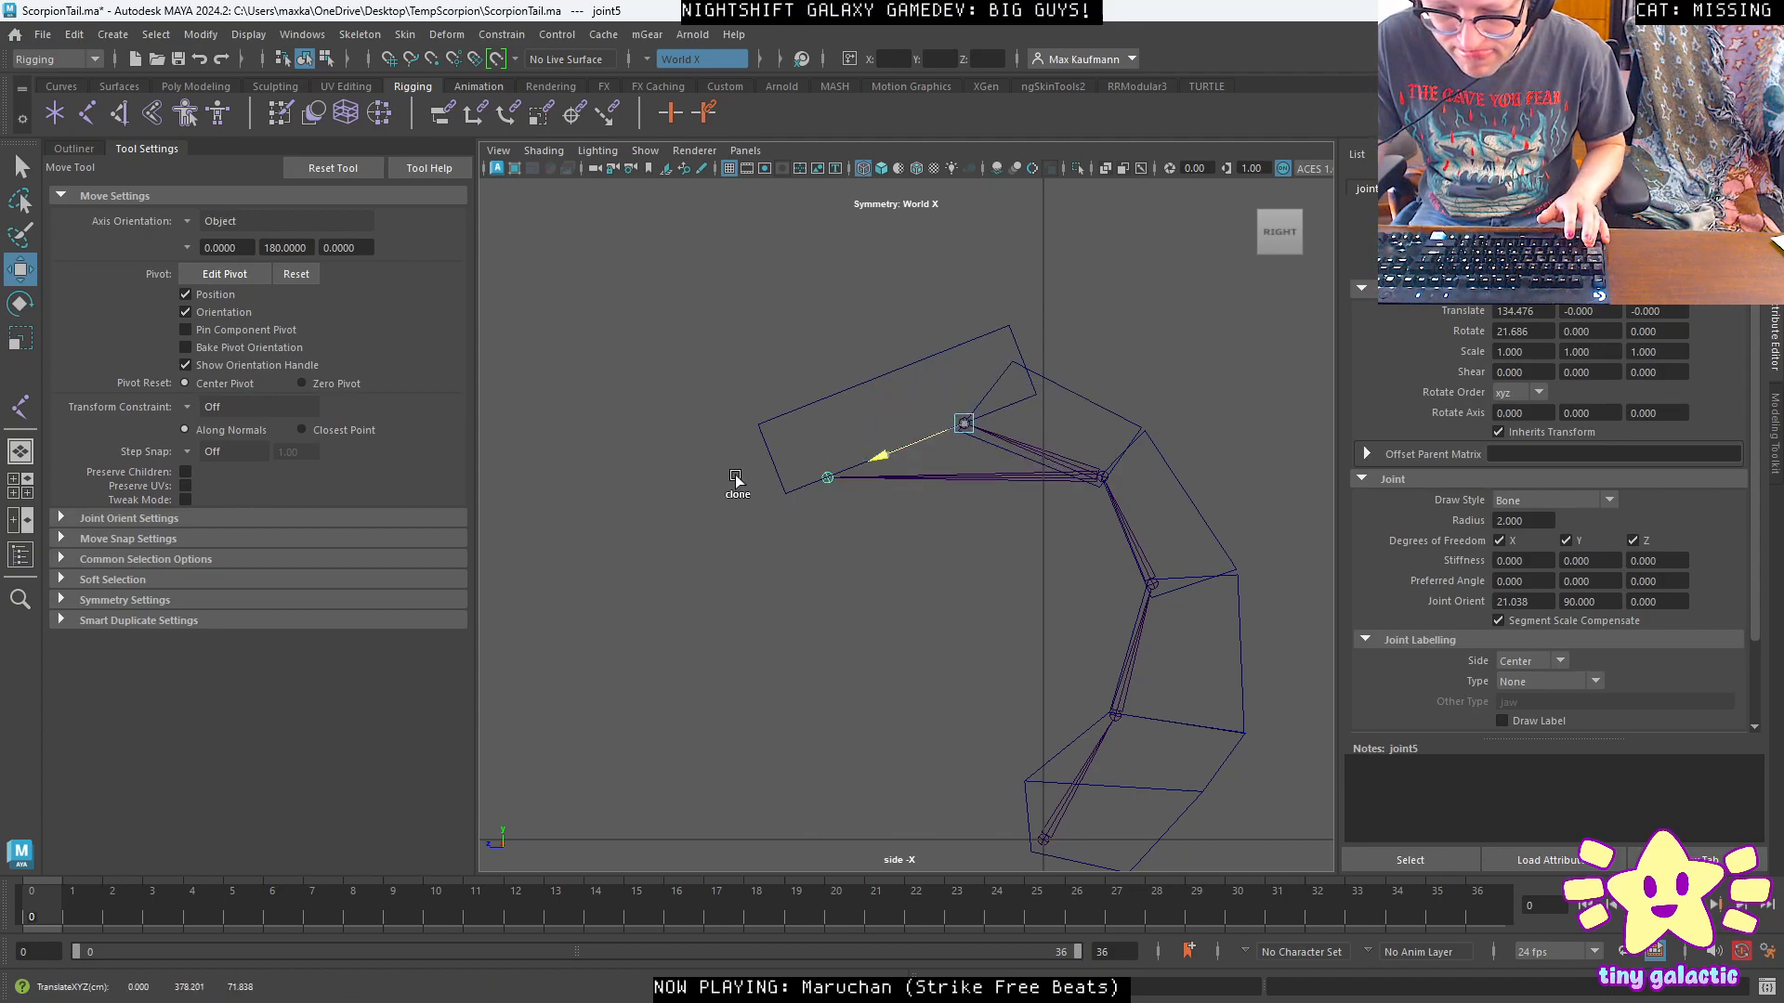
Expand the joint hierarchy and parent joint6 under joint5.
left_click(75, 150)
left_click(71, 300, "shift")
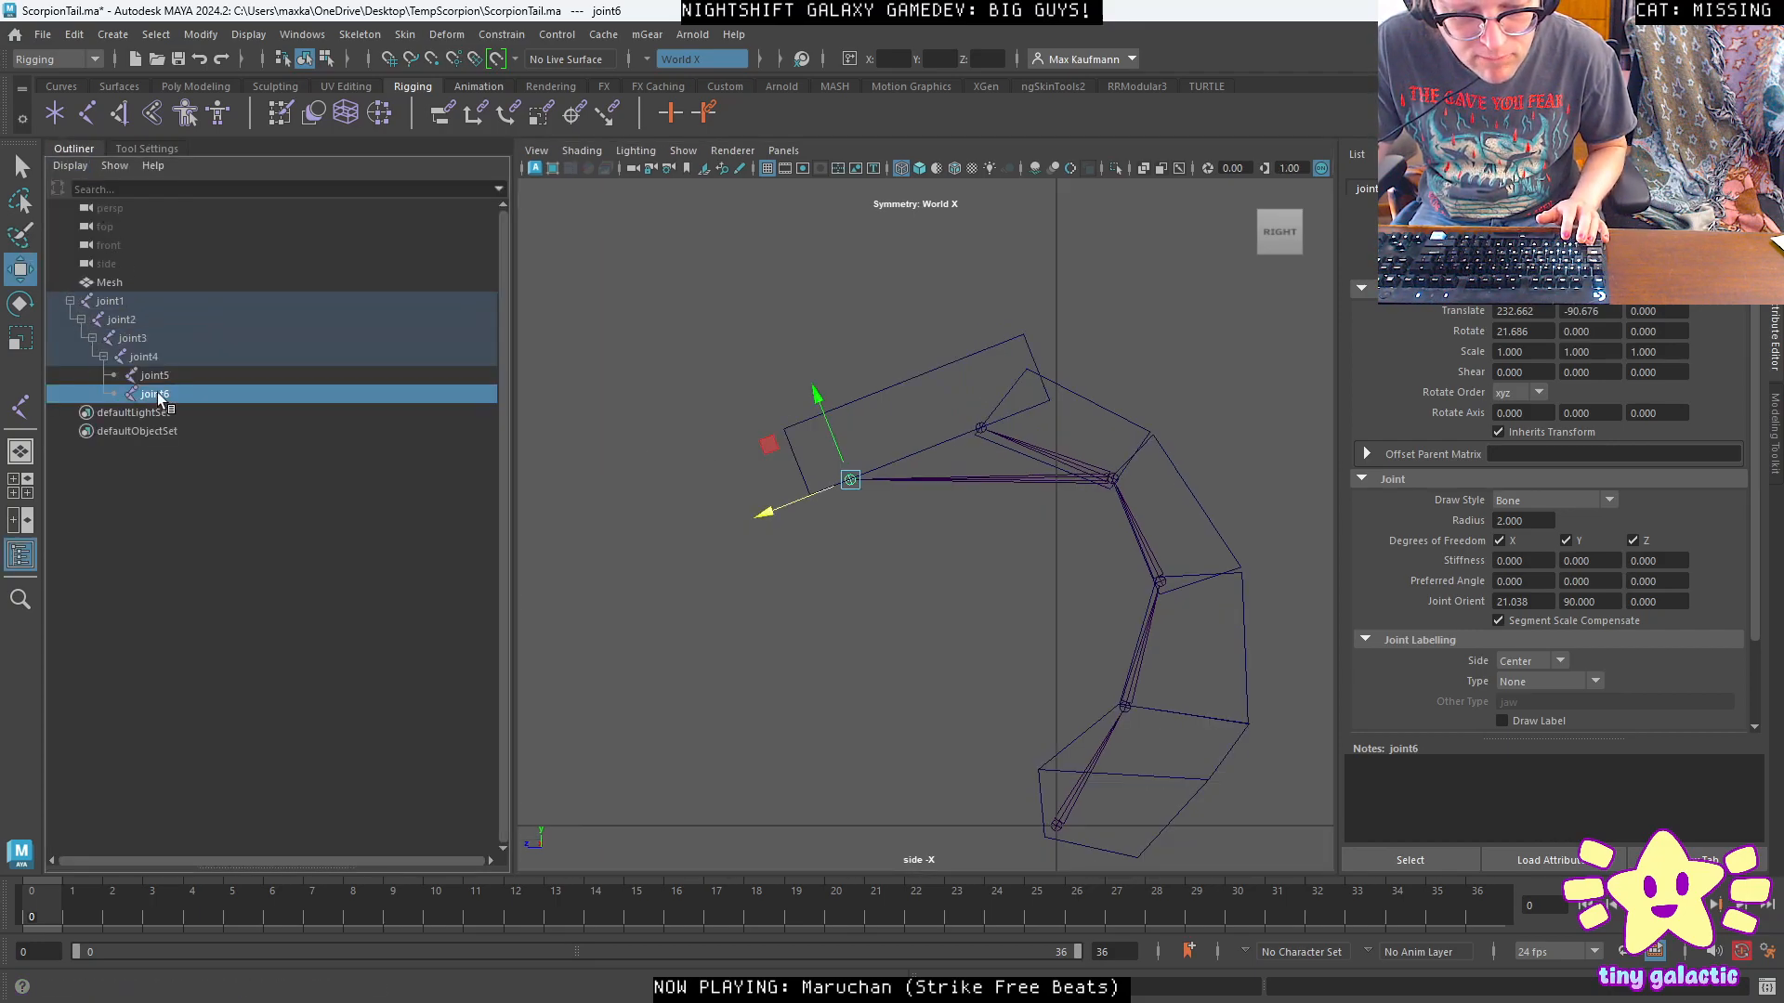
mouse_move(154, 392)
left_mouse_down()
mouse_move(170, 371)
mouse_move(160, 394)
left_mouse_up()
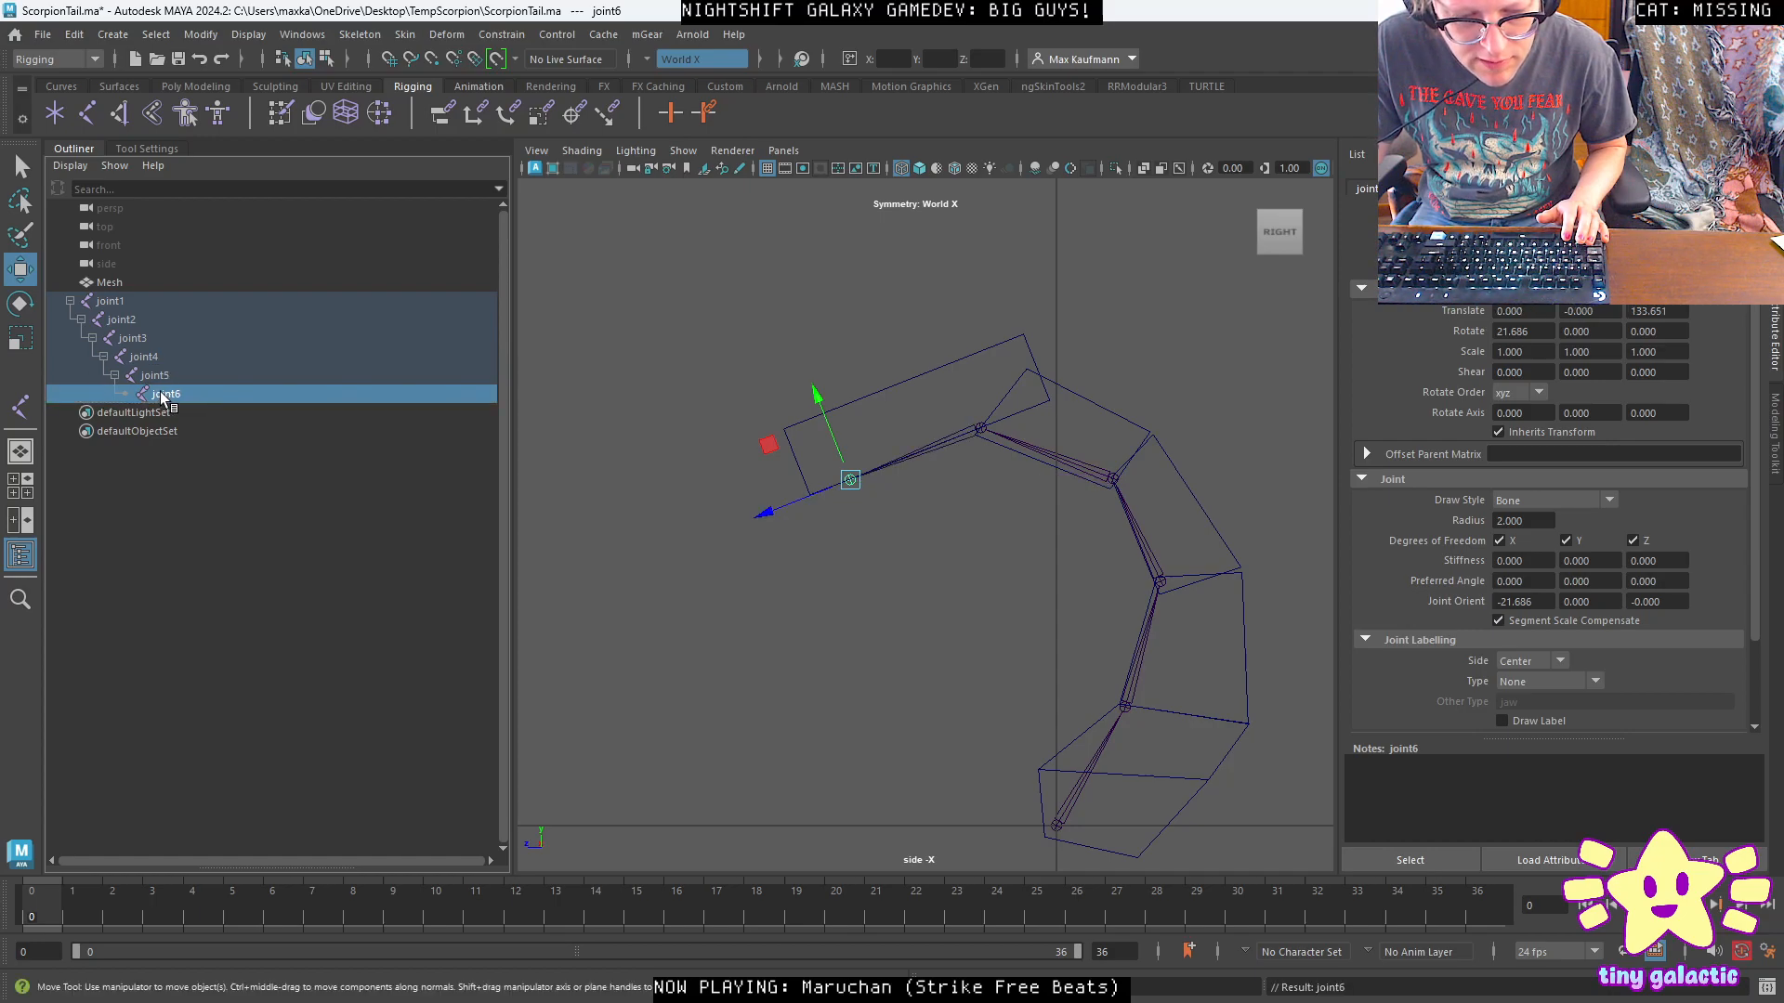
left_click(654, 504)
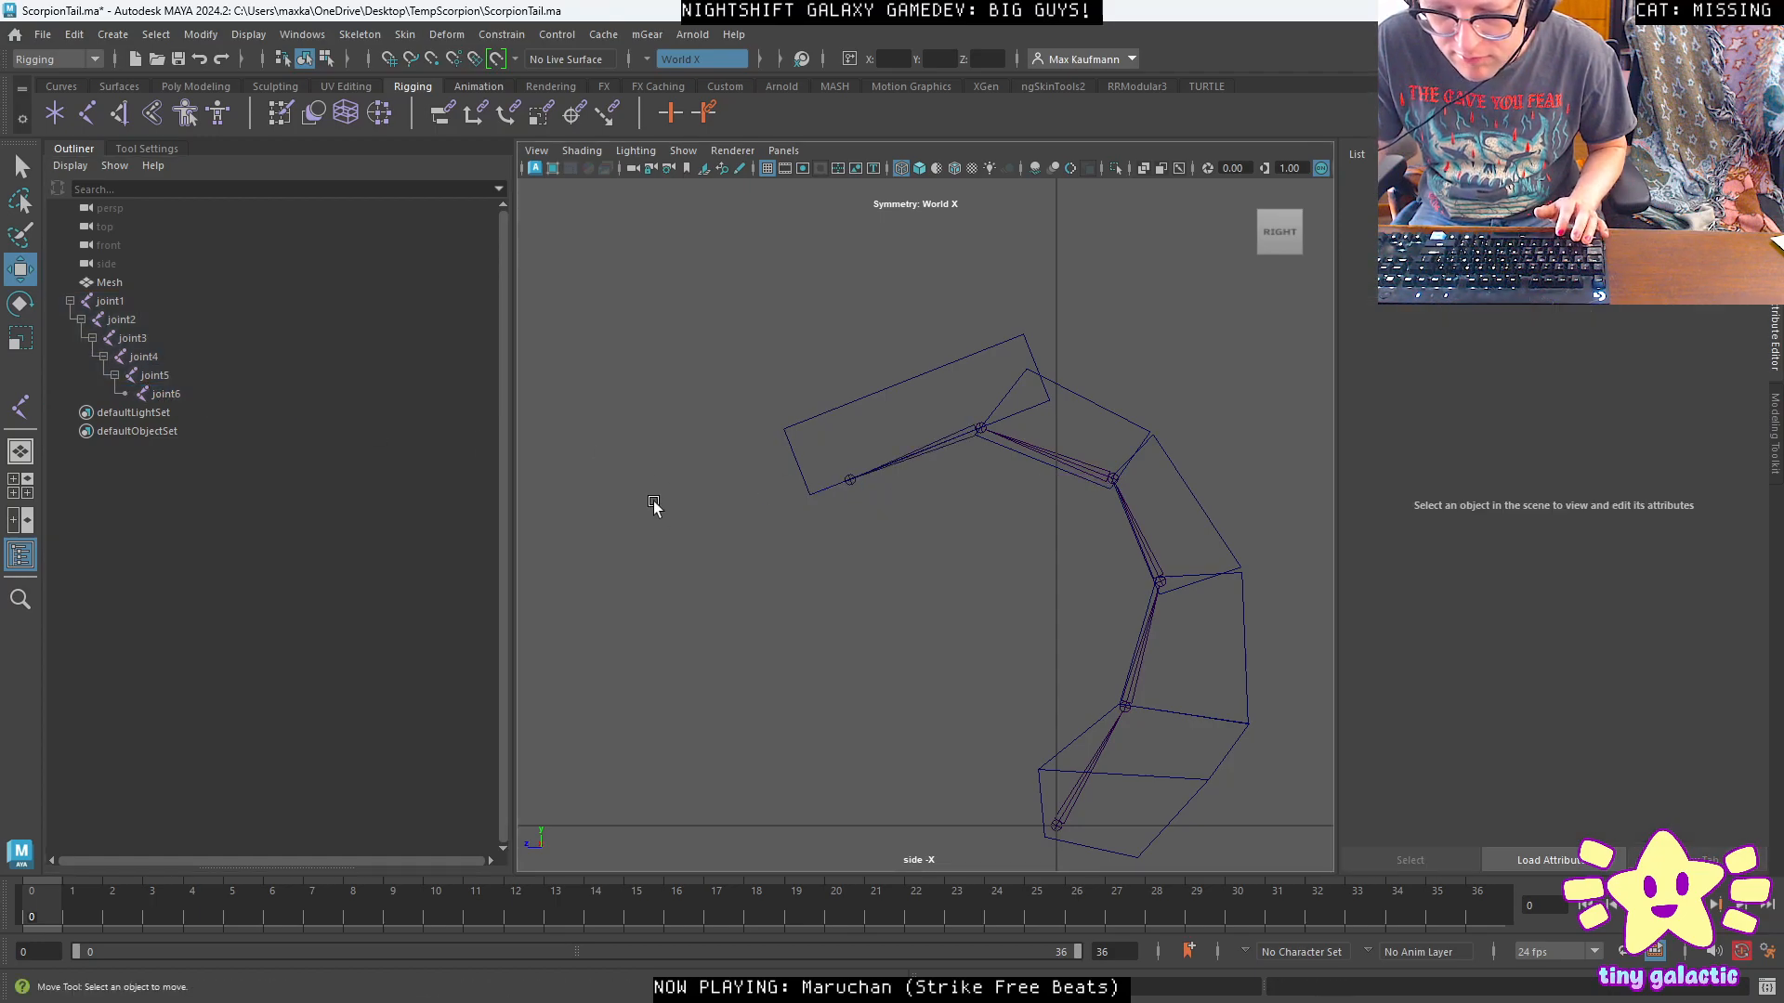
Move joint6 along its local Z axis to the far lower corner of the last segment, at about 166 in Translate Z.
left_click(850, 481)
left_click_drag(794, 506, 763, 519)
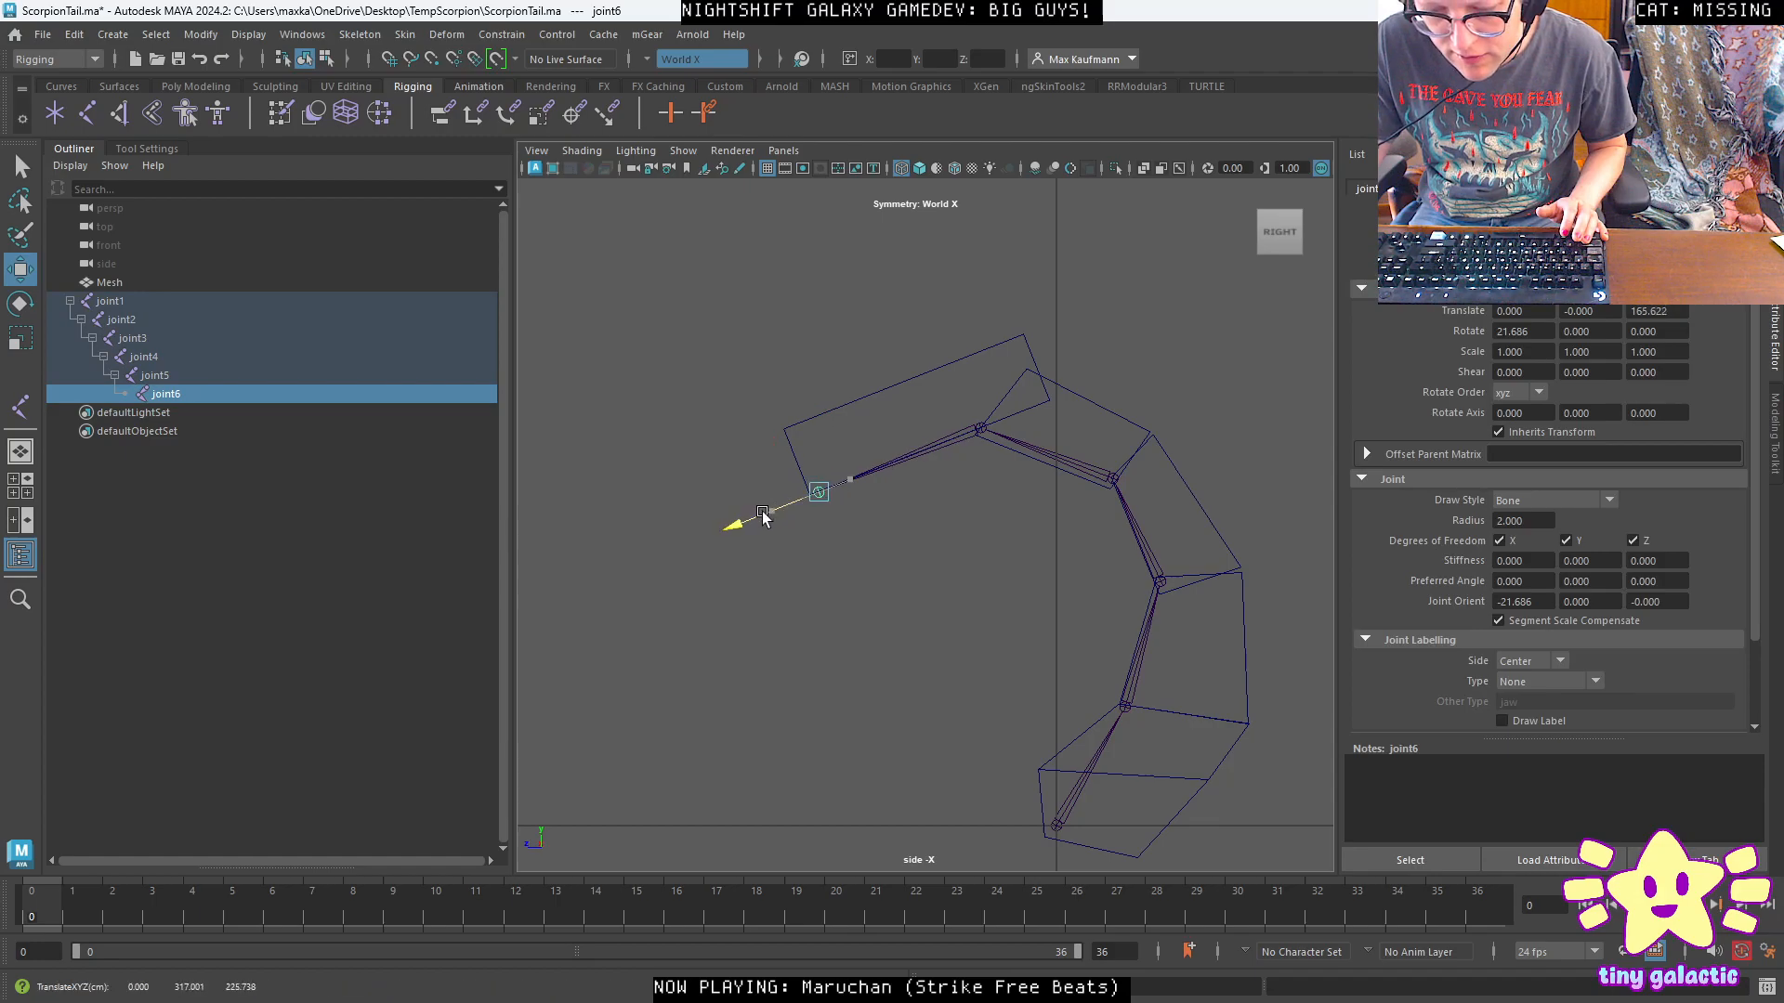
scroll(900, 555, "down", 2)
left_click(894, 571)
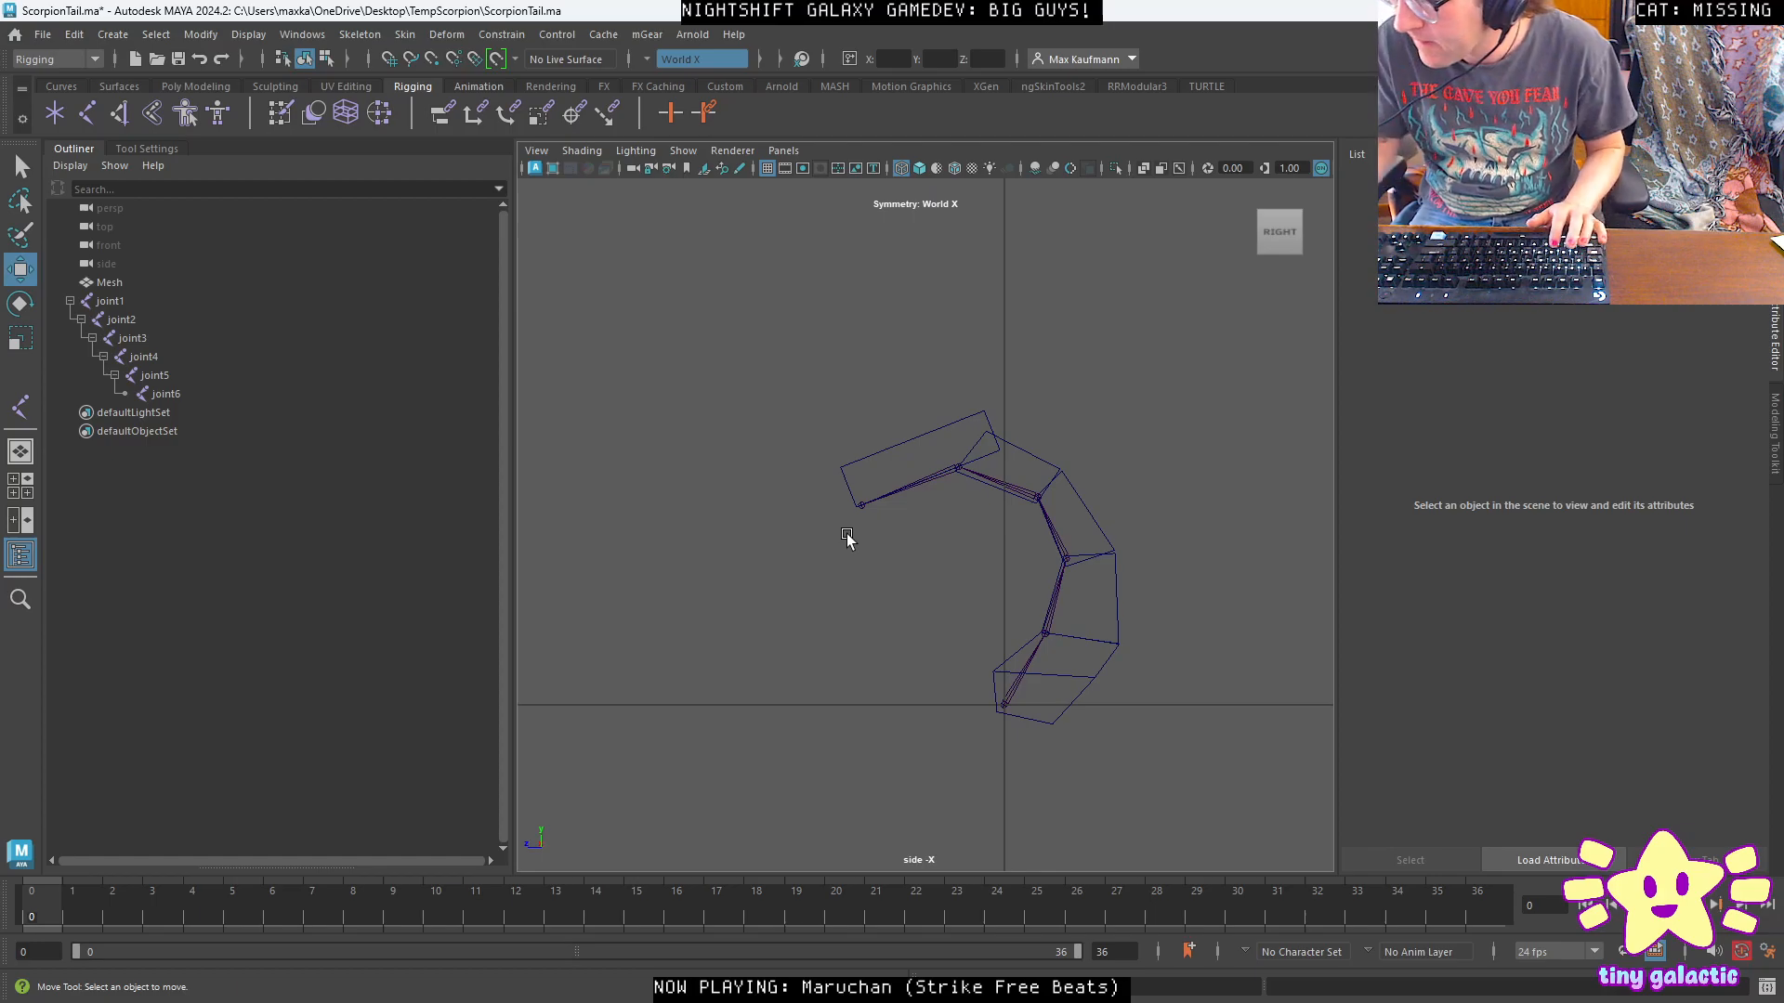
Bind the tail mesh to the joint chain with Bind Skin, using Mesh and joint1 through joint6.
scroll(927, 532, "up", 2)
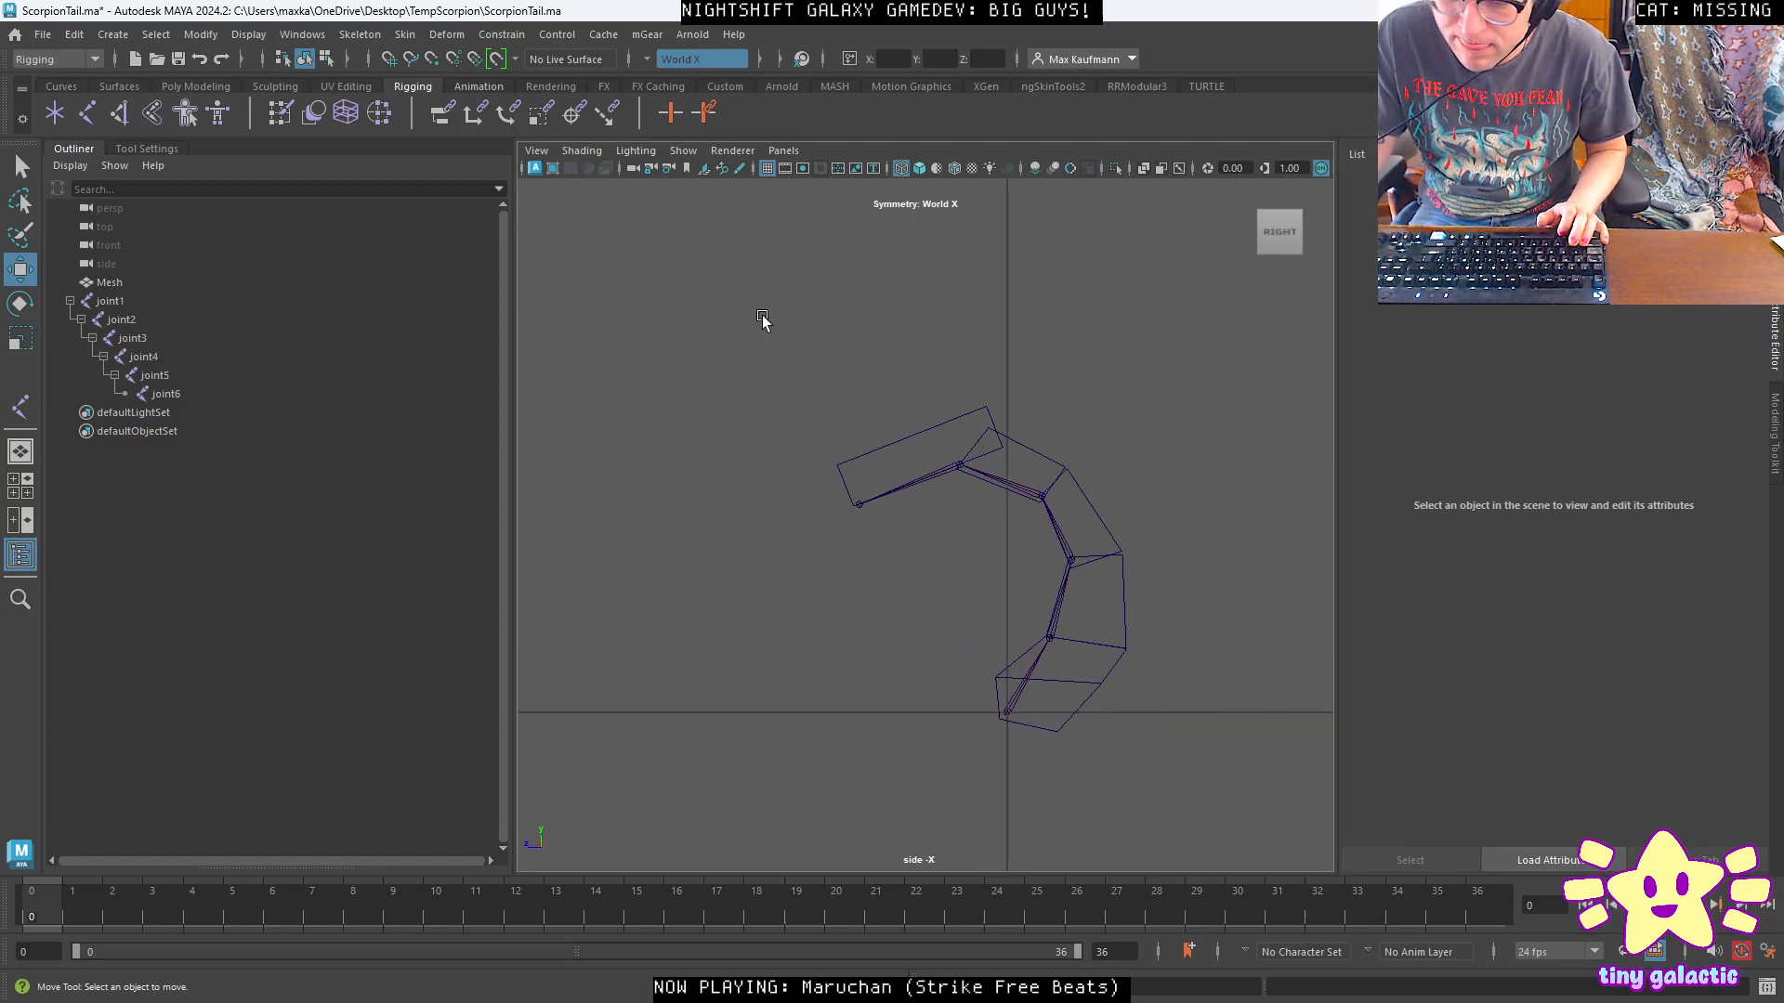
left_click(109, 283)
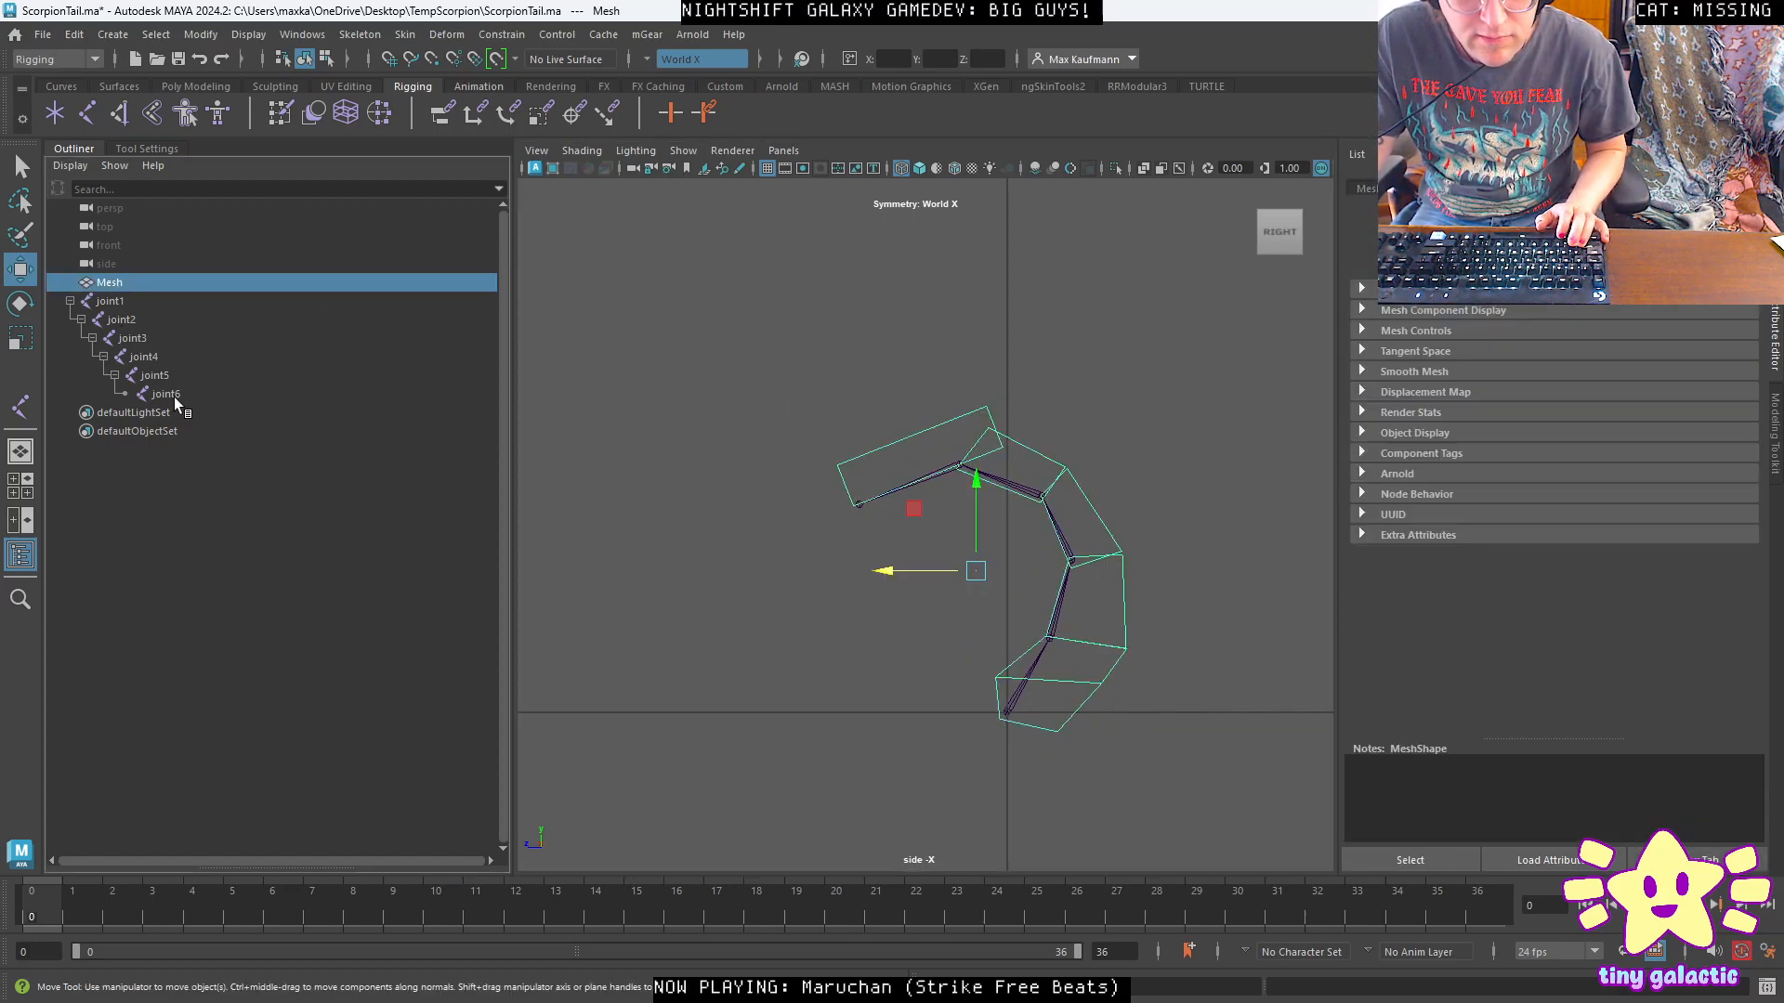
left_click(165, 394, "shift")
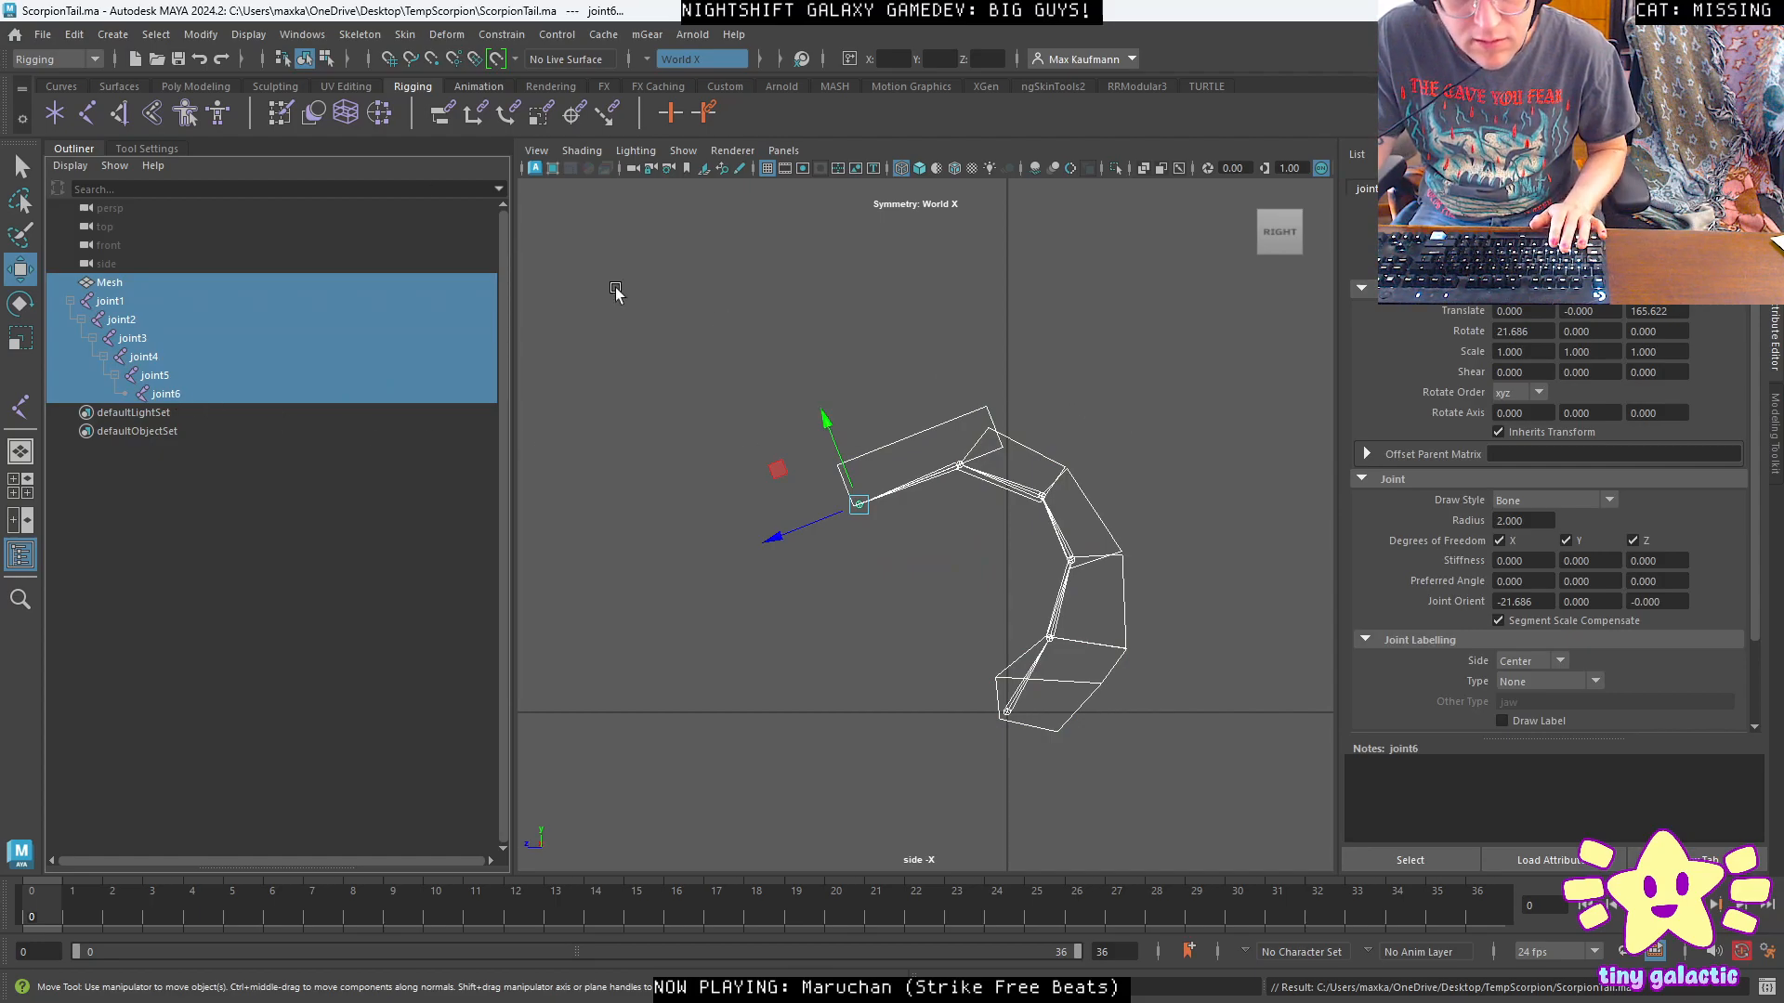
left_click(405, 35)
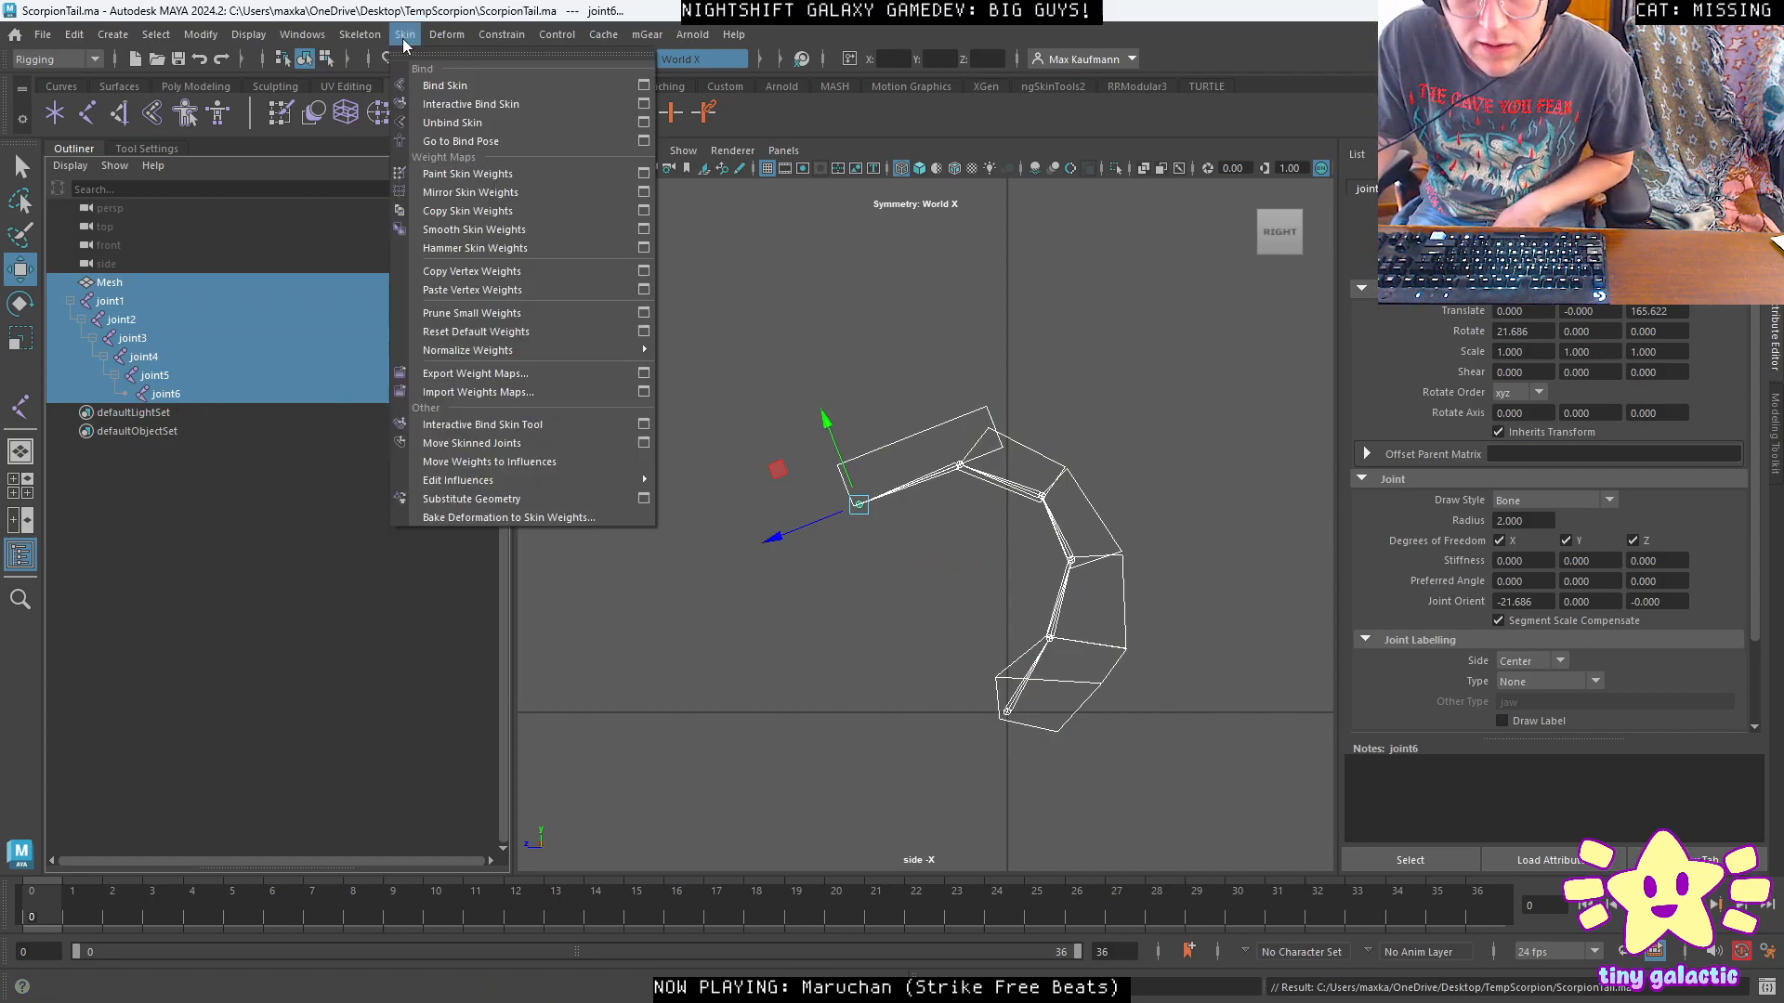
left_click(436, 90)
left_click(1118, 609)
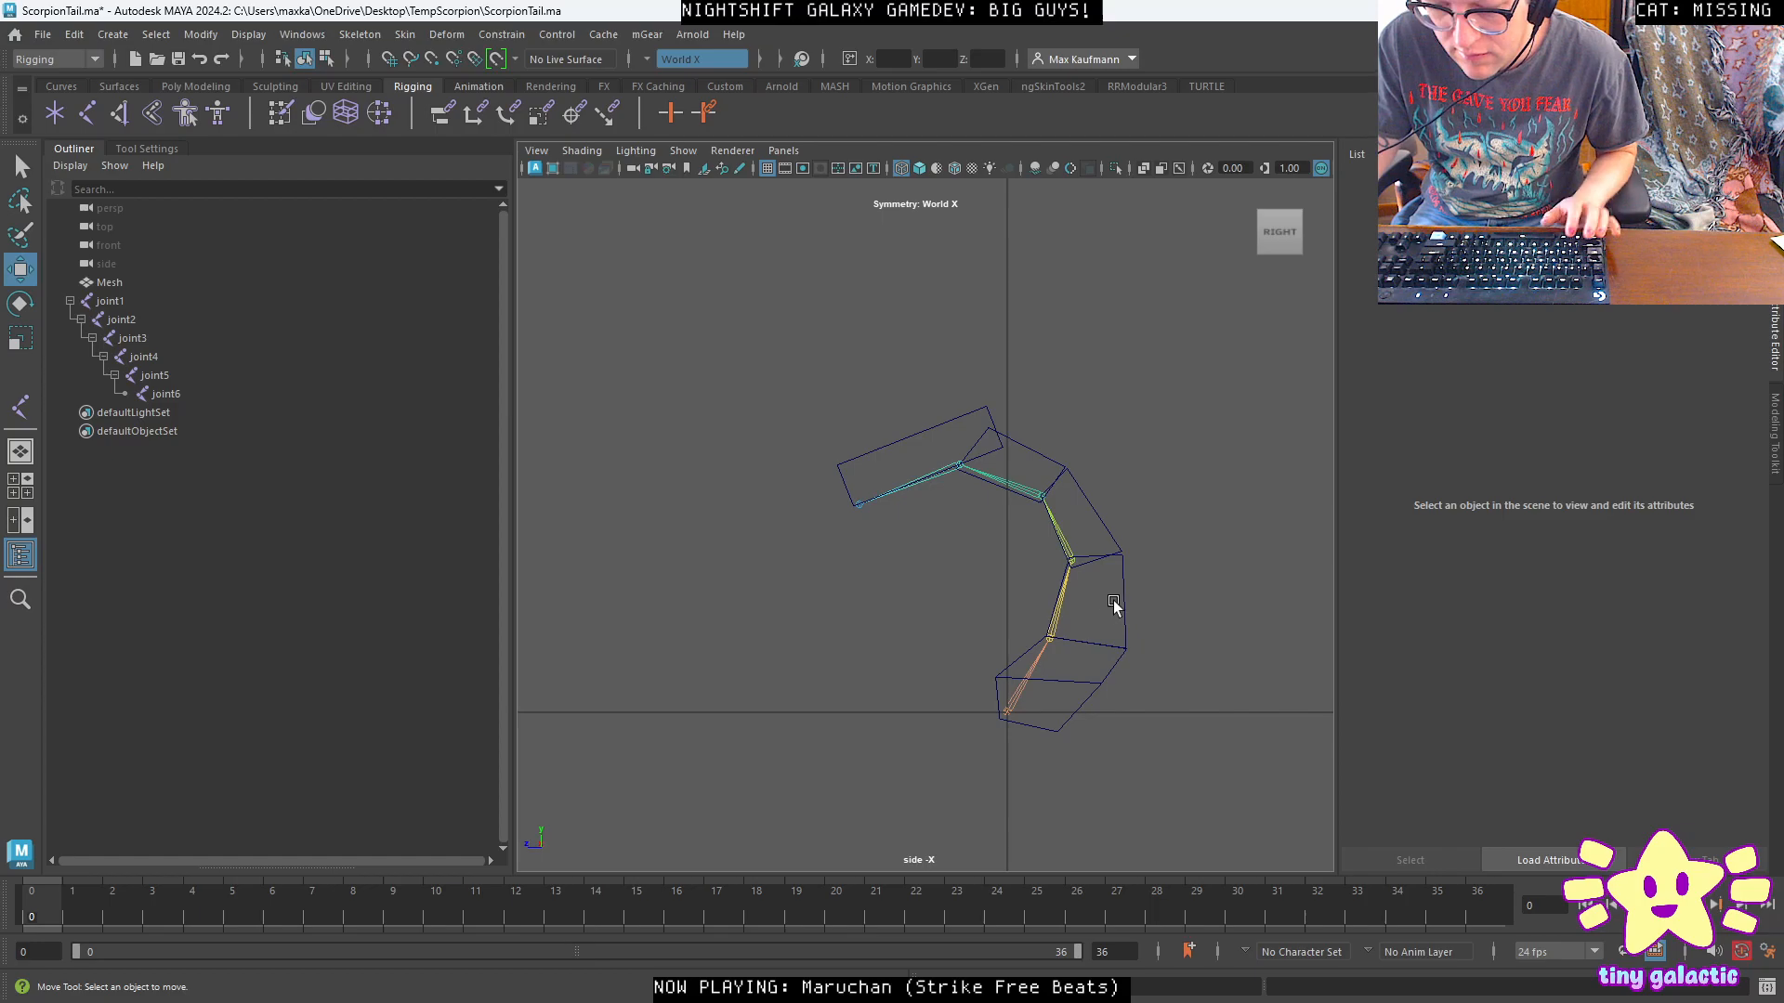
Test-rotate joint2 on its own to check how the bound tail mesh deforms, and undo the rotation.
left_click(1061, 595)
key("e")
left_click_drag(1089, 550, 1069, 669)
left_click(1044, 685)
left_click(1038, 681)
key("ctrl+z")
left_click(1072, 599)
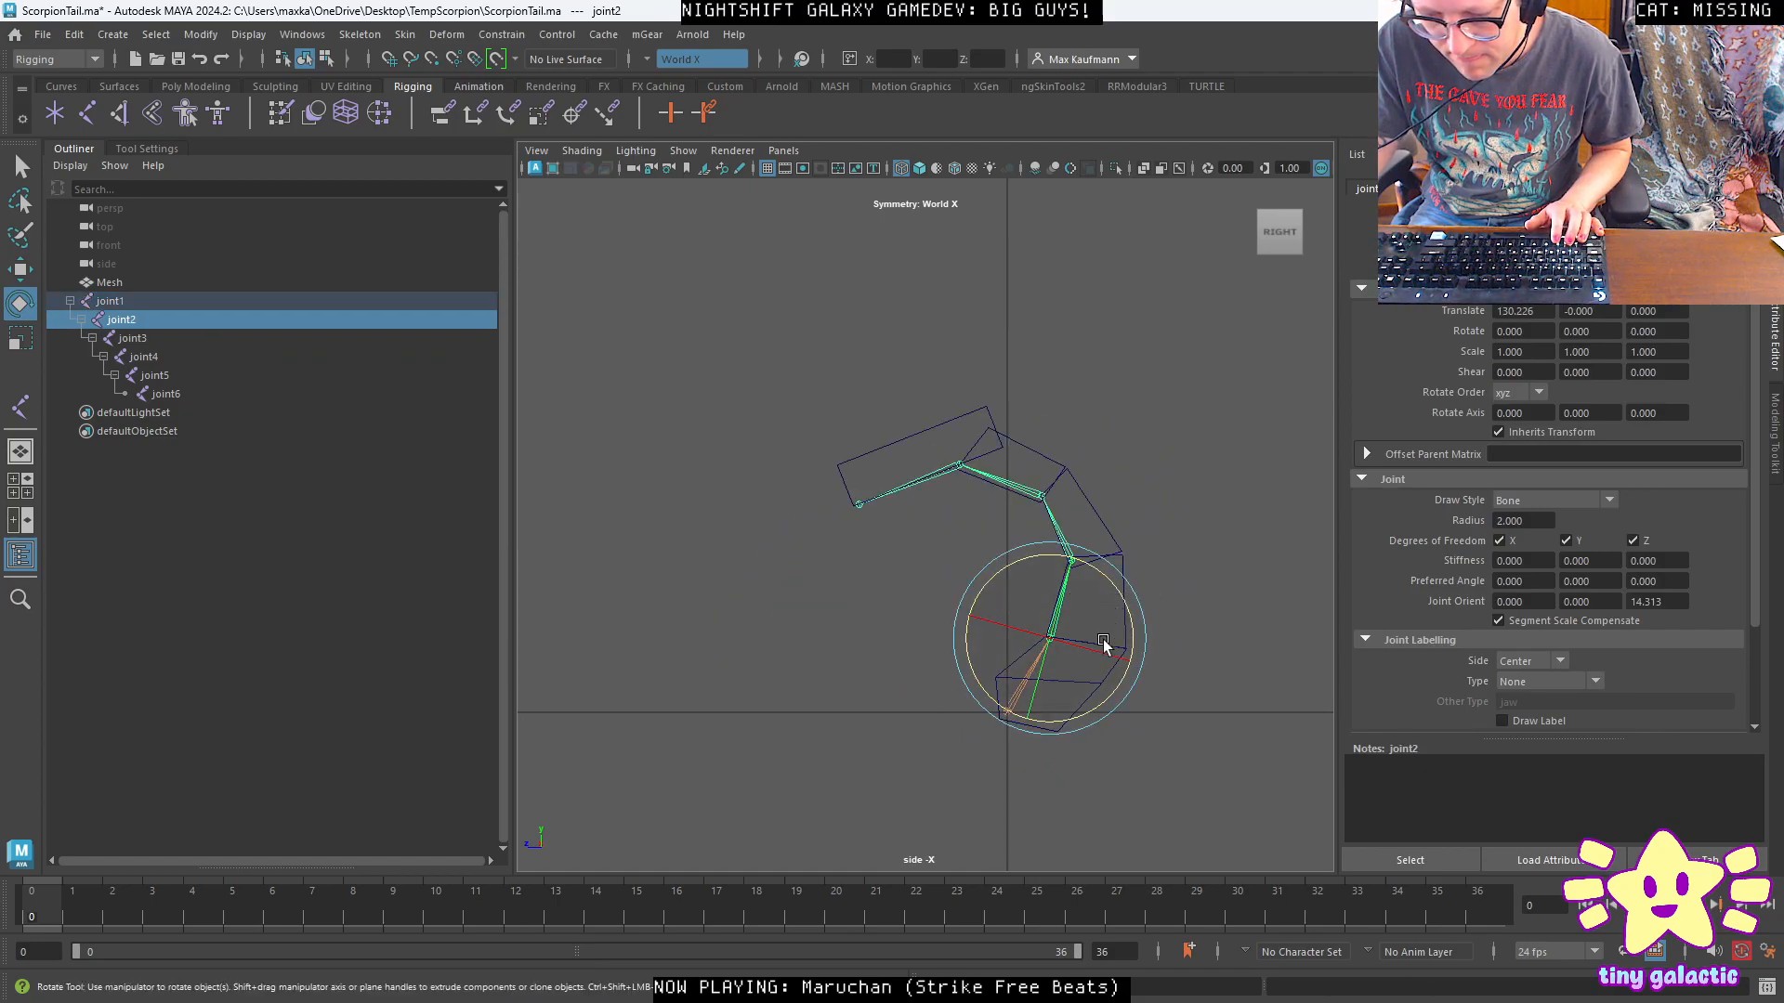
left_click(1154, 723)
Select joint1 through joint5 and test-rotate them together around different axes, undoing each rotation and clearing the selection.
left_click(150, 302)
left_click(186, 376, "shift")
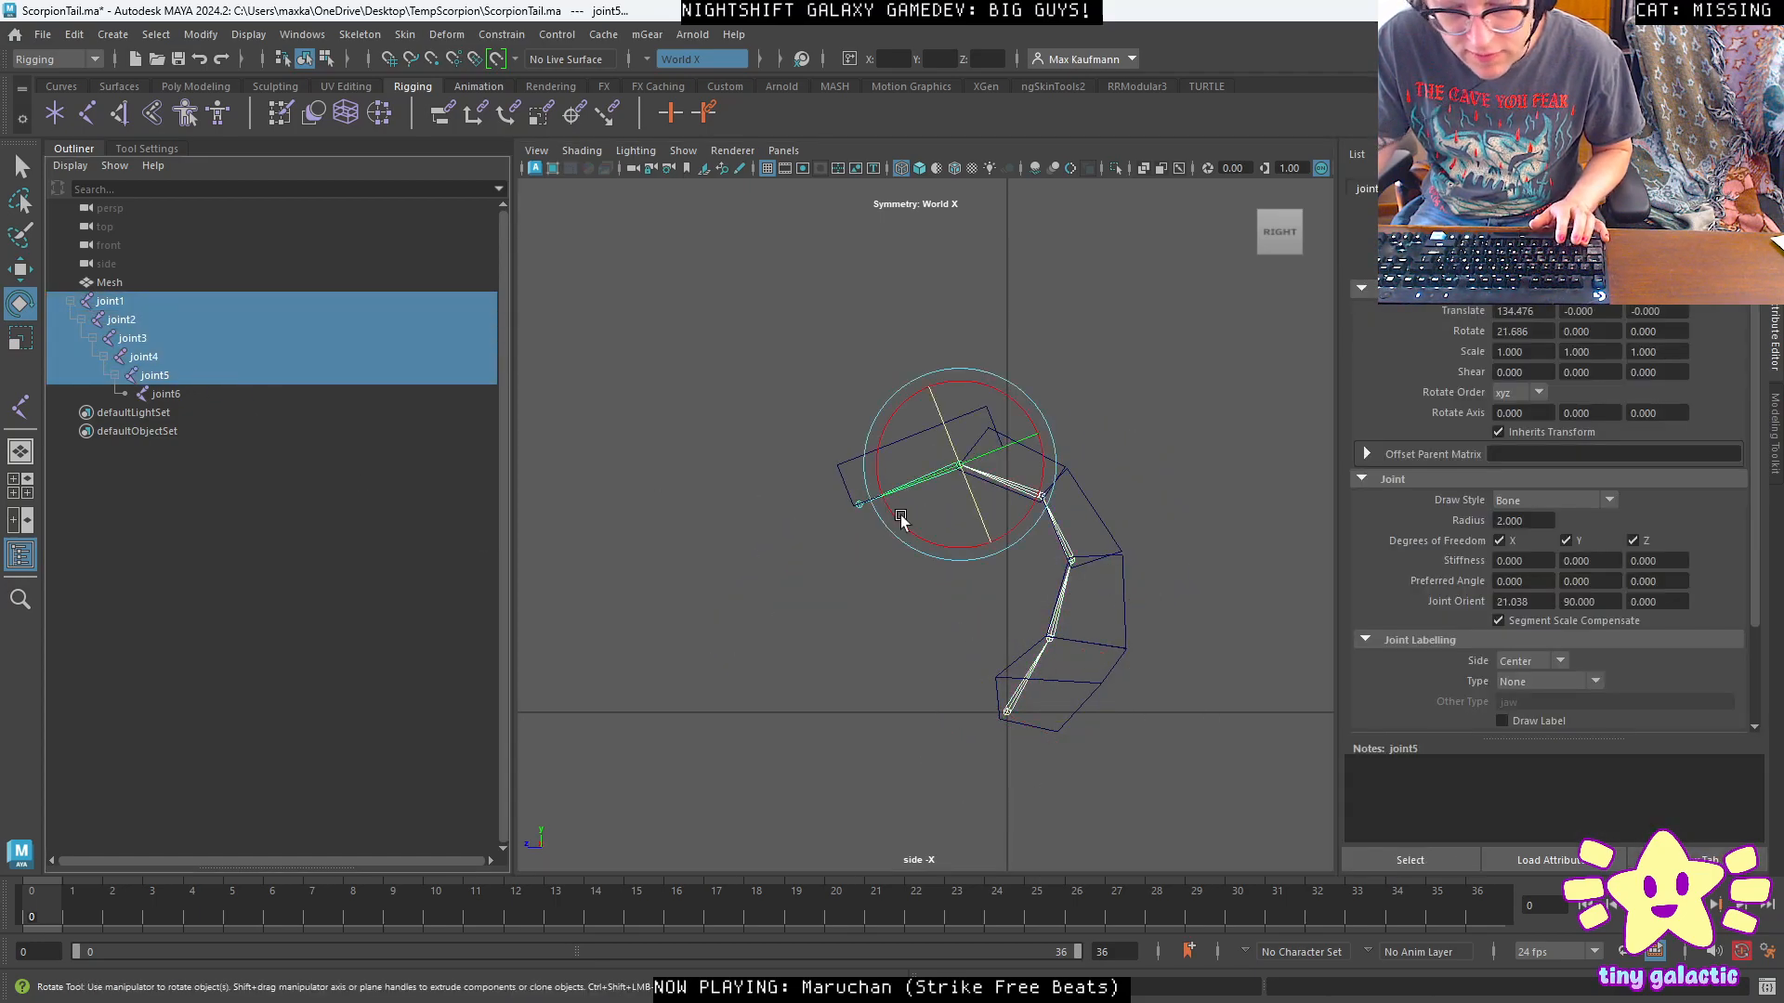
left_click_drag(1005, 400, 971, 379)
key("ctrl+z")
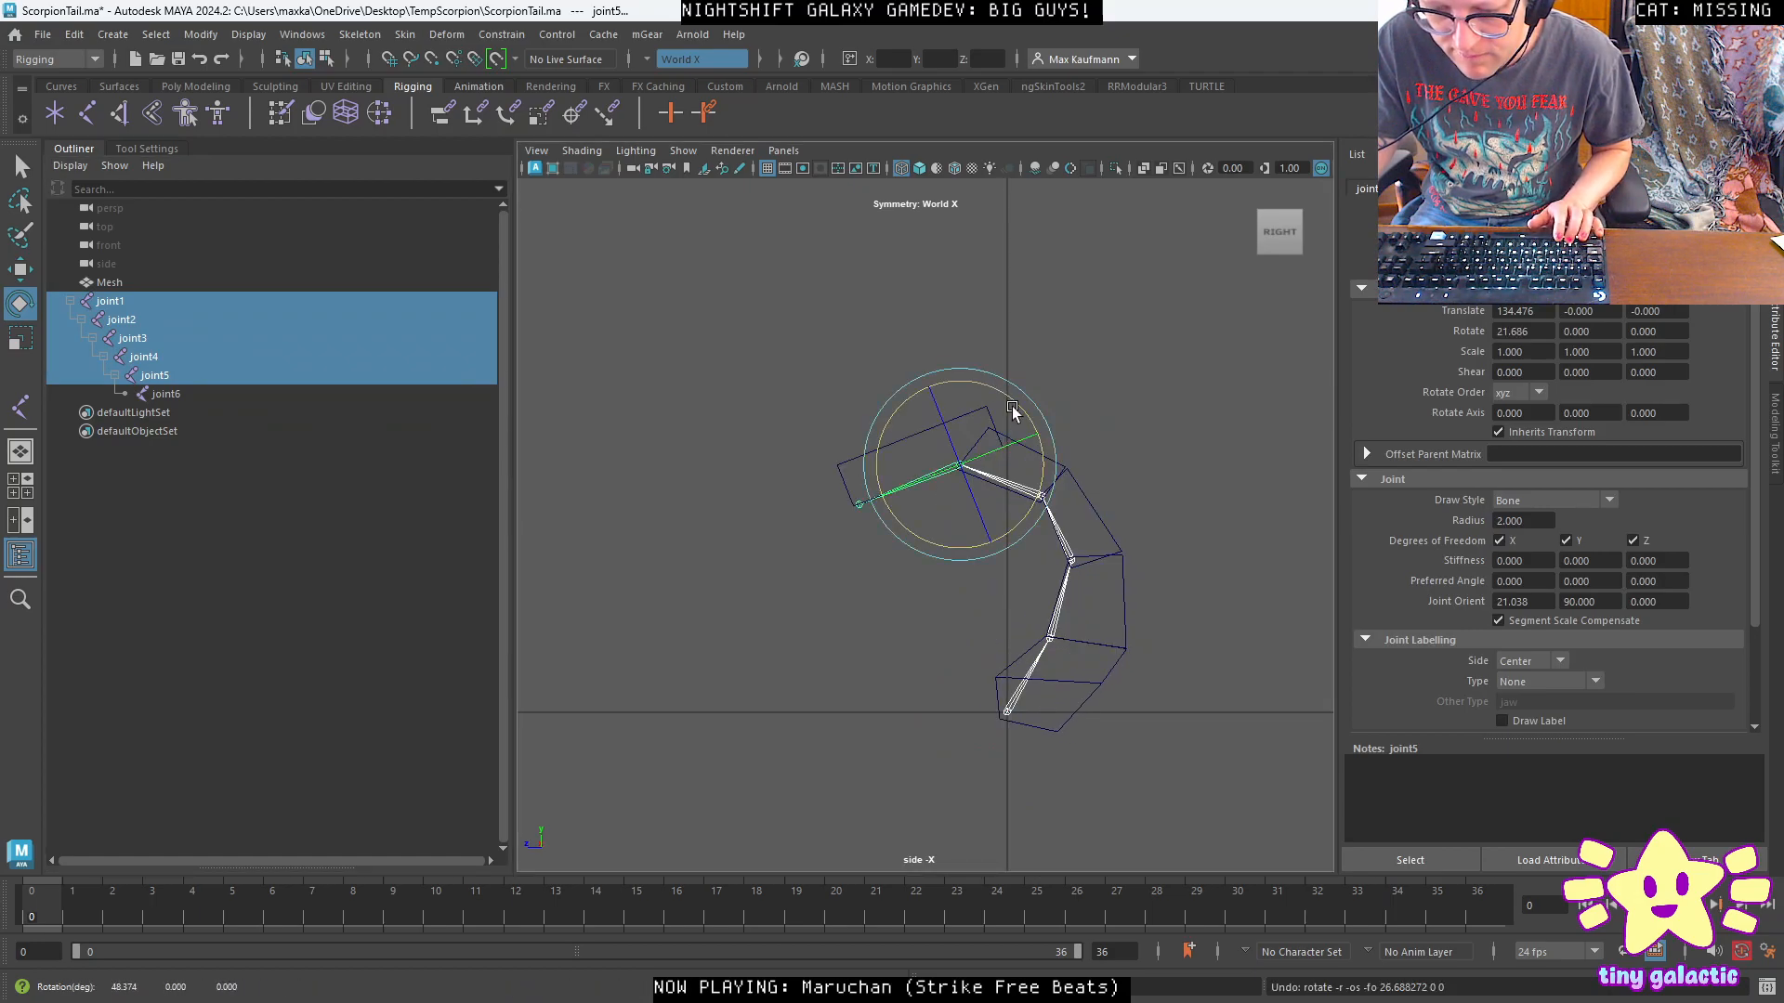
left_click_drag(1037, 467, 1037, 438)
key("ctrl+z")
mouse_move(969, 485)
left_mouse_down()
mouse_move(989, 520)
mouse_move(974, 483)
left_mouse_up()
key("ctrl+z")
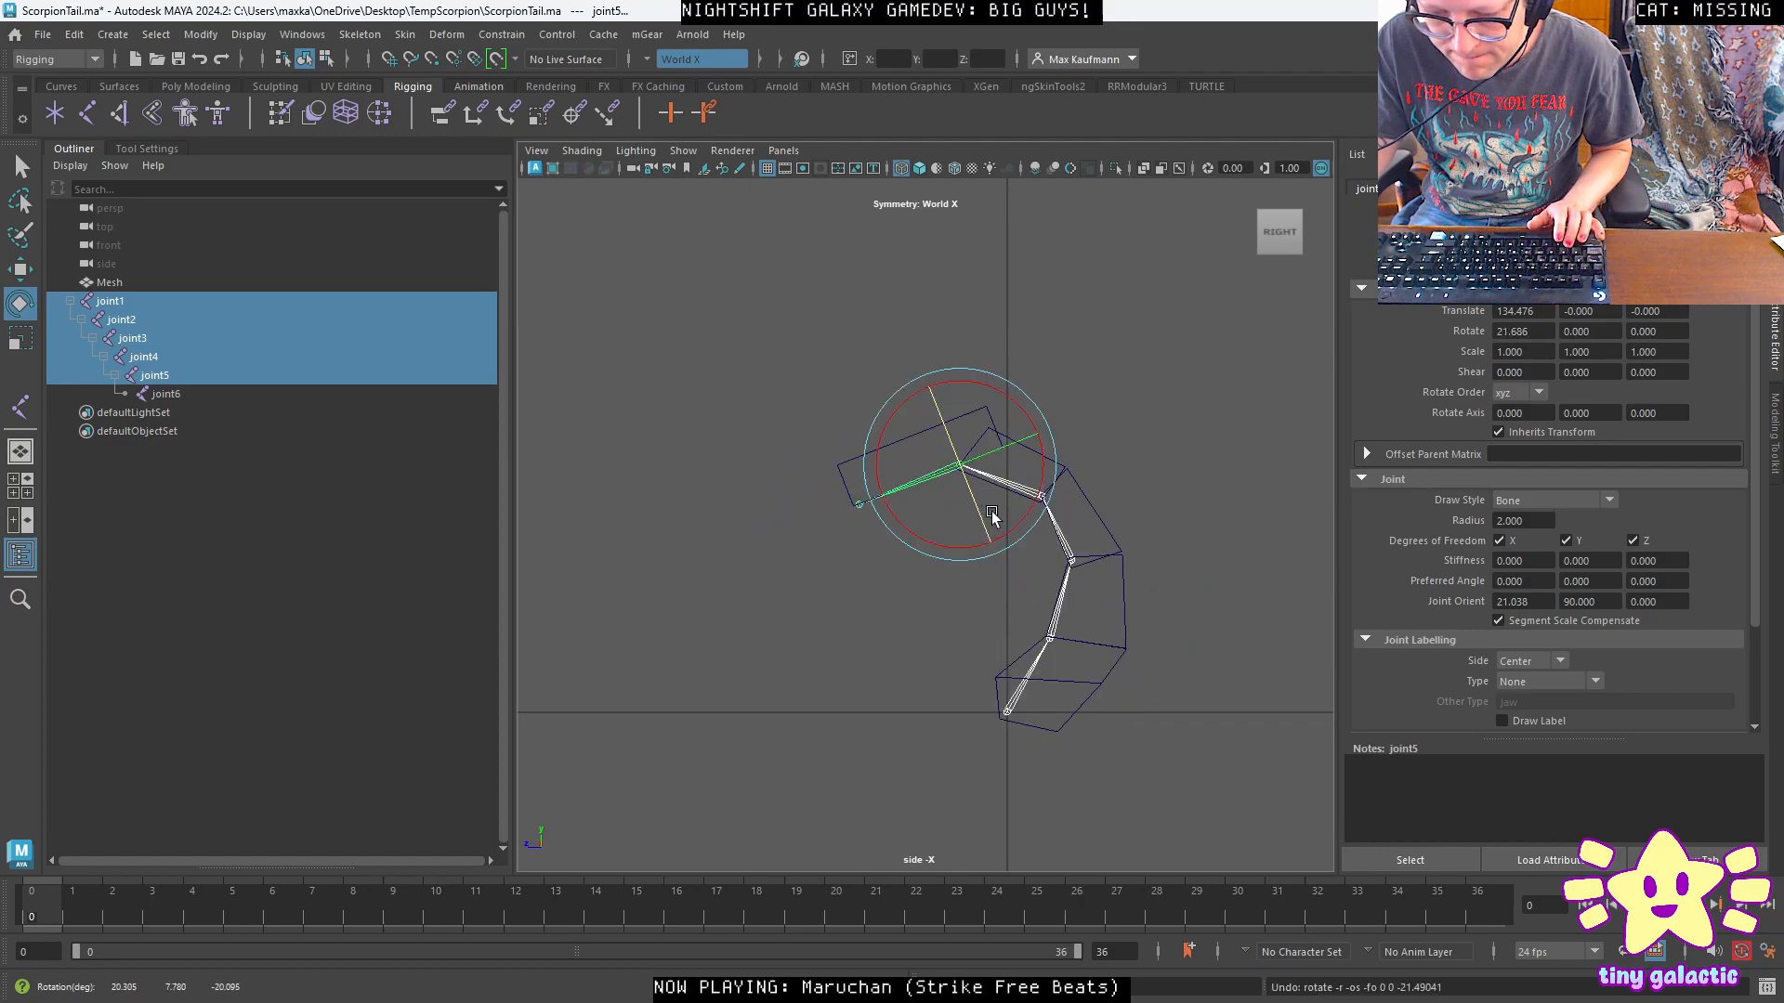
right_click(1070, 592)
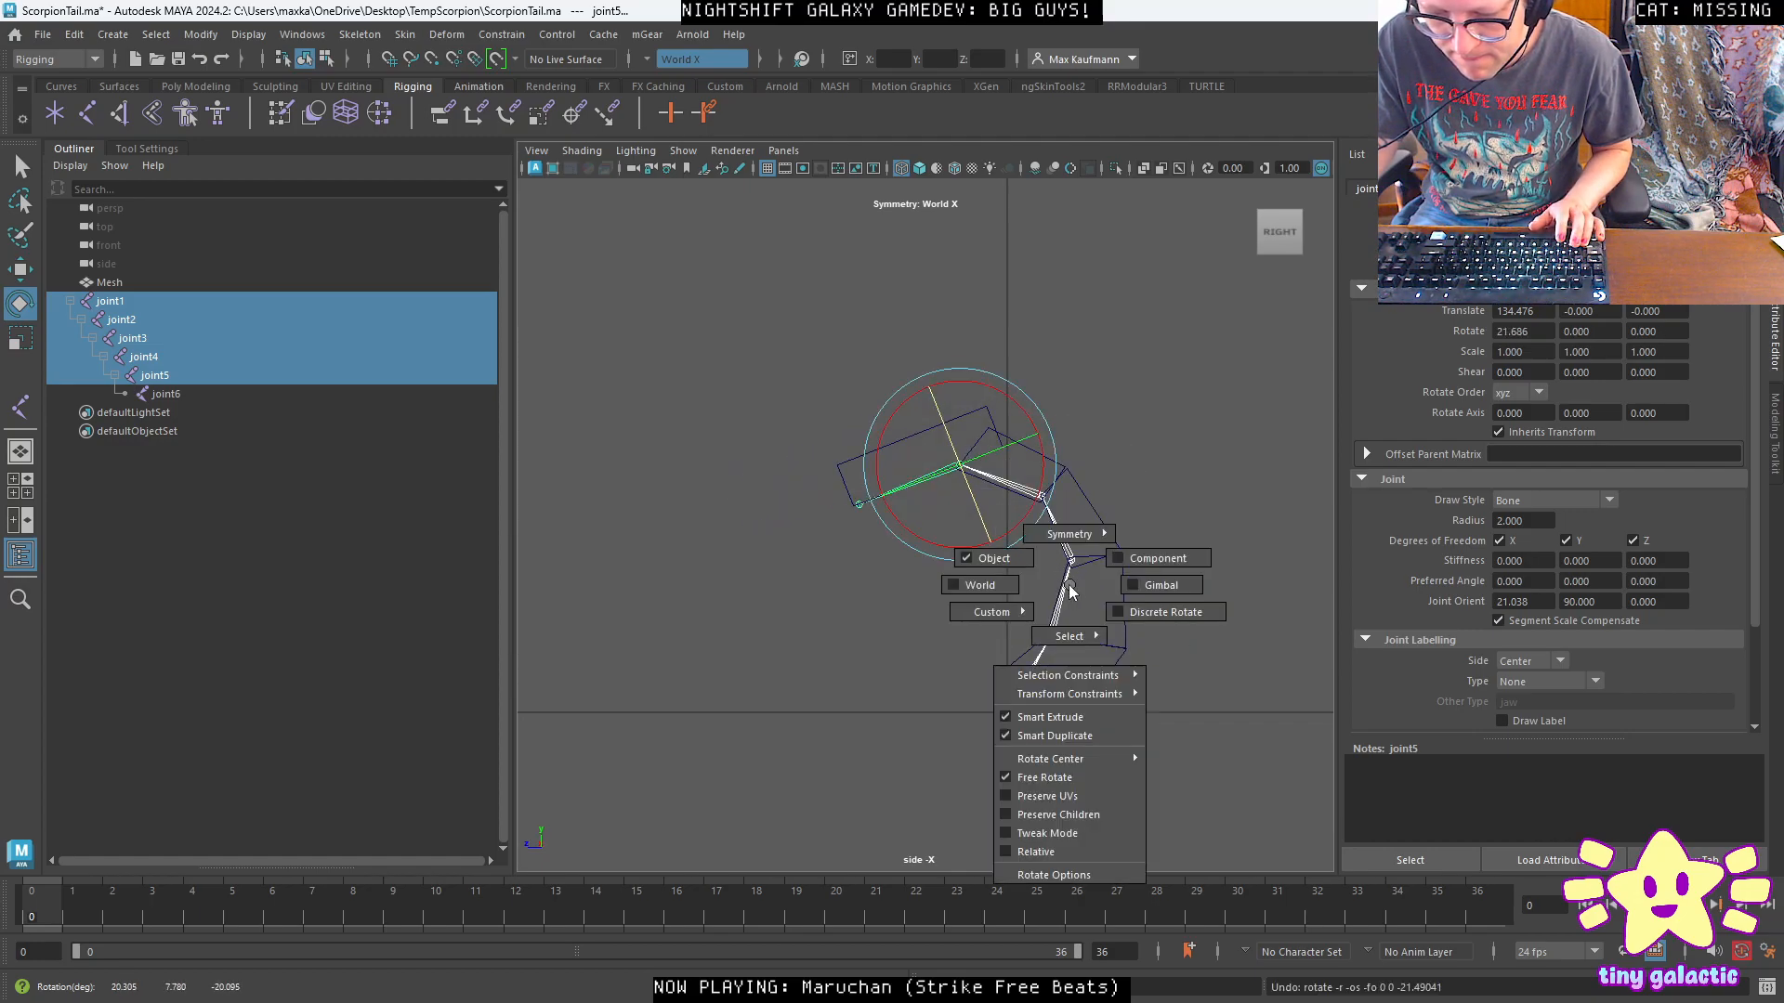
left_click(945, 632)
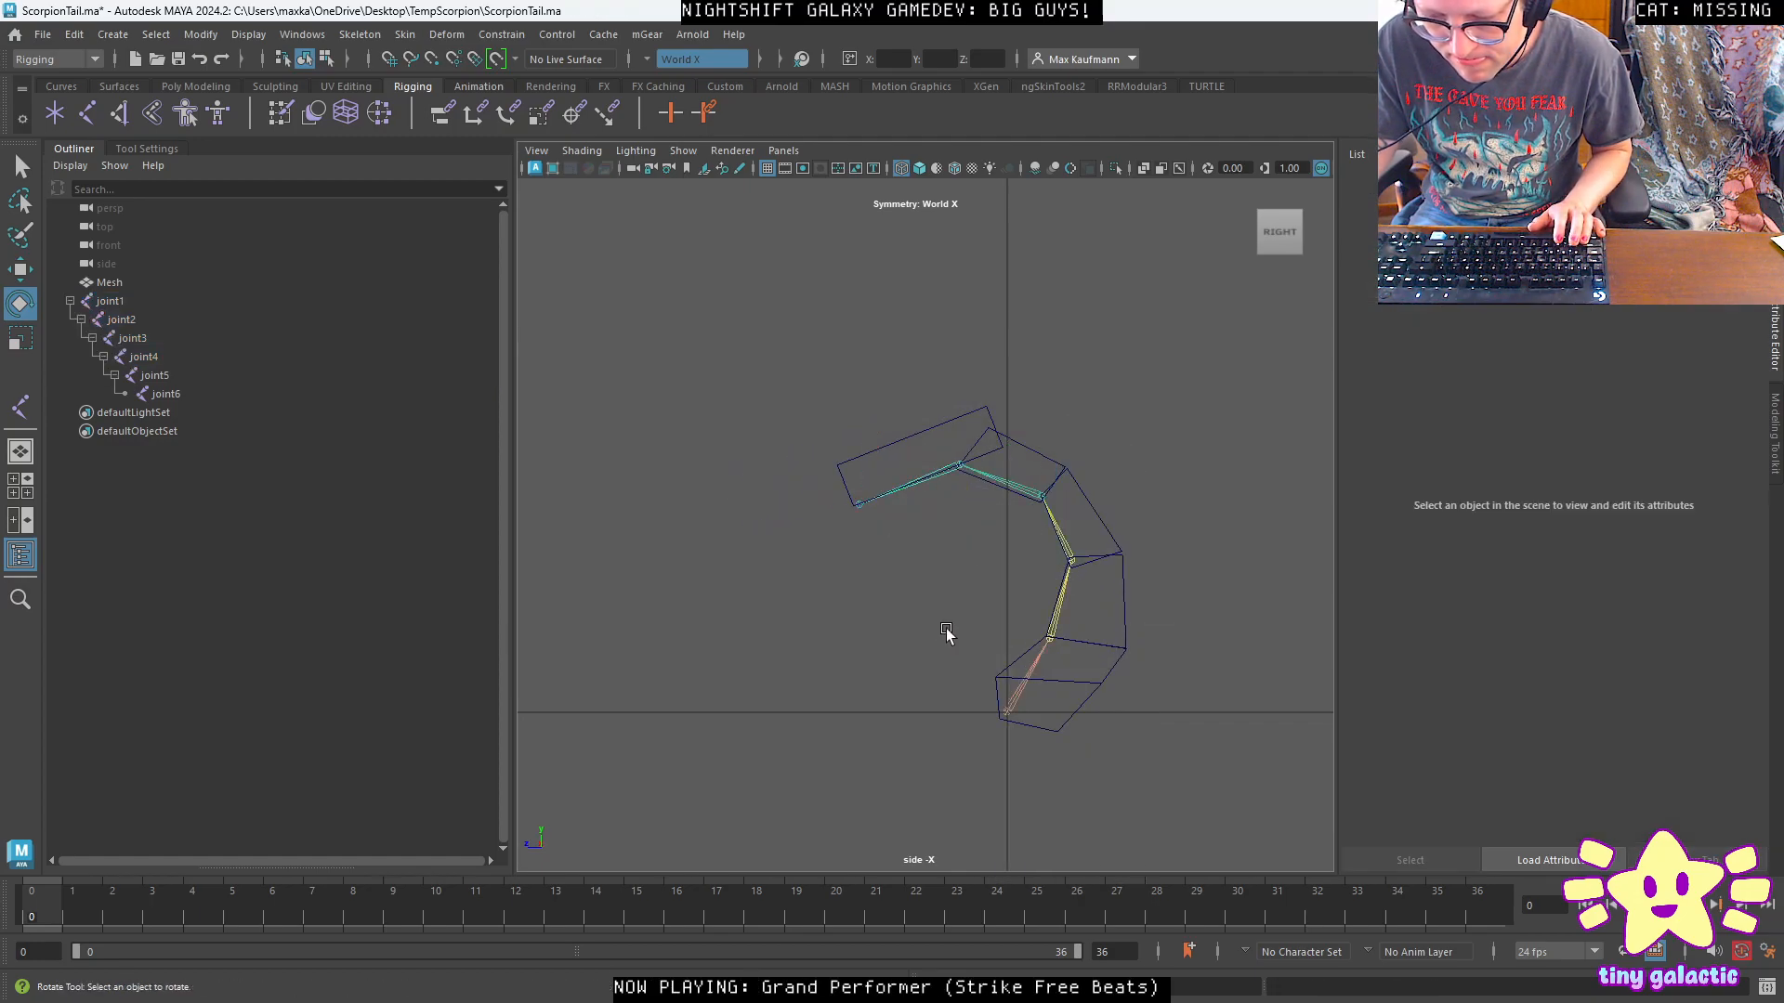
Select joint2 through joint5, leaving out the root joint, and test-curl the tail with the Rotate tool, undoing each rotation.
left_click(1051, 661)
left_click(1210, 602)
left_click(1062, 603)
left_click(1056, 517, "shift")
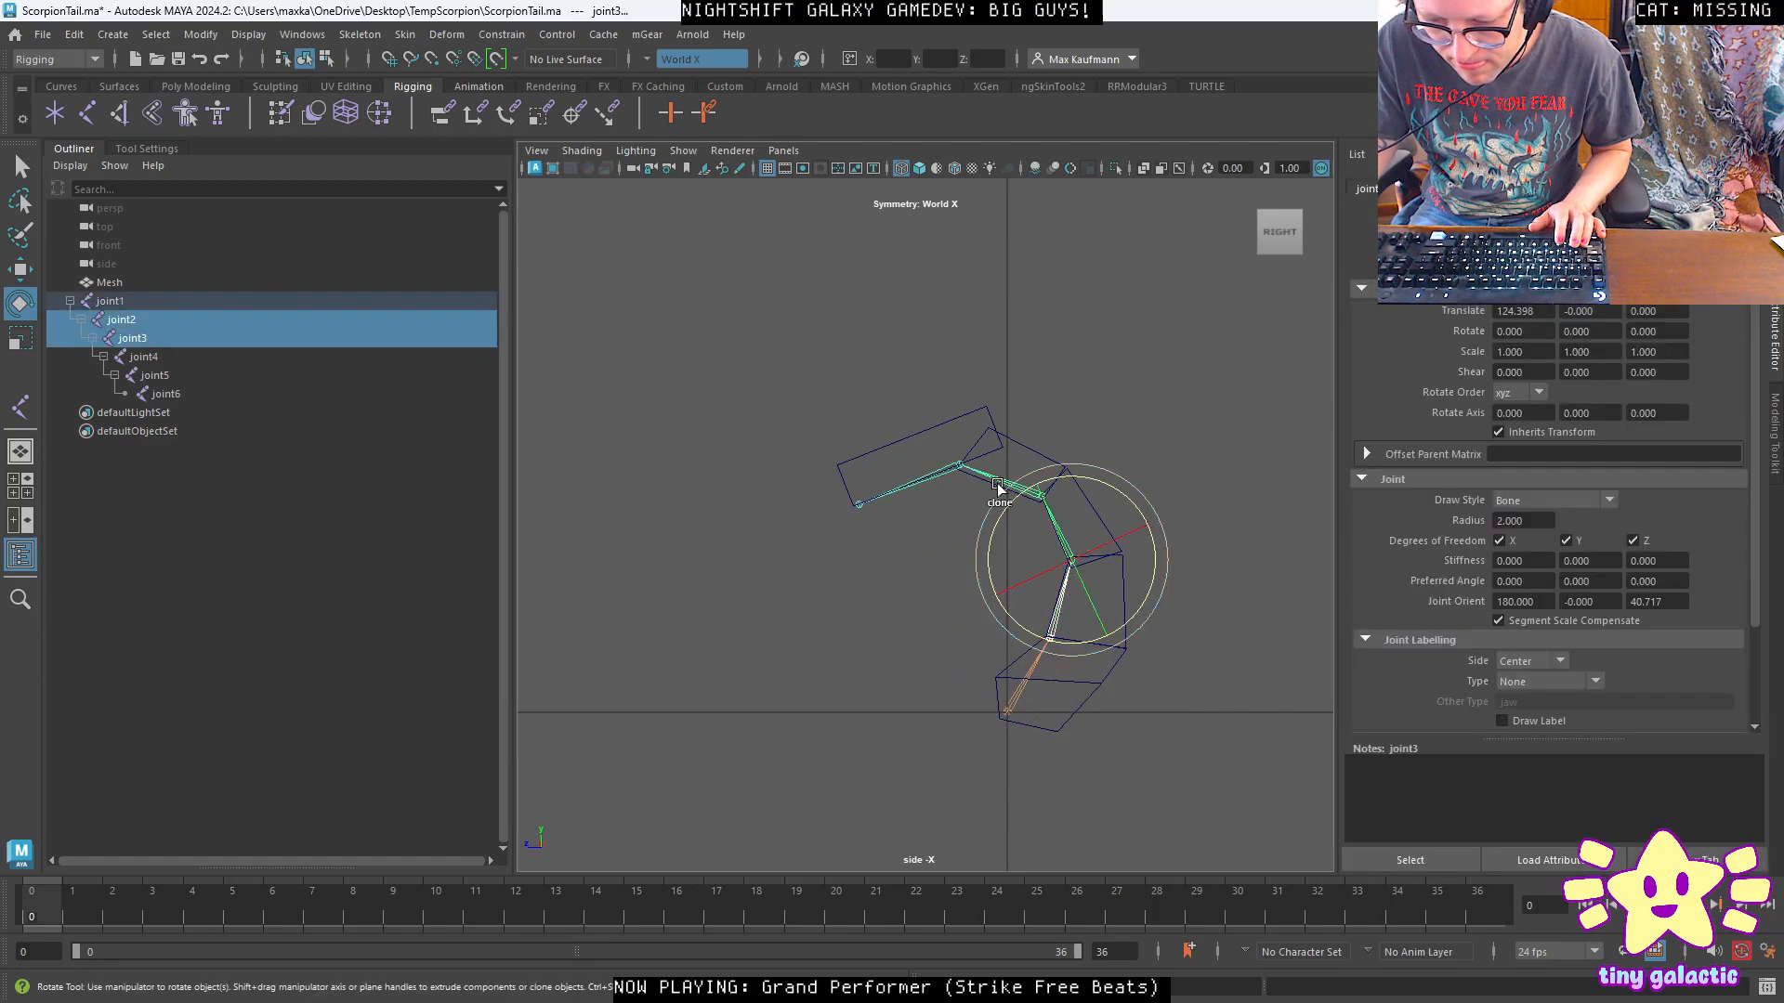
left_click(983, 476, "shift")
left_click(915, 484, "shift")
mouse_move(1006, 411)
left_mouse_down()
mouse_move(991, 385)
mouse_move(1012, 387)
left_mouse_up()
key("ctrl+z")
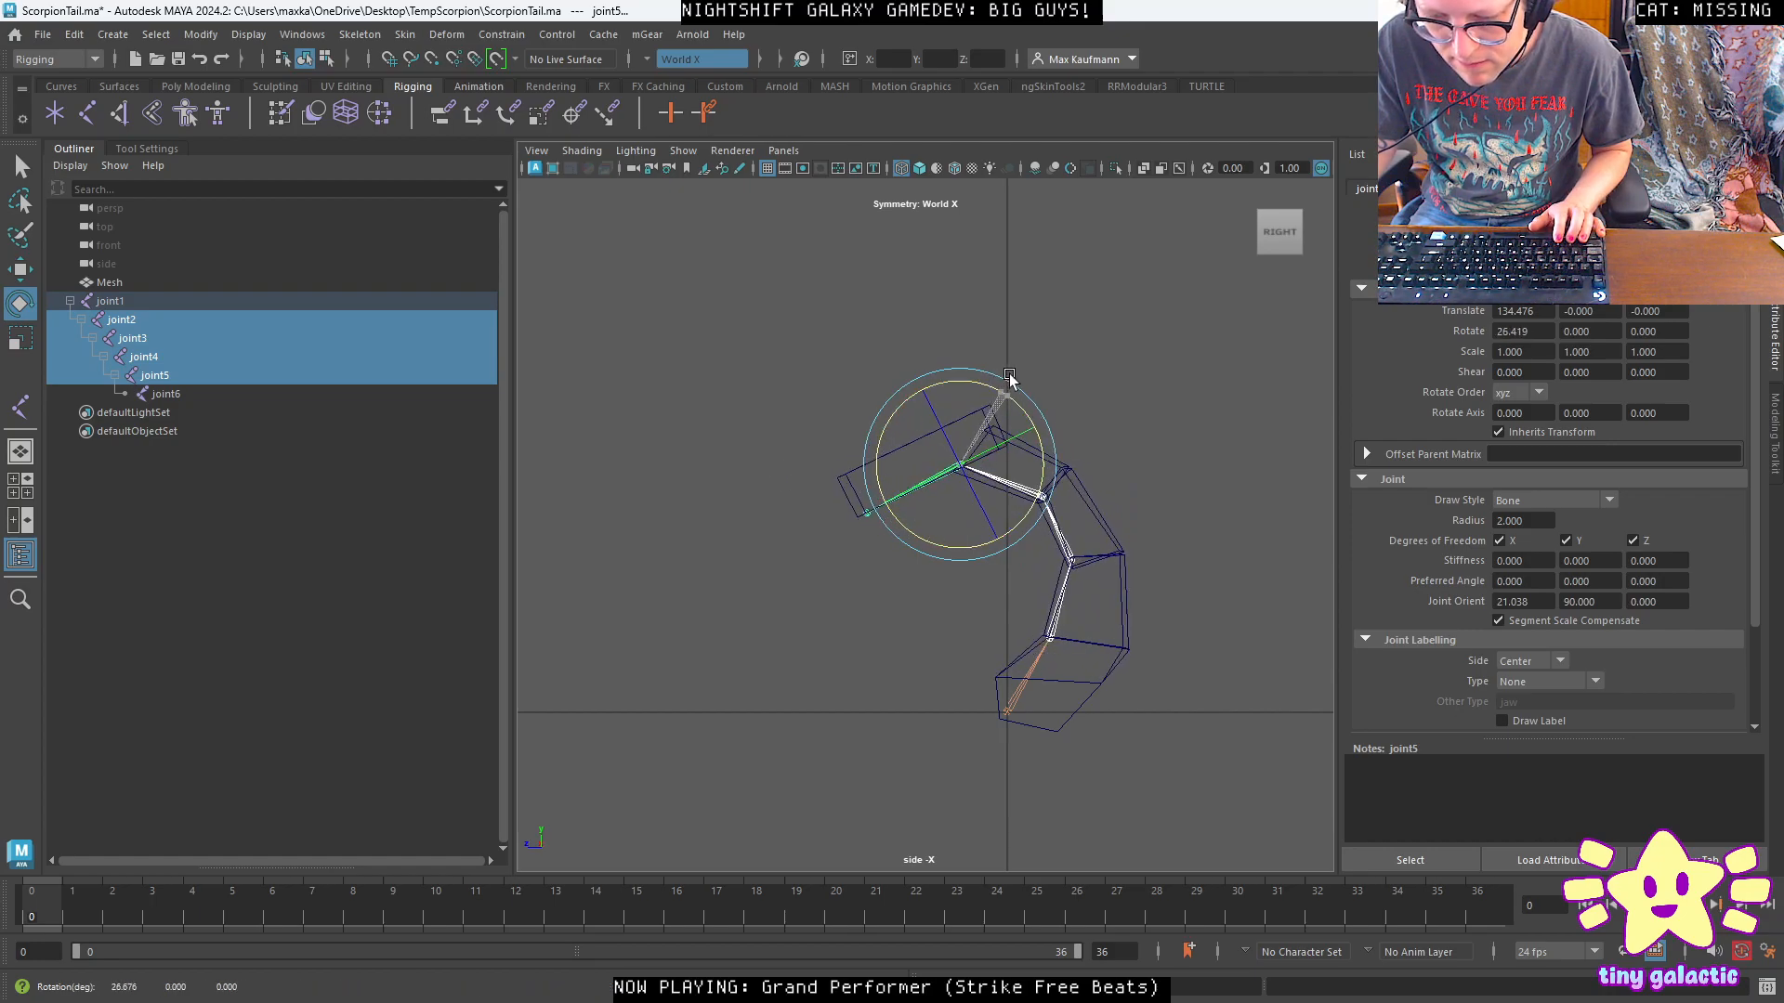
mouse_move(978, 502)
left_mouse_down()
mouse_move(971, 516)
mouse_move(971, 489)
left_mouse_up()
key("ctrl+z")
Set the Rotate tool to world axis orientation and test-rotate joint2 through joint5, undoing the rotation.
left_click(964, 476)
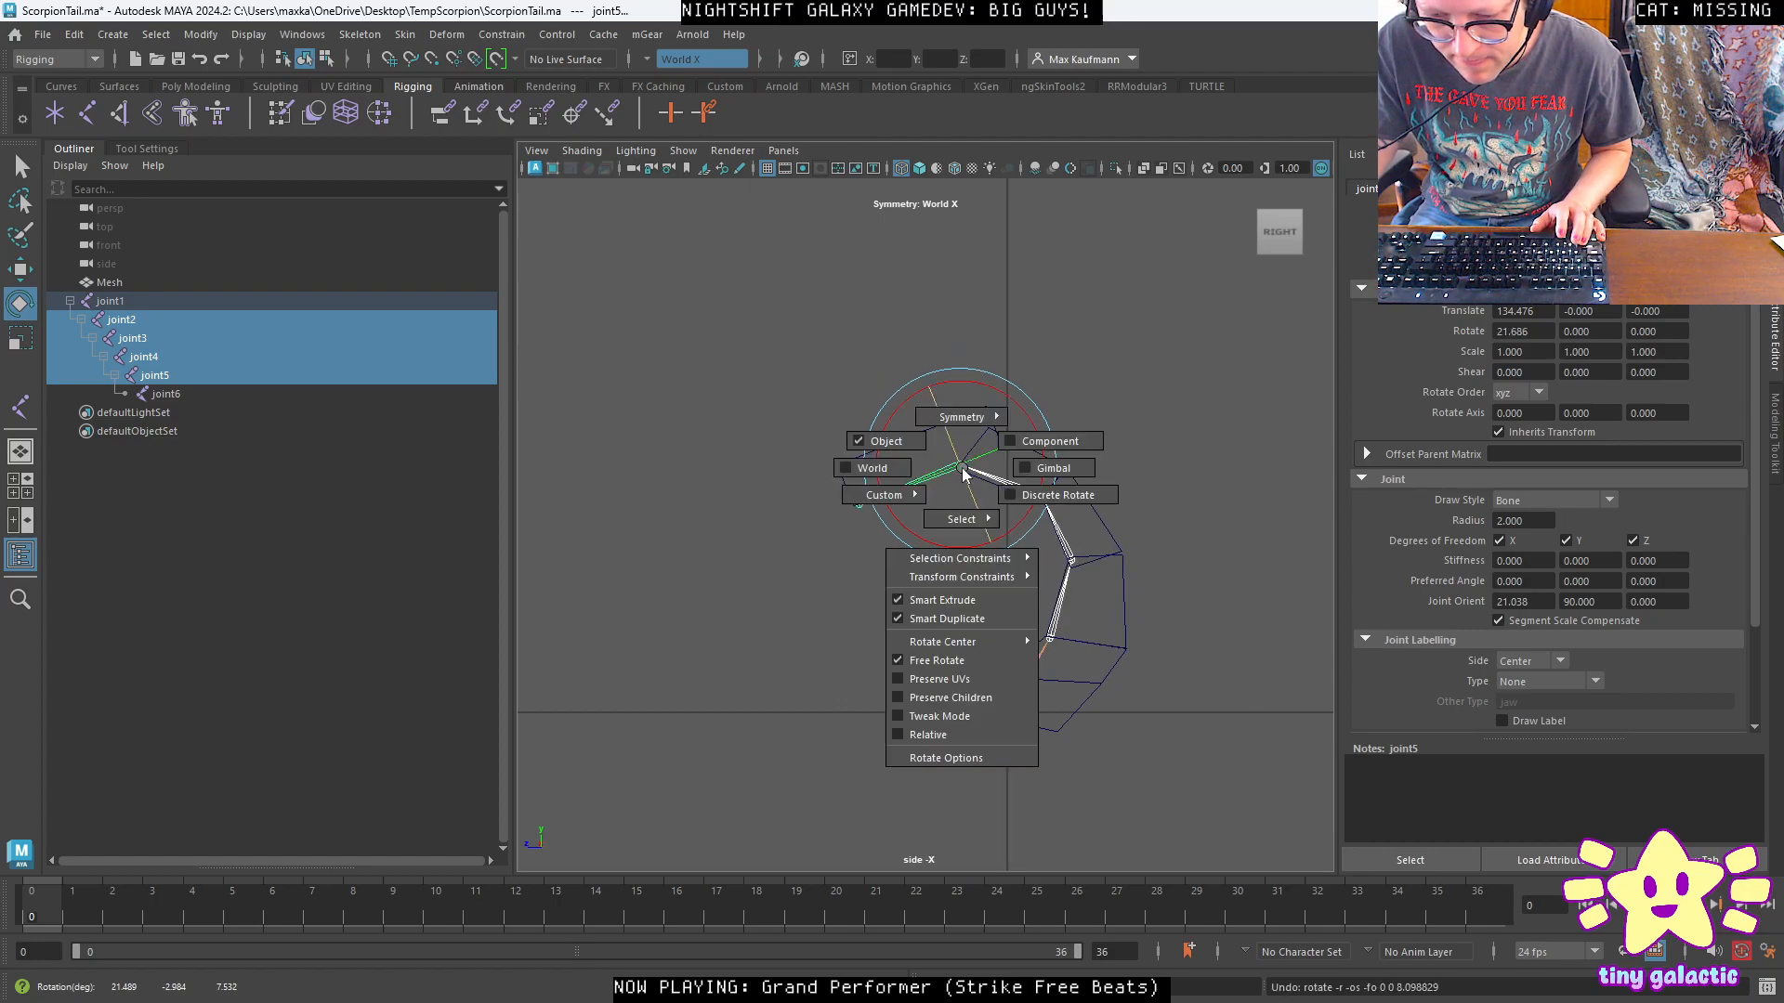
left_click(872, 467)
mouse_move(1033, 420)
left_mouse_down()
mouse_move(1045, 443)
mouse_move(1020, 399)
left_mouse_up()
key("ctrl+z")
Add joint1 to the selection and test-bend the whole tail in the side and perspective views, undoing all the rotations.
left_click(1028, 667, "shift")
mouse_move(1059, 645)
left_mouse_down()
mouse_move(1045, 625)
mouse_move(1059, 641)
left_mouse_up()
key("space")
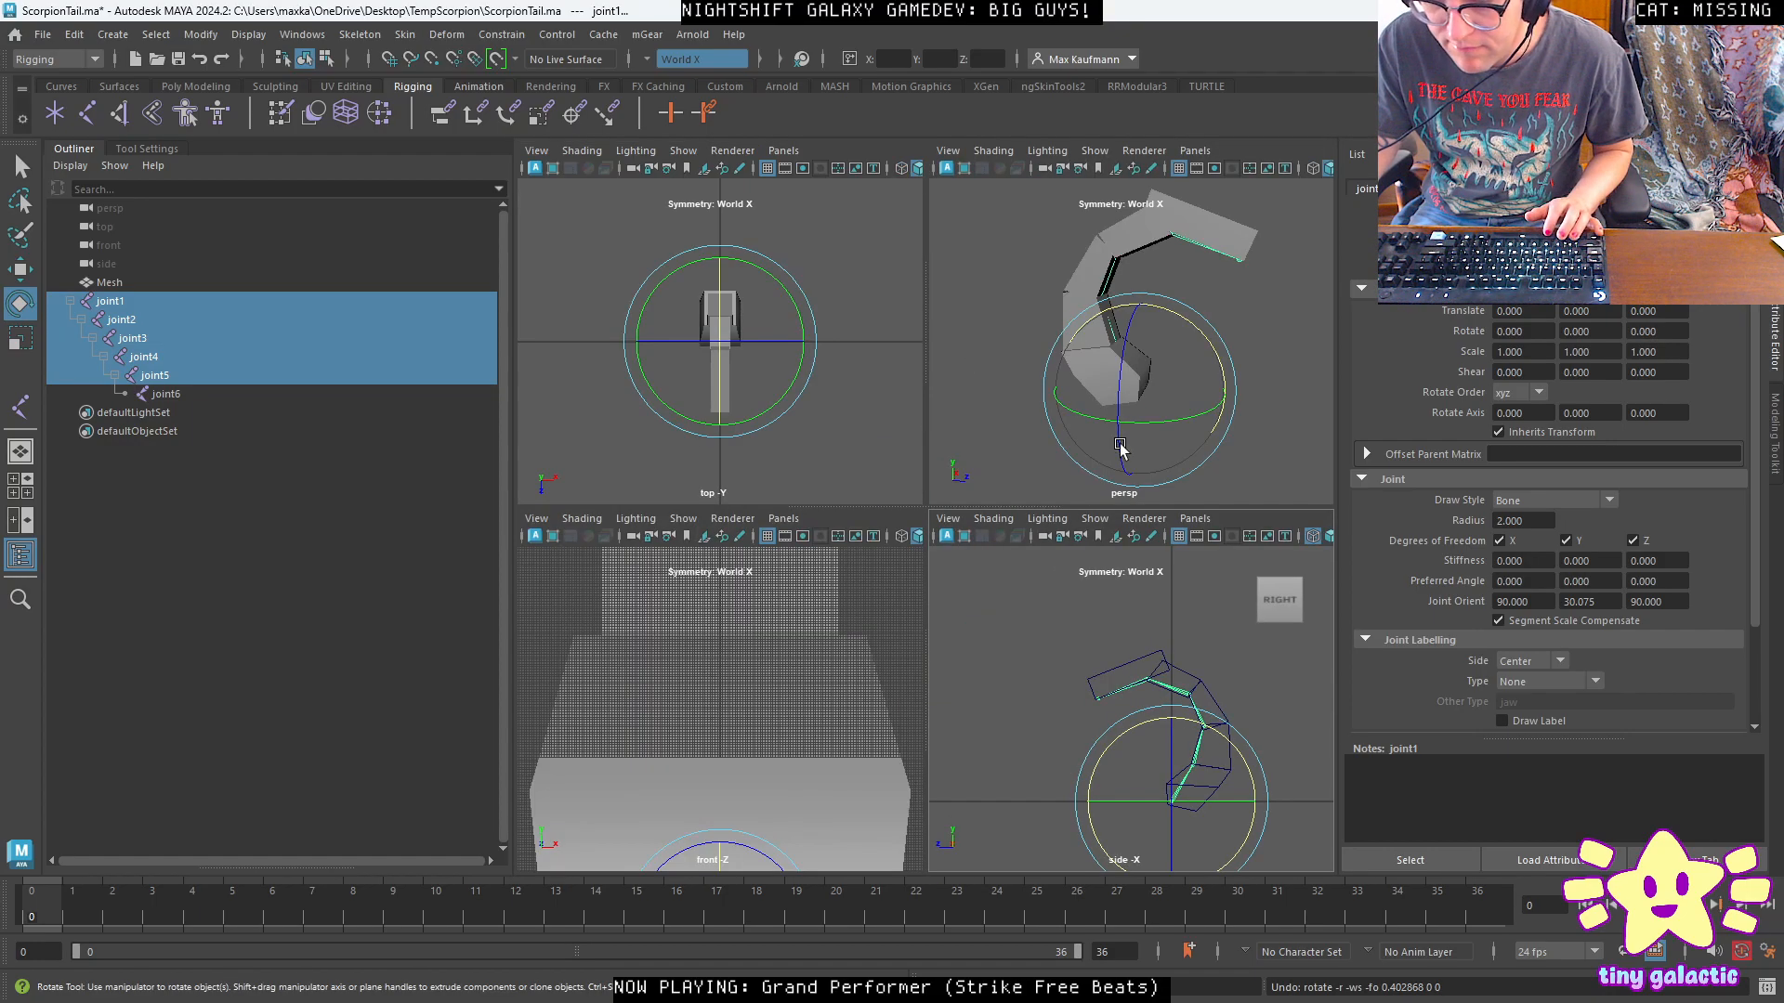
left_click_drag(1192, 359, 1218, 420)
key("ctrl+z")
key("ctrl+z")
key("ctrl+z")
key("ctrl+z")
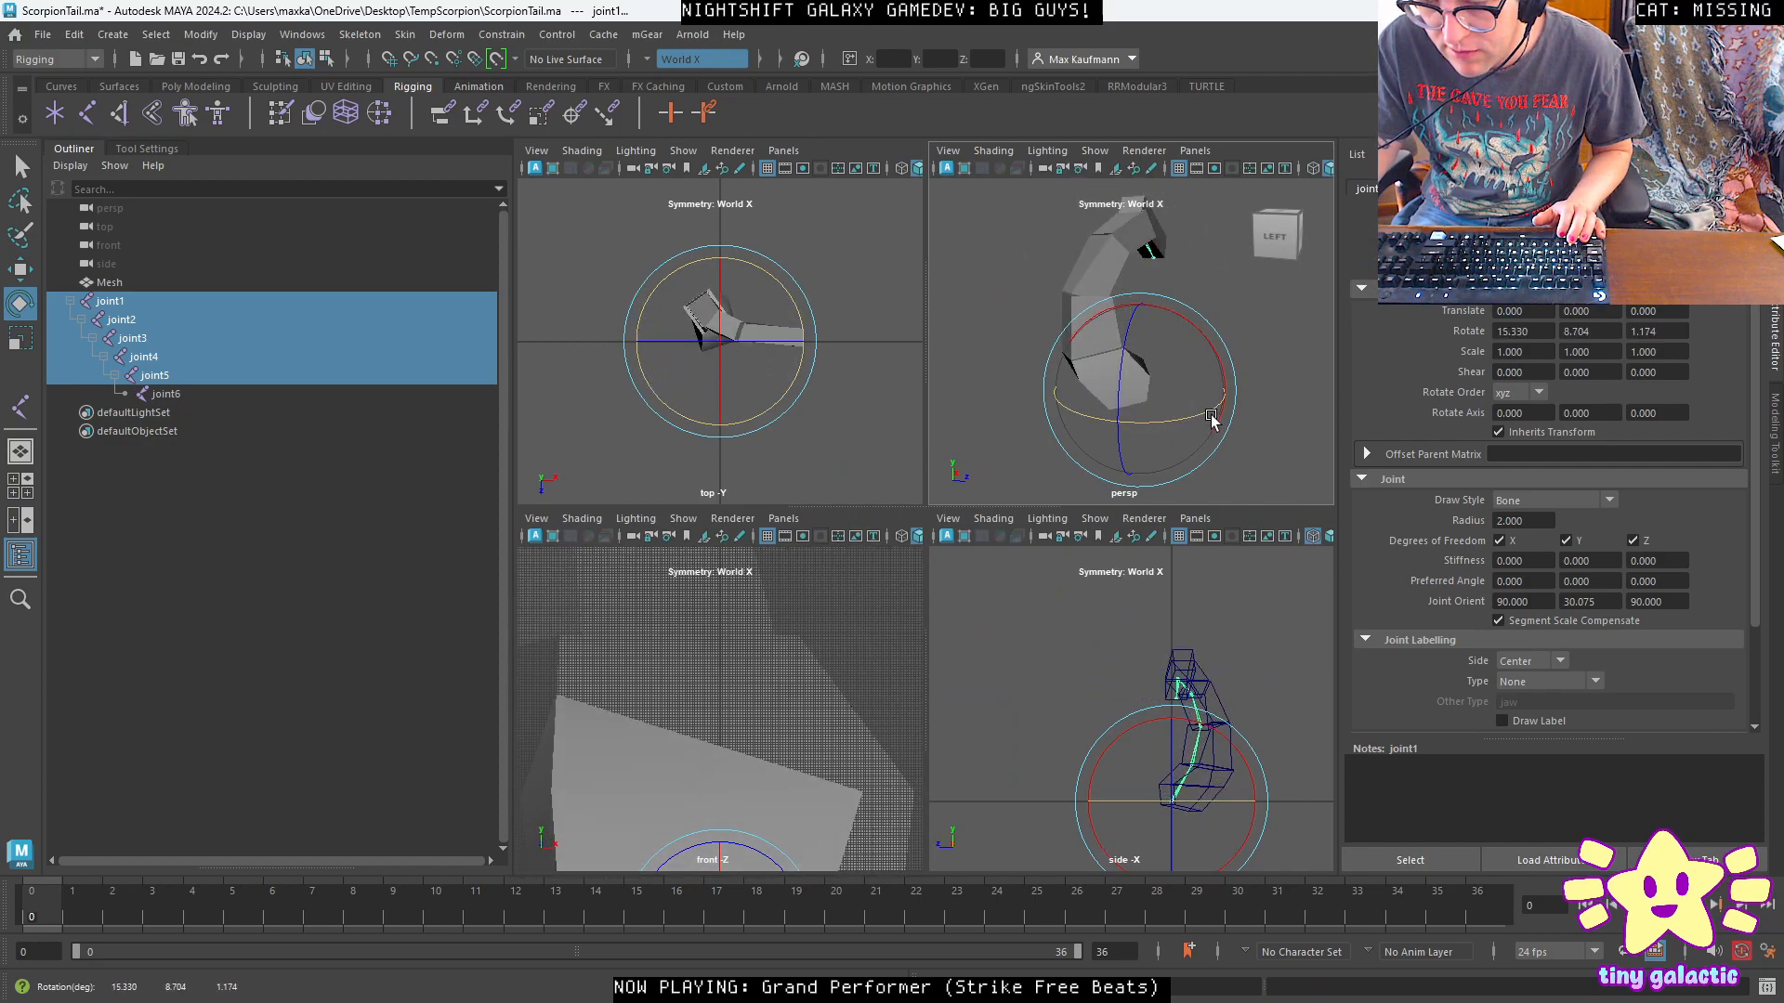
key("ctrl+z")
key("ctrl+z")
key("ctrl+z")
key("ctrl+z")
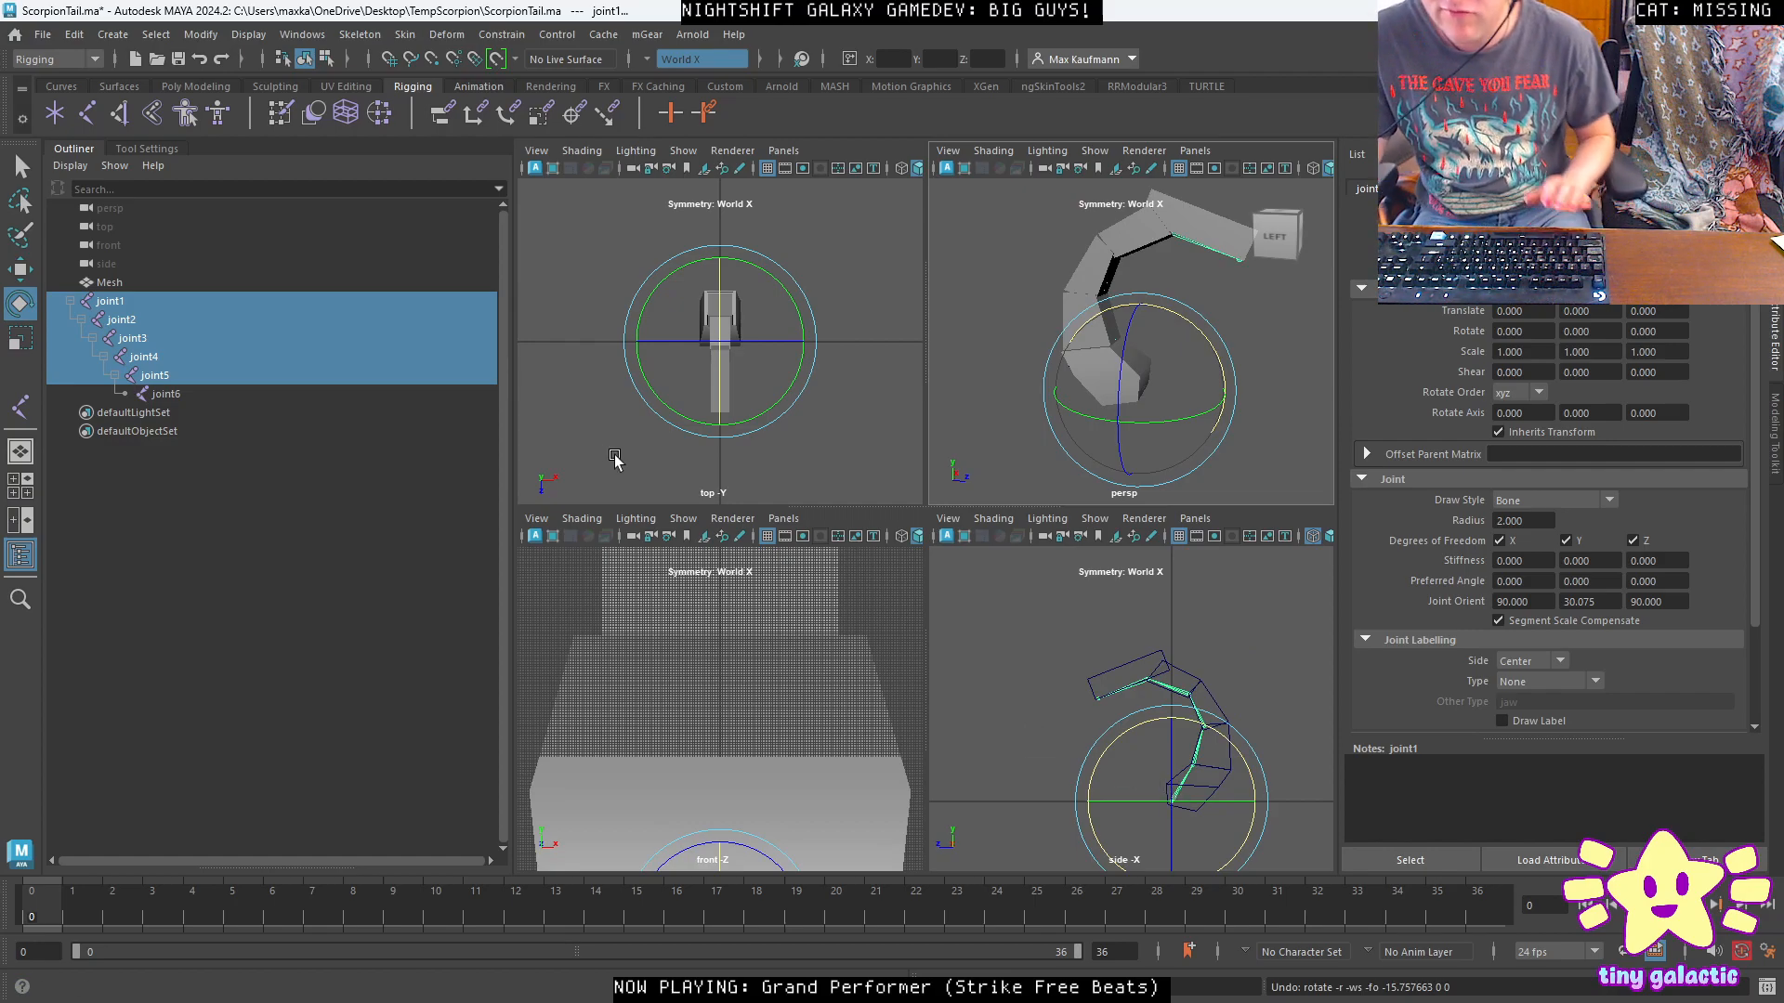
Export the entire scene as an FBX file named SK_ScorpionTail into the TempScorpion folder on the desktop.
left_click(1004, 181)
key("space")
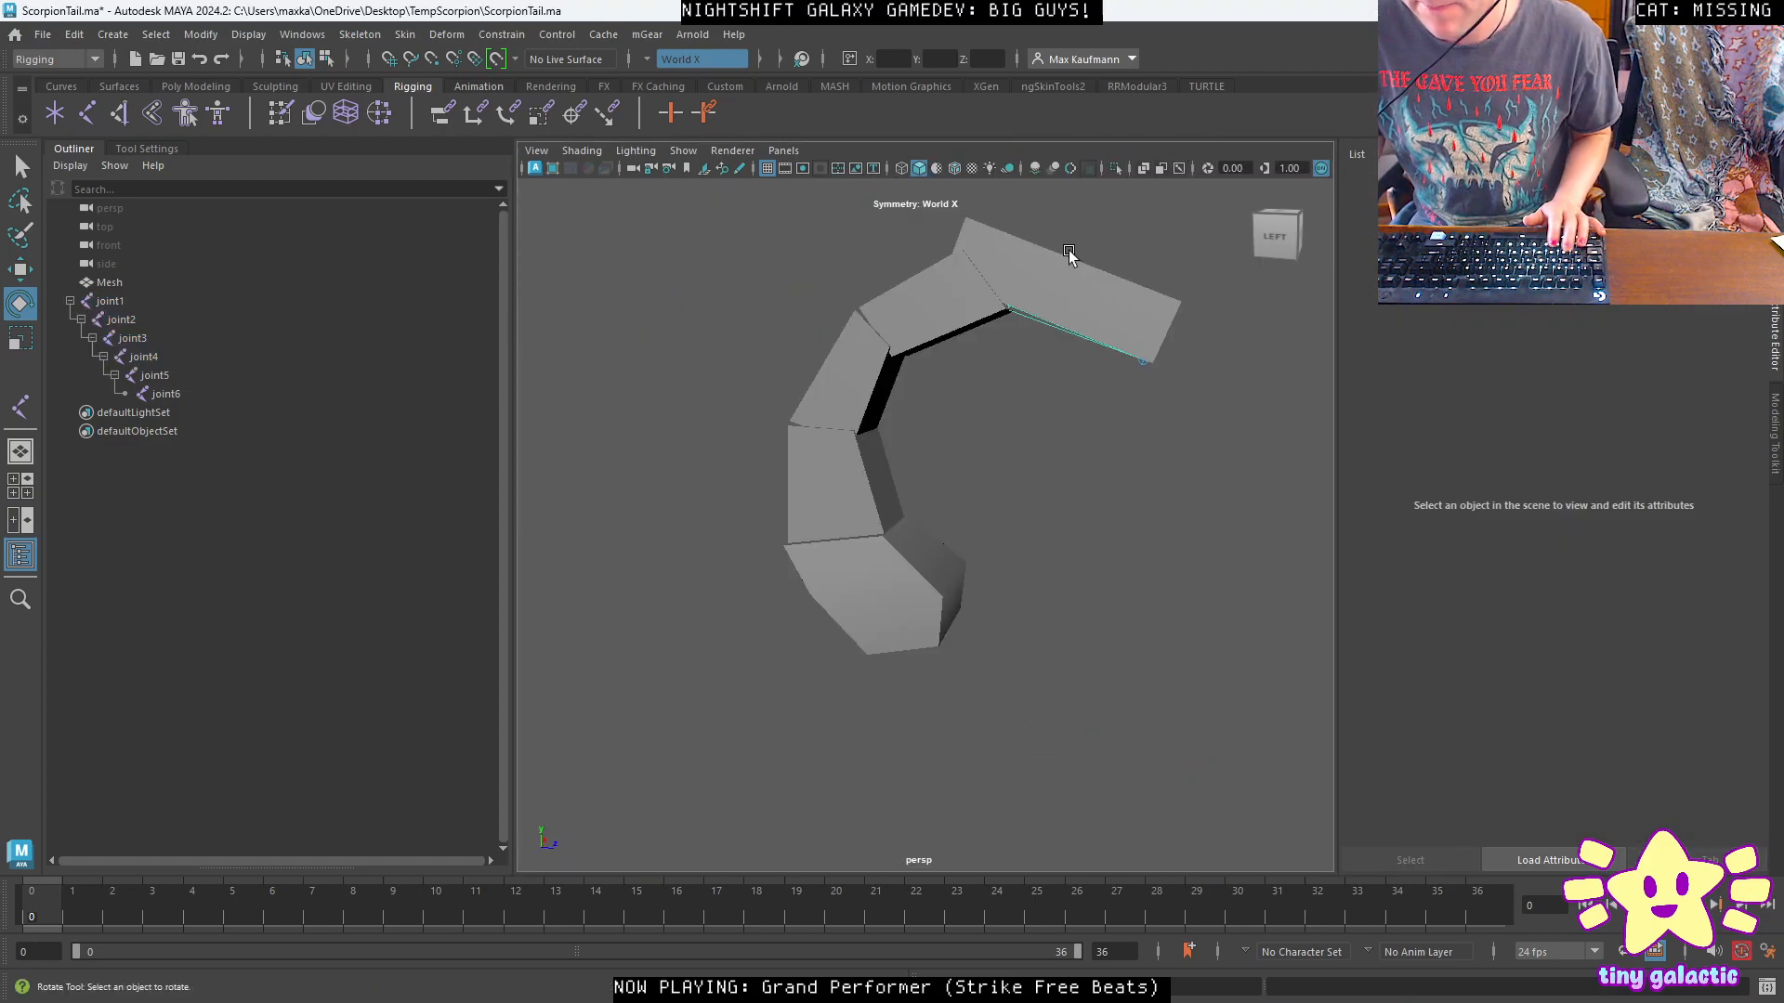
left_click_drag(1045, 302, 923, 444, "alt")
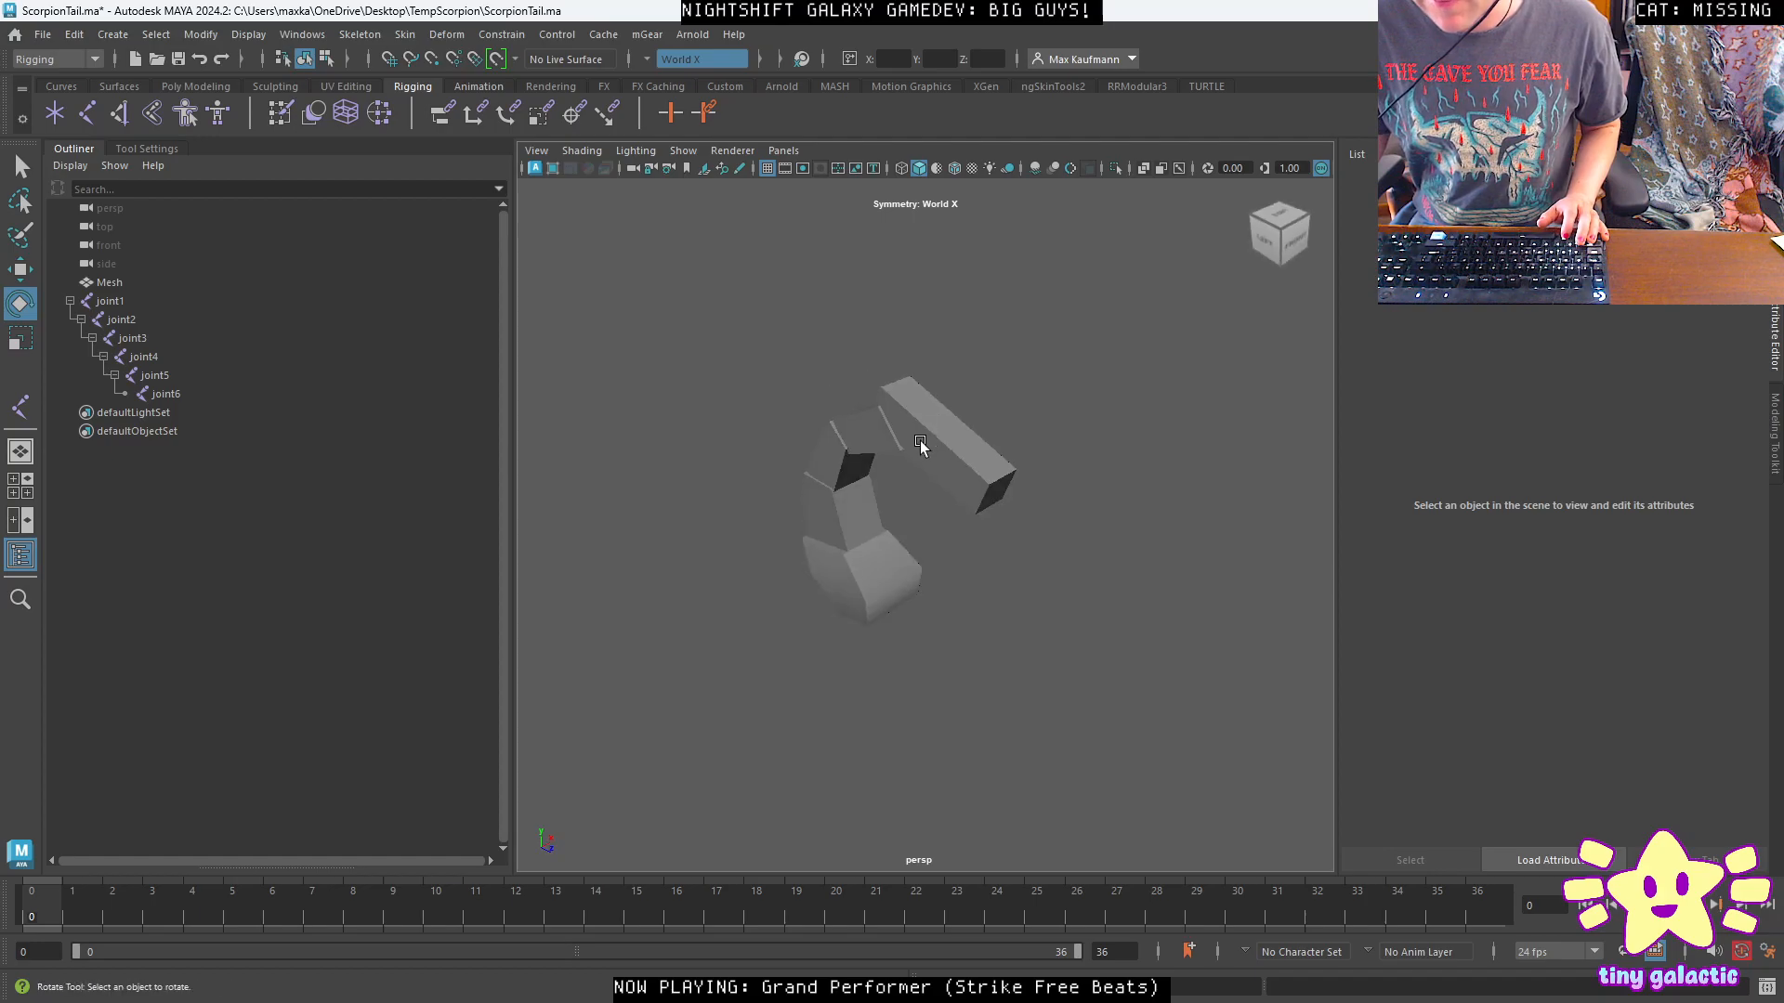
left_click(44, 37)
left_click(71, 265)
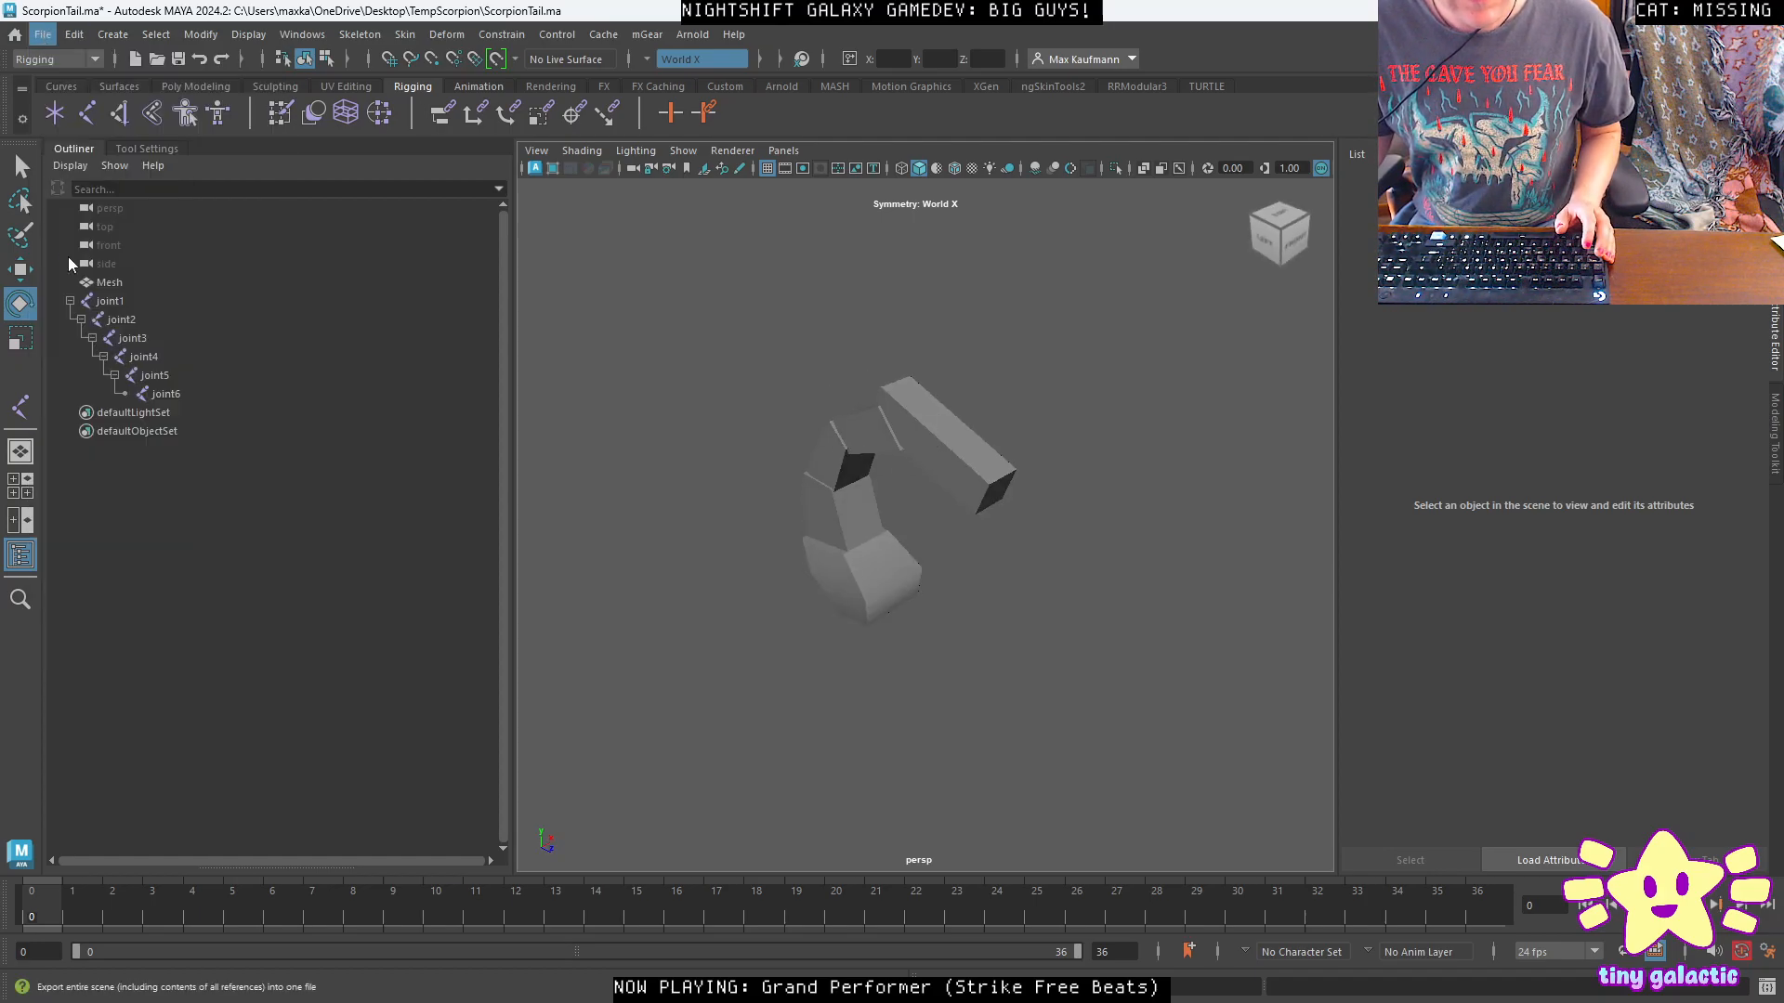
left_click(465, 329)
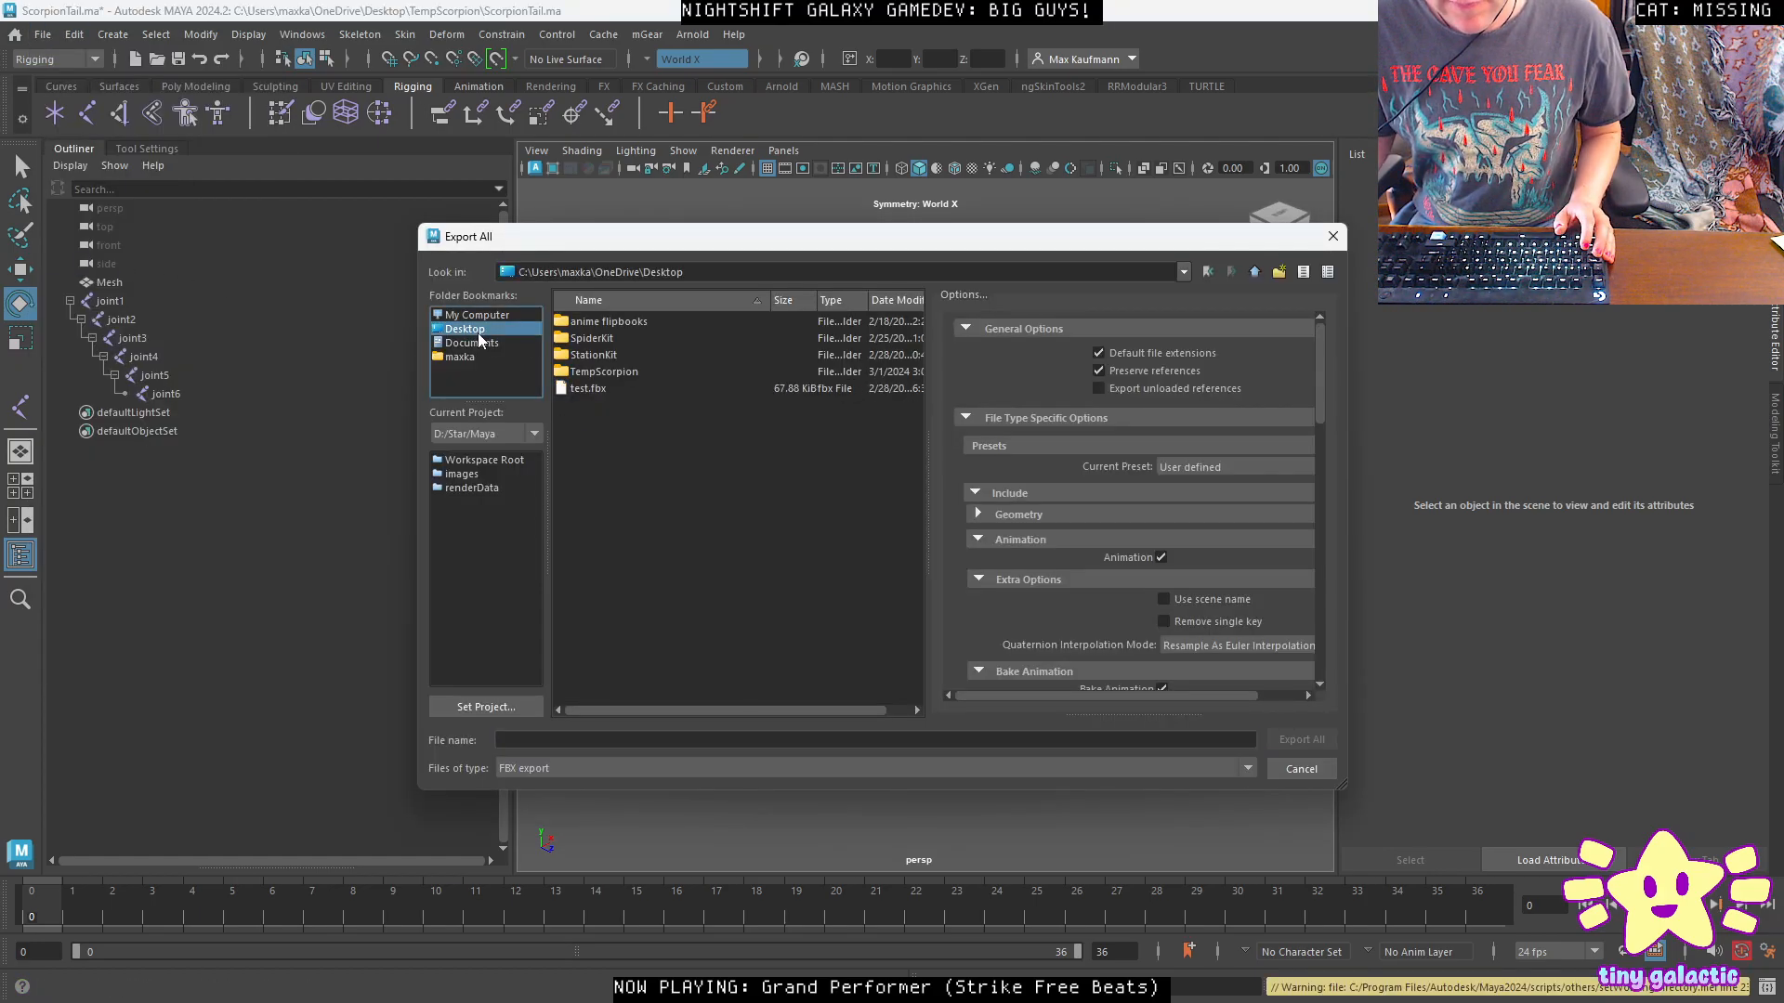
double_click(603, 371)
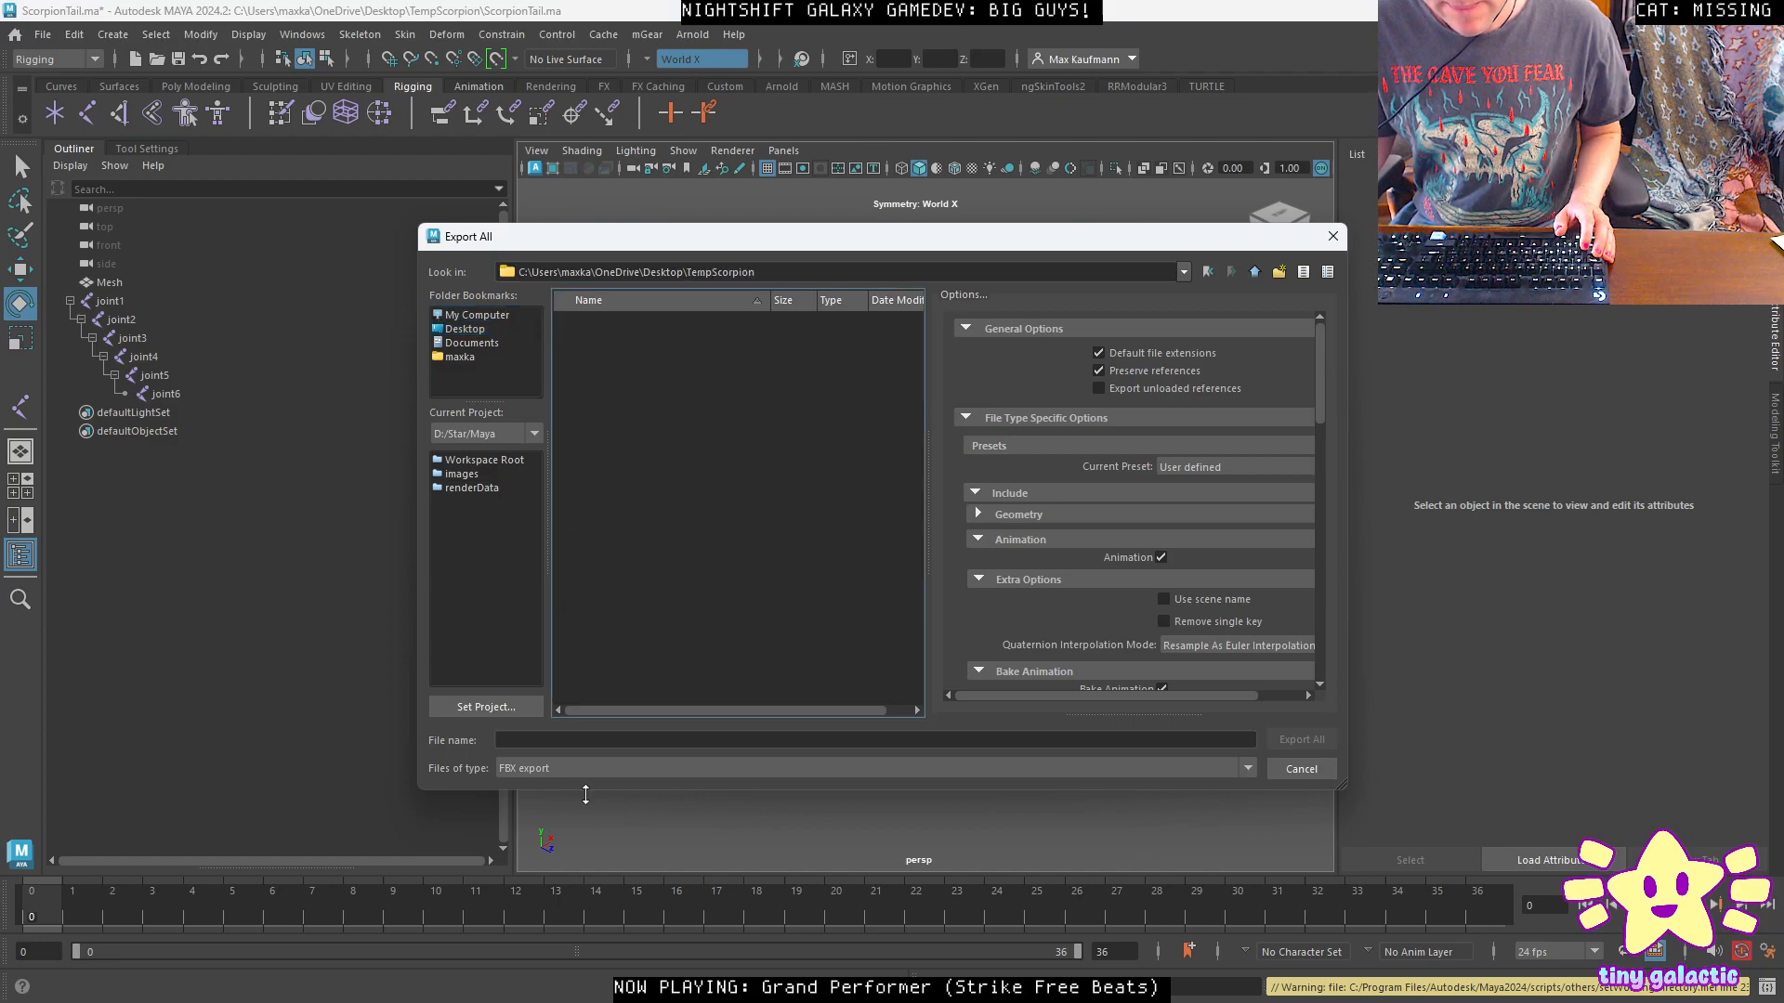
left_click(589, 741)
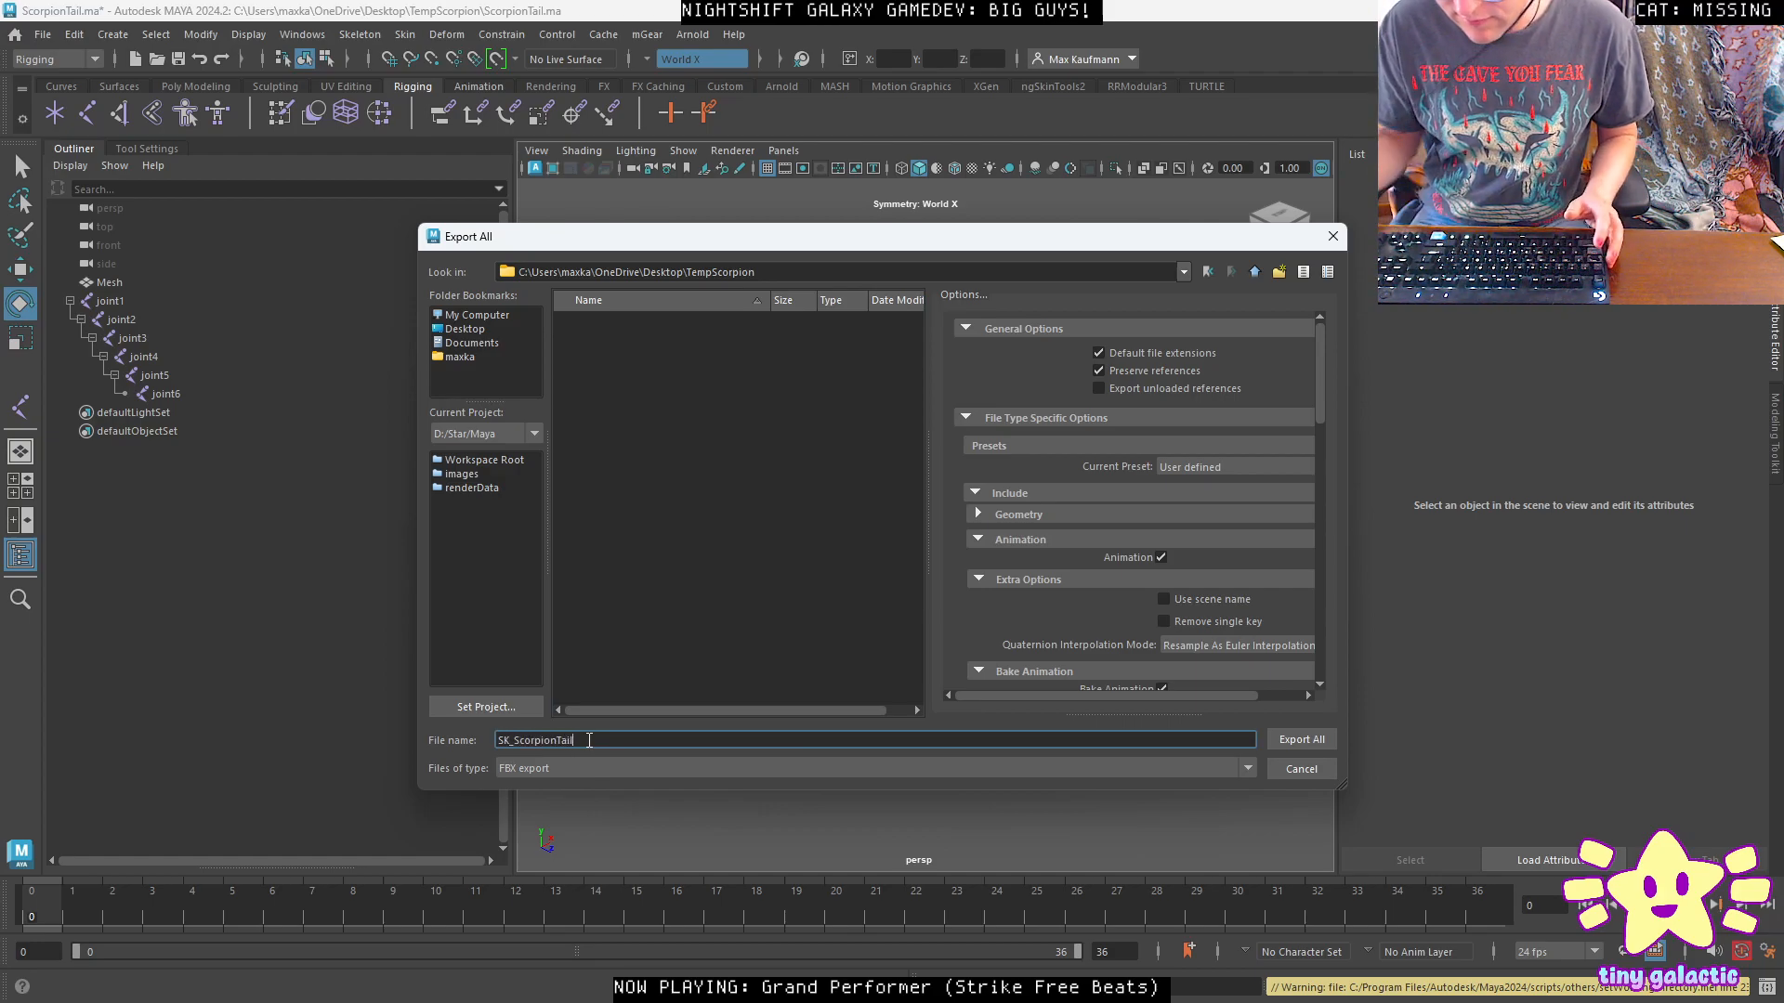
Export the whole scene as the FBX file SK_ScorpionTail in the TempScorpion folder, and switch to Unreal Editor.
left_click(1299, 740)
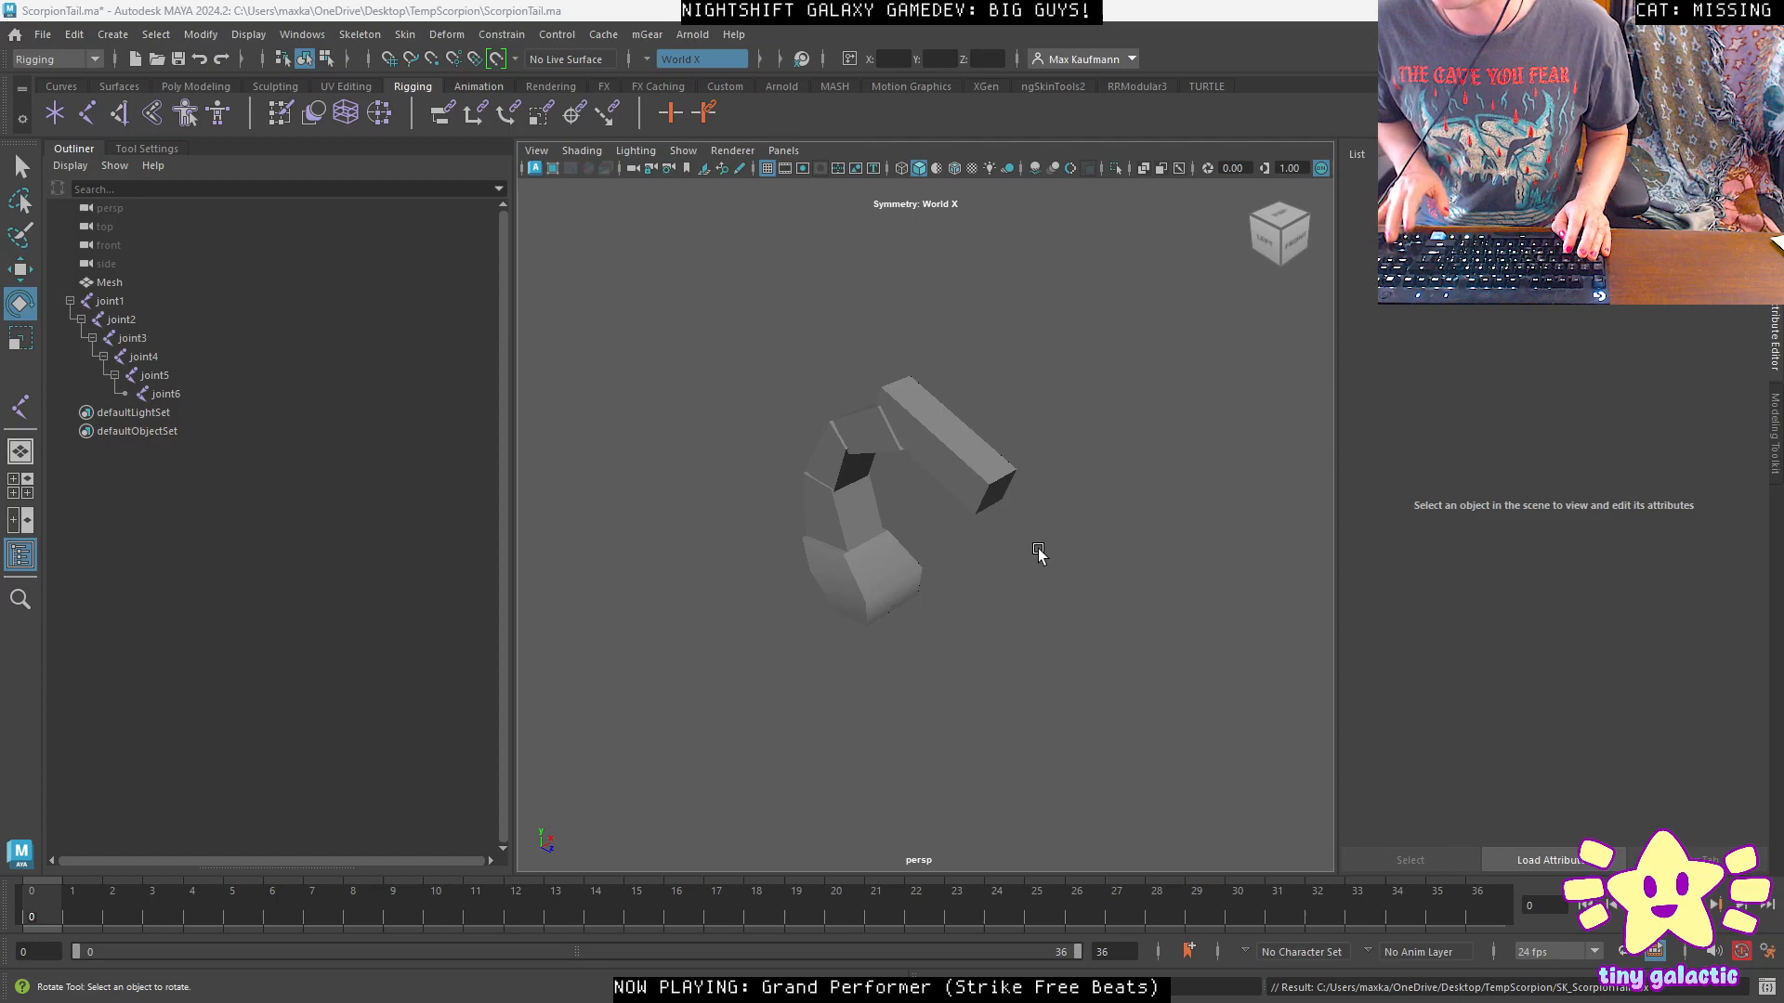
key("alt+Tab")
left_click_drag(638, 808, 622, 452)
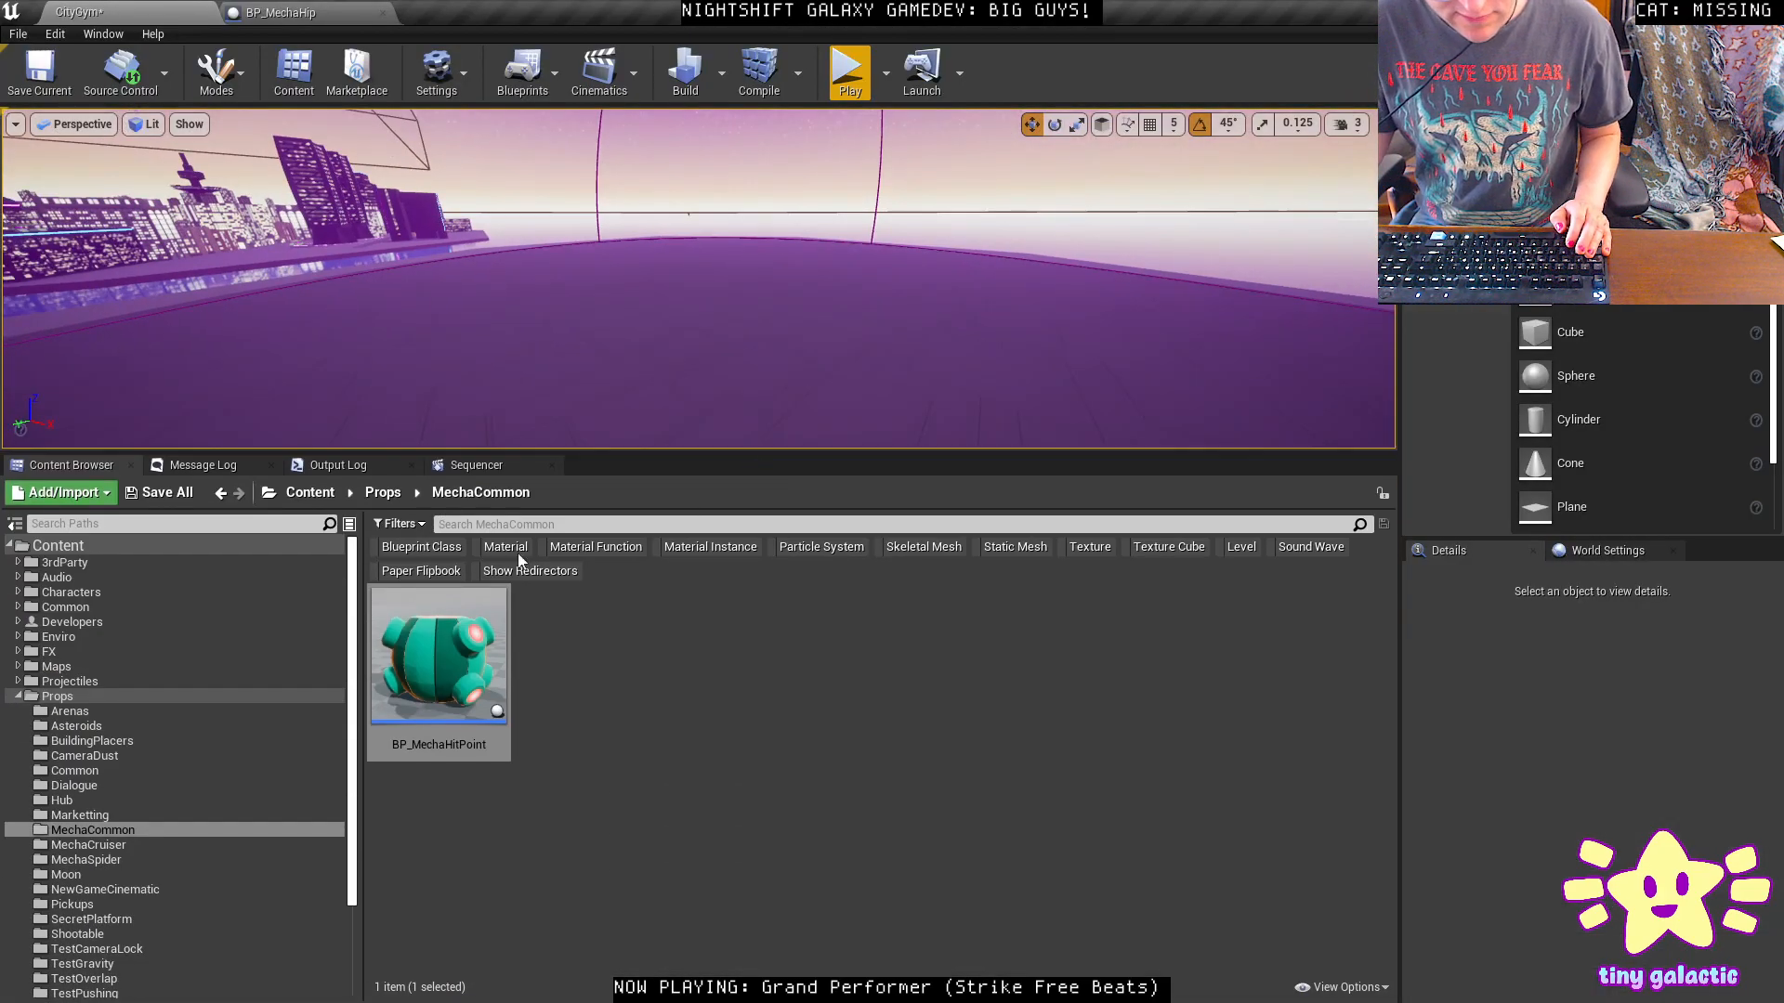
Create a new folder named MechaScorpion inside the Props folder.
left_click(104, 699)
right_click(107, 695)
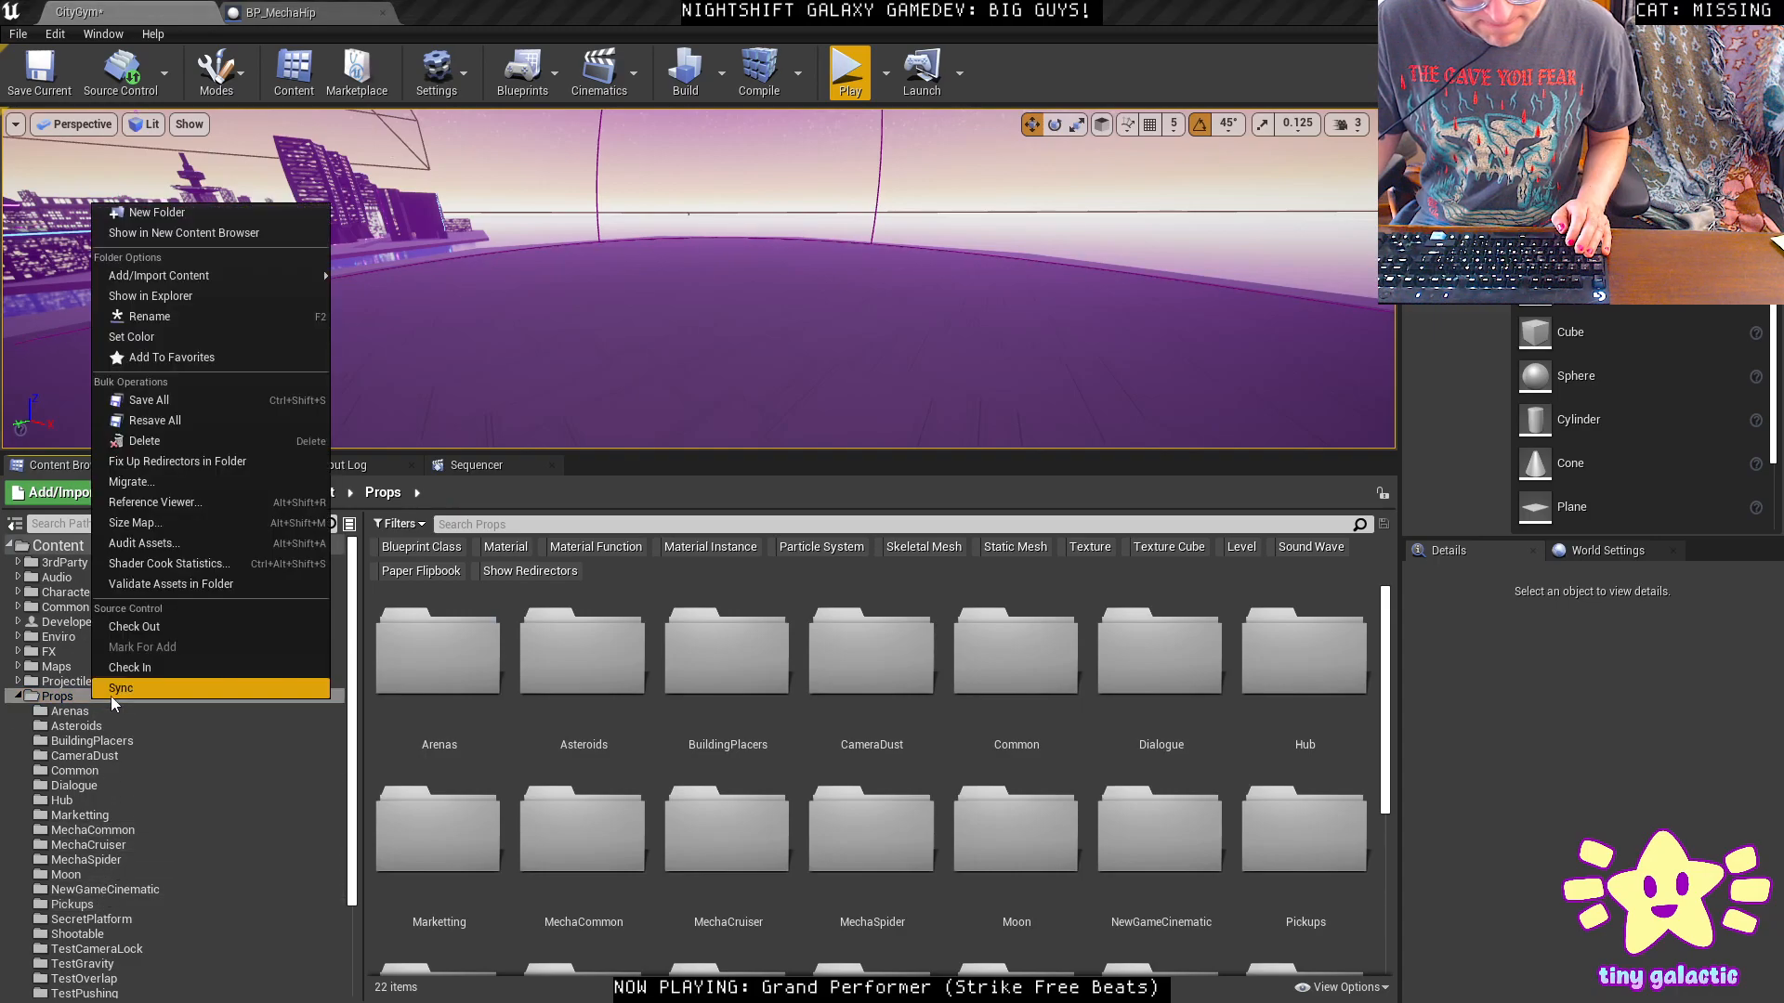
left_click(139, 206)
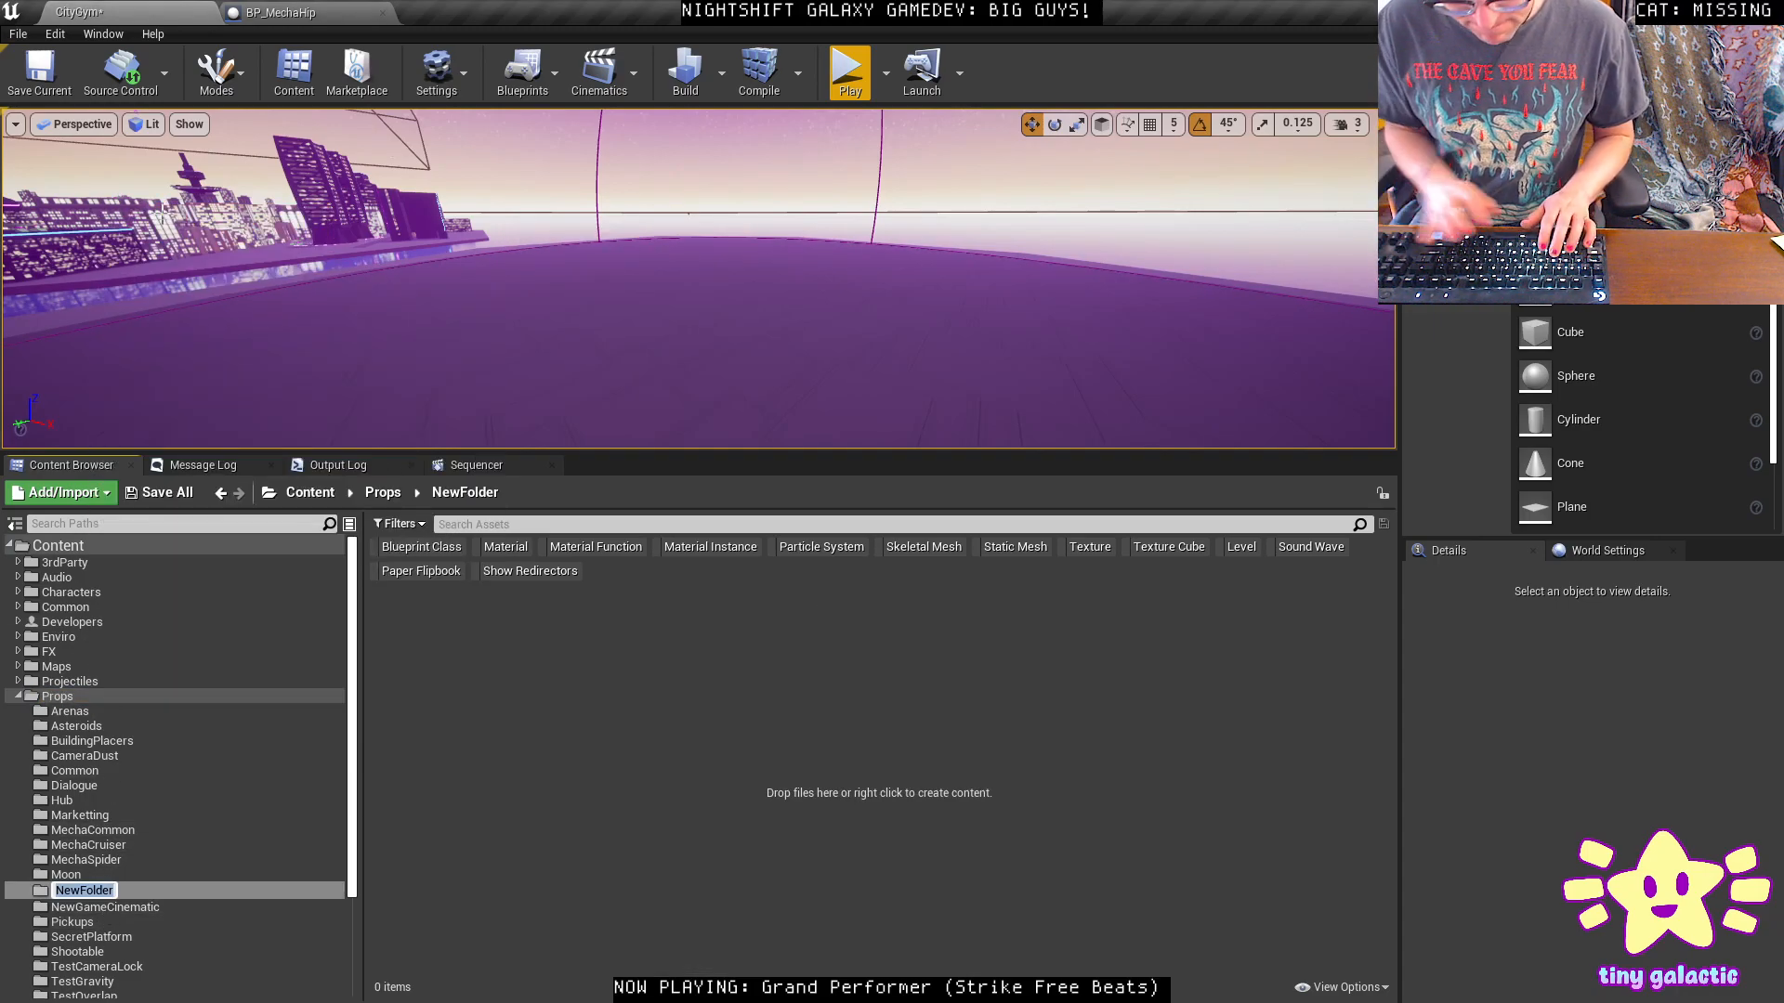
type("MechaScorpion")
key("Return")
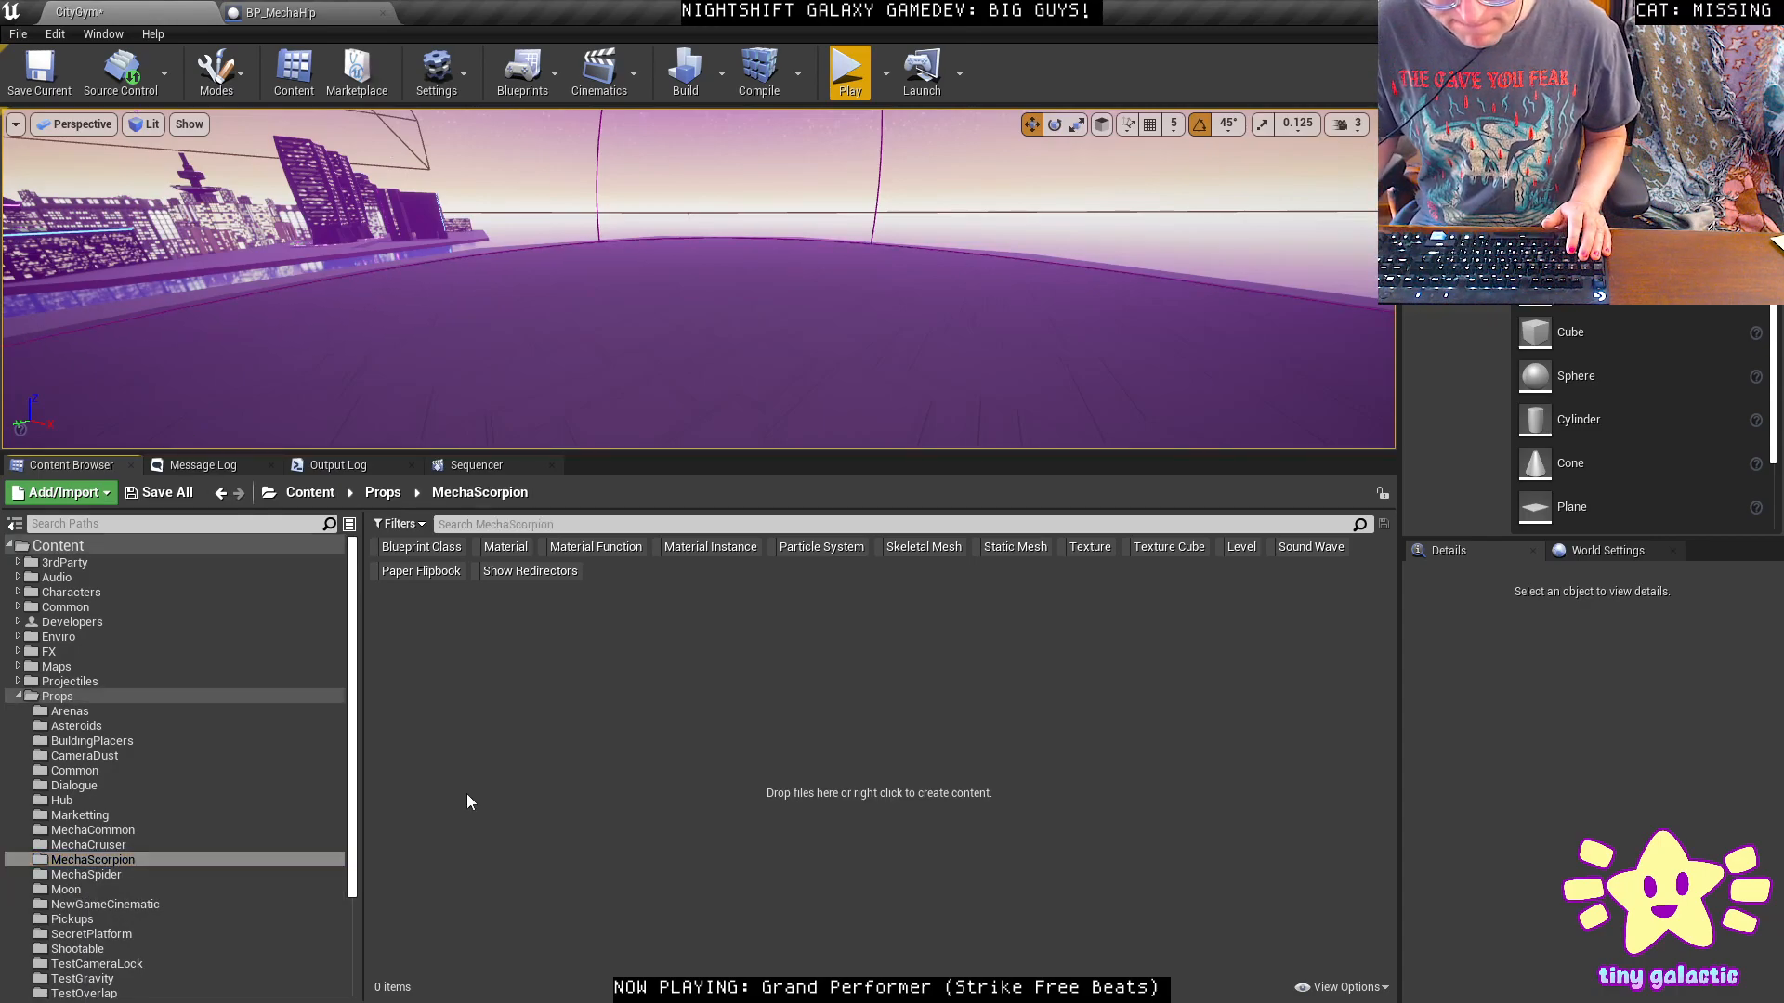
Choose the SK_ScorpionTail FBX from the Desktop's TempScorpion folder for import into MechaScorpion.
right_click(467, 794)
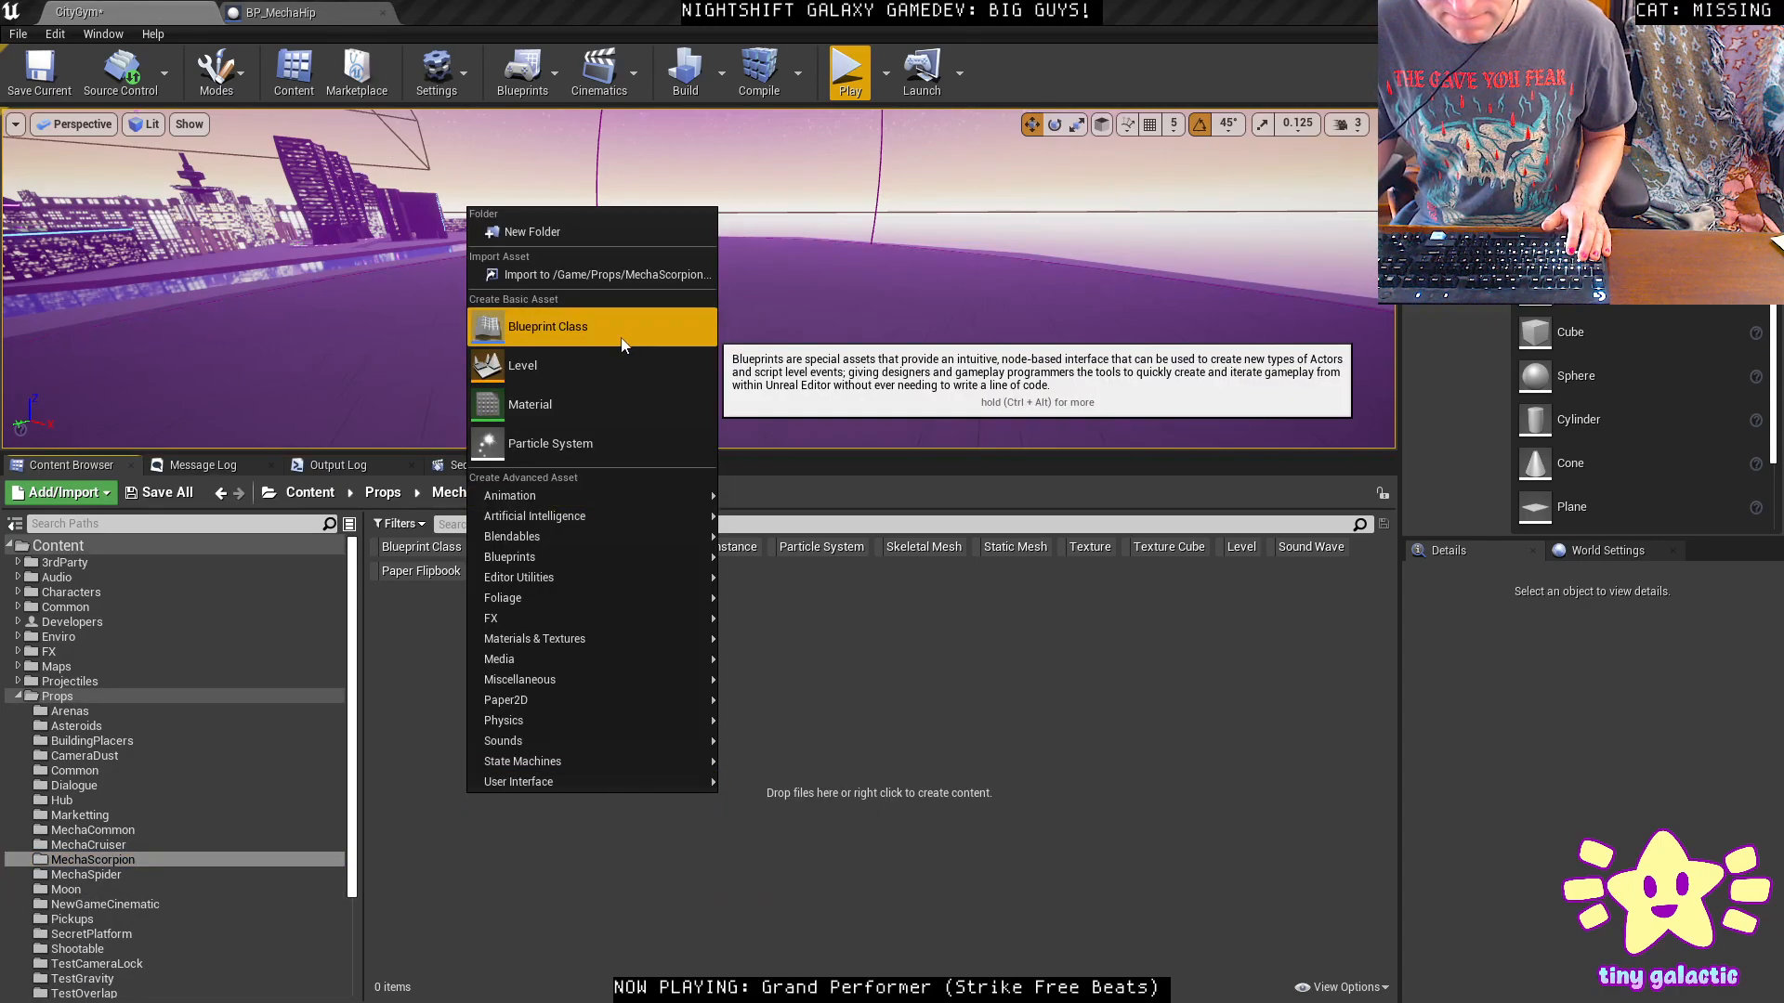
left_click(426, 605)
right_click(483, 710)
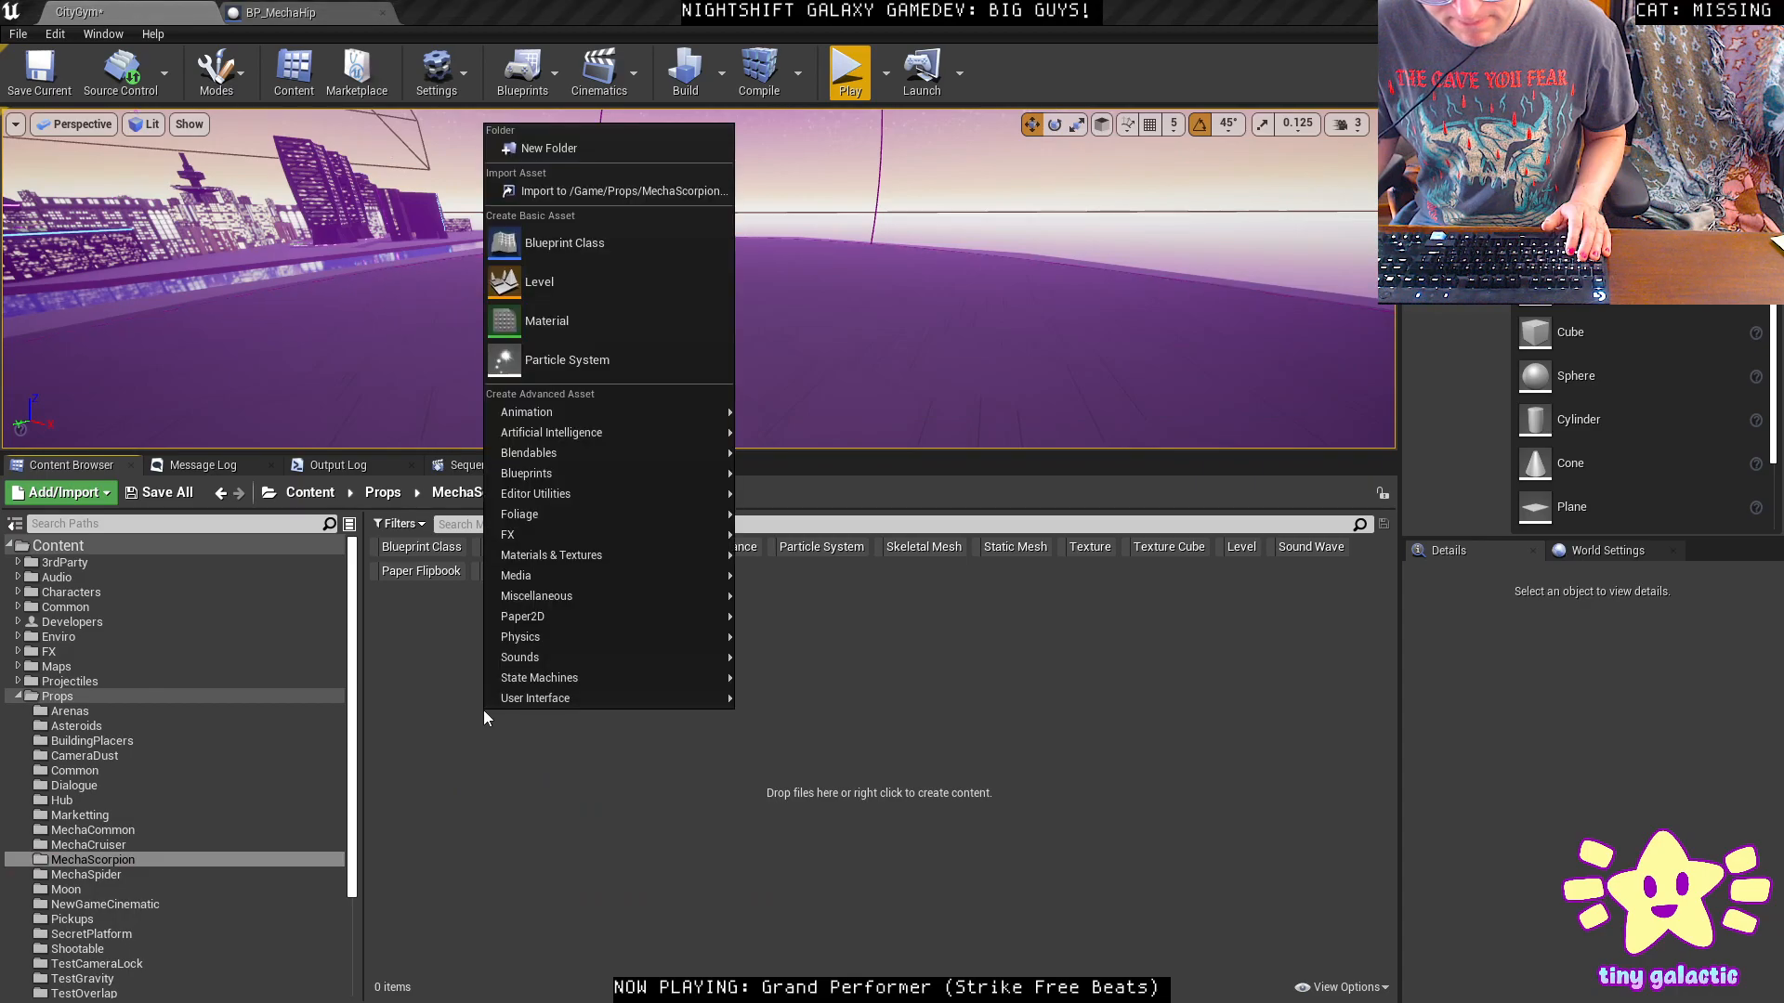
left_click(621, 193)
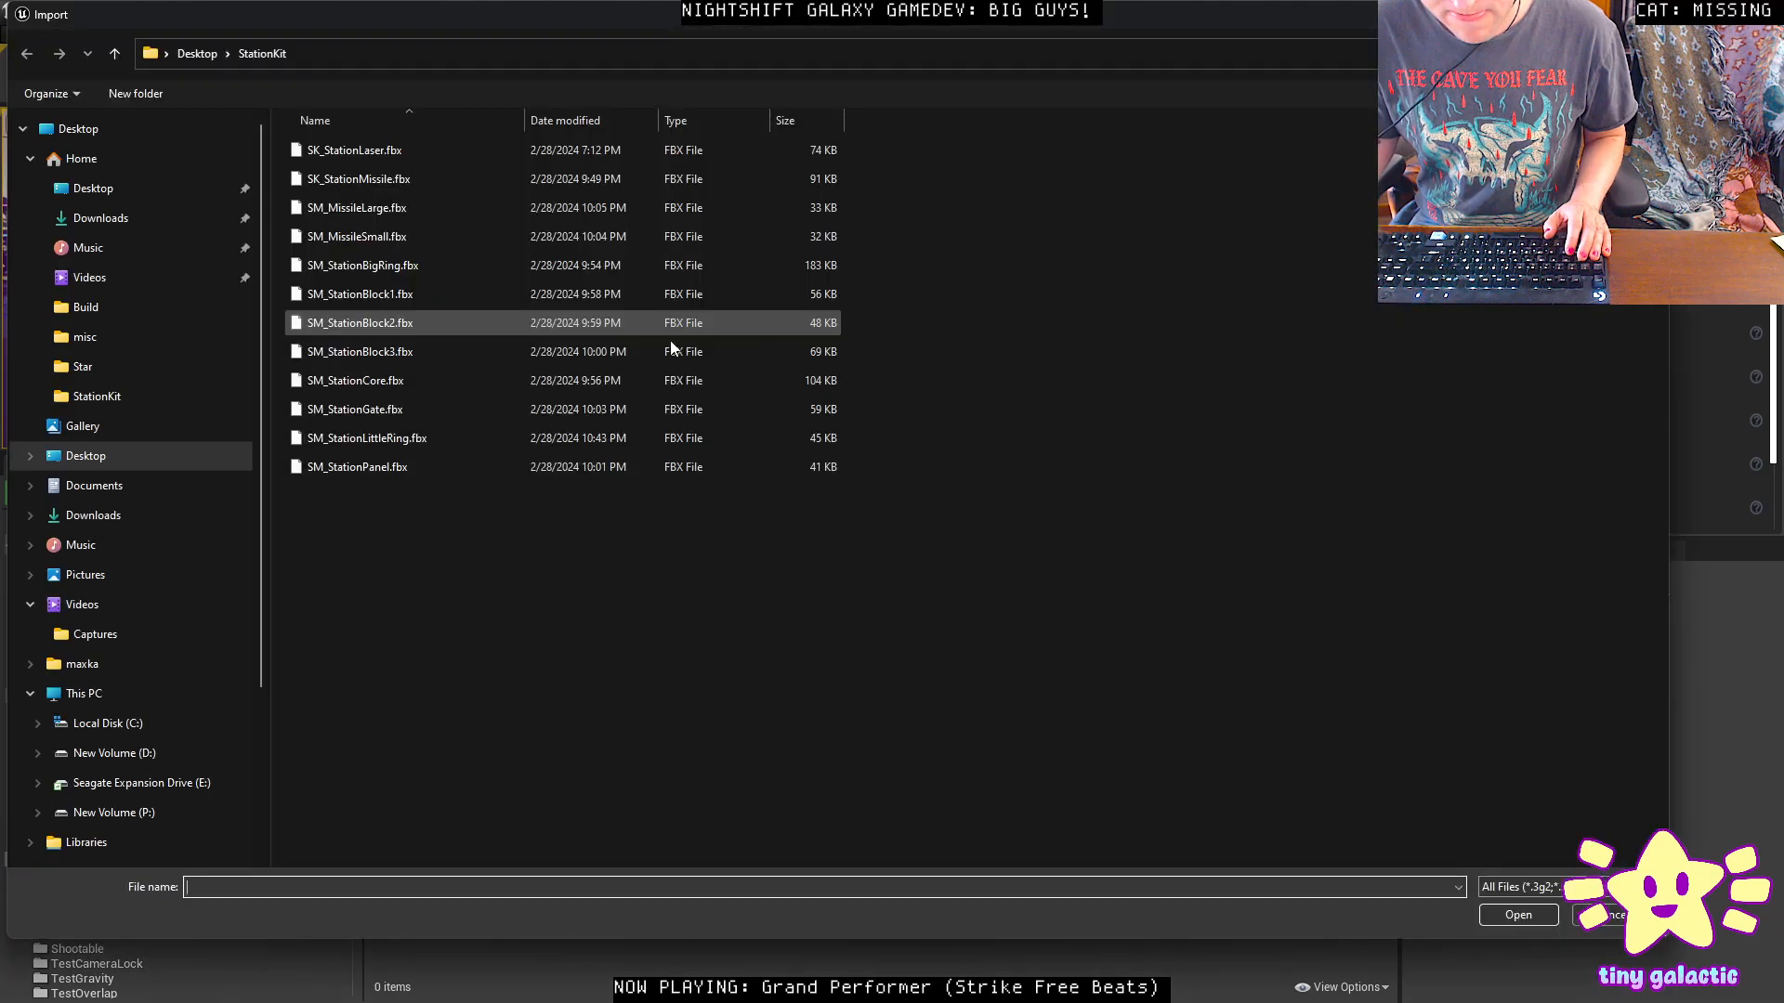
left_click(197, 58)
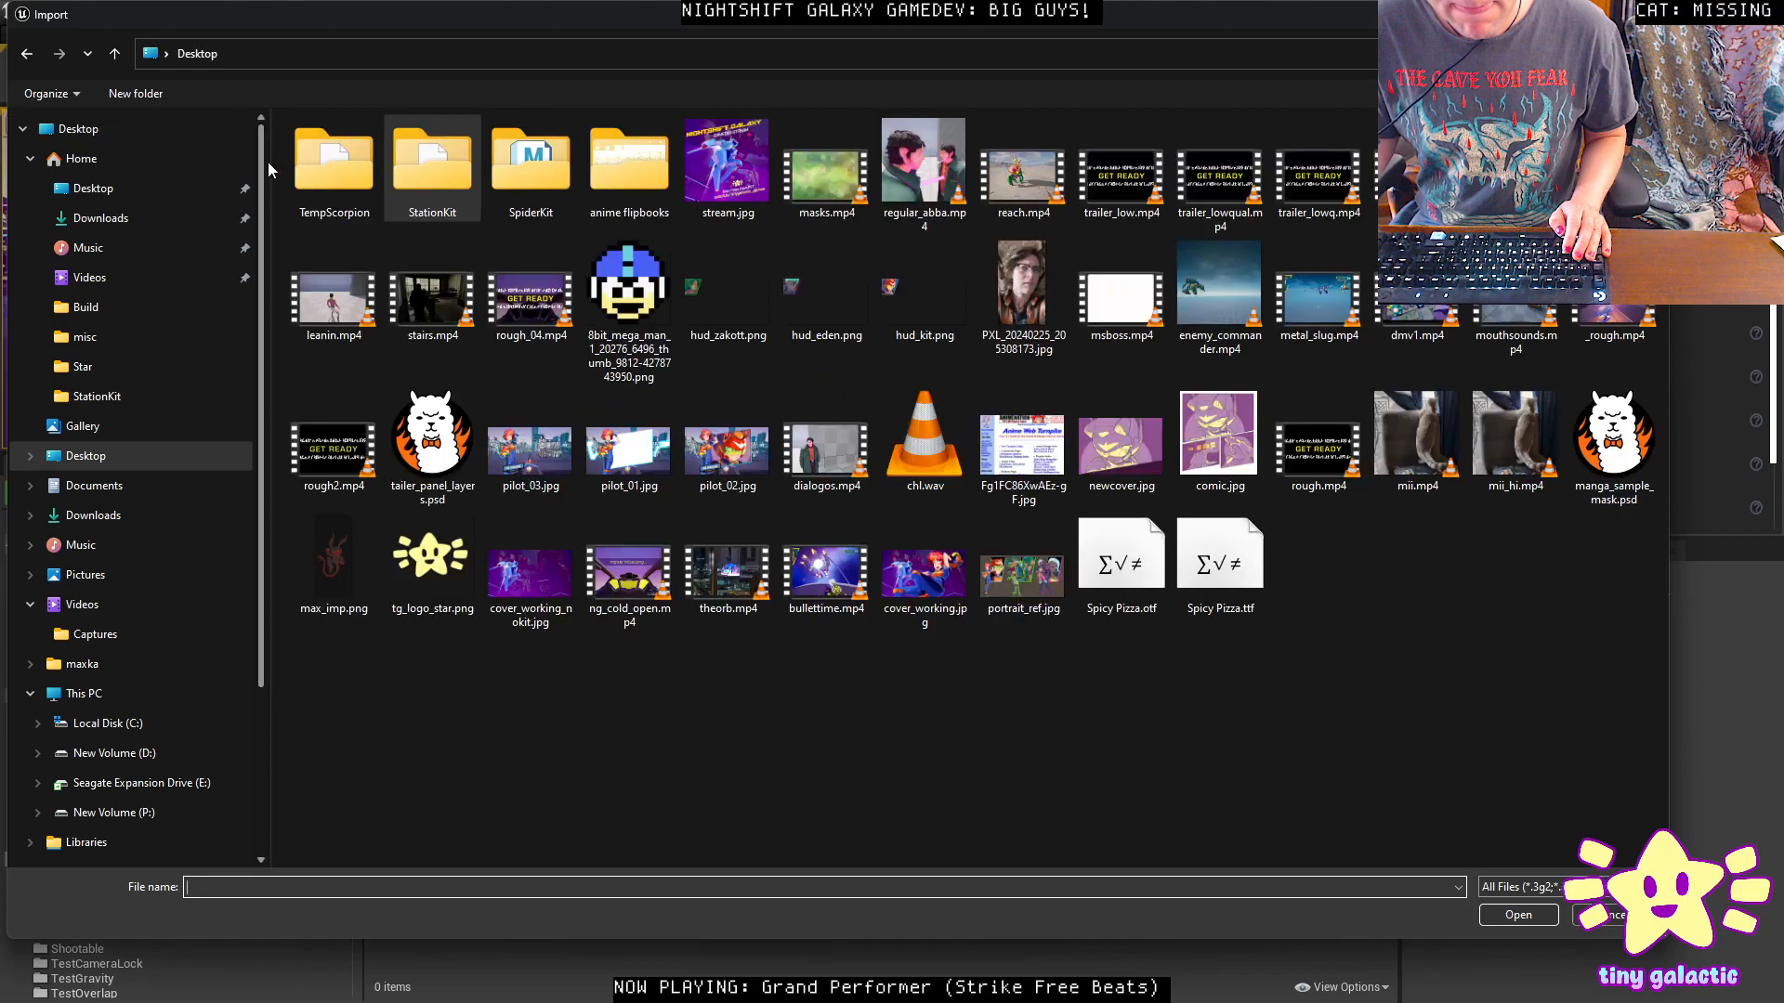
double_click(359, 172)
double_click(362, 146)
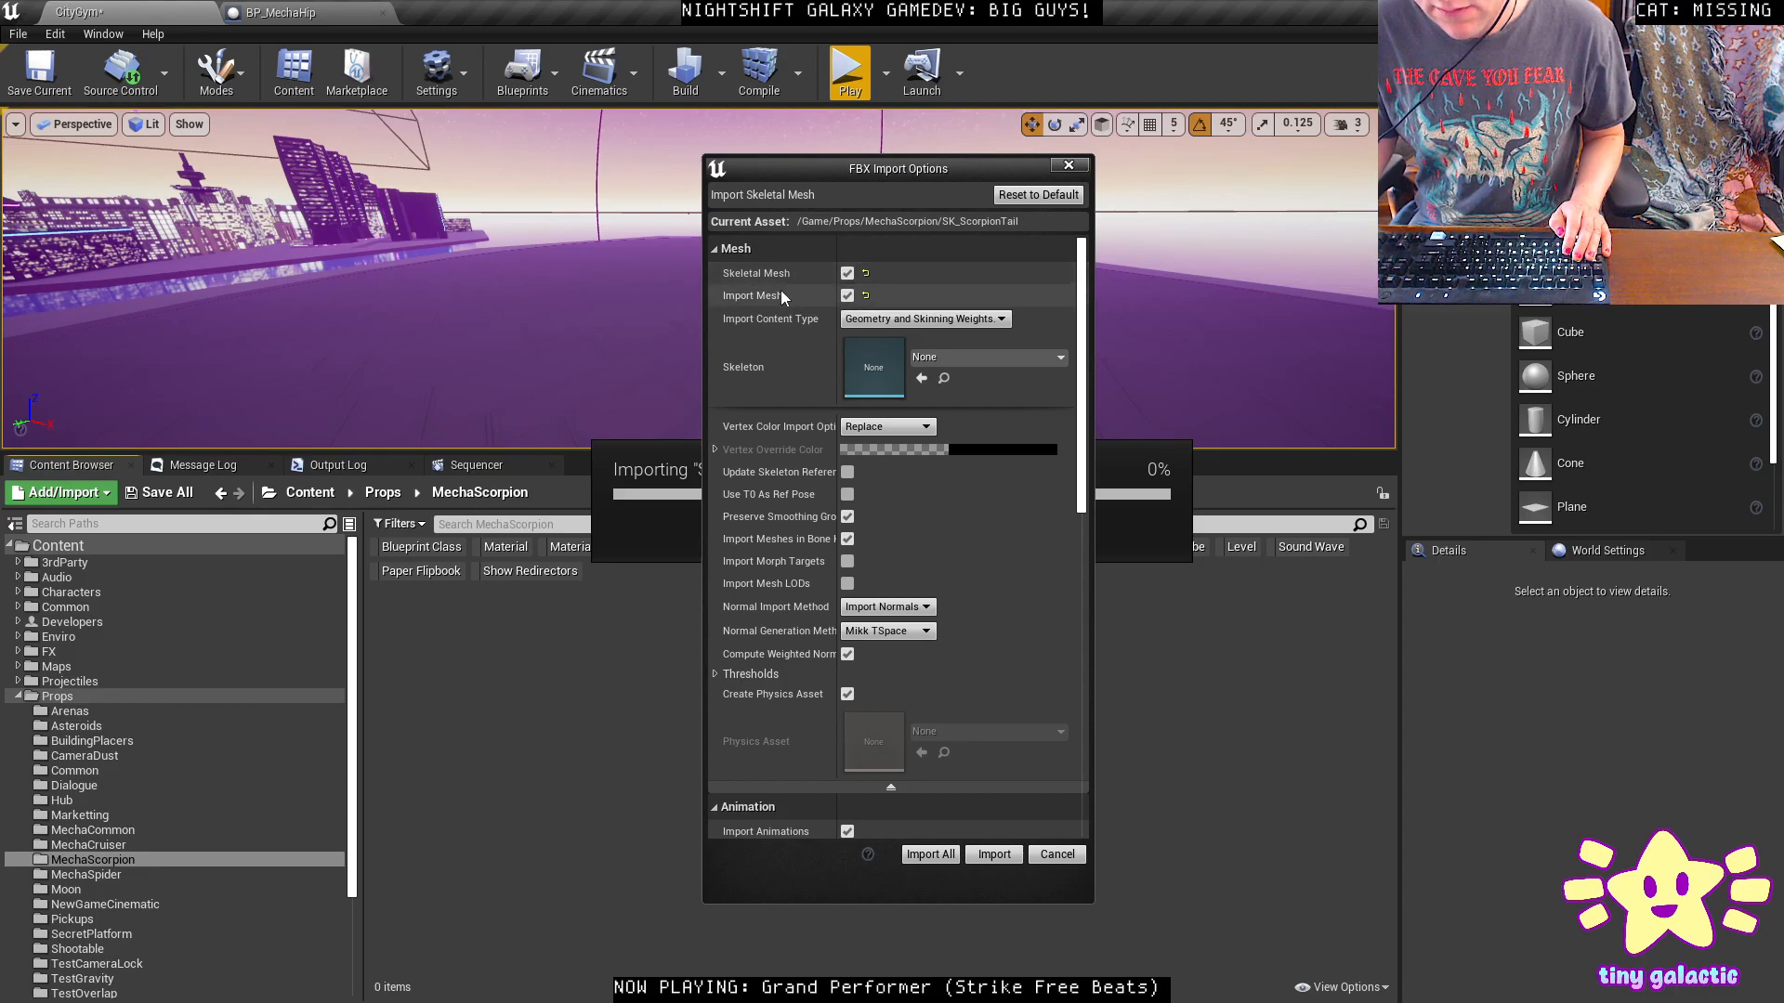
Review the FBX import options and import SK_ScorpionTail as a skeletal mesh with its animation and physics asset.
scroll(922, 711, "down", 6)
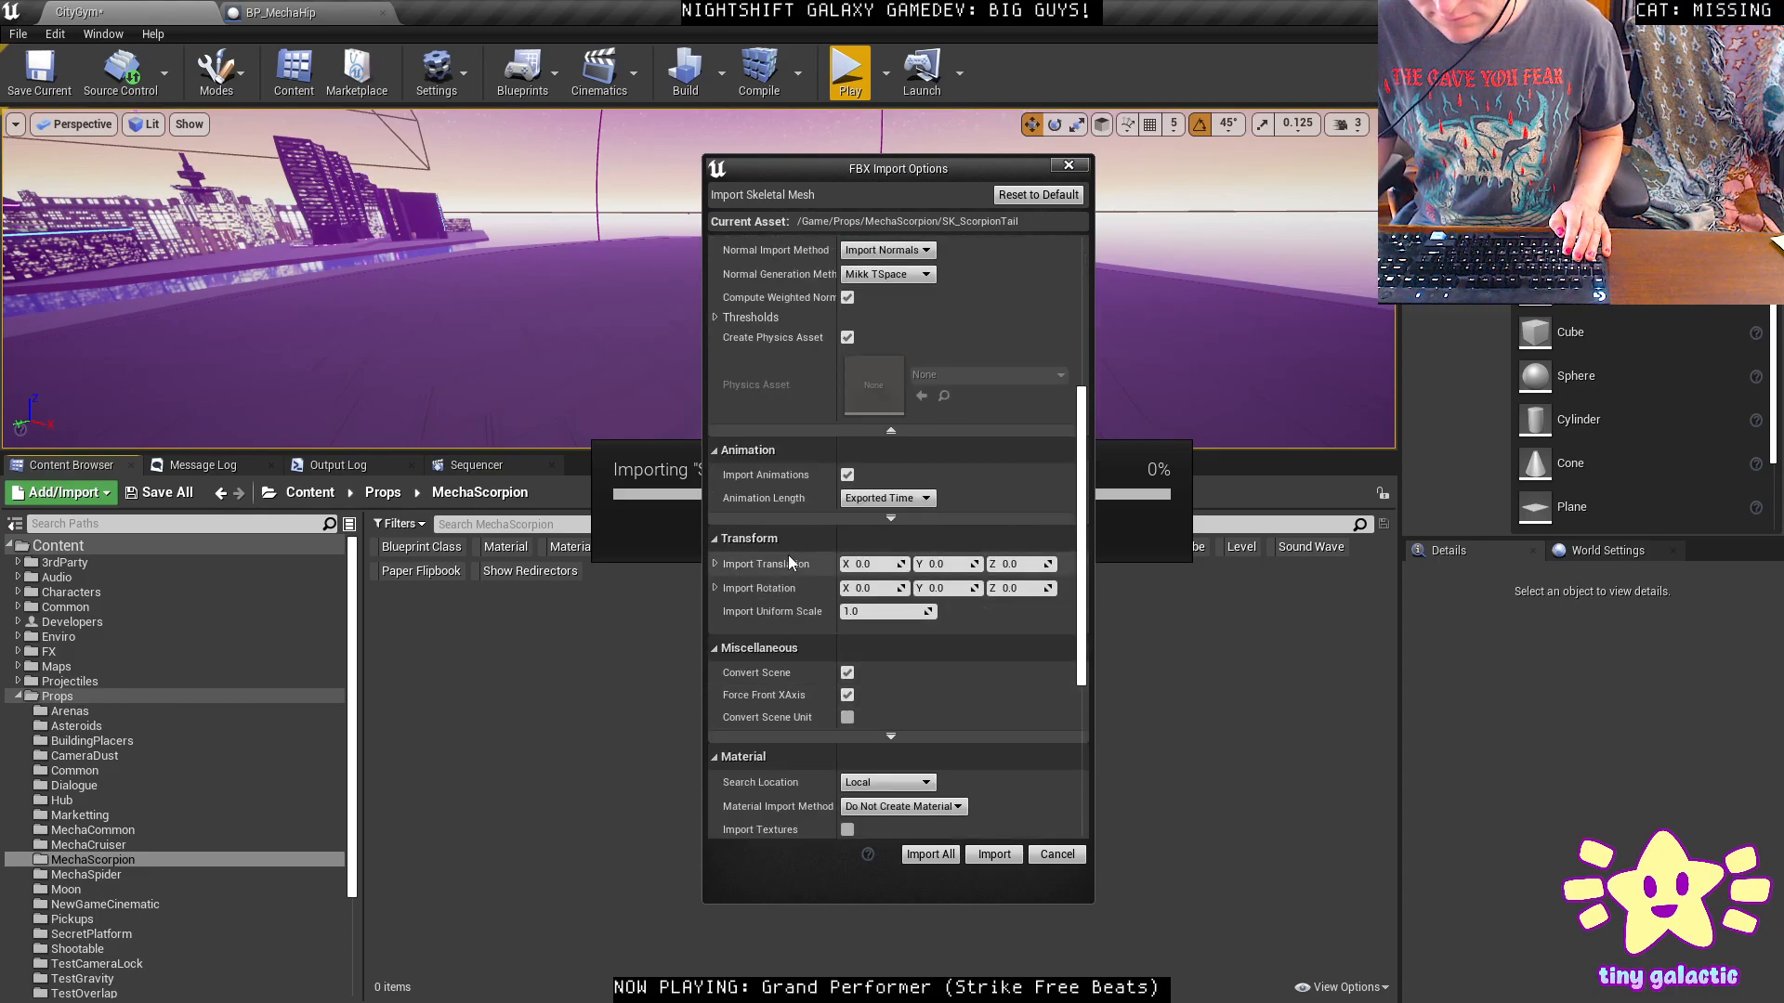
scroll(788, 557, "up", 7)
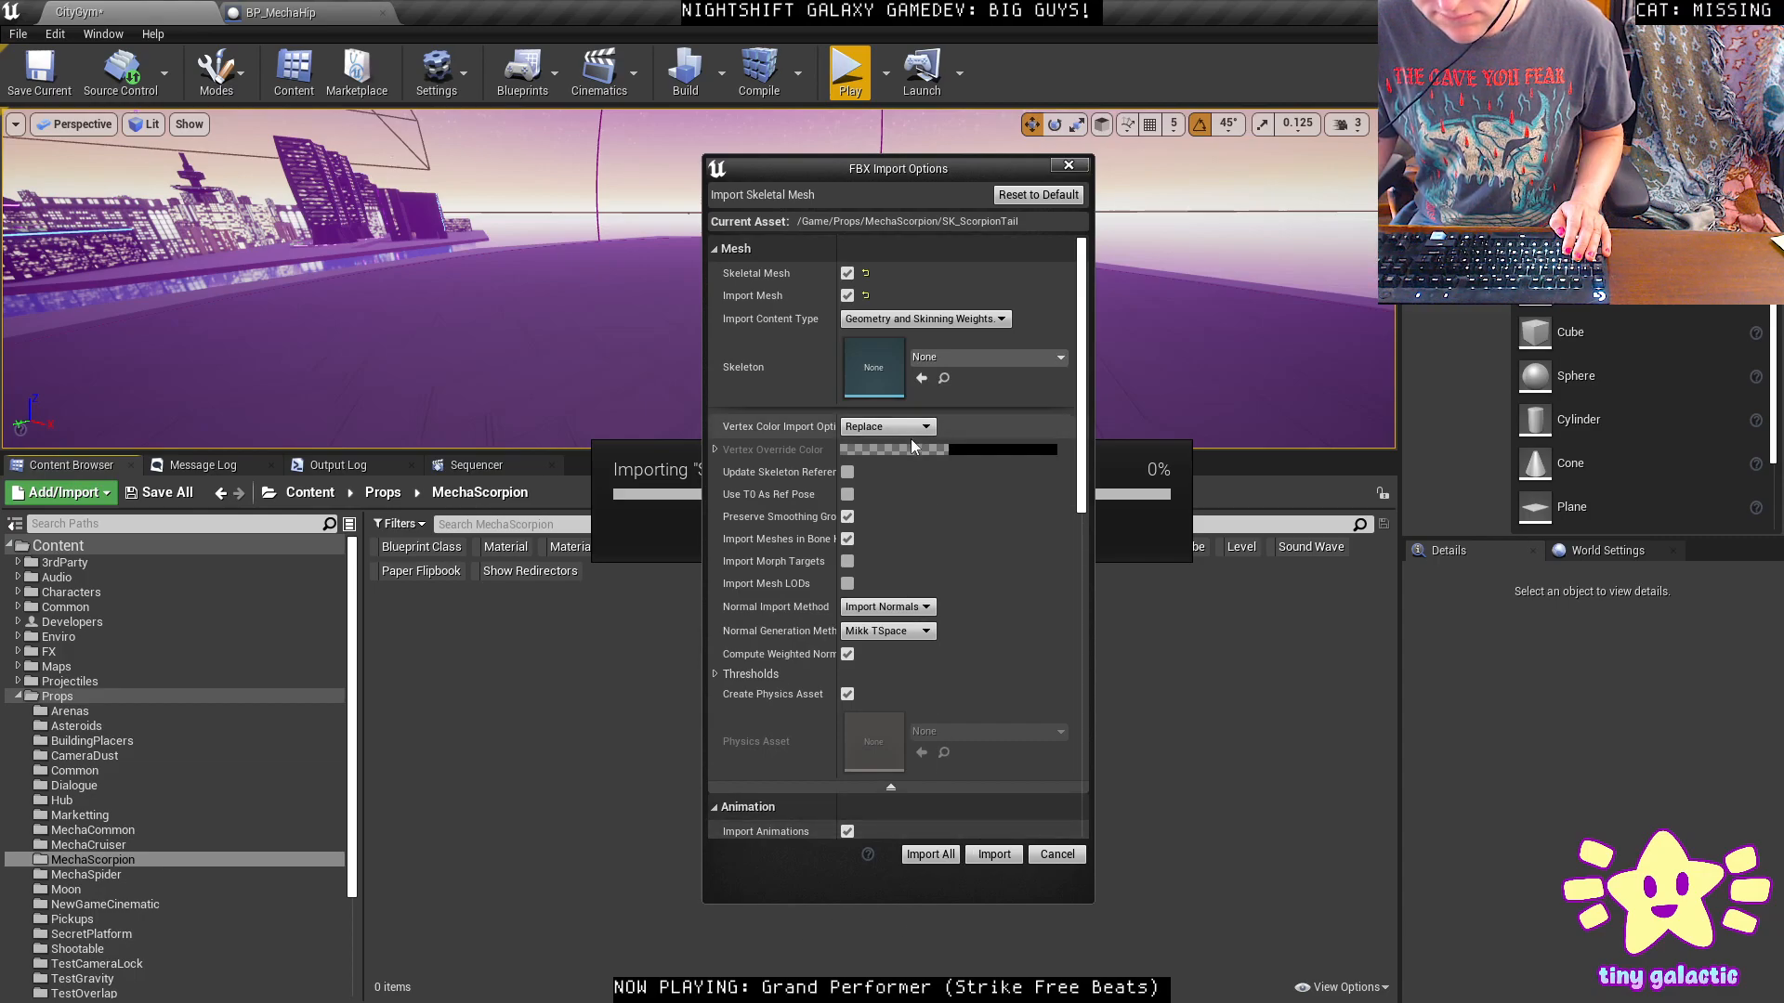
scroll(924, 649, "down", 8)
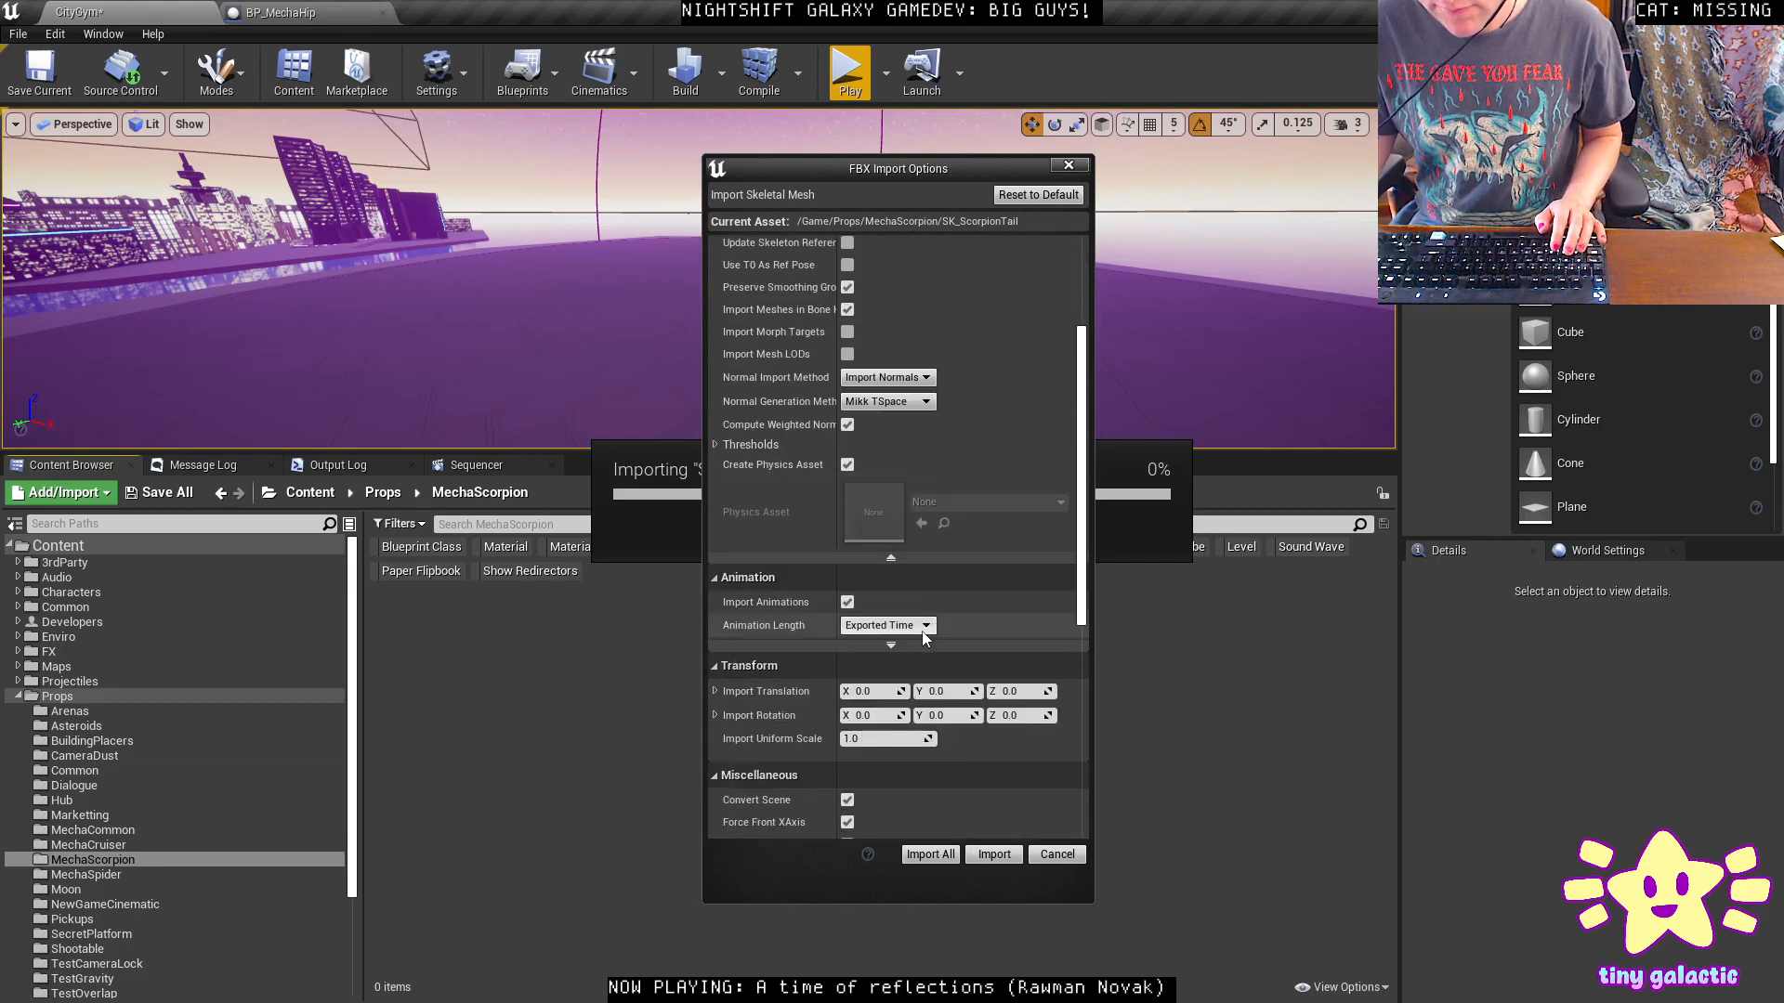
left_click(1002, 853)
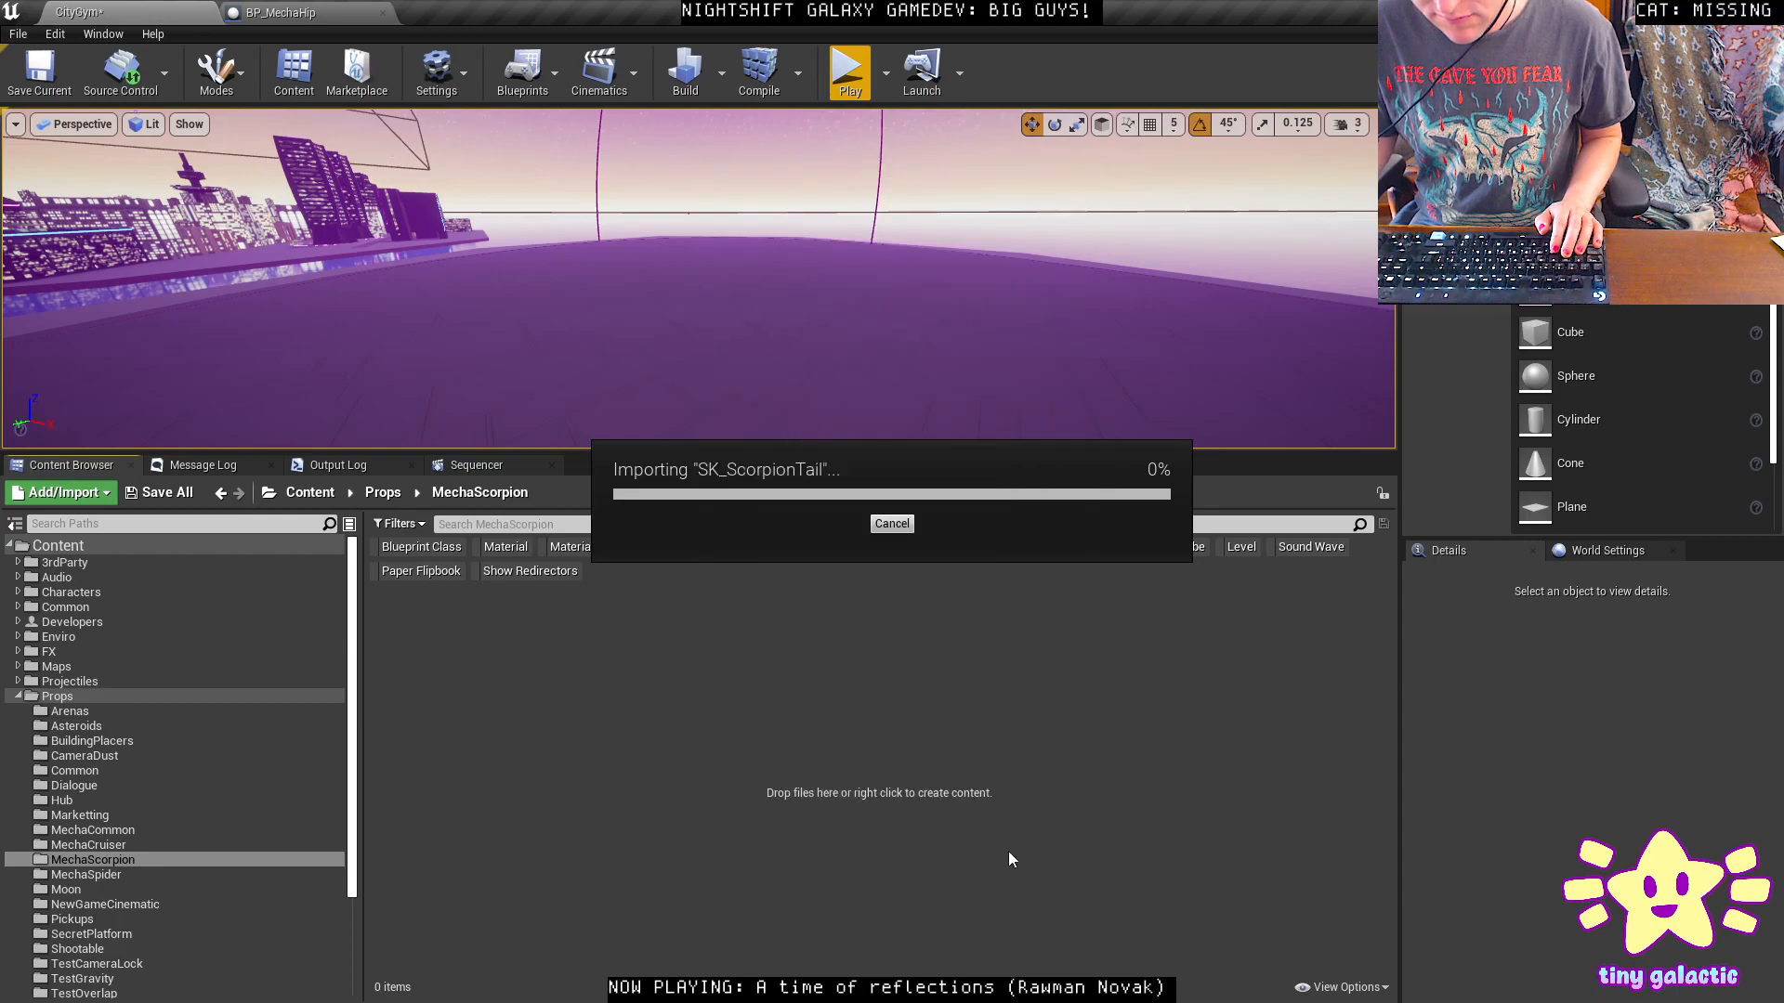
Create a material instance named MI_Scorpion in the MechaScorpion folder.
right_click(559, 827)
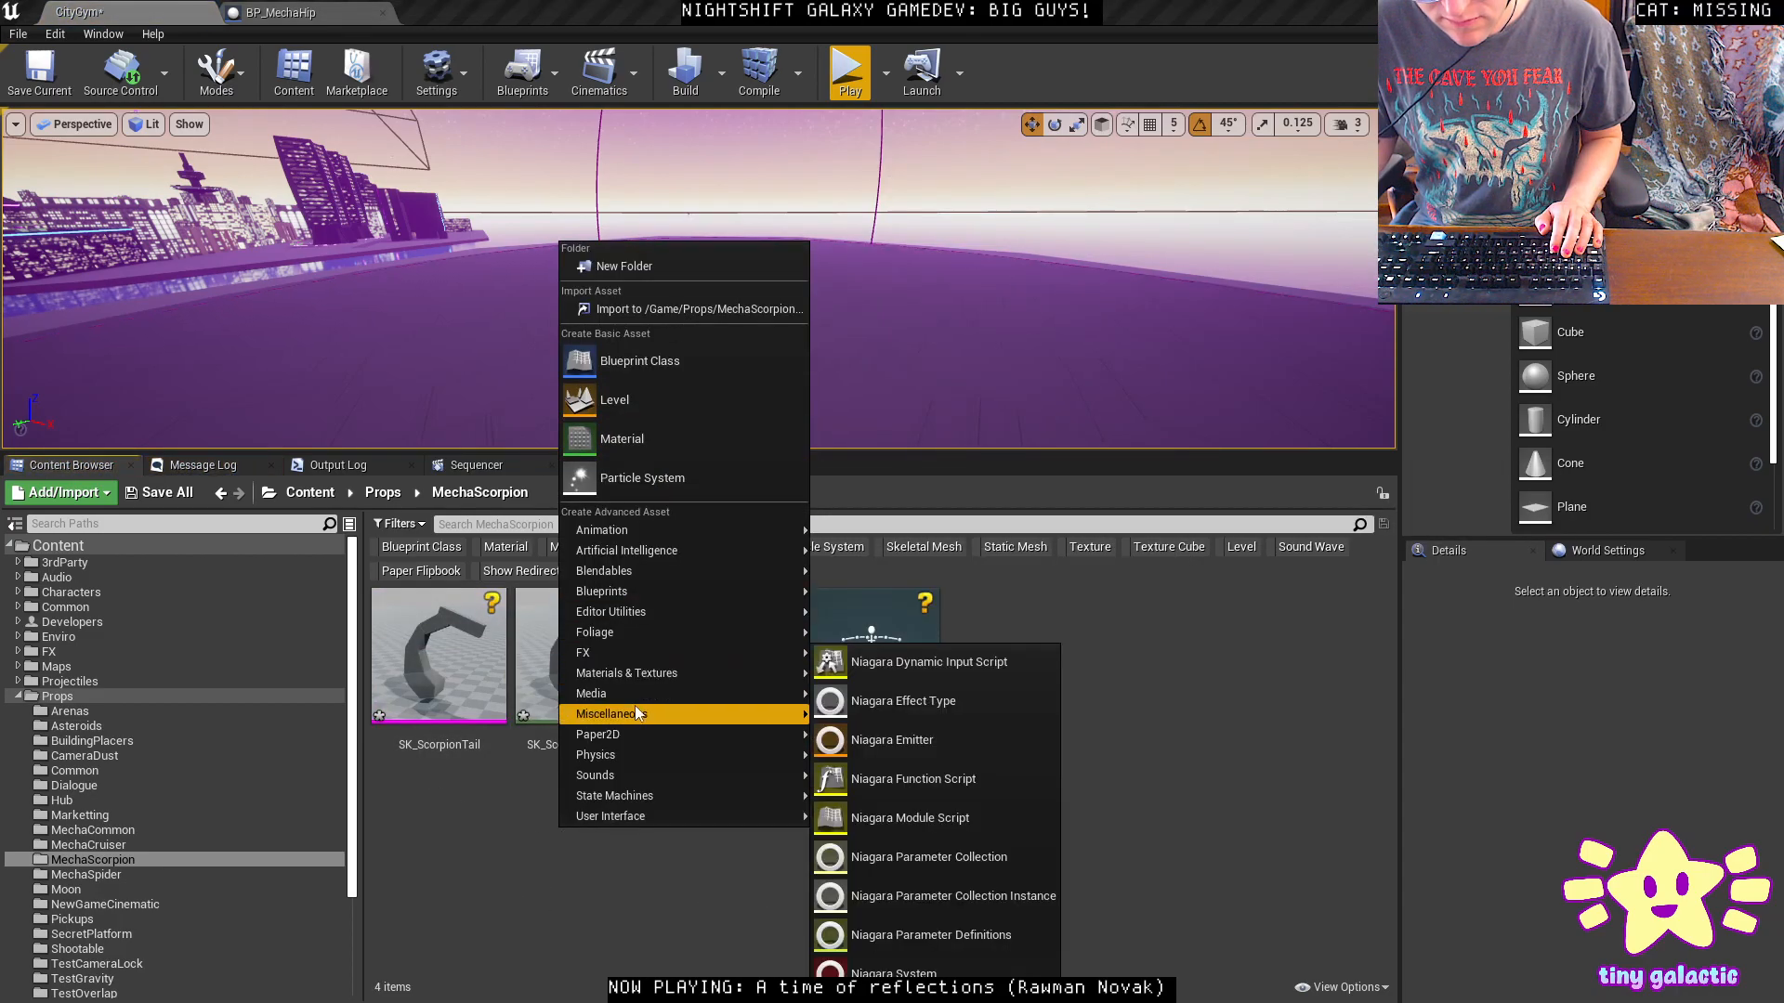
mouse_move(644, 677)
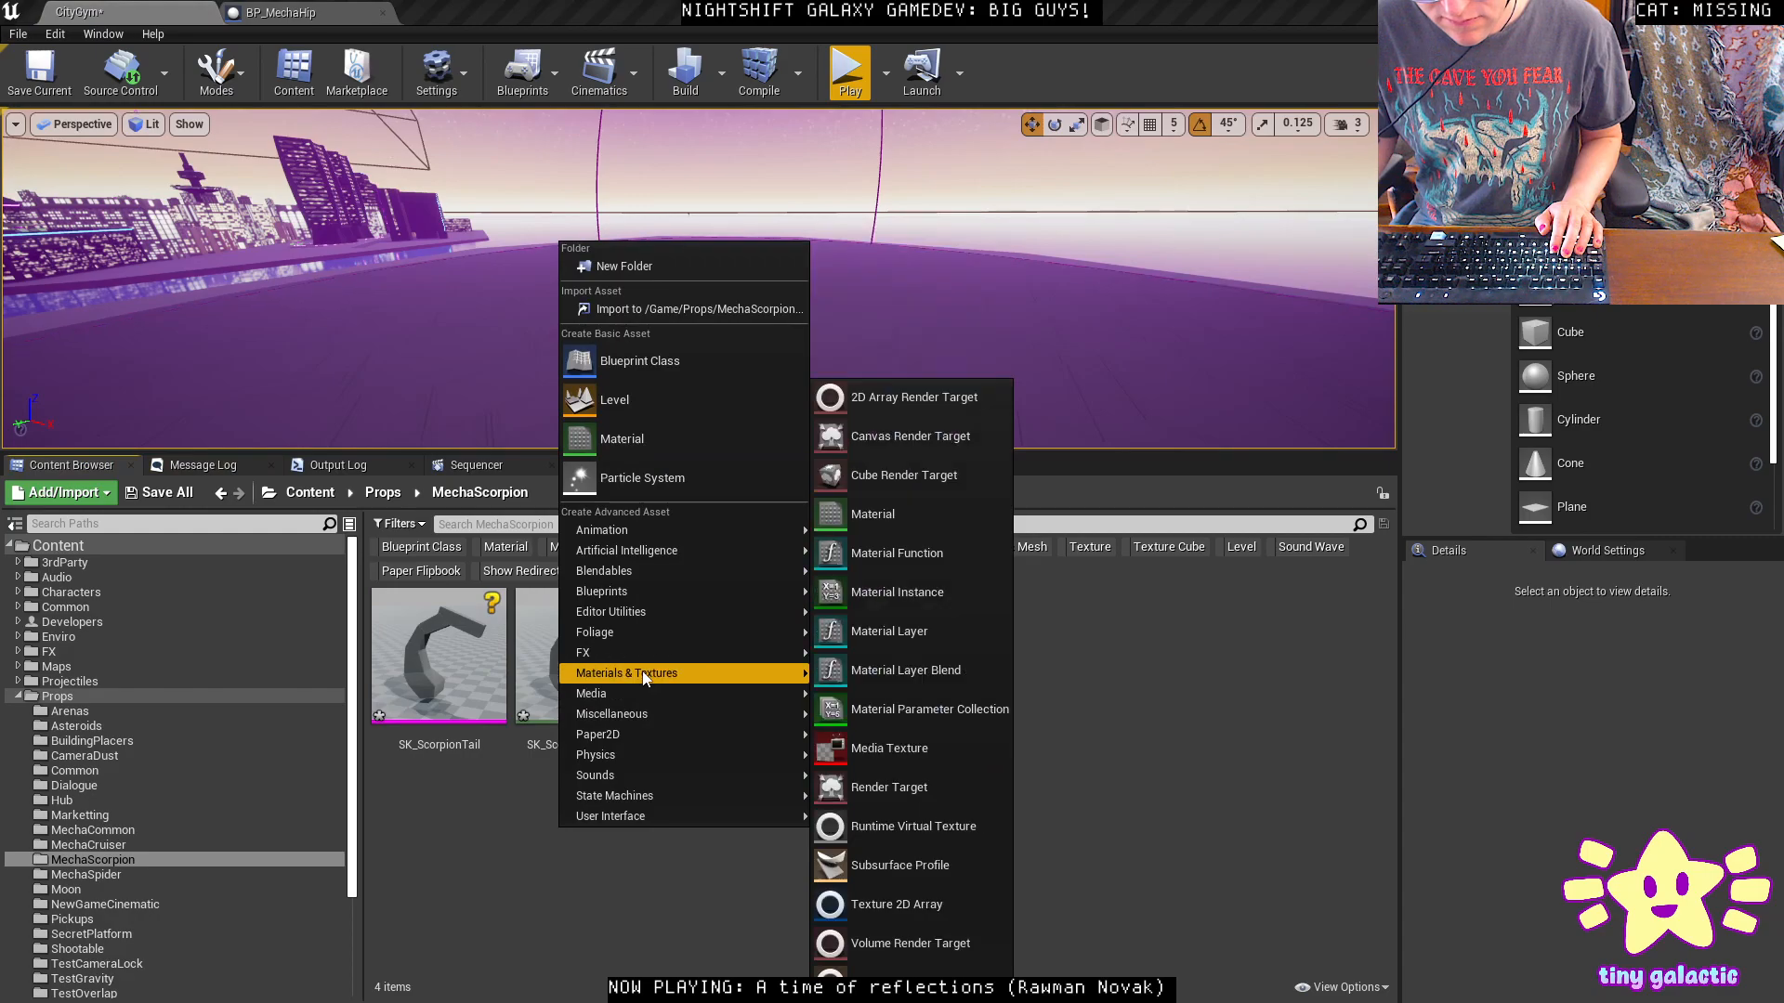
left_click(906, 592)
type("MI_Sc")
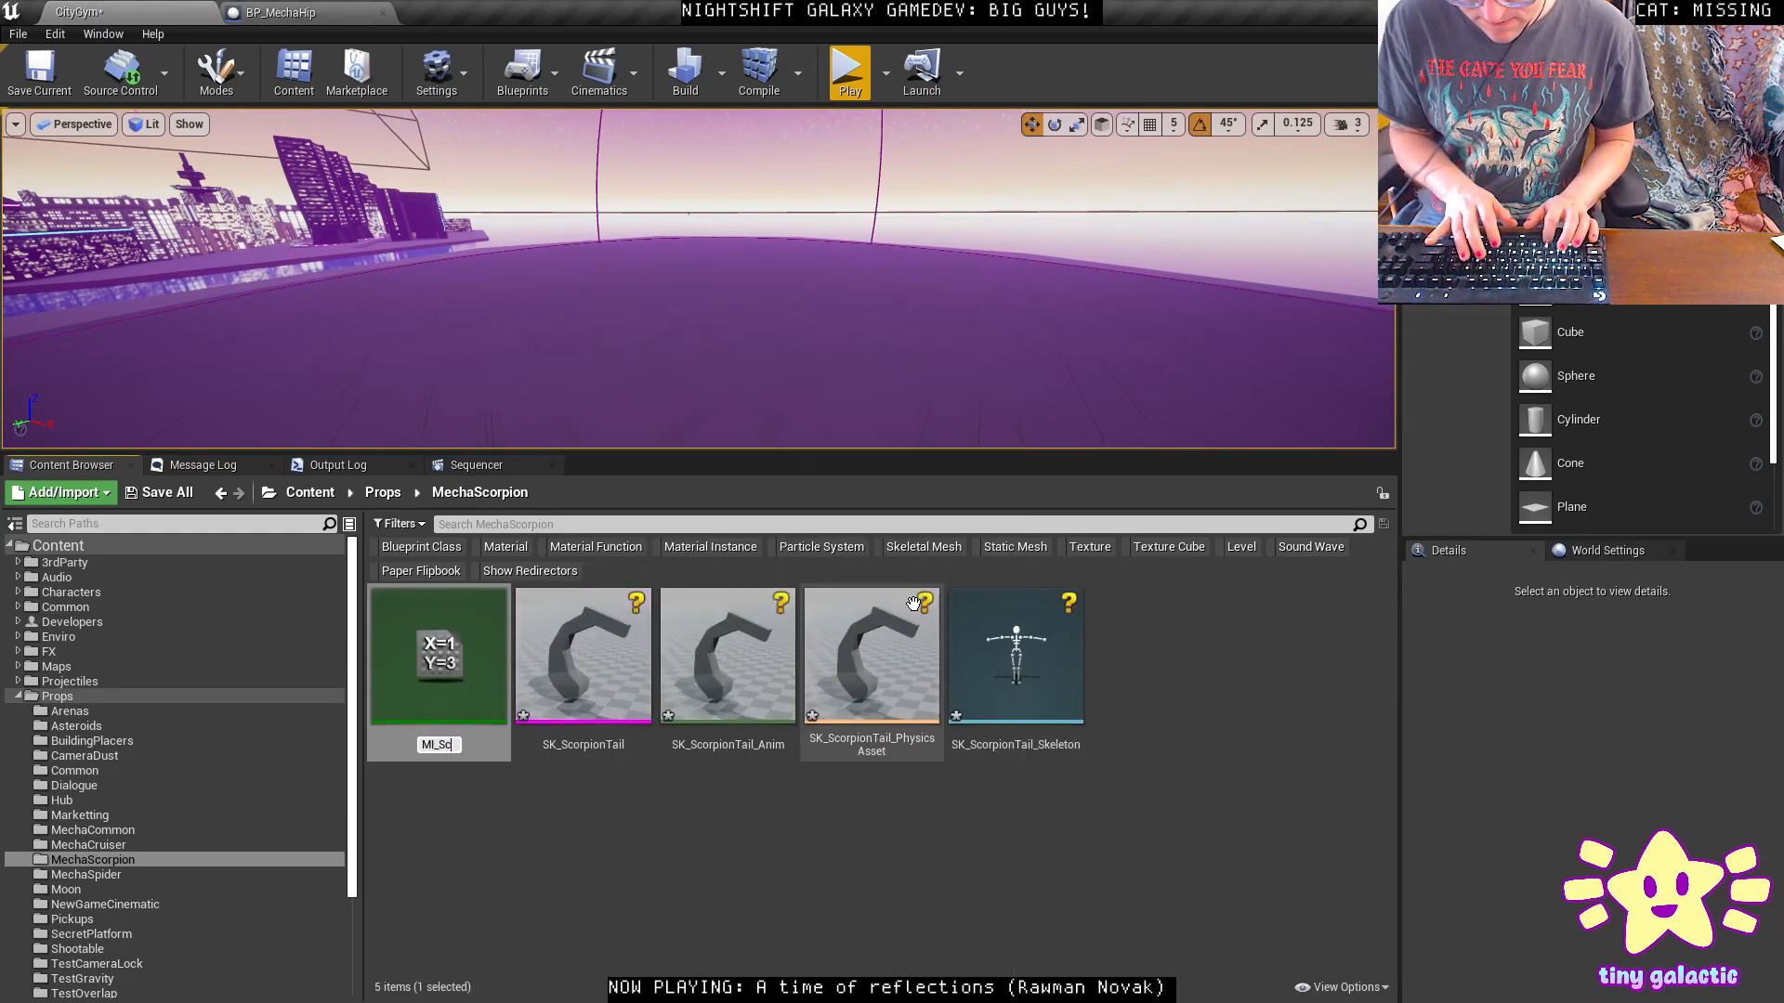
type("orpionPart")
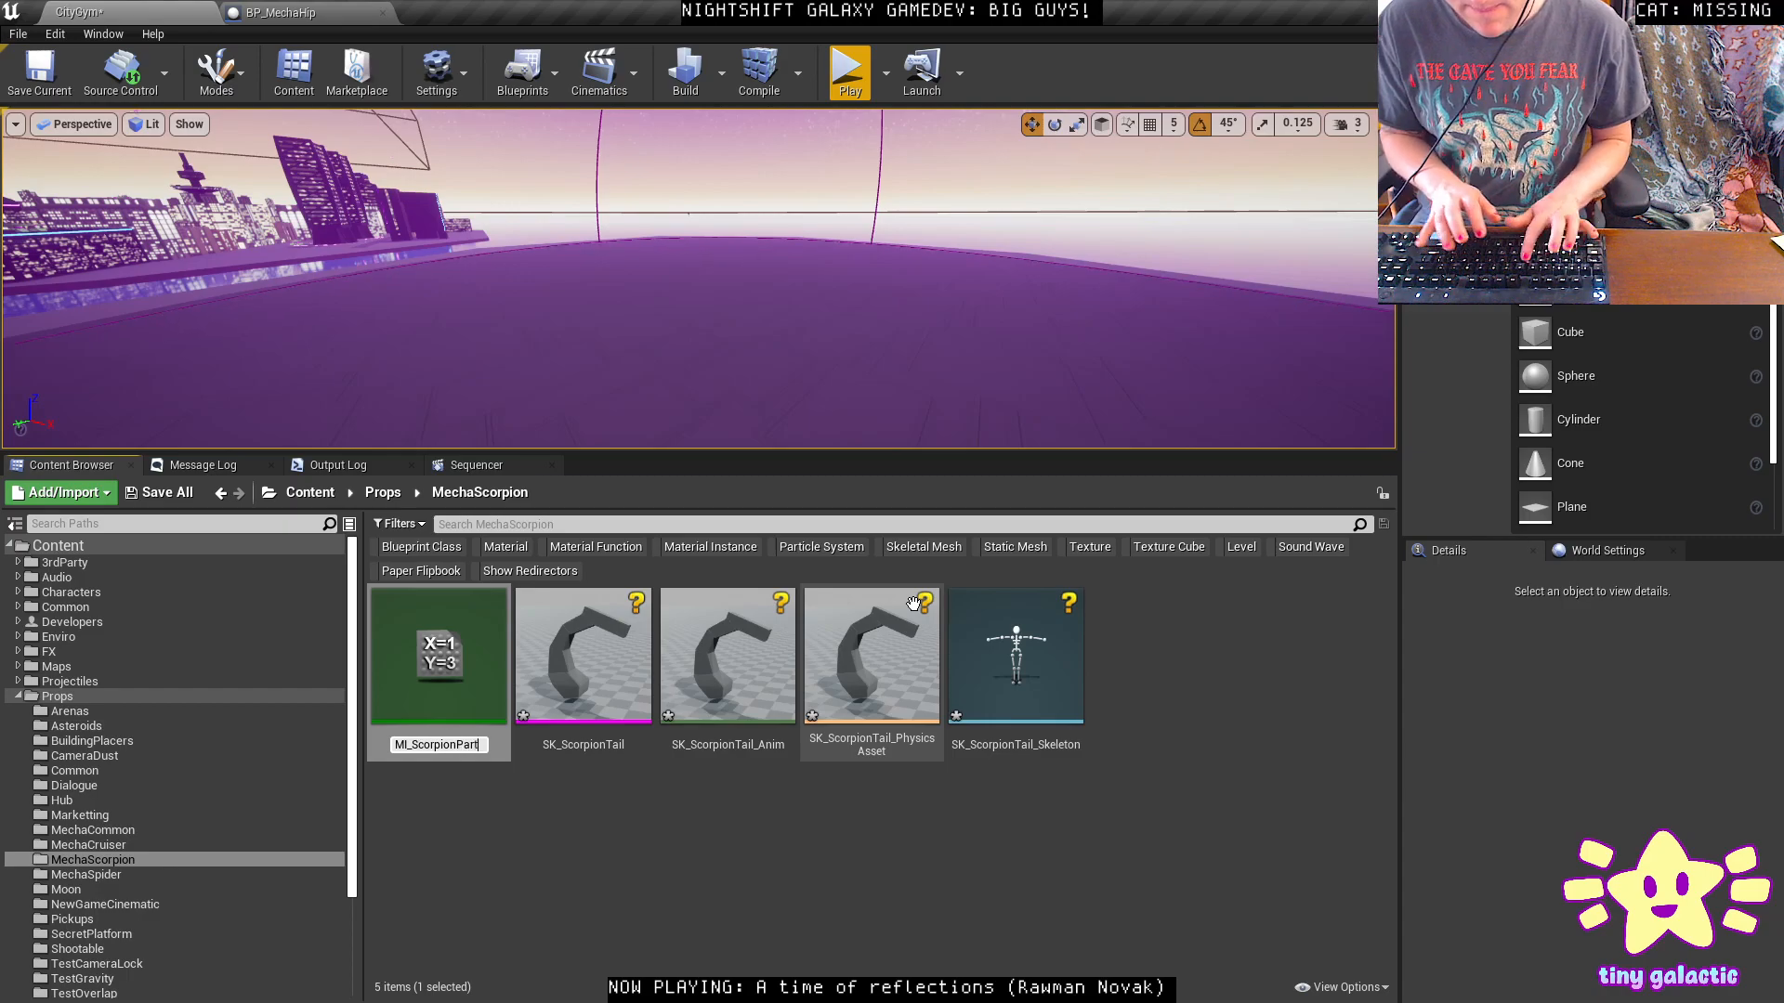
key("BackSpace")
key("BackSpace")
key("BackSpace")
key("BackSpace")
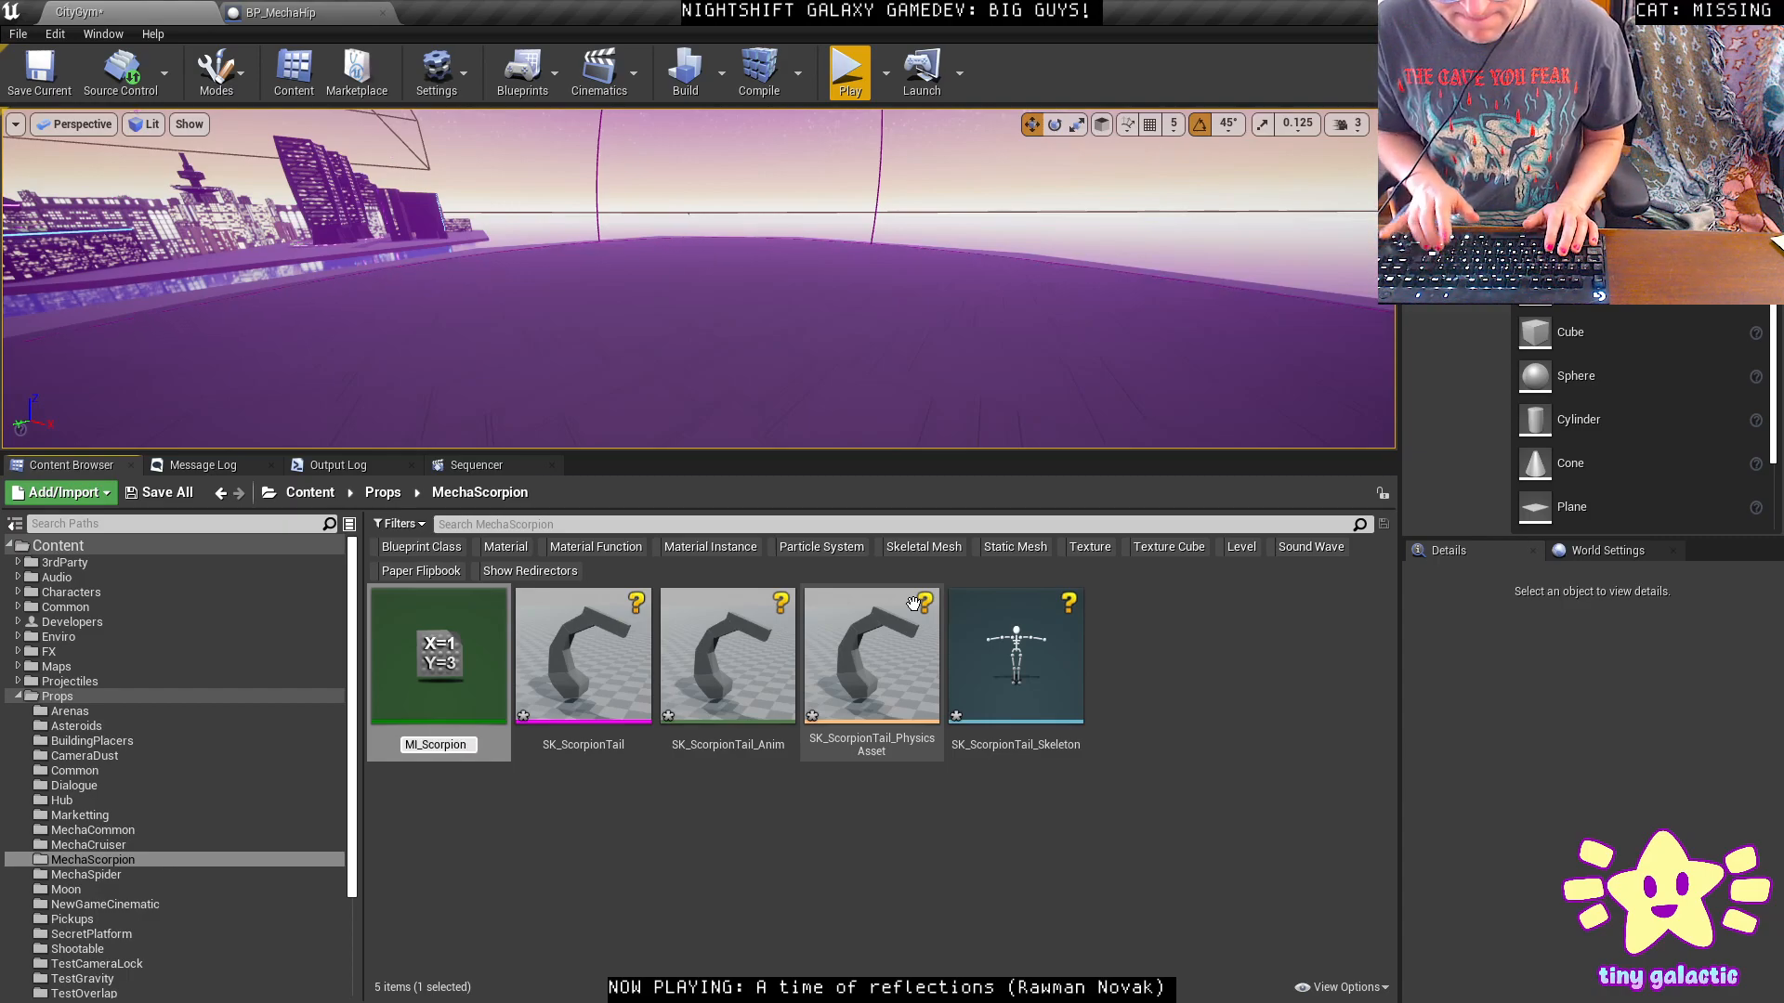
key("Return")
Open MI_Scorpion and set its parent material to M_Flat.
double_click(475, 635)
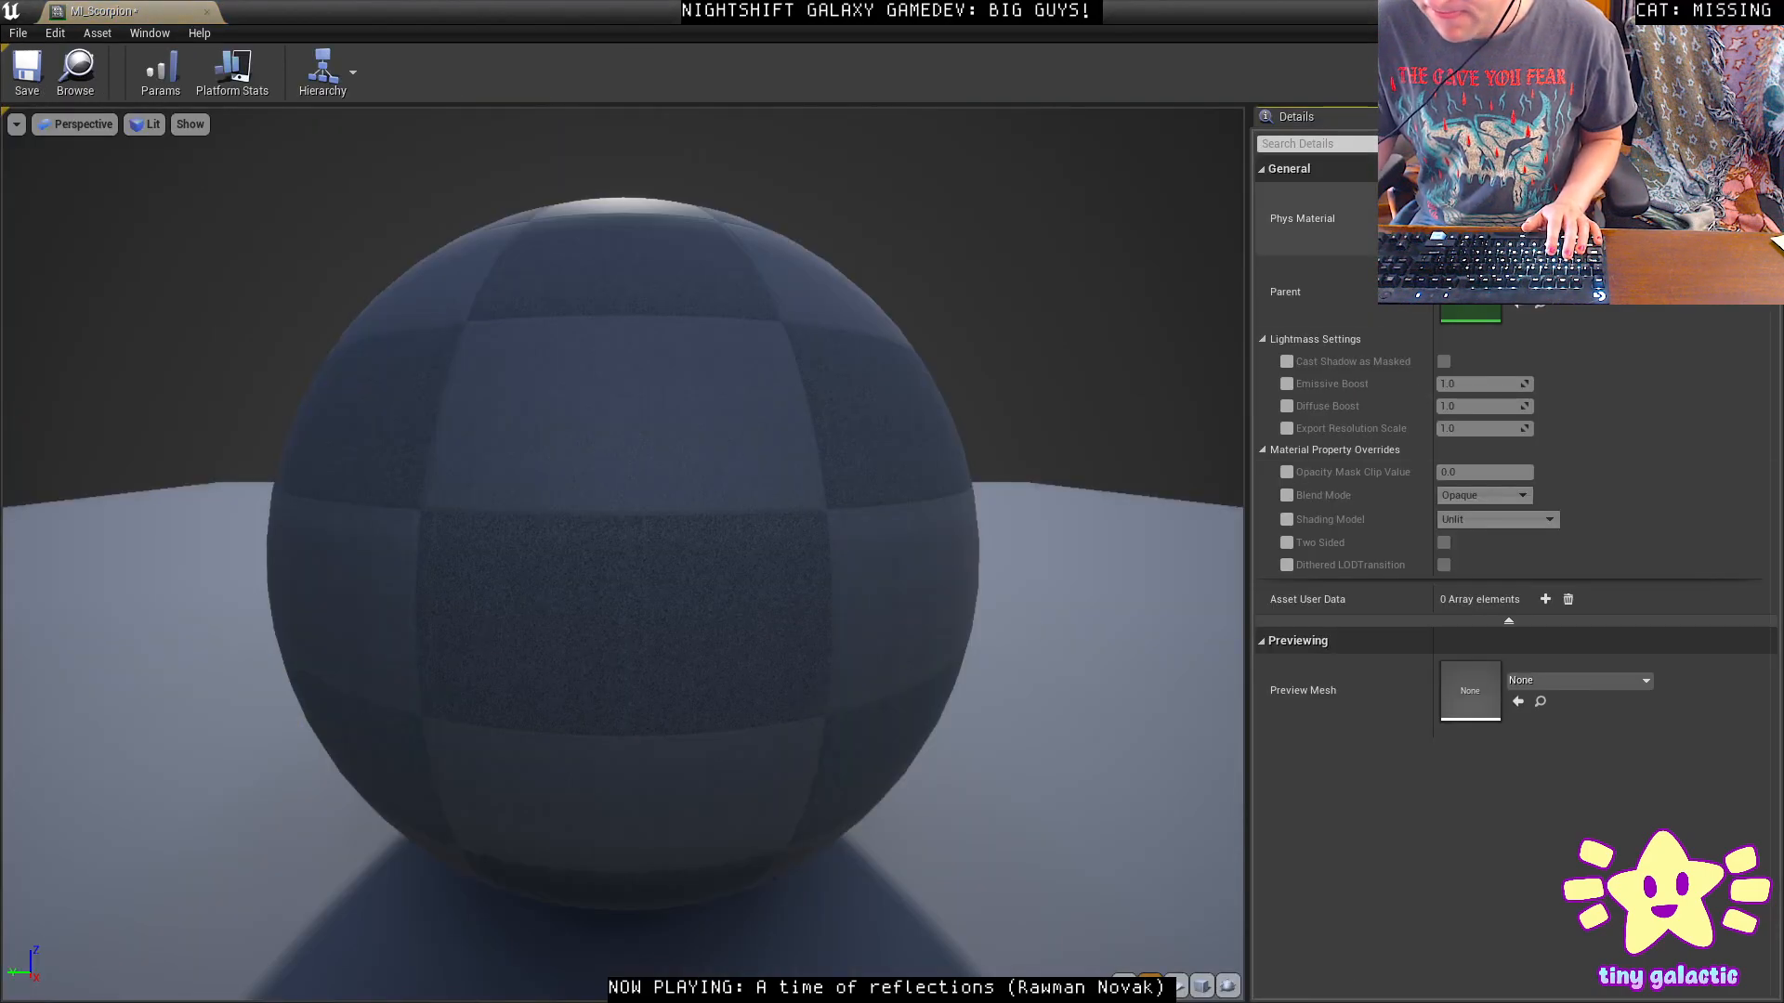
left_click(1555, 282)
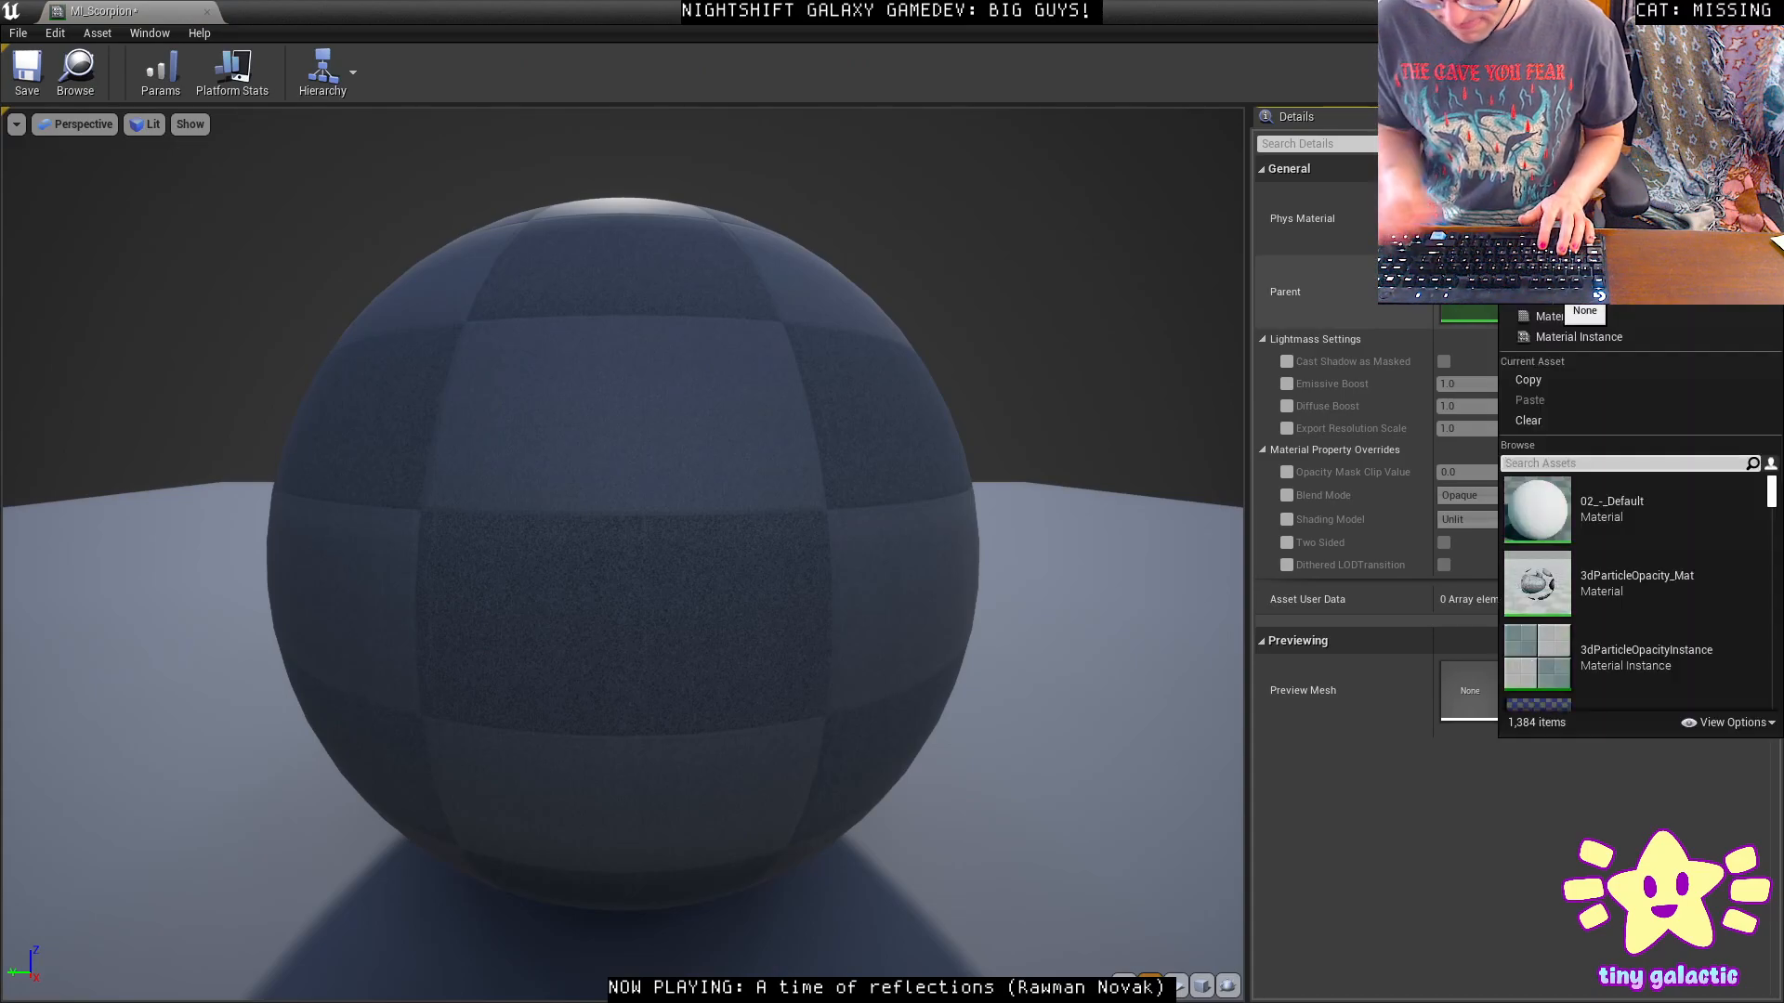
type("M_Flat")
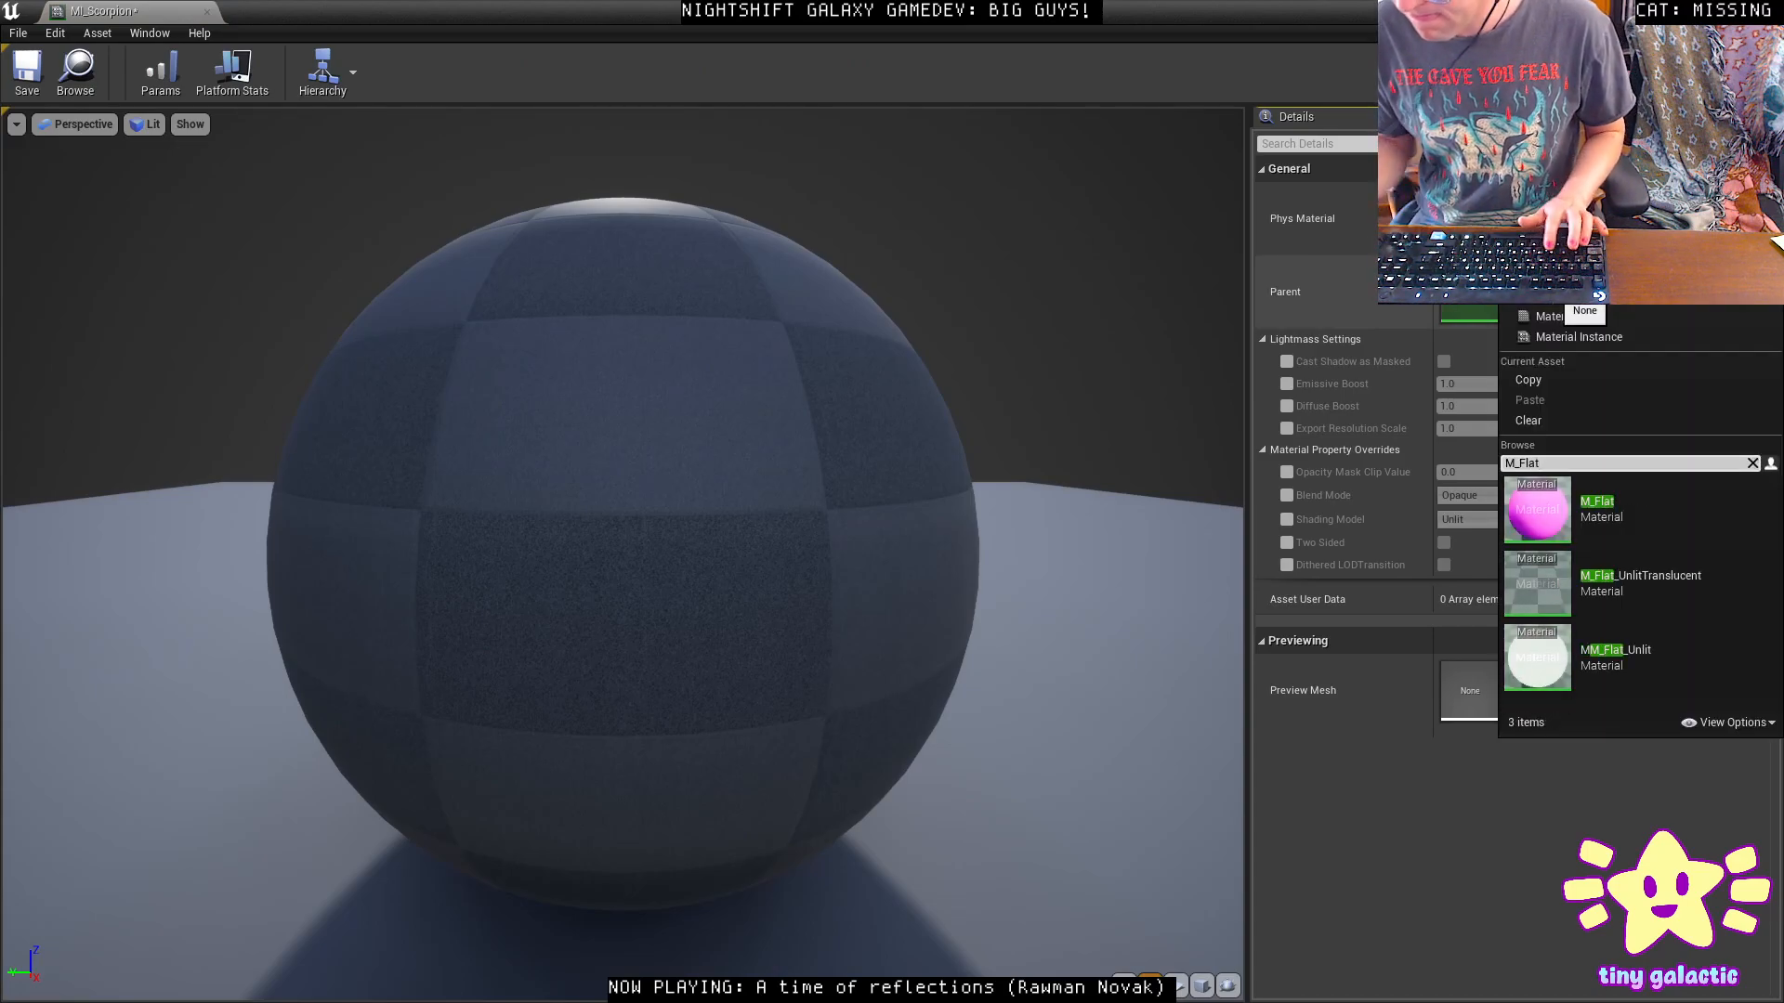
left_click(1663, 537)
Override MI_Scorpion's BaseColor with a muted green, about hex sRGB 648566, and save the material instance.
left_click(1286, 281)
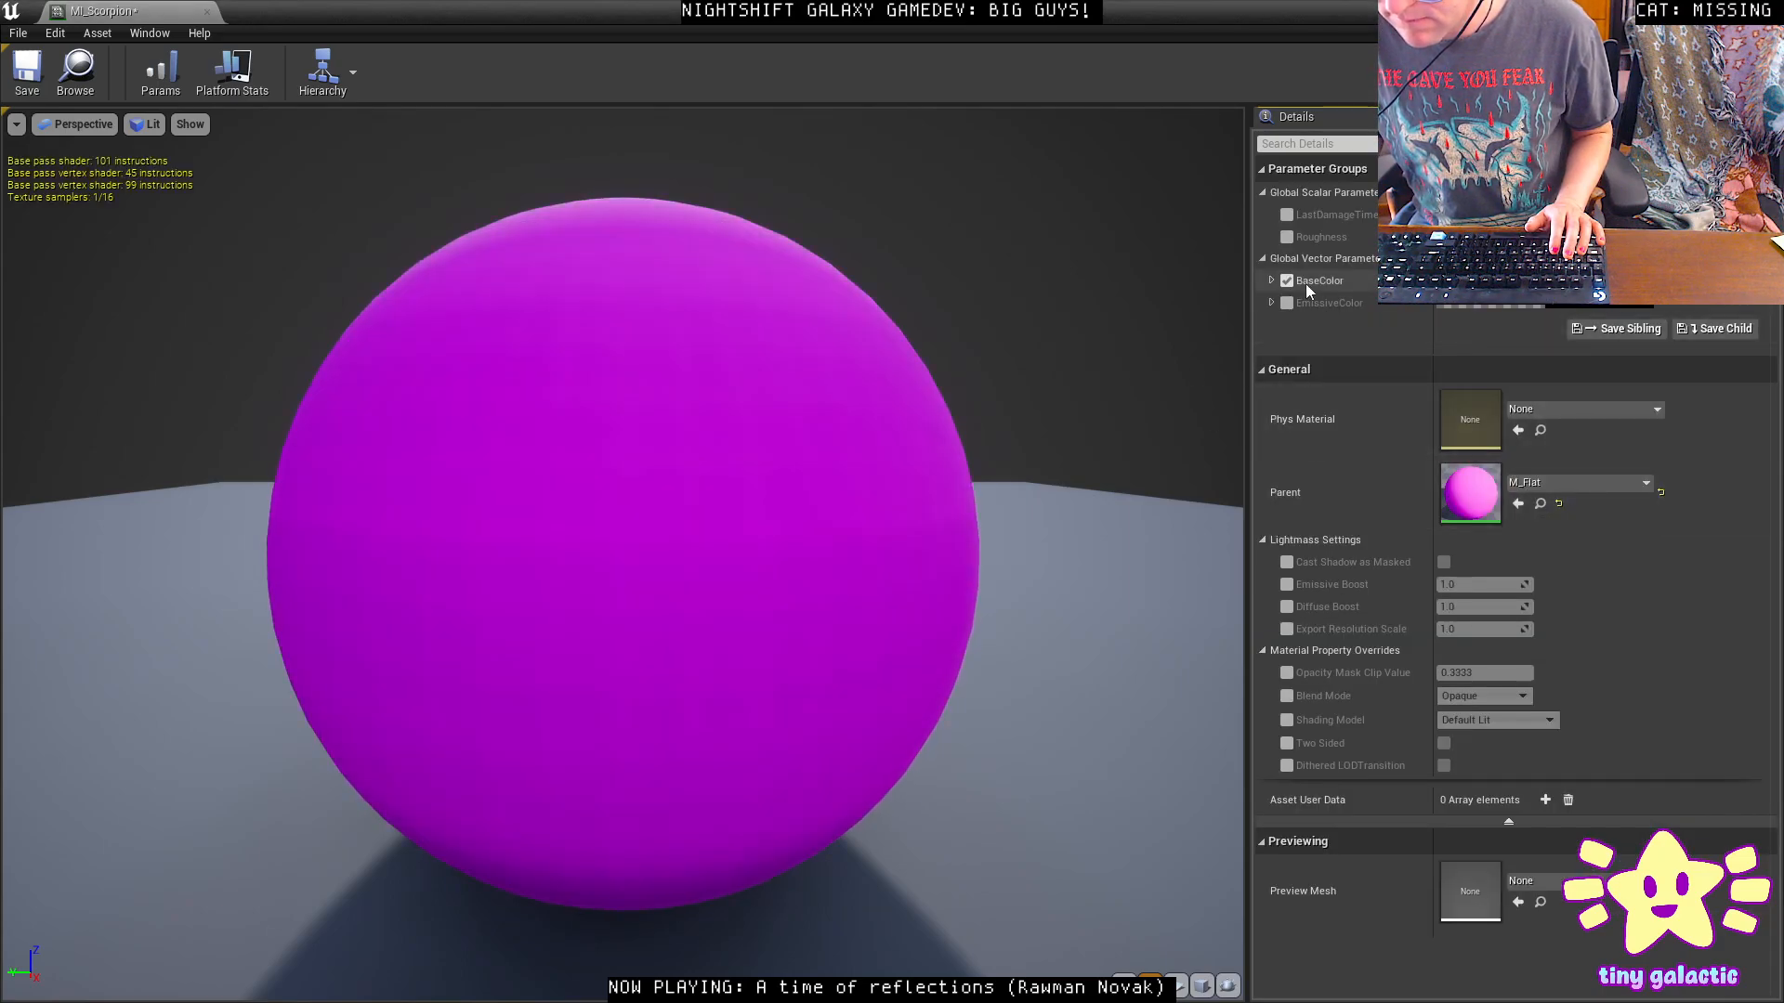
left_click(1542, 281)
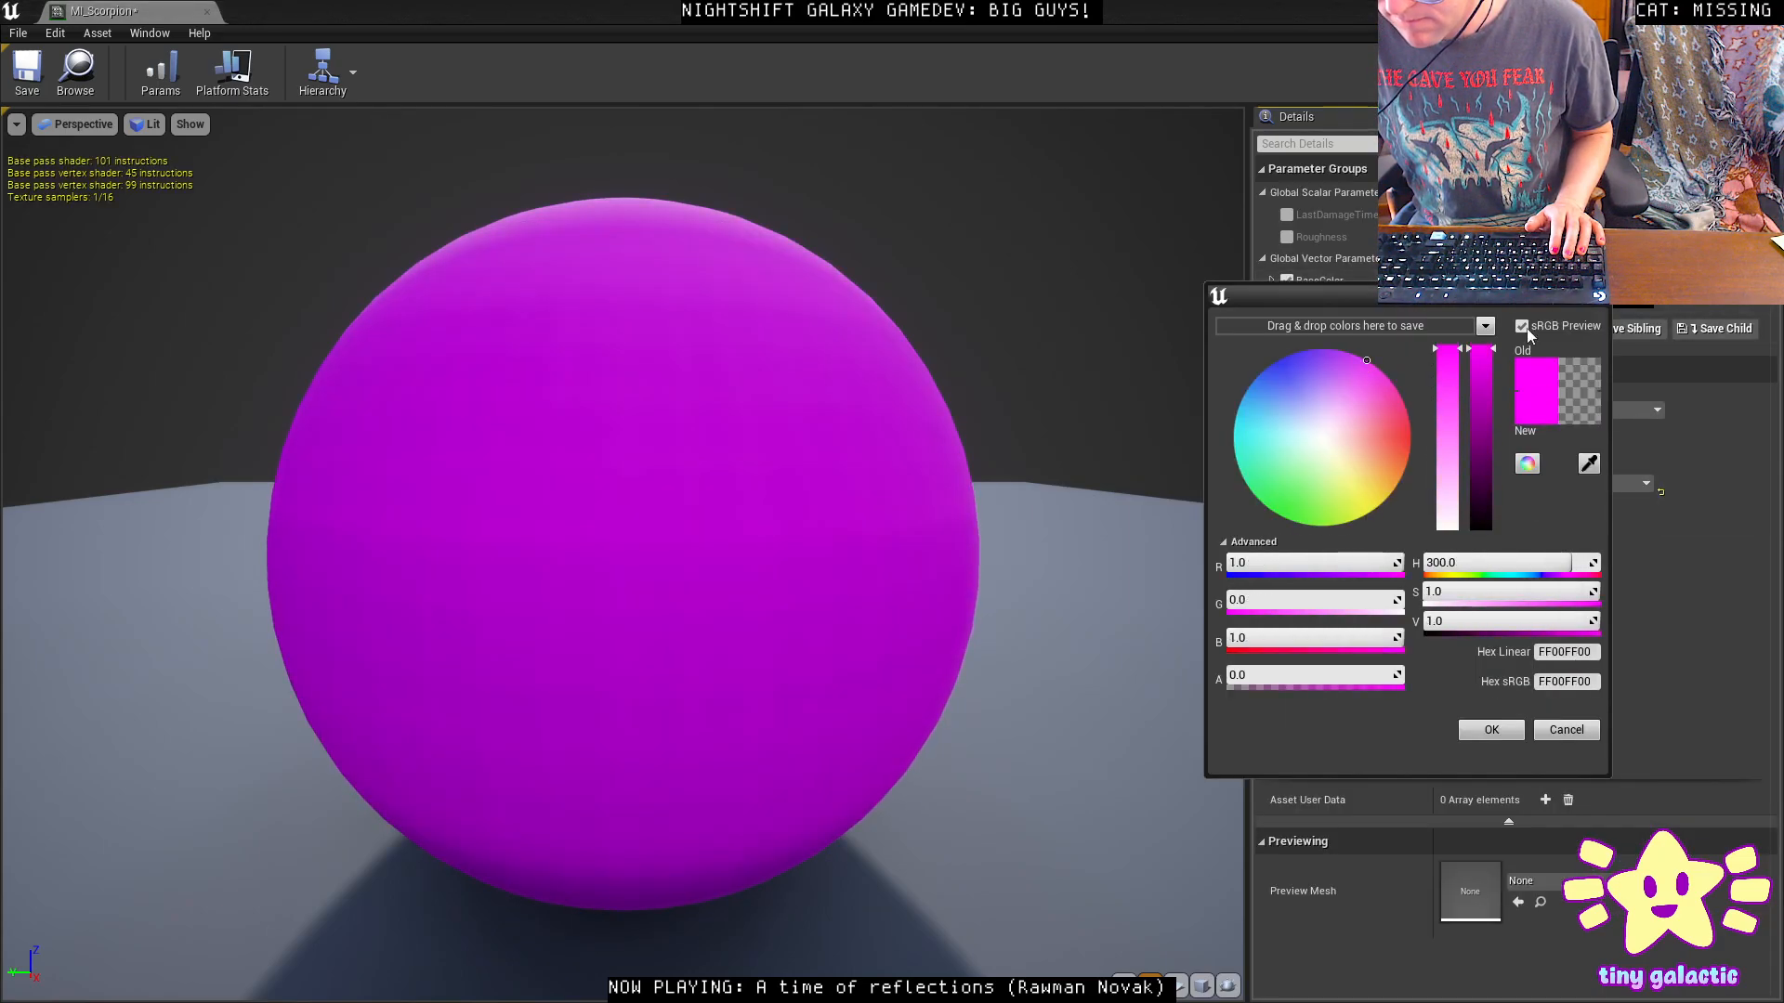
mouse_move(1373, 452)
left_mouse_down()
mouse_move(1402, 486)
mouse_move(1365, 483)
left_mouse_up()
mouse_move(1481, 414)
left_mouse_down()
mouse_move(1481, 484)
mouse_move(1370, 465)
mouse_move(1326, 410)
mouse_move(1290, 438)
mouse_move(1302, 476)
left_mouse_up()
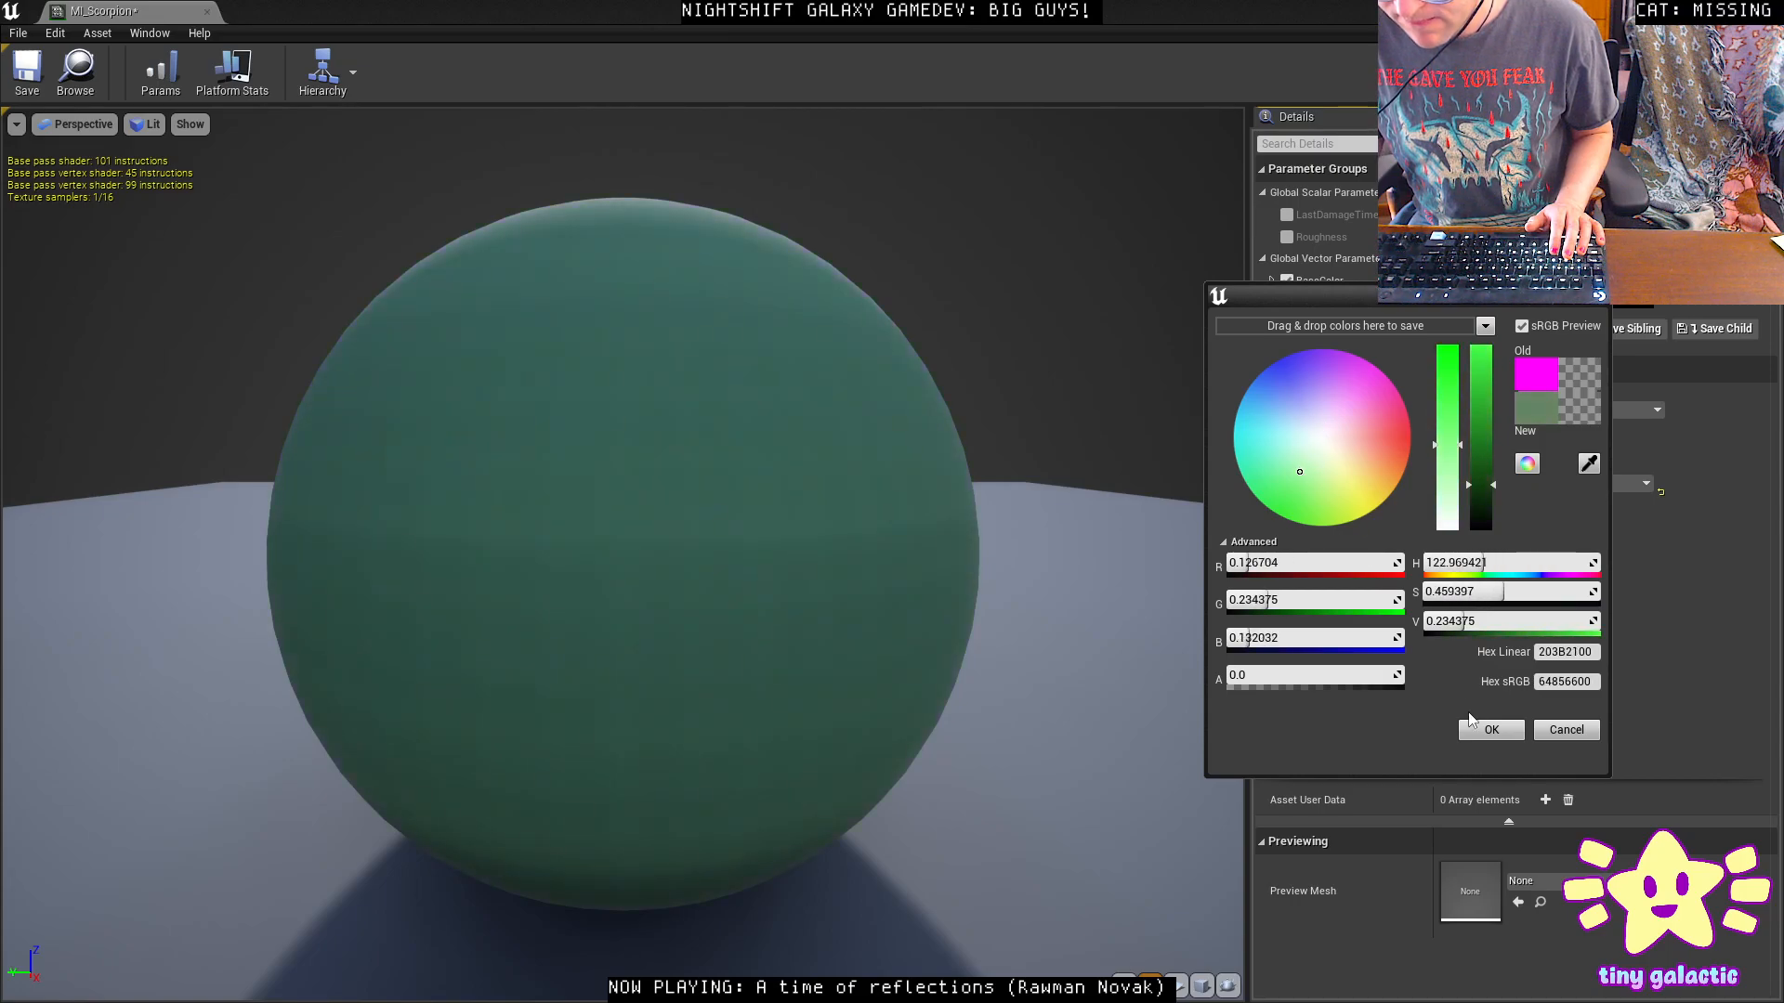
left_click(1486, 729)
left_click(28, 72)
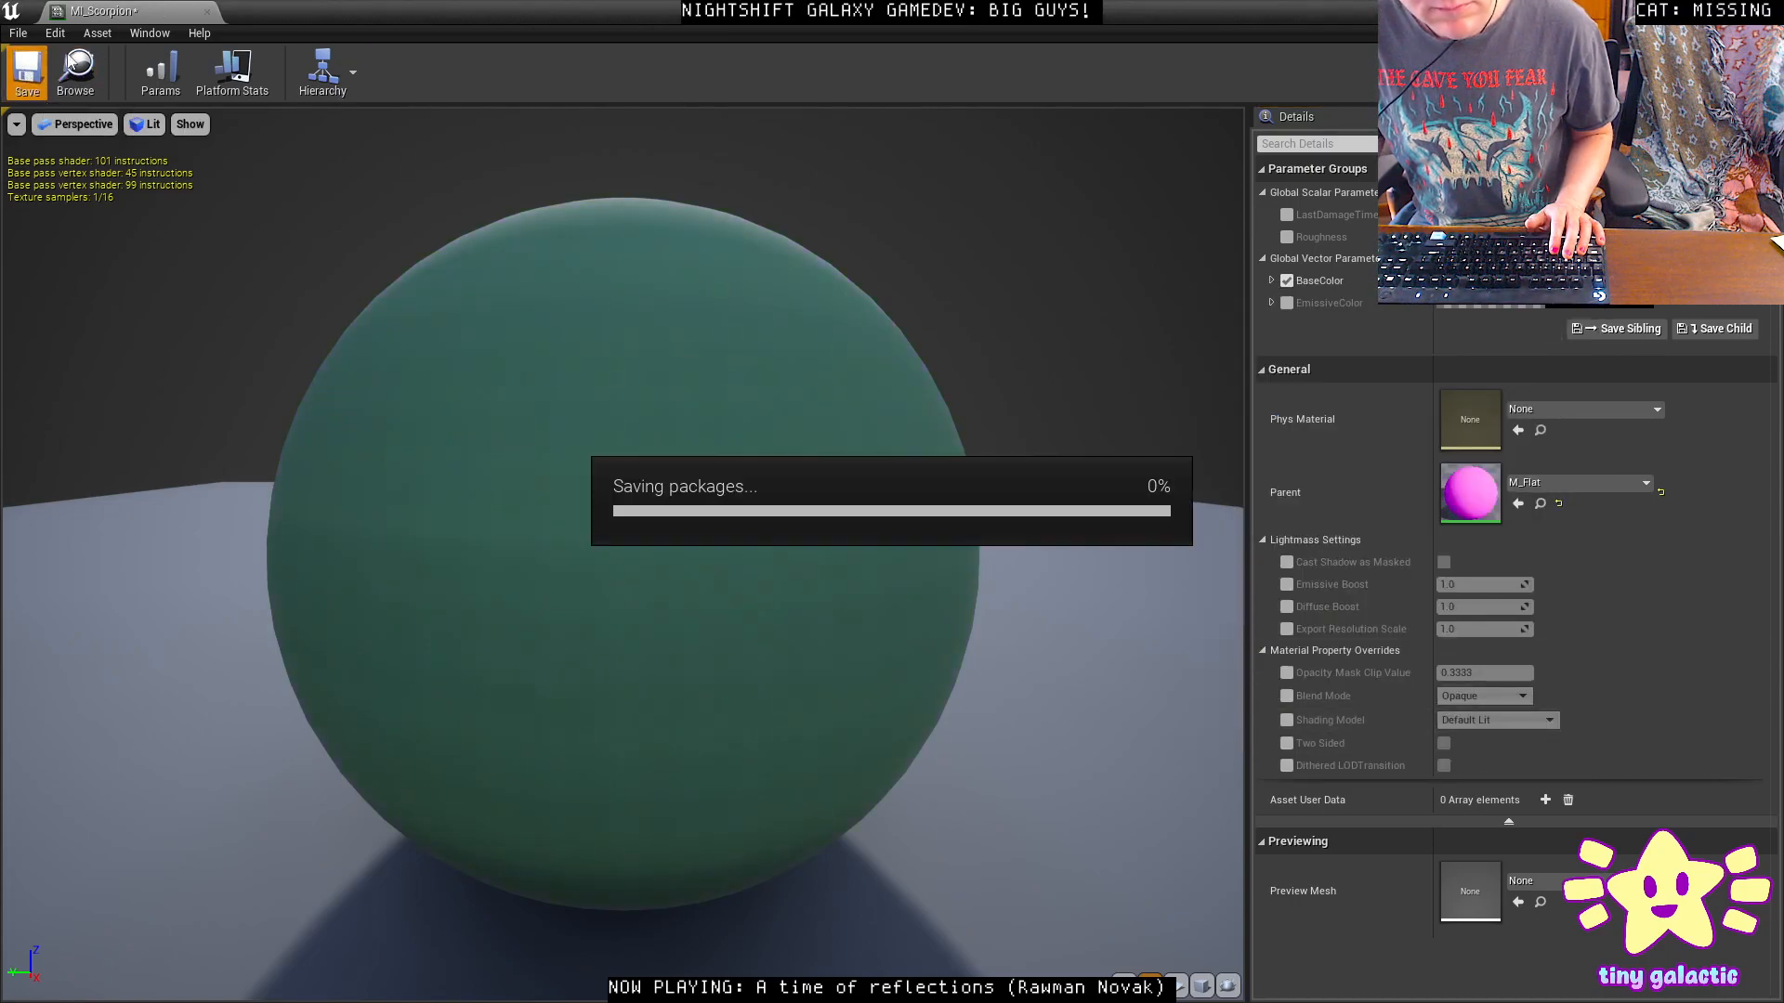
Assign MI_Scorpion to the Element 0 material slot of the SK_ScorpionTail skeletal mesh and save the mesh.
left_click(76, 72)
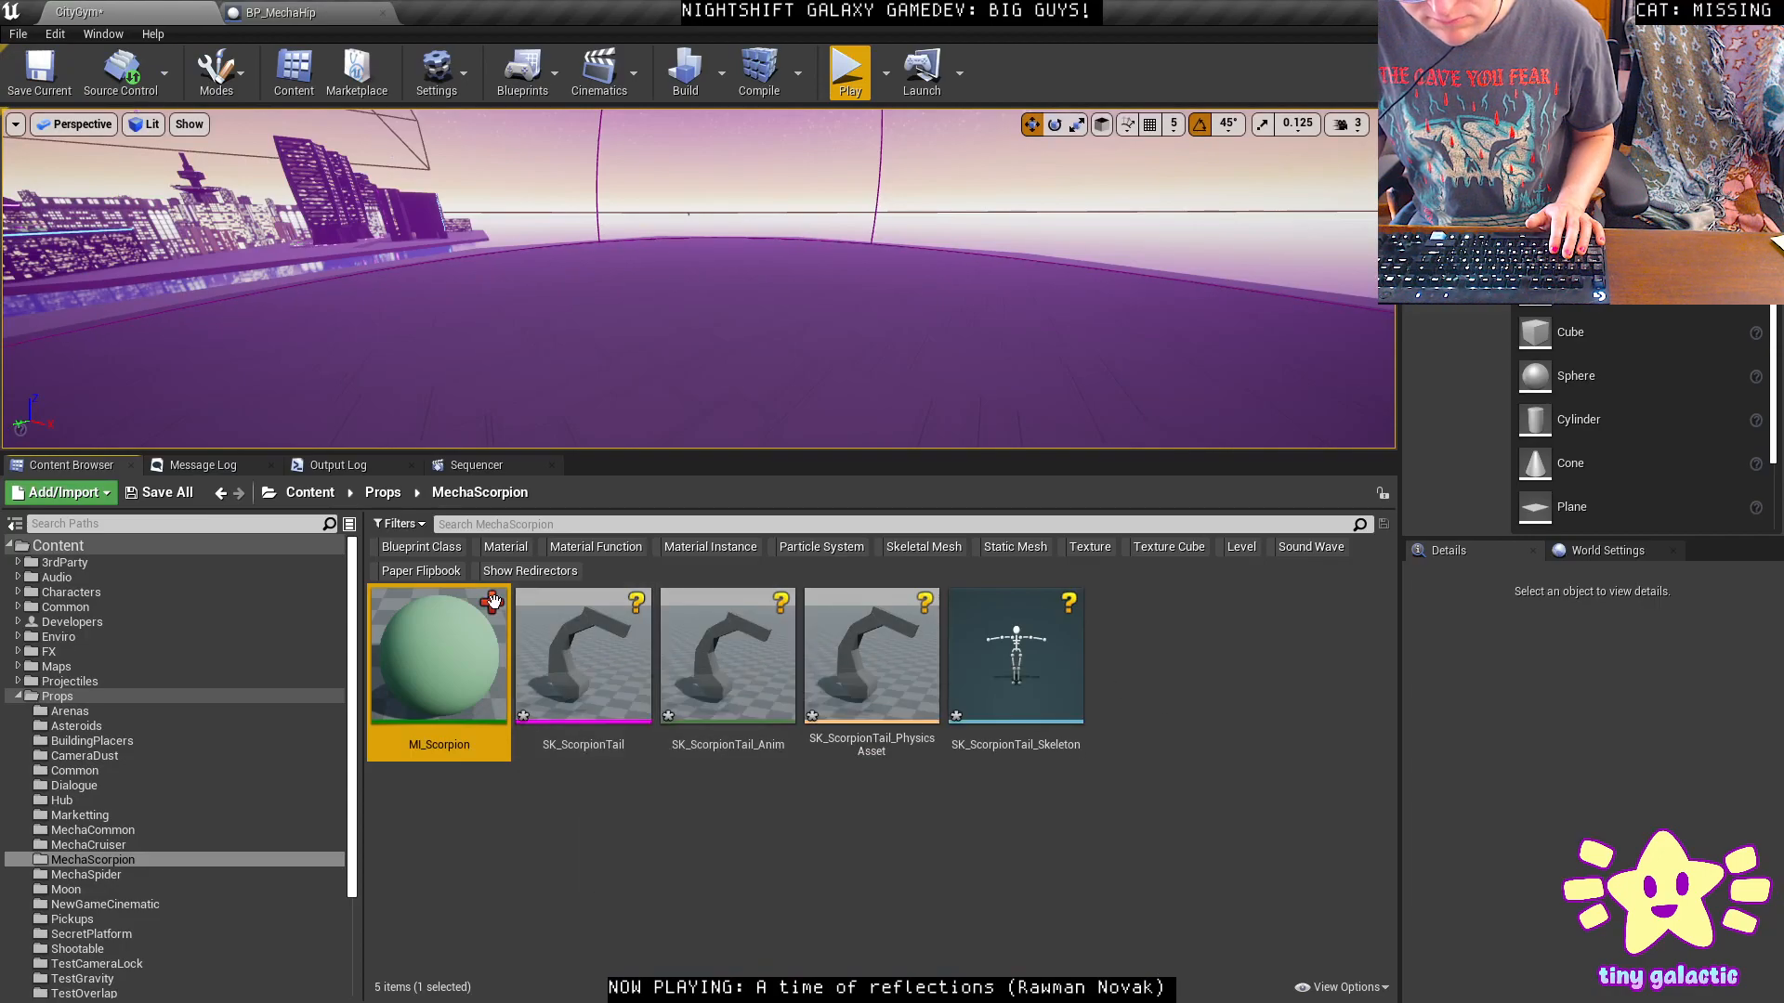
double_click(584, 655)
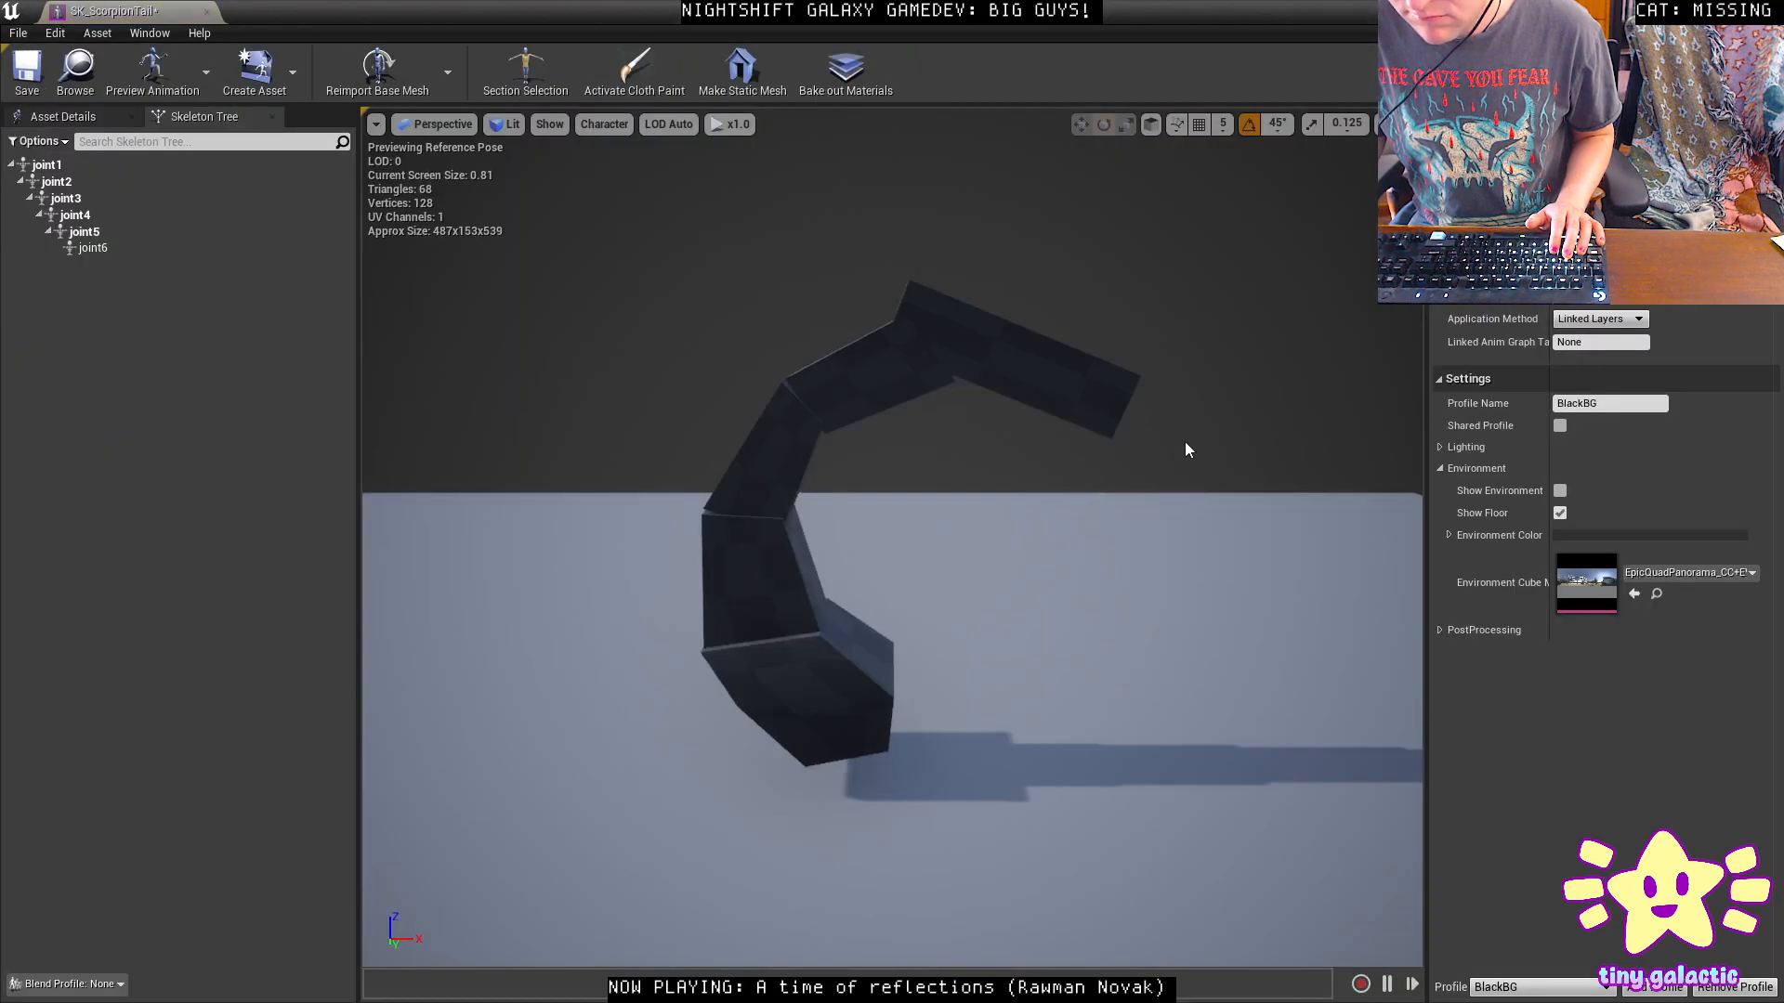
left_click(91, 115)
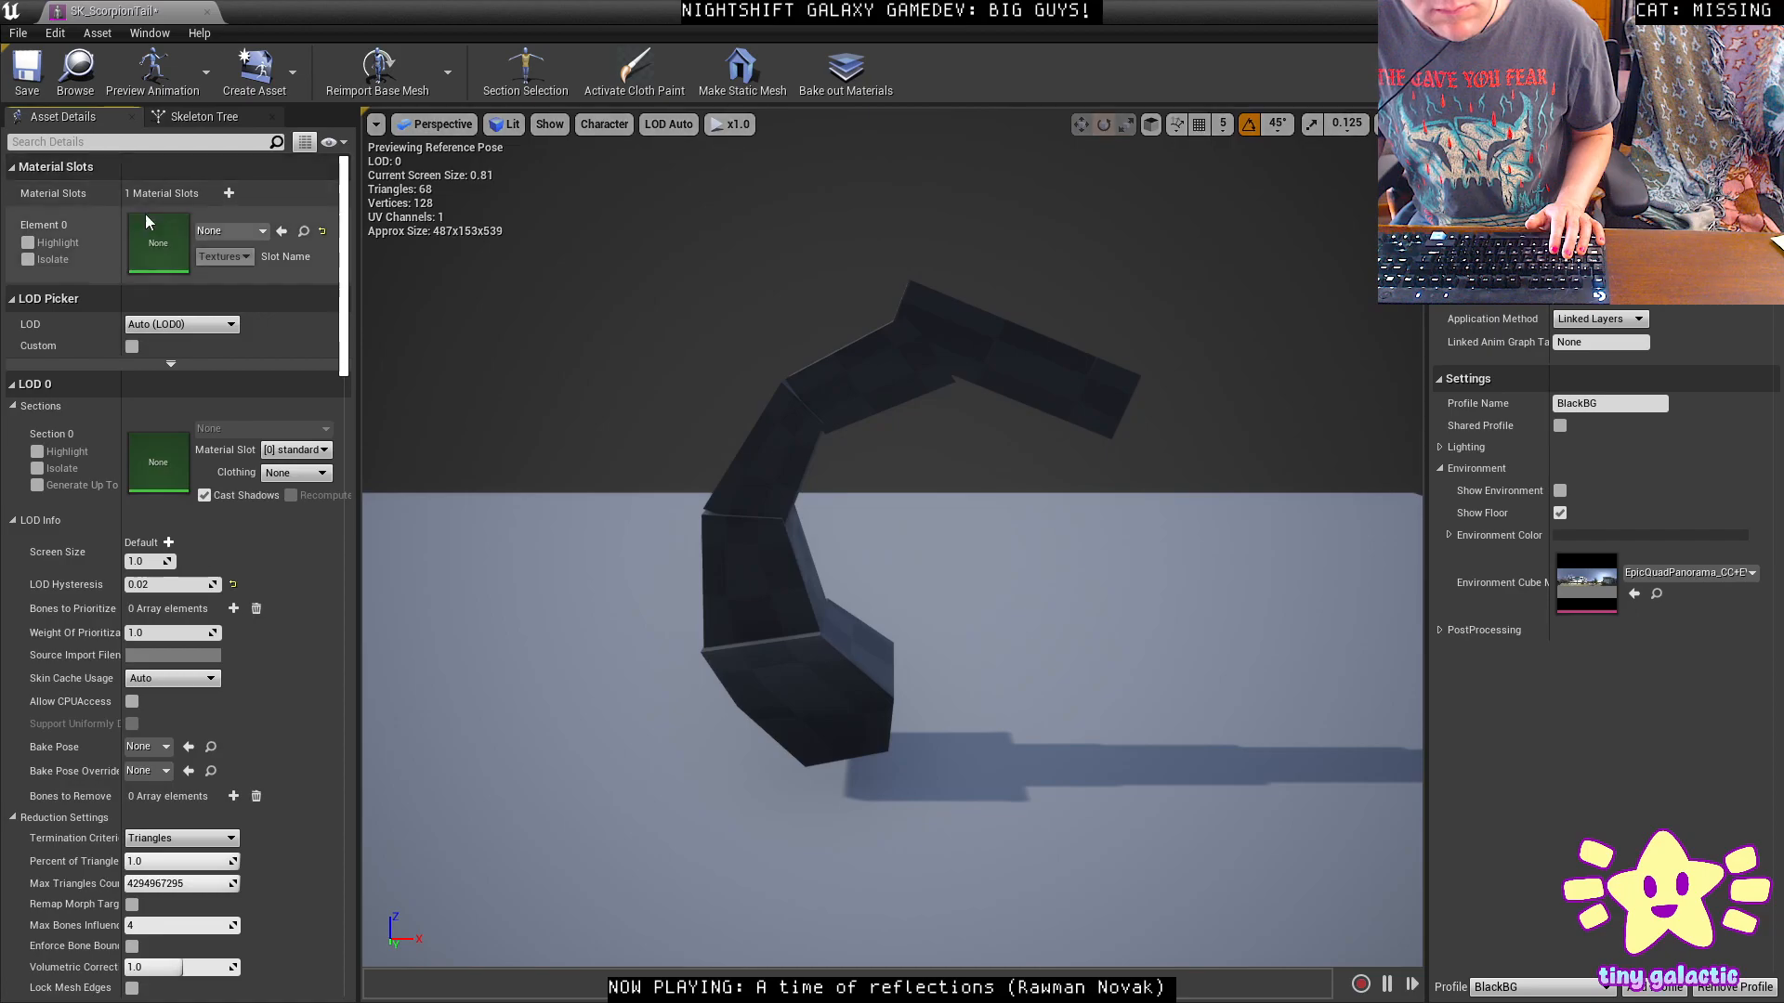
left_click(225, 231)
left_click(224, 233)
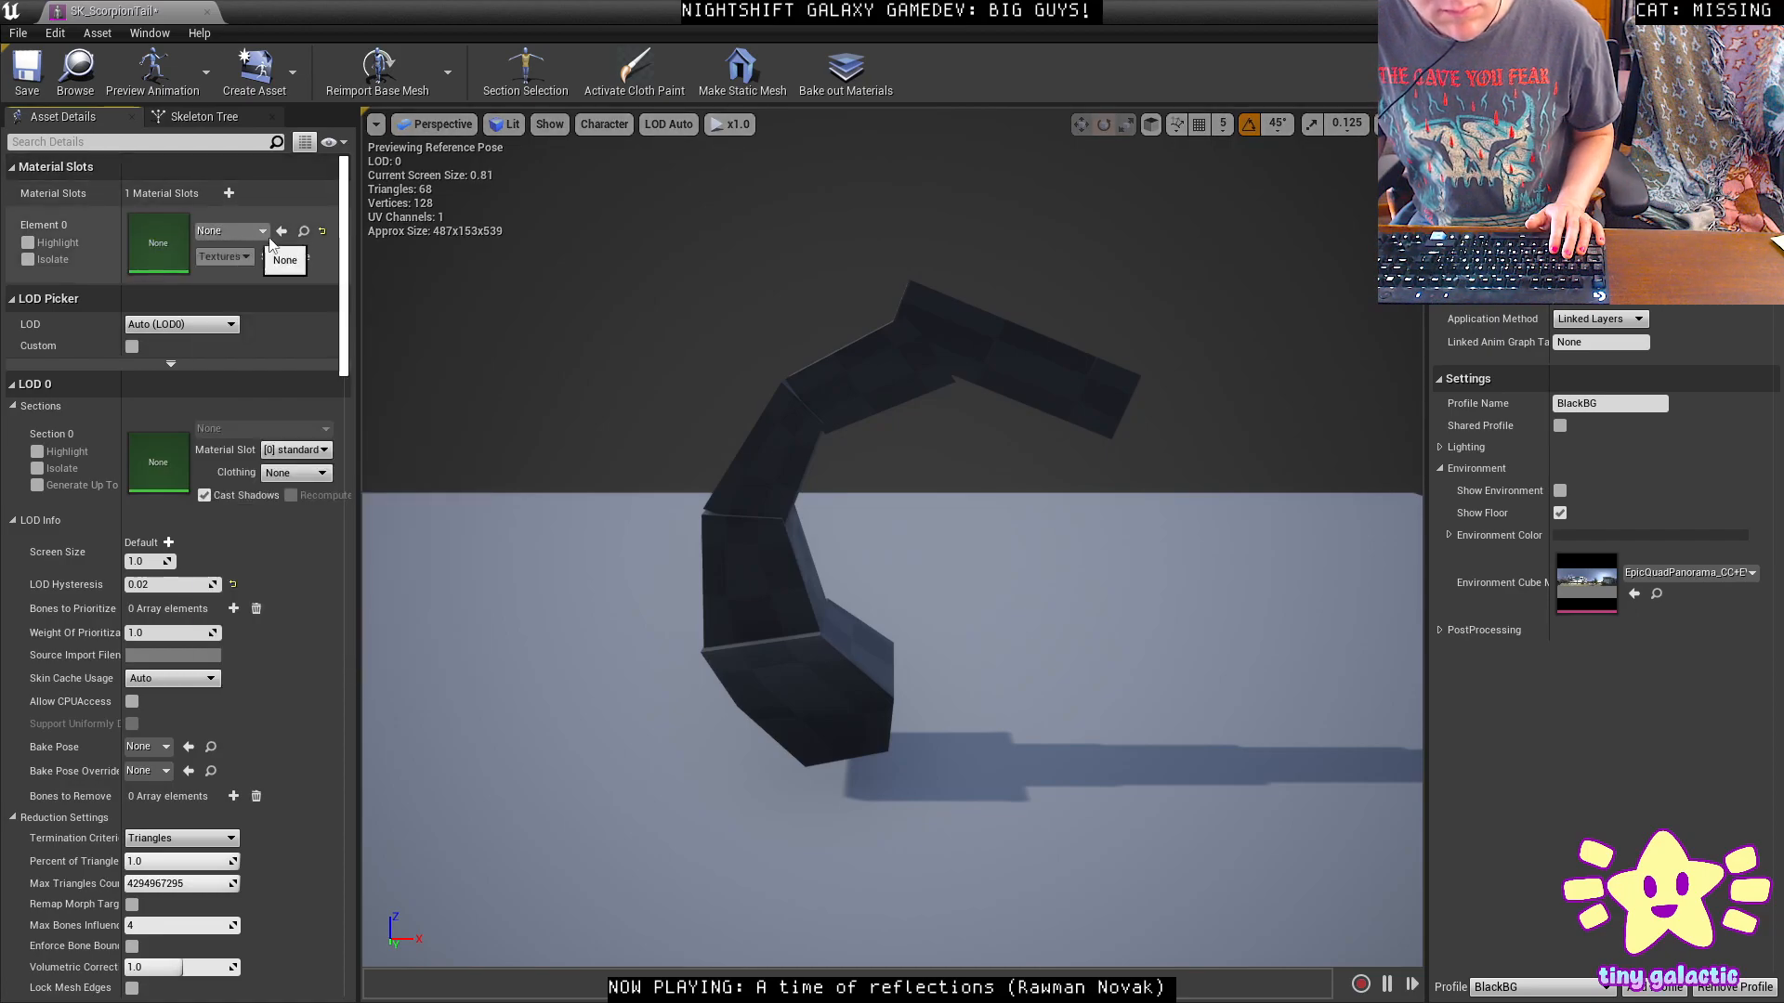
left_click(243, 231)
type("ssco")
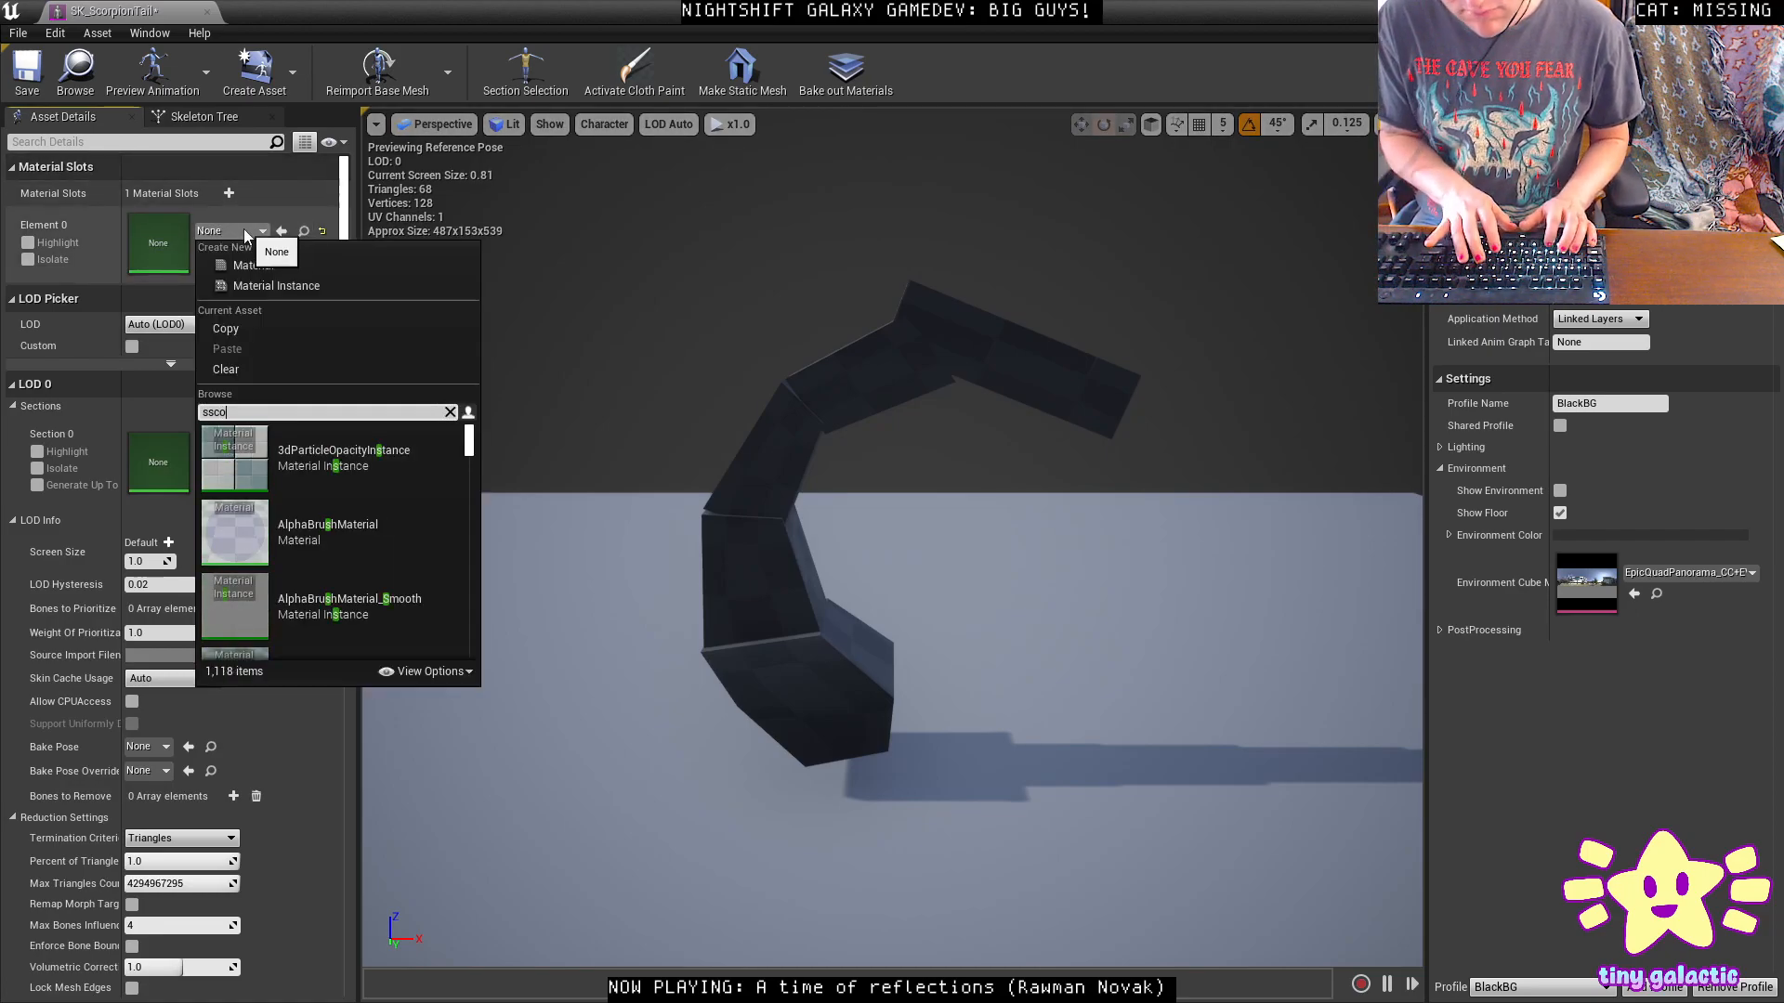
type("rpio")
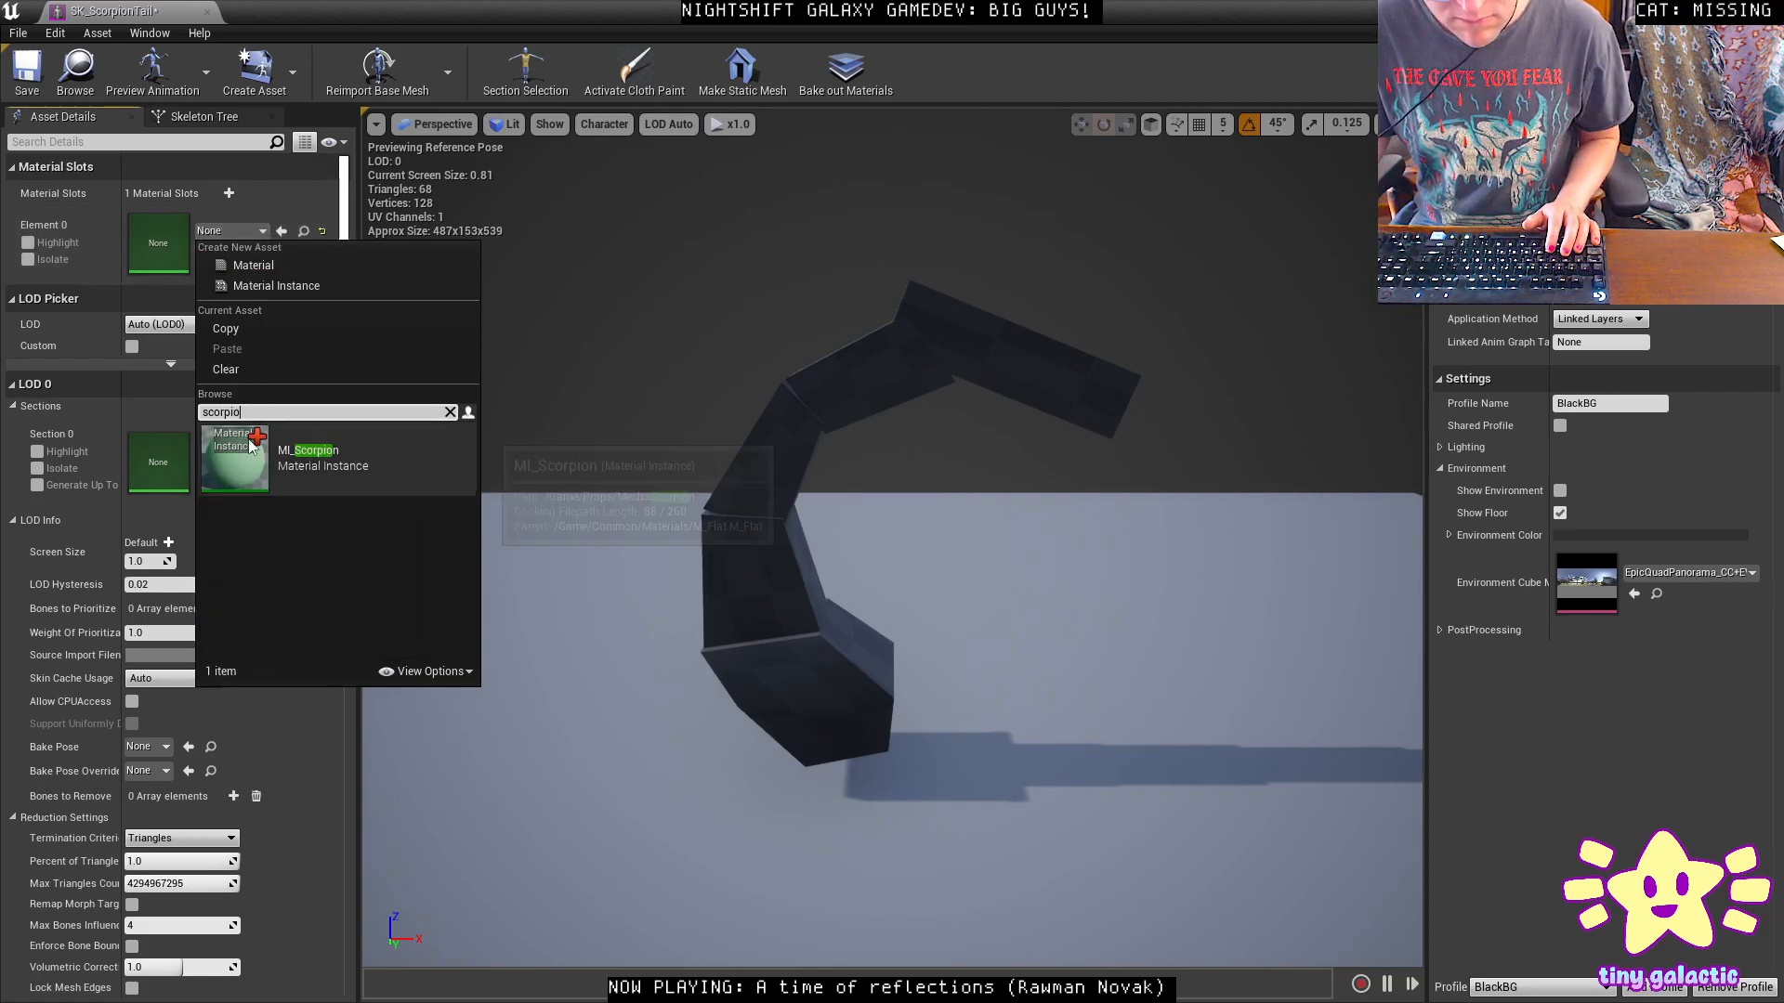
left_click(306, 455)
left_click_drag(855, 557, 1055, 544)
left_click(45, 90)
key("alt+Tab")
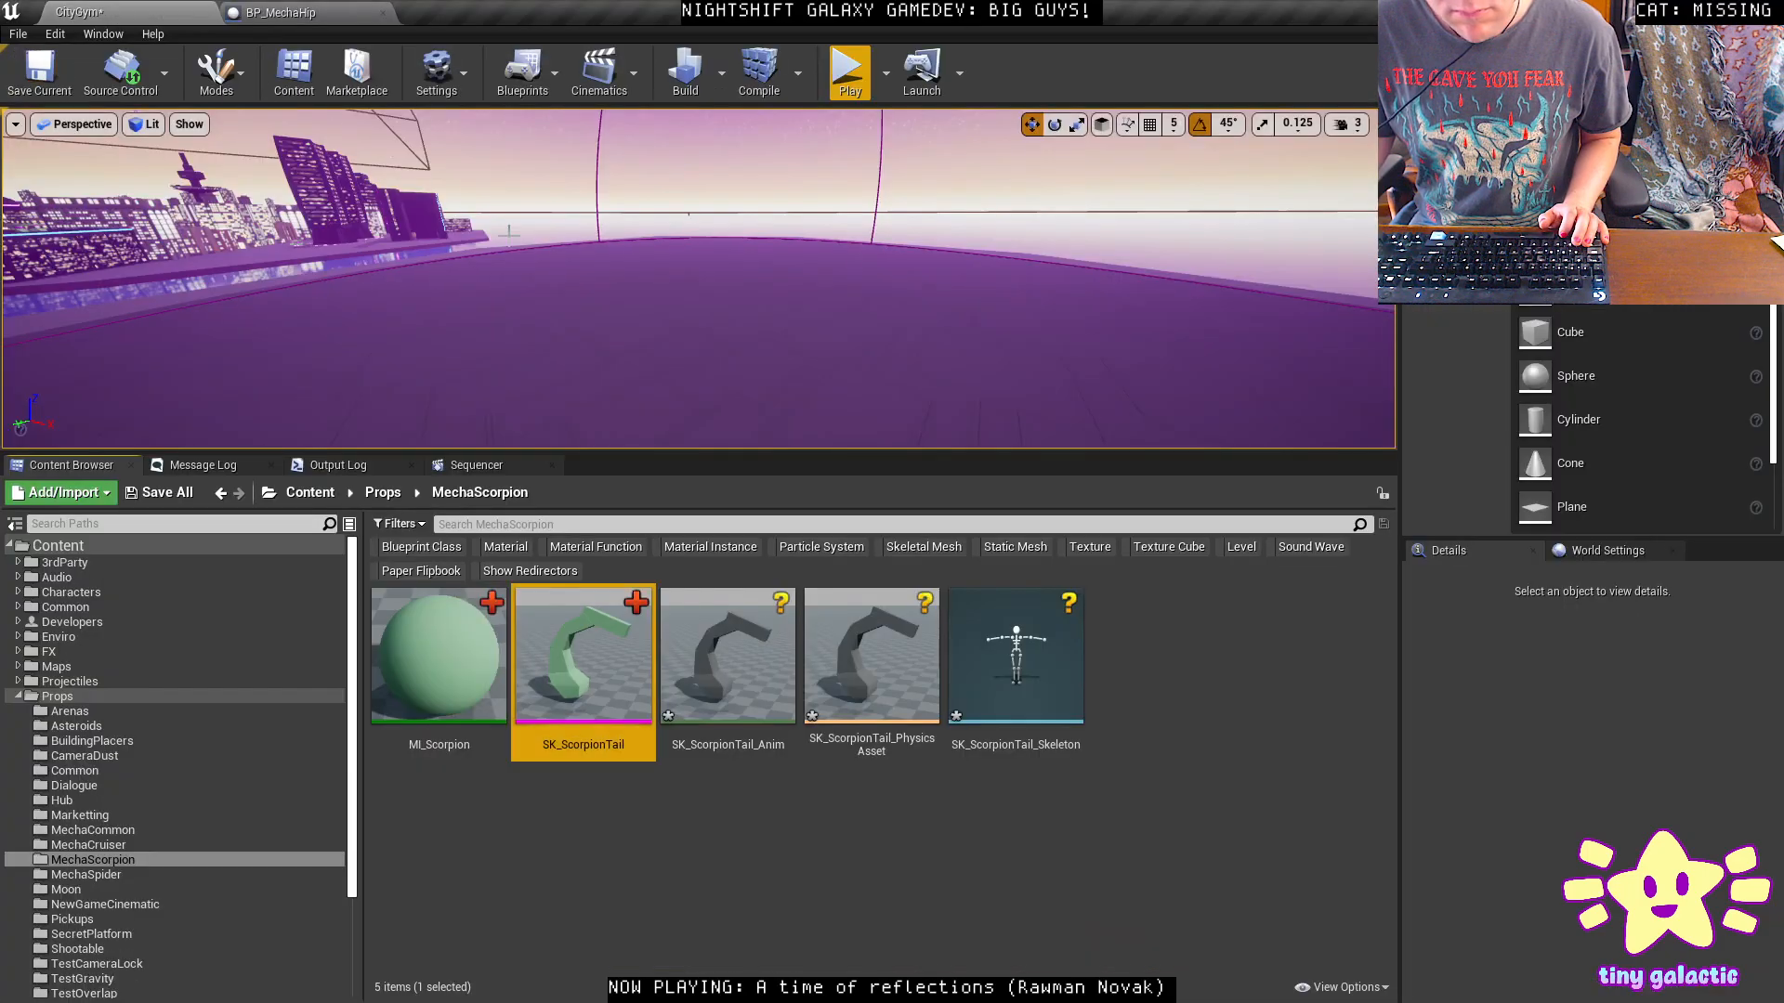
left_click(744, 734)
key("F2")
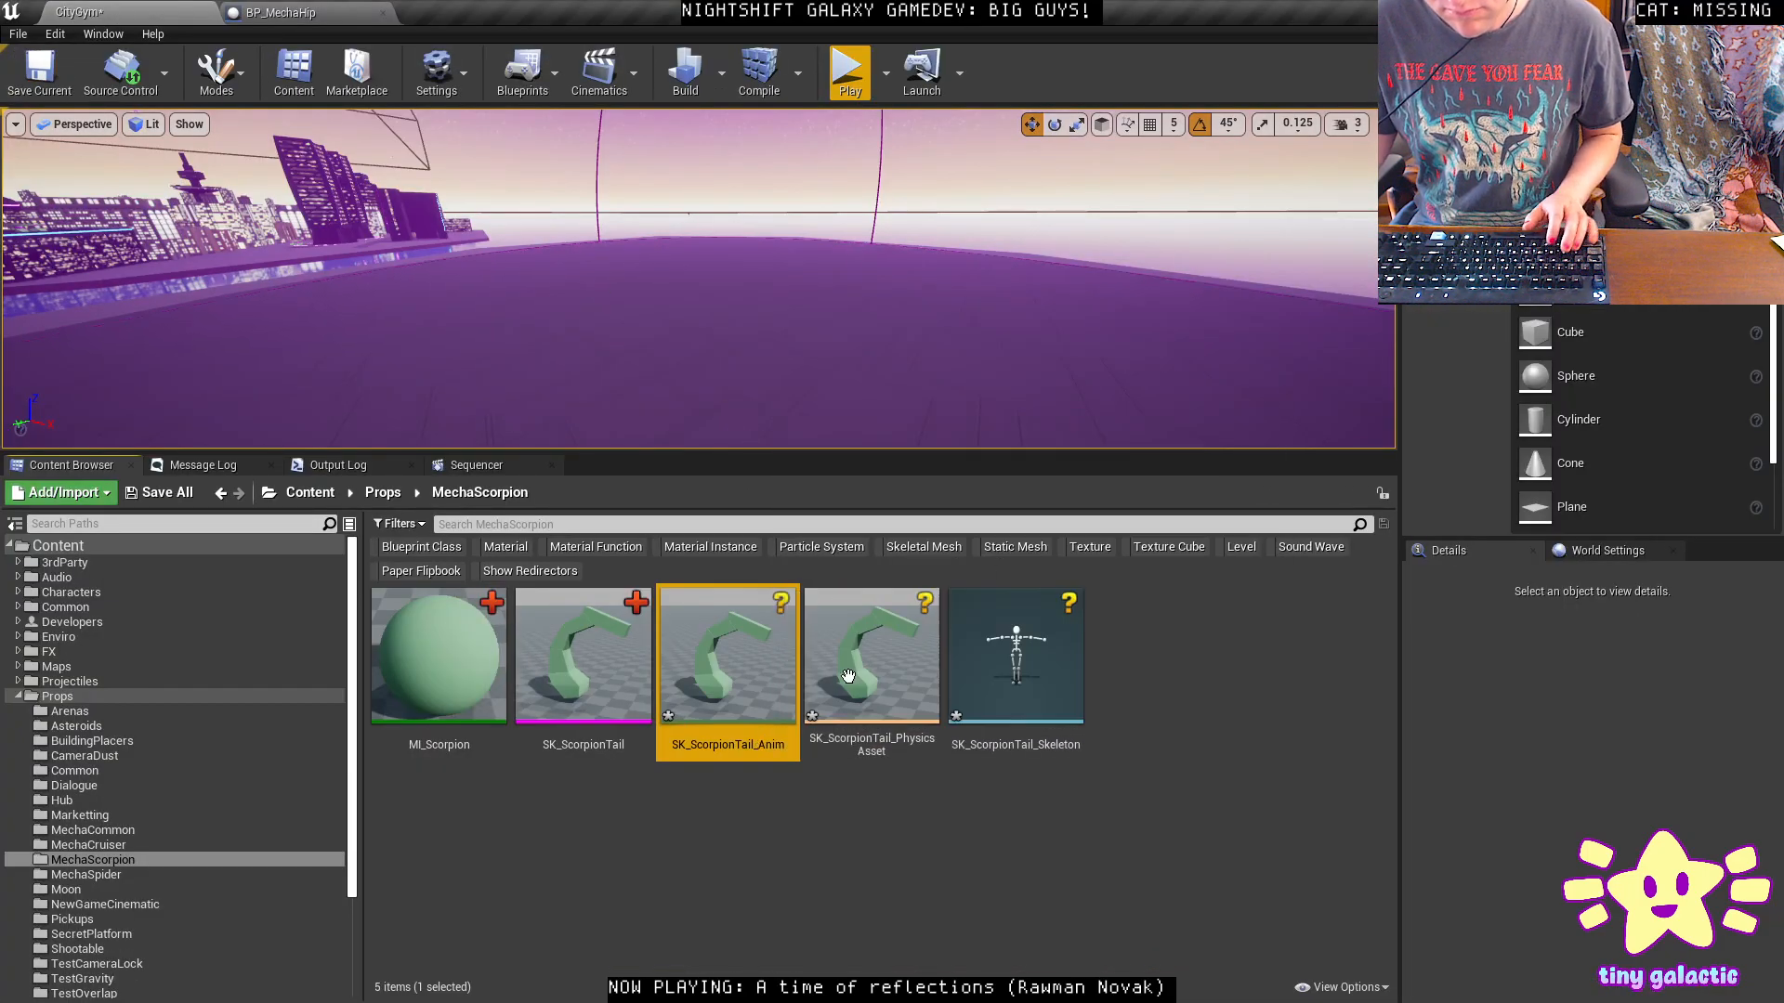
key("Escape")
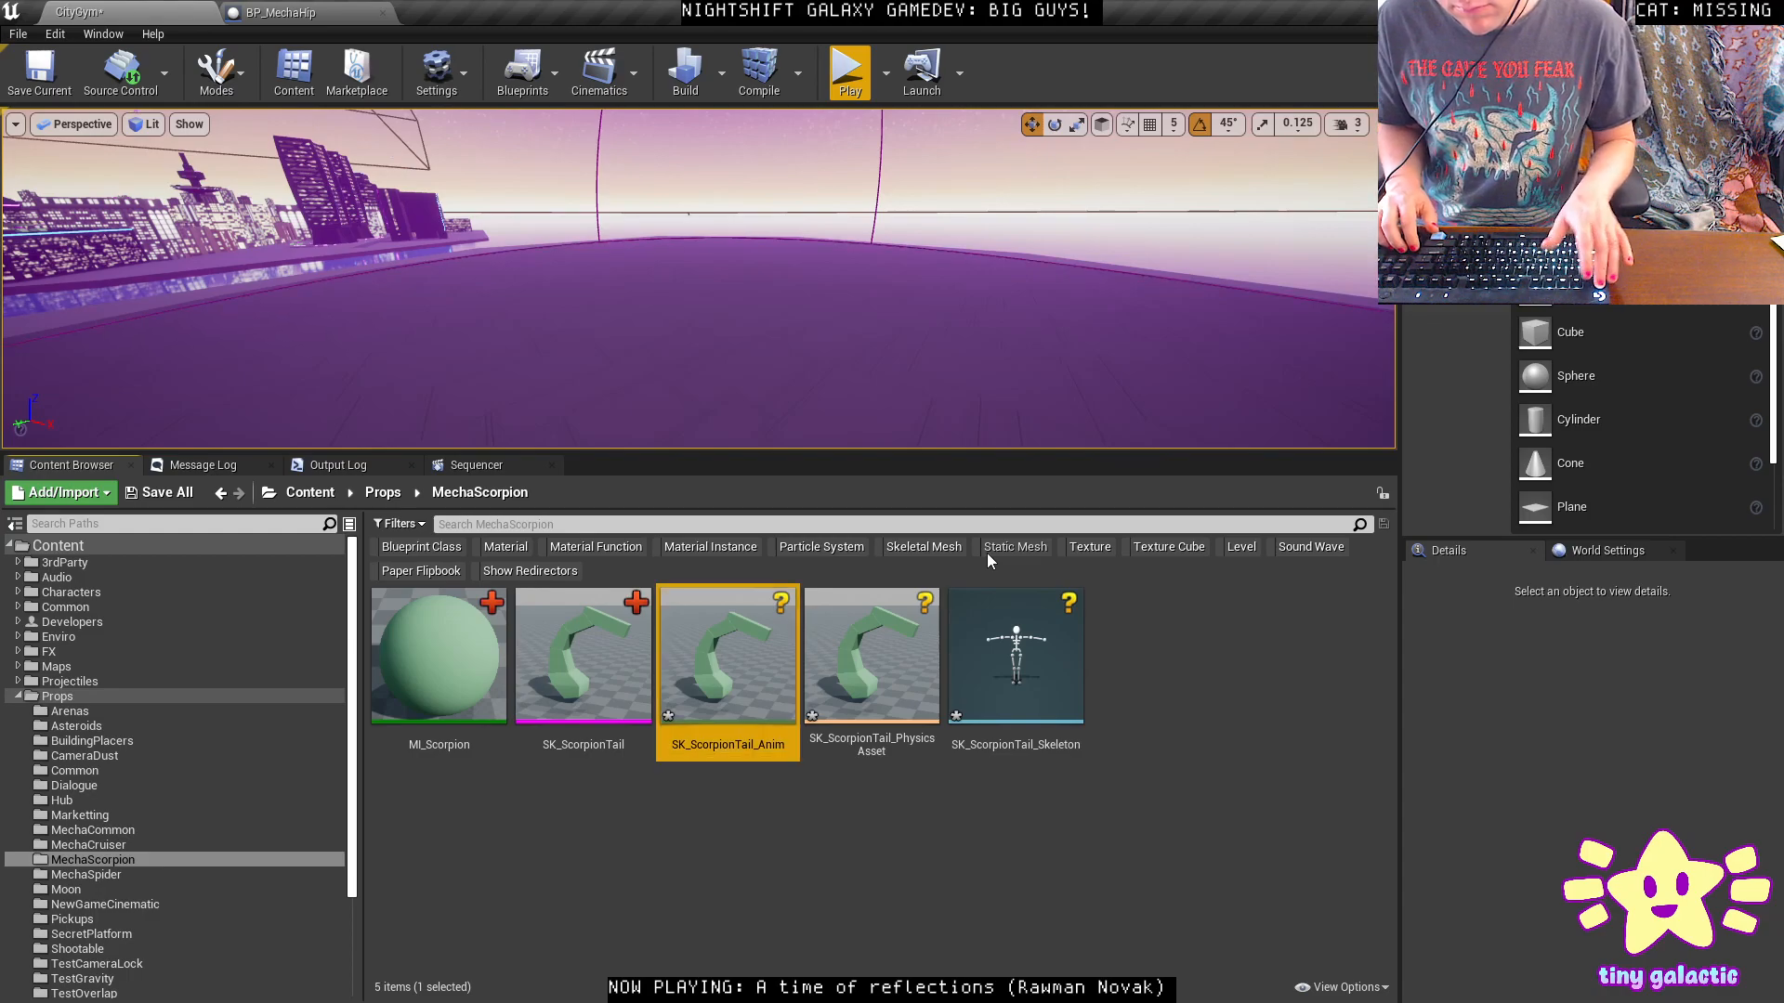
Delete the SK_ScorpionTail_Anim asset and rename the scorpion tail's physics asset as PHYS_ScorpionTail.
key("Delete")
left_click(789, 807)
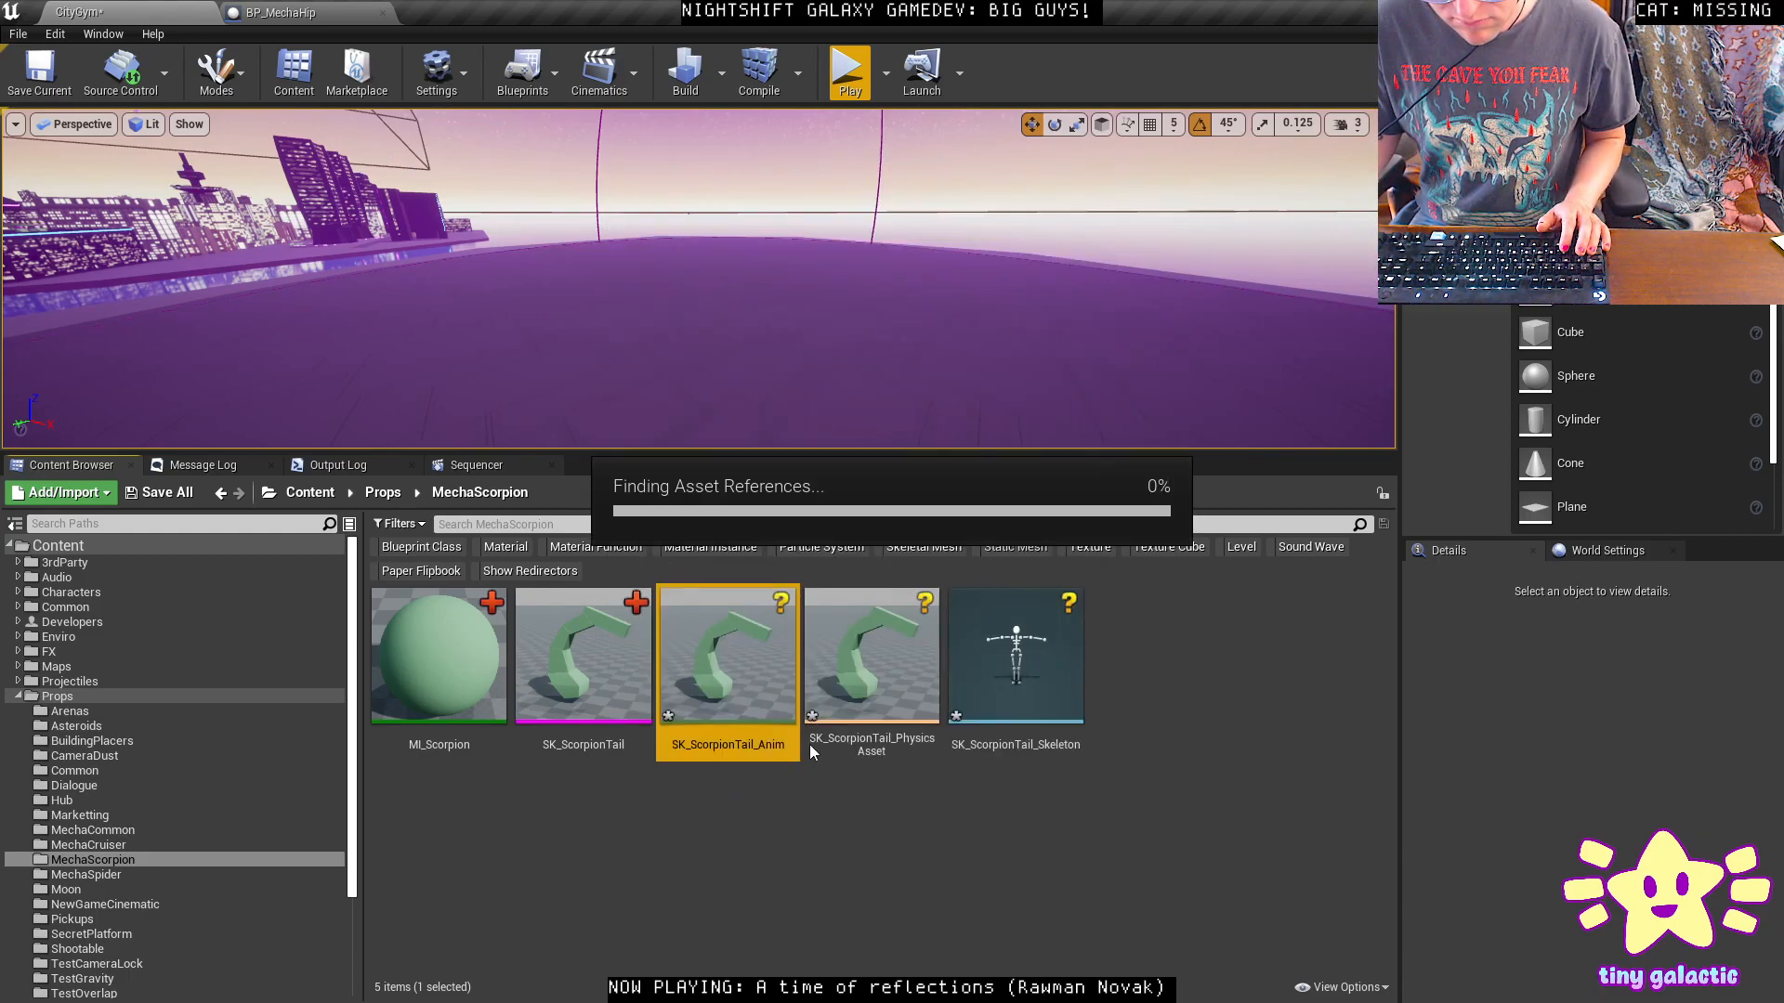
key("F2")
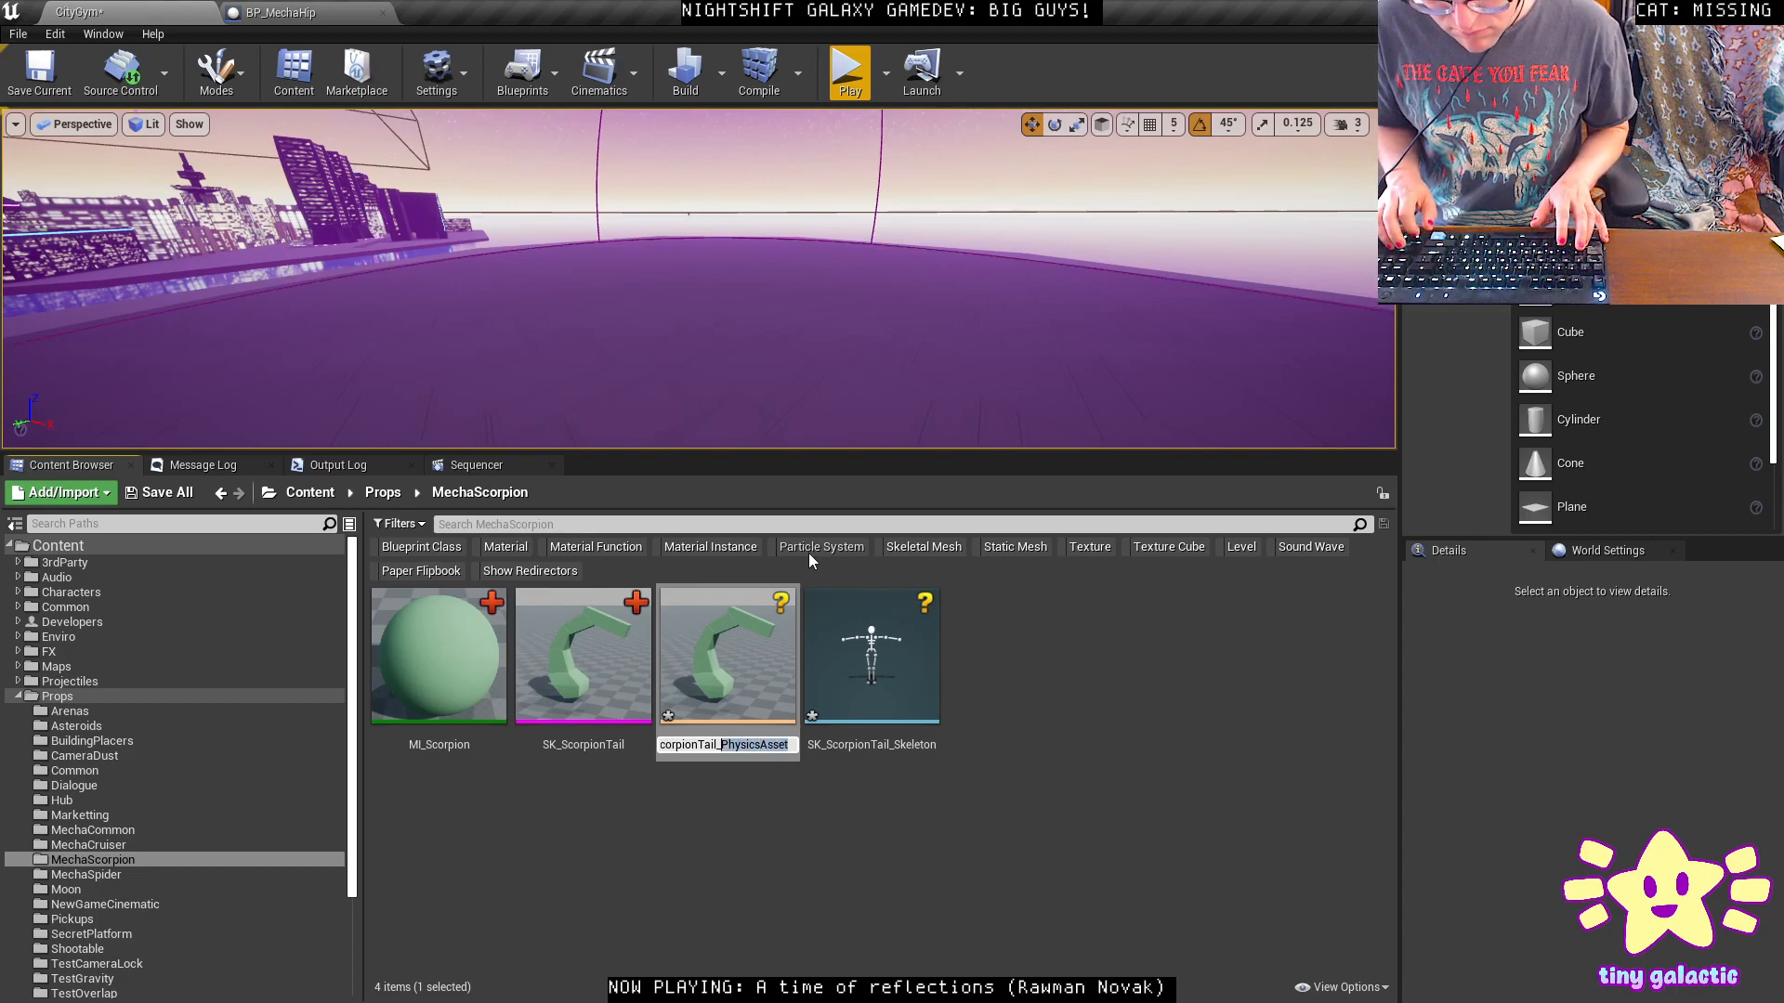
Rename the scorpion tail's skeleton asset as SKEL_ScorpionTail.
left_click(844, 742)
key("F2")
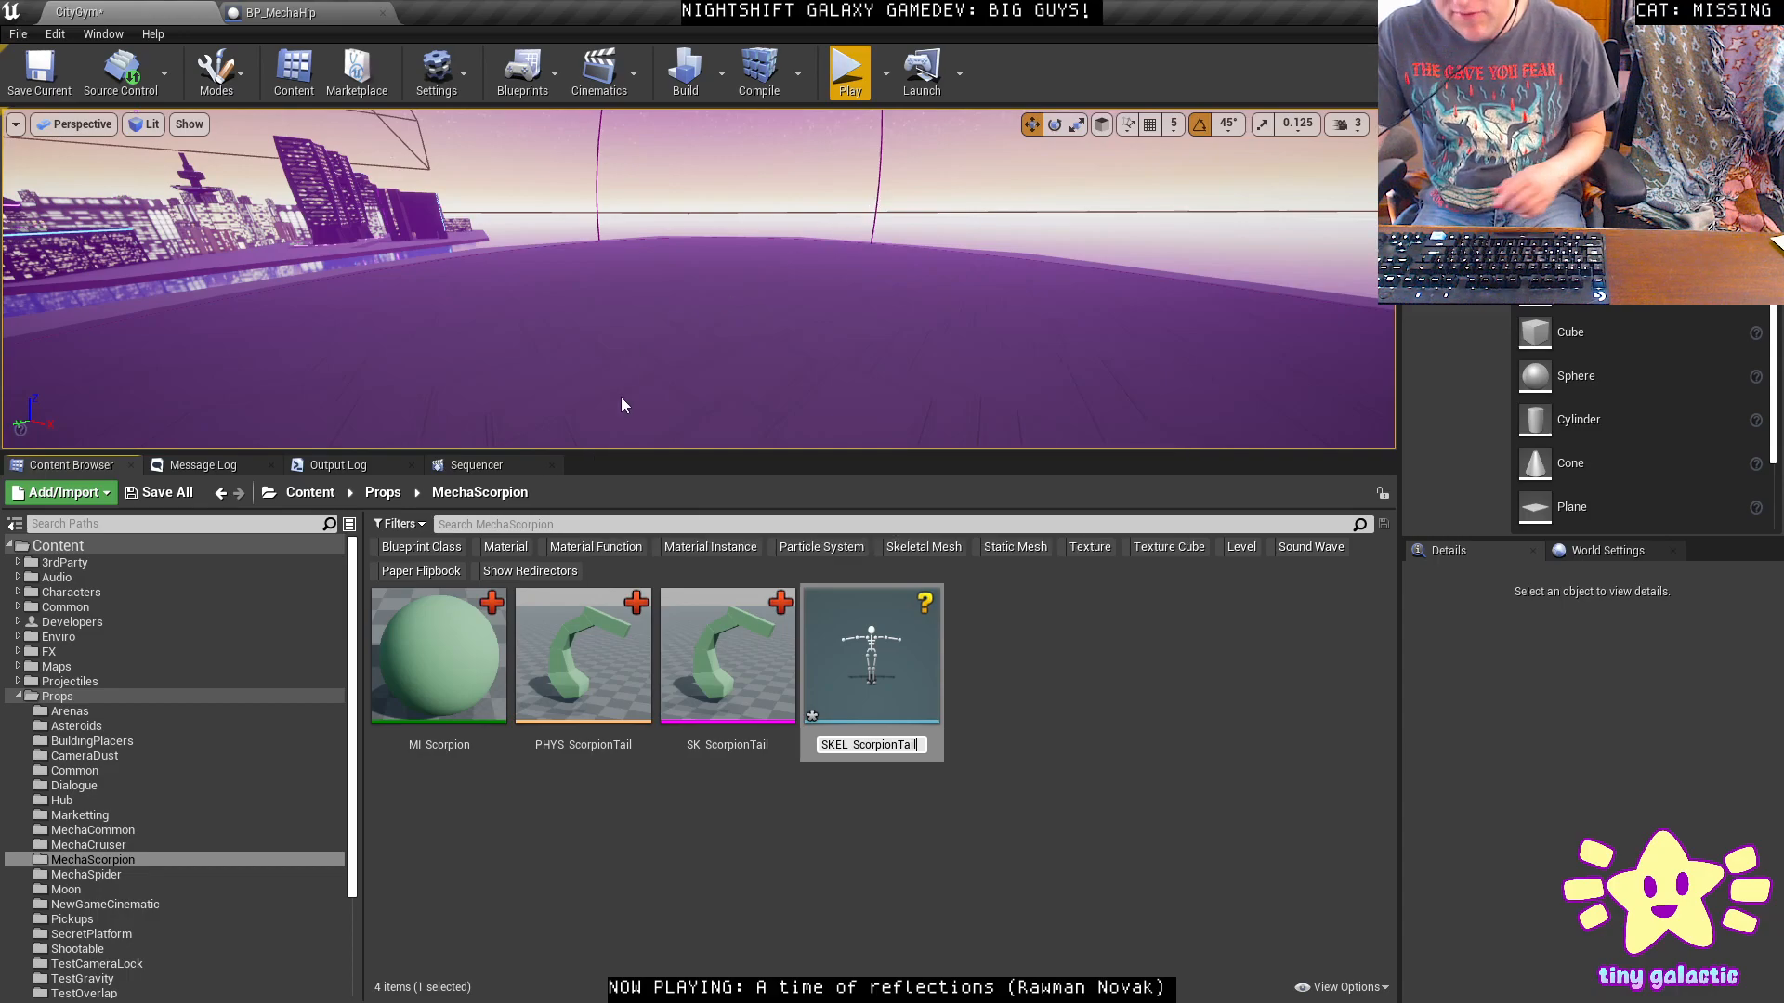
key("Return")
Place the SK_ScorpionTail skeletal mesh on the purple arena floor of the level.
left_click_drag(720, 655, 639, 362)
mouse_move(665, 359)
right_mouse_down()
mouse_move(650, 358)
mouse_move(666, 359)
right_mouse_up()
left_click_drag(927, 343, 960, 302)
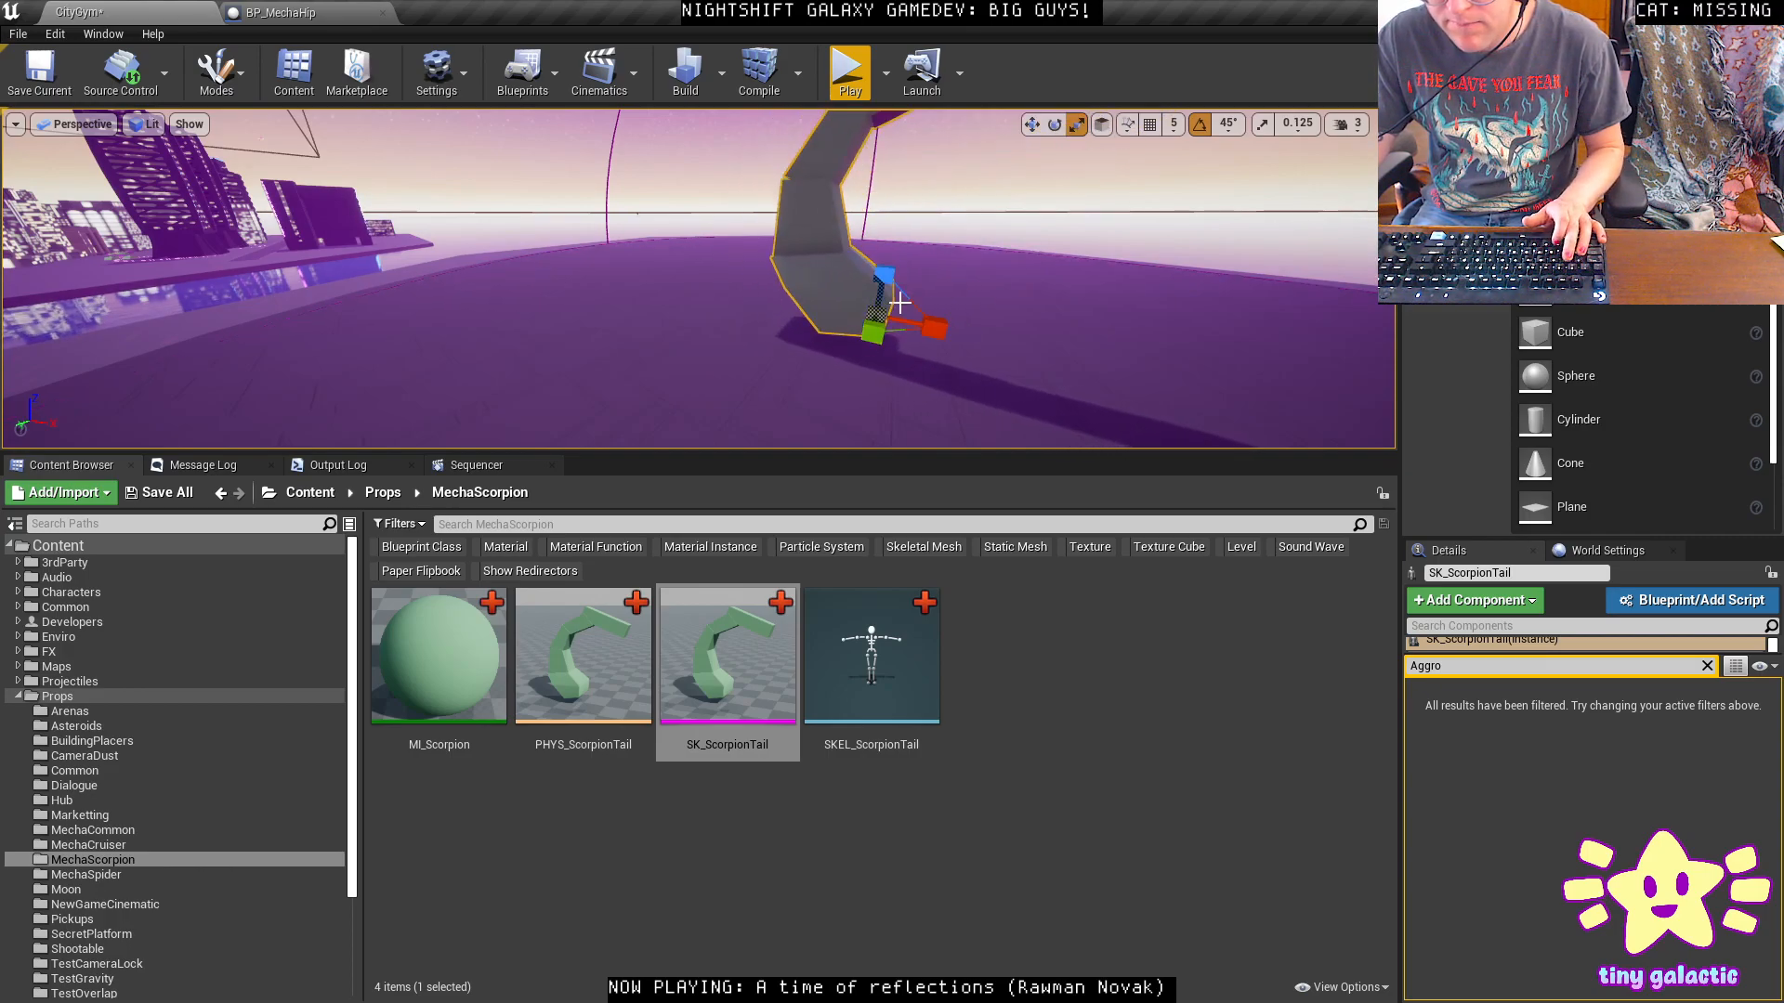
left_click_drag(900, 297, 1010, 271)
Play the level full-screen to examine the tail's scale beside the player mech, and return to the normal editor layout with the tail deselected.
key("F11")
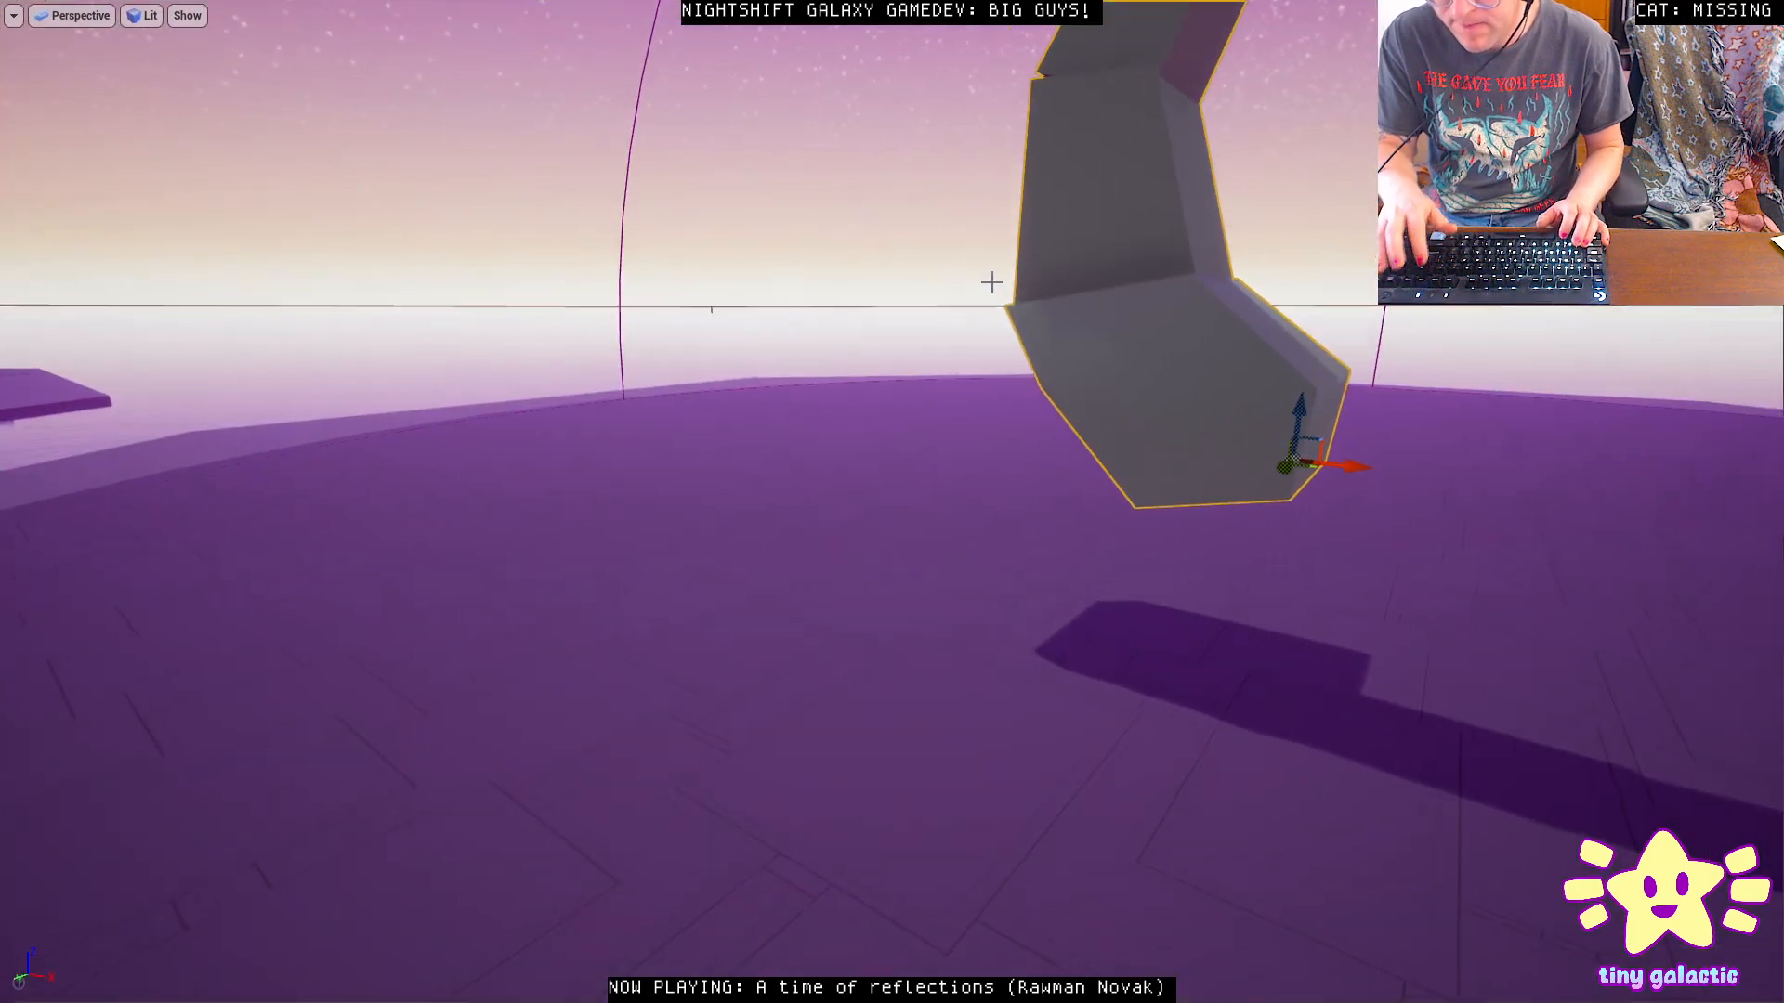
key("alt+p")
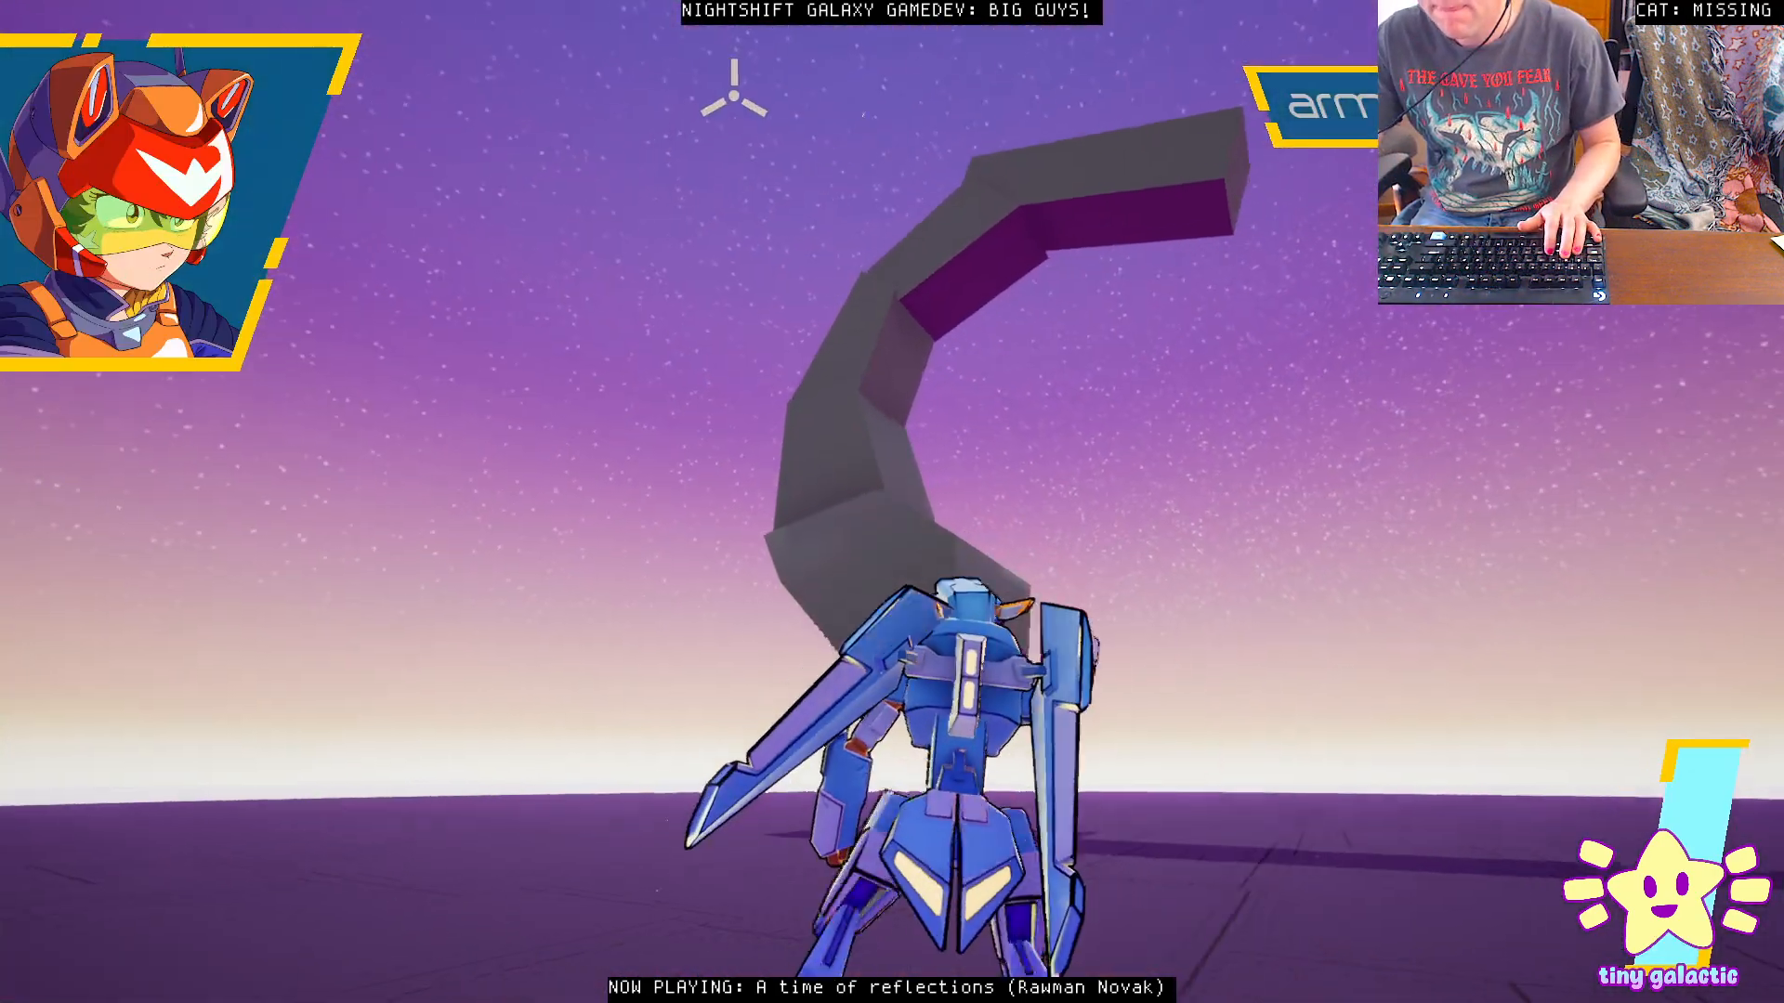
left_click(786, 163)
left_click_drag(786, 164, 886, 379)
key("Escape")
right_click_drag(886, 379, 1124, 529)
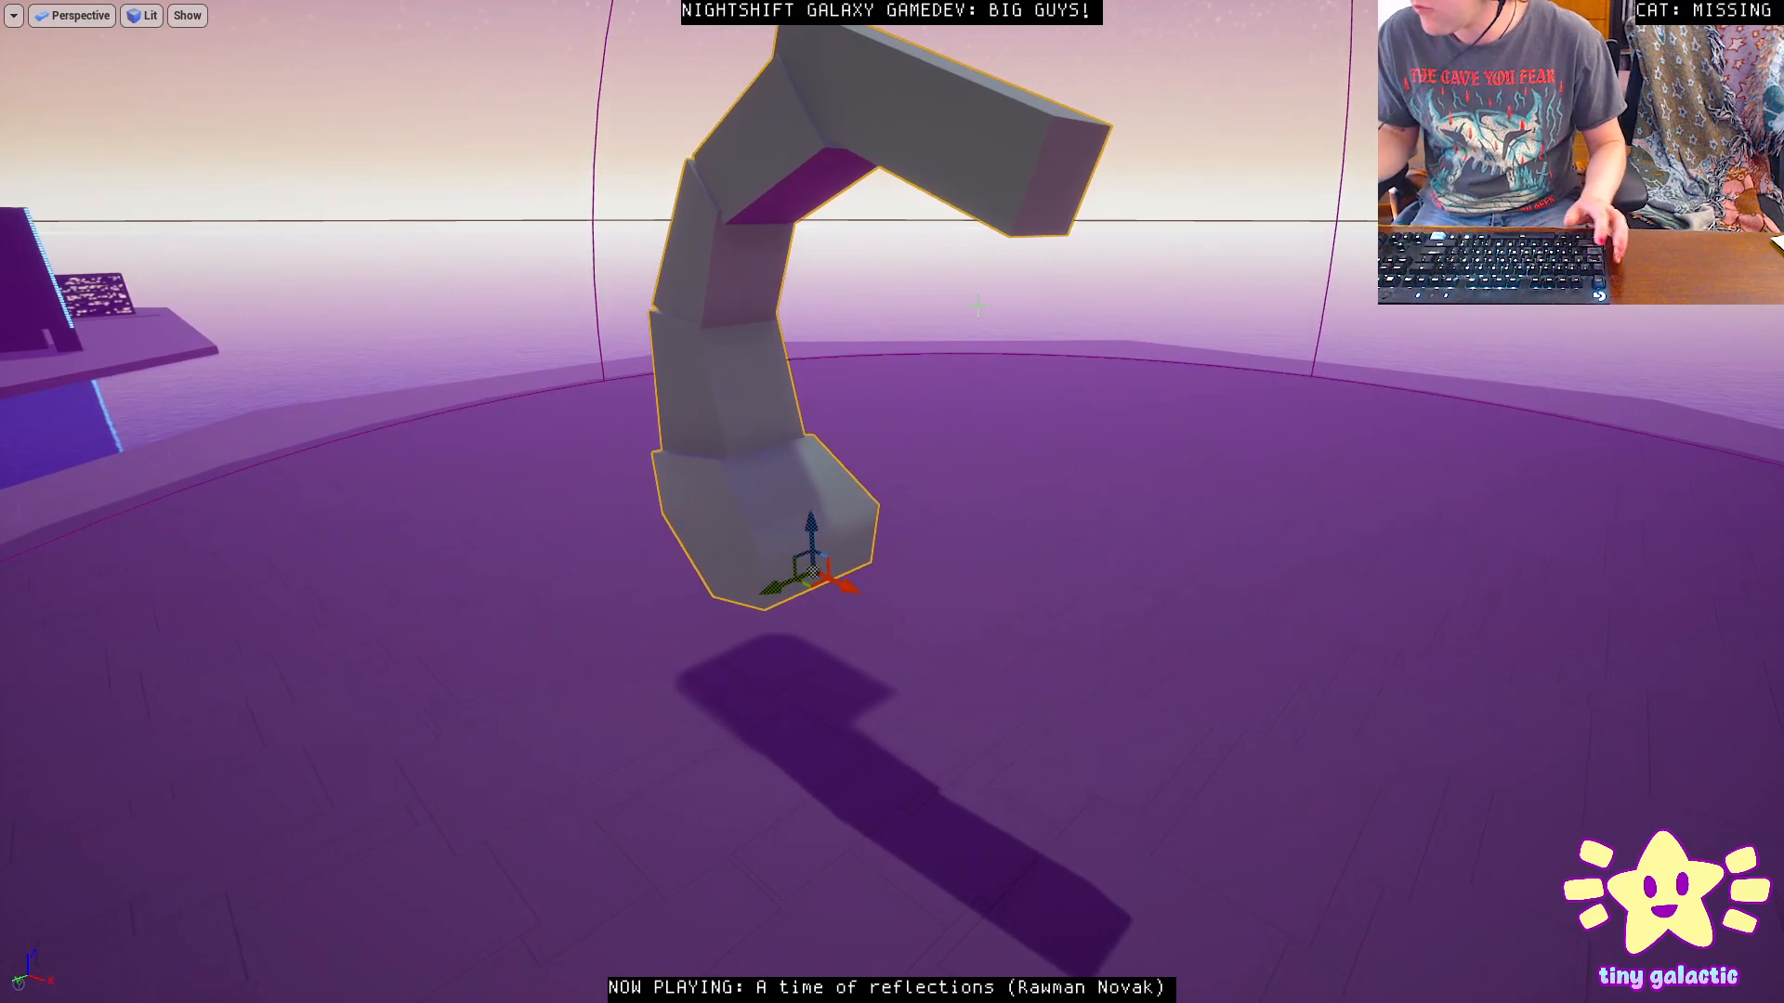
key("Escape")
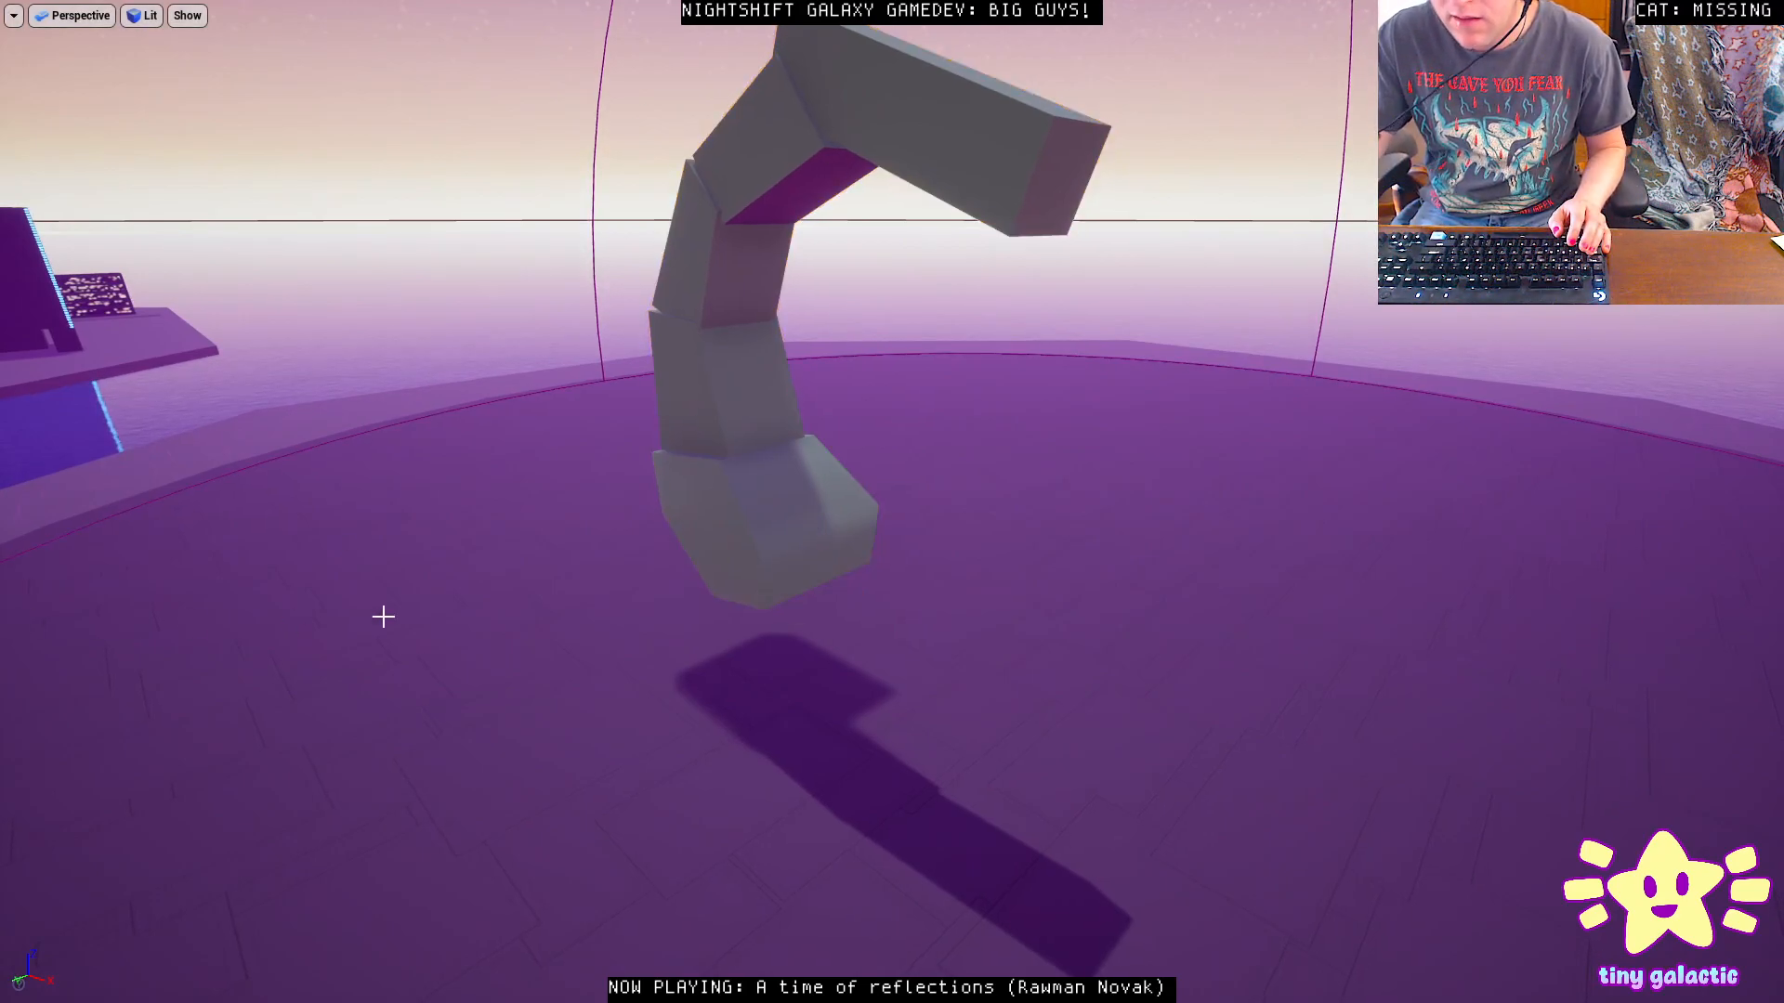
right_click_drag(601, 605, 639, 604)
key("F11")
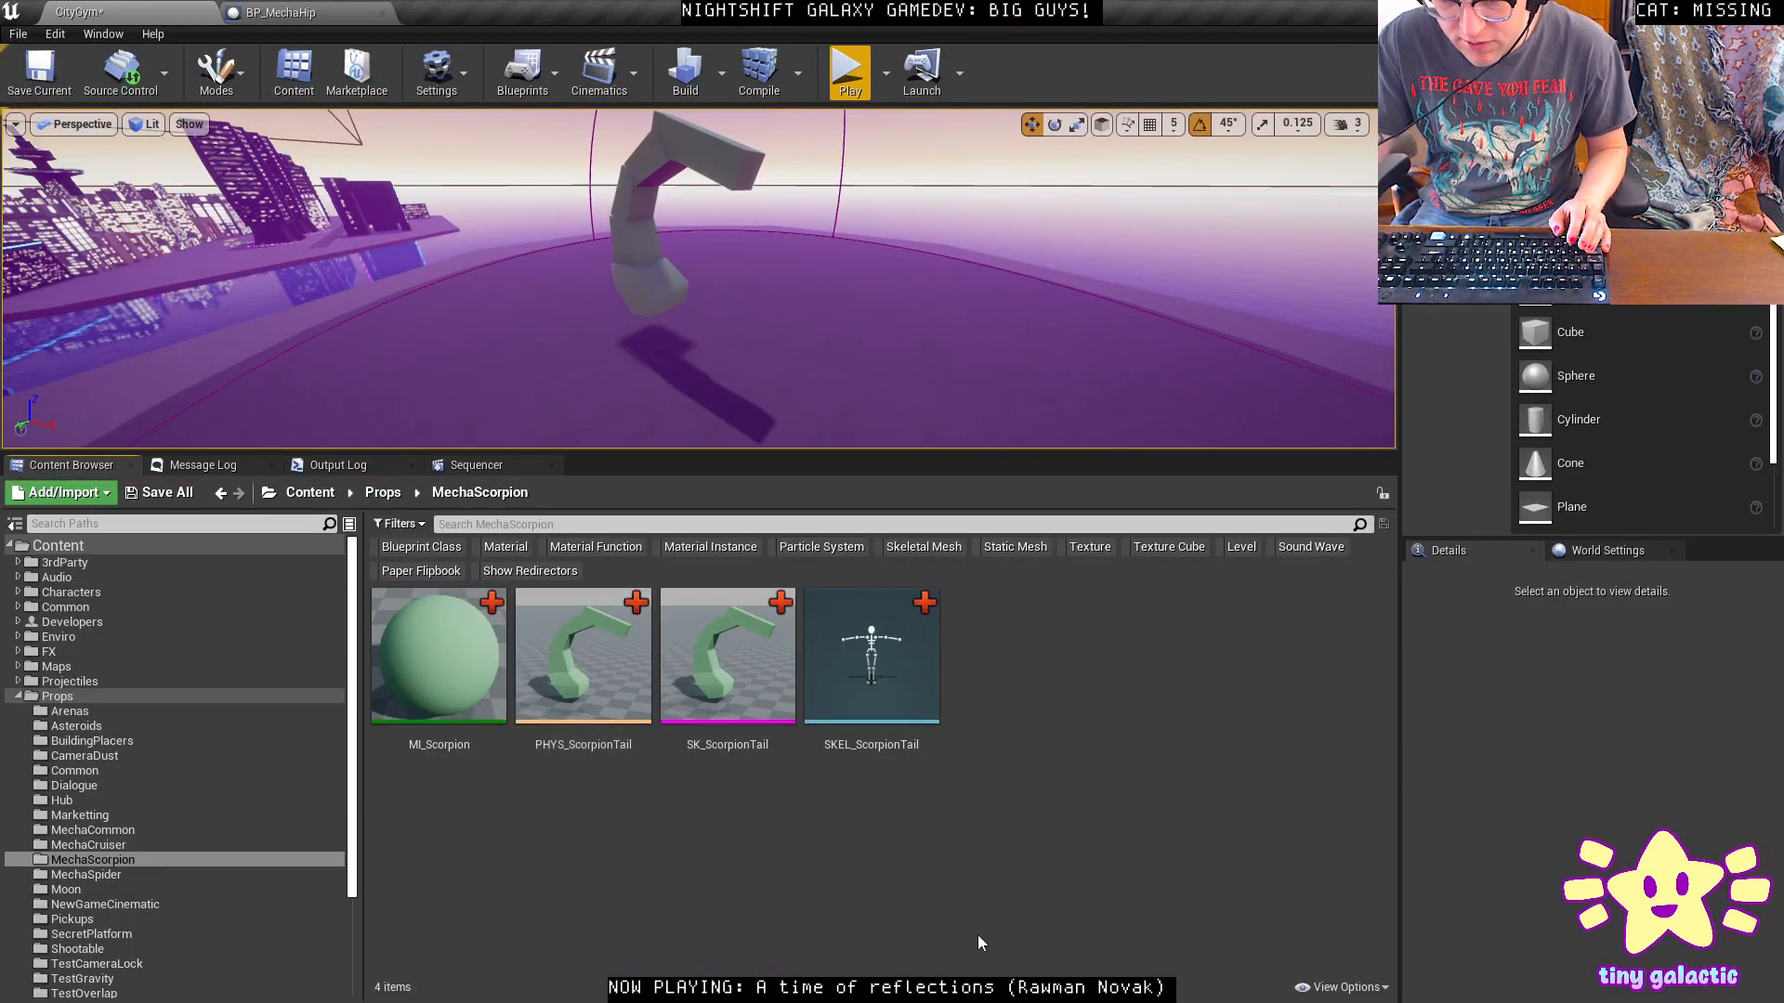
Create an Anim Blueprint from the SK_ScorpionTail skeletal mesh and name it ABP_ScorpionTail.
right_click(711, 641)
mouse_move(790, 640)
mouse_move(743, 329)
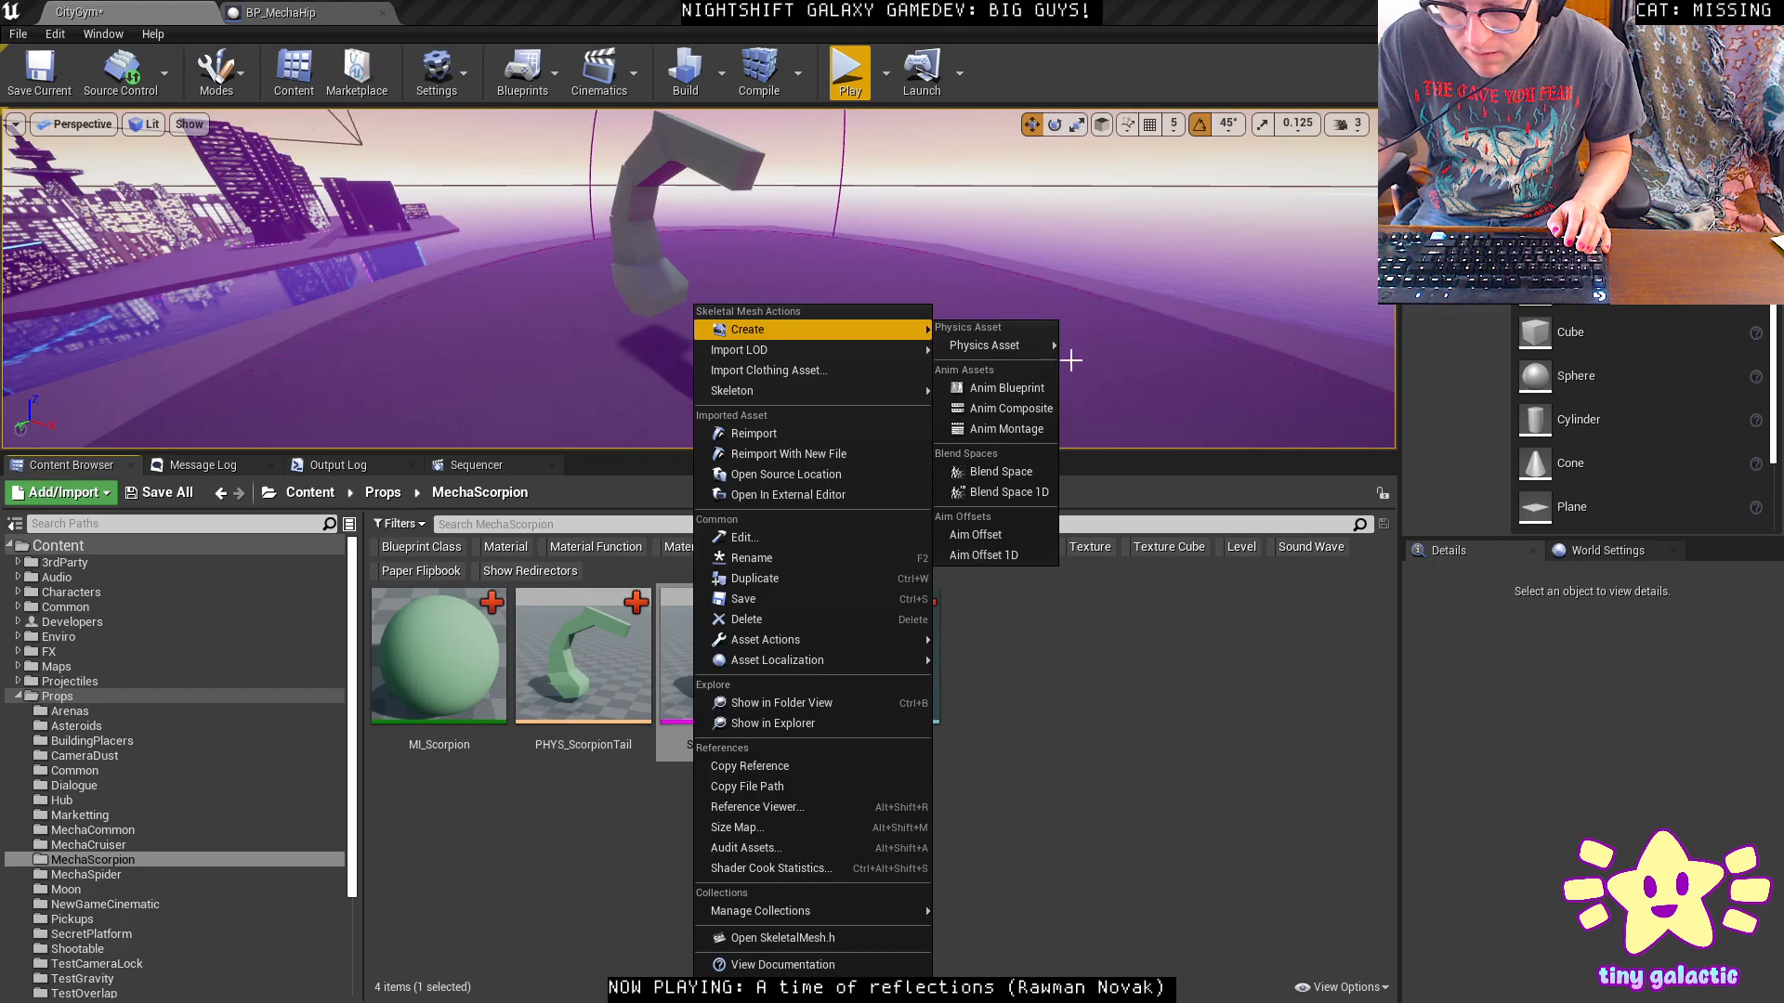
left_click(985, 384)
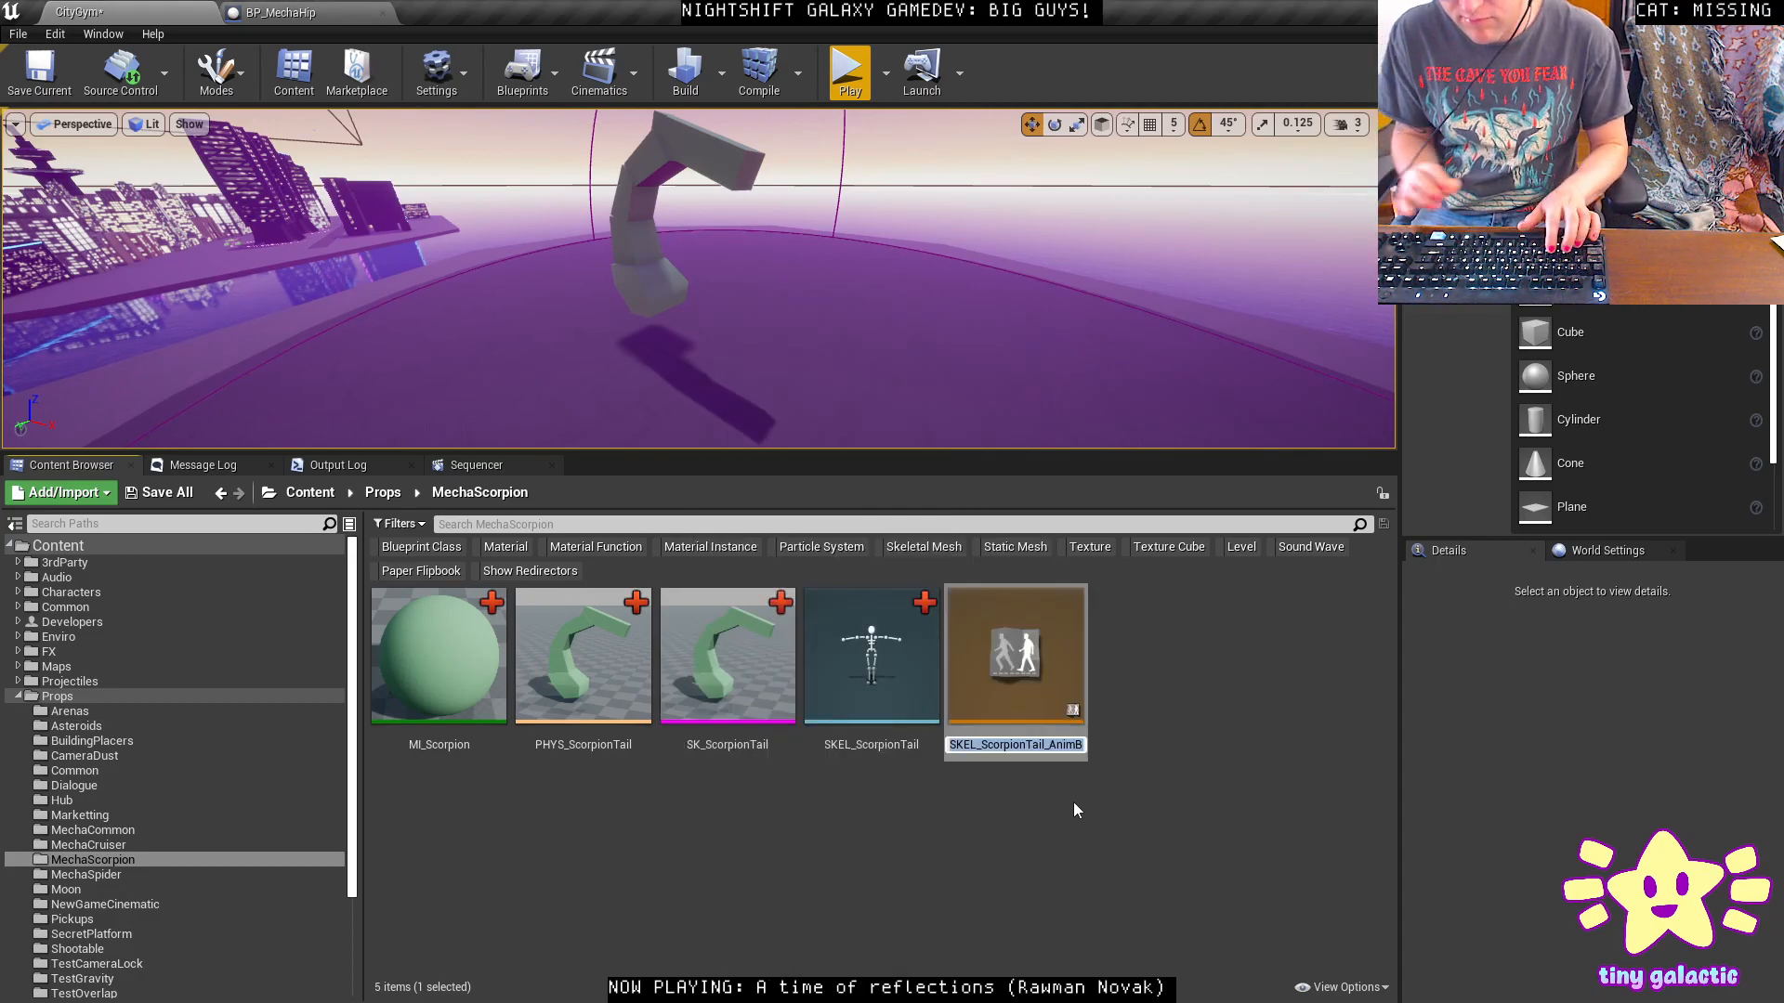
type("ABP_ScorpionTail")
key("Return")
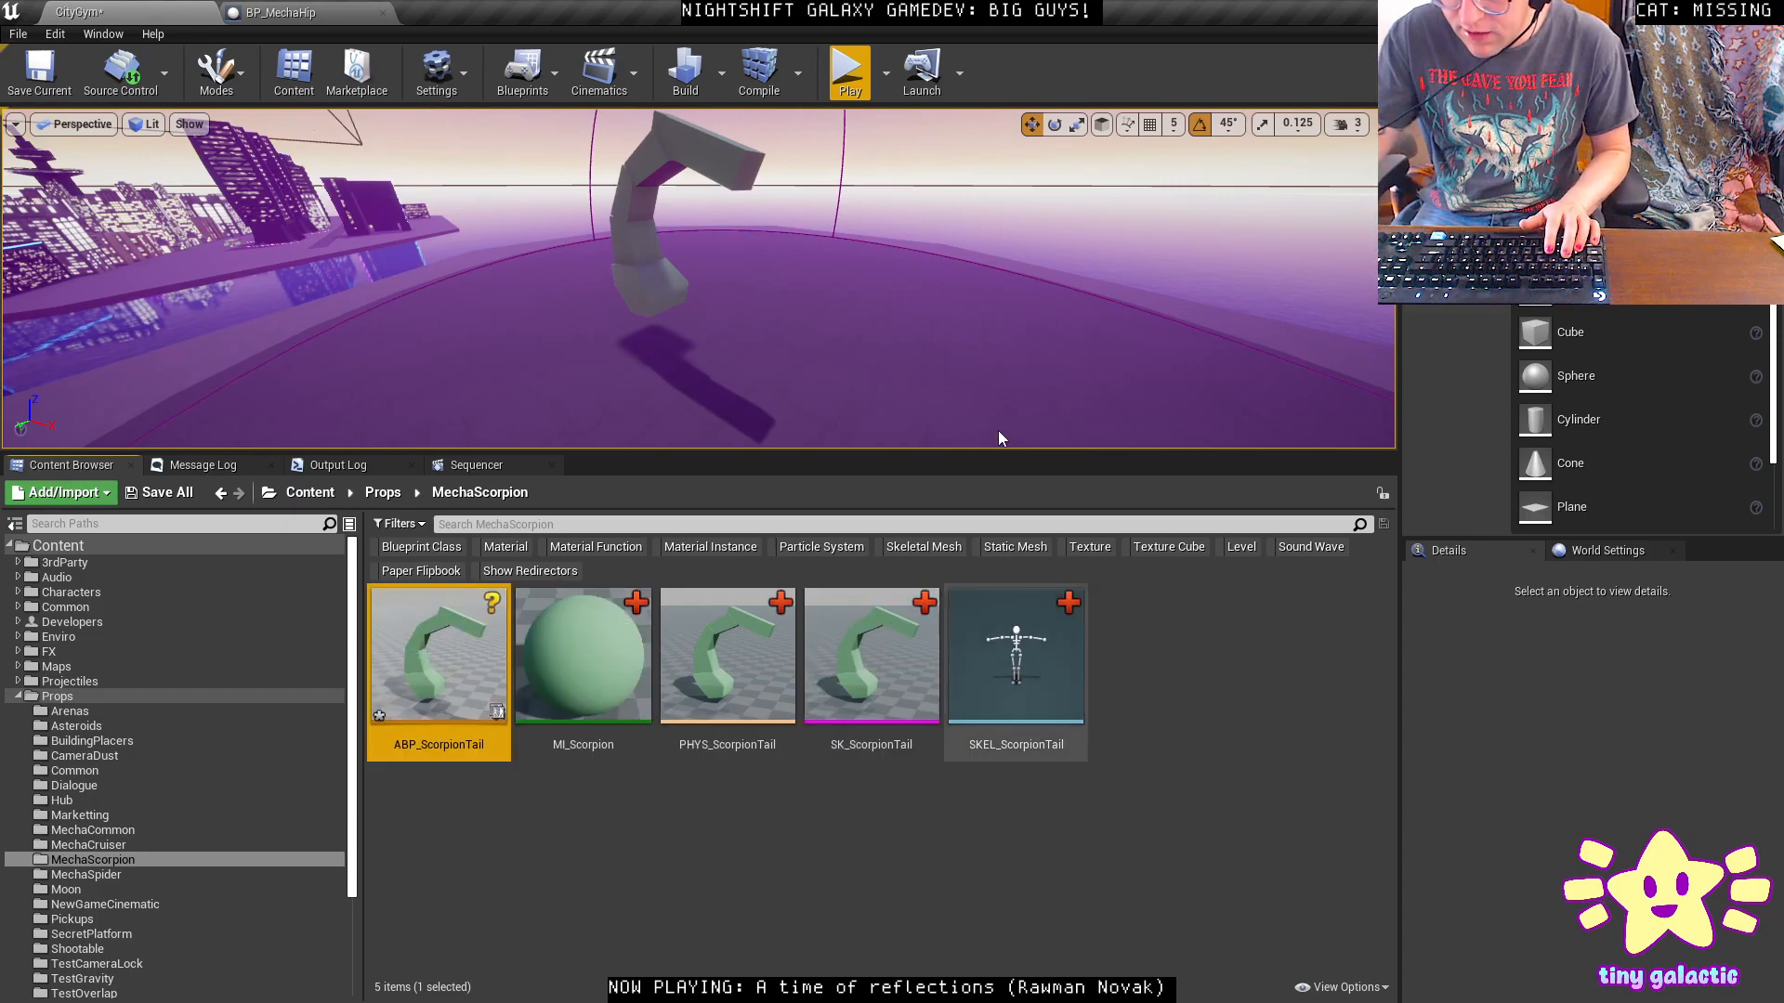
Open ABP_ScorpionTail and add a Local Space Ref Pose node to its AnimGraph.
double_click(500, 665)
right_click_drag(891, 353, 892, 360)
right_click_drag(306, 353, 281, 262)
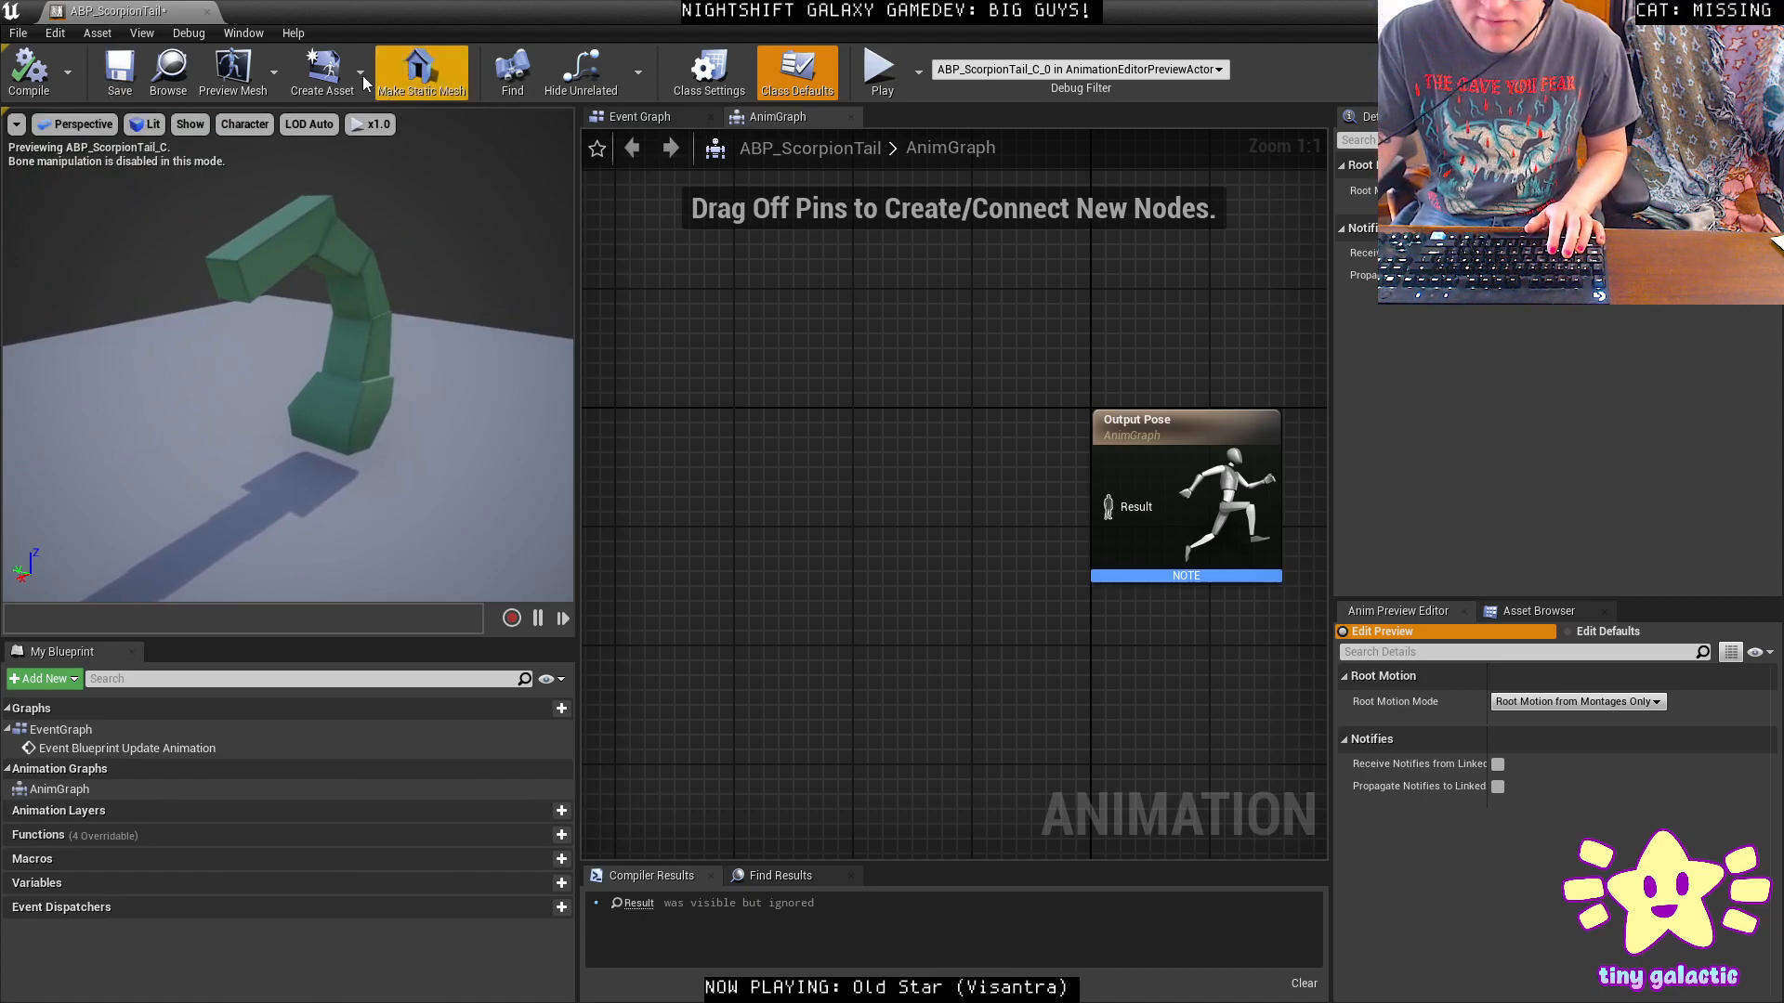
right_click_drag(801, 496, 931, 486)
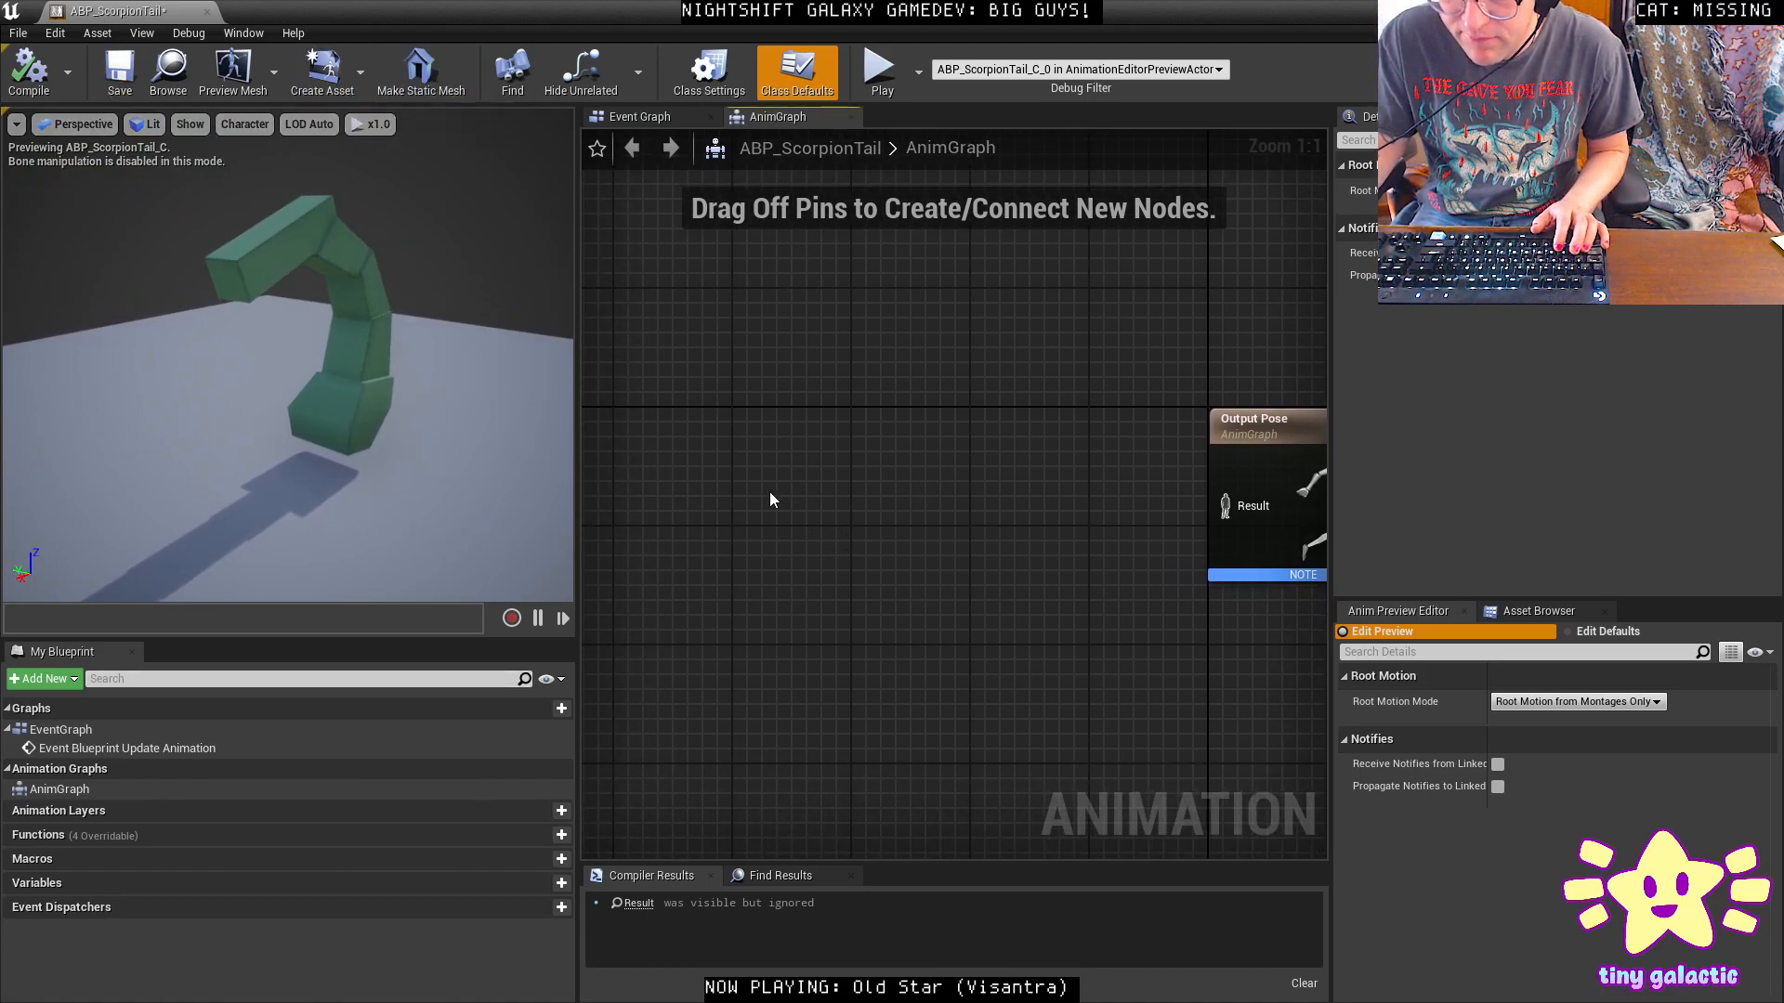
right_click(770, 495)
type("local ref")
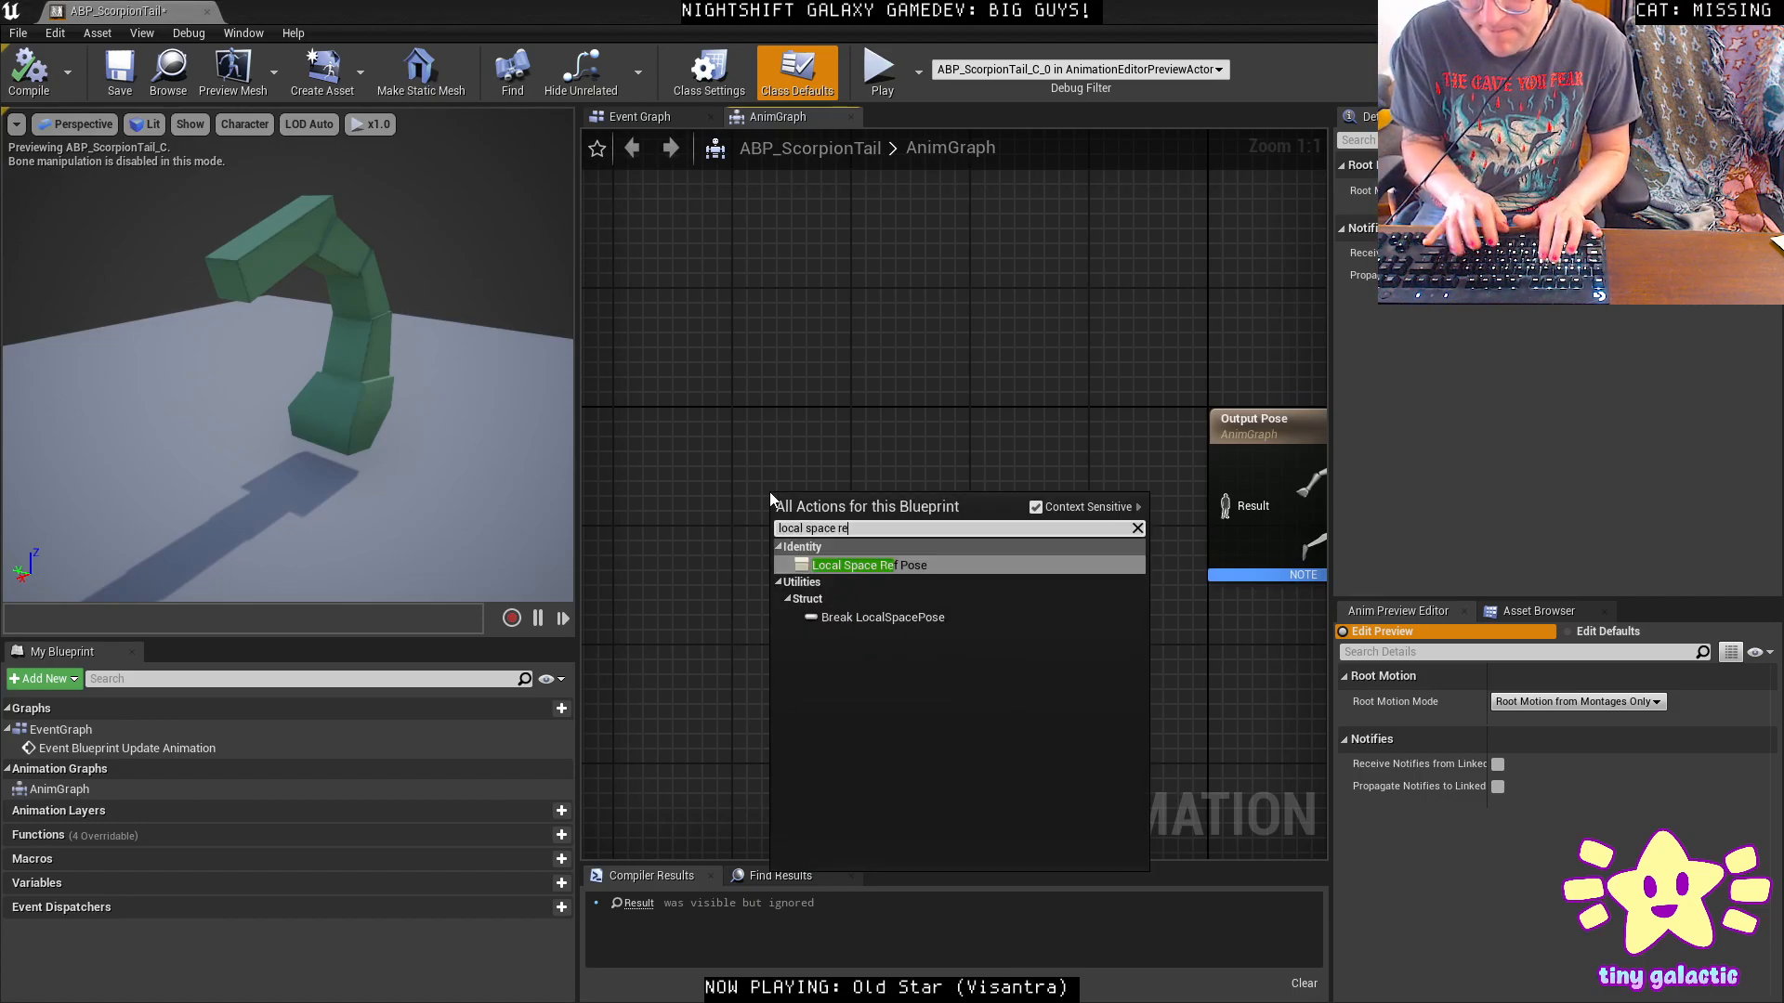
key("Return")
Connect the Local Space Ref Pose node to the Output Pose result and move it farther from the Output Pose node.
left_click_drag(919, 539, 1224, 506)
right_click_drag(905, 468, 1122, 487)
left_click_drag(1085, 550, 830, 460)
right_click_drag(1153, 523, 1119, 576)
scroll(1012, 557, "down", 2)
right_click_drag(1008, 558, 845, 549)
Add a FABRIK node and feed its Component Pose from the Local Space Ref Pose, placing the Local To Component conversion below the reference pose.
right_click(834, 584)
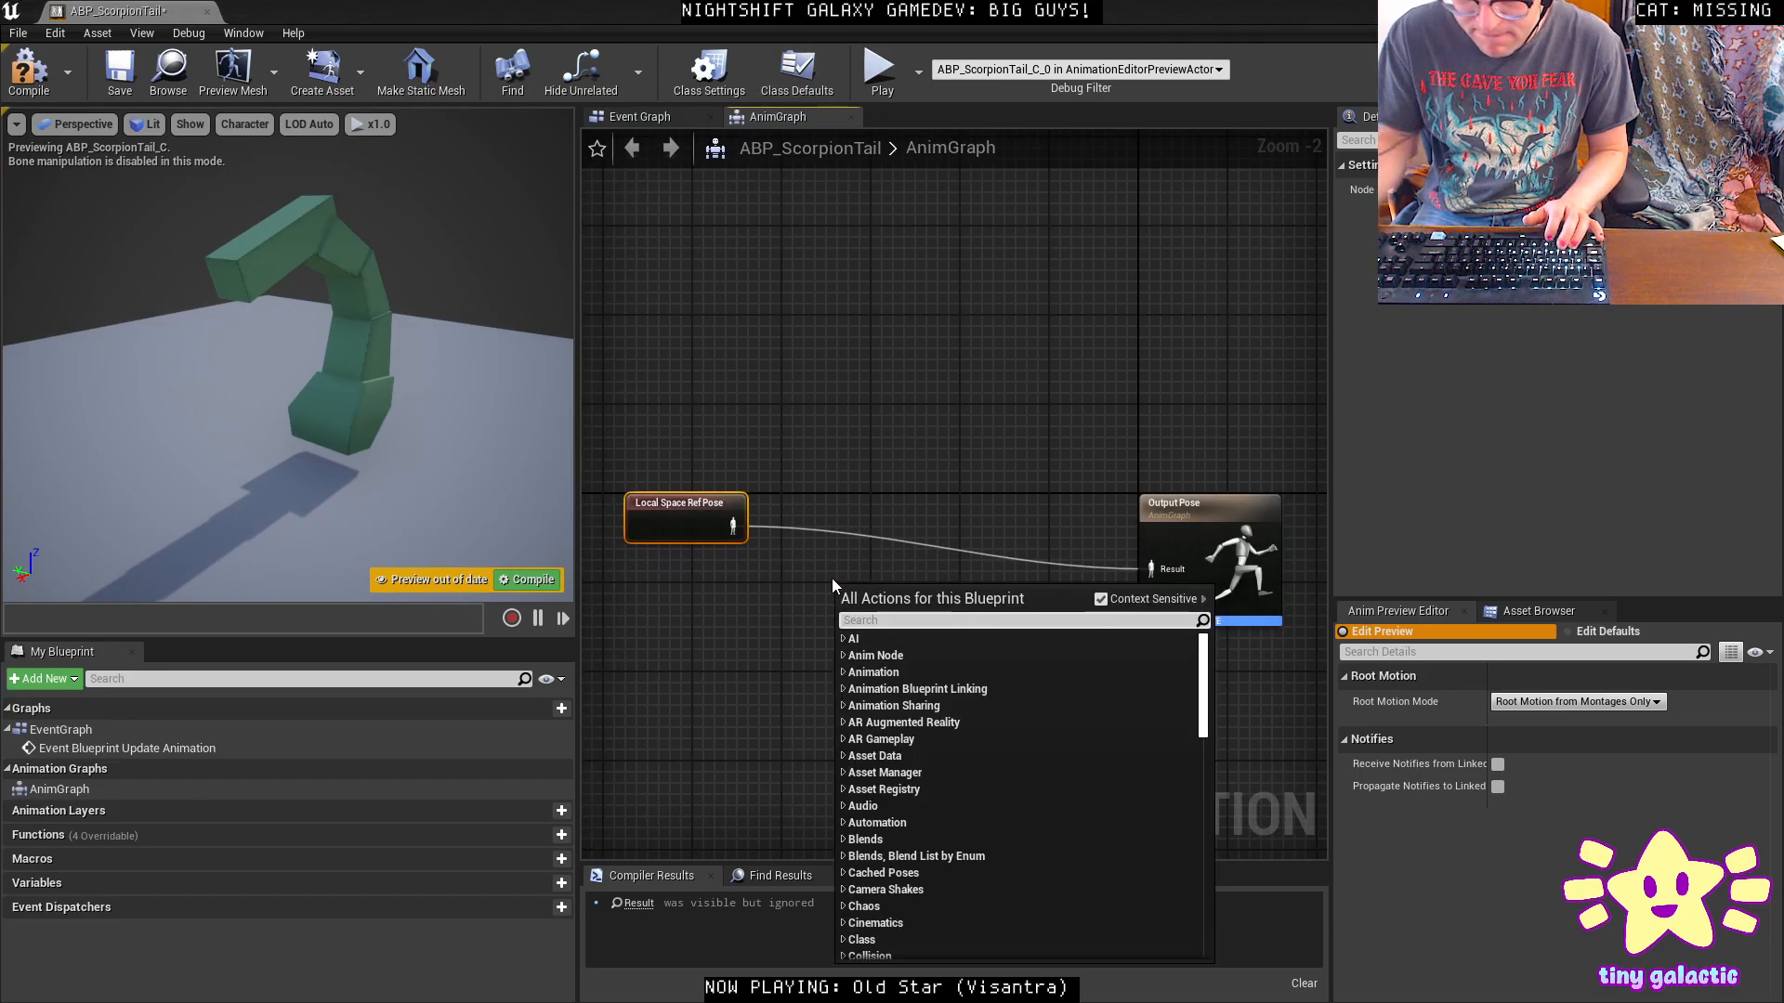
type("chain")
key("ctrl+a")
type("fab")
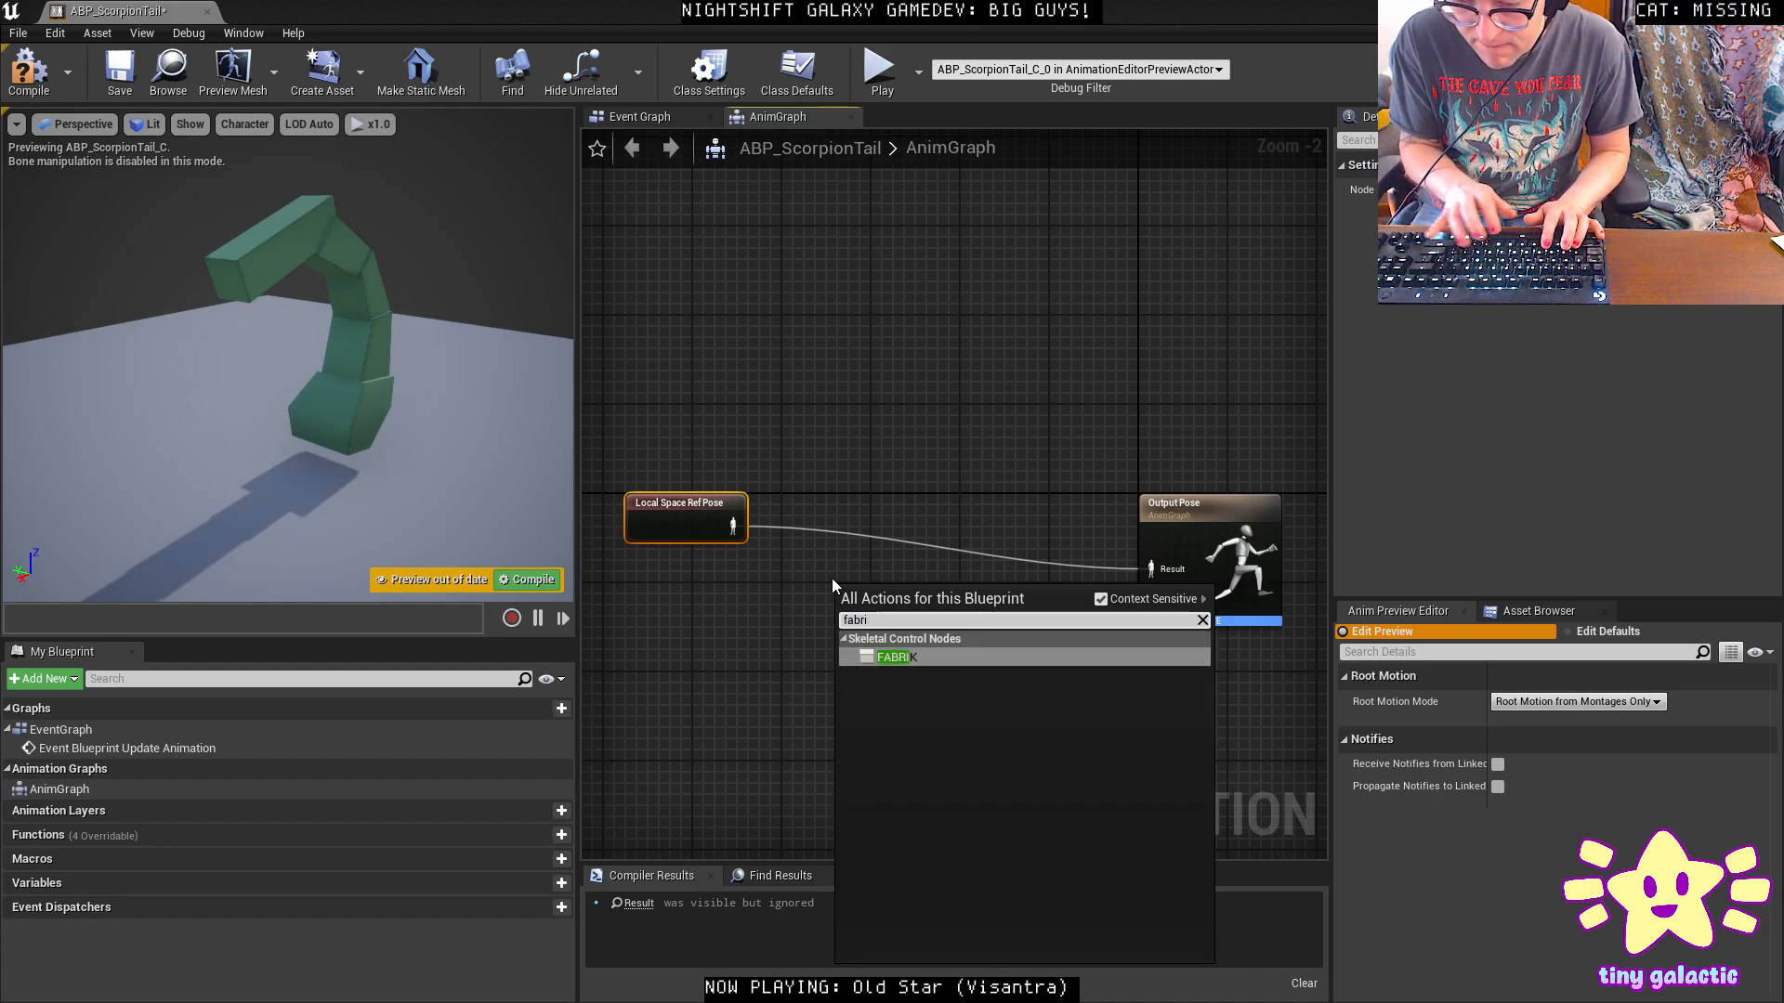
key("Return")
left_click_drag(731, 528, 849, 633)
left_click_drag(805, 552, 726, 607)
Promote the FABRIK node's Effector Transform input to a variable, keeping the name Effector Transform.
left_click_drag(900, 594, 776, 396)
type("promote")
key("Return")
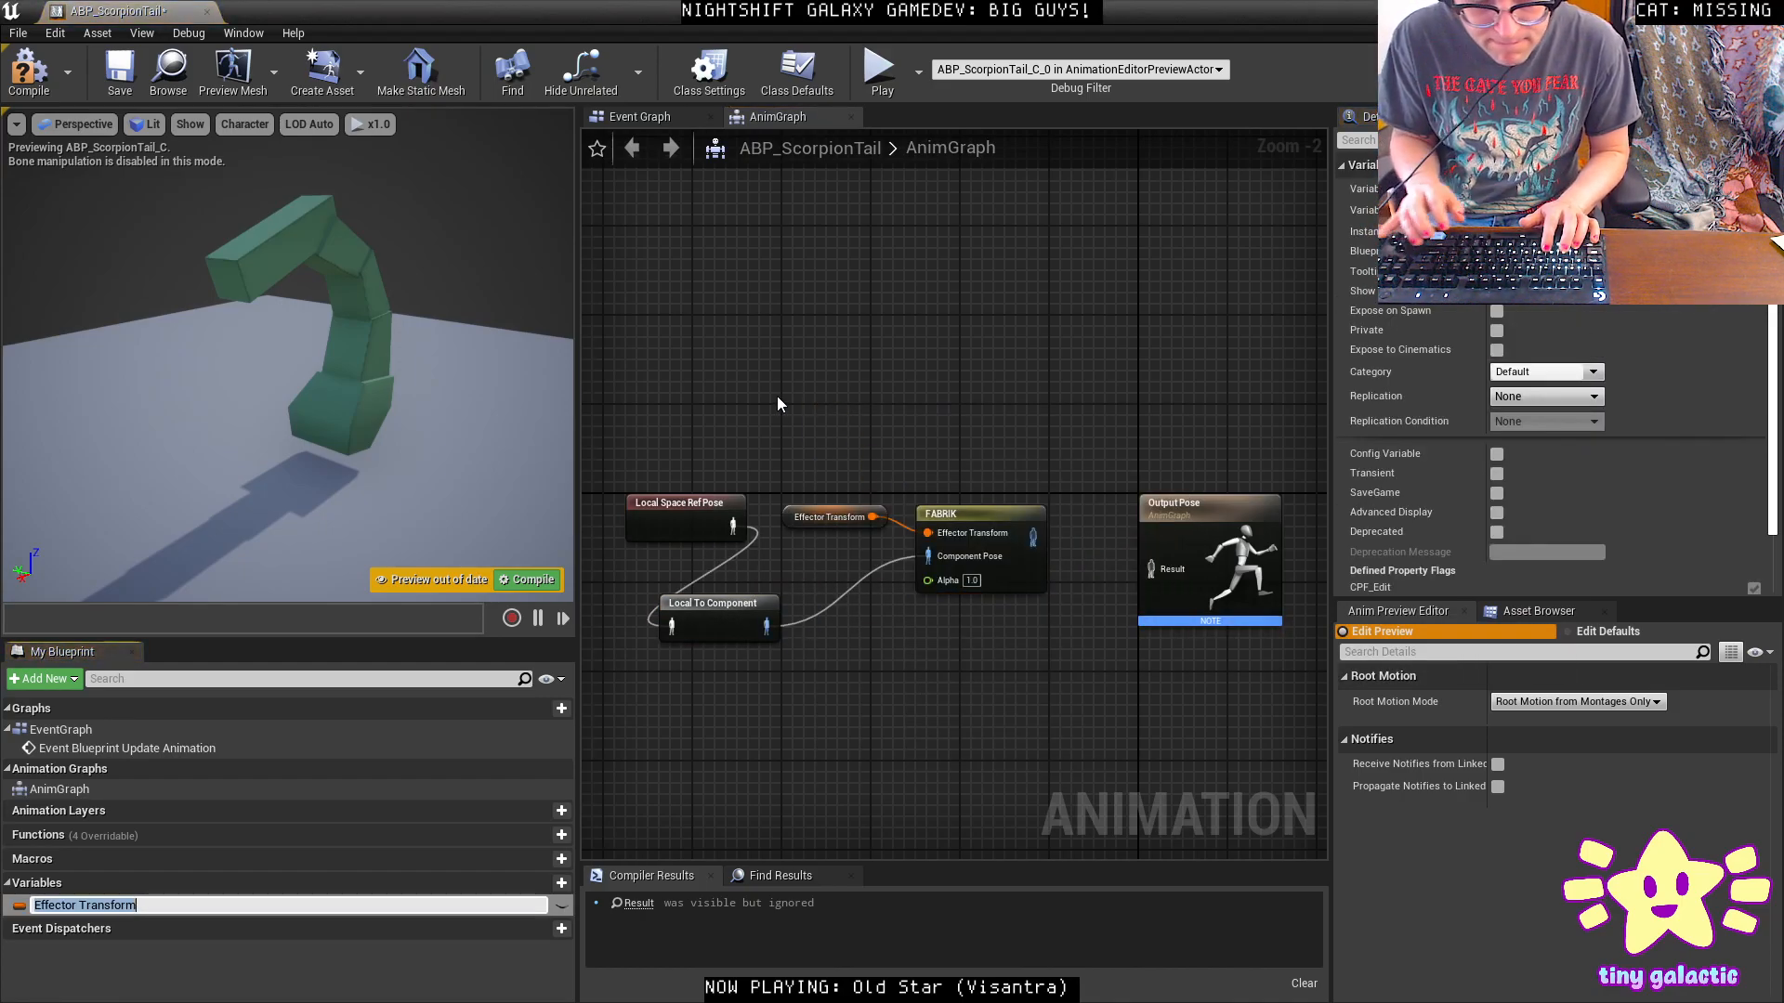
key("Return")
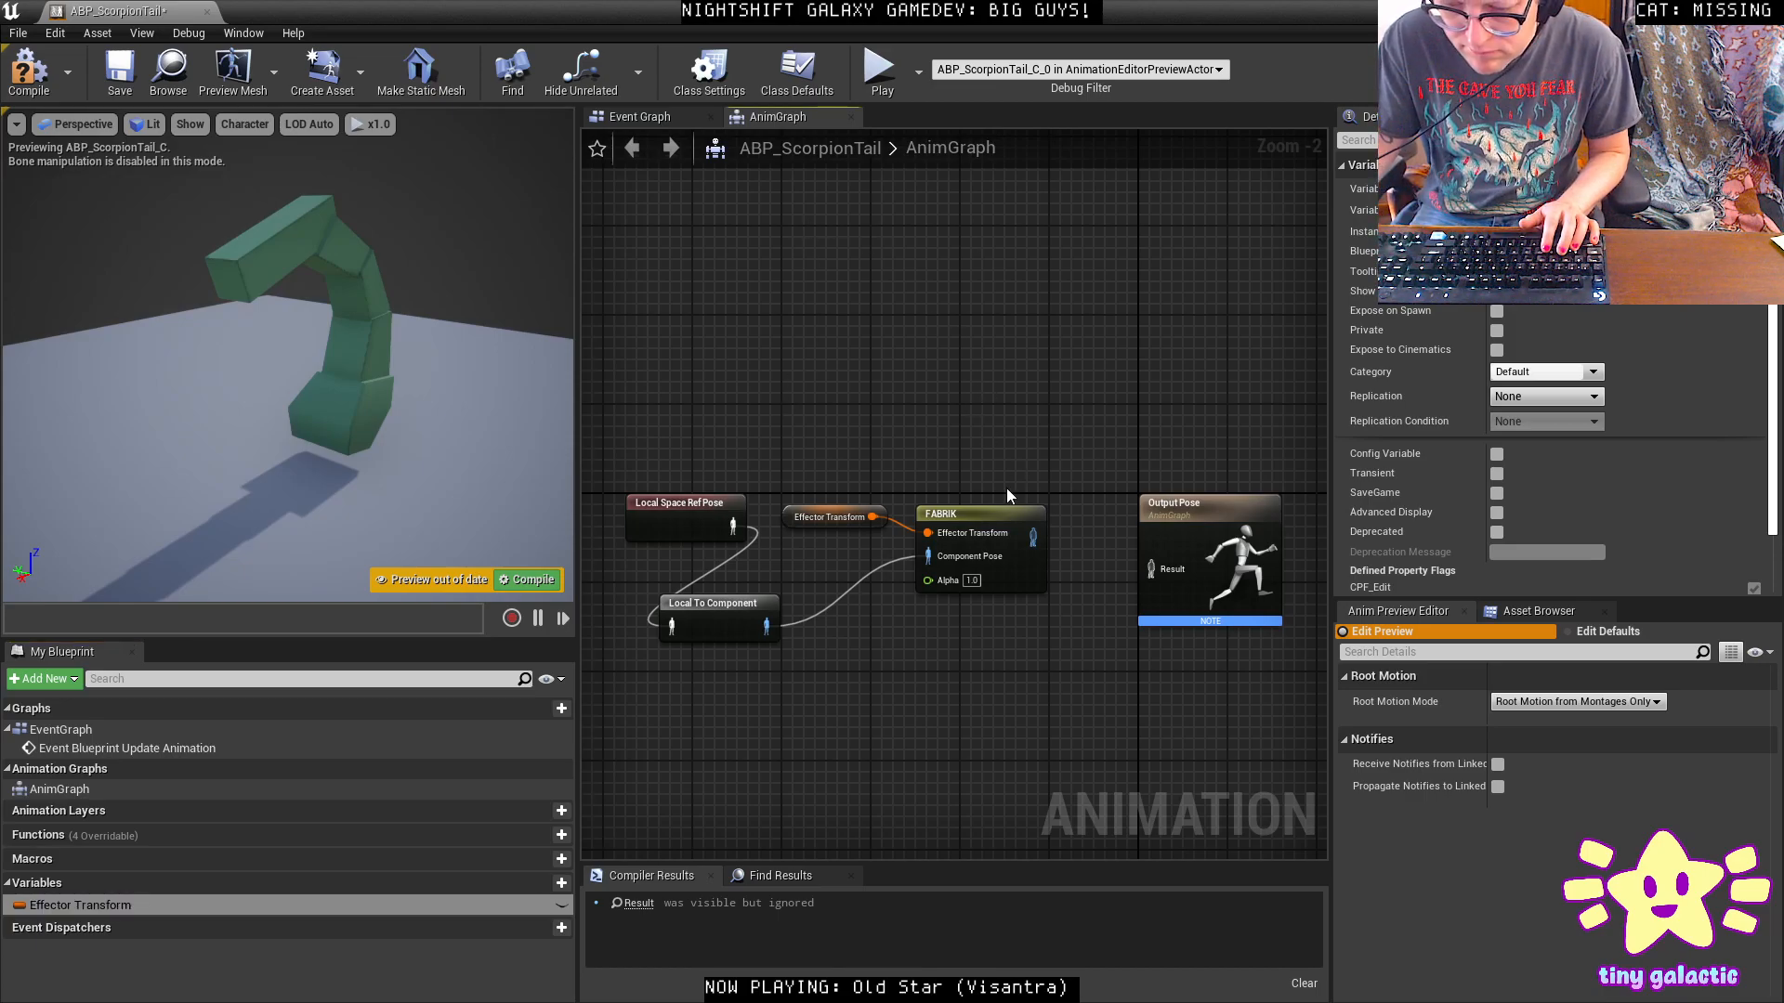
Connect the FABRIK output to the Output Pose result and move the Component To Local conversion above the two nodes.
left_click(987, 514)
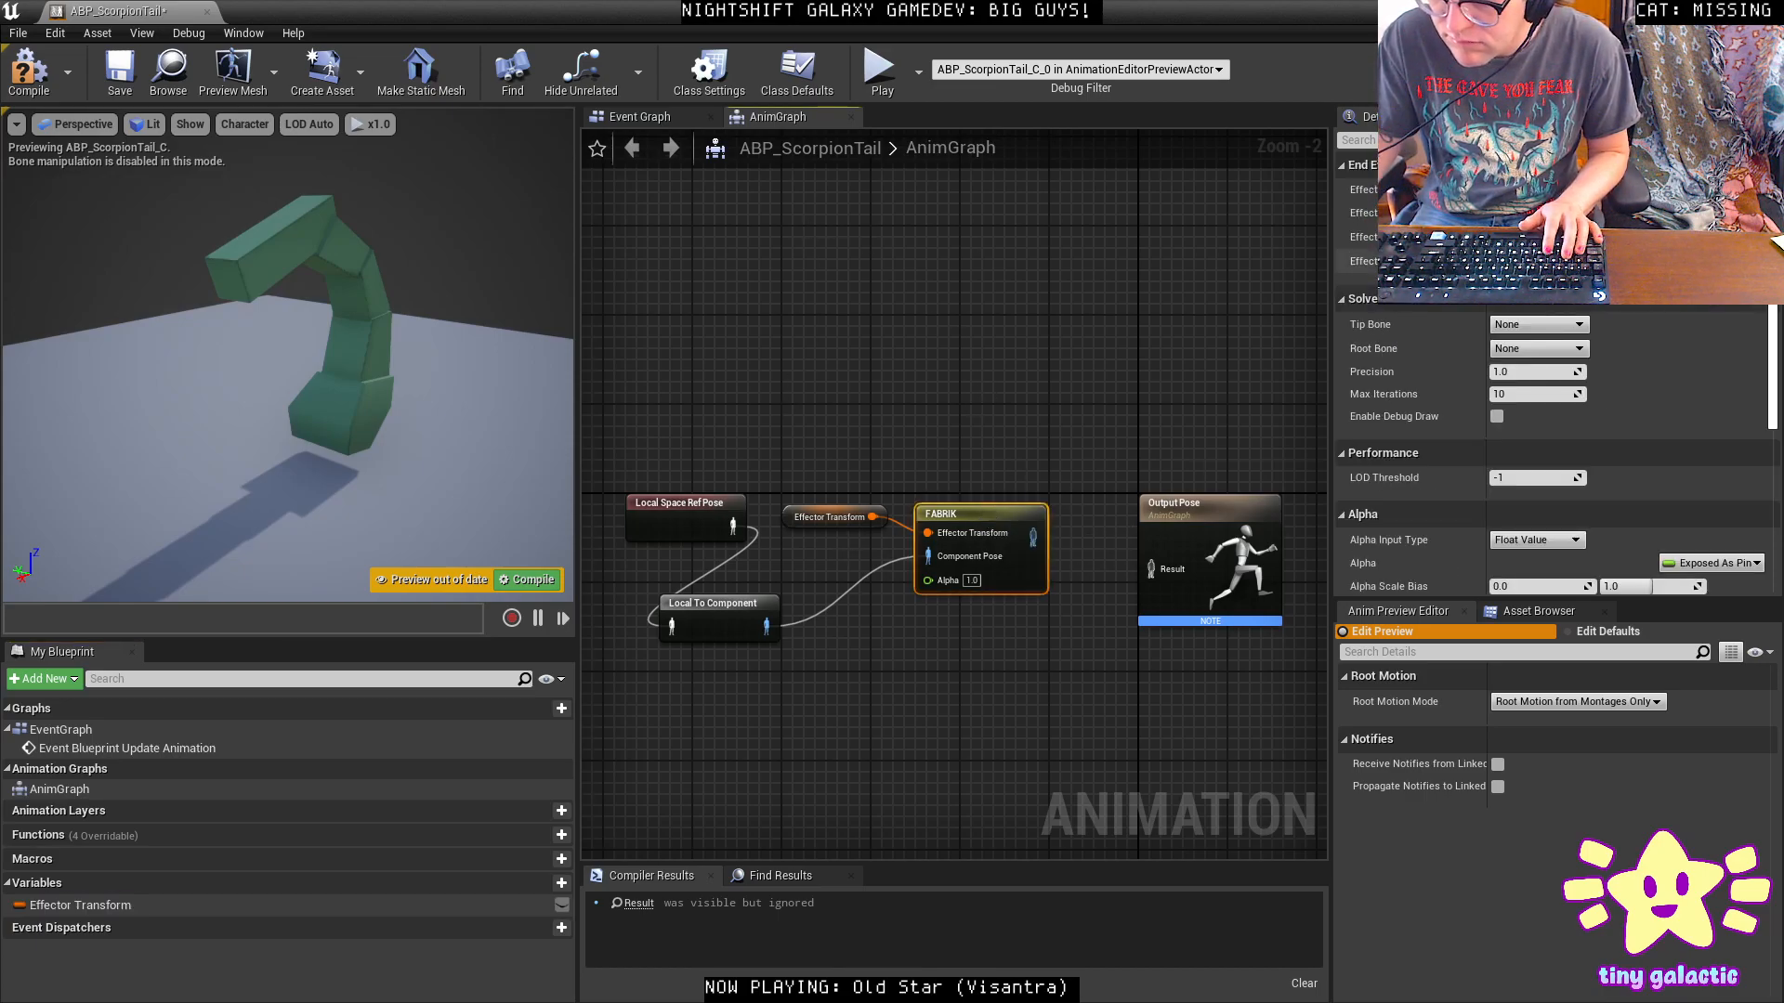
left_click_drag(1033, 537, 1178, 570)
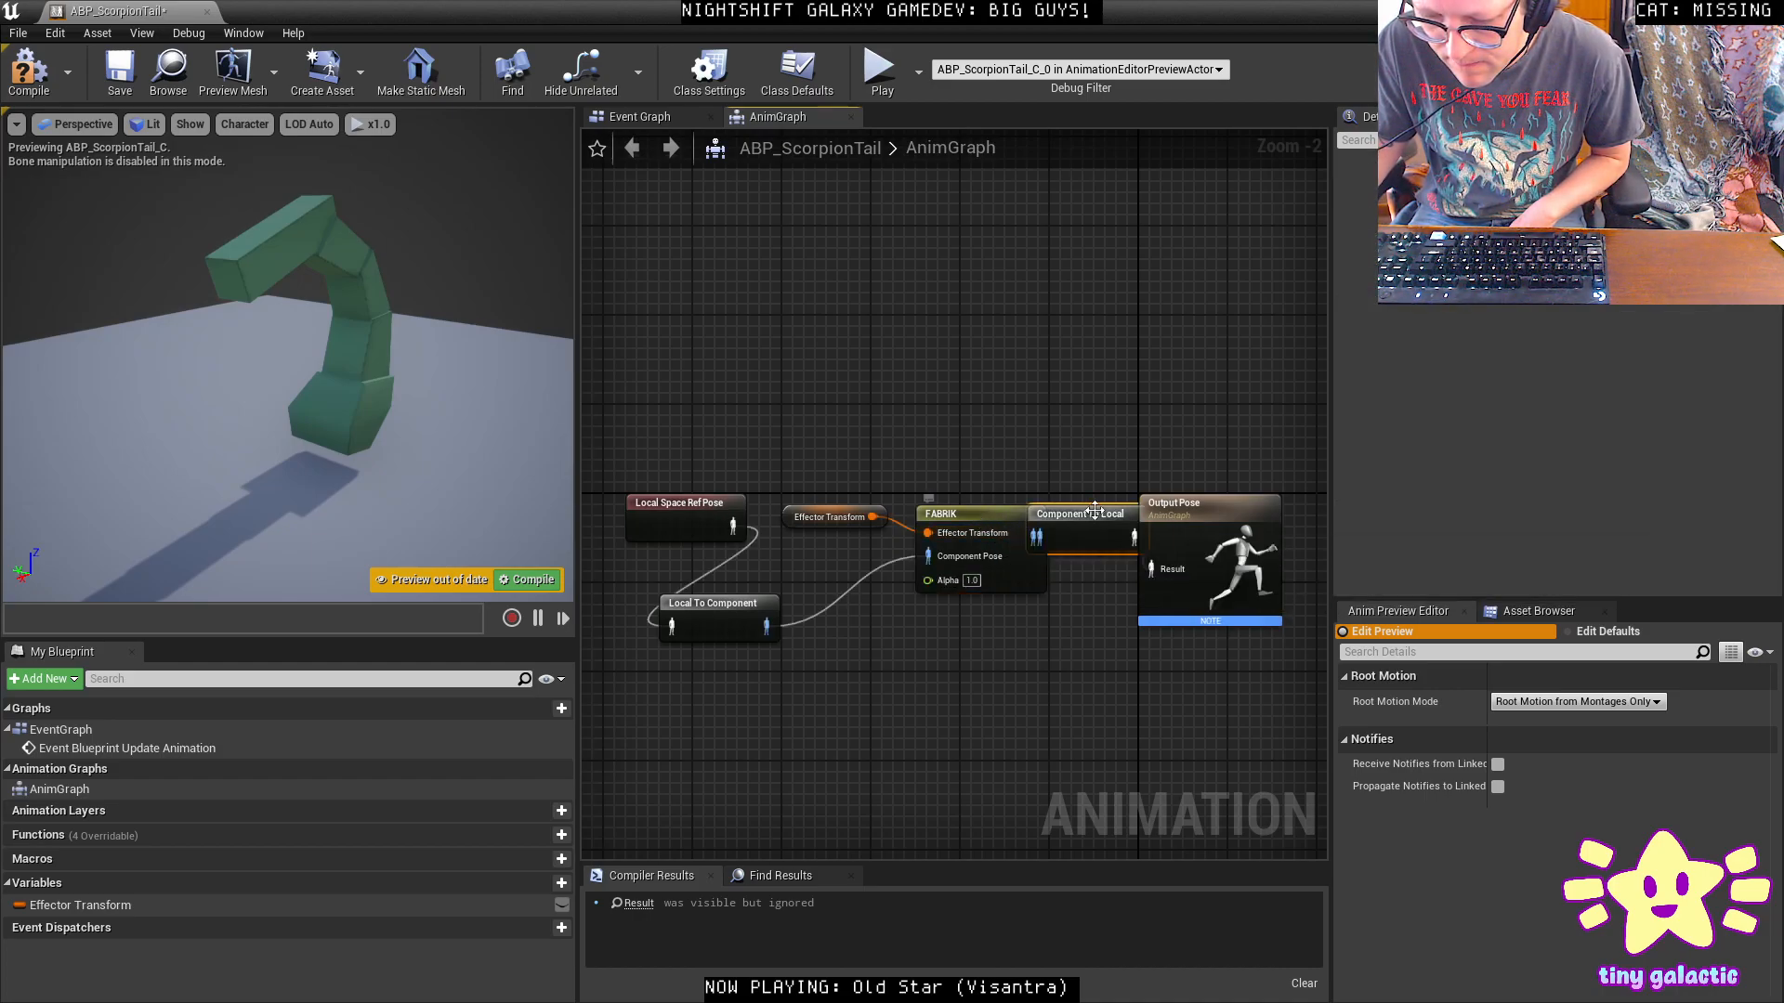
left_click_drag(1071, 552, 1083, 418)
Set the FABRIK node's tip bone to joint6 and its root bone to joint1, and compile the blueprint.
left_click(995, 509)
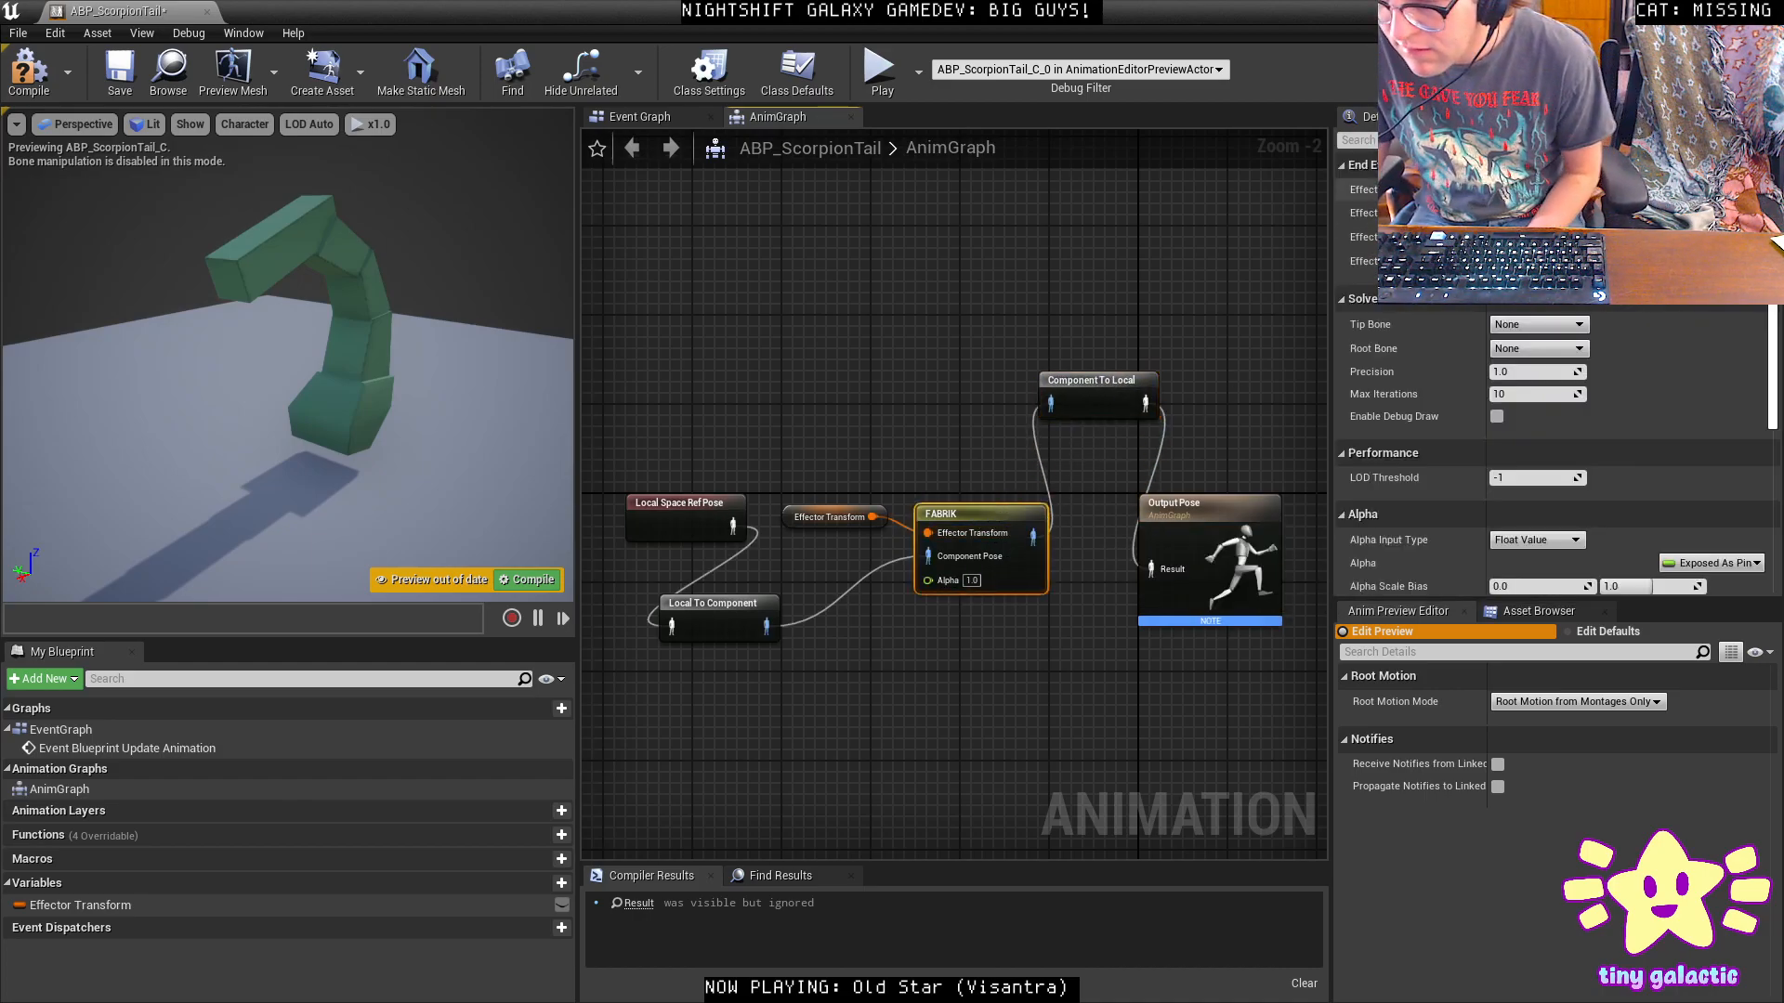
left_click(1535, 325)
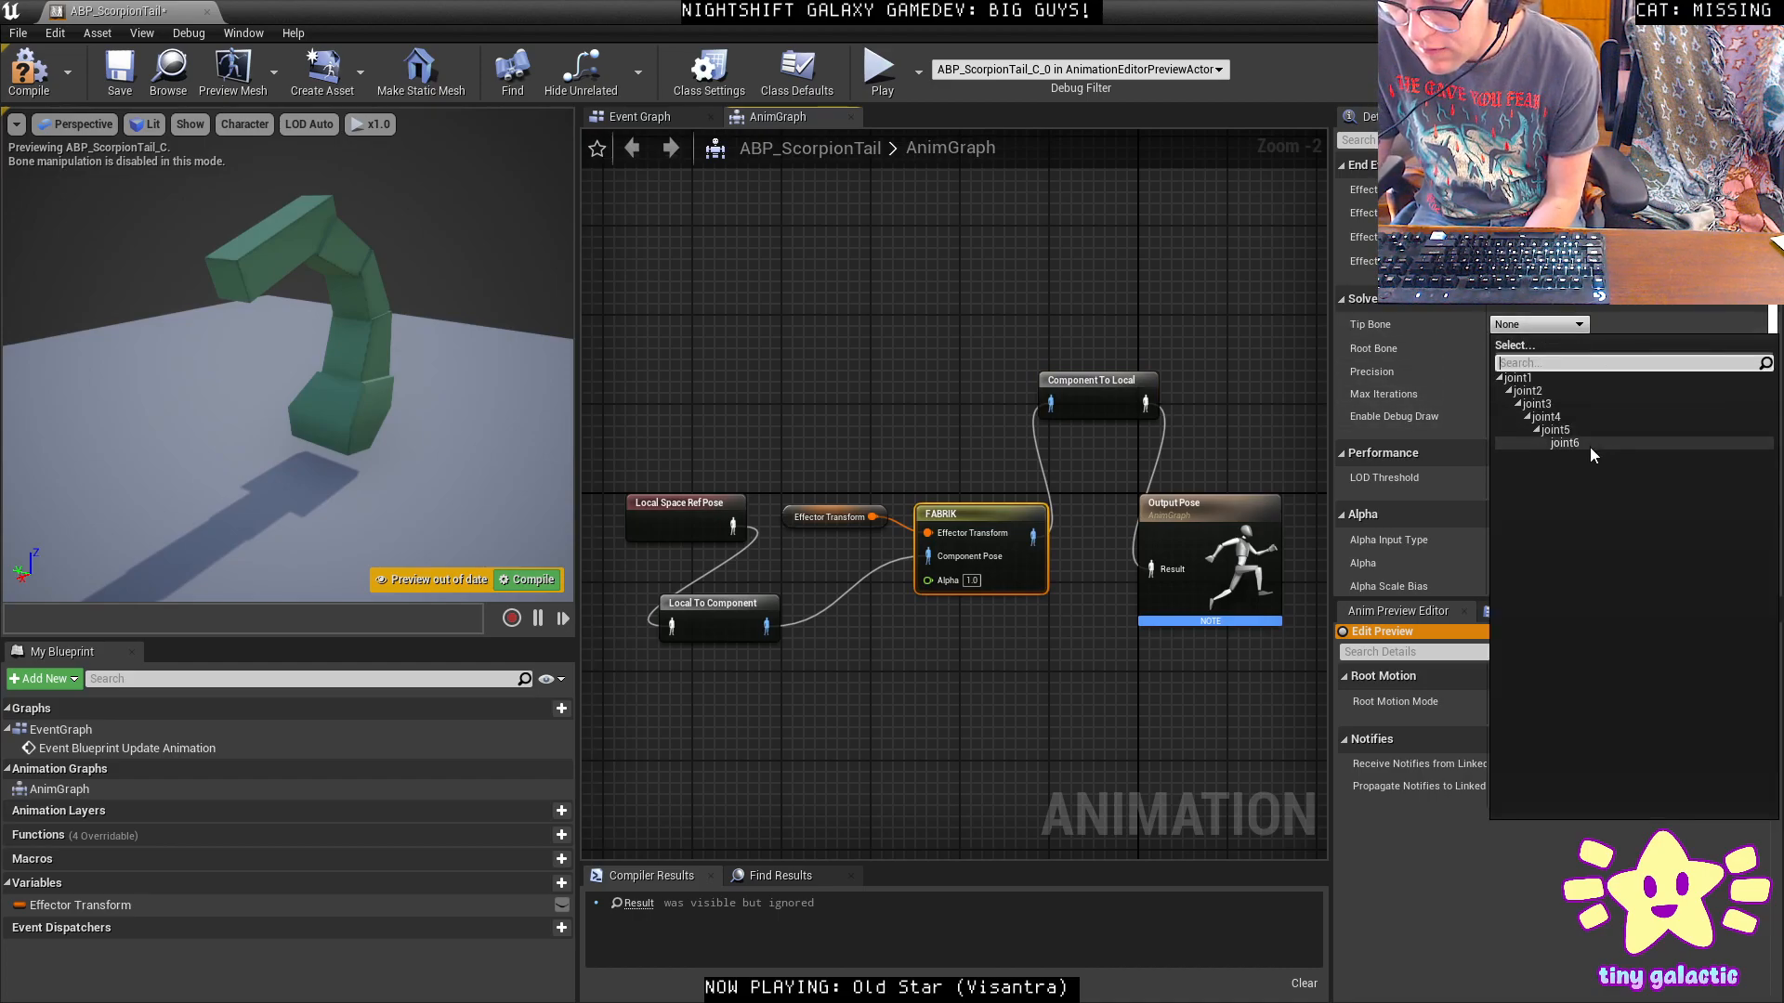
left_click(1570, 444)
left_click(1554, 349)
left_click(1559, 401)
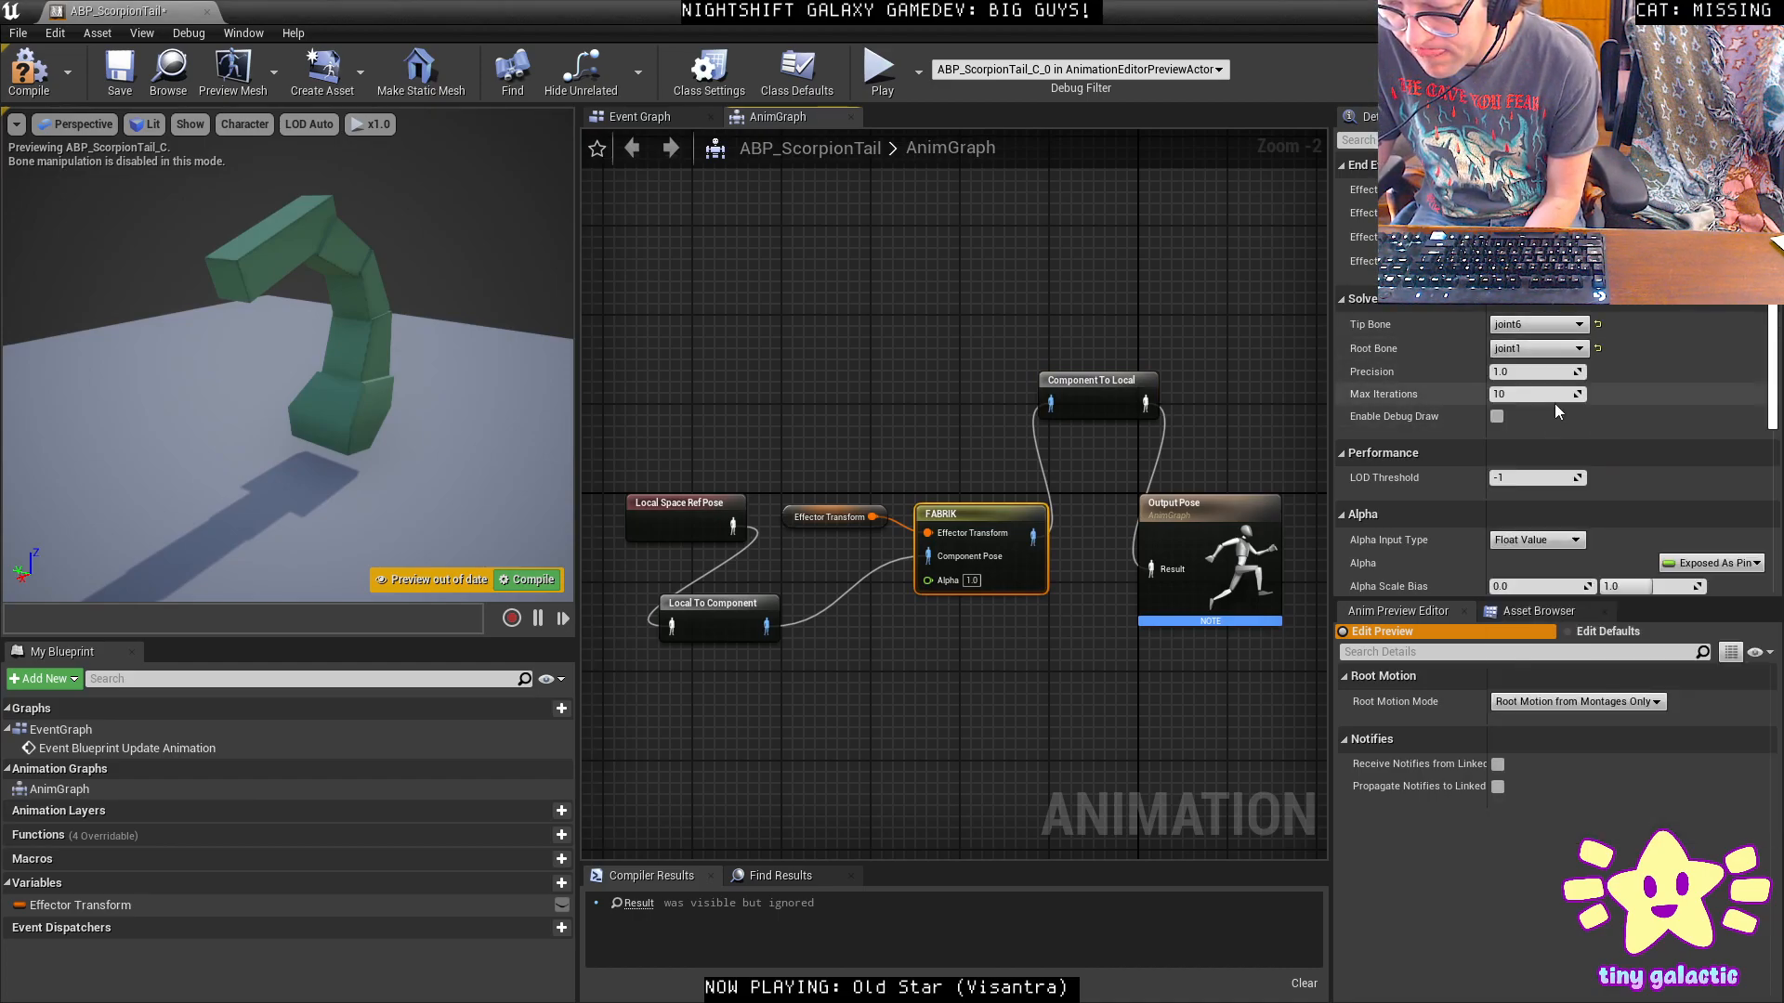
left_click(539, 584)
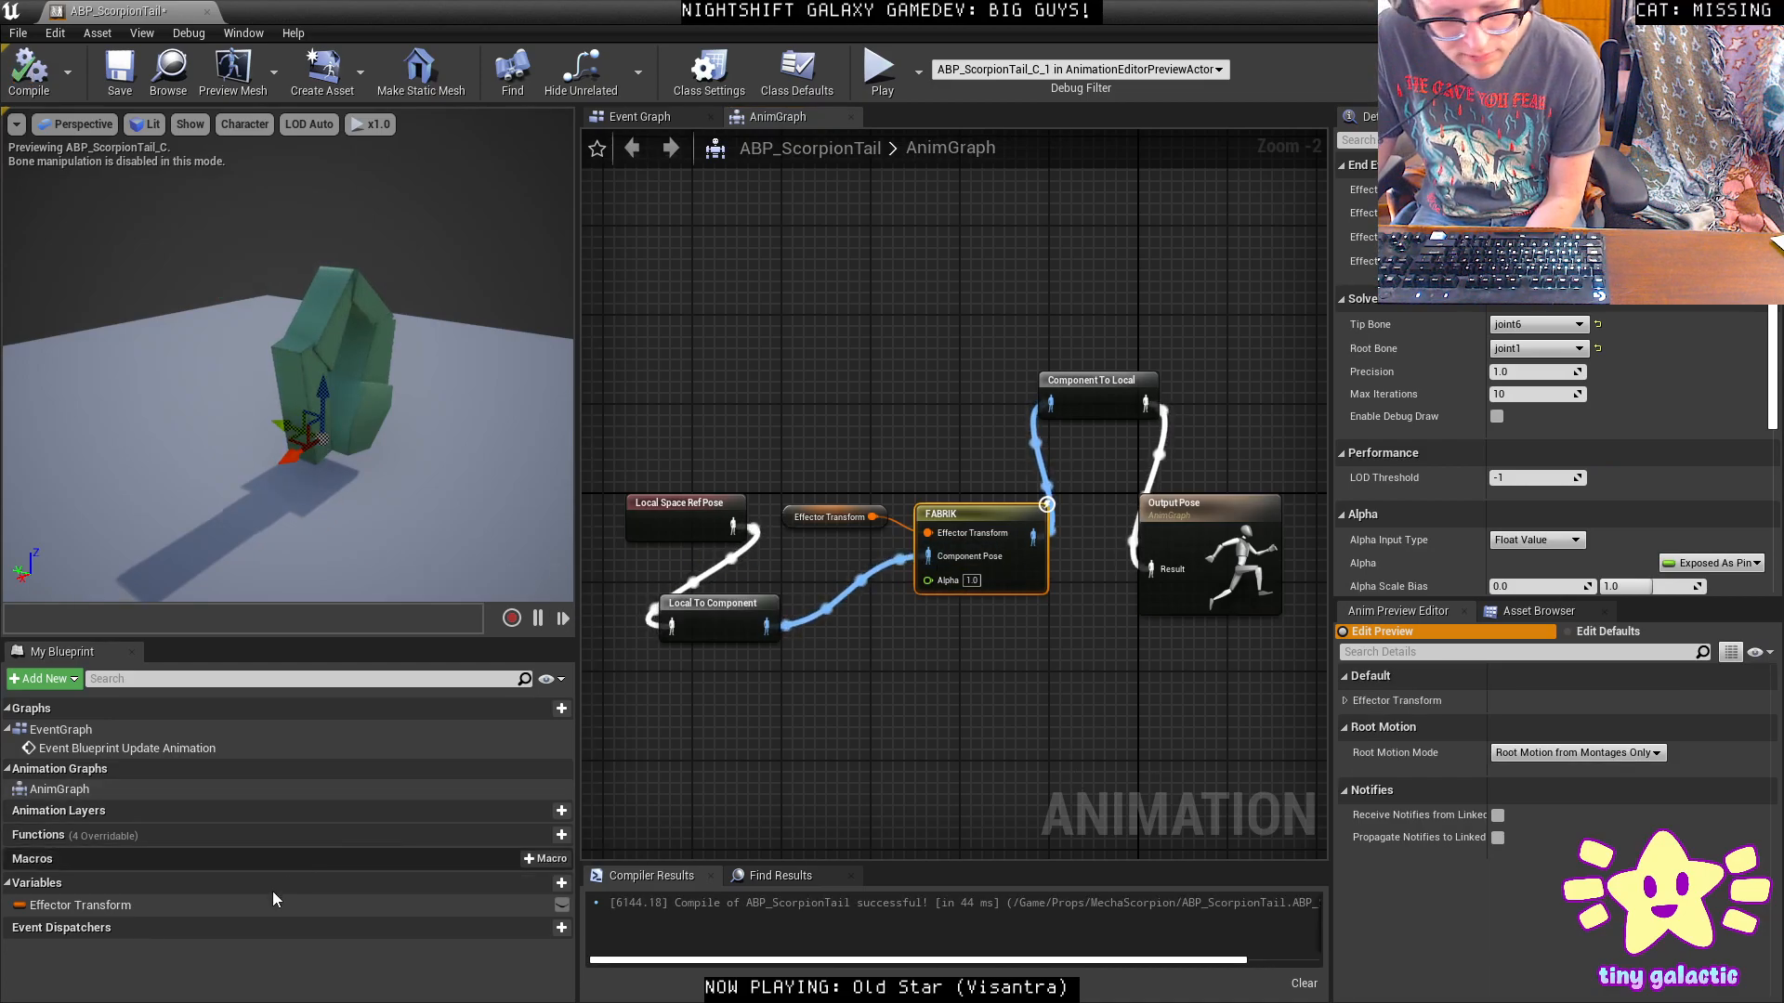
Set the default Location X of the Effector Transform variable to 100.
left_click(176, 905)
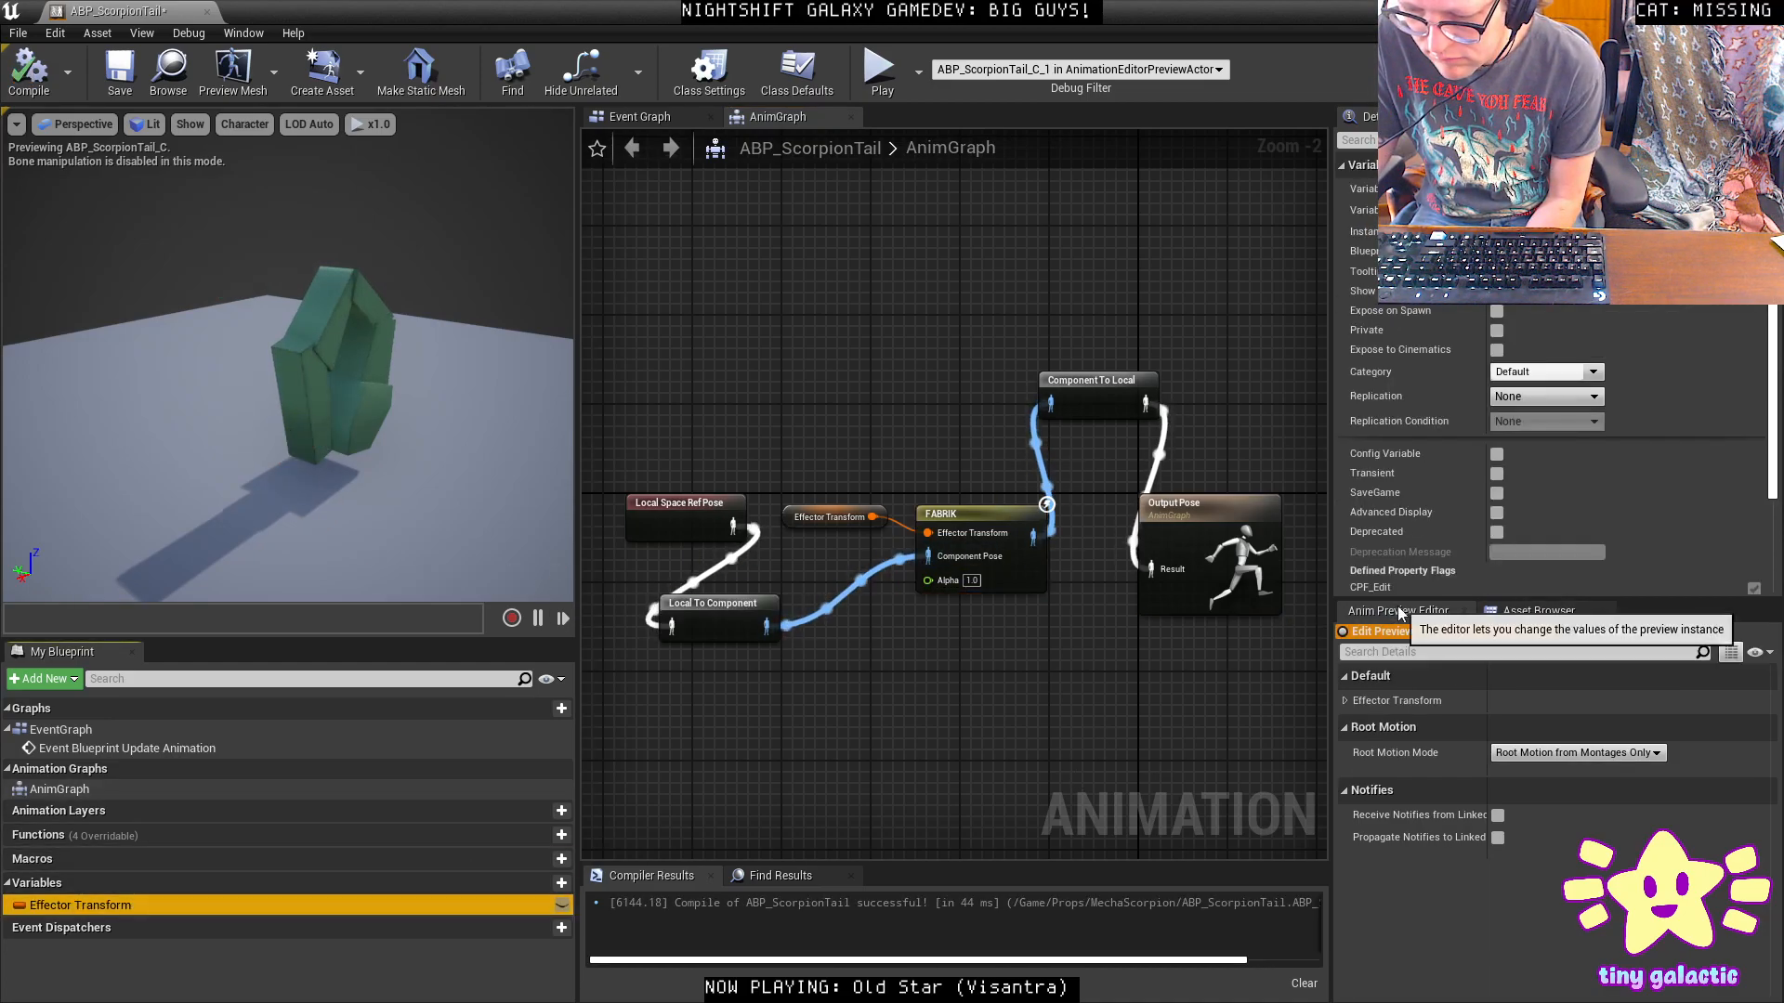
left_click(1524, 614)
left_click(1413, 611)
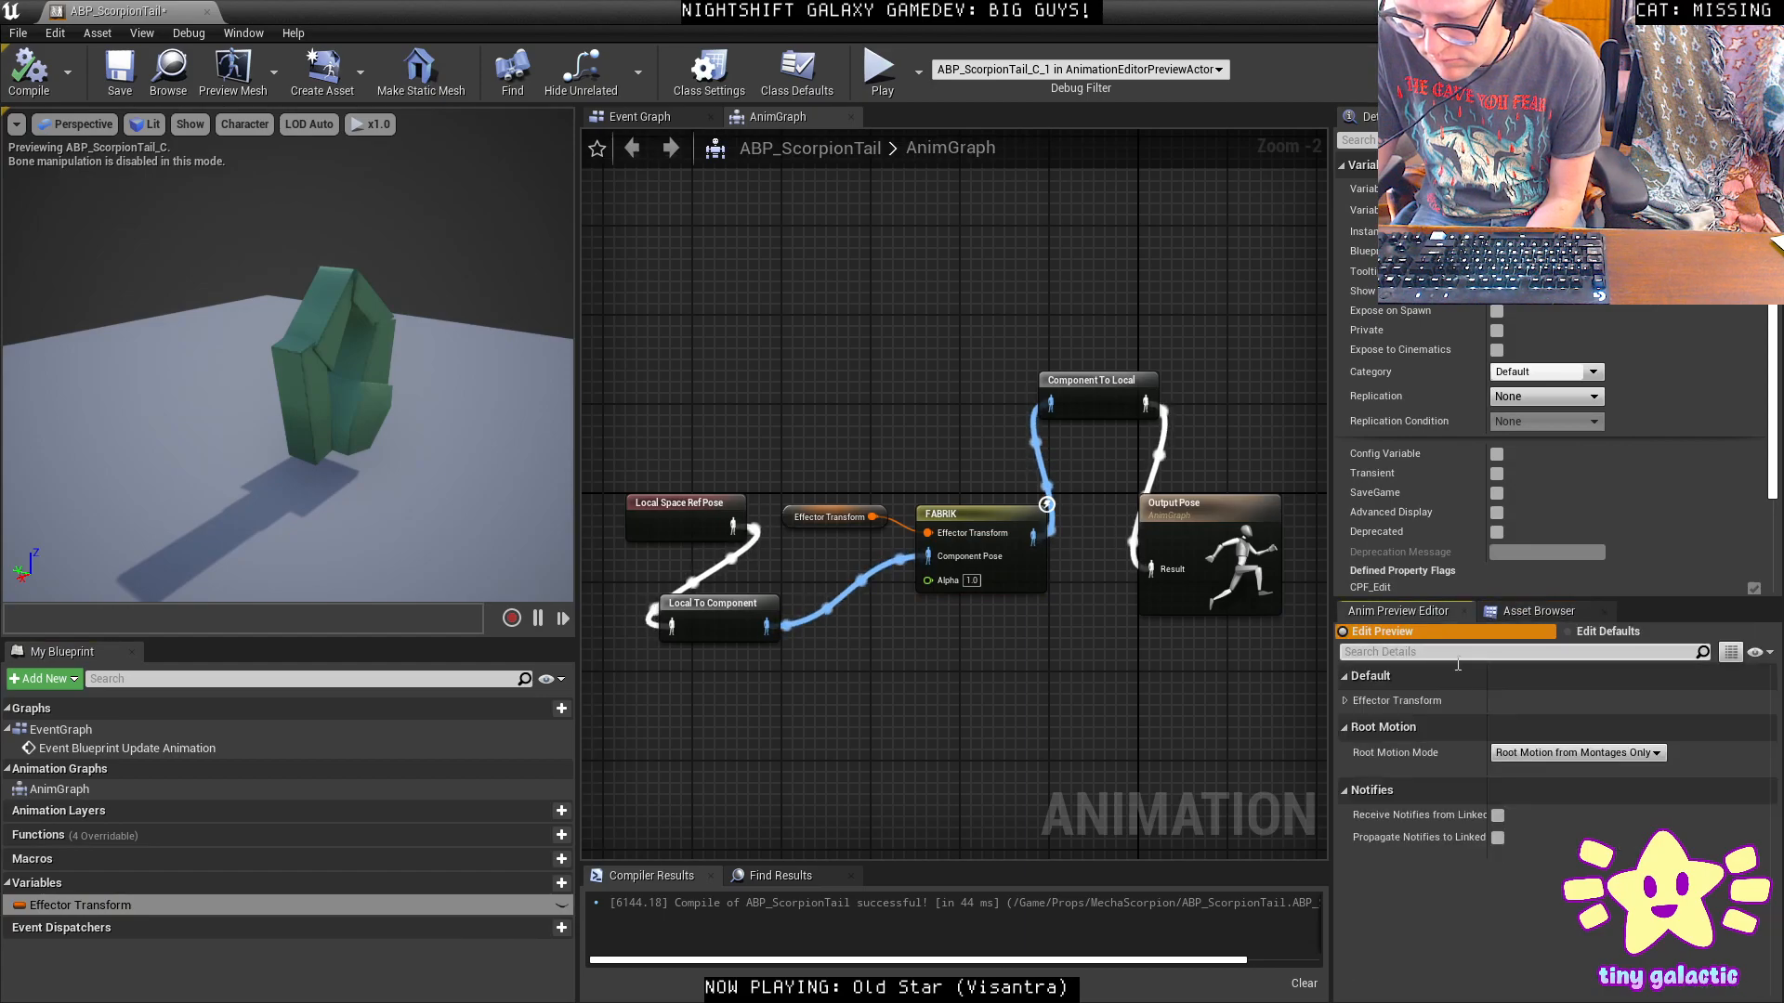
left_click(1345, 701)
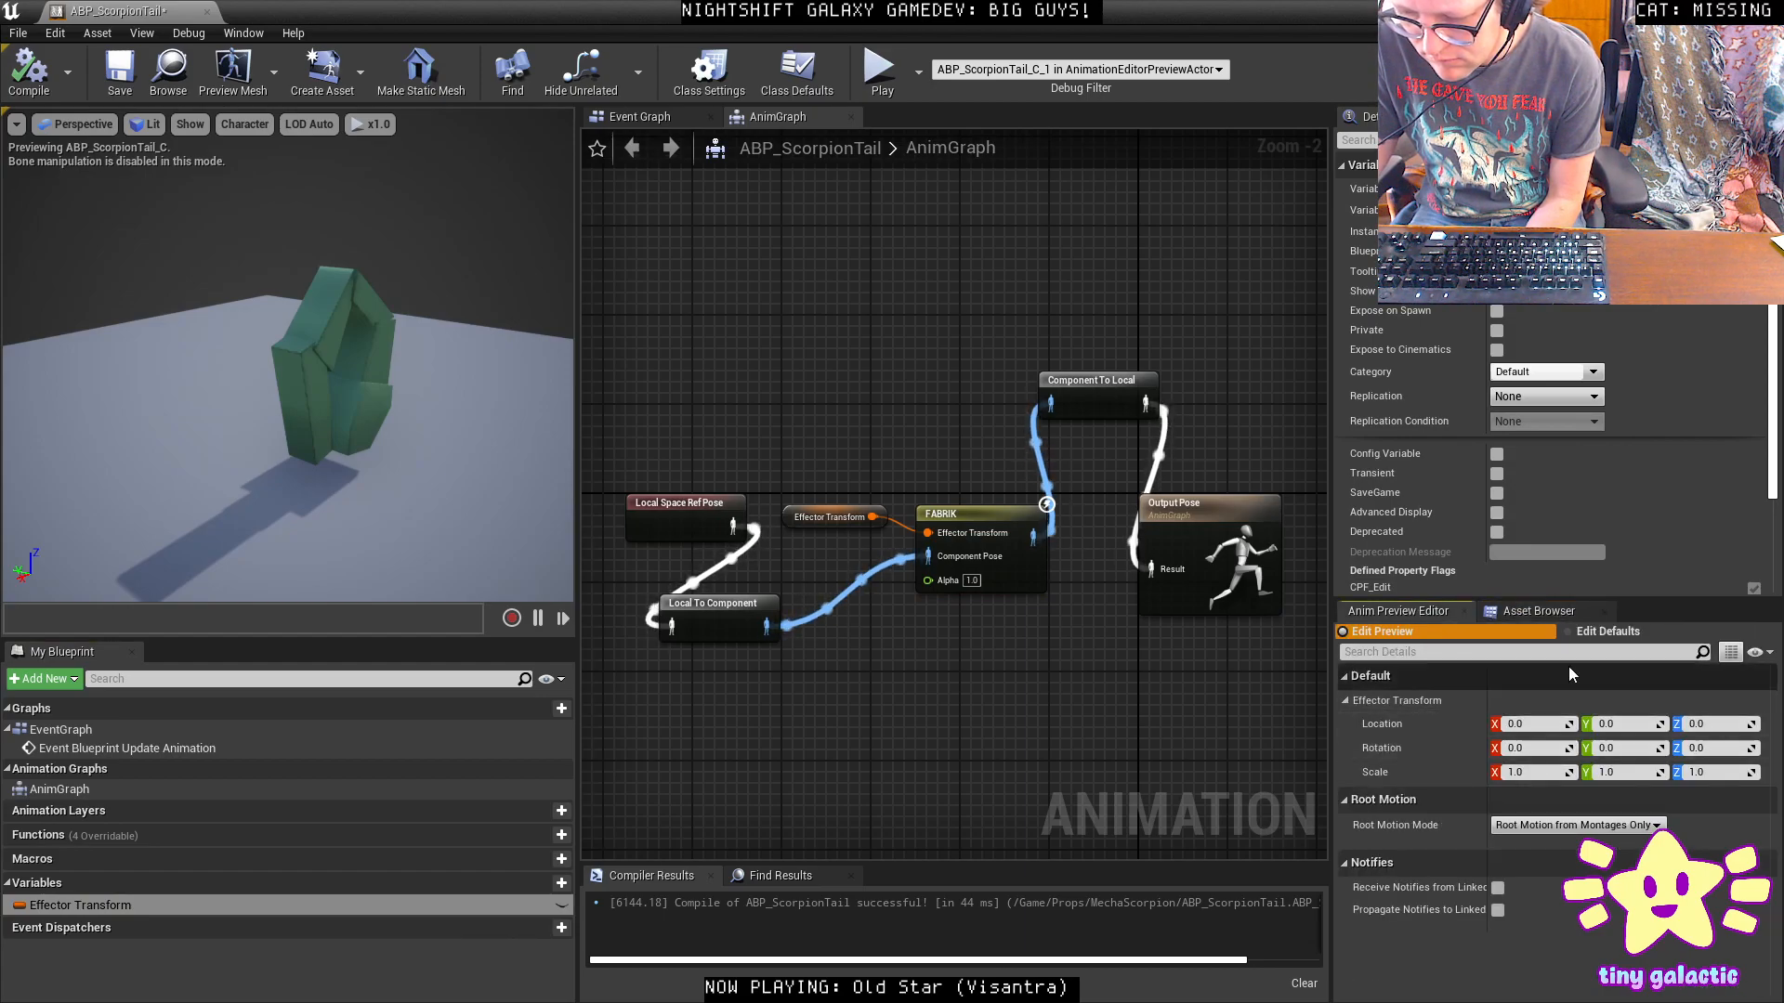
left_click(1600, 632)
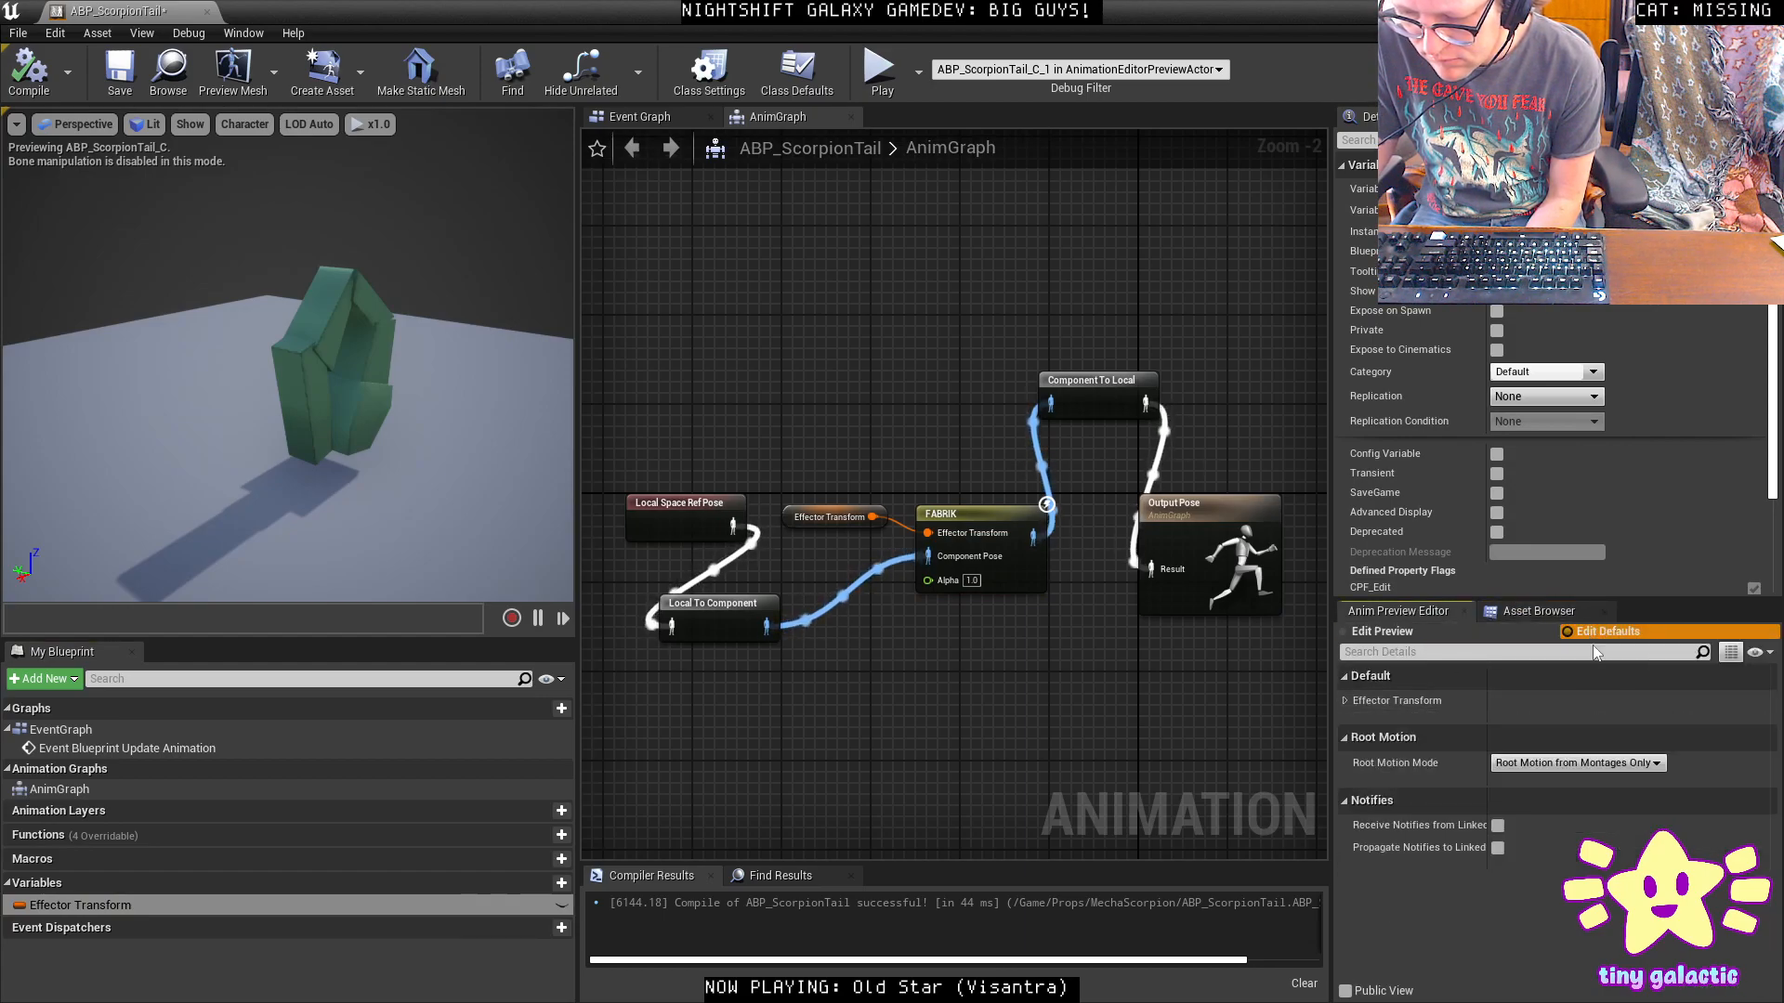
left_click(1345, 701)
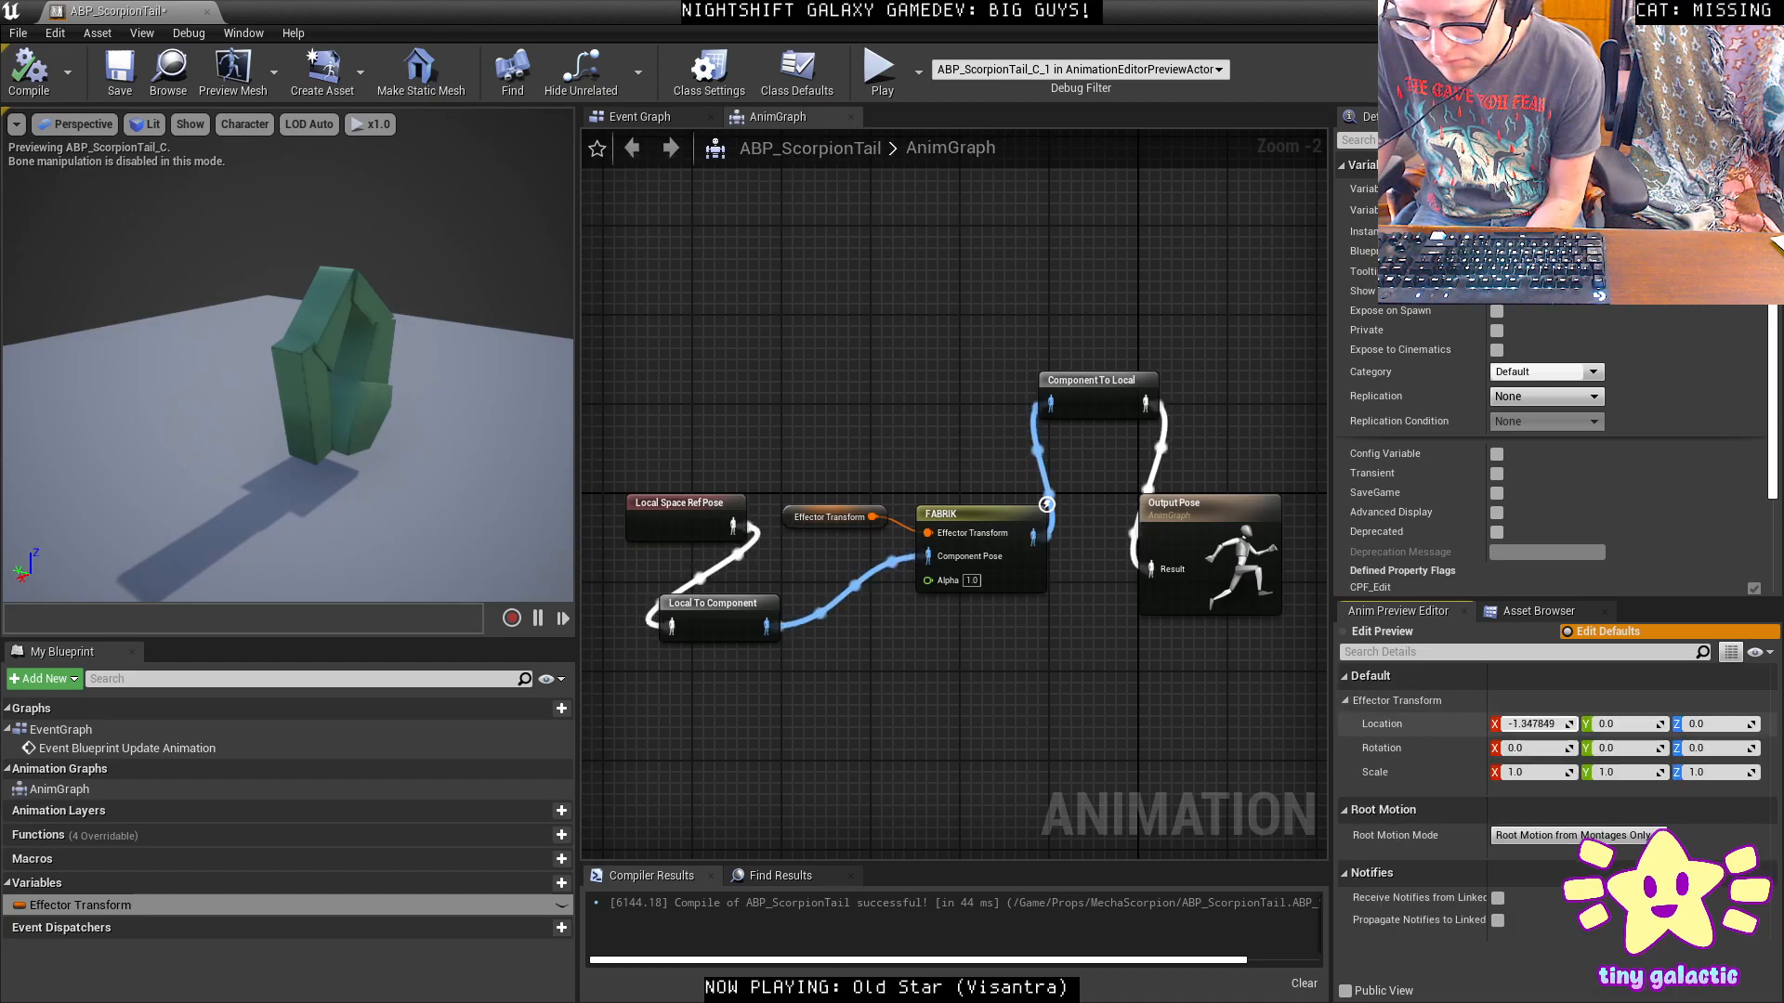
left_click_drag(1627, 658, 1473, 698)
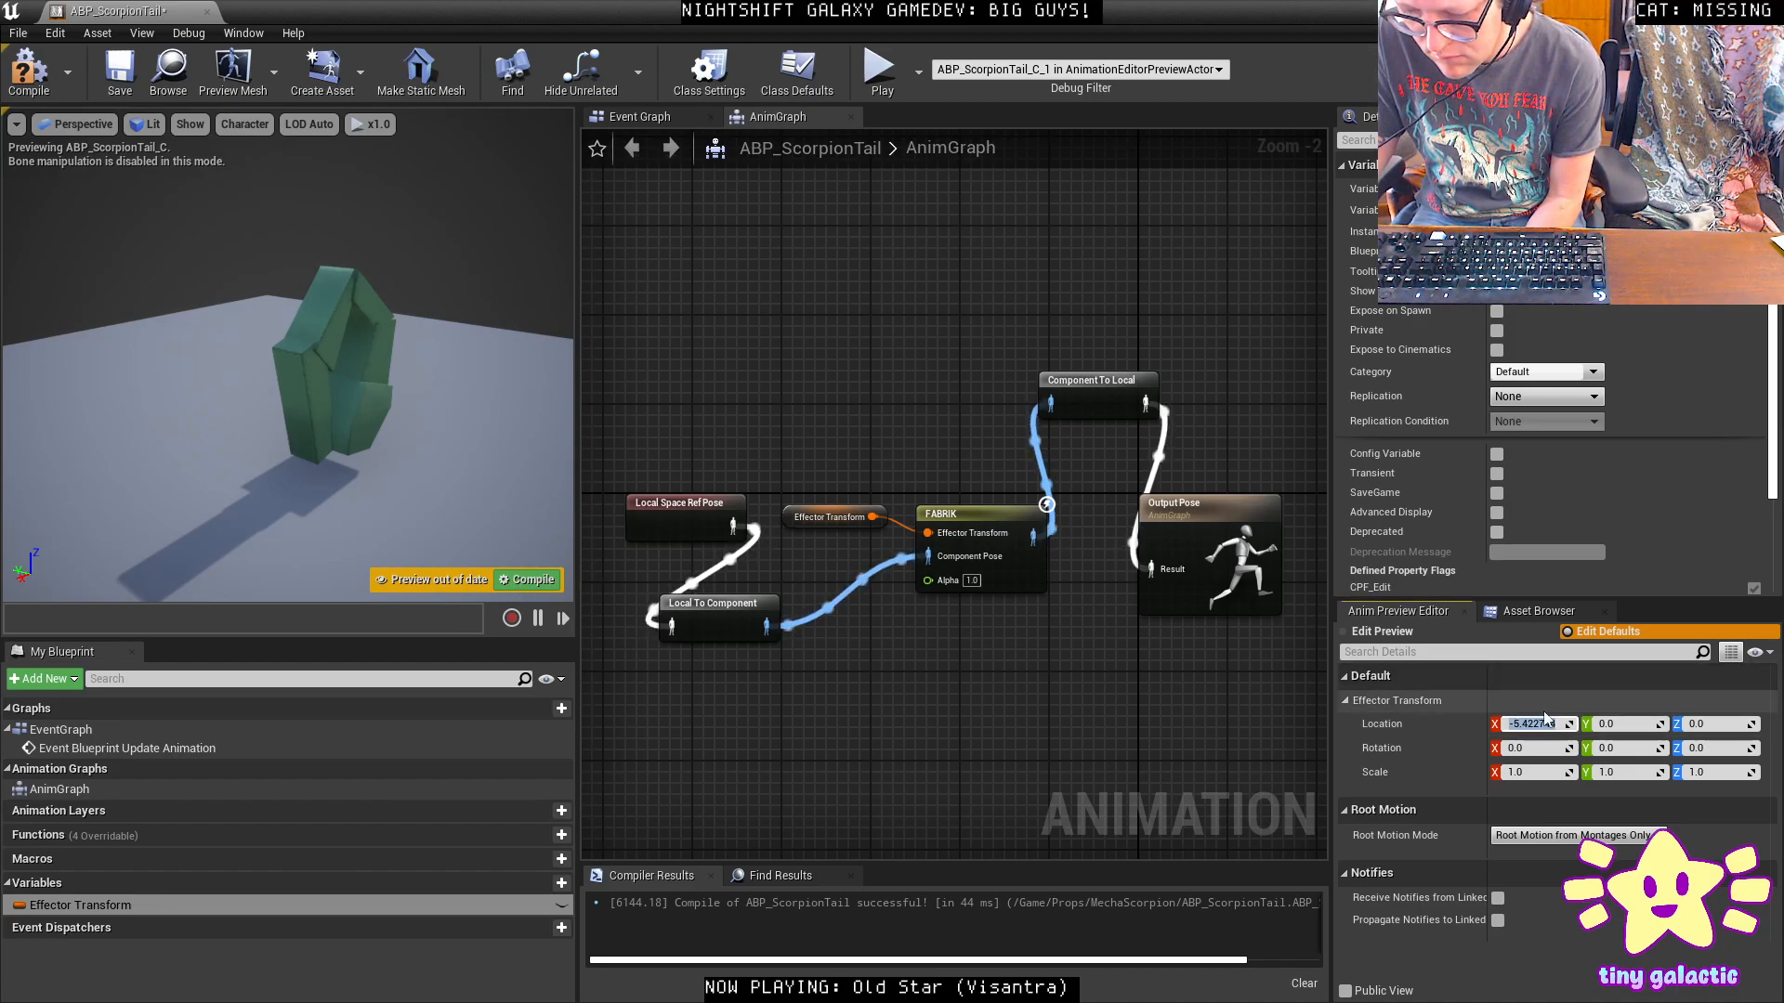
type("100")
key("Return")
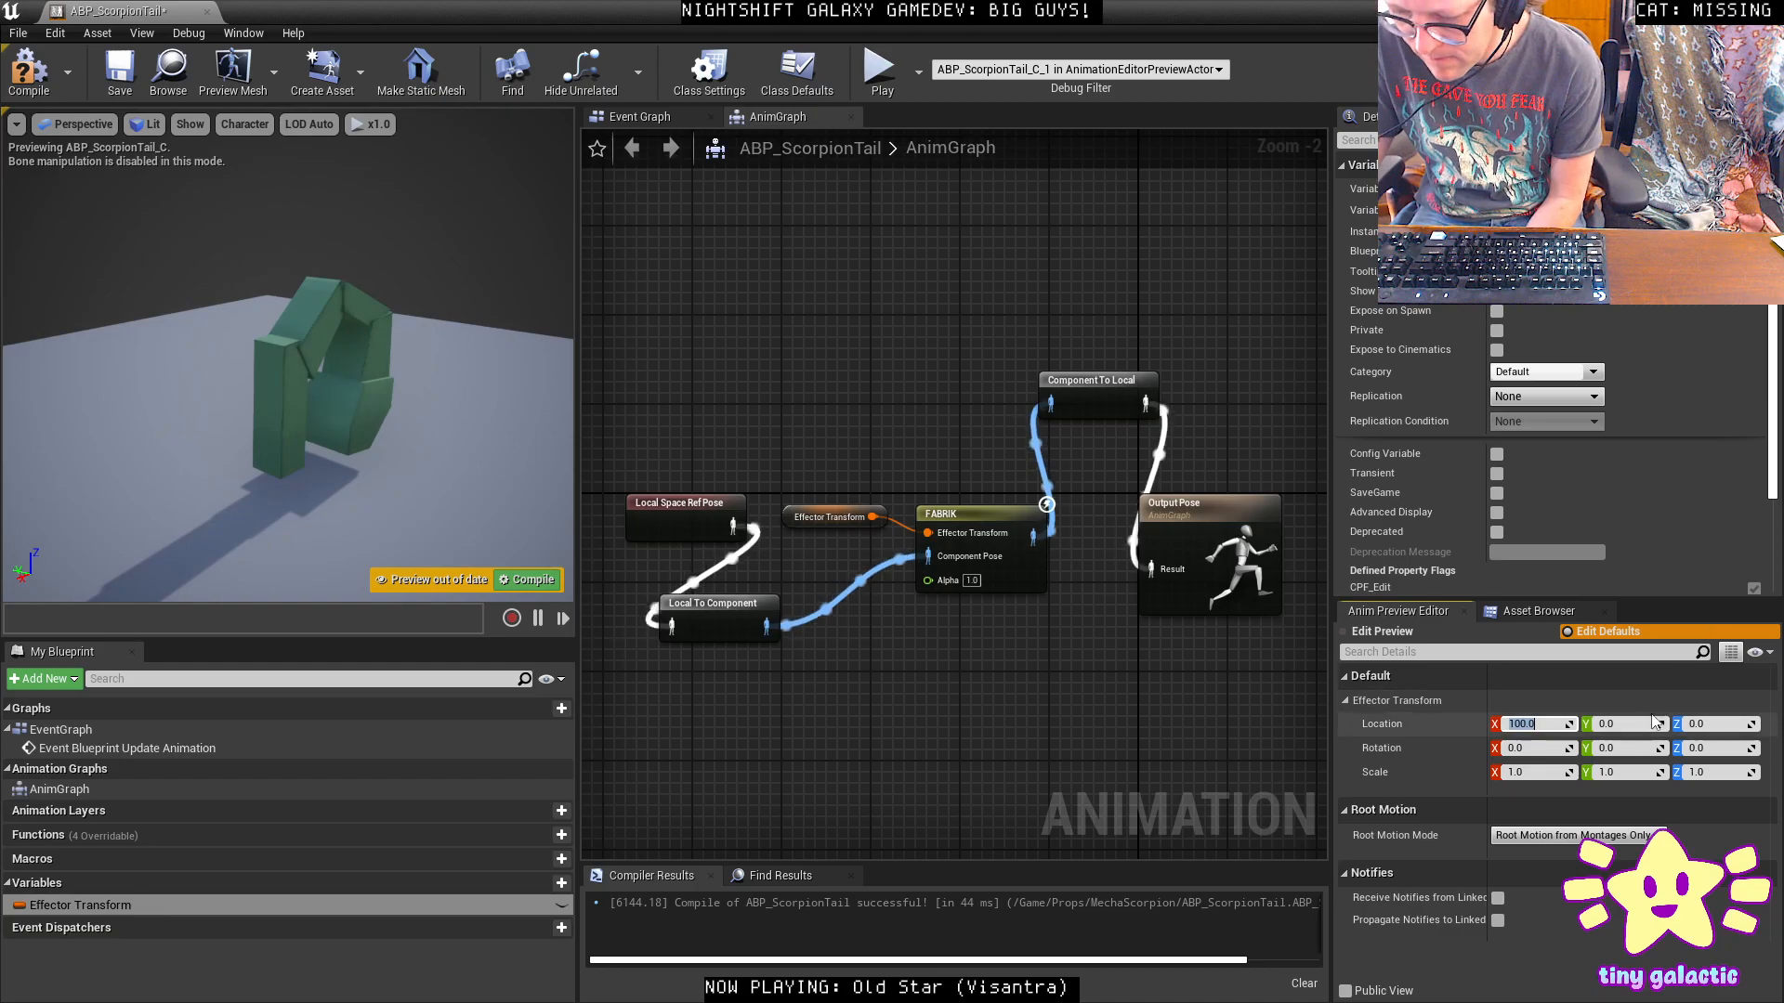
Try 500 and 400 for the Effector Transform's default Location Z, and settle on 300.
left_click(1705, 724)
type("500")
key("Return")
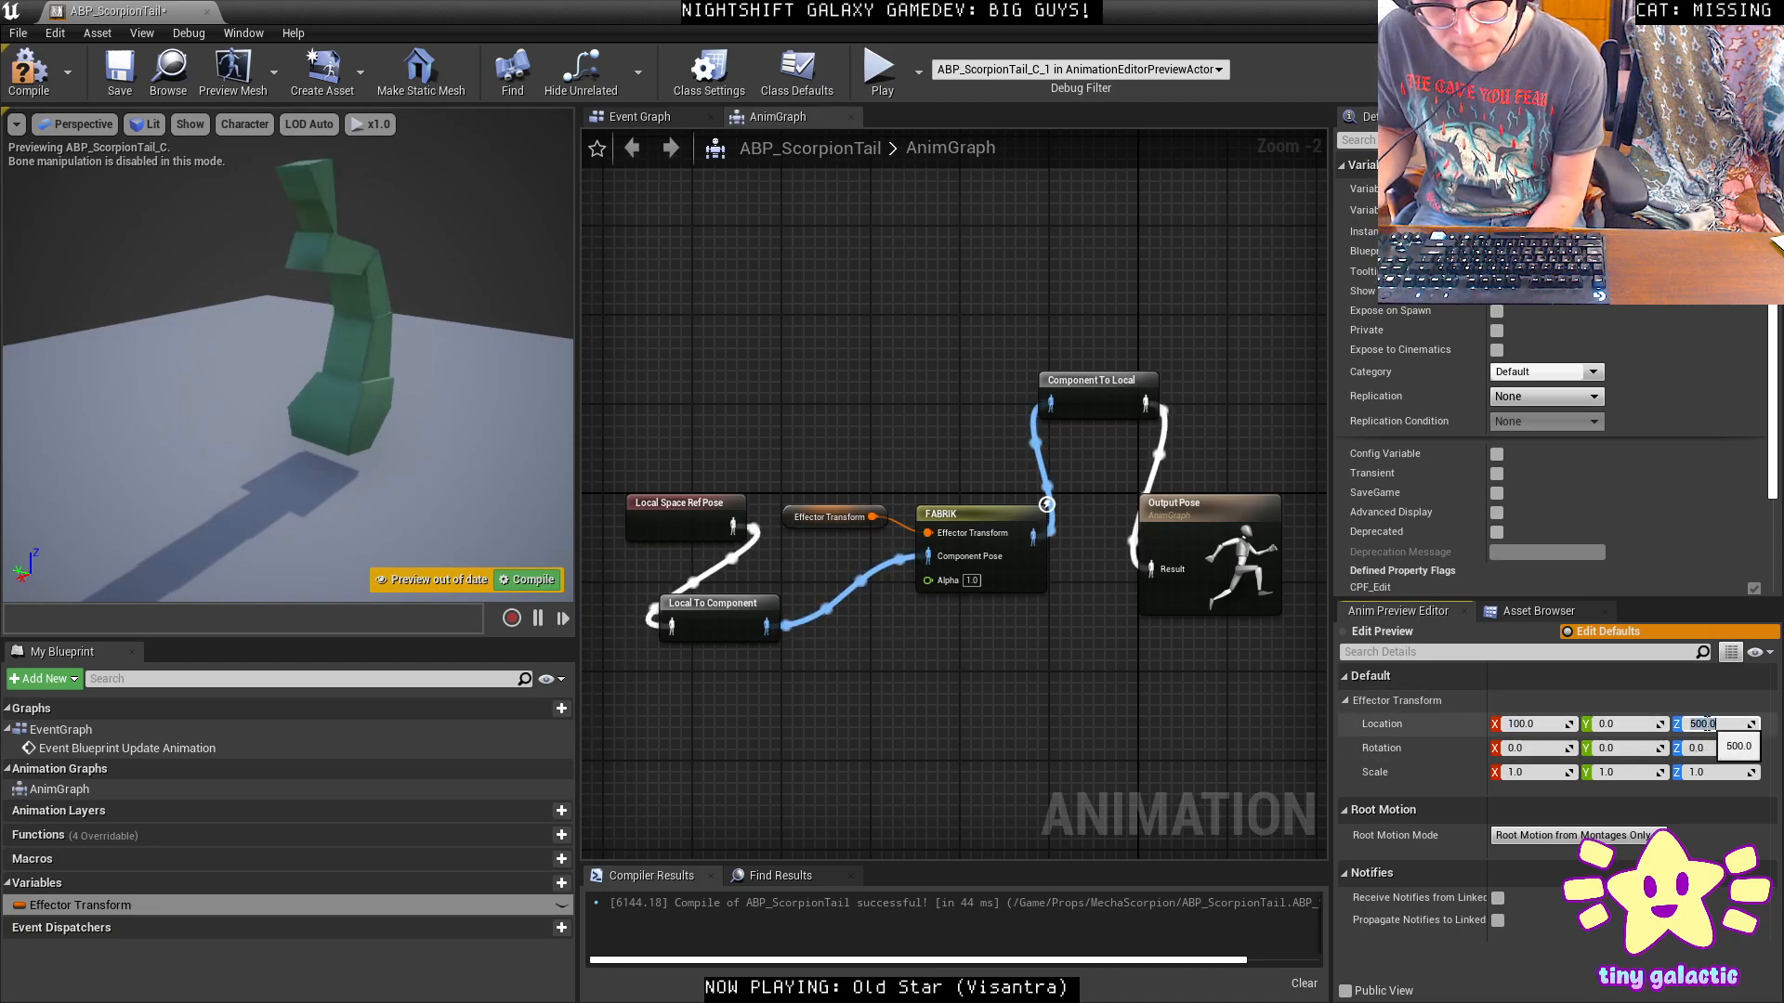
type("400")
key("Return")
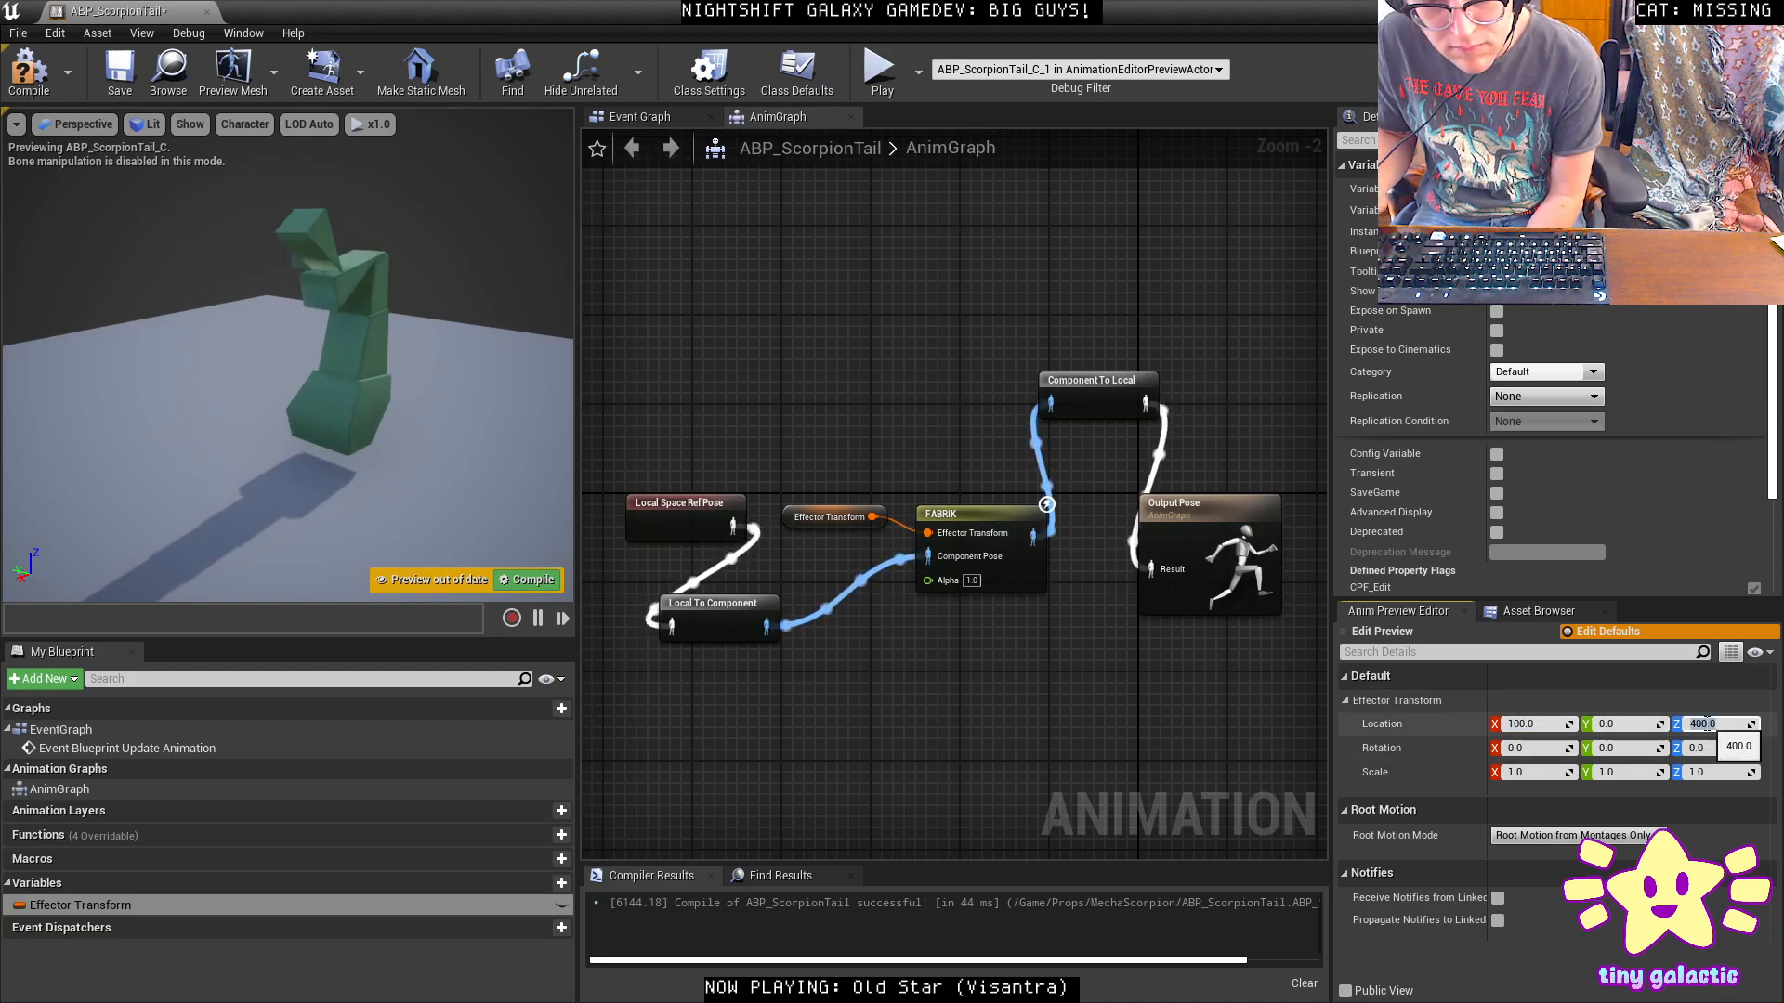
type("300")
key("Return")
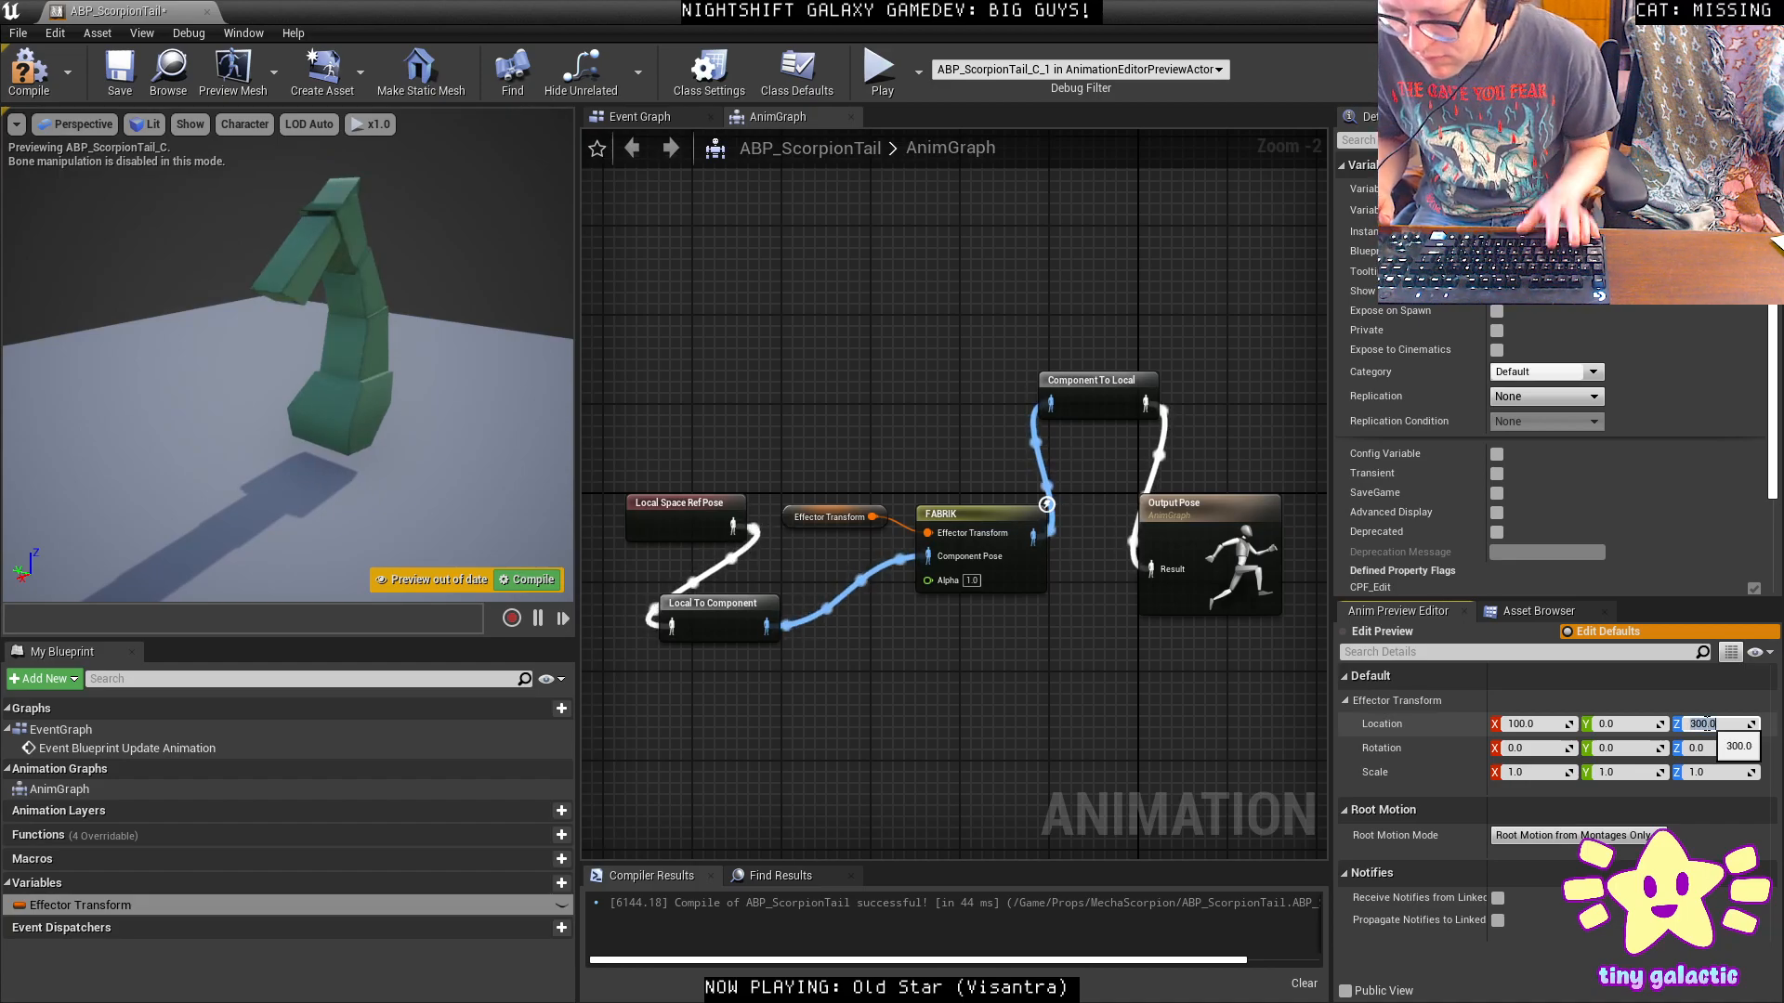
Set the Effector Transform's default Location X to 250, then compile and save the animation blueprint.
key("shift+Tab")
key("shift+Tab")
type("250")
key("Tab")
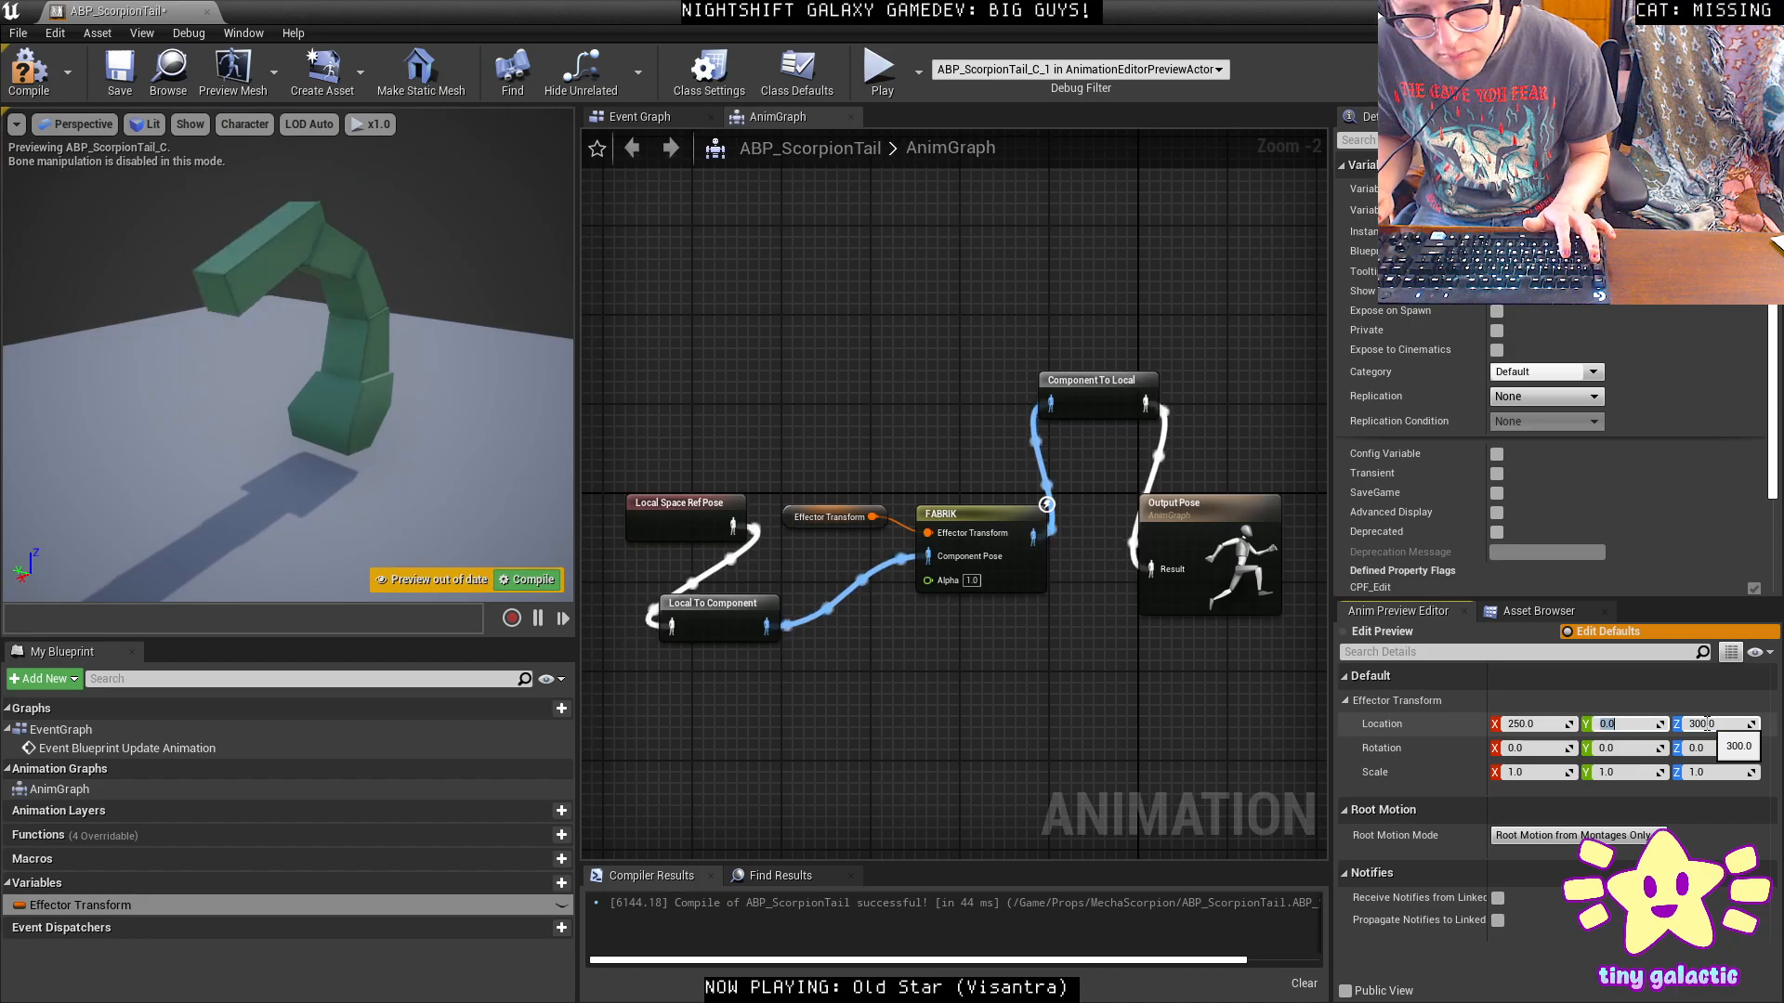
left_click_drag(307, 372, 483, 374, "alt")
left_click(532, 579)
key("ctrl+s")
Tidy the AnimGraph by placing Local Space Ref Pose beside Local To Component and moving the Effector Transform node up and away from FABRIK.
right_click_drag(821, 415, 1021, 375)
left_click_drag(879, 497, 767, 620)
left_click_drag(795, 505, 942, 584)
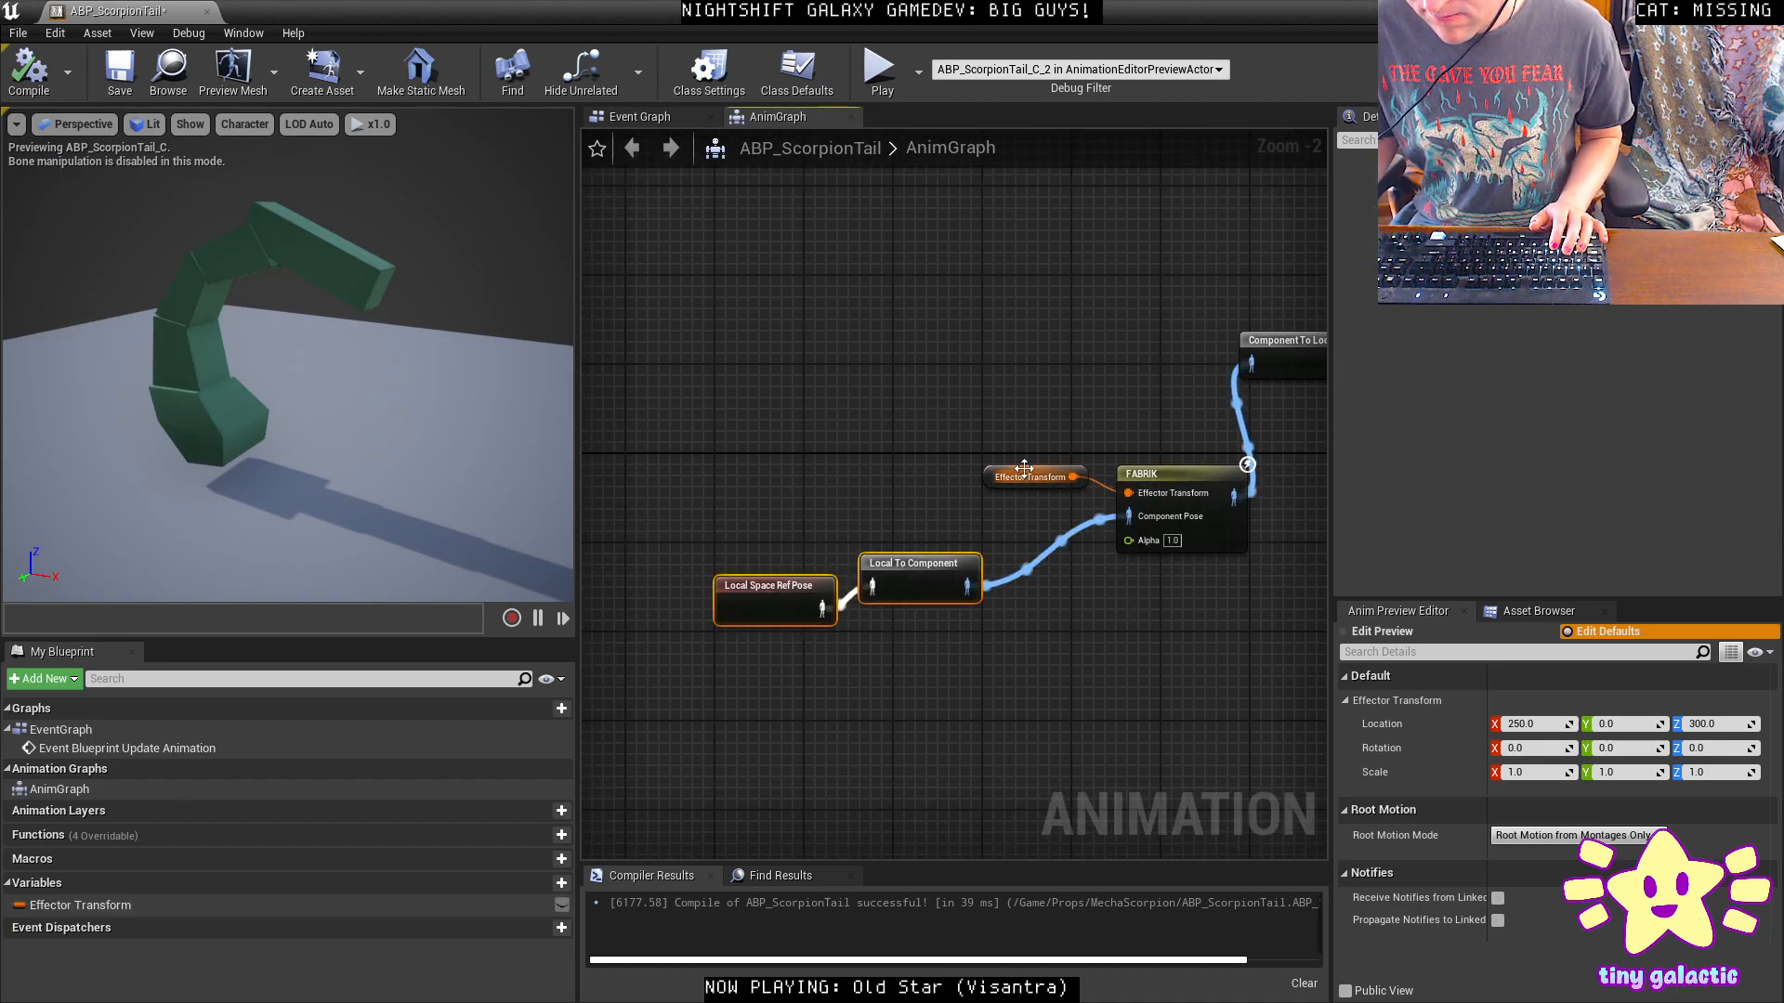
left_click_drag(1023, 469, 824, 382)
right_click(875, 390)
key("Escape")
In the Event Graph, paste the Effector Transform getter and add a Get Game Time in Seconds node.
left_click(677, 125)
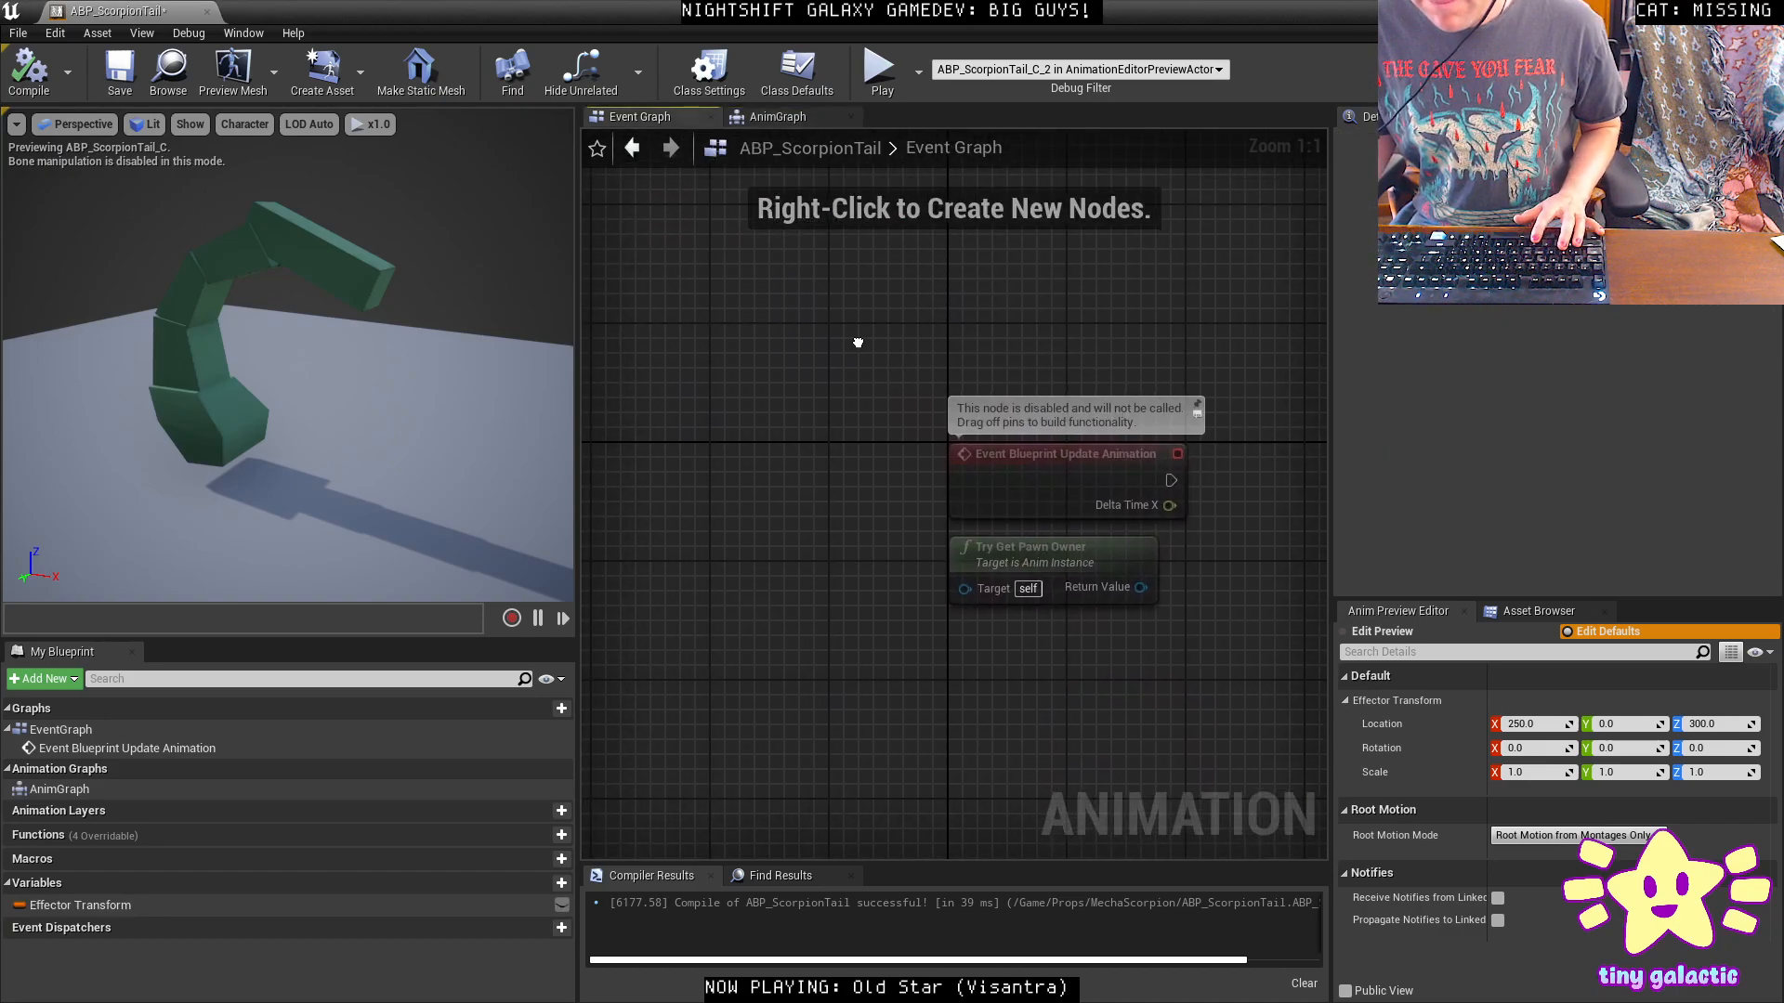
right_click_drag(1114, 738, 881, 654)
key("ctrl+v")
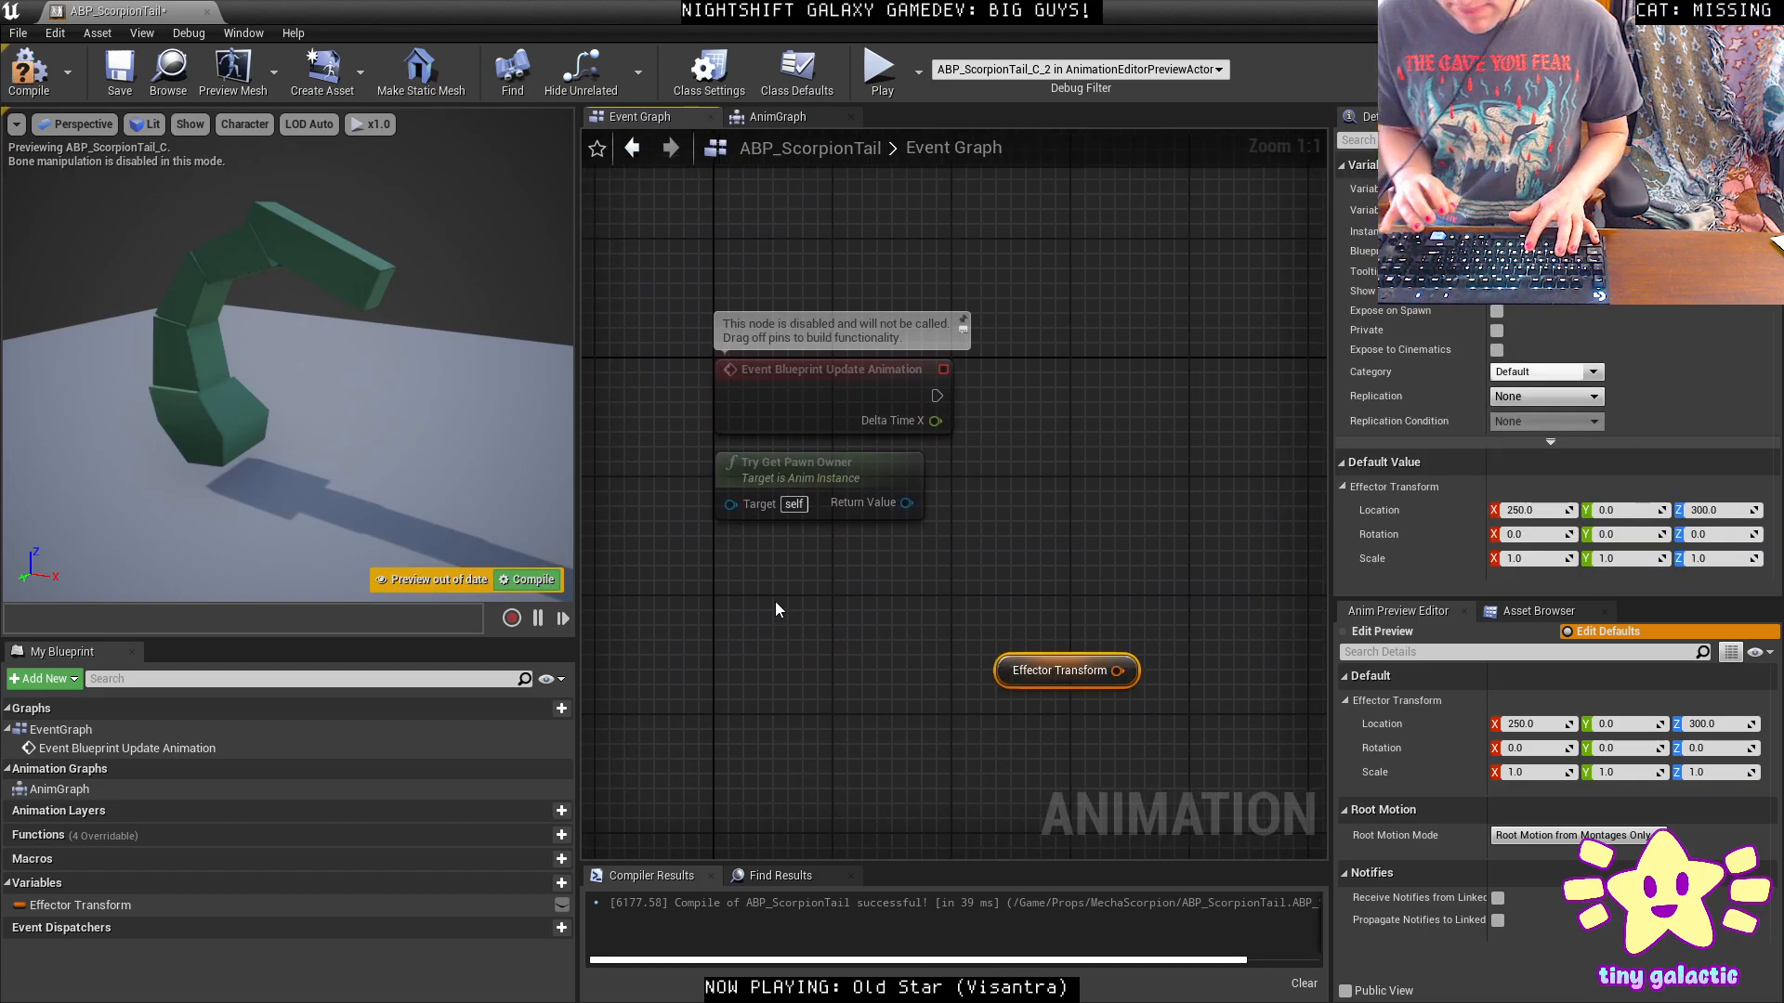
right_click(780, 599)
type("game time in se")
key("Return")
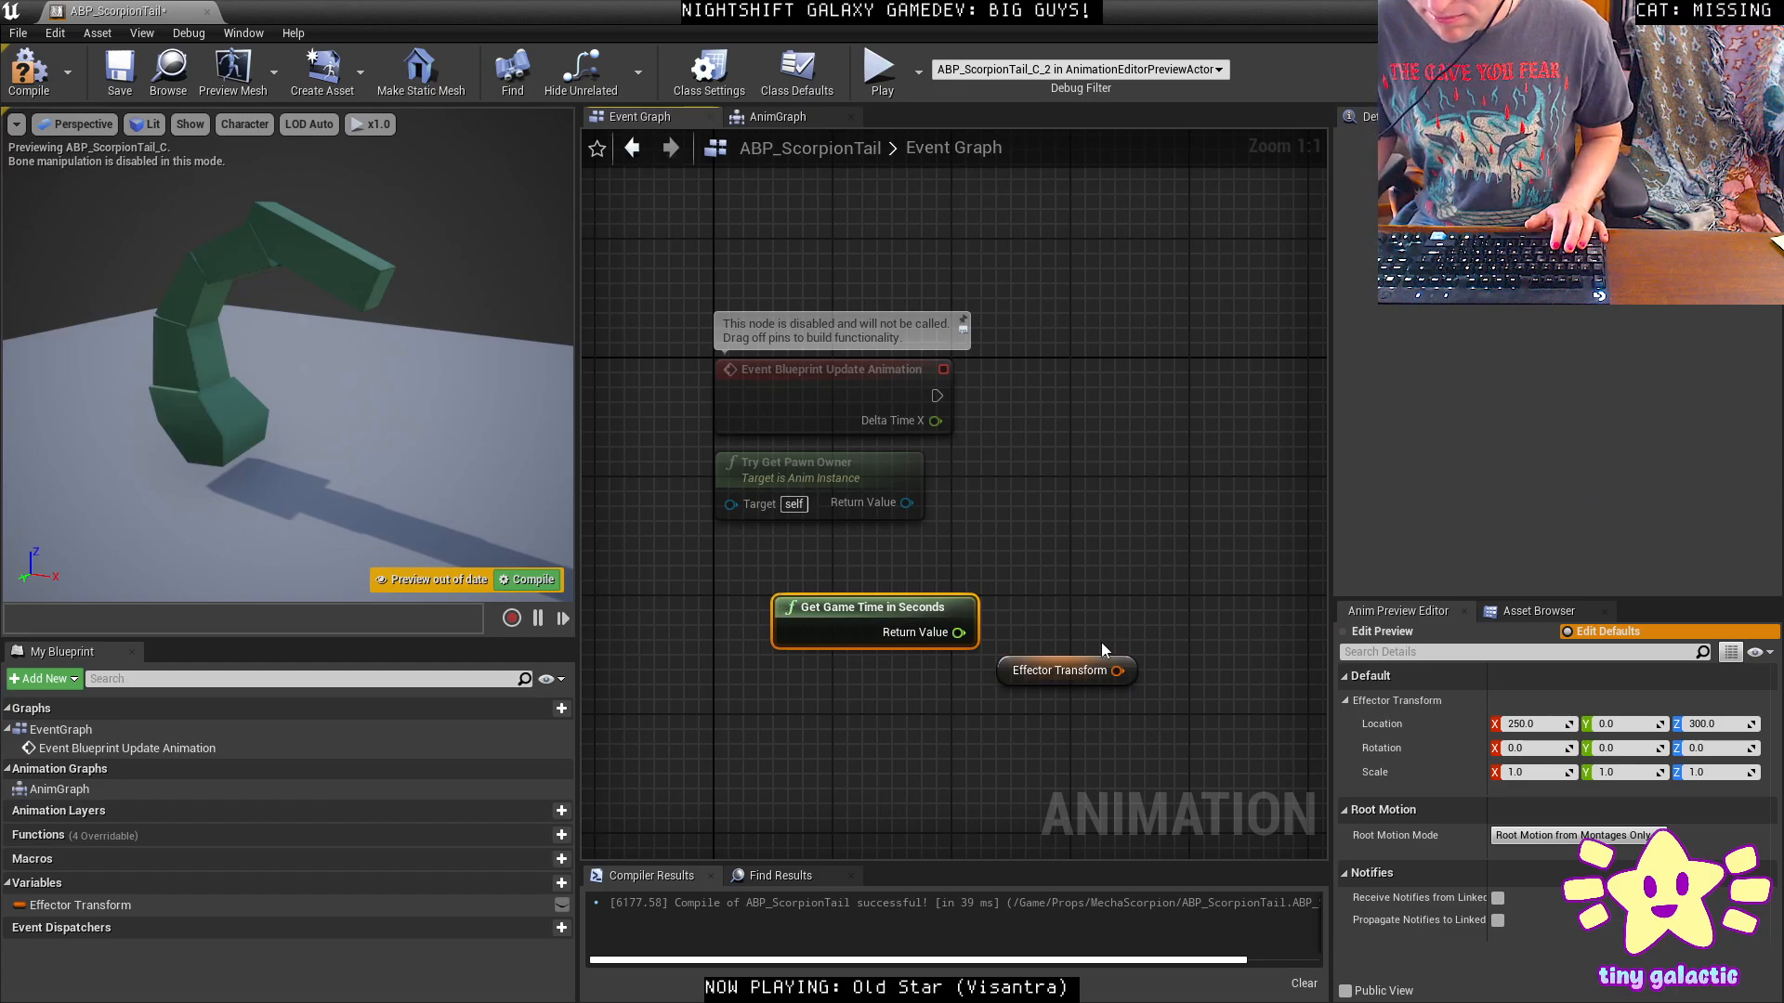
Feed the game time into a Sin (Radians) node and move the Effector Transform getter clear of it.
left_click_drag(1096, 670, 1111, 818)
right_click_drag(954, 636, 792, 523)
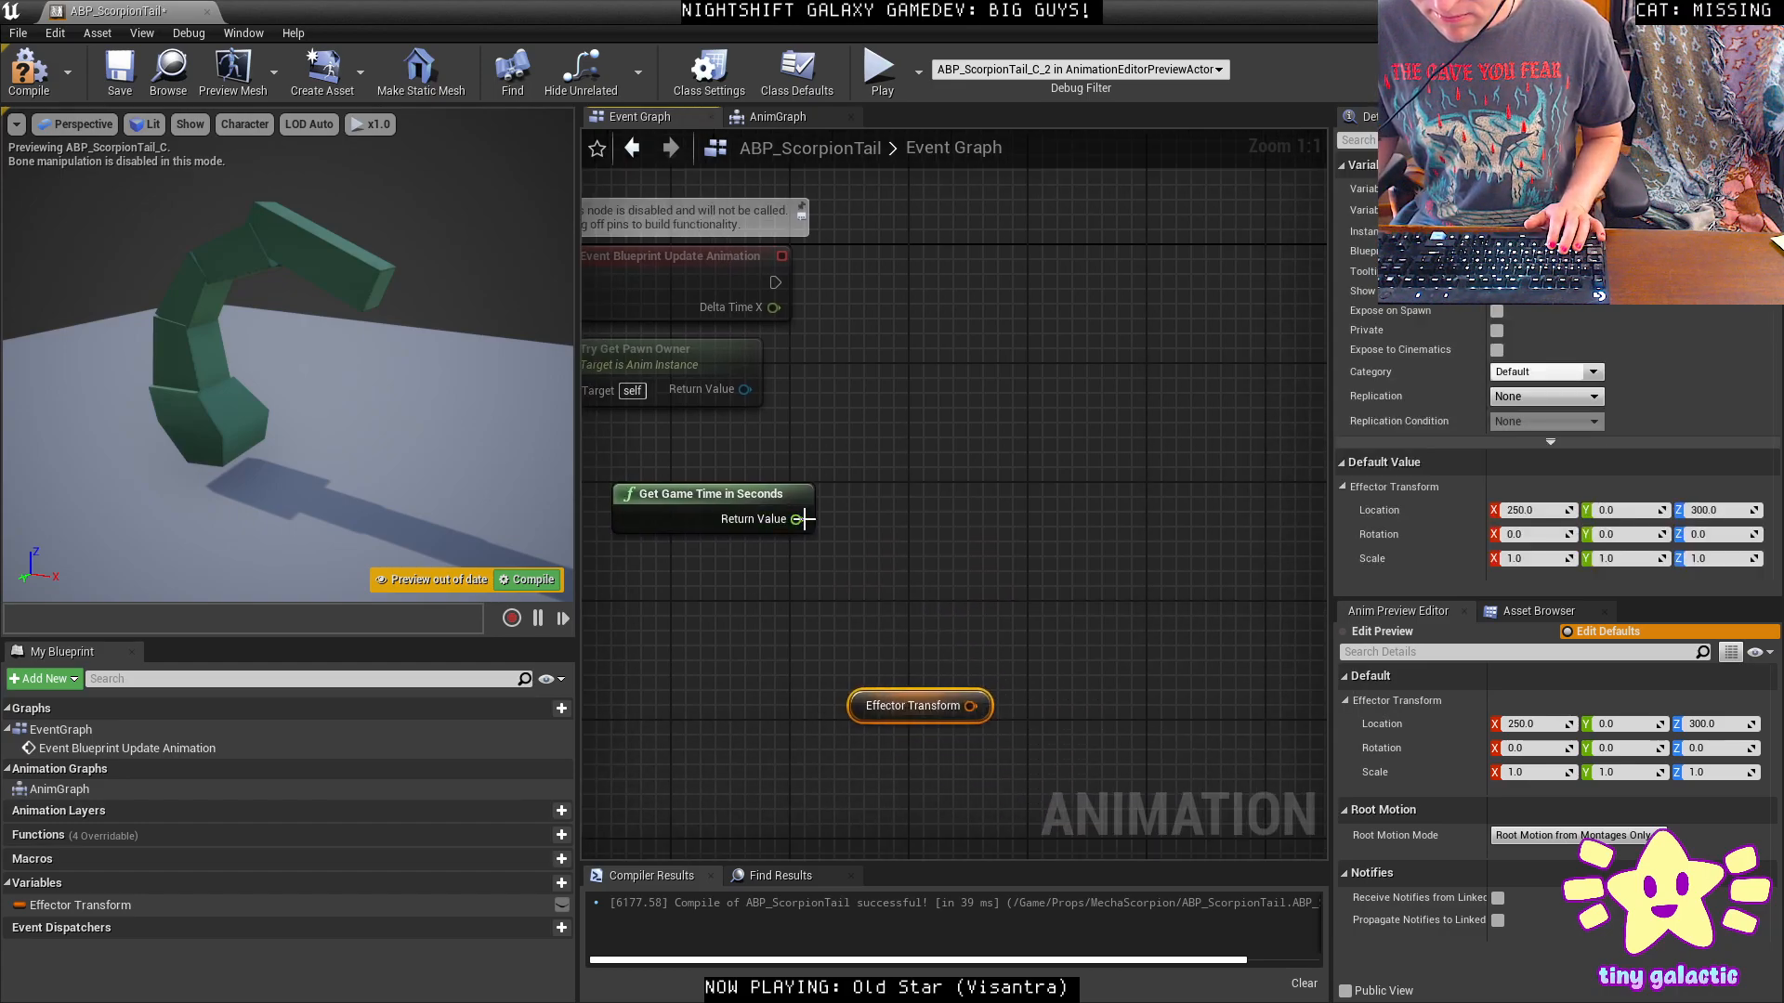
left_click_drag(806, 518, 936, 415)
type("sin")
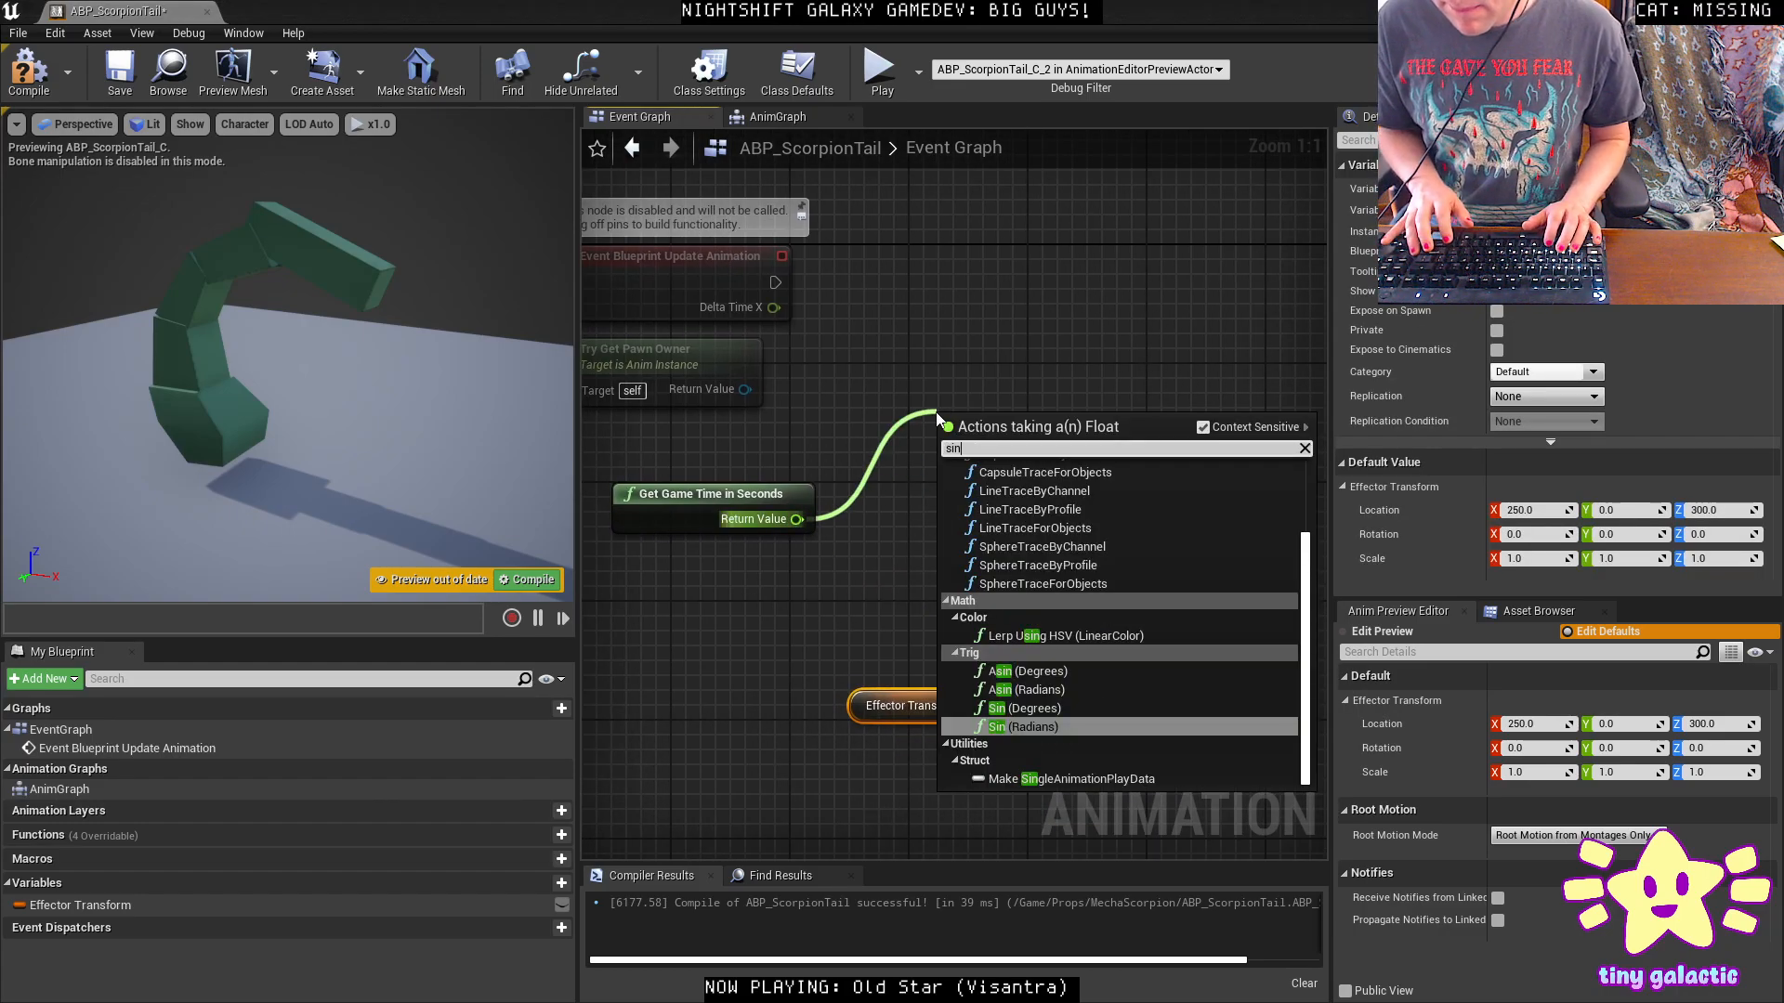
key("Return")
left_click_drag(924, 698, 1235, 594)
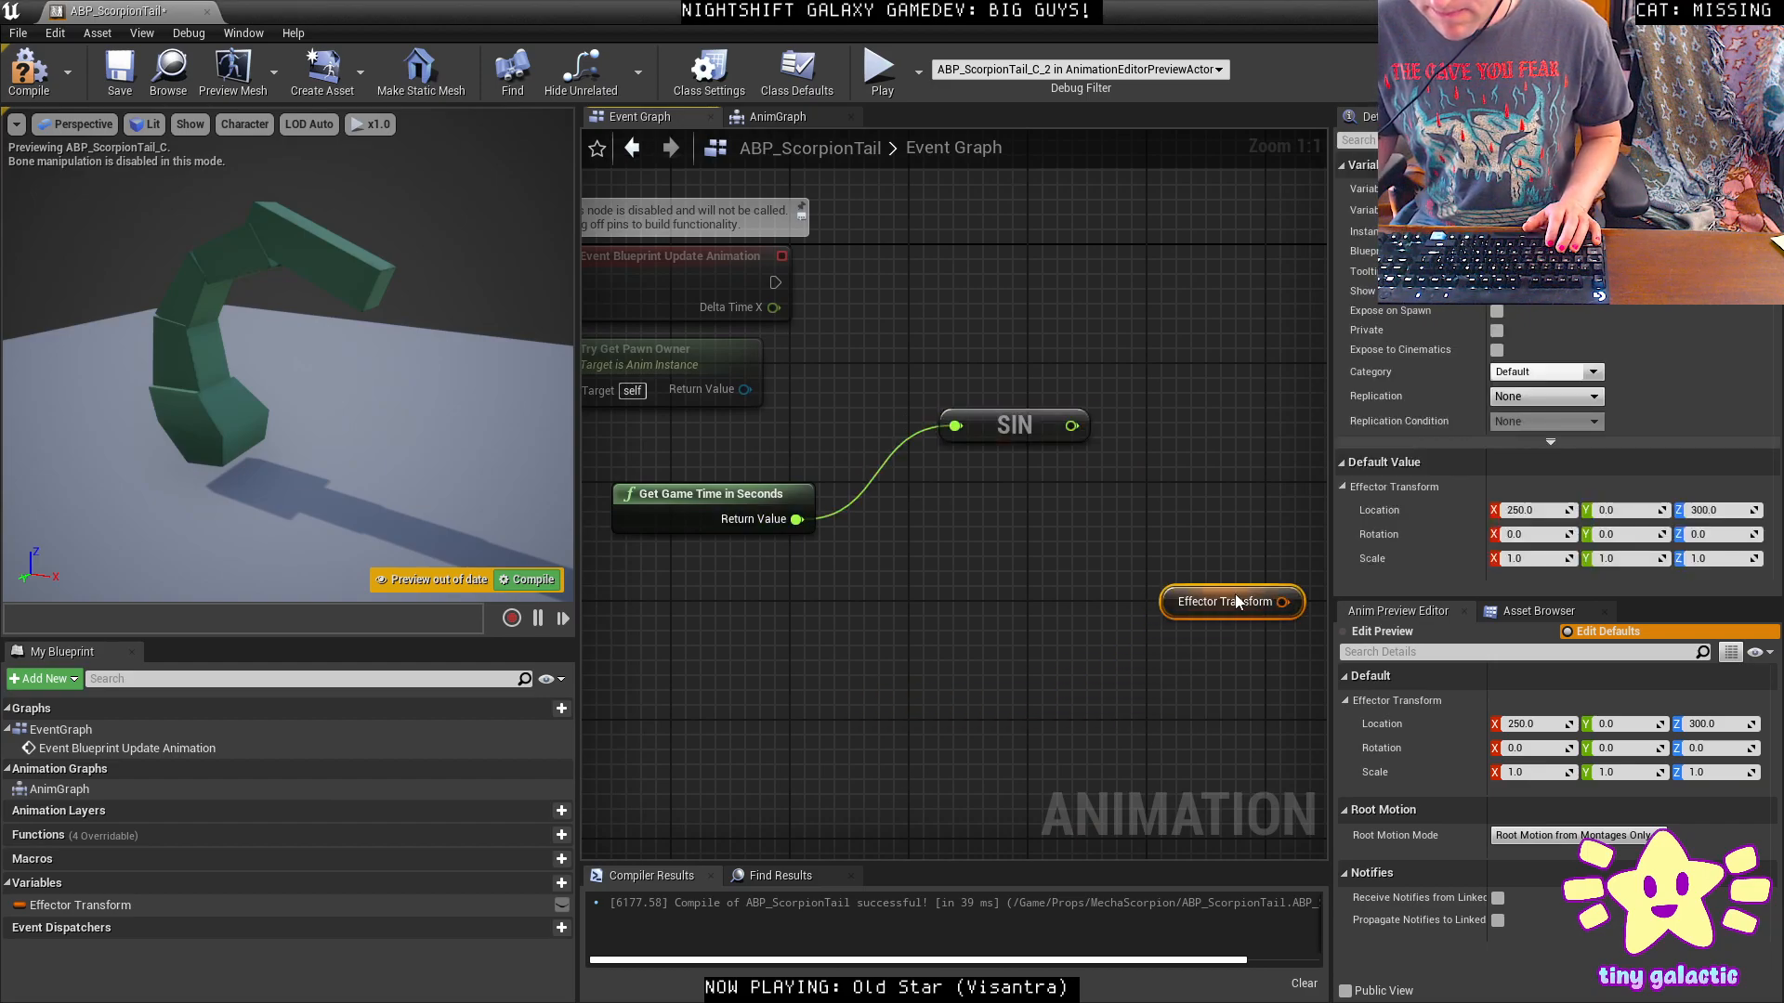
right_click_drag(1189, 570, 831, 610)
right_click_drag(766, 507, 902, 532)
left_click_drag(1061, 663, 1135, 516)
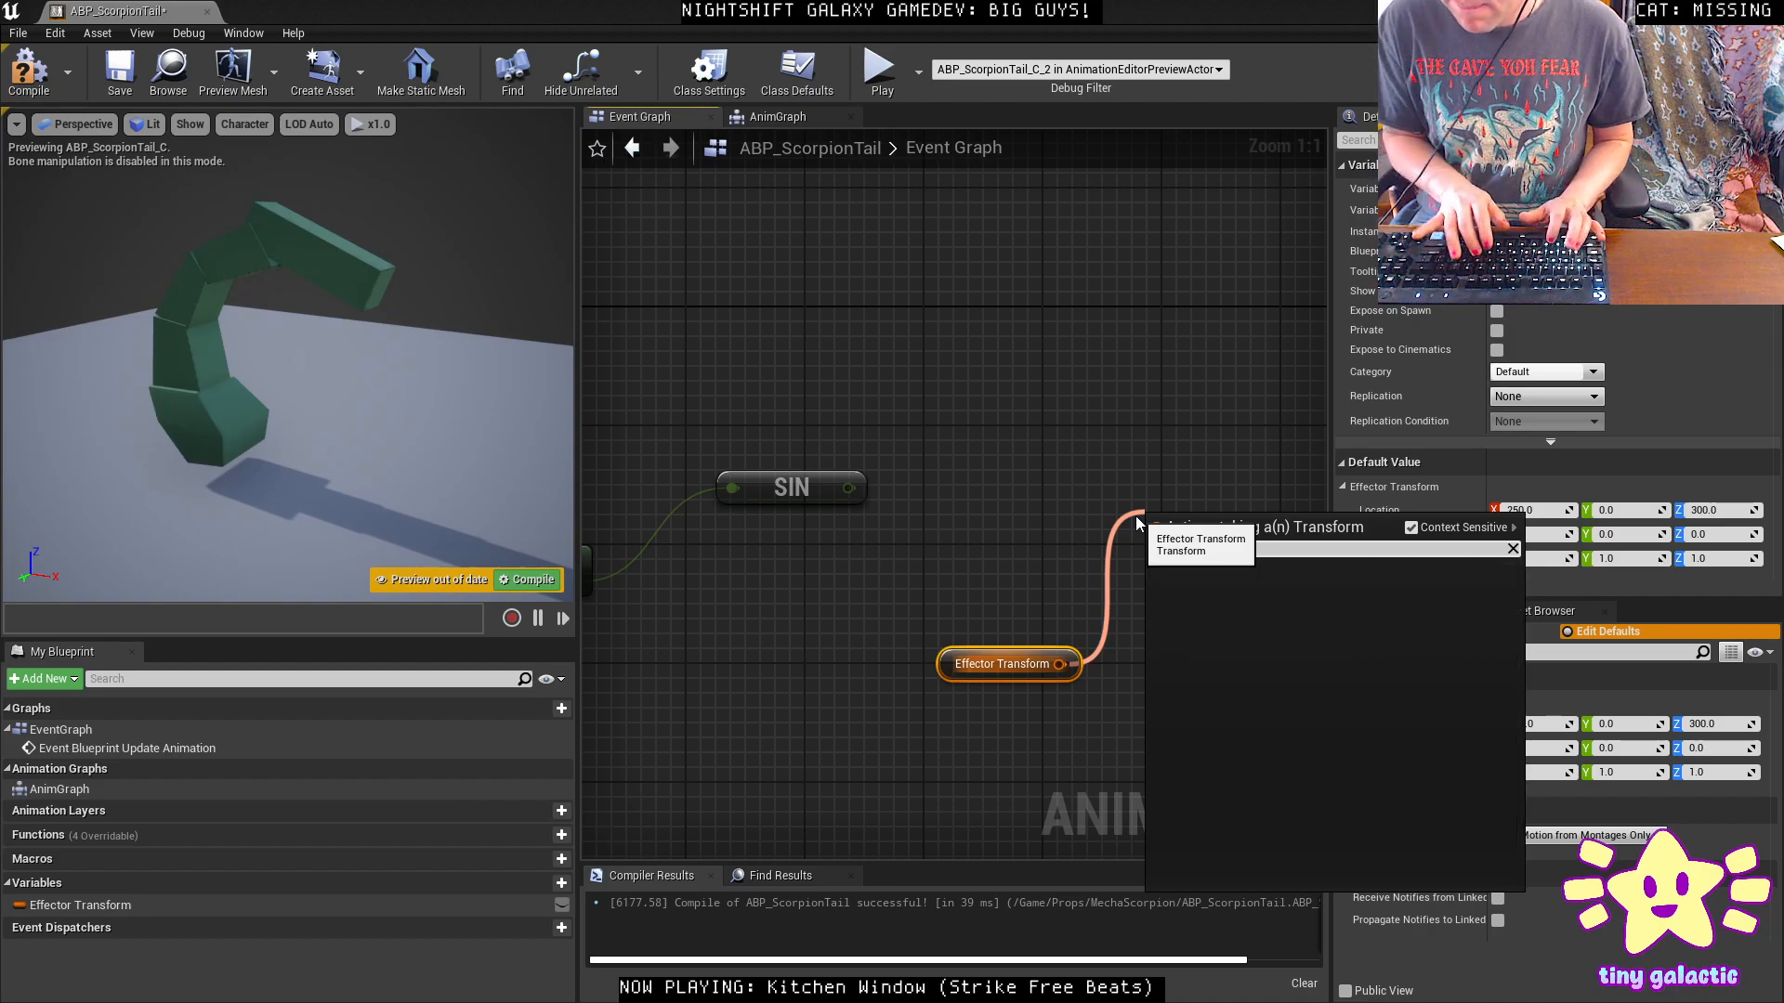
type("set loc")
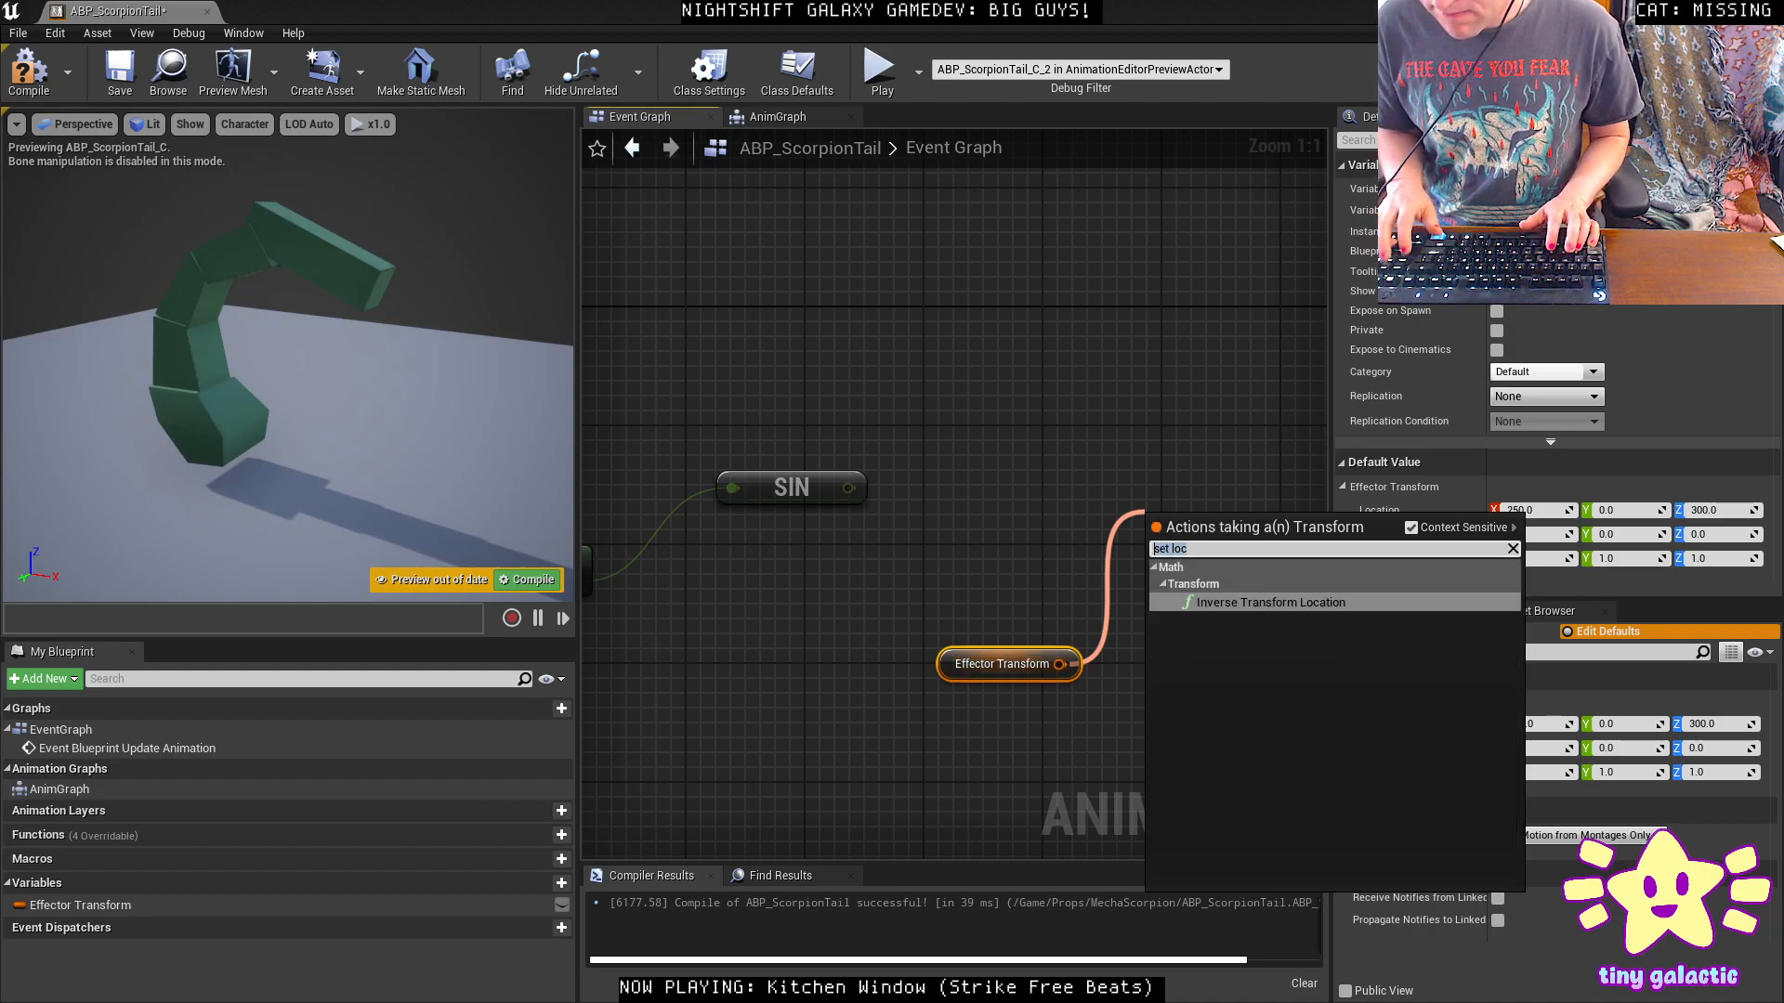
key("Escape")
Add a Set Effector Transform node and split its transform and location pins to get separate Location X, Y and Z inputs.
right_click(983, 384)
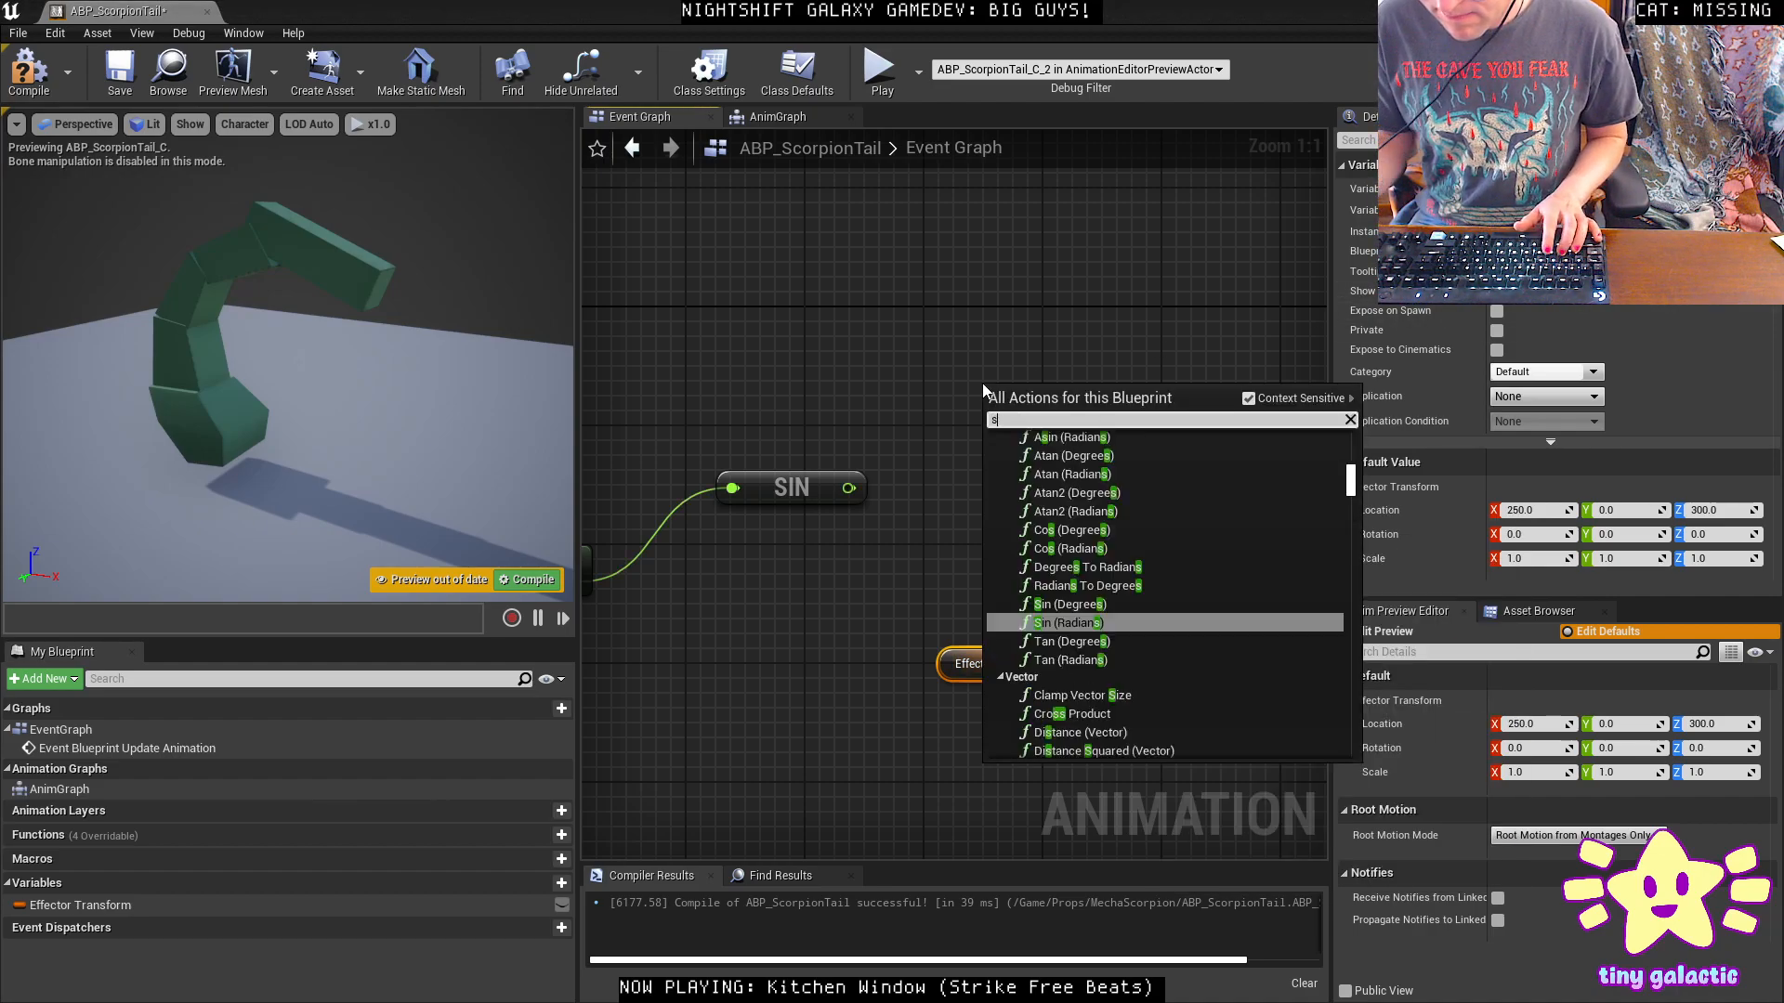
type("set effector t")
key("Return")
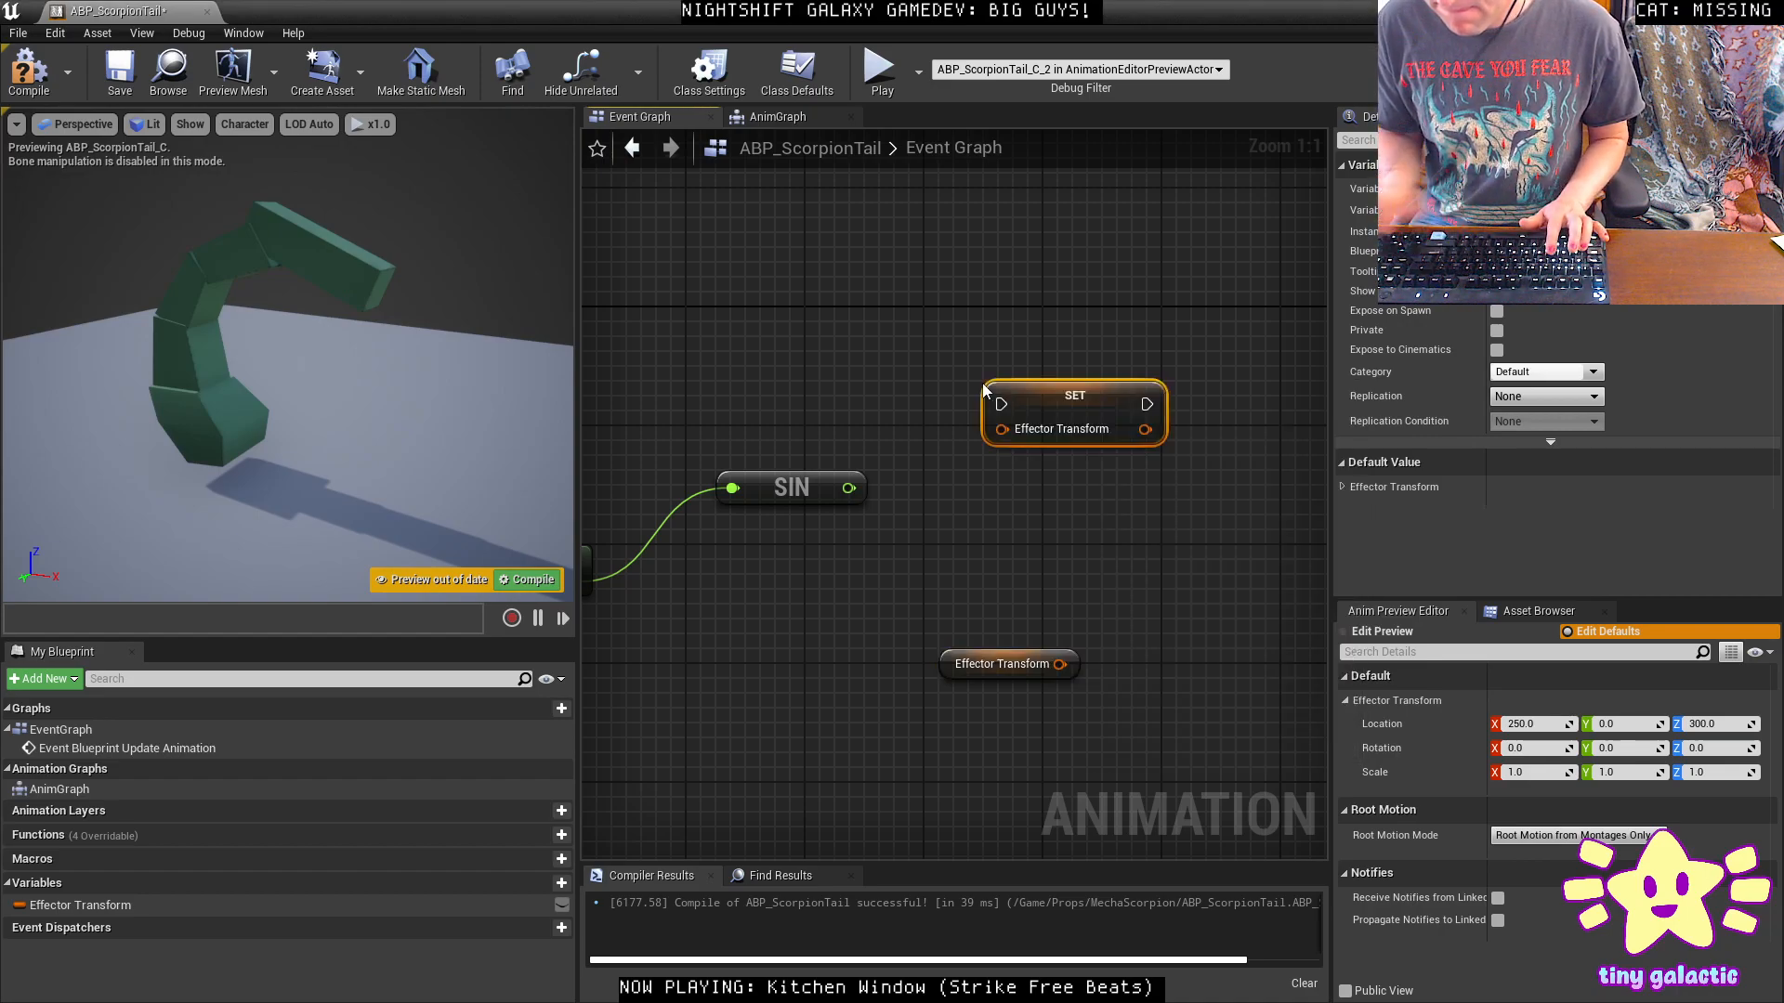
right_click(1068, 432)
left_click(1087, 477)
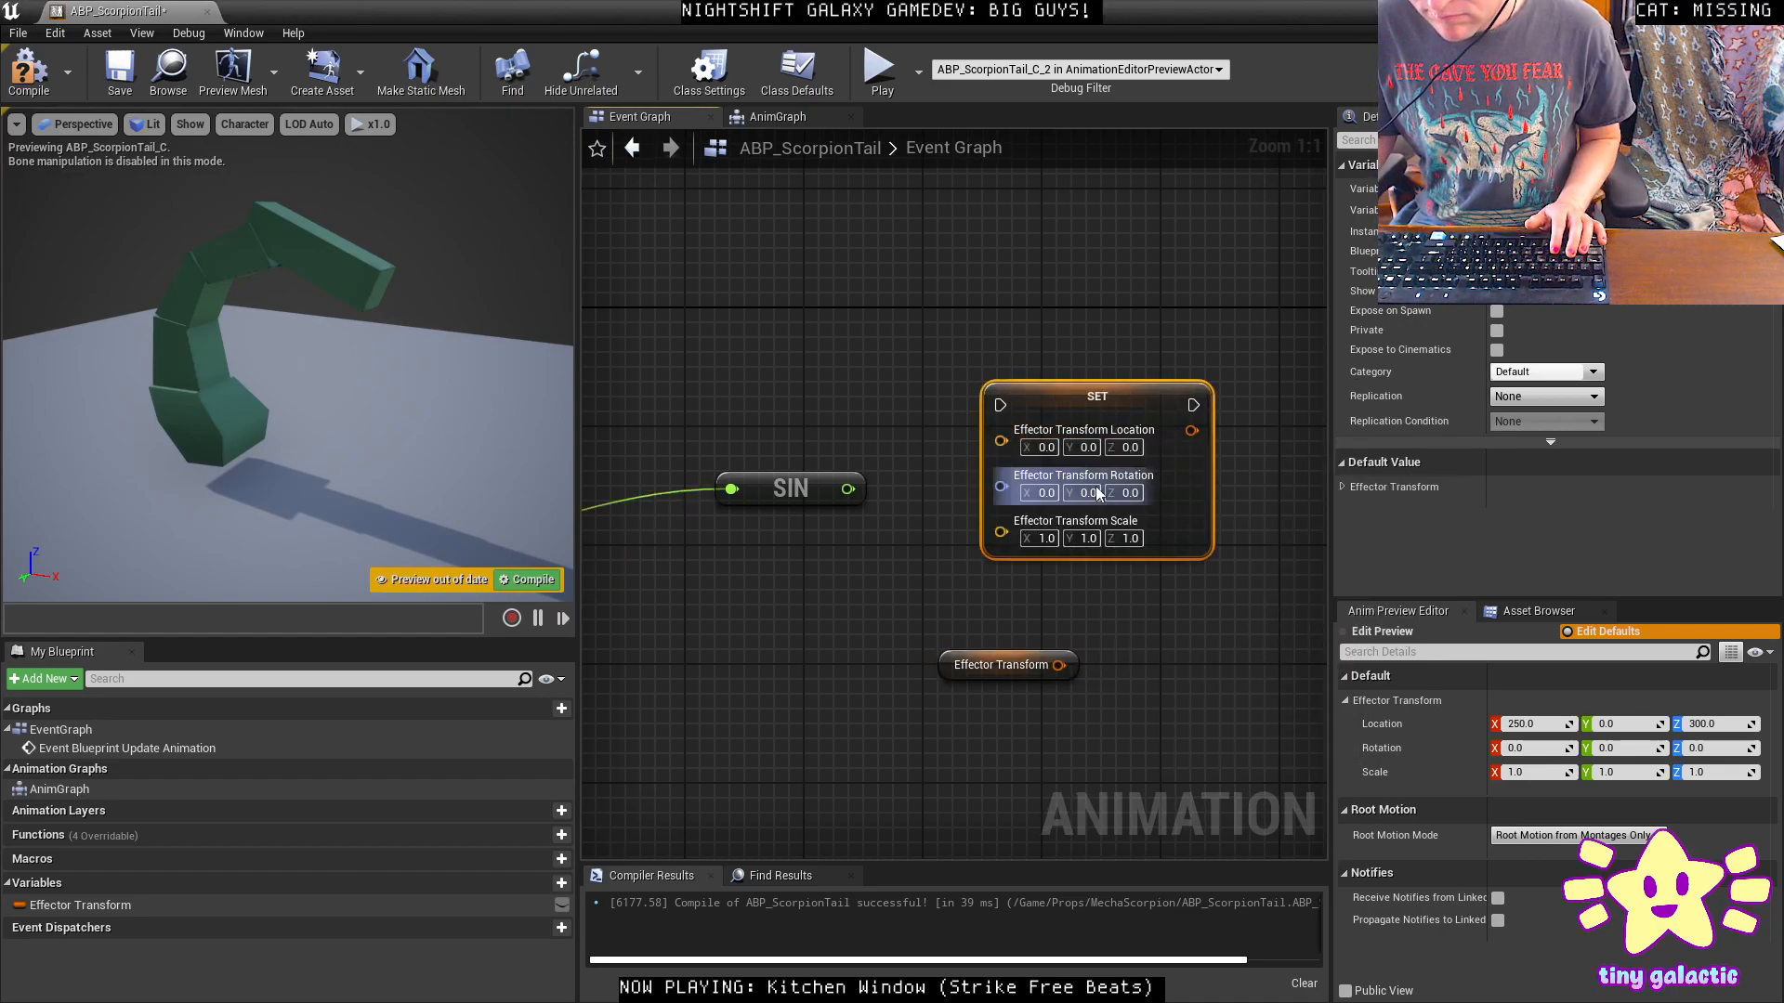
left_click_drag(1012, 397, 1057, 398)
right_click(1082, 434)
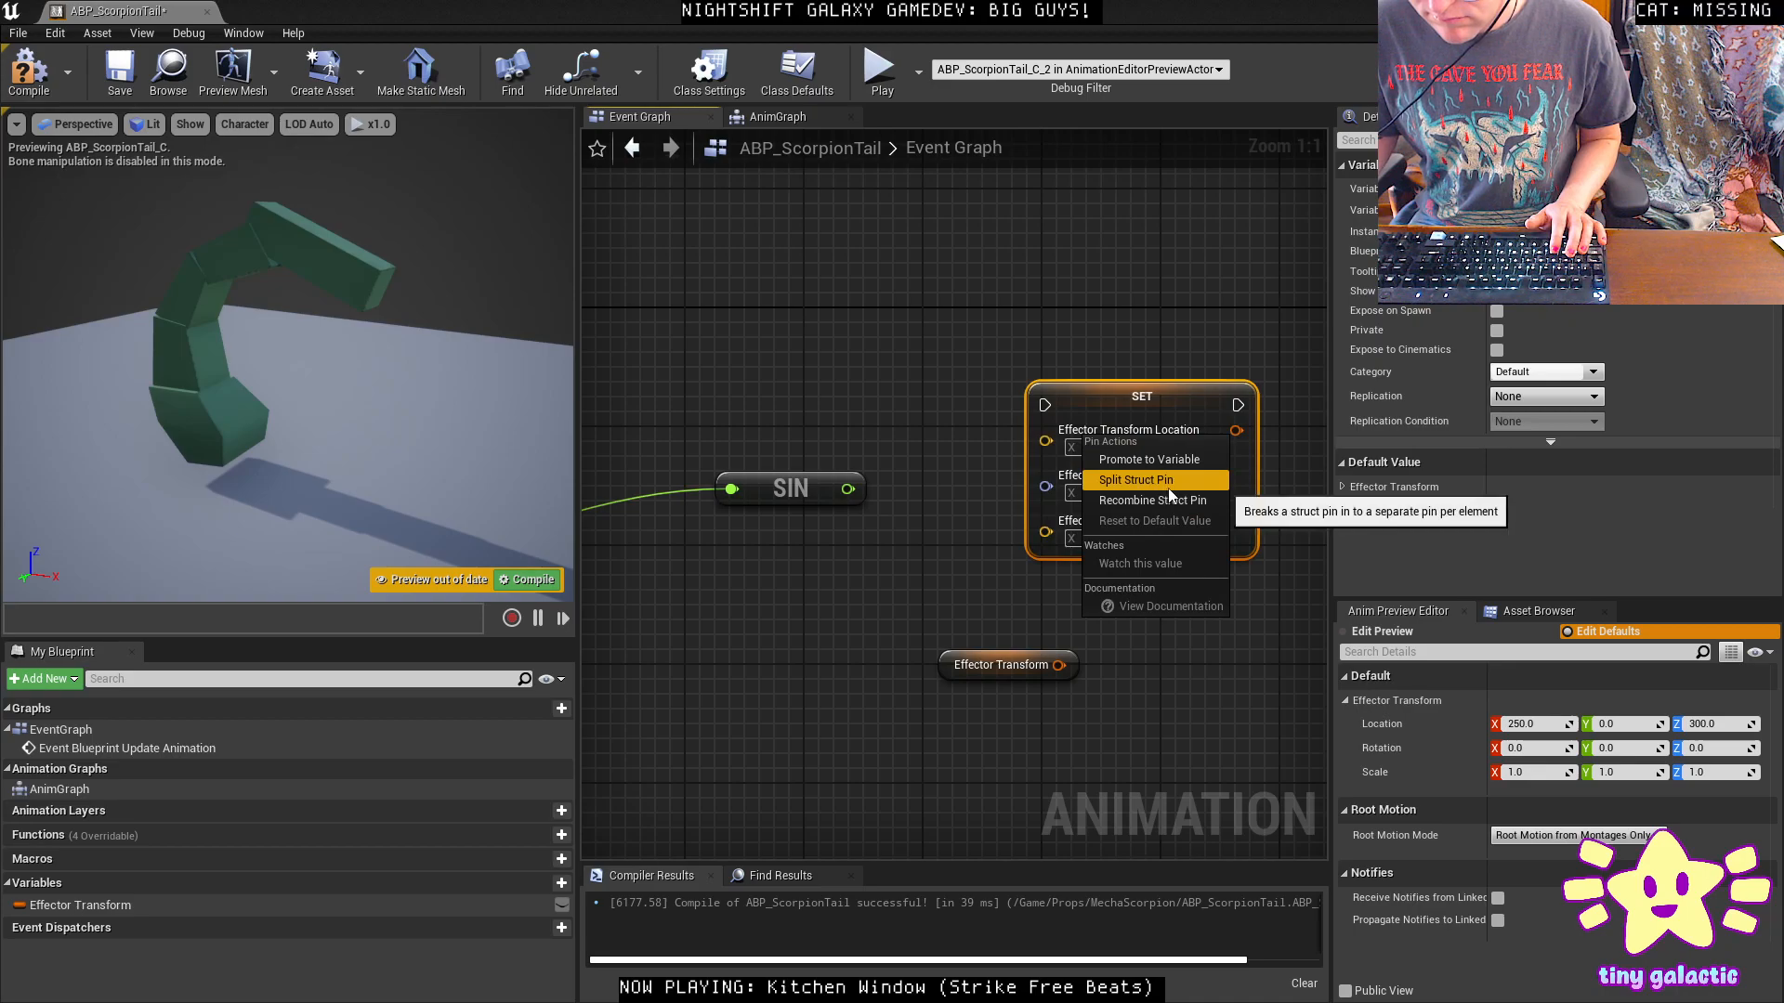
left_click(1169, 489)
Delete the Effector Transform getter from the Event Graph and move the SIN node closer to the game time node.
right_click_drag(950, 476, 950, 411)
left_click(996, 600)
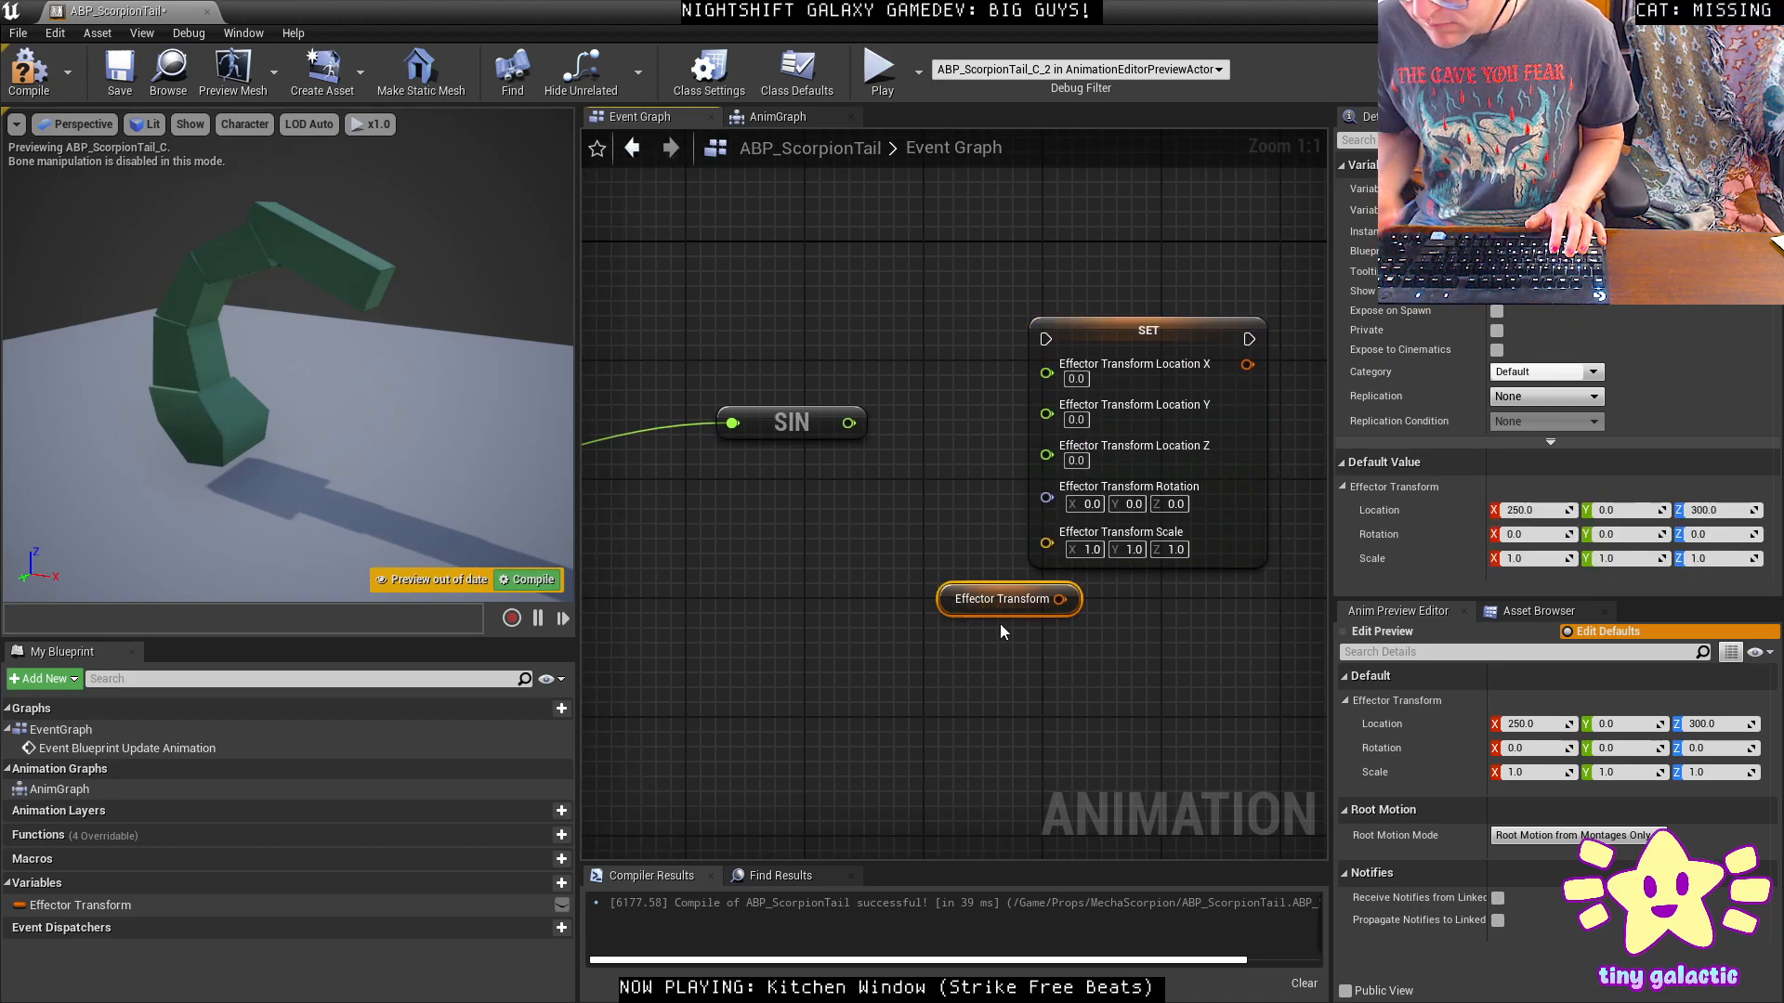
key("Delete")
left_click_drag(820, 422, 686, 438)
right_click_drag(685, 437, 1008, 449)
Multiply the SIN output by 250 with a float multiply node and connect it to Effector Transform Location X.
left_click_drag(1157, 376, 1156, 378)
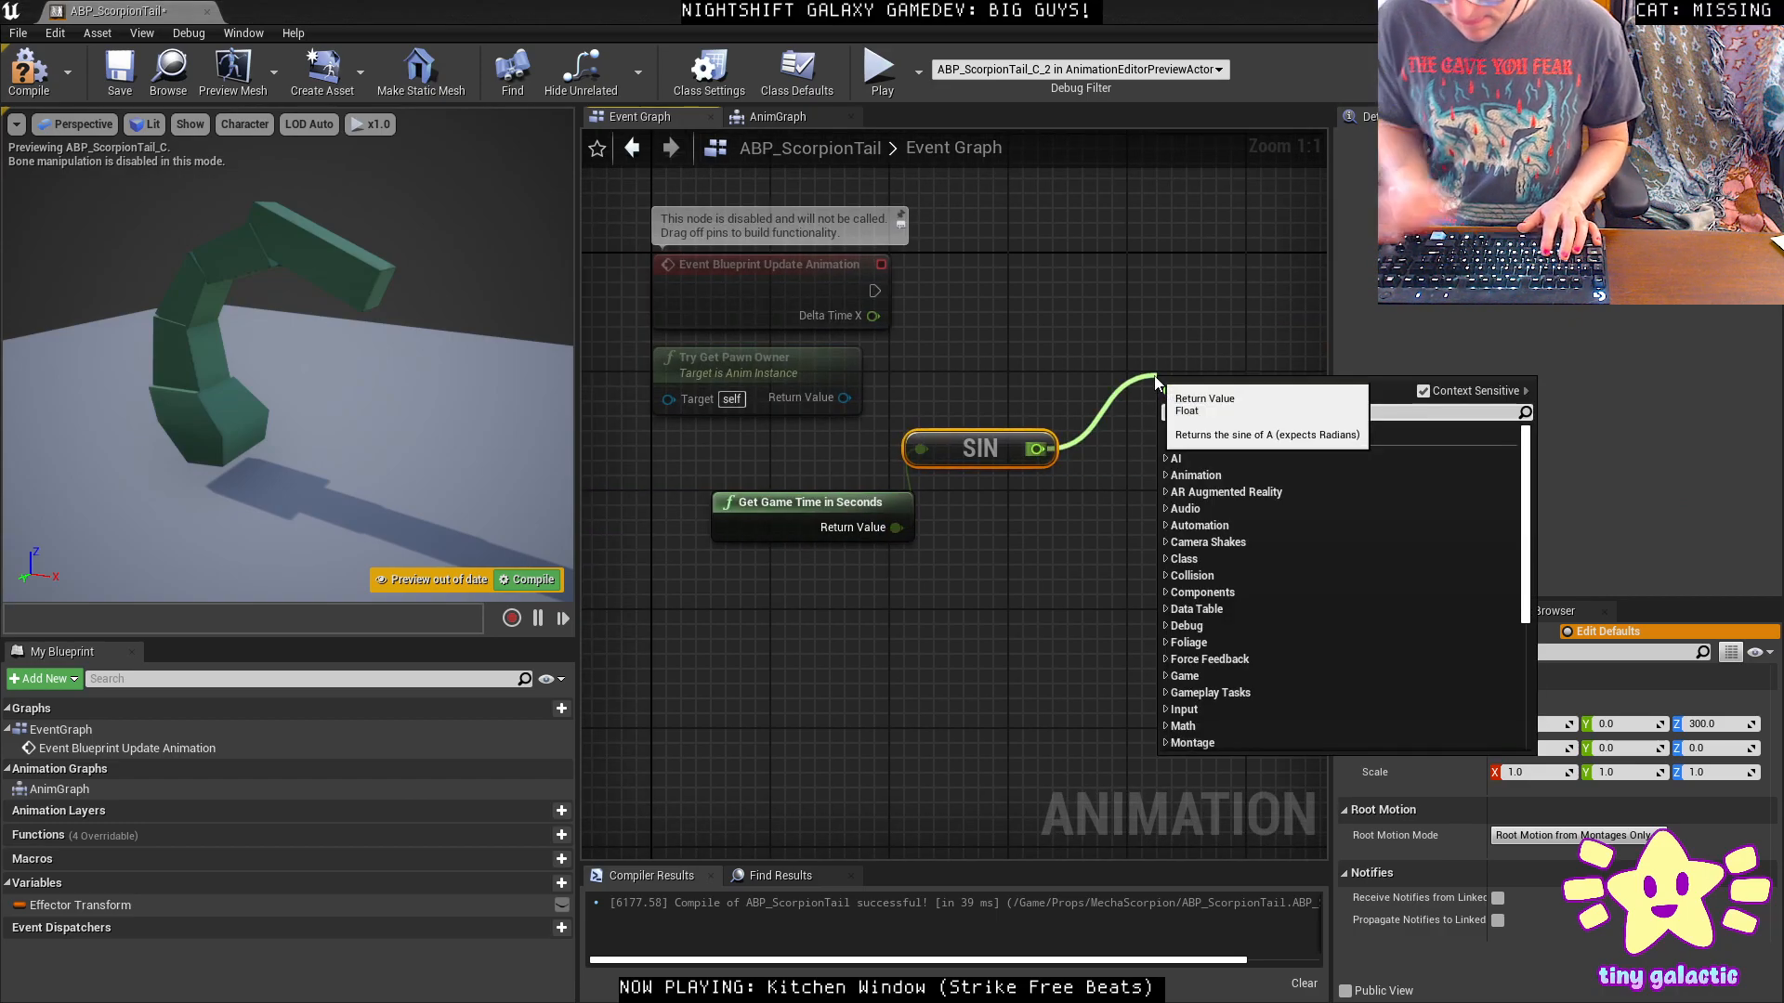
type("float *")
key("Return")
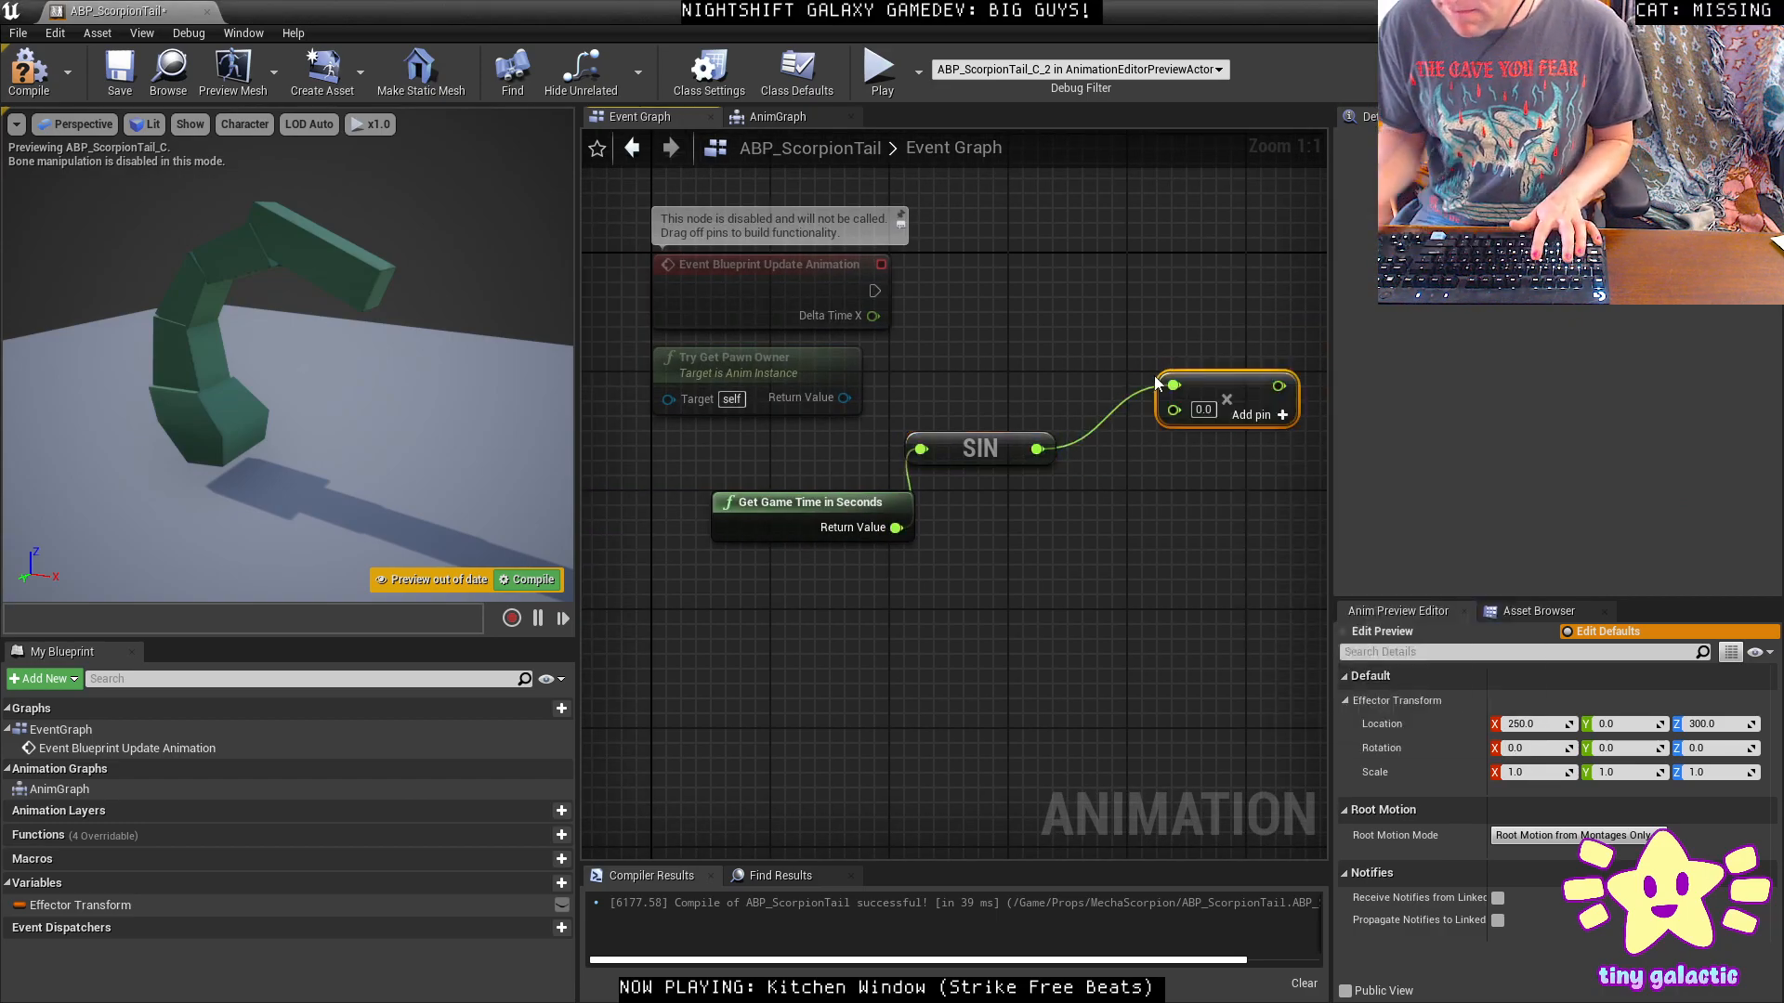
type("250")
key("Return")
right_click_drag(1220, 318, 911, 342)
left_click_drag(983, 410, 1056, 425)
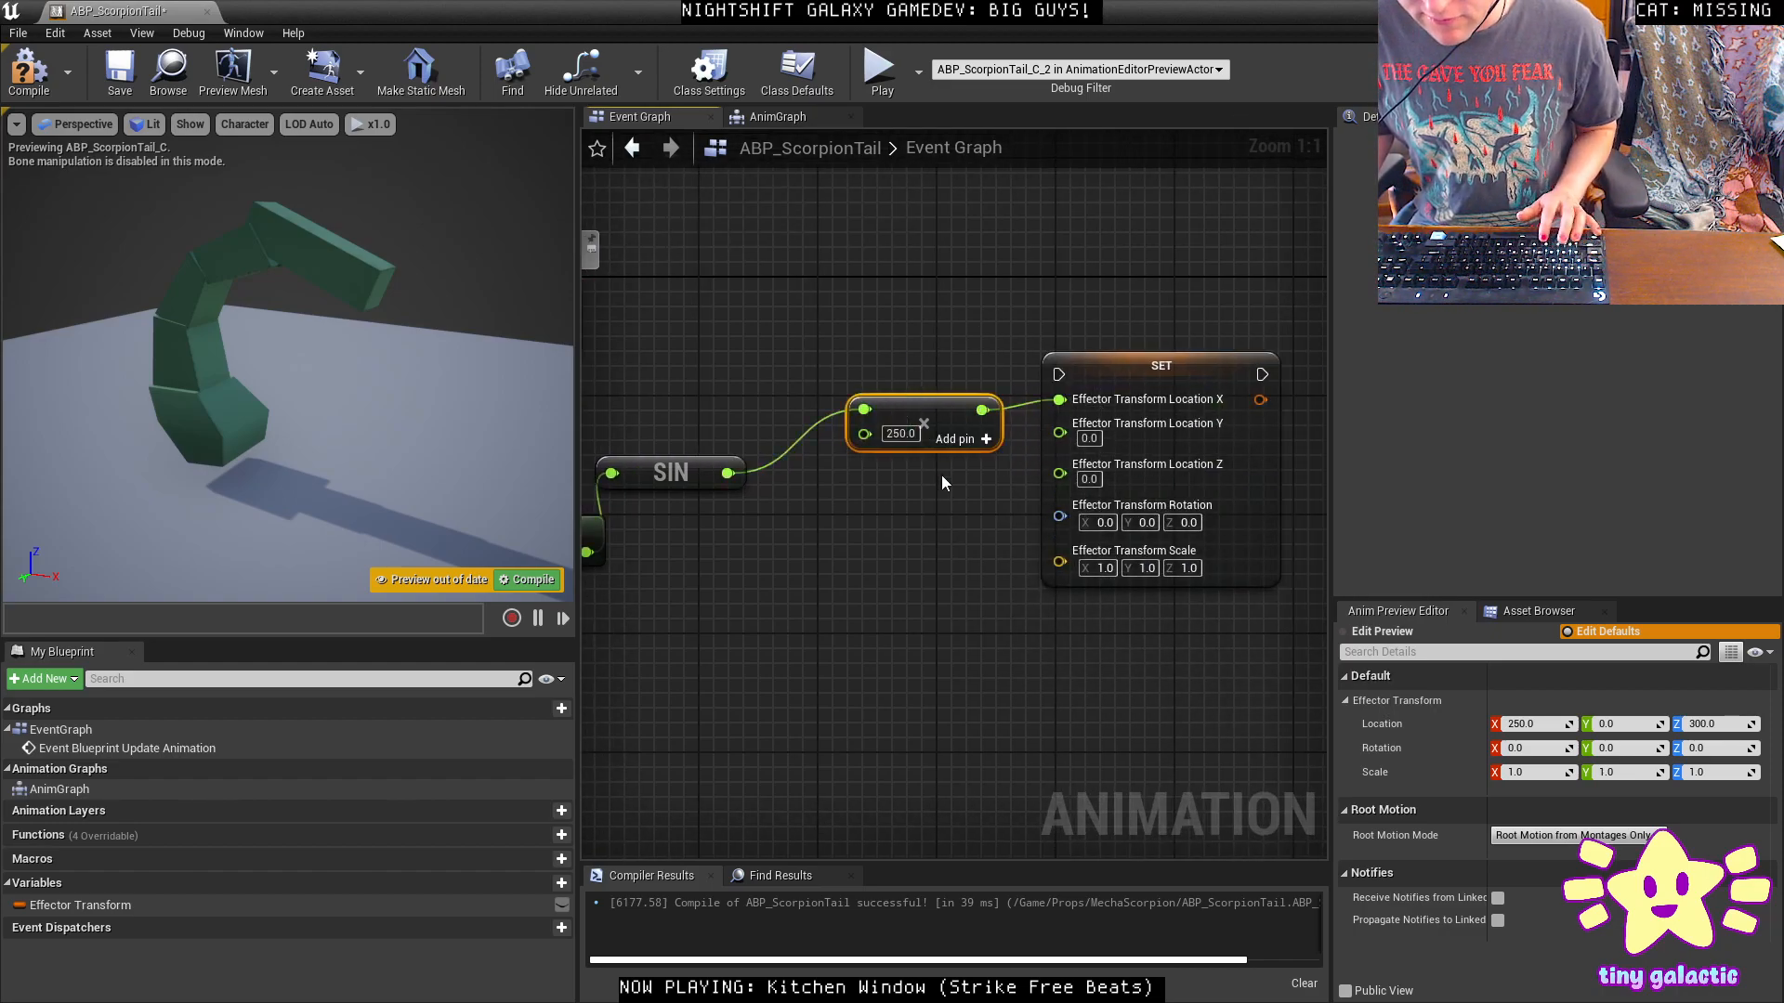
Duplicate the multiply node with SIN as input and a factor of 300, then delete both multiply nodes.
key("ctrl+v")
left_click_drag(728, 474, 864, 514)
left_click(900, 538)
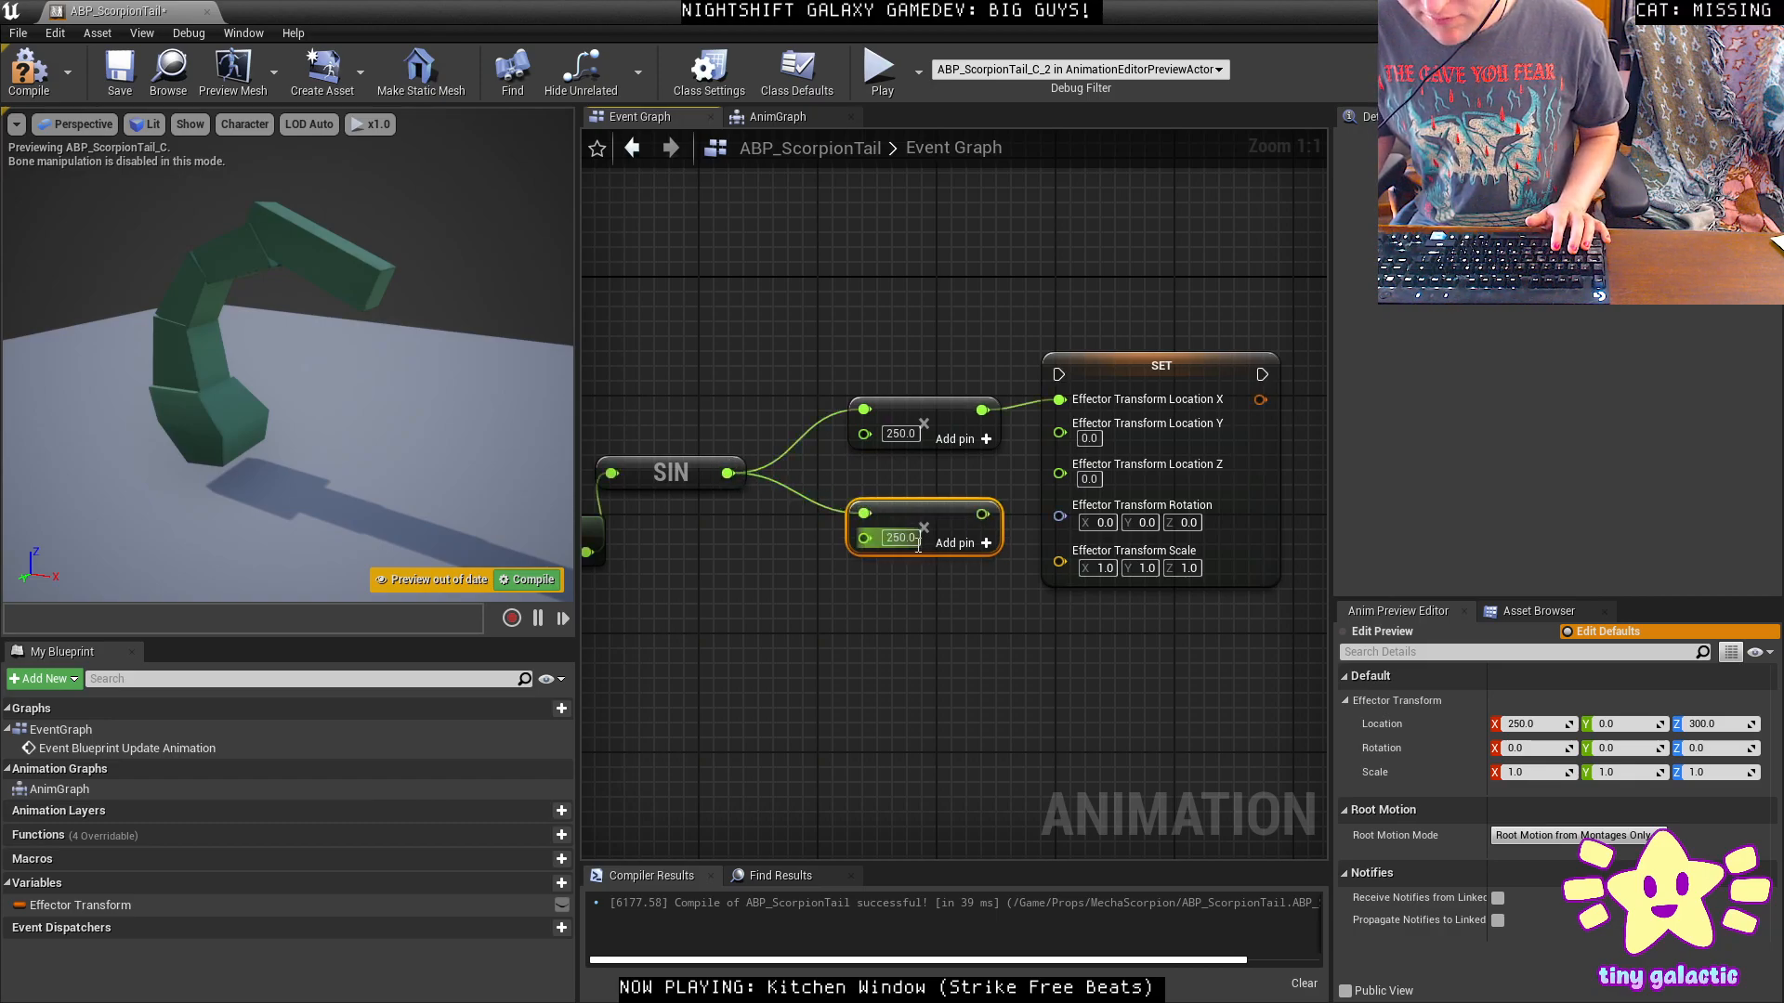
type("300")
key("Return")
left_click_drag(835, 411, 927, 688)
key("Delete")
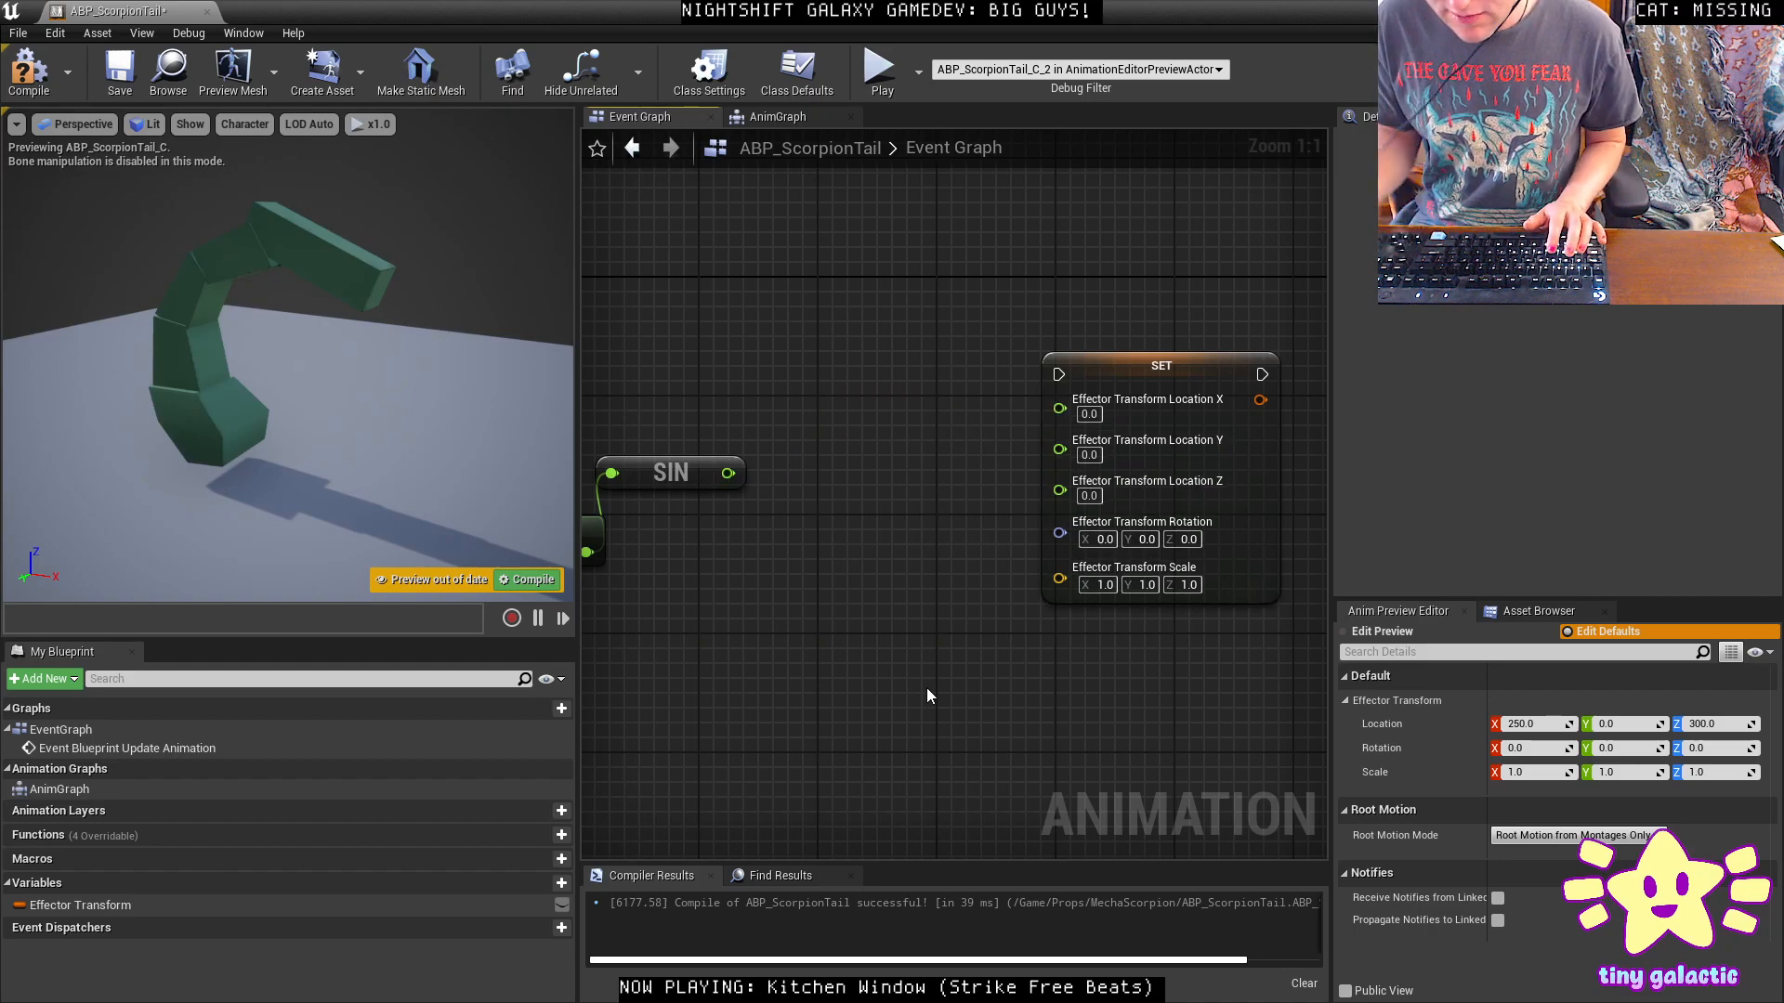
Feed SIN into a new Map Range Clamped node with In Range A -1 and In Range B 1.
left_click_drag(727, 474, 833, 316)
type("map range")
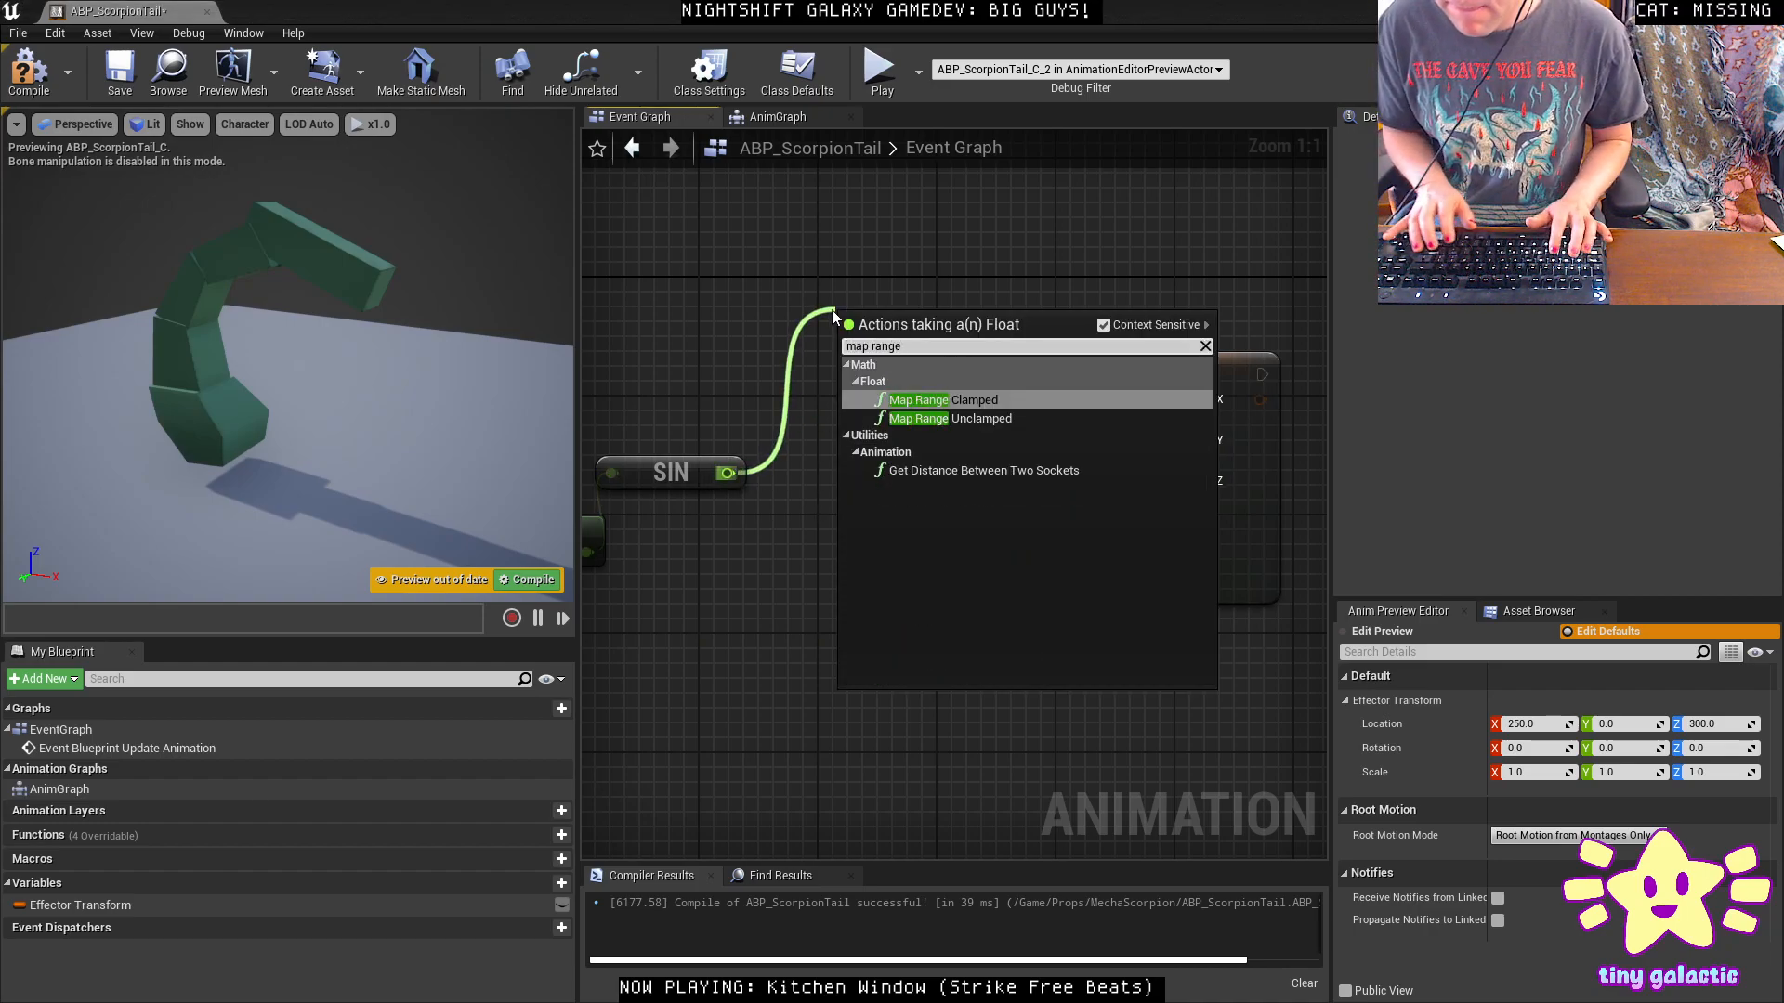
key("Return")
left_click(931, 370)
type("-1")
key("Tab")
type("1")
key("Tab")
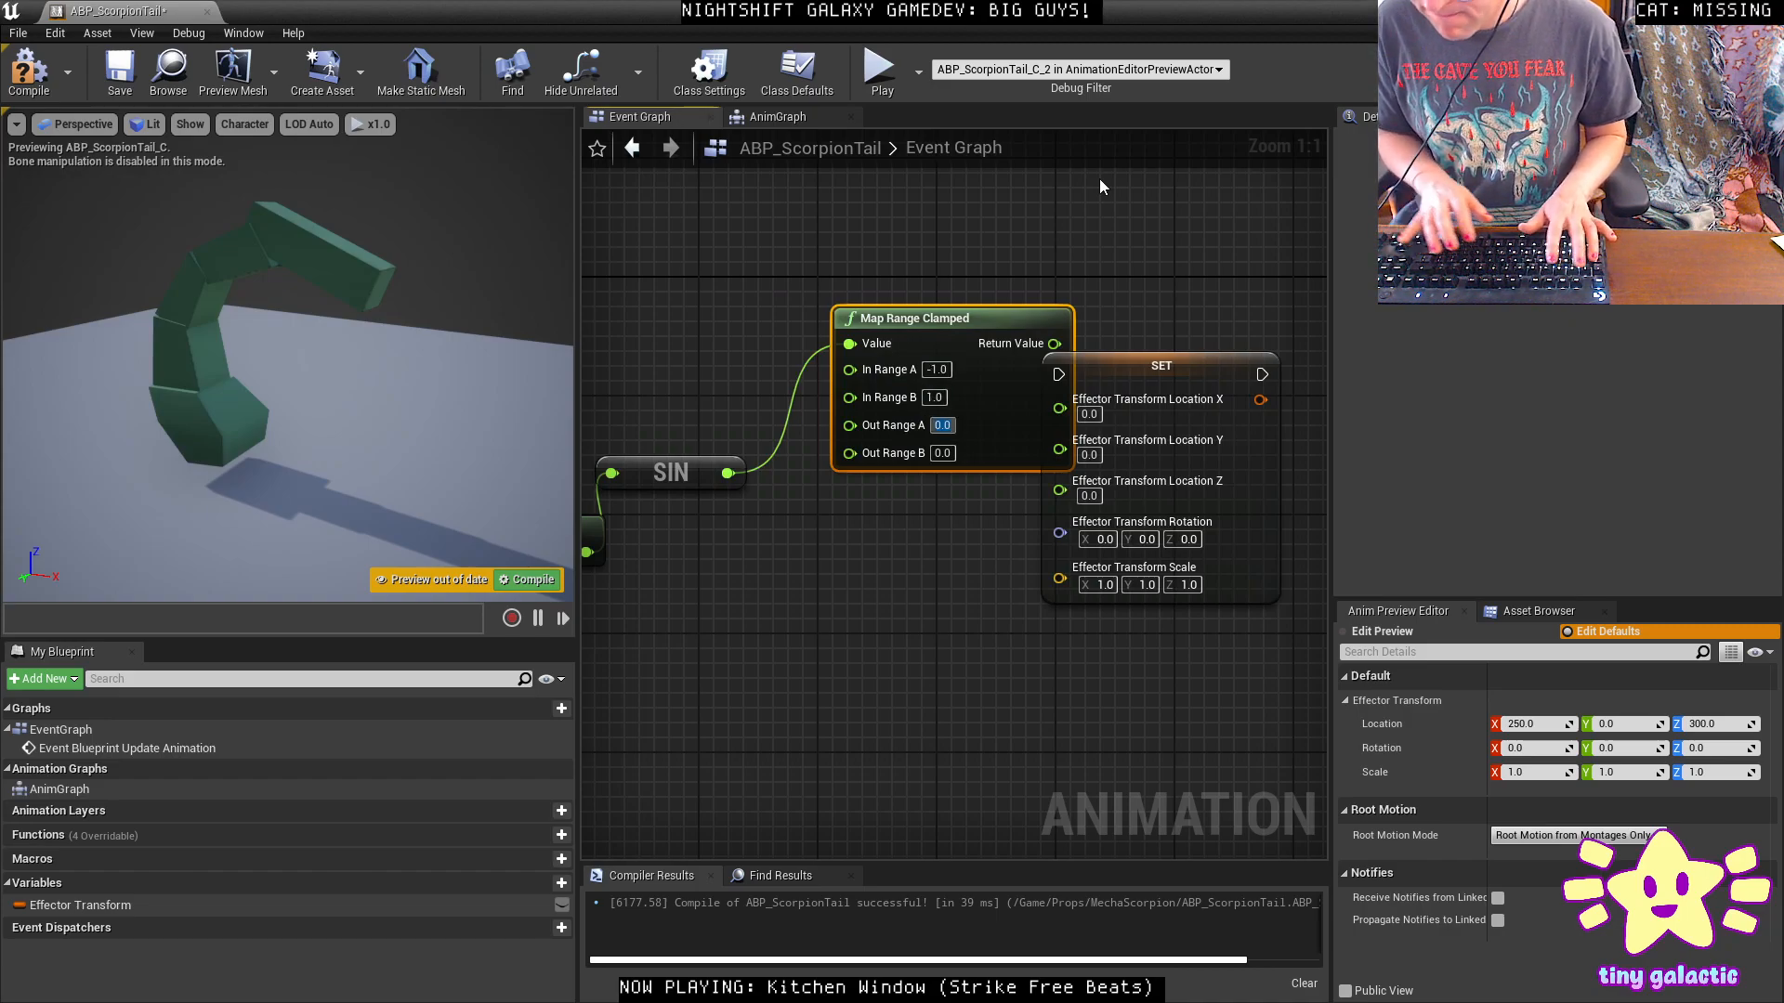
Set the Map Range Clamped output range to 150–250 and connect its return value to Effector Transform Location X.
type("150")
key("Tab")
type("250")
key("Return")
left_click_drag(1174, 358, 1292, 283)
left_click_drag(1068, 344, 1178, 325)
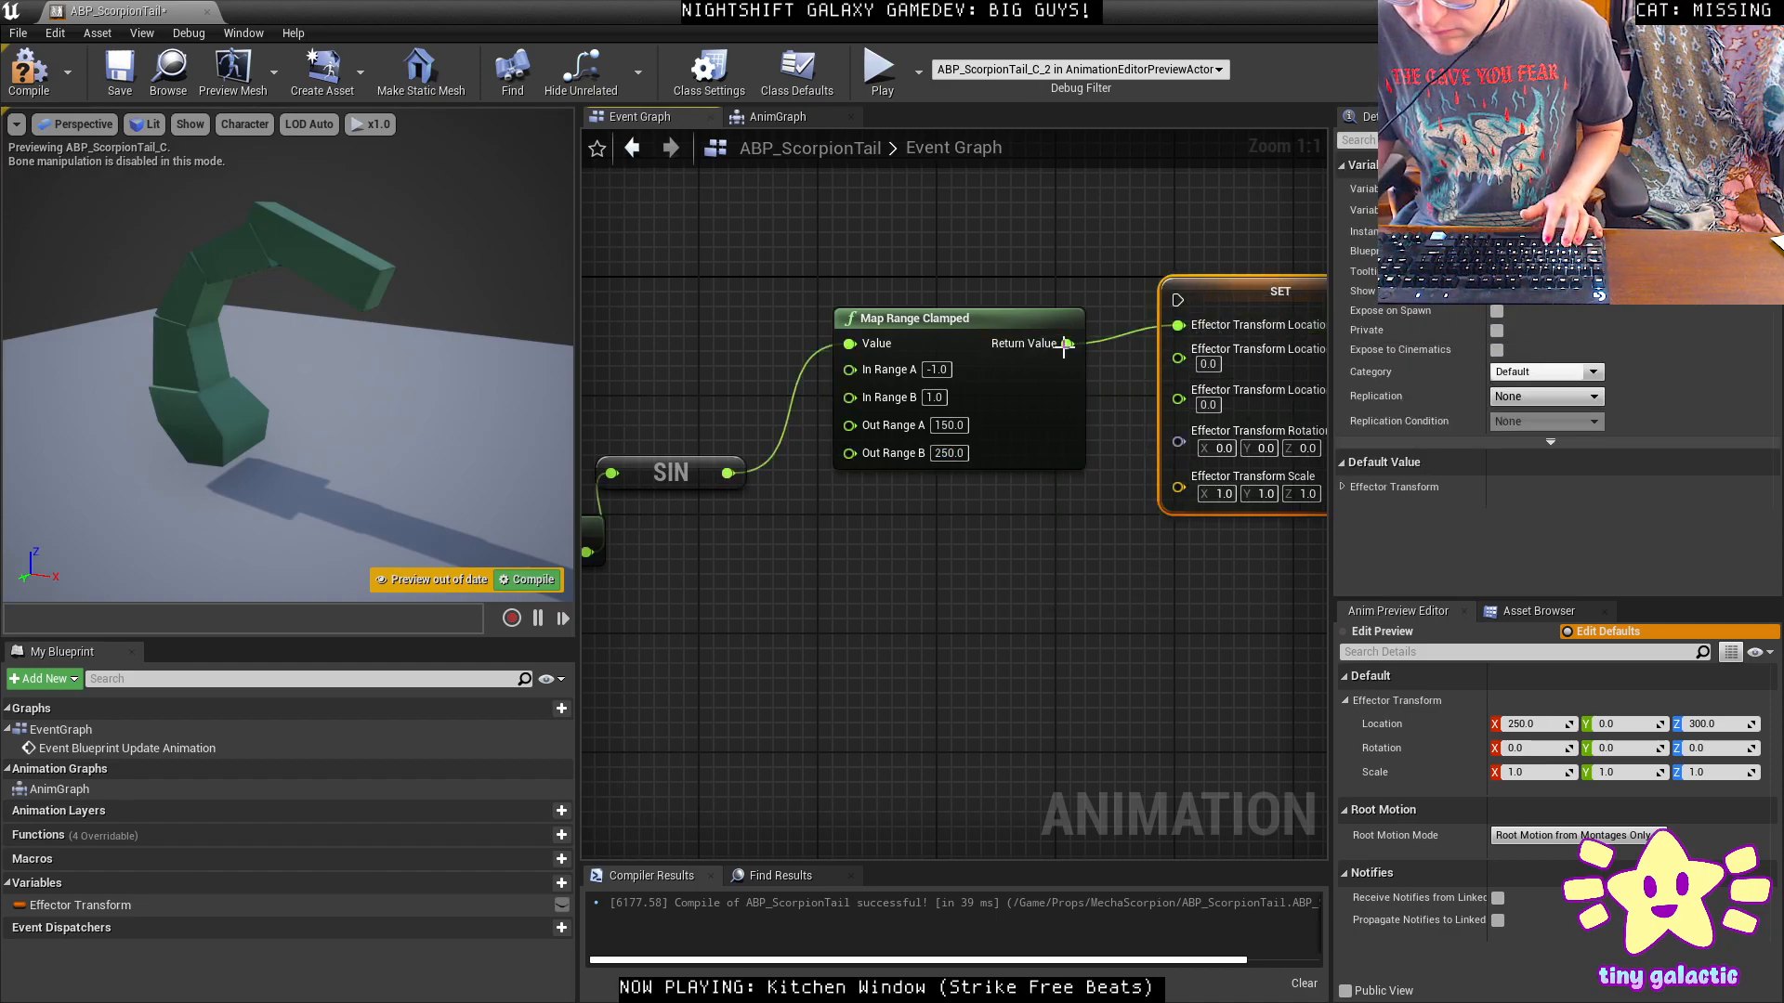
Duplicate the Map Range Clamped node, feed it from SIN, set its output range to 300–400 and connect it to Location Z.
left_click(924, 330)
key("ctrl+c")
key("ctrl+v")
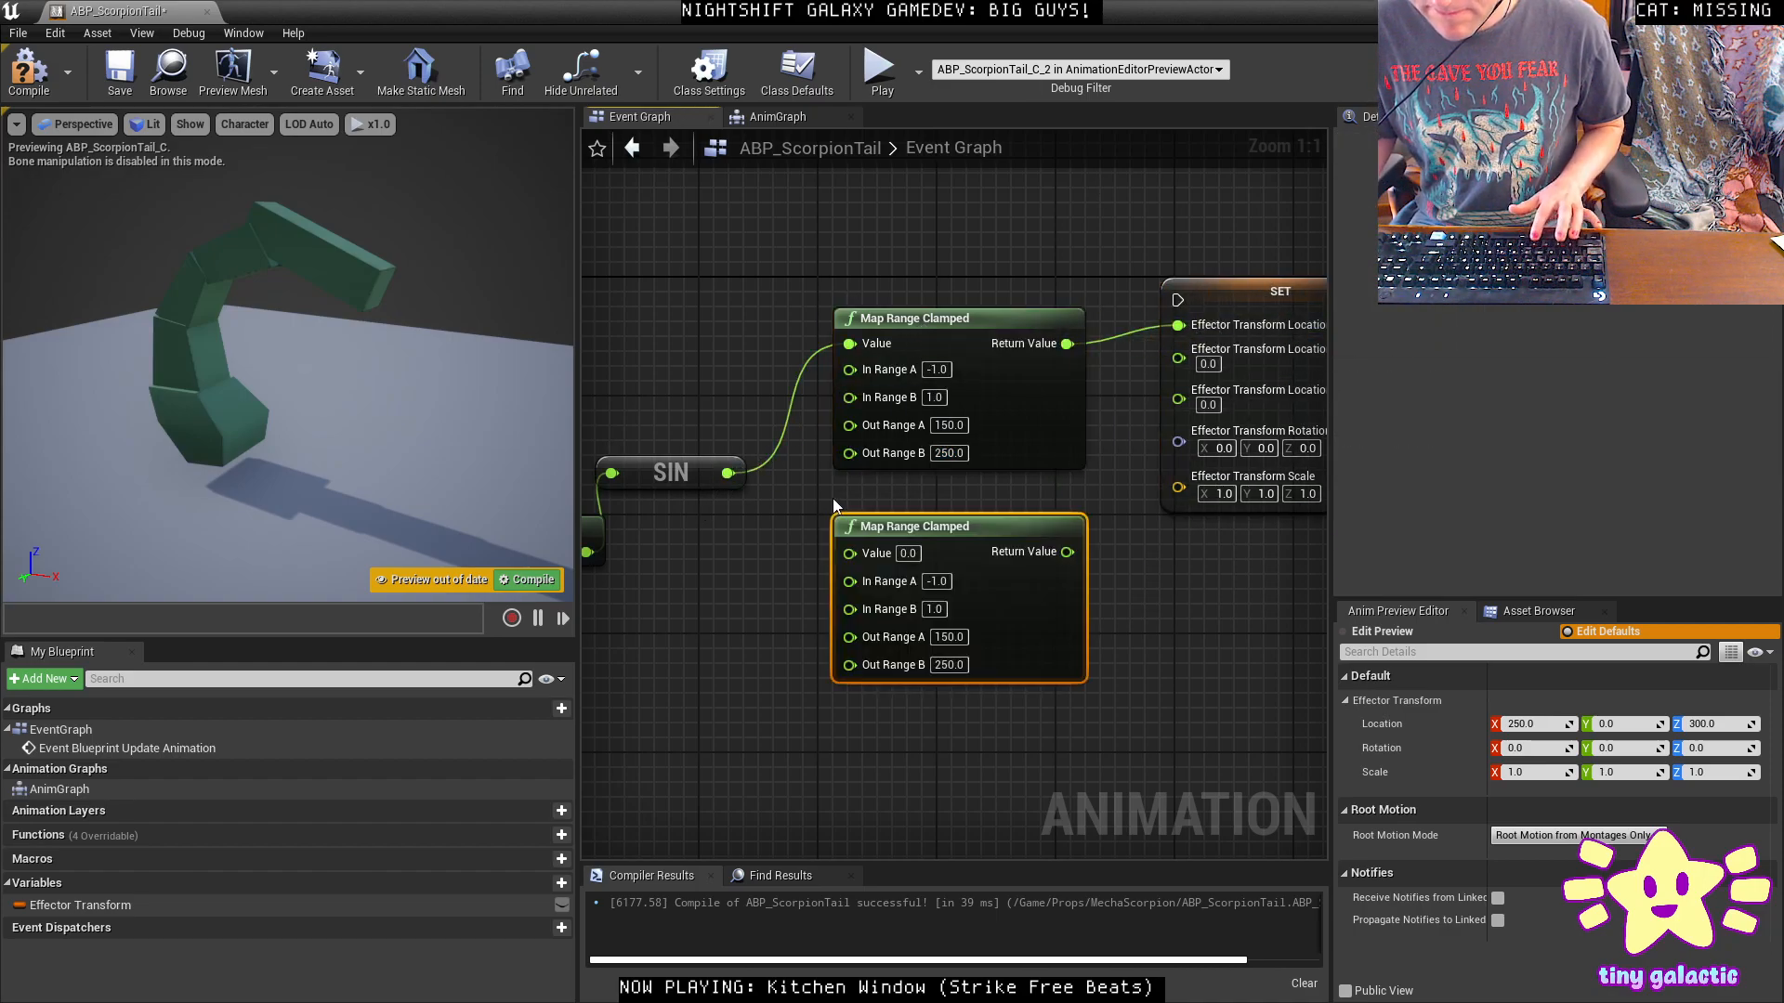
left_click_drag(729, 473, 849, 553)
left_click(948, 635)
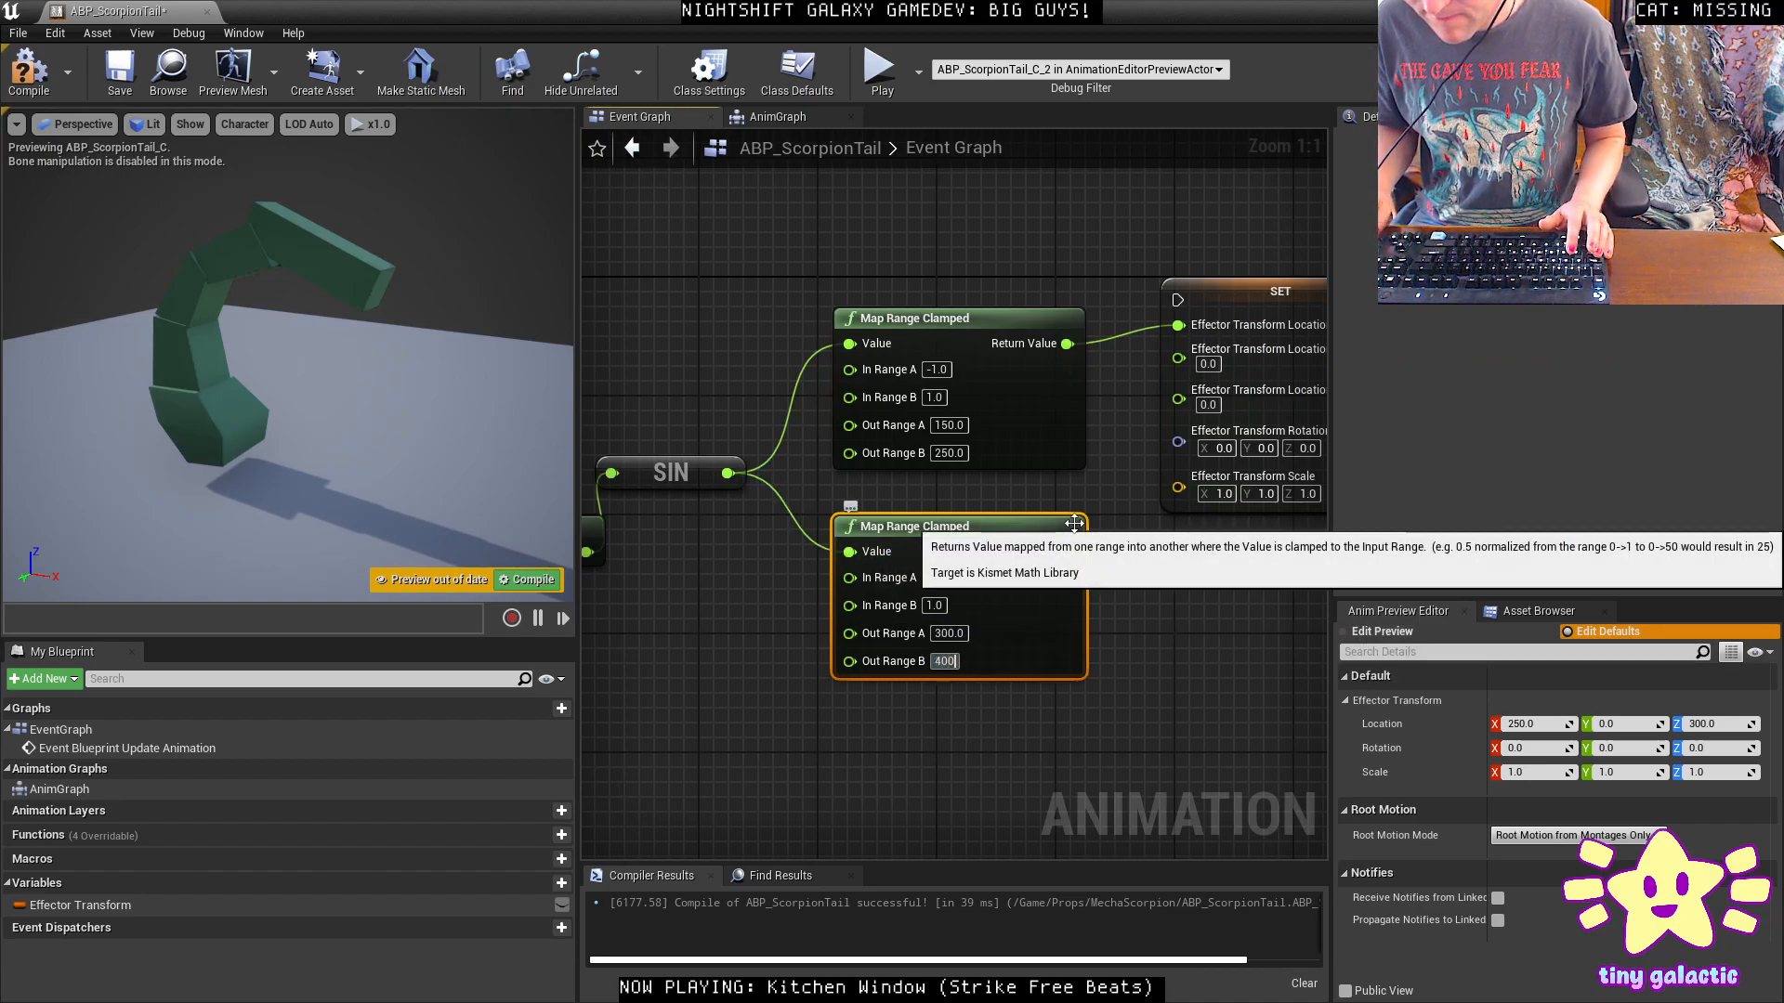
left_click_drag(1068, 552, 1167, 398)
Connect Event Blueprint Update Animation to the Set Effector Transform node and compile the blueprint.
scroll(1069, 446, "down", 3)
left_click_drag(752, 449, 1162, 439)
left_click(548, 581)
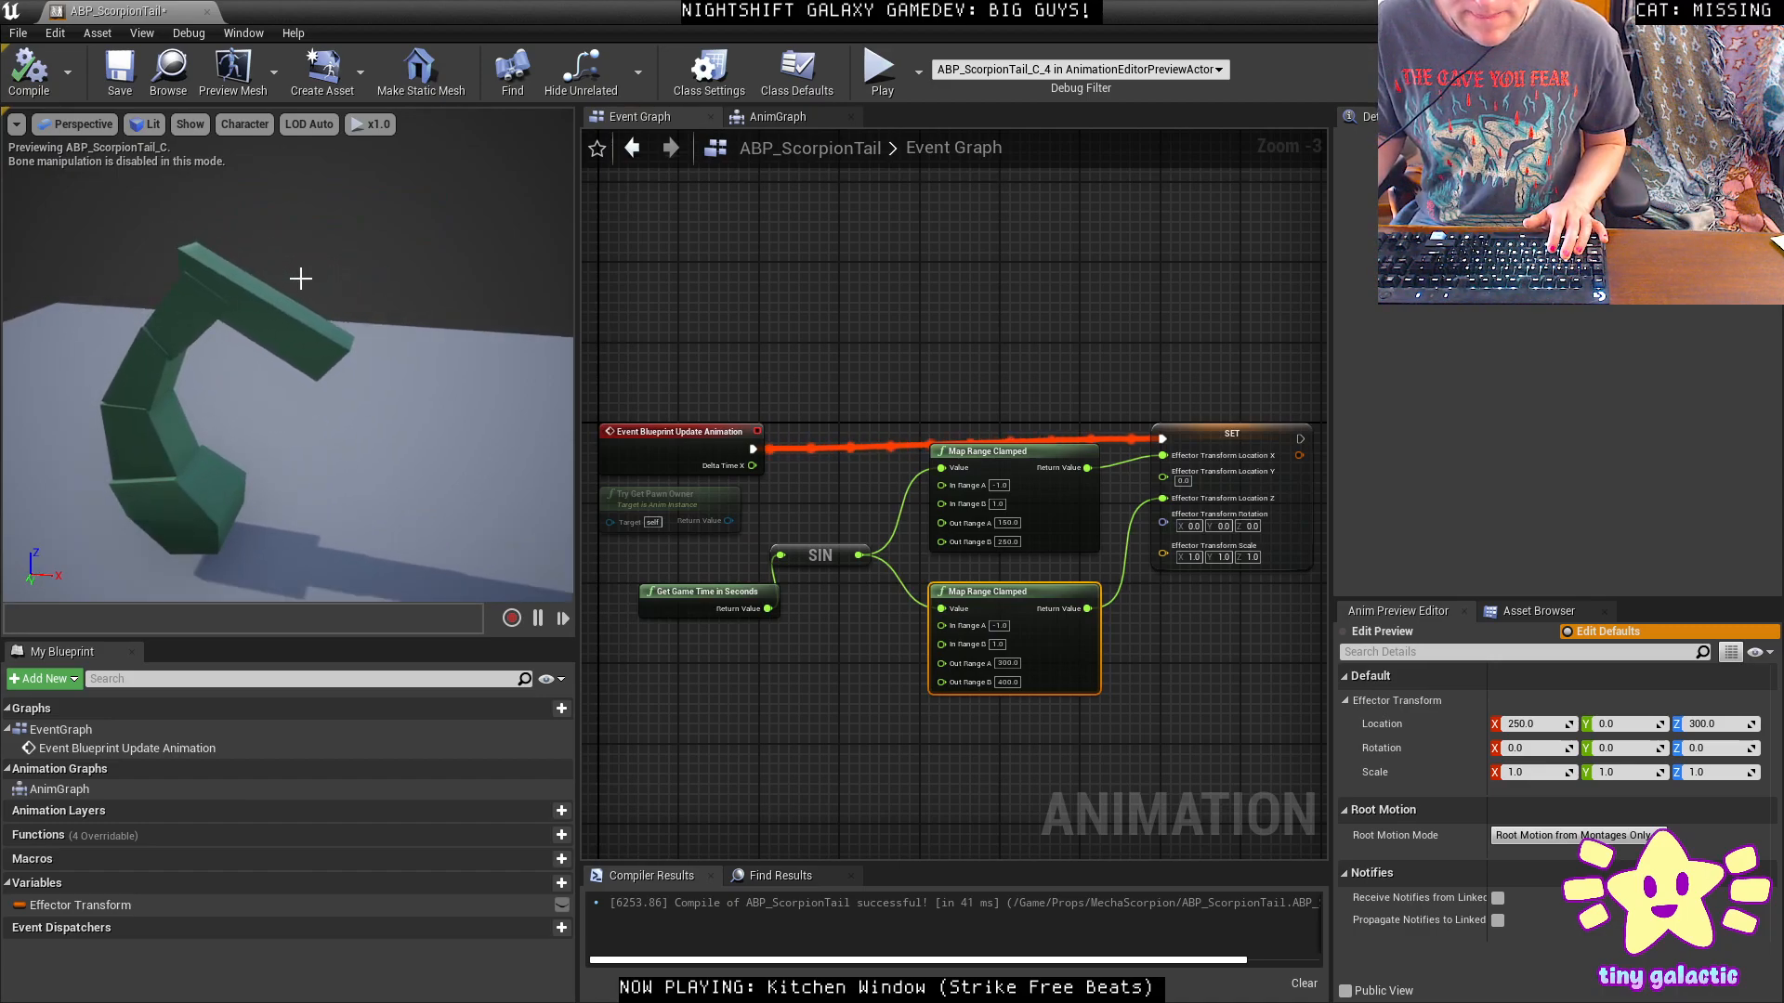
Set the output range of the Map Range Clamped node driving Location X to 250–350 and recompile.
left_click(1010, 458)
scroll(1029, 536, "up", 3)
left_click(992, 515)
type("25")
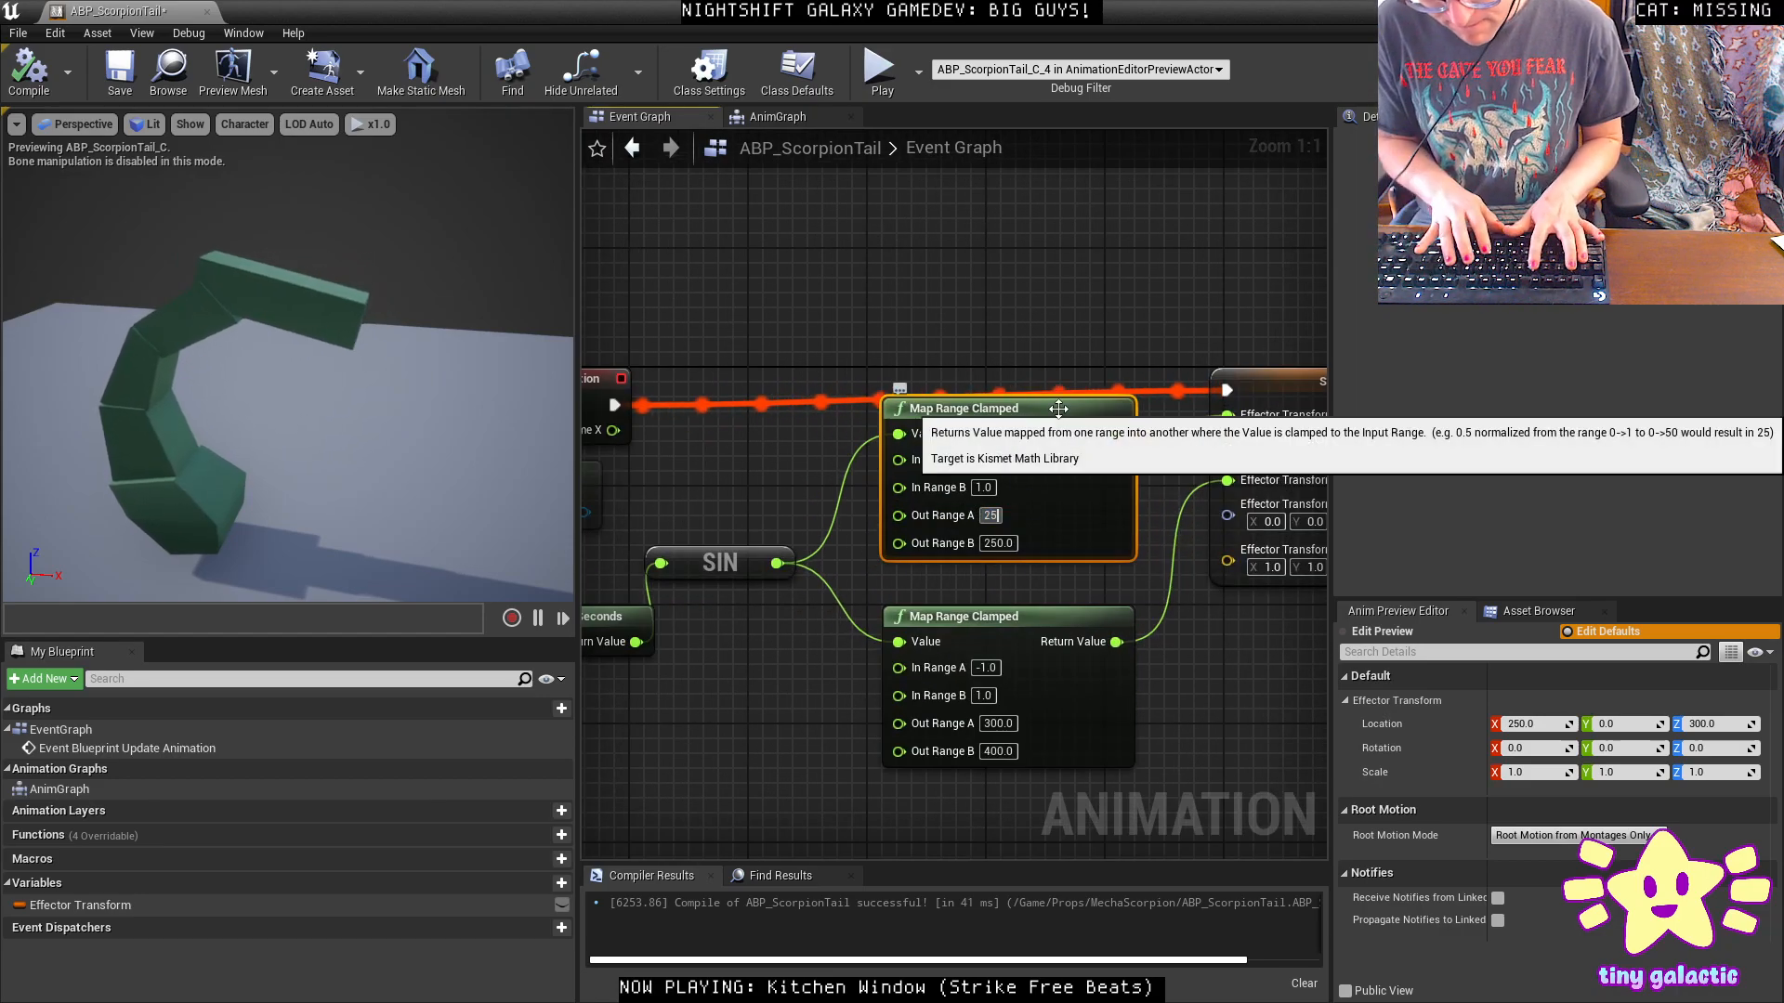
type("0")
key("Tab")
type("350")
key("Return")
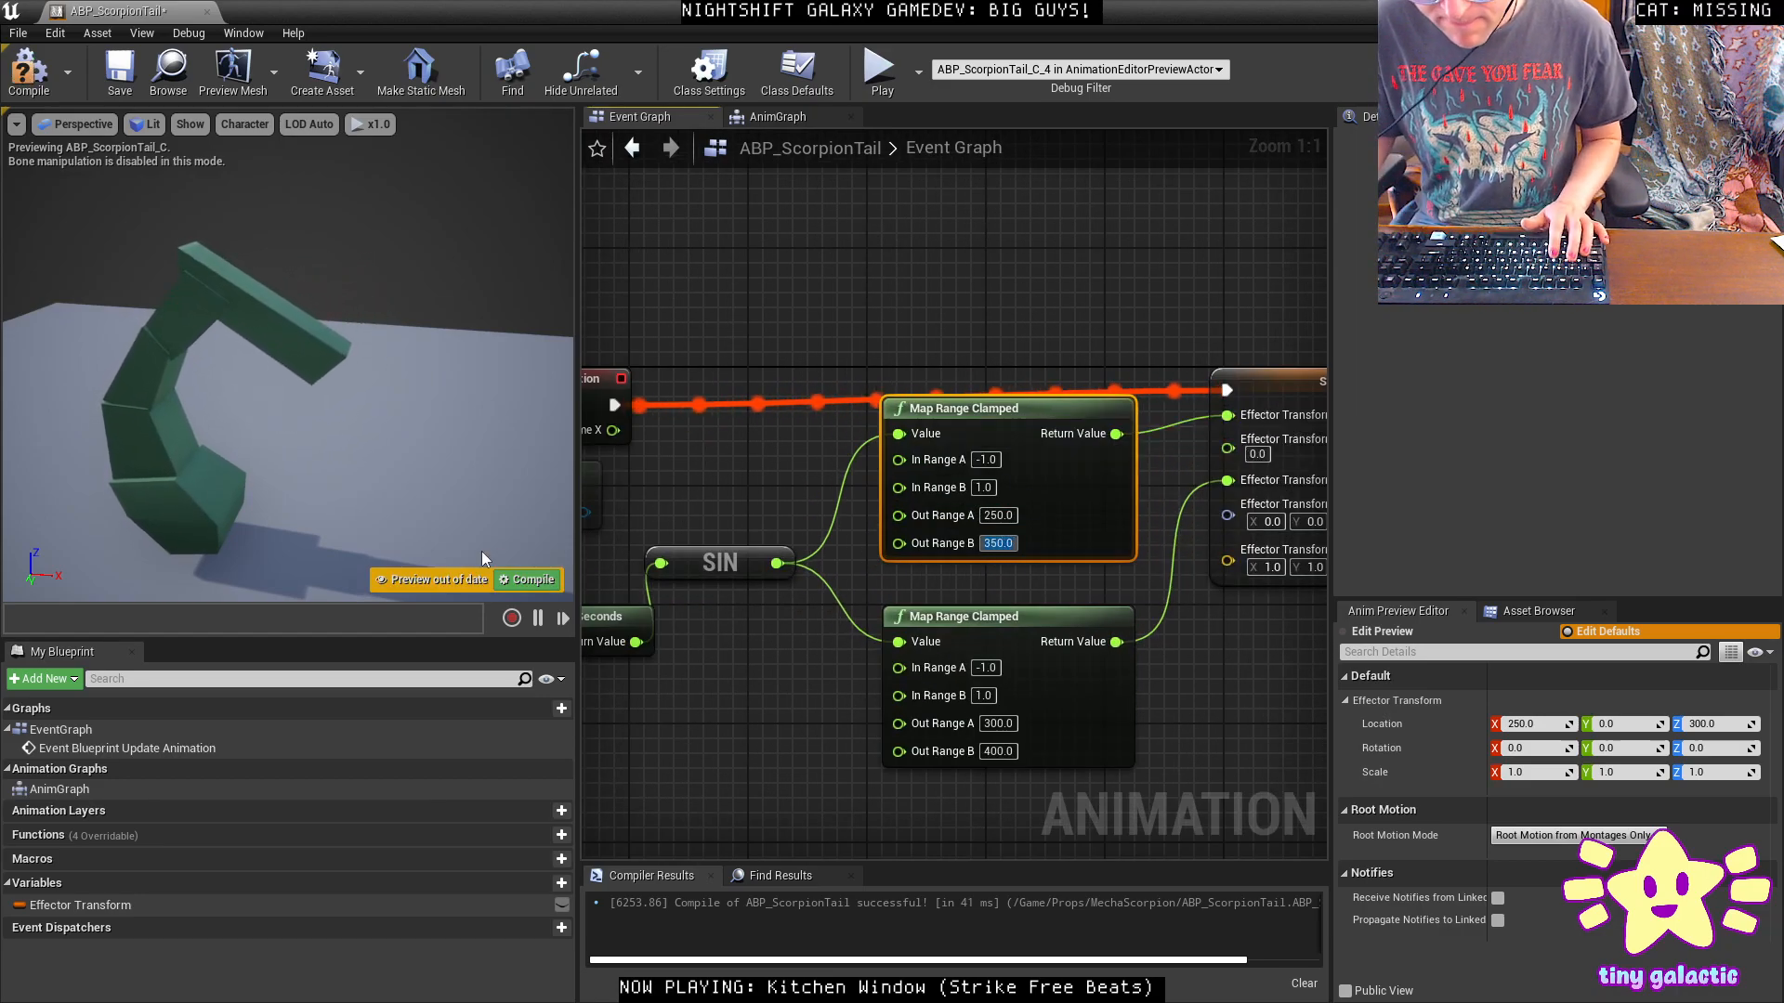
left_click(528, 580)
Save the animation blueprint and dock its editor in the main window after BP_MechaHip.
right_click_drag(370, 383, 307, 349)
right_click_drag(376, 441, 406, 416)
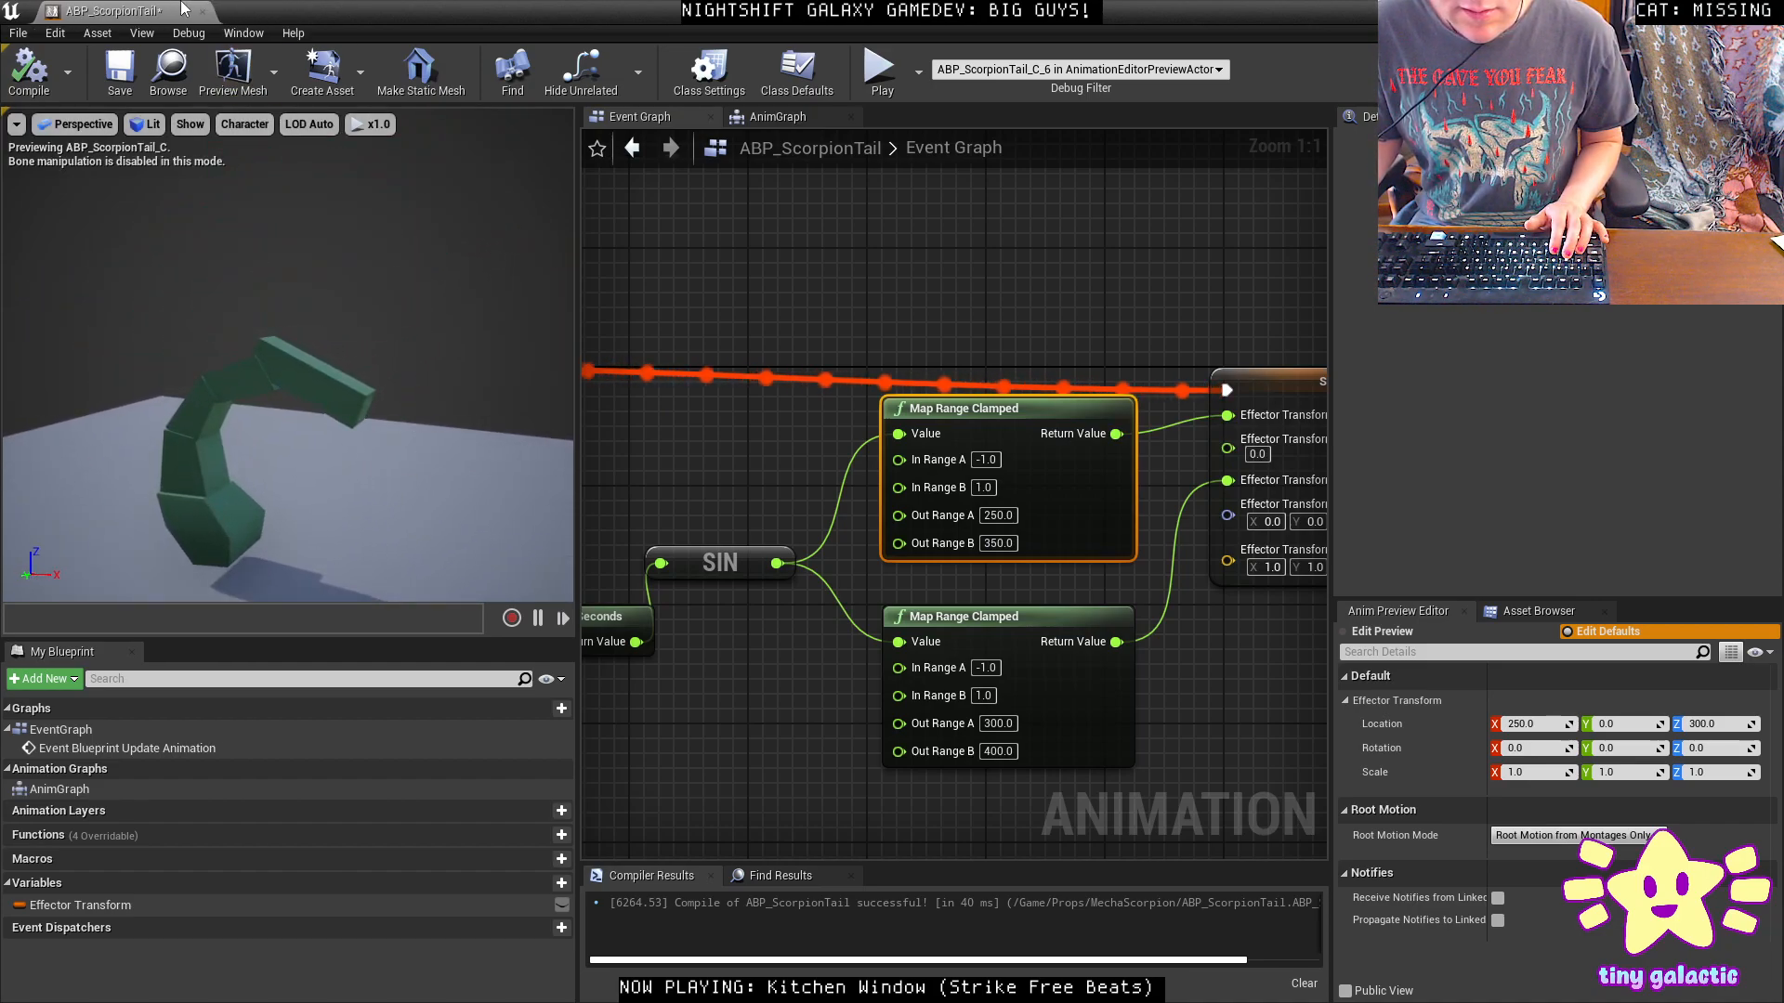
left_click(116, 83)
left_click_drag(180, 5, 457, 12)
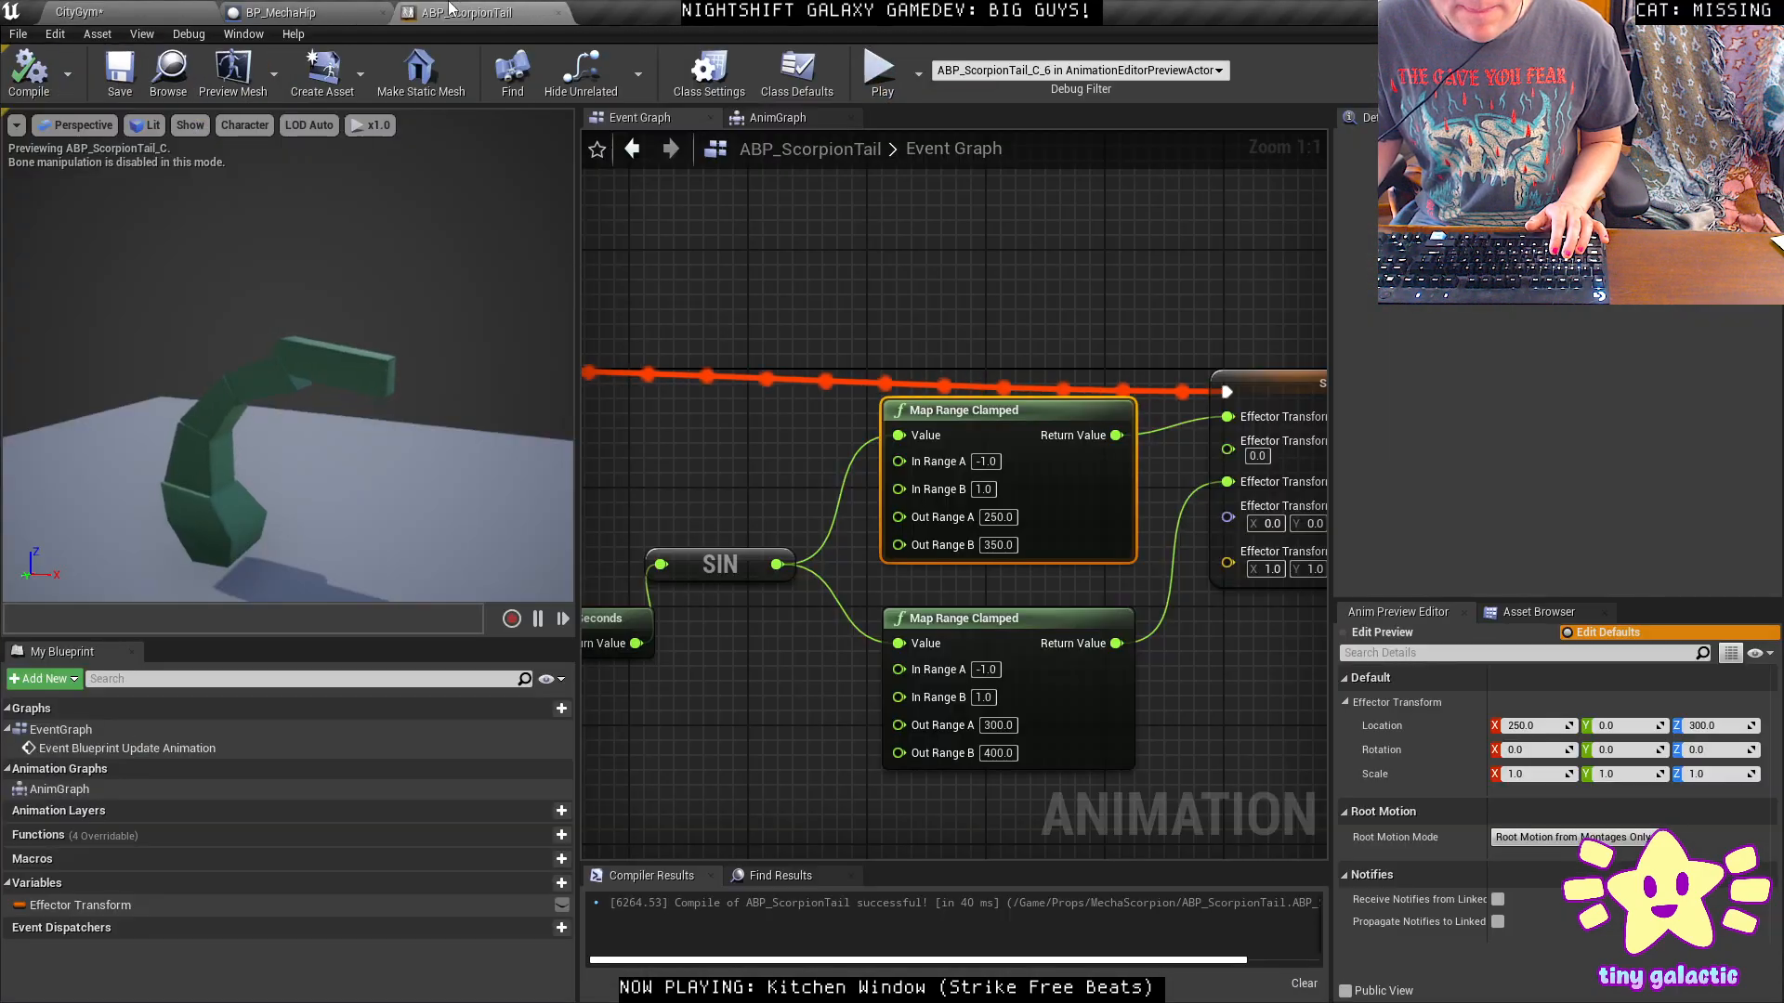
In the CityGym level, set the Anim Class of the placed scorpion tail to ABP_ScorpionTail.
left_click(119, 12)
left_click(650, 238)
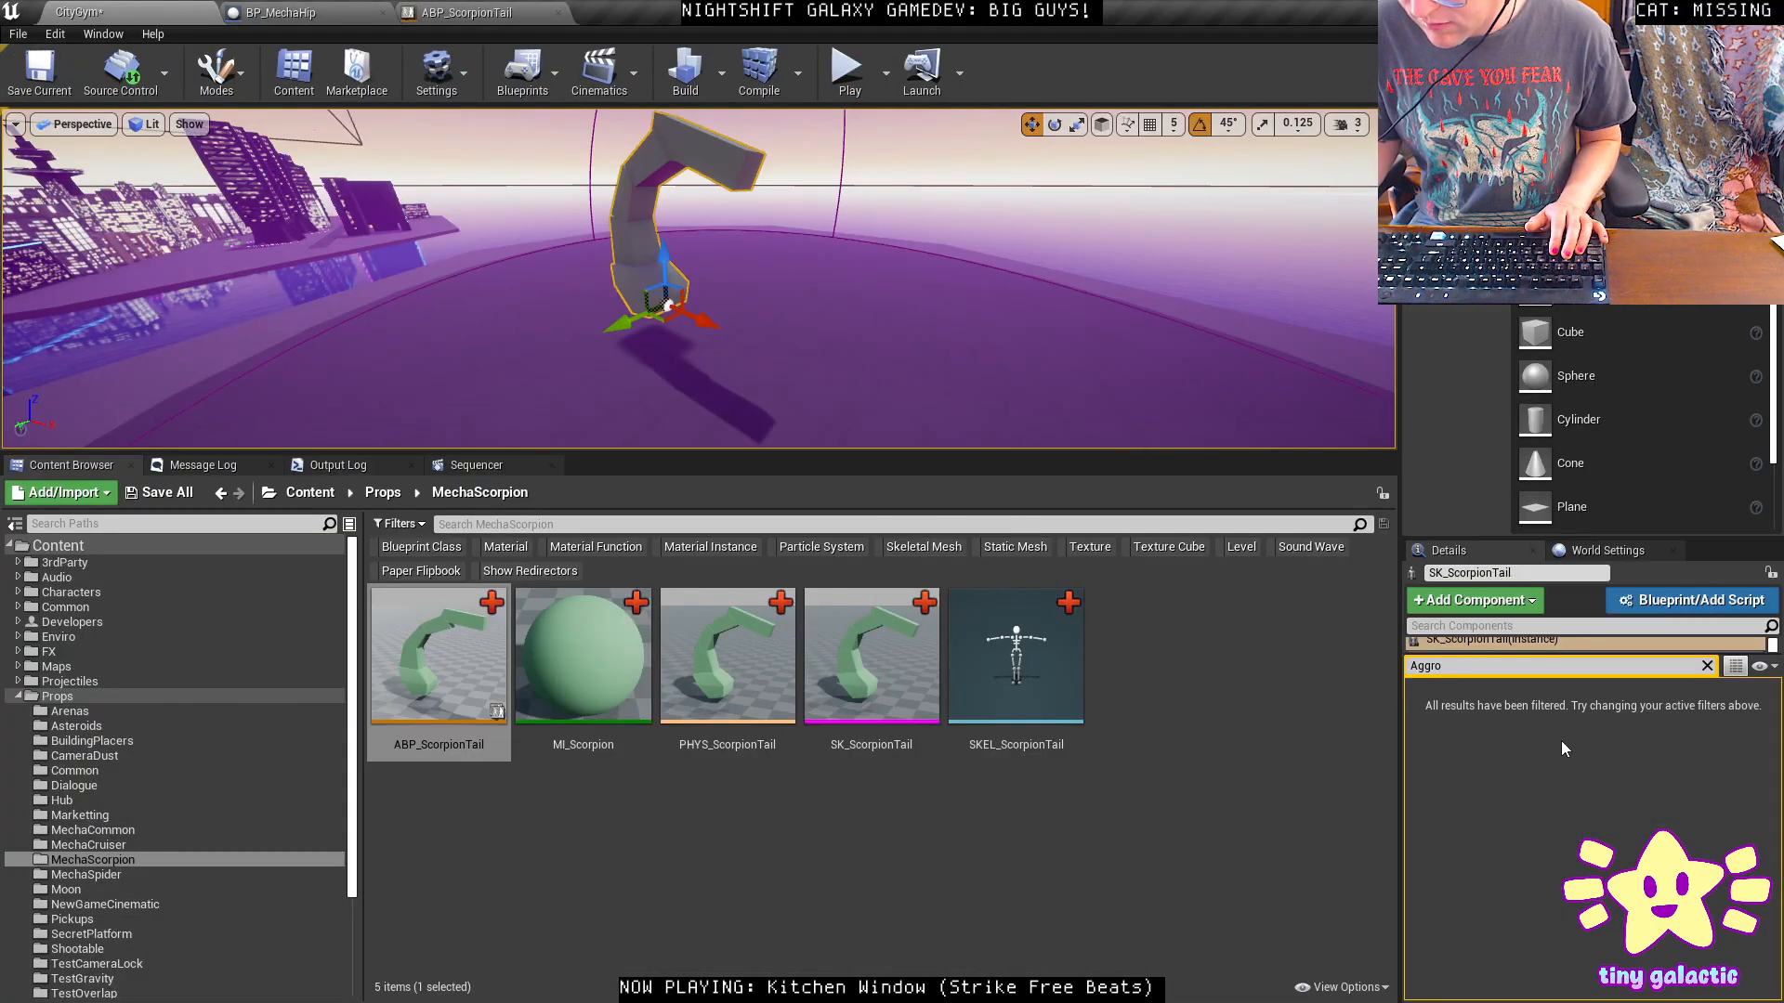
left_click(1707, 665)
left_click(1608, 838)
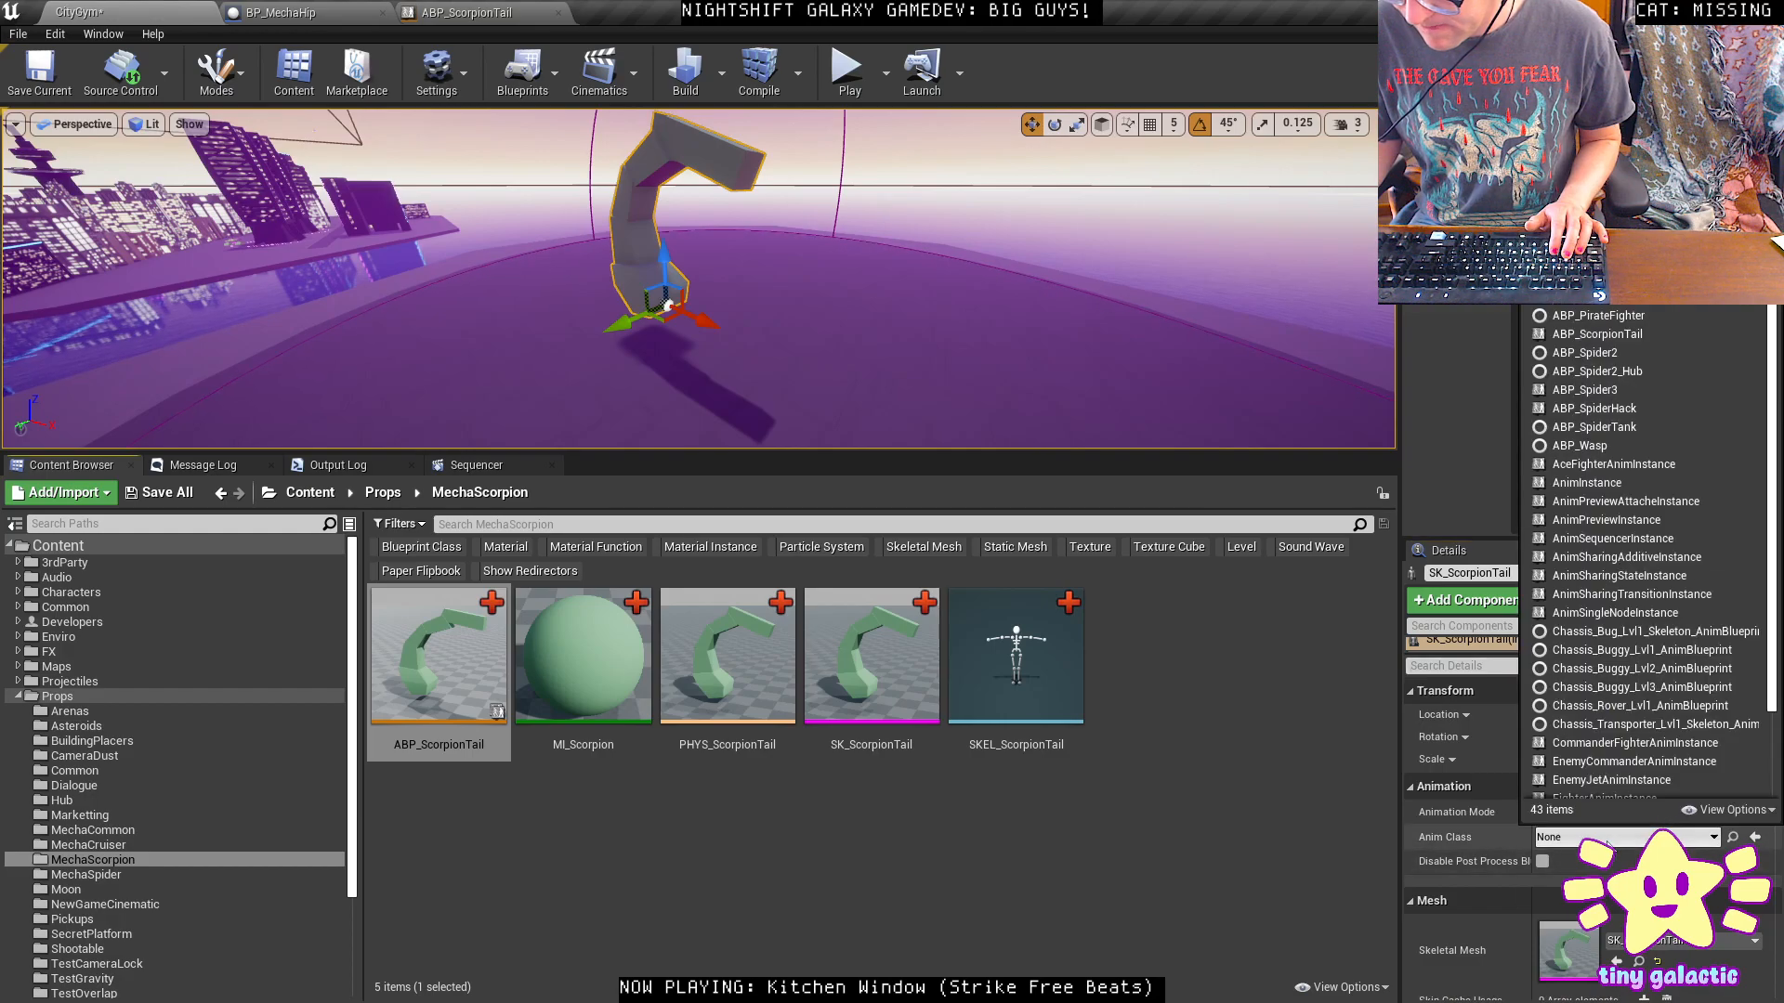
type("scorpio")
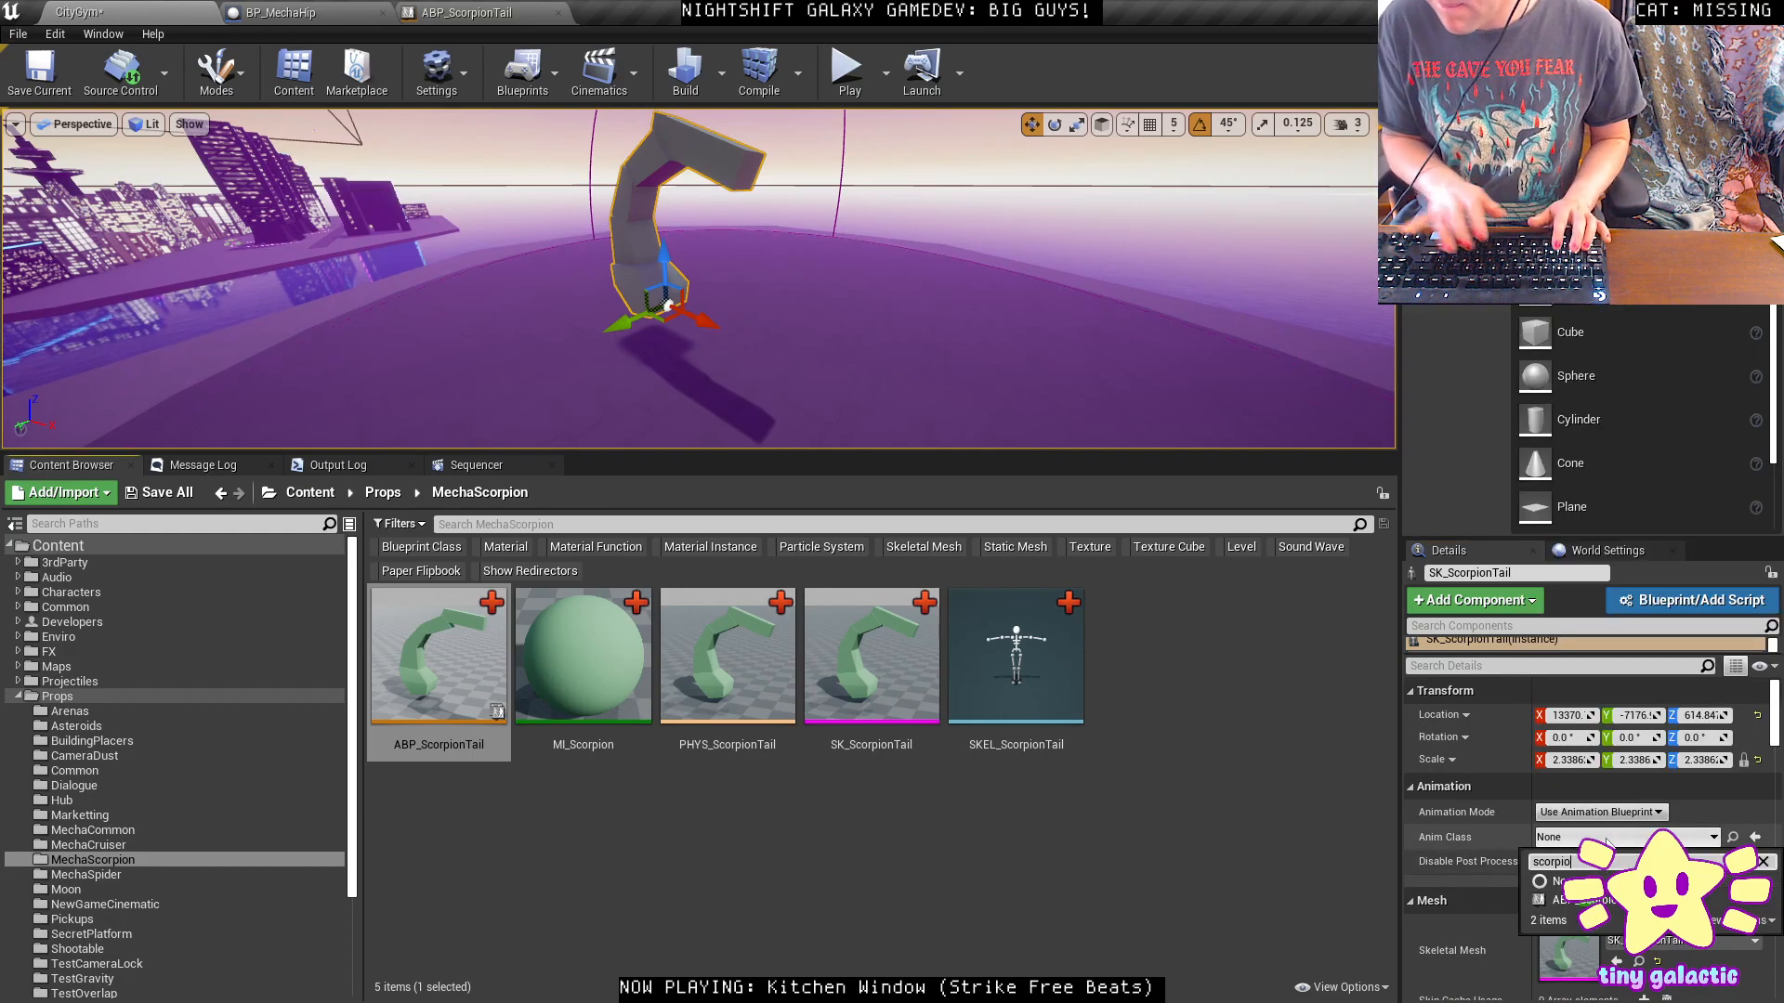
left_click(1605, 900)
Toggle the level viewport's realtime rendering and play the level to check the tail's animation in game.
right_click_drag(1078, 338, 908, 274)
key("ctrl+r")
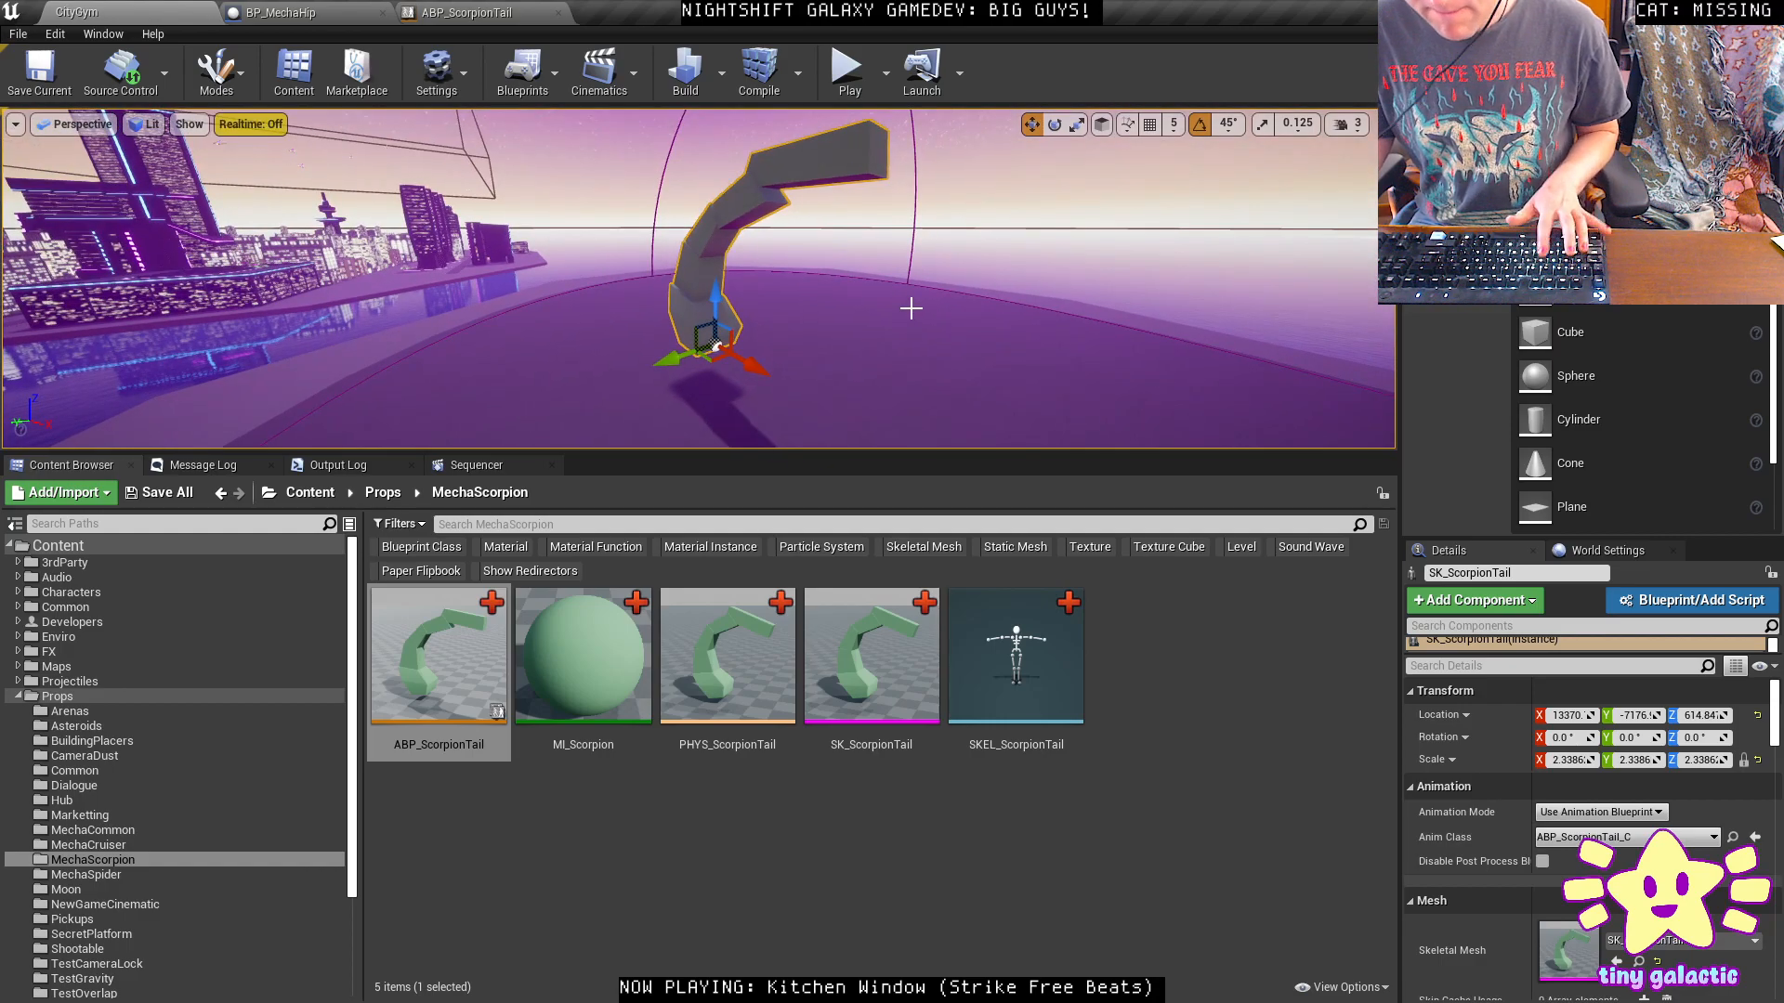
key("alt+p")
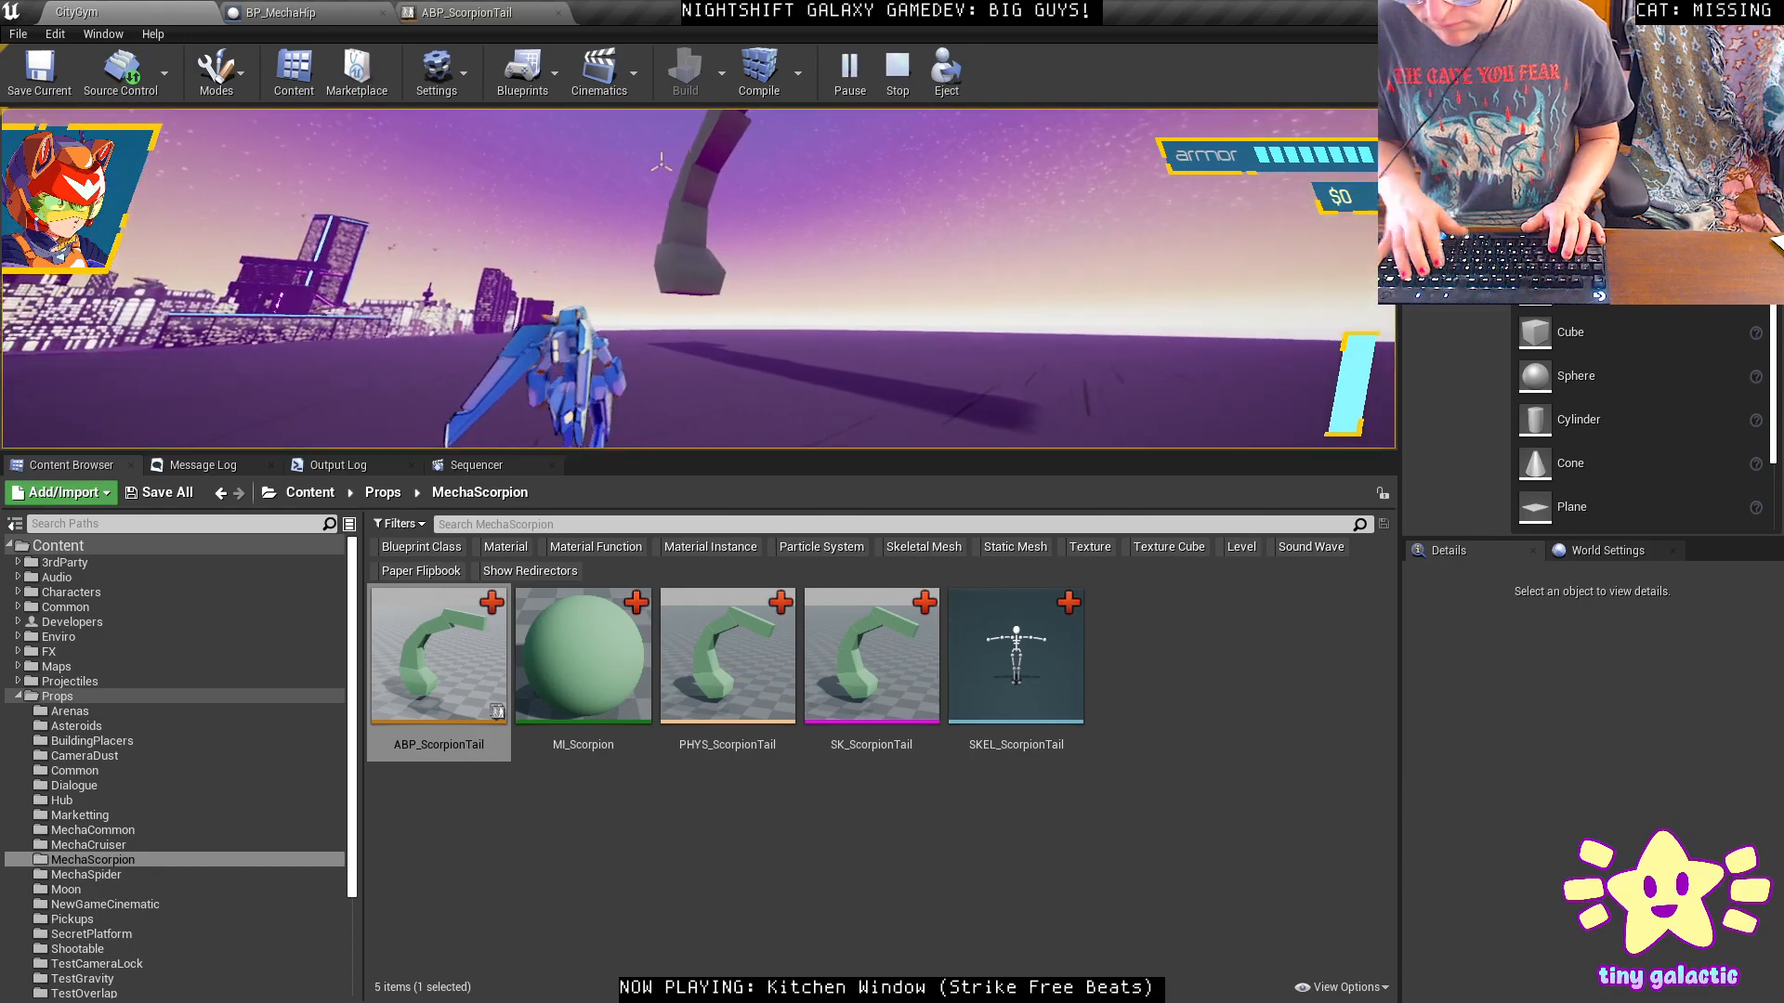
View the running game full screen and fly the mech around the scorpion tail to judge its animation.
key("F11")
key("a")
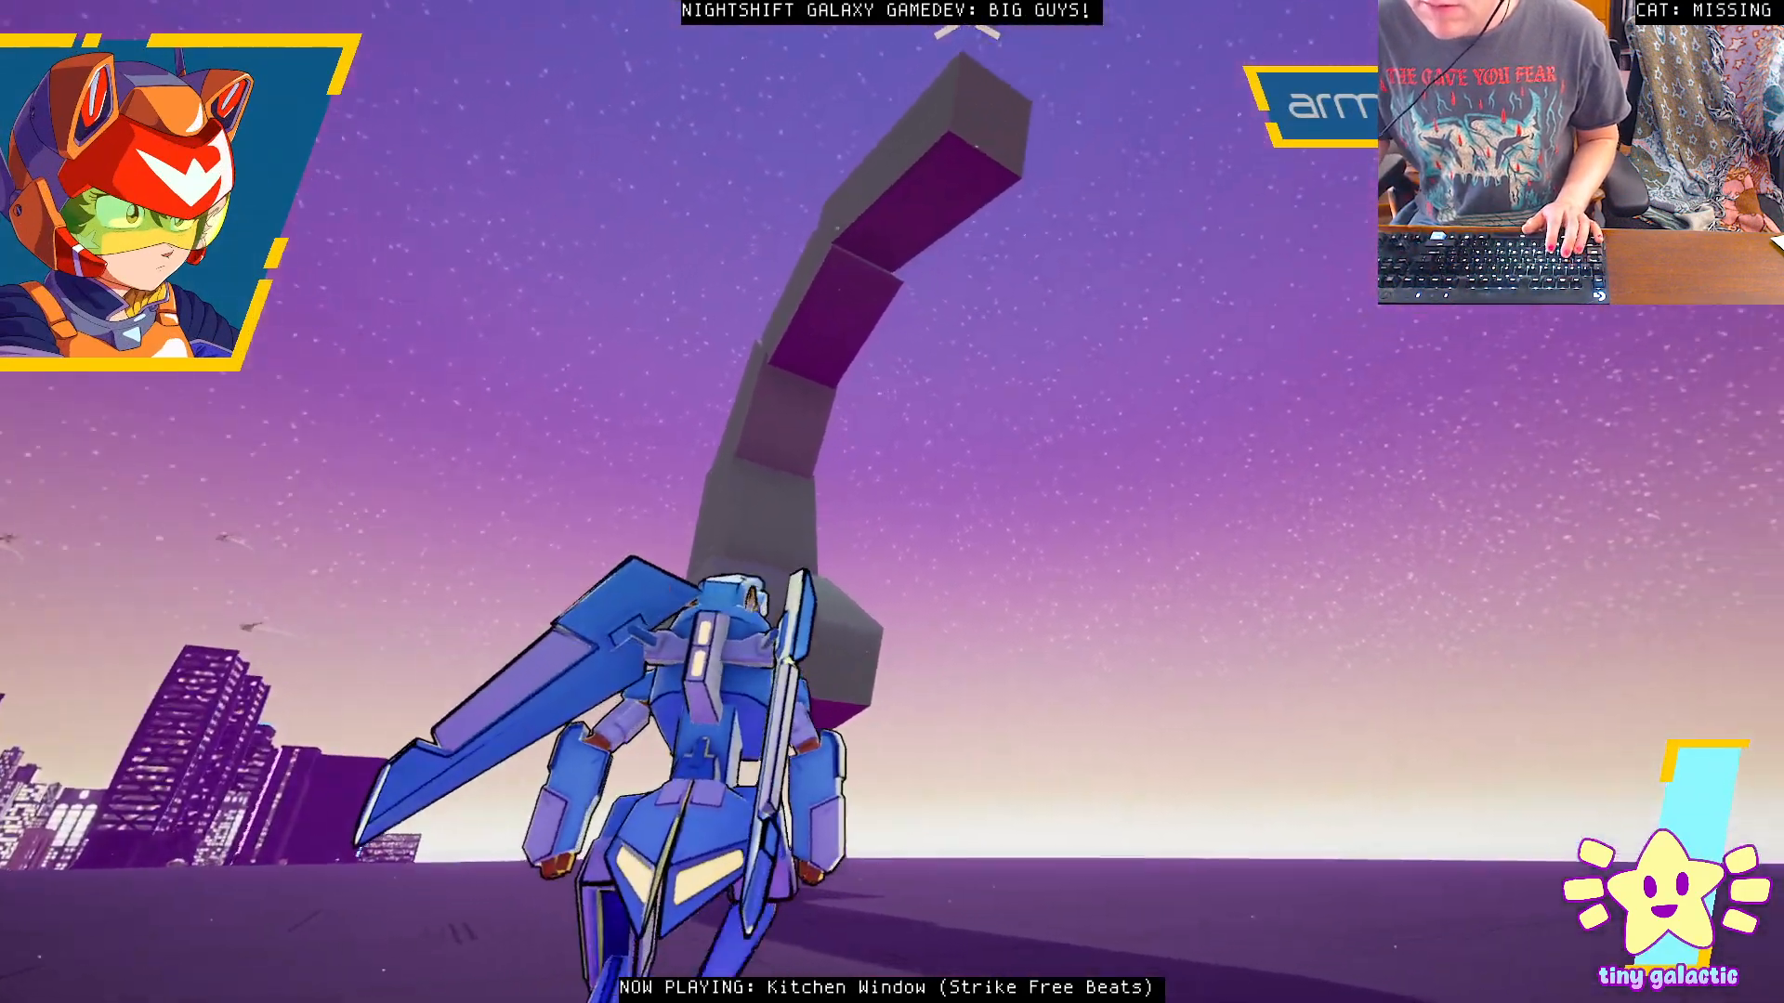
key("d")
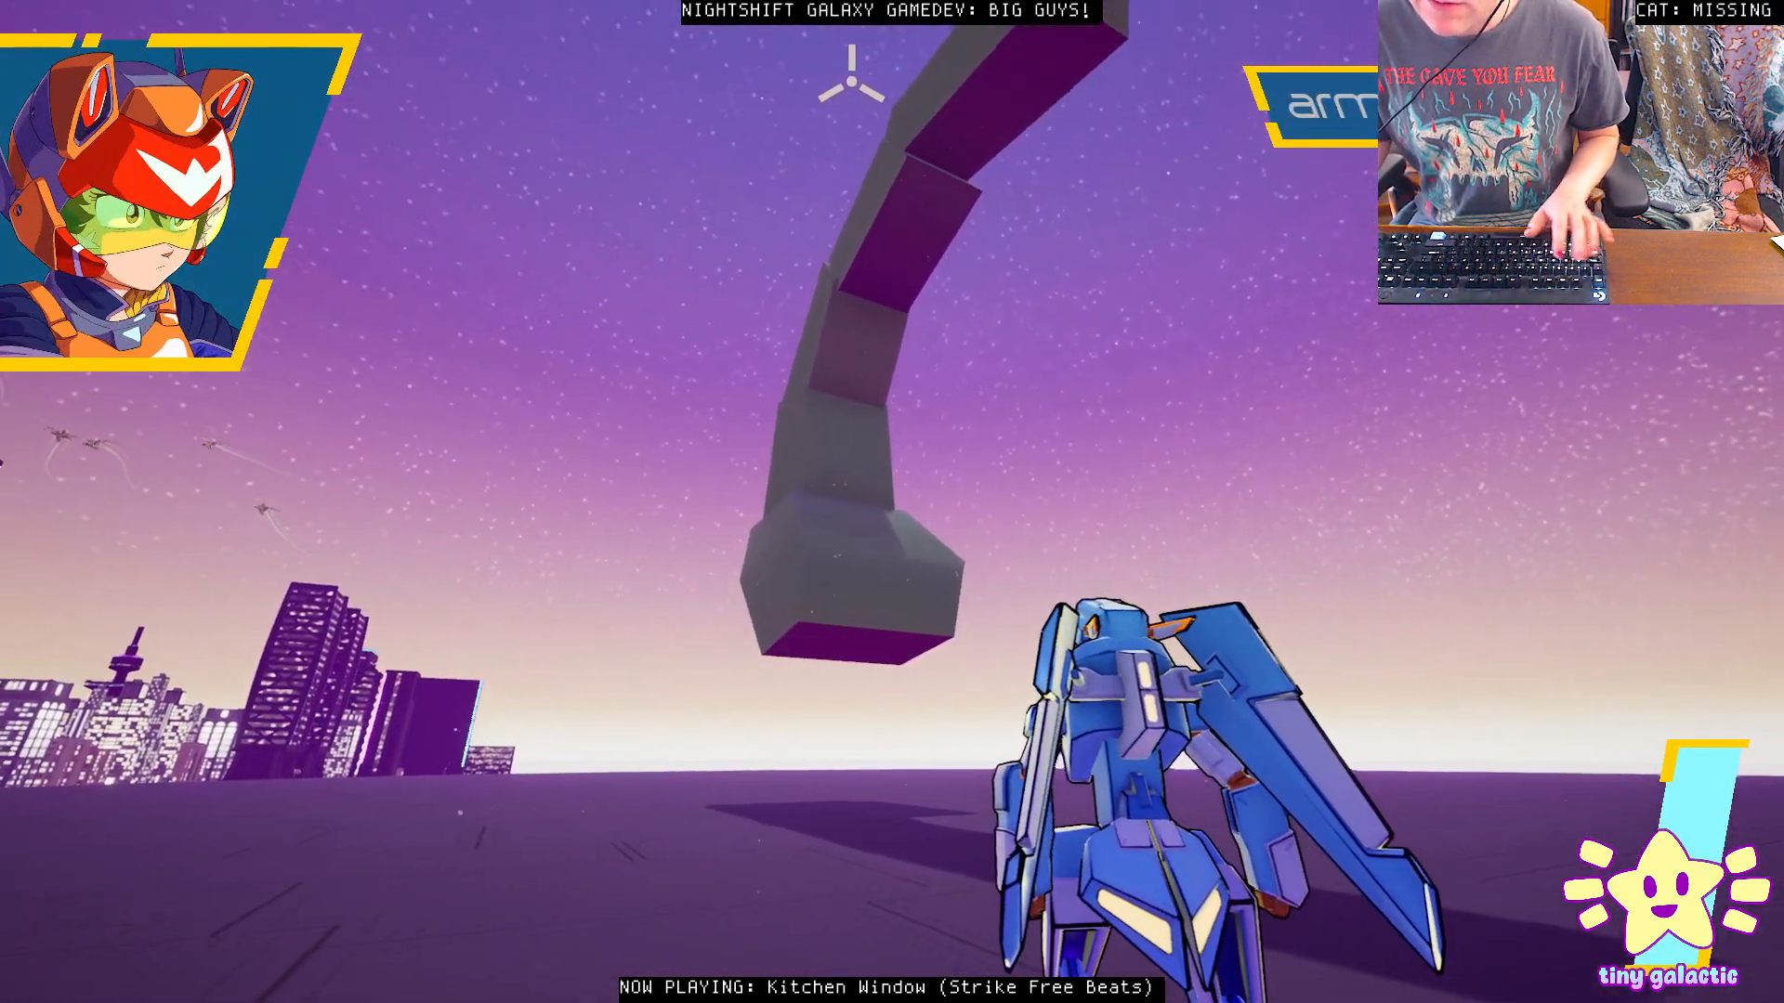
key("Escape")
key("F11")
In ABP_ScorpionTail's event graph, insert a float multiplication by 5.0 between Get Game Time in Seconds and SIN, and compile.
left_click(470, 12)
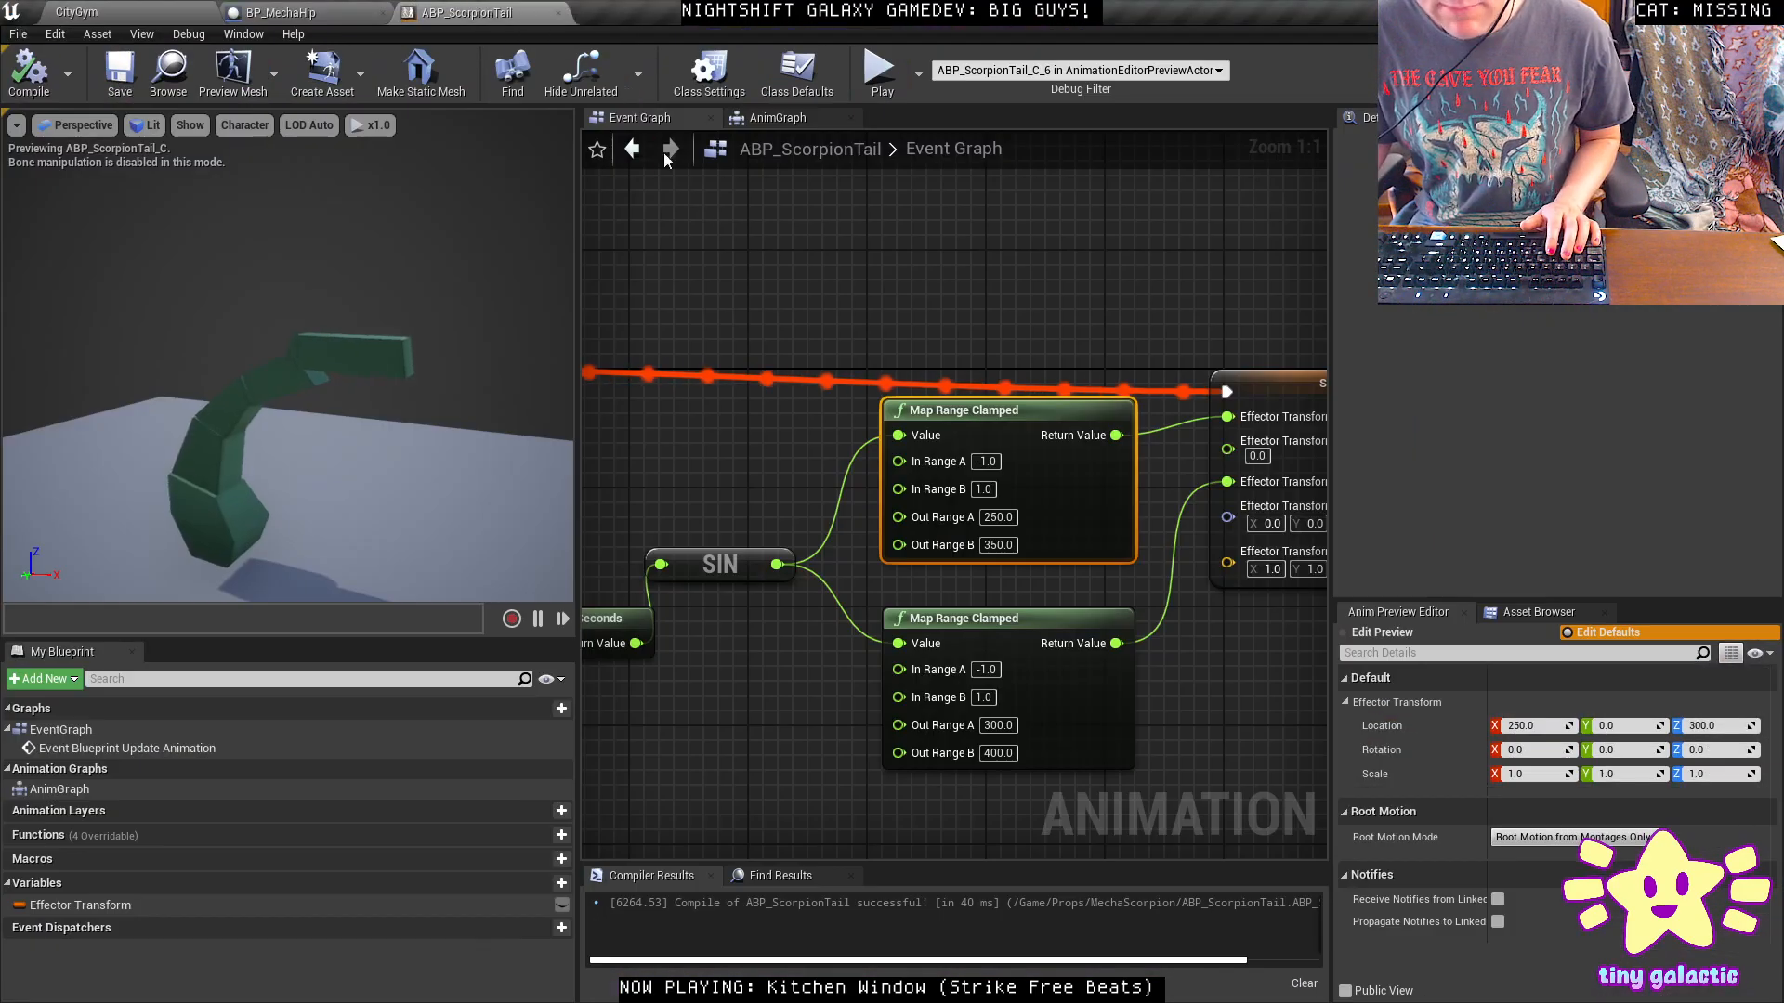
left_click_drag(836, 409, 777, 405)
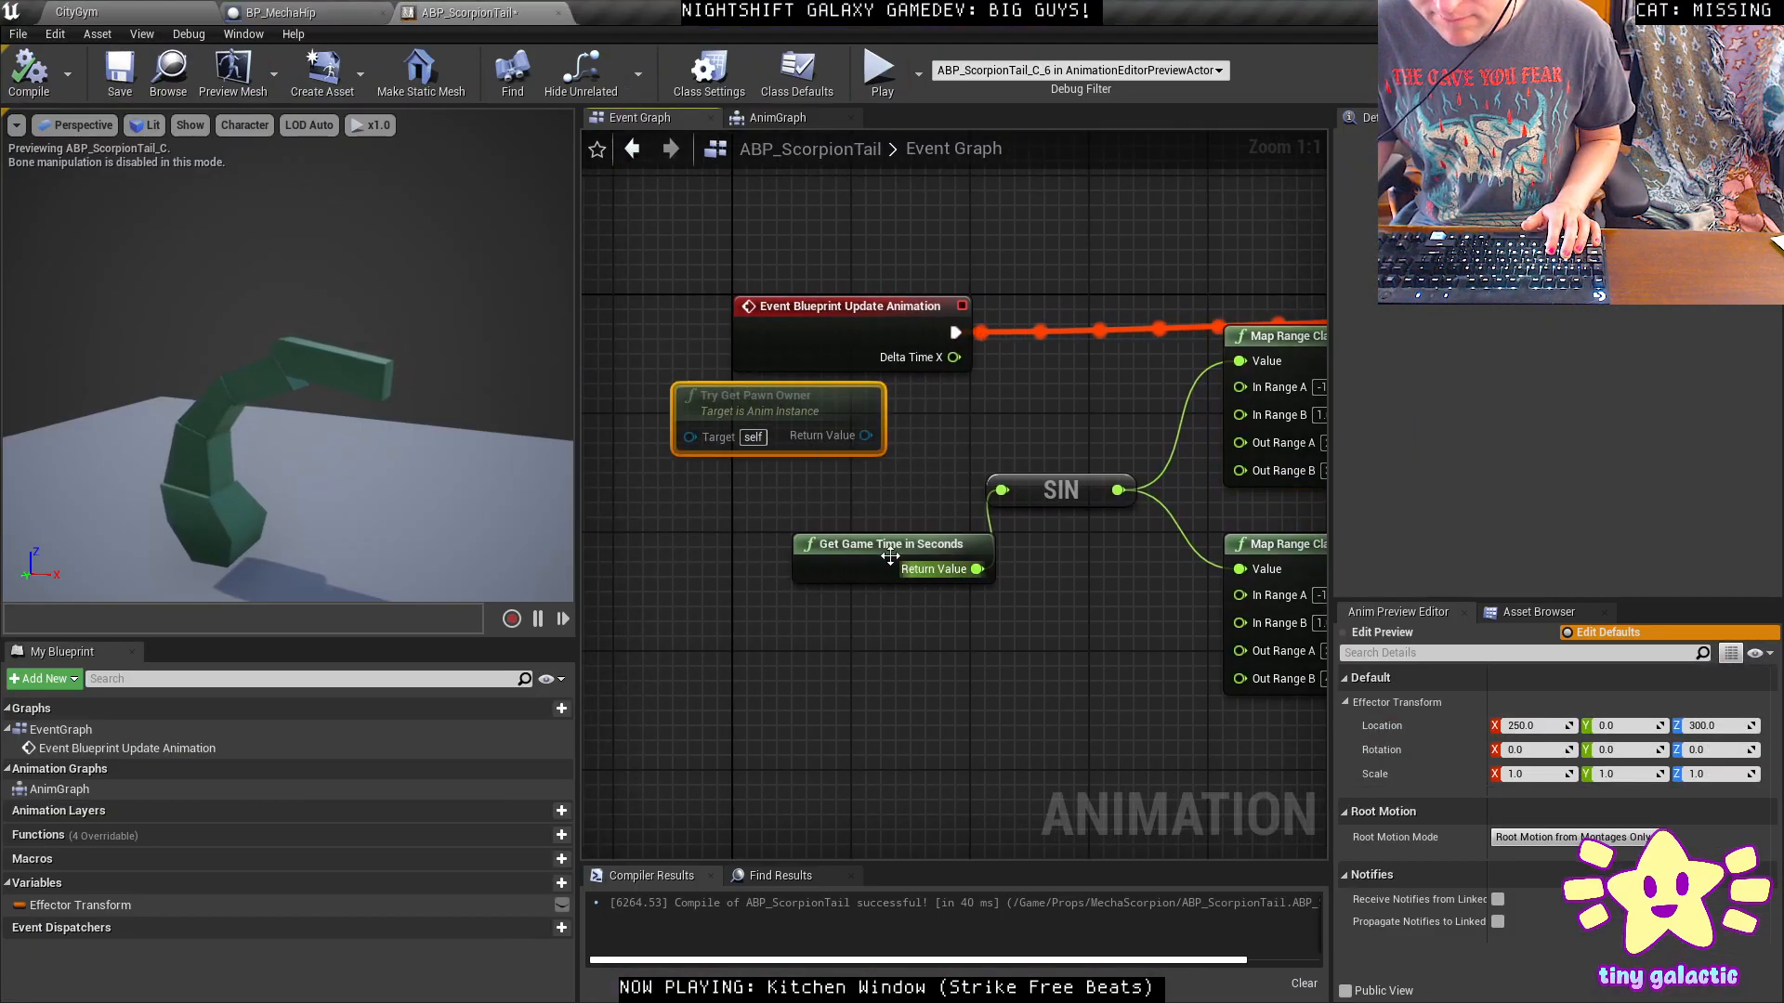
left_click_drag(892, 556, 711, 570)
left_click_drag(890, 621, 890, 621)
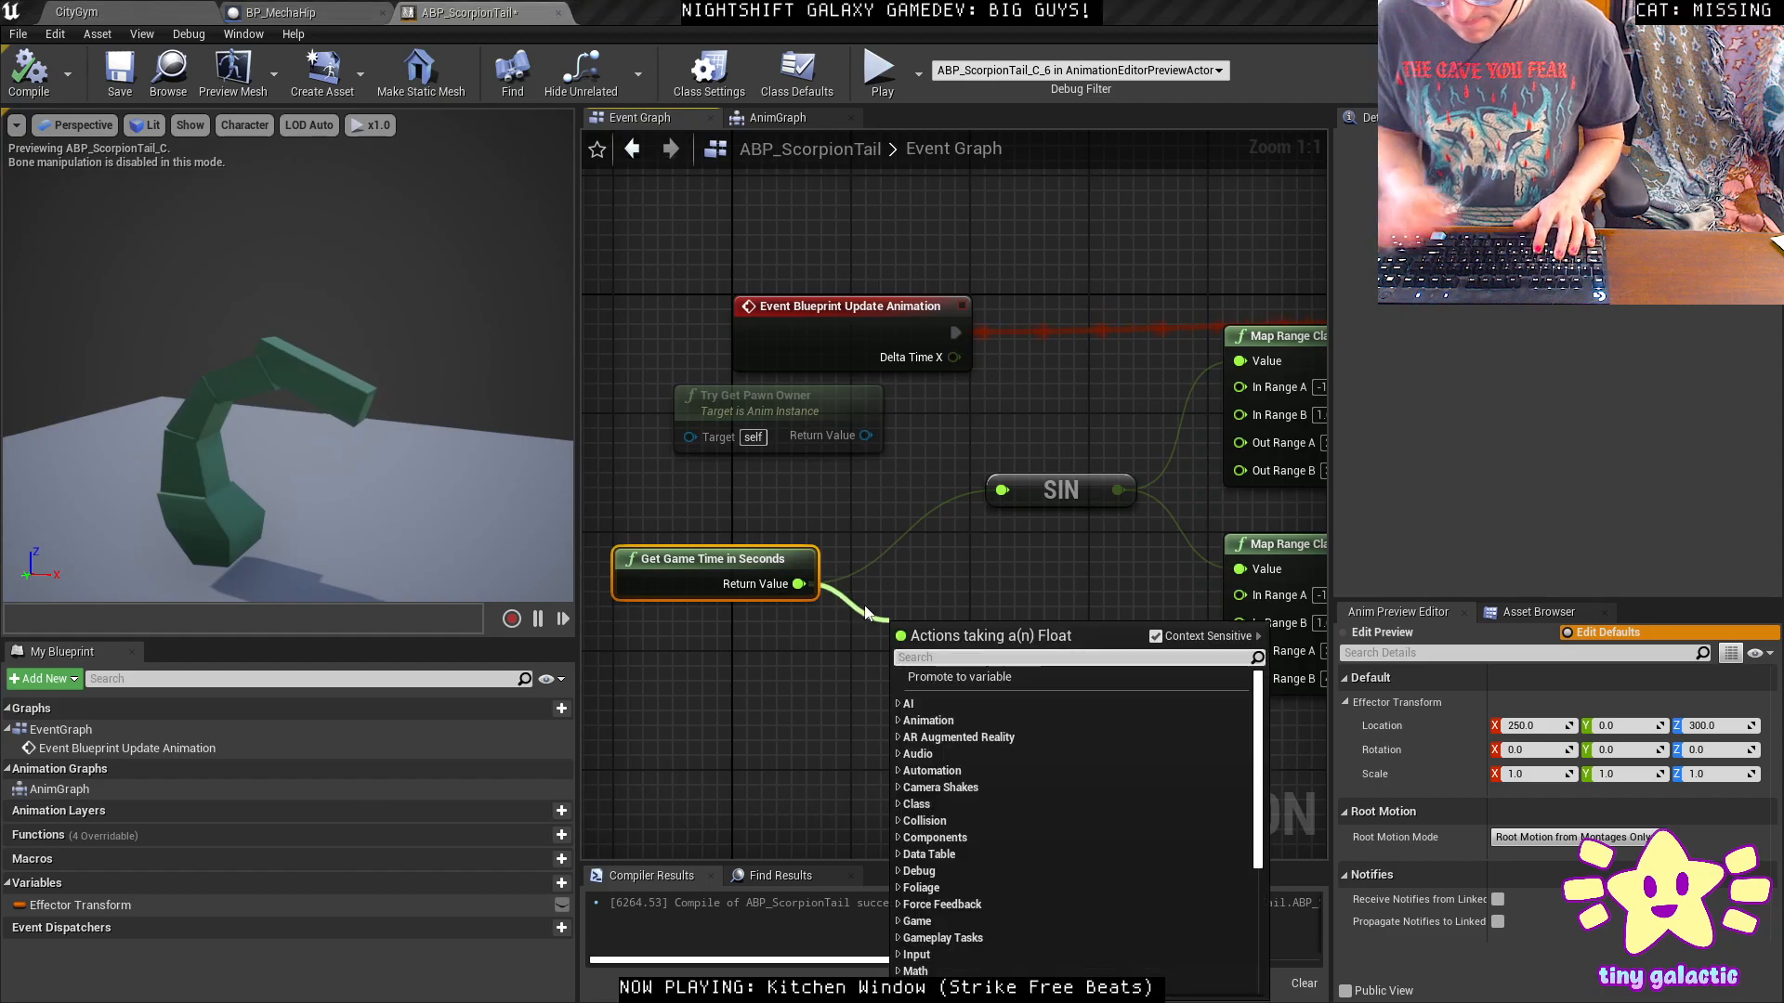
type("float*")
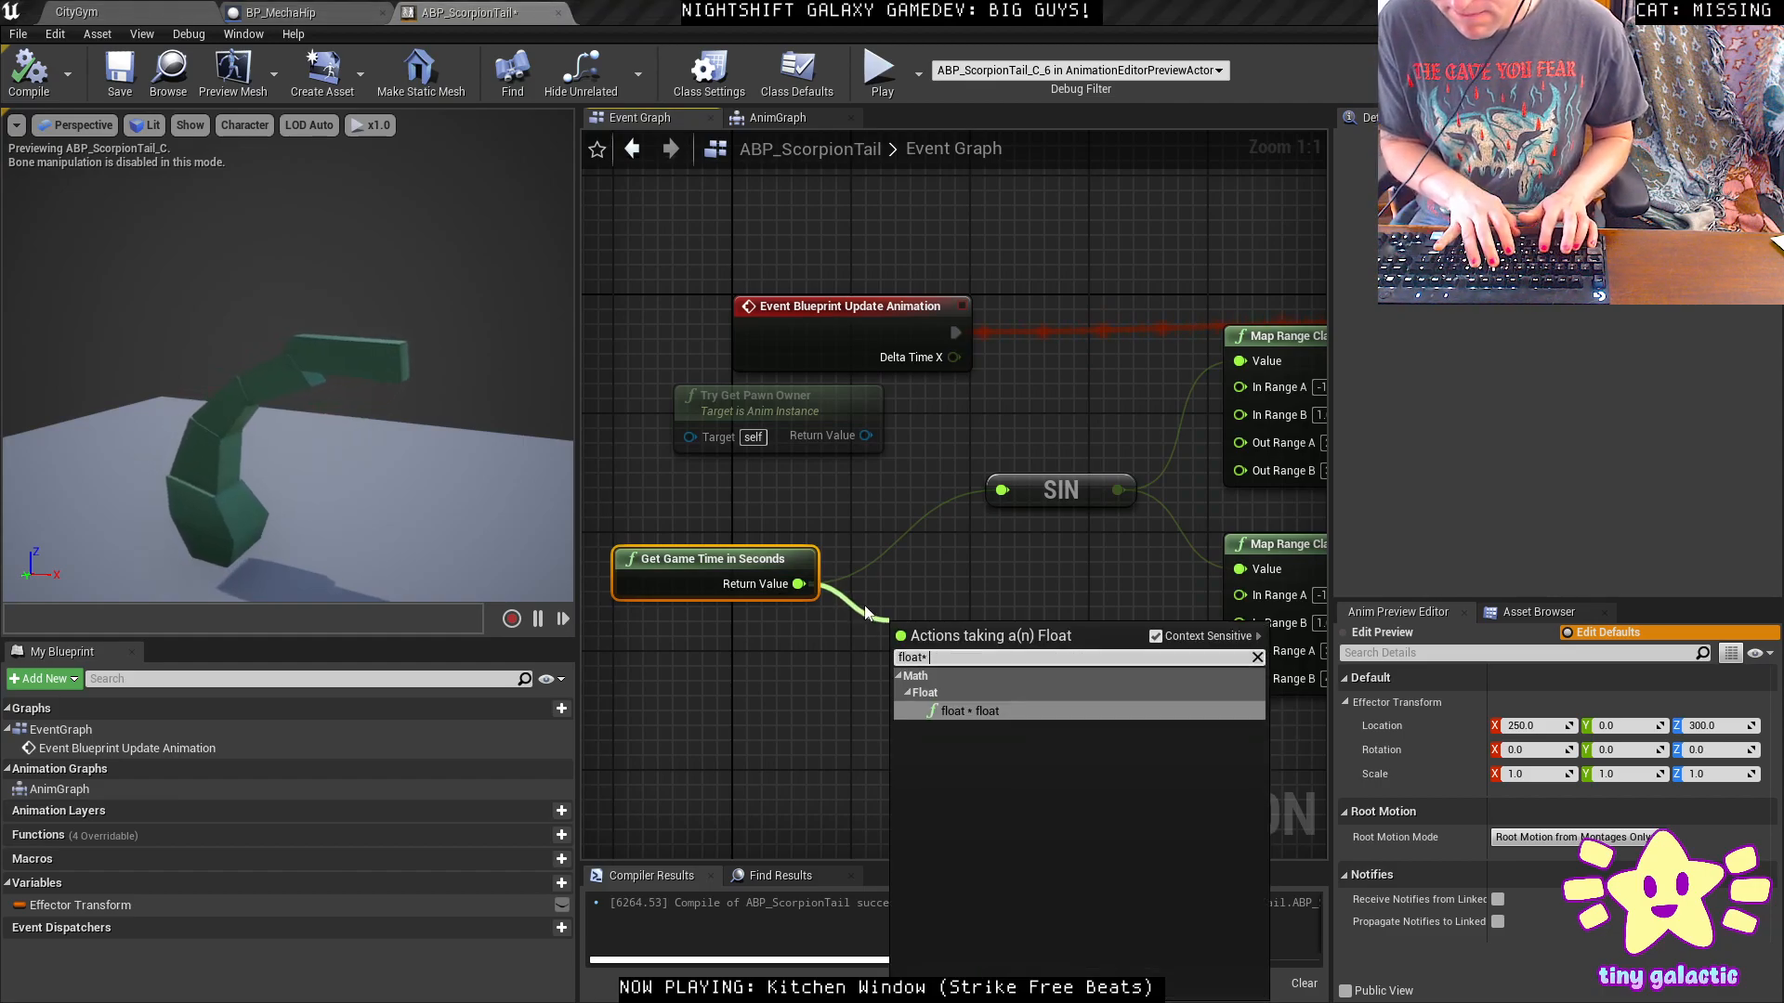
key("Return")
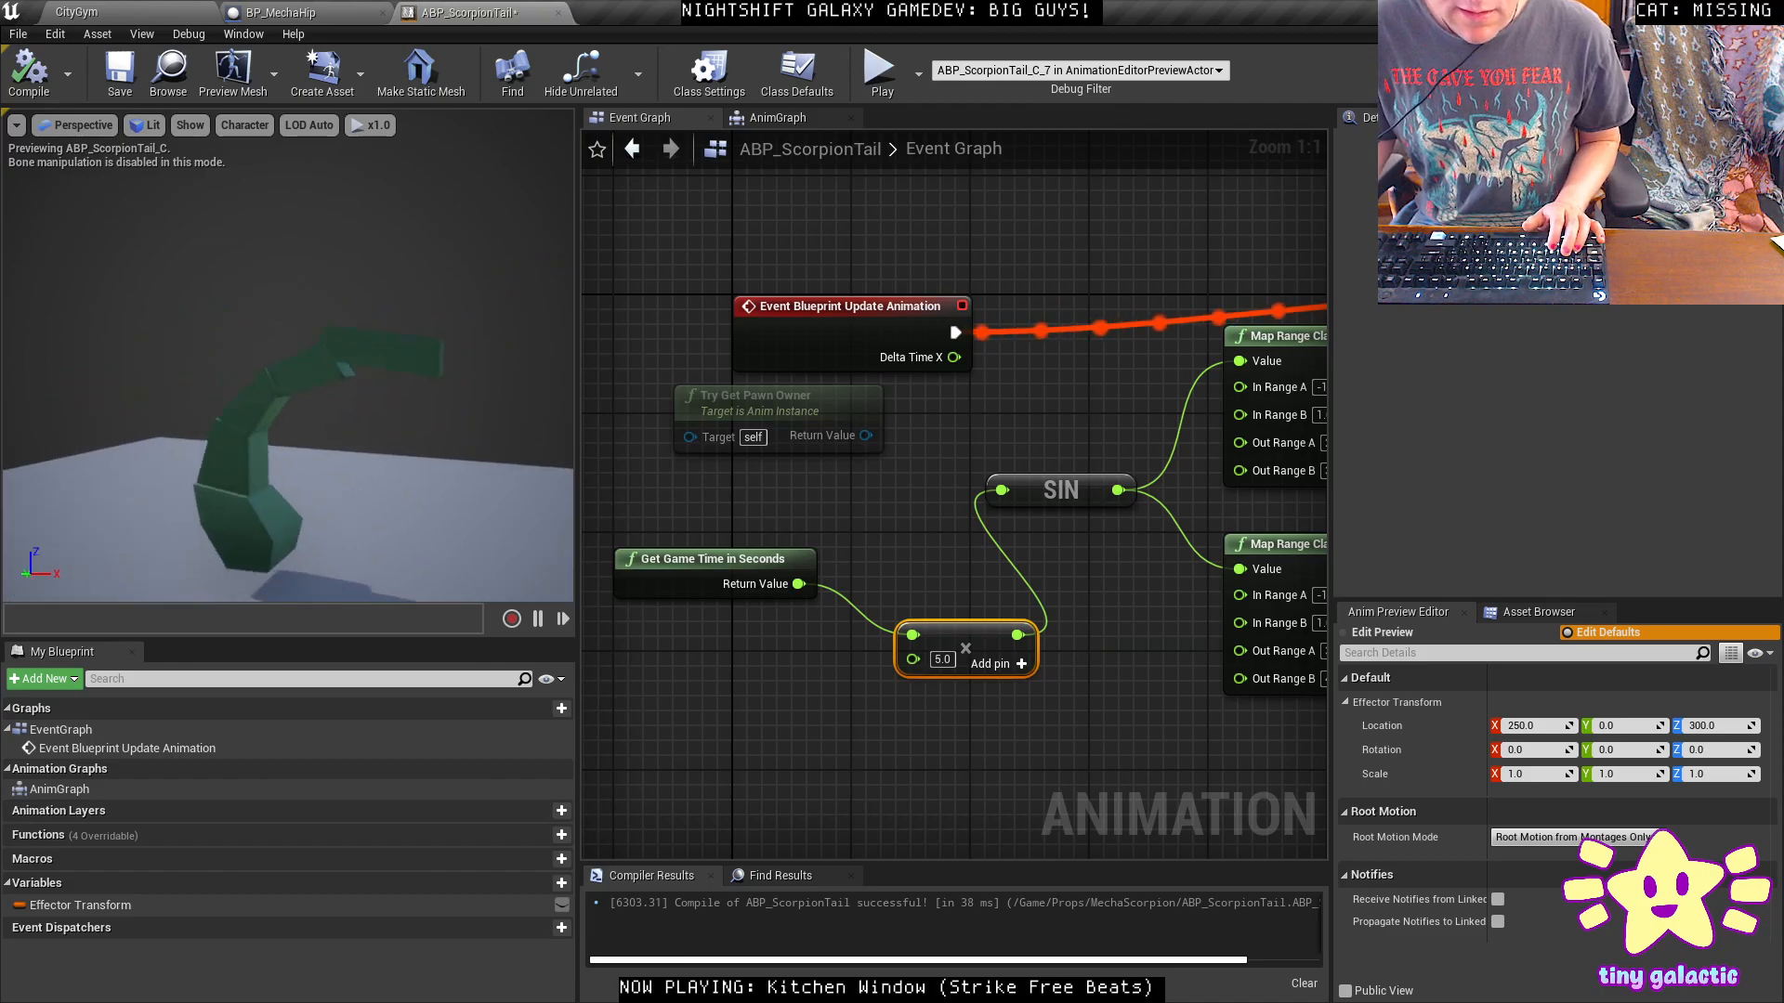
Inspect the faster tail animation full screen in the running CityGym game from both sides, and stop playing.
left_click(214, 11)
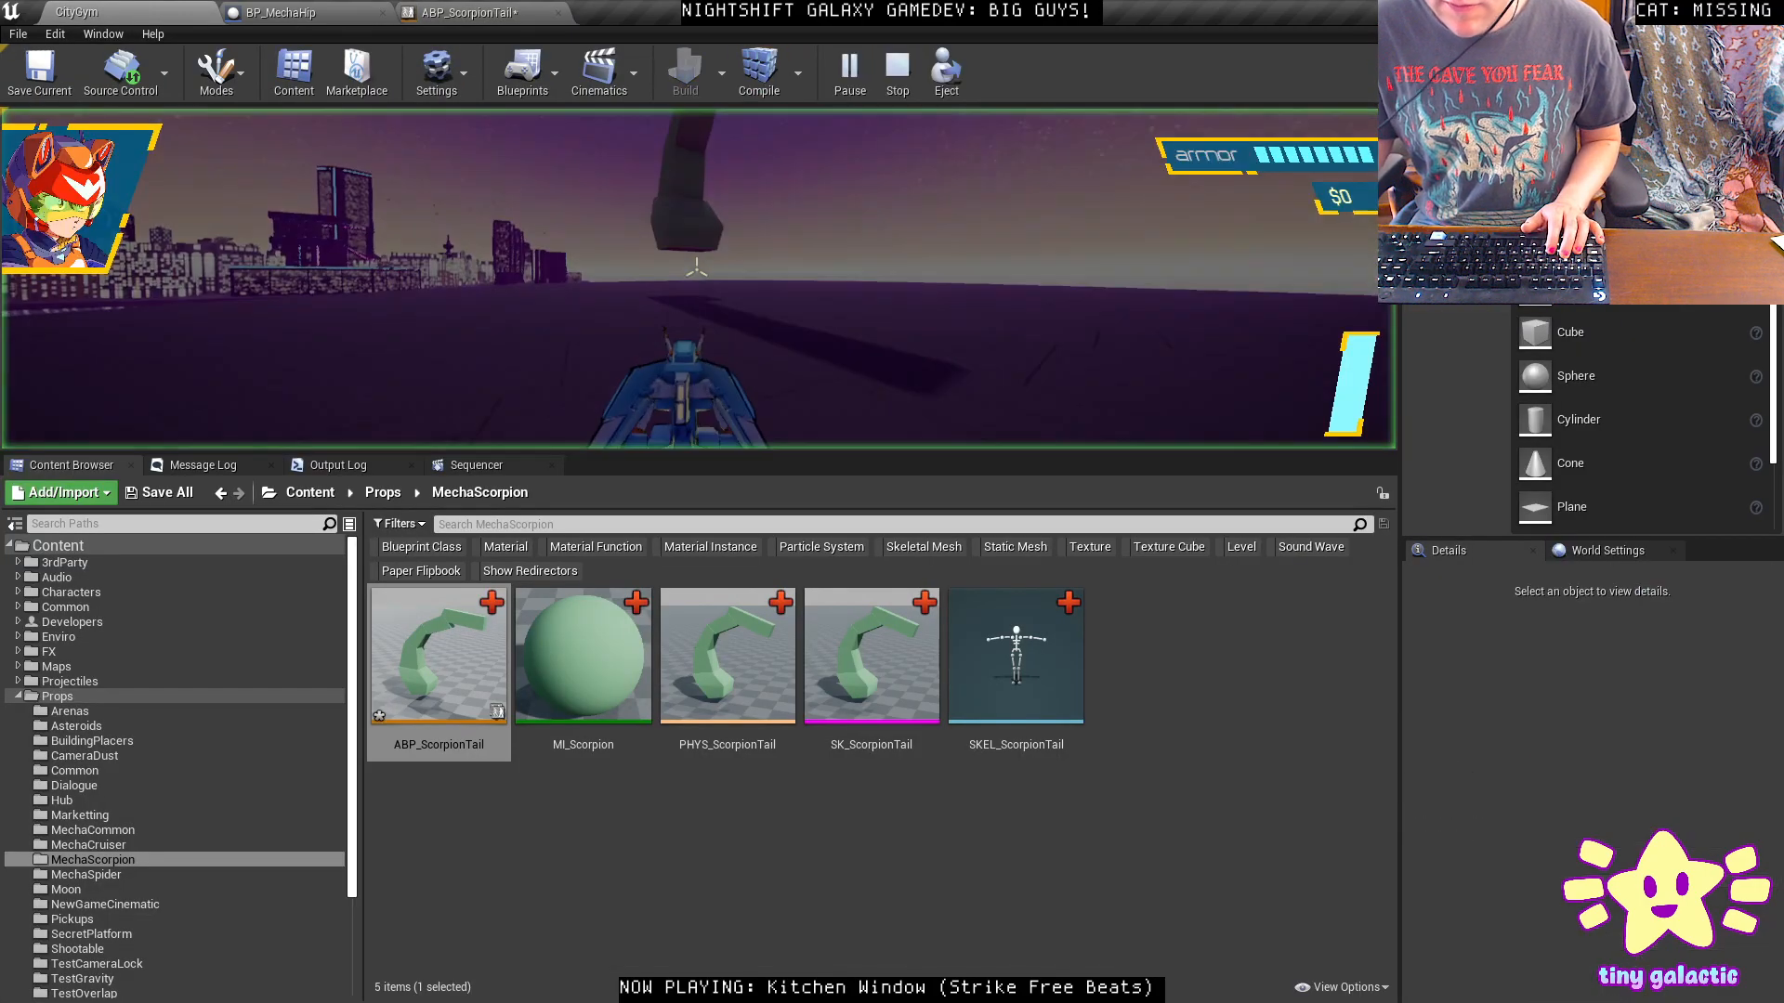
key("F11")
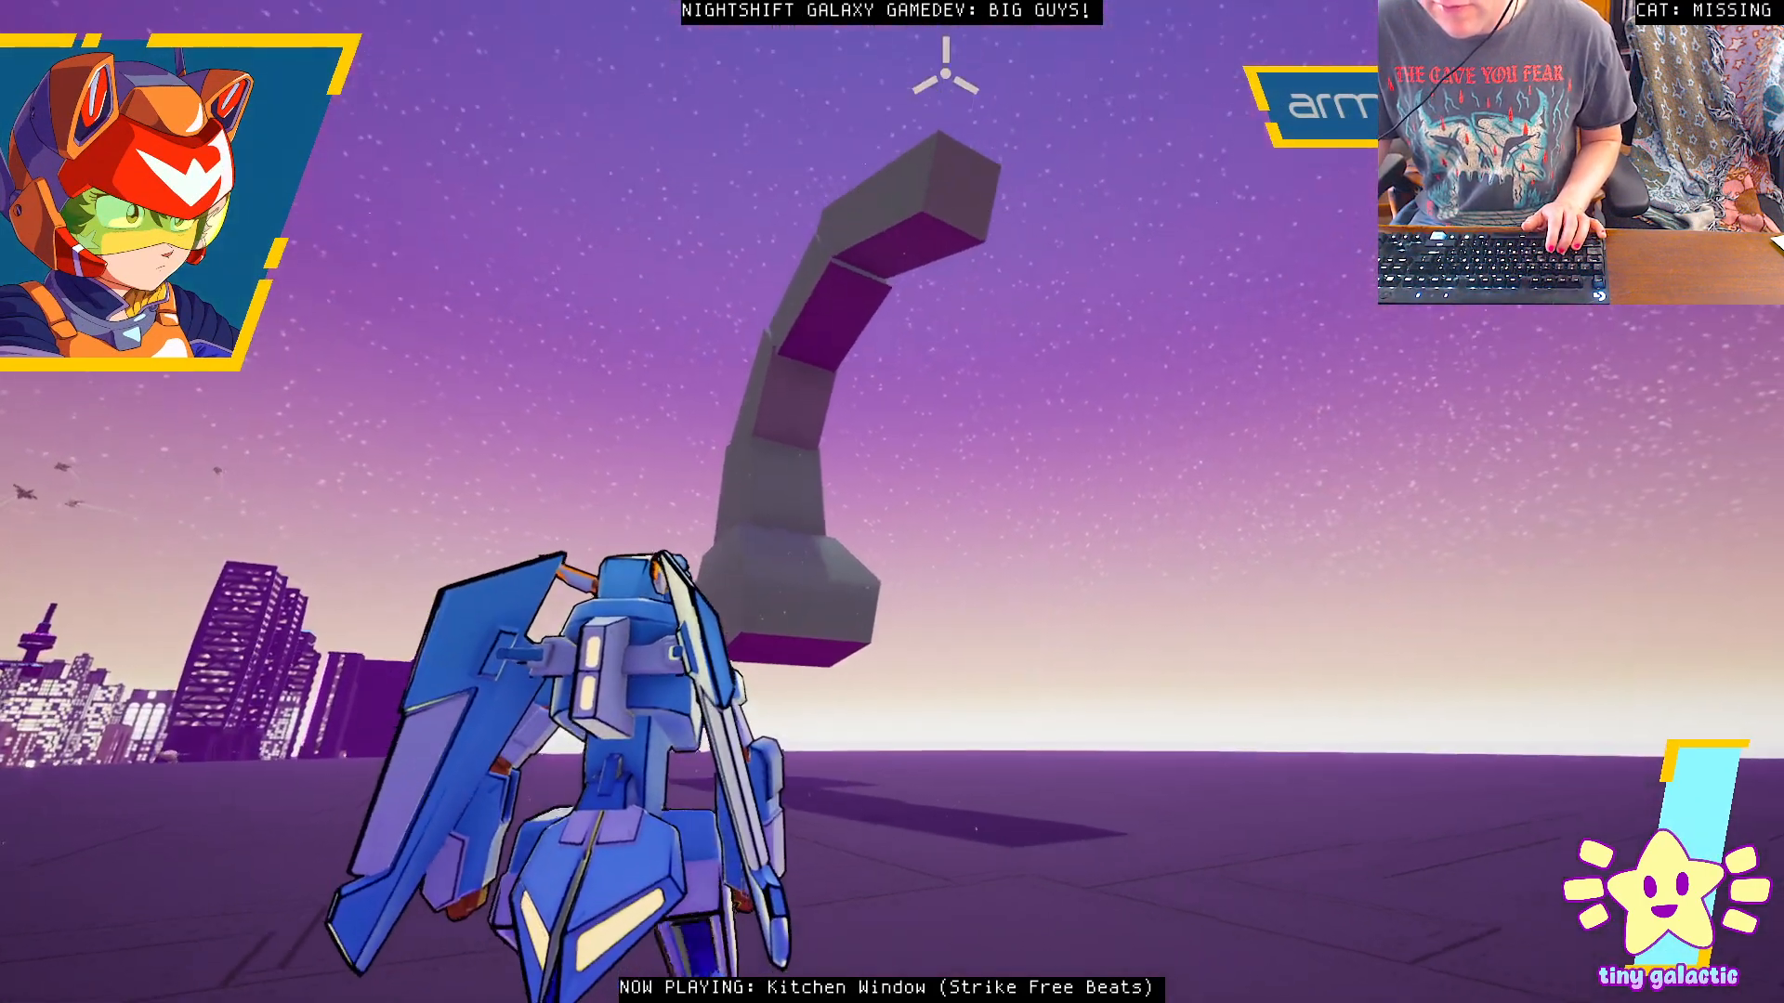
key("a")
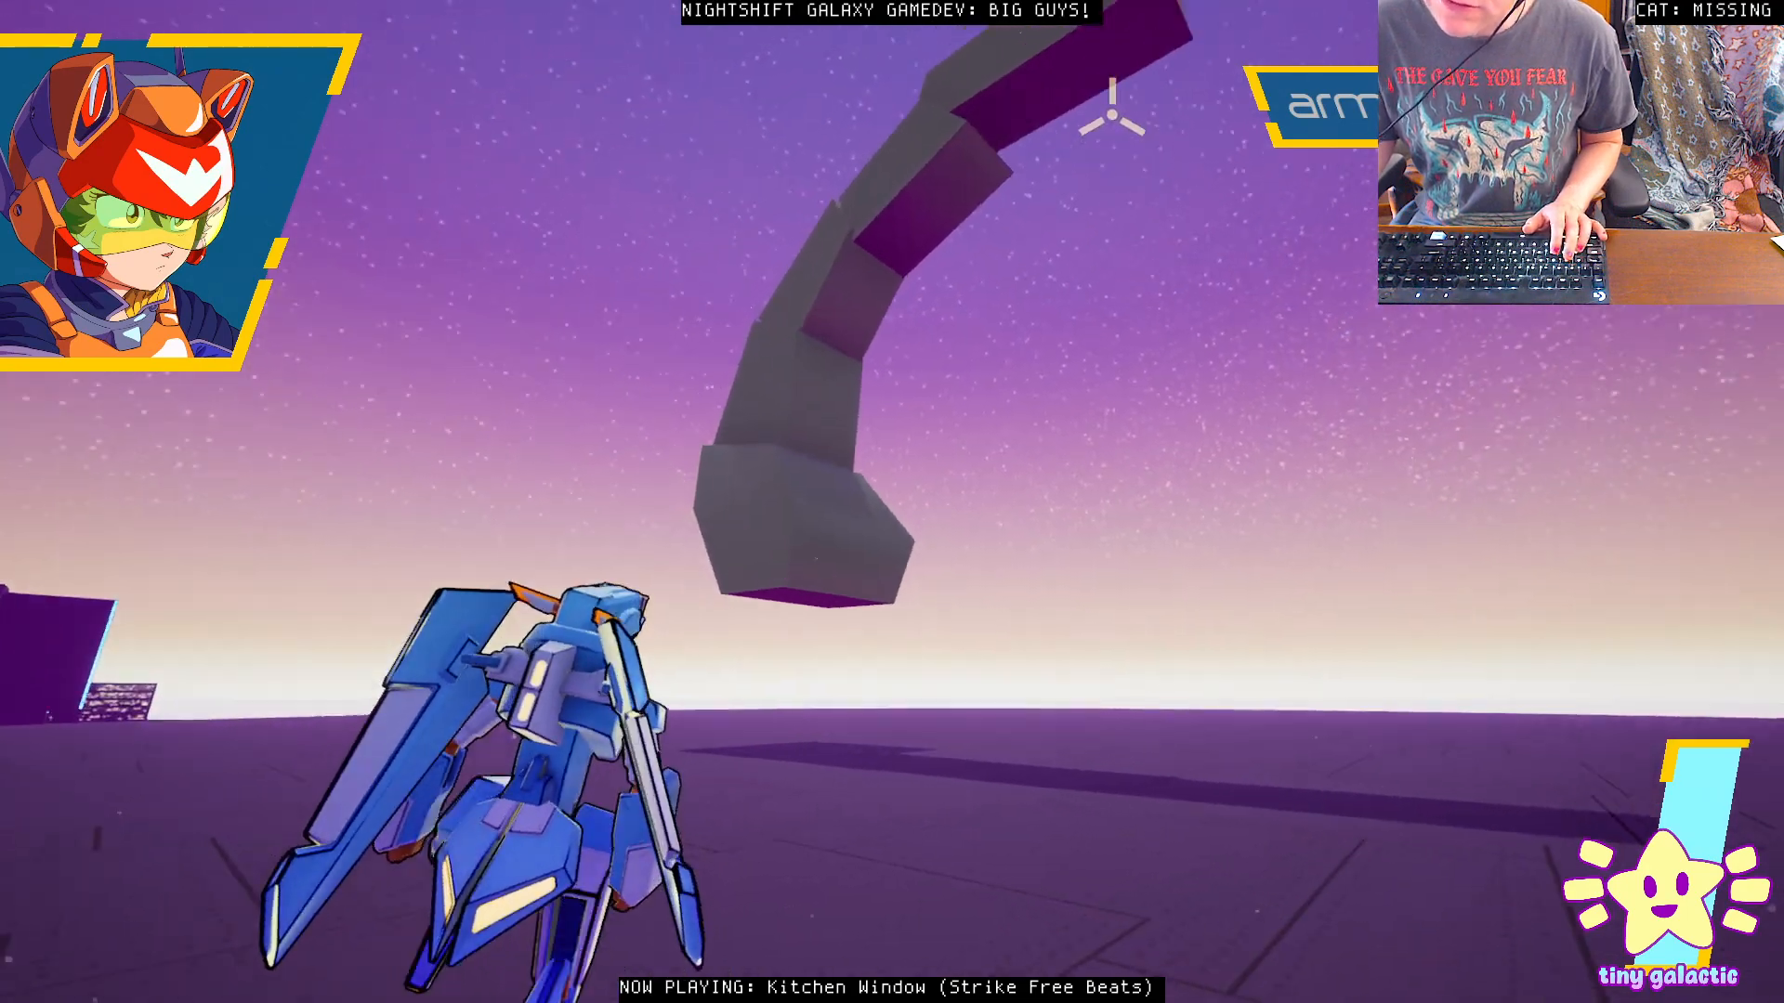
key("d")
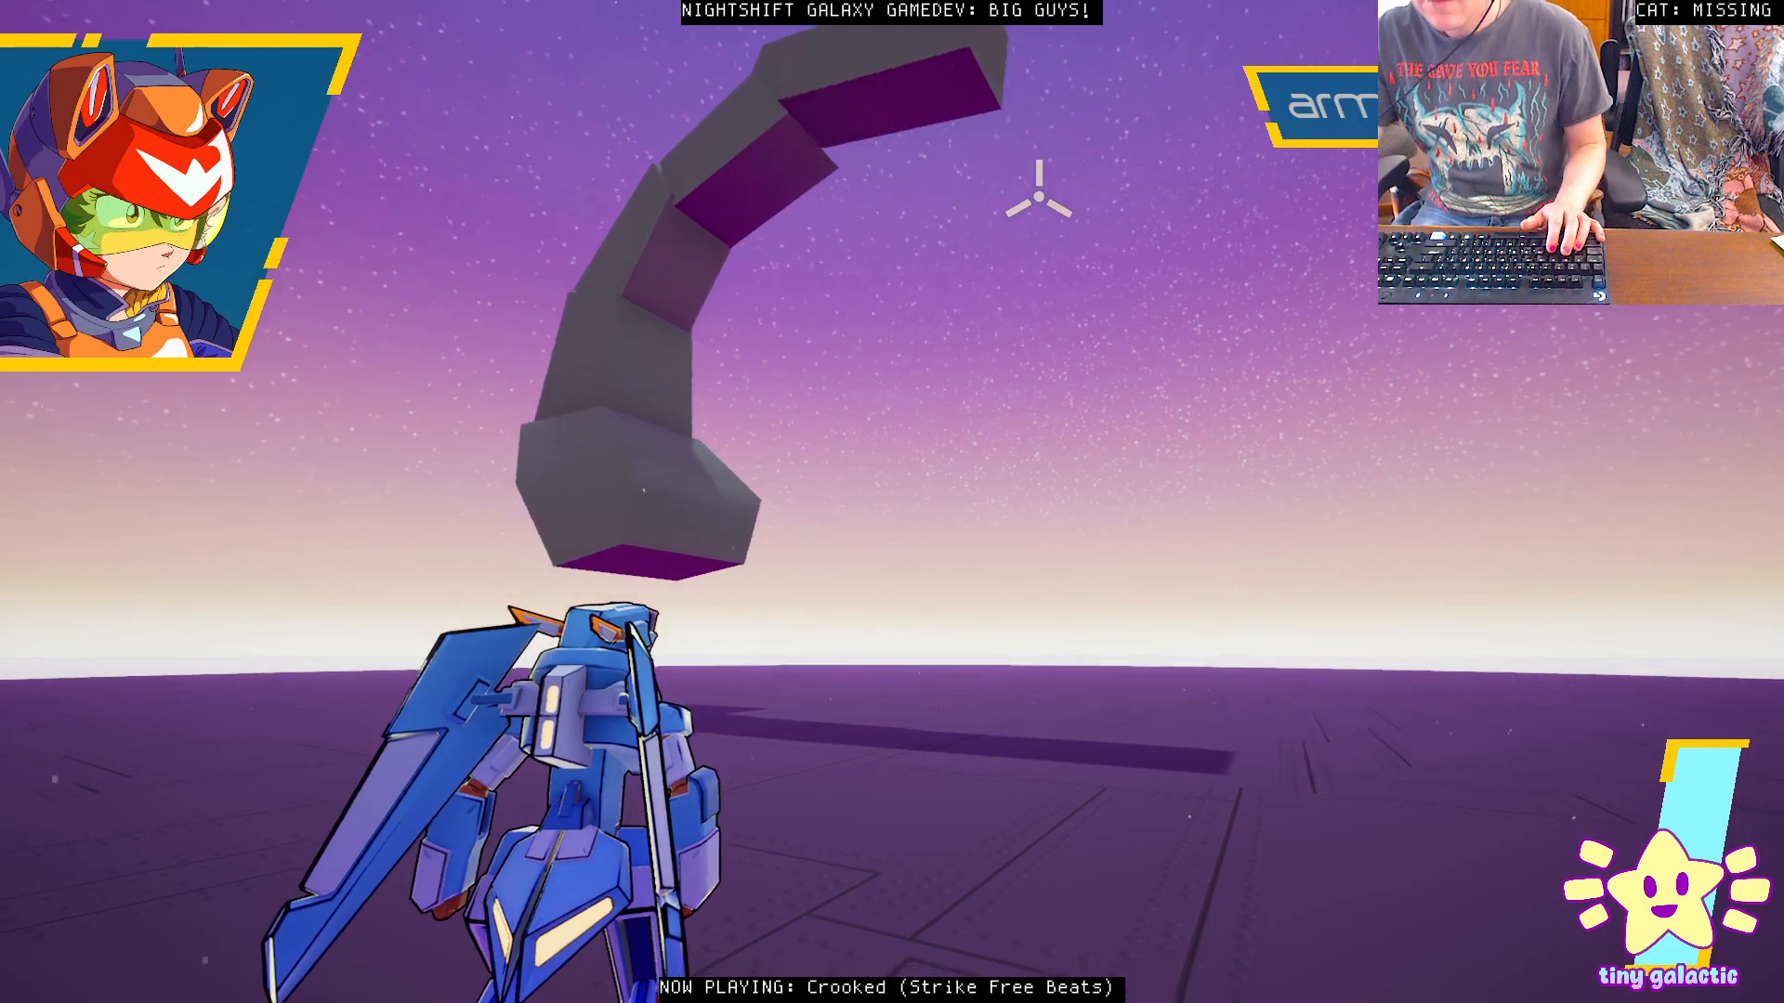
key("d")
key("d")
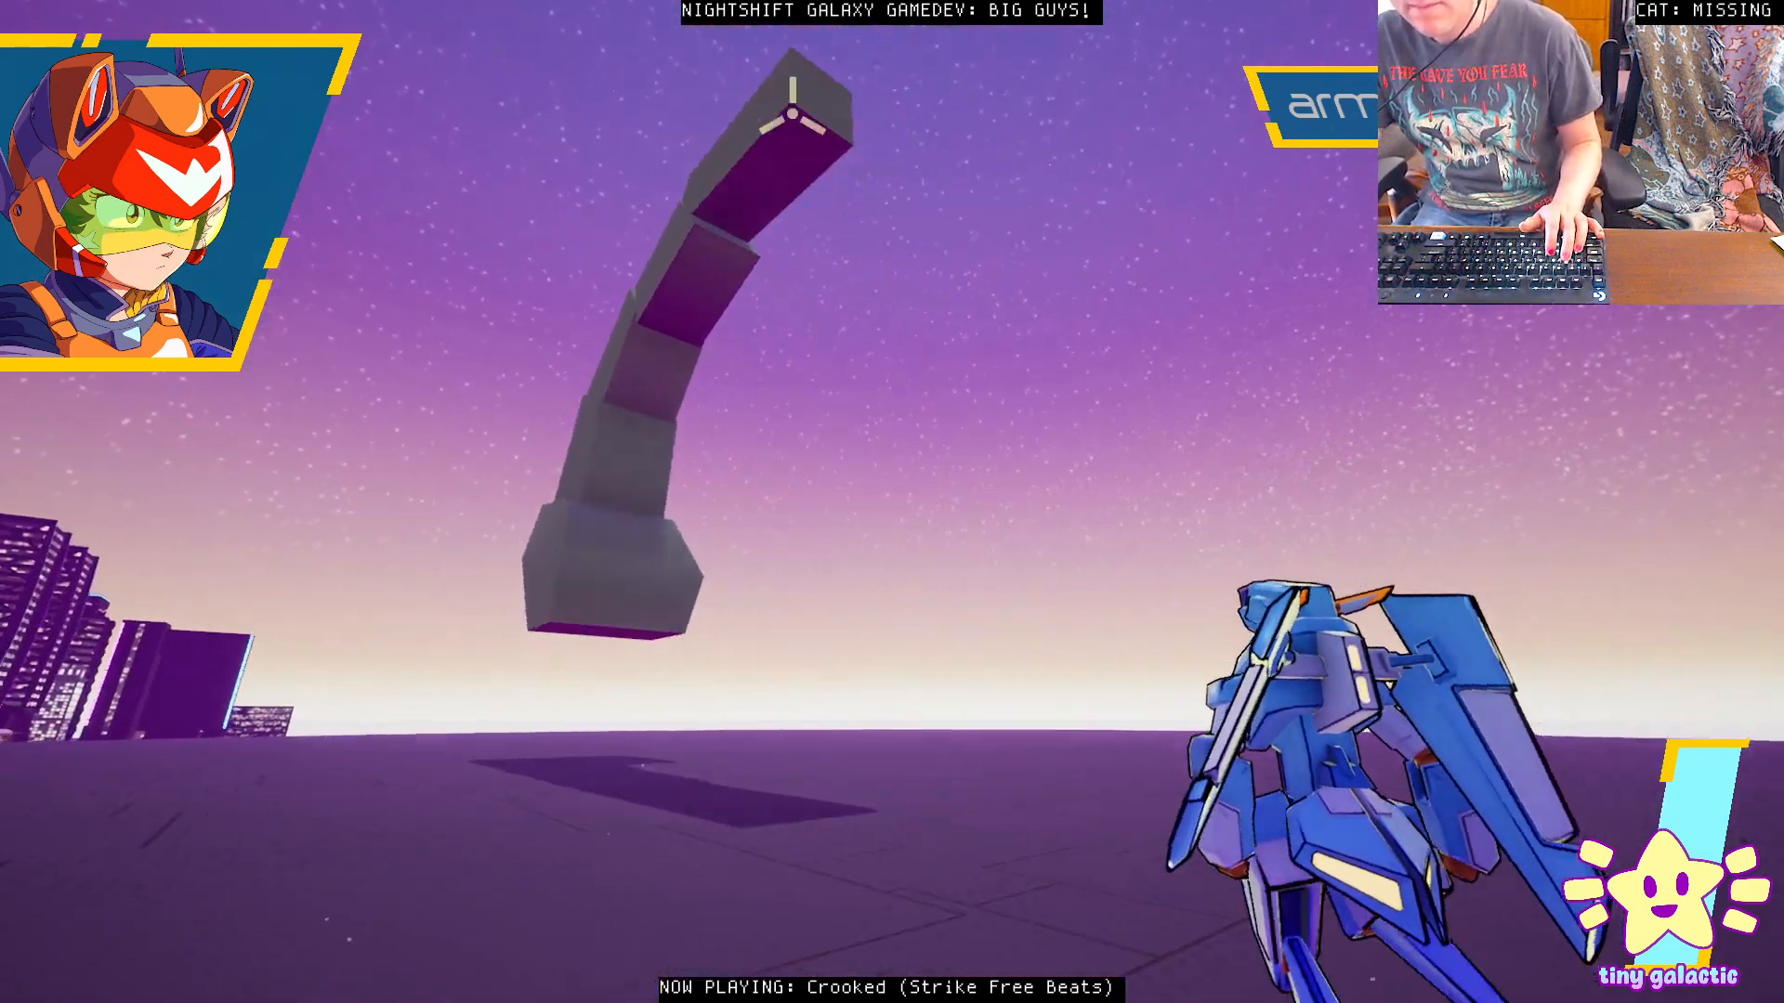
key("d")
key("space")
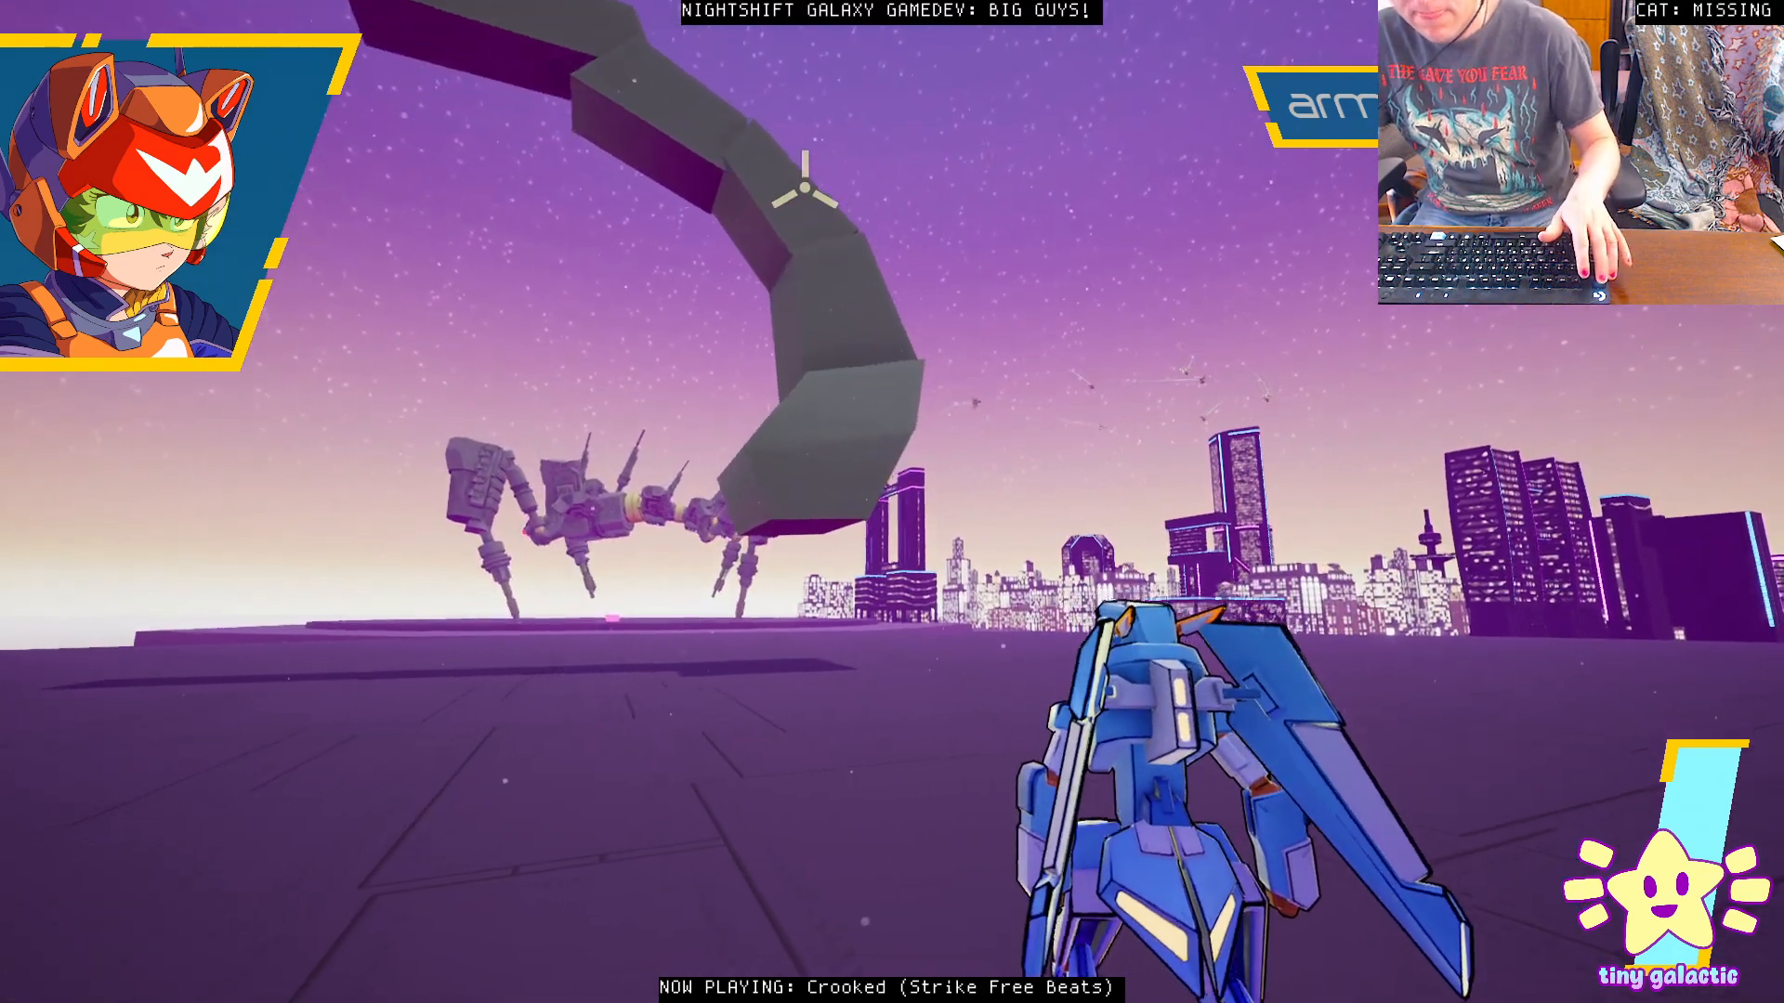
key("Escape")
In ABP_ScorpionTail, lower the output range of the second Map Range Clamped node, with Out Range B at 300, and recompile.
left_click(456, 12)
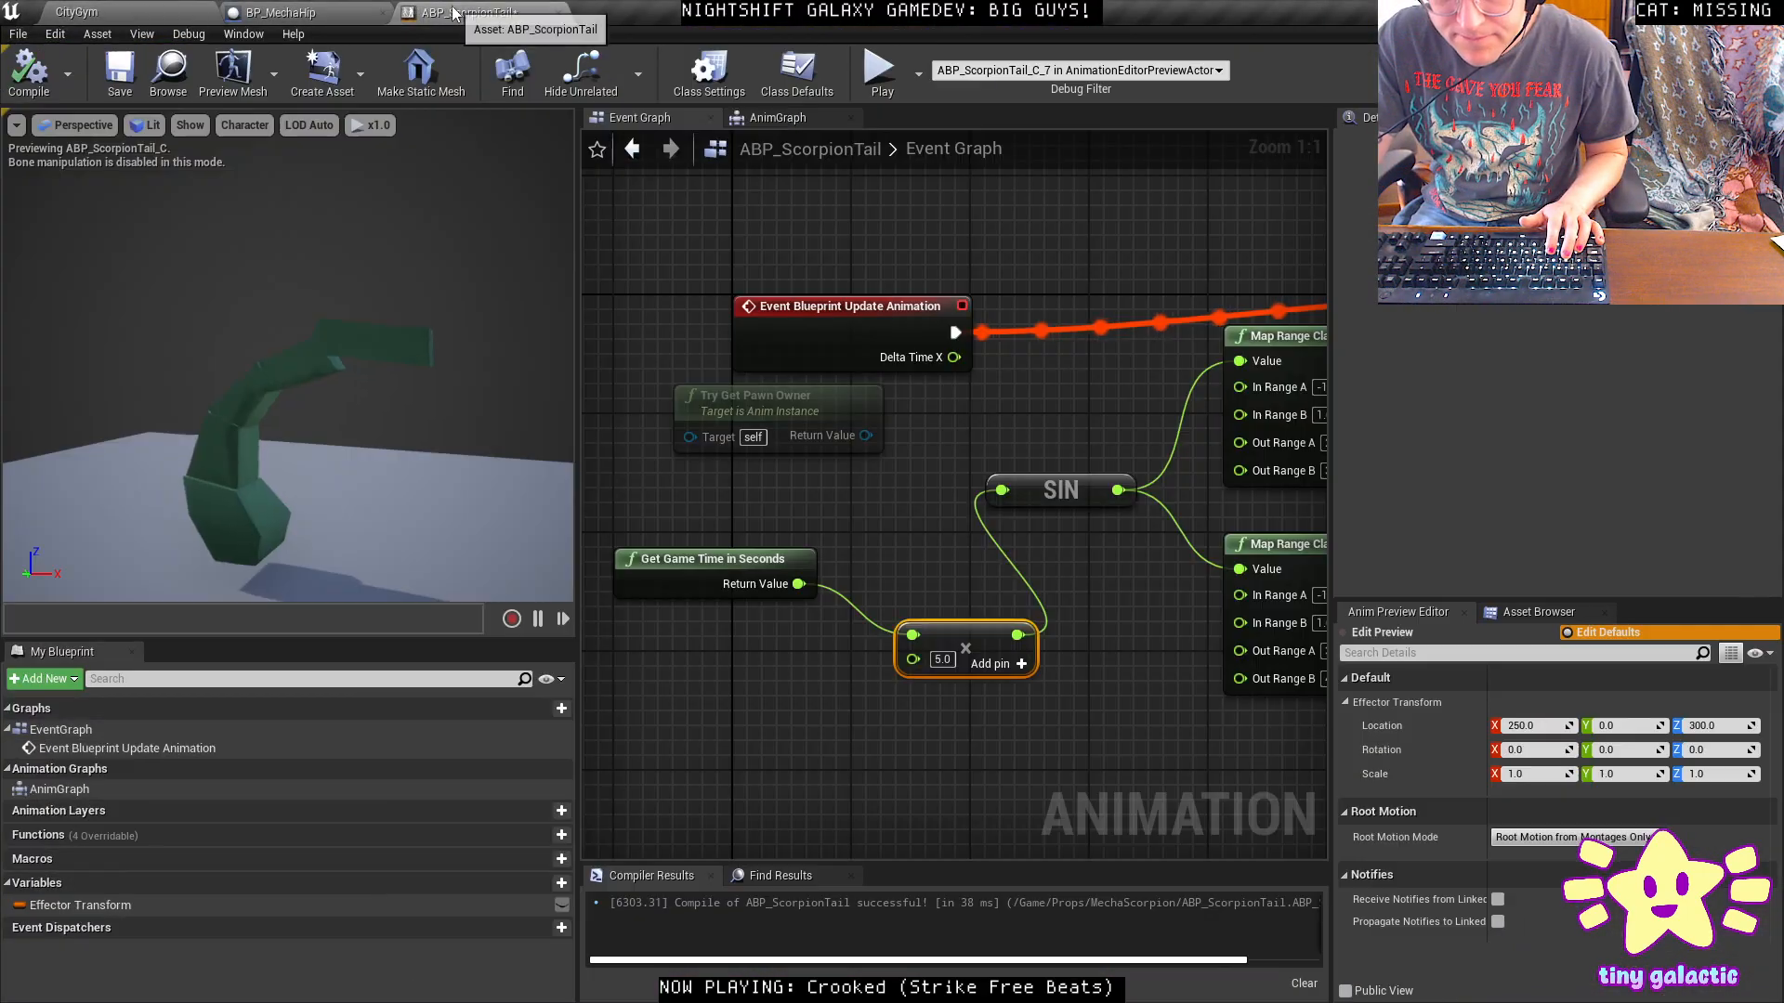
right_click_drag(1059, 701, 935, 639)
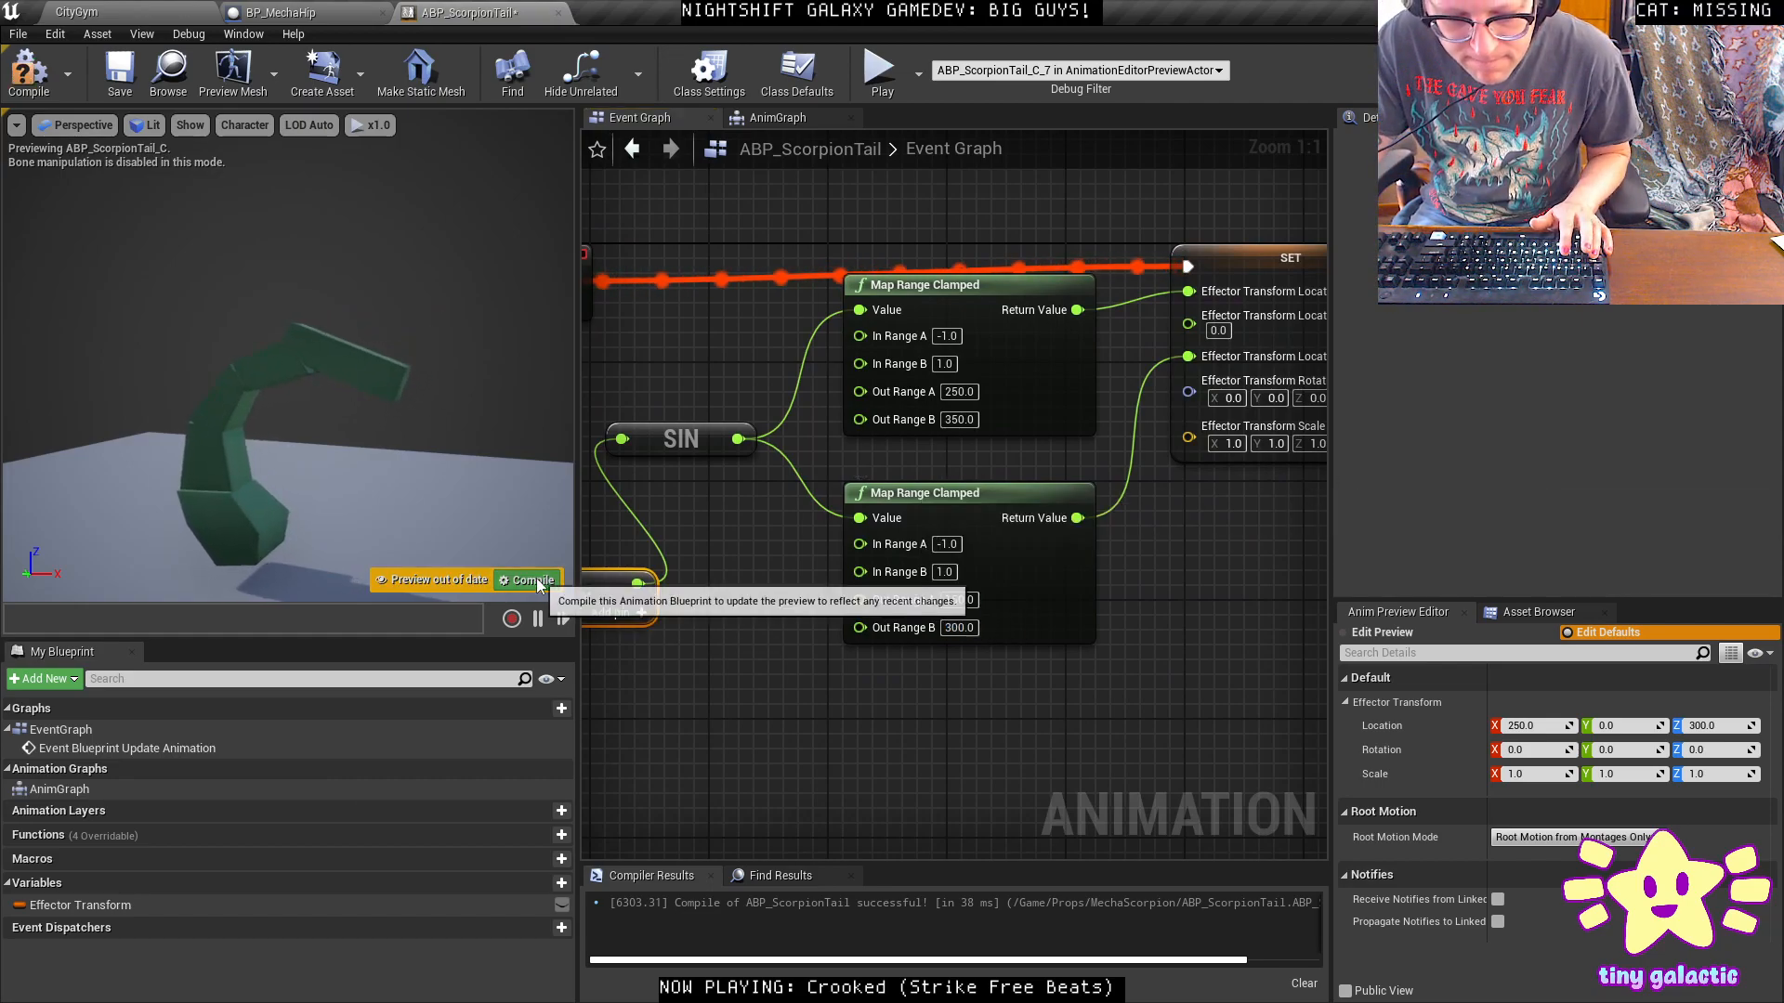
left_click(526, 579)
Play the CityGym level and circle the scorpion tail to check its adjusted motion, stop playing and exit the full-screen view.
left_click(155, 8)
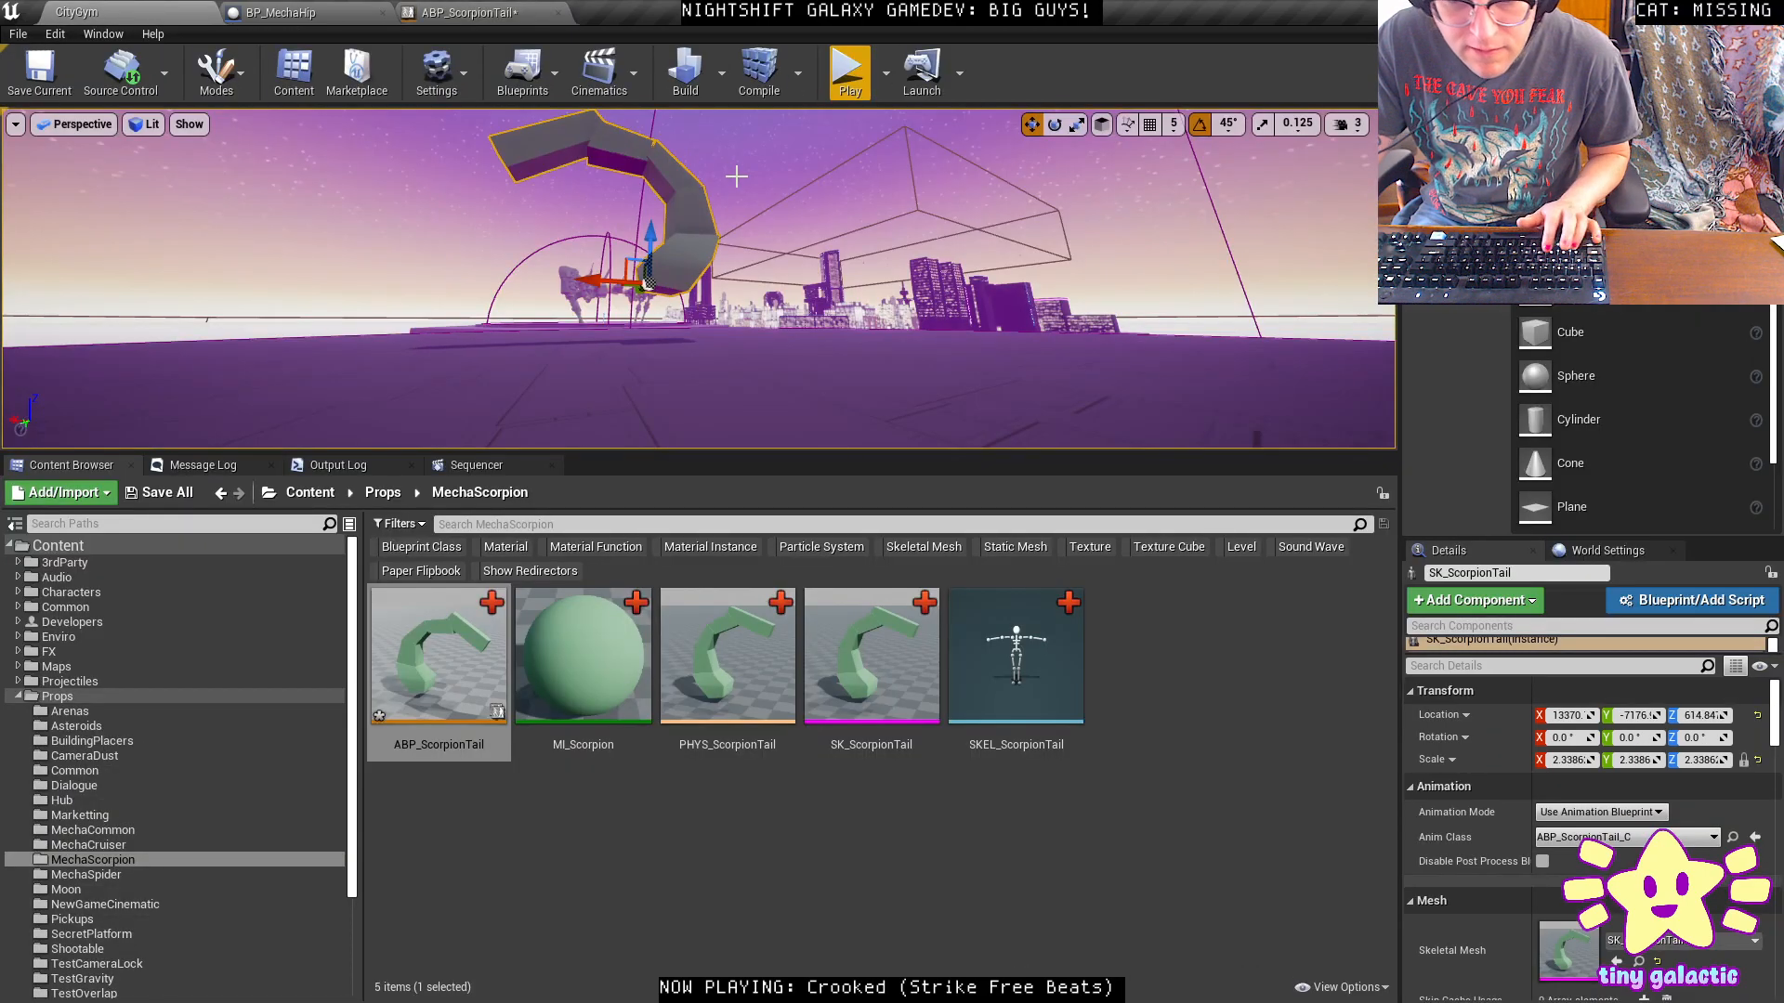
left_click(836, 84)
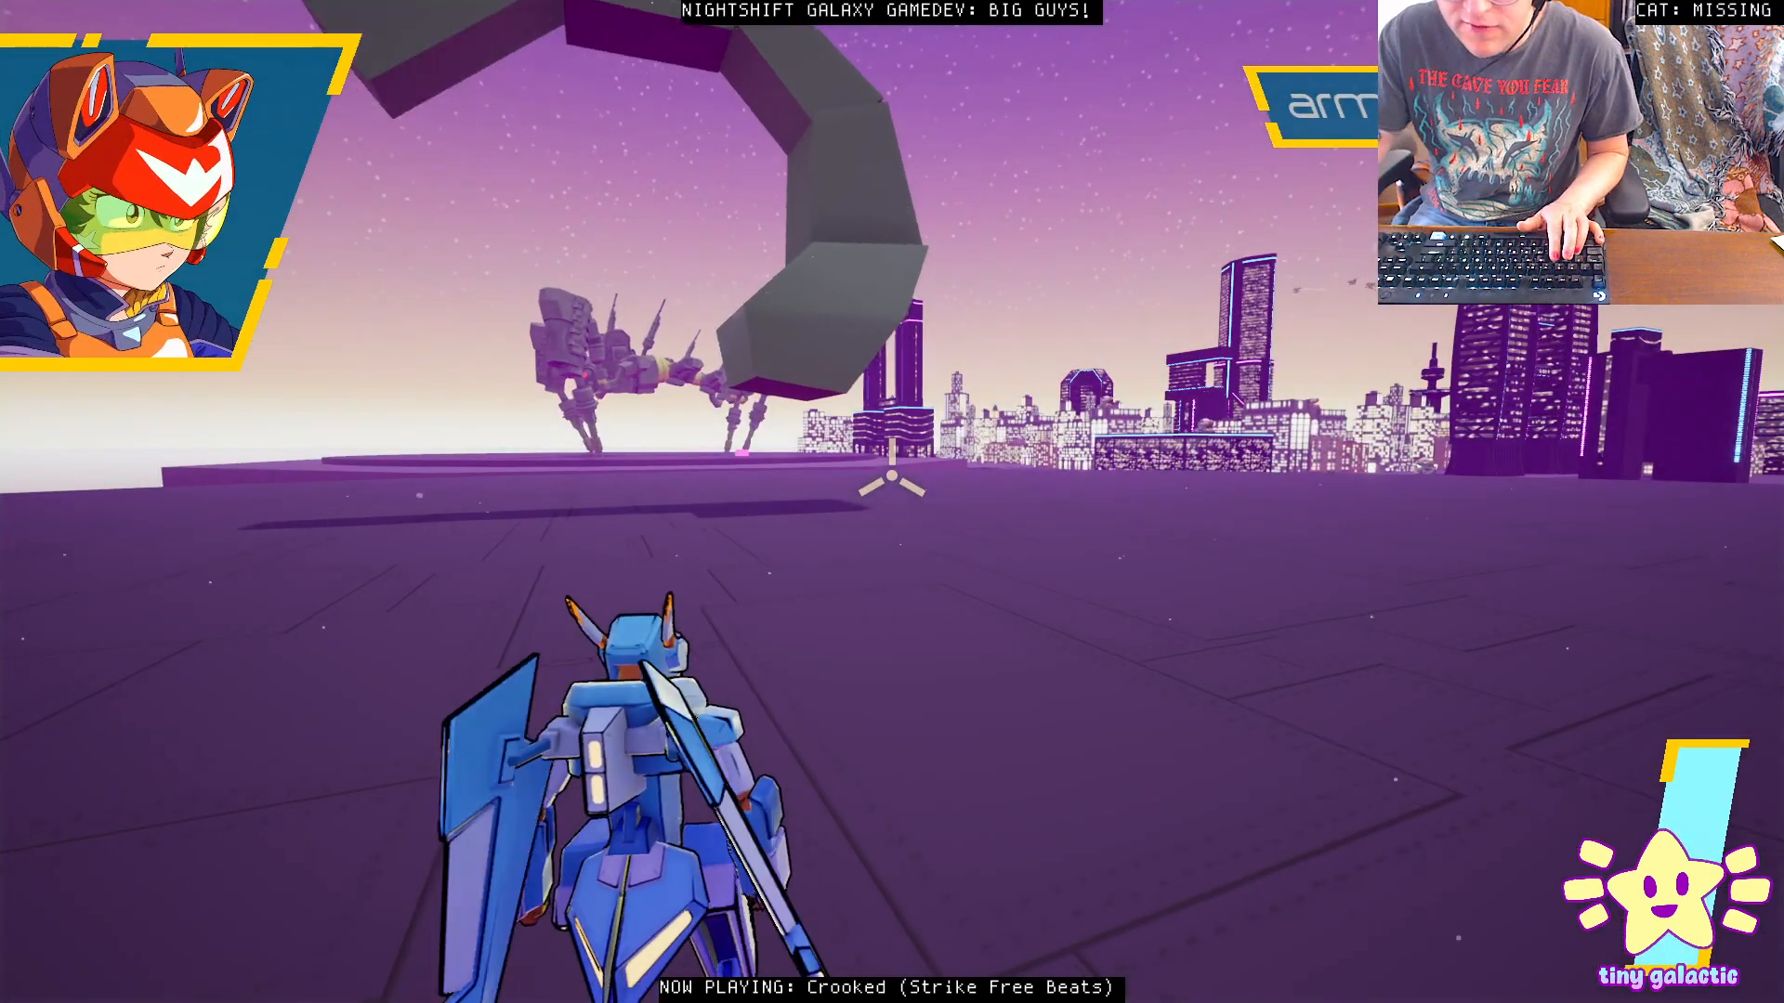
key("w")
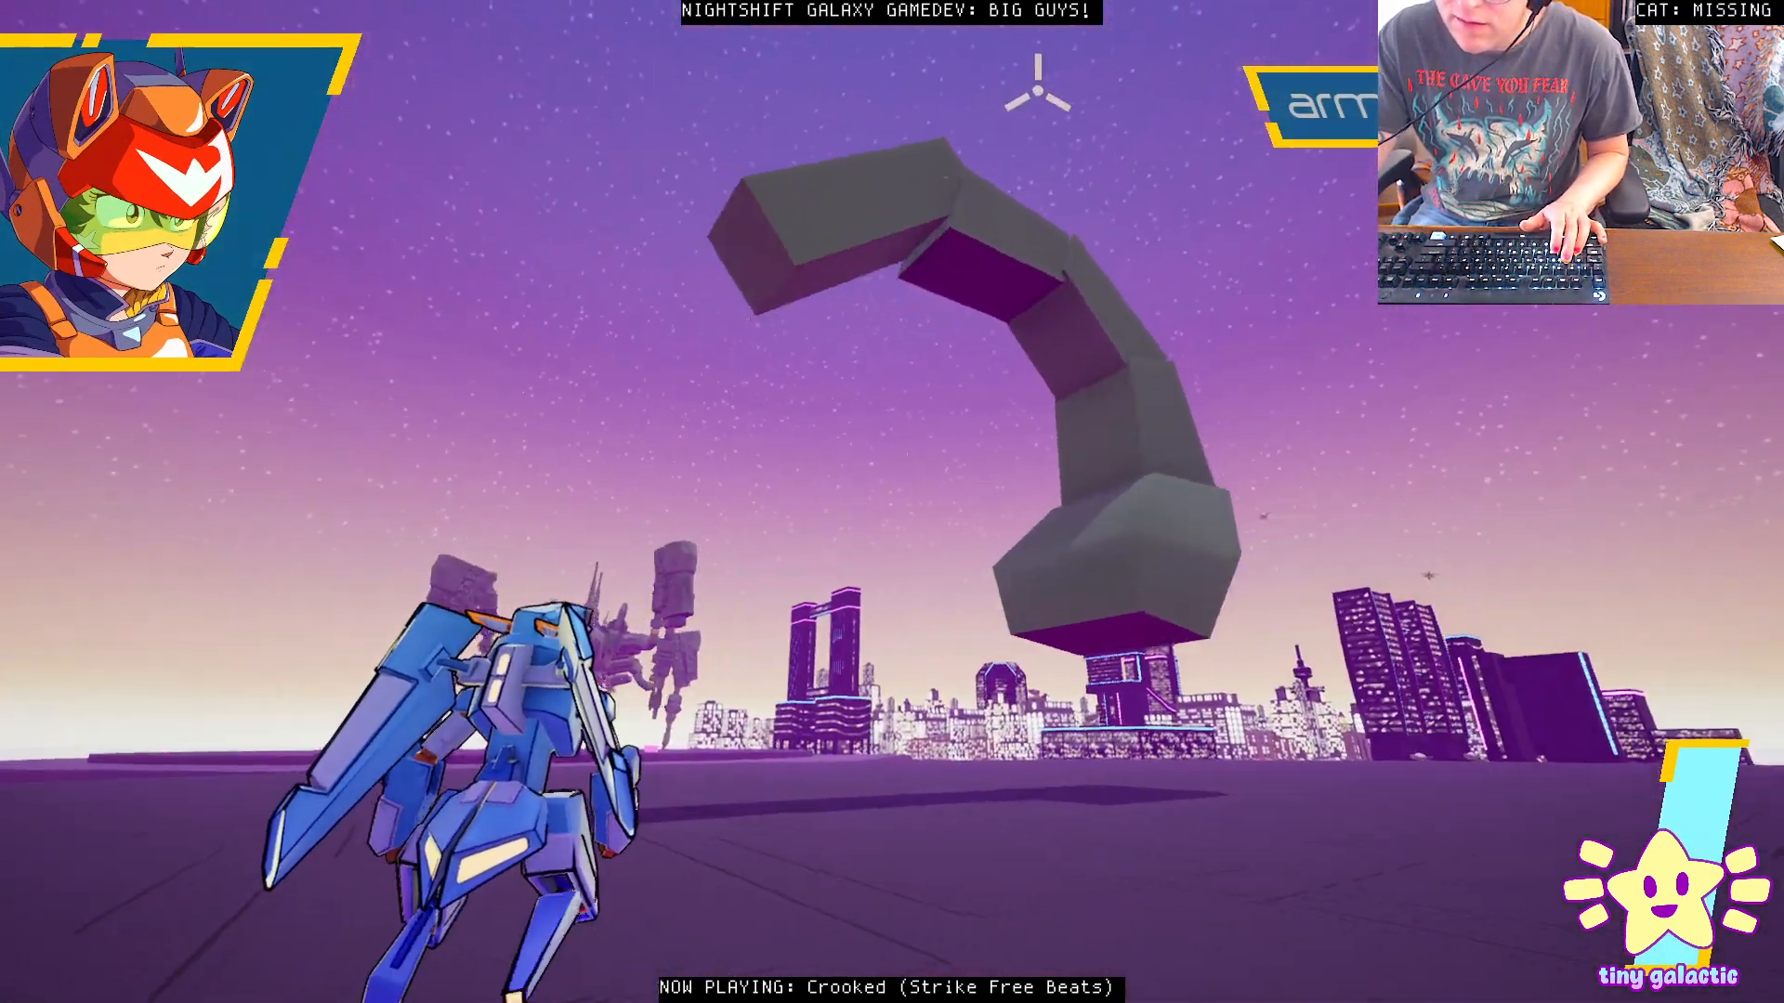
key("a")
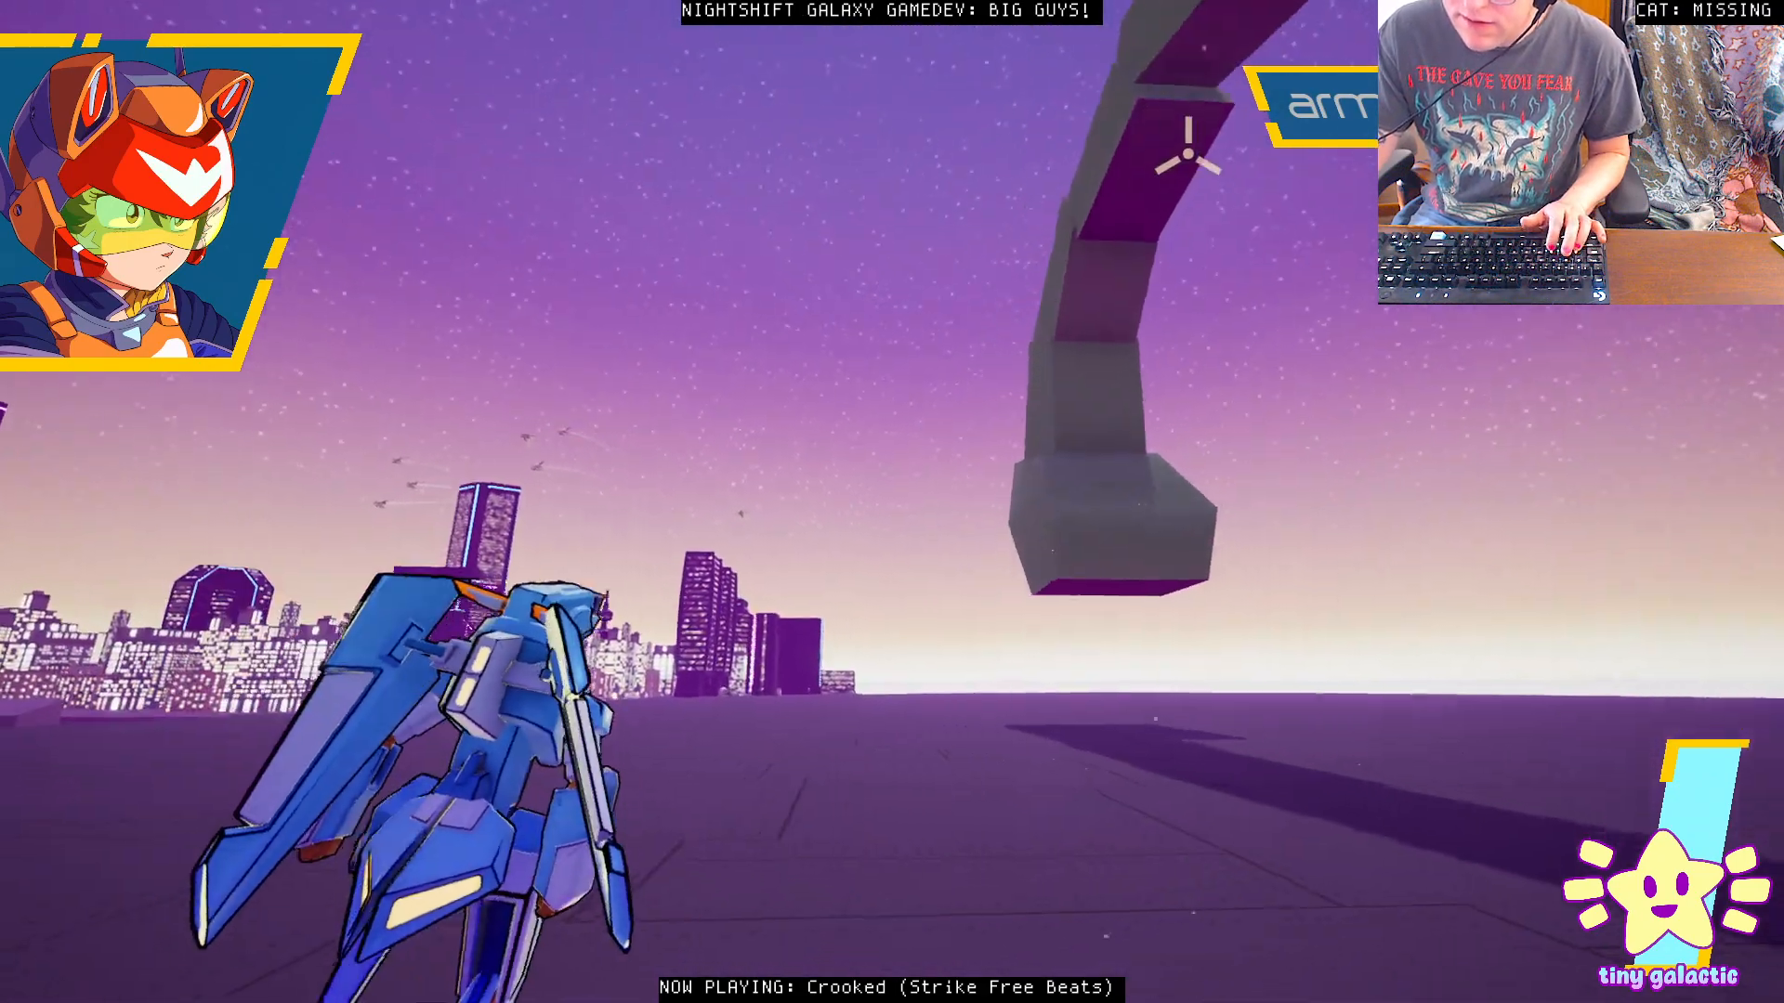
key("space")
left_click_drag(938, 130, 895, 227)
key("d")
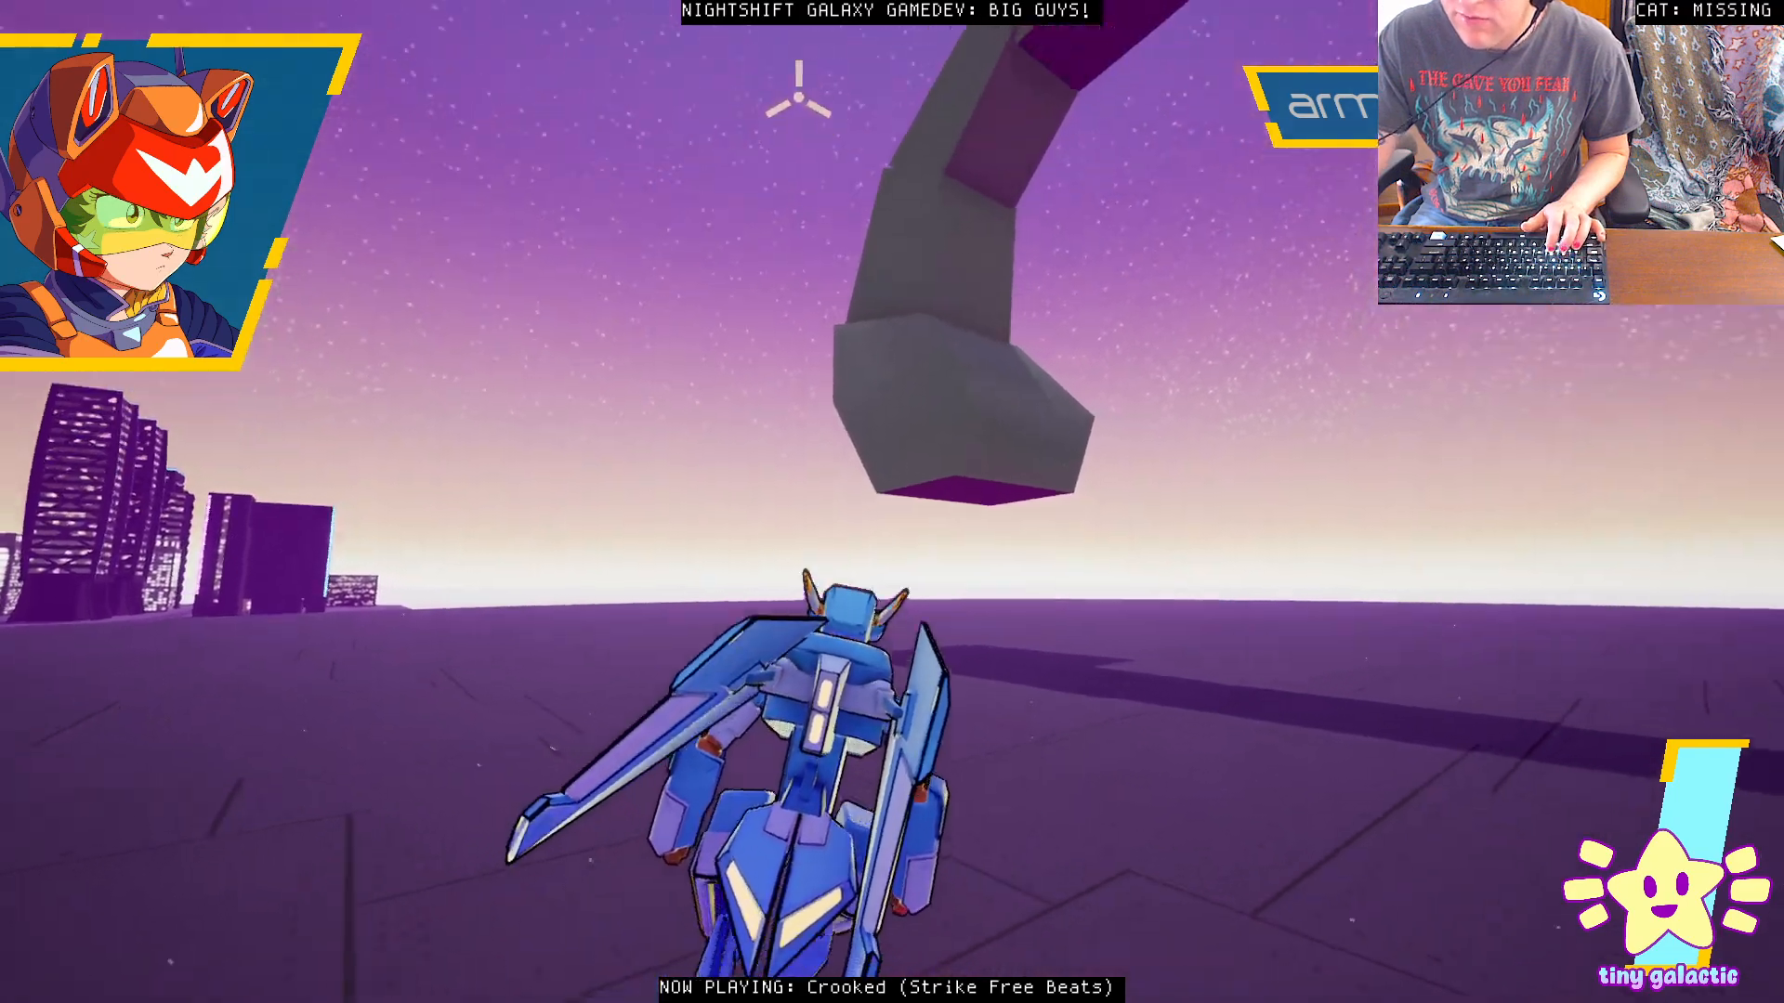
key("space")
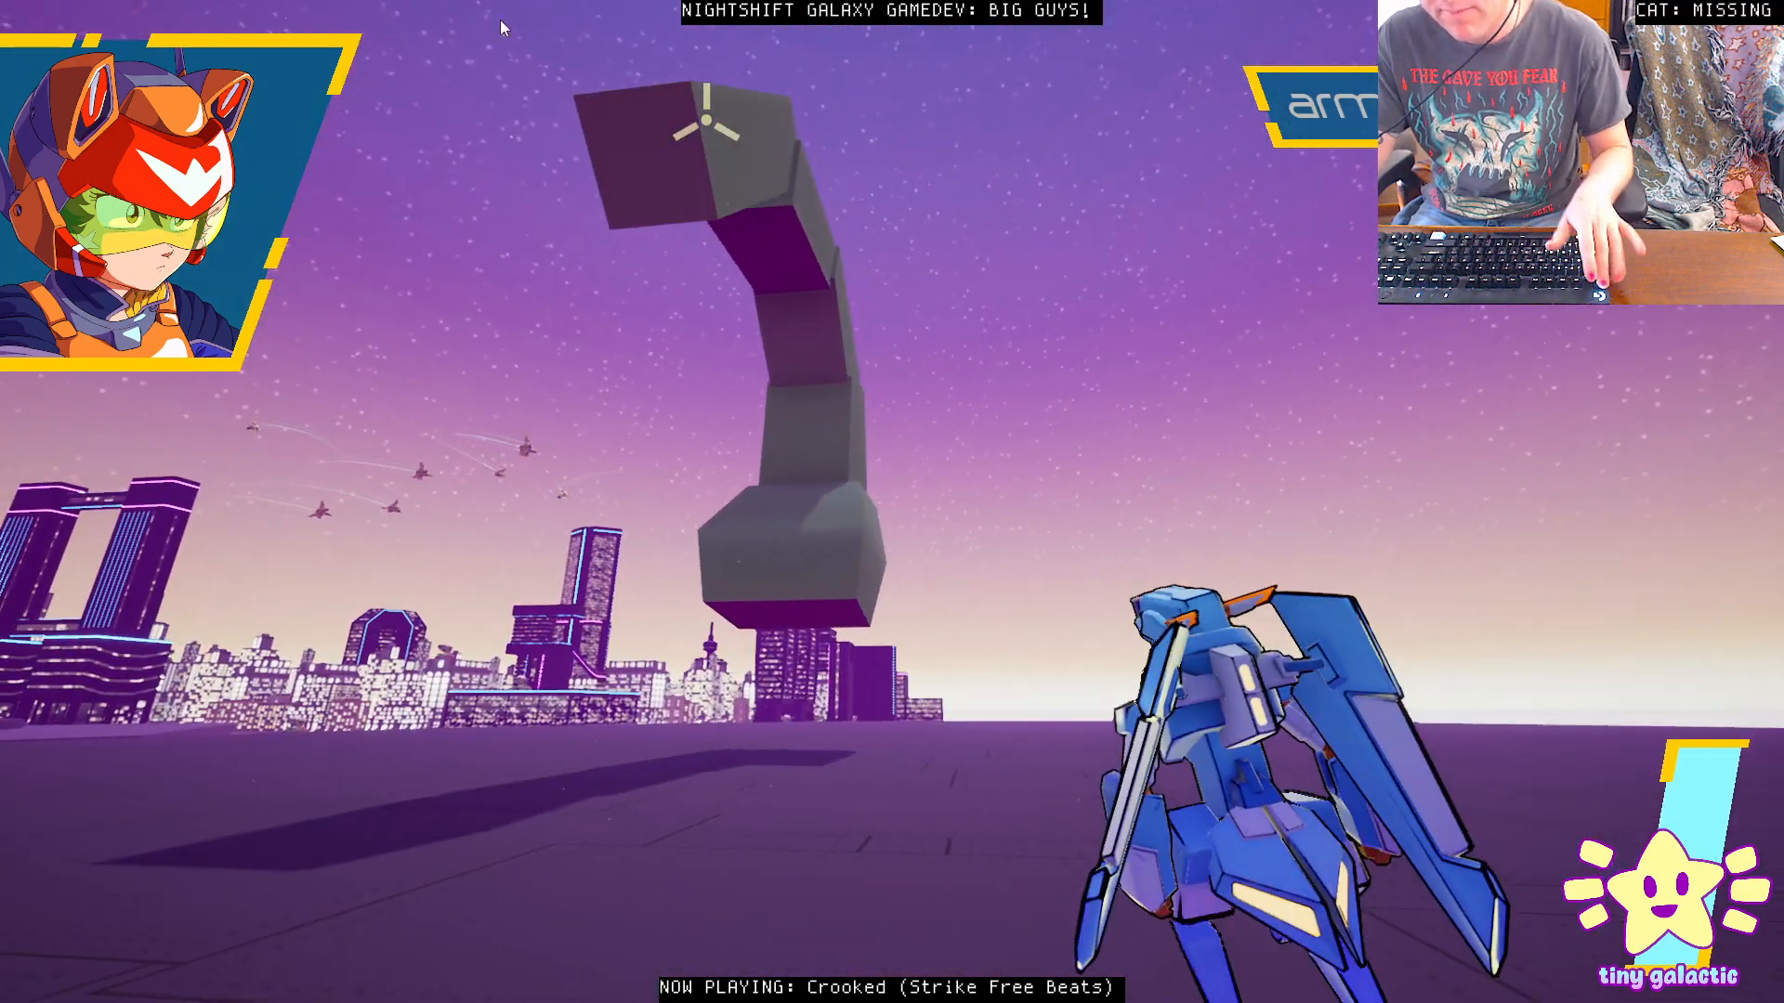
key("Escape")
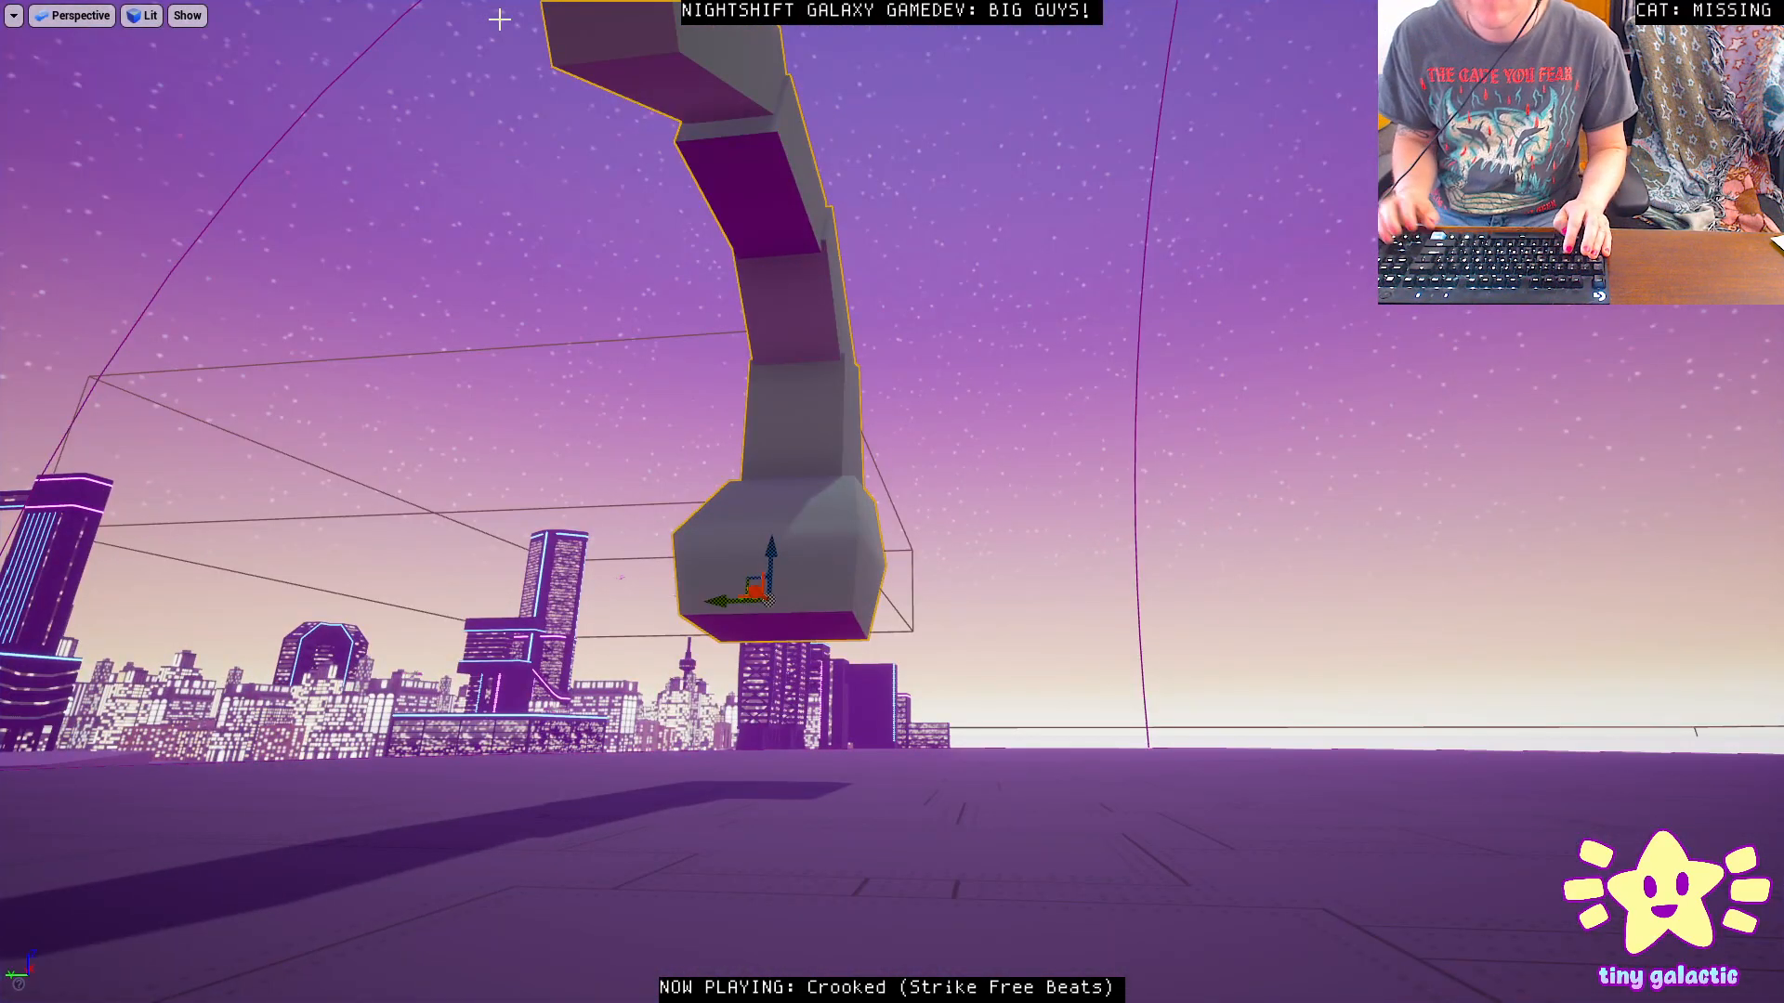
right_click_drag(506, 34, 496, 118)
key("F11")
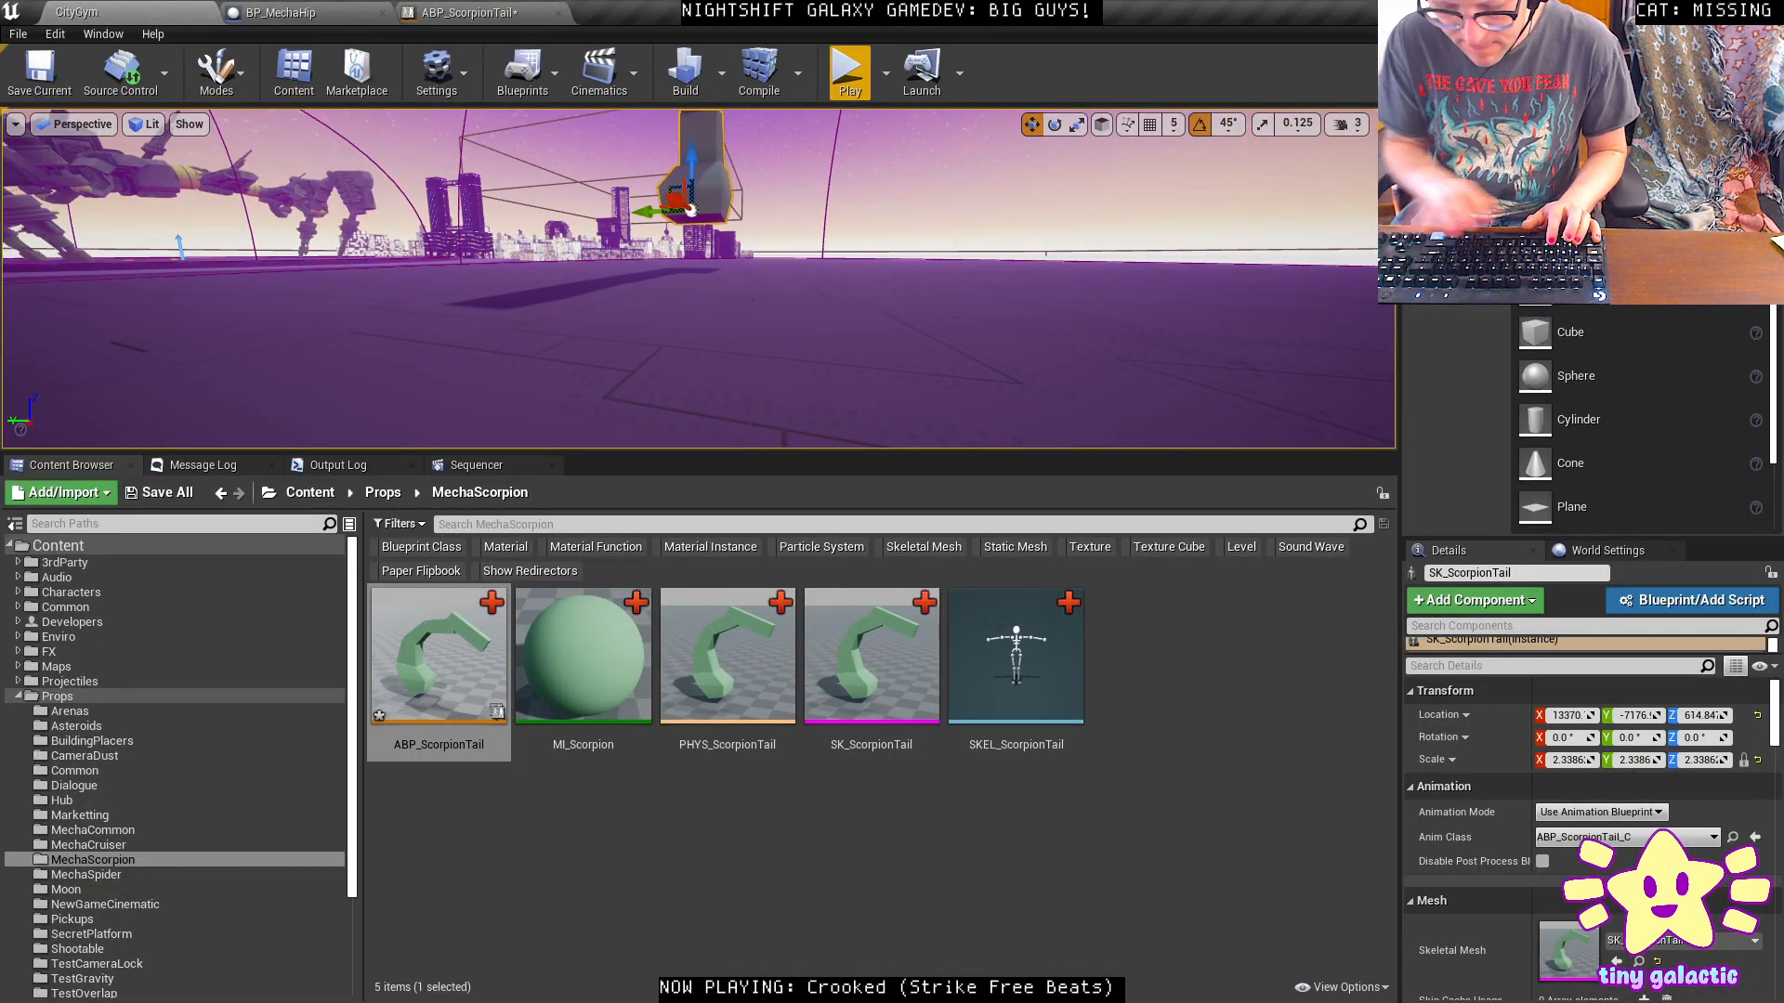
Search all content for "poly sphere" and place SM_UnitPolySphere2 in the level near the scorpion tail, undoing the stray selection.
type("player")
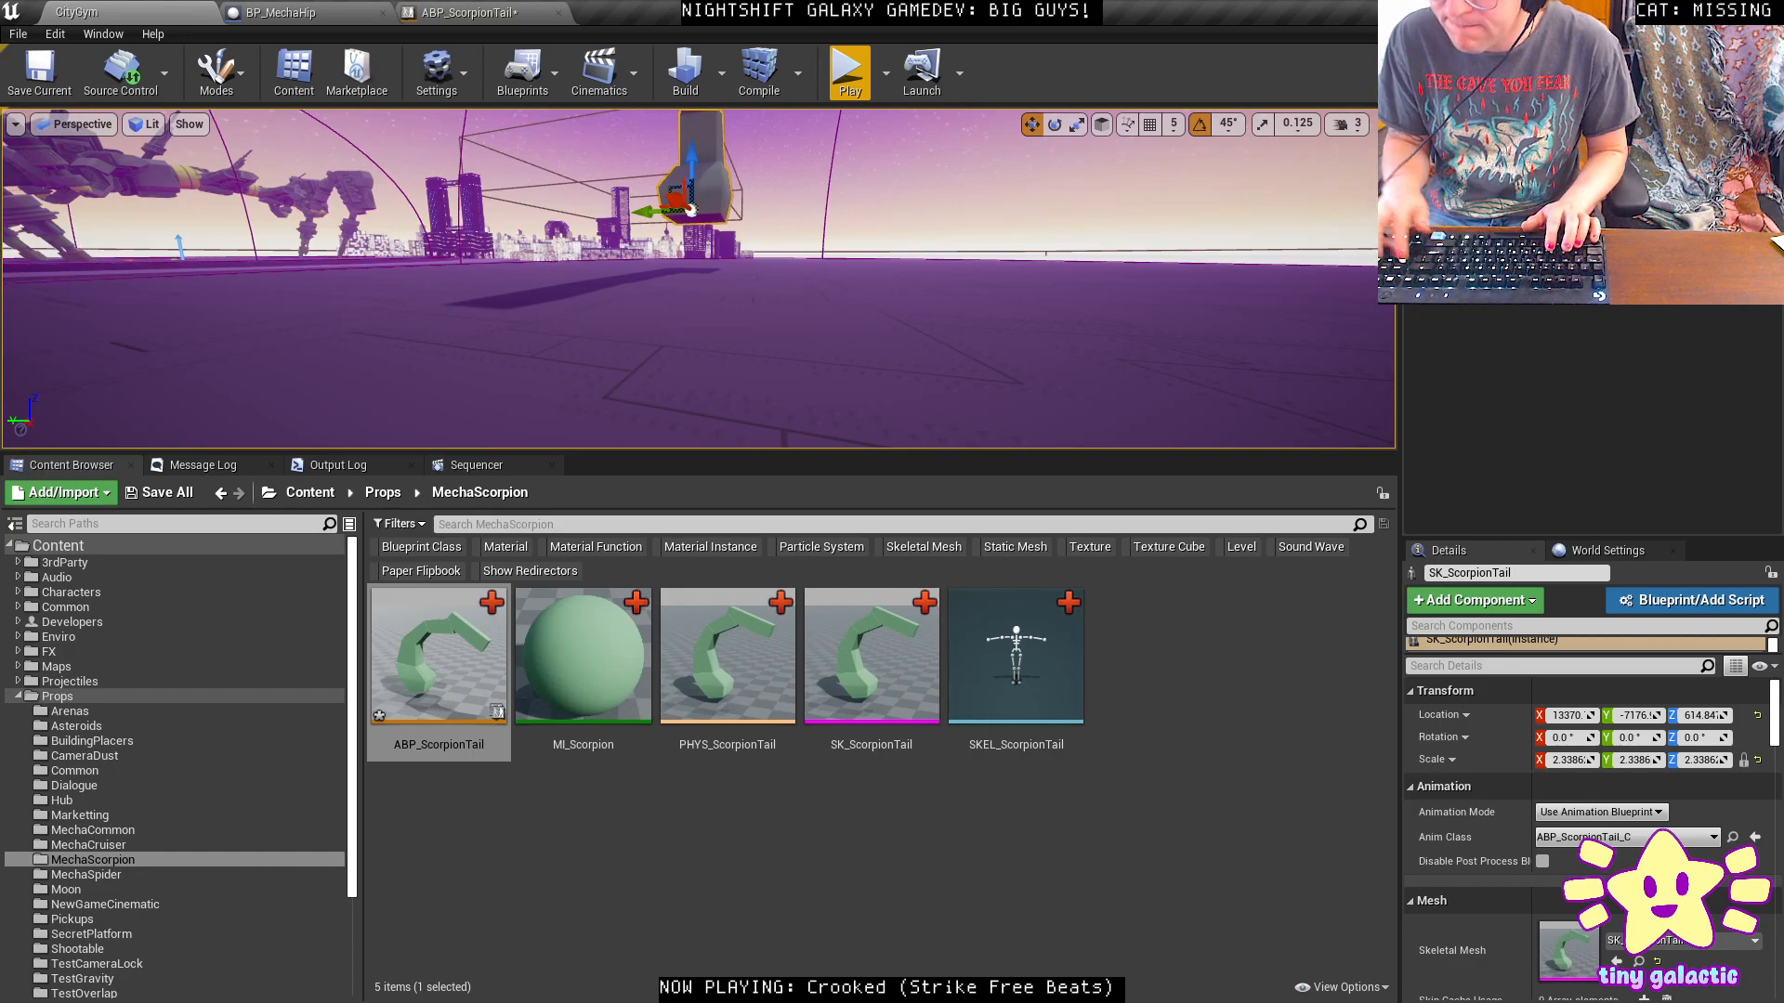
key("BackSpace")
left_click(93, 545)
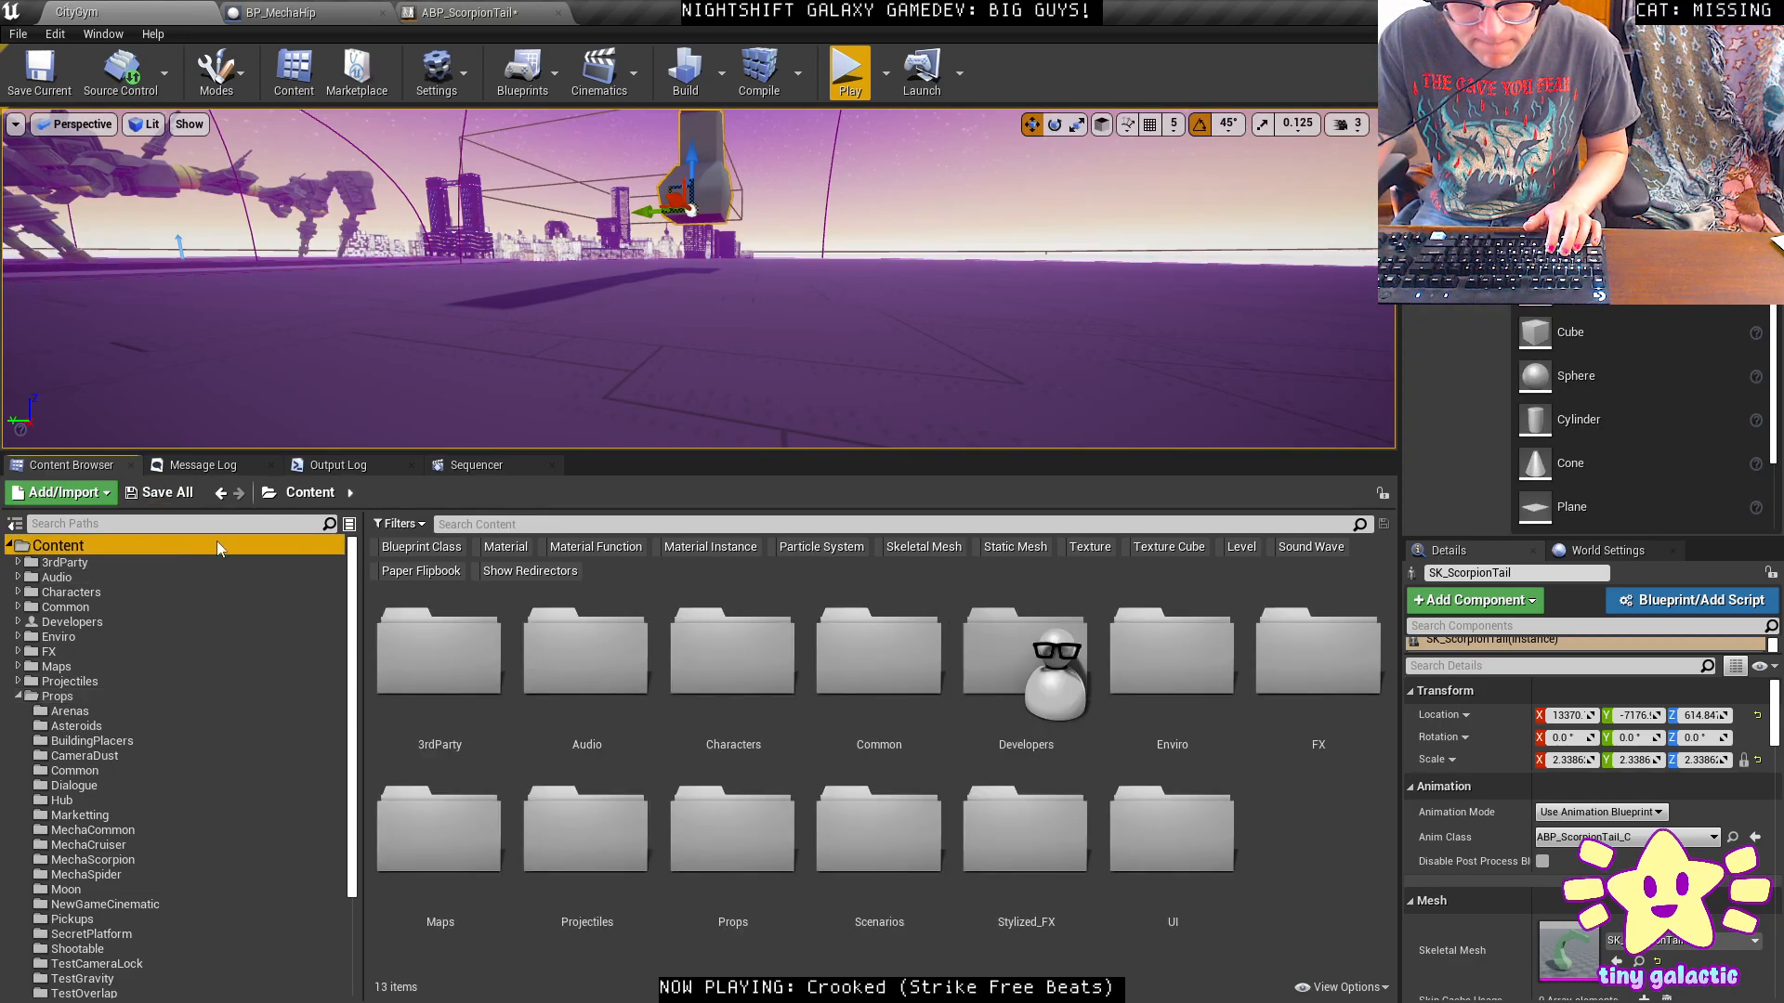
left_click(576, 524)
type("poly ps")
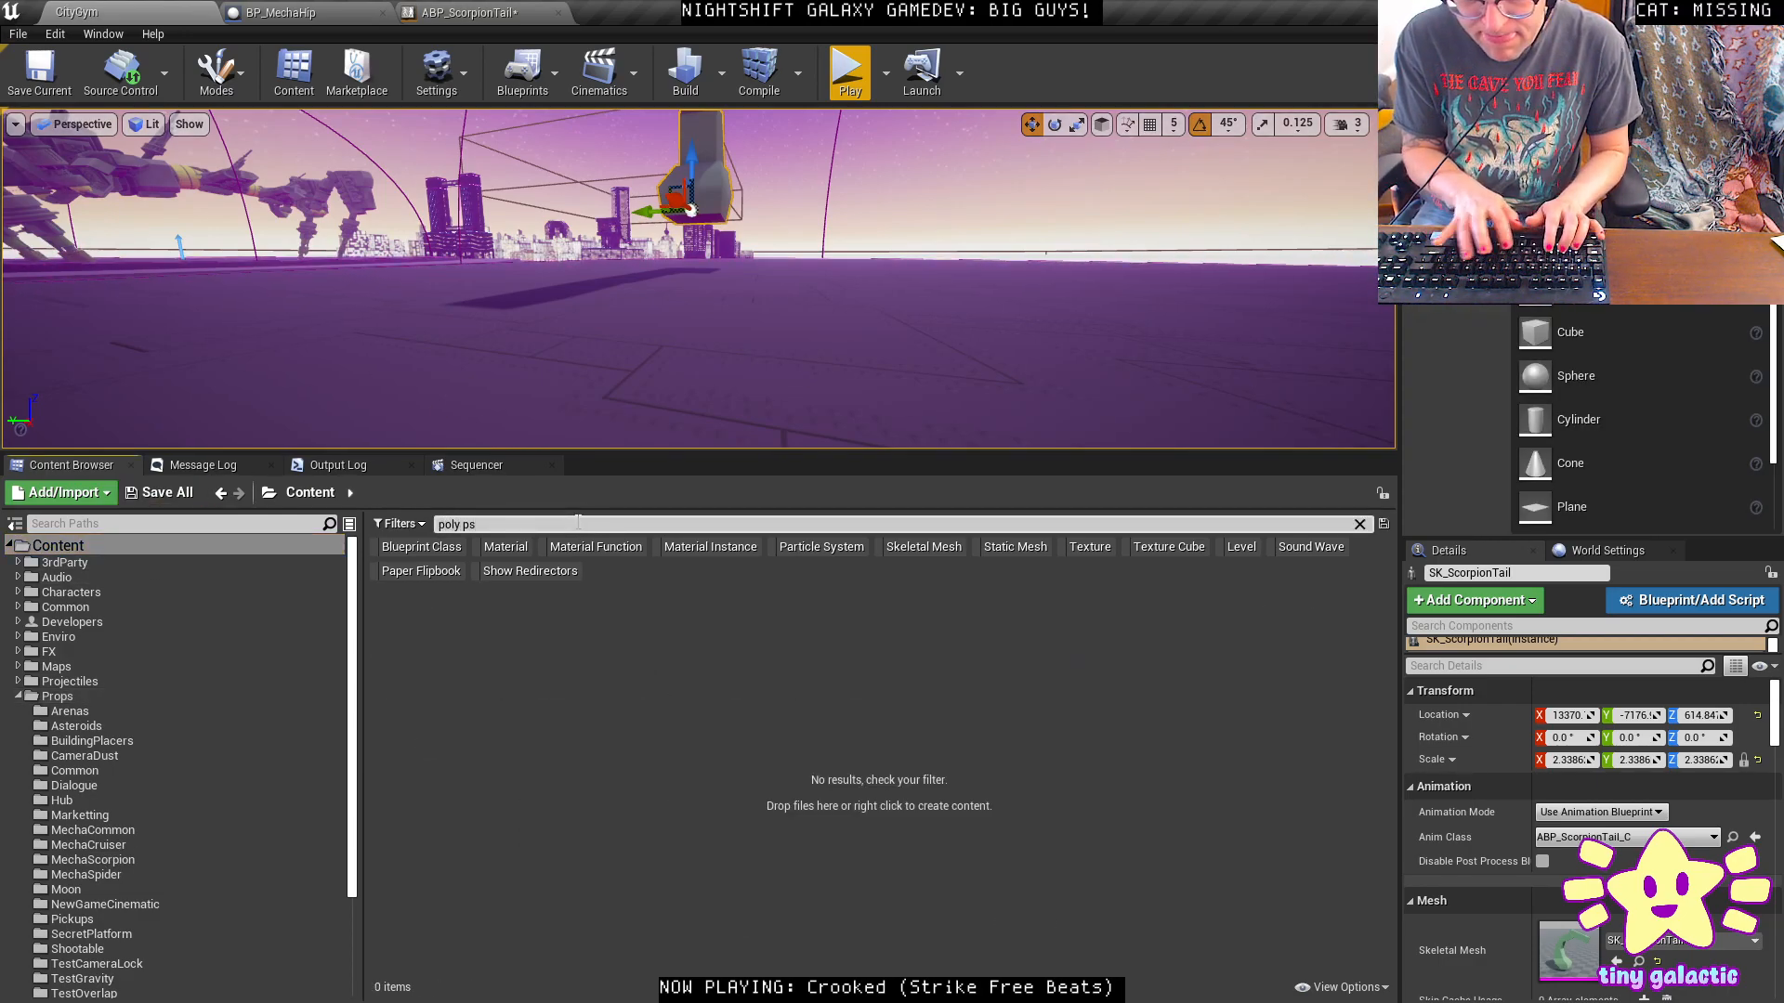
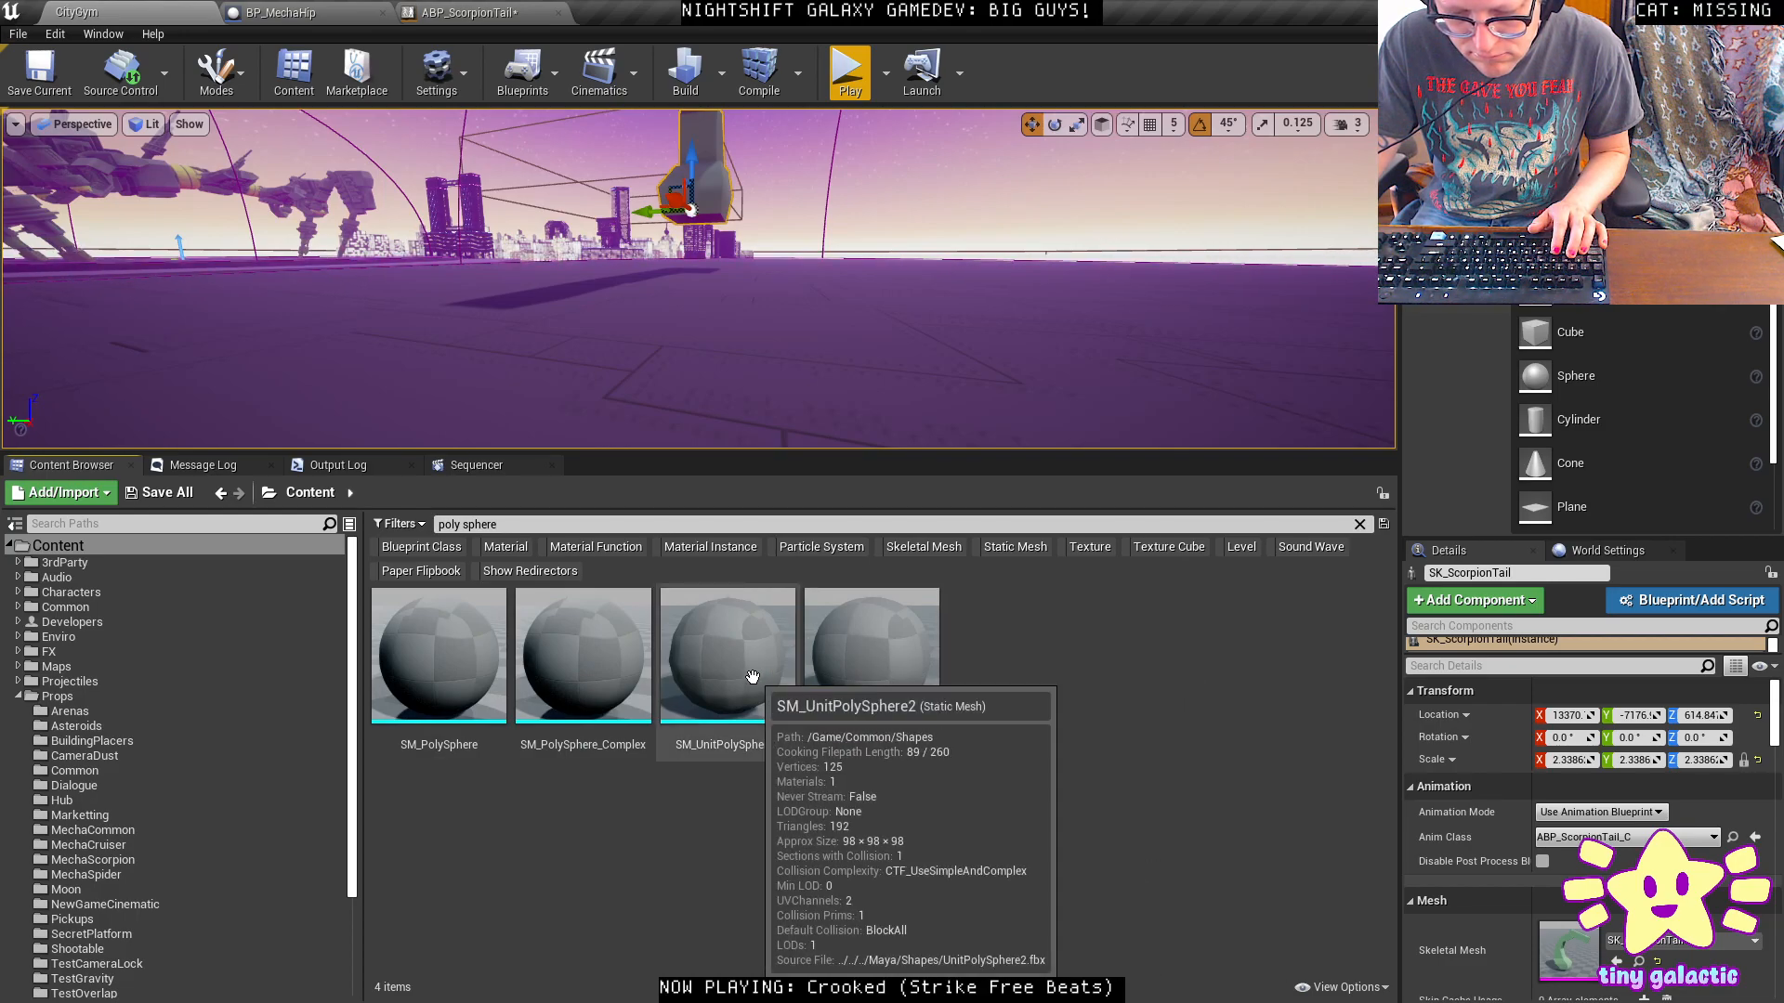
left_click_drag(730, 661, 517, 297)
left_click(662, 271)
key("ctrl+z")
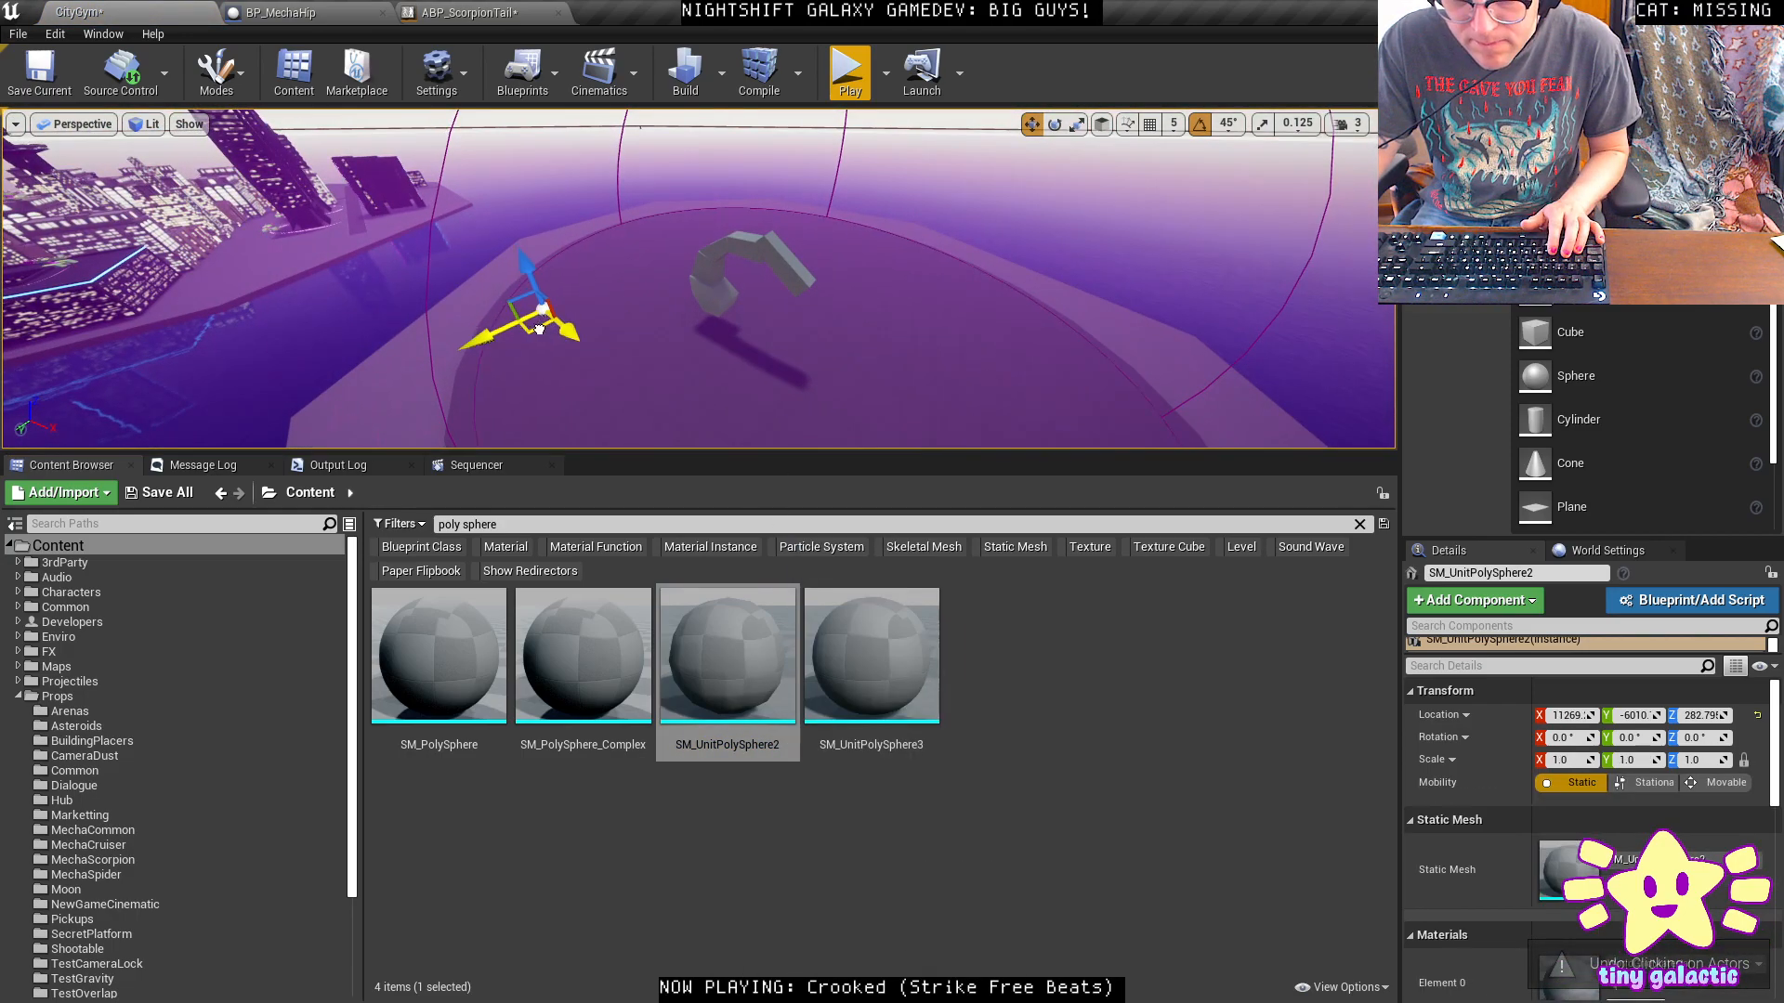
Move the poly sphere to the base of the scorpion tail and scale it uniformly to about 2.94.
key("w")
right_click_drag(739, 319, 781, 269)
left_click_drag(657, 362, 572, 210)
right_click_drag(572, 210, 351, 264)
left_click_drag(802, 374, 636, 358)
mouse_move(637, 357)
right_mouse_down()
mouse_move(897, 365)
mouse_move(641, 334)
right_mouse_up()
left_click_drag(629, 356, 590, 367)
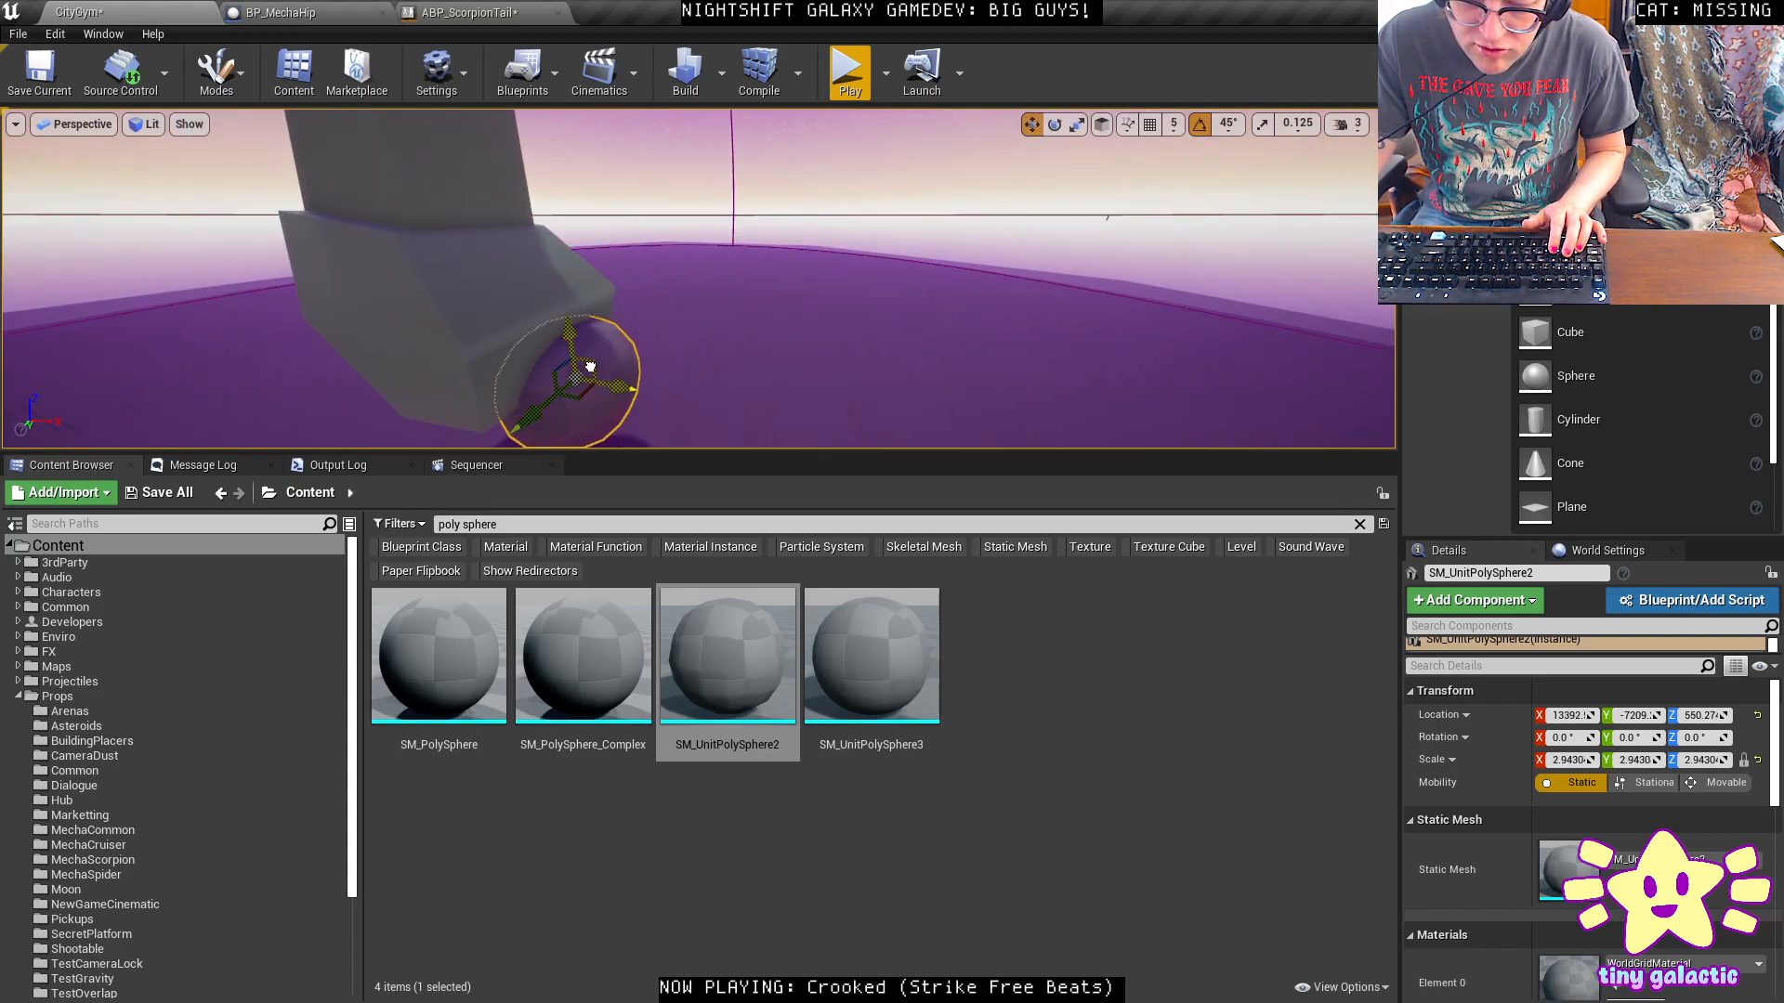
right_click_drag(634, 356, 593, 350)
Replace the poly sphere's WorldGridMaterial with the scorpion material instance MI_Scorpion.
scroll(1516, 857, "down", 2)
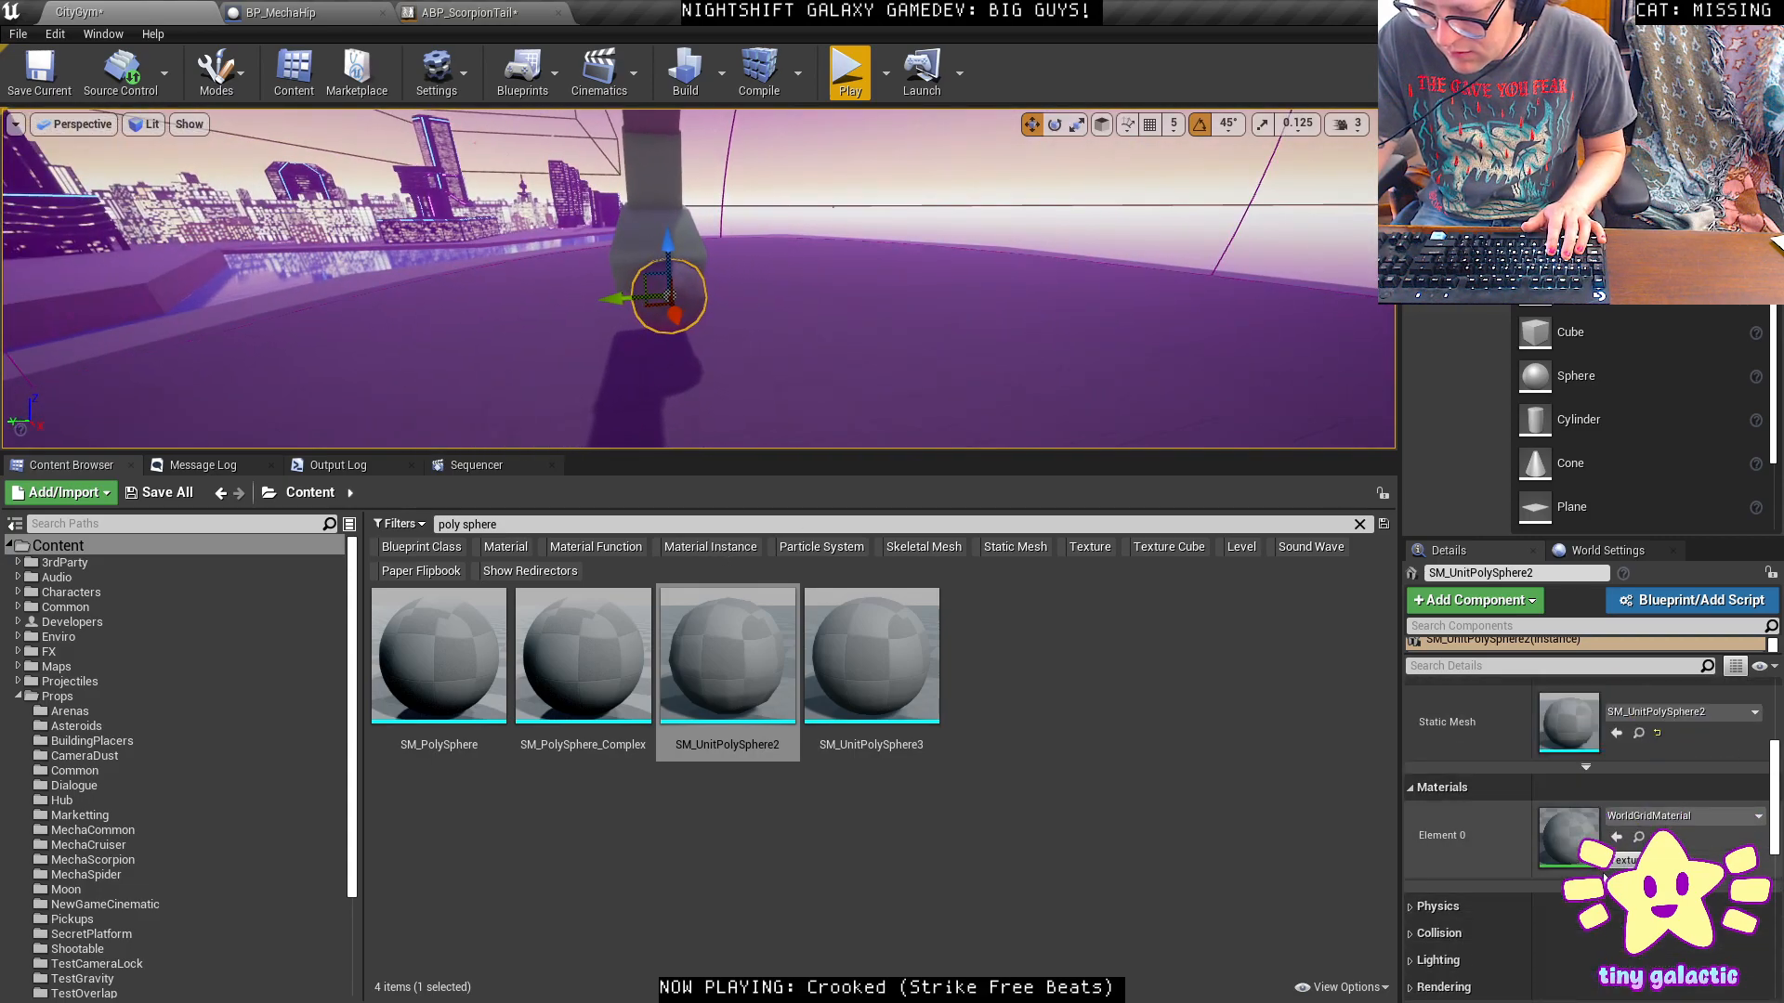
left_click(1681, 874)
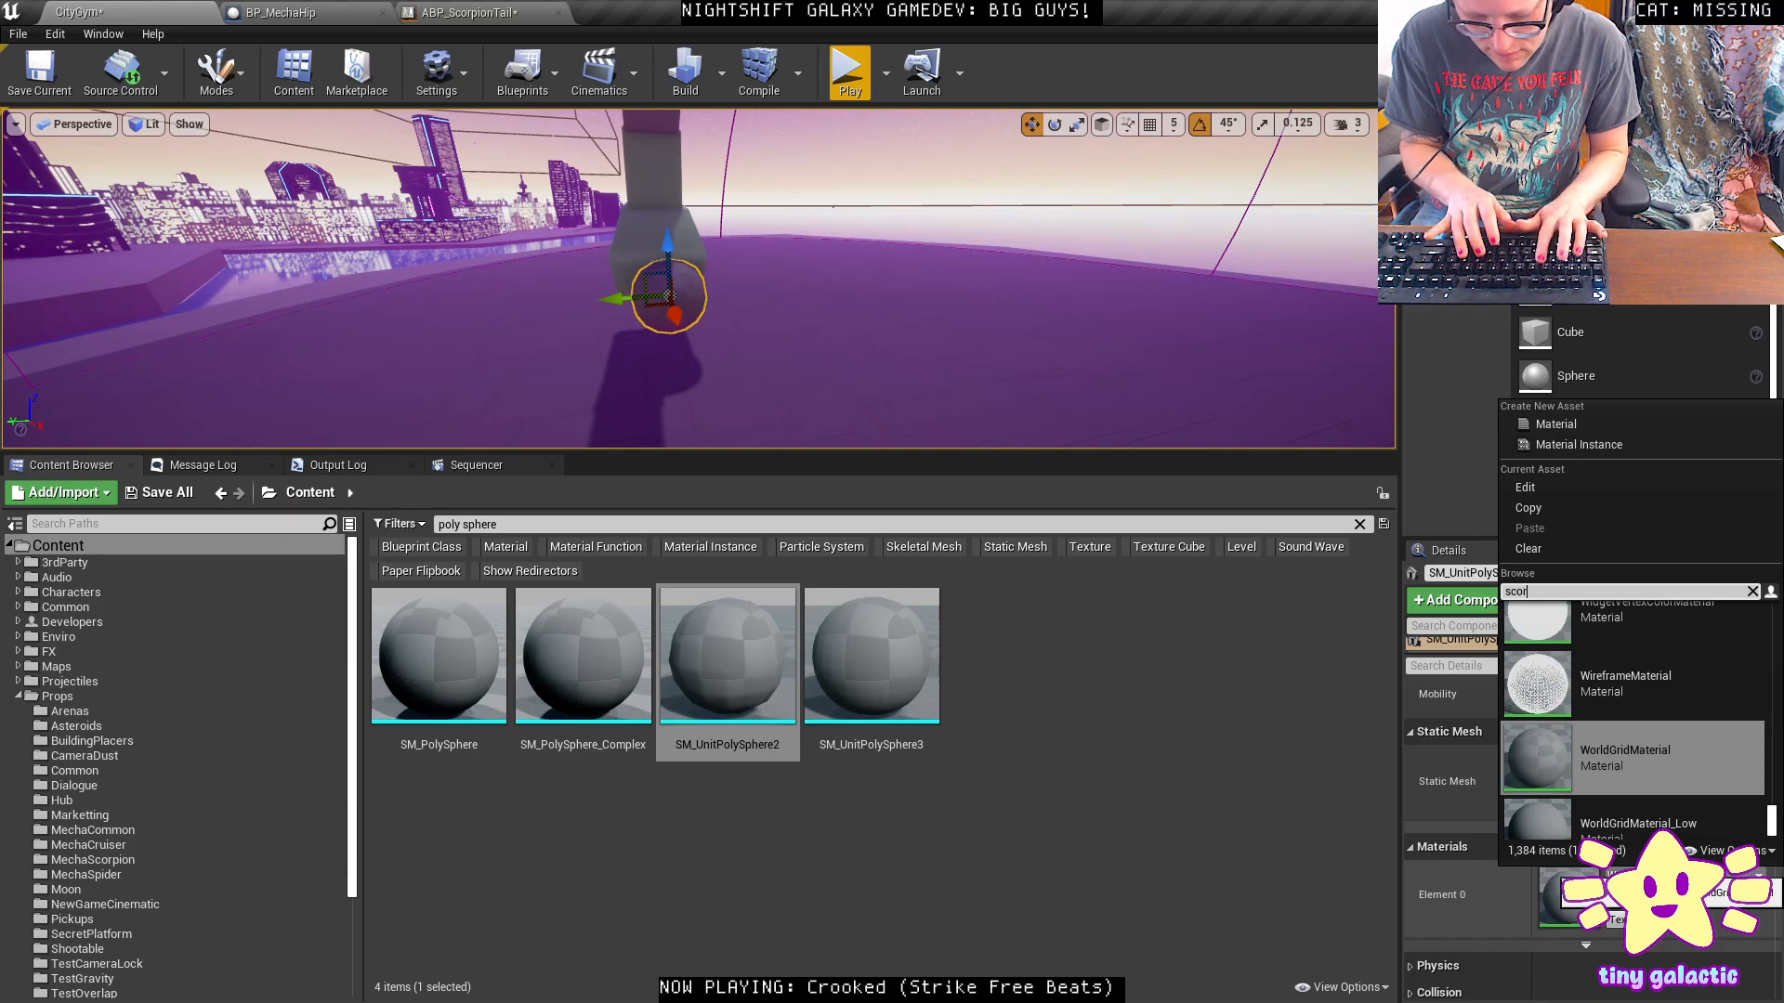
type("scor")
left_click(1614, 658)
right_click_drag(641, 179, 627, 175)
left_click(627, 175)
Switch to Maya, save ScorpionTail.ma and open ScorpionChasis.ma.
key("alt+Tab")
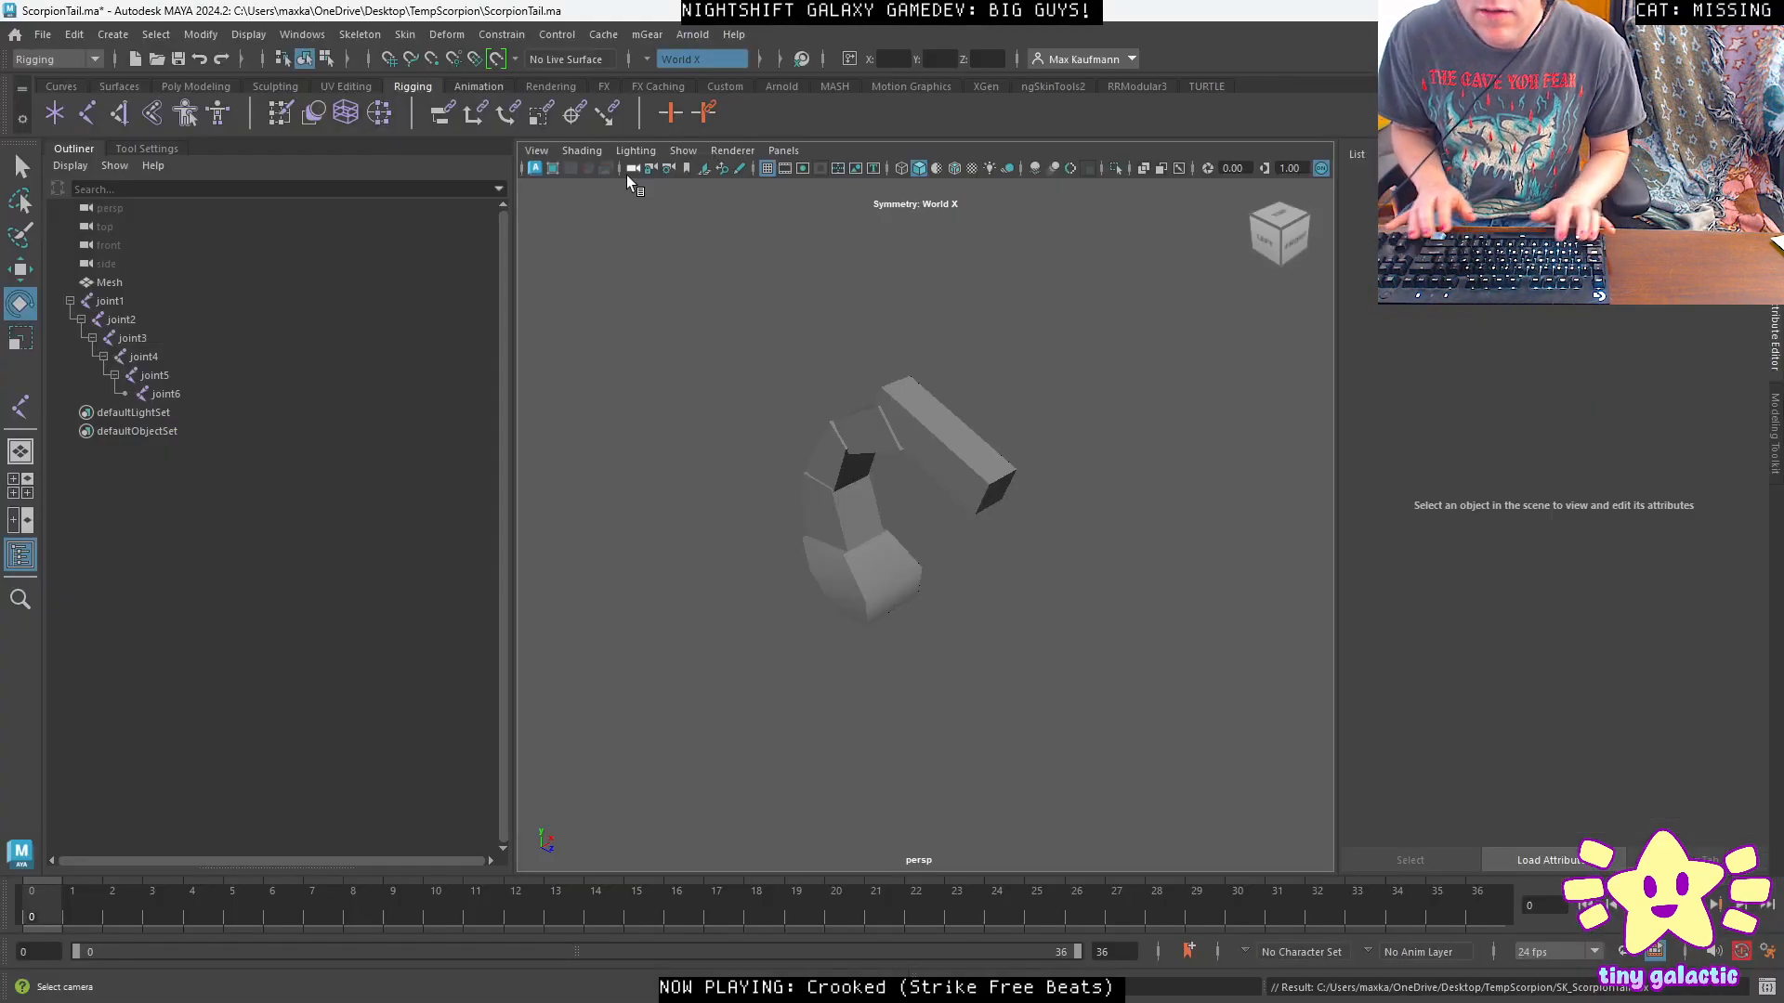
key("ctrl+s")
key("ctrl+o")
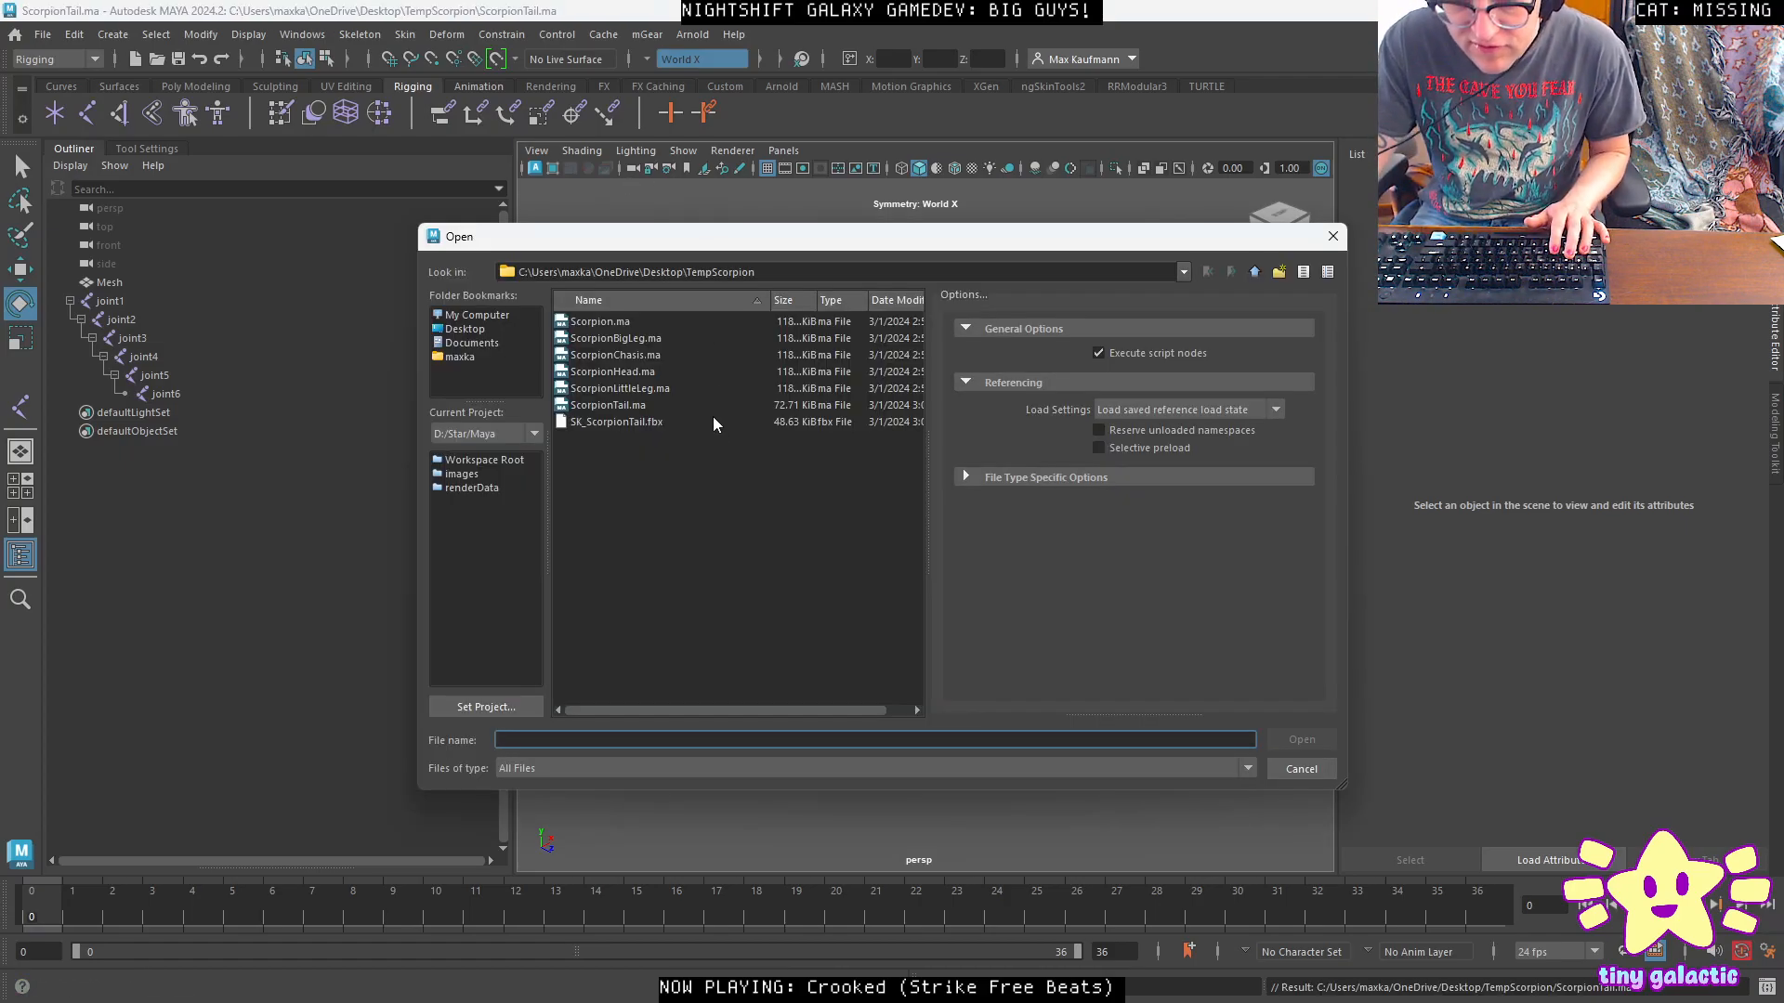
double_click(597, 355)
Delete the tail, the sphere at its base and the large legs on one side from the chassis scene.
left_click_drag(950, 478, 873, 500, "alt")
left_click(783, 497)
left_click(750, 409)
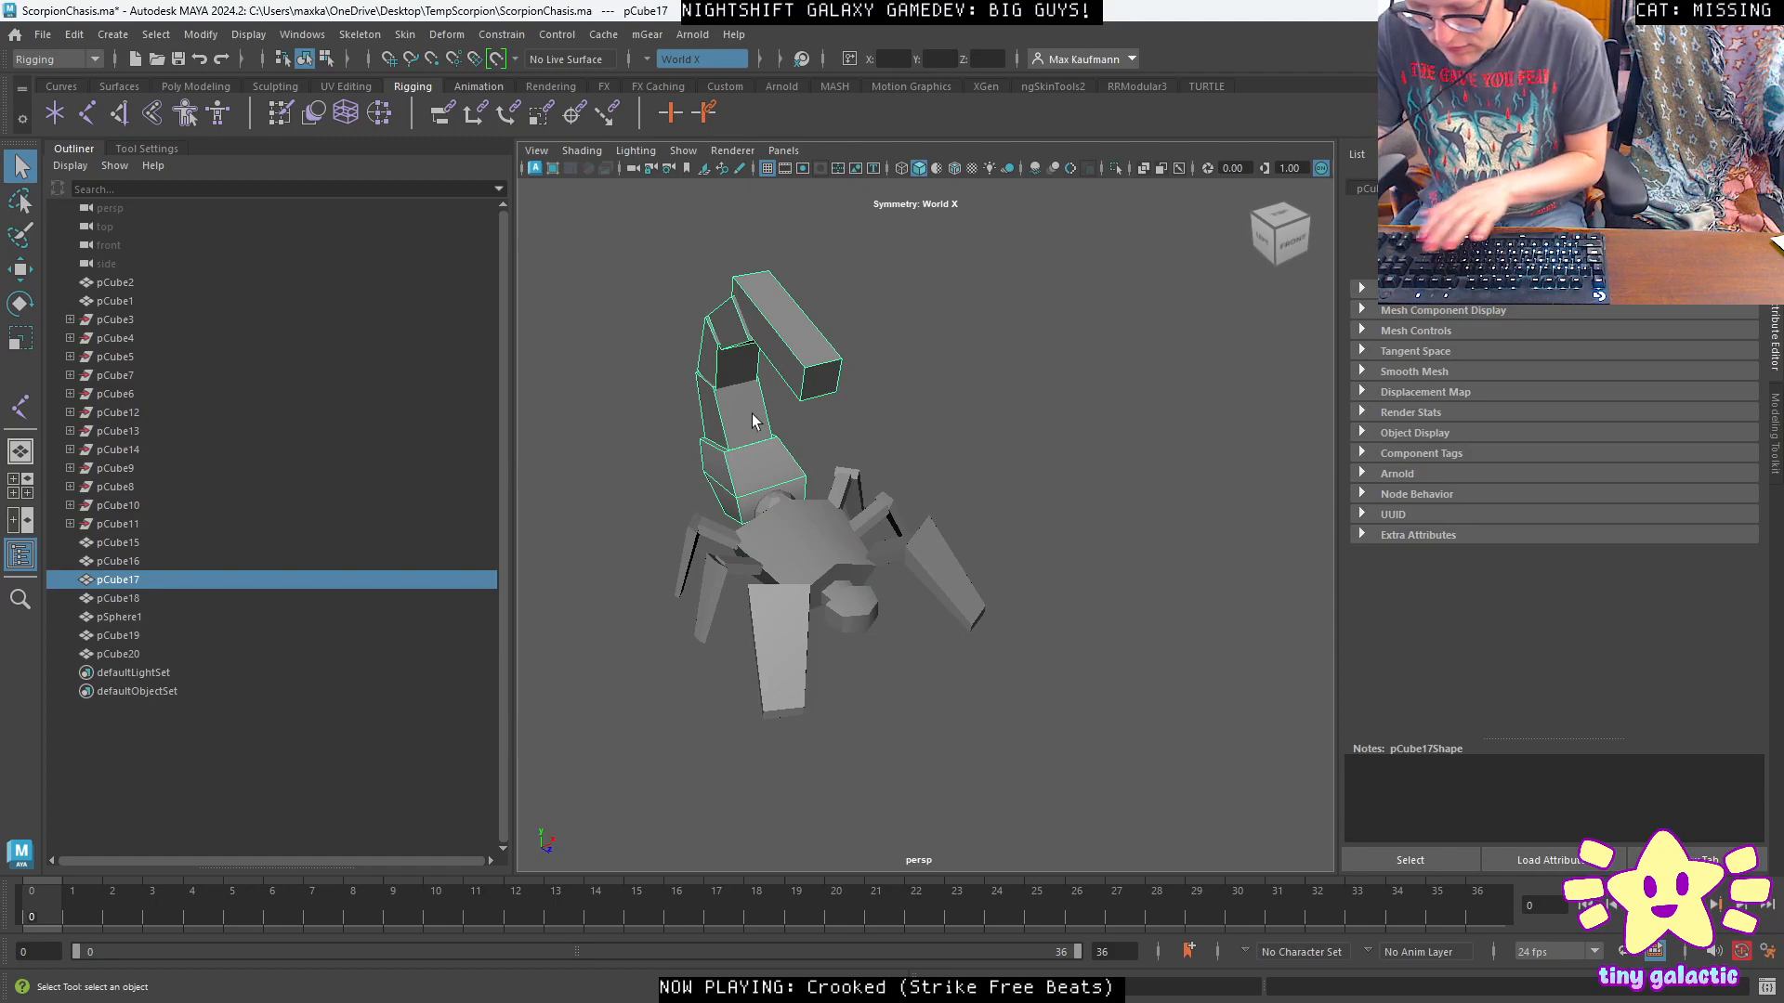
key("Delete")
left_click(769, 489)
key("Delete")
left_click(882, 504)
key("Delete")
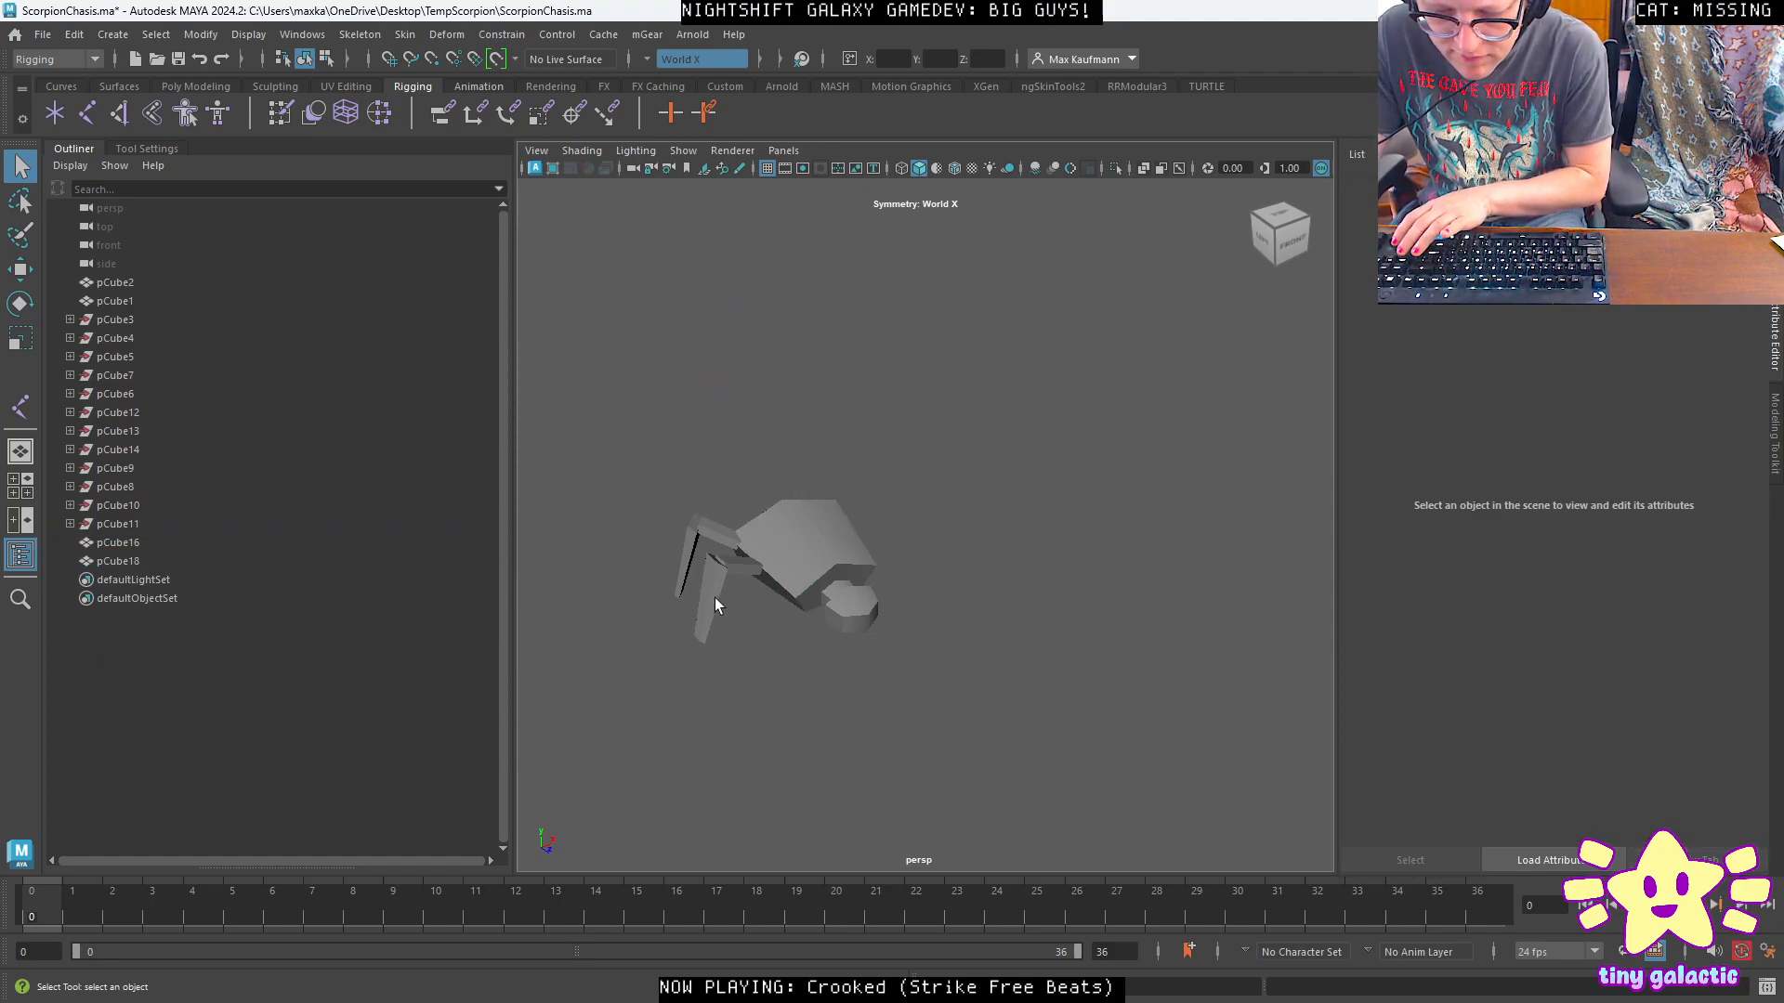
Delete the head and the remaining visible legs, leaving only the central body visible.
left_click(848, 604)
key("Delete")
left_click(848, 605)
key("Delete")
Switch to the Modeling tool set and harden the edges of the body mesh pCube1.
left_click_drag(841, 602, 743, 650, "alt")
left_click(1026, 552)
right_click_drag(743, 650, 848, 635, "alt")
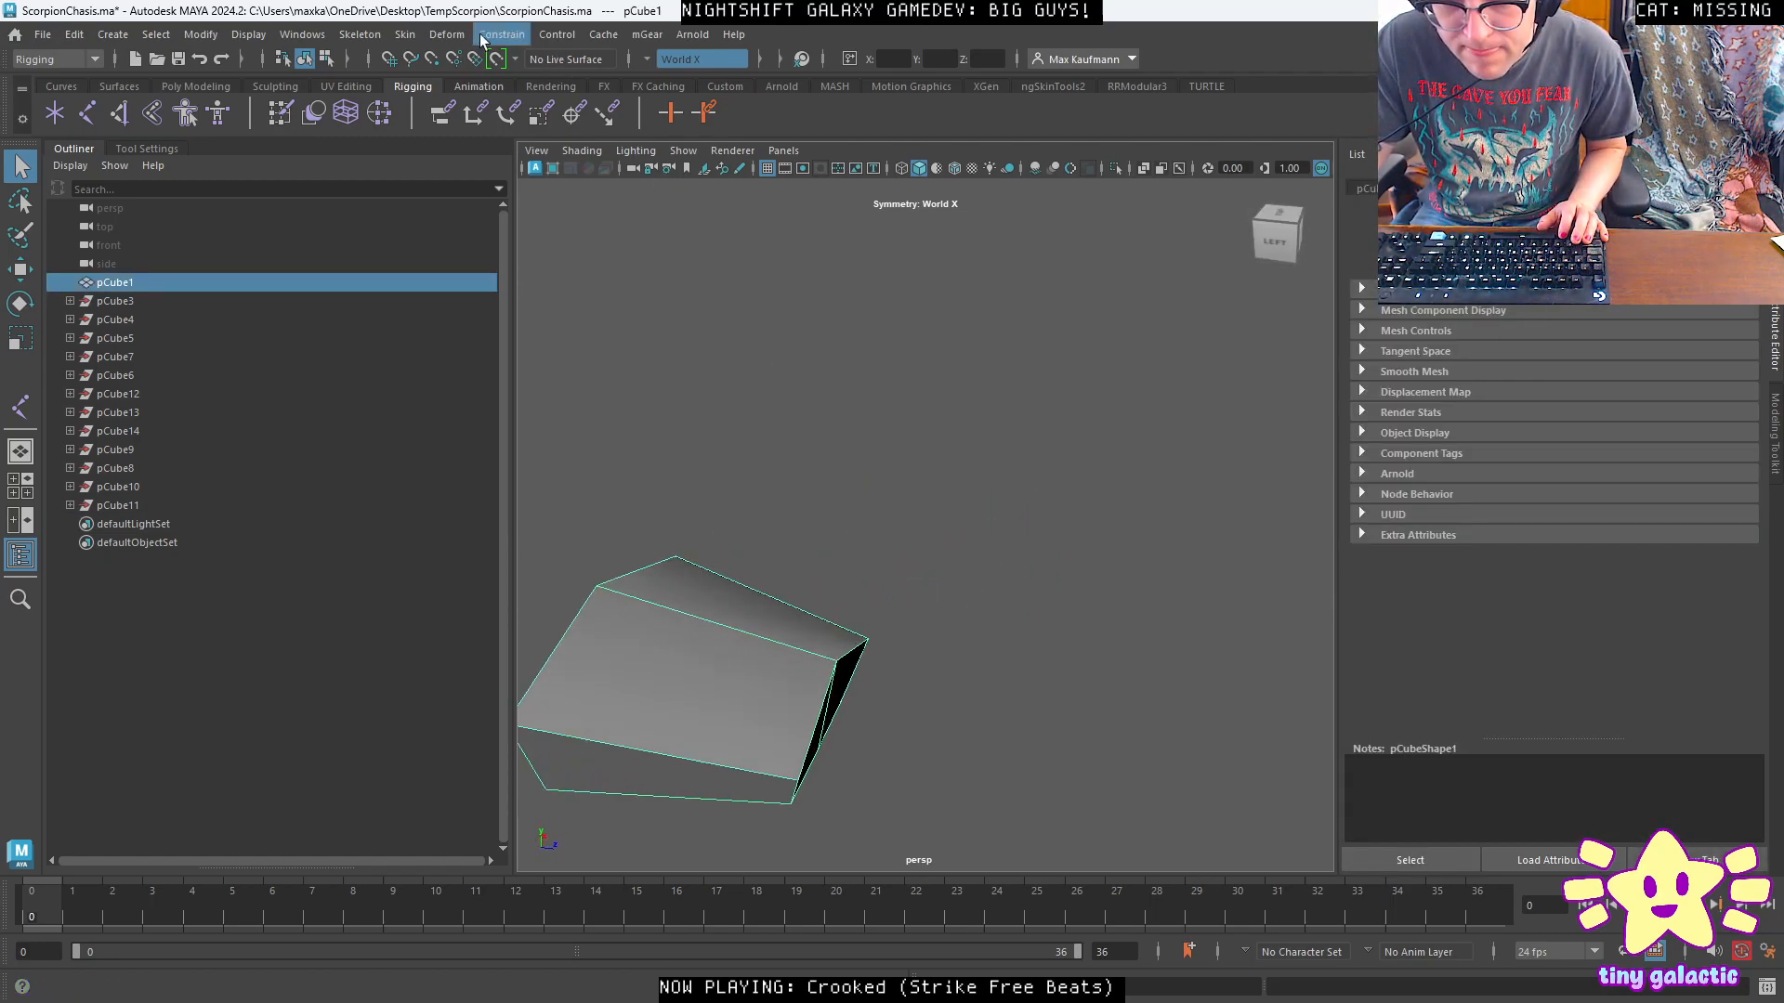
left_click(93, 58)
left_click(79, 79)
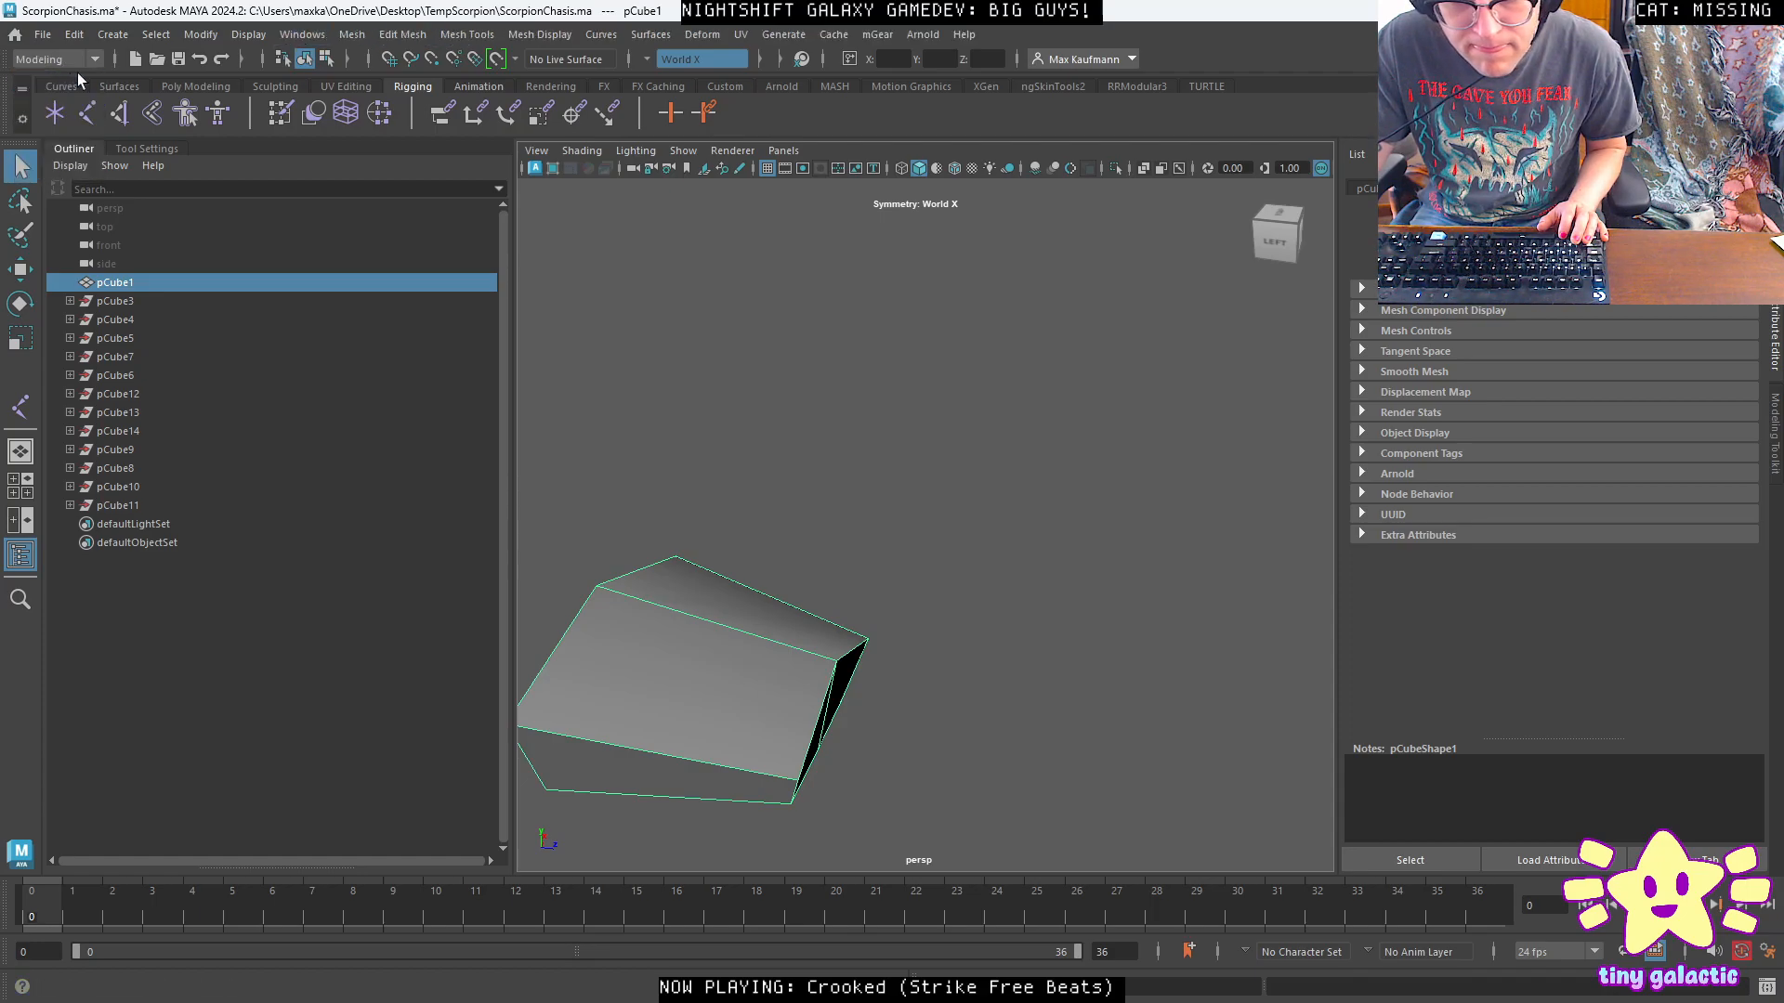
left_click(481, 37)
mouse_move(554, 39)
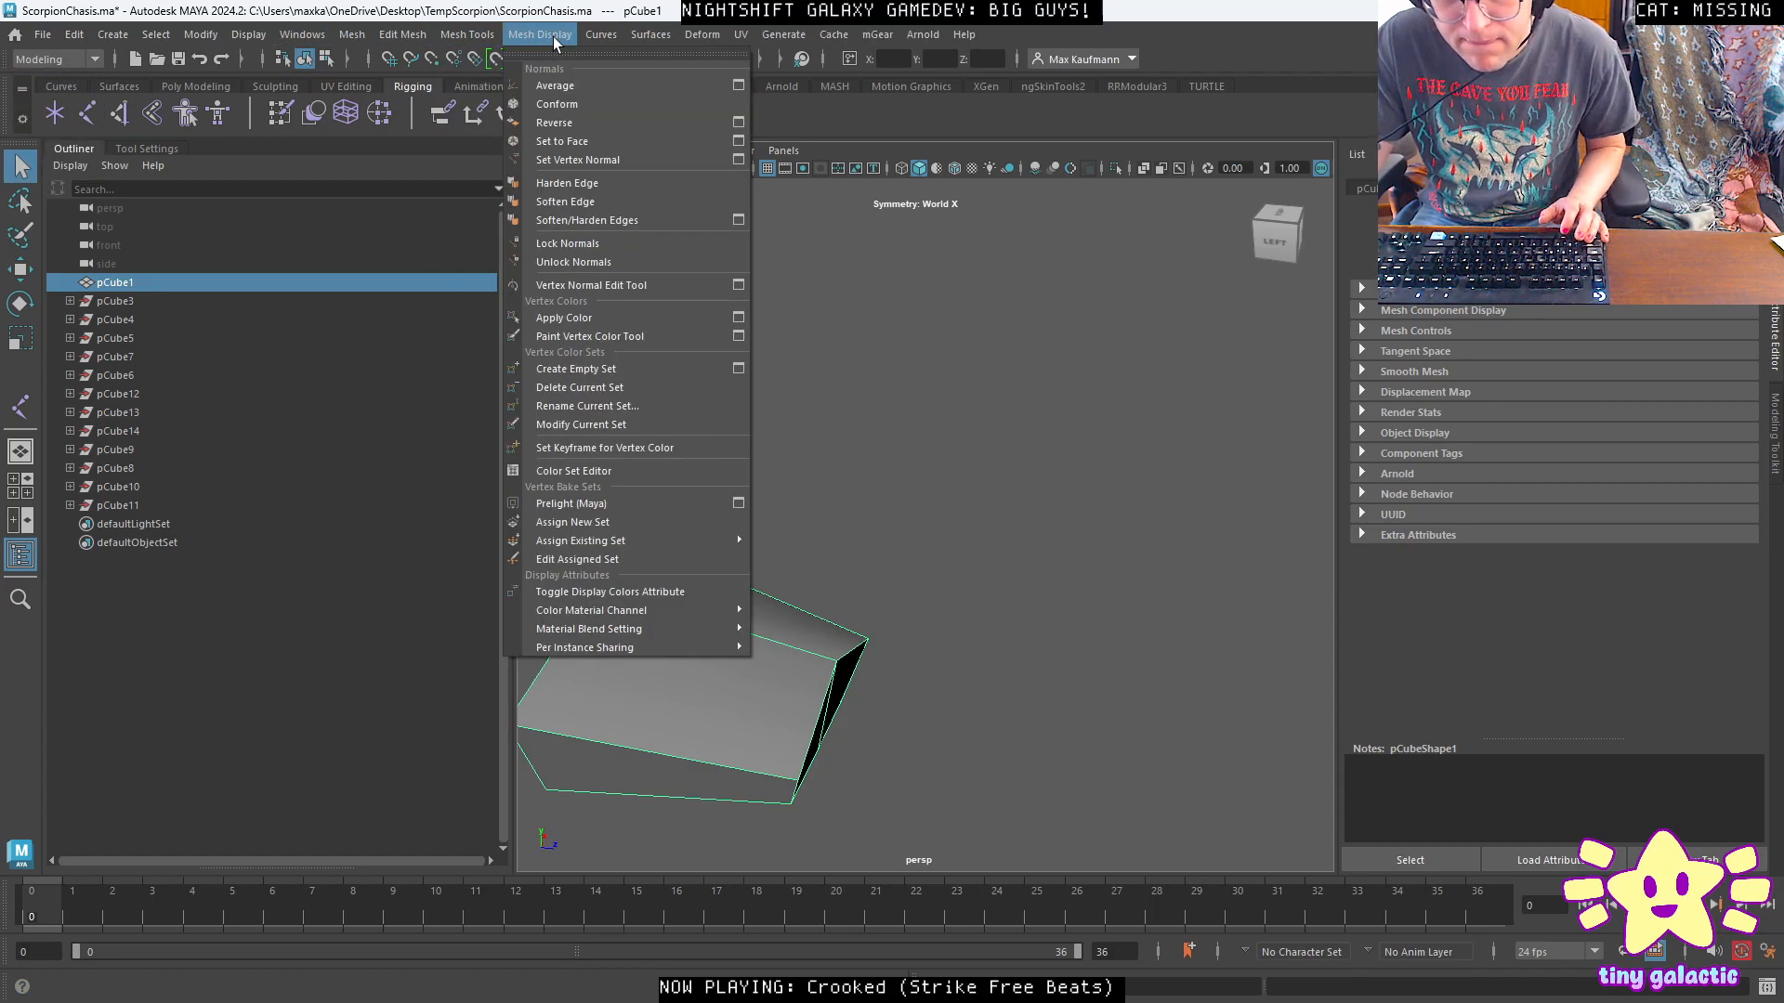
left_click(567, 183)
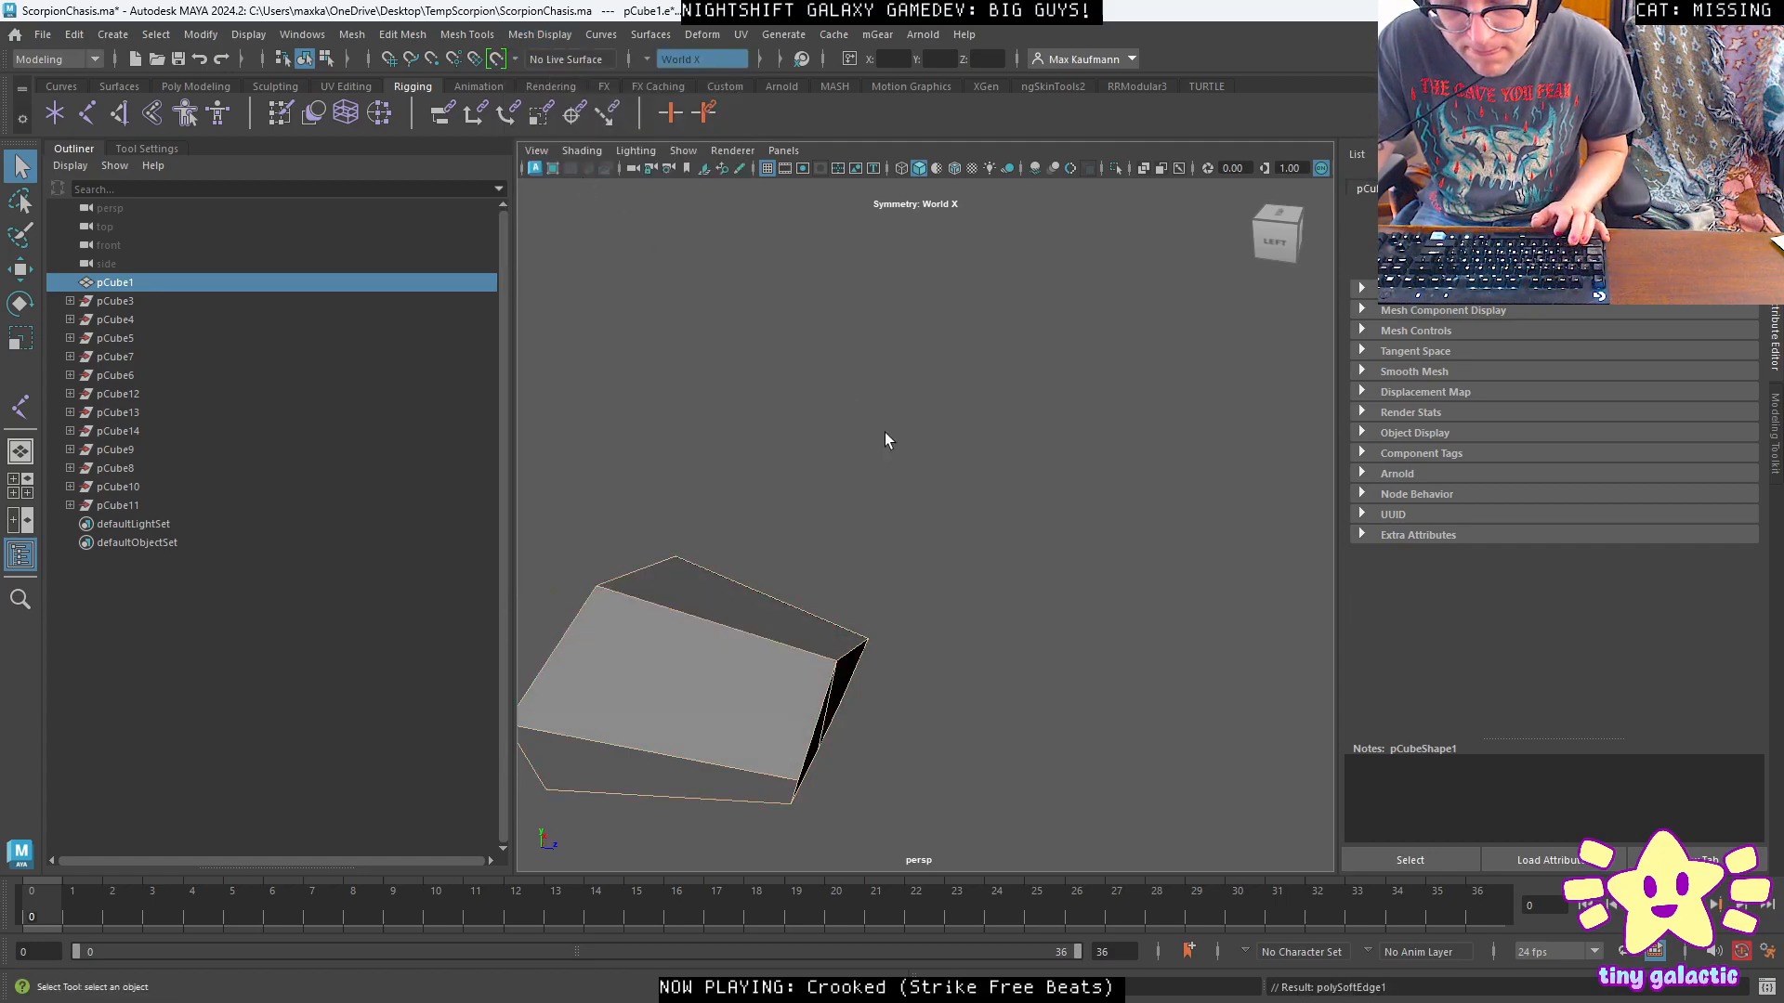
Move the vertical centre edge of the body's front face outward to about 124 cm in Z.
left_click_drag(857, 404, 827, 486, "alt")
left_click_drag(754, 628, 846, 602, "alt")
right_click_drag(843, 602, 892, 443)
key("w")
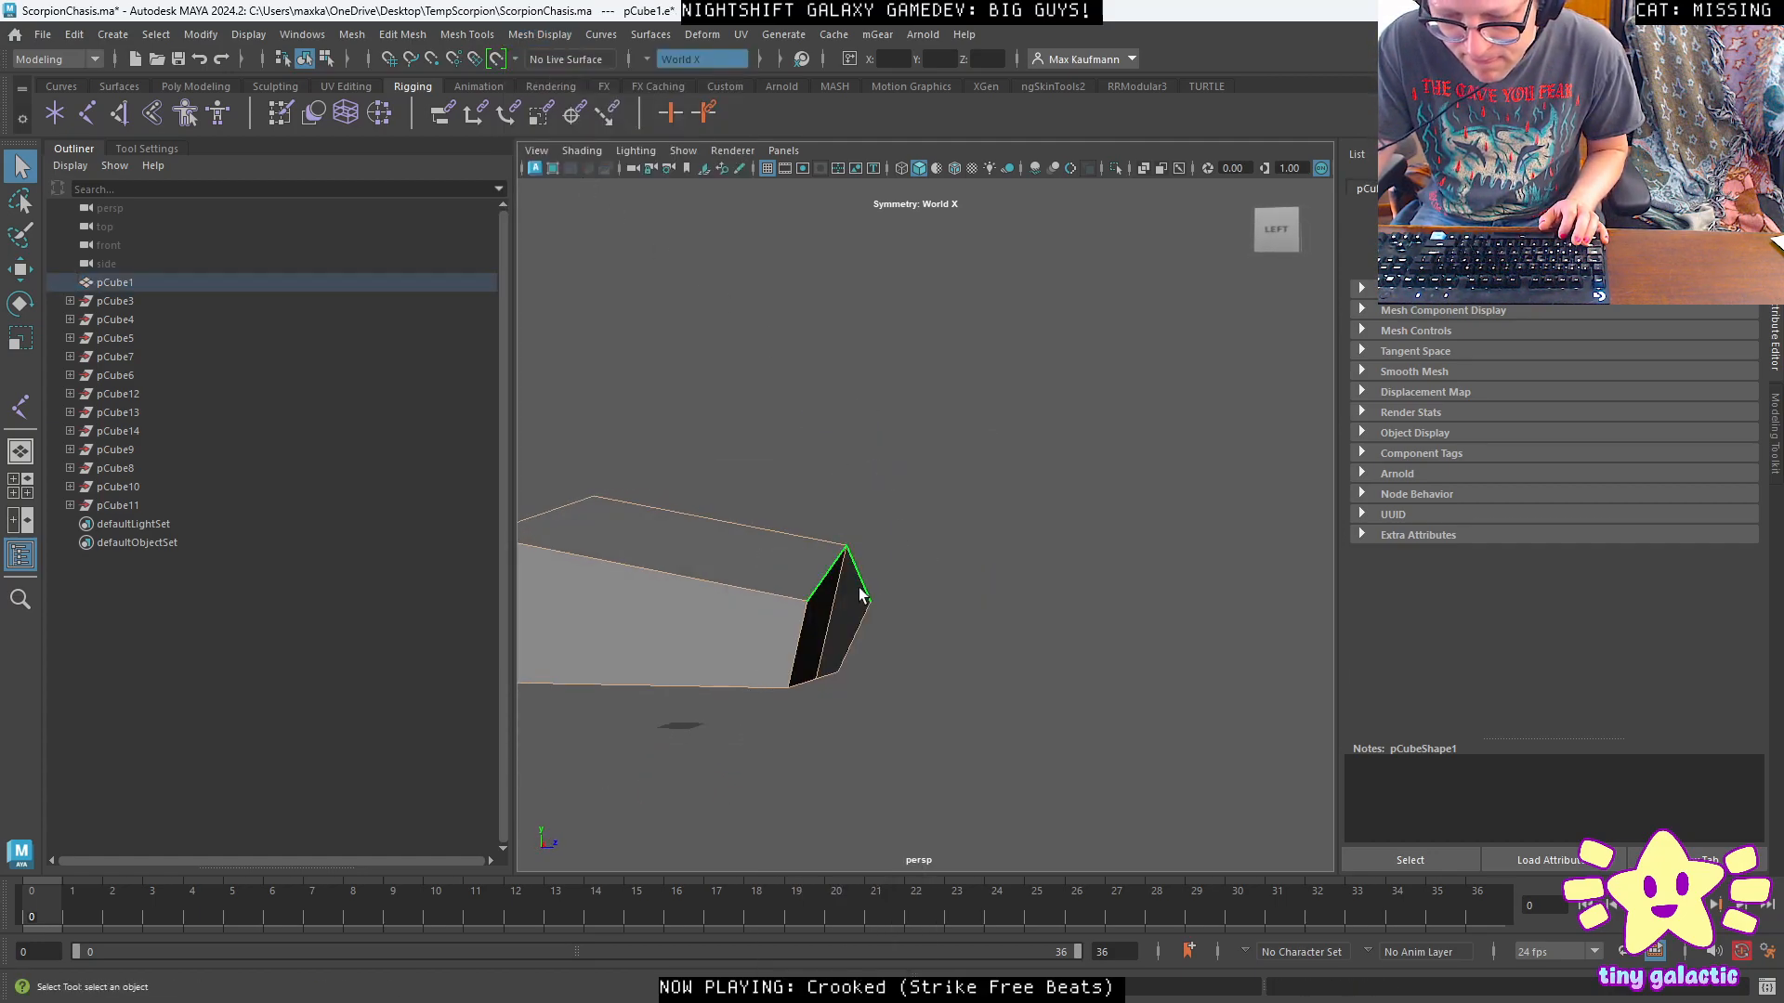
left_click_drag(910, 621, 927, 624)
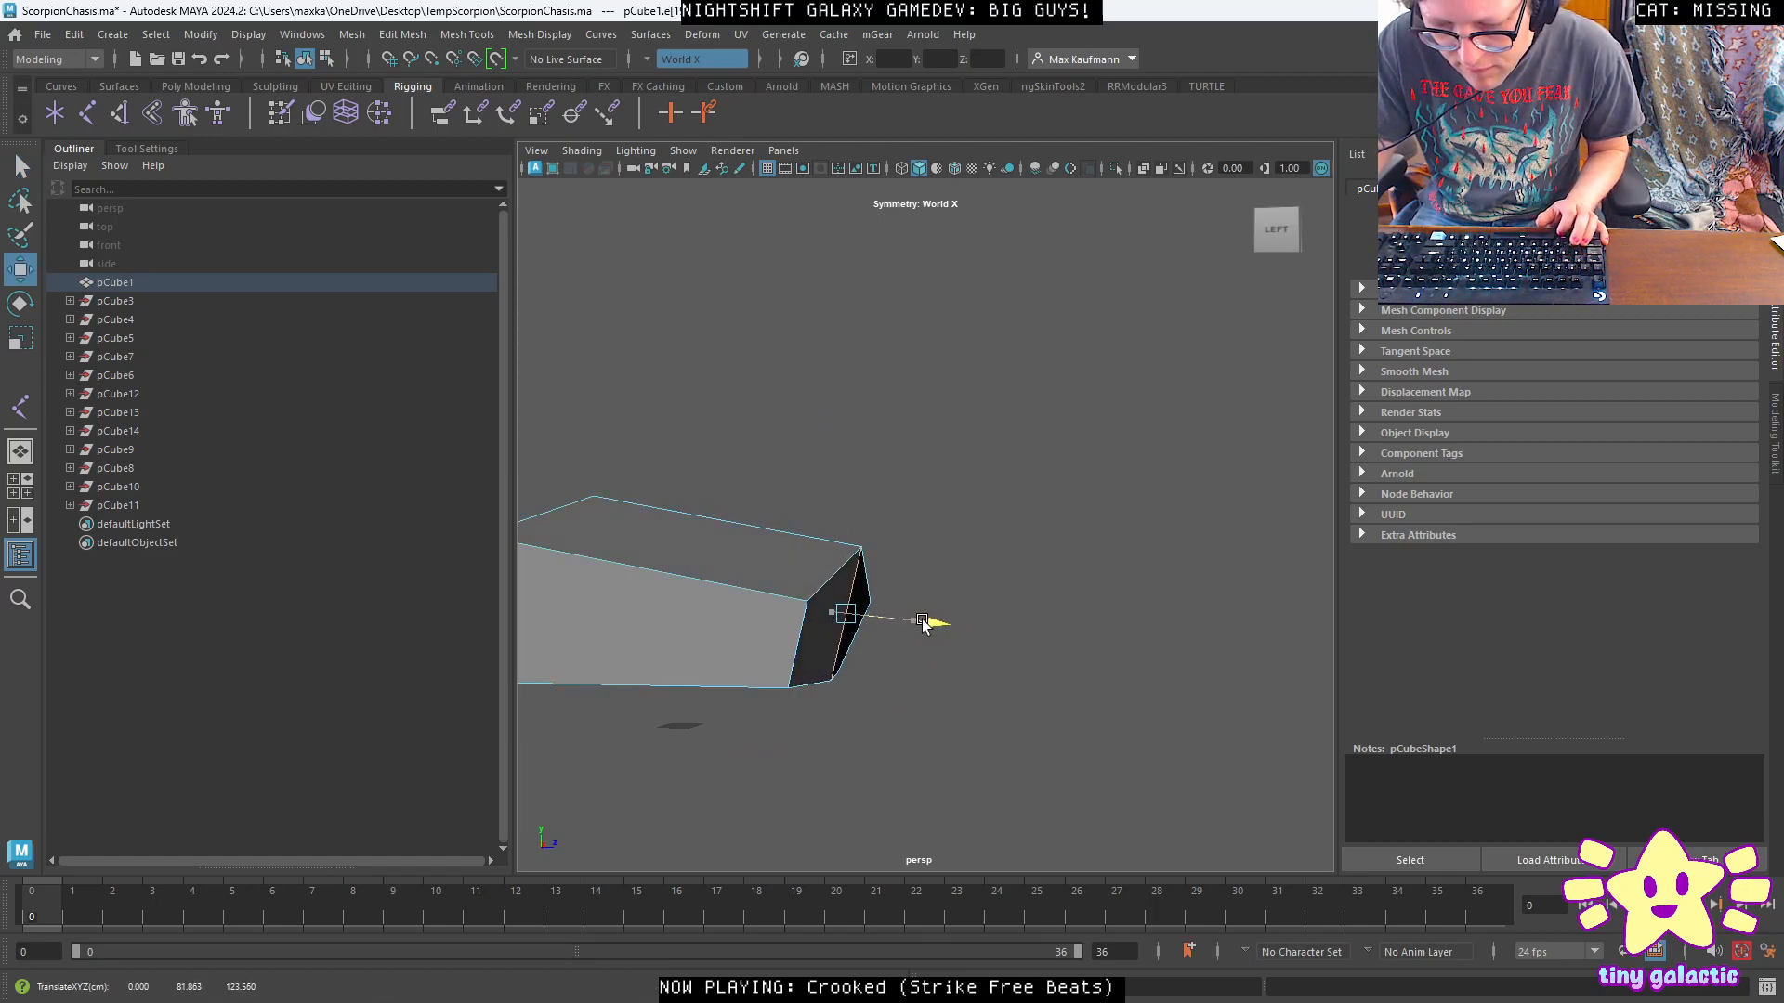
Inspect the body from behind with its back centre edge selected, and return to object mode.
left_click_drag(730, 621, 817, 662, "alt")
middle_click_drag(817, 662, 909, 621, "alt")
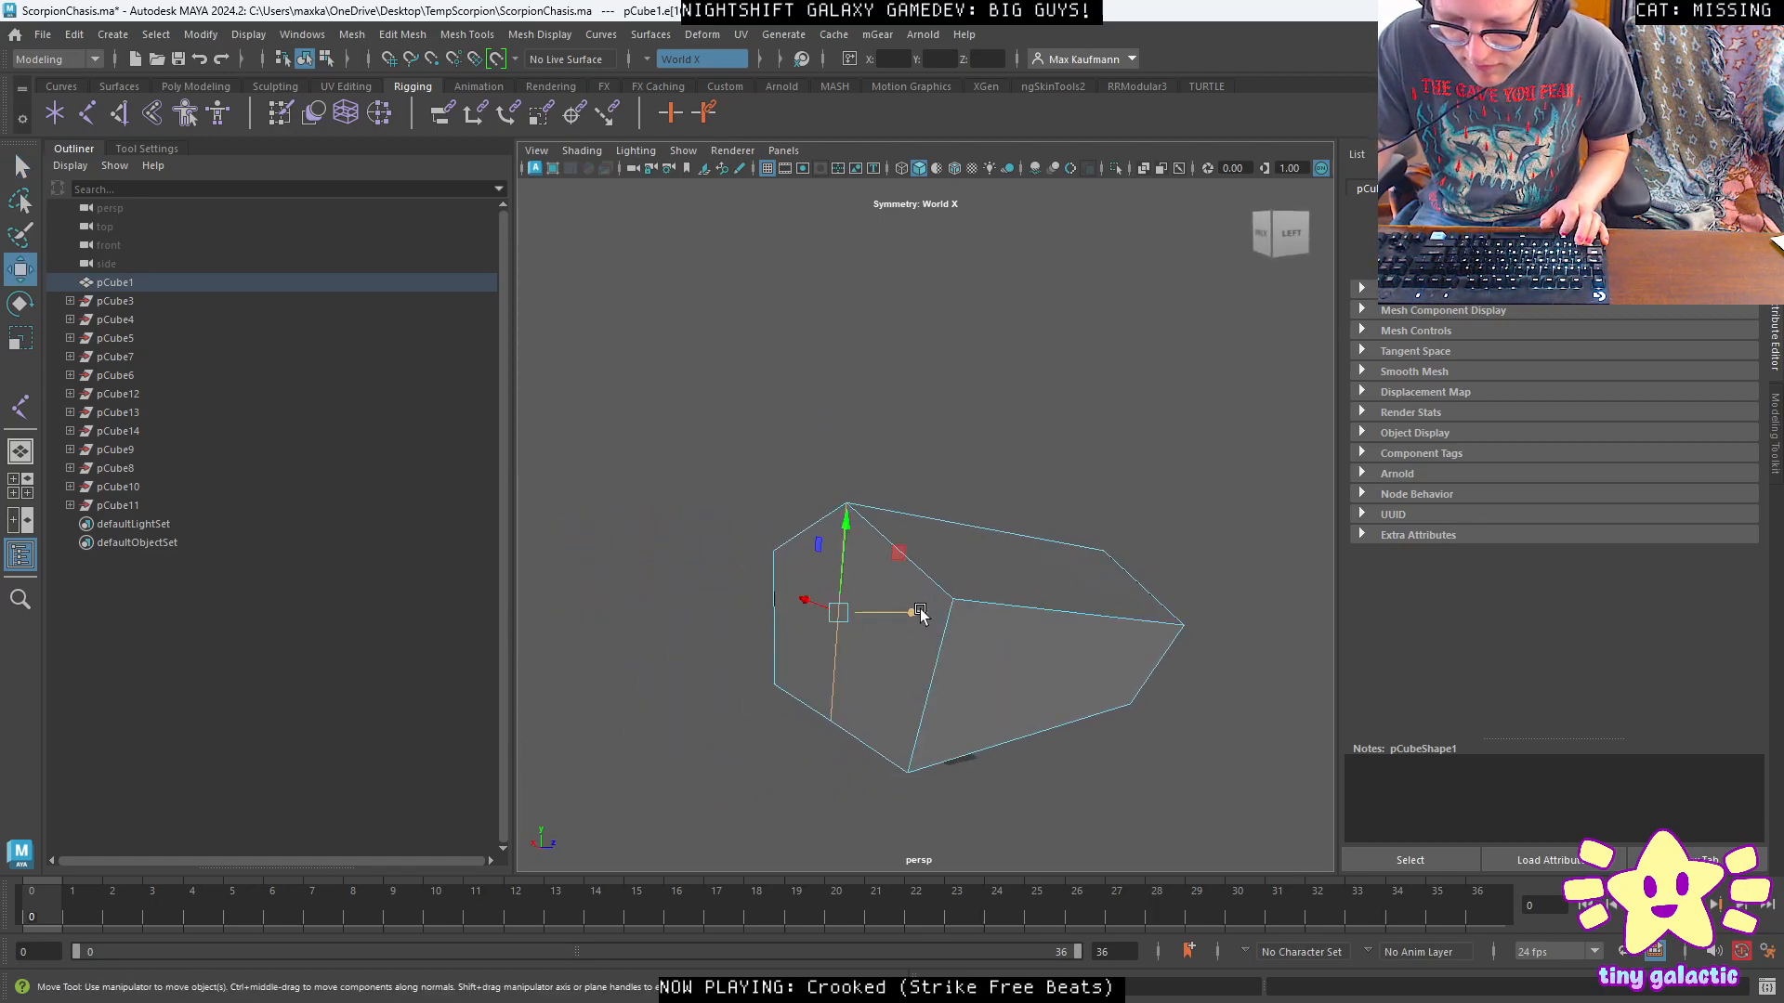
left_click_drag(921, 613, 1070, 595, "alt")
scroll(1064, 595, "up", 3)
middle_click_drag(1065, 594, 1008, 595, "alt")
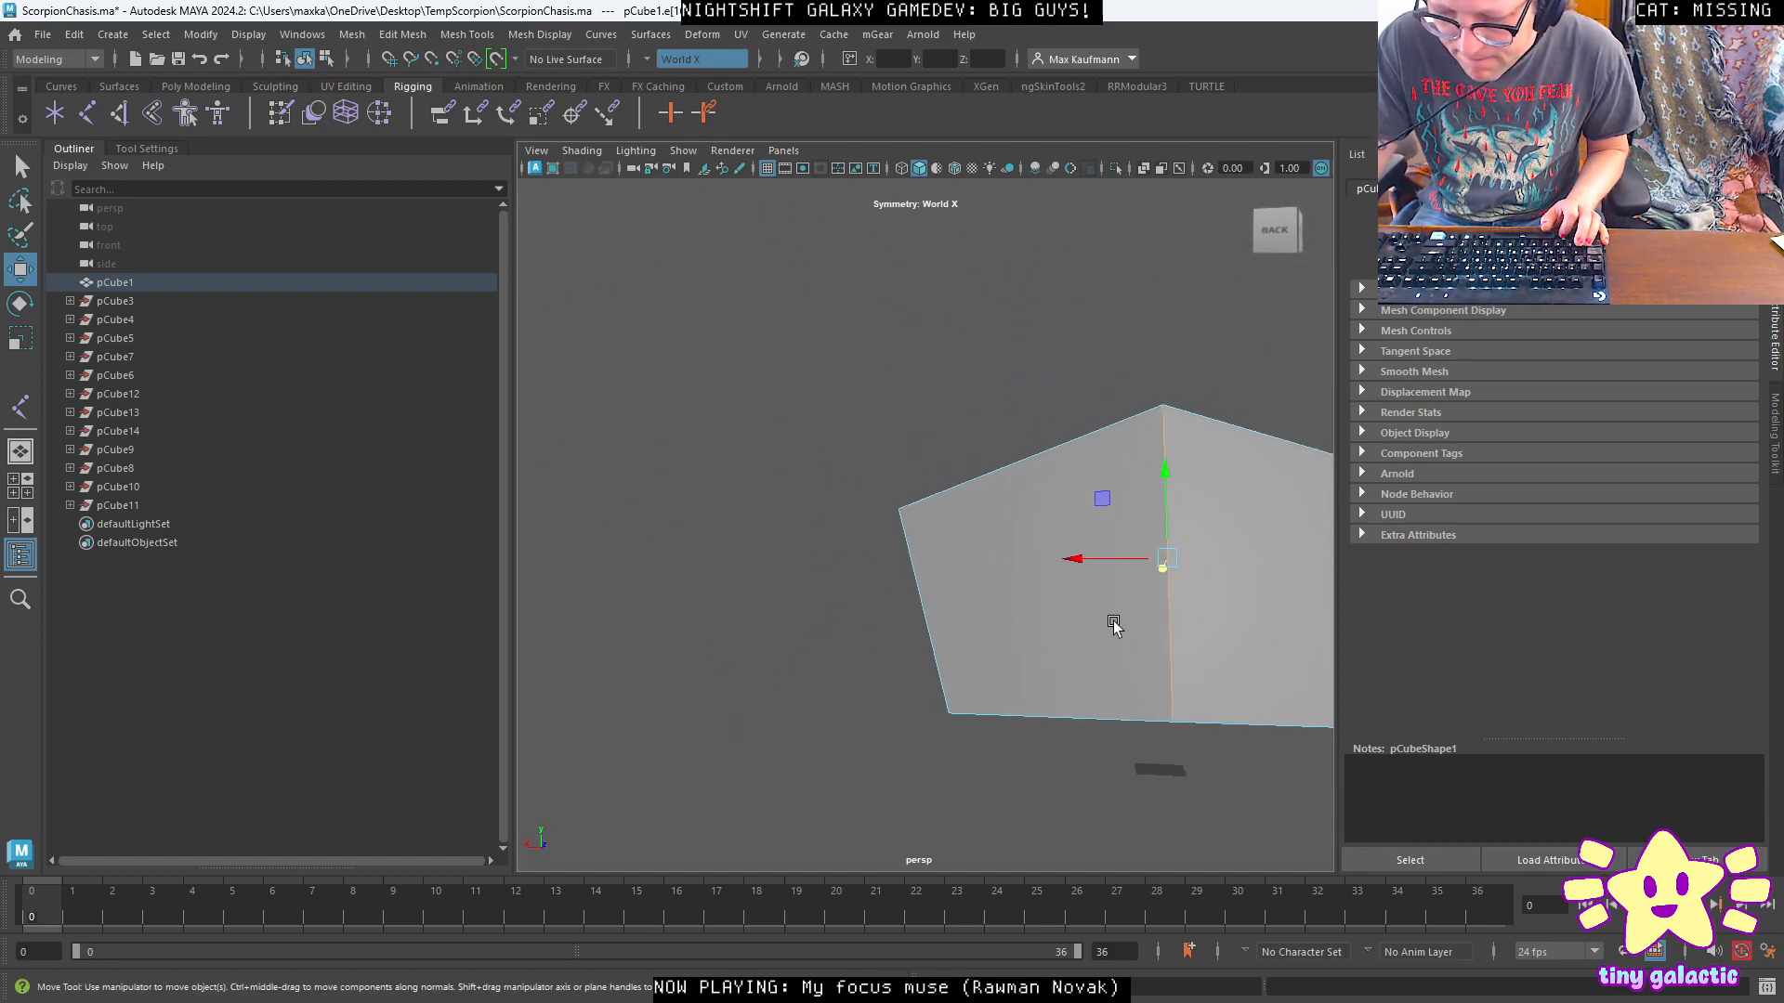
middle_click_drag(1110, 621, 948, 610, "alt")
left_click_drag(948, 611, 661, 621, "alt")
right_click_drag(765, 527, 882, 449)
left_click_drag(810, 497, 888, 510, "alt")
middle_click_drag(888, 510, 1118, 569, "alt")
left_click_drag(1045, 558, 1014, 567, "alt")
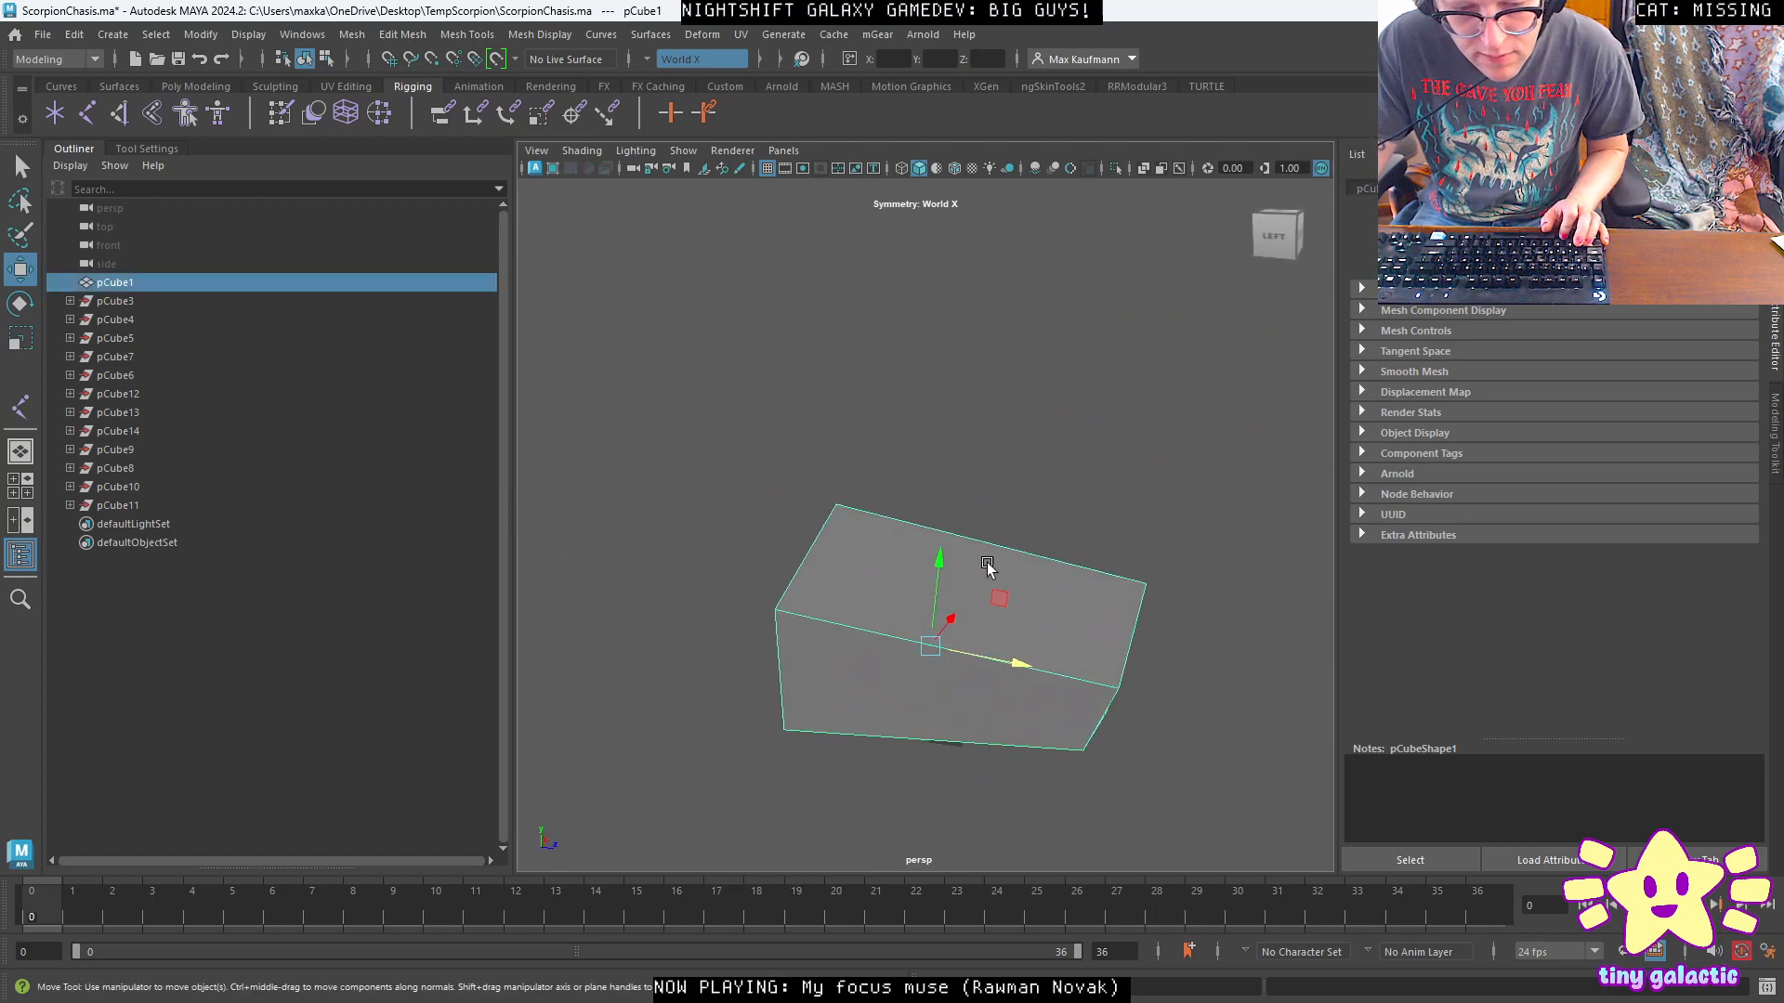
Delete all leftover leg groups from pCube3 through pCube11, keeping only the body pCube1.
left_click(118, 301)
left_click(131, 504, "shift")
key("Return")
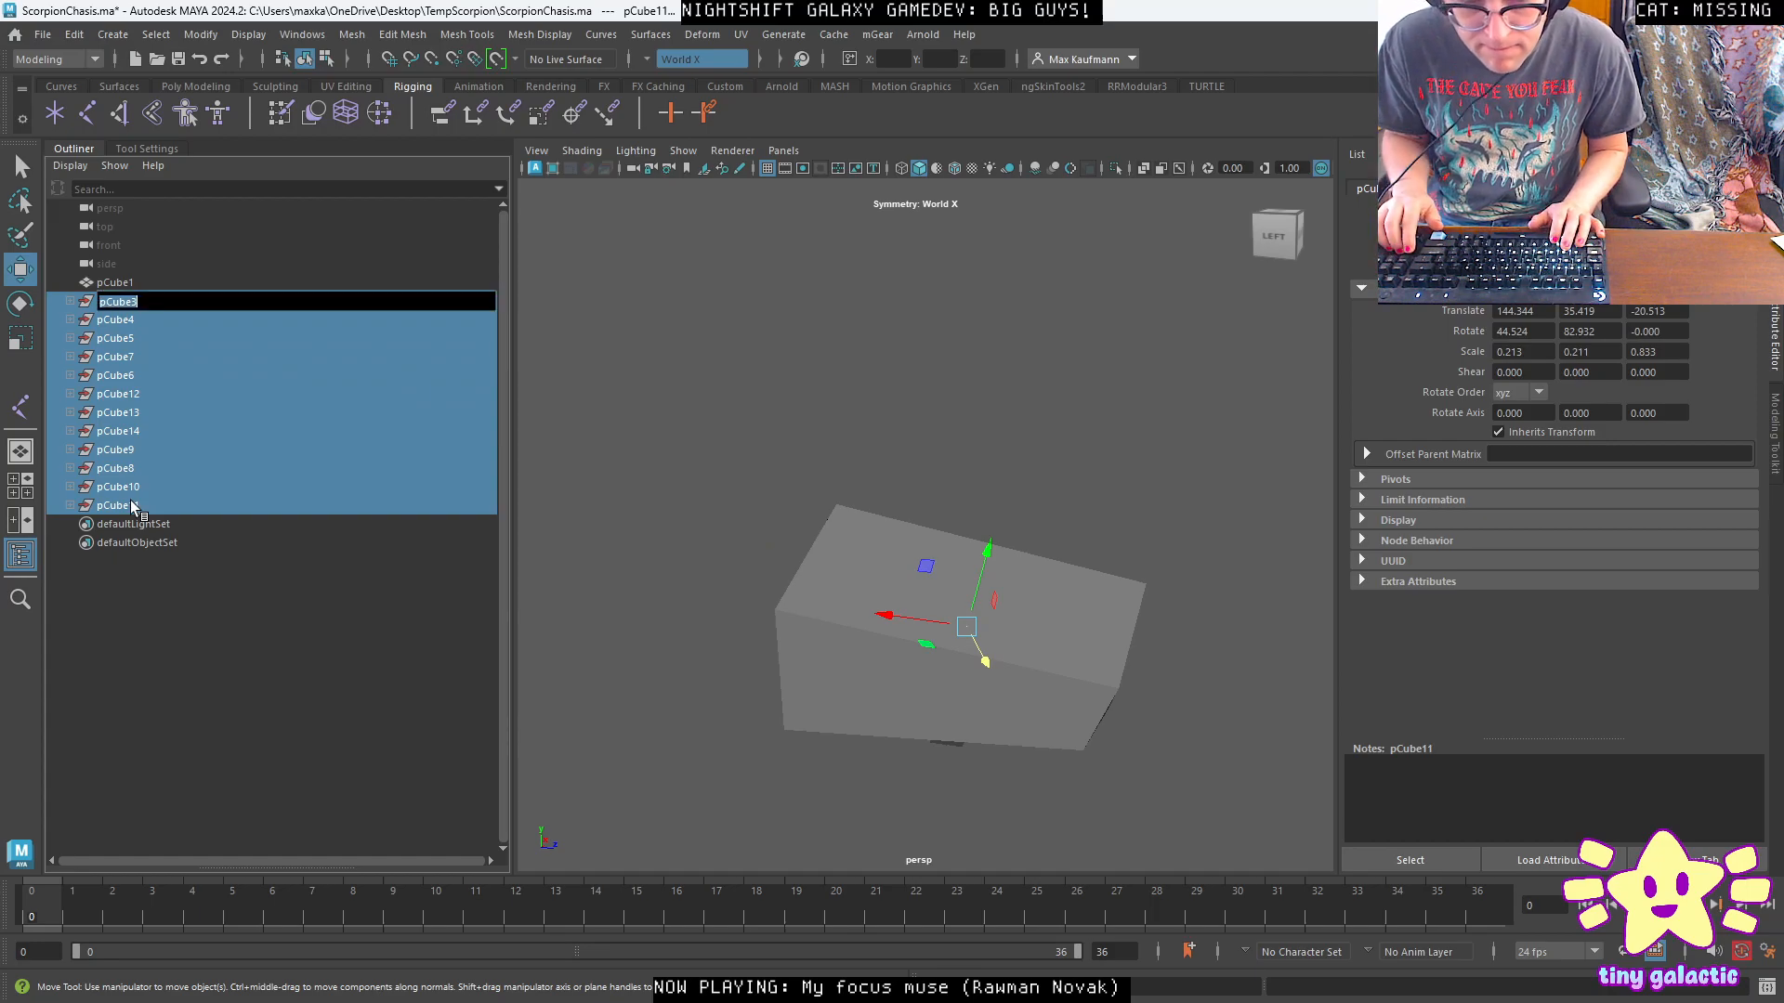
key("Escape")
key("Delete")
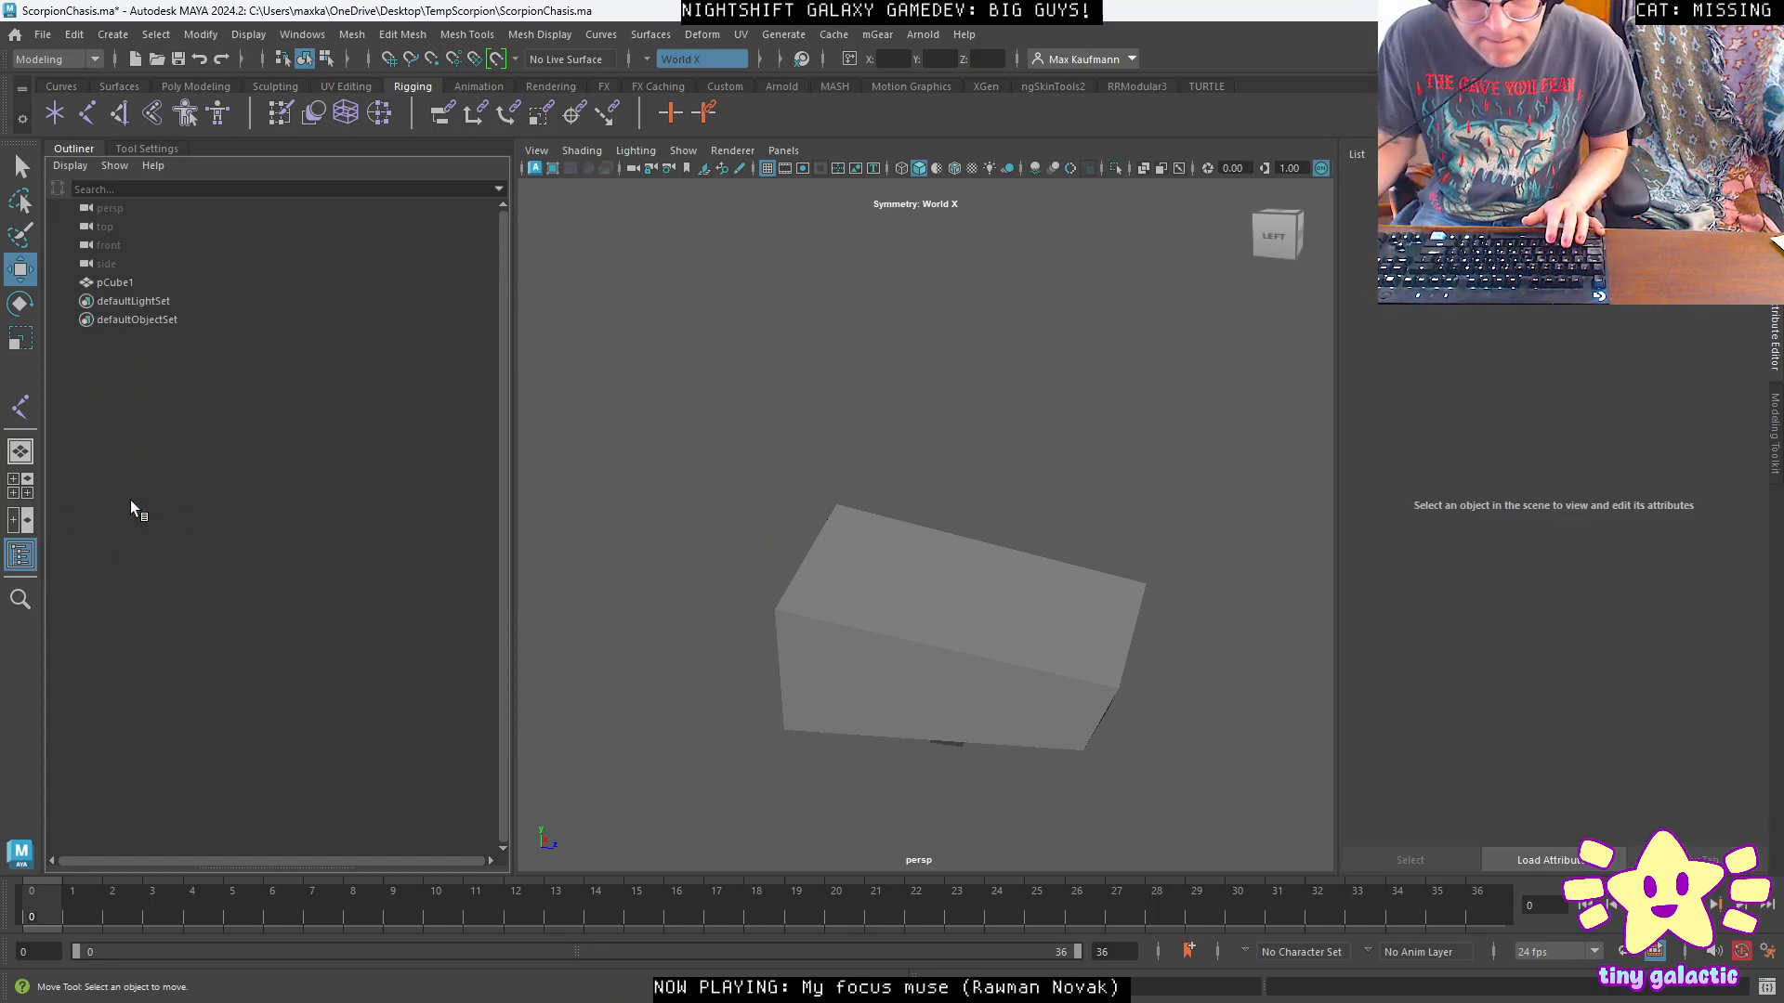
Delete all non-deformer history in the scene with the body selected.
left_click(113, 281)
left_click(65, 35)
mouse_move(144, 276)
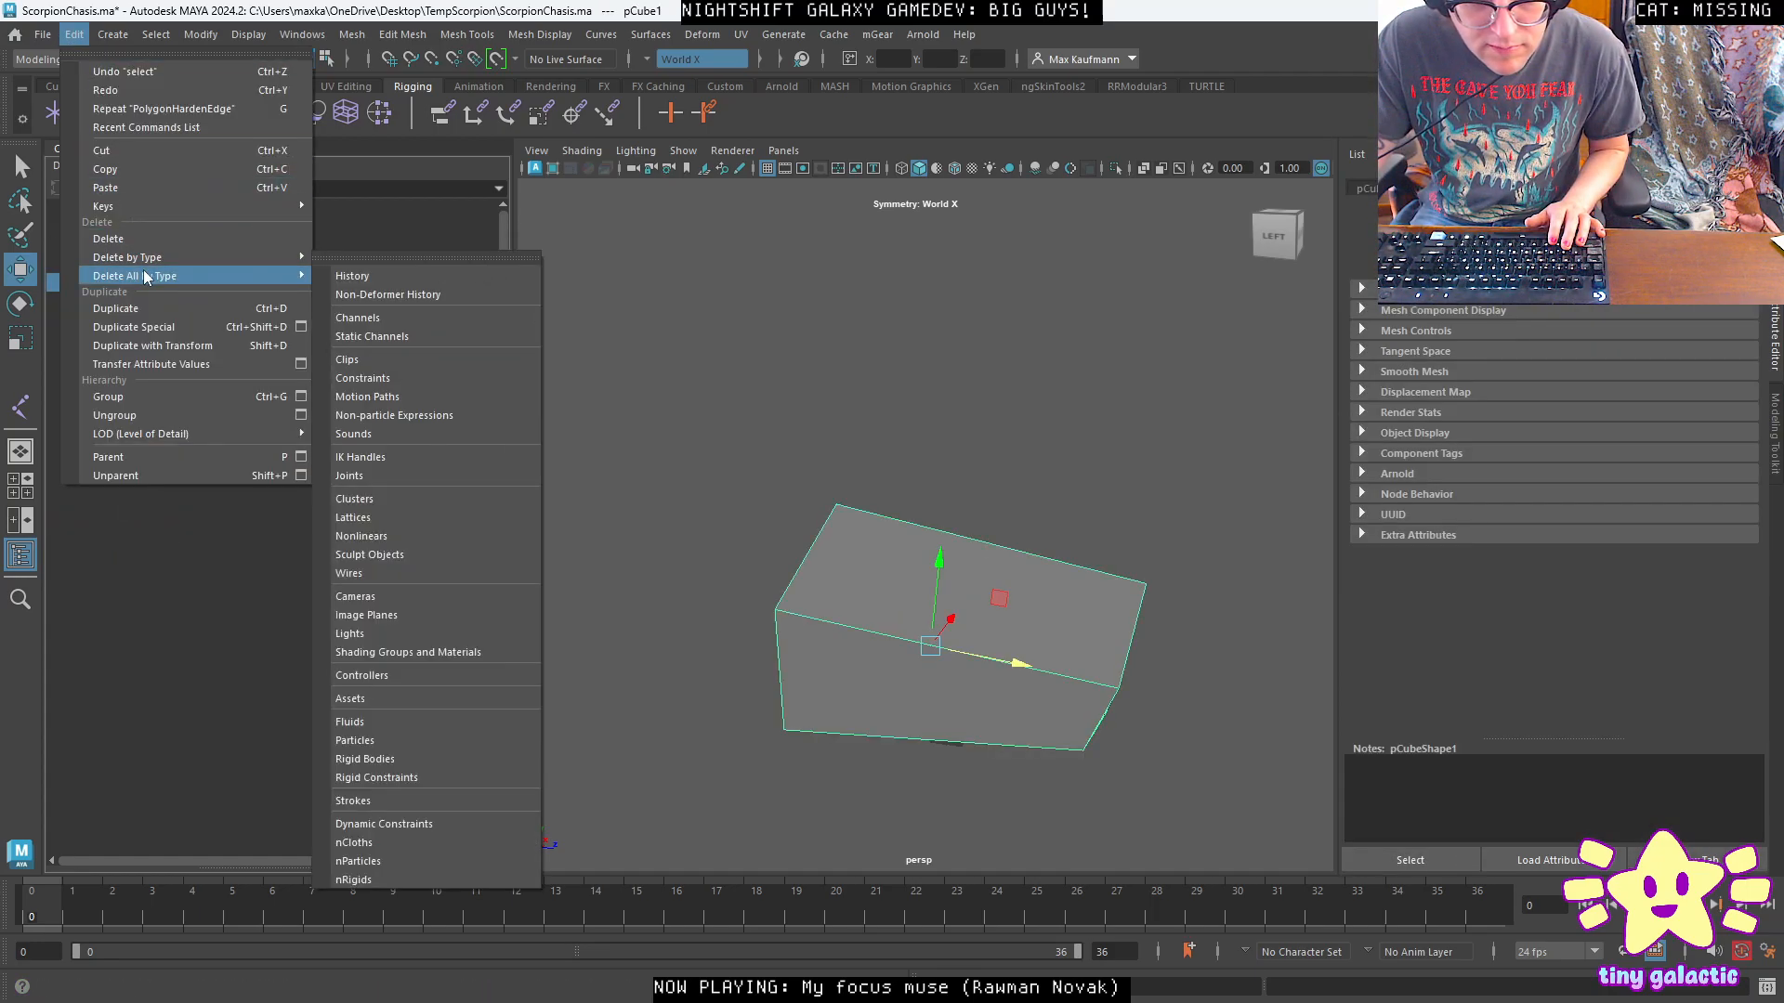
left_click(392, 294)
Duplicate the body pCube1, naming the copy UCX_Mesh and the original Mesh.
left_click(130, 285)
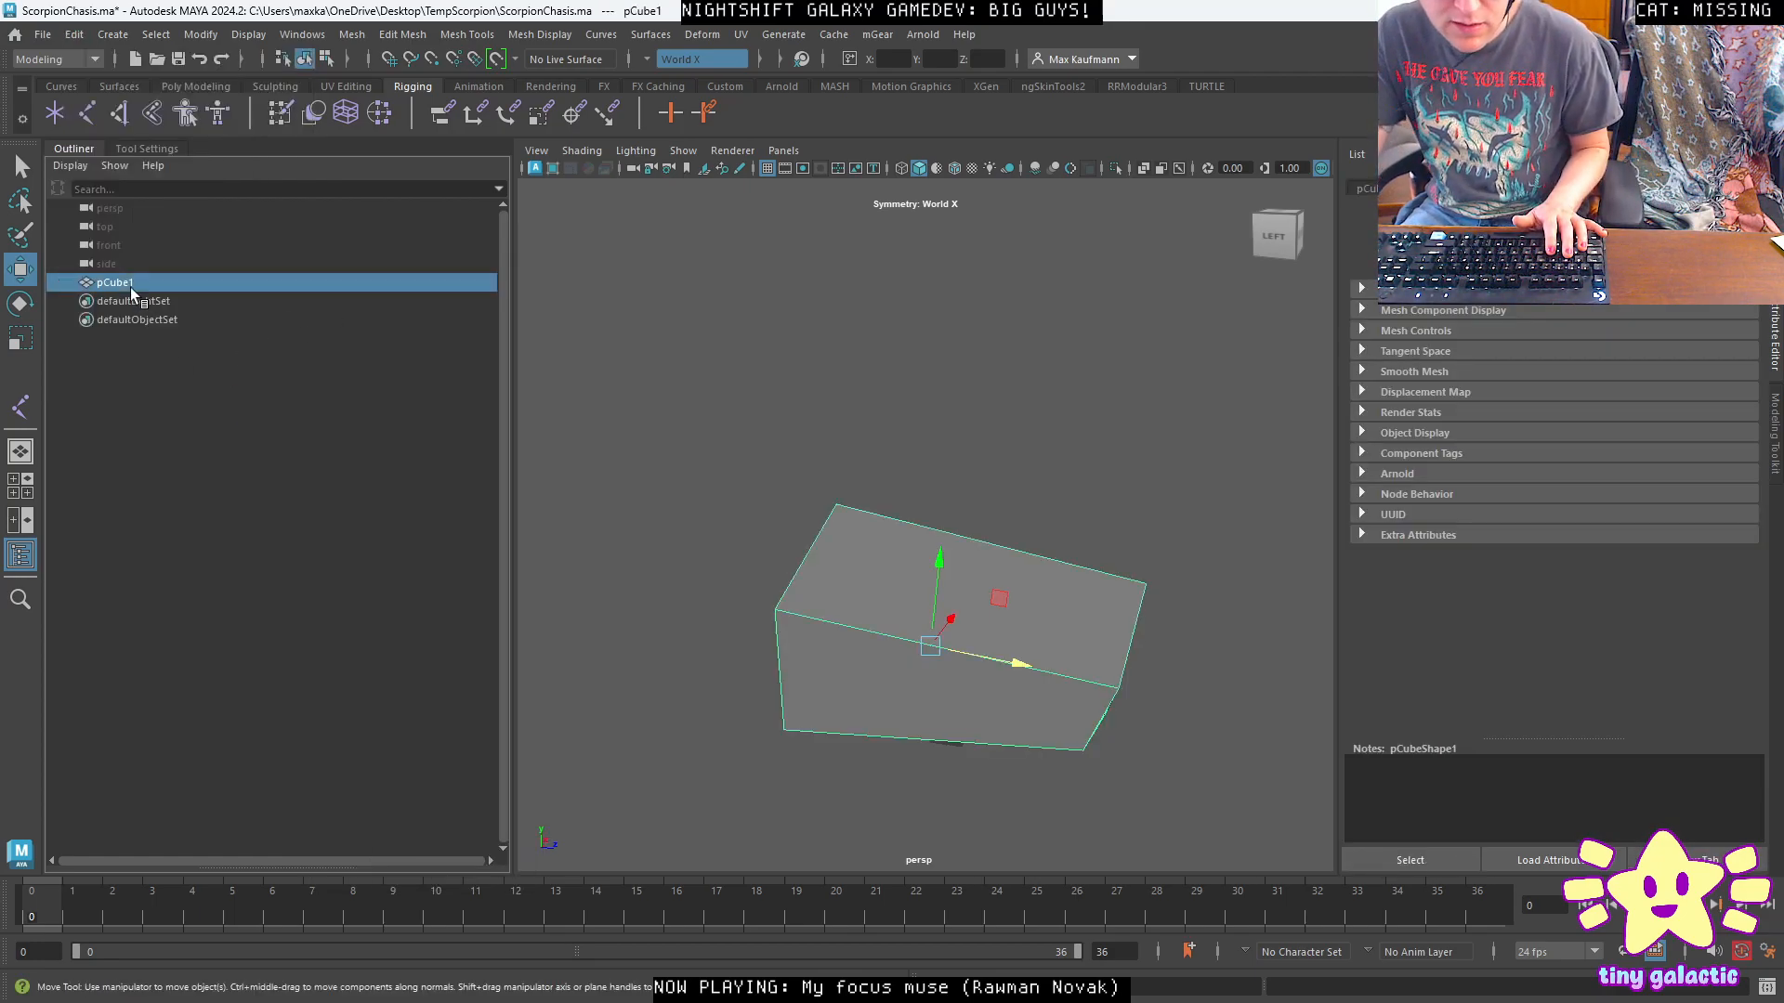
key("ctrl+d")
double_click(123, 301)
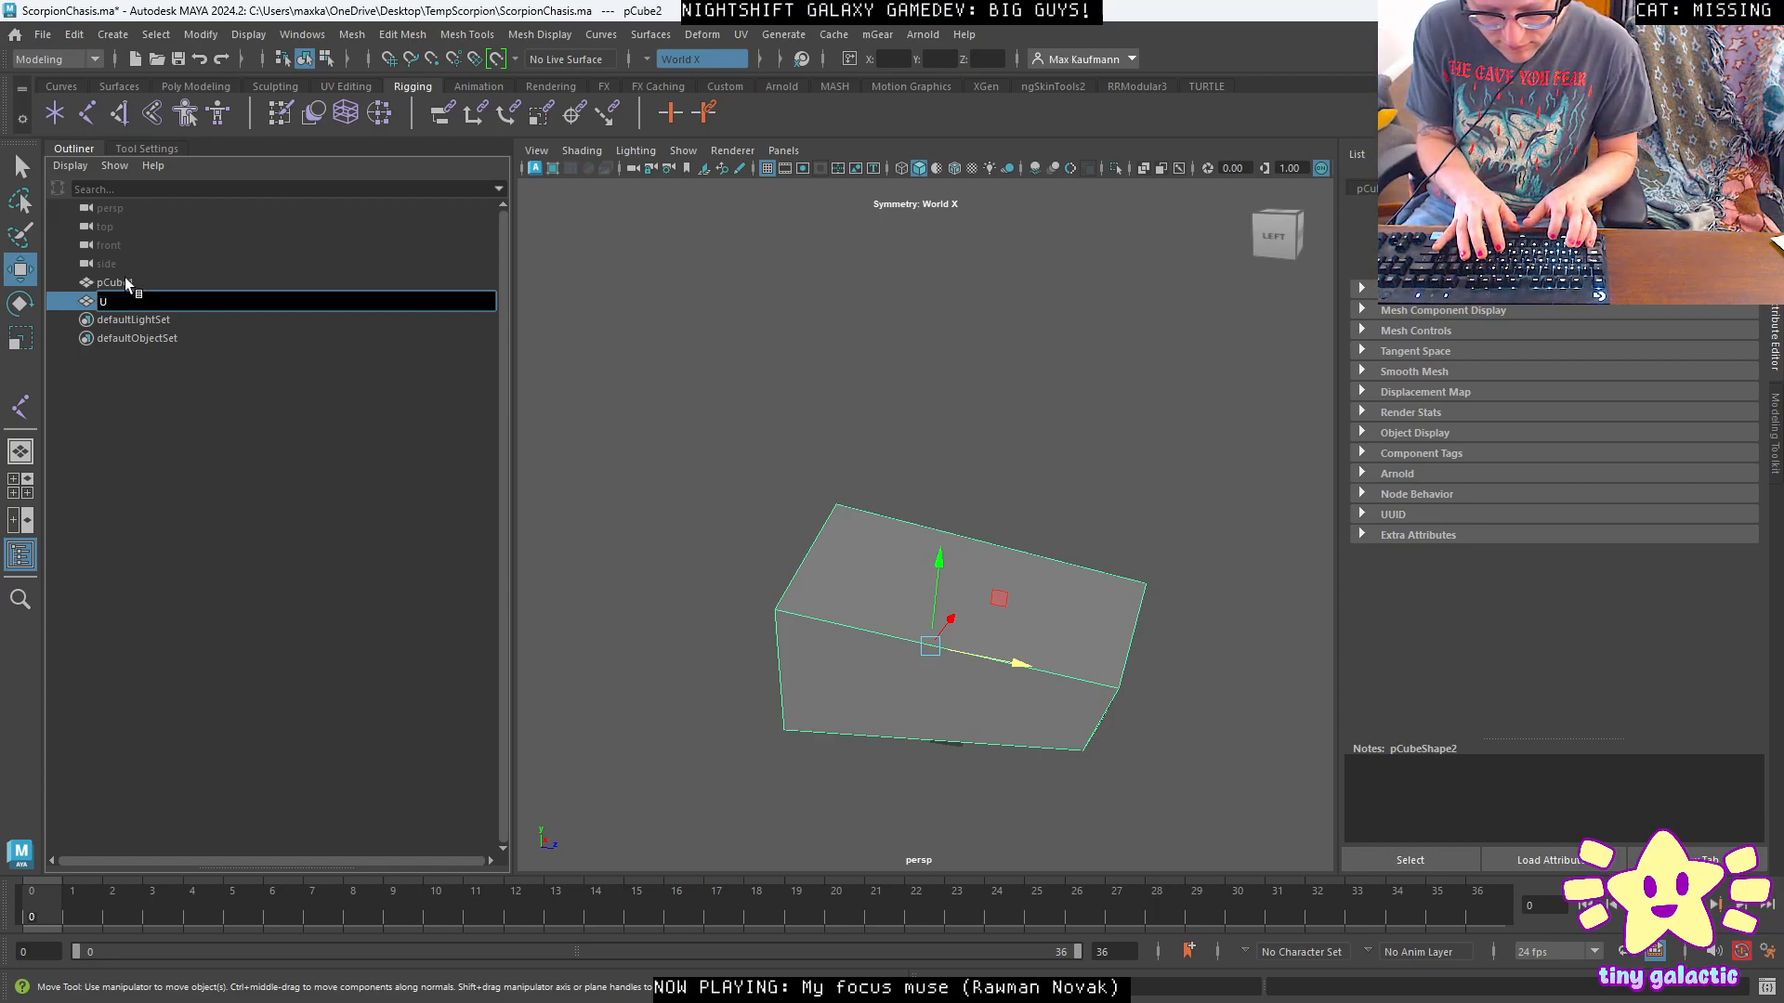
type("UCX_Mesh")
key("Return")
double_click(125, 281)
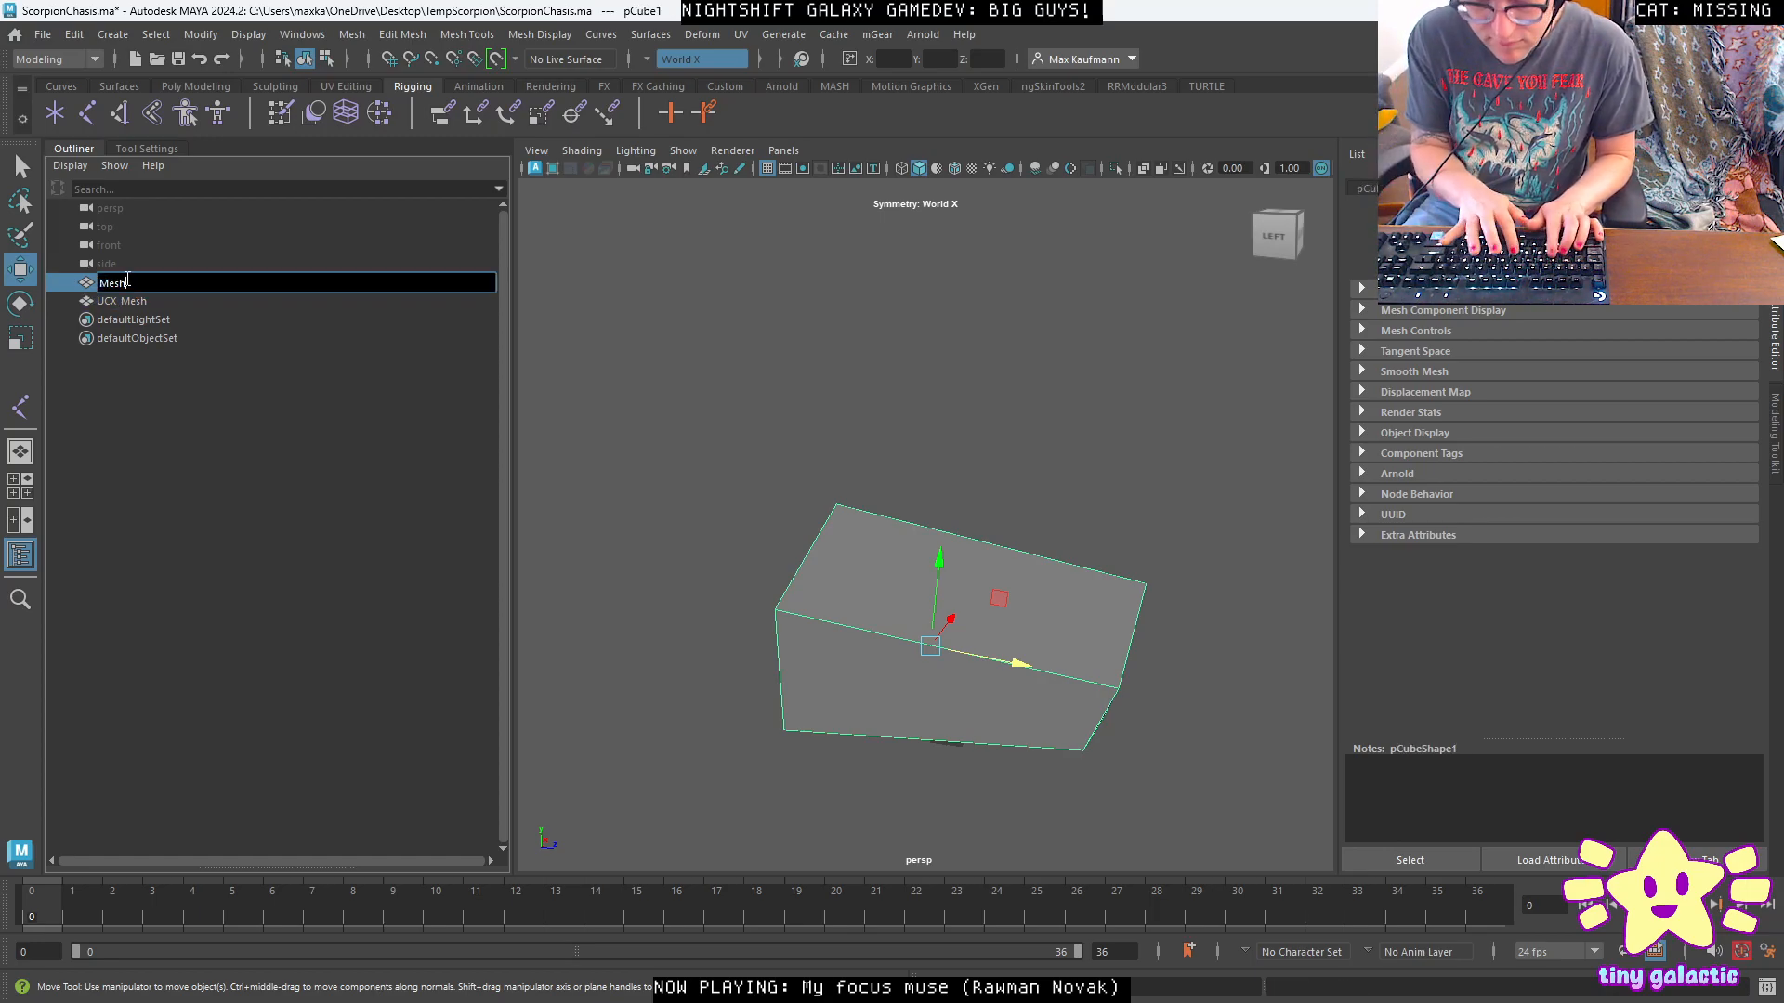
key("Return")
Look over the UCX_Mesh copy and delete it, keeping the original body mesh.
left_click(135, 303)
left_click_drag(1045, 520, 929, 472, "alt")
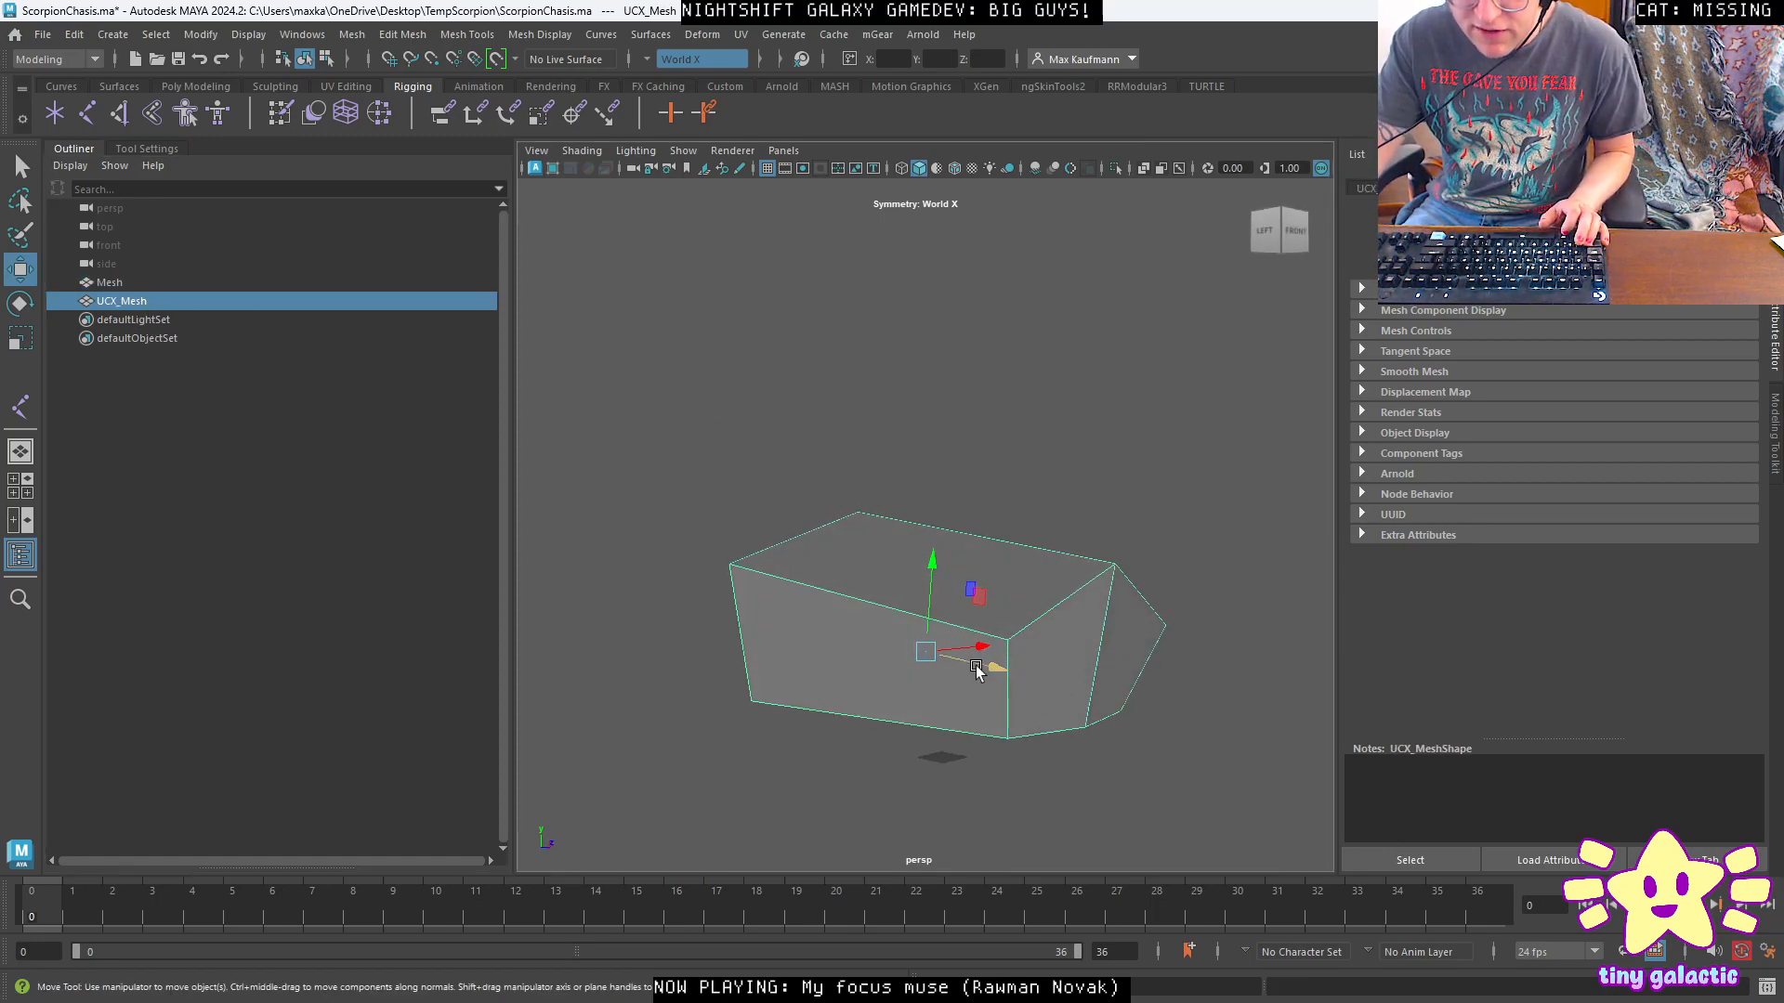
left_click_drag(1199, 516, 1074, 604, "alt")
right_click_drag(1048, 627, 1045, 471)
left_click(125, 284)
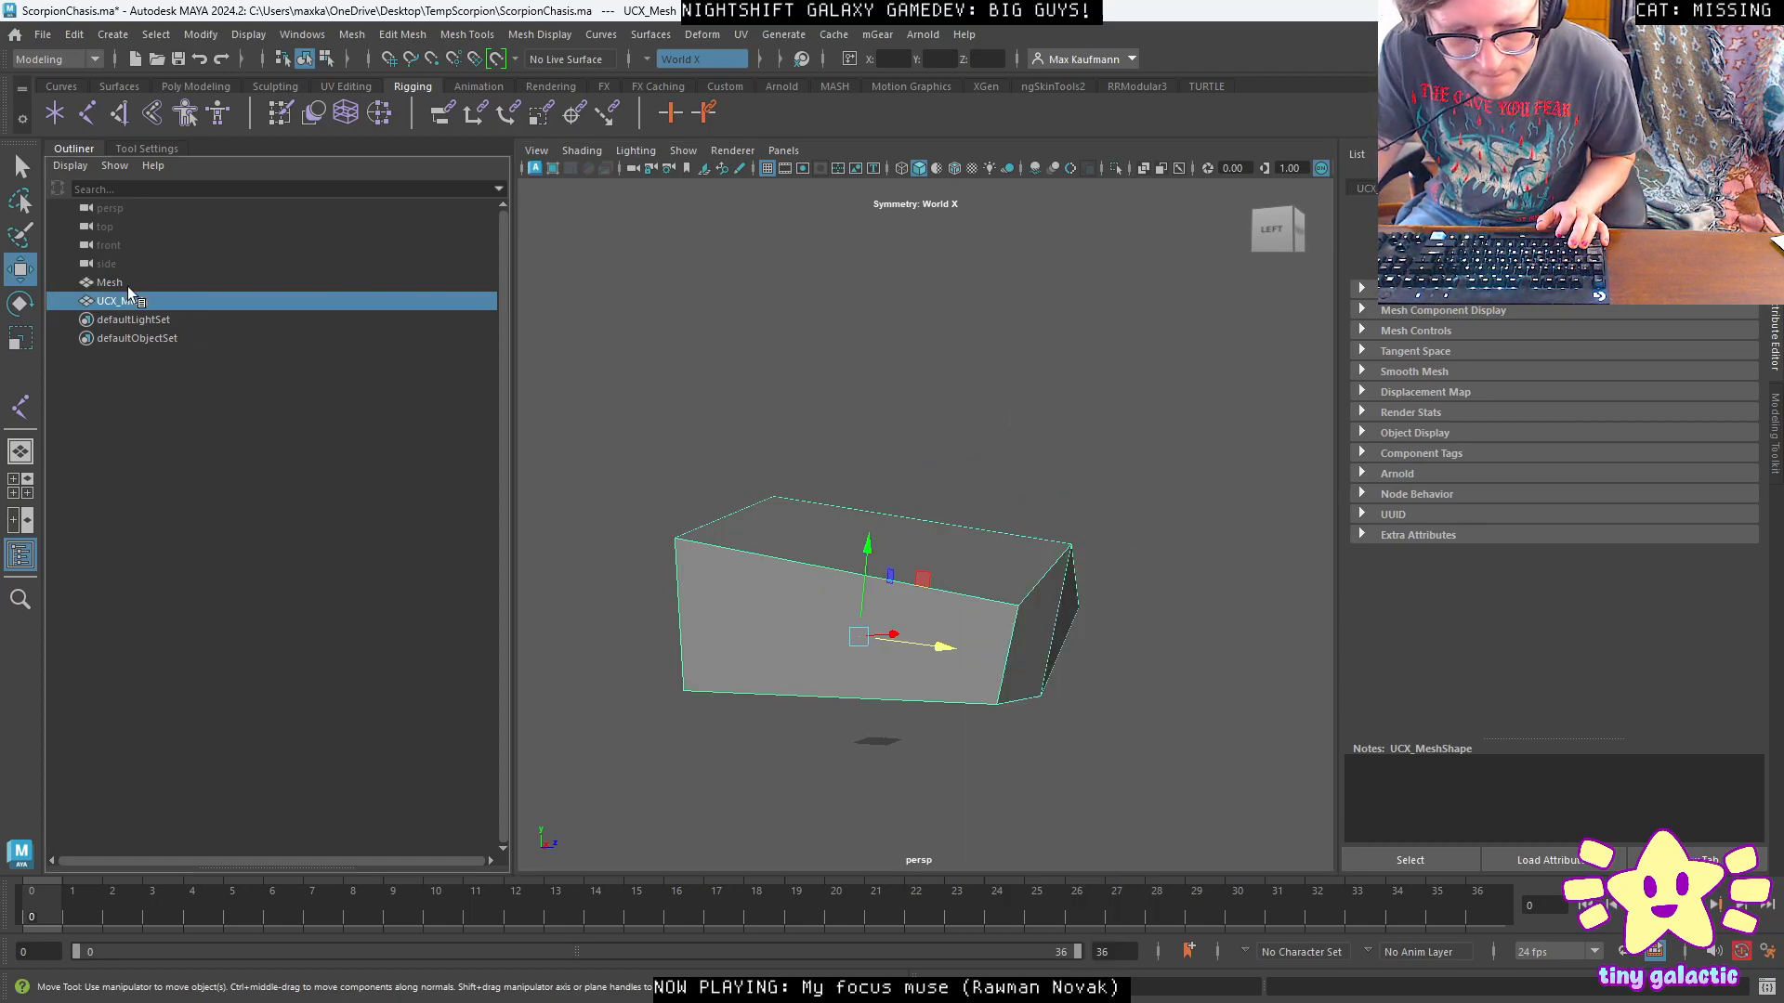
left_click(131, 301)
key("Delete")
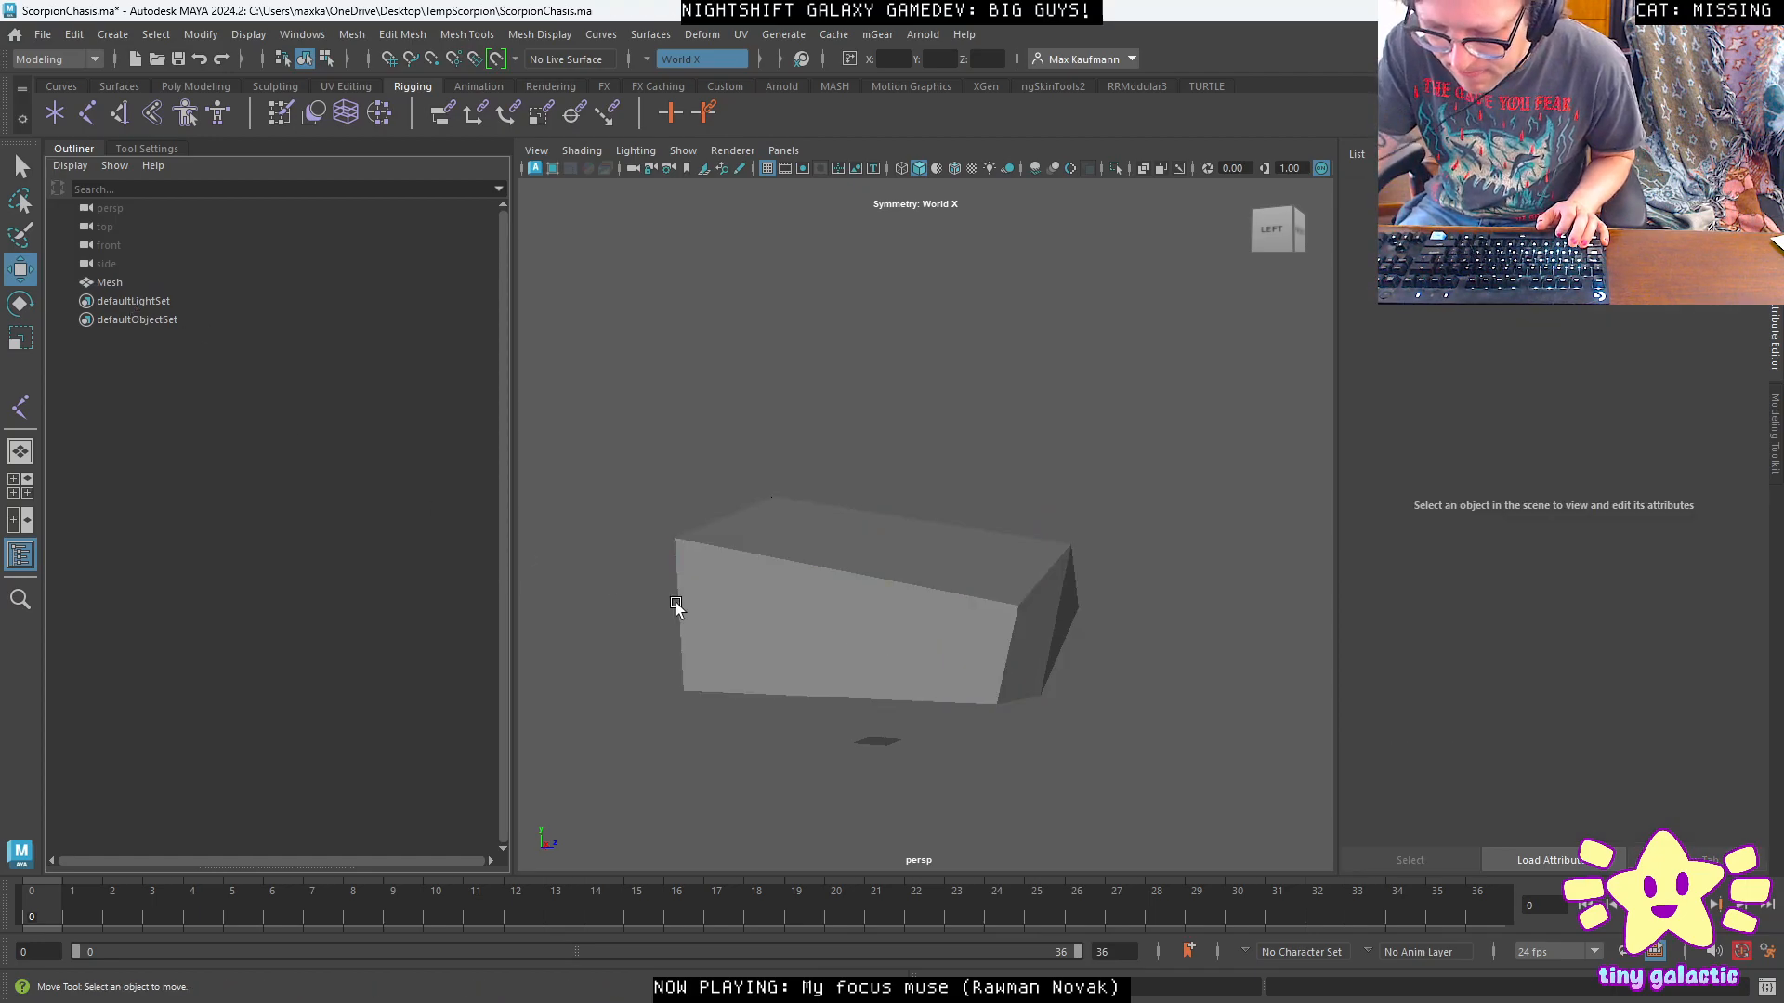
In the side view, move the top centre vertex of the body's front forward to about 142 cm in Z.
left_click(1018, 645)
left_click_drag(1018, 645, 936, 538, "alt")
key("space")
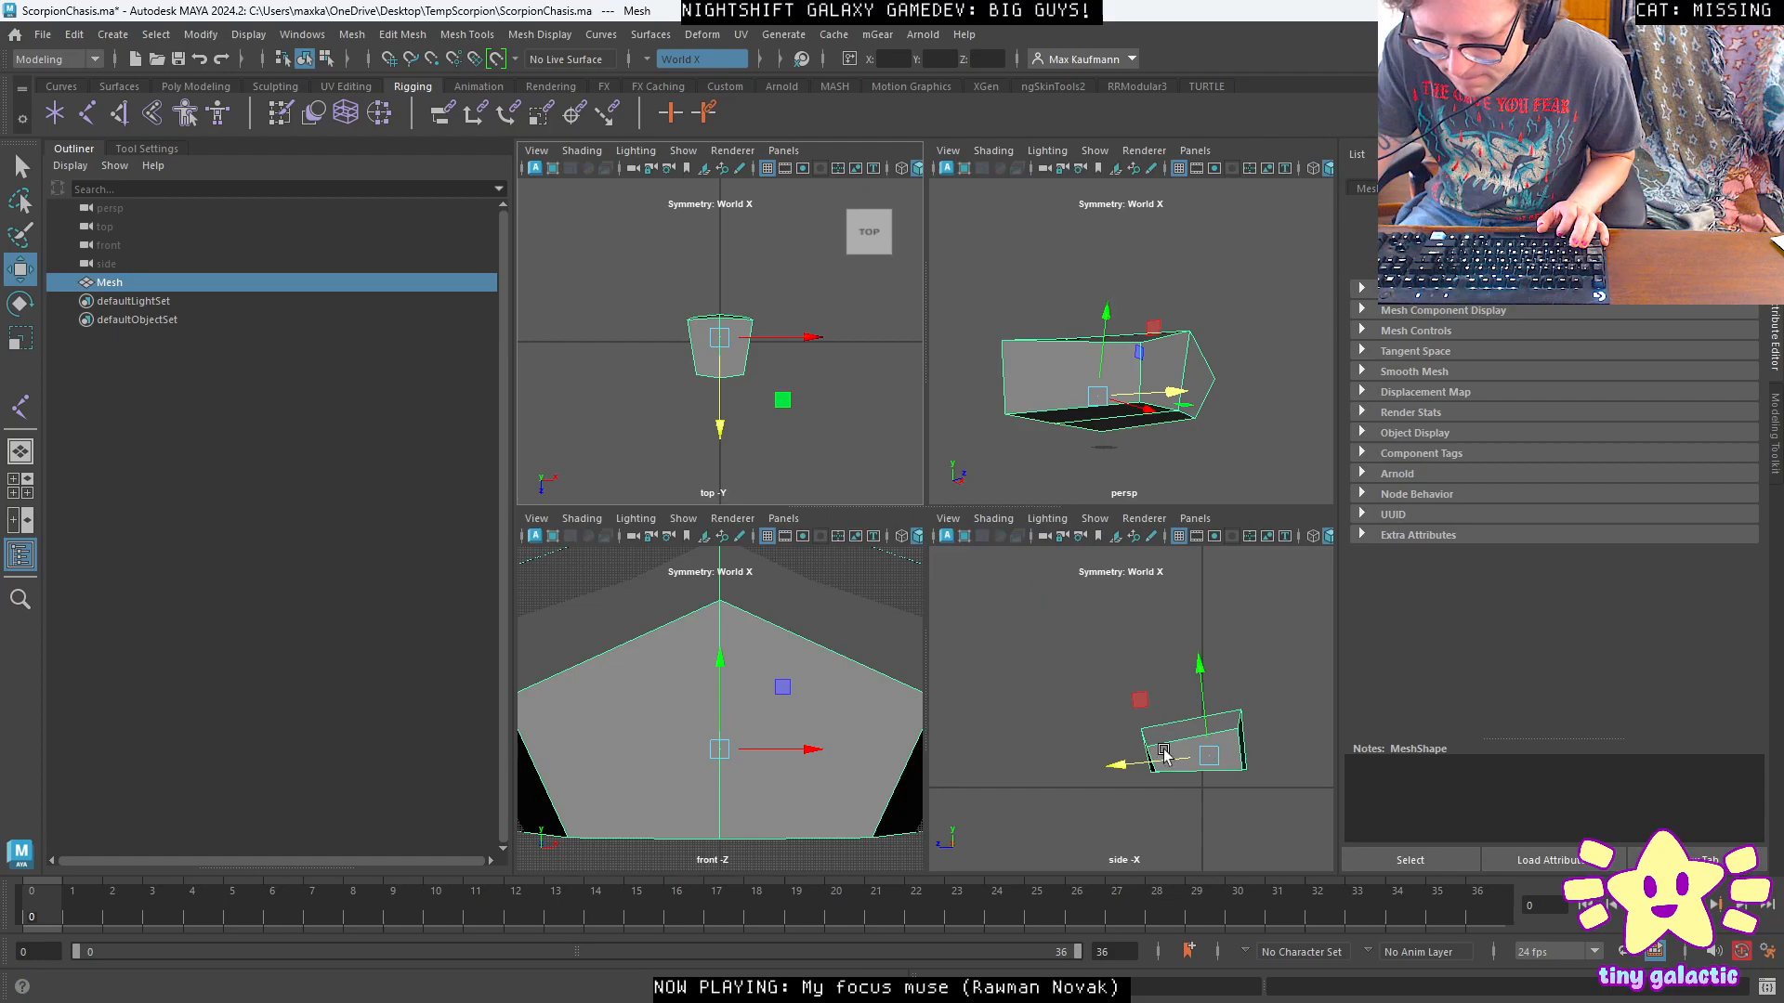
key("space")
scroll(867, 545, "up", 5)
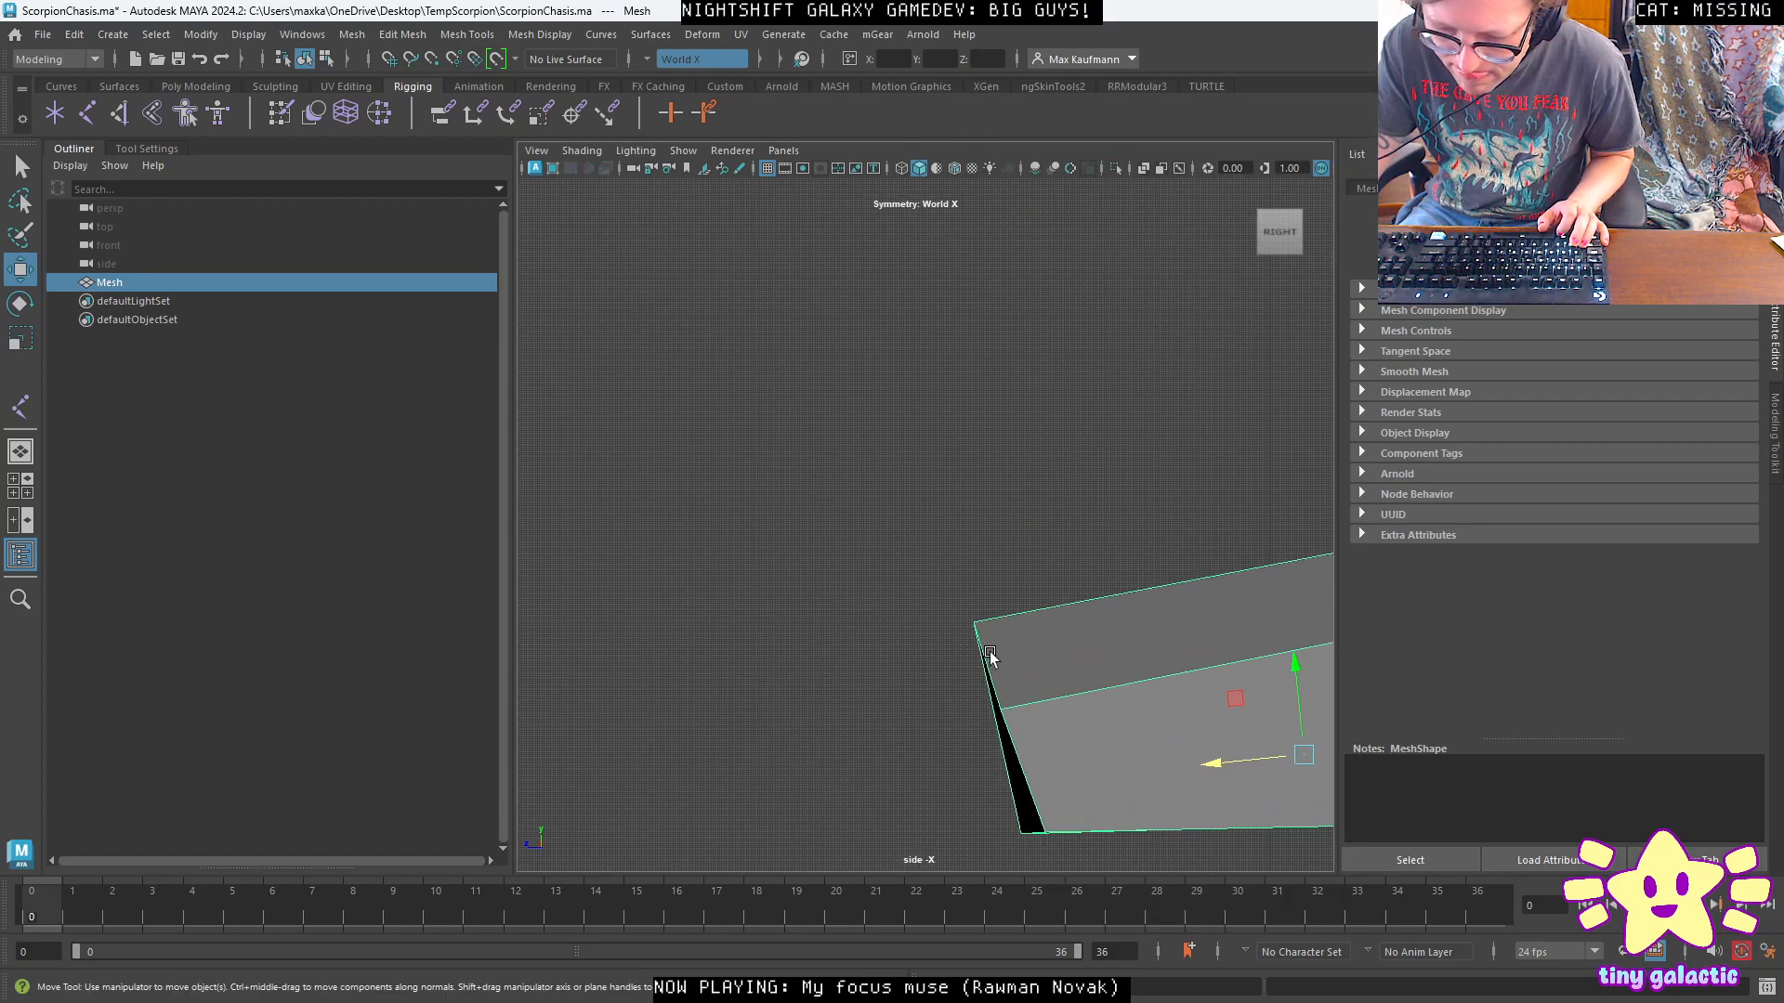
right_click(989, 655)
left_click(901, 474)
left_click_drag(939, 546, 886, 635)
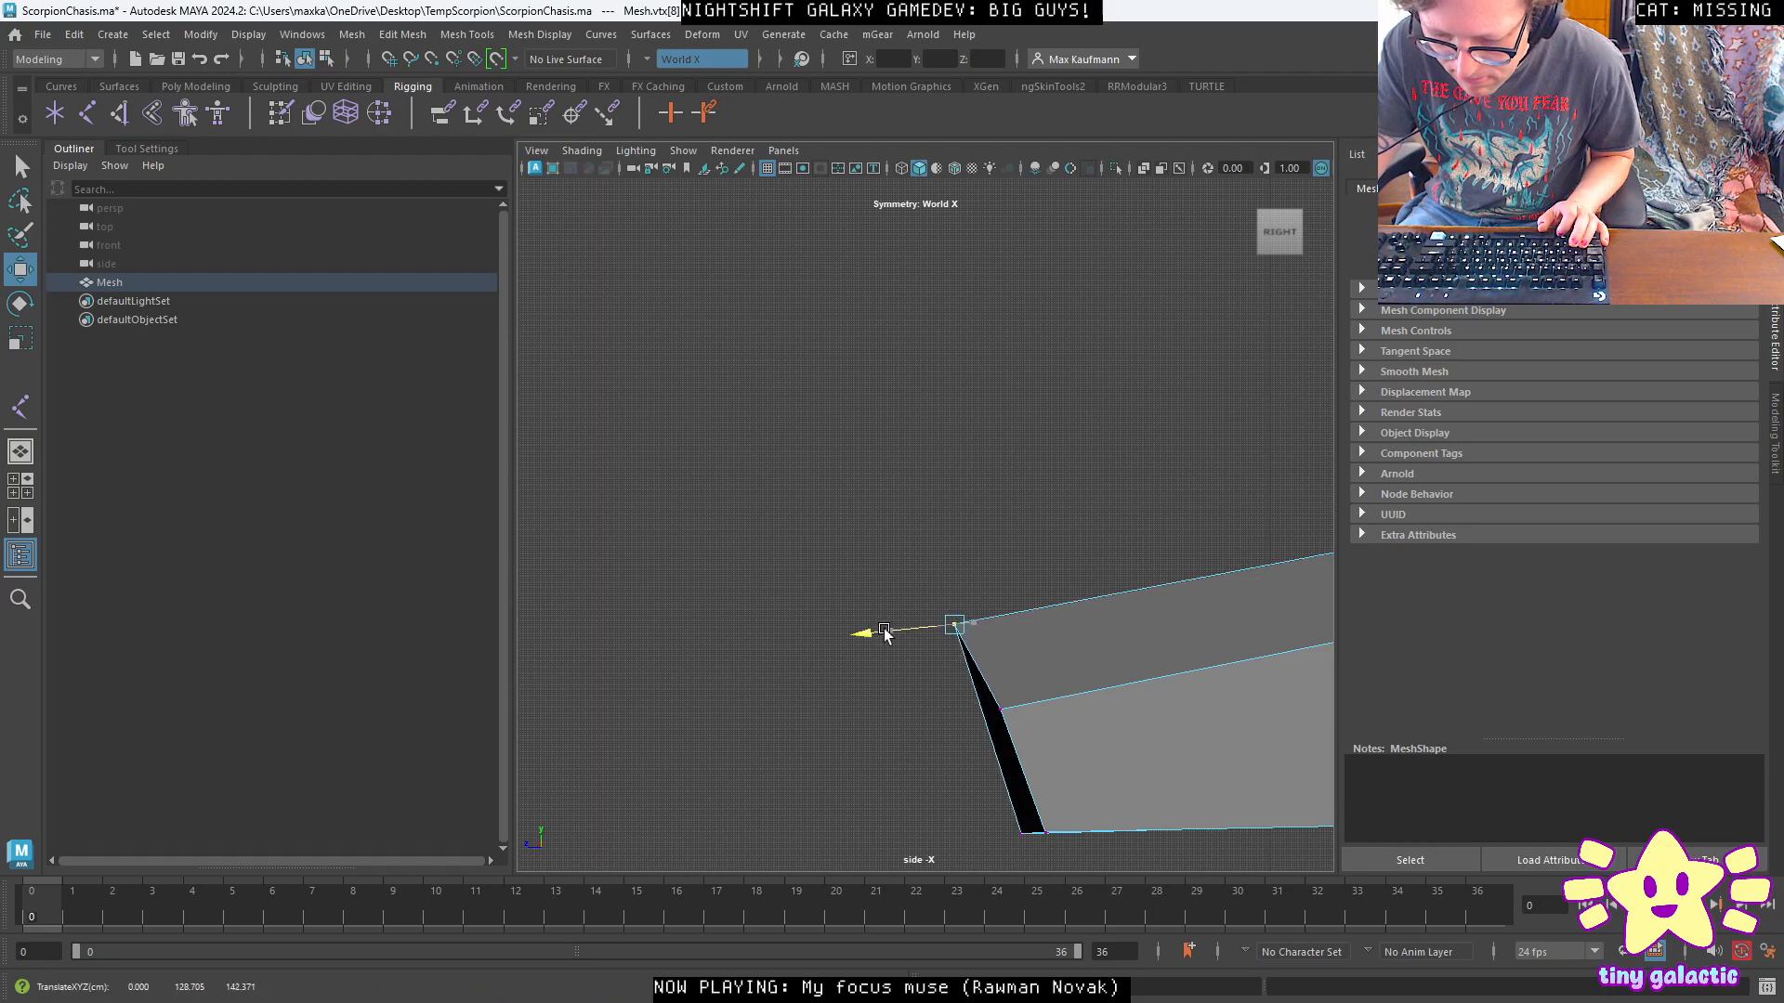
Lower the front top centre vertex to about 121 cm in Y and check the front's shape in perspective.
key("space")
key("space")
left_click_drag(1151, 382, 803, 697, "alt")
left_click(1074, 628)
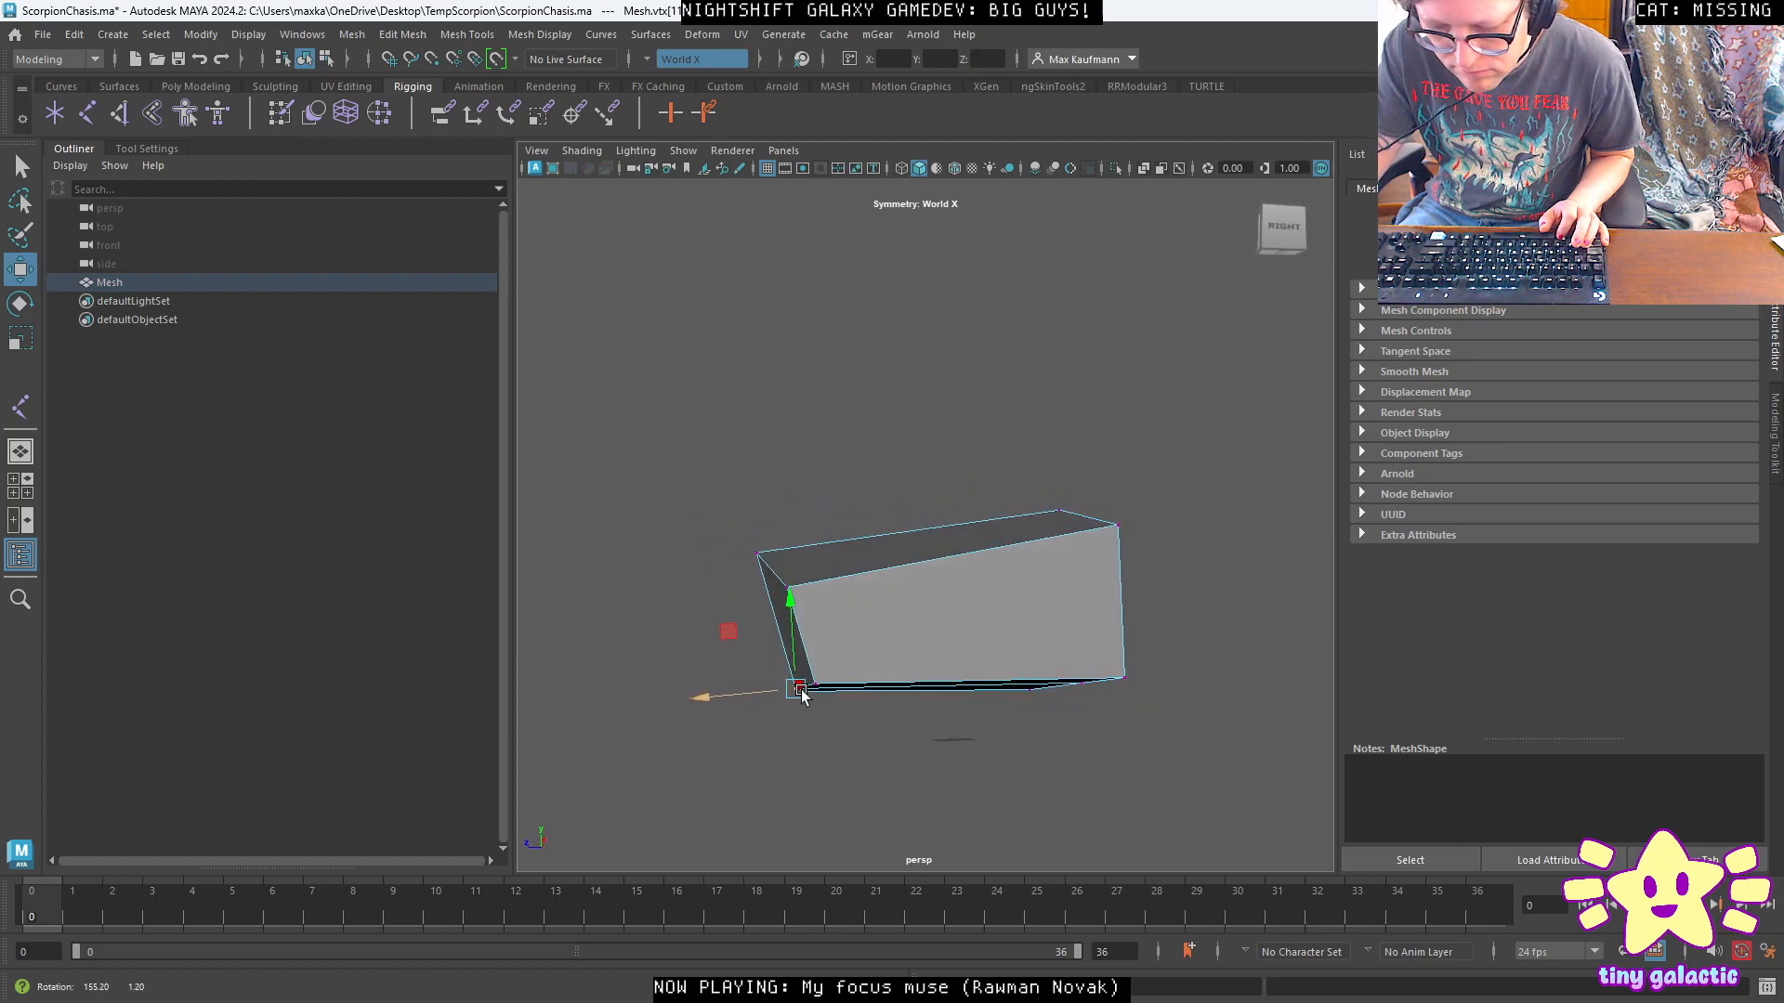
key("space")
key("space")
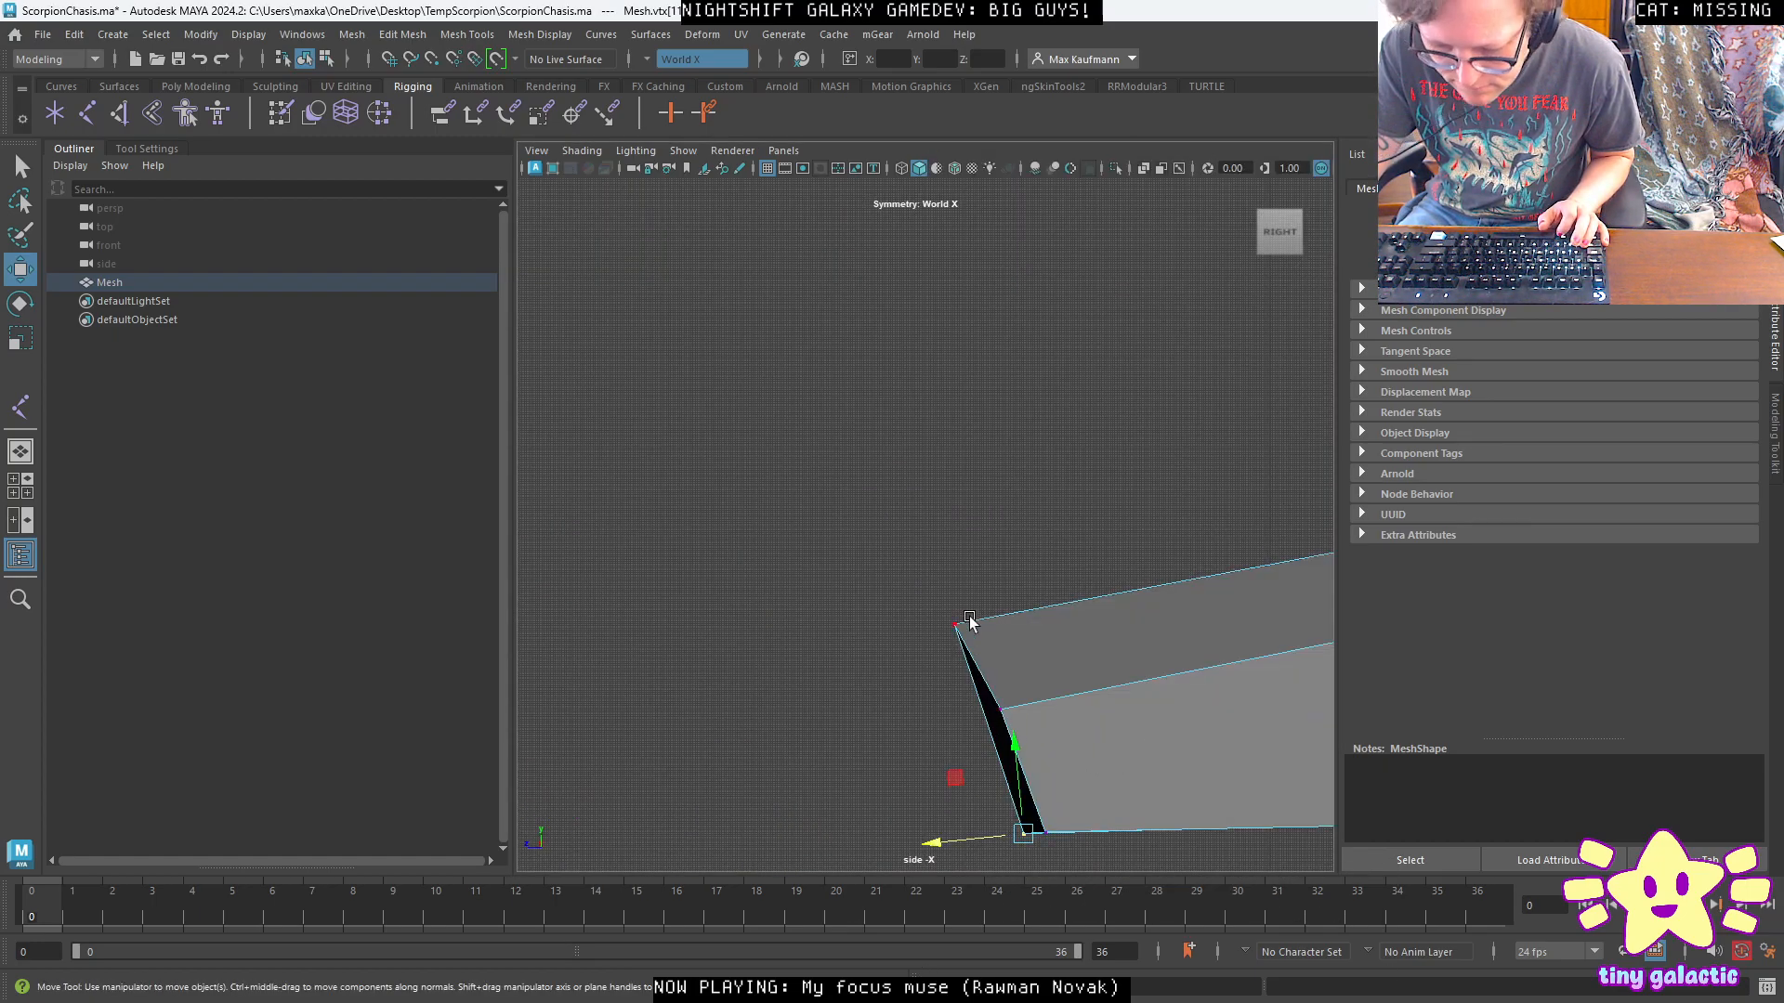
left_click_drag(945, 543, 948, 571)
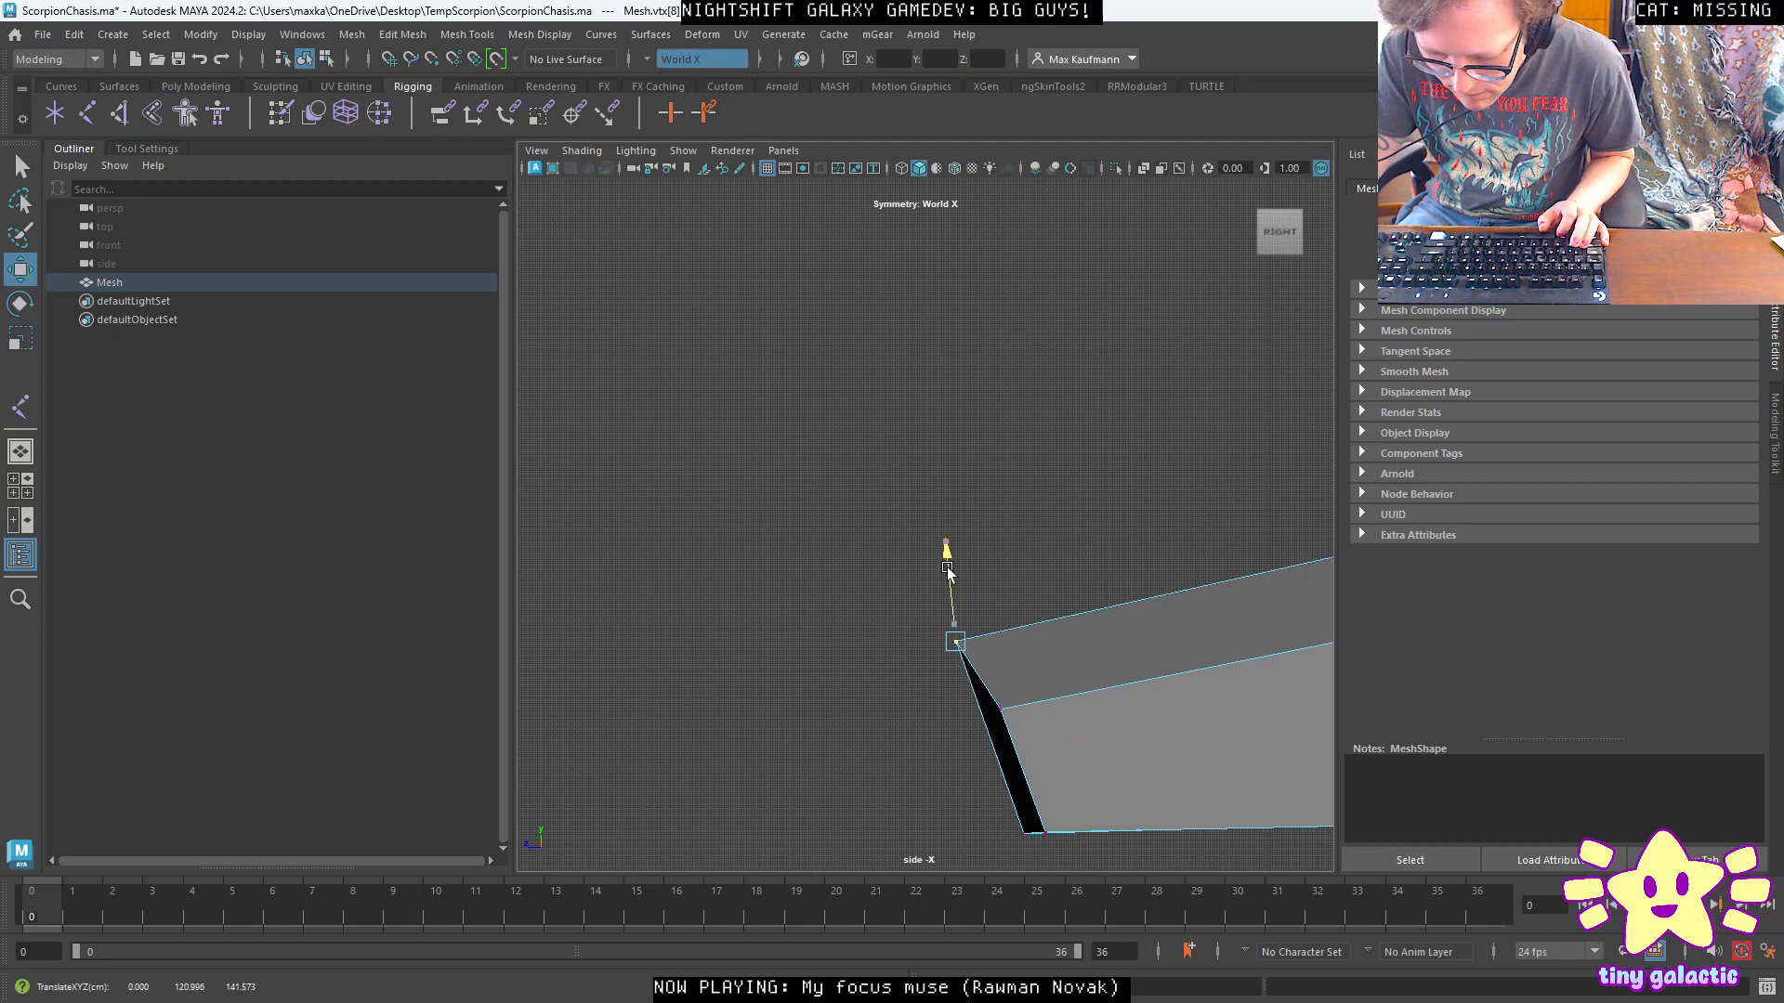
key("space")
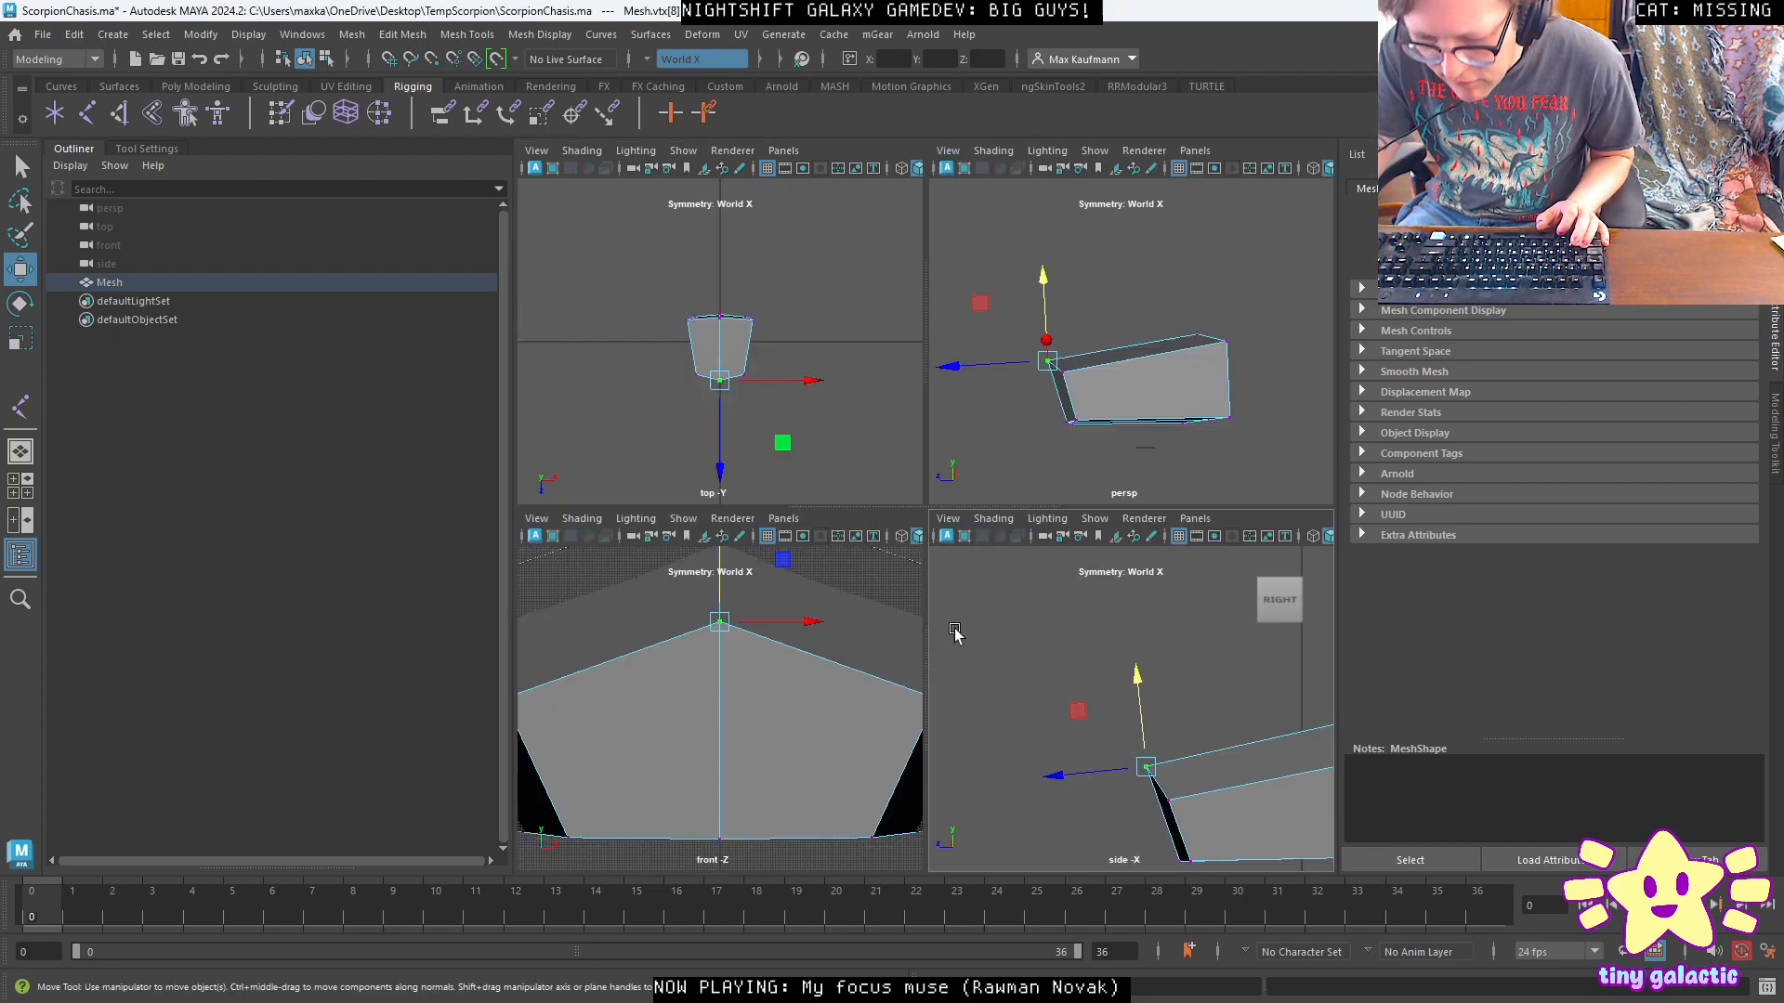
key("space")
left_click_drag(1186, 449, 909, 665, "alt")
left_click(1068, 646)
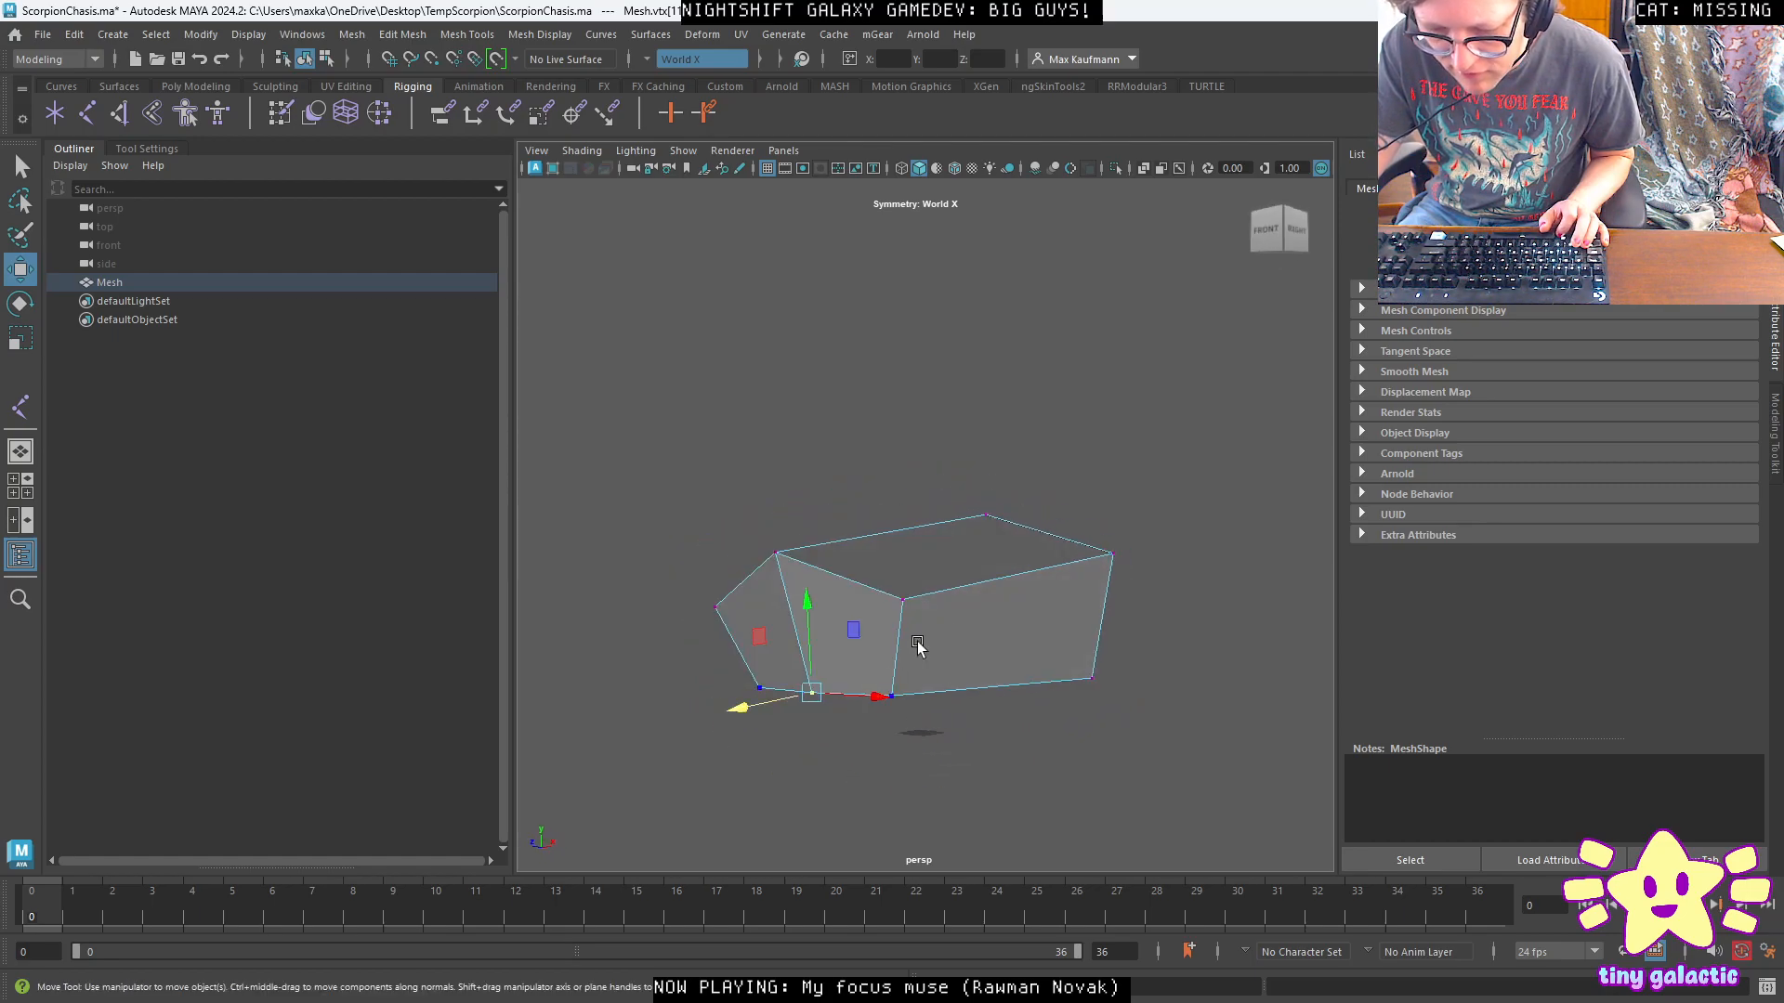
Return to object mode, duplicate Mesh and rename the copy UCX_Collision.
right_click_drag(950, 472, 975, 583)
right_click_drag(1029, 447, 1027, 439)
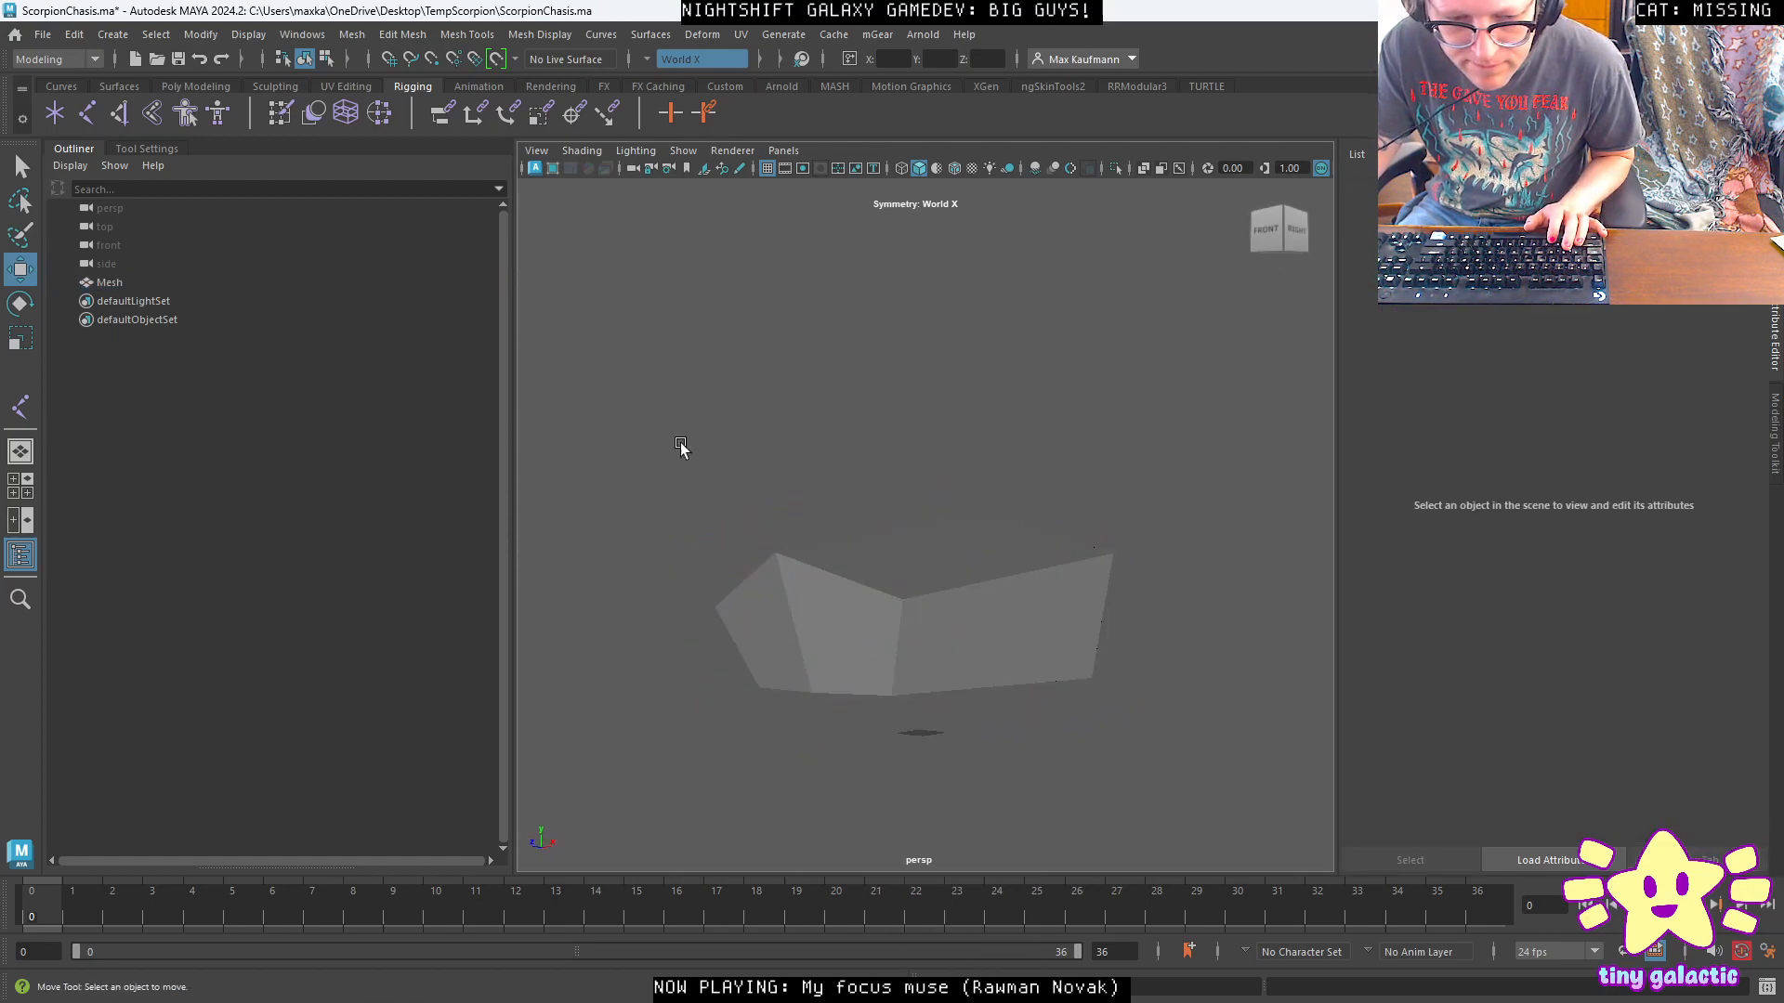
left_click(106, 282)
key("ctrl+d")
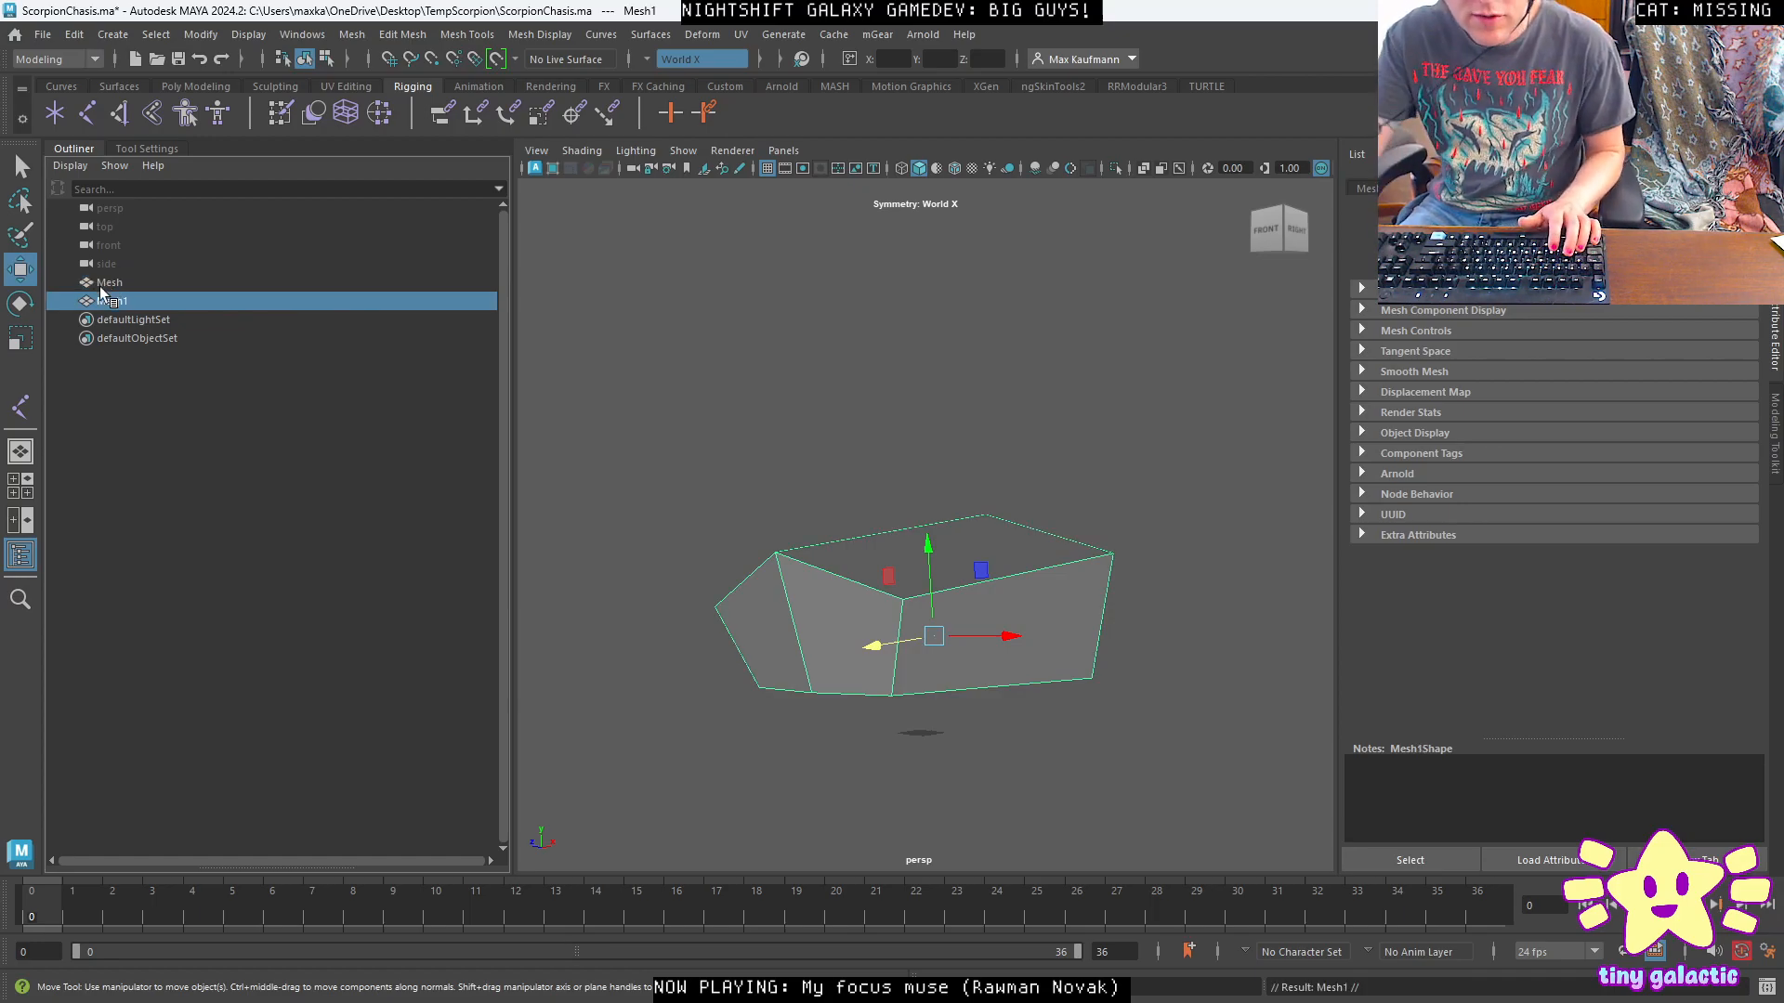
double_click(116, 299)
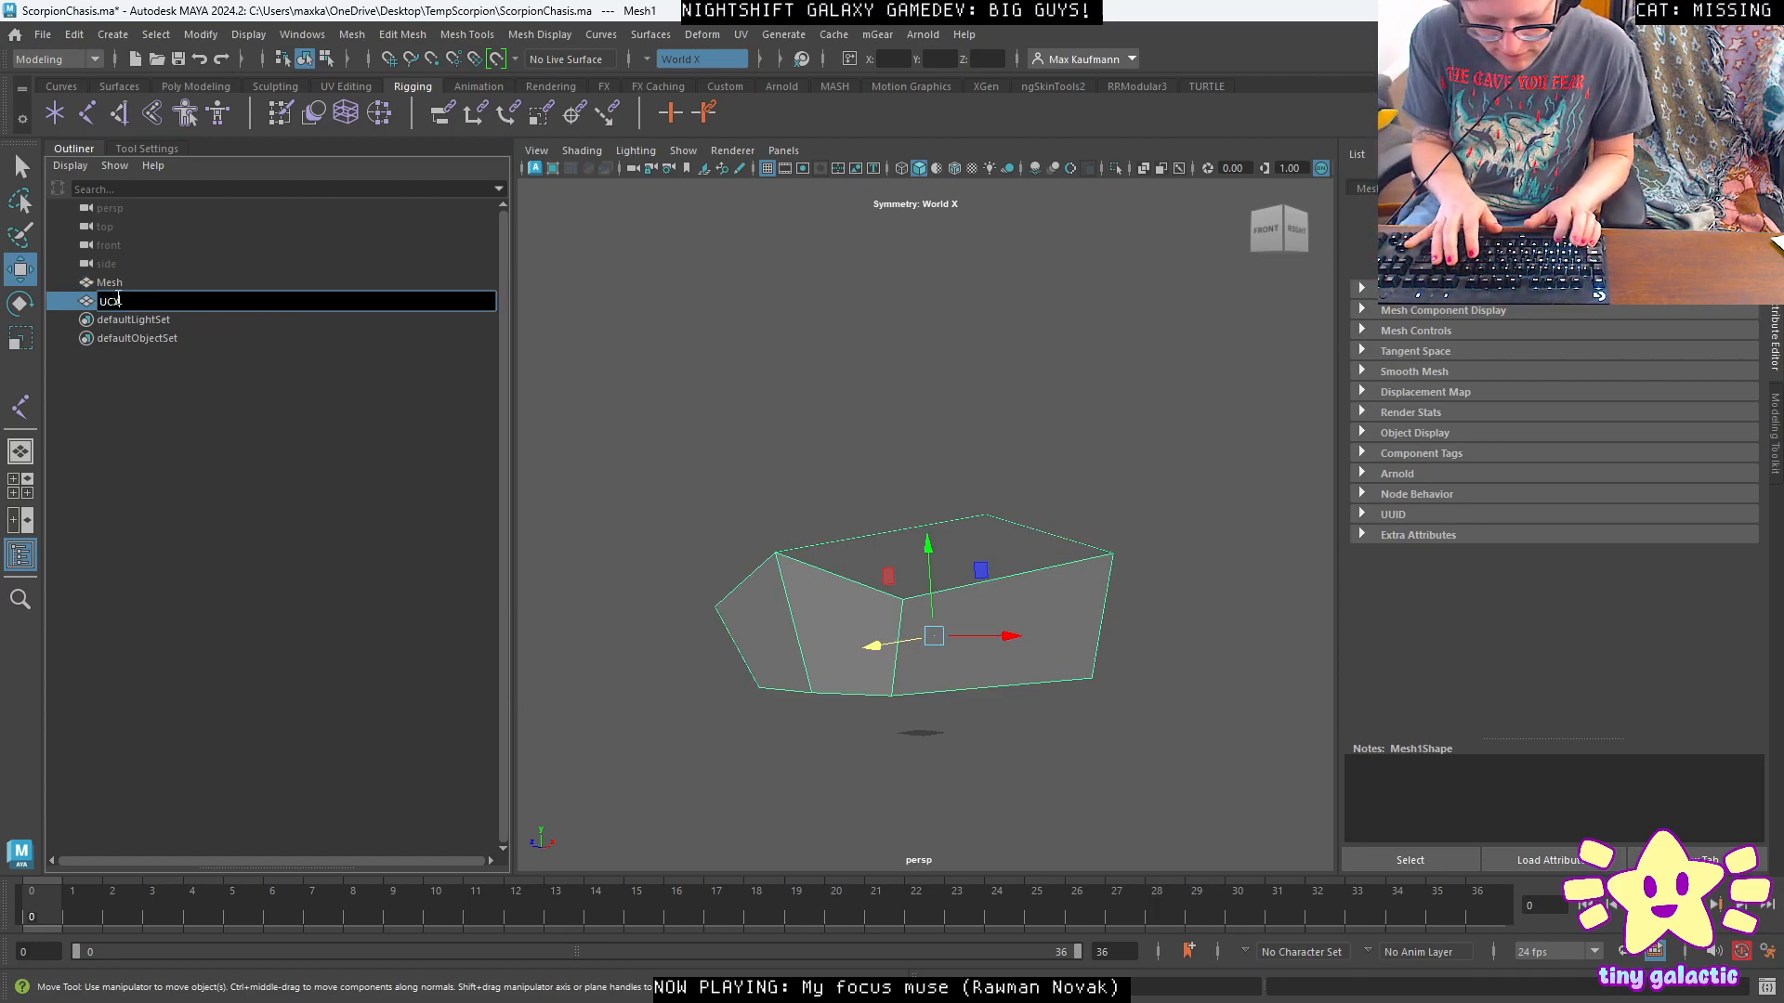
type("UCX_Collision")
key("Return")
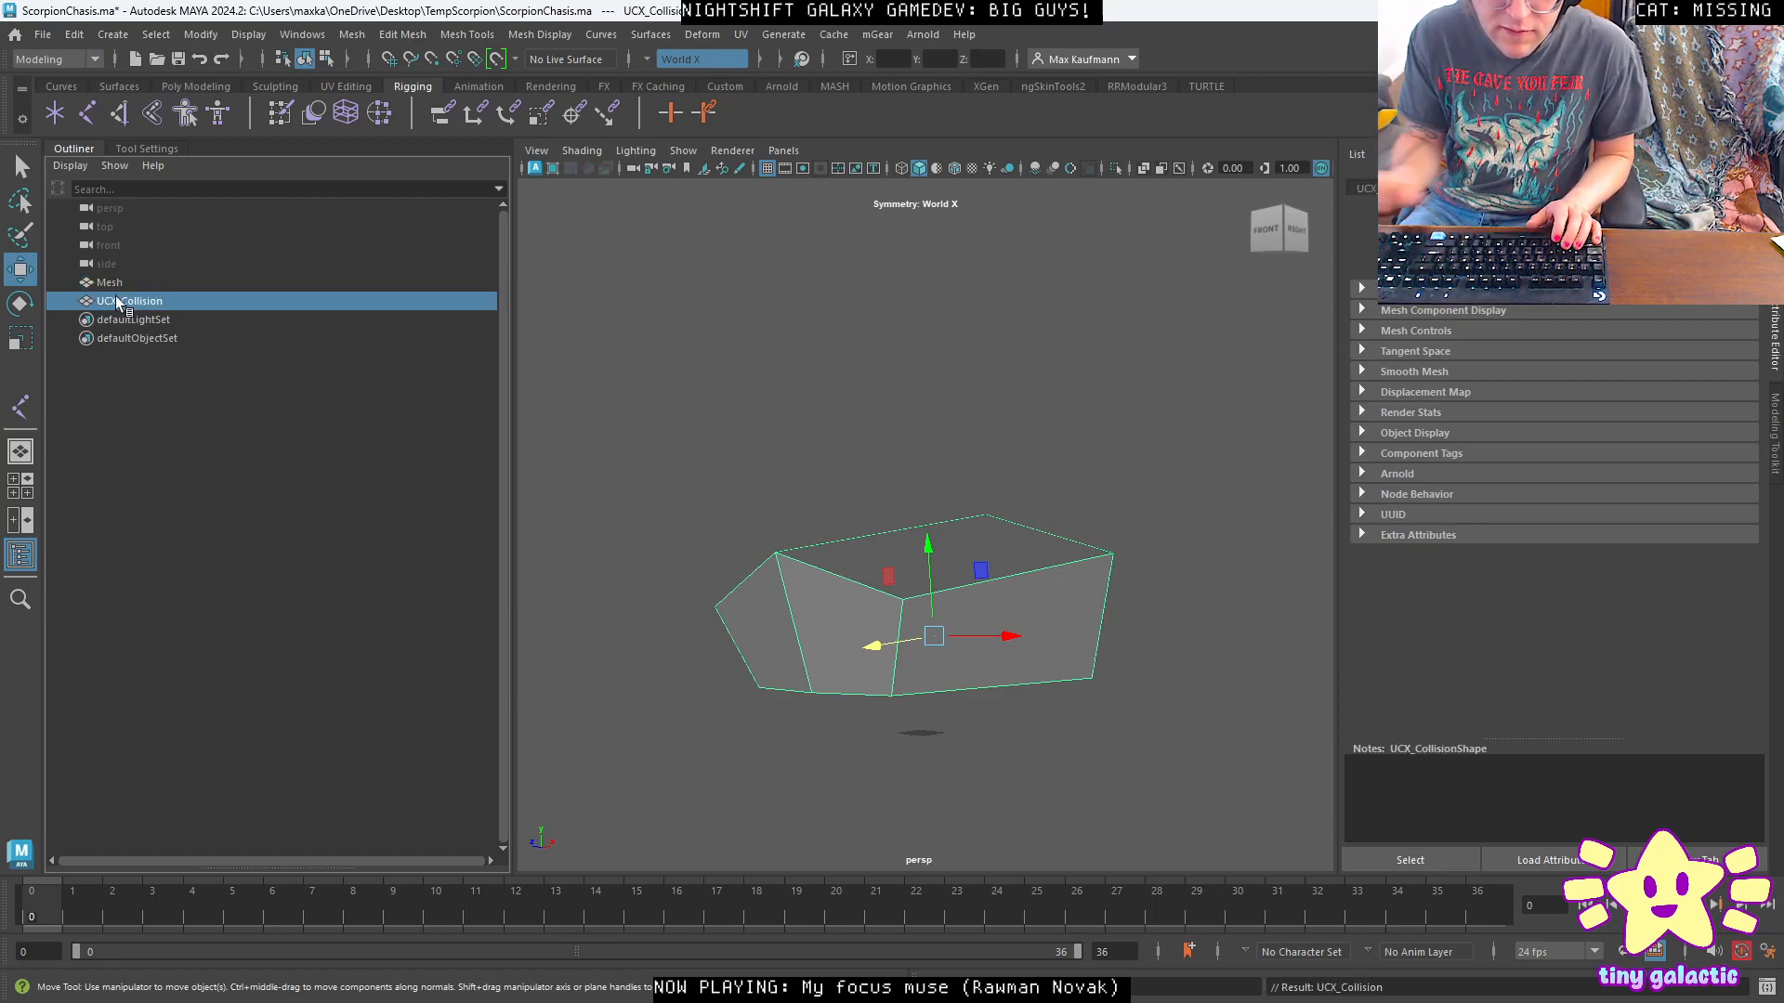
Save the chassis scene and export everything as an FBX file named SM_ScorpionChasis in TempScorpion.
left_click(43, 34)
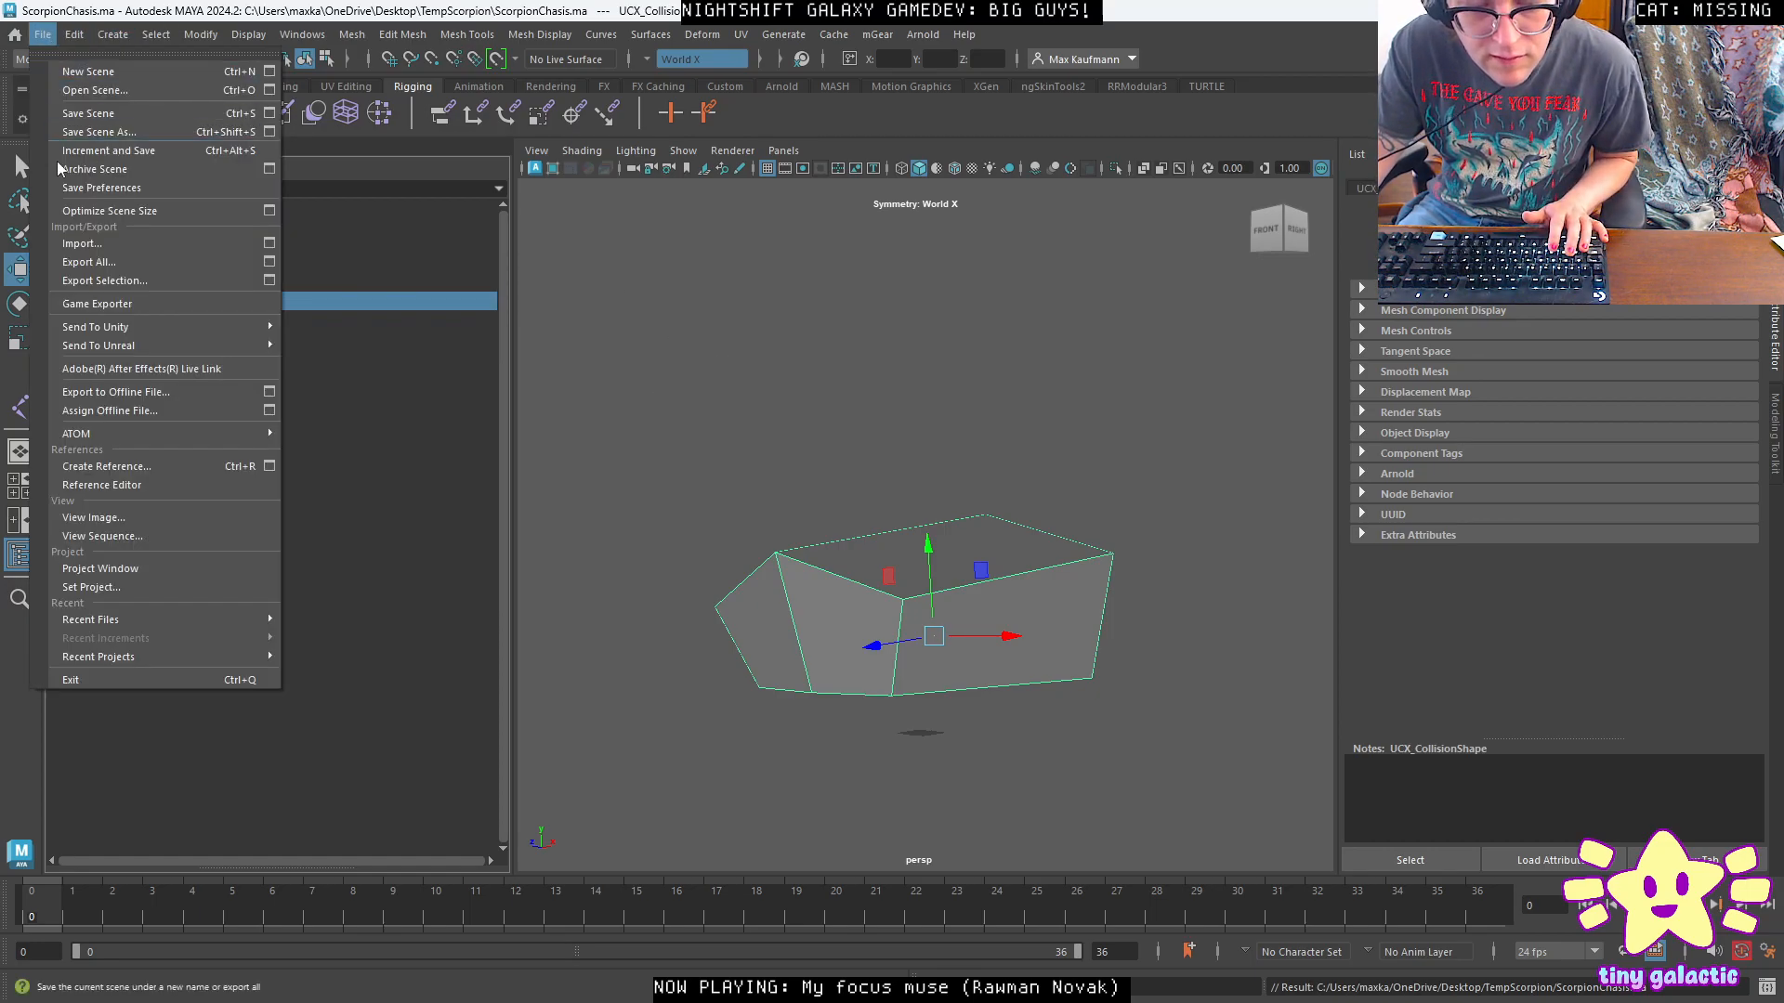
left_click(74, 279)
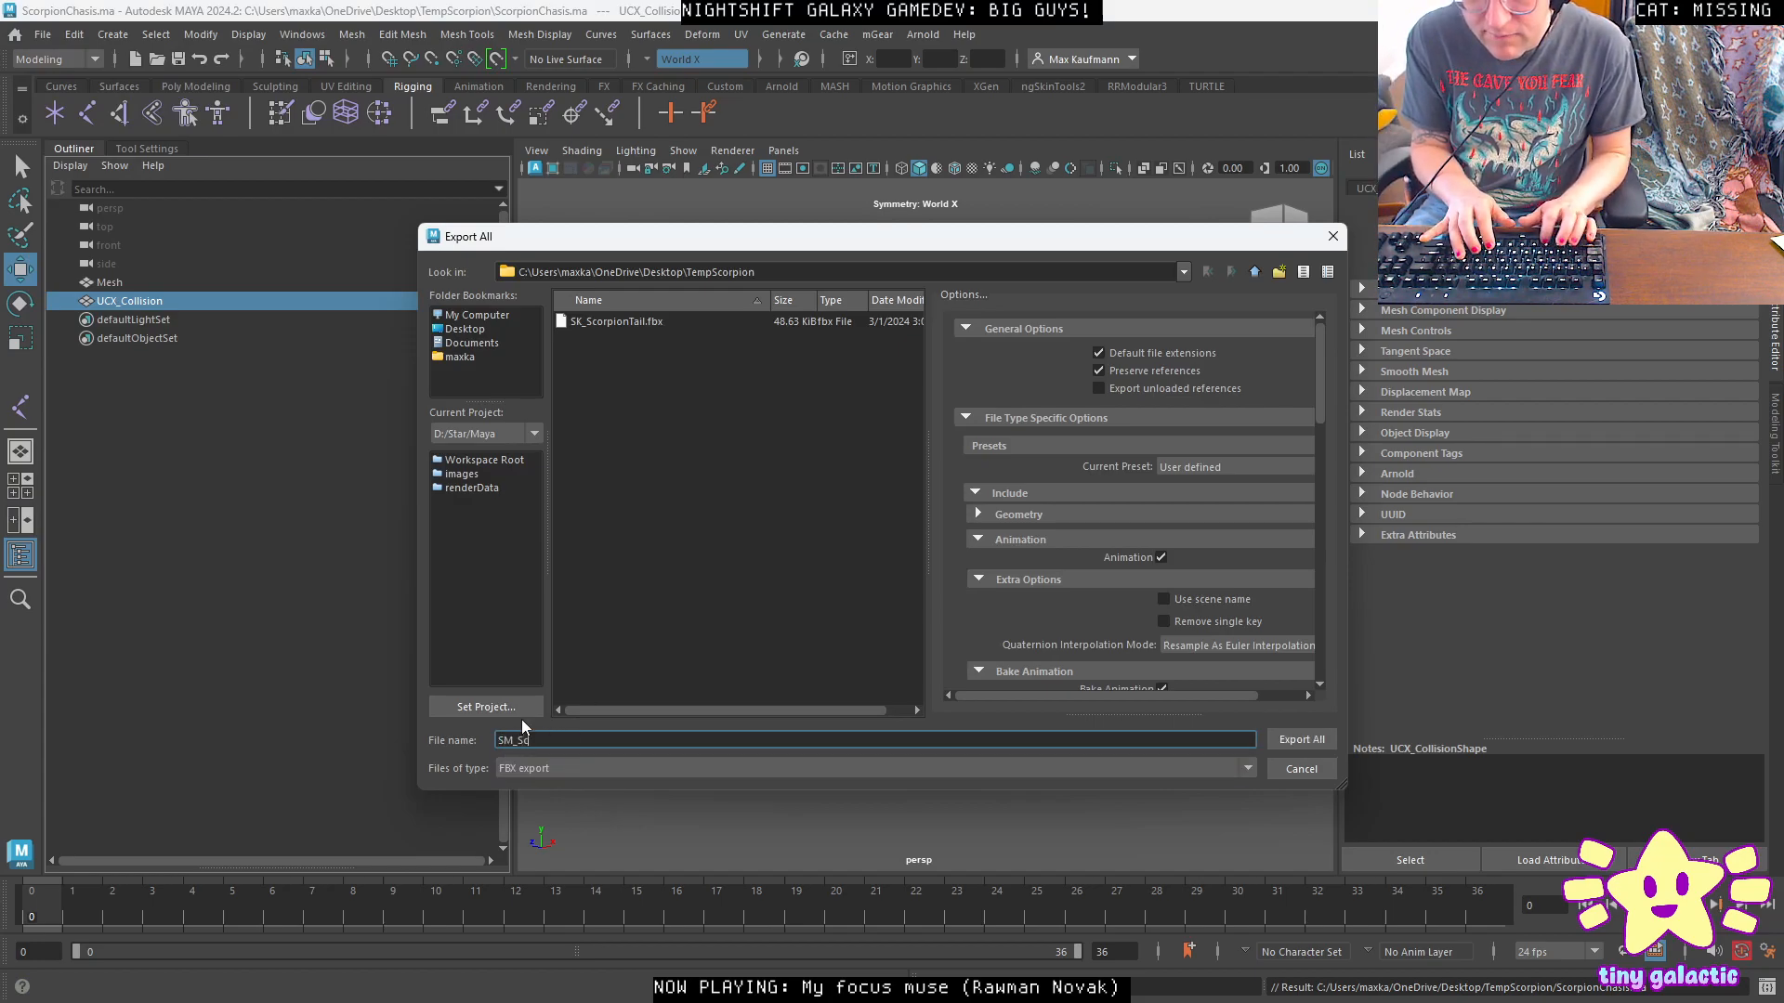
type("SM_ScorpionChasis")
key("Return")
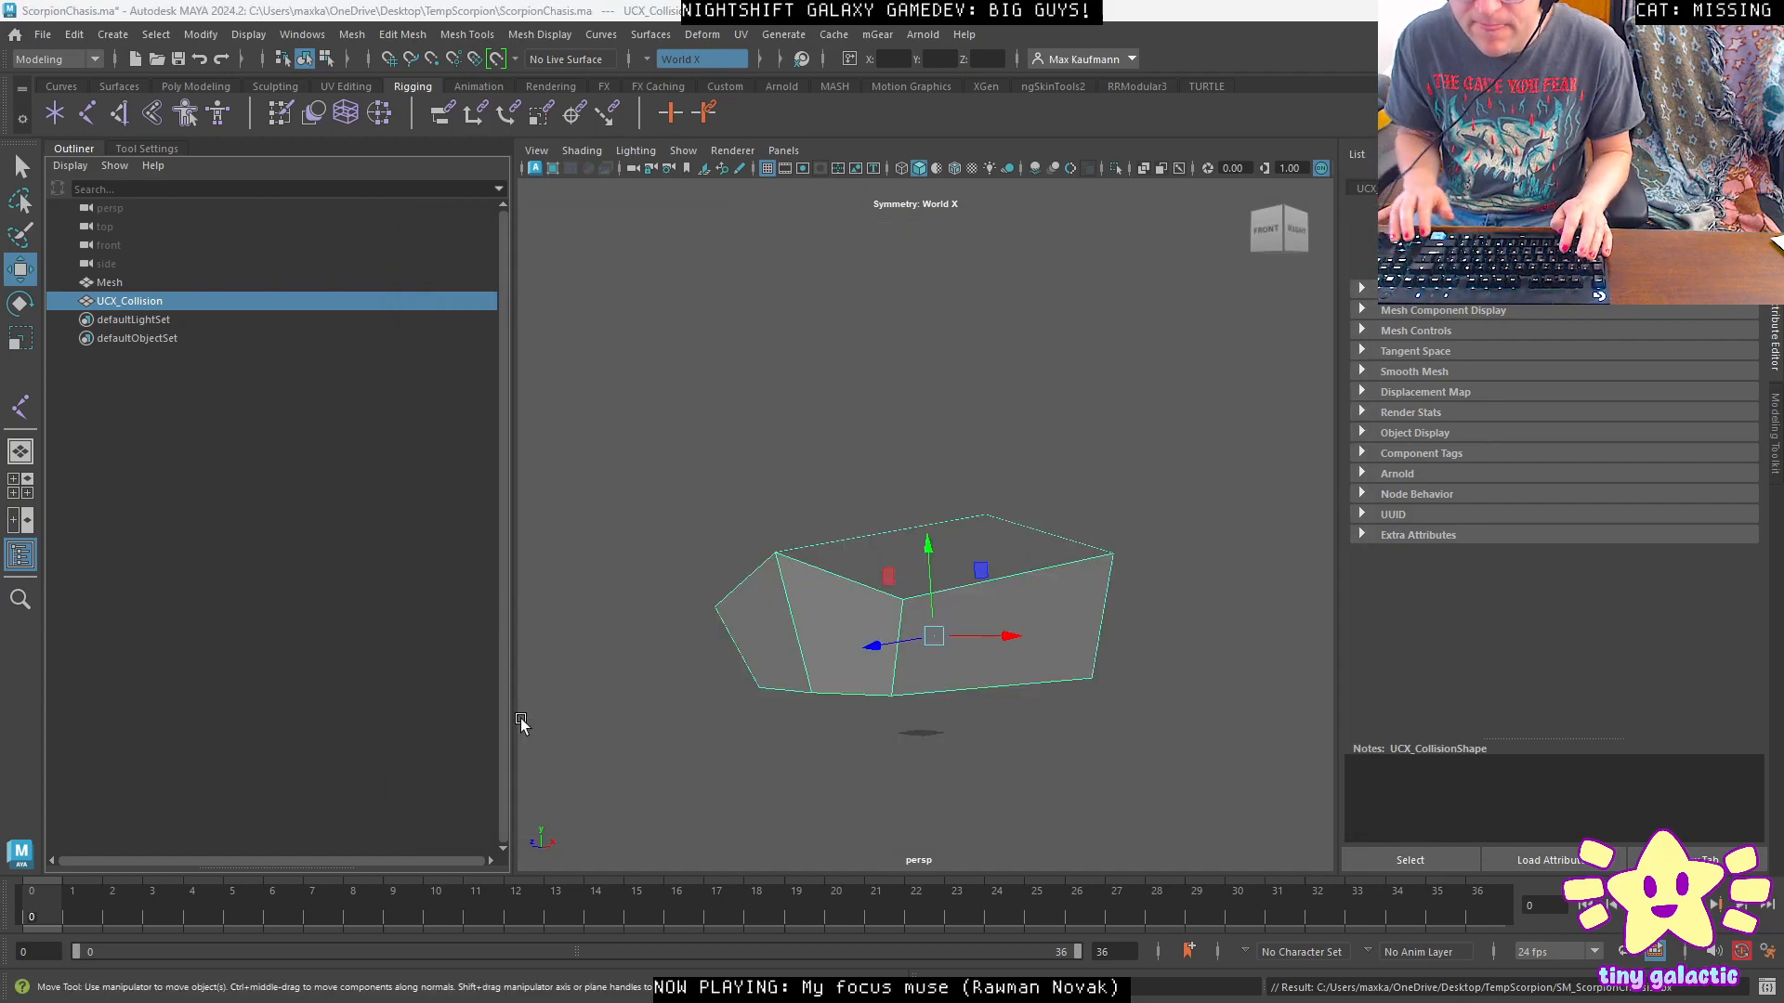
Switch to the Unreal editor and locate the placed scorpion tail's skeletal mesh asset in the project content.
key("alt+Tab")
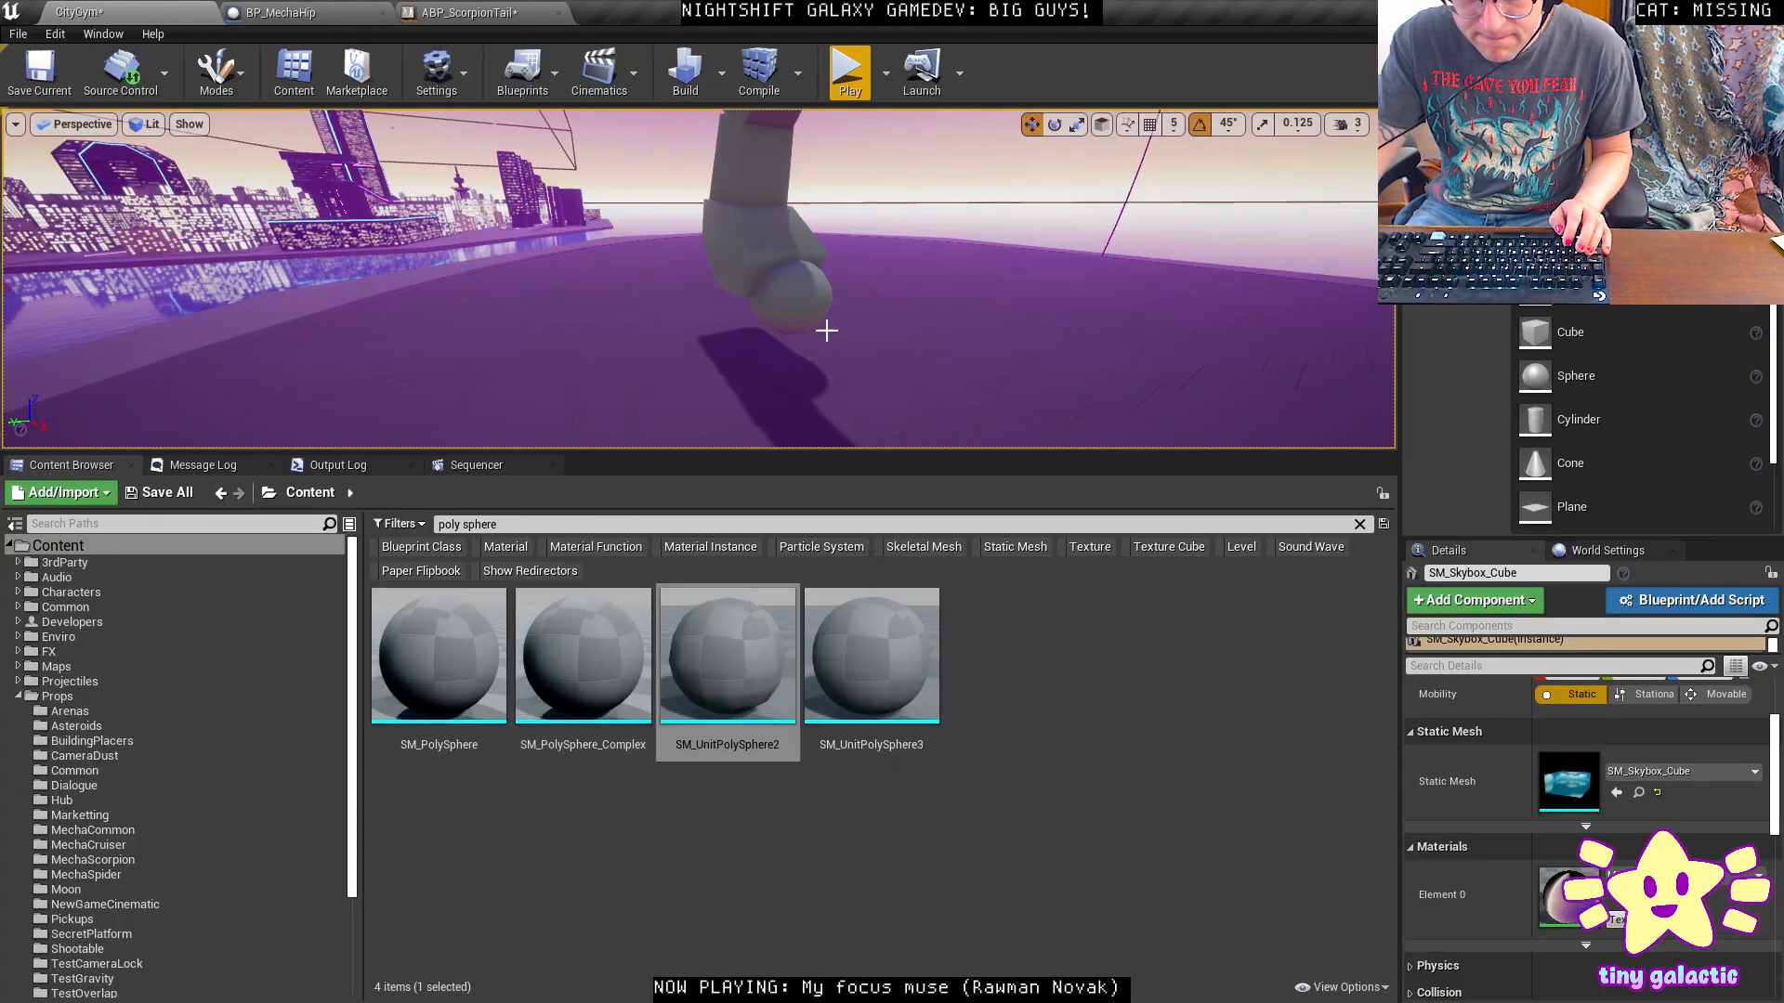
left_click(786, 294)
key("ctrl+b")
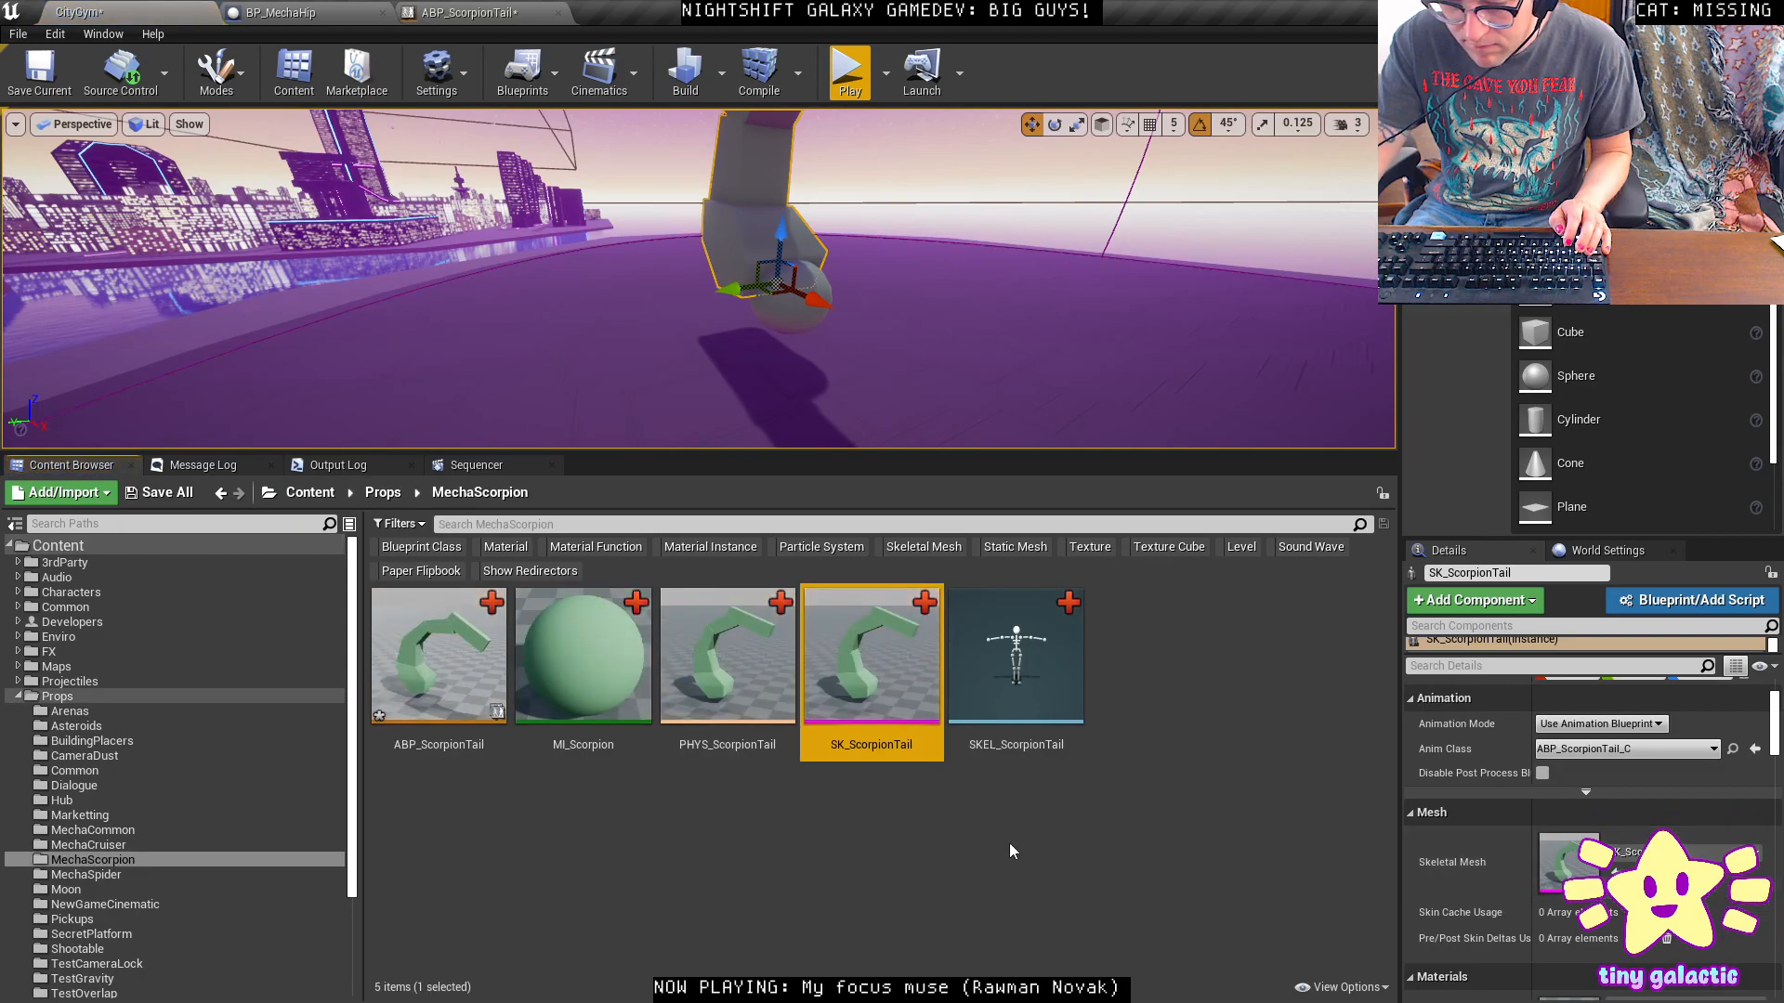
Import SM_ScorpionChassis.fbx from the TempScorpion folder into MechaScorpion as a static mesh with the current FBX options.
right_click(1003, 842)
left_click(1095, 323)
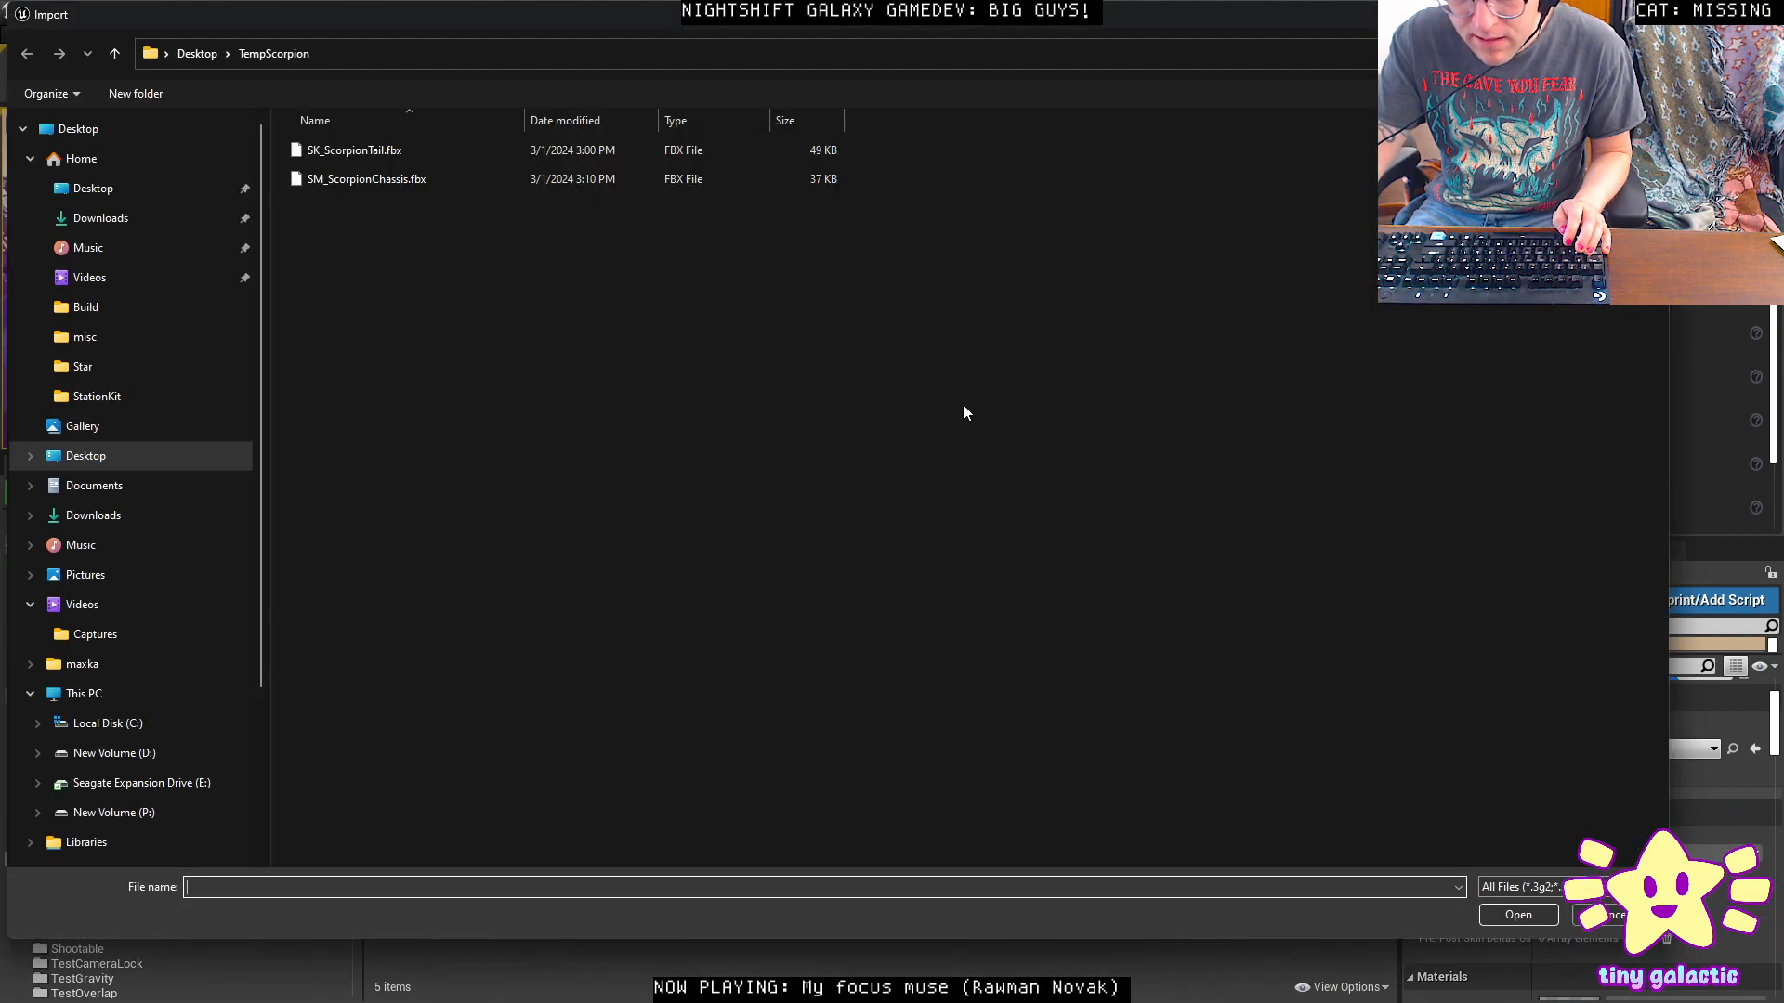
double_click(351, 188)
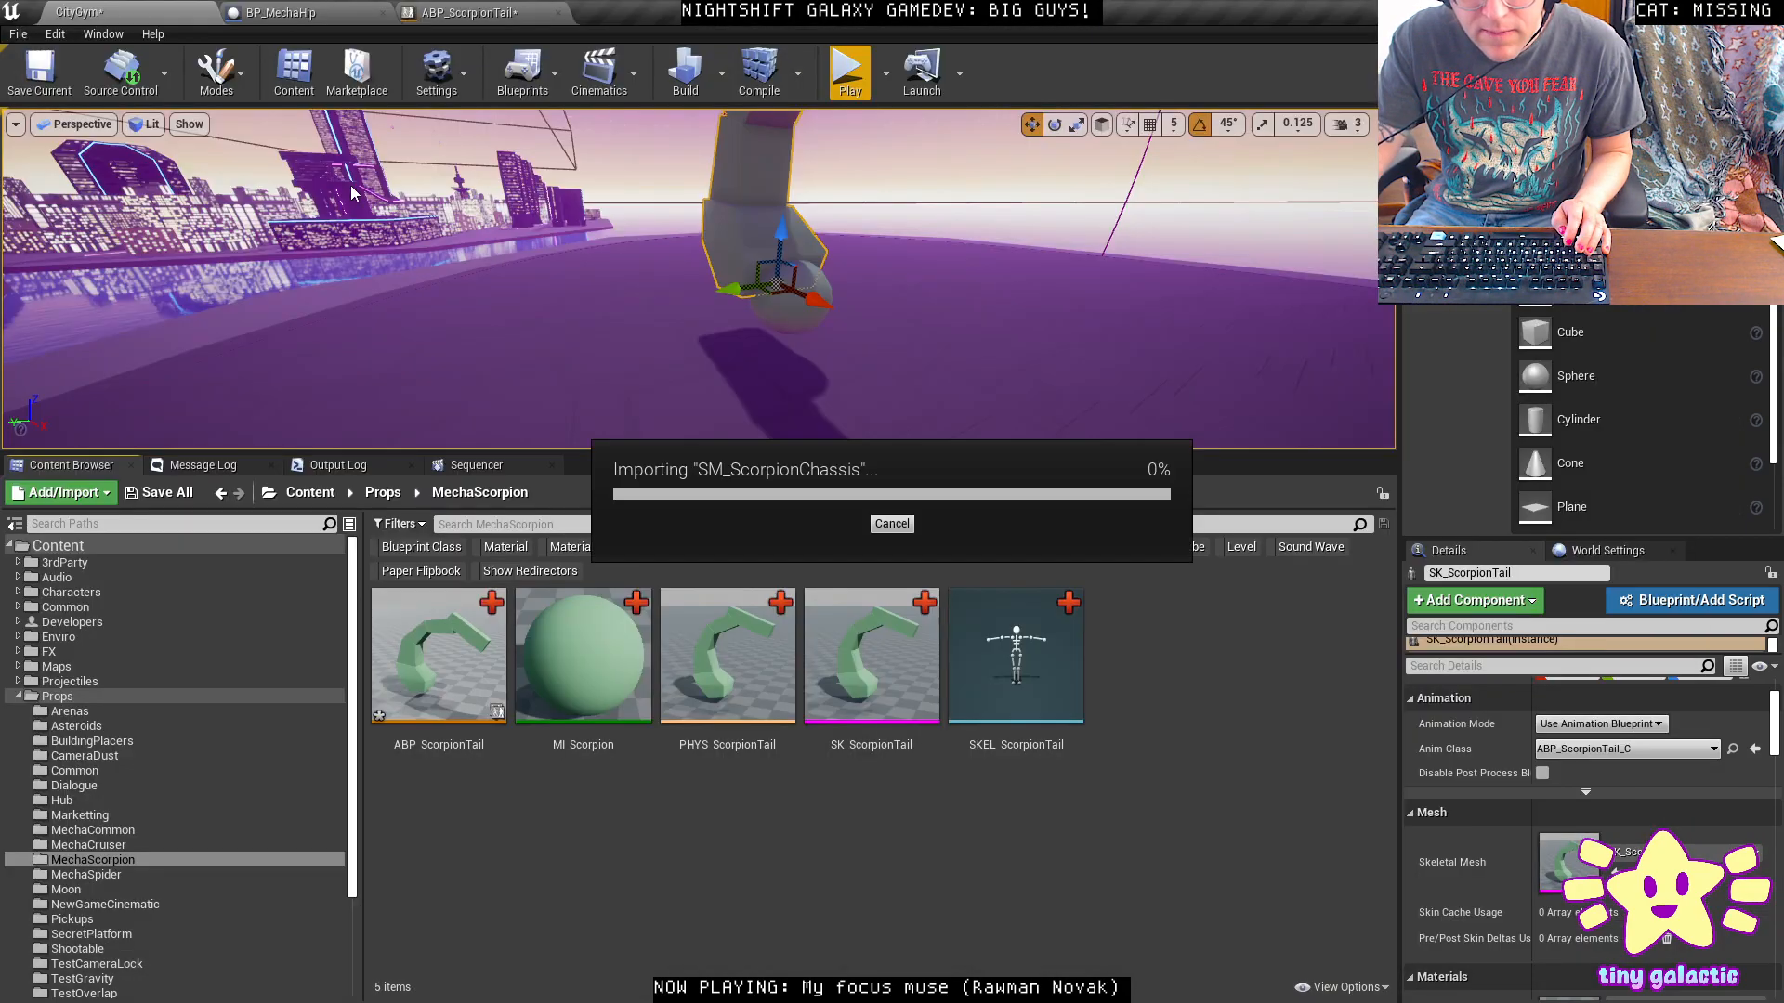
scroll(940, 609, "down", 5)
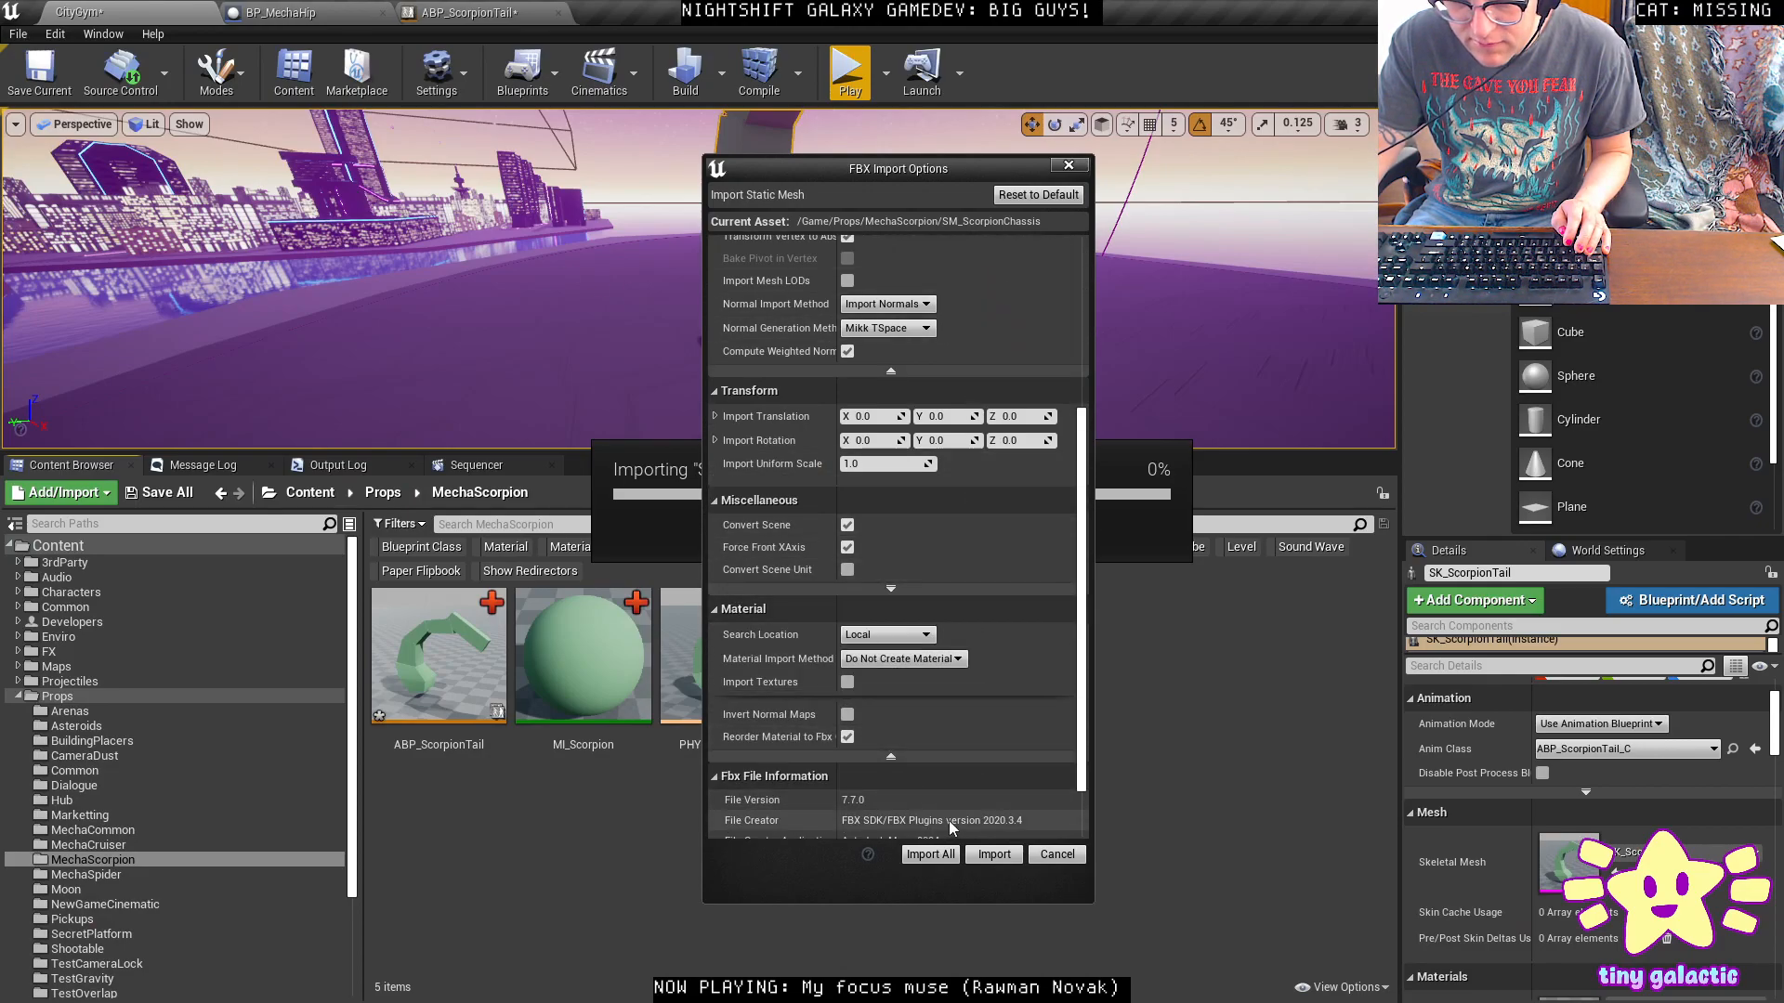
scroll(936, 764, "up", 5)
left_click(994, 854)
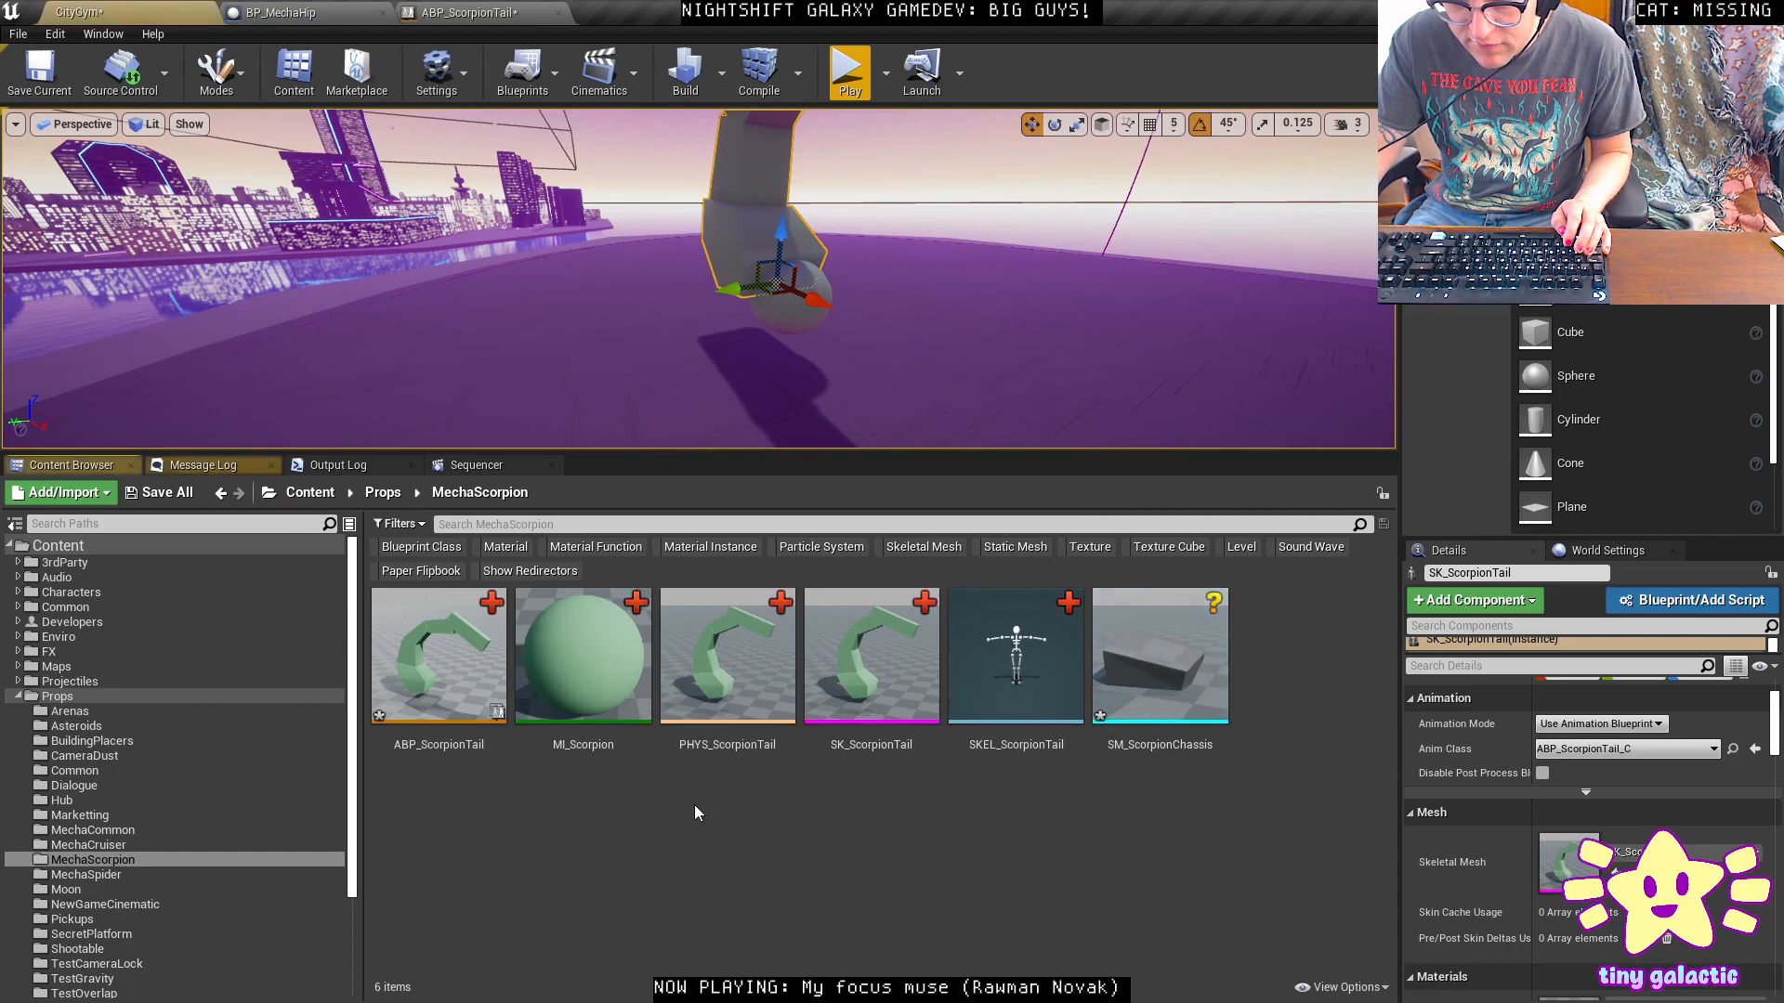
Open the SM_ScorpionChassis mesh, assign the MI_Scorpion material to it and save the asset.
double_click(1161, 650)
left_click(1615, 217)
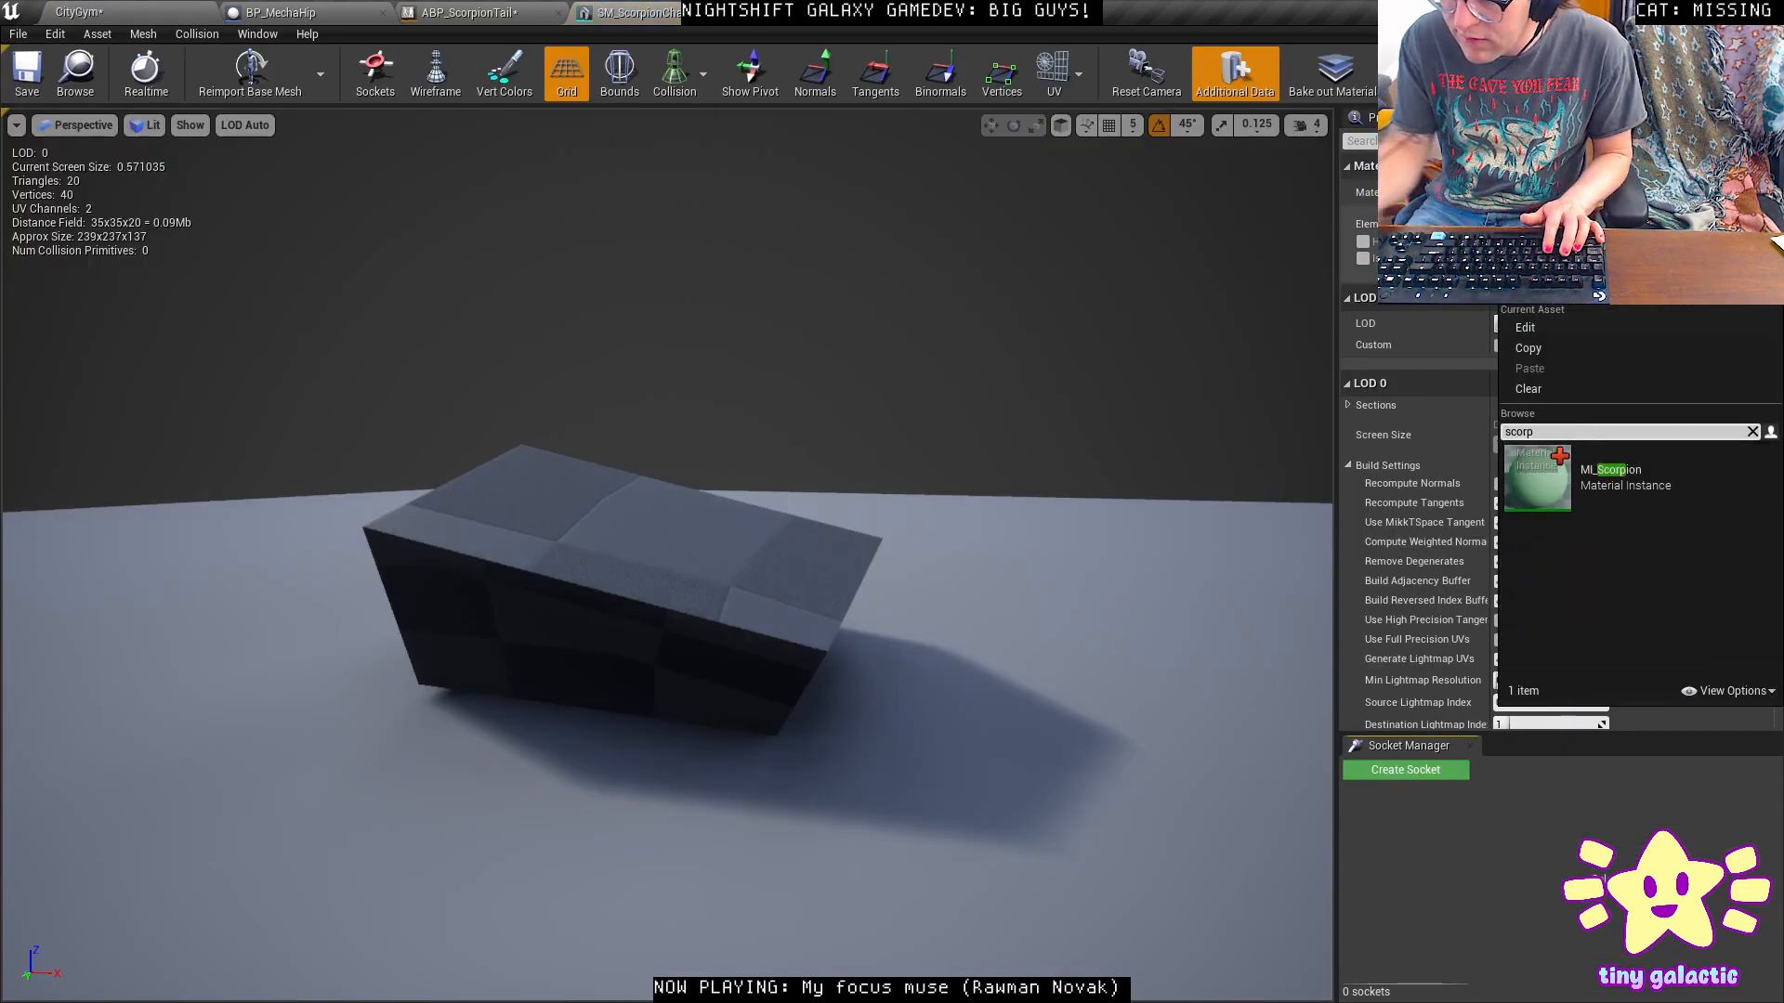
left_click(1620, 483)
left_click_drag(635, 397, 634, 398)
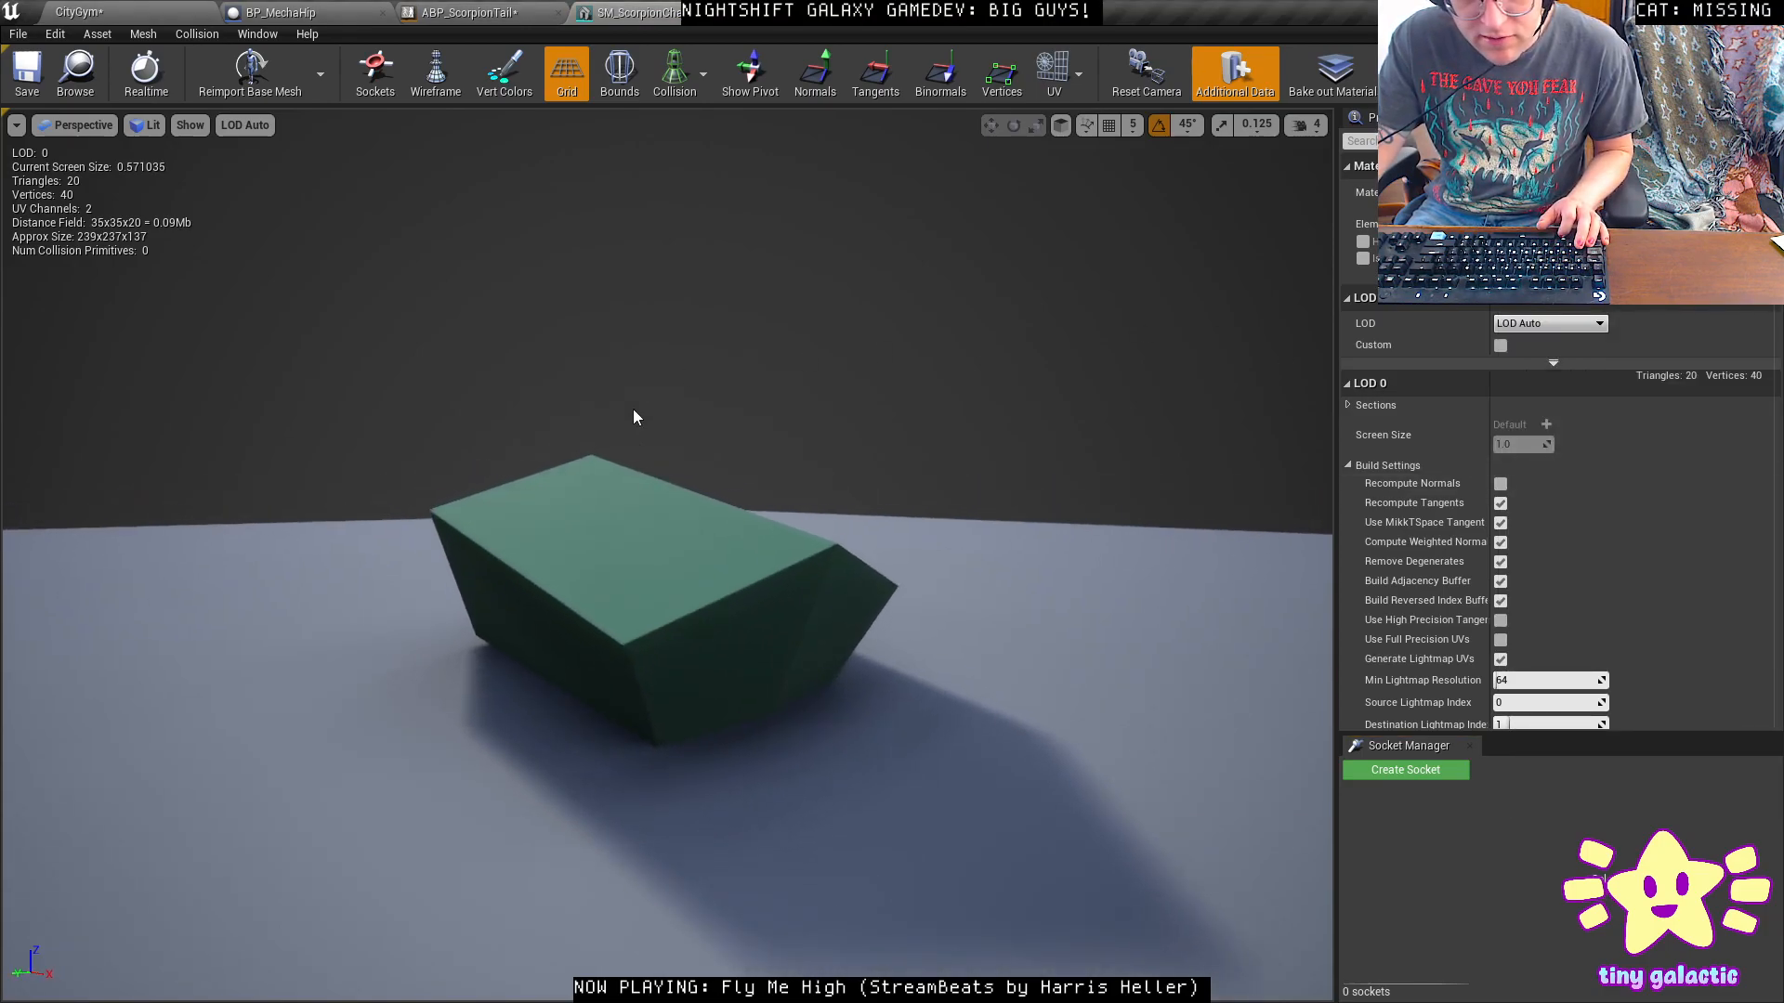
left_click_drag(234, 299, 233, 299)
key("ctrl+s")
Switch to Maya and rename the UCX_Collision object to UCX_Mesh.
key("alt+Tab")
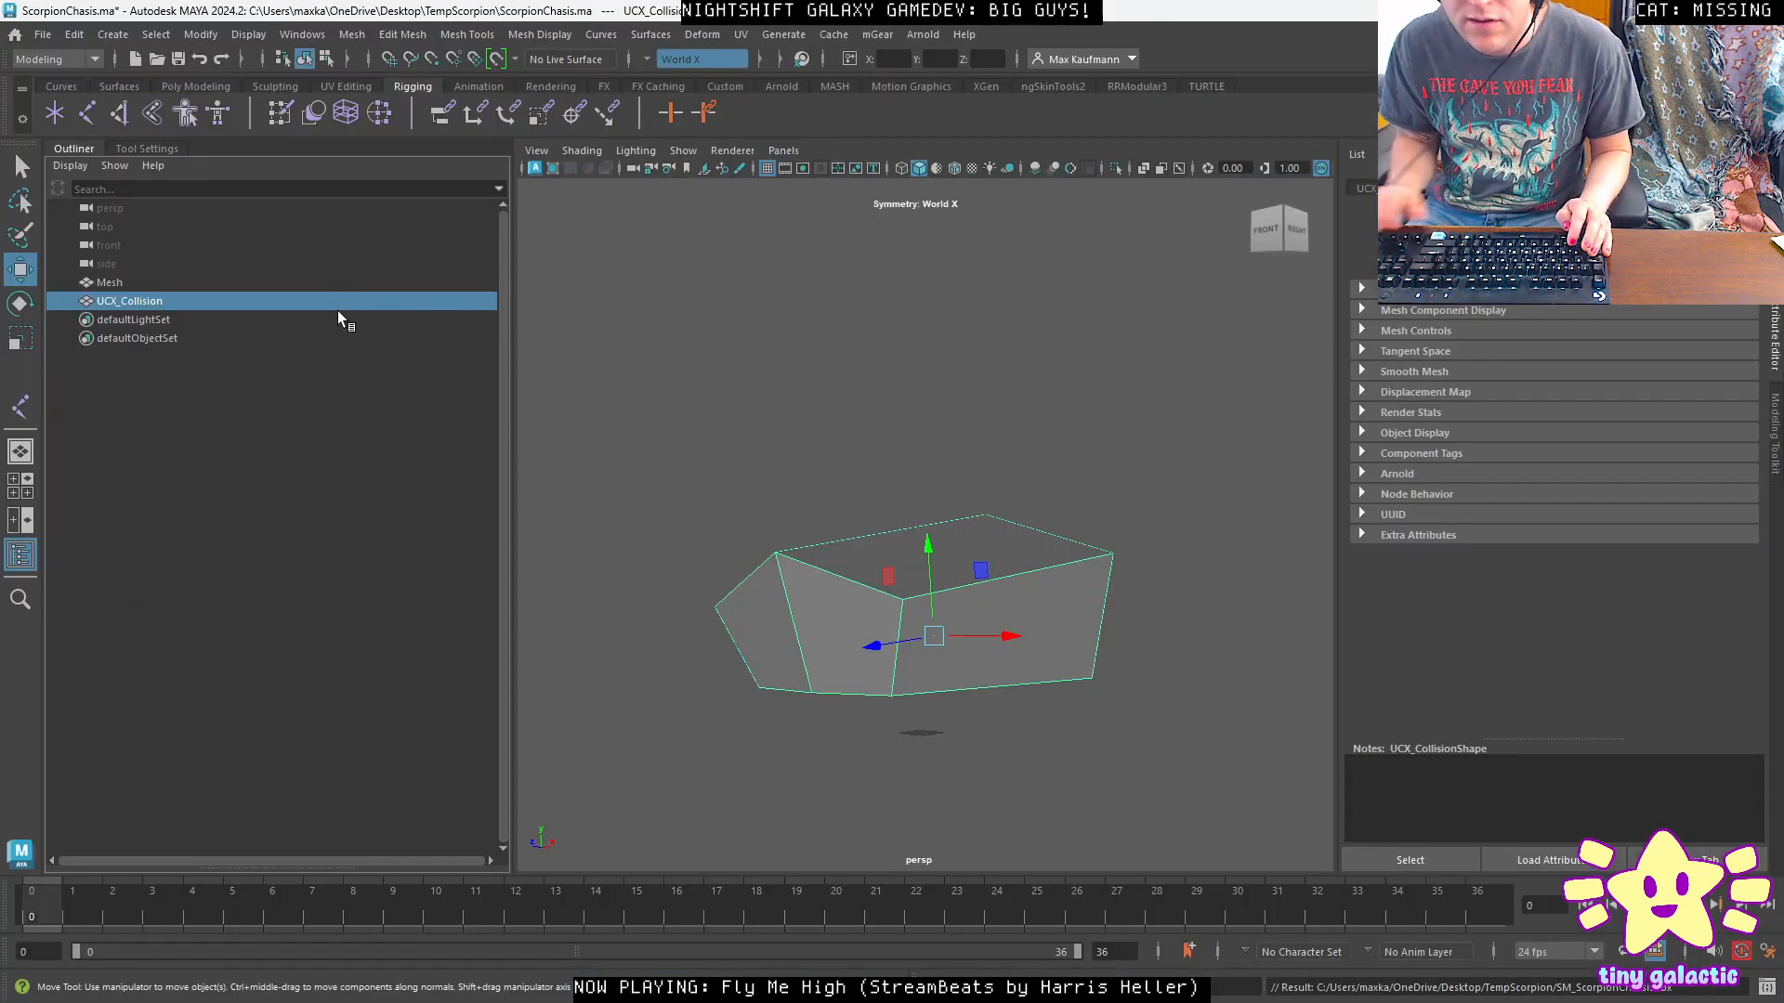
double_click(135, 300)
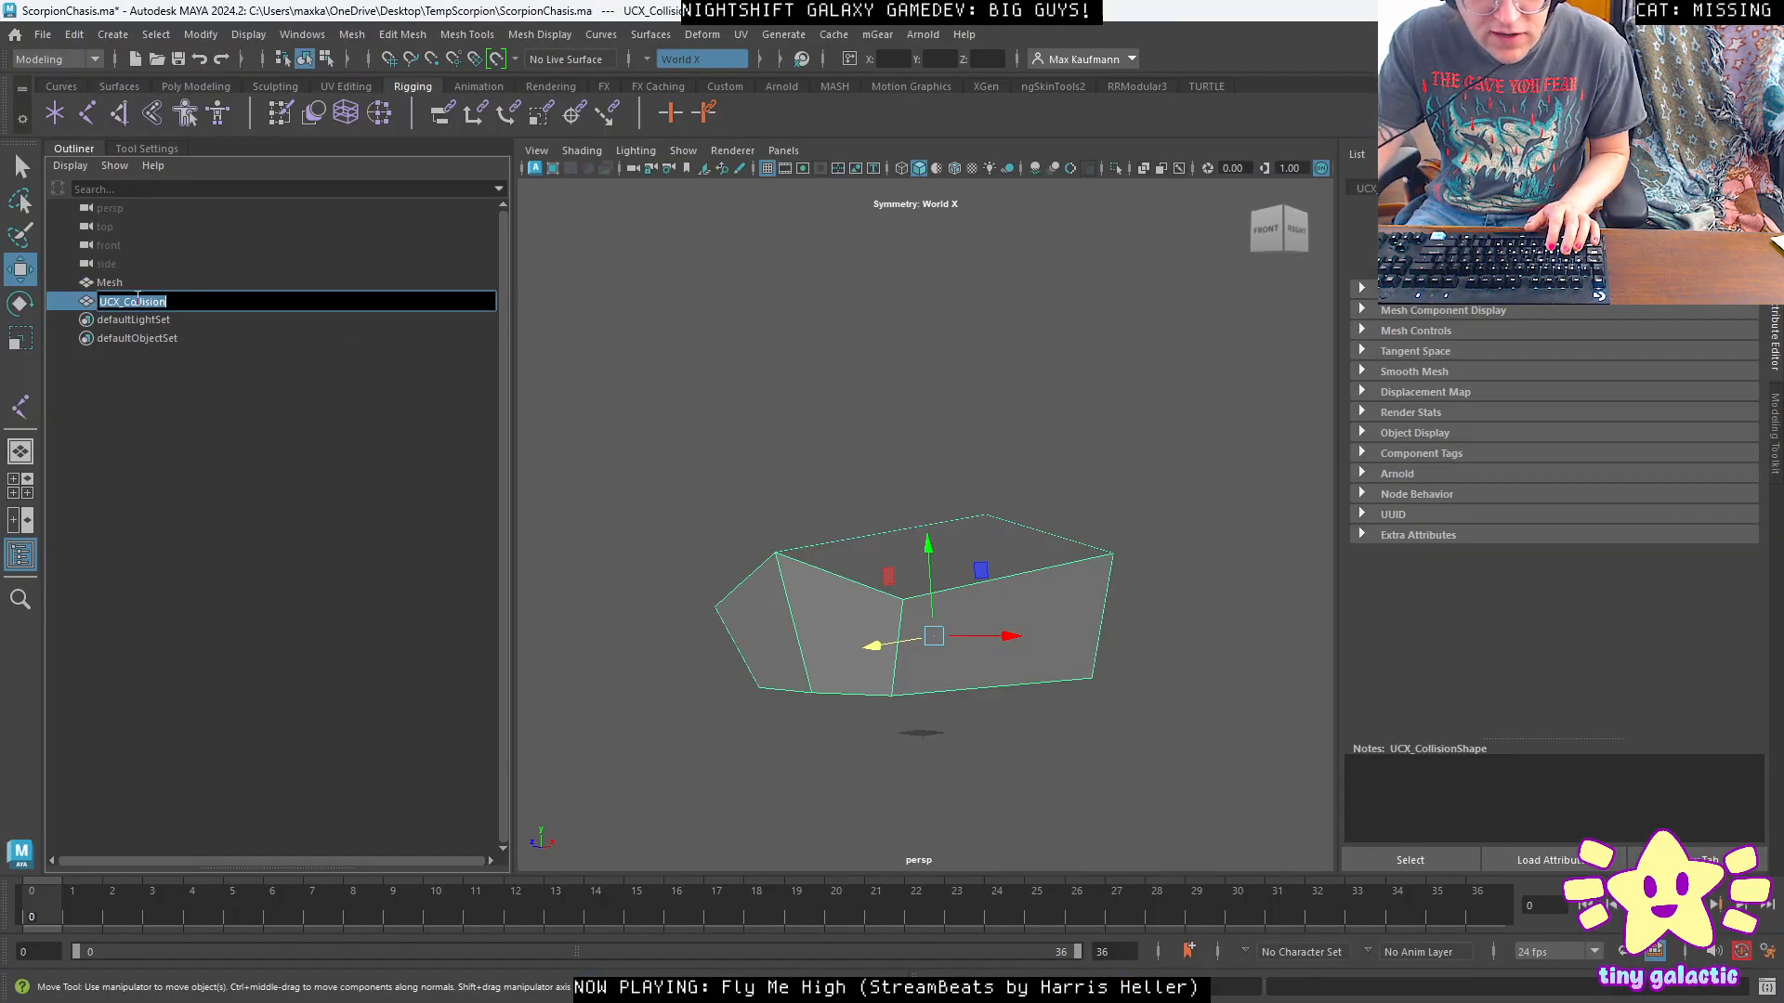
key("shift+End")
type("MEsh")
key("Return")
double_click(133, 301)
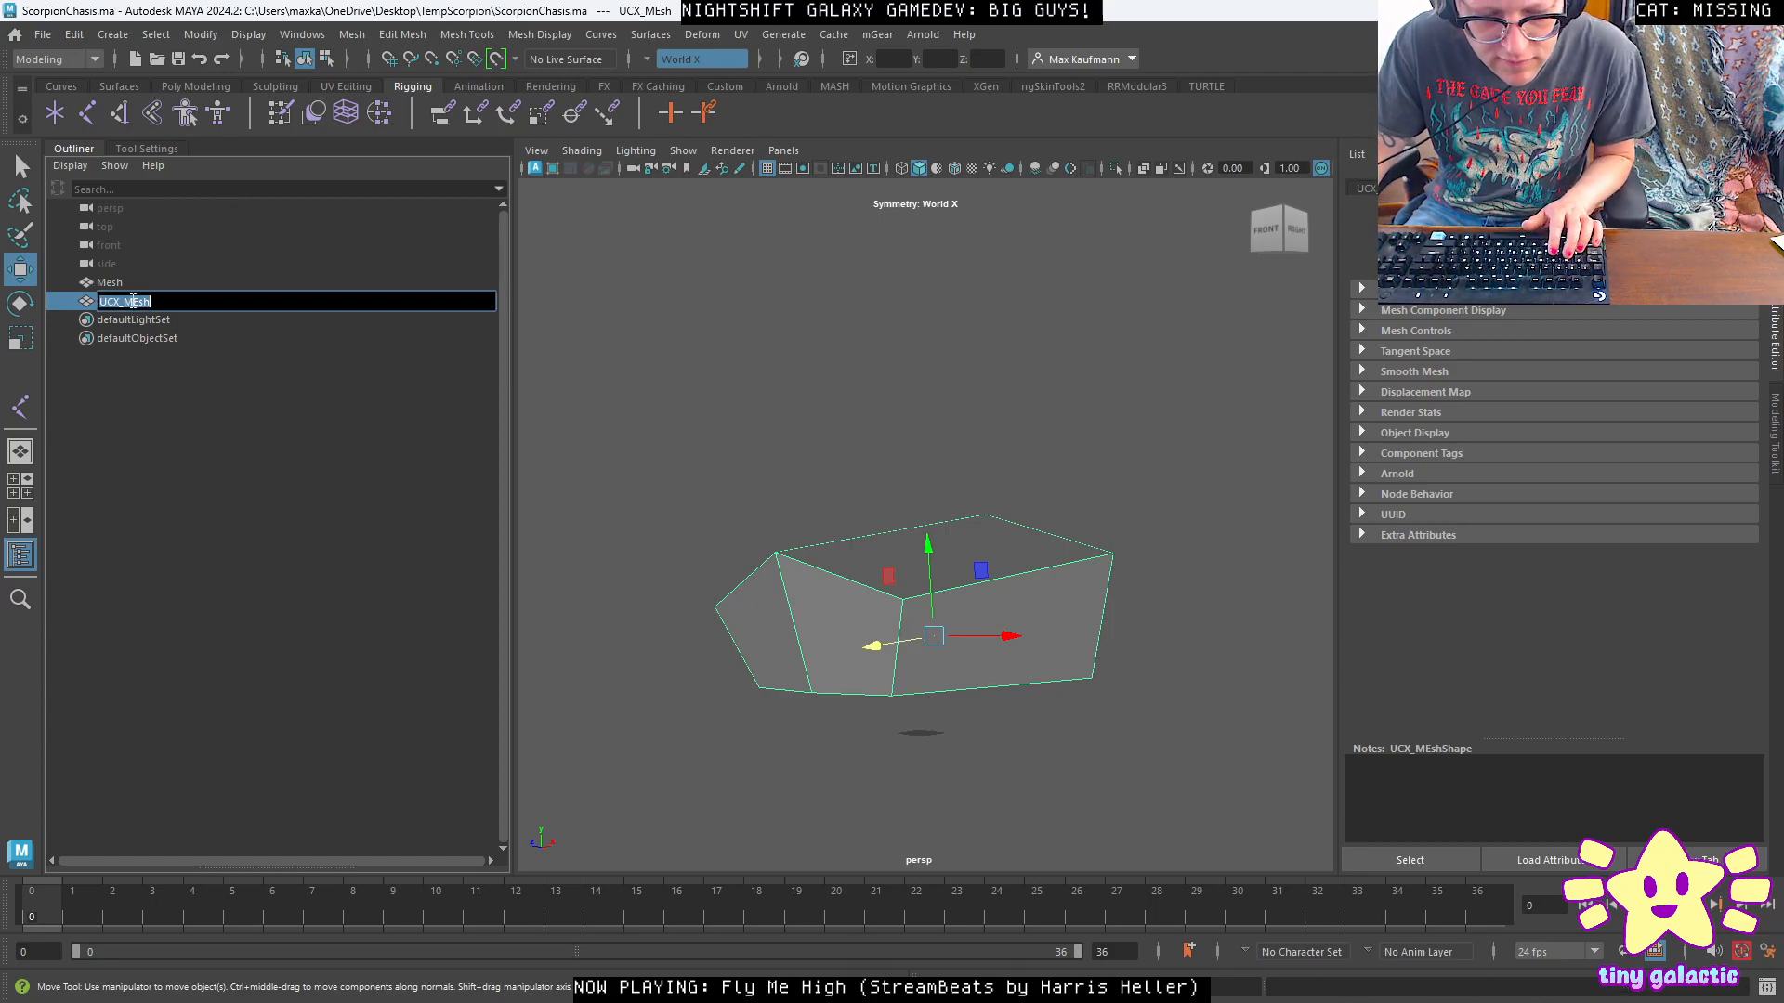
key("BackSpace")
type("e")
key("Return")
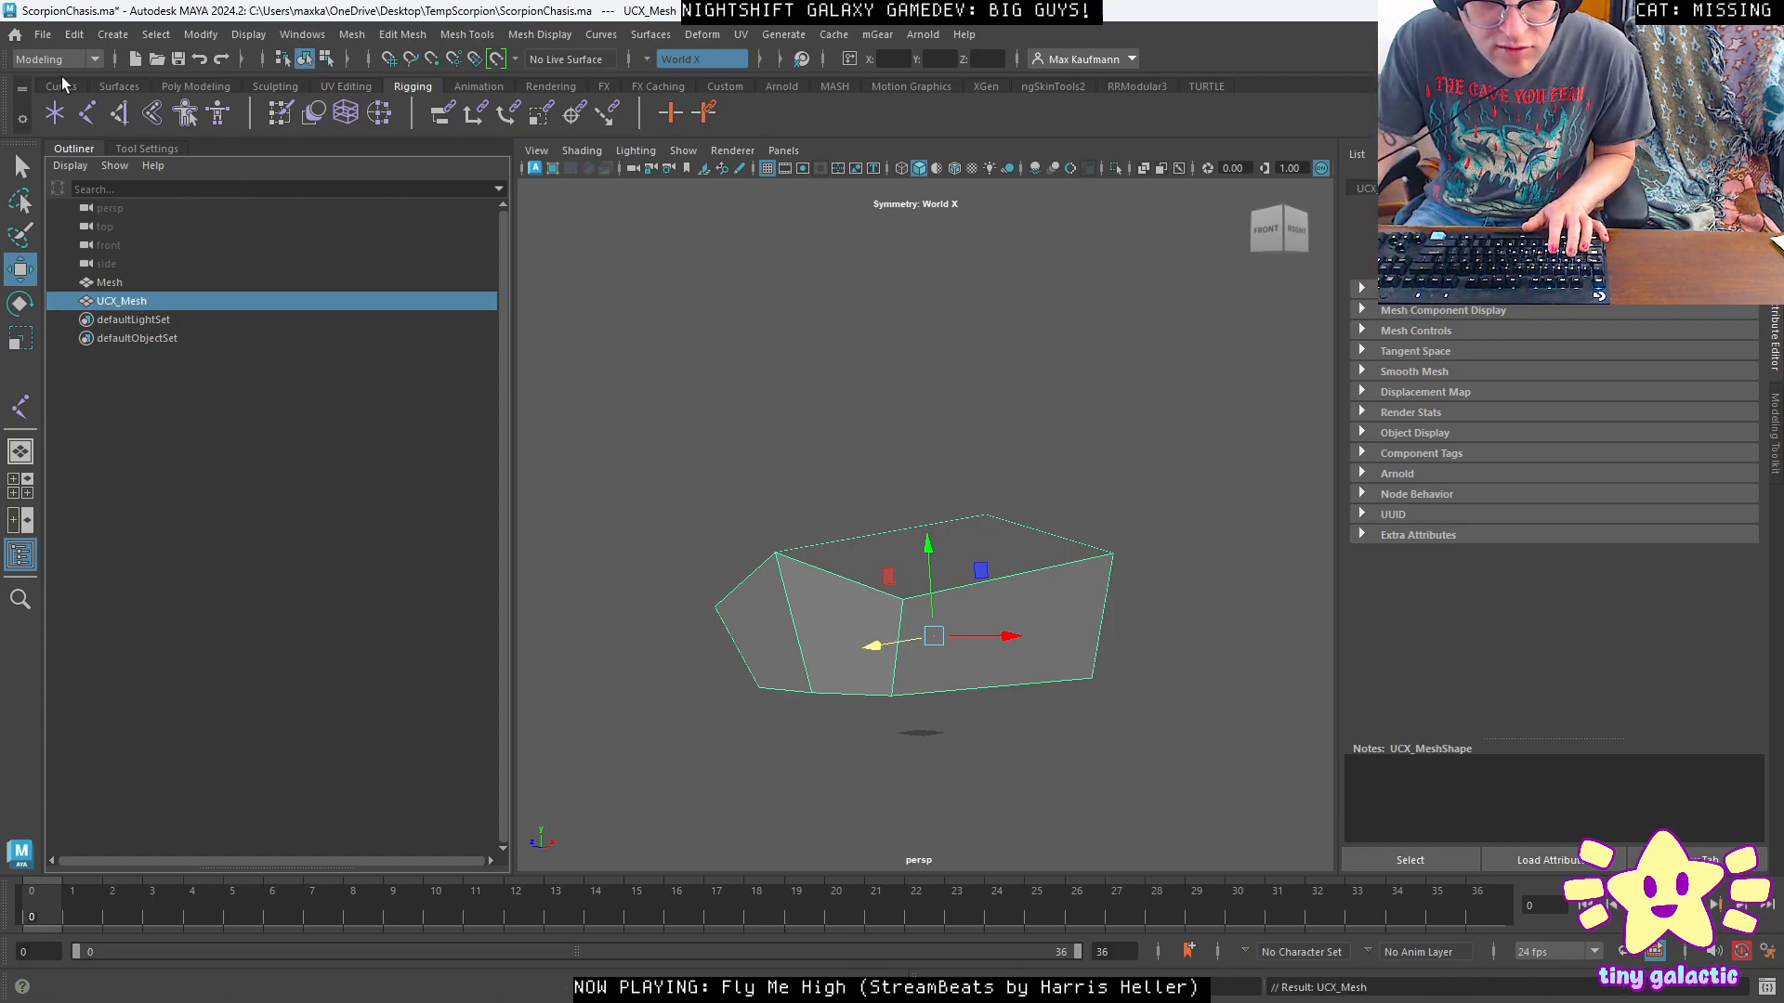
Export the whole chassis scene as FBX again, overwriting SM_ScorpionChassis.fbx in TempScorpion.
left_click(43, 33)
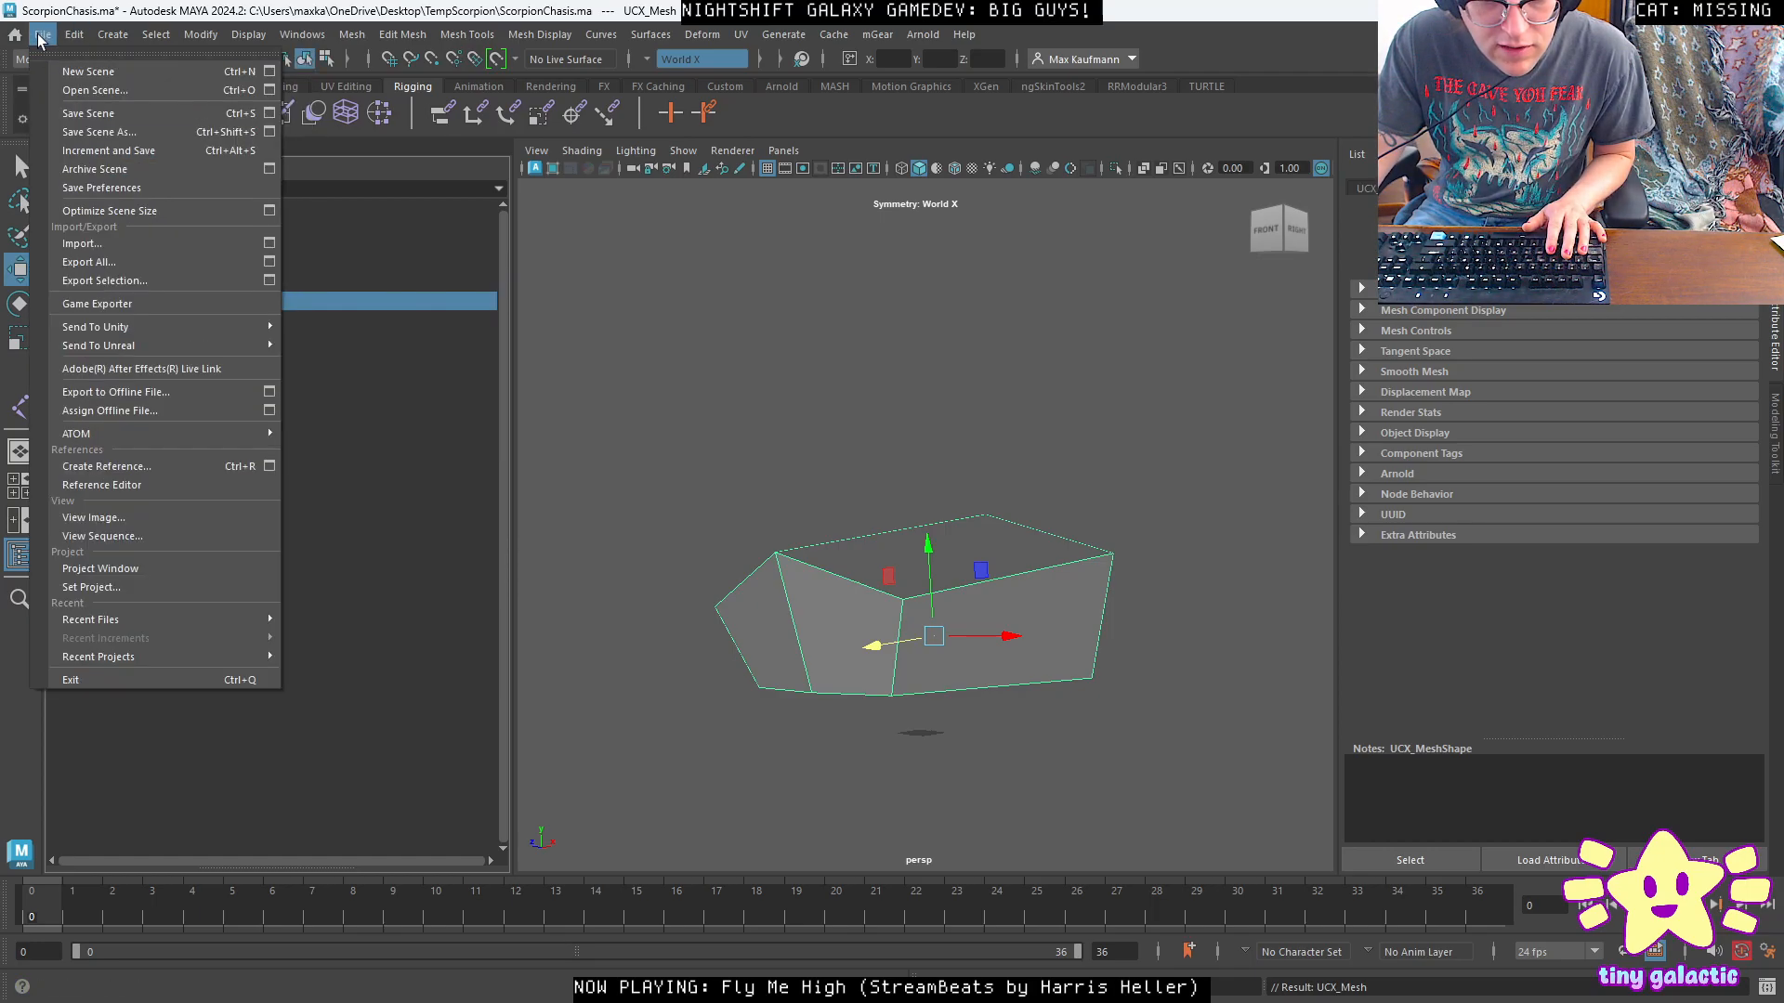
left_click(84, 262)
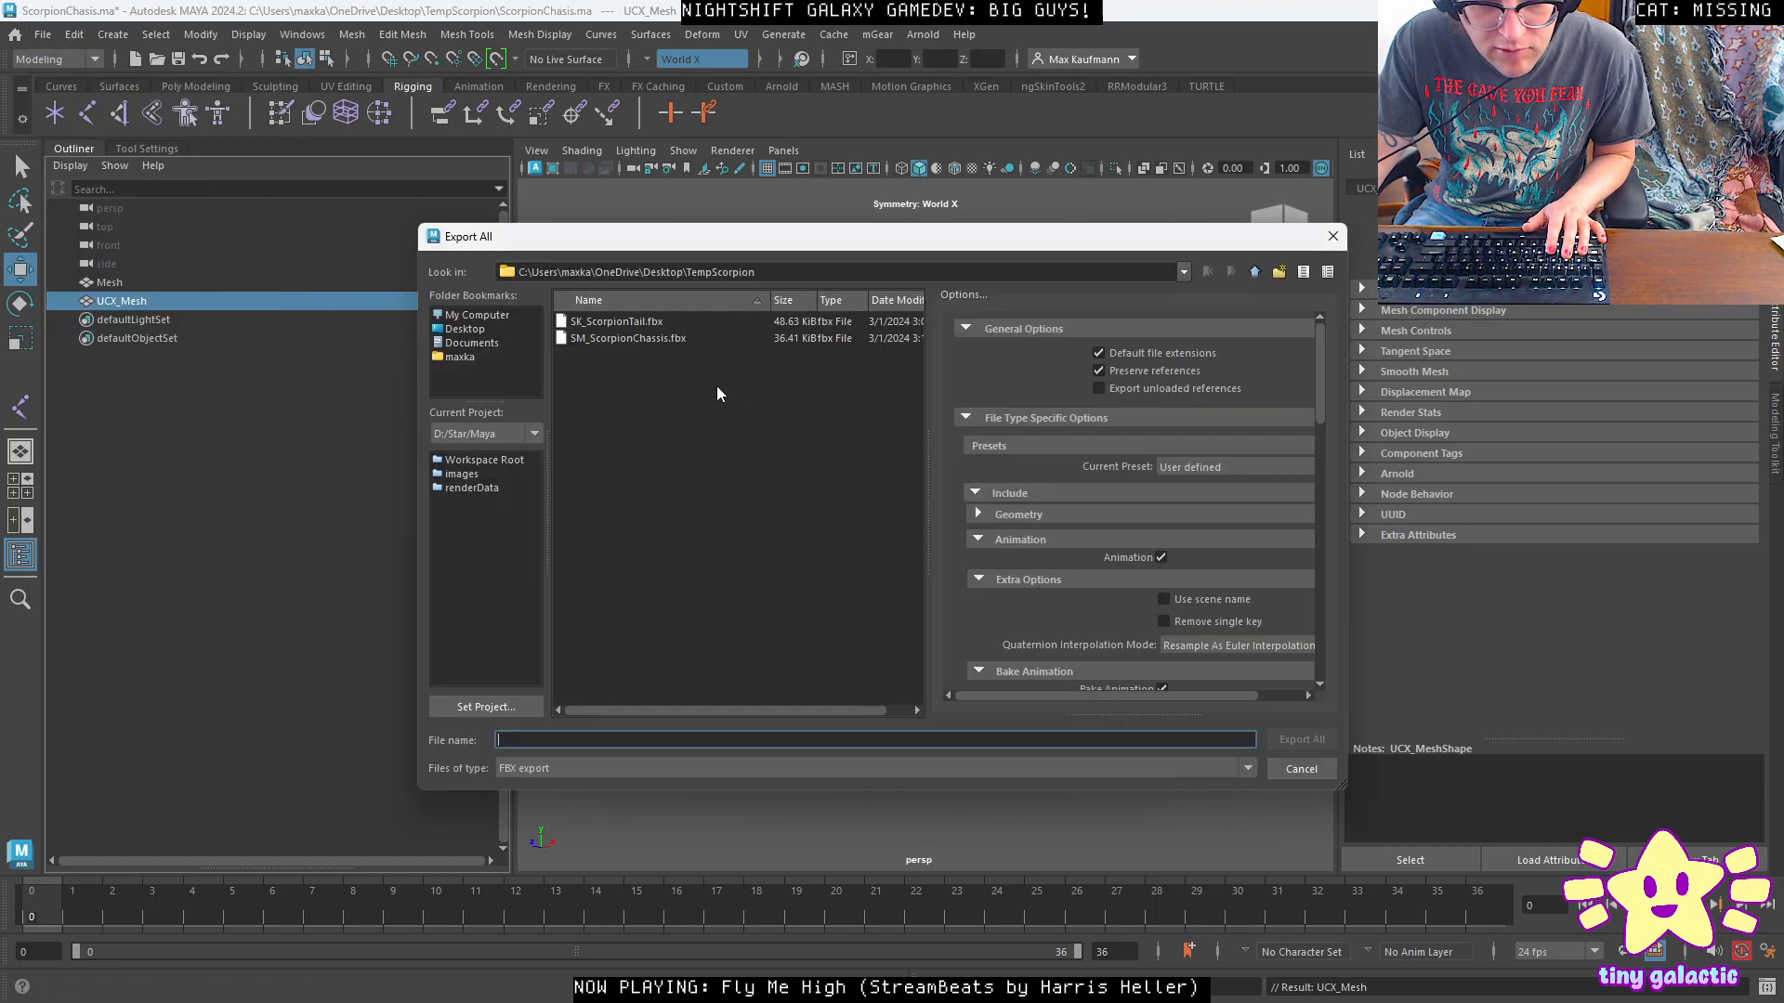
left_click(649, 340)
left_click(1301, 739)
left_click(848, 541)
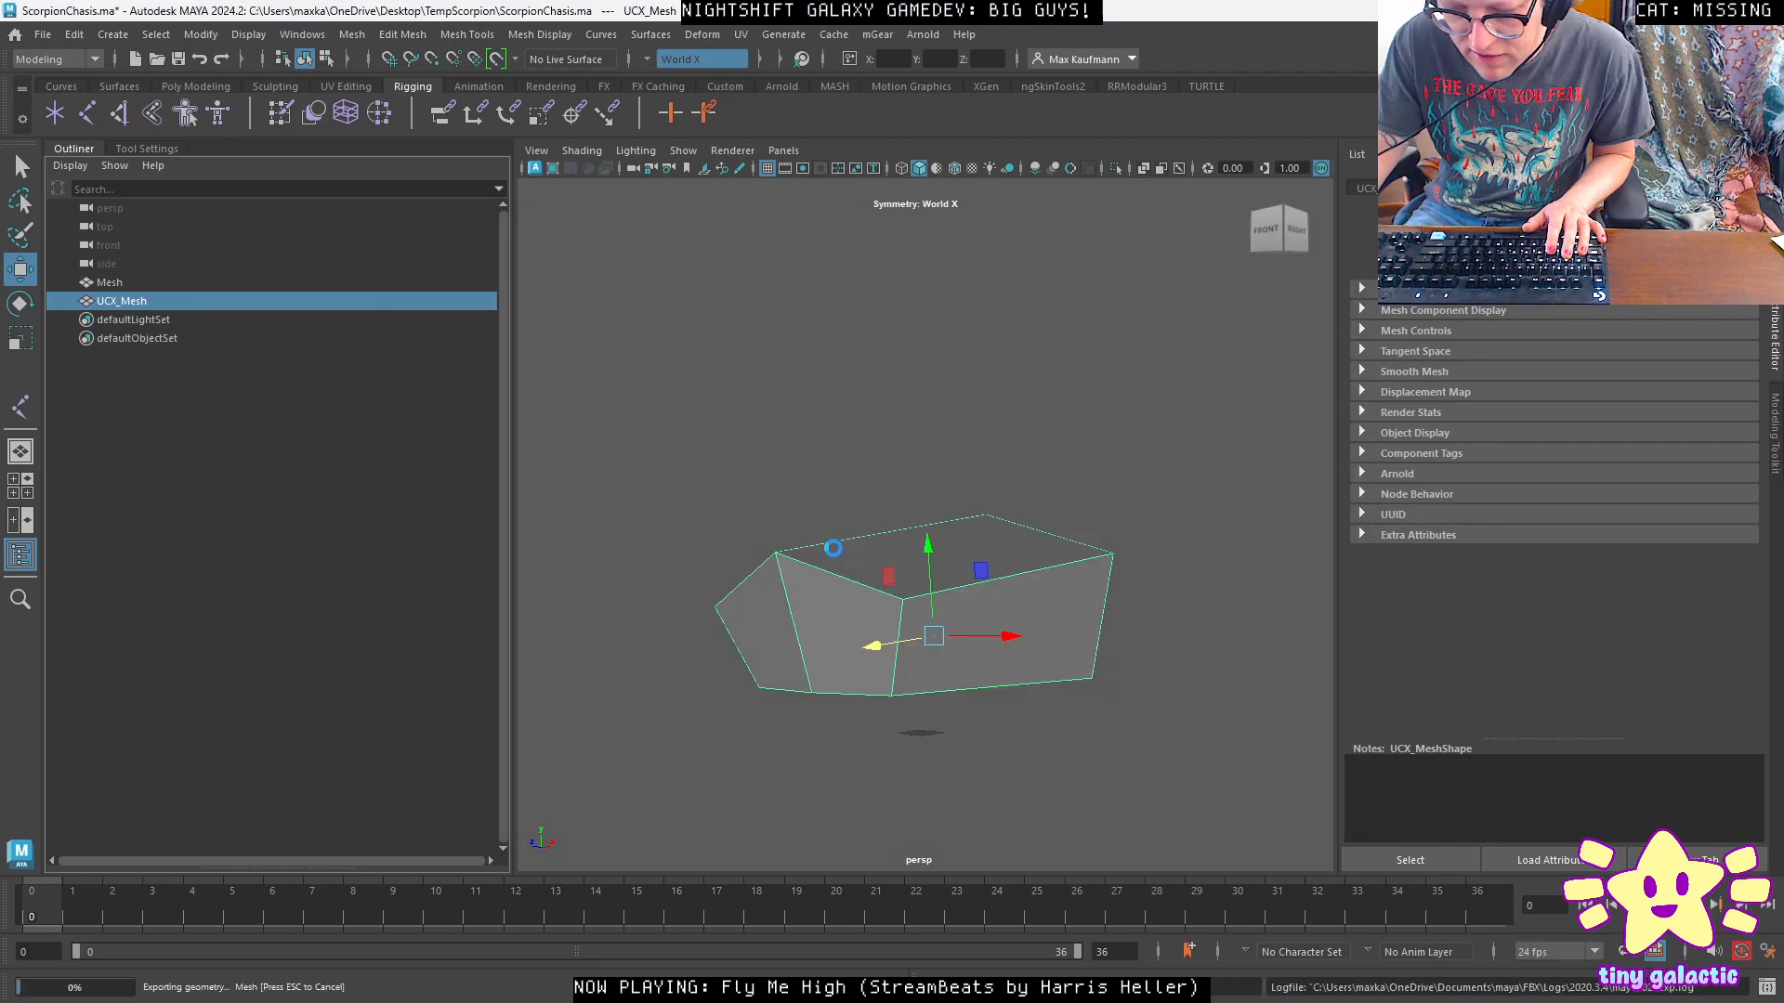
Switch back to Unreal, reimport the chassis base mesh and display its simple collision for inspection from several angles.
key("alt+Tab")
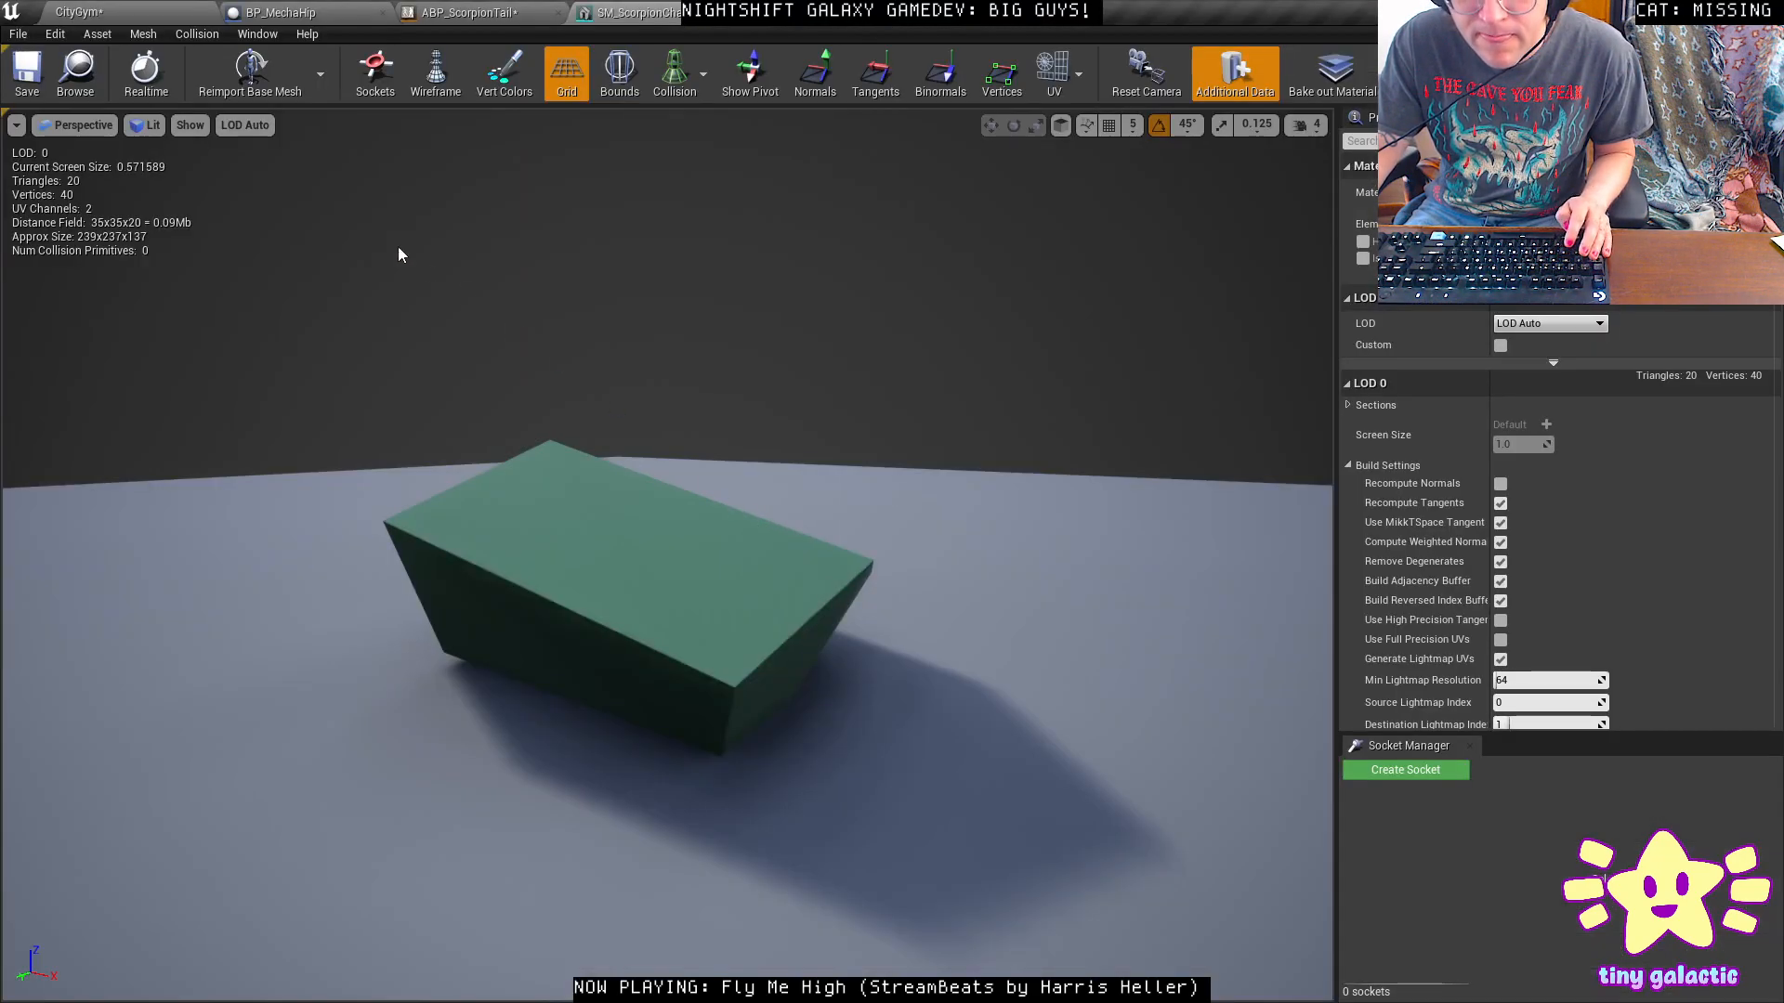
left_click(249, 90)
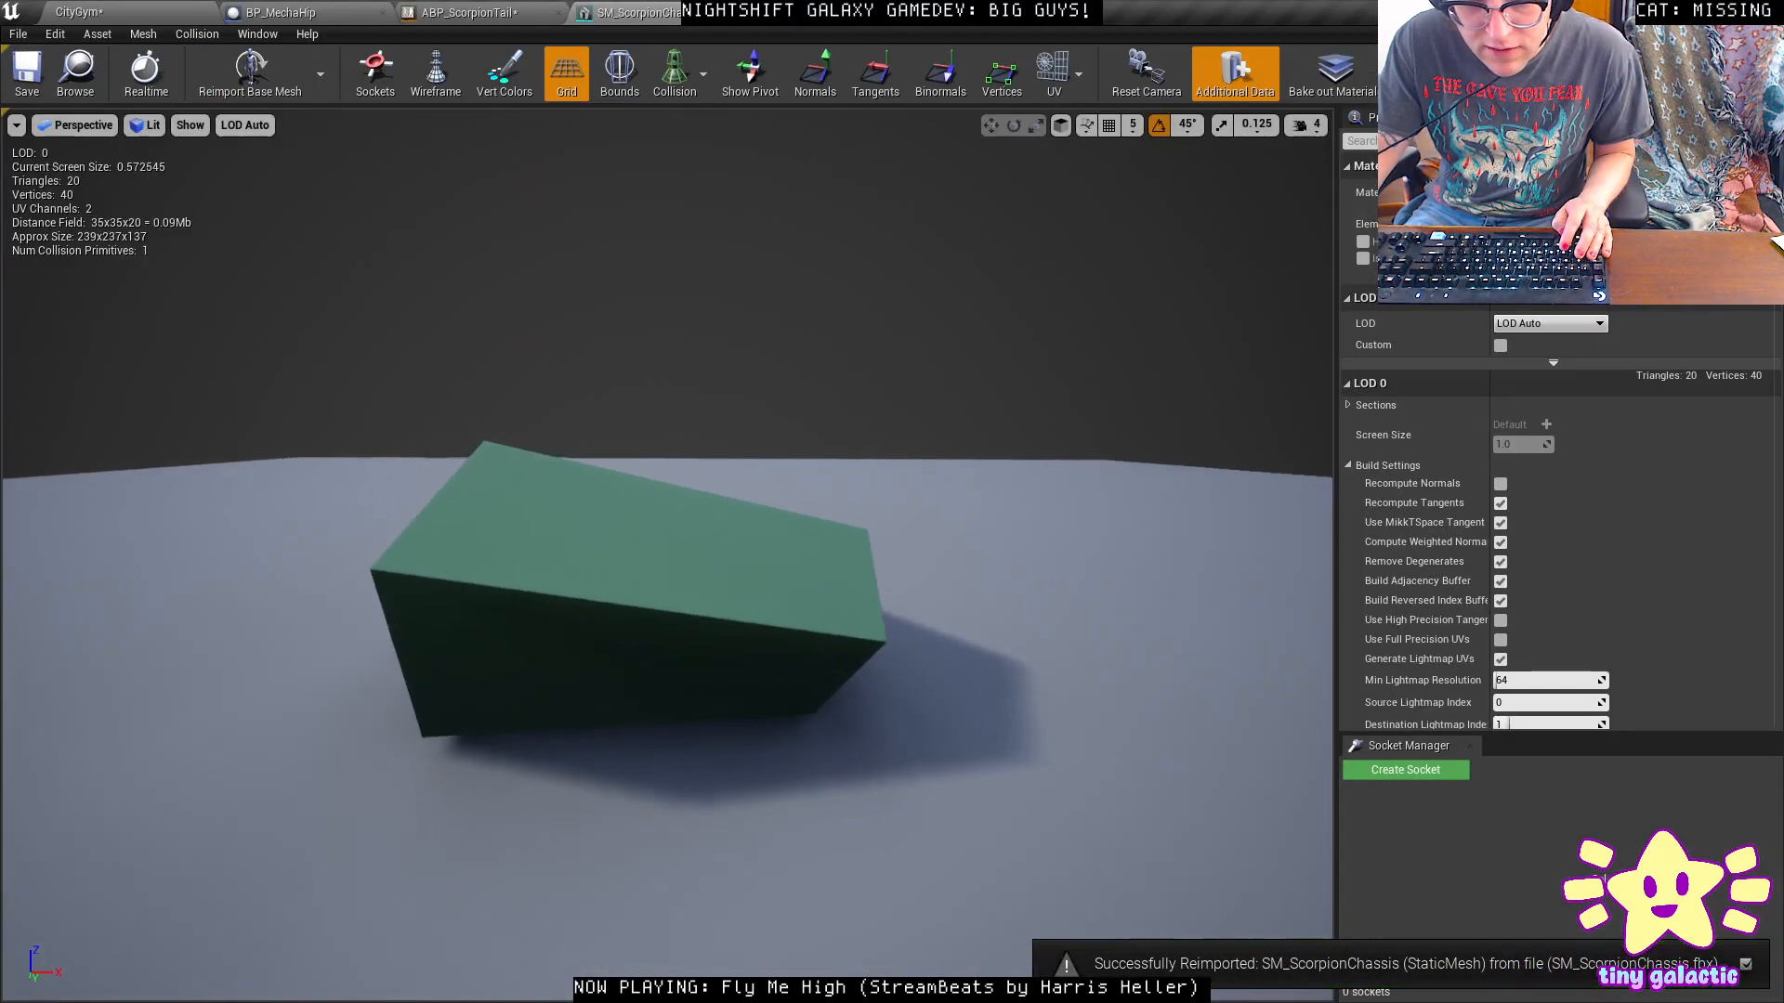
left_click(146, 125)
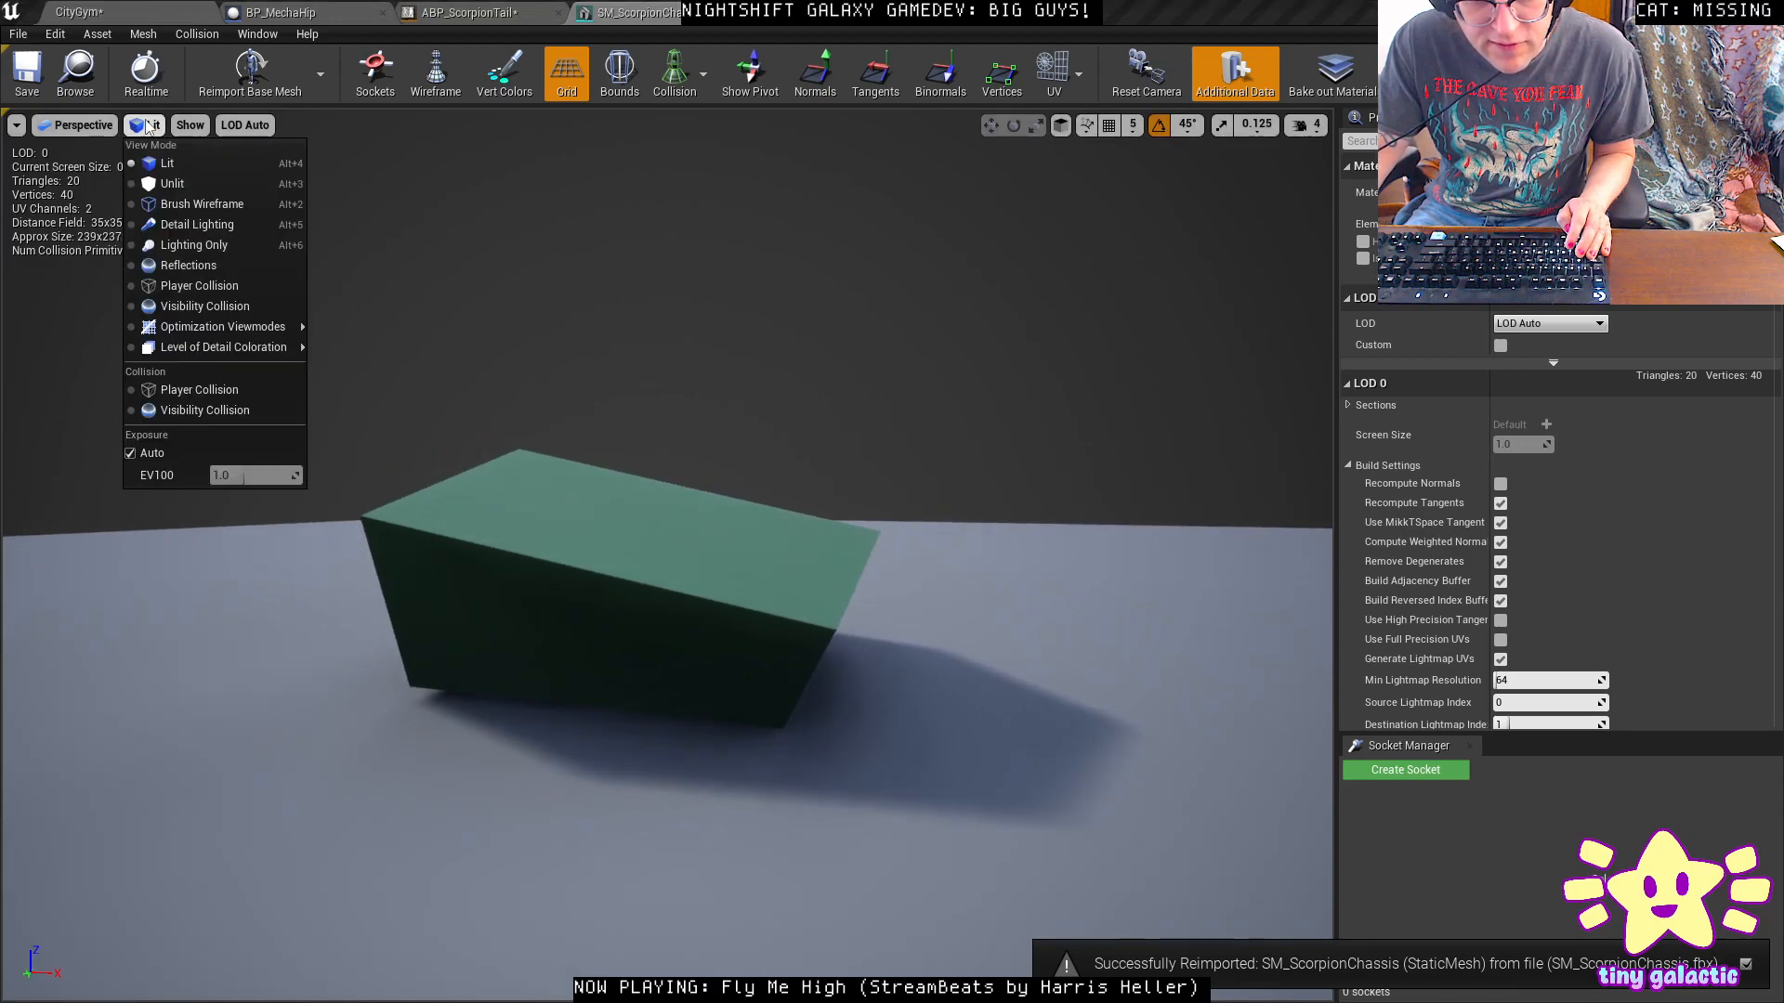
left_click(190, 126)
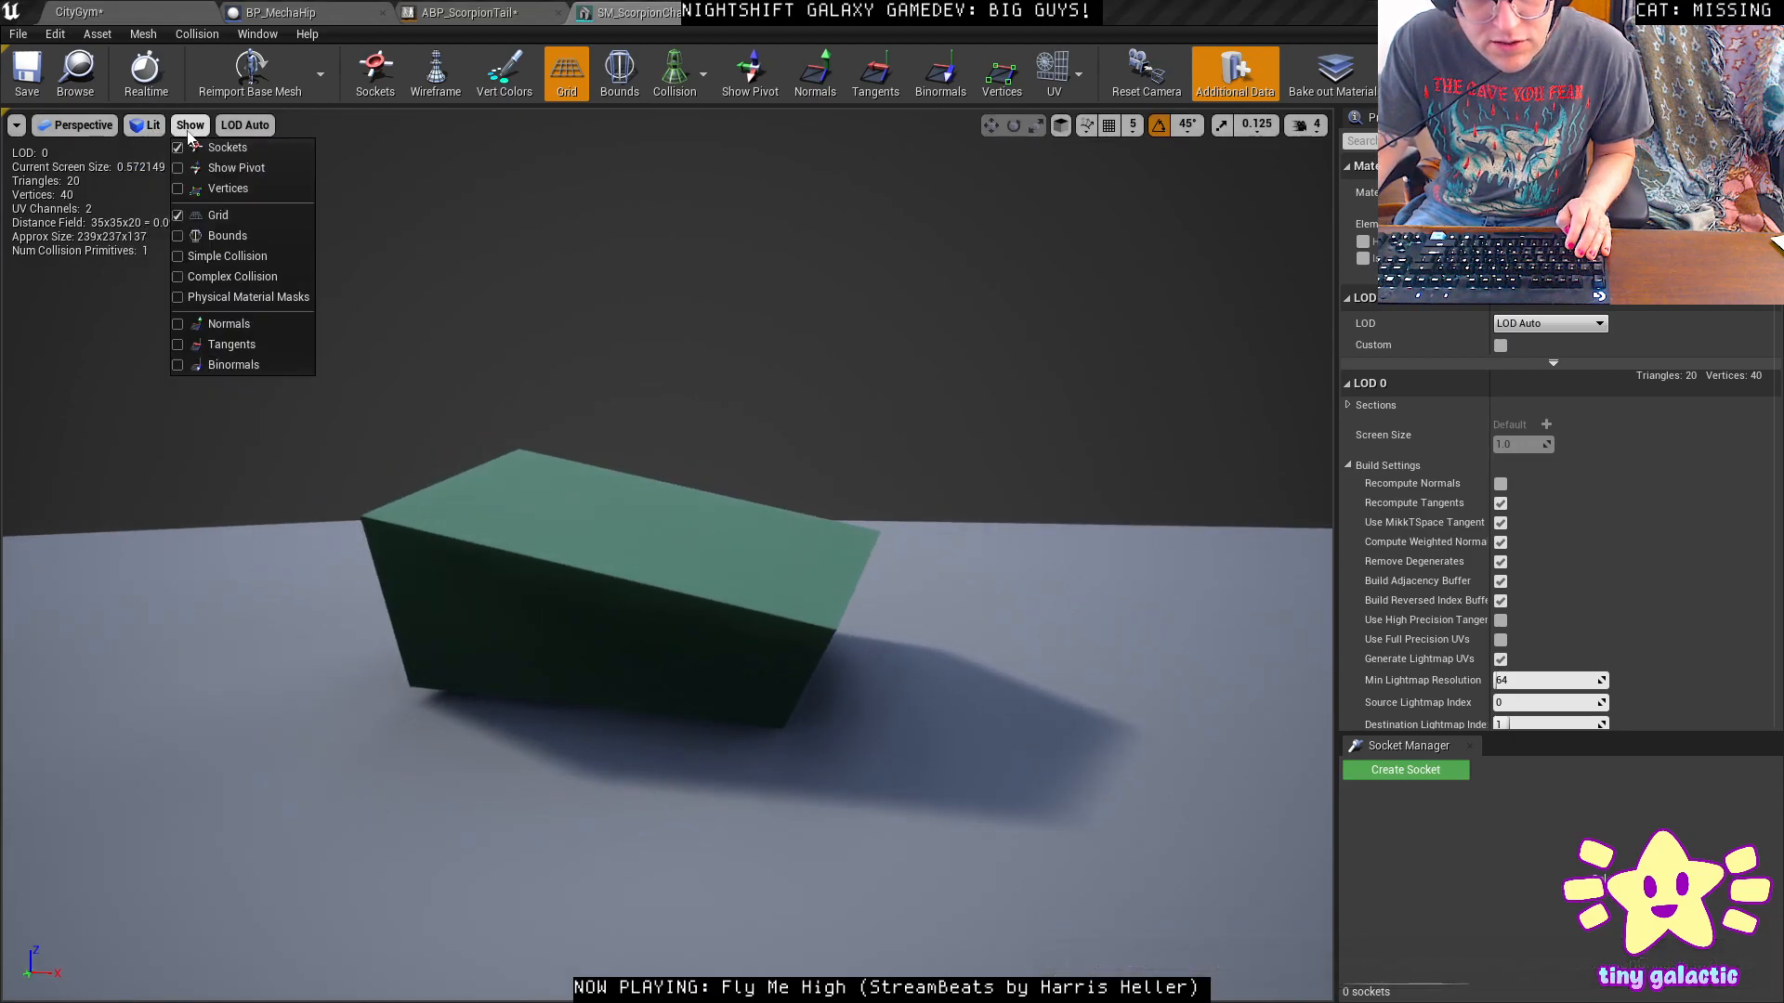
left_click(232, 256)
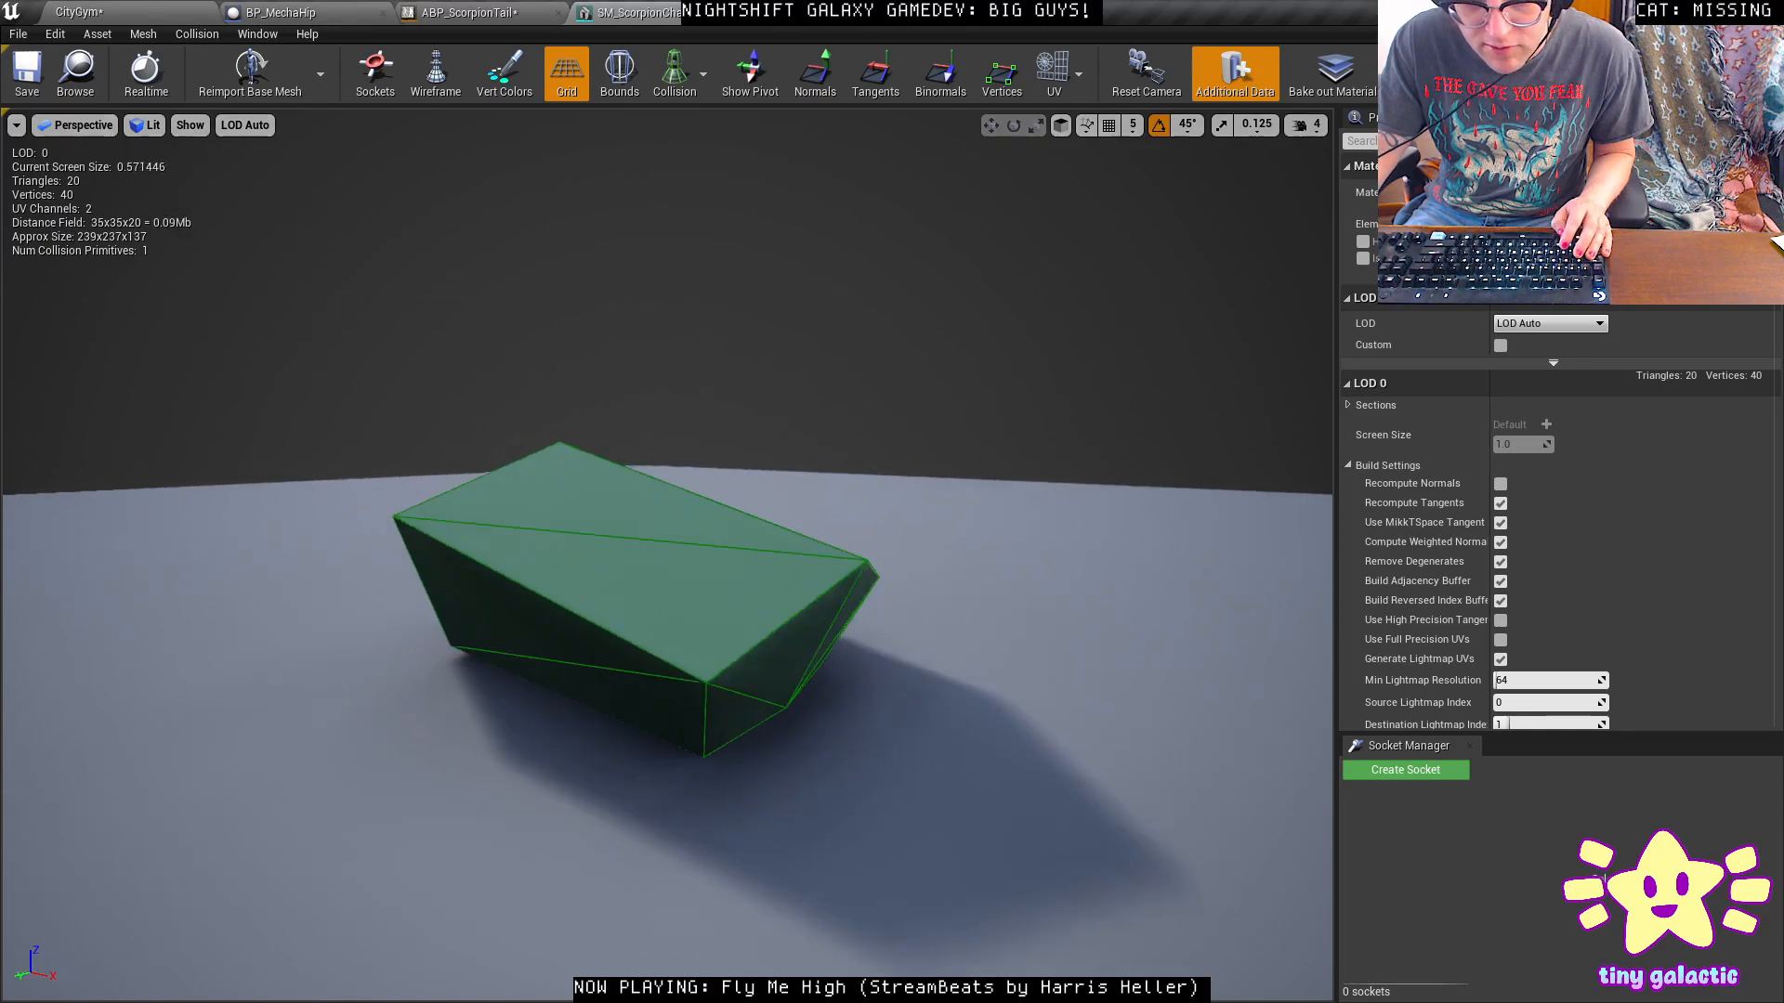
left_click_drag(1049, 580, 753, 599)
mouse_move(555, 509)
left_mouse_down()
mouse_move(688, 567)
mouse_move(836, 599)
mouse_move(533, 525)
left_mouse_up()
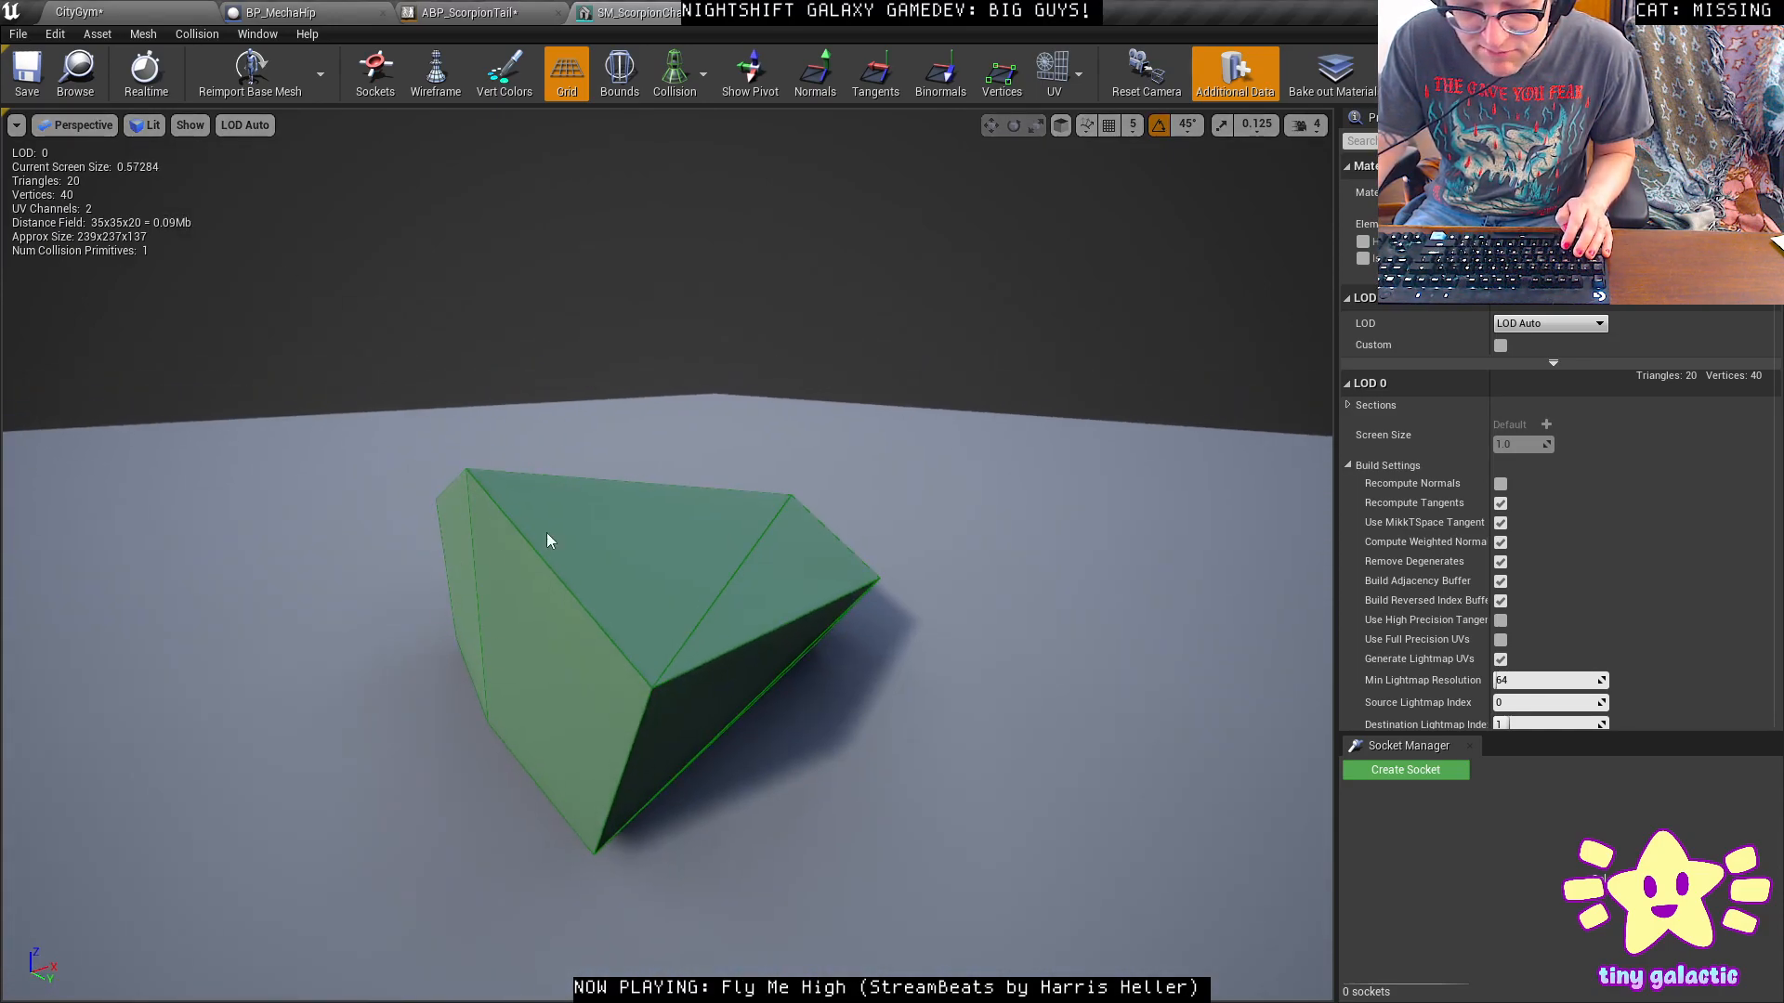
left_click(193, 127)
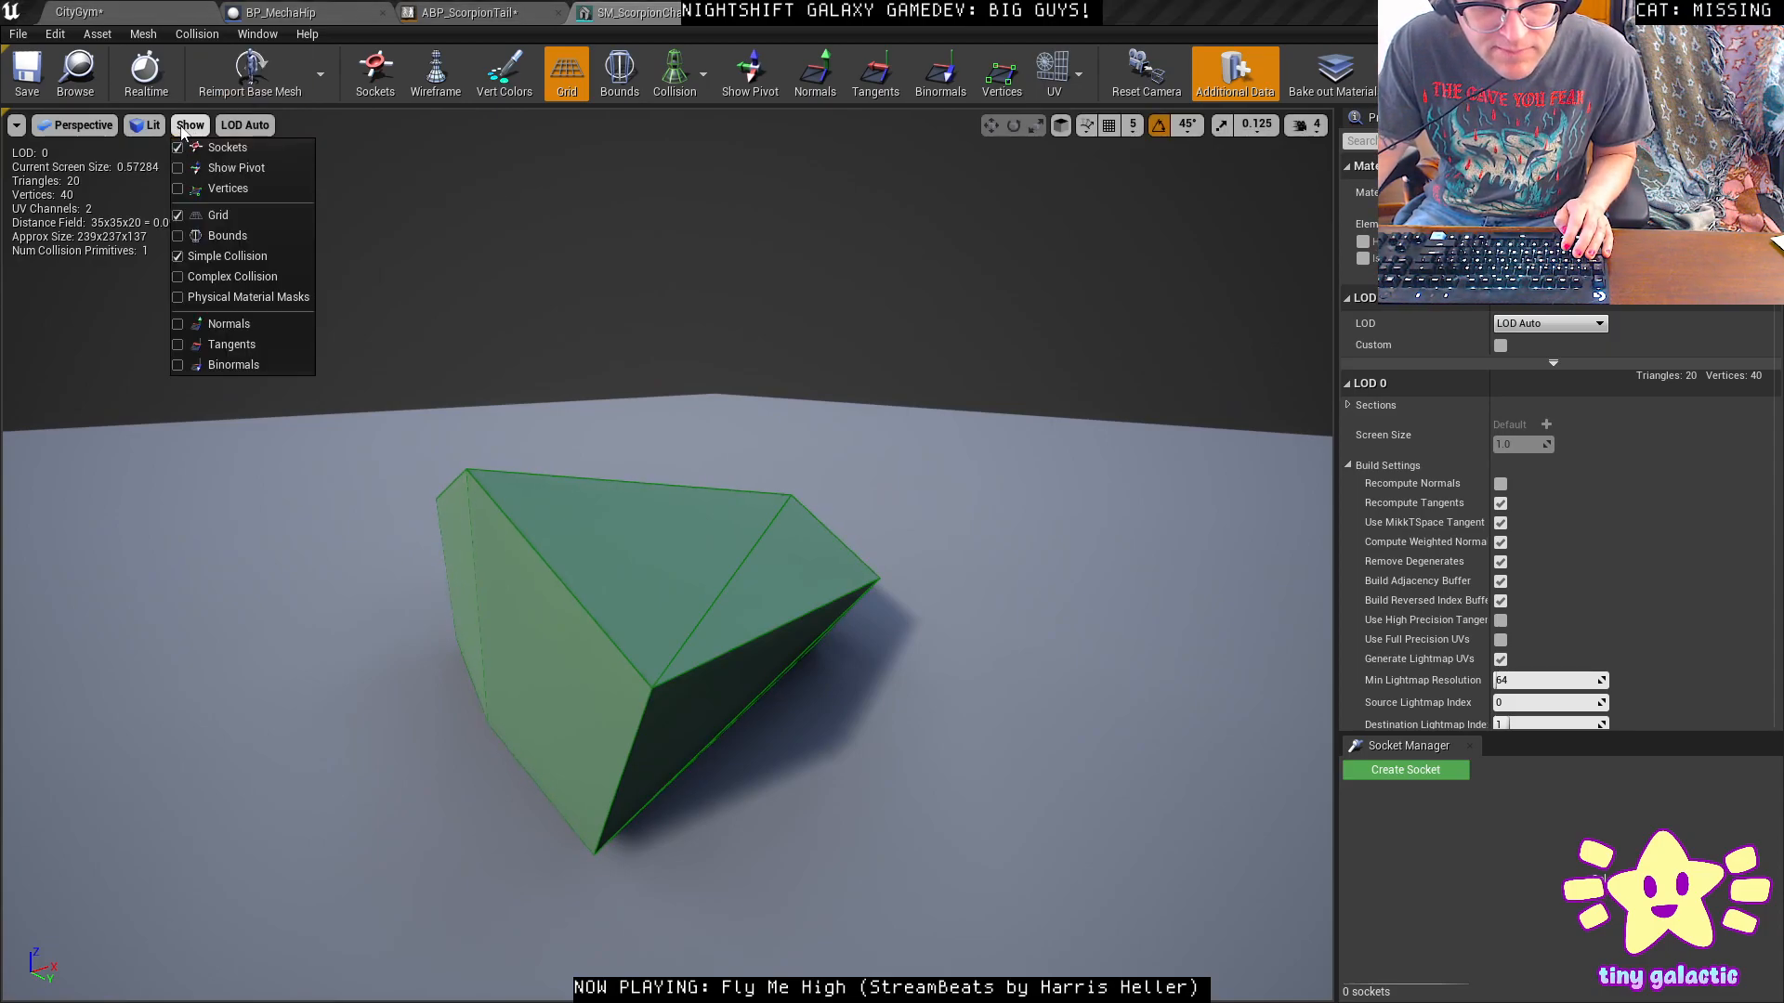
left_click(192, 127)
left_click_drag(1043, 693, 873, 641)
left_click_drag(749, 576, 658, 549)
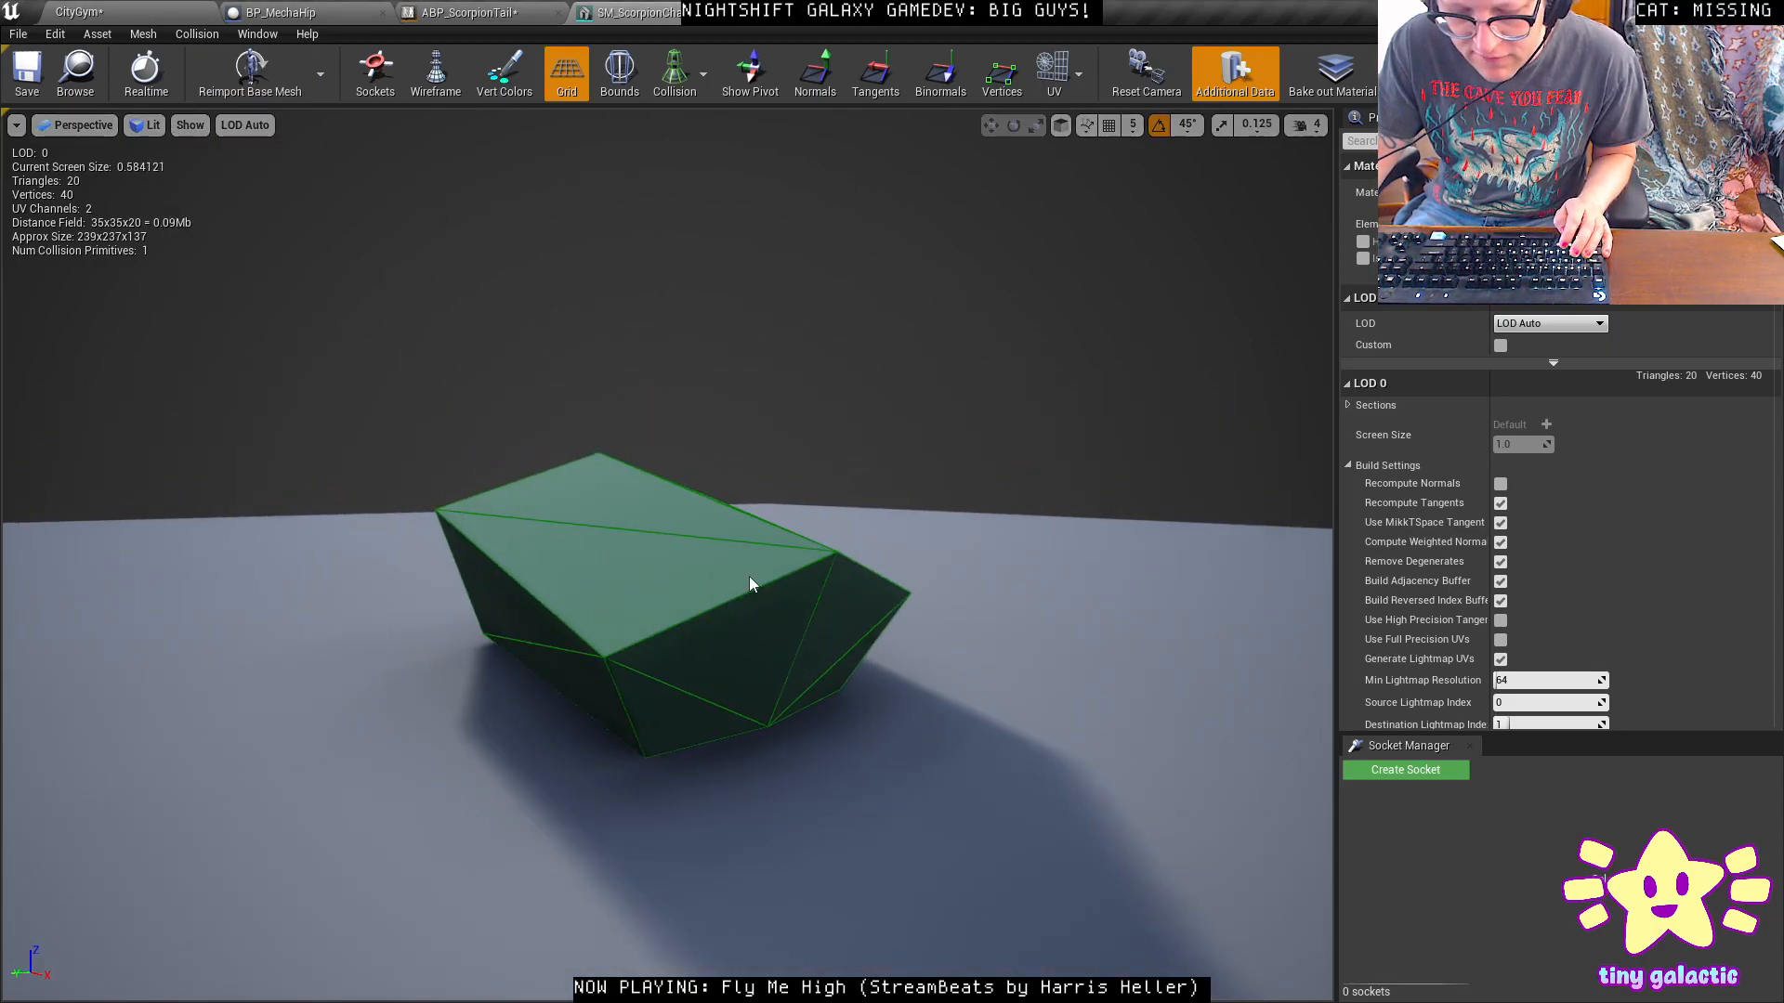
Compare the Mesh and UCX_Mesh shapes in Maya with the chassis's simple collision in Unreal.
key("alt+Tab")
left_click(154, 285)
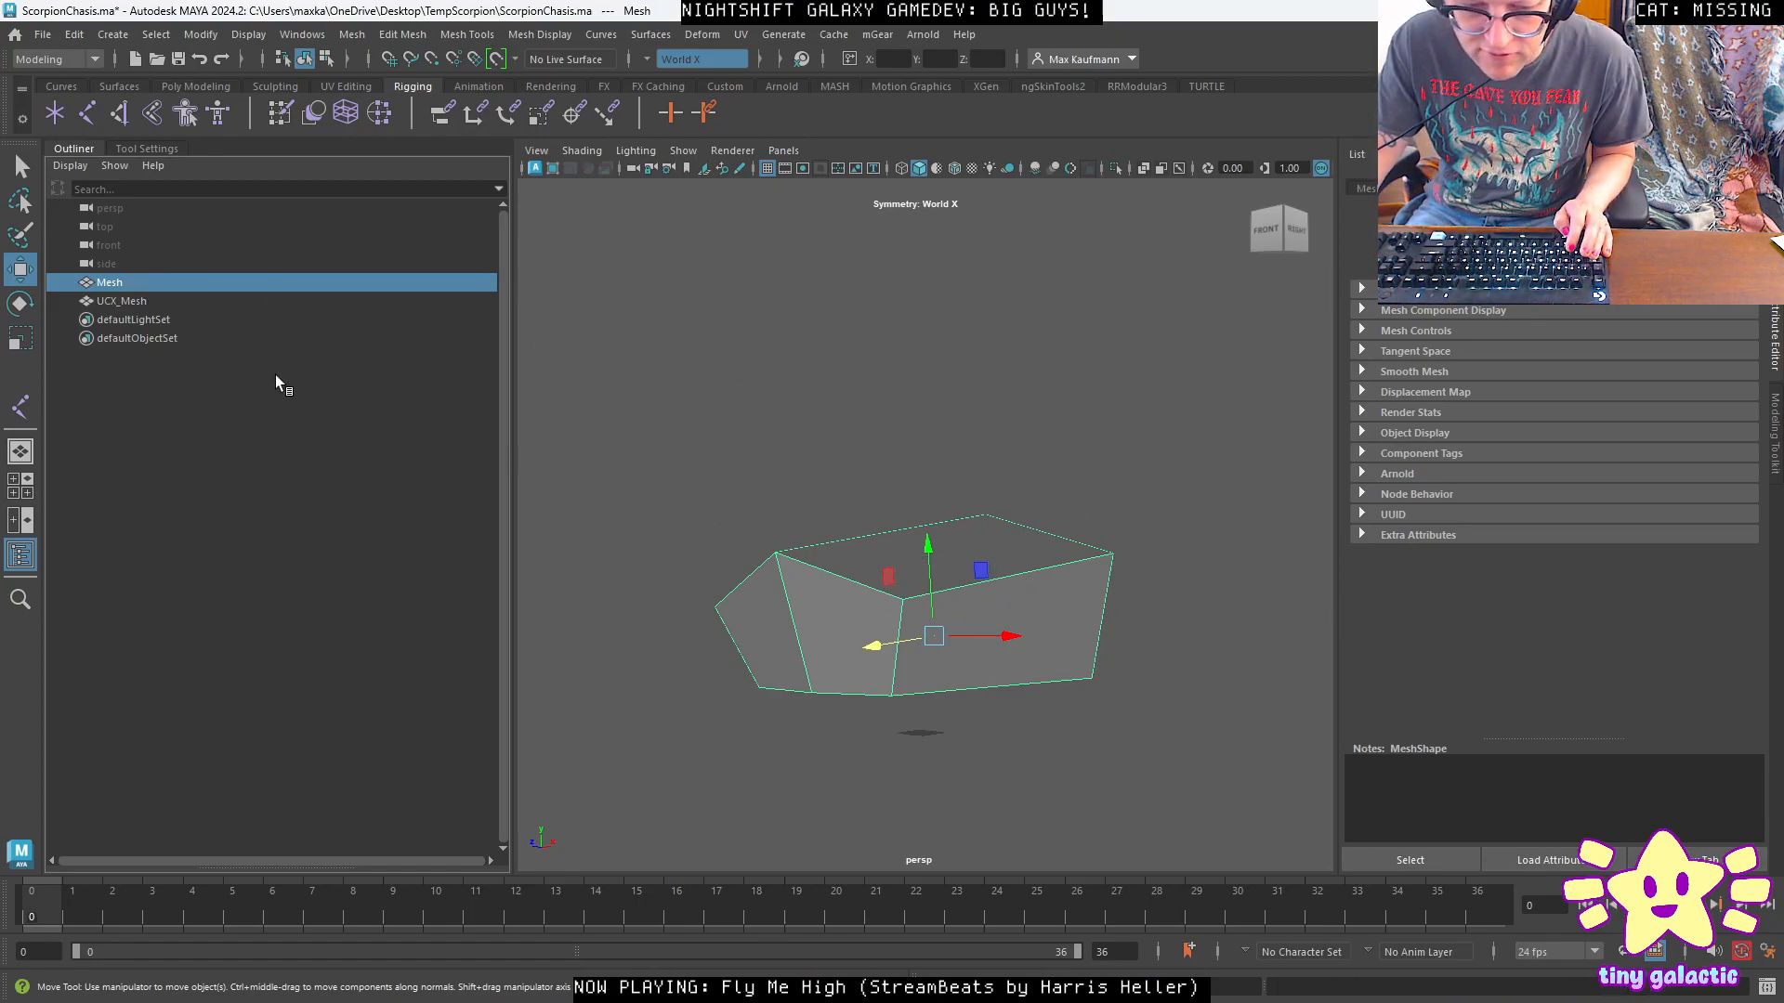
left_click(172, 301)
left_click_drag(790, 799, 943, 666, "alt")
left_click_drag(923, 485, 785, 507, "alt")
key("alt+Tab")
left_click_drag(862, 693, 743, 594, "alt")
left_click_drag(503, 480, 743, 534, "alt")
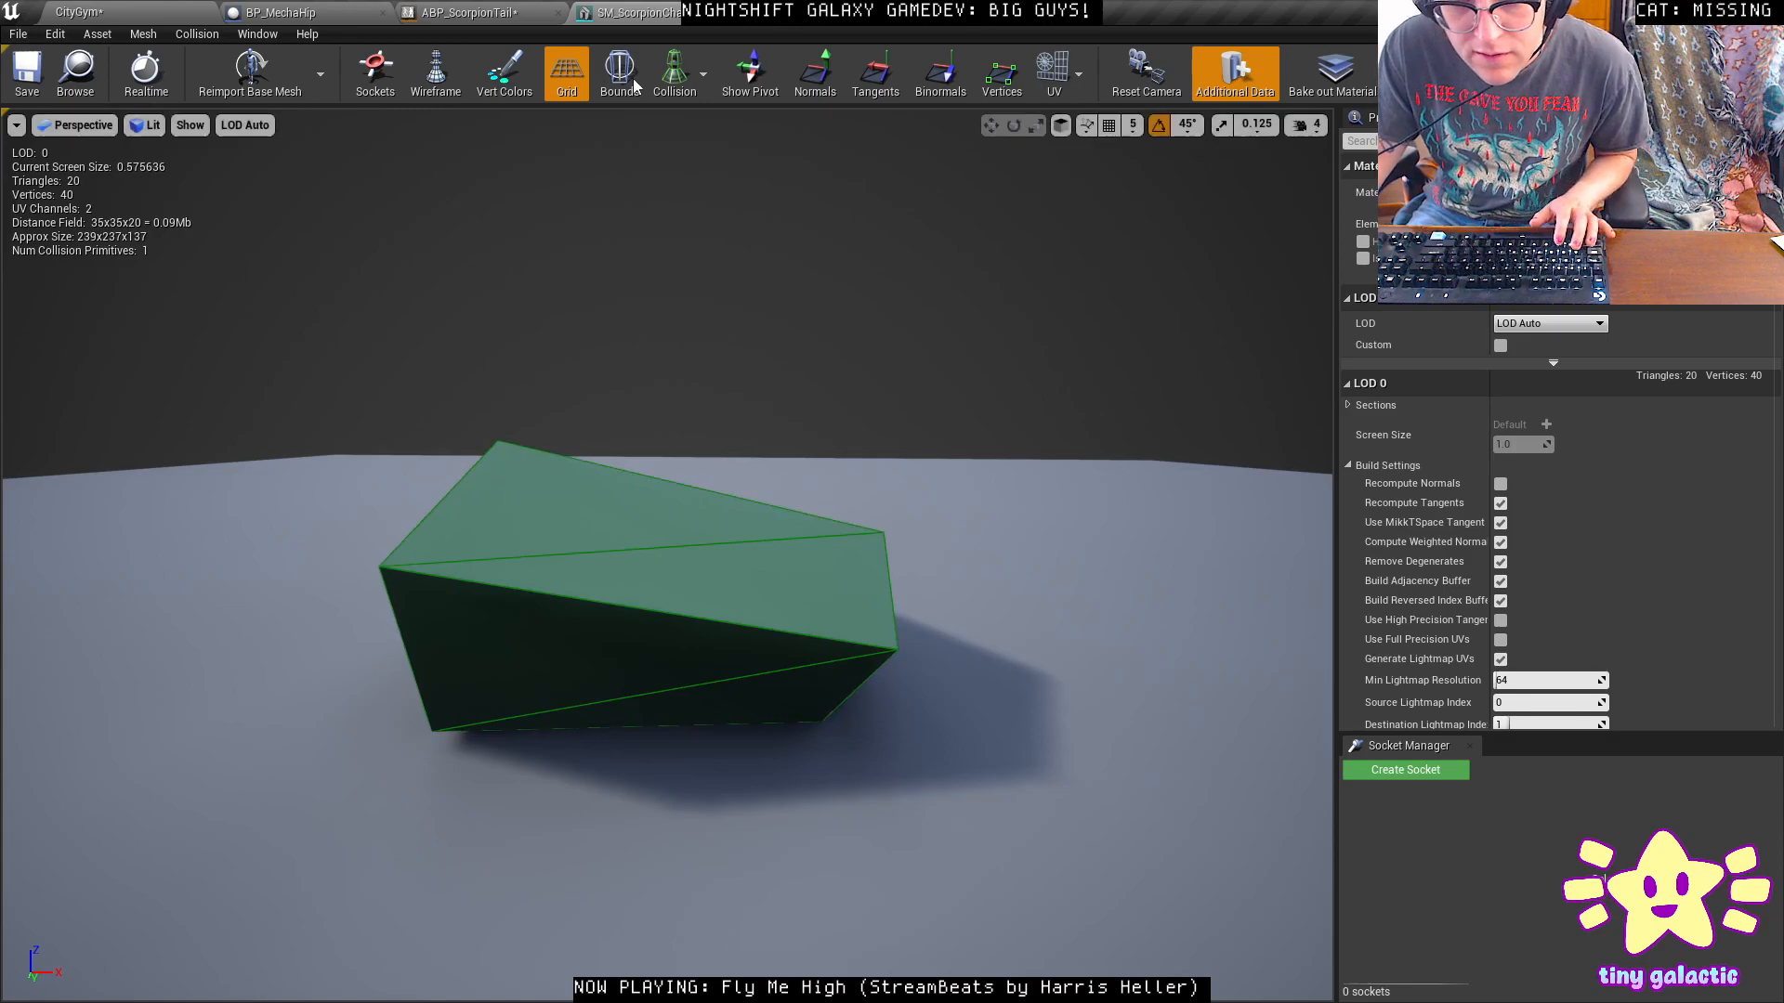
Close the chassis mesh editor and place SM_ScorpionChassis in the CityGym level near the tail.
middle_click(643, 13)
left_click(89, 13)
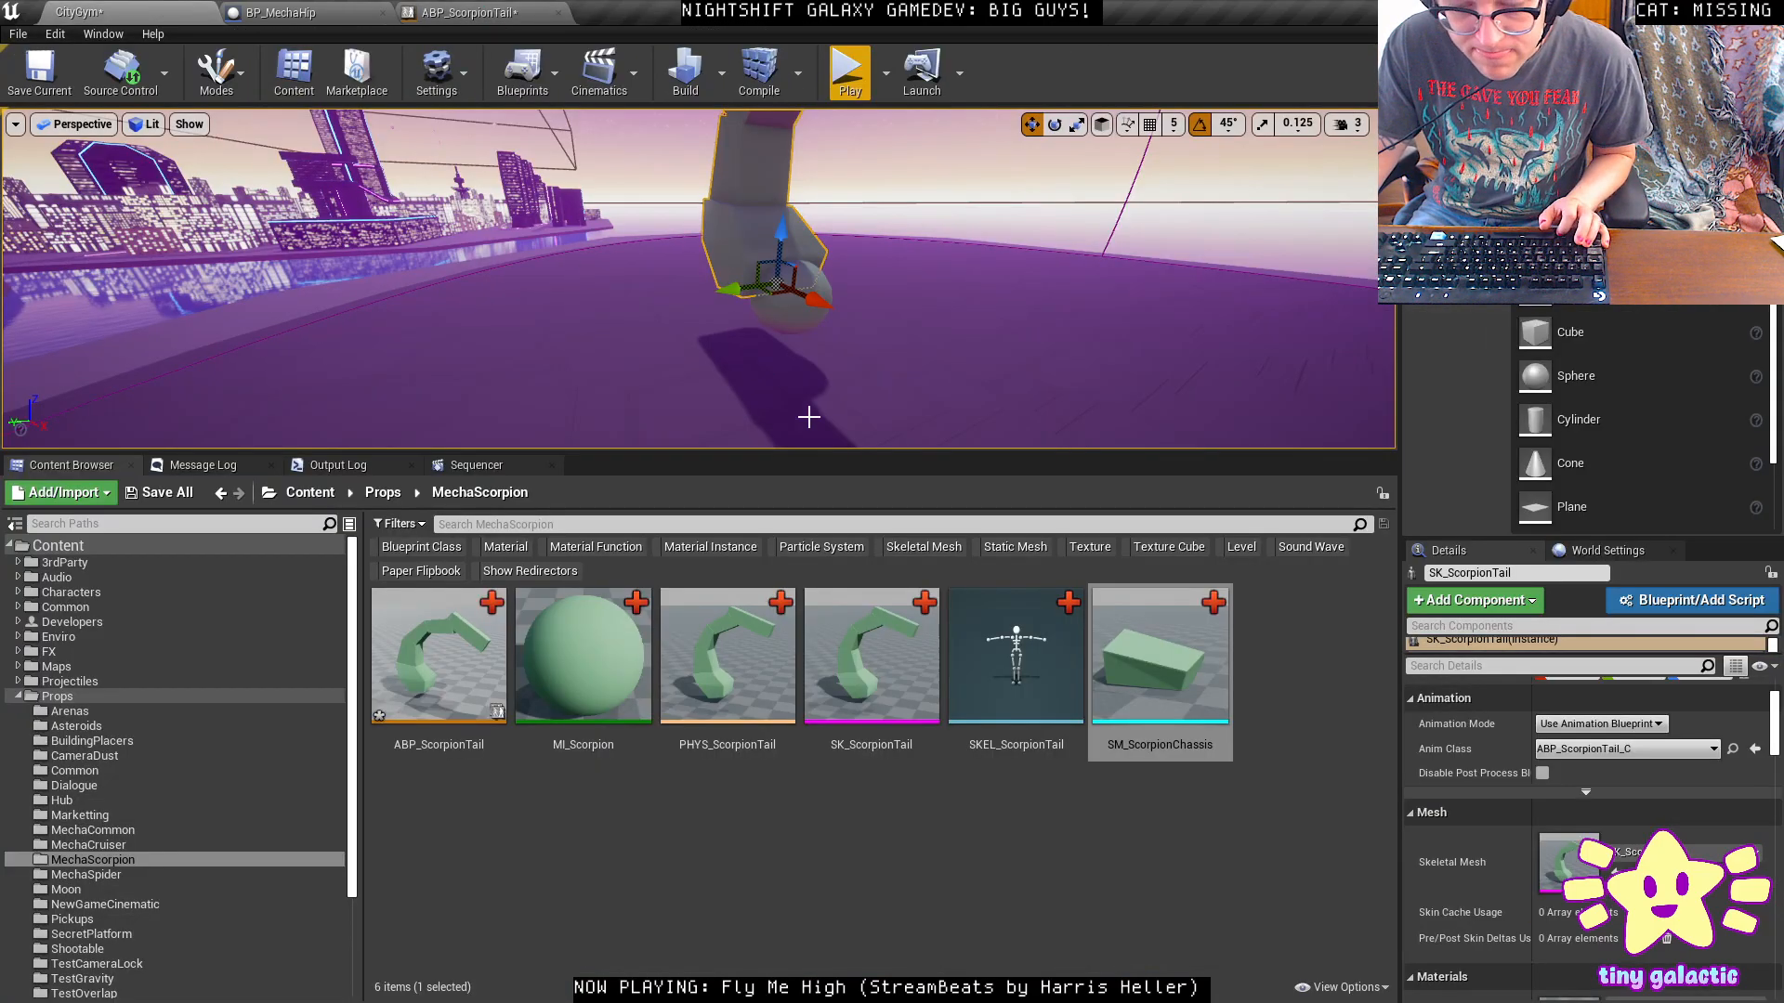
left_click_drag(1160, 683, 852, 433)
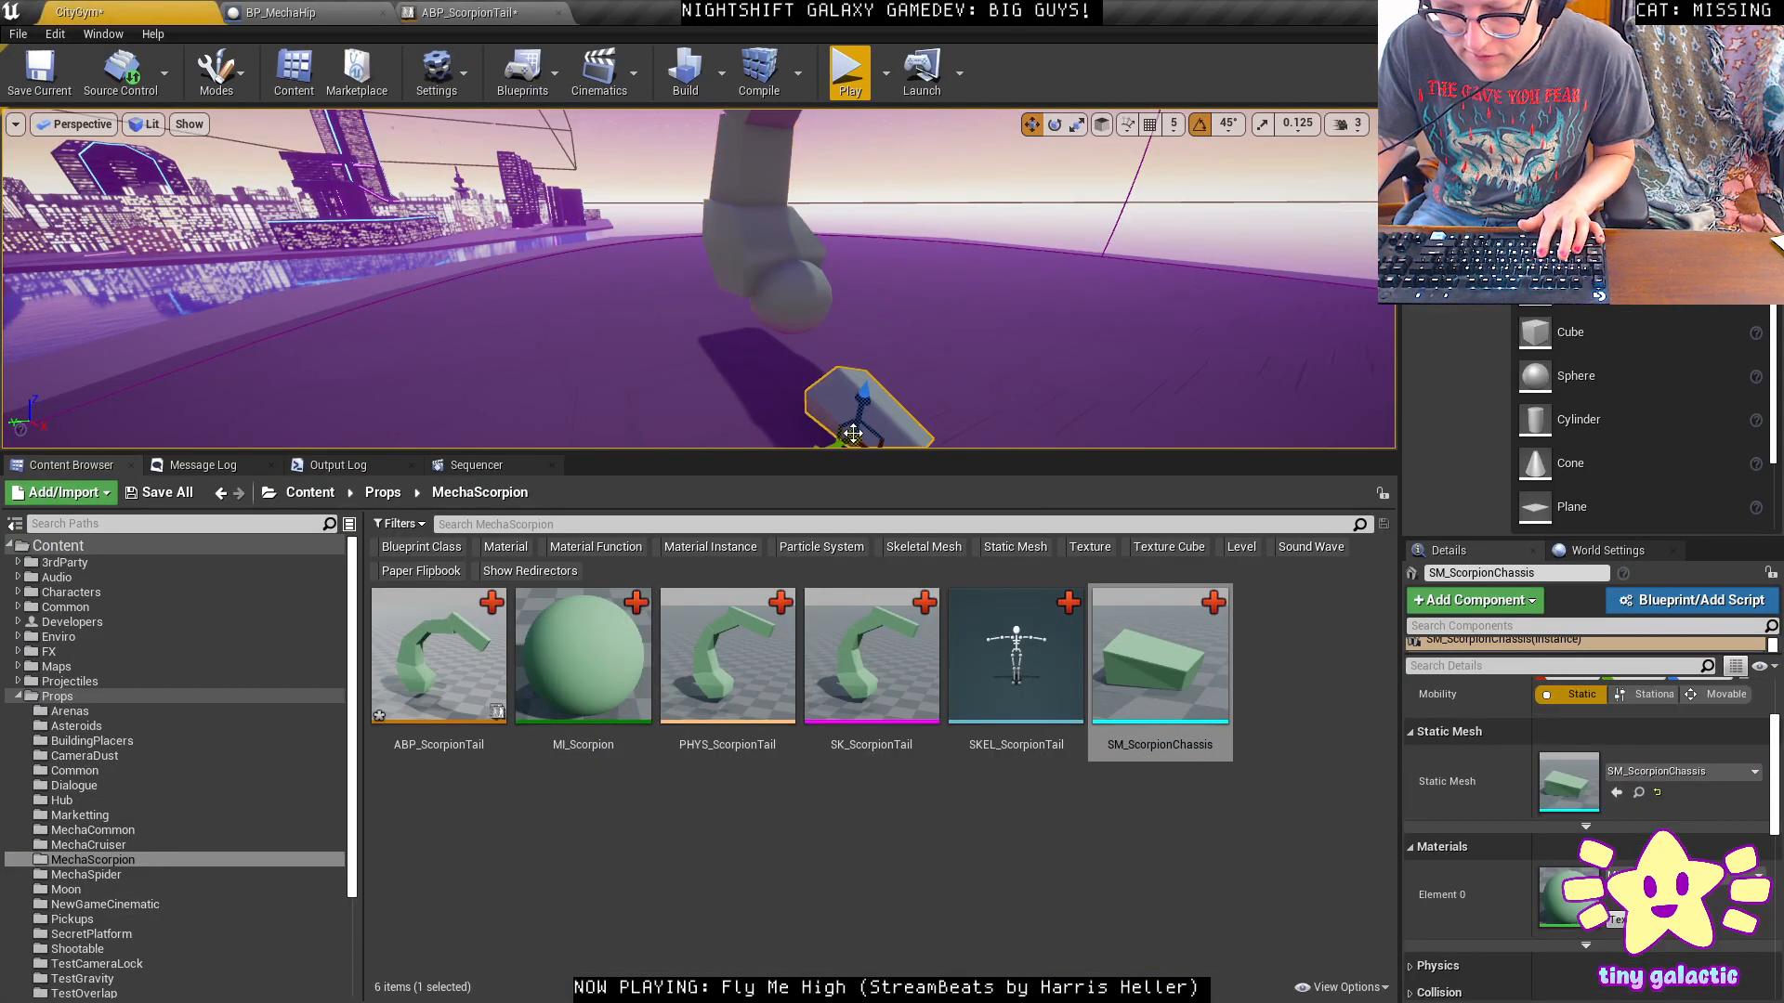
Set the placed scorpion tail's scale to 2.5 on all axes.
left_click(788, 238)
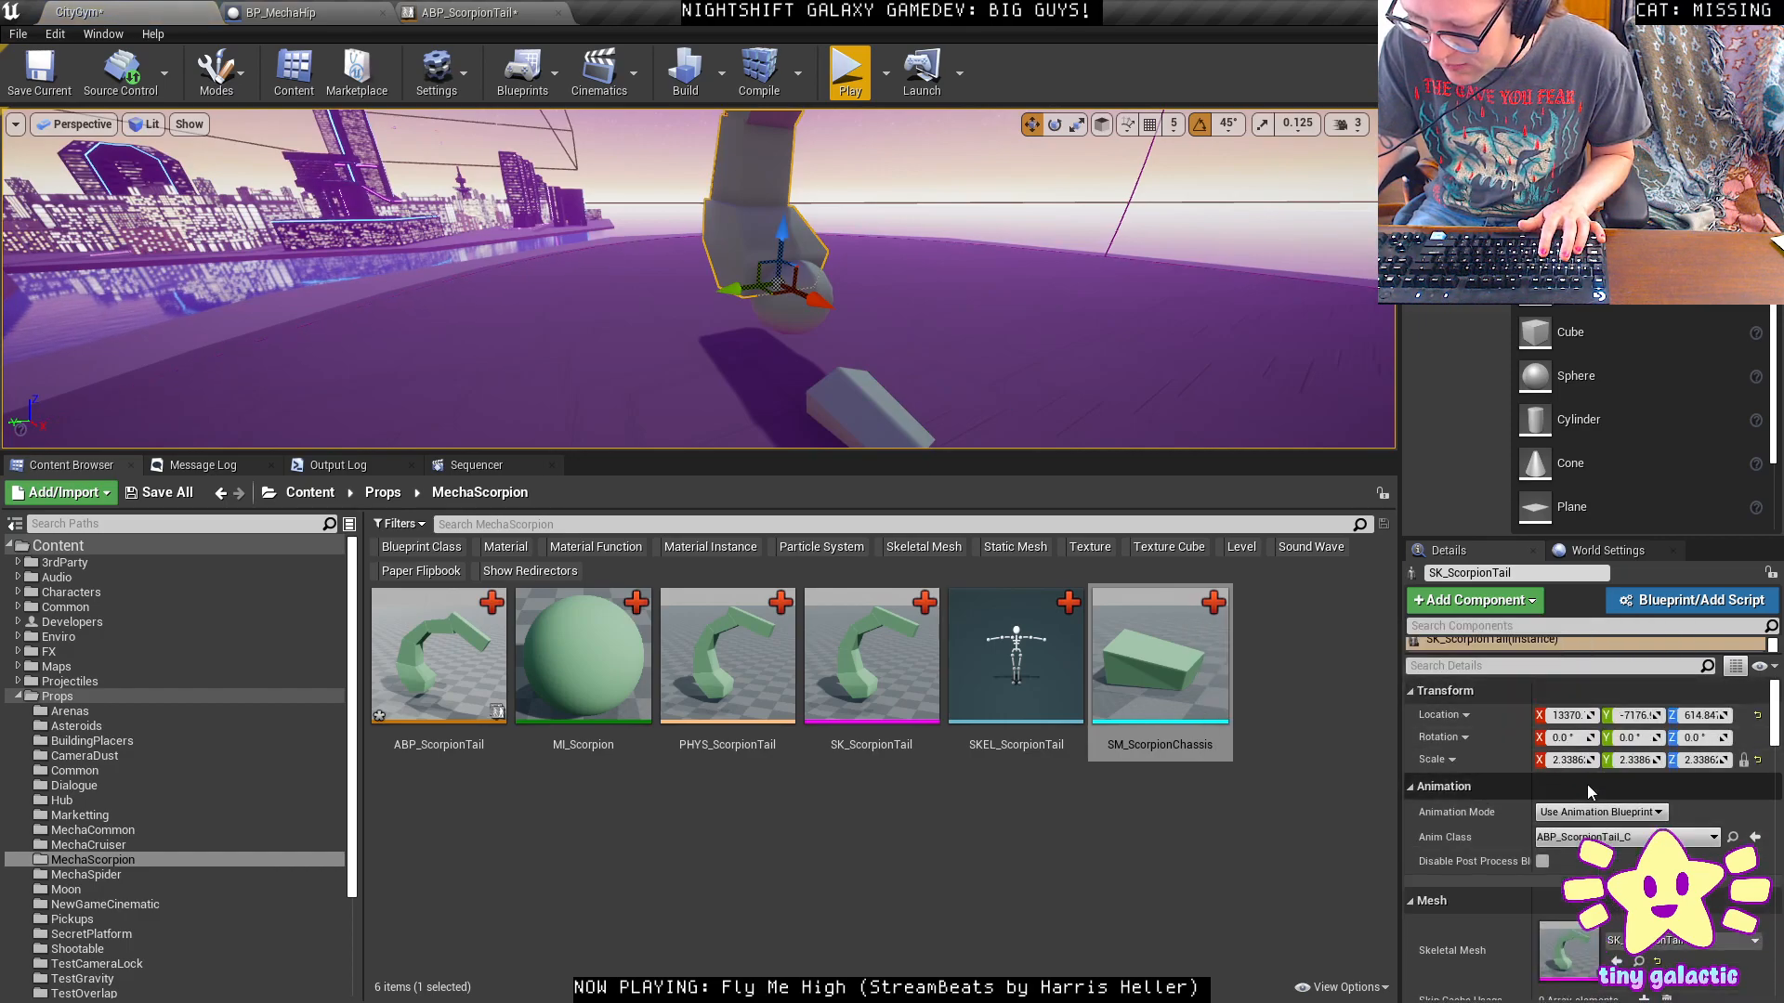
left_click(1566, 759)
type("2.5")
key("Tab")
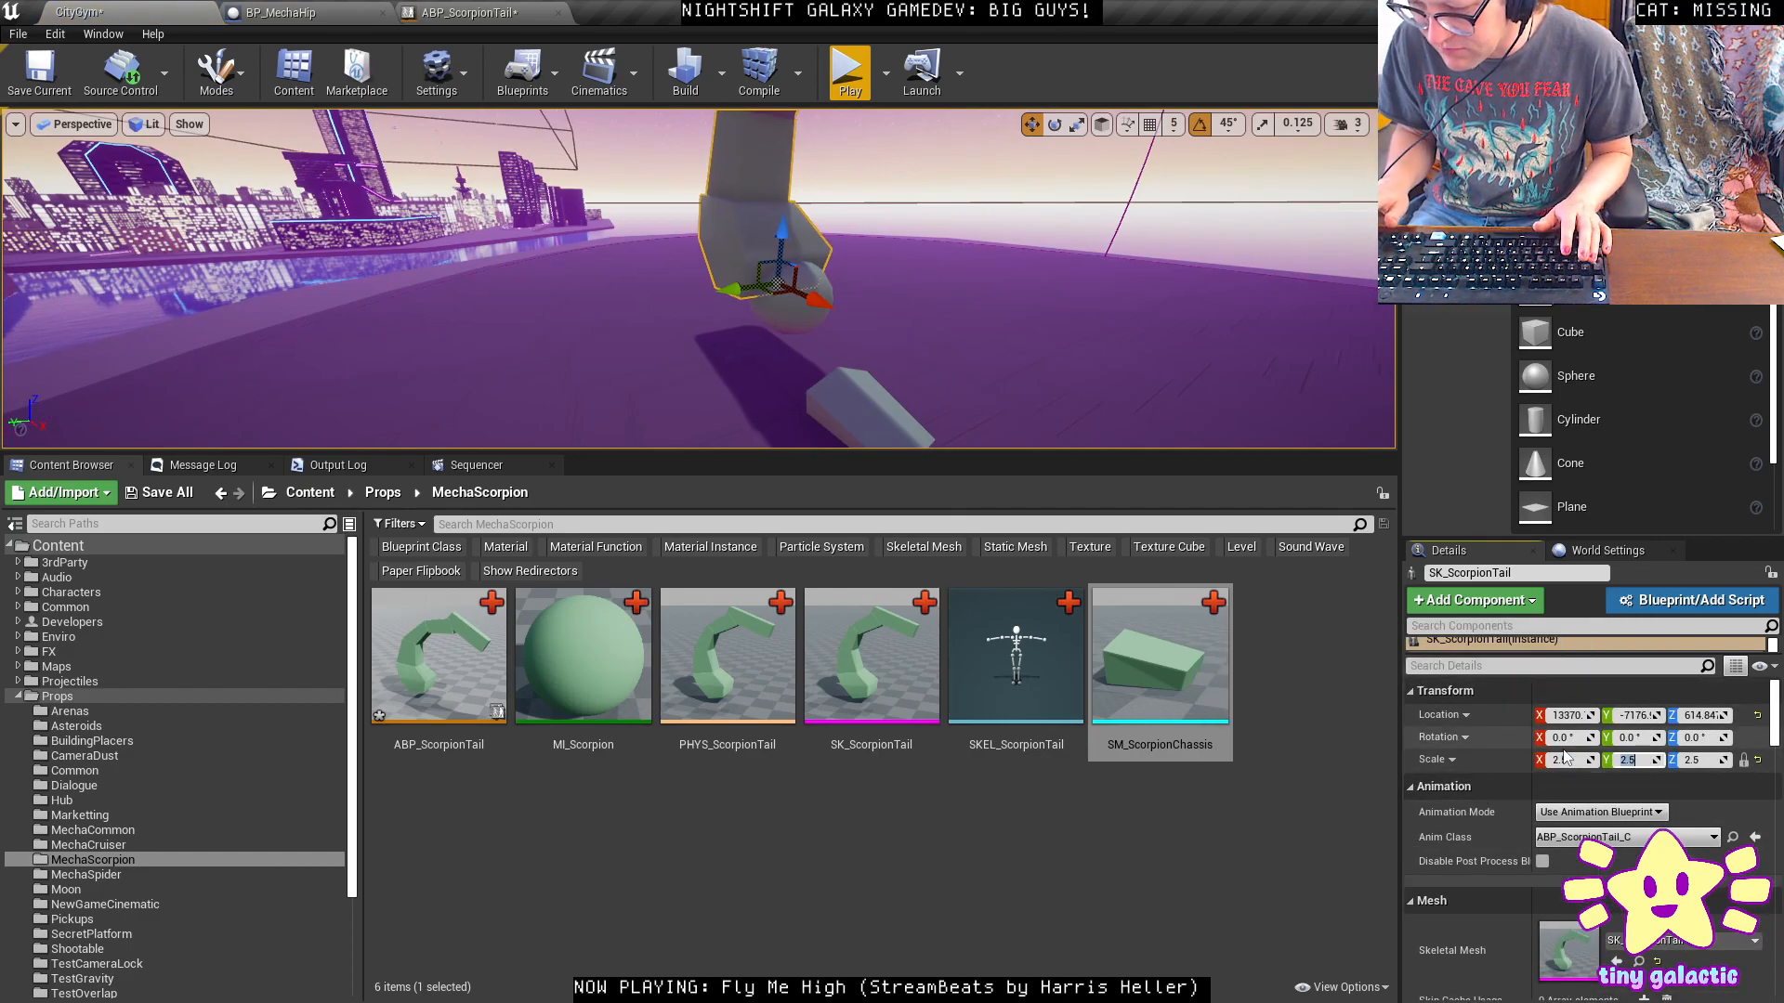
Select the placed SM_ScorpionChassis and set its scale to 2.5 on all axes.
right_click_drag(938, 257, 834, 289)
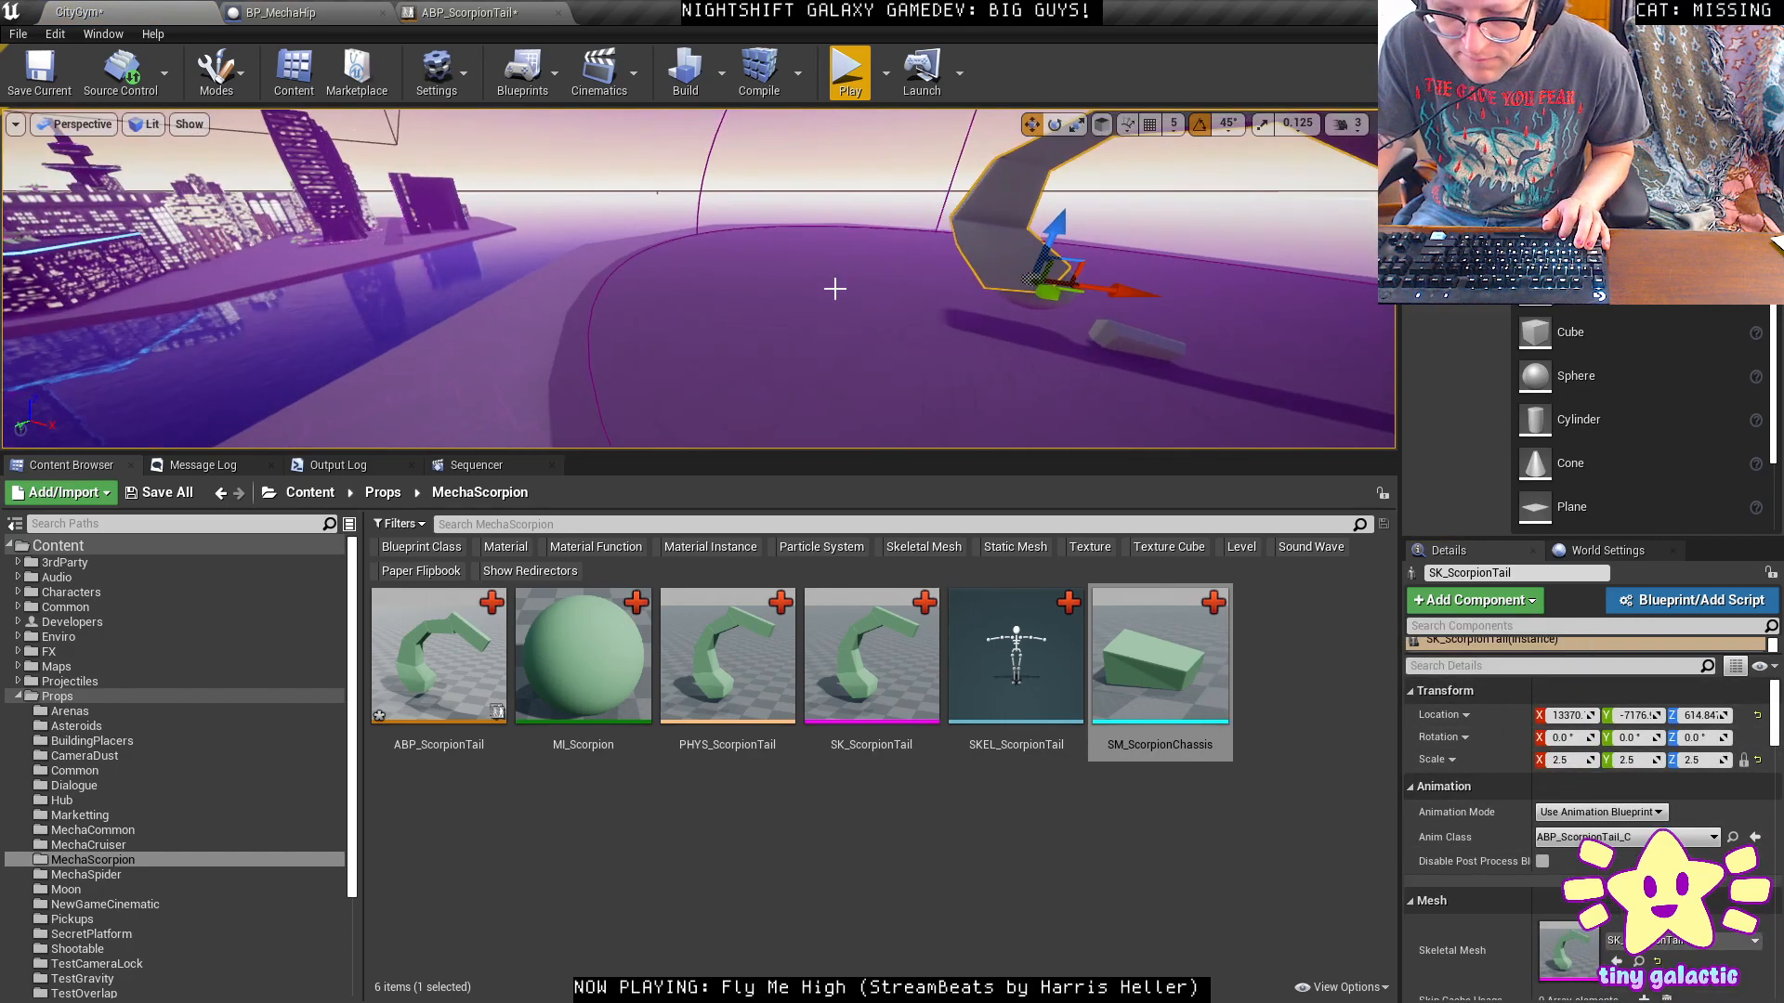
left_click(1122, 334)
left_click(1563, 759)
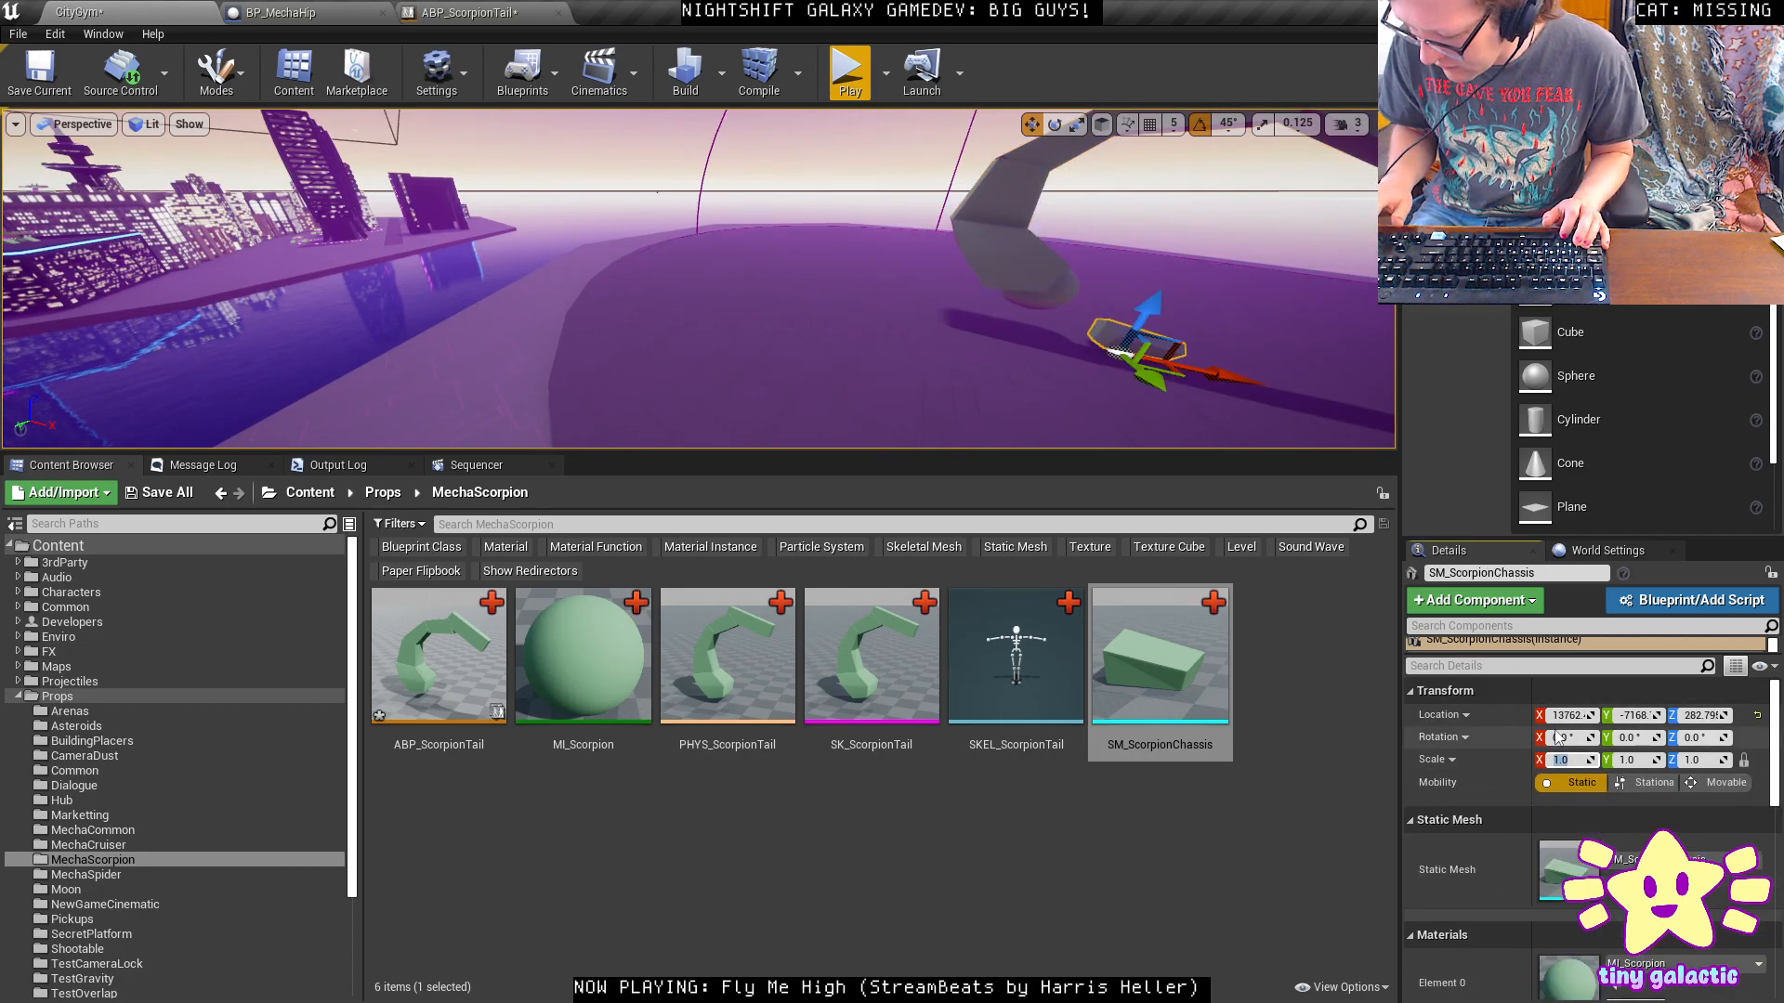
type("2.5")
key("Return")
right_click_drag(1057, 183, 1022, 191)
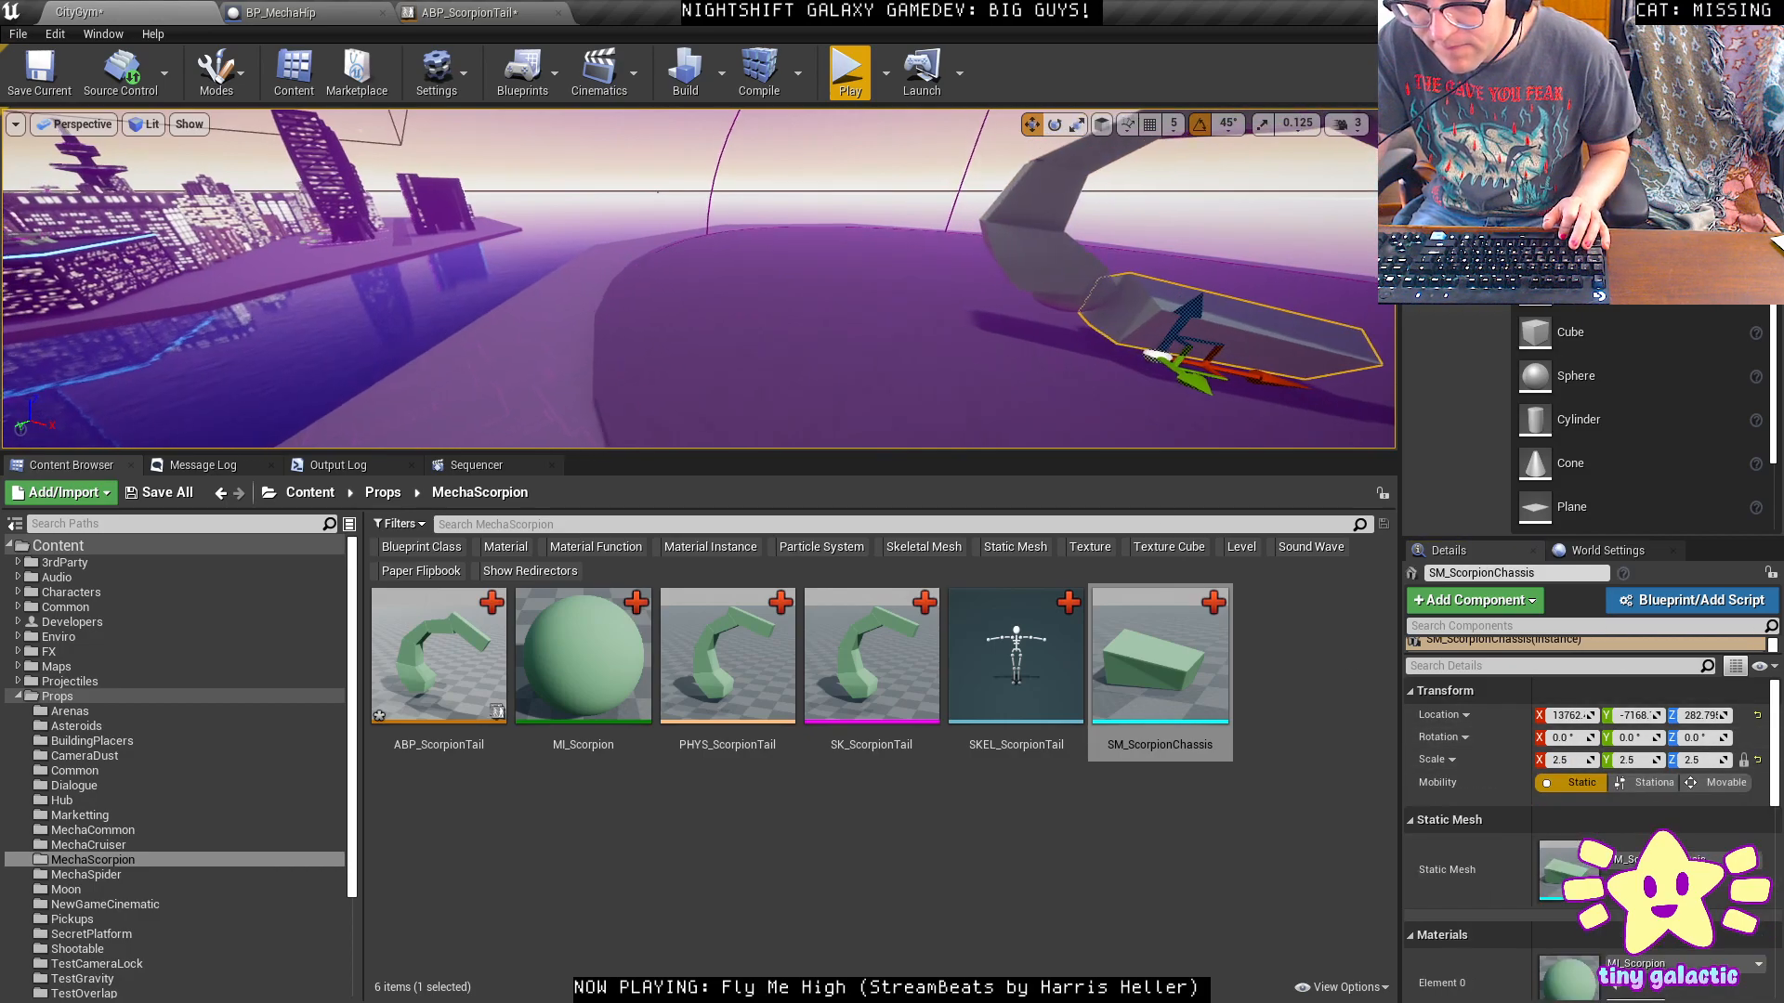
Enlarge the level viewport and raise the chassis beside the tail to about 373 in Z.
left_click_drag(991, 453, 991, 905)
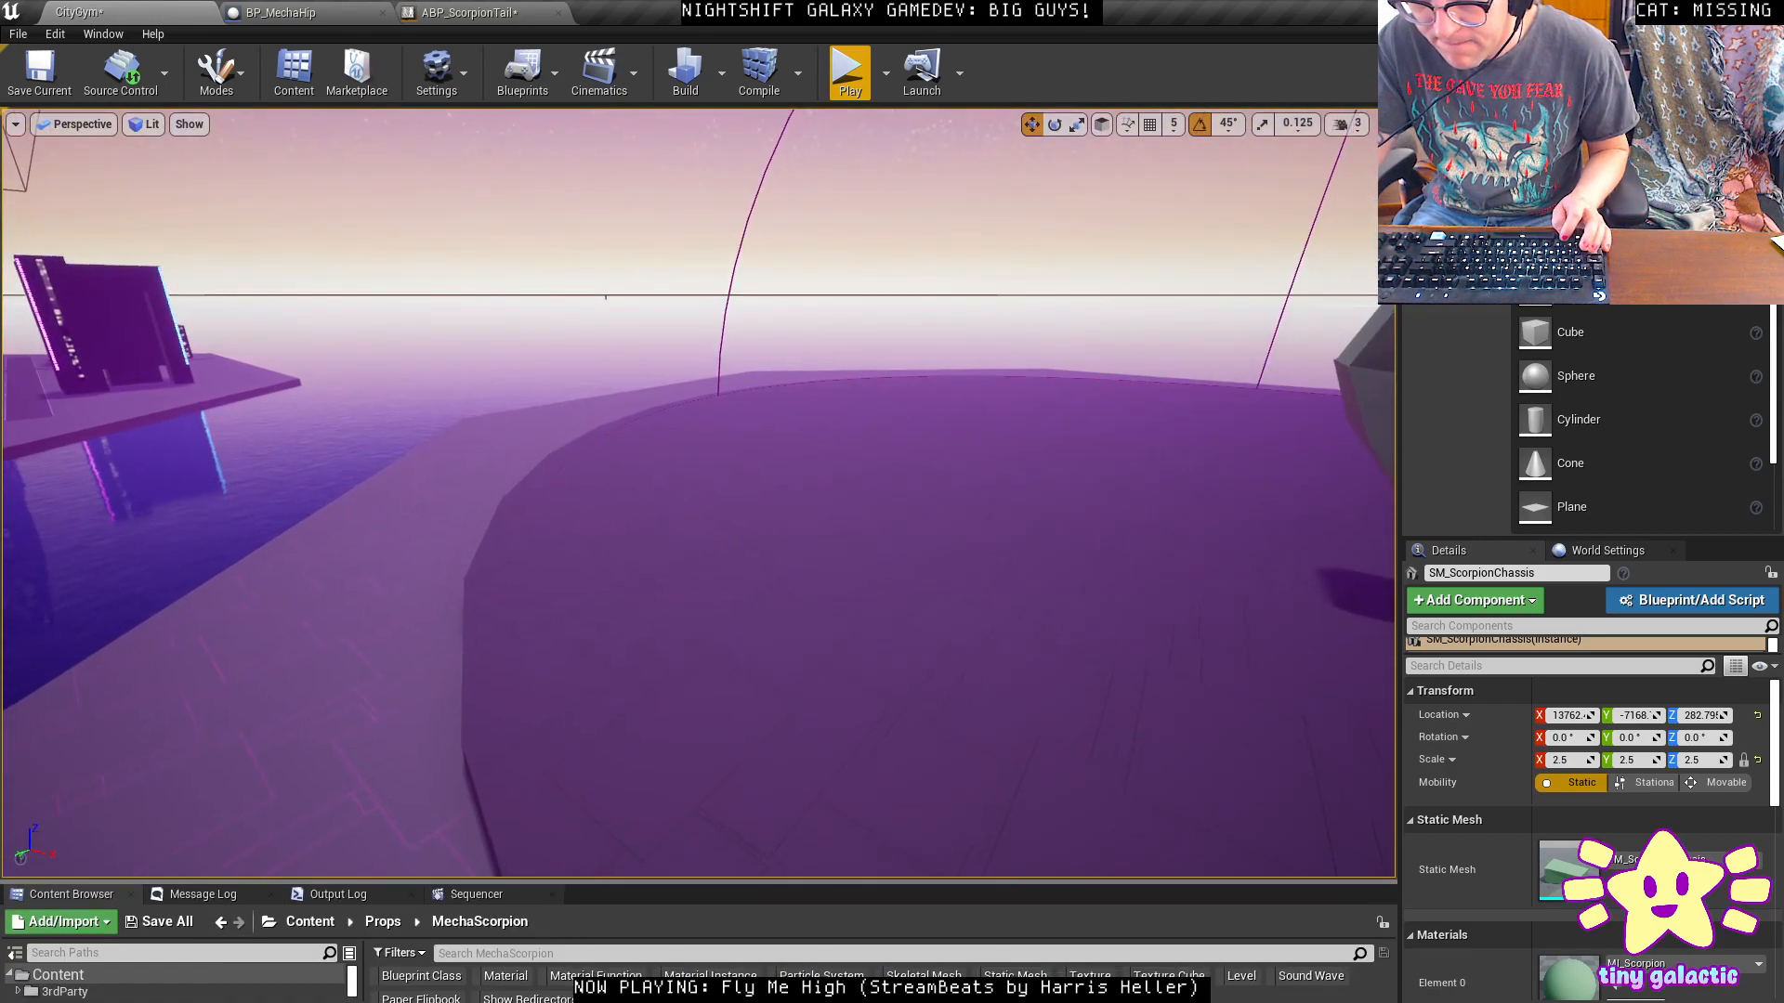
key("f")
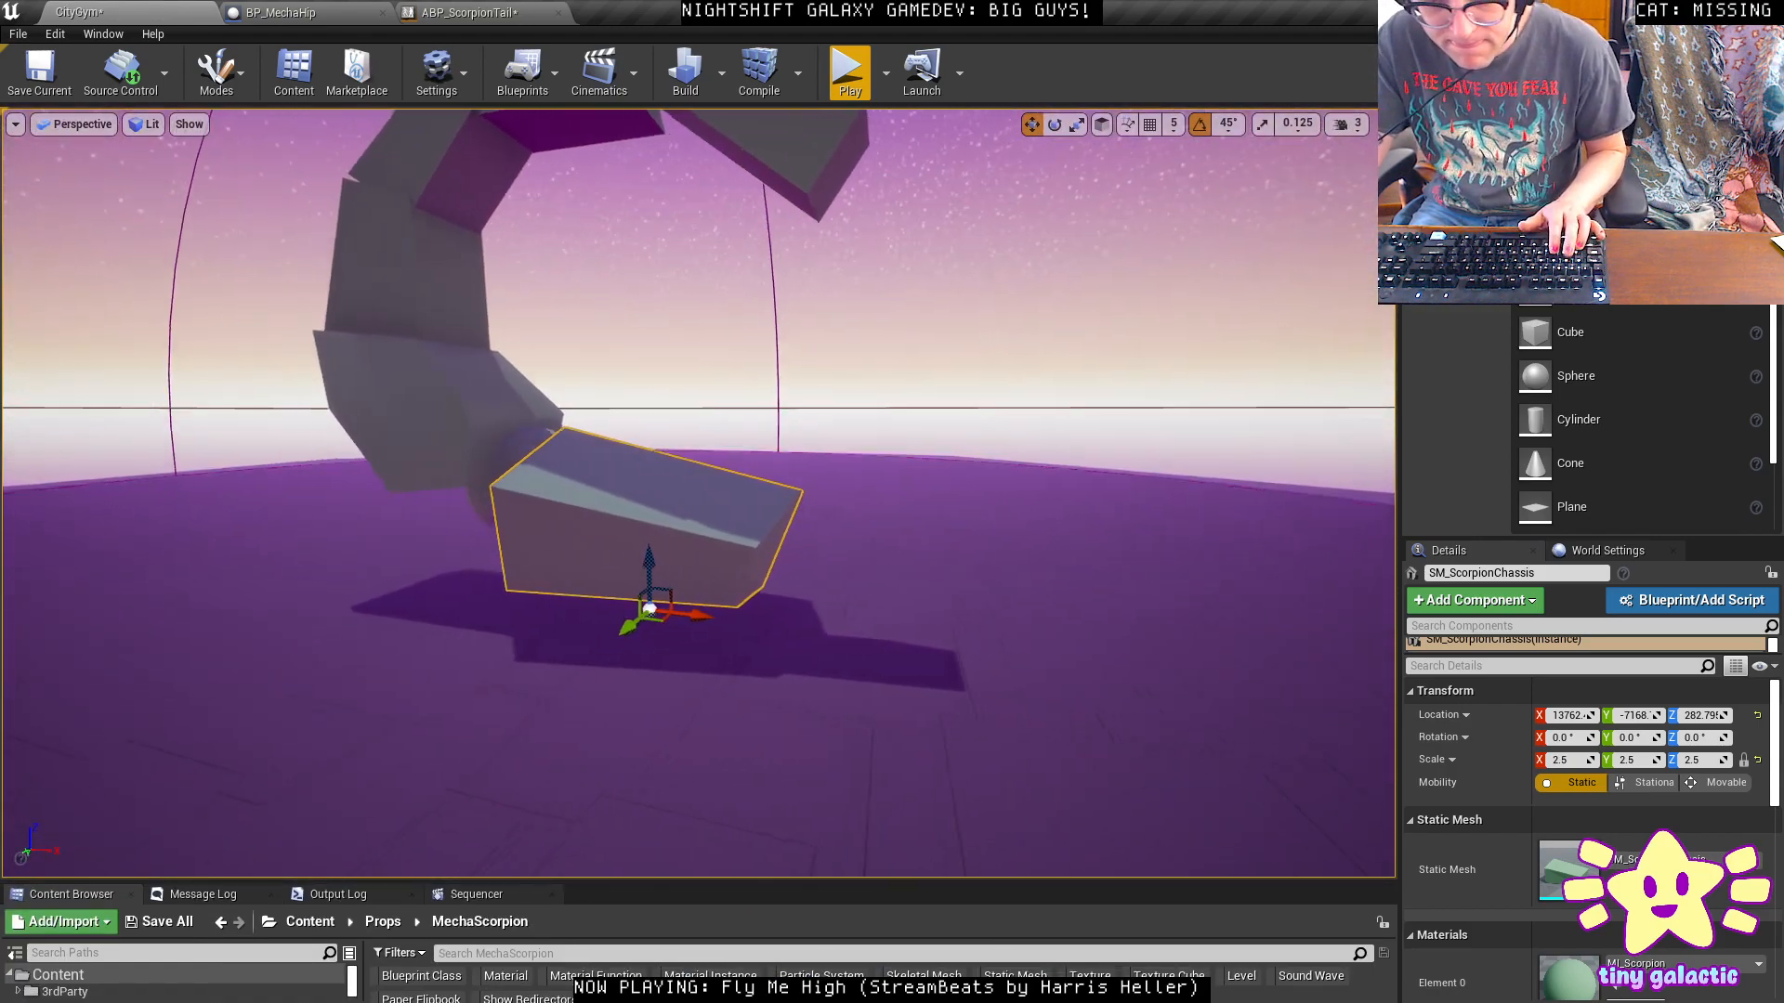
left_click_drag(798, 611, 800, 565)
key("d")
mouse_move(800, 565)
right_mouse_down()
mouse_move(659, 526)
mouse_move(595, 561)
mouse_move(804, 567)
right_mouse_up()
Rotate the placed SM_ScorpionChassis to about -1.87 degrees in Y.
key("a")
key("e")
left_click_drag(810, 537, 811, 539)
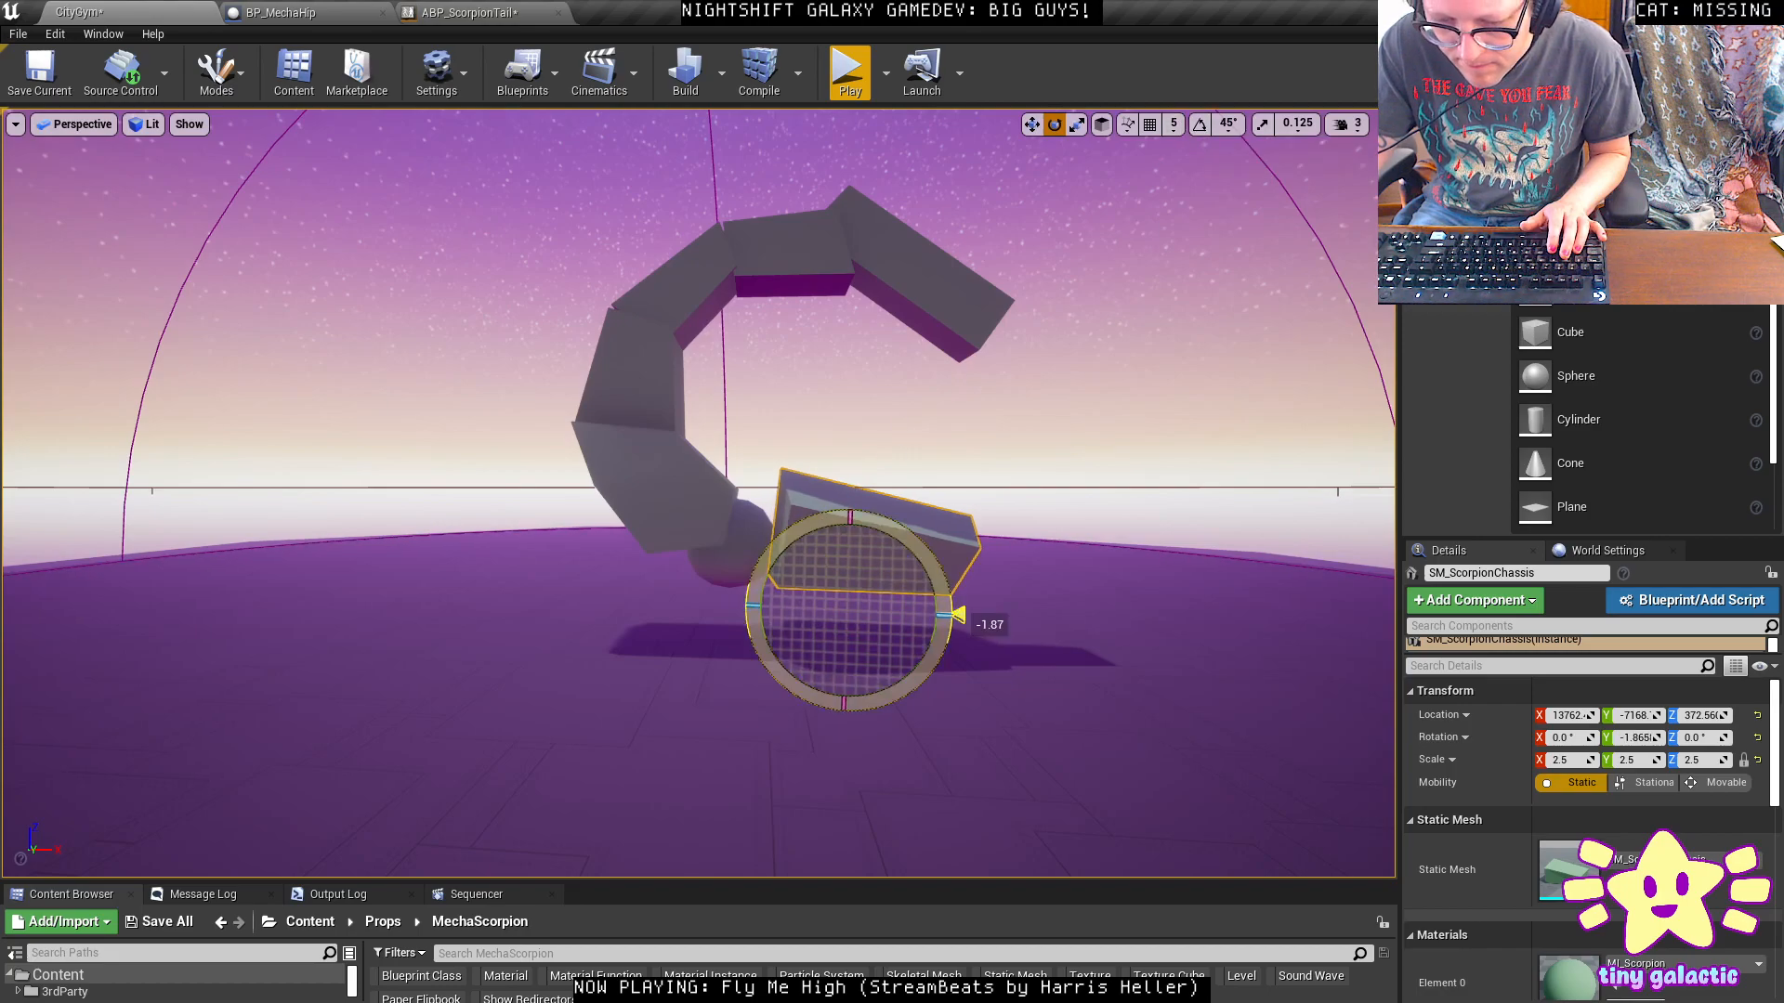
key("d")
right_click_drag(865, 604, 841, 585)
Playtest the level, flying around and shooting at the tail and chassis to judge their size.
key("alt+p")
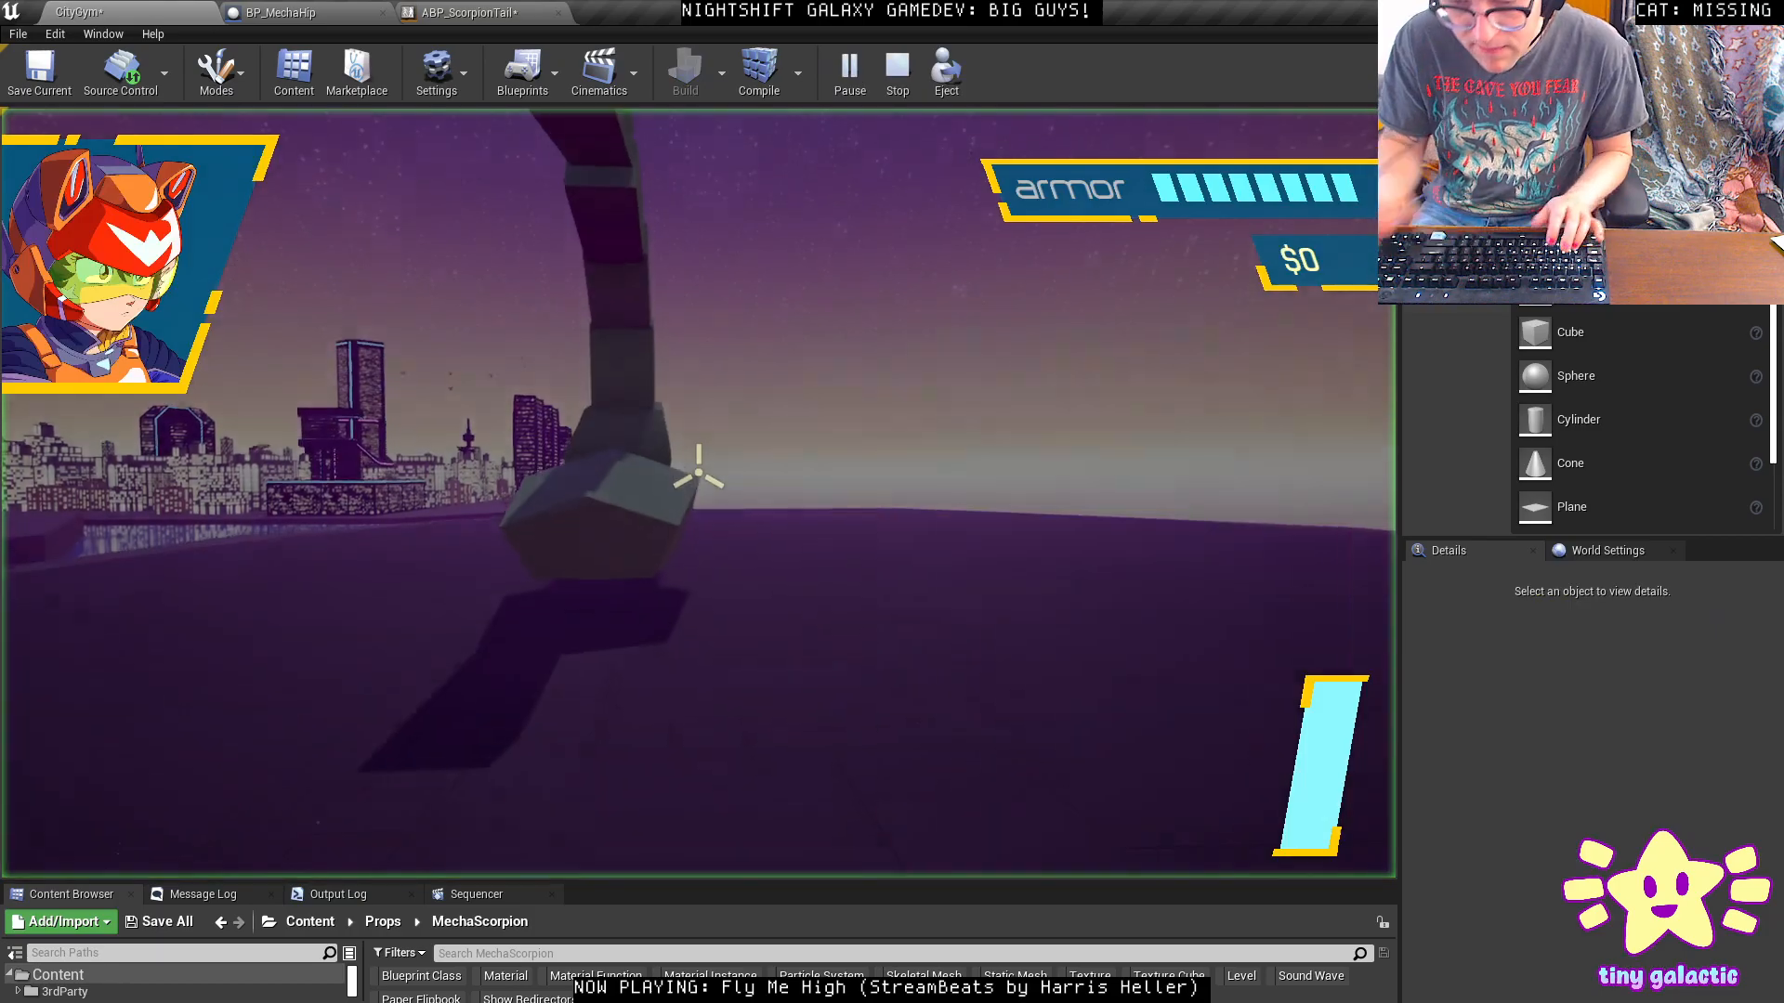
key("space")
left_click(785, 385)
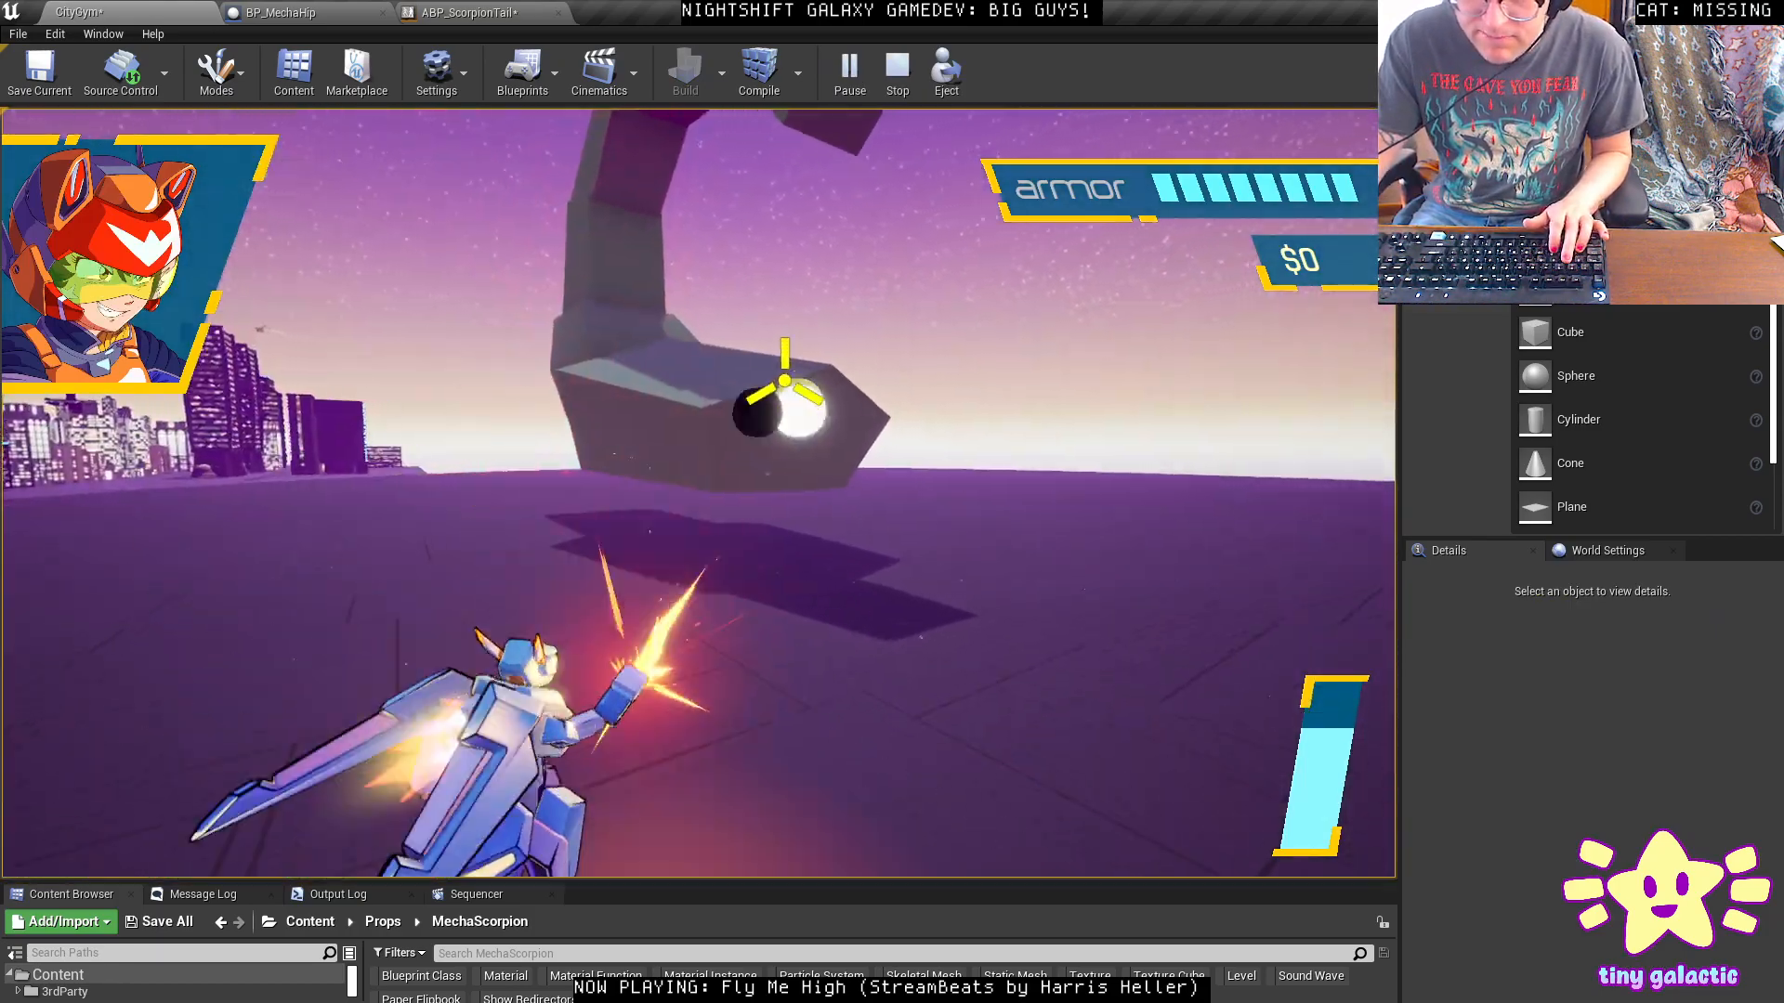
left_click(729, 188)
left_click(827, 199)
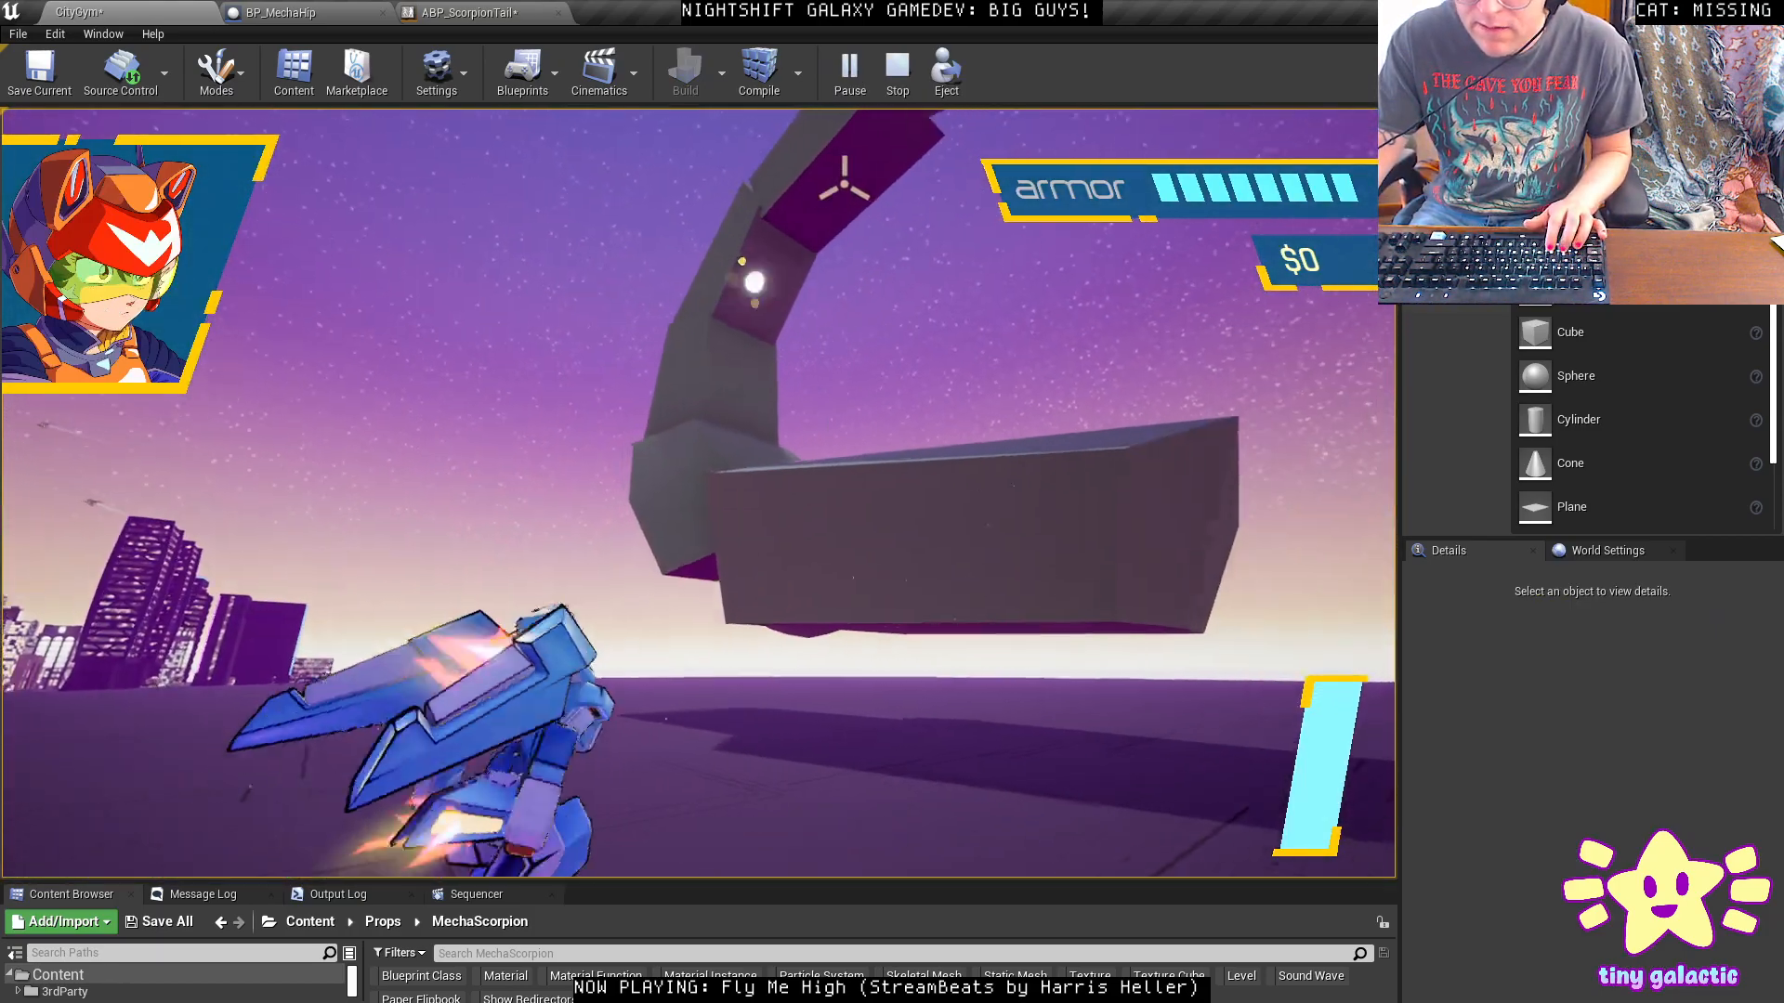
key("space")
key("d")
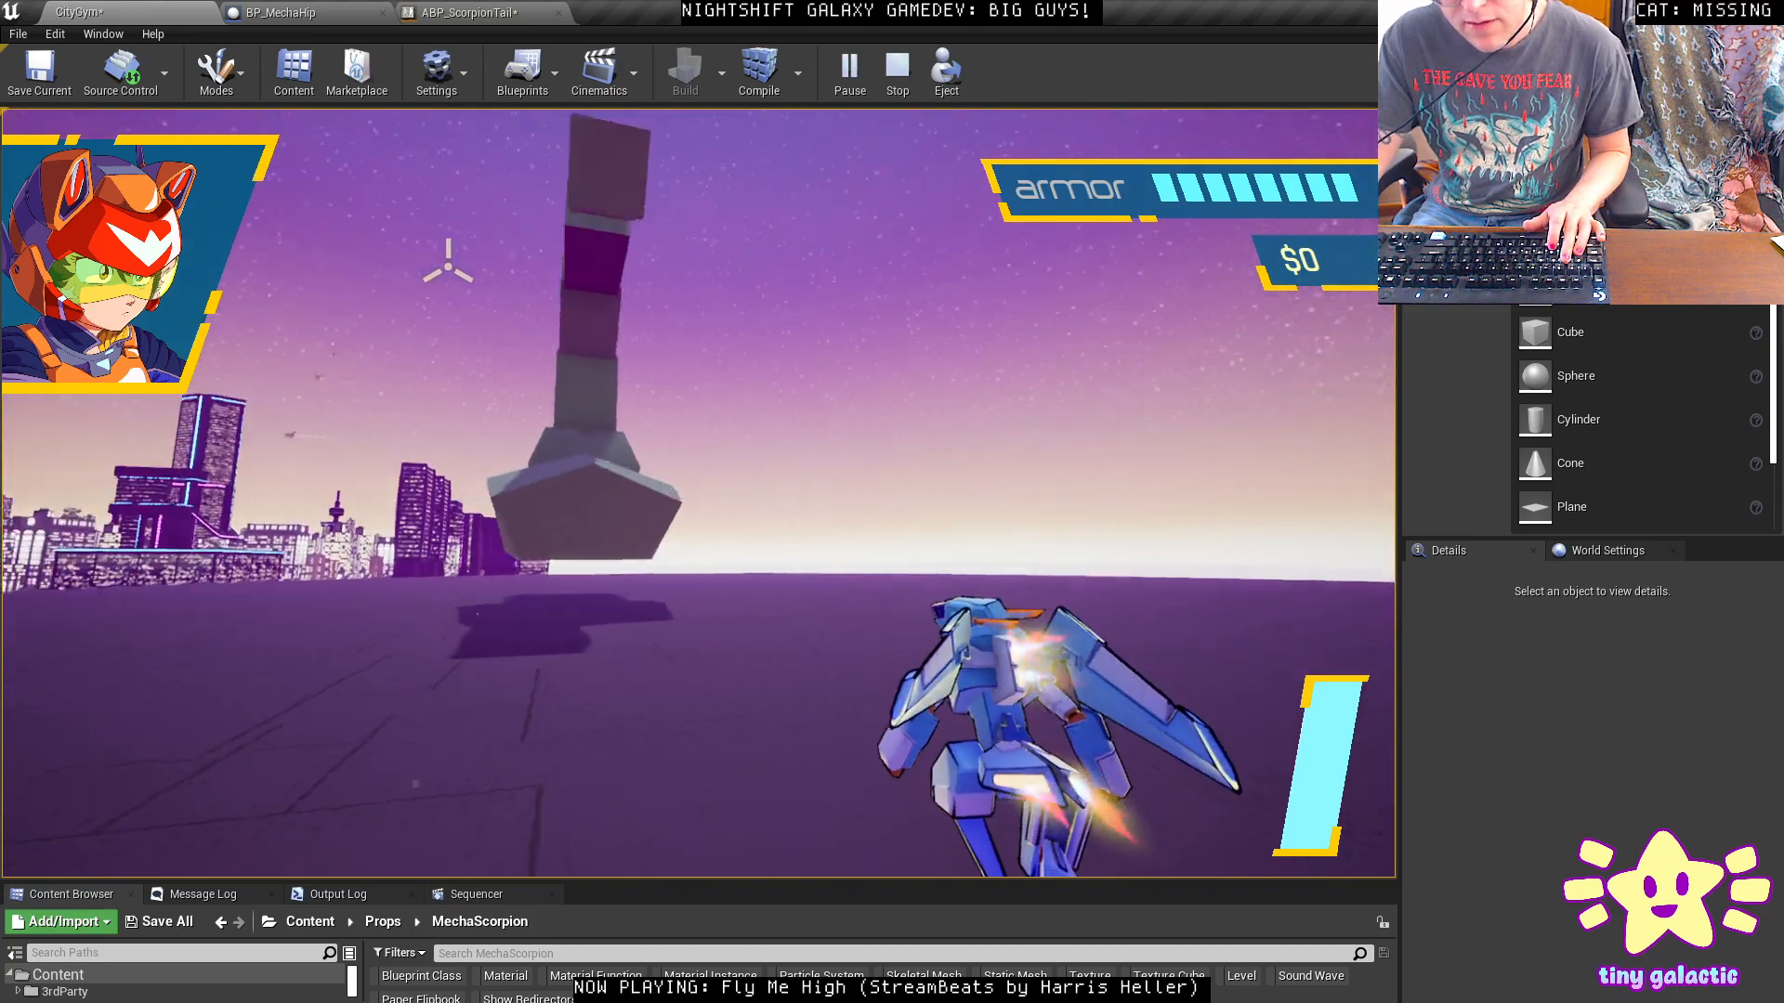
key("space")
key("d")
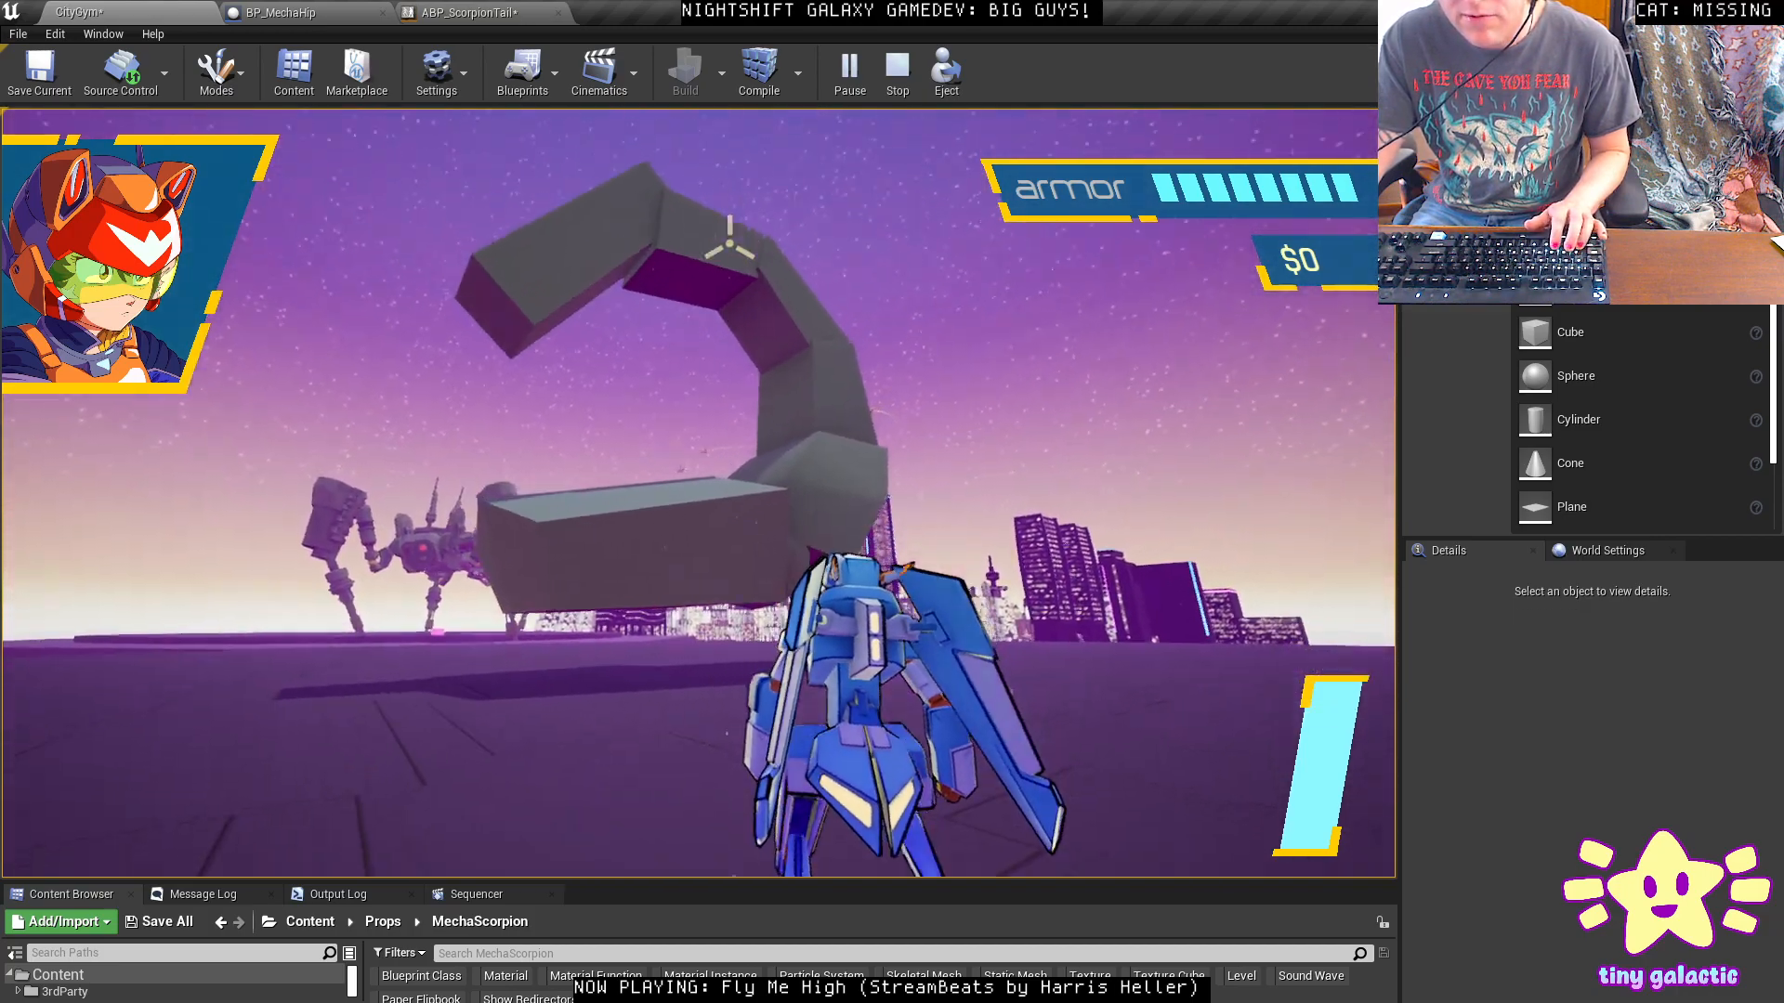
key("Escape")
left_click_drag(998, 312, 1235, 418, "alt")
left_click(1570, 756)
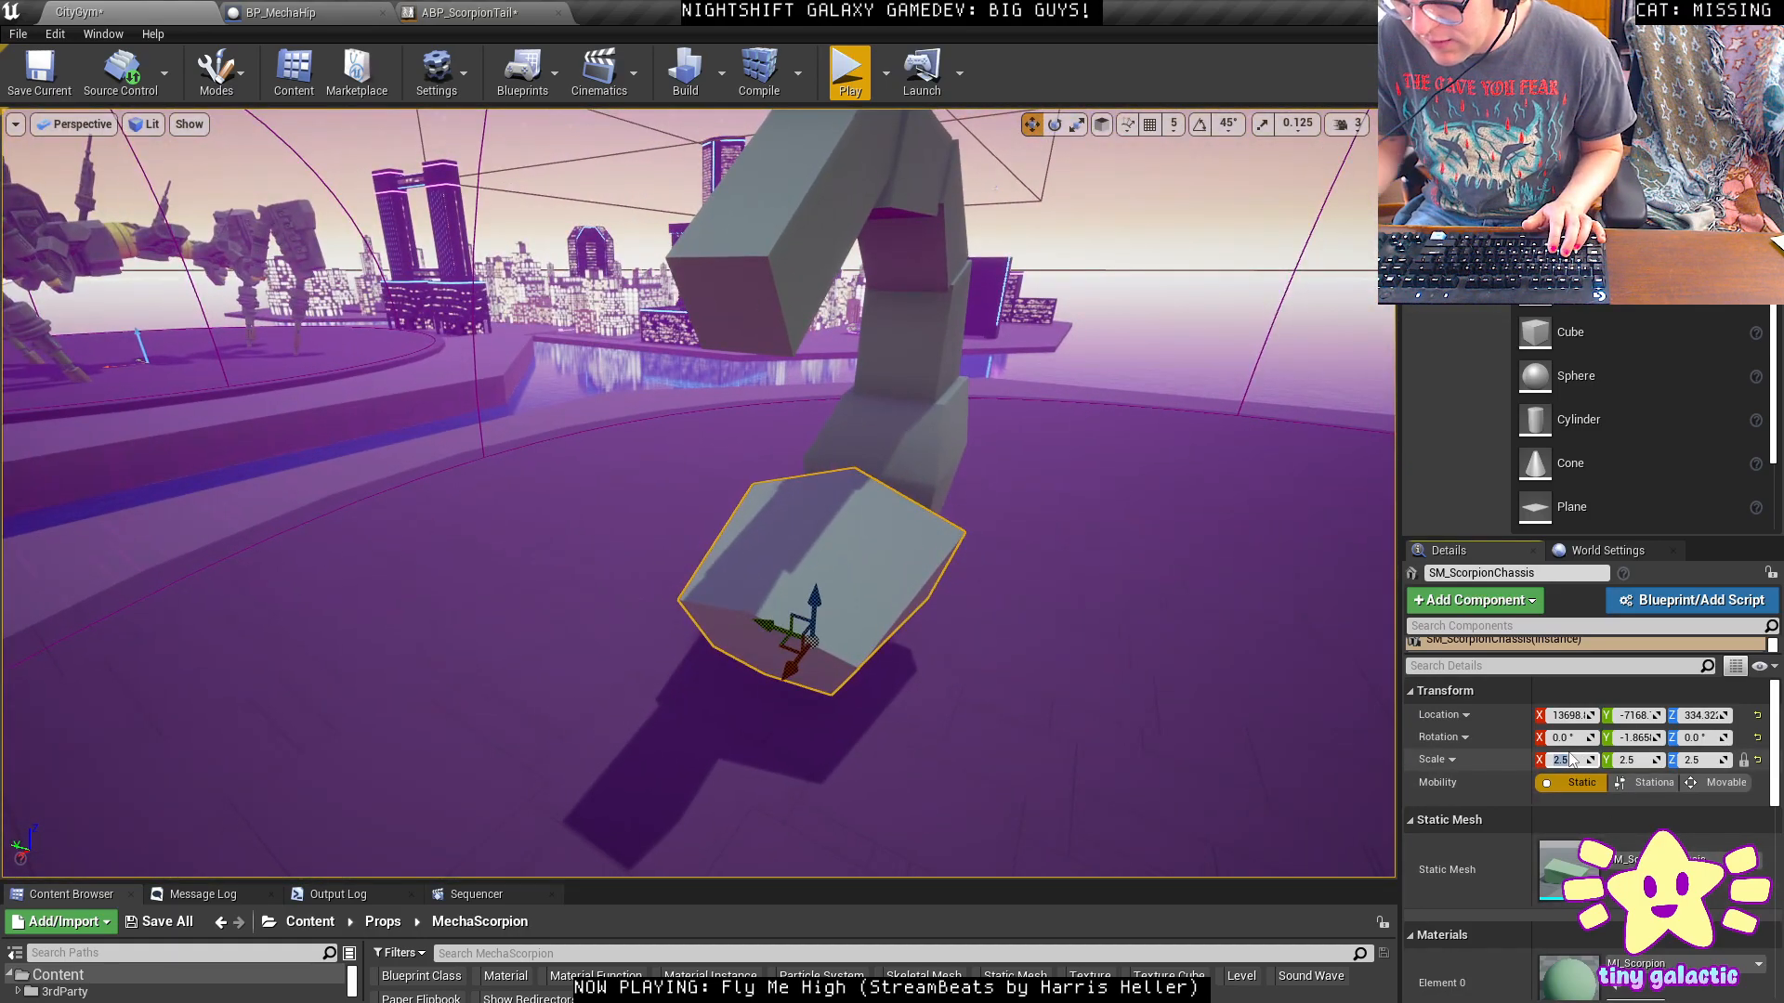
key("Escape")
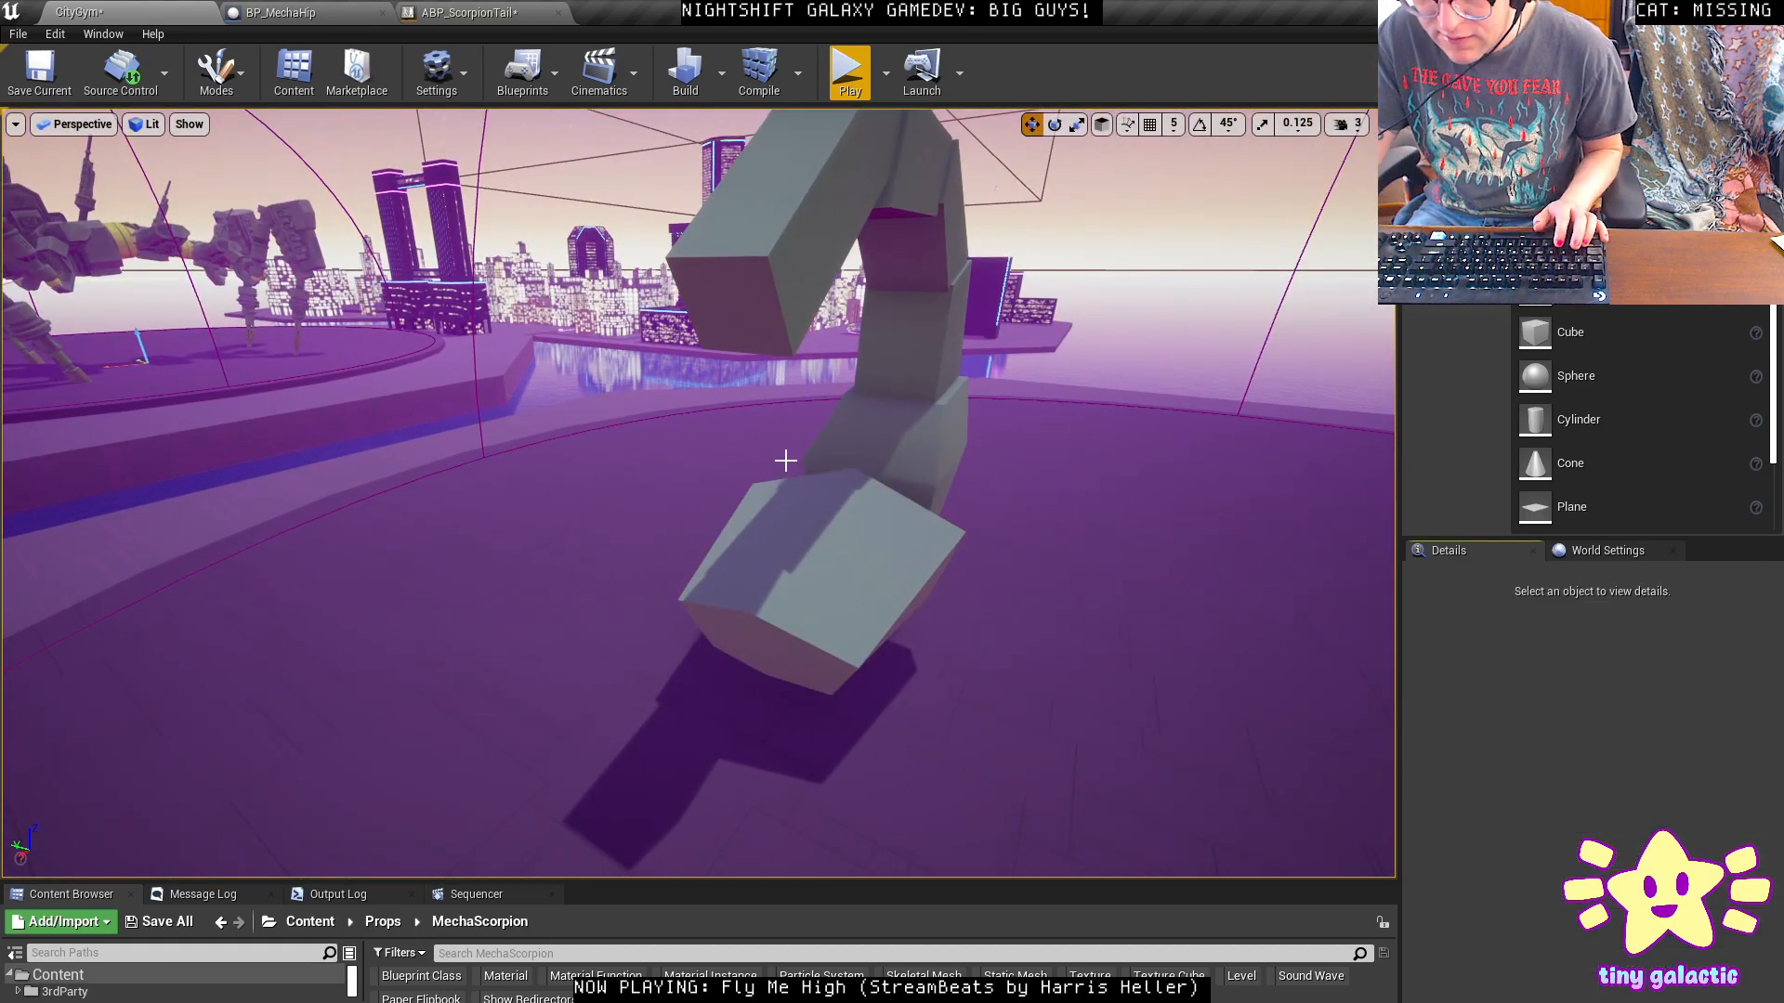
key("ctrl+z")
key("ctrl+z")
key("ctrl+z")
Select the placed SK_ScorpionTail and set its scale to 3 on all axes.
left_click_drag(870, 550, 628, 535, "alt")
left_click(898, 562)
left_click(876, 458)
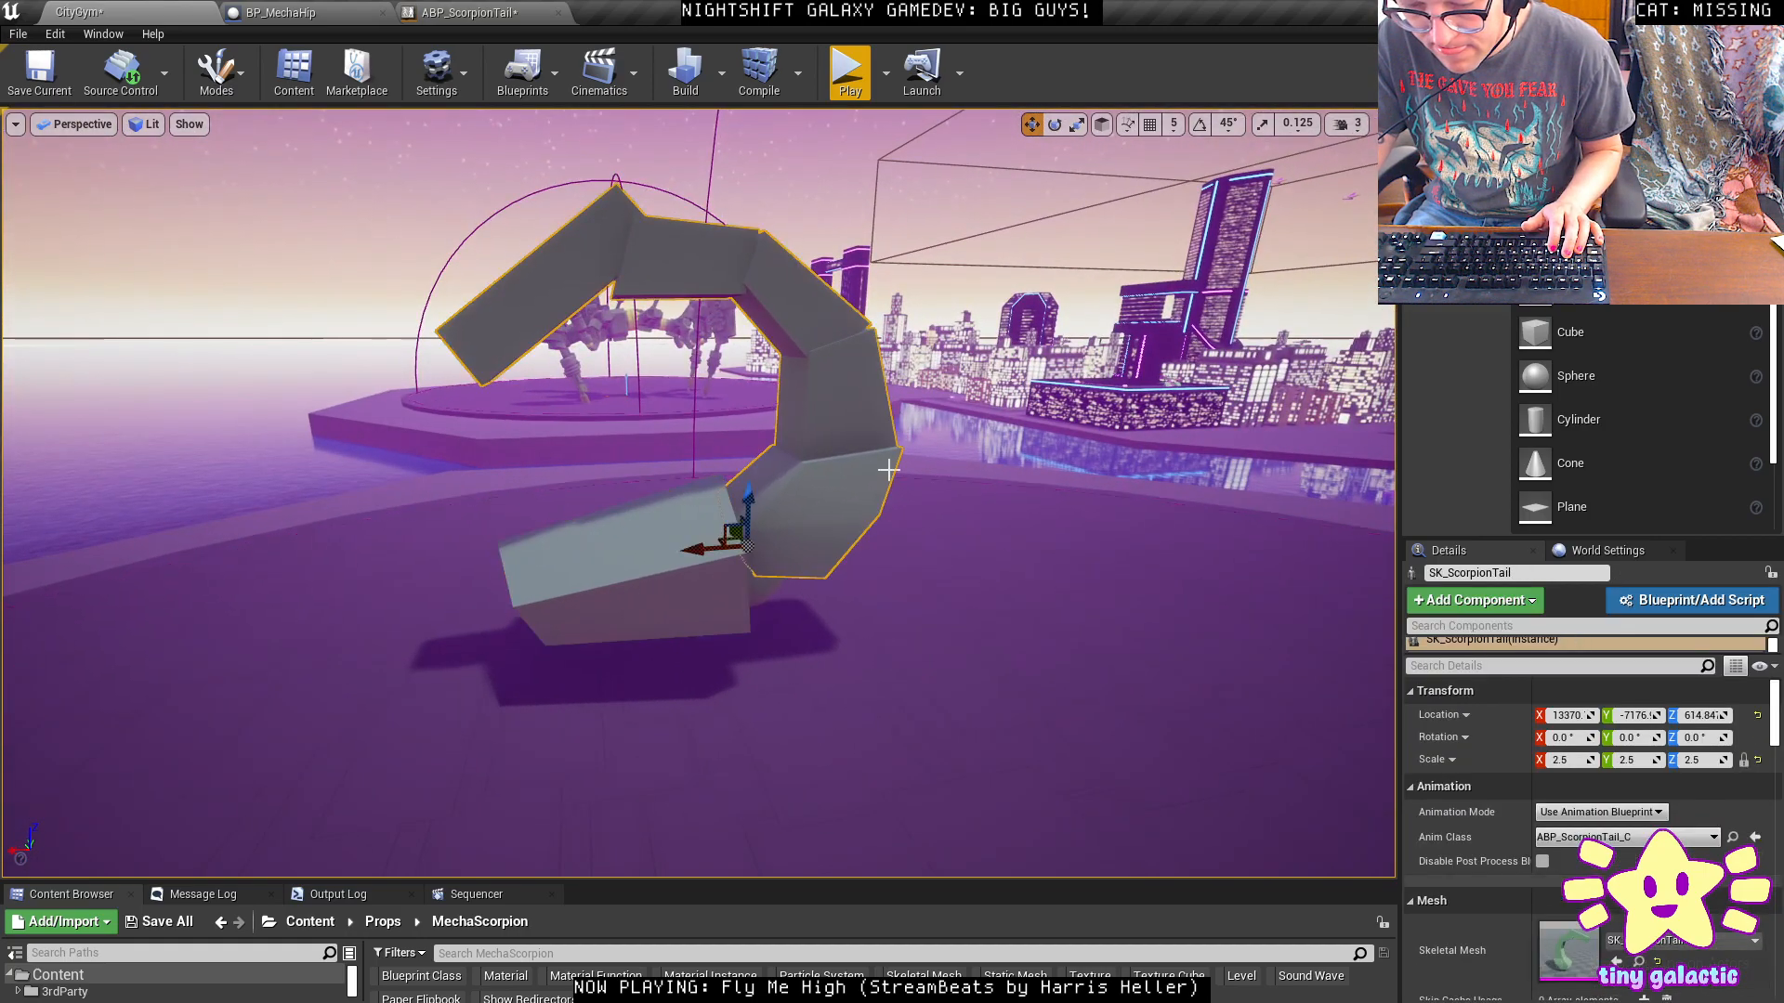
left_click(1570, 760)
type("3")
key("Return")
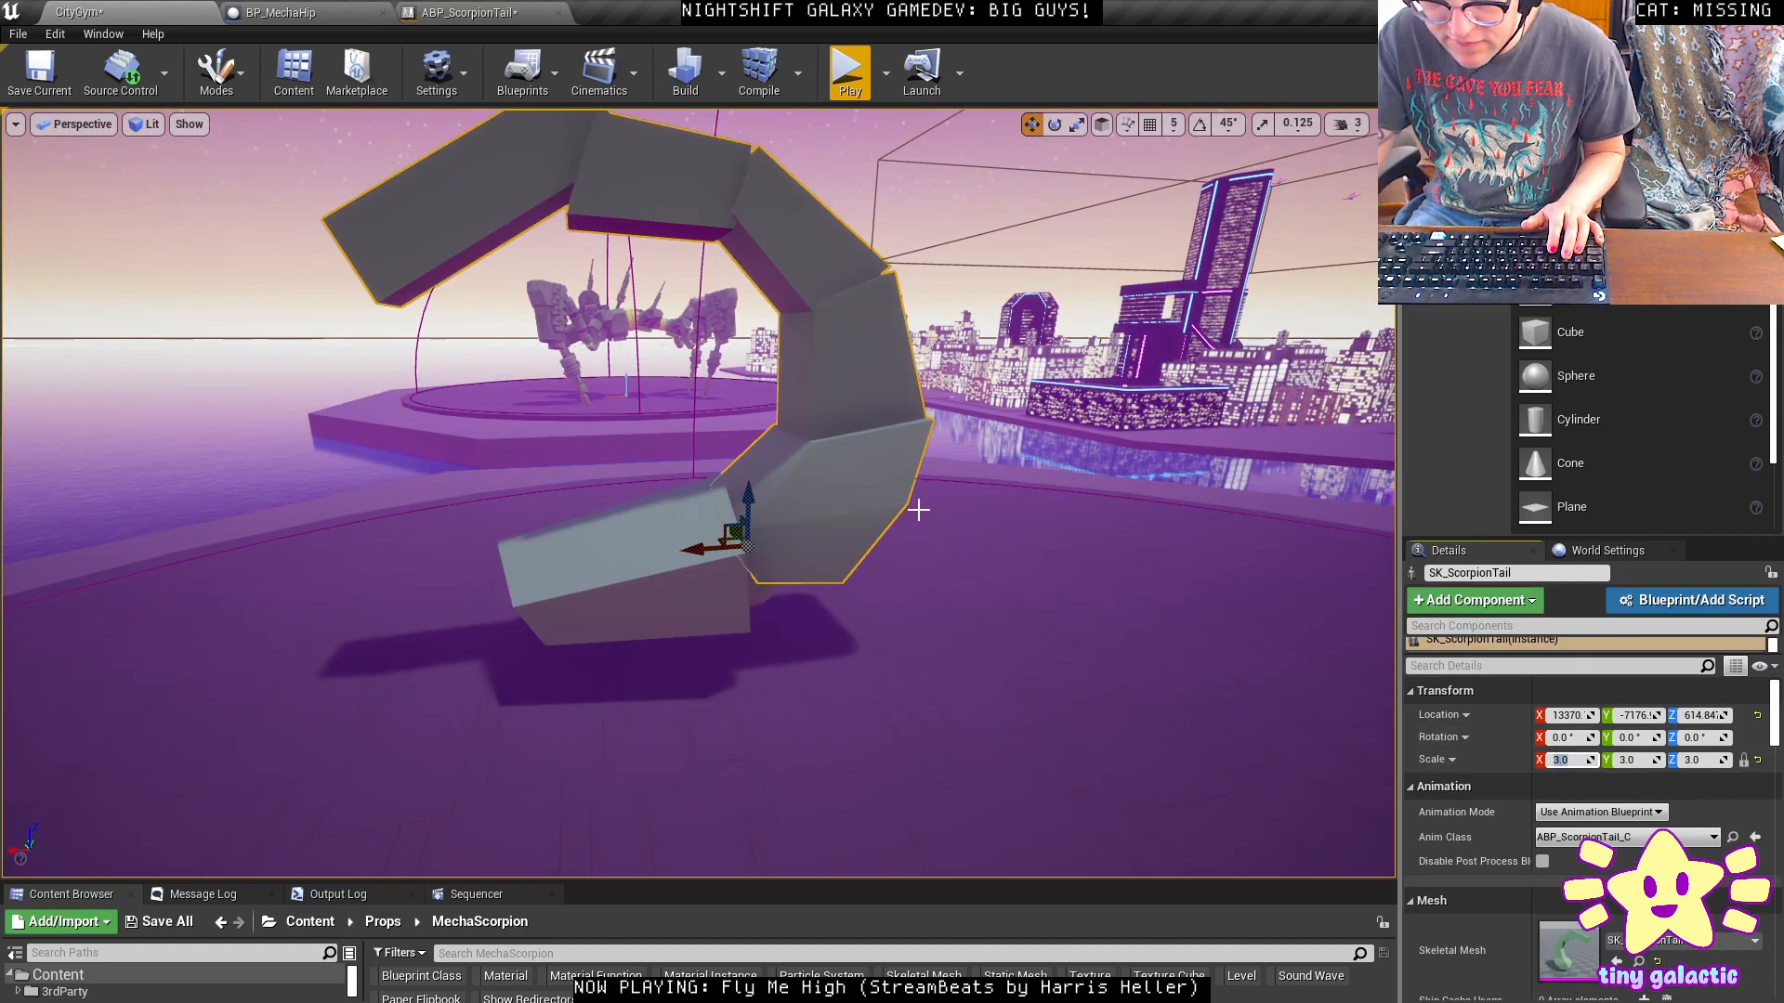
Scale SM_UnitPolySphere2 behind the chassis to 3.5 on all axes and raise it to about 628 in Z.
left_click(743, 557)
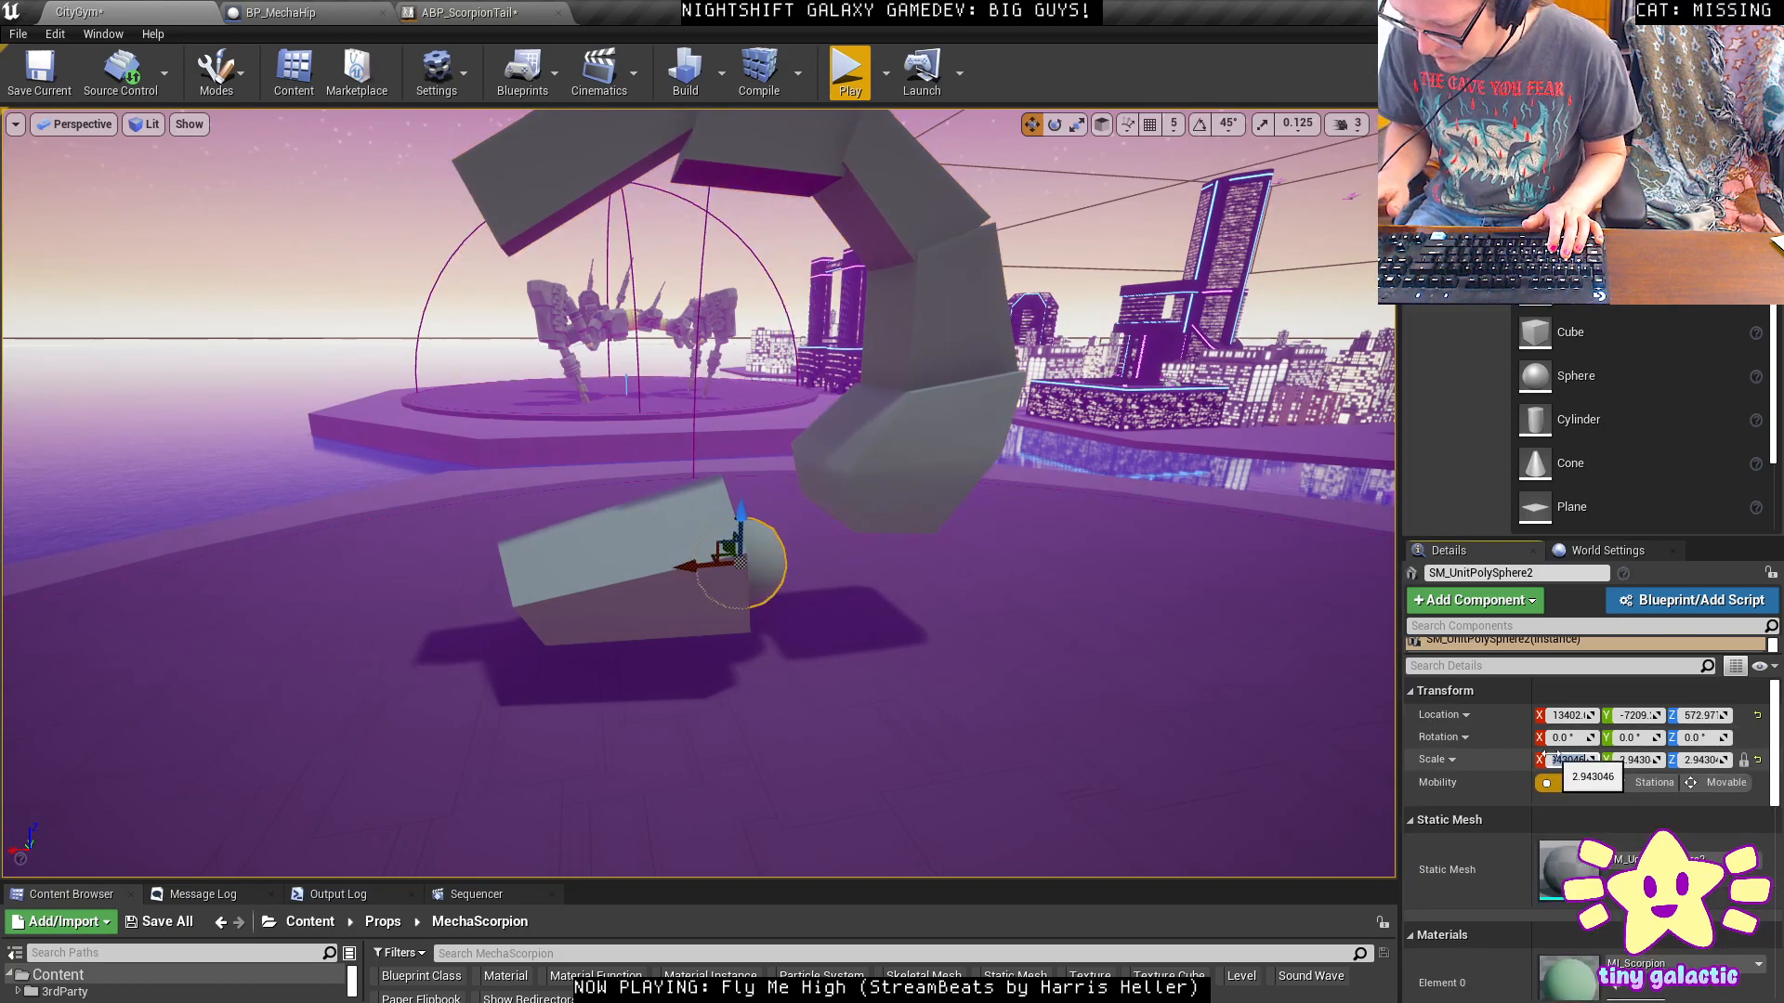
mouse_move(836, 604)
right_mouse_down()
mouse_move(804, 581)
mouse_move(822, 588)
right_mouse_up()
key("w")
key("d")
left_click_drag(528, 714, 581, 652)
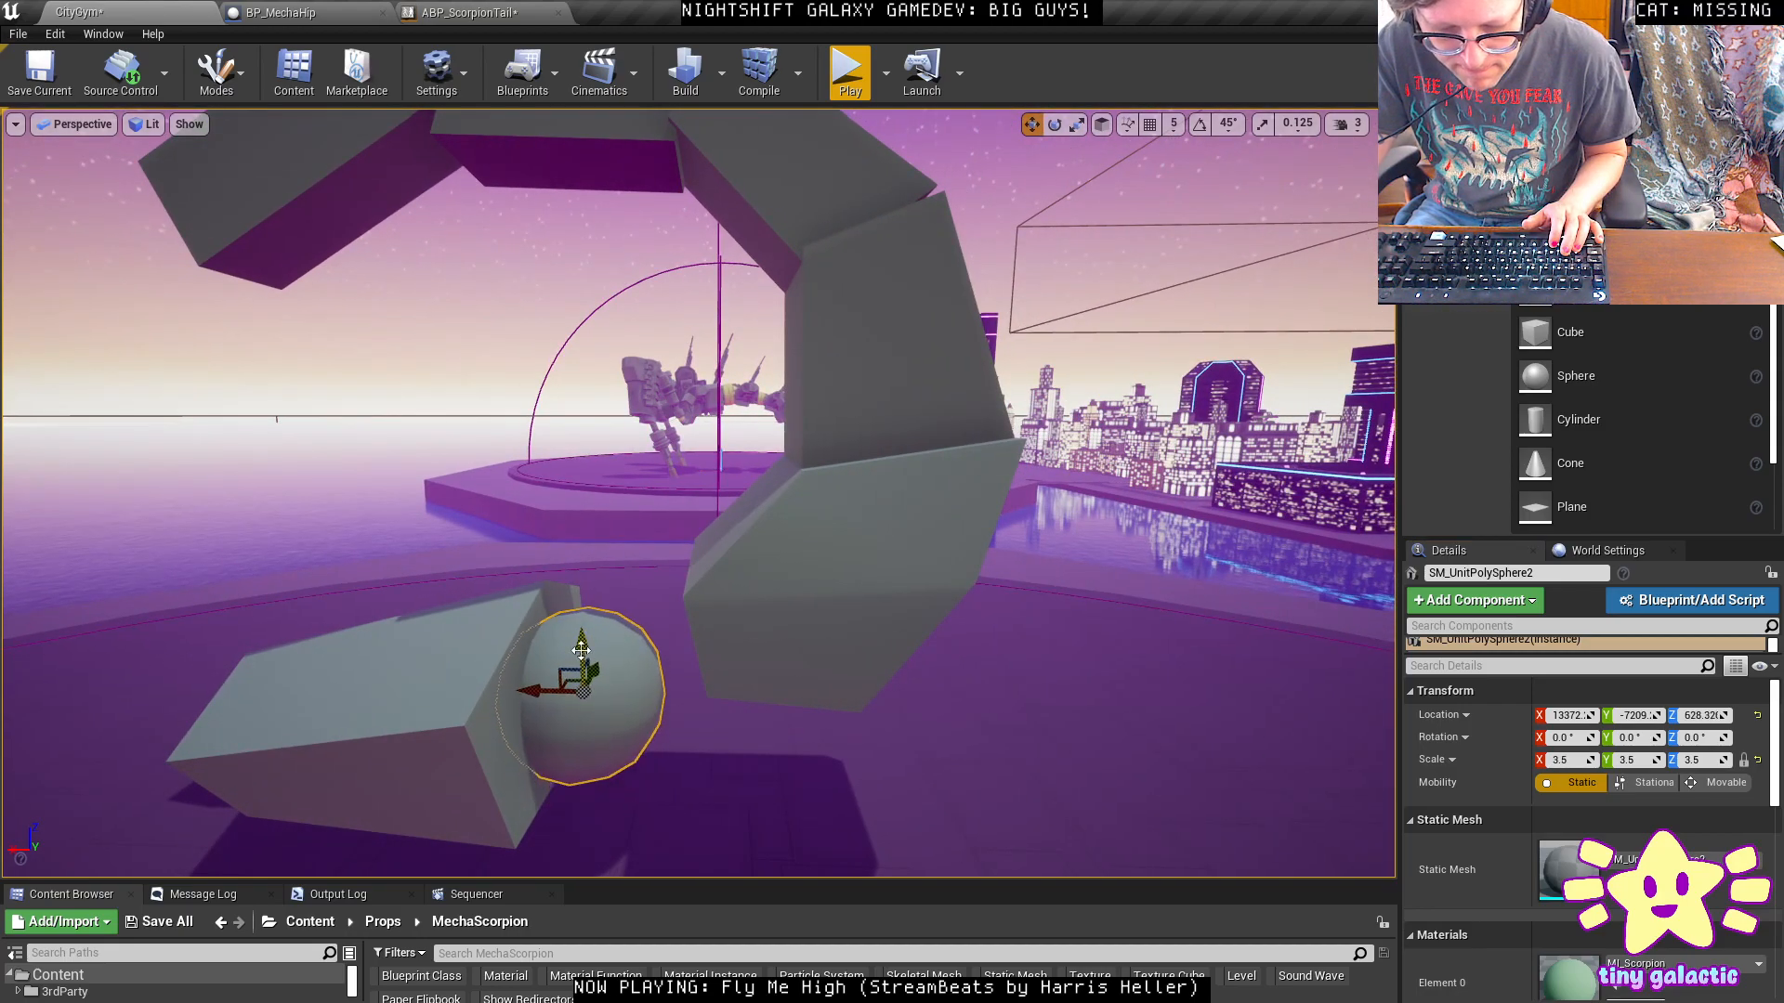
Select the scorpion tail and move it back onto the joint sphere, at about 13281 in X and 643 in Z.
right_click_drag(789, 609, 785, 610)
left_click(805, 599)
left_click_drag(703, 610, 606, 652)
key("a")
right_click_drag(606, 652, 652, 650)
key("s")
key("w")
Playtest the level again, circling and shooting at the enlarged tail and the chassis, and end the play session.
key("alt+p")
key("d")
key("space")
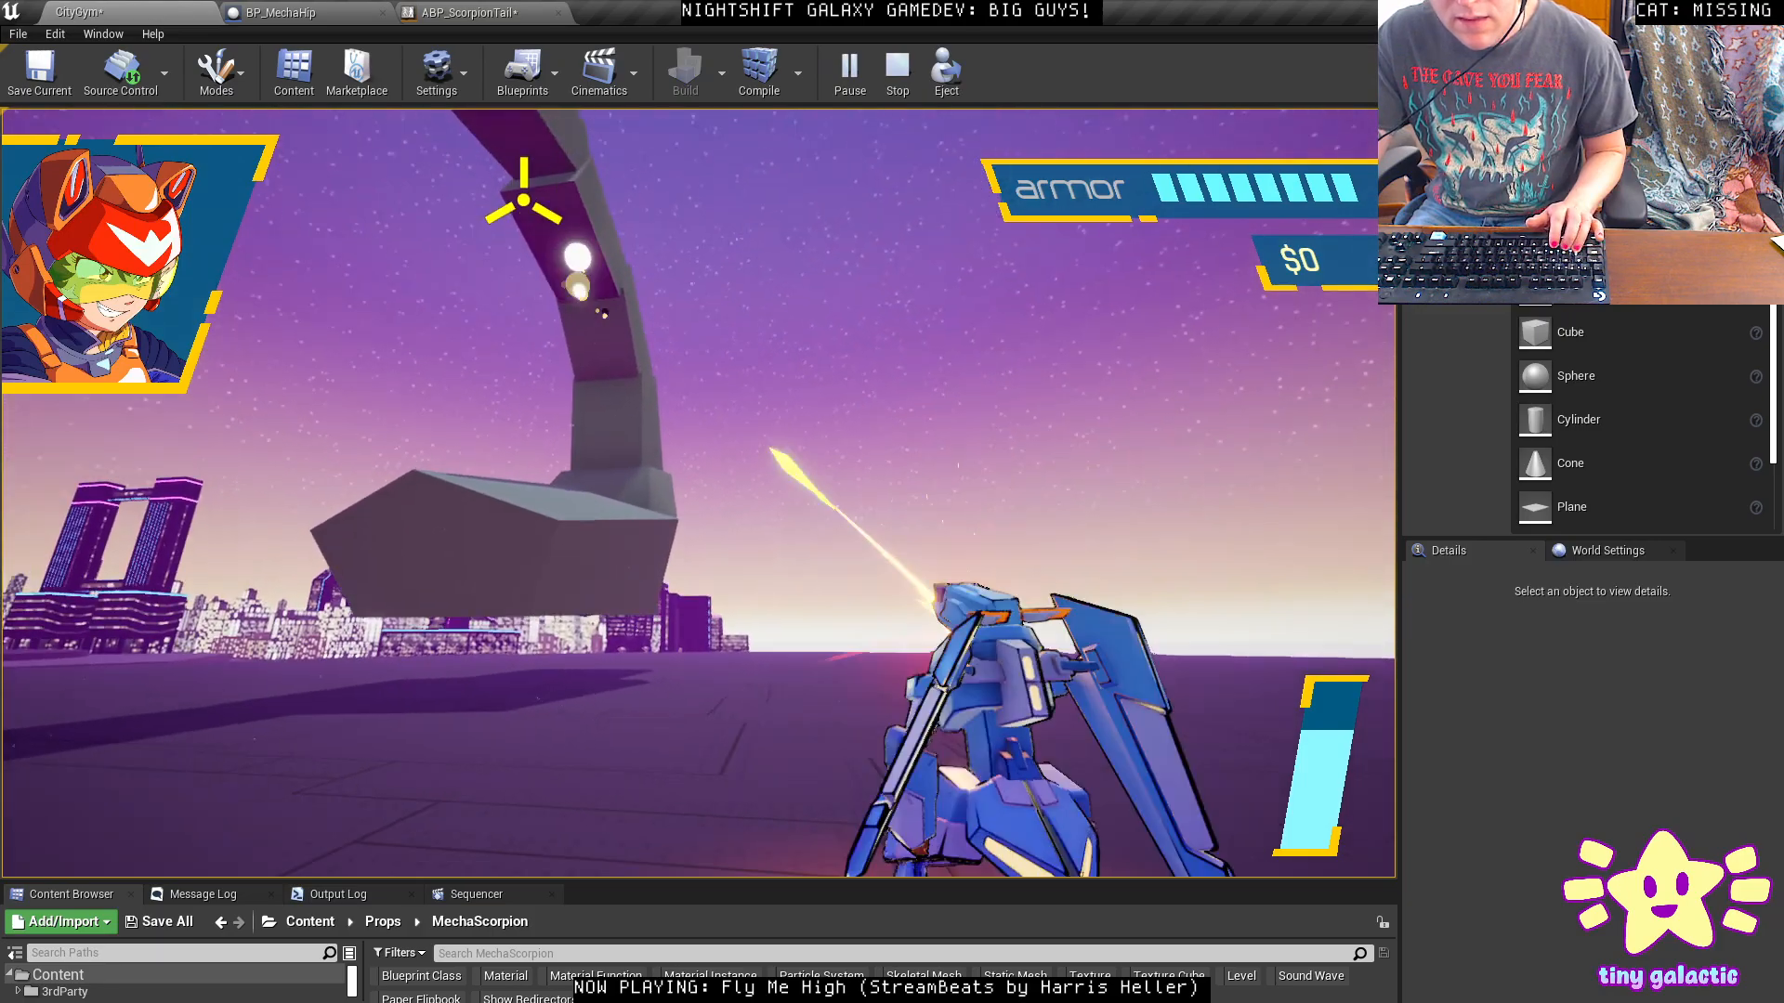
key("a")
key("space")
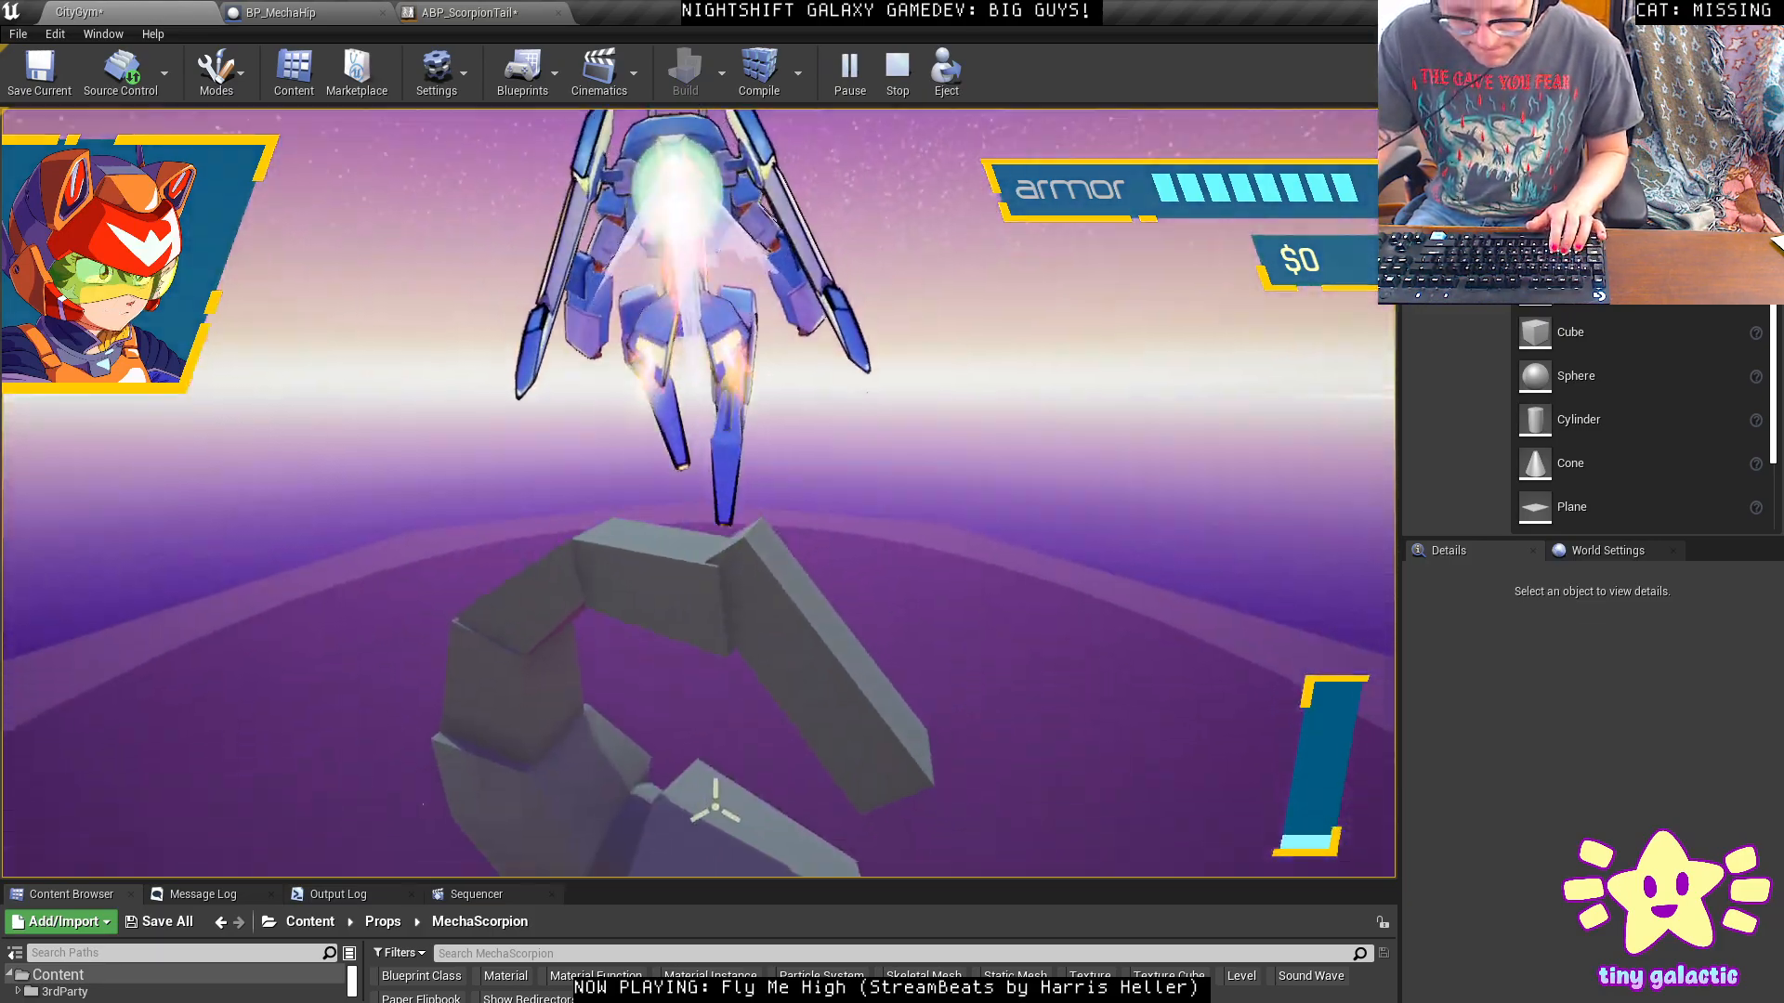
left_click(742, 713)
left_click(849, 657)
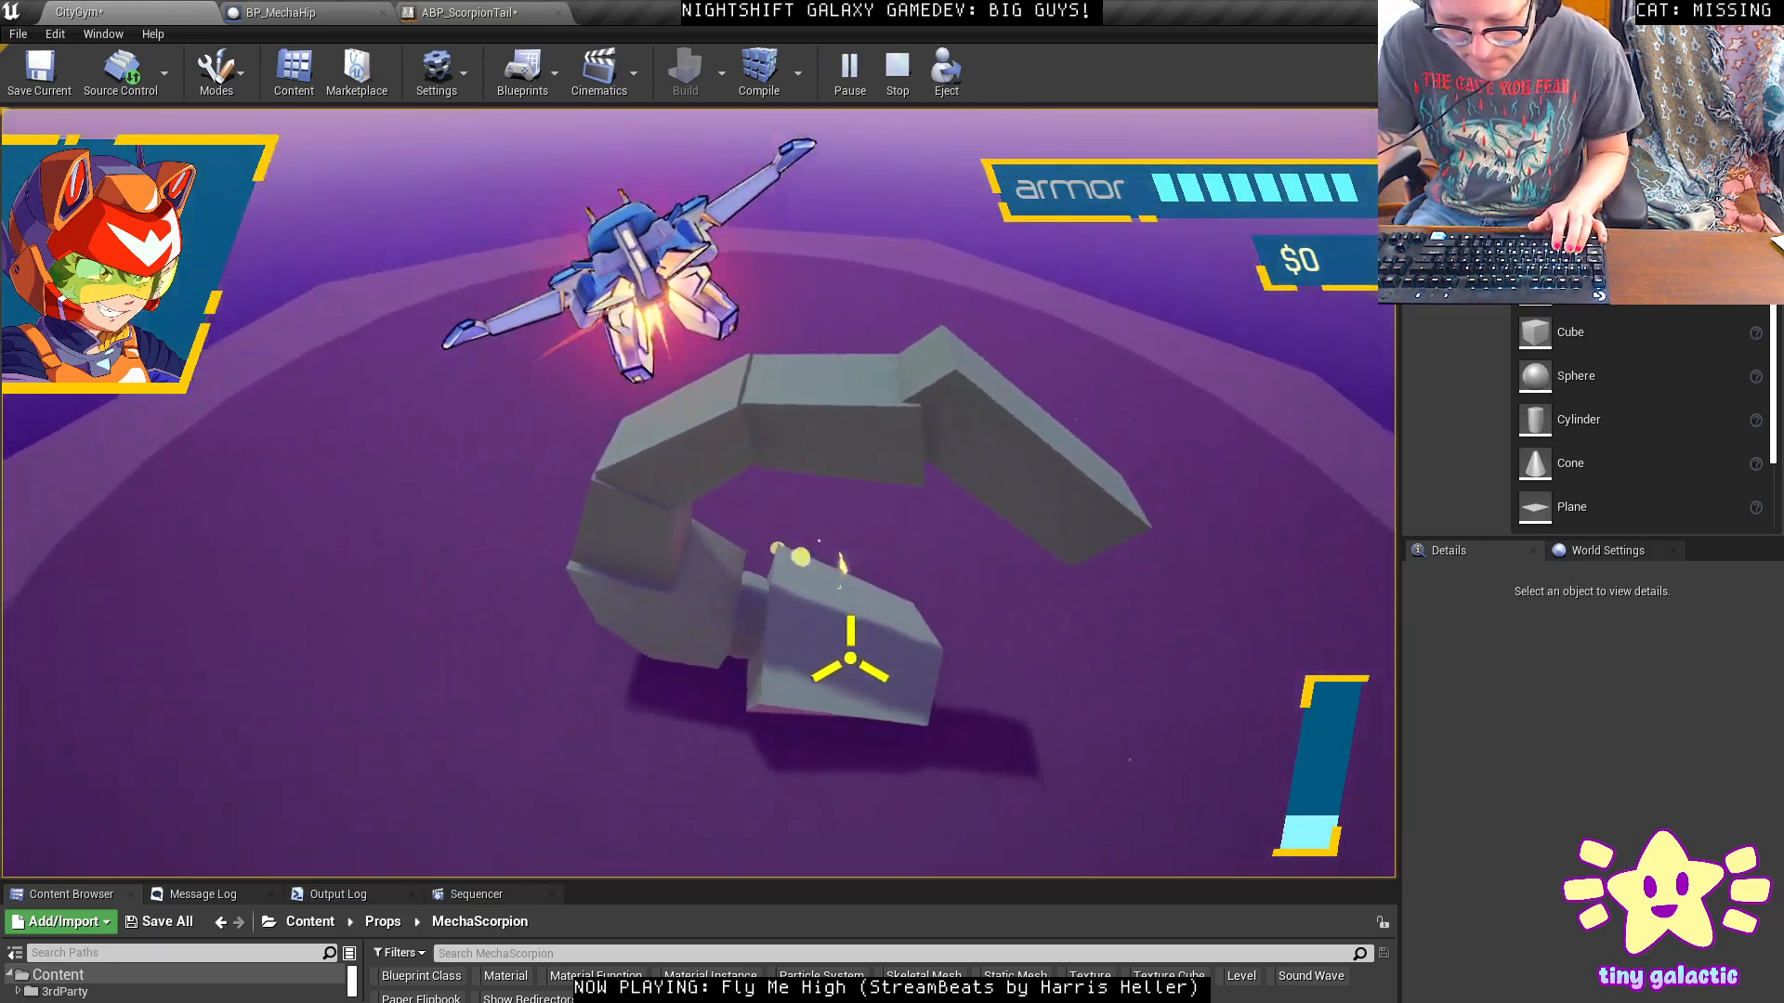
left_click(805, 498)
left_click(1063, 422)
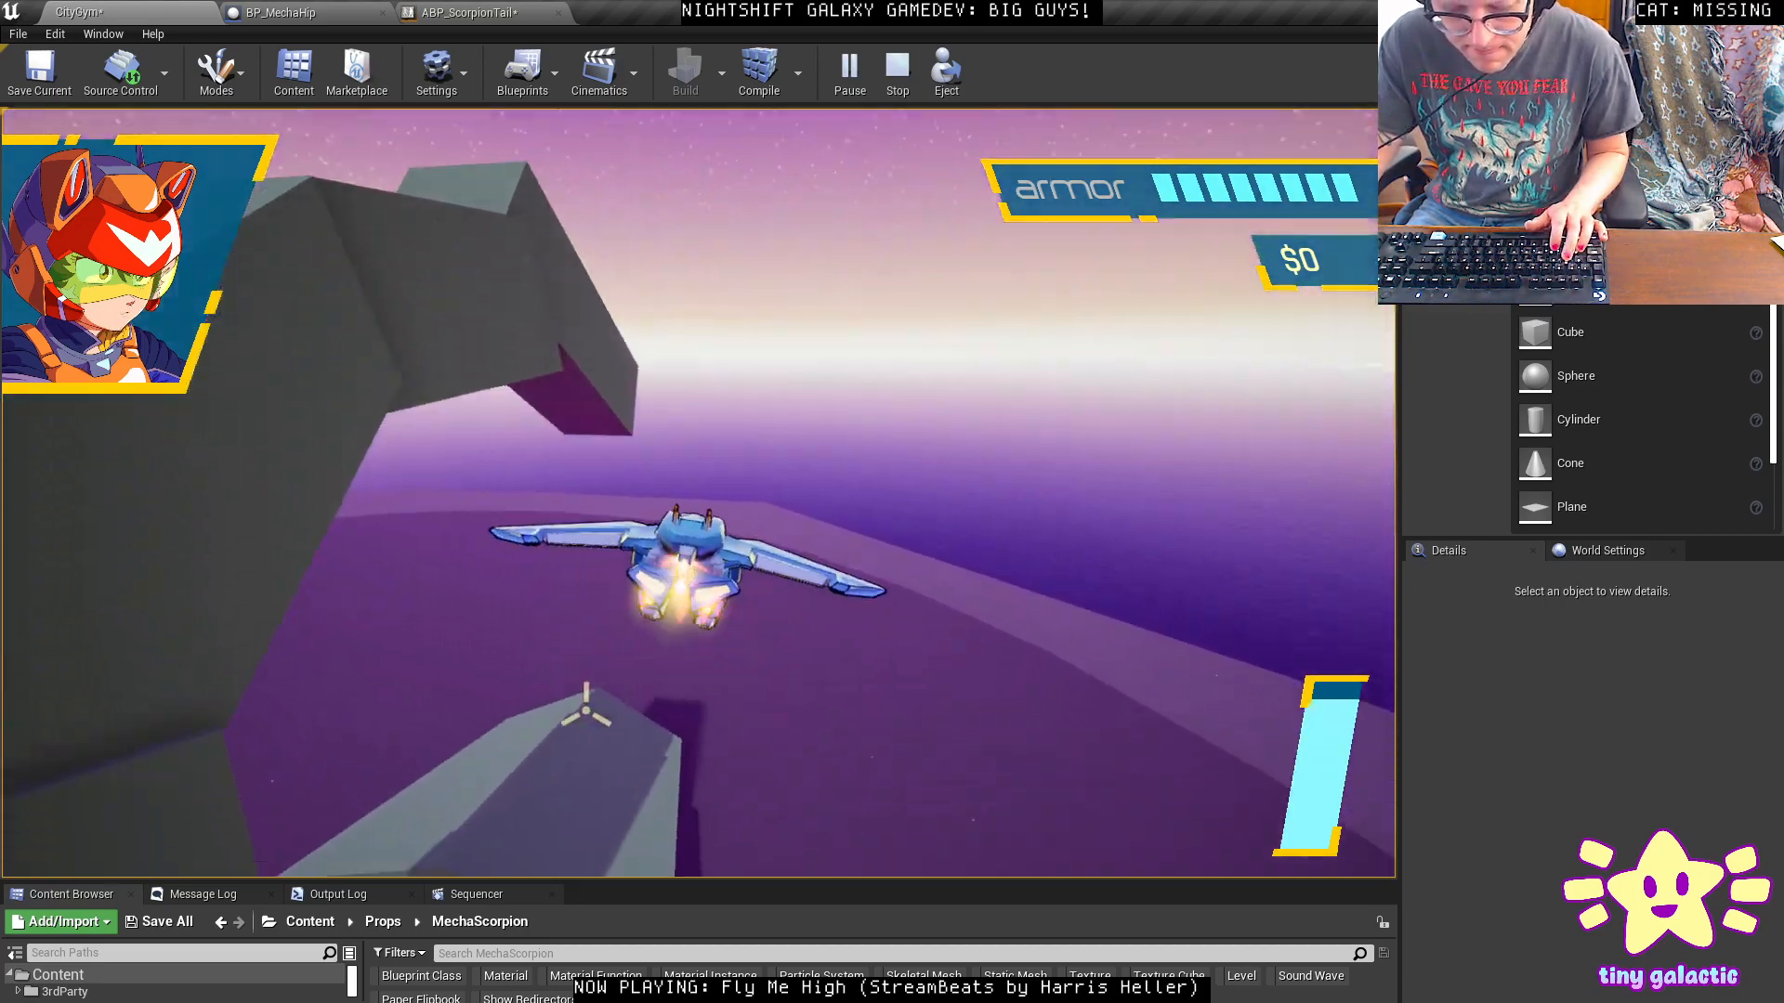
key("space")
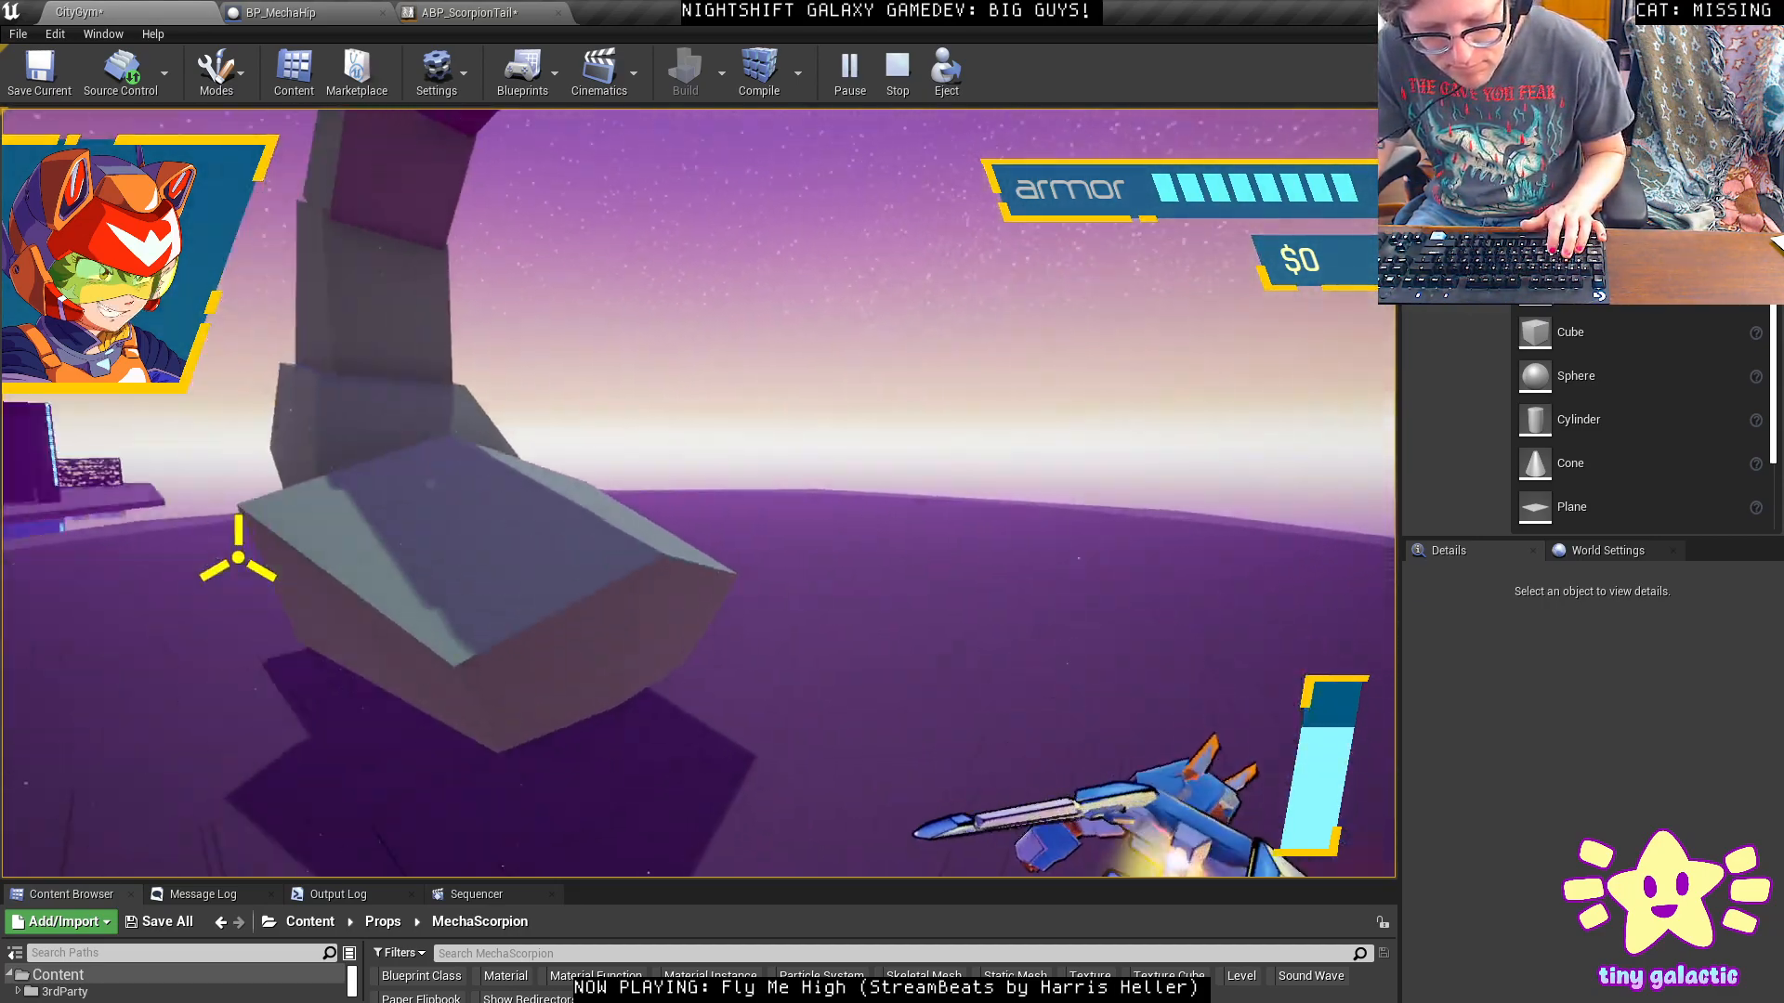
left_click(413, 390)
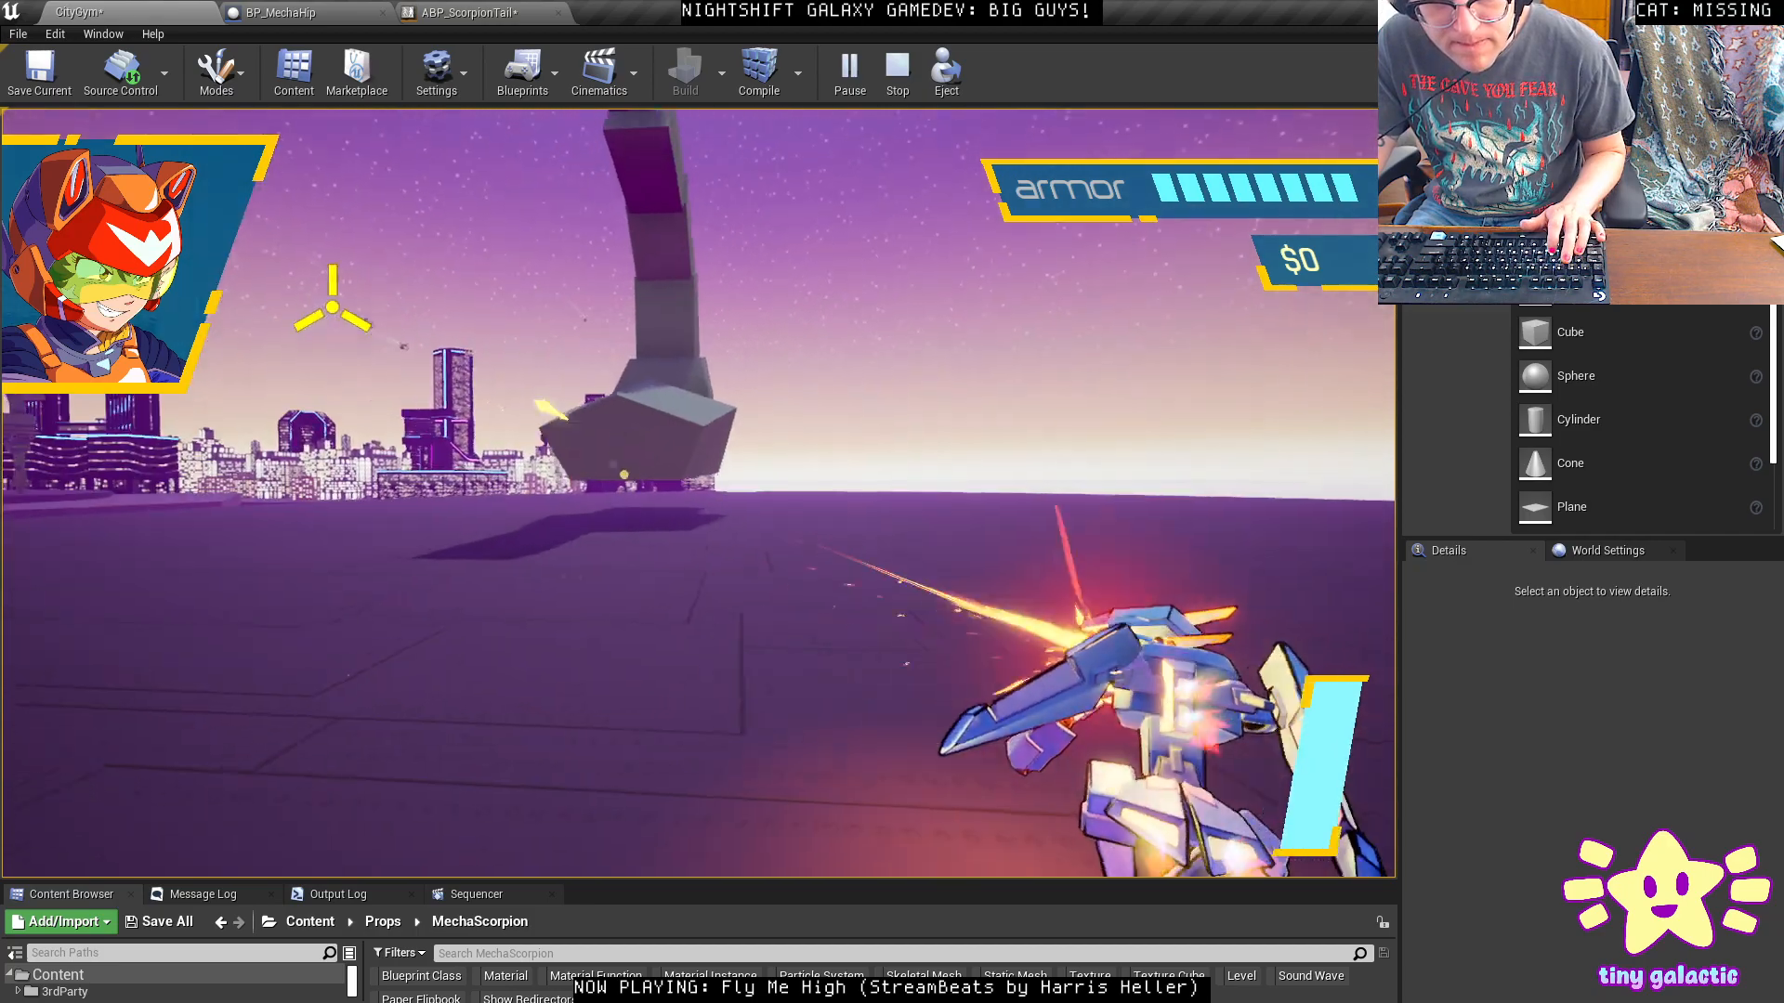
key("Escape")
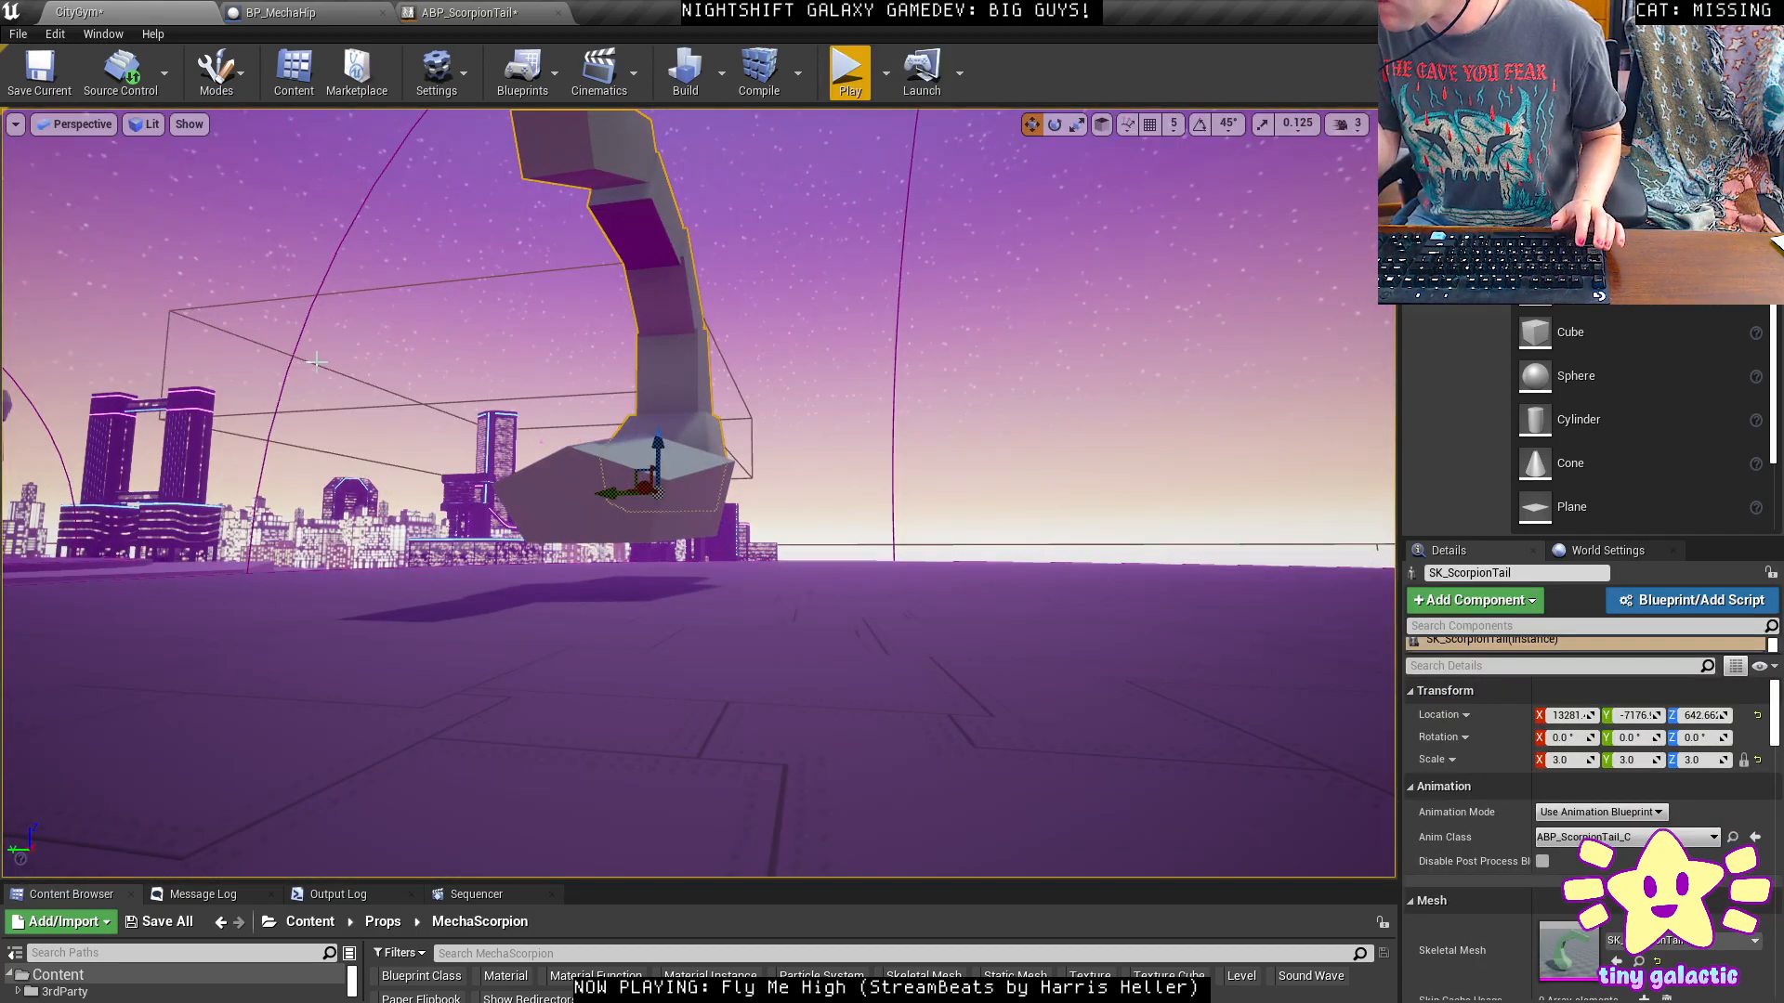
Switch to Maya and open ScorpionHead.ma, discarding the unsaved changes to ScorpionChasis.ma.
key("alt+Tab")
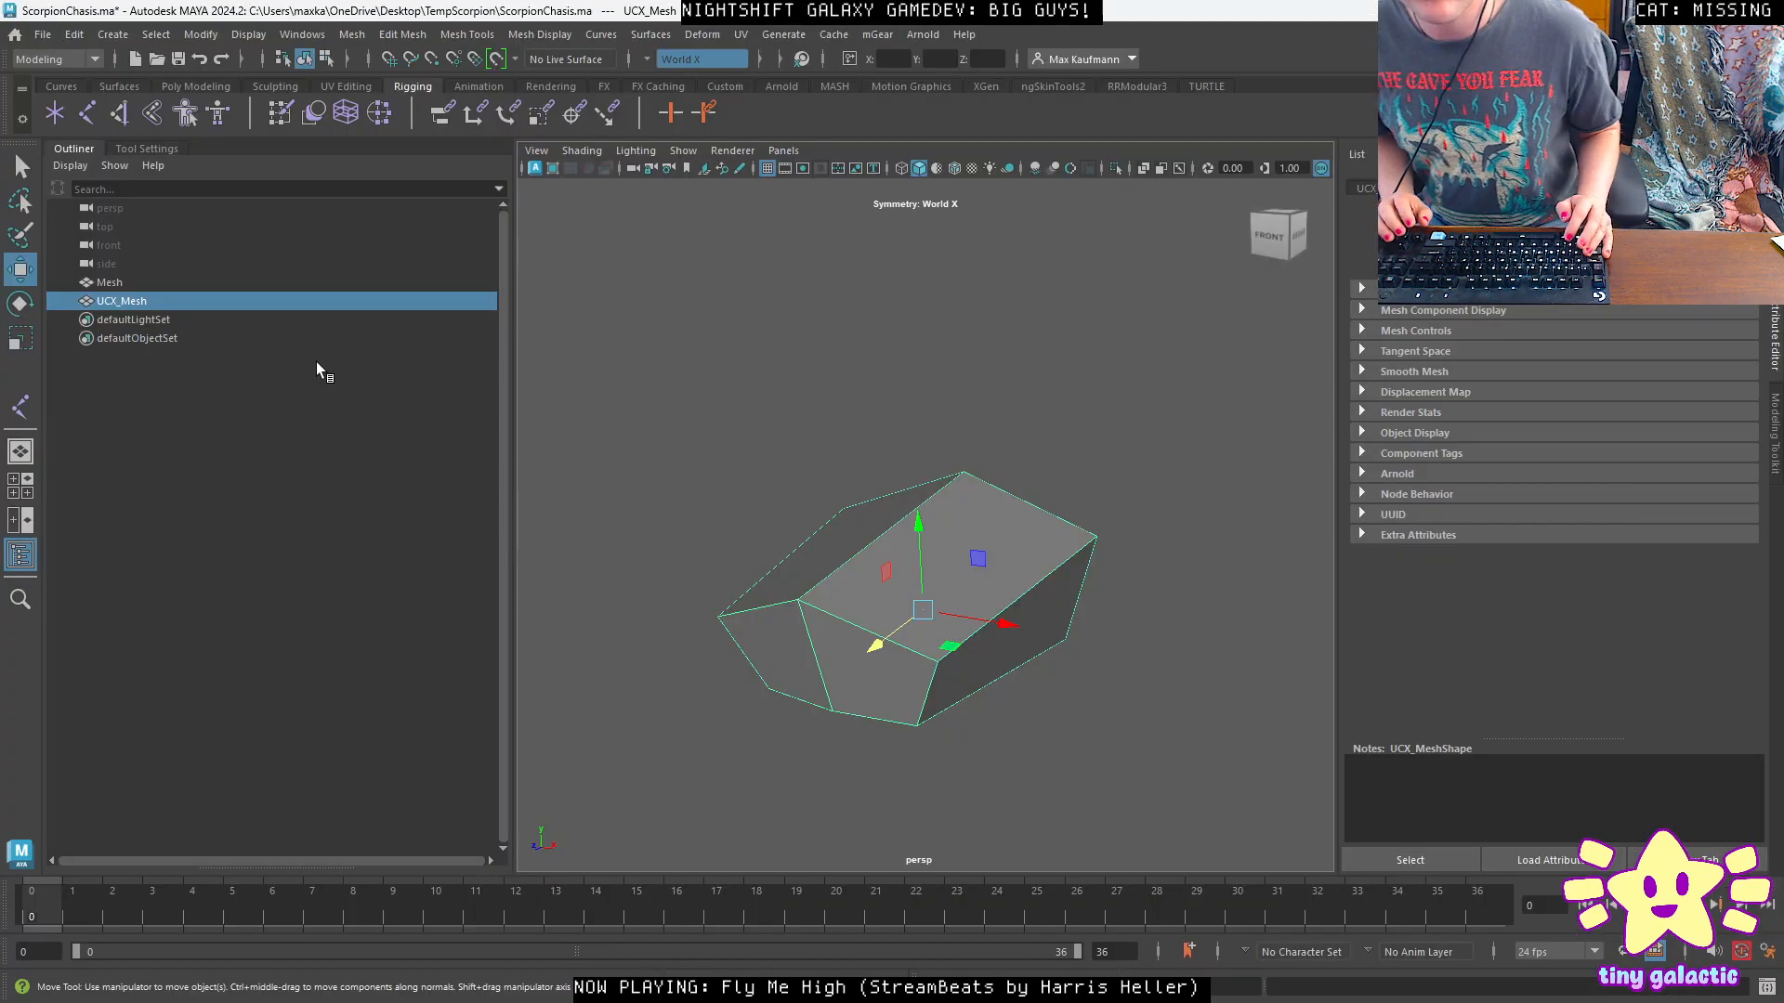
left_click(941, 417)
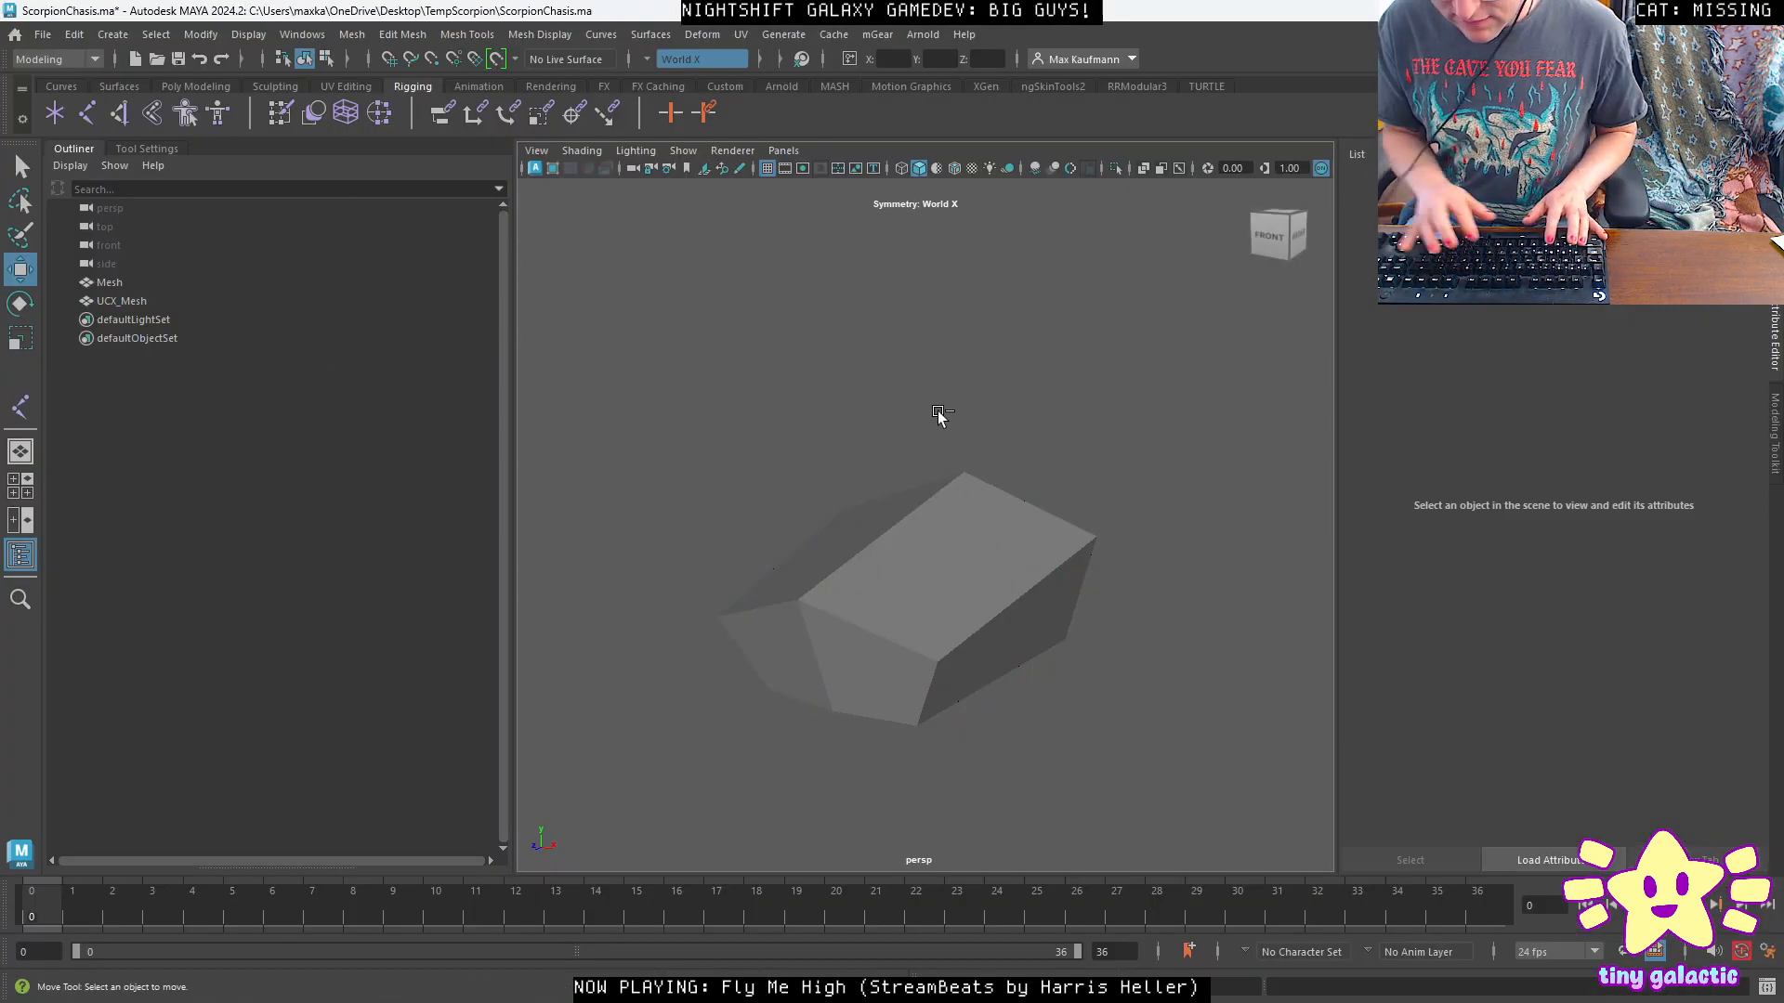
key("ctrl+o")
double_click(637, 372)
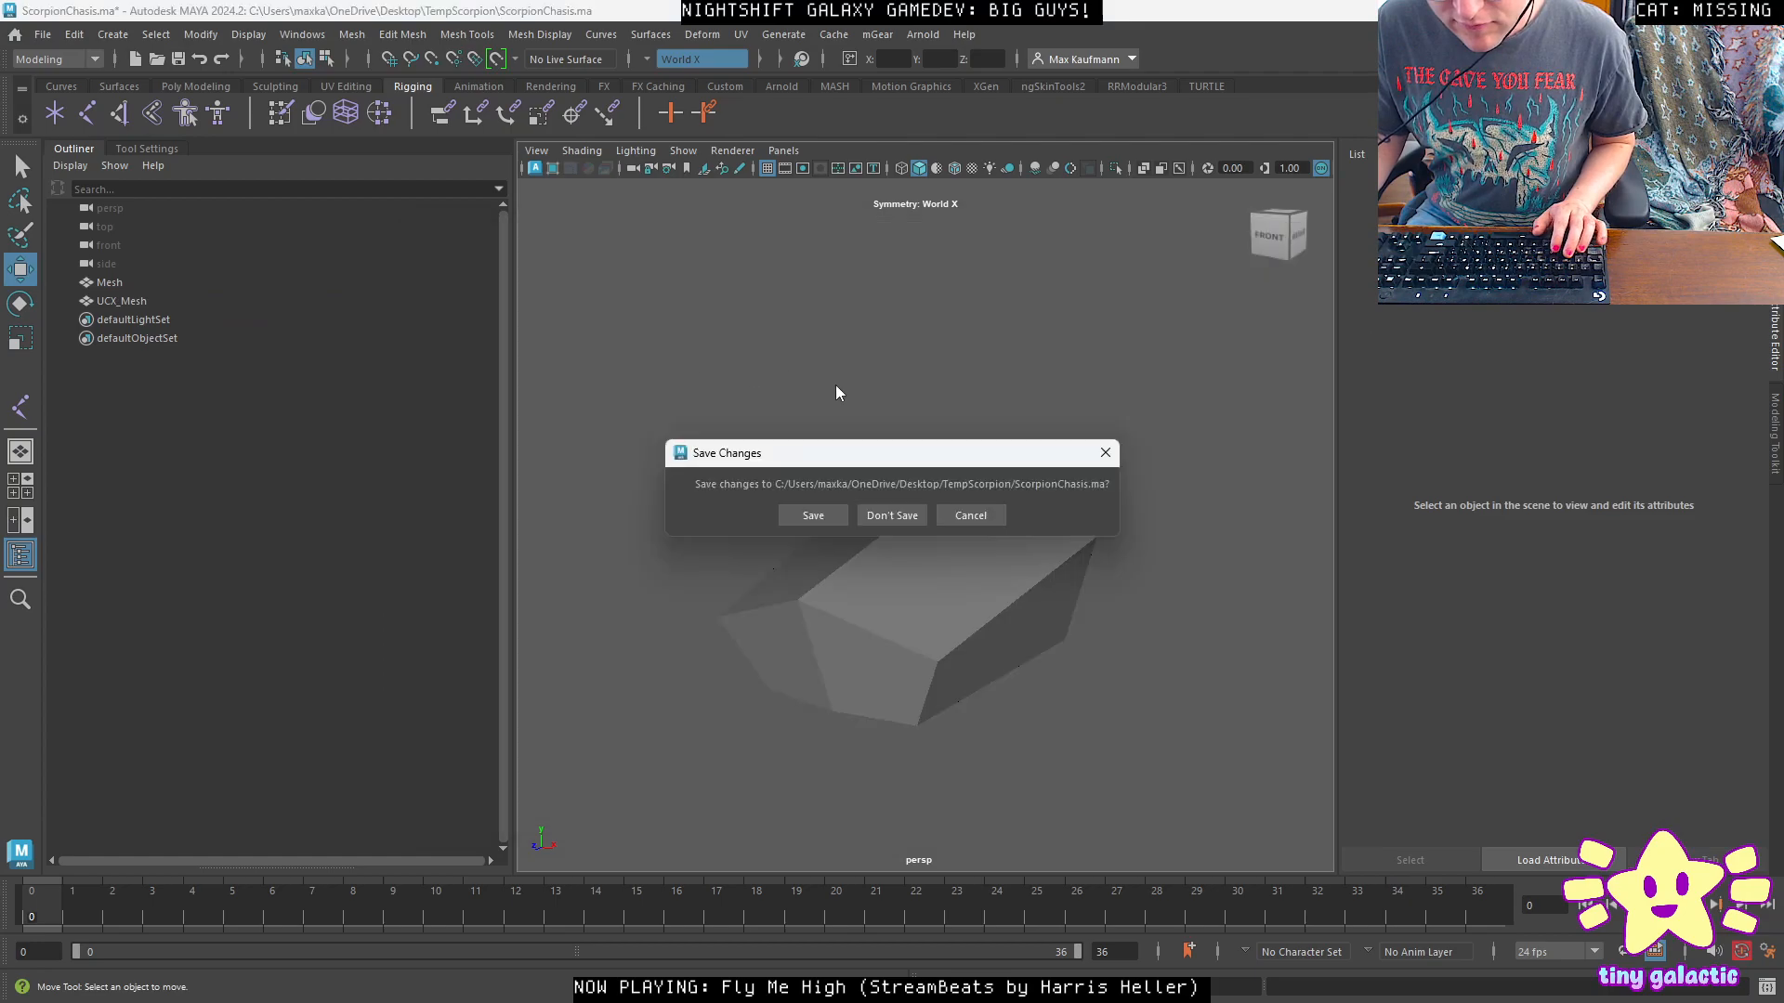
left_click(907, 514)
Delete the surplus scorpion body, sphere and tail meshes, keeping the head pieces pCube2 and pCube18.
left_click_drag(839, 526, 944, 561, "alt")
left_click(946, 562)
key("Delete")
left_click(847, 460)
key("Delete")
left_click(778, 529)
key("Delete")
left_click(773, 663)
key("Delete")
left_click(719, 571)
key("Delete")
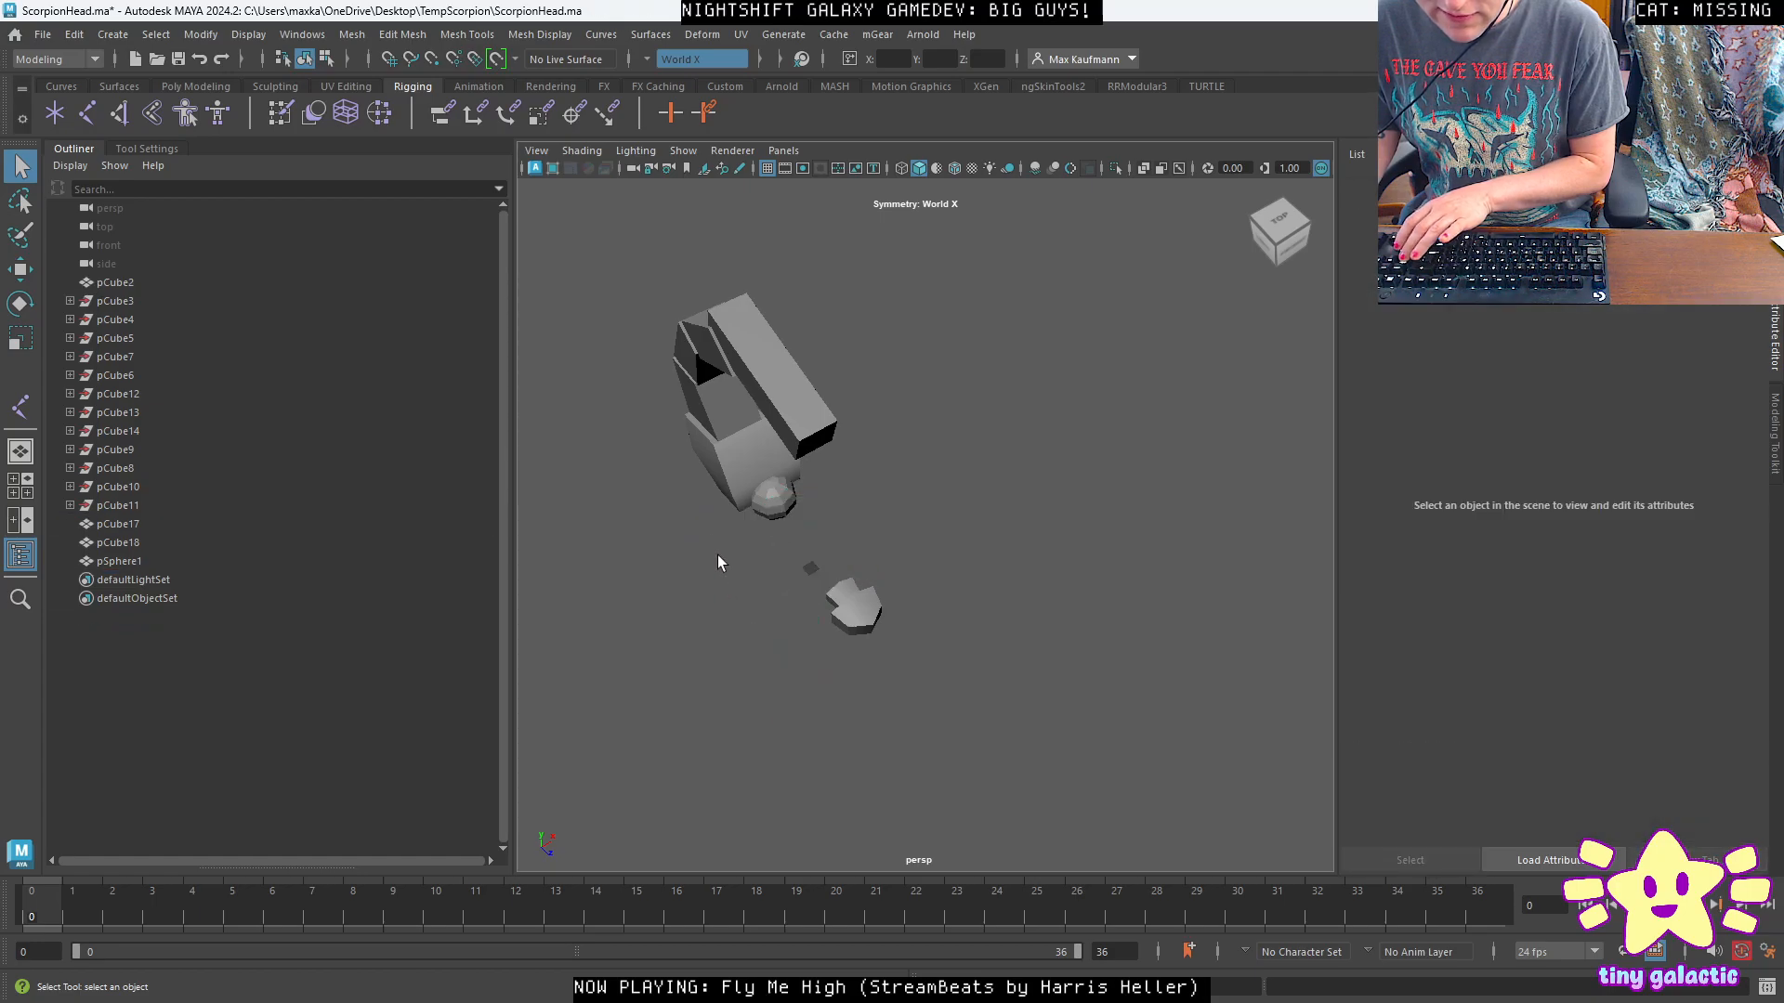
left_click(790, 494)
key("Delete")
left_click(762, 454)
key("Delete")
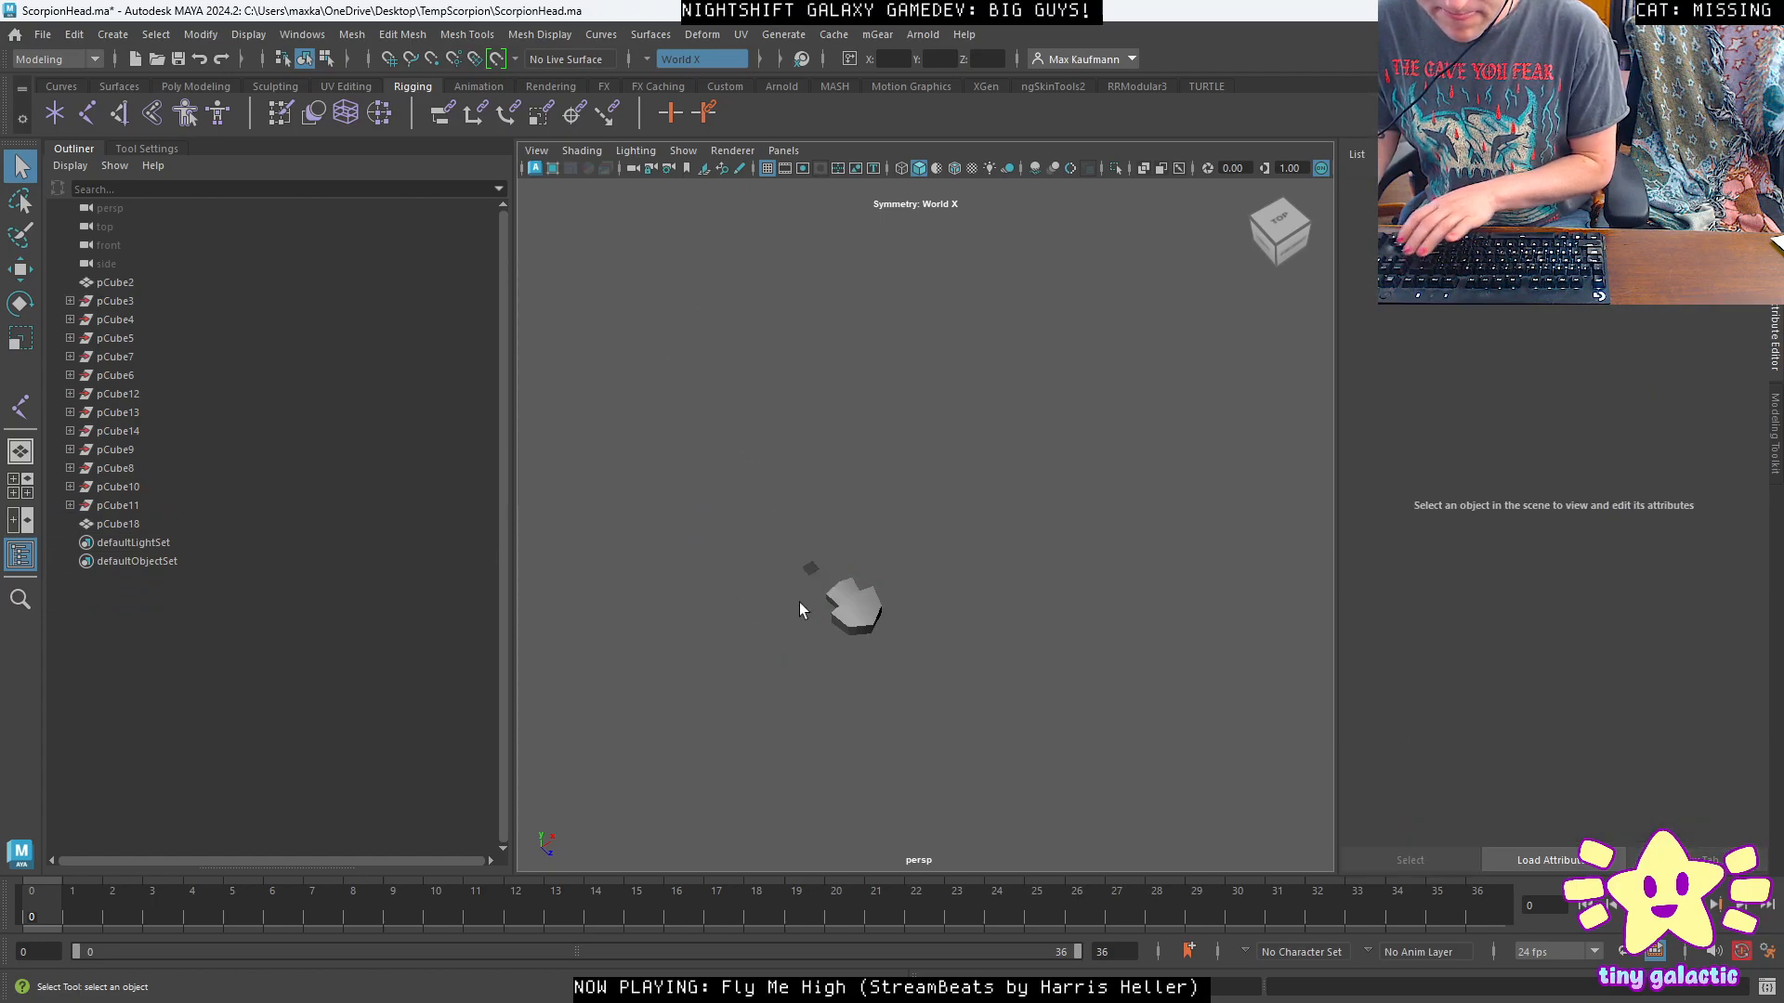
Select the head pieces pCube2 and pCube18 and move them together through the scene.
left_click(849, 587)
left_click(862, 613, "shift")
left_click_drag(780, 613, 929, 558, "alt")
right_click_drag(929, 557, 1029, 710, "alt")
middle_click_drag(1029, 711, 1101, 487, "alt")
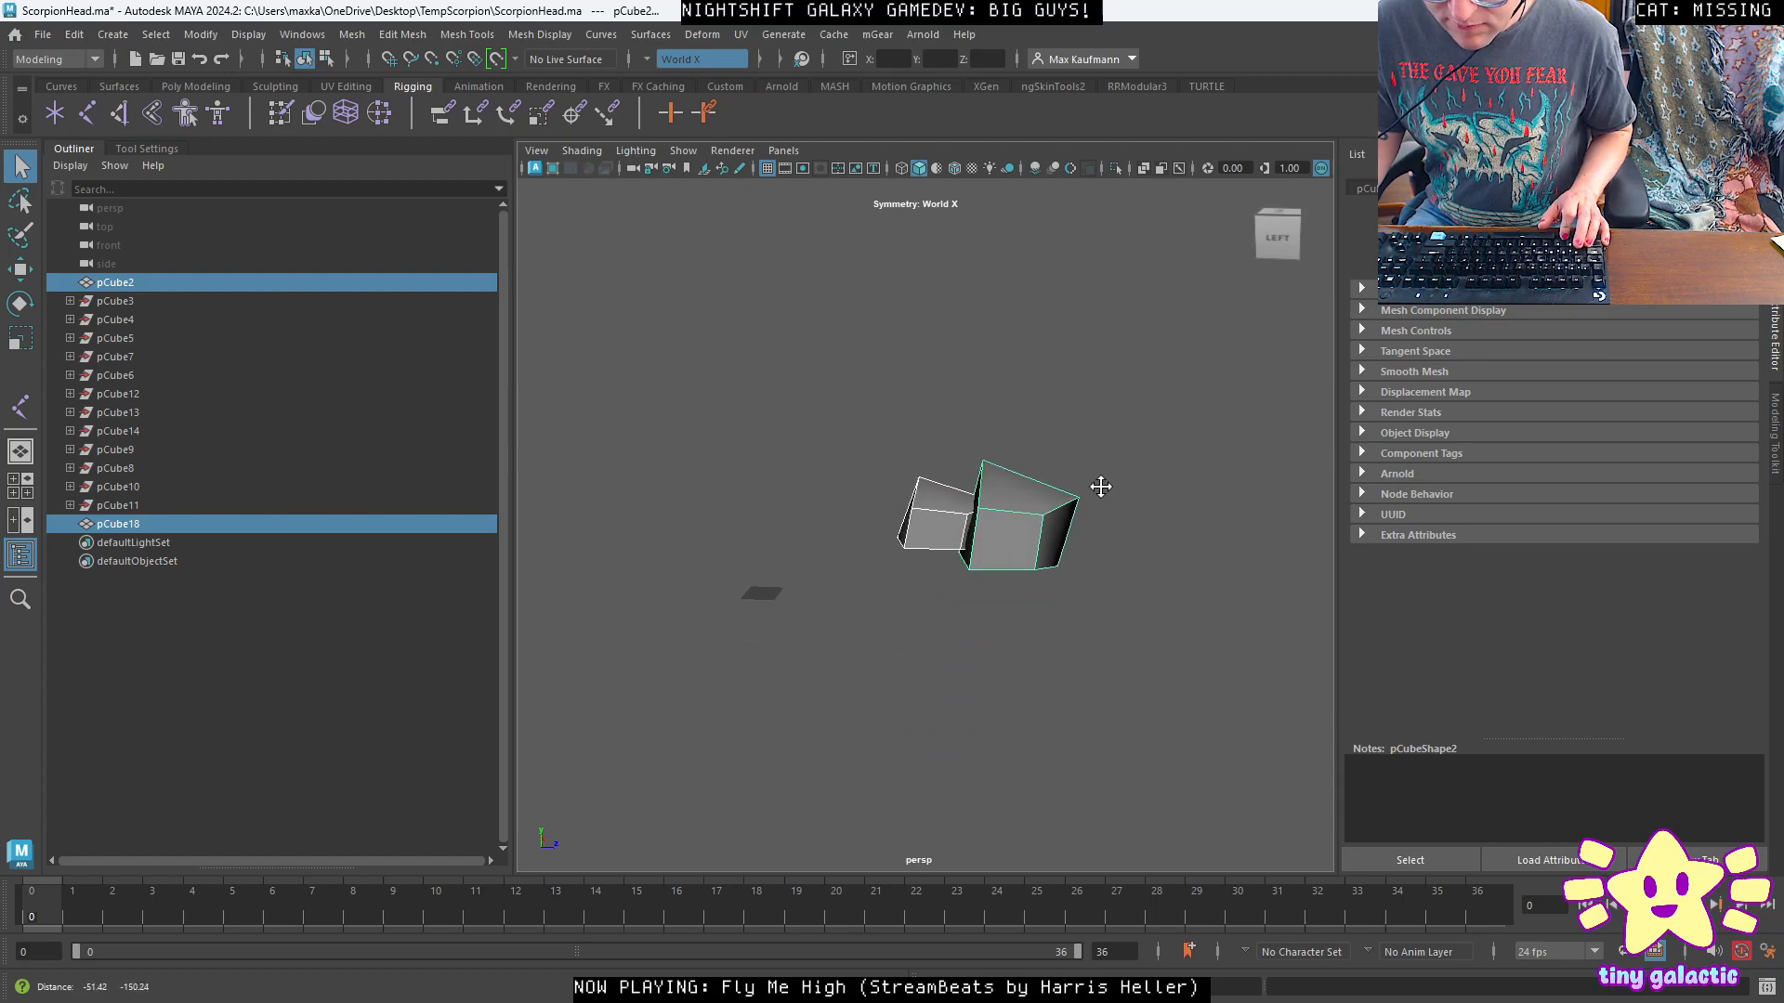
key("w")
left_click_drag(1011, 455, 831, 504)
Adjust the position of both head pieces slightly in the Y-Z plane from the side view.
key("space")
key("space")
scroll(1071, 712, "up", 5)
right_click_drag(1093, 724, 883, 354, "alt")
middle_click_drag(1068, 708, 868, 384, "alt")
scroll(867, 385, "up", 5)
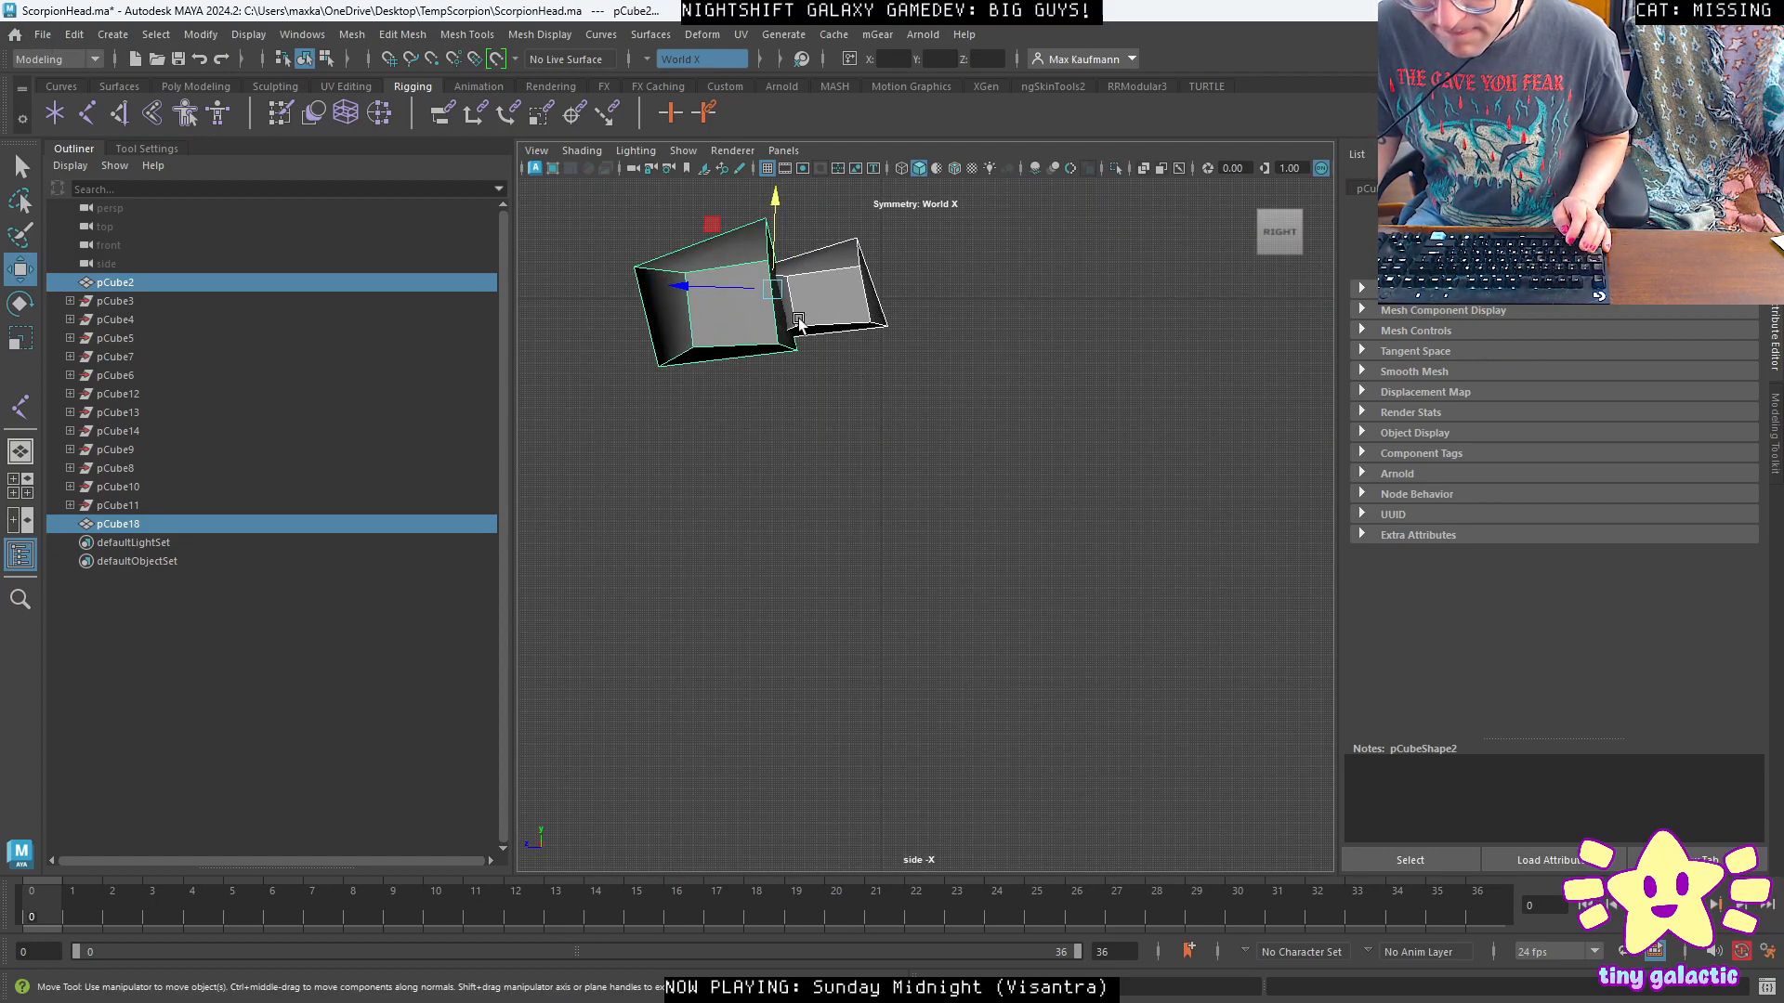
left_click_drag(712, 224, 720, 233)
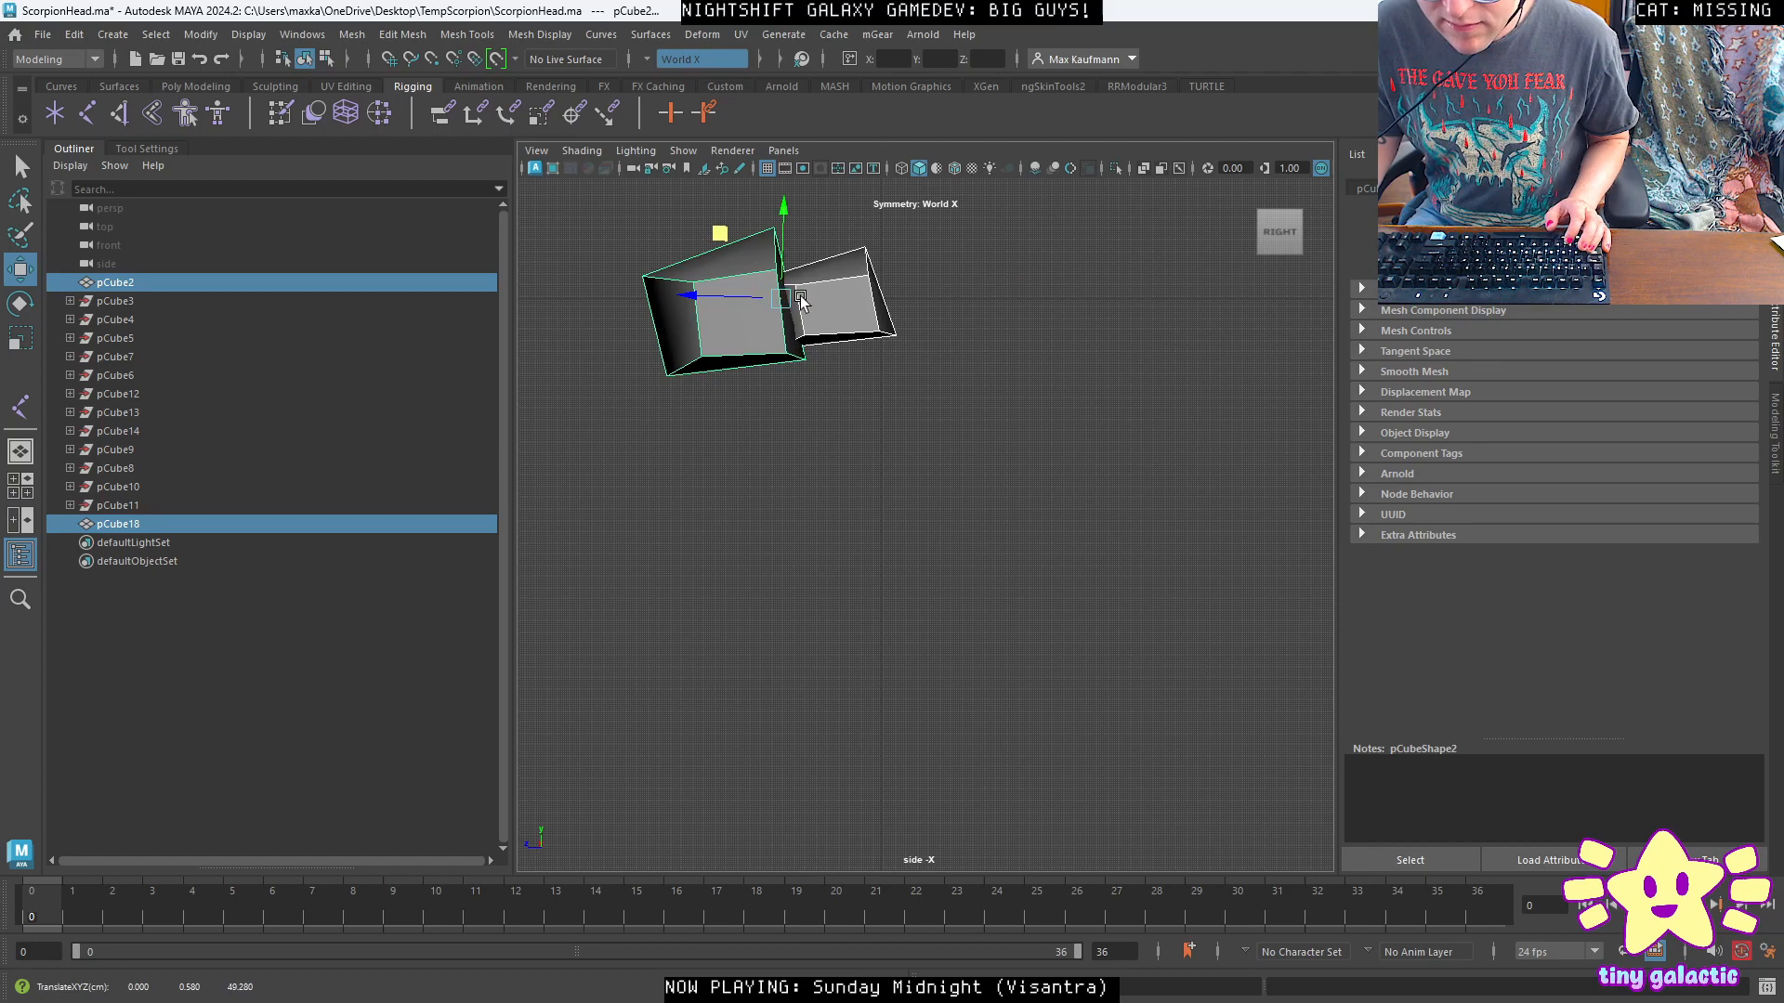
Select the side faces of pCube18 and pCube2 in turn and rotate each pair slightly in the side view.
right_click_drag(839, 308, 845, 344)
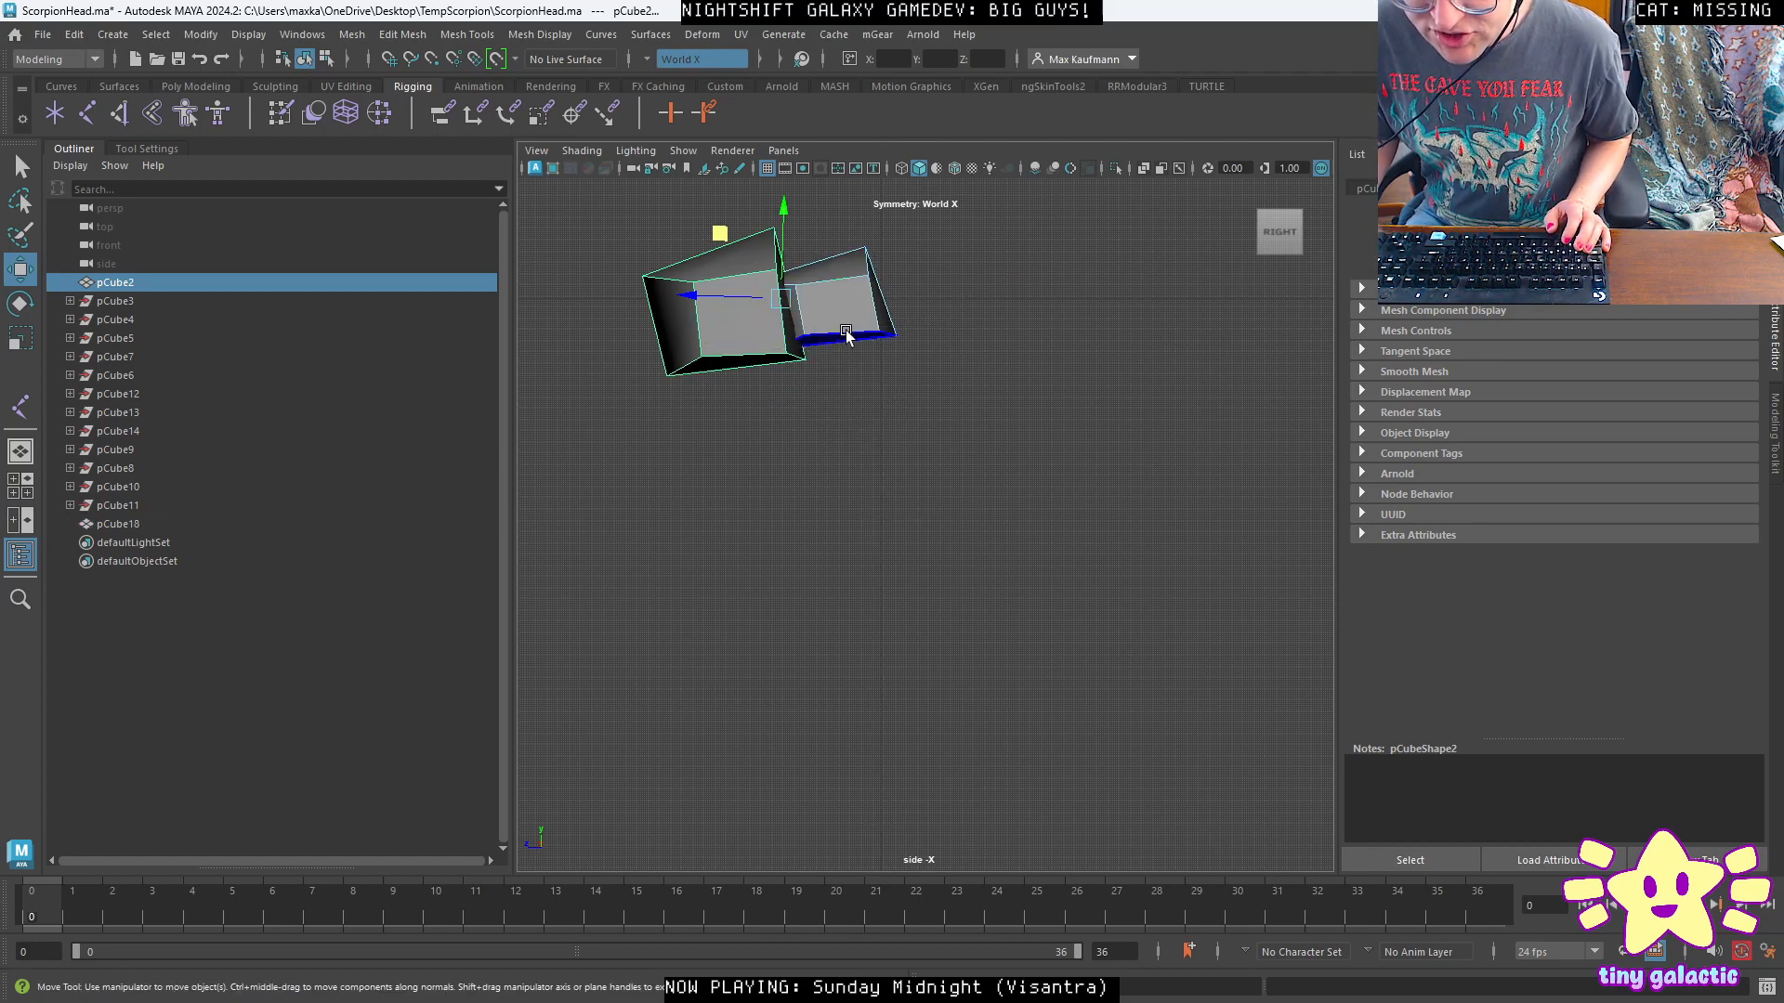
left_click(850, 311)
key("e")
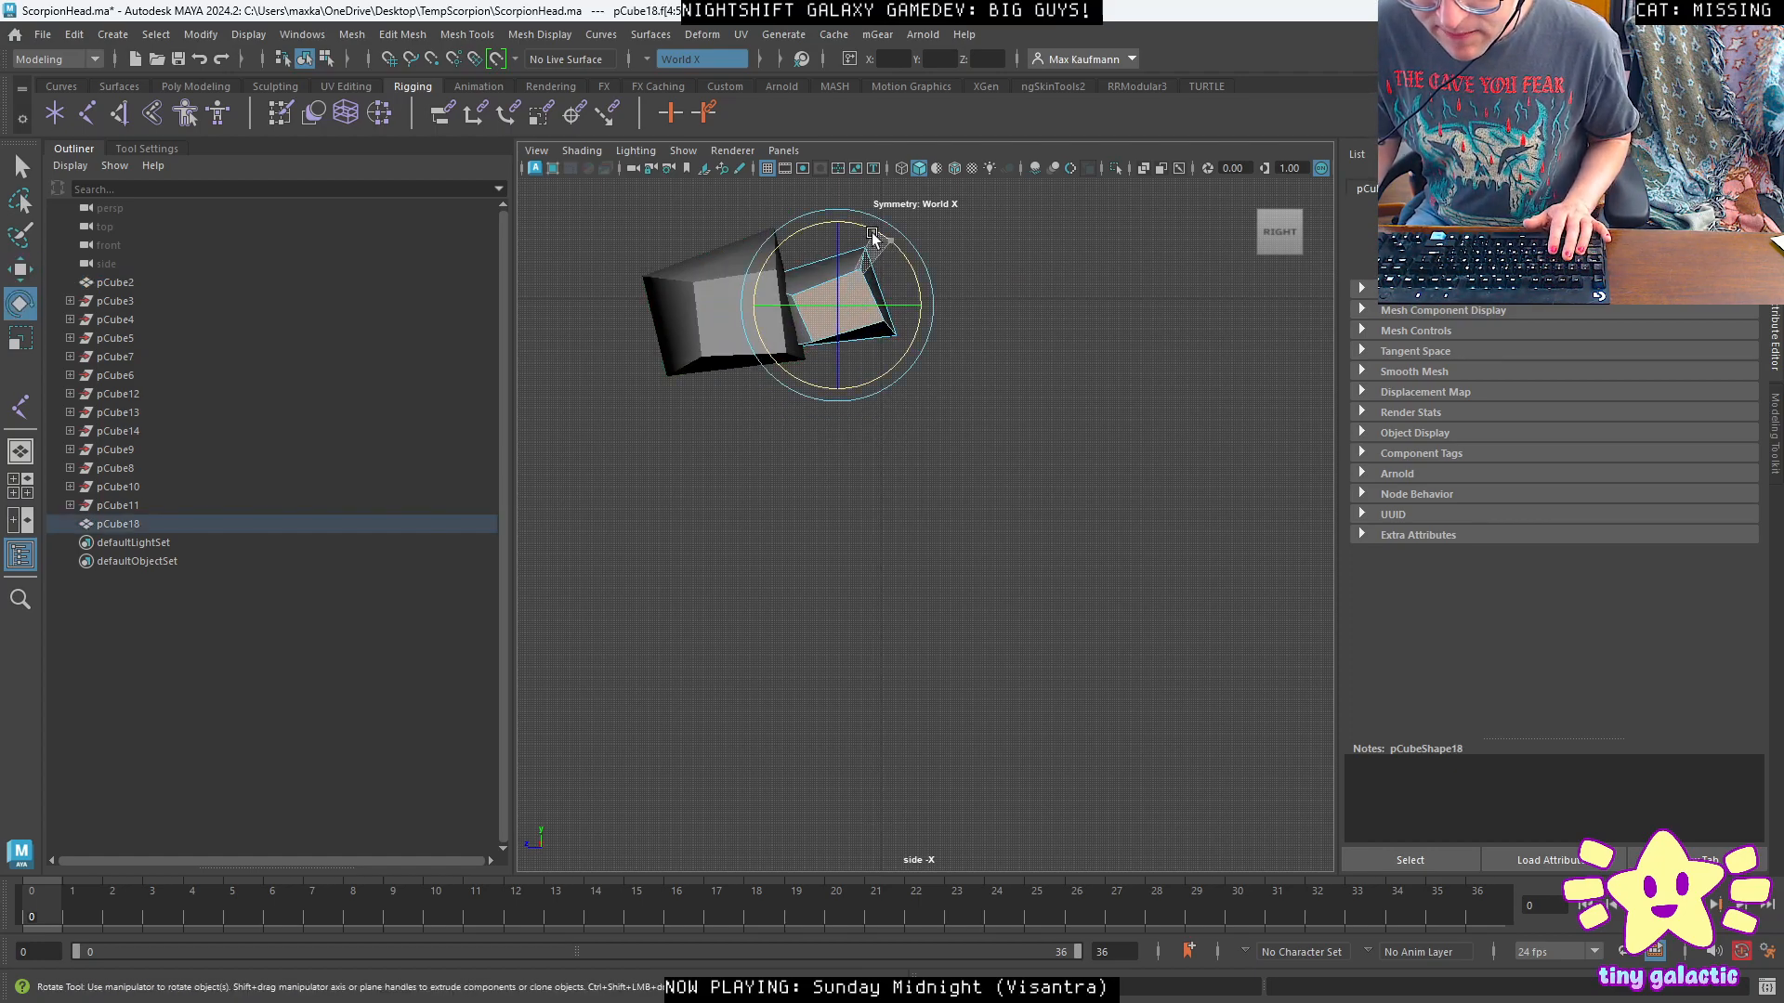
left_click(729, 315)
right_click(710, 304)
right_click_drag(715, 308, 711, 352)
left_click(722, 329)
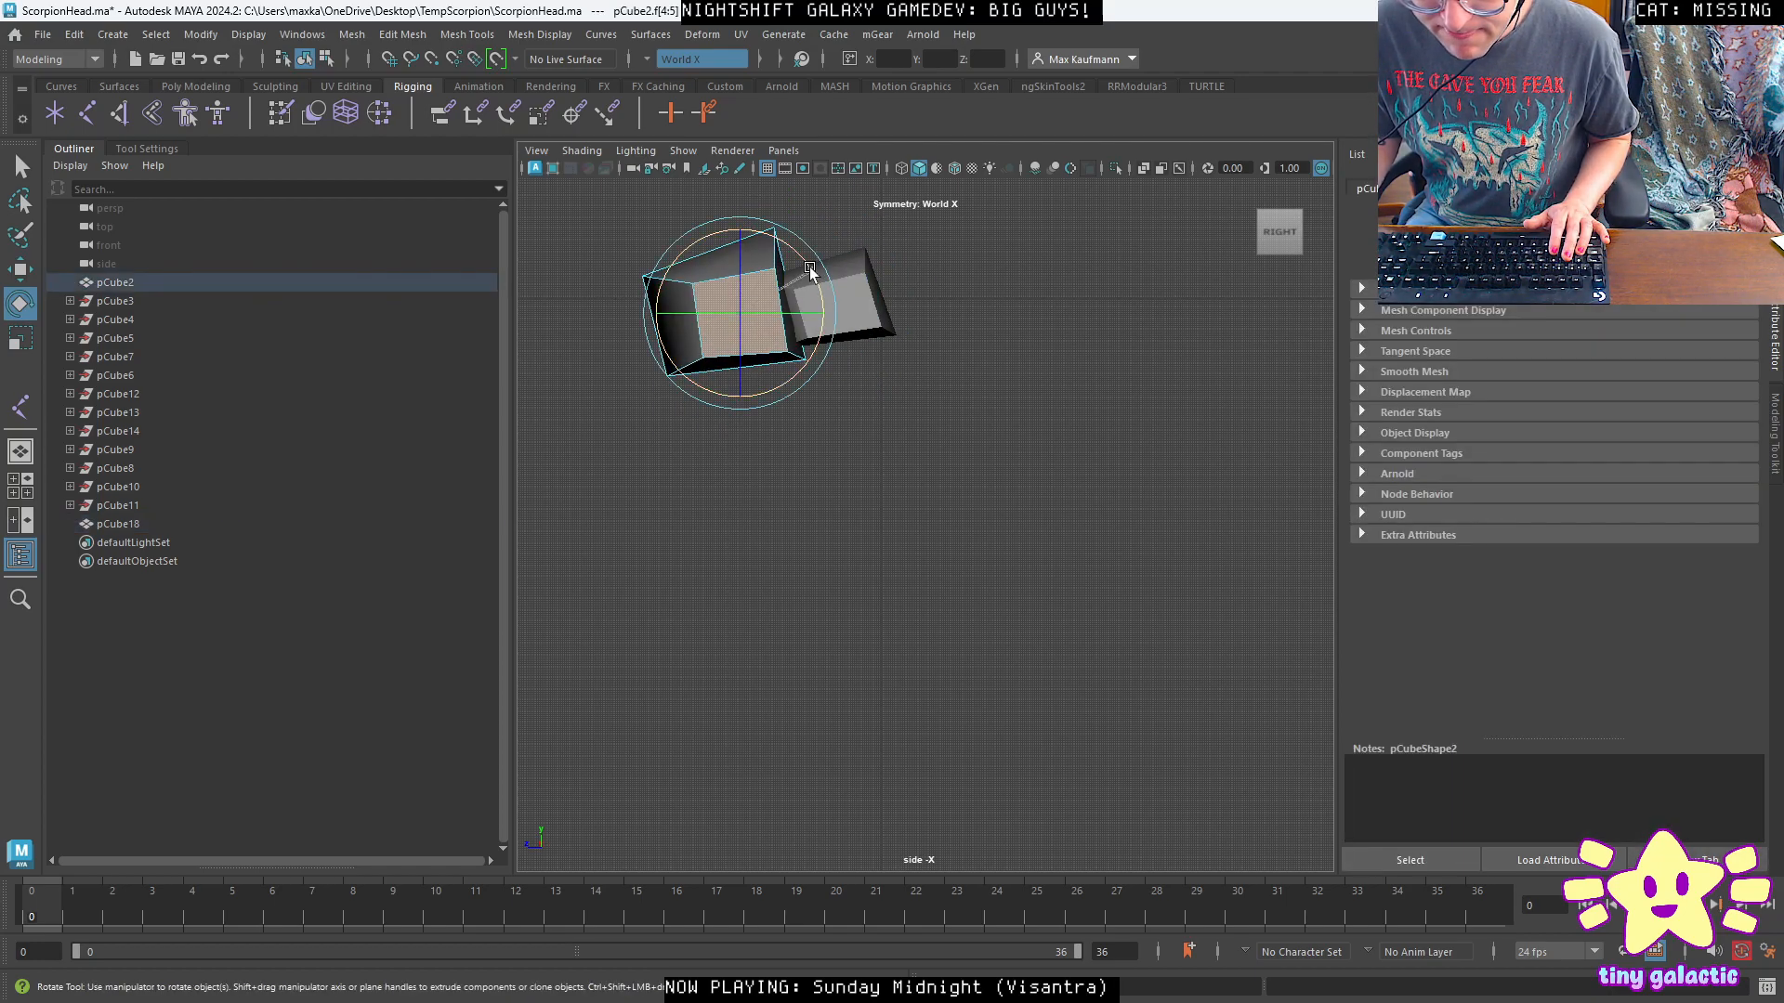
left_click_drag(811, 272, 806, 264)
Move the edges of pCube18 that meet pCube2 slightly forward along Z, into the larger head piece.
left_click(860, 312)
right_click_drag(860, 312, 820, 295)
left_click(843, 323)
key("w")
left_click(818, 320)
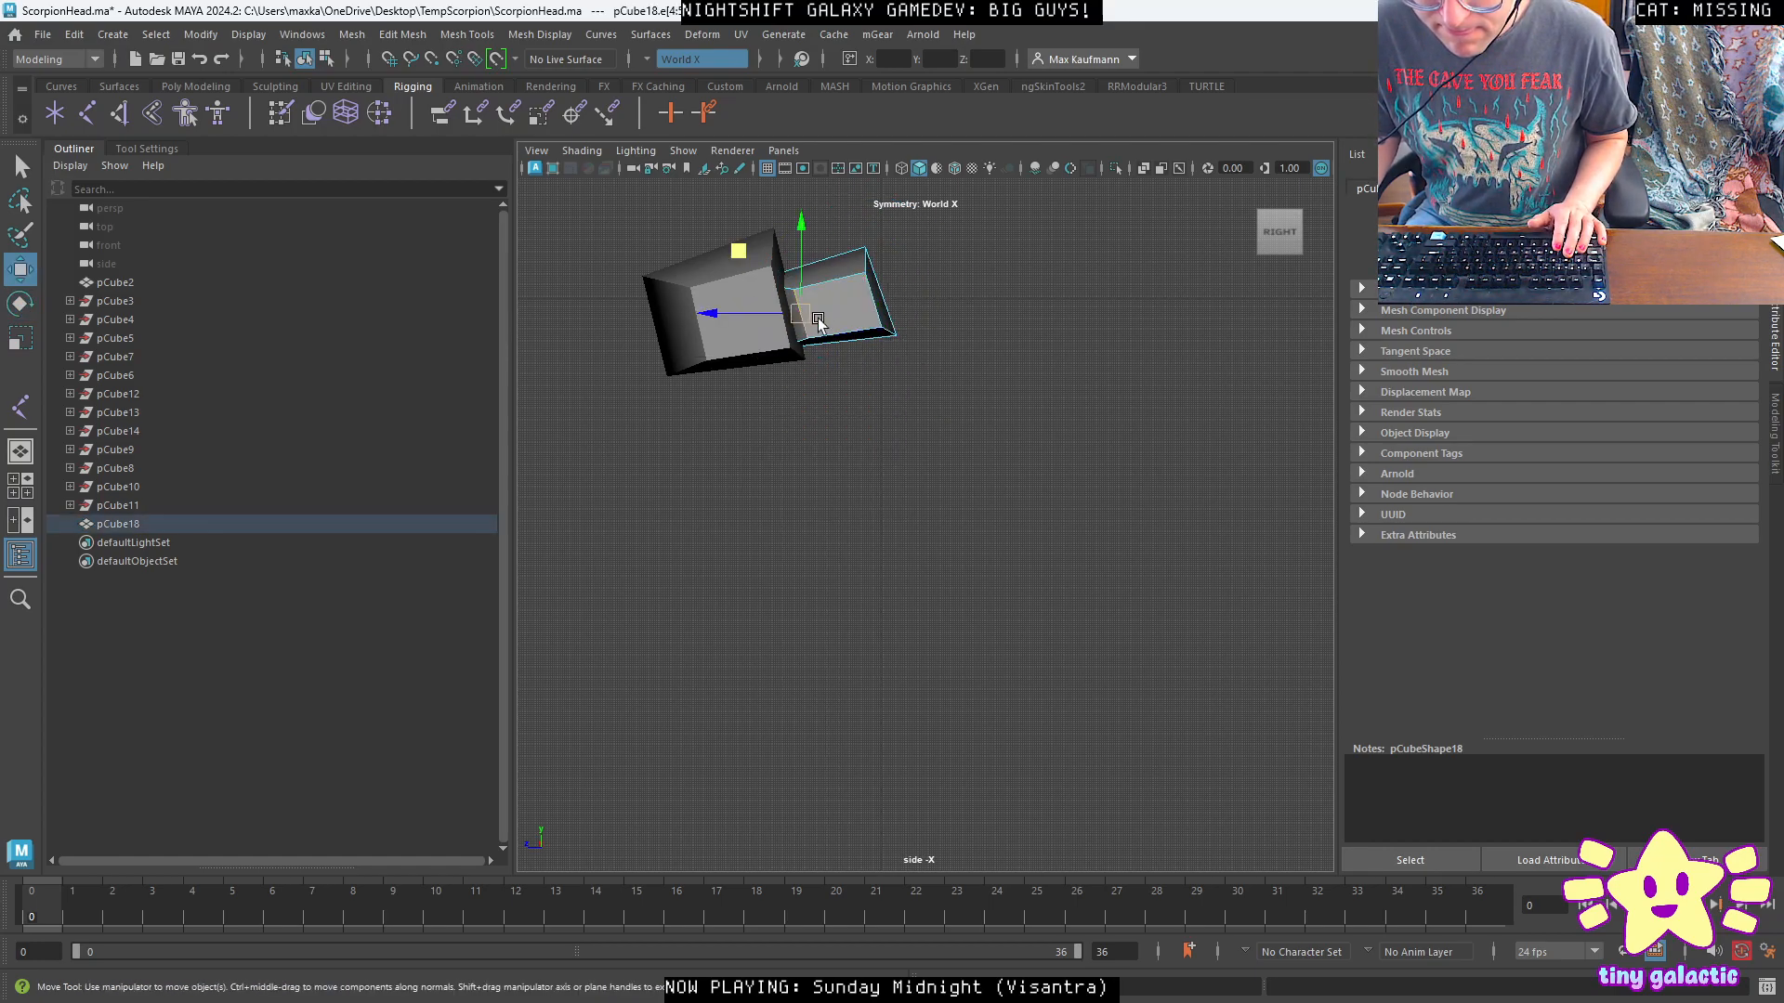
left_click_drag(760, 314, 750, 315)
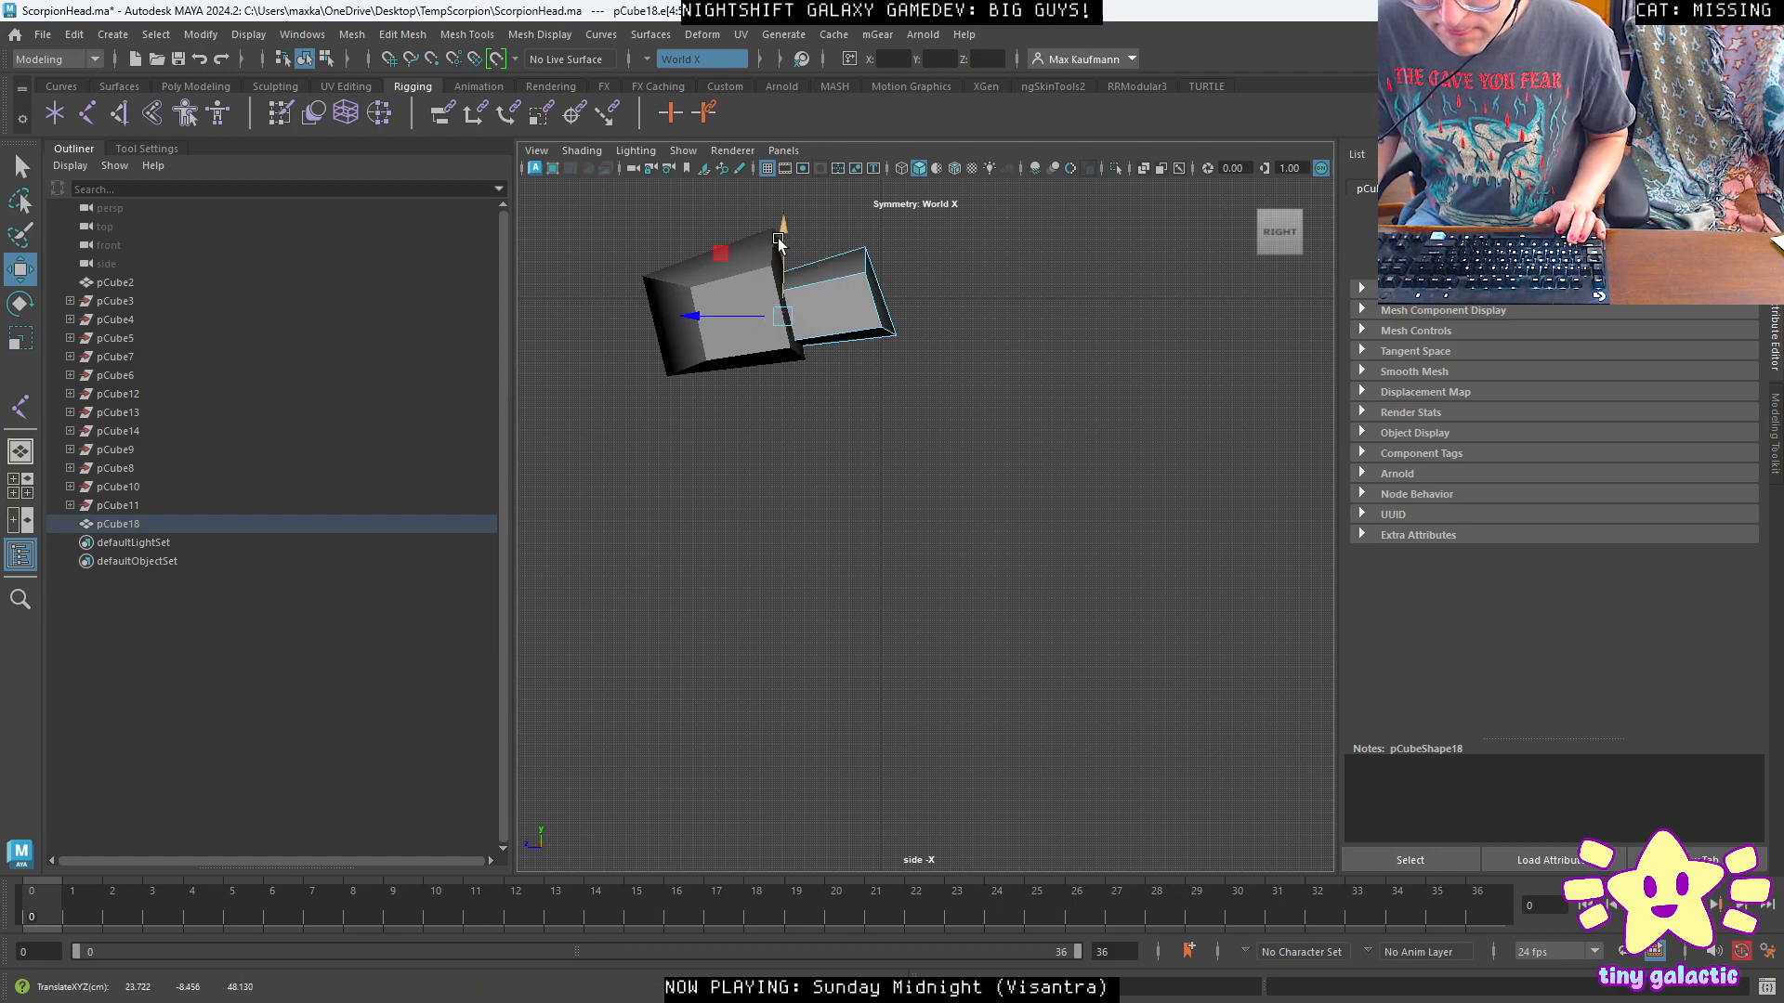
Select pCube2 and pCube18 in the perspective view and harden all their edges.
key("space")
key("space")
left_click_drag(948, 379, 1038, 405, "alt")
left_click(762, 598, "shift")
right_click_drag(761, 597, 878, 446)
left_click_drag(1106, 422, 587, 725)
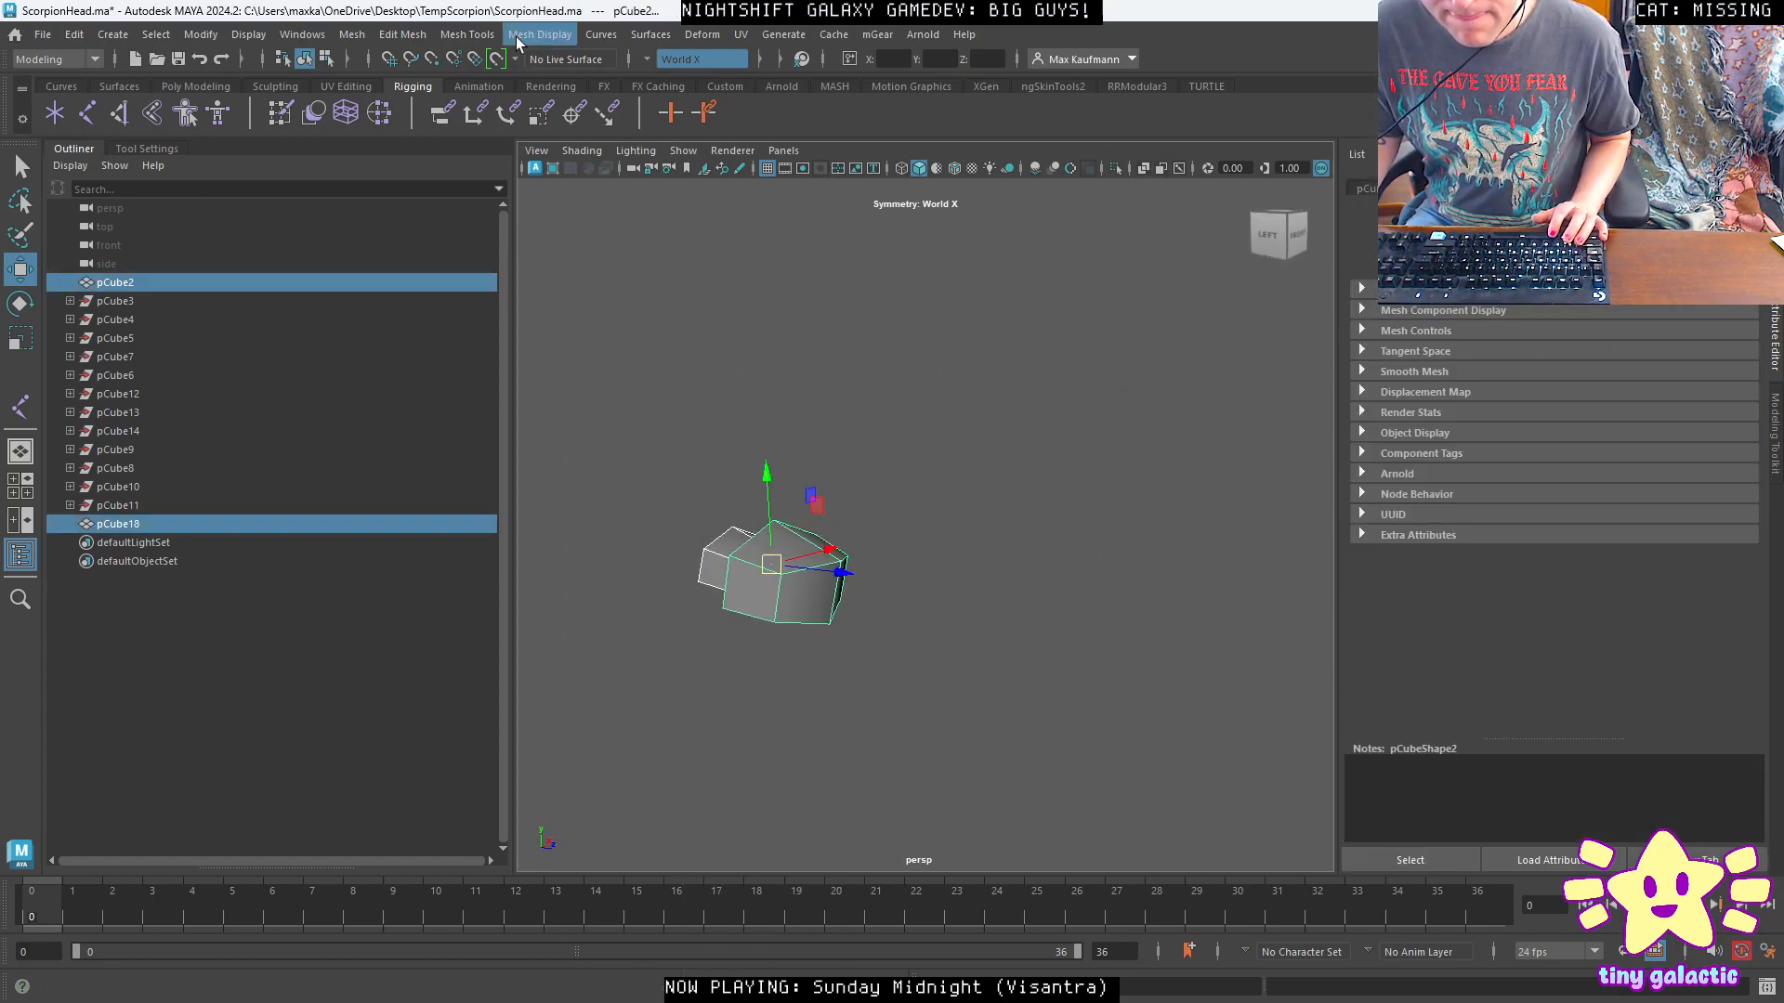
left_click(555, 34)
left_click(601, 185)
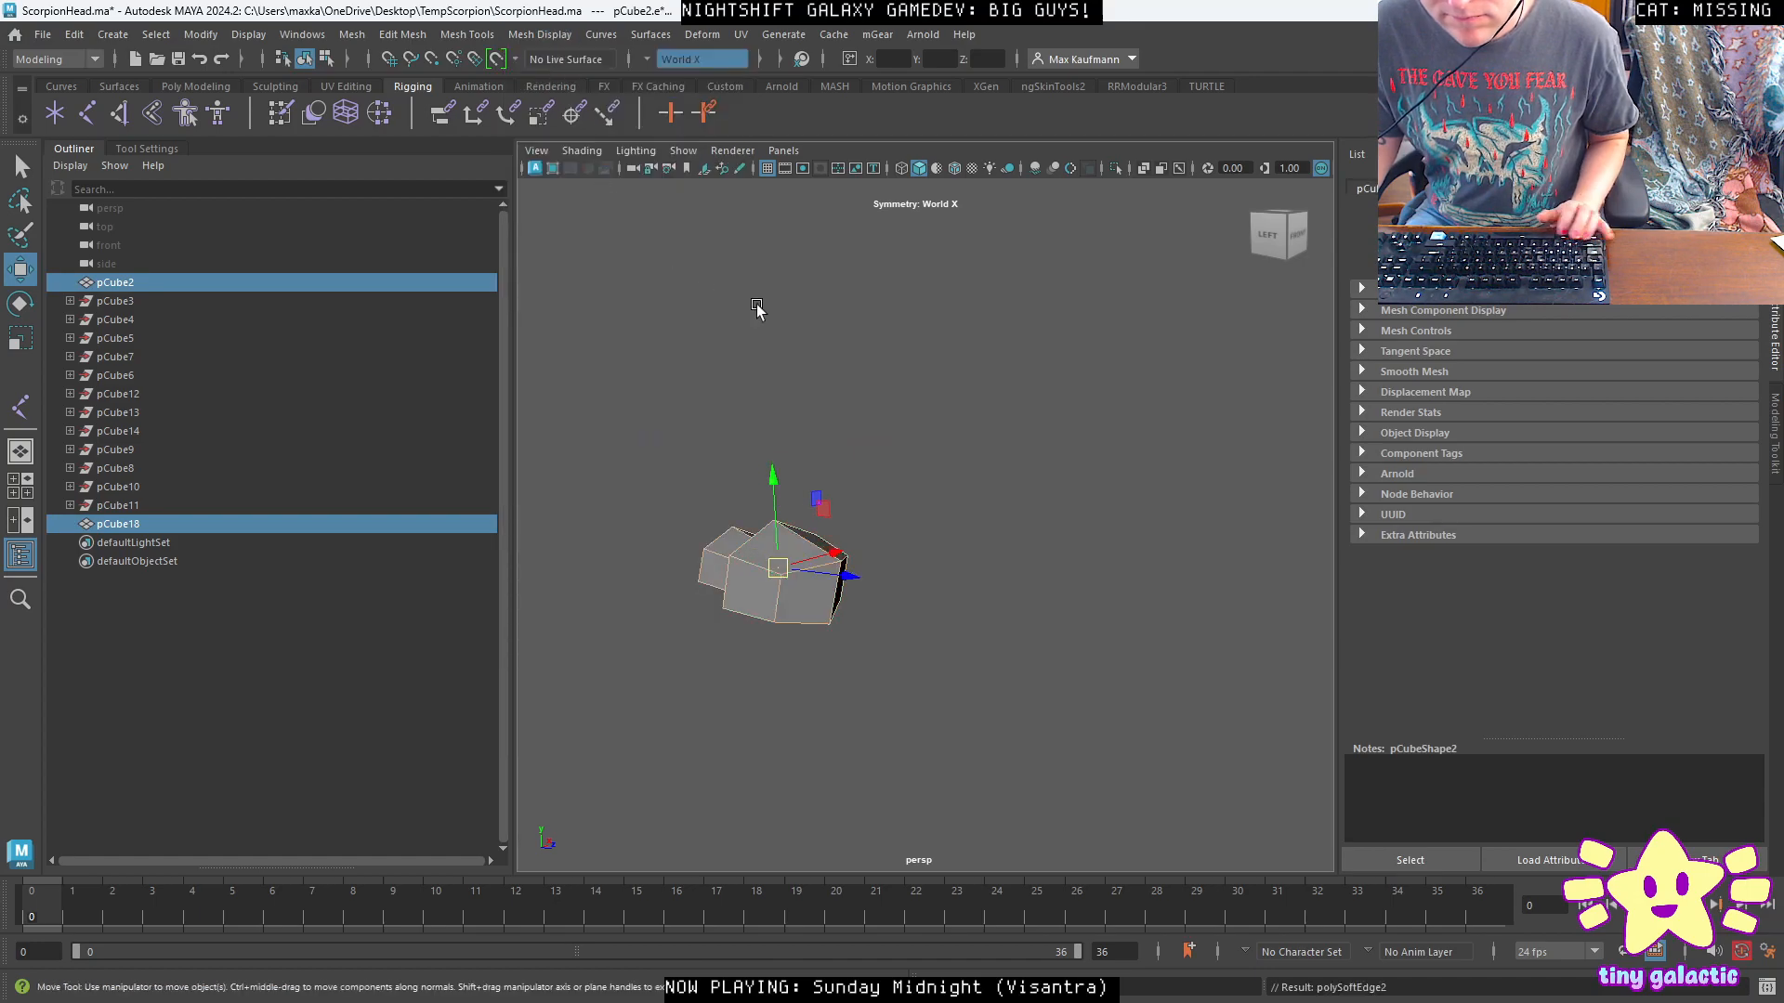
Deselect the head pieces and examine their shape up close from the side.
left_click(957, 515)
right_click_drag(784, 564, 869, 448)
mouse_move(868, 448)
left_mouse_down("alt")
mouse_move(1000, 510)
mouse_move(836, 462)
mouse_move(1068, 498)
mouse_move(960, 513)
mouse_move(967, 609)
mouse_move(880, 478)
mouse_move(971, 570)
mouse_move(889, 471)
left_mouse_up("alt")
right_click_drag(889, 472, 892, 590)
right_click_drag(898, 470, 896, 472)
left_click_drag(761, 491, 911, 519, "alt")
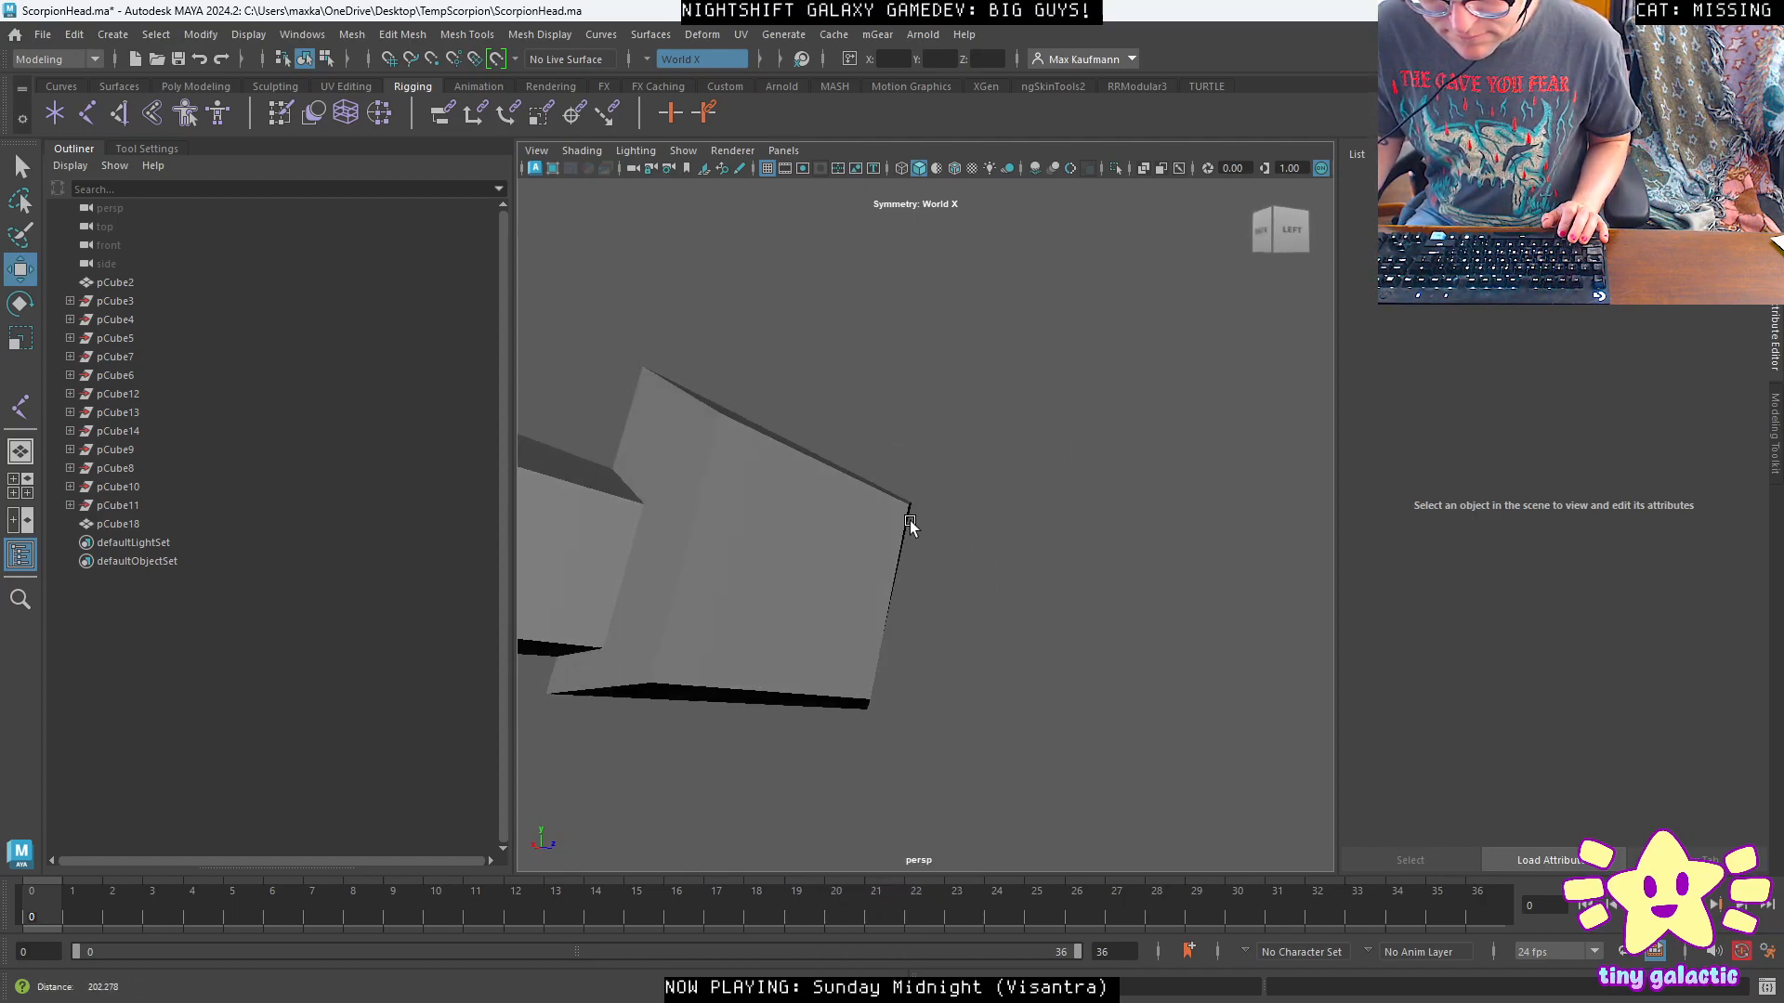
Delete the rear end face of pCube18, the smaller head piece.
left_click_drag(741, 534, 949, 576, "alt")
right_click_drag(937, 583, 936, 529)
left_click_drag(818, 563, 885, 598, "alt")
left_click(886, 595)
key("Delete")
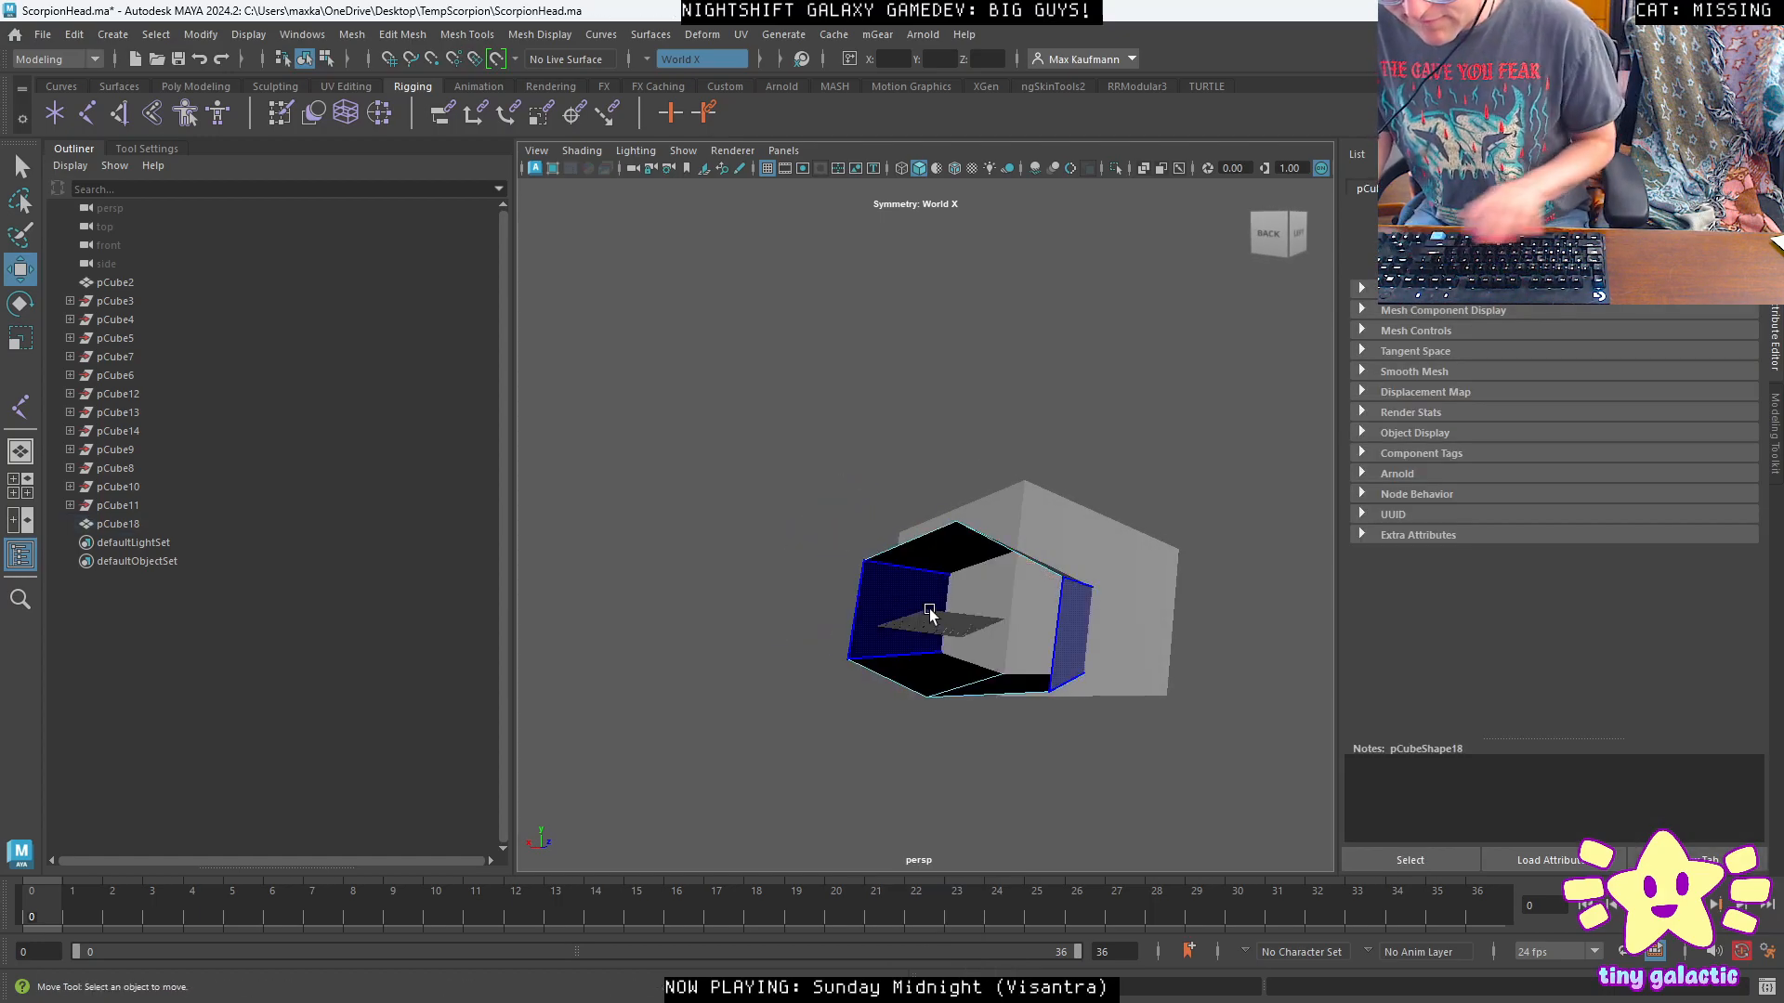
Delete the front end face of pCube18 that is hidden inside the larger head piece.
left_click_drag(1038, 639, 754, 599, "alt")
scroll(672, 615, "up", 5)
middle_click_drag(672, 615, 947, 491, "alt")
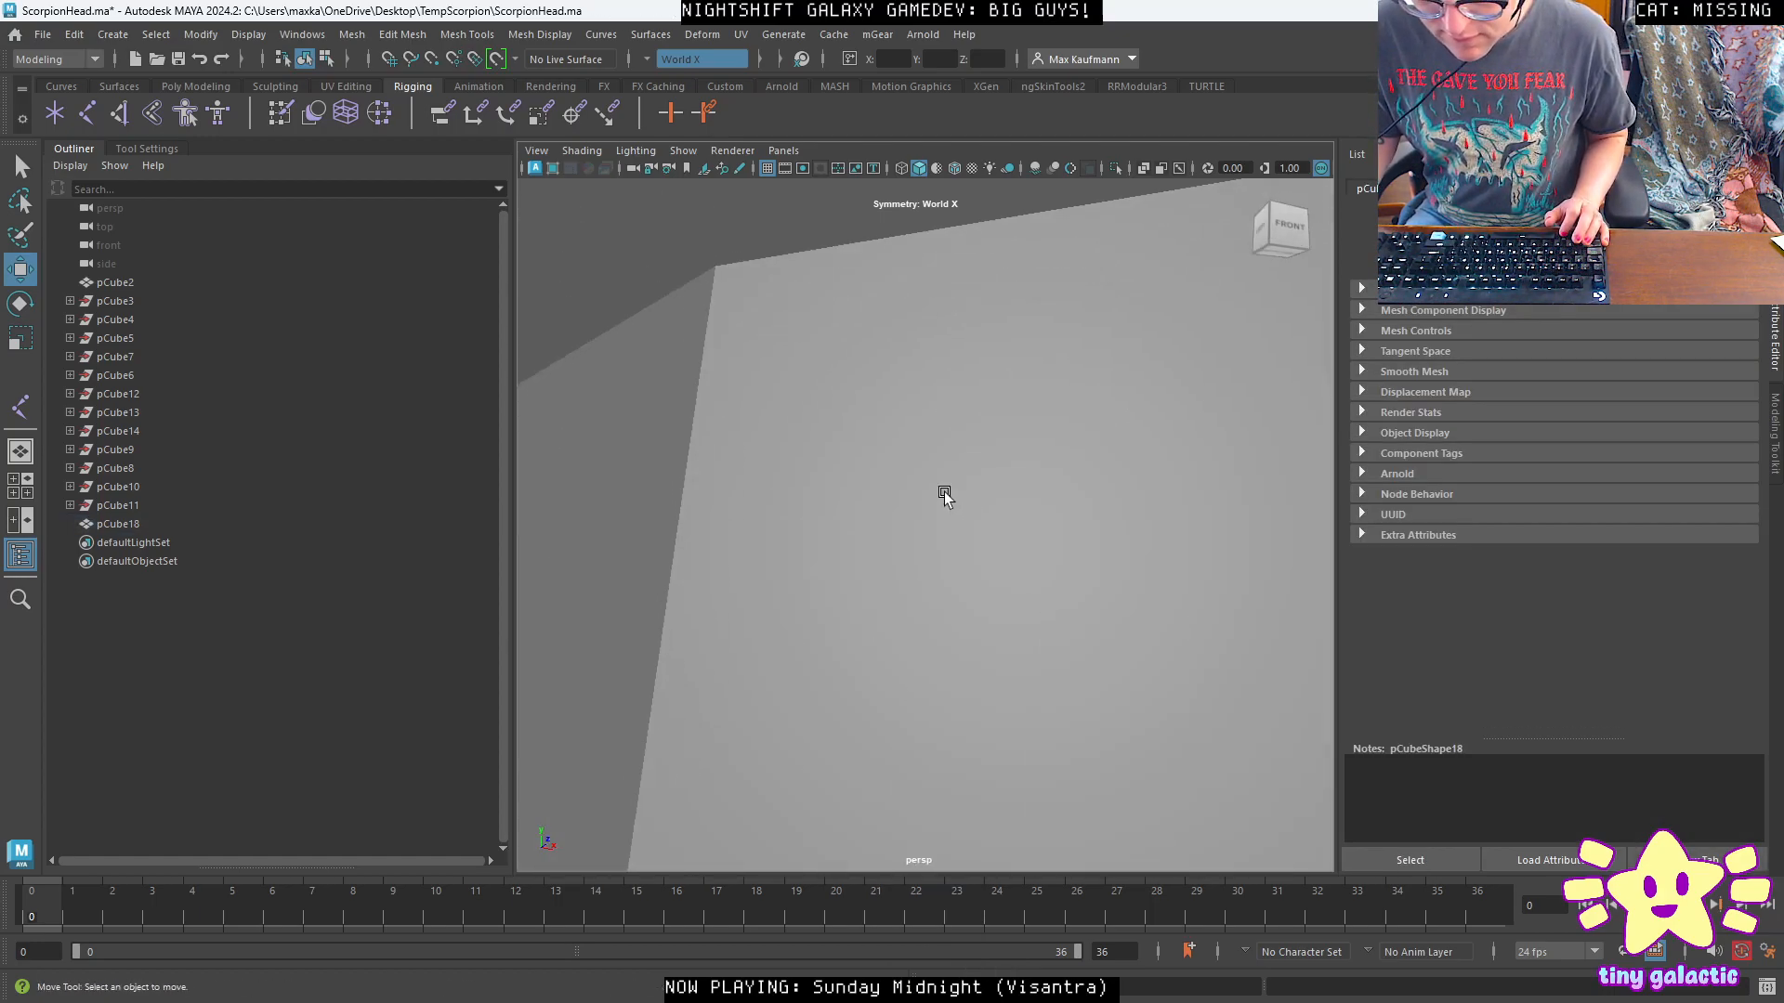
middle_click_drag(971, 588, 895, 460, "alt")
scroll(995, 576, "down", 4)
scroll(1001, 583, "up", 1)
double_click(961, 554)
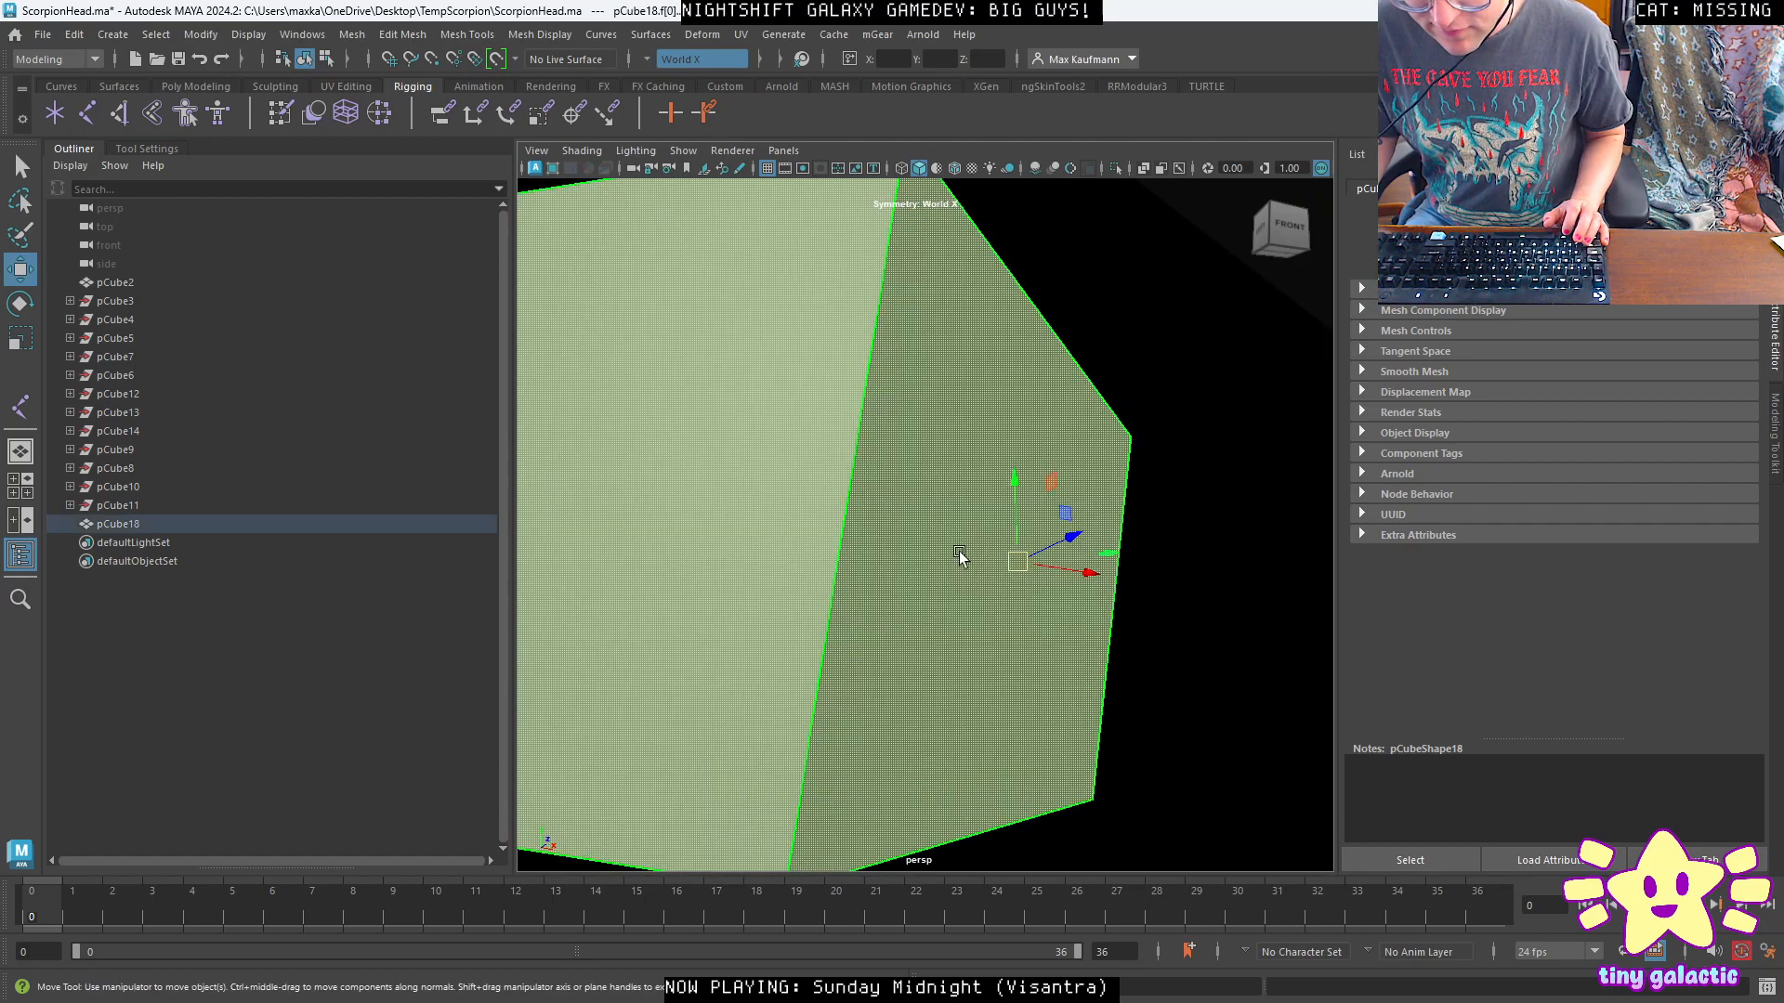
key("Delete")
Try to move the rear edge loop of pCube18 along Z, and undo the move.
scroll(895, 583, "down", 4)
left_click_drag(895, 584, 932, 533, "alt")
scroll(920, 576, "down", 4)
right_click_drag(913, 472, 999, 461)
left_click_drag(1099, 538, 937, 554, "alt")
right_click_drag(904, 471, 914, 433)
double_click(878, 497)
left_click_drag(1013, 524, 834, 522, "alt")
key("ctrl+z")
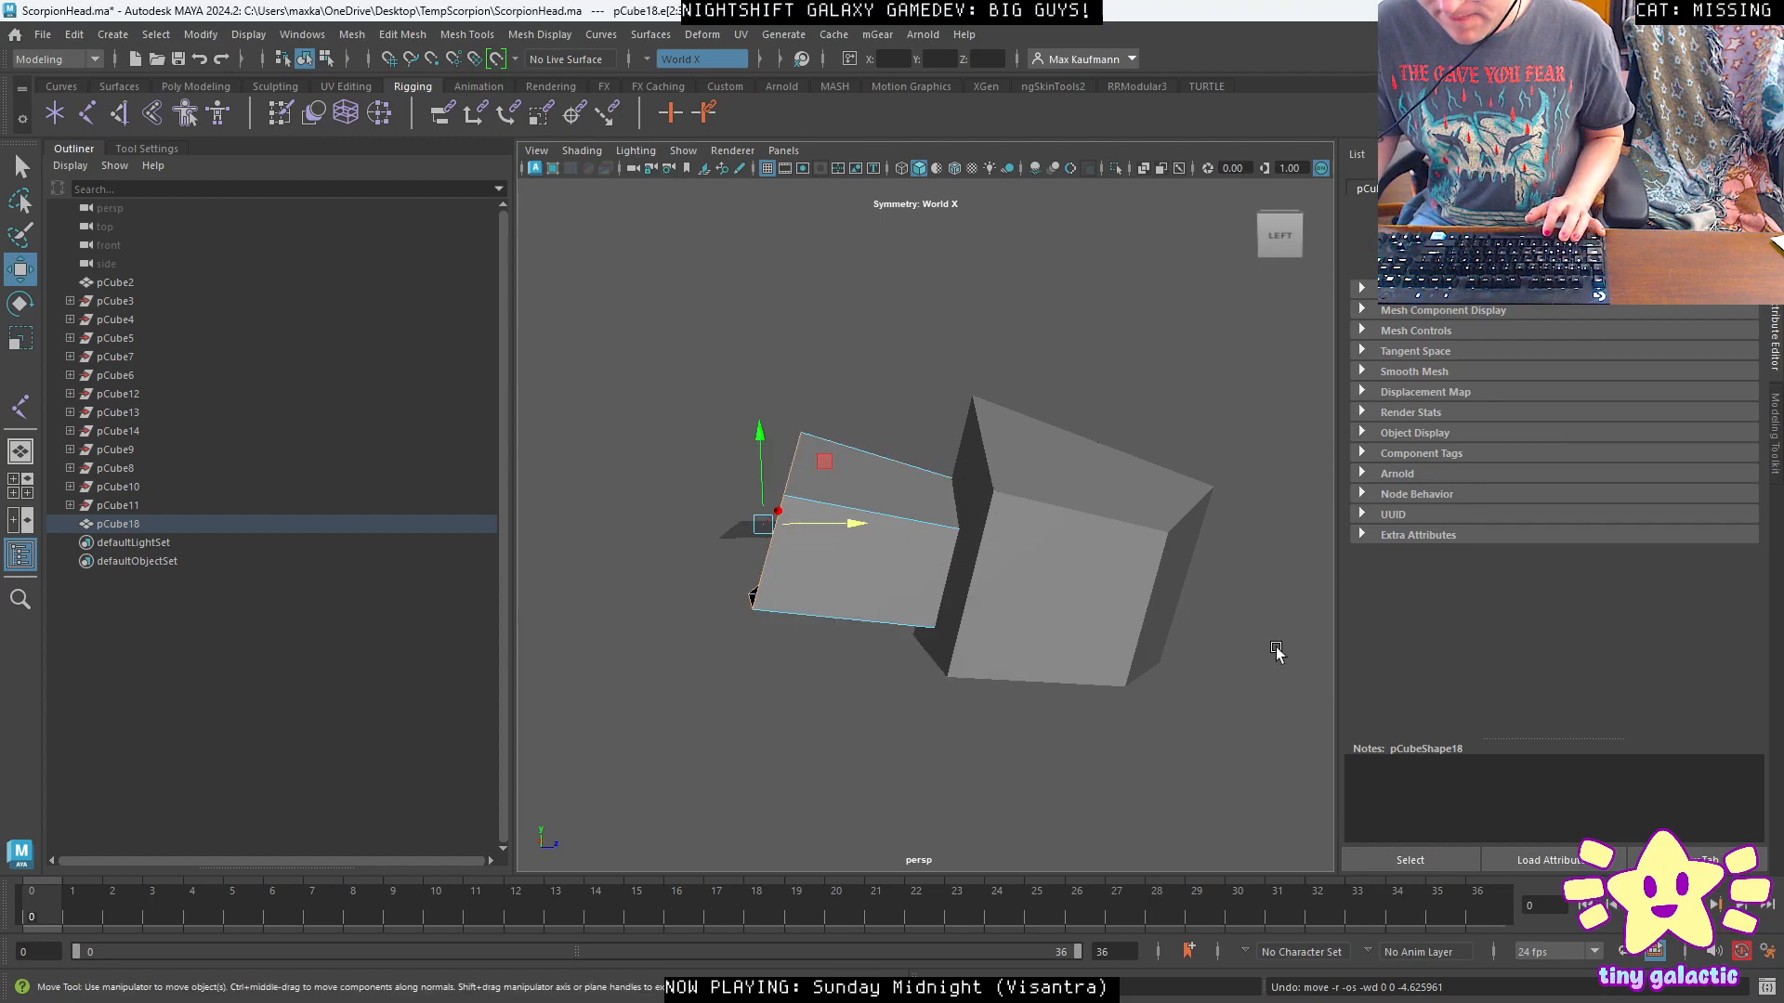
Try to shift the rear edge loop of pCube18 farther back in the side view, and undo it.
key("space")
key("space")
right_click_drag(1036, 375, 978, 424, "alt")
middle_click_drag(978, 423, 1016, 659, "alt")
left_click_drag(850, 462, 884, 445)
key("r")
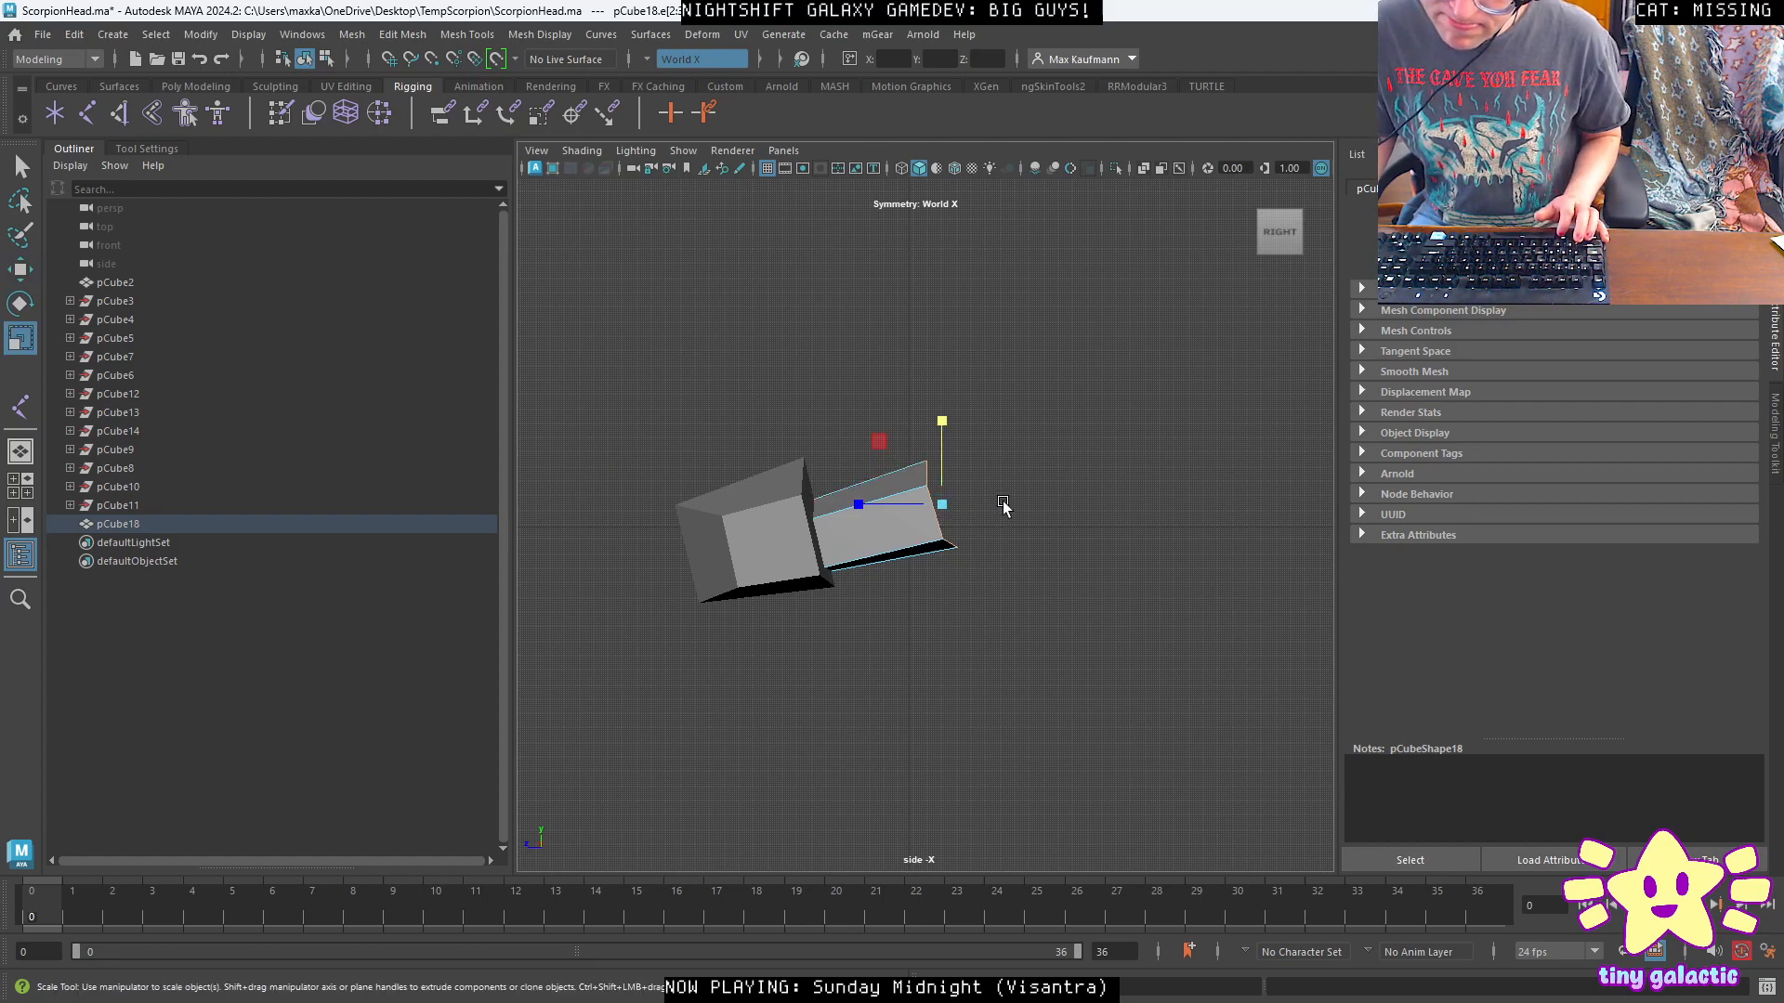
key("ctrl+z")
left_click(979, 513, "alt")
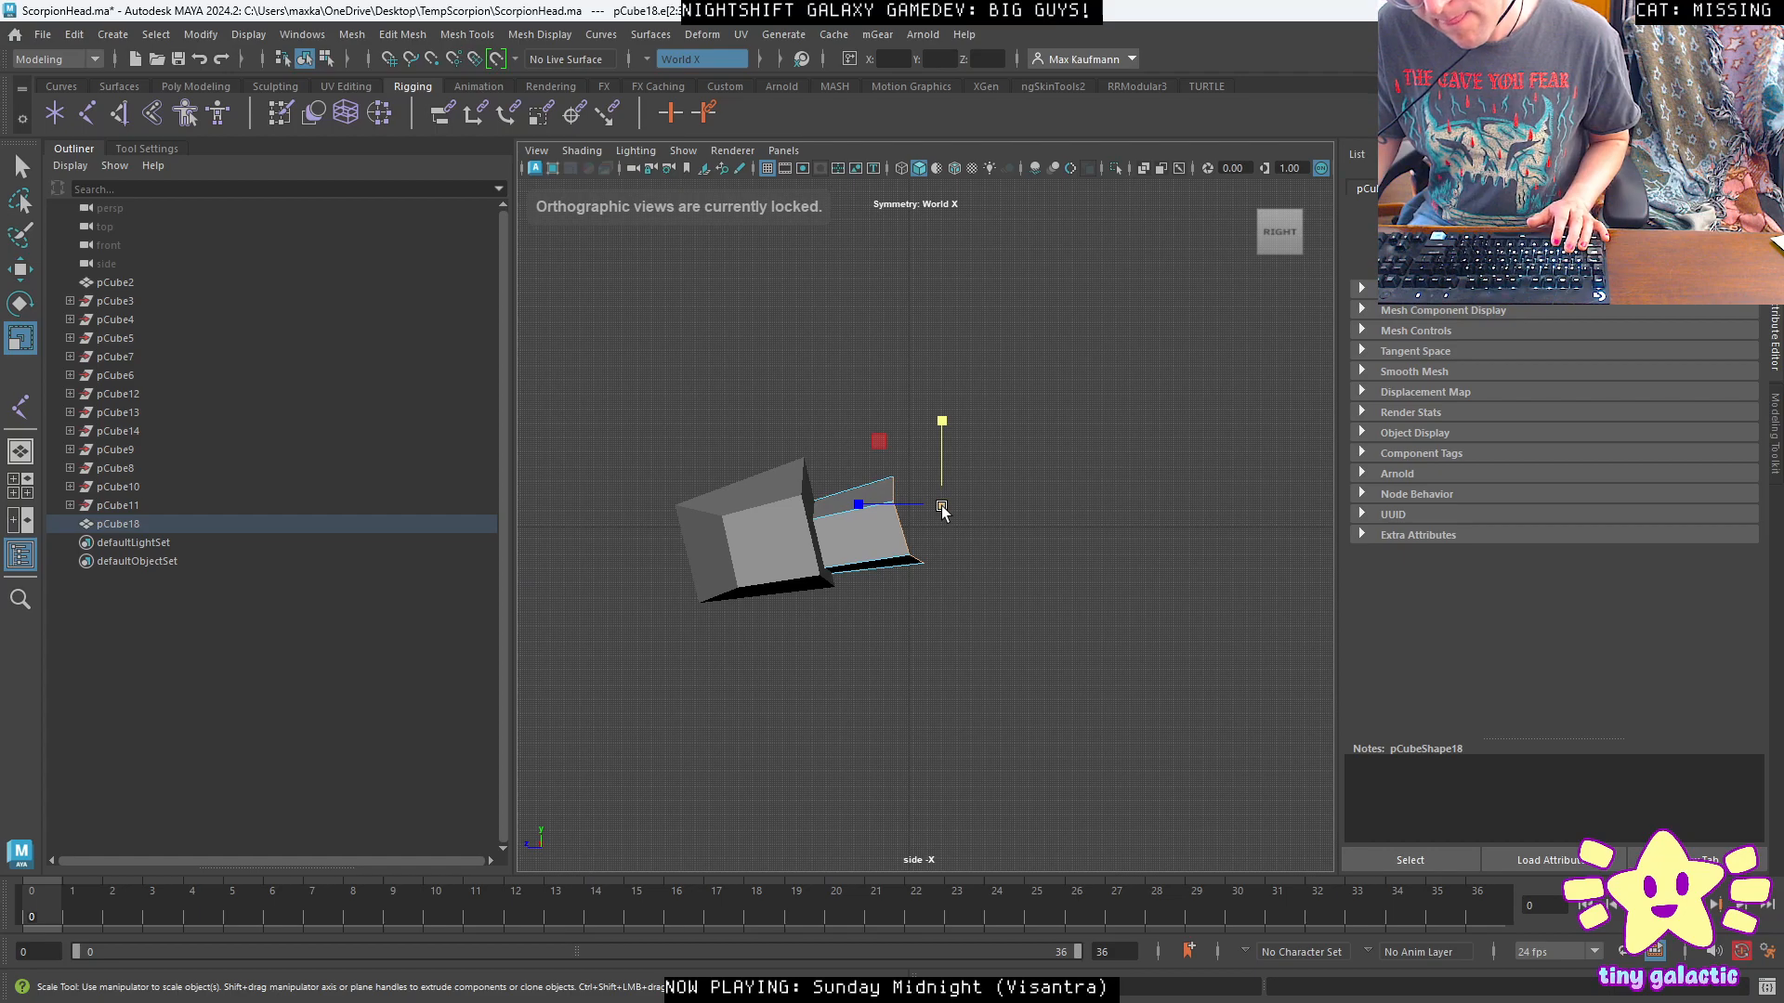
Select pCube18 and pCube2 in object mode and combine them into one mesh.
right_click_drag(866, 532, 921, 454)
left_click(992, 602)
left_click(878, 550)
left_click(716, 539, "shift")
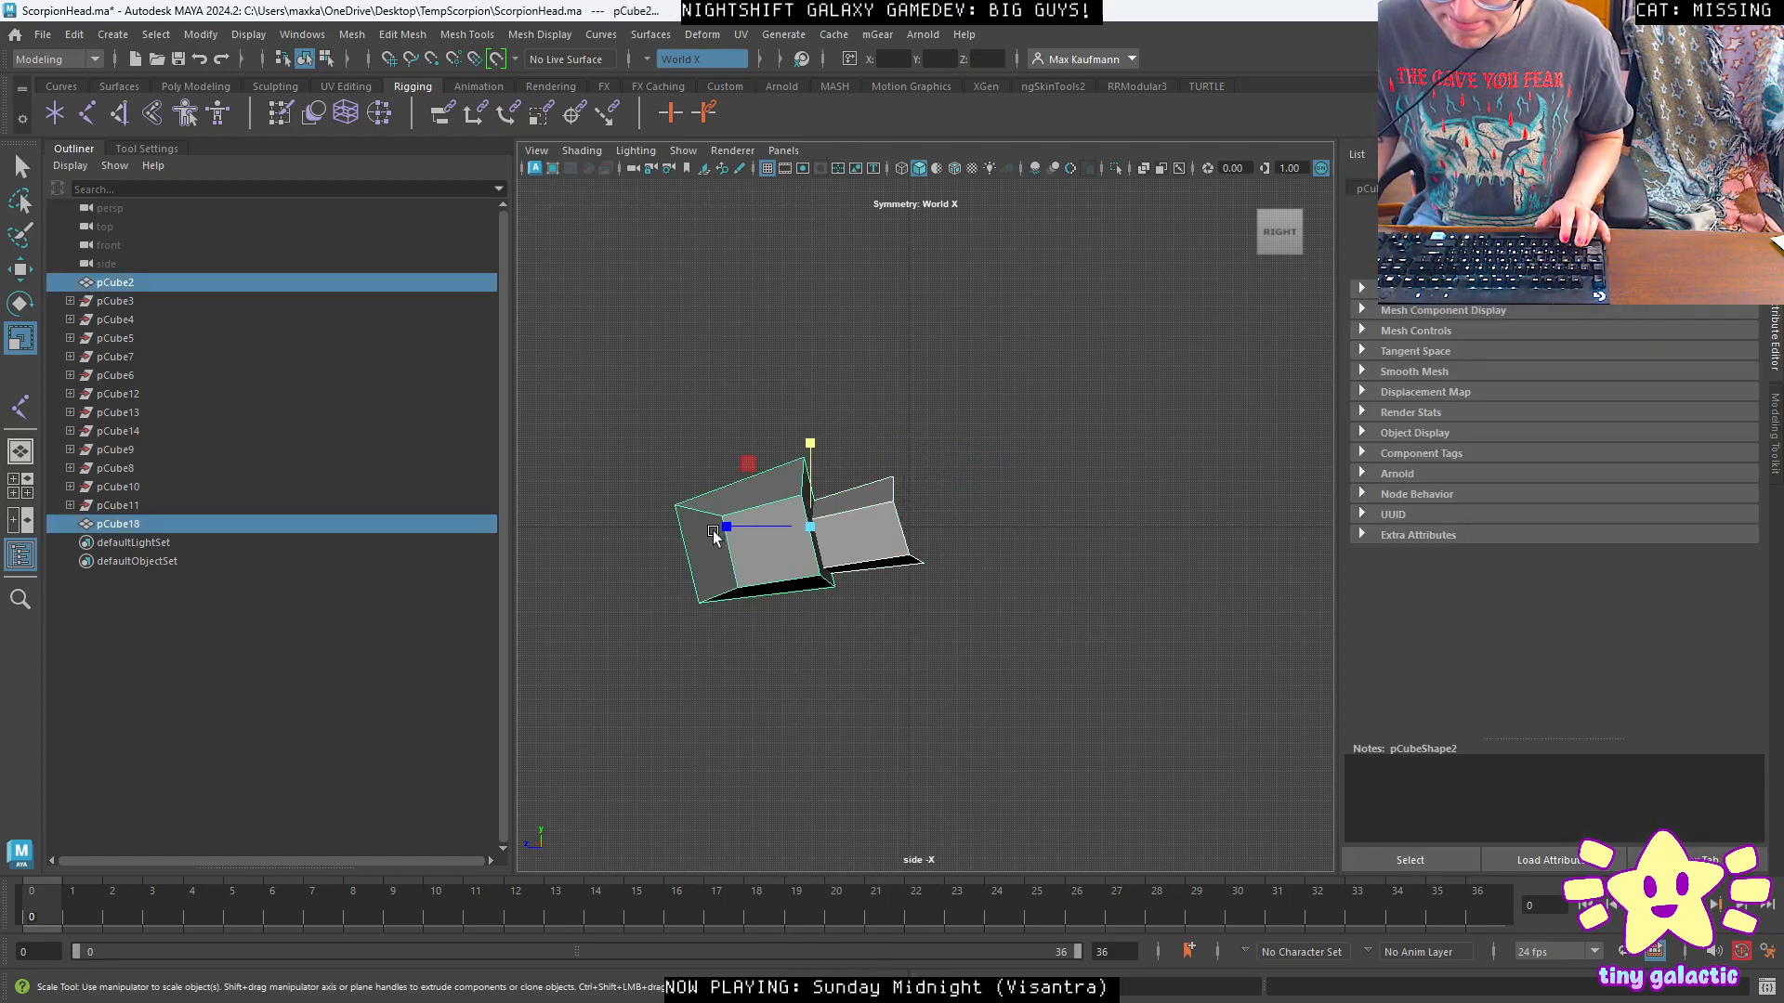
left_click(352, 35)
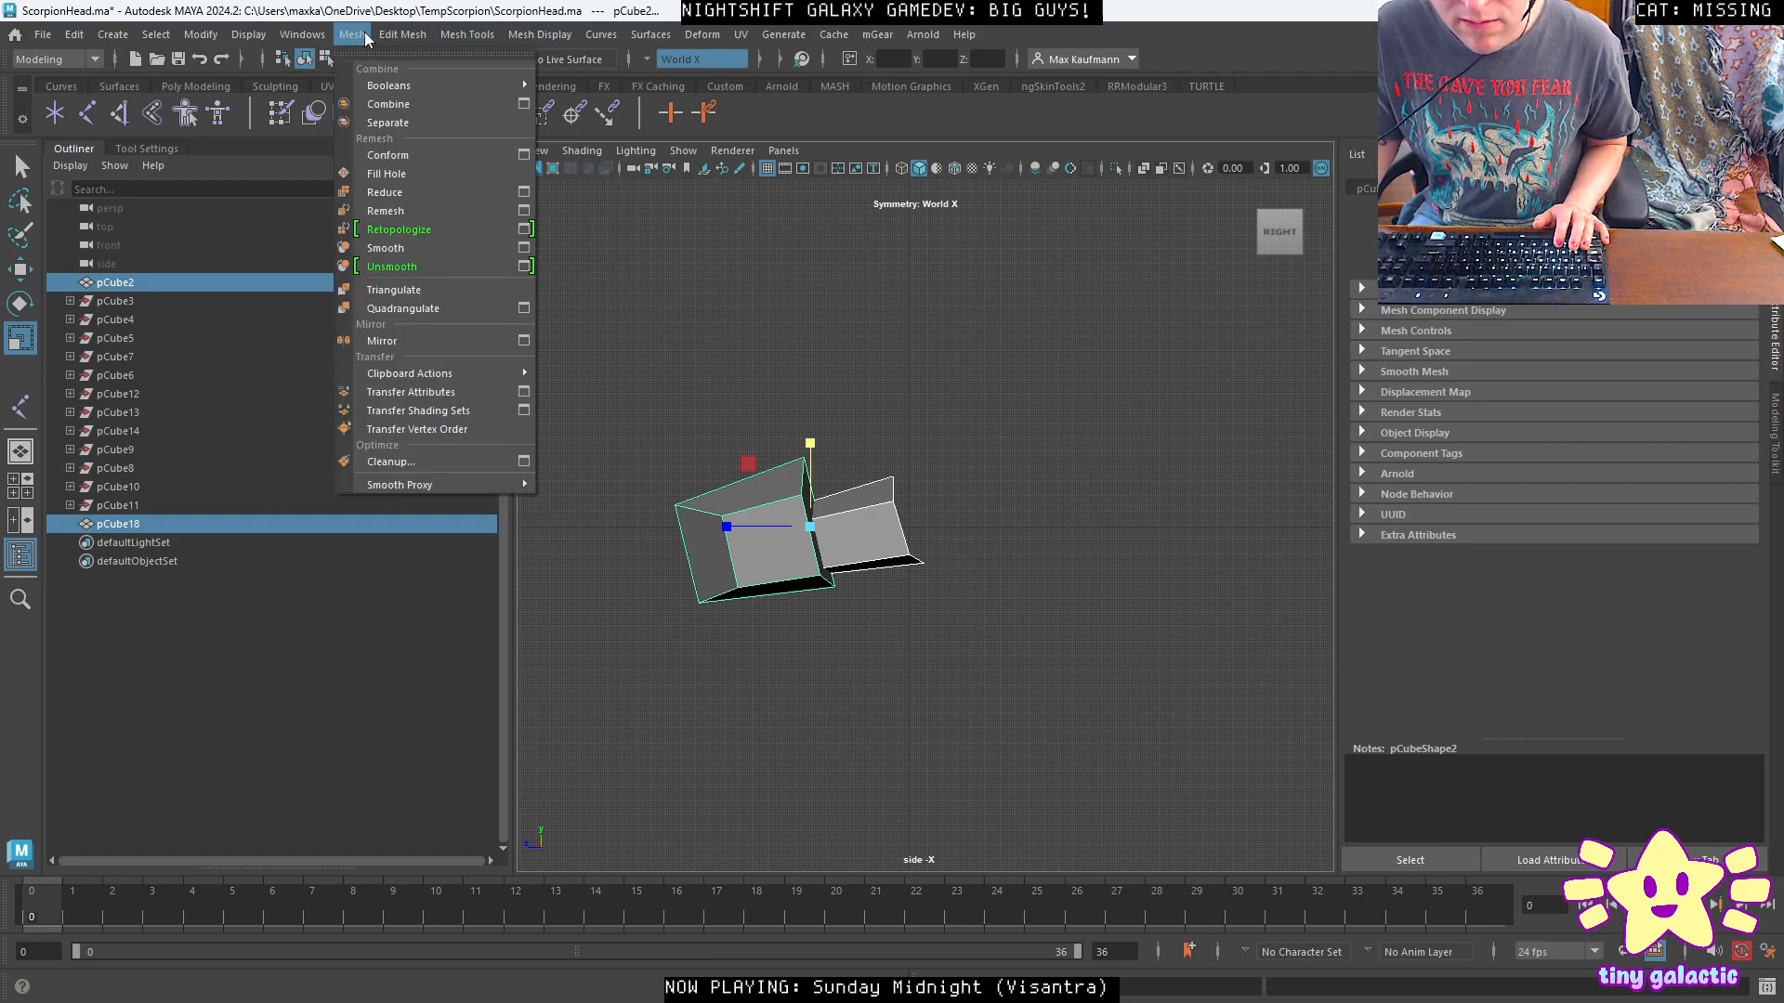
left_click(388, 104)
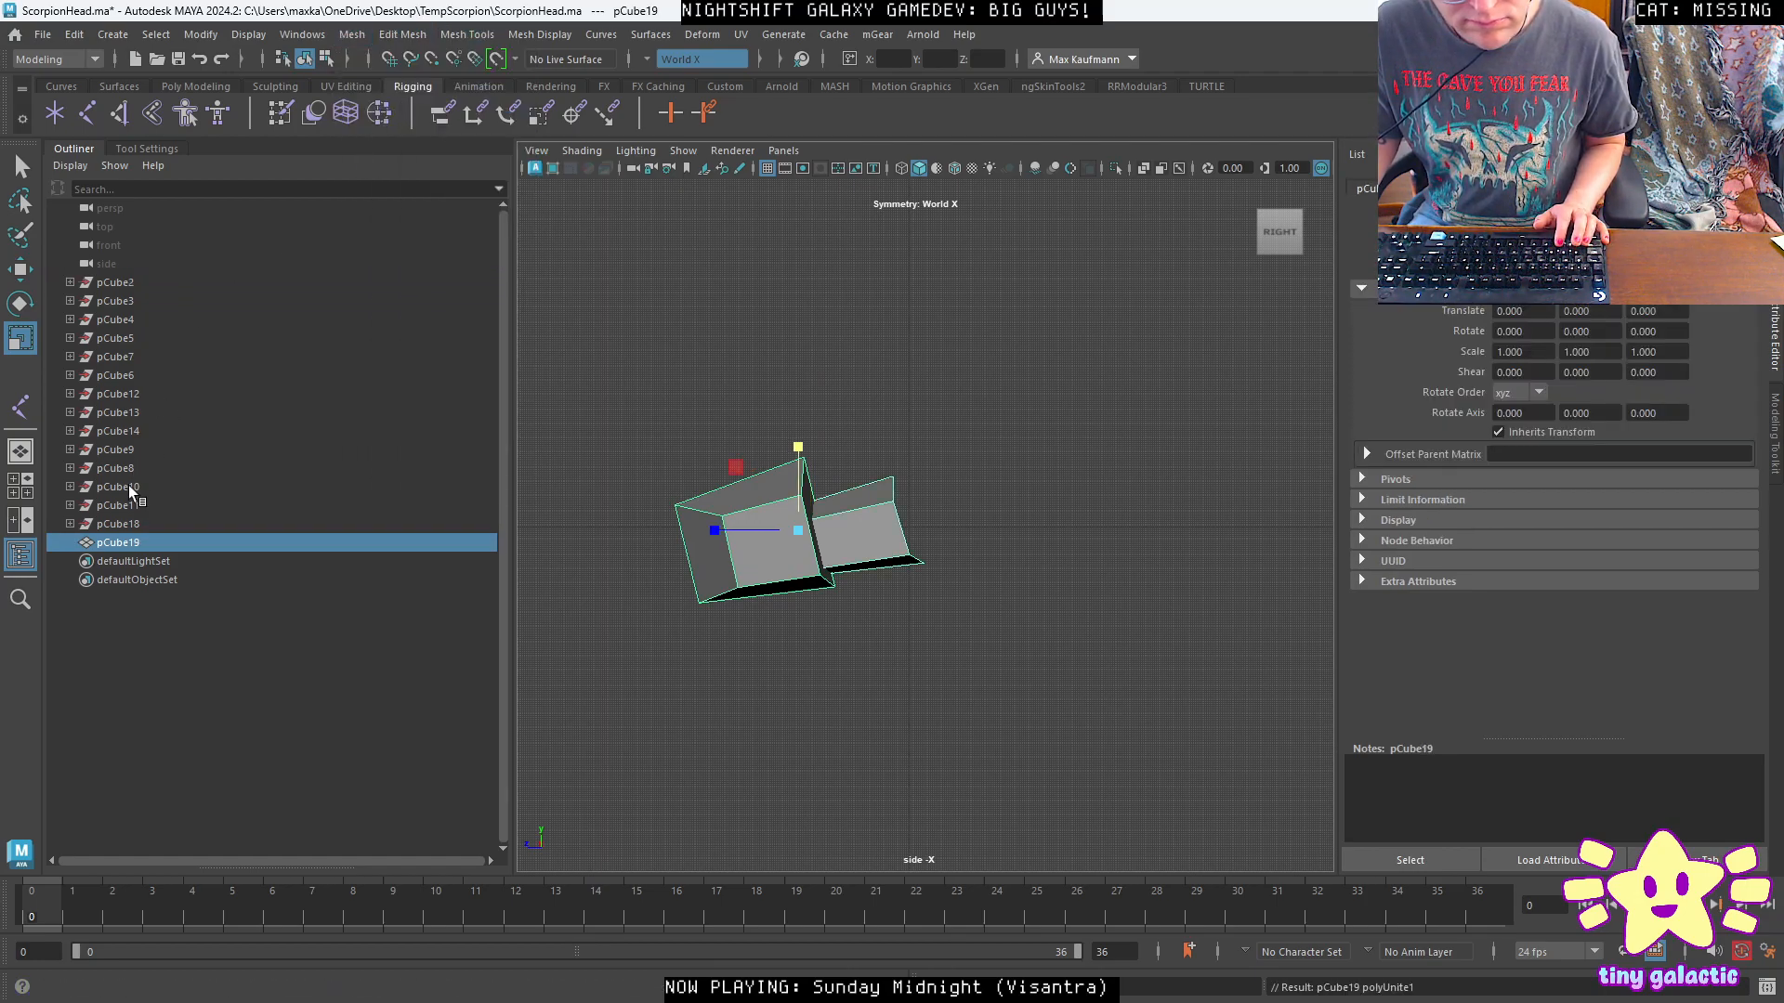
Delete the construction history and remove the leftover nodes pCube3 through pCube18, keeping only the combined mesh pCube19.
left_click(116, 282, "shift")
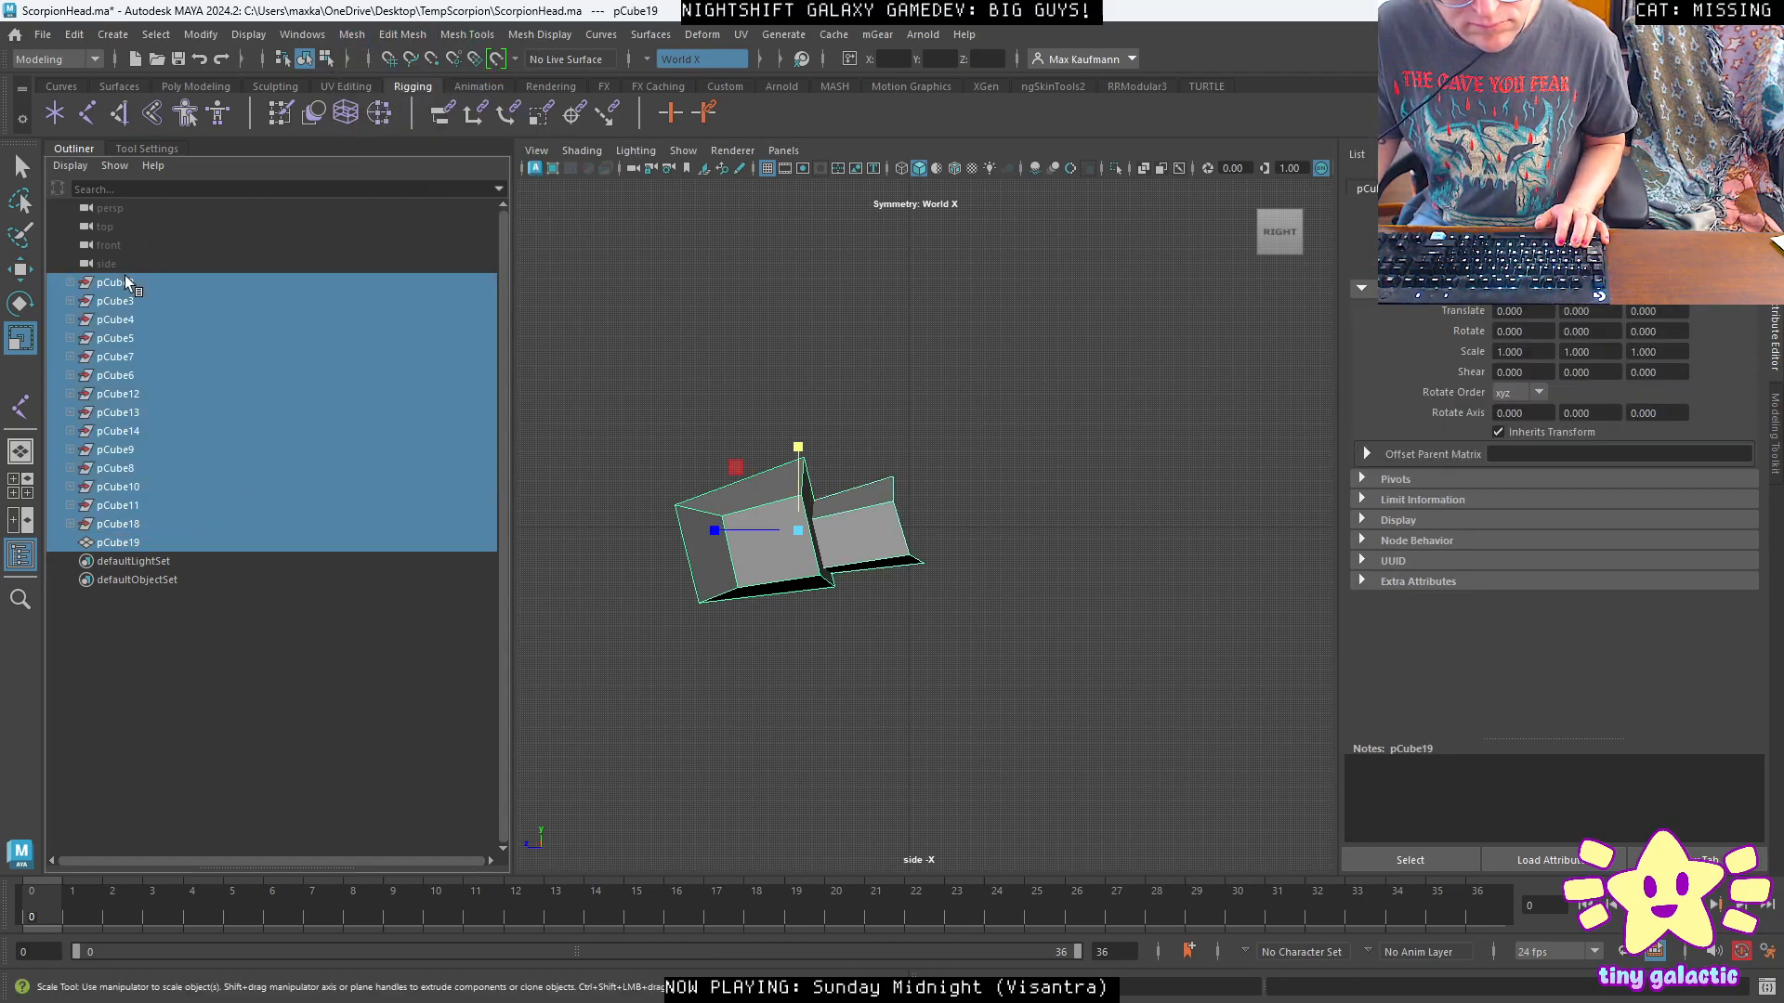
left_click(74, 34)
mouse_move(140, 276)
left_click(347, 277)
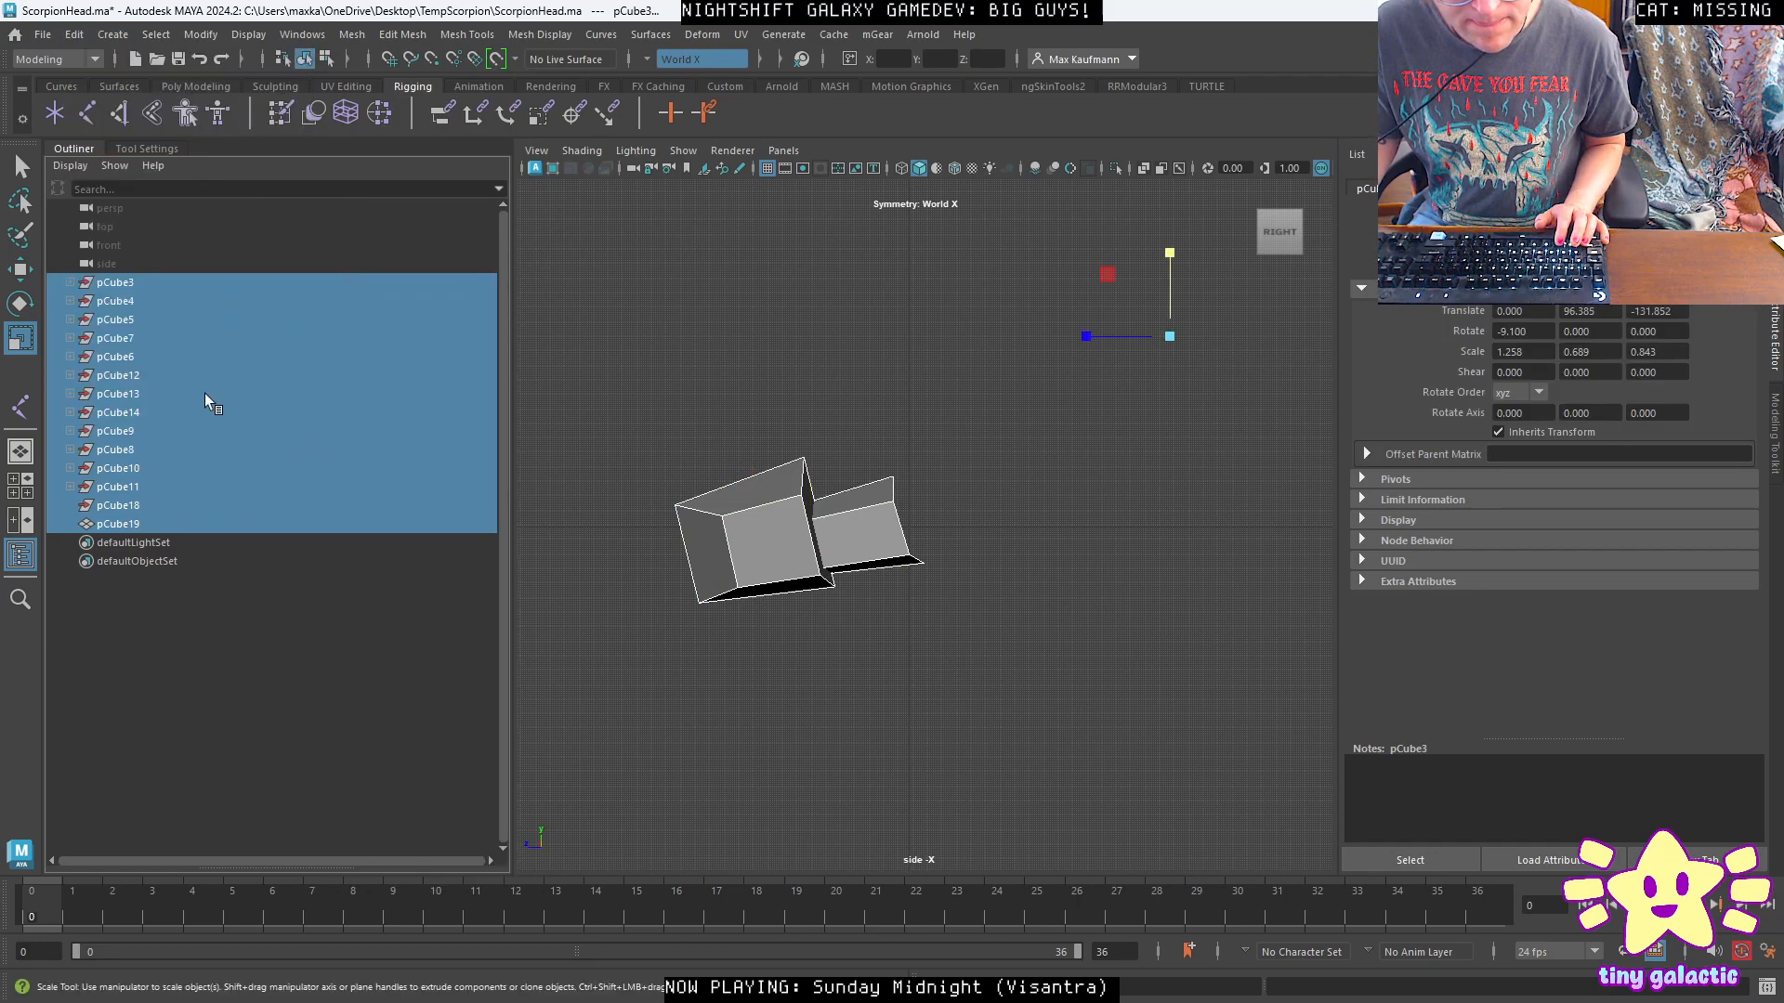
left_click(116, 505)
left_click(153, 281, "shift")
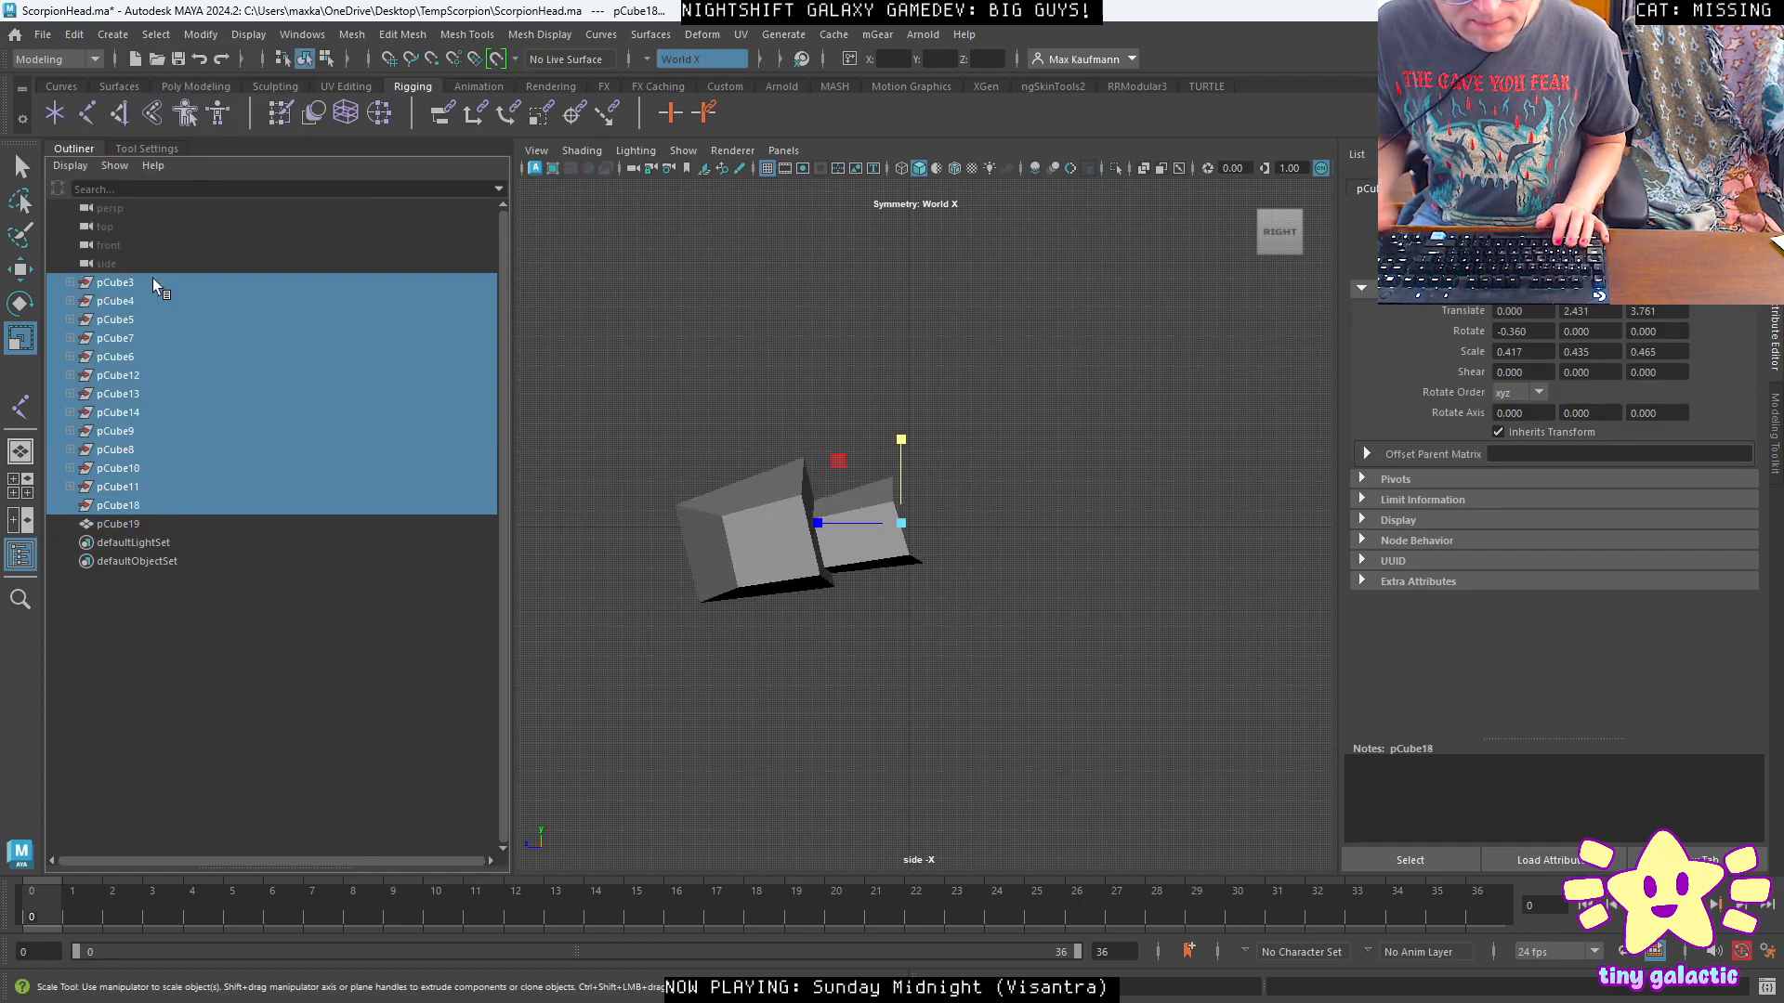
key("Delete")
Rotate pCube19 until it is roughly level in the side view and move it slightly up and back.
left_click_drag(958, 377, 517, 765)
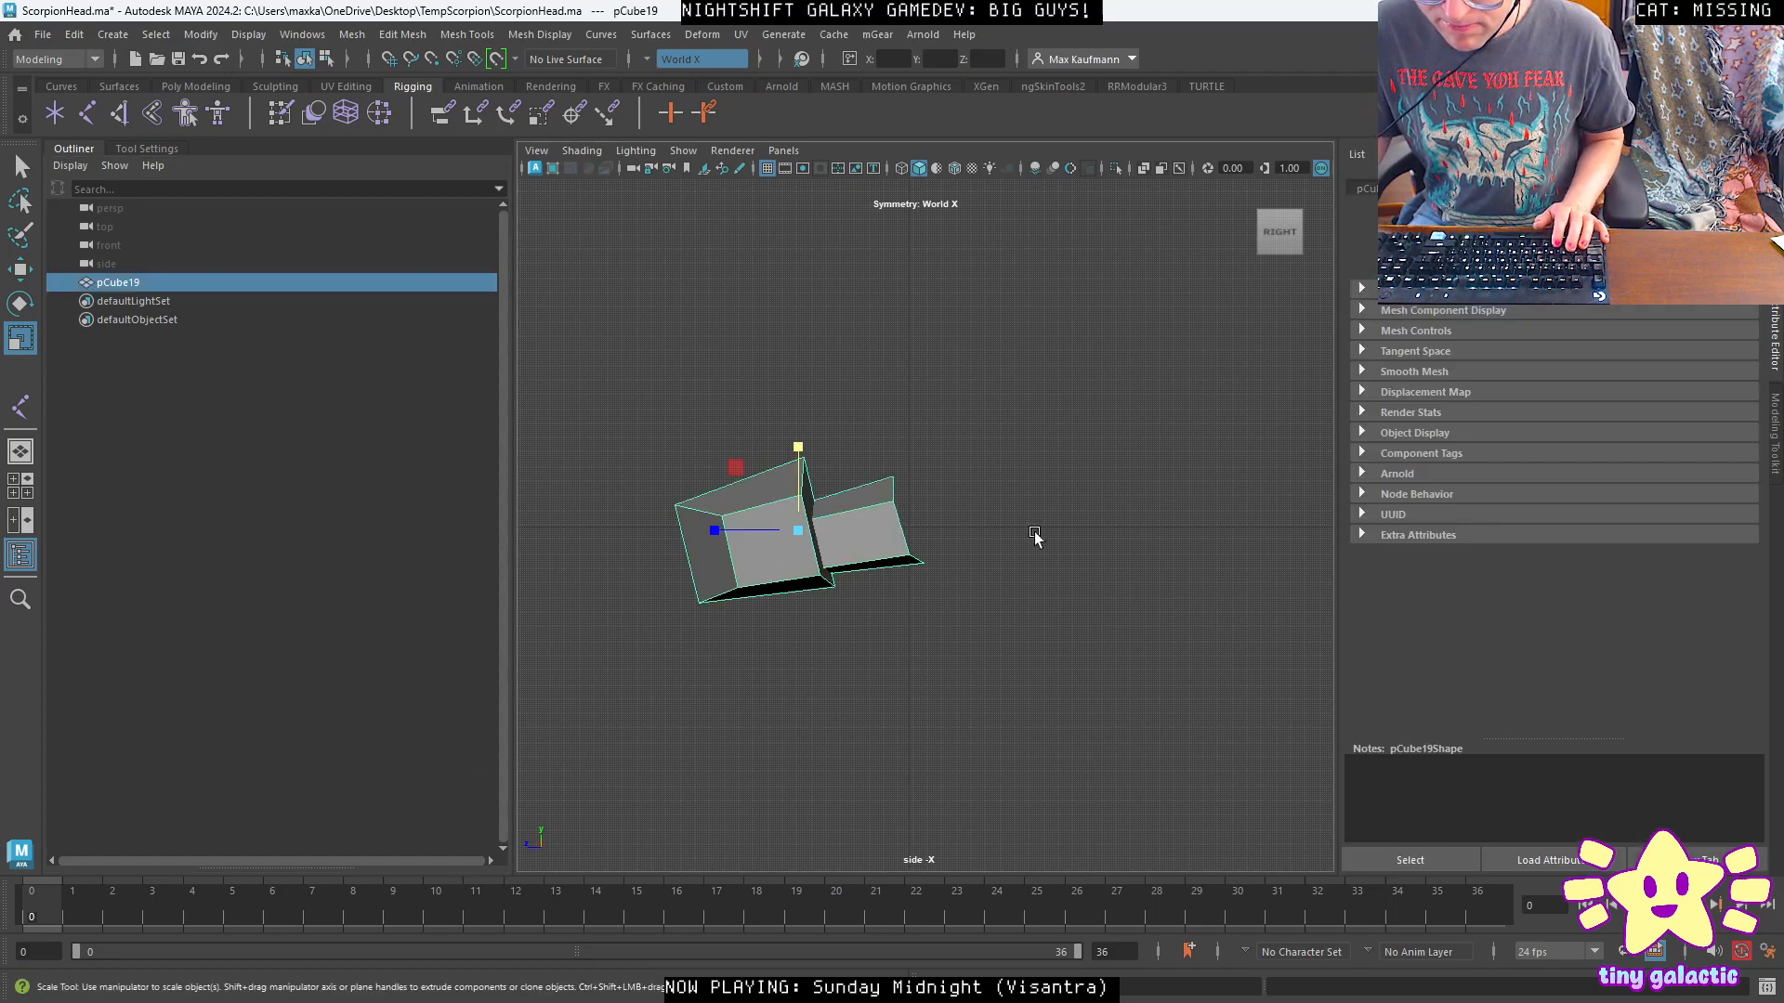
key("w")
key("e")
left_click_drag(833, 460, 848, 467)
key("w")
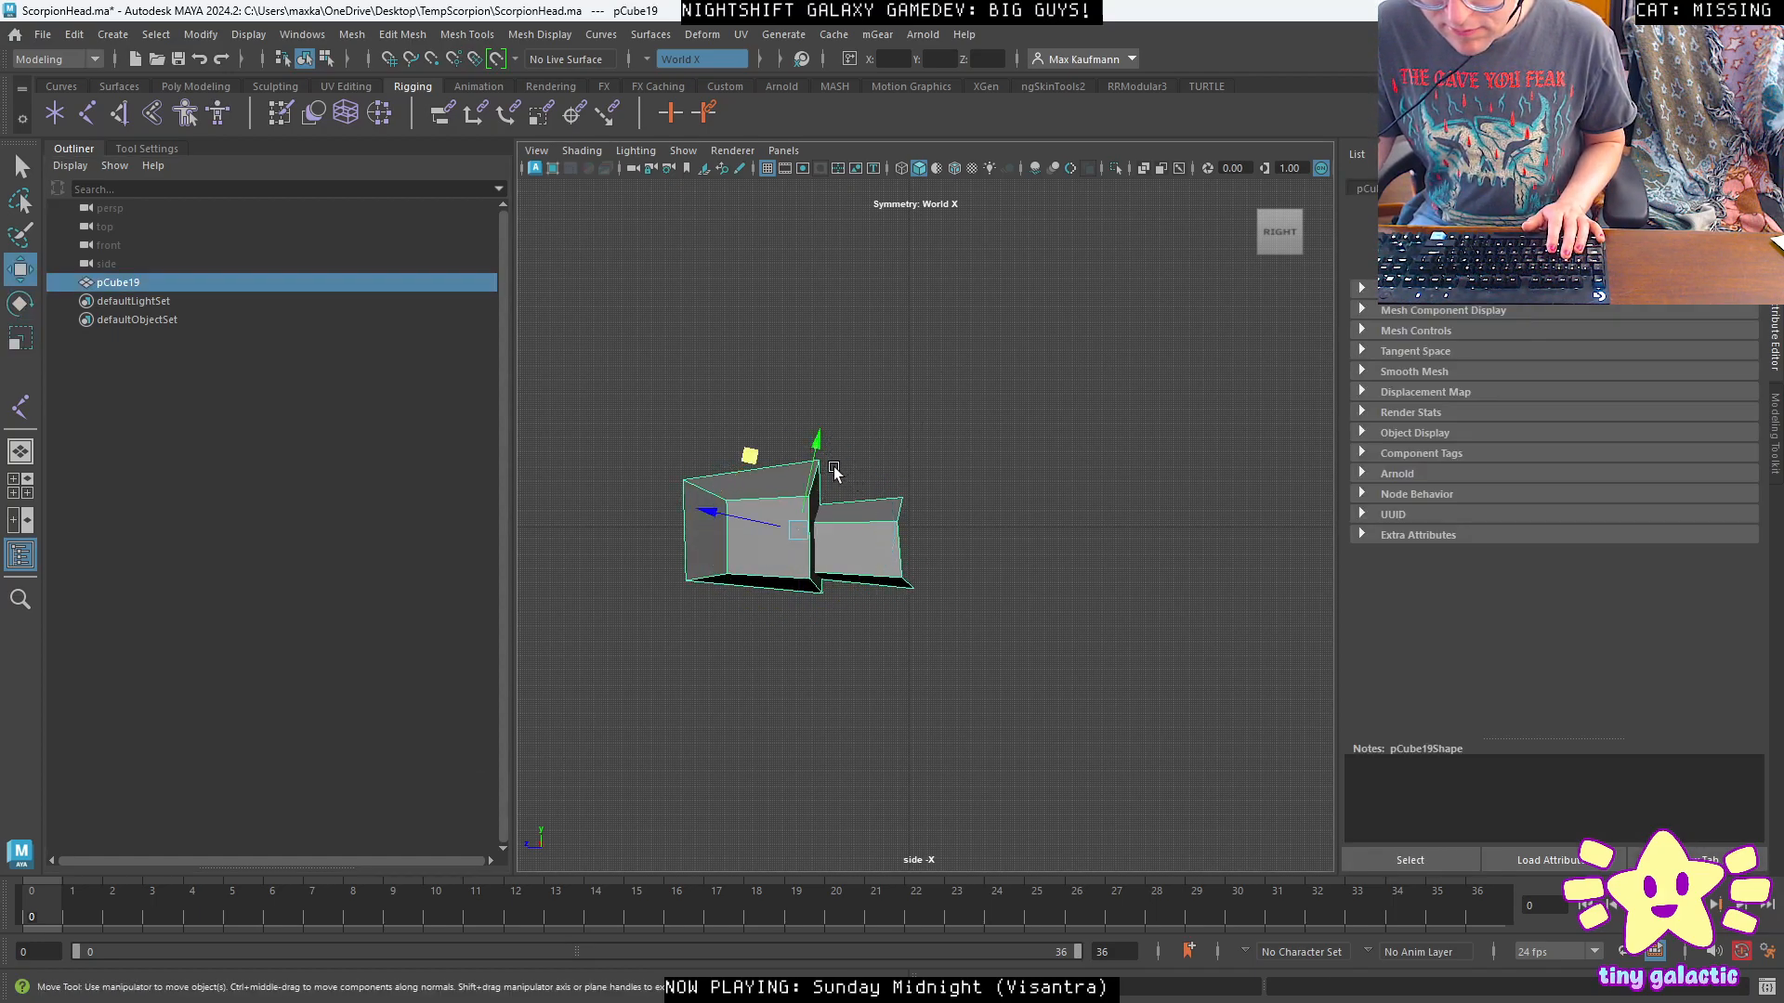
left_click_drag(800, 526, 810, 505)
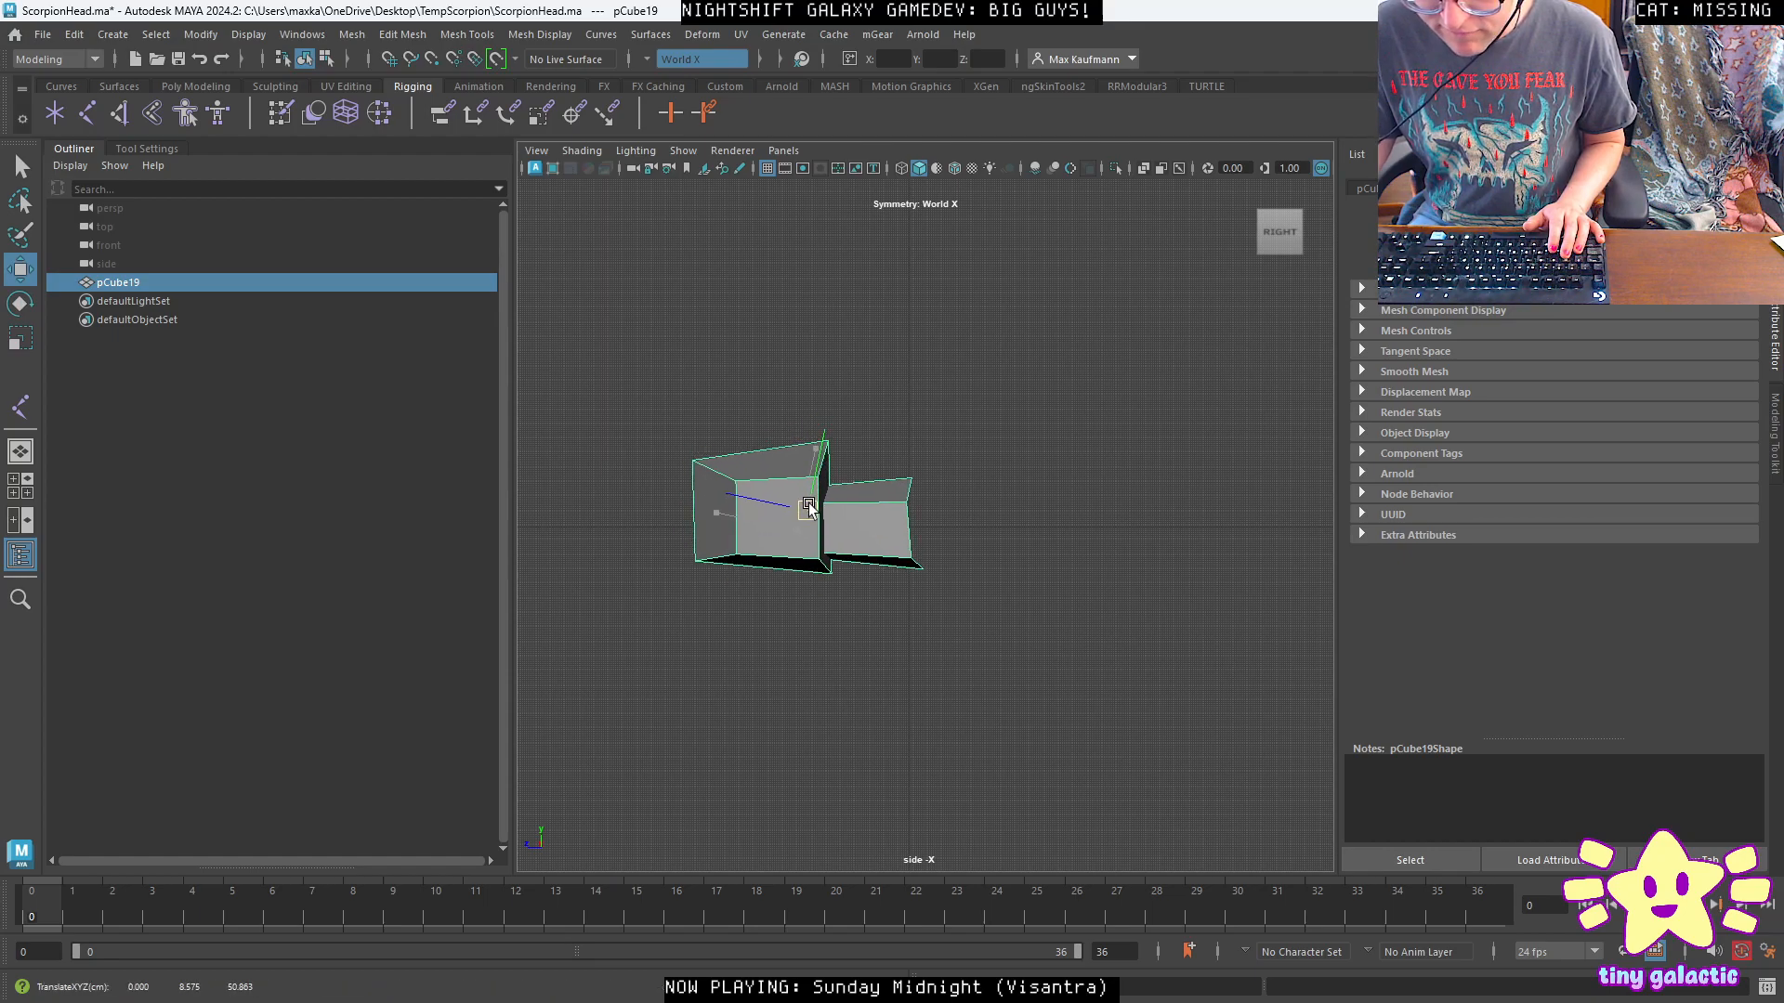
Scale the rear end vertices of pCube19 flat along Z and return to object mode.
right_click_drag(891, 473, 804, 473)
left_click_drag(1027, 392, 895, 657)
key("r")
left_click_drag(864, 529, 864, 529)
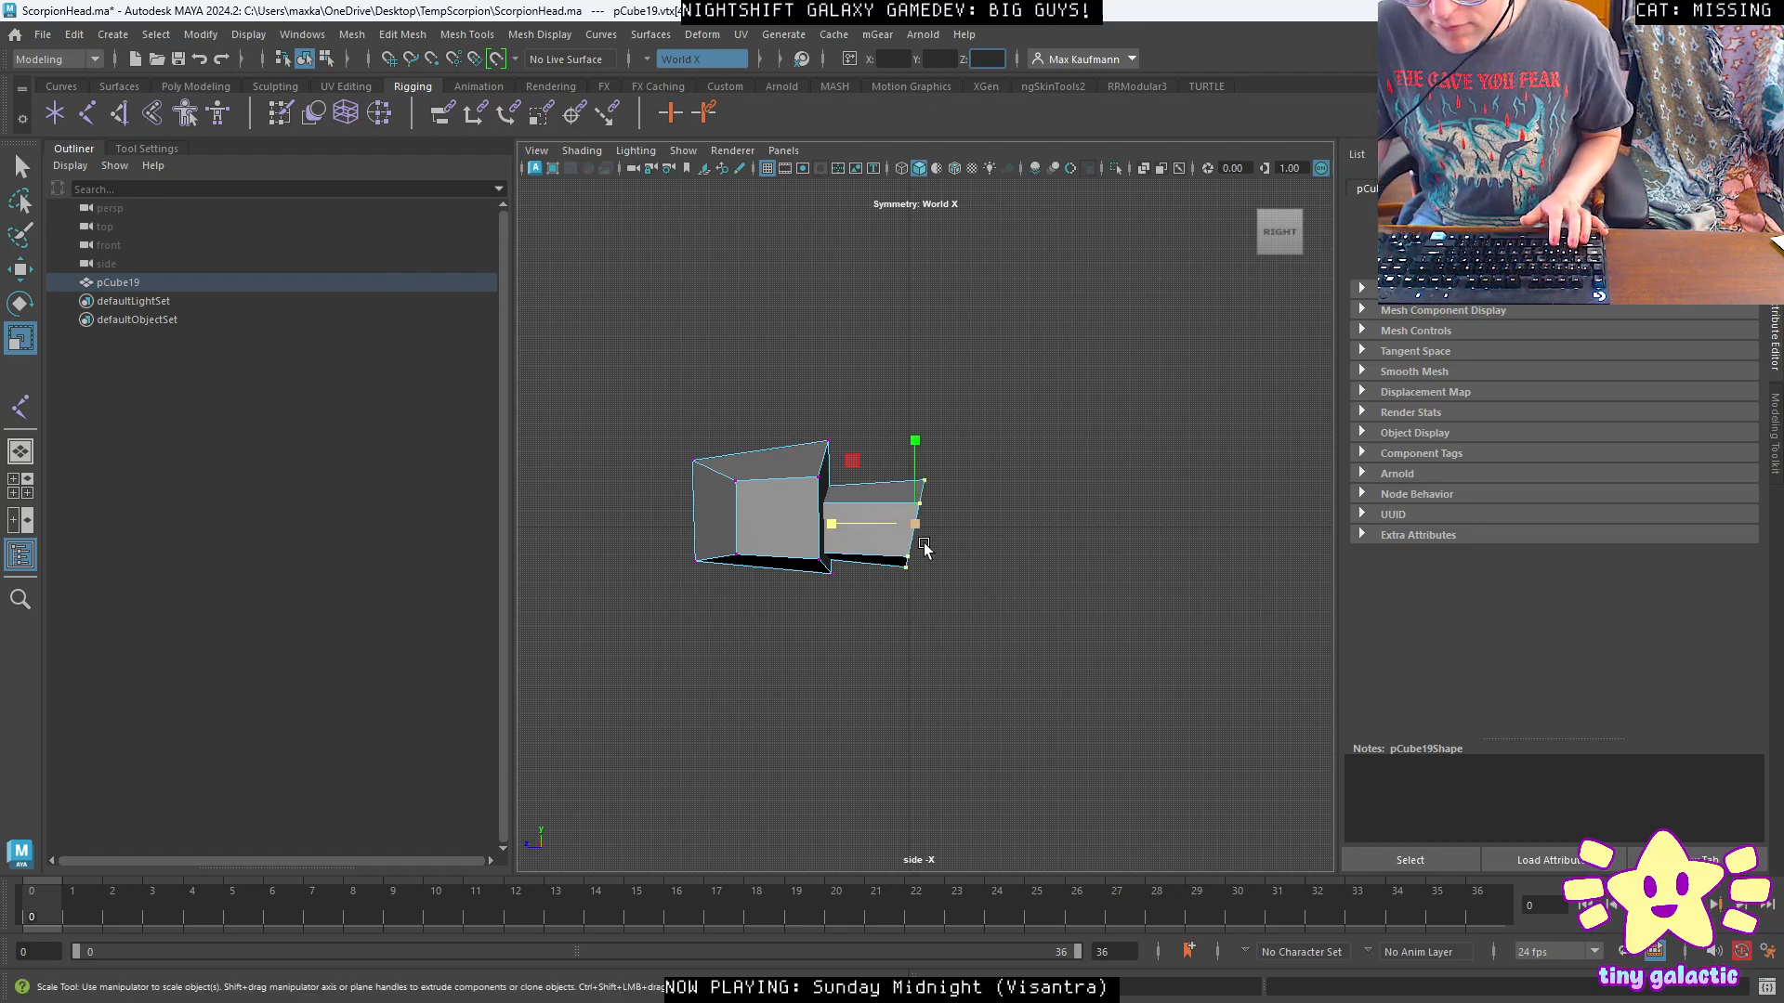
right_click_drag(915, 473, 981, 448)
right_click_drag(785, 509, 851, 480)
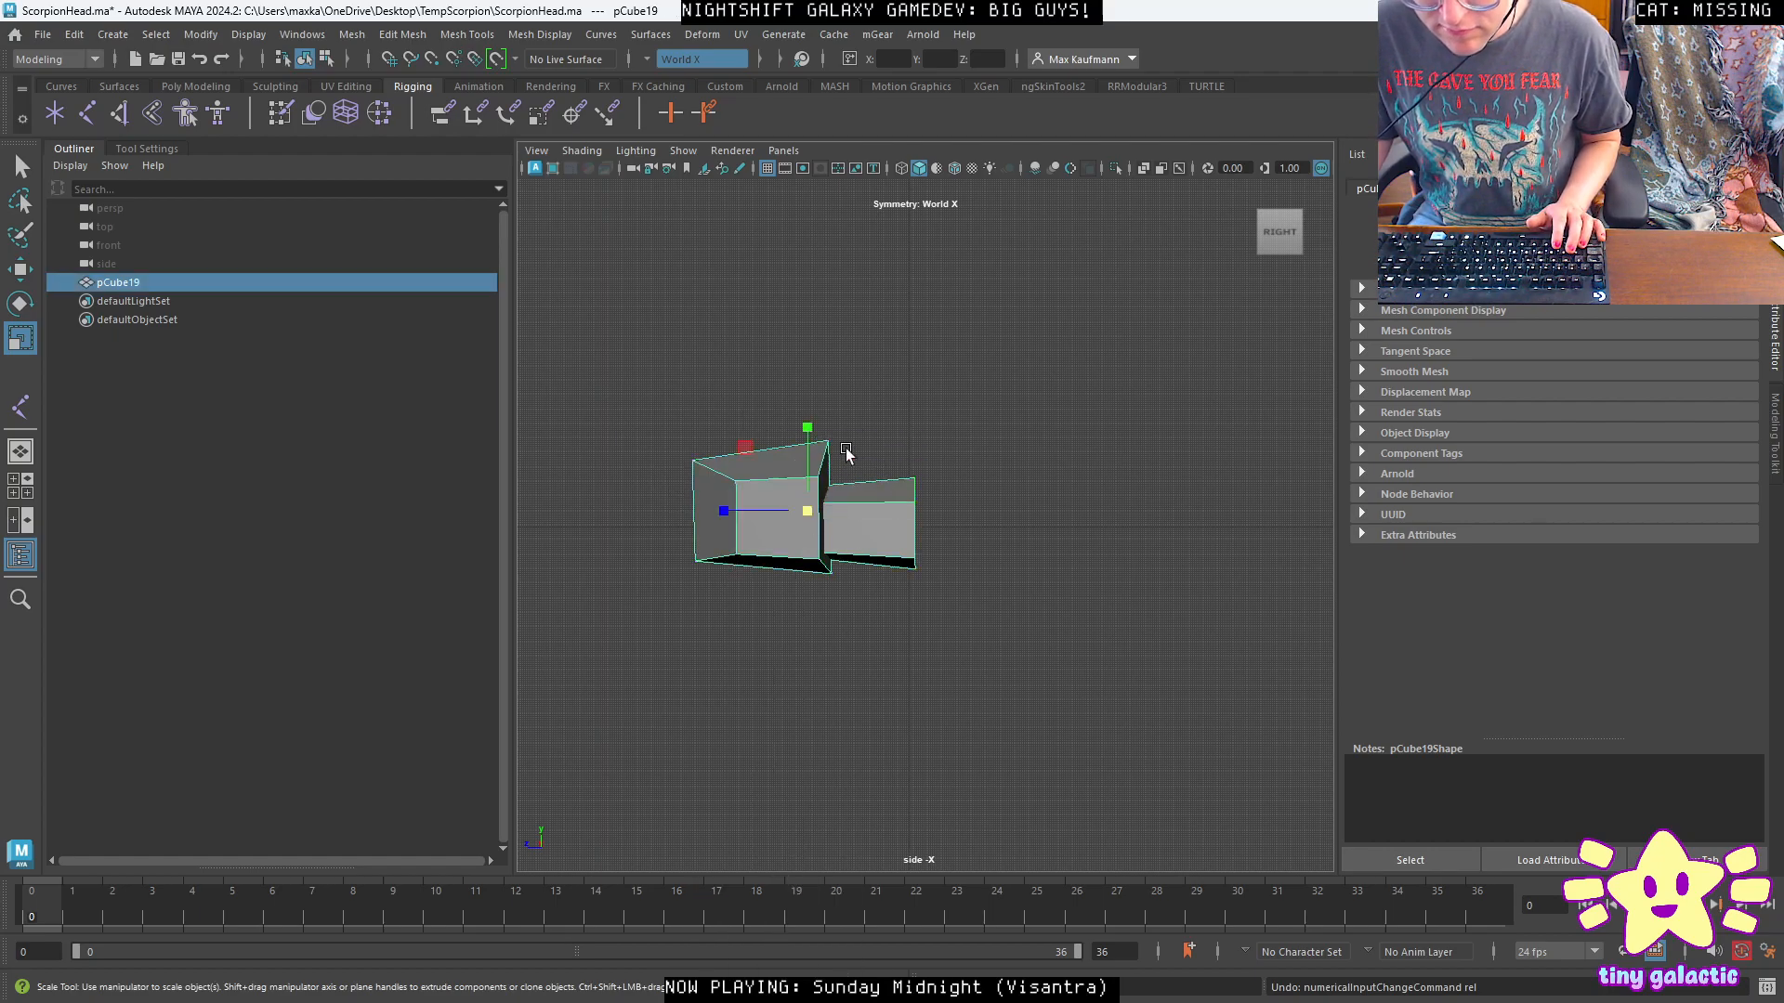
Freeze and reset the transformations of pCube19.
left_click(189, 41)
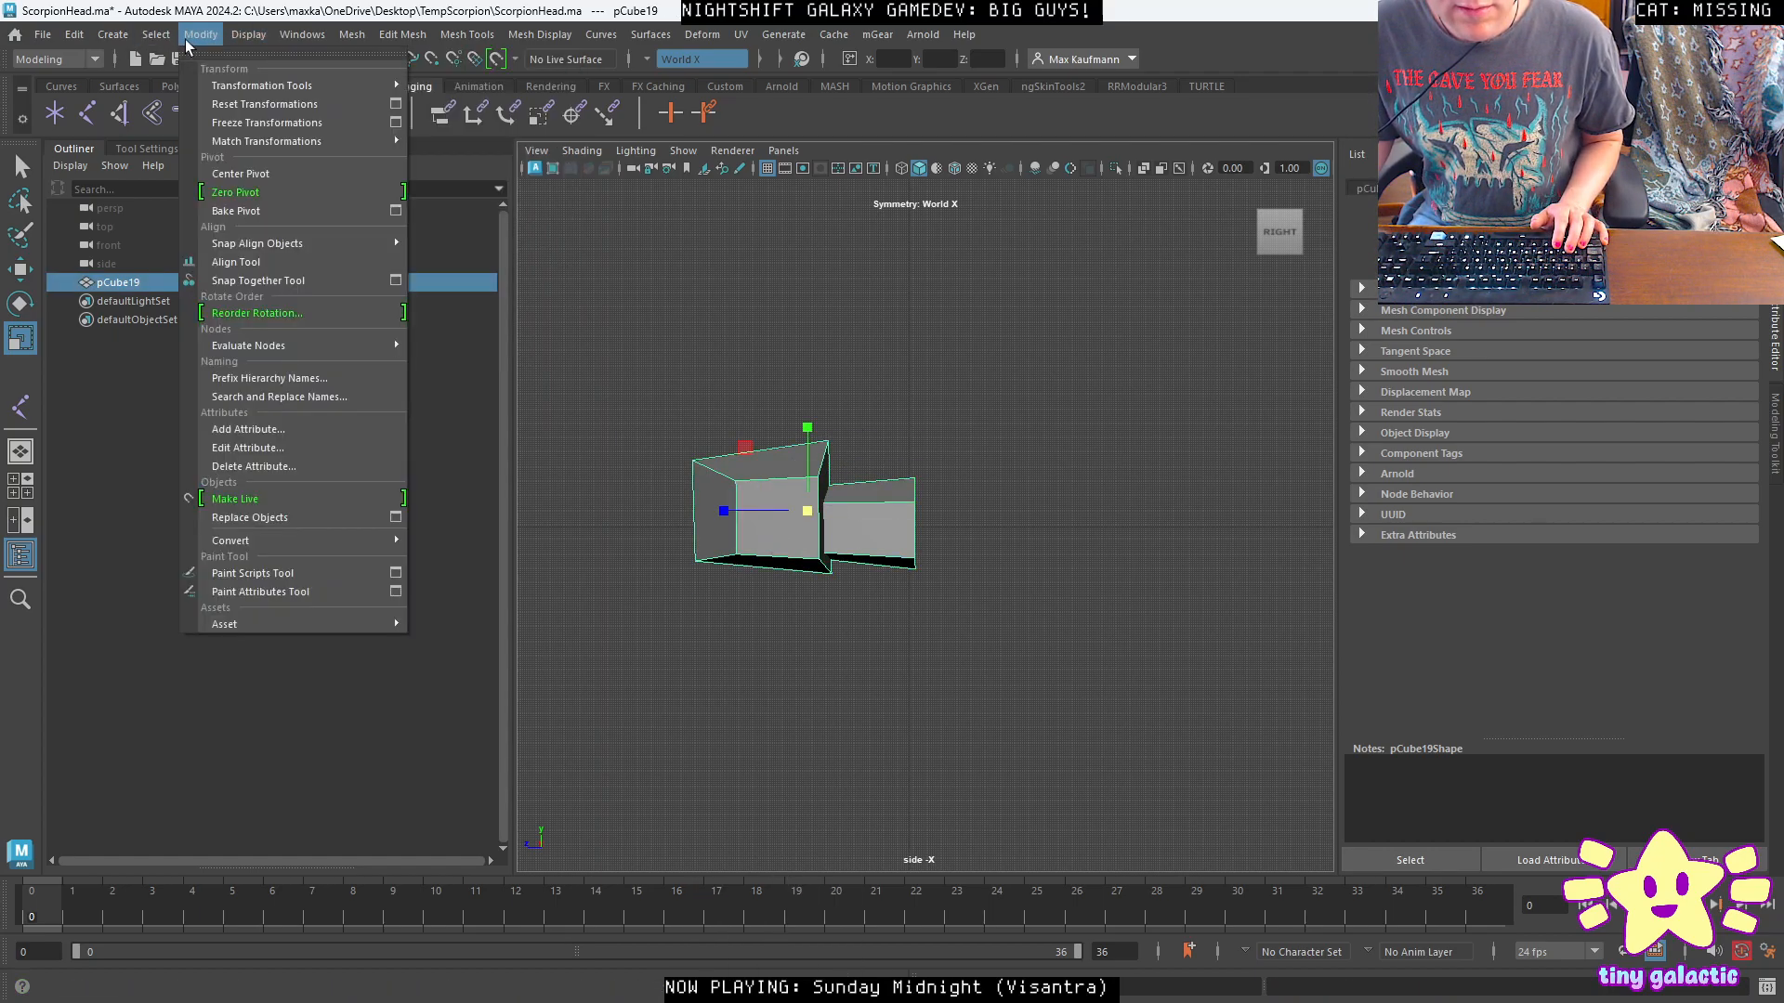
left_click(266, 122)
left_click(211, 35)
left_click(227, 104)
Move the rear end vertices of pCube19 slightly forward along Z onto the world origin line.
right_click_drag(779, 472, 690, 473)
left_click_drag(1053, 374, 905, 623)
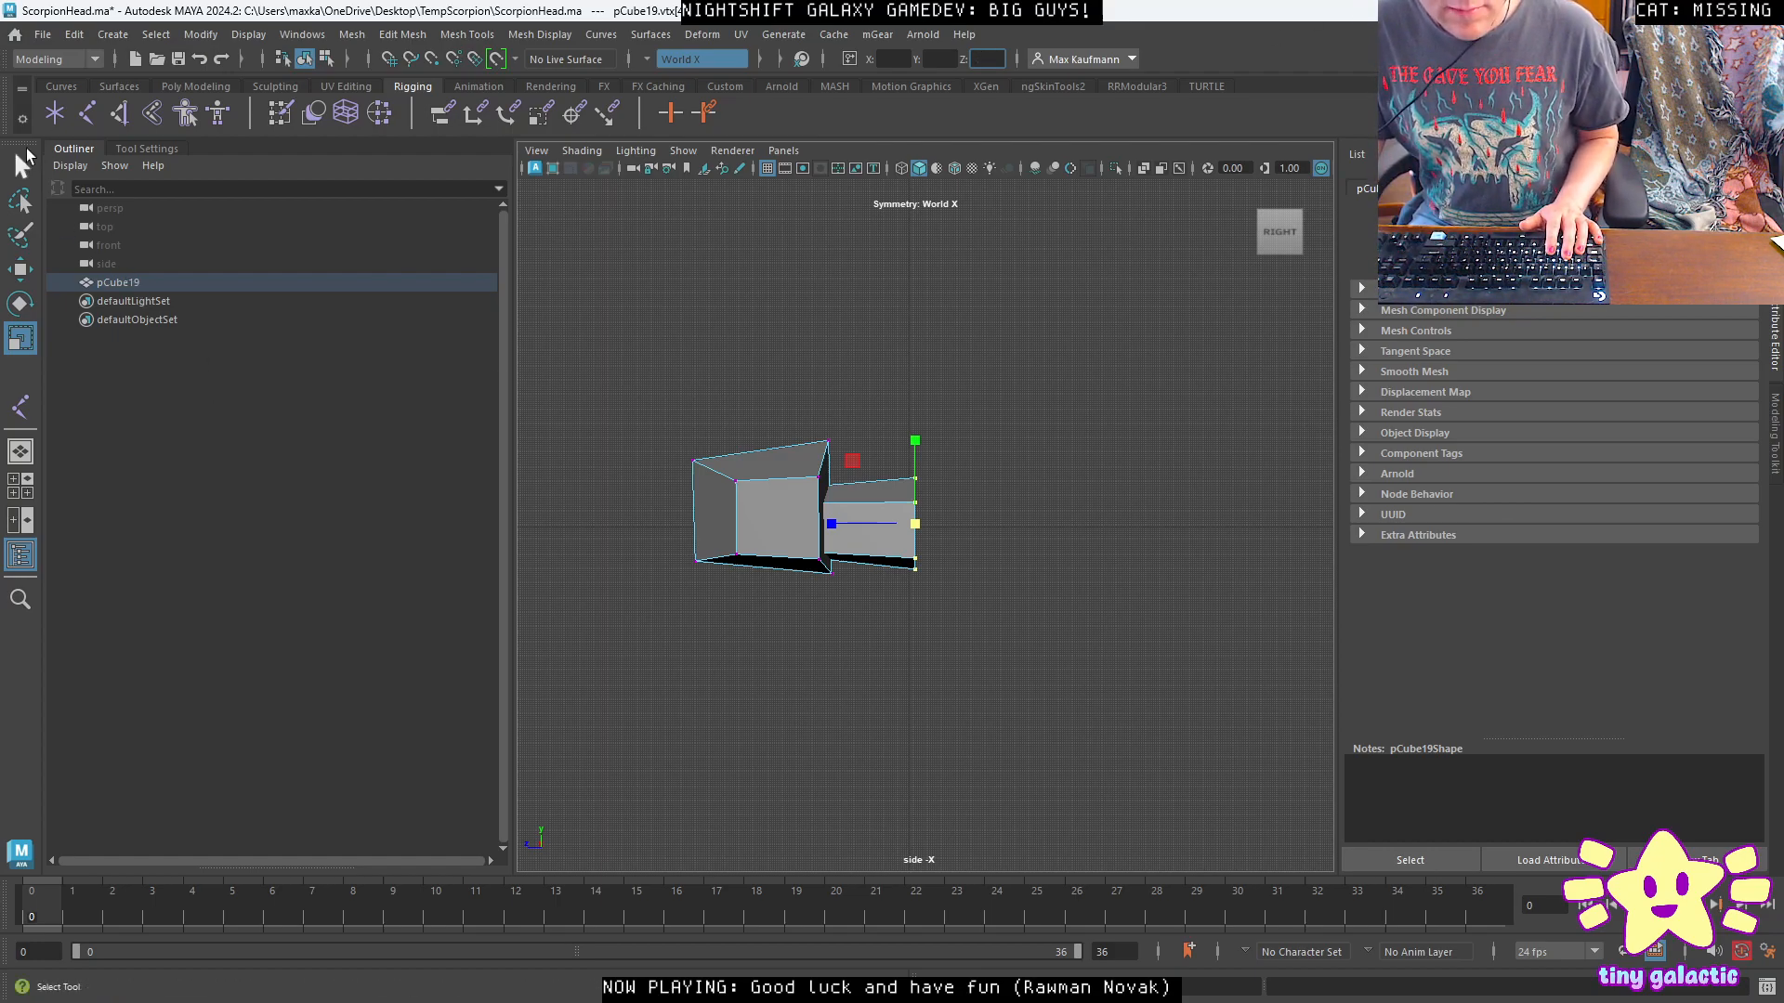
left_click(789, 513)
key("w")
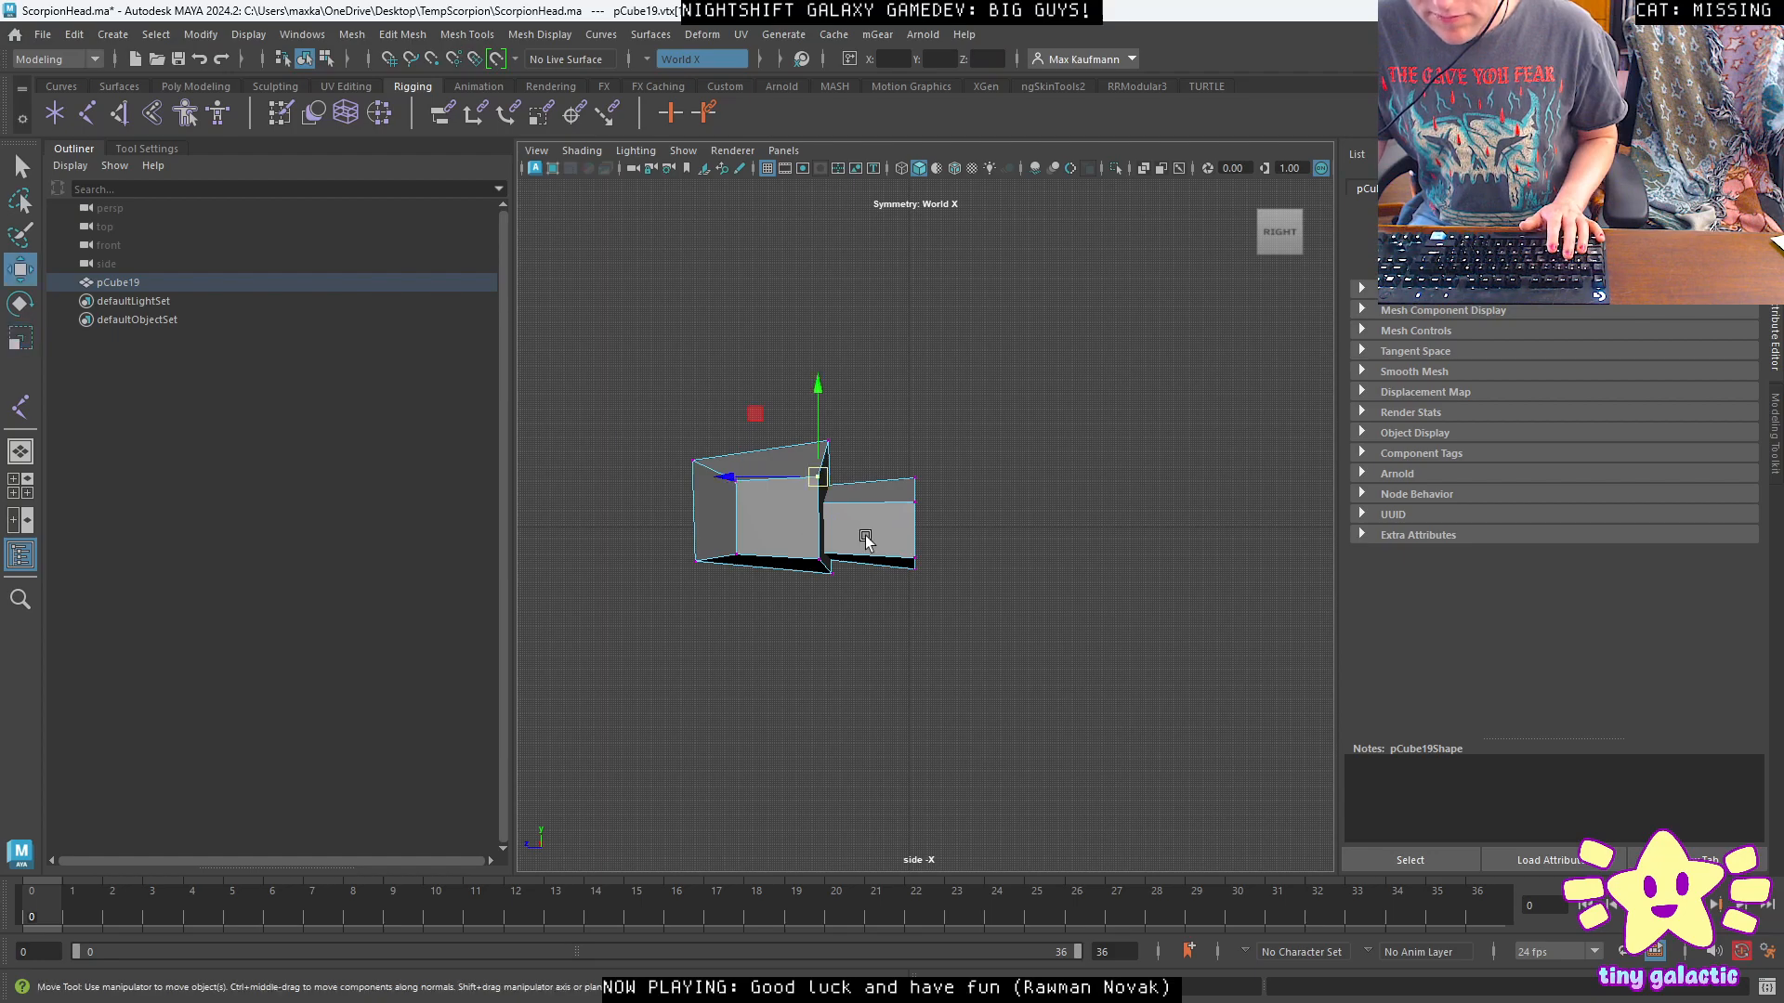
left_click_drag(896, 587, 897, 589)
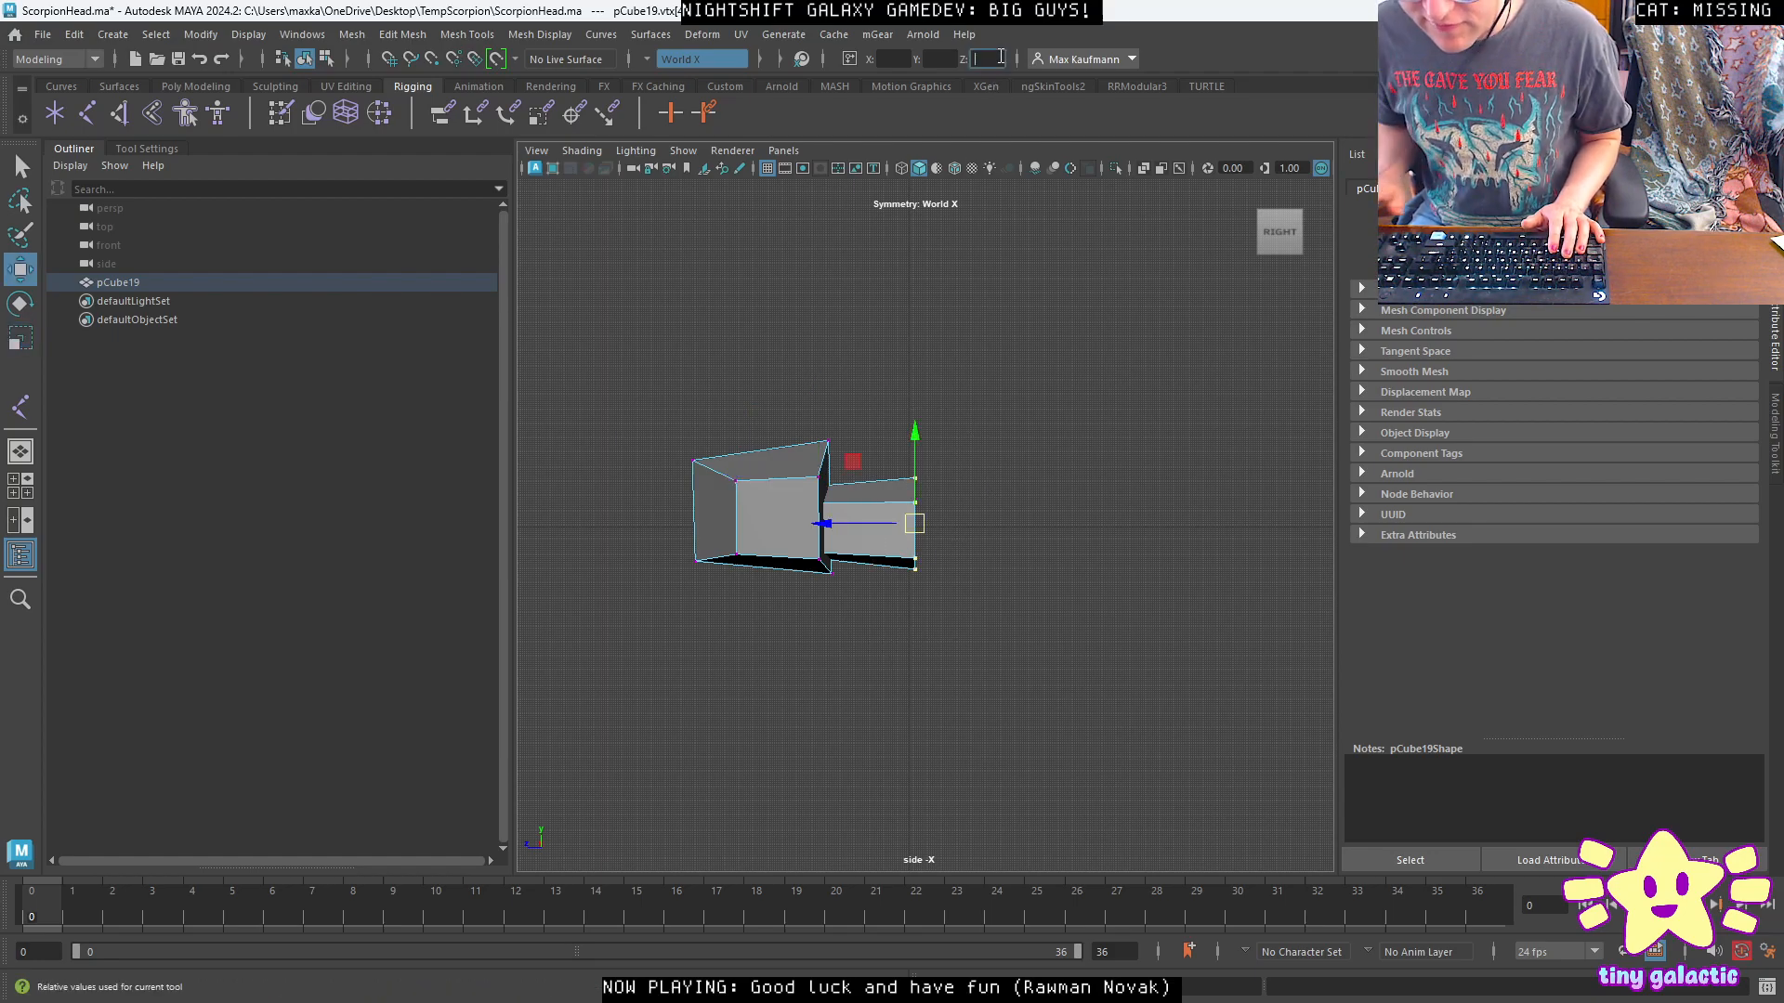
scroll(819, 514, "up", 5)
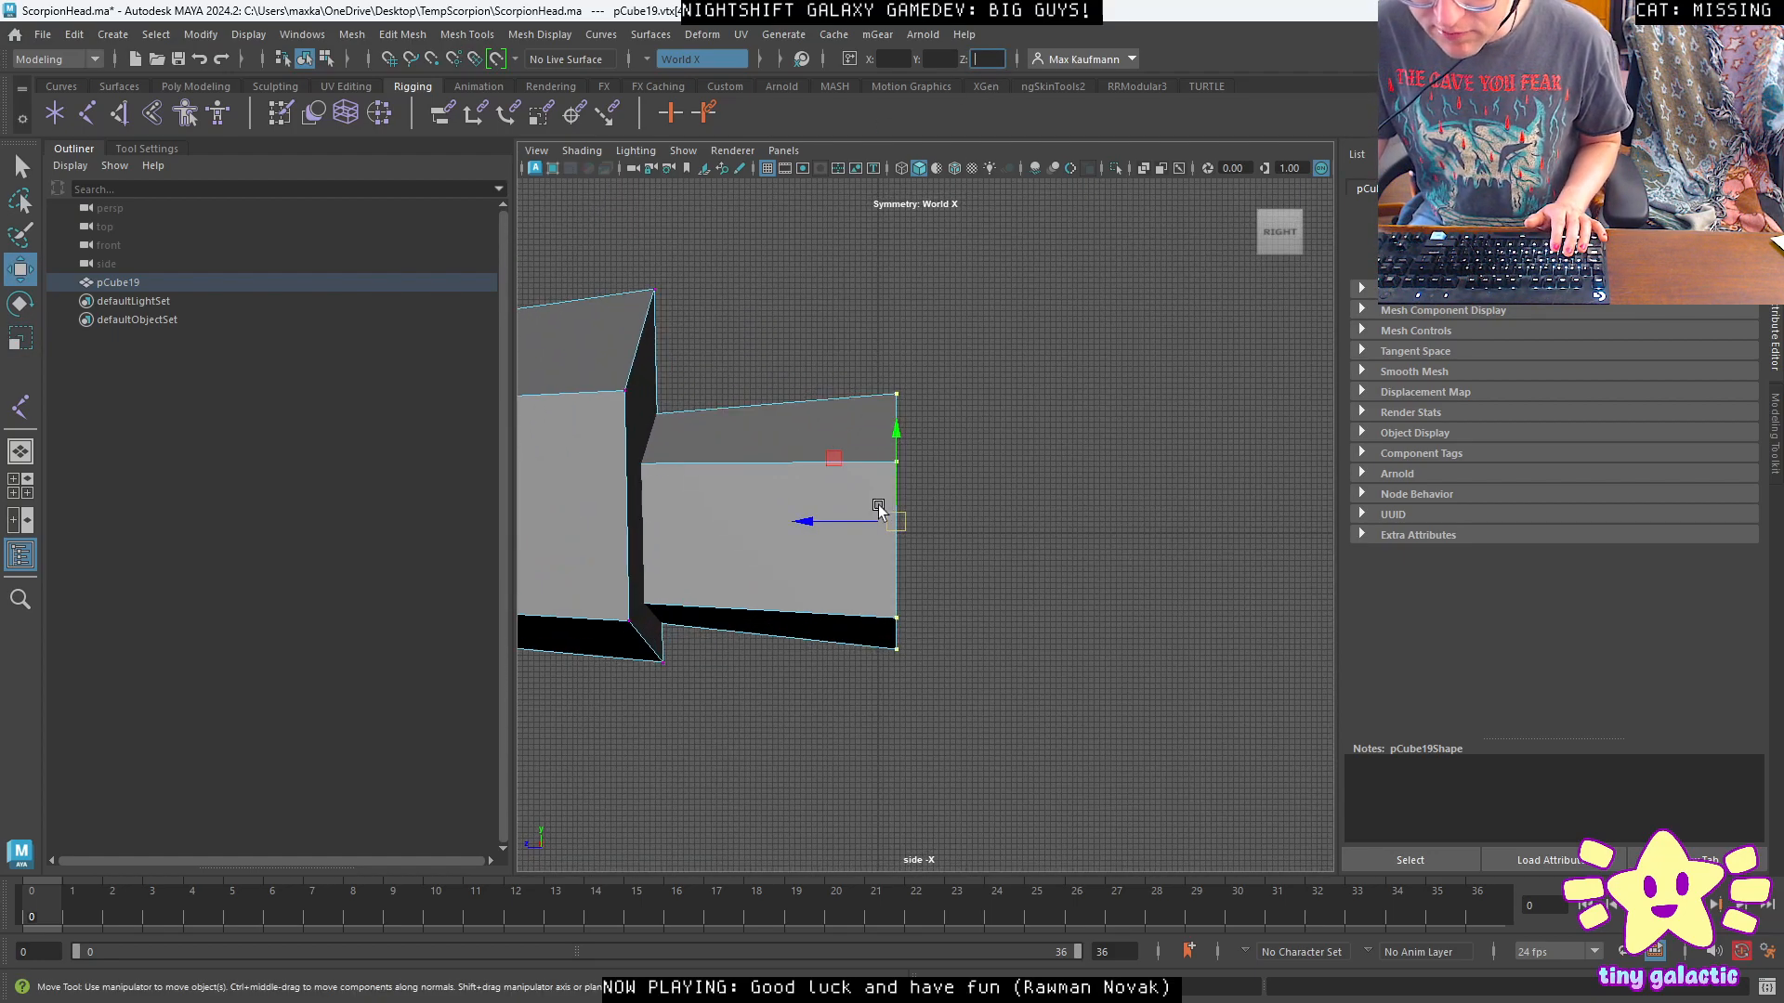
left_click_drag(819, 514, 795, 520)
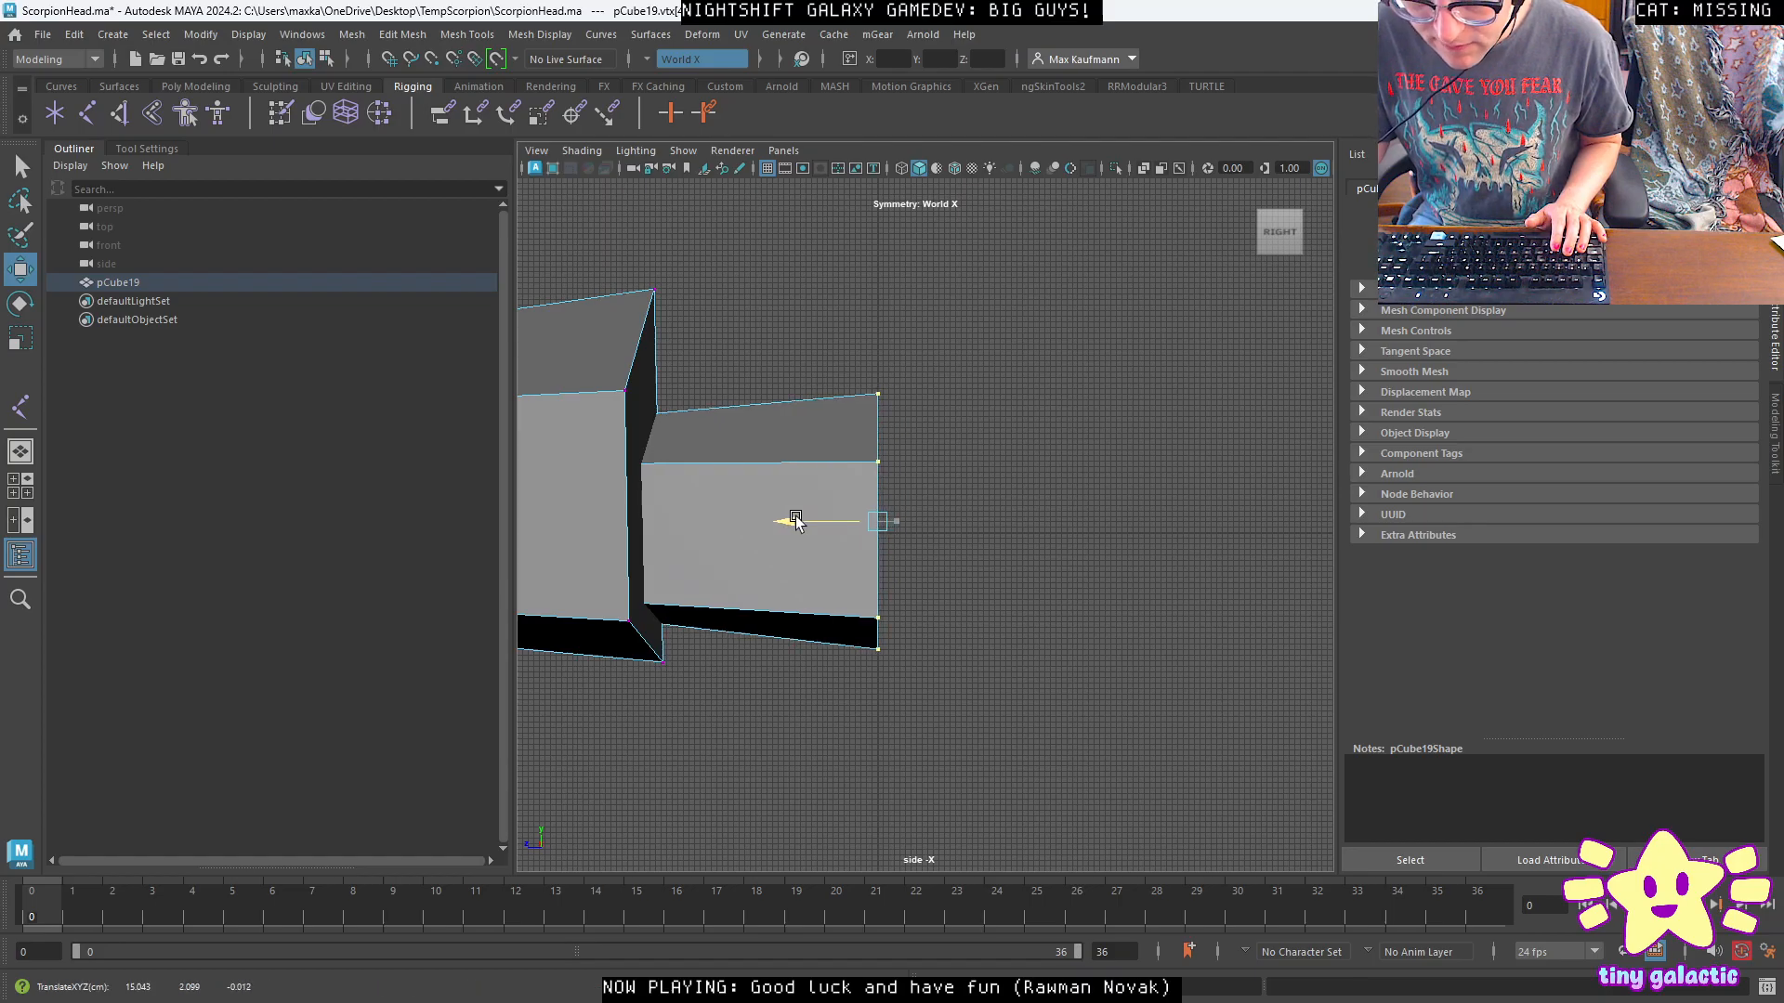
scroll(836, 524, "down", 2)
right_click_drag(841, 525, 903, 472)
left_click(966, 572)
Put pCube19 in vertex mode and display the side view as wireframe.
scroll(979, 592, "down", 1)
middle_click_drag(979, 592, 1200, 636, "alt")
scroll(895, 423, "up", 1)
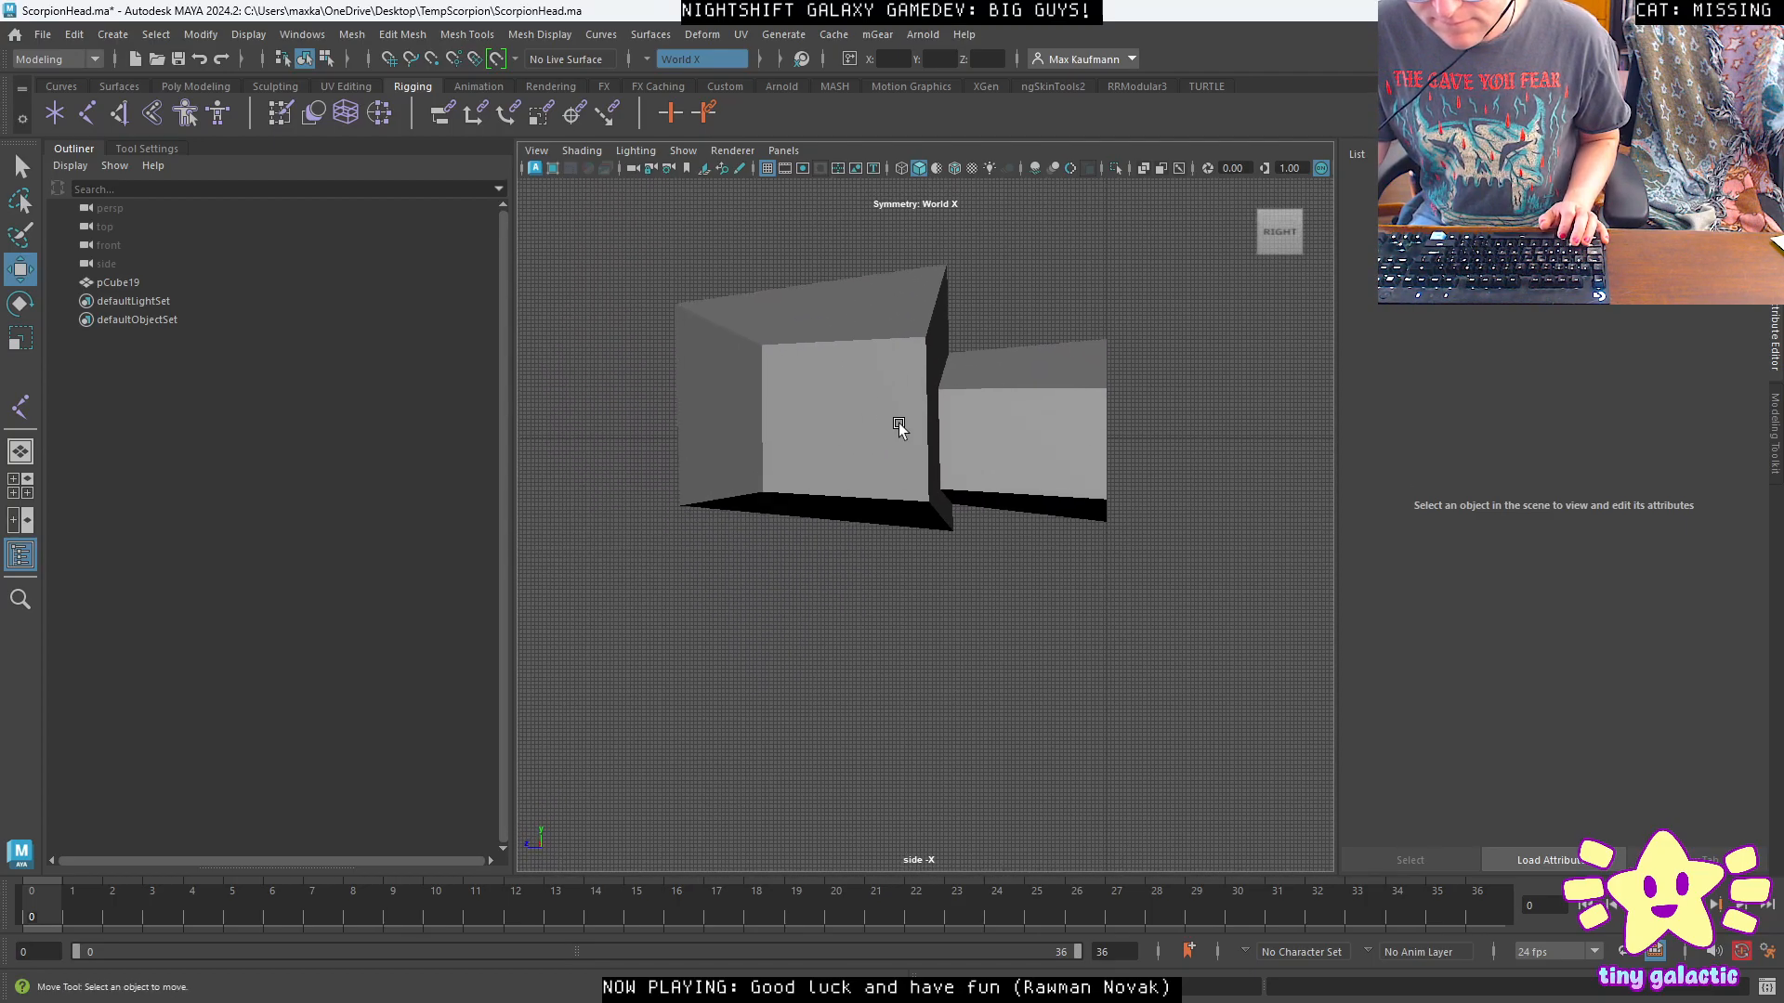
scroll(999, 521, "up", 3)
left_click(1047, 478)
right_click(1053, 474)
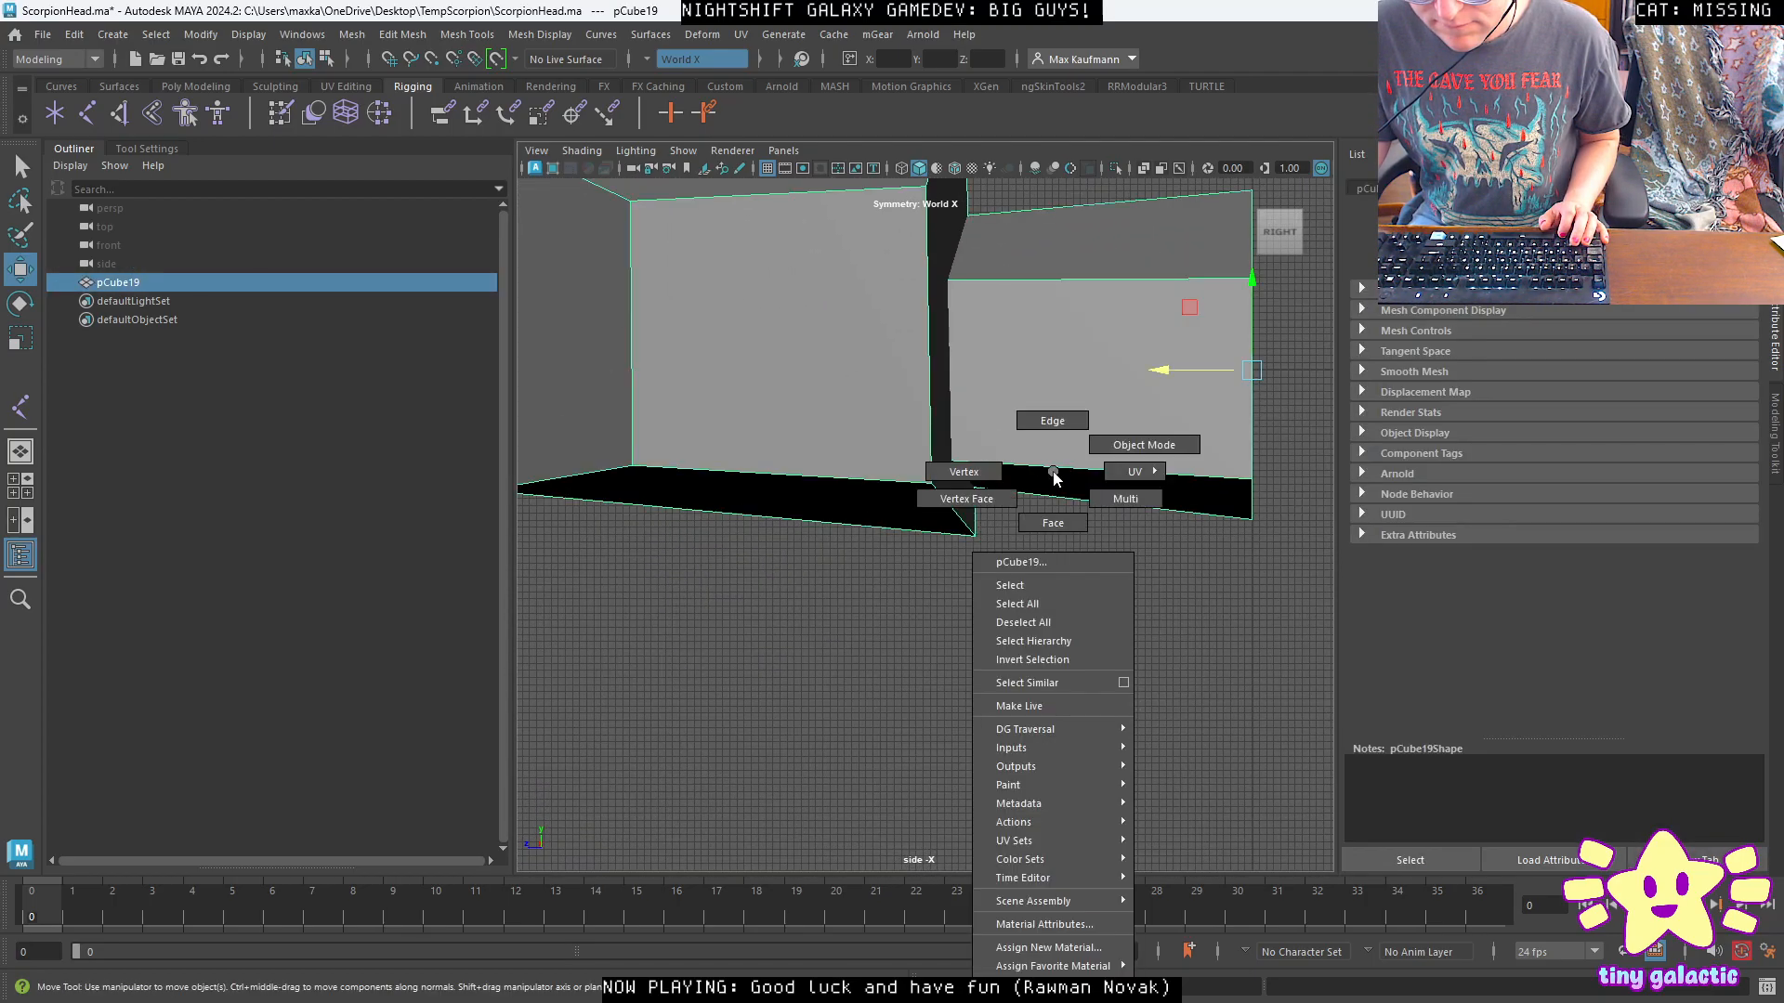
left_click(975, 471)
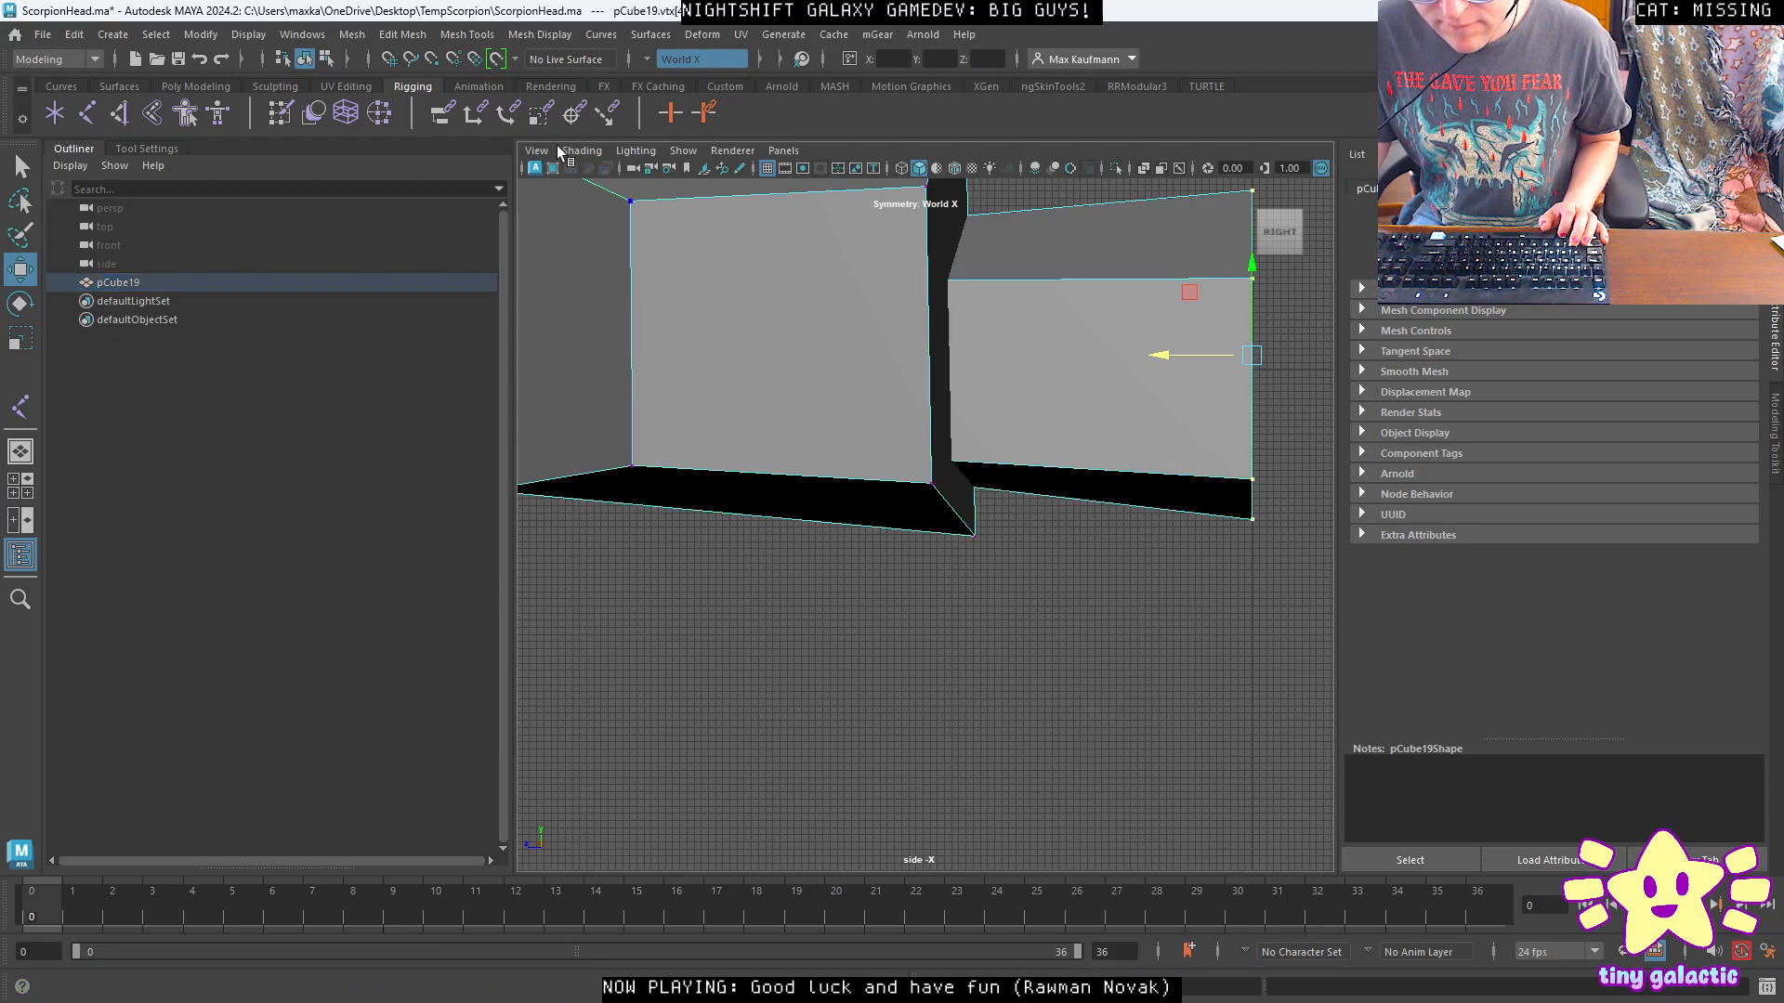
left_click(580, 151)
left_click(595, 184)
Adjust the height of the rear section's inner end vertices that sit inside the larger head piece.
left_click_drag(903, 501, 905, 501)
left_click_drag(874, 381, 875, 396)
middle_click_drag(938, 380, 970, 488, "alt")
left_click_drag(909, 522, 875, 258)
scroll(836, 446, "down", 2)
middle_click_drag(834, 454, 922, 490, "alt")
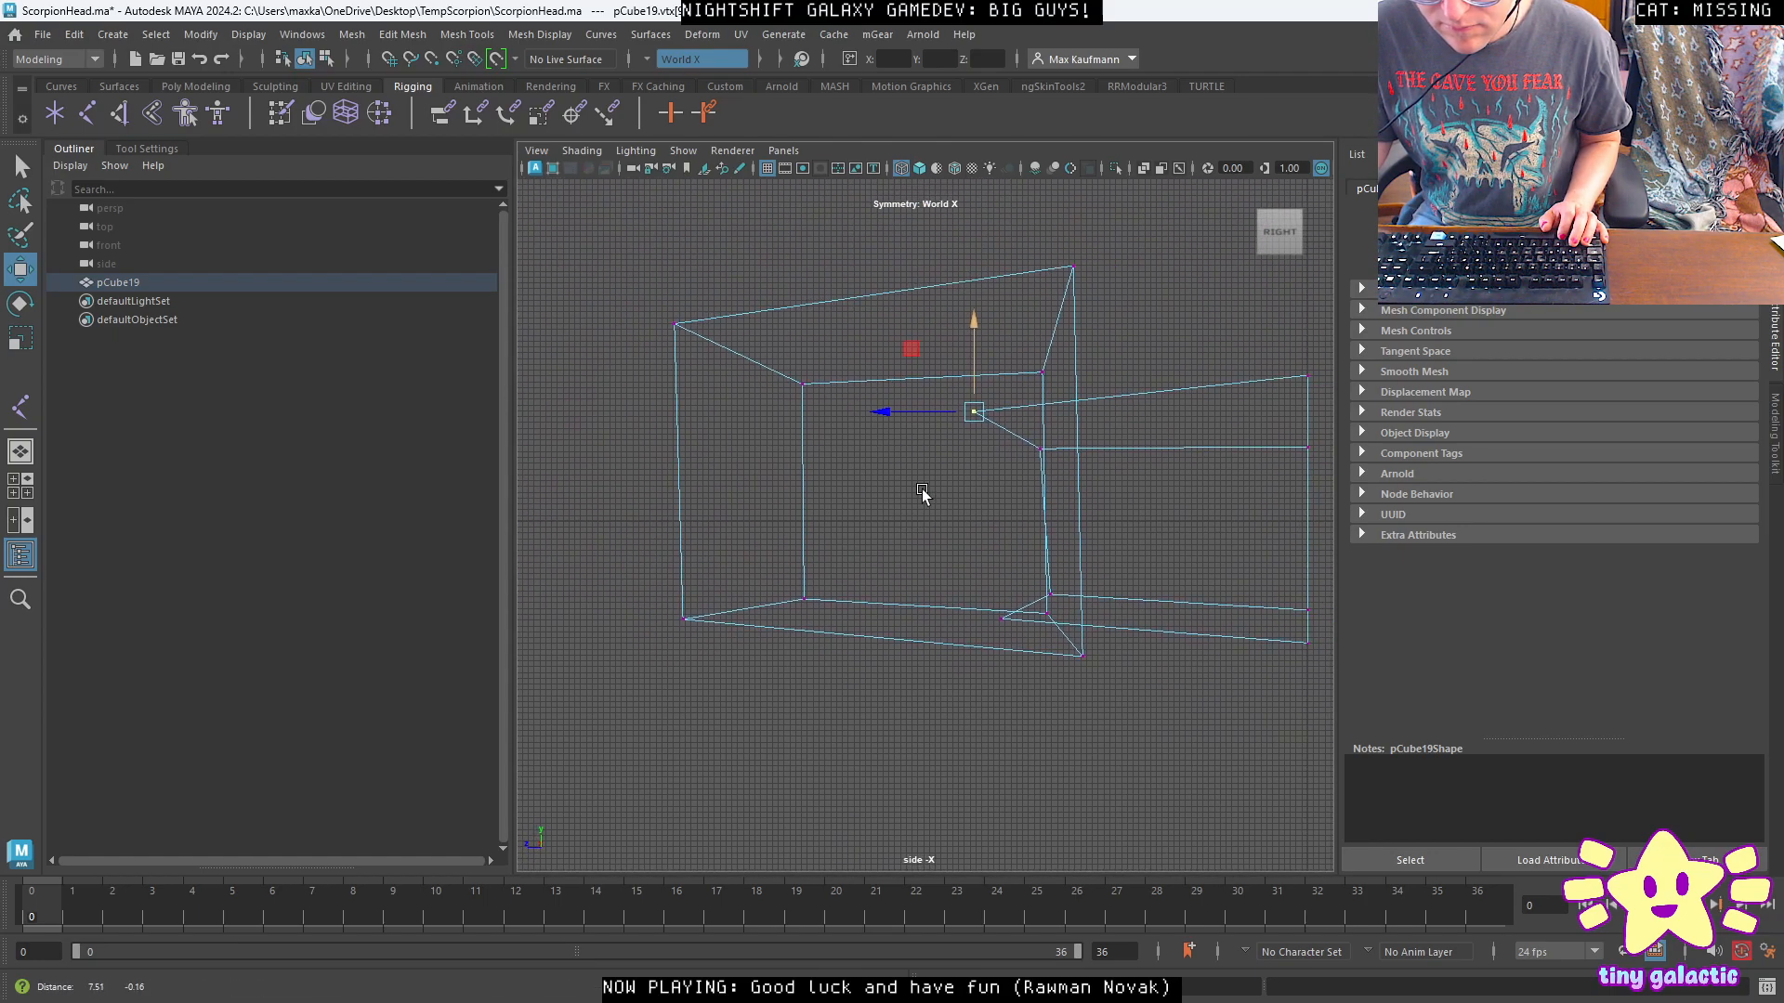
Nudge the larger piece's lower front tip vertex down, its lower rear side vertex up and its upper front side vertex down.
left_click(671, 595)
left_click_drag(683, 542, 683, 553)
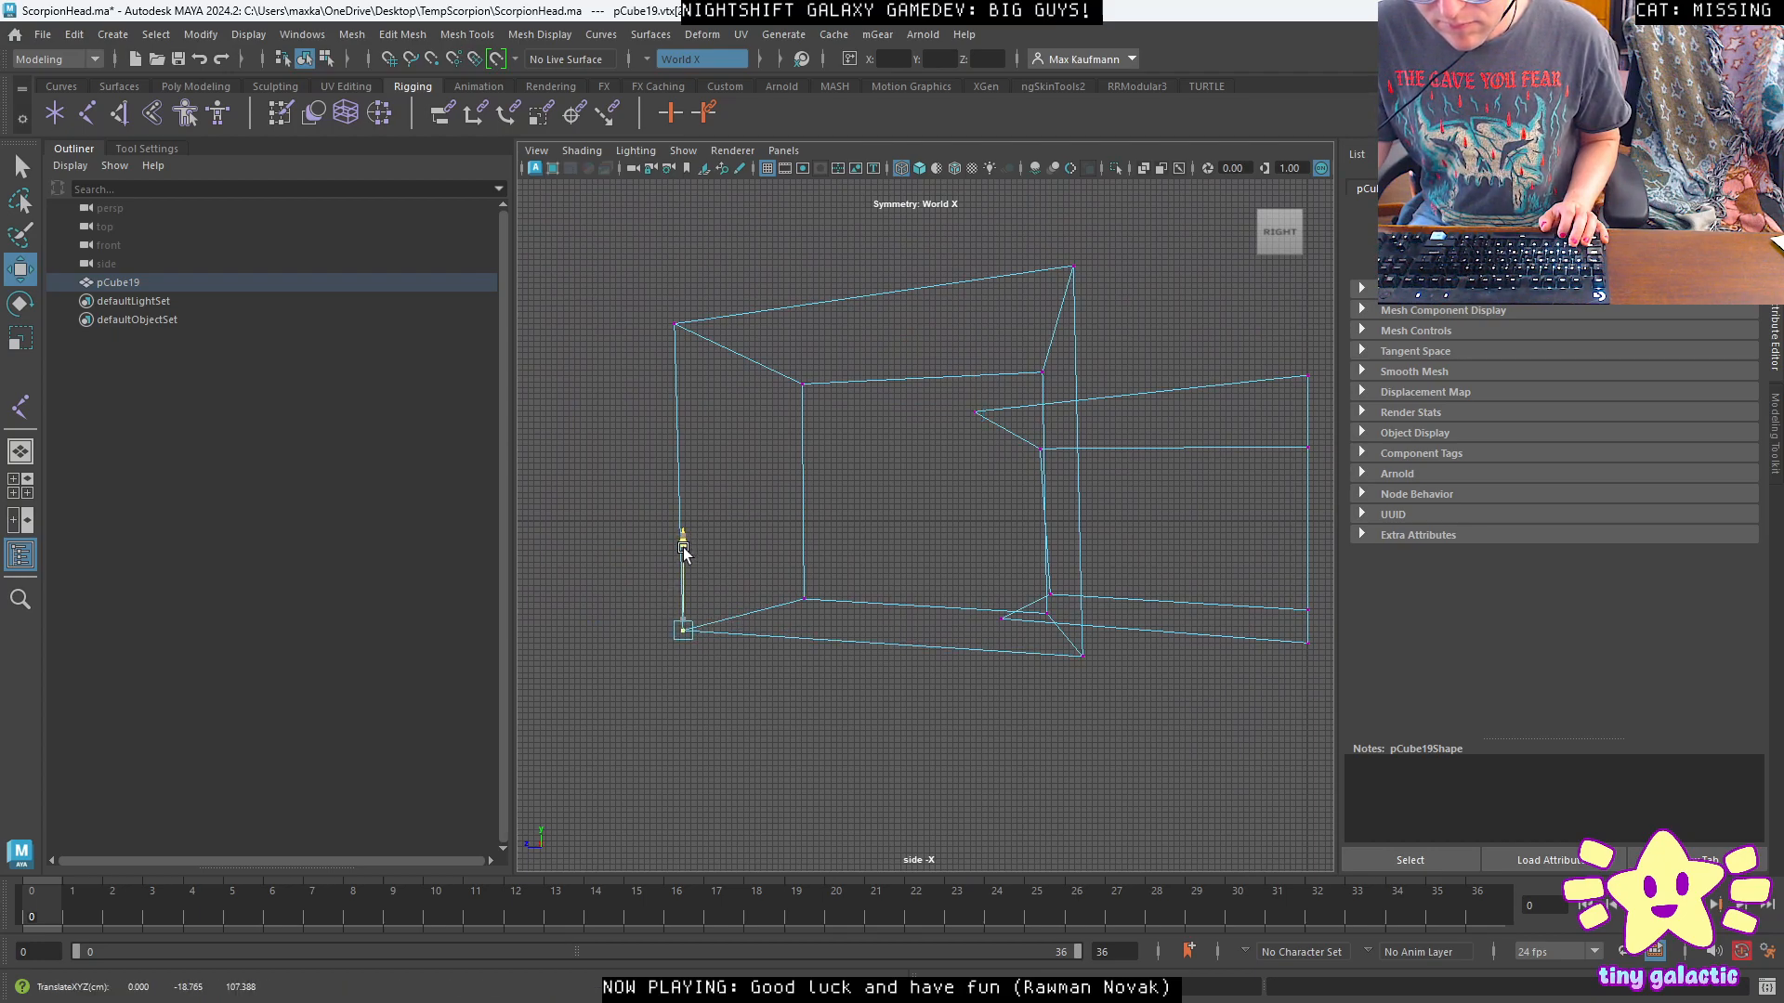
left_click(1047, 614)
left_click_drag(1048, 548, 1047, 531)
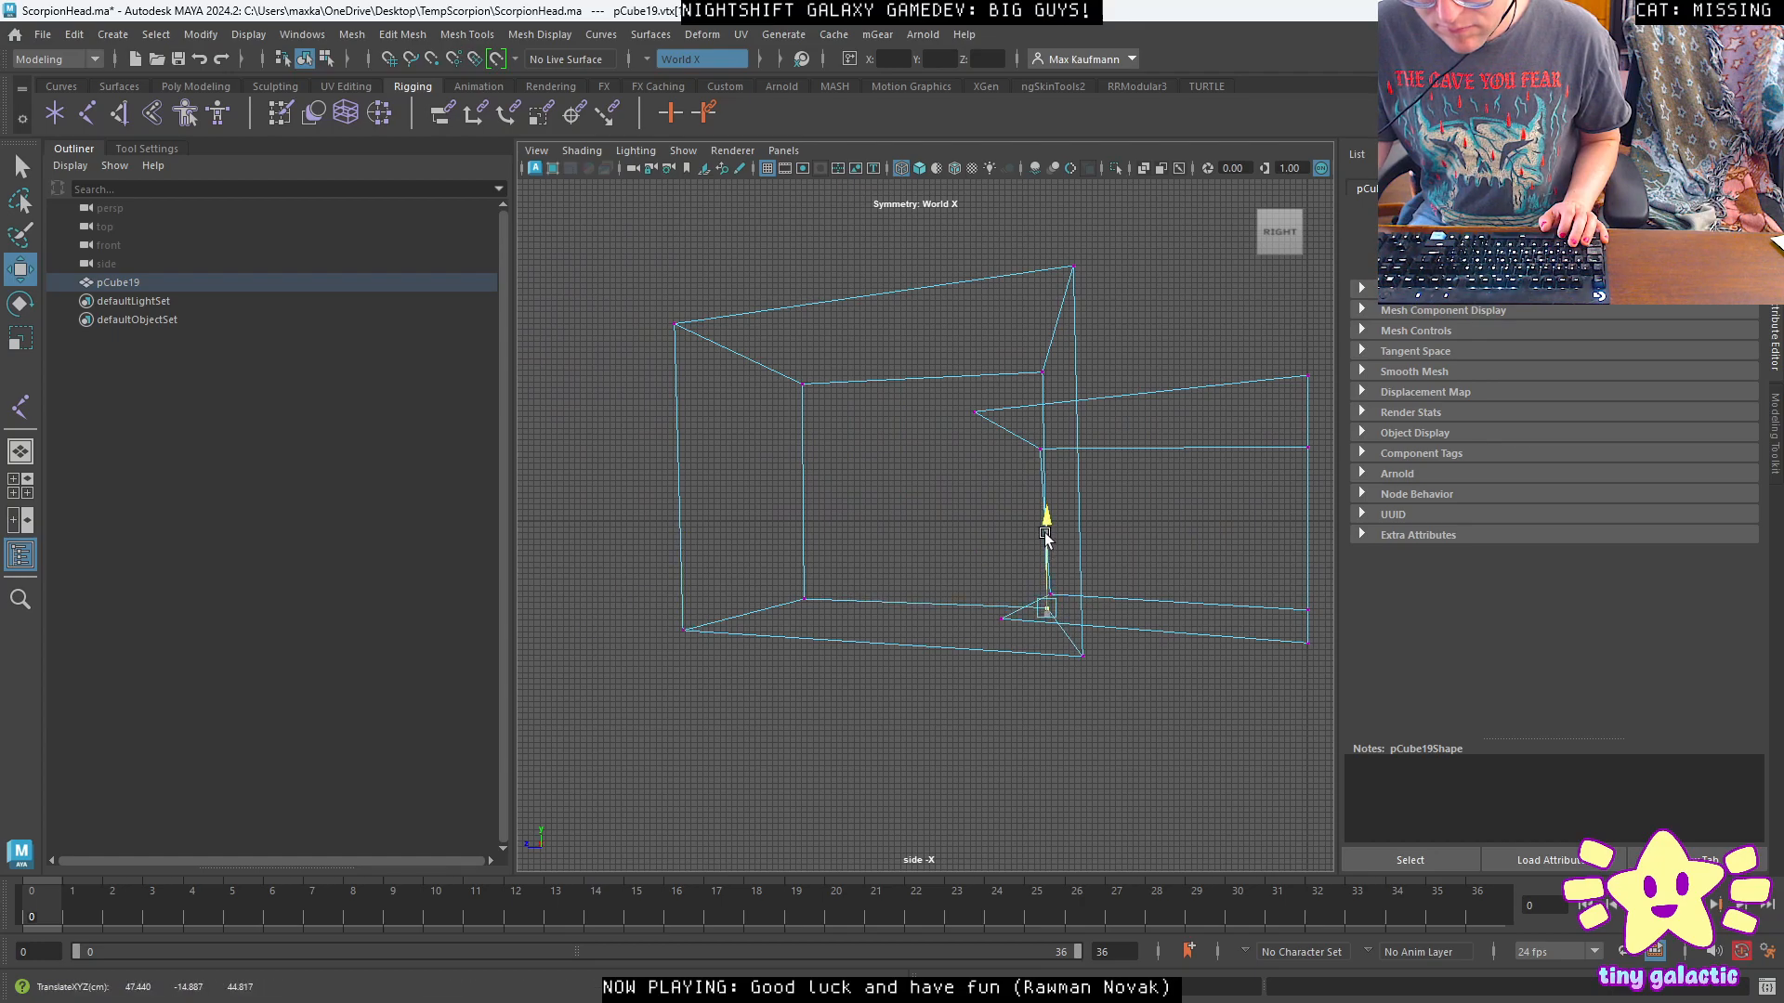
left_click(803, 383)
left_click_drag(797, 303, 796, 318)
right_click_drag(932, 473, 1003, 452)
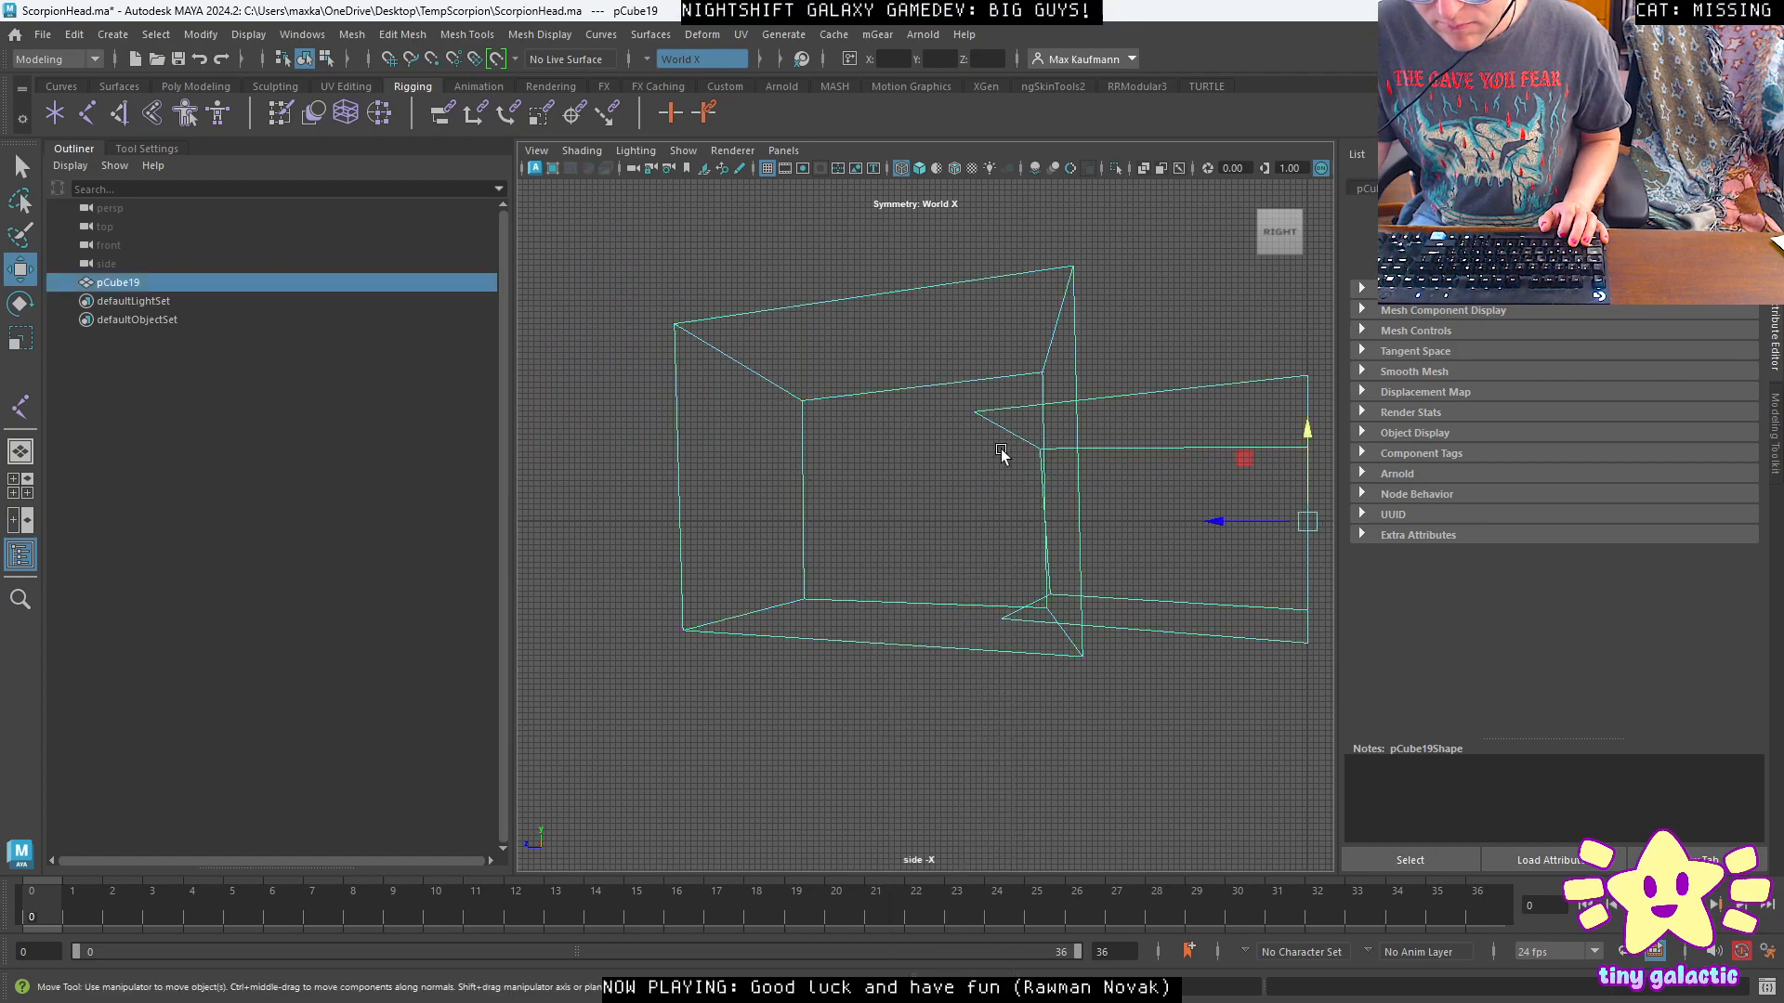
Put pCube19 in vertex mode and move the larger piece's upper front side vertex slightly forward along Z, above the lower one.
key("space")
key("space")
left_click_drag(1128, 333, 847, 403, "alt")
left_click_drag(1076, 428, 1147, 482, "alt")
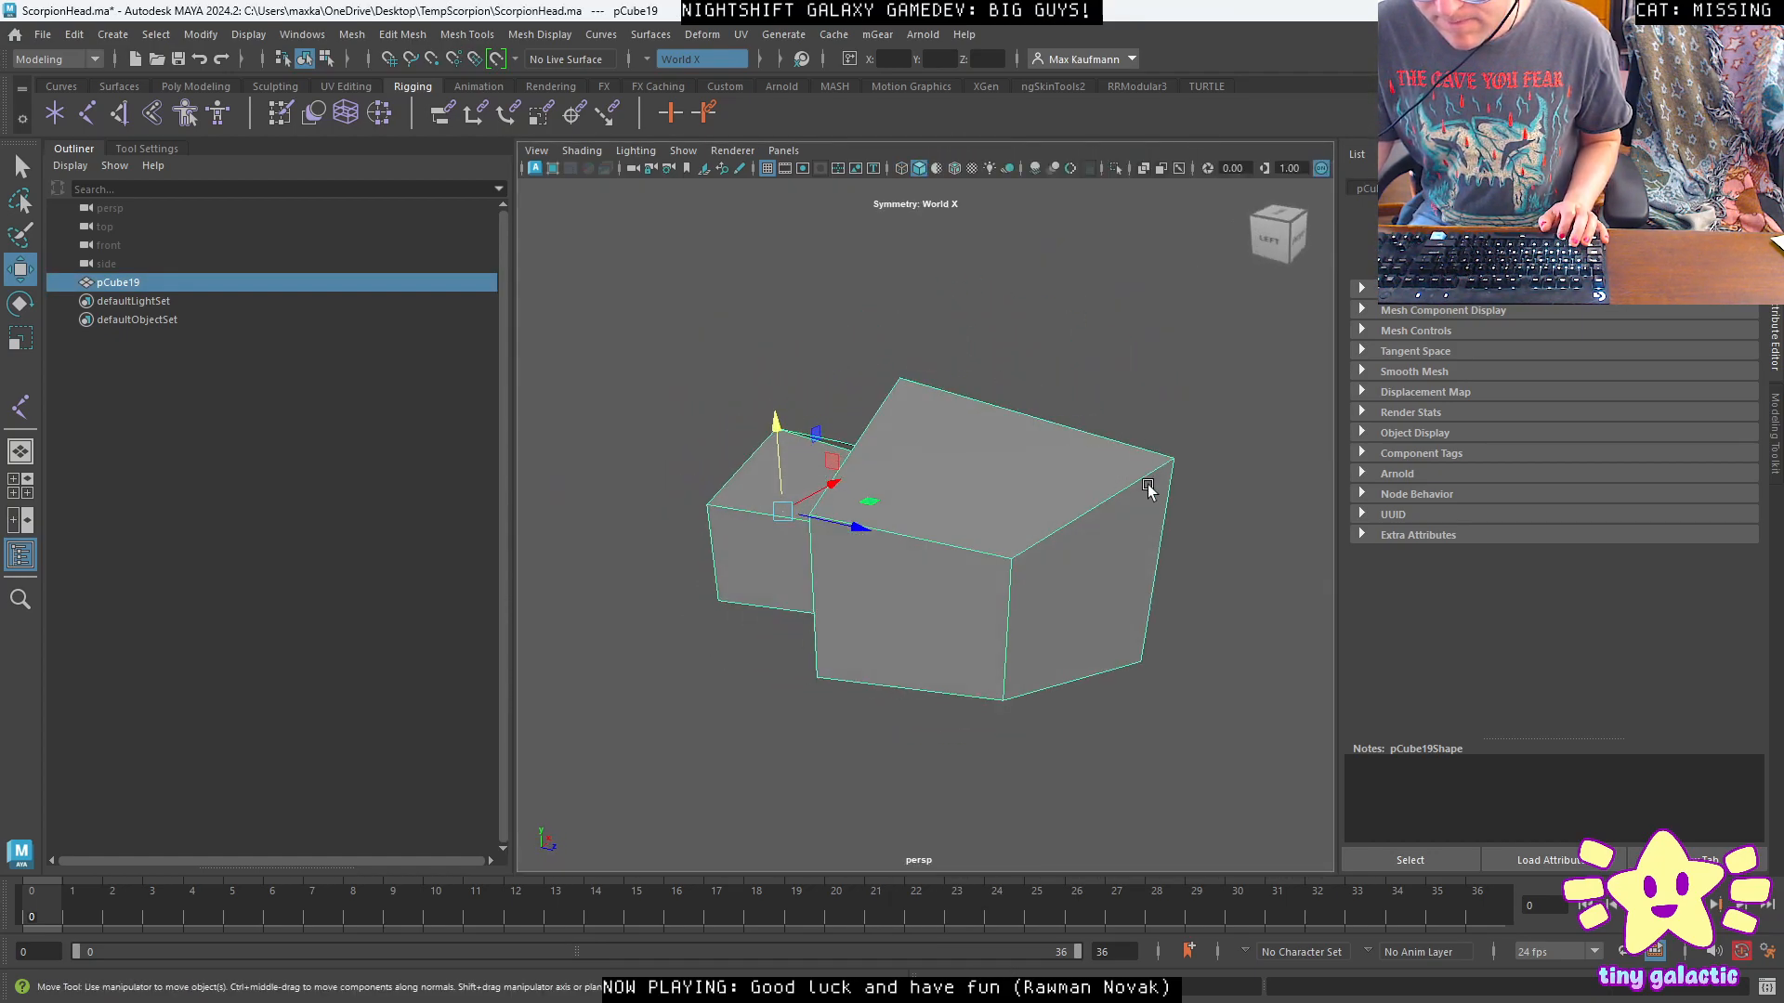
right_click_drag(1148, 500, 1102, 474)
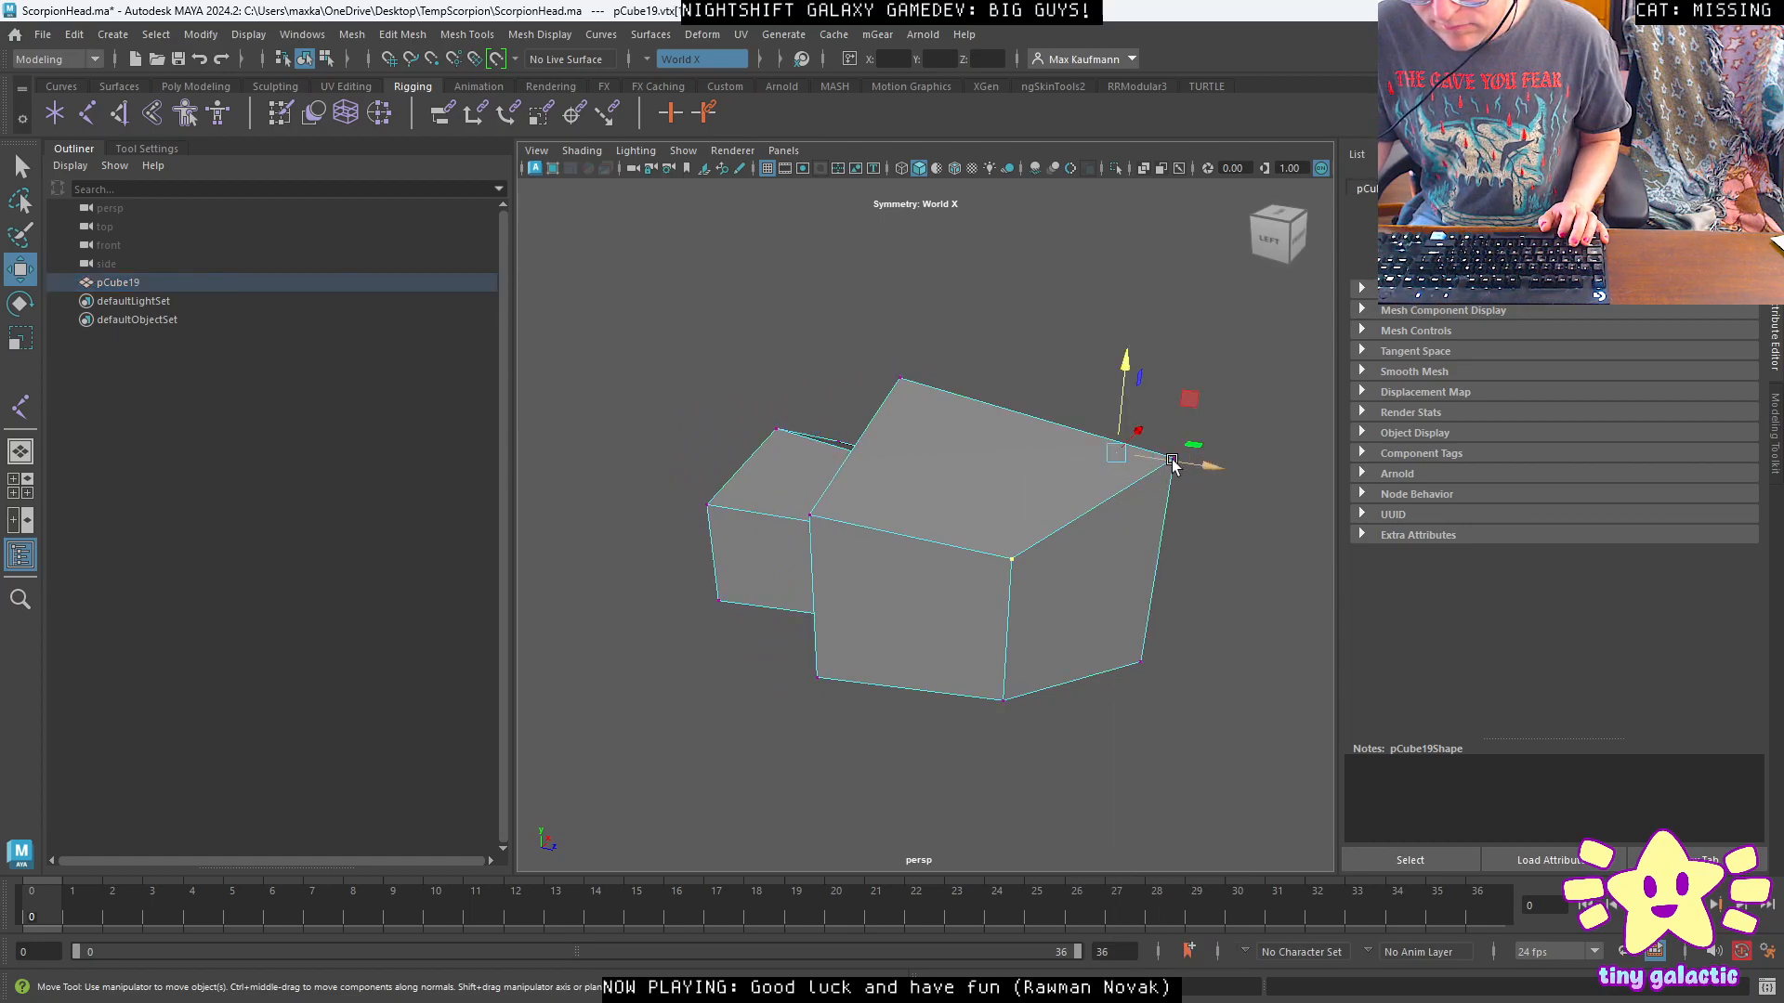
left_click(1173, 460)
left_click_drag(1246, 517, 967, 505, "alt")
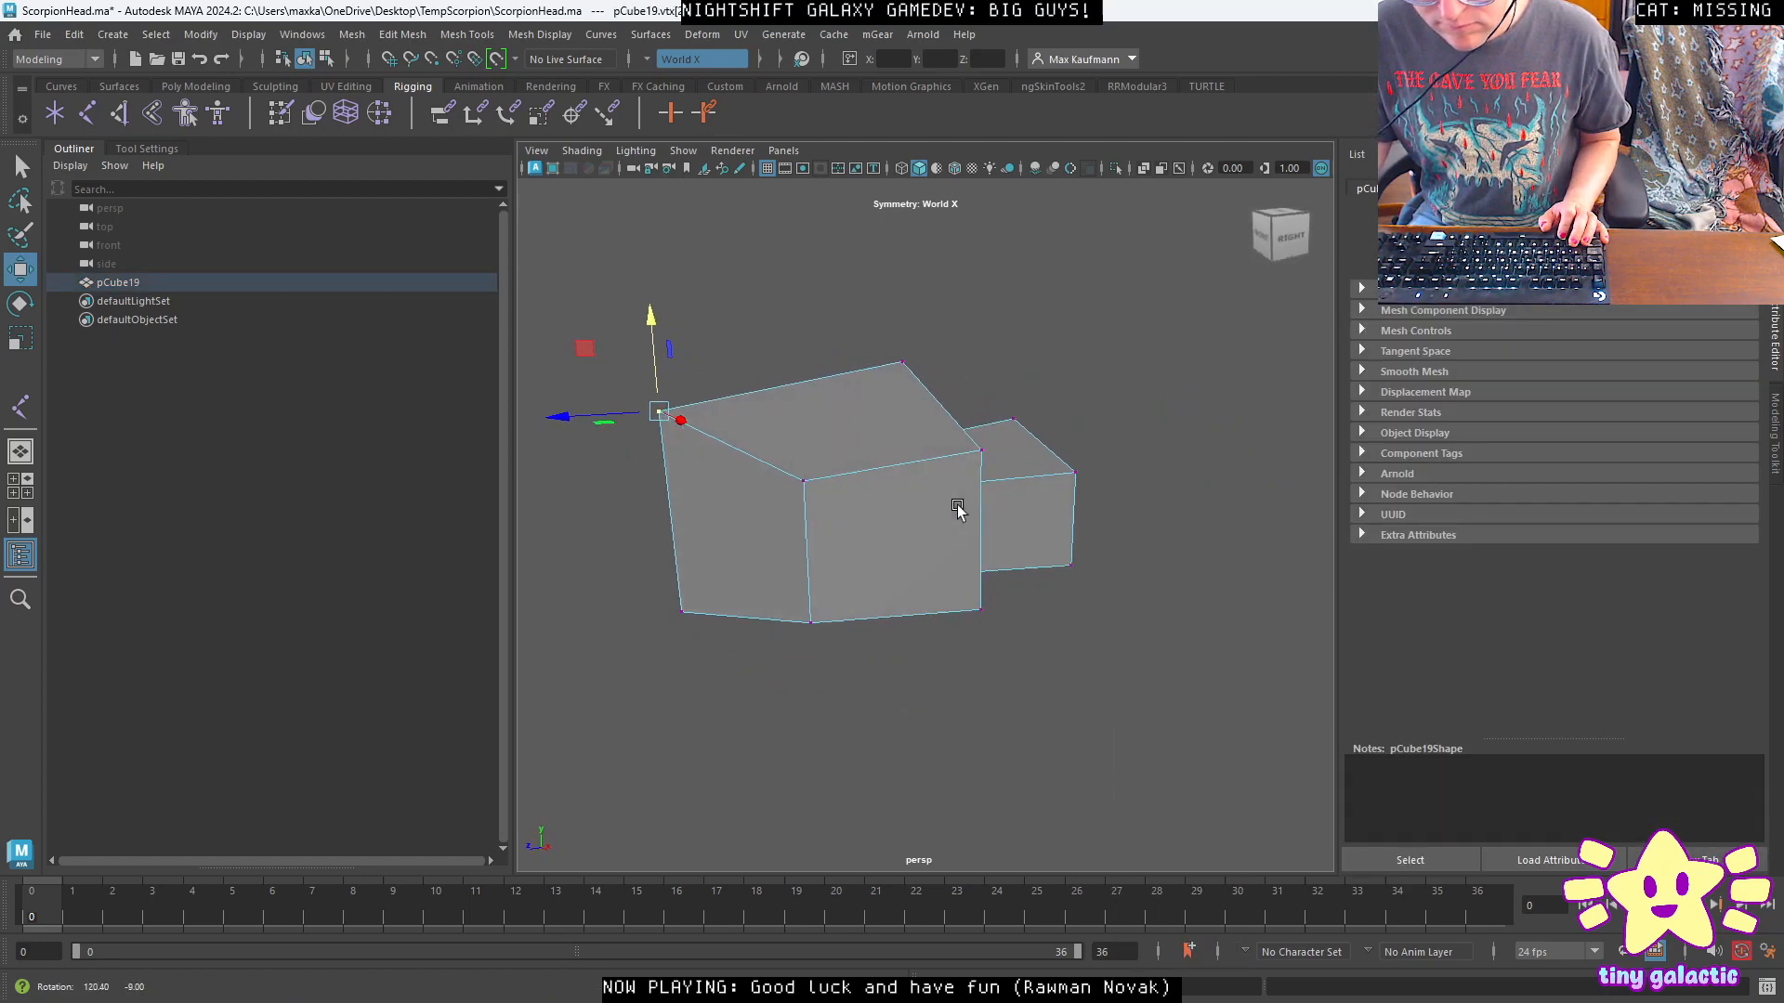
left_click_drag(604, 335, 999, 436)
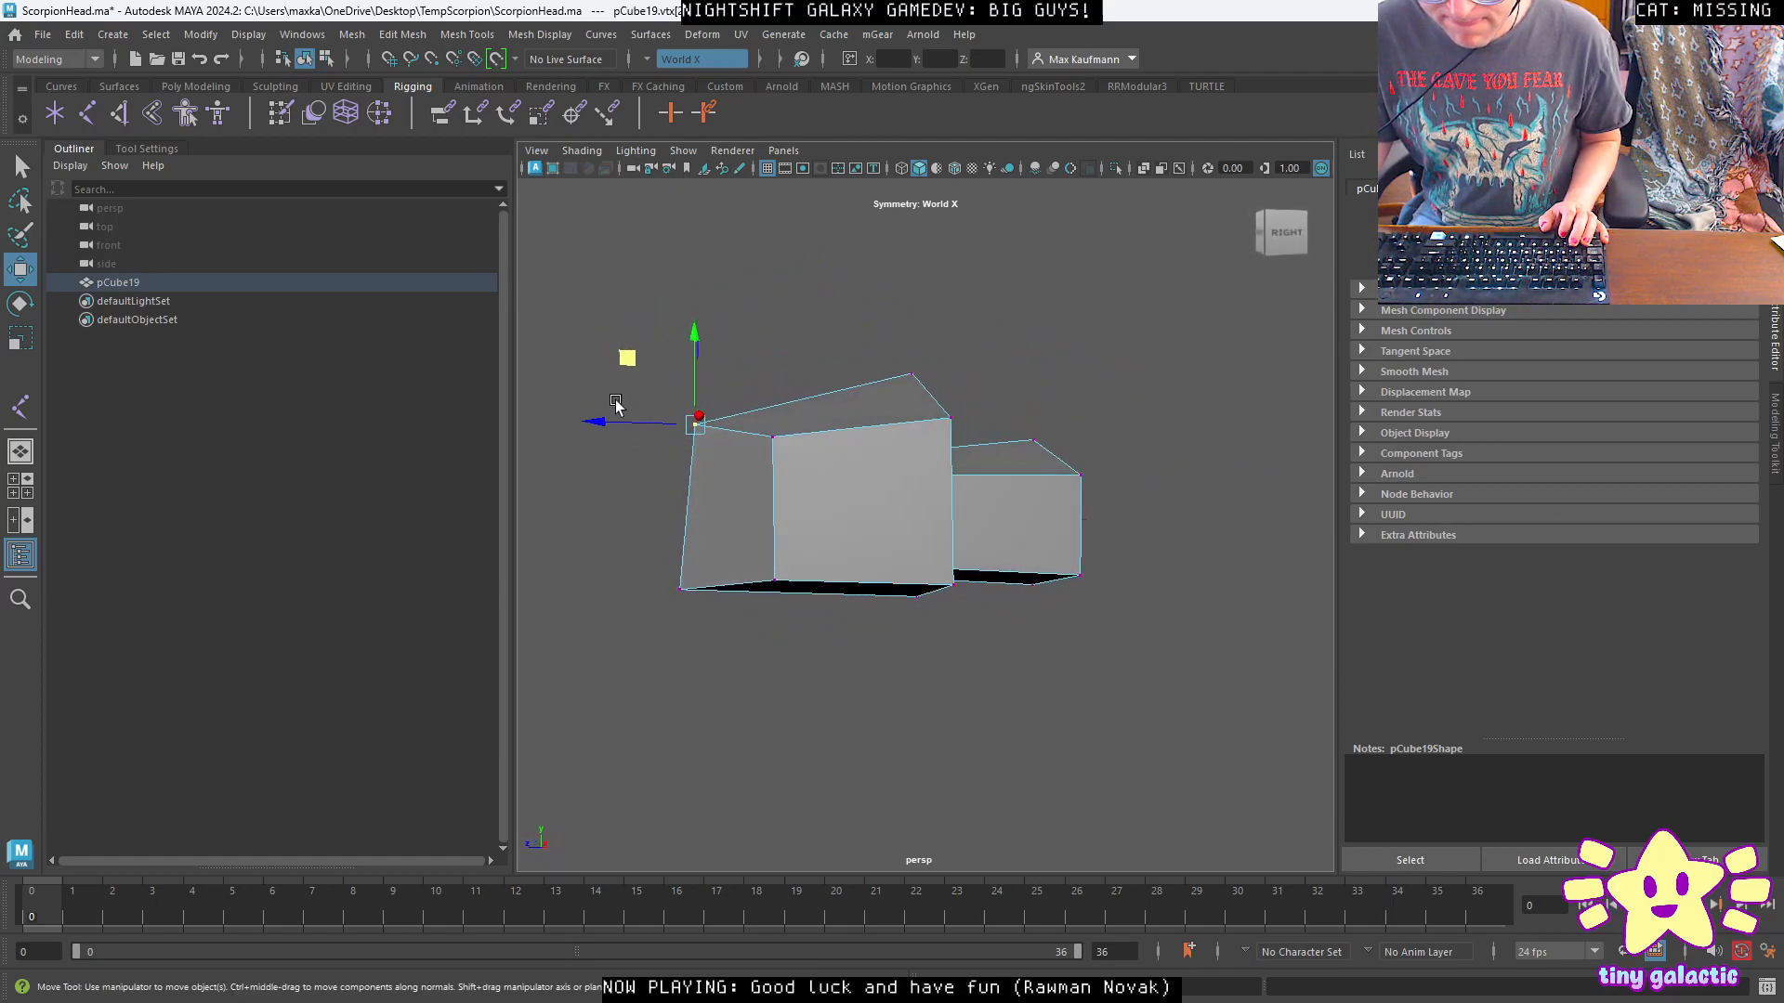
left_click_drag(630, 423, 618, 452)
left_click(671, 591)
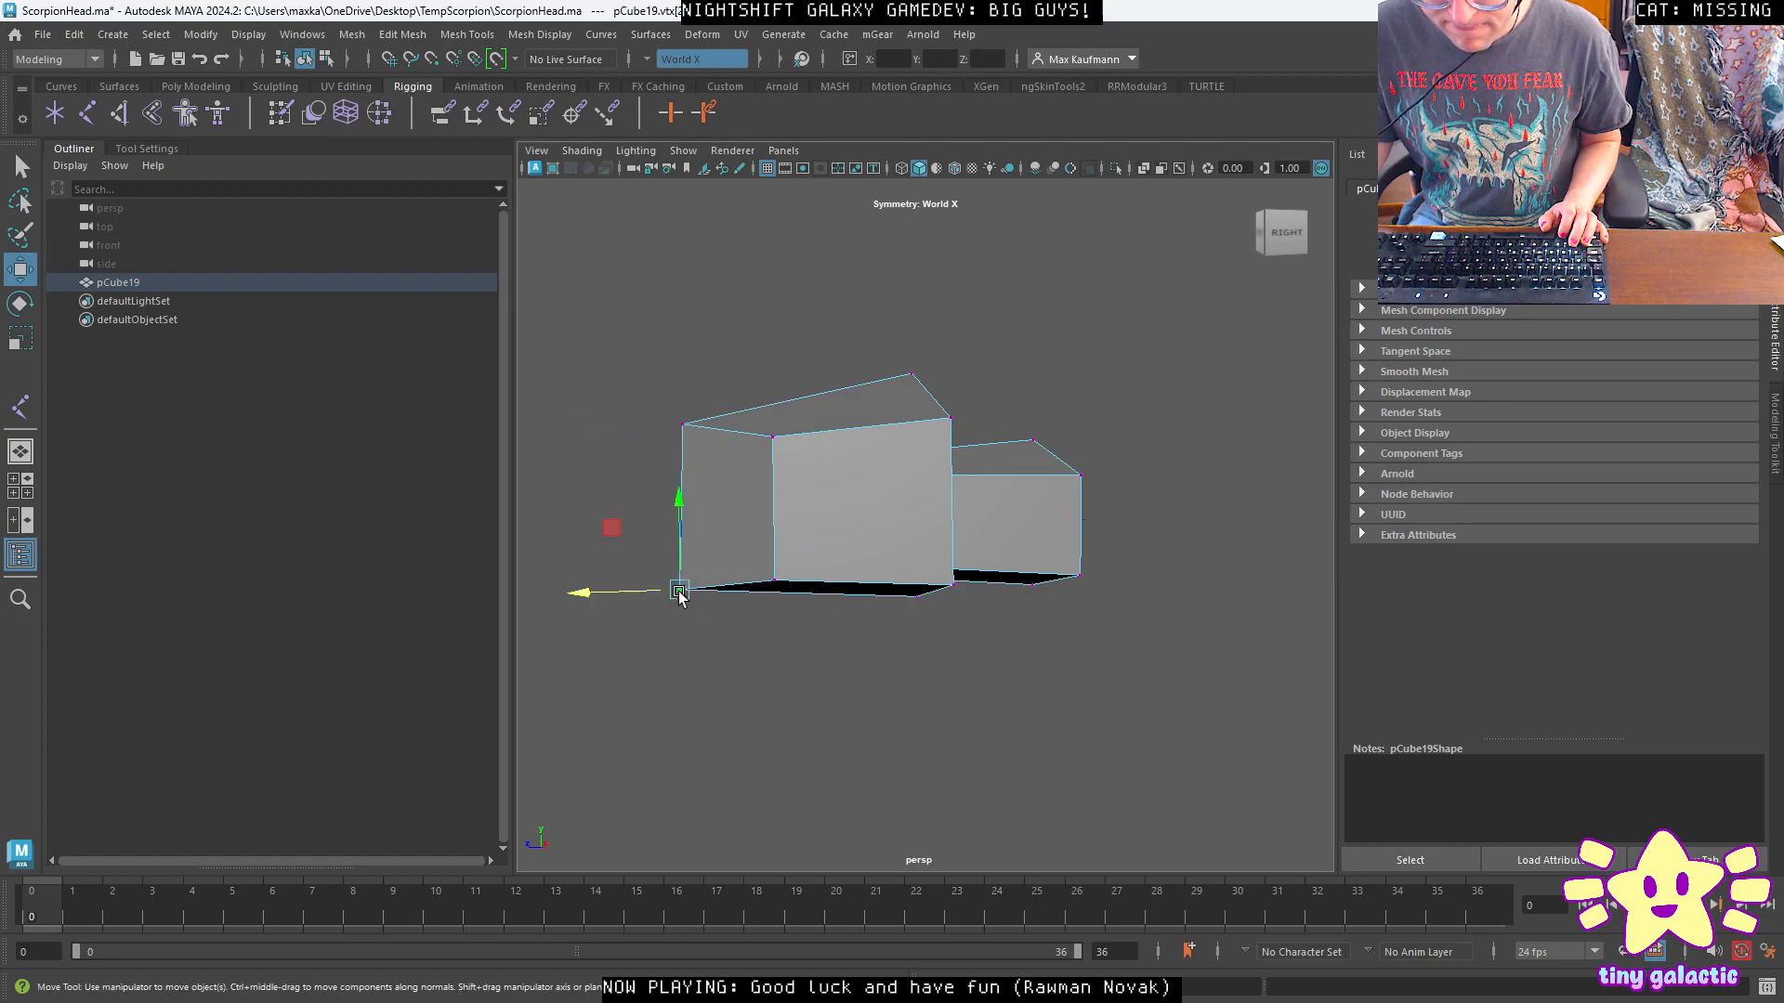
Return pCube19 to object mode and deselect it.
left_click_drag(639, 591, 976, 482, "alt")
right_click_drag(976, 482, 1153, 453)
left_click(1182, 447)
left_click_drag(1187, 446, 1056, 454, "alt")
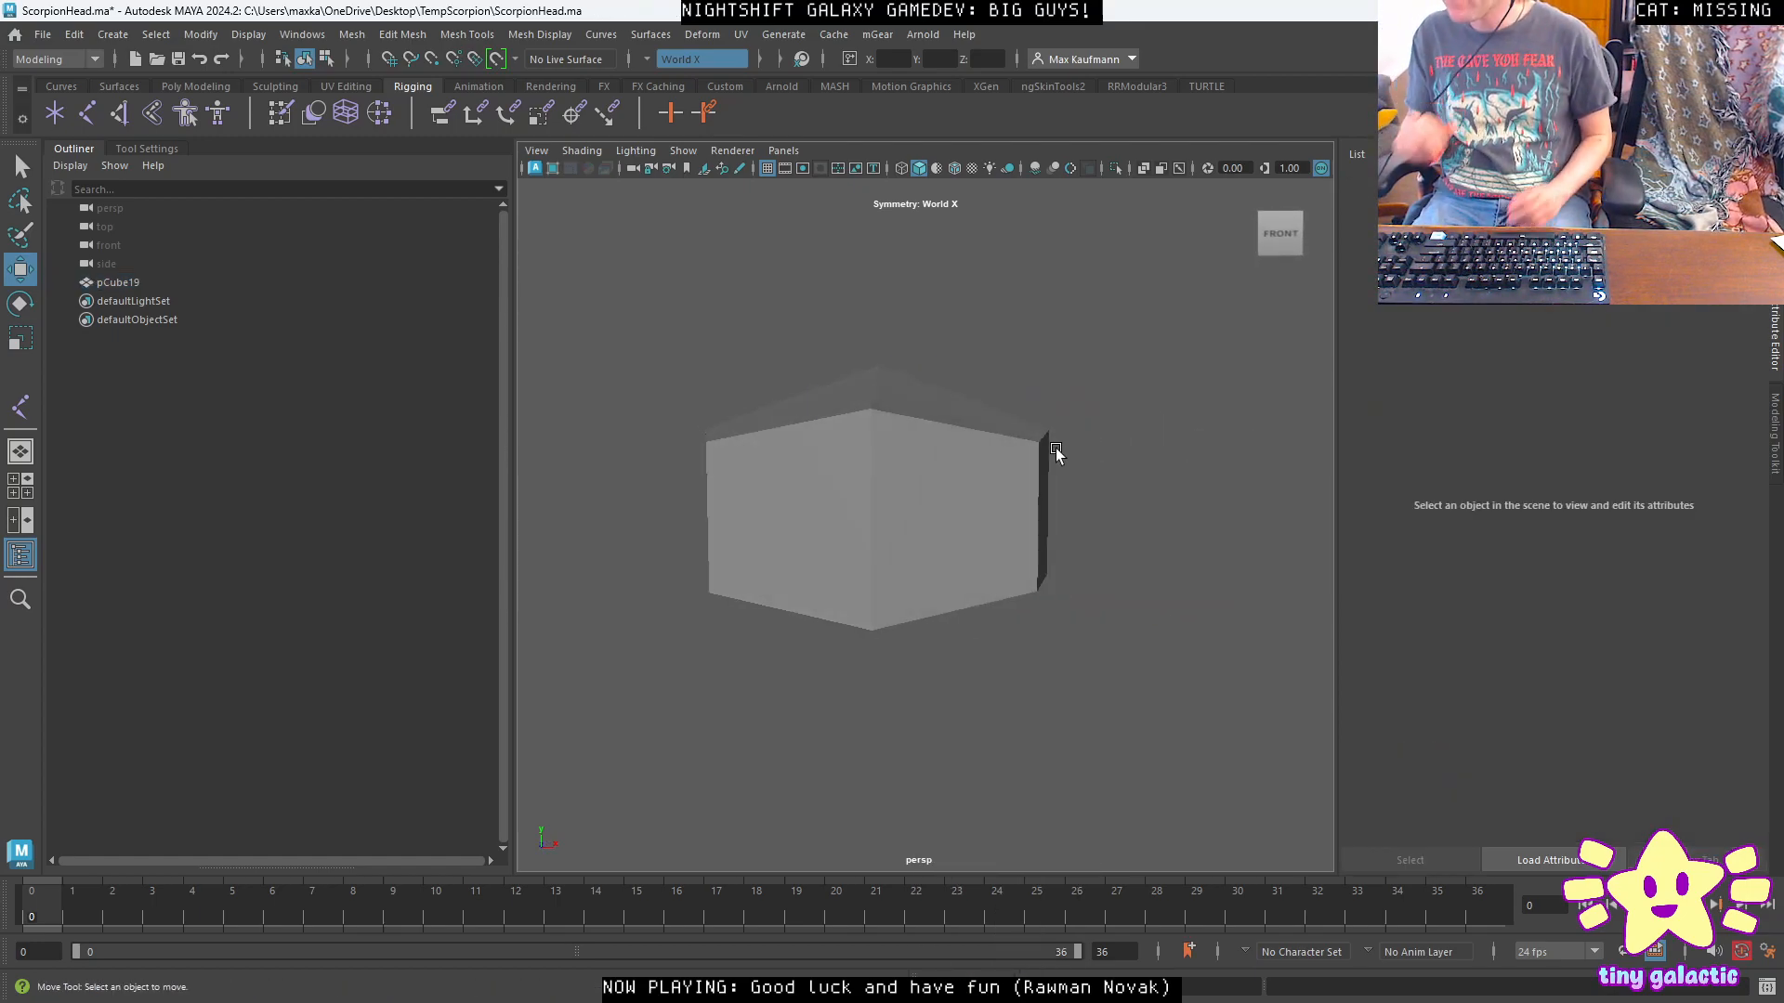
left_click_drag(795, 548, 948, 589, "alt")
Create a polygon platonic solid and move it about 135 cm forward along Z, in front of the head.
left_click(58, 60)
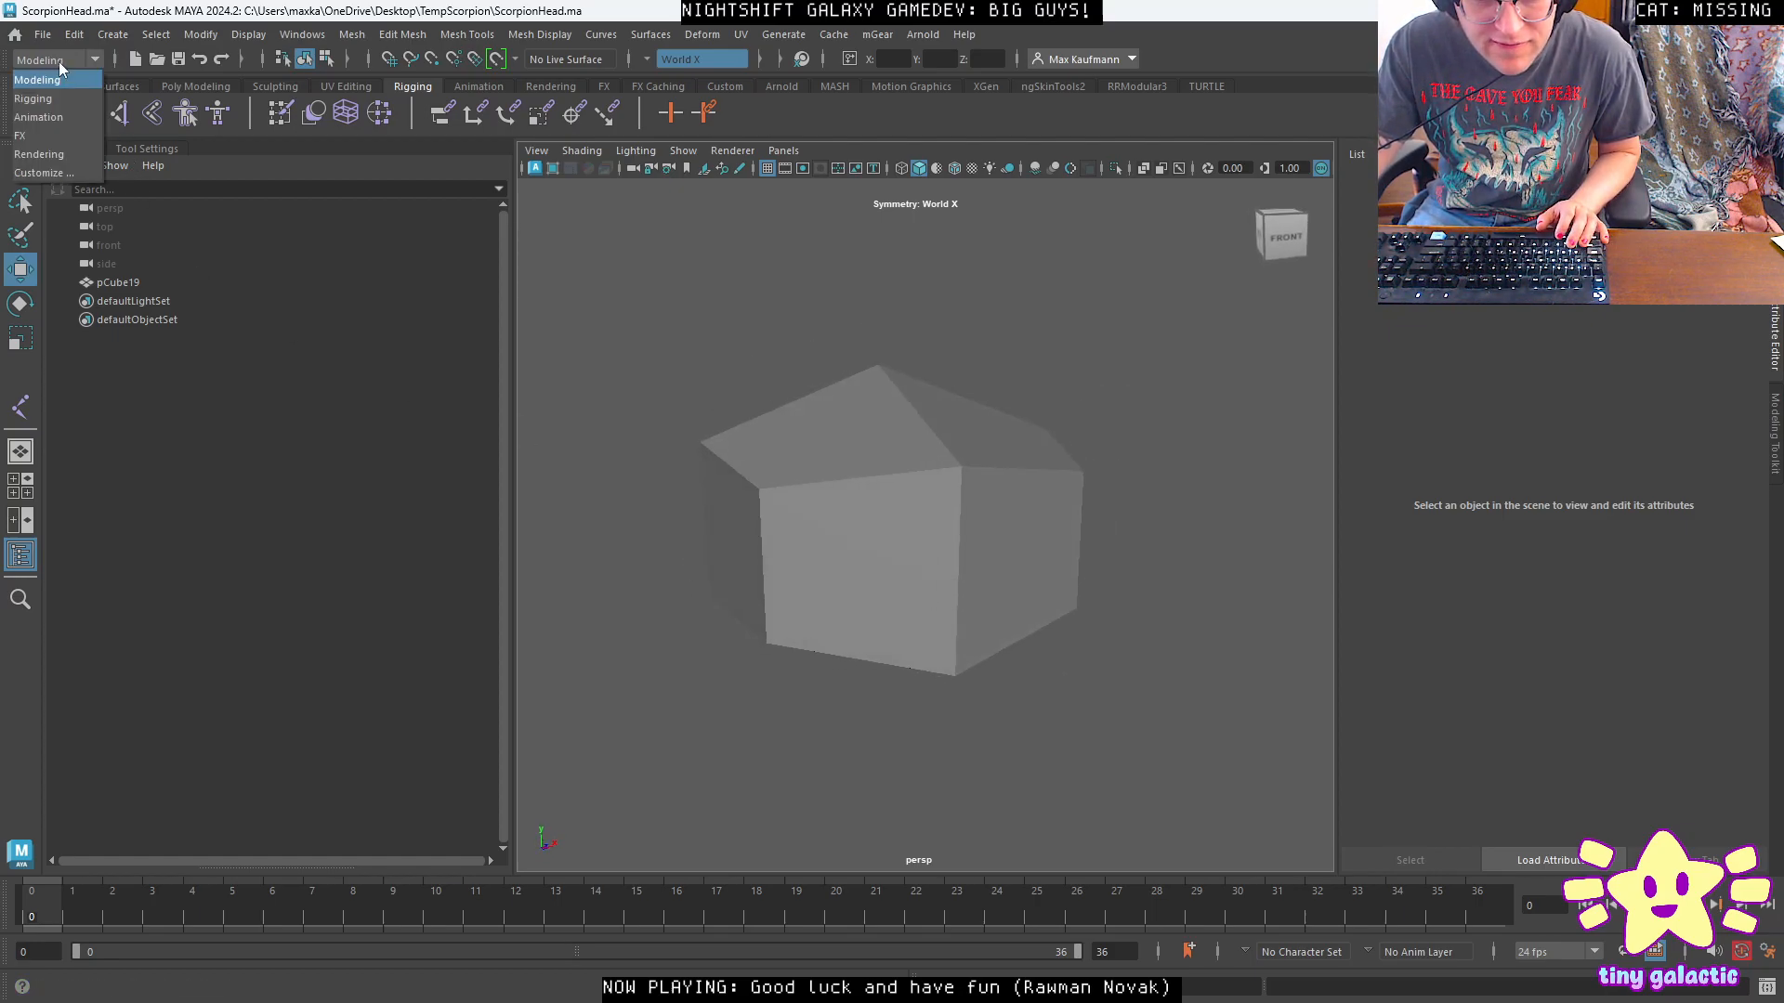
left_click(64, 82)
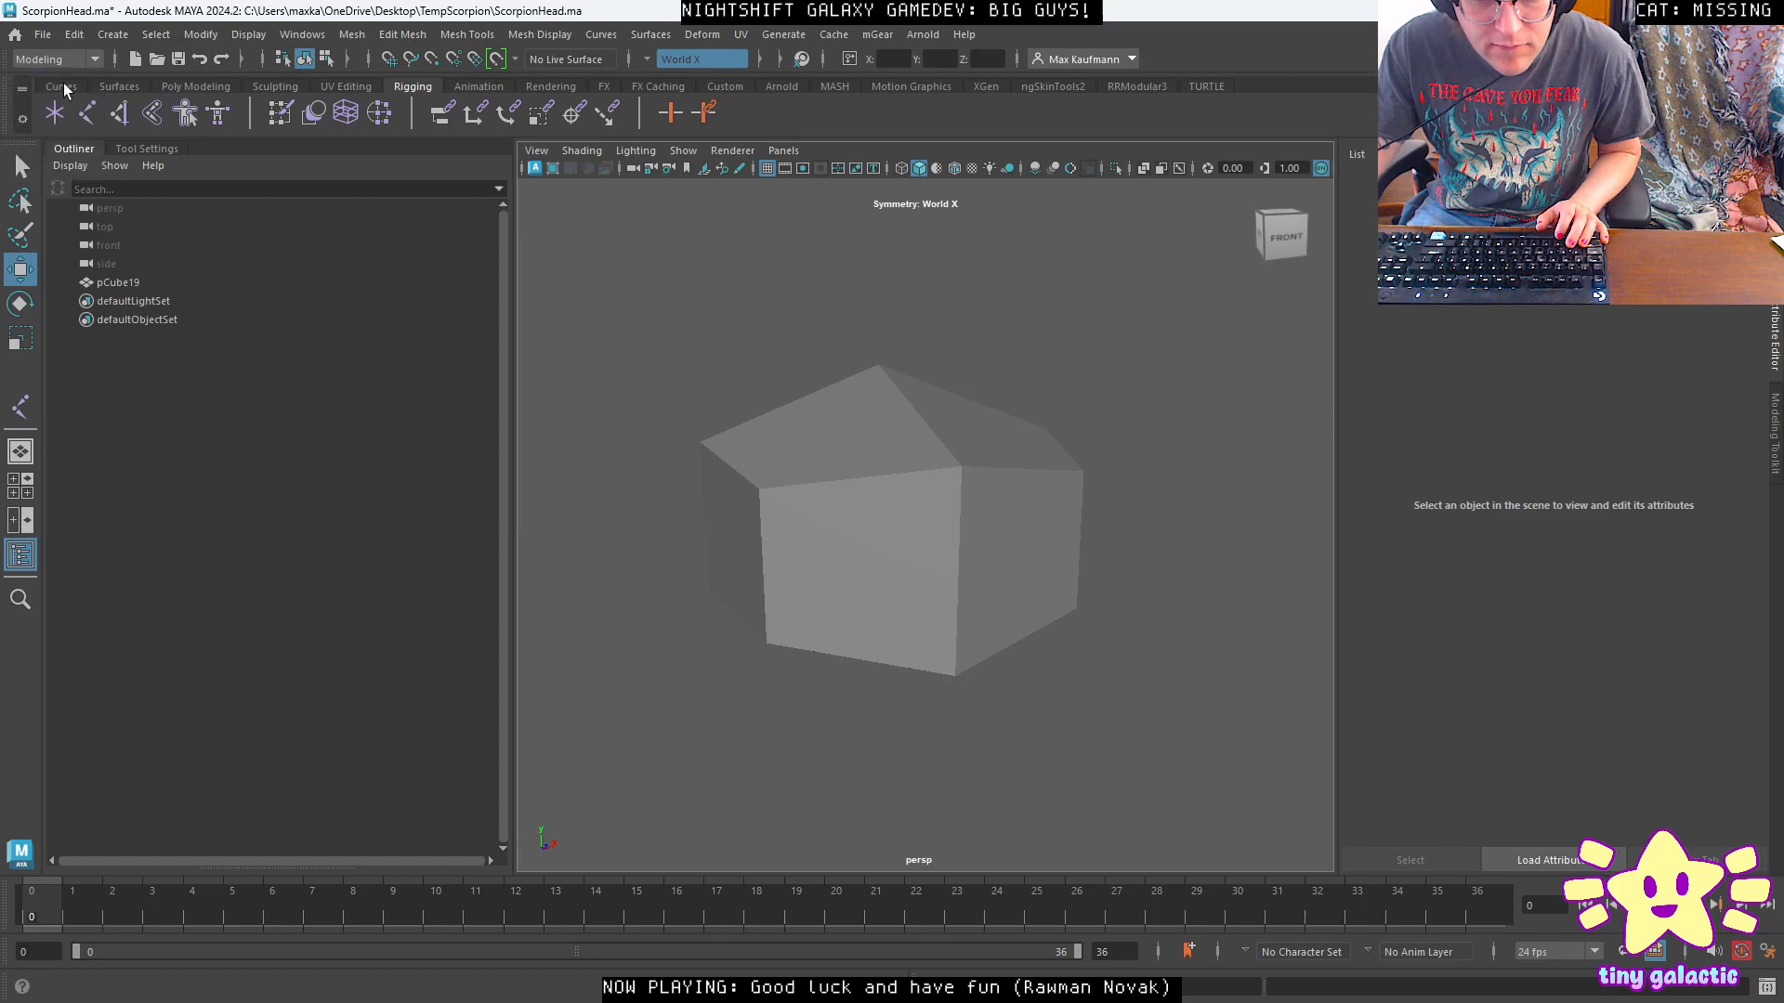
left_click(65, 85)
left_click(180, 86)
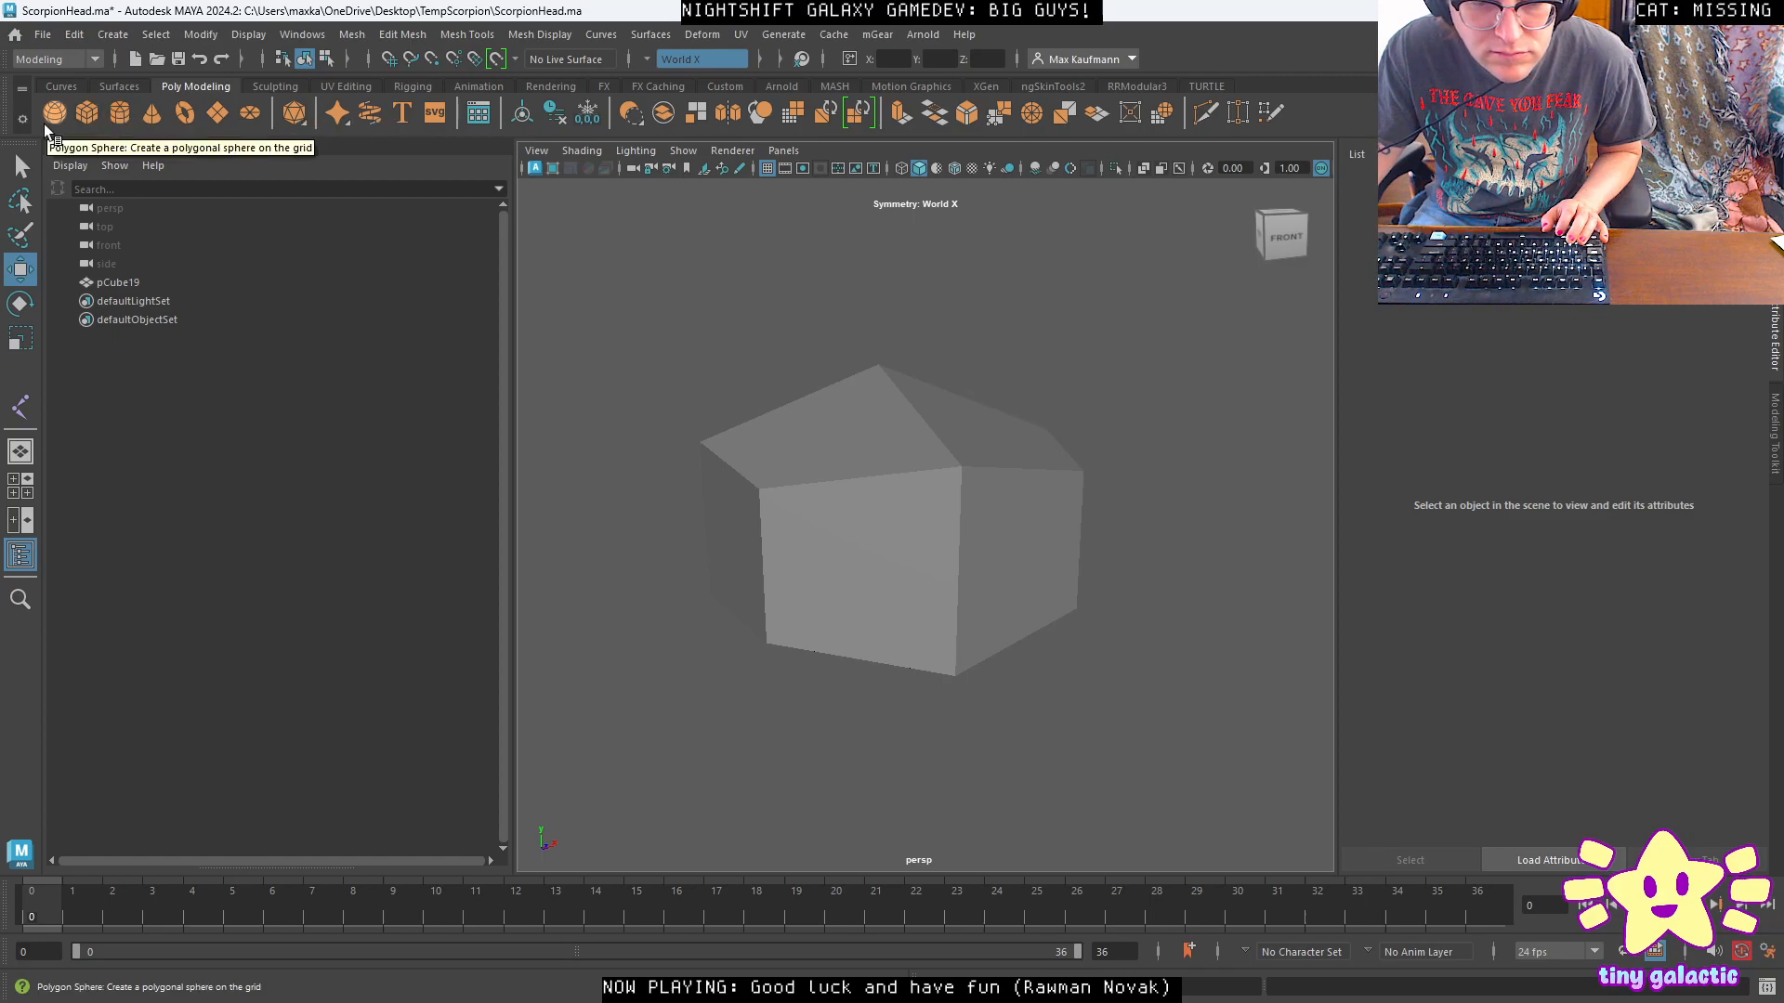
left_click(293, 112)
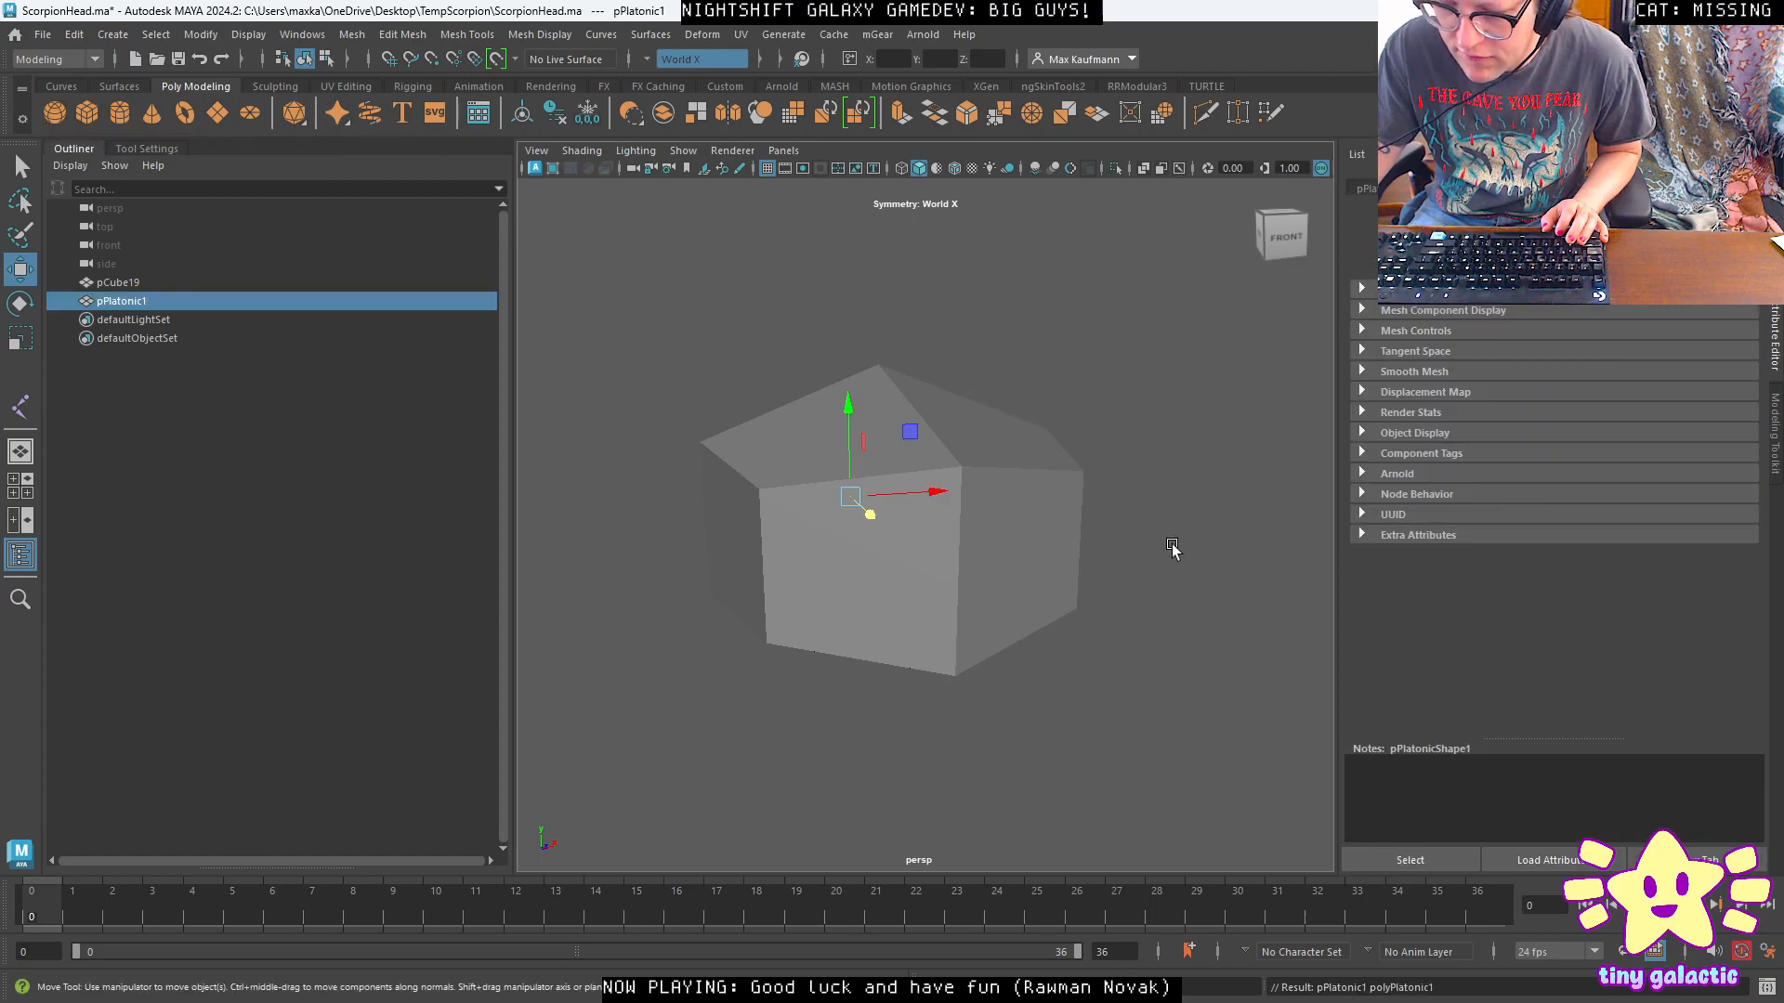
left_click_drag(873, 519, 1099, 706)
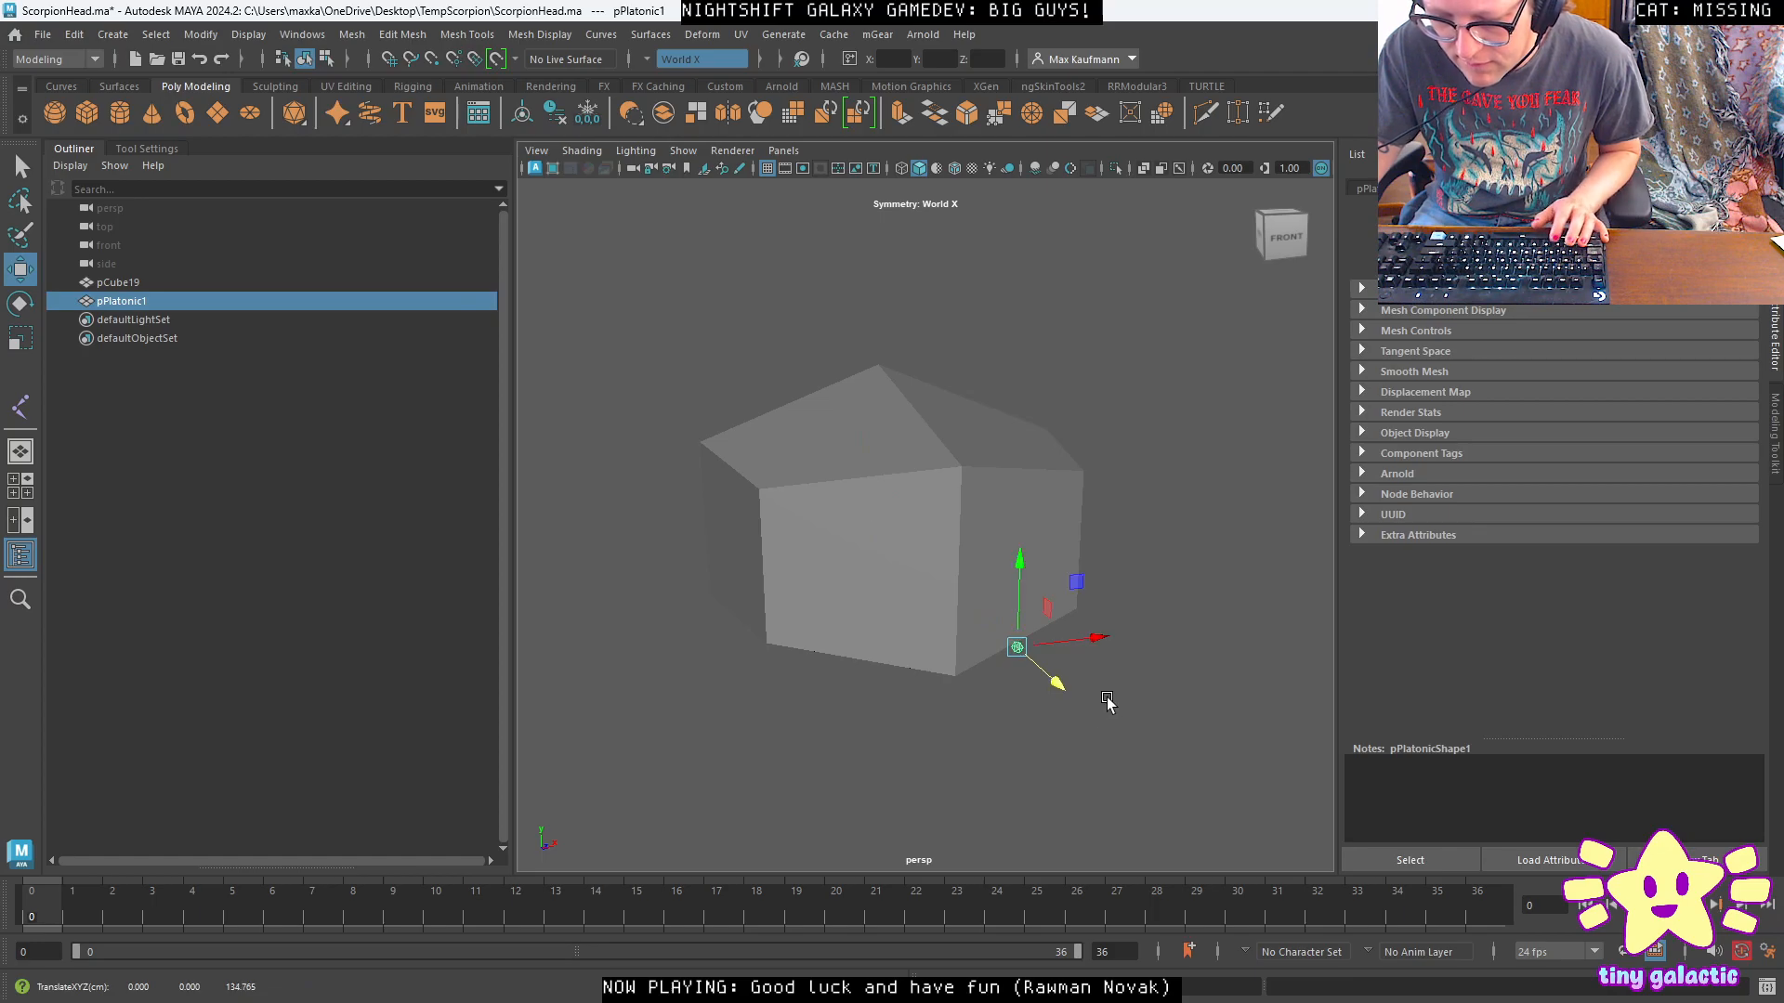
Change the platonic solid's primitive type to Tetrahedron and set its radius to 100.
key("ctrl+a")
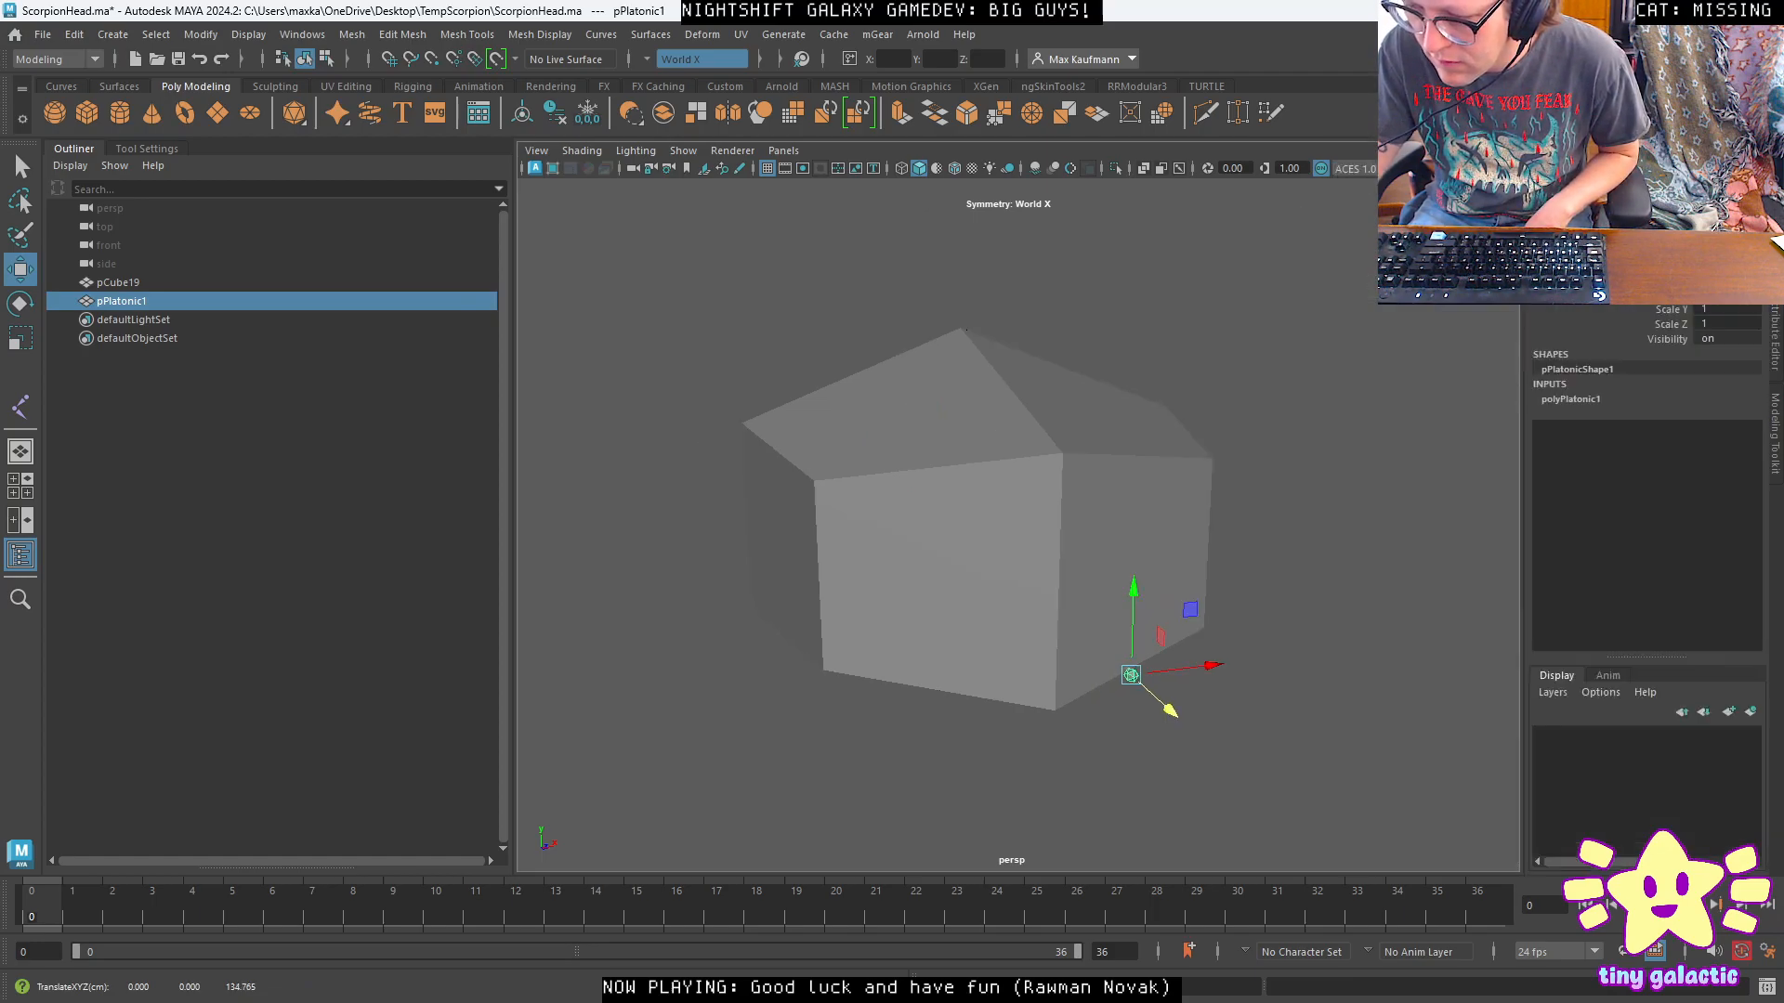
left_click(1585, 400)
left_click(1750, 411)
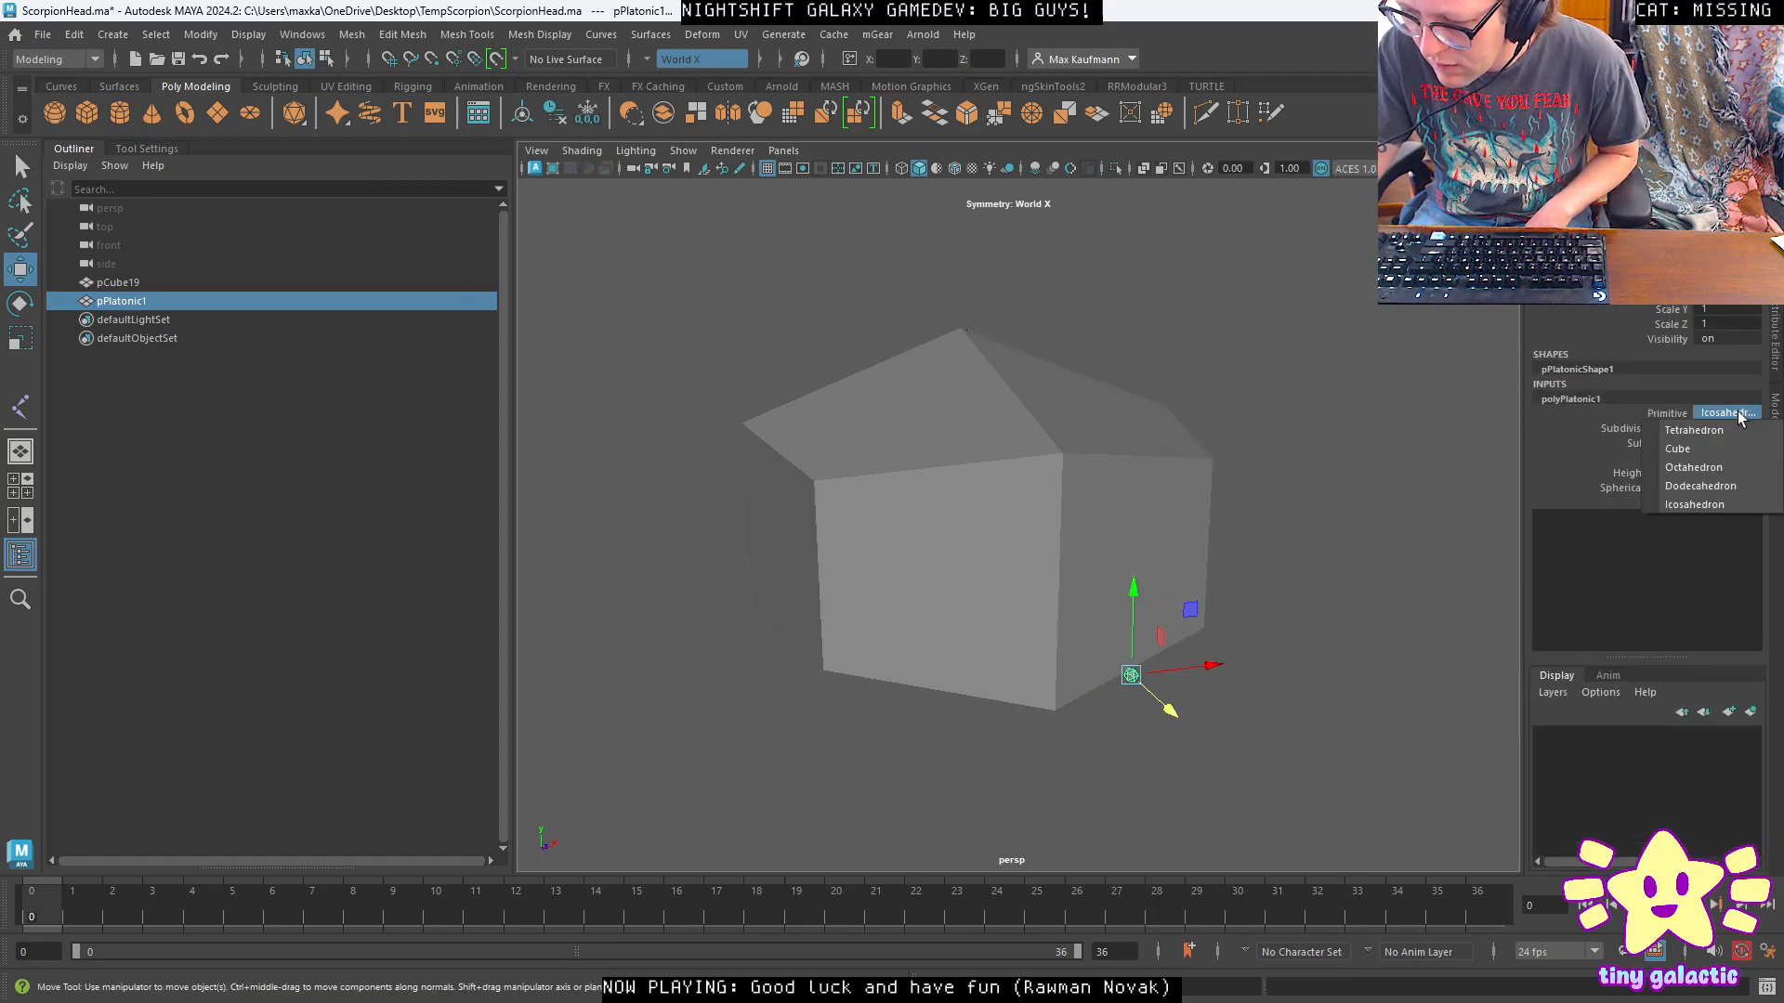
left_click(1720, 427)
mouse_move(1130, 653)
left_mouse_down("alt")
mouse_move(1115, 628)
mouse_move(1131, 638)
left_mouse_up("alt")
double_click(1729, 458)
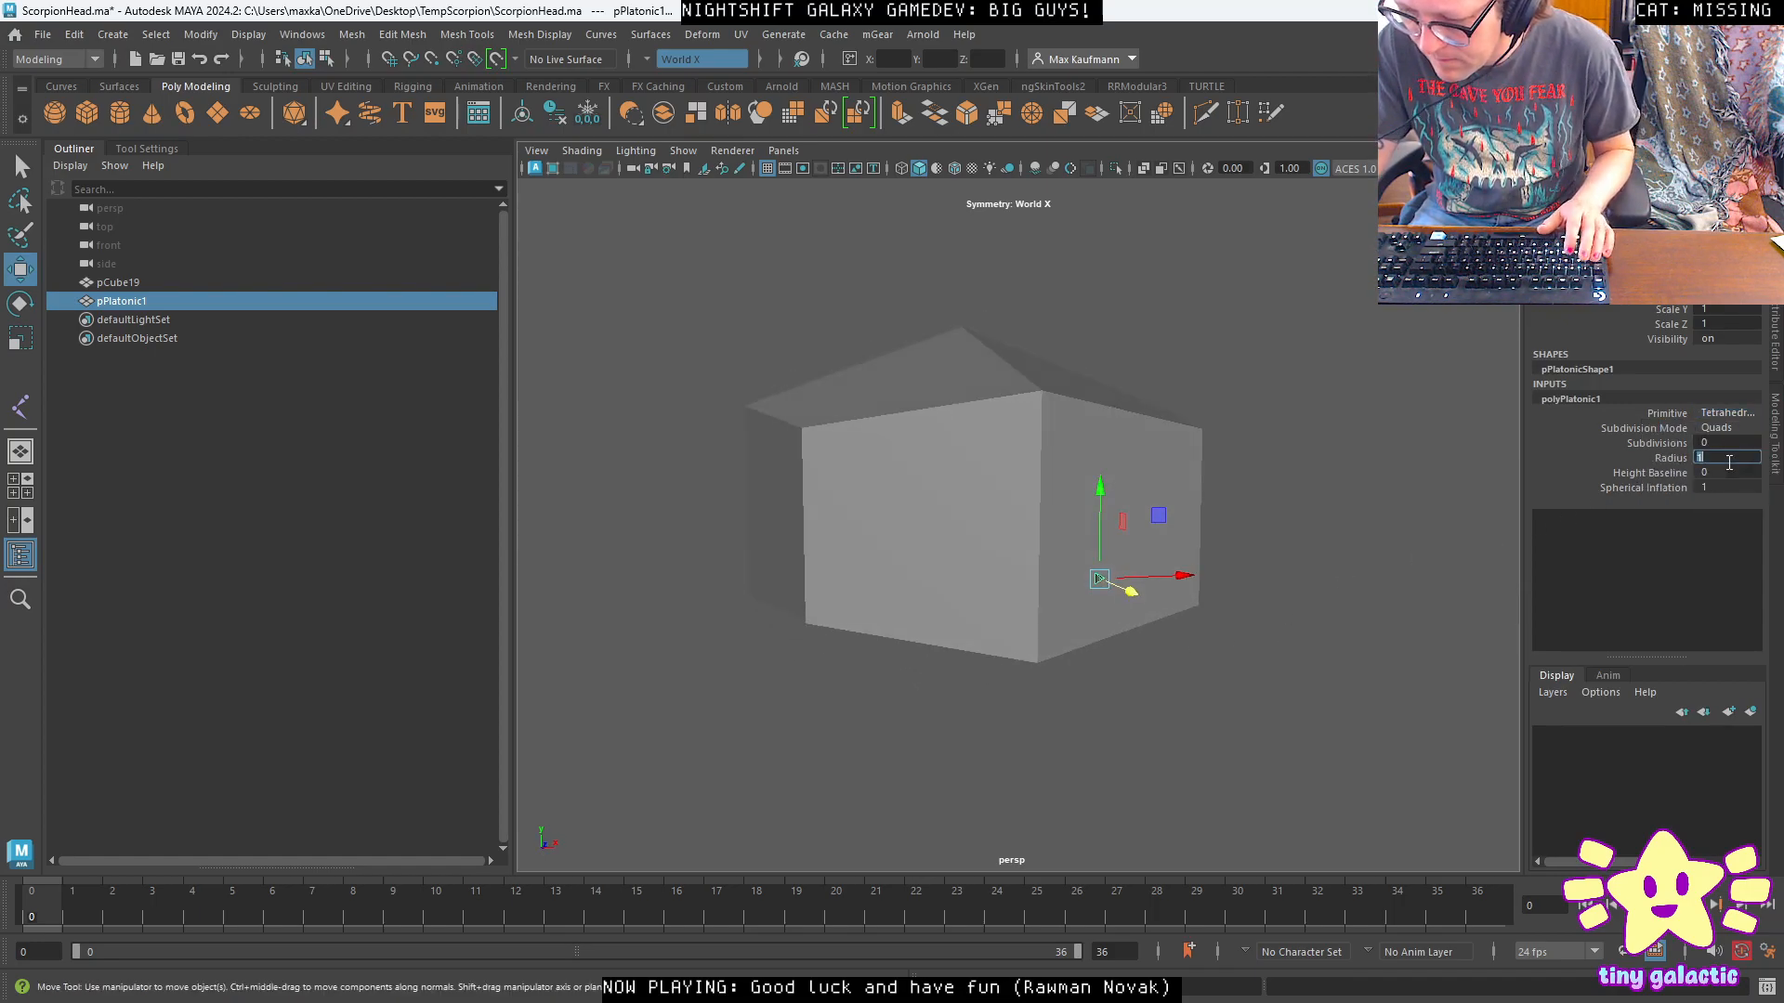
type("100")
key("Return")
Scale the tetrahedron down uniformly until it is smaller than the head's front.
right_click_drag(969, 560, 845, 563, "alt")
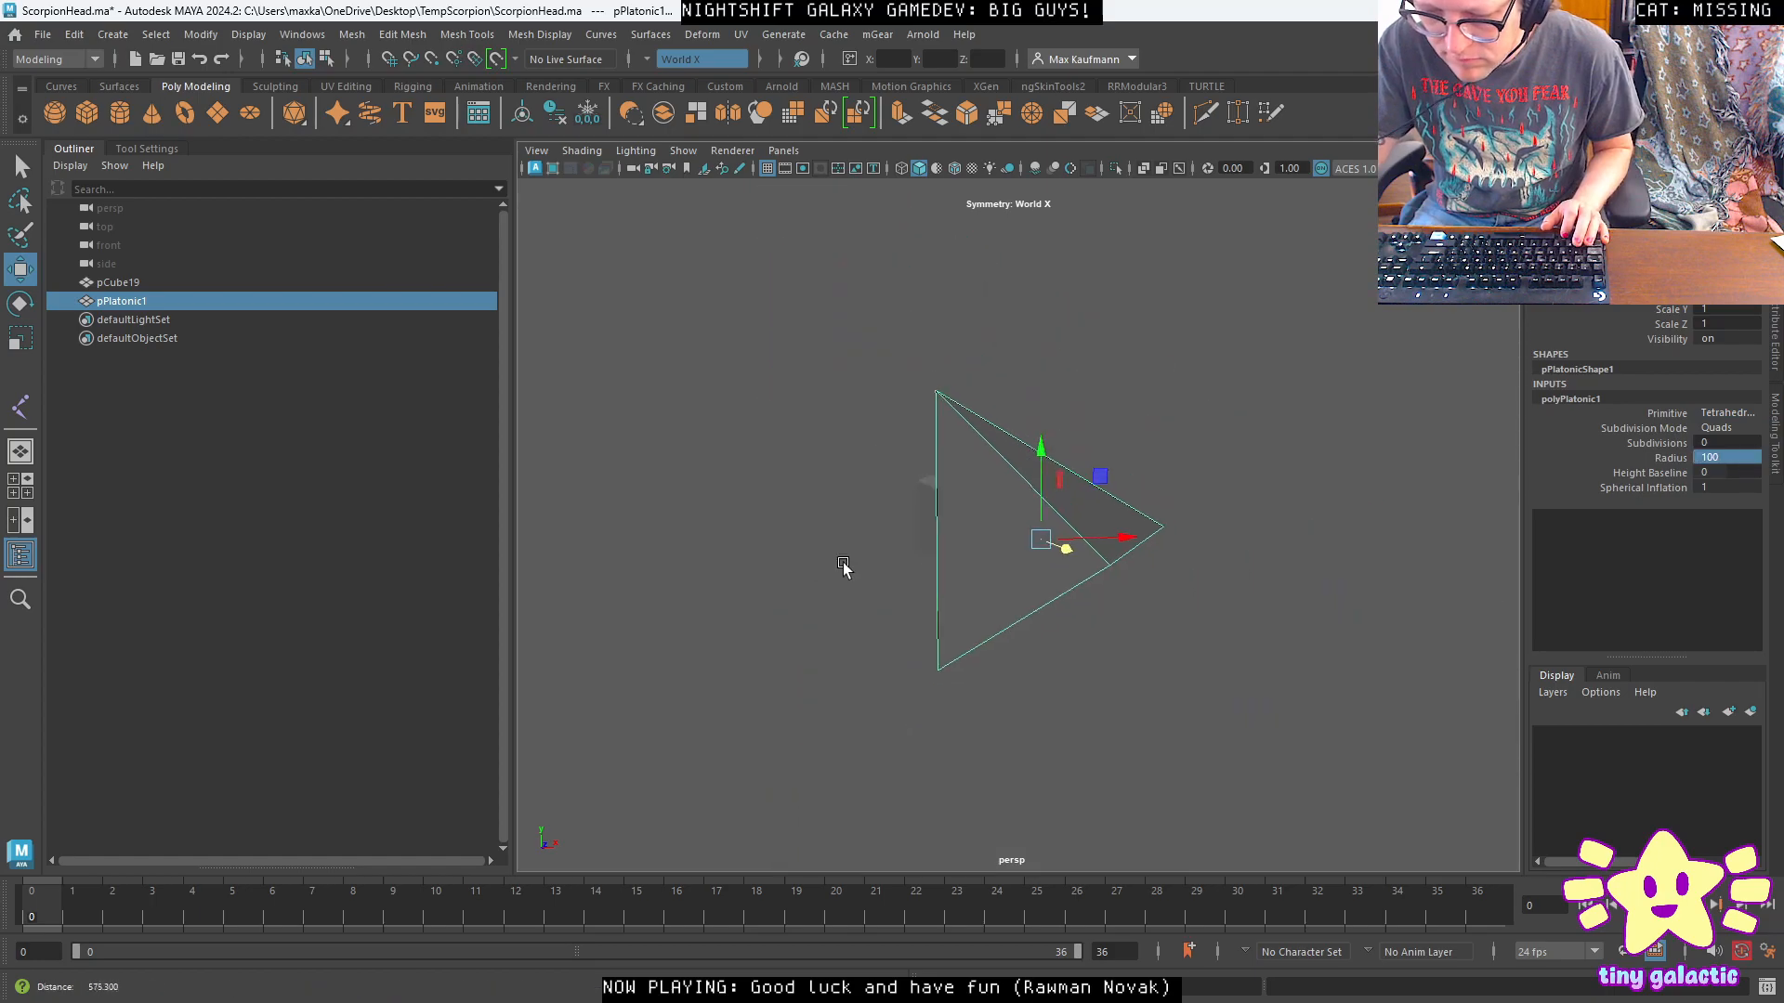
left_click_drag(844, 563, 942, 536, "alt")
key("r")
left_click_drag(1236, 532, 993, 510, "alt")
left_click_drag(924, 569, 1014, 552)
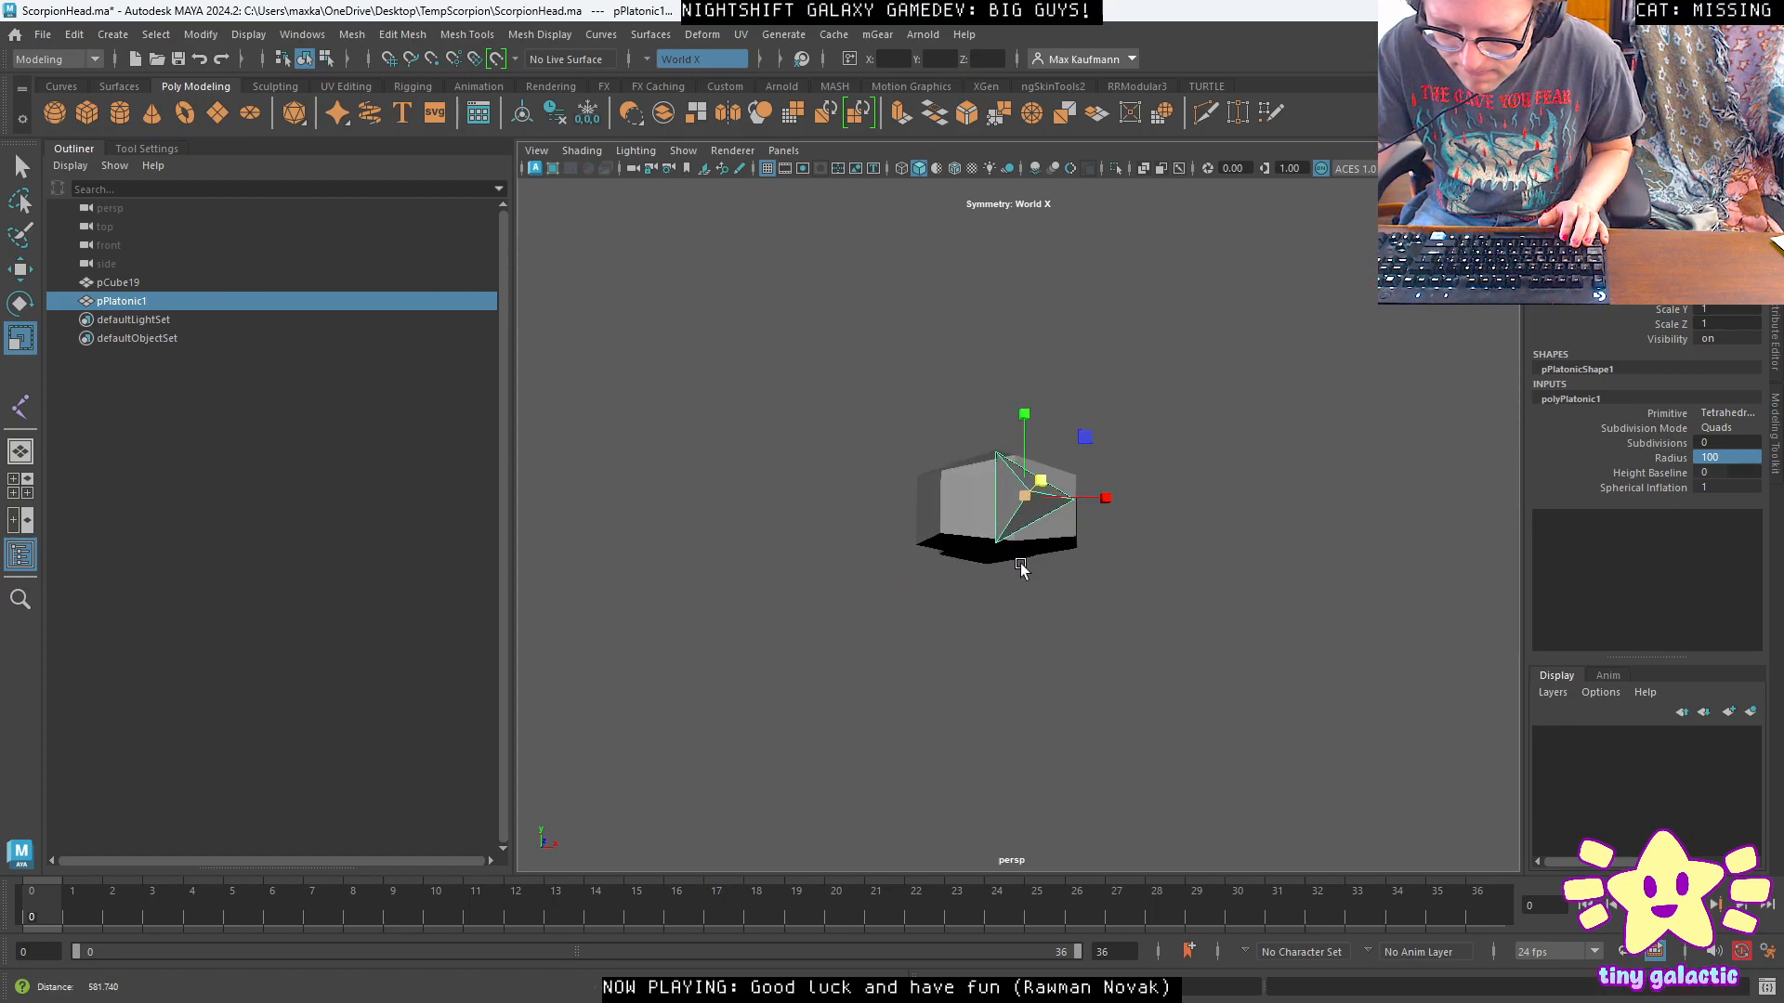
Move the tetrahedron to one side of the head's front and rotate it about -28 degrees around Y.
right_click_drag(1014, 552, 1178, 478, "alt")
middle_click_drag(1178, 479, 1169, 539, "alt")
left_click_drag(1169, 542, 868, 652, "alt")
key("w")
left_click_drag(641, 654, 952, 602)
key("e")
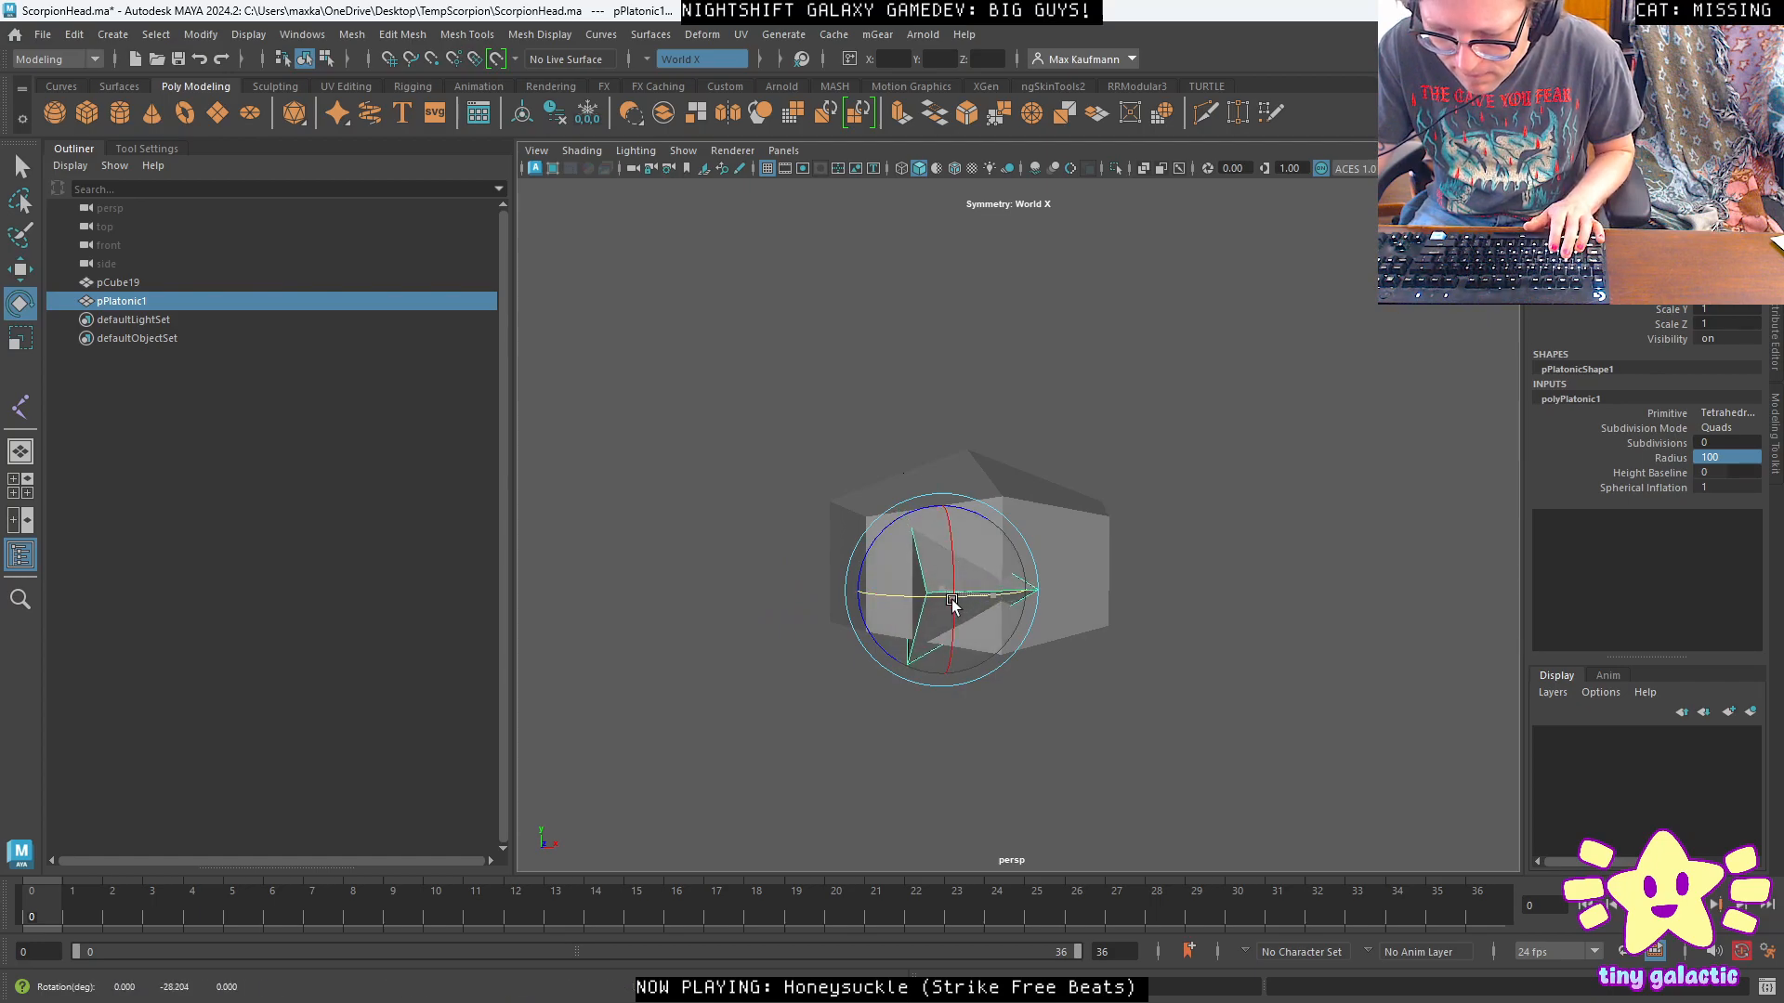
Try flattening the tetrahedron vertically, and undo the last transform changes.
key("r")
left_click_drag(942, 507, 945, 667)
key("e")
key("w")
key("ctrl+z")
key("ctrl+z")
key("ctrl+z")
Rotate the tetrahedron to follow the angled front face and move it in the XZ plane against the head.
key("e")
left_click_drag(971, 602, 973, 606)
key("w")
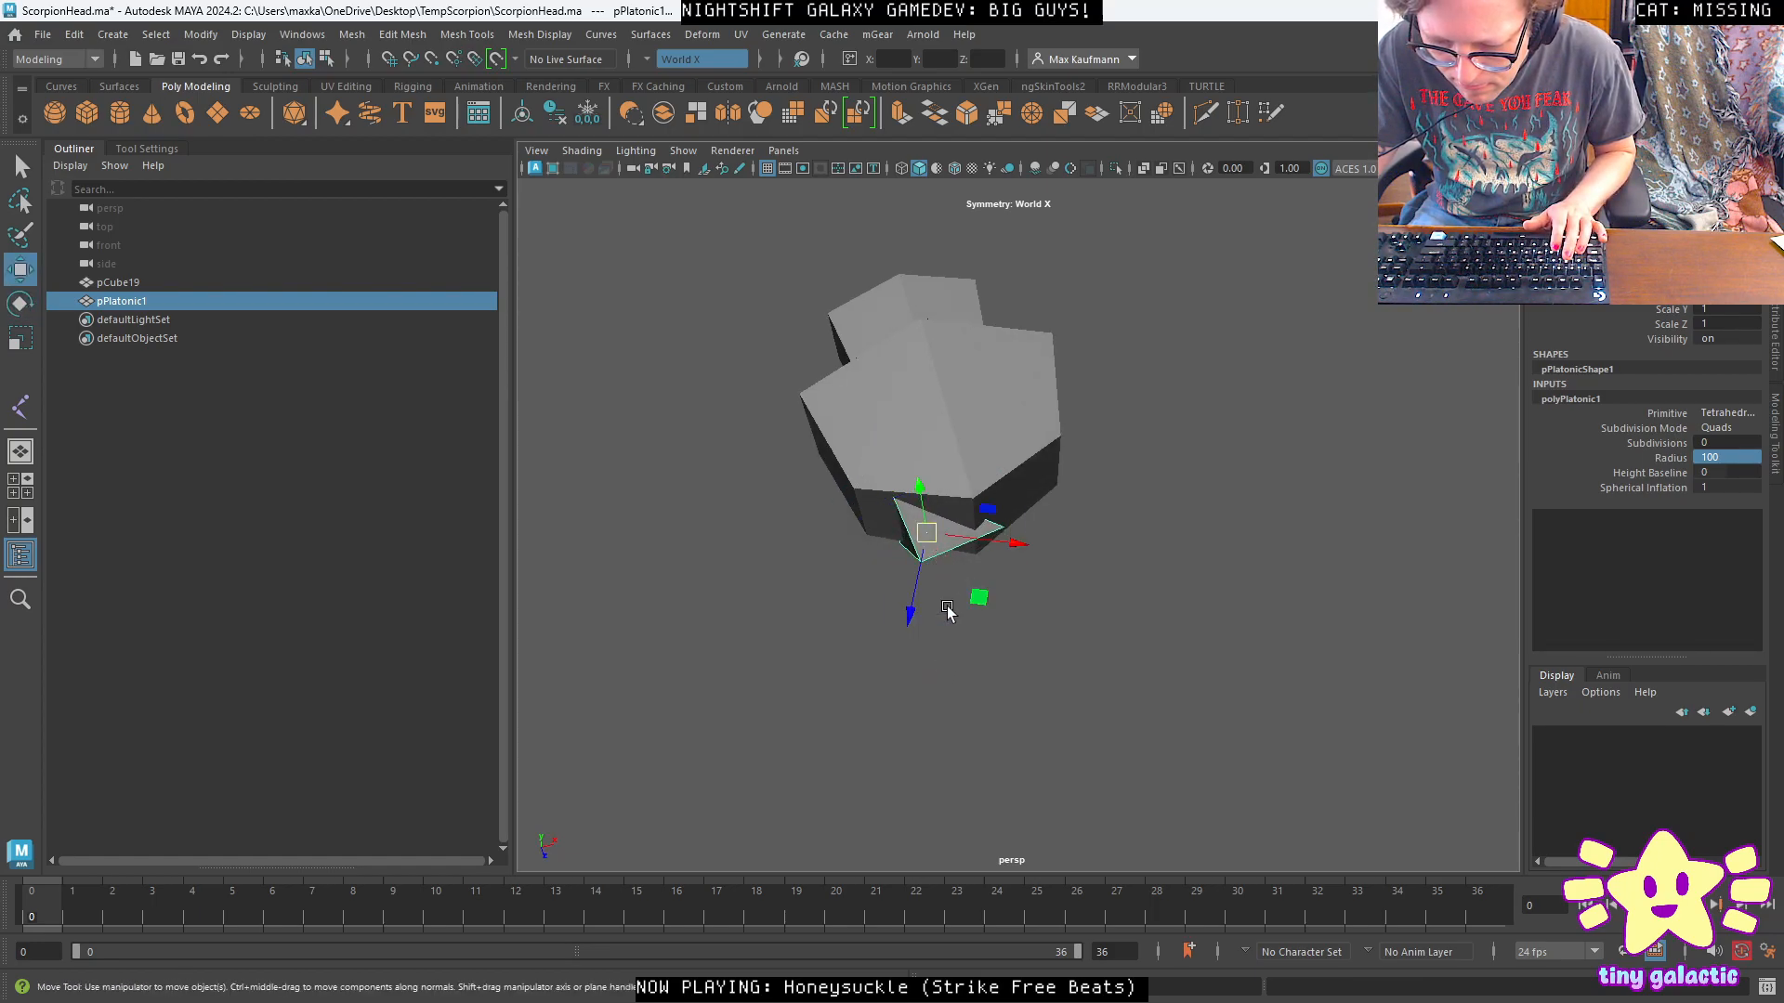
left_click_drag(978, 597, 998, 518)
right_click_drag(998, 519, 1146, 639, "alt")
middle_click_drag(1038, 587, 1165, 614, "alt")
left_click_drag(1125, 641, 1044, 657, "alt")
Try scaling the tetrahedron down along Y, and undo the scaling.
key("e")
key("r")
left_click_drag(954, 513, 1158, 603)
left_click_drag(1028, 588, 996, 601)
key("ctrl+z")
key("ctrl+z")
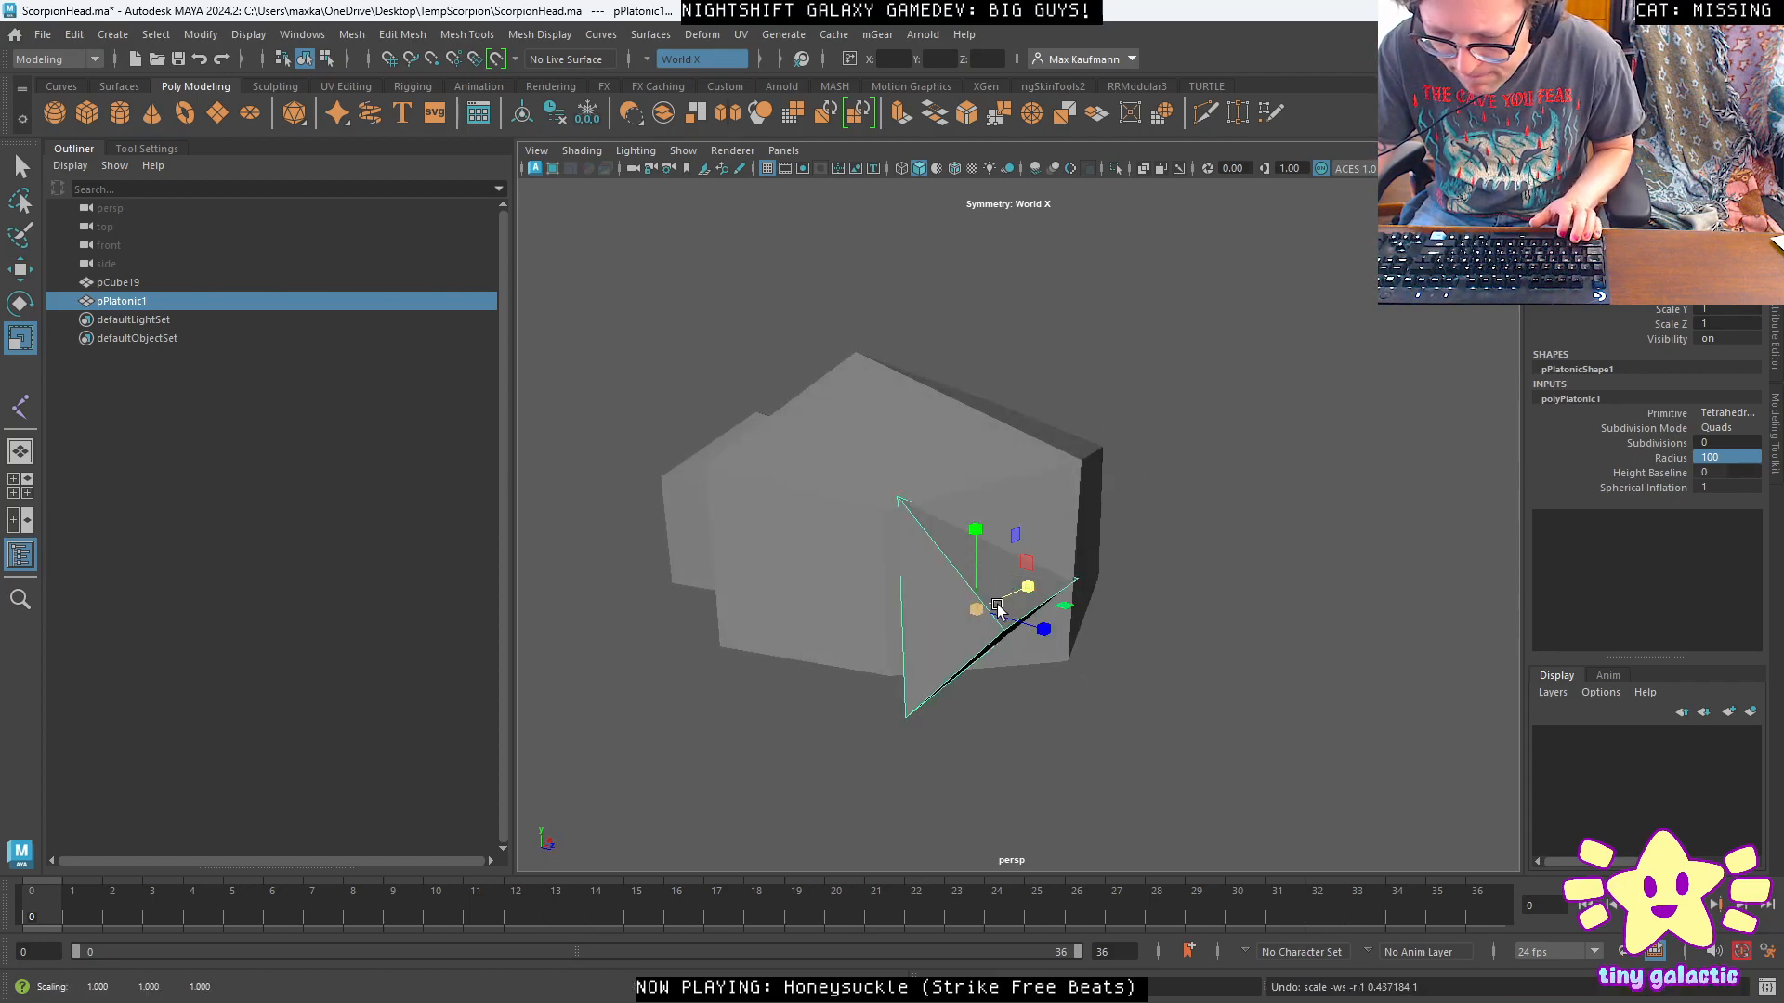
Scale the tetrahedron down to about 0.322 in Y and 0.615 in Z.
key("r")
left_click(964, 610)
left_click(890, 589)
left_click_drag(1089, 604, 932, 593, "alt")
left_click_drag(959, 521, 1007, 585)
left_click_drag(955, 510, 996, 634)
Move the tetrahedron closer to the centre of the head's front, nudge it along Z and adjust its rotation.
key("w")
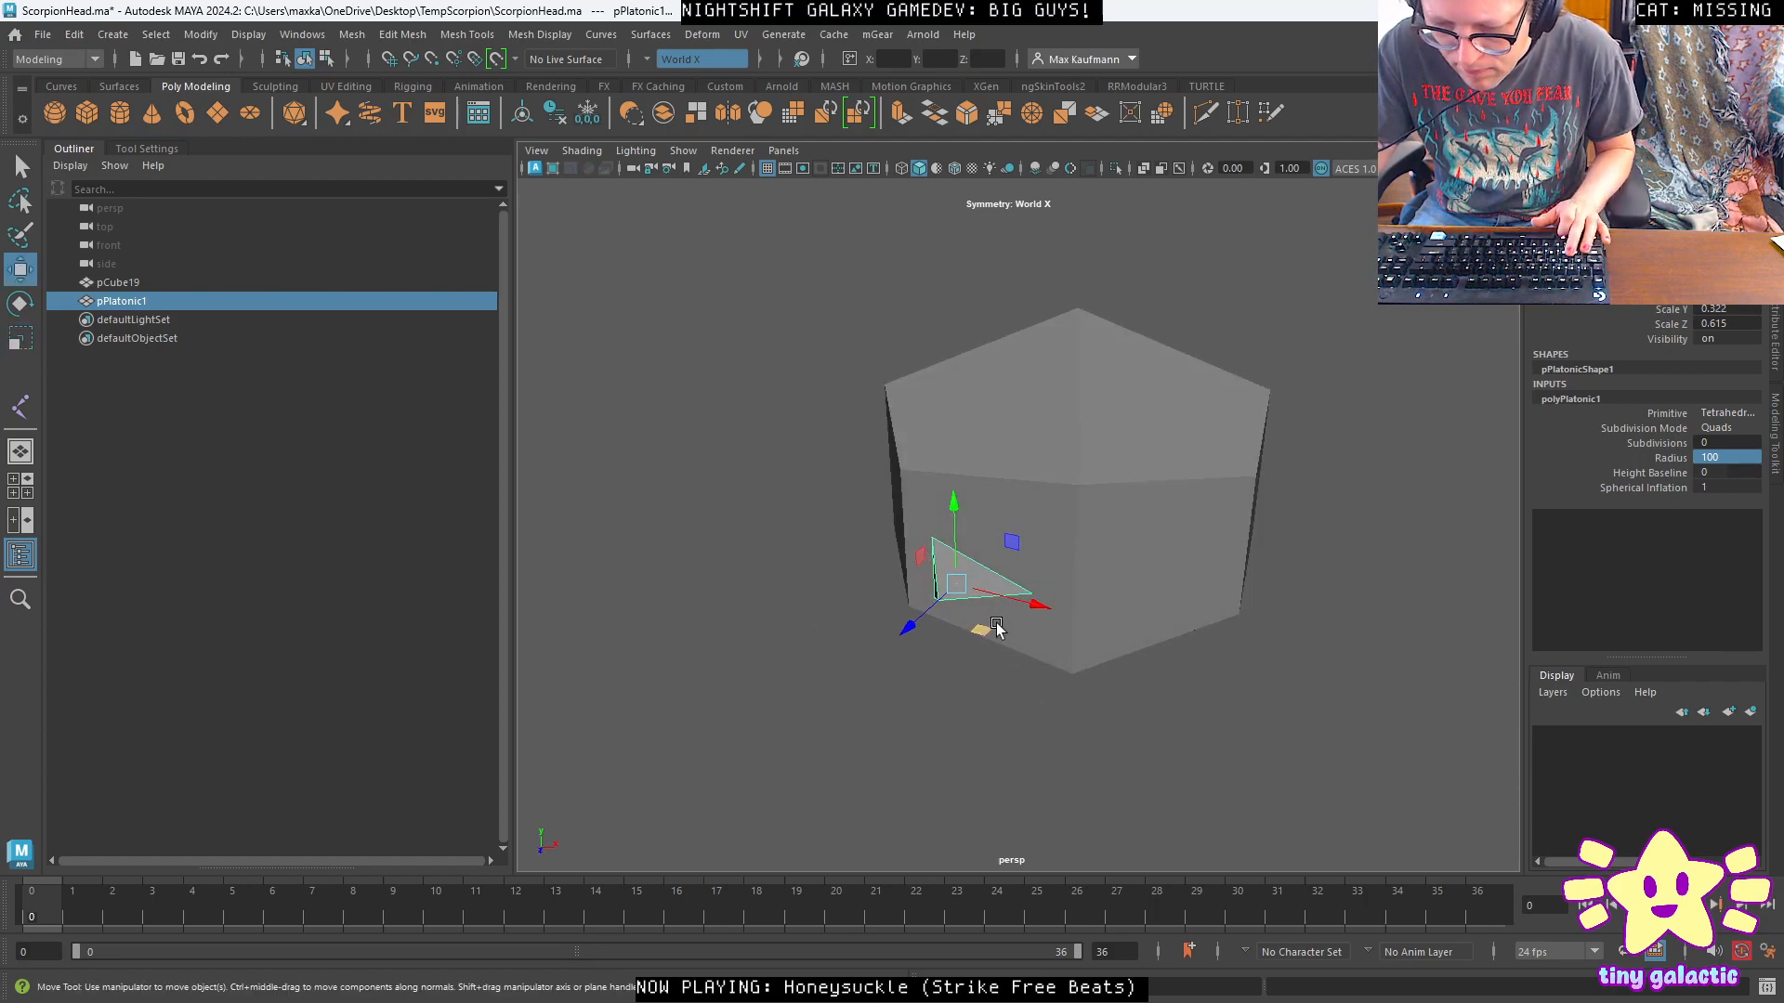
left_click_drag(1014, 551, 1046, 553)
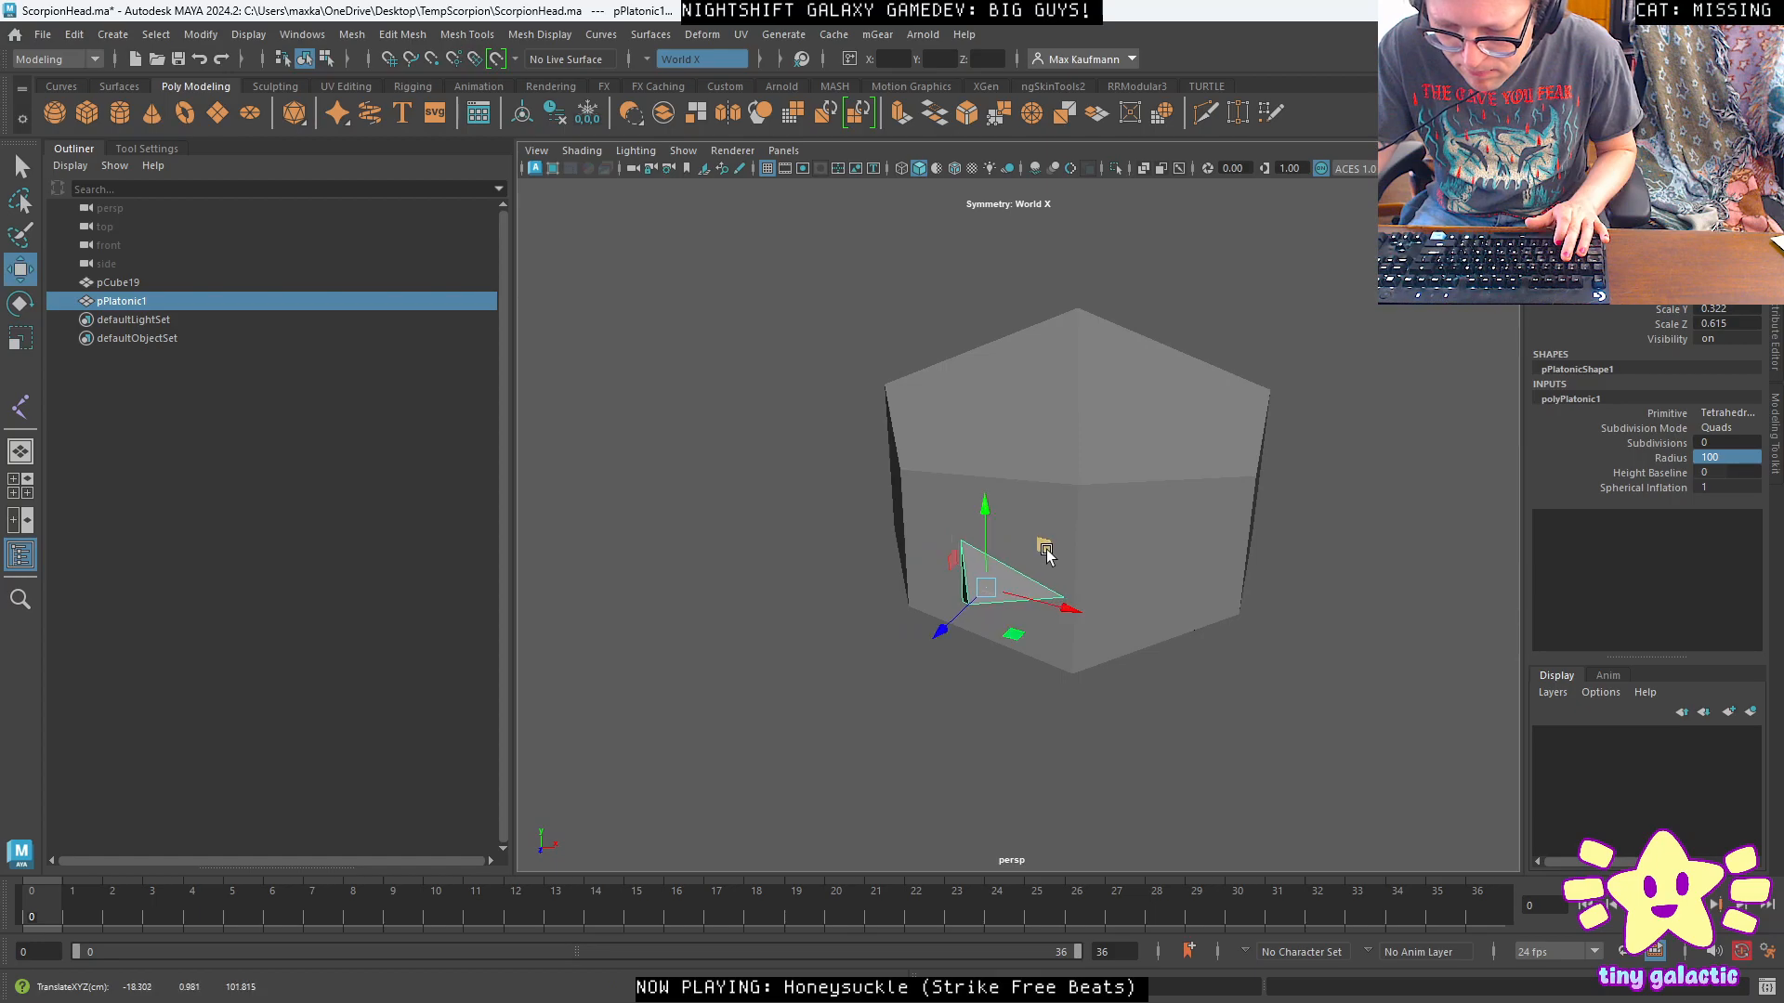
left_click_drag(940, 625, 944, 622)
key("e")
left_click_drag(1038, 550, 1184, 538)
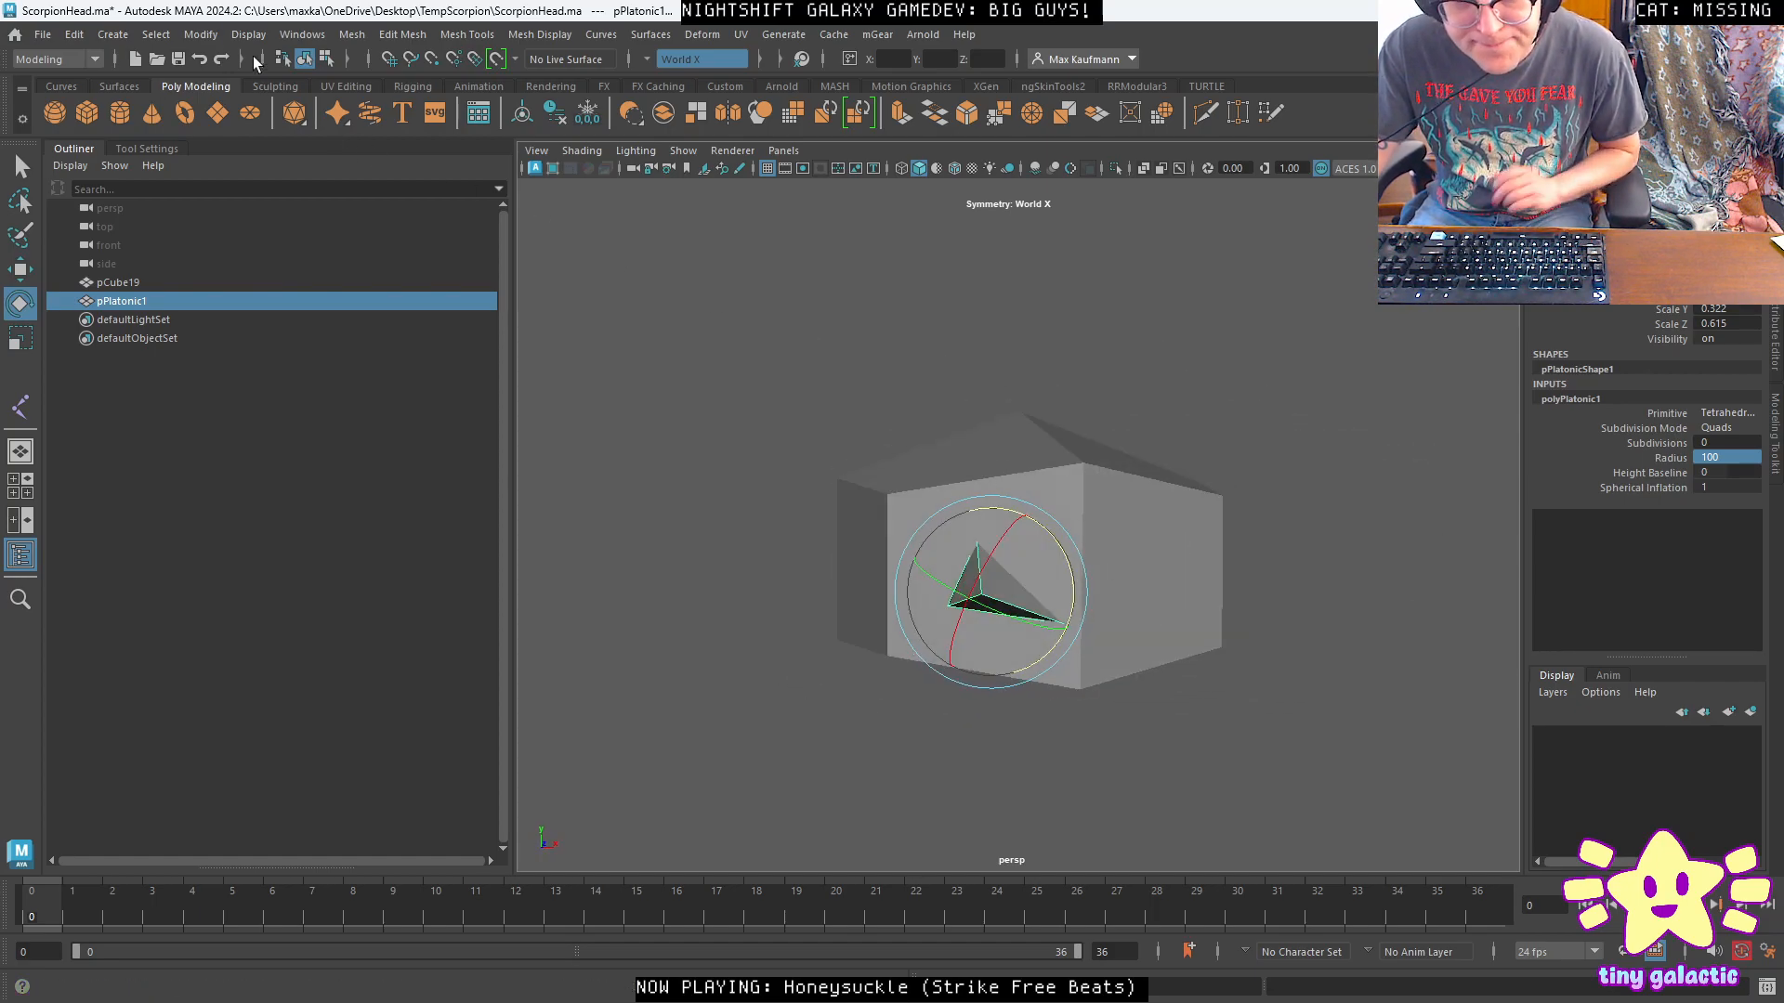
Freeze the tetrahedron's transformations and reset them so its pivot sits at the origin.
left_click(200, 35)
left_click(241, 125)
left_click(203, 35)
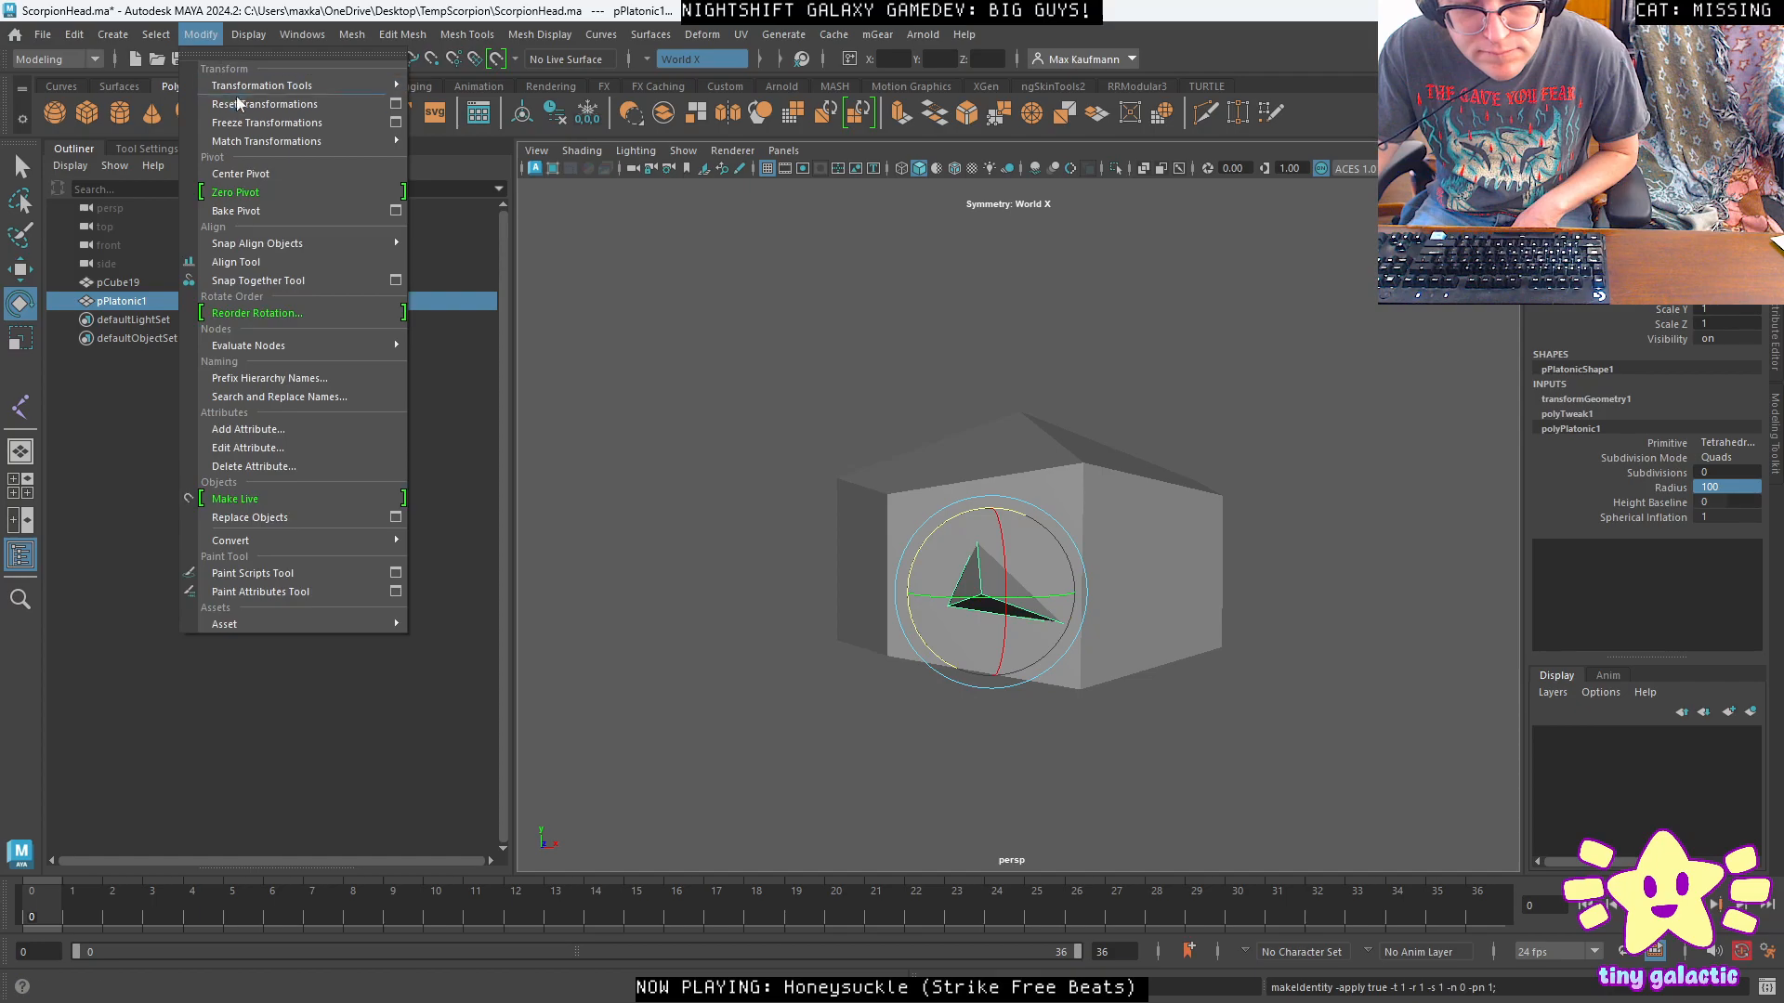
left_click(247, 104)
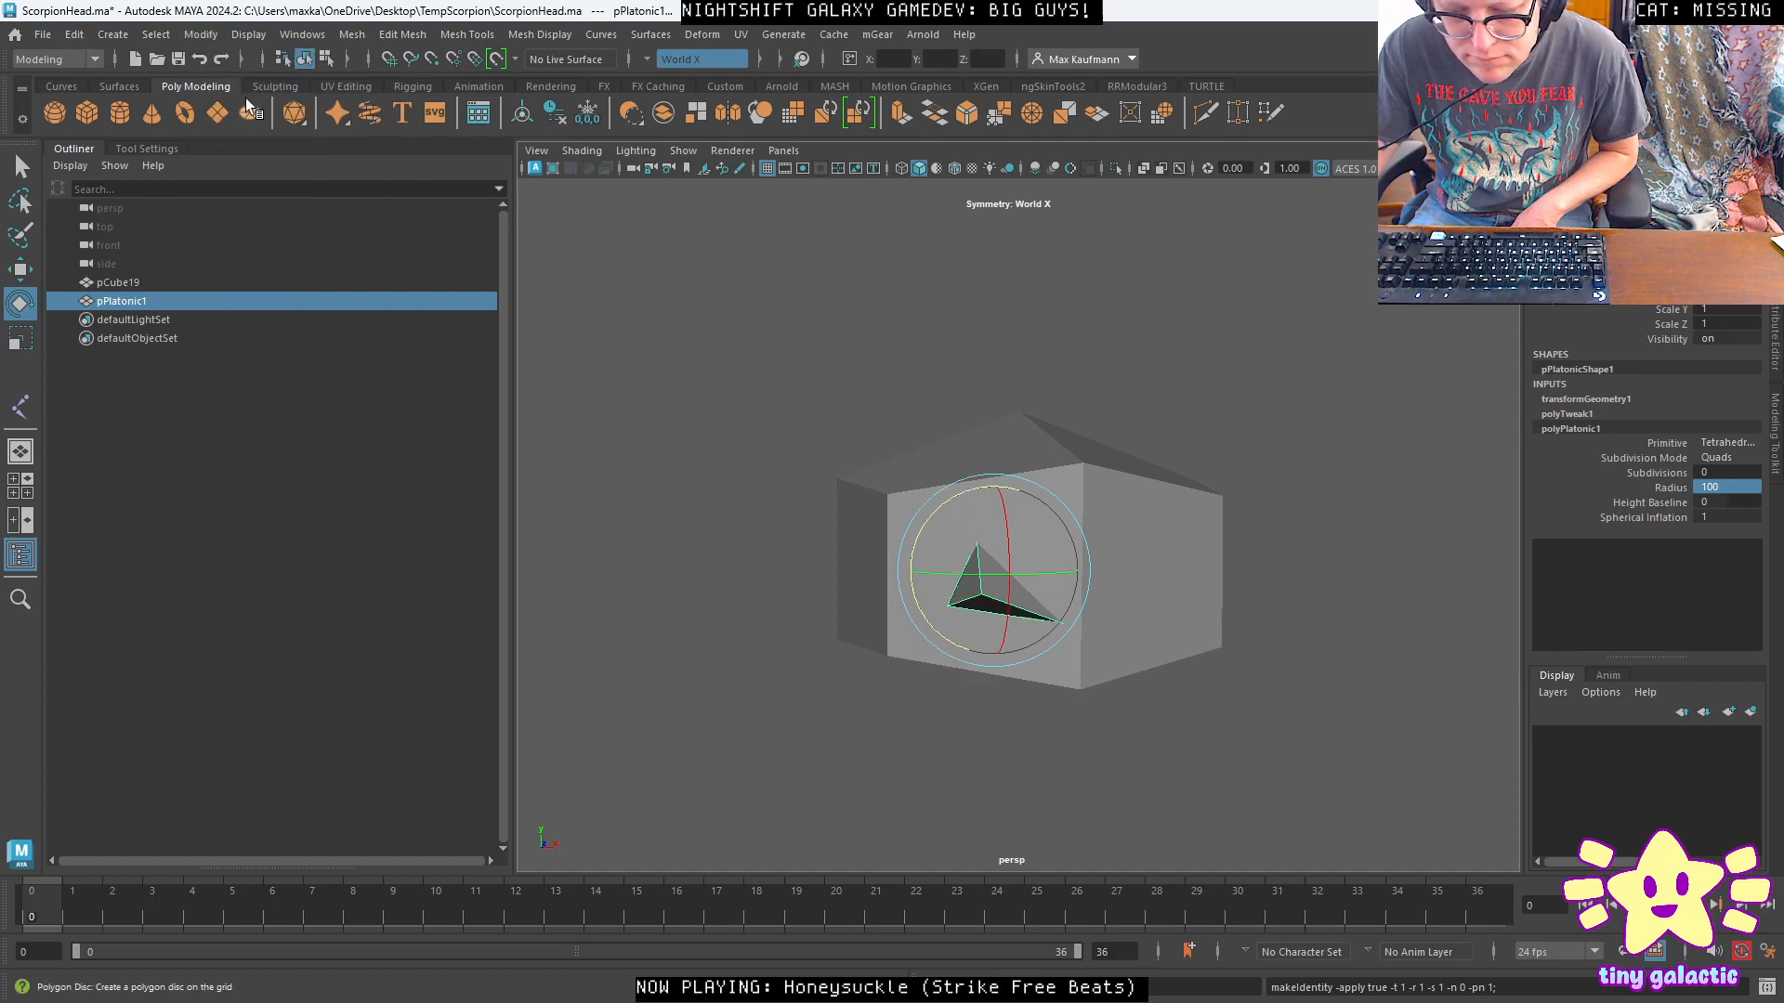
Create a mirrored copy of the tetrahedron on the head's other side with Duplicate Special and reselect the original.
left_click(80, 35)
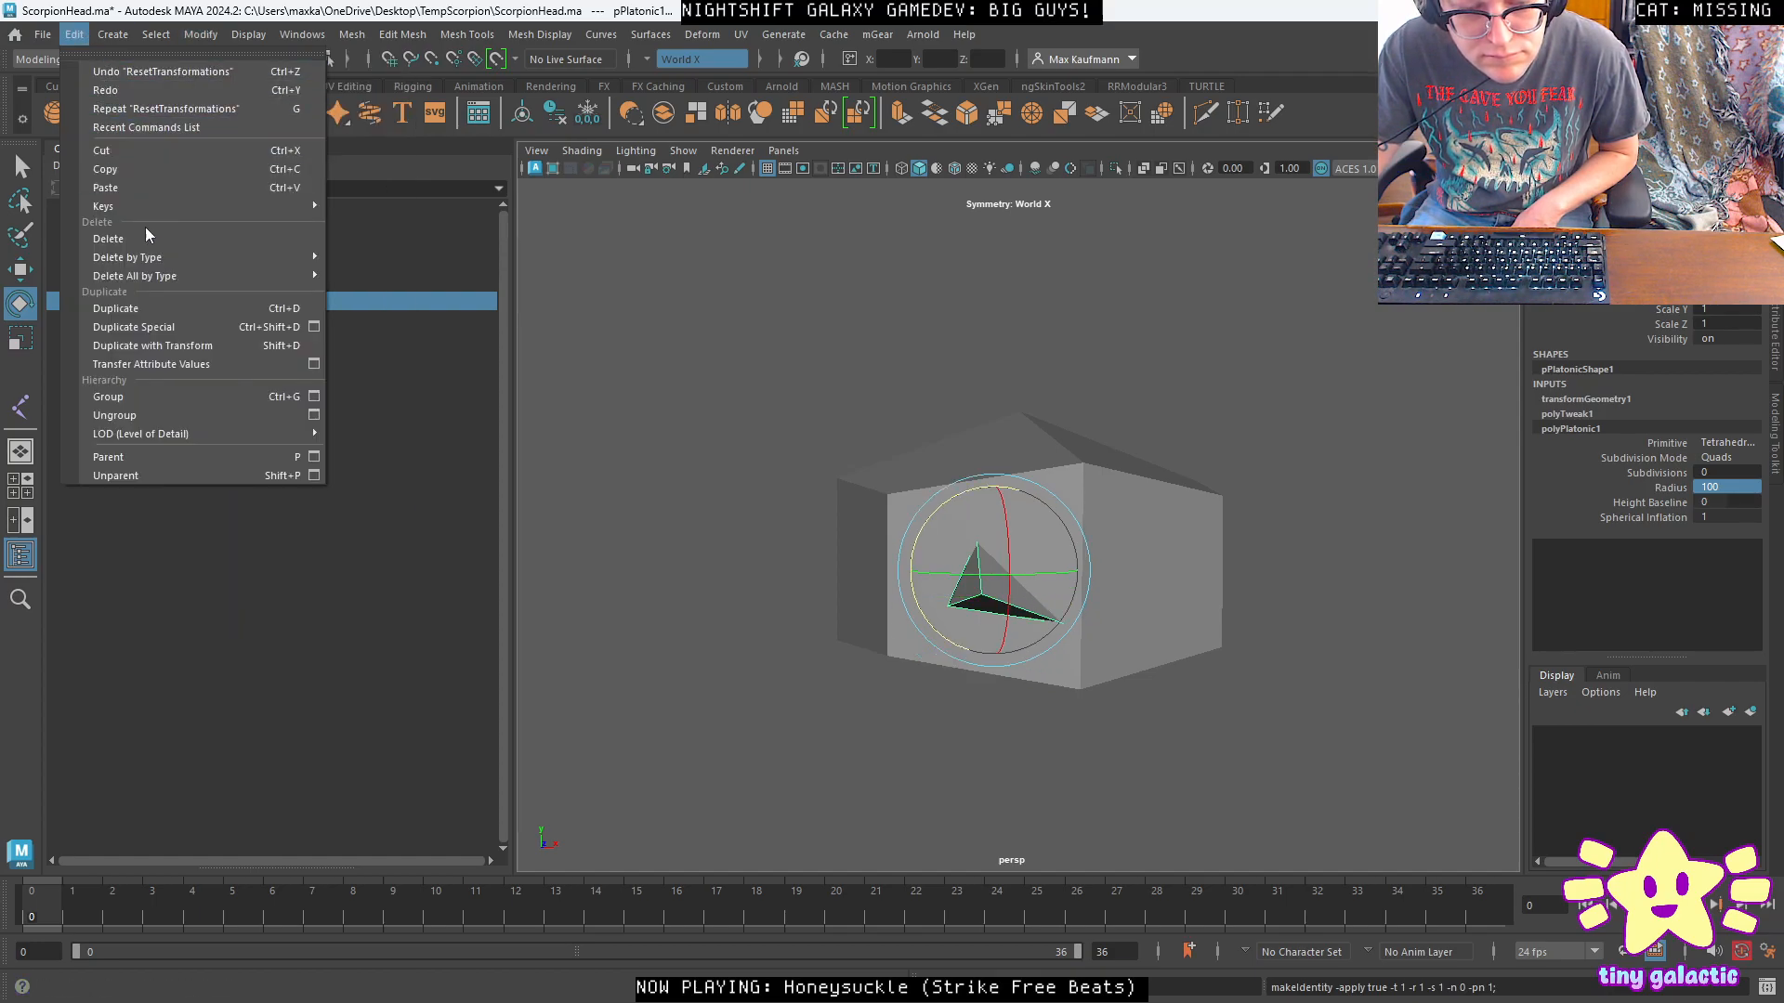
left_click(134, 327)
left_click(1263, 744)
left_click_drag(1262, 744, 976, 617, "alt")
left_click(980, 586)
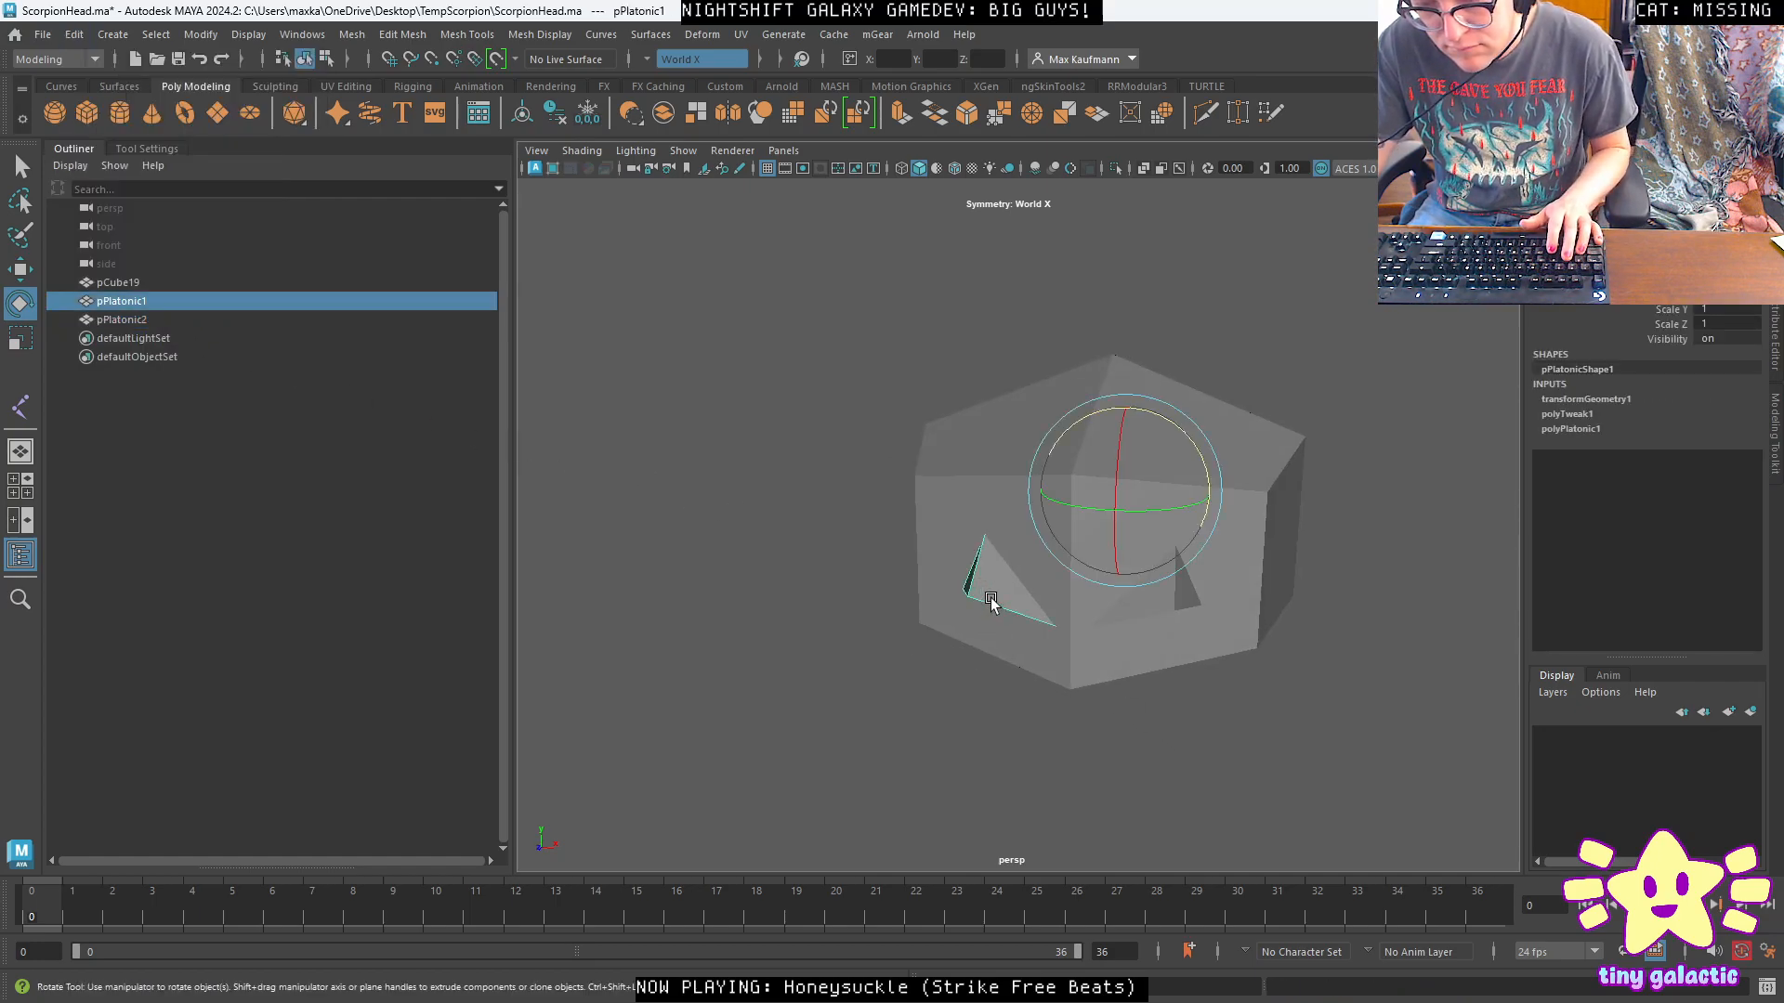
key("w")
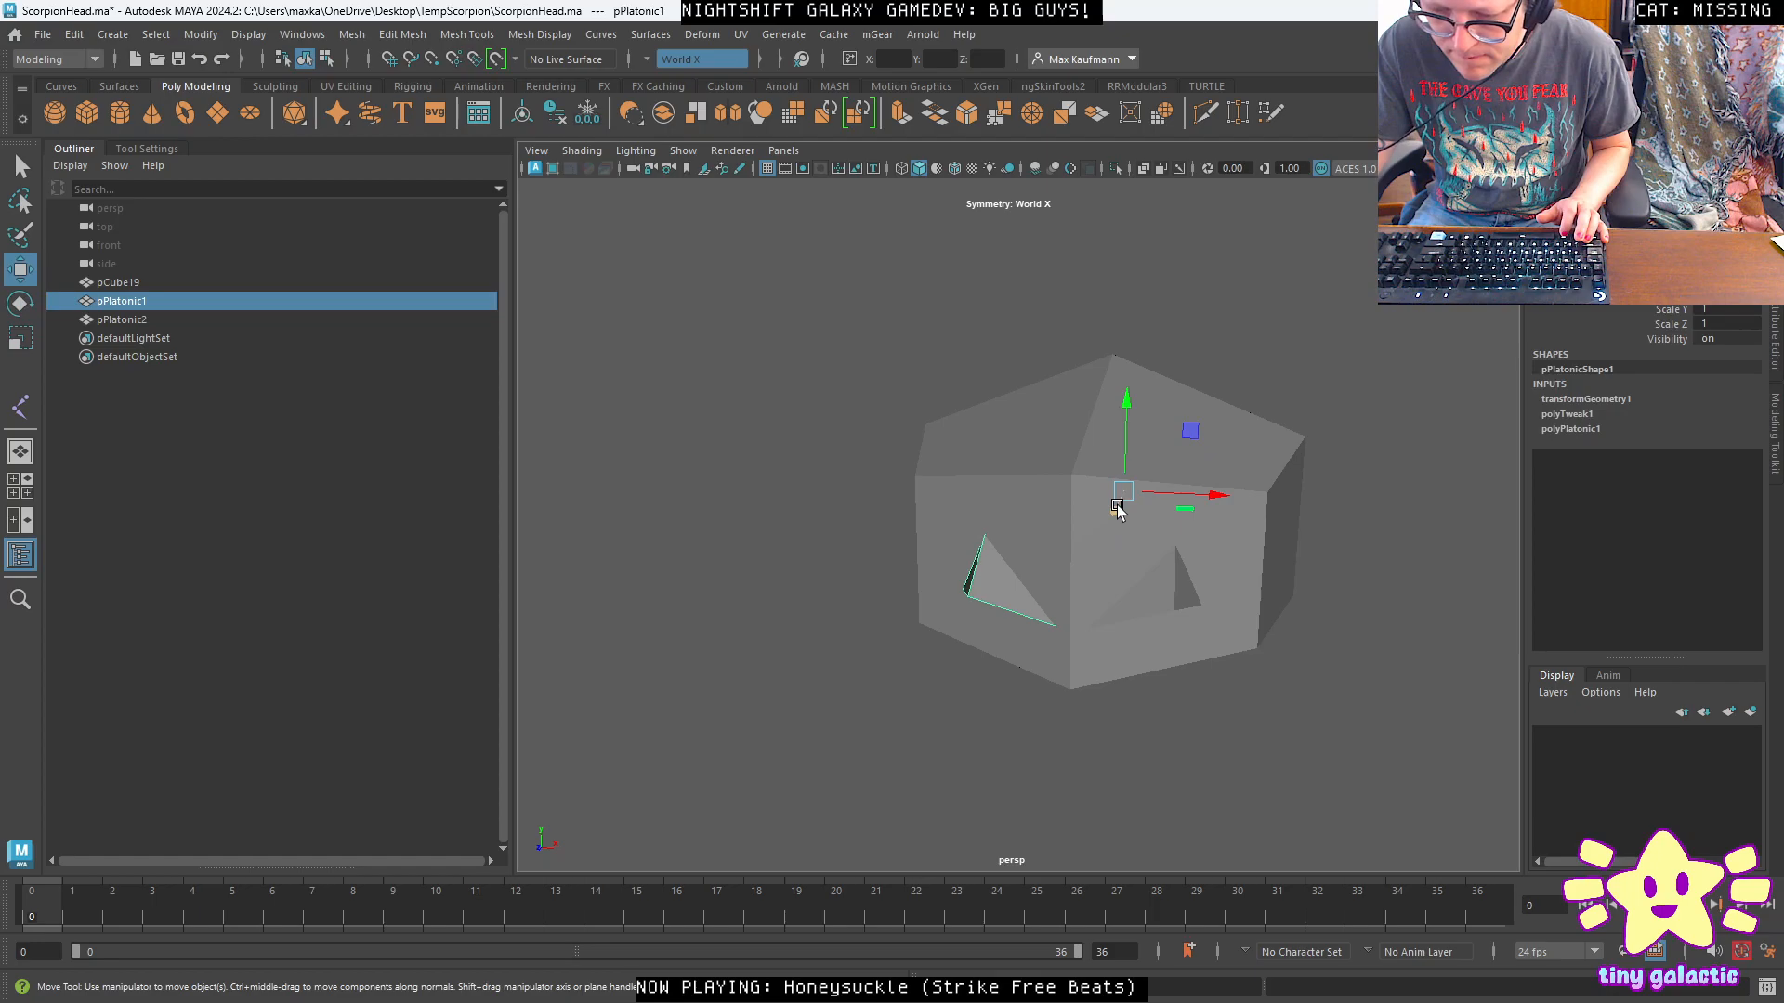
left_click_drag(1118, 511, 1059, 576, "alt")
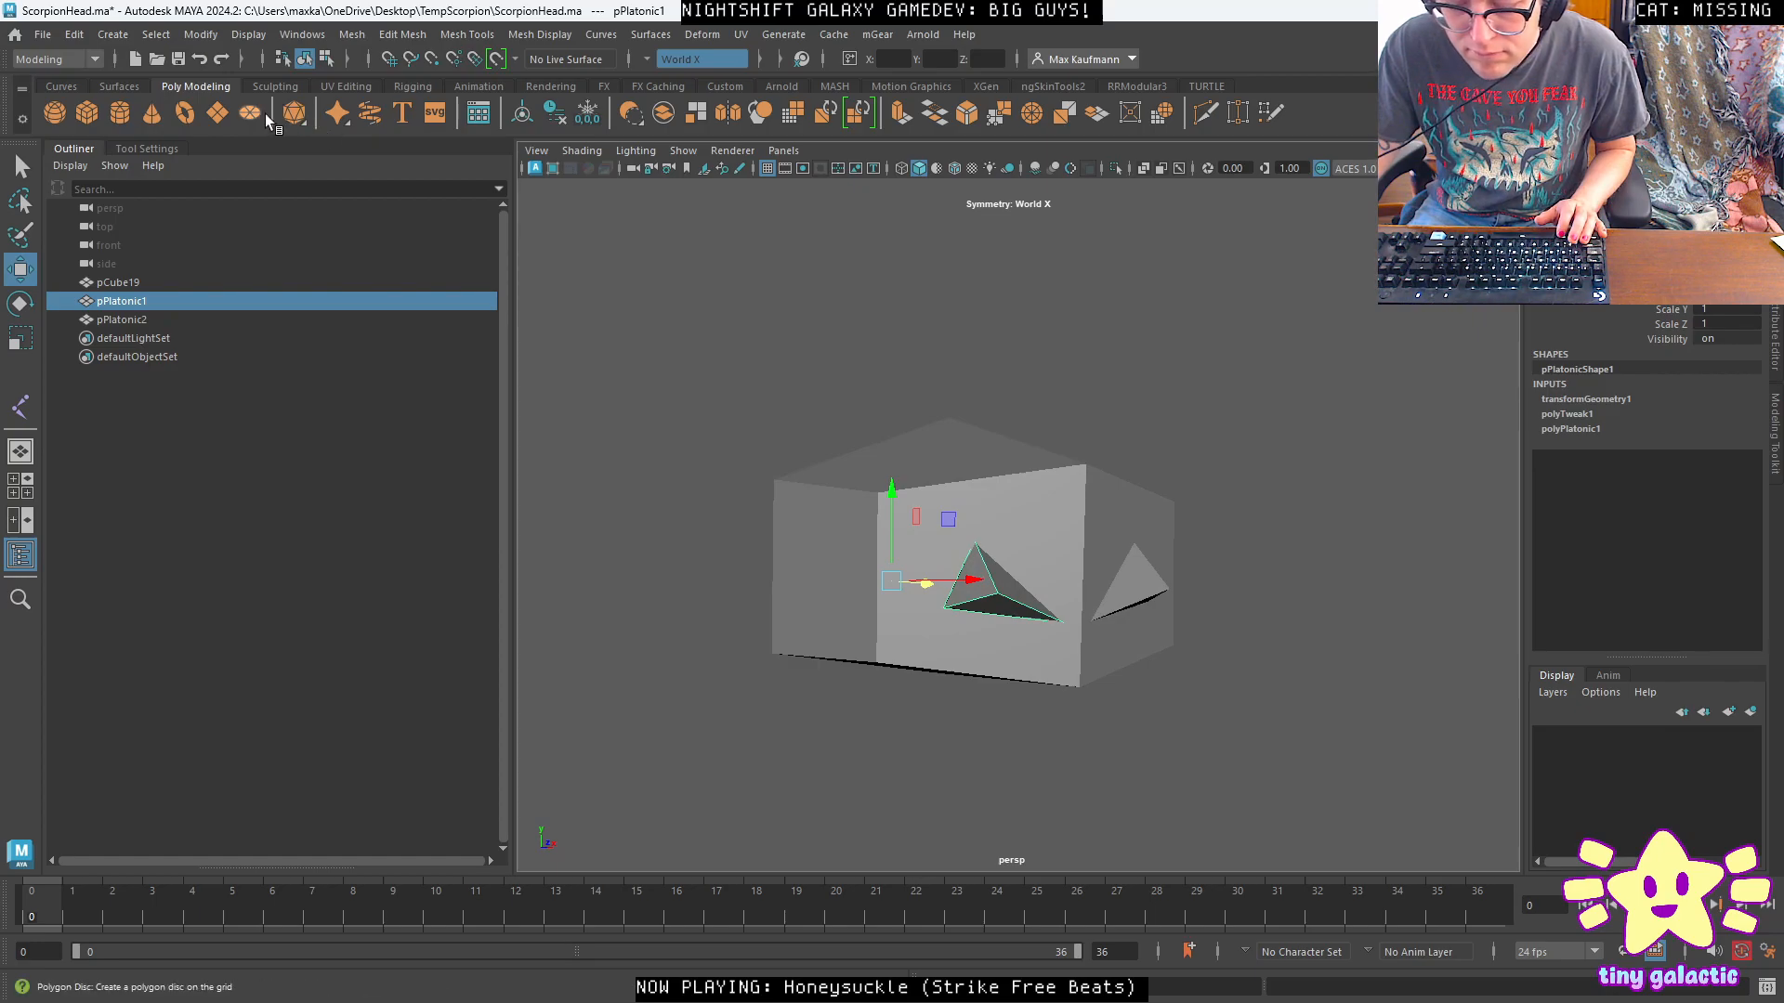
Undo the mirrored duplication and the transformation reset.
key("ctrl+z")
key("ctrl+z")
key("ctrl+z")
key("ctrl+z")
Make a rotated second copy of the tetrahedron and move it in front of the head near the first one.
mouse_move(994, 368)
left_mouse_down("alt")
mouse_move(918, 431)
mouse_move(907, 419)
left_mouse_up("alt")
mouse_move(1011, 575)
left_mouse_down("alt")
mouse_move(1079, 548)
mouse_move(1087, 505)
mouse_move(1123, 502)
mouse_move(1178, 592)
mouse_move(1186, 533)
mouse_move(1155, 573)
mouse_move(1178, 594)
left_mouse_up("alt")
key("e")
key("w")
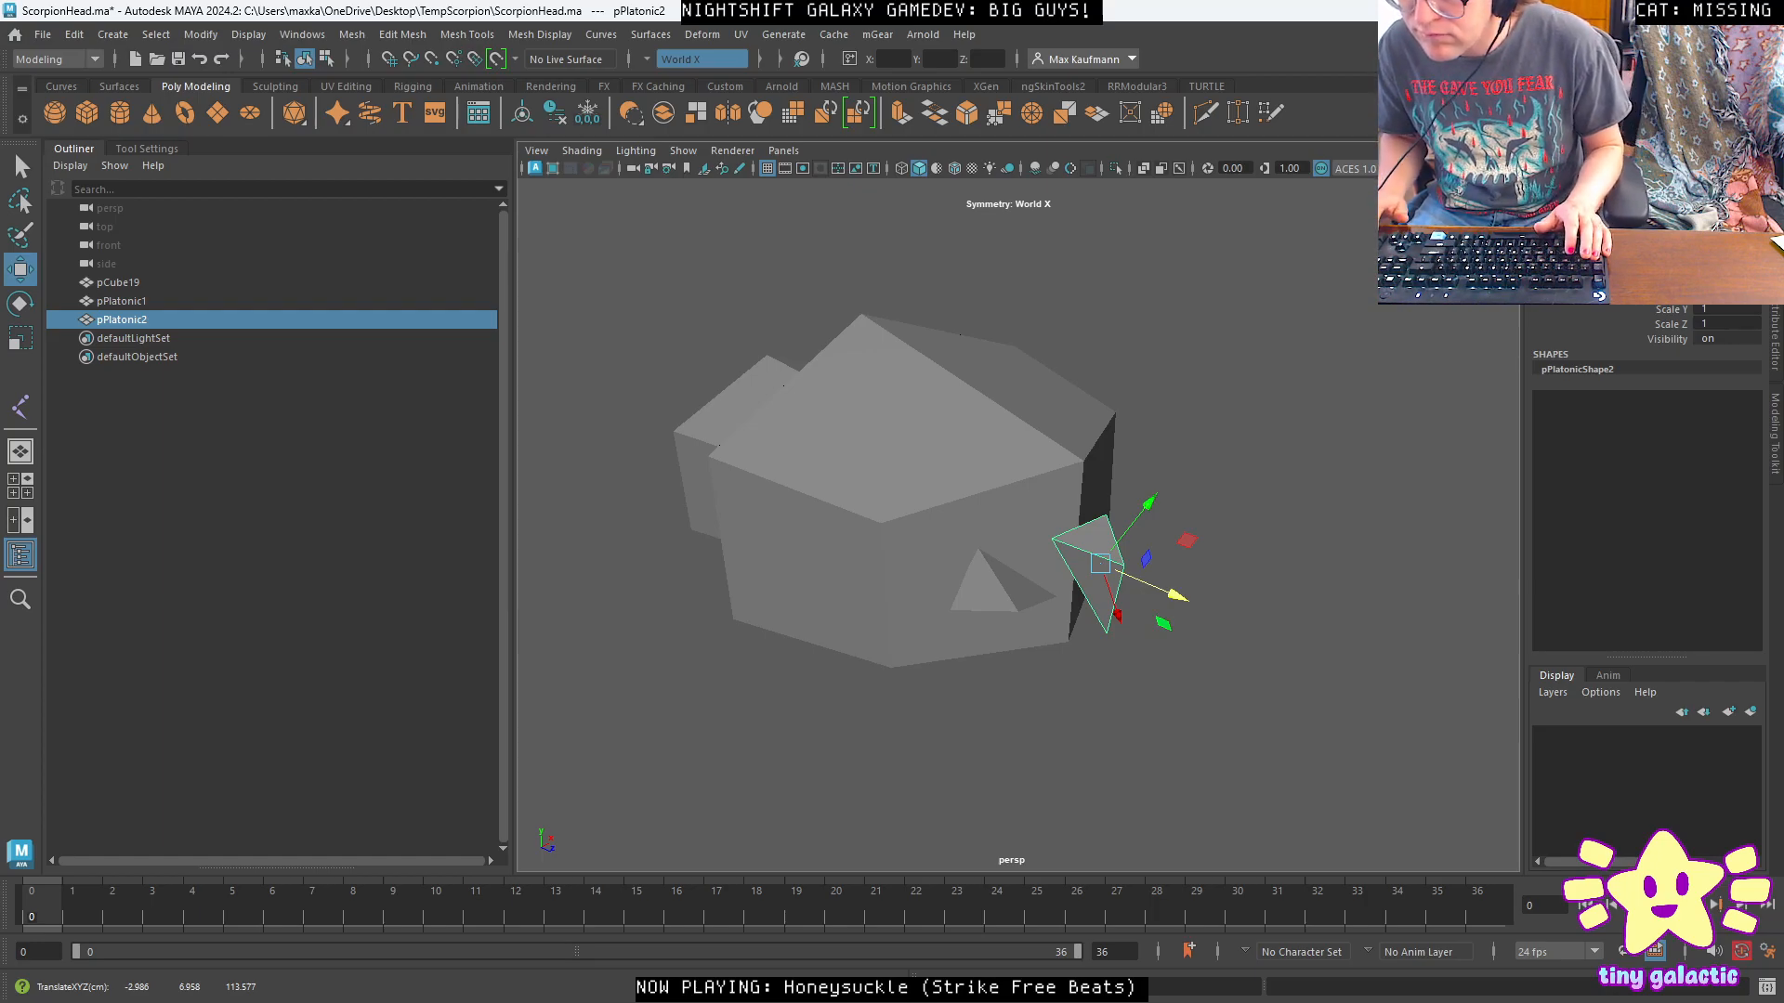
left_click_drag(1178, 594, 1130, 625)
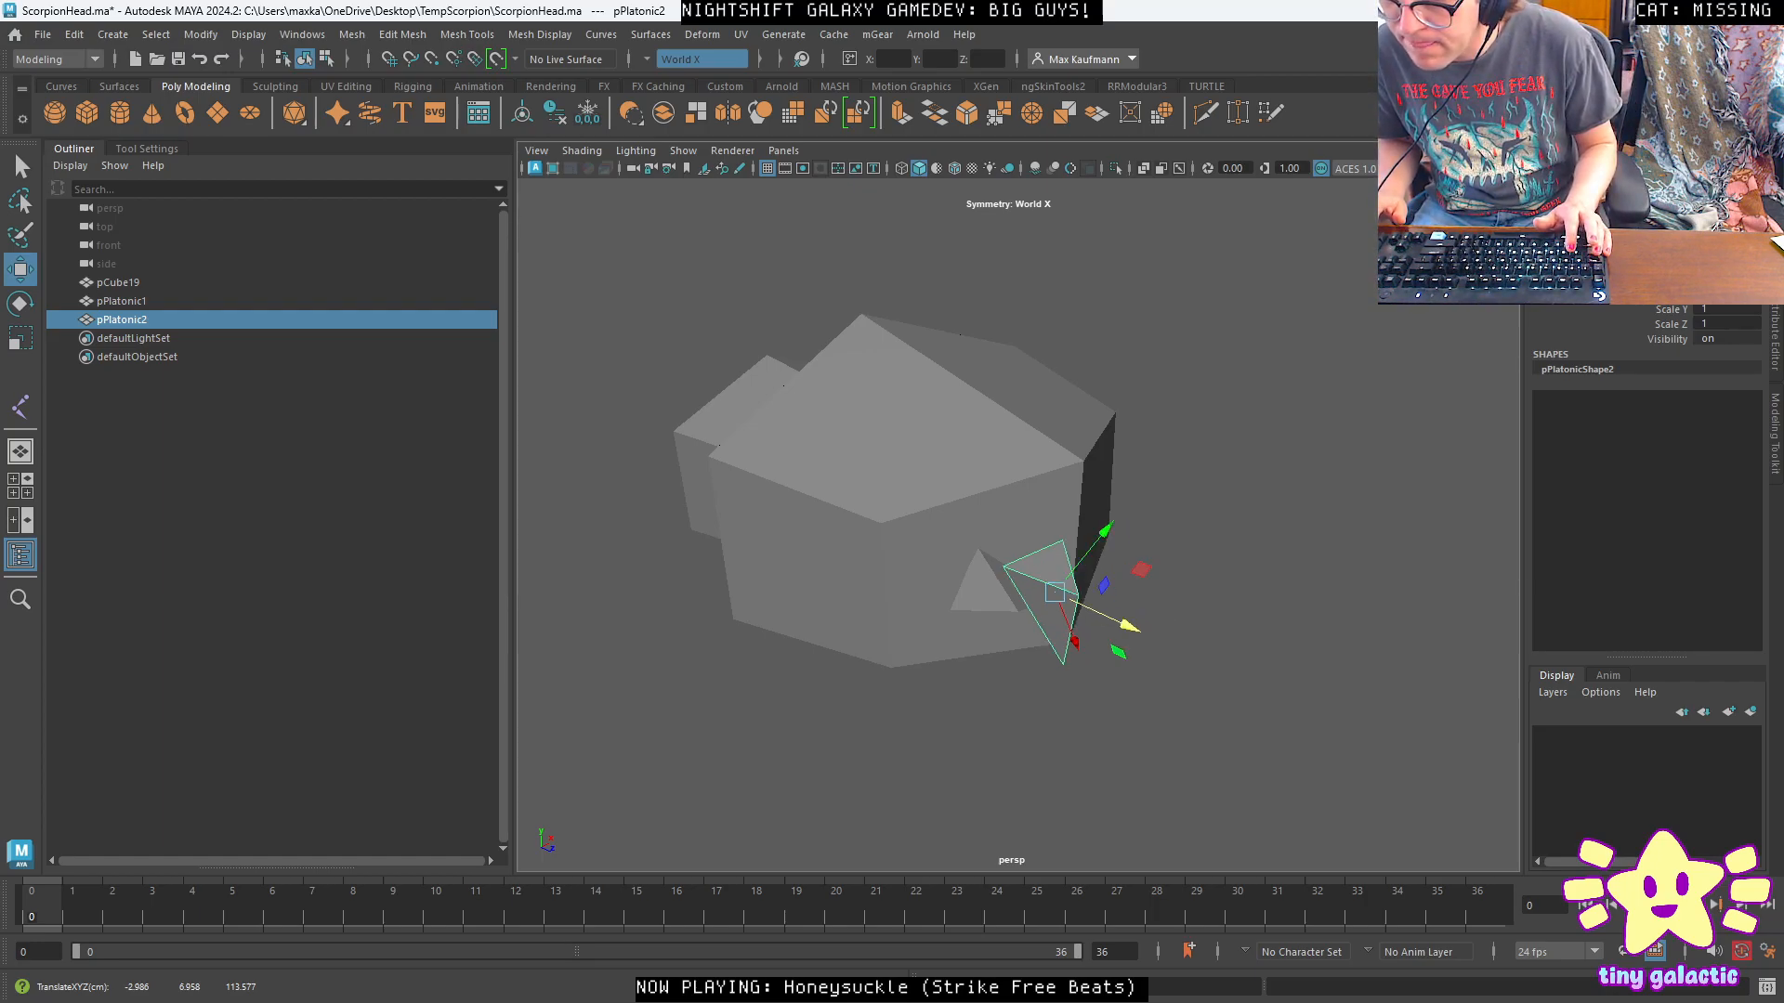
left_click_drag(1130, 625, 992, 555, "alt")
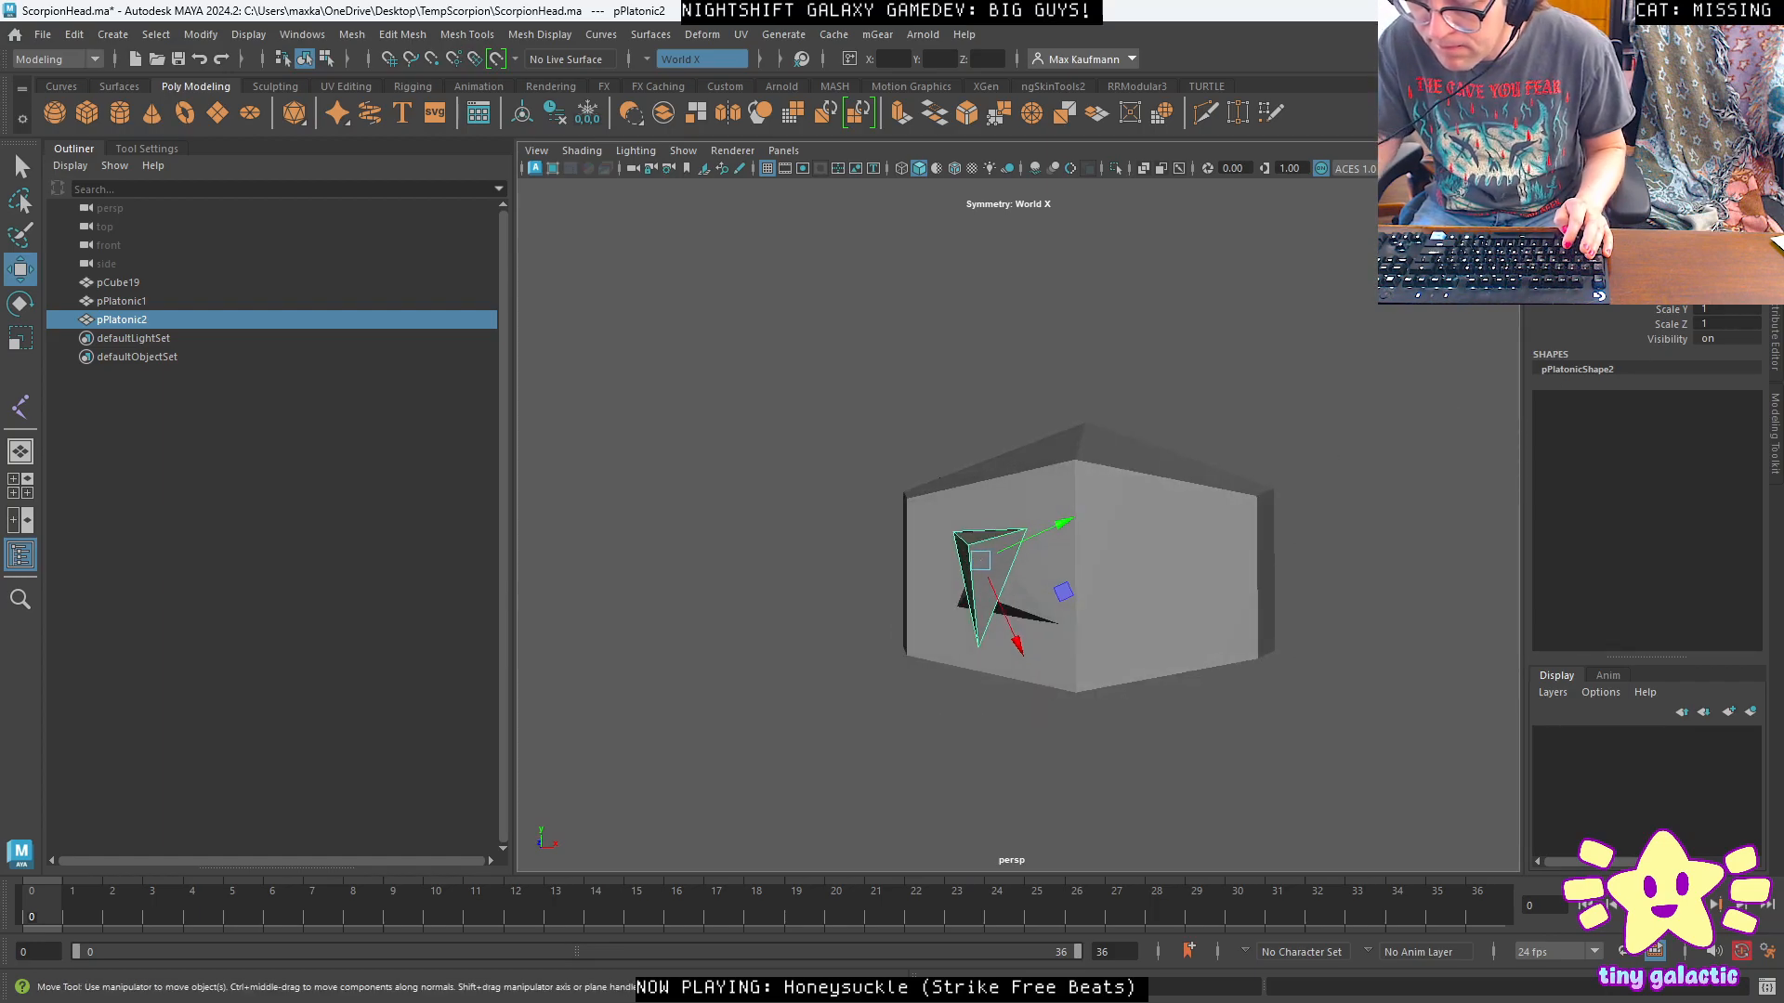
In the front view, move the second tetrahedron in the XY plane onto the head's centreline, higher than the first.
left_click_drag(1094, 499, 1194, 590, "alt")
key("space")
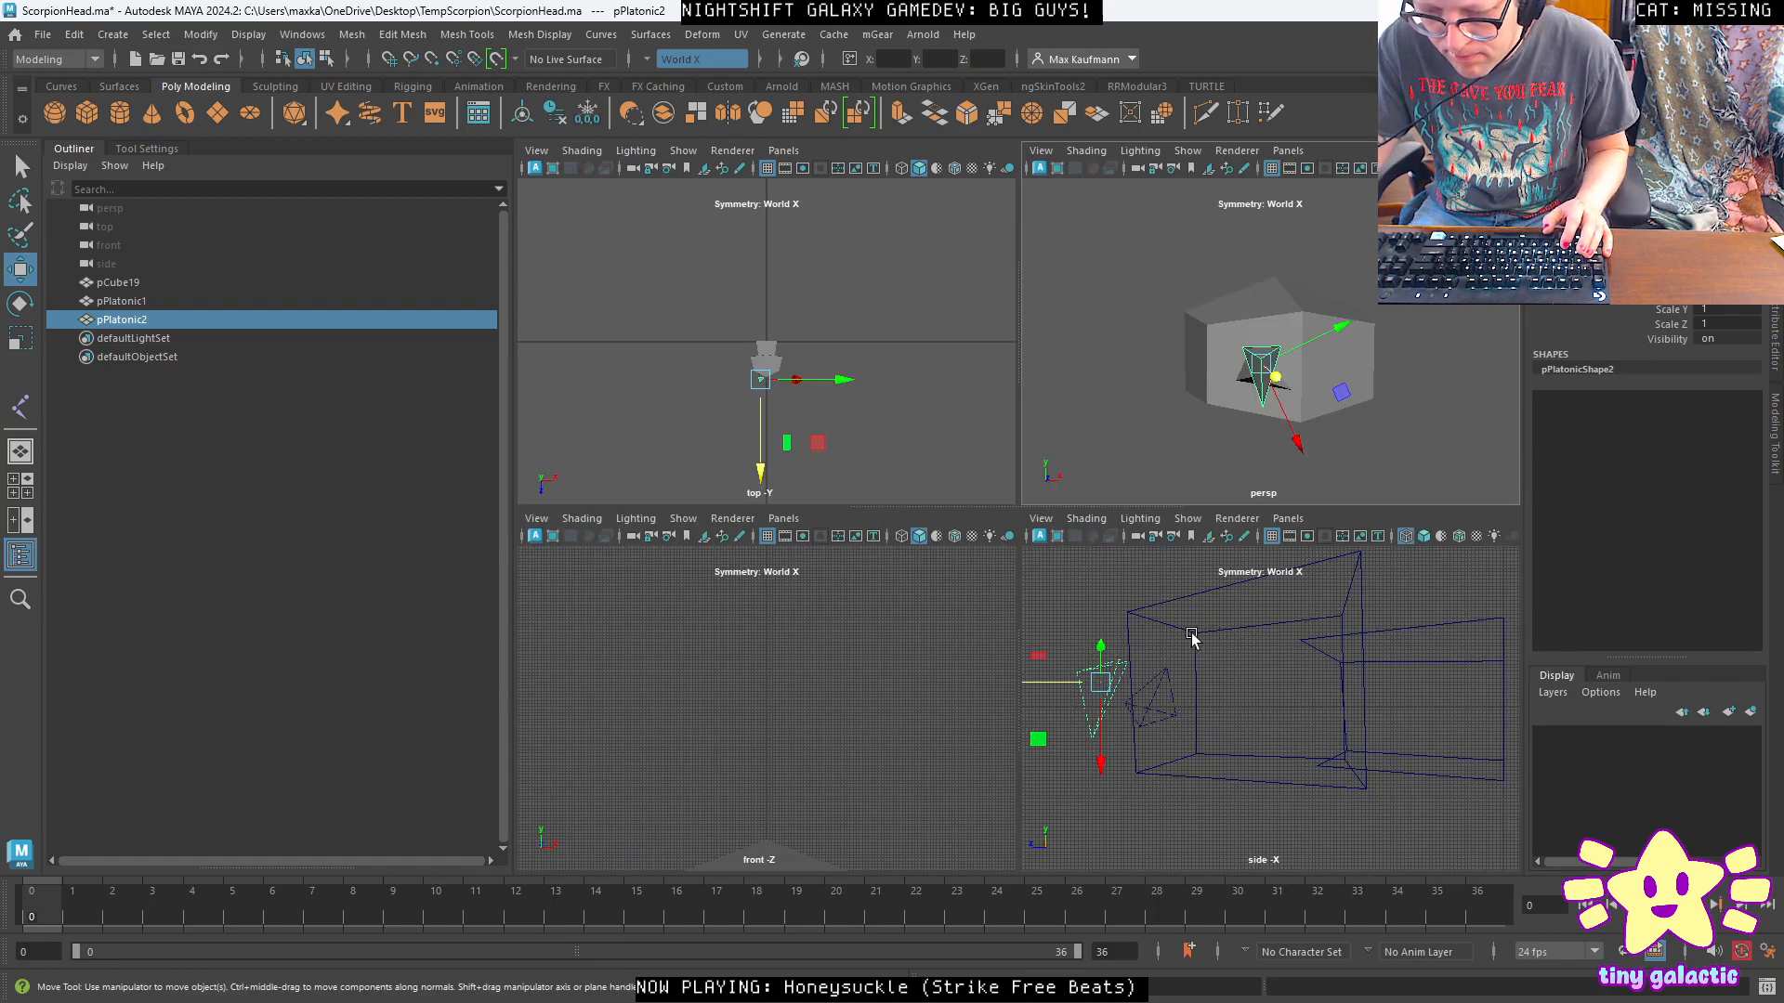
key("space")
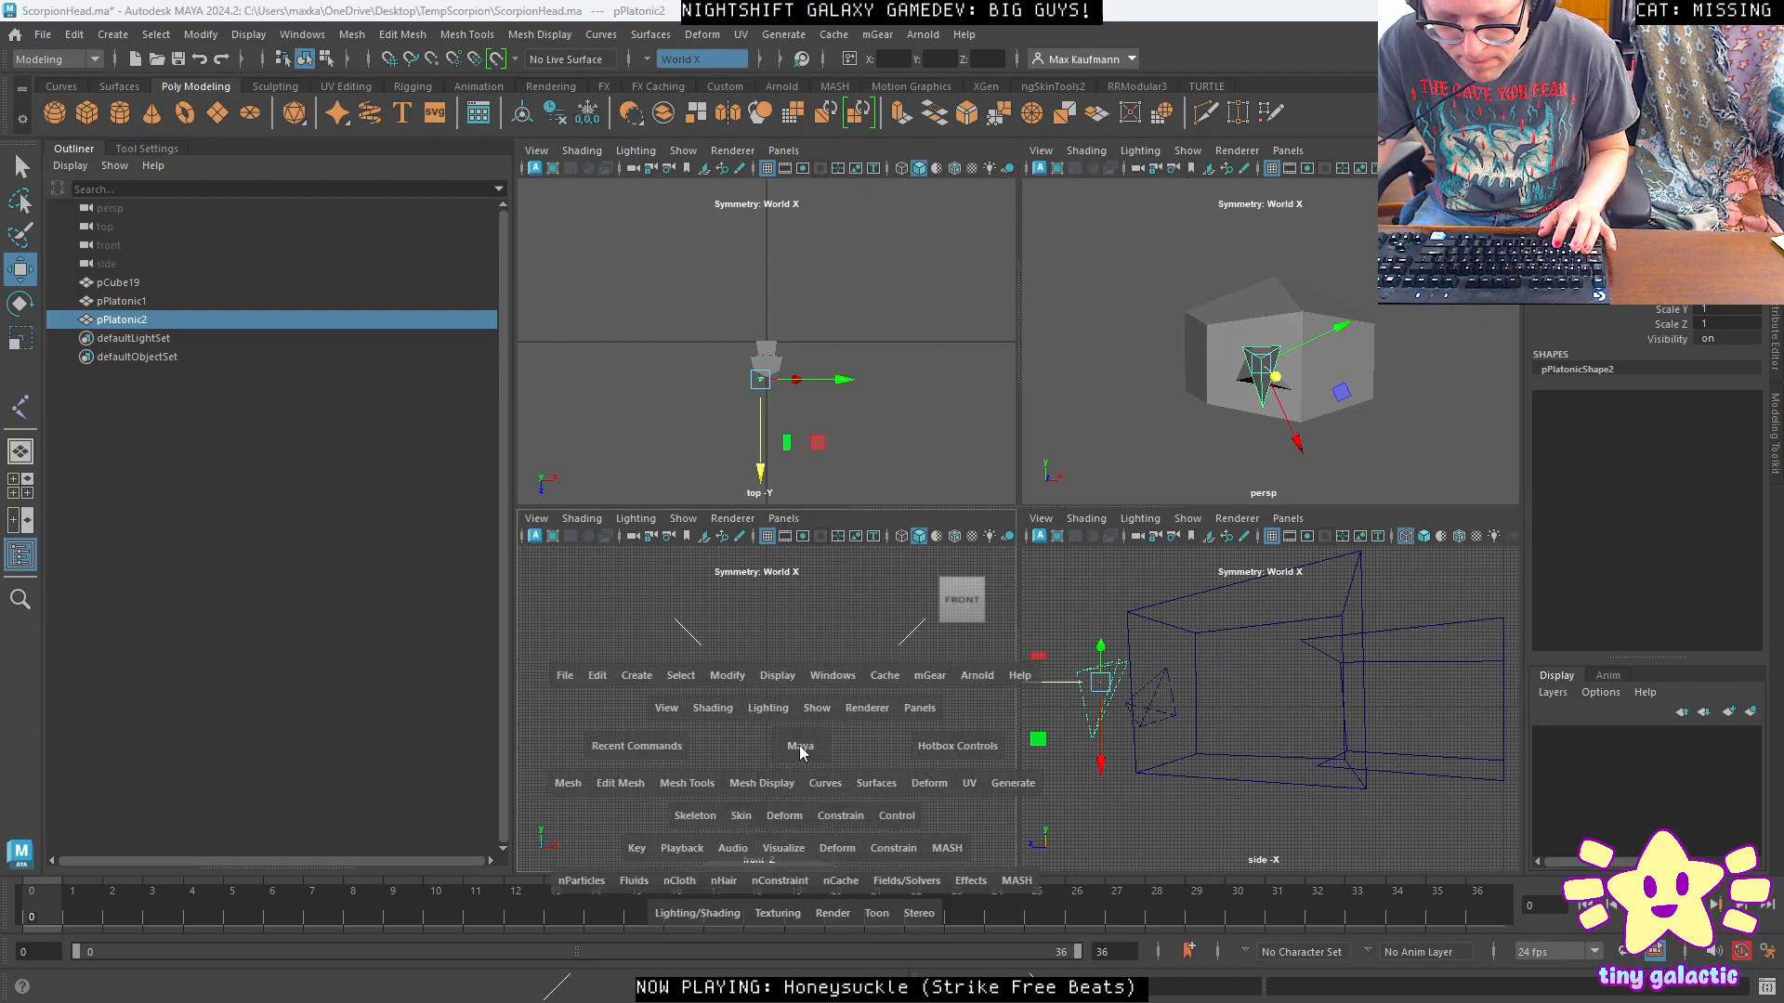
scroll(1093, 639, "down", 10)
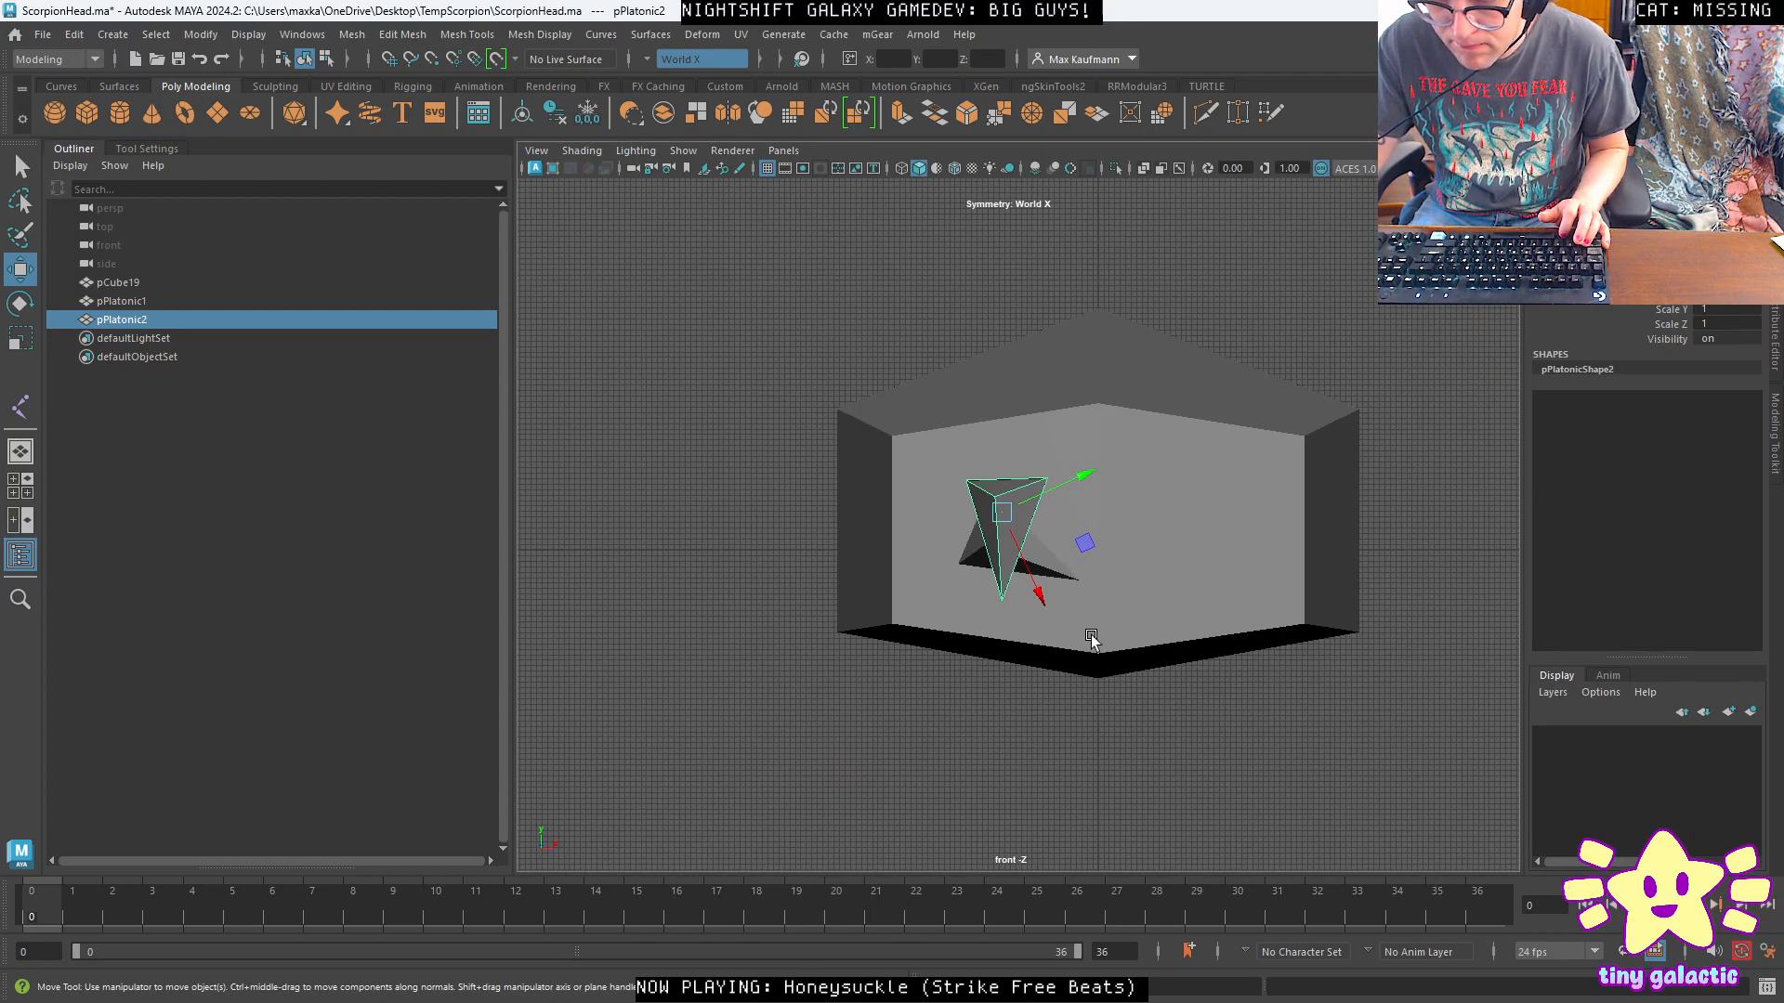
left_click_drag(1061, 533, 1177, 492)
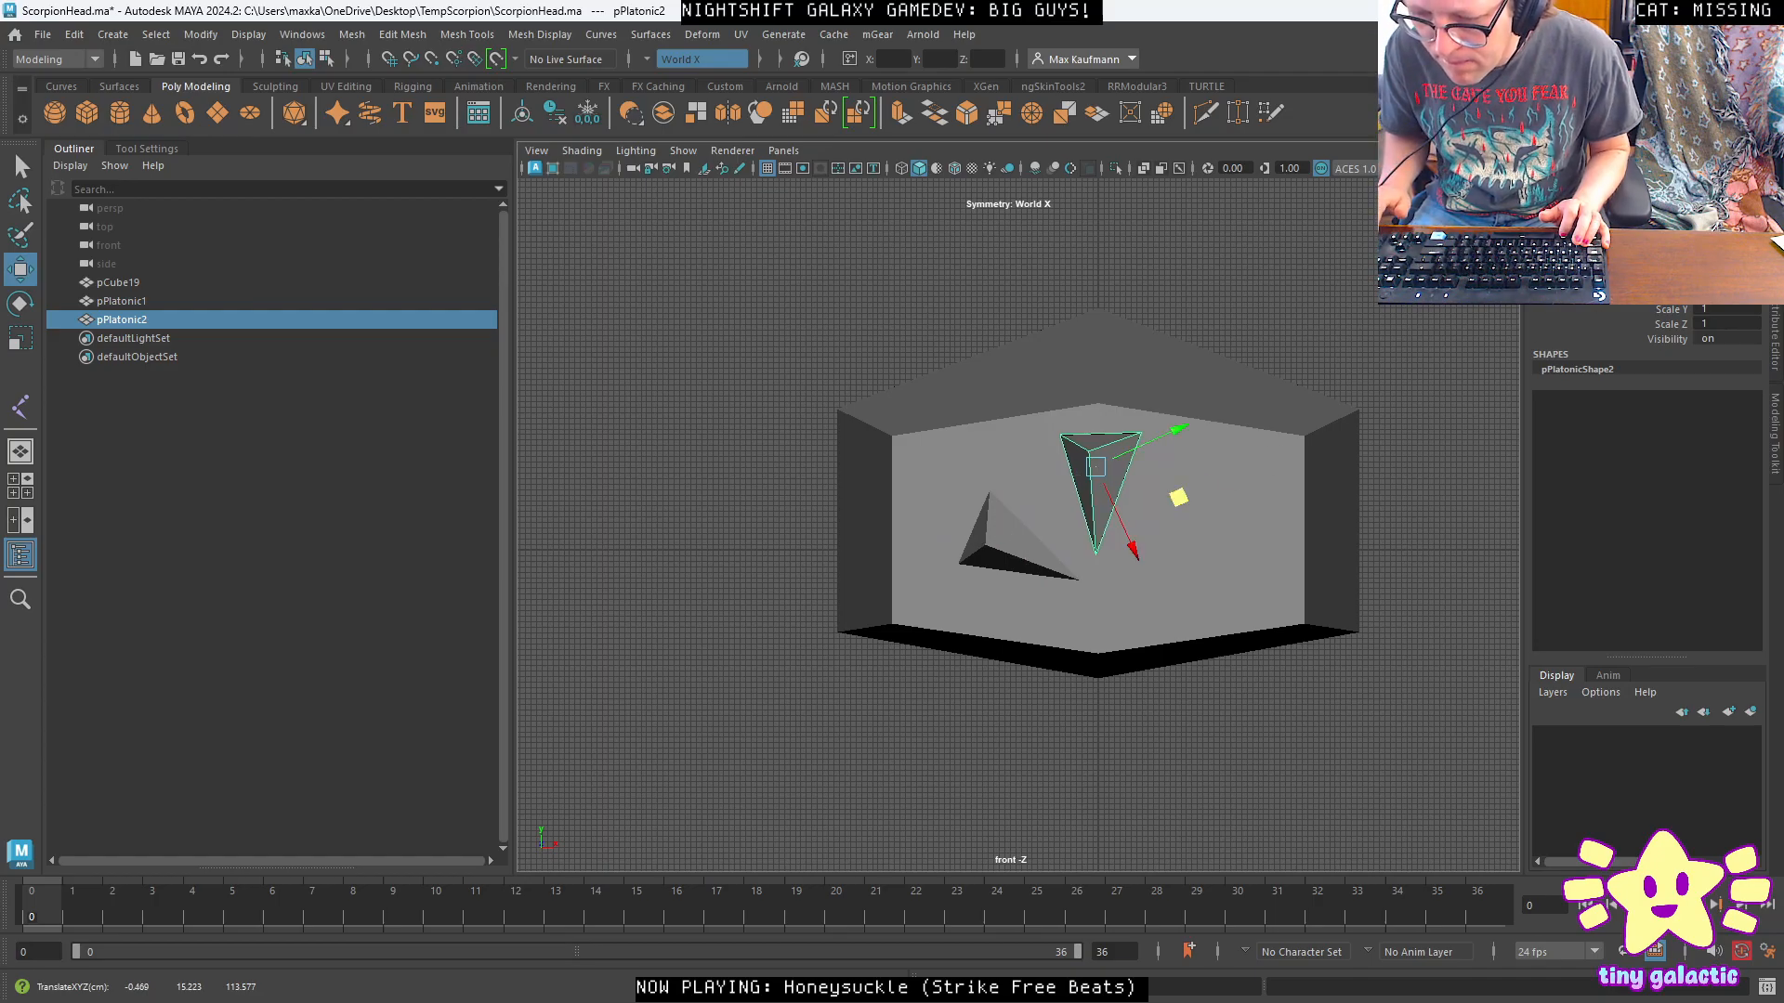
In the front view, rotate the second tetrahedron until it points straight down symmetrically, and shift it slightly lower on the head's centreline.
left_click(1242, 391, "alt")
key("space")
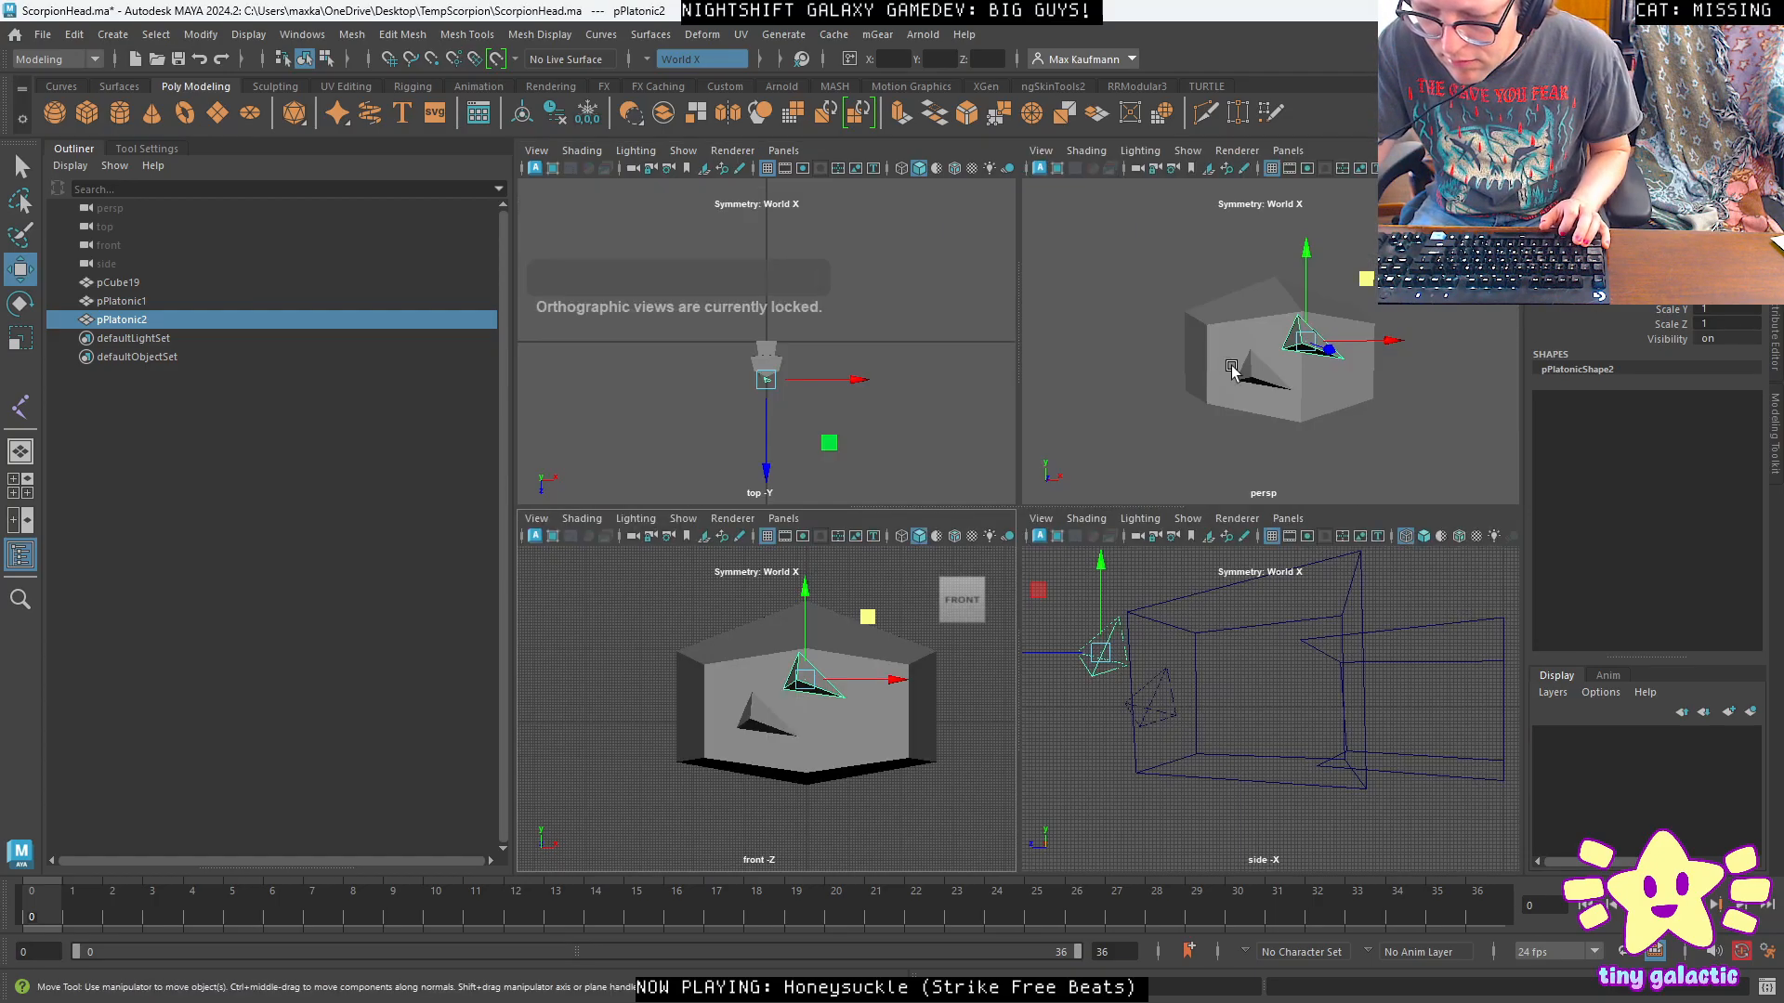
key("space")
left_click(1089, 537)
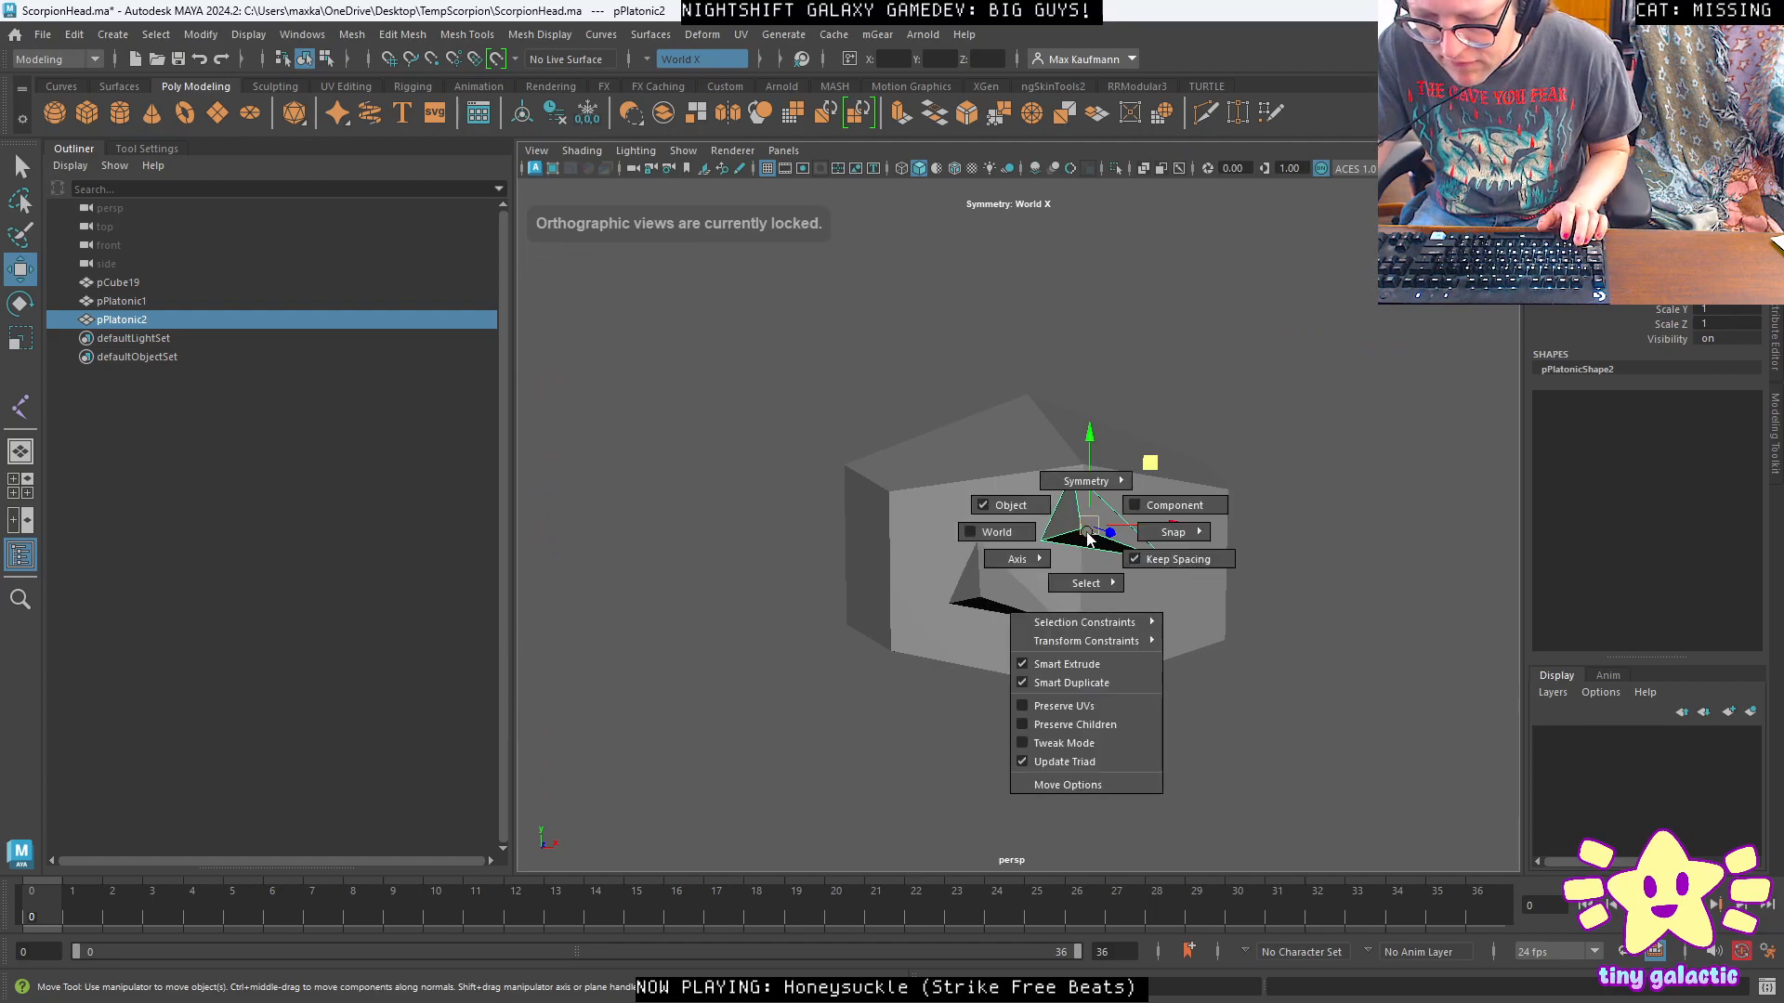
mouse_move(1089, 537)
left_mouse_down("alt")
mouse_move(1126, 499)
mouse_move(1290, 581)
mouse_move(1065, 516)
left_mouse_up("alt")
key("e")
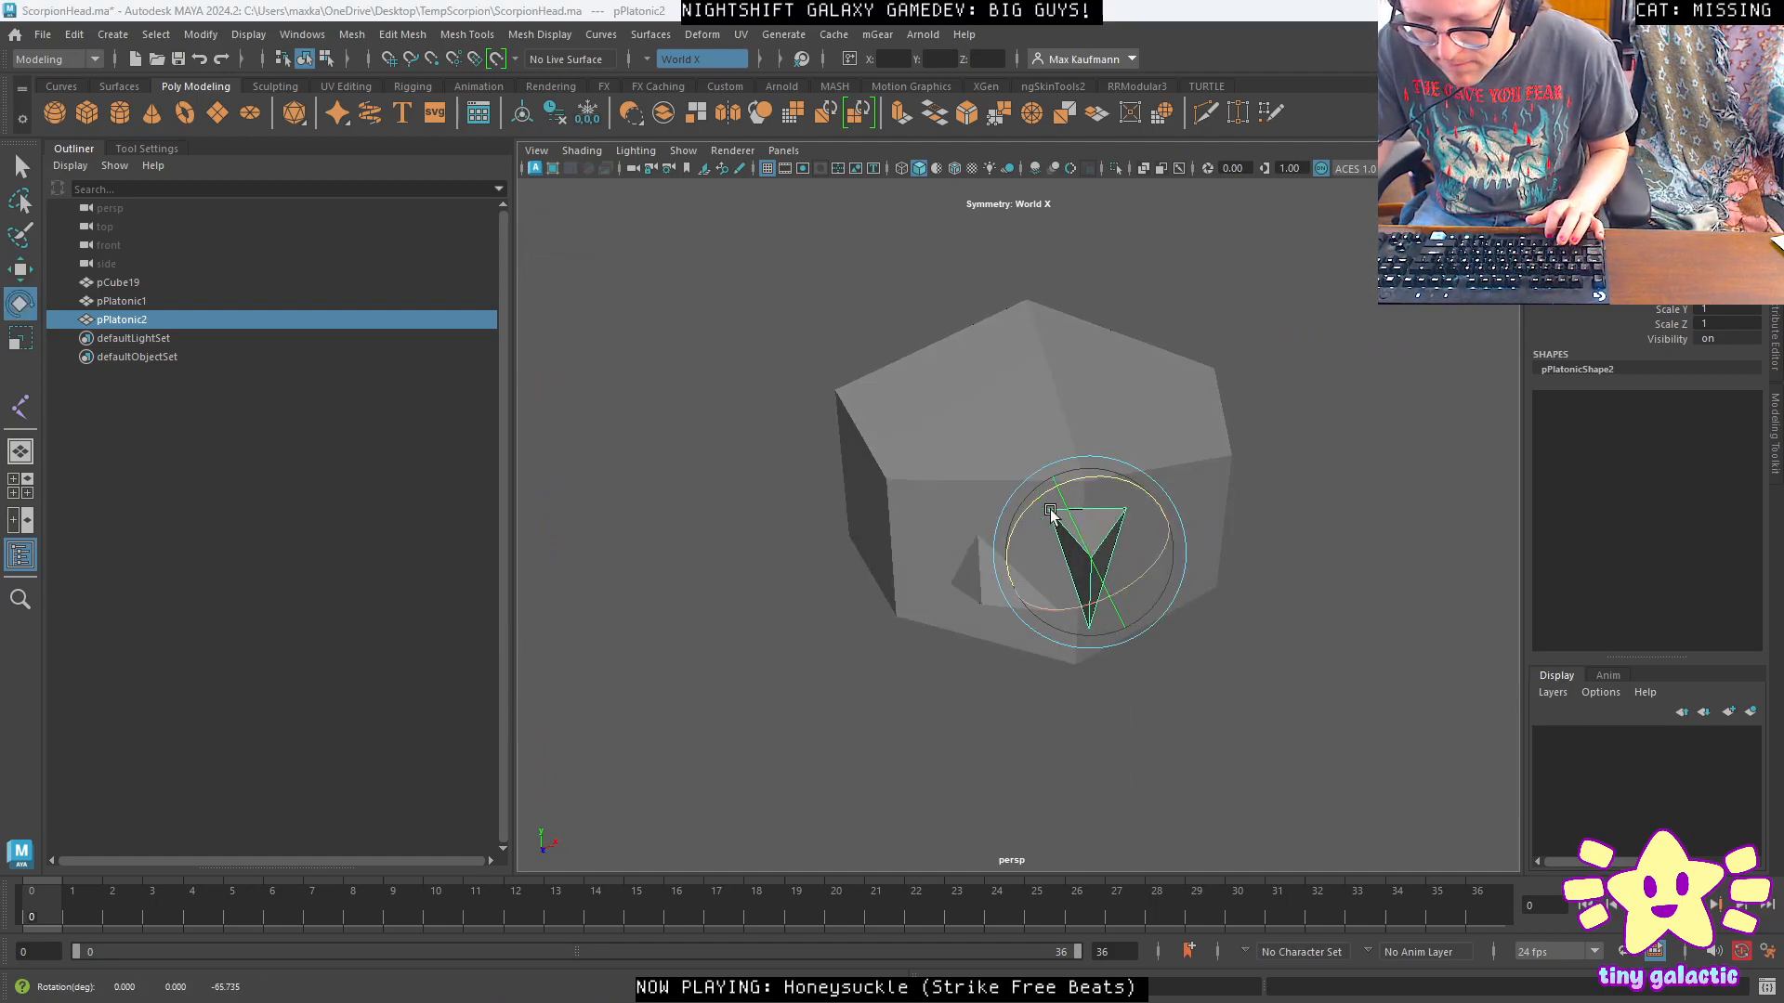
key("space")
key("space")
scroll(1154, 450, "up", 3)
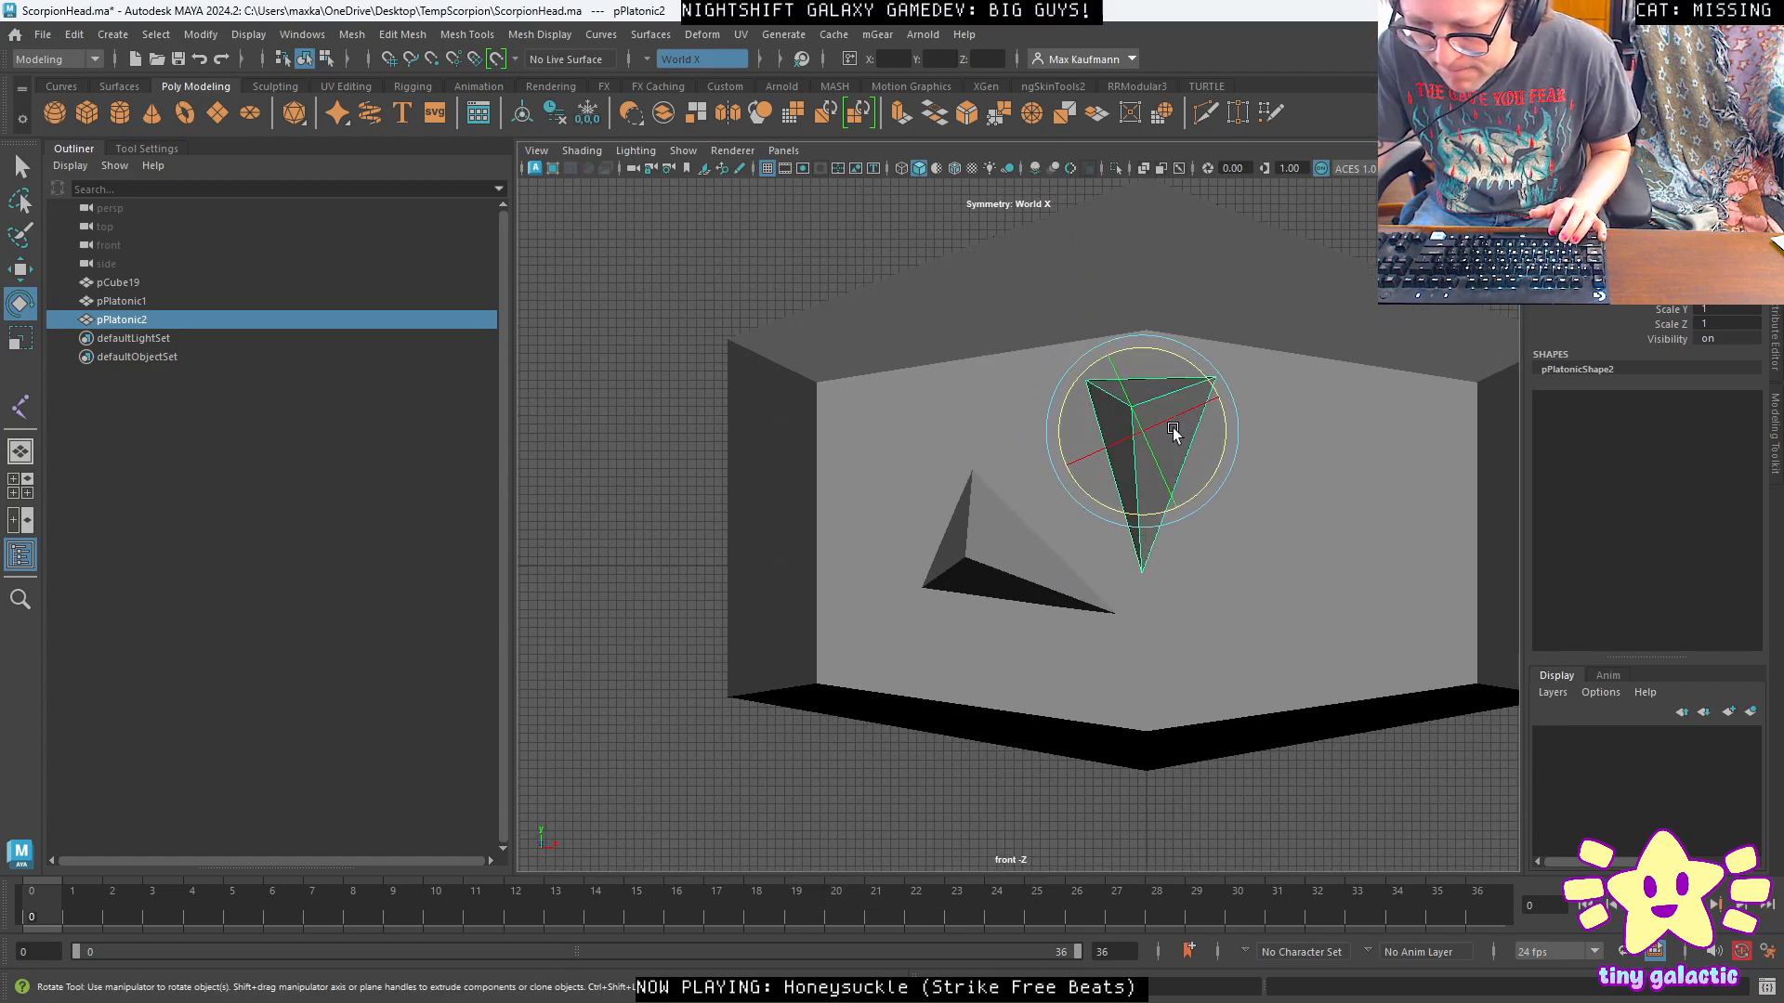
key("e")
mouse_move(1174, 430)
left_mouse_down()
mouse_move(1126, 428)
mouse_move(1191, 433)
left_mouse_up()
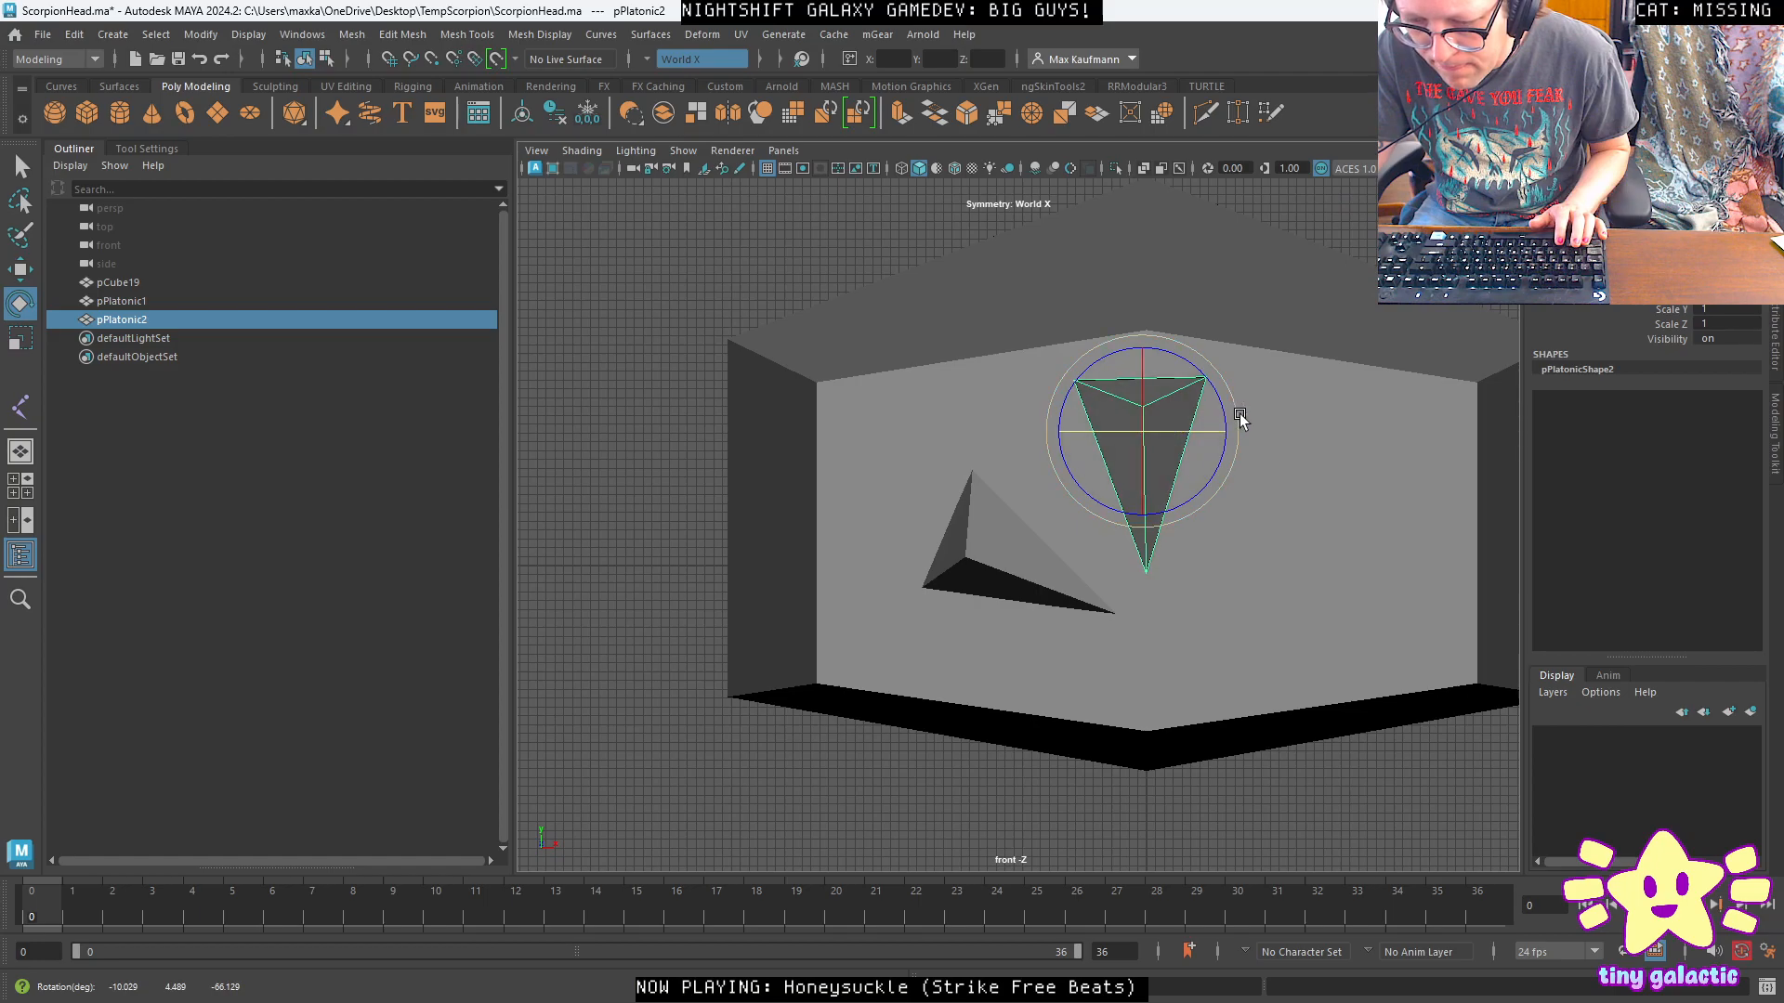
key("w")
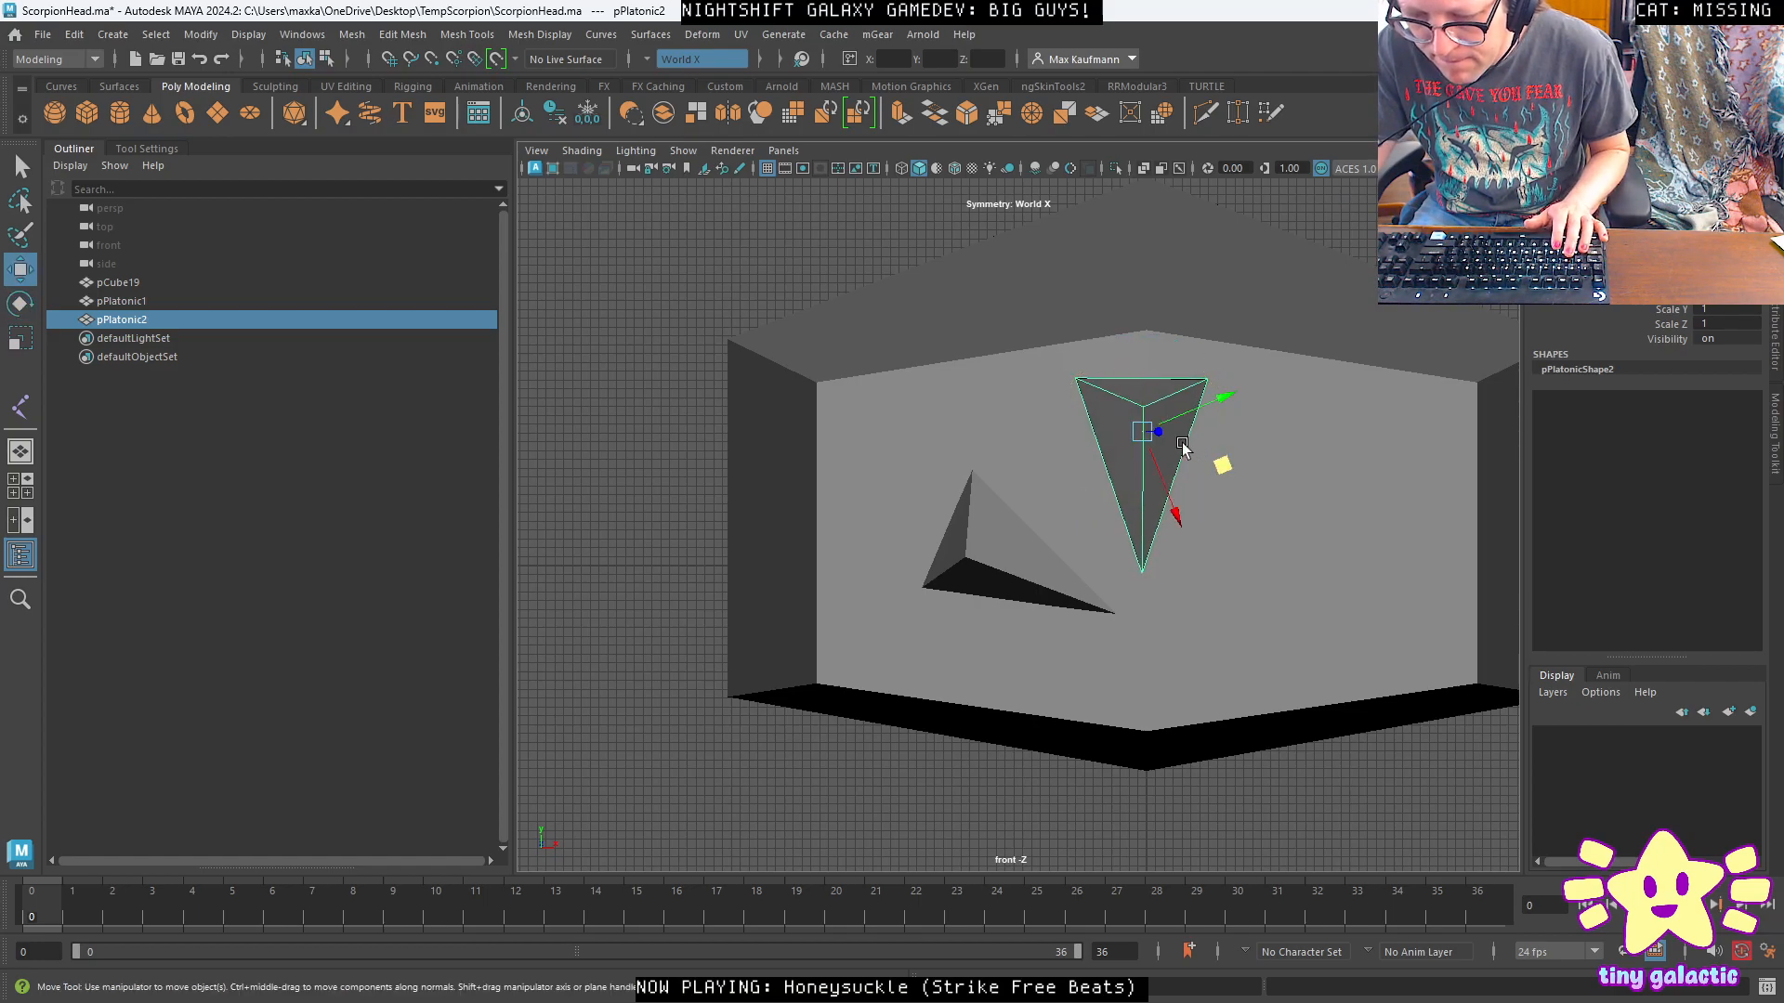
left_click_drag(1144, 431, 1150, 448)
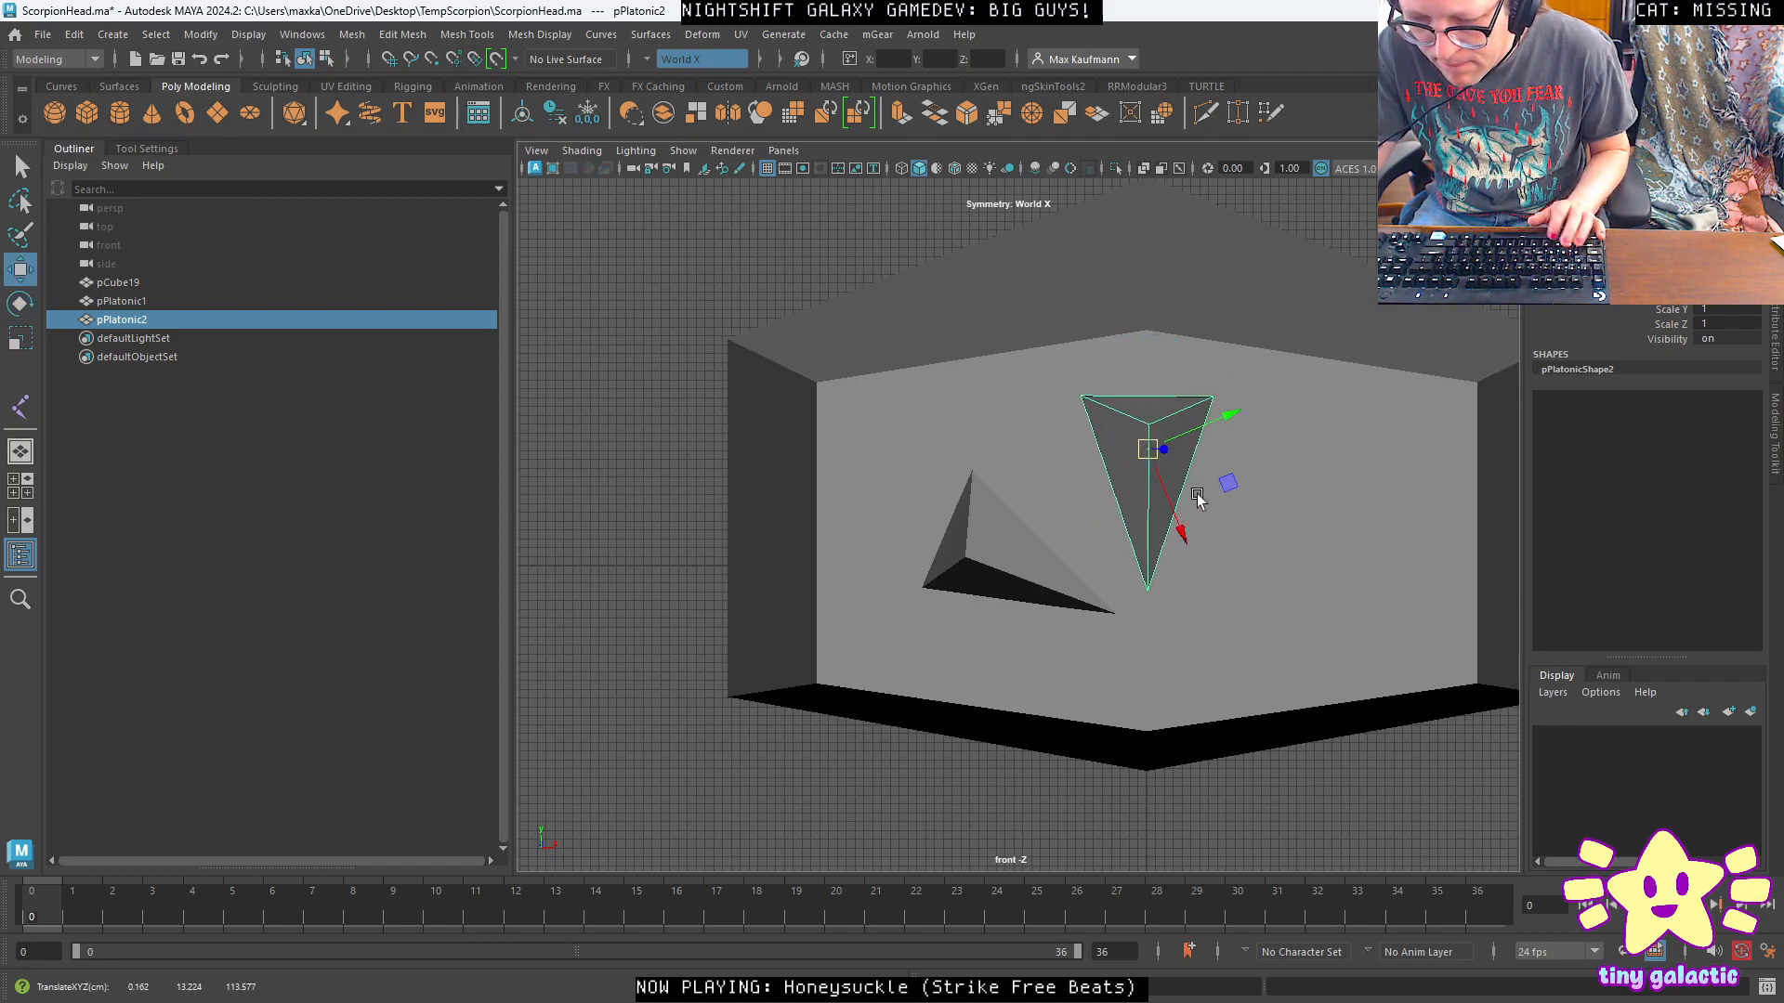
Tilt the second tetrahedron to follow the head's front and move it back along Z against the front face.
key("space")
key("space")
left_click_drag(1302, 410, 1433, 398, "alt")
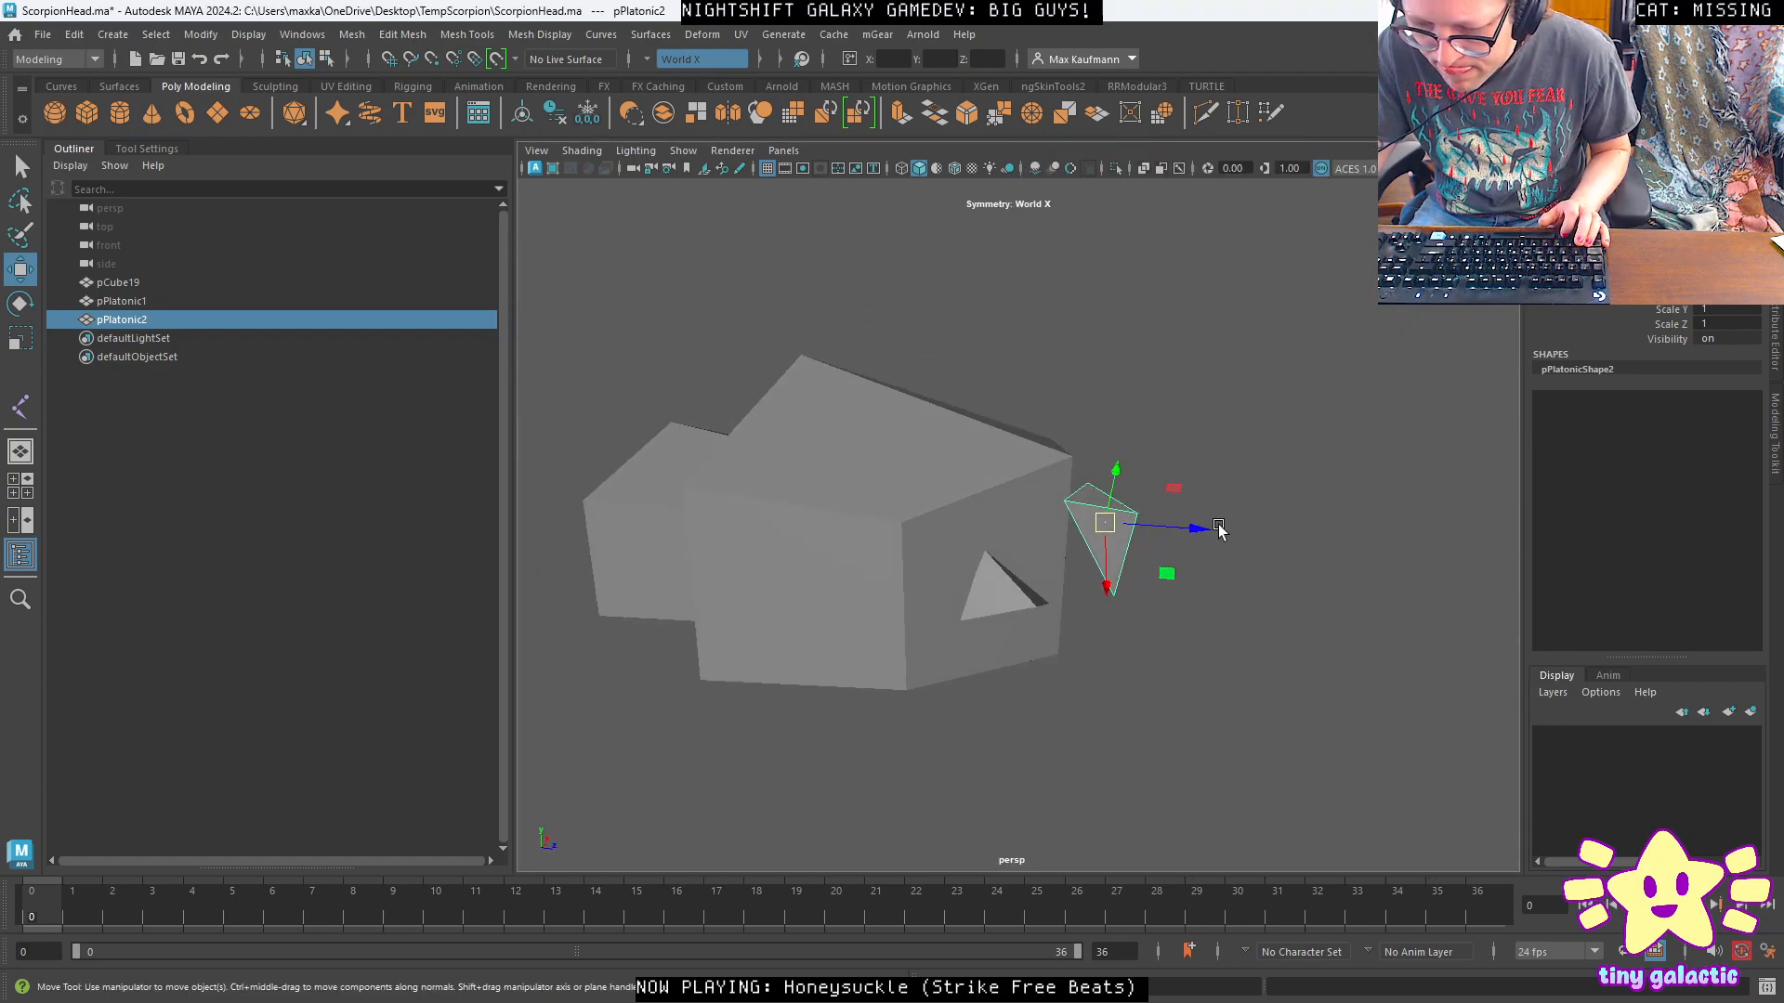
key("e")
left_click_drag(1176, 488, 1048, 530)
key("w")
key("w")
left_click_drag(1200, 538, 1172, 536)
Freeze and reset the first tetrahedron's transformations and create its mirrored copy with Duplicate Special at X scale -1.
left_click_drag(1163, 535, 976, 617, "alt")
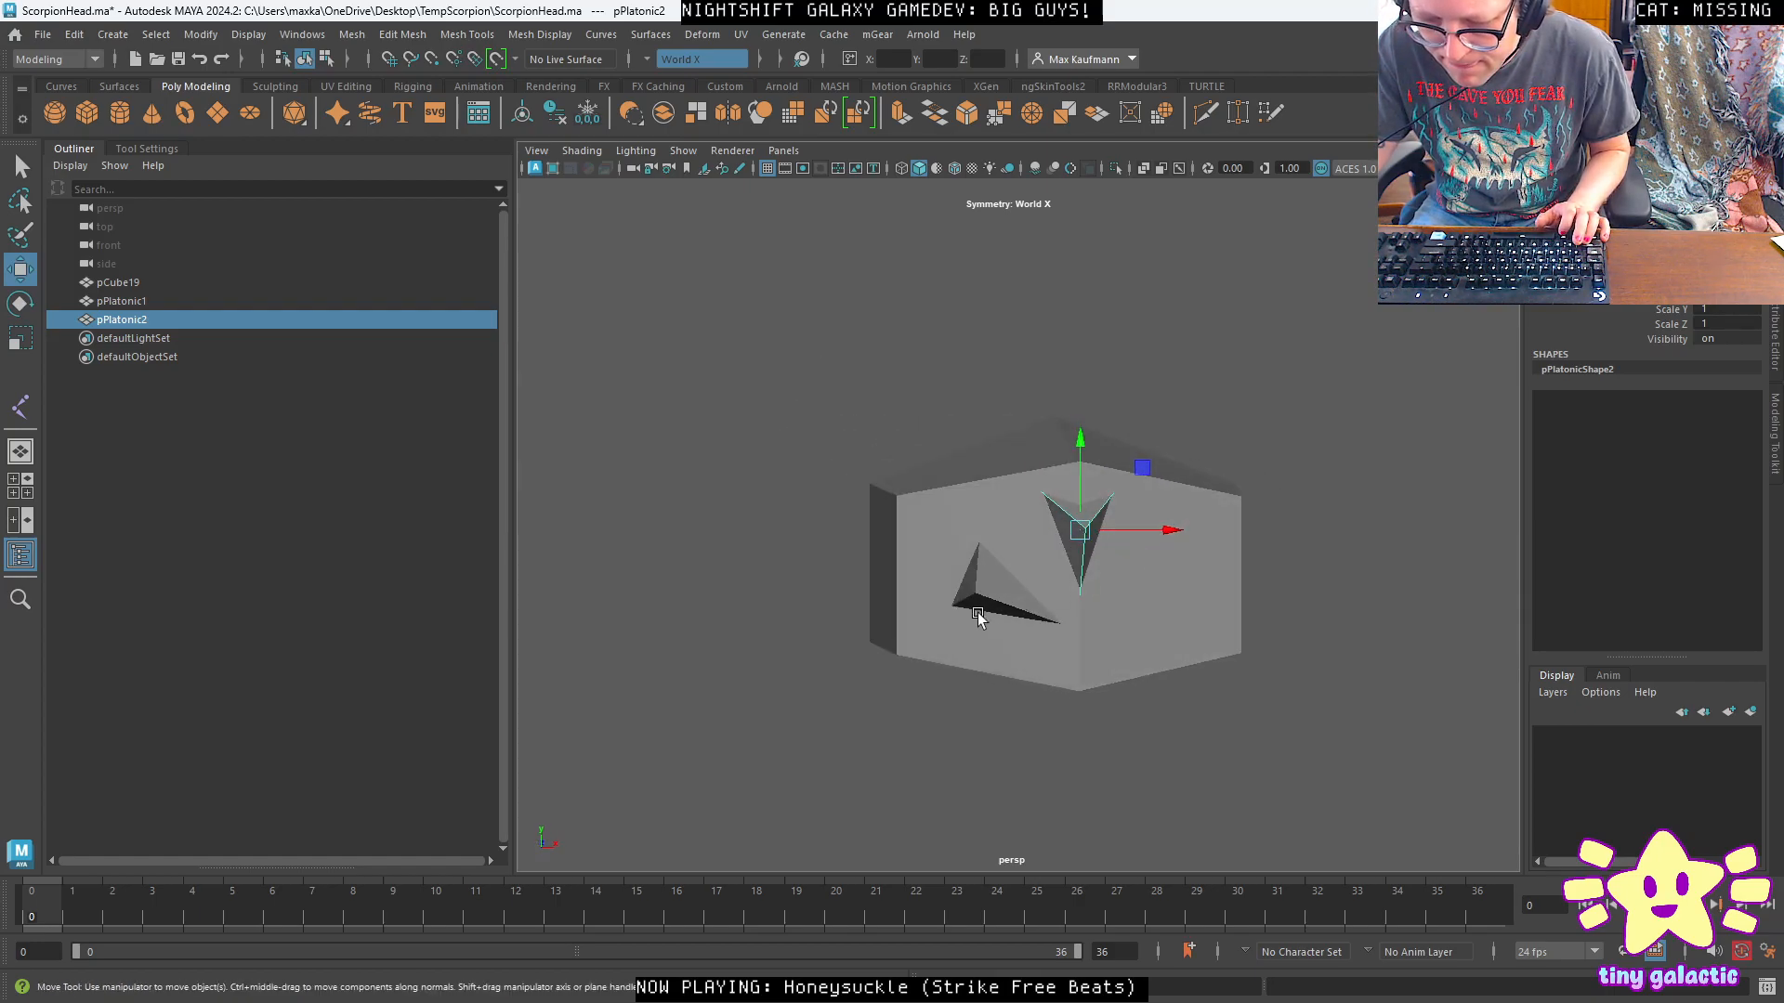
left_click(983, 604)
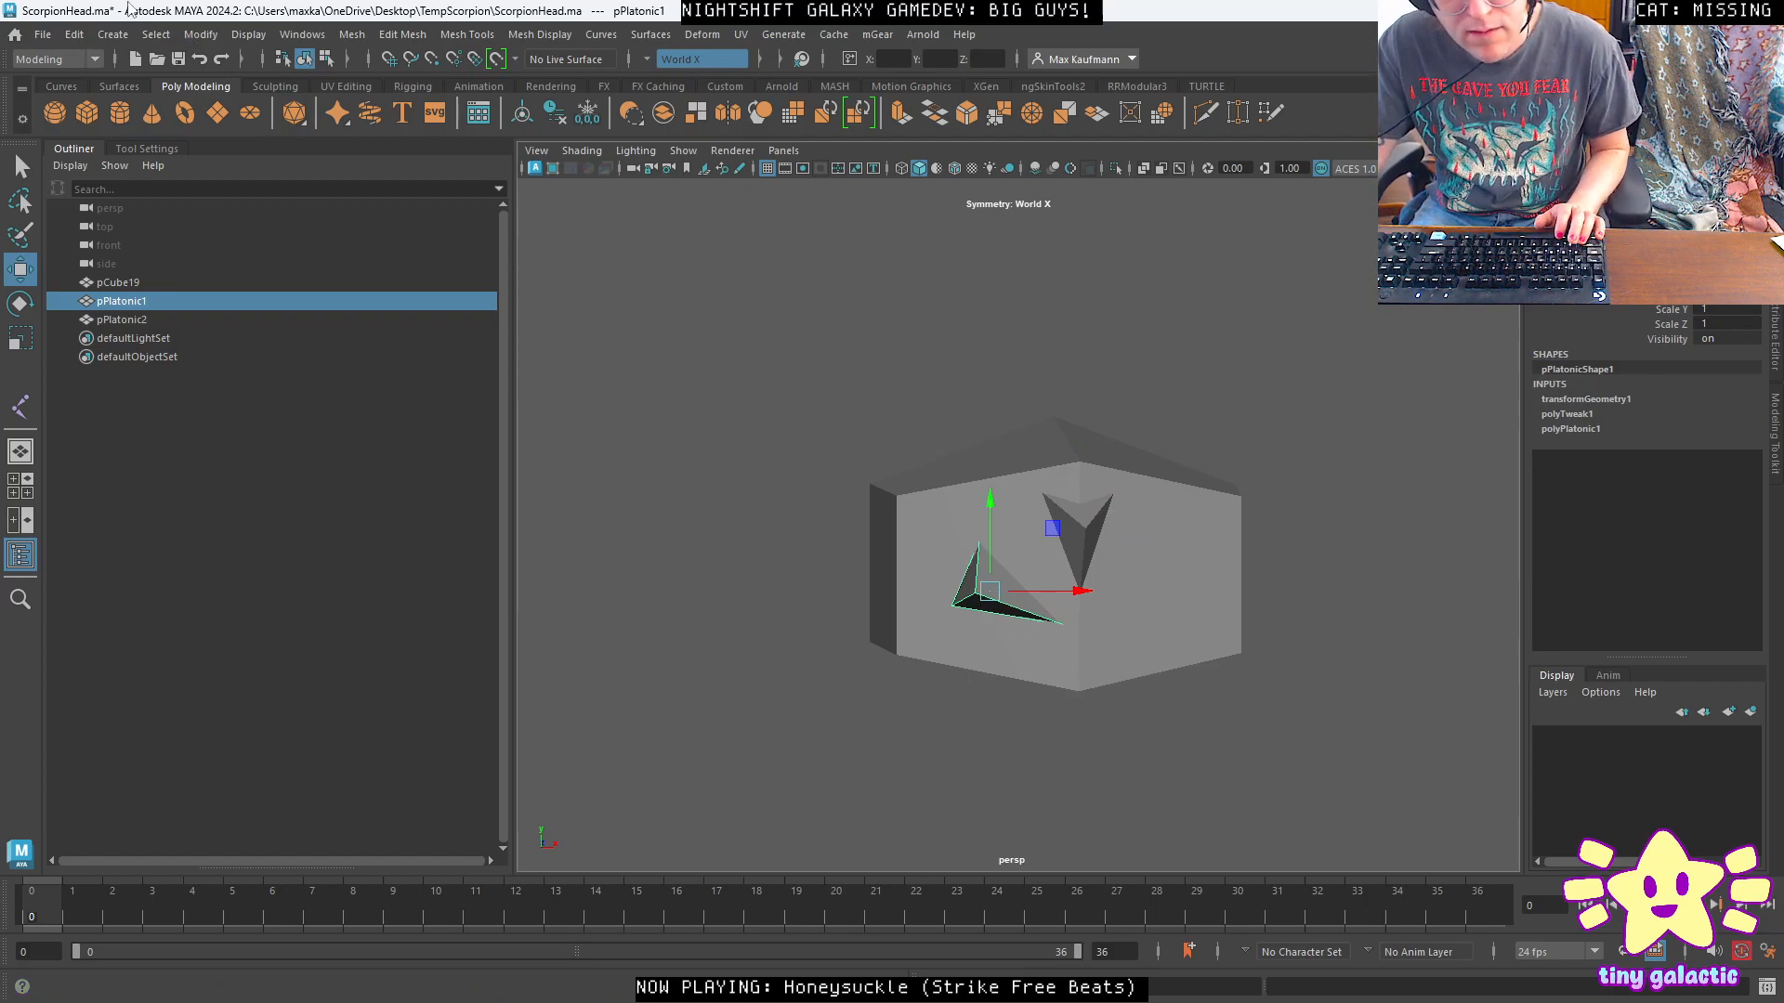
left_click(200, 34)
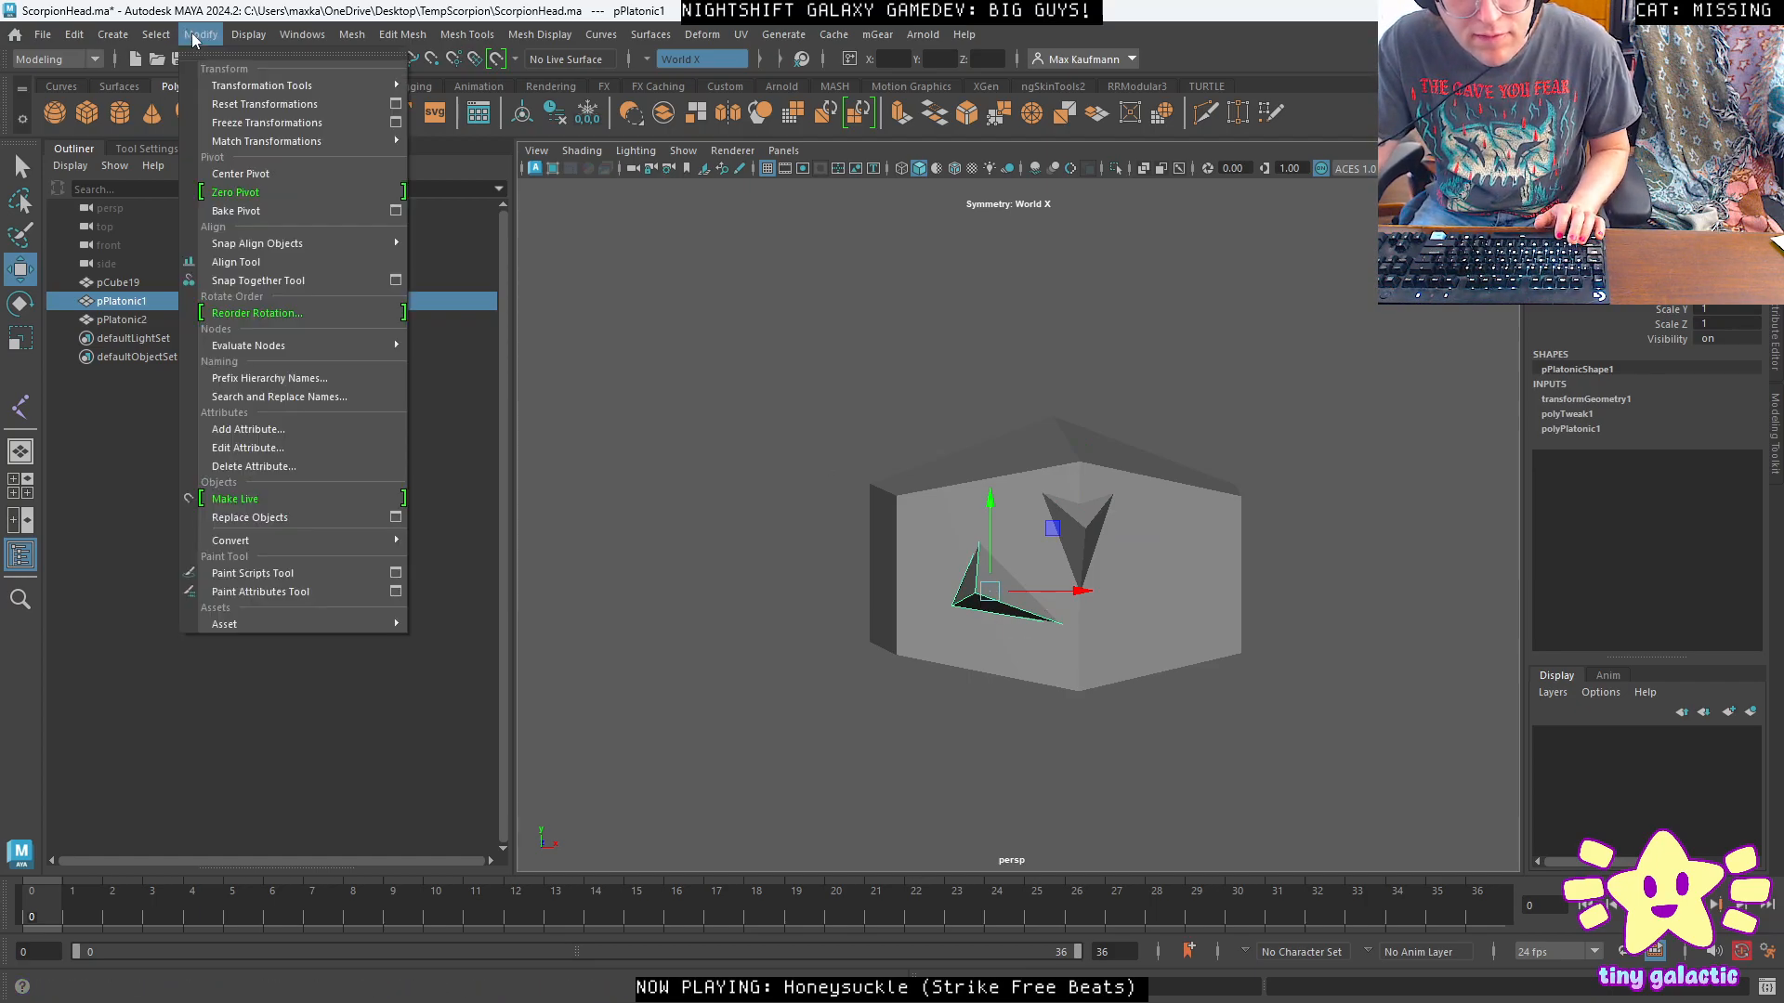
left_click(244, 123)
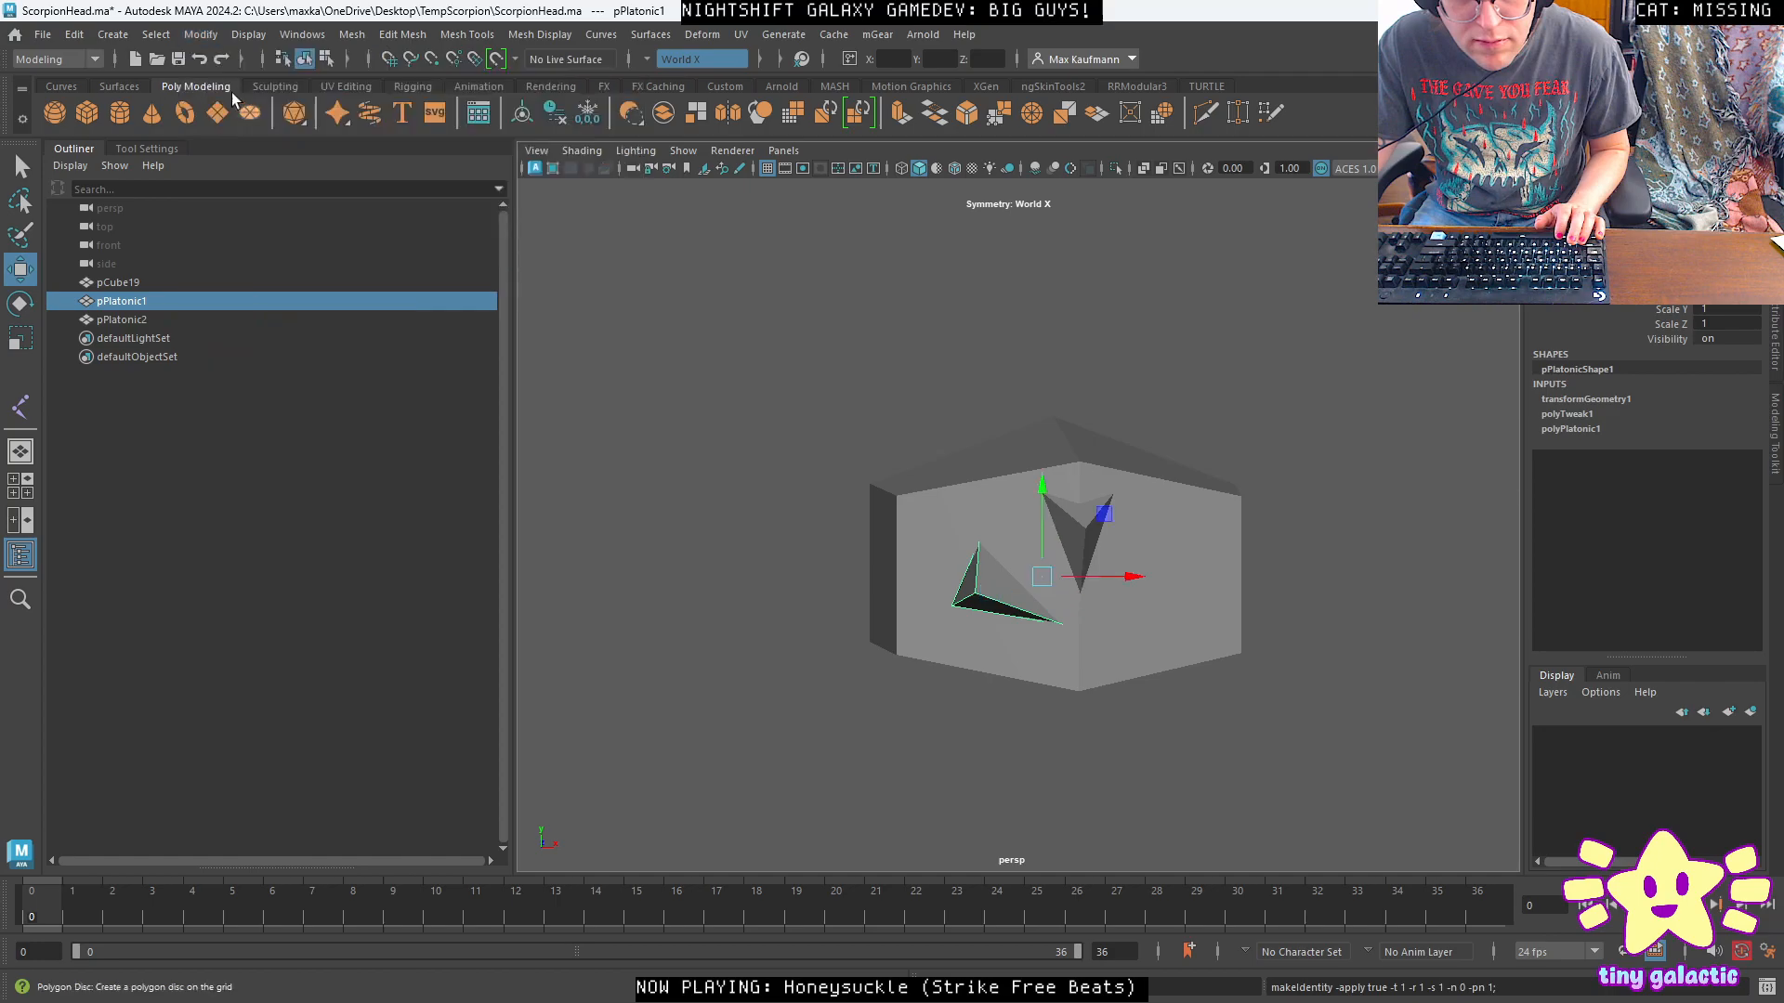
left_click(74, 35)
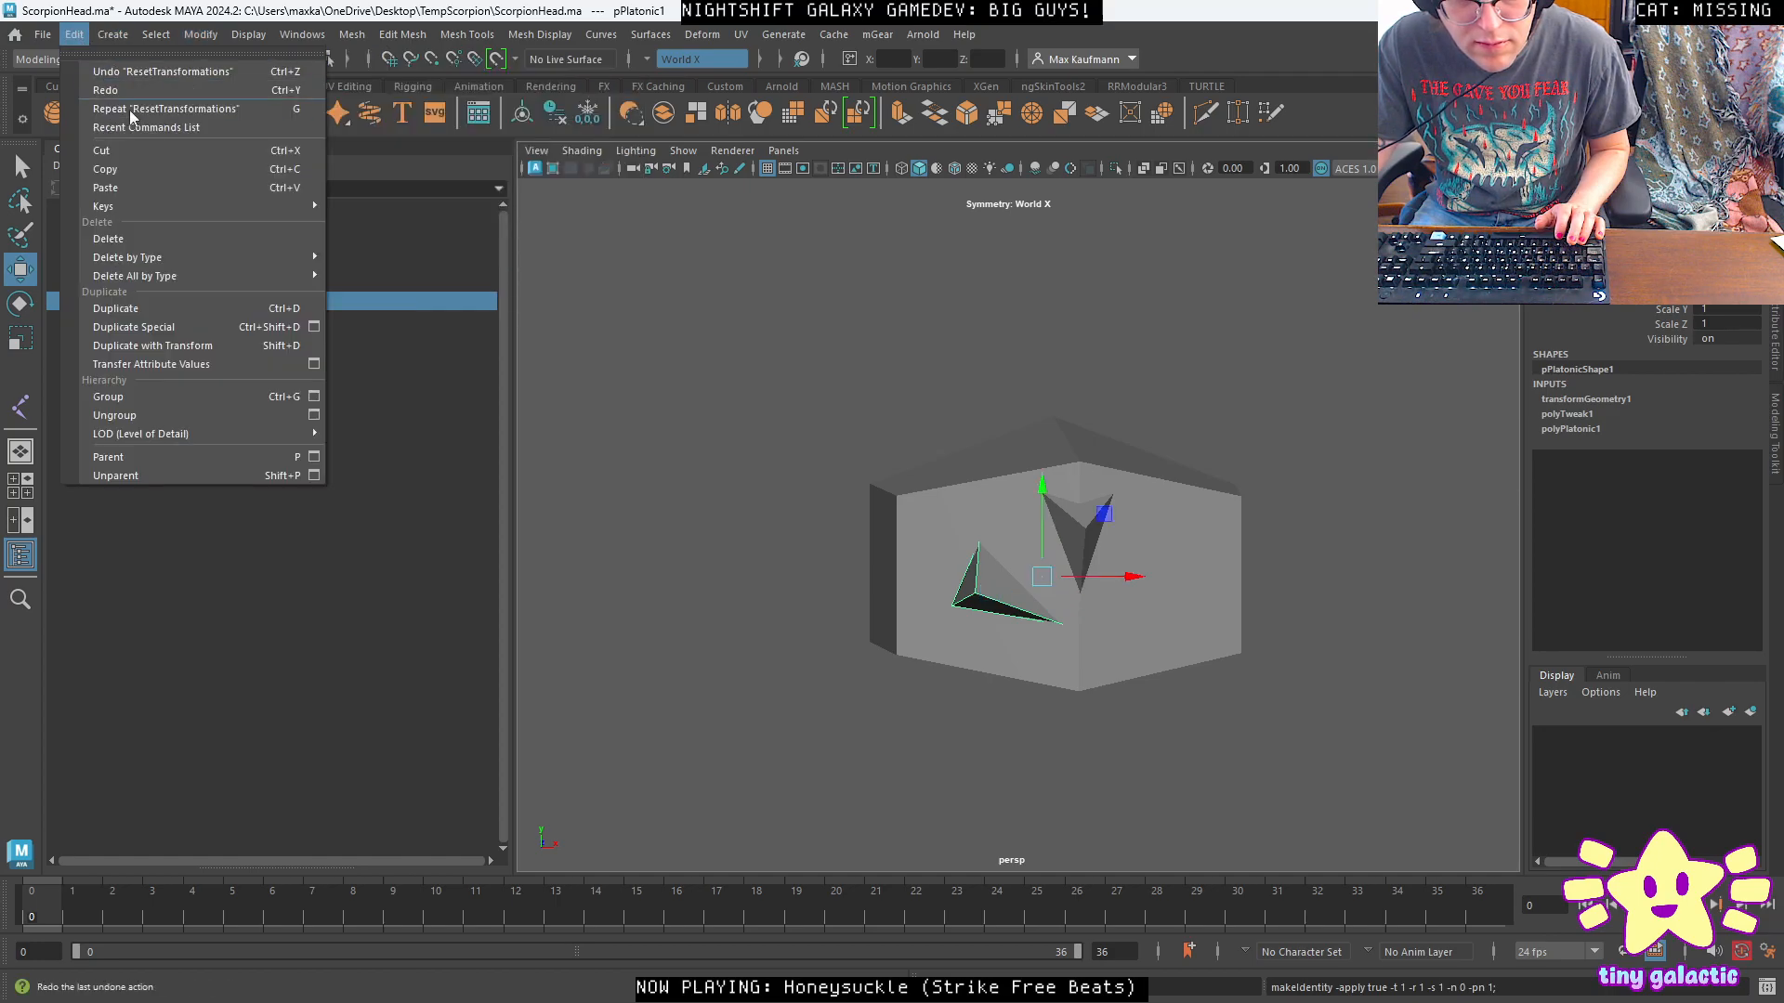
left_click(180, 331)
Select all three tetrahedra on the head's front and assign them a new Lambert material.
left_click_drag(692, 425, 1017, 608, "alt")
left_click(1007, 604)
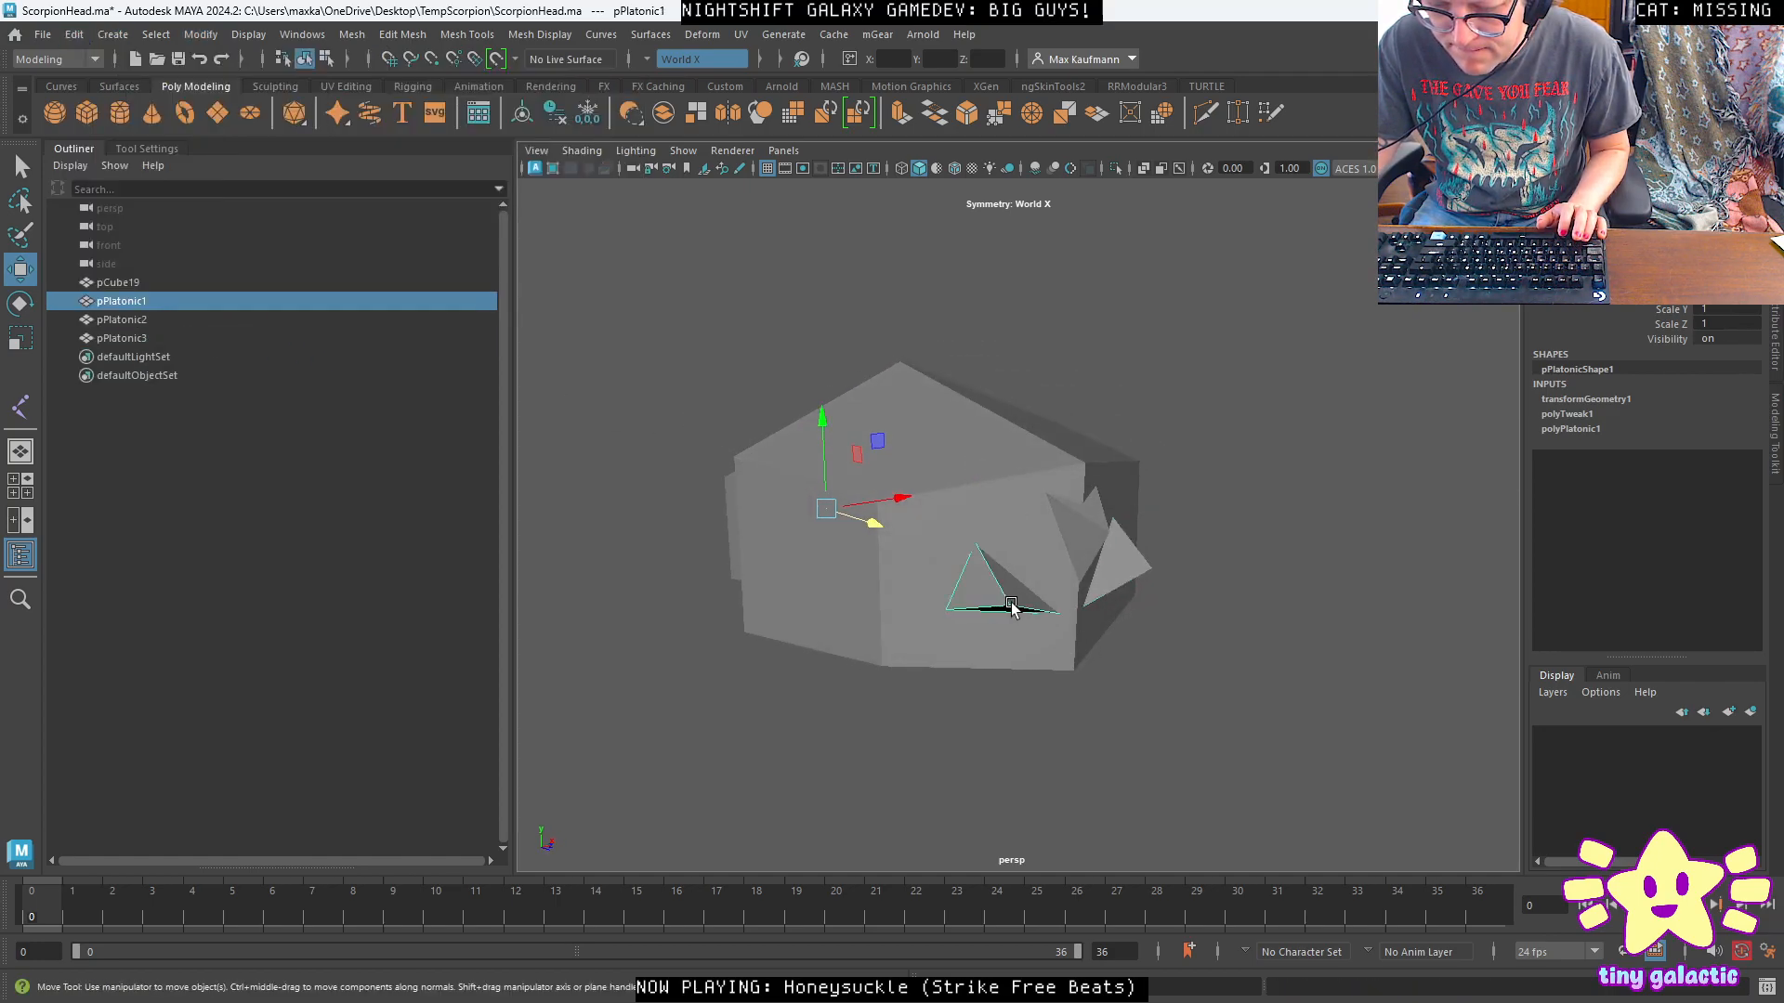
left_click(1089, 540, "shift")
left_click(1132, 573, "shift")
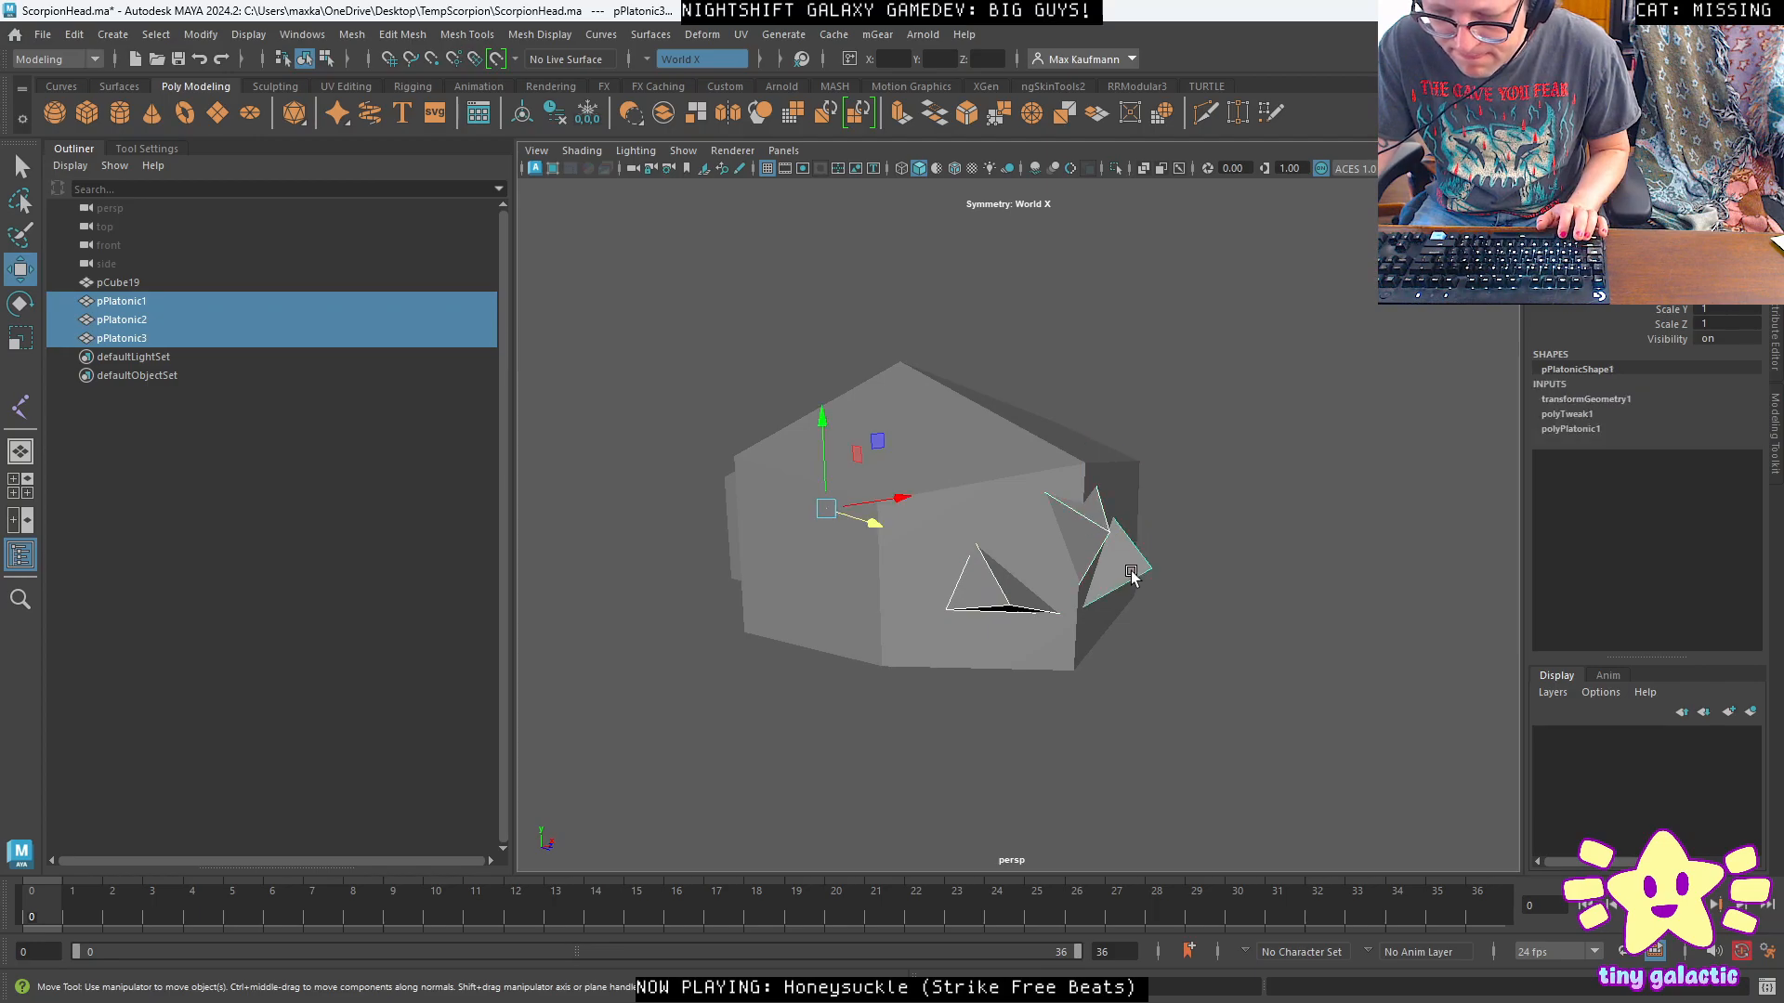
right_click(1131, 573)
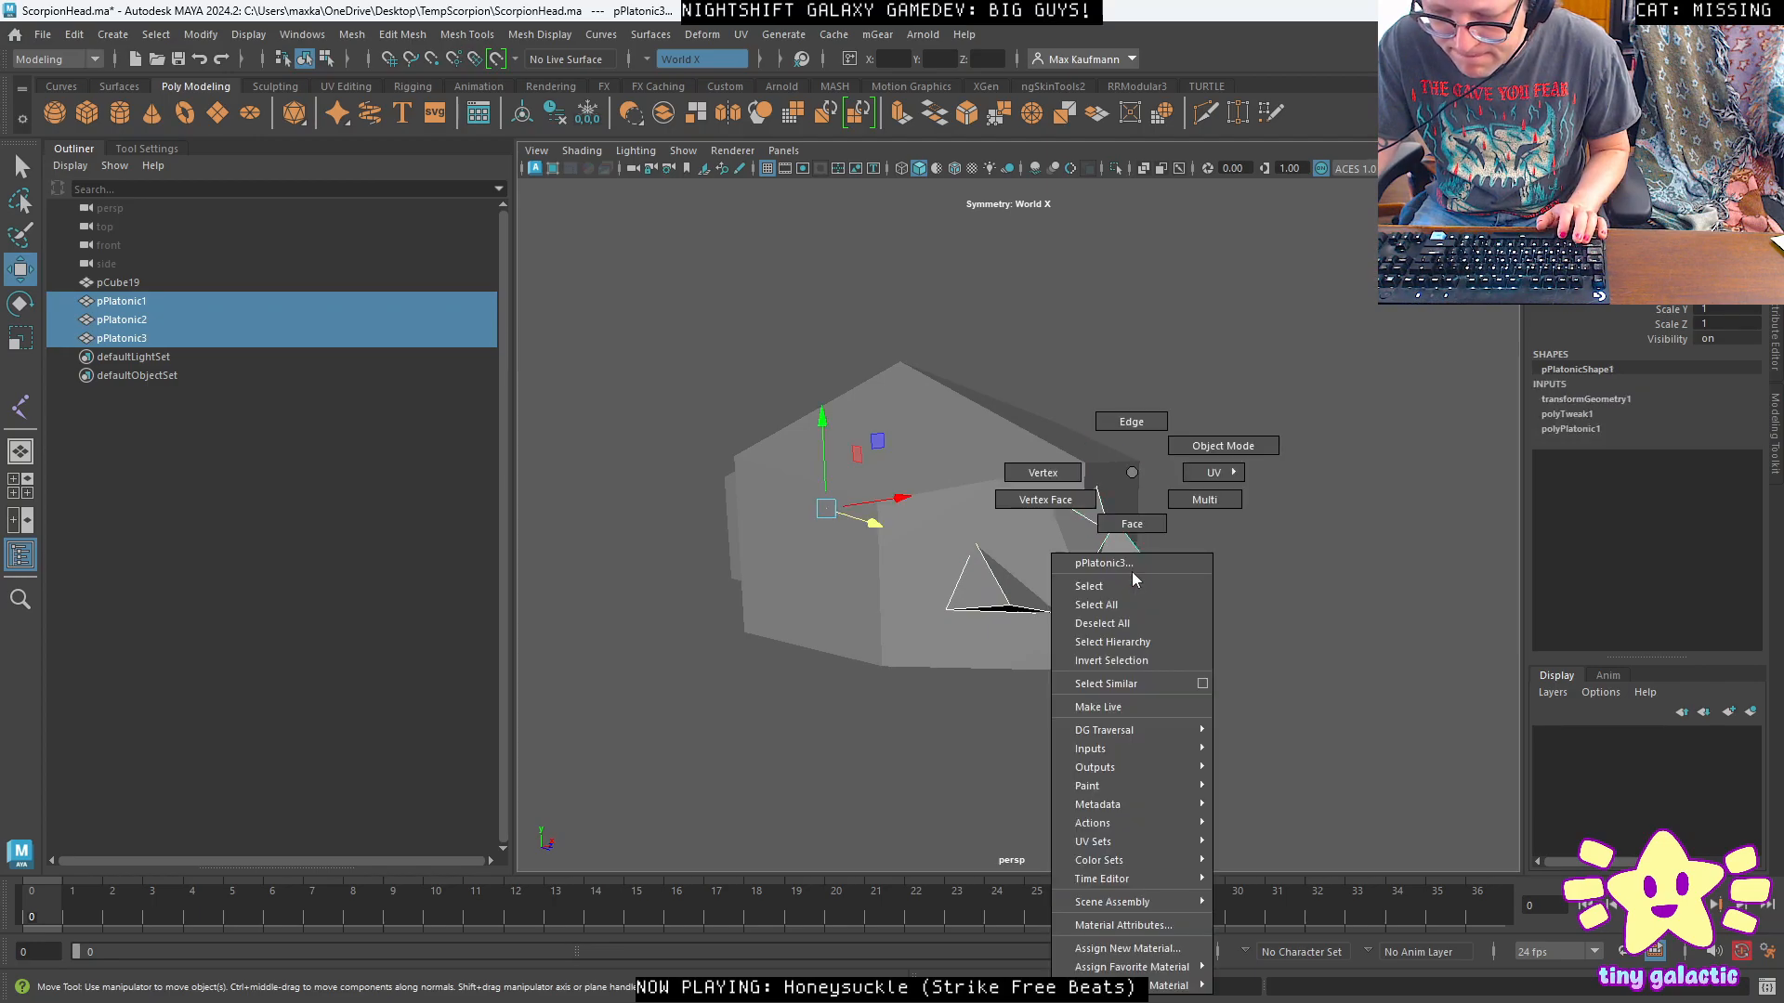
left_click(1144, 948)
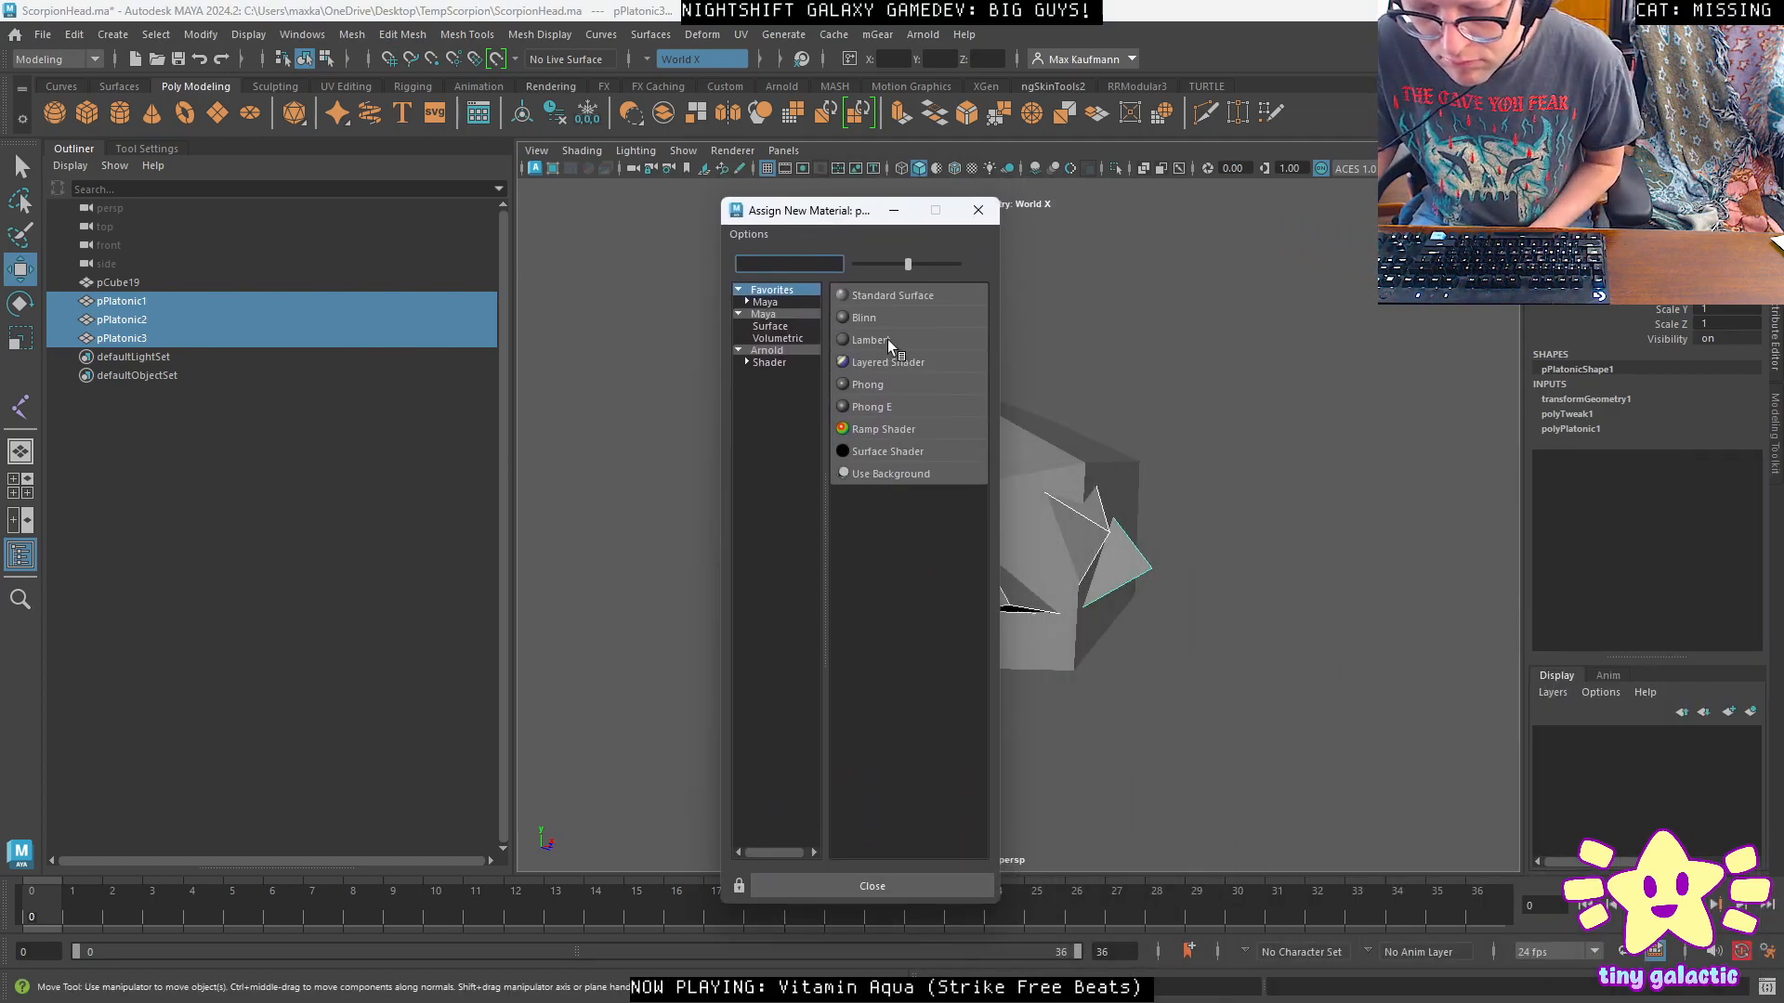
left_click(871, 340)
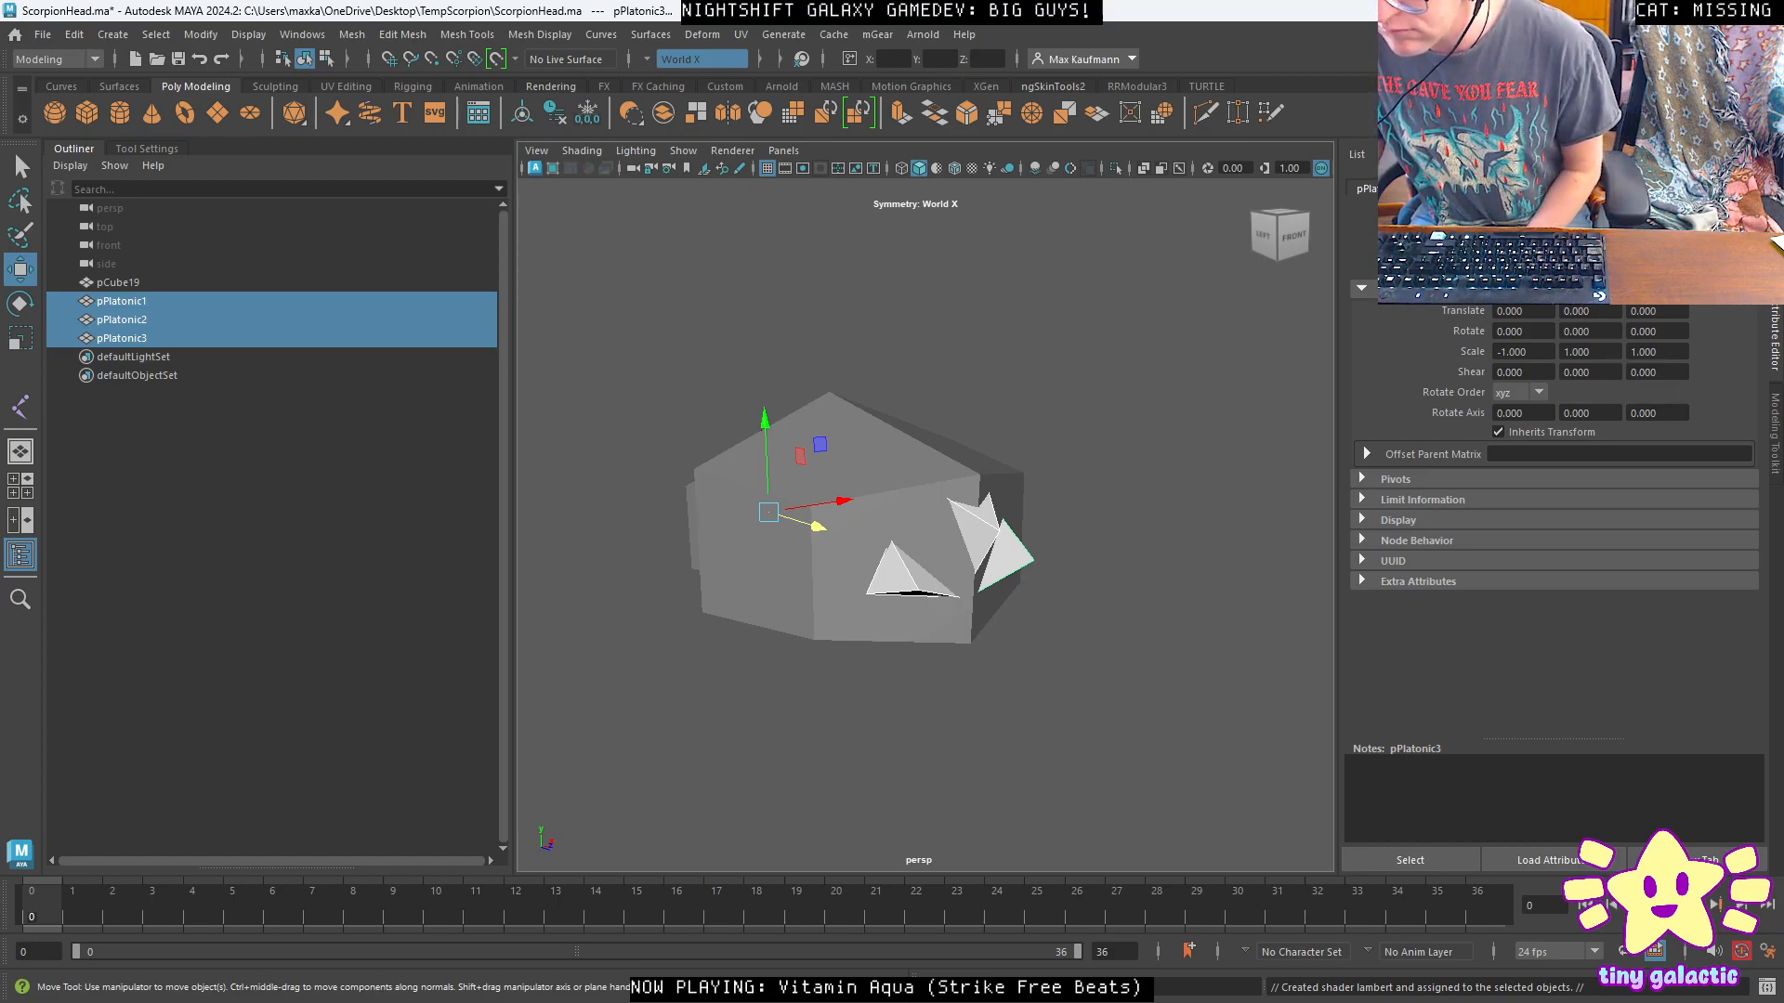
Open the mesh operations for the three selected tetrahedra.
mouse_move(1038, 501)
left_mouse_down("alt")
mouse_move(1094, 539)
mouse_move(1044, 477)
mouse_move(1059, 529)
left_mouse_up("alt")
left_click_drag(1110, 586, 1075, 625, "alt")
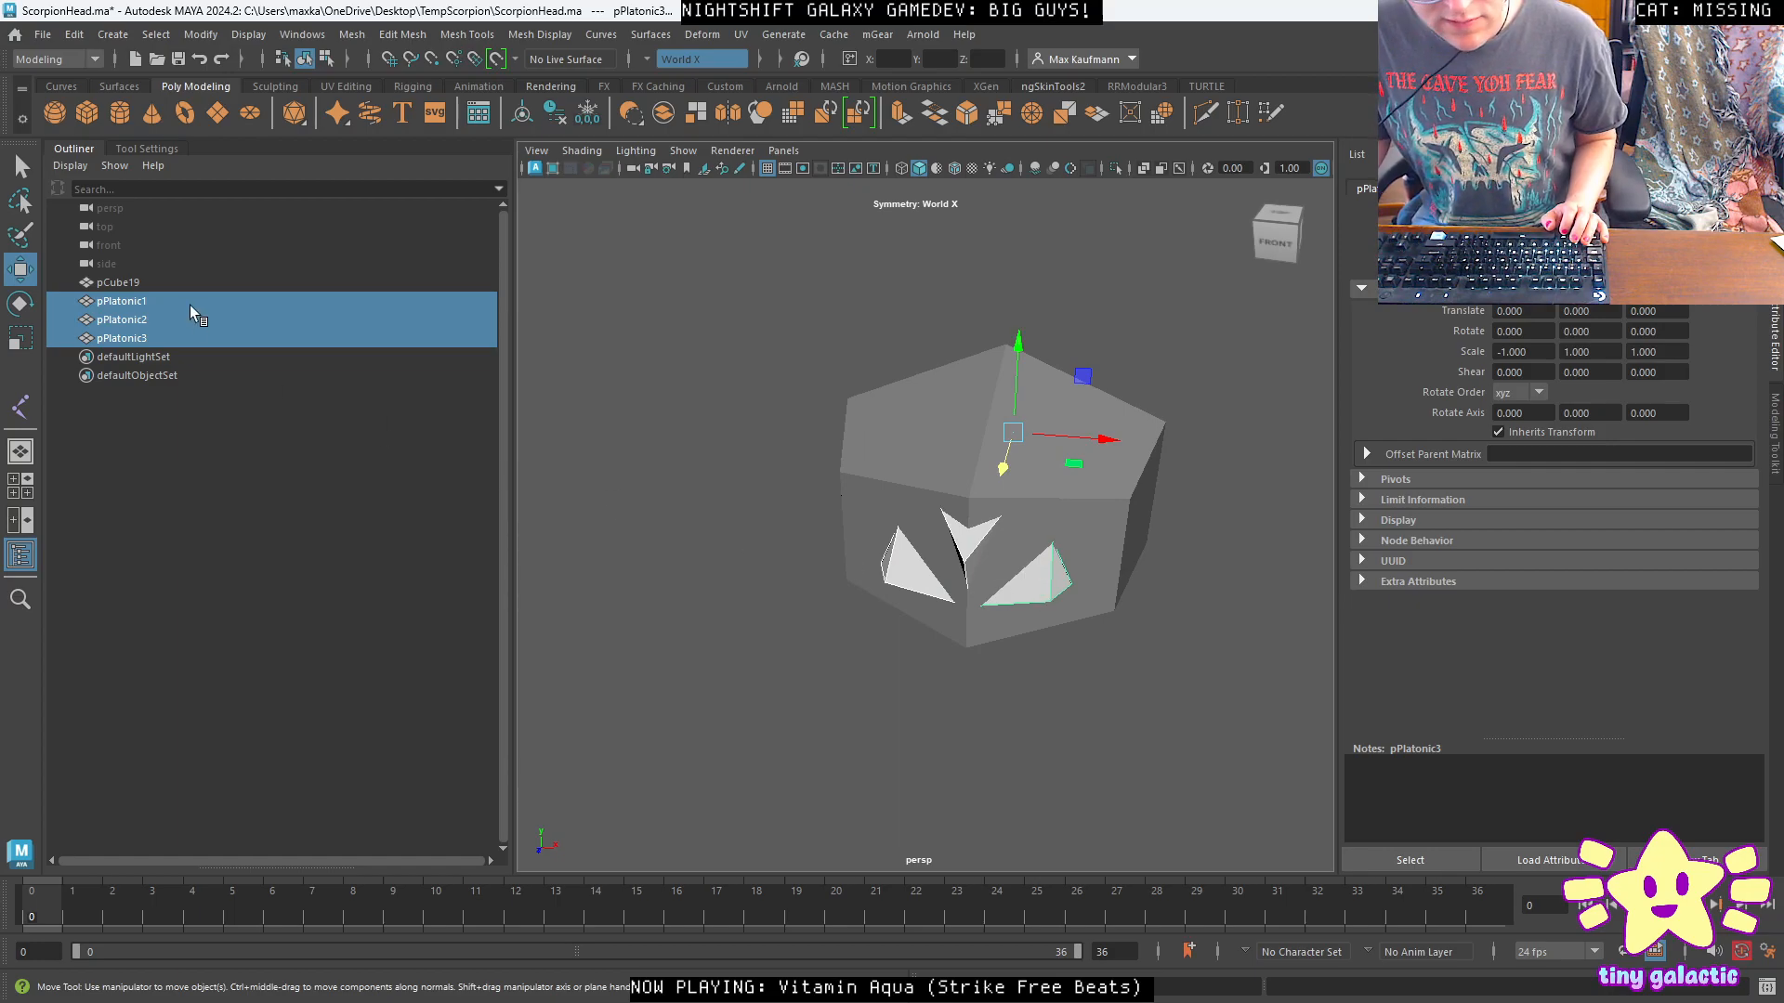
left_click(350, 36)
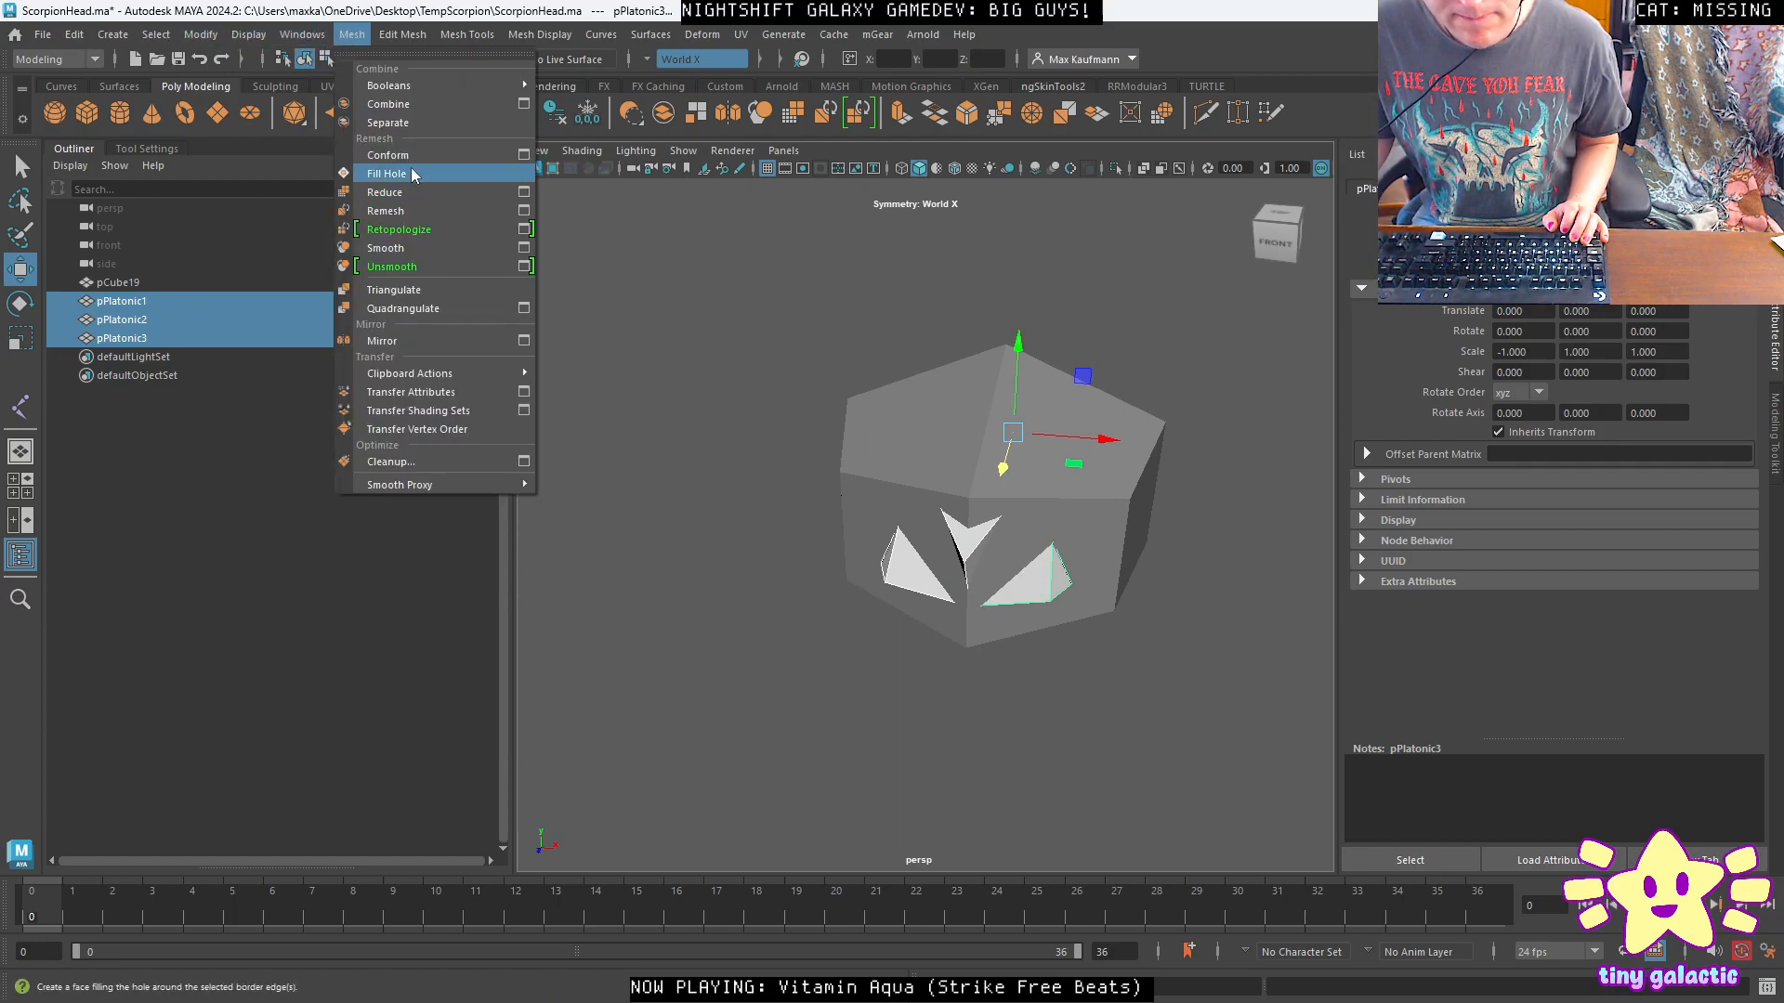
Combine the three selected pPlatonic pieces into one mesh and delete the construction history of the results.
left_click(407, 106)
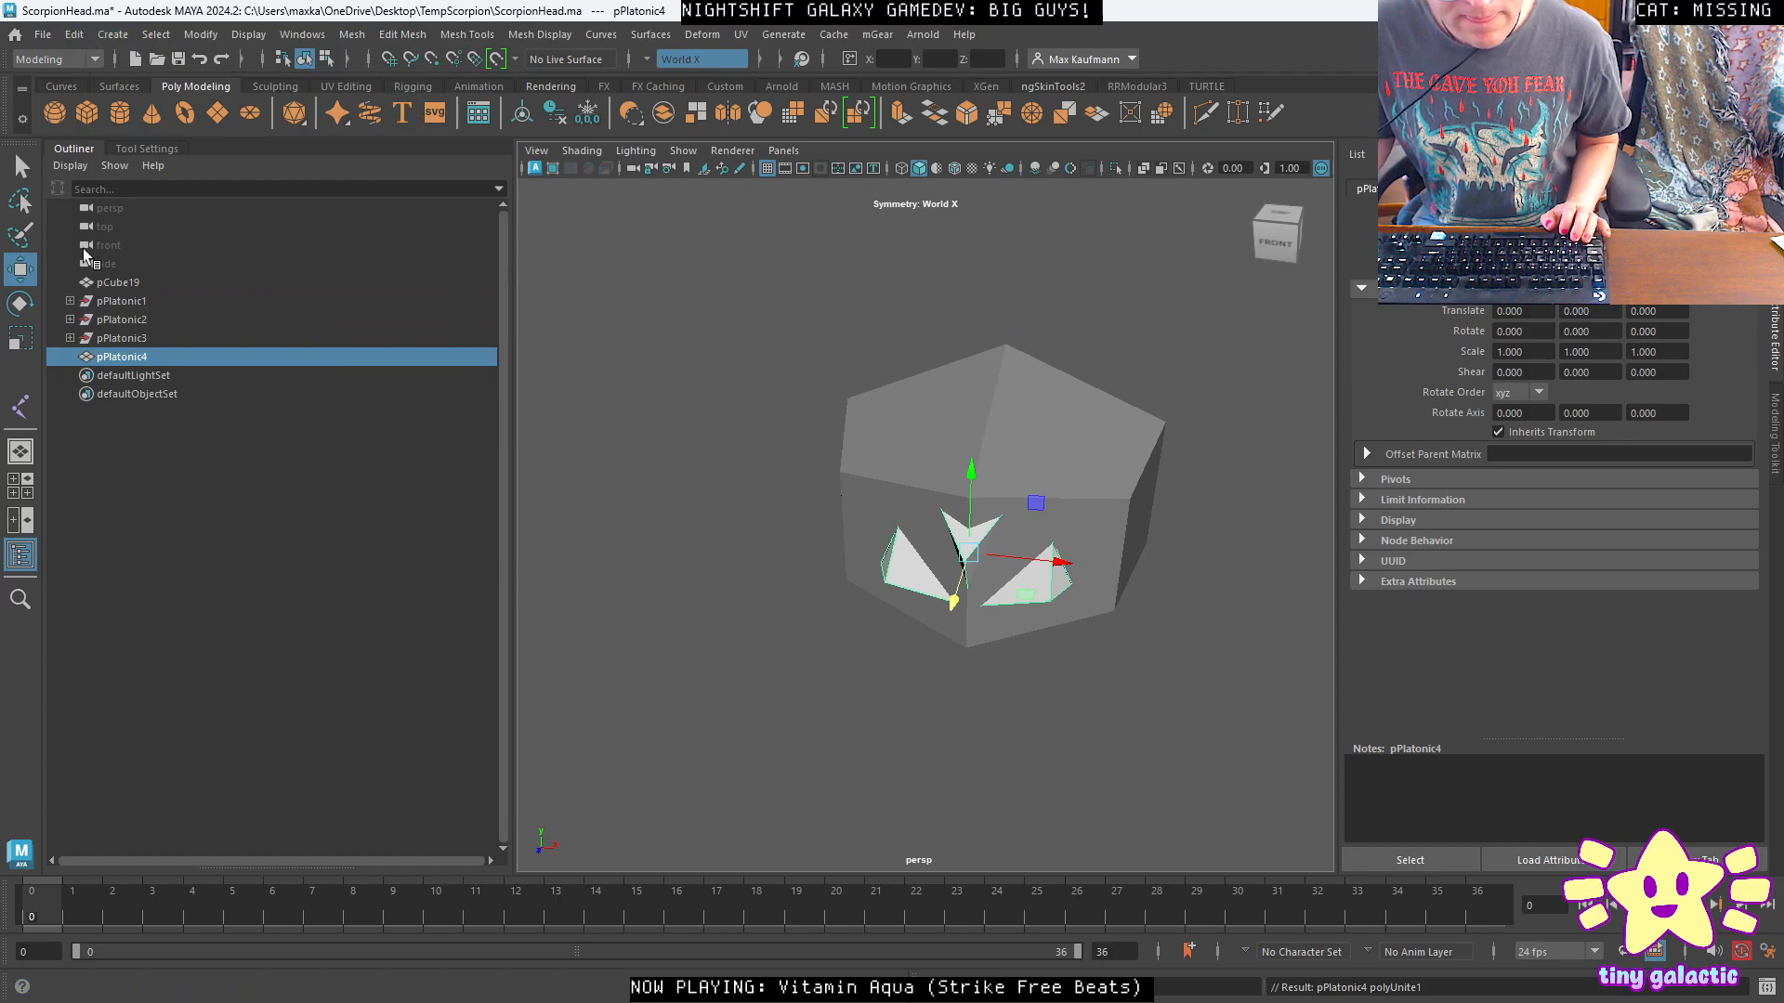
left_click(104, 301, "shift")
left_click(74, 34)
mouse_move(188, 276)
left_click(352, 276)
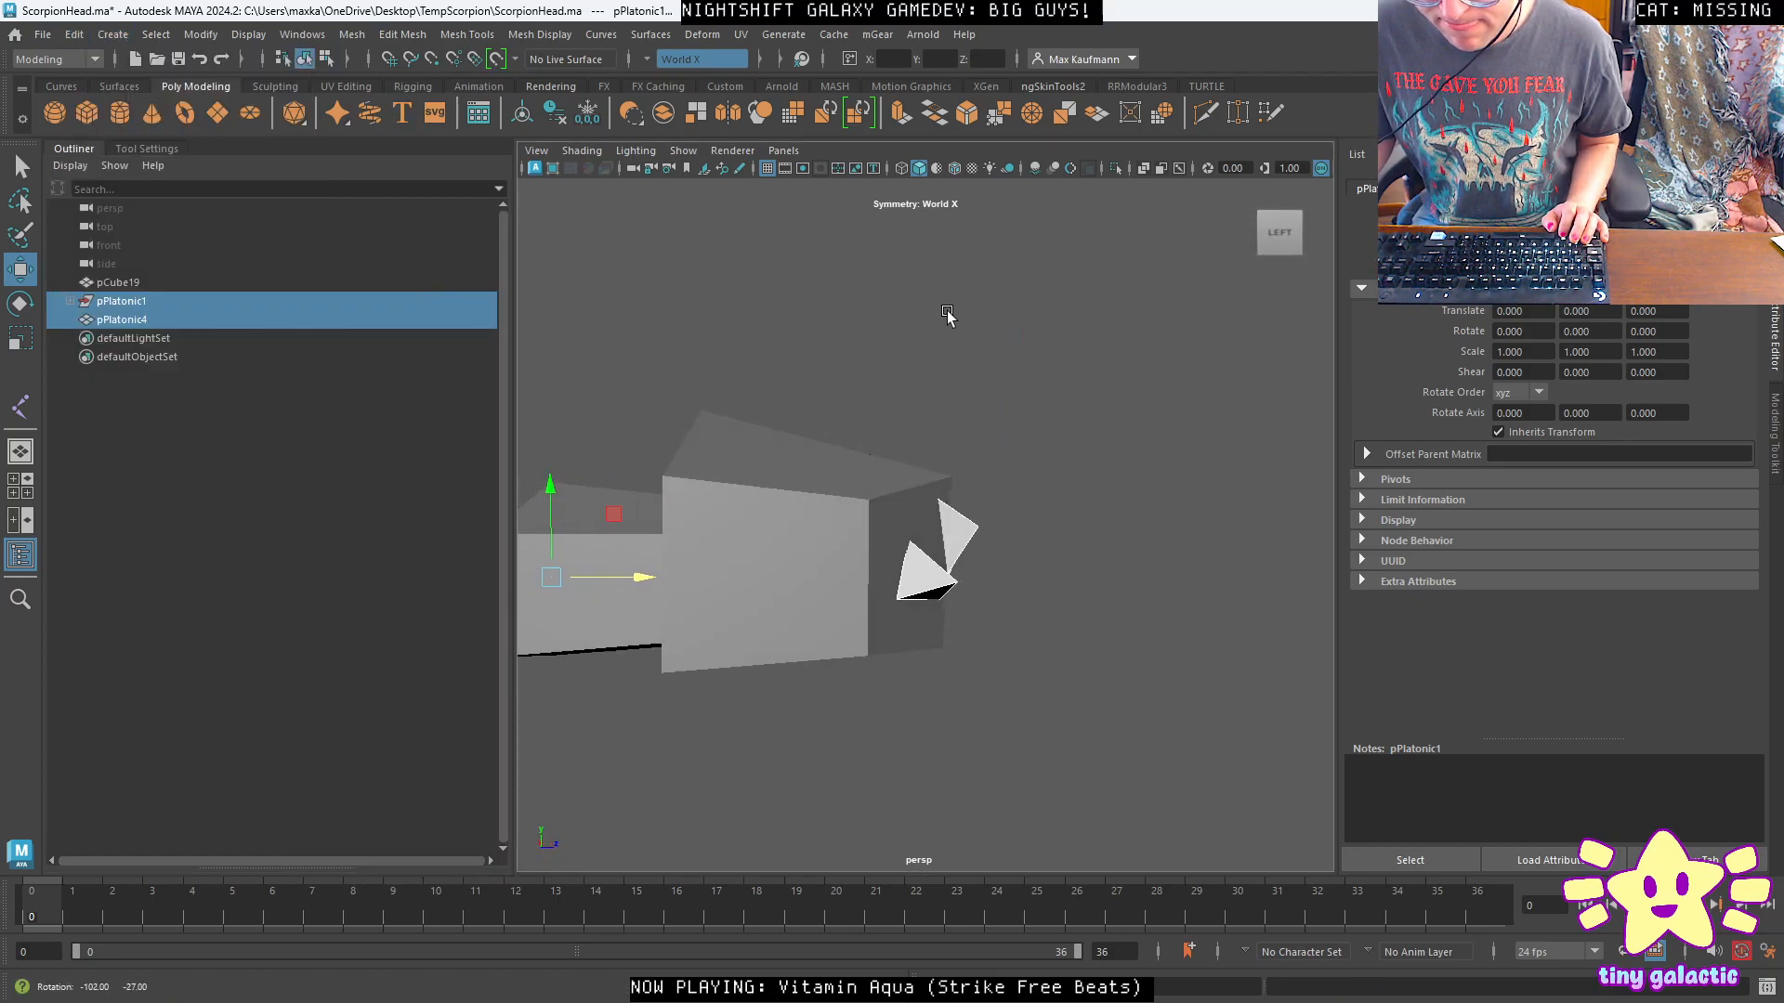
Clear the selection and switch from the Modeling to the Rigging toolset and its matching set of shelf tools.
left_click_drag(929, 390, 813, 386, "alt")
key("q")
left_click(984, 394)
left_click_drag(984, 394, 1115, 409, "alt")
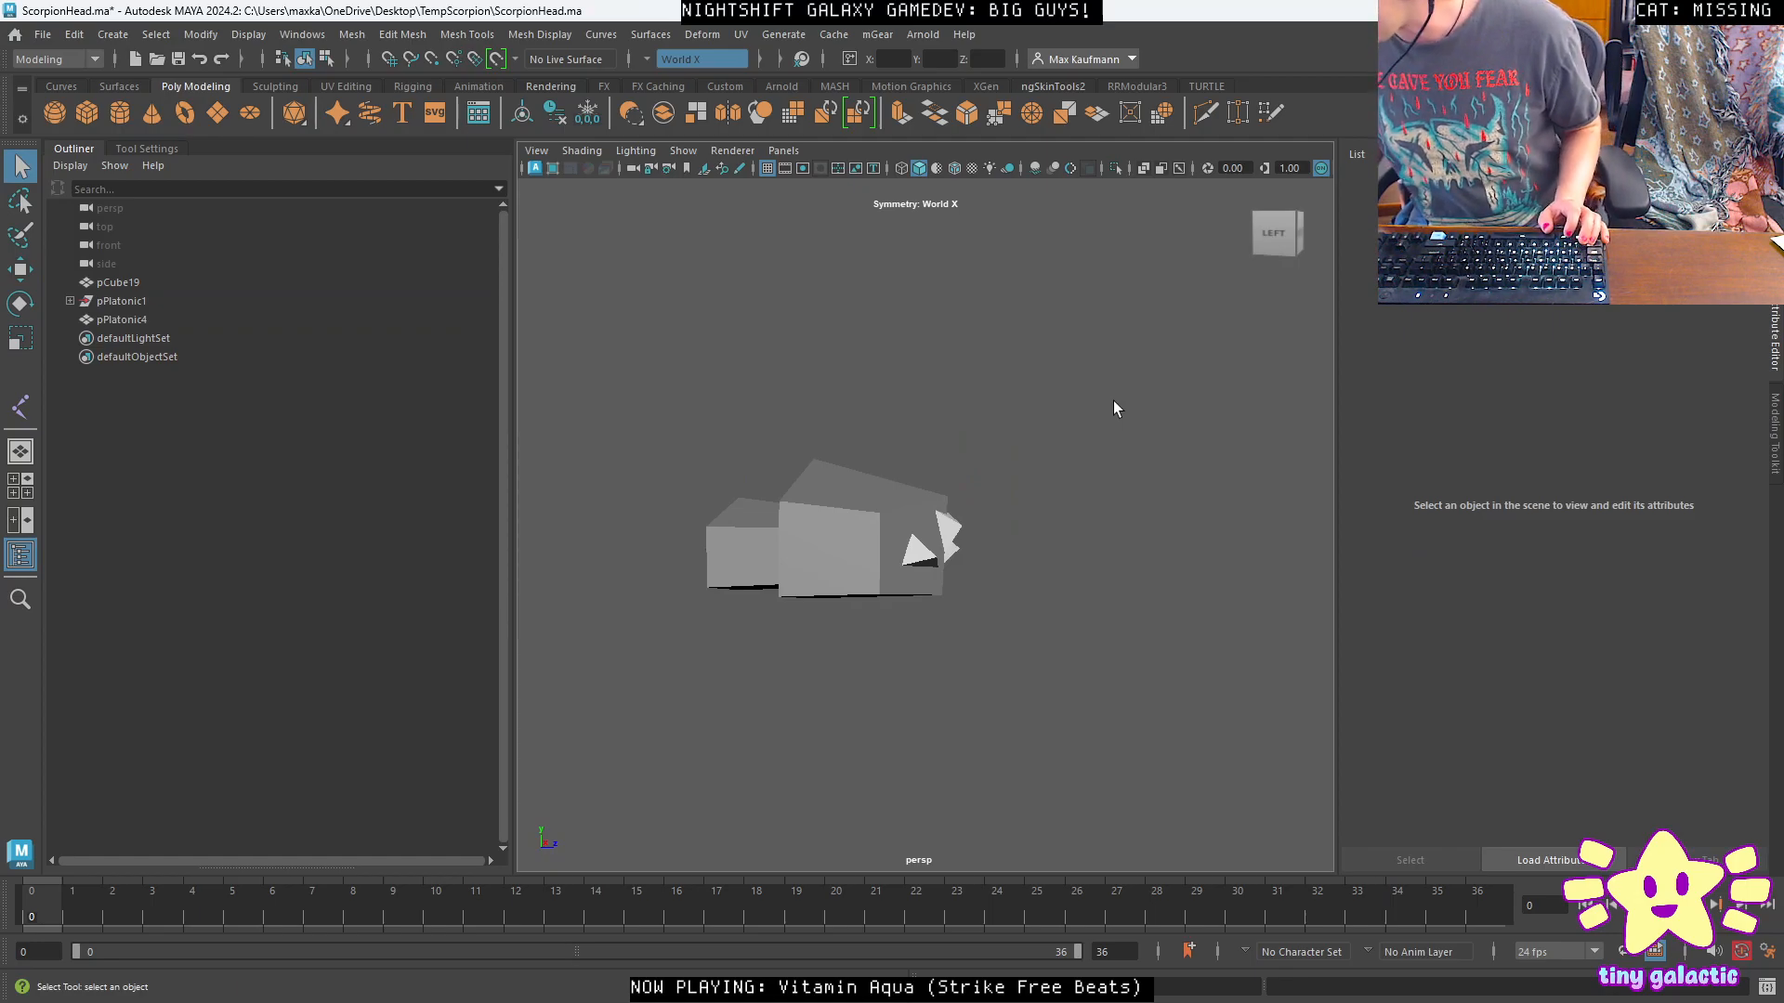
left_click_drag(966, 488, 910, 492, "alt")
left_click(56, 58)
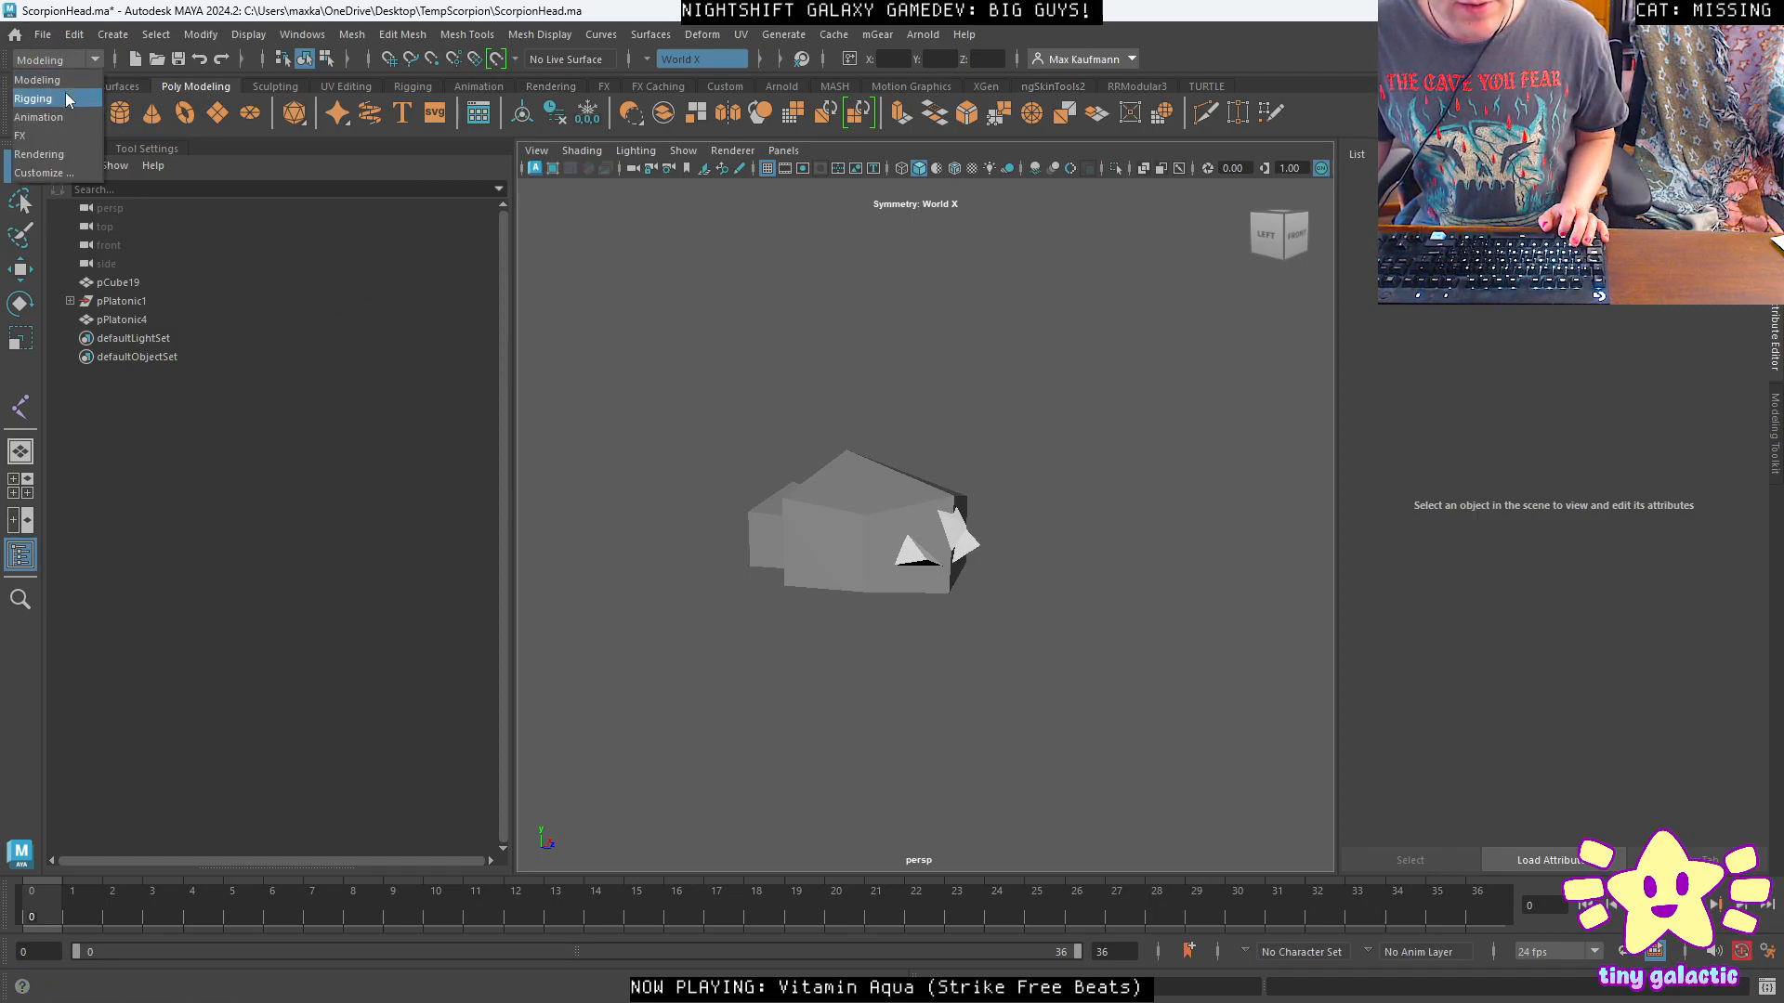
left_click(46, 82)
left_click(415, 87)
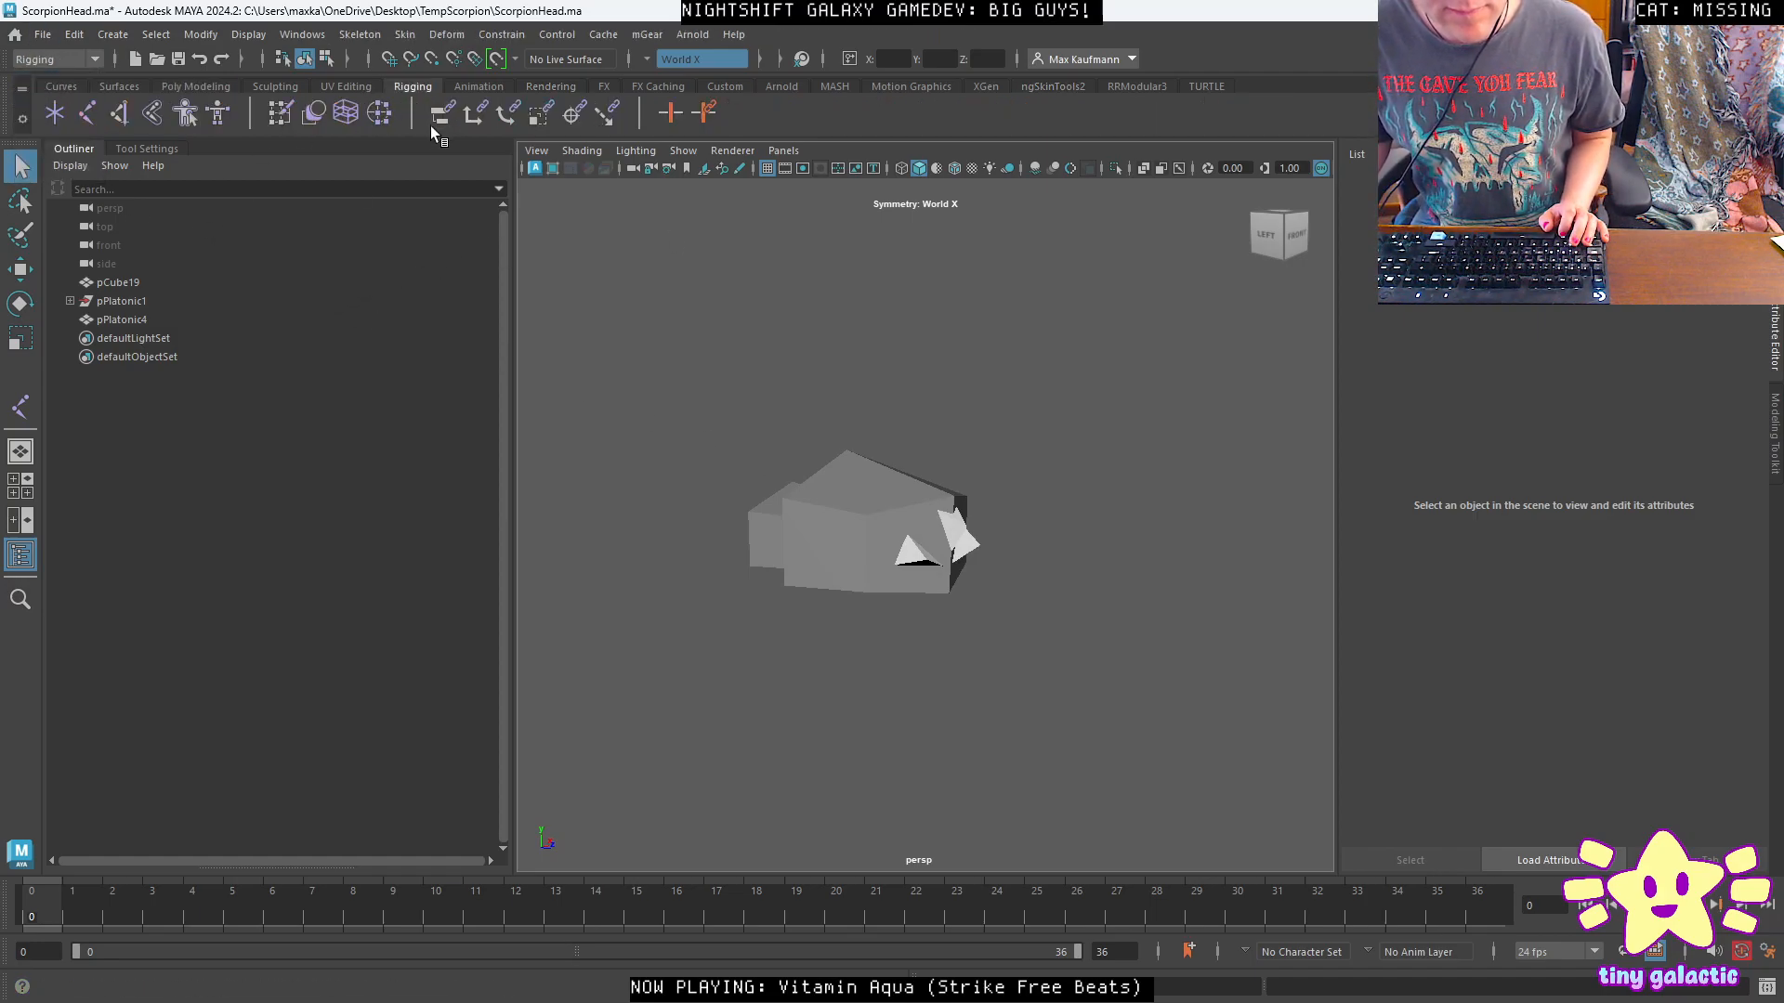
Create a root joint at the scene origin, with its translation at 0, 0, 0.
left_click(361, 35)
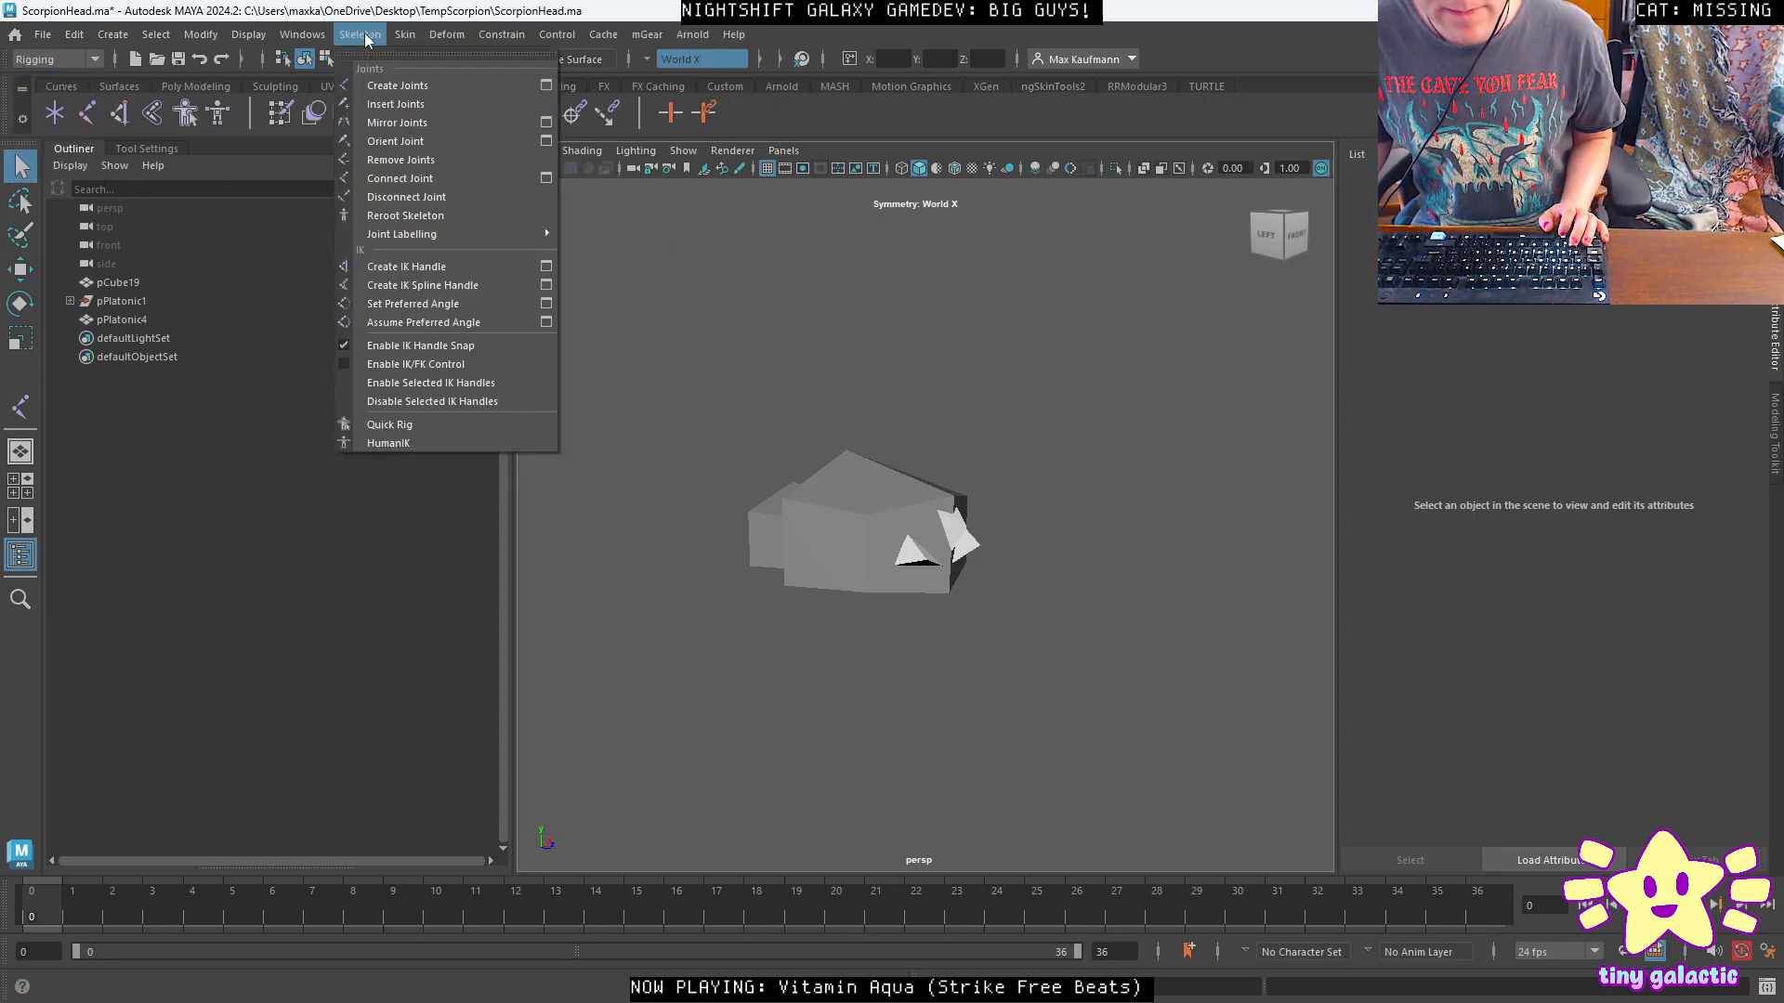
left_click(397, 84)
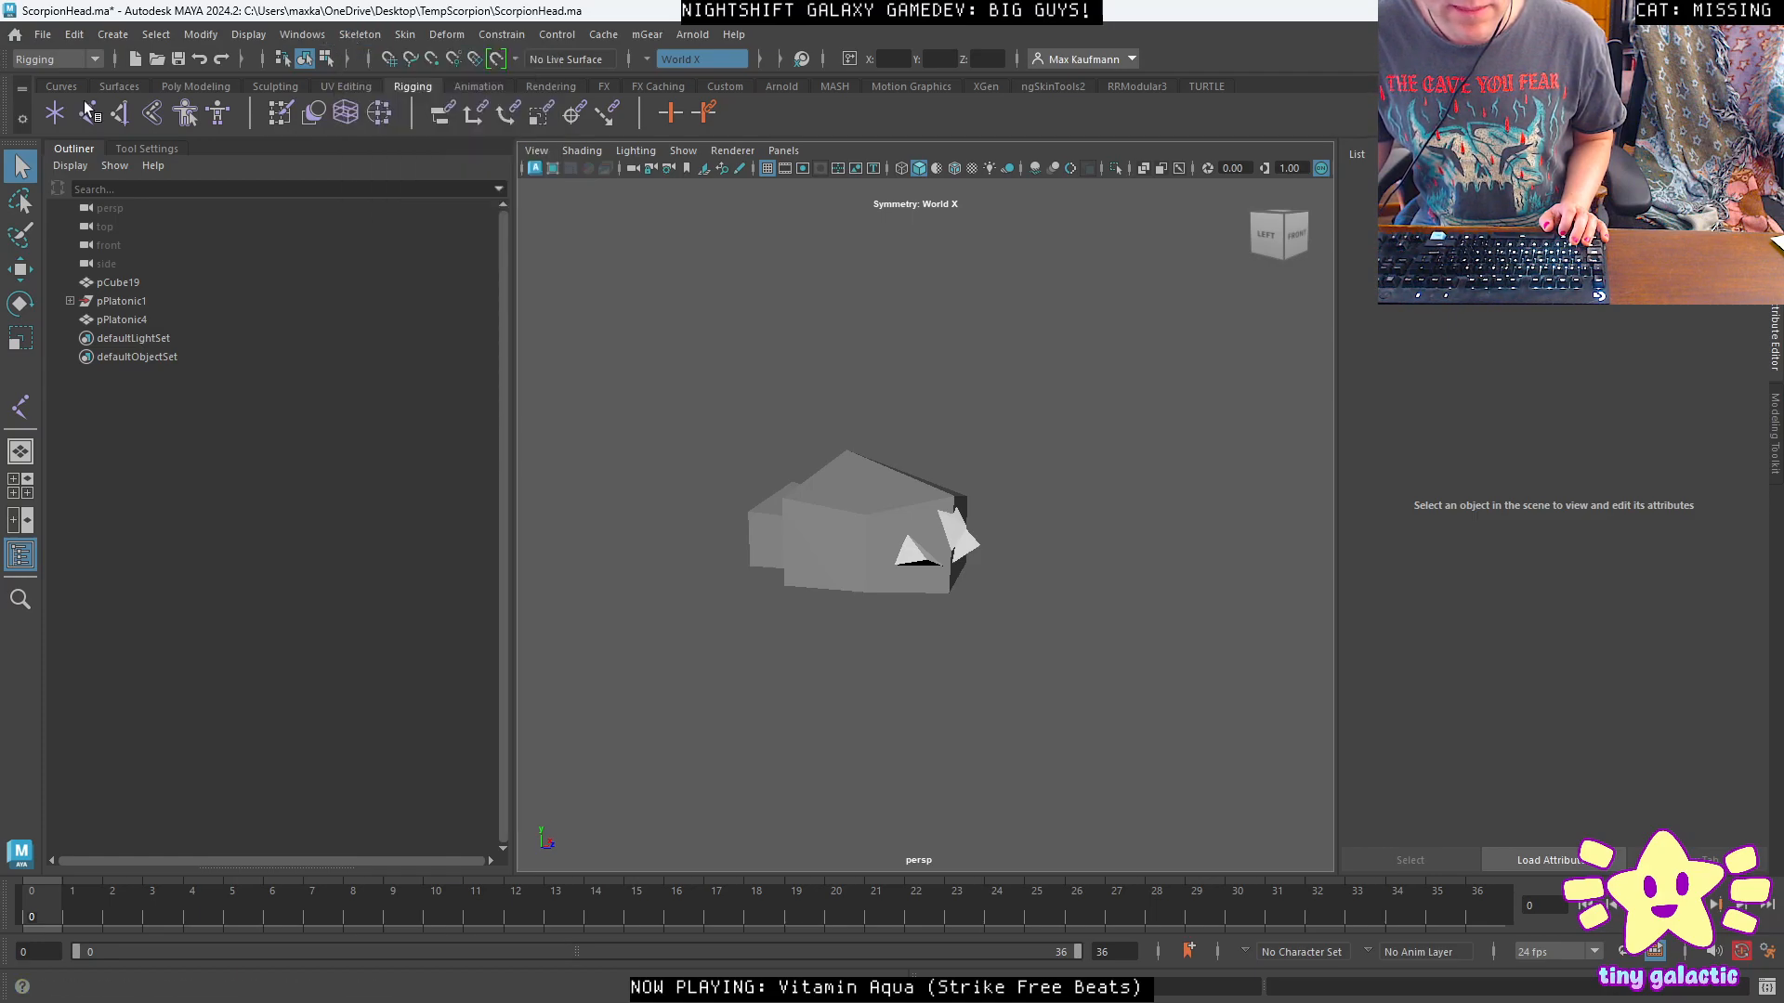
left_click(799, 546)
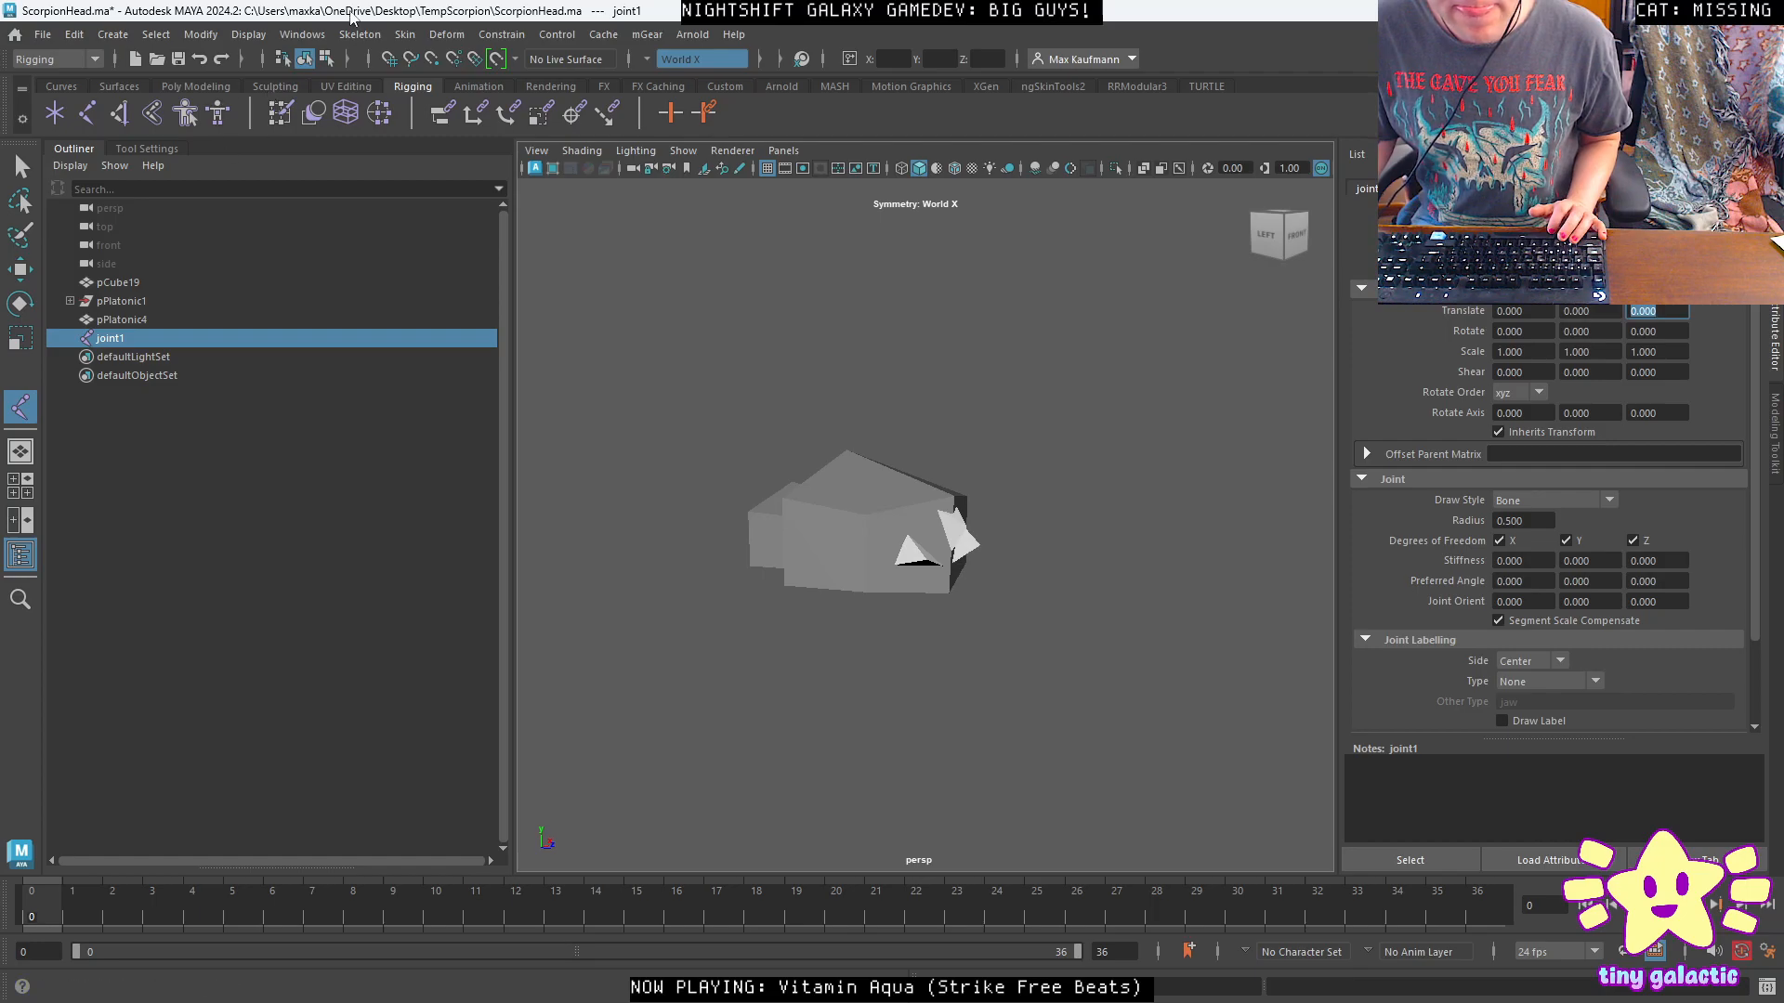
In the side view, add a child joint about 43 units from the root joint, where the narrow rear block meets the head.
left_click(364, 36)
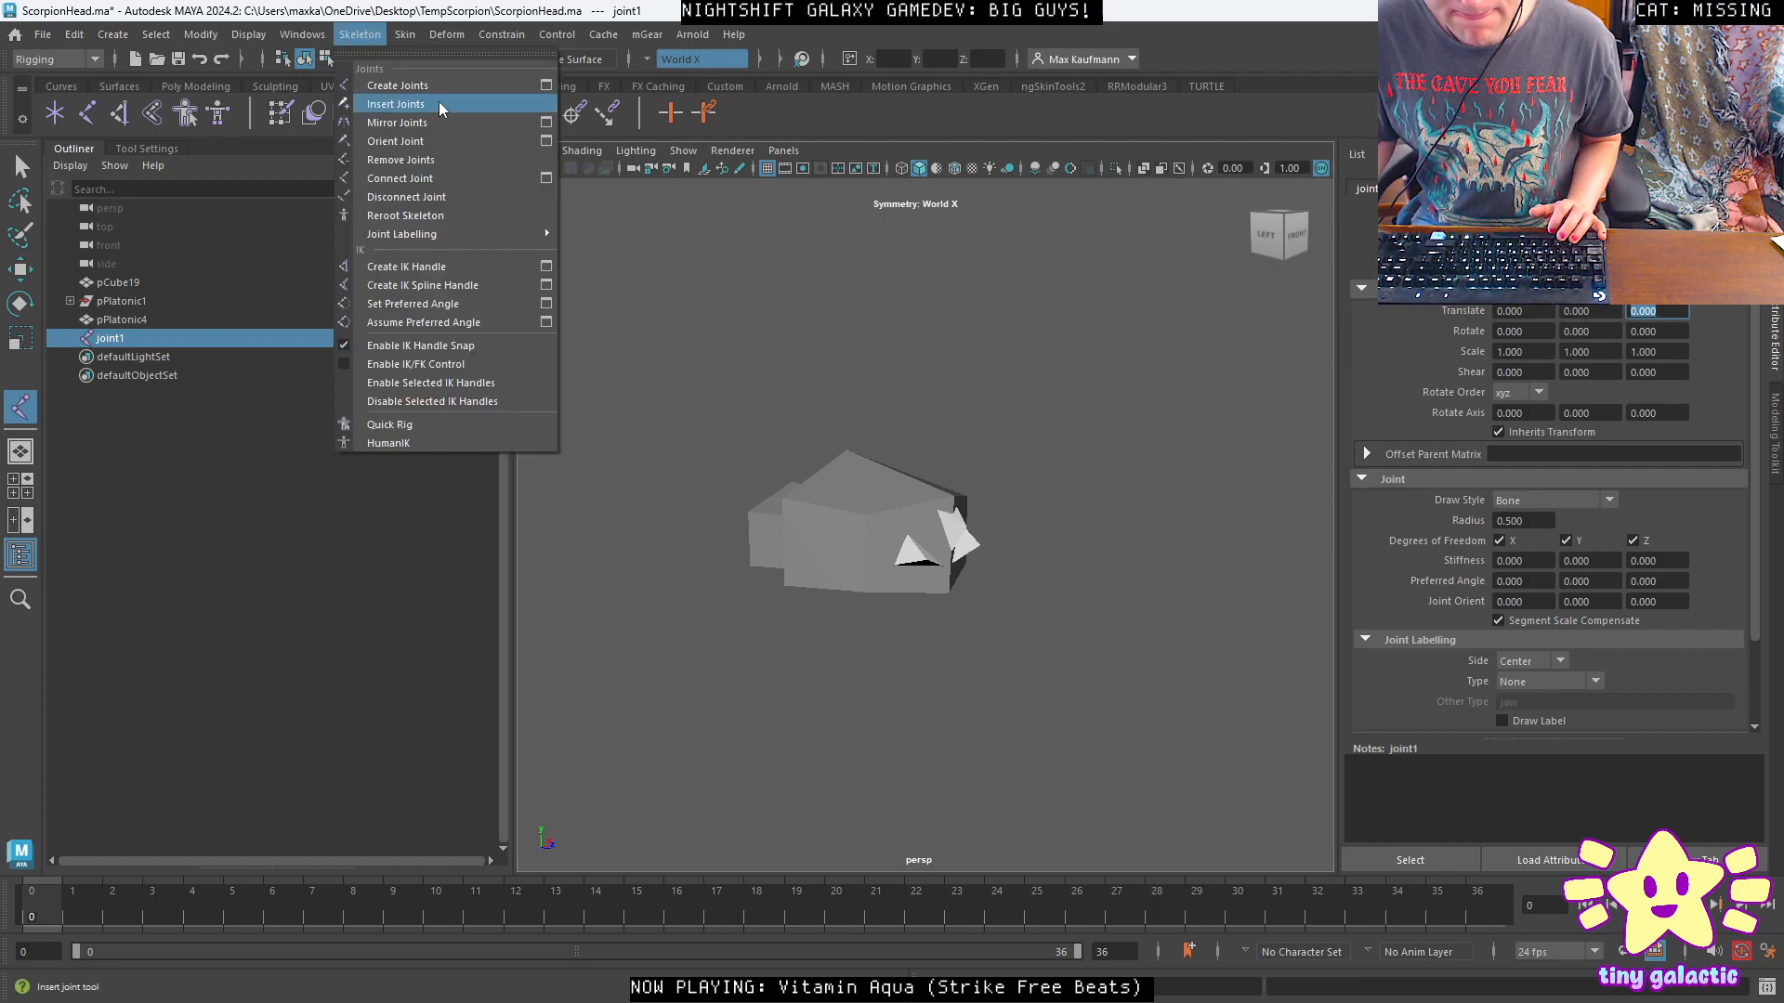
left_click(546, 85)
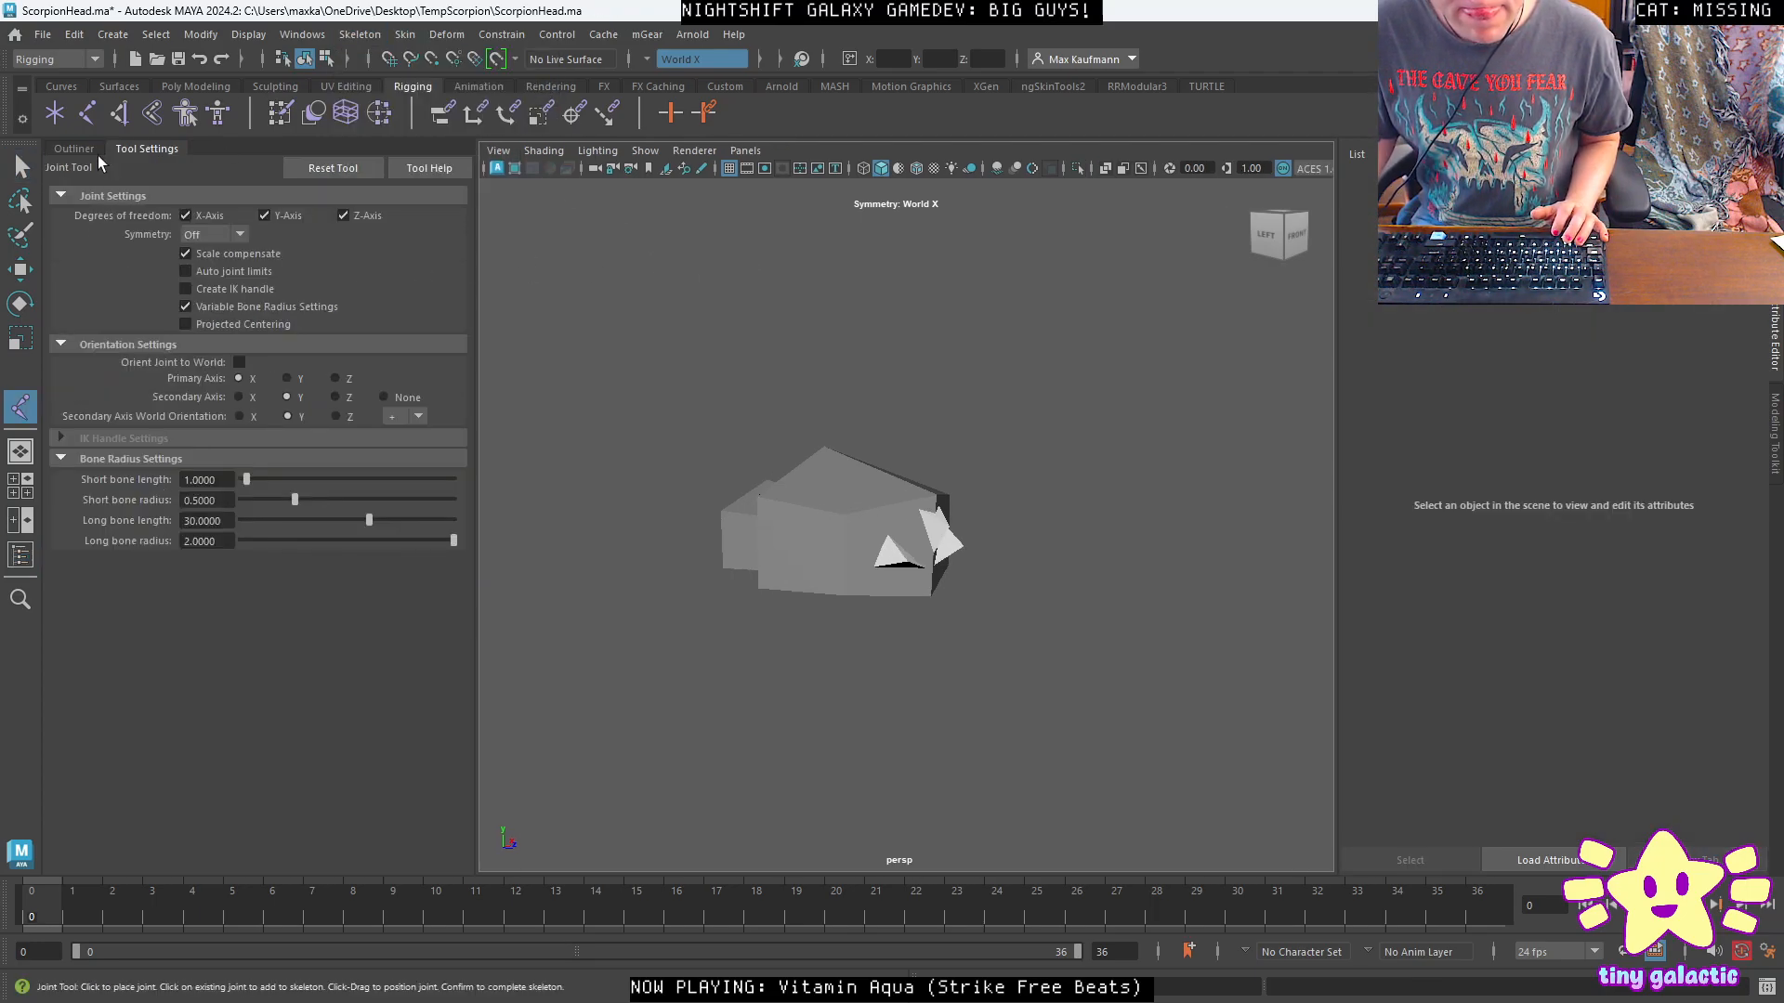
left_click(73, 149)
left_click(119, 333)
left_click(144, 149)
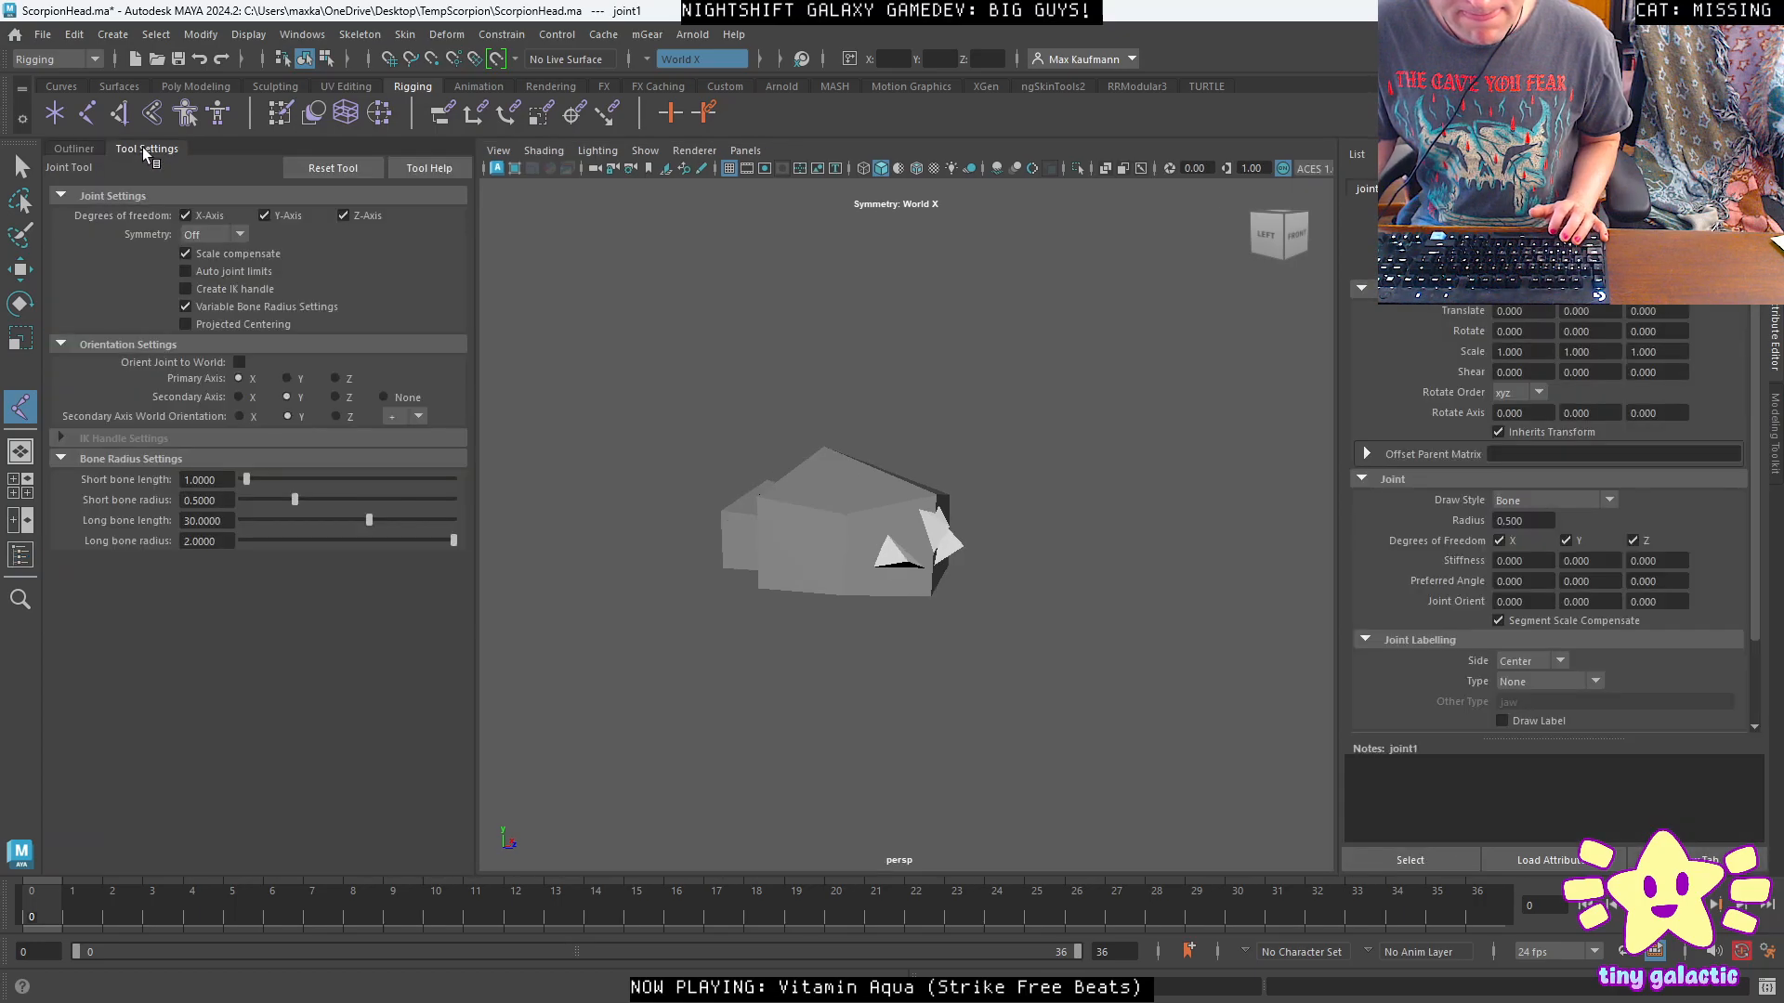
key("space")
key("space")
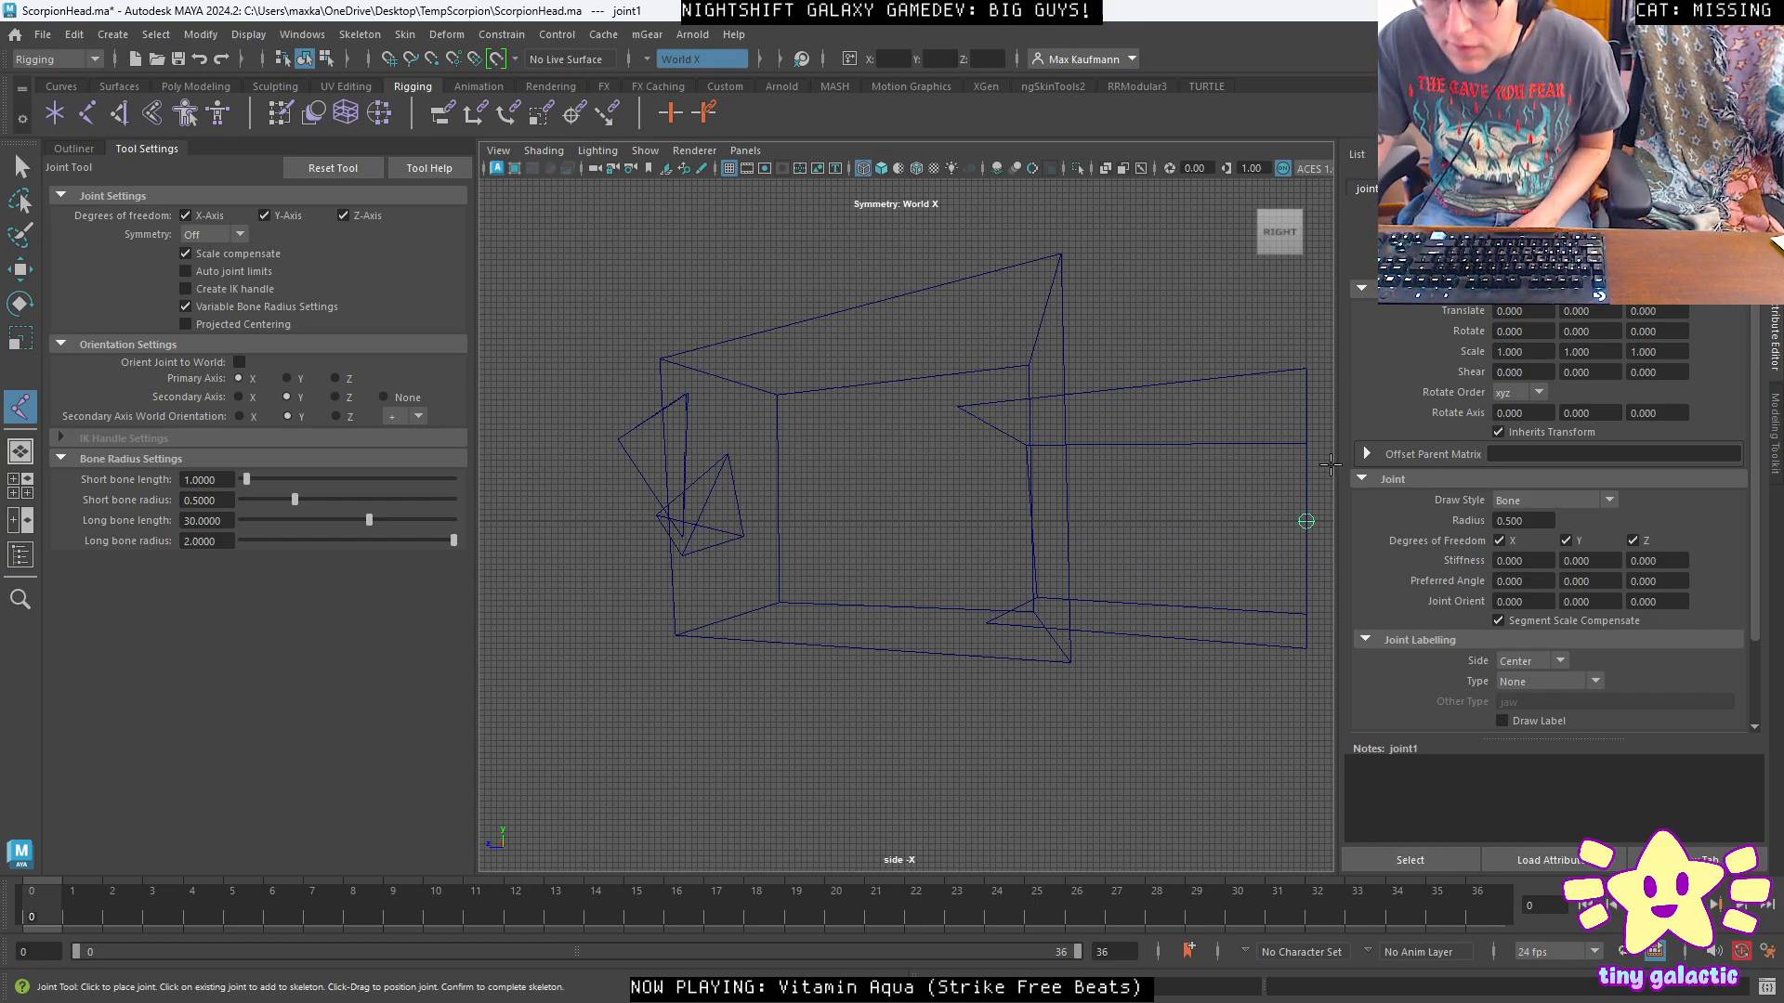
left_click(1041, 521)
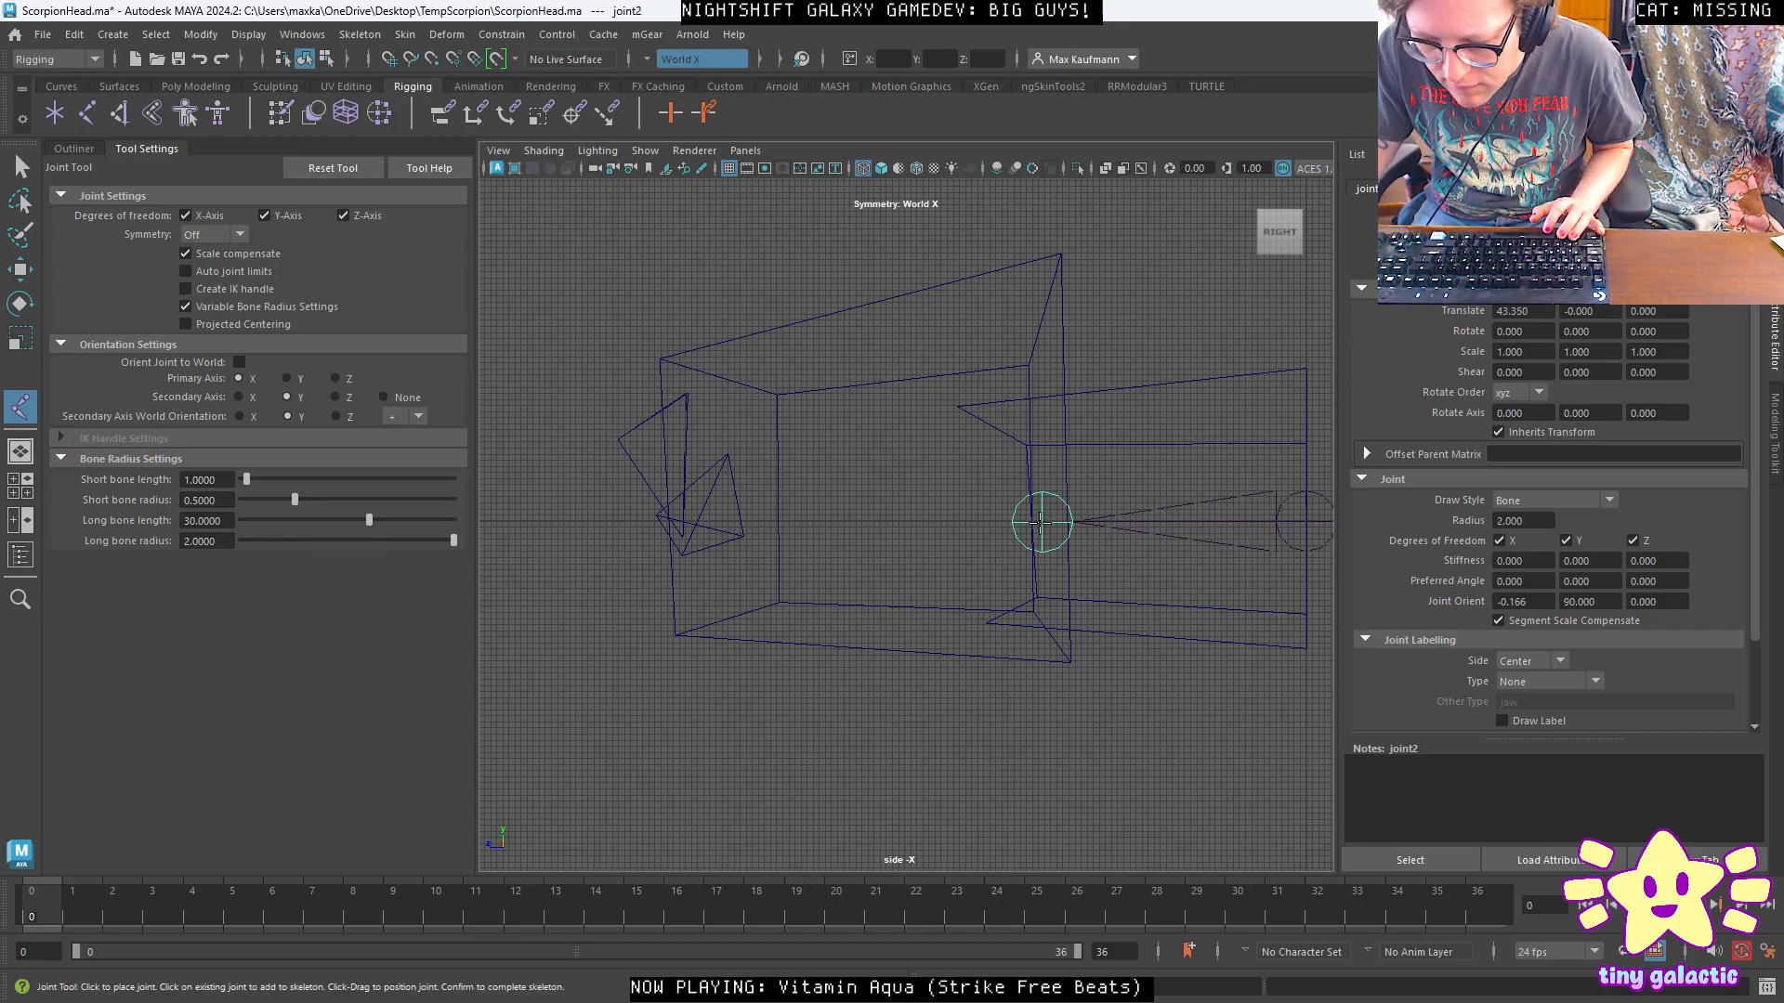
scroll(808, 527, "down", 2)
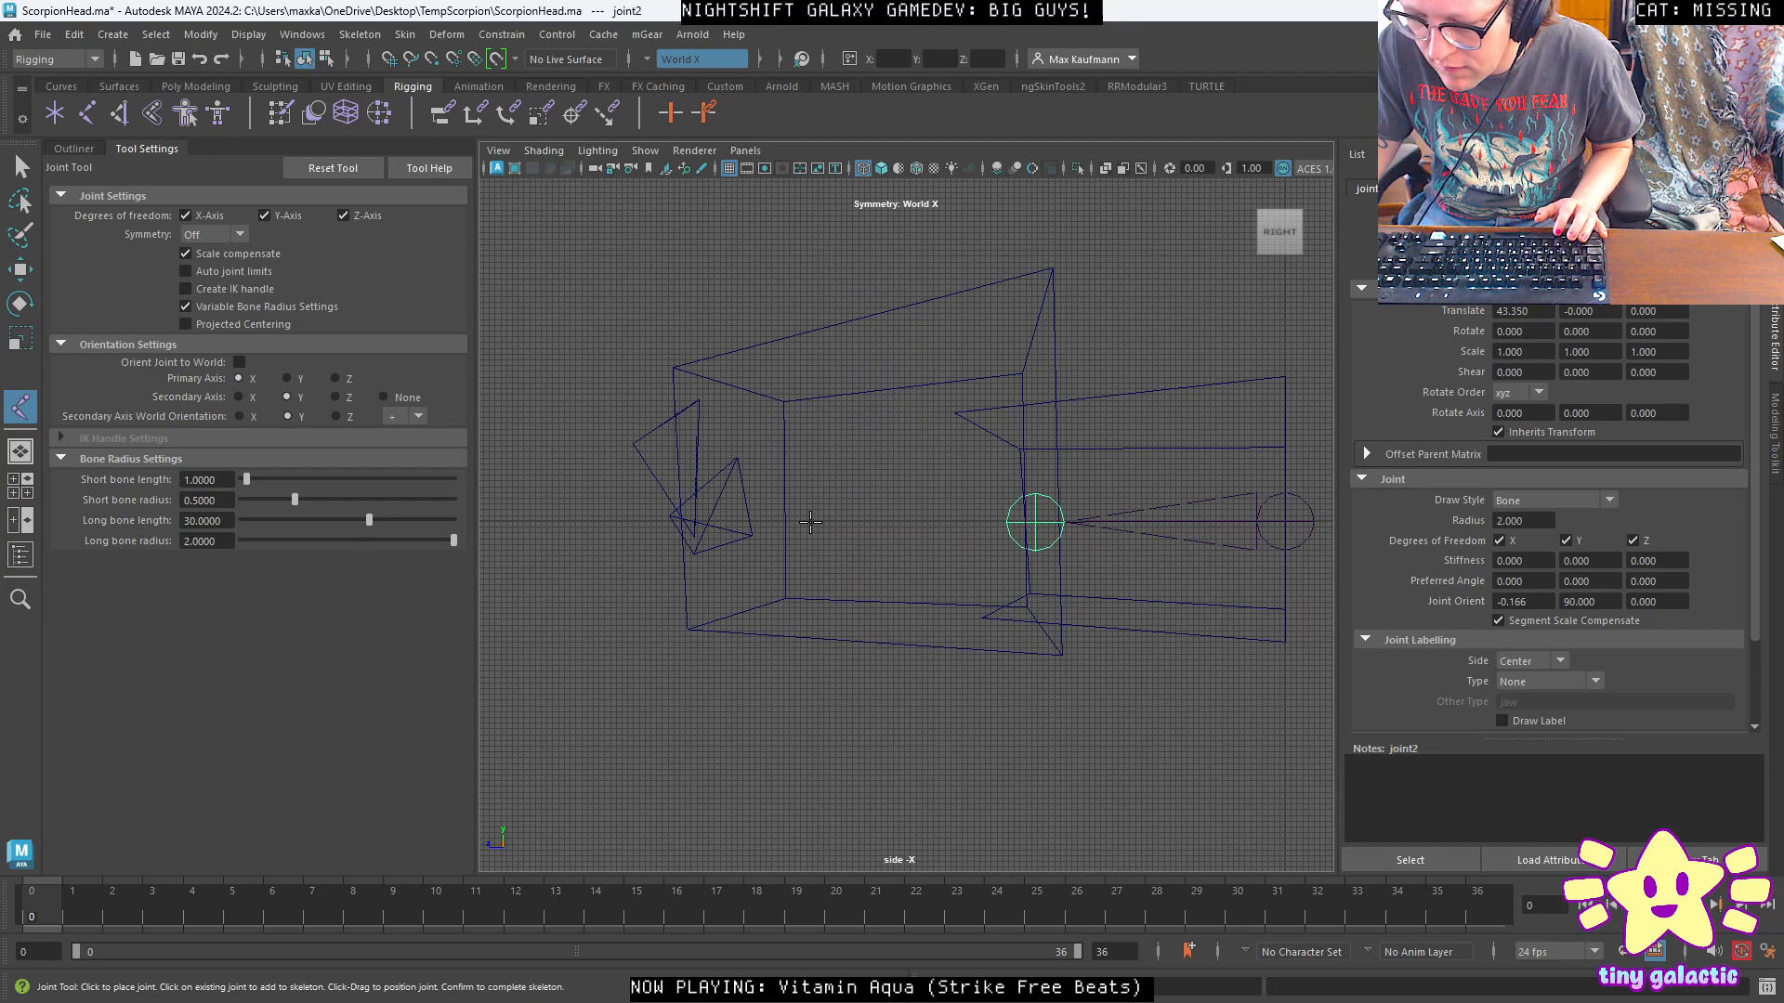
key("q")
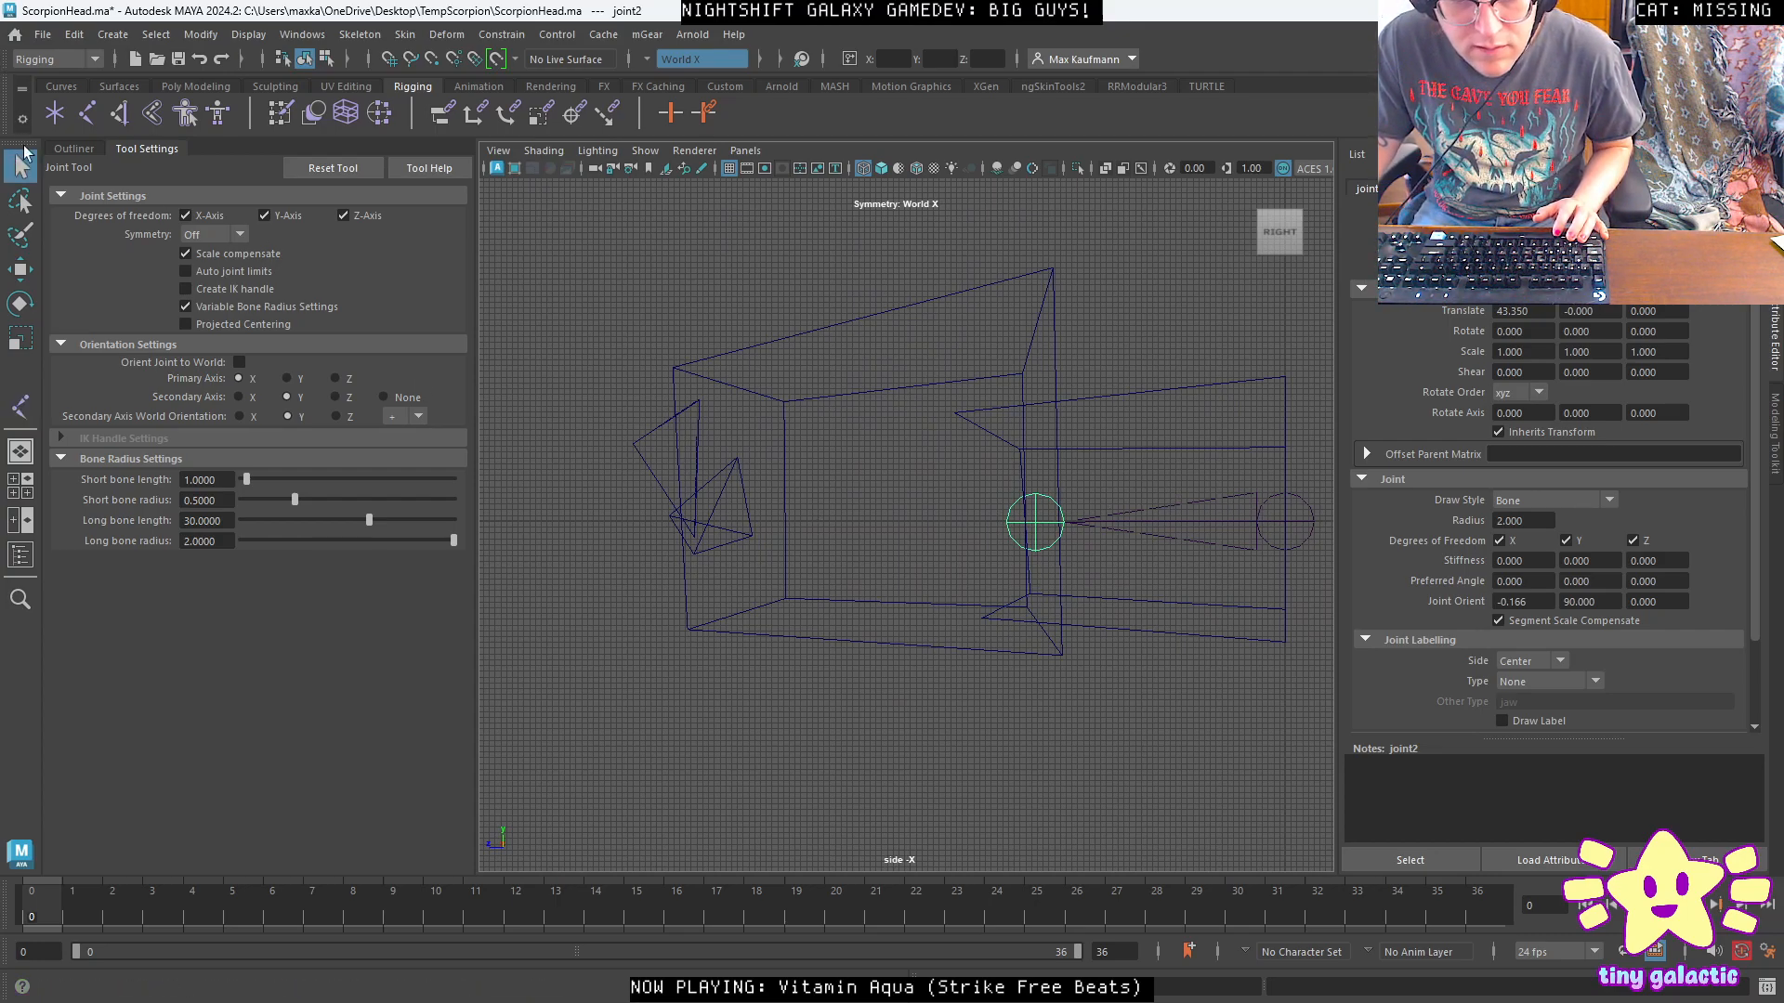
Delete the leftover pPlatonic1 group.
left_click(503, 35)
left_click(502, 37)
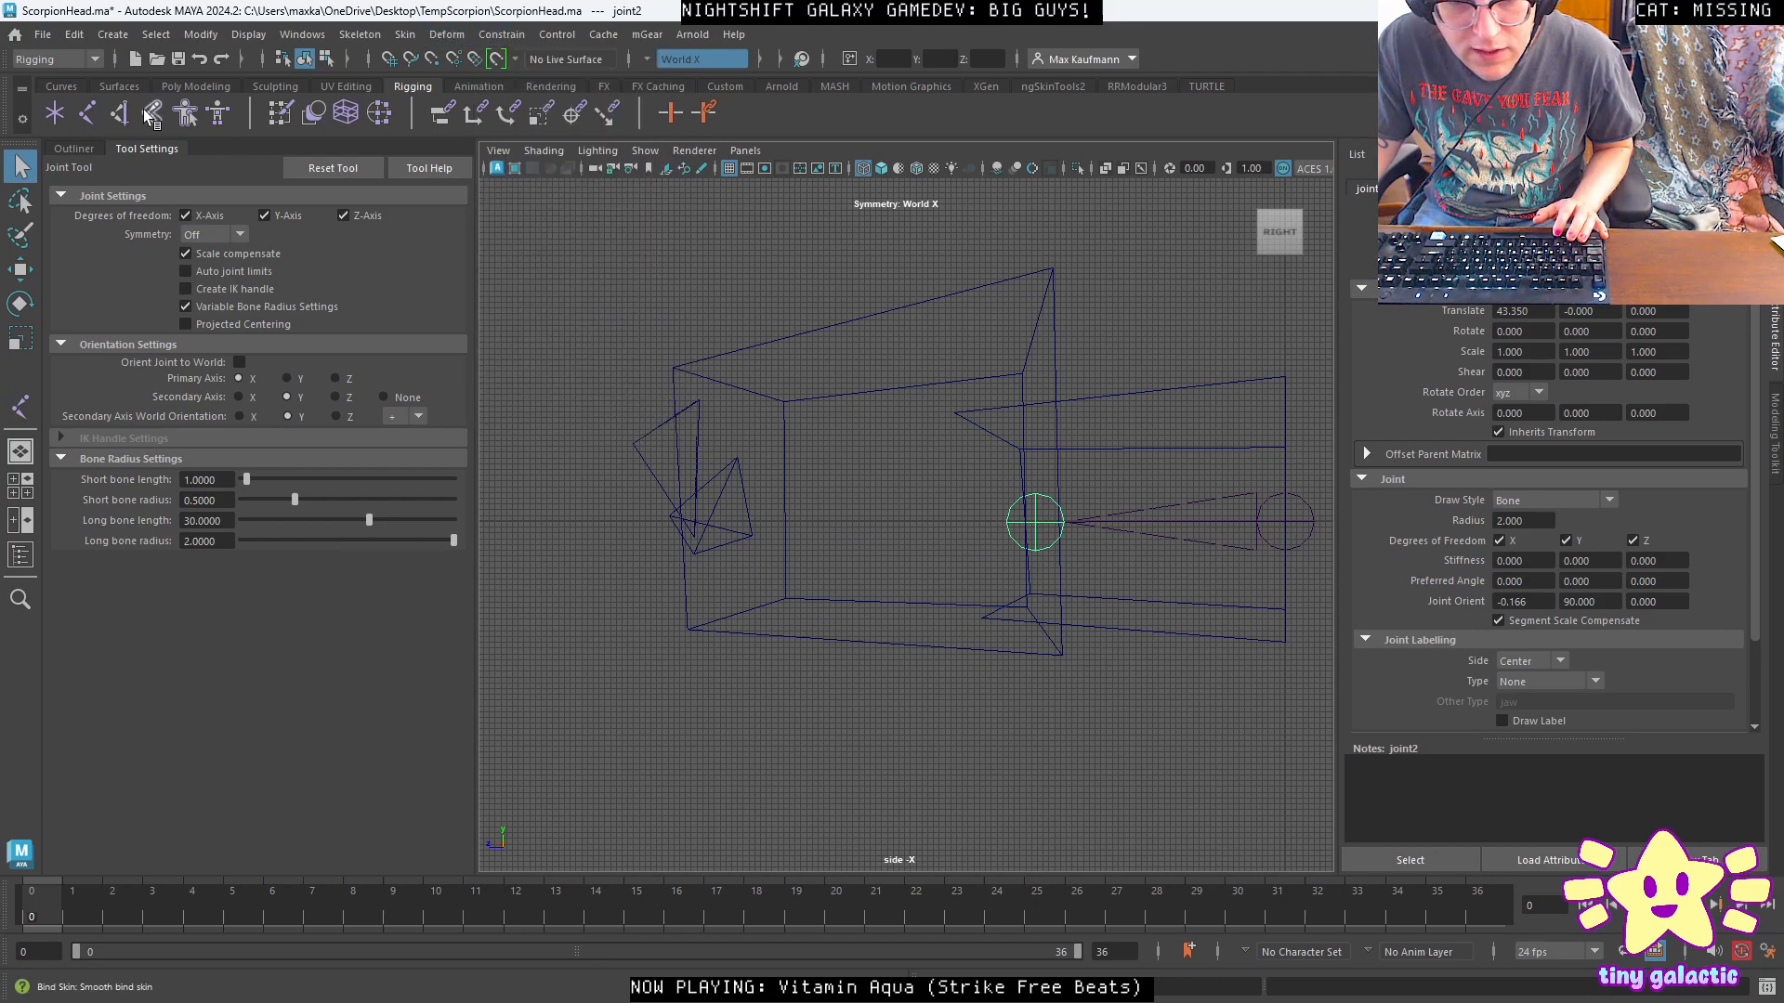
left_click(74, 149)
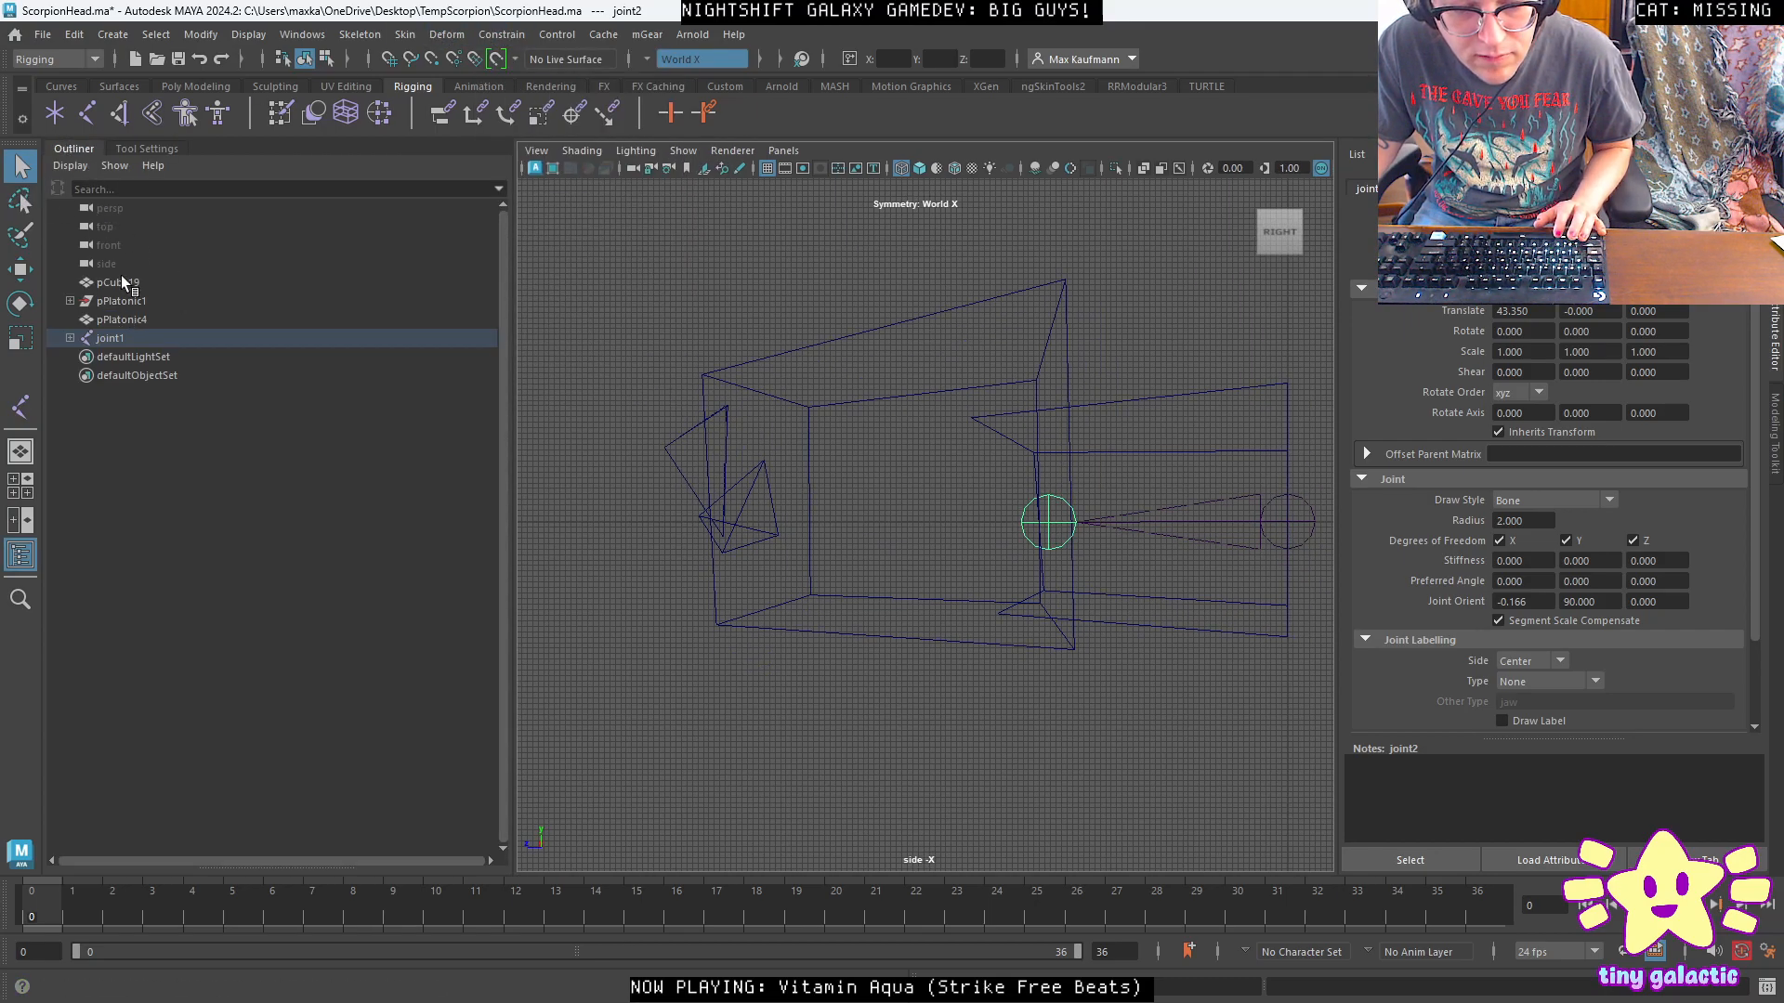
left_click(120, 301)
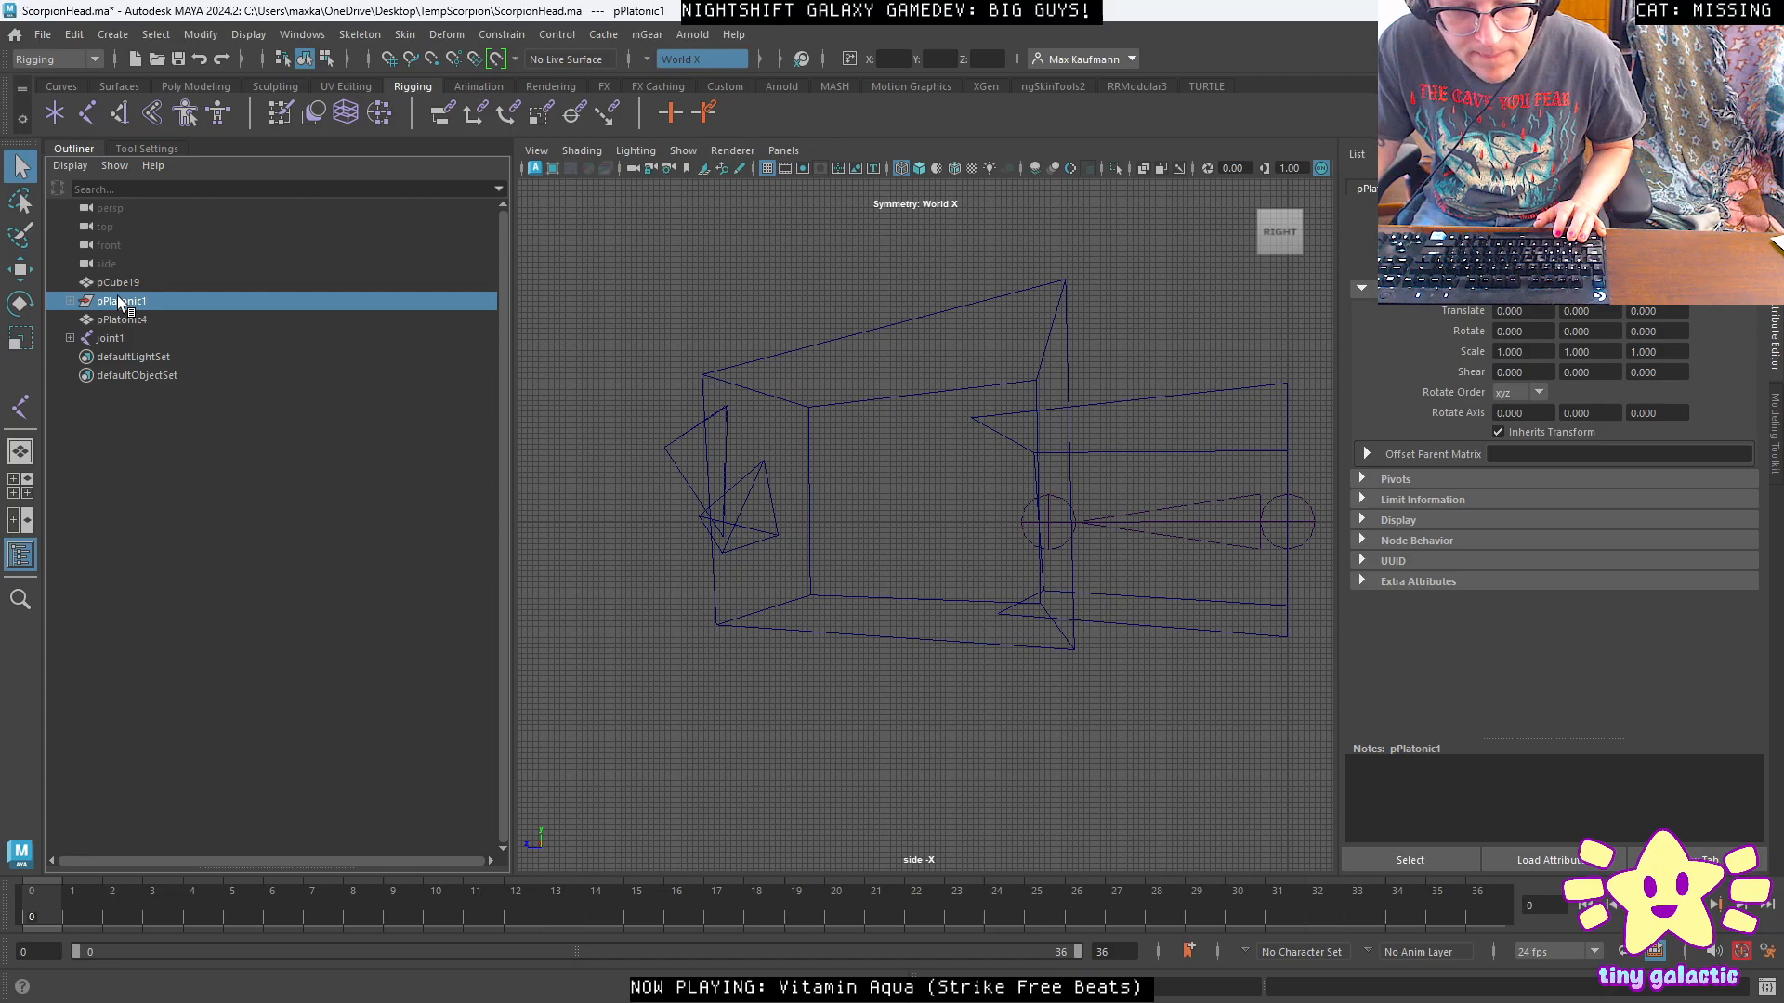
key("Delete")
Bind the pCube19 and pPlatonic4 meshes to the joint1 skeleton with Bind Skin.
left_click(117, 282)
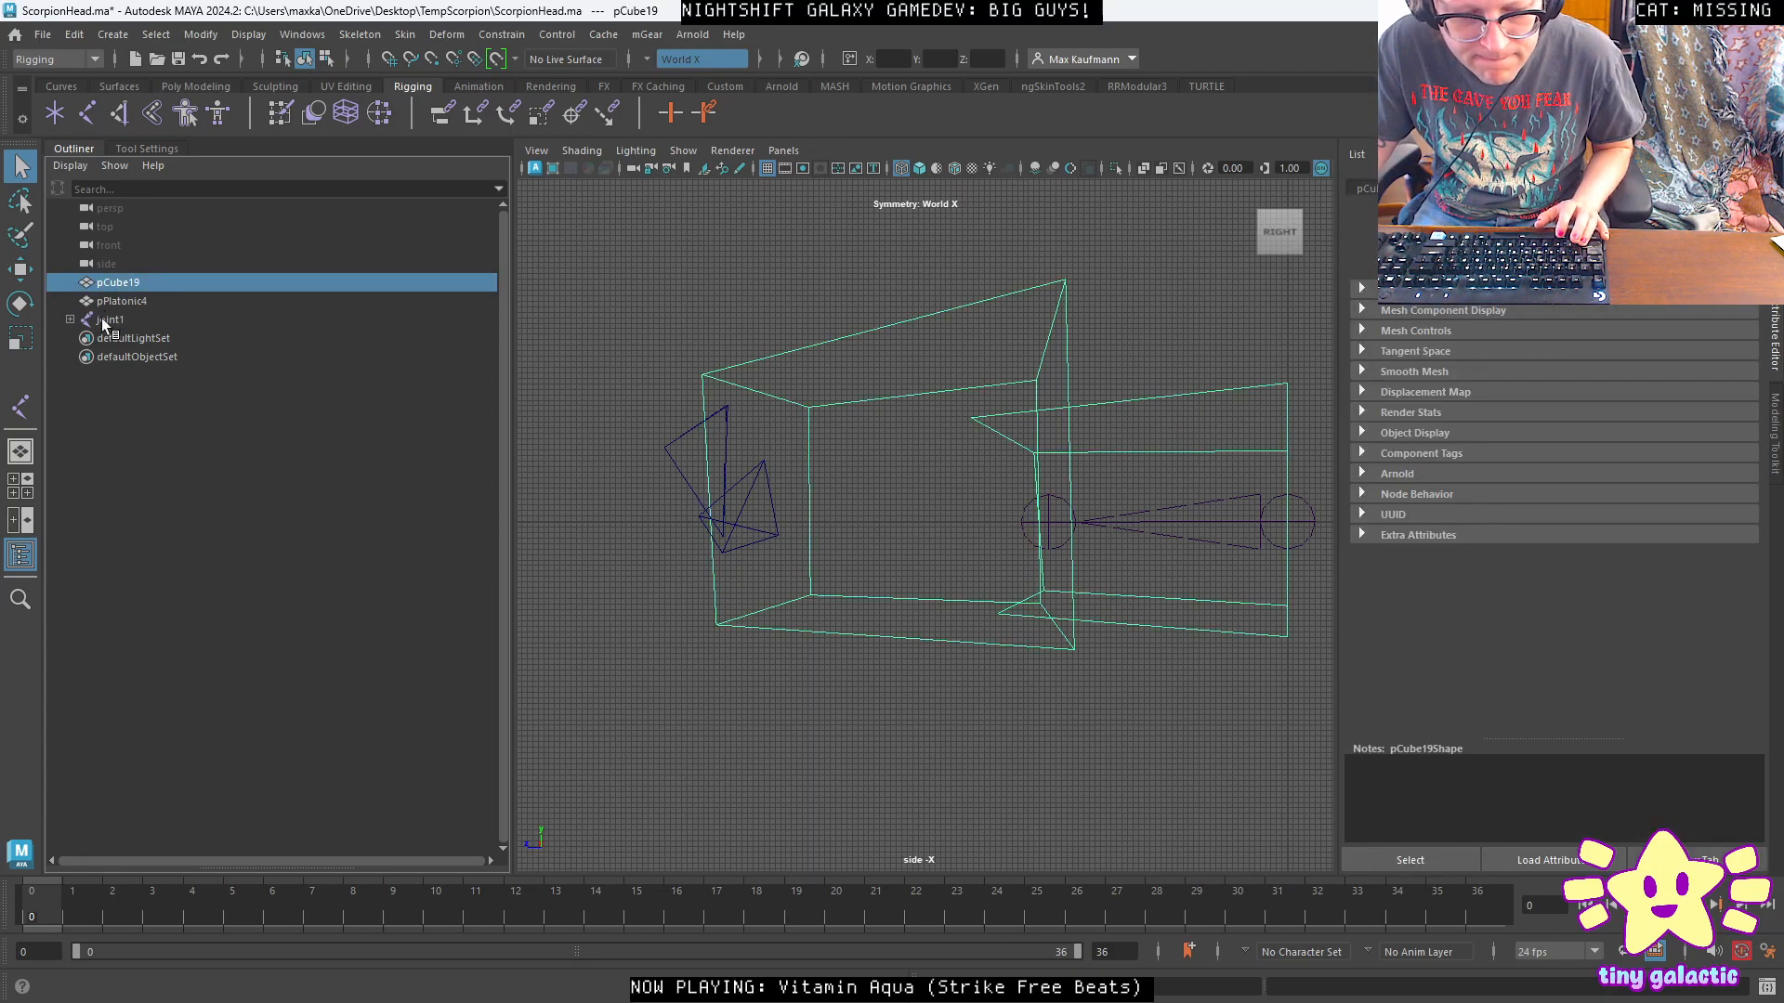
left_click(104, 320, "shift")
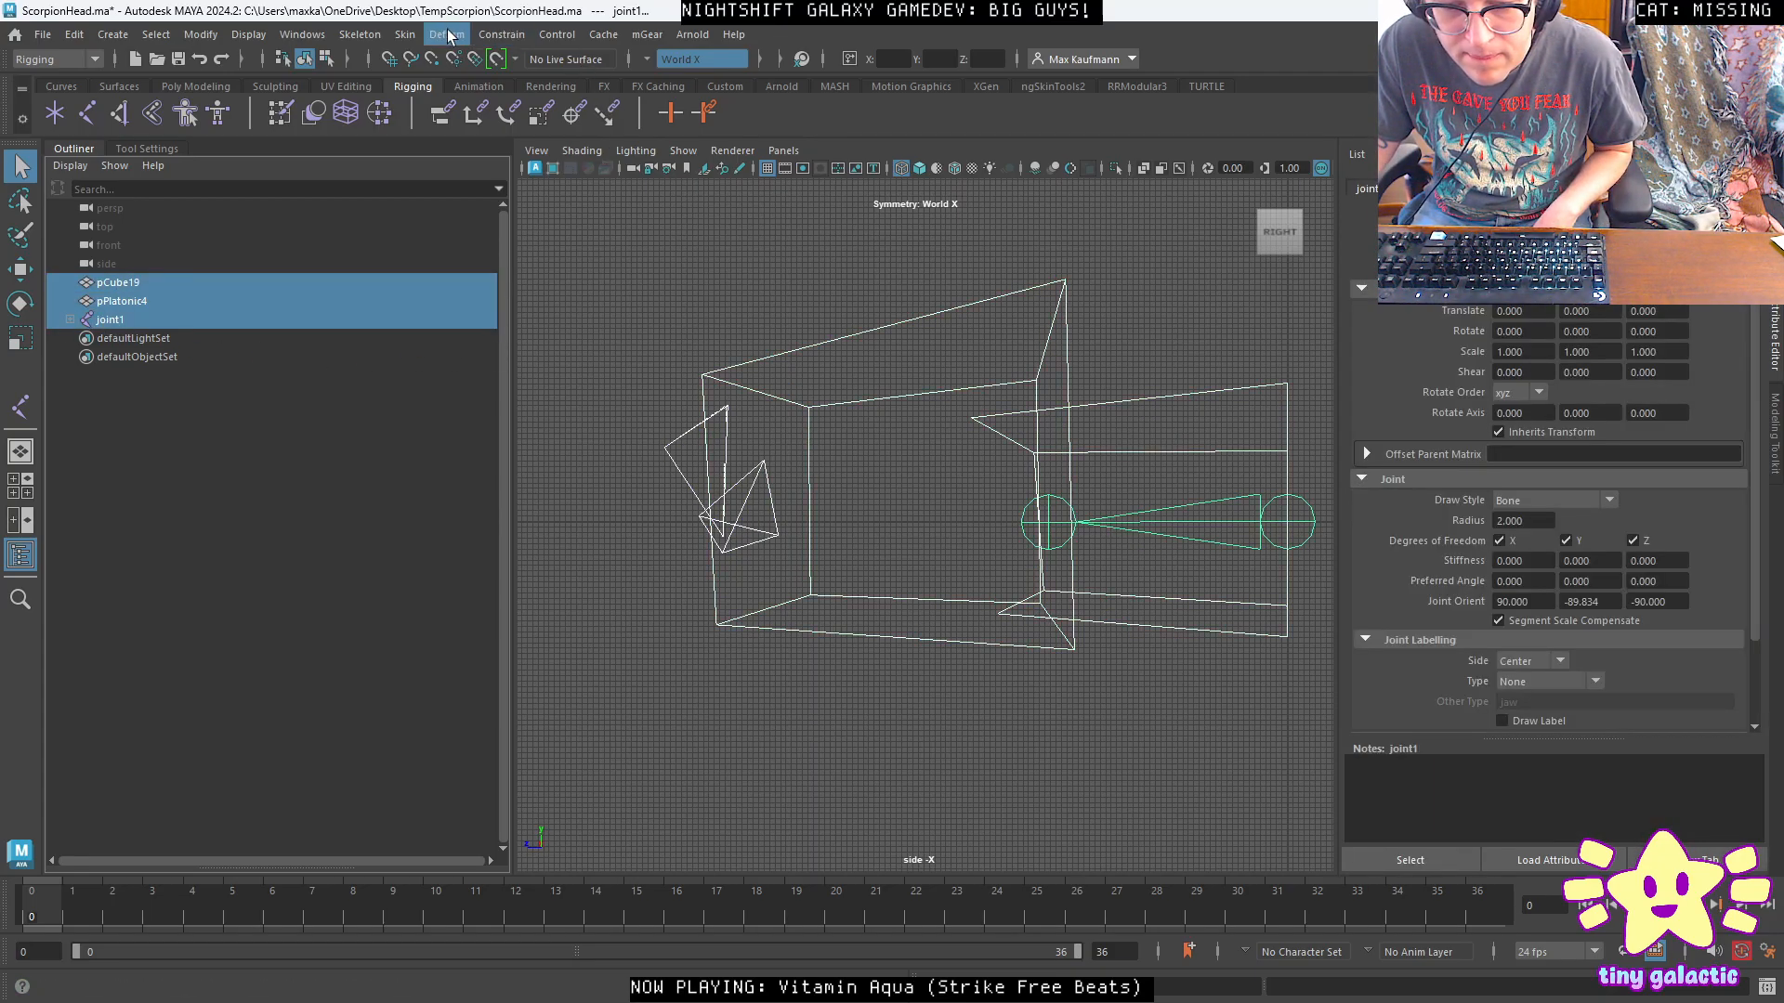
left_click(405, 35)
left_click(450, 86)
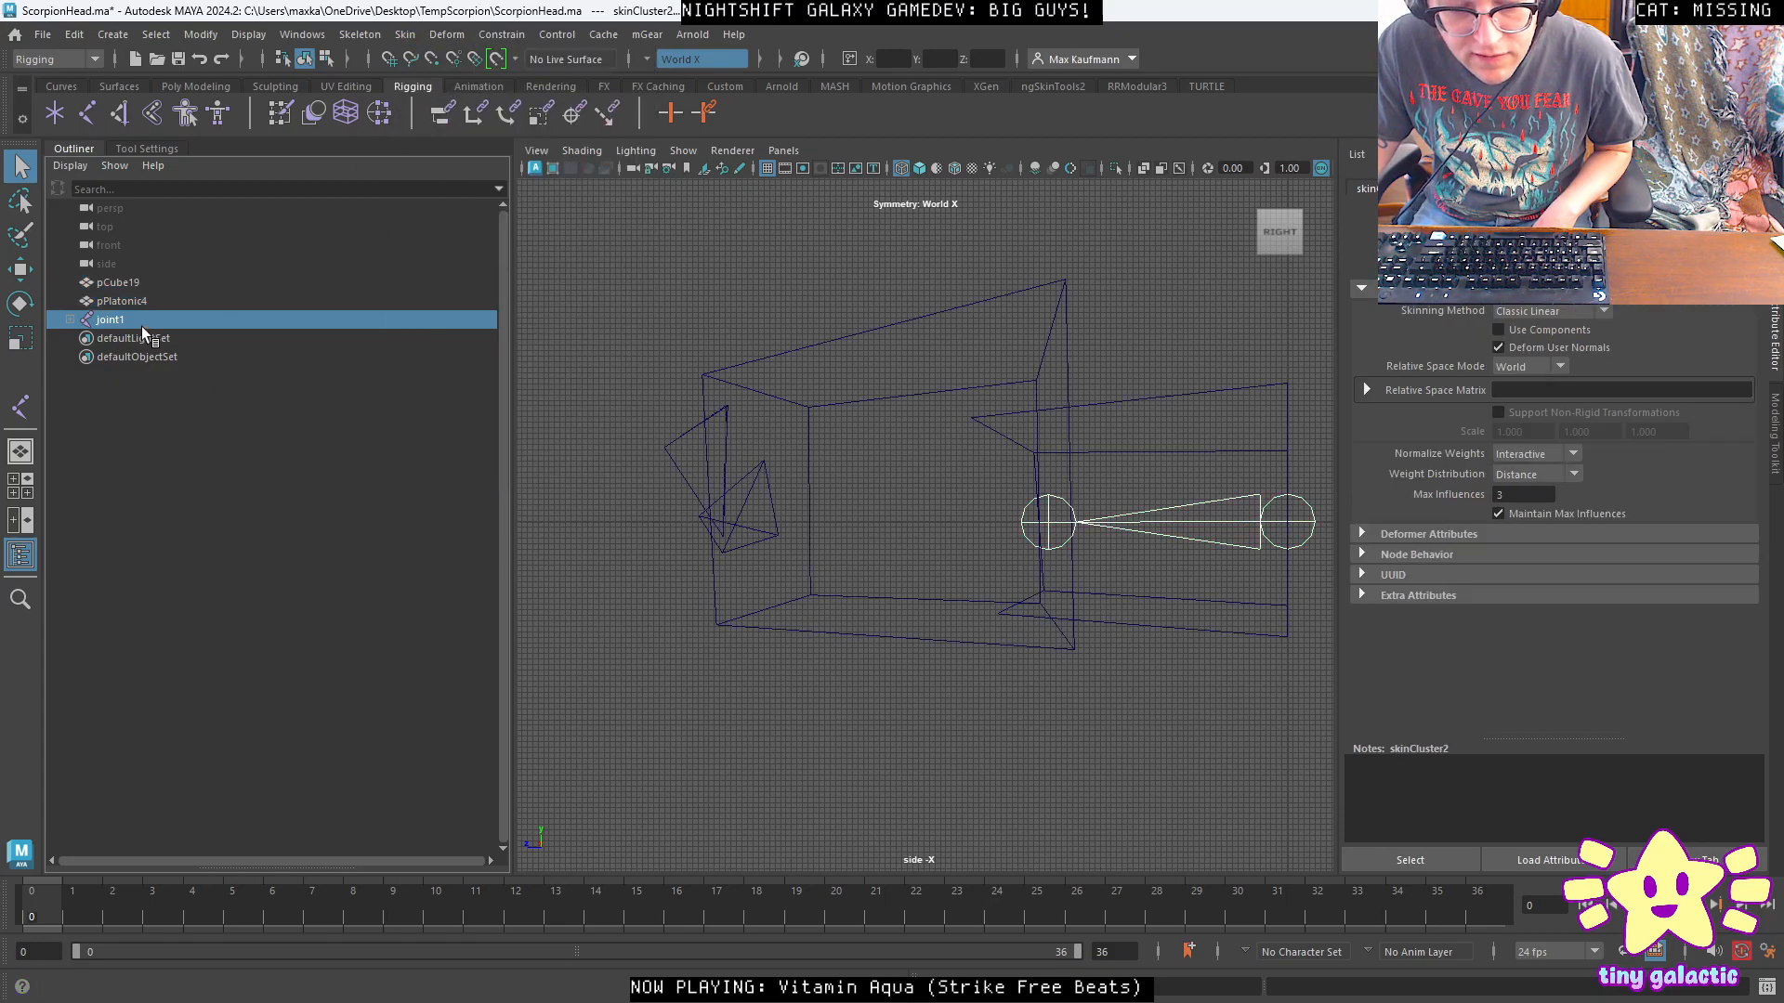
Examine the joint influences on pPlatonic4 with the Paint Skin Weights tool.
left_click(405, 34)
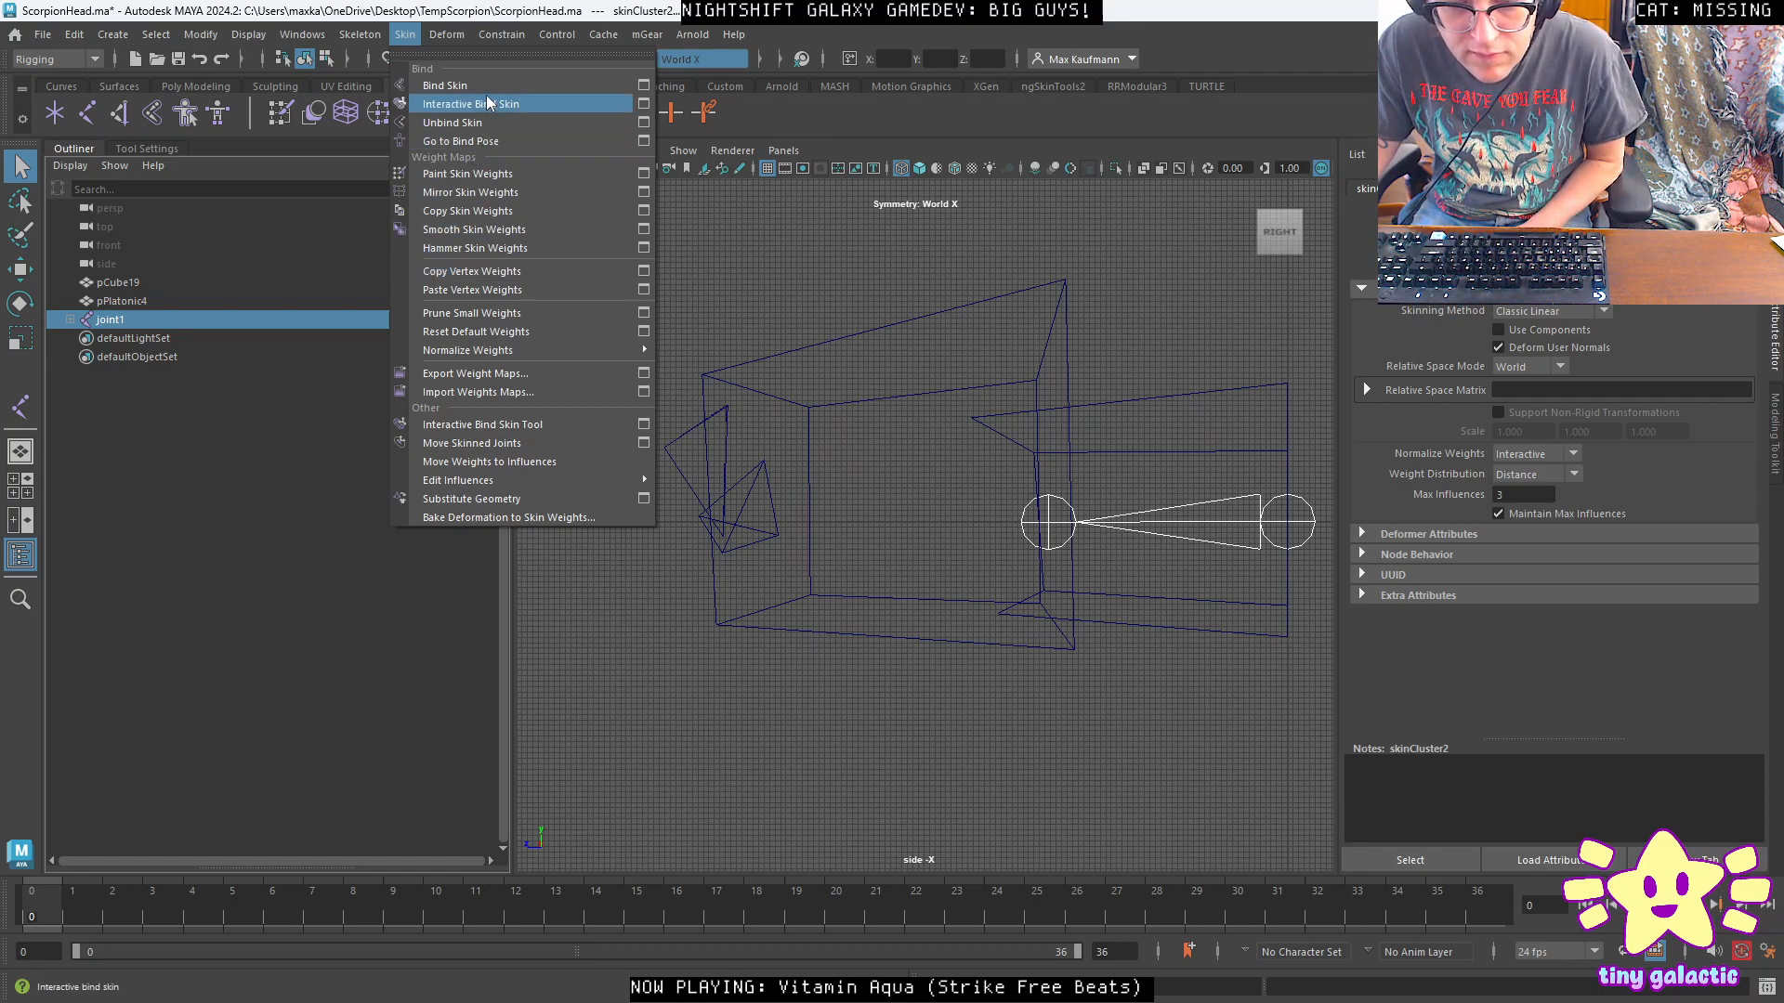
left_click(119, 299)
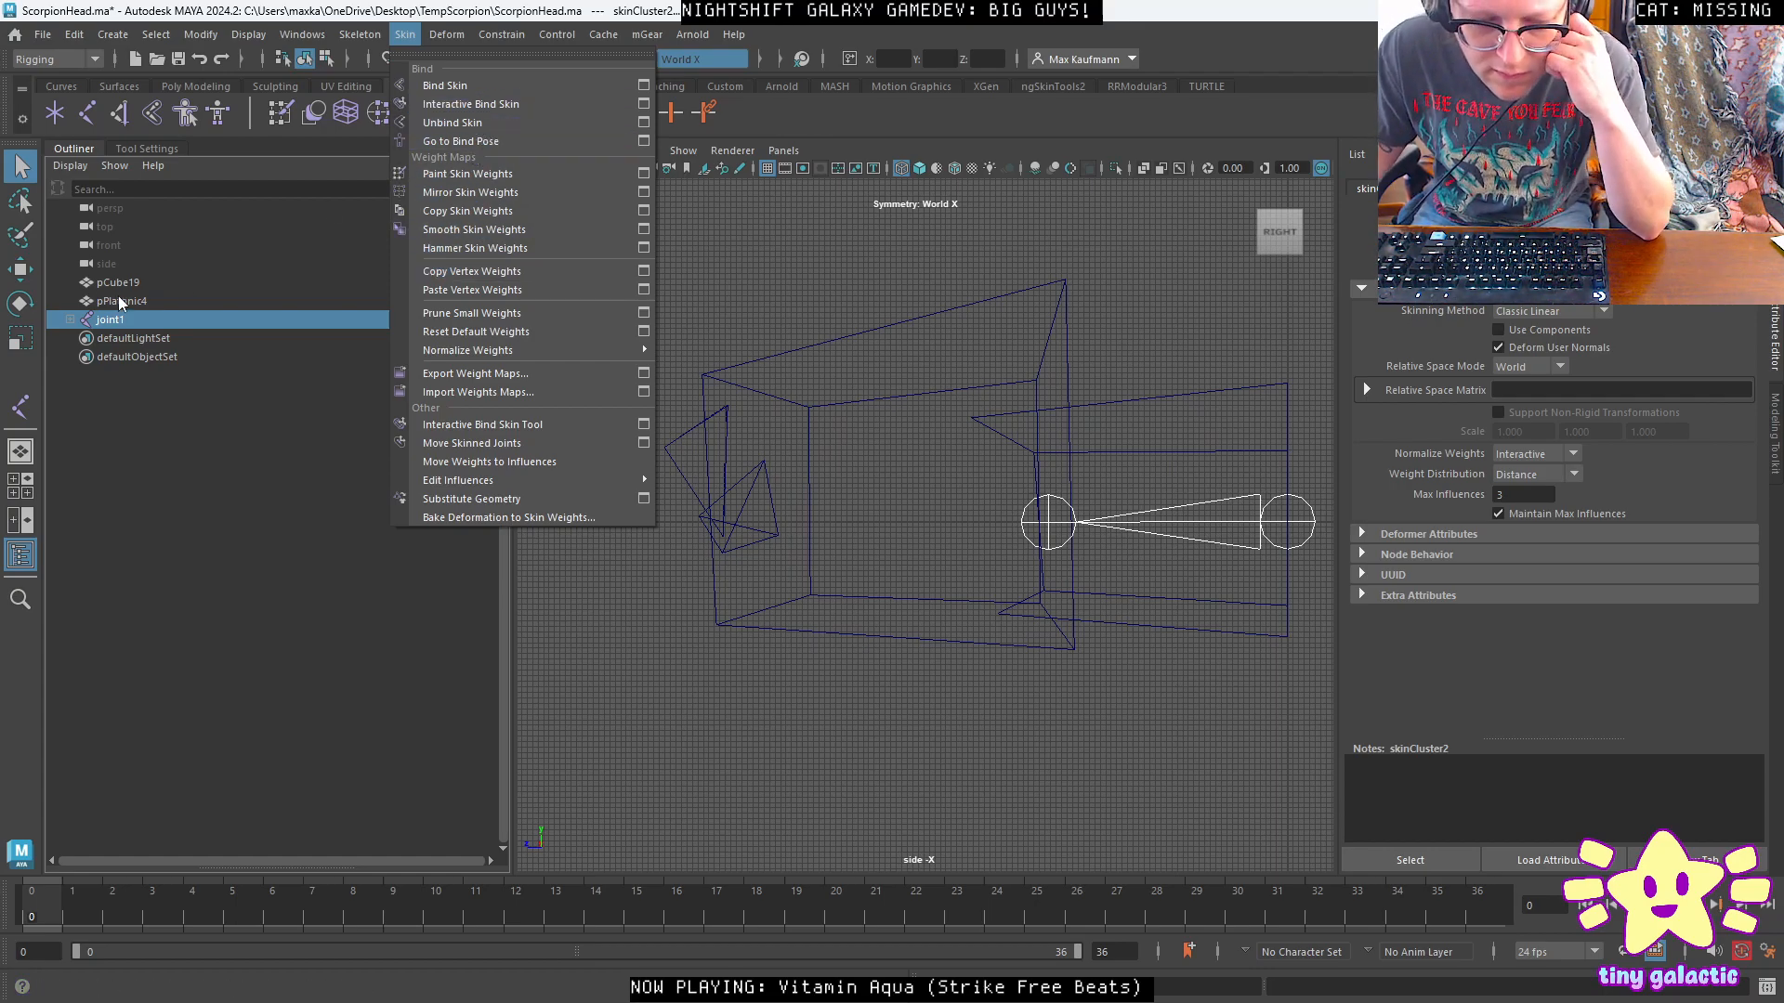
left_click(406, 35)
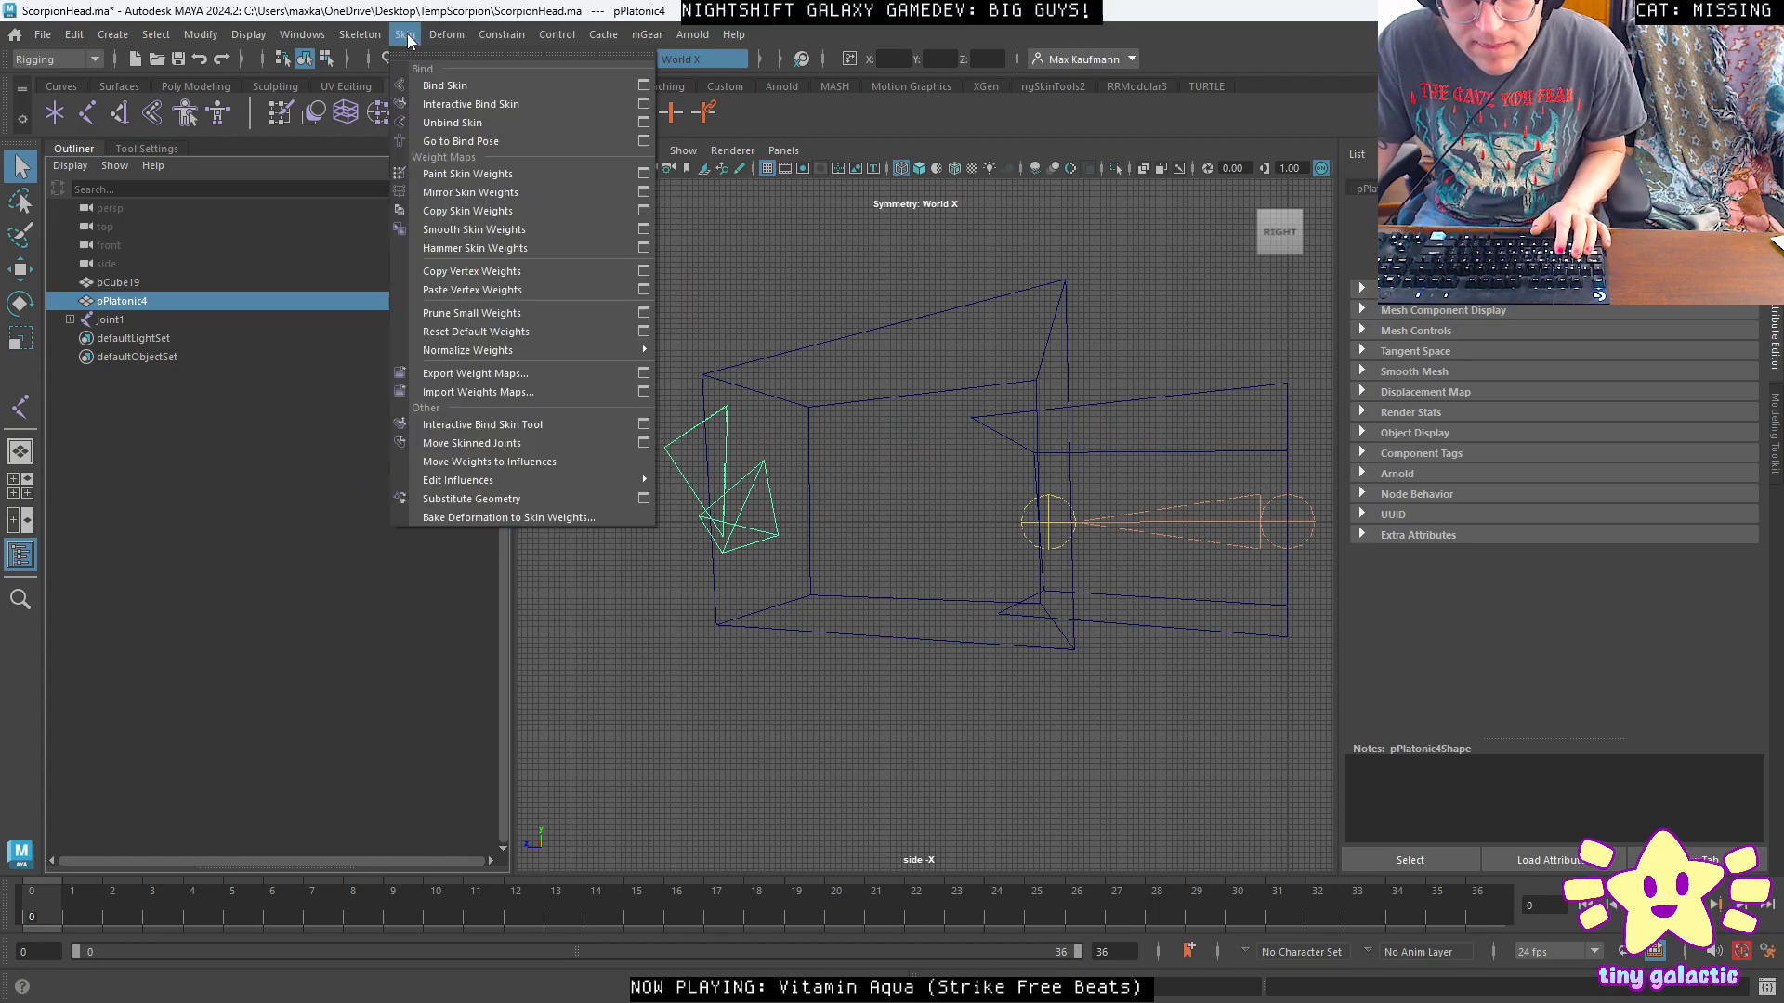
left_click(466, 175)
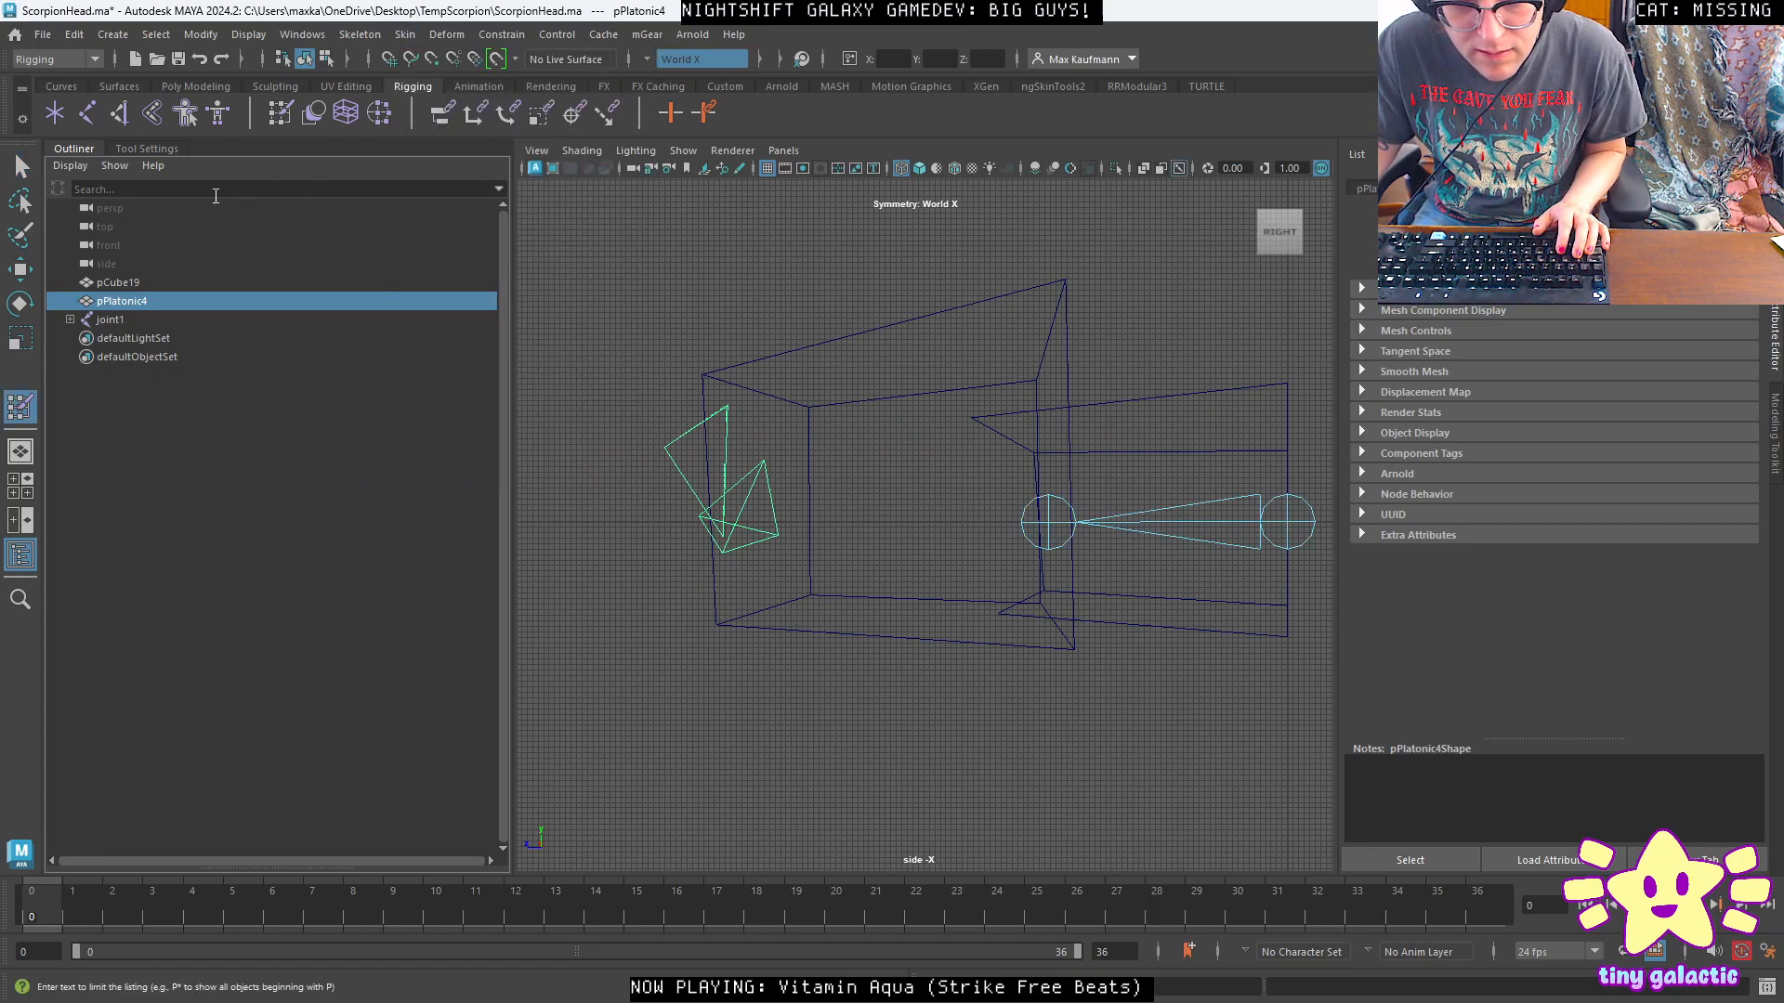
left_click(138, 148)
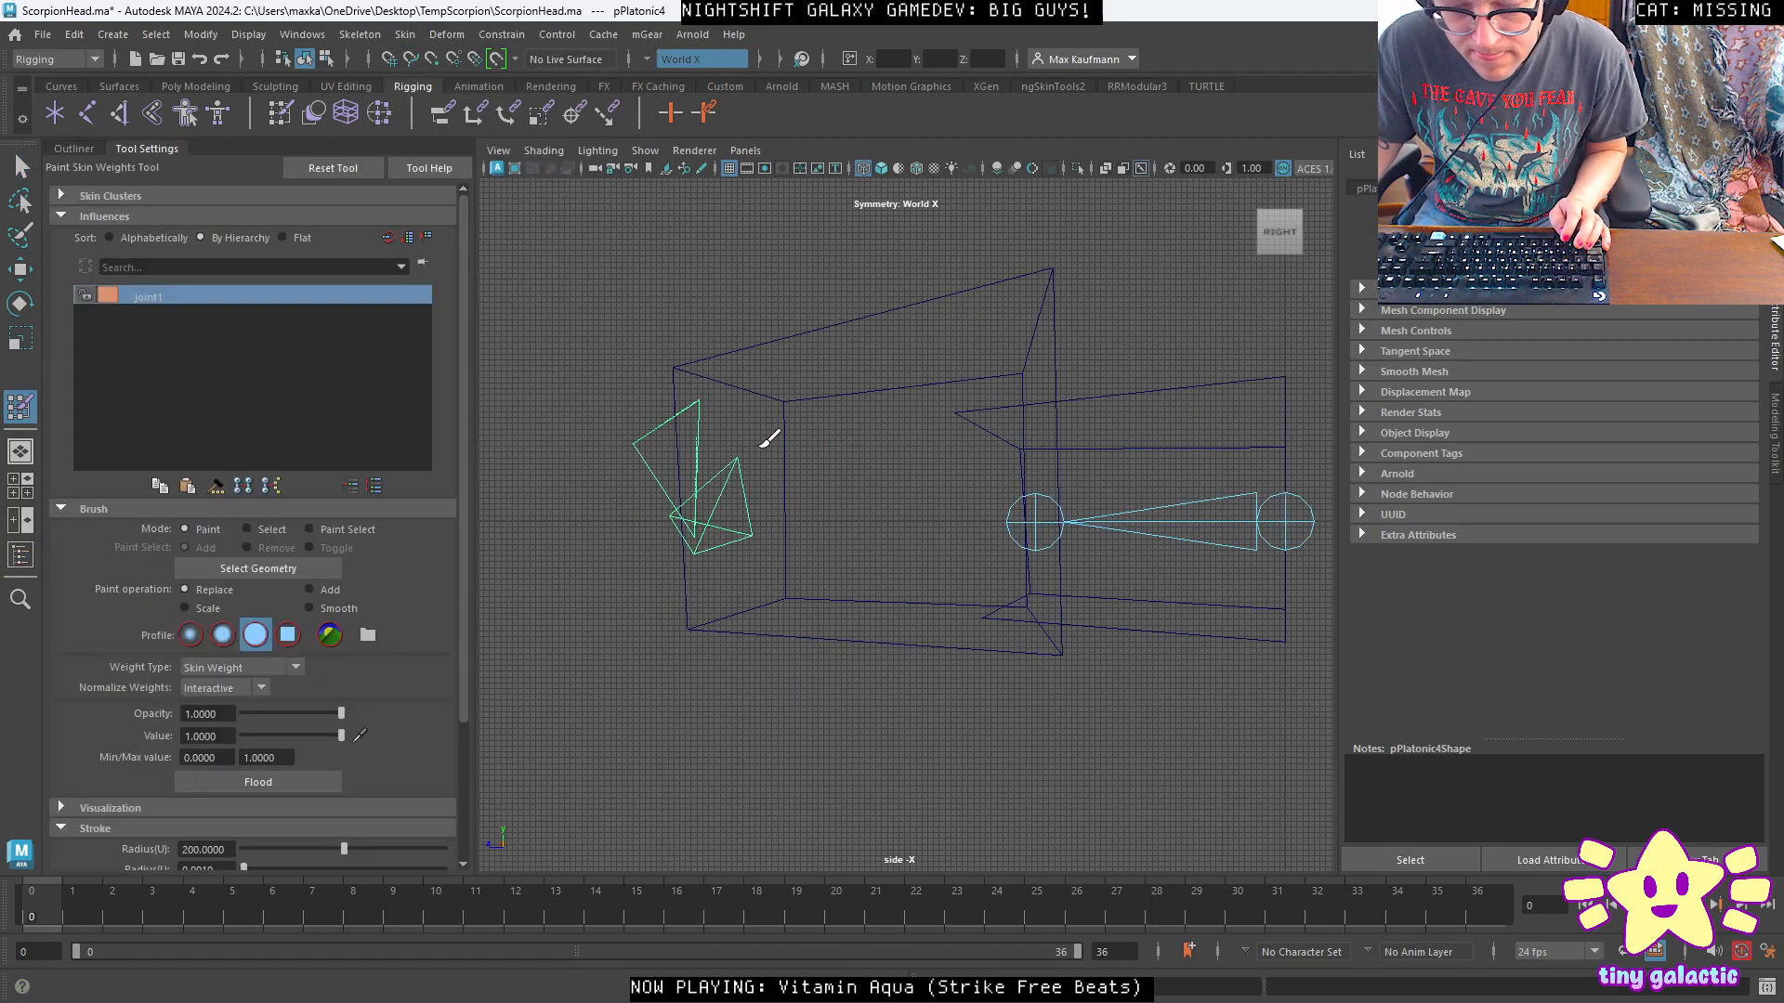
Examine the joint influences on pCube19 and its skin weights in the perspective view.
left_click(73, 149)
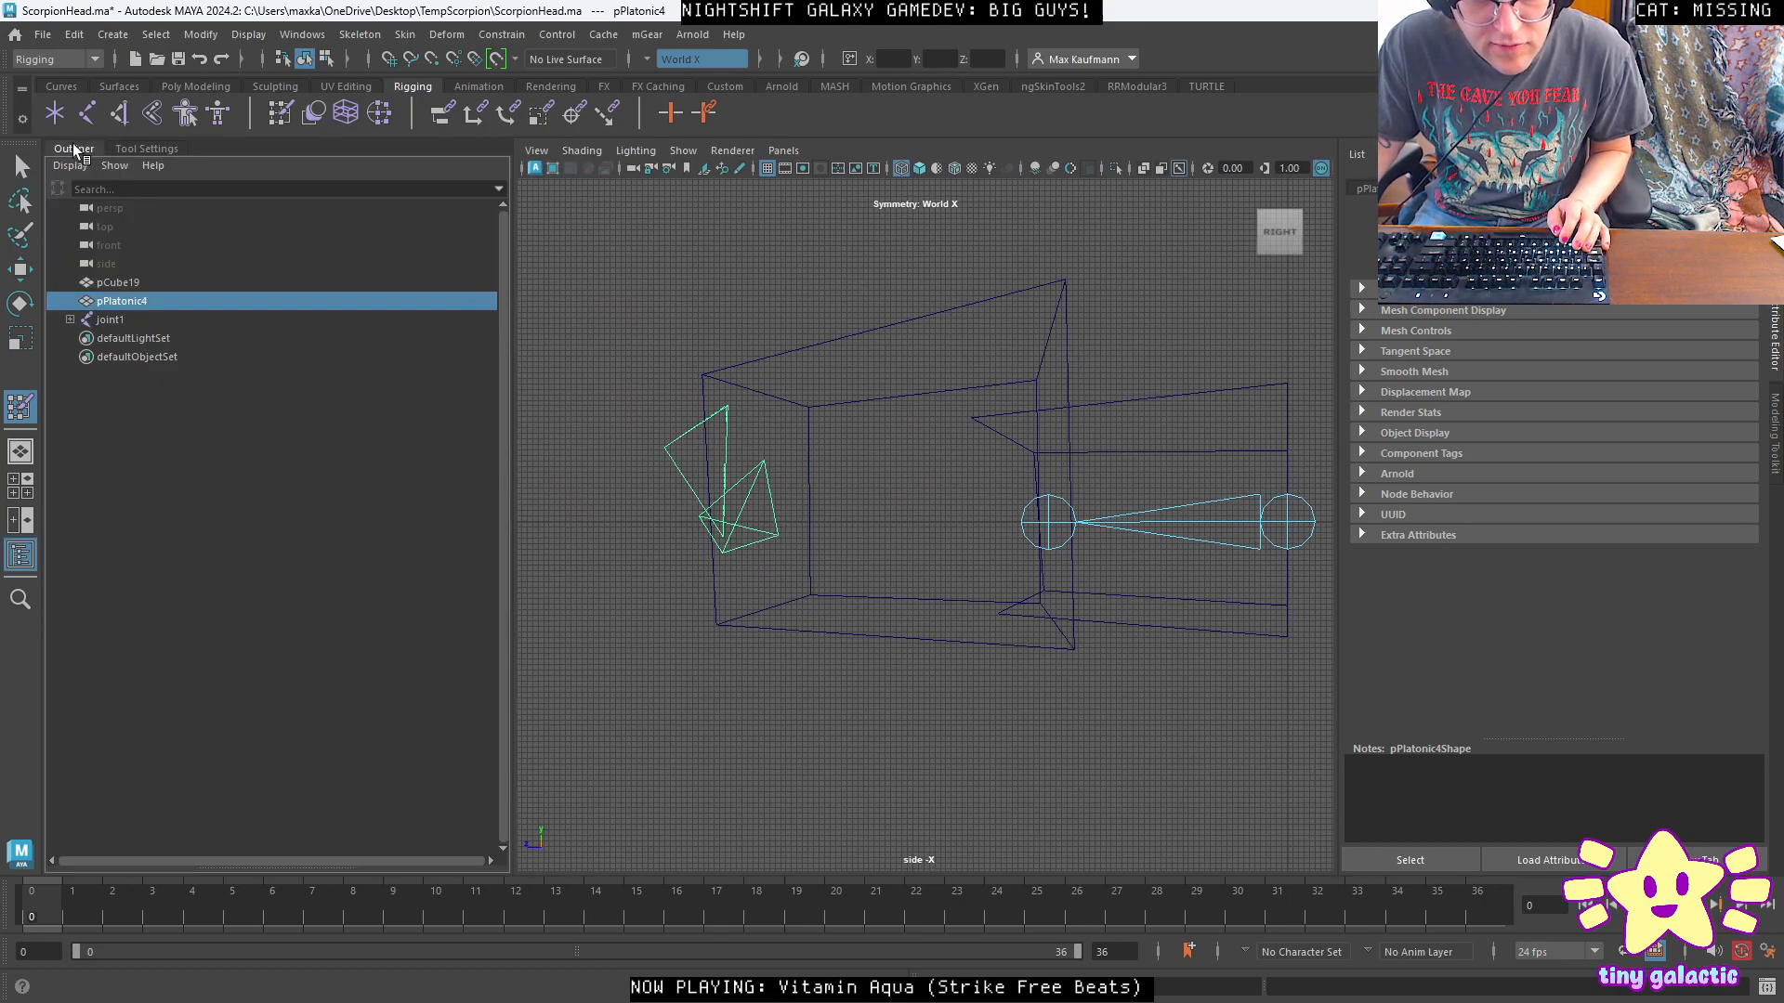
left_click(118, 283)
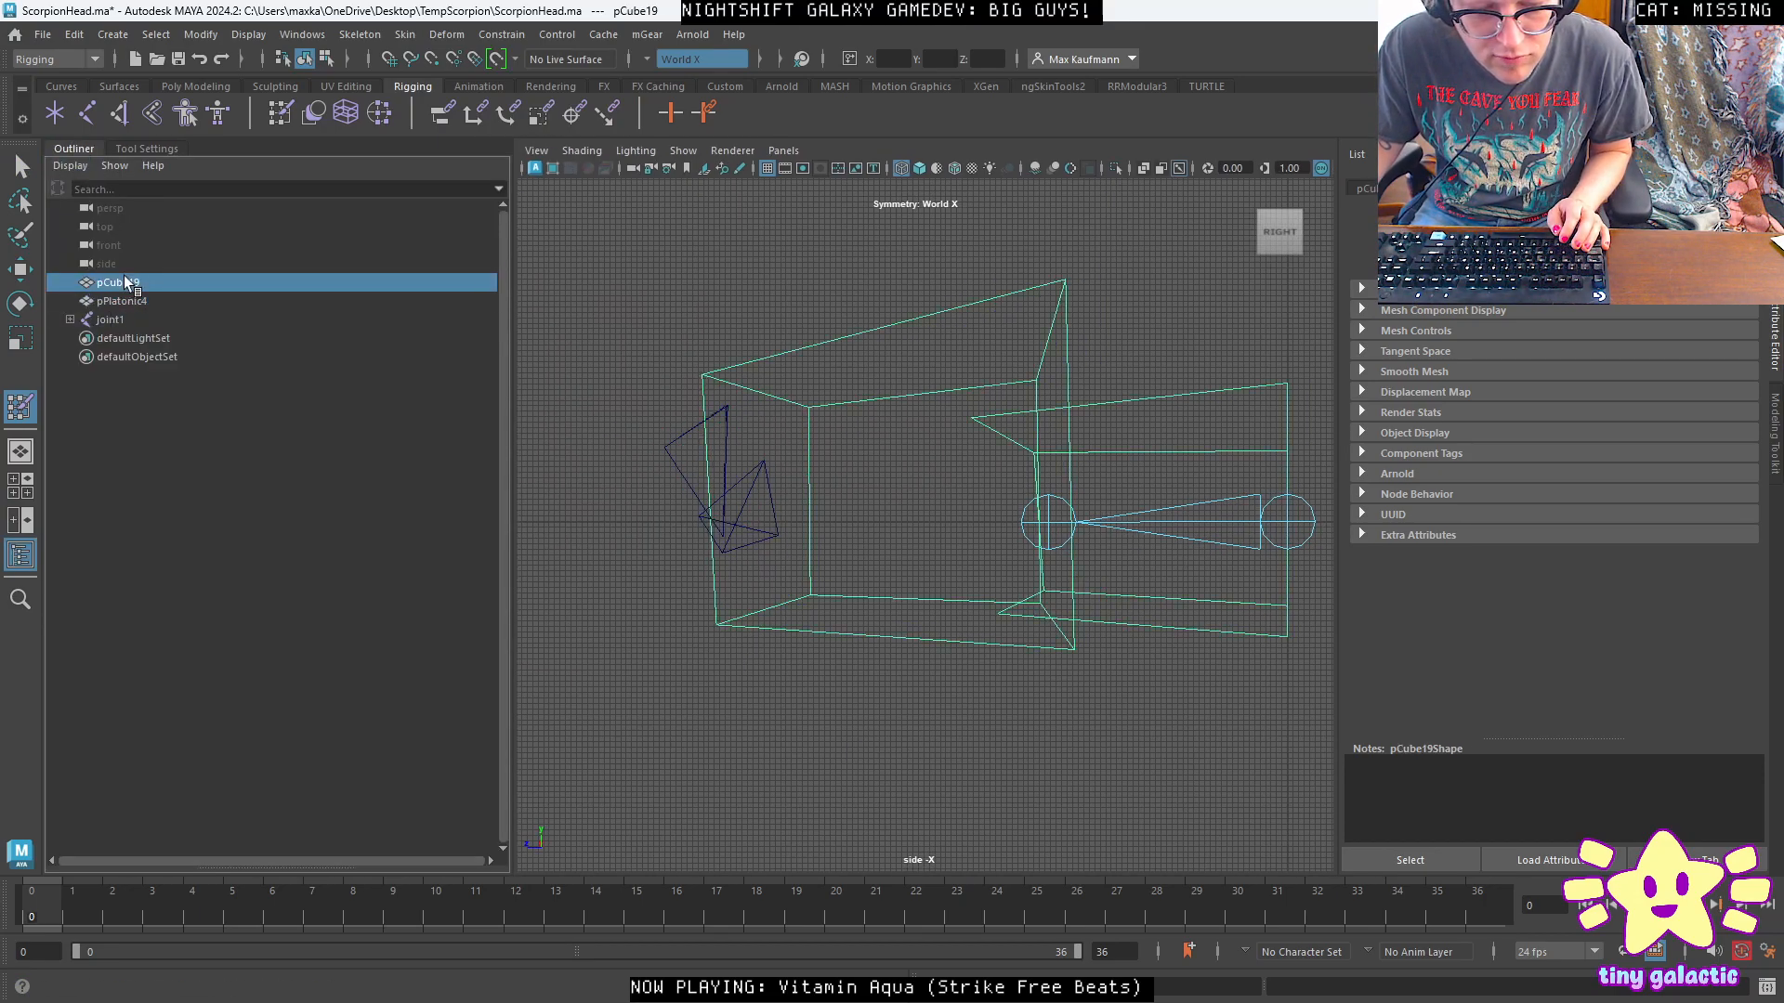
left_click(136, 149)
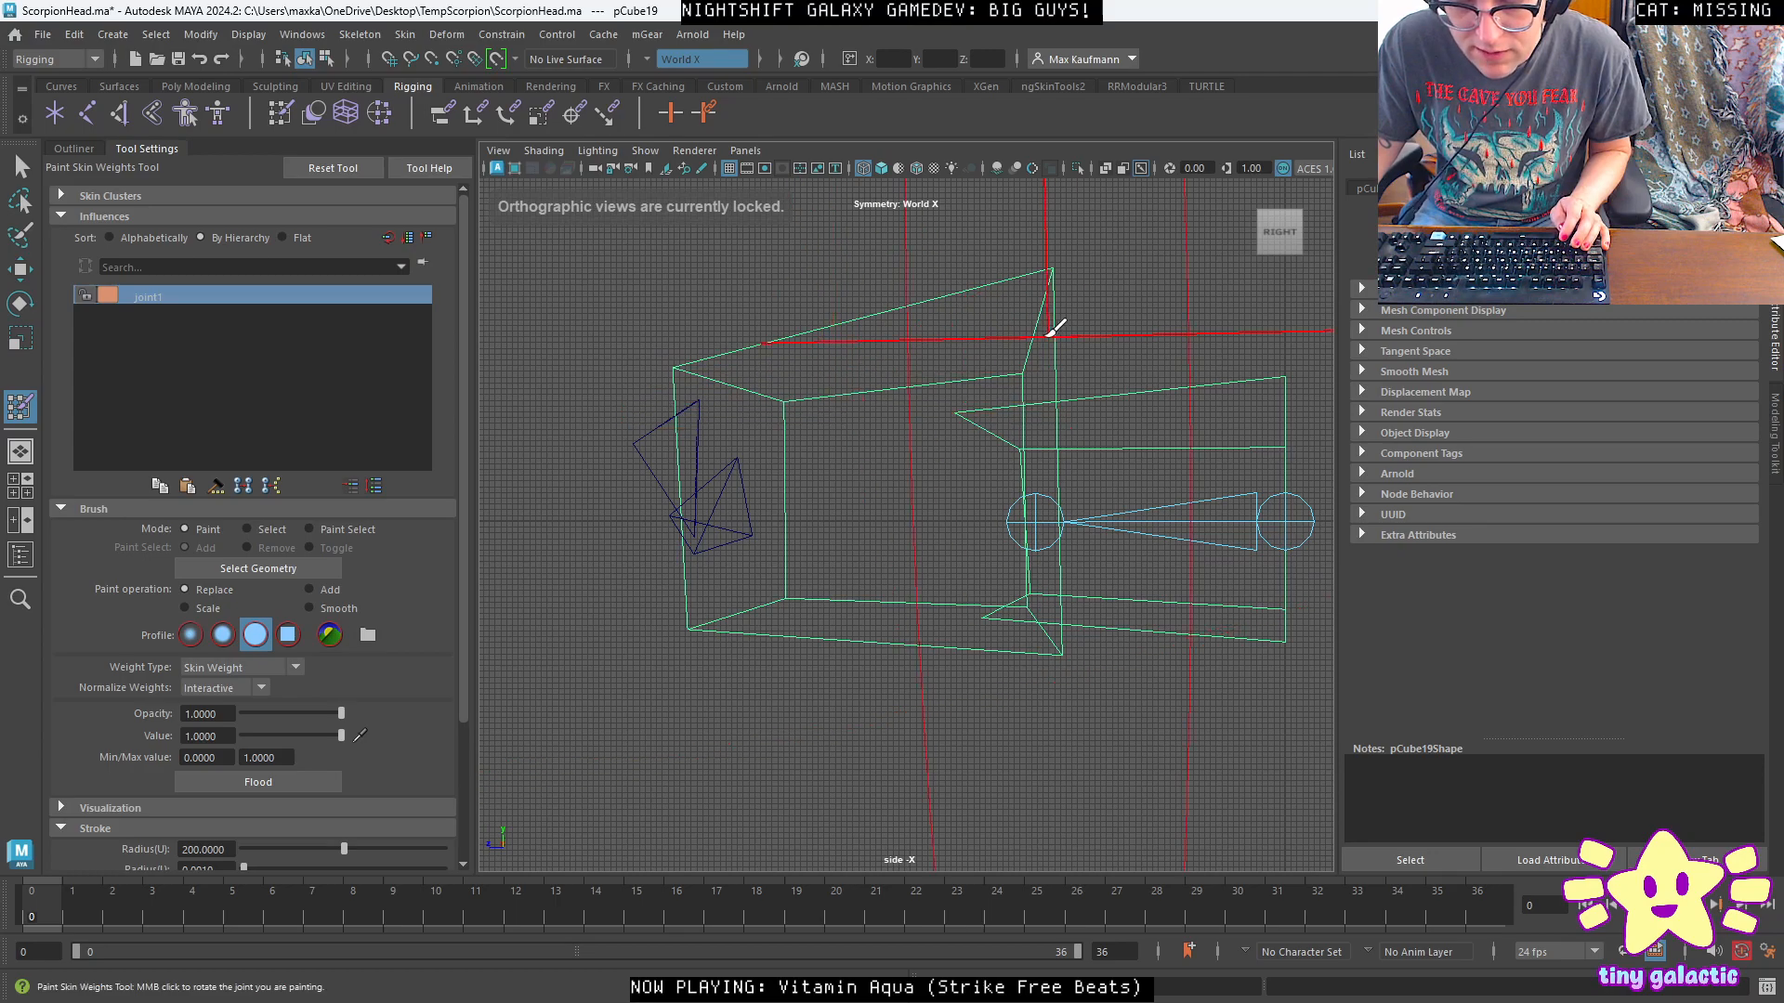
key("space")
key("space")
left_click_drag(1040, 416, 845, 397, "alt")
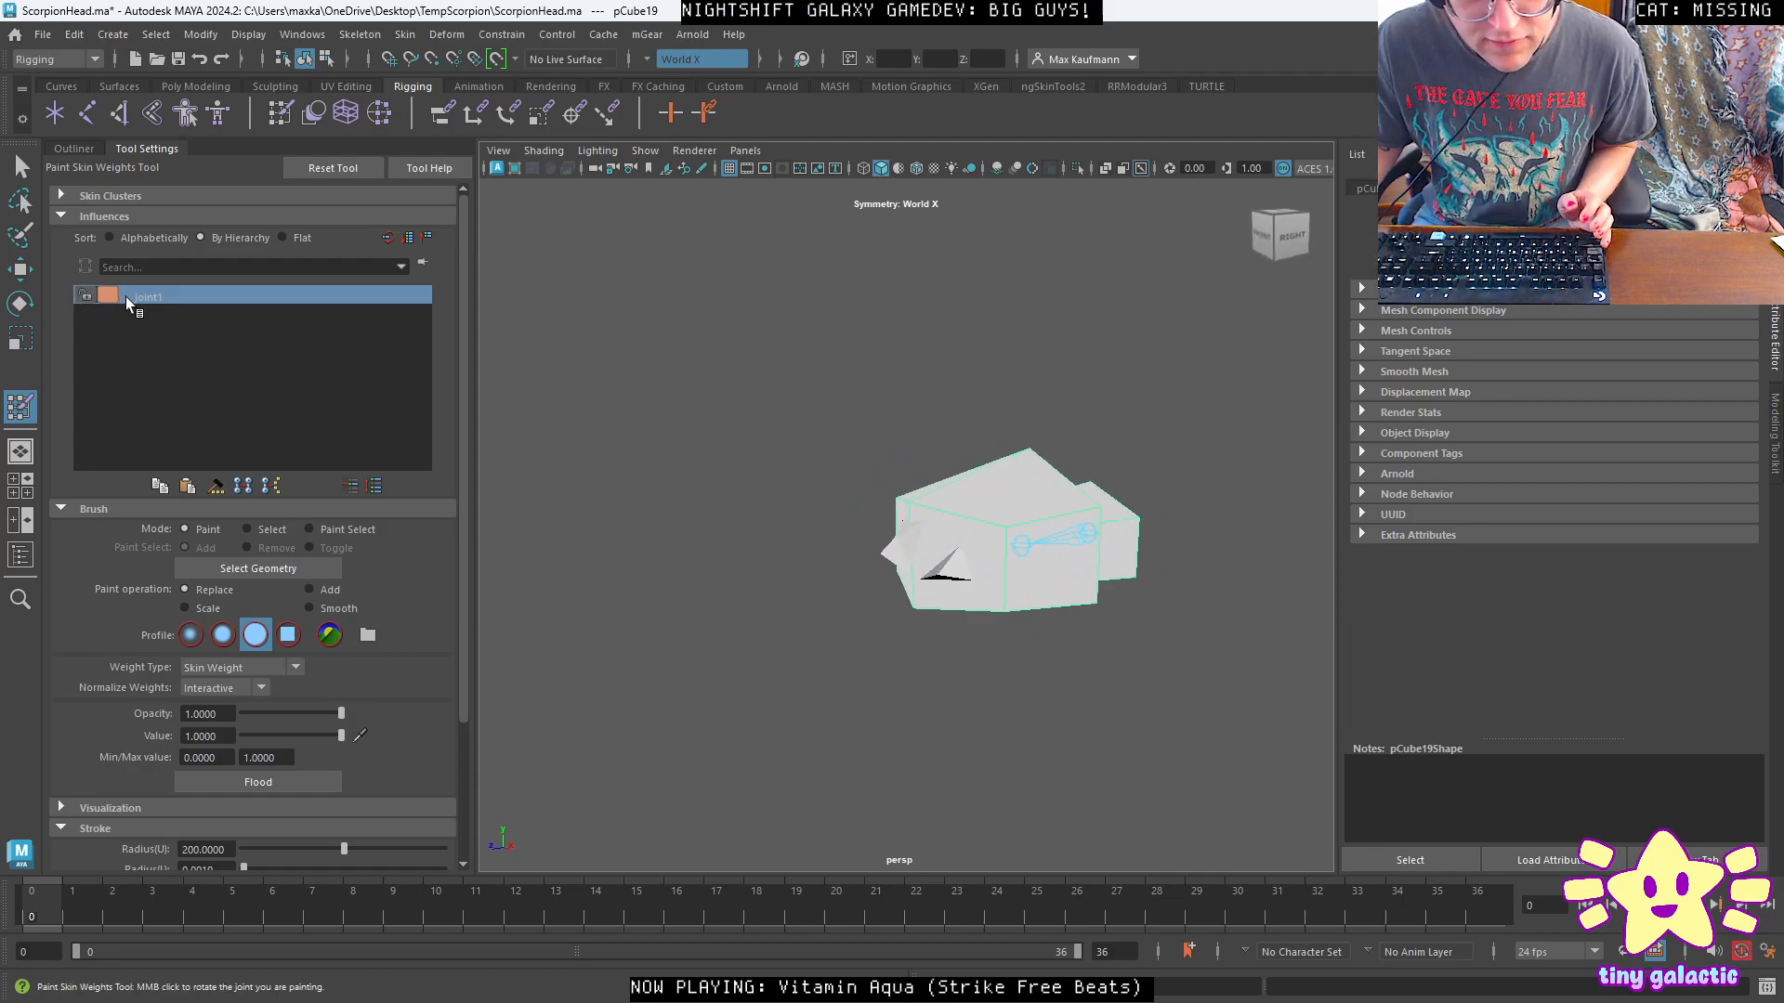
Reveal the child joint under joint1 and unbind the skin of pCube19.
left_click(78, 149)
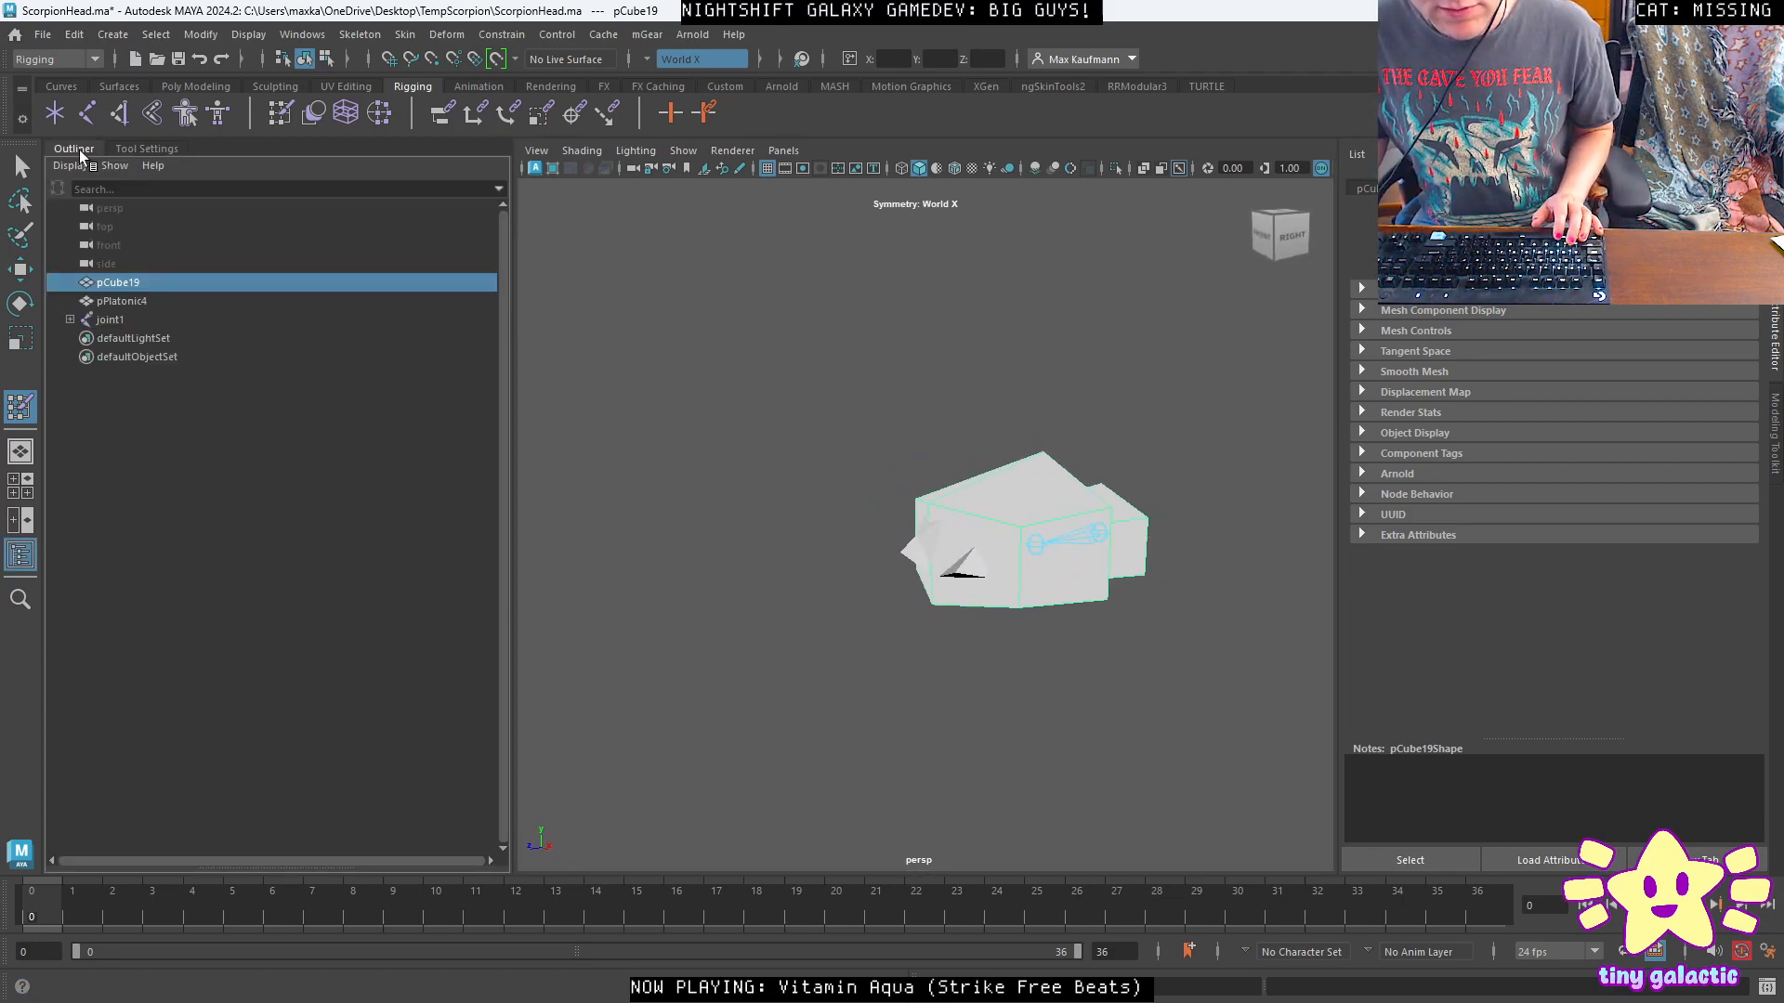
left_click(70, 318)
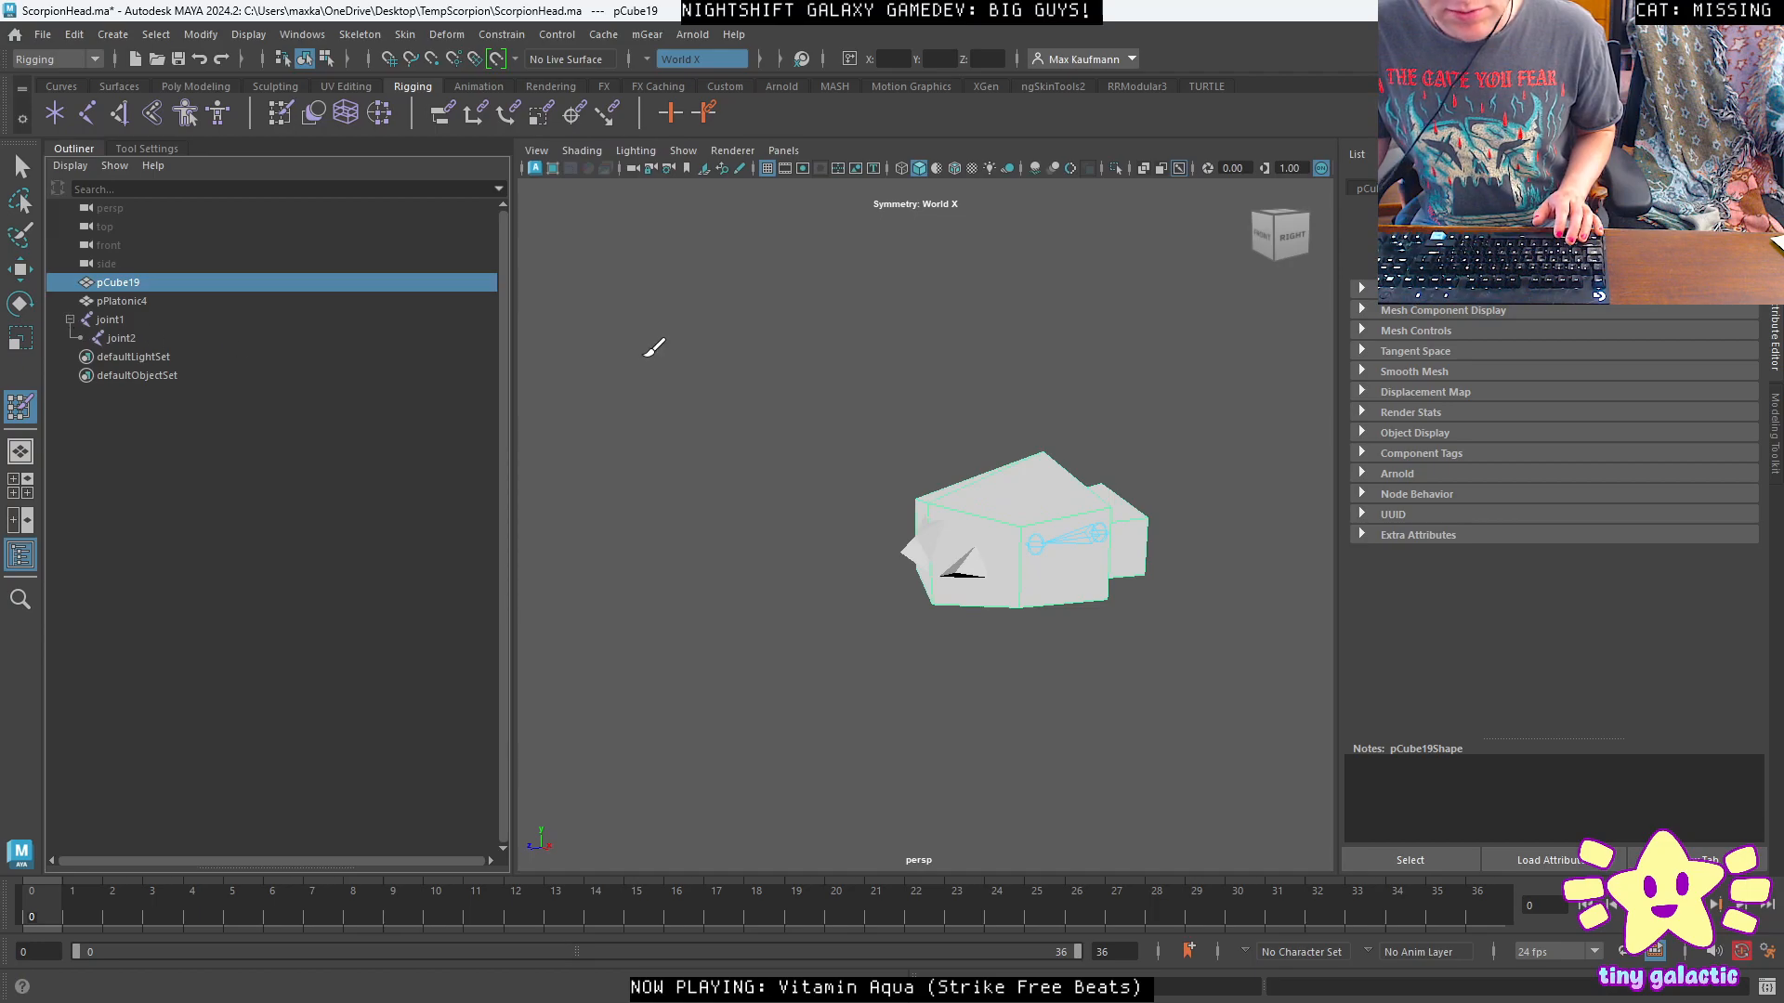
left_click(406, 34)
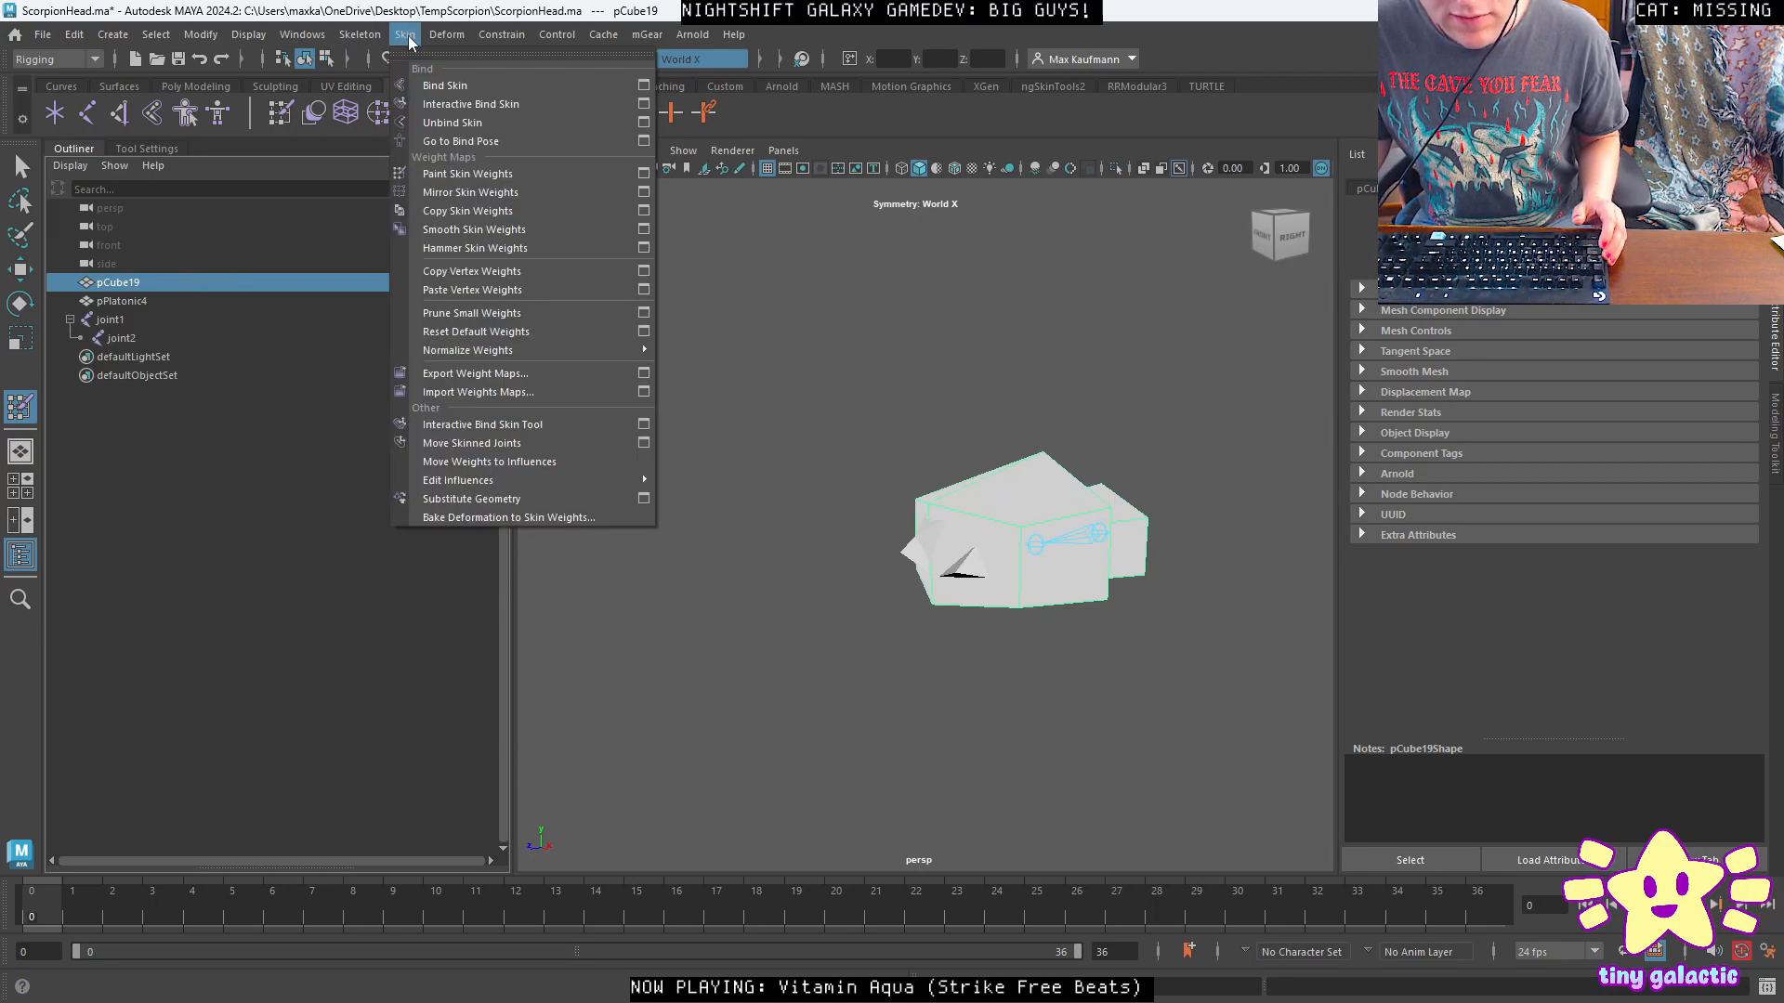
left_click(471, 123)
Bind pCube19 to joint1 and joint2 with Bind Skin.
left_click(115, 282)
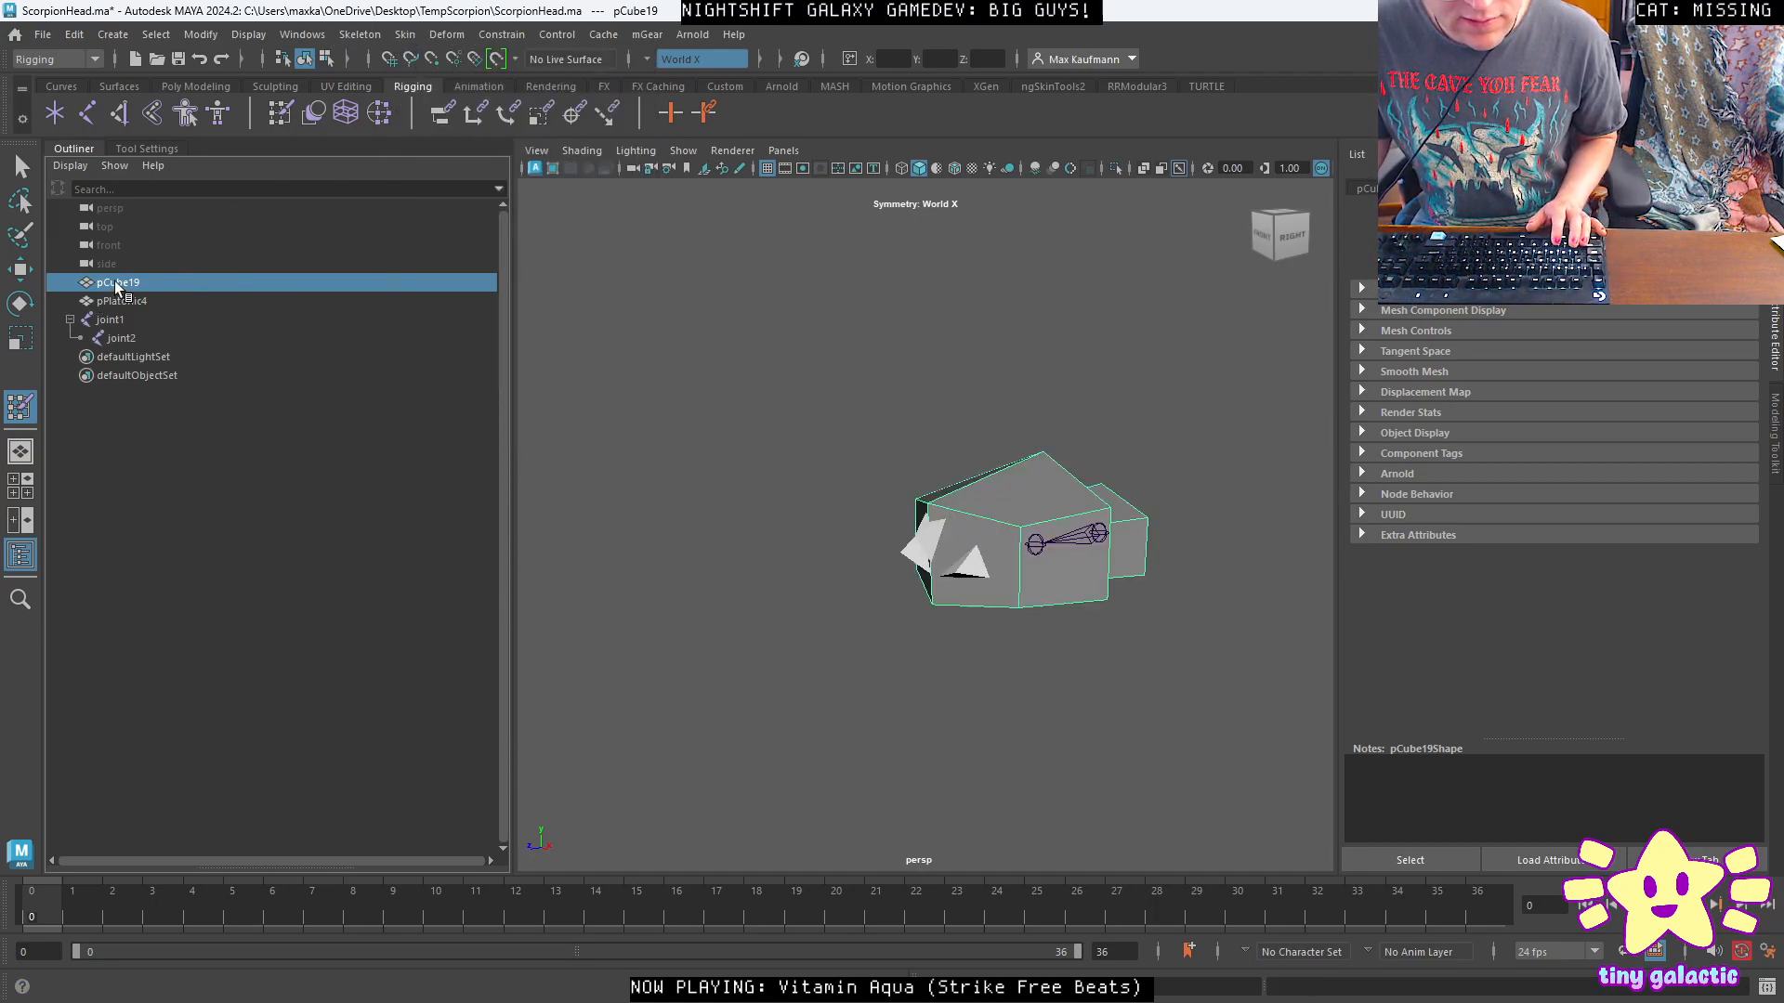
left_click(110, 320, "ctrl")
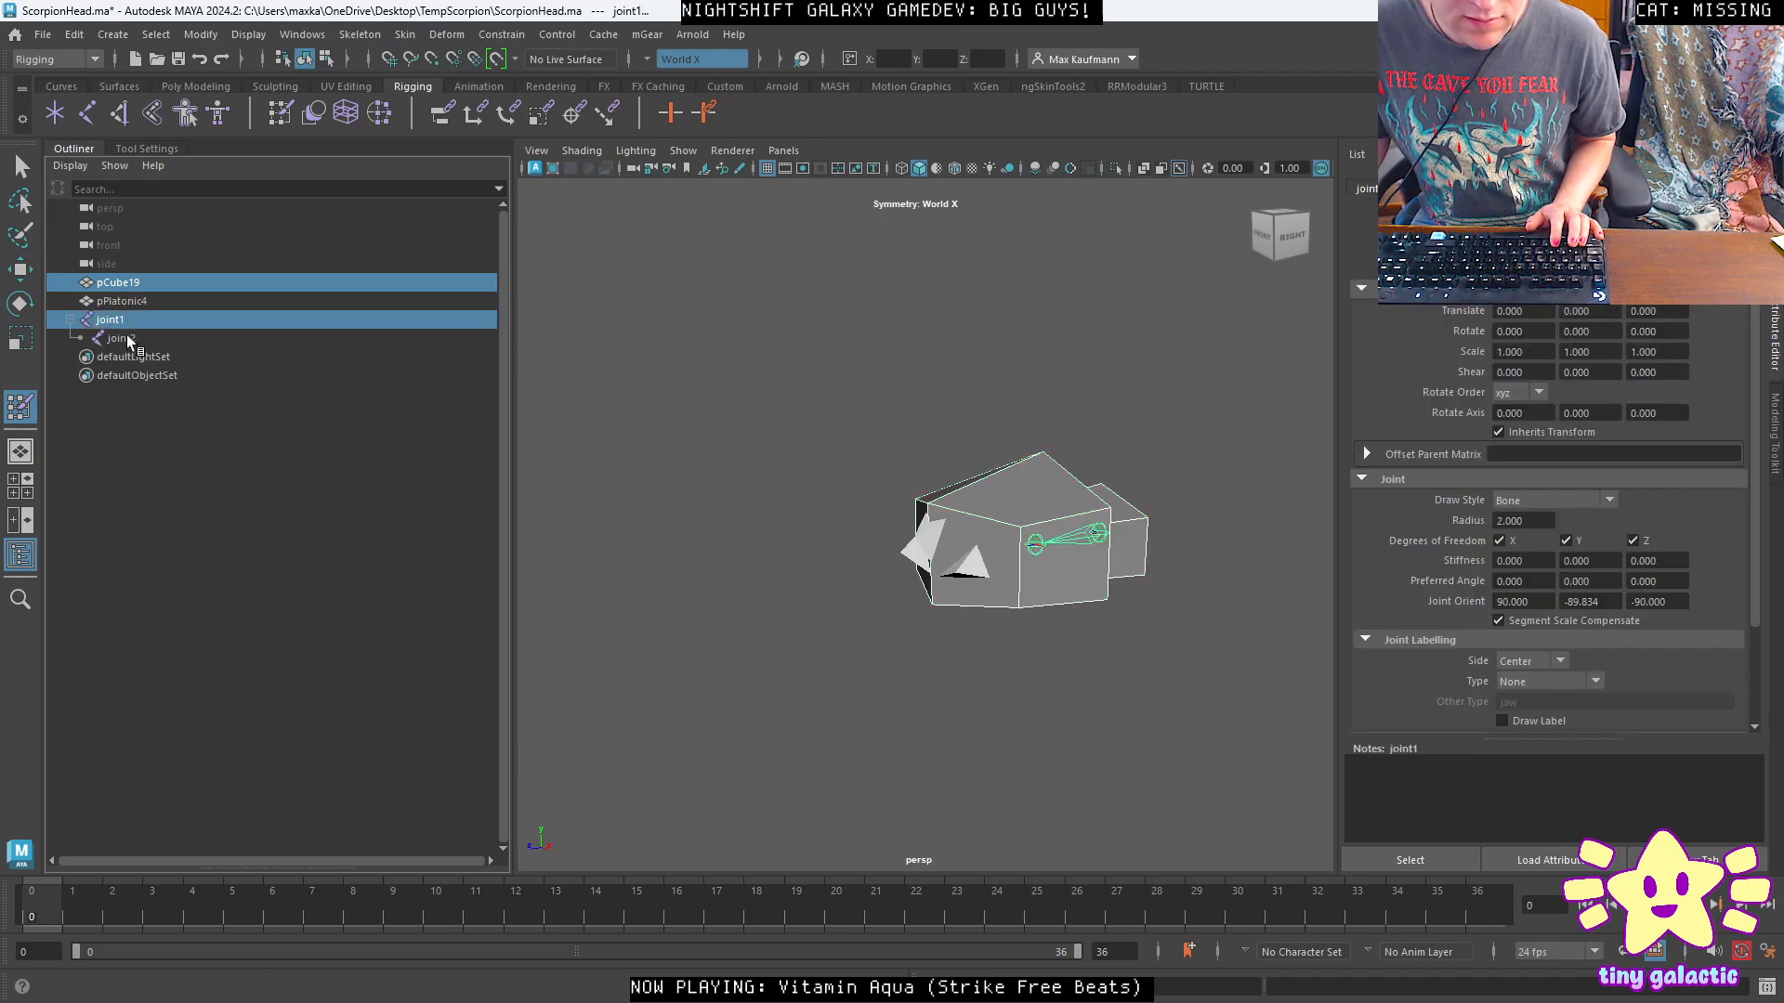
left_click(122, 337, "ctrl")
left_click(405, 35)
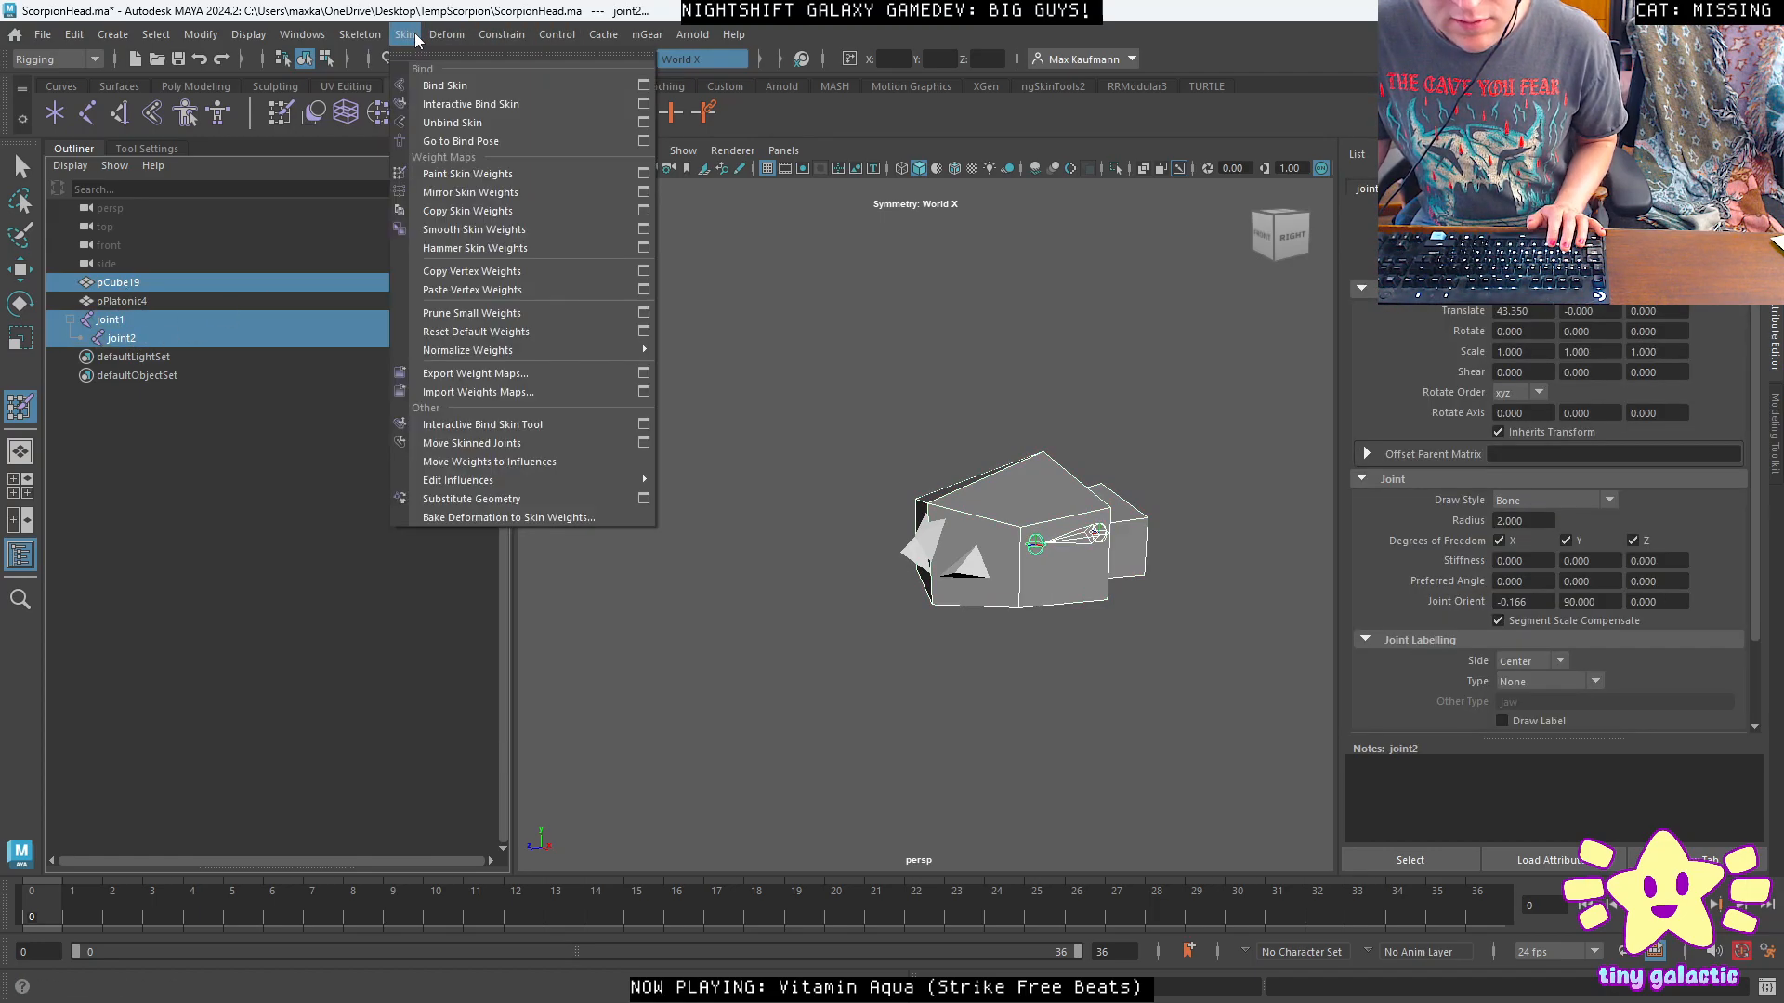
left_click(416, 83)
Check the joint influences of the new pCube19 binding with the Paint Skin Weights tool.
left_click(405, 34)
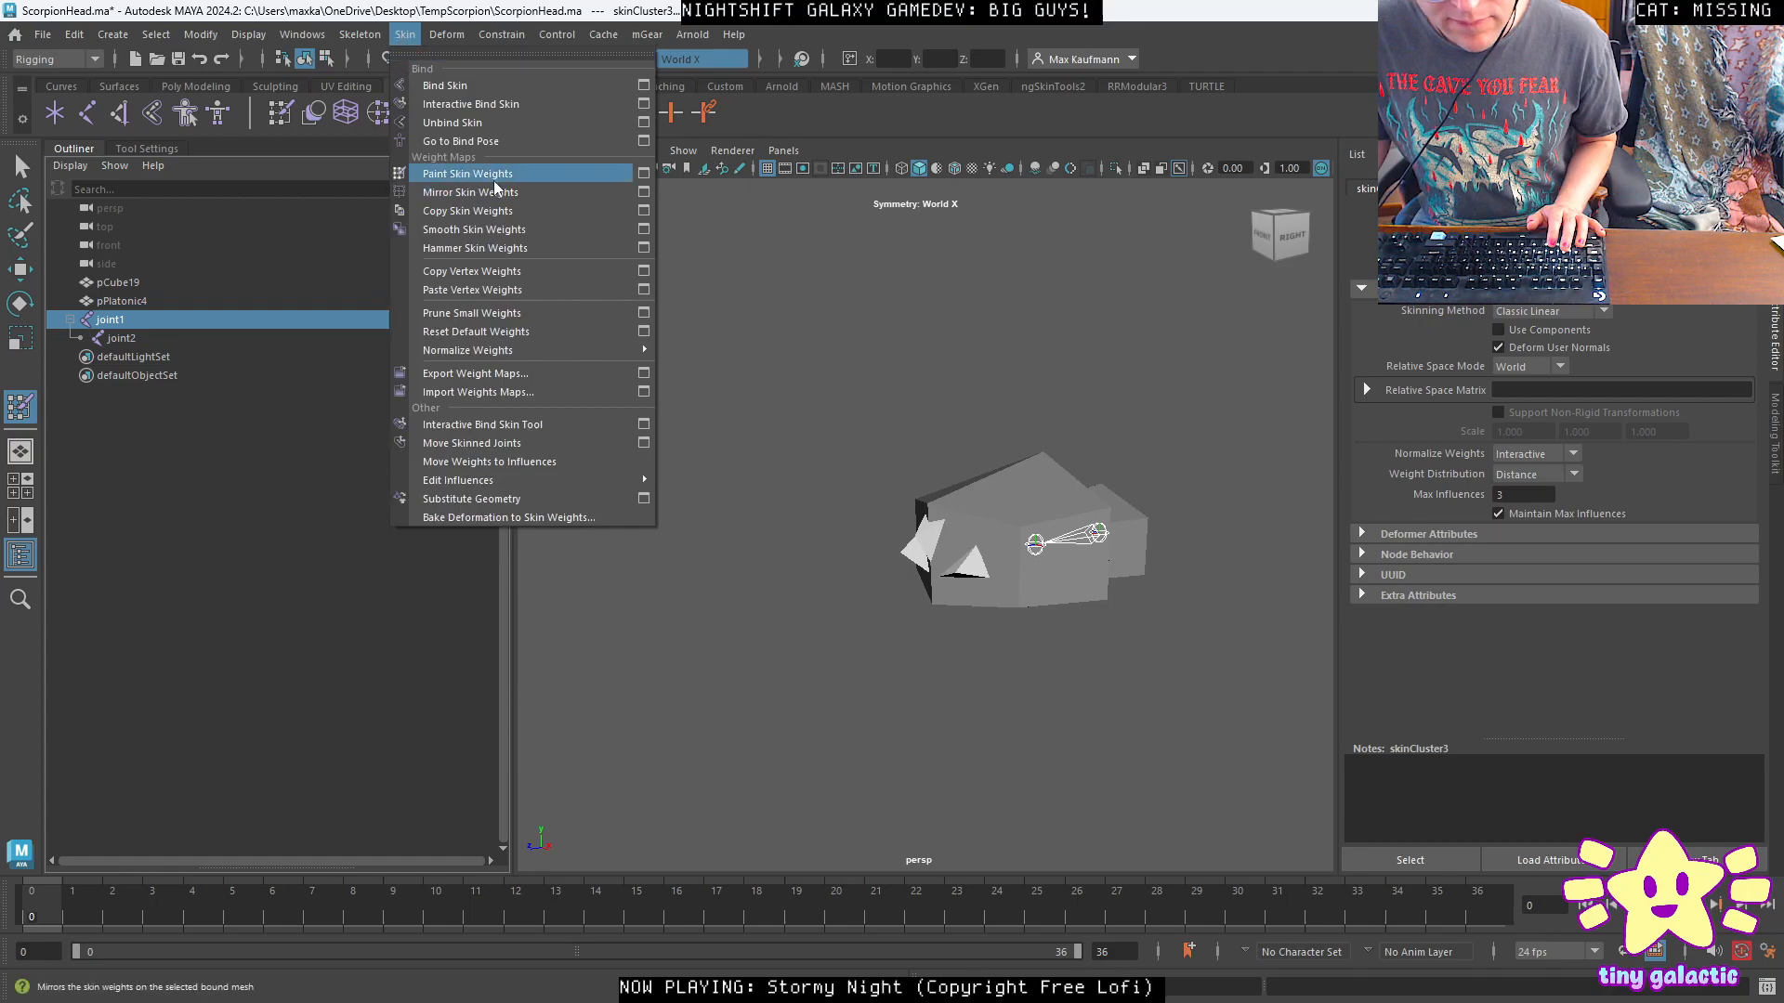
left_click(619, 176)
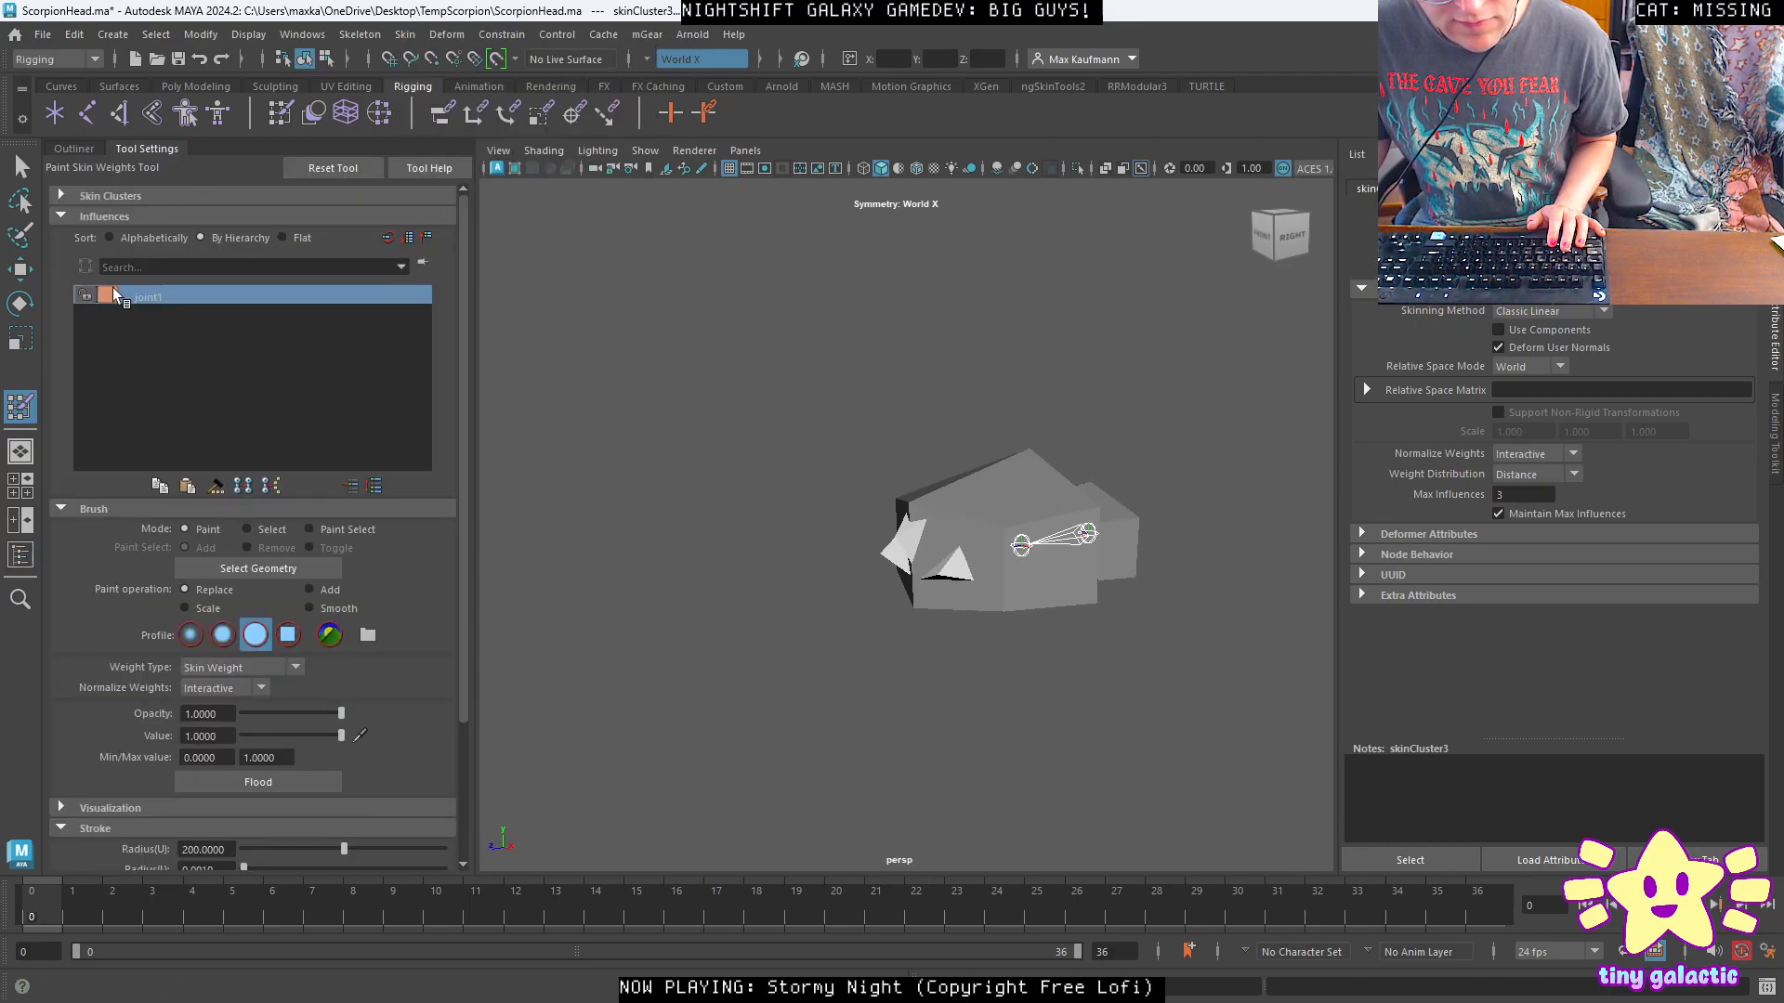
left_click_drag(1045, 455, 765, 382, "alt")
Add joint2 as a skin influence of pCube19 with Add Influence.
left_click(74, 148)
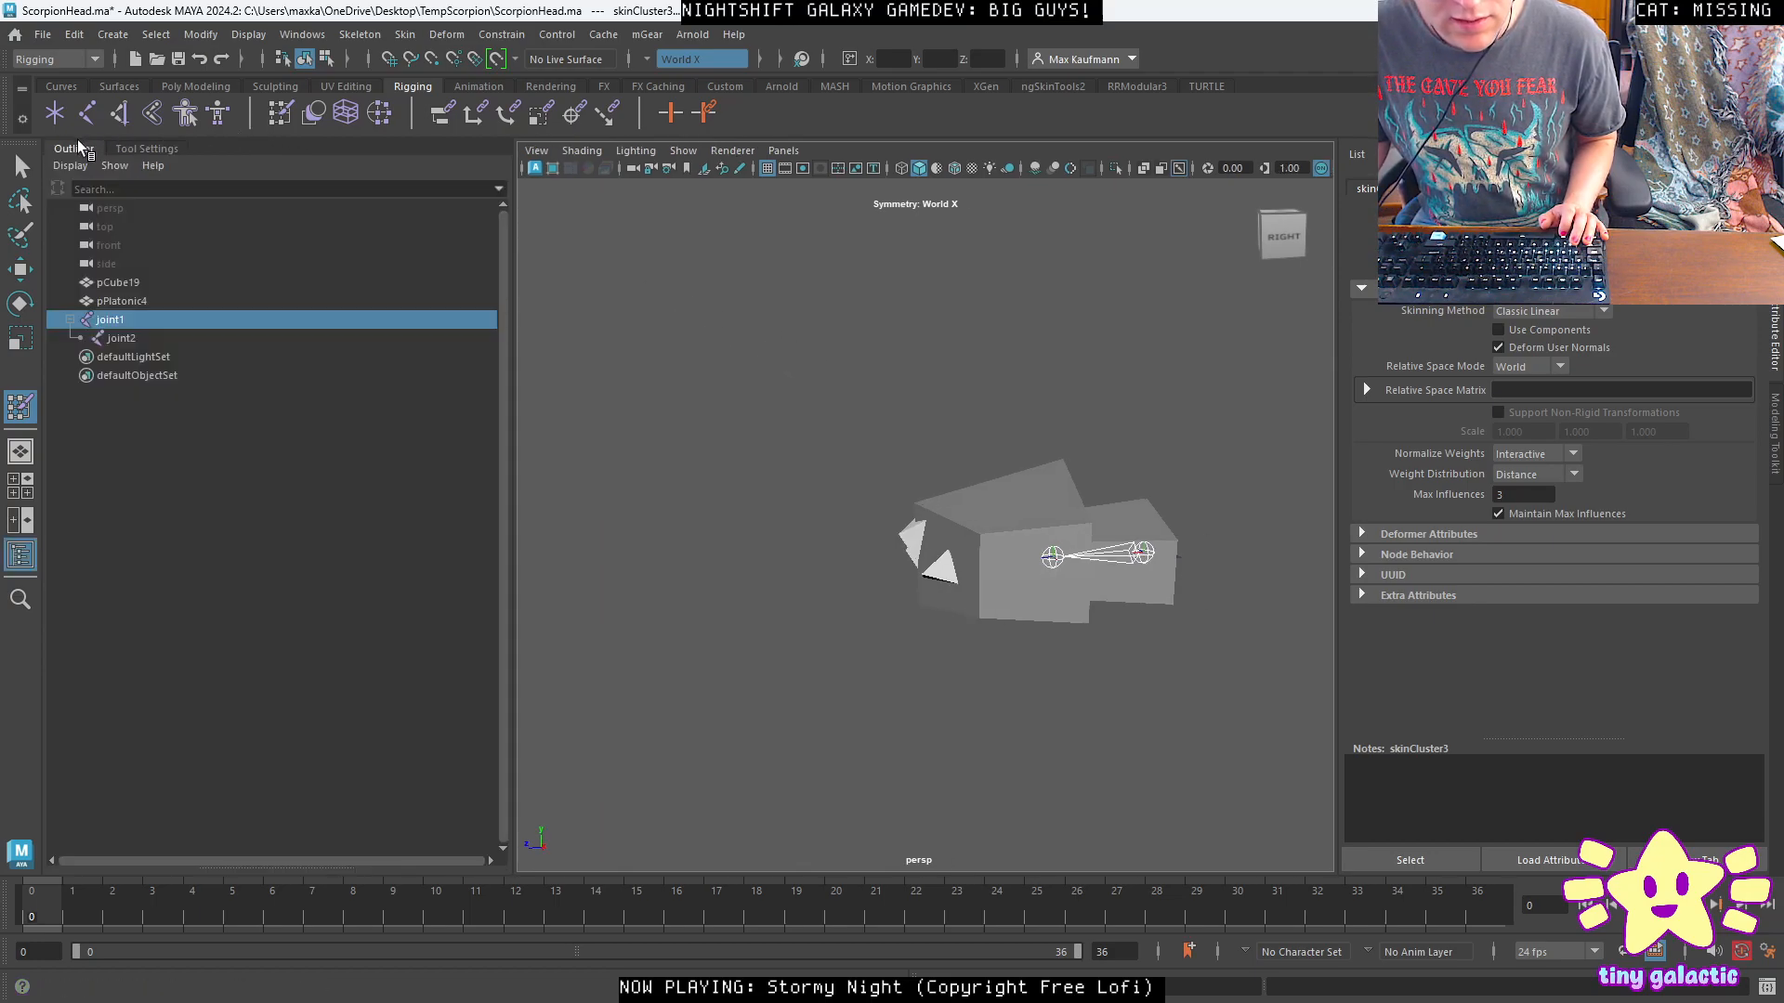
left_click(117, 285)
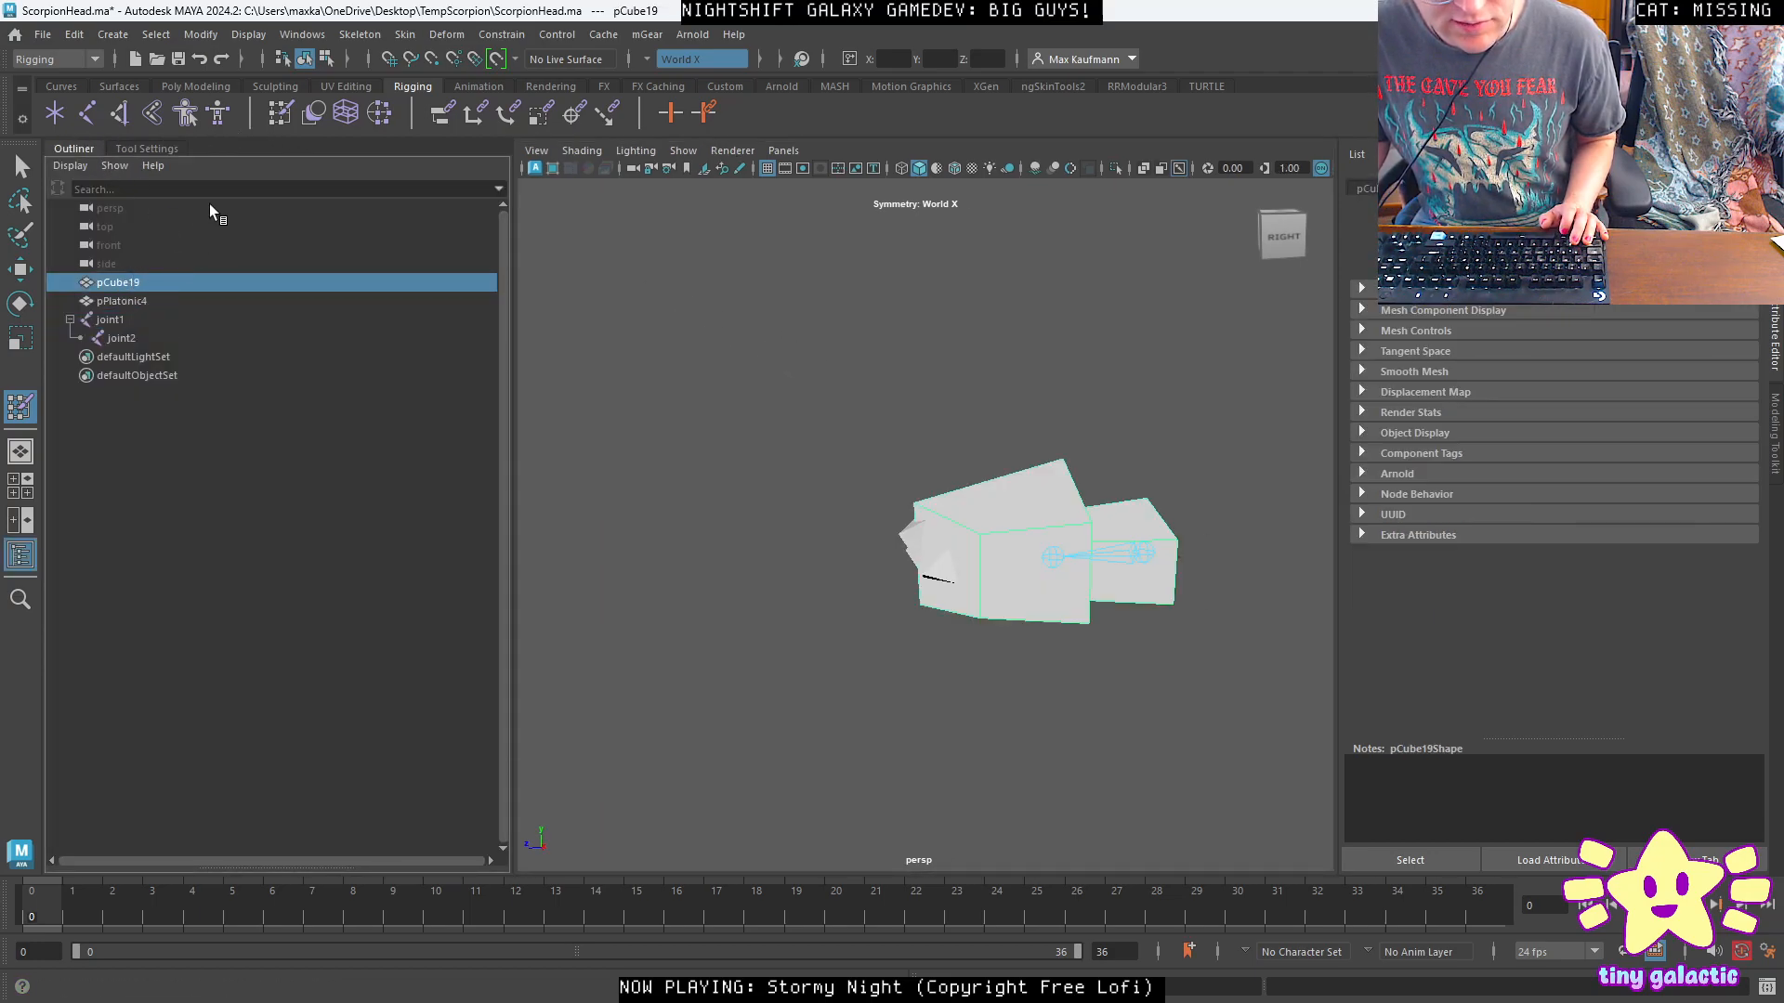
left_click(407, 36)
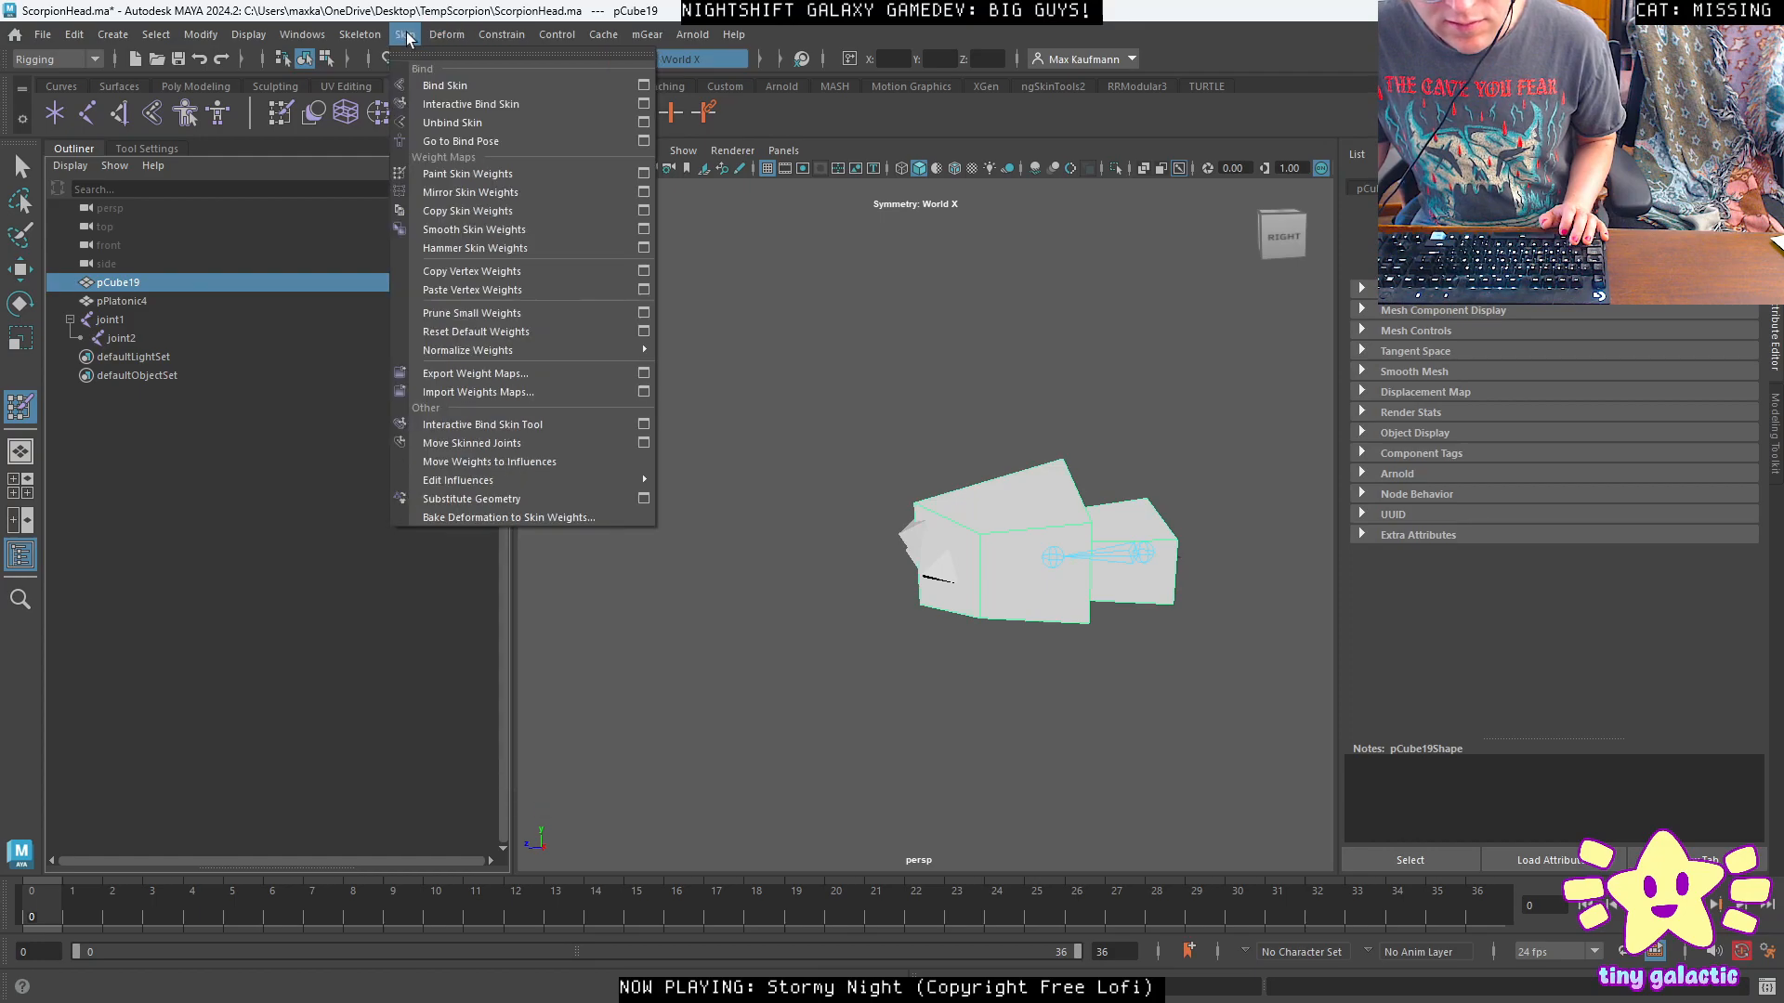
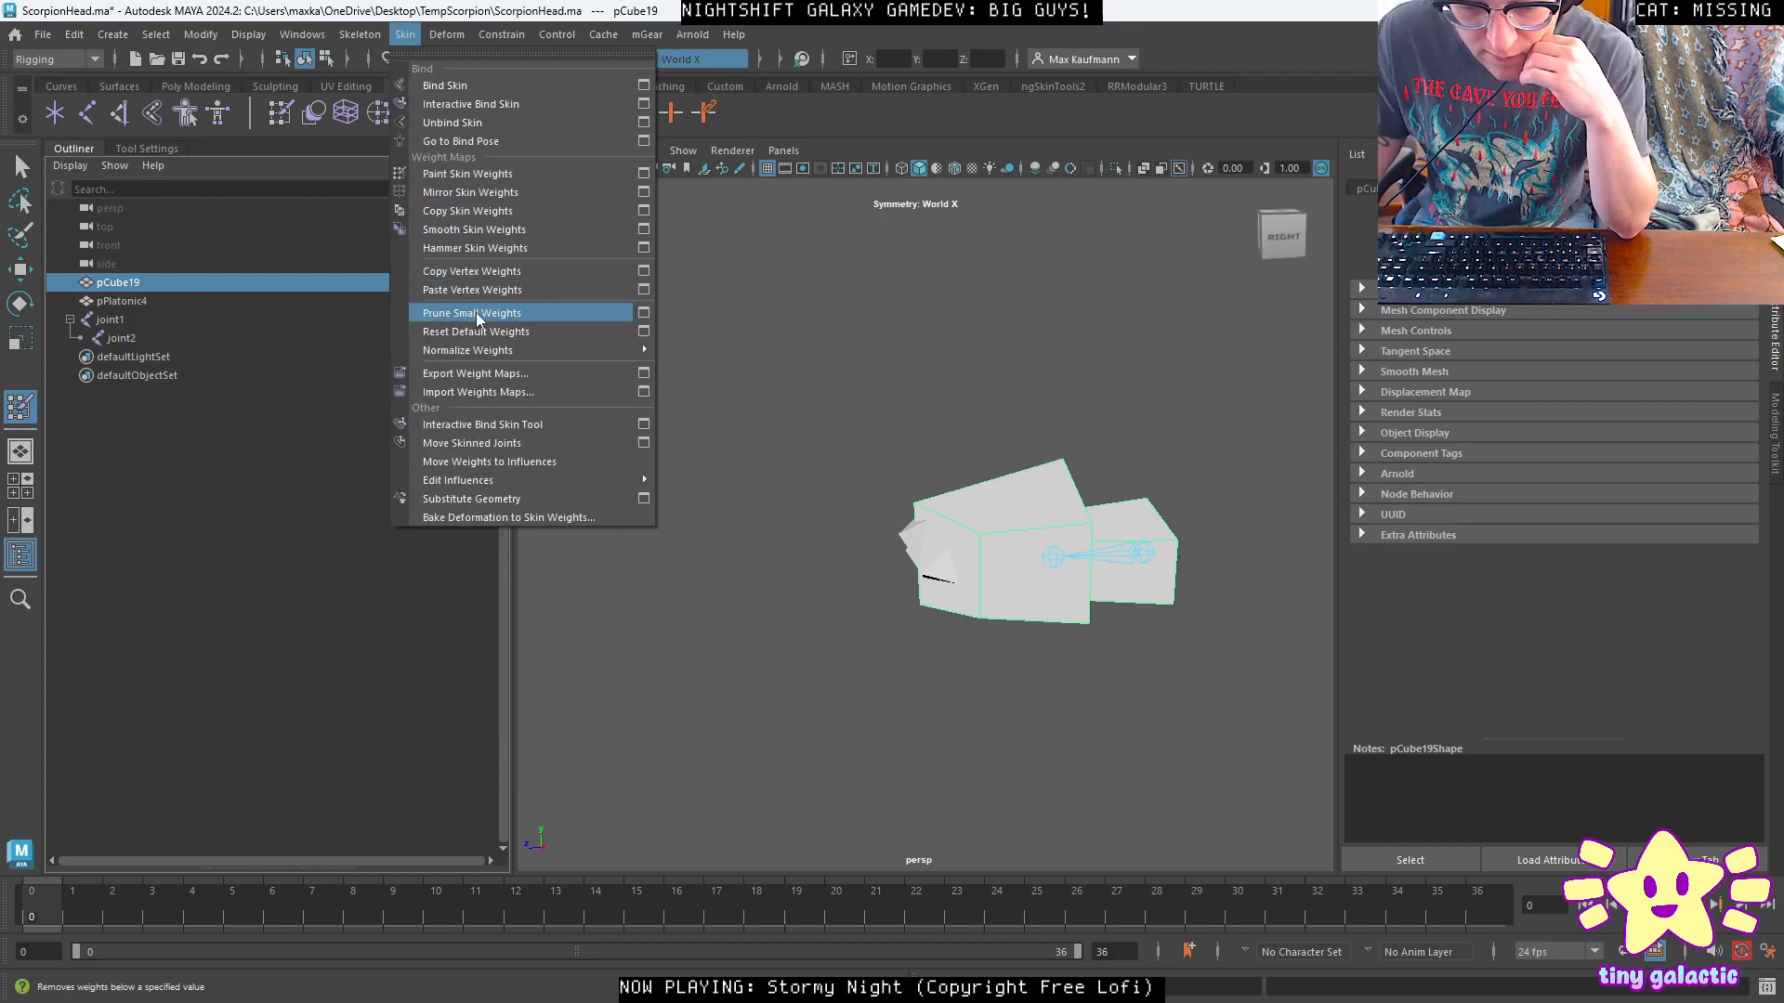
mouse_move(519, 486)
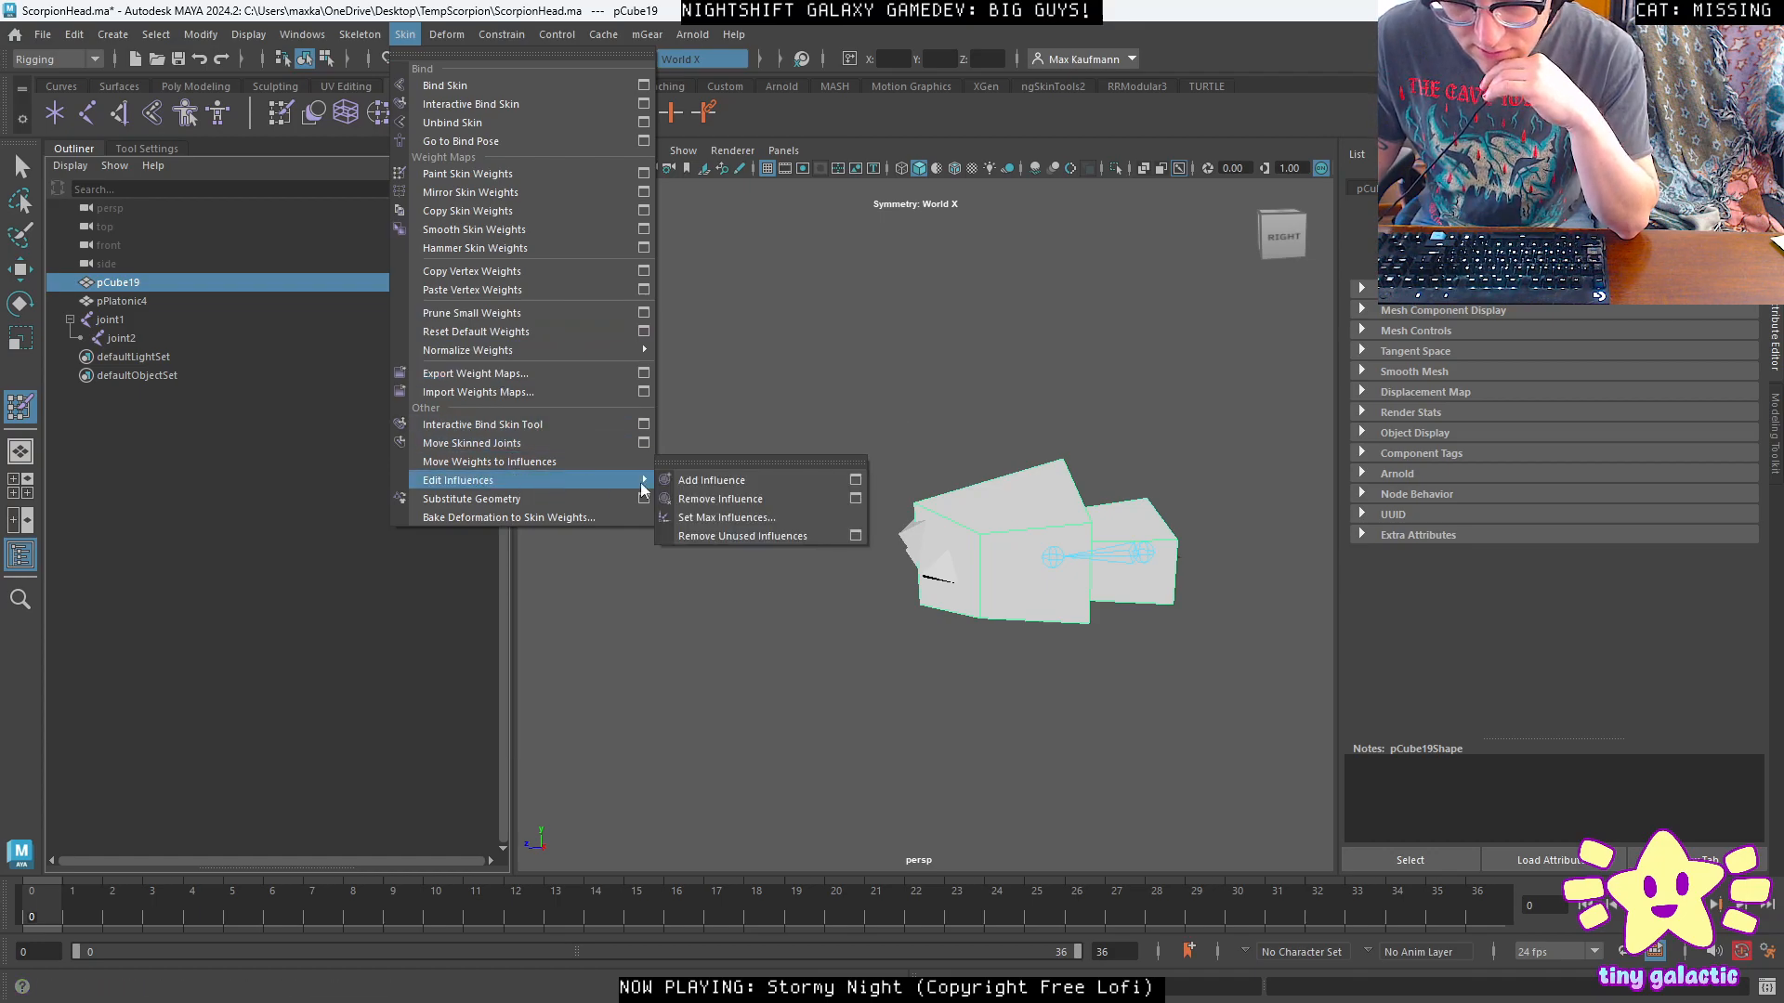
left_click(787, 483)
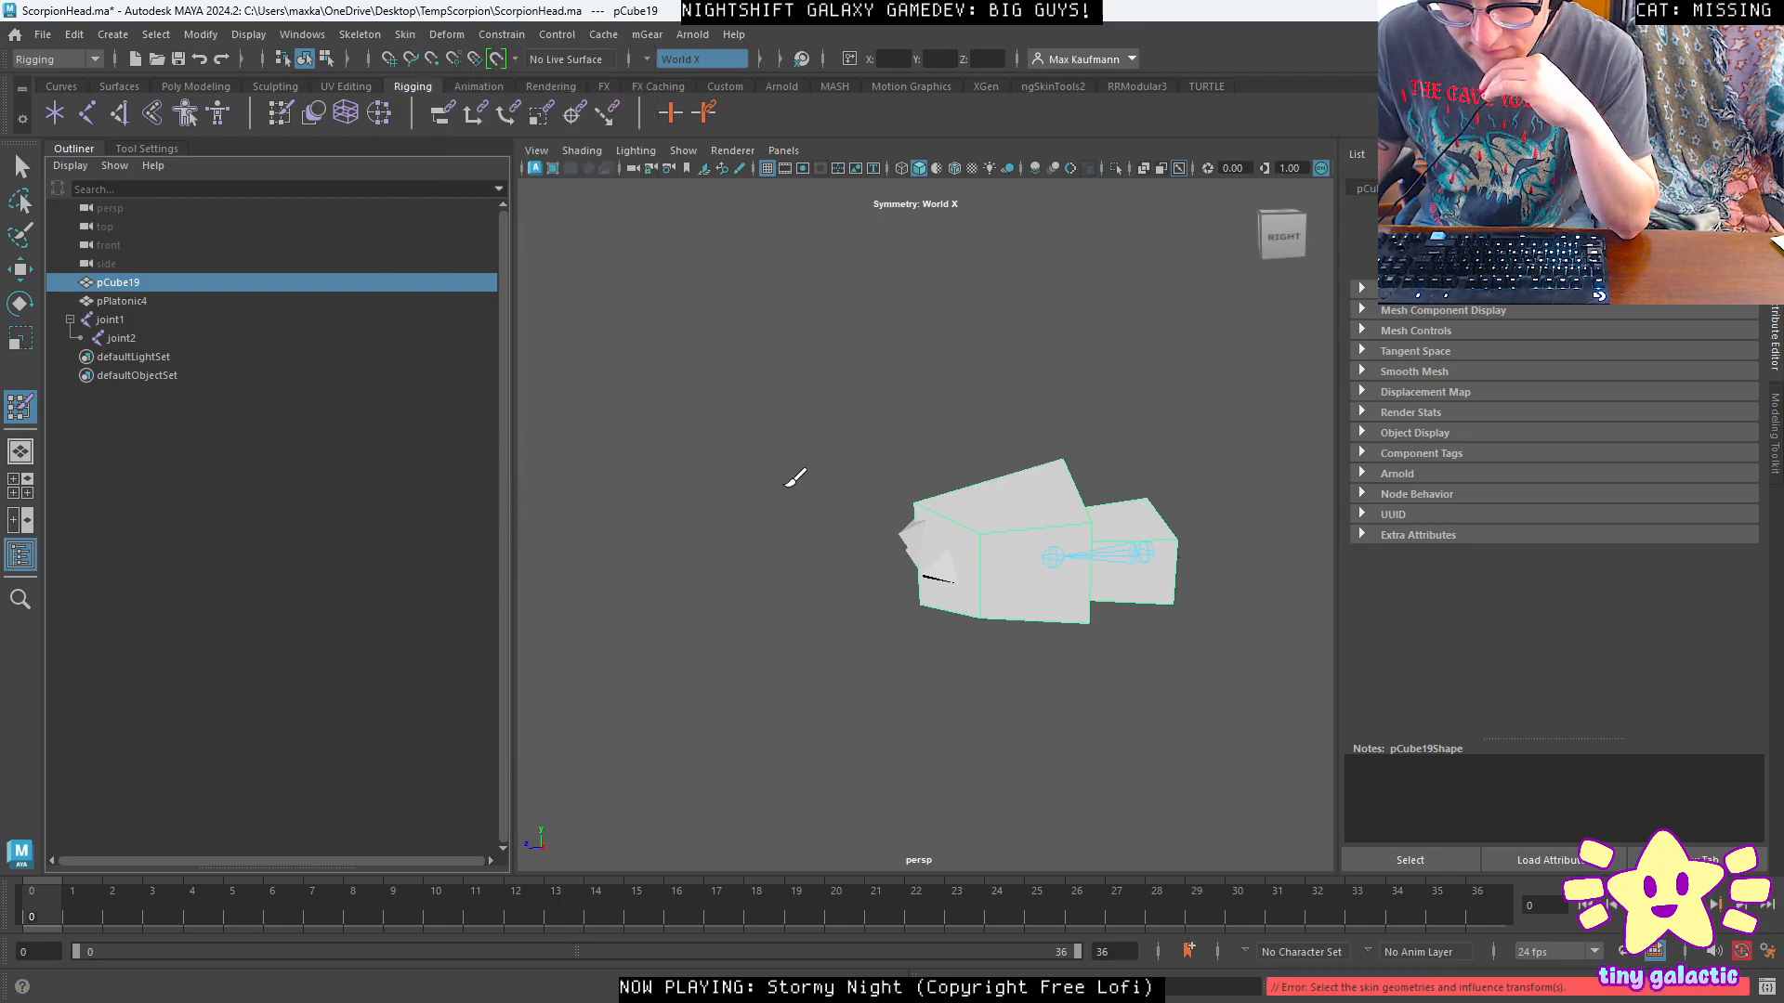
left_click(148, 338, "ctrl")
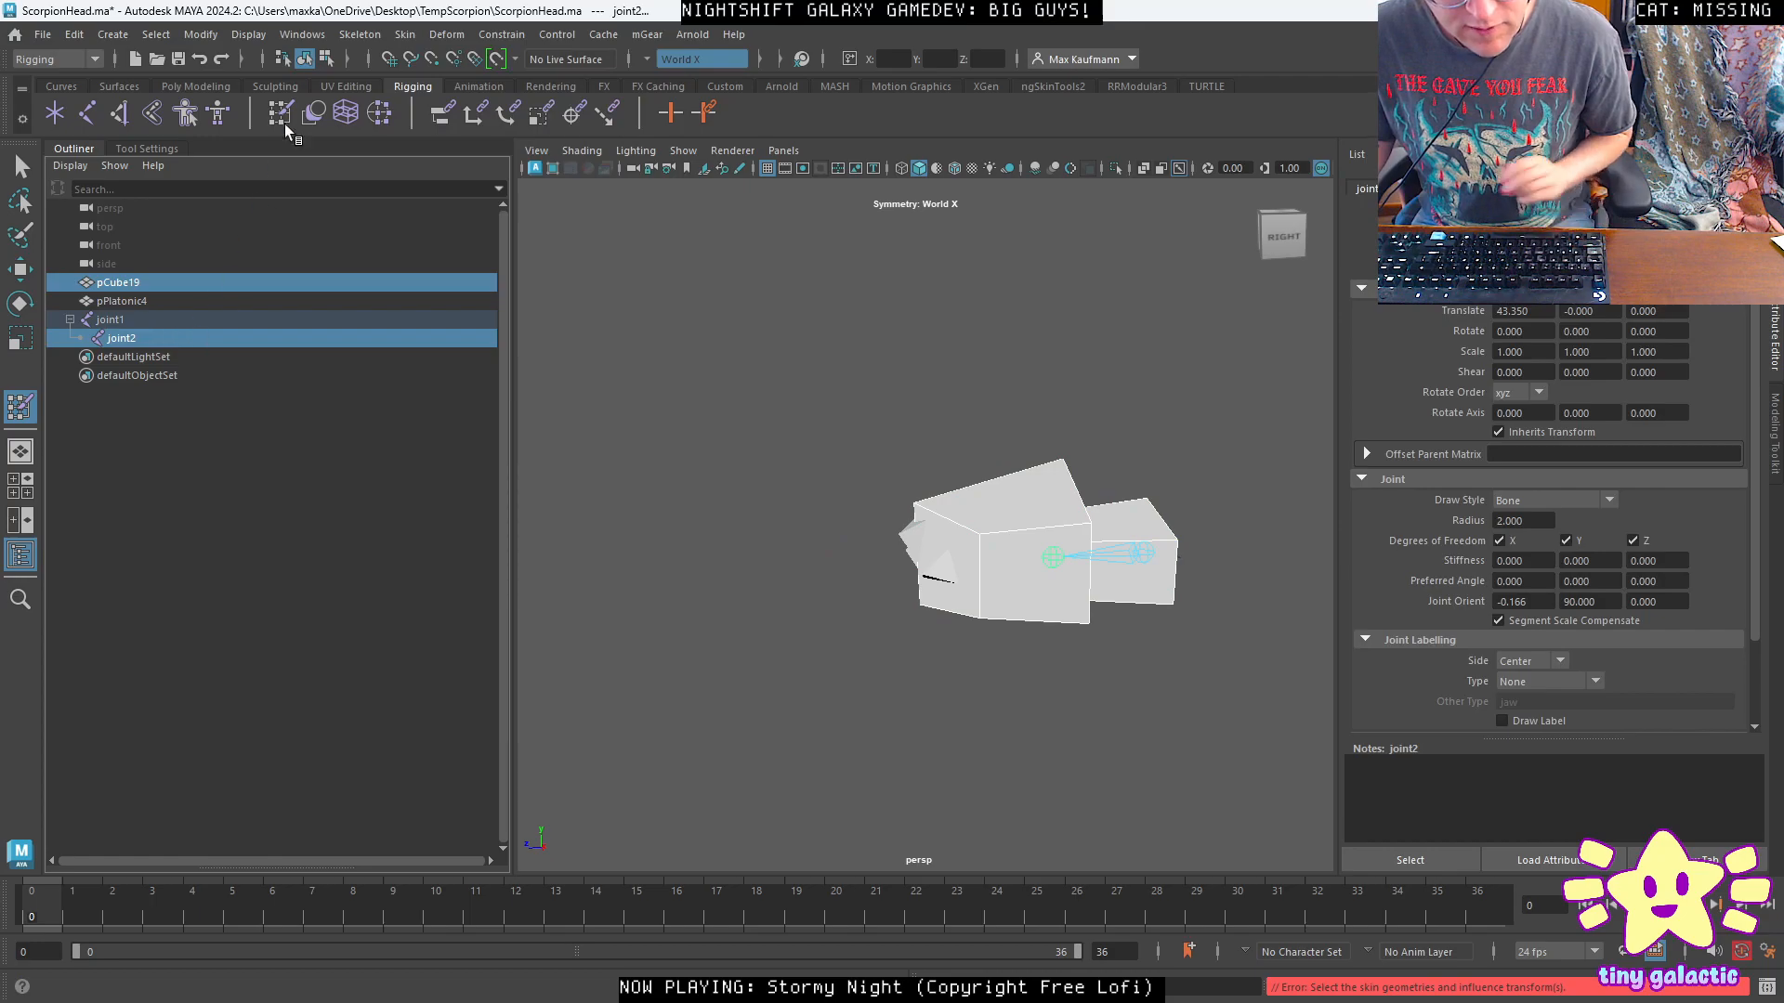
left_click(405, 35)
mouse_move(595, 481)
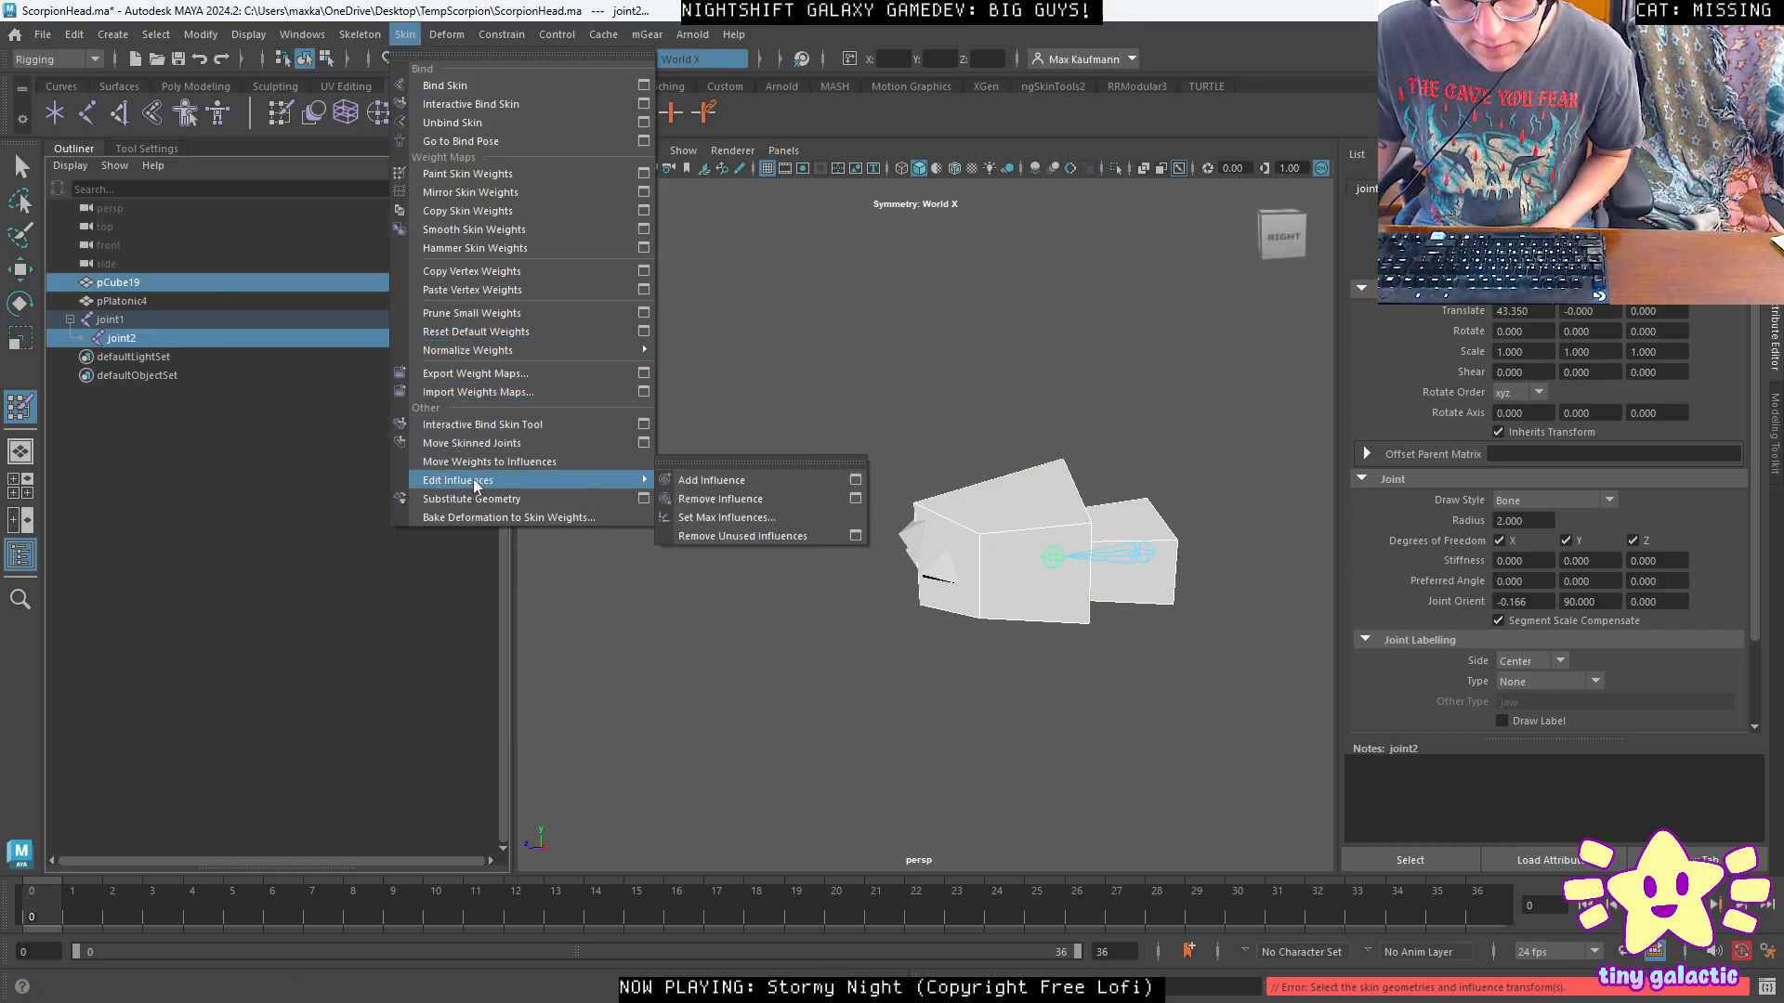
left_click(739, 478)
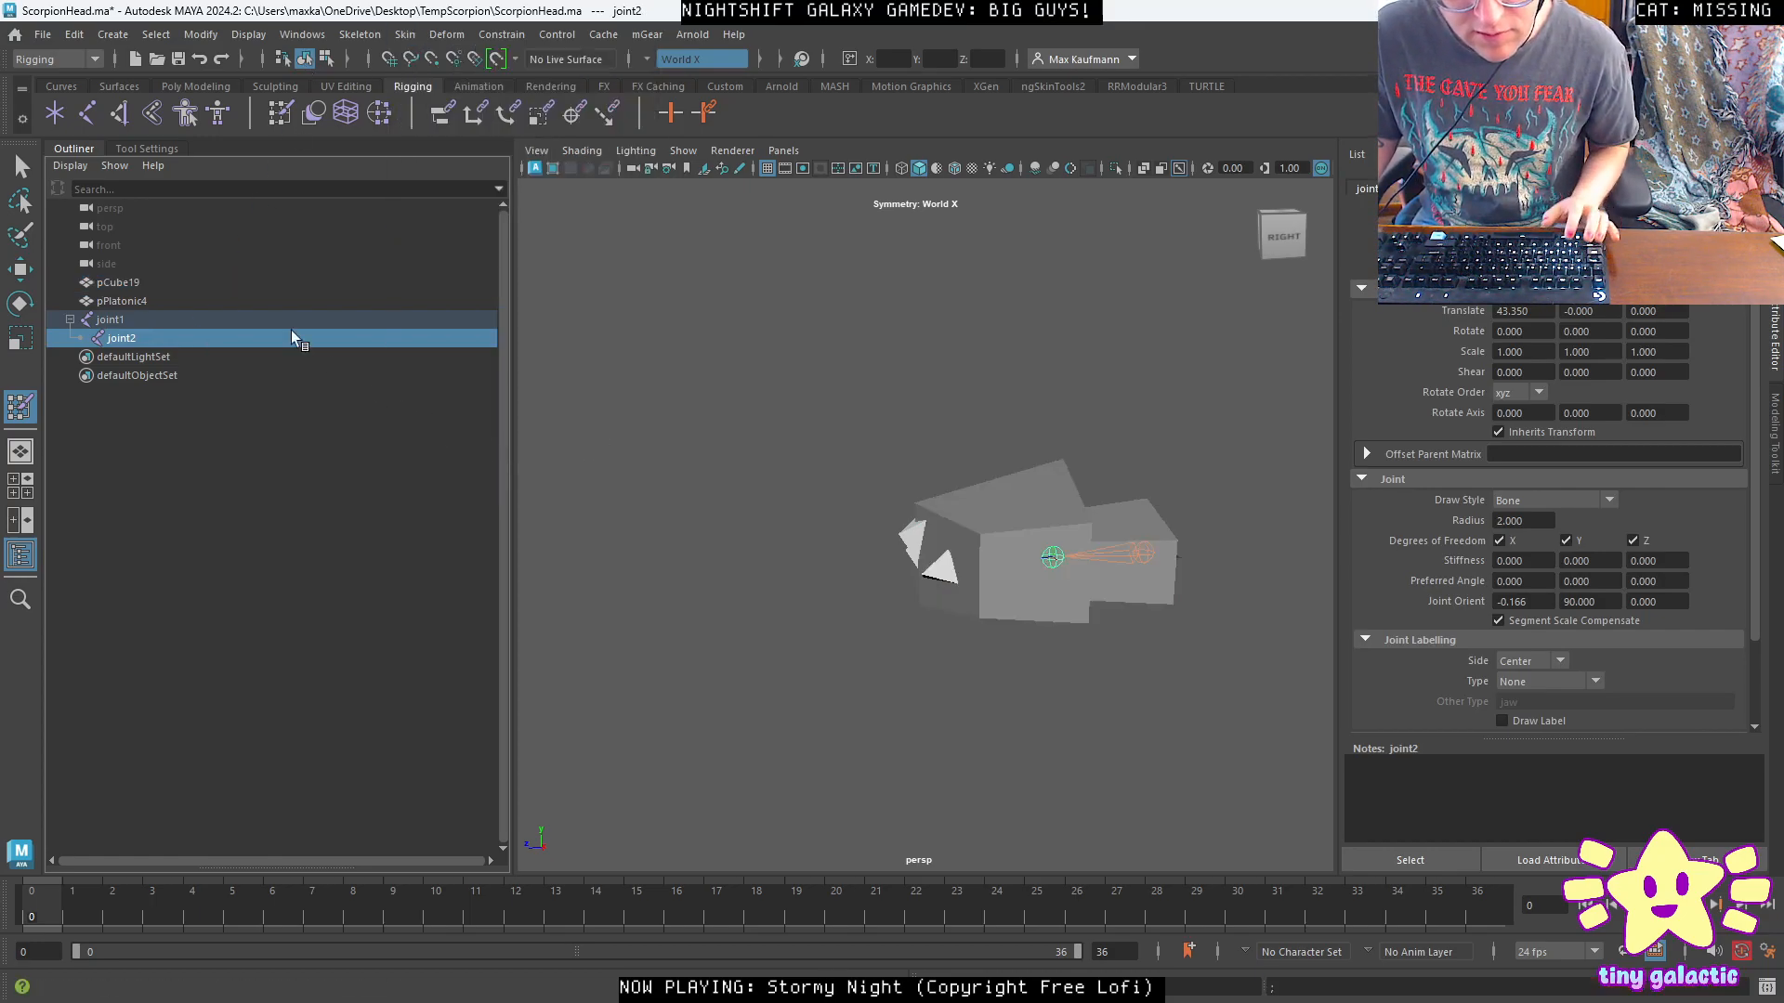
Paint joint2 skin weights with the Replace operation at value 1.0 onto the front head block of pCube19.
left_click(147, 148)
left_click(197, 314)
left_click(175, 298)
left_click(80, 148)
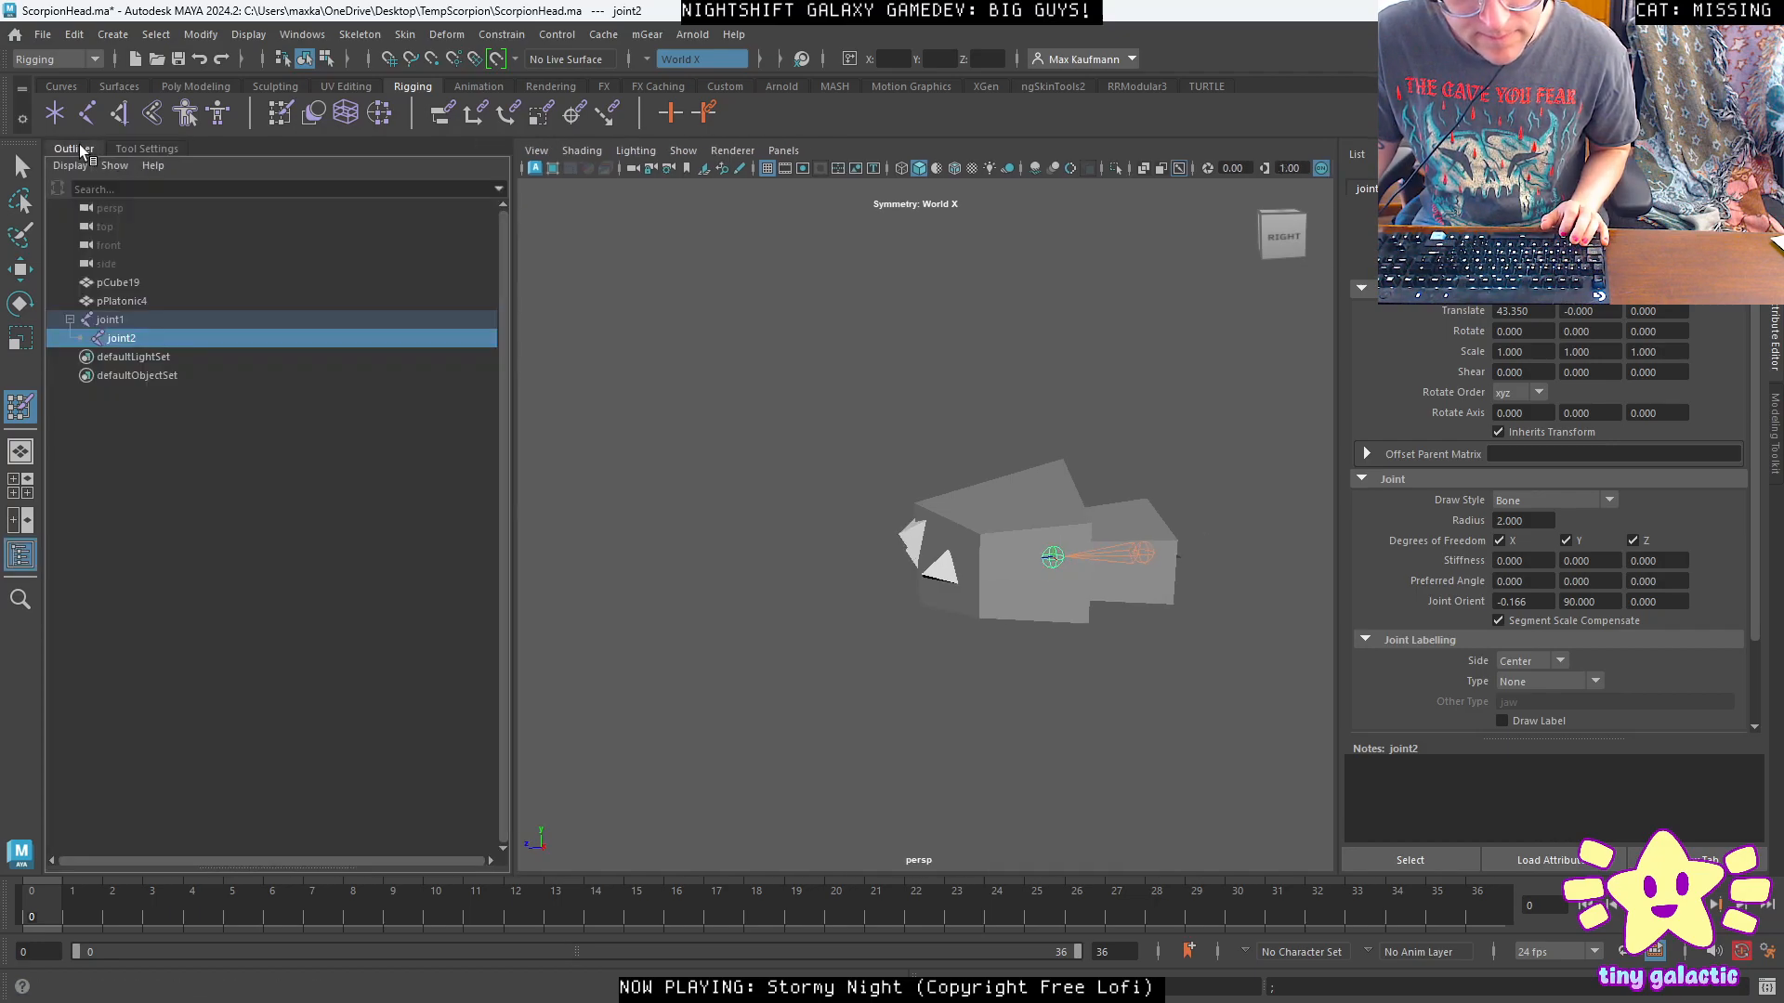
left_click(125, 301)
left_click(126, 282)
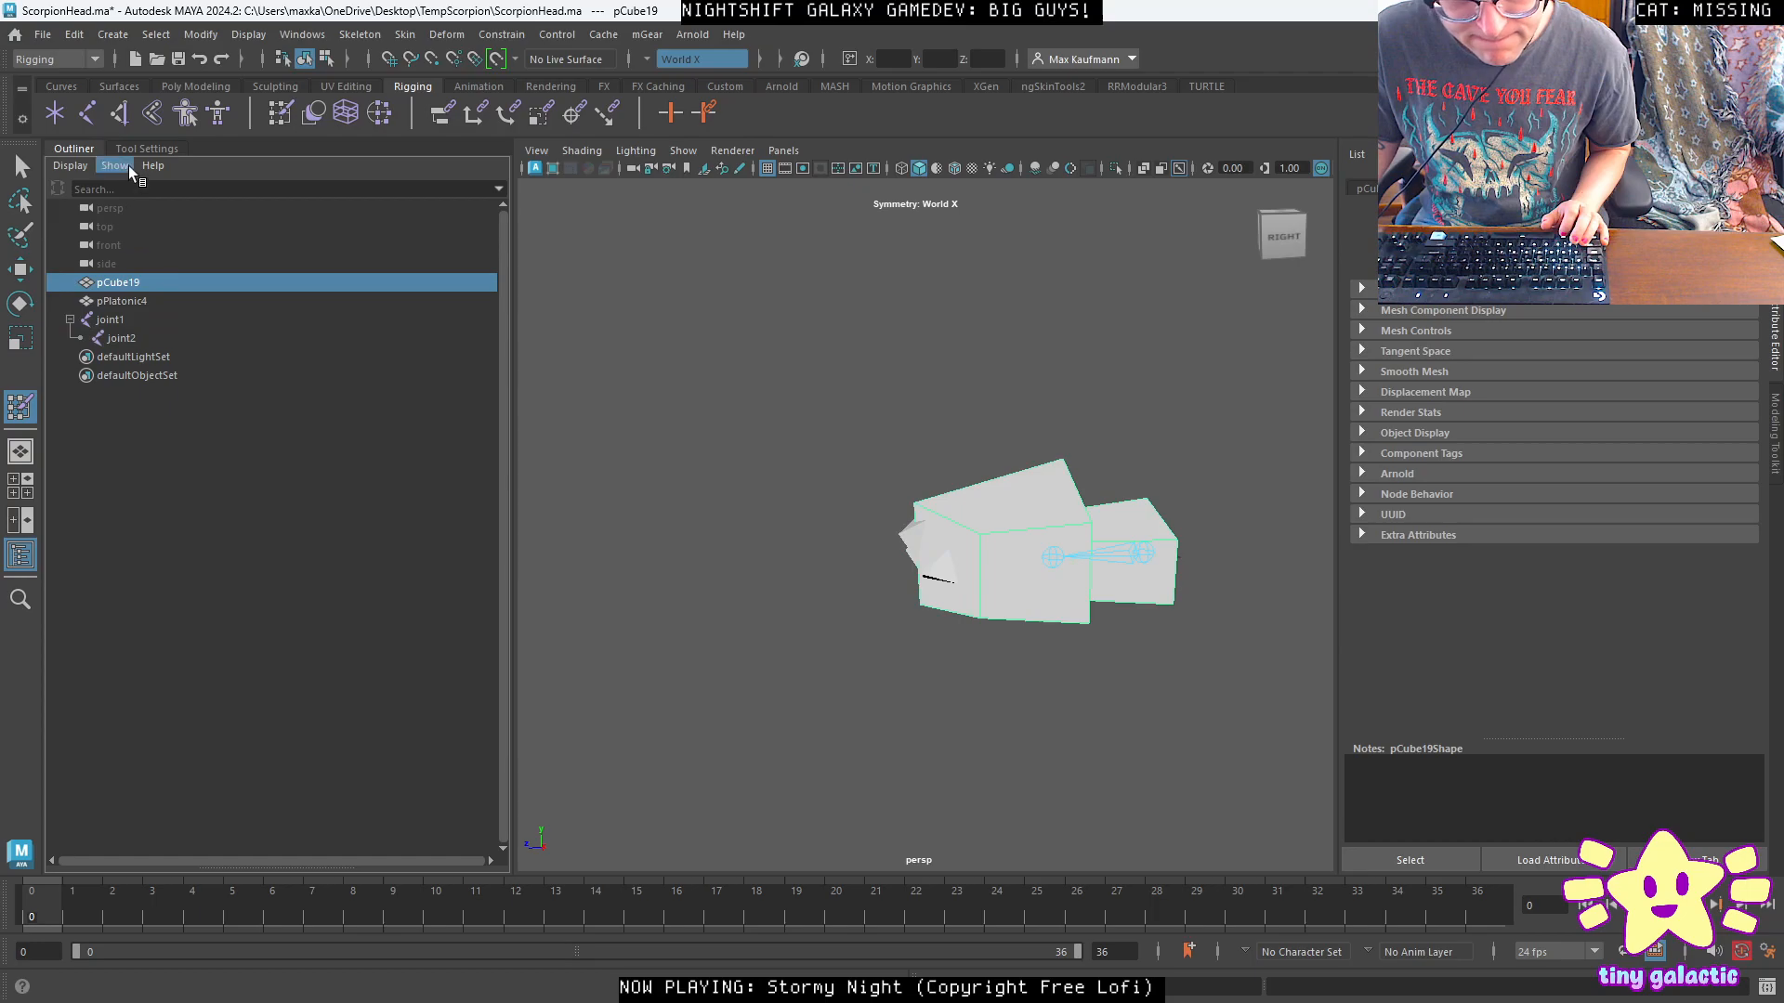
left_click(142, 149)
left_click(158, 314)
left_click_drag(714, 465, 792, 500, "alt")
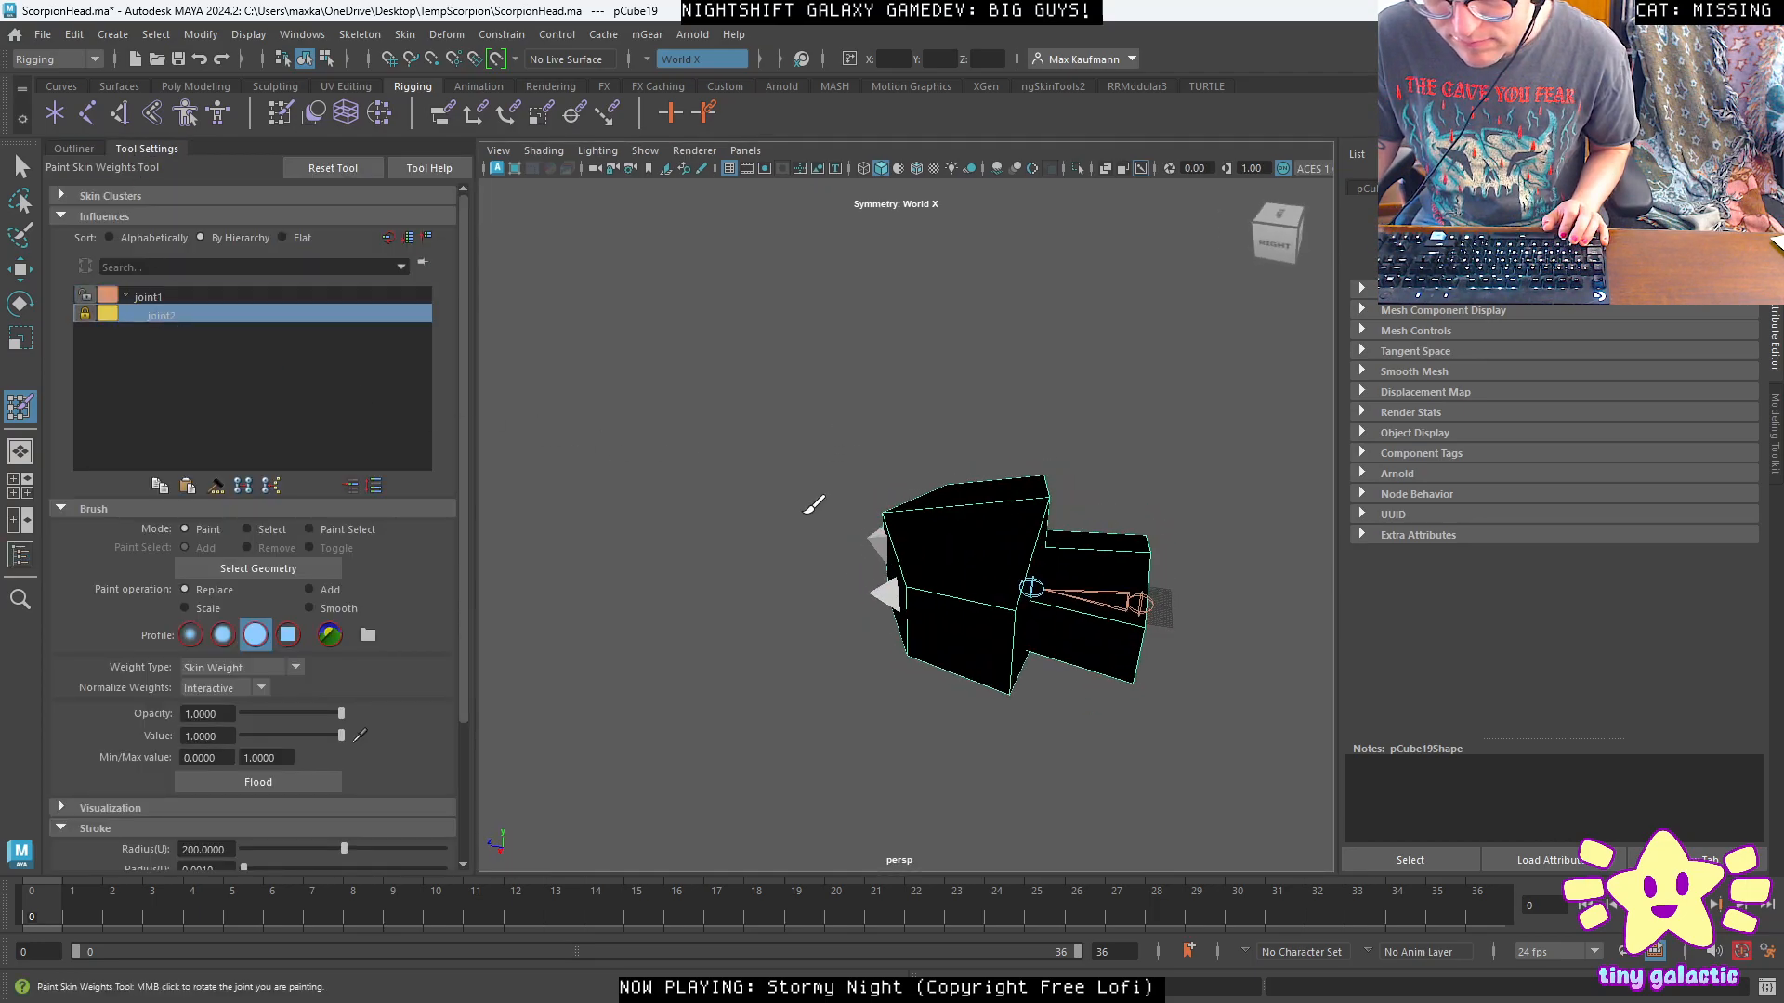
left_click(956, 530)
mouse_move(942, 536)
left_mouse_down("alt")
mouse_move(957, 418)
mouse_move(1097, 558)
mouse_move(1199, 609)
mouse_move(866, 558)
mouse_move(1194, 594)
mouse_move(1003, 521)
mouse_move(915, 535)
left_mouse_up("alt")
left_click(971, 472)
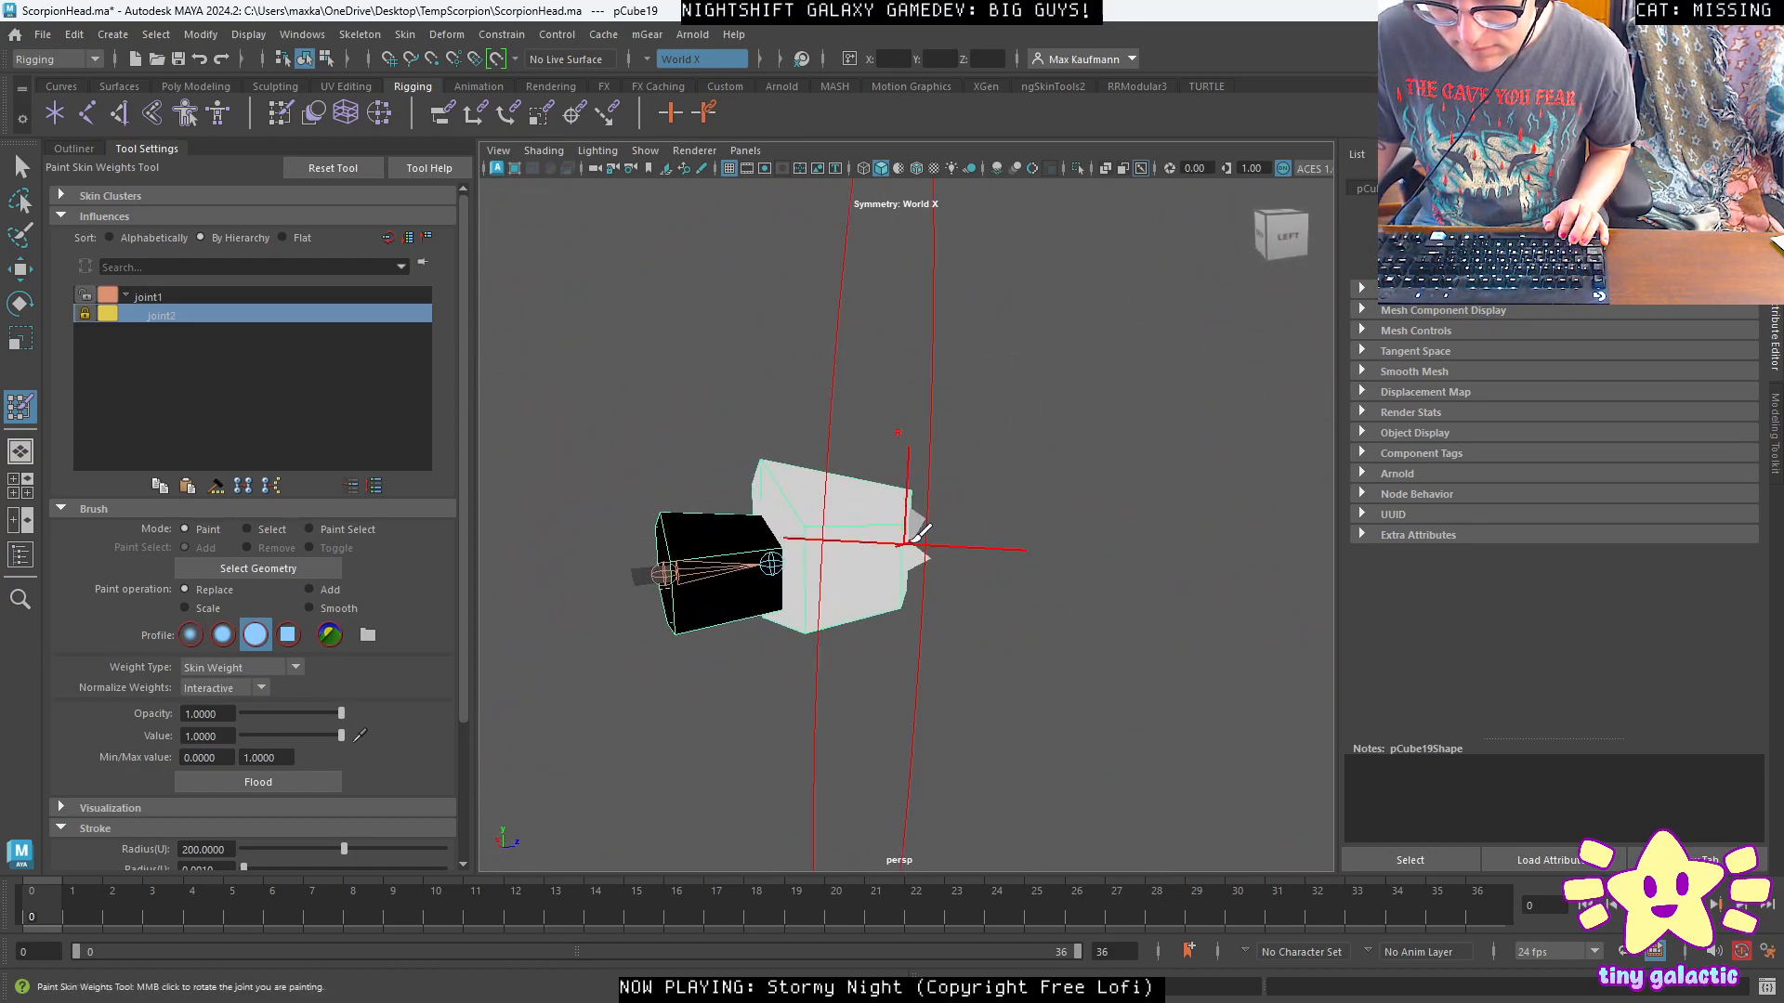
Test the pCube19 skinning by rotating joint1, and undo the rotation.
left_click(21, 167)
left_click(73, 148)
left_click_drag(892, 286, 669, 336, "alt")
left_click(757, 537)
key("e")
left_click_drag(779, 497, 818, 535)
key("ctrl+z")
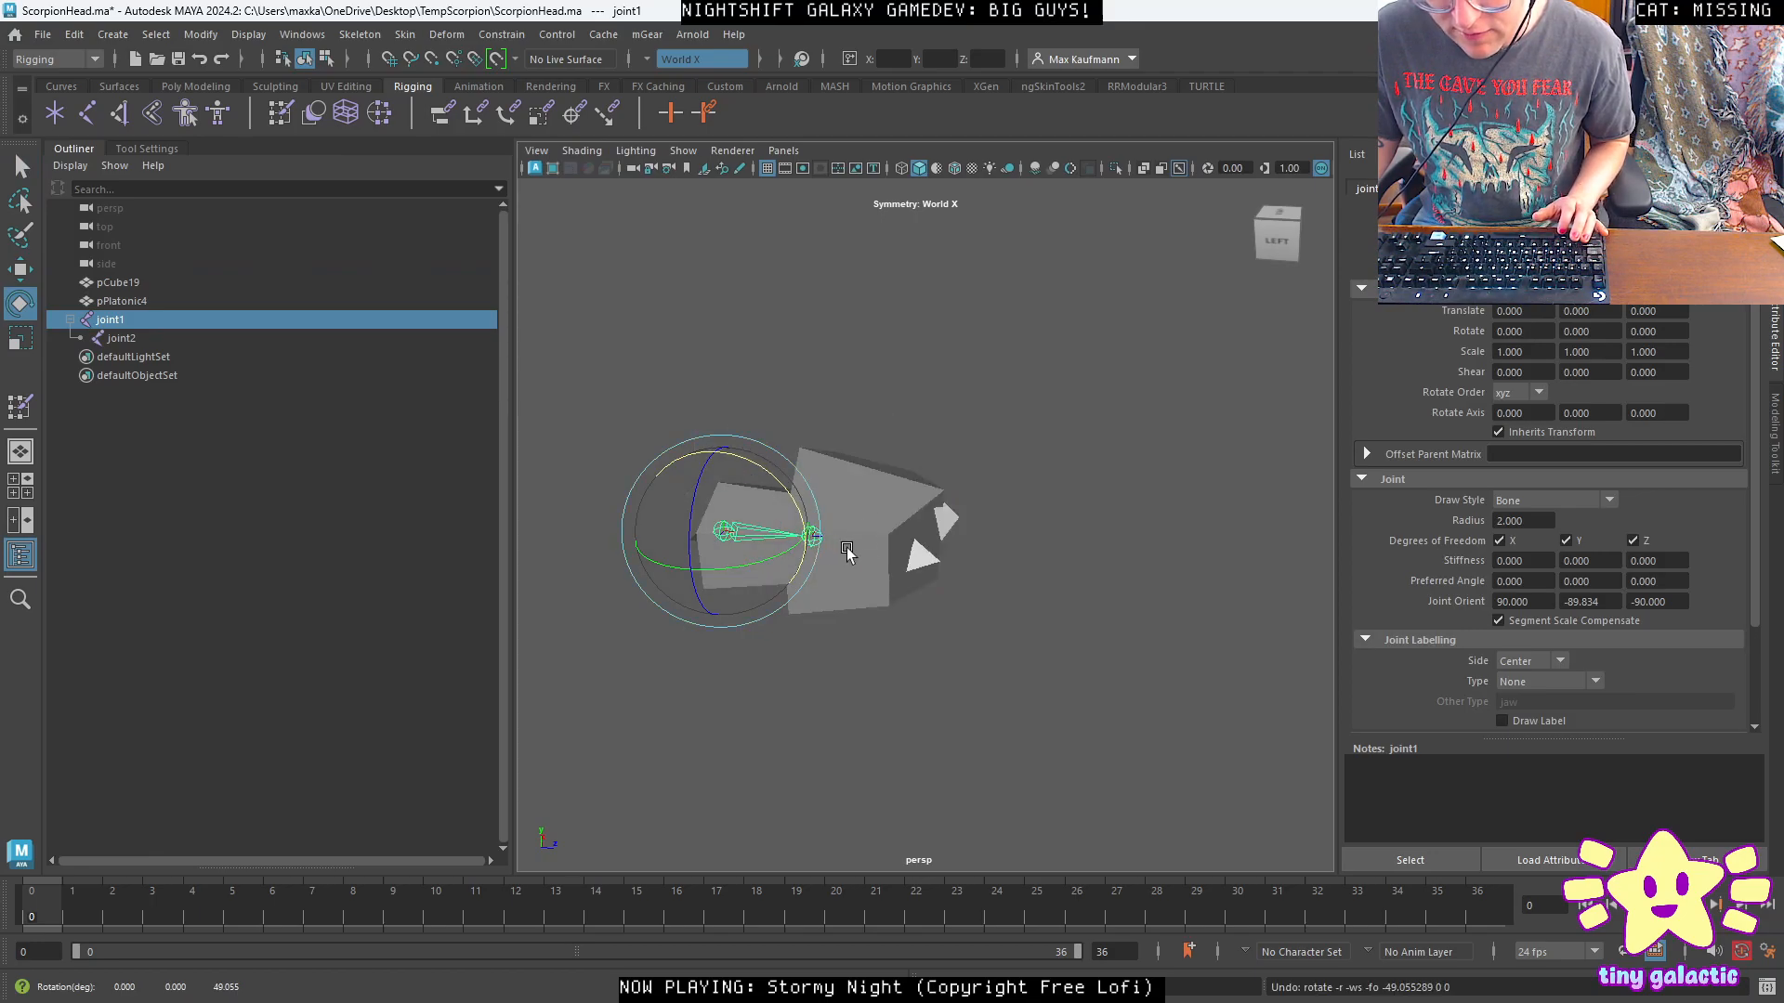
Test the head's deformation by rotating joint2, undo the rotation and clear the selection.
left_click(1004, 649)
left_click(820, 535)
left_click_drag(866, 484, 815, 445)
key("ctrl+z")
left_click_drag(1066, 510, 1135, 565, "alt")
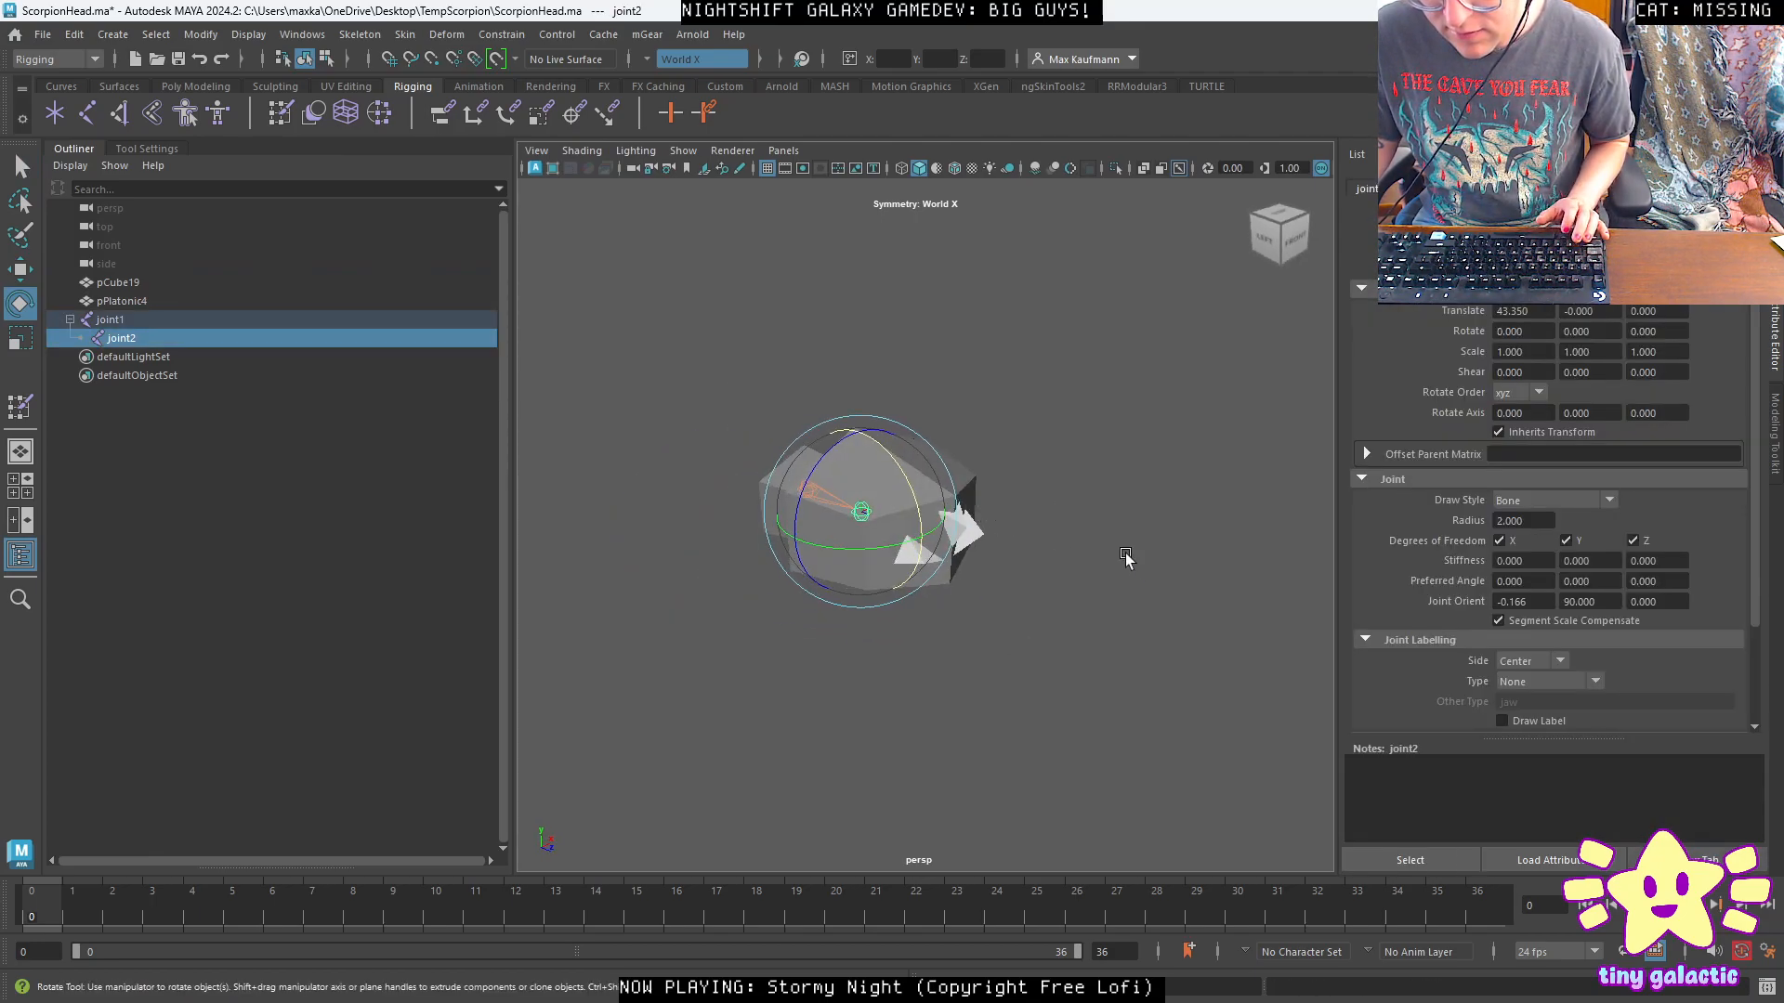
left_click(1055, 526)
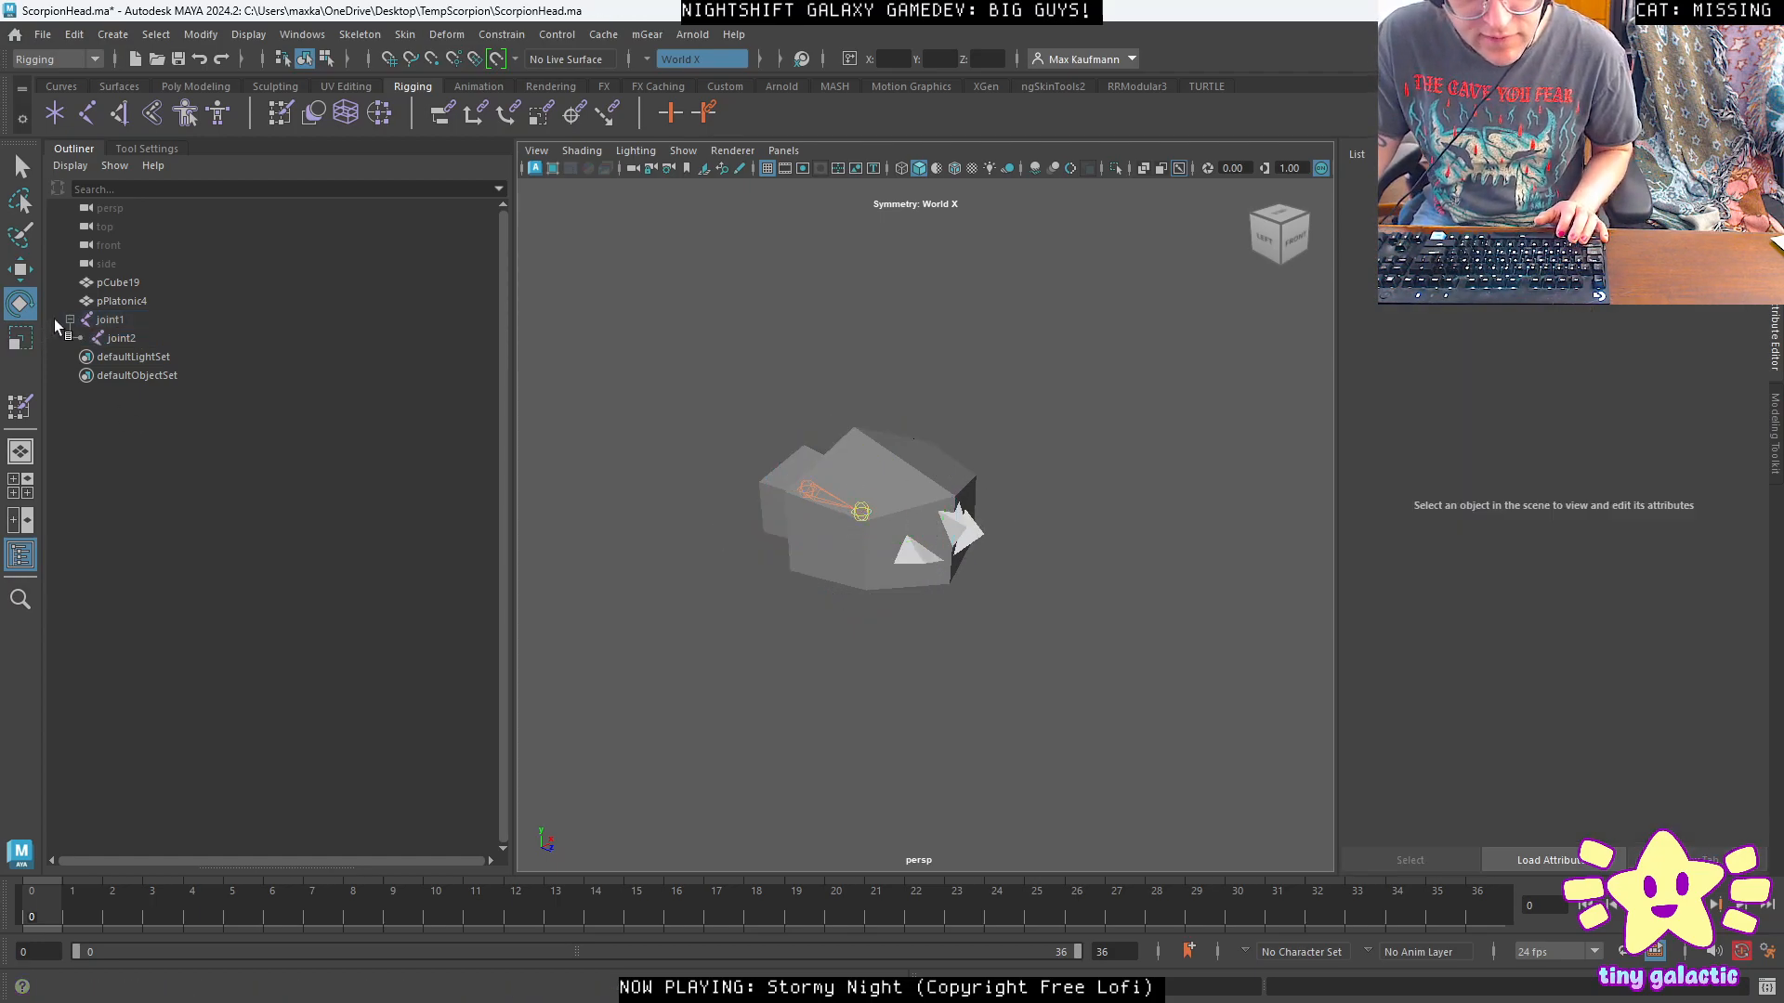
Add joint2 as a skin influence of pPlatonic4 with Add Influence.
left_click(119, 284)
left_click(127, 302)
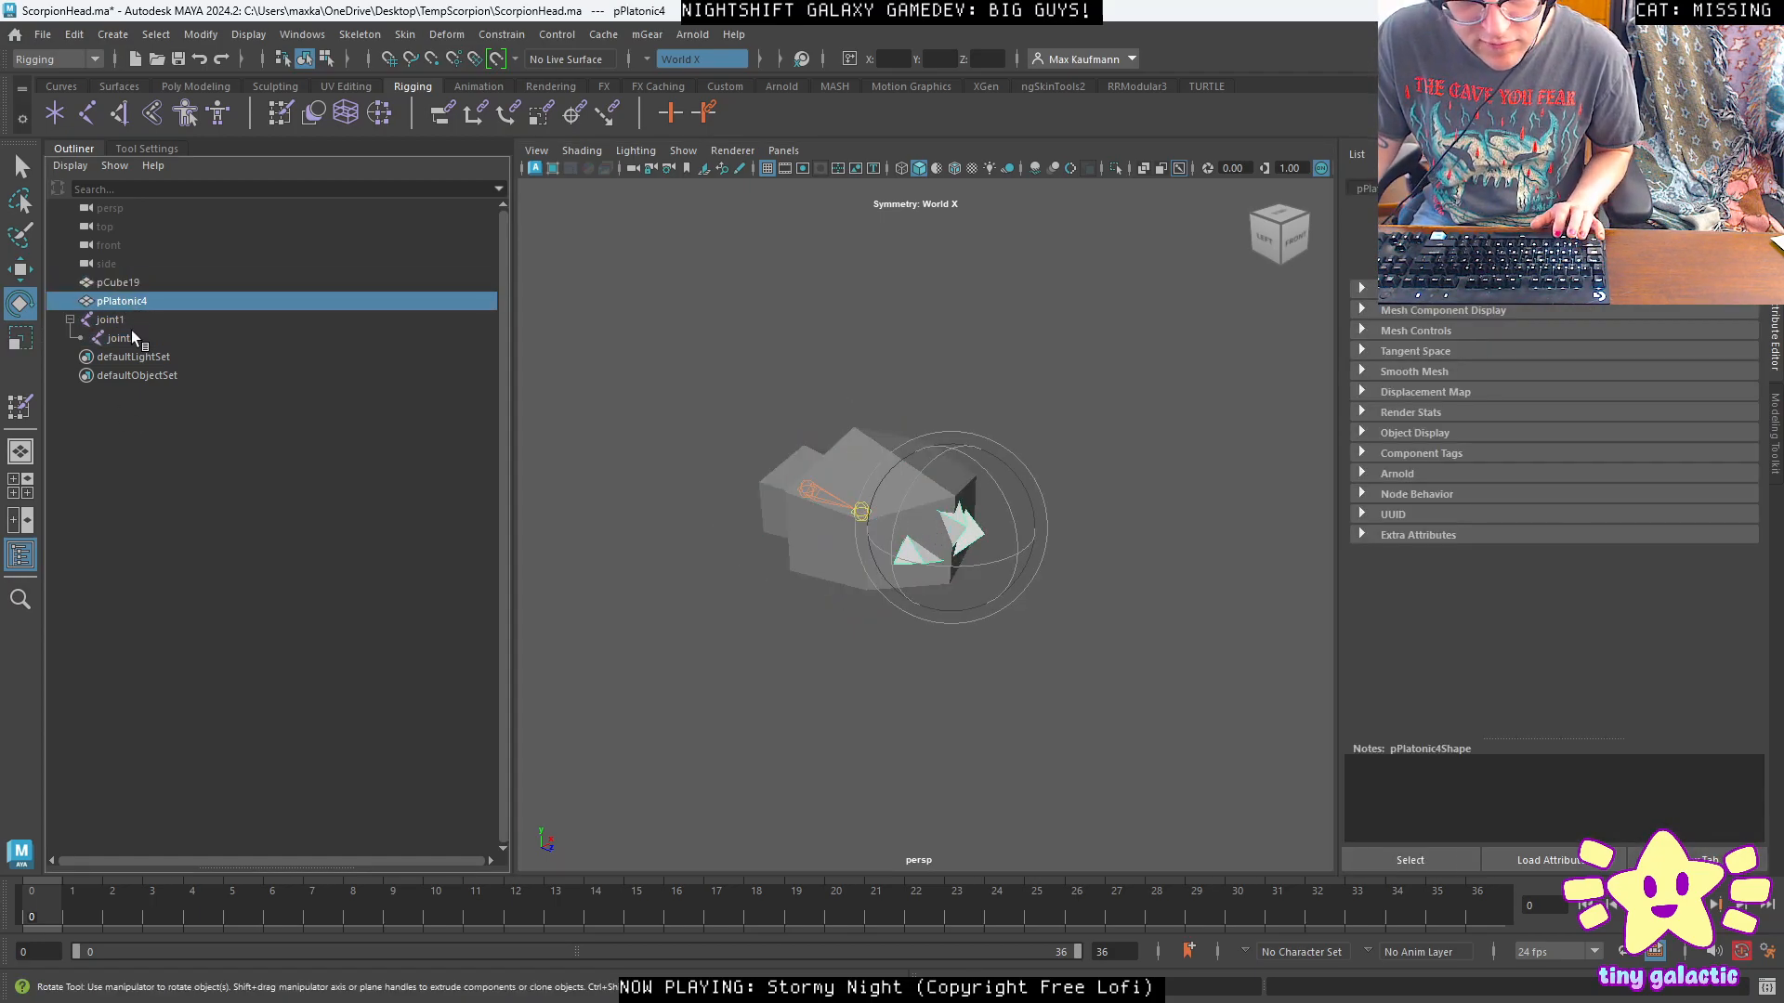
left_click(126, 338, "ctrl")
left_click(417, 36)
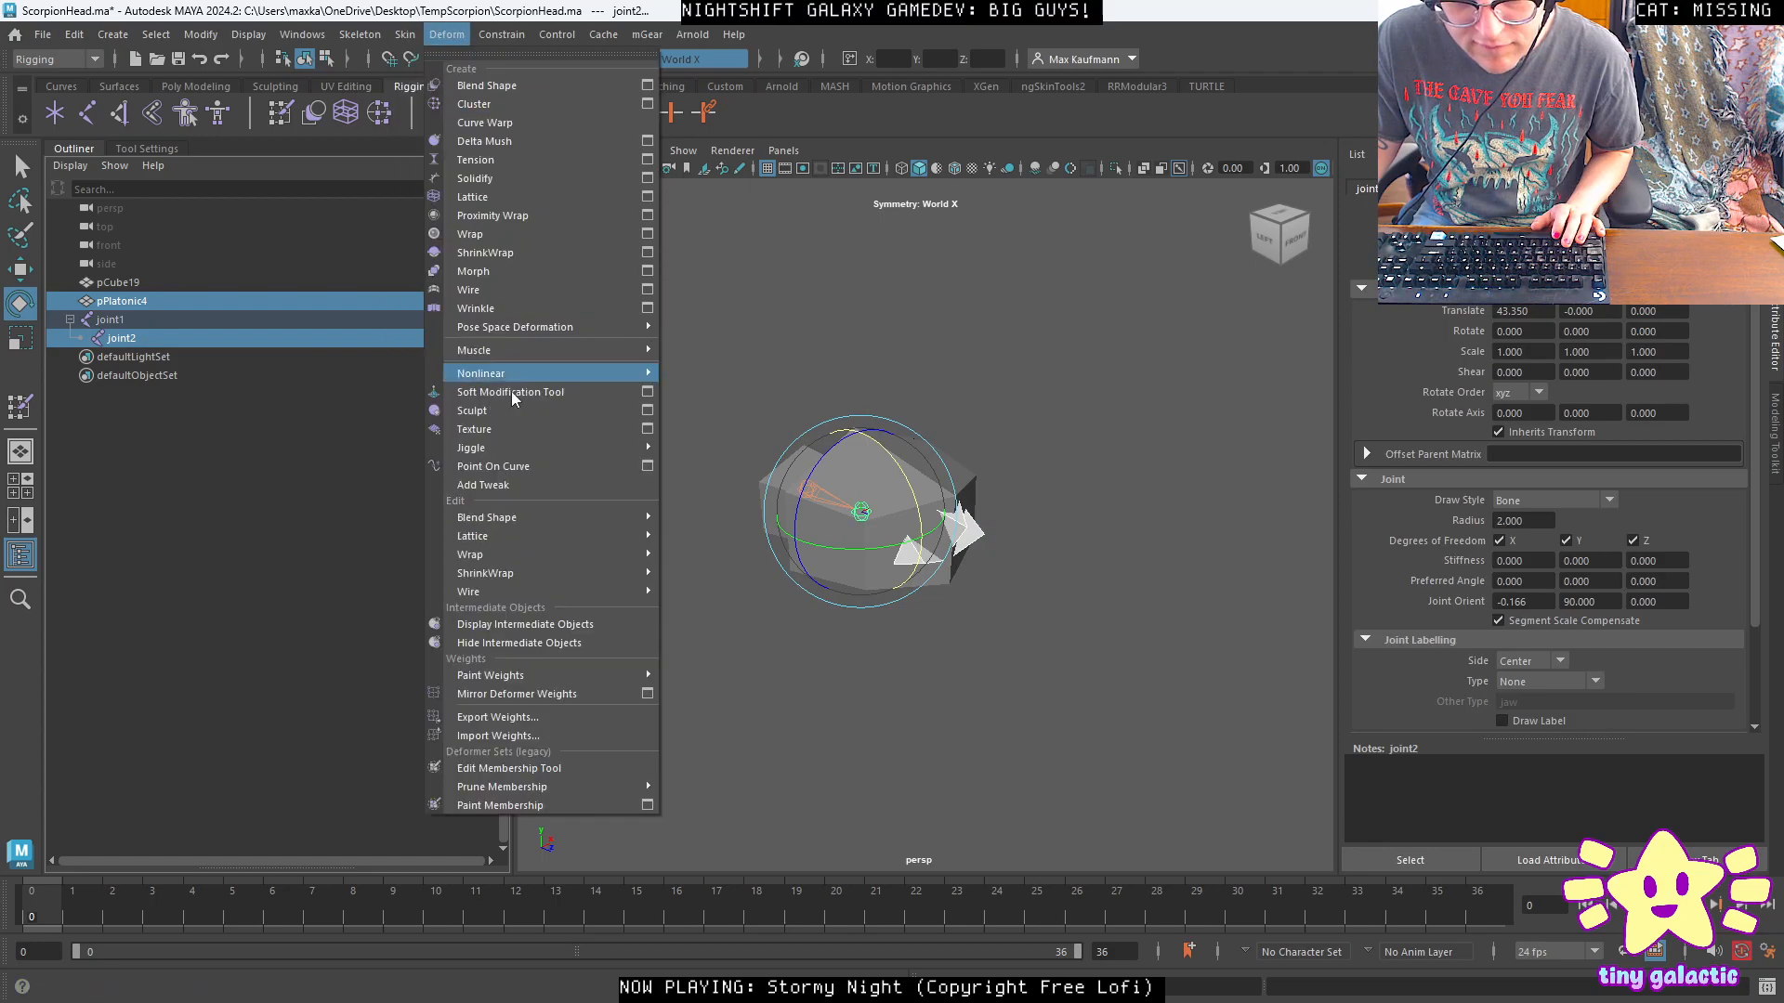
mouse_move(530, 487)
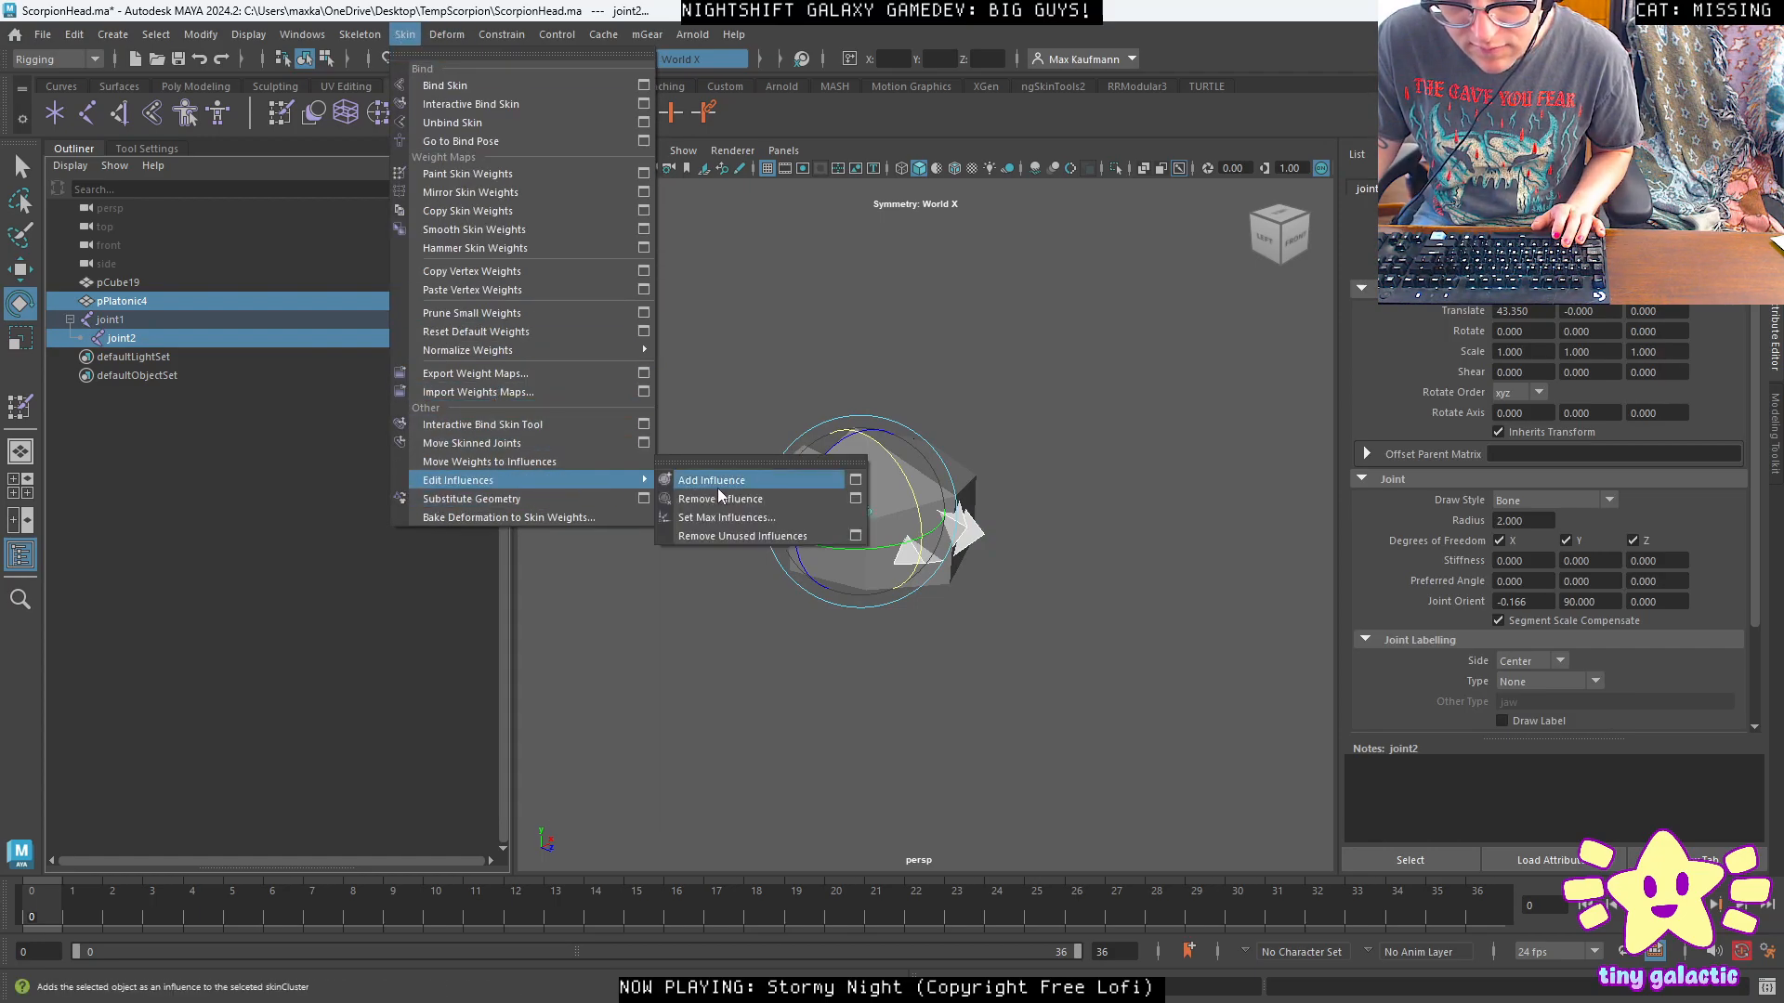
left_click(714, 487)
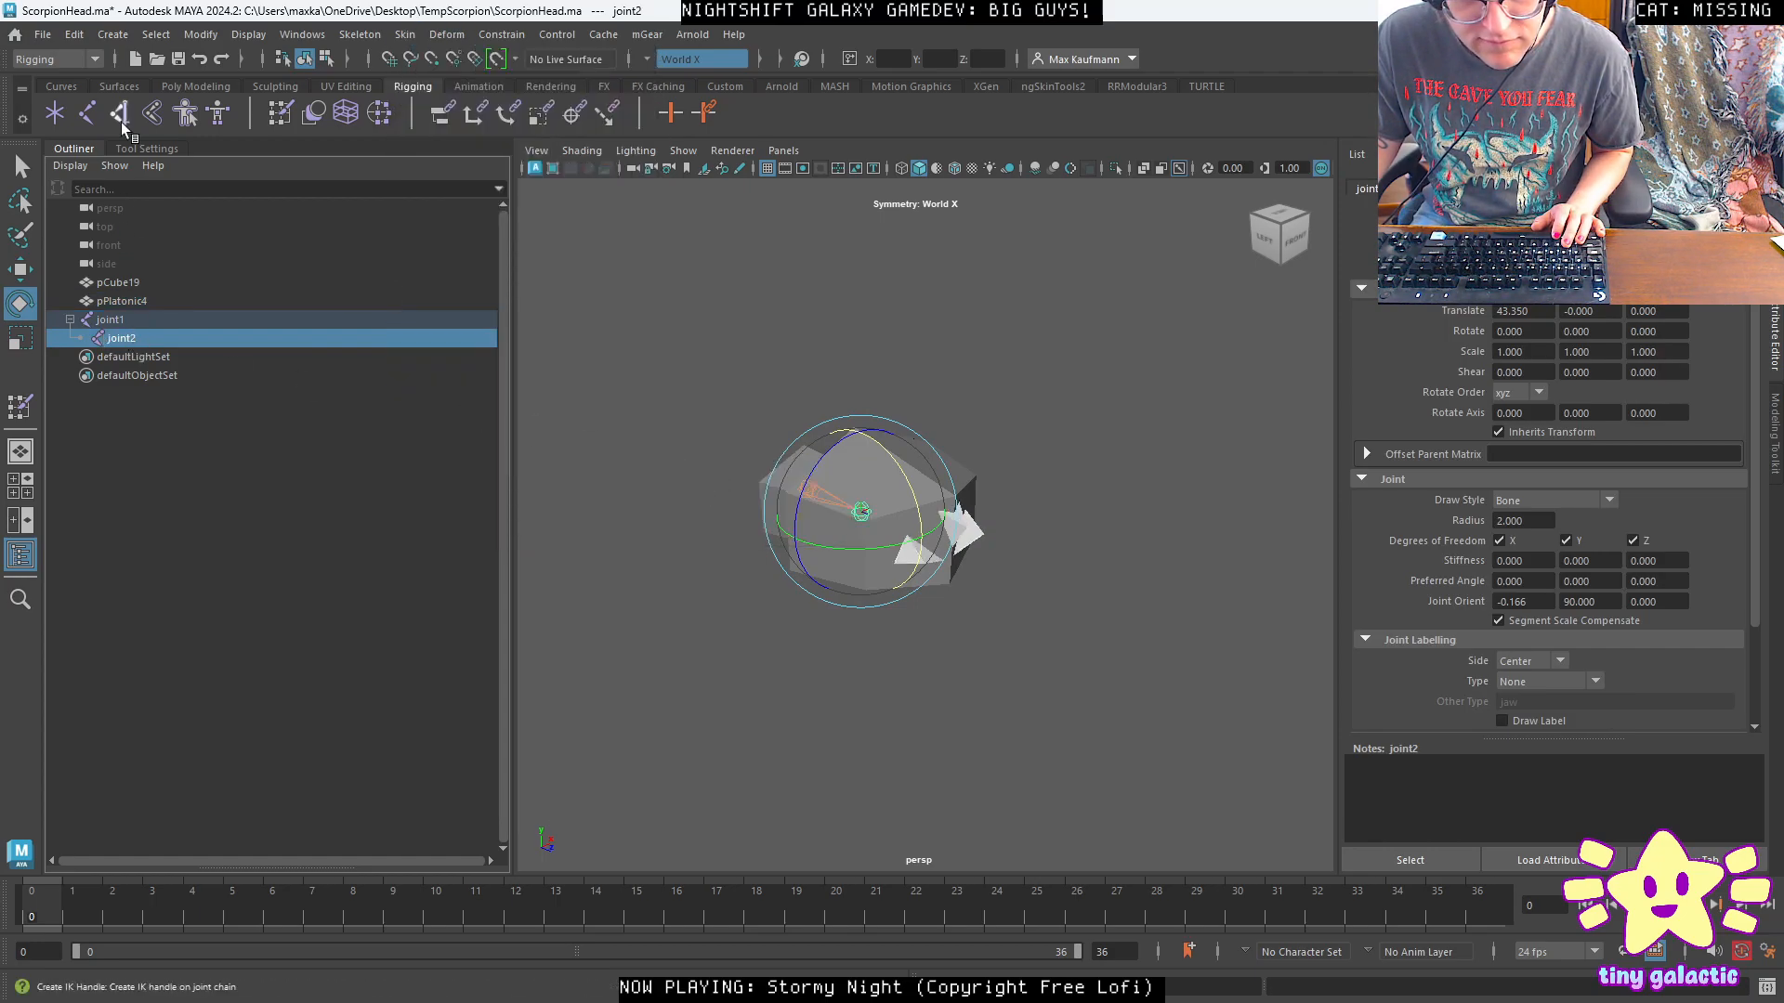
Flood the pPlatonic4 mesh with joint2 skin weight at value 1.0 and leave the Paint Skin Weights tool.
left_click(144, 151)
left_click(19, 406)
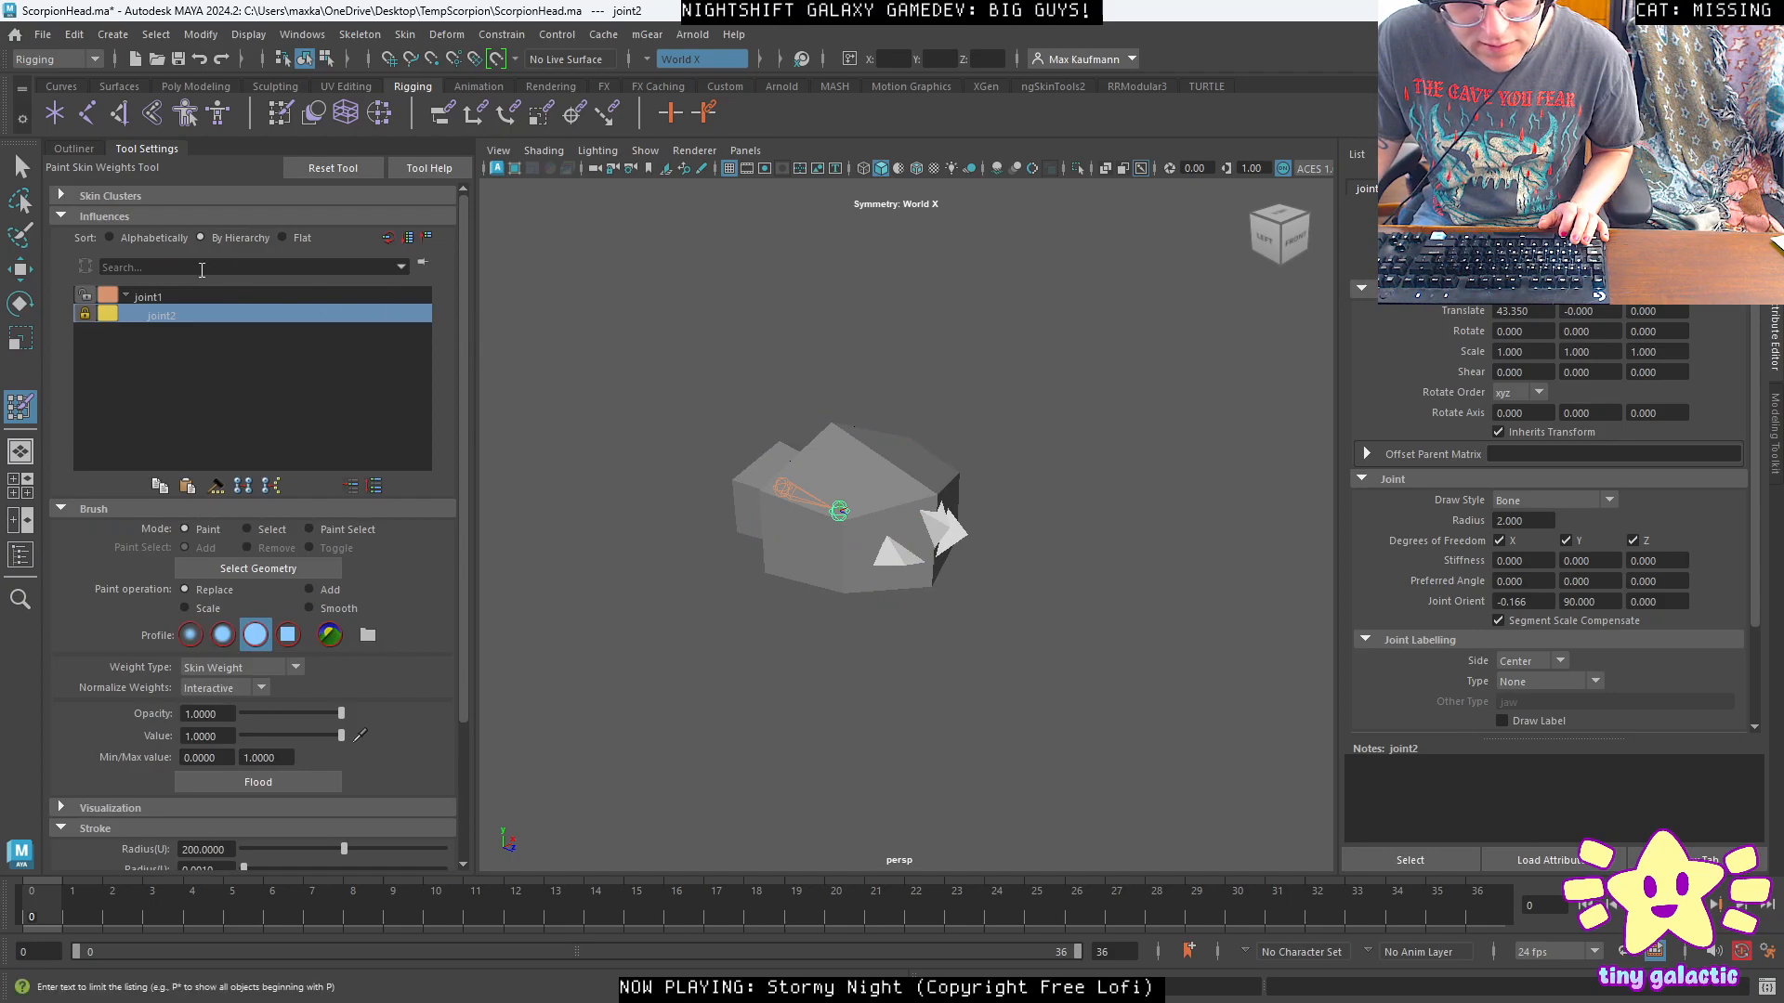
left_click(73, 149)
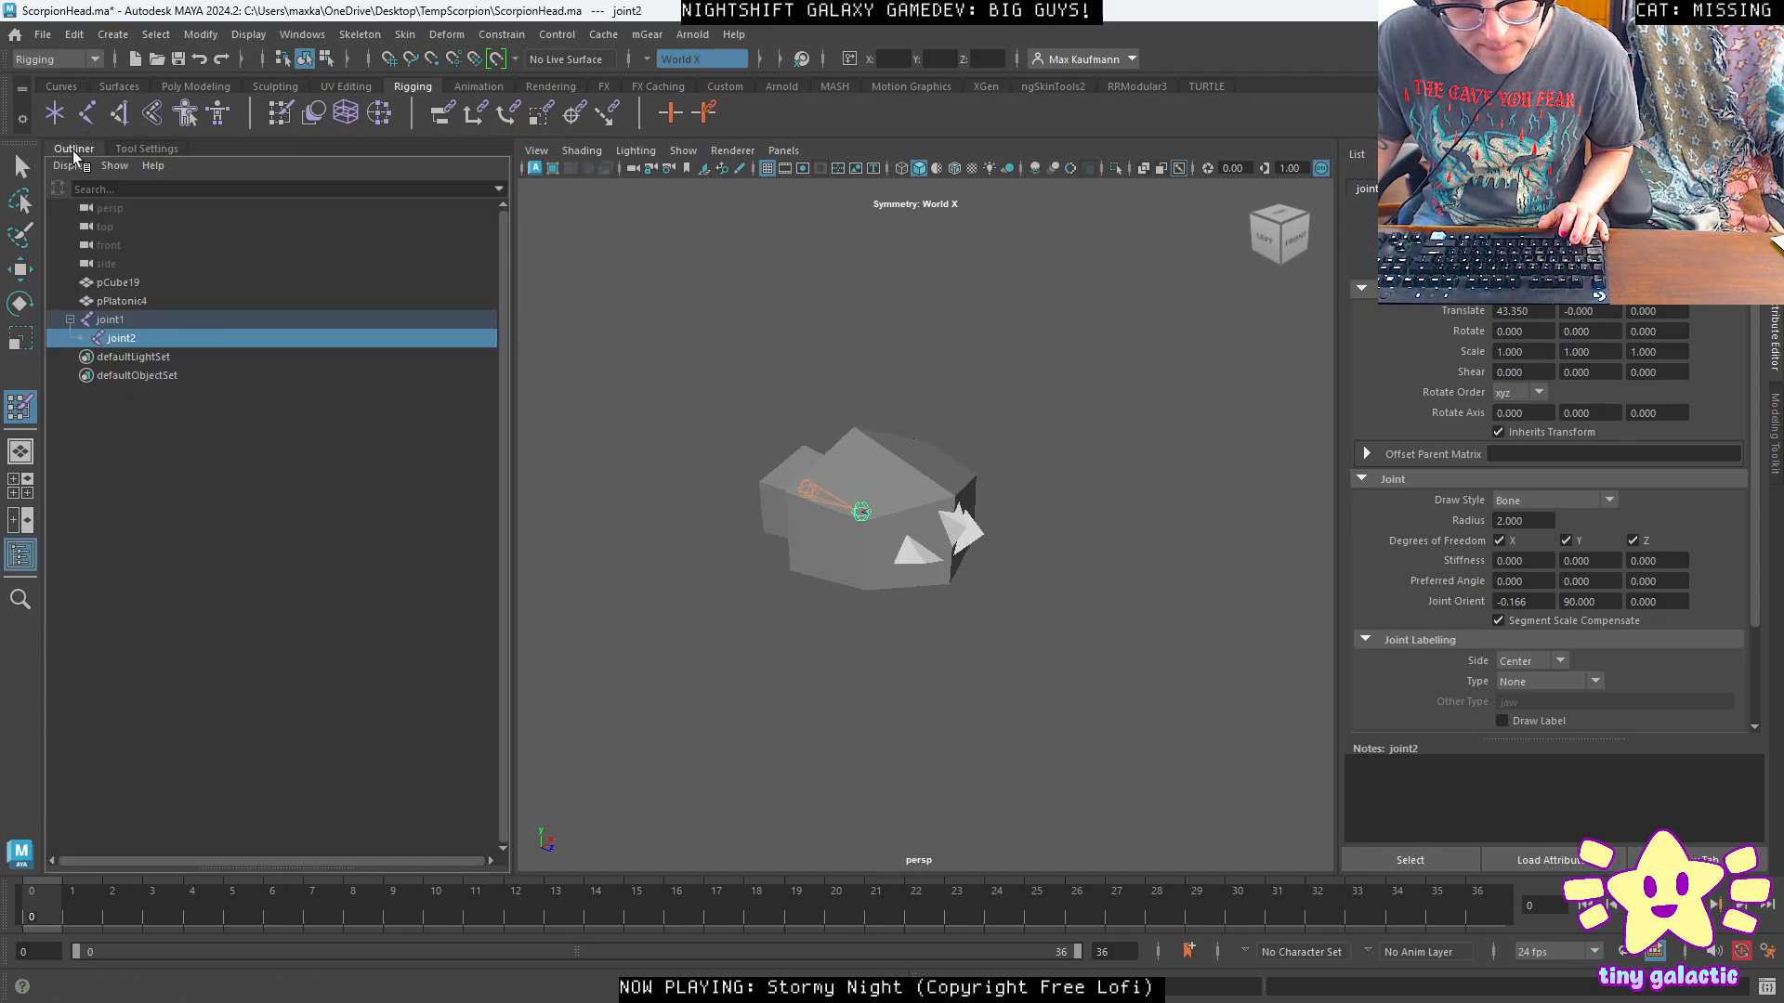
left_click(130, 303)
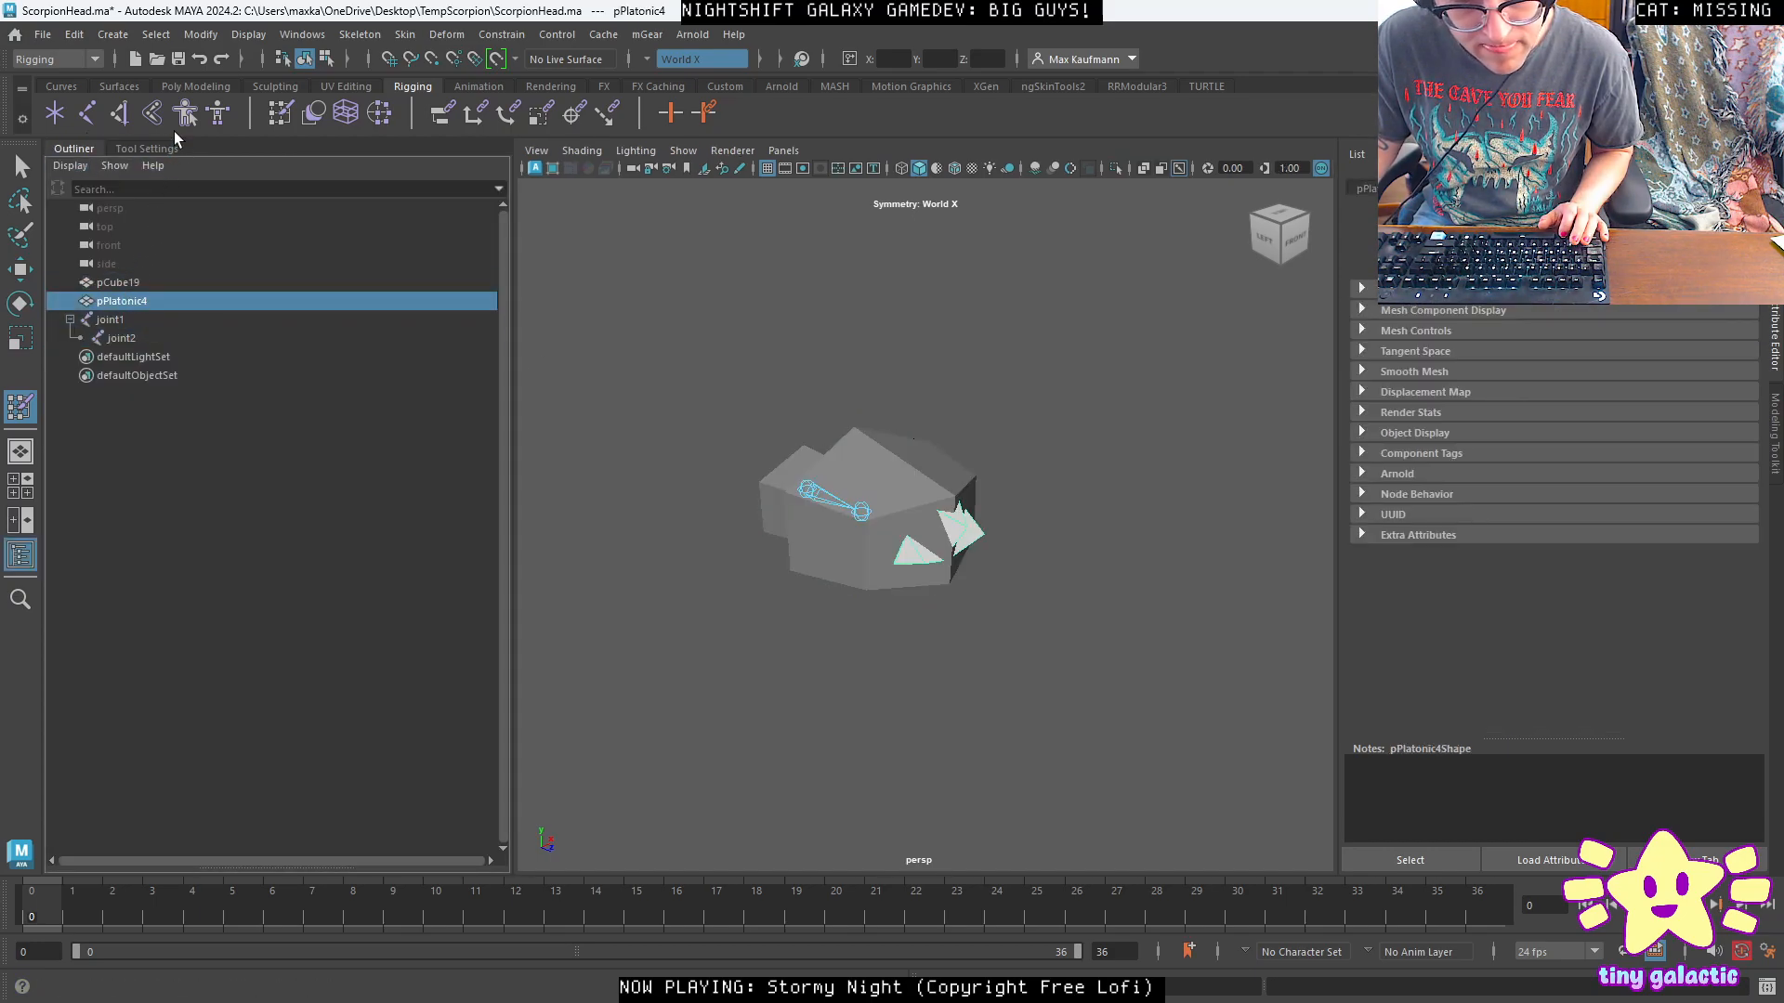
left_click(146, 150)
left_click(163, 317)
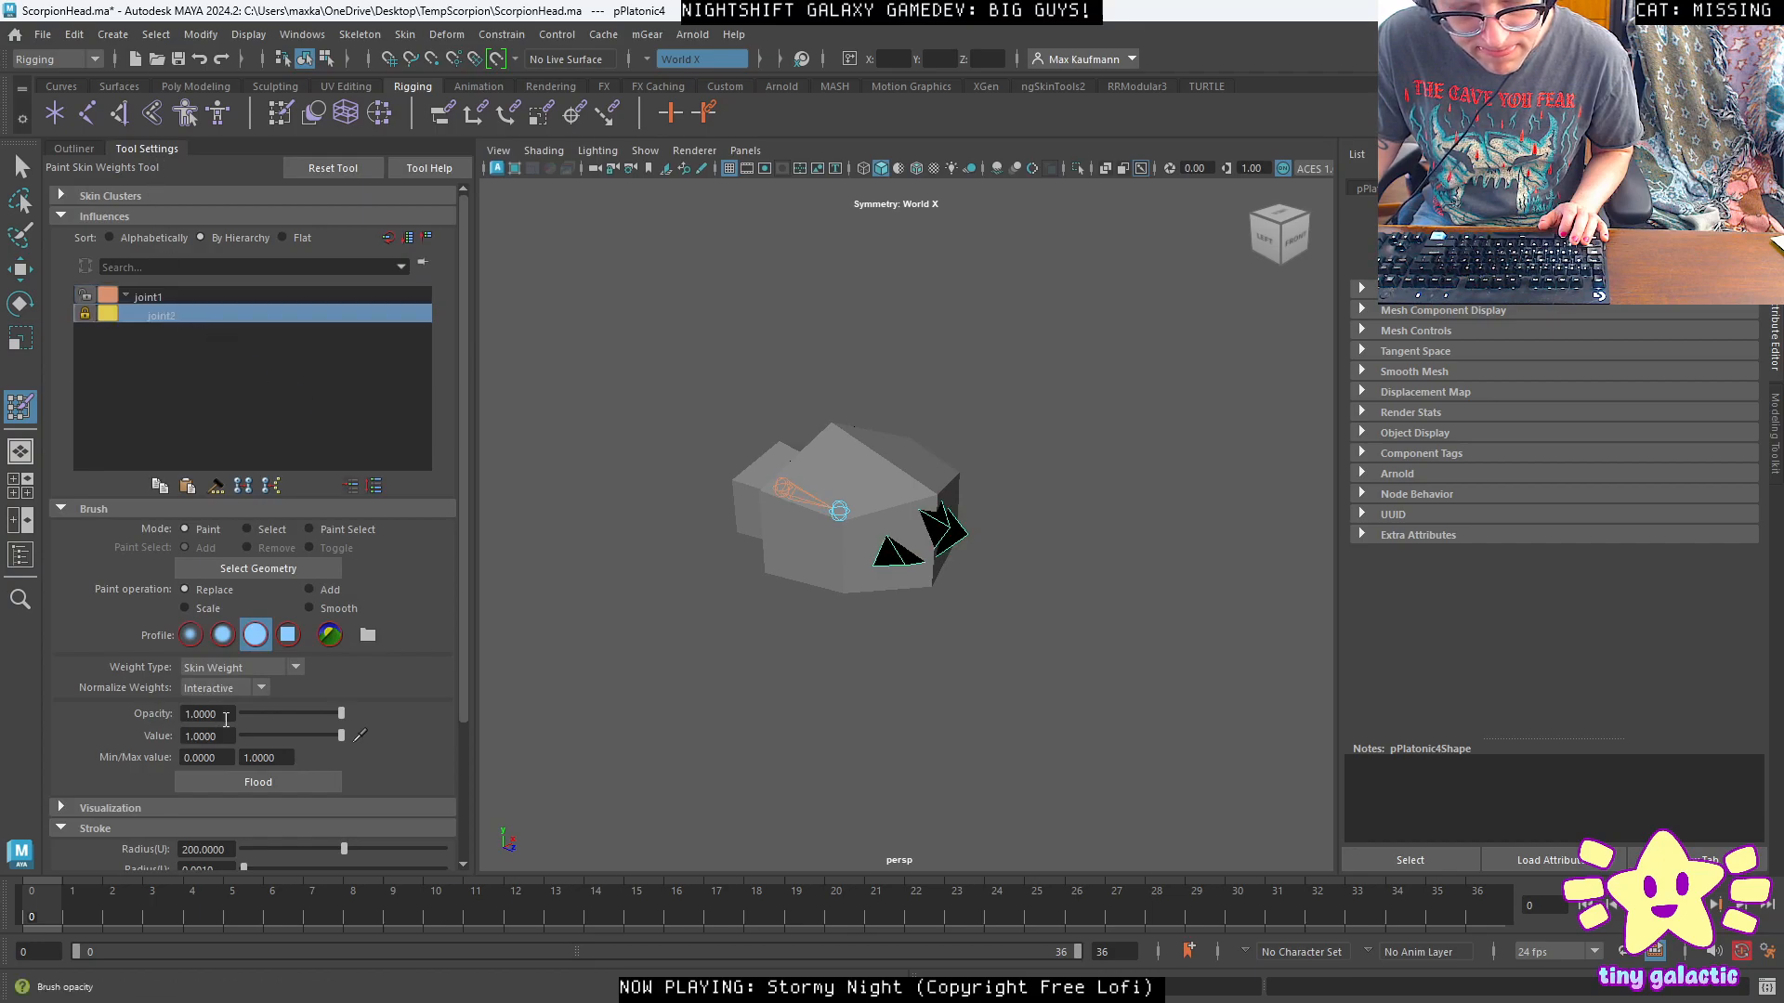
left_click(260, 783)
left_click(21, 166)
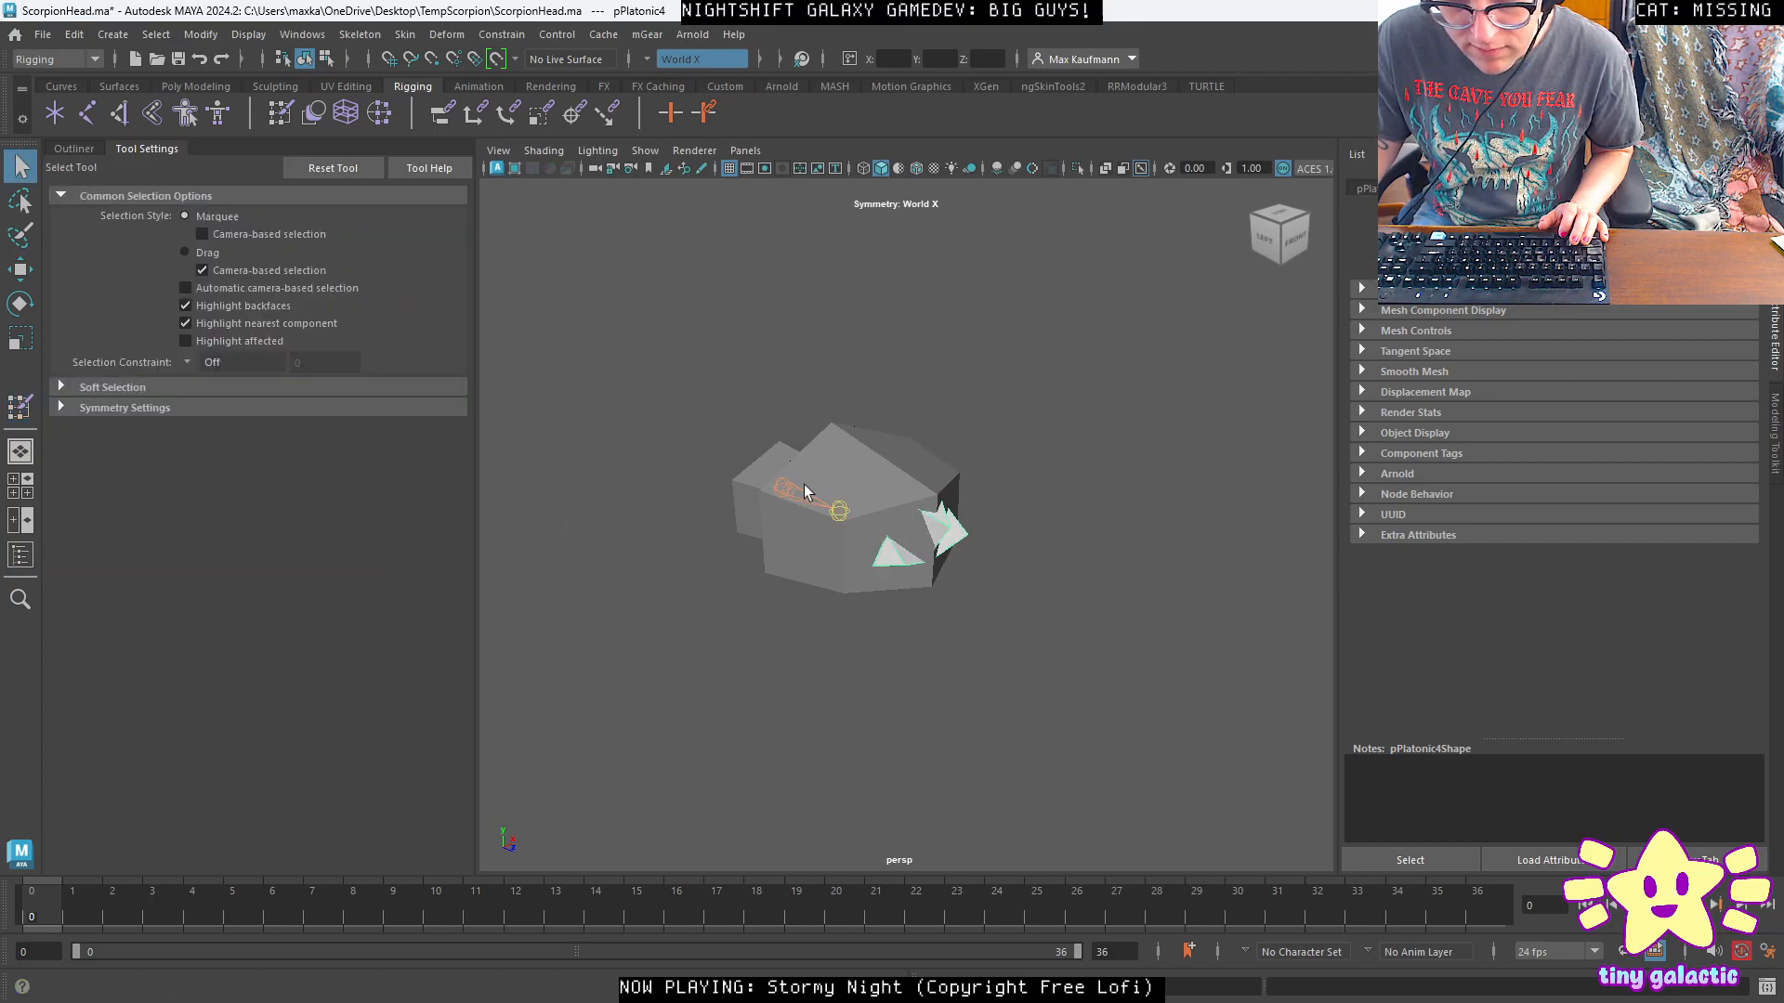
right_click(856, 472)
left_click_drag(930, 444, 808, 400, "alt")
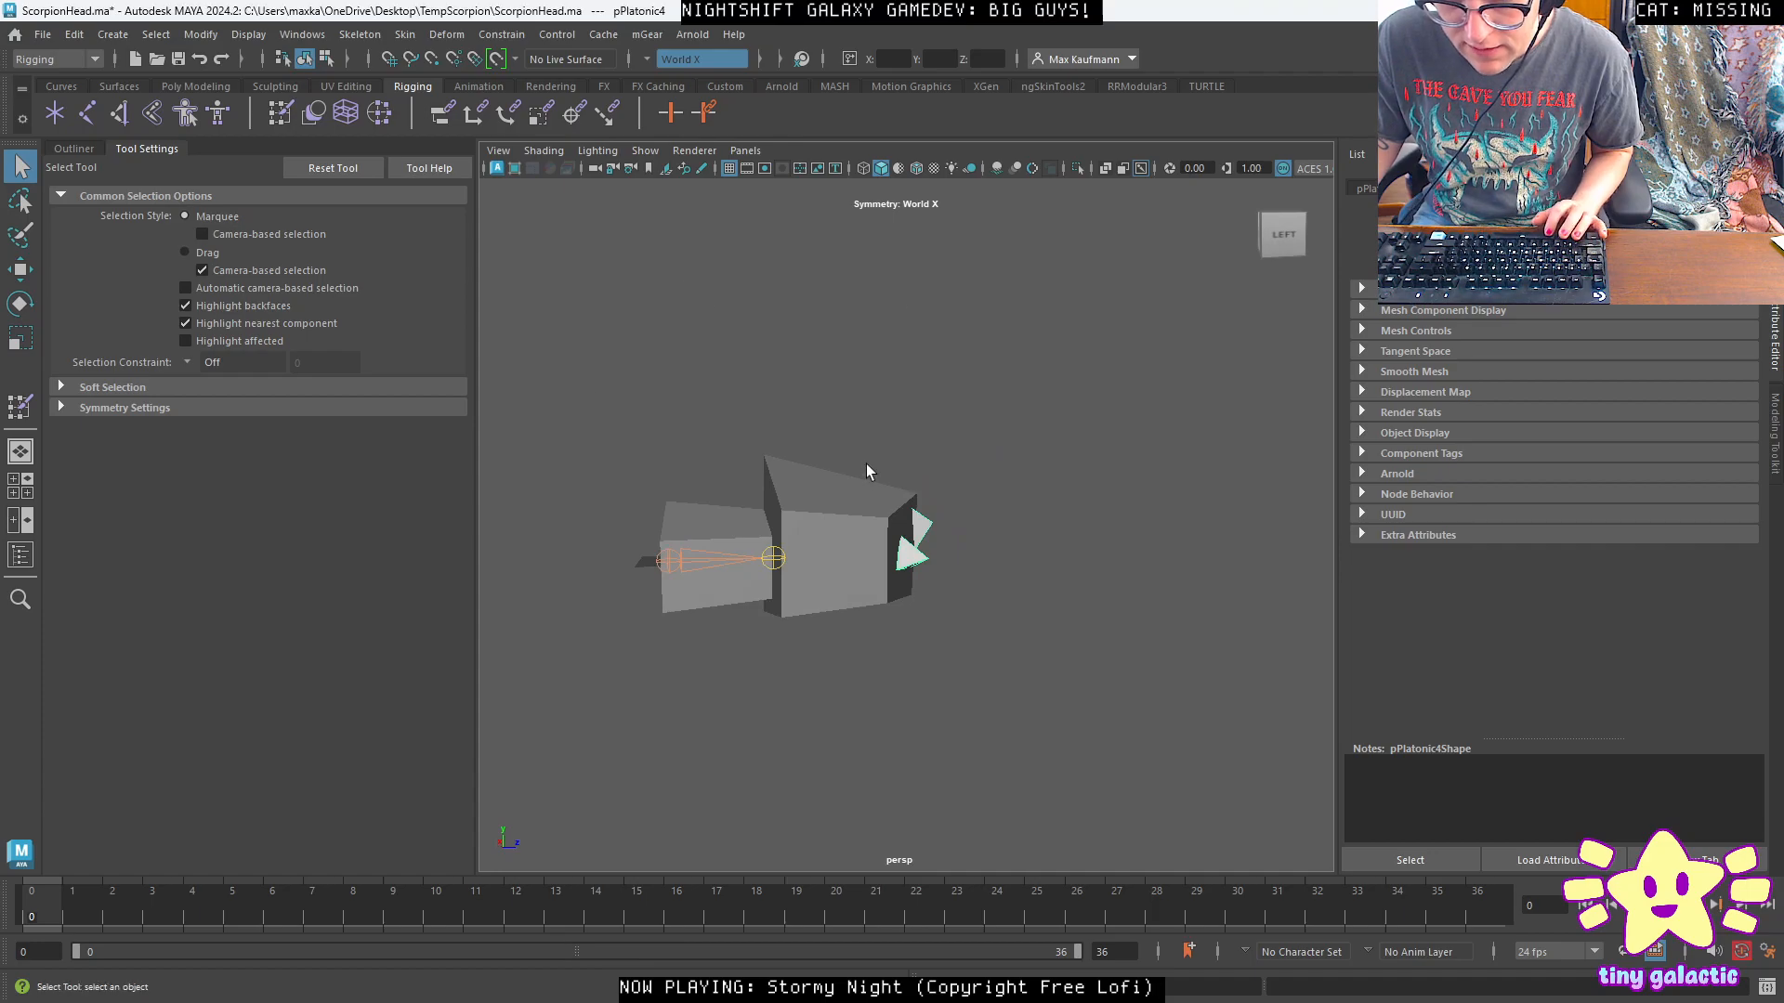
key("space")
key("space")
key("space")
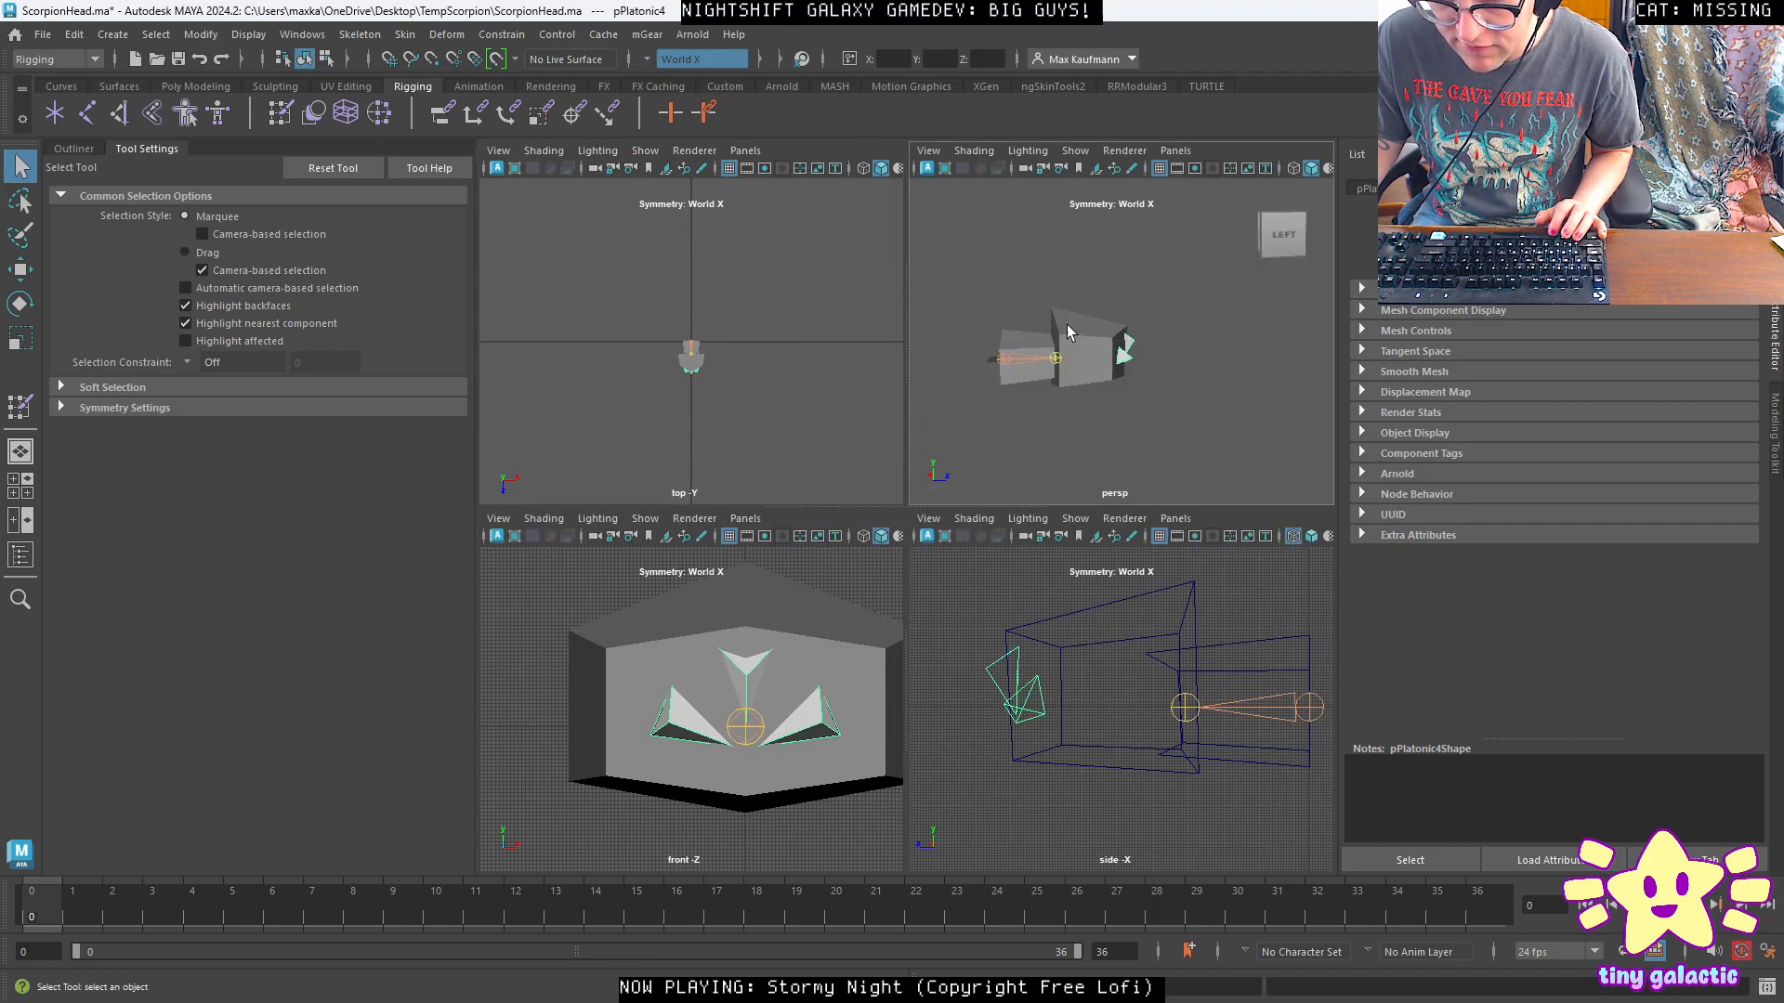
key("space")
Test how the head and face pieces follow joint2 by rotating it, and undo the rotations.
left_click_drag(1069, 331, 988, 361, "alt")
left_click(787, 542)
key("e")
left_click_drag(855, 513, 827, 683)
key("ctrl+z")
key("ctrl+z")
key("ctrl+z")
key("bracketleft")
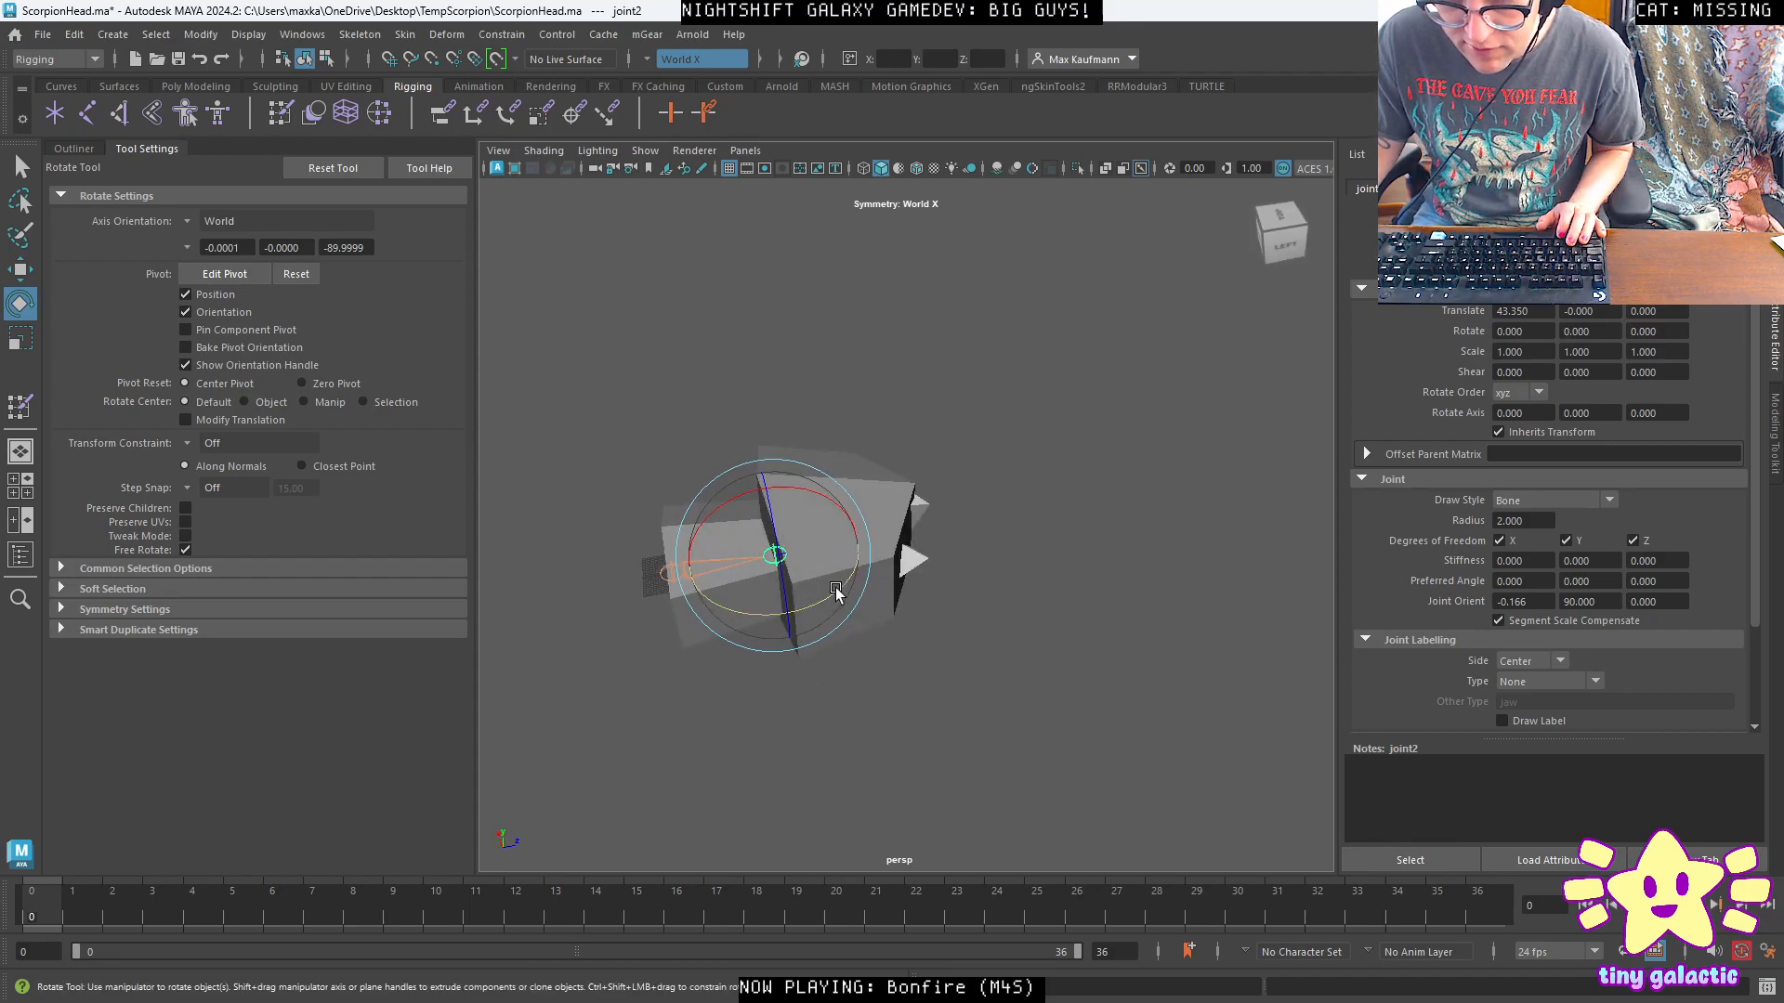
mouse_move(829, 470)
left_mouse_down()
mouse_move(877, 549)
mouse_move(838, 481)
left_mouse_up()
key("ctrl+z")
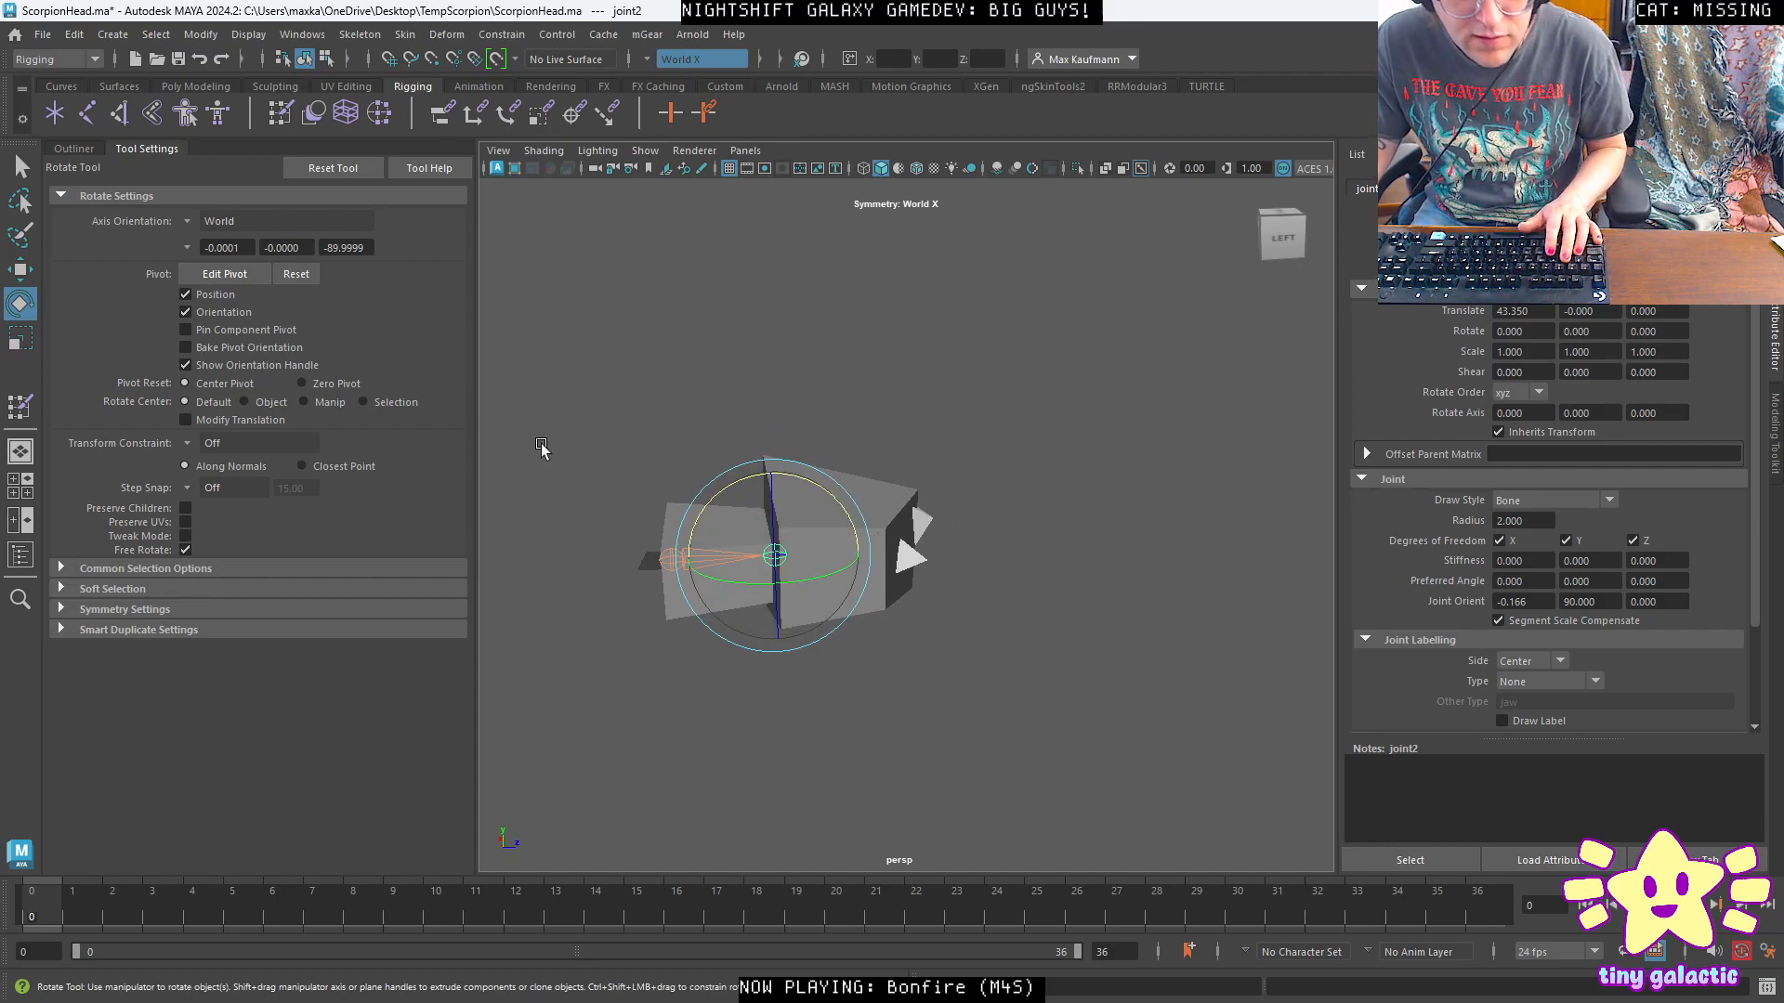
Select the pCube19 head mesh in the perspective view, leaving it in object mode.
key("w")
left_click(867, 511)
right_click(868, 511)
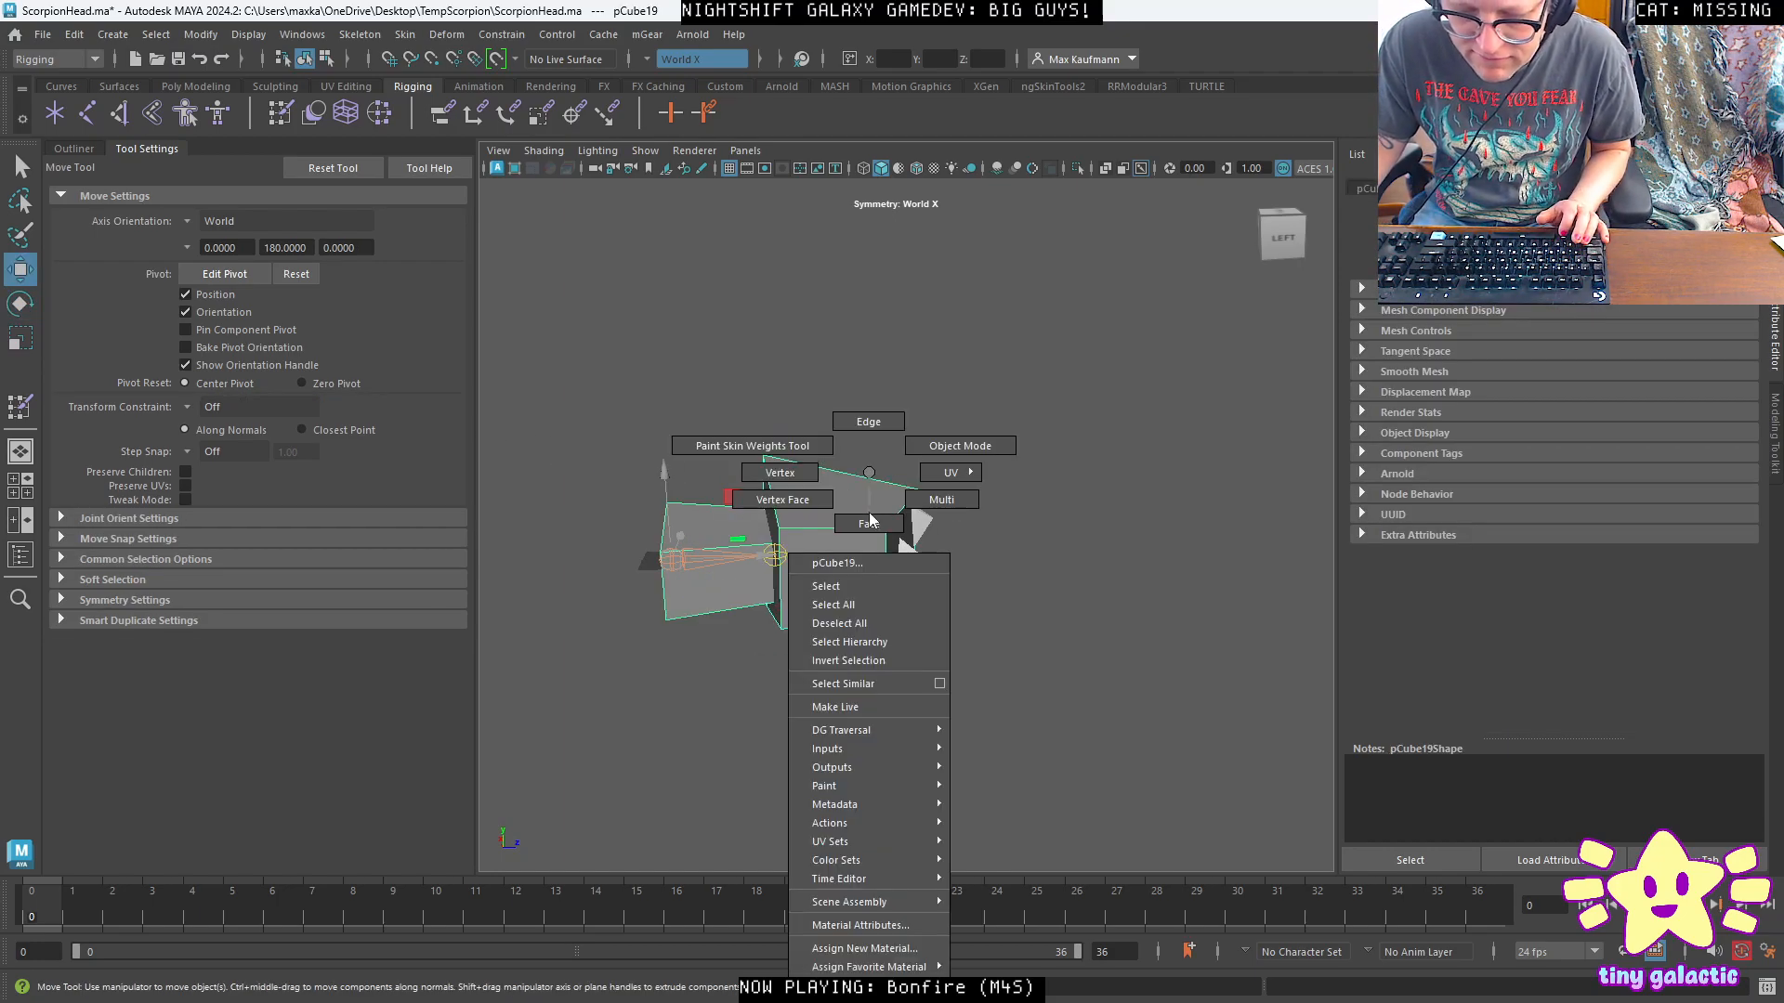
left_click(867, 523)
left_click(706, 528)
right_click(706, 524)
left_click(633, 561)
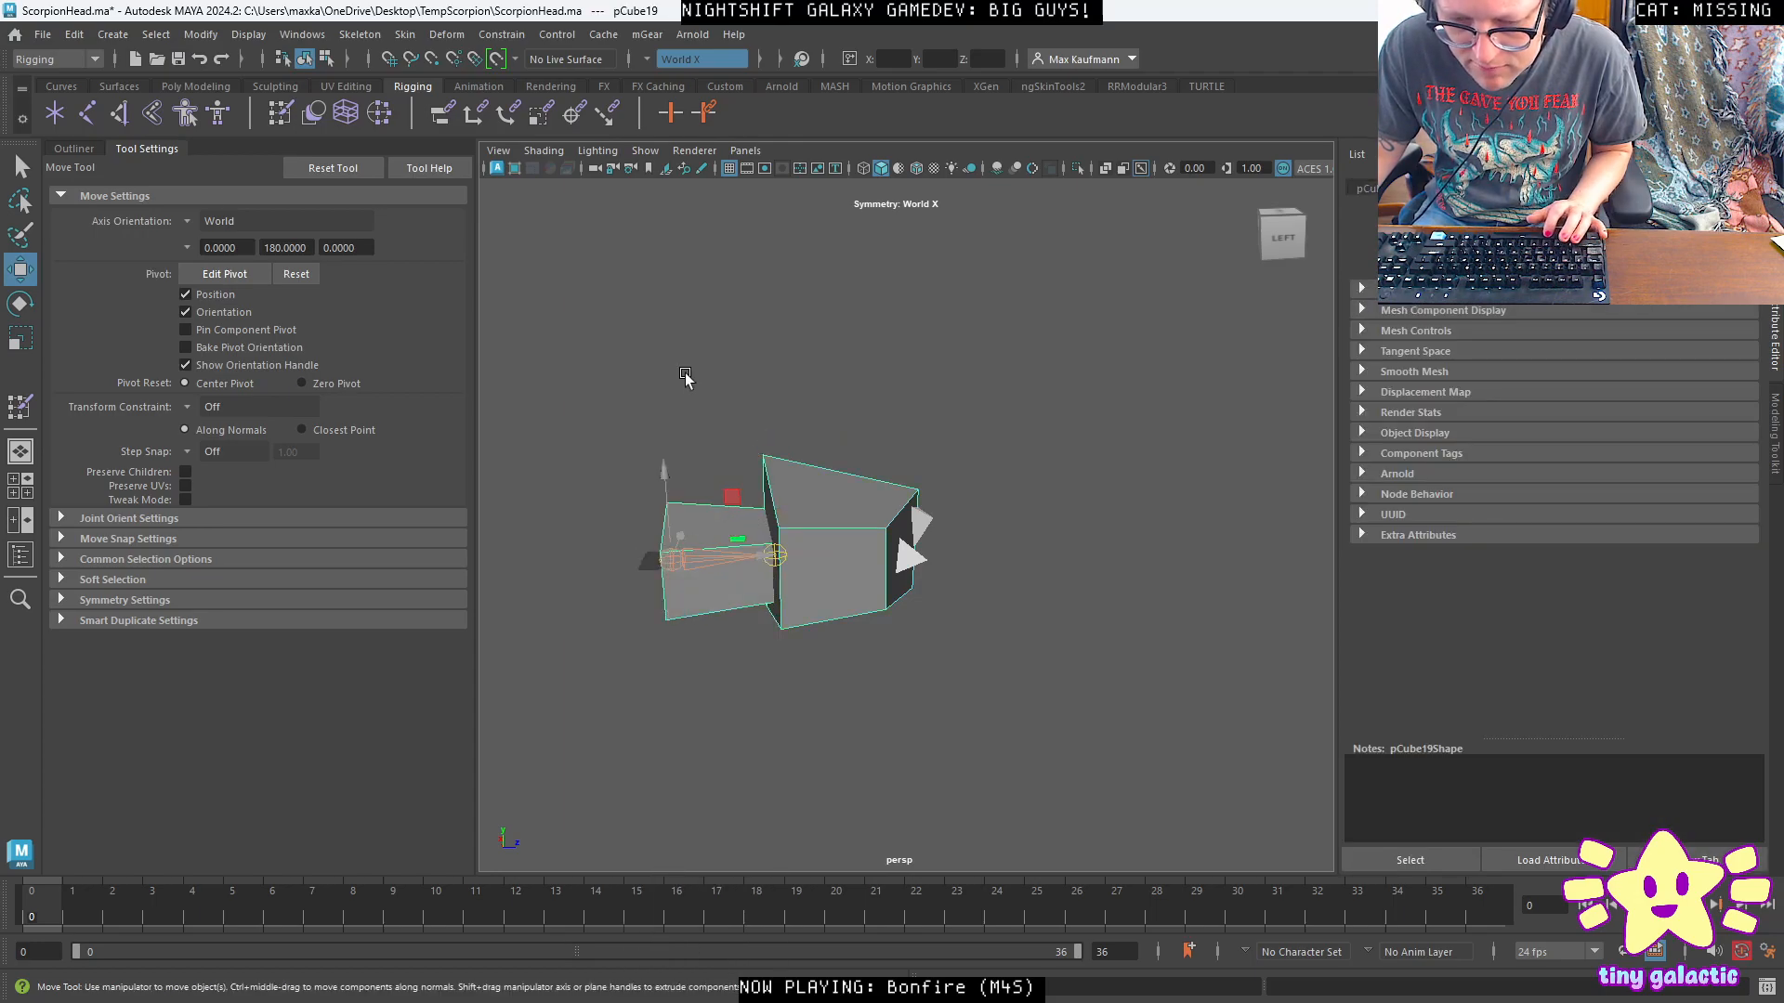
Move pCube19's inner neck edge loop farther forward inside the head block in the side view, and save the scene.
key("space")
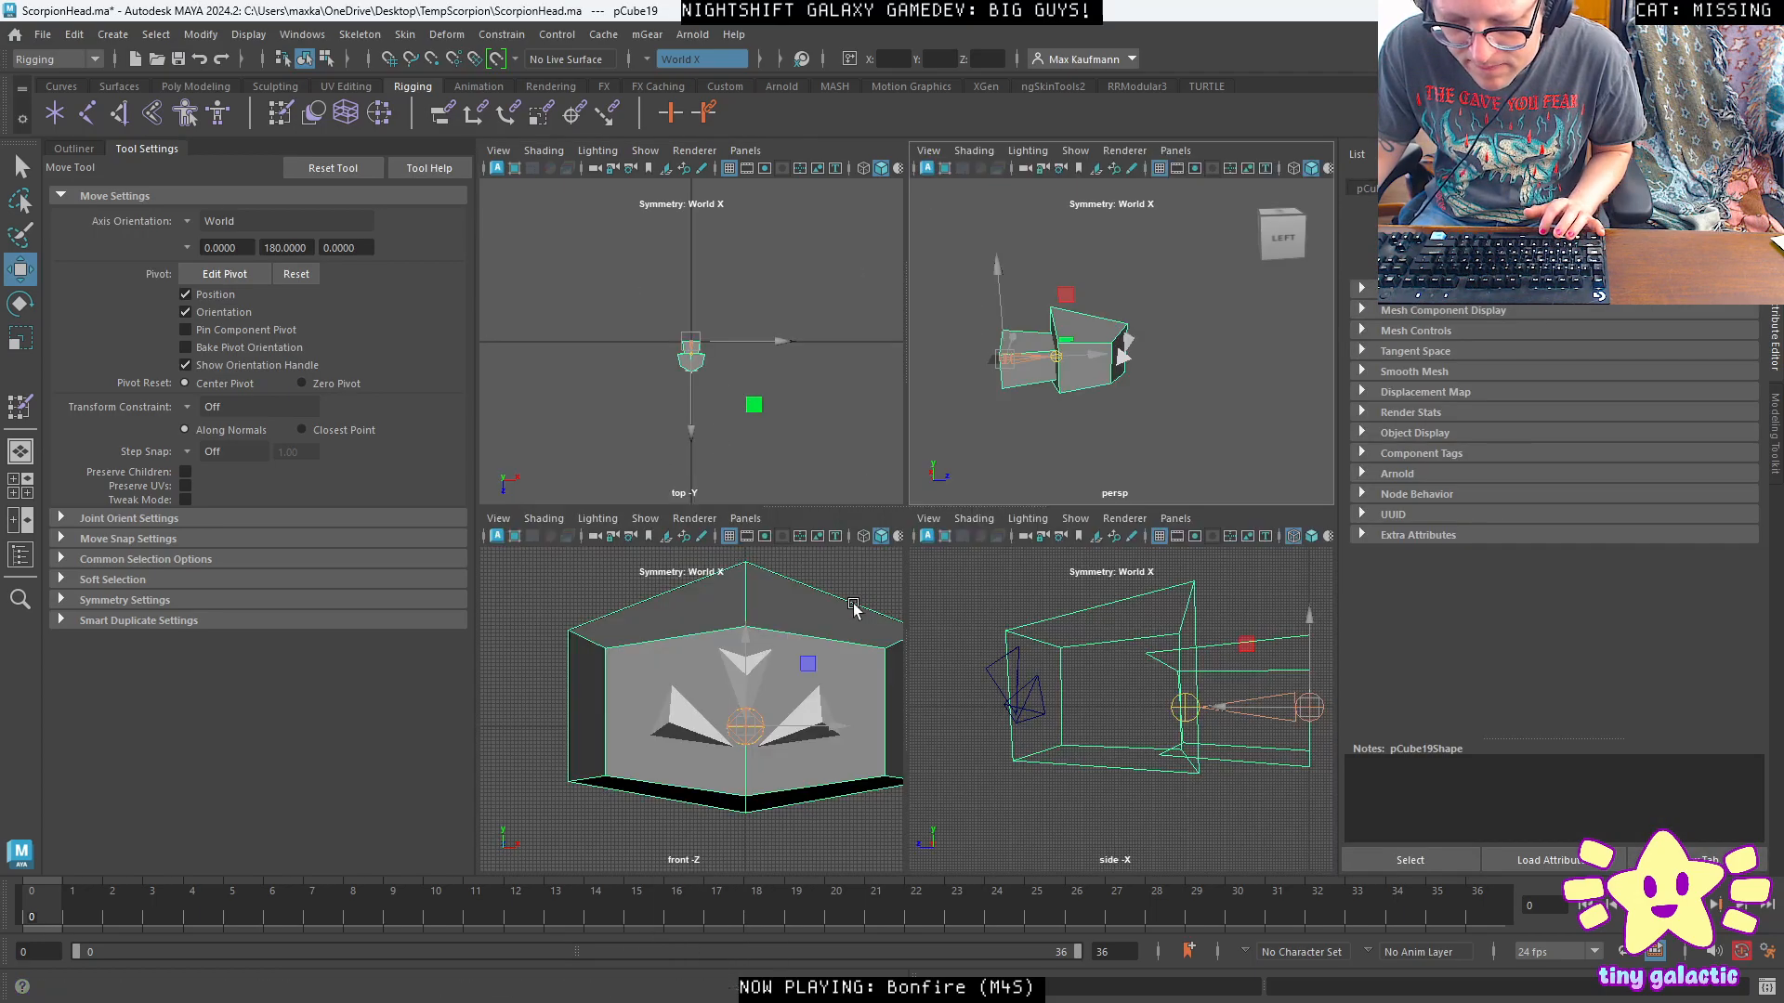
right_click(1177, 660)
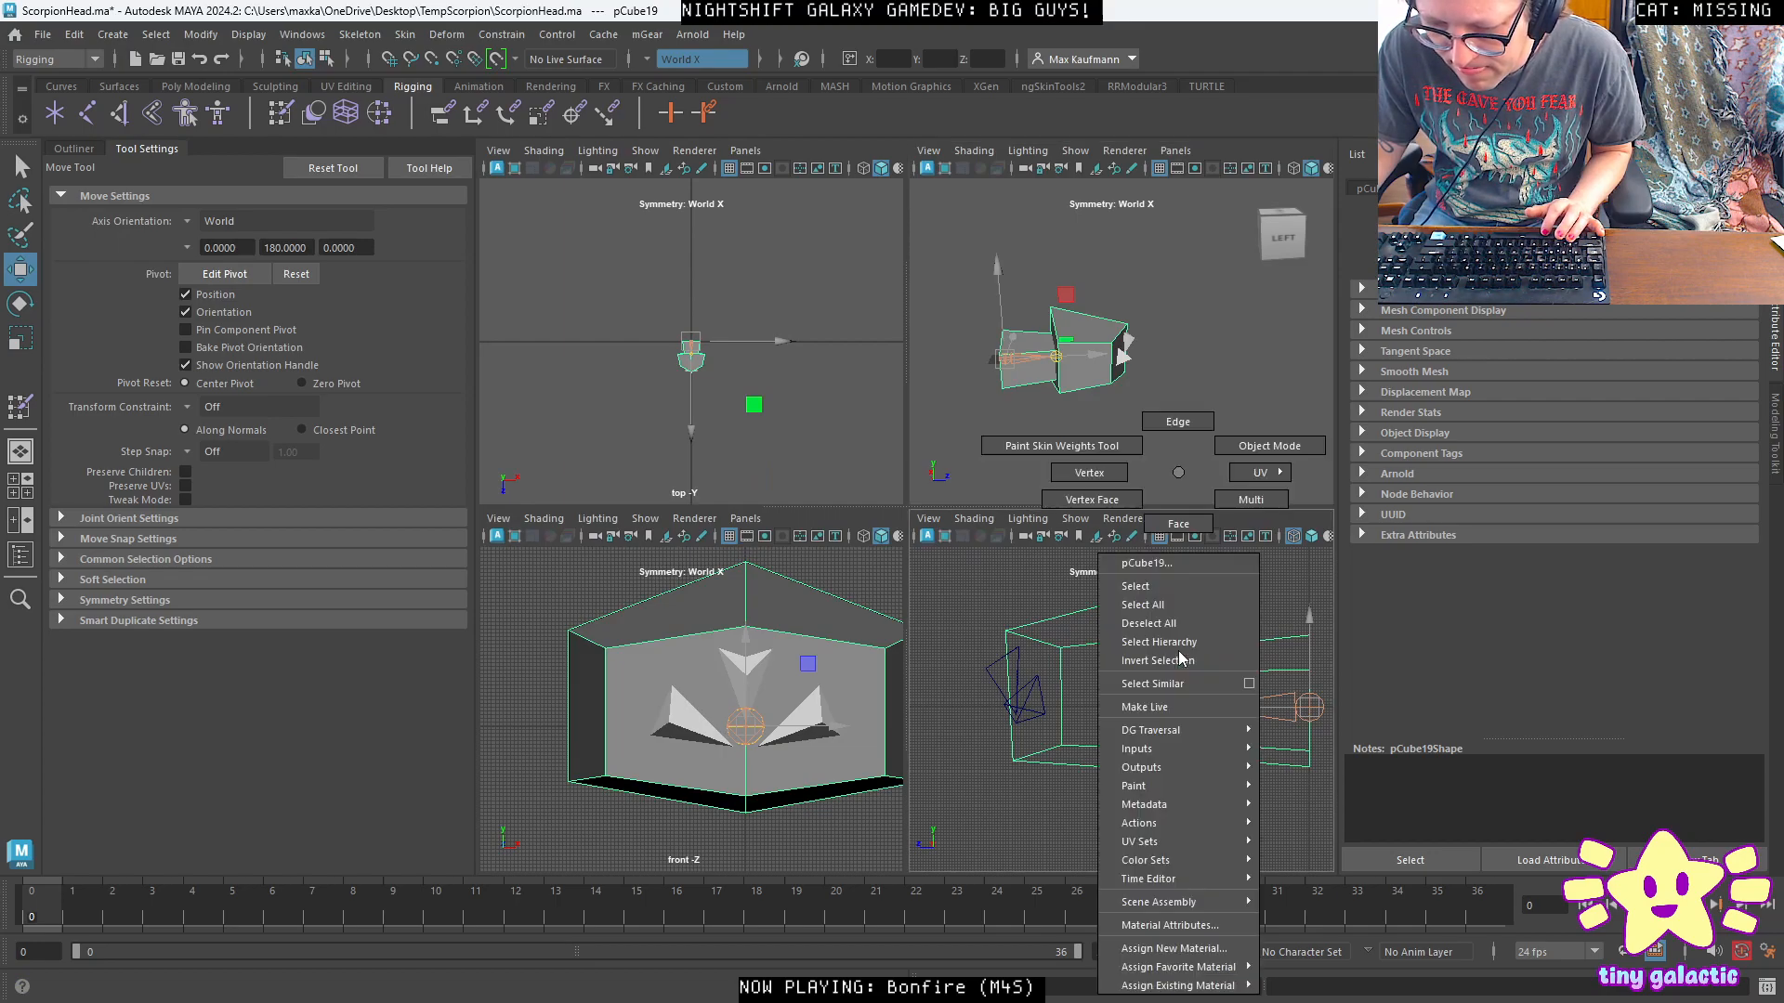
left_click(1178, 422)
left_click(1162, 667)
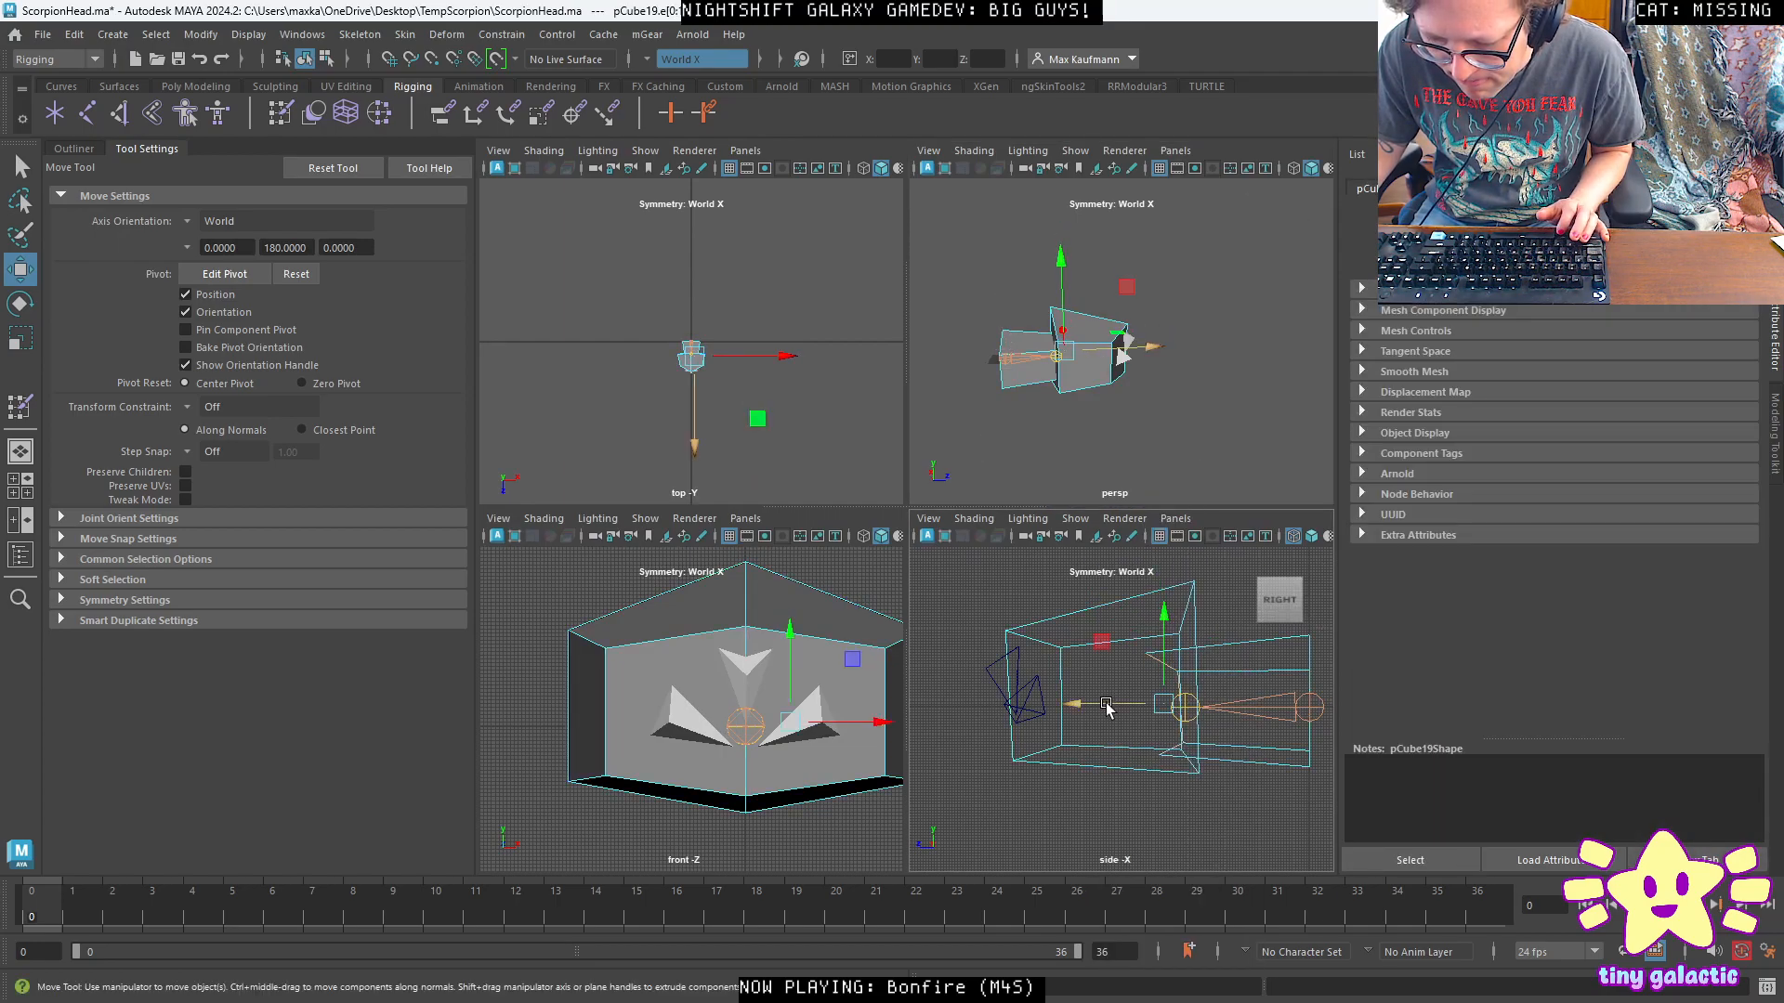
left_click_drag(1106, 708, 1079, 705)
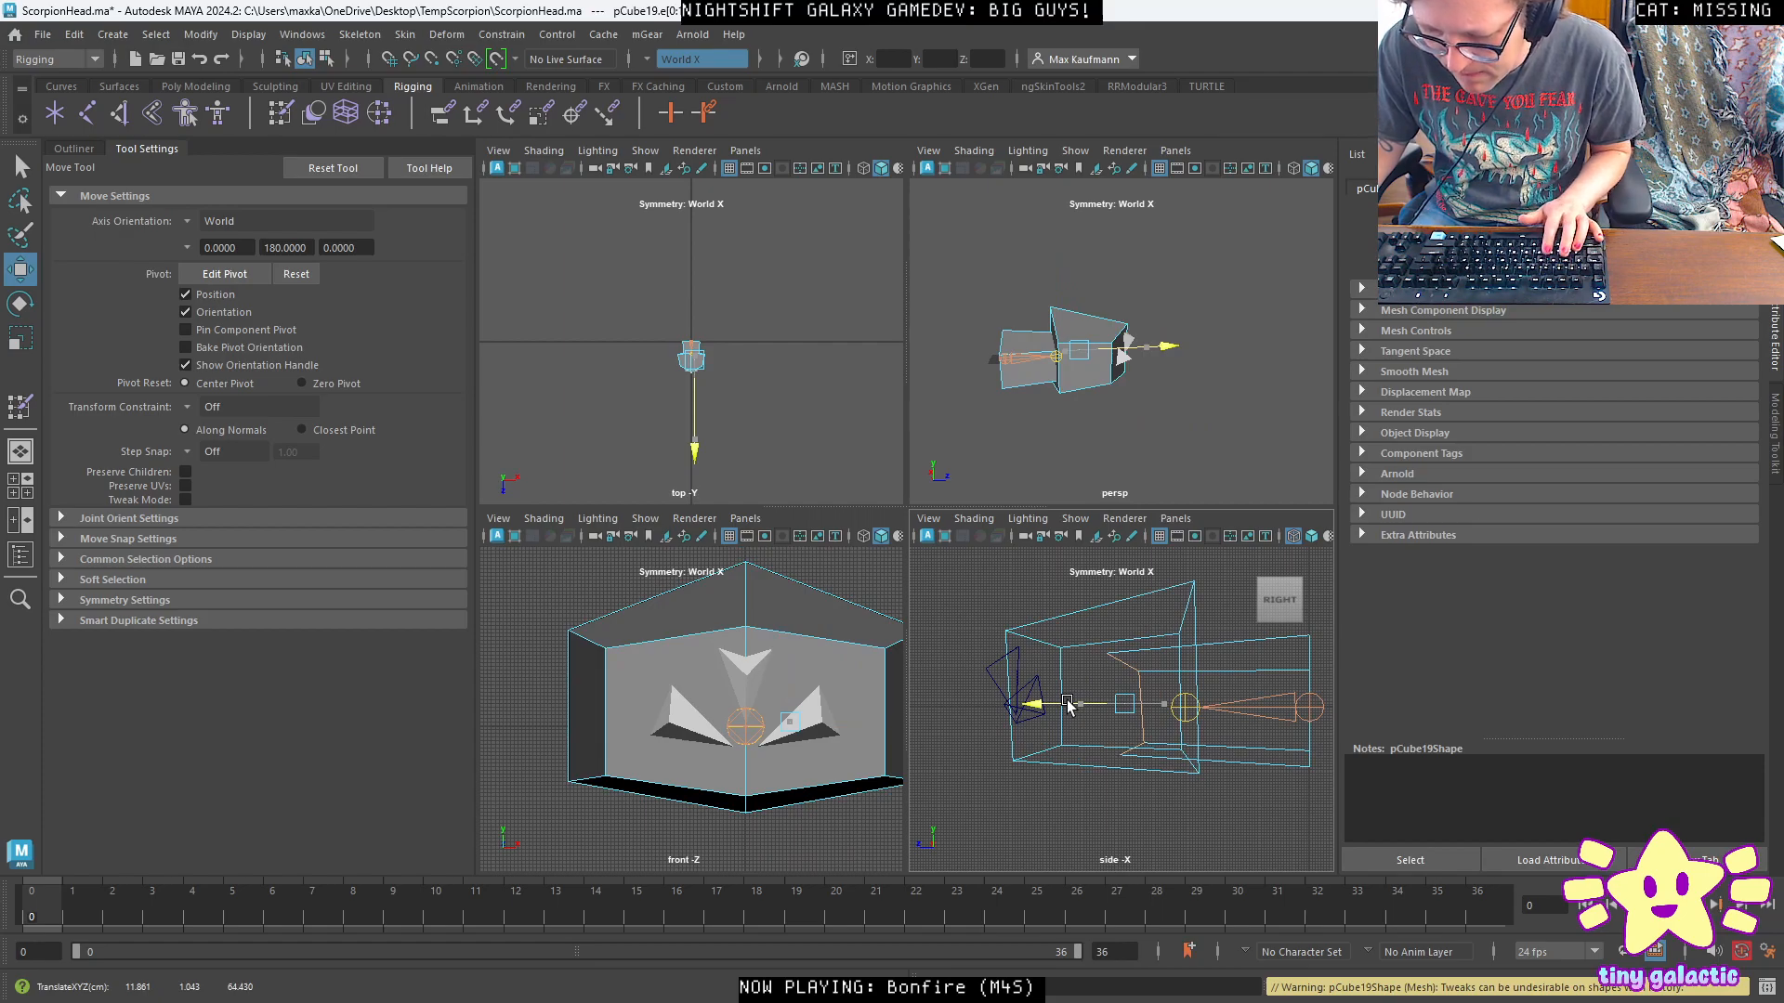
key("ctrl+s")
Return to object mode, select both meshes and both joints, and delete all non-deformer history.
left_click(1132, 417)
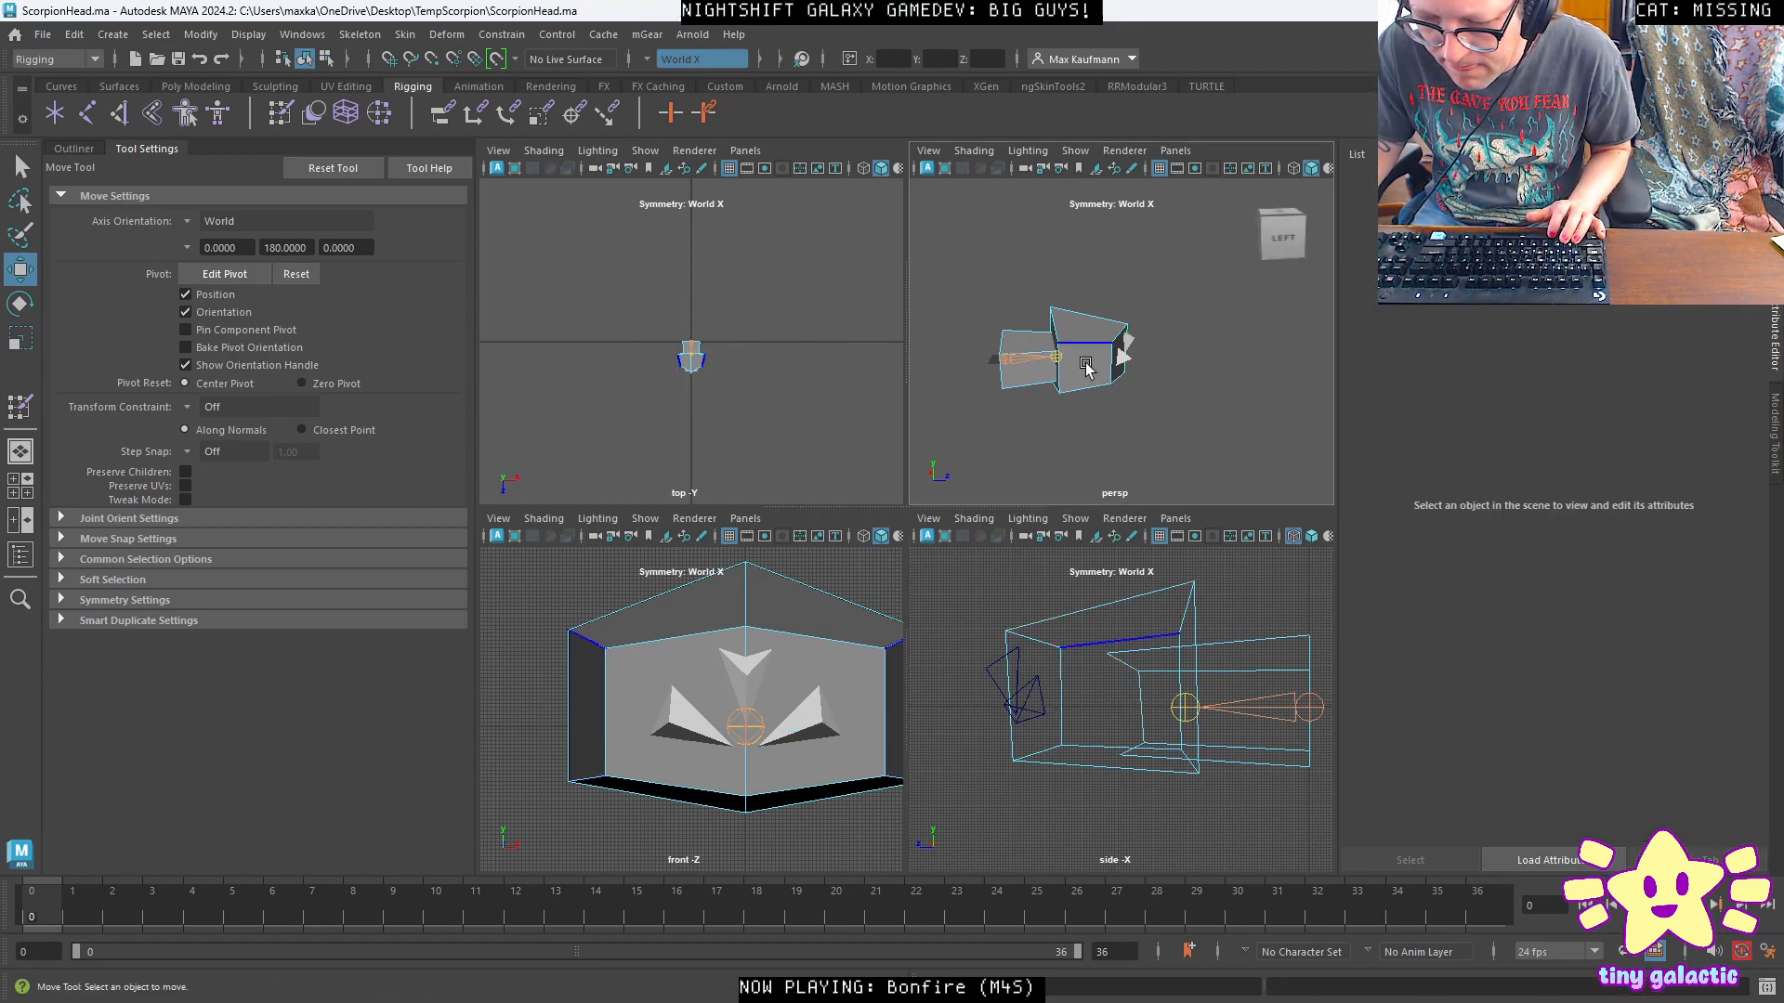
right_click_drag(1085, 365, 1173, 340)
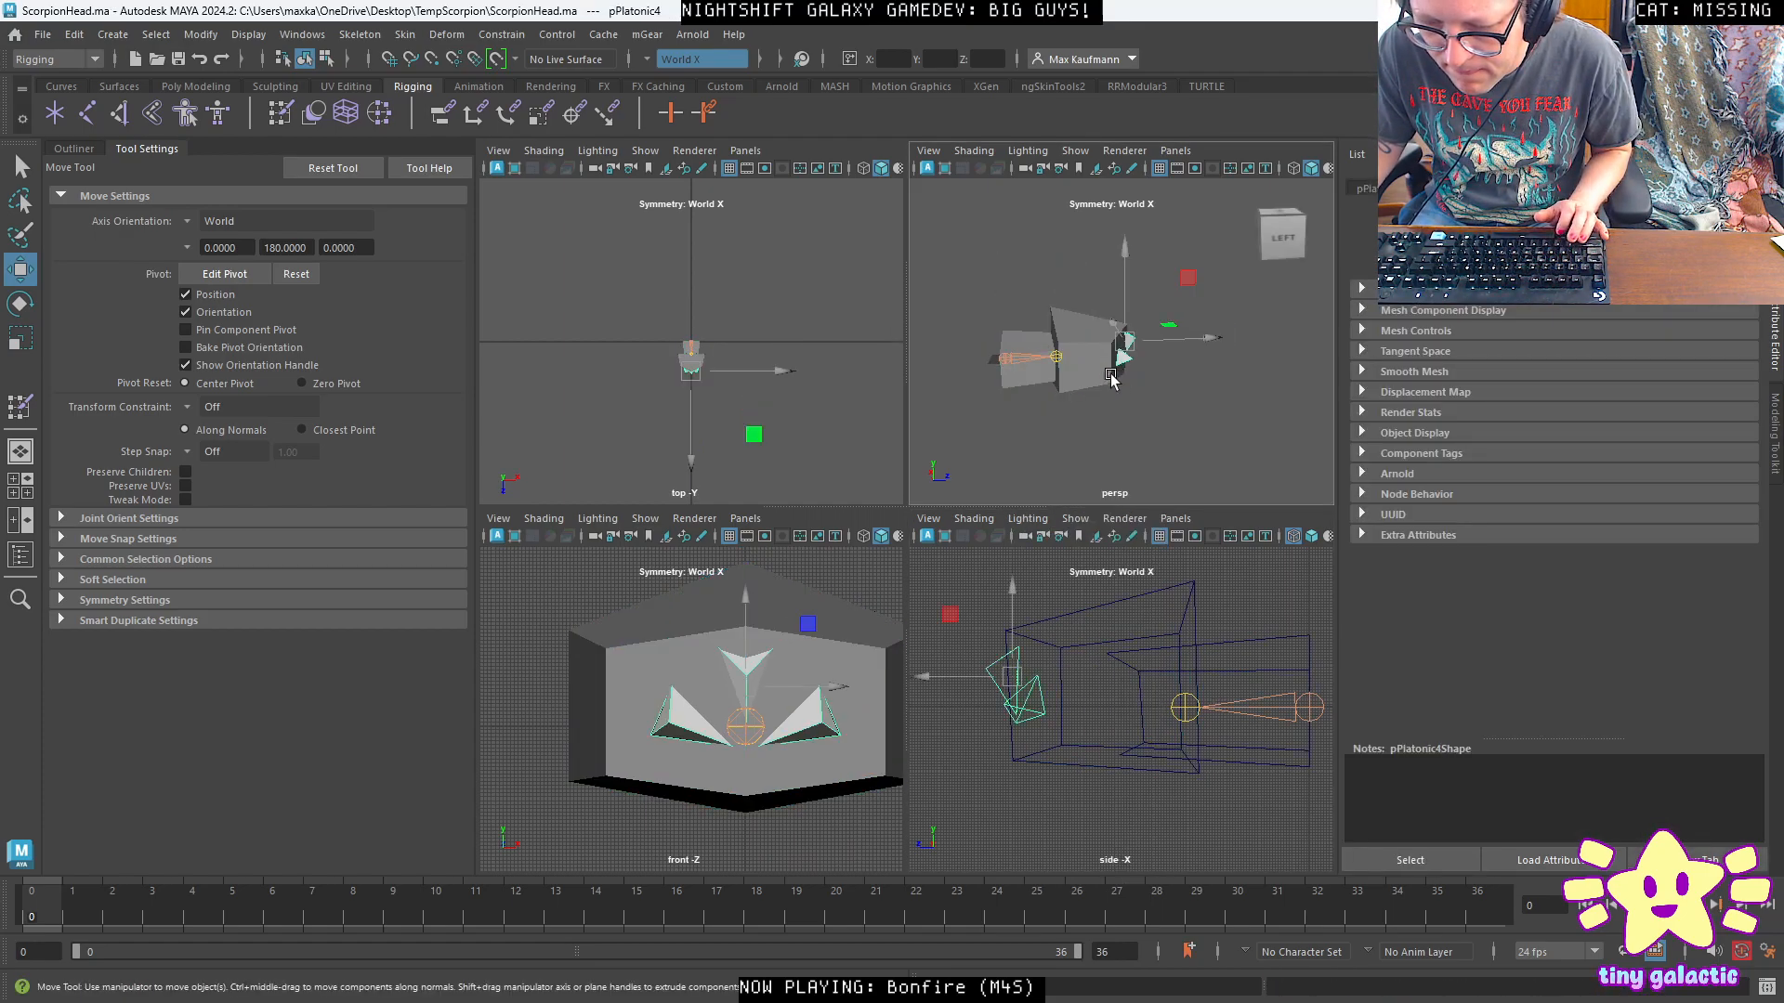
left_click(73, 151)
left_click(118, 282)
left_click(121, 338, "shift")
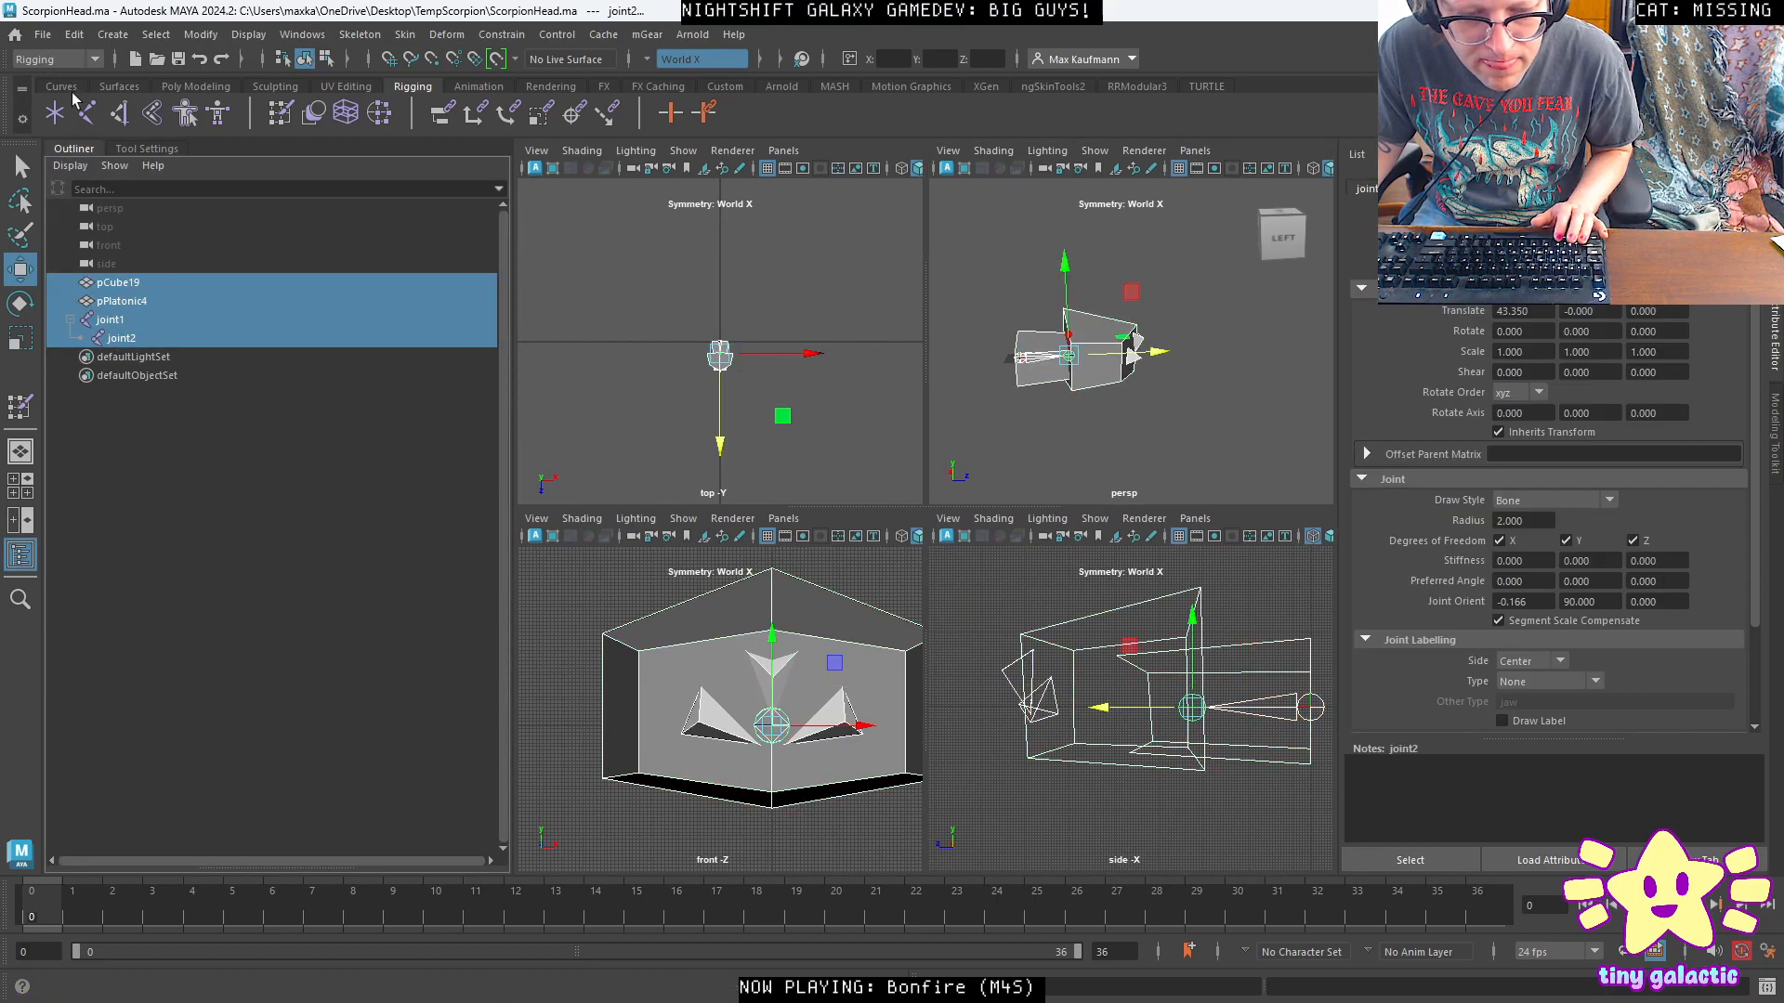
left_click(70, 37)
mouse_move(125, 279)
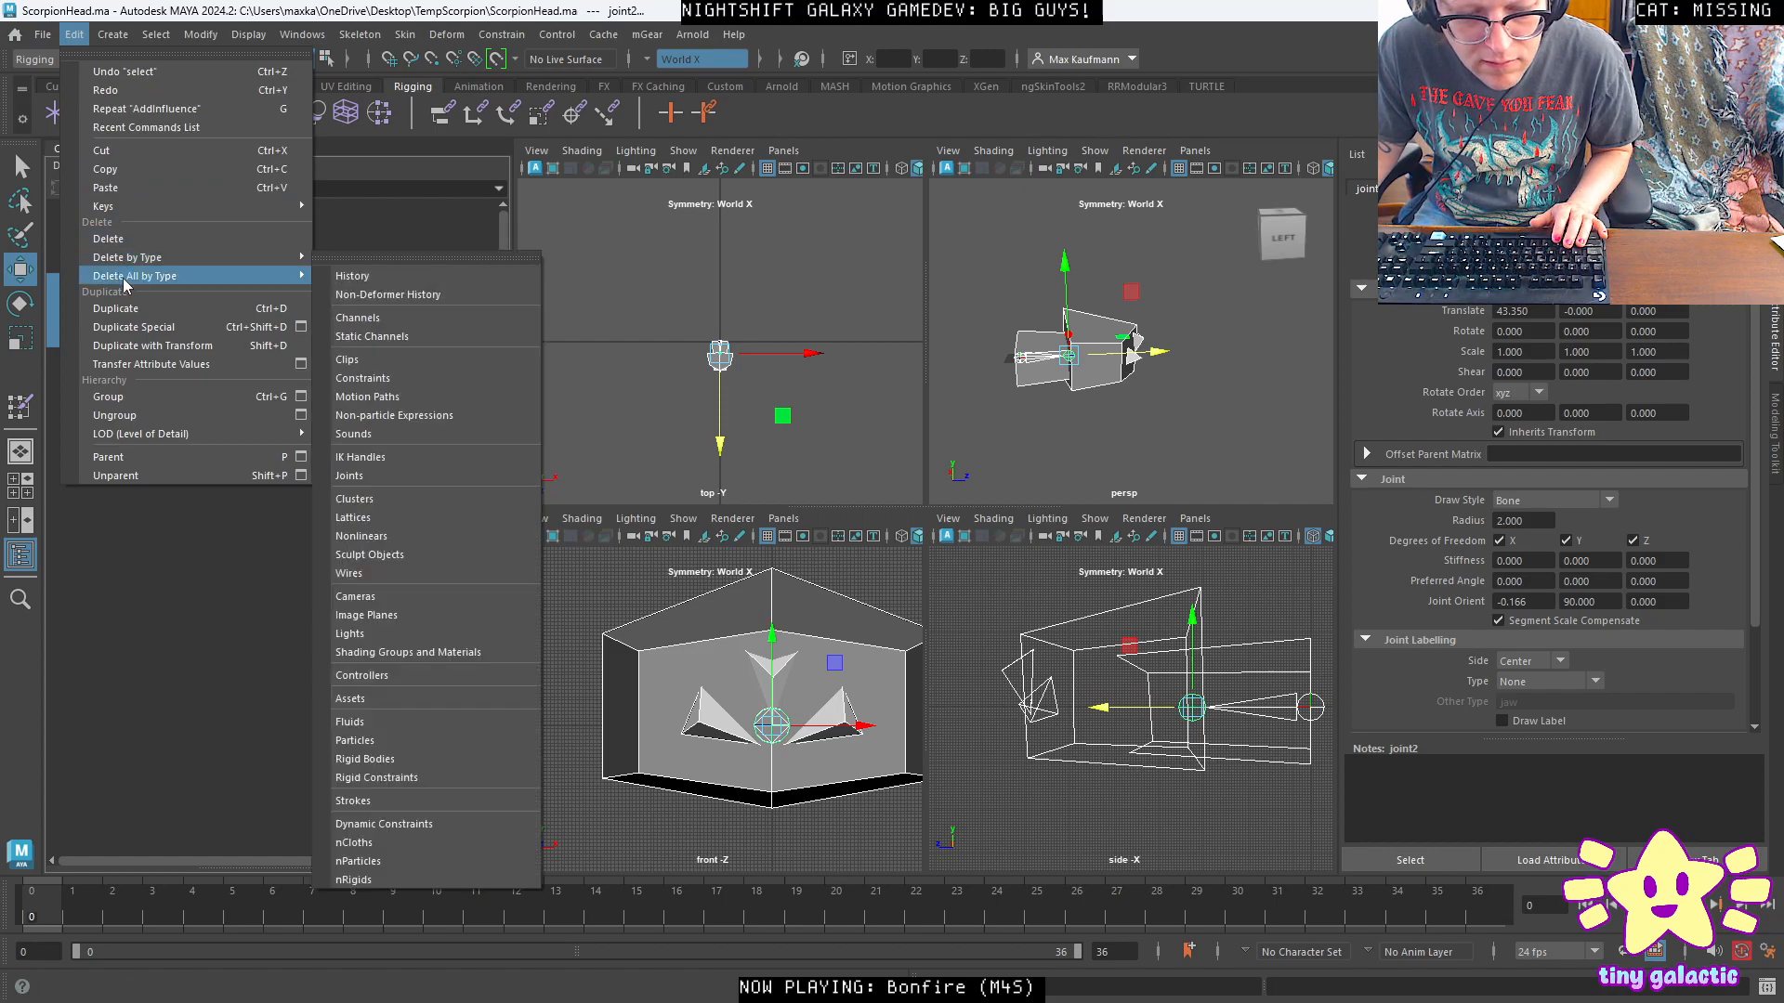
left_click(394, 284)
Test the head's deformation by rotating joint1 and joint2 one at a time, and undo the rotations.
left_click(1077, 430)
left_click(1067, 339)
key("e")
left_click_drag(1105, 390, 1126, 376)
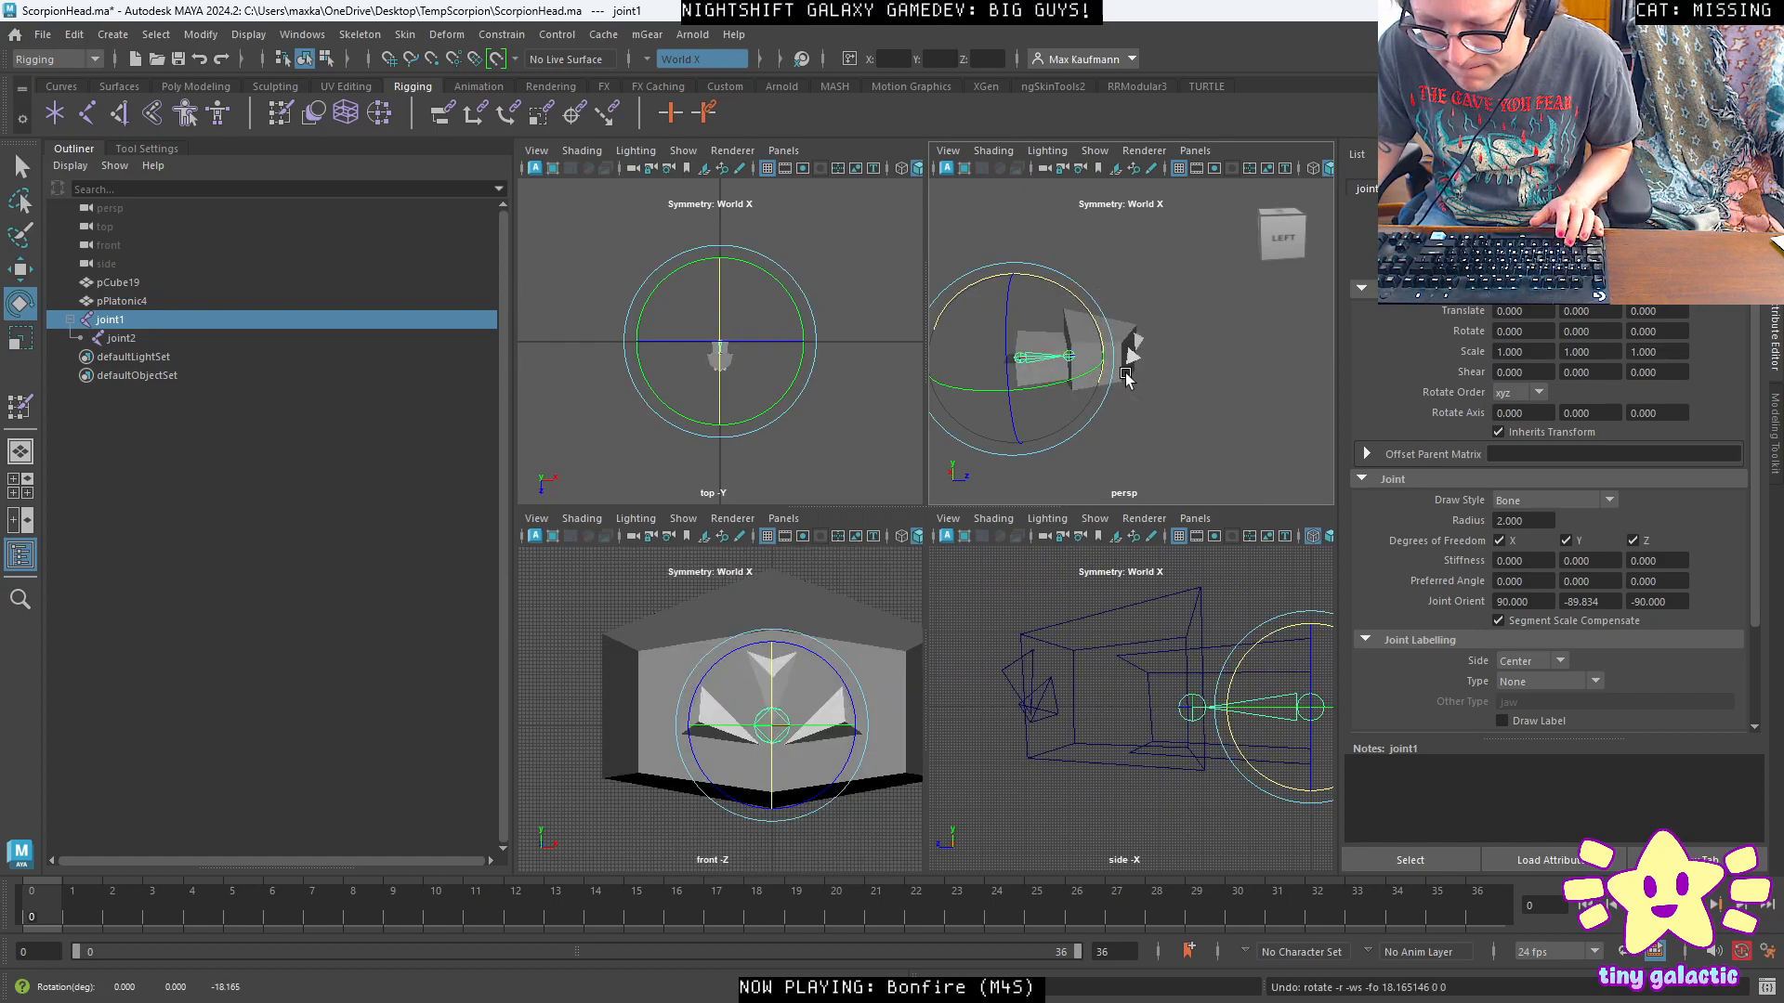
left_click(1189, 709)
left_click_drag(1217, 627, 1106, 567)
key("ctrl+z")
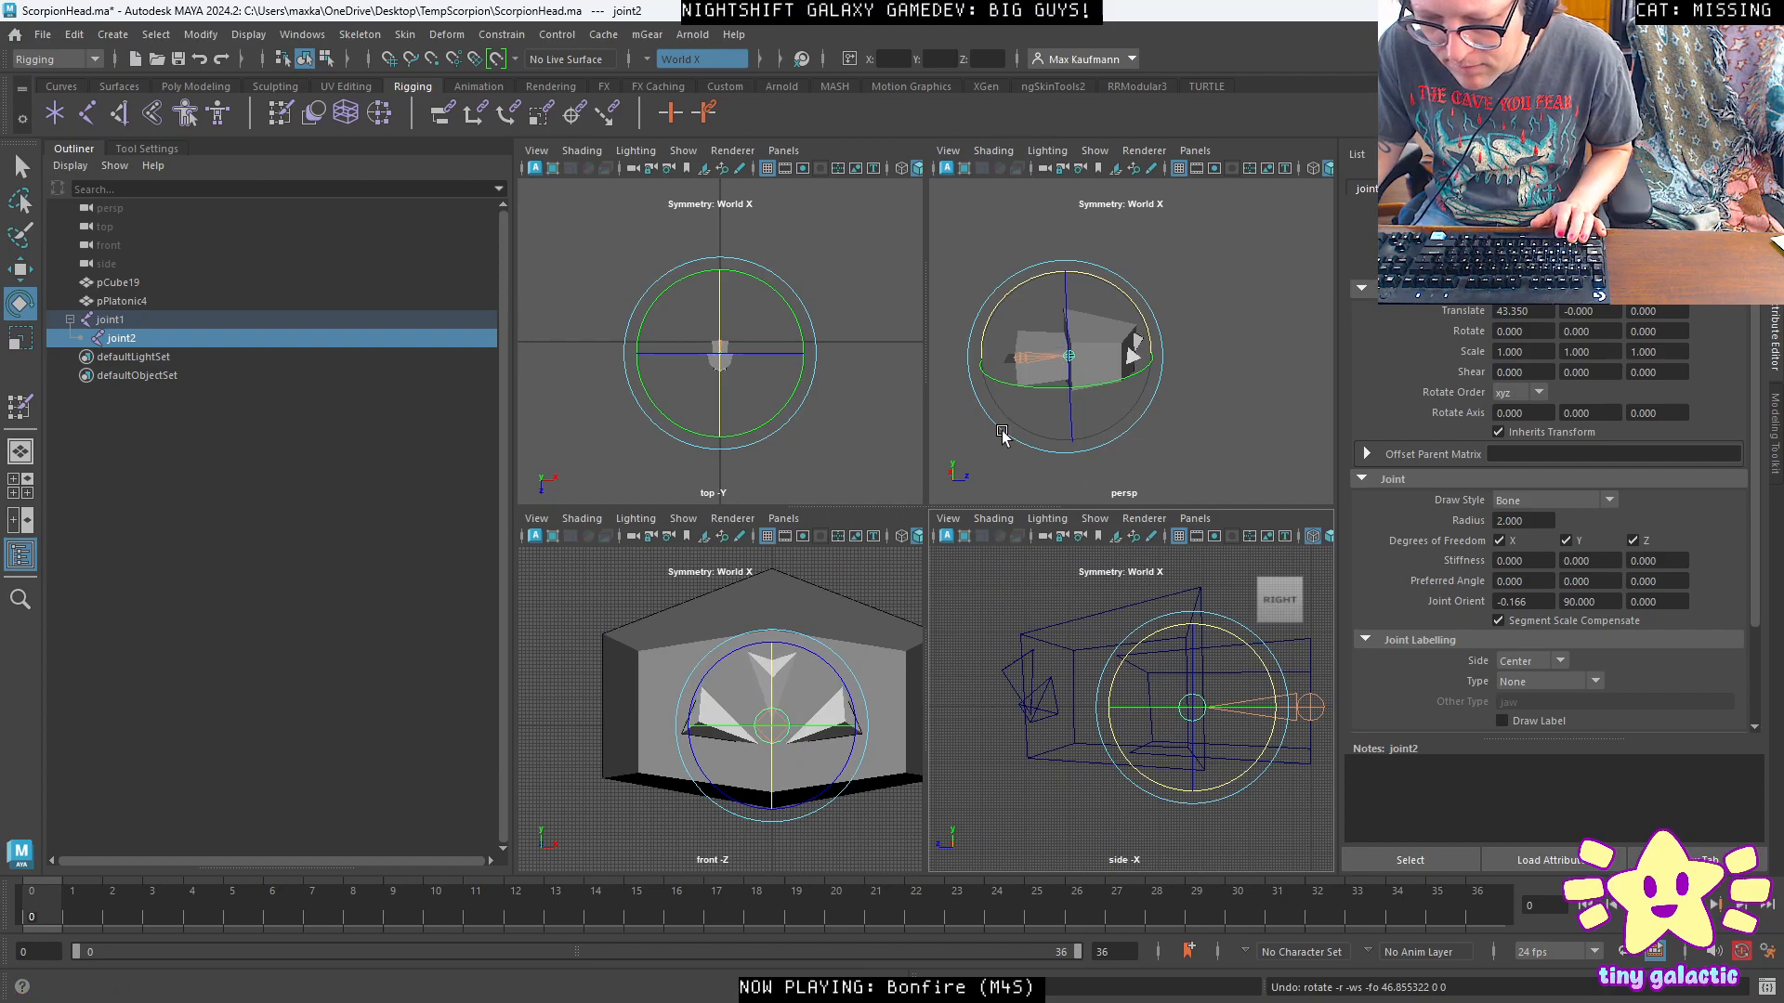
Test bending joint1 and joint2 together, undo the rotations and save the scene.
left_click(109, 316)
left_click(127, 337, "shift")
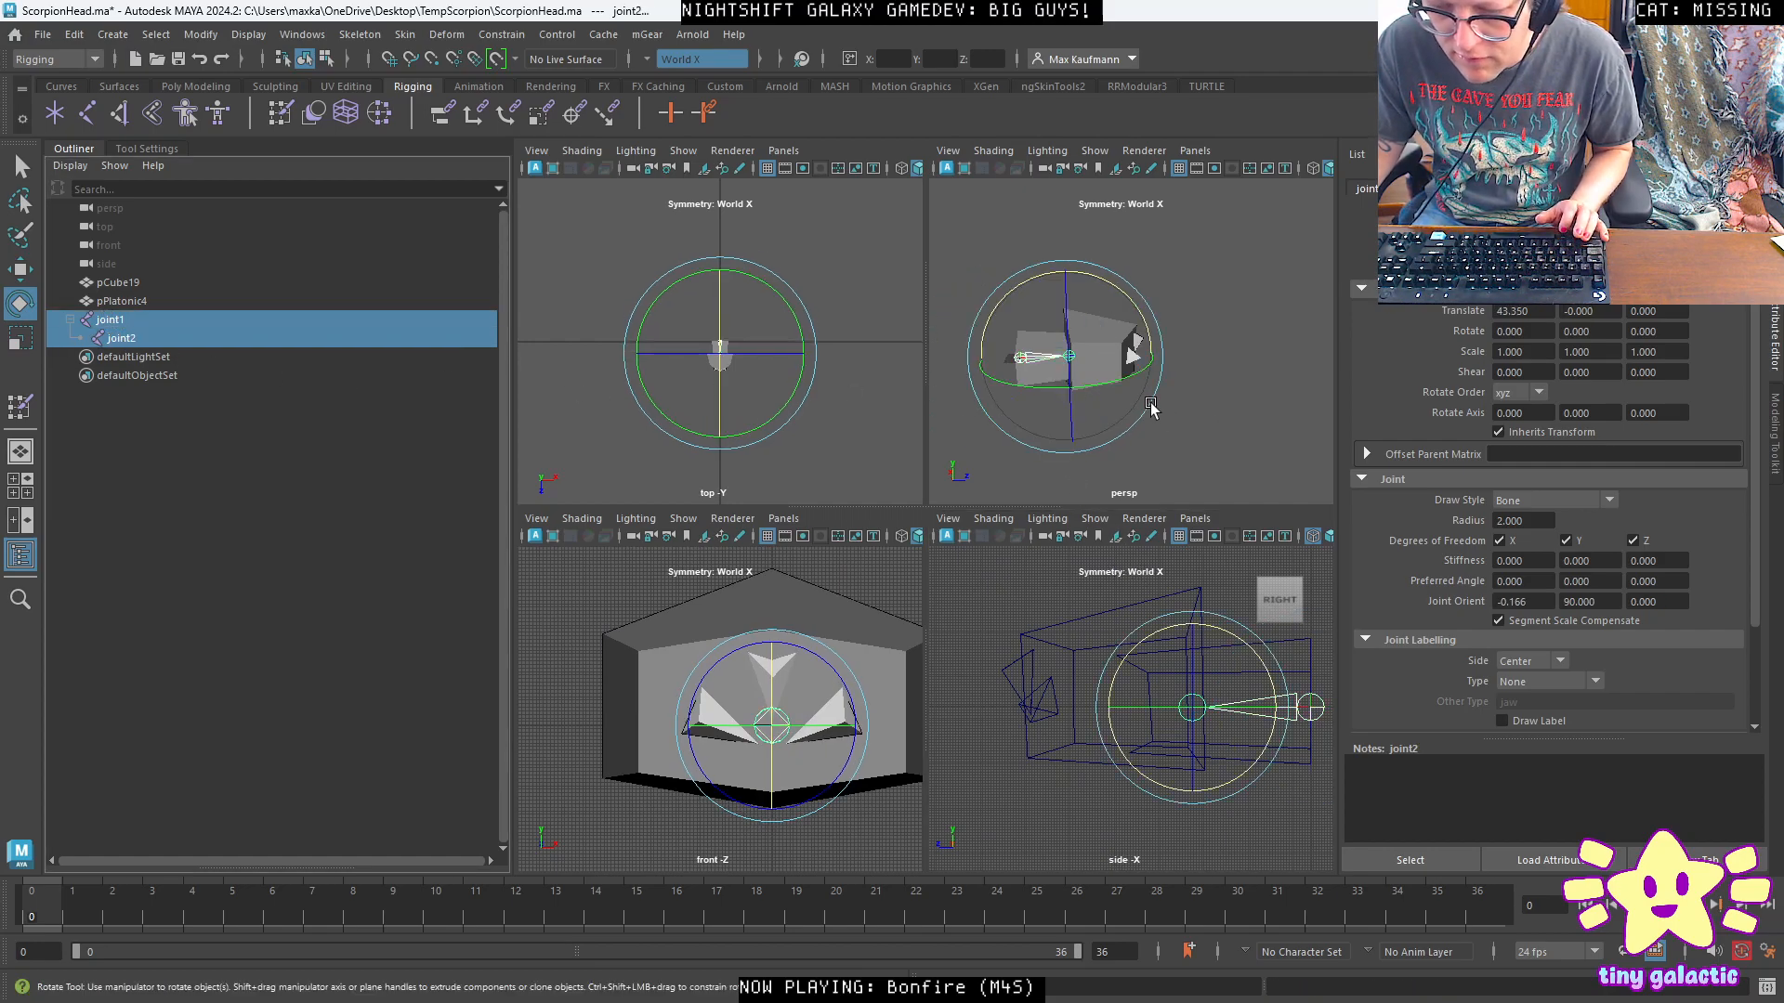
left_click_drag(1144, 388, 1147, 381)
key("ctrl+z")
left_click_drag(1116, 286, 1135, 328)
key("ctrl+z")
key("ctrl+s")
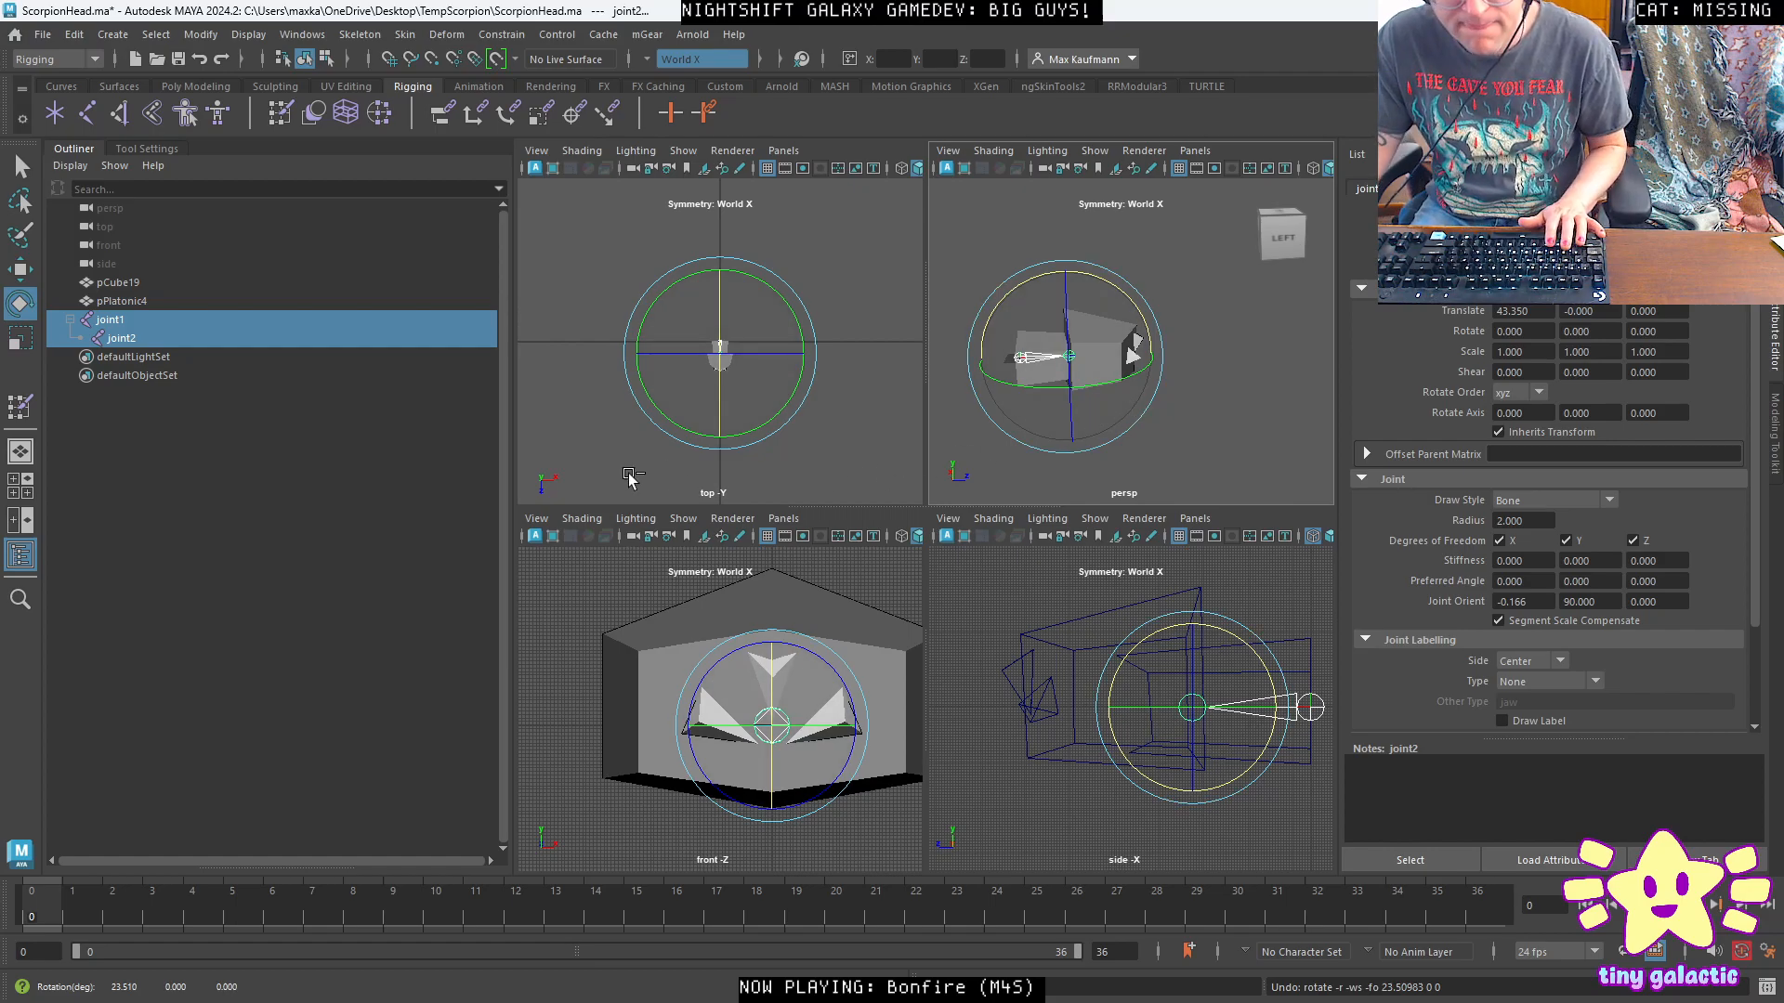
Select both meshes along with the joints and export the whole scene as an FBX named SK_ScorpionHead in TempScorpion.
left_click(118, 282, "shift")
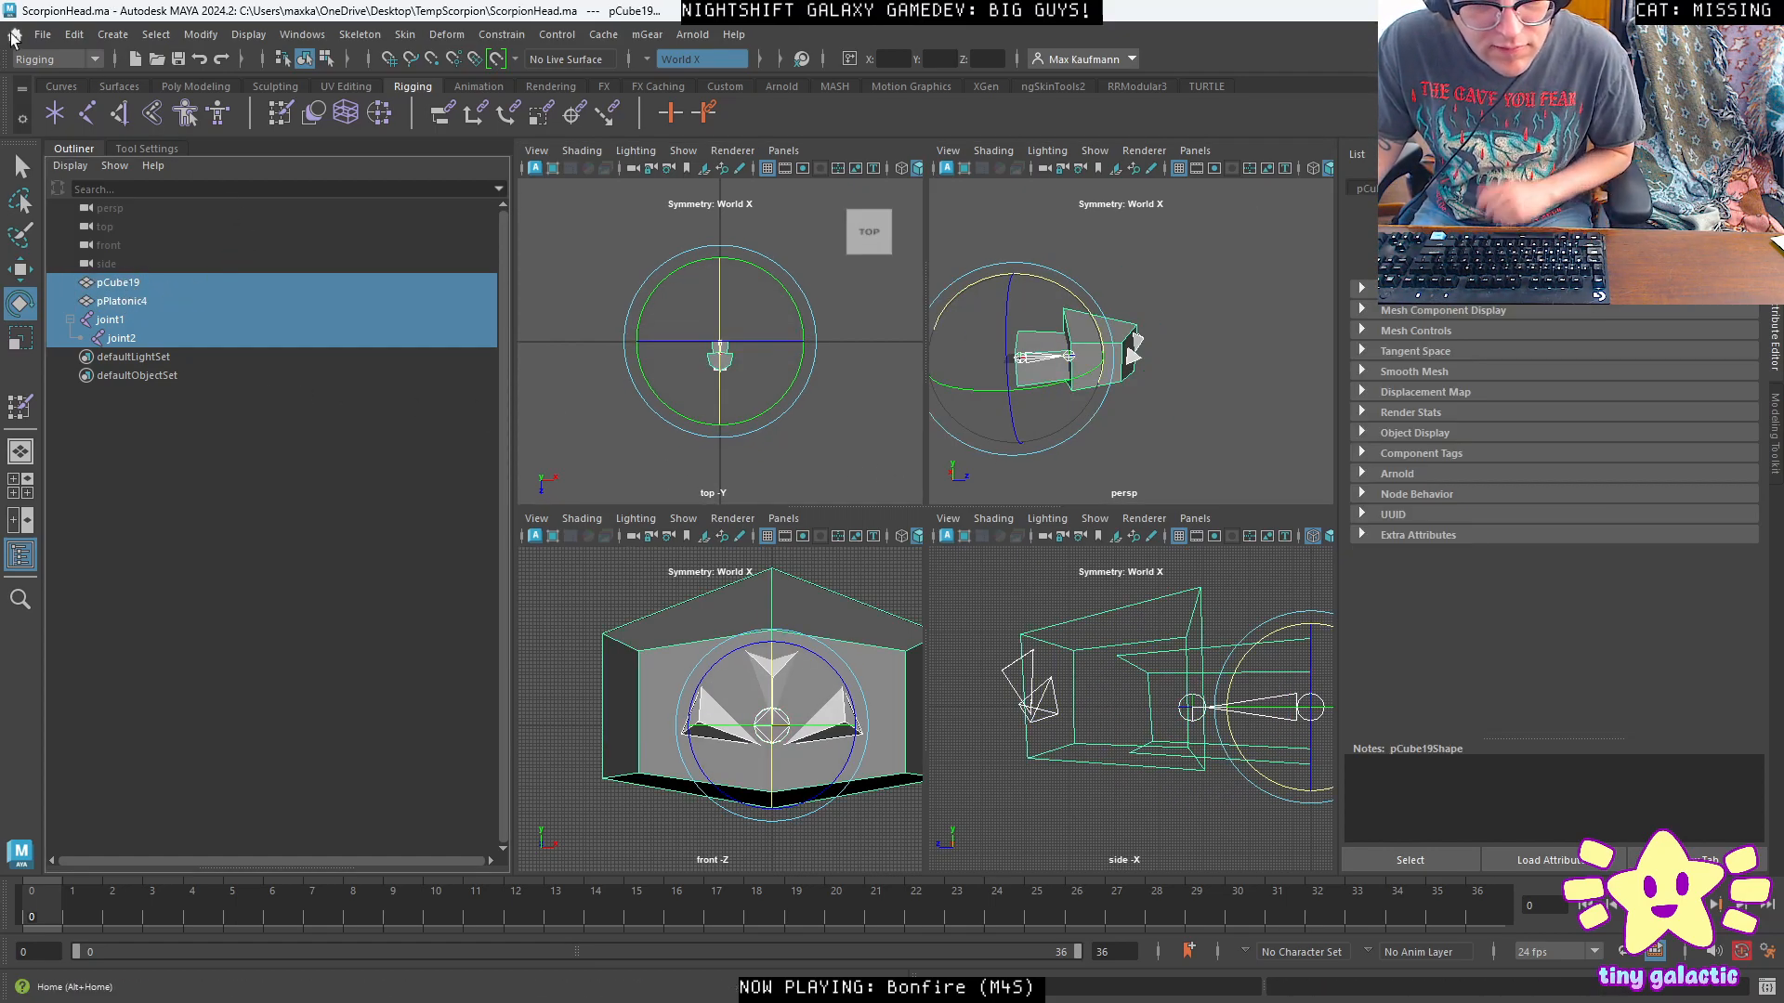
left_click(47, 37)
left_click(102, 264)
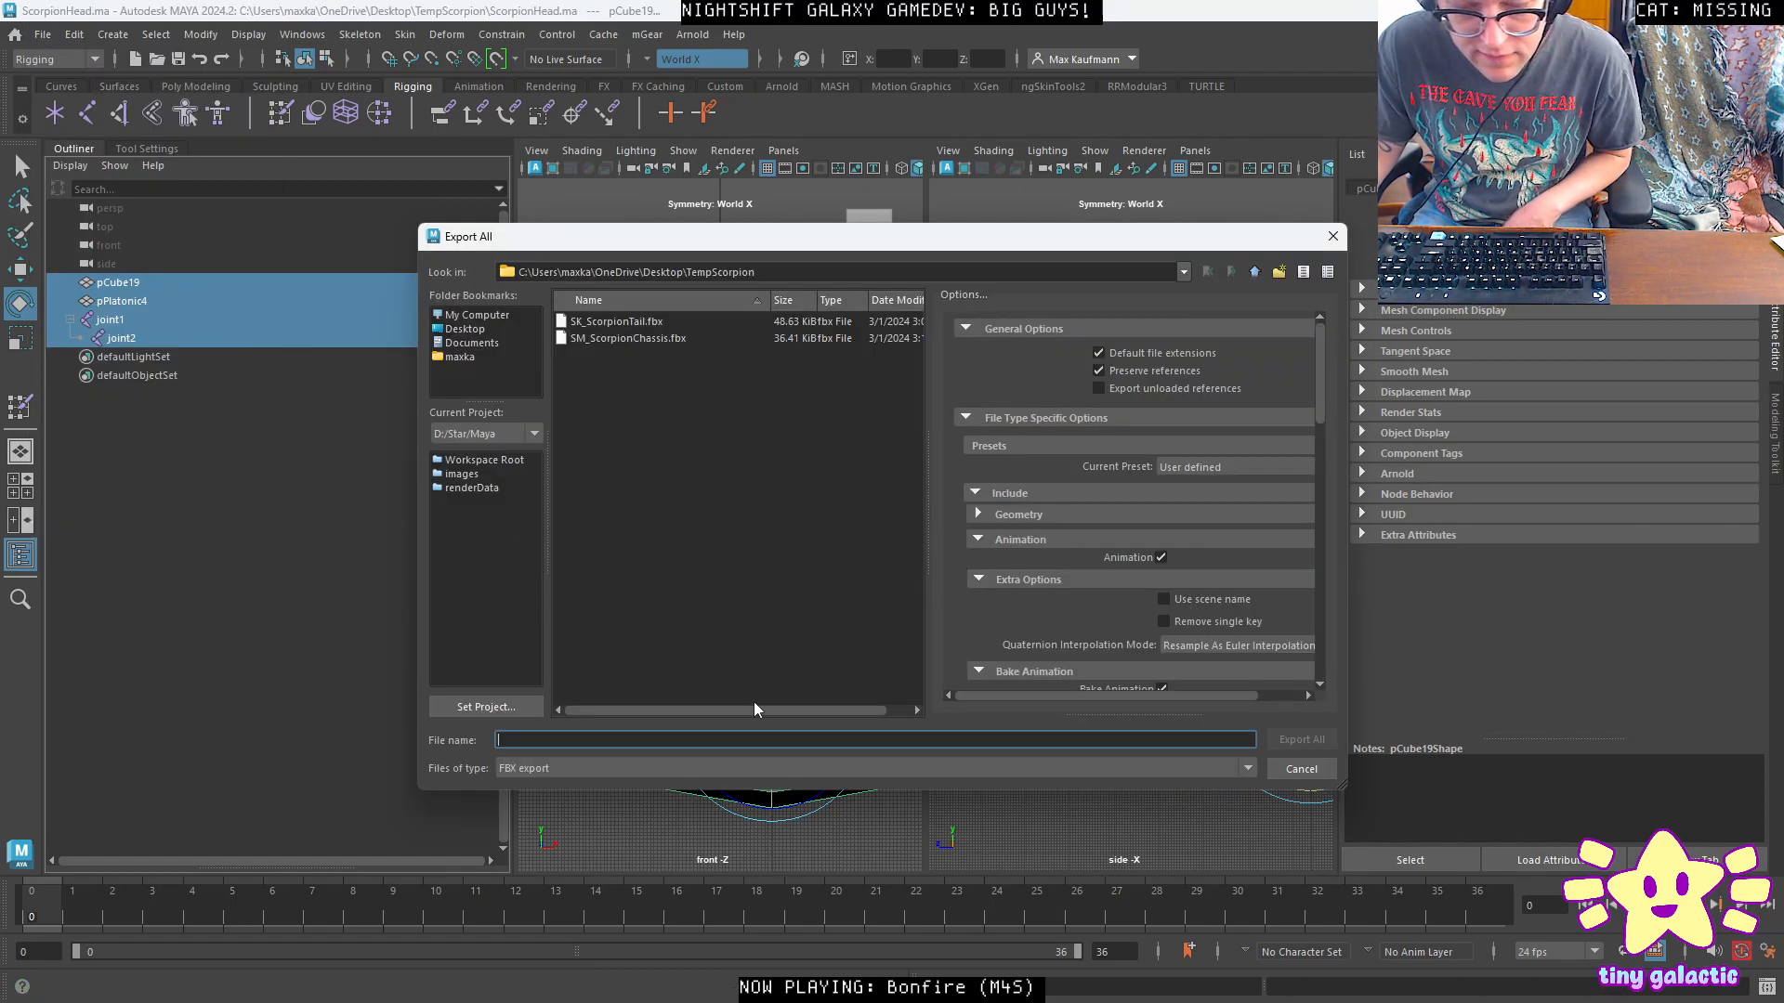
type("SK_Sco")
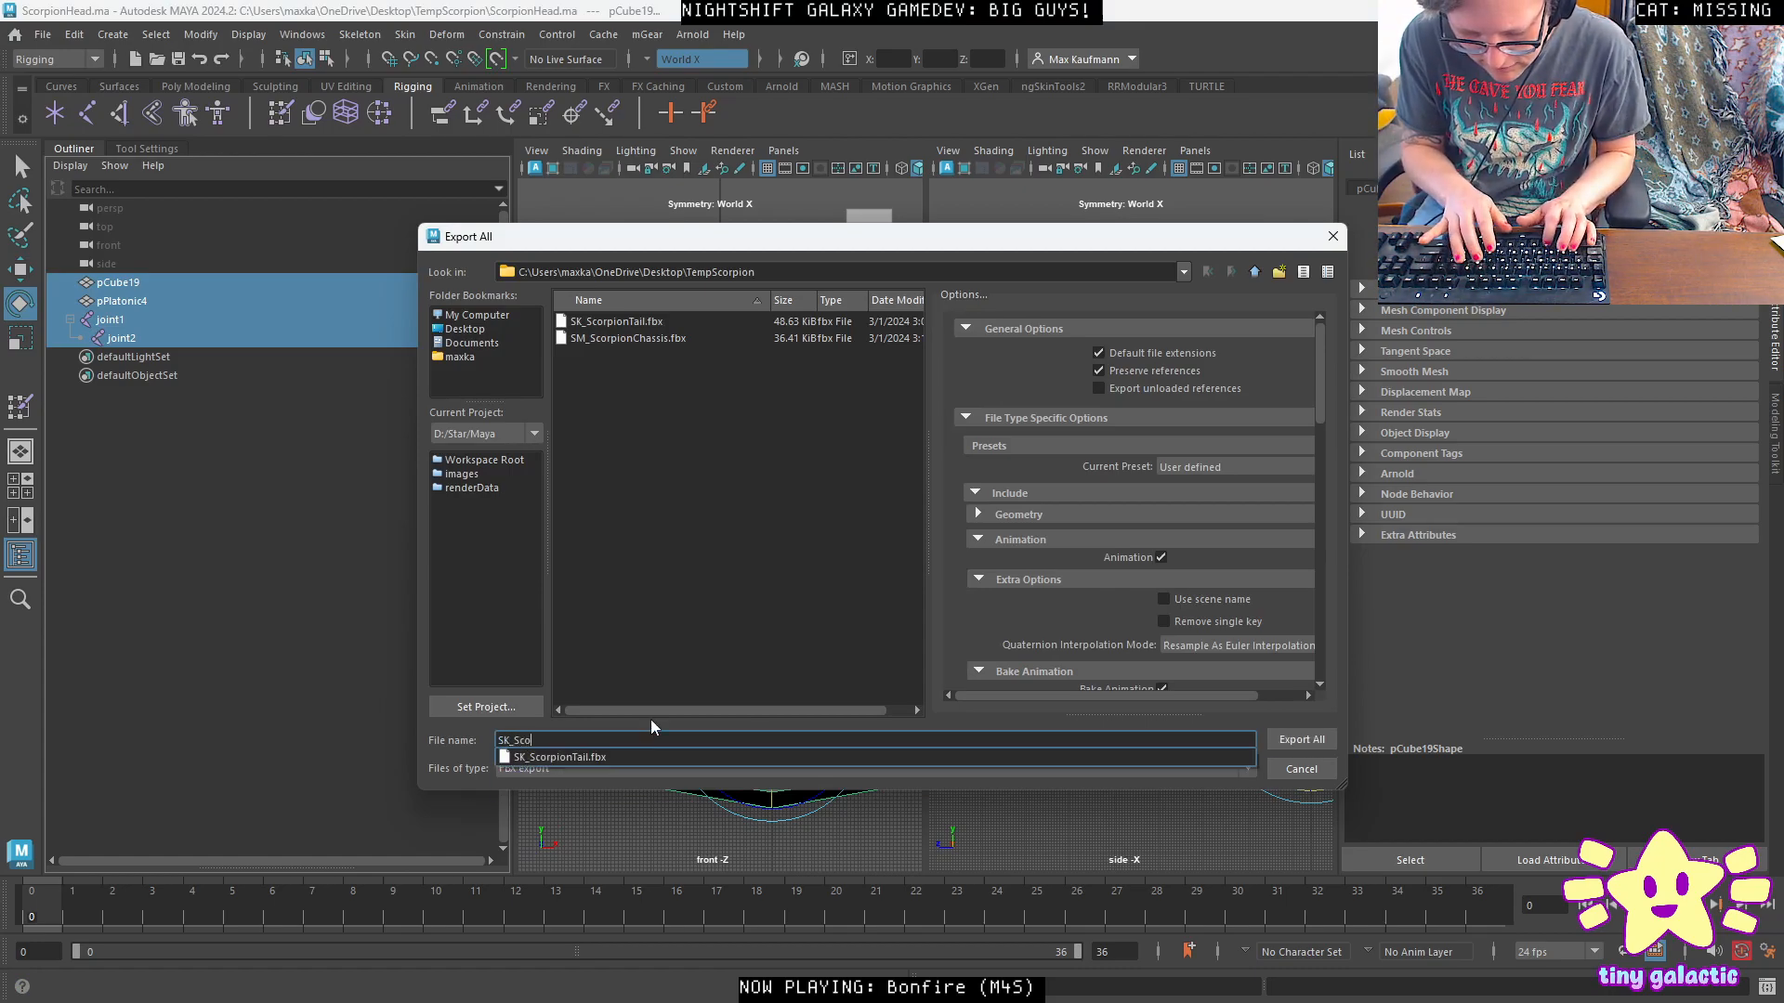
type("rpionHead")
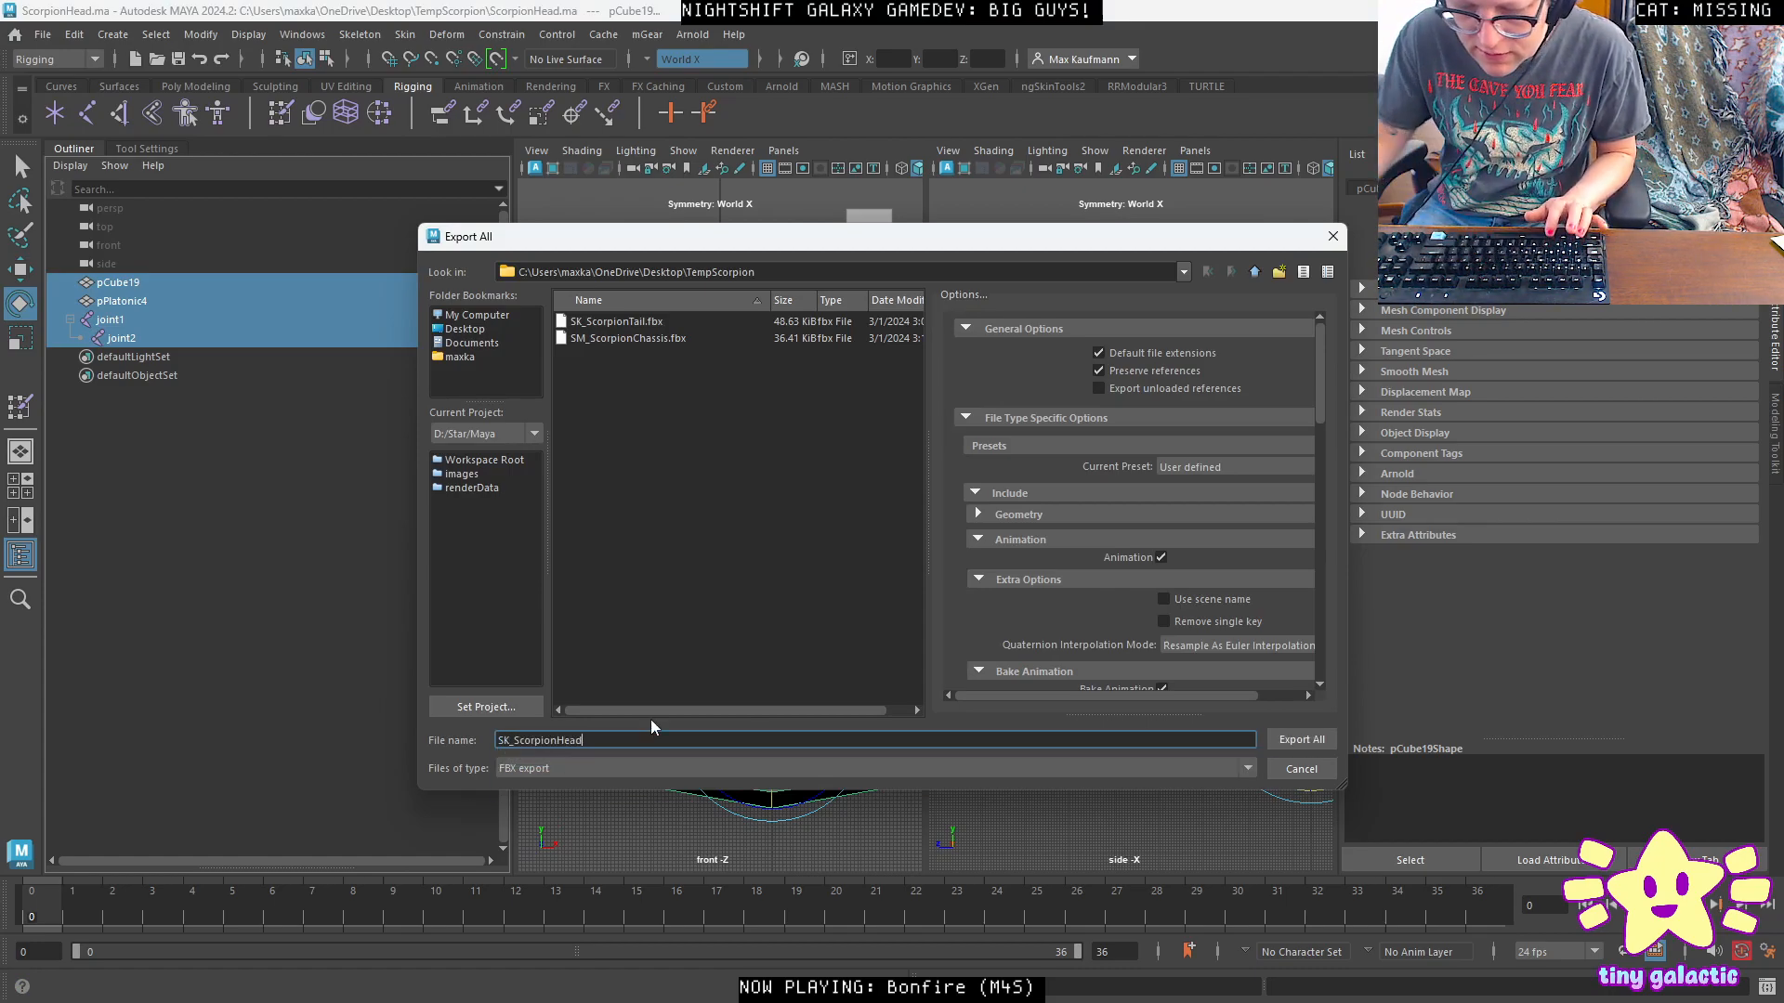
left_click(1304, 739)
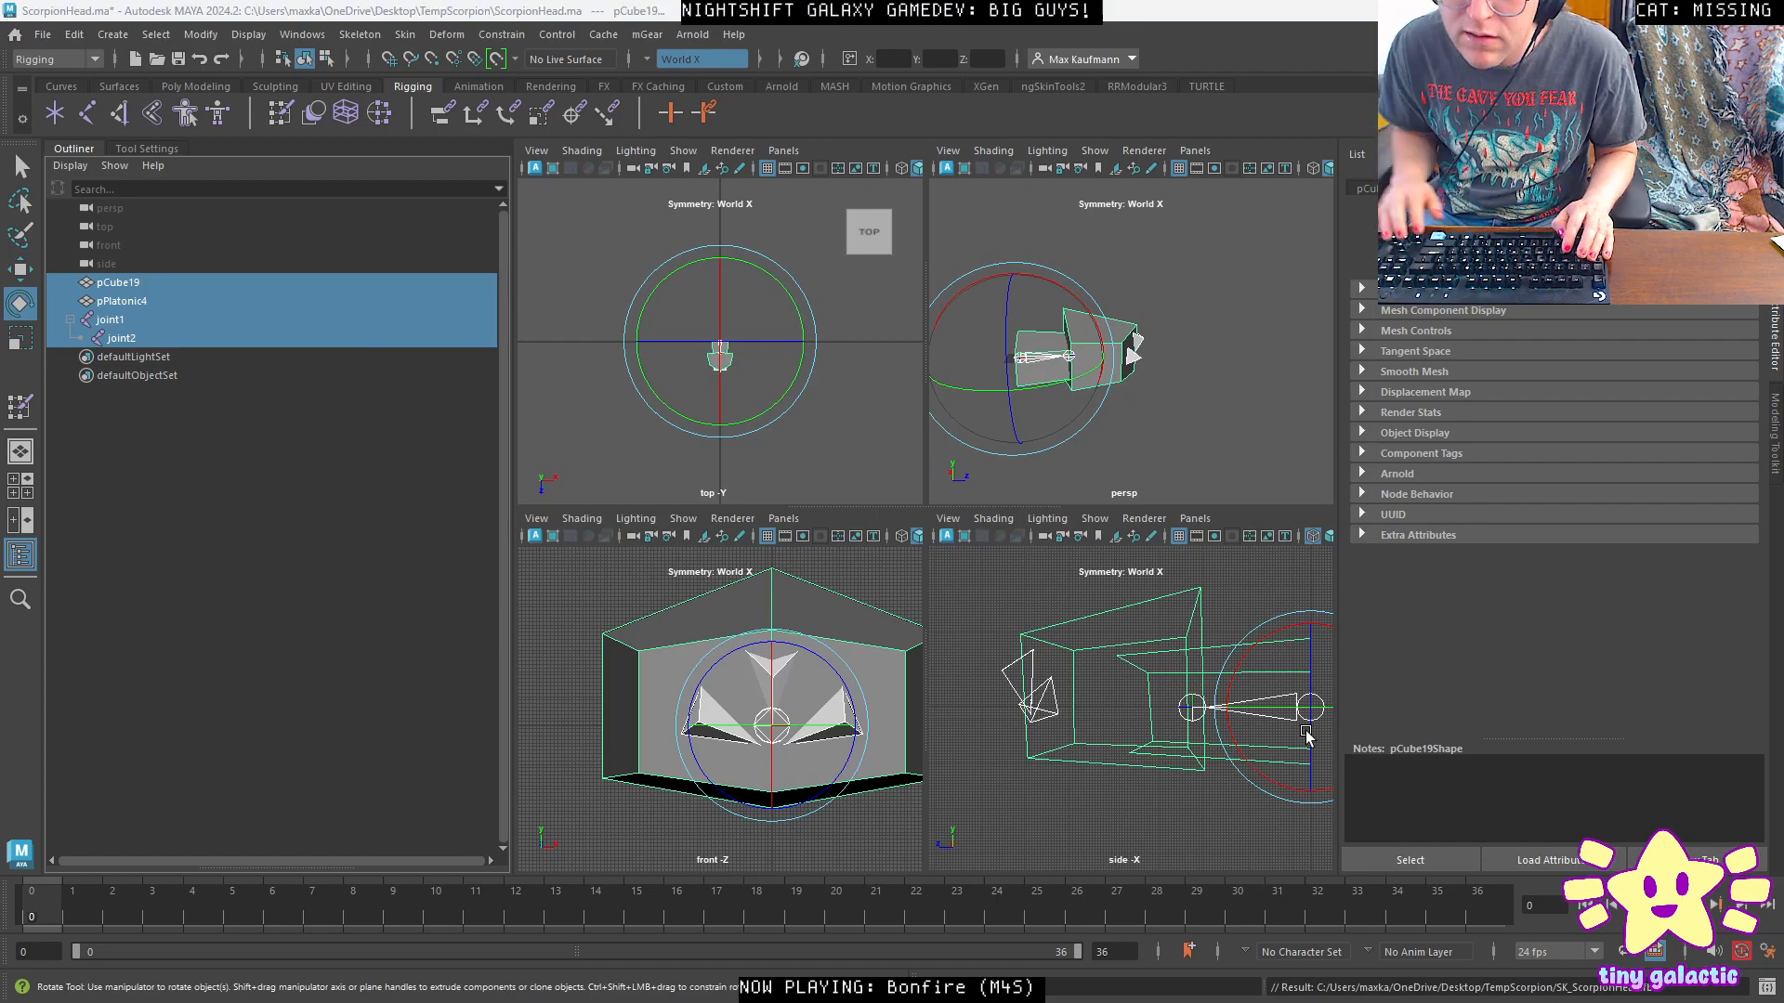
Switch to Unreal Editor and enlarge the Content Browser area for the MechaScorpion folder.
key("alt+Tab")
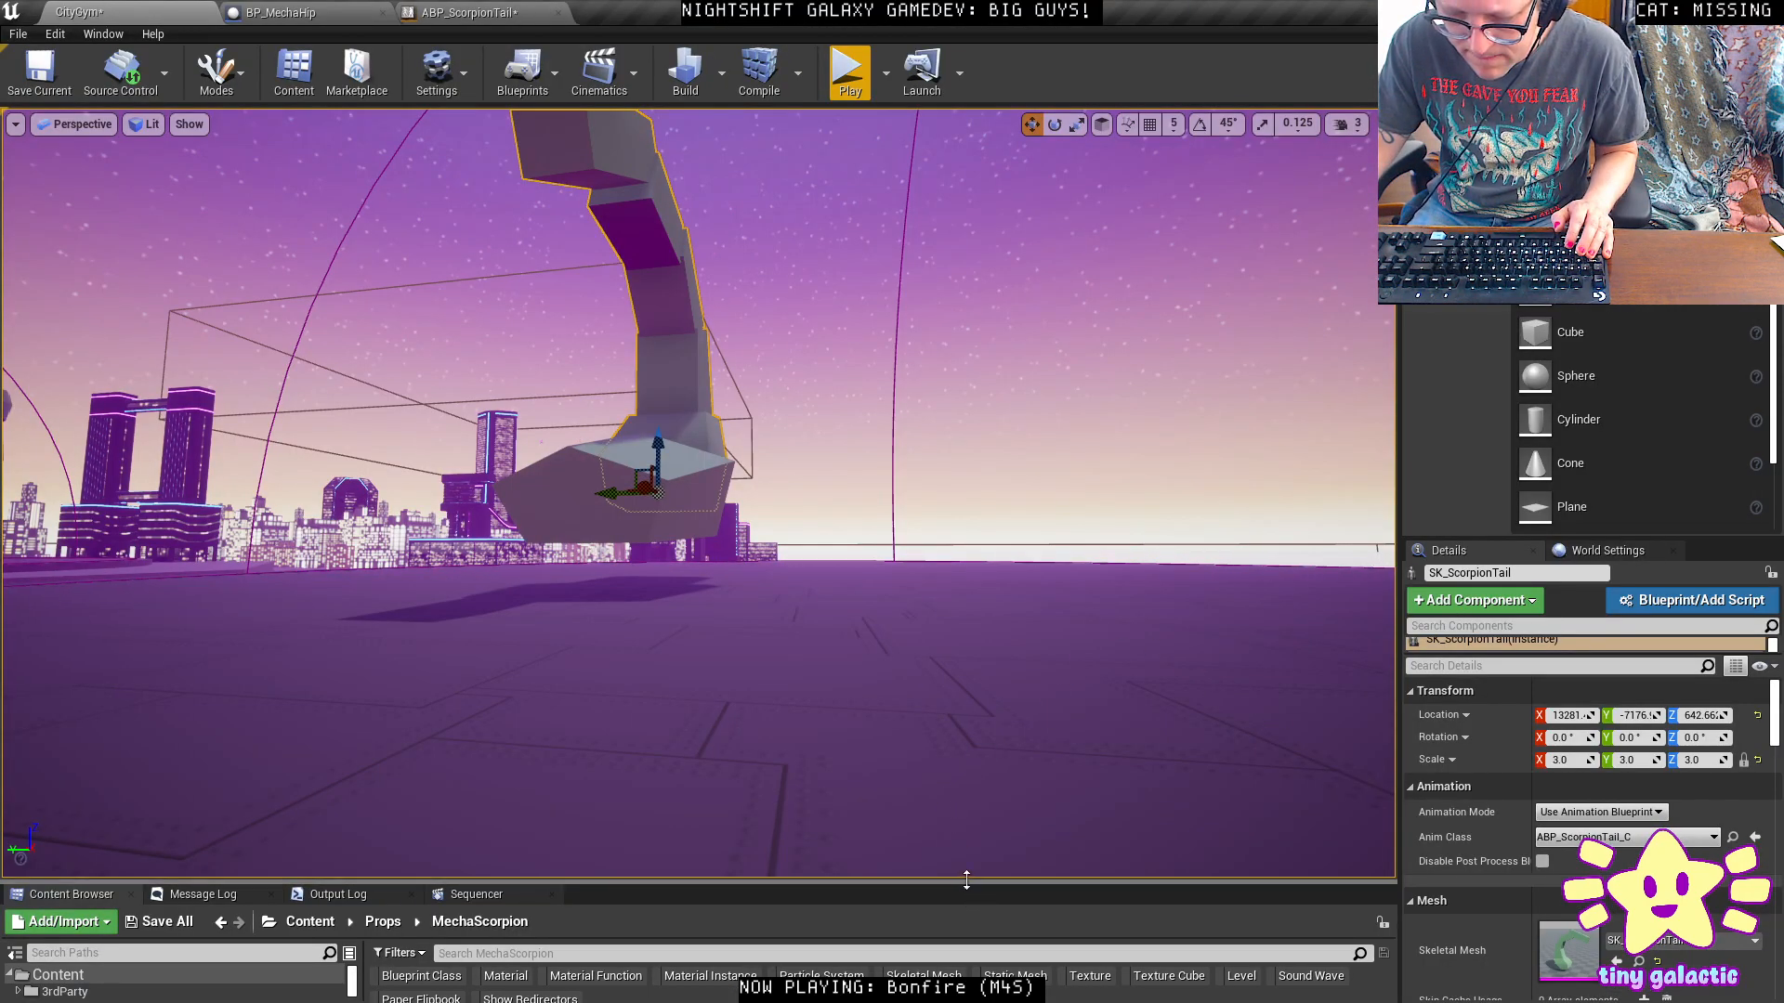
left_click_drag(960, 883, 961, 485)
Import SK_ScorpionHead.fbx into the MechaScorpion folder as a skeletal mesh with the preset import options.
right_click(788, 900)
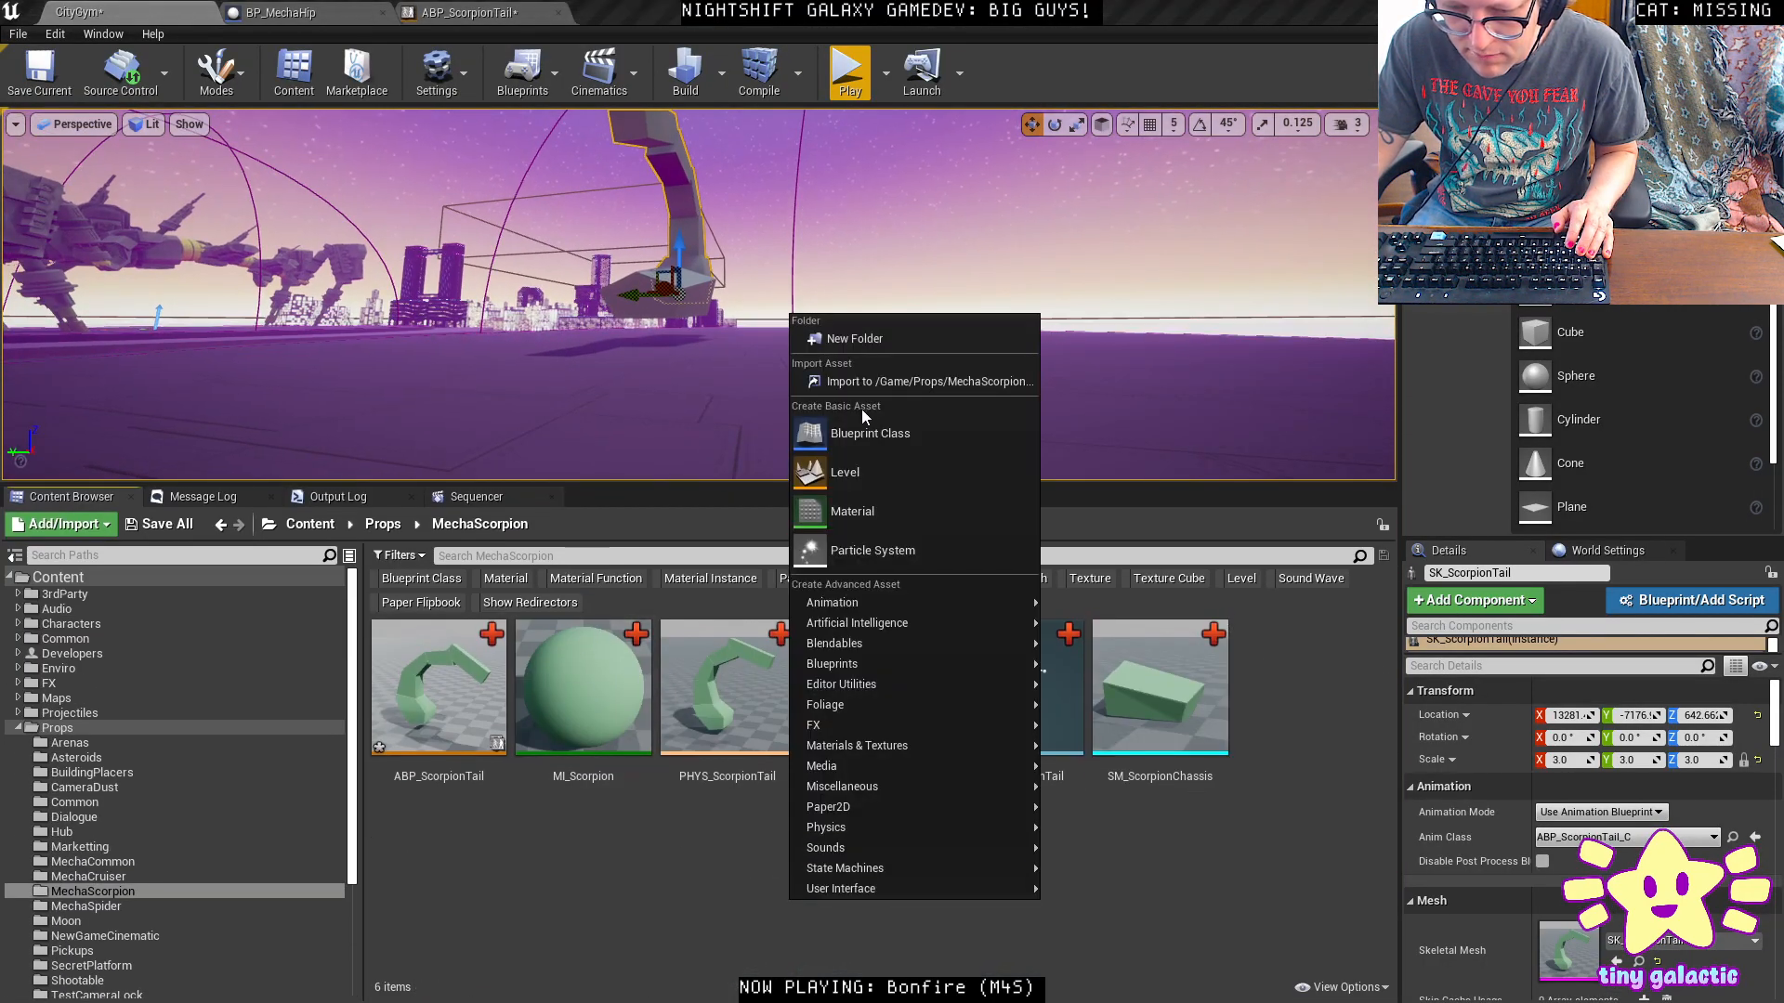
left_click(864, 381)
left_click(370, 180, "shift")
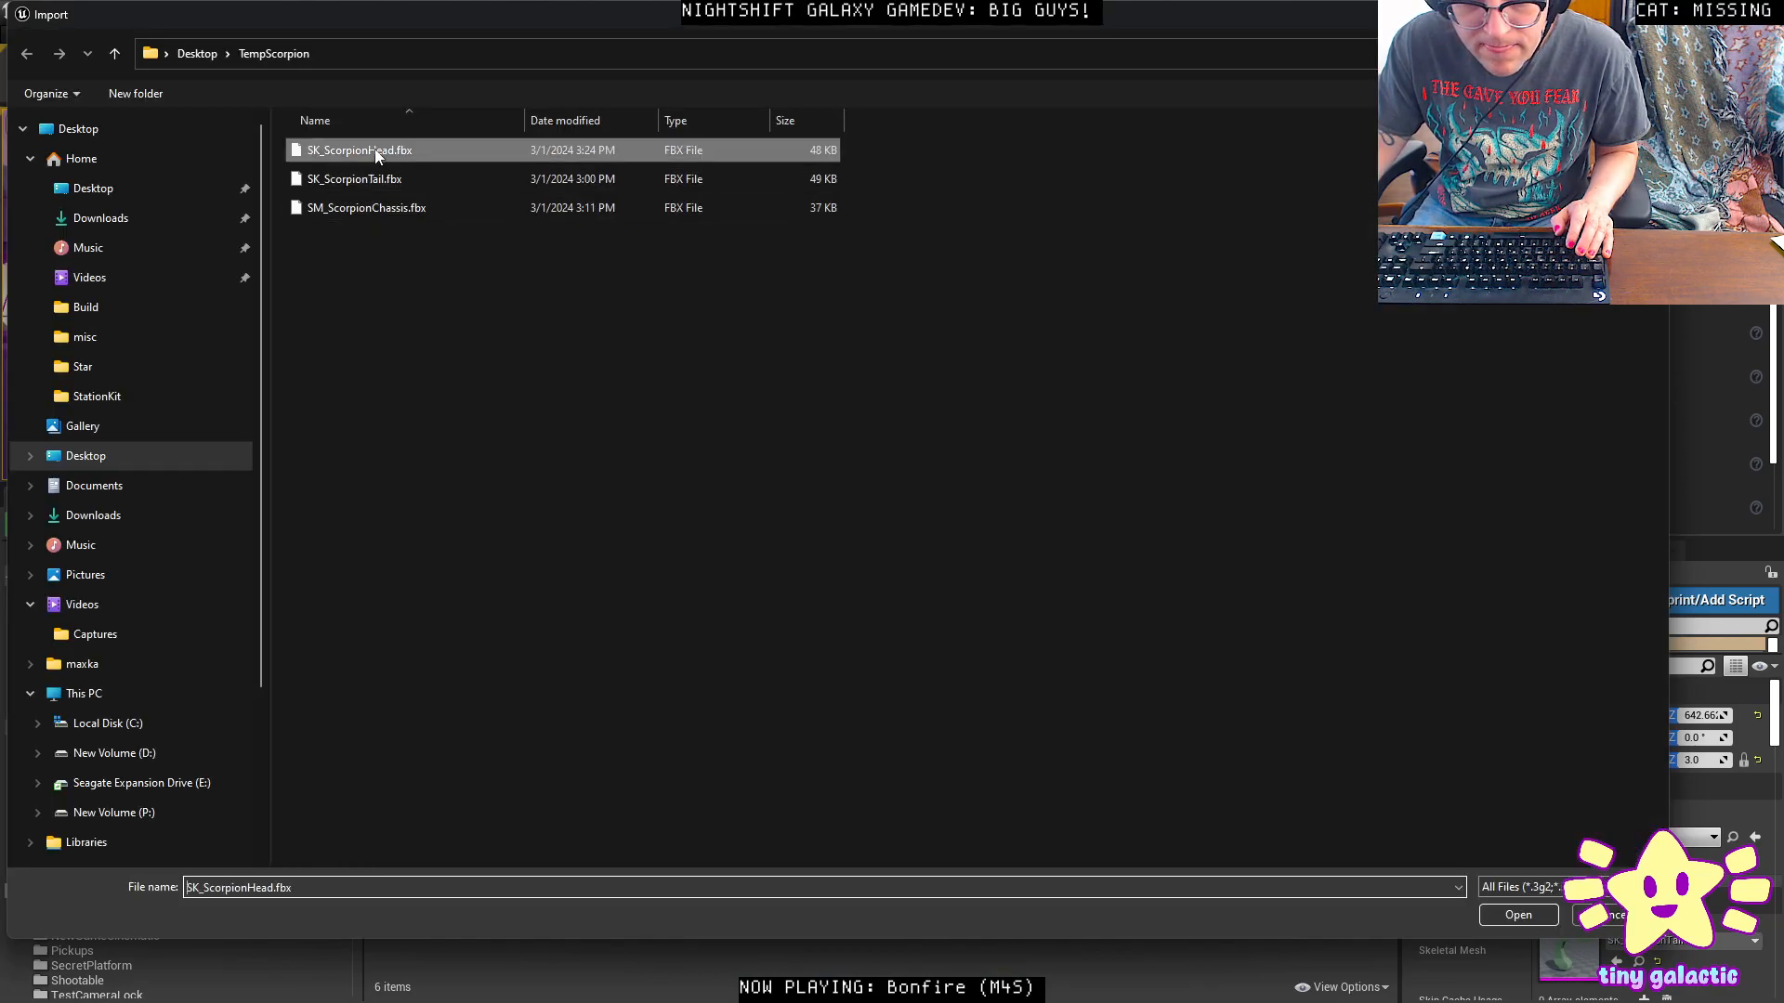
key("Return")
scroll(886, 684, "down", 10)
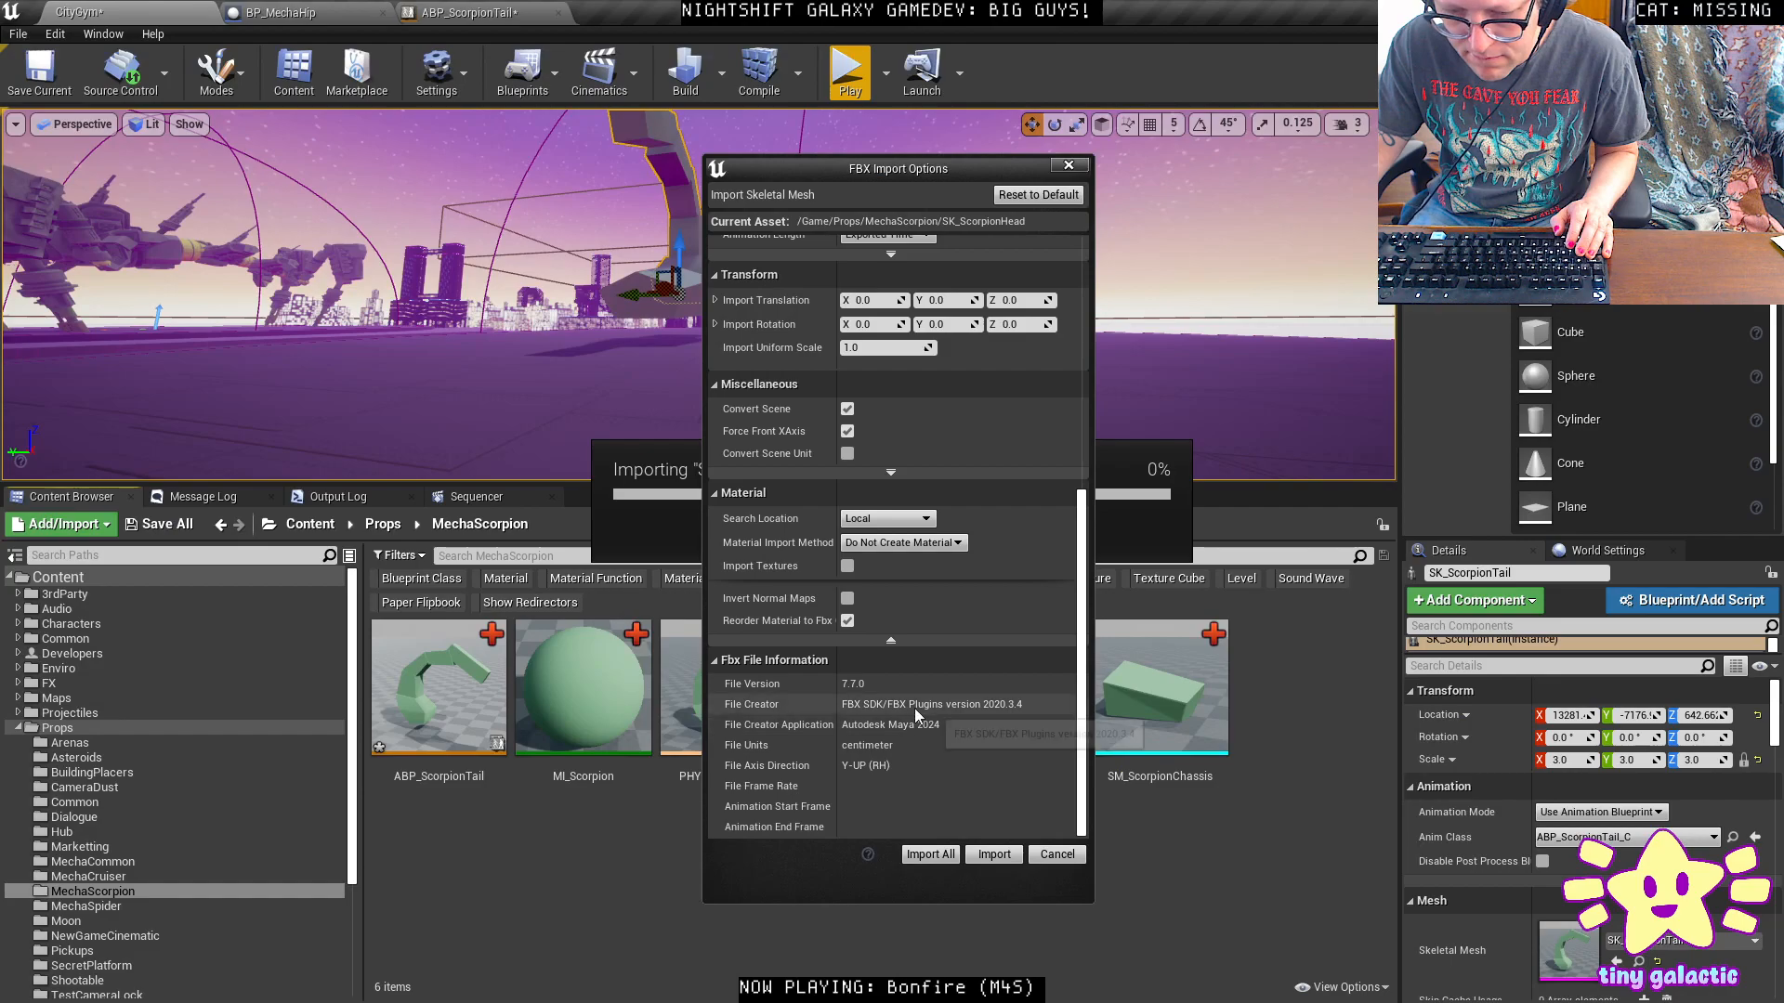
left_click(994, 854)
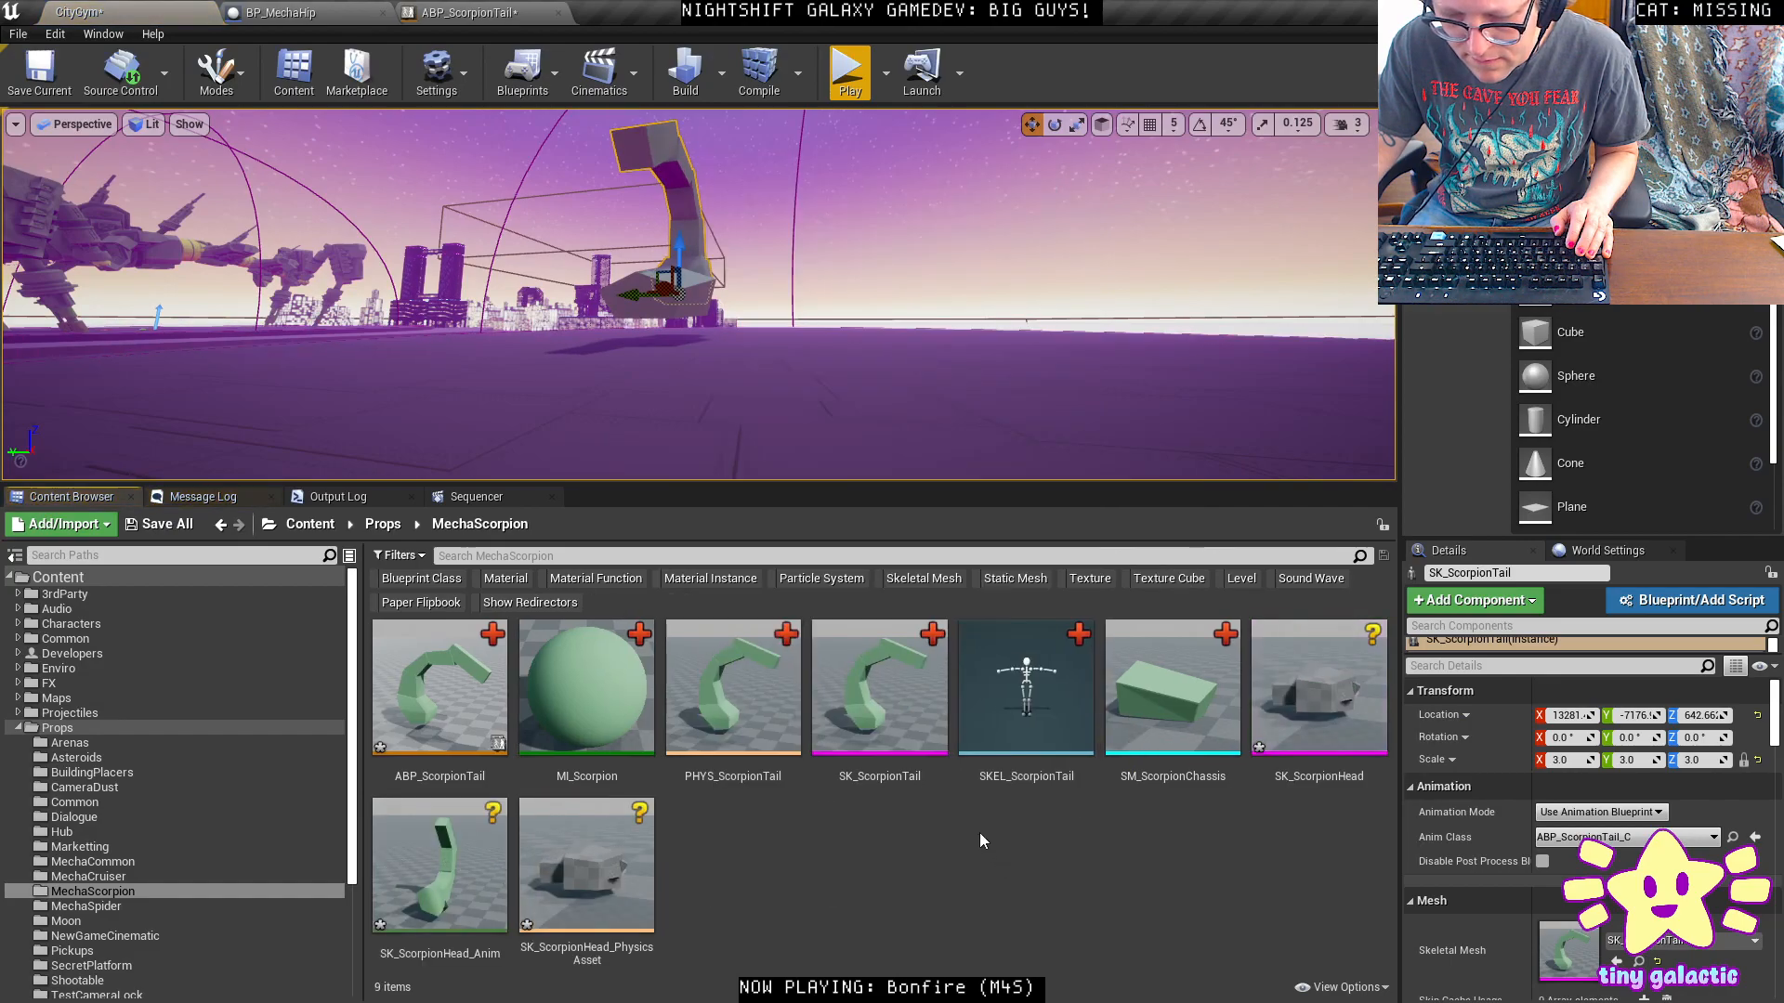
Delete the imported SK_ScorpionHead_Anim animation asset.
left_click(1319, 692)
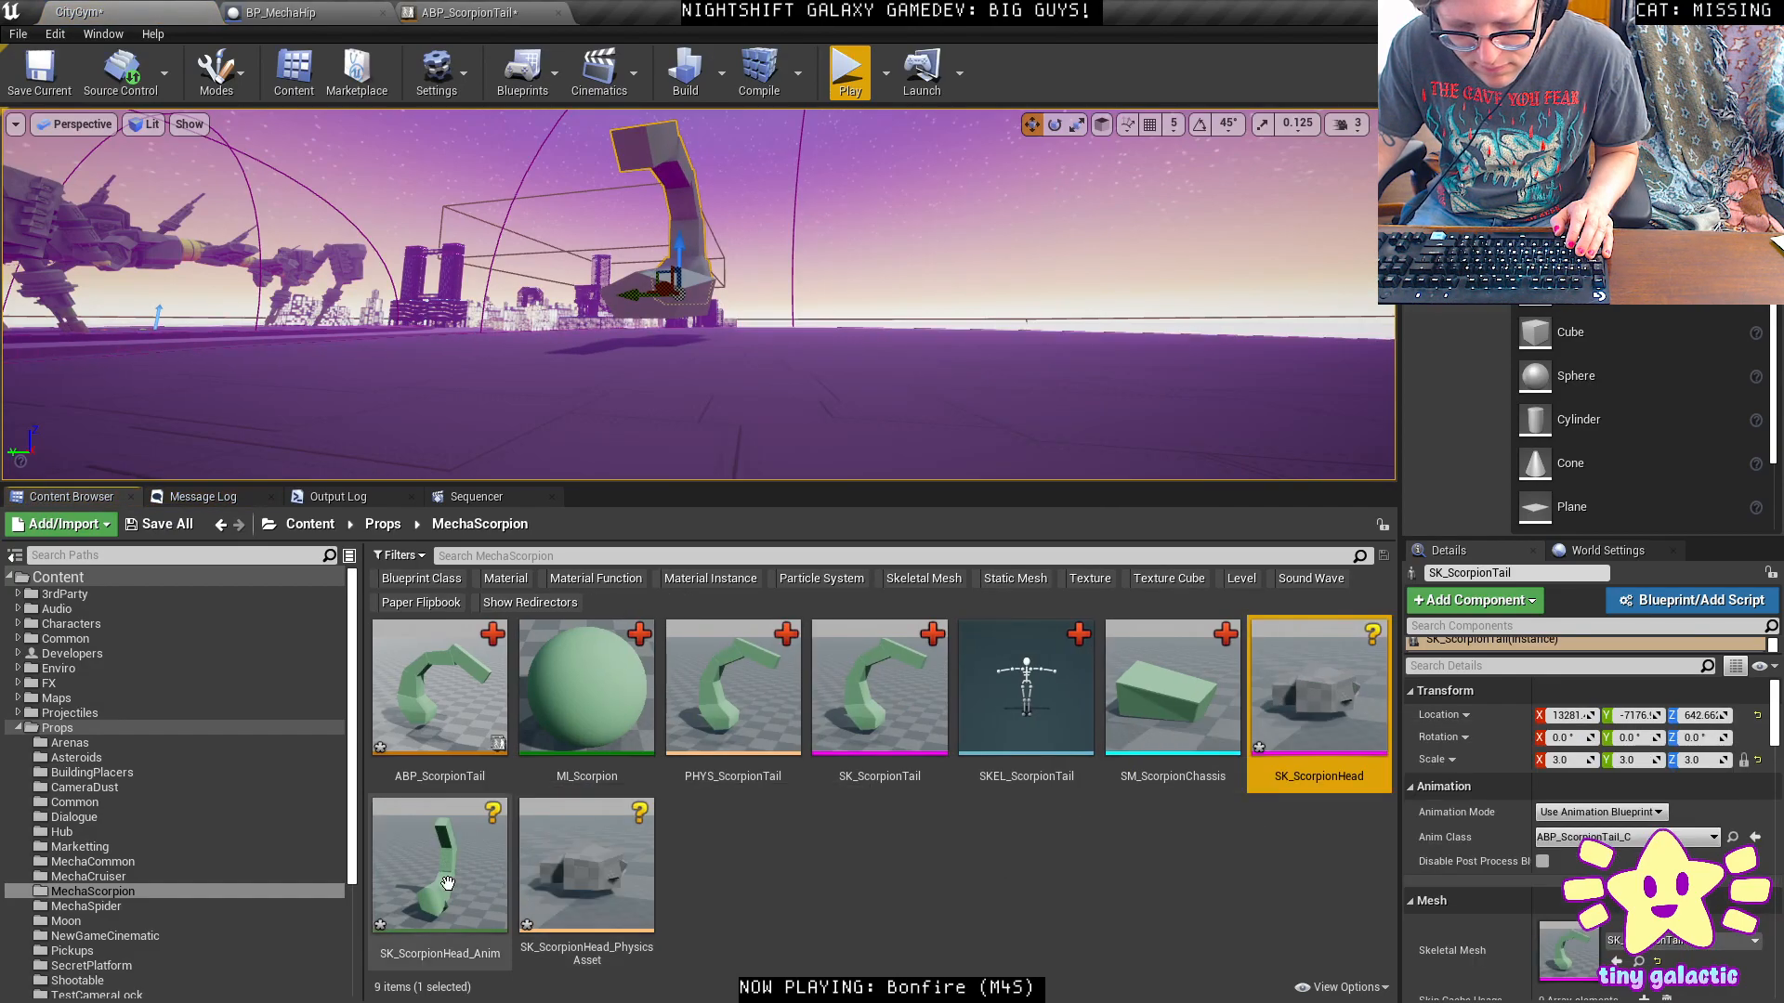
left_click(428, 878)
key("Delete")
left_click(778, 804)
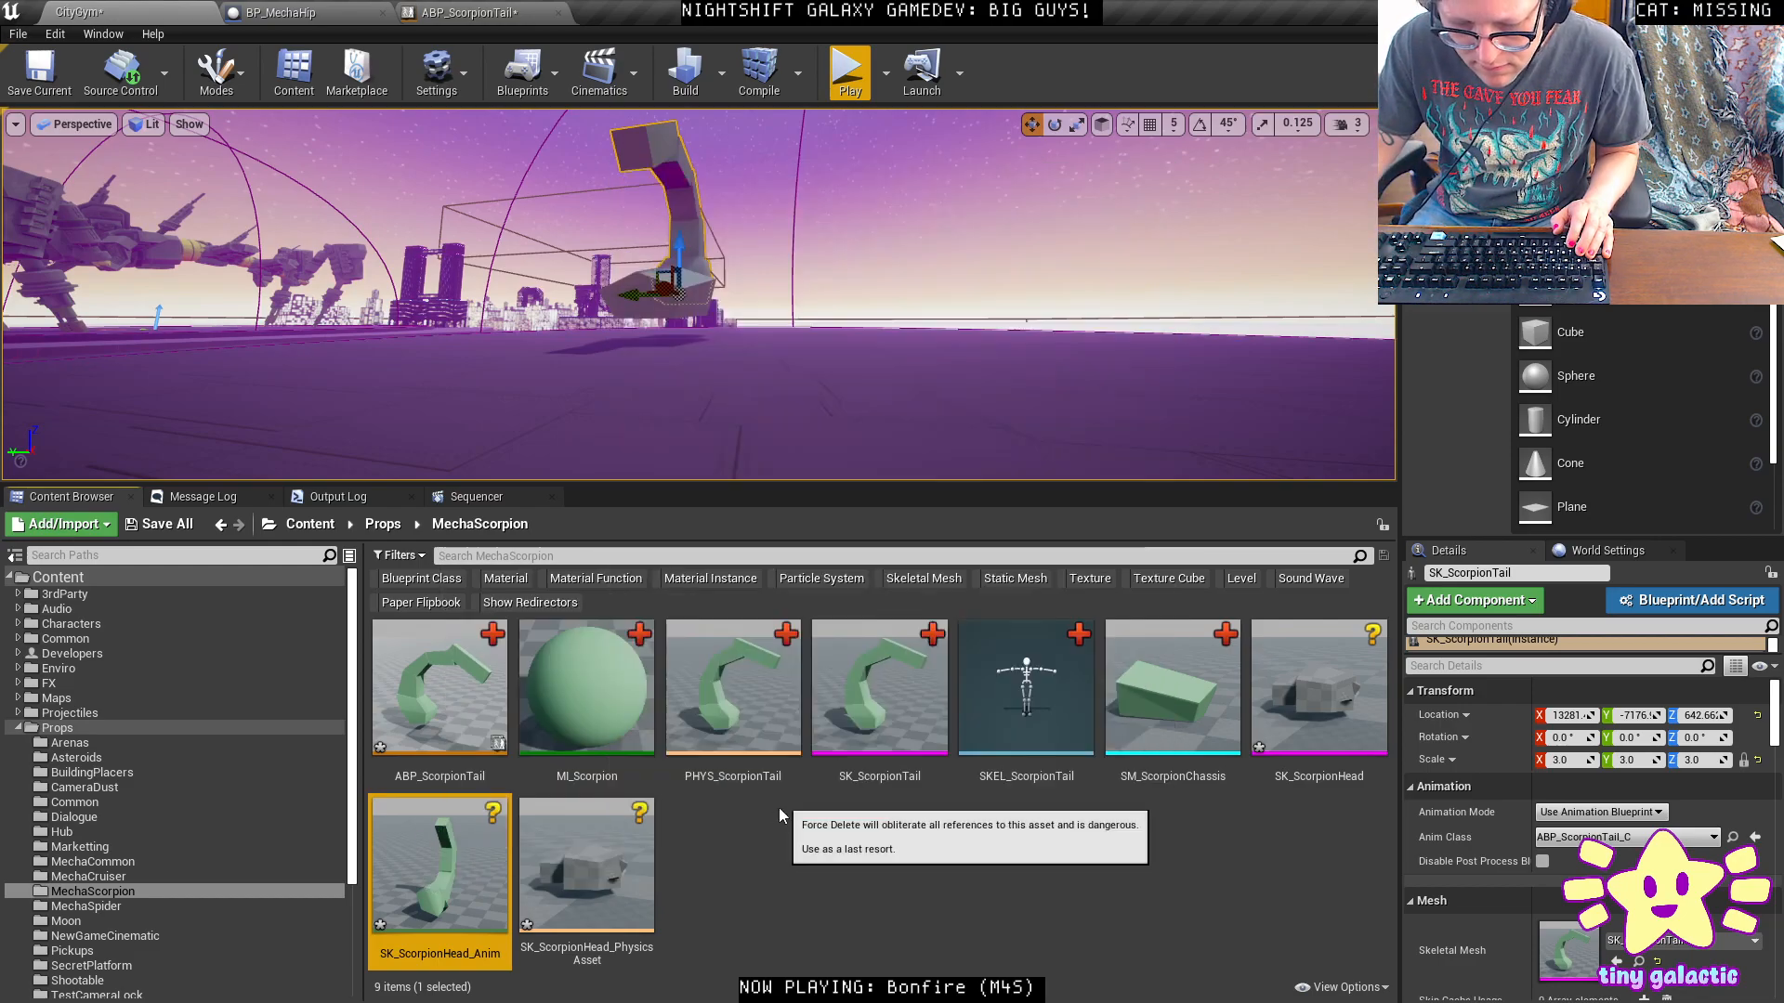
Delete the imported SK_ScorpionHead skeletal mesh together with SK_ScorpionHead_PhysicsAsset.
left_click(466, 935)
key("F2")
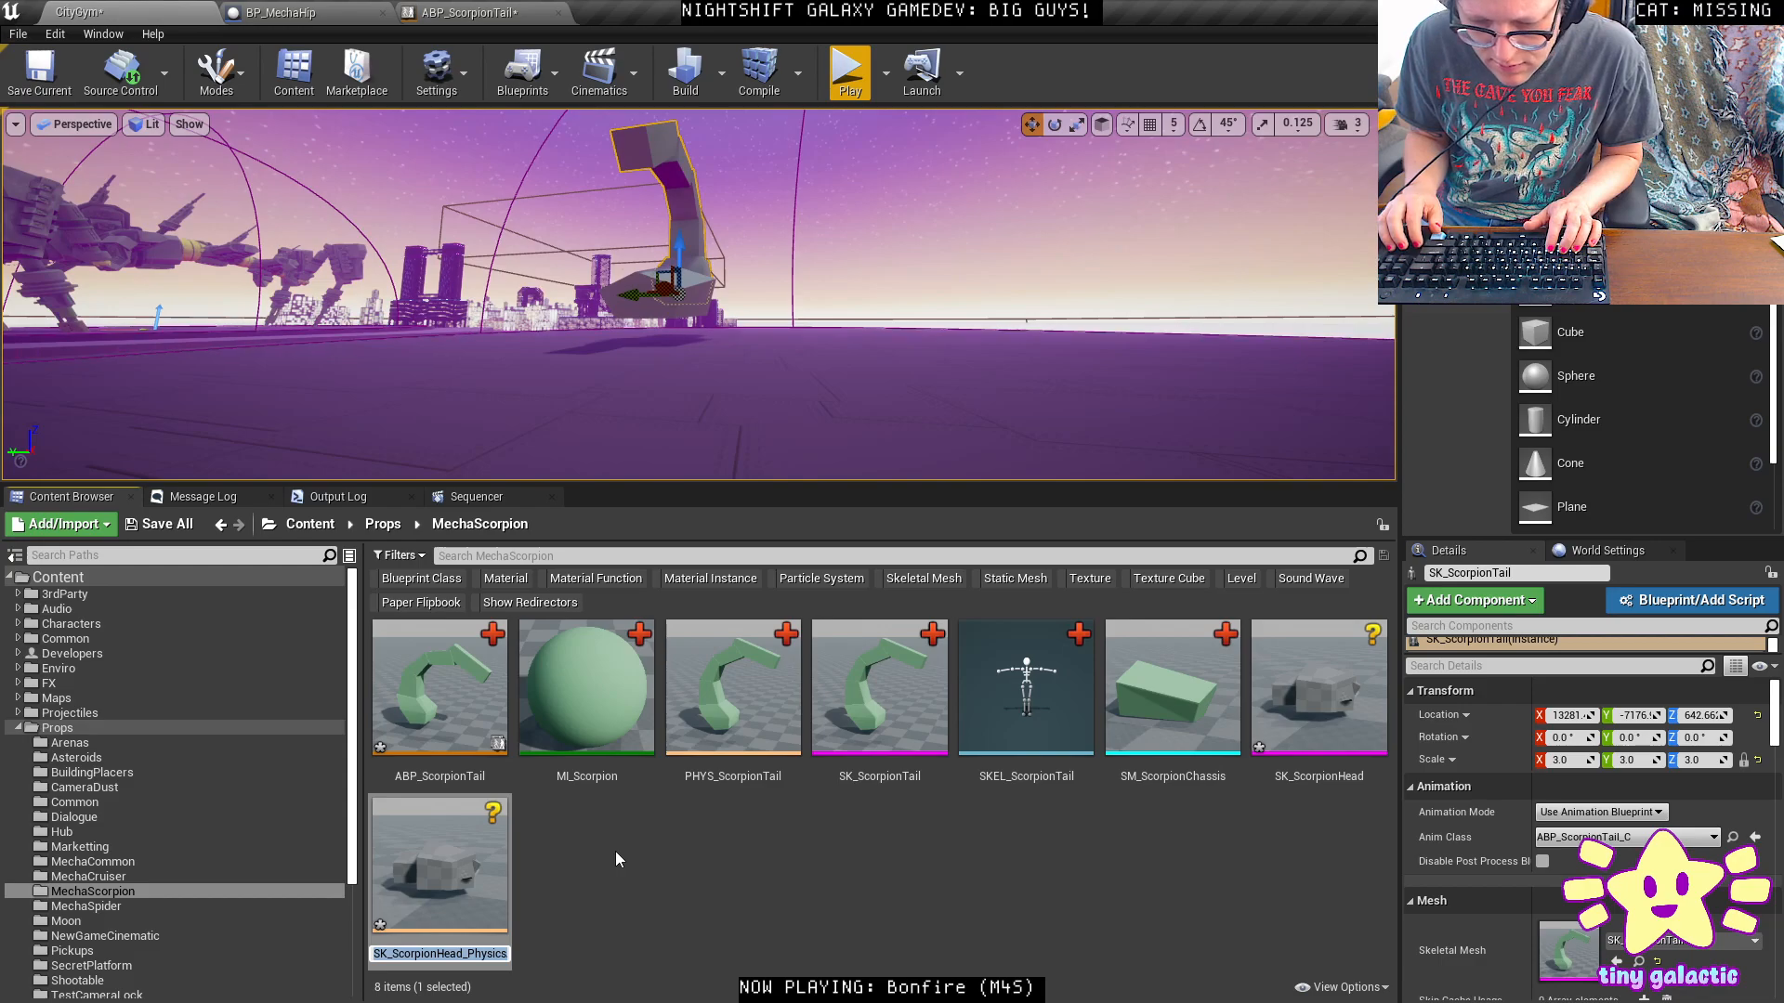
key("Escape")
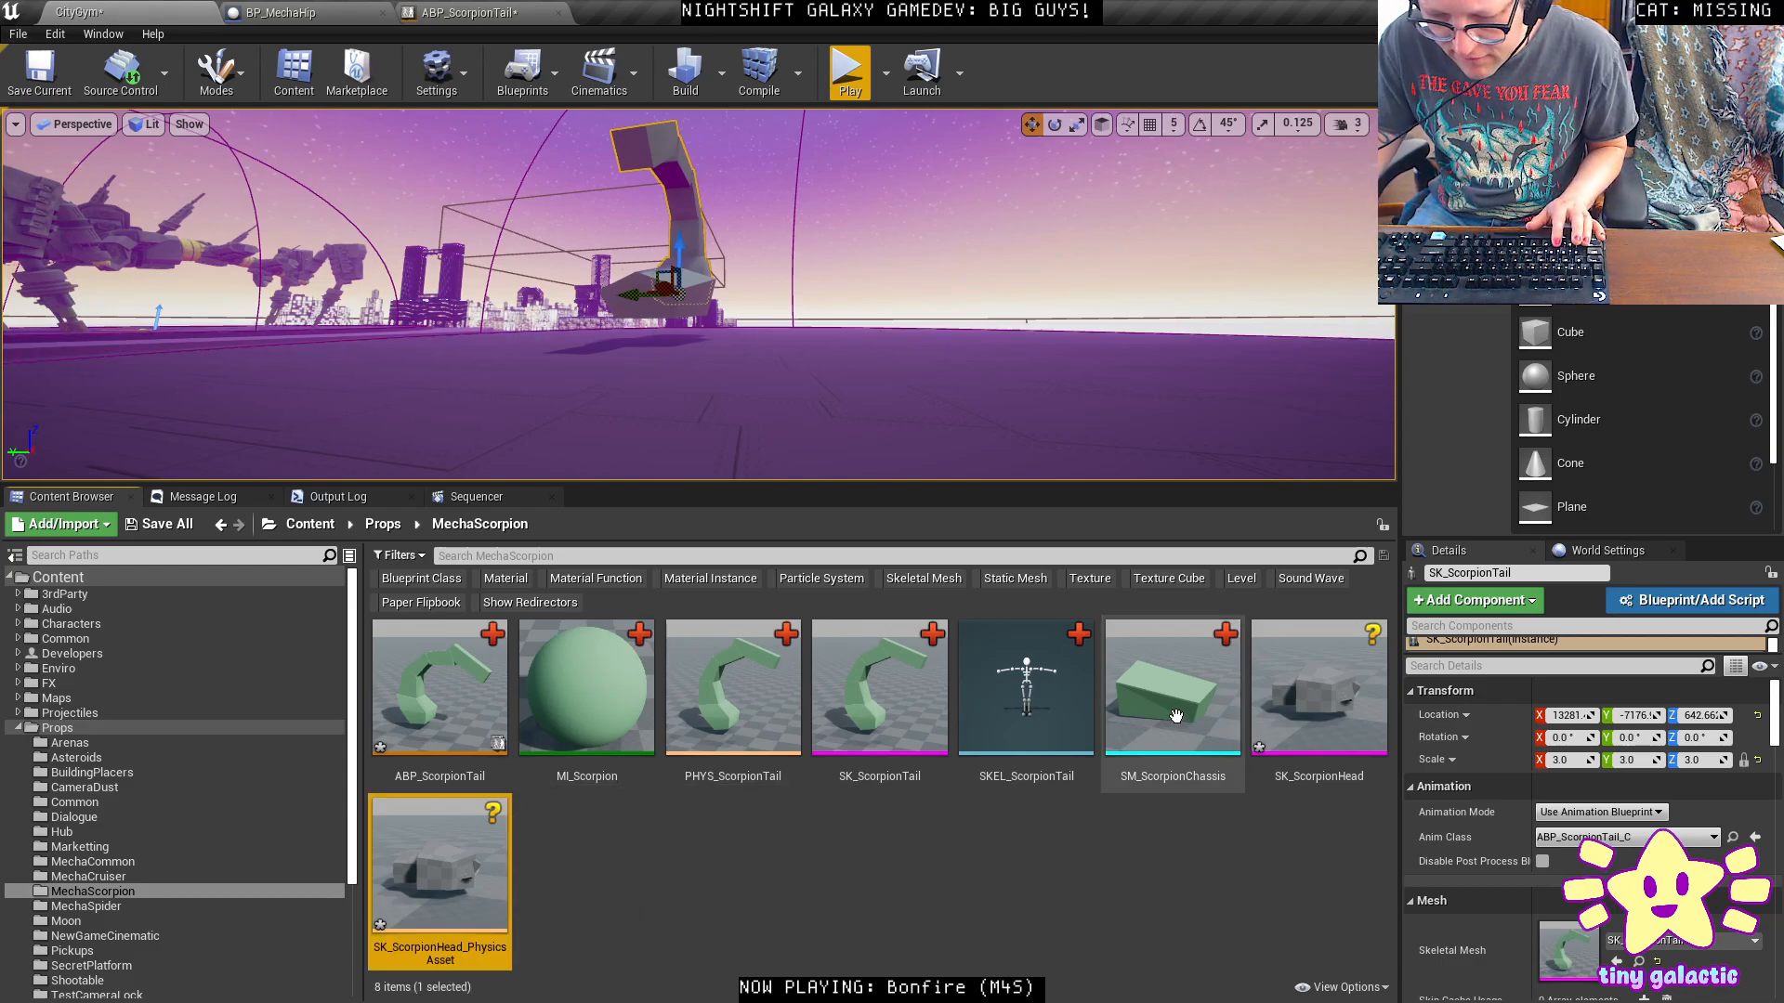
left_click(1326, 692, "ctrl")
key("Delete")
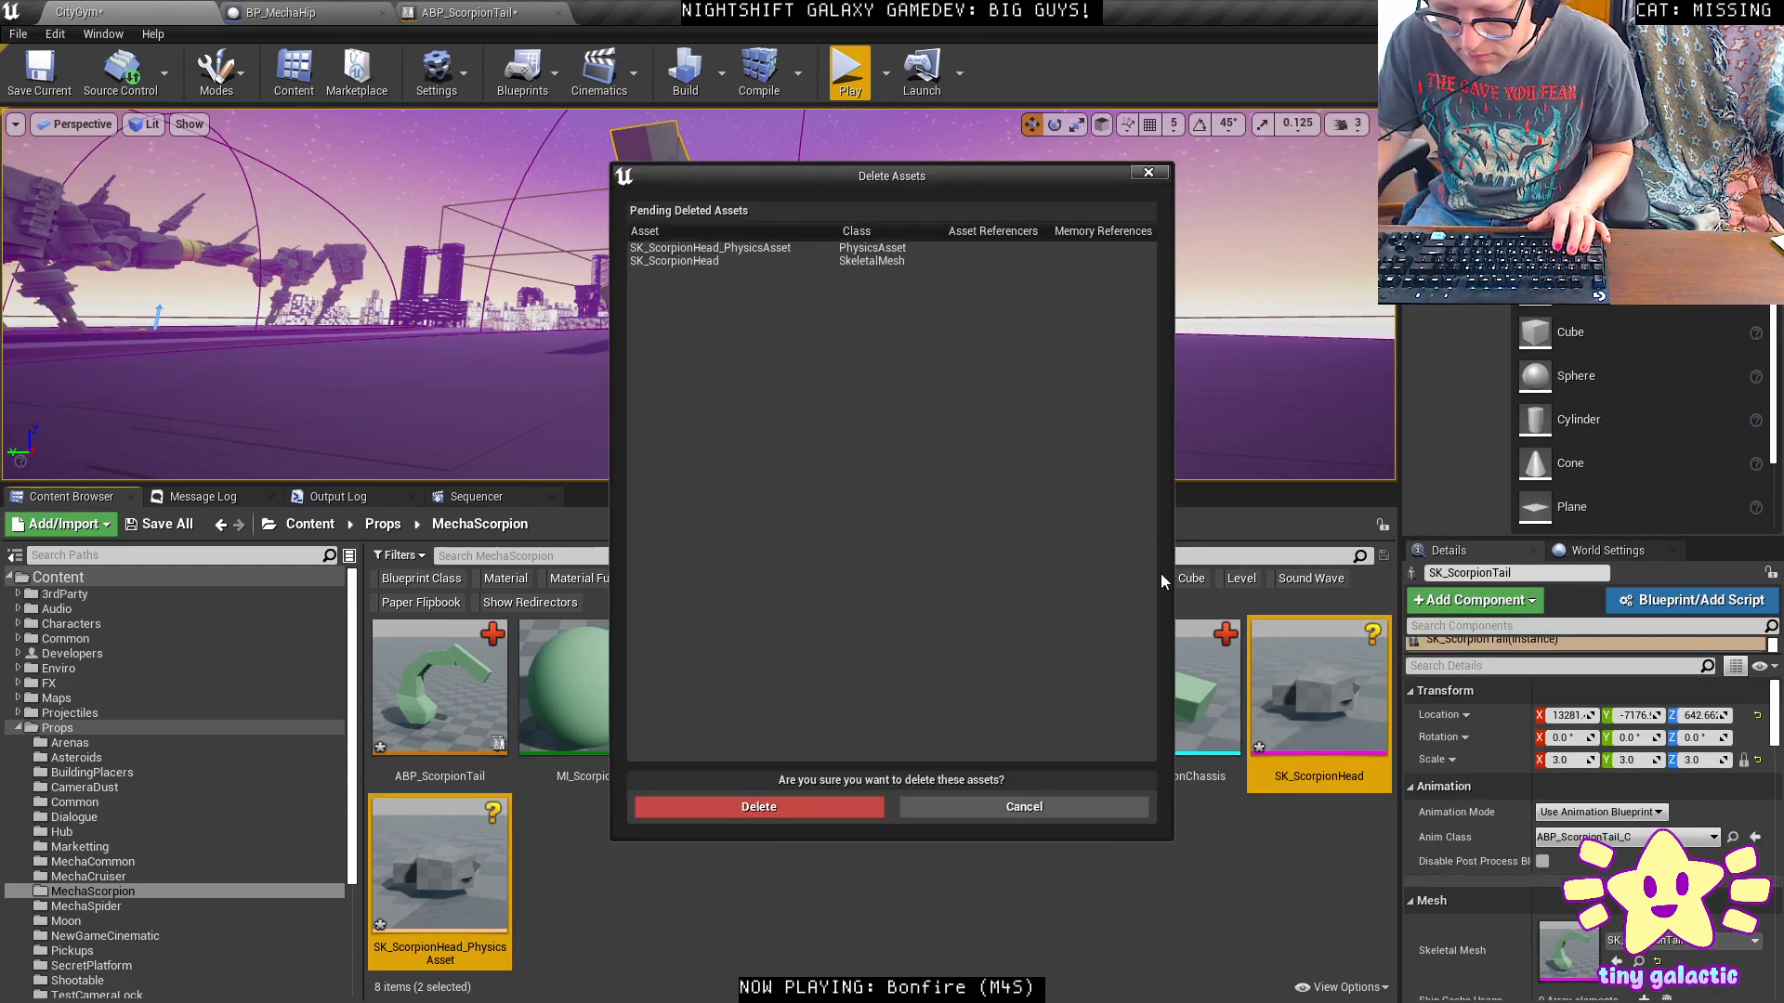
left_click(758, 806)
Import SK_ScorpionHead.fbx into the MechaScorpion folder with the assigned skeleton cleared and animation import turned off.
right_click(778, 877)
left_click(799, 357)
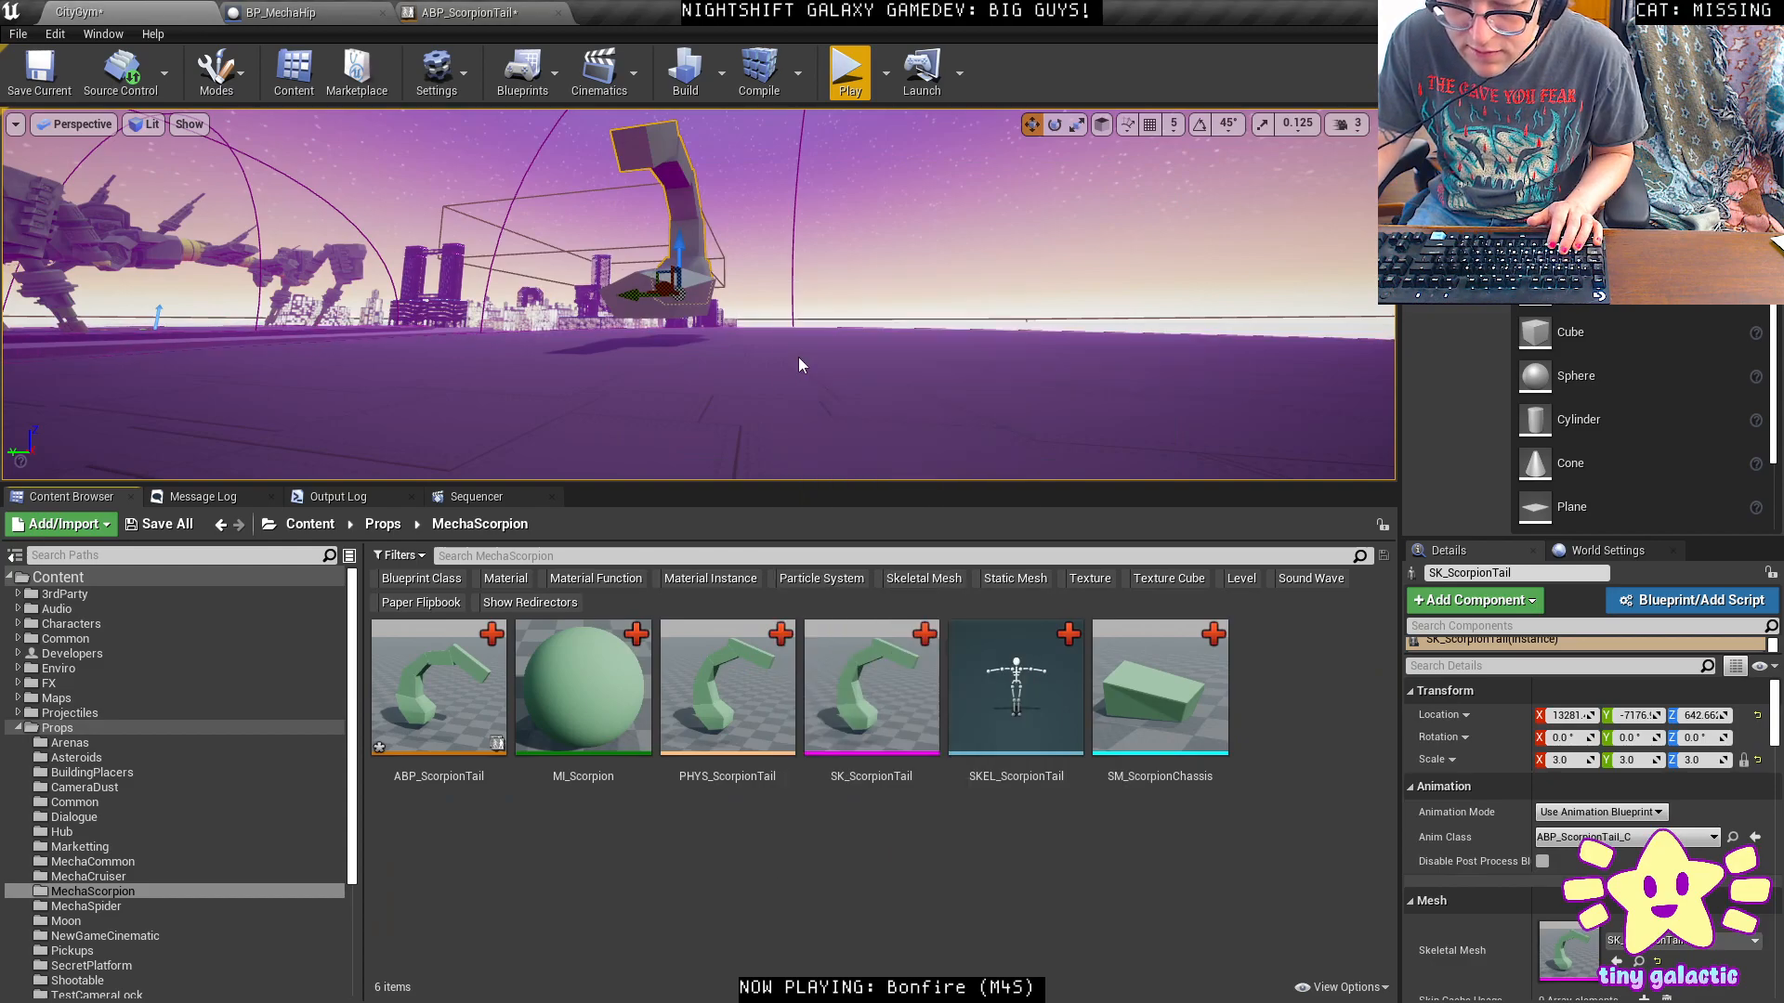
double_click(386, 147)
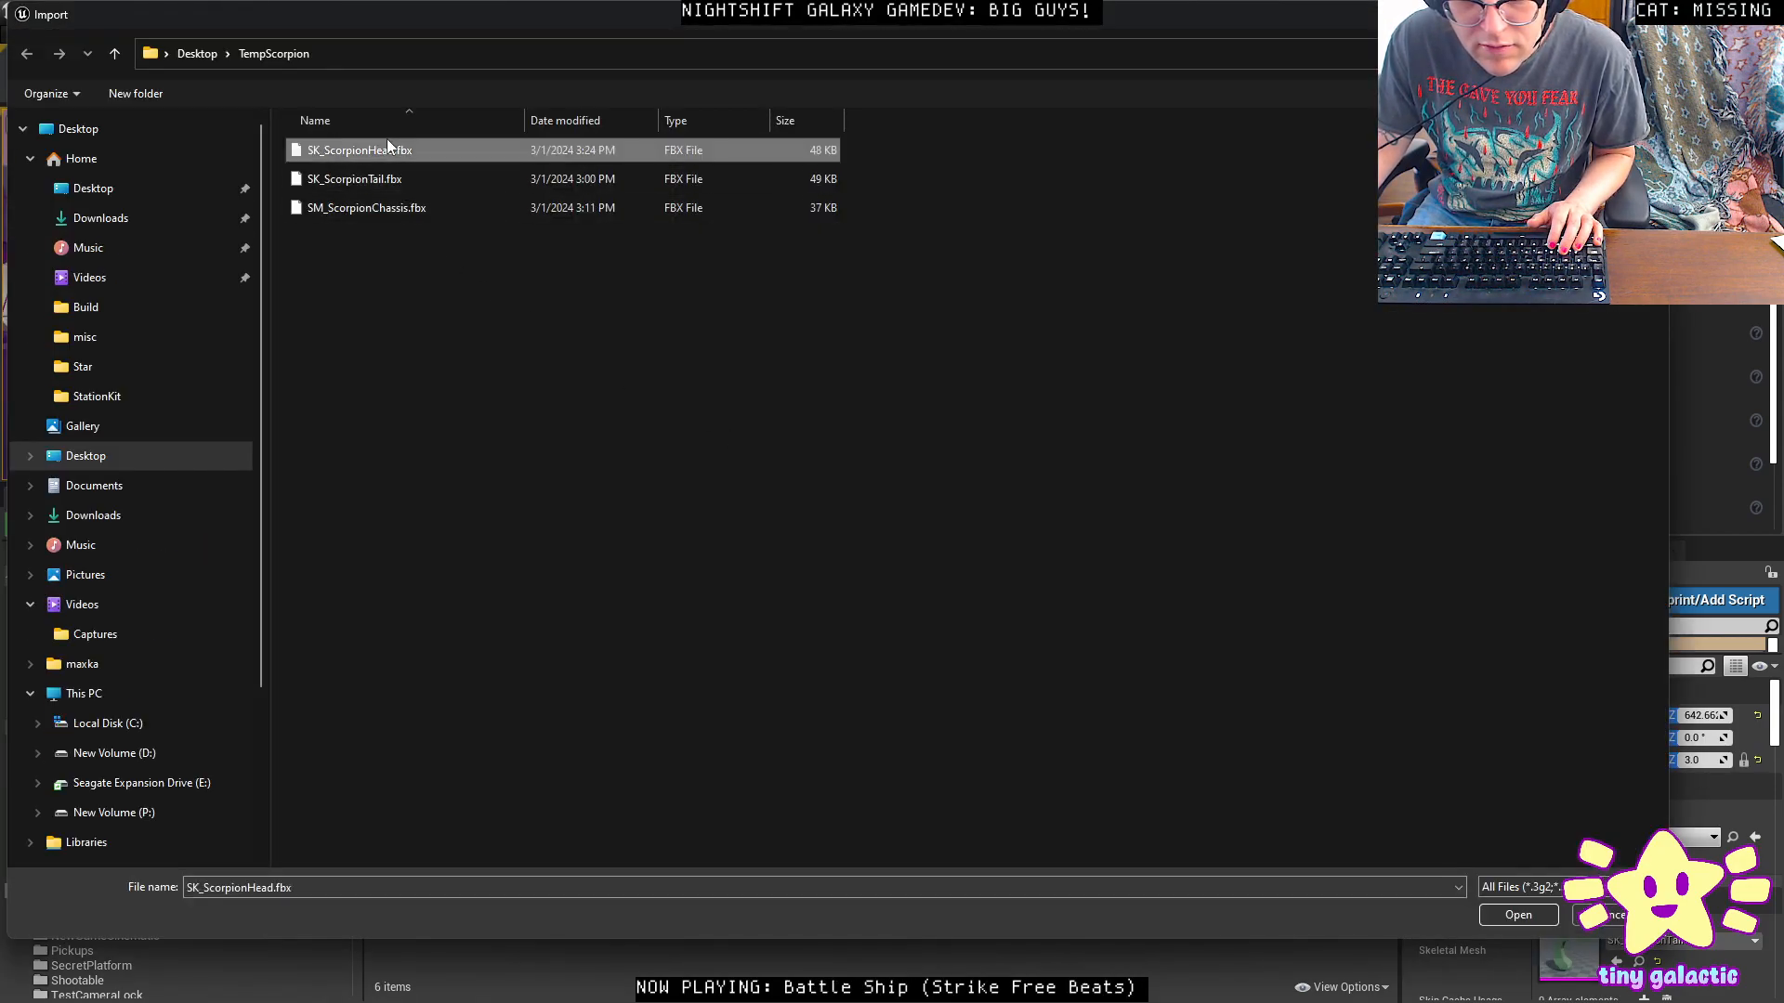
left_click(999, 357)
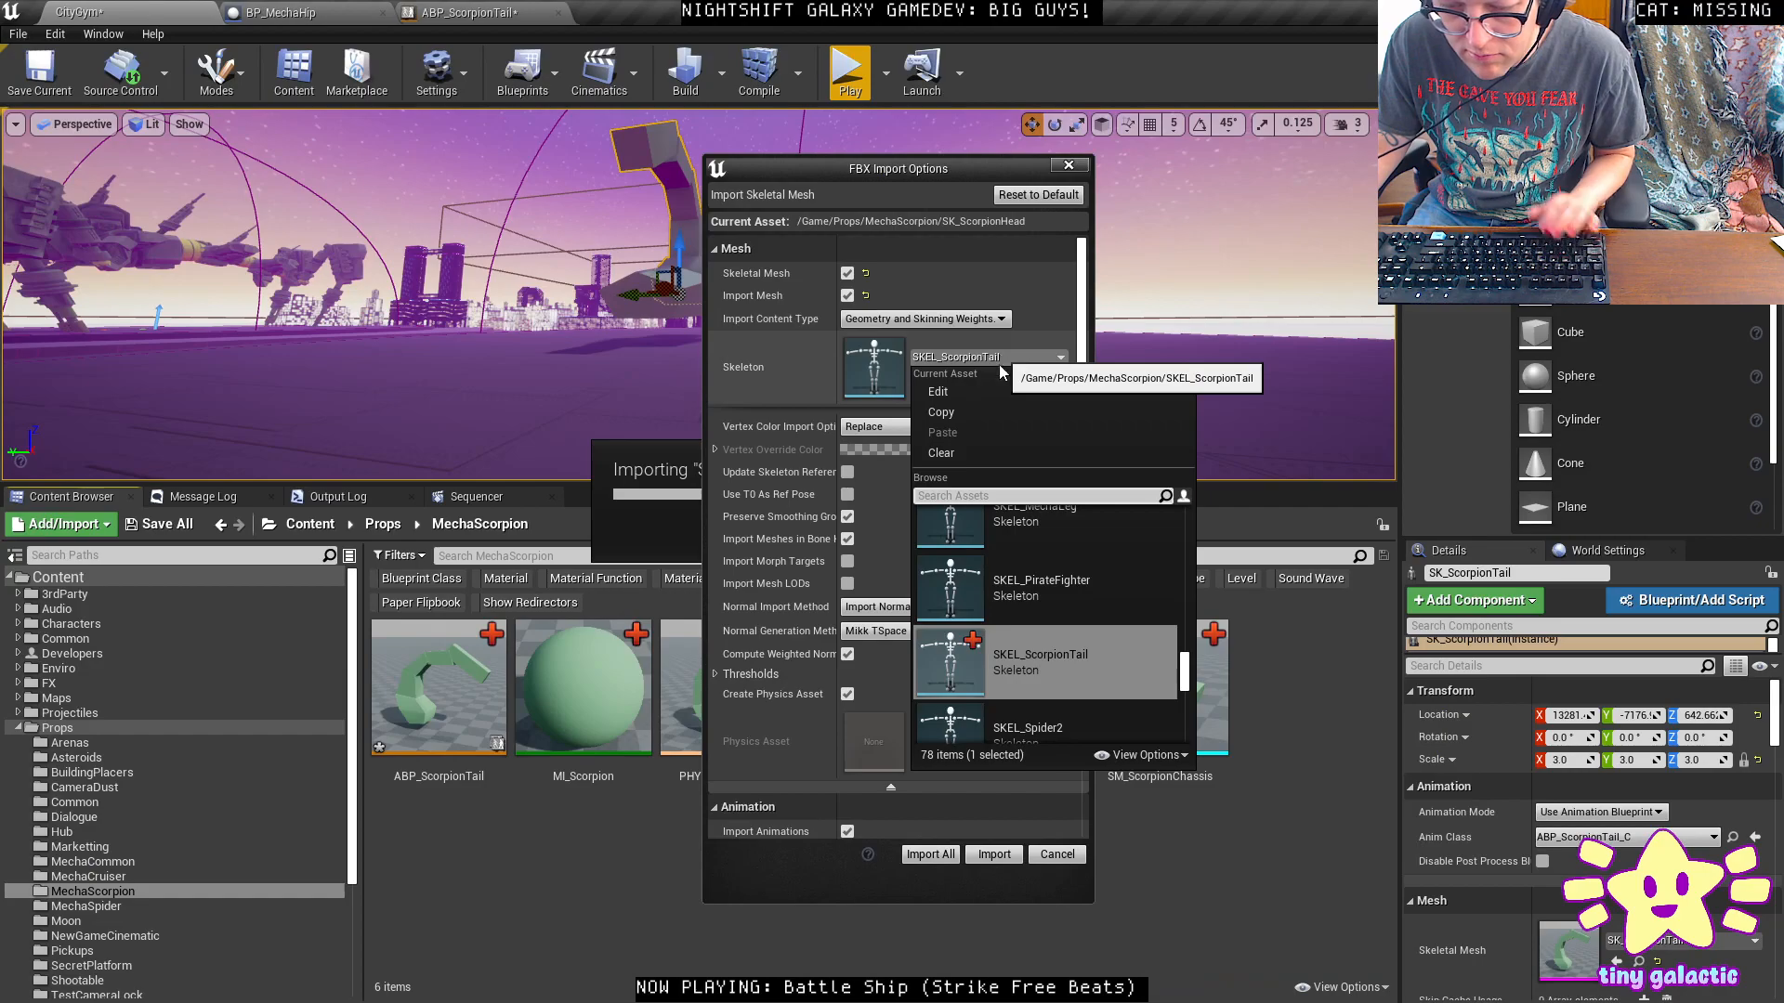
left_click(954, 449)
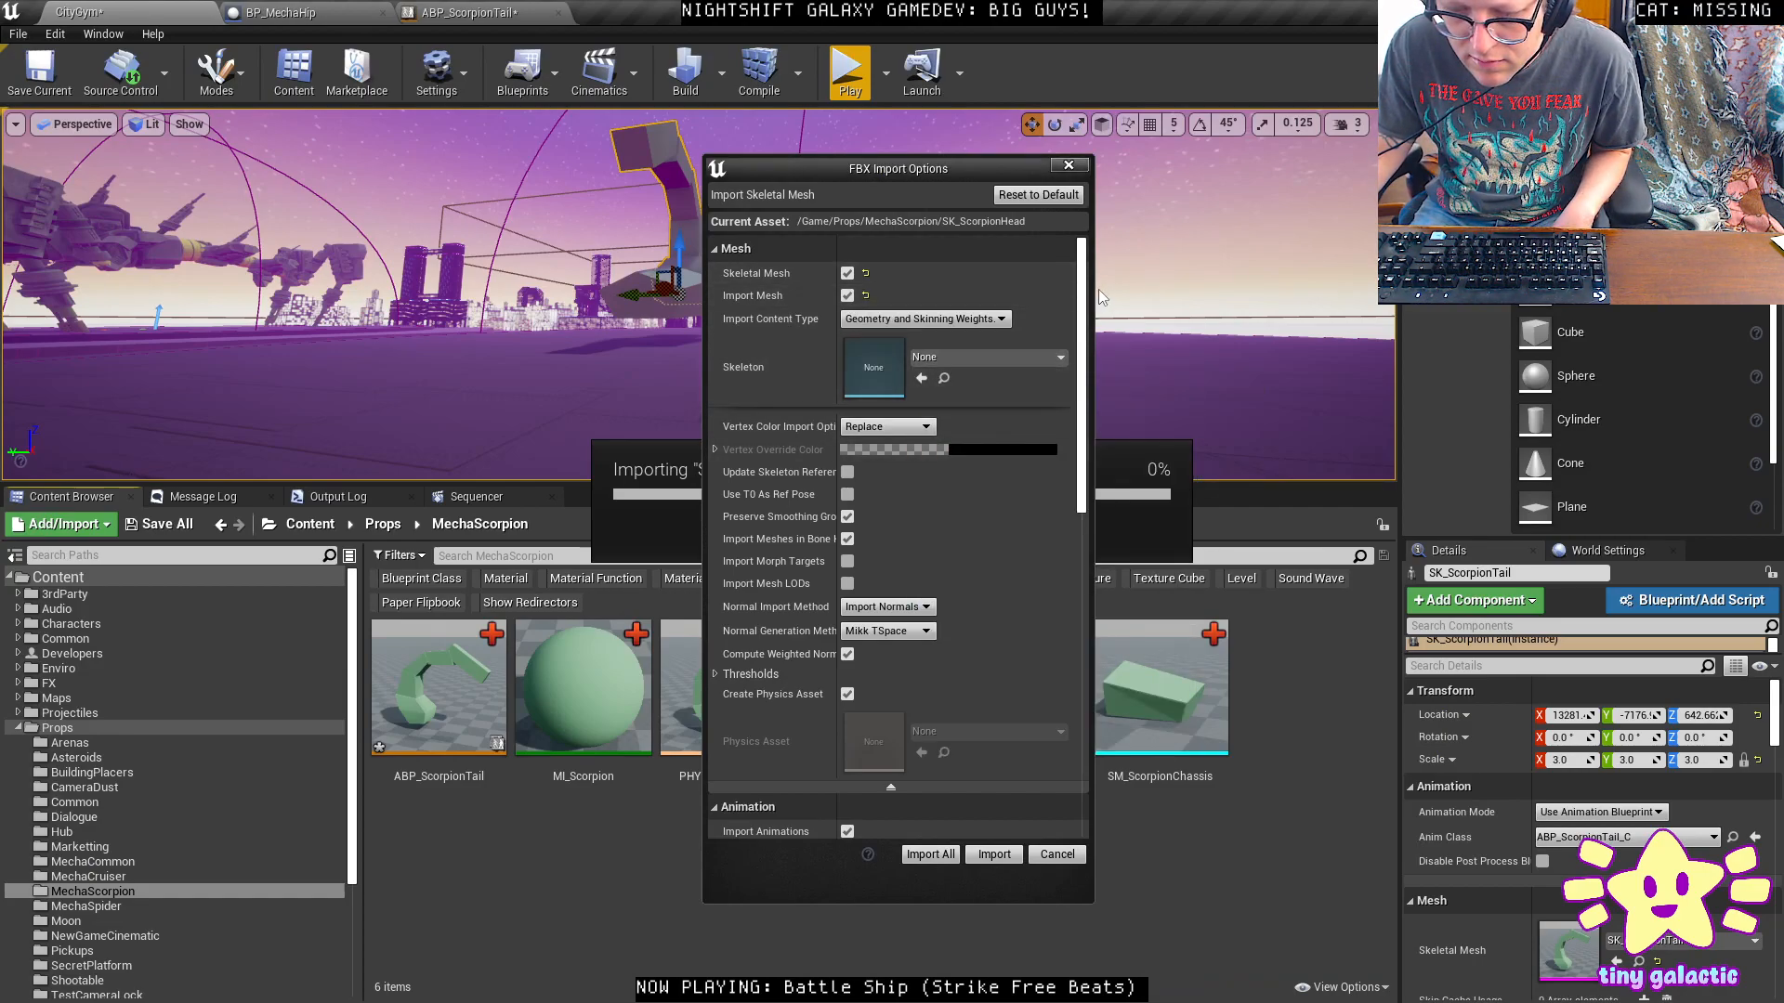
scroll(814, 548, "down", 2)
scroll(814, 548, "down", 8)
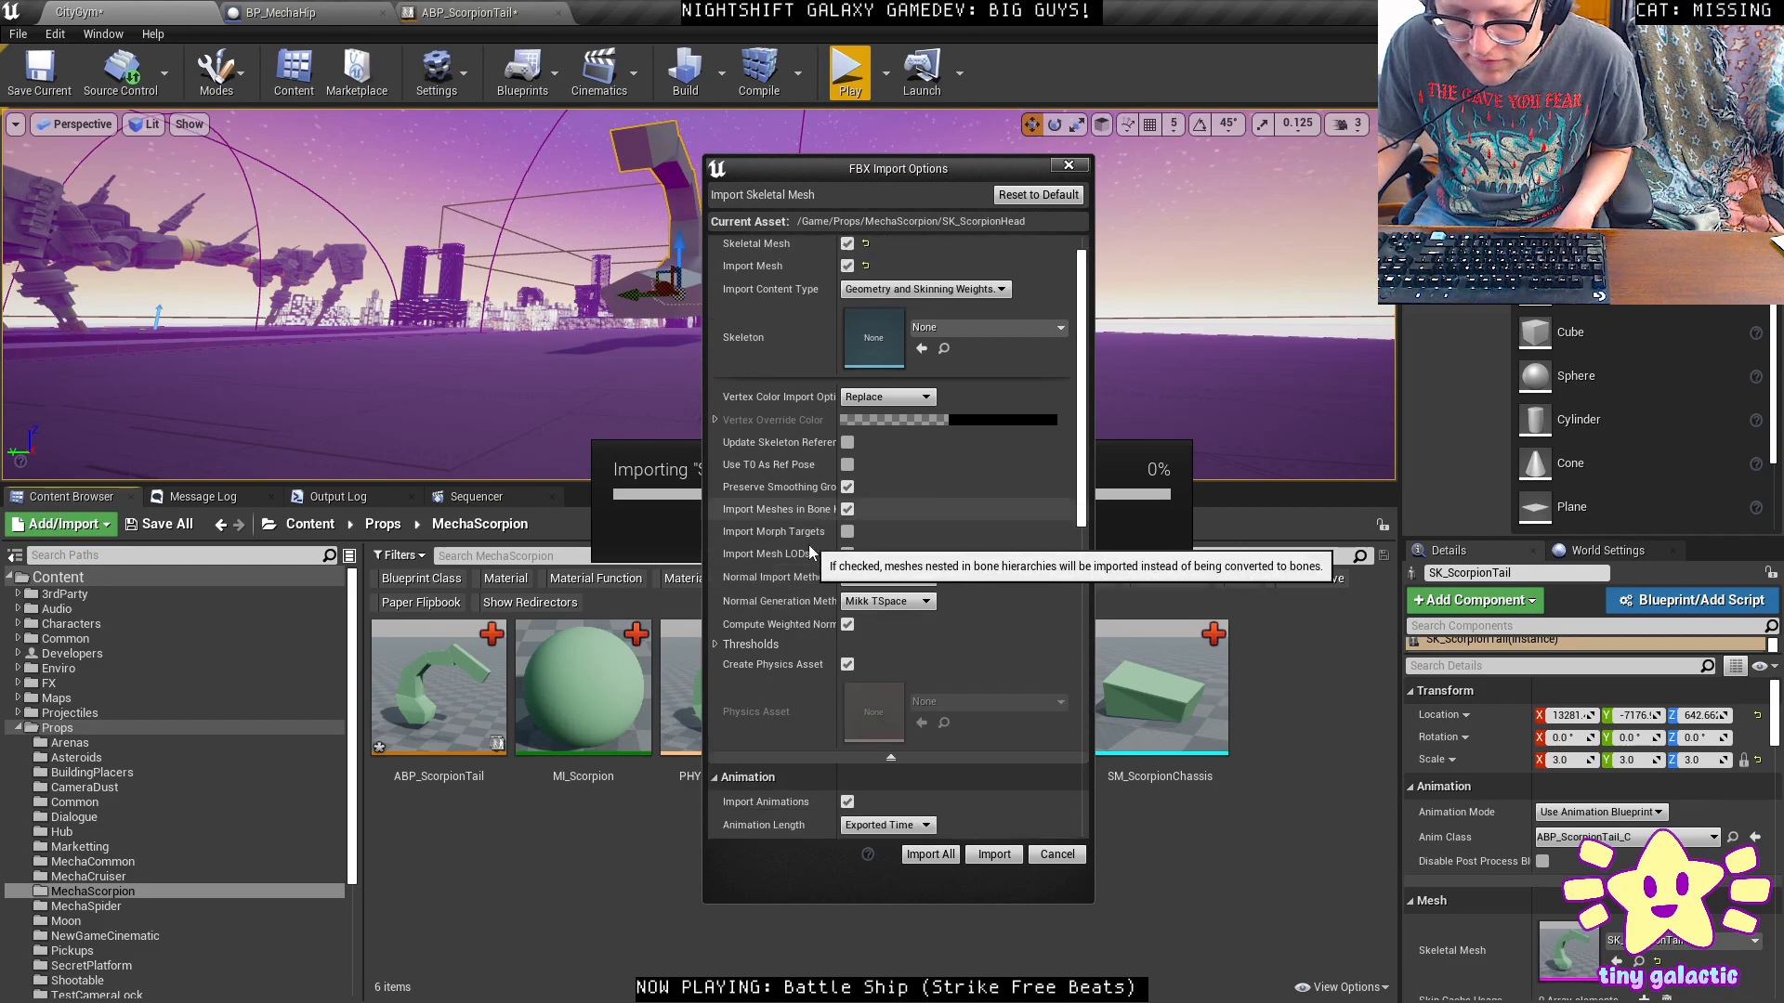
scroll(858, 622, "up", 9)
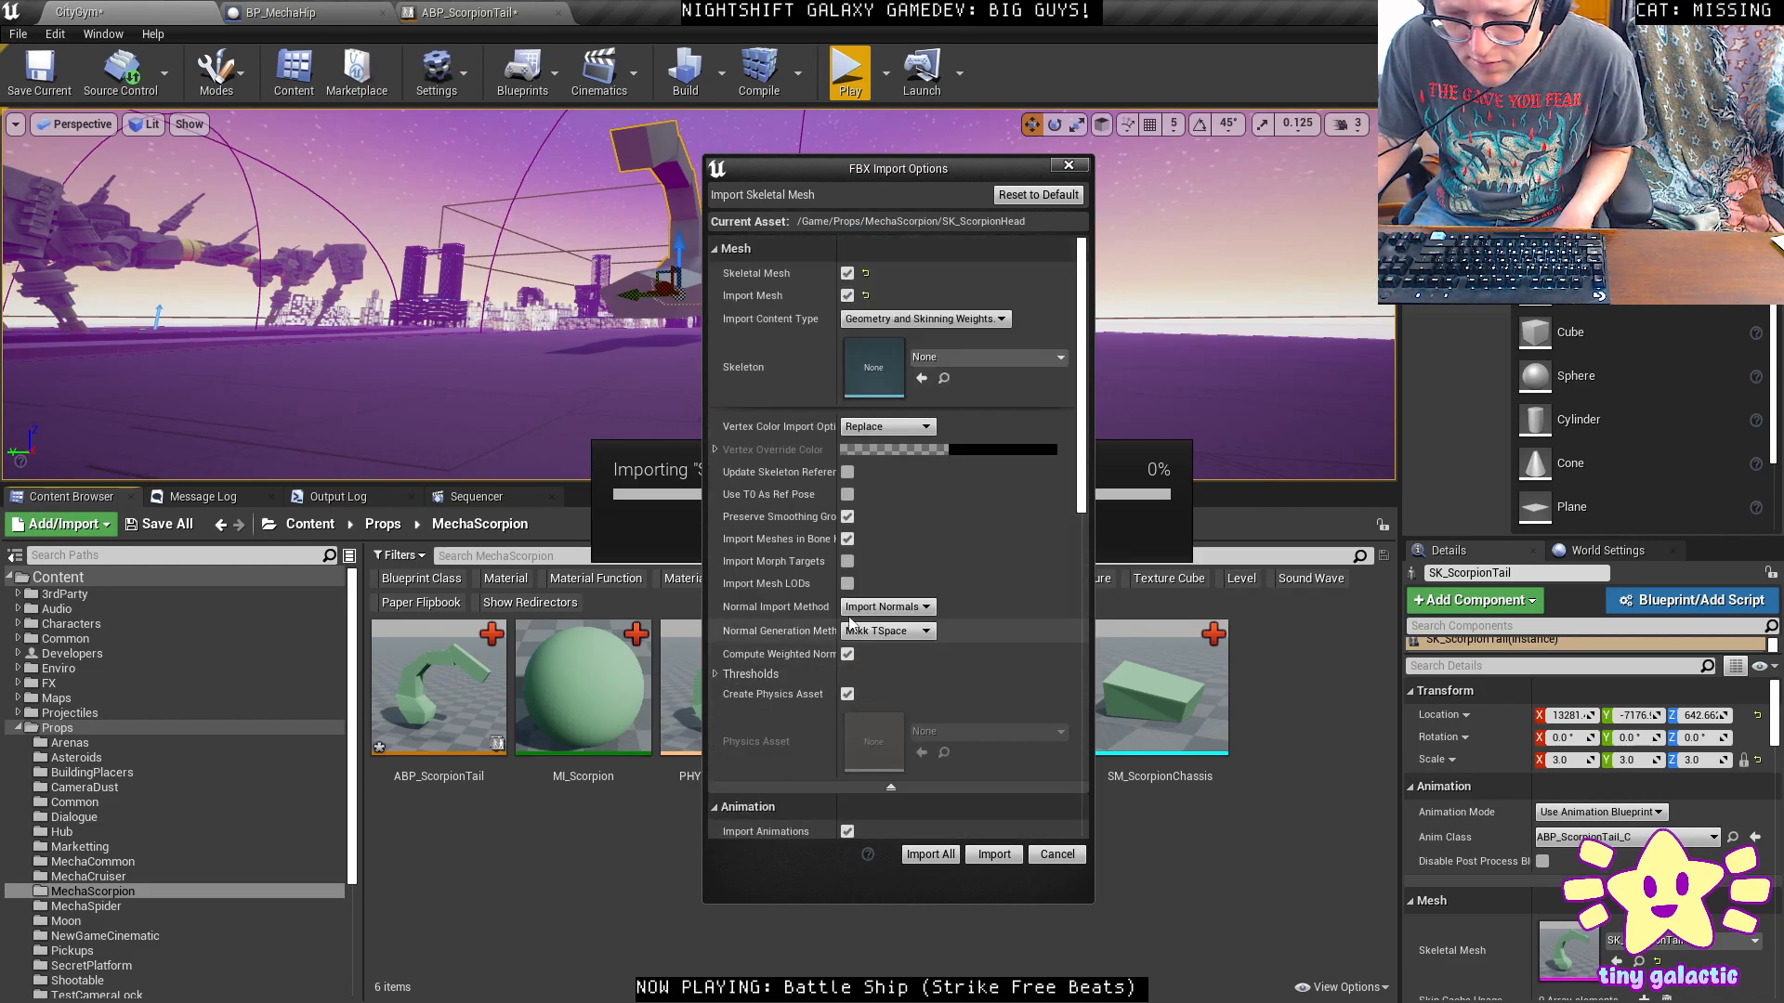
scroll(790, 613, "down", 5)
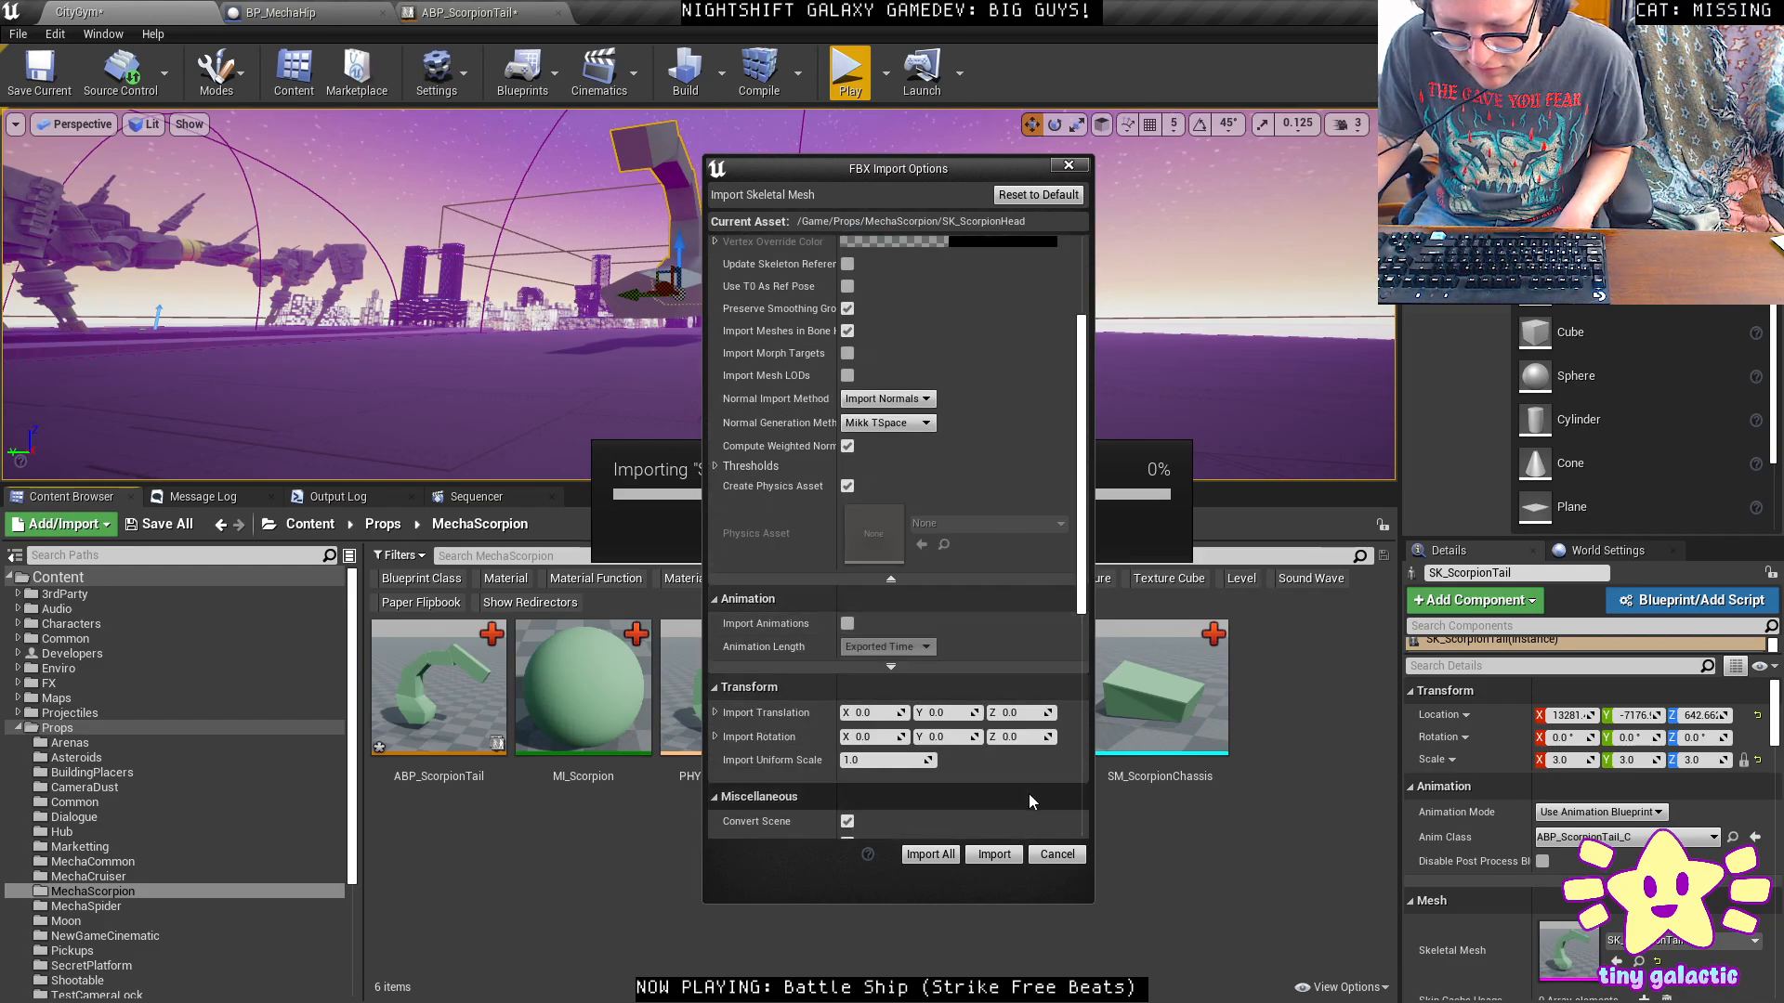
left_click(930, 854)
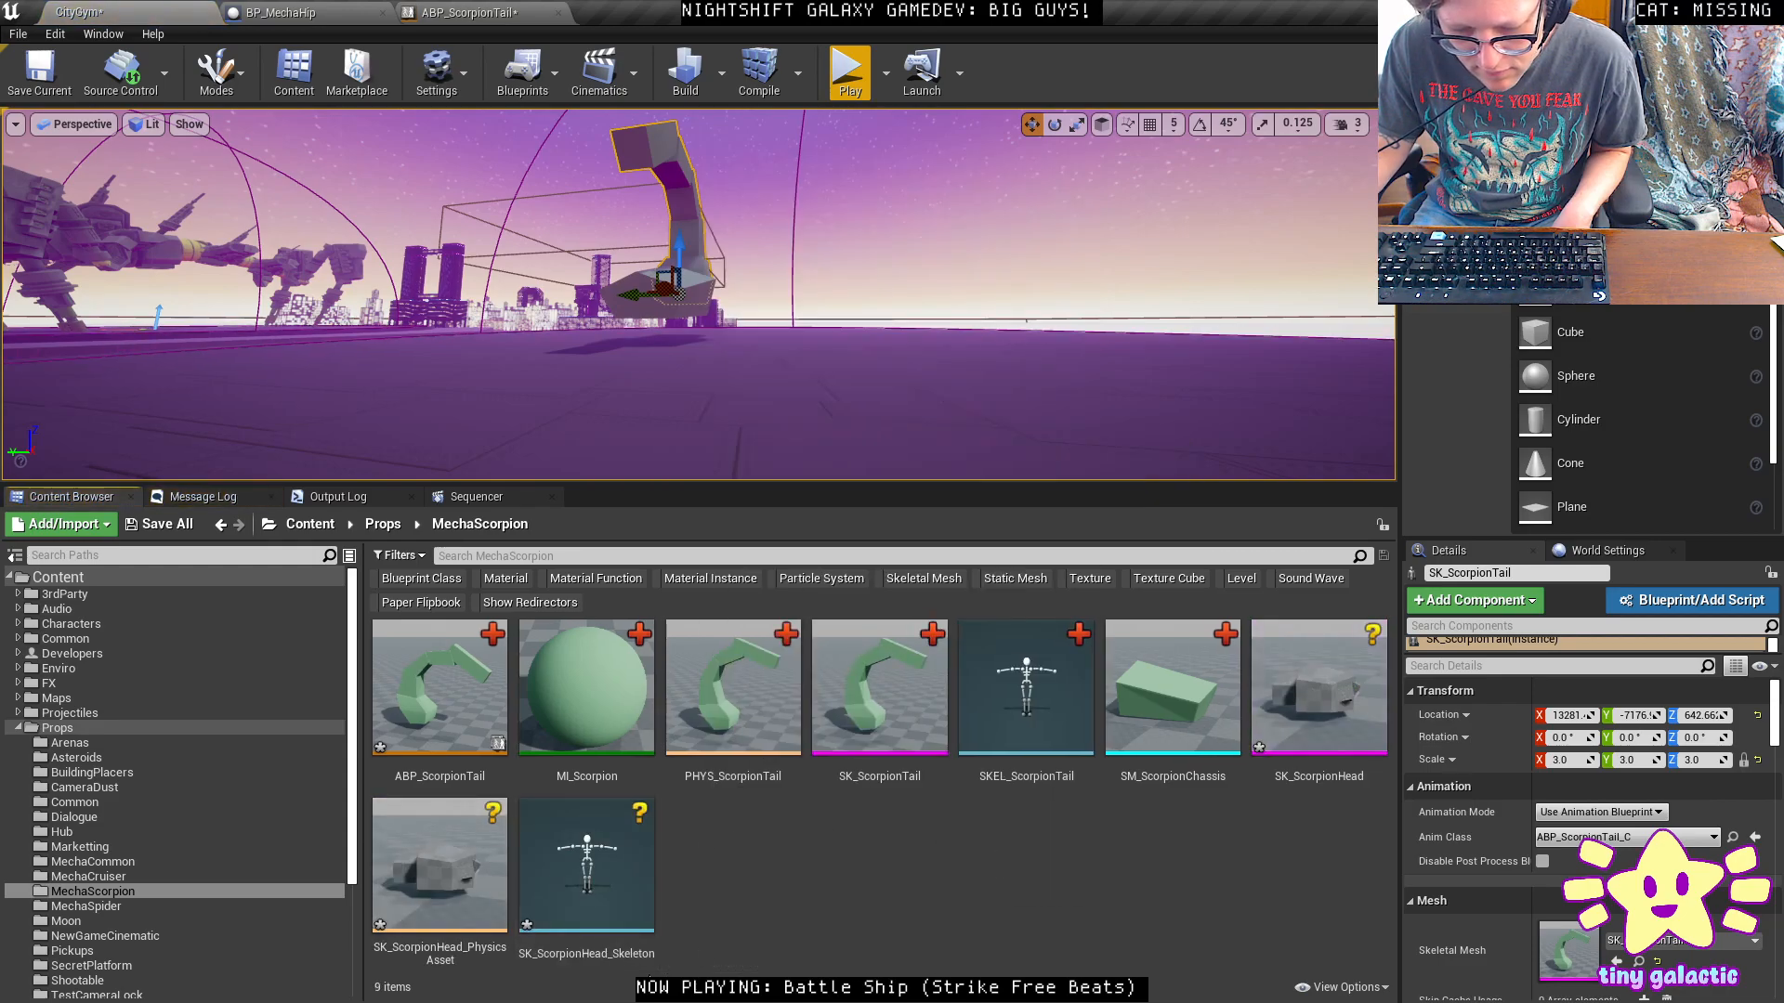
Rename the imported head skeleton asset as SKEL_ScorpionHead.
left_click(587, 868)
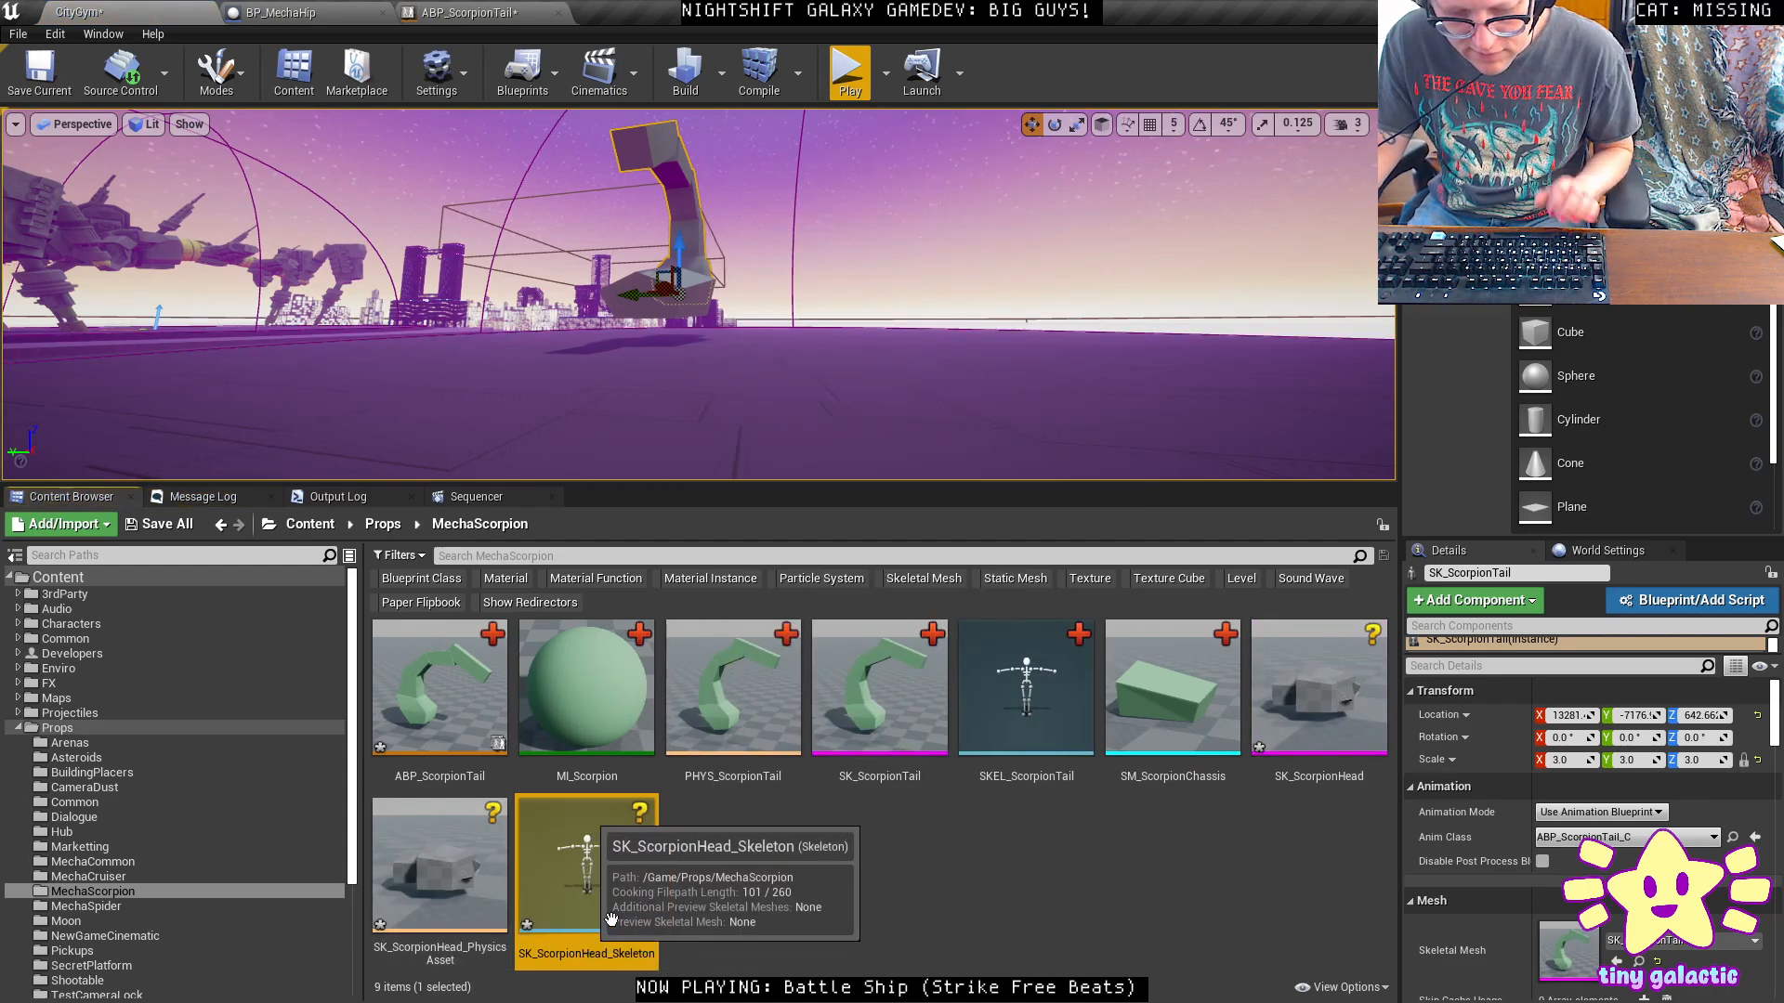
key("F2")
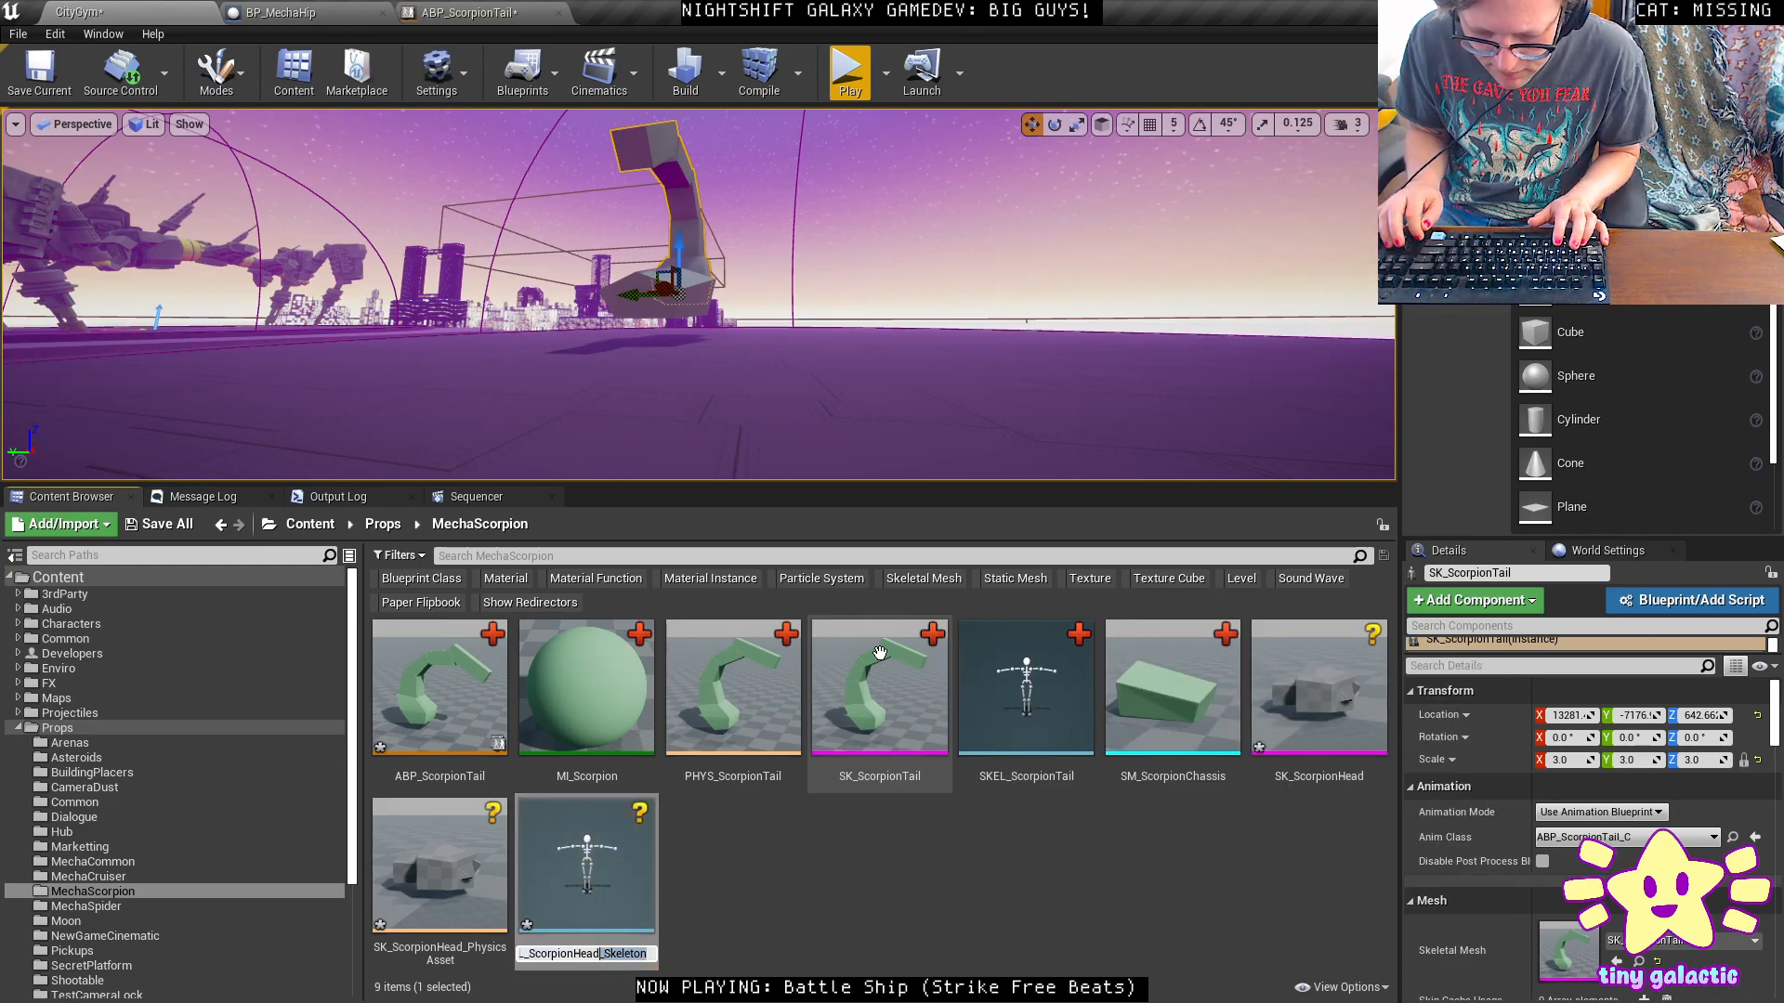
type("SKEL_ScorpionHead")
key("Return")
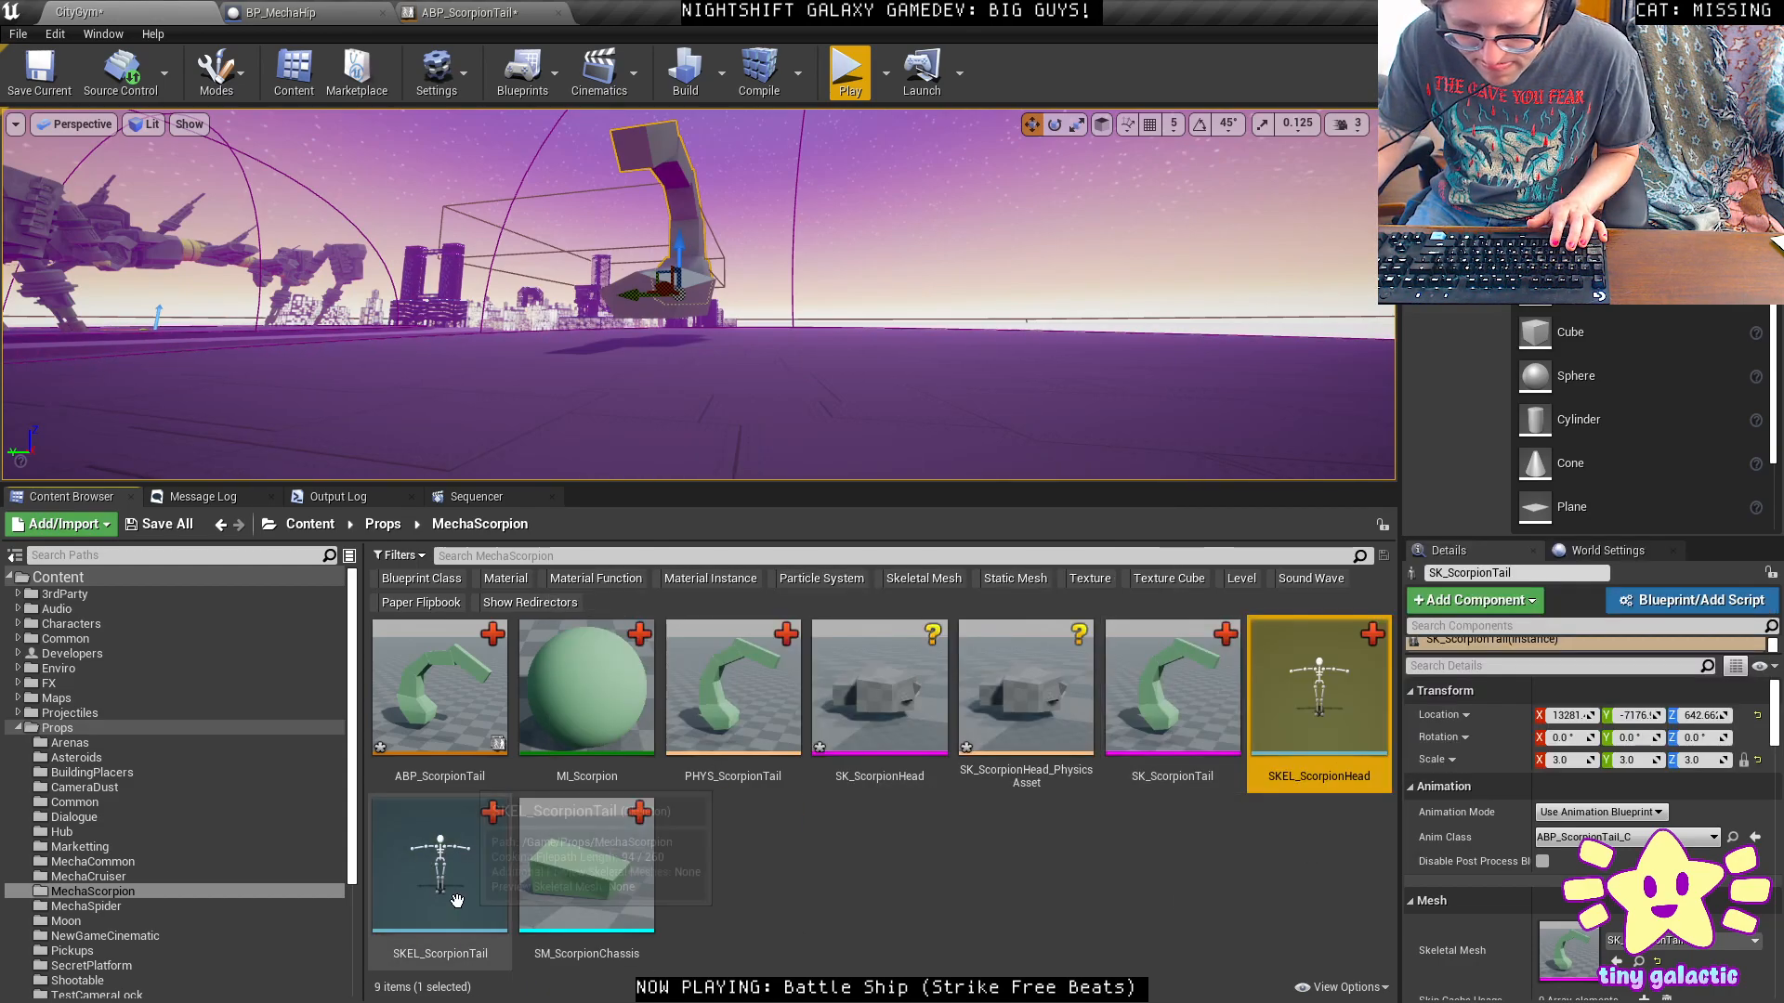
Rename the head's physics asset as PHYS_ScorpionHead.
left_click(466, 953)
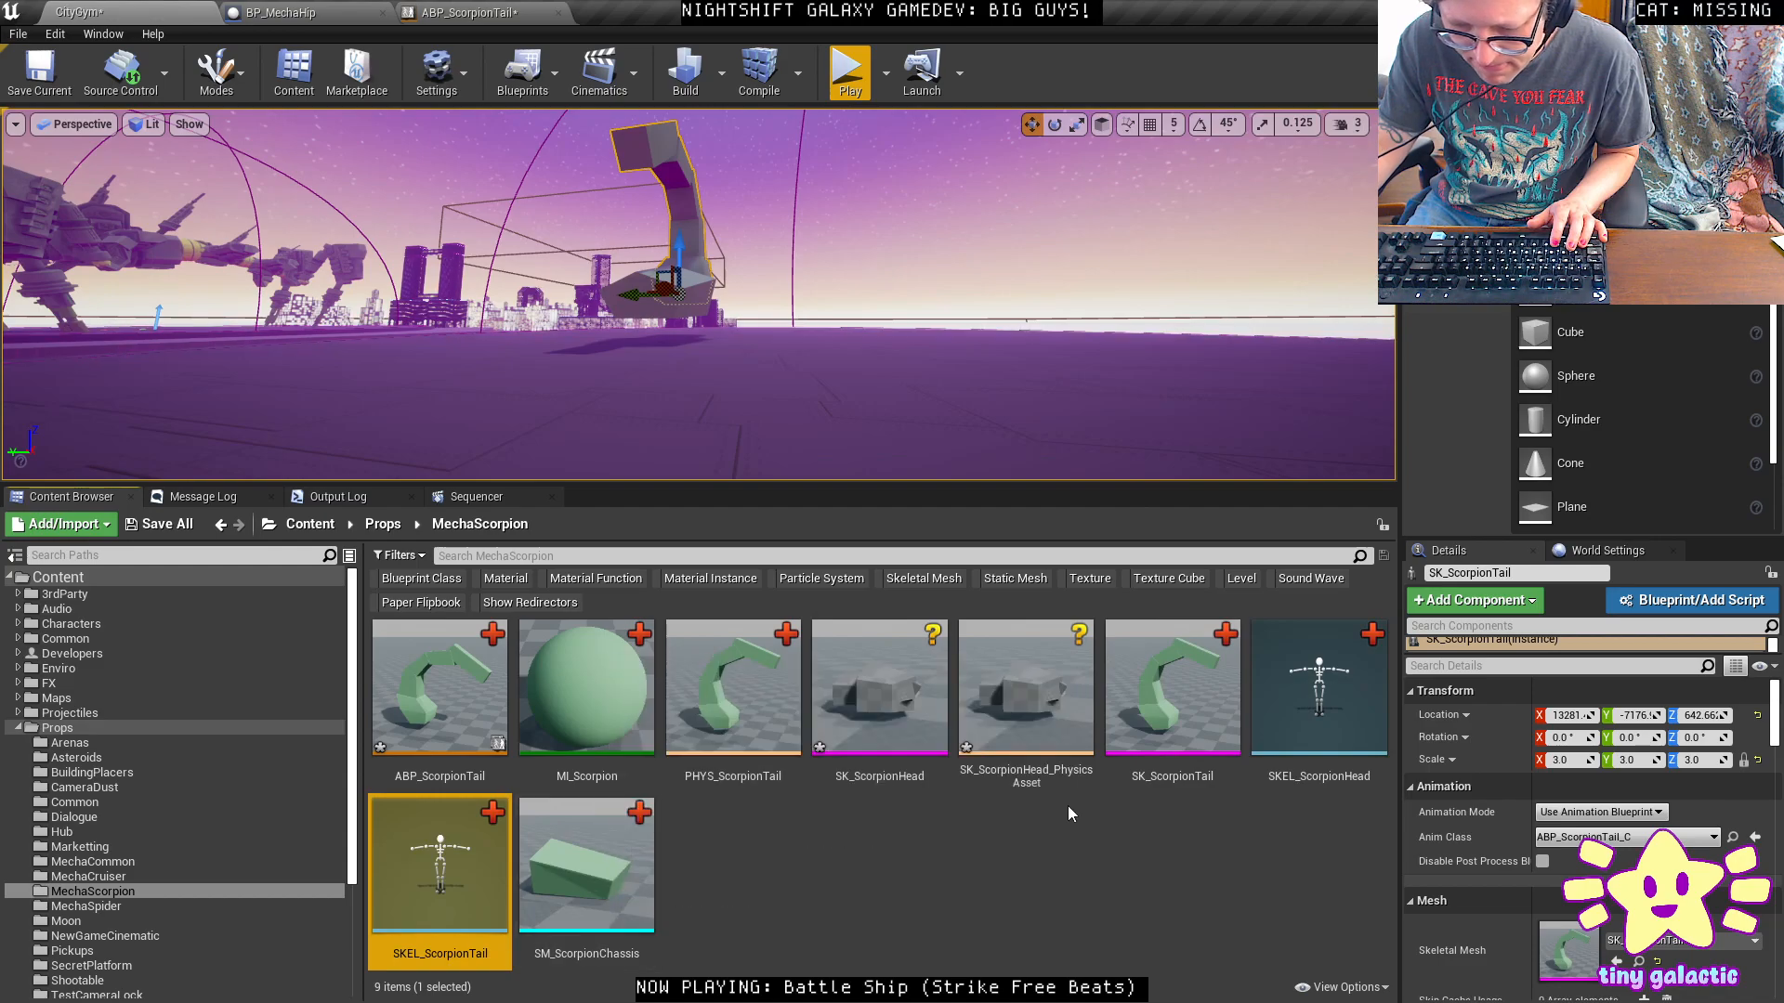
left_click(877, 779)
left_click(1083, 650)
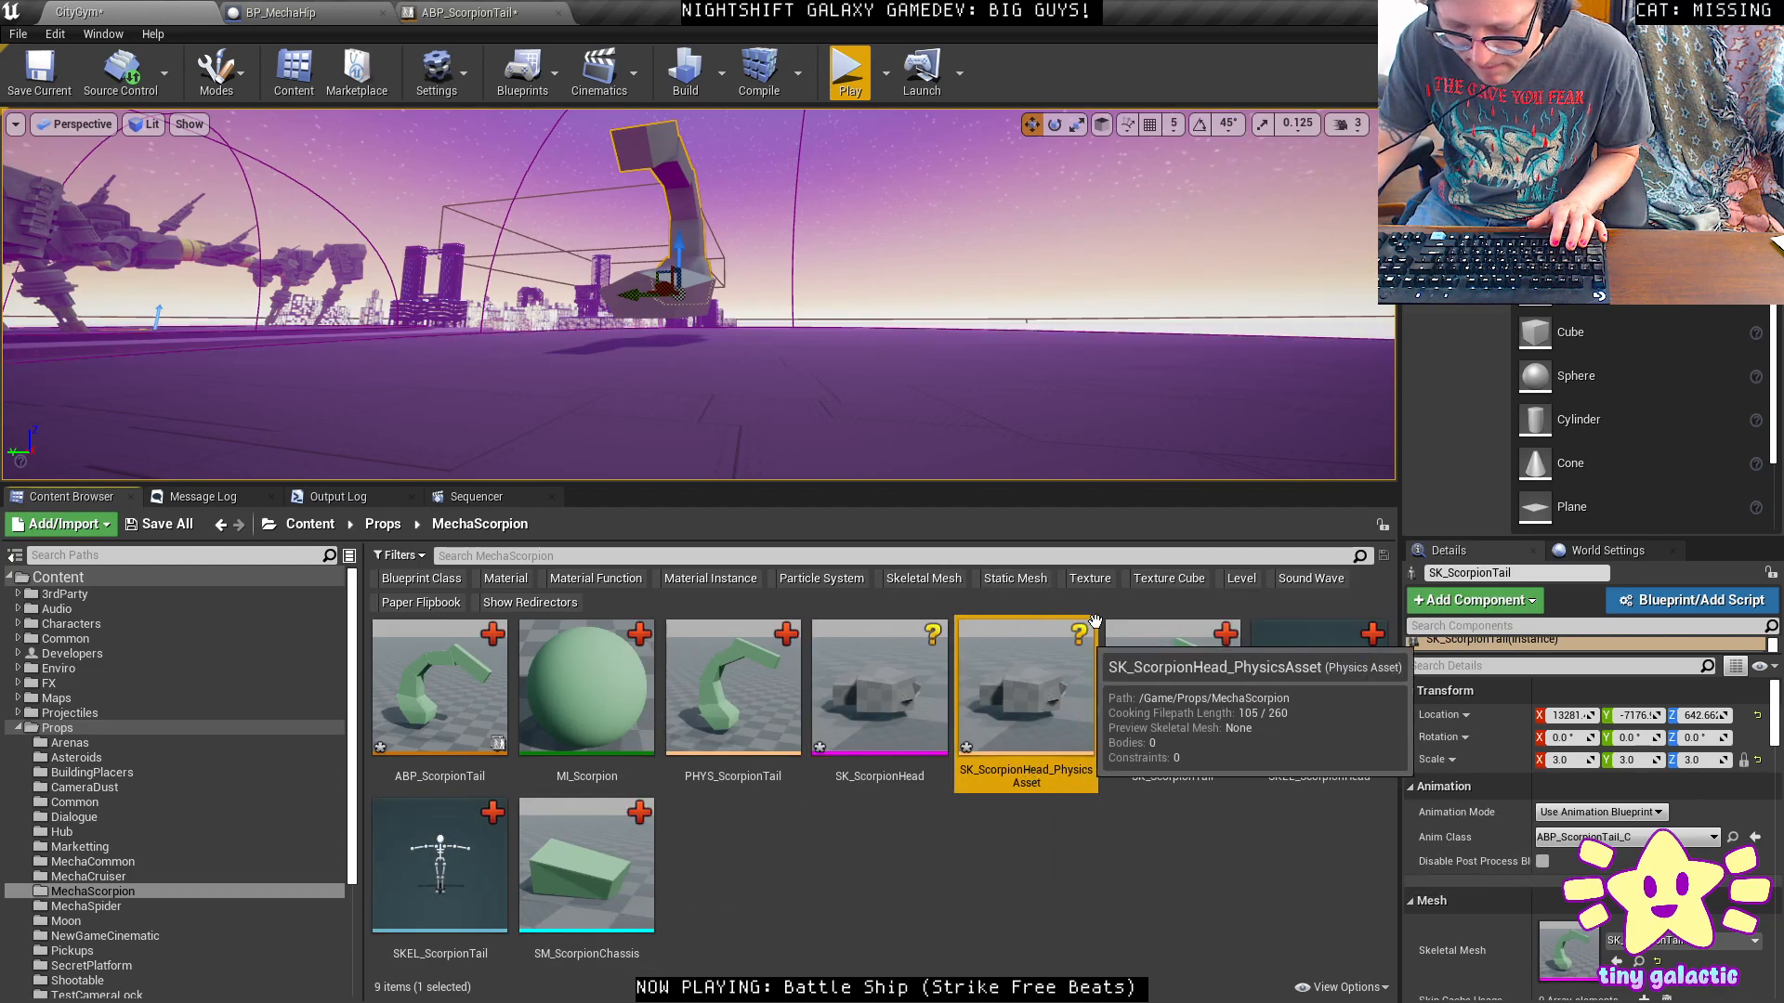
key("F2")
key("End")
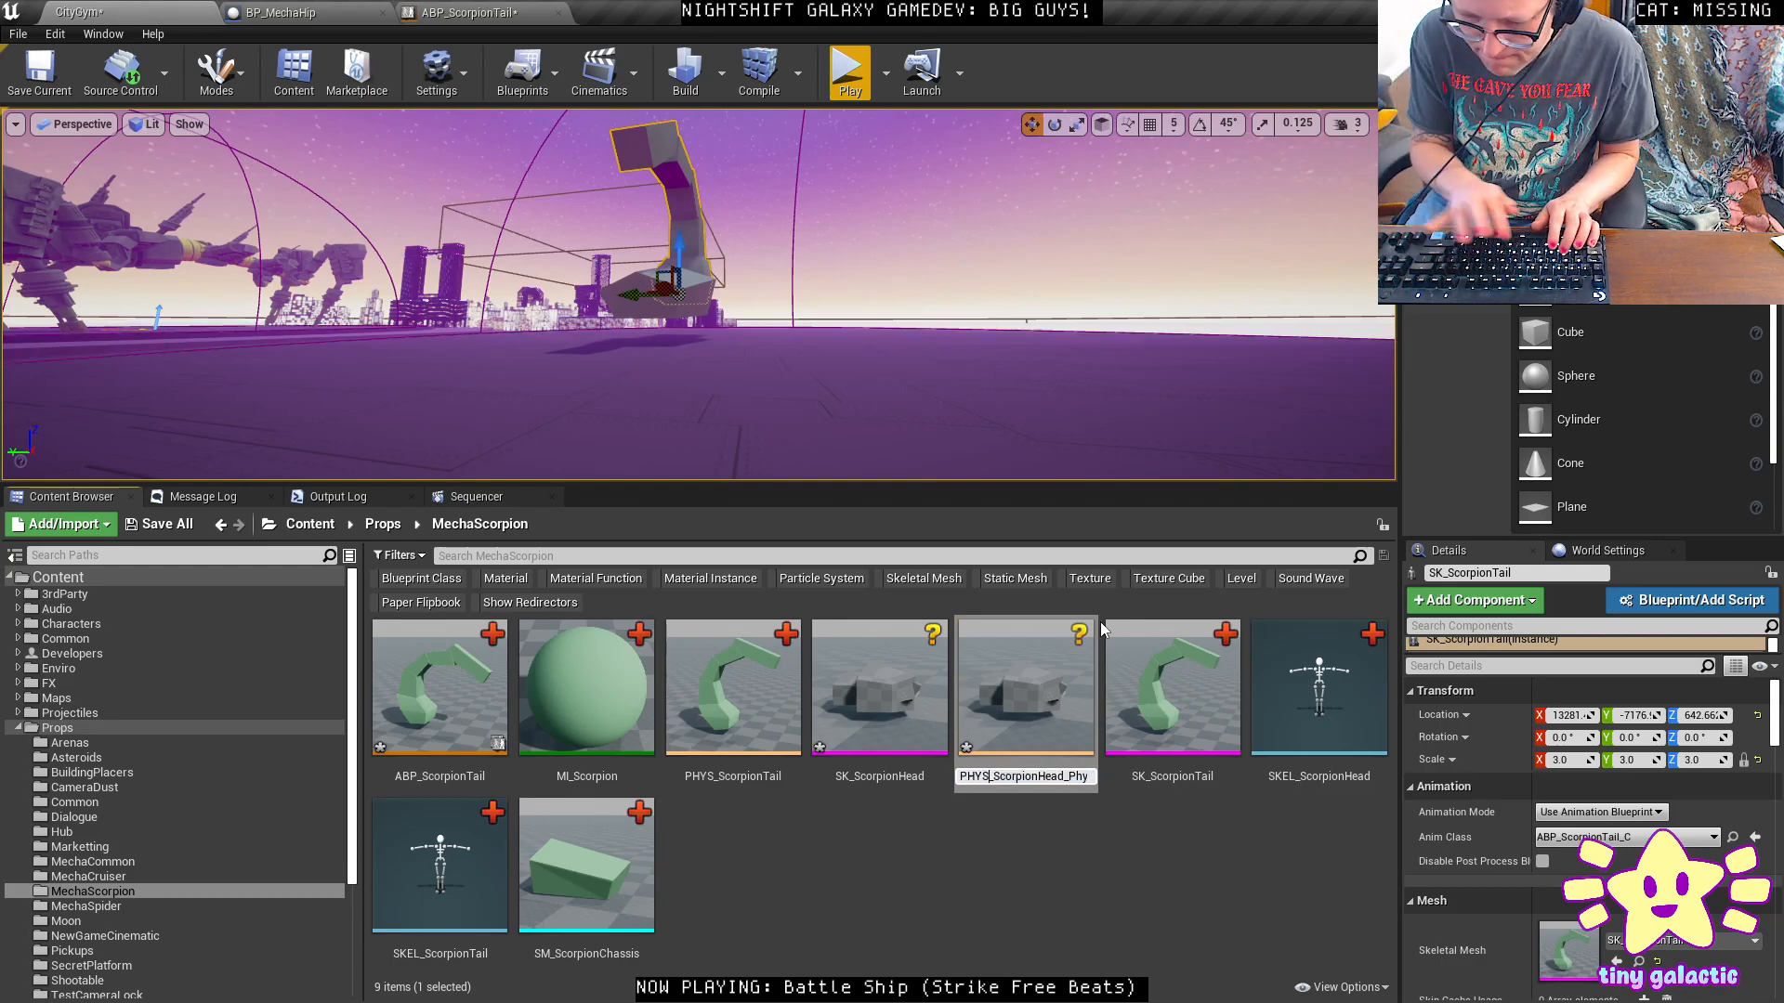
key("BackSpace")
key("BackSpace")
key("BackSpace")
key("BackSpace")
key("BackSpace")
key("BackSpace")
key("BackSpace")
key("BackSpace")
key("BackSpace")
key("BackSpace")
key("BackSpace")
key("BackSpace")
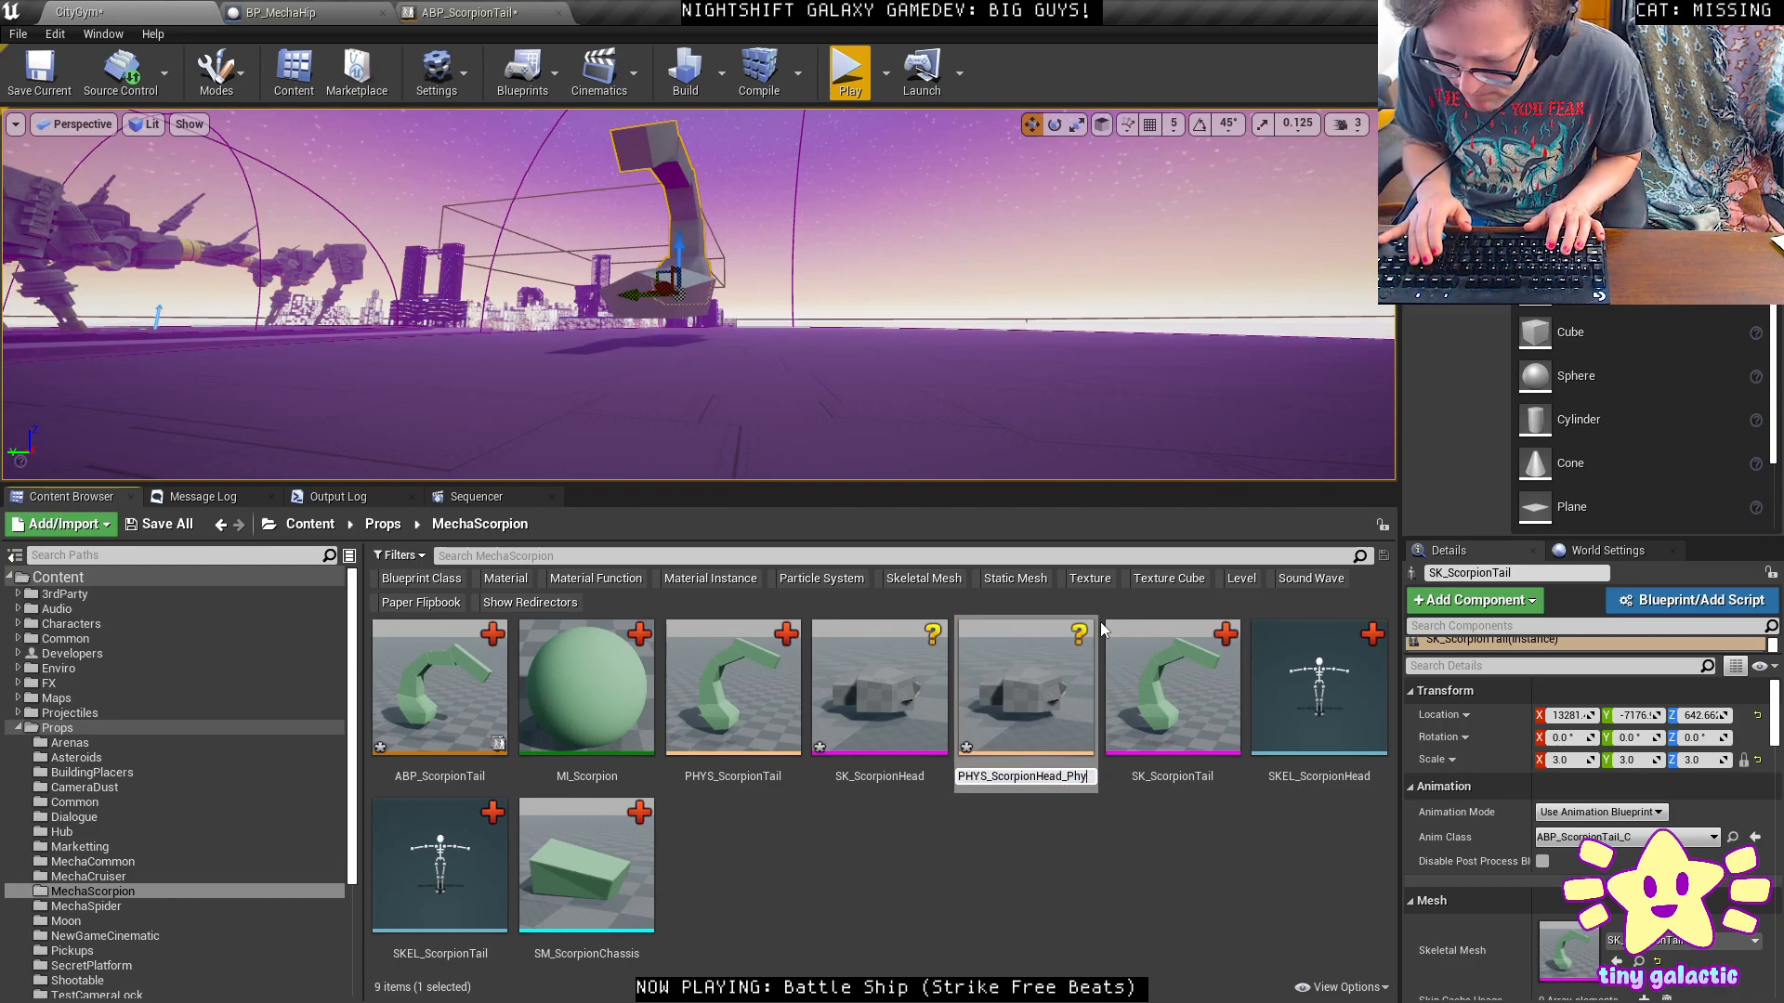
key("BackSpace")
key("Return")
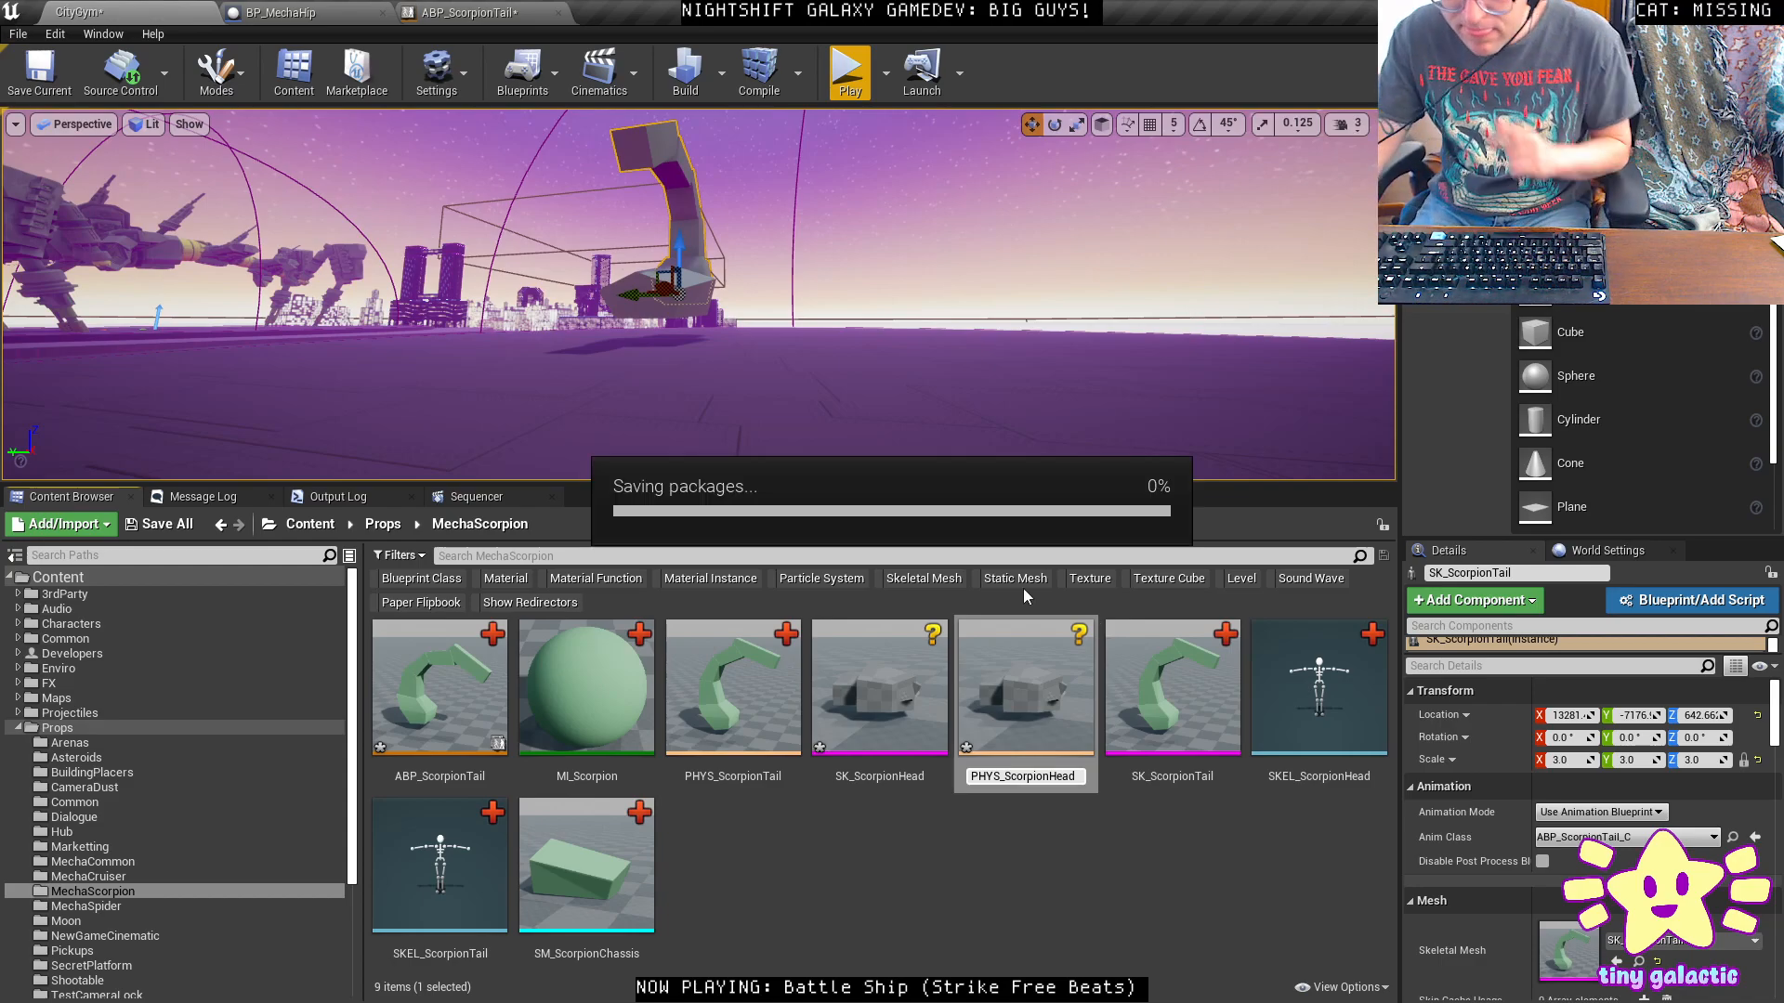
Open the SK_ScorpionHead skeletal mesh and assign MI_Scorpion to material slot Element 0.
double_click(1031, 729)
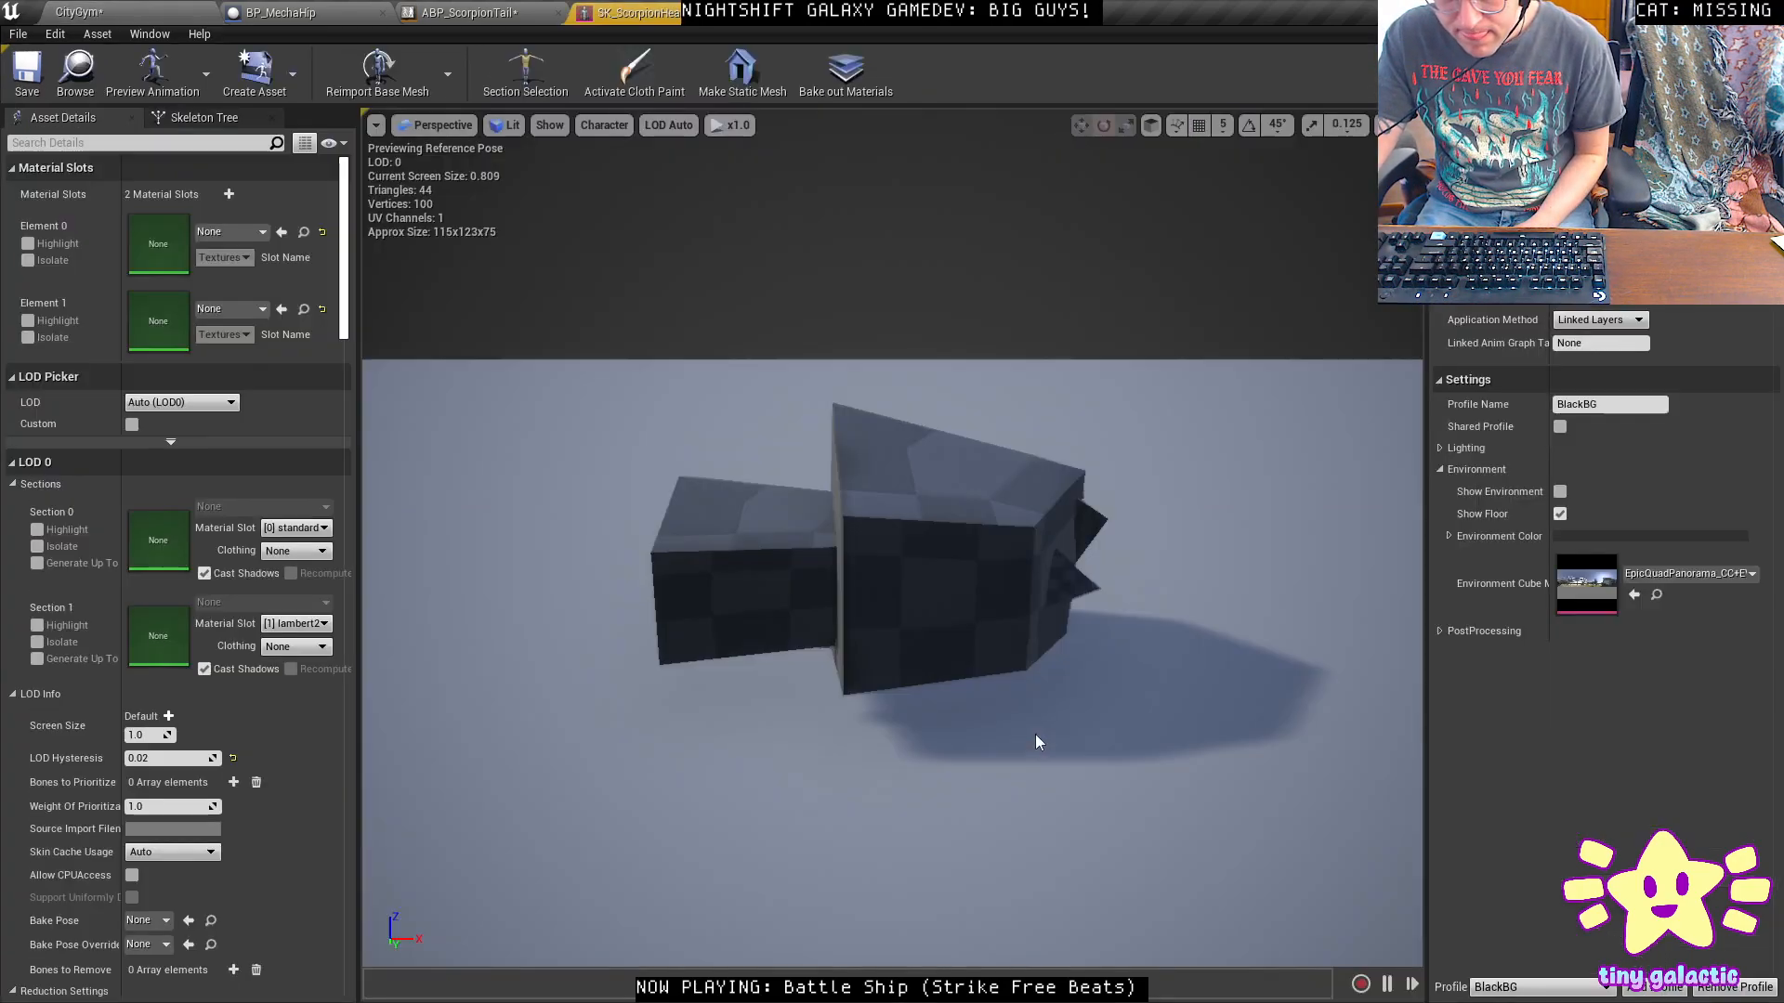
left_click(236, 231)
type("scor")
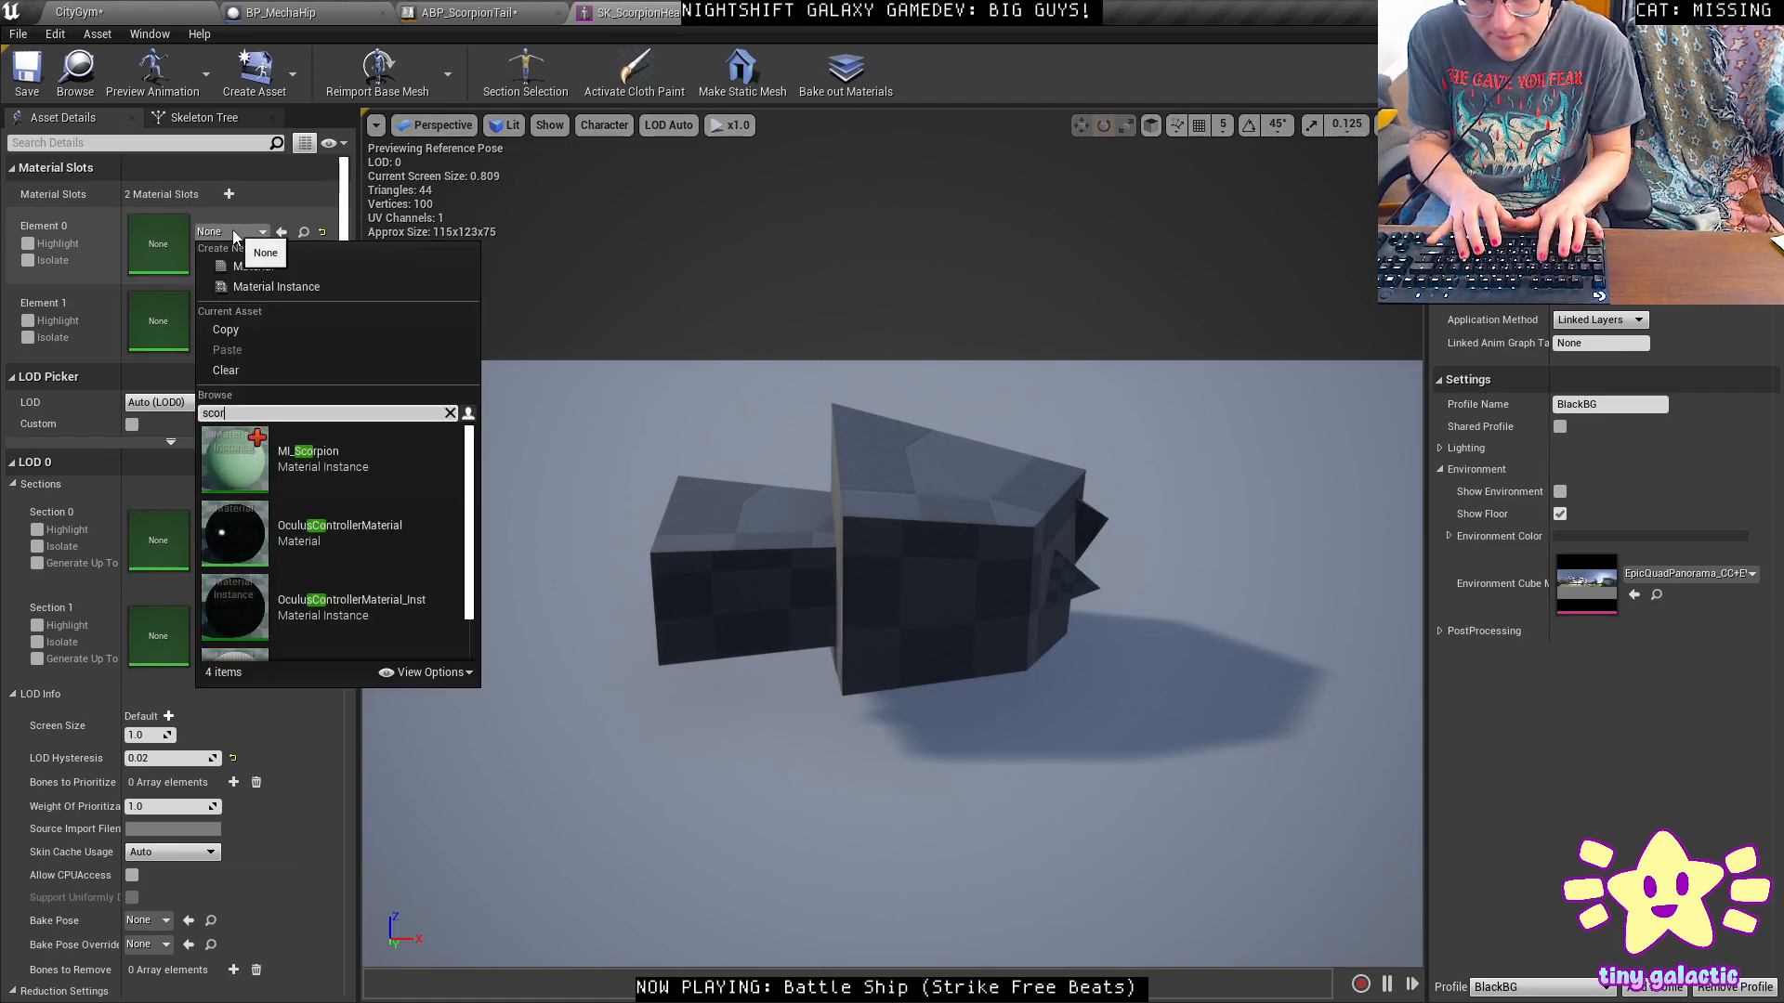
type("pion")
left_click(297, 455)
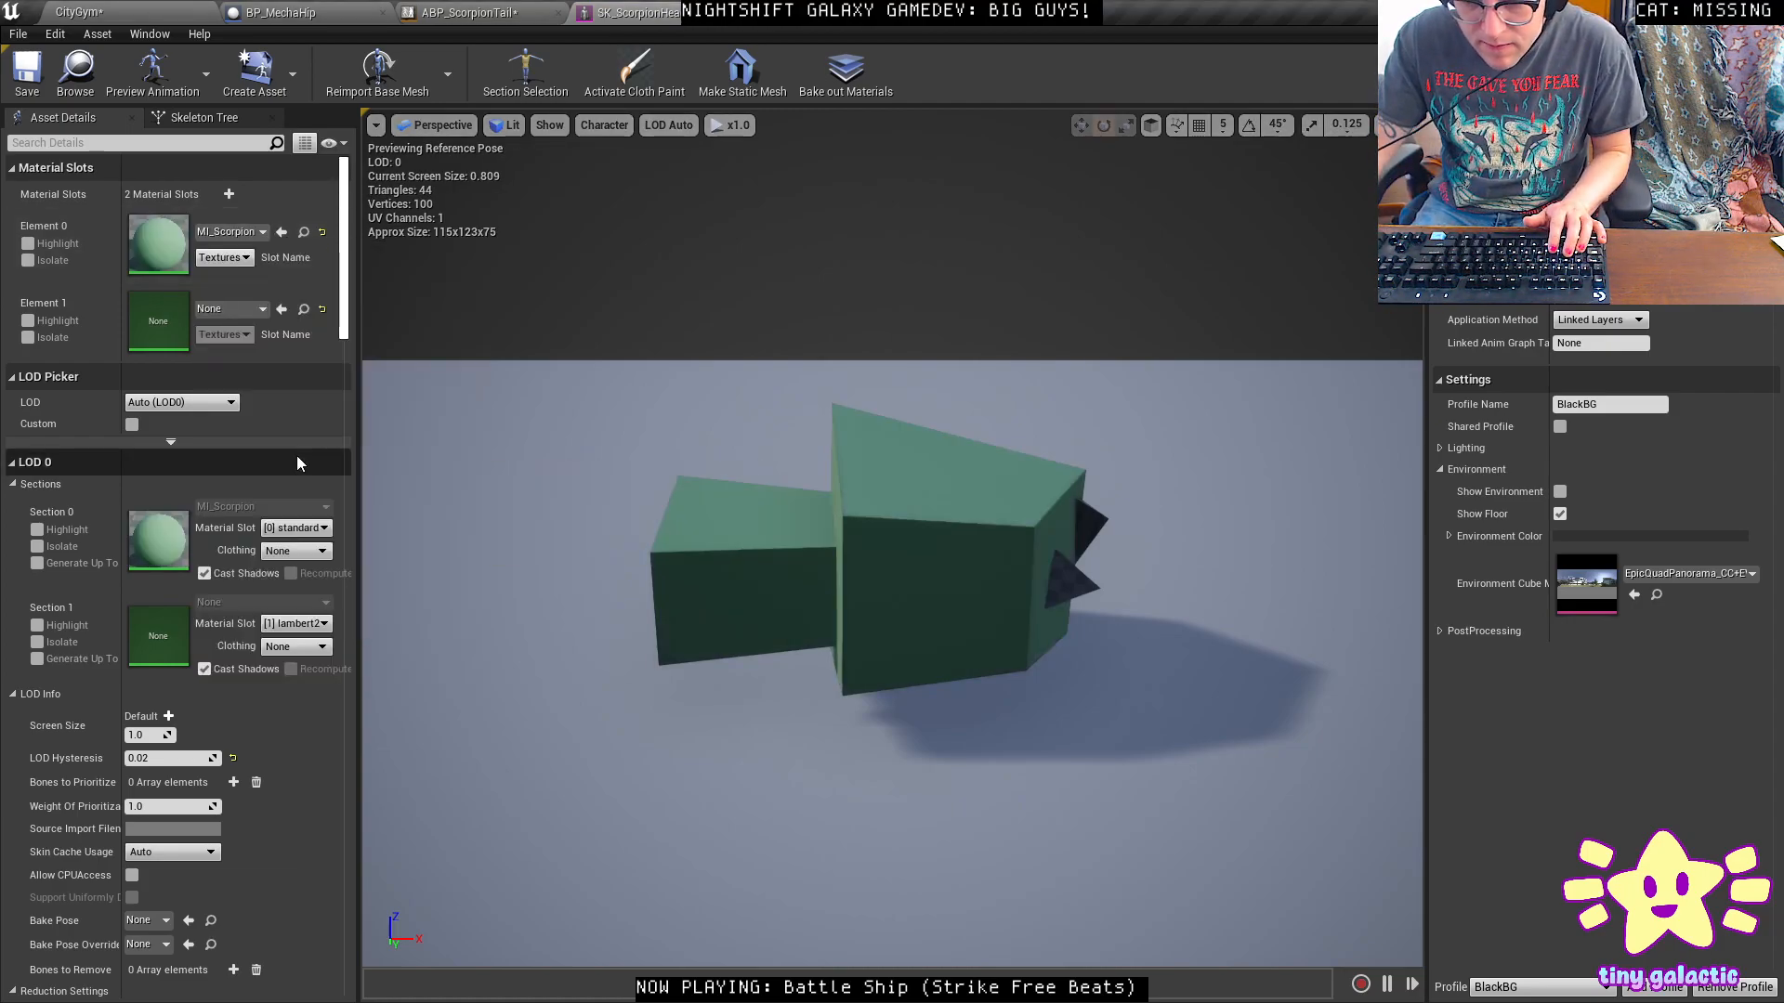
Assign M_BrightRed to material slot Element 1, save the head mesh and return to the CityGym level.
left_click(227, 312)
type("bright red")
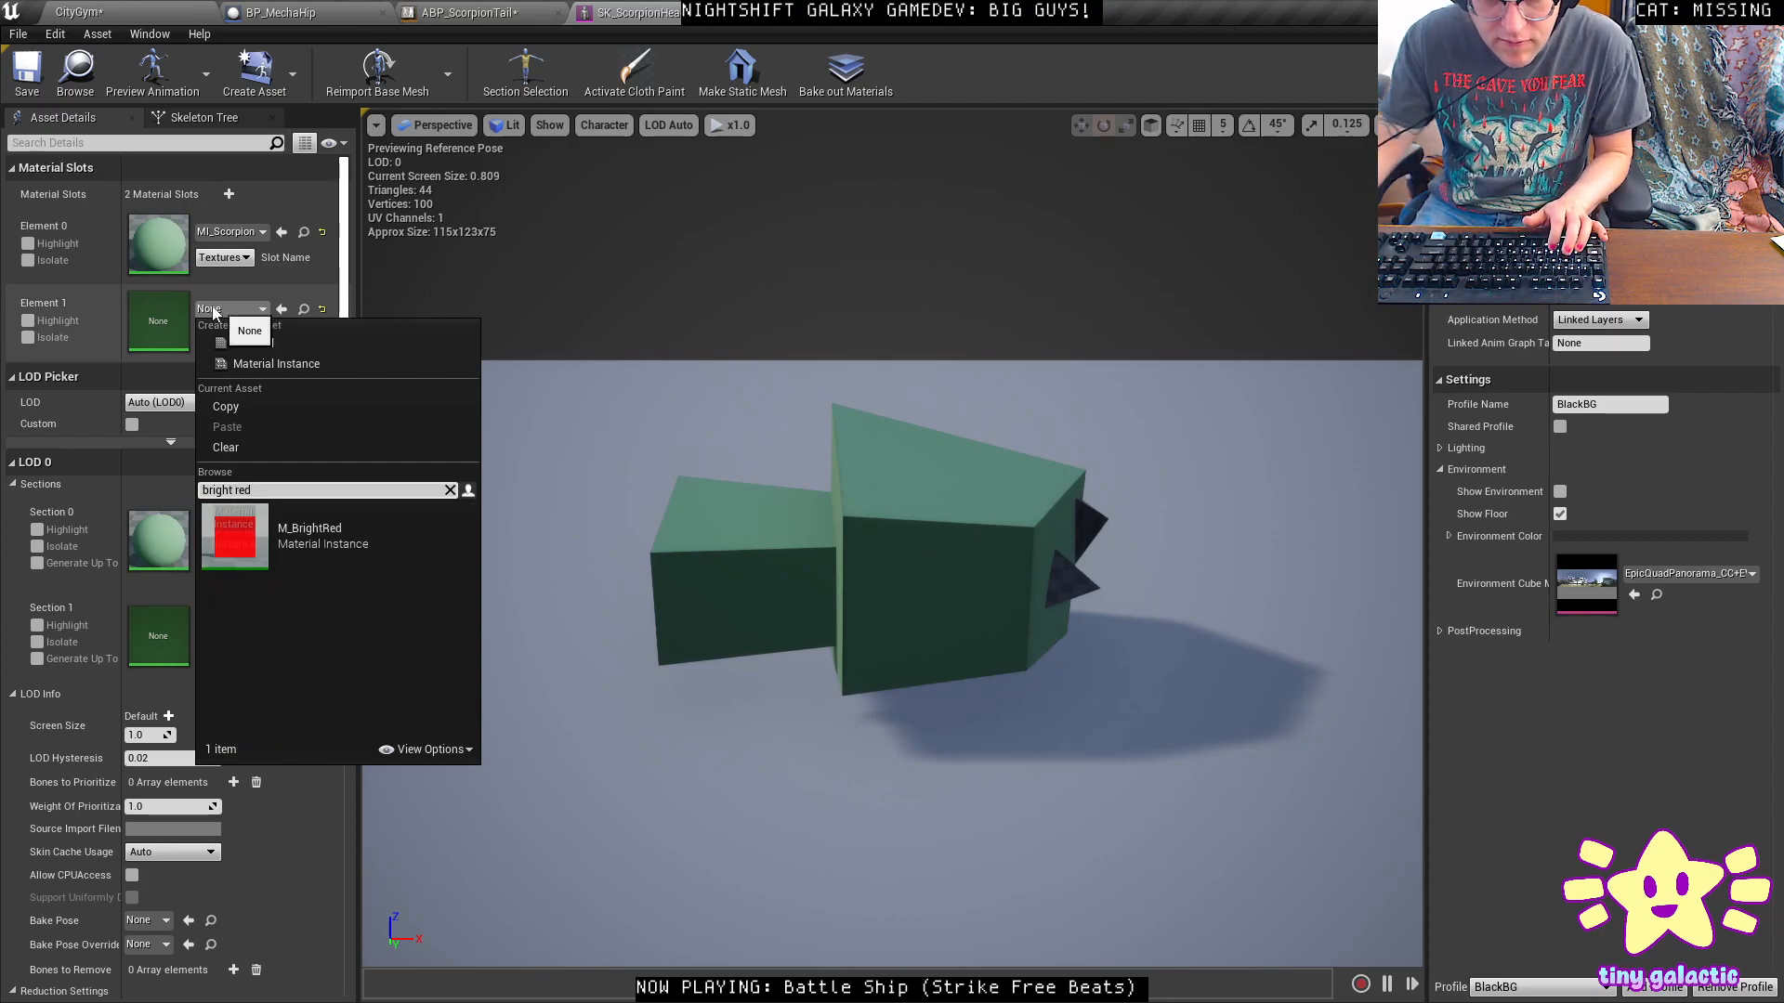
left_click(251, 528)
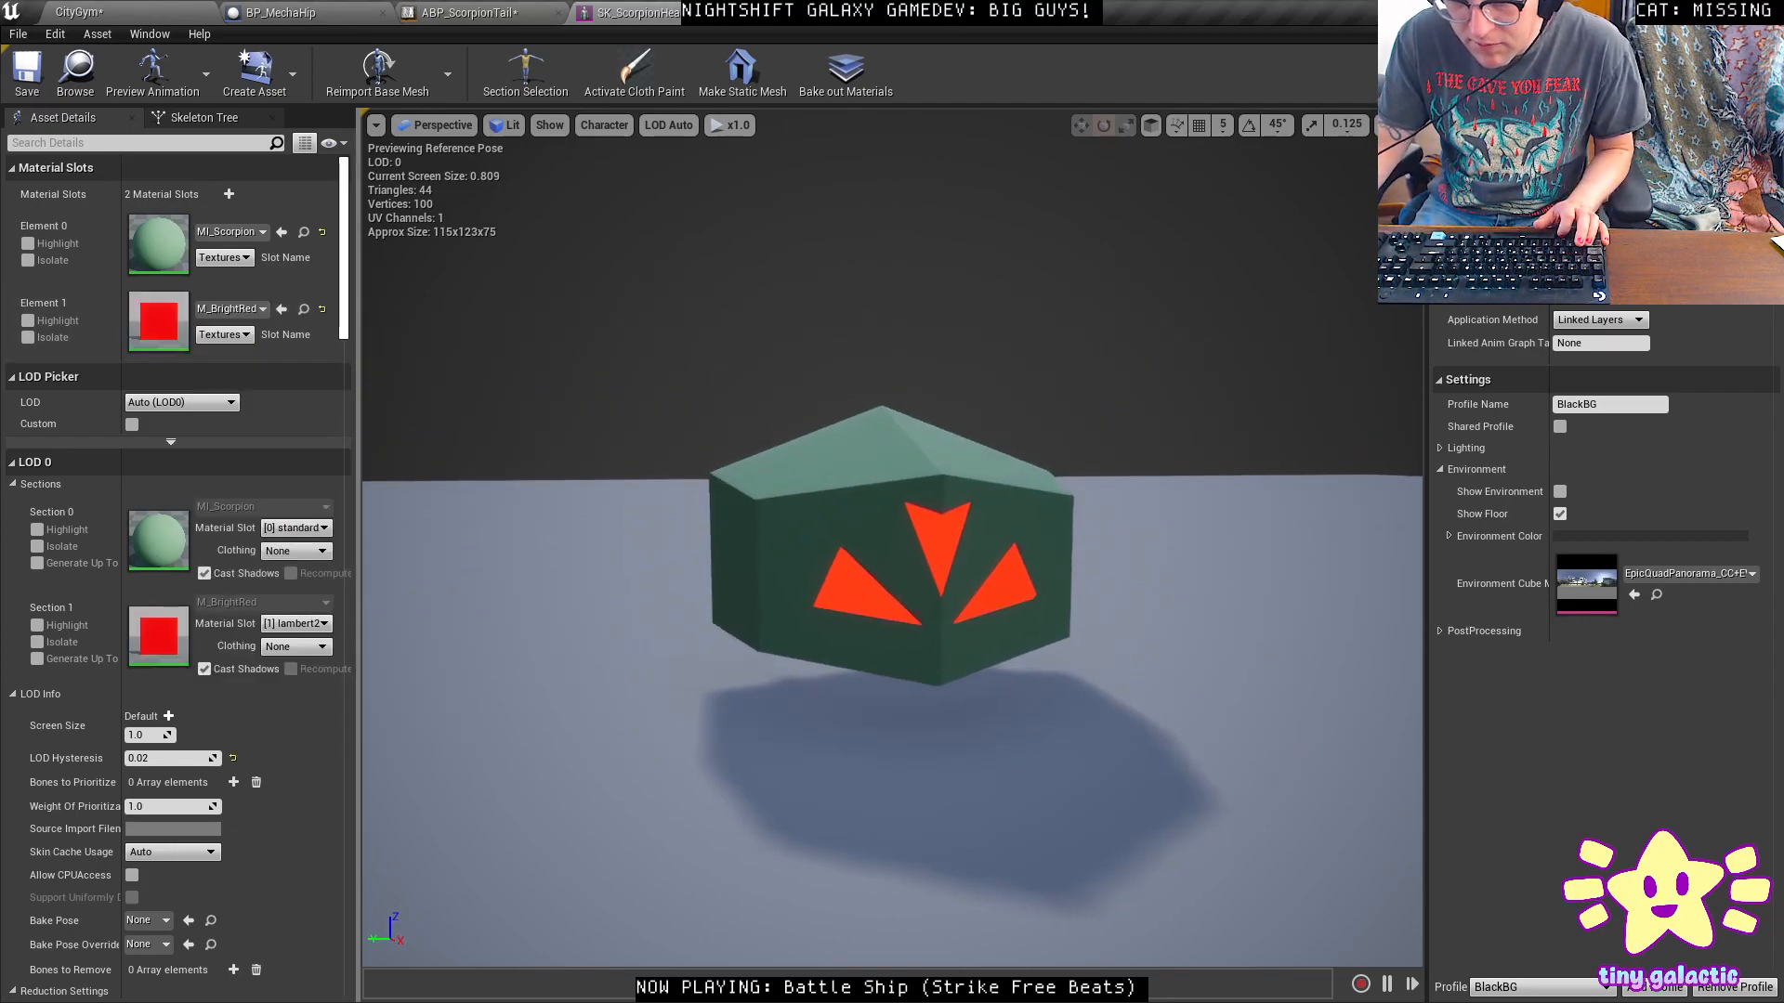
left_click(27, 73)
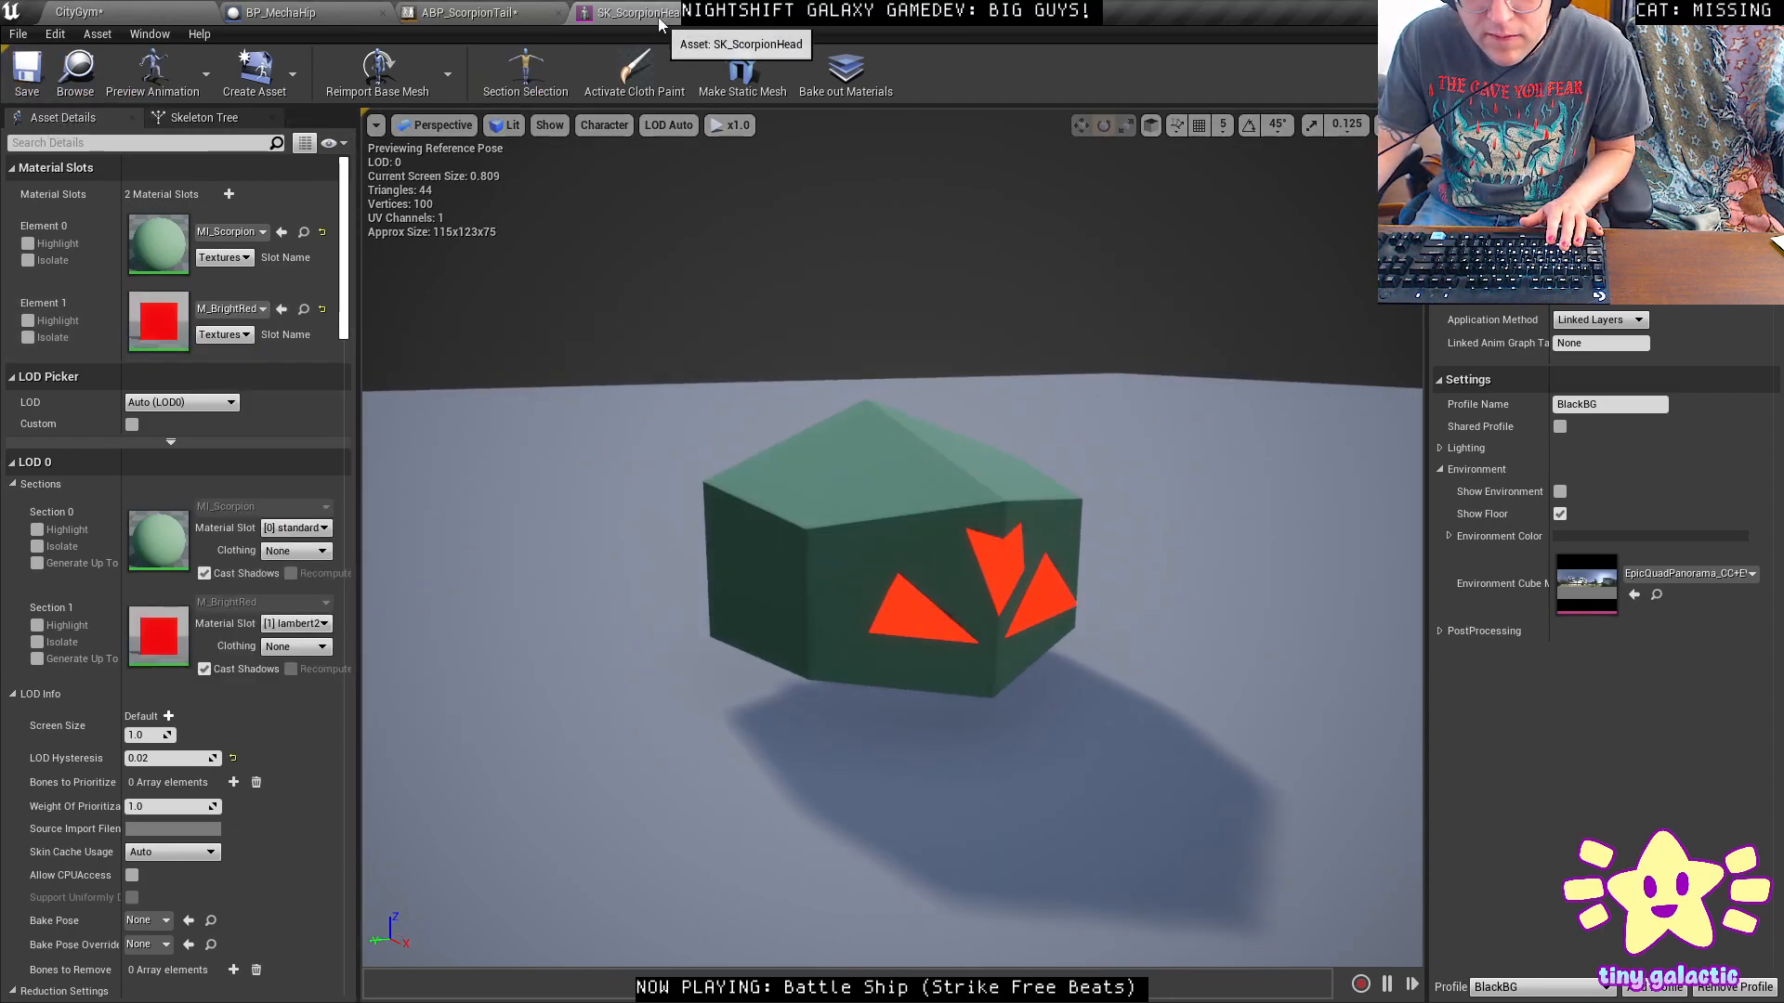
left_click(731, 12)
left_click(79, 12)
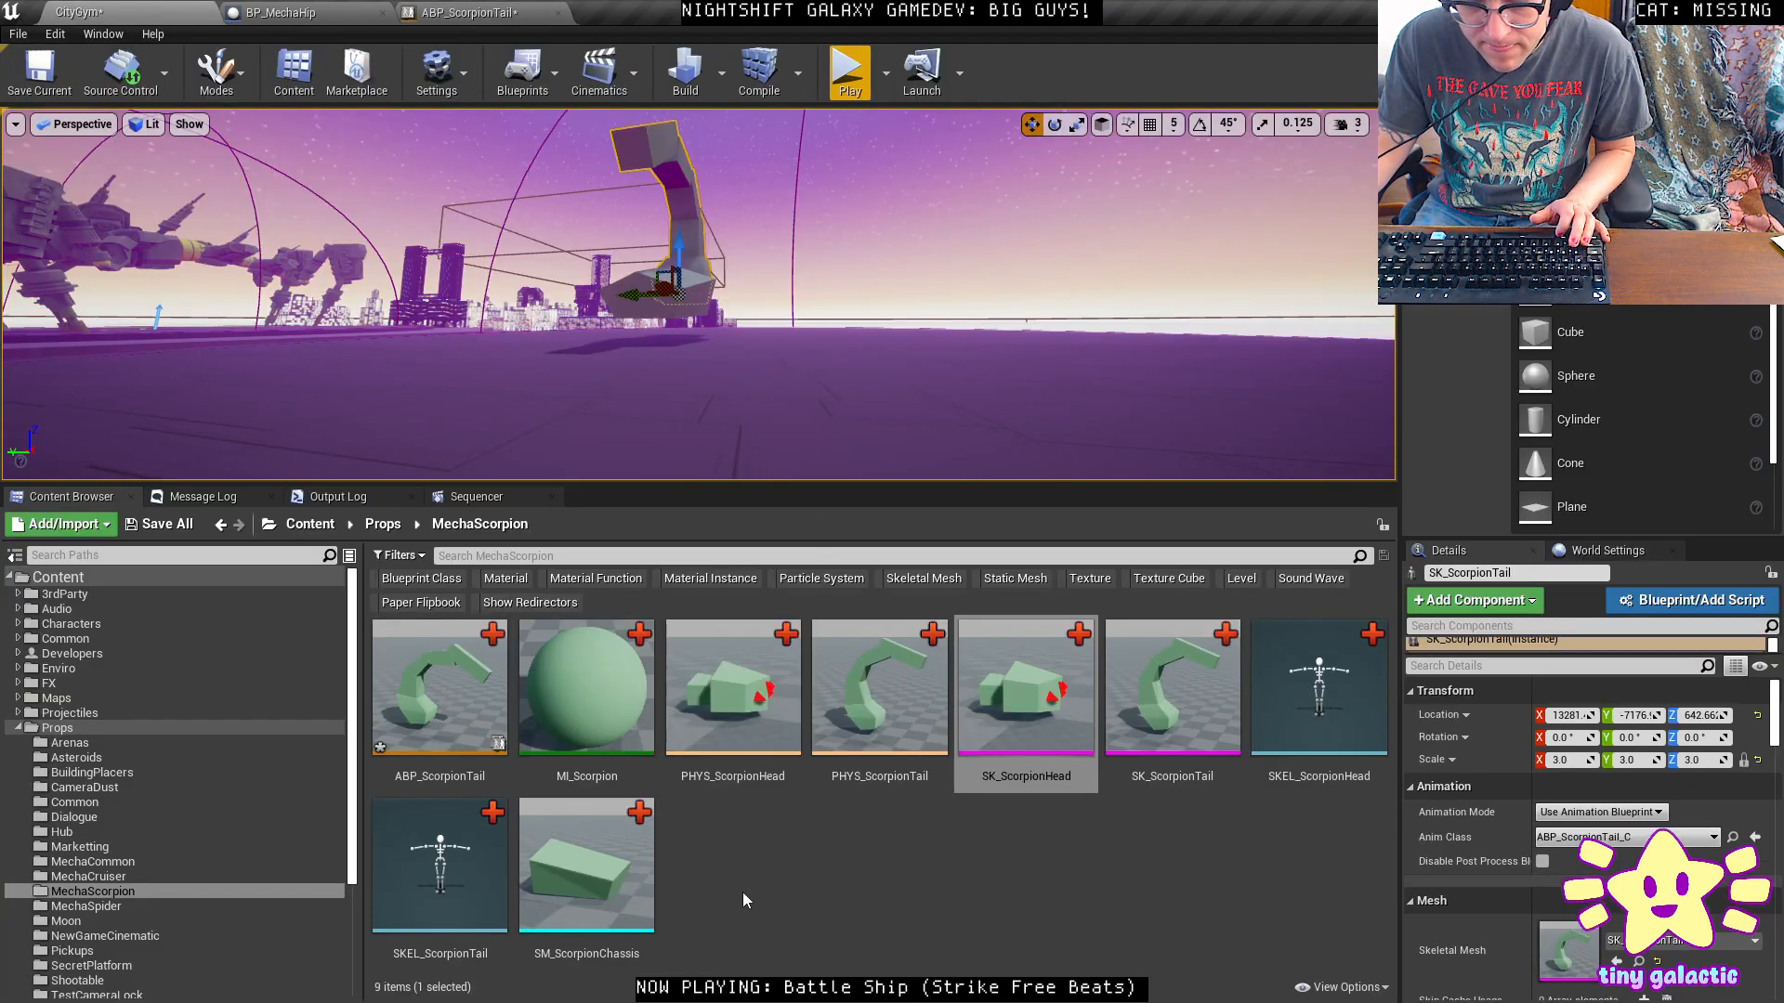
Place SK_ScorpionHead in the level near the chassis and set its uniform scale to 3.
left_click_drag(1062, 777, 641, 374)
right_click_drag(641, 373, 594, 400)
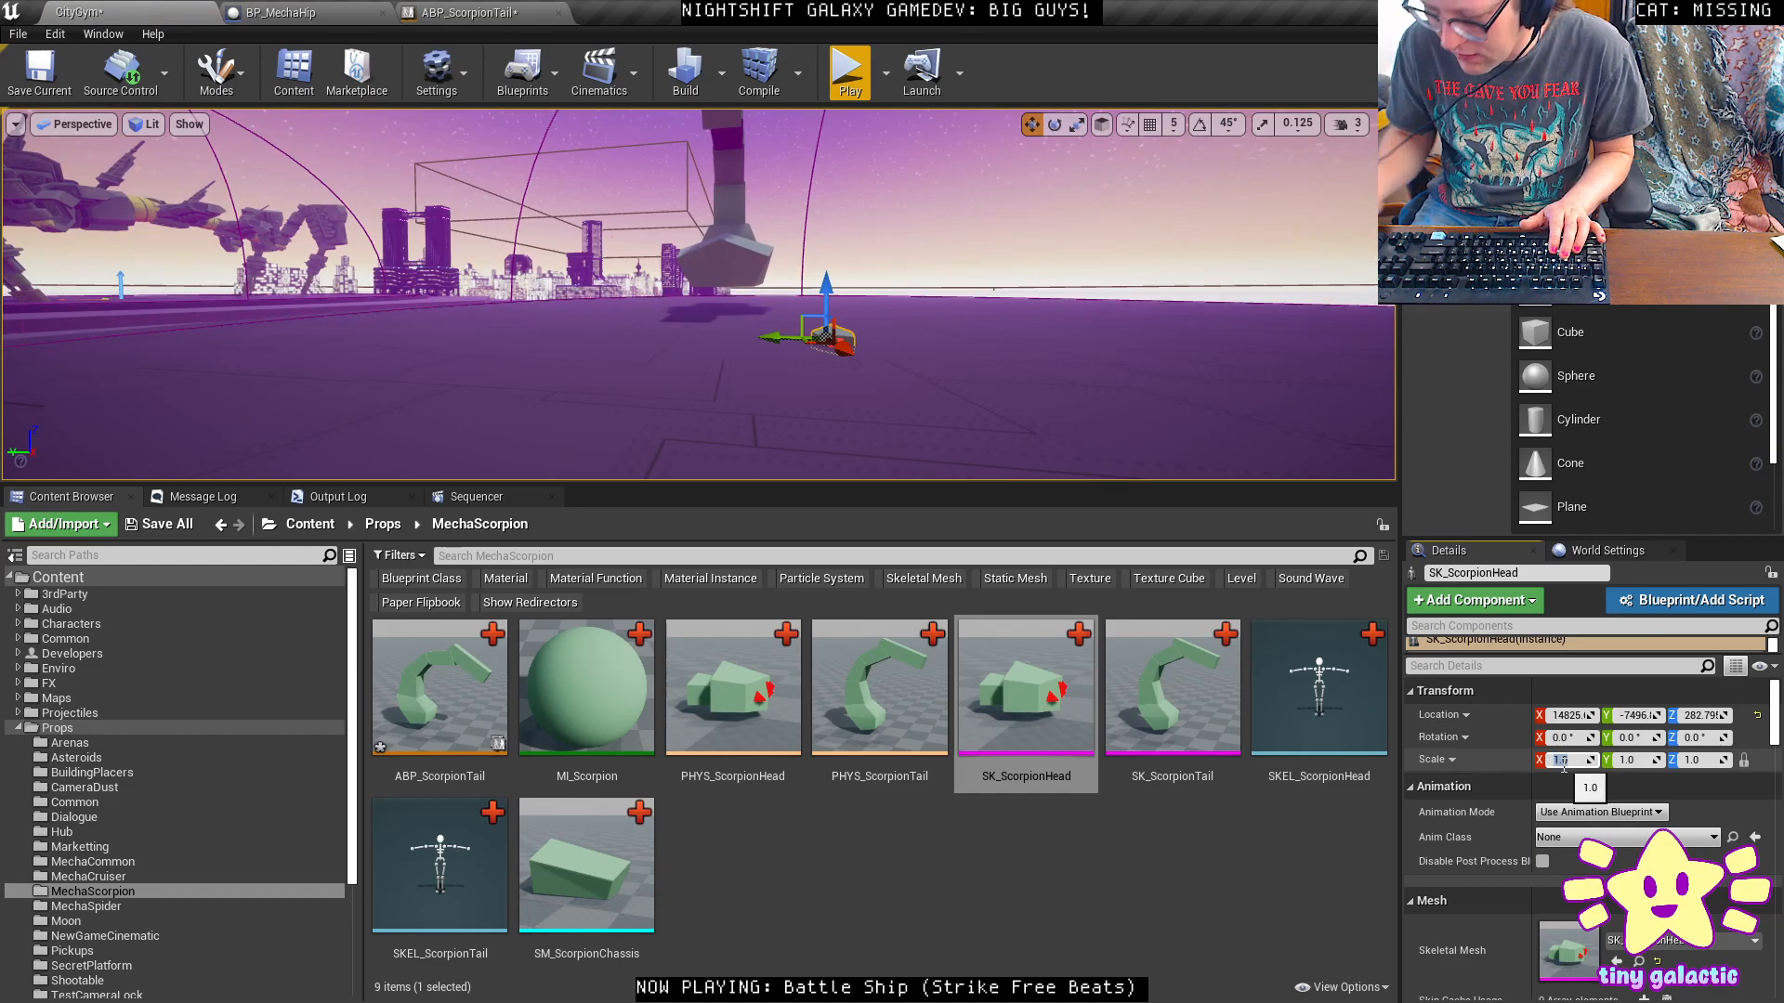
type("3")
key("Return")
Move the scorpion head by eye up to the front end of the chassis.
right_click_drag(825, 214, 1027, 293)
left_click_drag(827, 214, 693, 151)
right_click_drag(693, 151, 708, 256)
left_click_drag(686, 321, 644, 347)
left_click_drag(759, 338, 691, 315)
right_click_drag(691, 315, 668, 199)
key("w")
left_click_drag(653, 243, 652, 226)
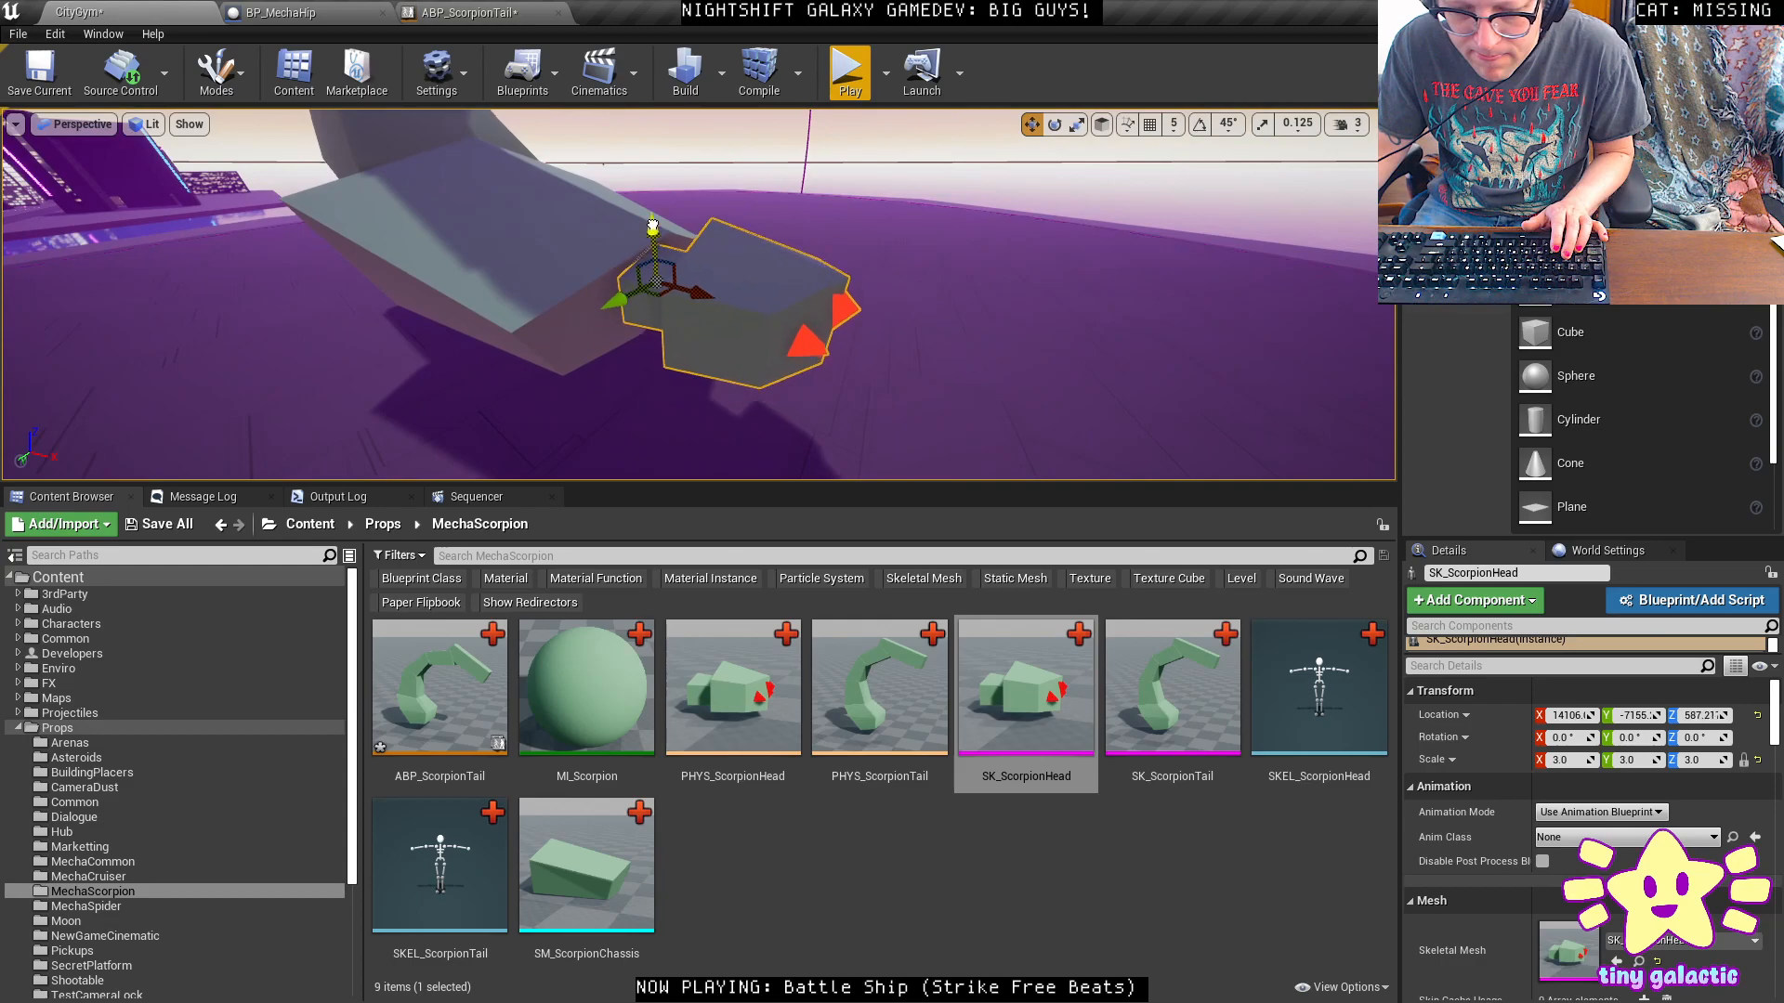
Copy the SM_ScorpionChassis location onto the scorpion head, and shift the head forward out of the chassis's front.
left_click(501, 242)
right_click(1464, 717)
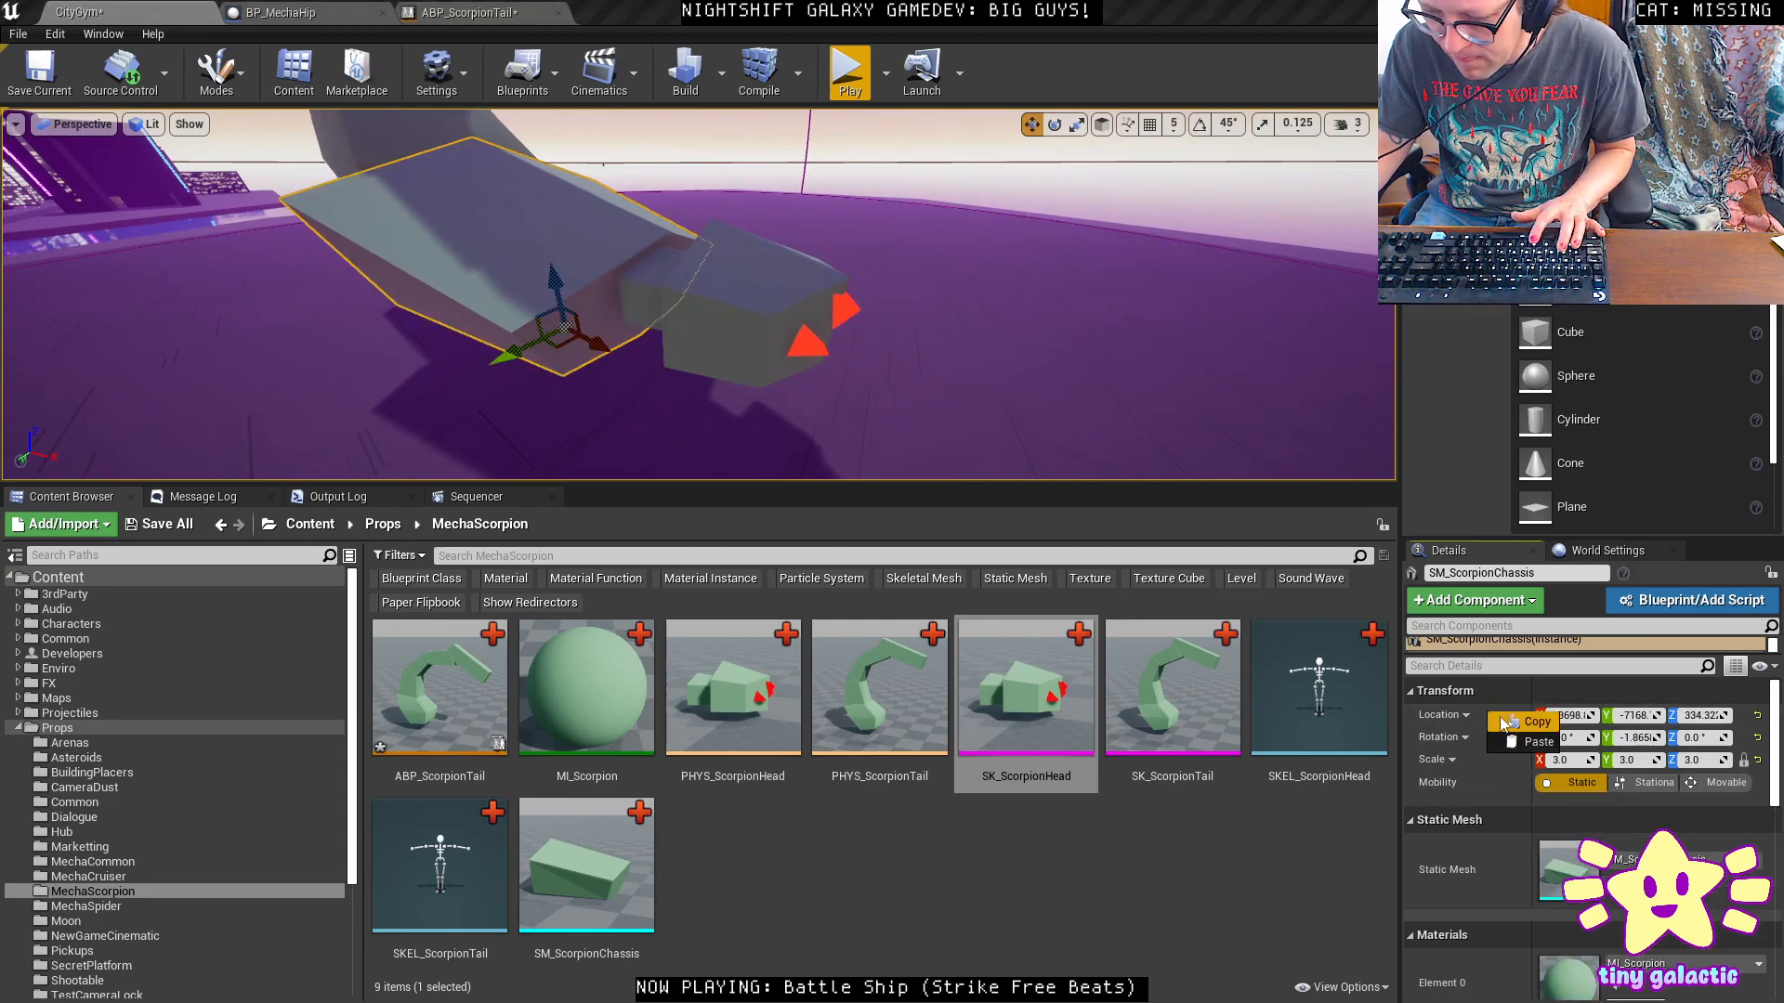
left_click(1517, 731)
left_click(788, 323)
right_click(1480, 715)
left_click(1526, 743)
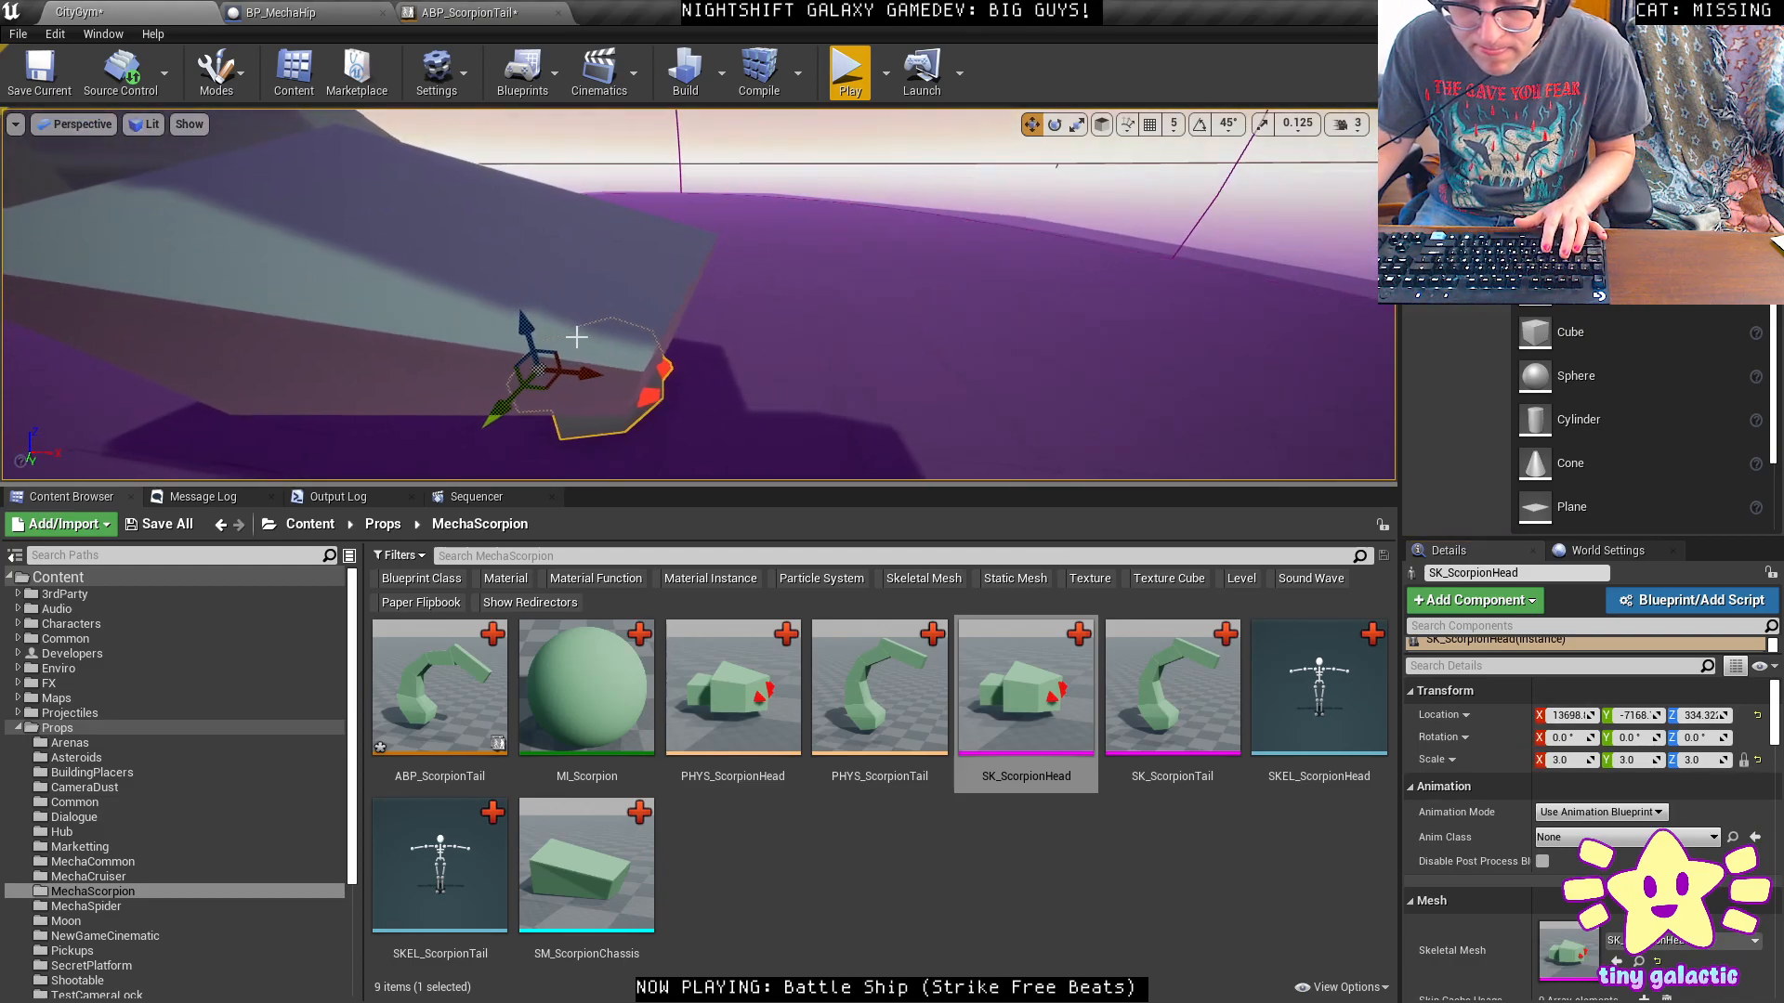
left_click_drag(545, 353, 692, 279)
mouse_move(693, 278)
right_mouse_down()
mouse_move(520, 279)
mouse_move(691, 279)
right_mouse_up()
Play the level in full screen to check the scorpion's head, chassis and tail from the player mech, and end the session.
key("F11")
key("alt+p")
left_click(863, 236)
key("d")
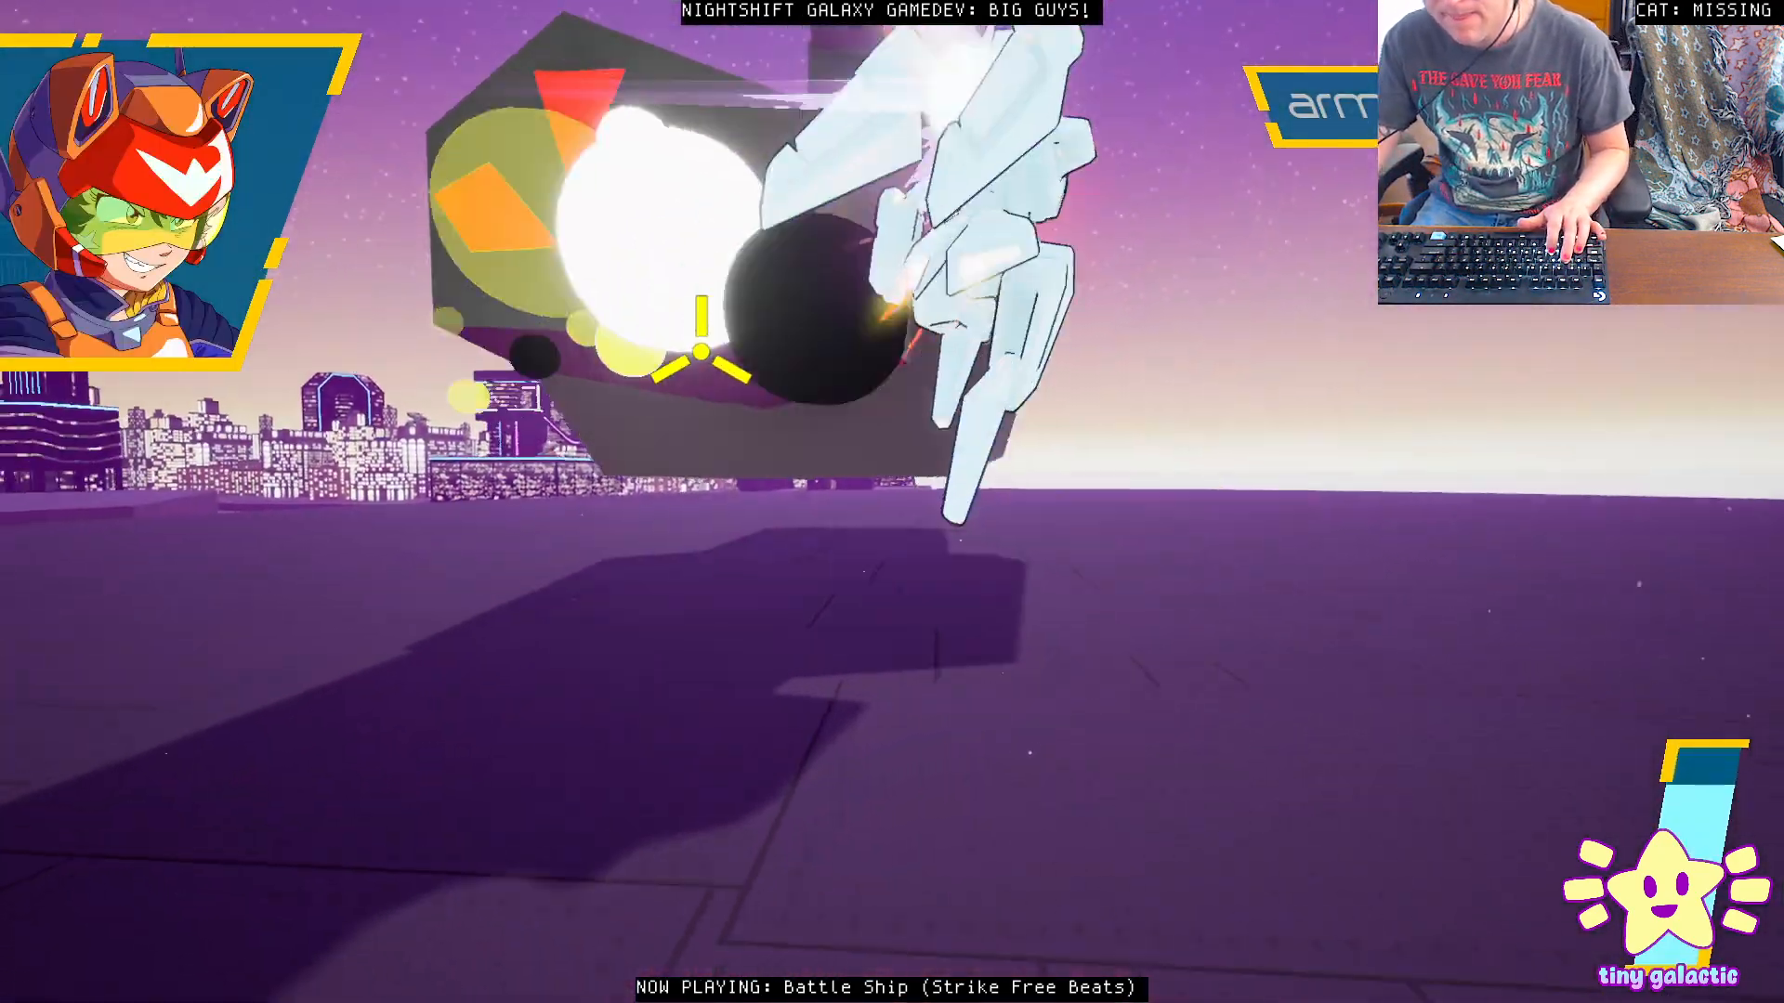
left_click(577, 238)
key("a")
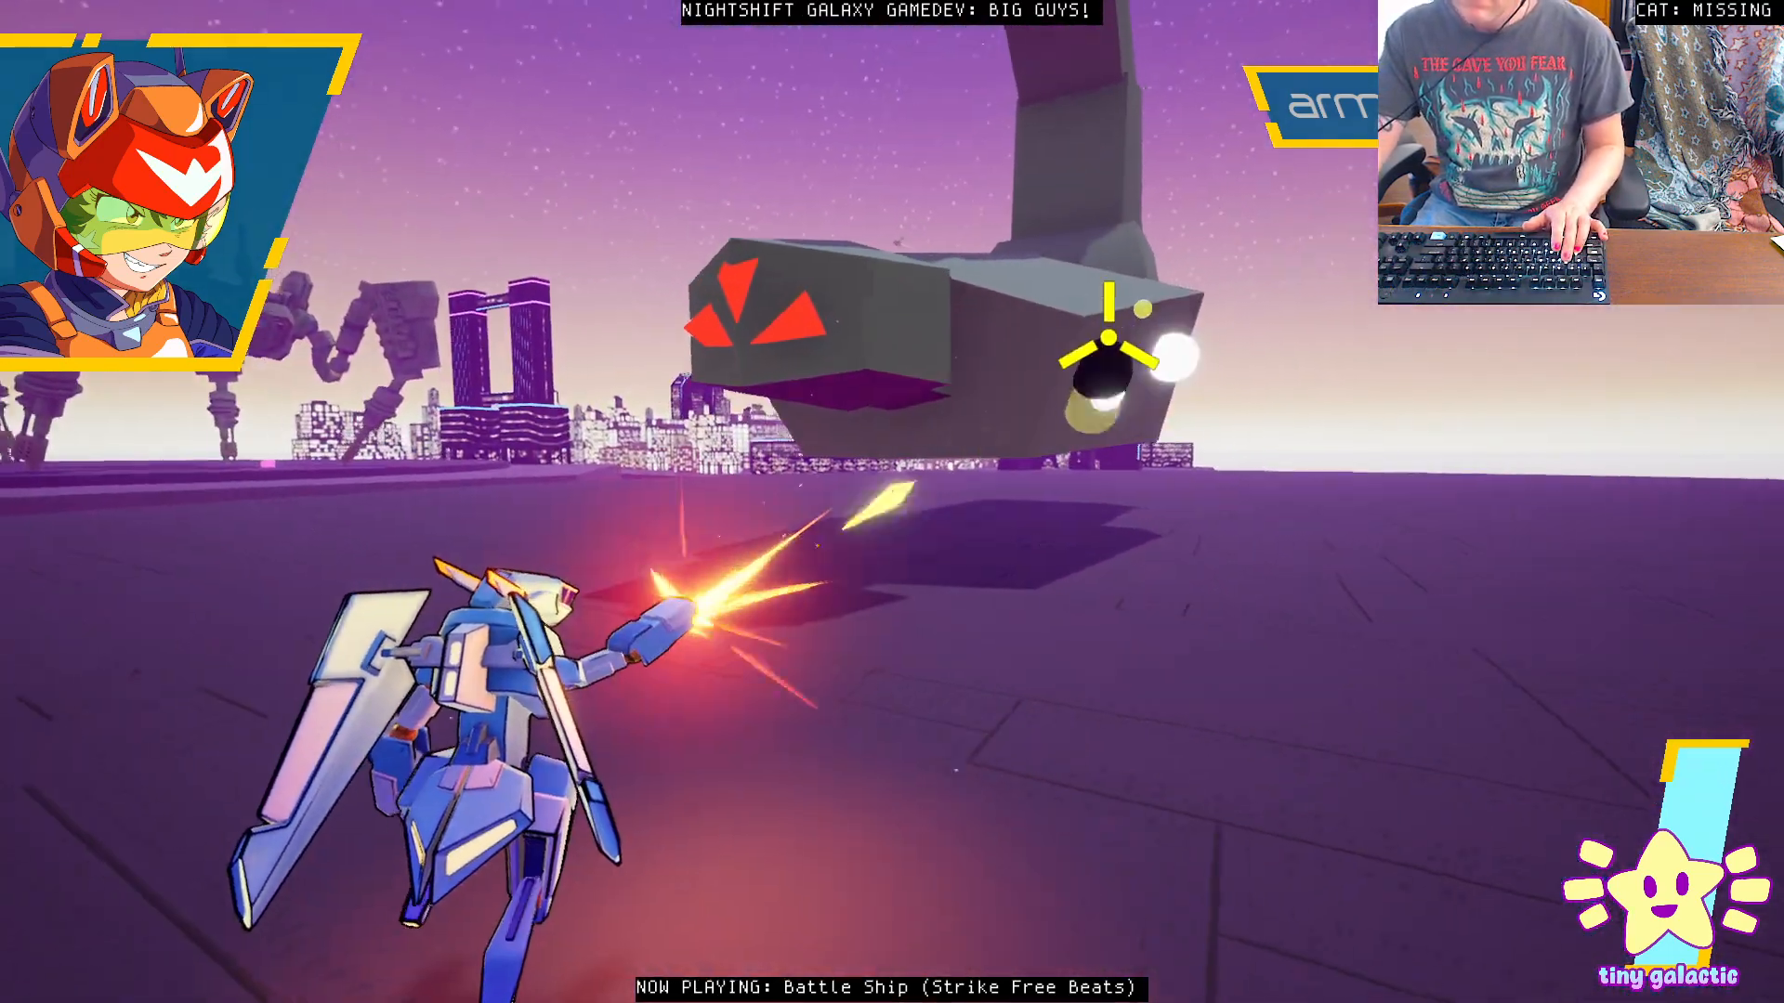
key("space")
left_click(1235, 350)
key("space")
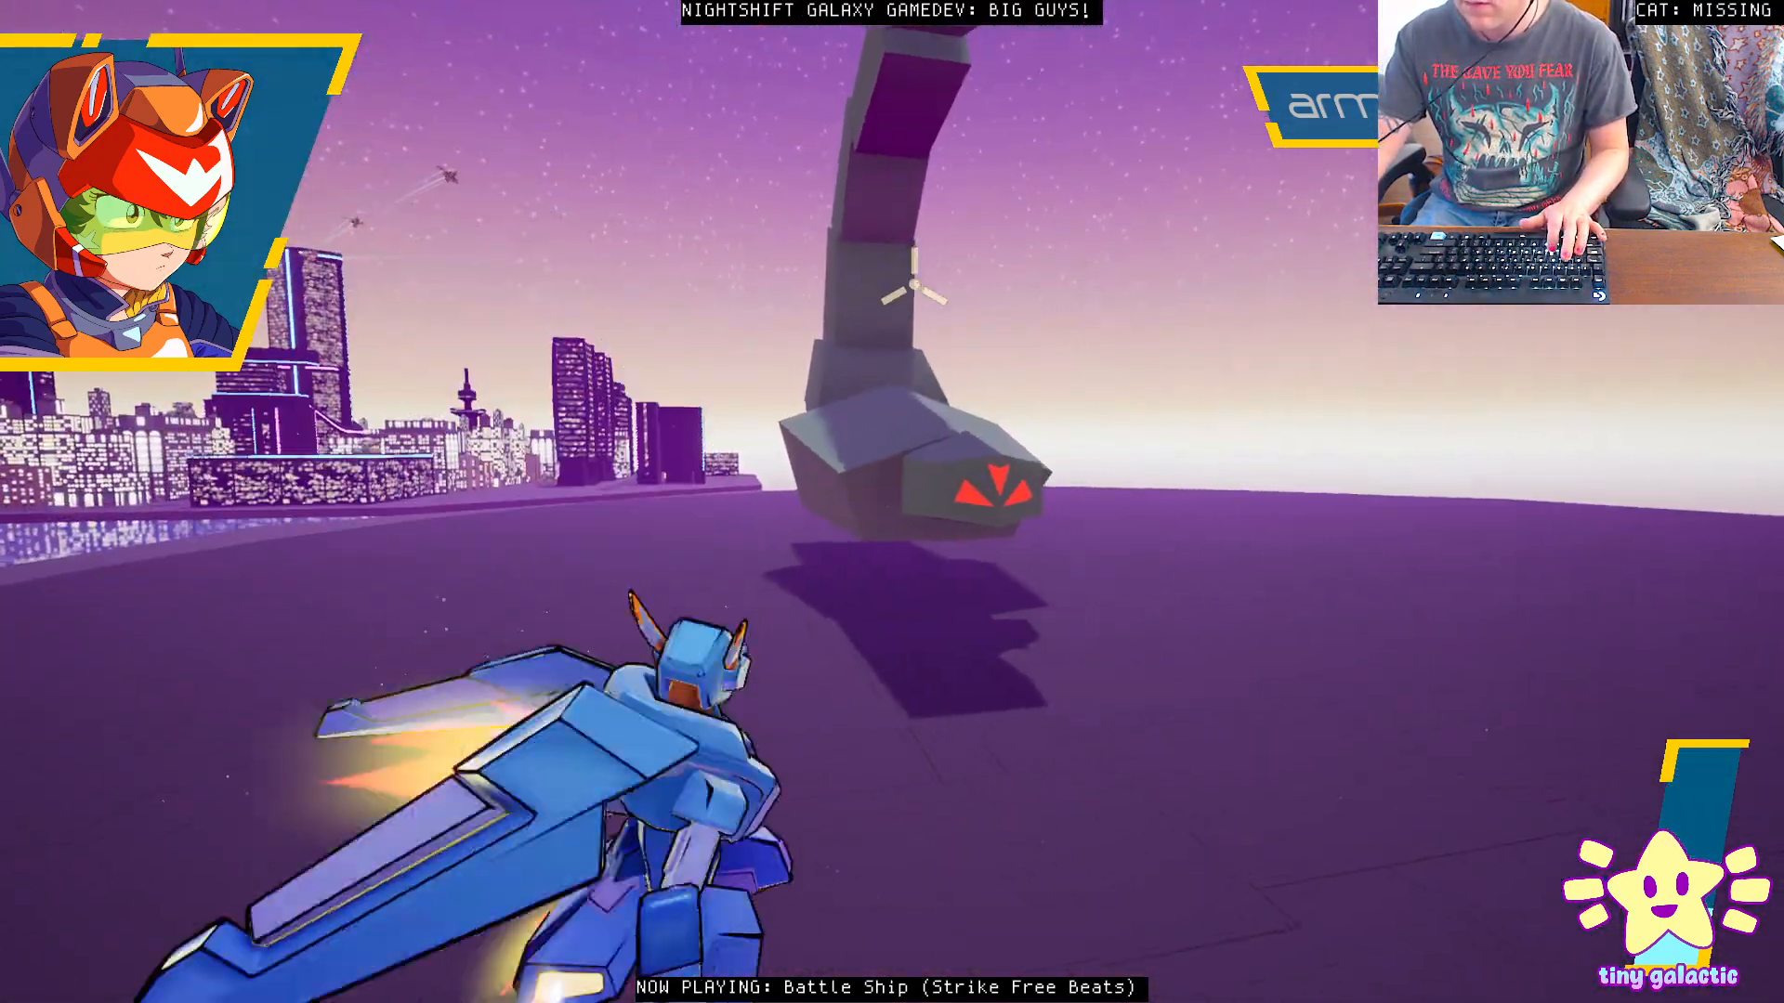
key("d")
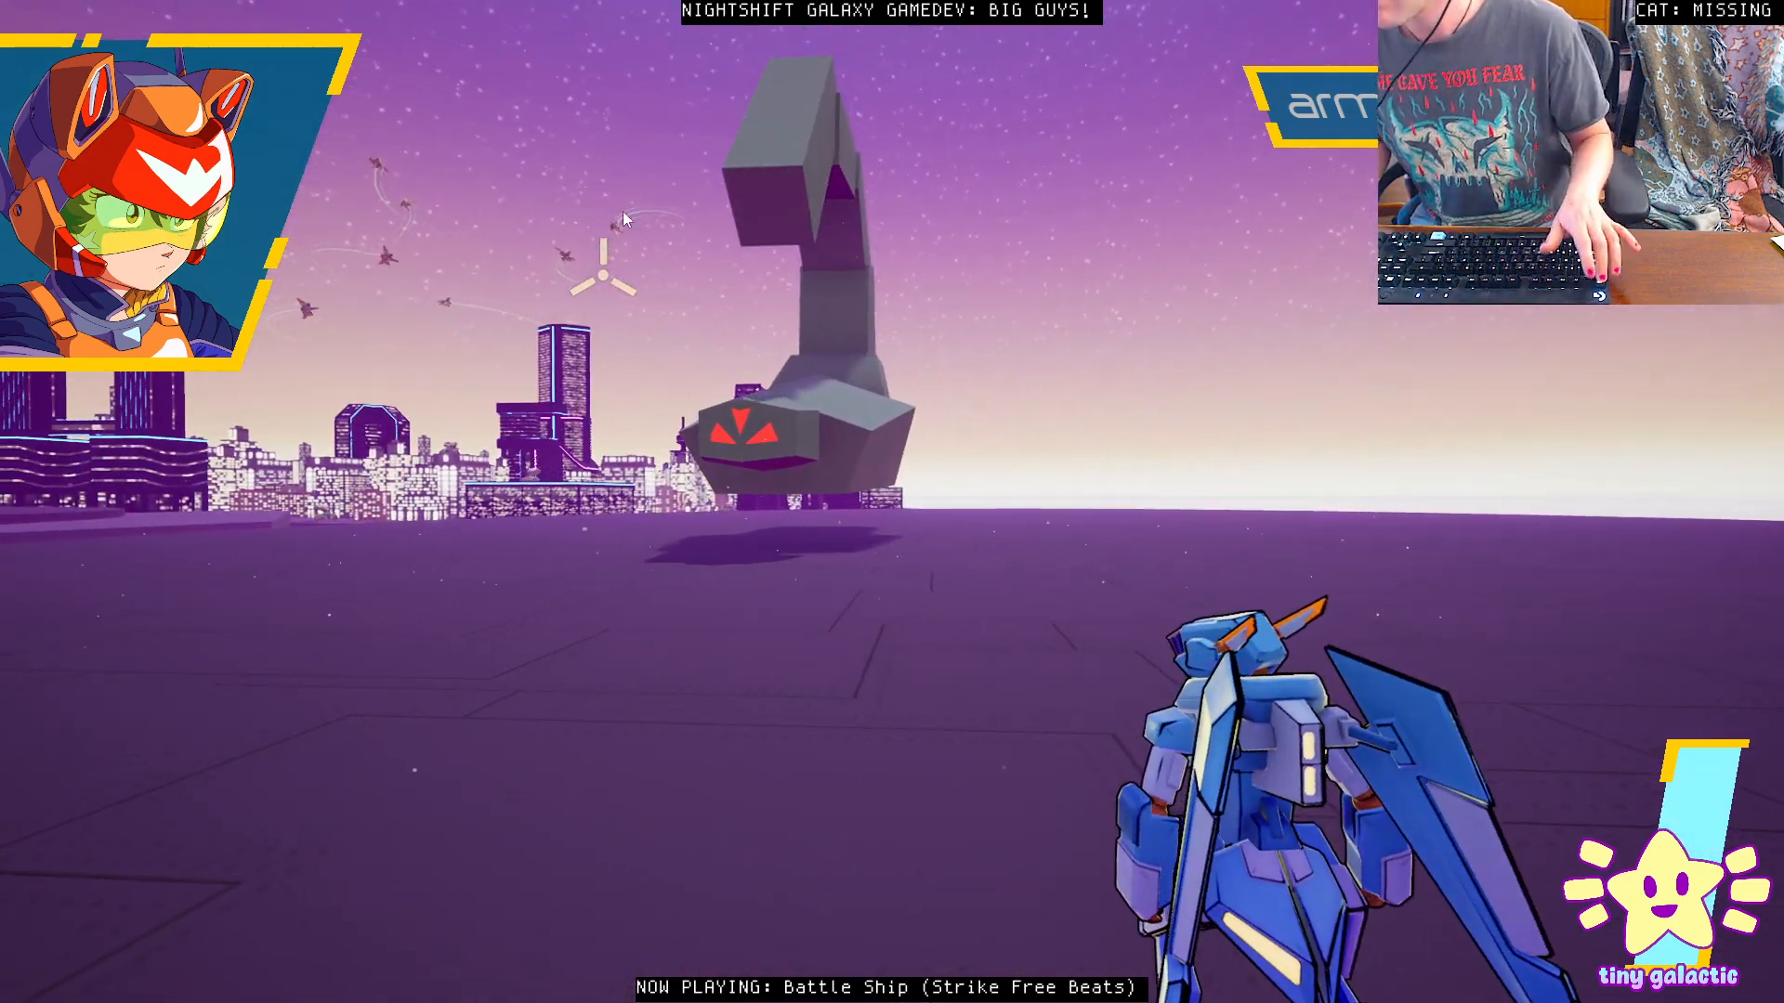
key("Escape")
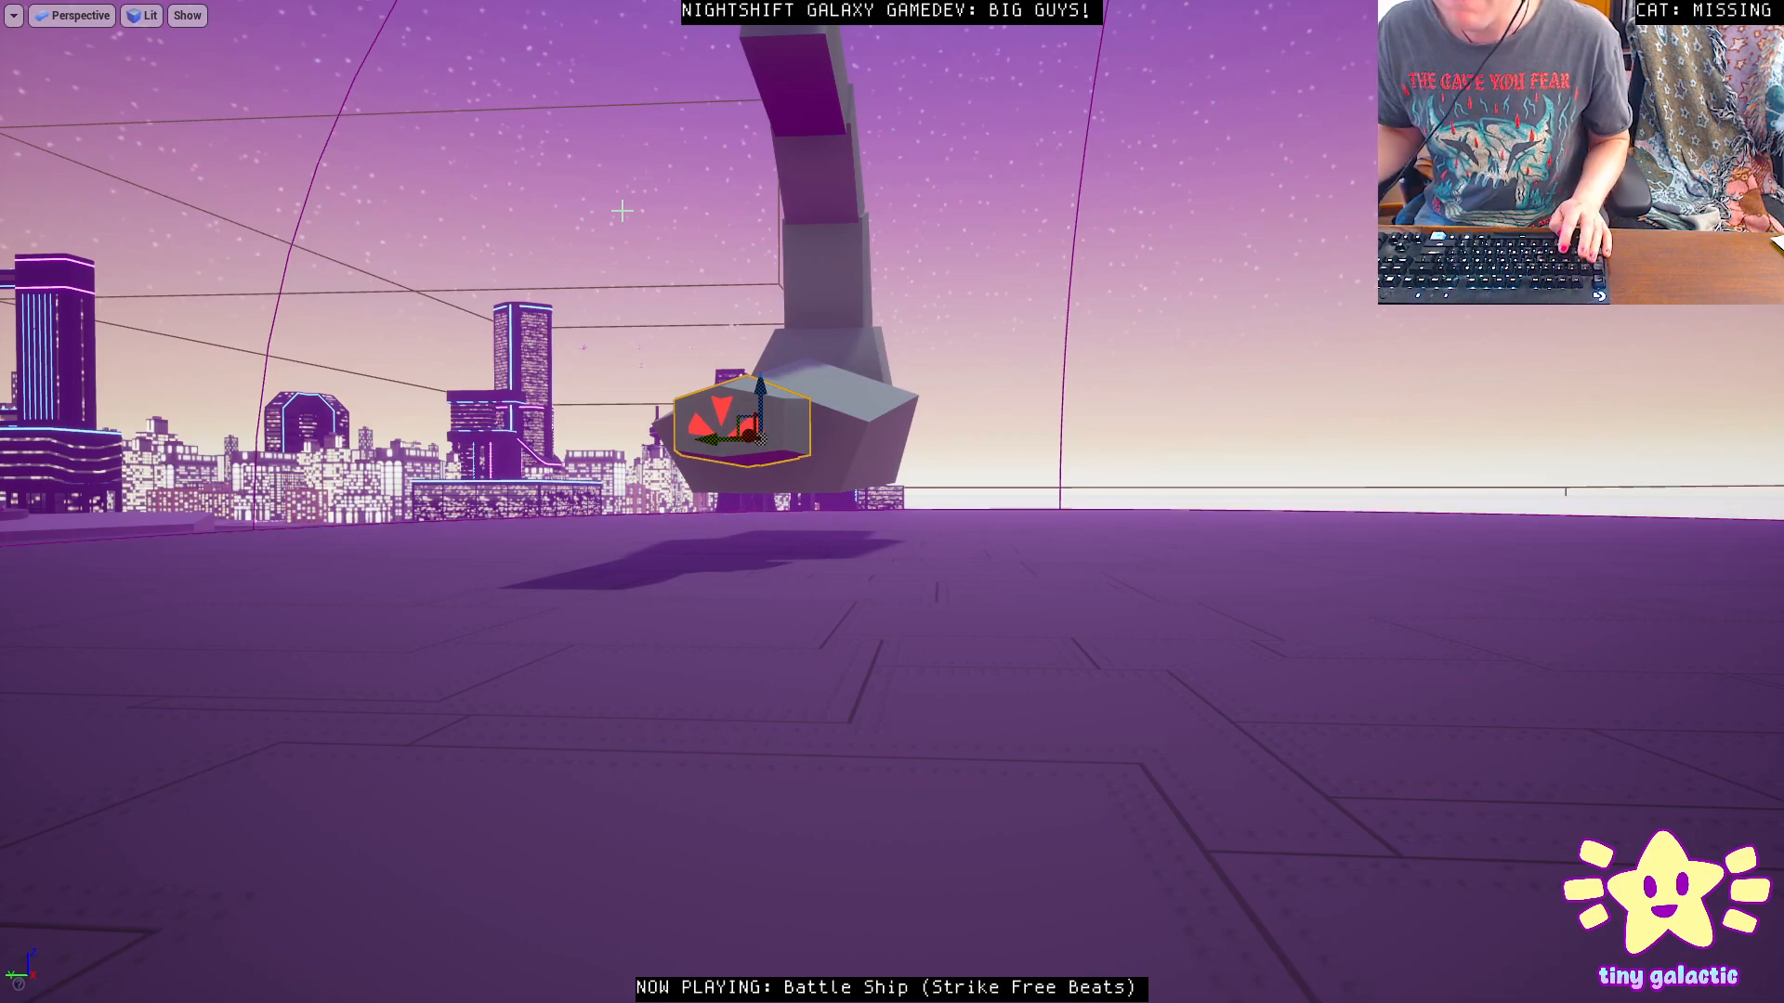
Switch to Maya and open ScorpionBigLeg.ma from the TempScorpion folder.
key("alt+Tab")
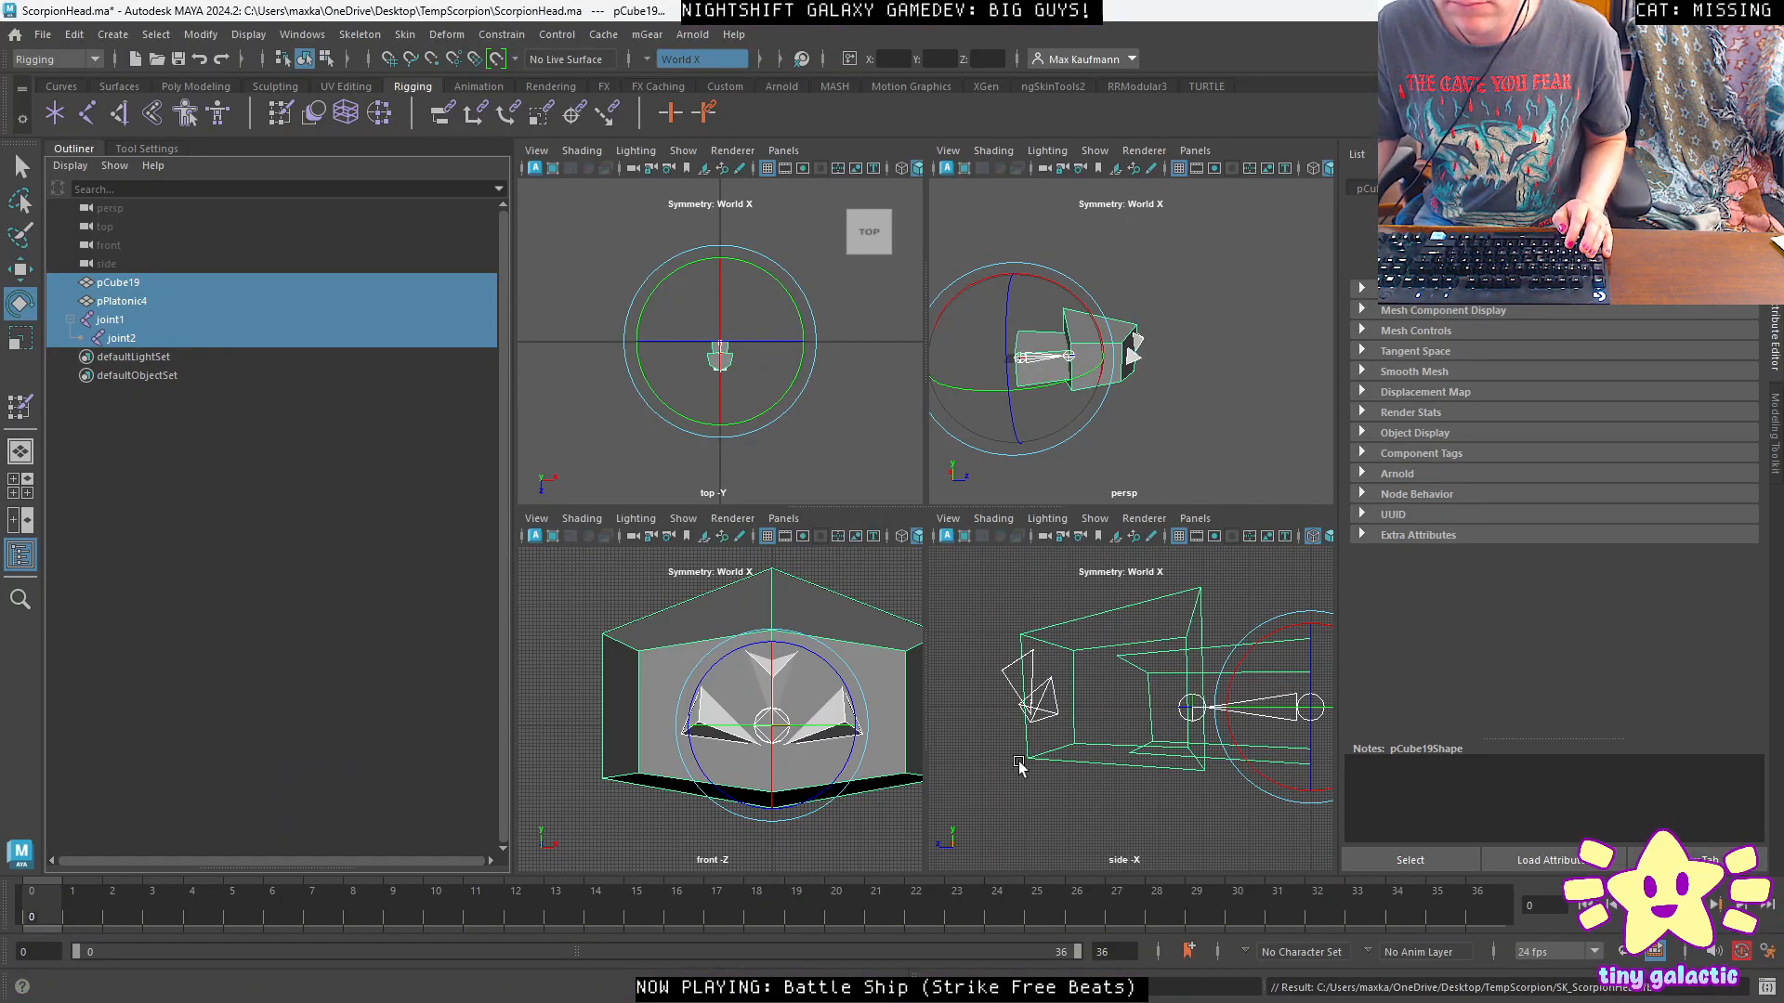
left_click(1222, 382)
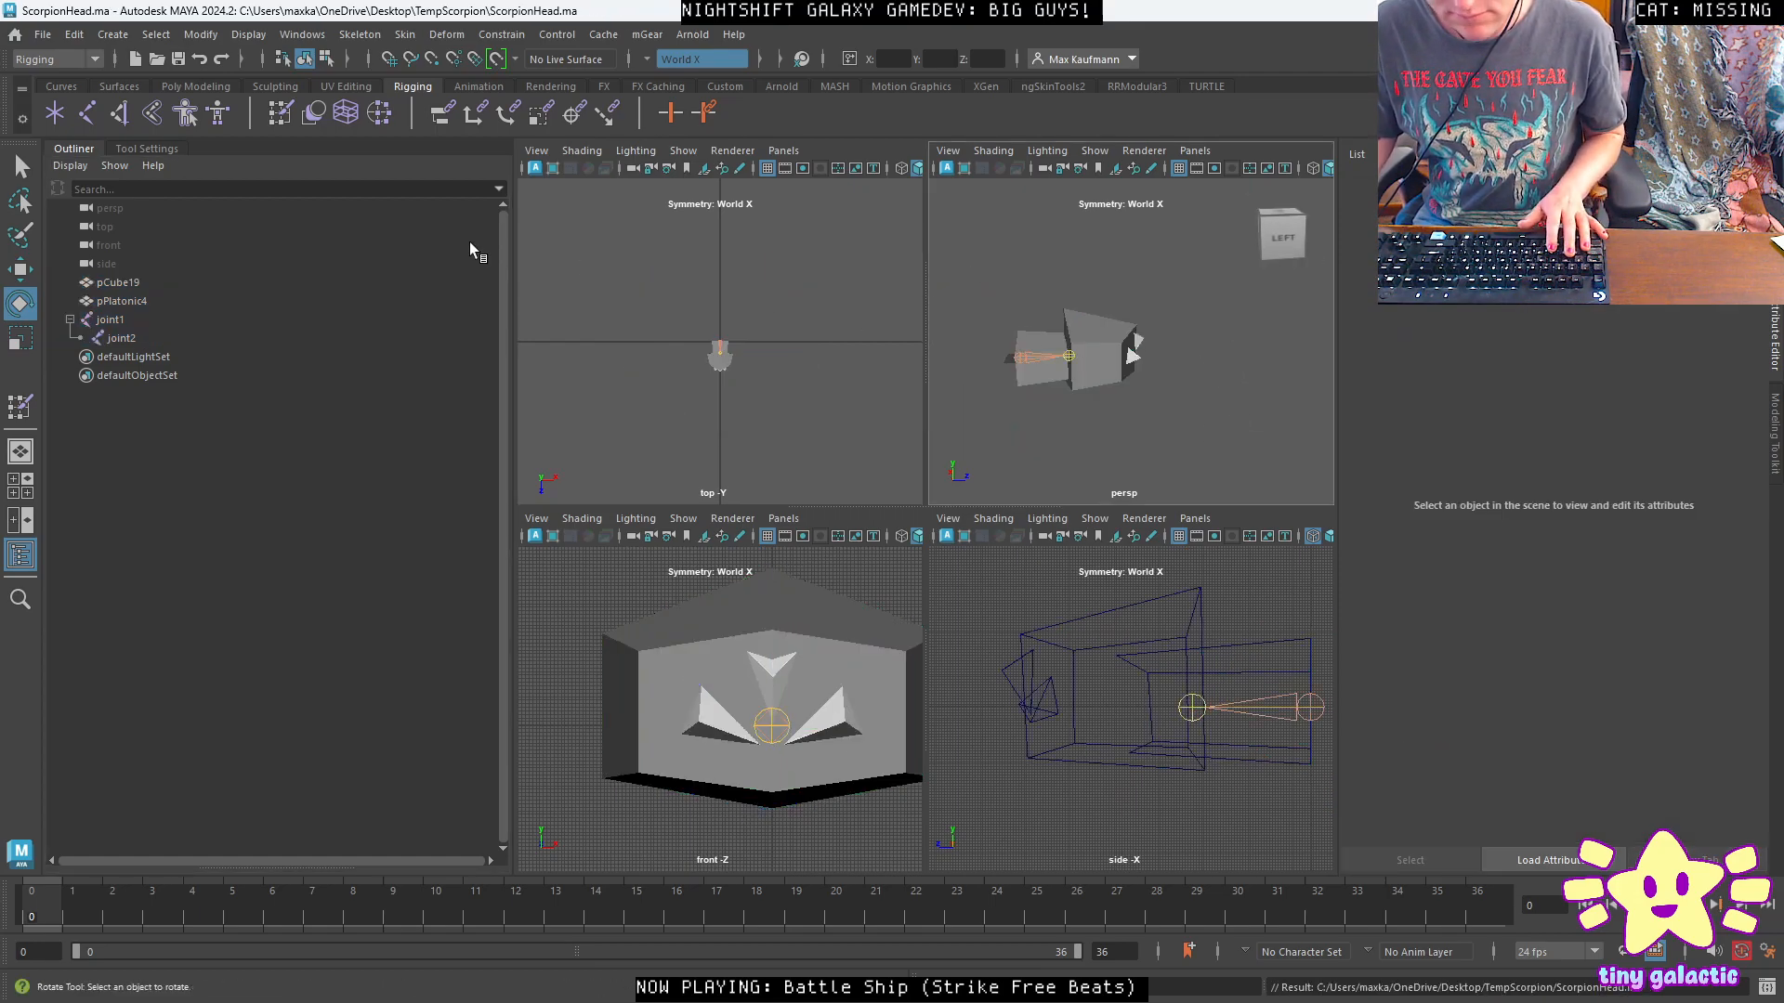
key("ctrl+o")
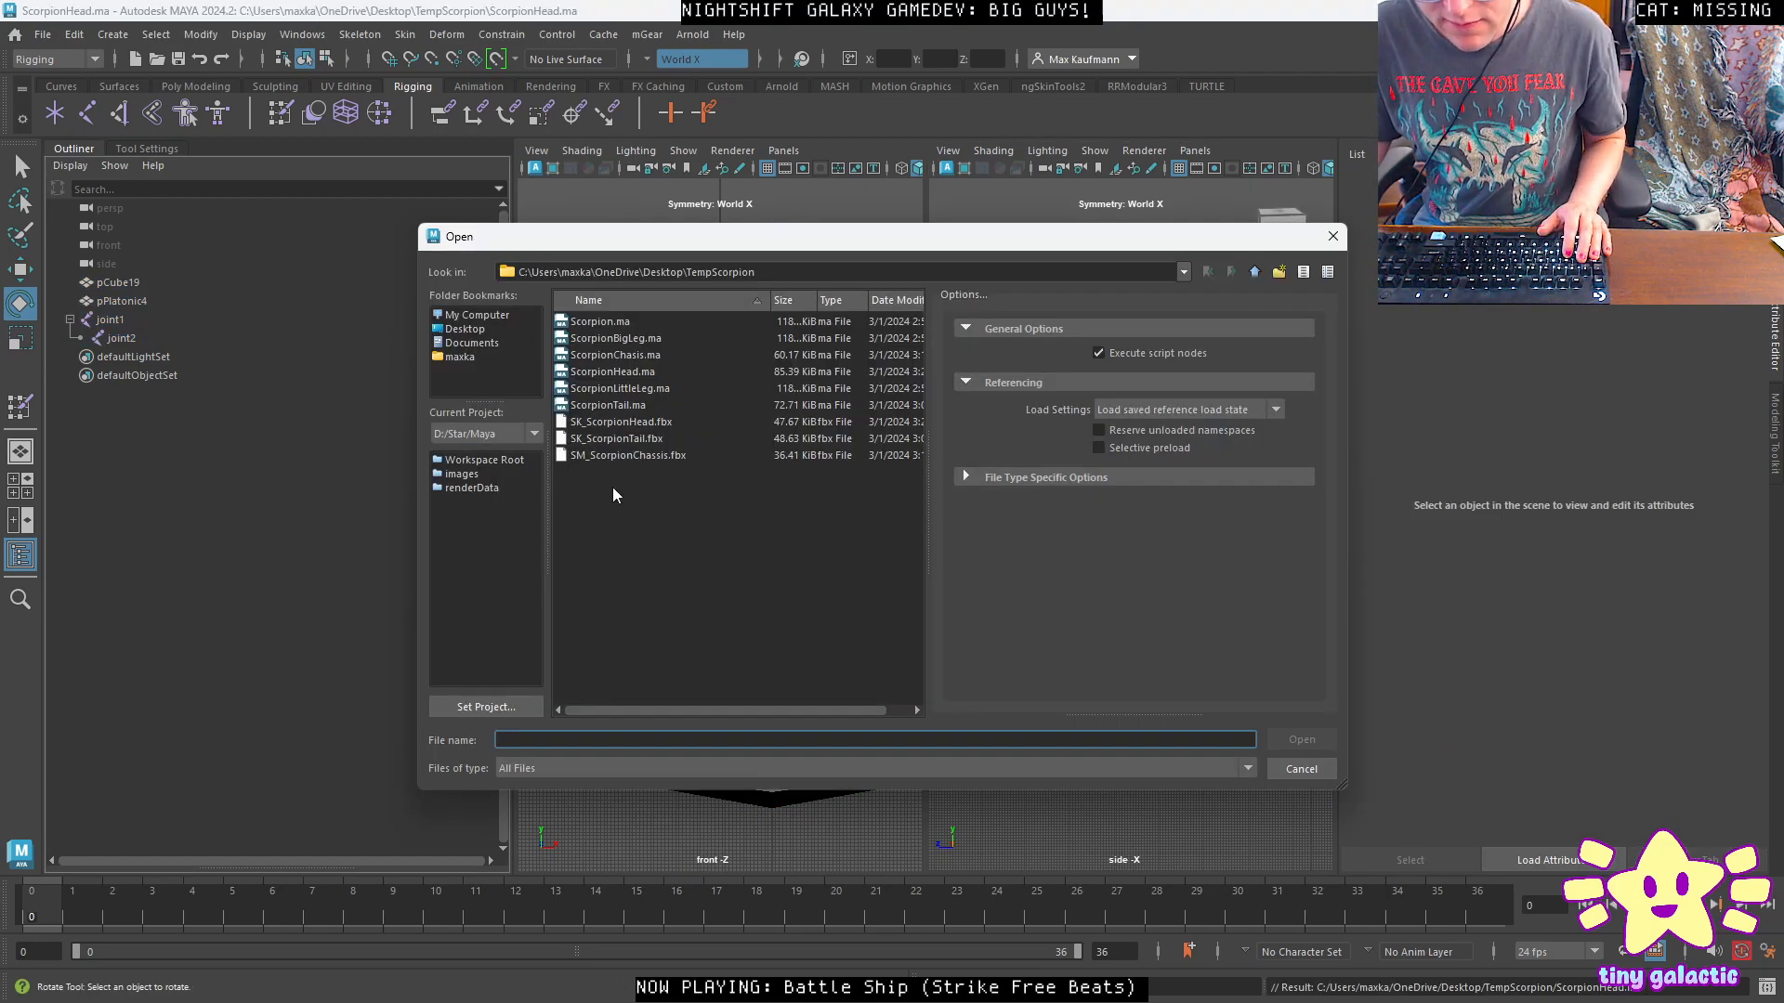
left_click(639, 389)
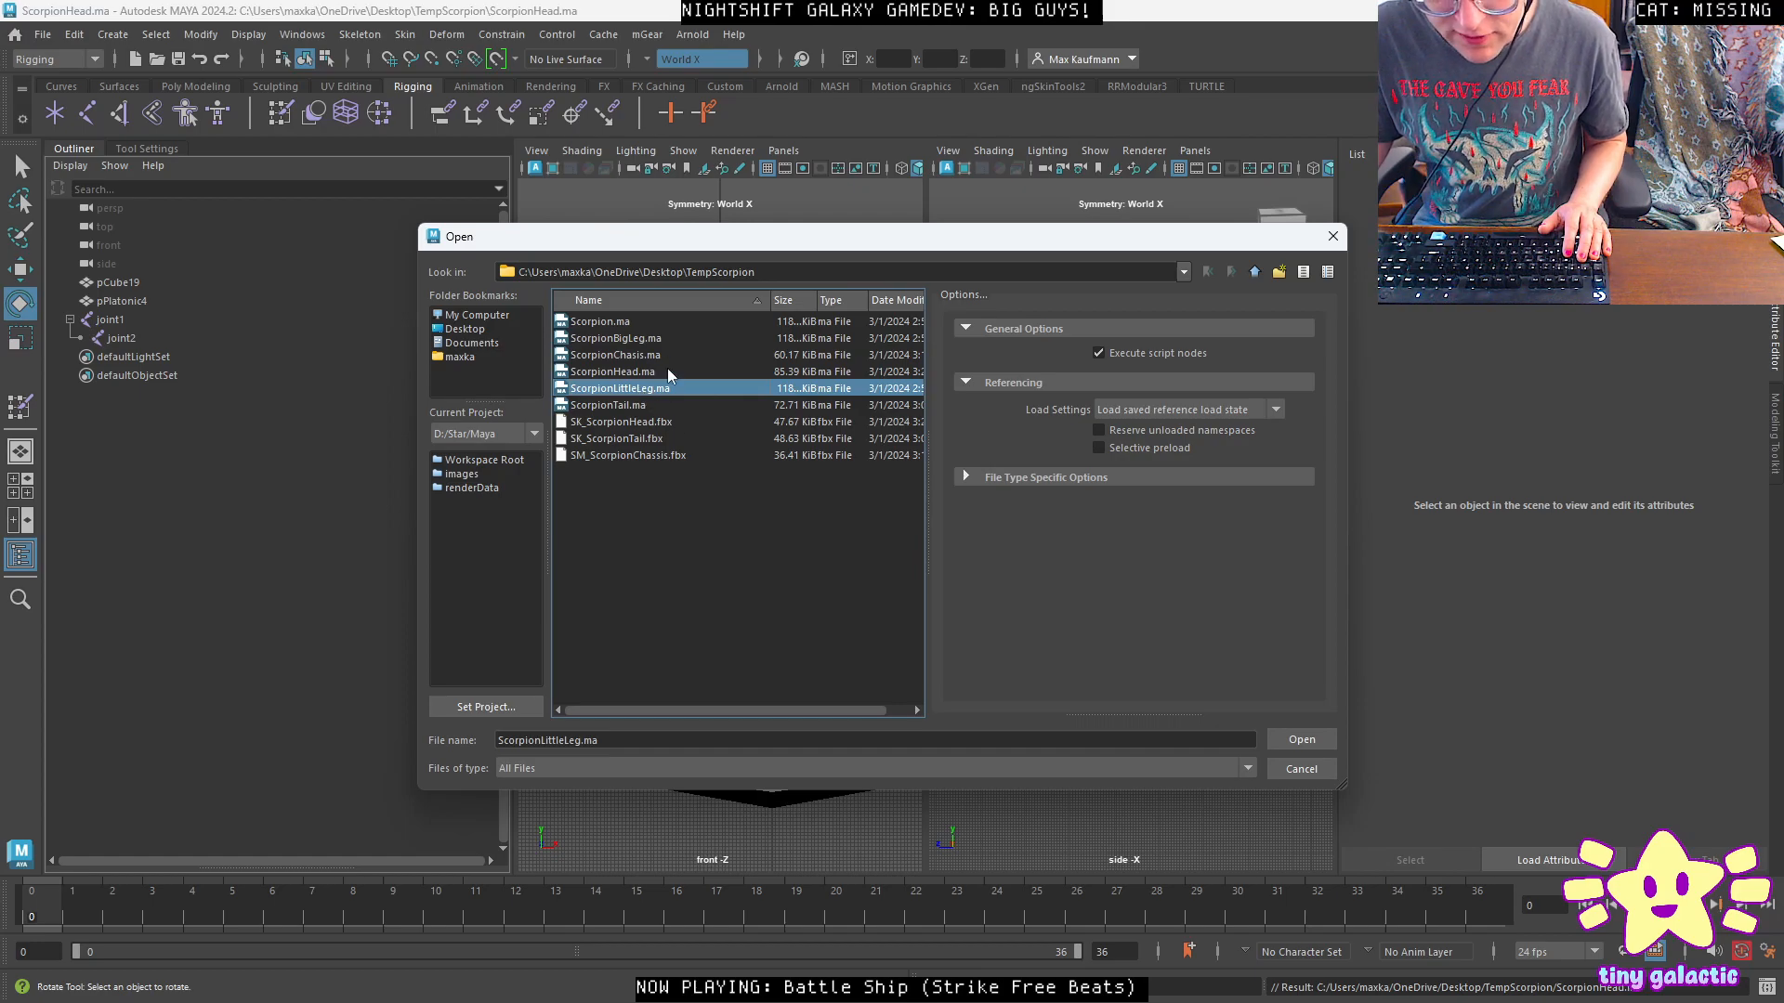
left_click(659, 340)
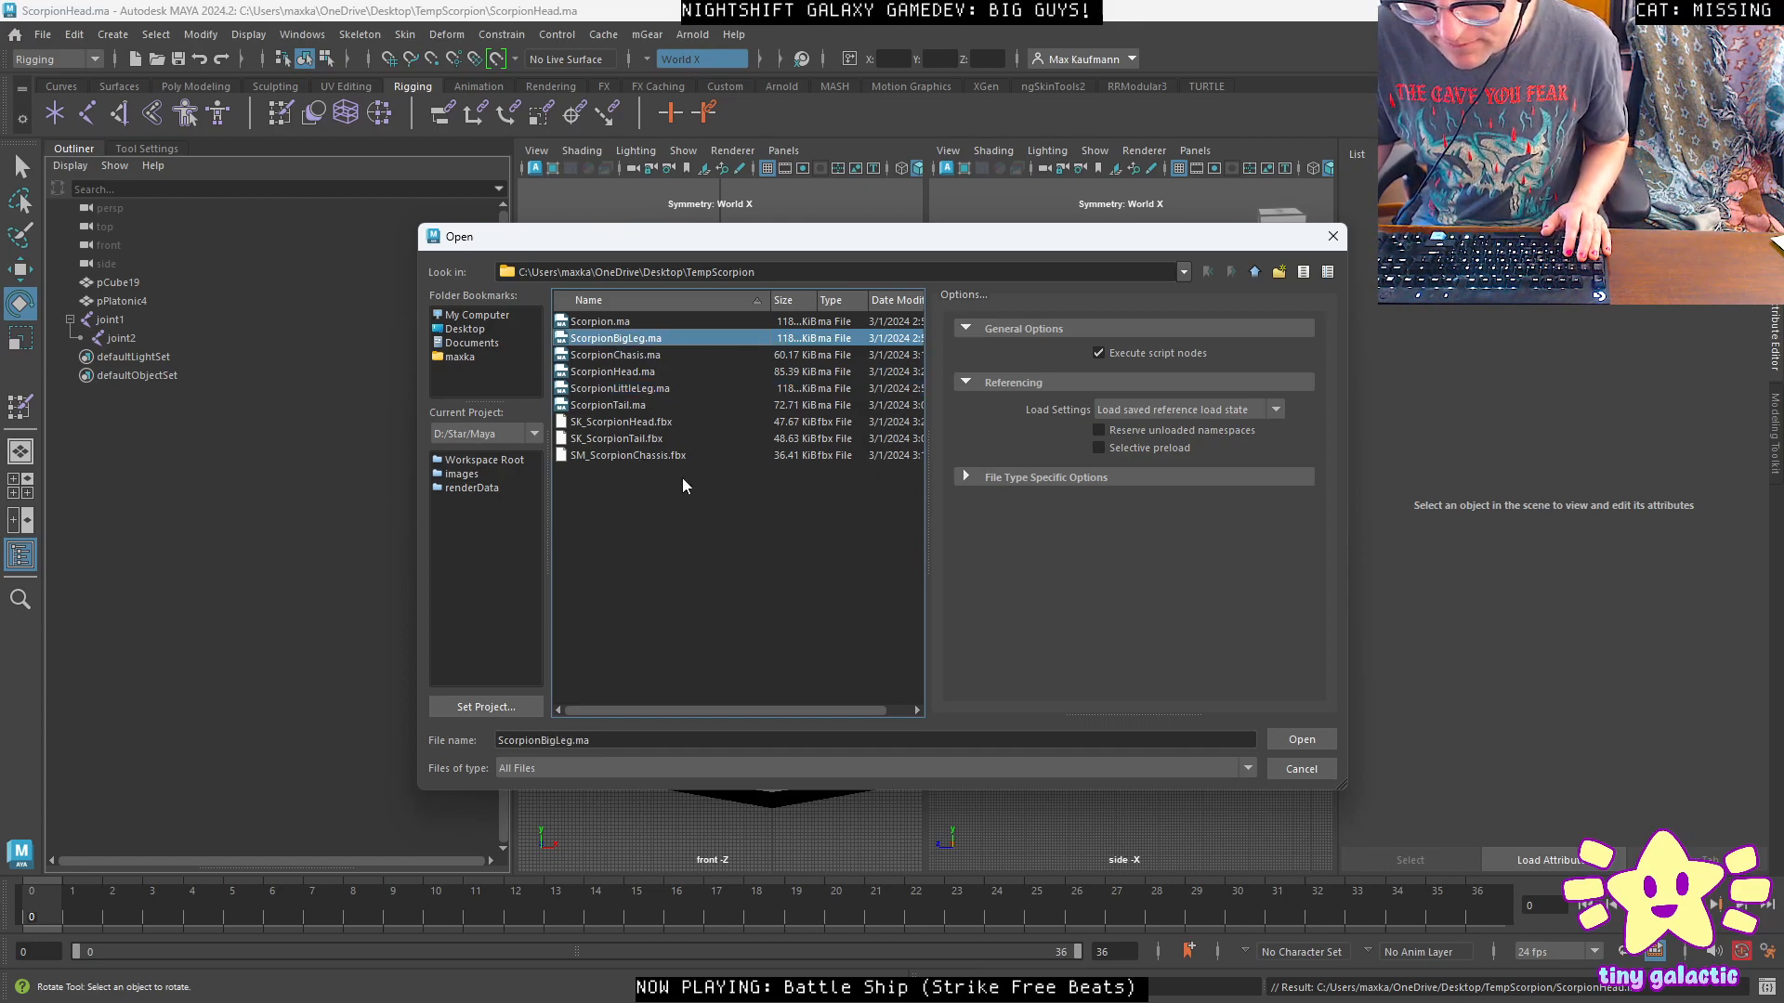
left_click(1300, 740)
Delete the scorpion's head, neck, chassis and tail meshes so that only the legs remain.
left_click_drag(764, 504, 809, 547, "alt")
left_click(835, 585)
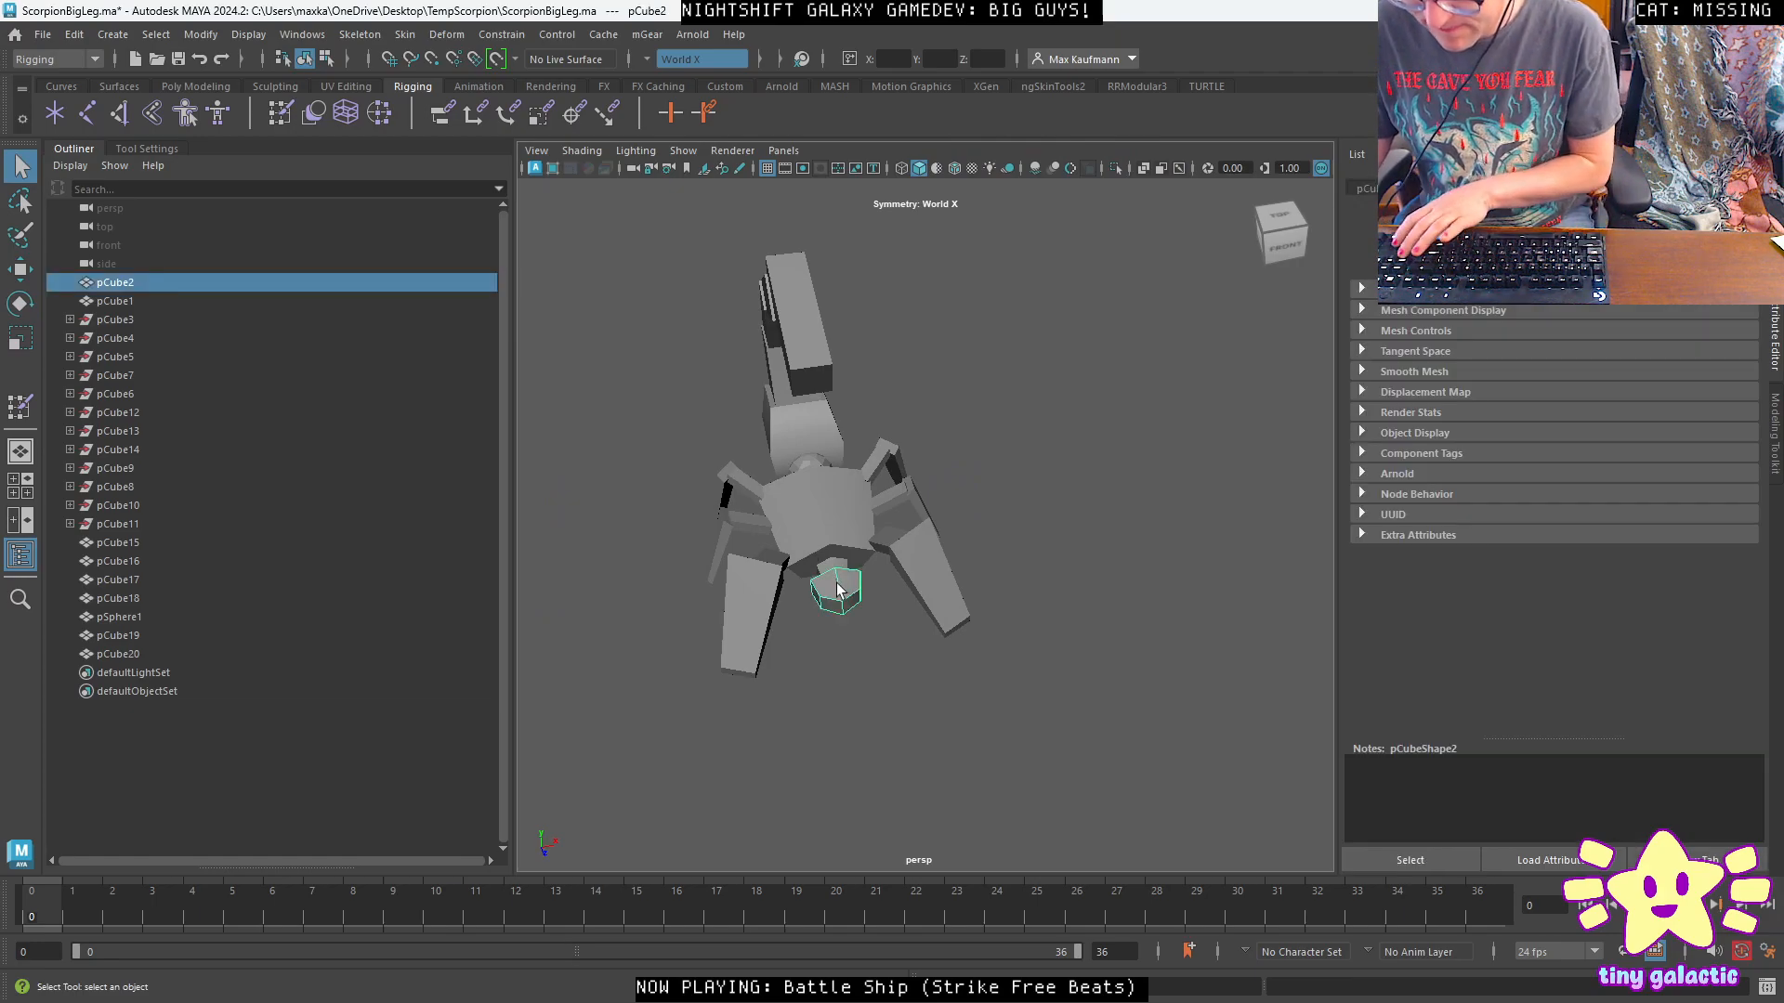
key("Delete")
left_click(838, 569)
key("Delete")
left_click(829, 521)
key("Delete")
left_click(821, 480)
key("Delete")
left_click(802, 404)
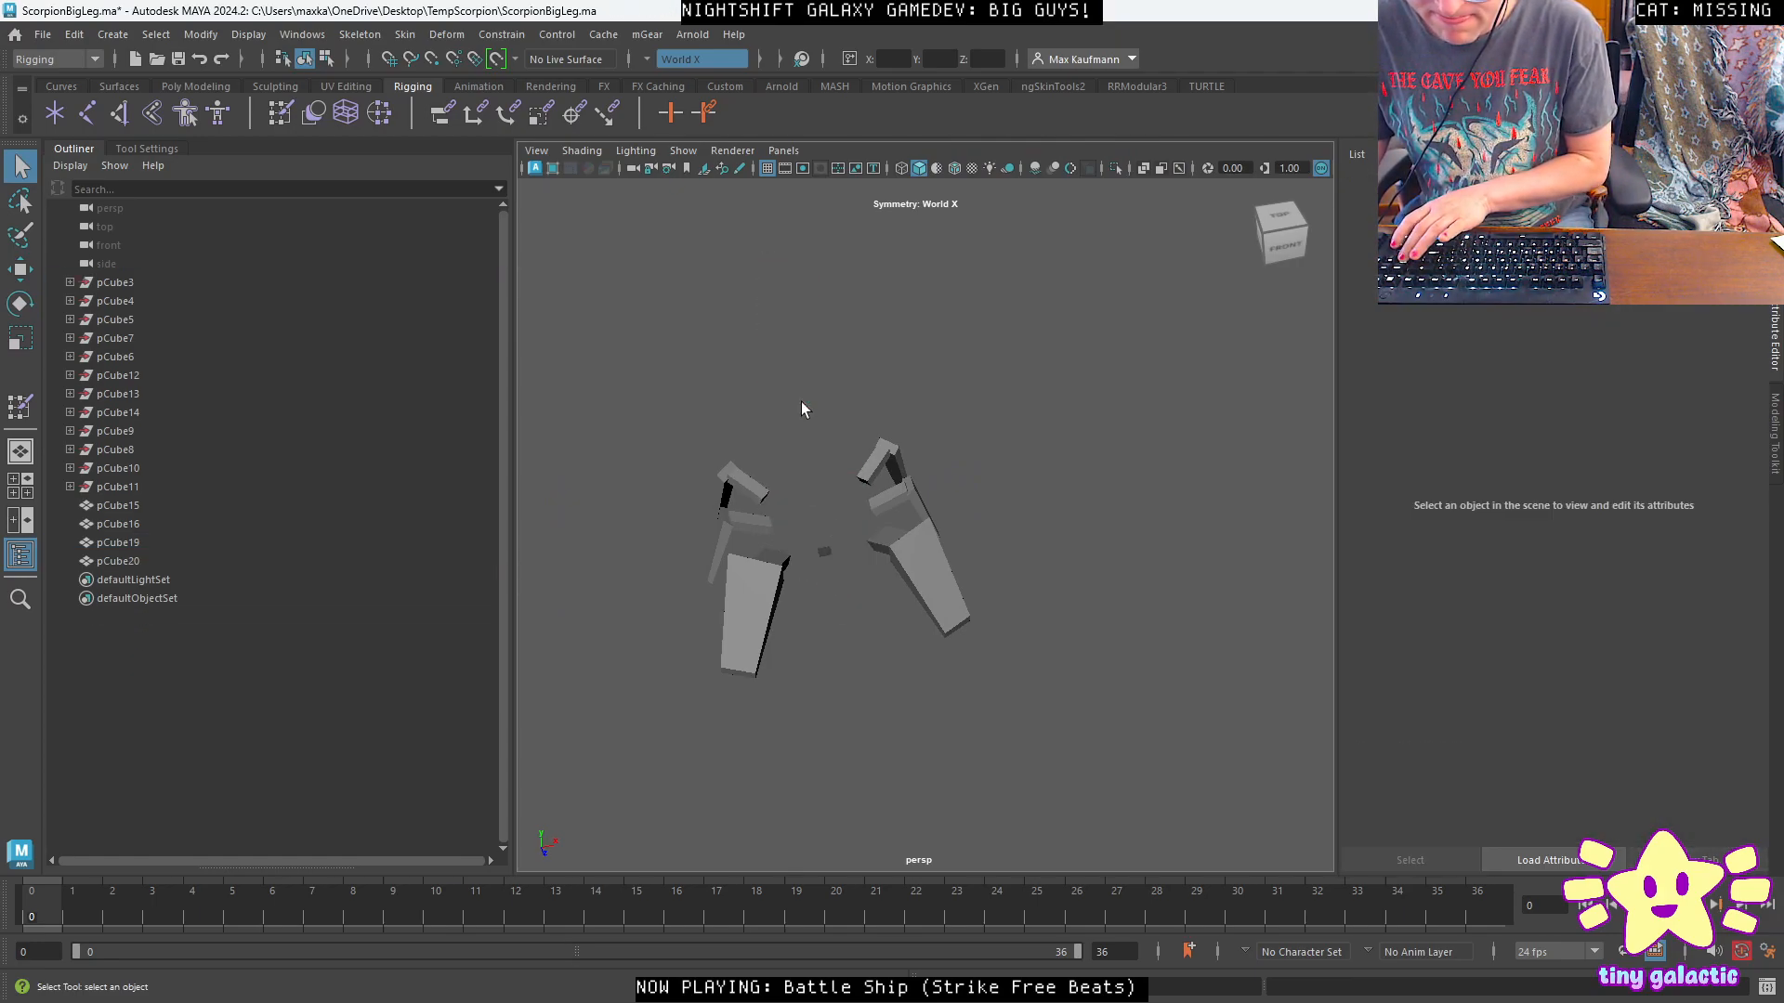
Delete the little legs on both sides and the mirrored big leg pCube20, keeping the big leg pCube19.
left_click(914, 496)
key("Delete")
left_click(763, 603)
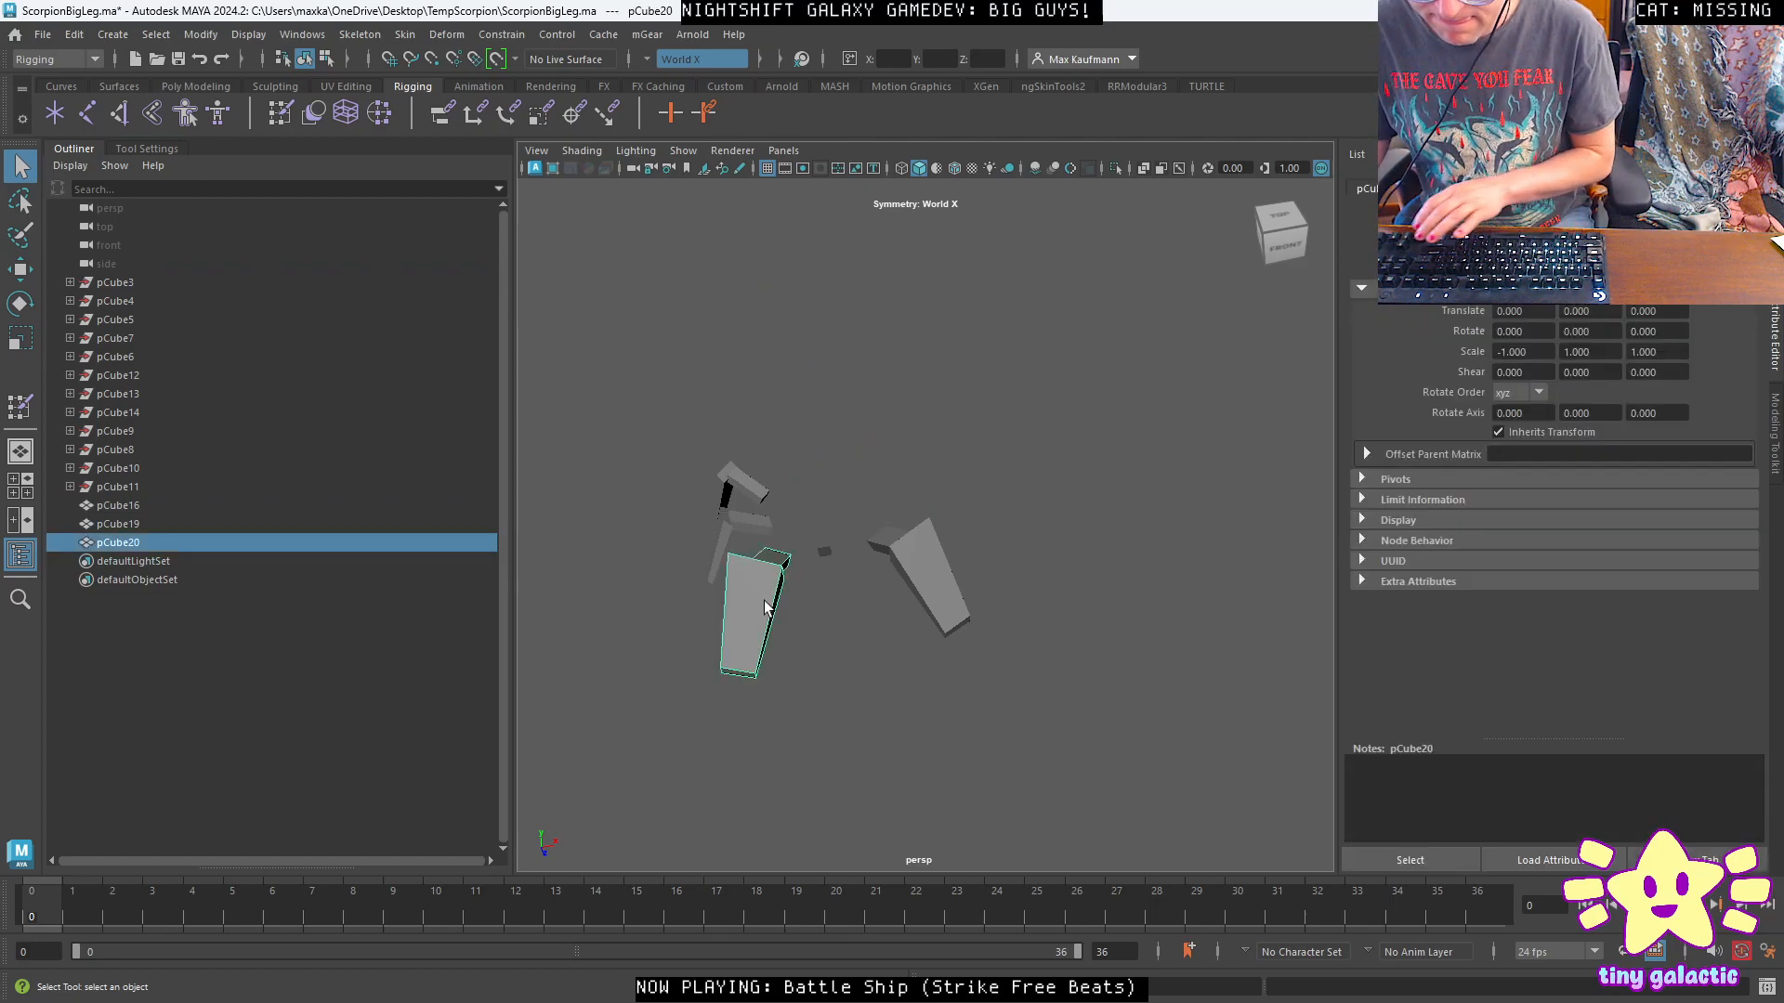
key("Delete")
left_click(733, 521)
key("Delete")
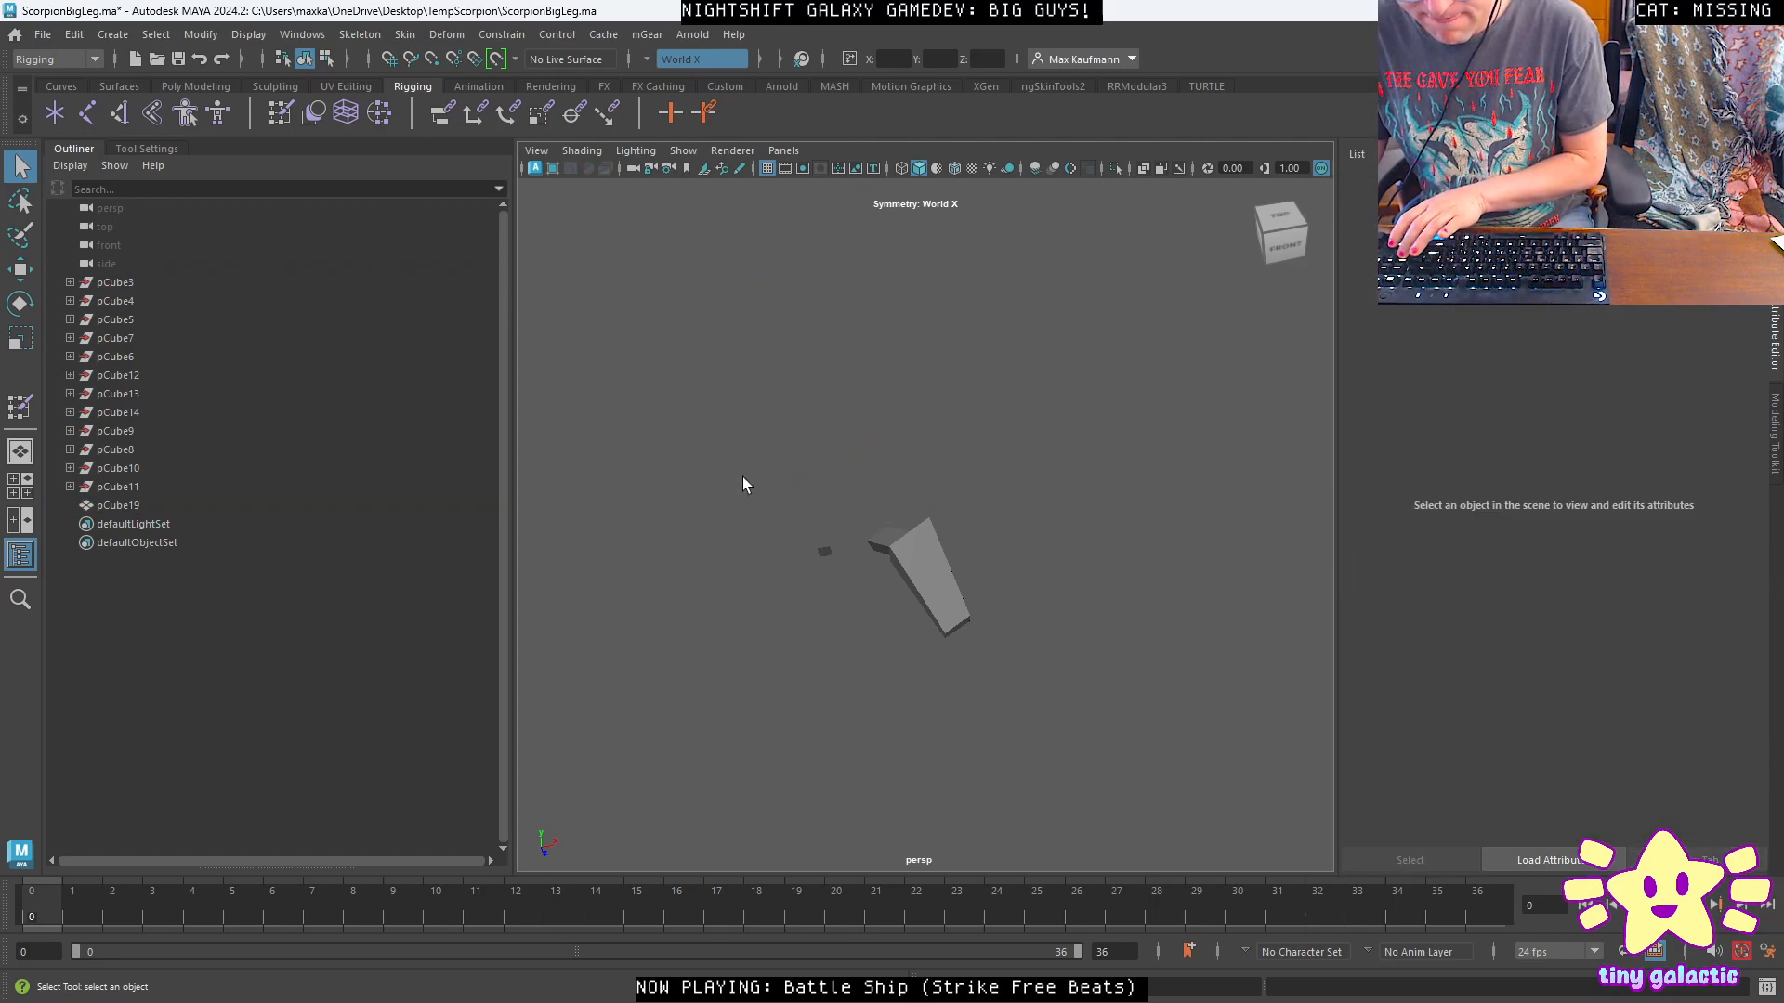
Move the big leg about -115 cm in X and -102 cm in Z, and lower it so its body end sits at the origin.
left_click(945, 583)
mouse_move(945, 583)
left_mouse_down("alt")
mouse_move(929, 567)
mouse_move(938, 587)
left_mouse_up("alt")
key("space")
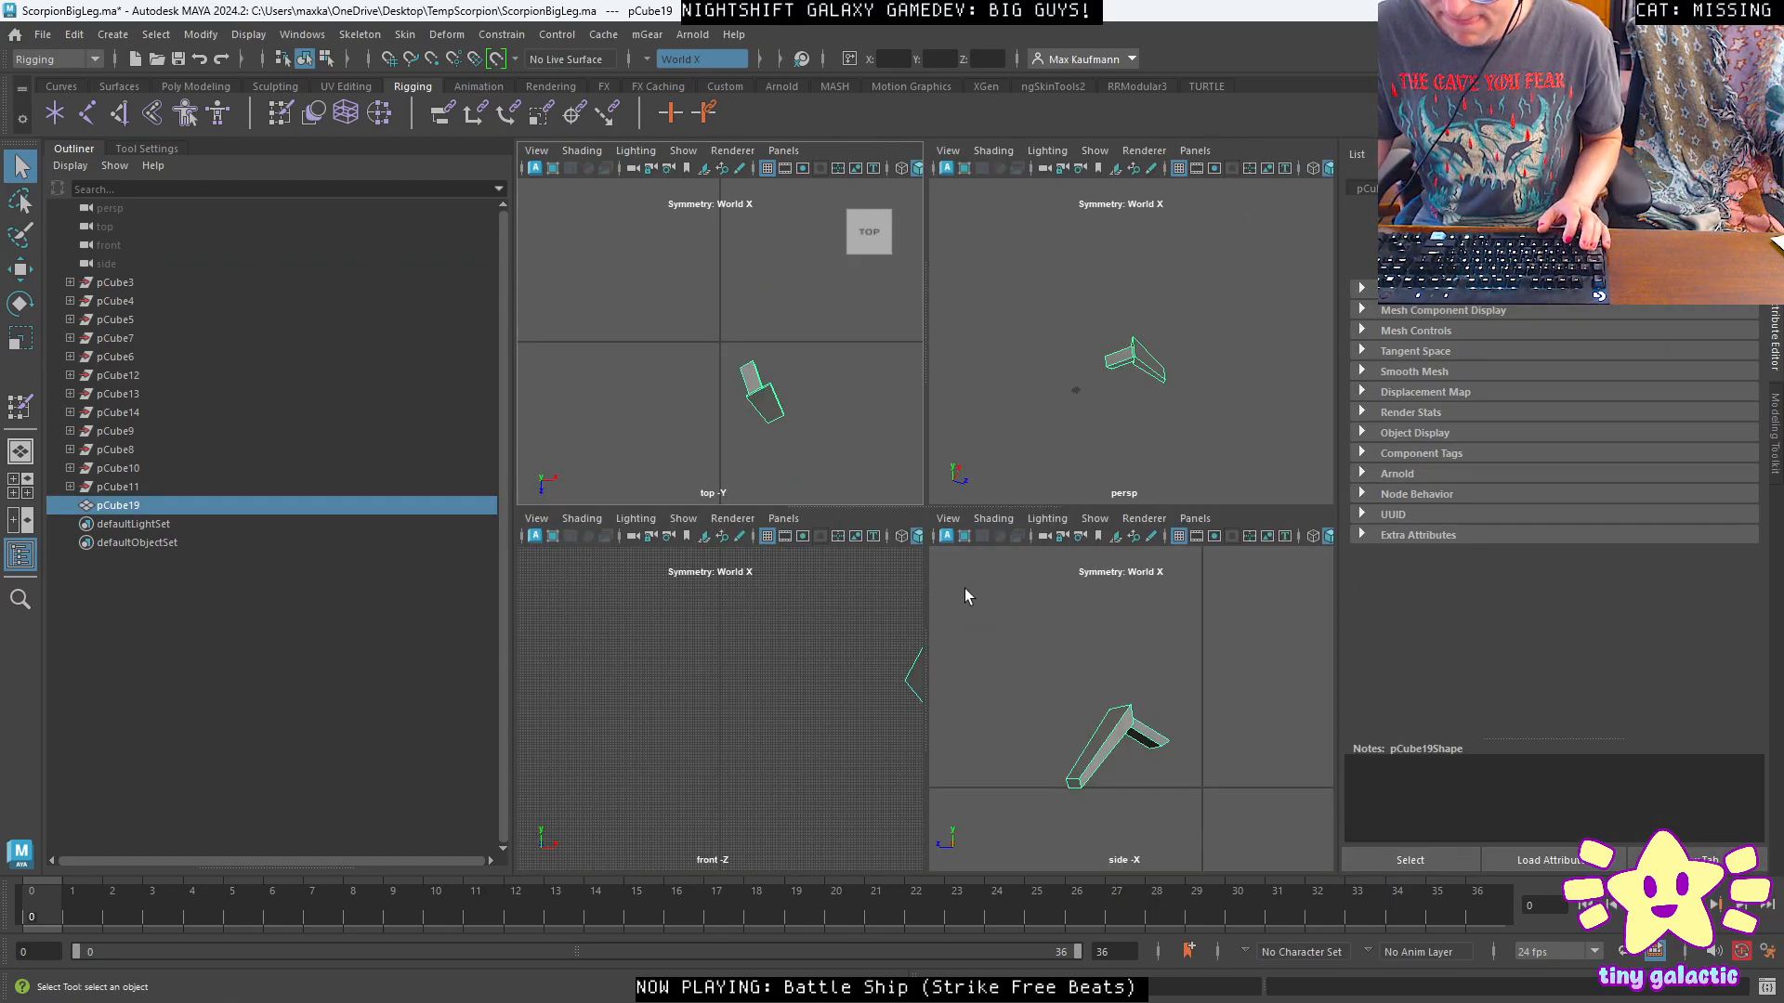
key("w")
left_click_drag(1114, 783, 1169, 796)
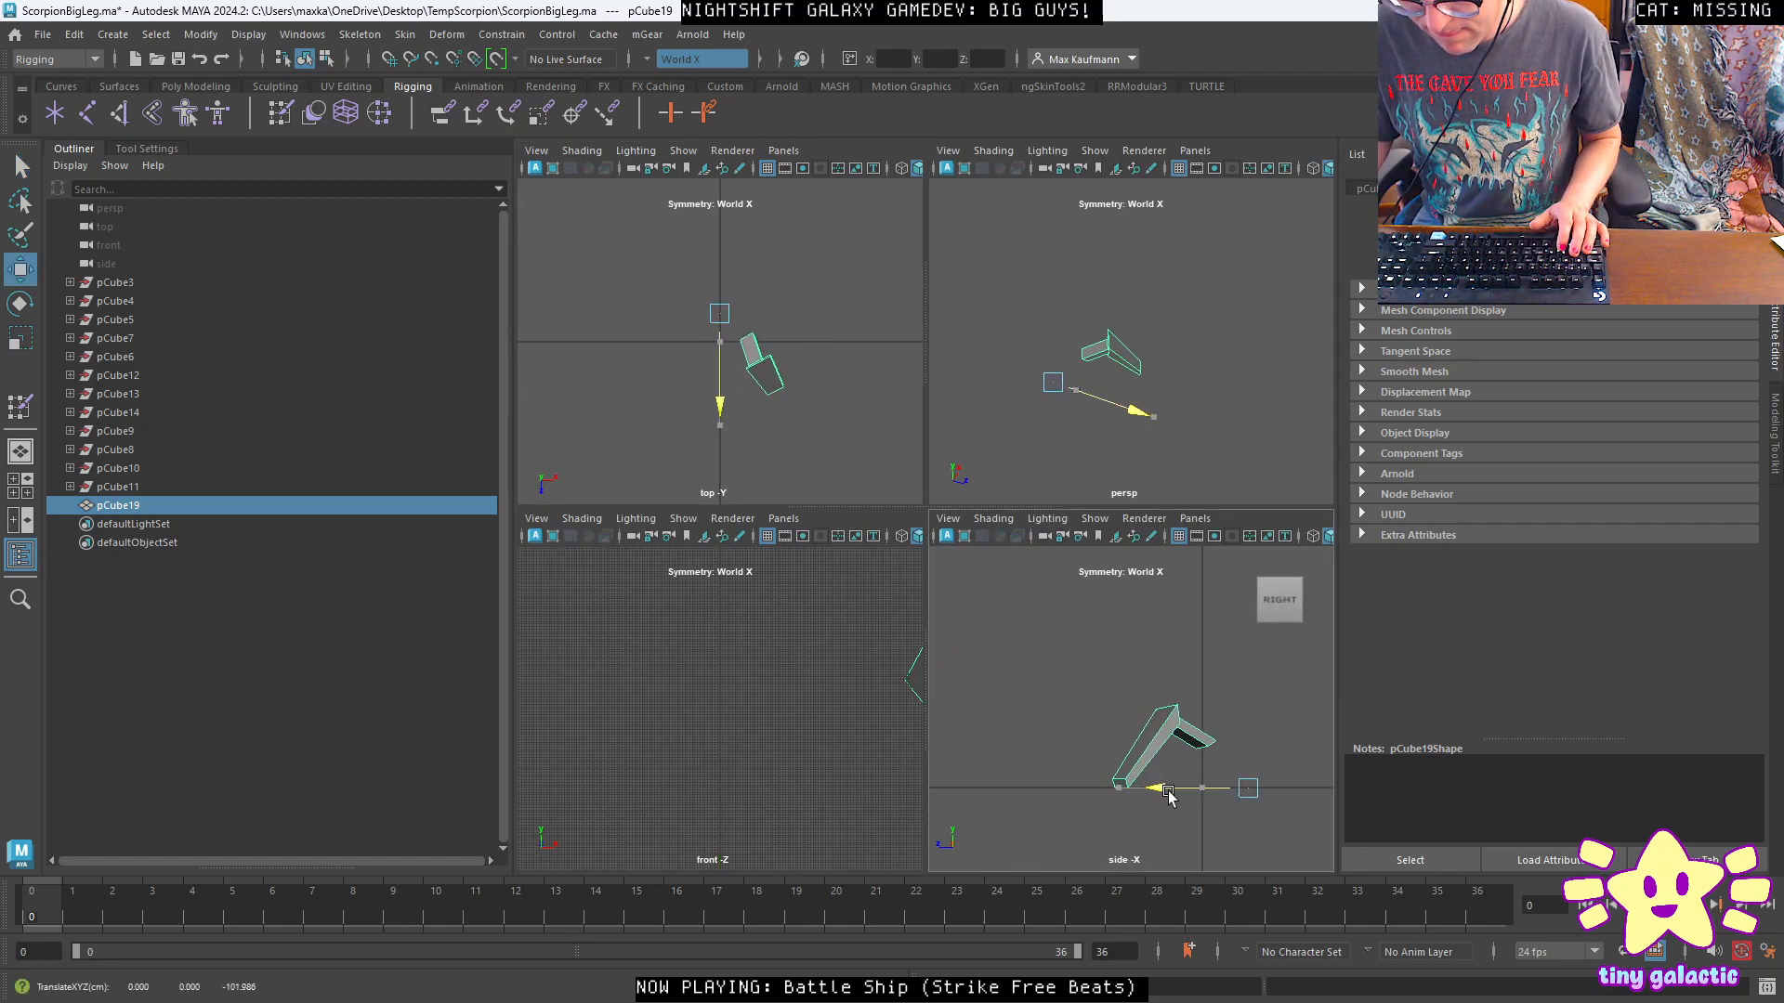
left_click_drag(805, 316, 776, 315)
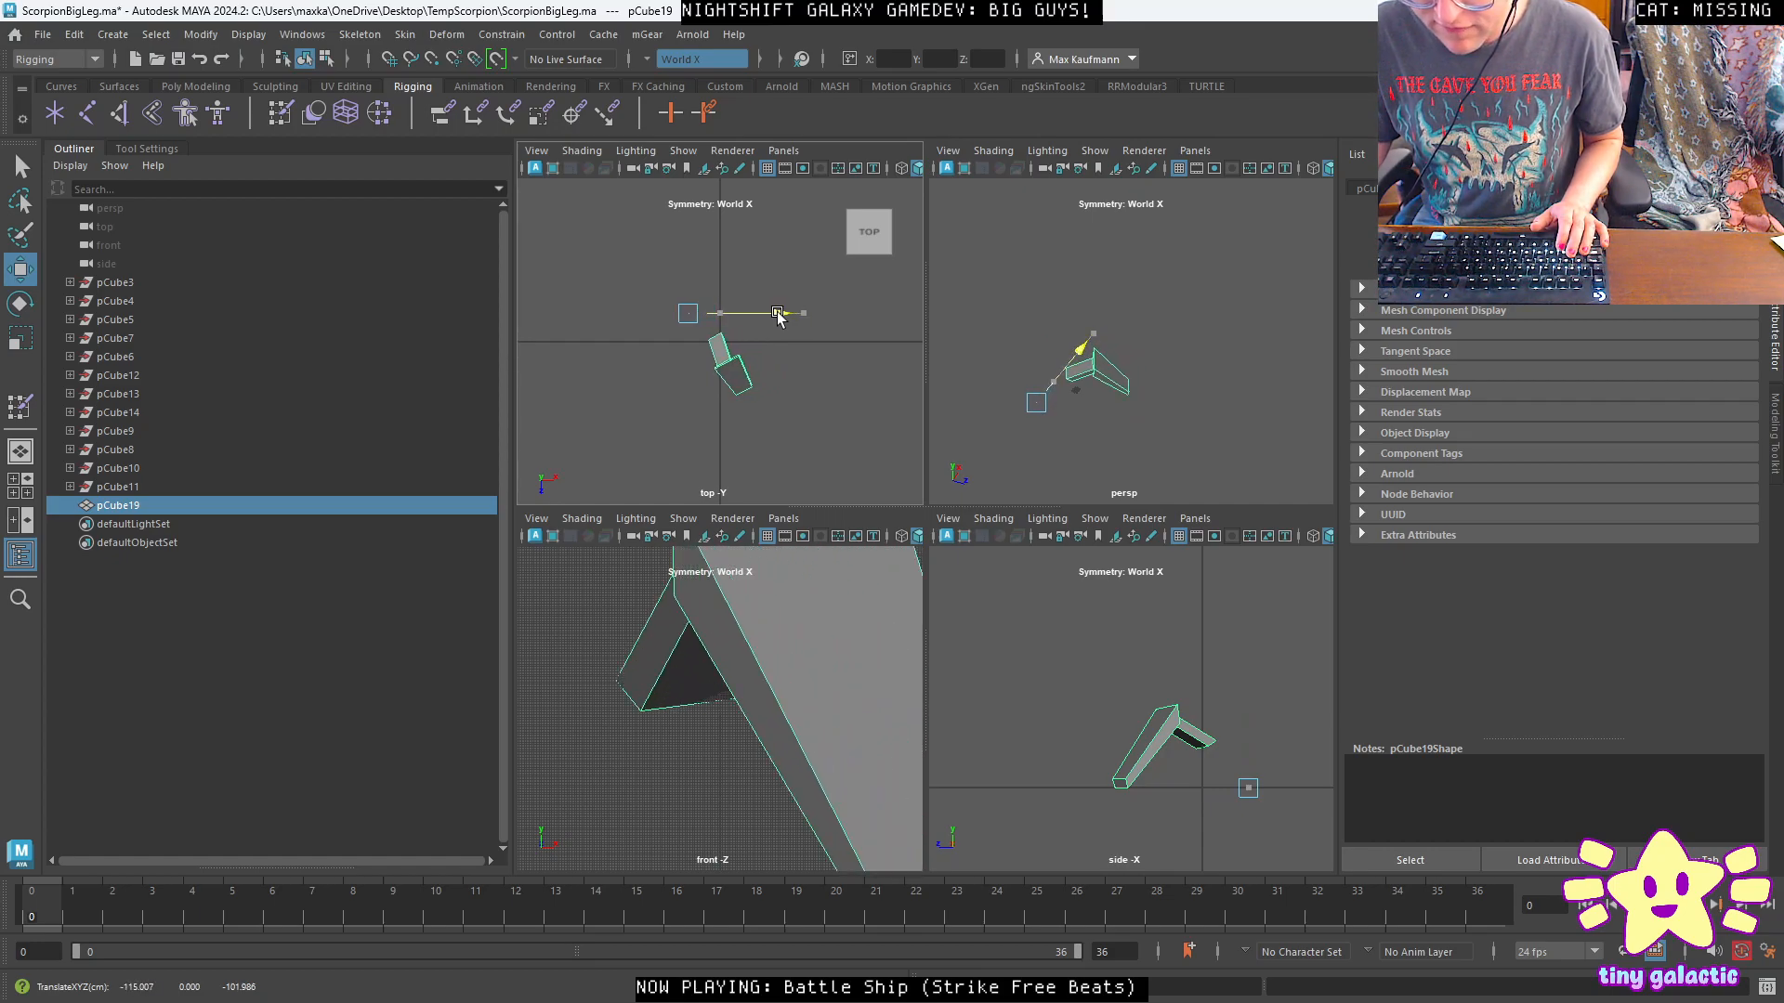
left_click_drag(1251, 701, 1241, 743)
key("space")
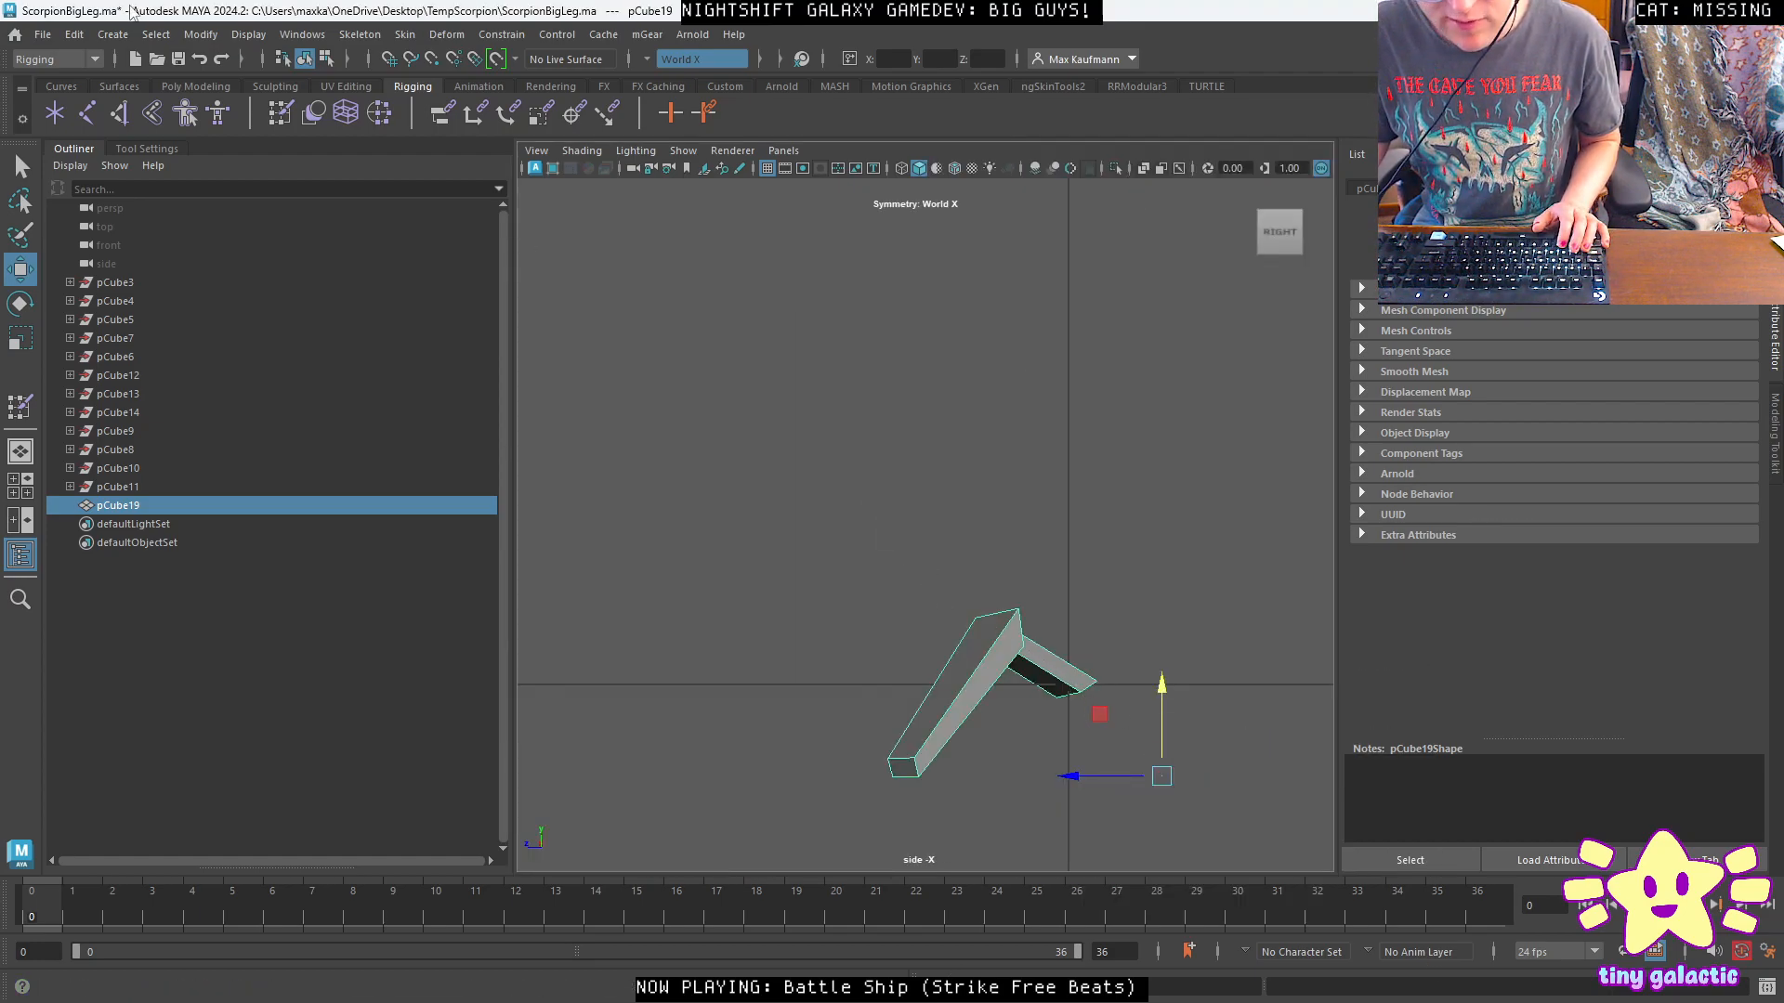
Freeze the transformations of the repositioned big leg.
left_click(201, 34)
left_click(269, 121)
left_click(202, 40)
left_click(237, 122)
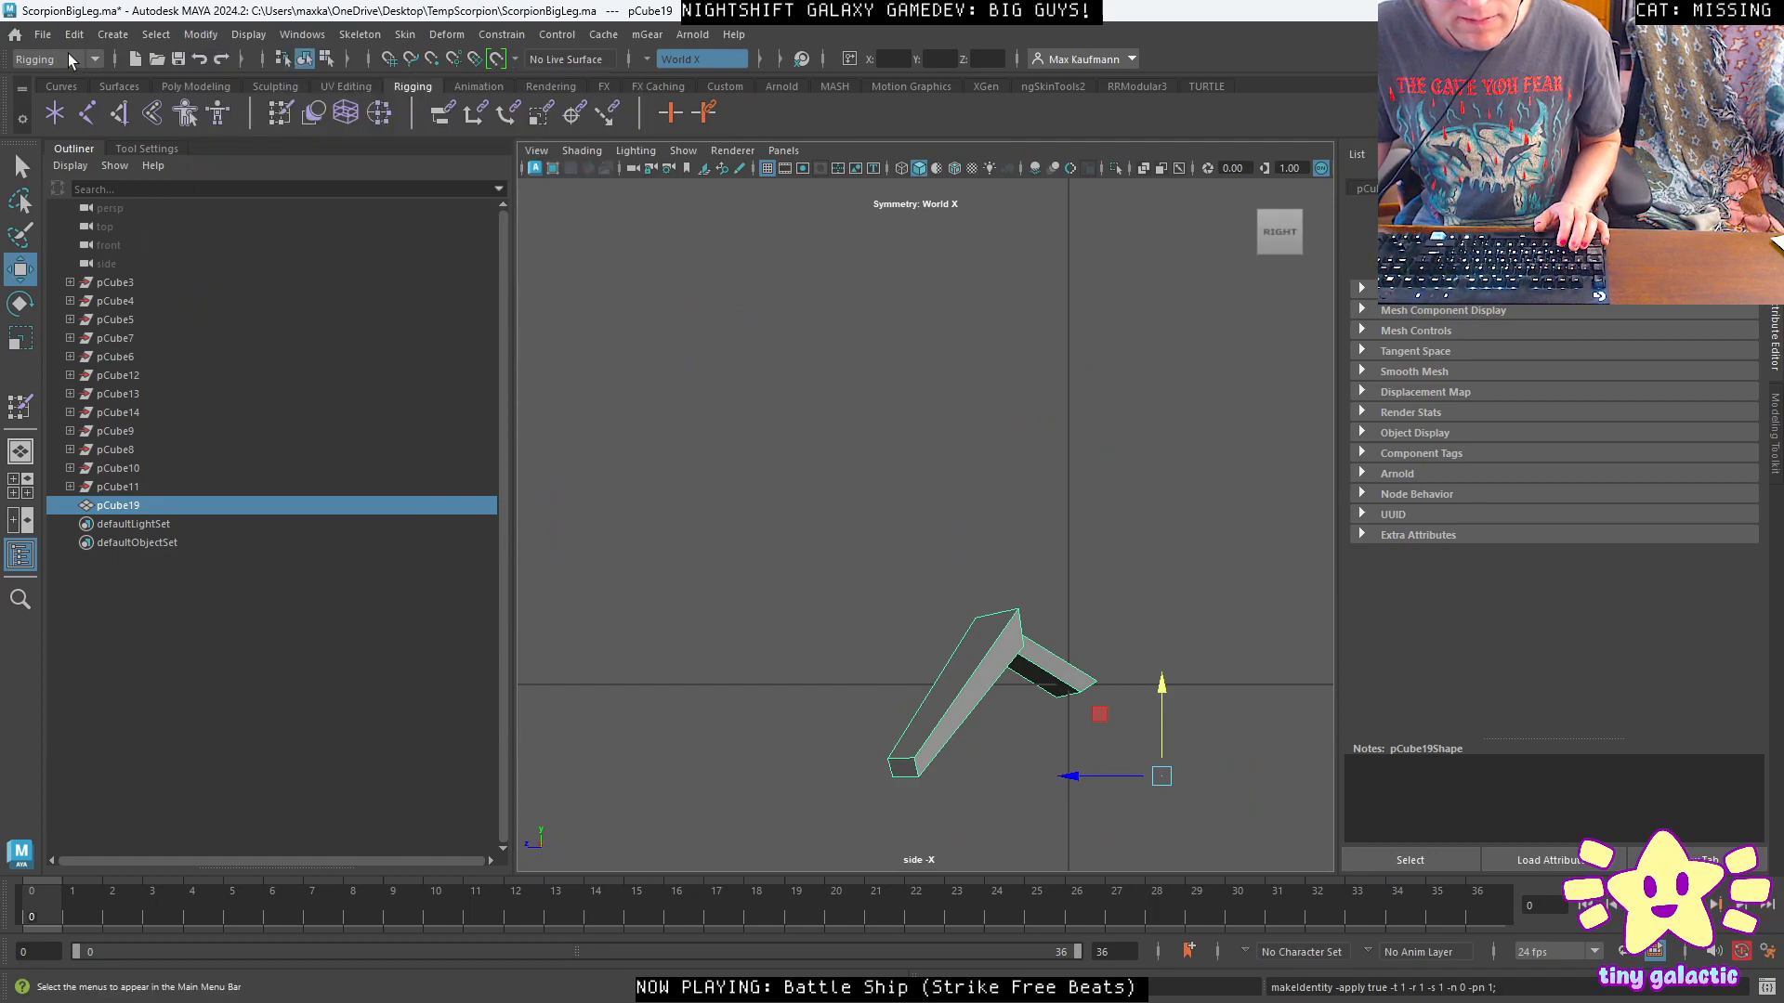
Select all objects from pCube3 to pCube19 and delete all construction history in the scene.
left_click(115, 283)
left_click(130, 501, "shift")
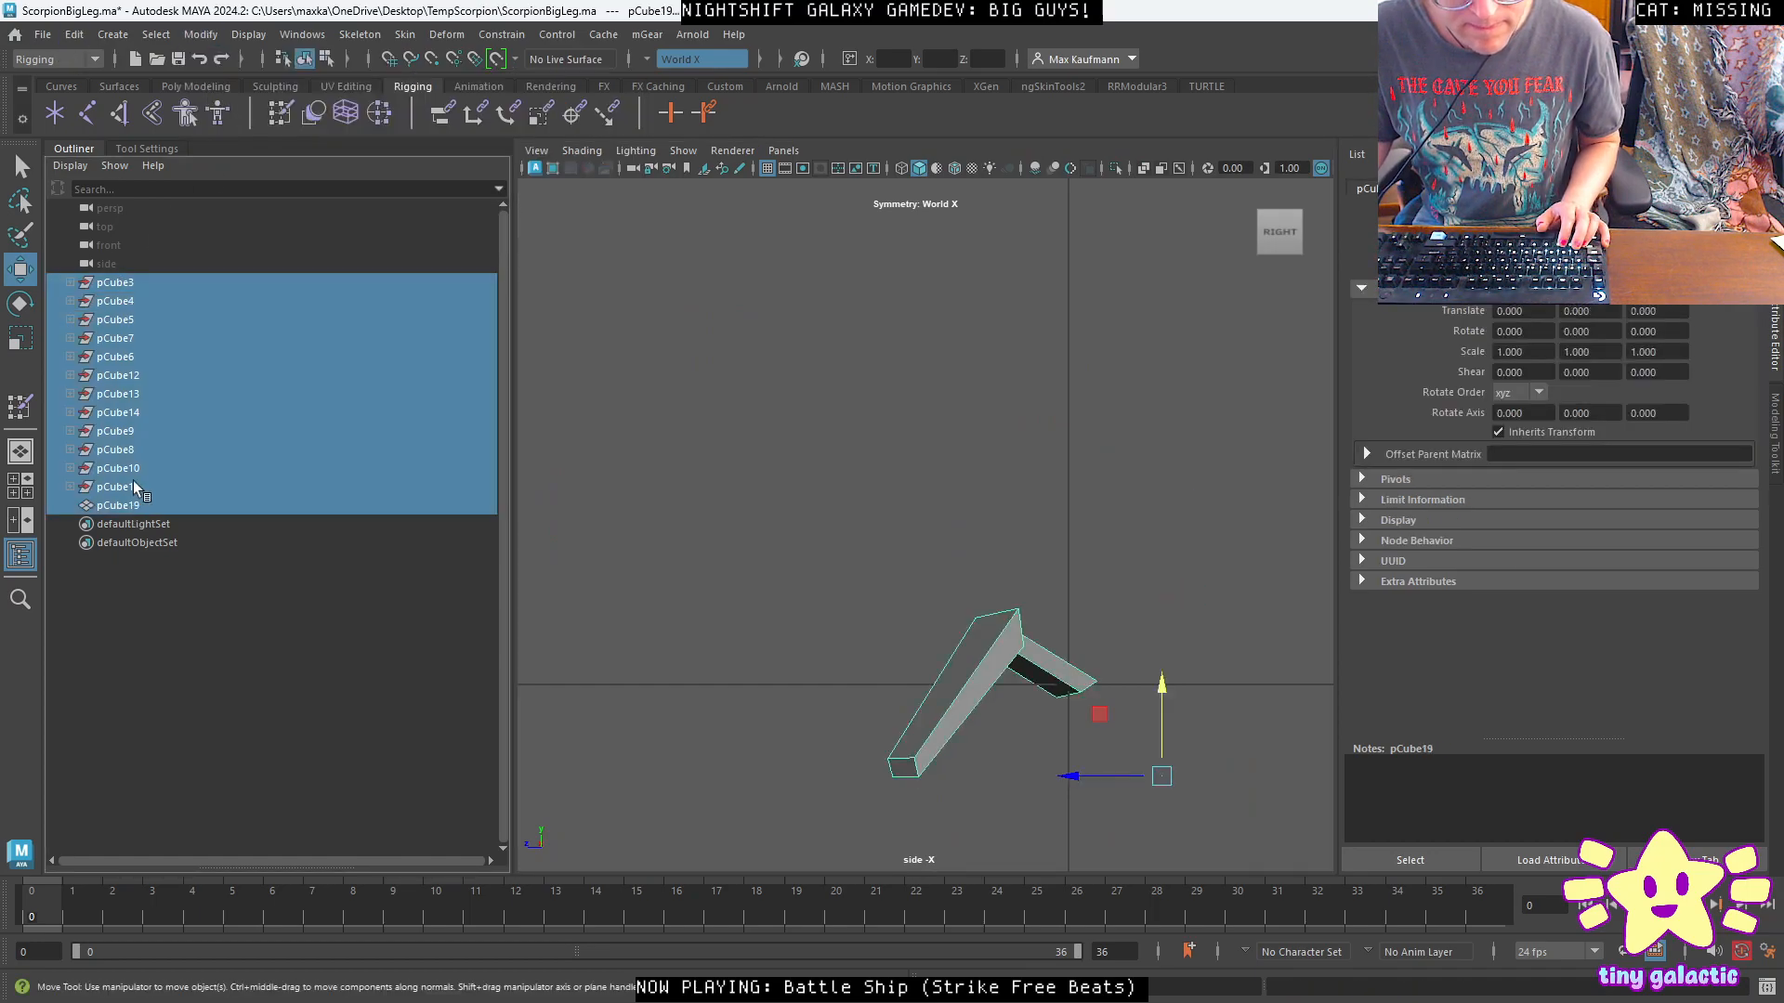
left_click(73, 34)
mouse_move(169, 276)
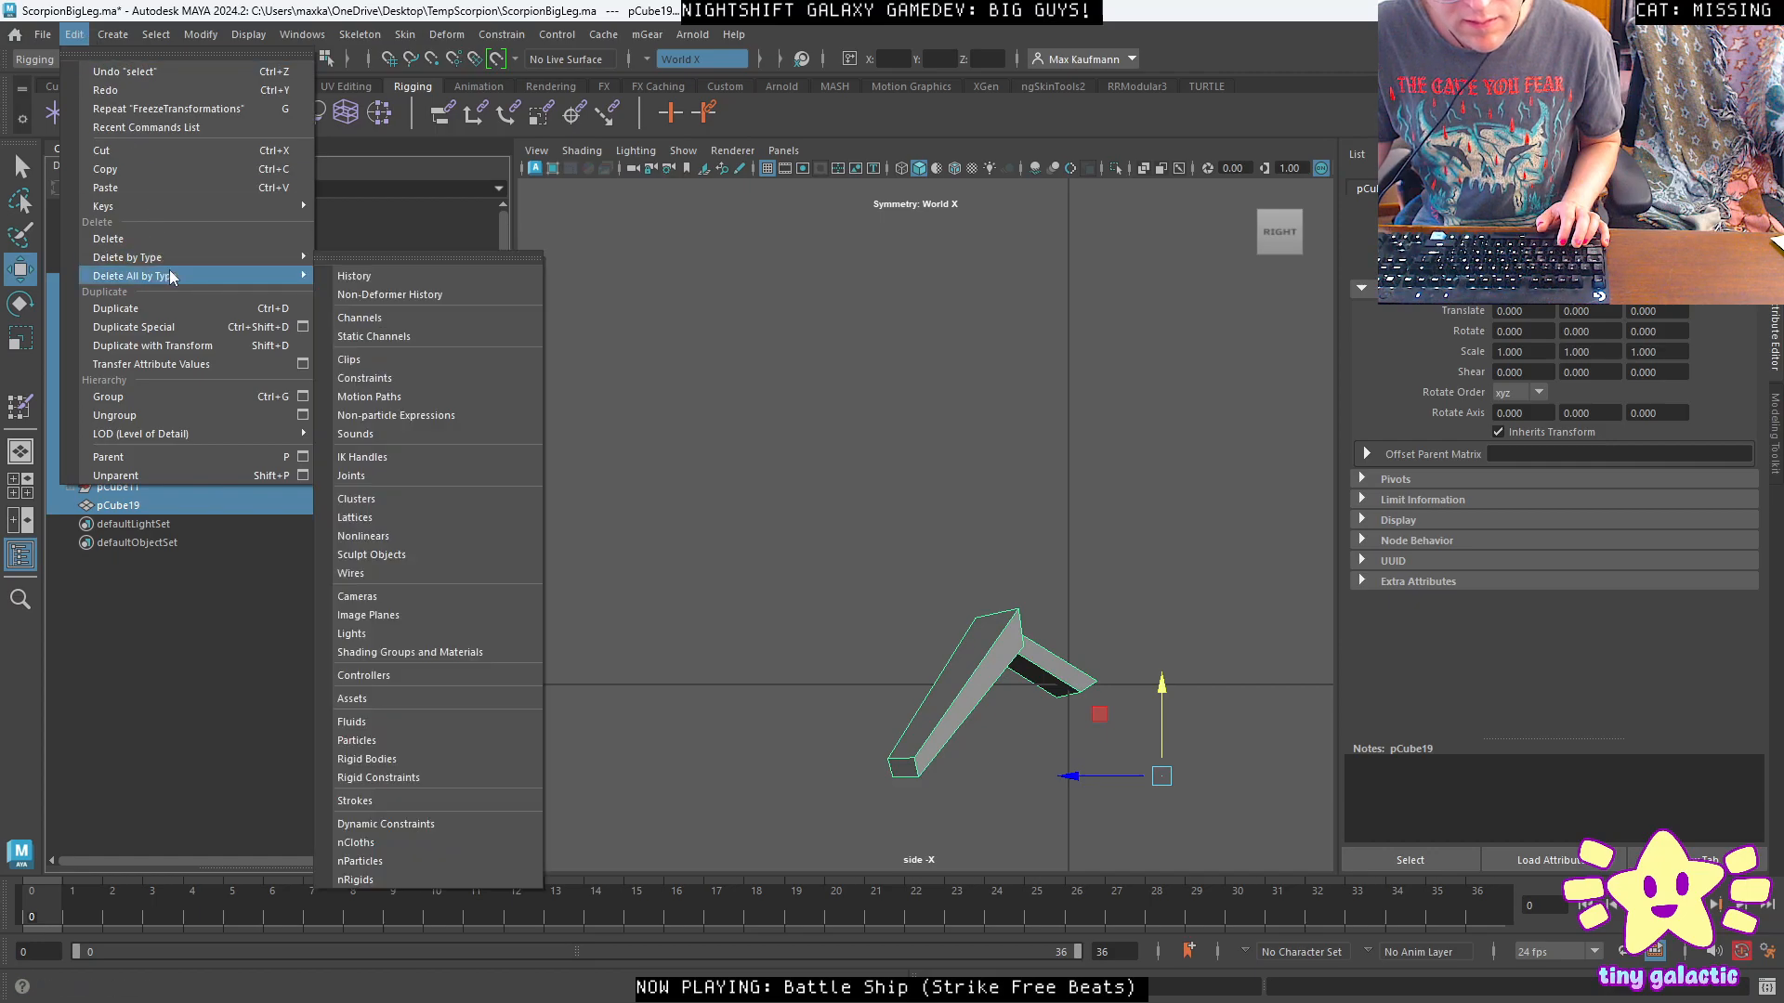
left_click(388, 277)
Delete the leftover groups from pCube3 through pCube11, keeping only the pCube19 leg mesh.
left_click(139, 505)
left_click(130, 486)
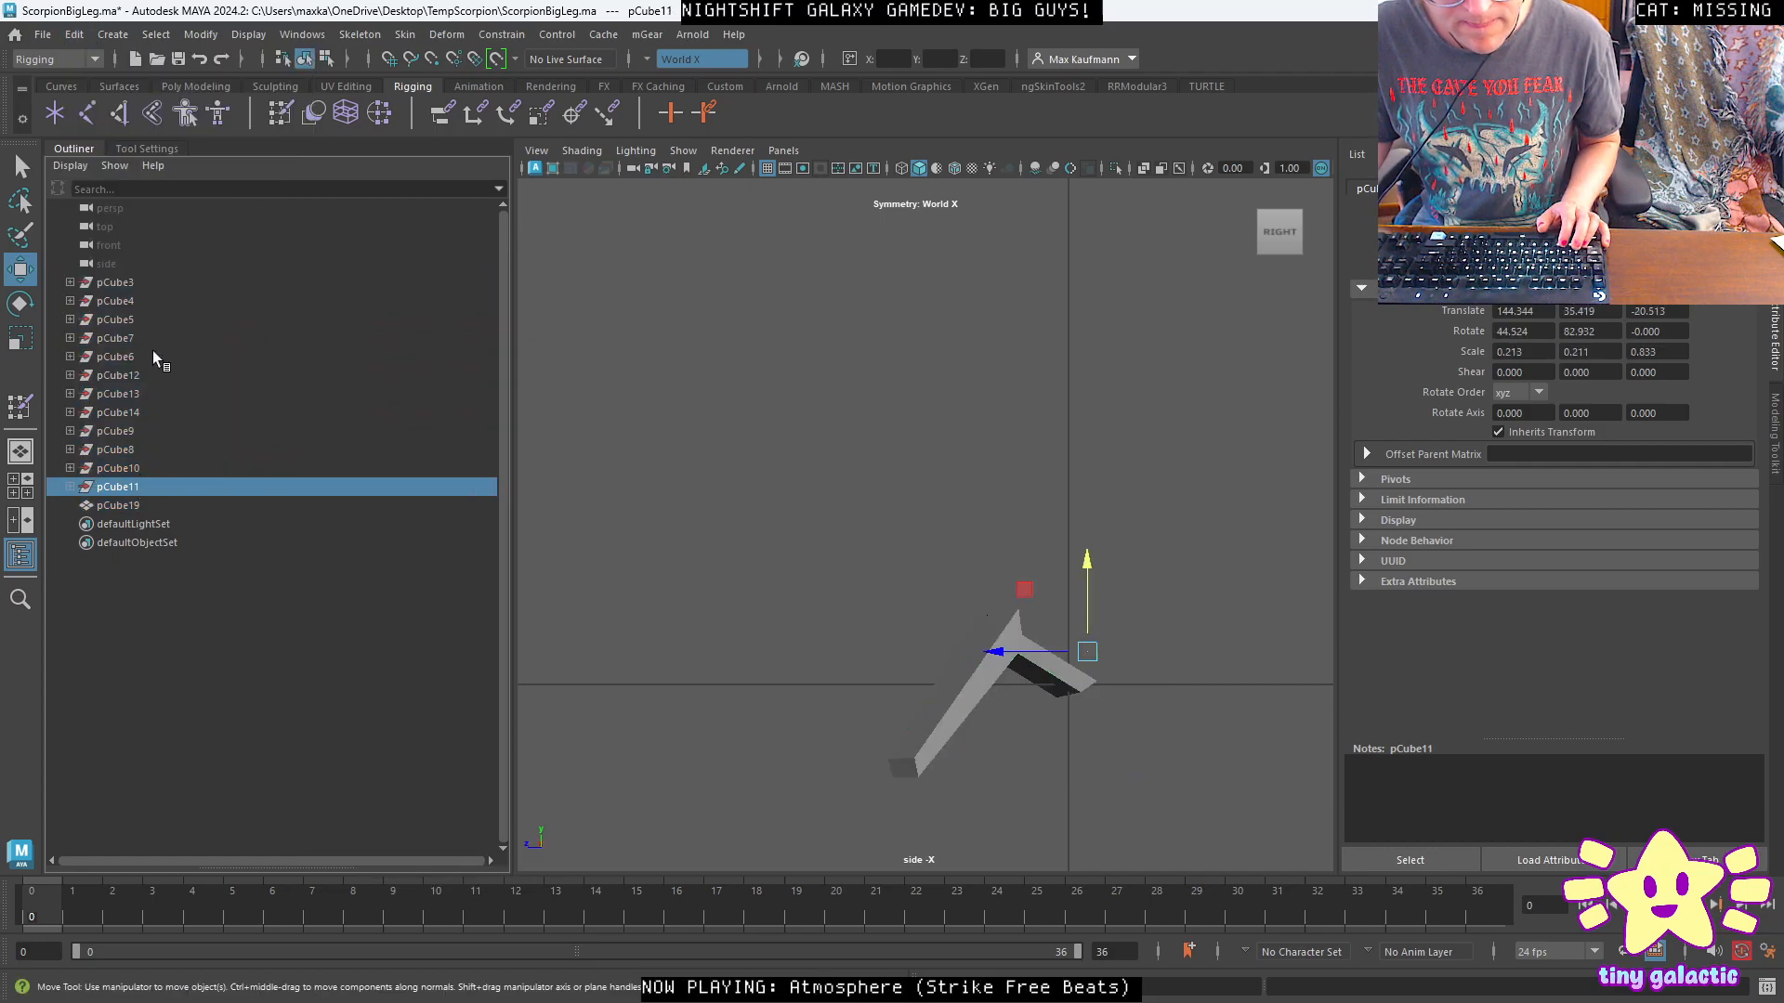
left_click(140, 281, "shift")
key("Delete")
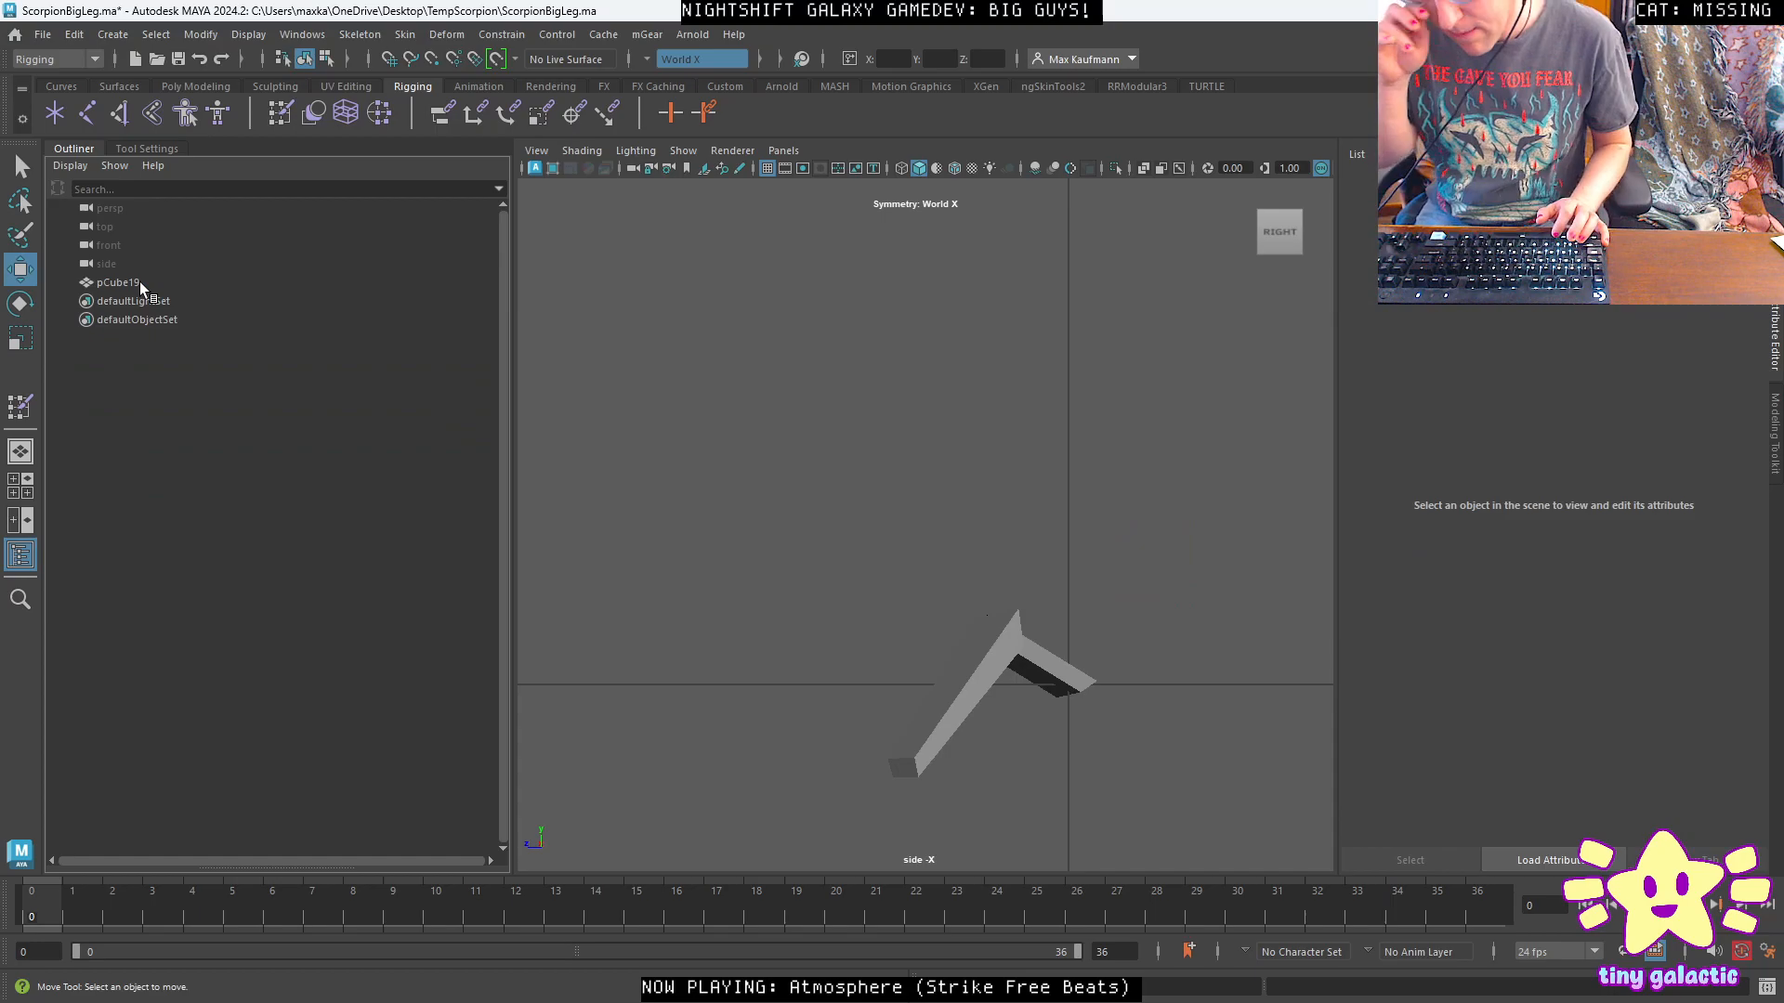
Reset the big leg's transformations to put its pivot at the origin, and rotate it about -24° around Y to point straight along Z.
key("space")
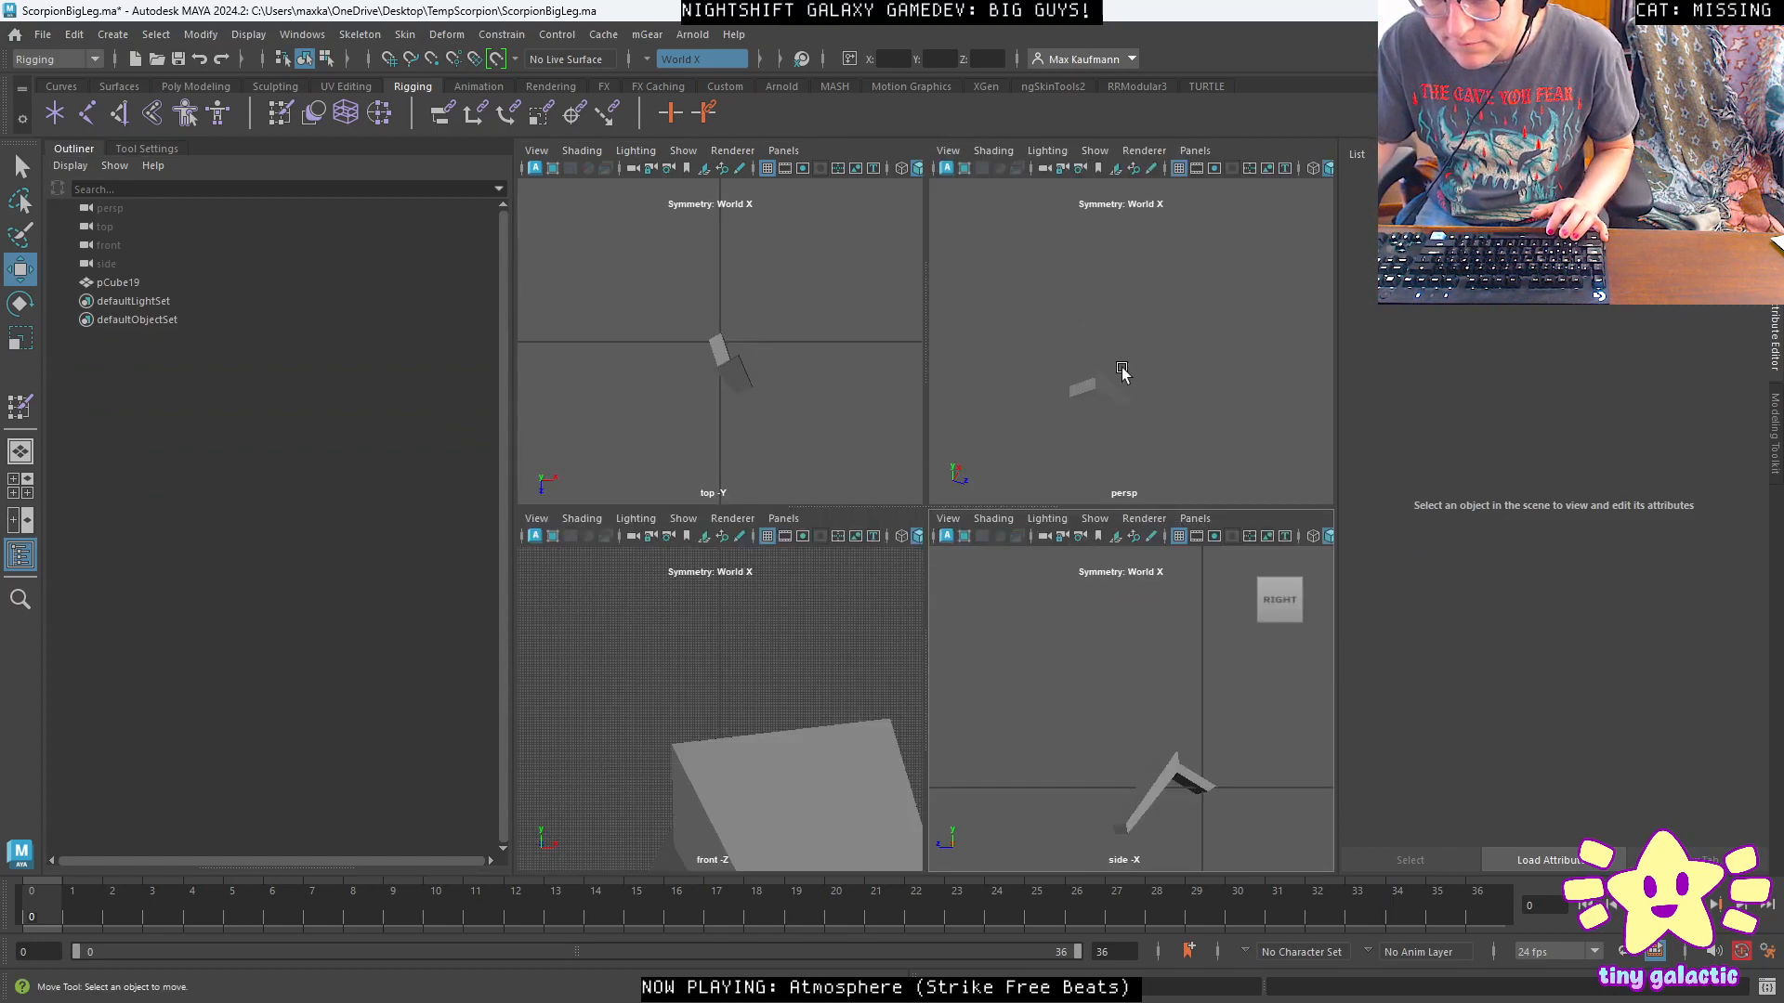
key("space")
key("space")
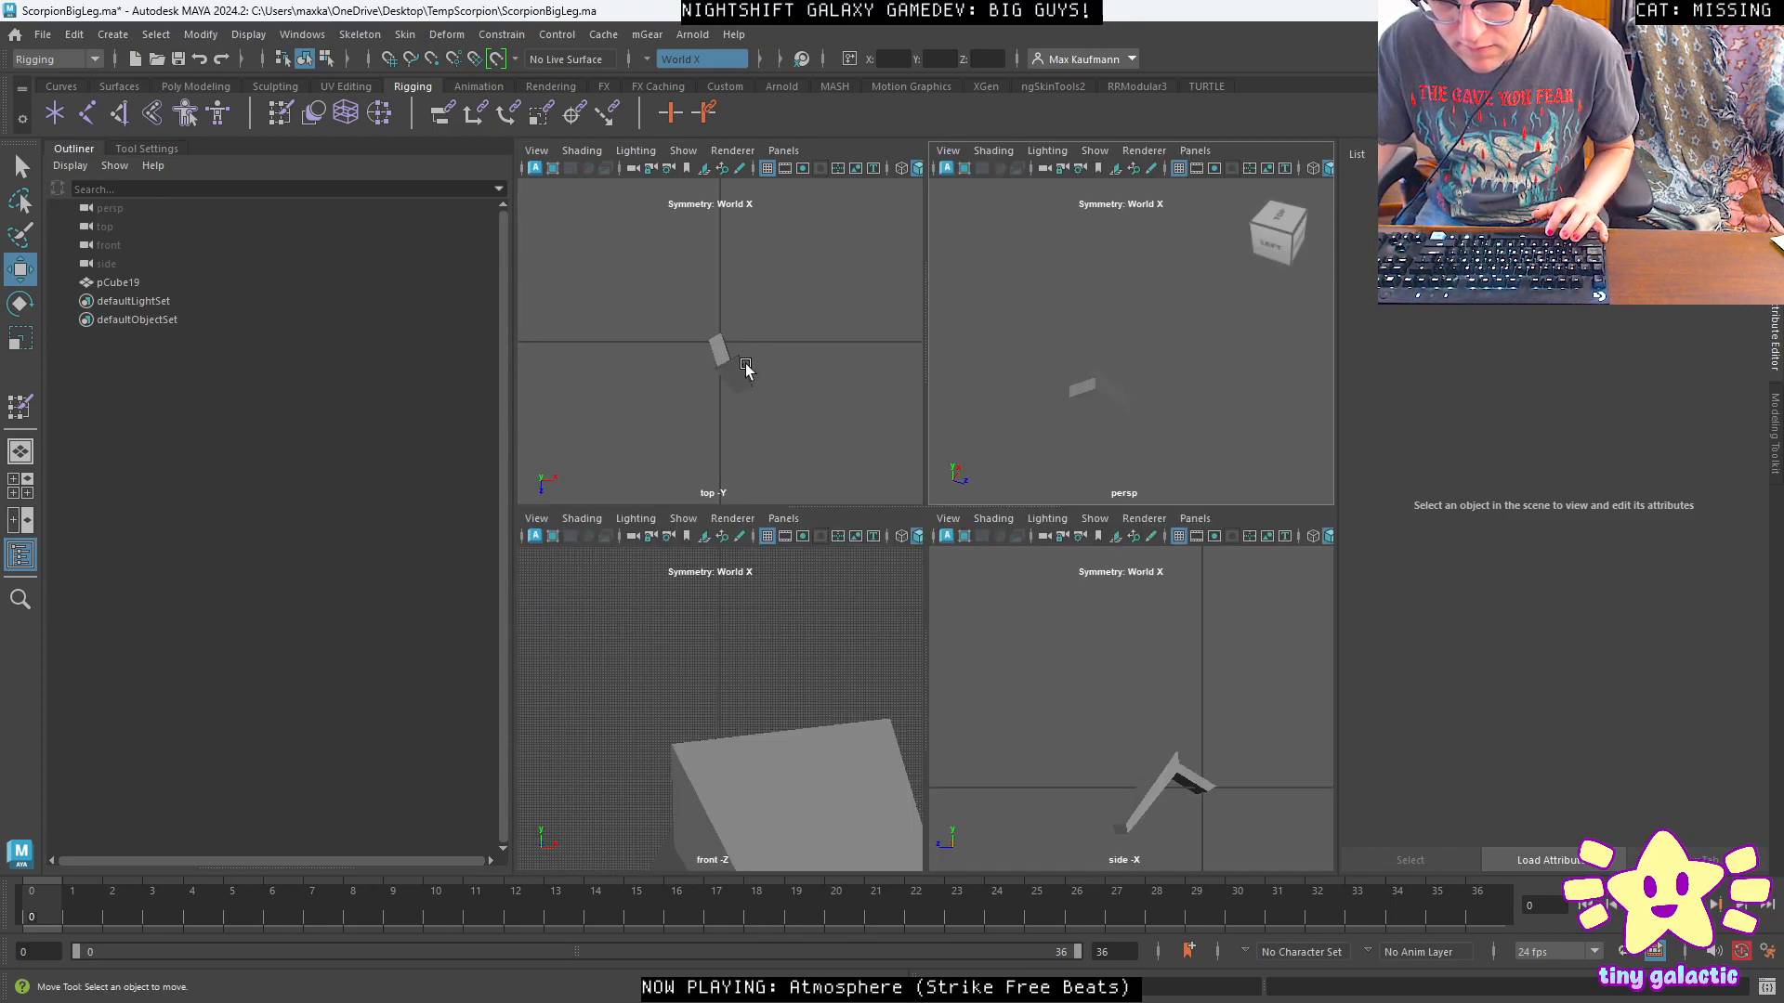
left_click(746, 369)
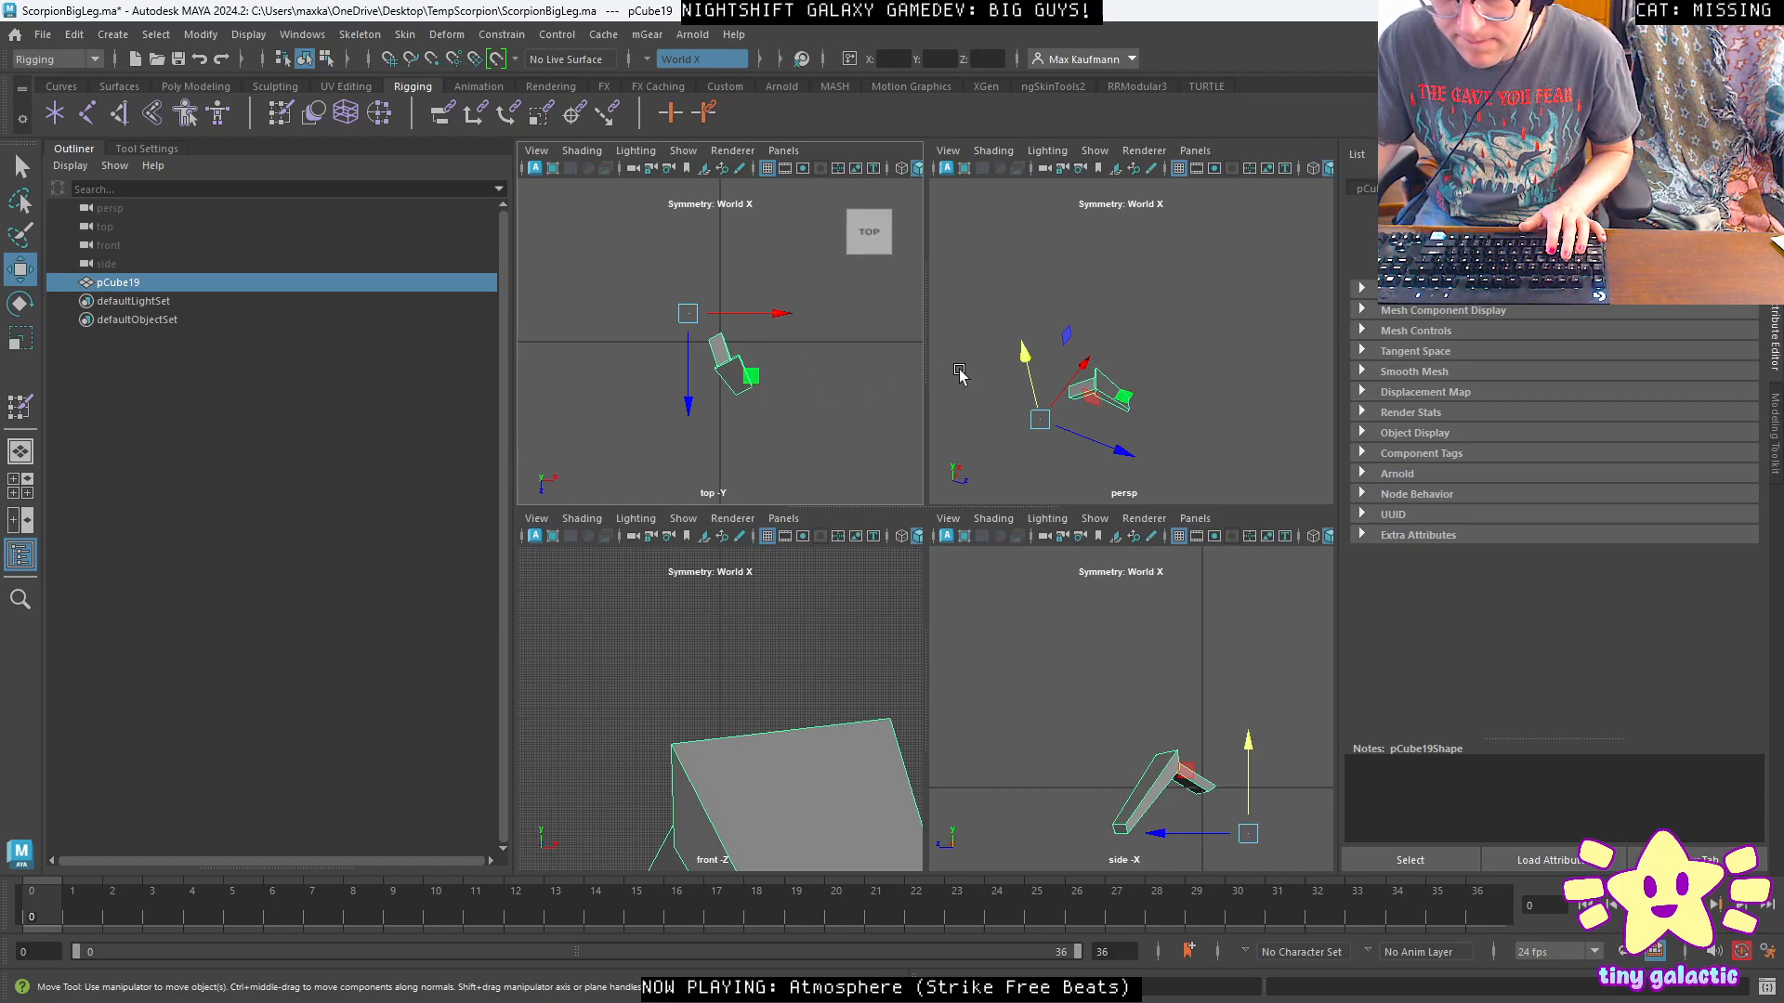
left_click(201, 35)
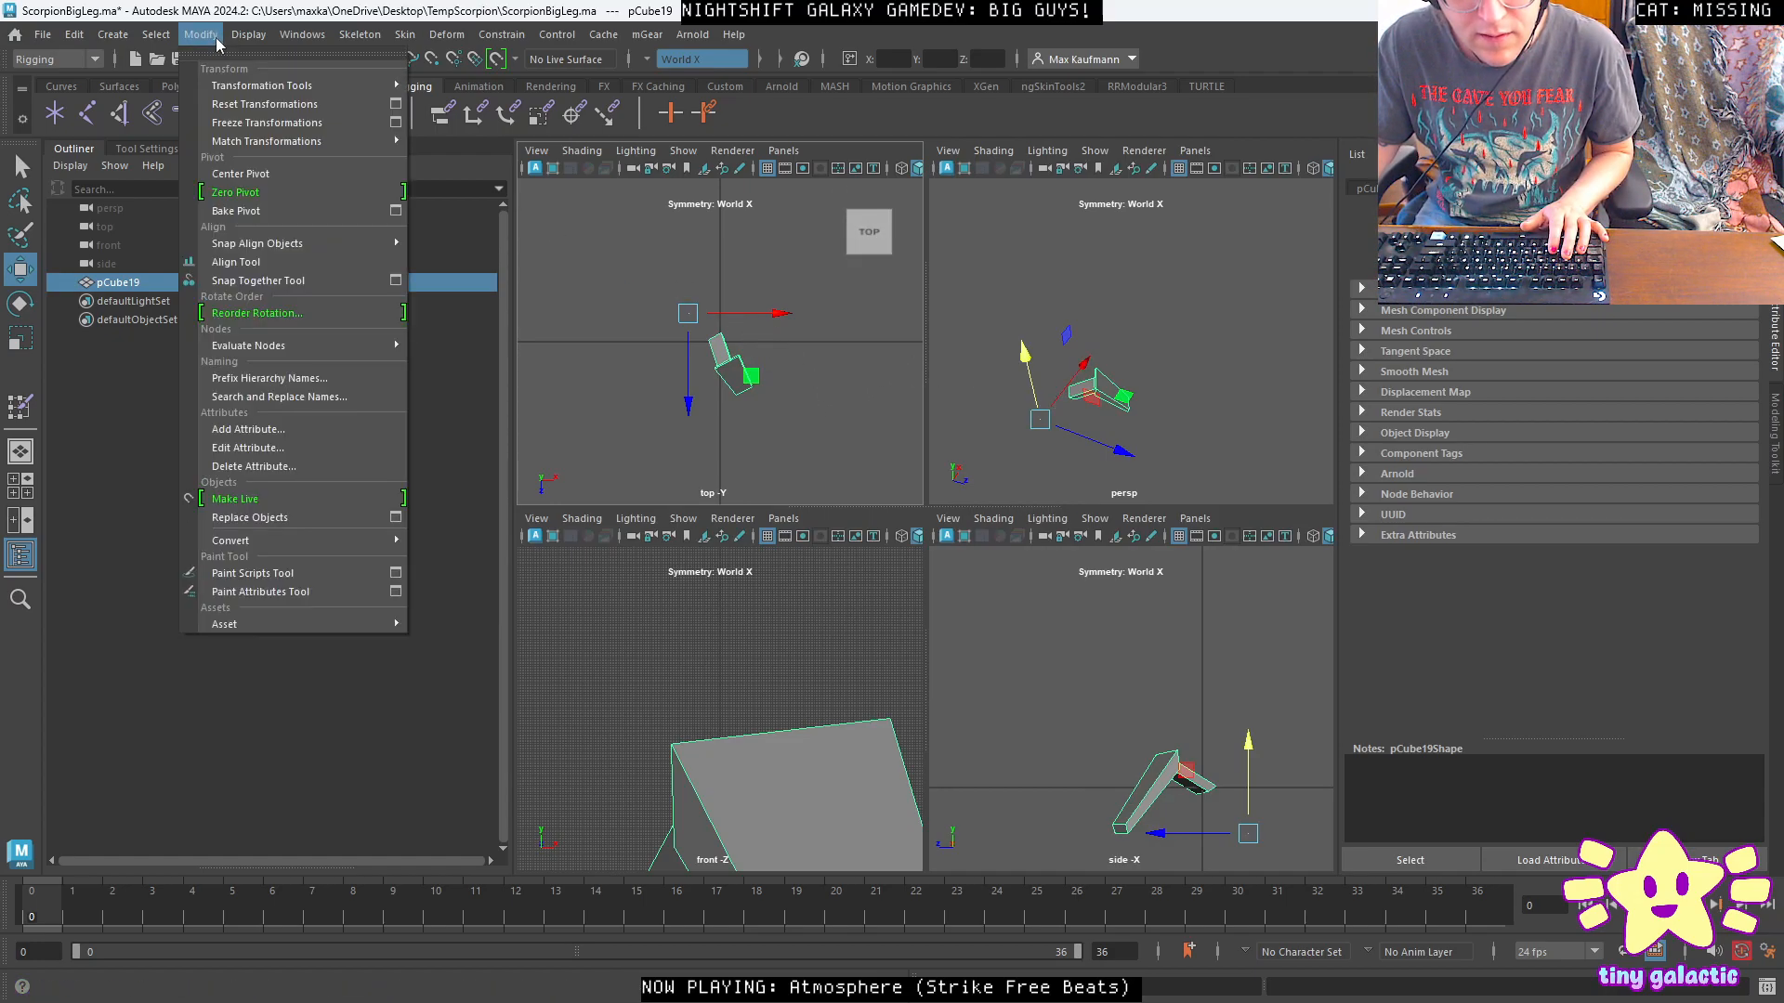
left_click(242, 111)
key("e")
left_click_drag(807, 376, 781, 399)
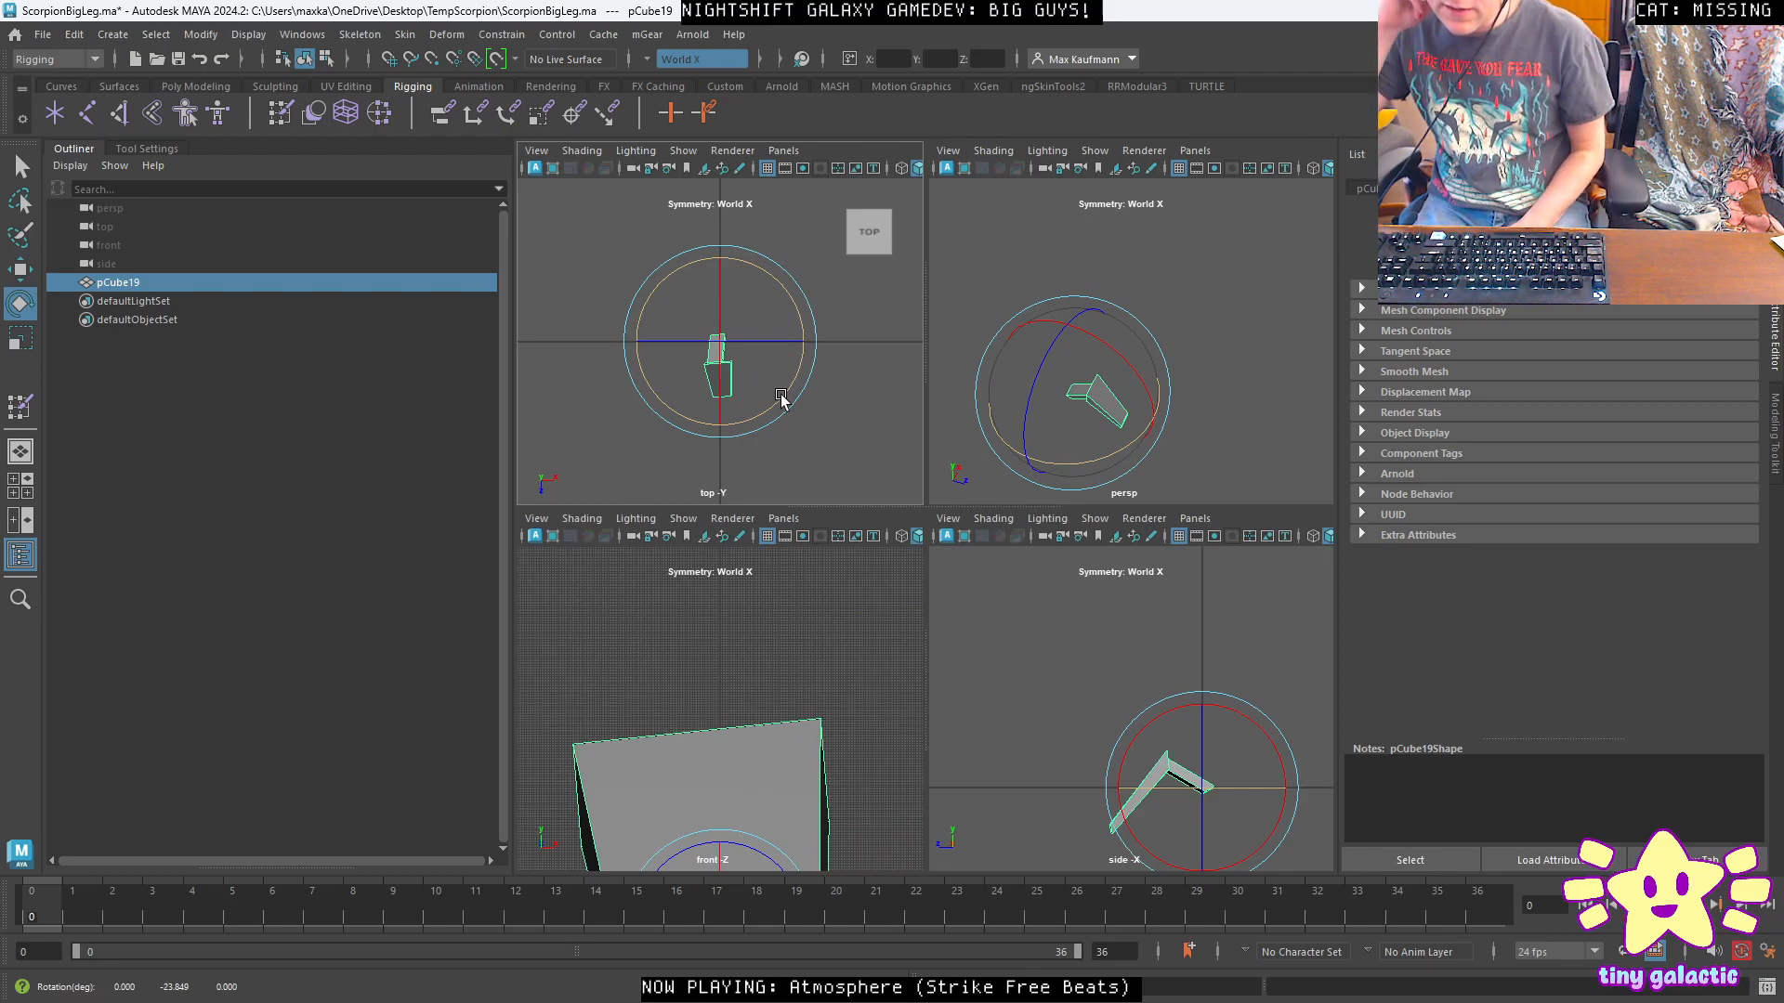
Examine the rotated leg's alignment with the world axes in the front, top, side and perspective views.
key("f")
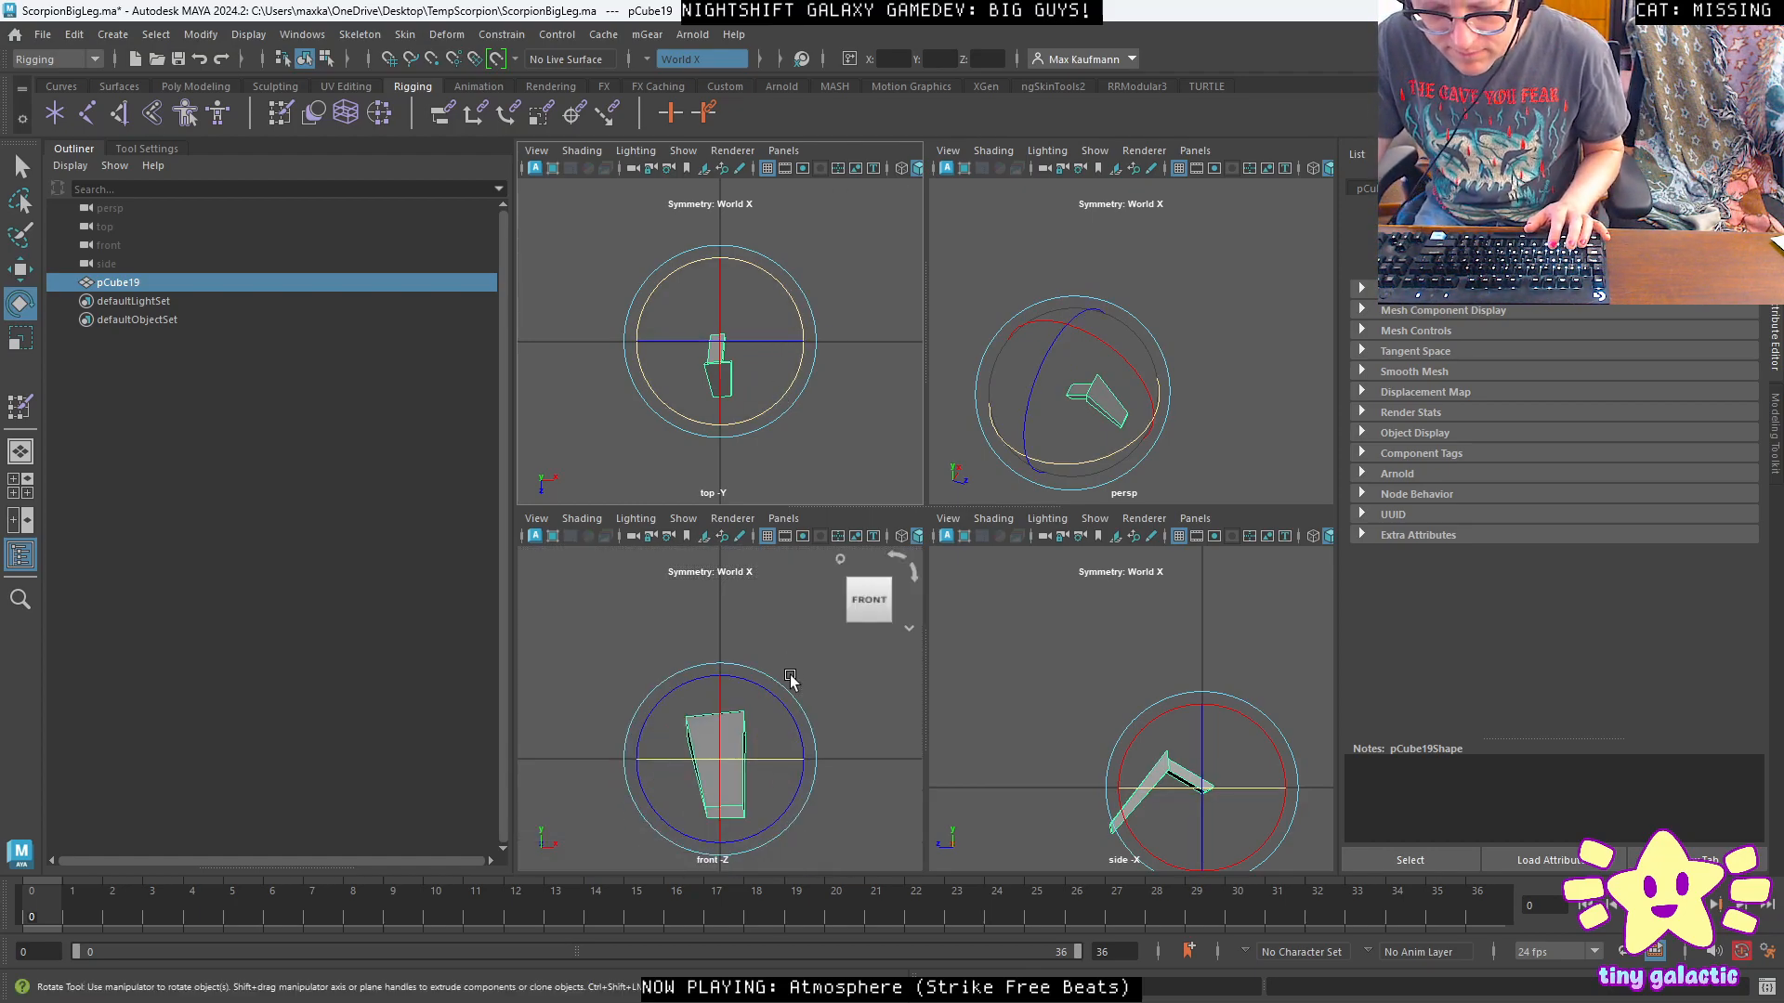
key("space")
scroll(996, 617, "up", 6)
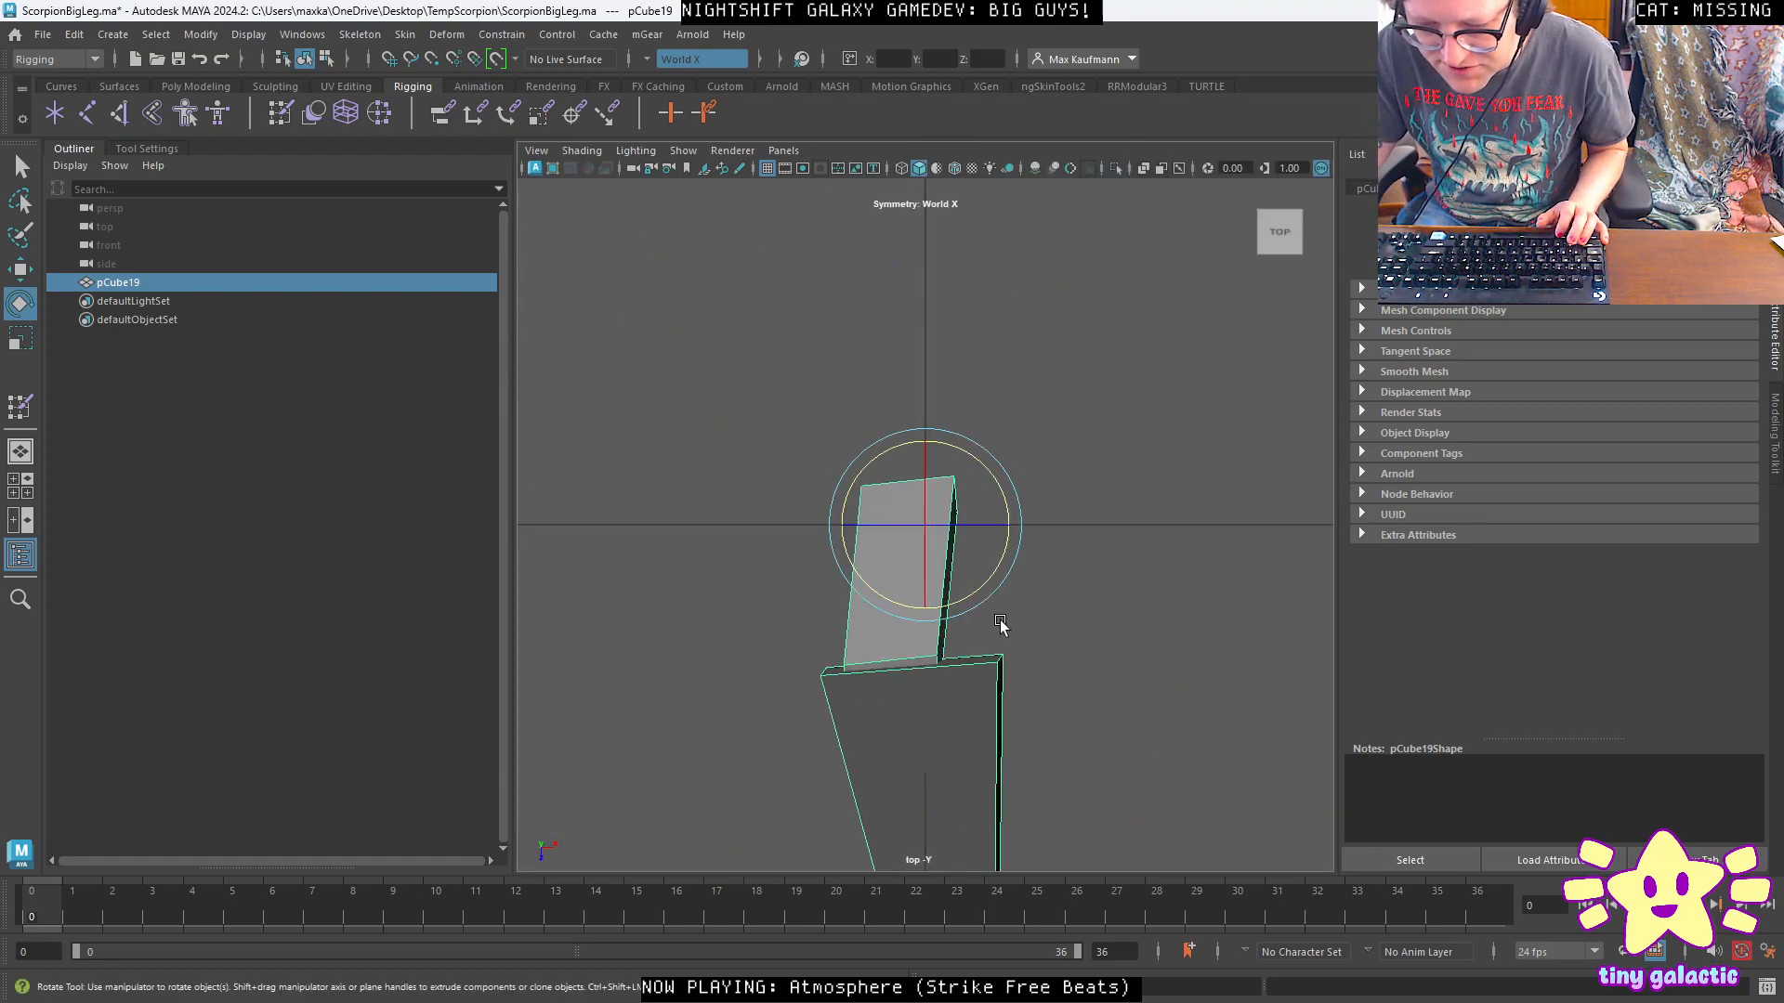
scroll(1005, 629, "down", 2)
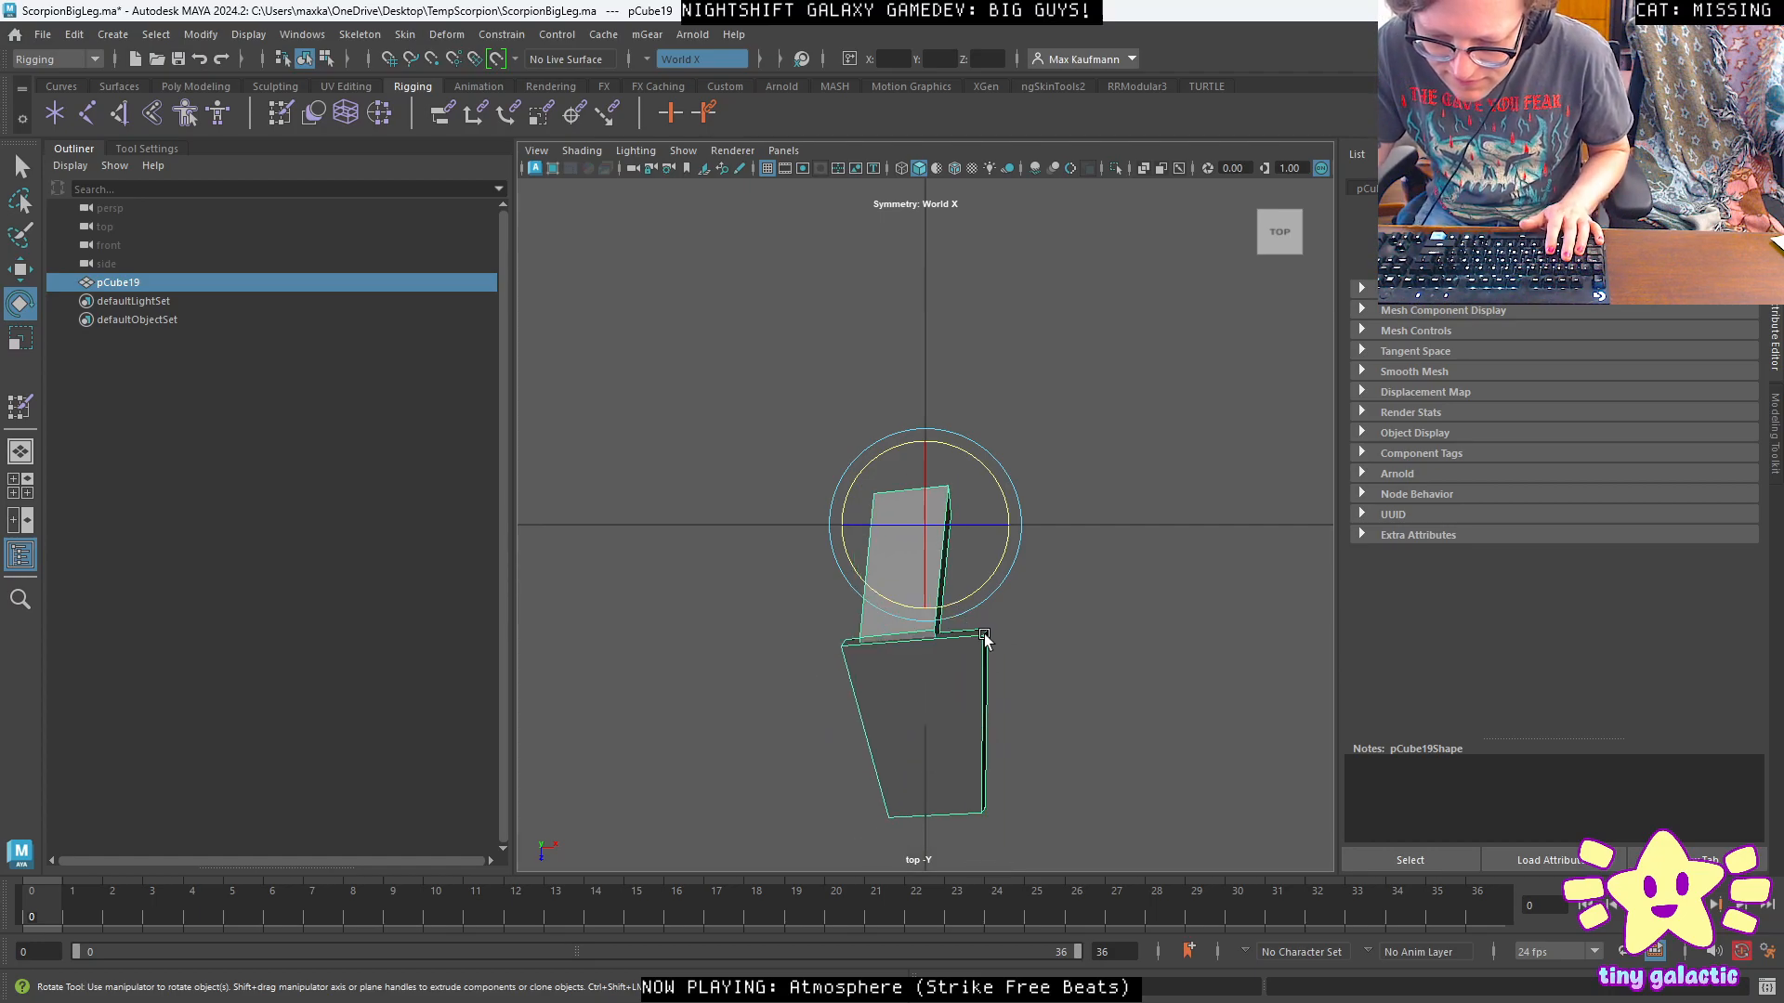
scroll(980, 637, "up", 2)
scroll(938, 650, "down", 3)
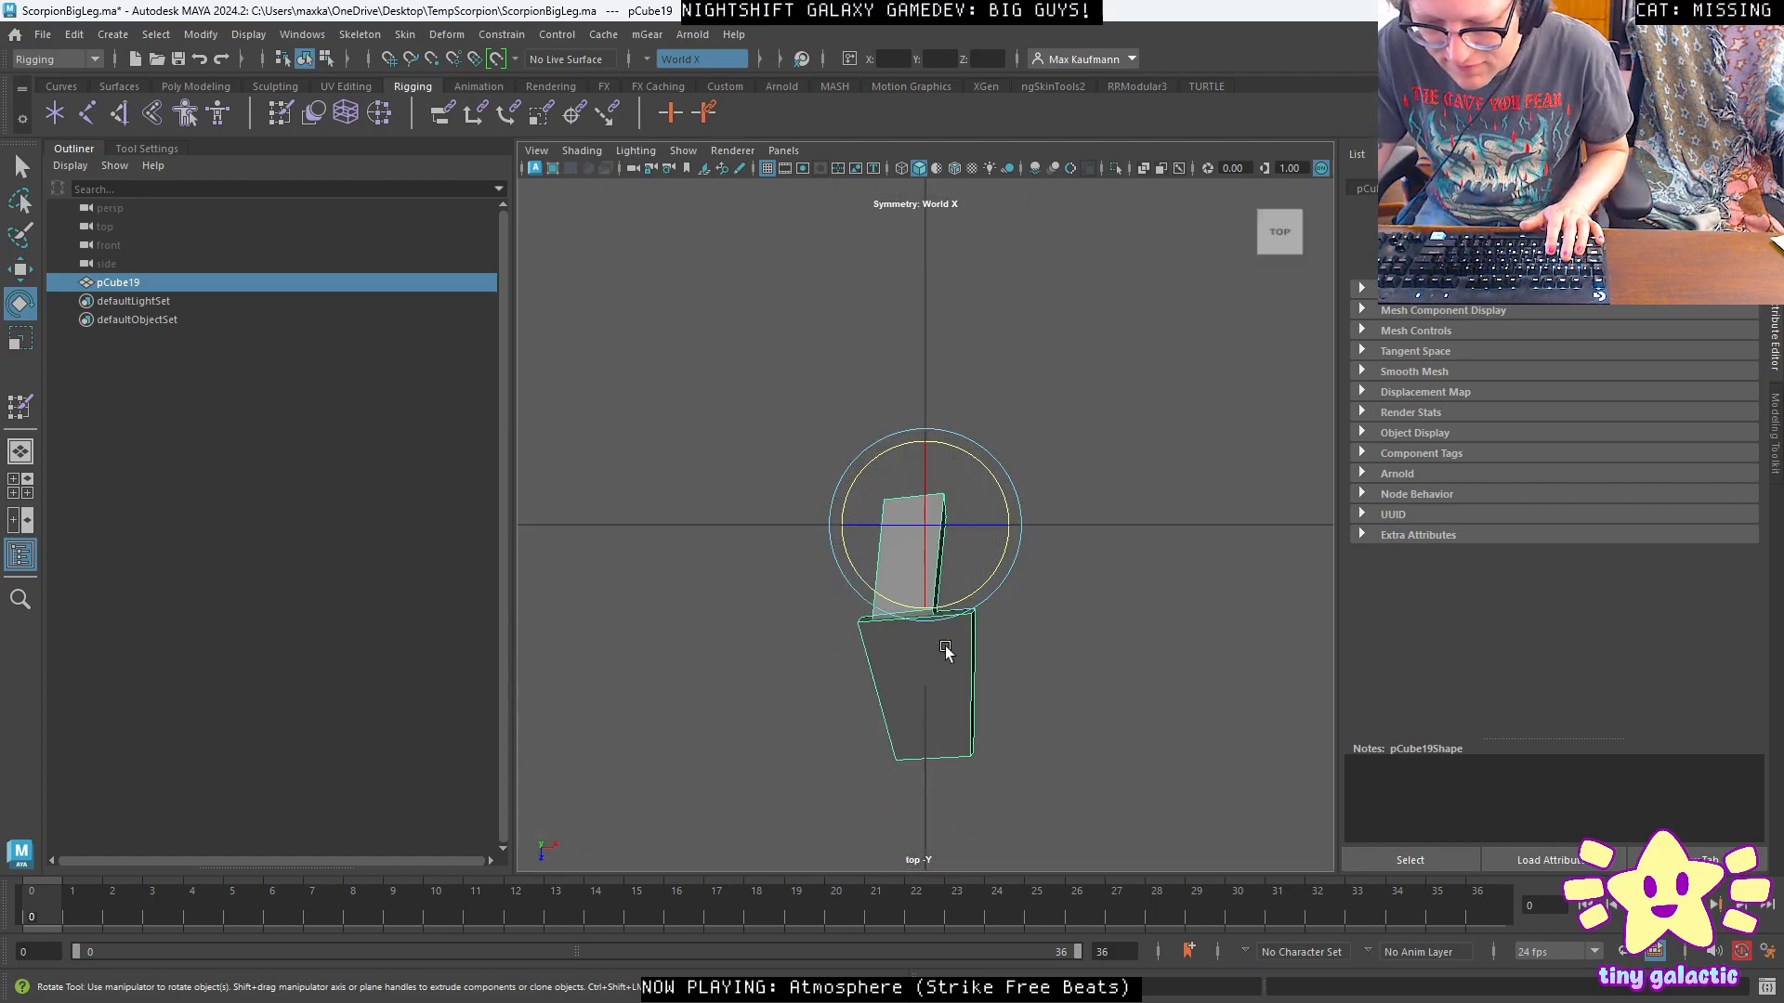
key("space")
key("space")
key("space")
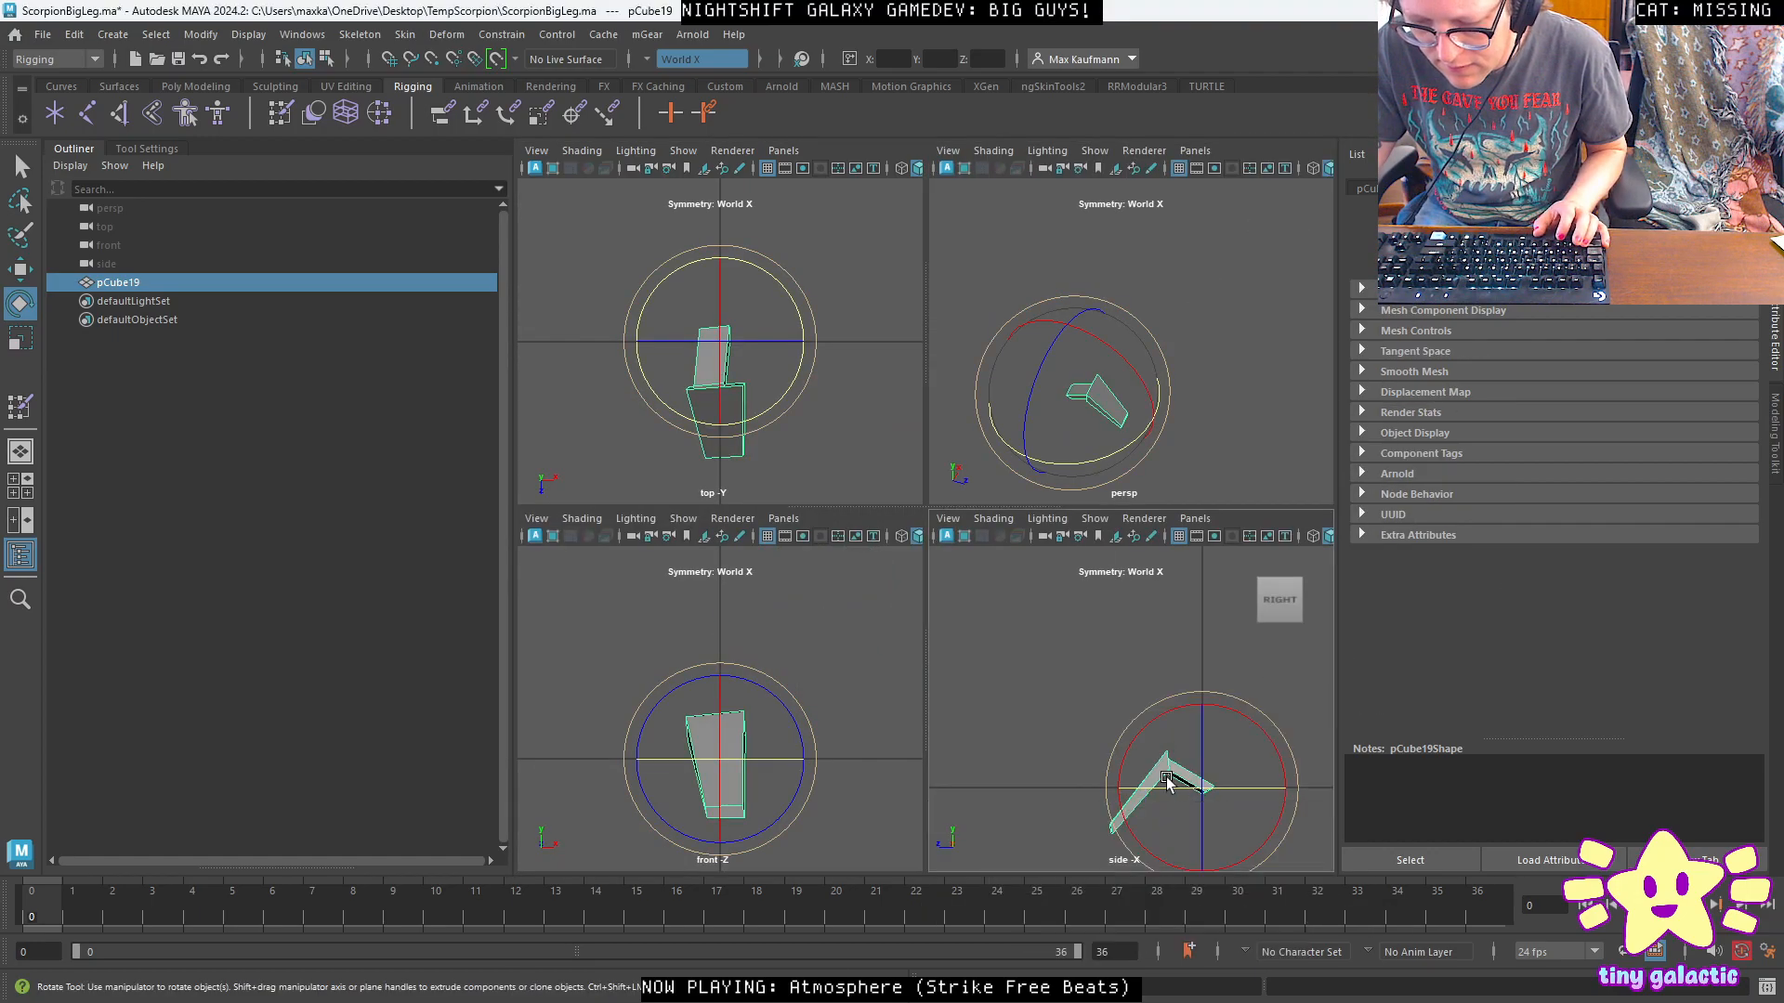
key("space")
key("space")
key("space")
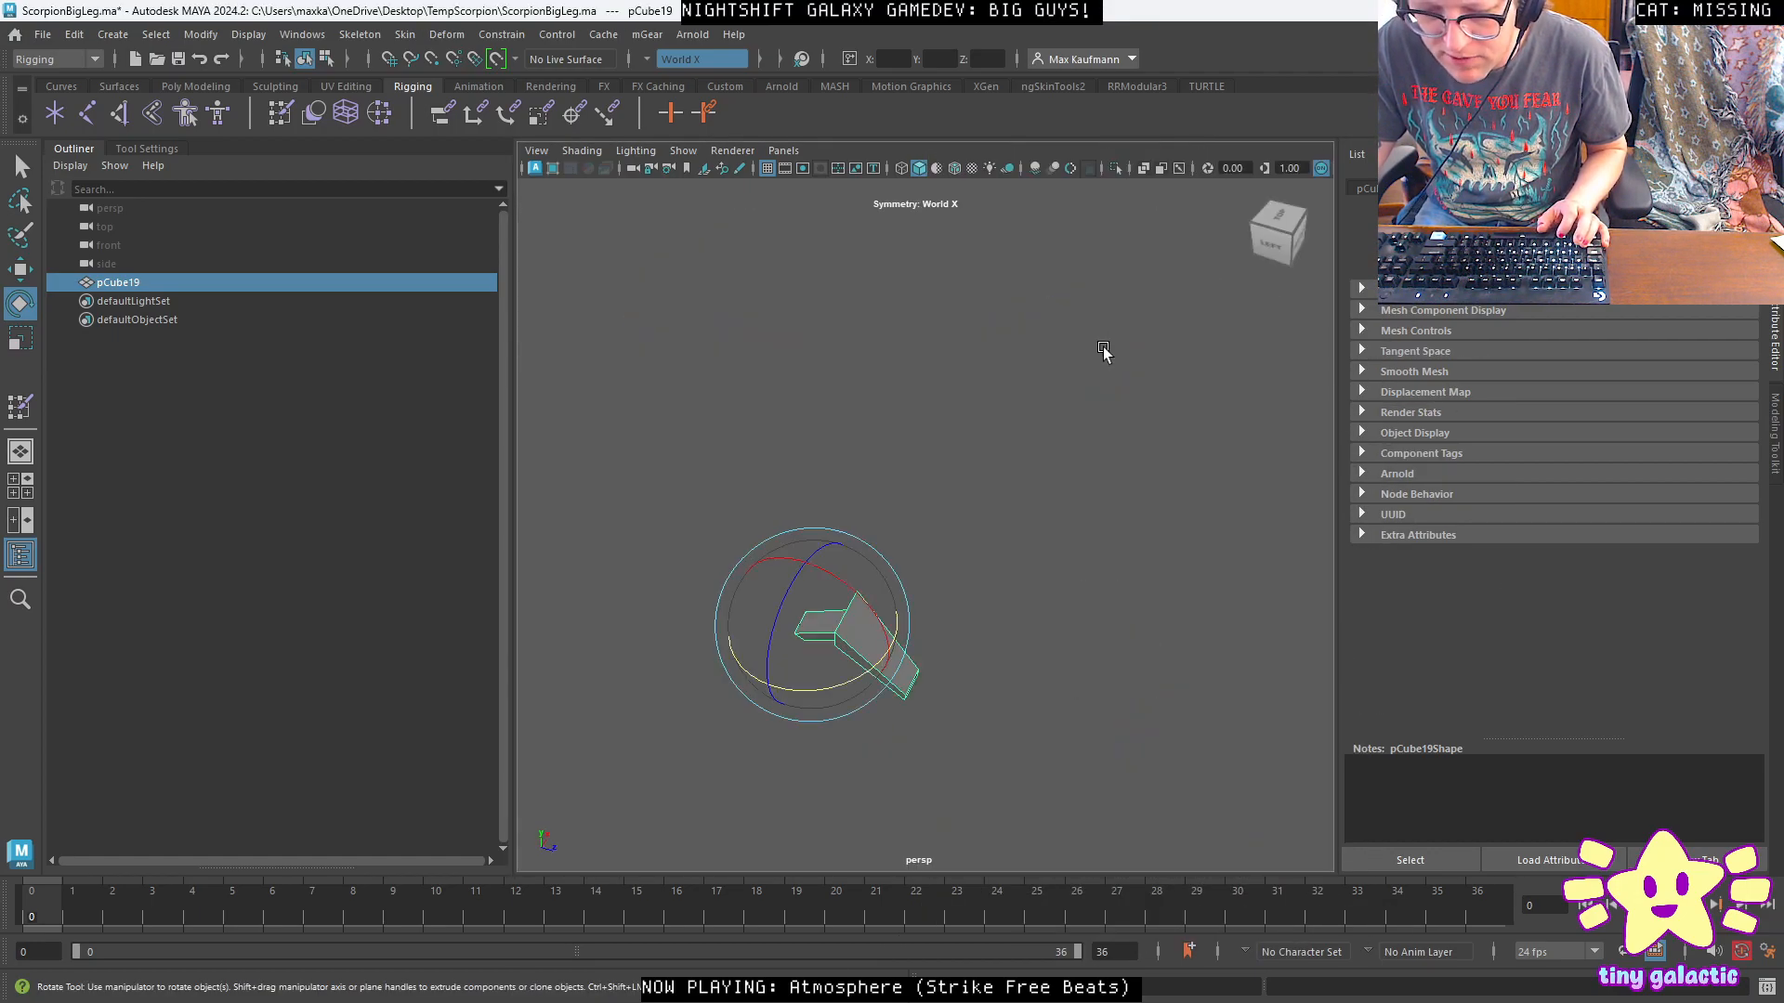
key("space")
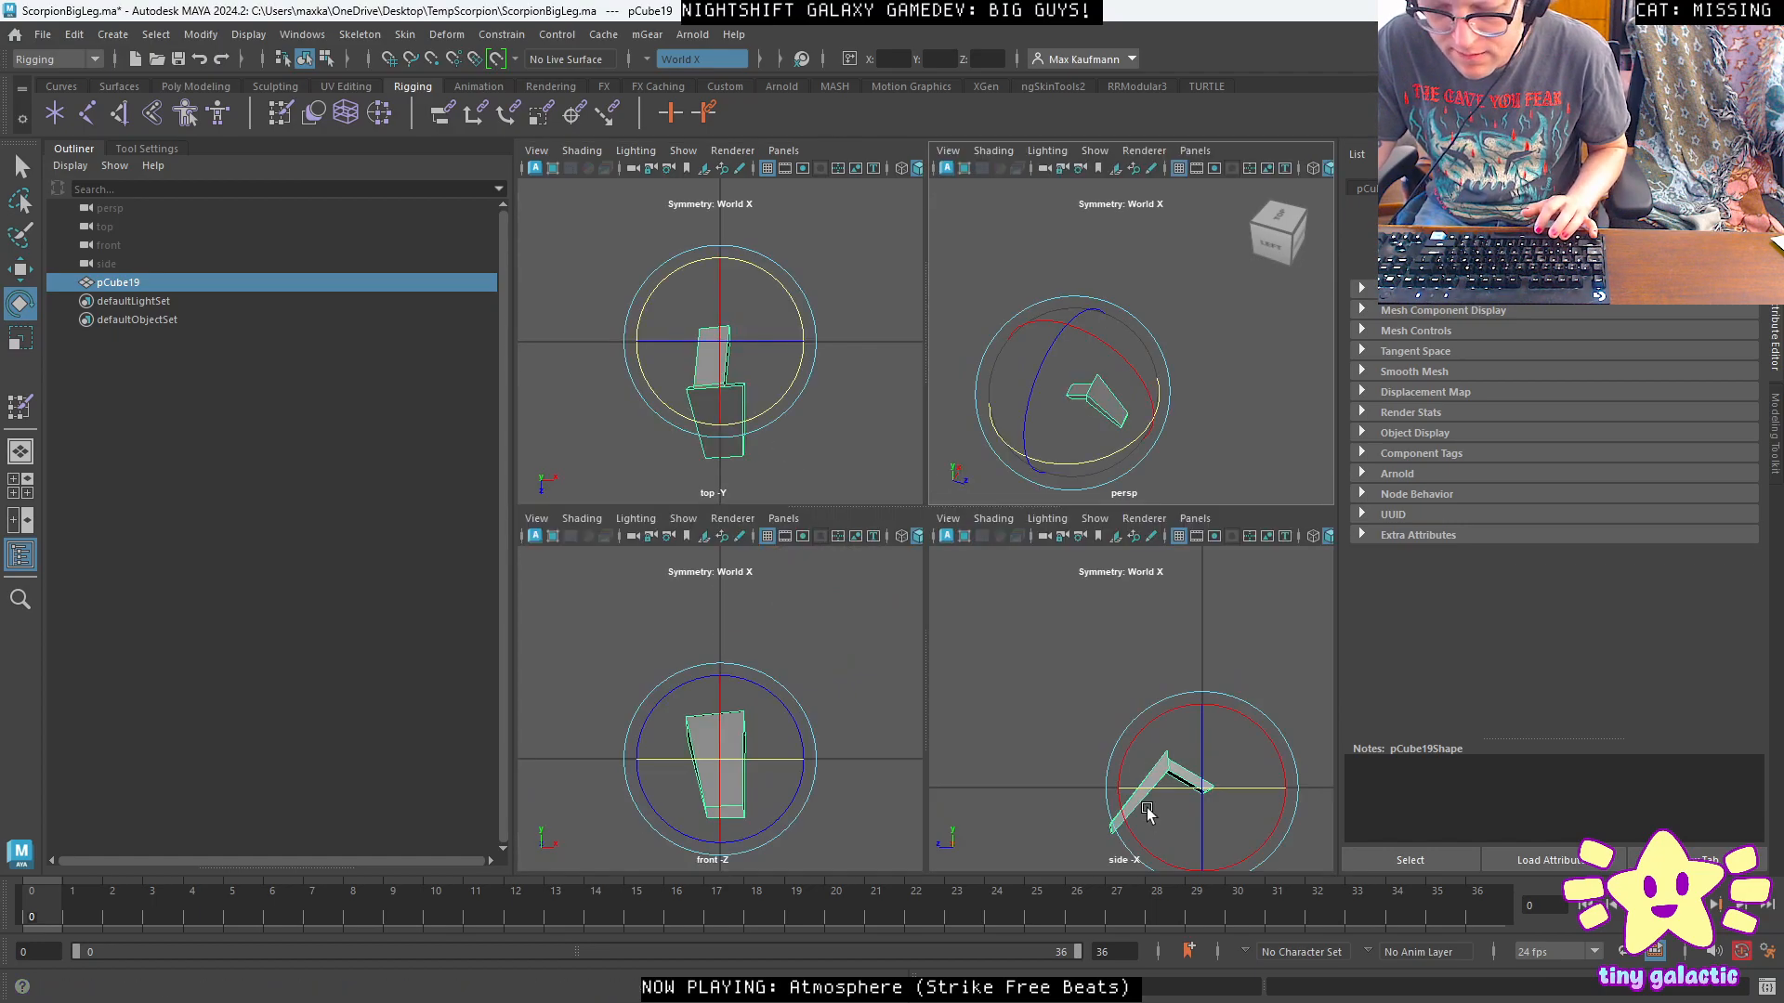
Create a root joint at the hip end of the leg in the side view and set its translation to 0, 0, 0.
key("space")
scroll(797, 530, "up", 2)
middle_click_drag(932, 652, 770, 390, "alt")
scroll(771, 390, "up", 2)
scroll(770, 390, "down", 4)
scroll(837, 462, "up", 8)
middle_click_drag(837, 460, 1045, 618, "alt")
scroll(988, 637, "up", 3)
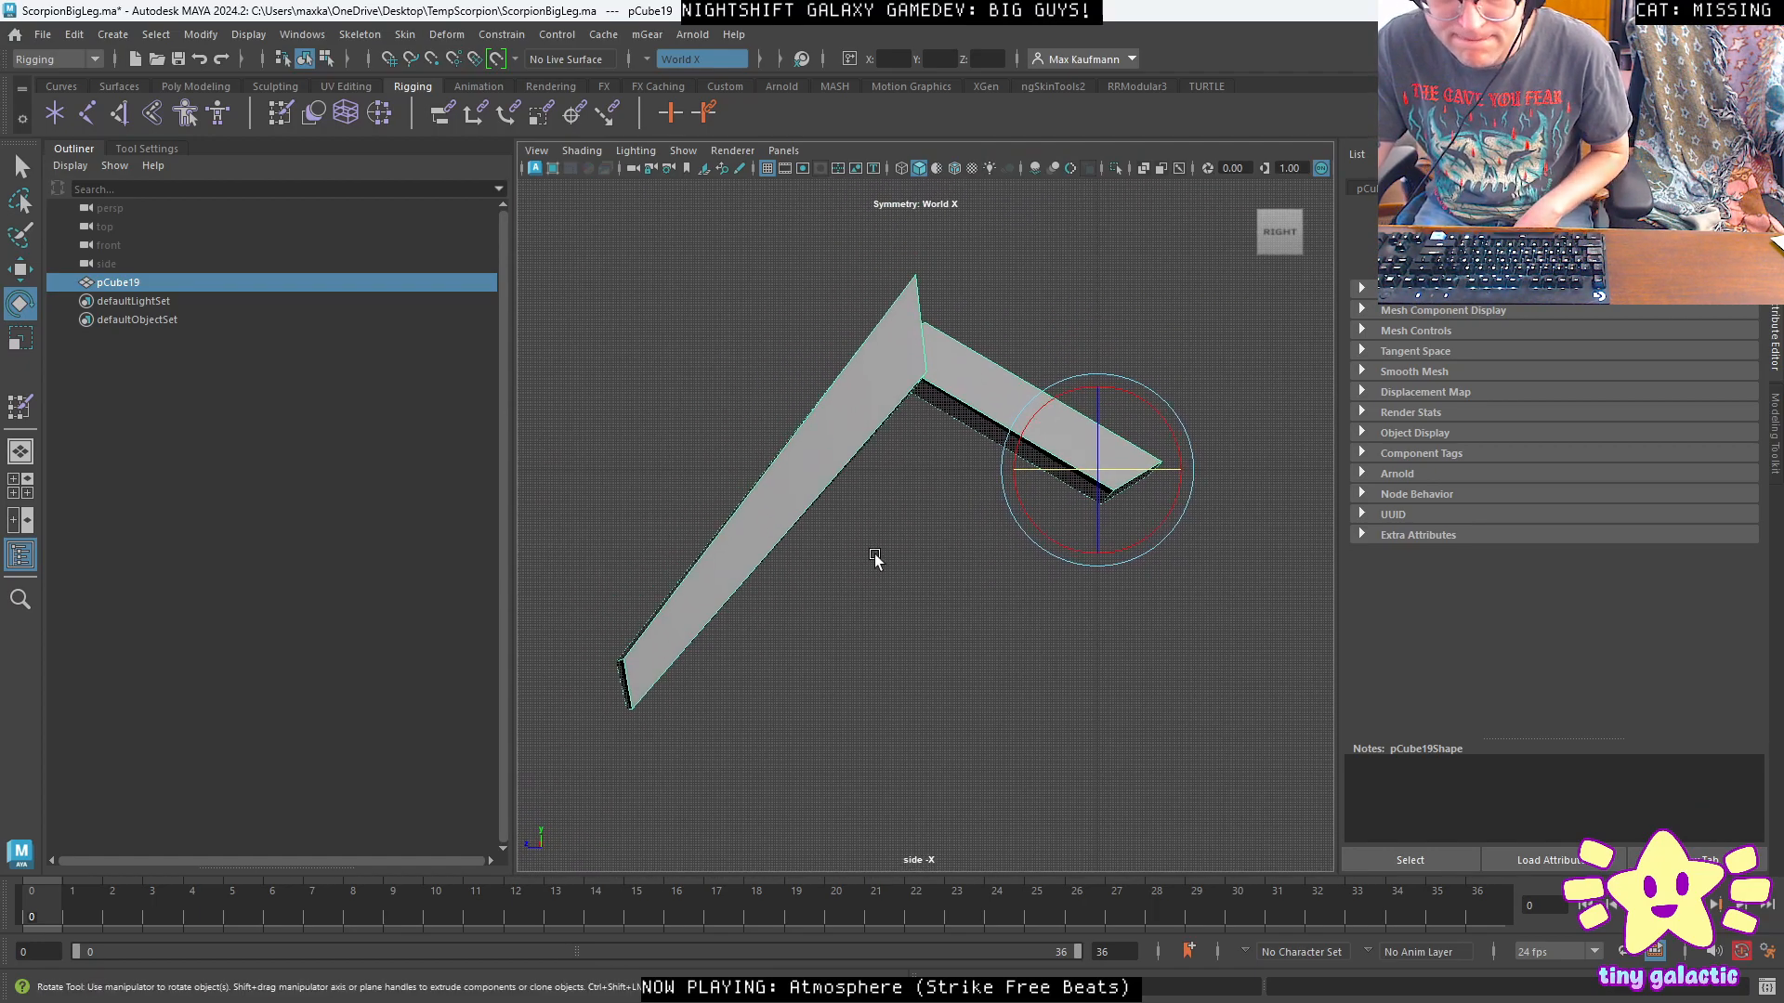
left_click(128, 259)
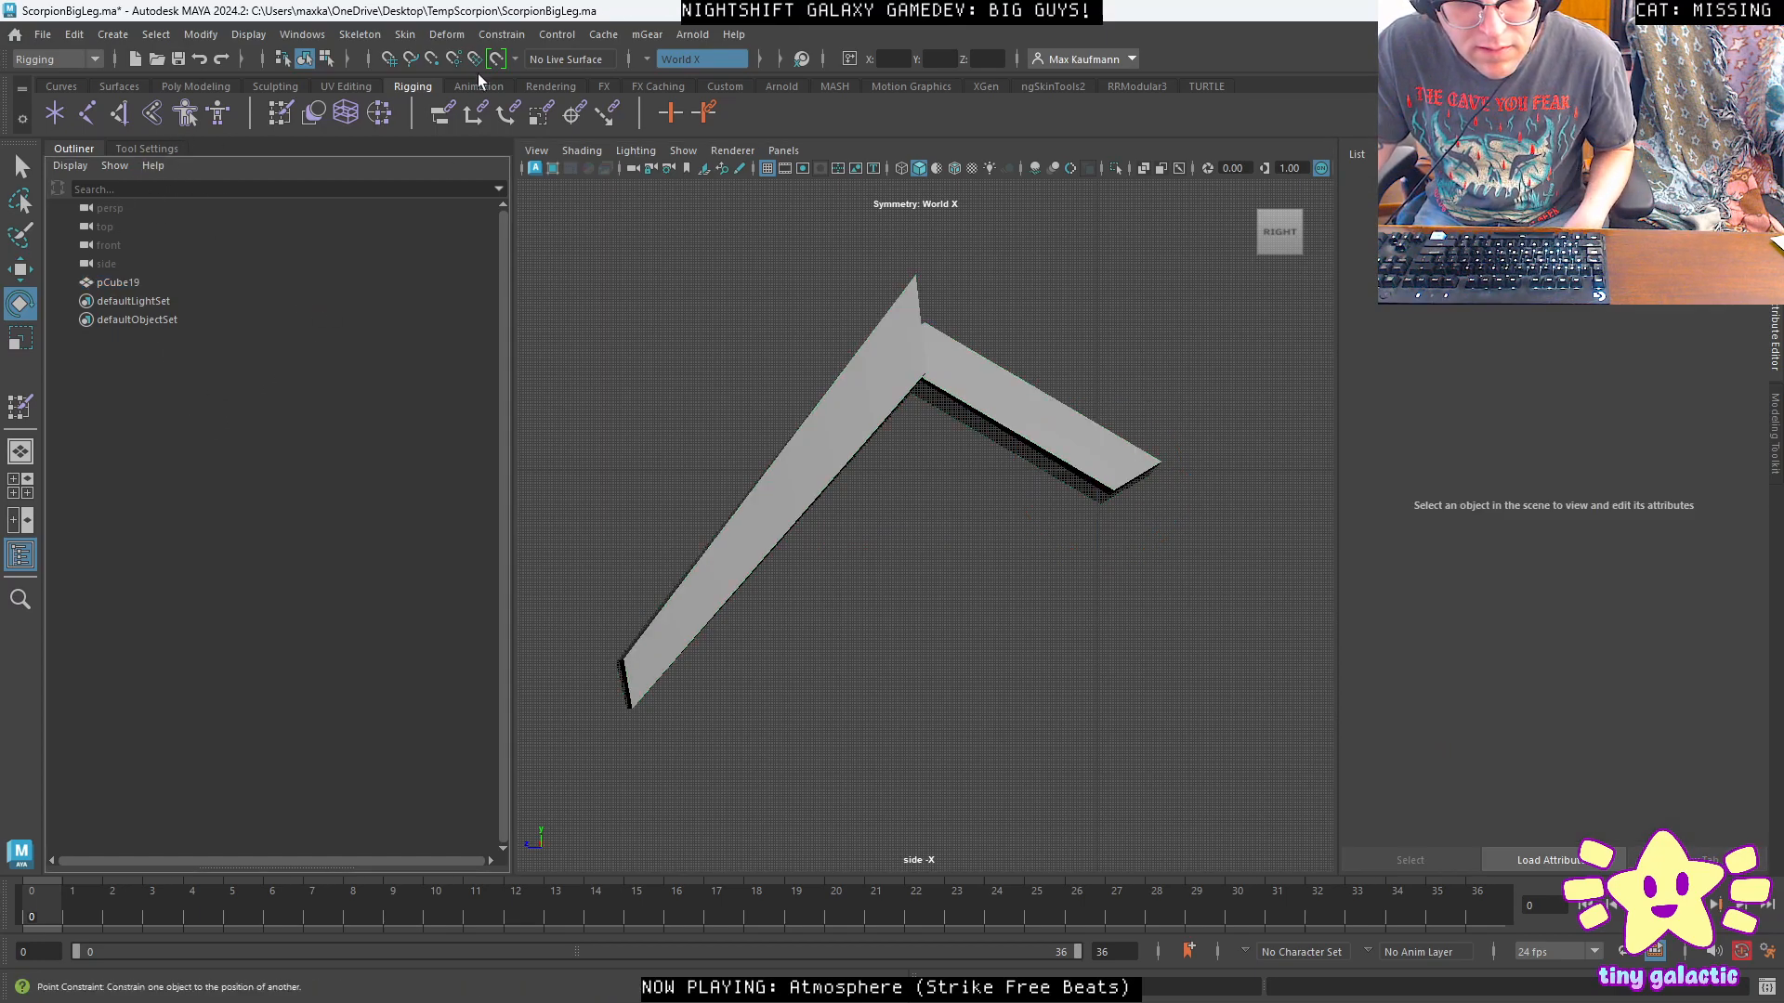
left_click(405, 35)
mouse_move(359, 35)
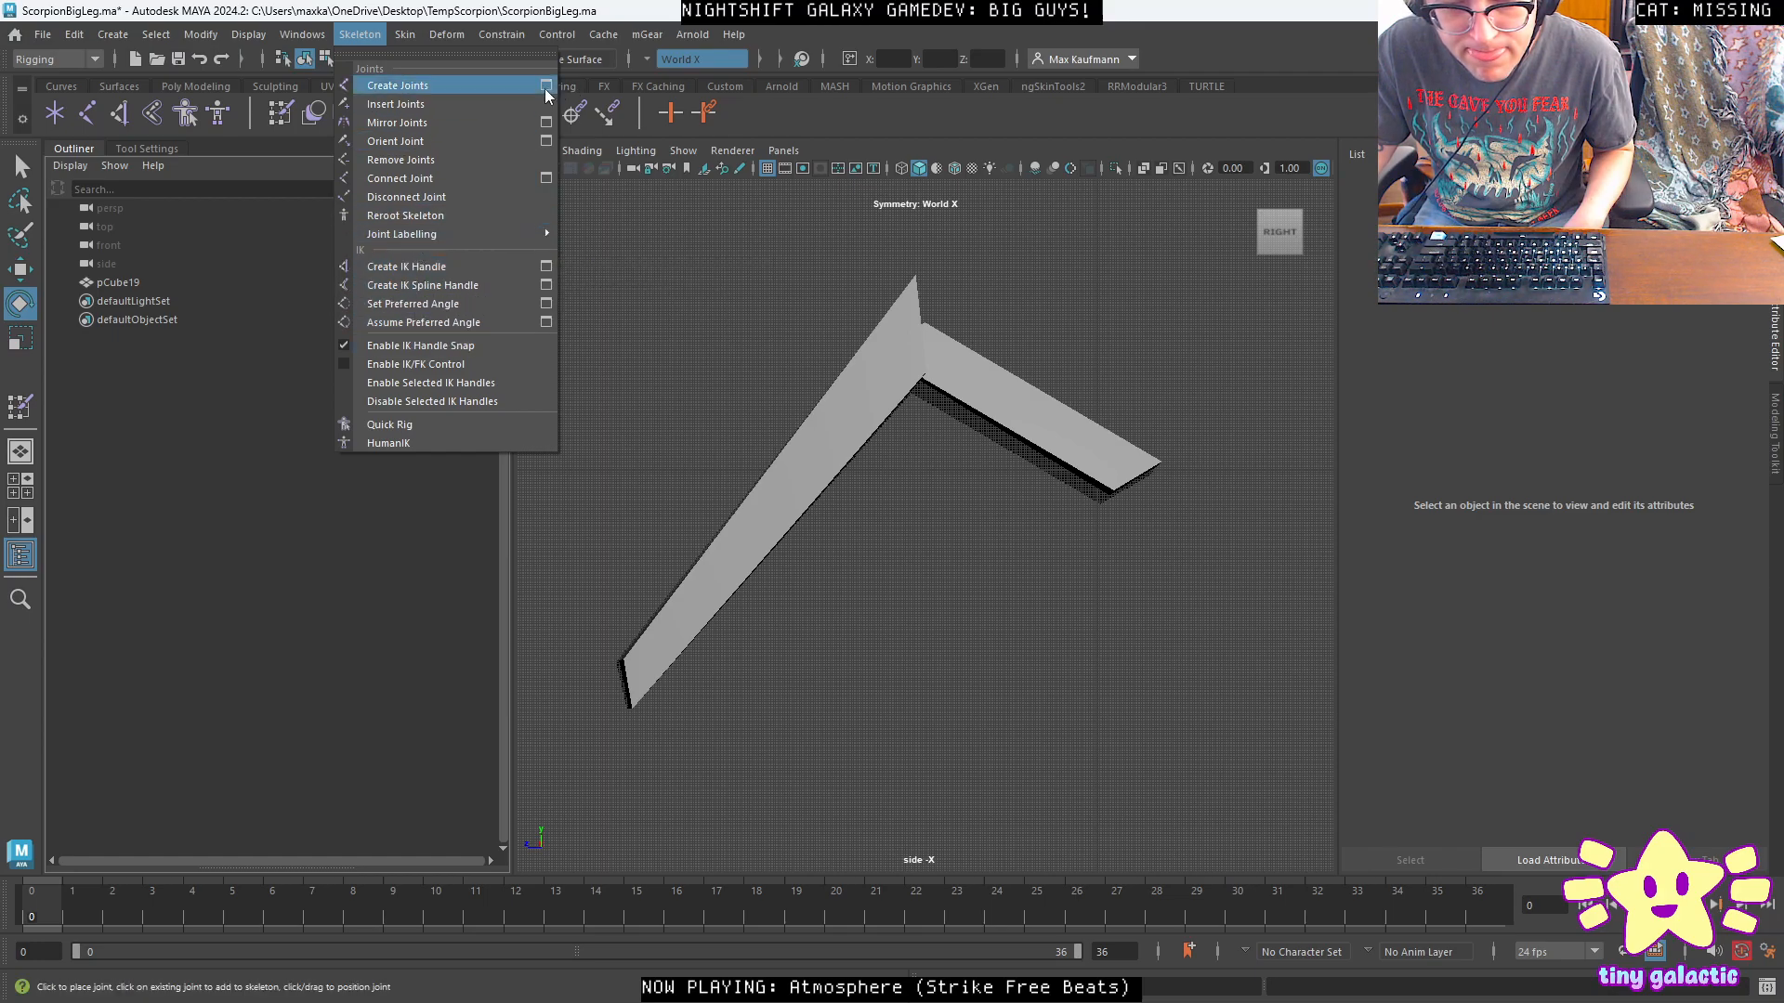
left_click(456, 87)
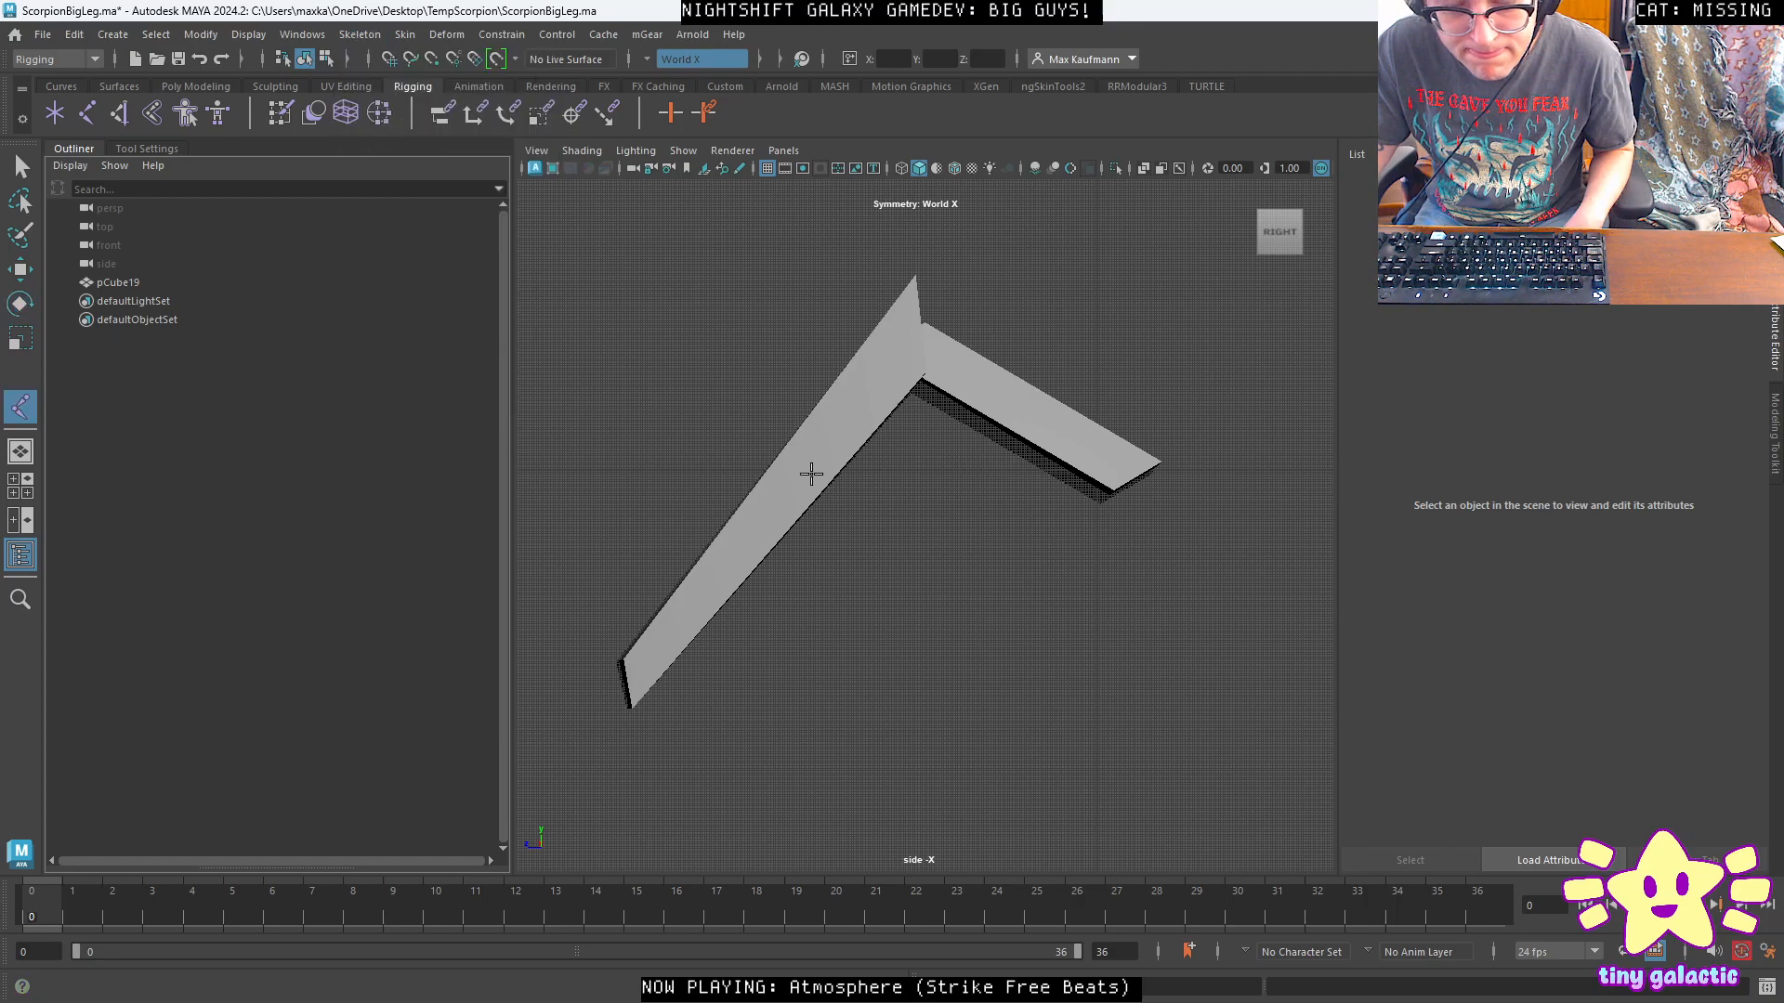
left_click(1102, 474)
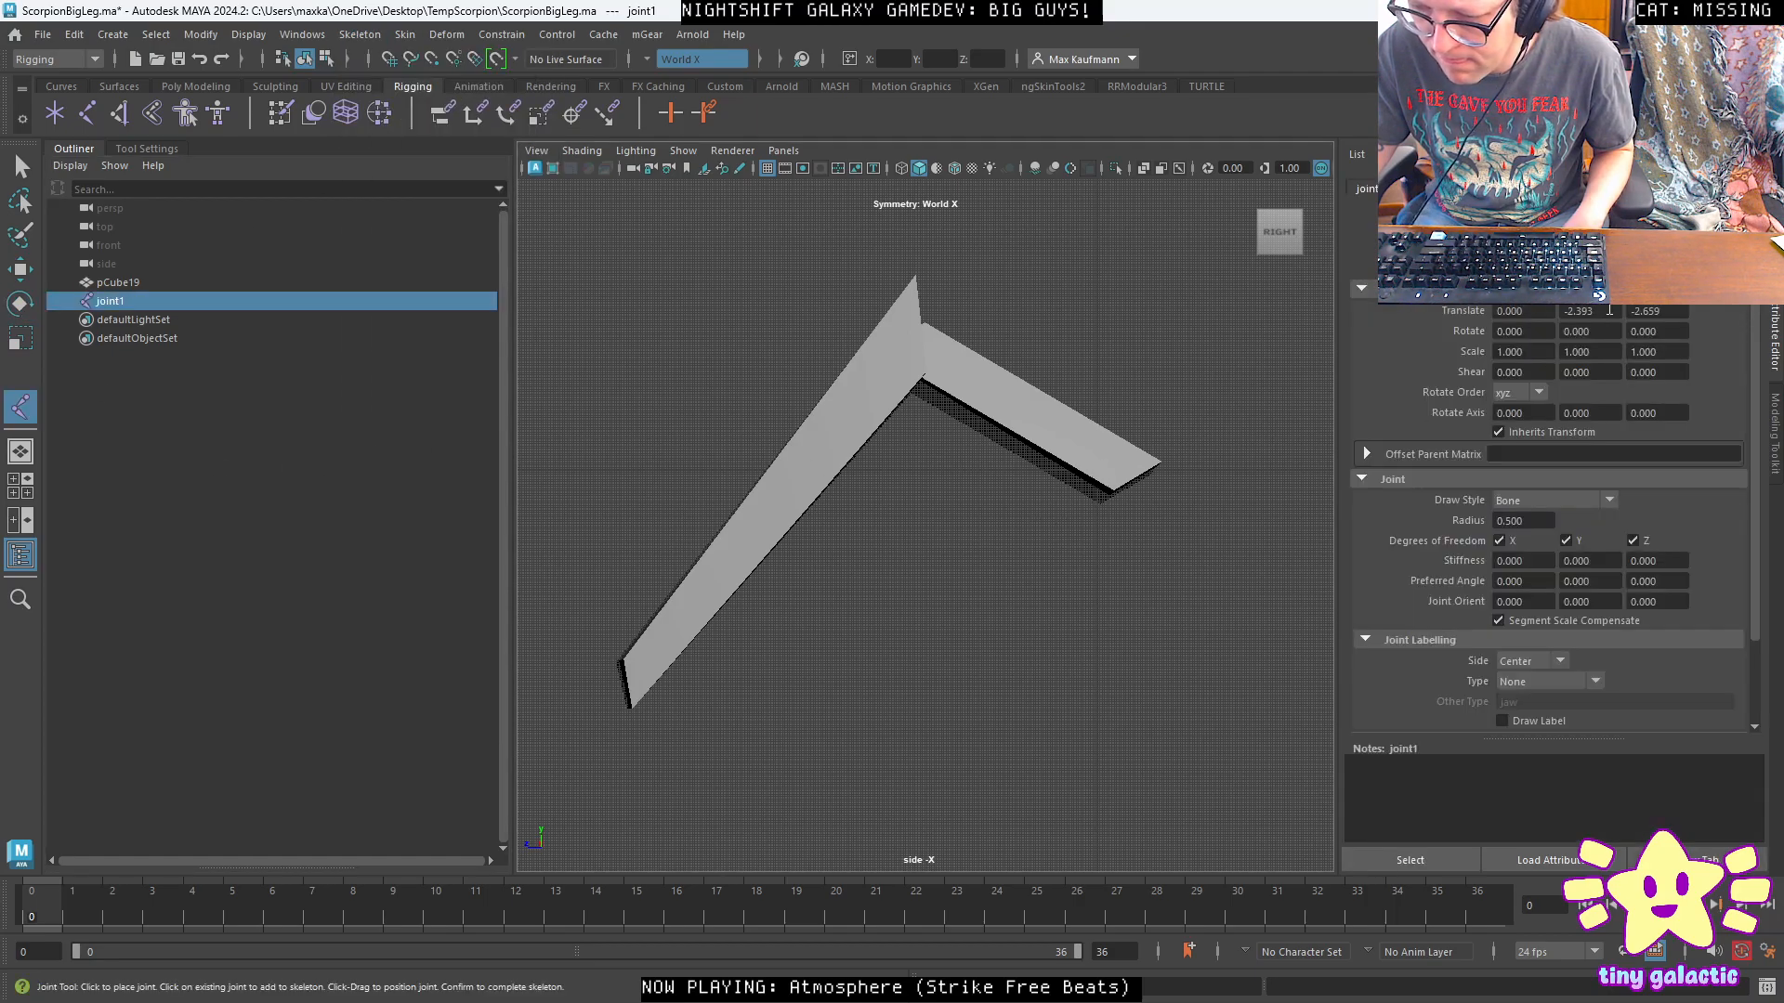
left_click(1606, 311)
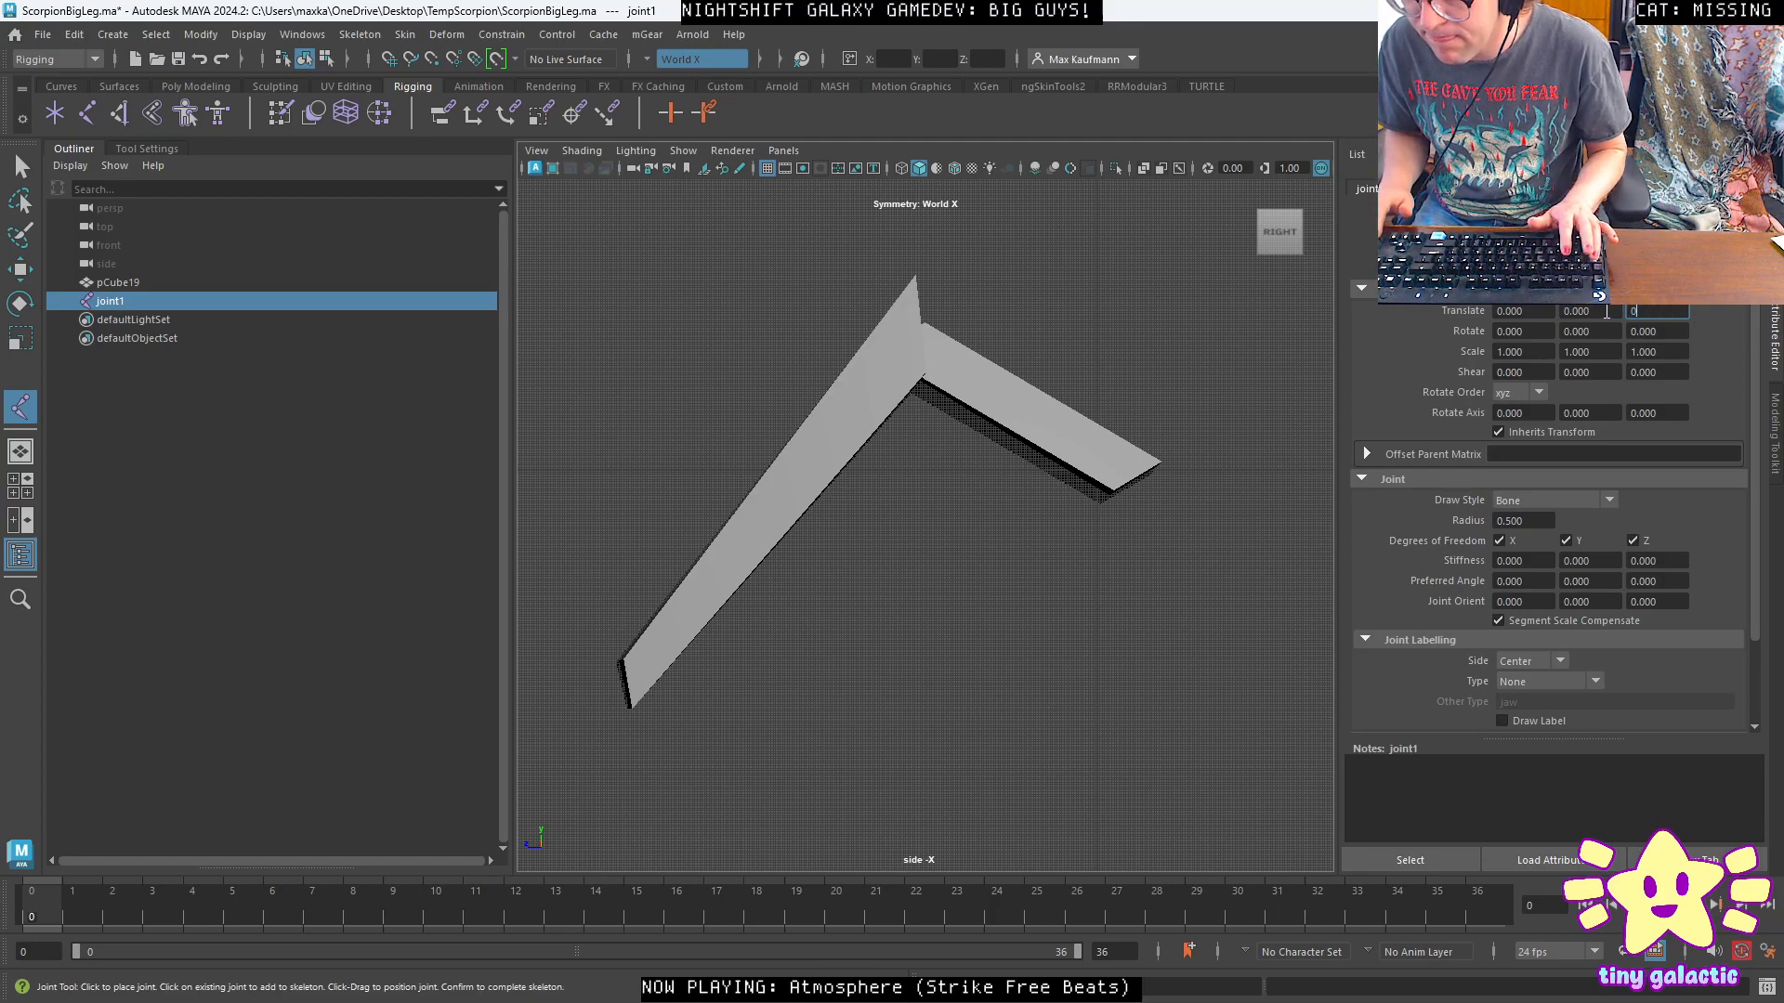
Show the side view in wireframe, add joints at the leg's knee and foot tip, and finish the chain.
left_click(582, 151)
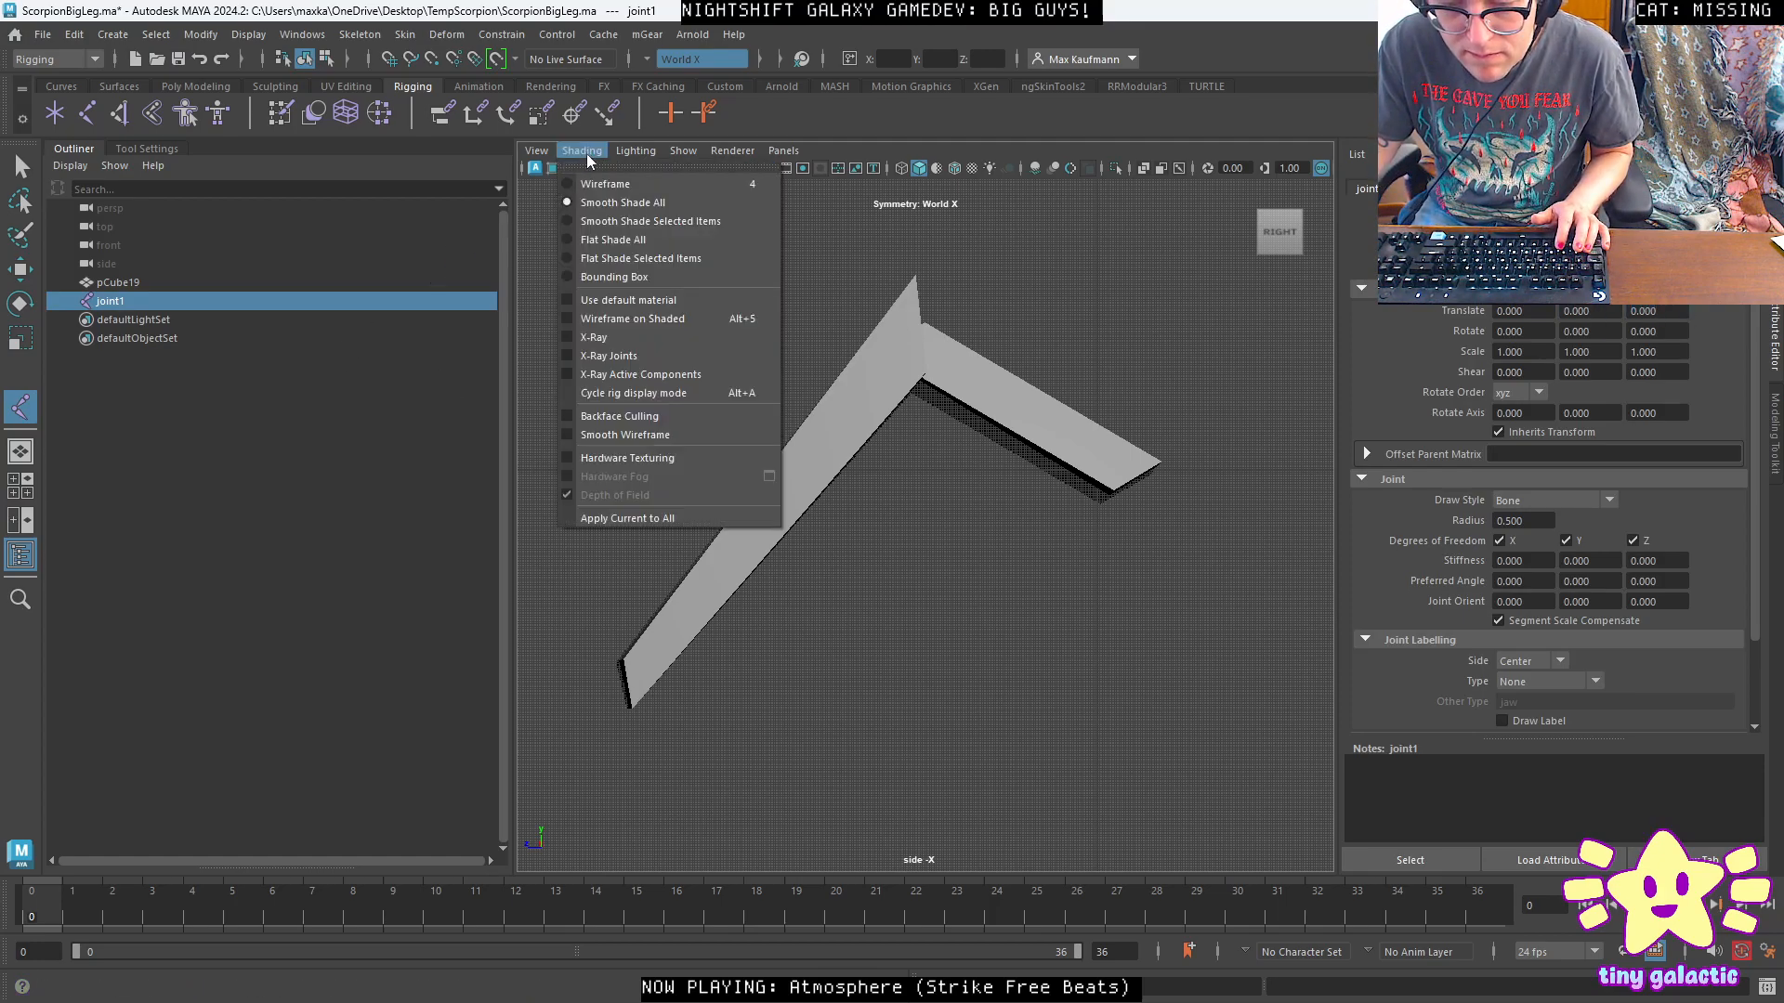
left_click(641, 185)
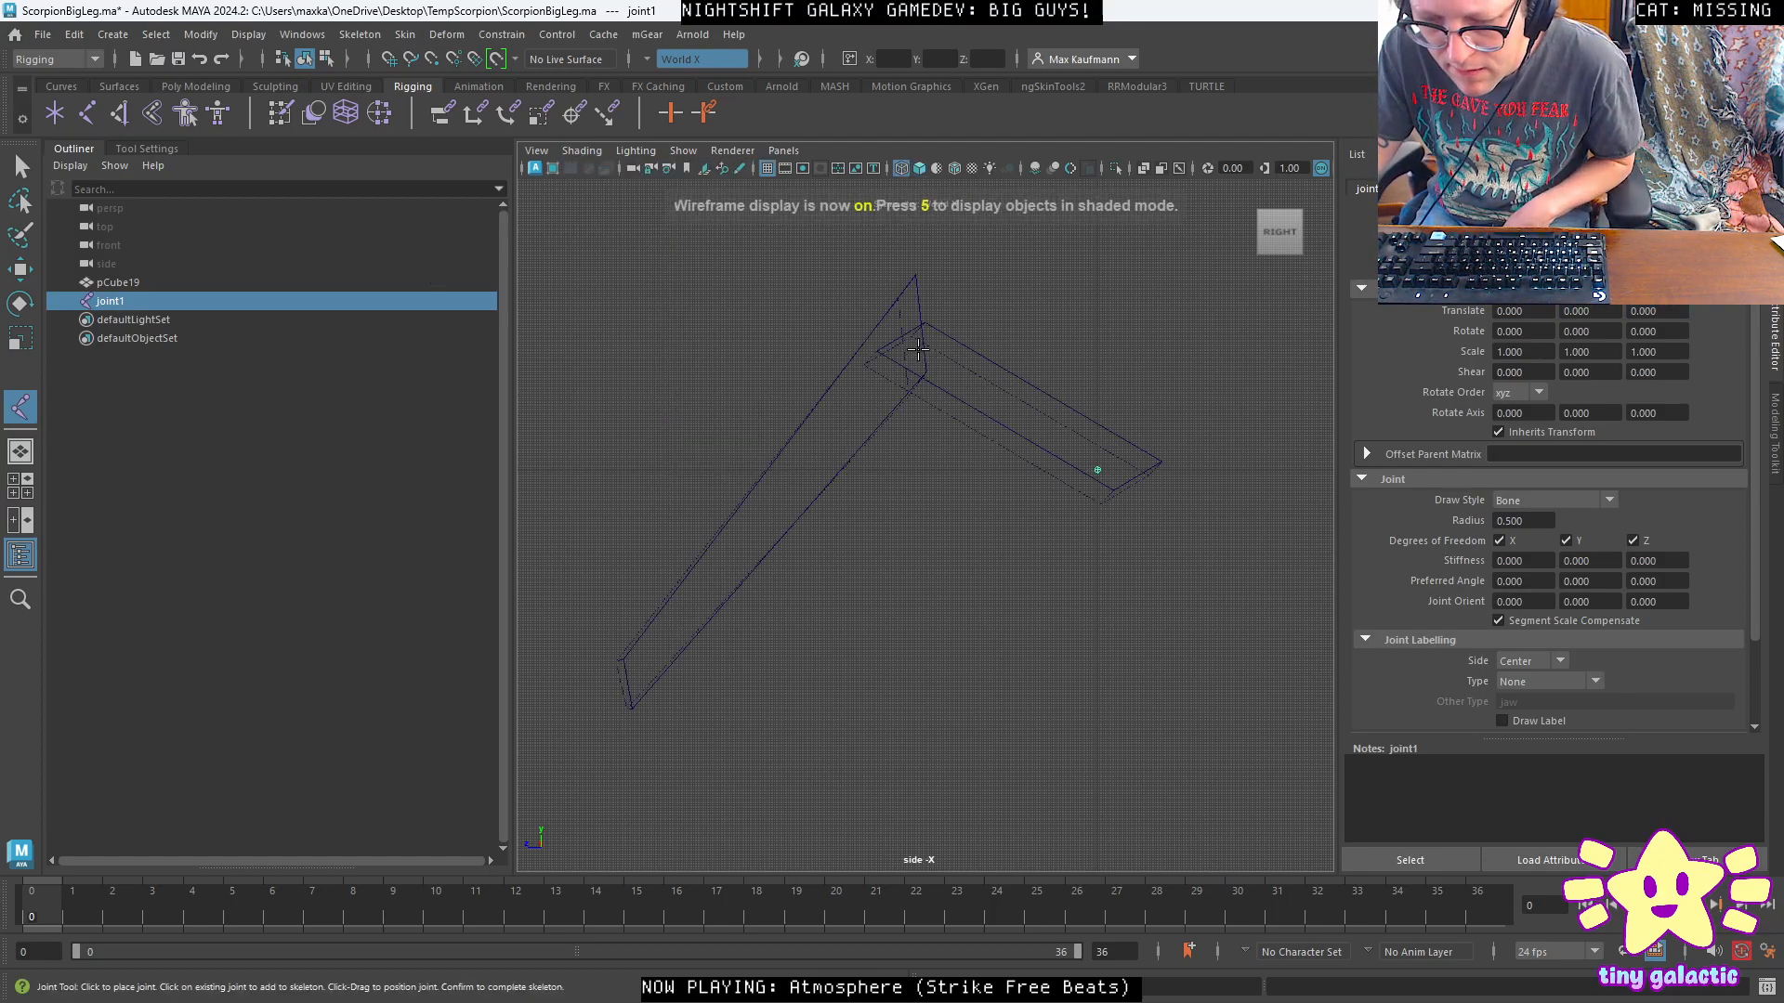
left_click(911, 370)
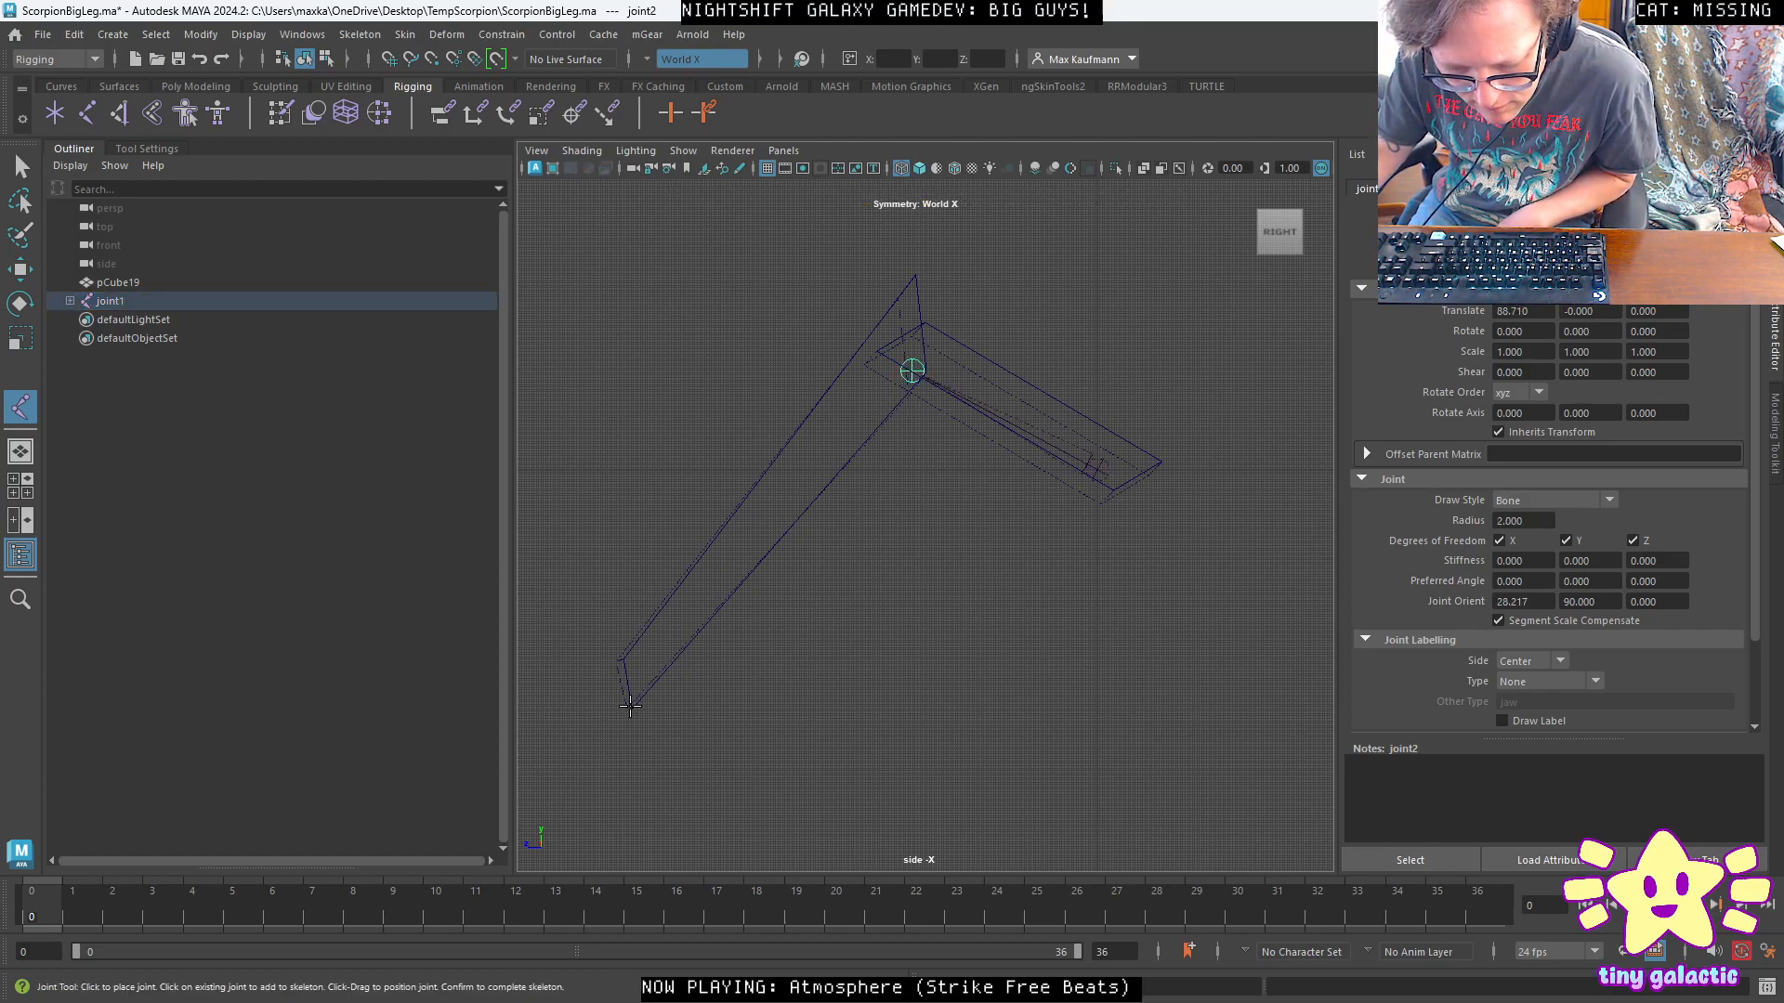
left_click(630, 706)
key("Return")
key("space")
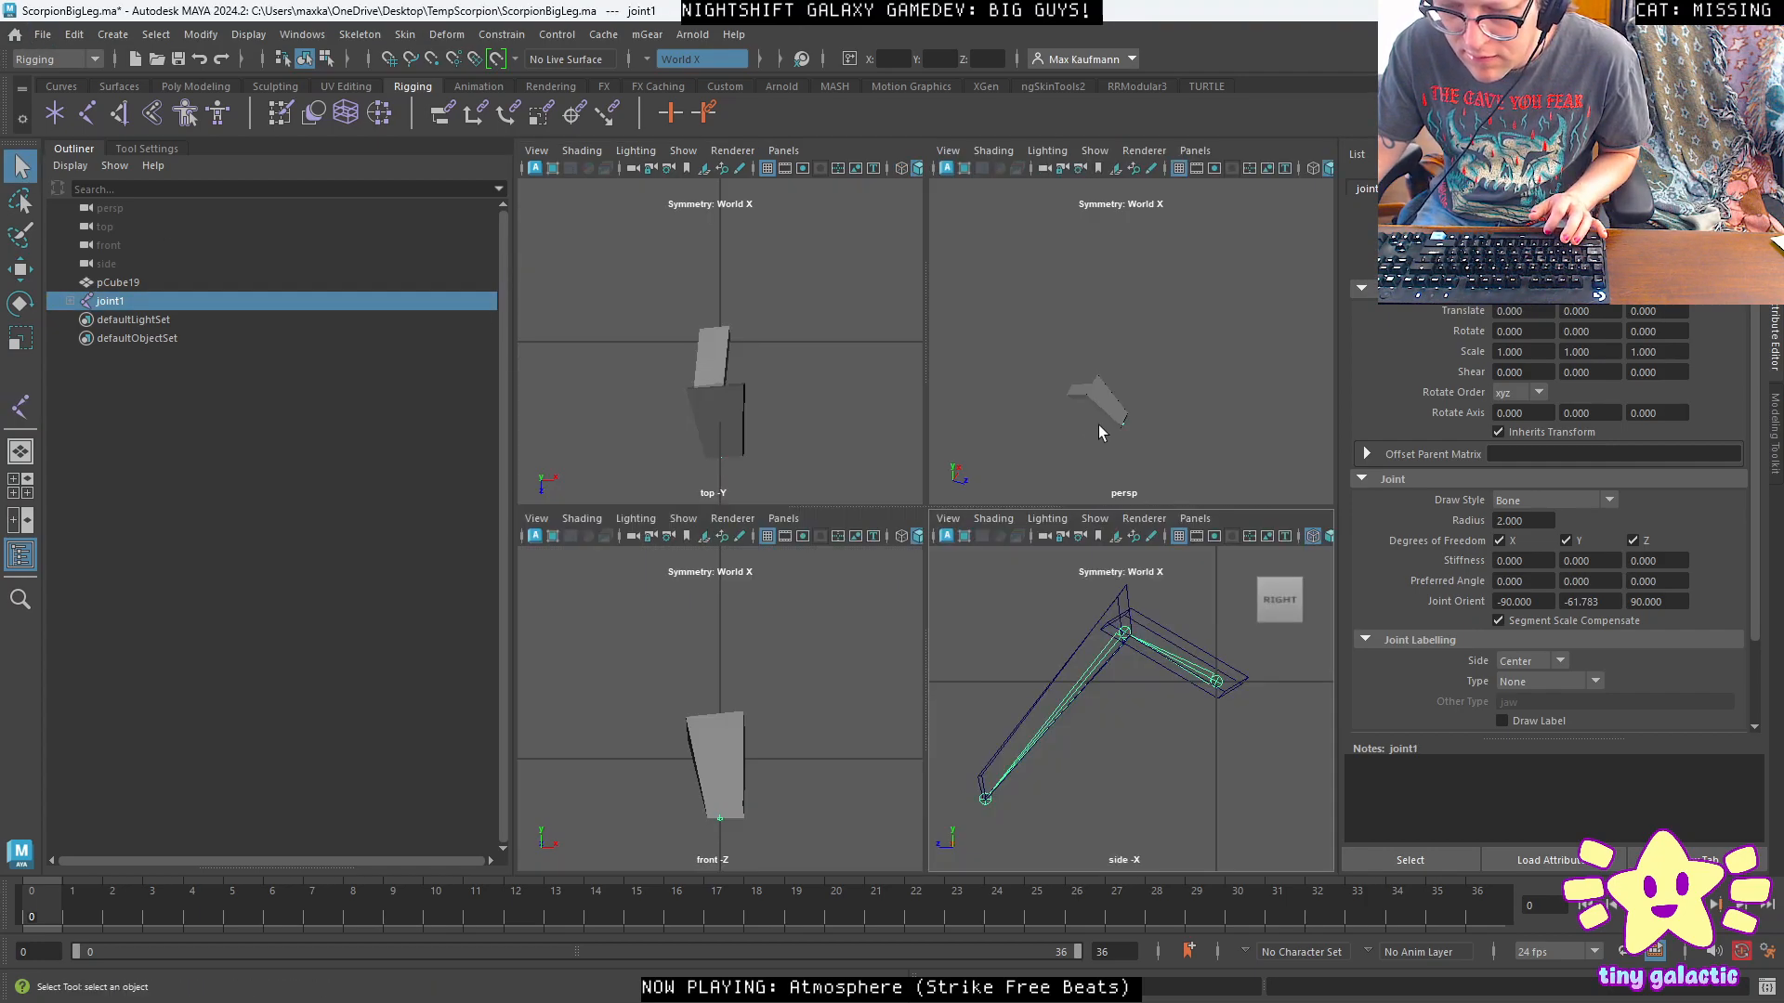
key("space")
left_click_drag(1012, 358, 1052, 409, "alt")
key("space")
key("space")
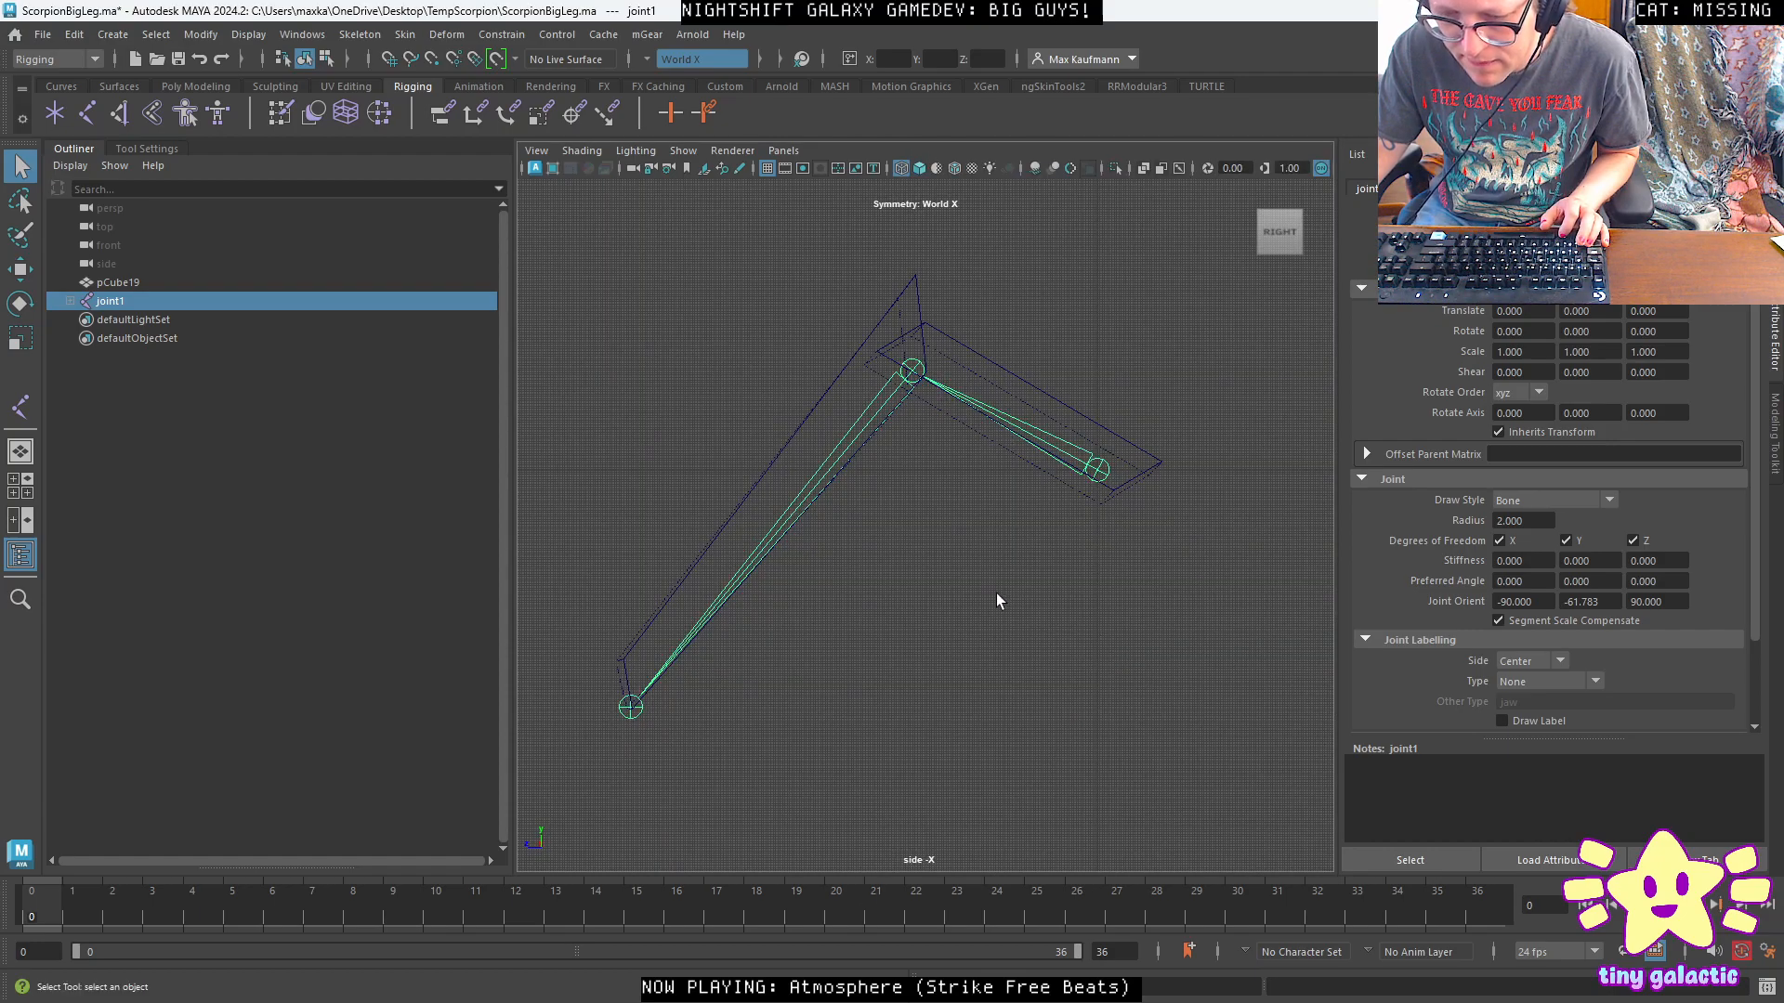
Bind the pCube19 leg mesh to the joint1 chain with Bind Skin and expand the joint hierarchy.
left_click(119, 283, "ctrl")
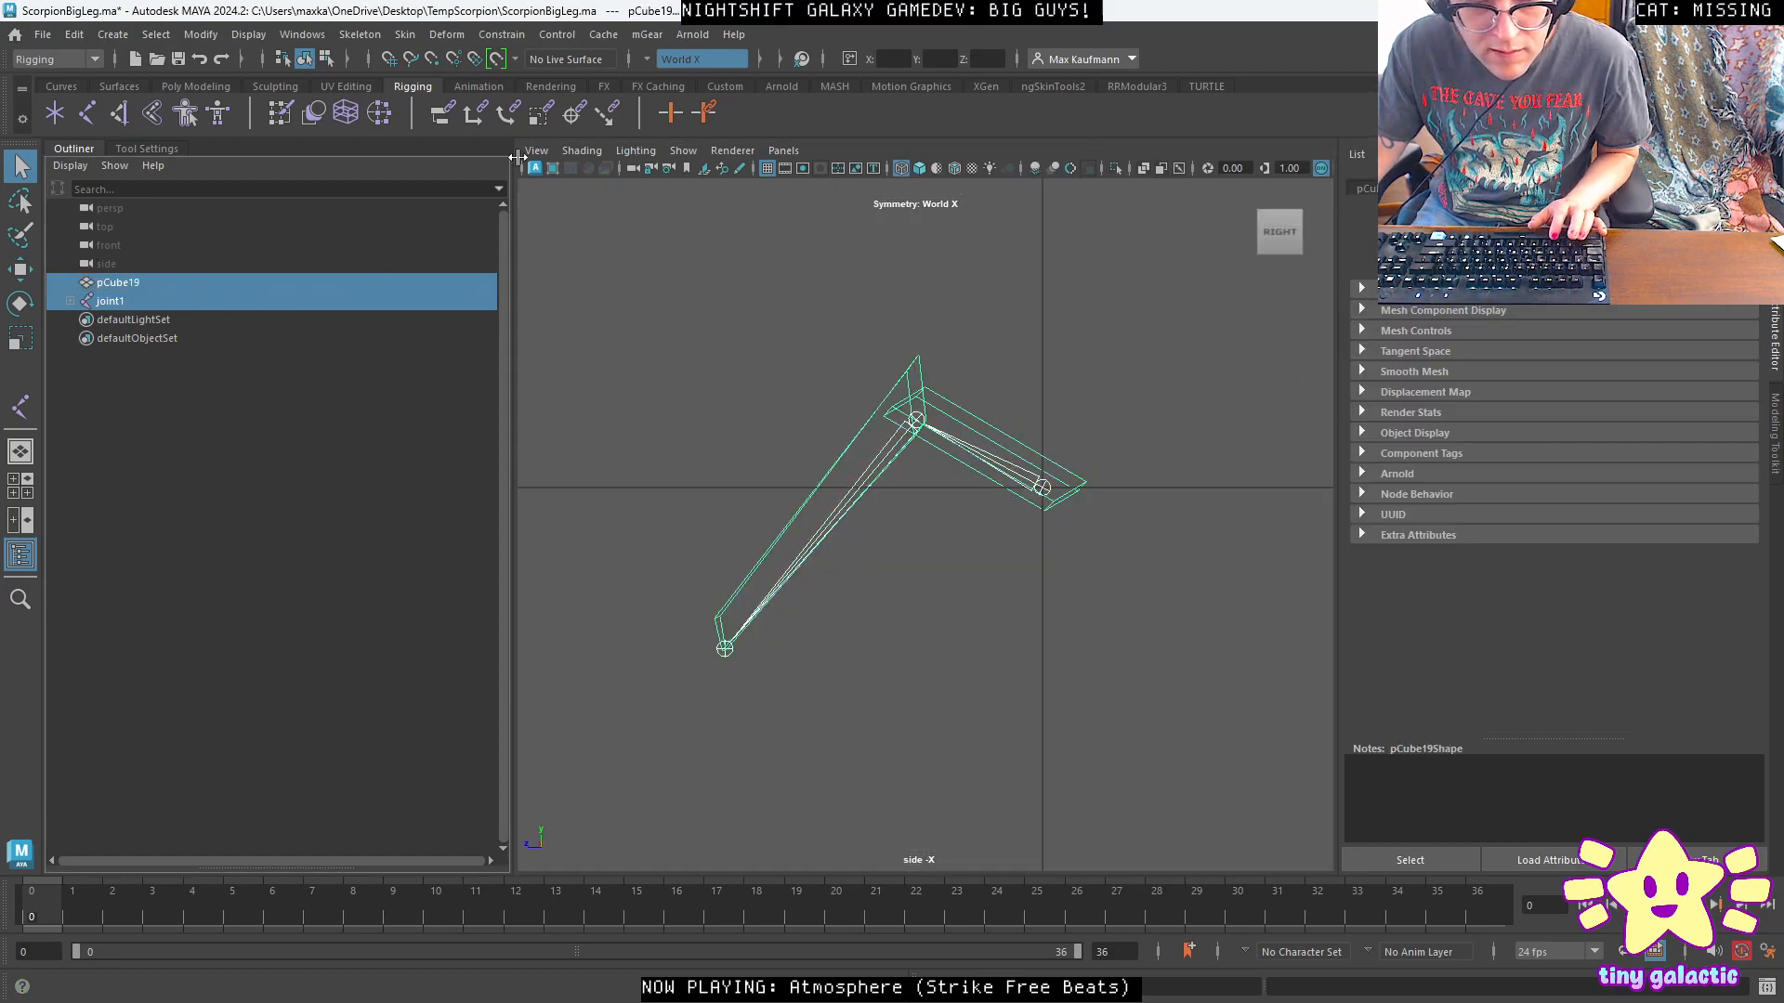
left_click(406, 35)
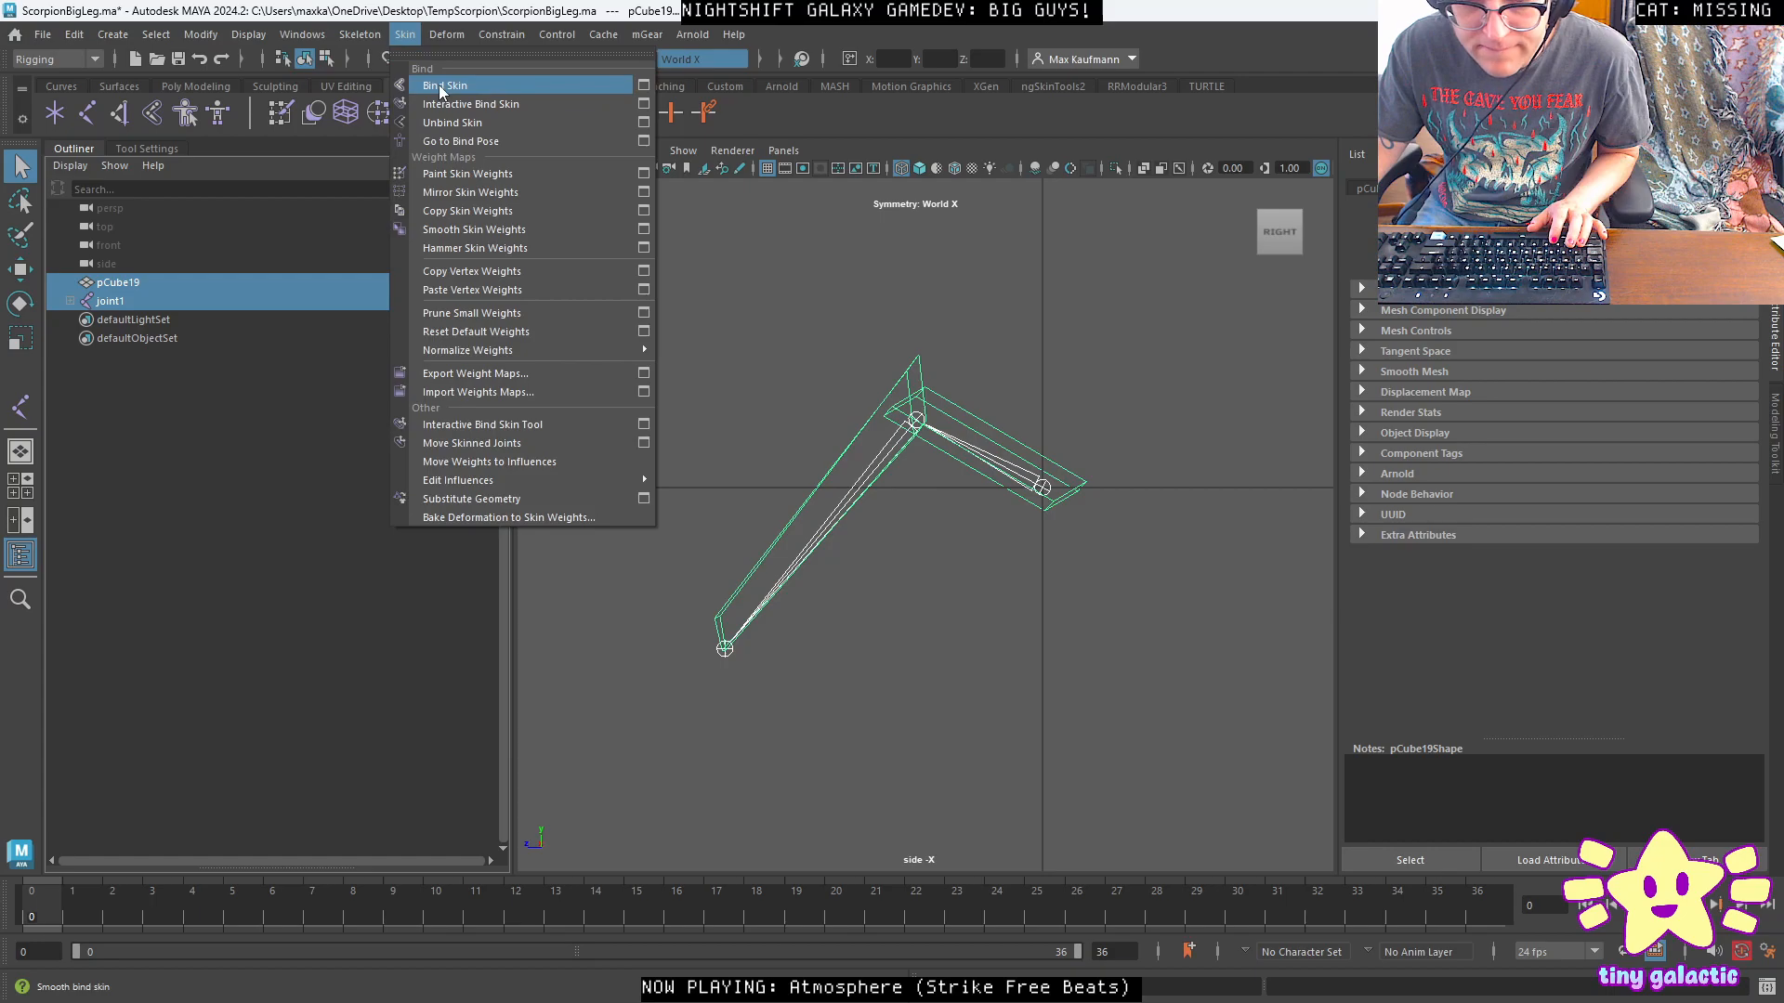
left_click(440, 86)
left_click(70, 301)
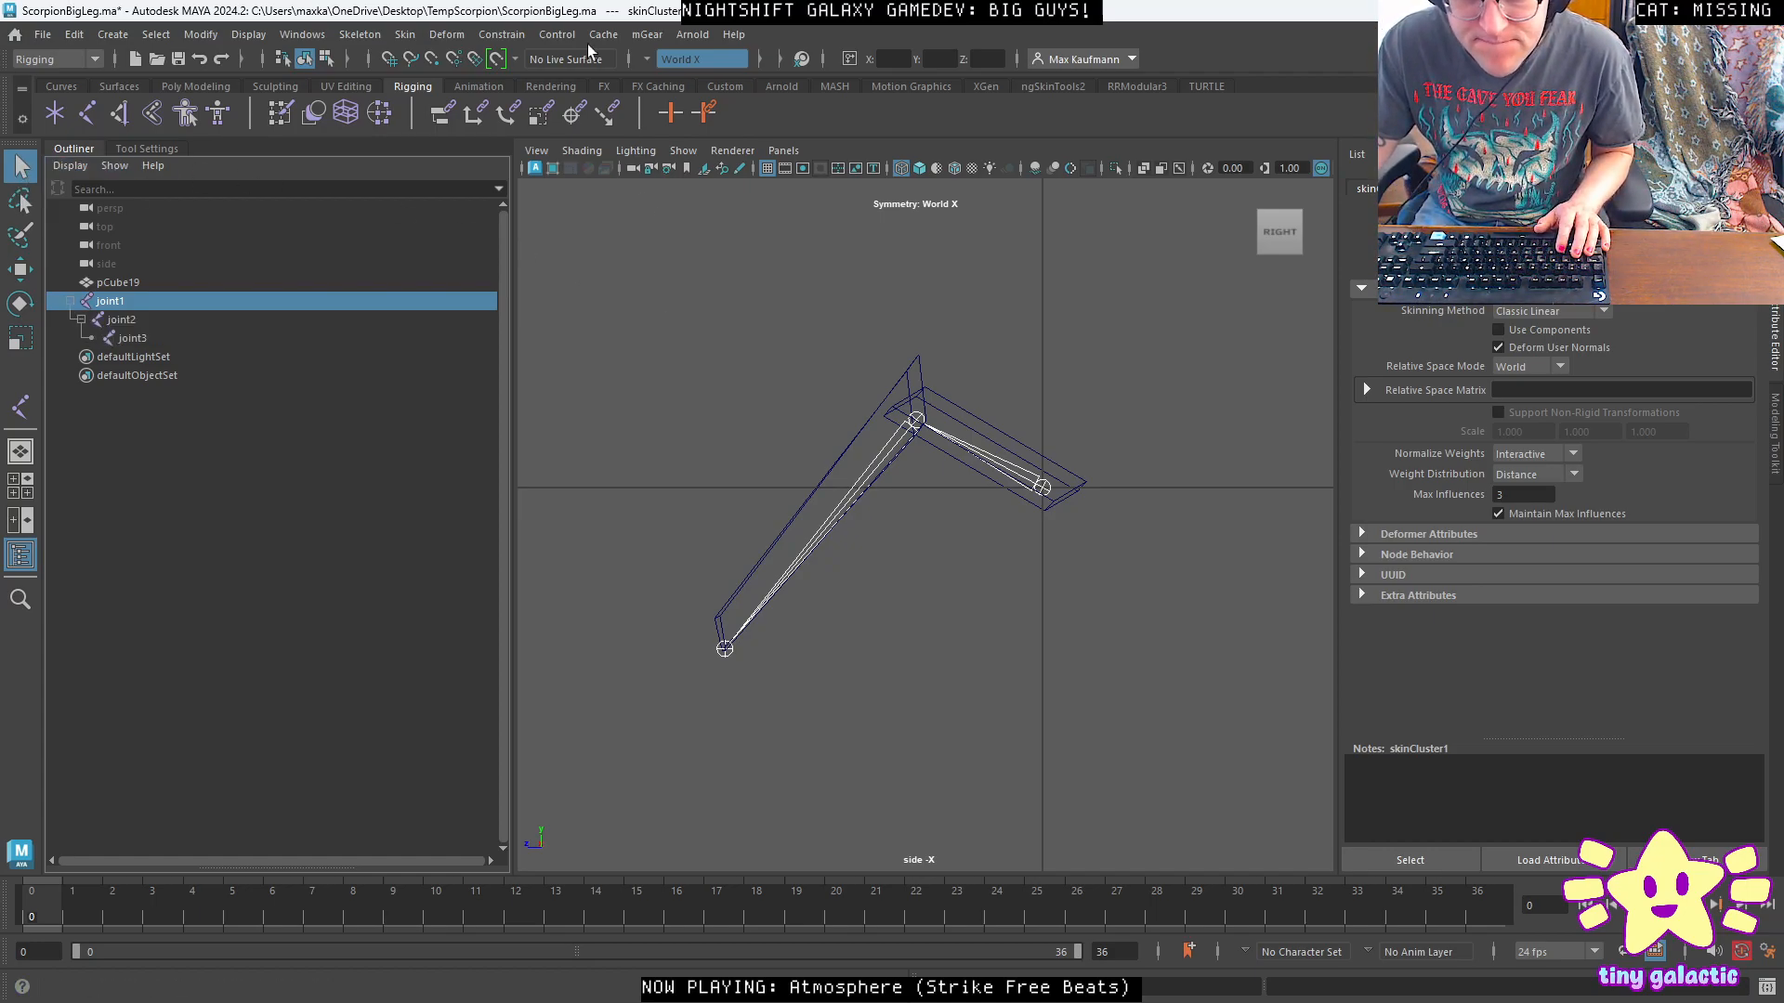
Activate Paint Skin Weights on pCube19 and display the side view with smooth shading.
left_click(136, 284)
left_click(405, 34)
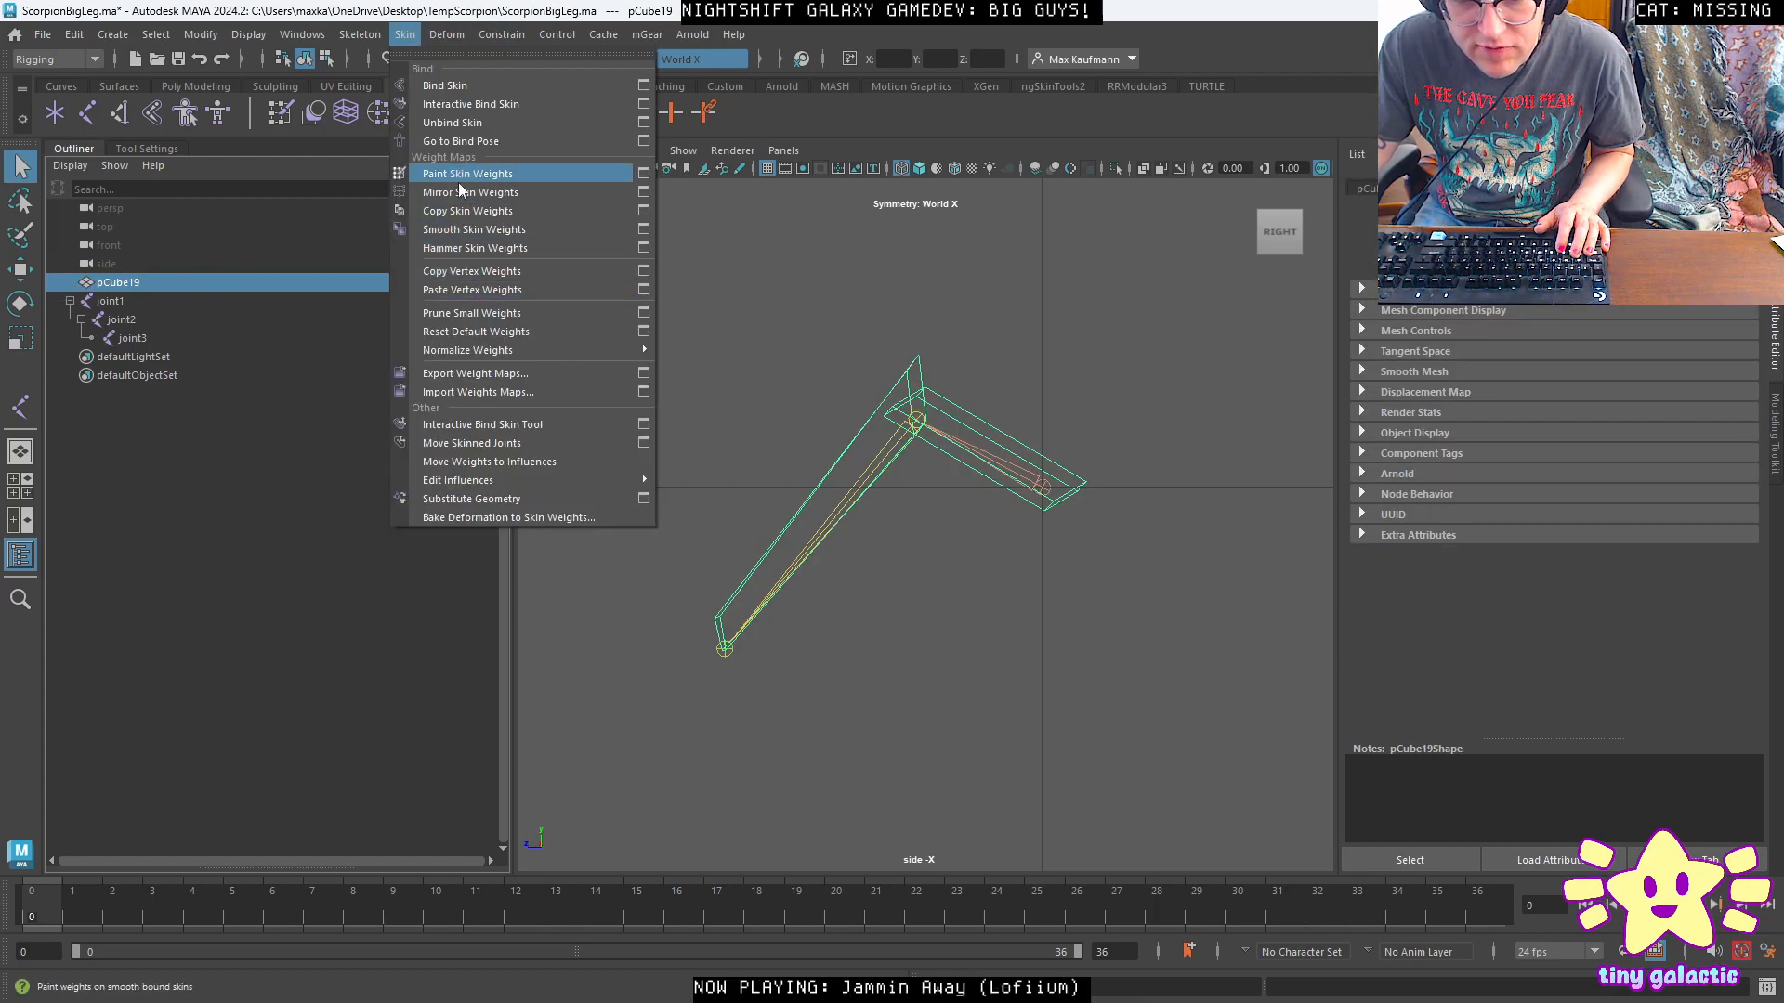
left_click(643, 174)
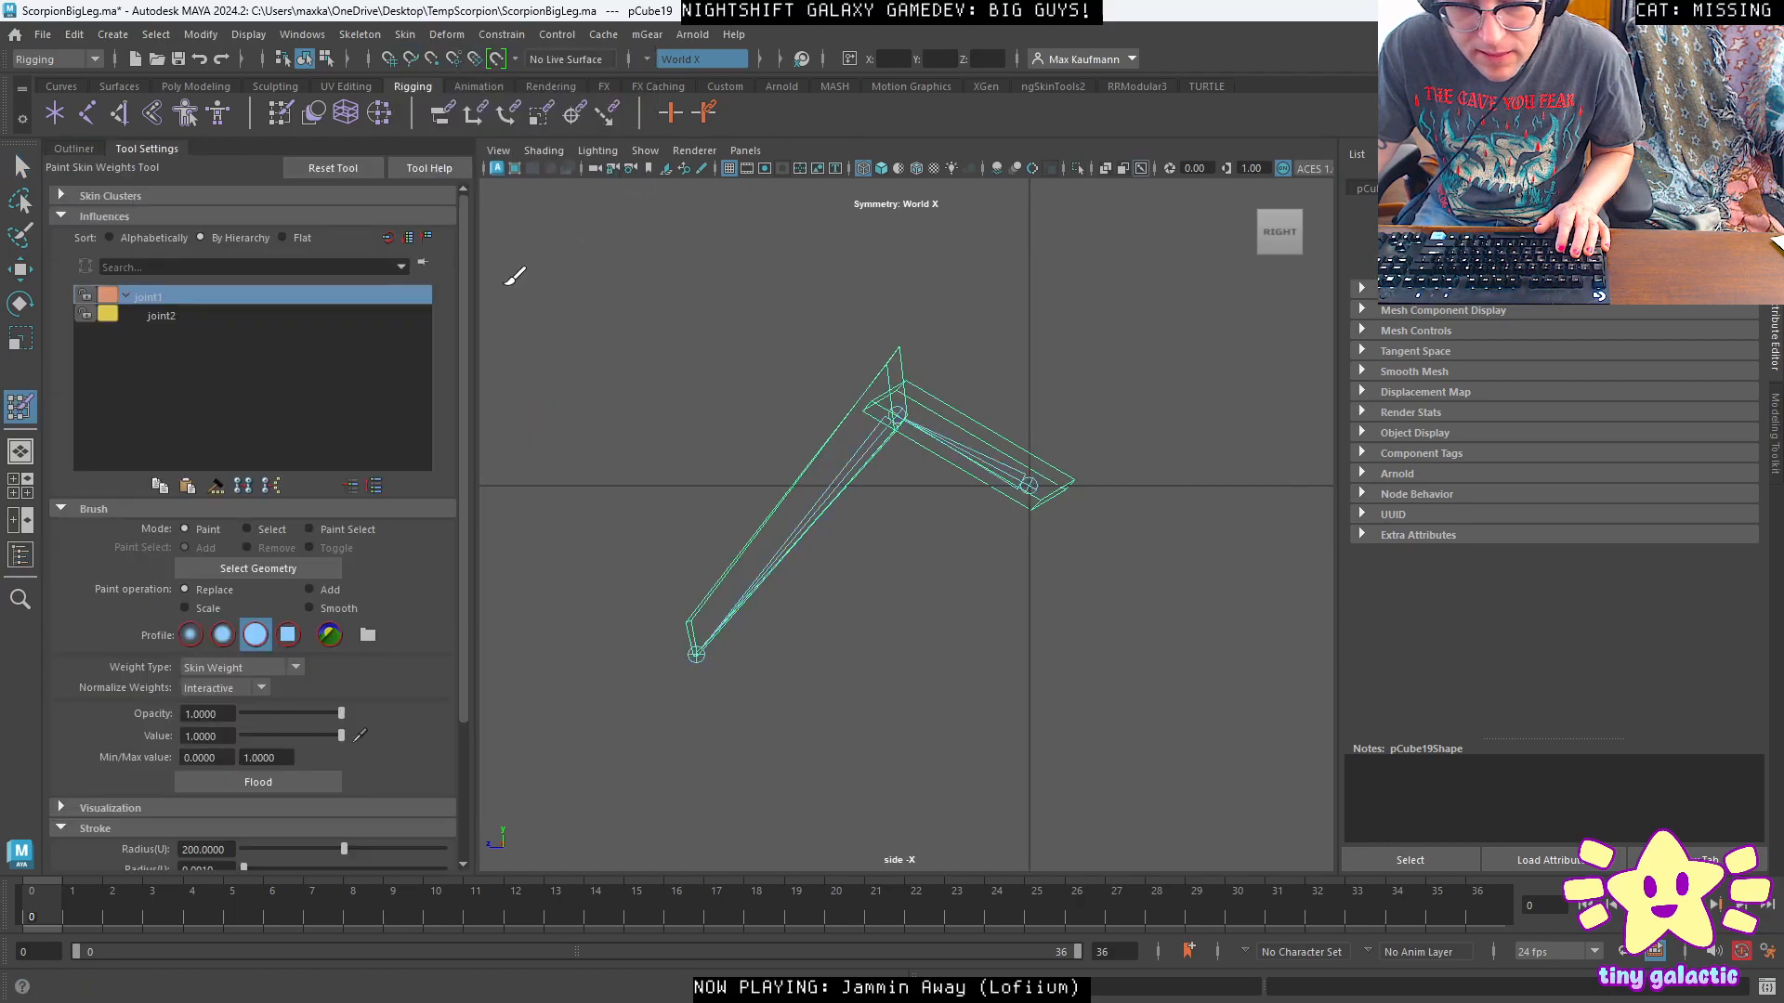
left_click(21, 167)
left_click(544, 151)
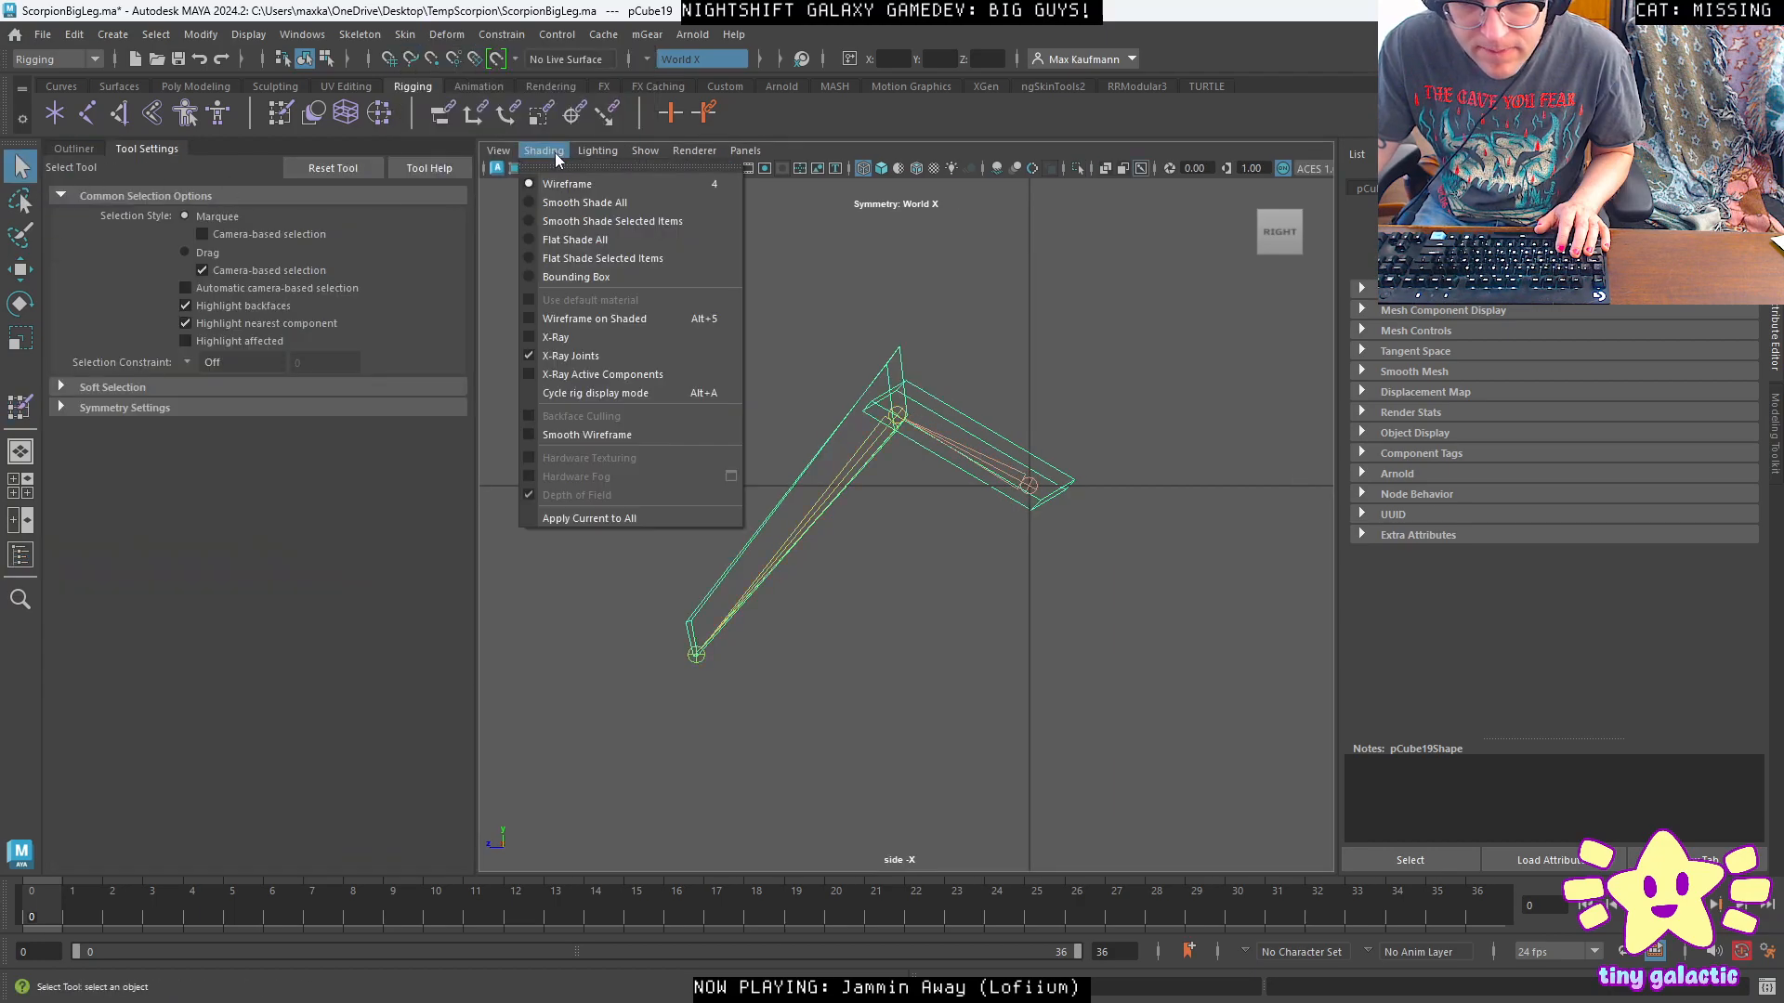
left_click(567, 203)
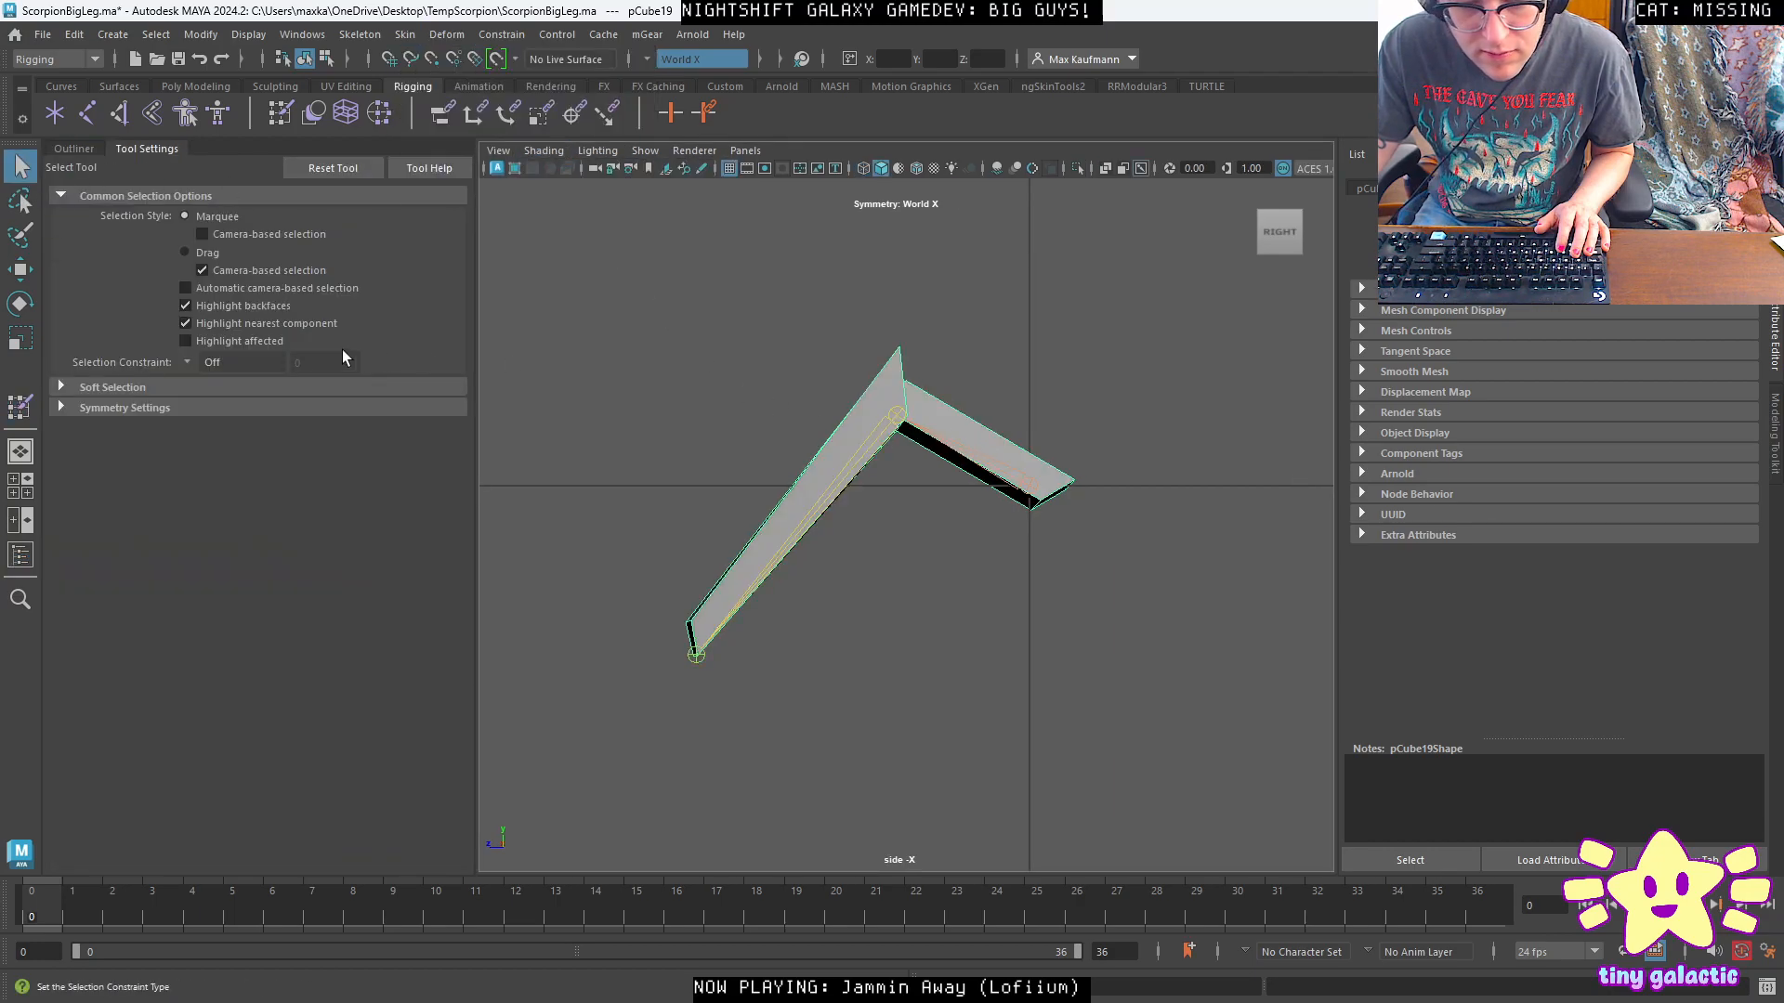
left_click(23, 406)
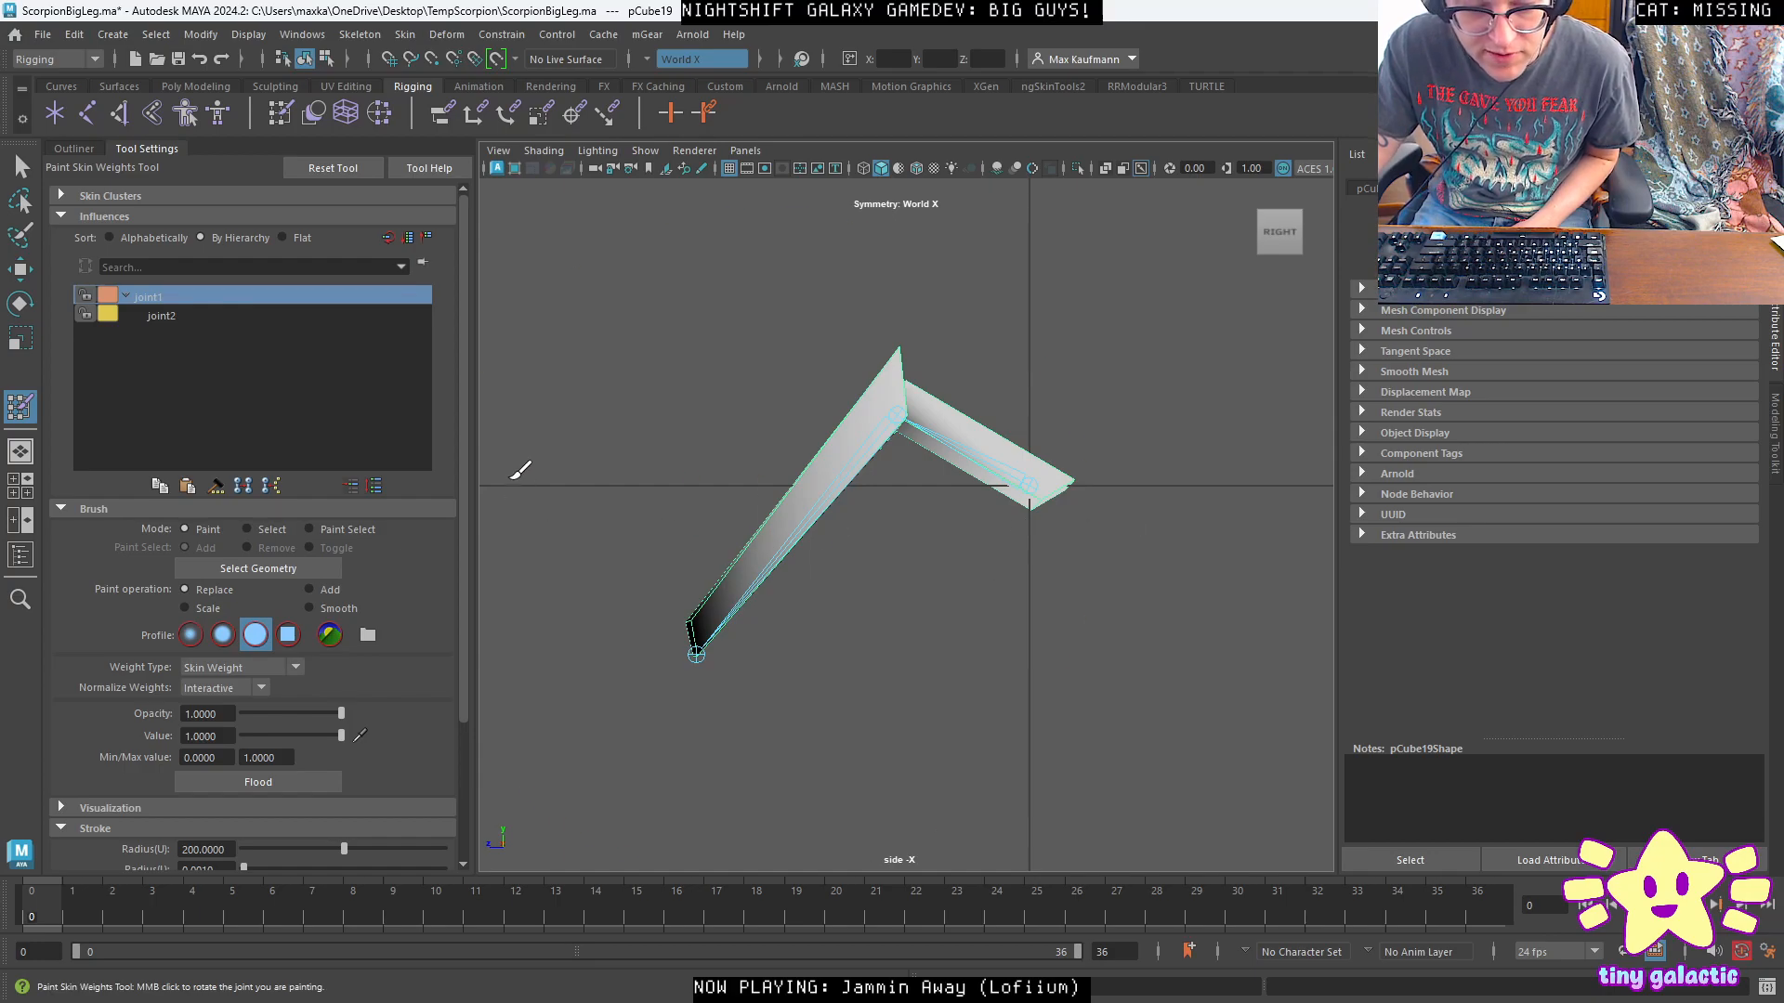
Select the upper leg segment's vertices and flood them with a weight of 1 for joint1.
left_click(176, 314)
left_click(173, 299)
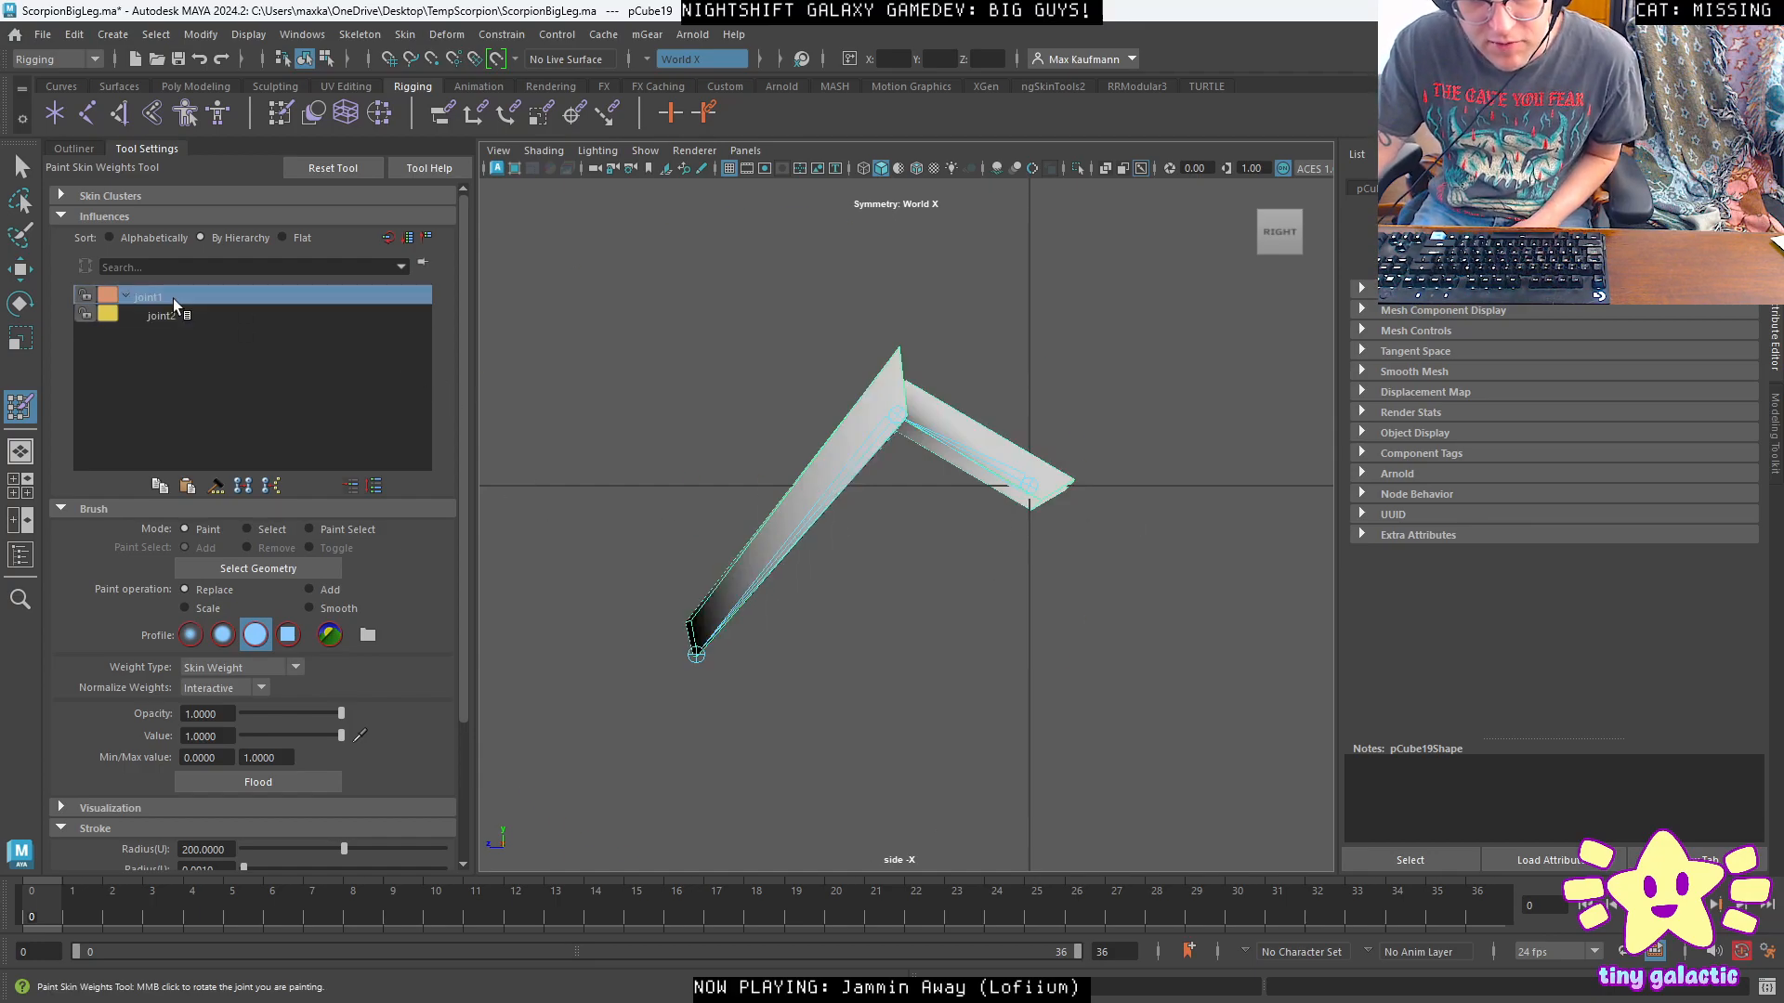
left_click(197, 316)
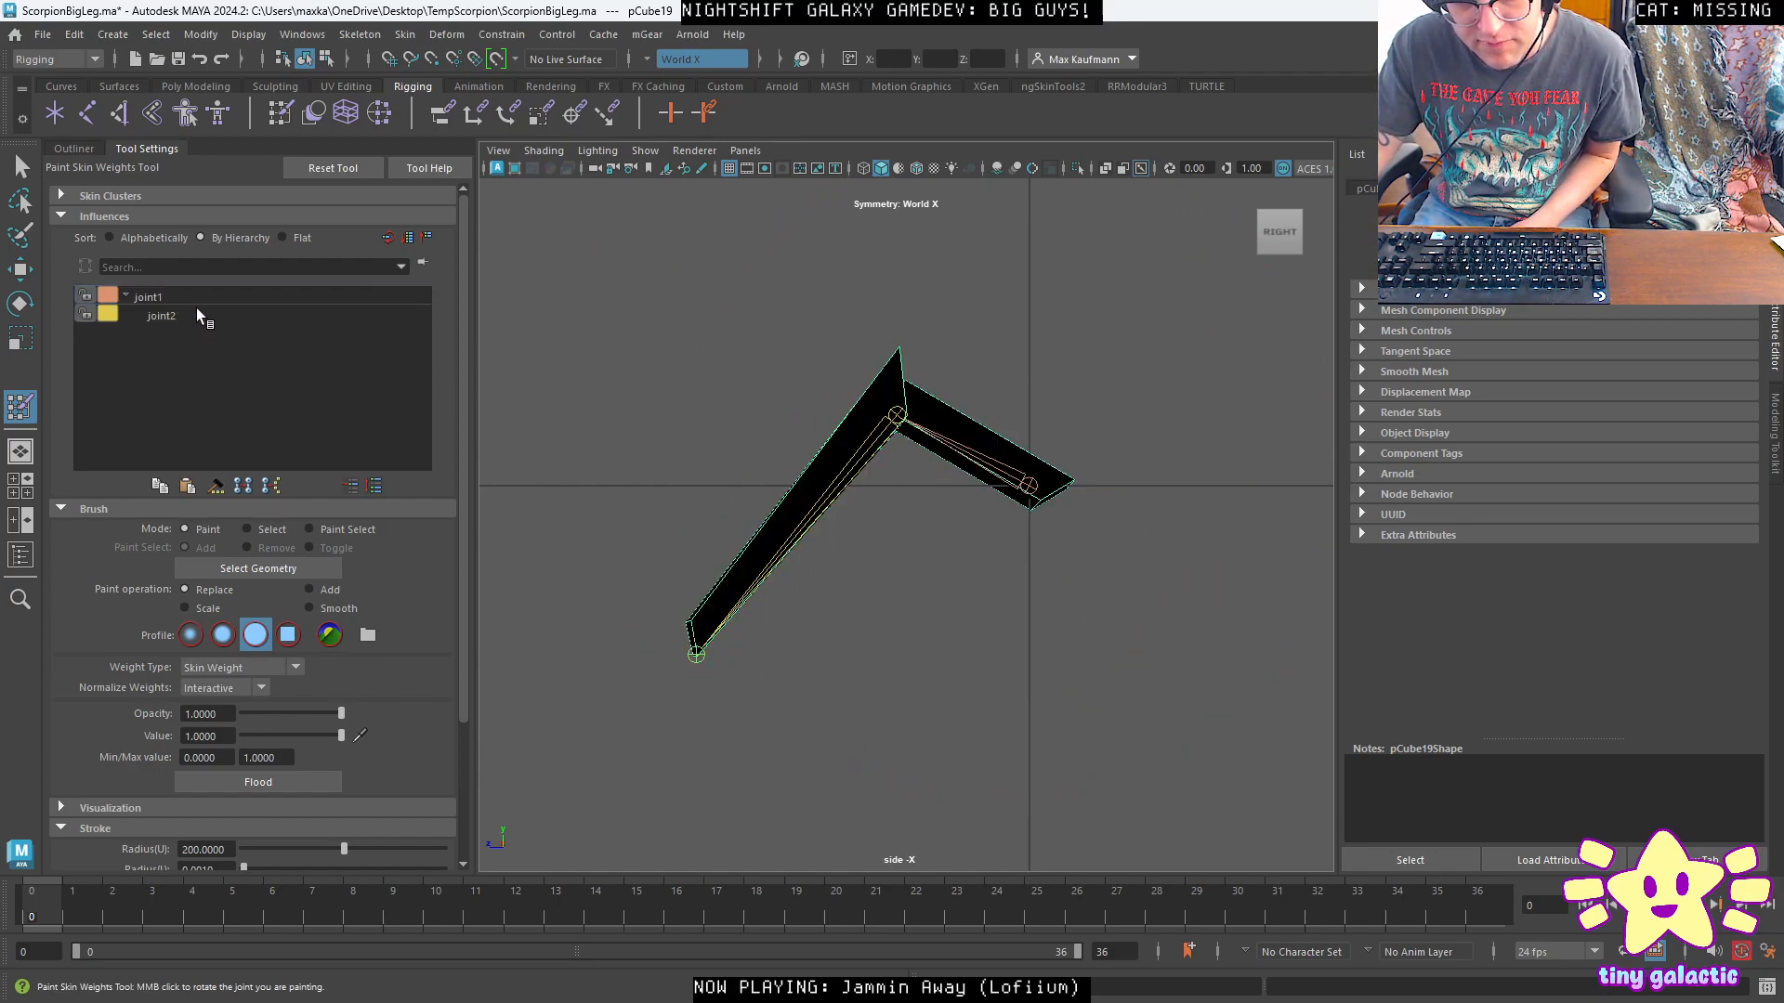
left_click(192, 297)
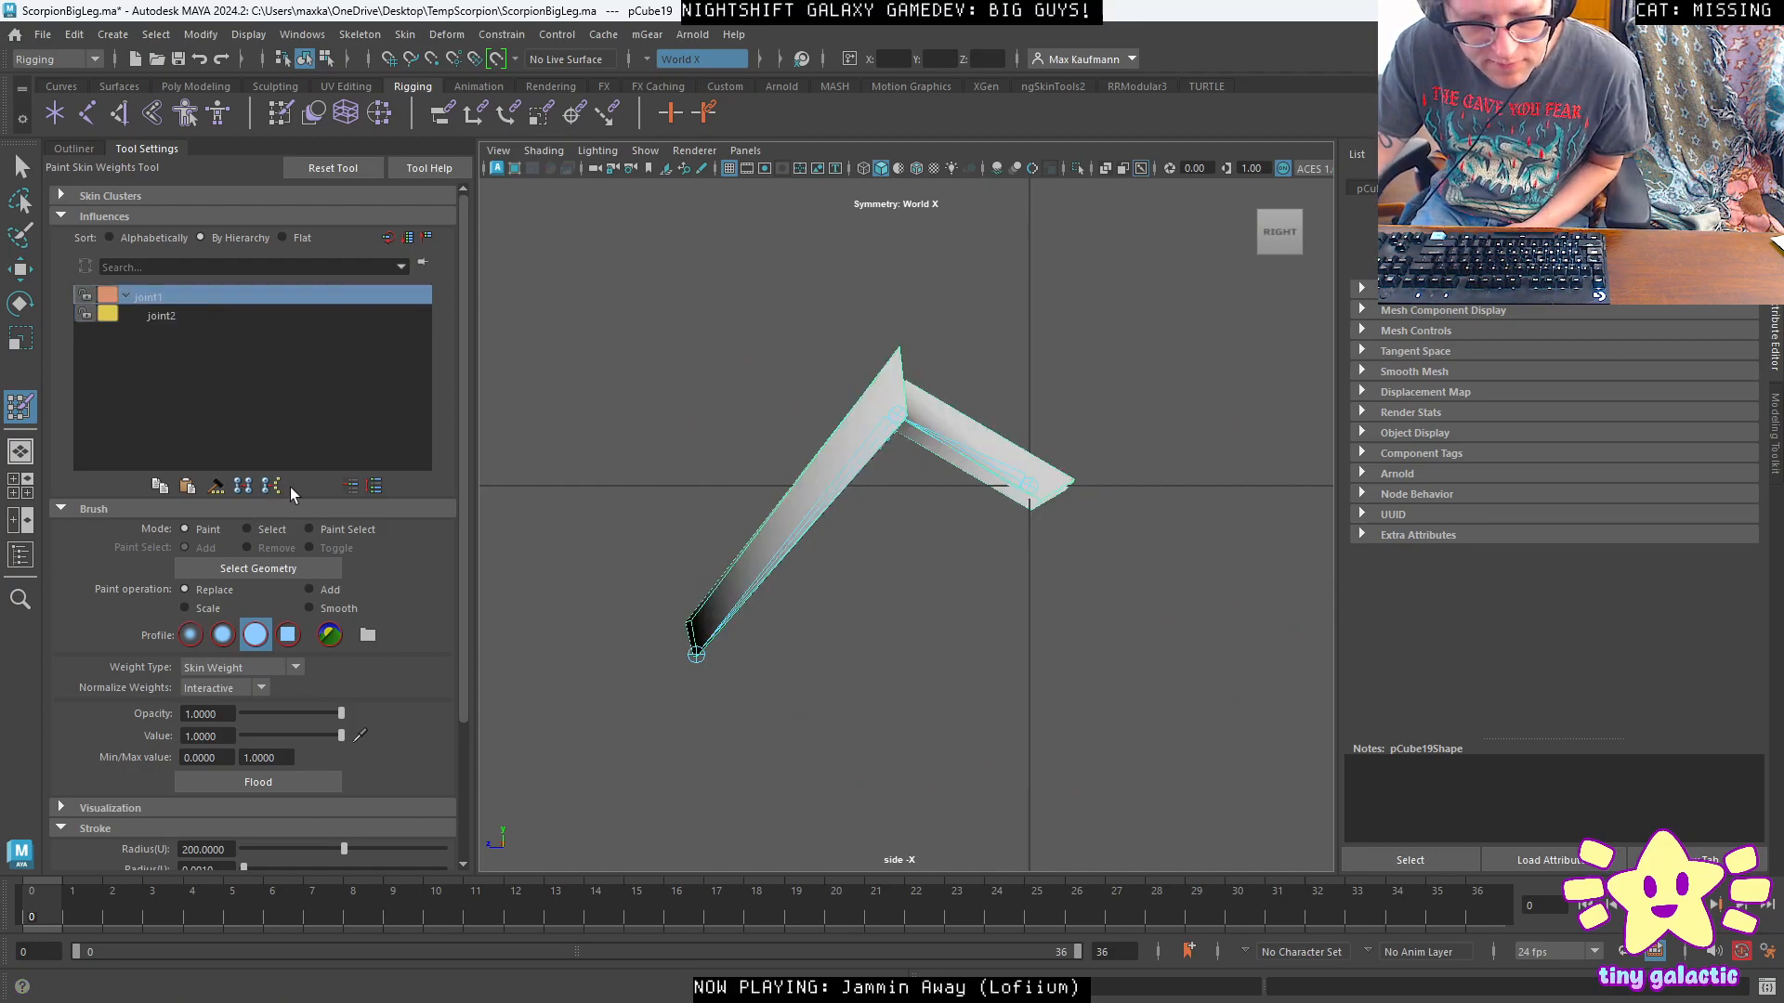
left_click(250, 528)
right_click_drag(980, 444, 992, 488)
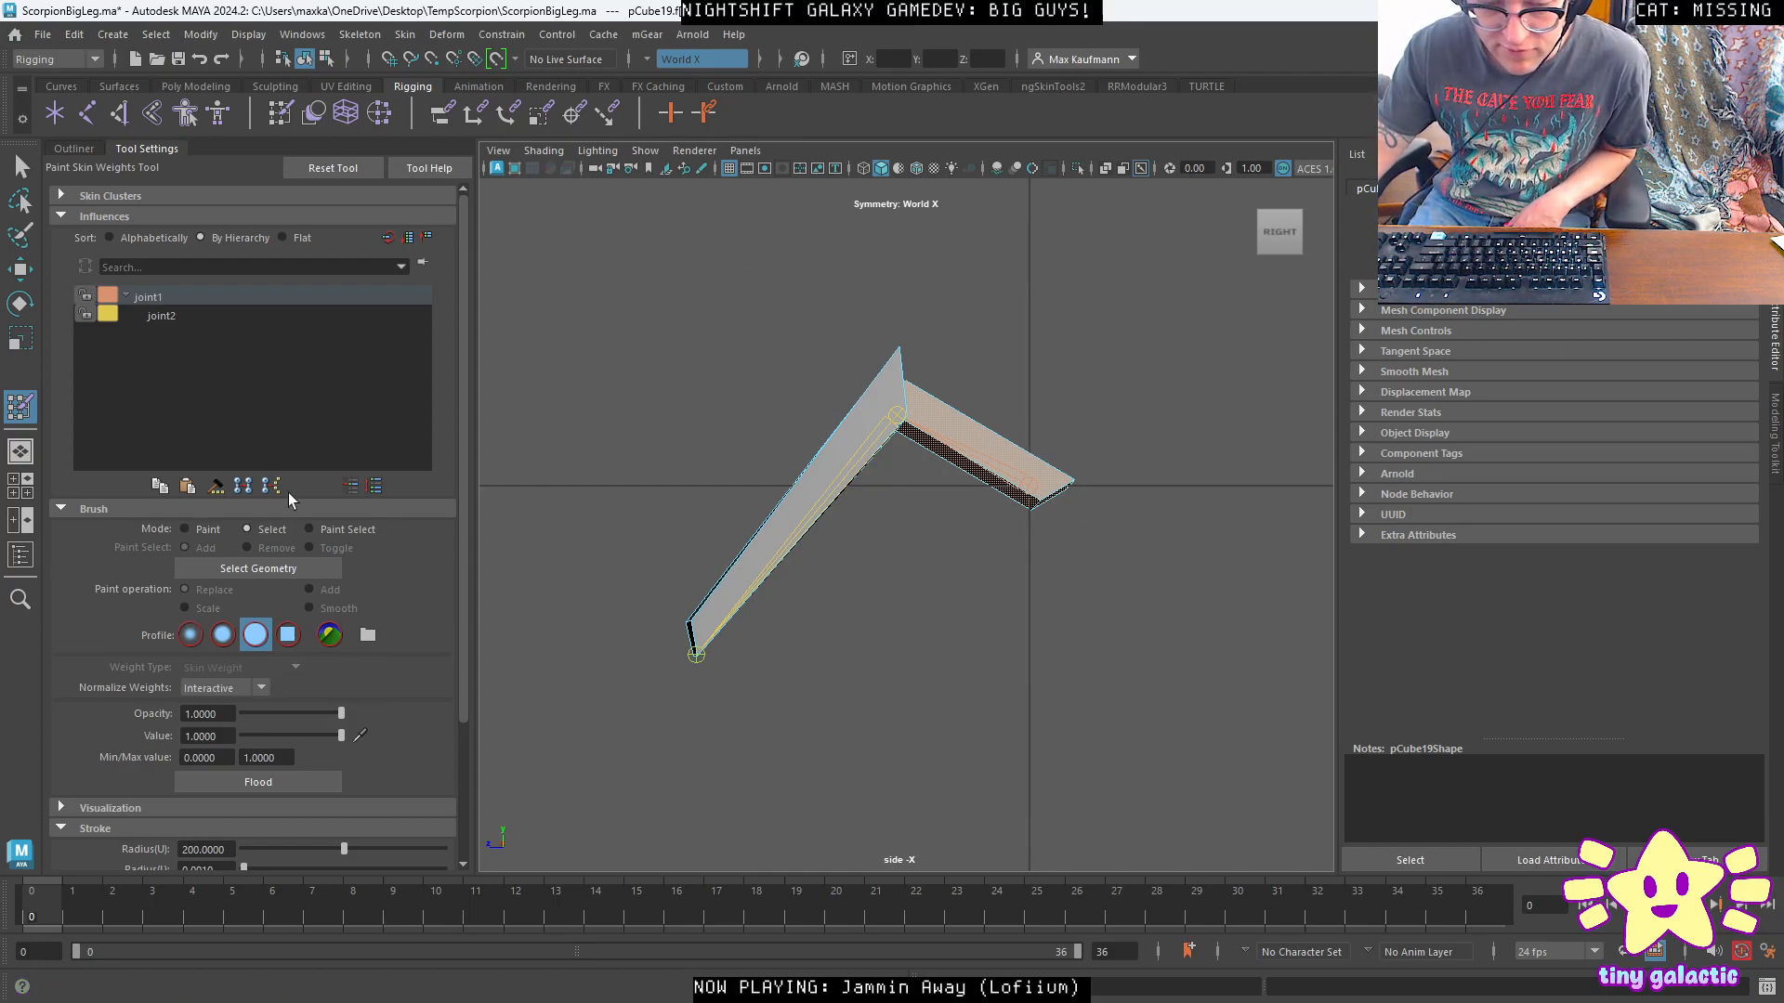
left_click(202, 528)
left_click(288, 782)
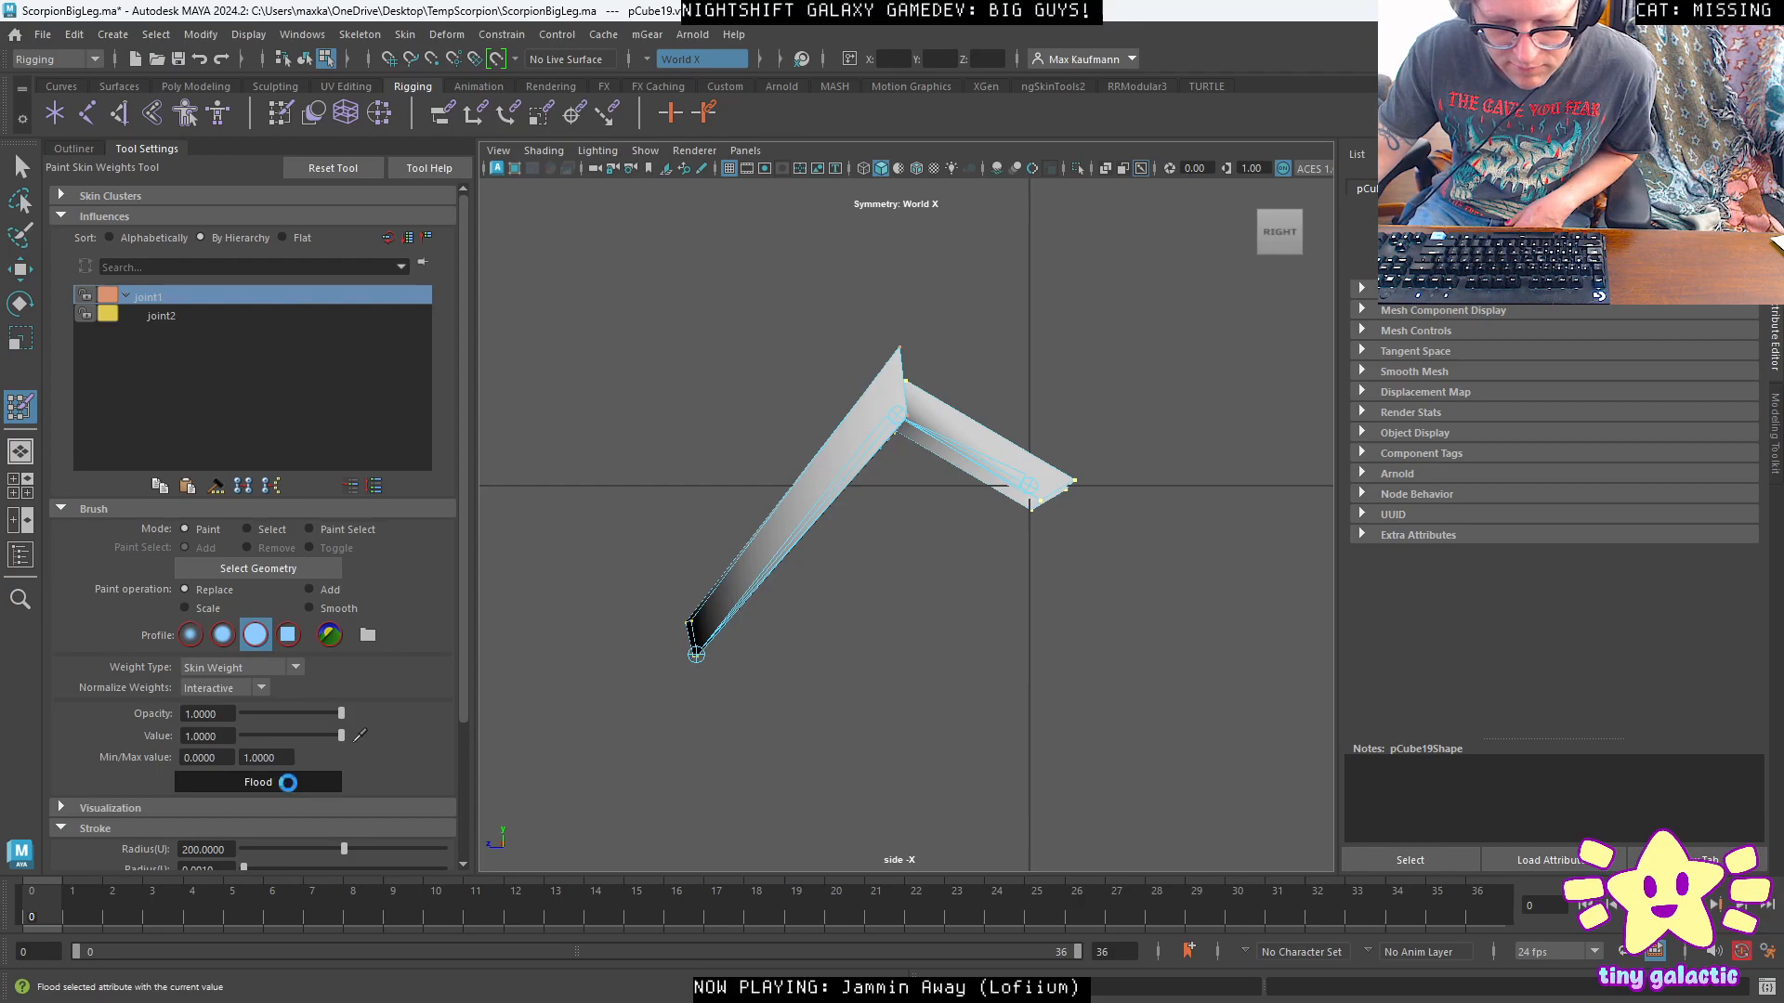
Select the lower leg segment's vertices, flood them with a weight of 1 for joint2, and leave weight painting.
left_click(181, 316)
left_click(247, 529)
right_click_drag(802, 462, 823, 503)
double_click(815, 471)
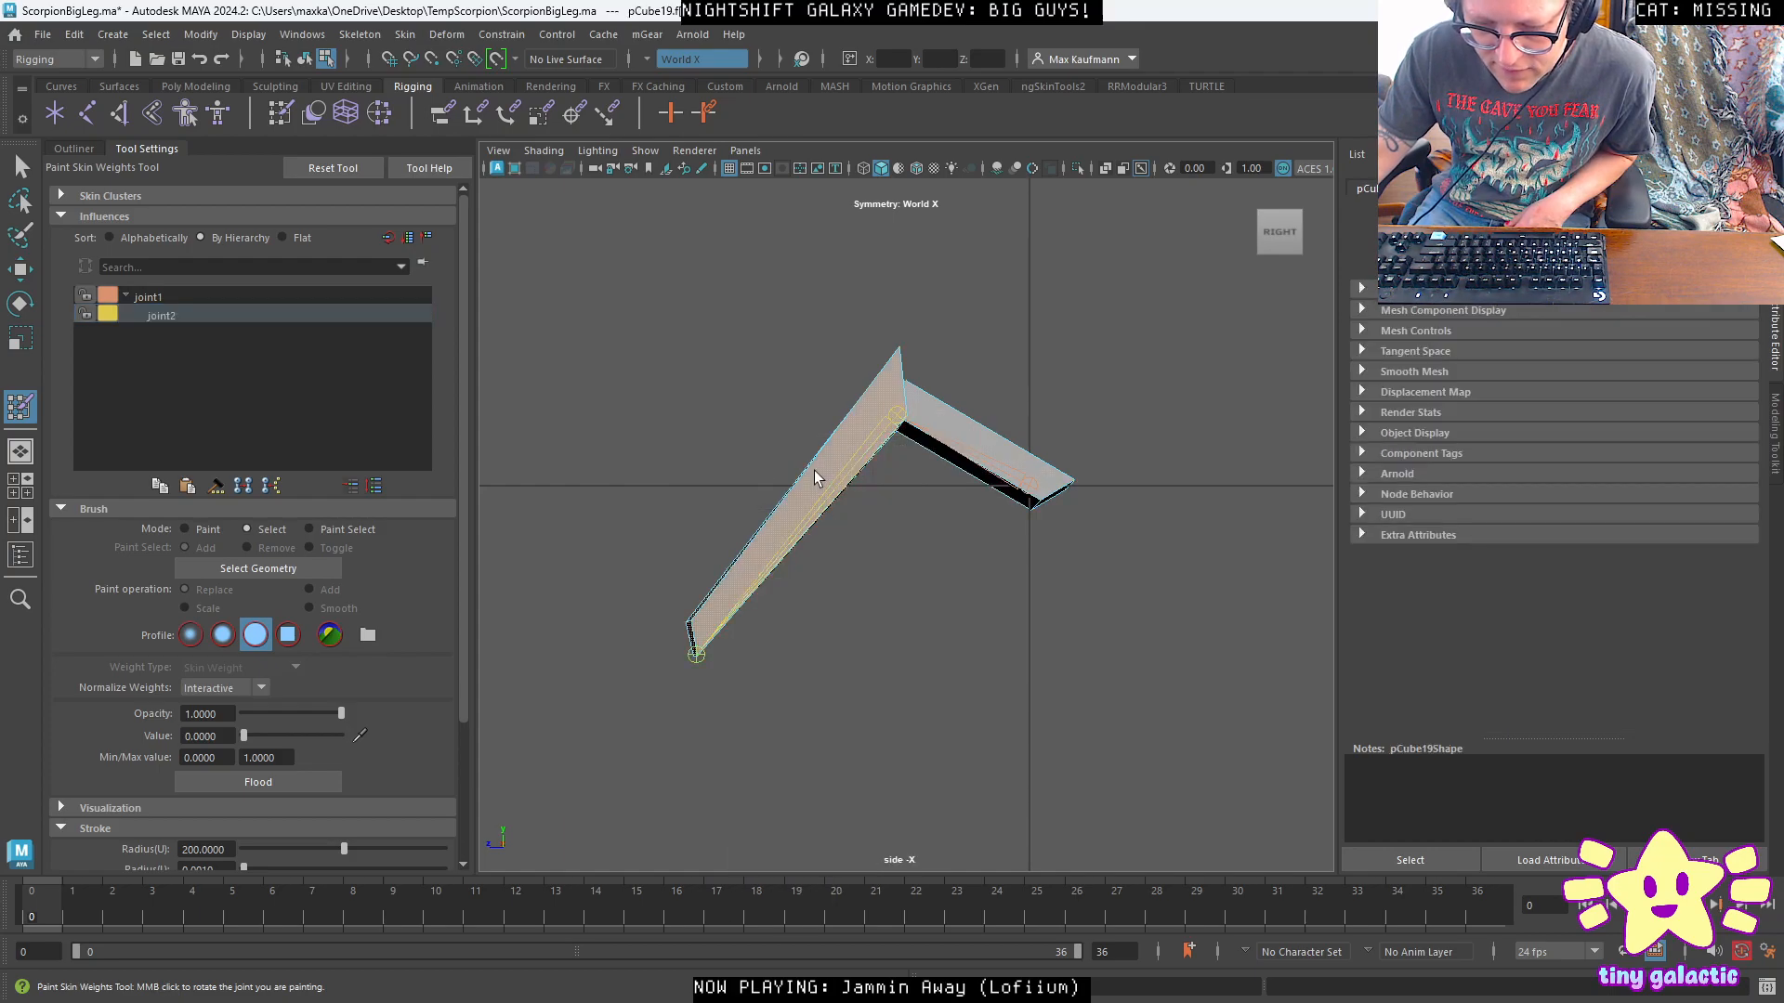
left_click(213, 530)
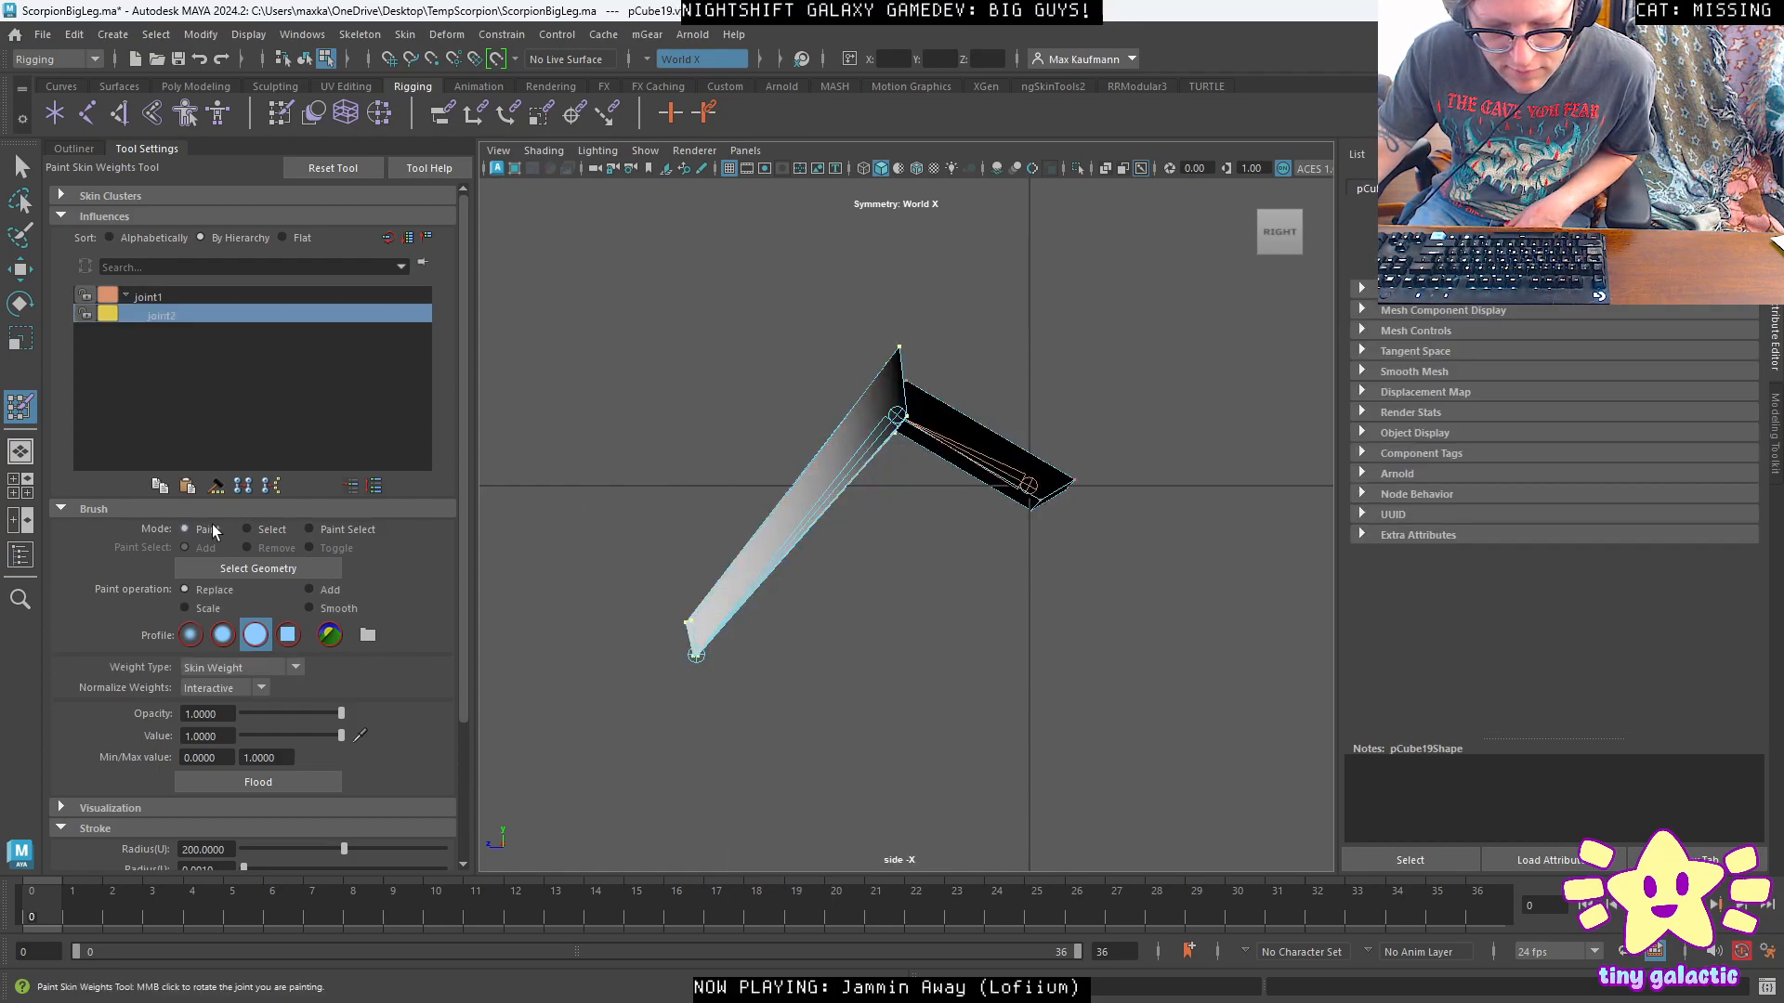
left_click(272, 783)
left_click(22, 167)
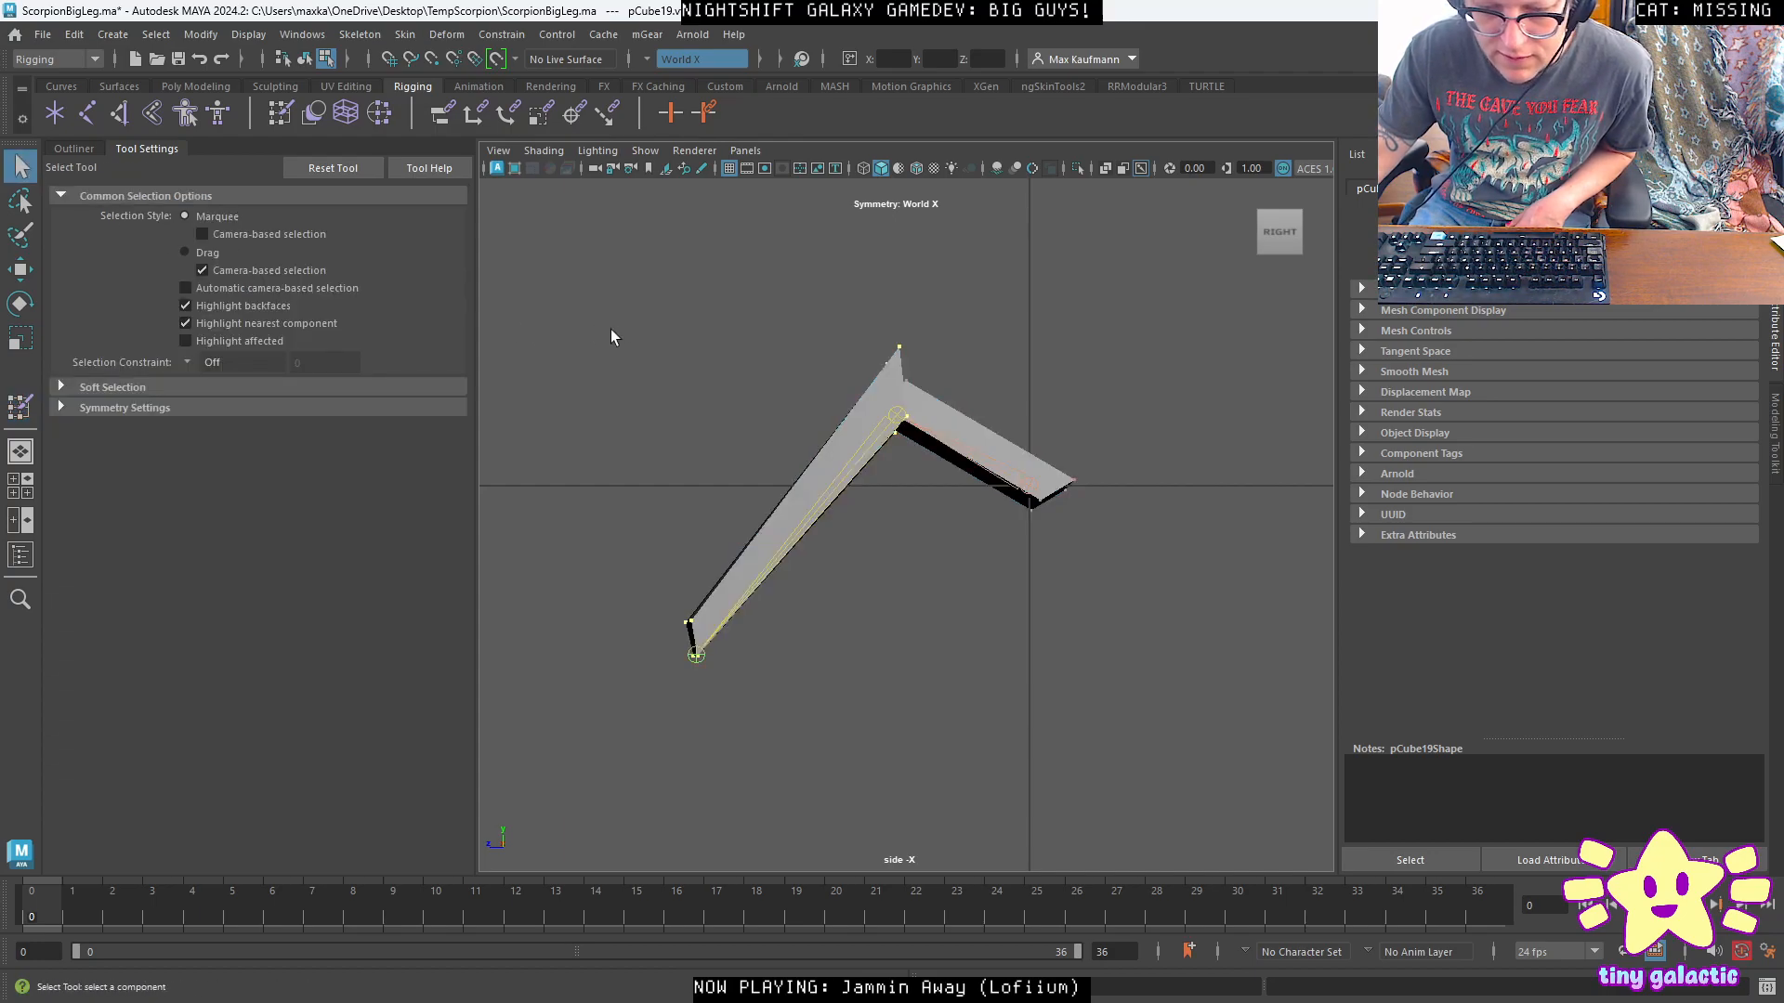
Test the leg's skinning by rotating joint1 and joint2 in turn, undoing each rotation.
left_click(1143, 438)
left_click(980, 459)
key("e")
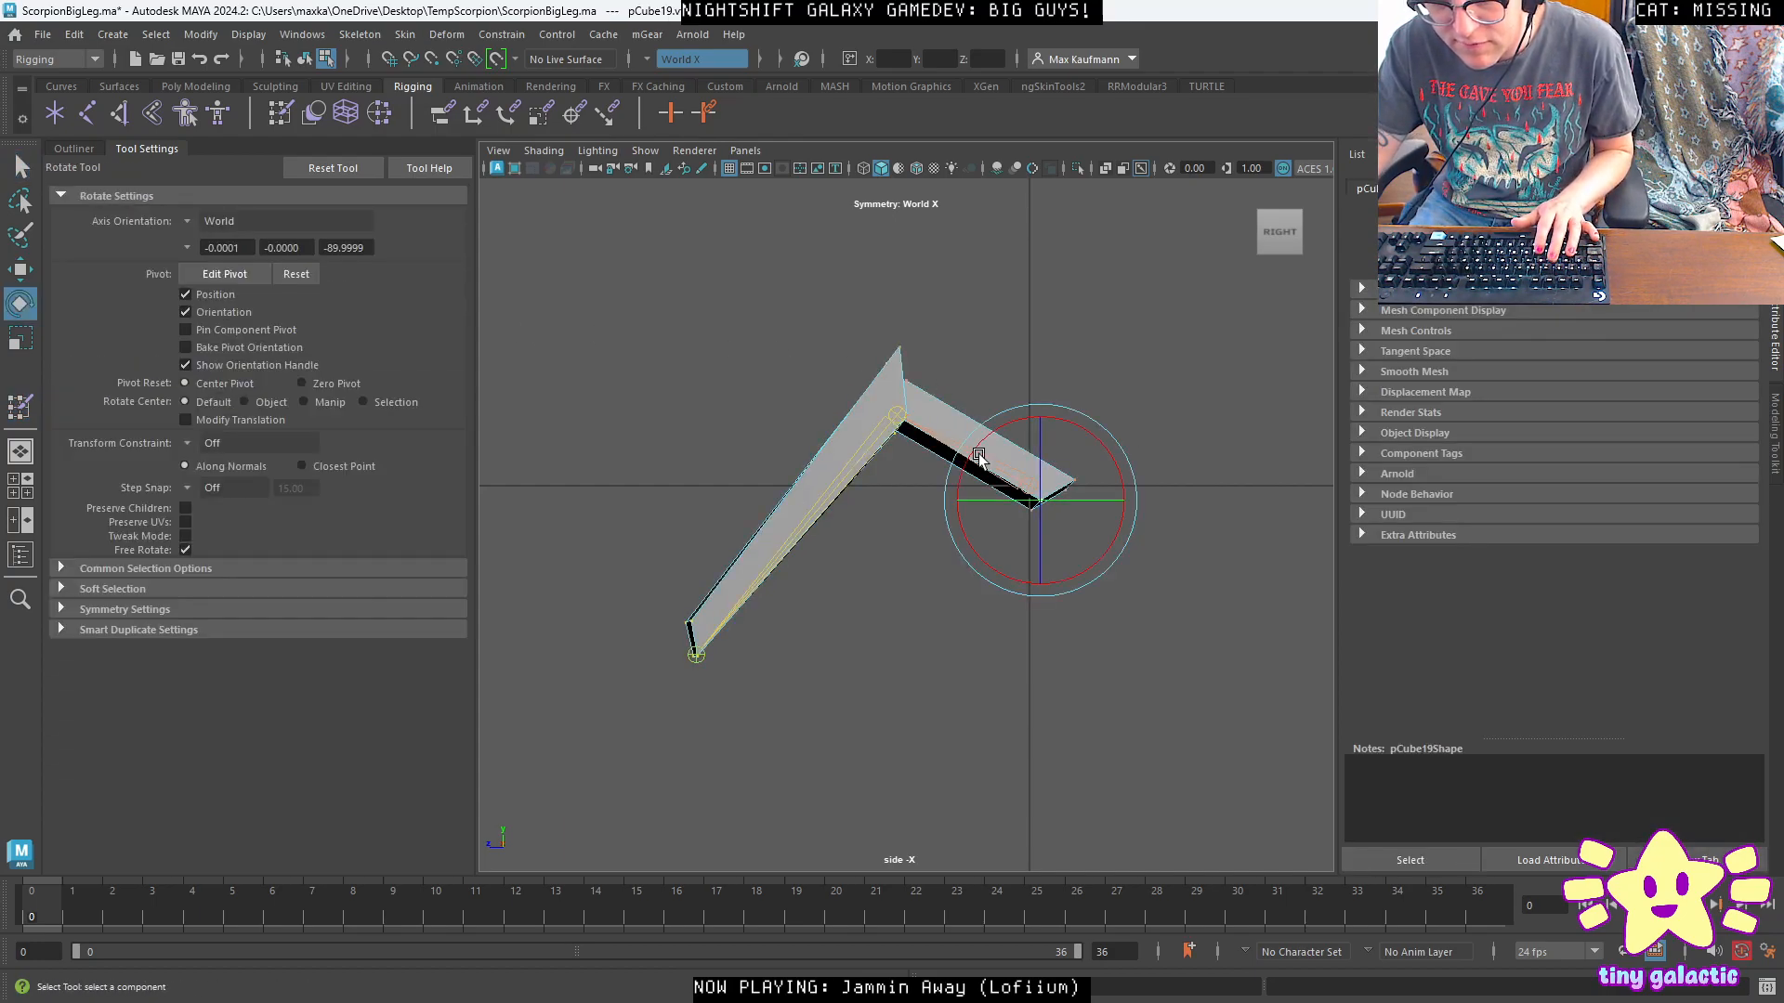
left_click(71, 150)
left_click(122, 320)
left_click(126, 302)
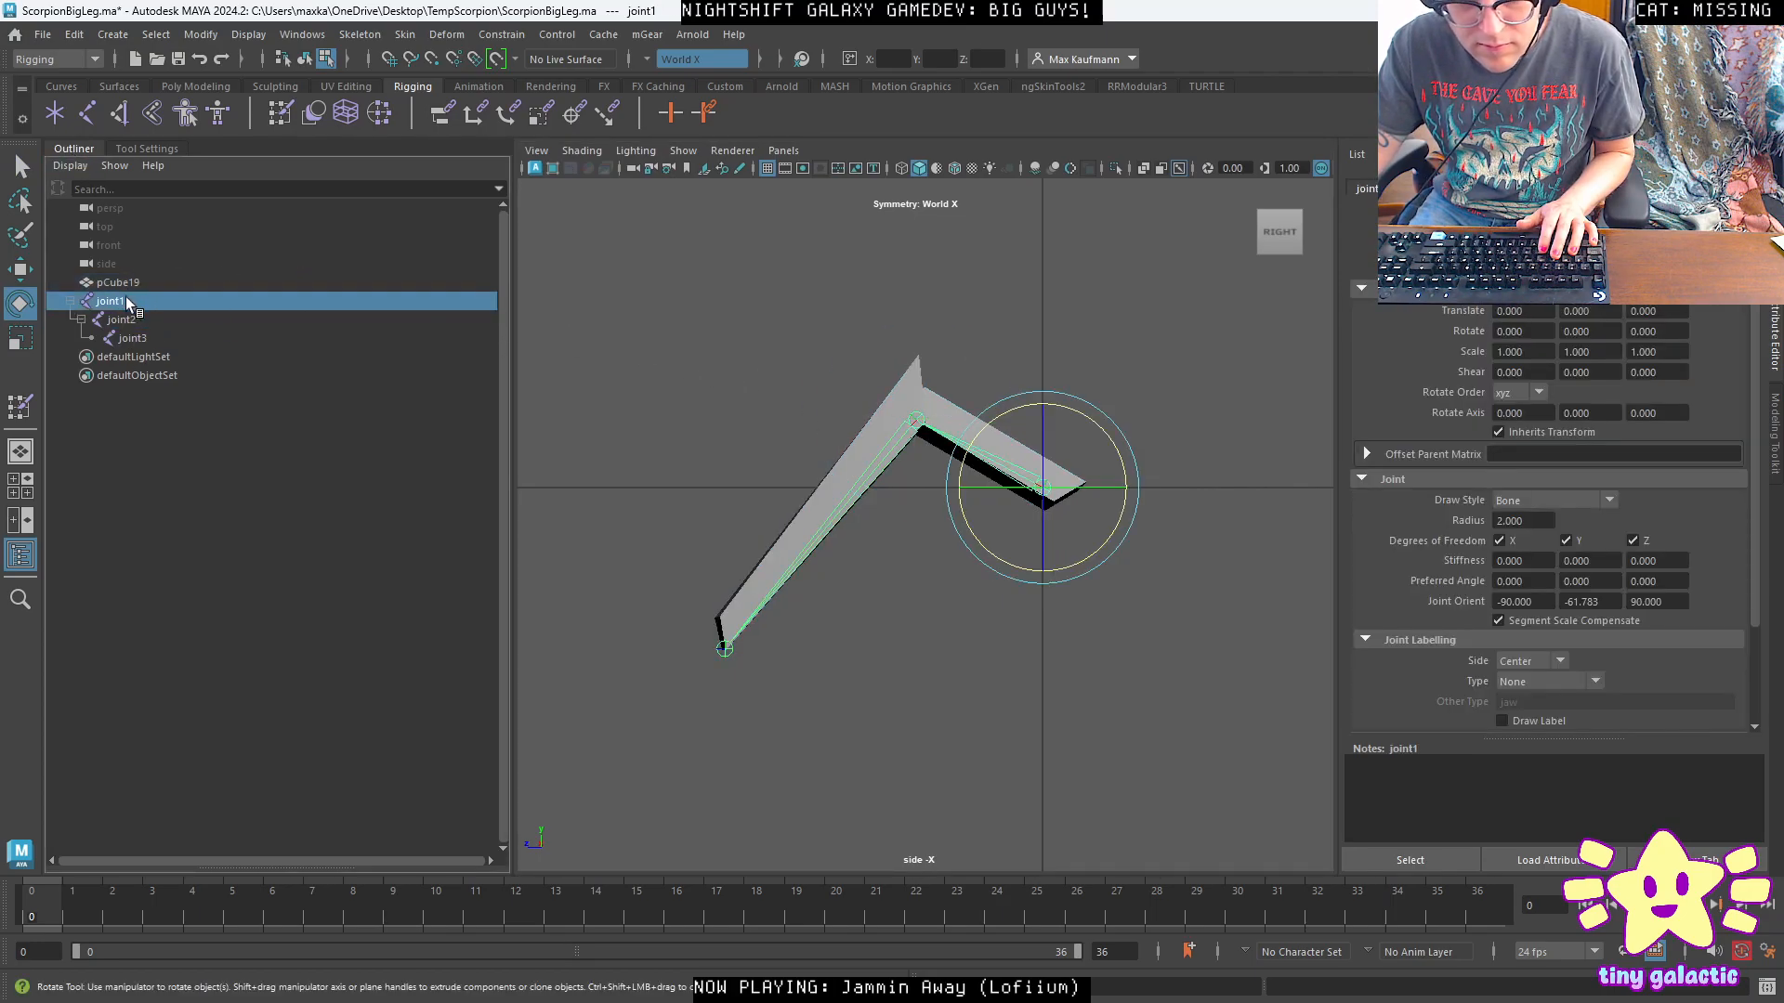
middle_click_drag(1192, 437, 1178, 478)
key("ctrl+z")
left_click(223, 324)
middle_click_drag(983, 396, 929, 446)
key("ctrl+z")
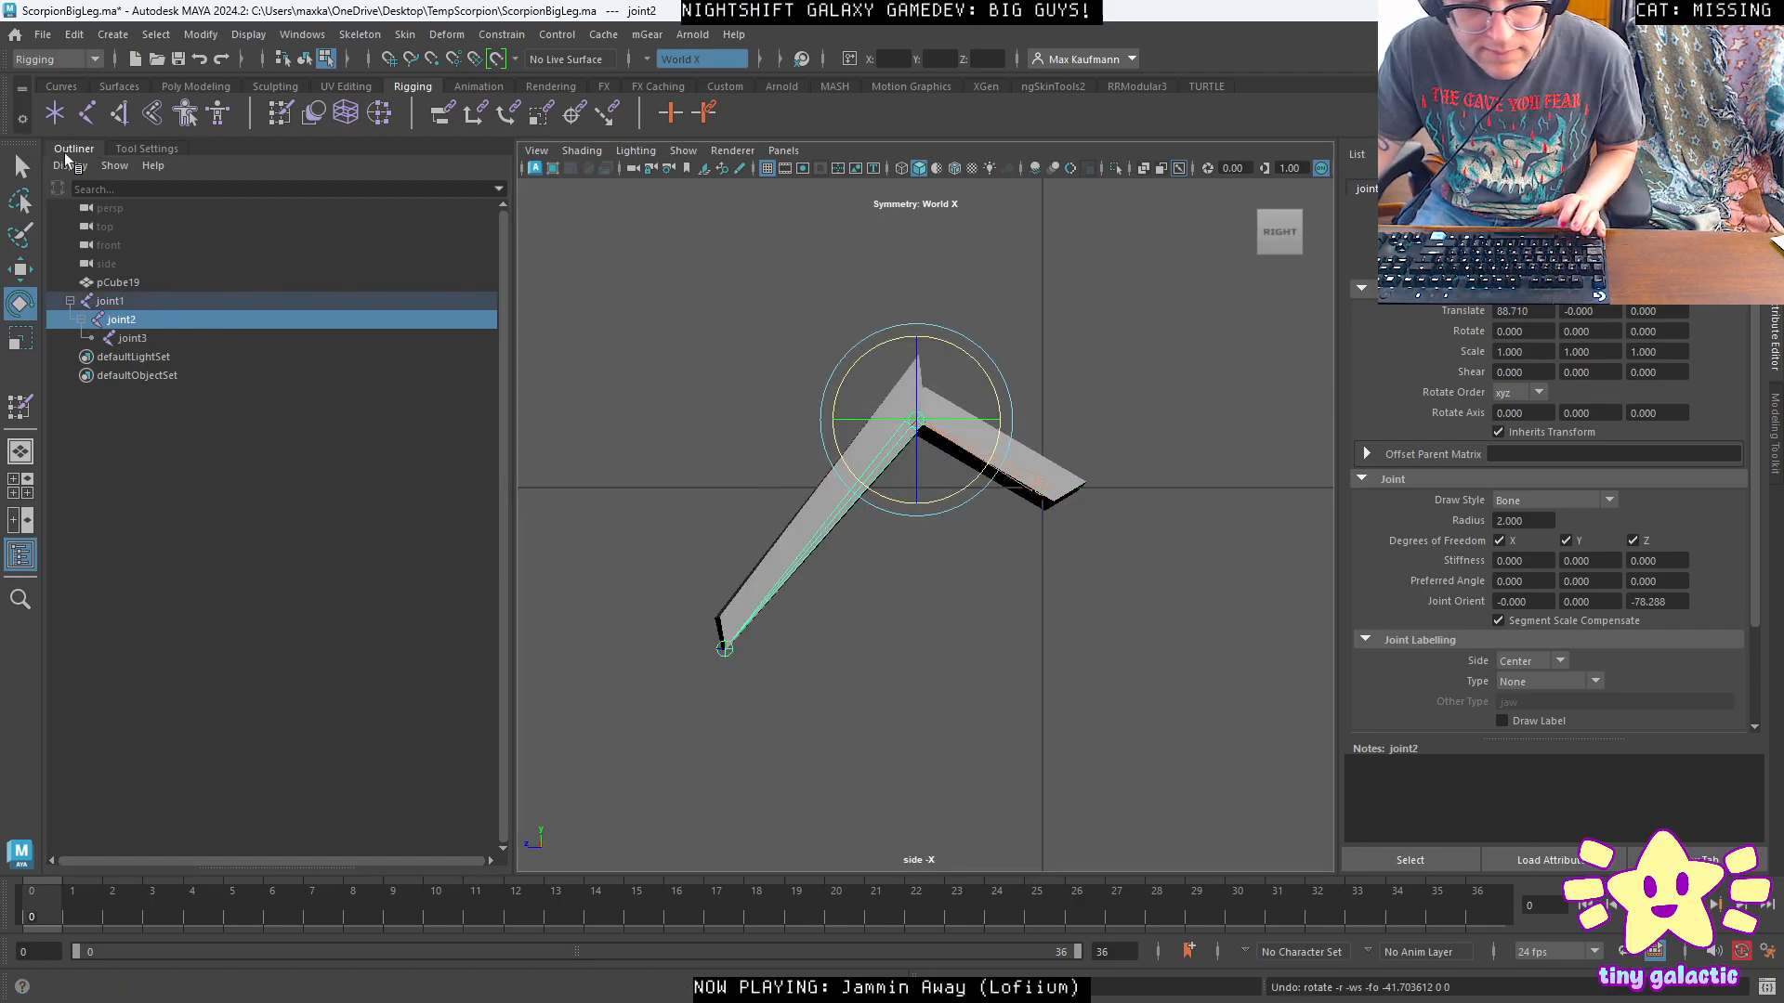
Select the leg mesh and all its joints, and export the whole scene as the FBX file SK_ScorpionLittleLeg.
left_click(125, 285)
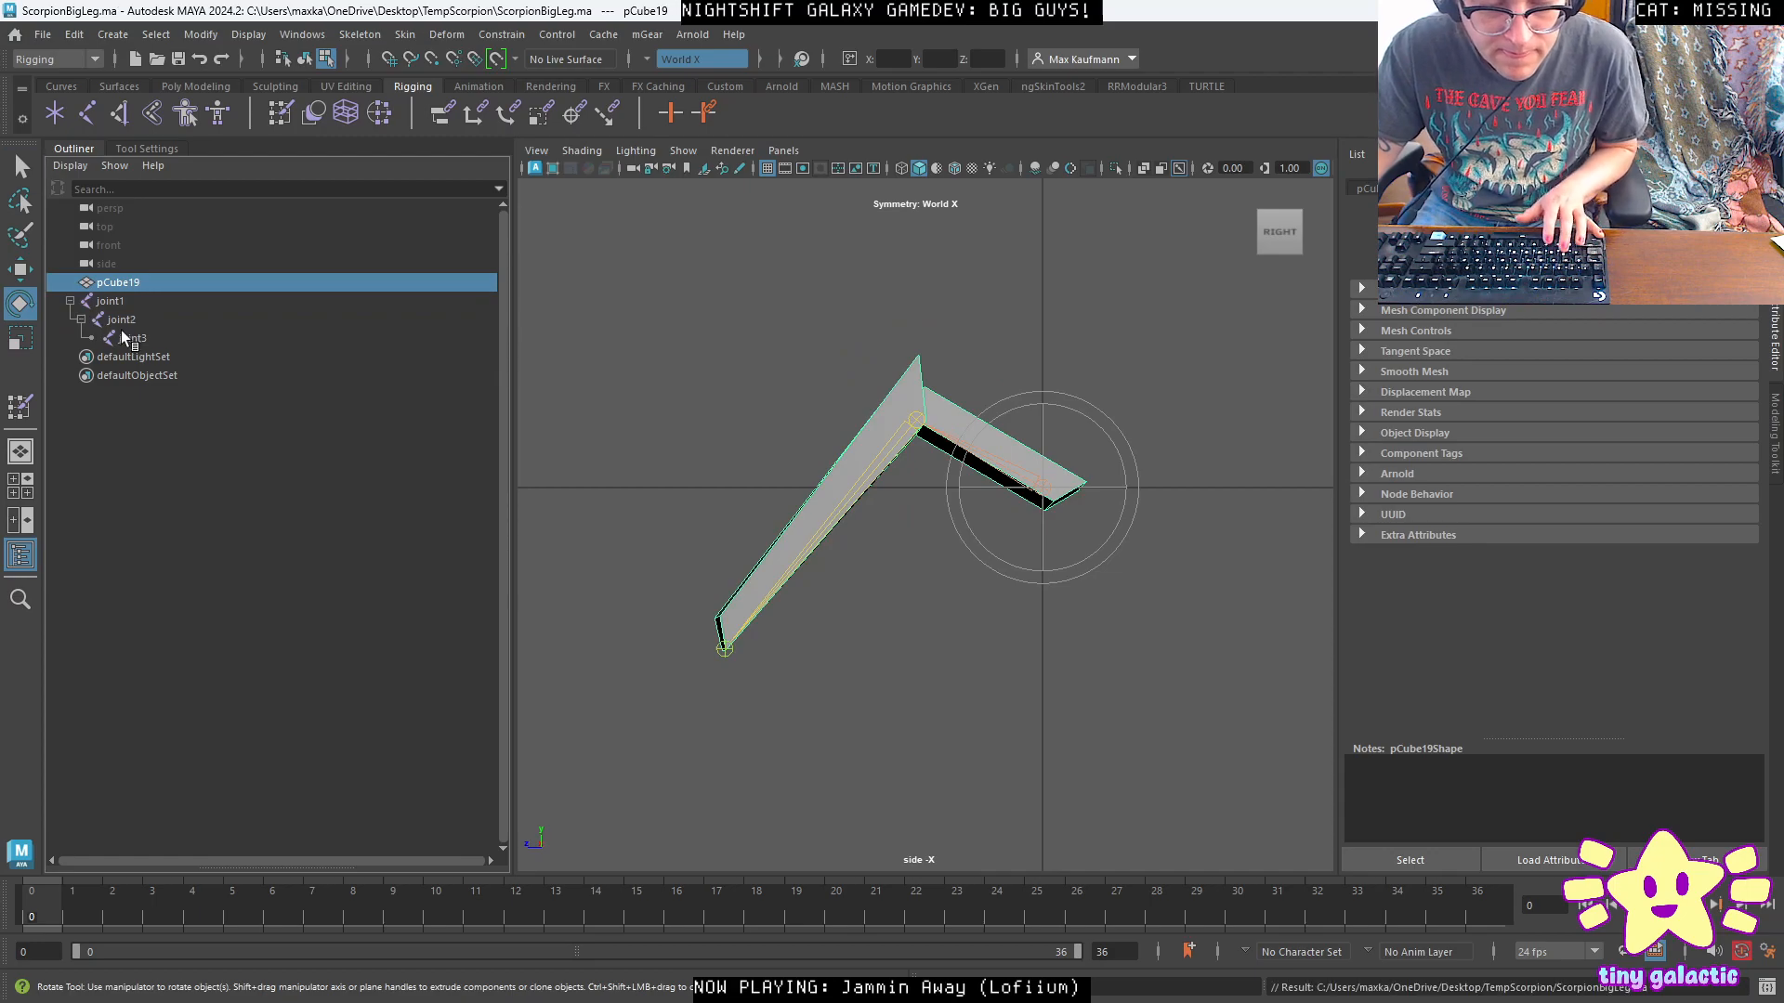
left_click(130, 338, "shift")
left_click(42, 35)
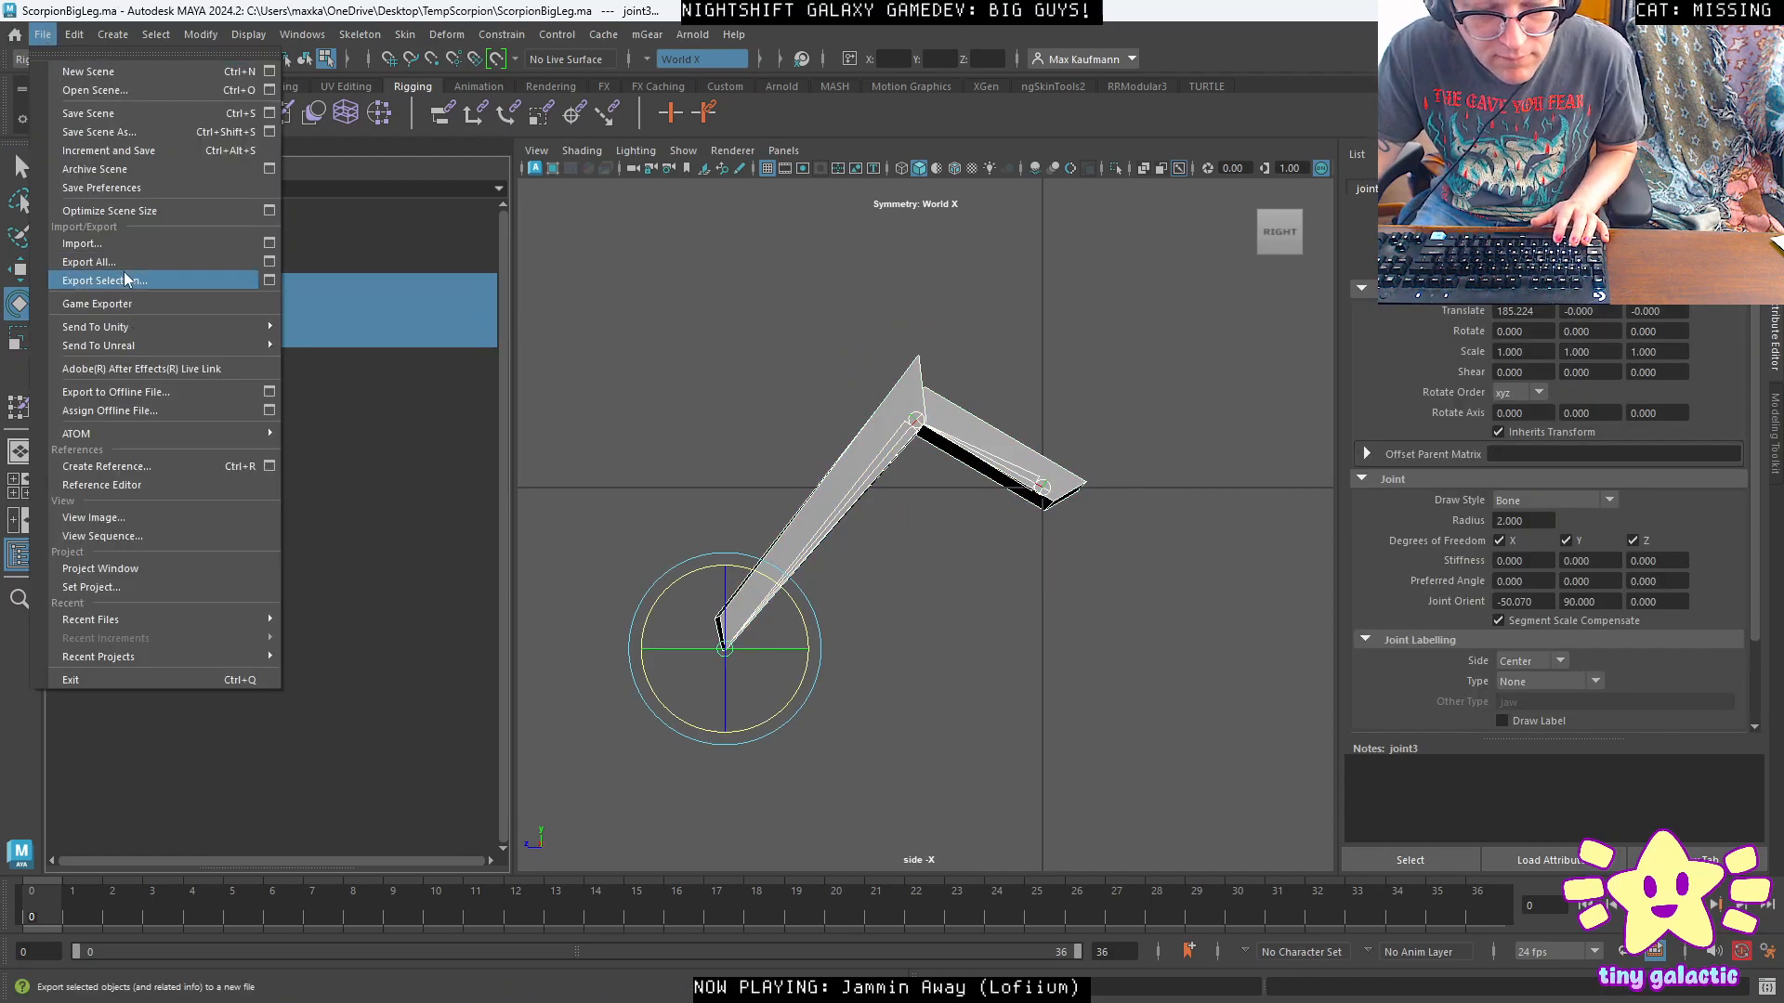
left_click(120, 263)
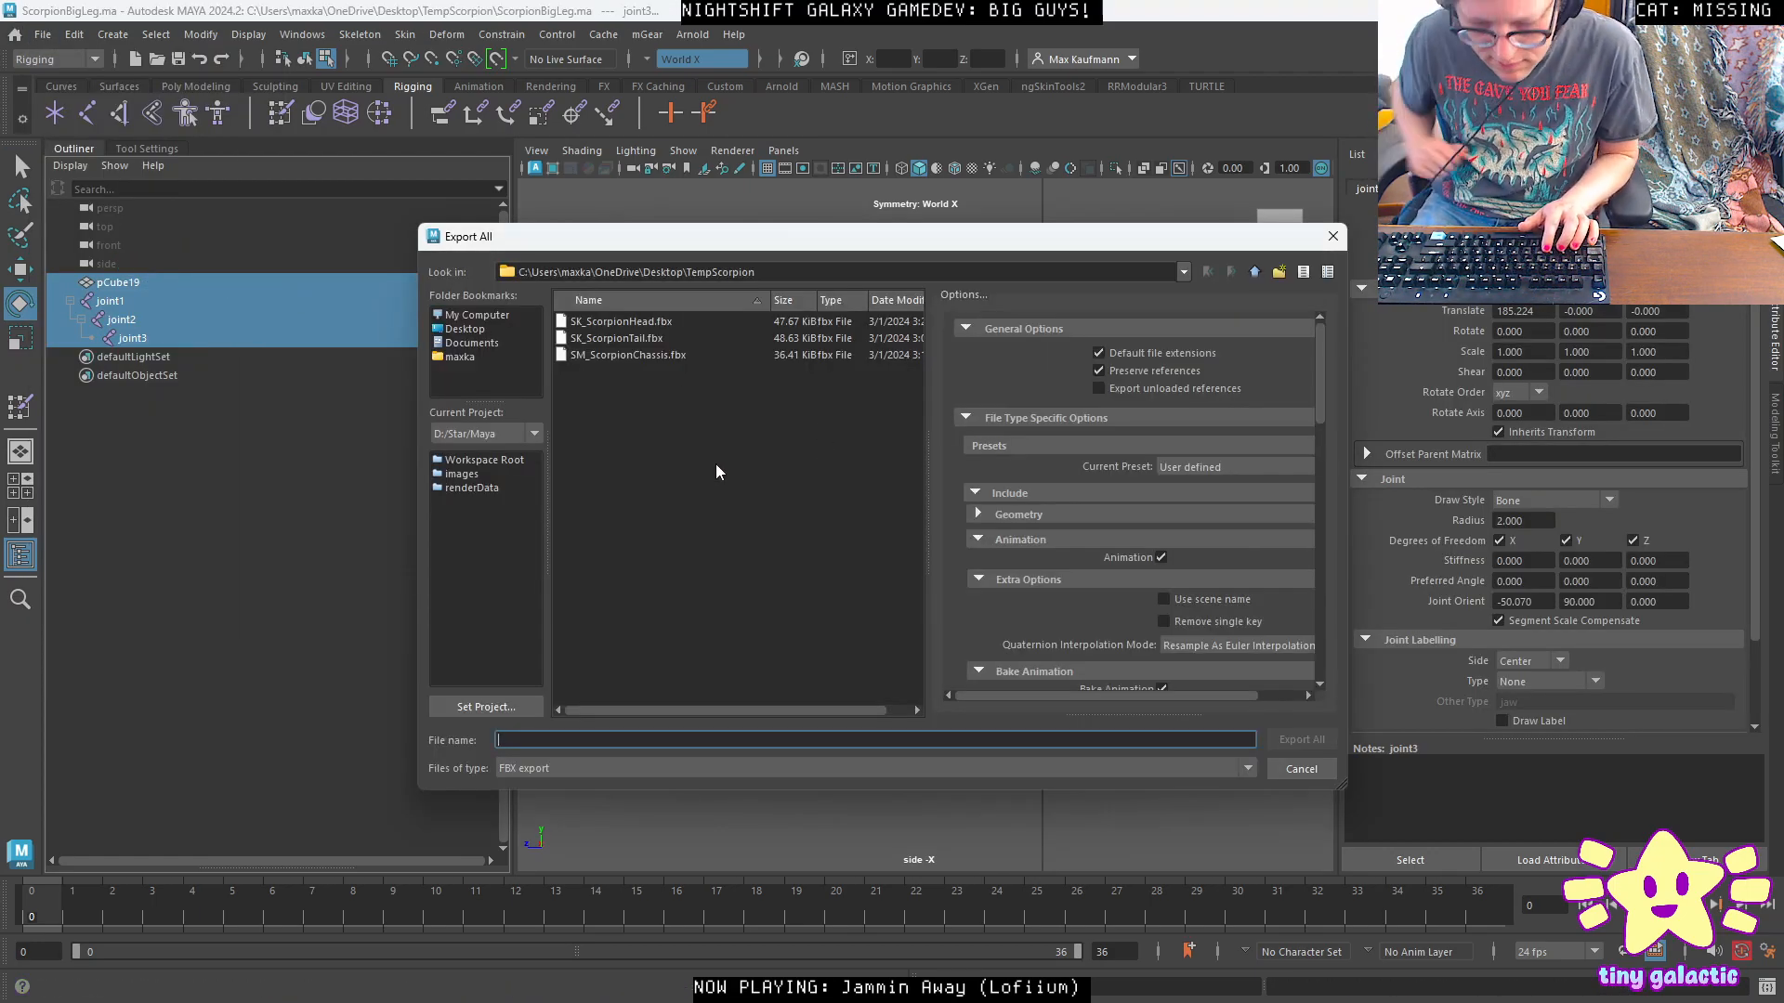
type("SK_ScorpionLittleLeg")
key("Return")
Switch to Unreal and import SK_ScorpionLittleLeg.fbx into the MechaScorpion folder as a skeletal mesh with its skeleton set to None.
key("alt+Tab")
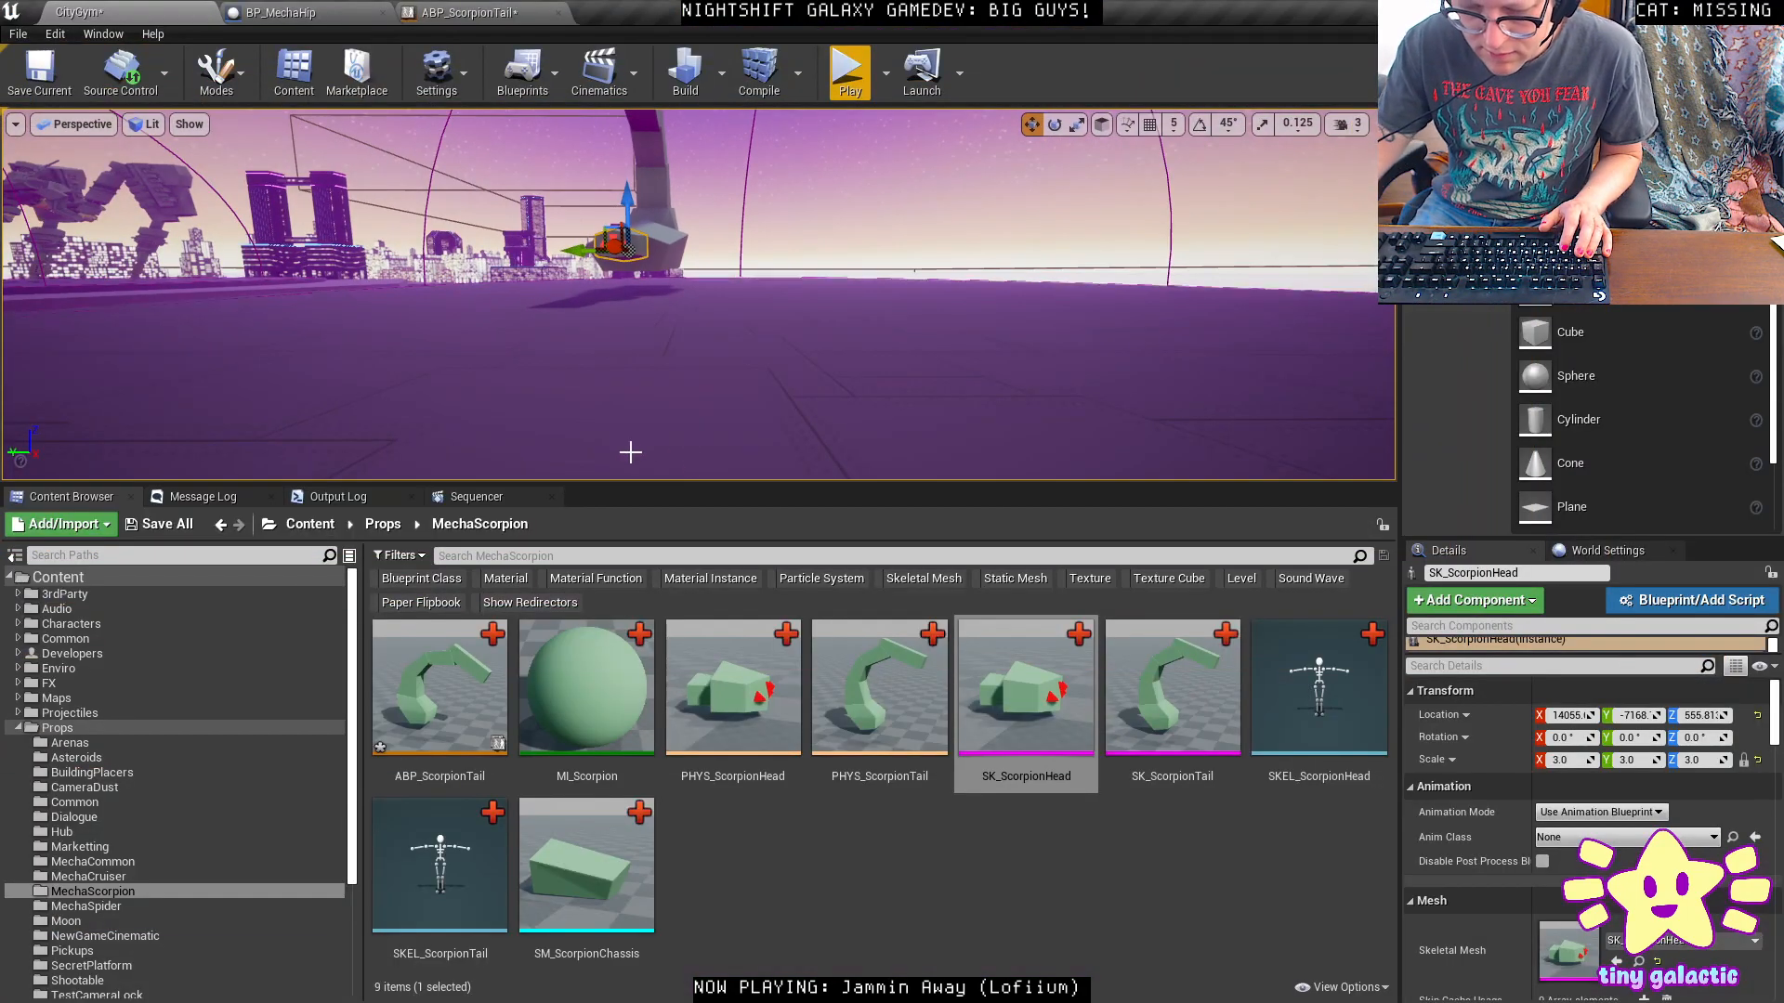
right_click(863, 903)
left_click(1013, 379)
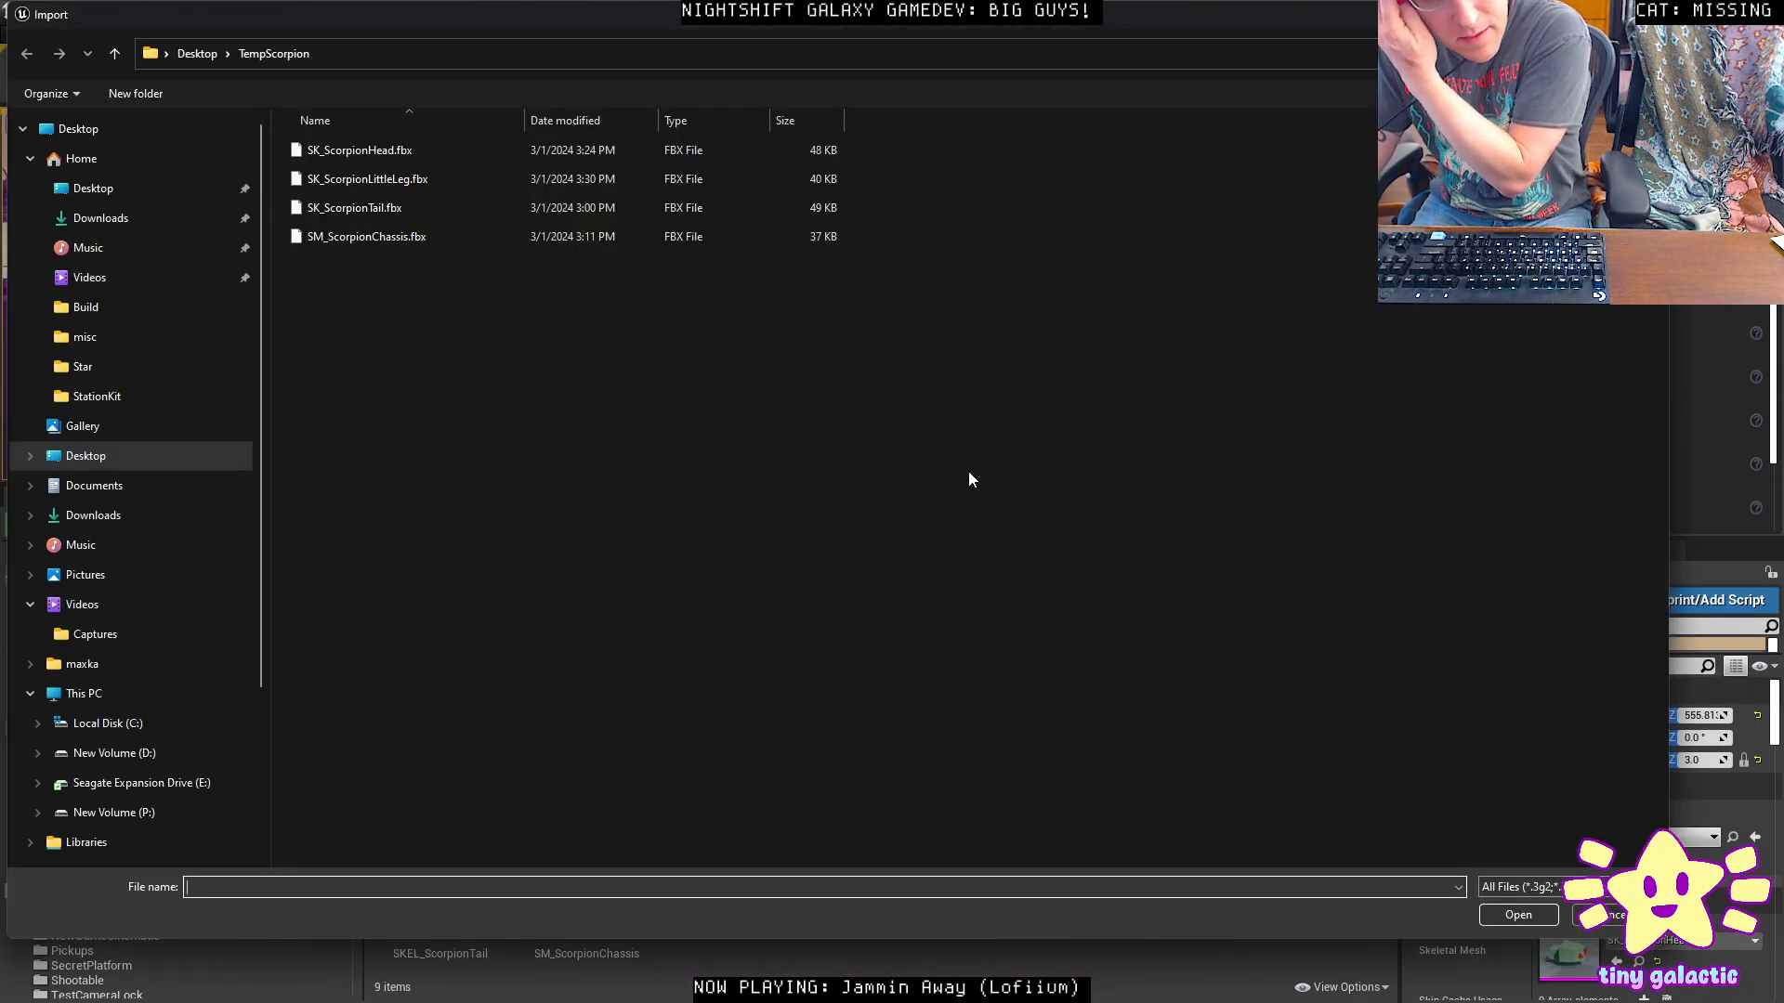
double_click(377, 180)
left_click(984, 357)
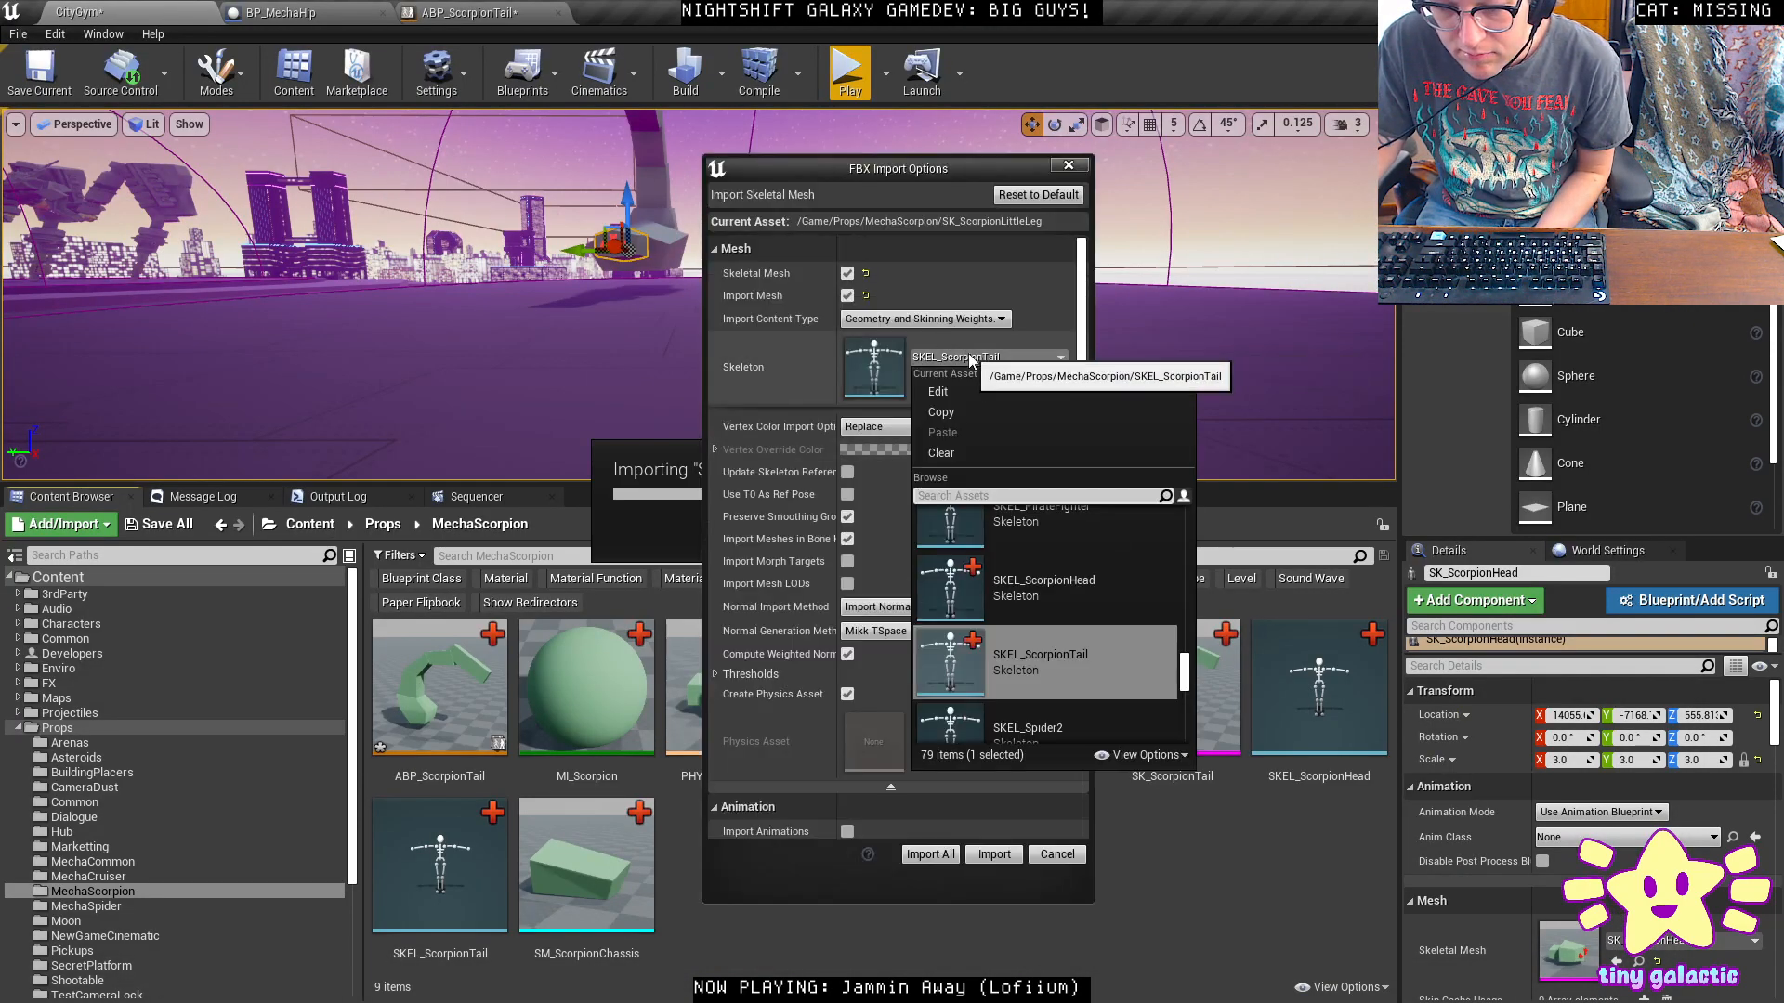
left_click(1009, 451)
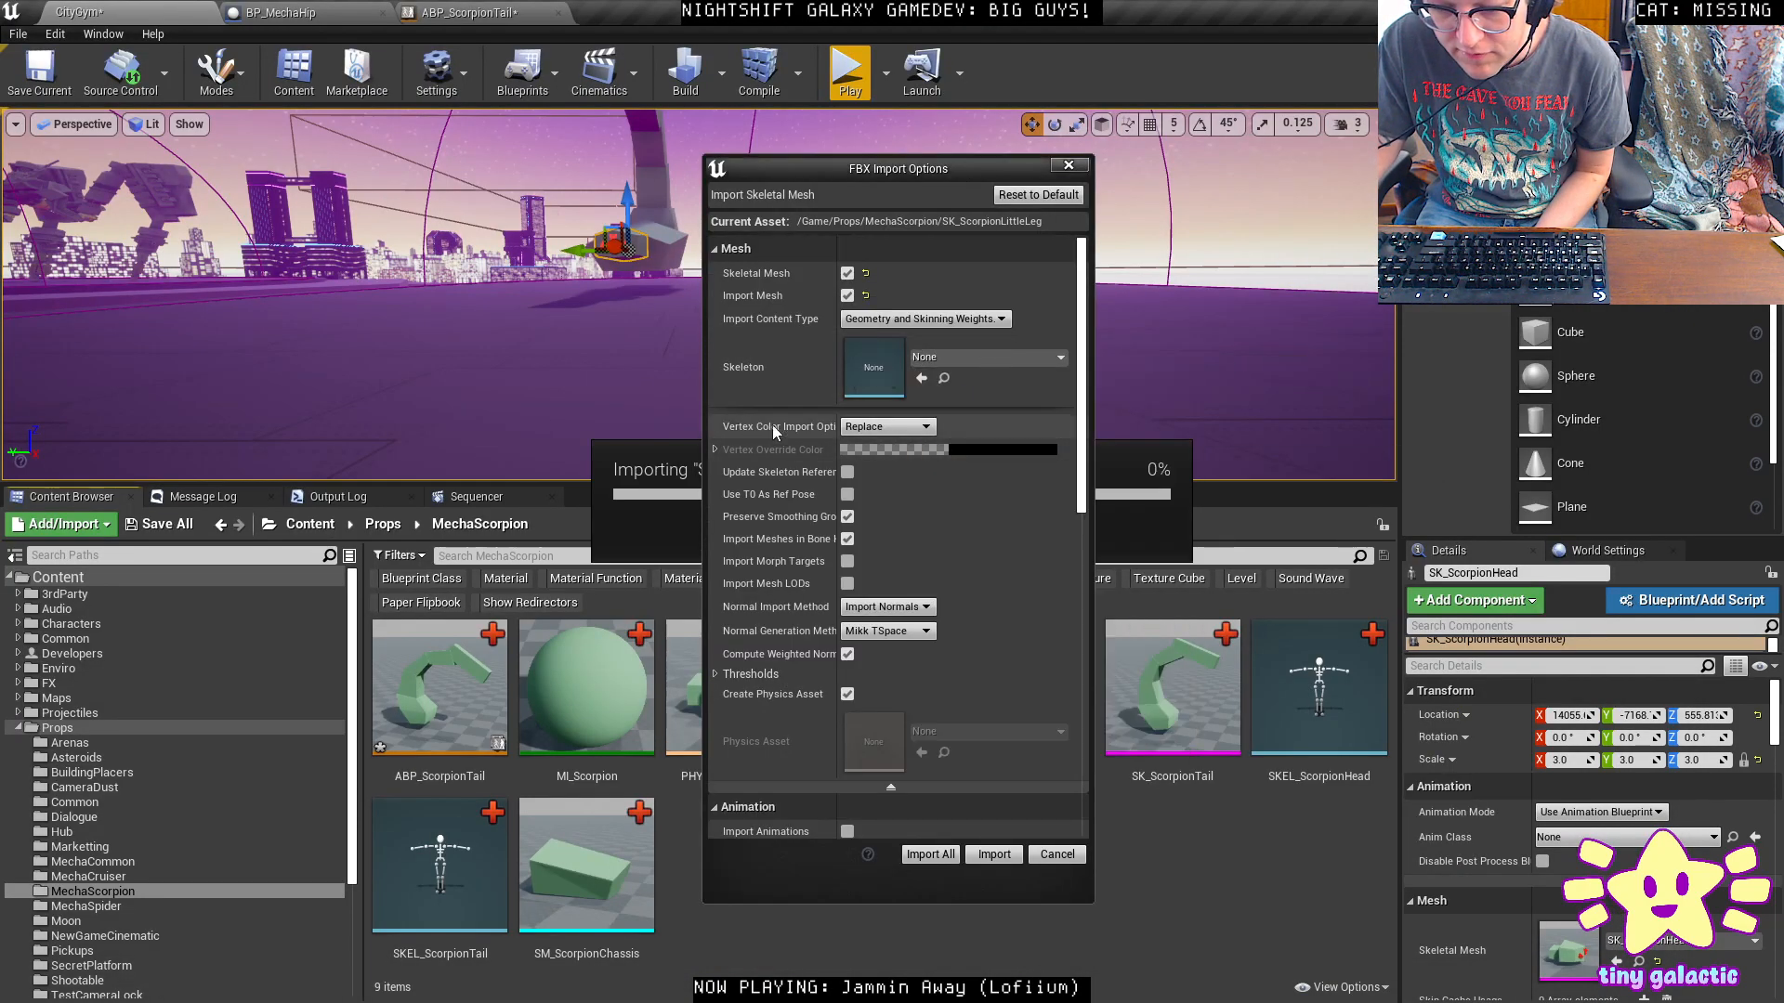
scroll(836, 562, "down", 5)
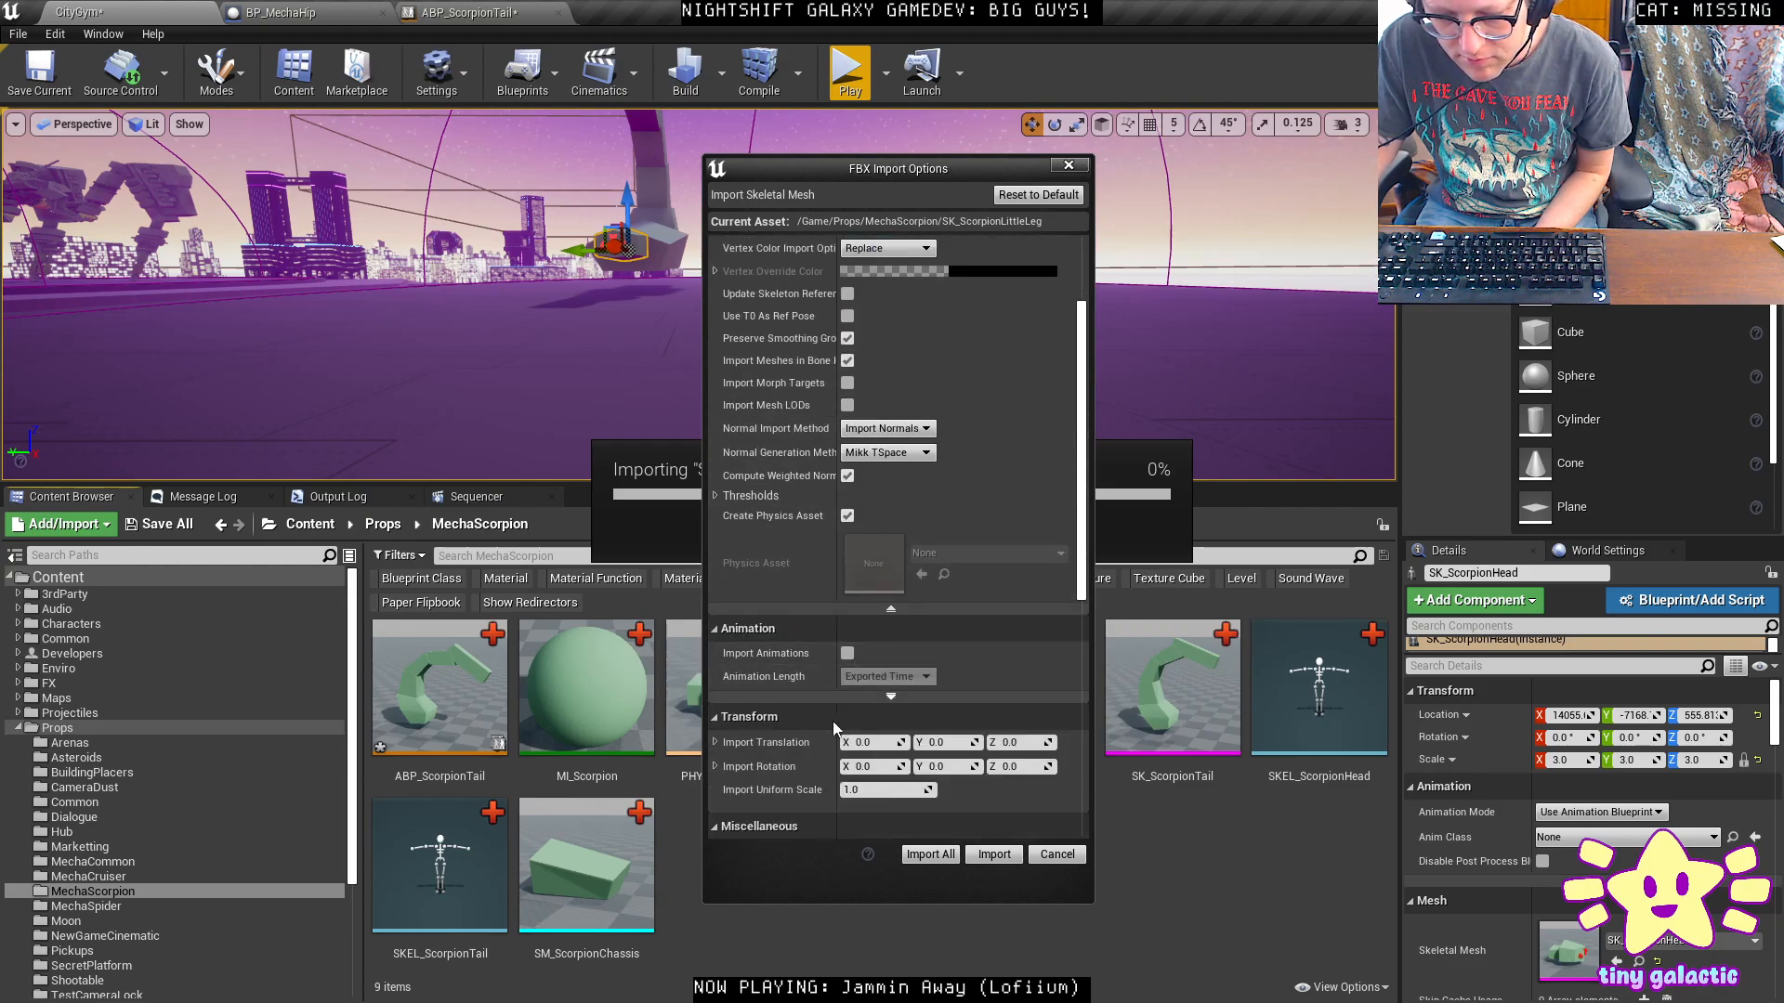
scroll(942, 806, "down", 2)
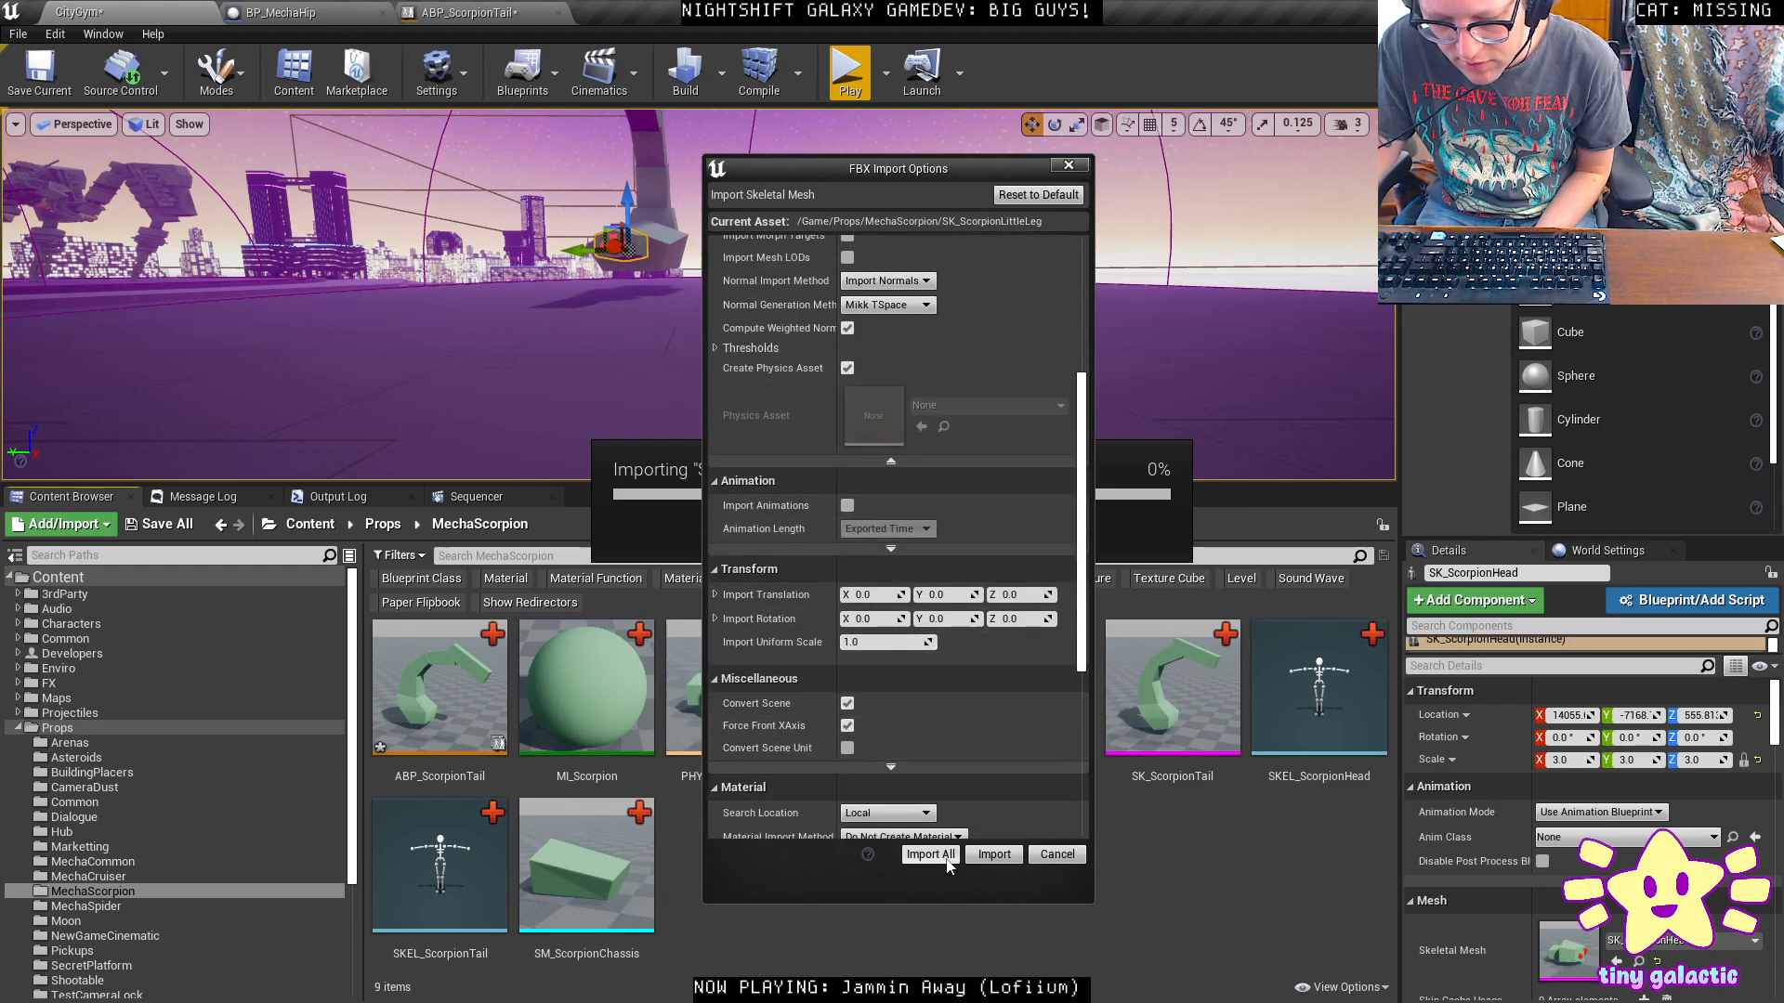
left_click(991, 858)
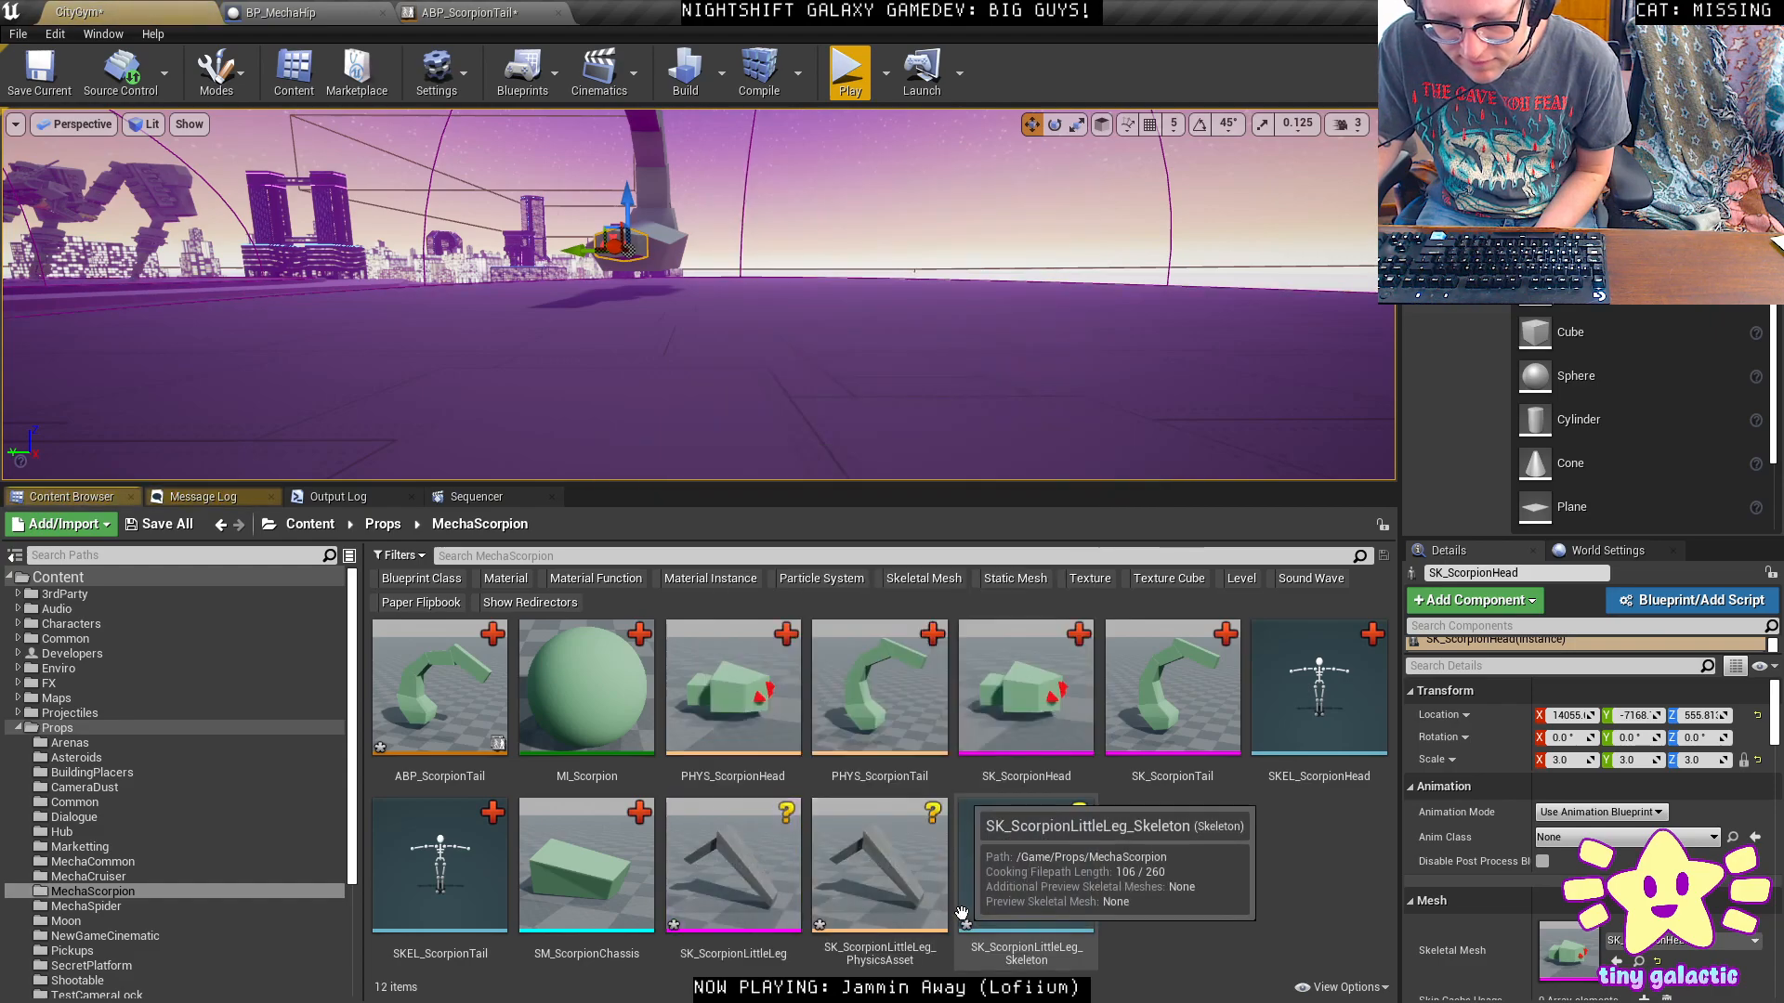
Assign the MI_Scorpion material to the SK_ScorpionLittleLeg mesh, save it, close its editor and return to the CityGym level.
double_click(776, 946)
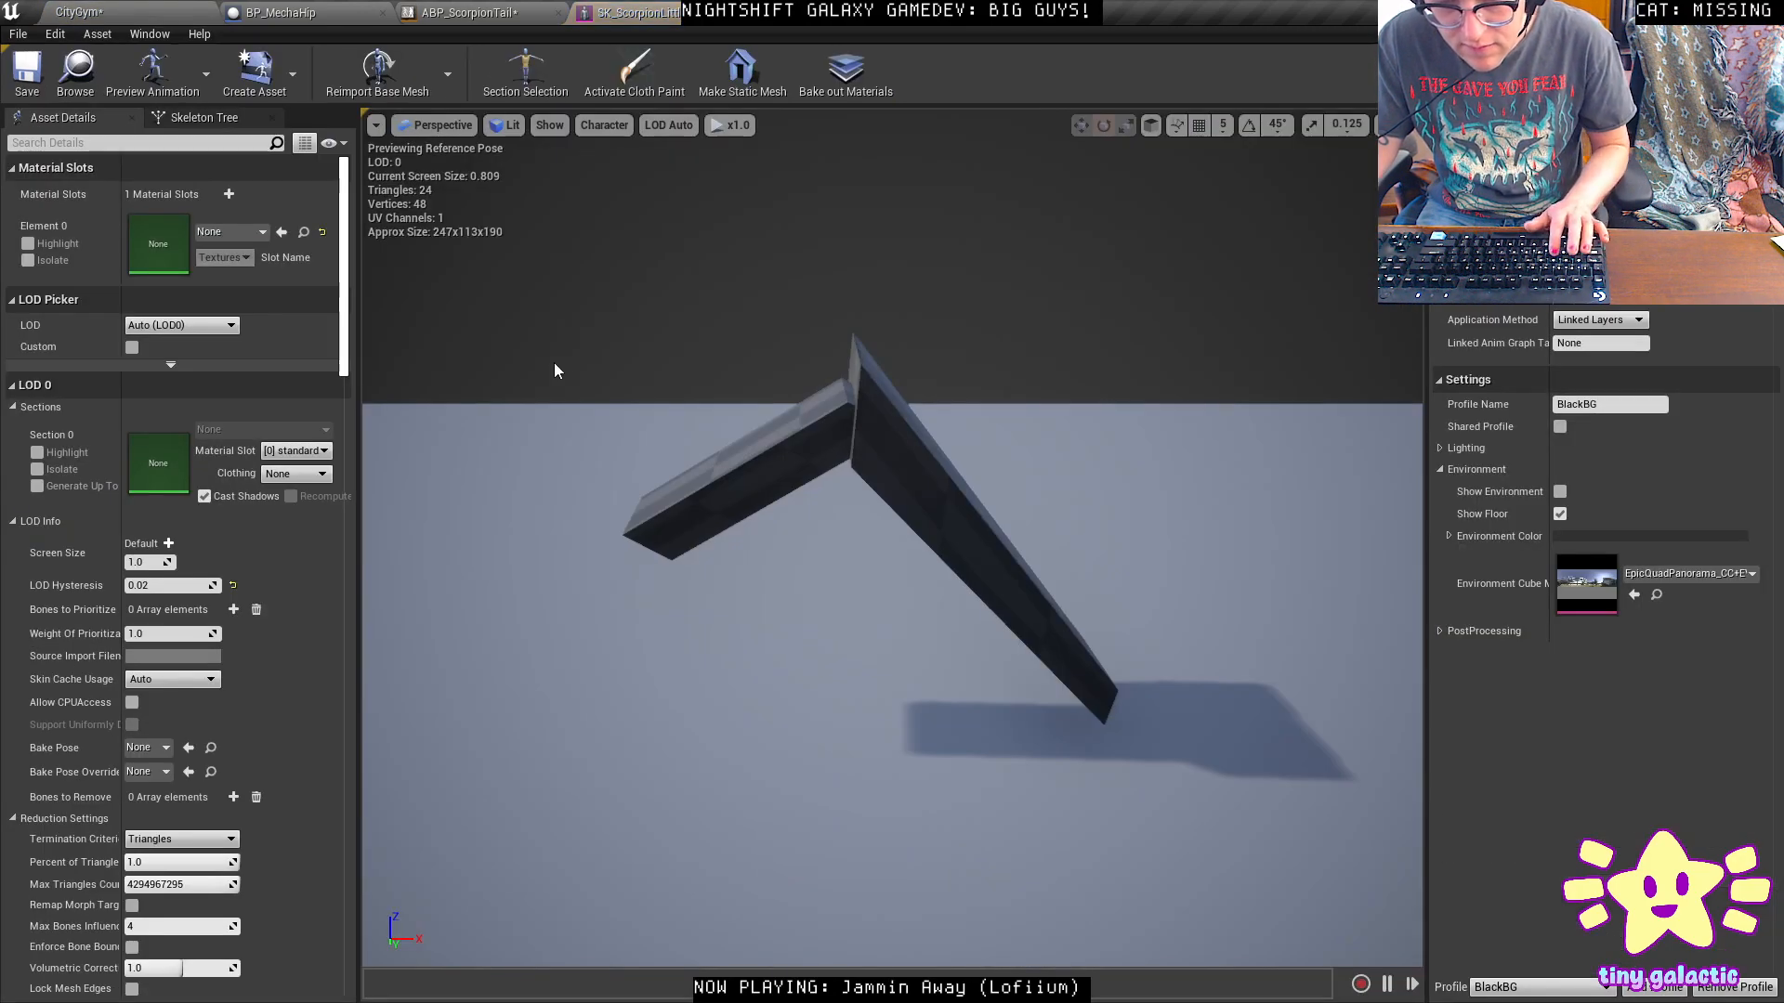
left_click(223, 233)
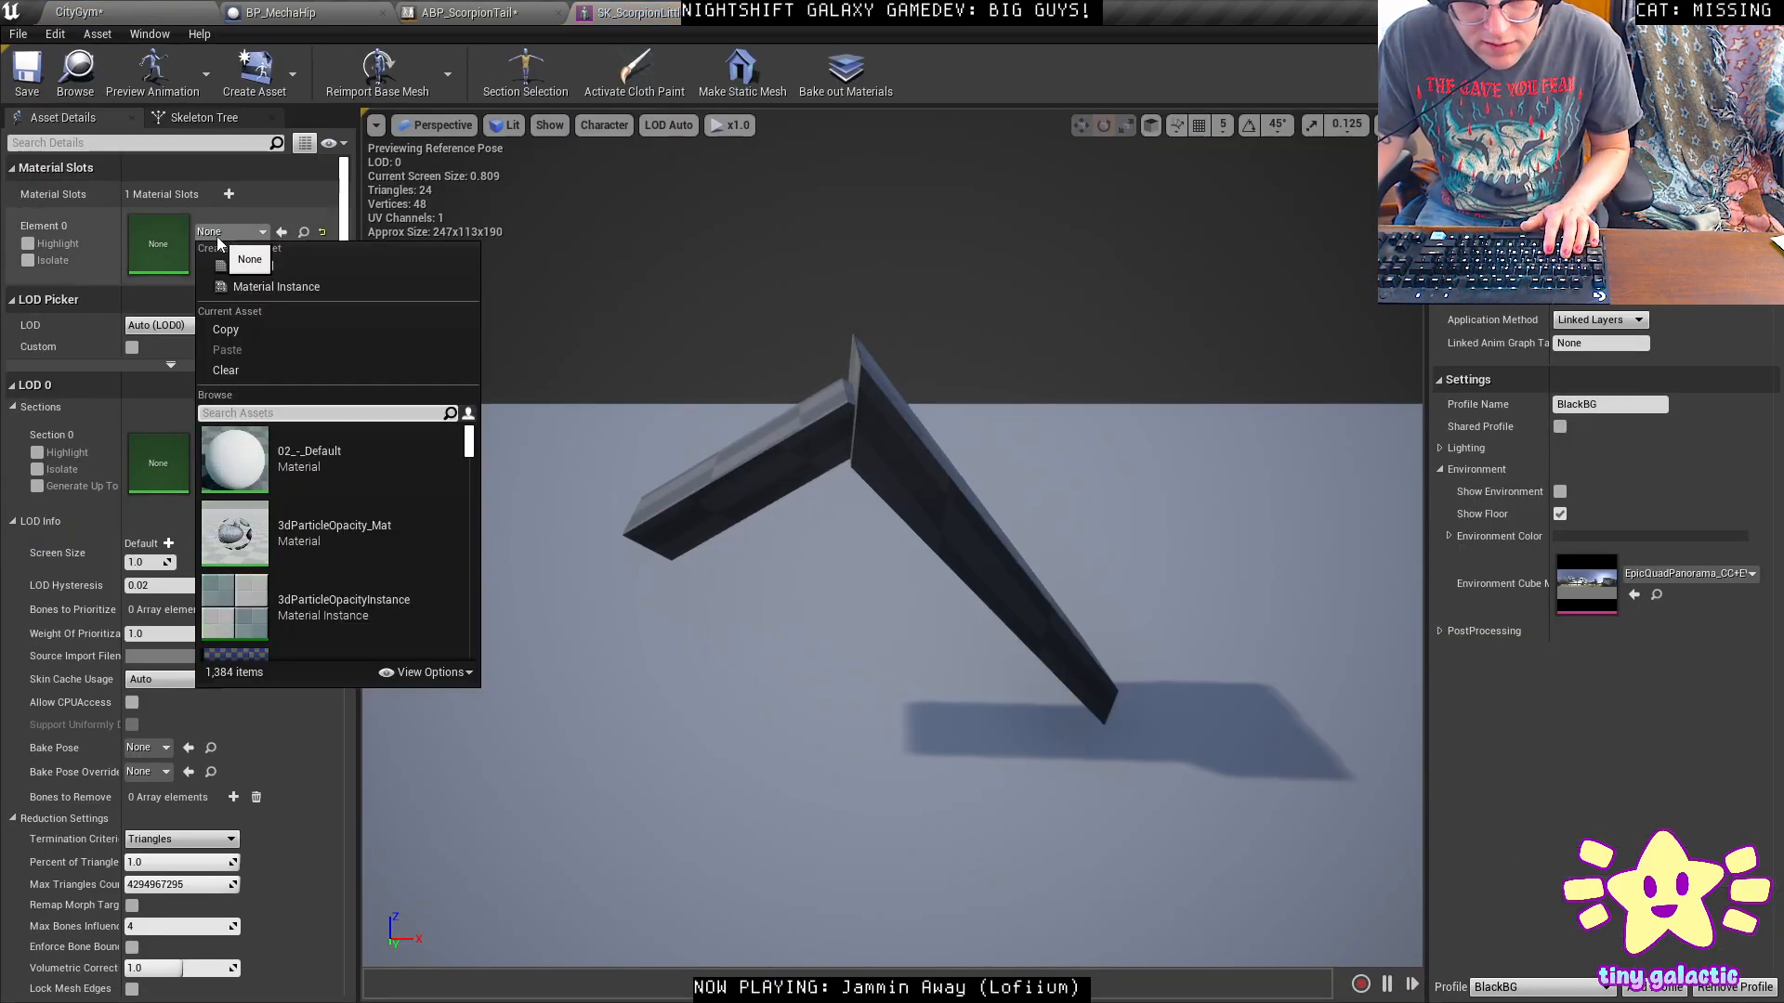
type("scorp")
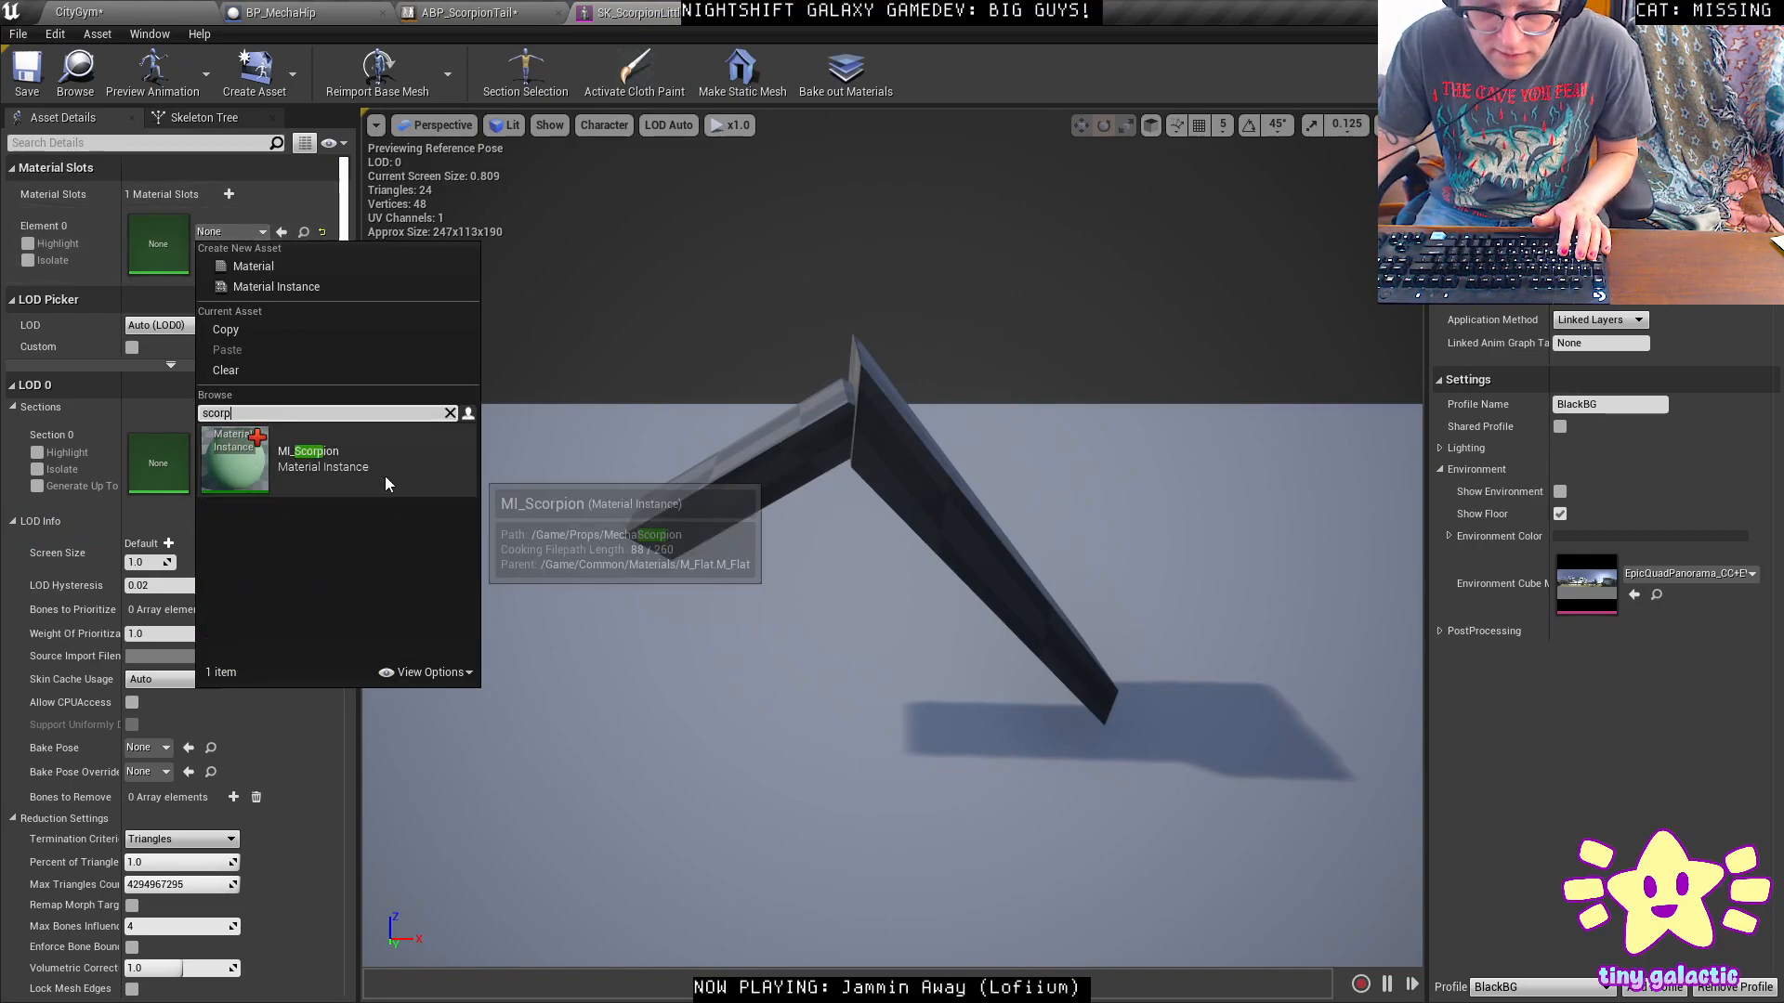
left_click(384, 477)
left_click(32, 78)
middle_click(656, 12)
left_click(163, 10)
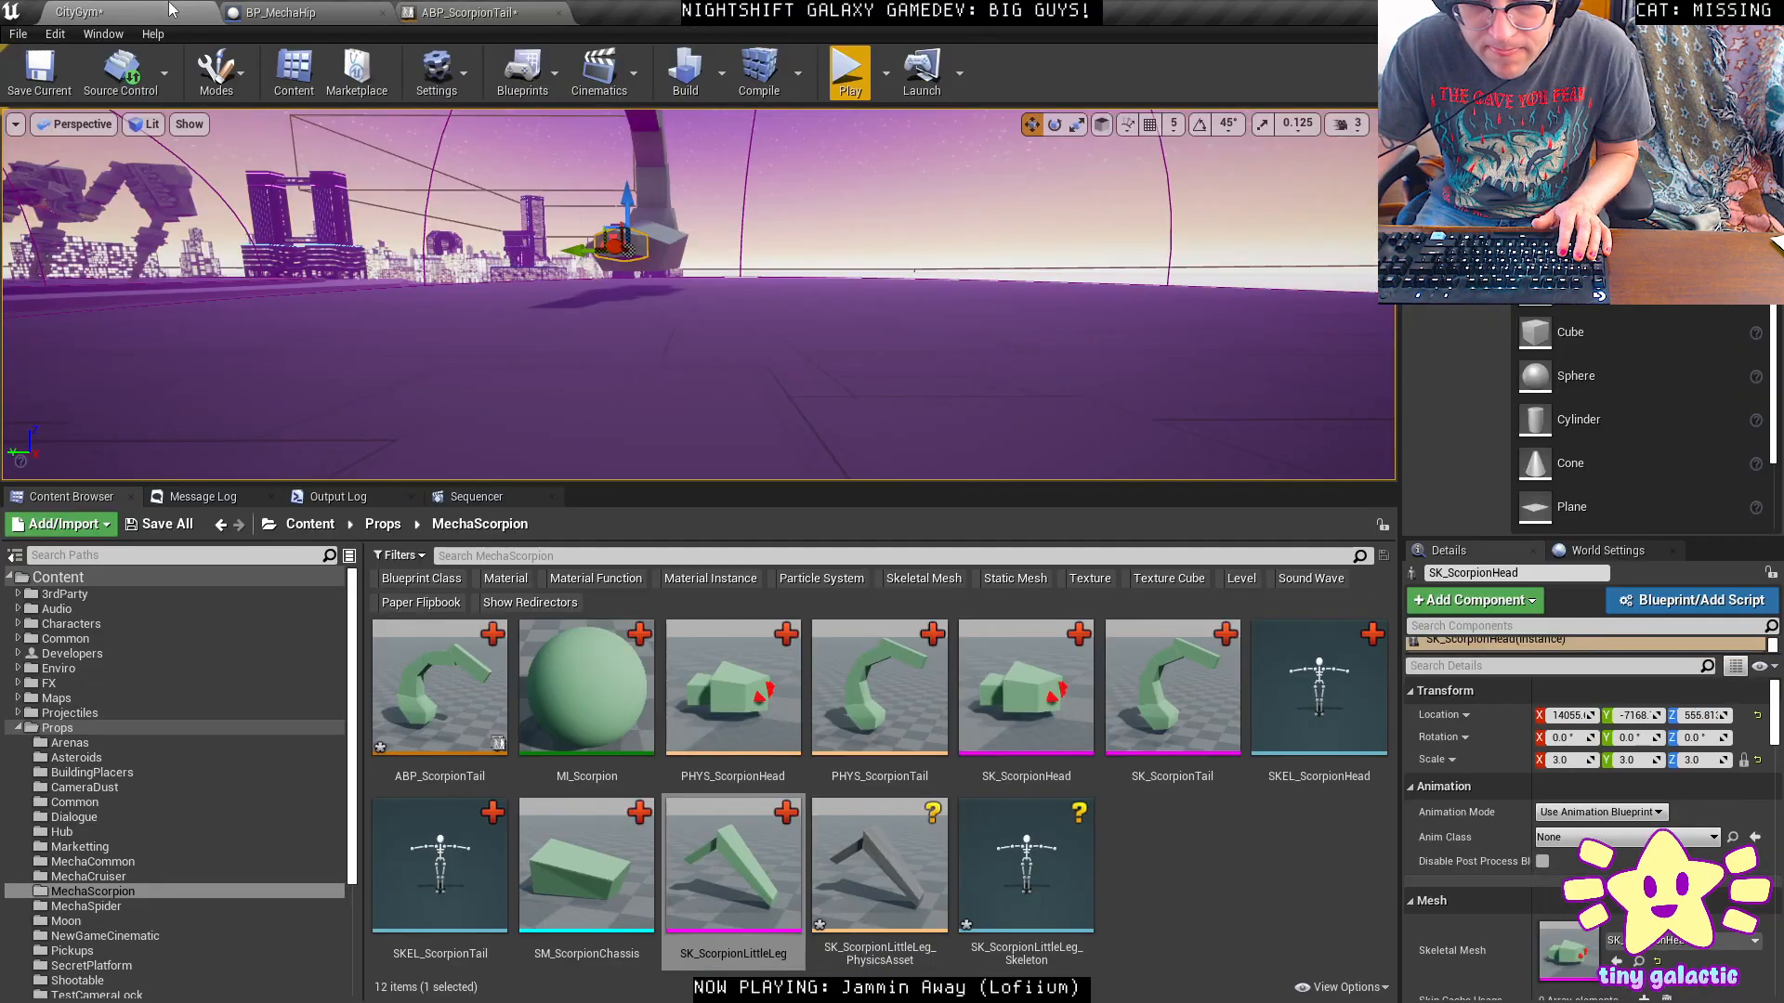
Rename the little leg's physics asset to PHYS_ScorpionLittleLeg.
left_click(883, 949)
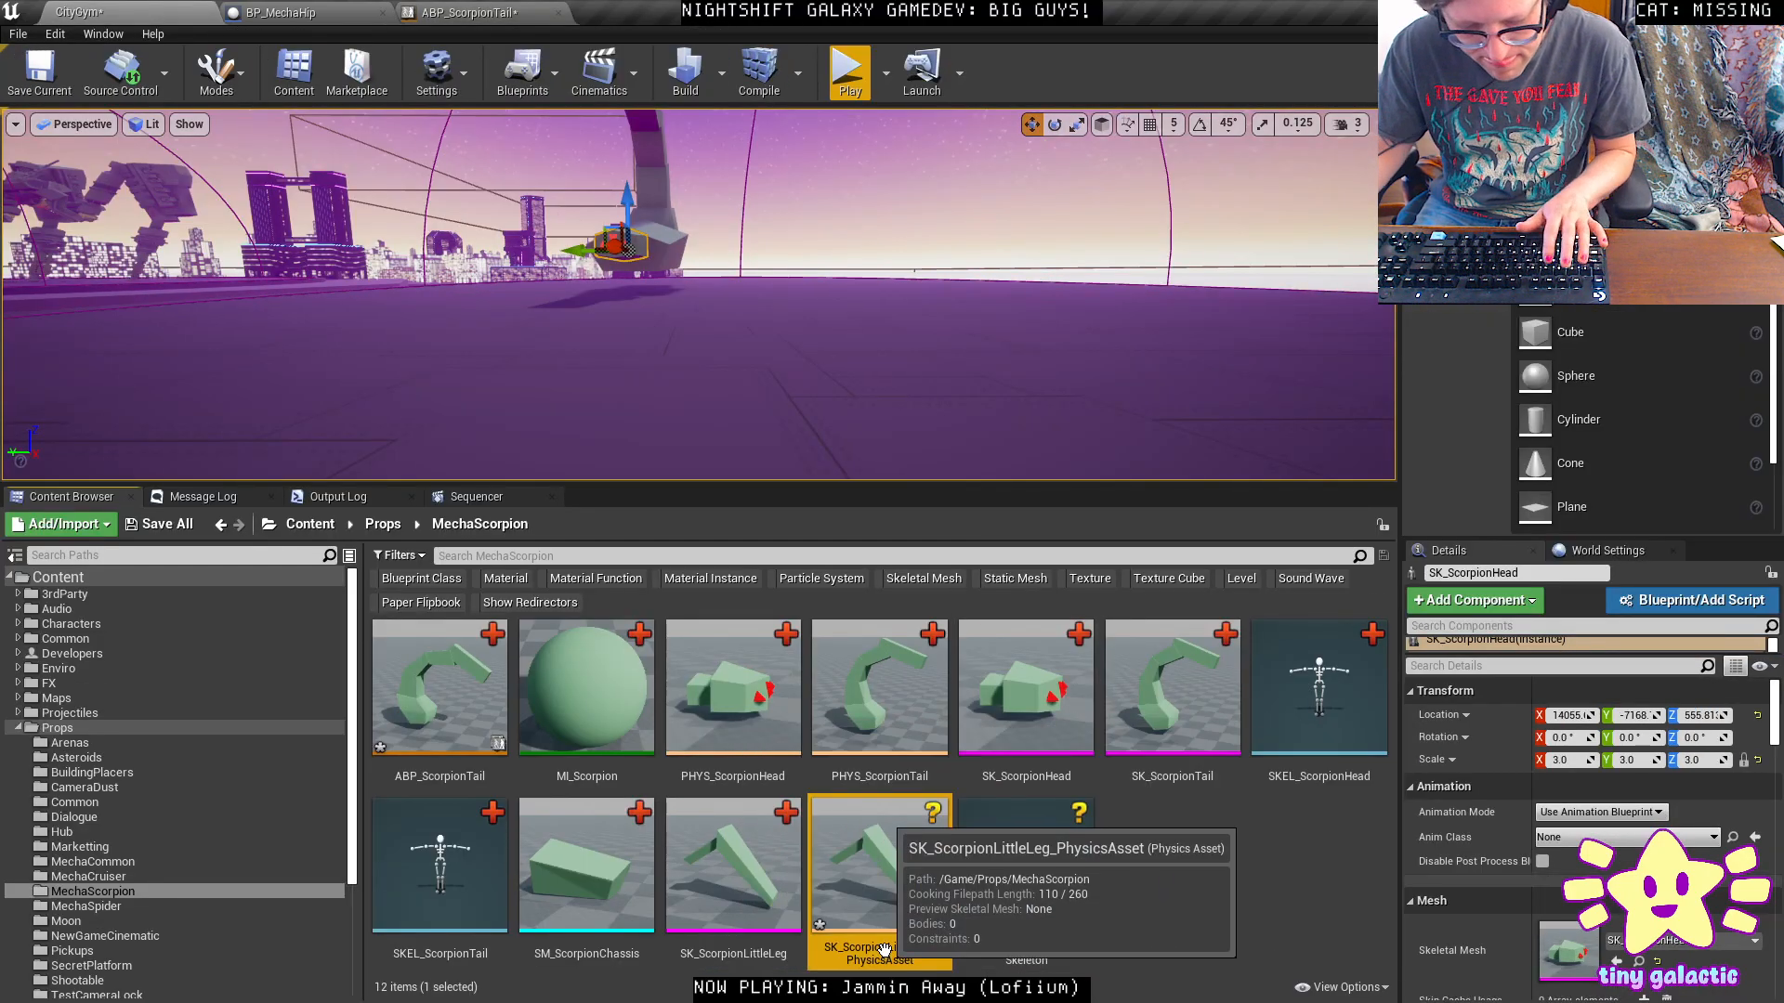
left_click(887, 952)
left_click(887, 953)
type("PHYS_ScorpionLittleLeg_")
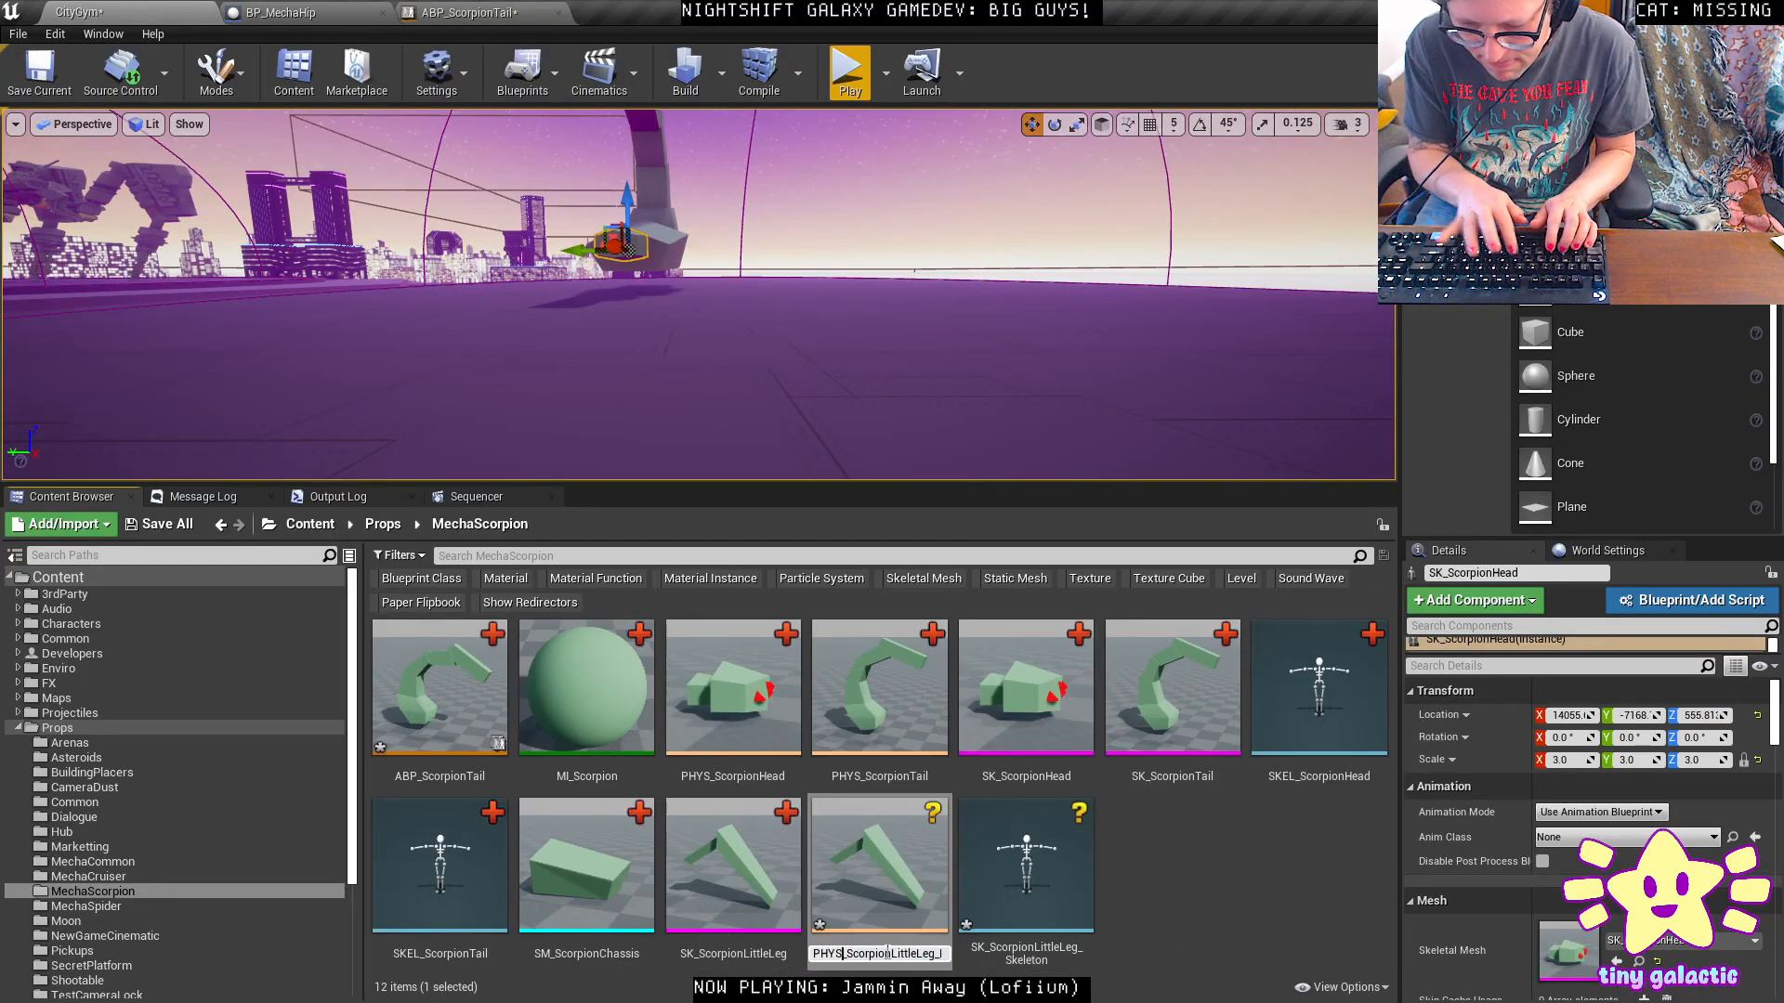
key("shift+Left")
key("shift+Left")
key("shift+Left")
key("shift+Left")
key("shift+Left")
key("shift+Left")
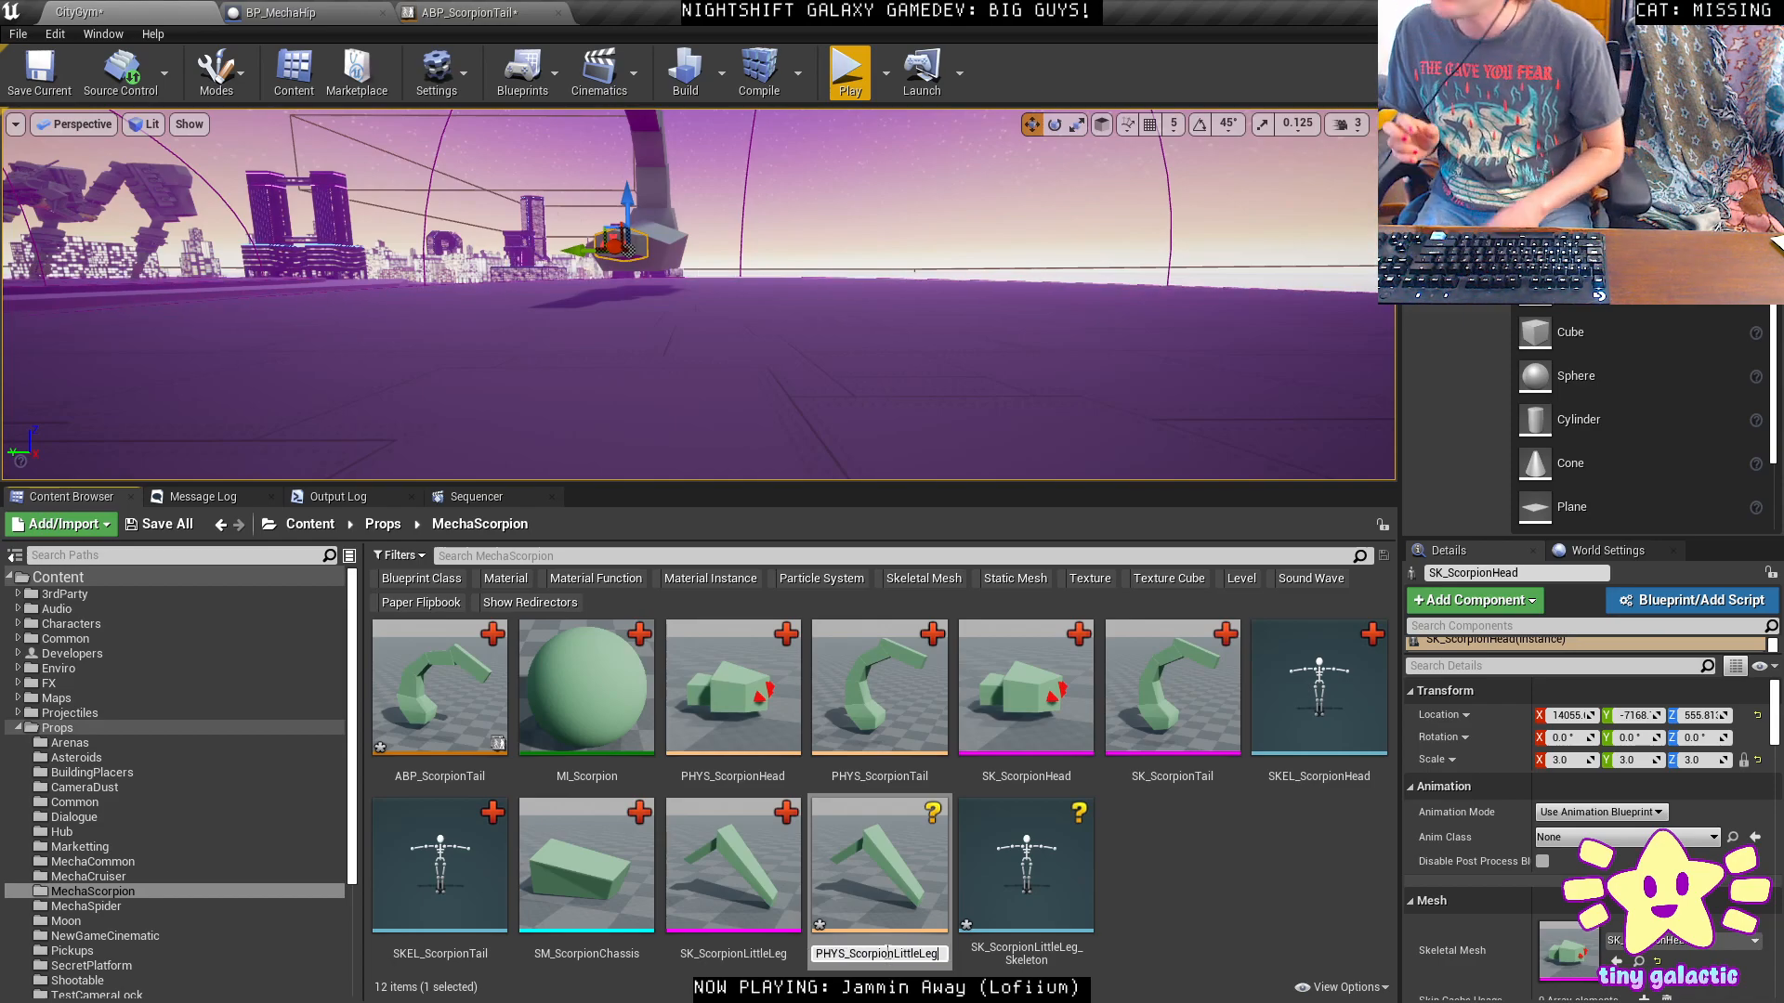
key("Return")
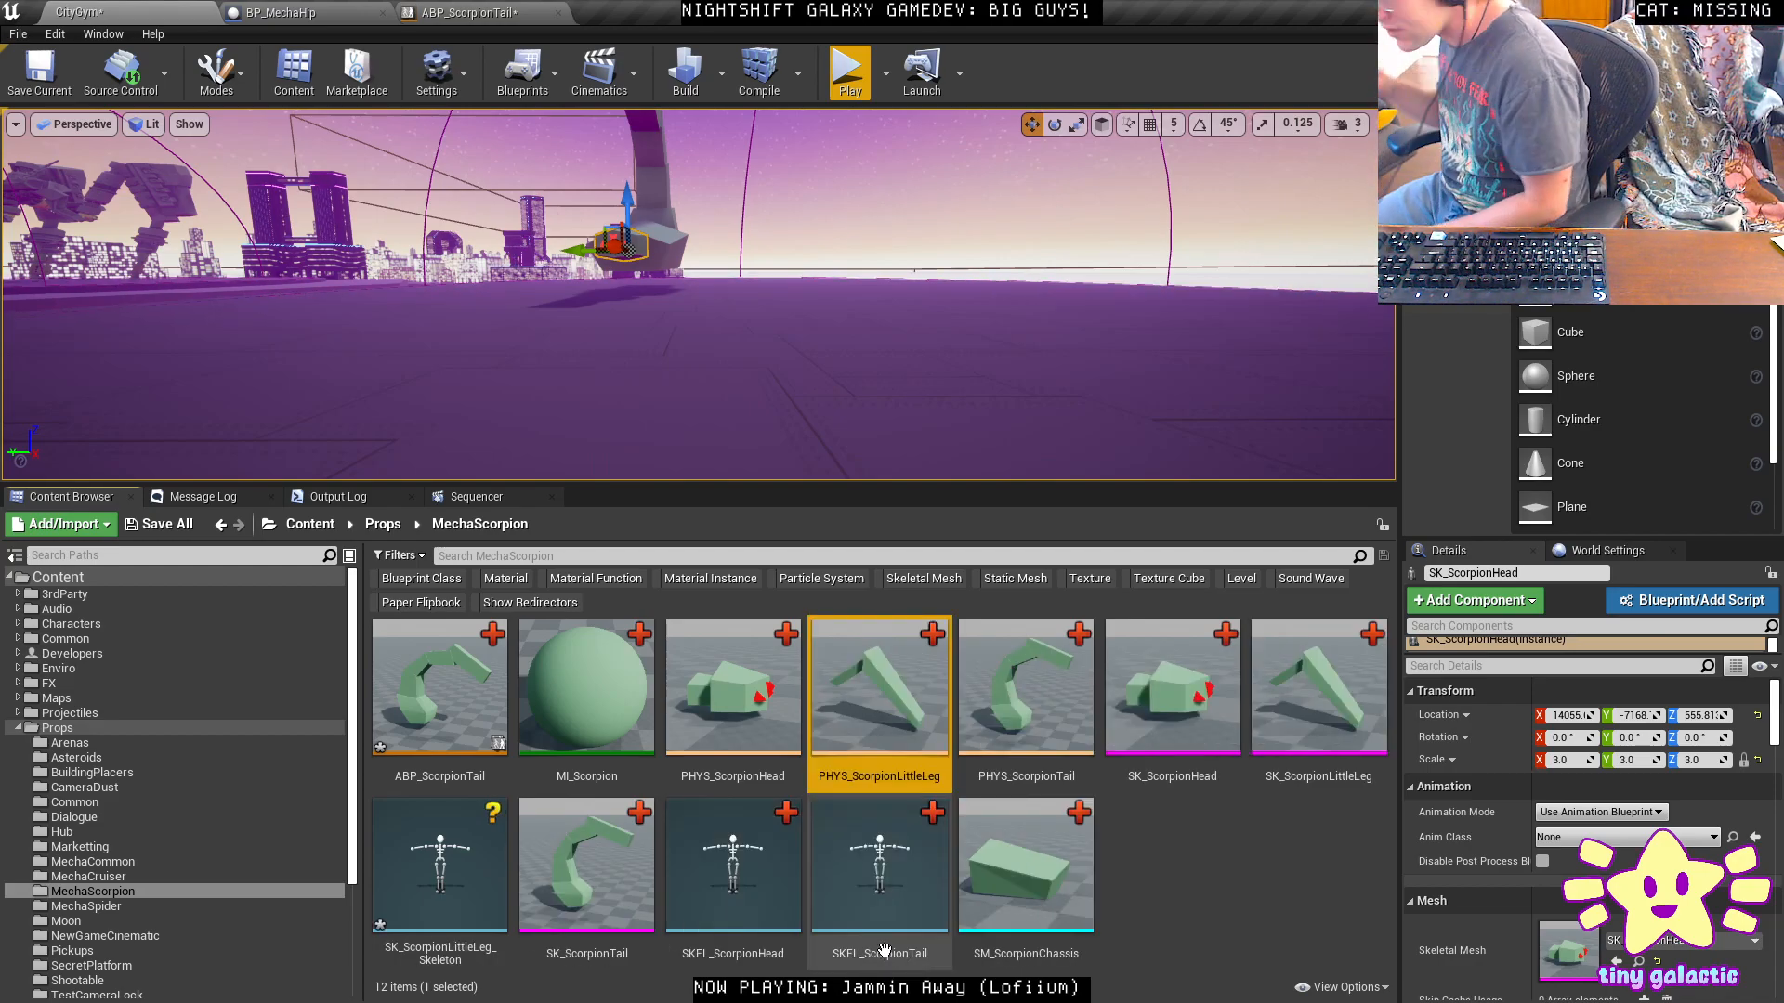
Rename the little leg's skeleton asset to SKEL_ScorpionLittleLeg.
left_click(1026, 869)
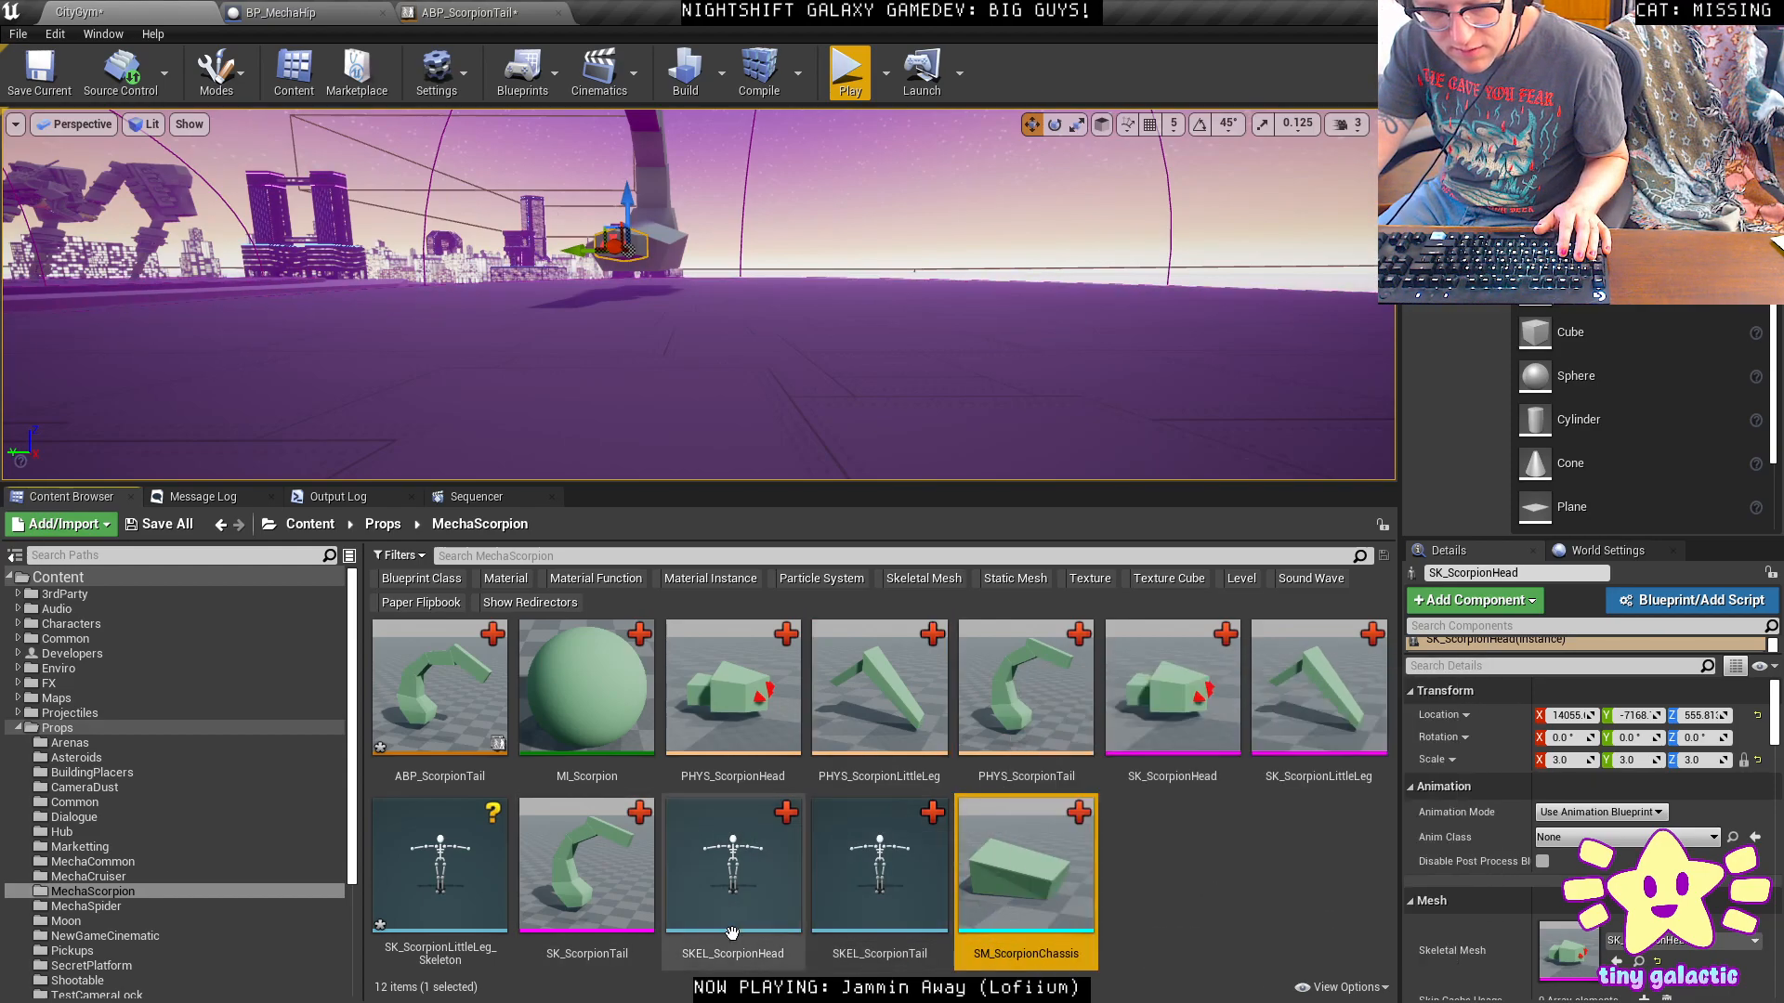
left_click(462, 948)
key("F2")
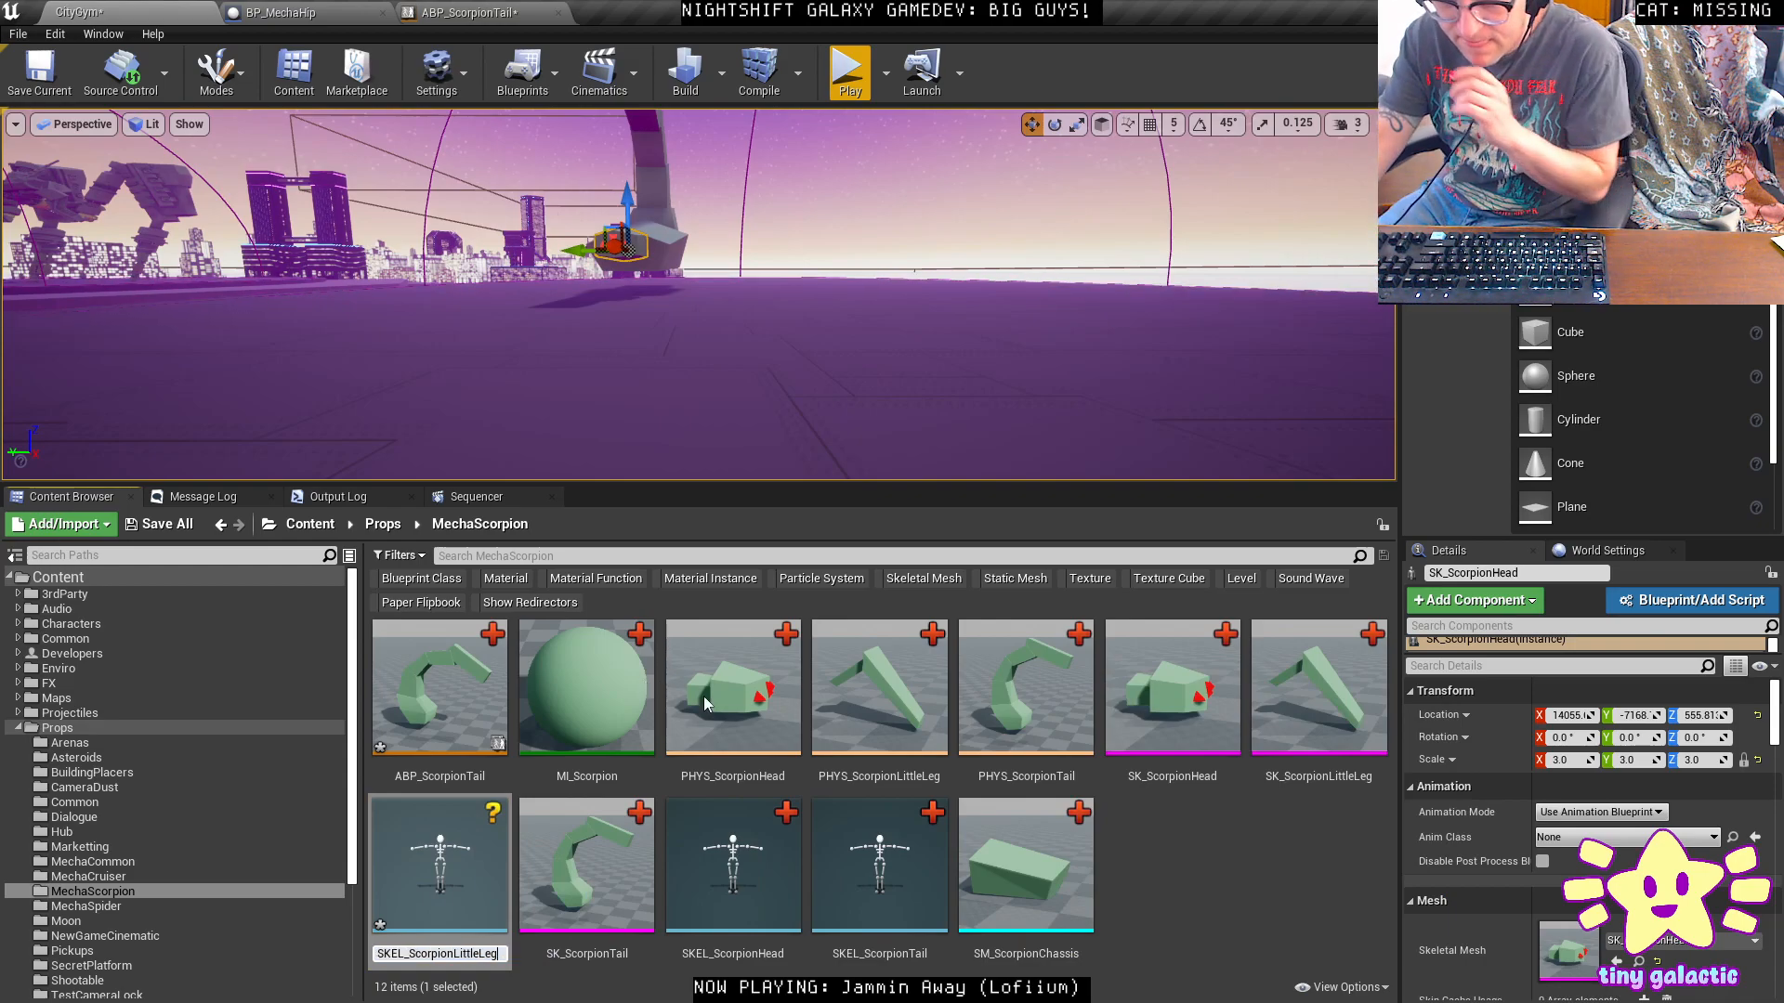
key("Return")
Place SK_ScorpionLittleLeg in the level beside the scorpion's chassis and set its scale to 3.
mouse_move(819, 268)
right_mouse_down()
mouse_move(788, 295)
mouse_move(820, 268)
right_mouse_up()
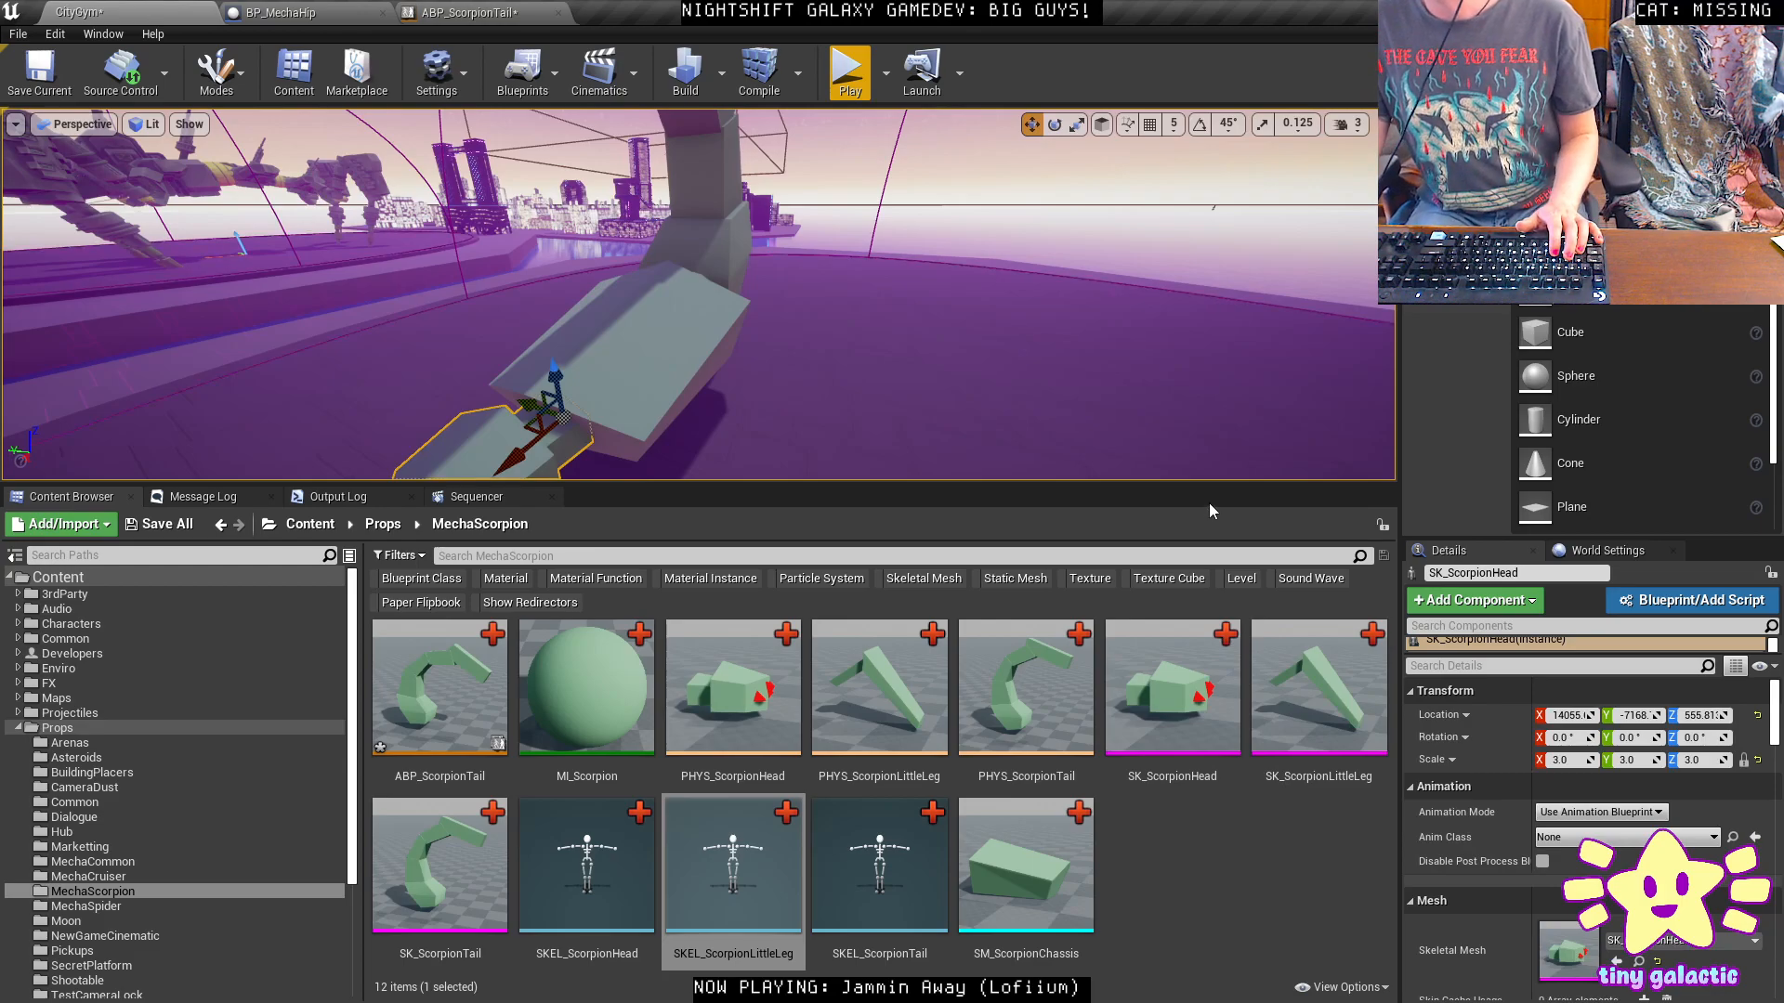
right_click_drag(803, 308, 797, 329)
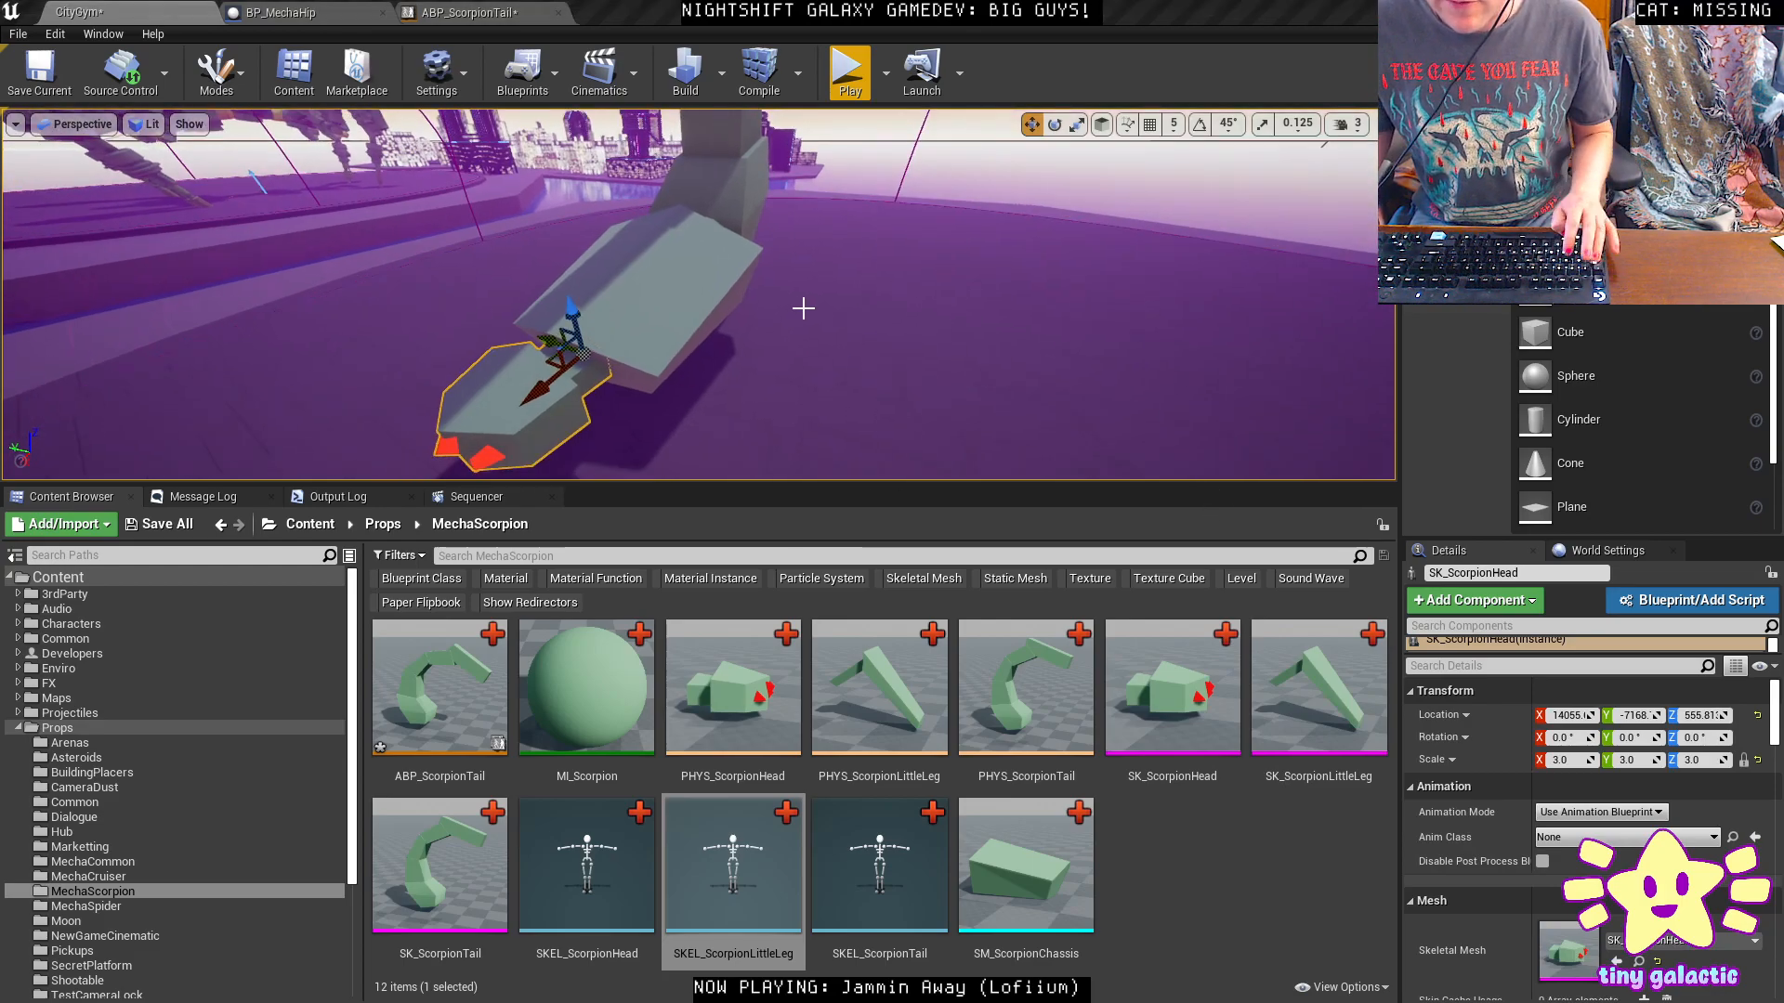
key("alt+Tab")
key("alt+Tab")
right_click_drag(898, 357, 897, 358)
left_click_drag(1319, 687, 805, 353)
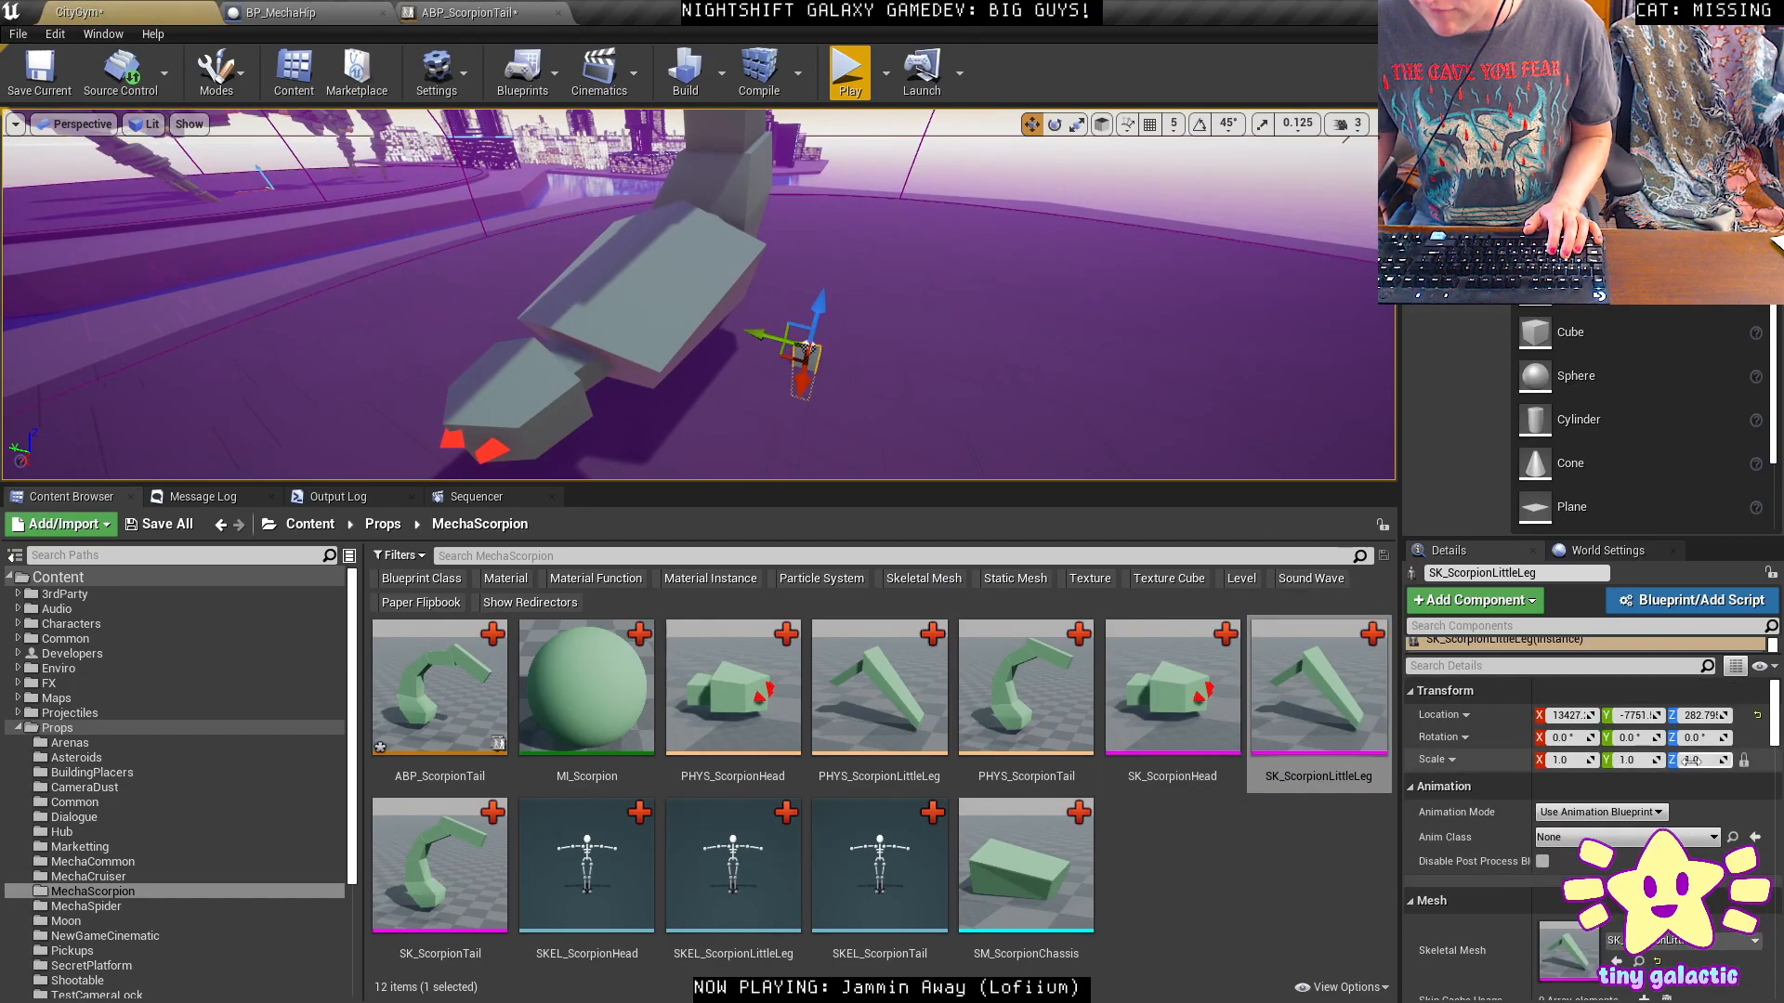
left_click(1579, 761)
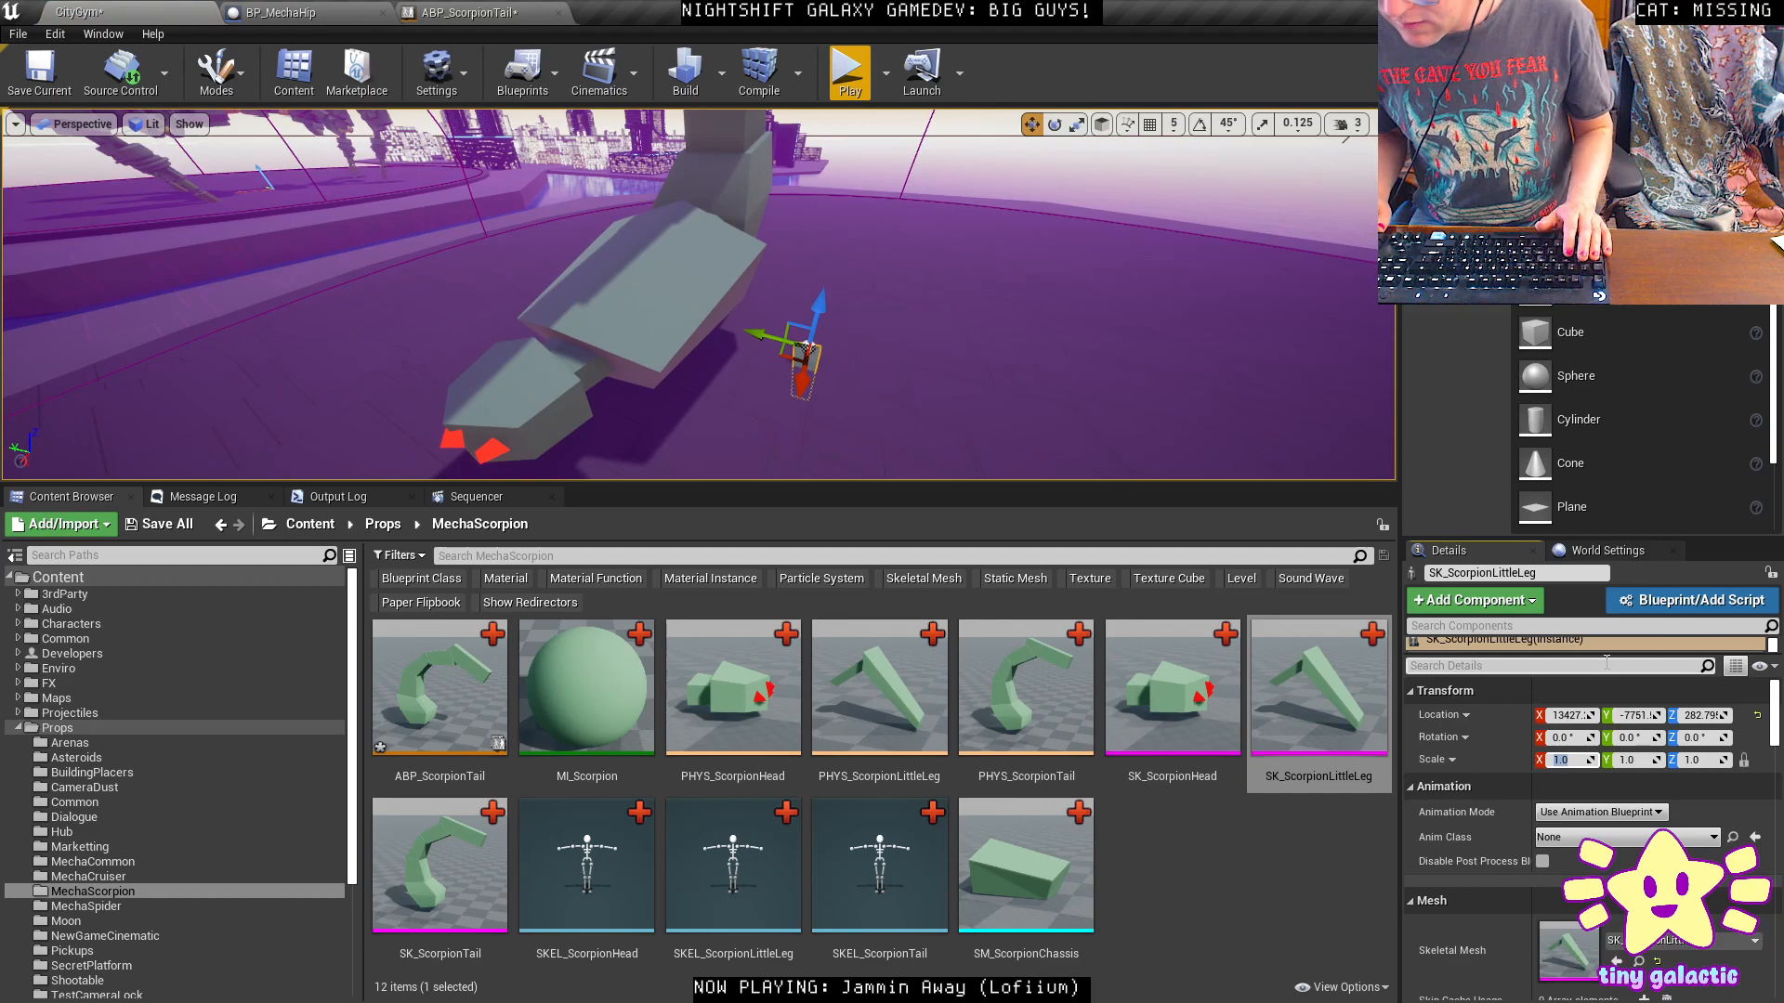
type("3")
key("Tab")
type("3")
Raise the leg to a Z location of about 573, turn it to about -106° around Z and move it against the chassis's side.
right_click_drag(801, 358, 763, 354)
left_click_drag(749, 289, 751, 206)
right_click_drag(751, 207, 783, 246)
key("e")
left_click_drag(790, 332, 912, 357)
right_click_drag(912, 357, 792, 319)
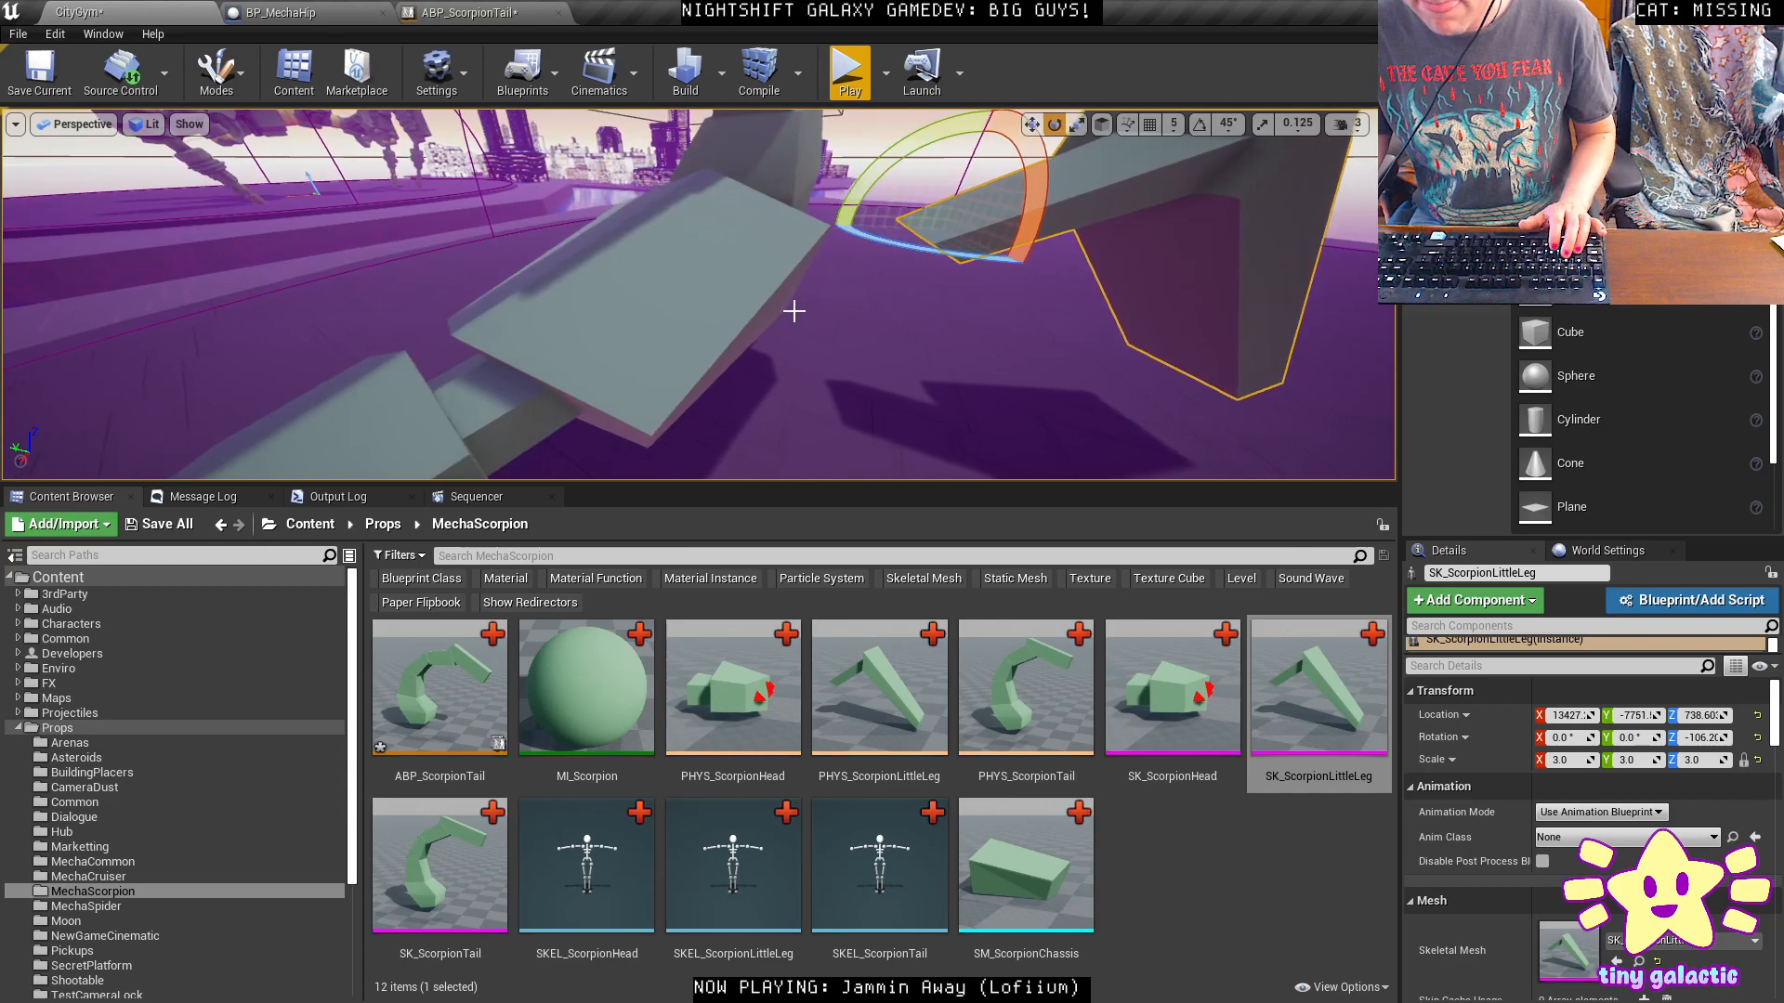
key("w")
left_click_drag(981, 164, 954, 243)
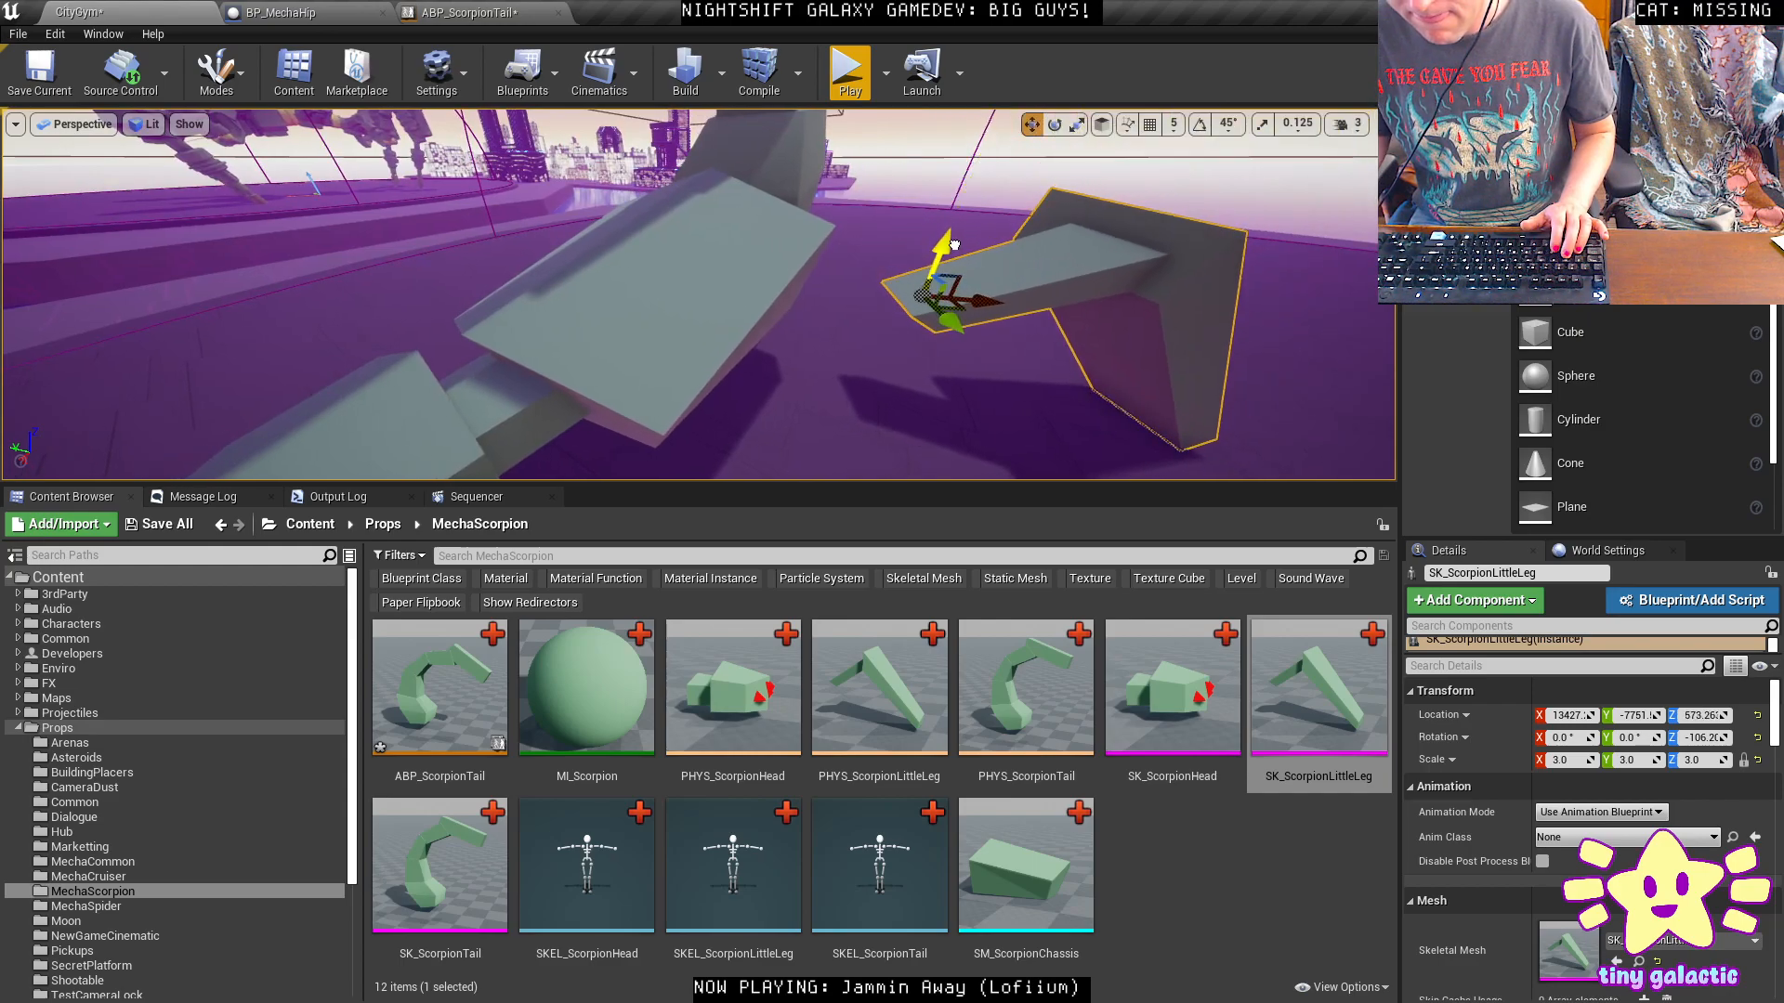
left_click_drag(978, 304, 864, 299)
Duplicate the leg farther forward along the same chassis side and turn the copy to about -71.5° around Z.
right_click_drag(864, 299, 350, 327)
key("s")
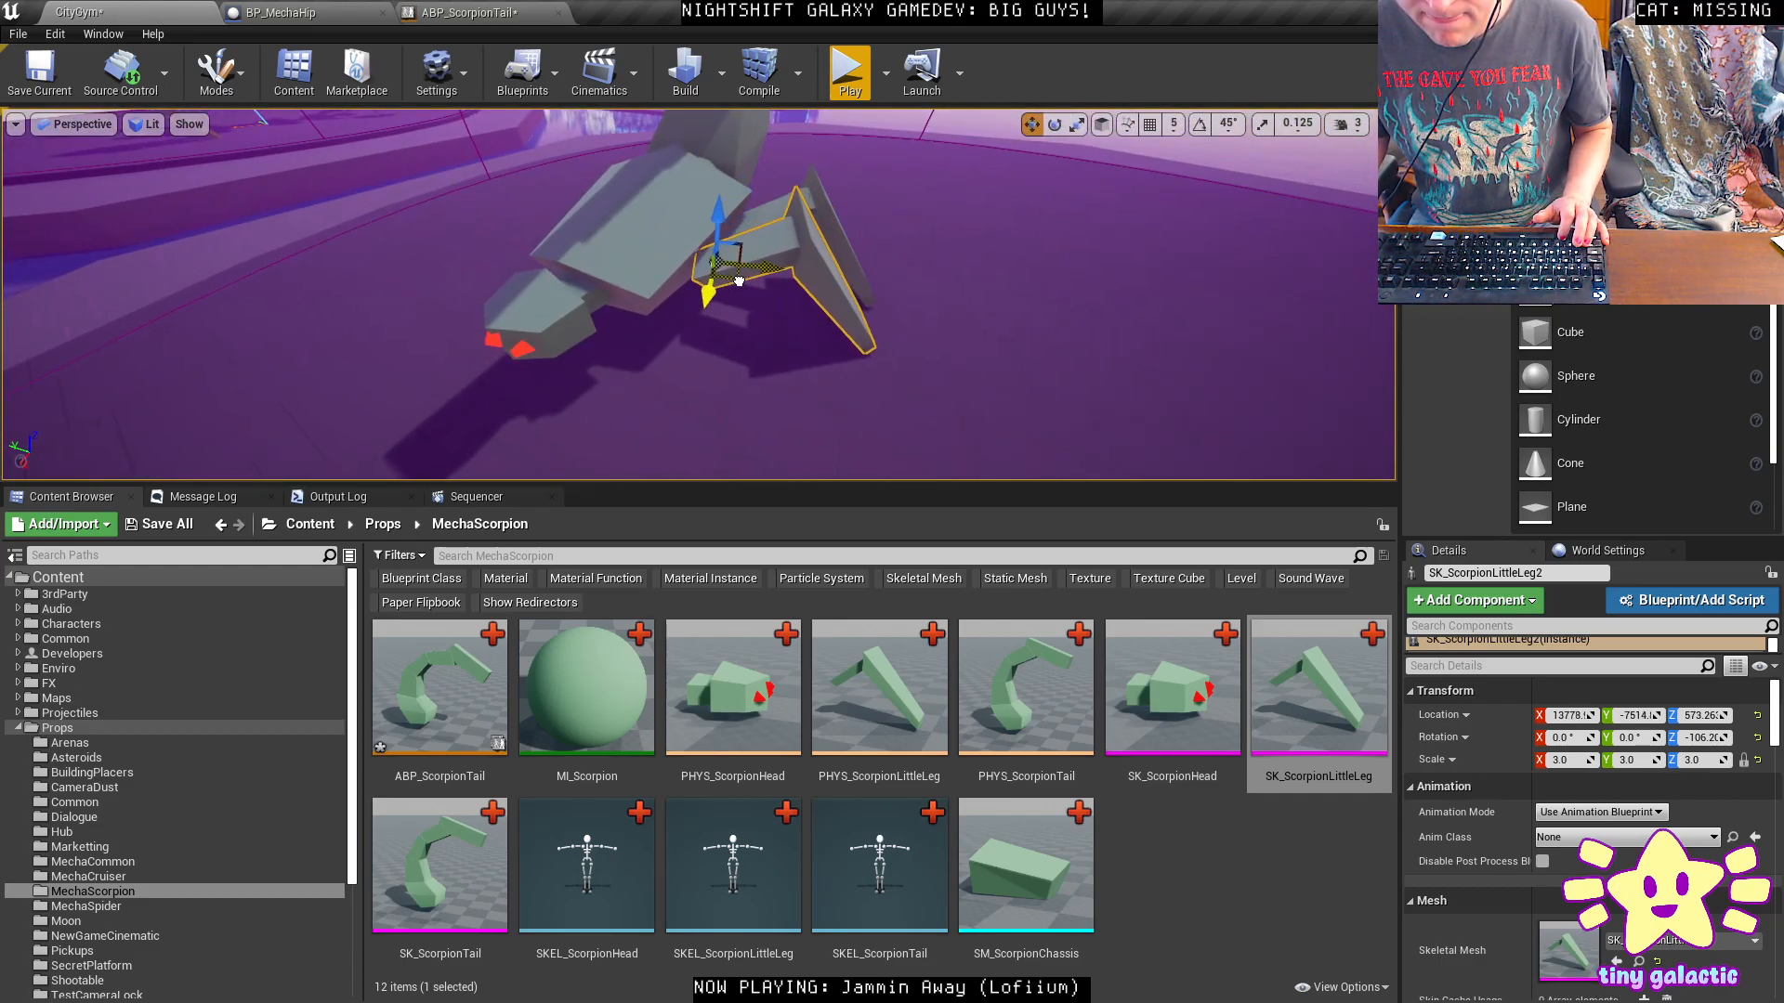
key("d")
right_click_drag(819, 318, 883, 321)
key("w")
key("a")
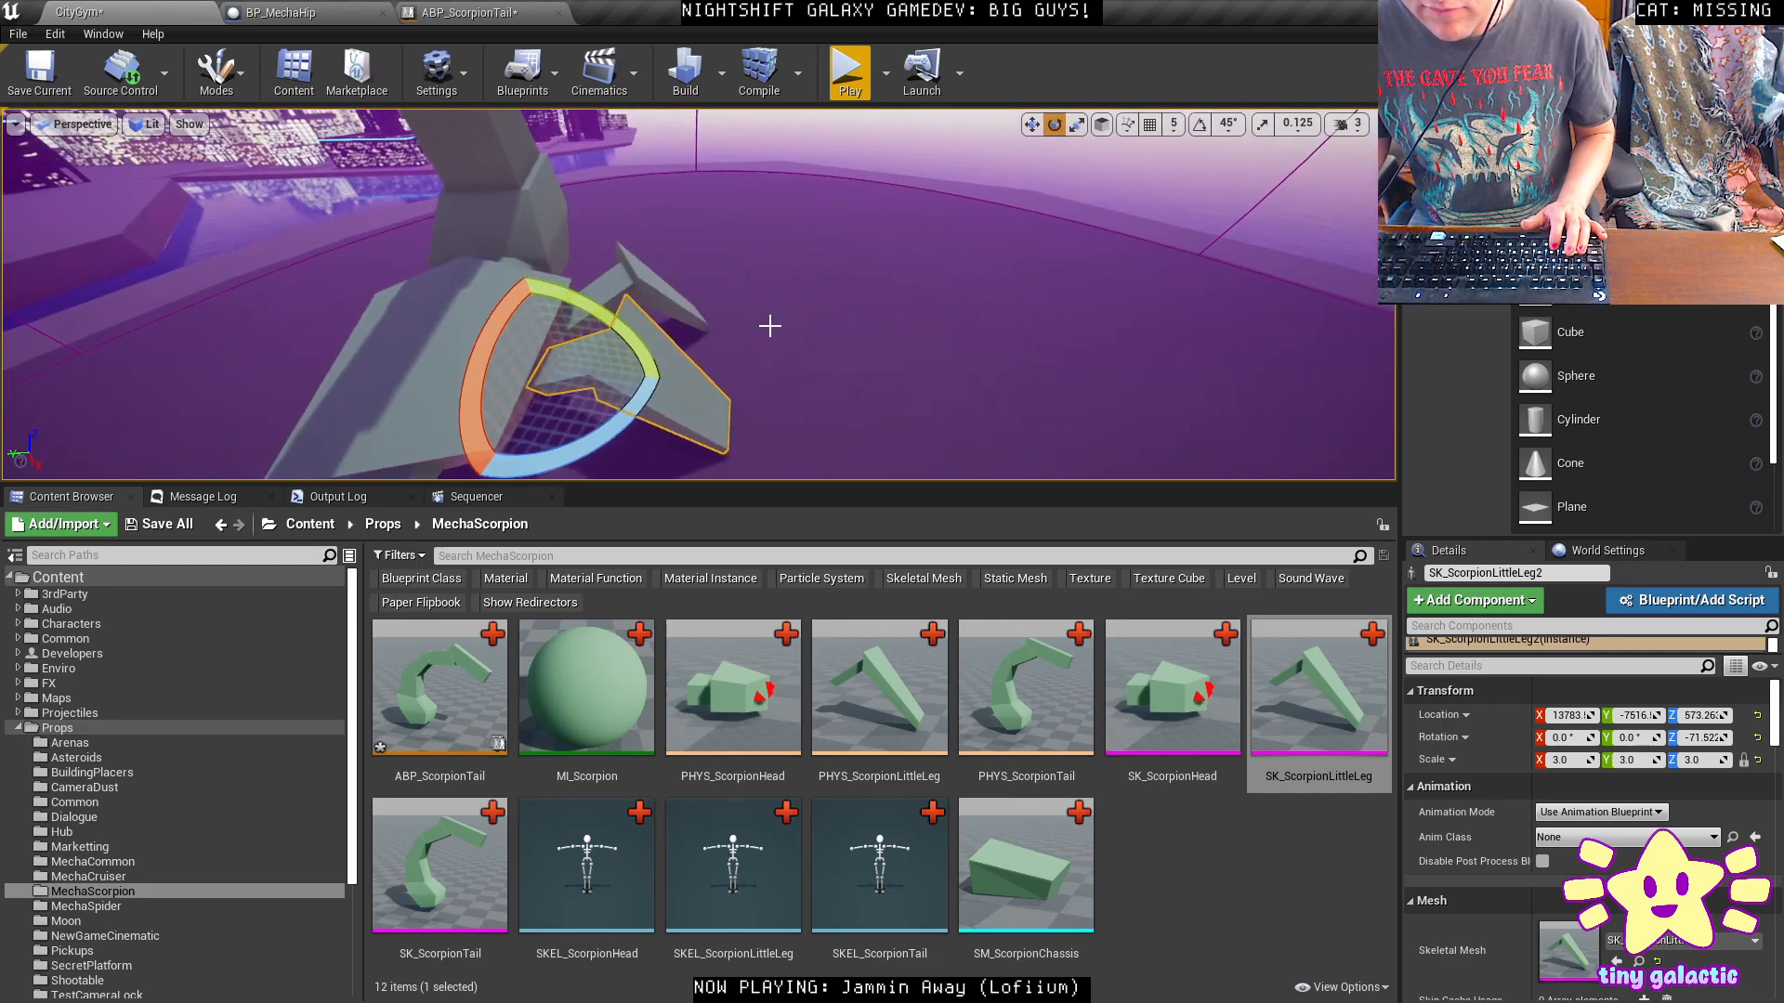
Compare the leg's shape and orientation in Maya with the placed legs in Unreal, and inspect pCube19's transform values.
key("alt+Tab")
key("space")
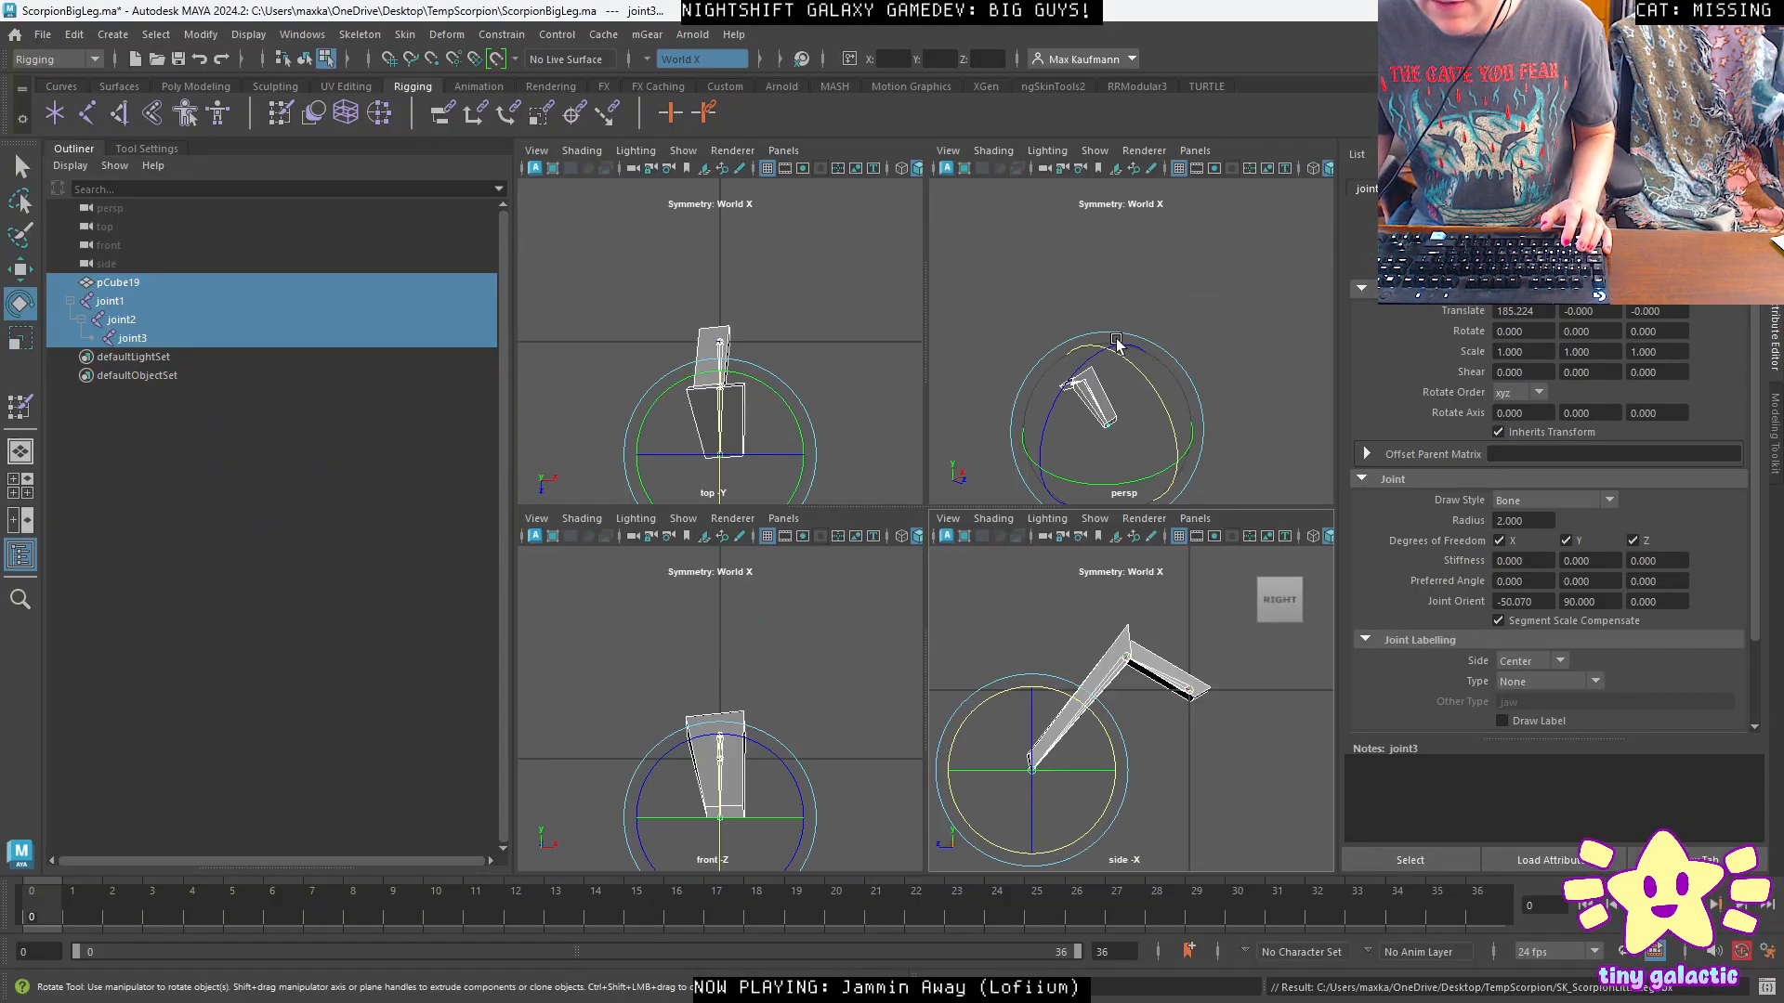
left_click_drag(1037, 362, 908, 399, "alt")
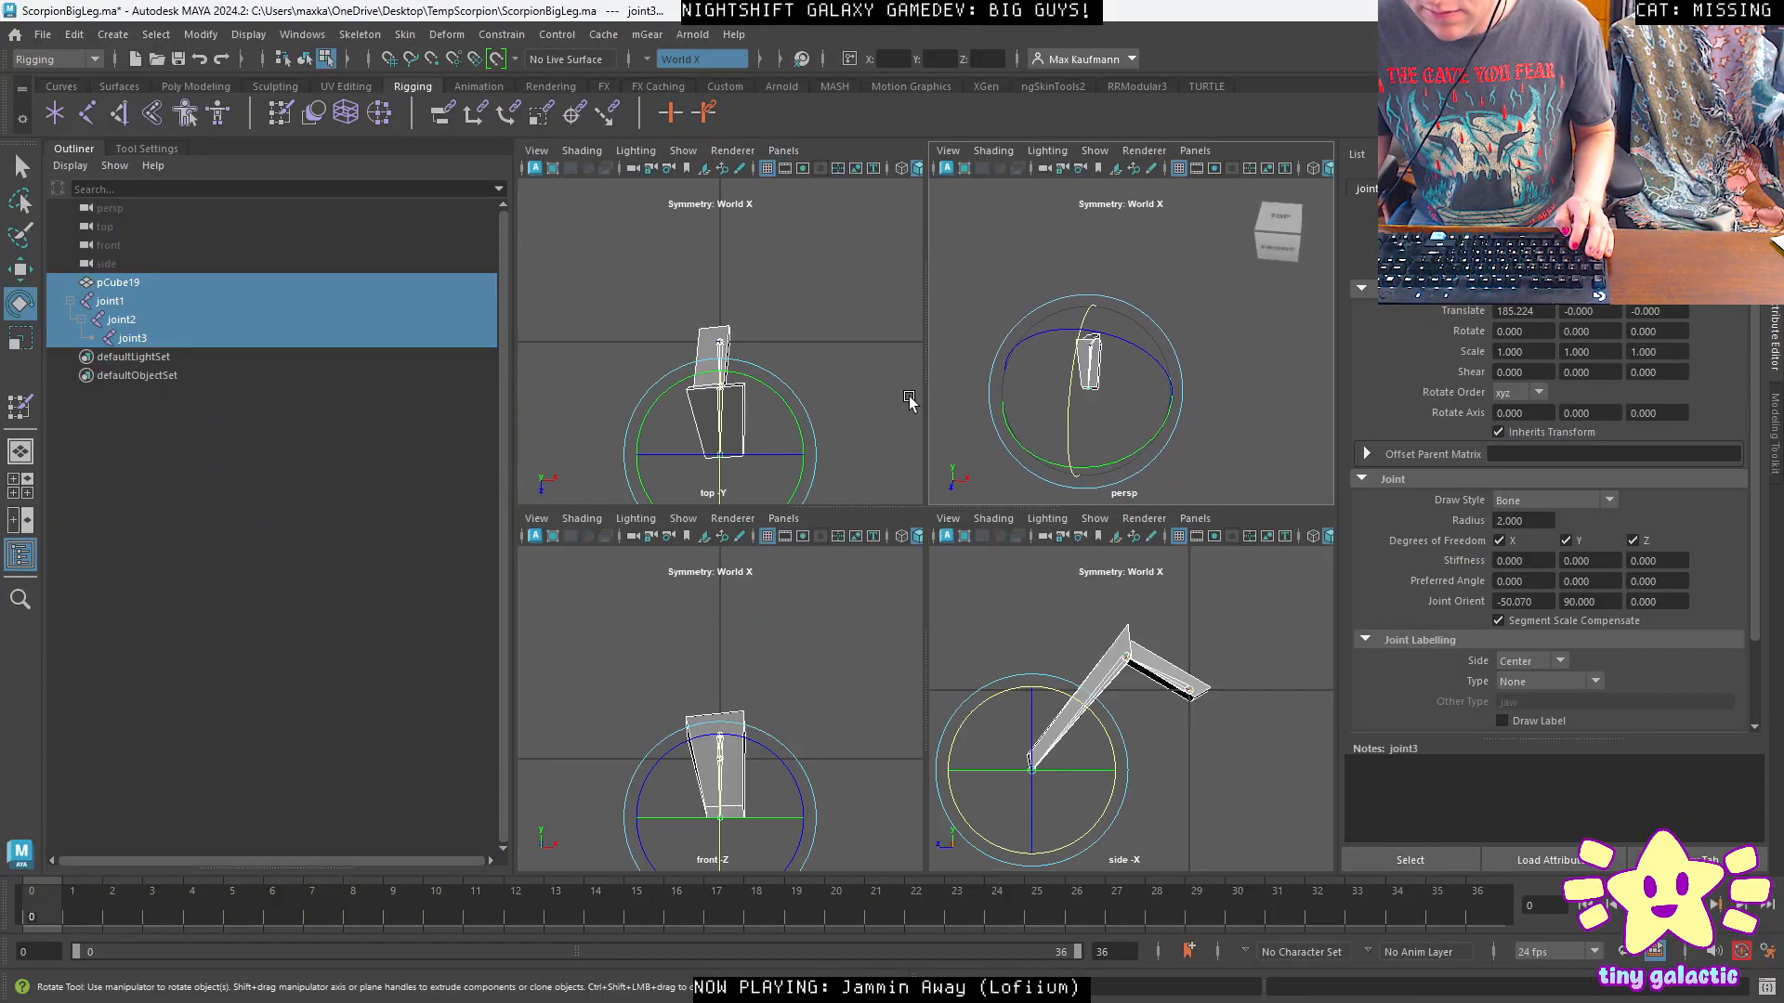
key("alt+Tab")
mouse_move(746, 357)
right_mouse_down()
mouse_move(618, 357)
mouse_move(641, 409)
mouse_move(613, 413)
mouse_move(580, 404)
mouse_move(557, 344)
mouse_move(520, 330)
mouse_move(732, 361)
right_mouse_up()
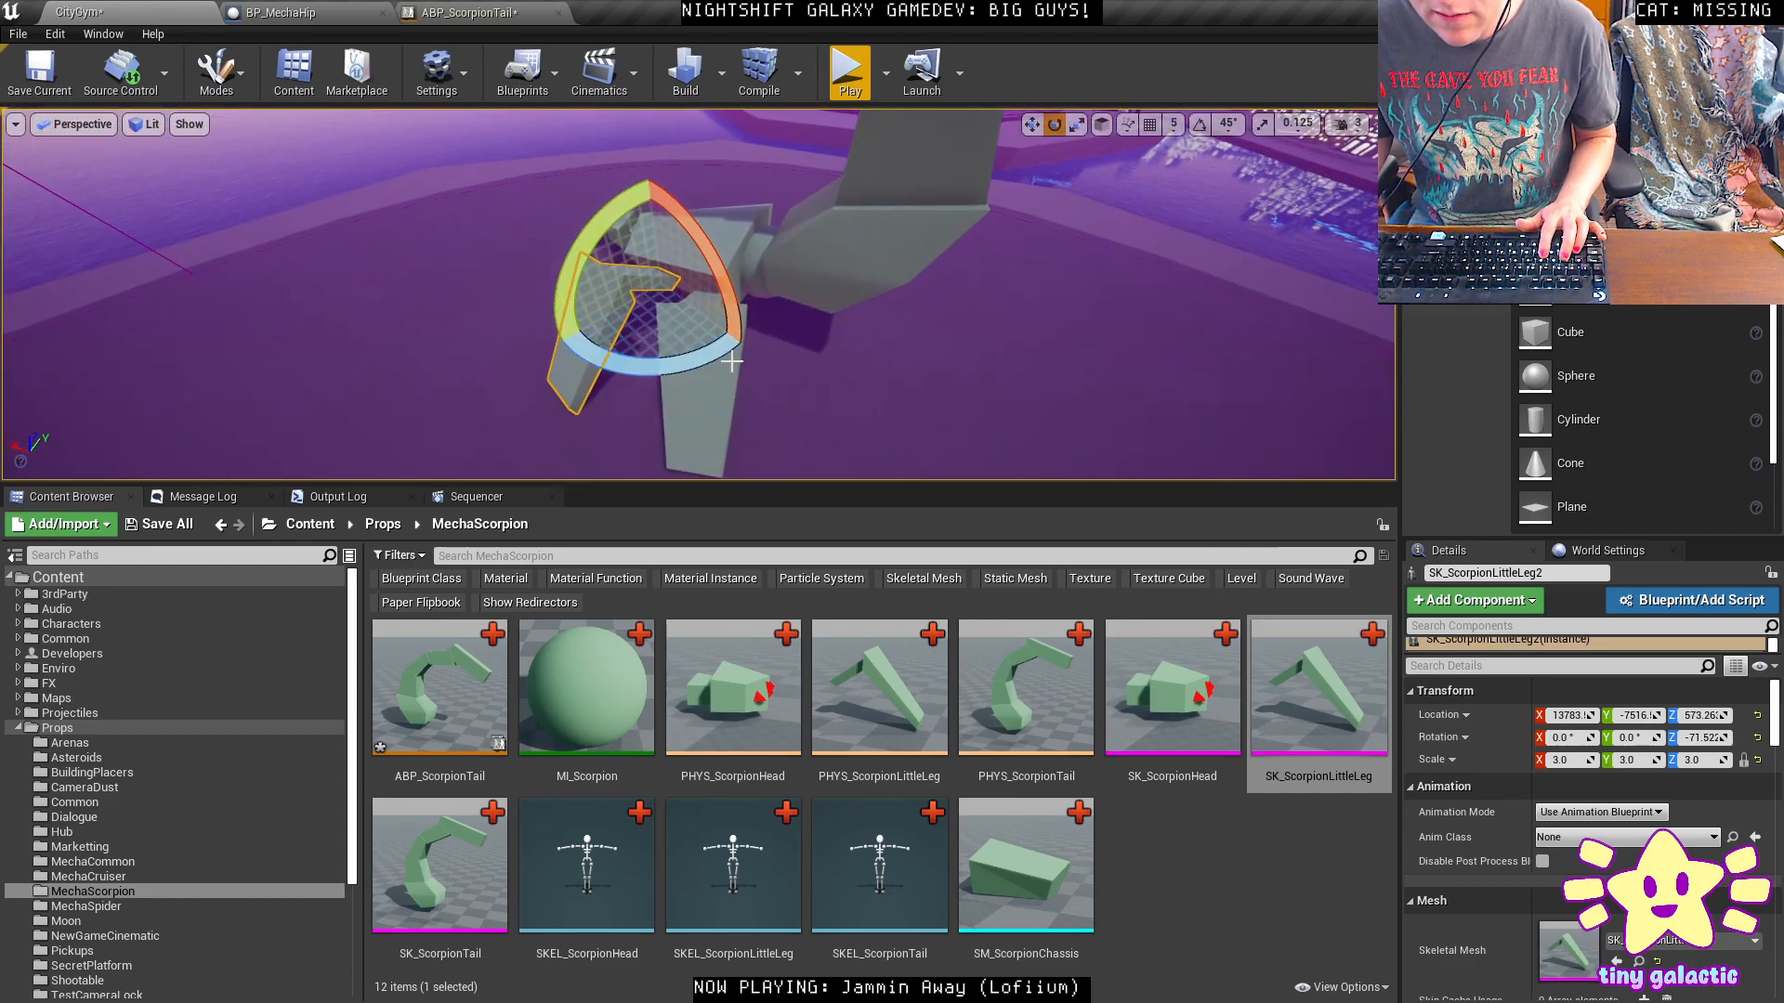
key("alt+Tab")
left_click(146, 283)
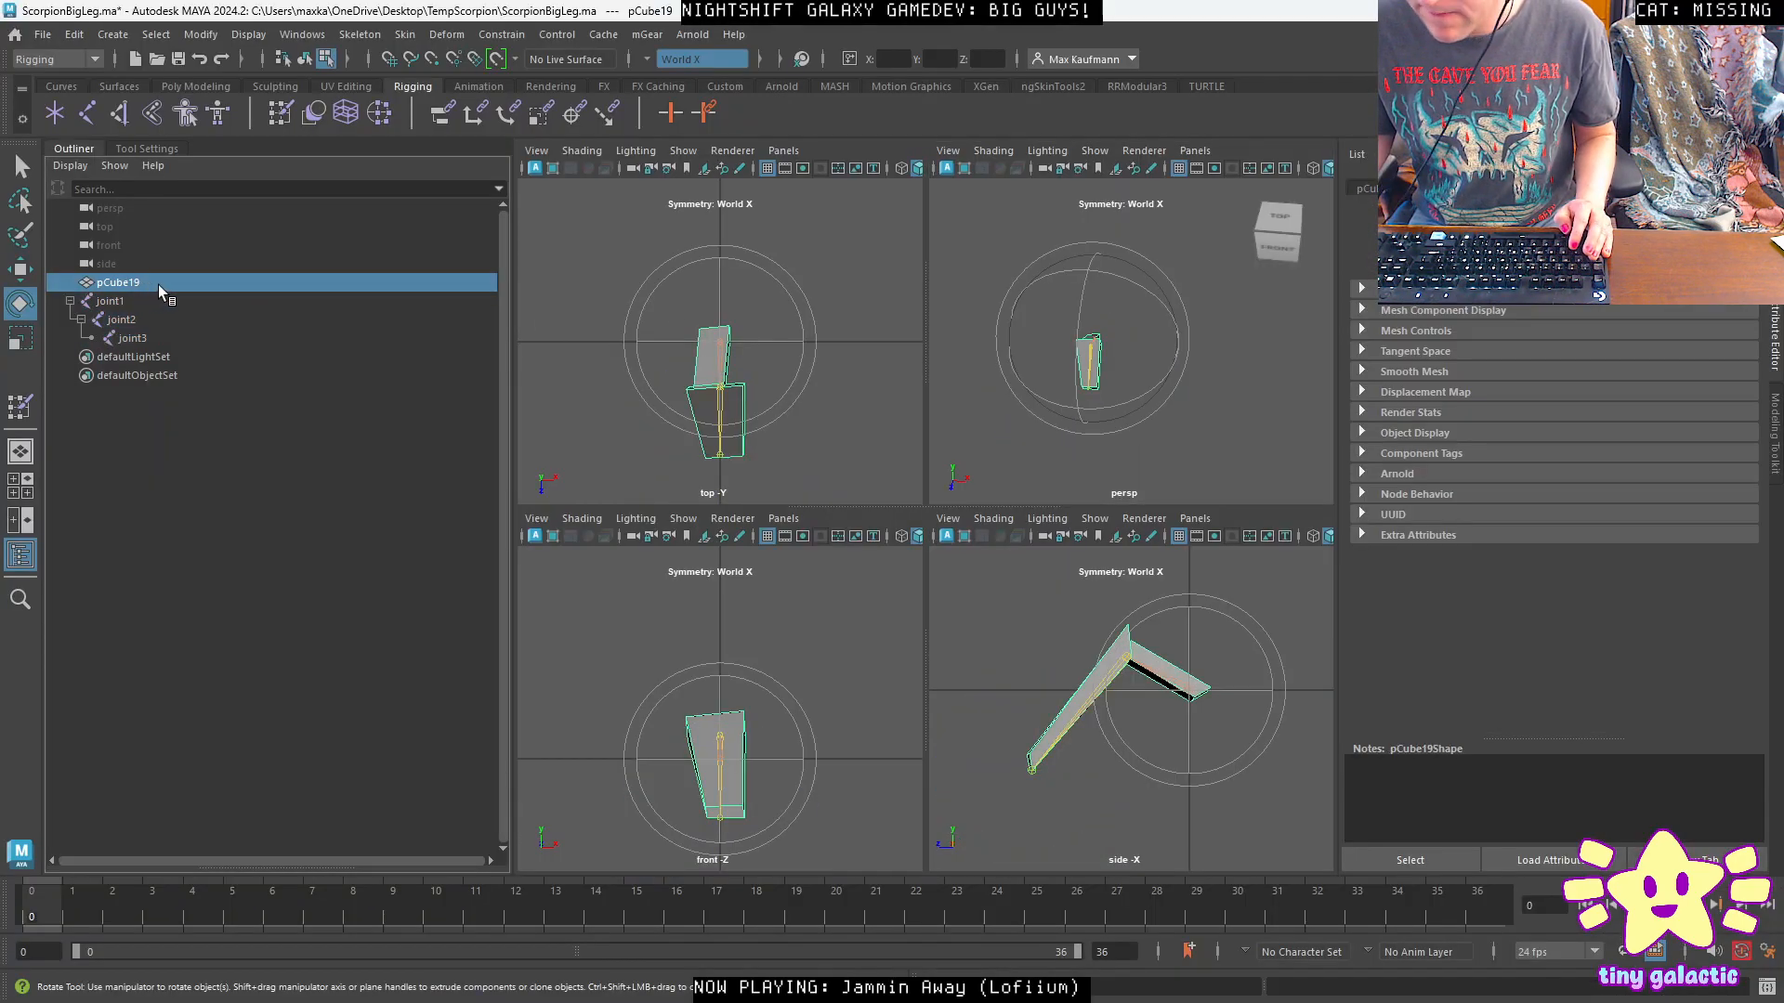
left_click(1384, 189)
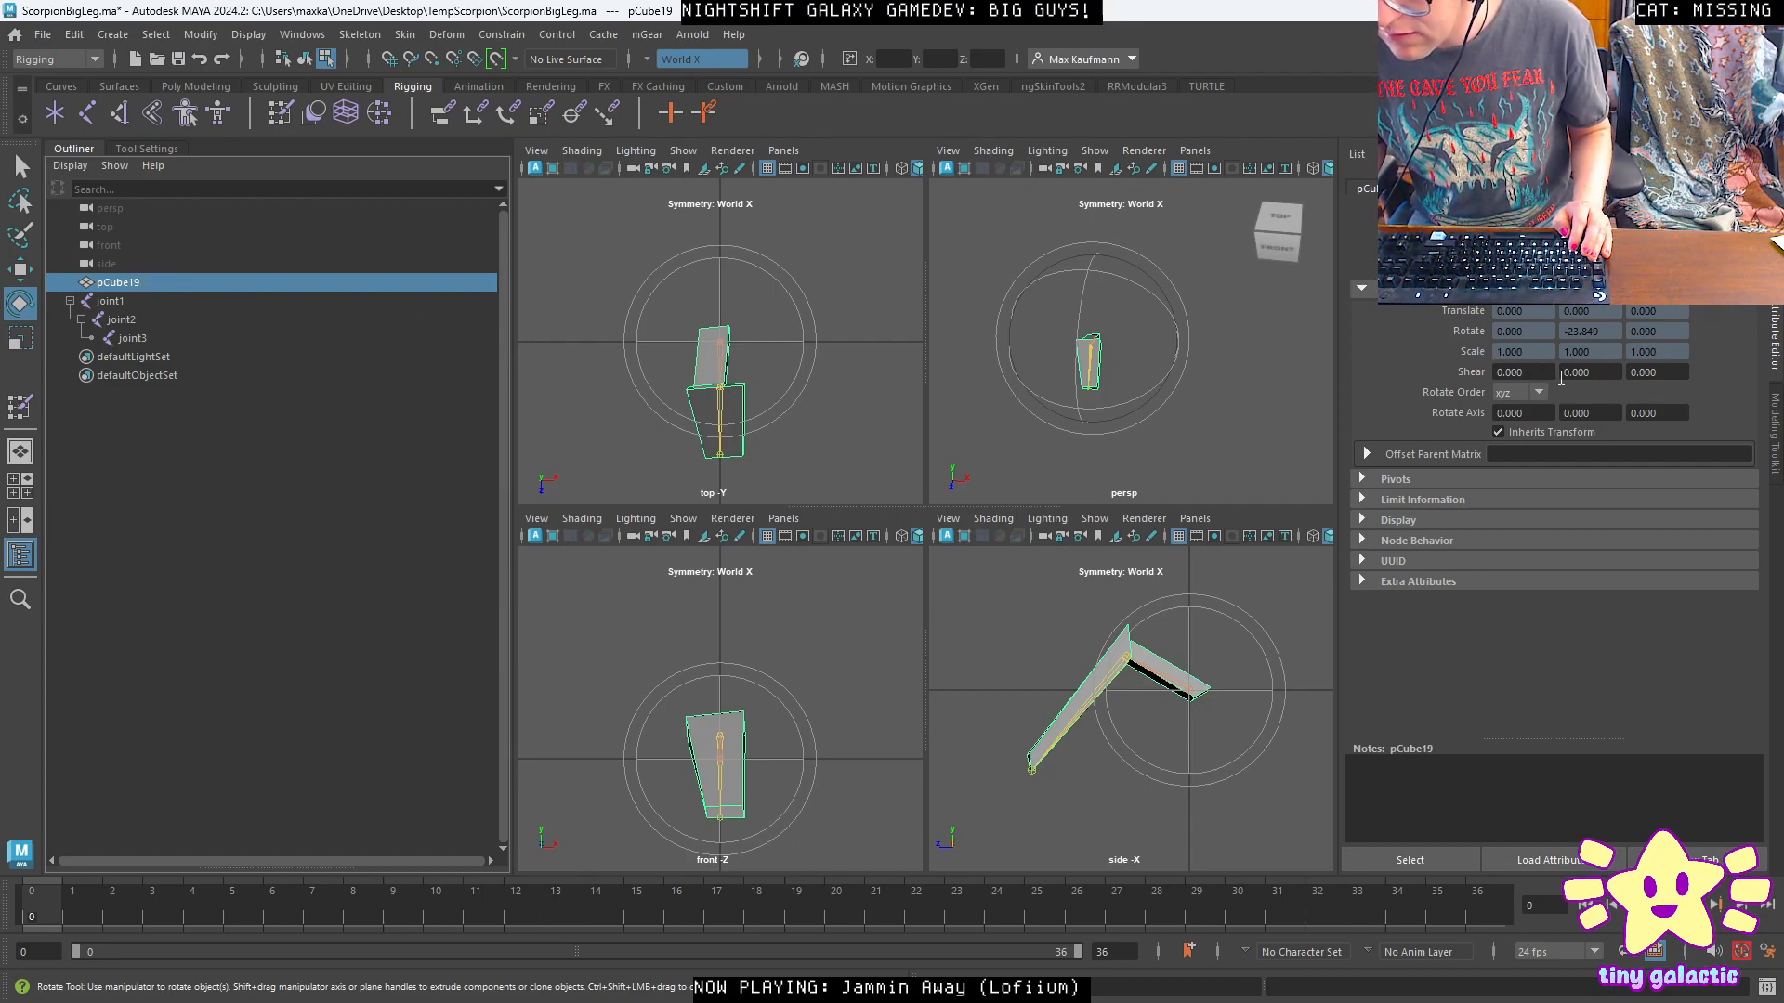
key("alt+Tab")
Reselect the front leg copy in Unreal and move it back along the chassis toward the first leg.
mouse_move(836, 435)
right_mouse_down()
mouse_move(837, 464)
mouse_move(835, 420)
right_mouse_up()
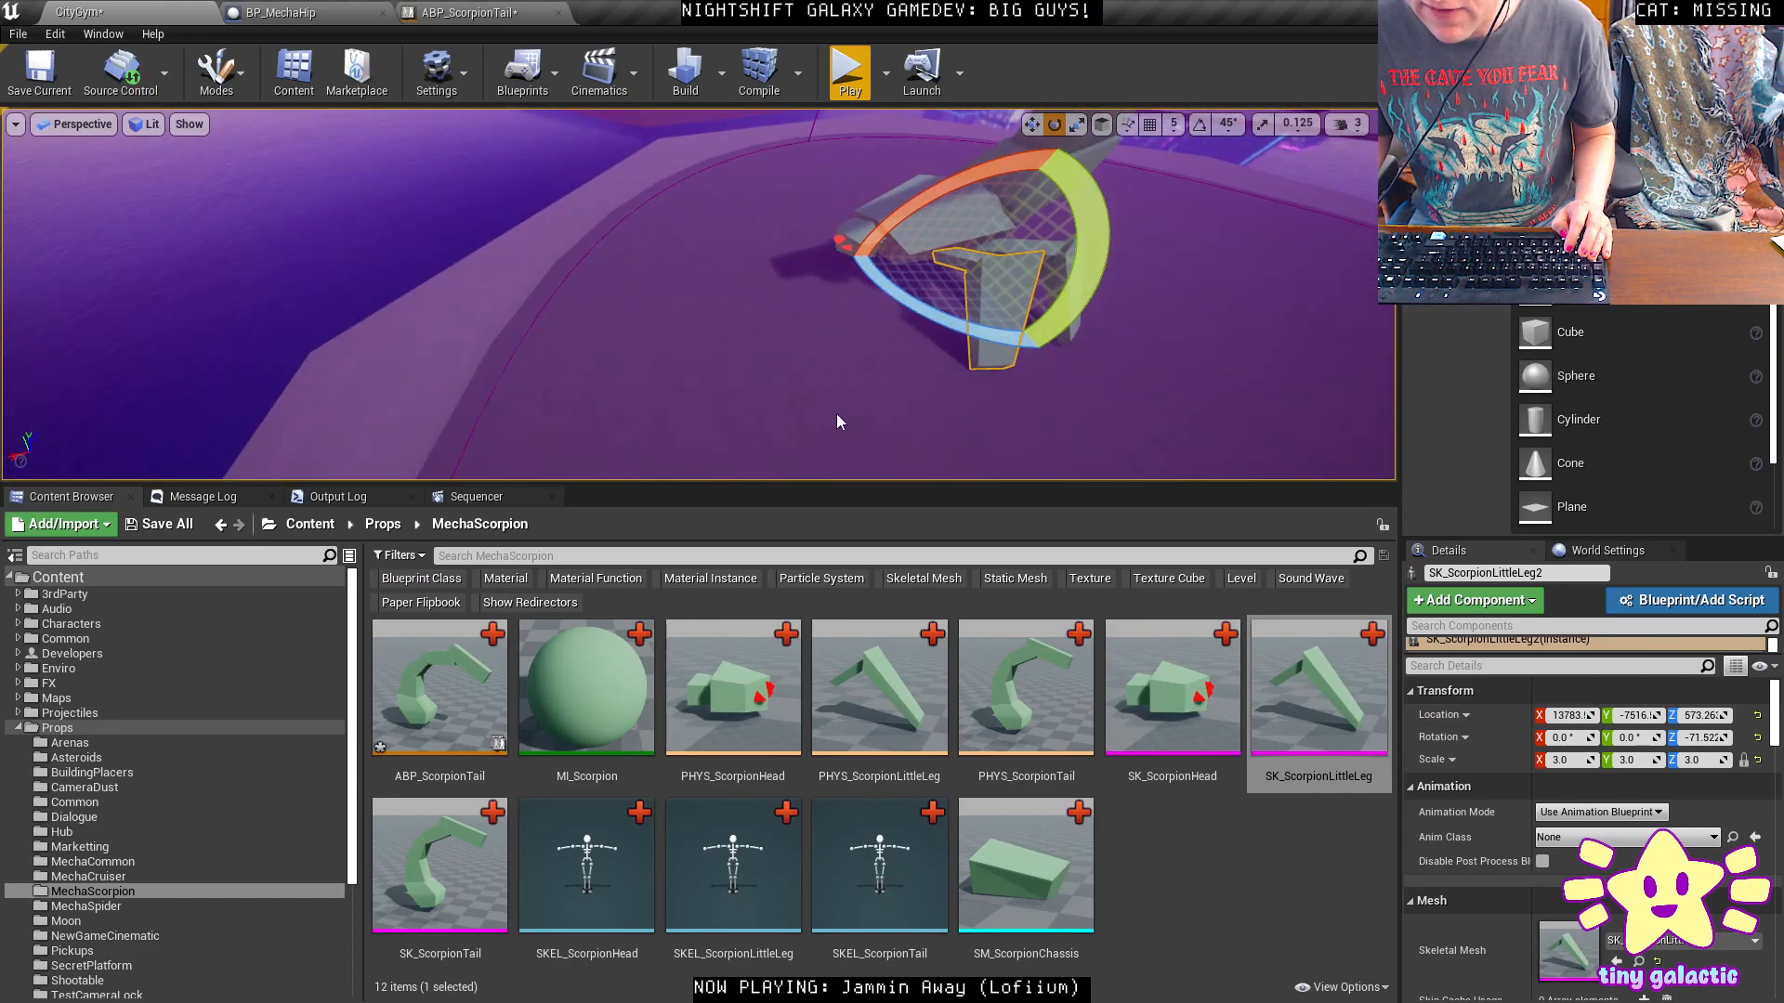
right_click_drag(743, 325, 752, 323)
left_click(762, 226)
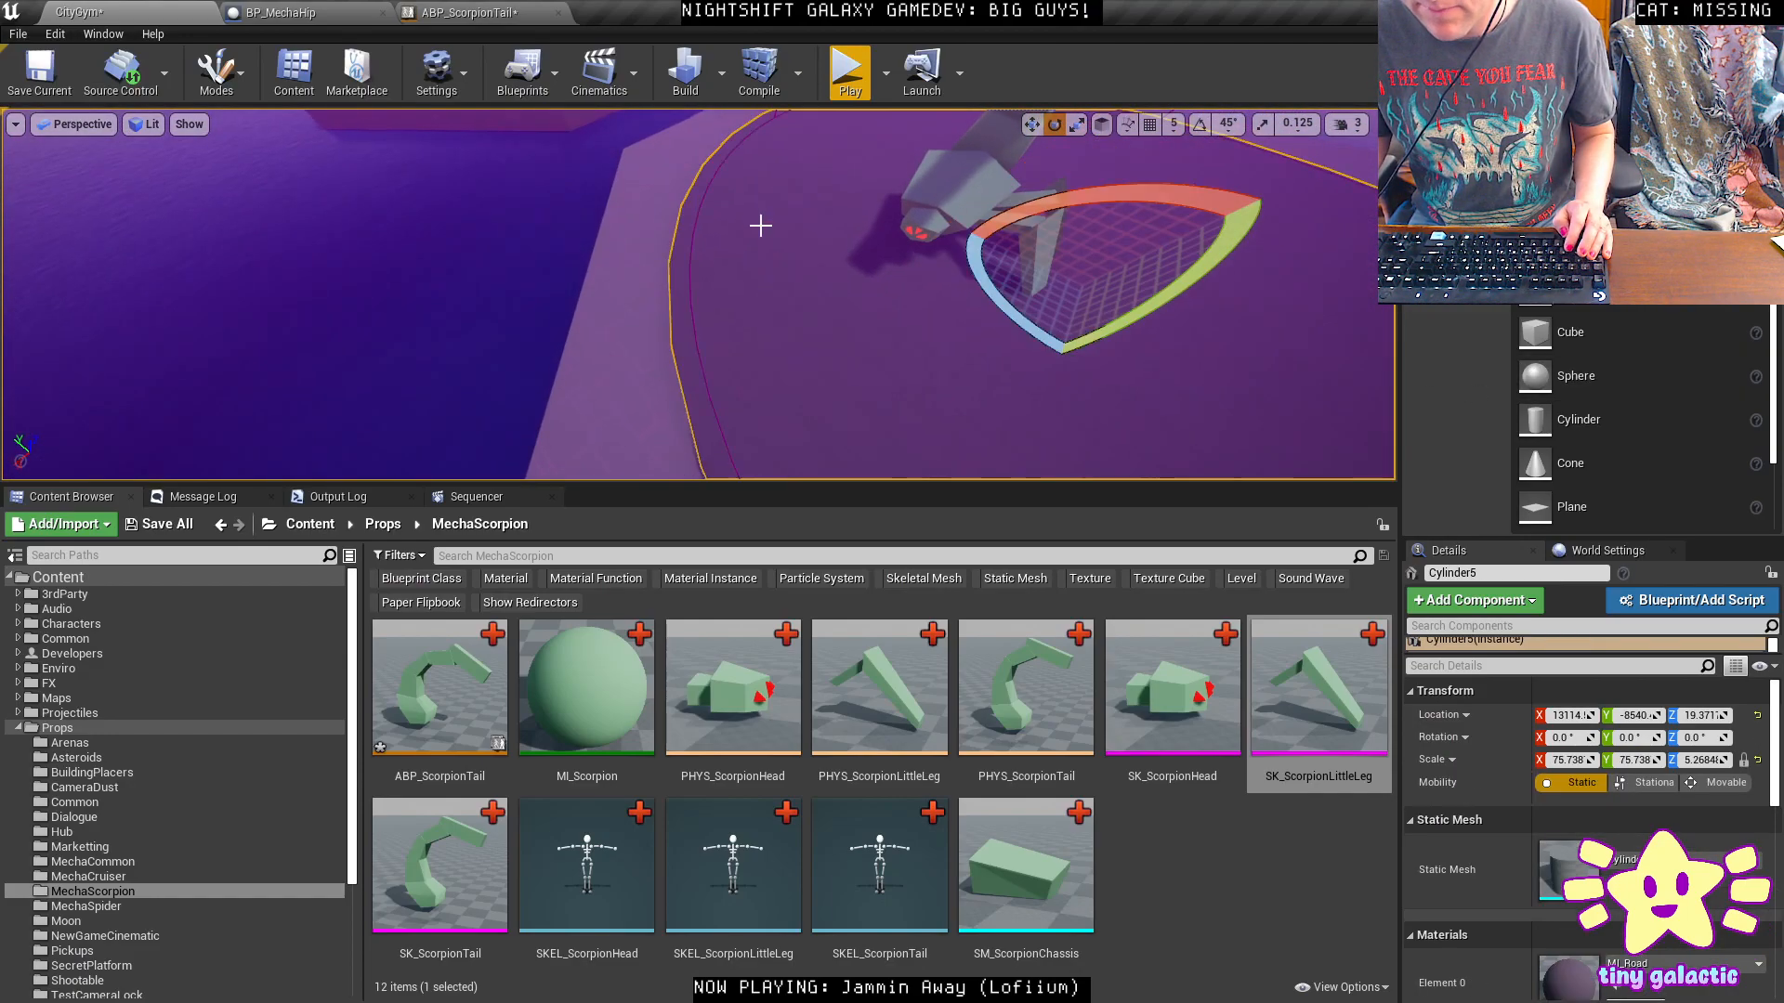
right_click_drag(762, 226, 785, 209)
right_click_drag(842, 350, 843, 351)
left_click(768, 379)
left_click_drag(708, 444, 754, 428)
key("w")
left_click(679, 336)
left_click_drag(679, 299, 713, 366)
Select both legs, toggle the gizmo's coordinate space and place duplicates of the pair on the opposite side of the chassis.
left_click_drag(712, 366, 1041, 368, "alt")
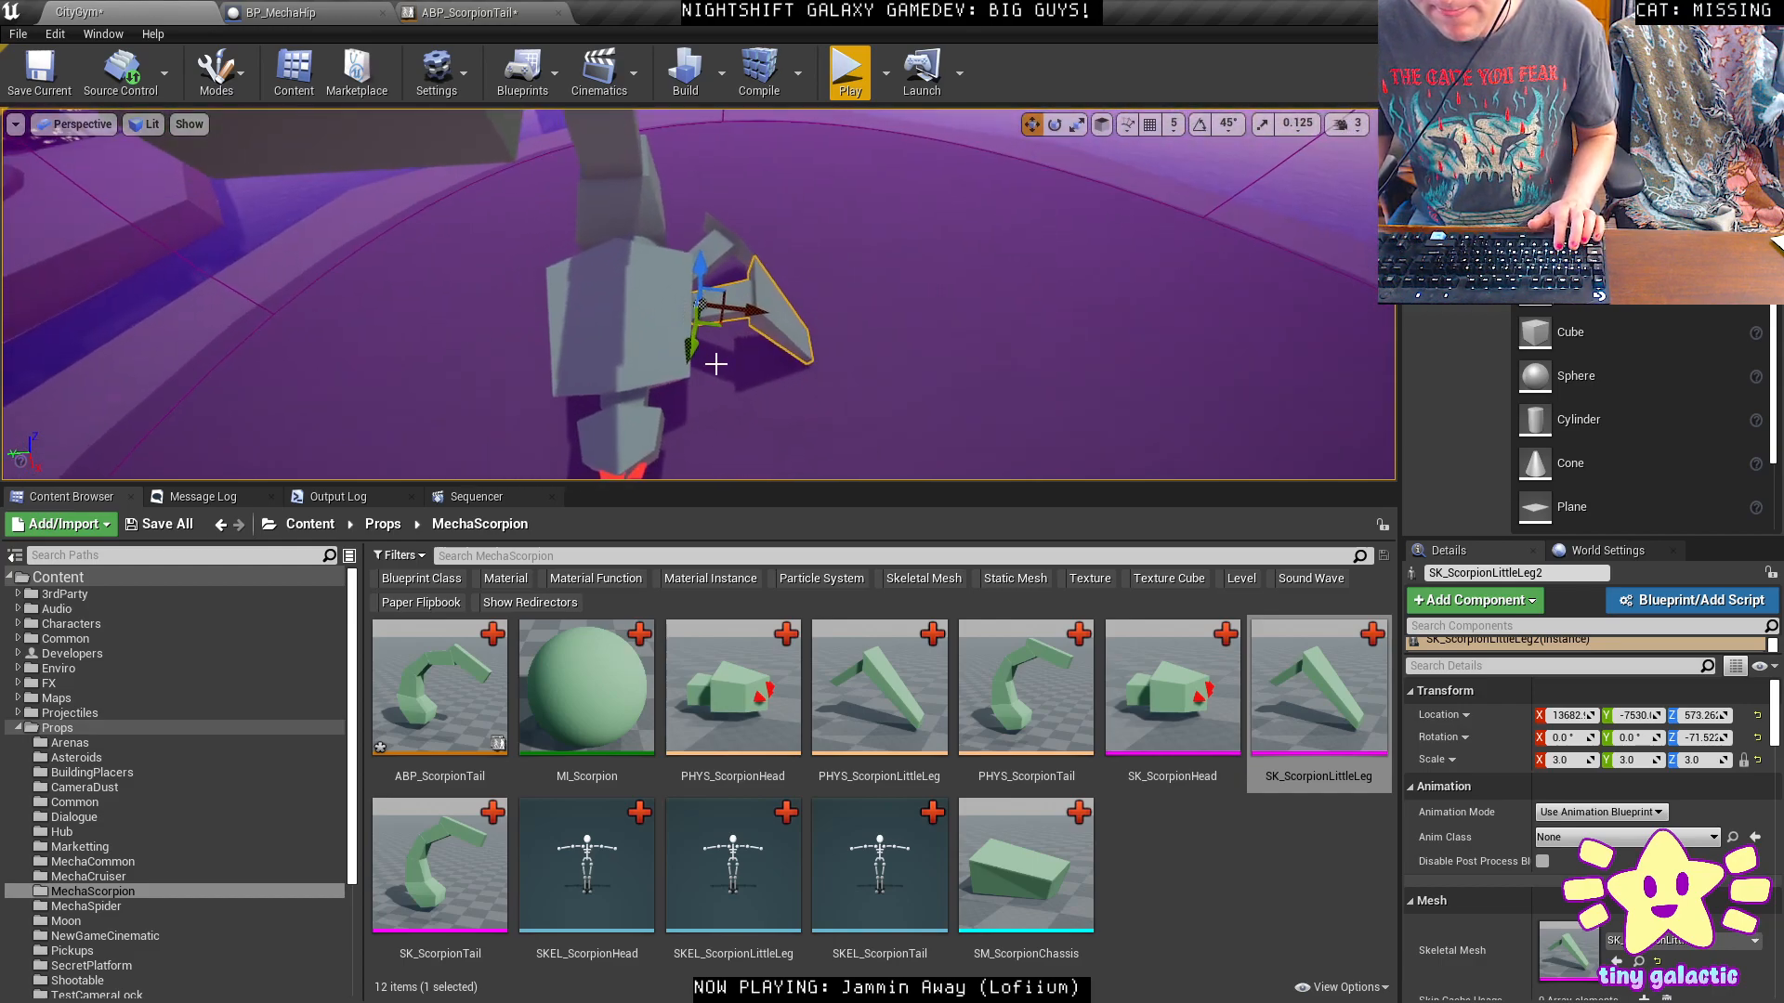
left_click(720, 245, "ctrl")
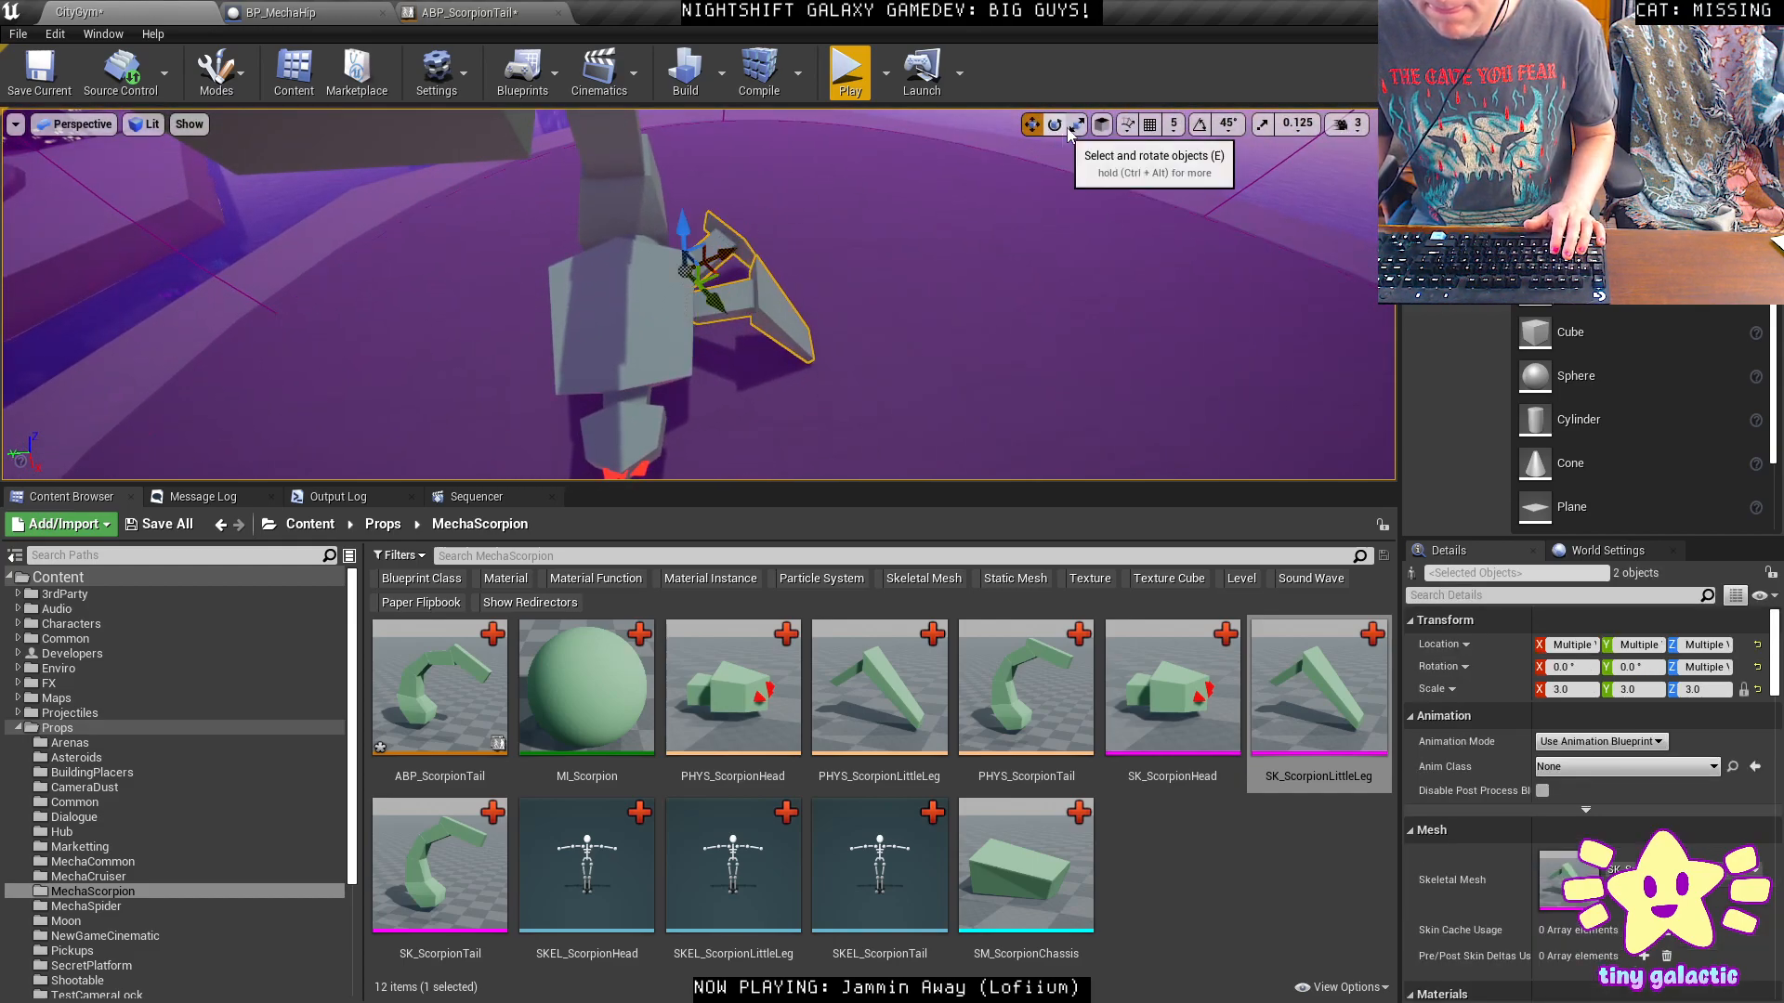
left_click(1102, 124)
left_click_drag(644, 275, 416, 271, "shift")
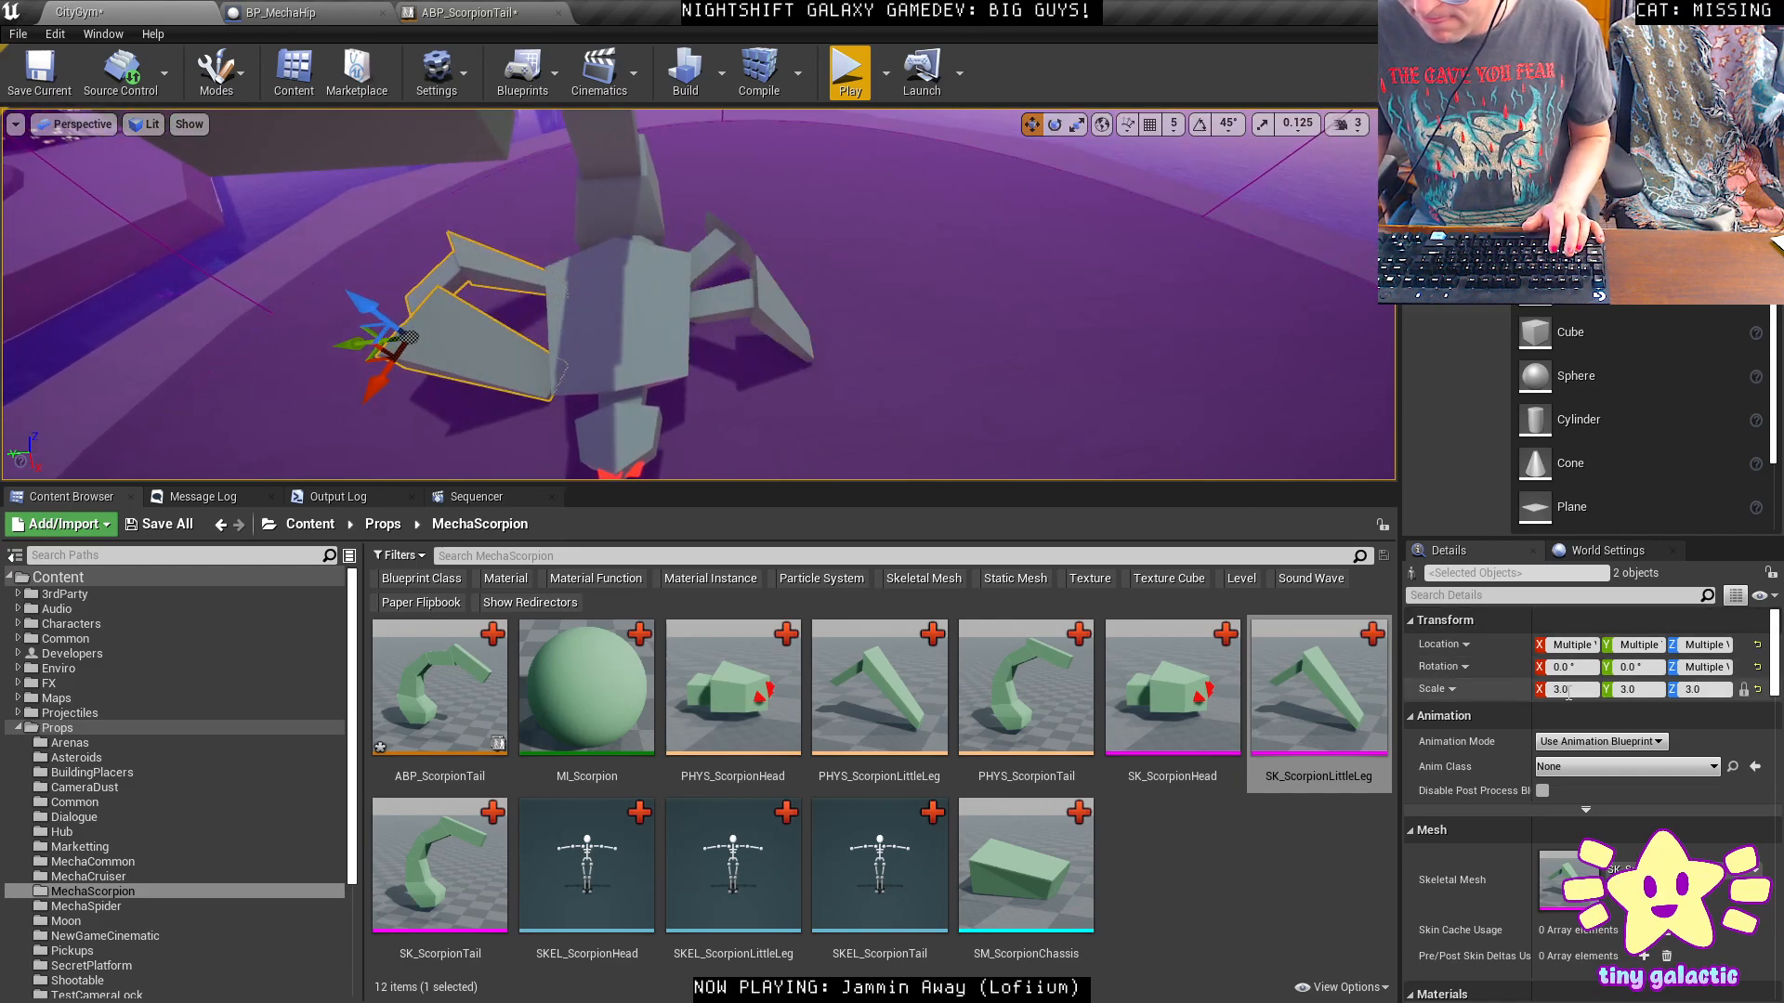
Mirror the two selected leg copies by setting their Y scale to -3.
key("Tab")
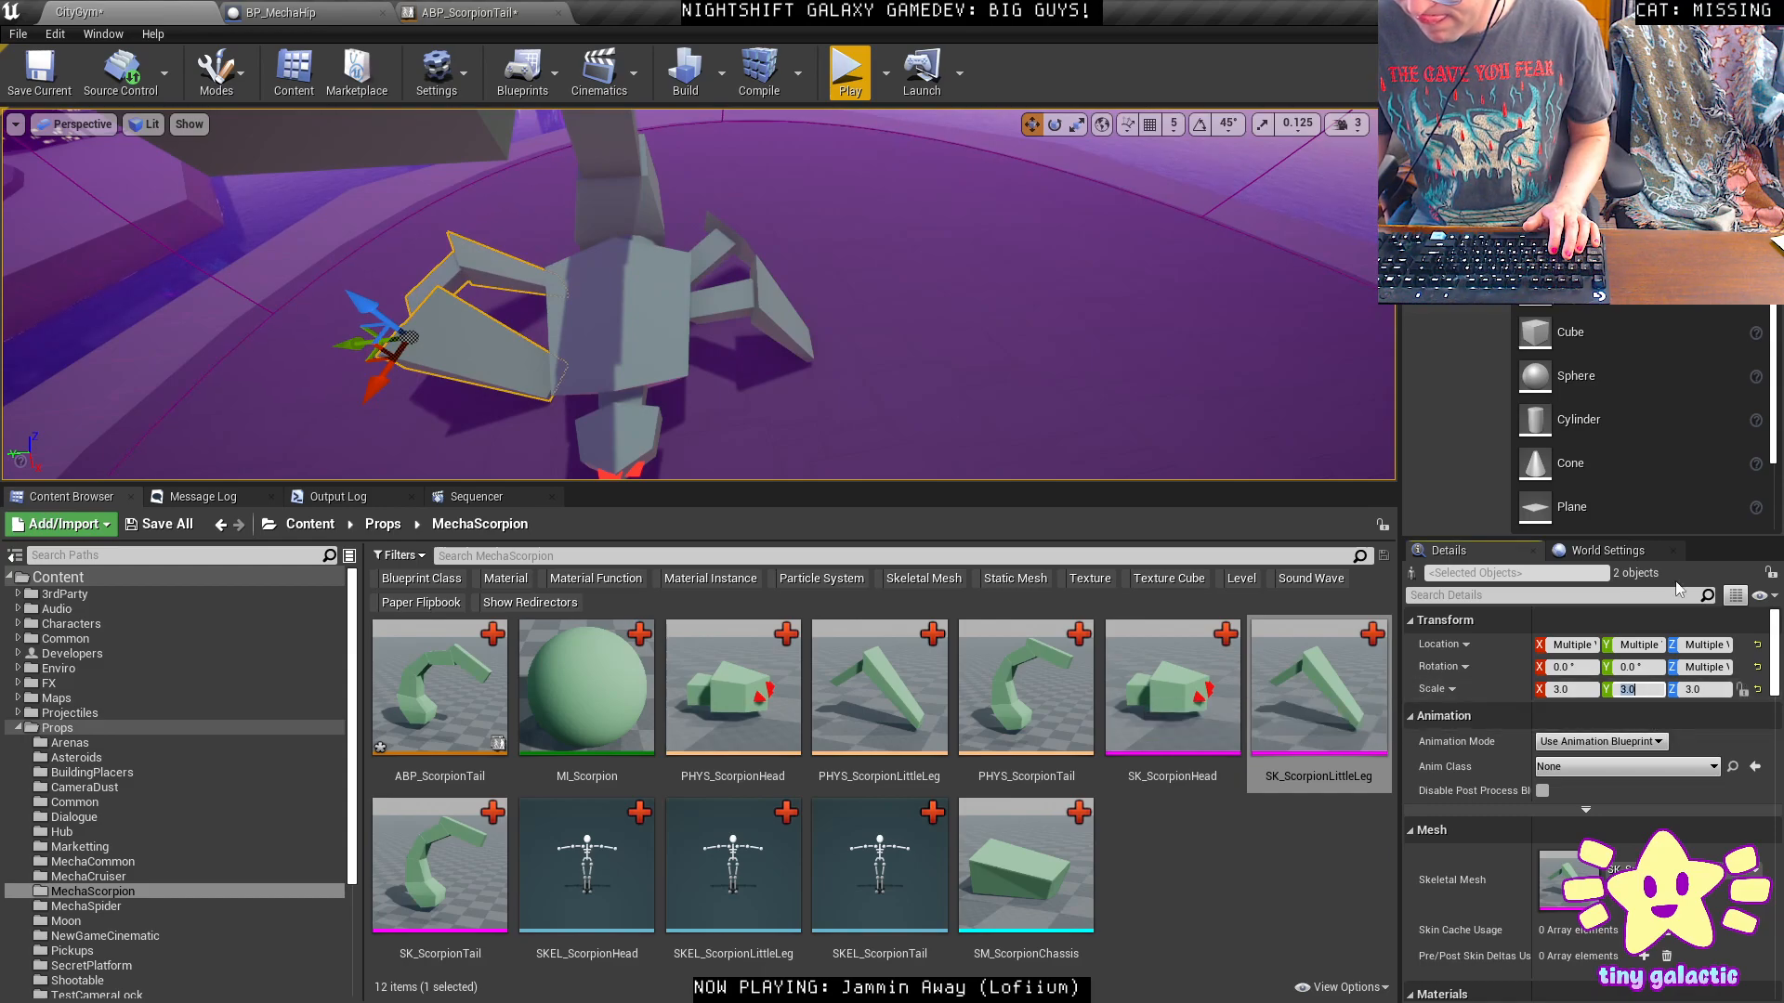
type("-")
key("Return")
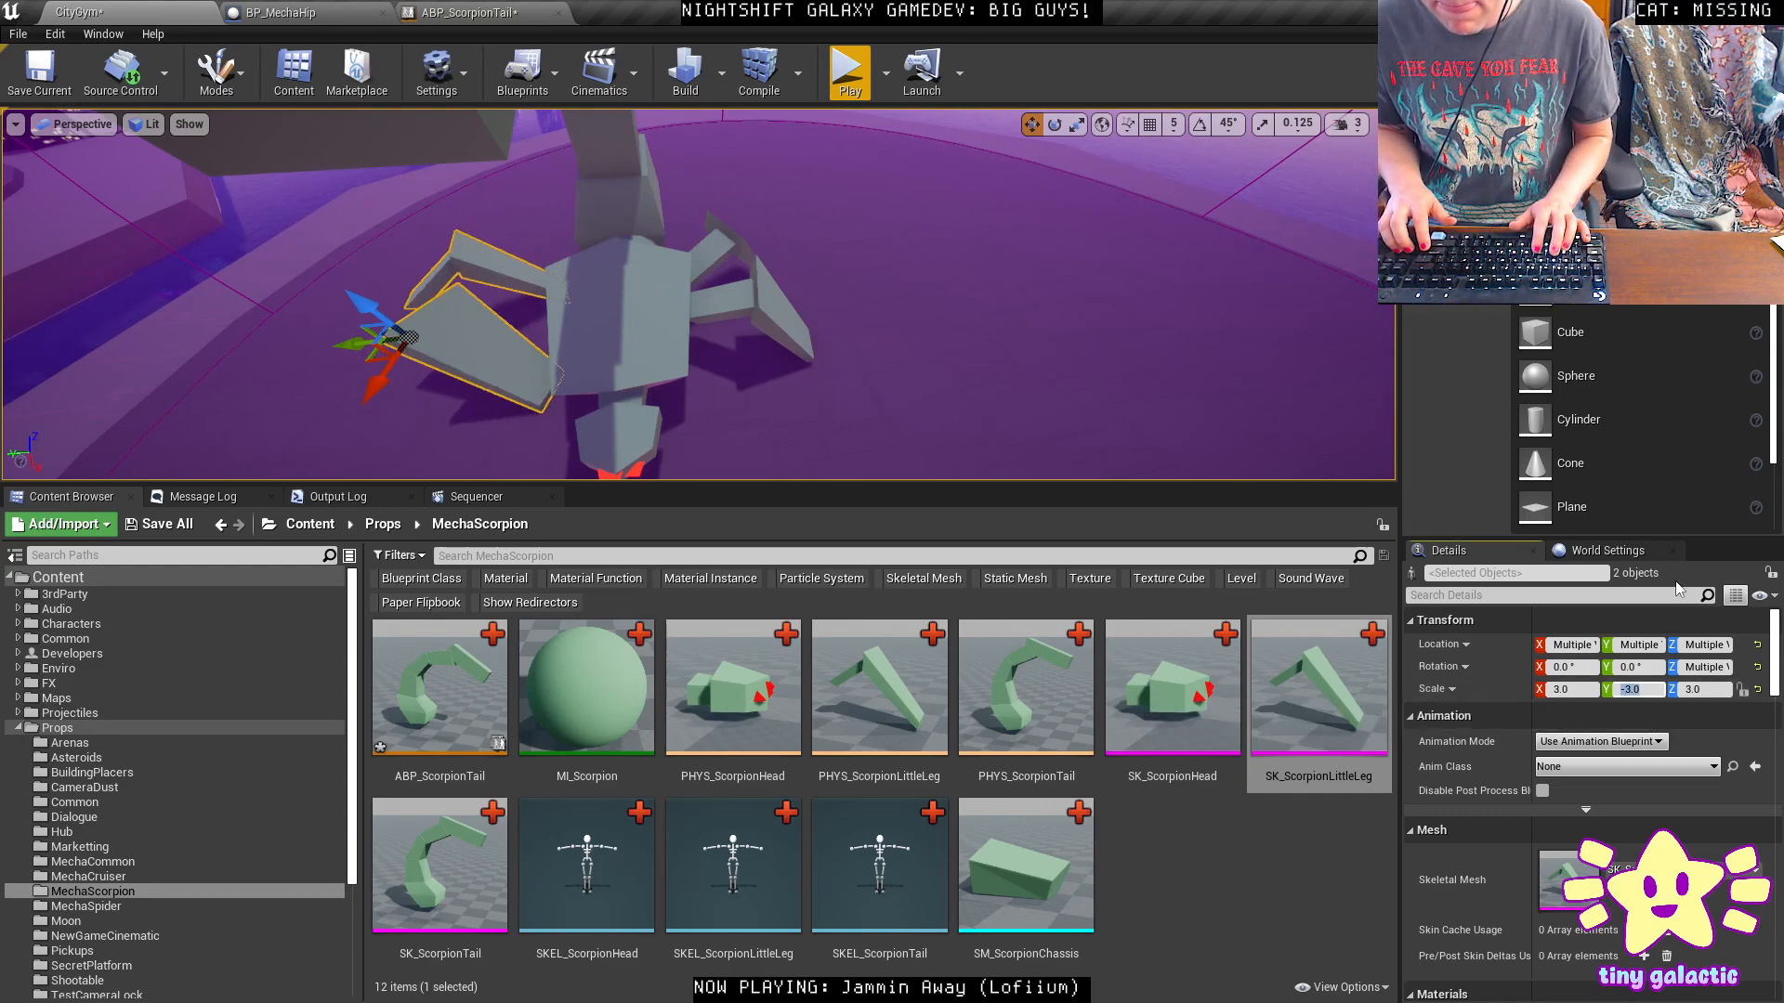
Select only the rear leg copy, set the viewport to Top view and enlarge the viewport.
mouse_move(658, 262)
right_mouse_down()
mouse_move(634, 279)
mouse_move(650, 269)
right_mouse_up()
key("e")
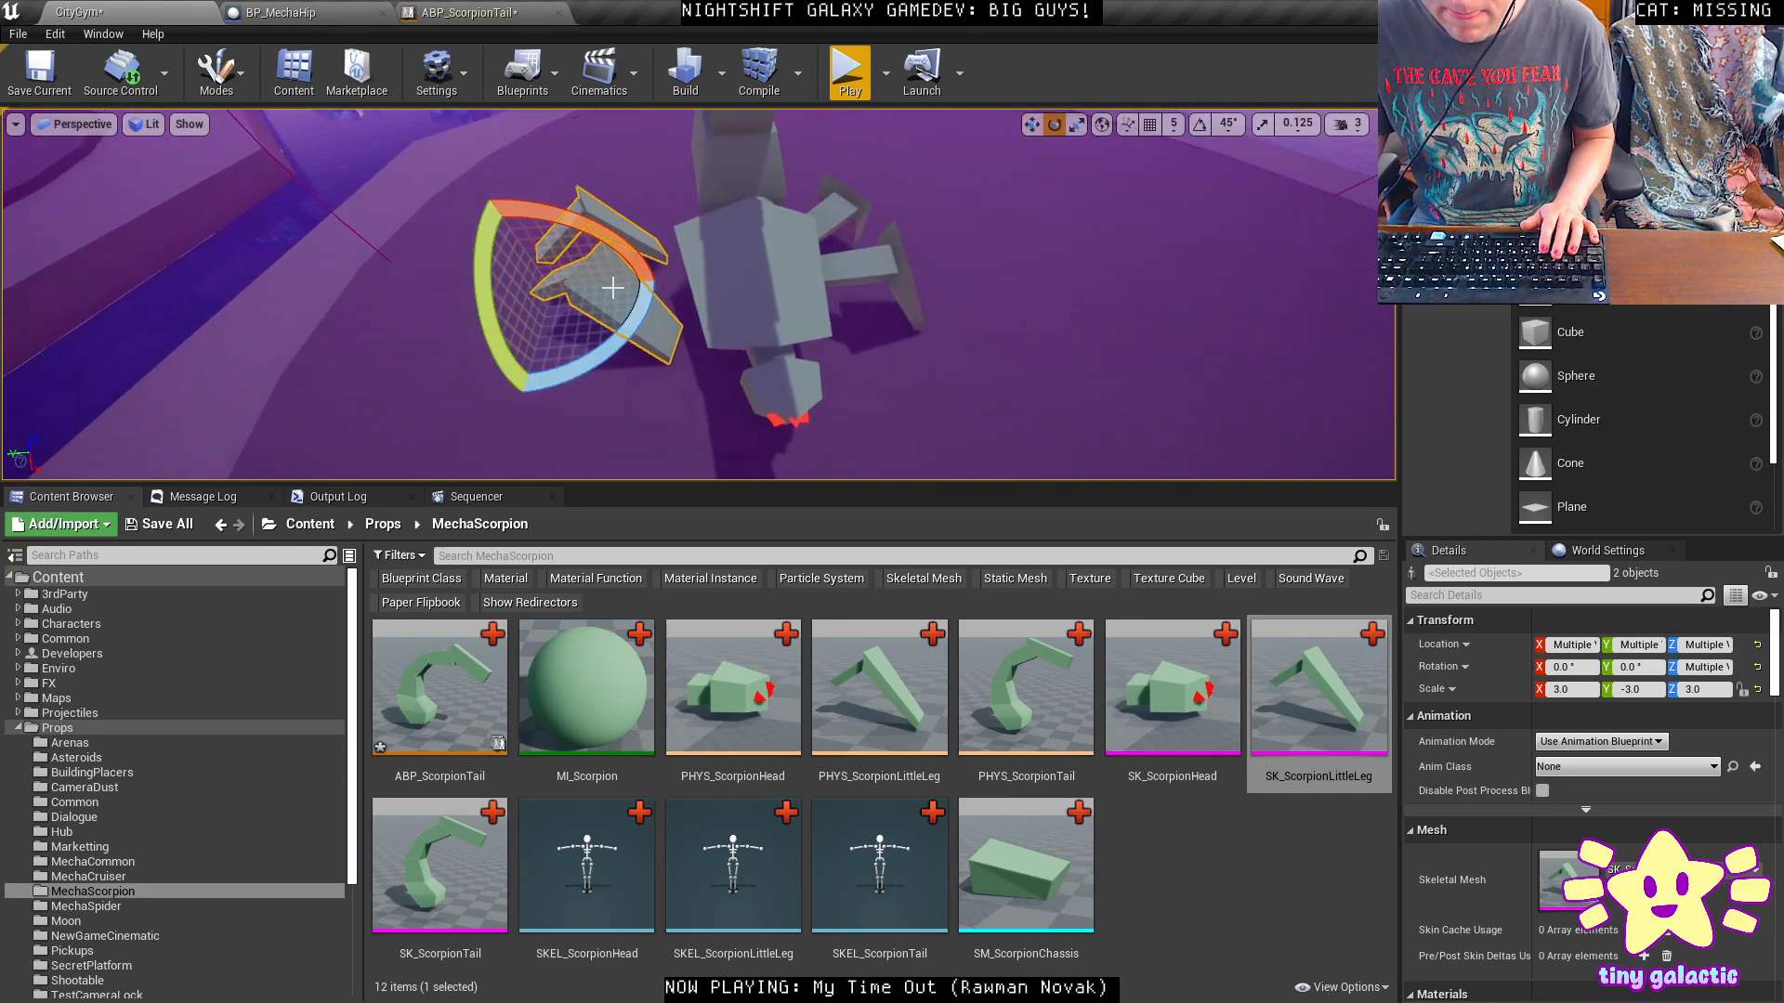
left_click(738, 323)
left_click(600, 226)
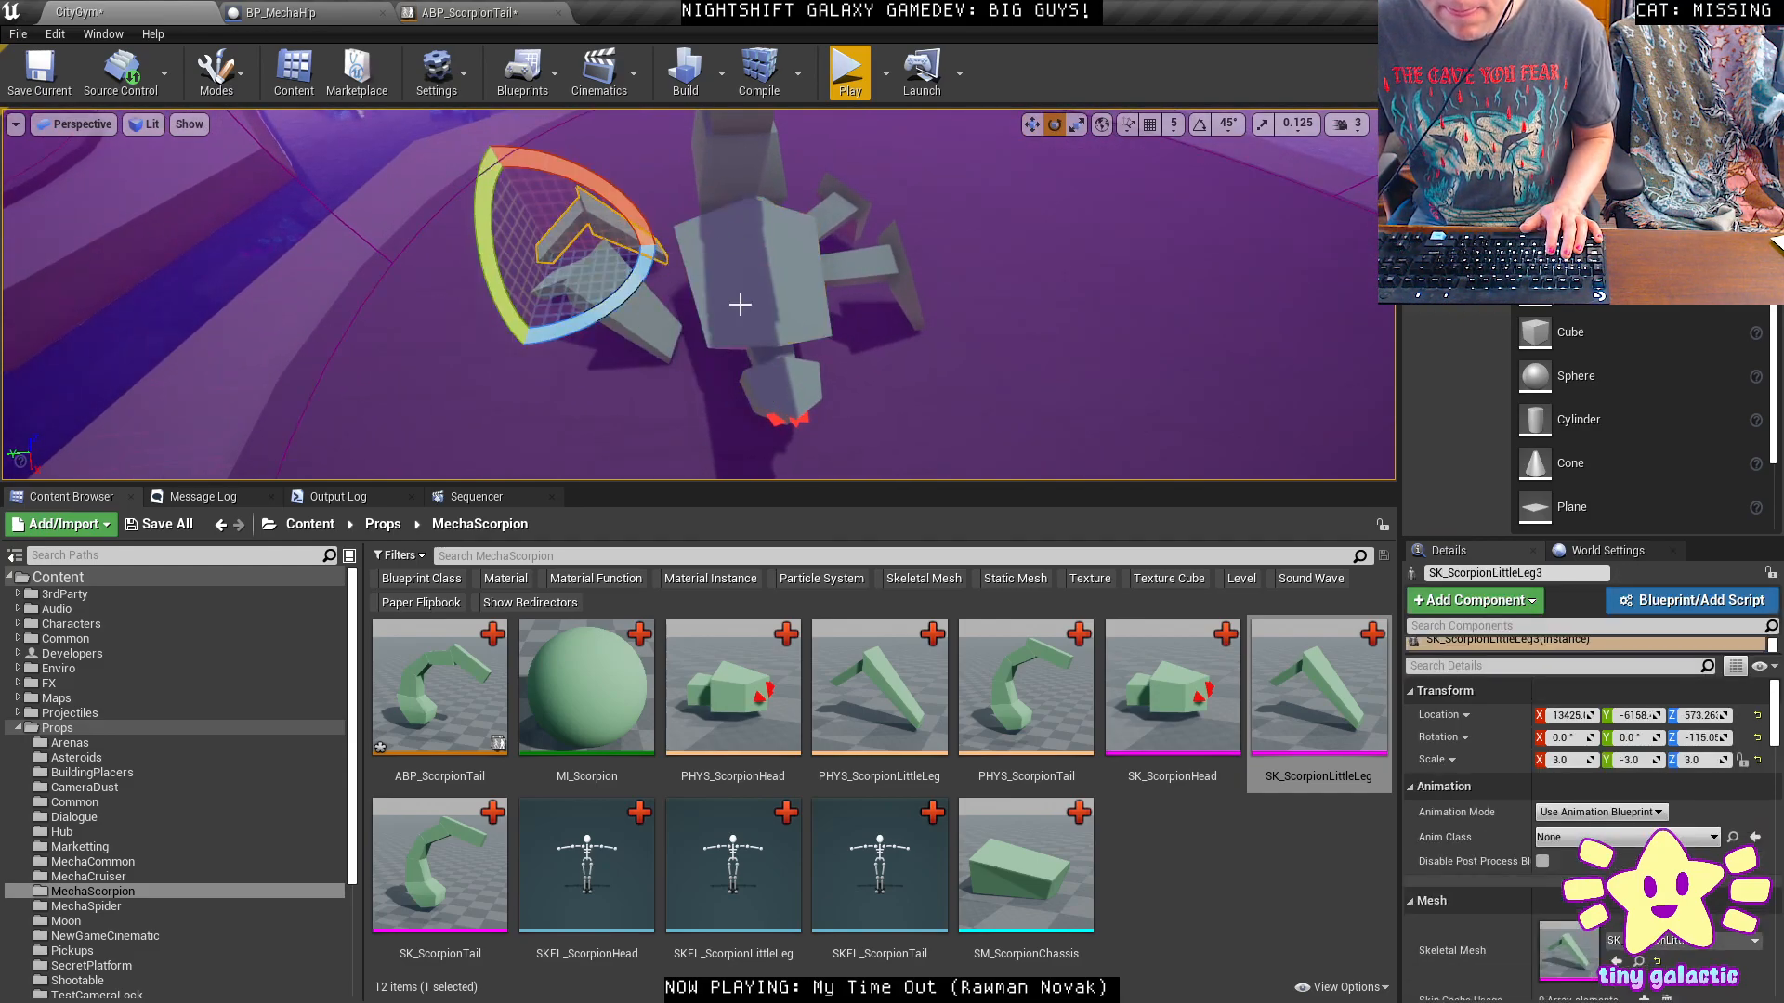
left_click(82, 124)
left_click(155, 208)
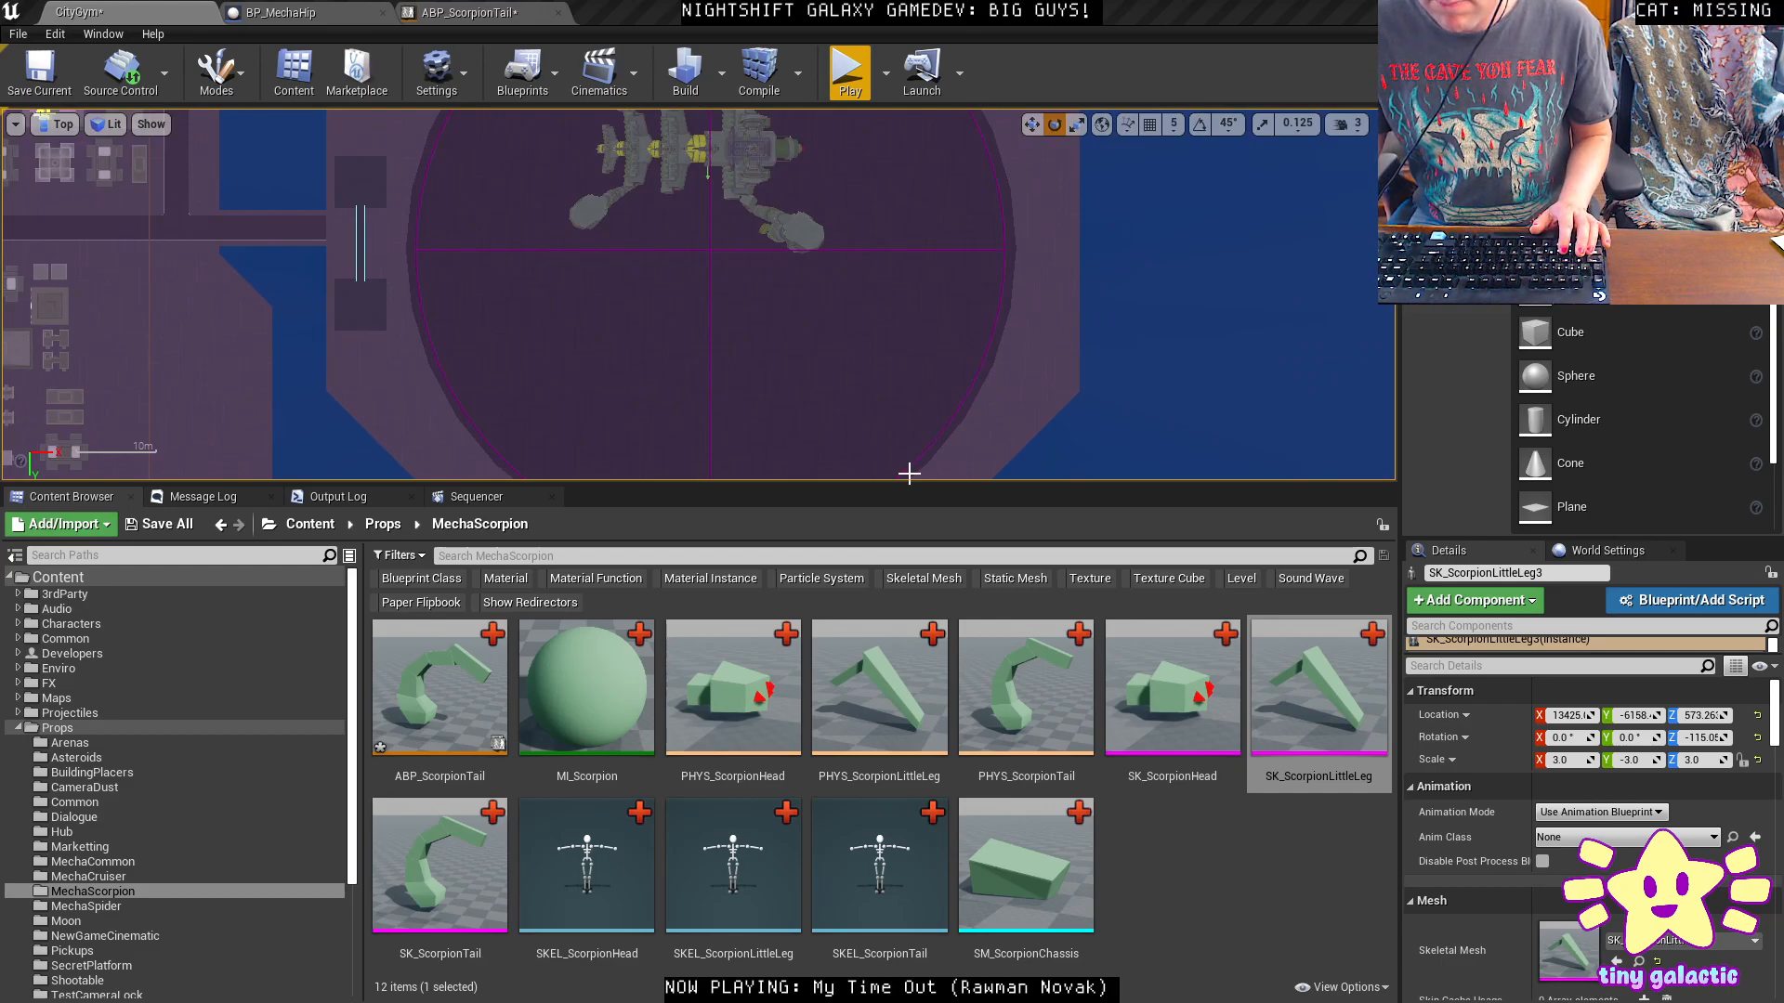
left_click_drag(905, 482, 905, 826)
right_click_drag(903, 651, 737, 994)
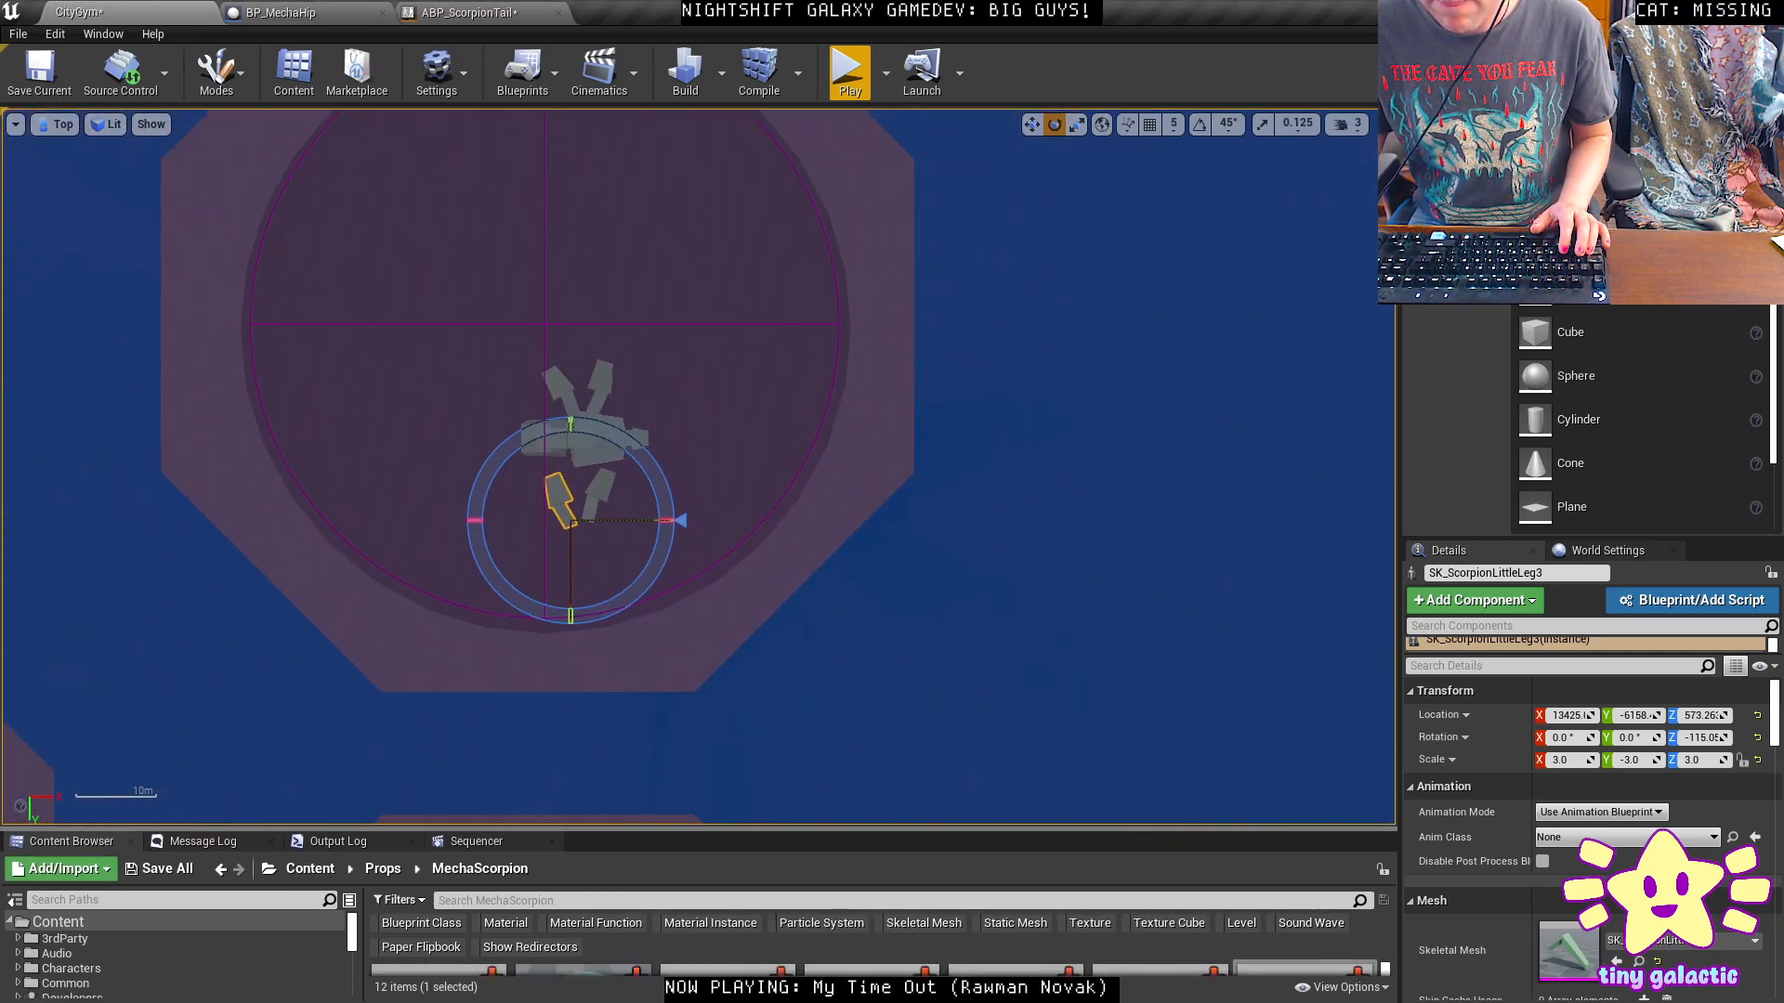
Move the rear leg copy toward the side of the chassis.
right_click_drag(533, 326, 589, 478)
scroll(599, 522, "up", 8)
right_click_drag(650, 561, 714, 135)
key("w")
left_click_drag(766, 506, 764, 346)
Try rotating the rear leg copy around Z with angle snapping, and undo the attempts.
key("e")
left_click_drag(786, 423, 744, 266)
key("ctrl+z")
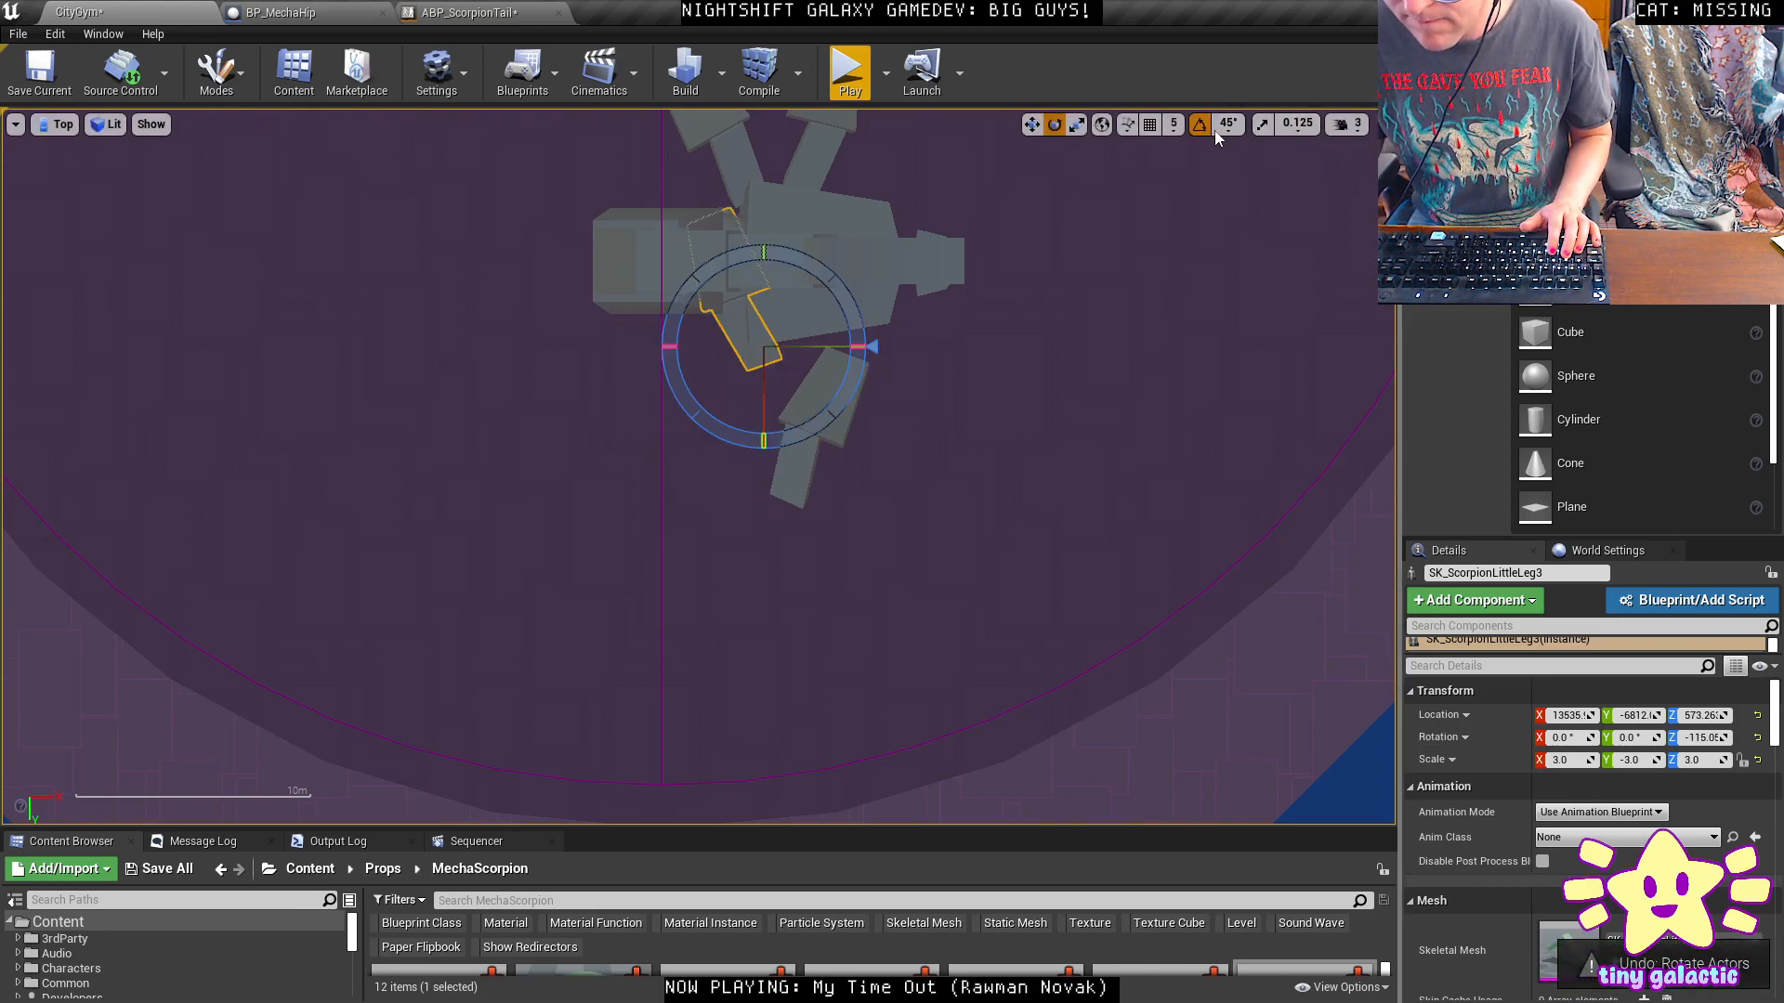
left_click(1223, 127)
left_click(1229, 249)
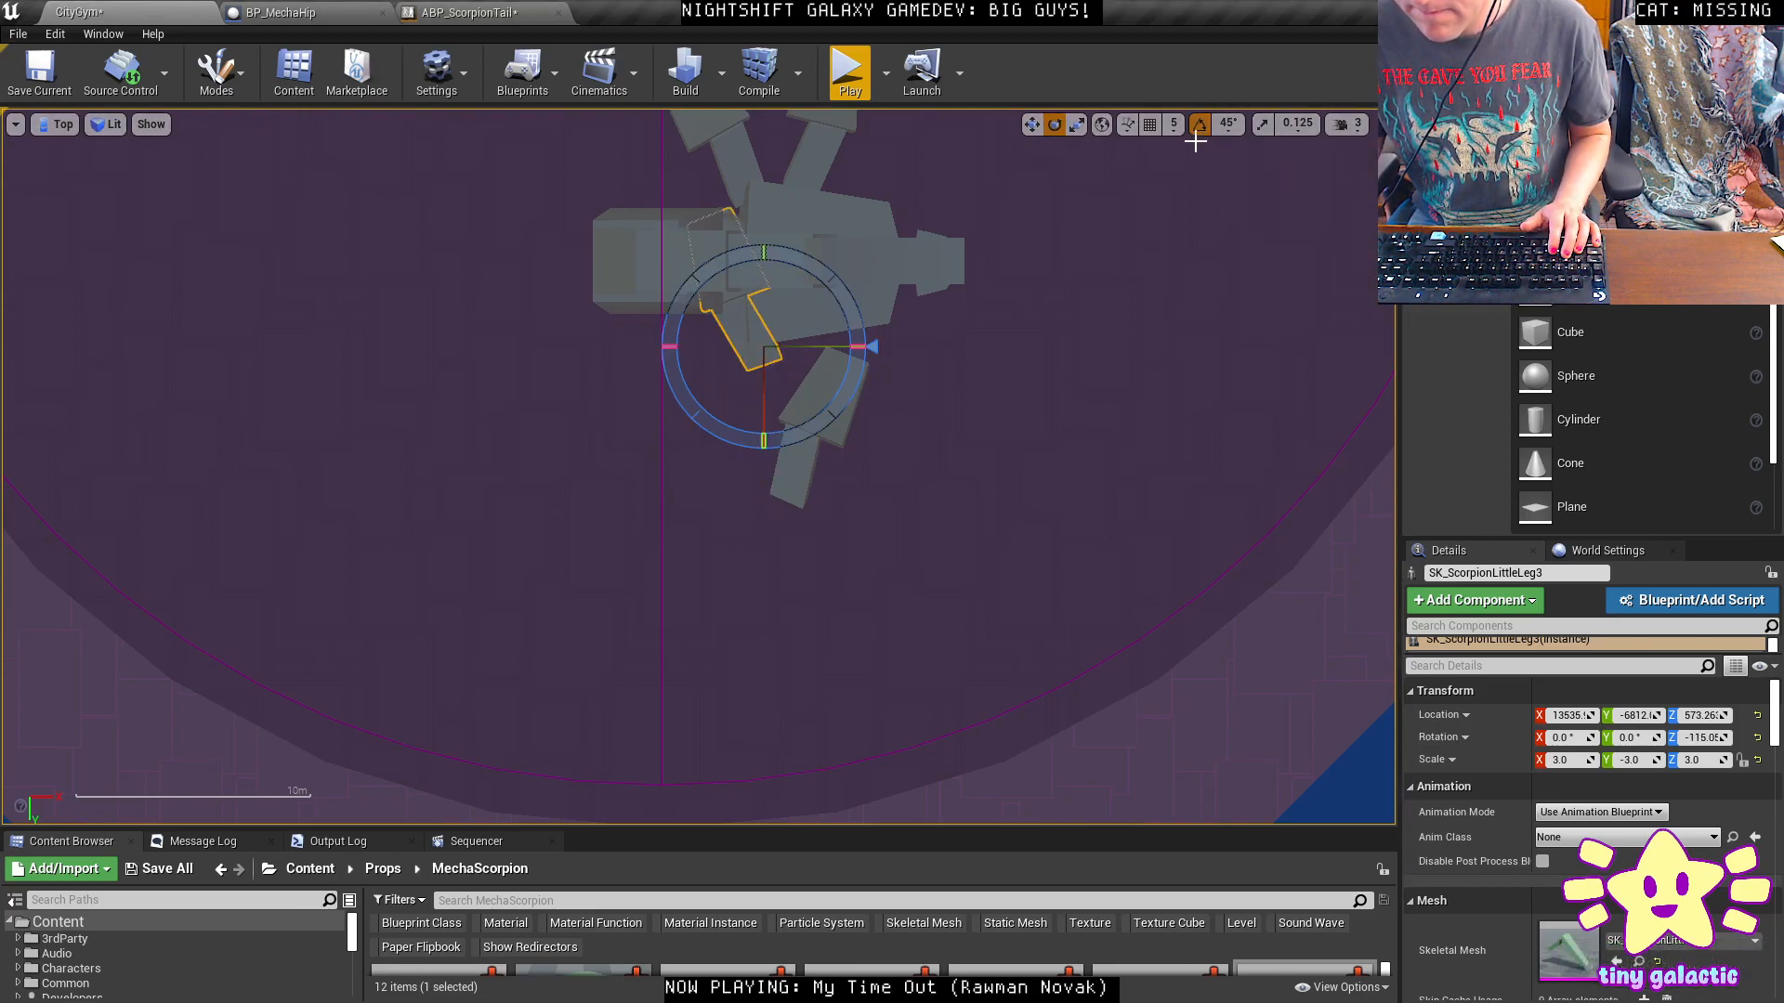
left_click_drag(722, 434, 842, 405)
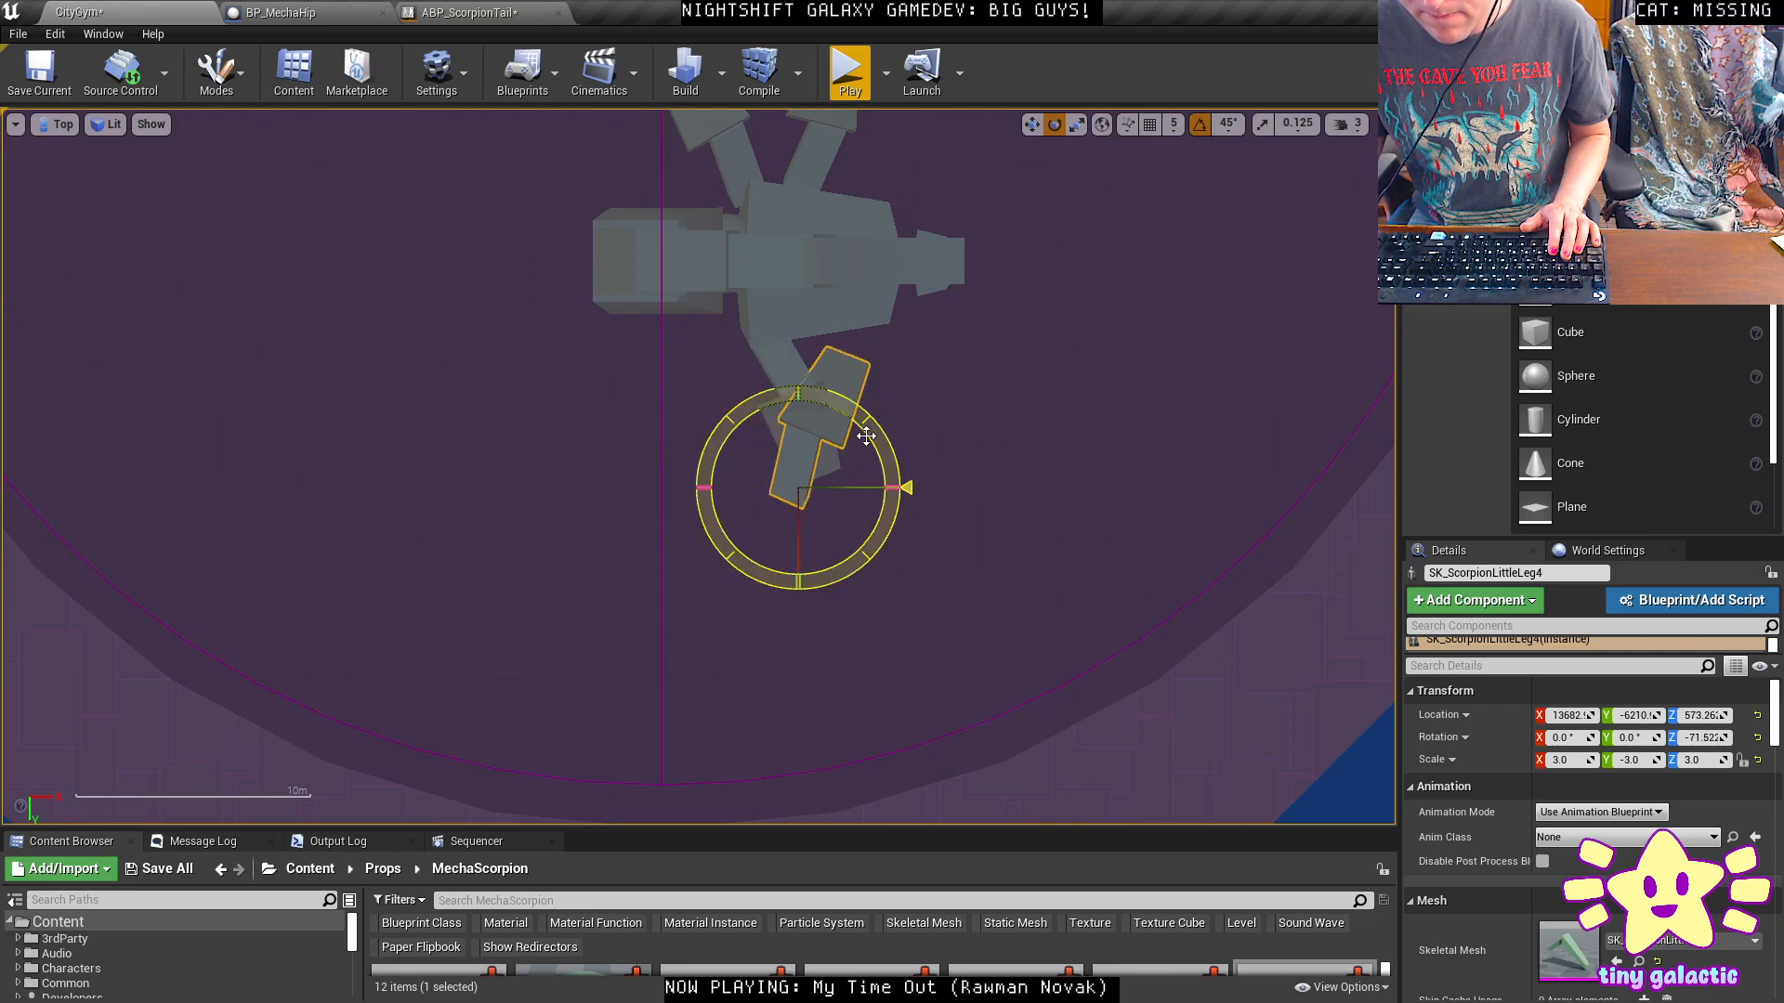
left_click_drag(906, 487, 912, 414)
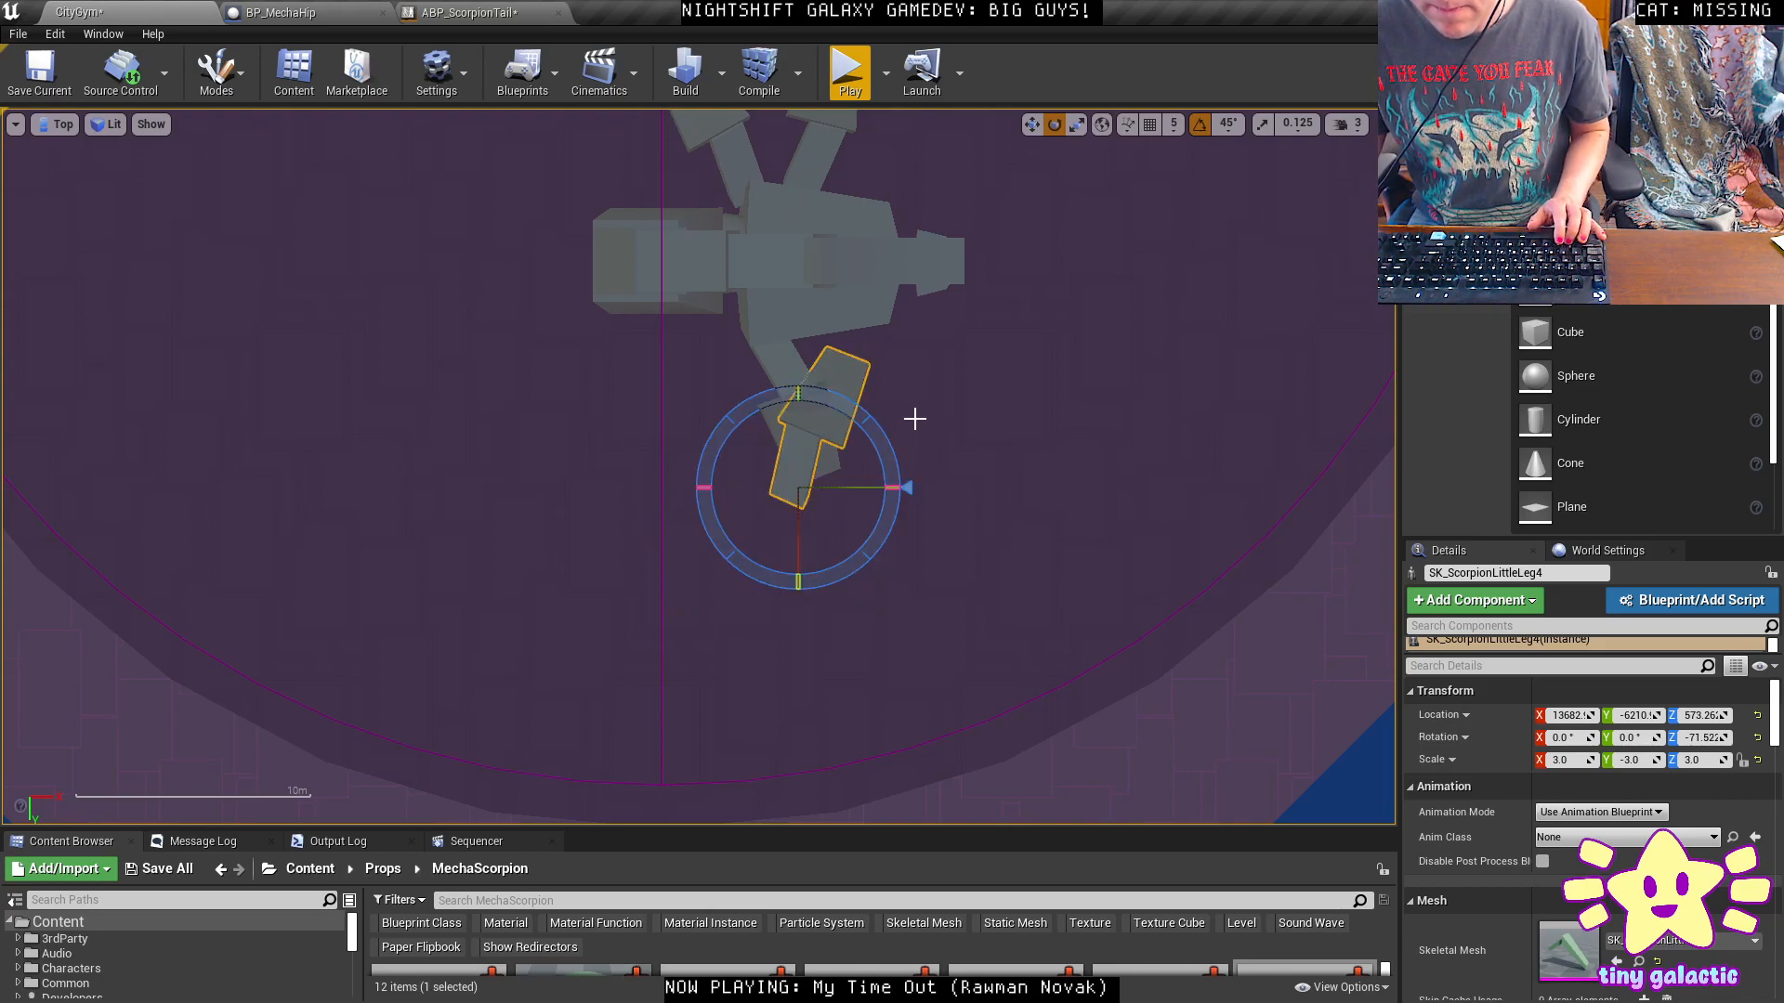
key("ctrl+z")
key("ctrl+z")
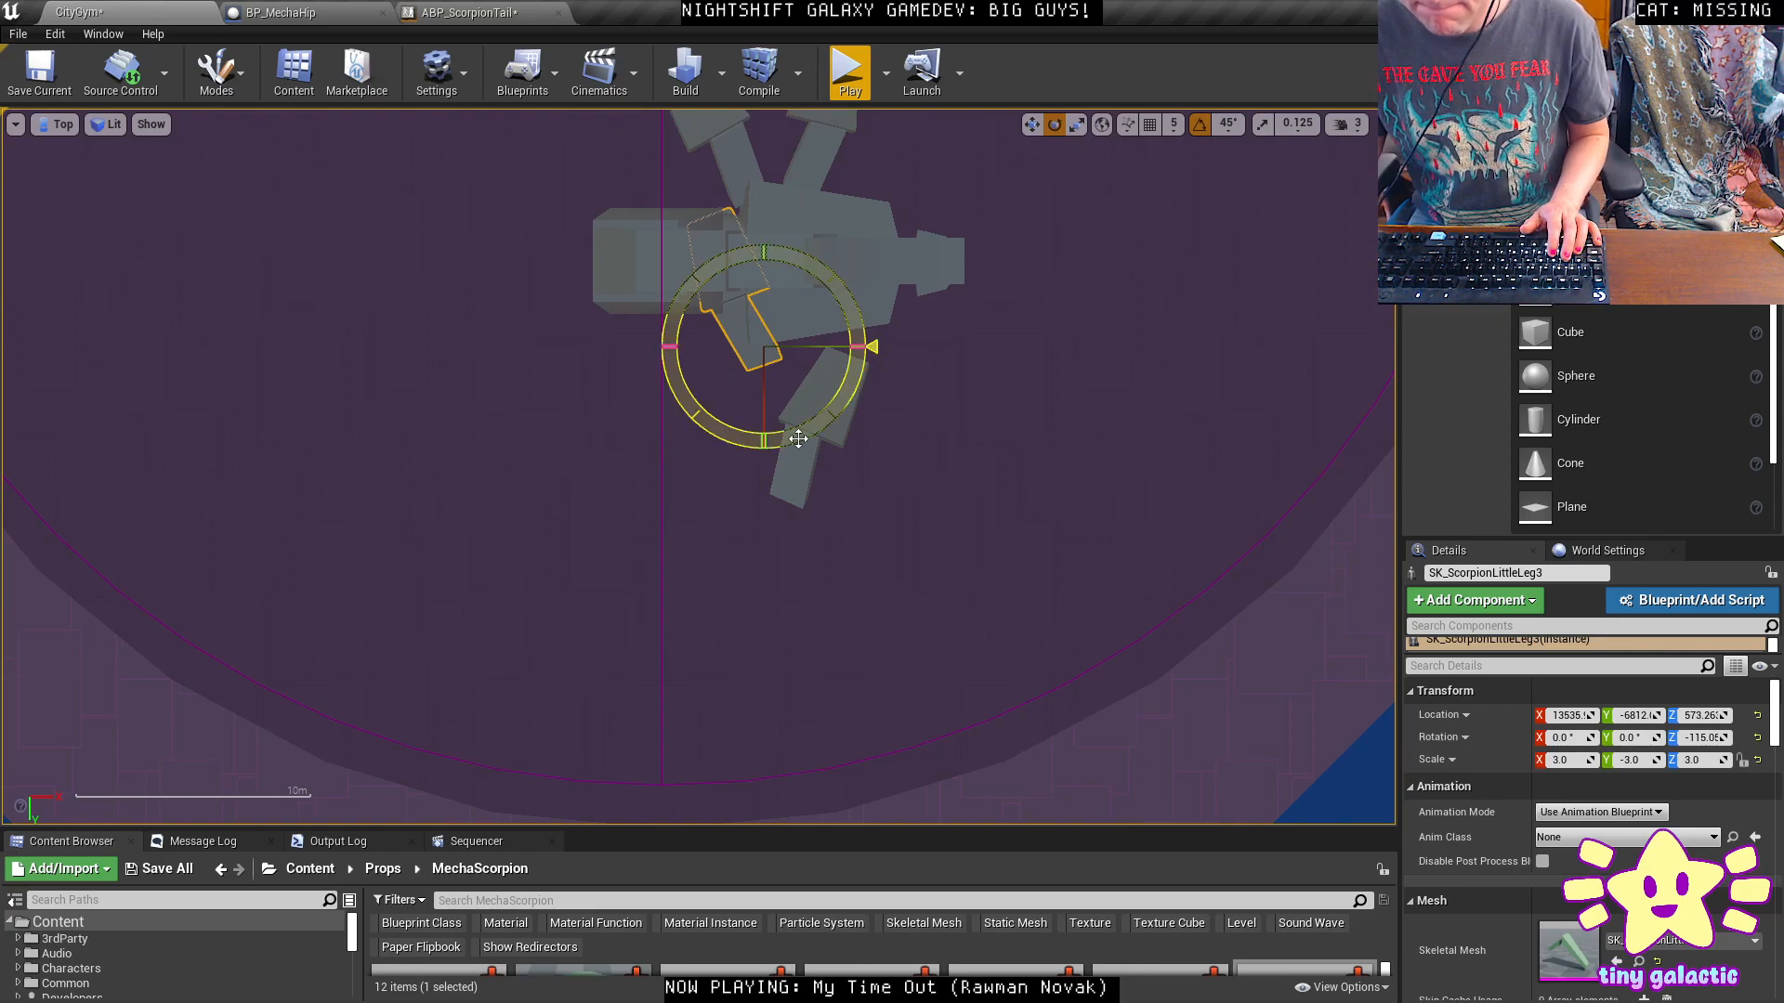
Set the rear leg copy's Y scale to 3 and its X scale to -3.
left_click(1632, 759)
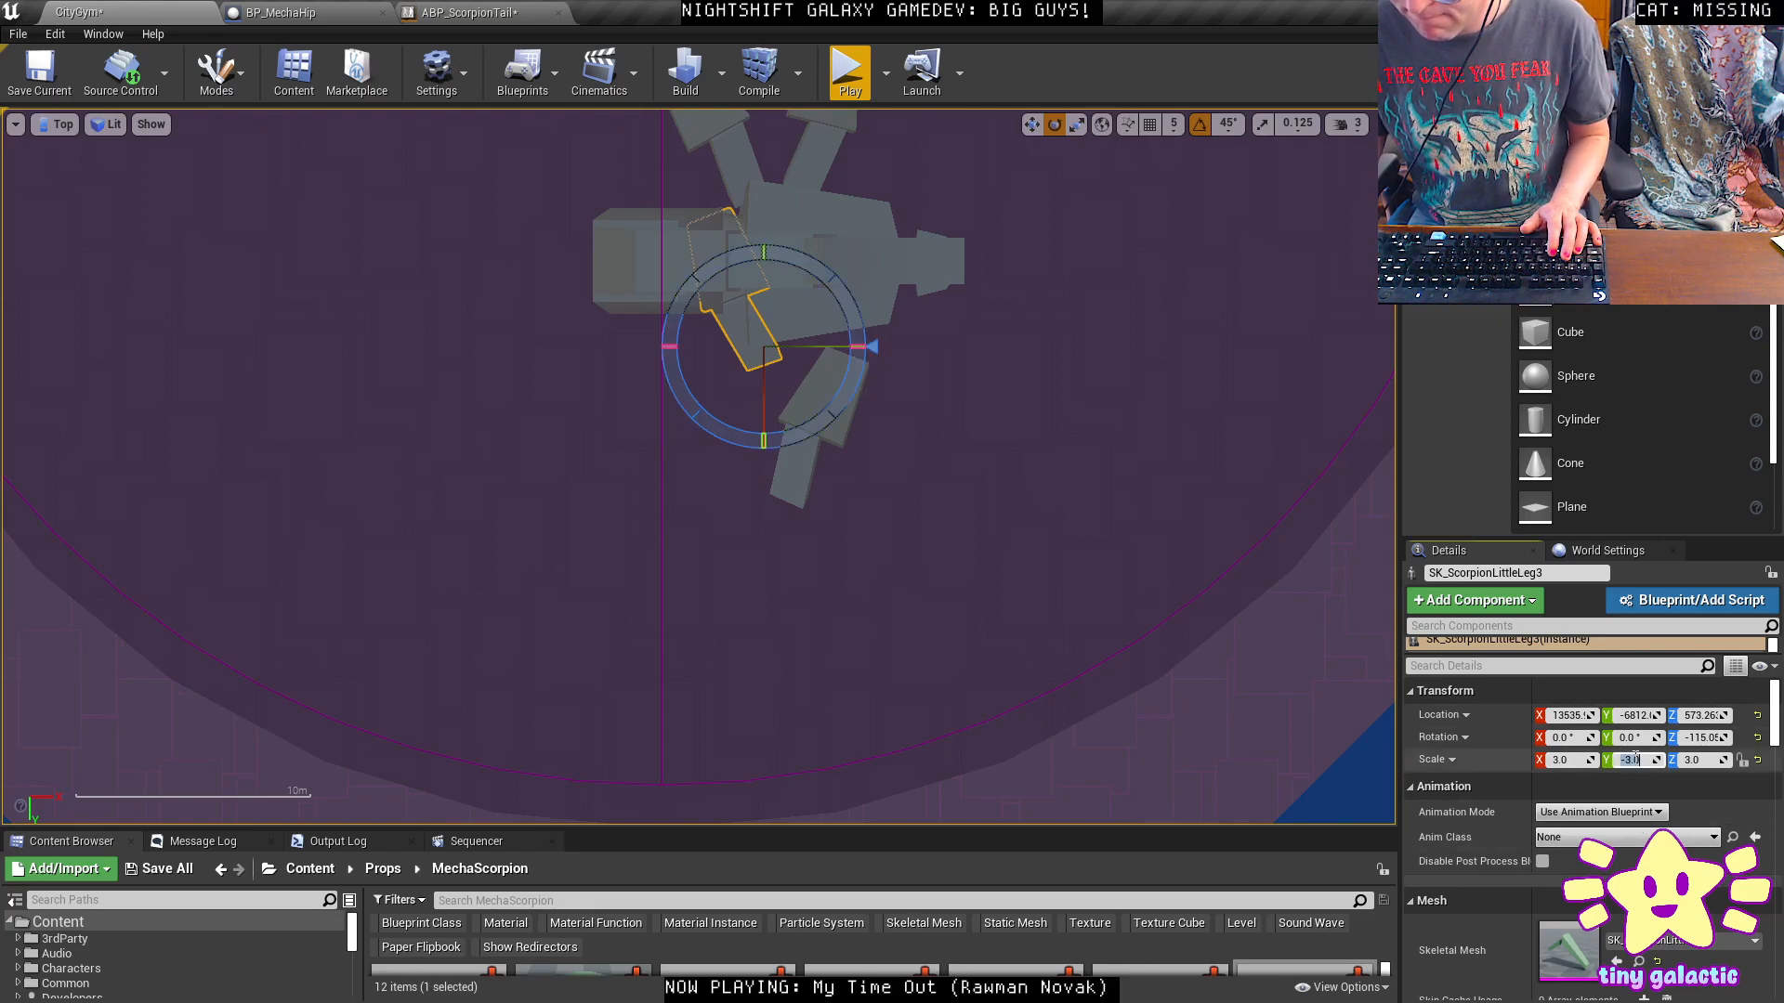
type("3")
key("Tab")
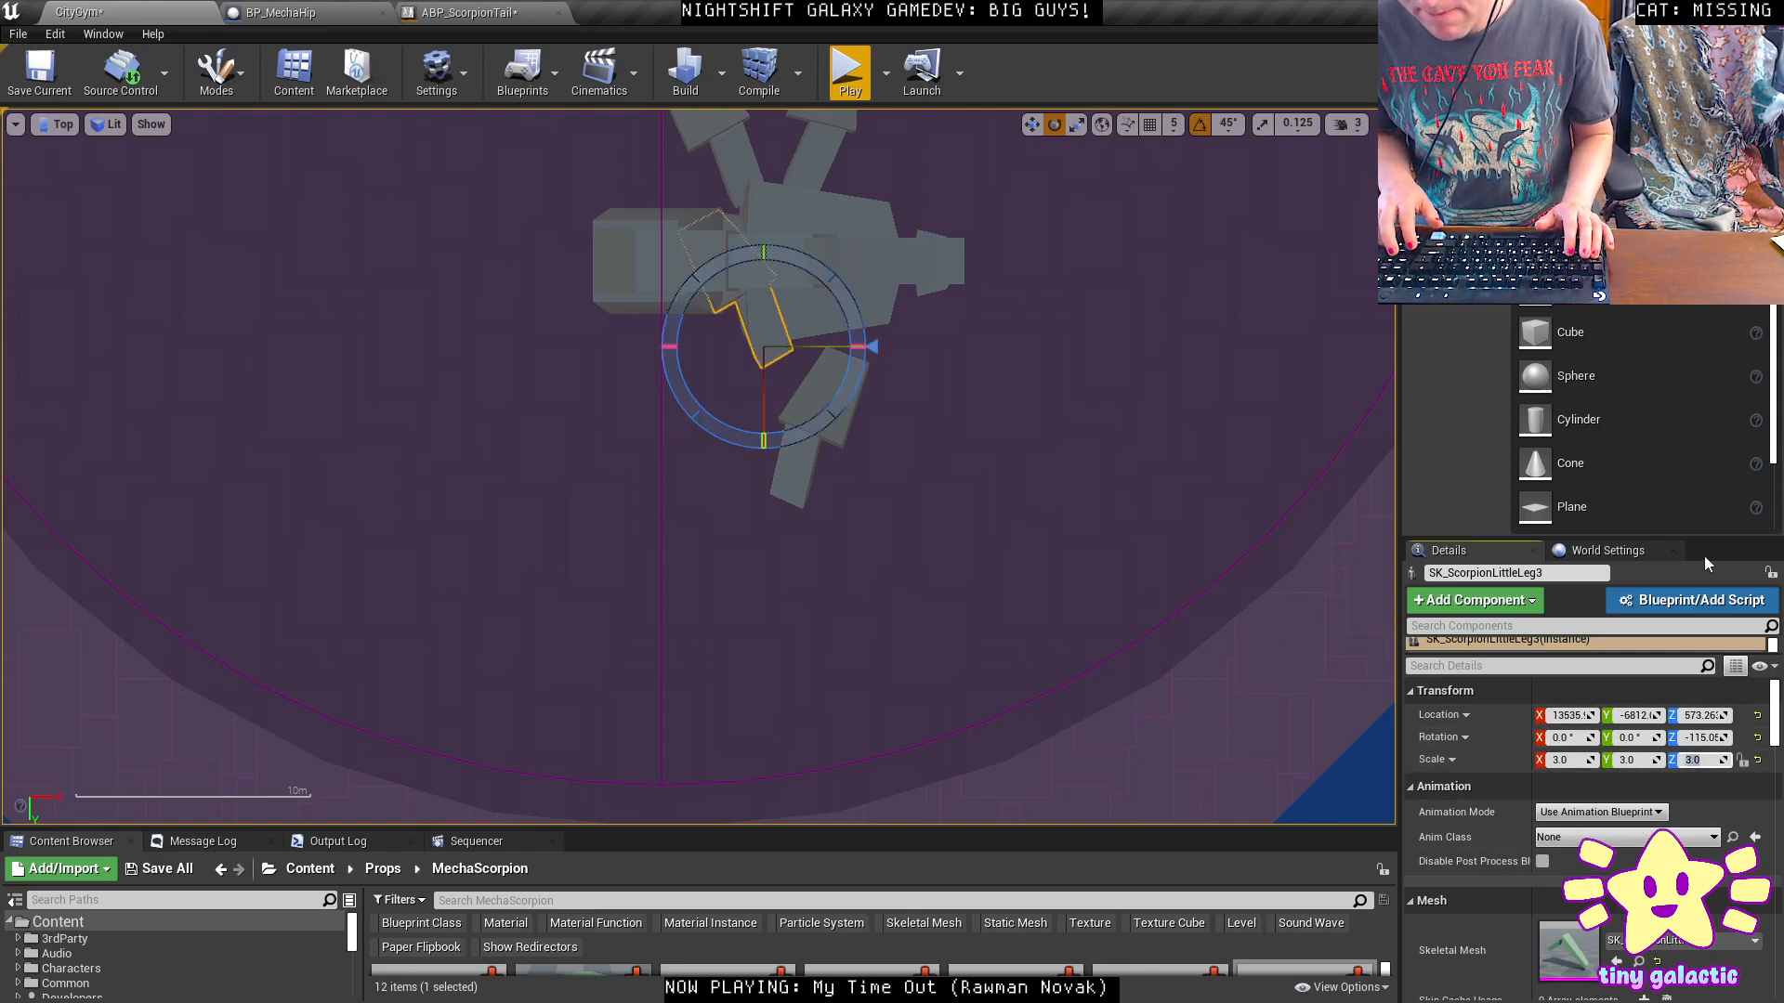
key("Tab")
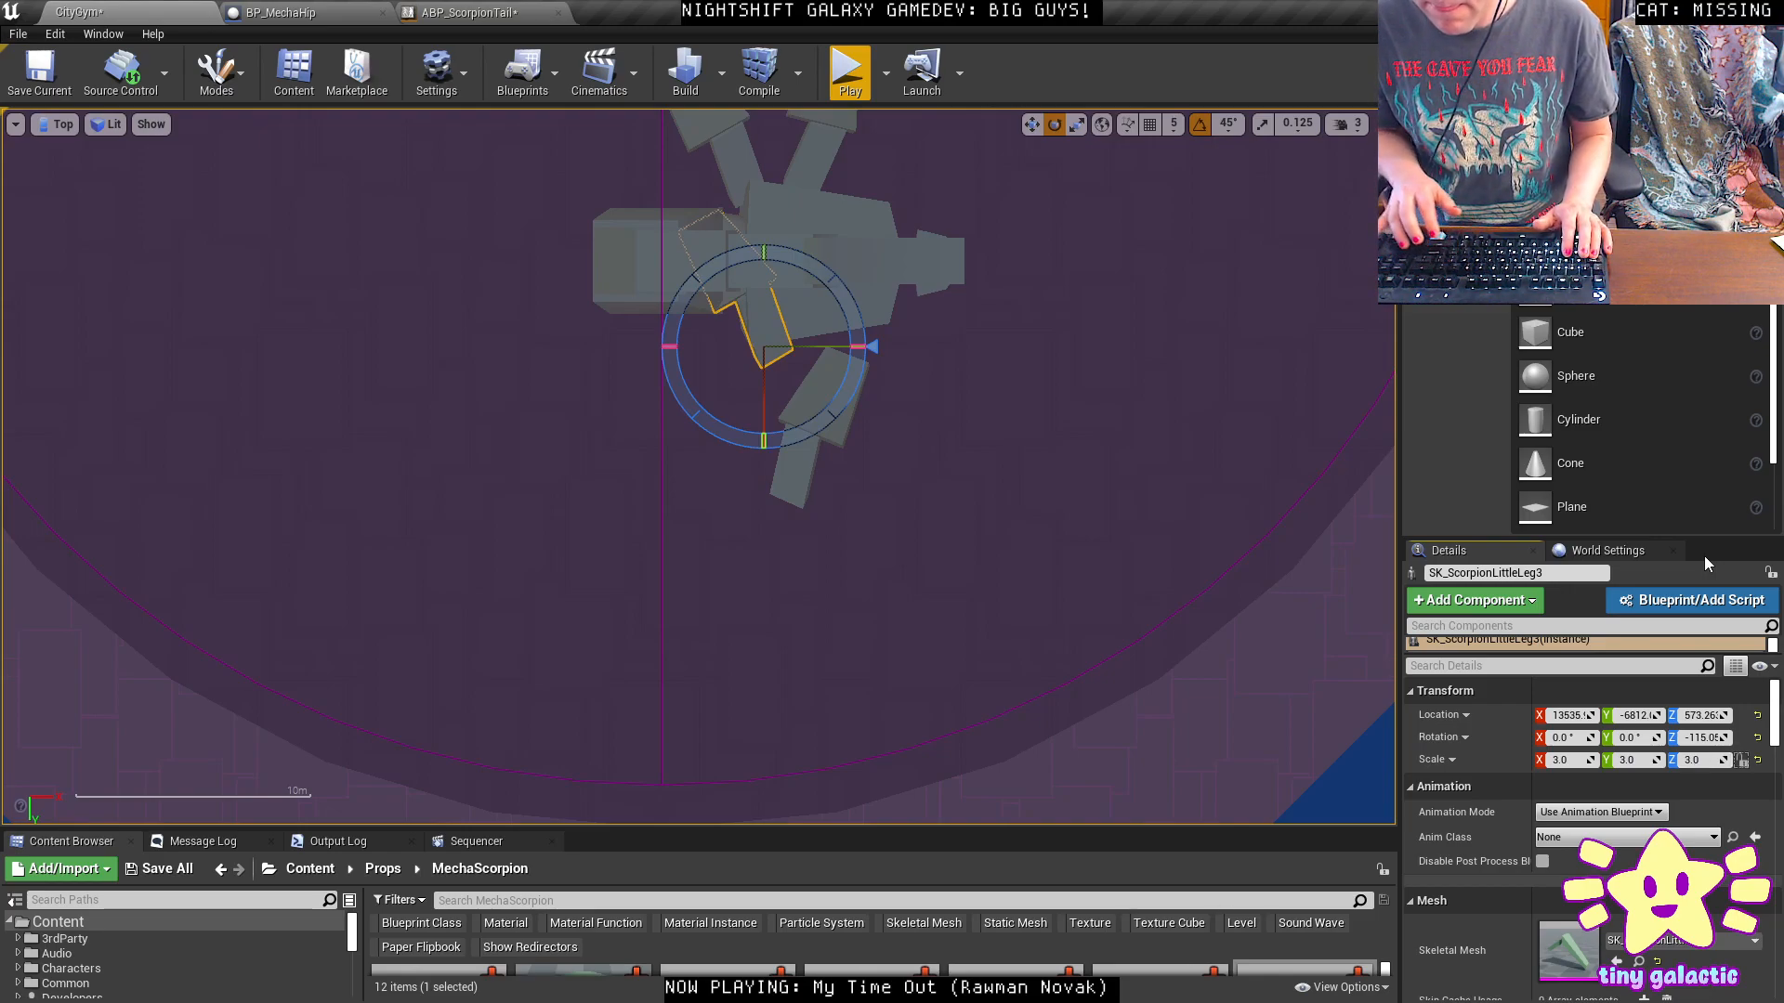
left_click(1565, 760)
type("-")
key("Return")
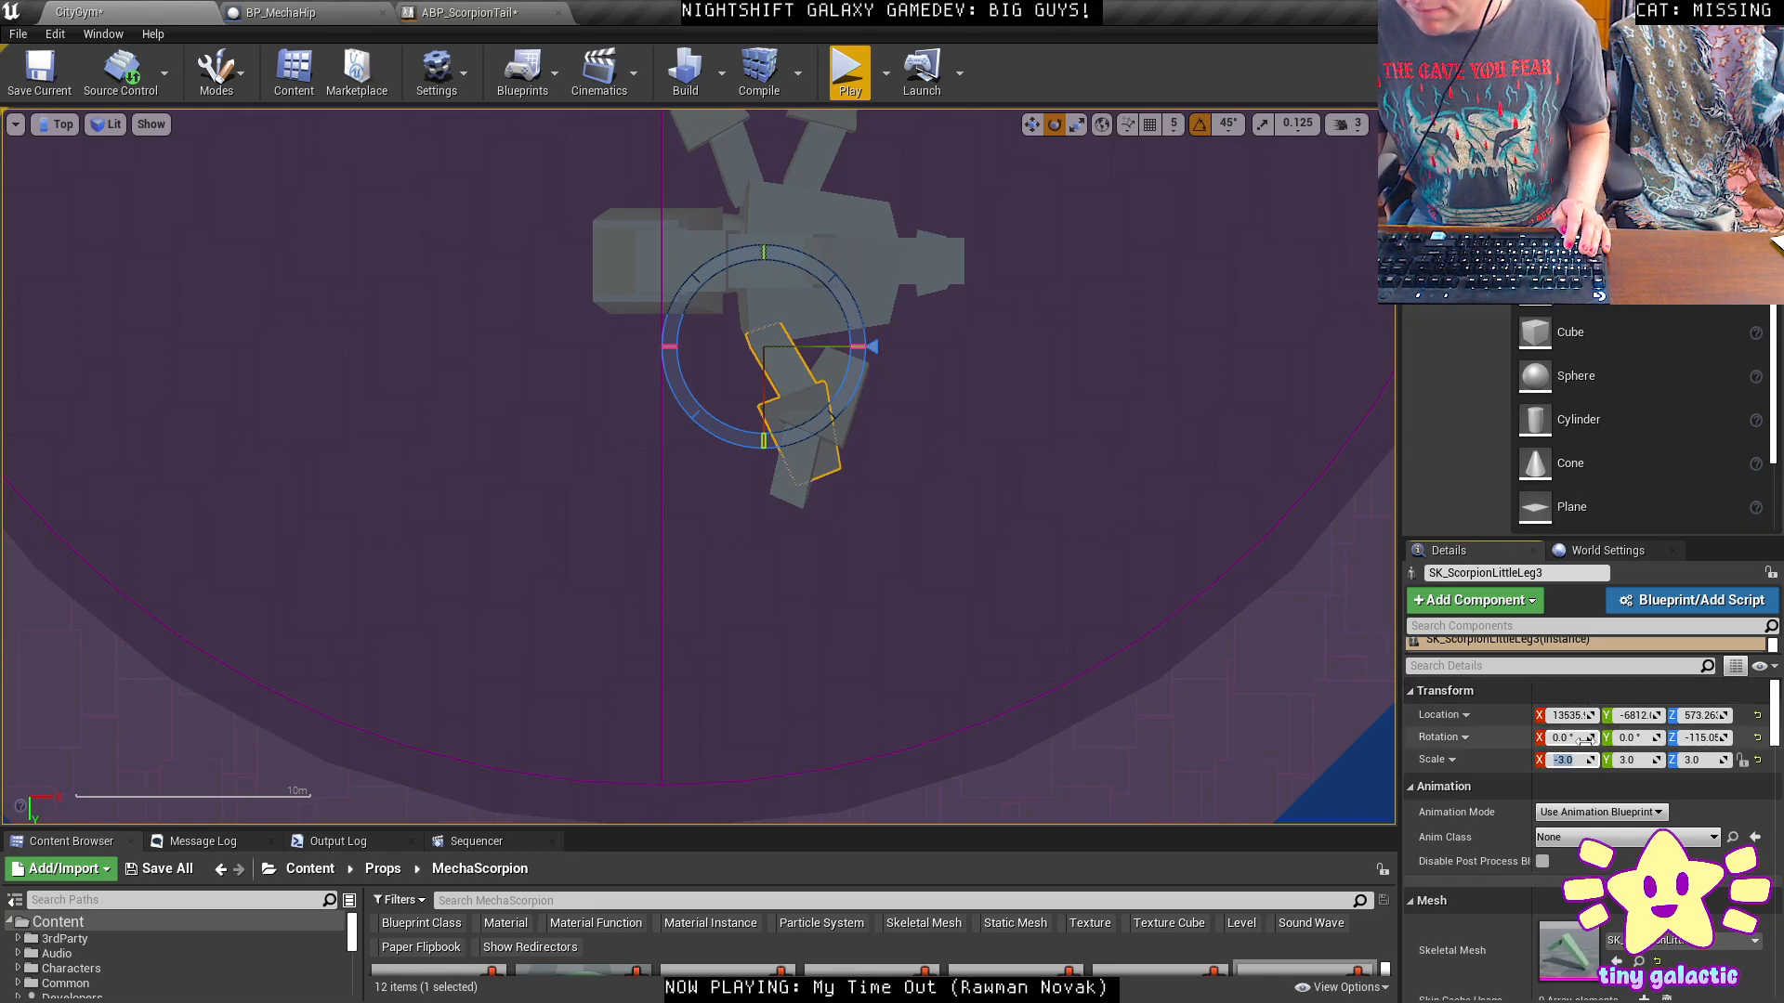
Try a Y scale of -3 on the rear leg copy and restore it to 3.
key("Tab")
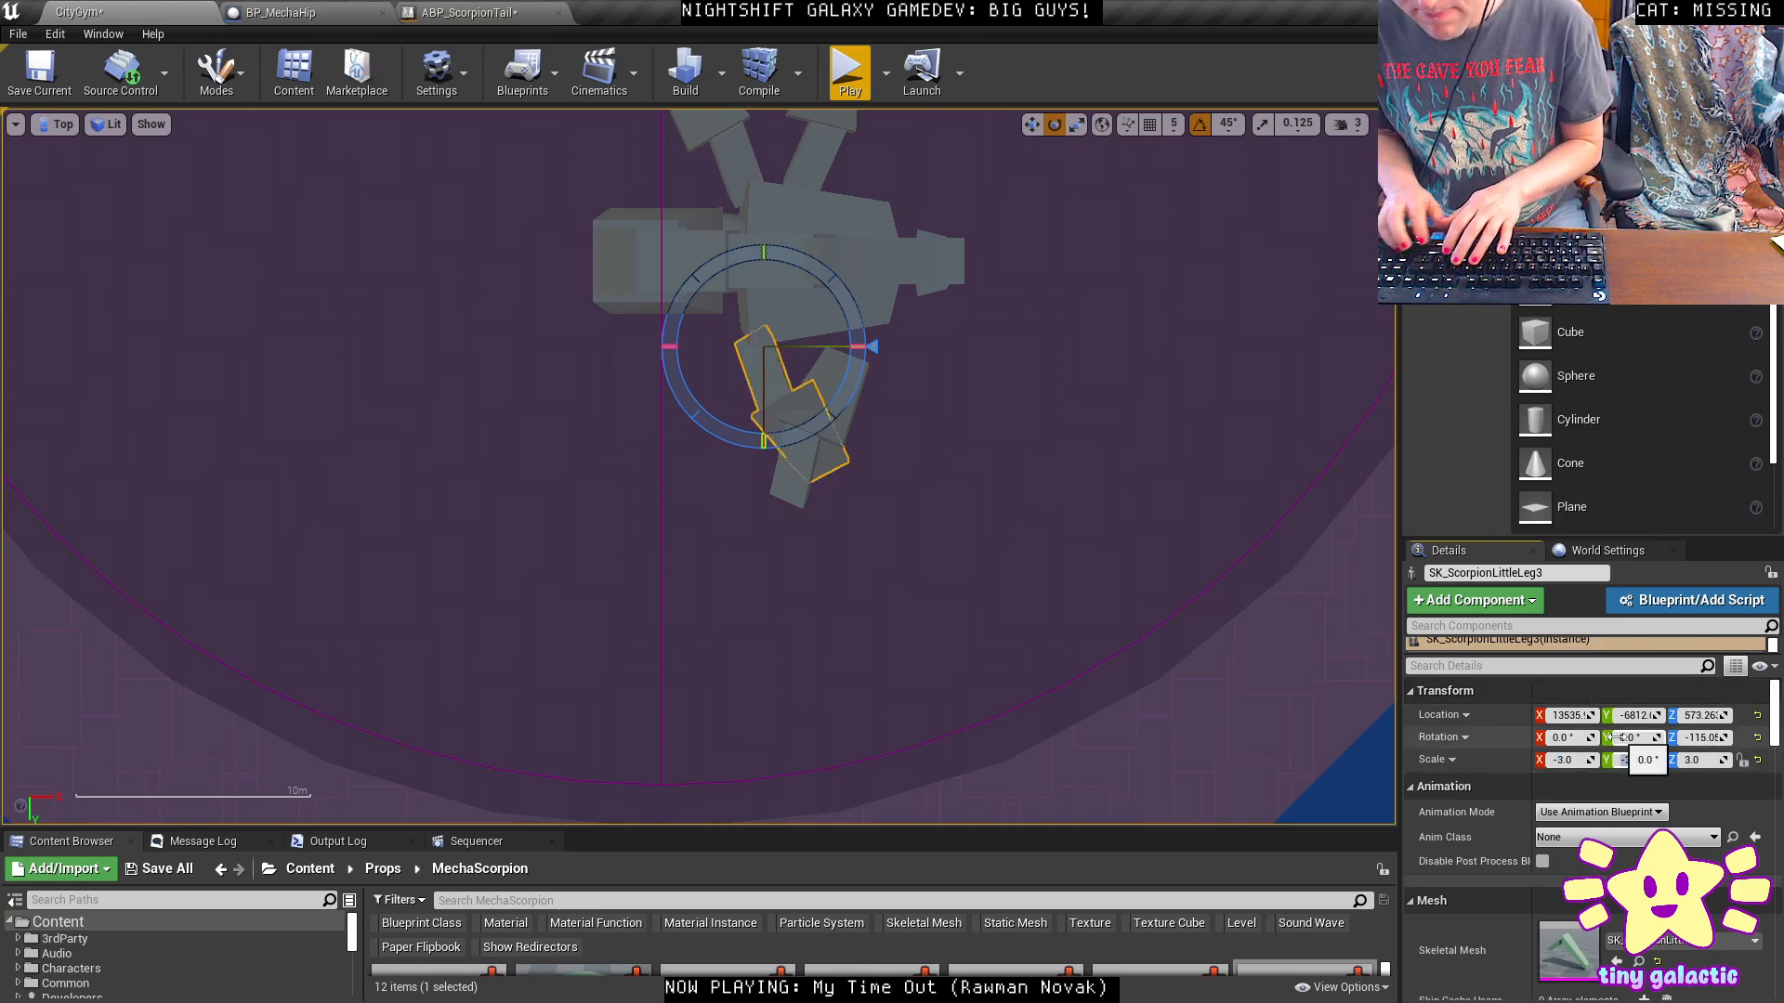
type("-3")
key("Return")
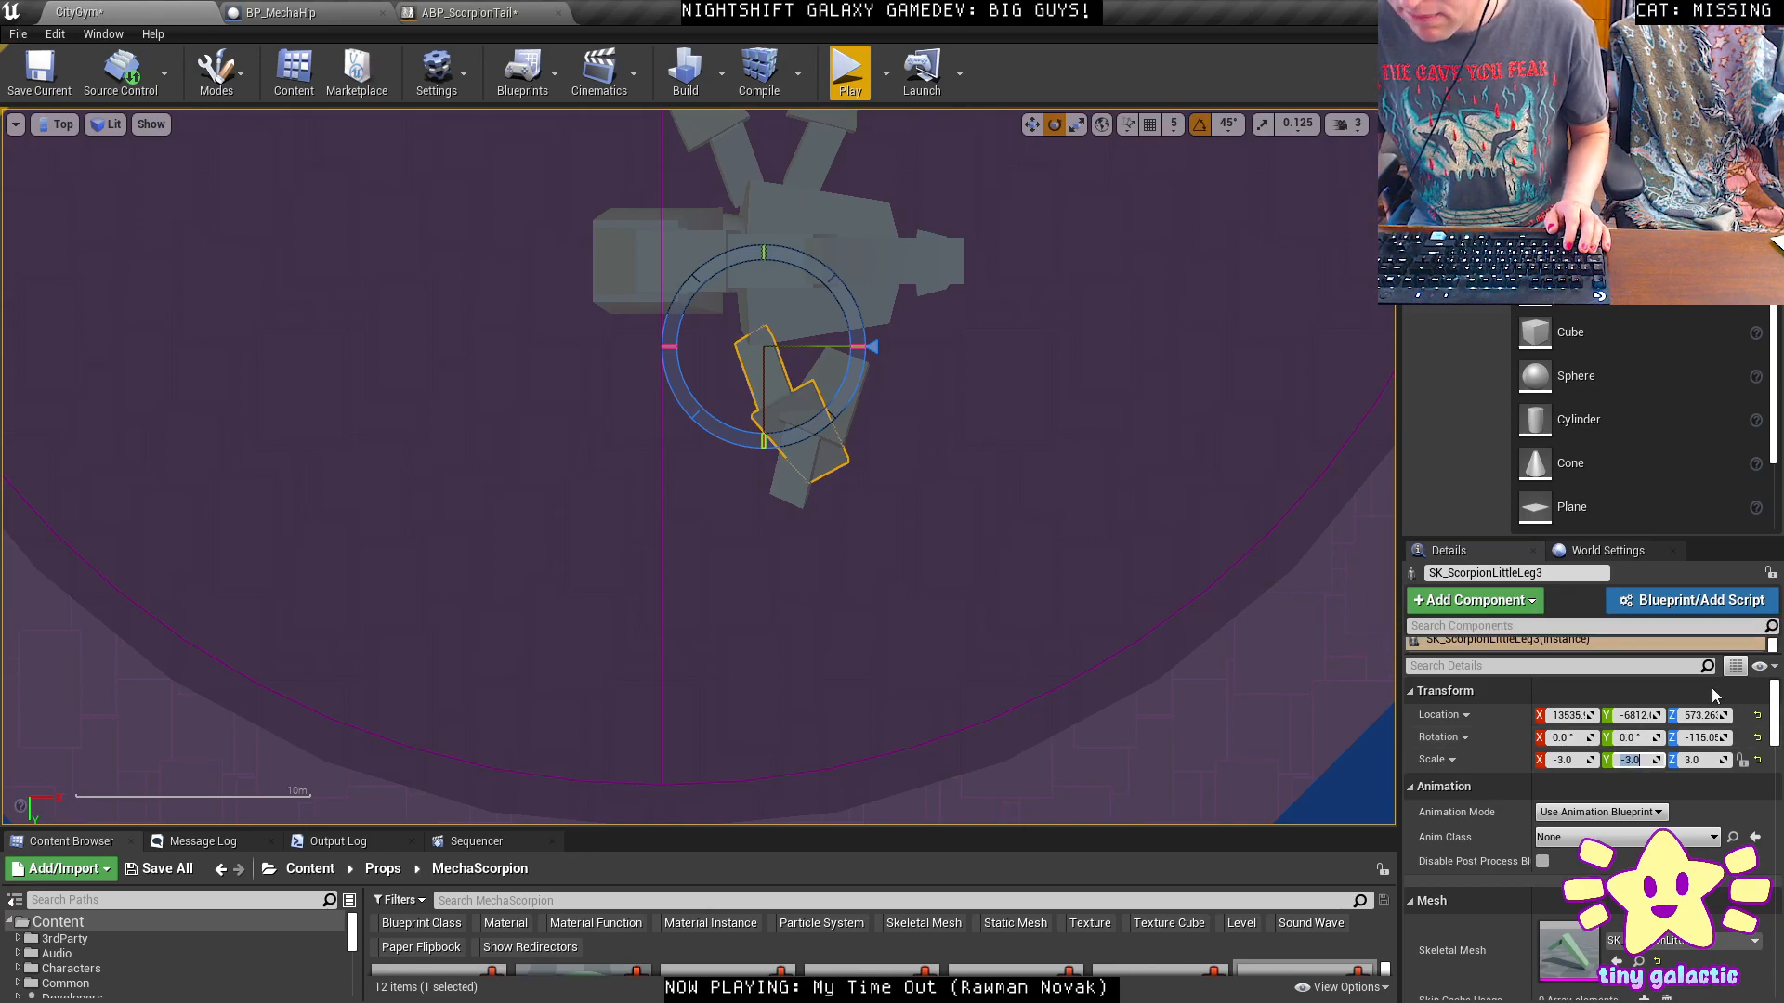
key("Delete")
key("Return")
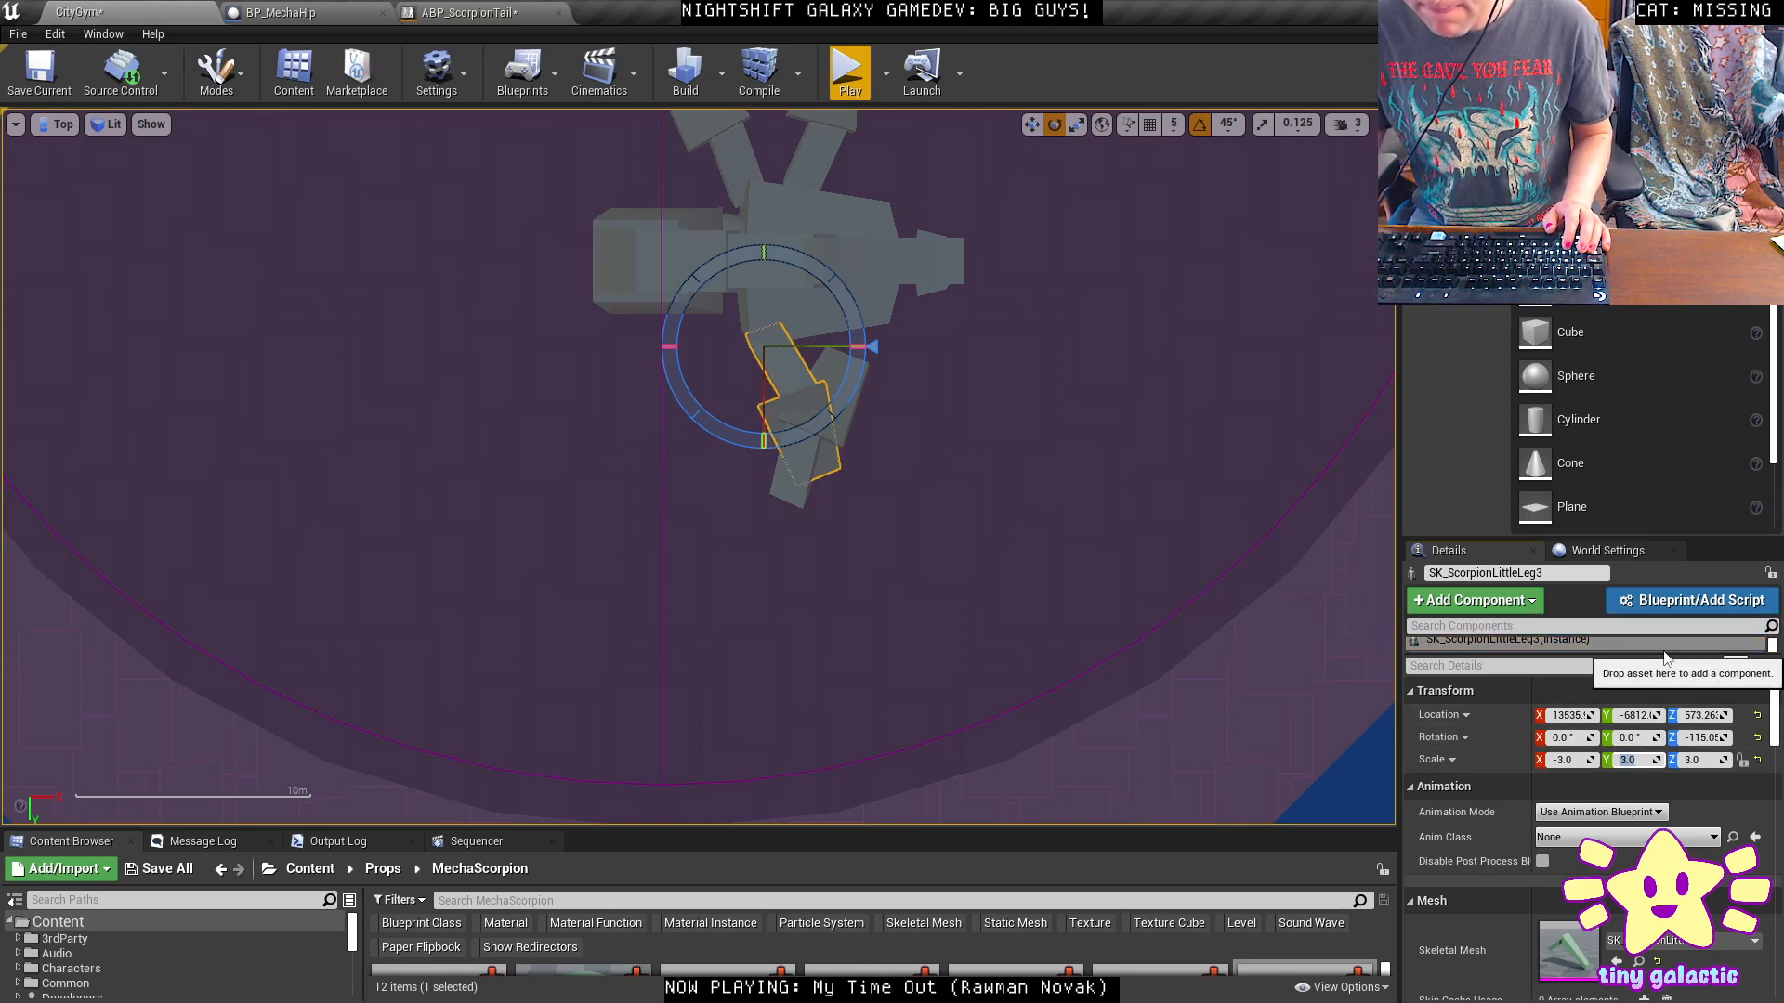
Turn the rear leg copy to about -60° around Z and align it with the rear of the chassis side.
left_click_drag(864, 353, 842, 426)
key("ctrl+z")
right_click_drag(1003, 171, 940, 86)
left_click_drag(914, 385, 898, 417)
key("w")
key("e")
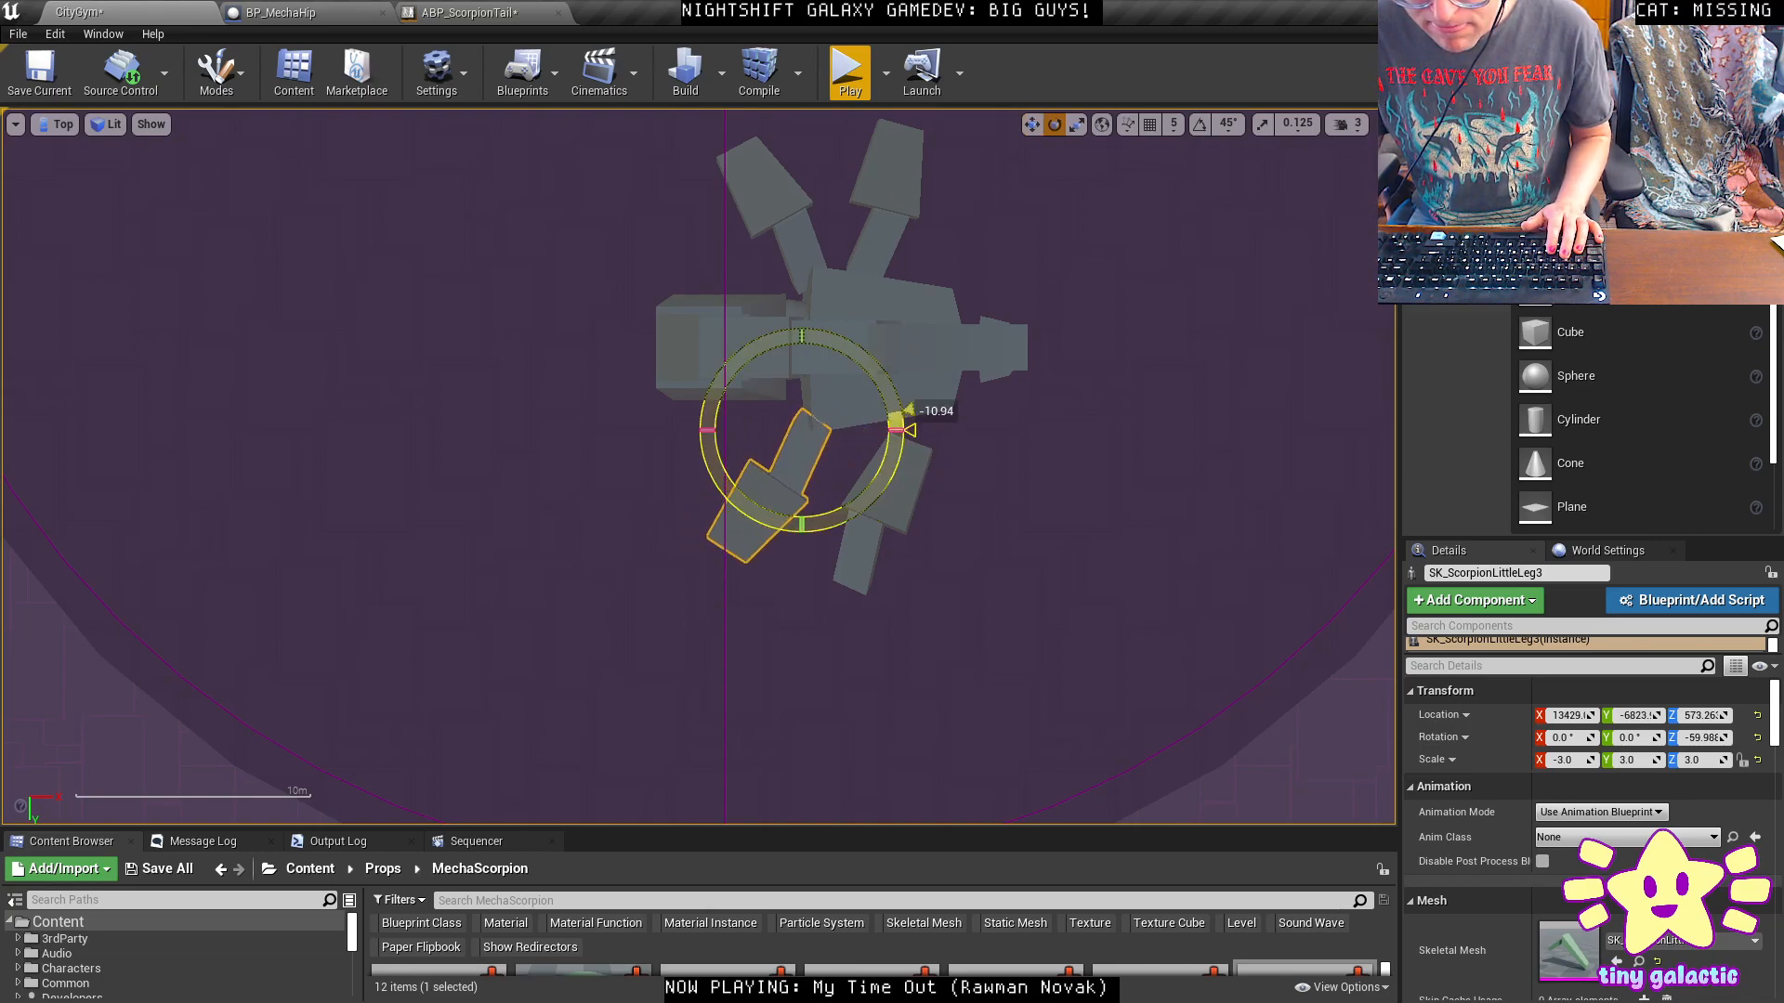
Turn the front leg copy to about 67.6° around Z and move it against the chassis ahead of the rear leg.
left_click(915, 483)
left_click_drag(922, 507, 779, 644)
key("w")
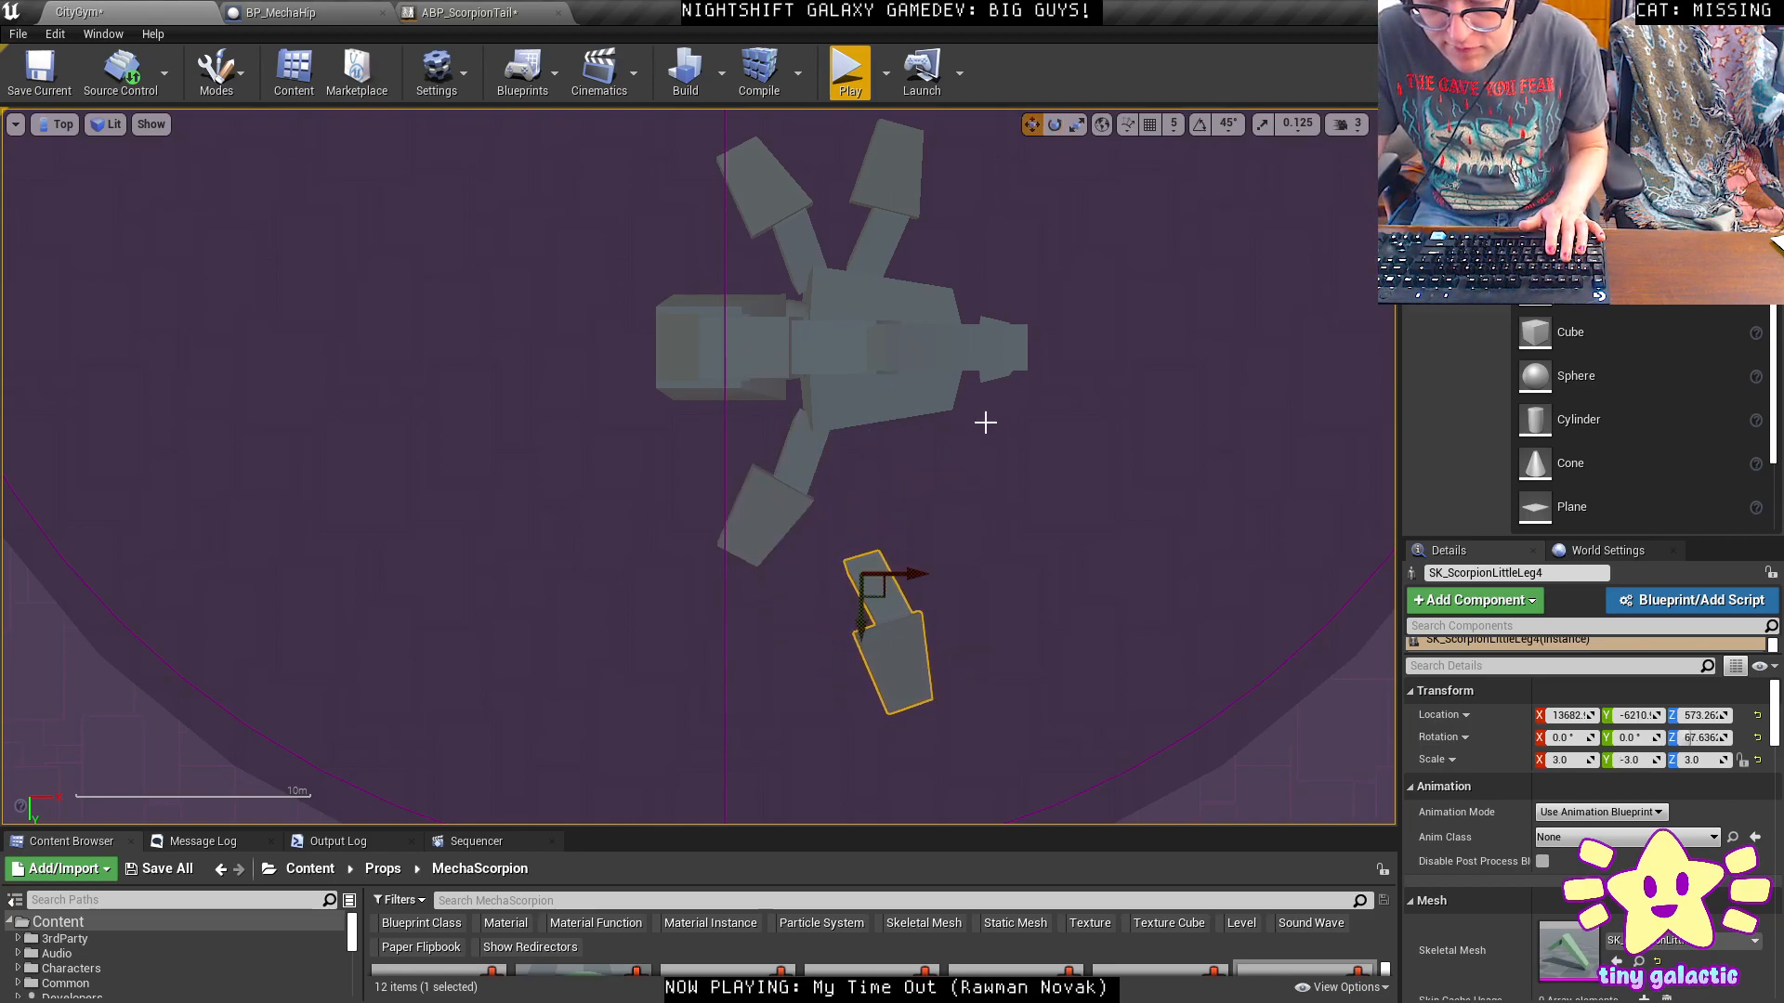
left_click_drag(876, 580, 855, 333)
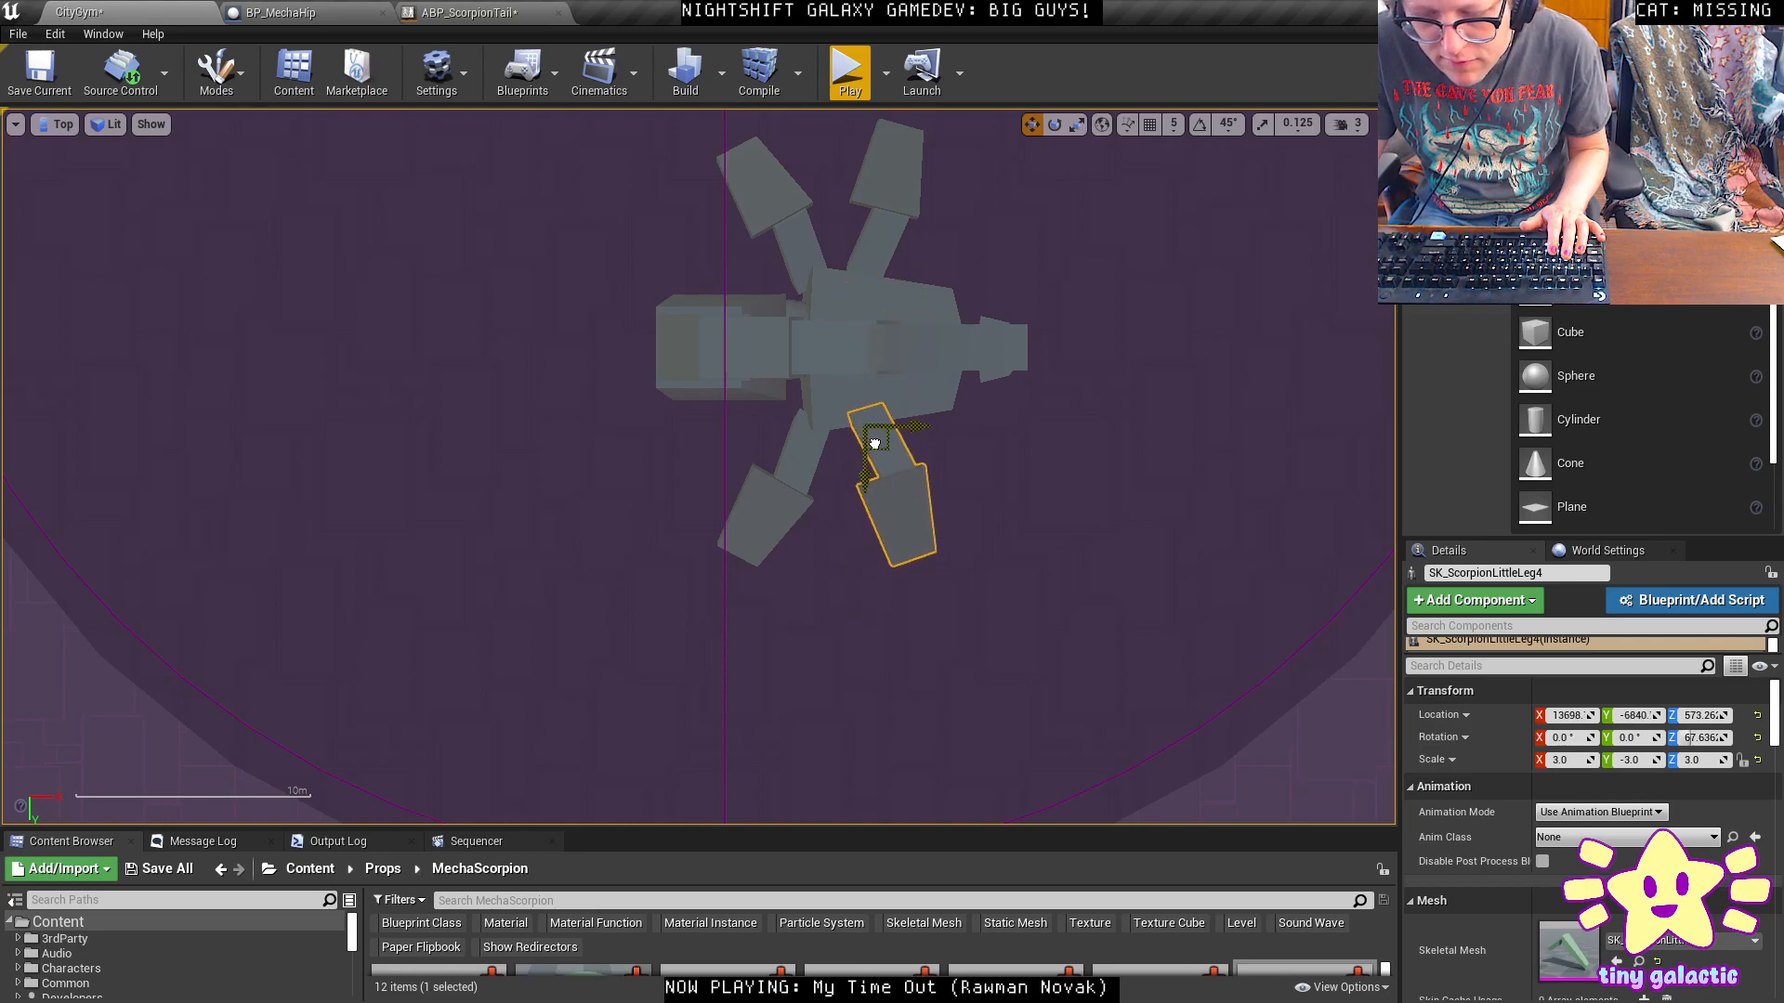
Return the viewport to Perspective and view the newly placed legs at close range.
left_click(65, 128)
left_click(104, 149)
right_click_drag(623, 324, 734, 206)
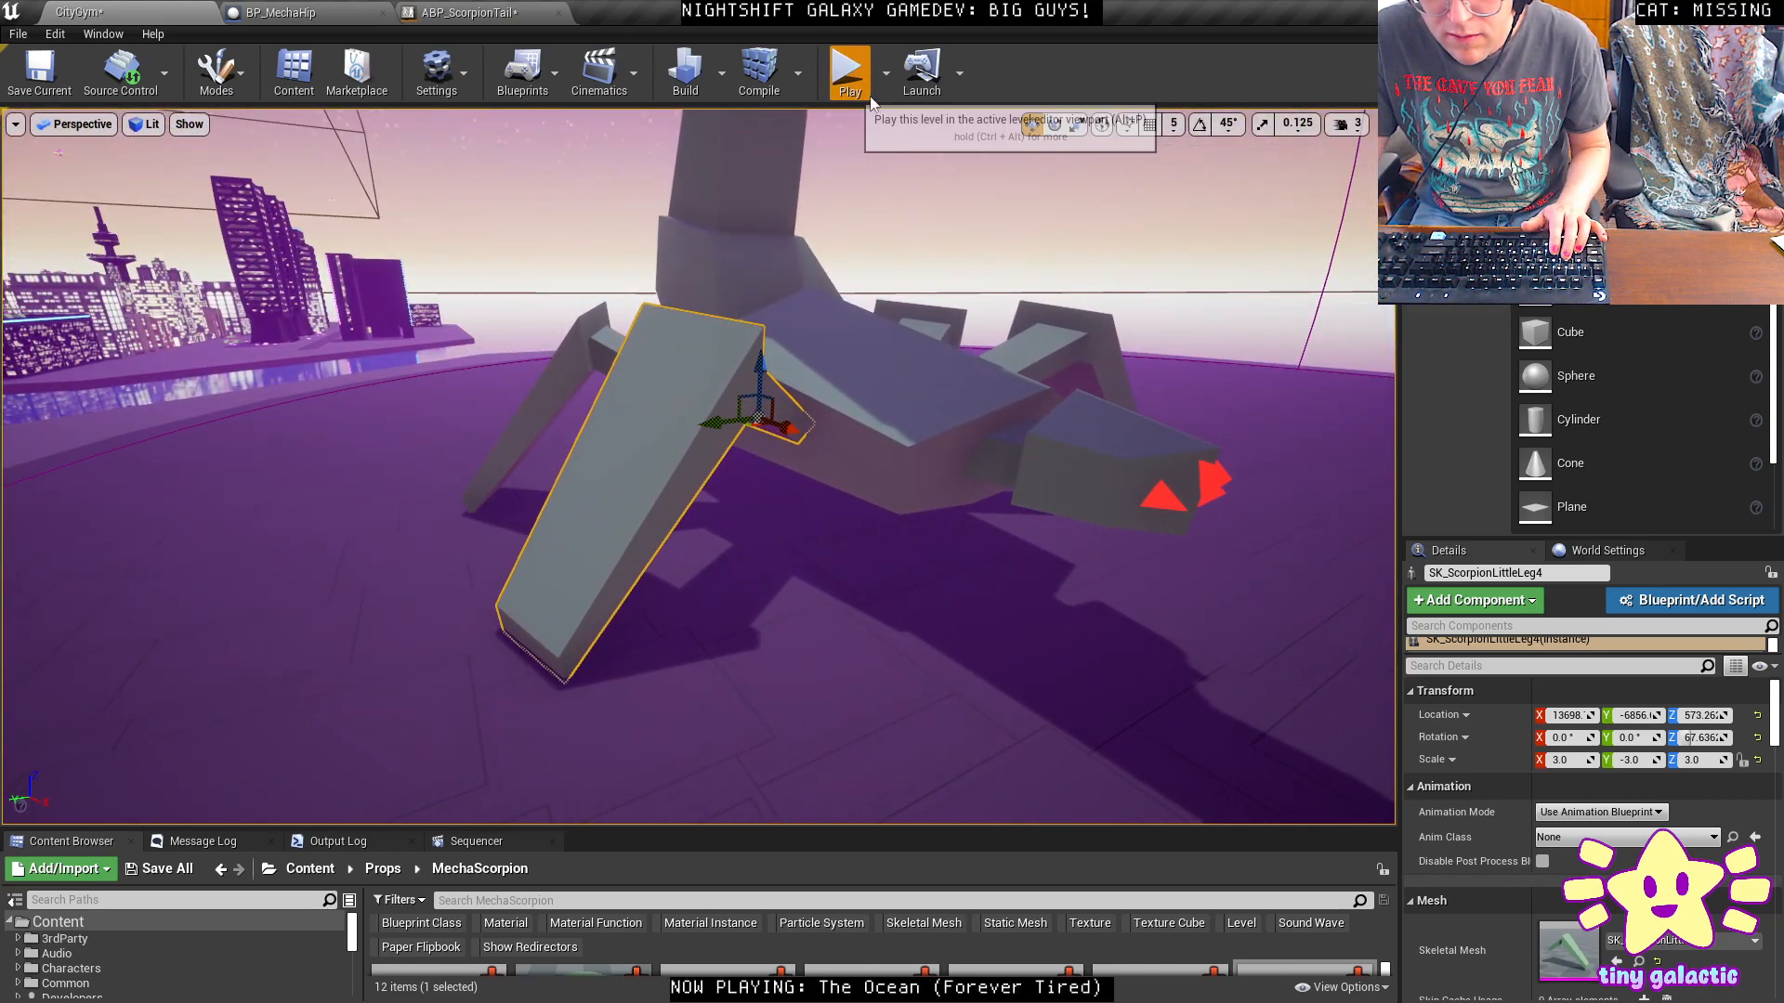
Play the level and fly the player mech around the scorpion to examine its size and leg placement, ending the session when done.
left_click(849, 74)
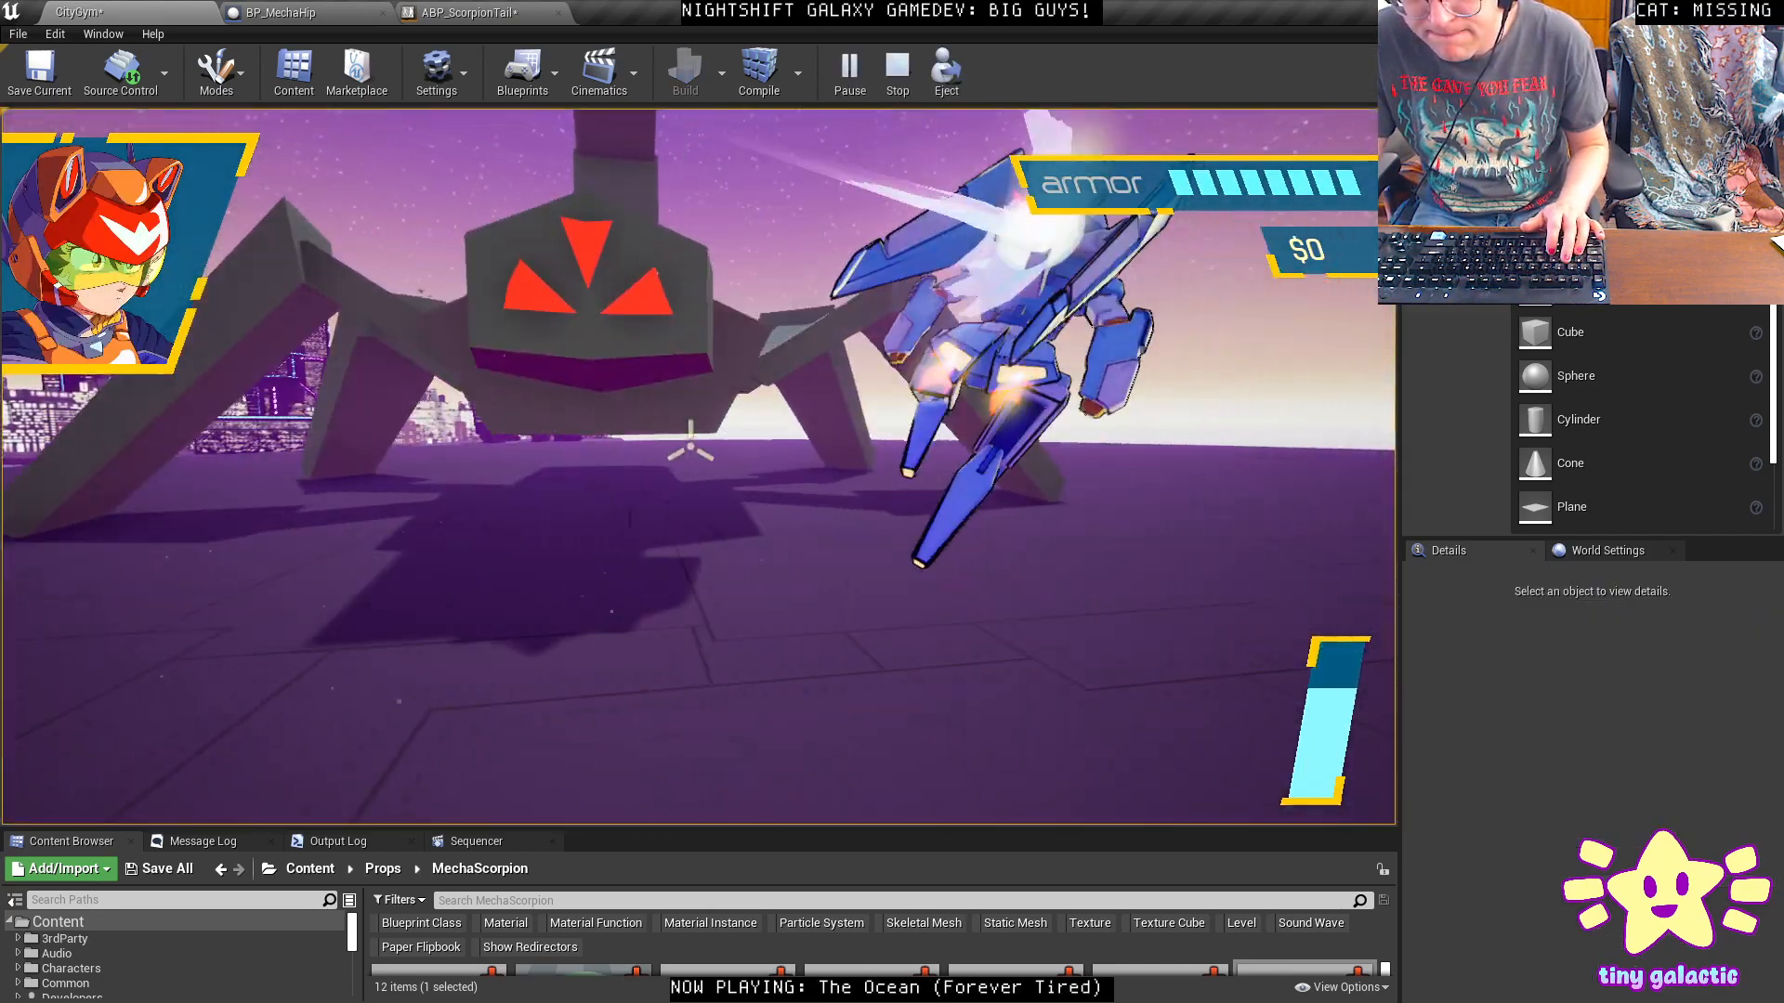
left_click_drag(669, 410, 496, 305)
key("space")
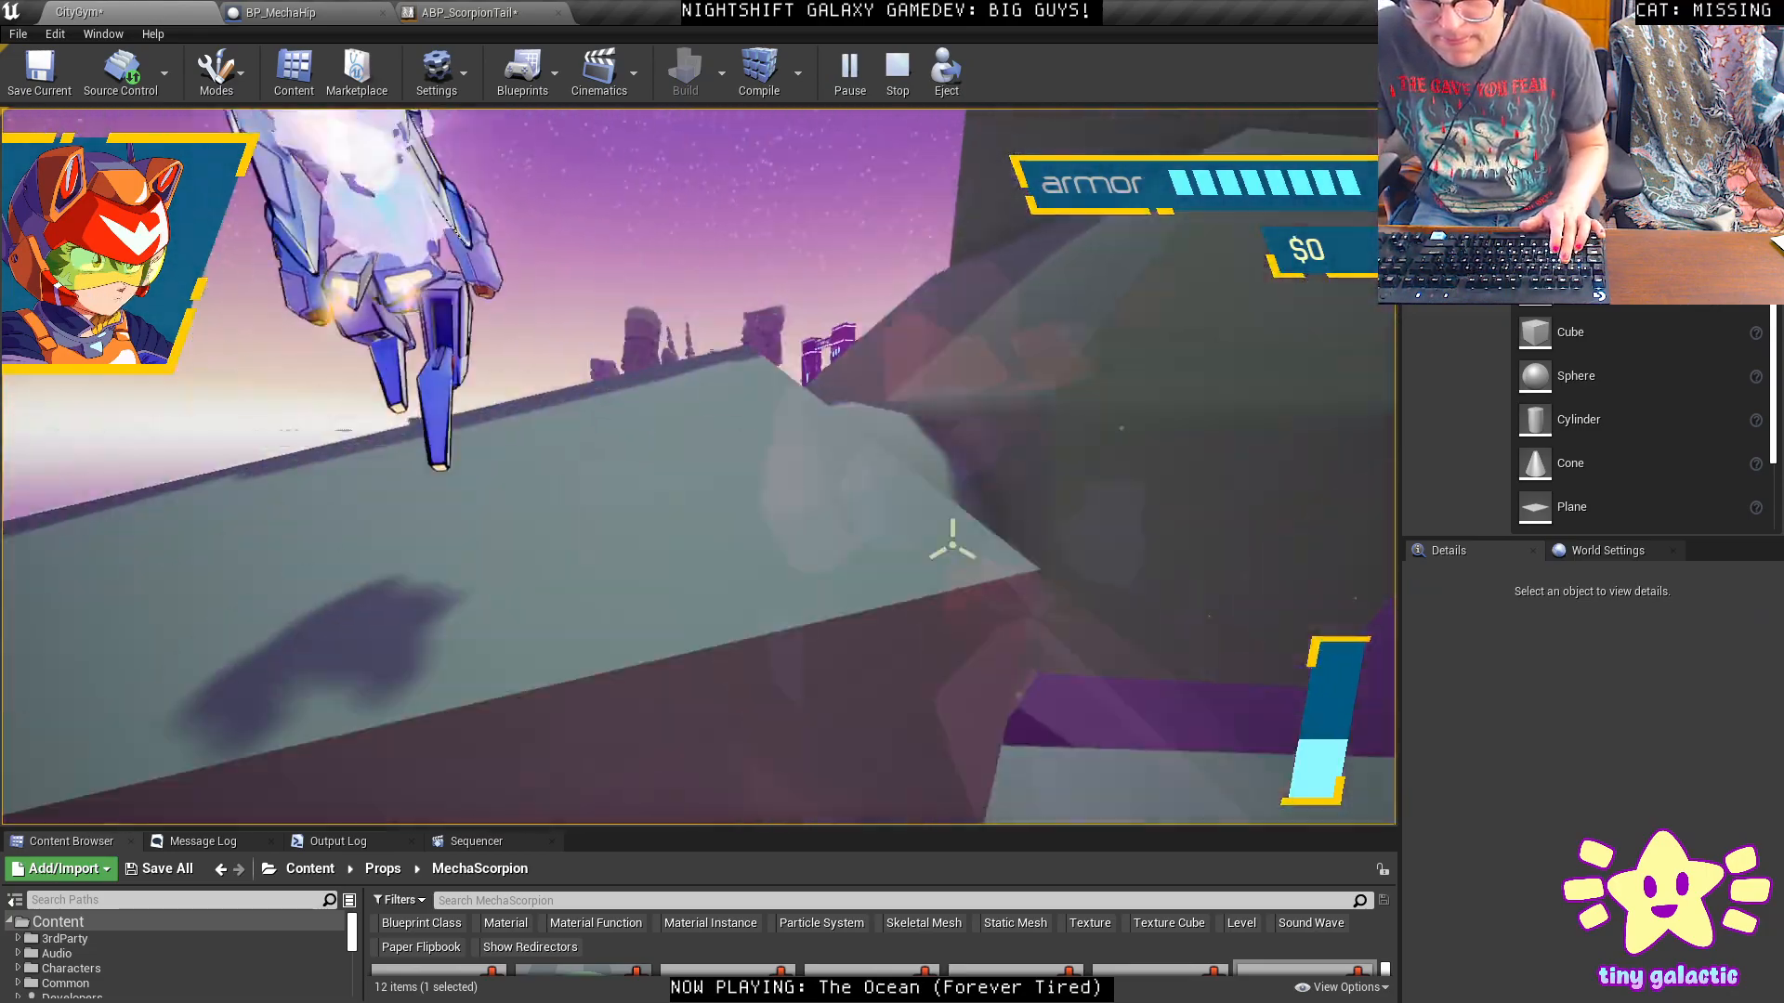
key("w")
key("space")
key("space")
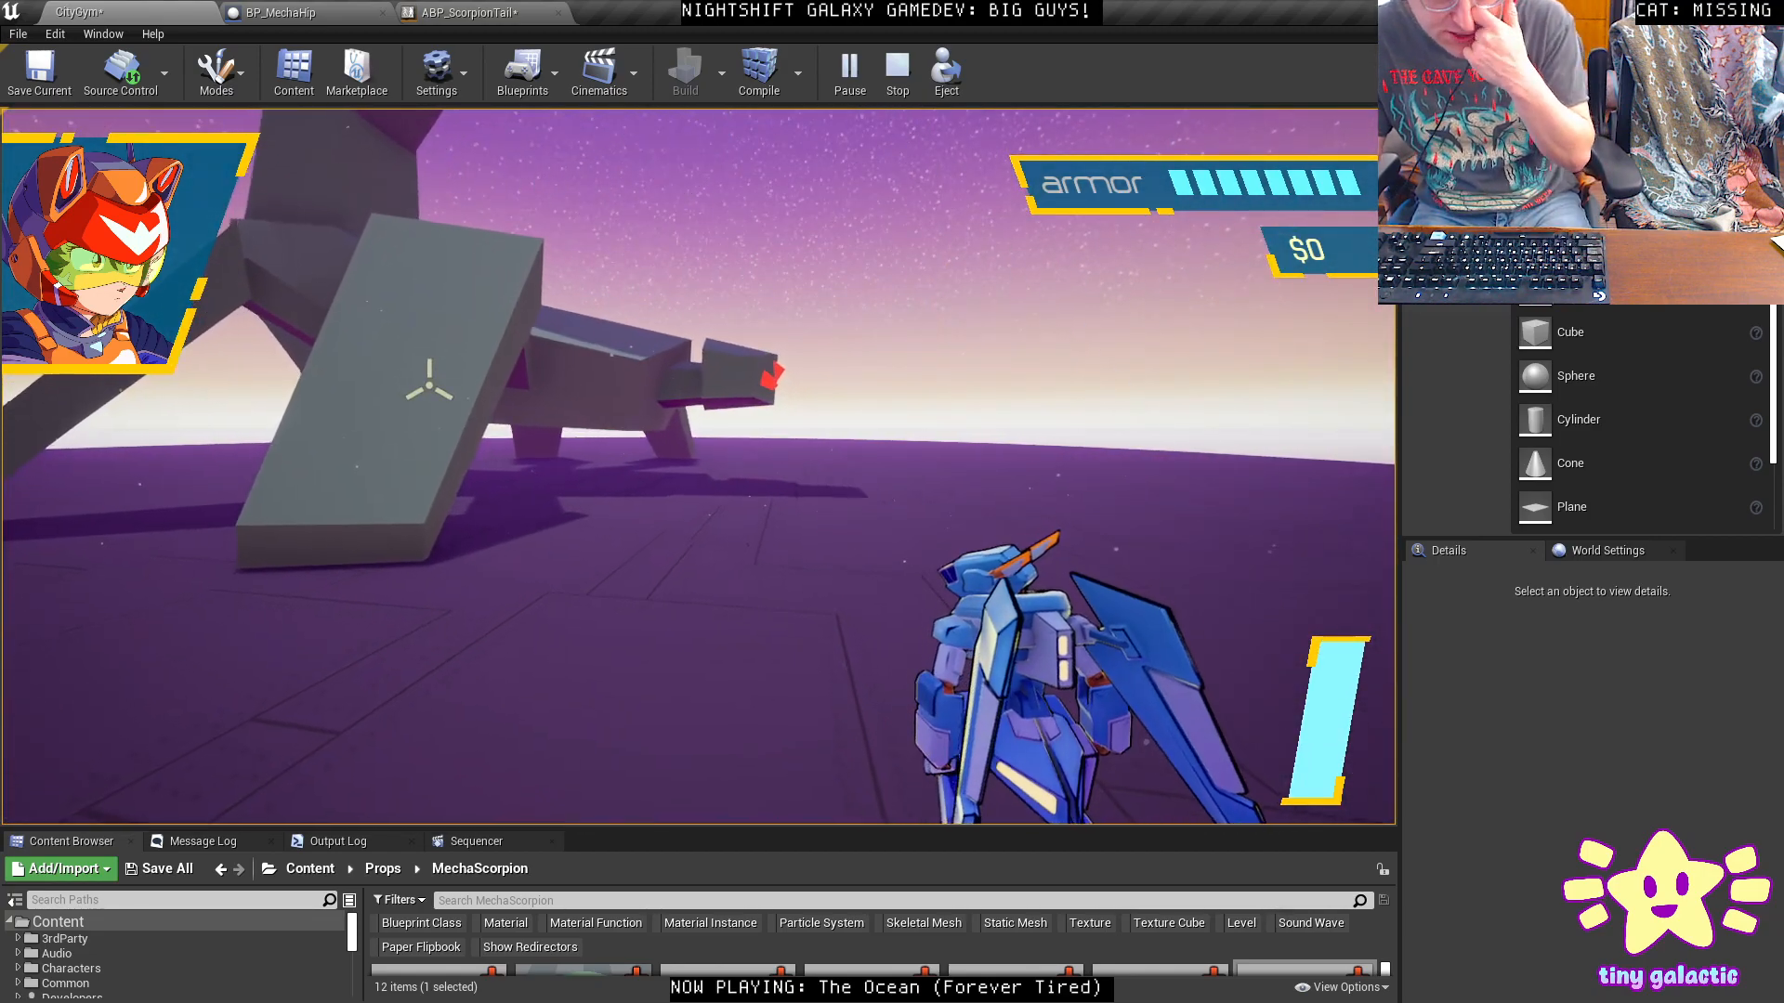
key("space")
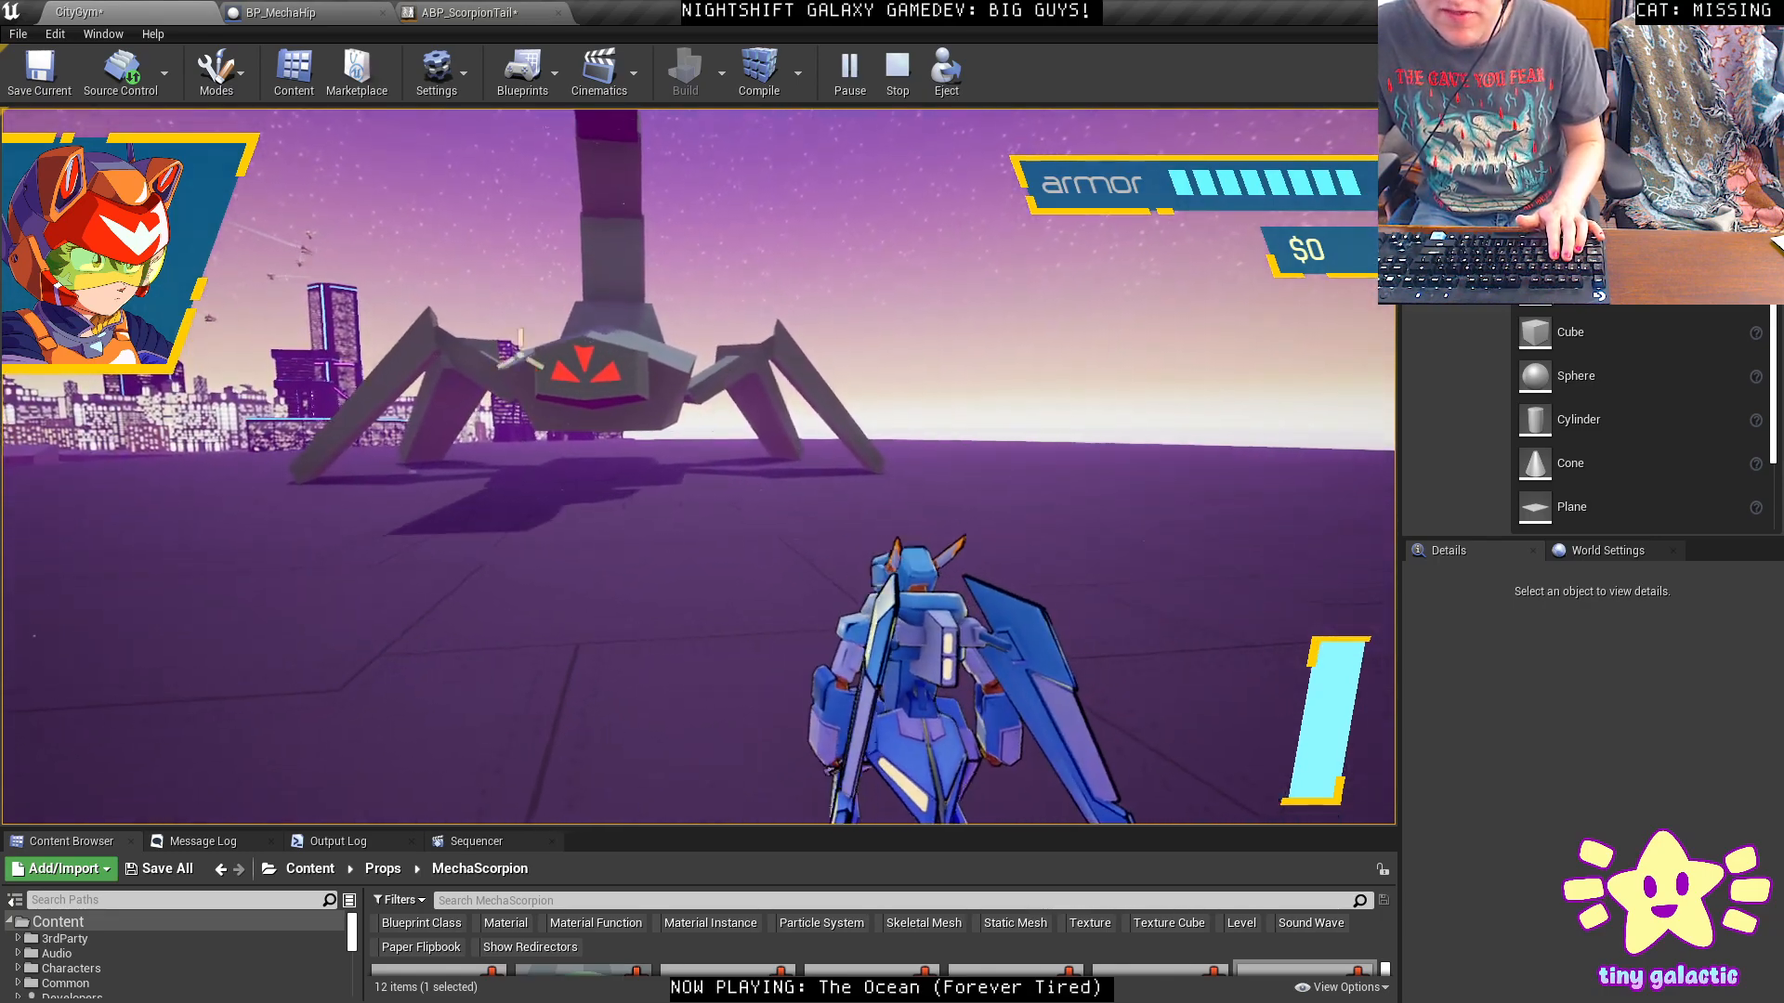
key("space")
key("a")
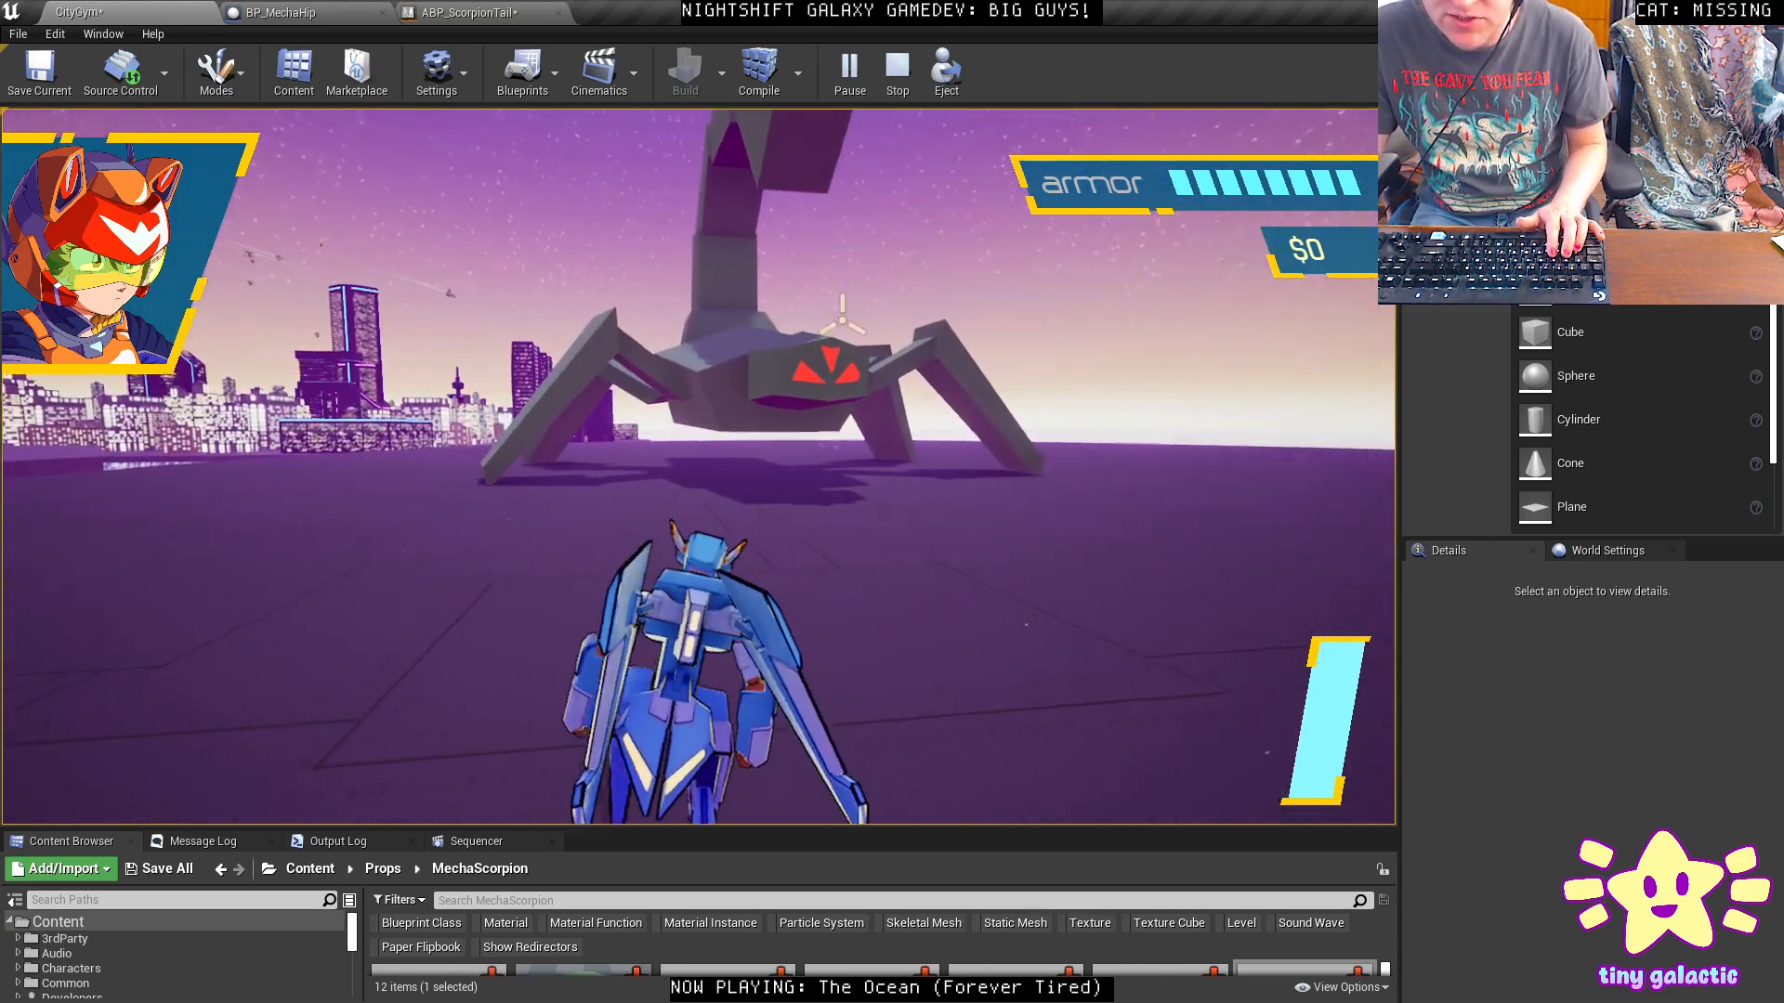
key("d")
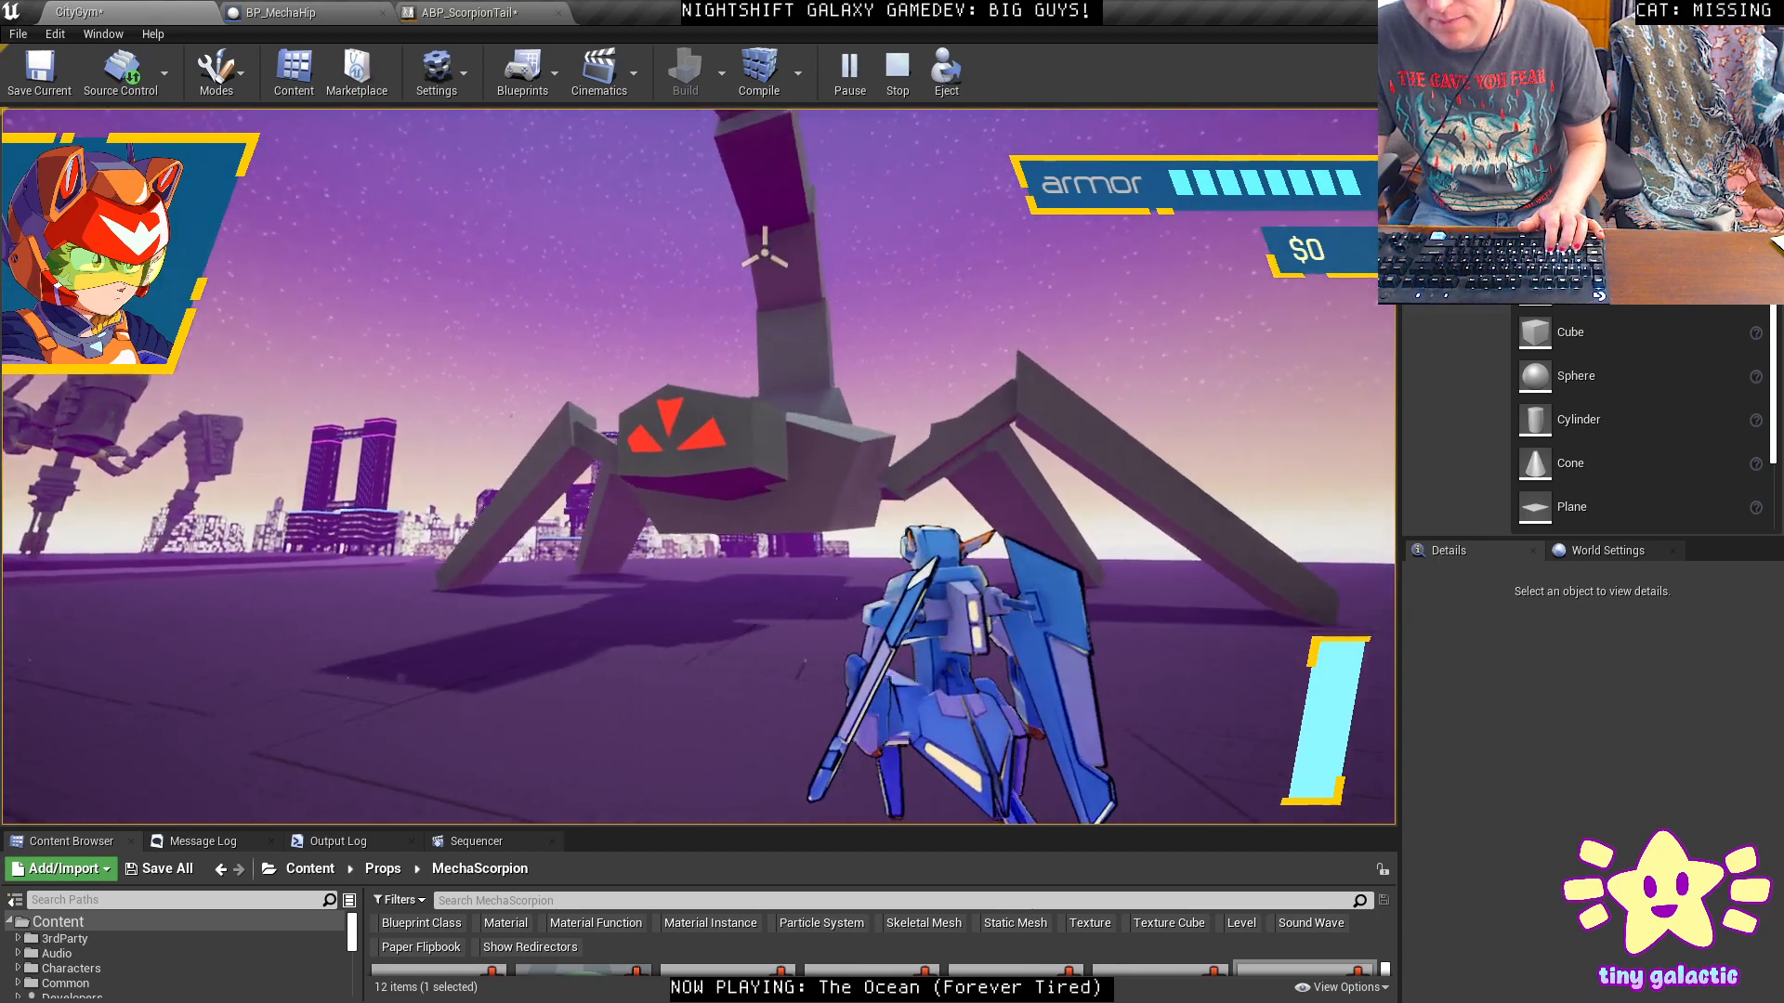
key("d")
key("space")
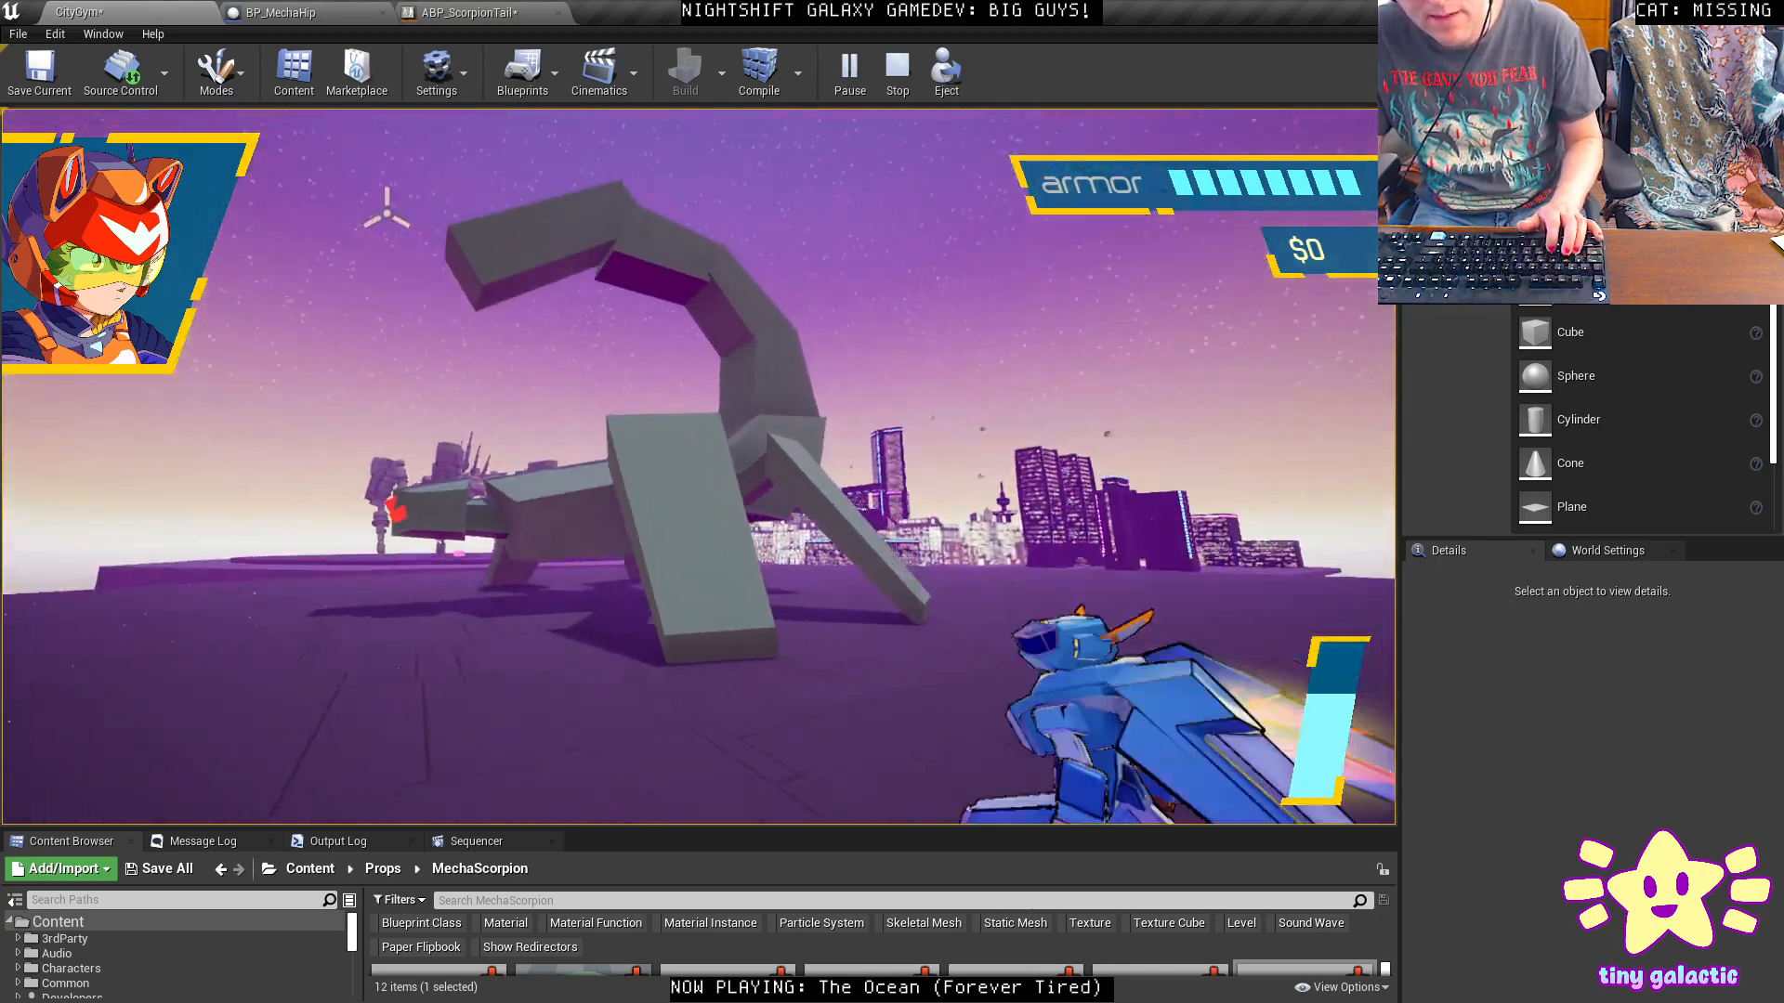
key("a")
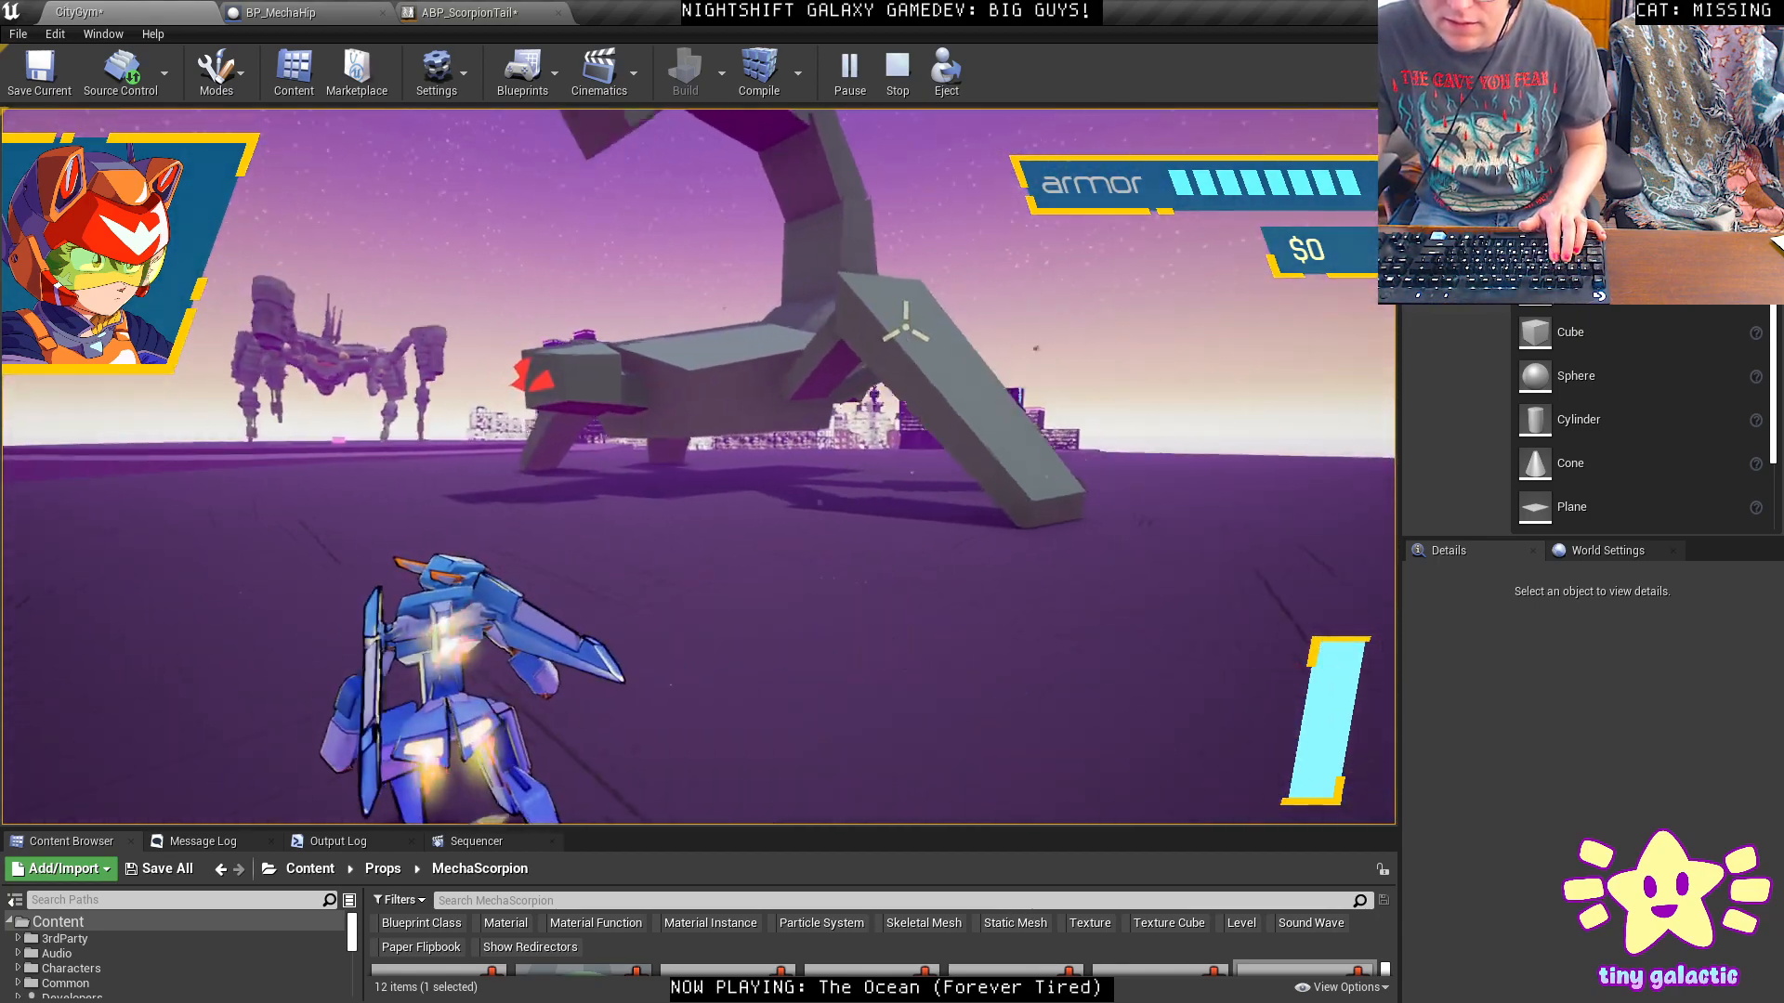
key("Escape")
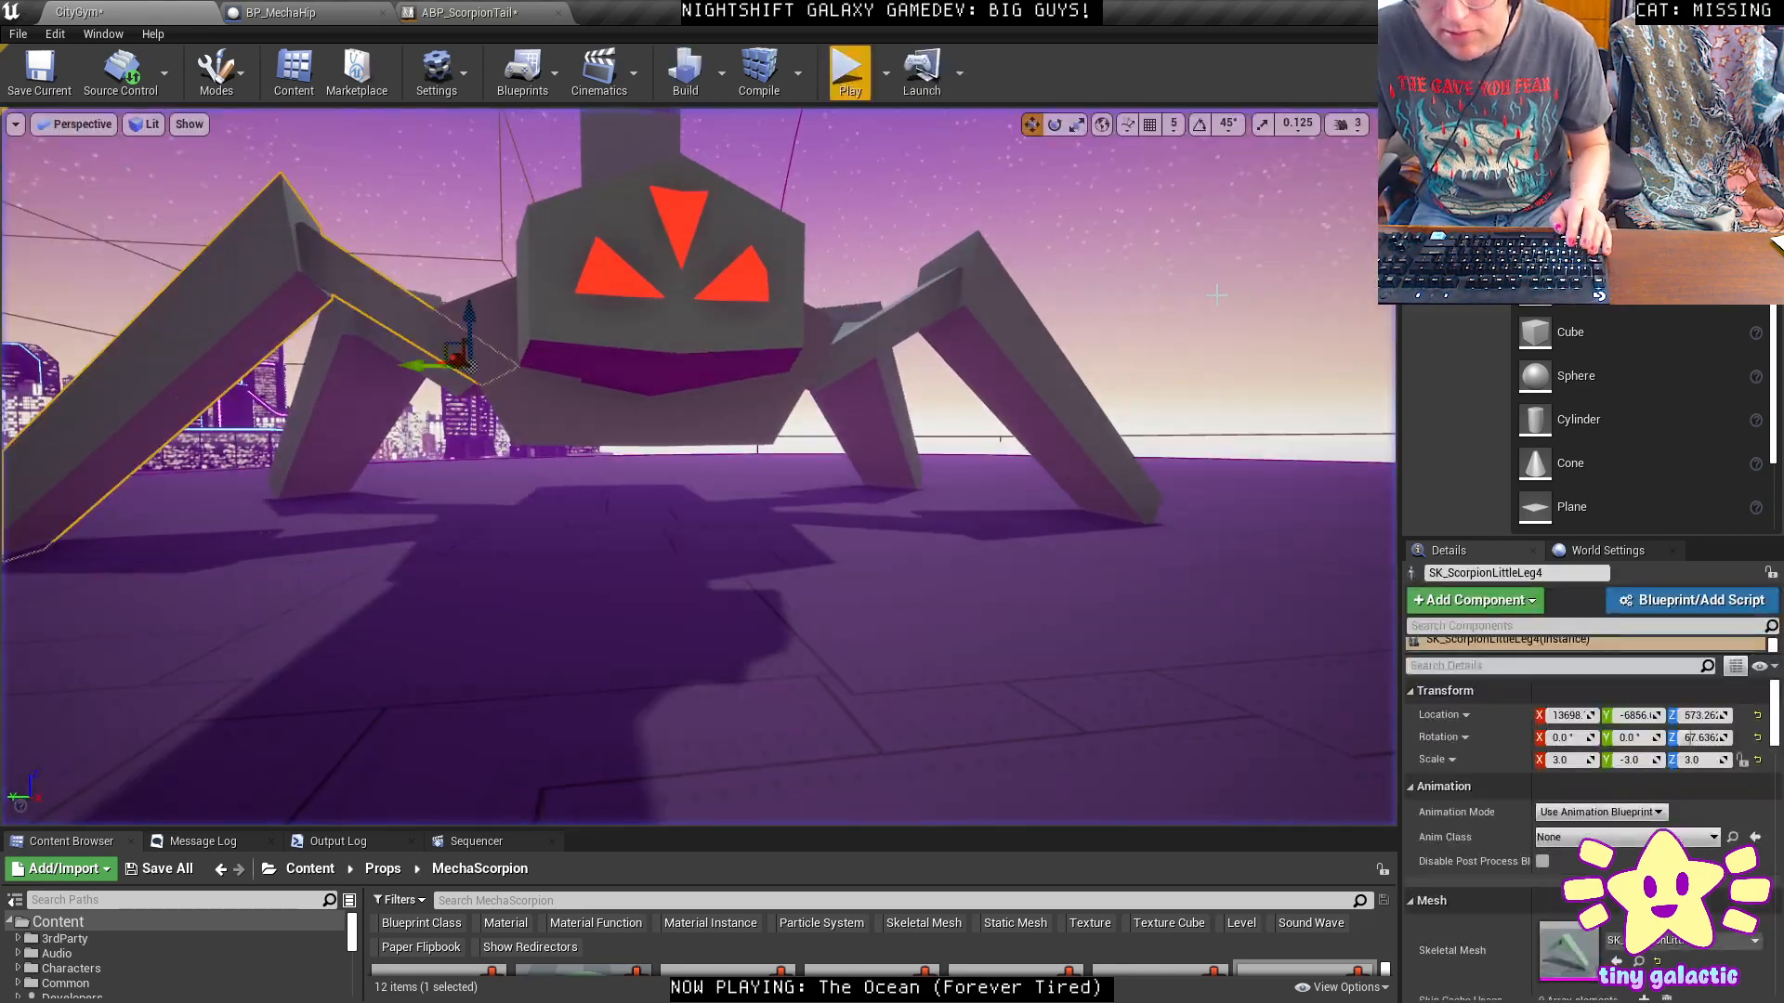
Switch to Maya, open Scorpion.ma and examine the full model's leg arrangement.
key("alt+Tab")
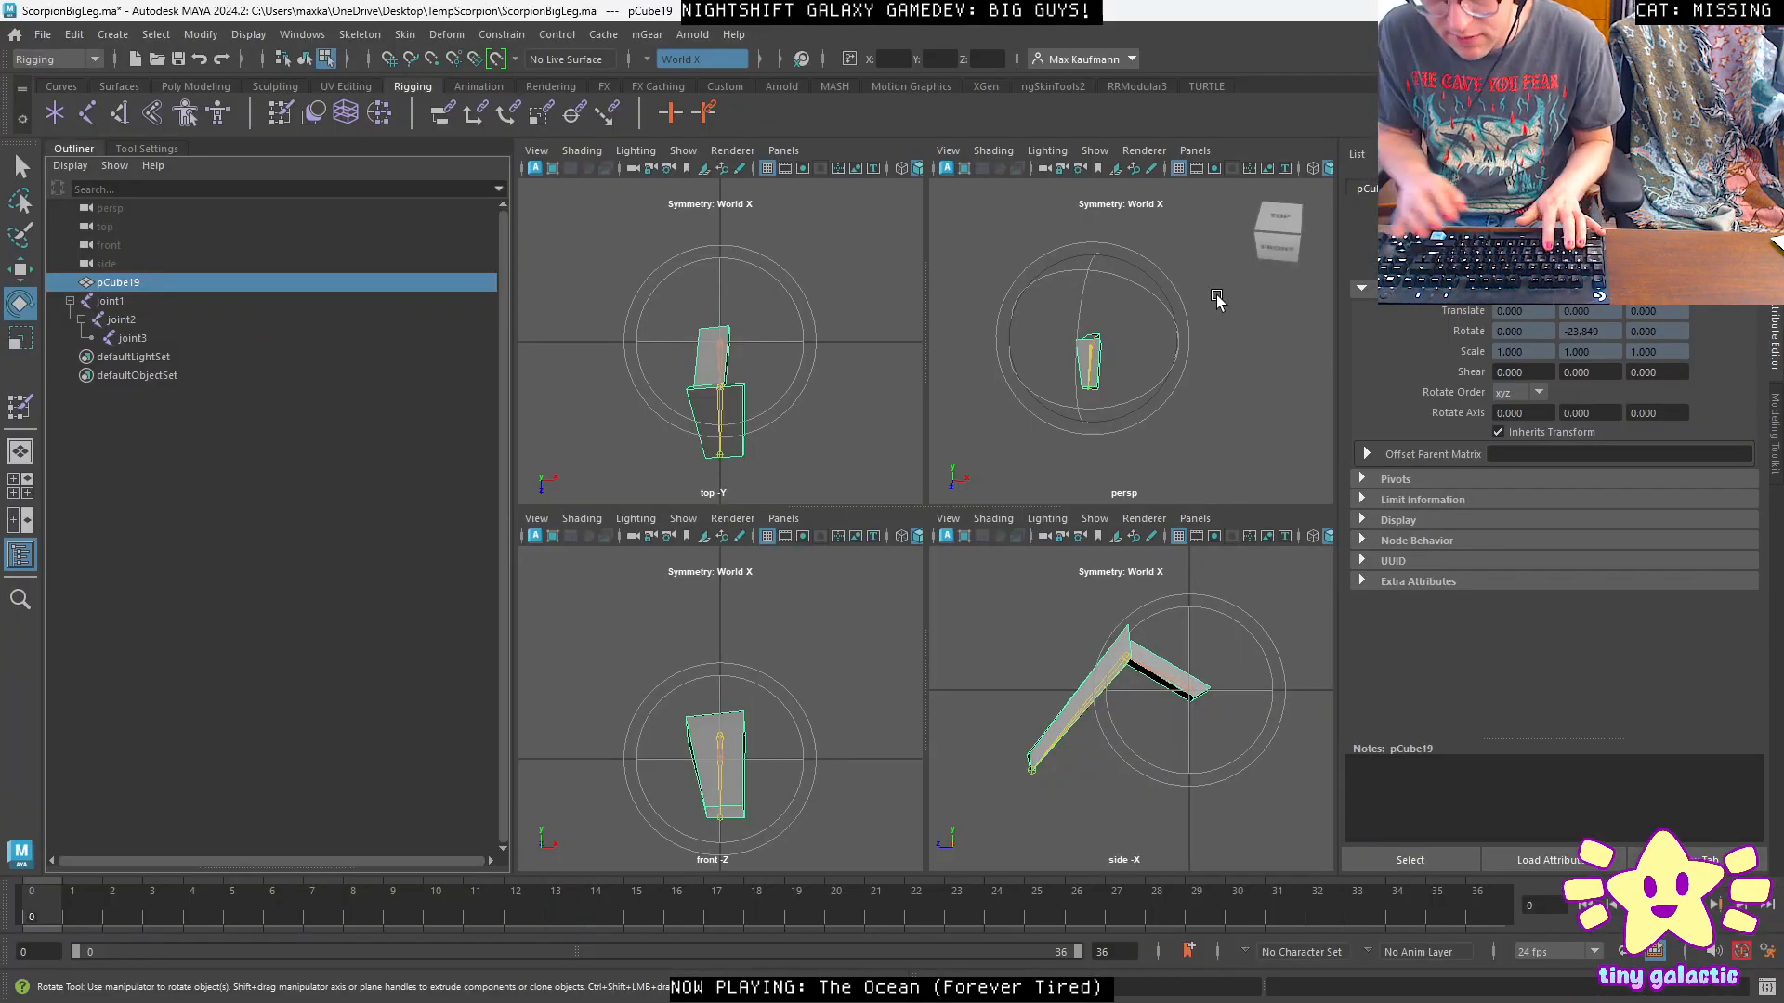
key("ctrl+o")
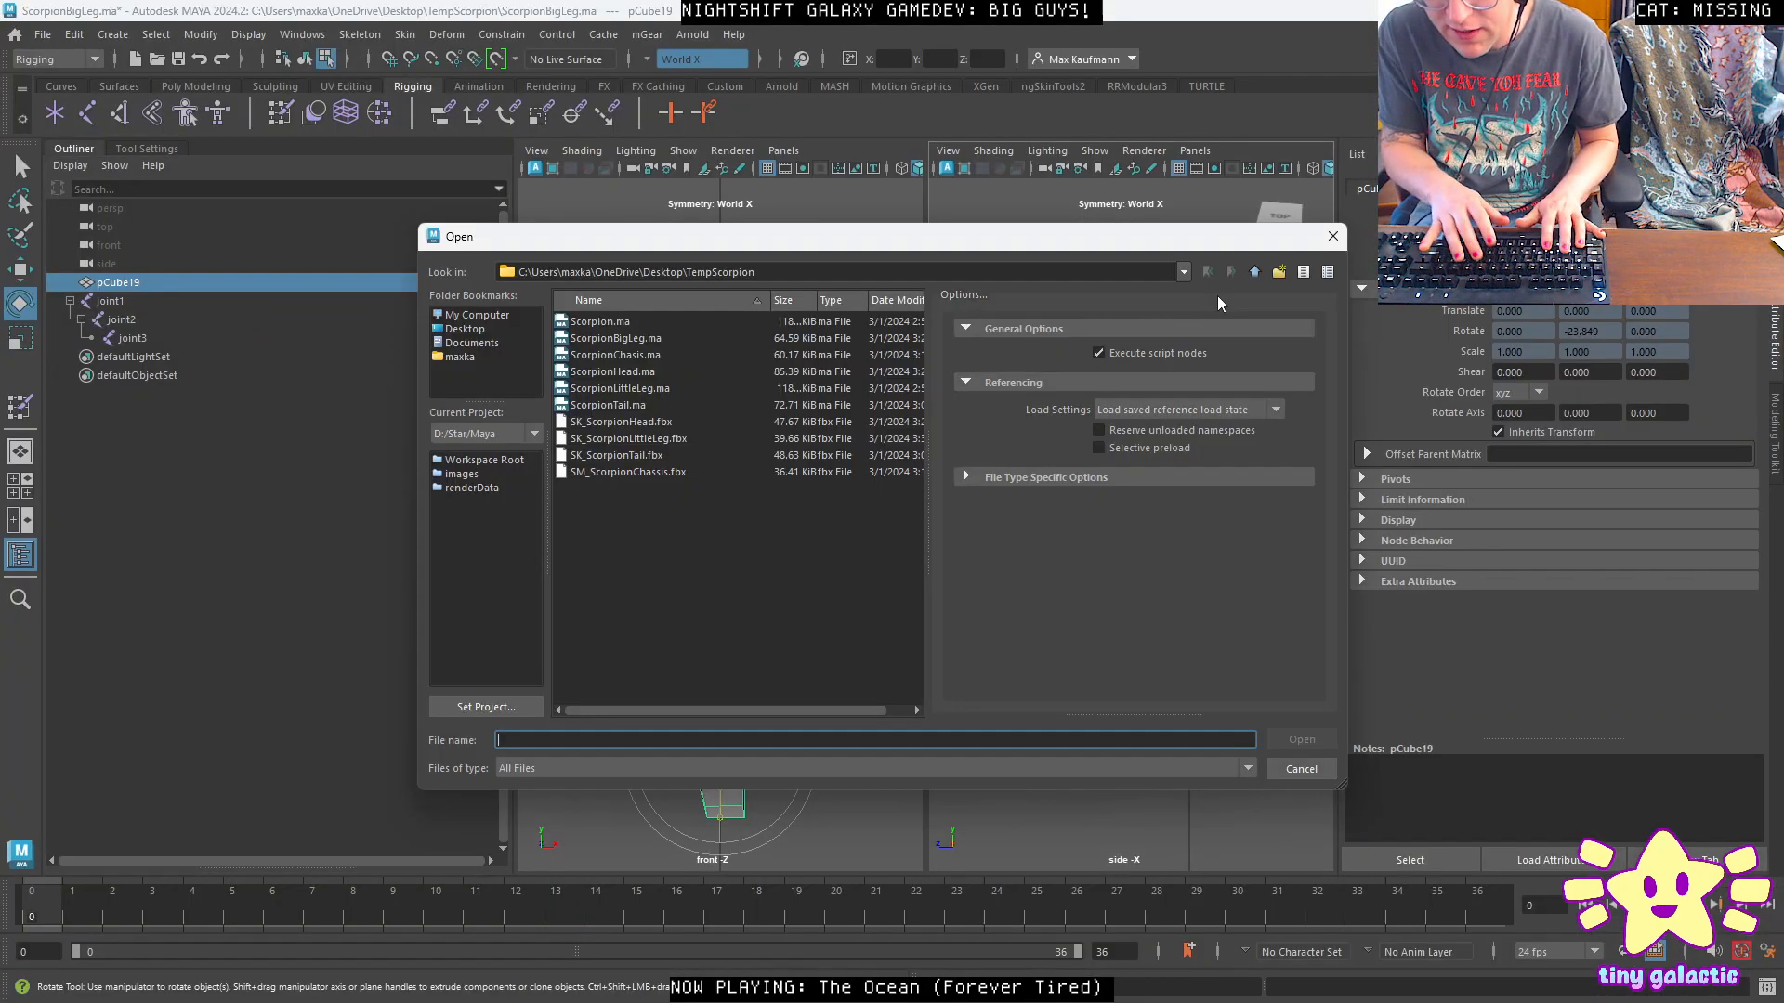
double_click(586, 321)
left_click(890, 514)
left_click_drag(795, 478, 919, 650, "alt")
Switch to Unreal and set the mirrored front leg's scale to X 2.5, Y -2.5 and Z 2.5.
key("alt+Tab")
right_click_drag(884, 464, 836, 631)
left_click(1572, 759)
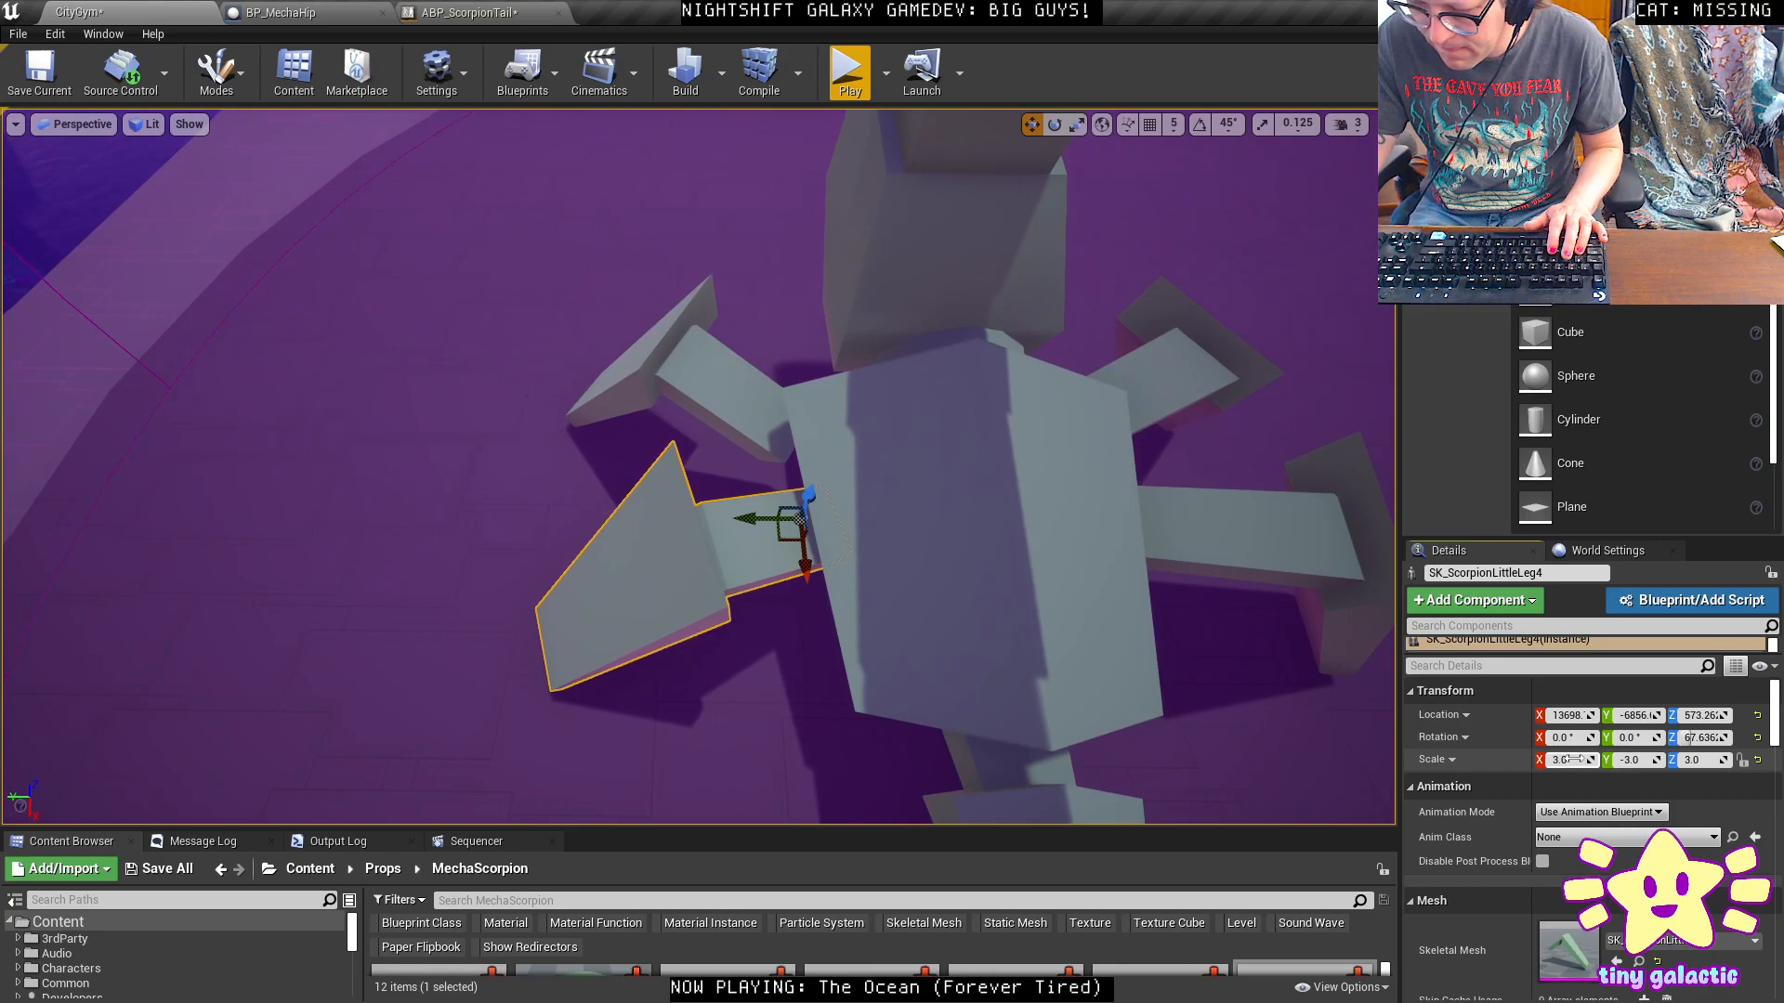
left_click(1572, 759)
left_click(1743, 760)
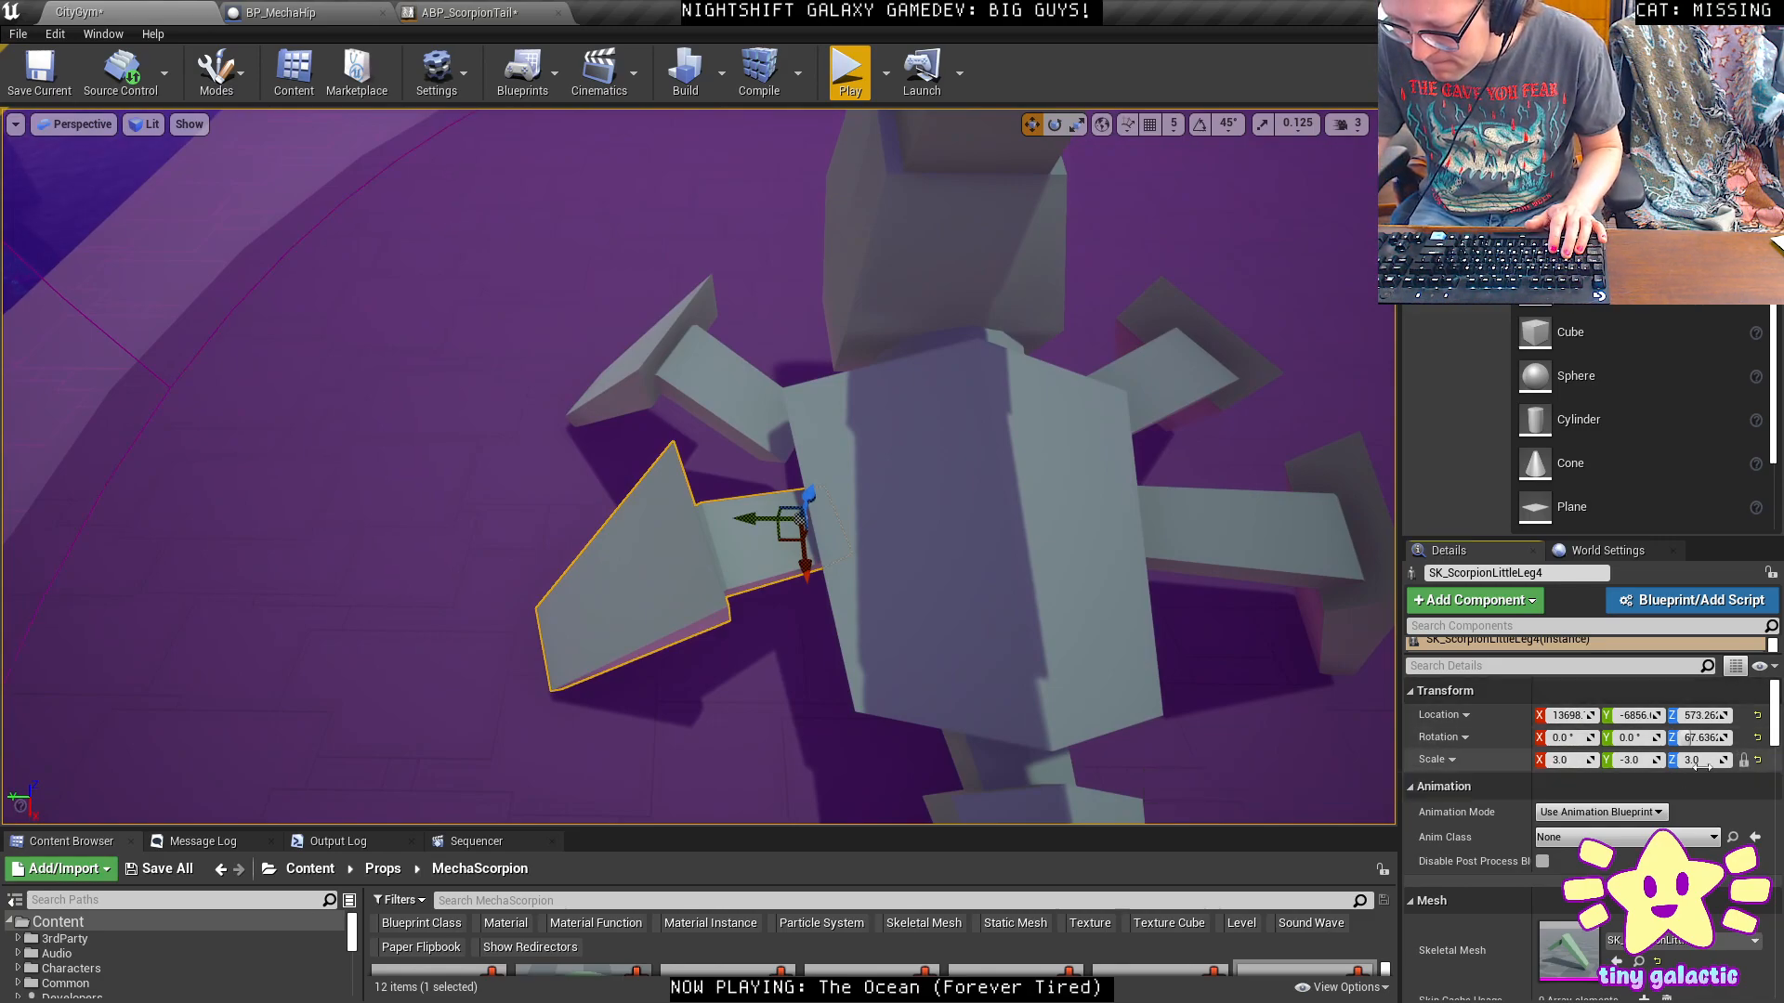
left_click(1572, 760)
key("Return")
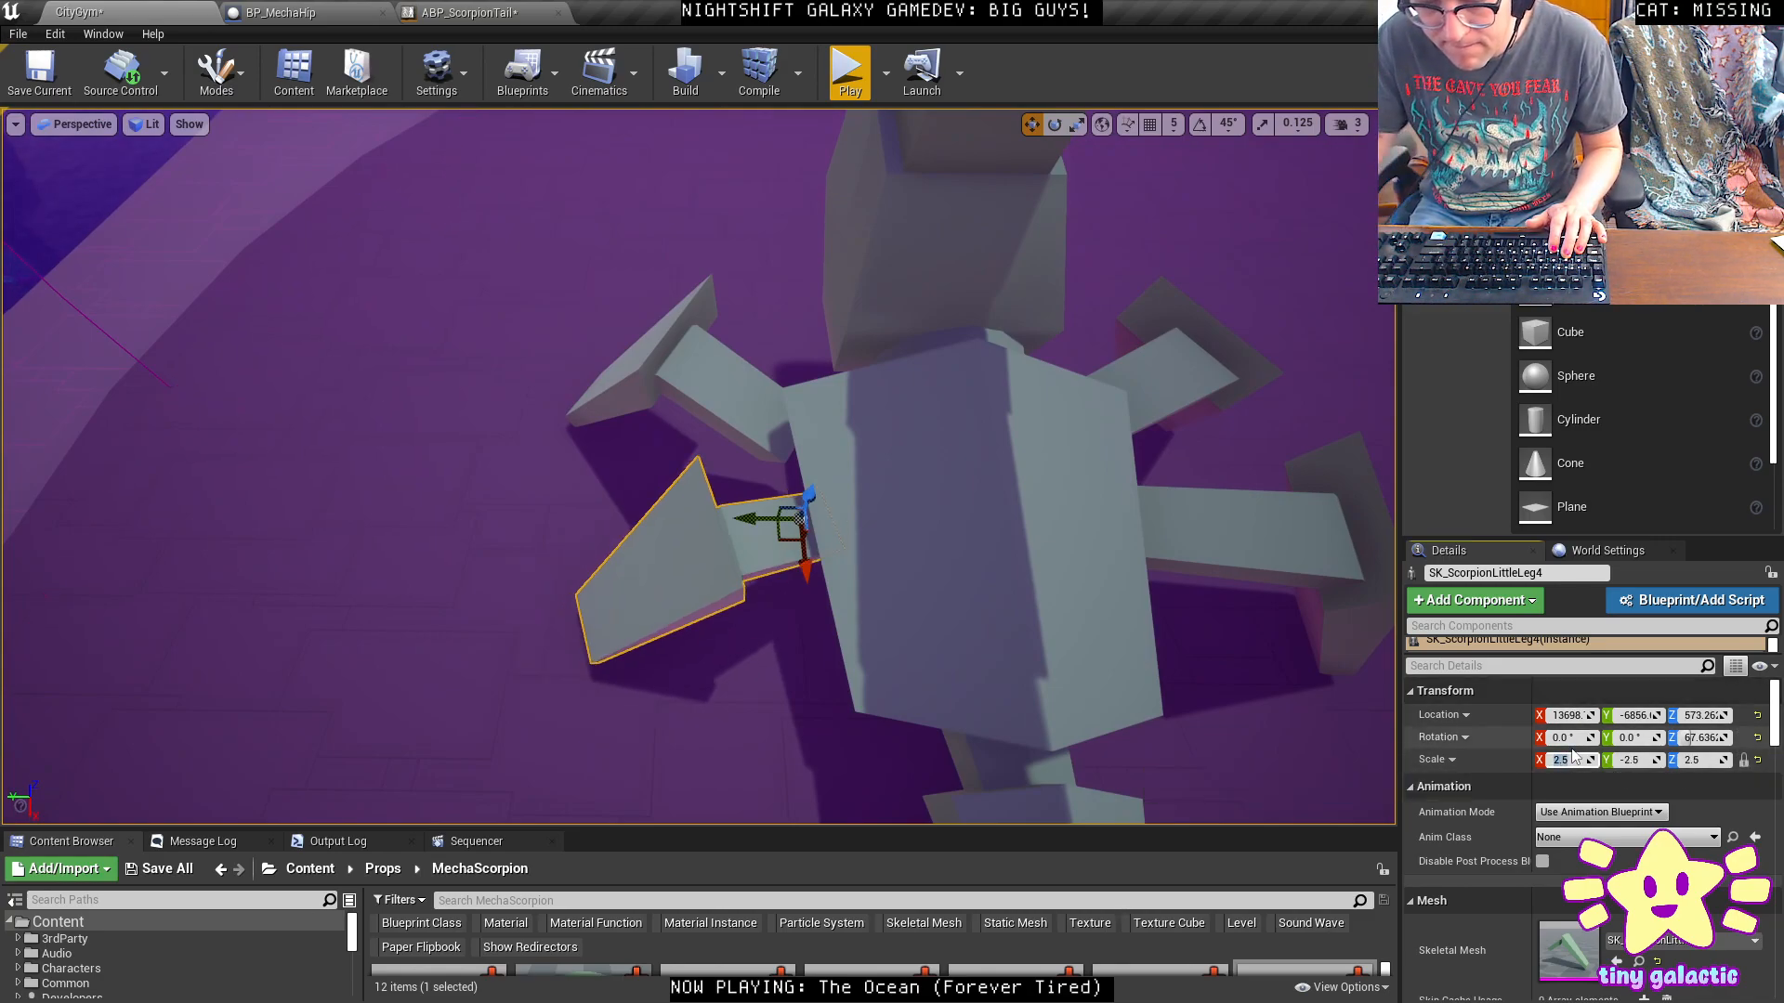
Set the mirrored rear leg's scale to X -2.5, Y 2.5 and Z 2.5.
left_click(775, 365)
left_click(1570, 760)
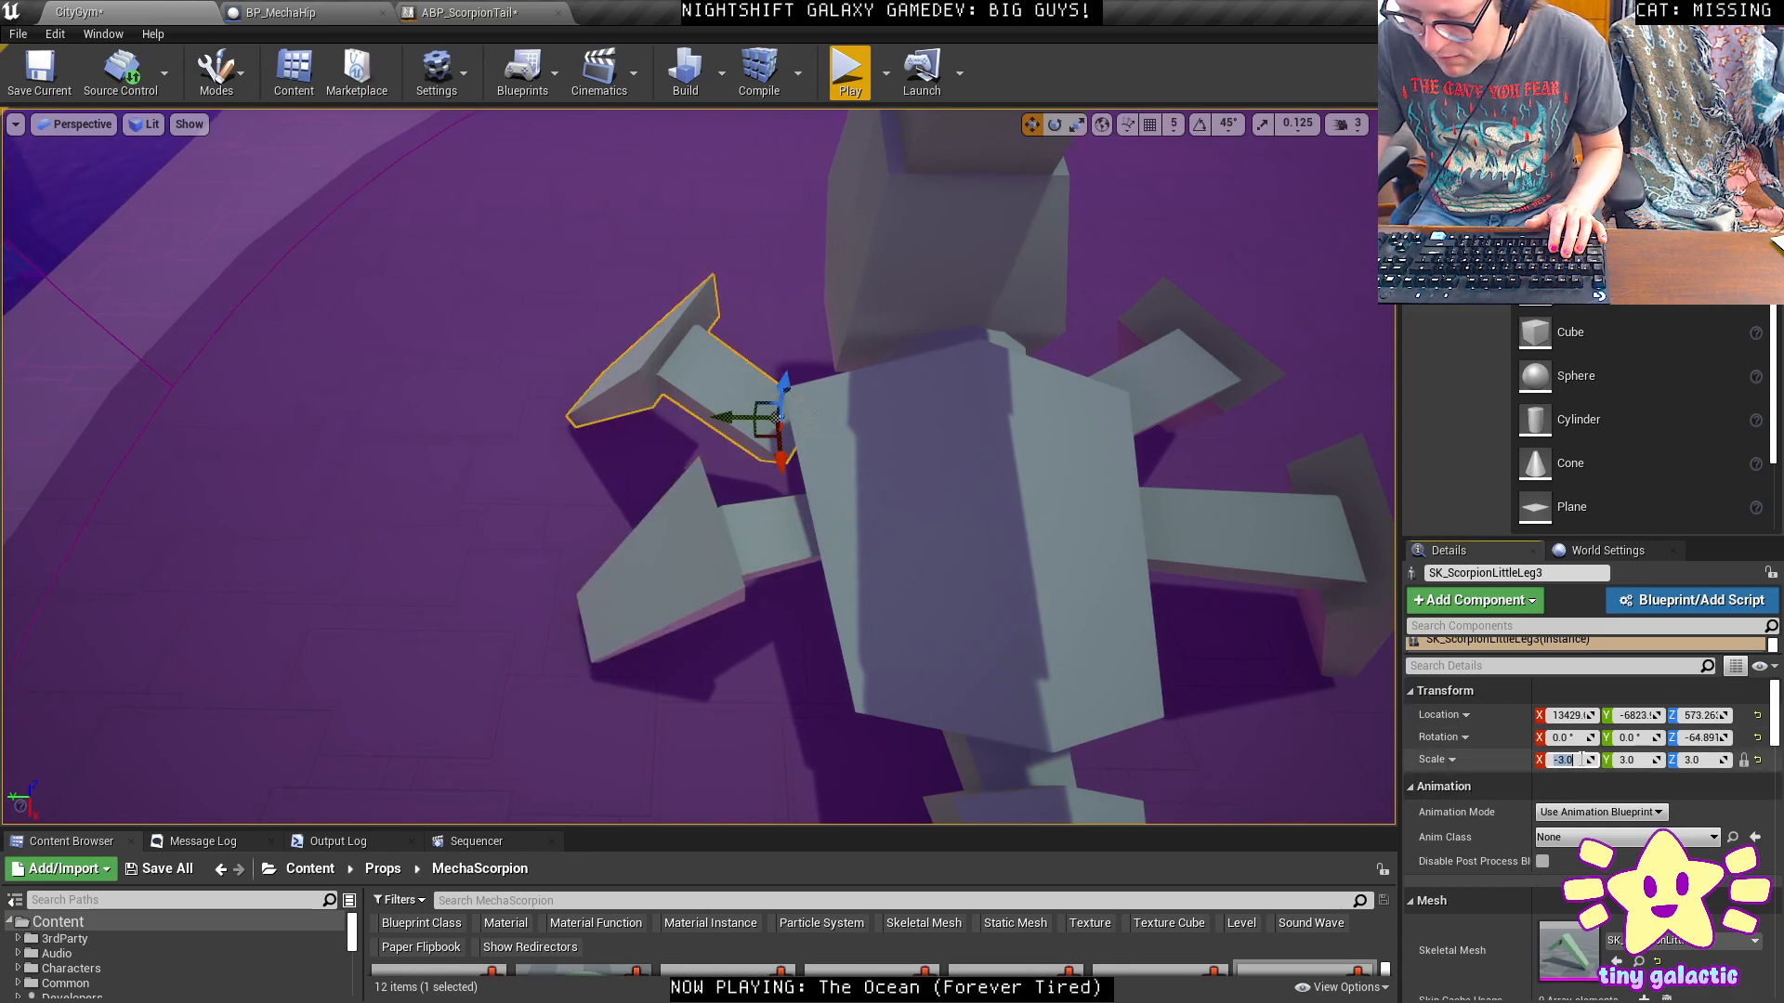
type("-2.5")
key("Return")
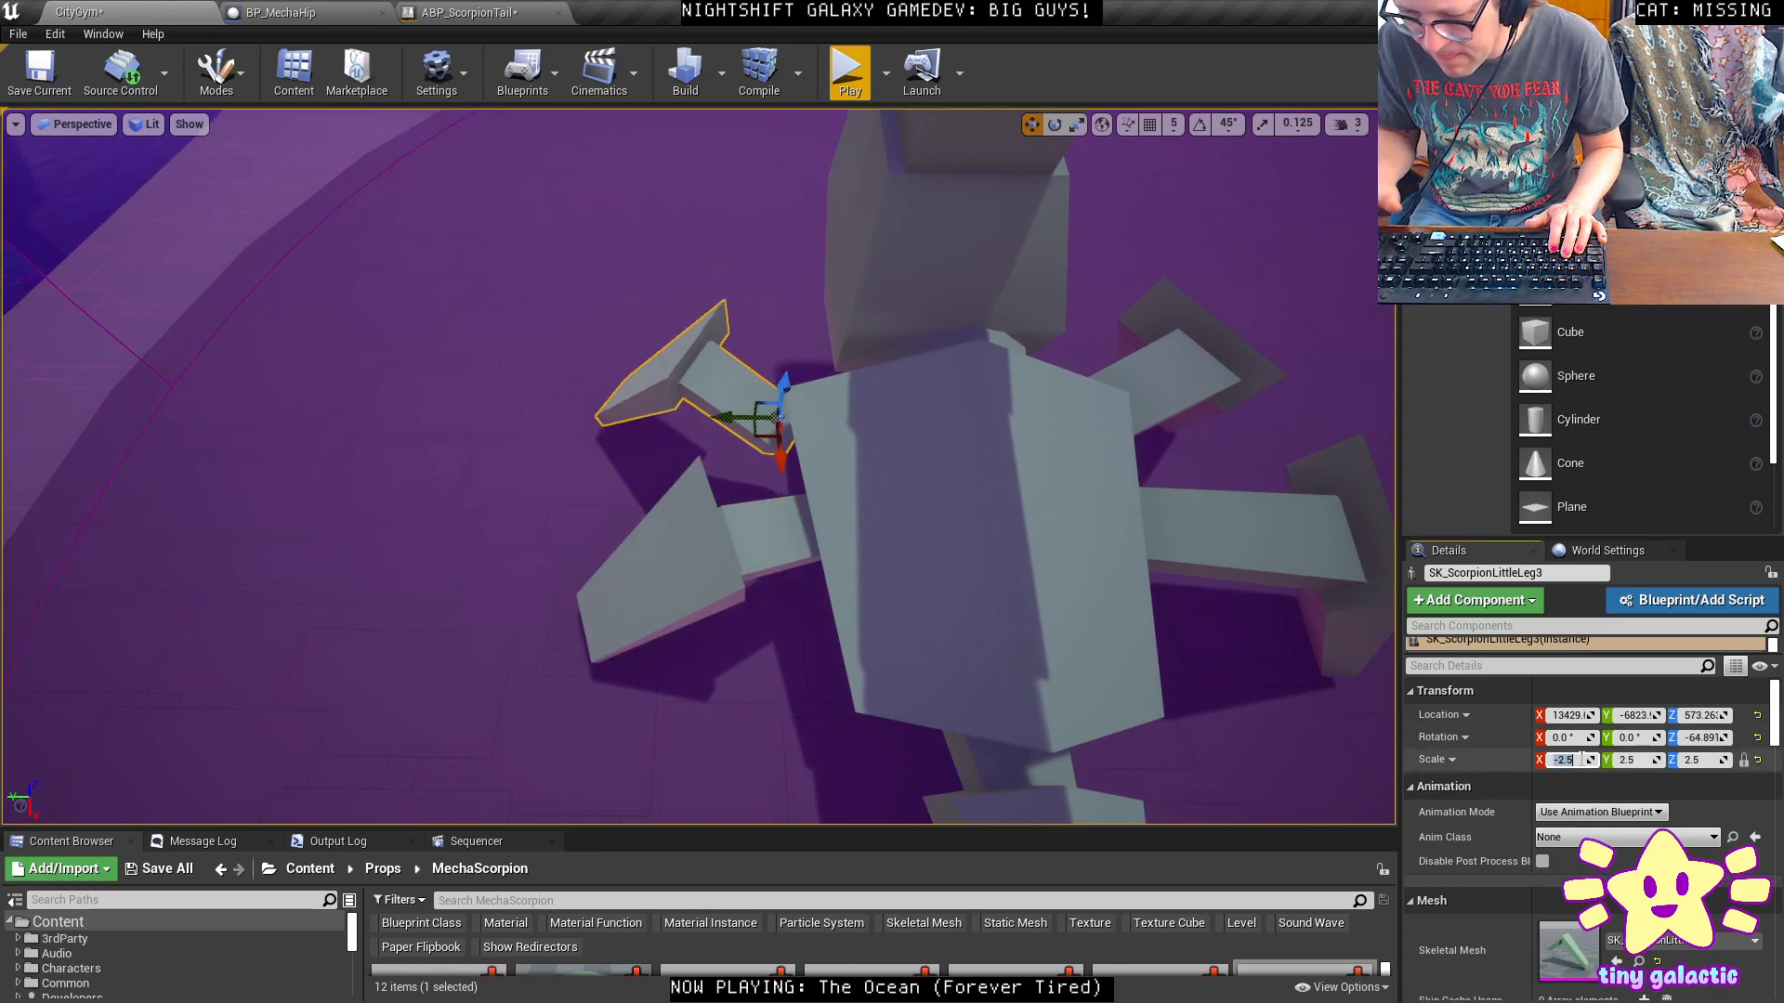
Set the mirrored front leg's scale to X -2.5, Y -2.5 and Z 2.5 to flip it along X.
left_click(683, 555)
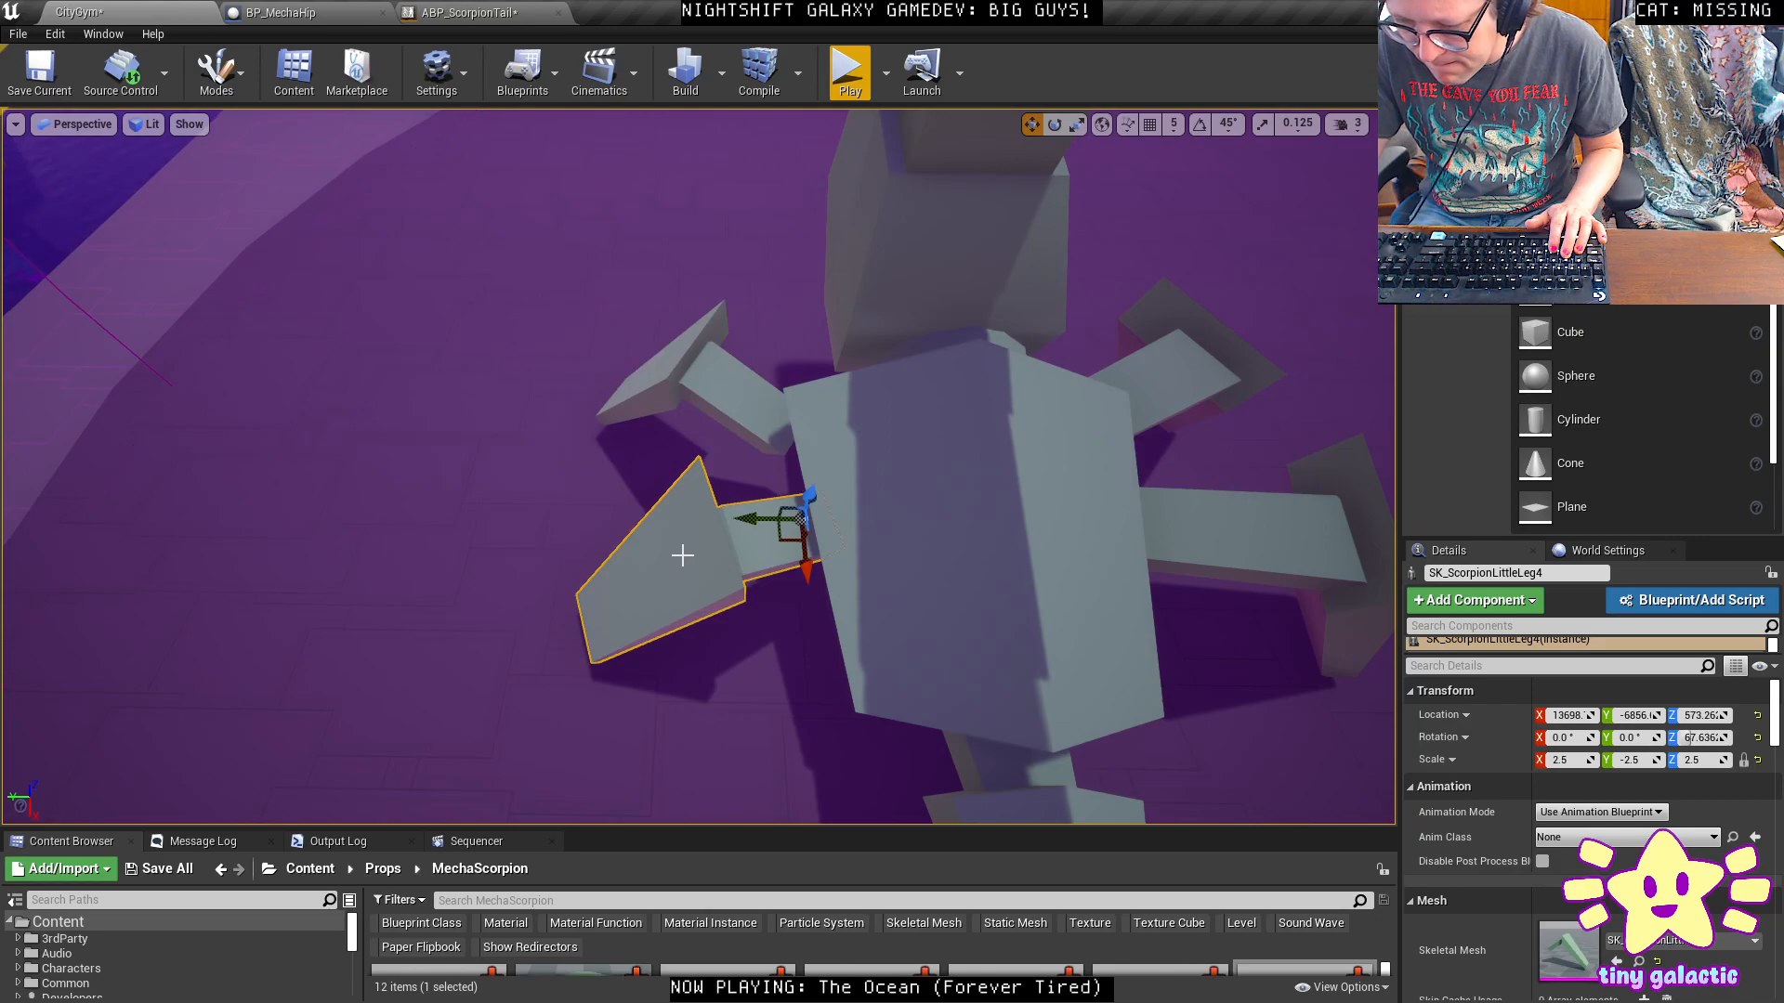
left_click(1565, 760)
type("-2.5")
key("Return")
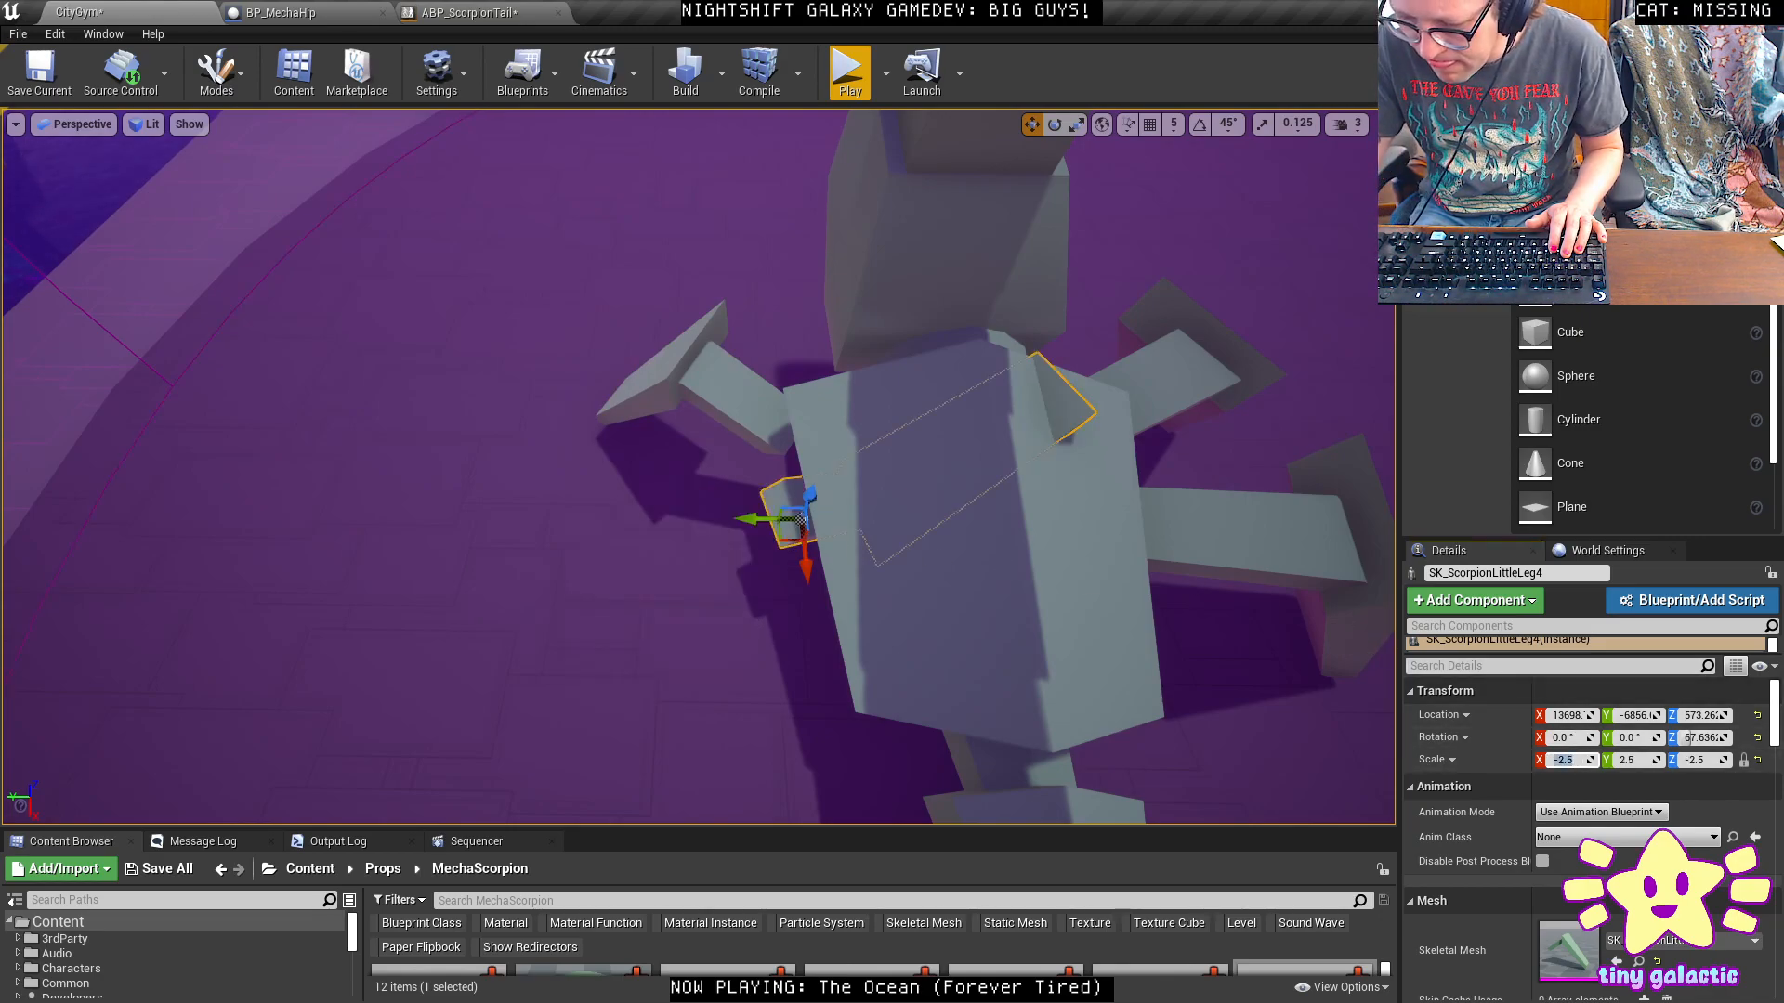
left_click(1627, 762)
type("-2.5")
key("Tab")
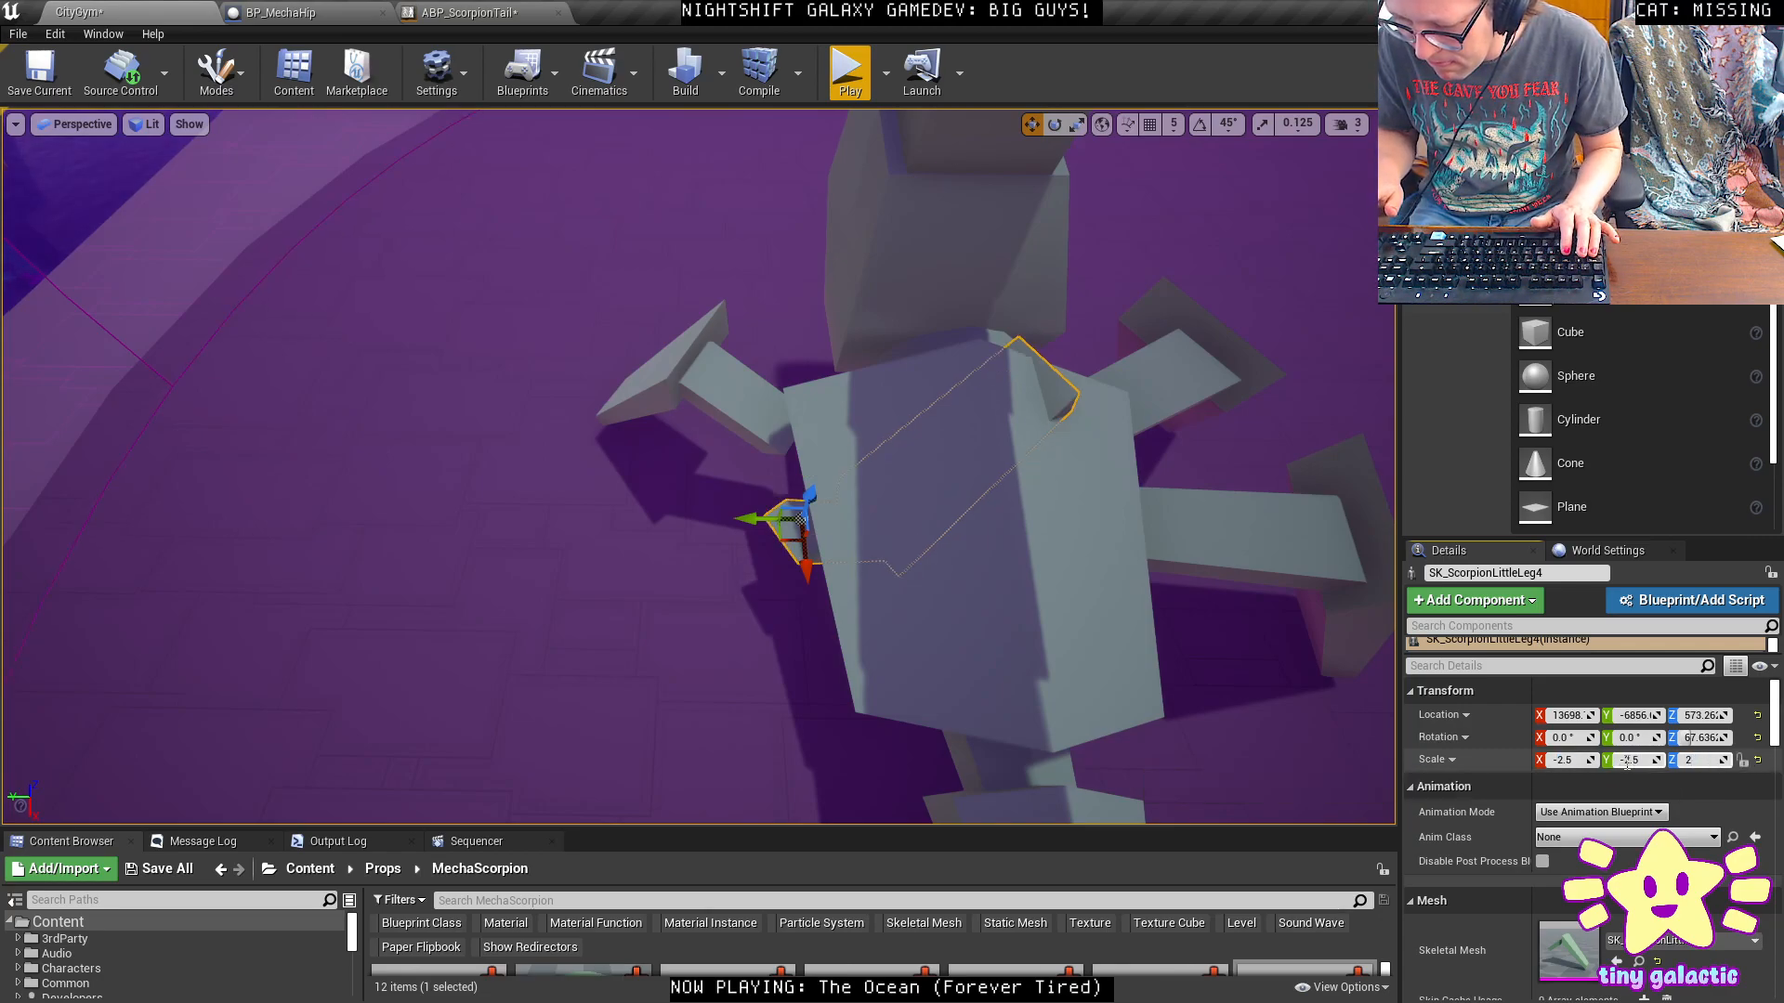
type("2.5")
key("Return")
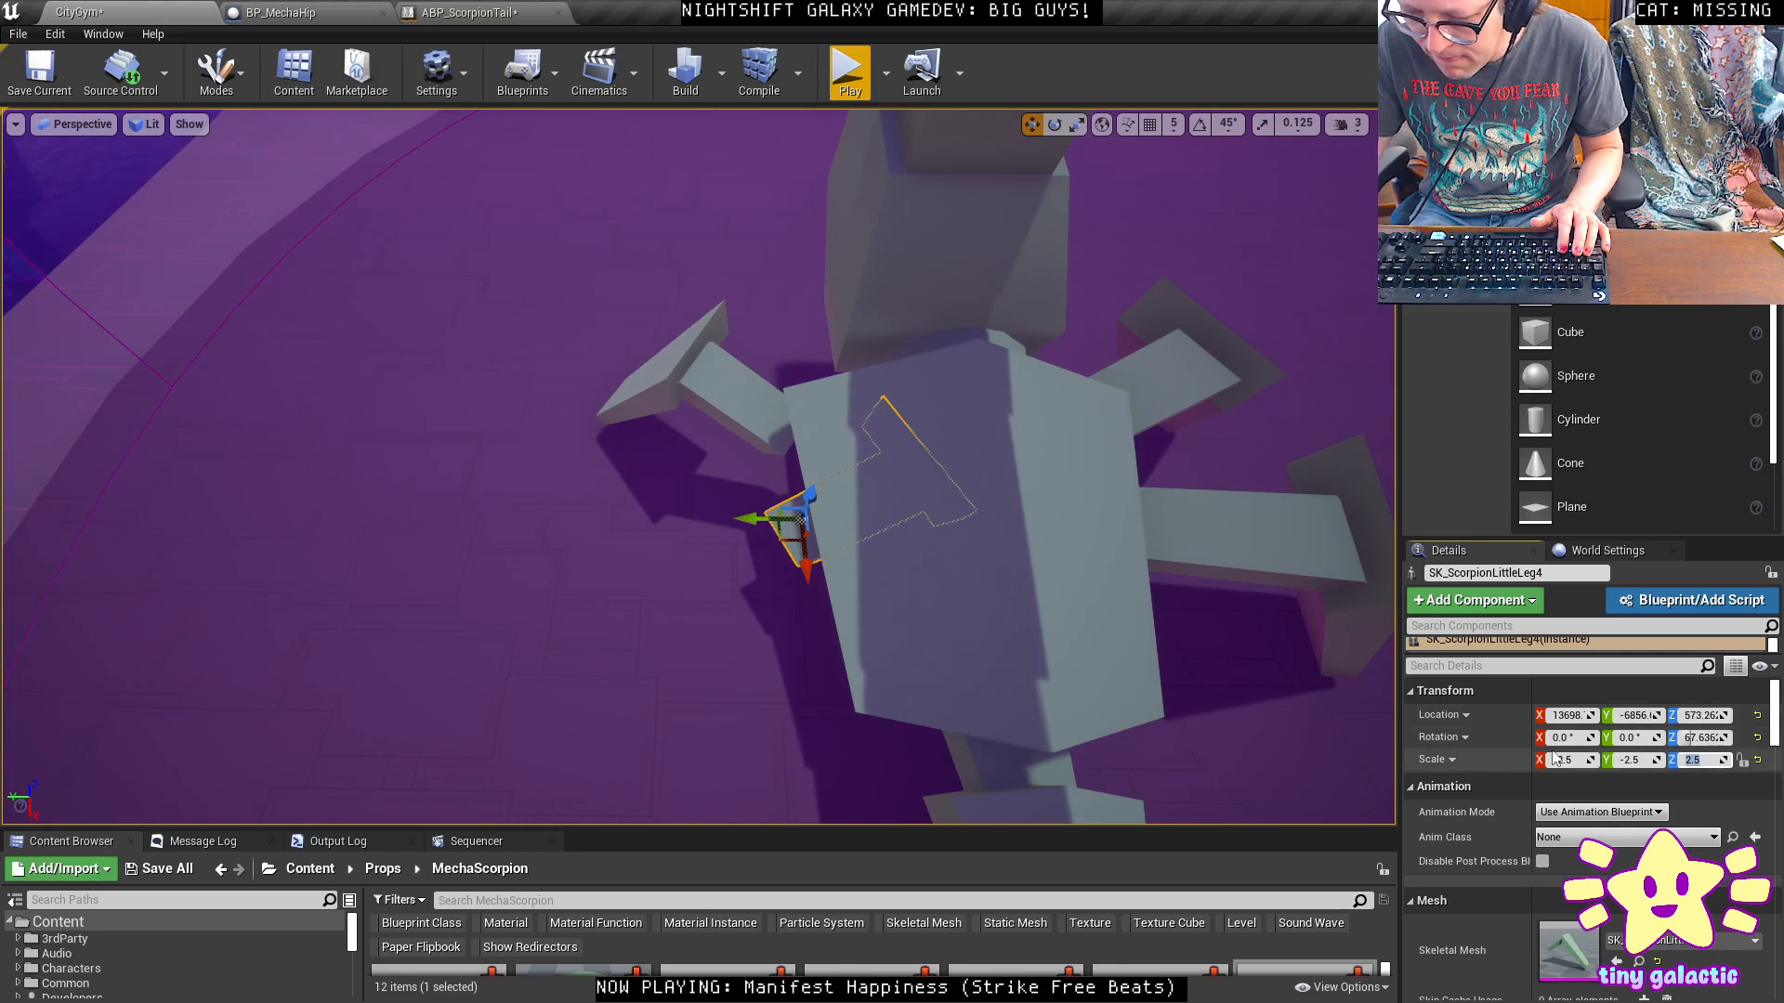
Set the mirrored front leg's Y scale to 2.5 and turn it to about -112° around Z so it points outward.
left_click(1557, 760)
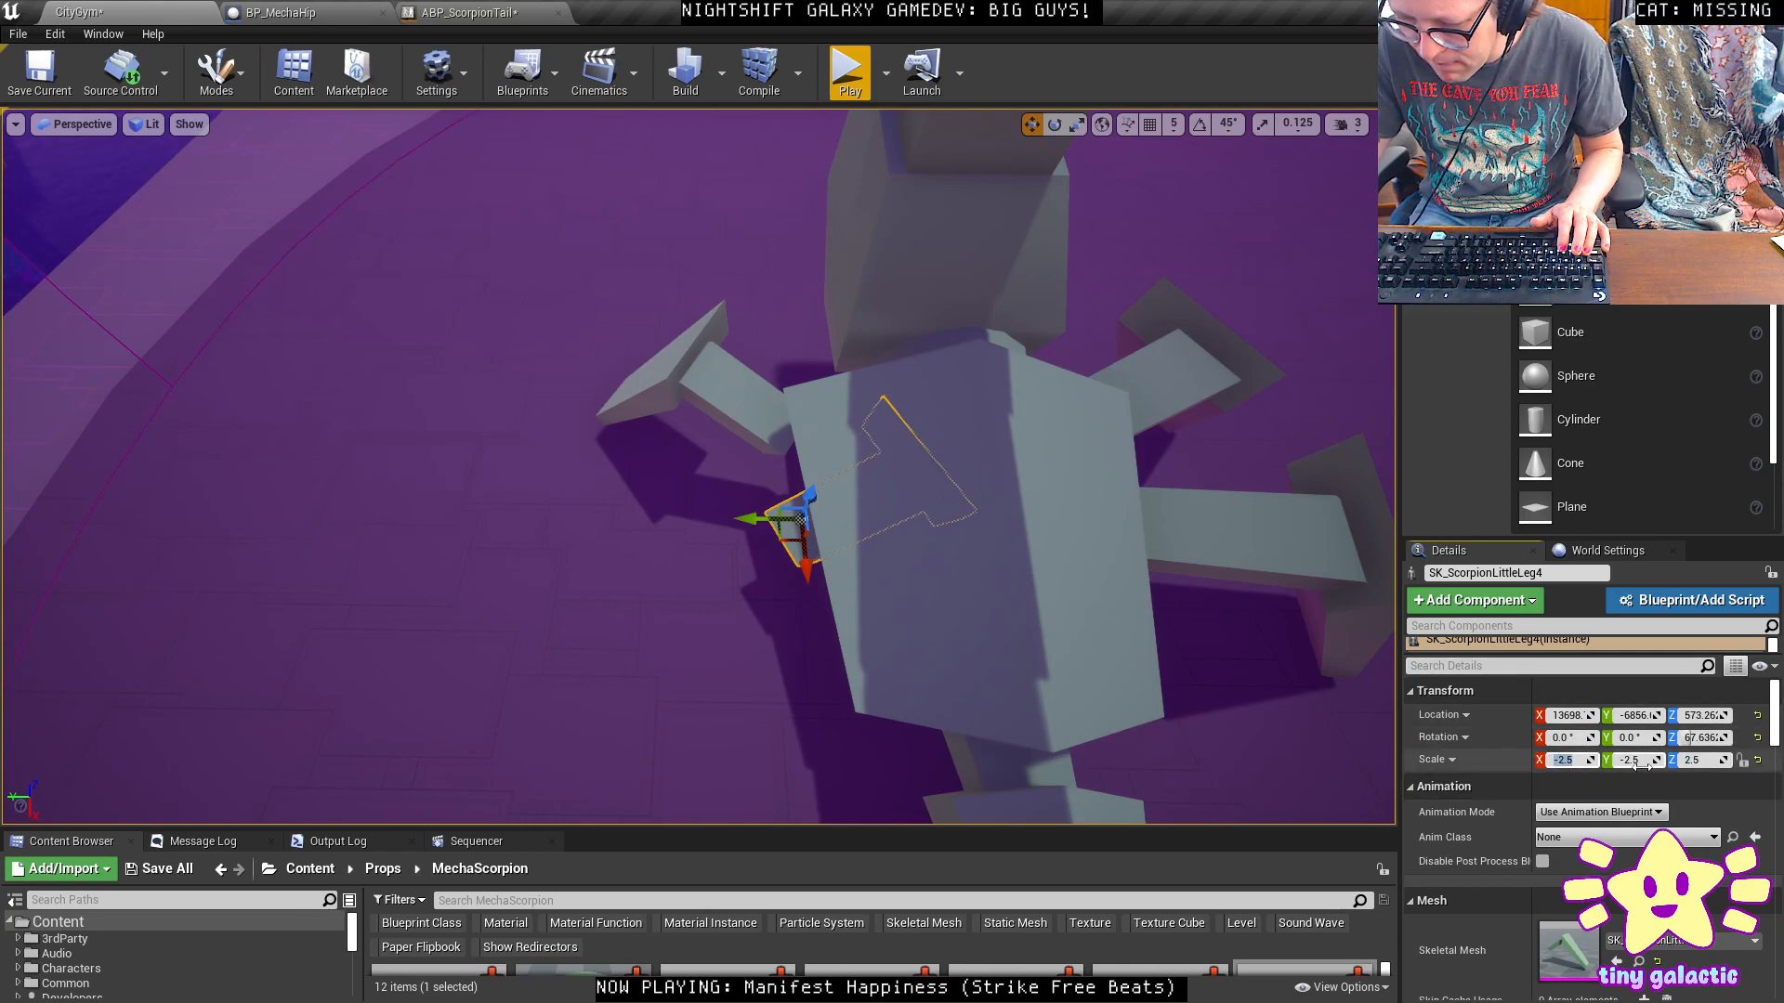
left_click(737, 405)
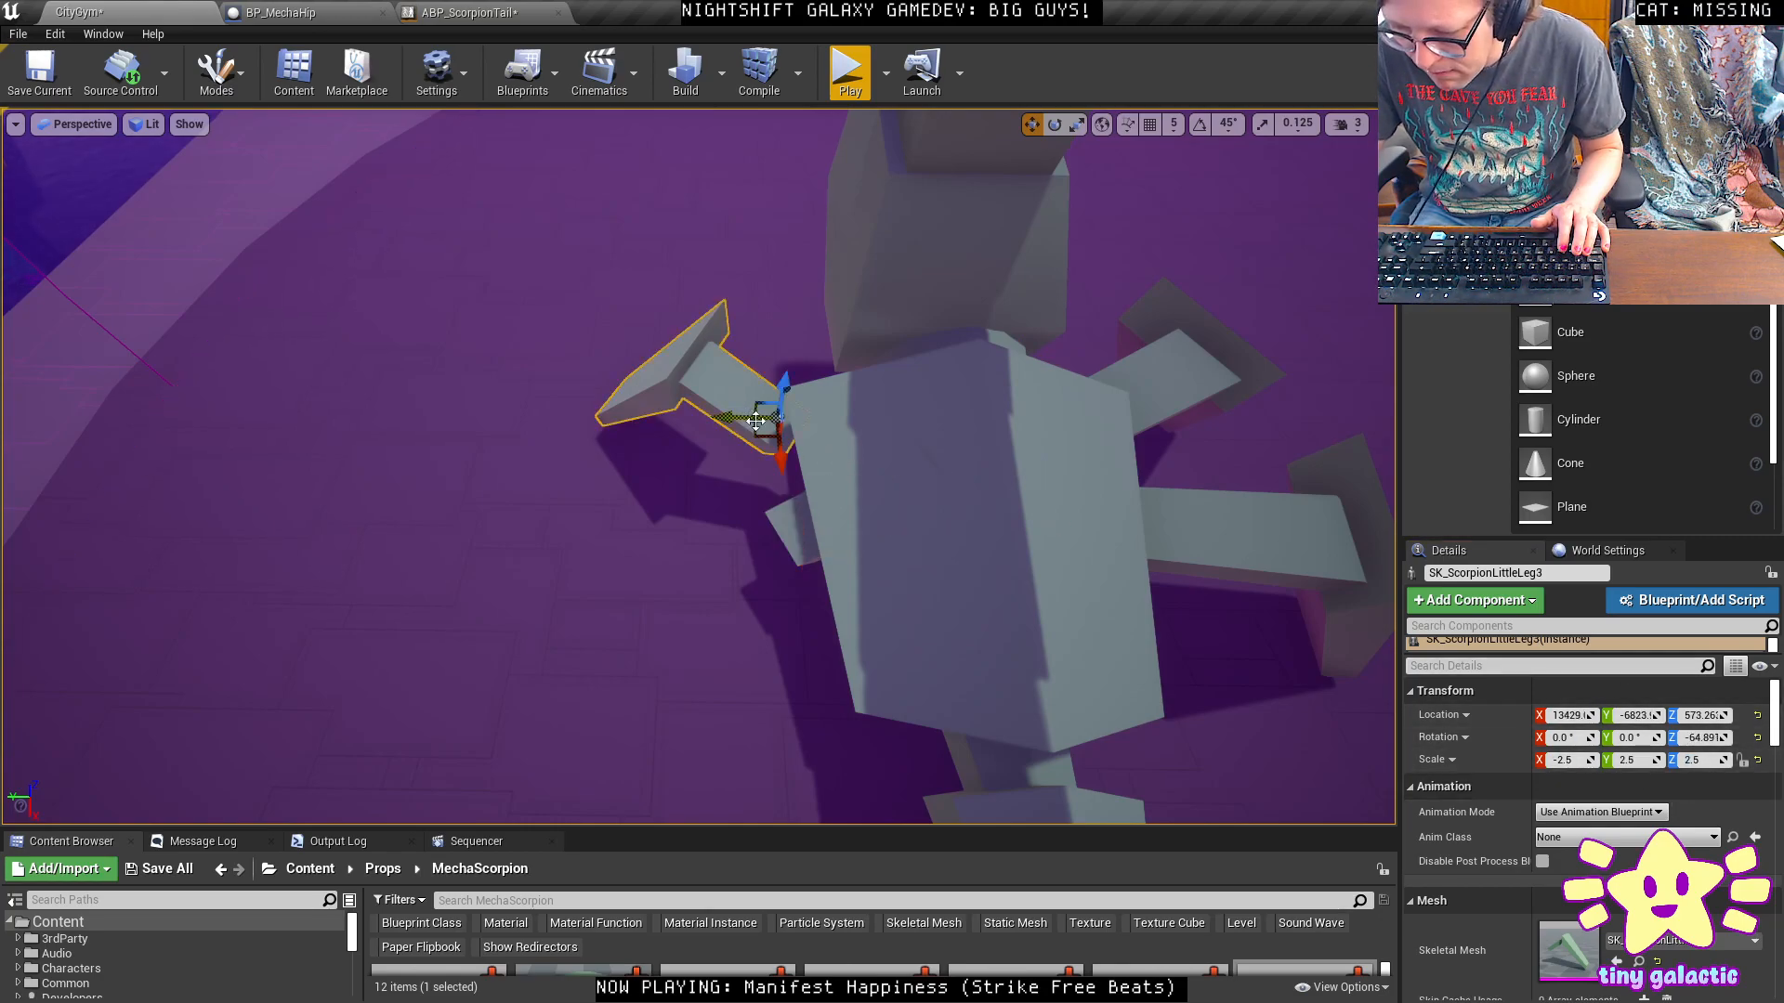
left_click(788, 533)
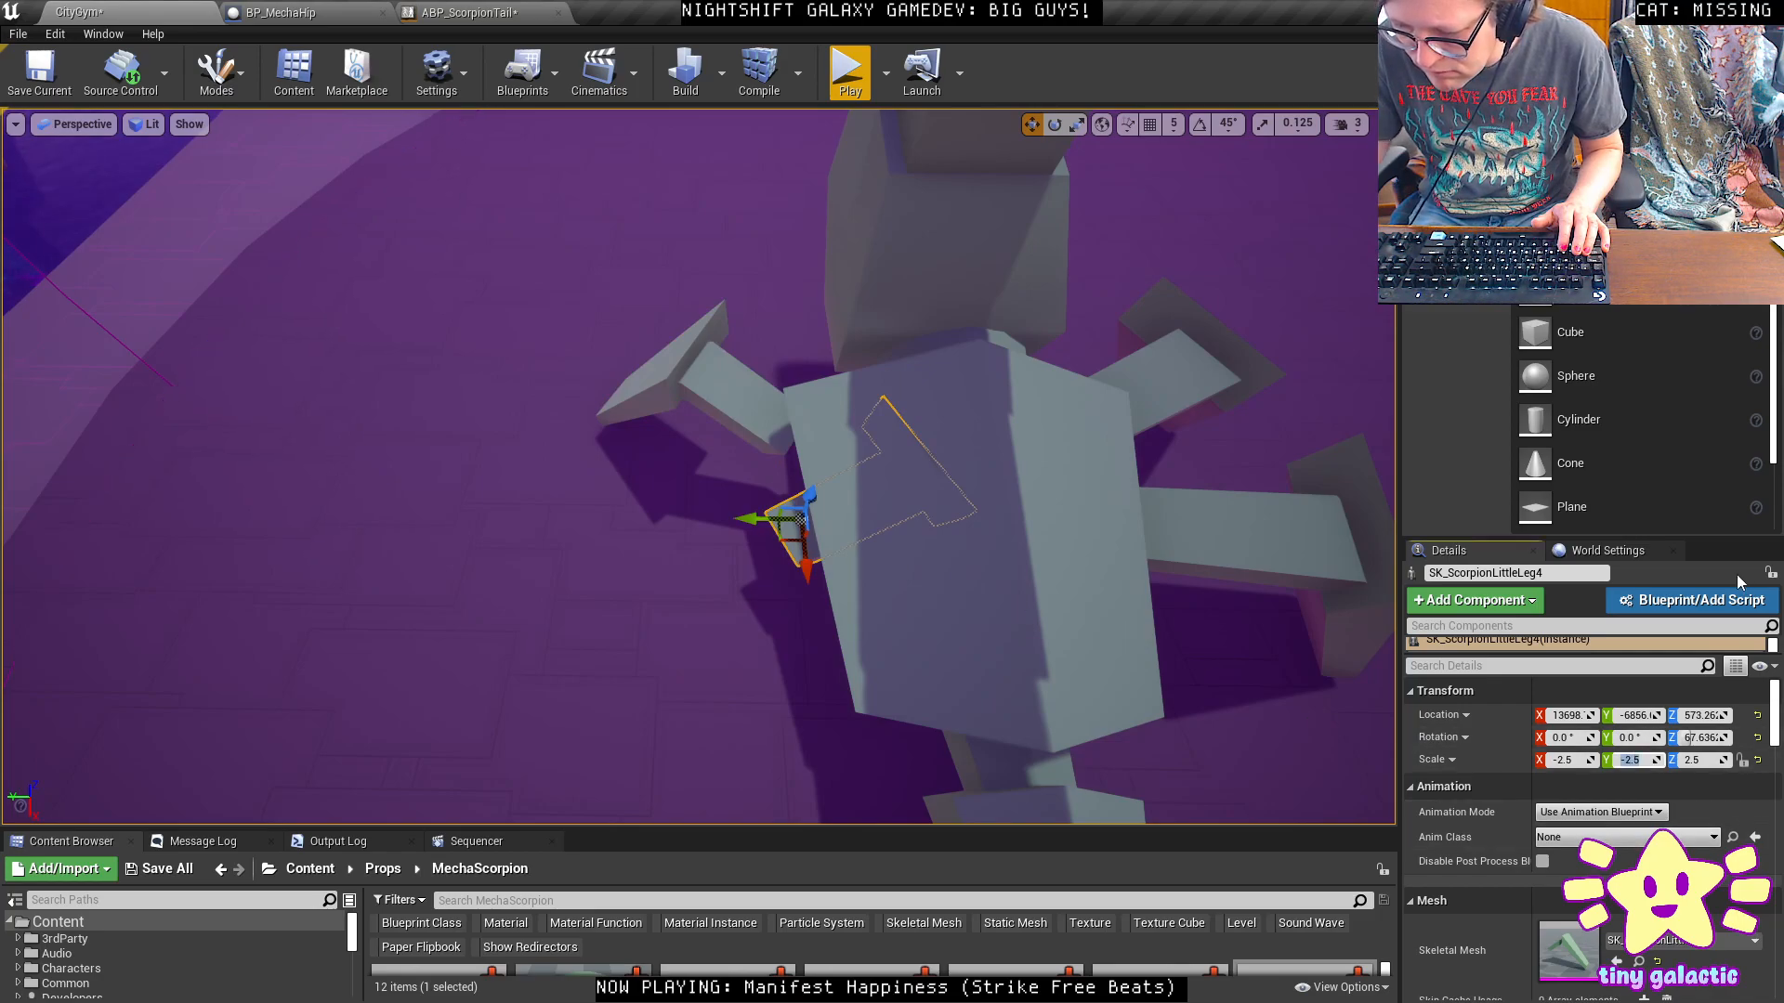
key("Delete")
key("Return")
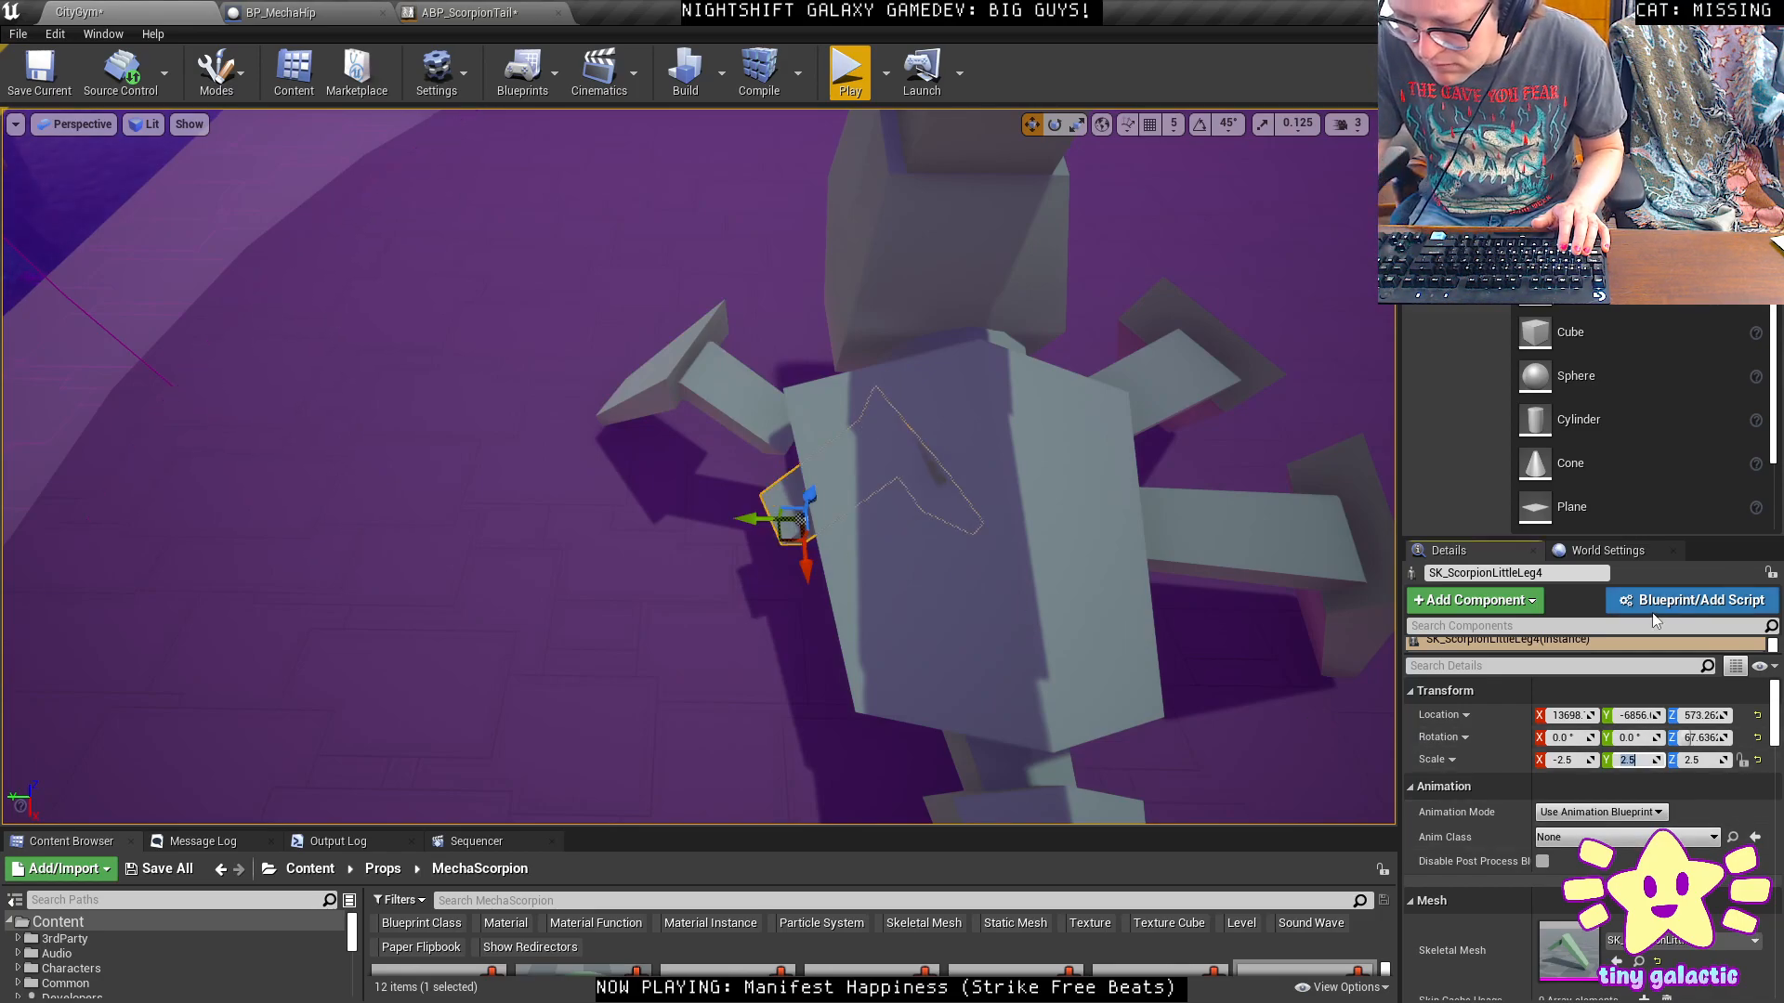
left_click(673, 377)
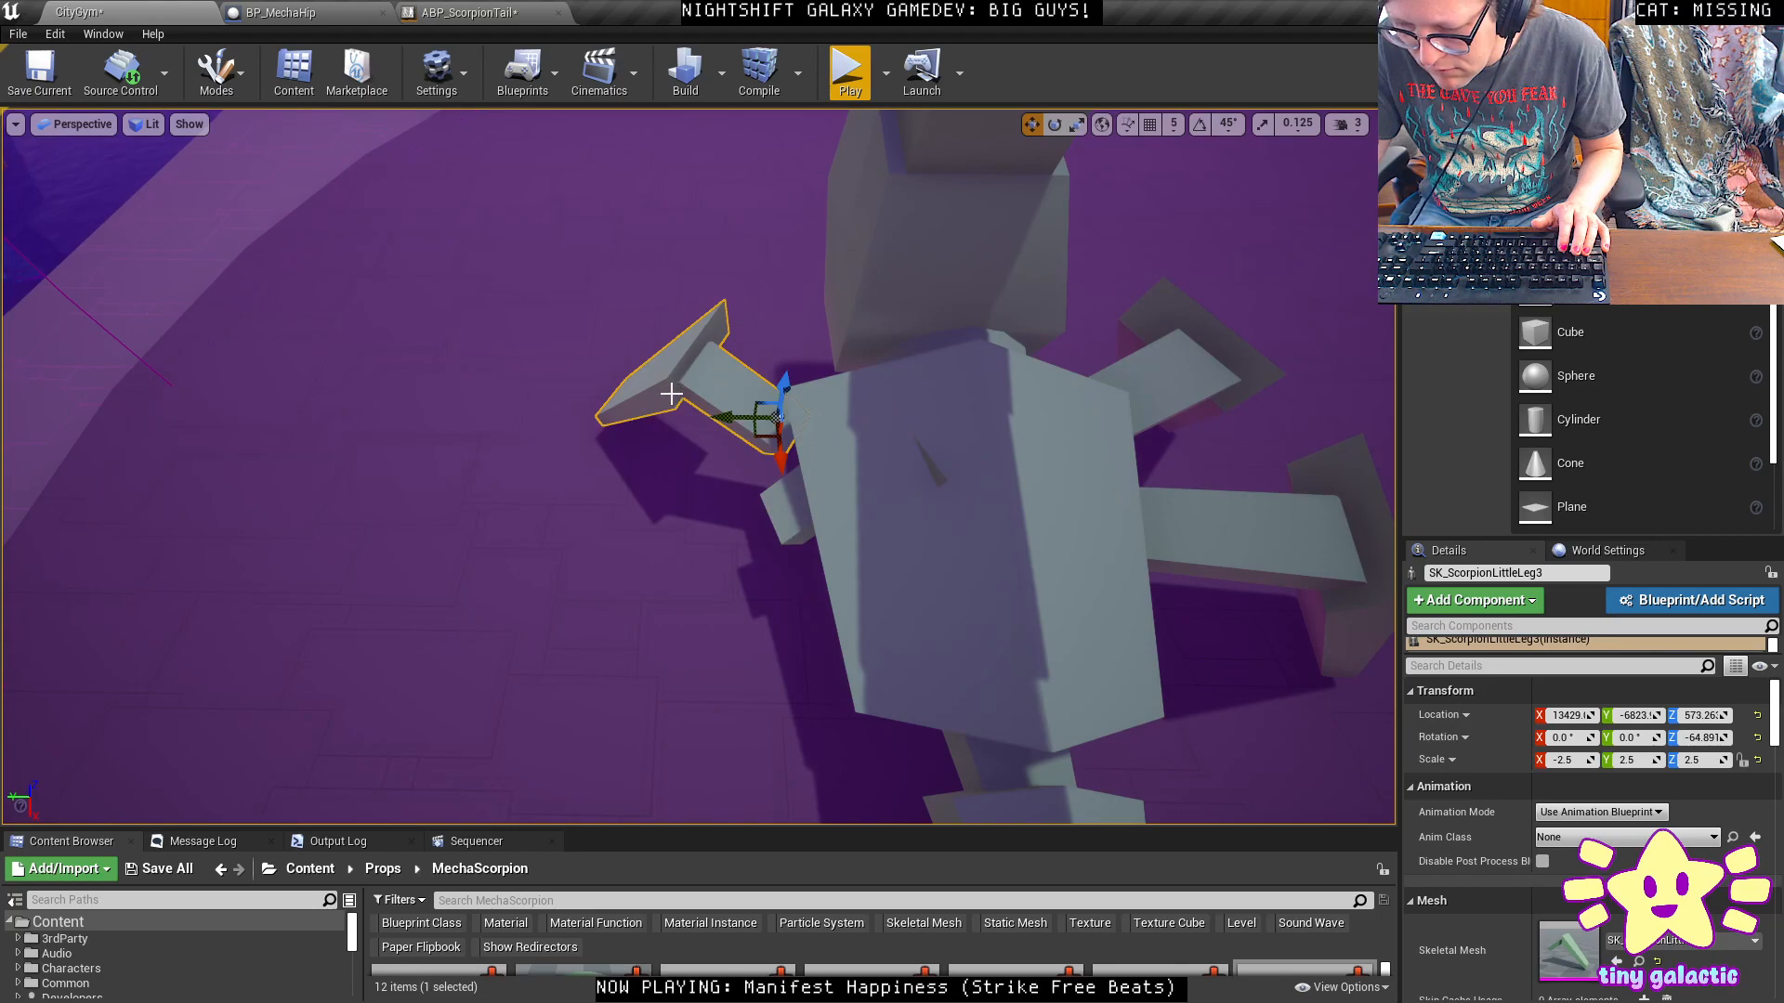
left_click(782, 513)
key("e")
mouse_move(774, 609)
left_mouse_down()
mouse_move(869, 594)
mouse_move(782, 610)
left_mouse_up()
Set the scale of the unmirrored rear leg, SK_ScorpionLittleLeg, to X 2.5, Y 2.0 and Z 2.5.
right_click_drag(838, 637, 915, 464)
key("s")
left_click(848, 502)
left_click(1551, 755)
type("2.5")
key("Return")
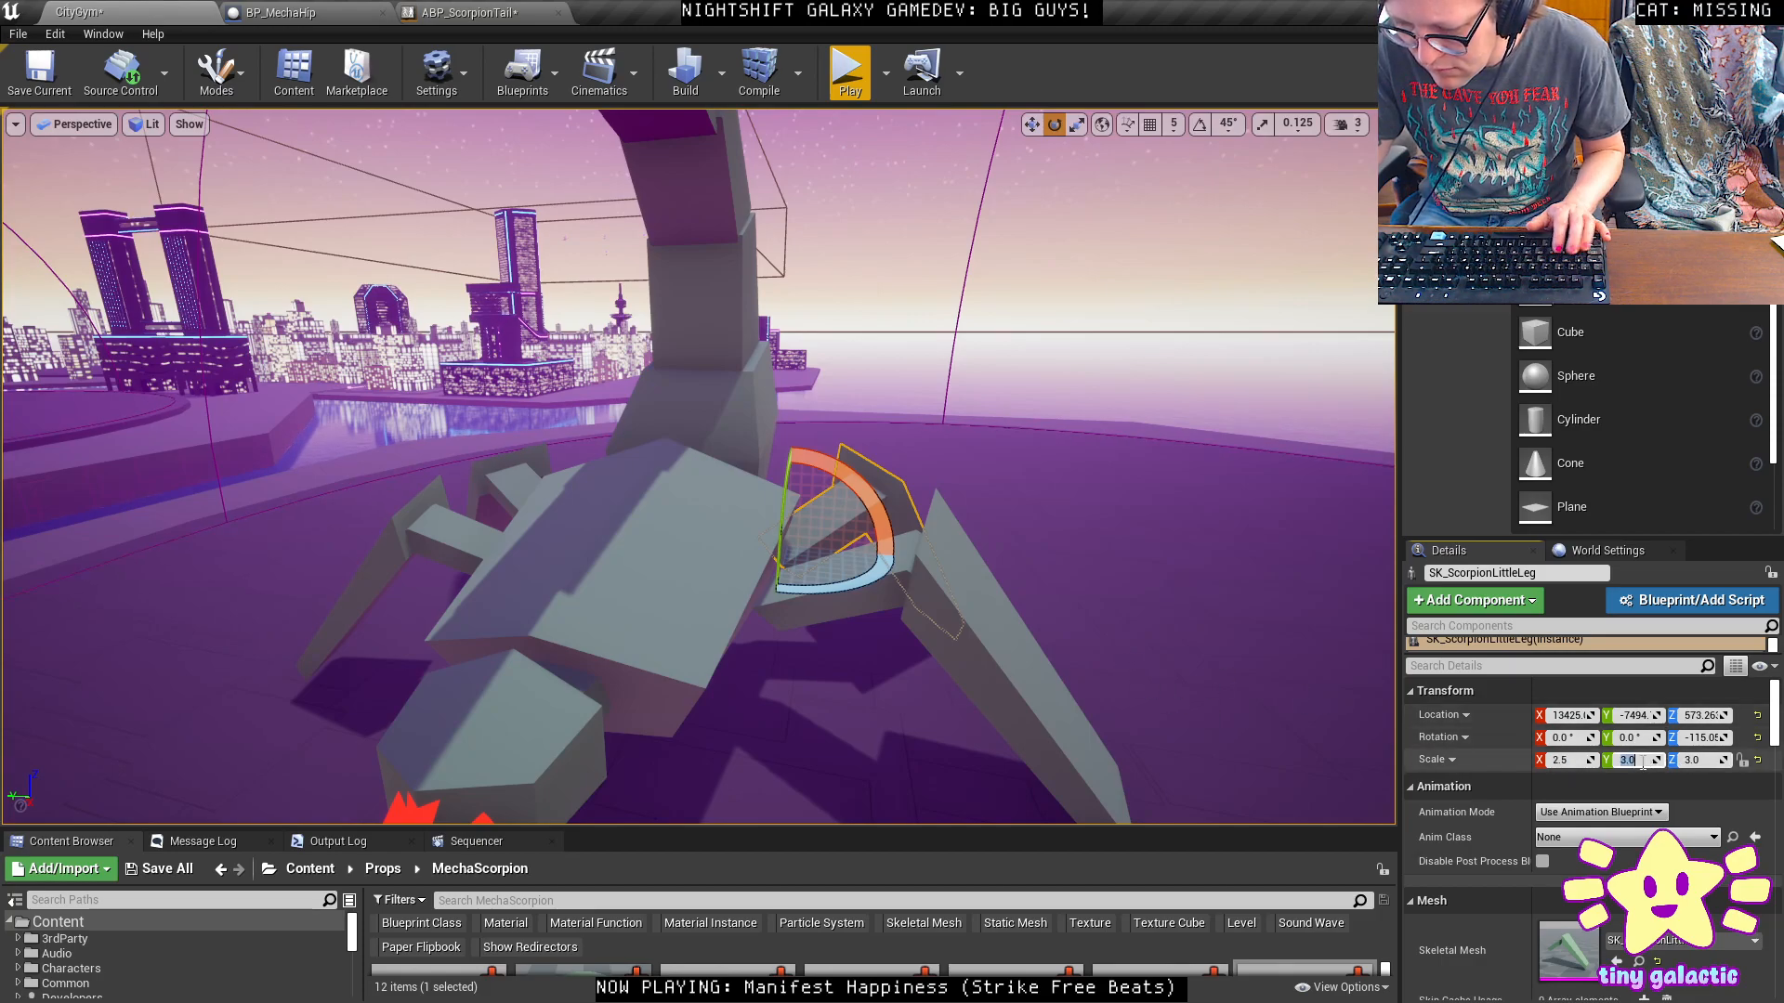
type("2")
key("Tab")
type("2.5")
key("Return")
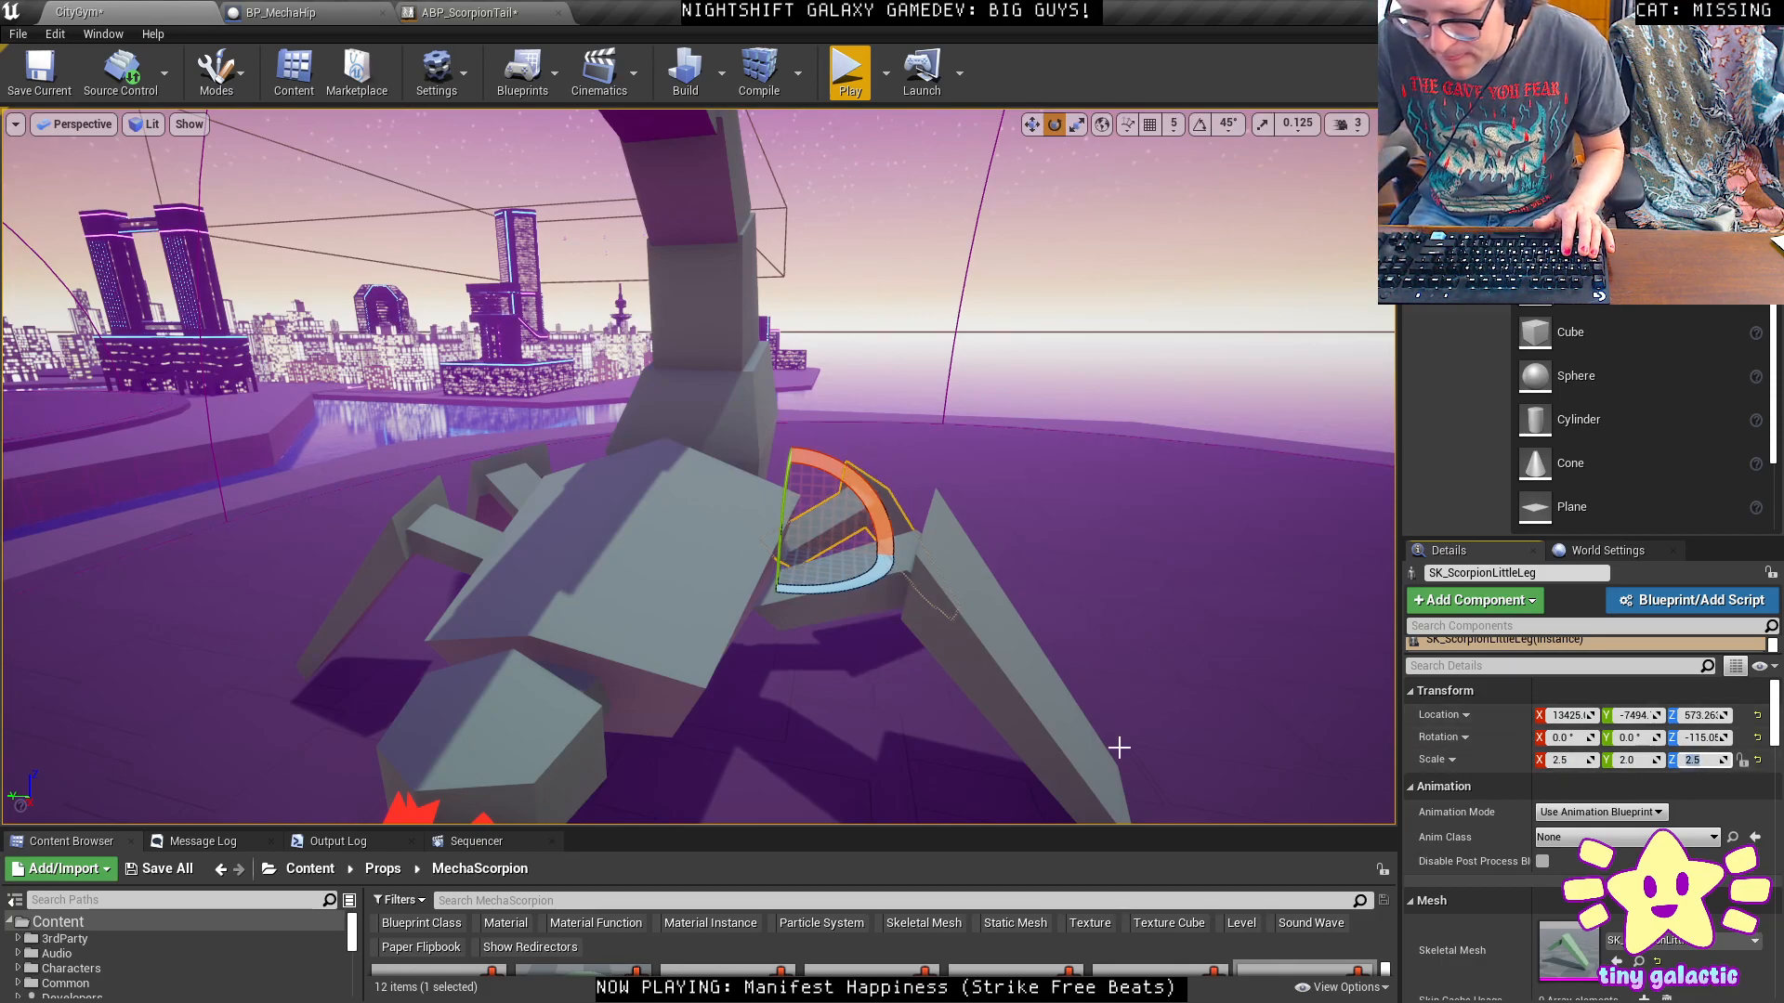
Set the unmirrored front leg's scale to 2.5 on all axes and check the legs on both sides.
left_click(1019, 709)
left_click(1569, 760)
type("2.5")
key("Return")
right_click_drag(1235, 502, 1234, 669)
mouse_move(526, 427)
right_mouse_down()
mouse_move(436, 385)
mouse_move(399, 298)
mouse_move(511, 436)
right_mouse_up()
left_click(966, 307)
right_click_drag(966, 307, 916, 338)
left_click(363, 401)
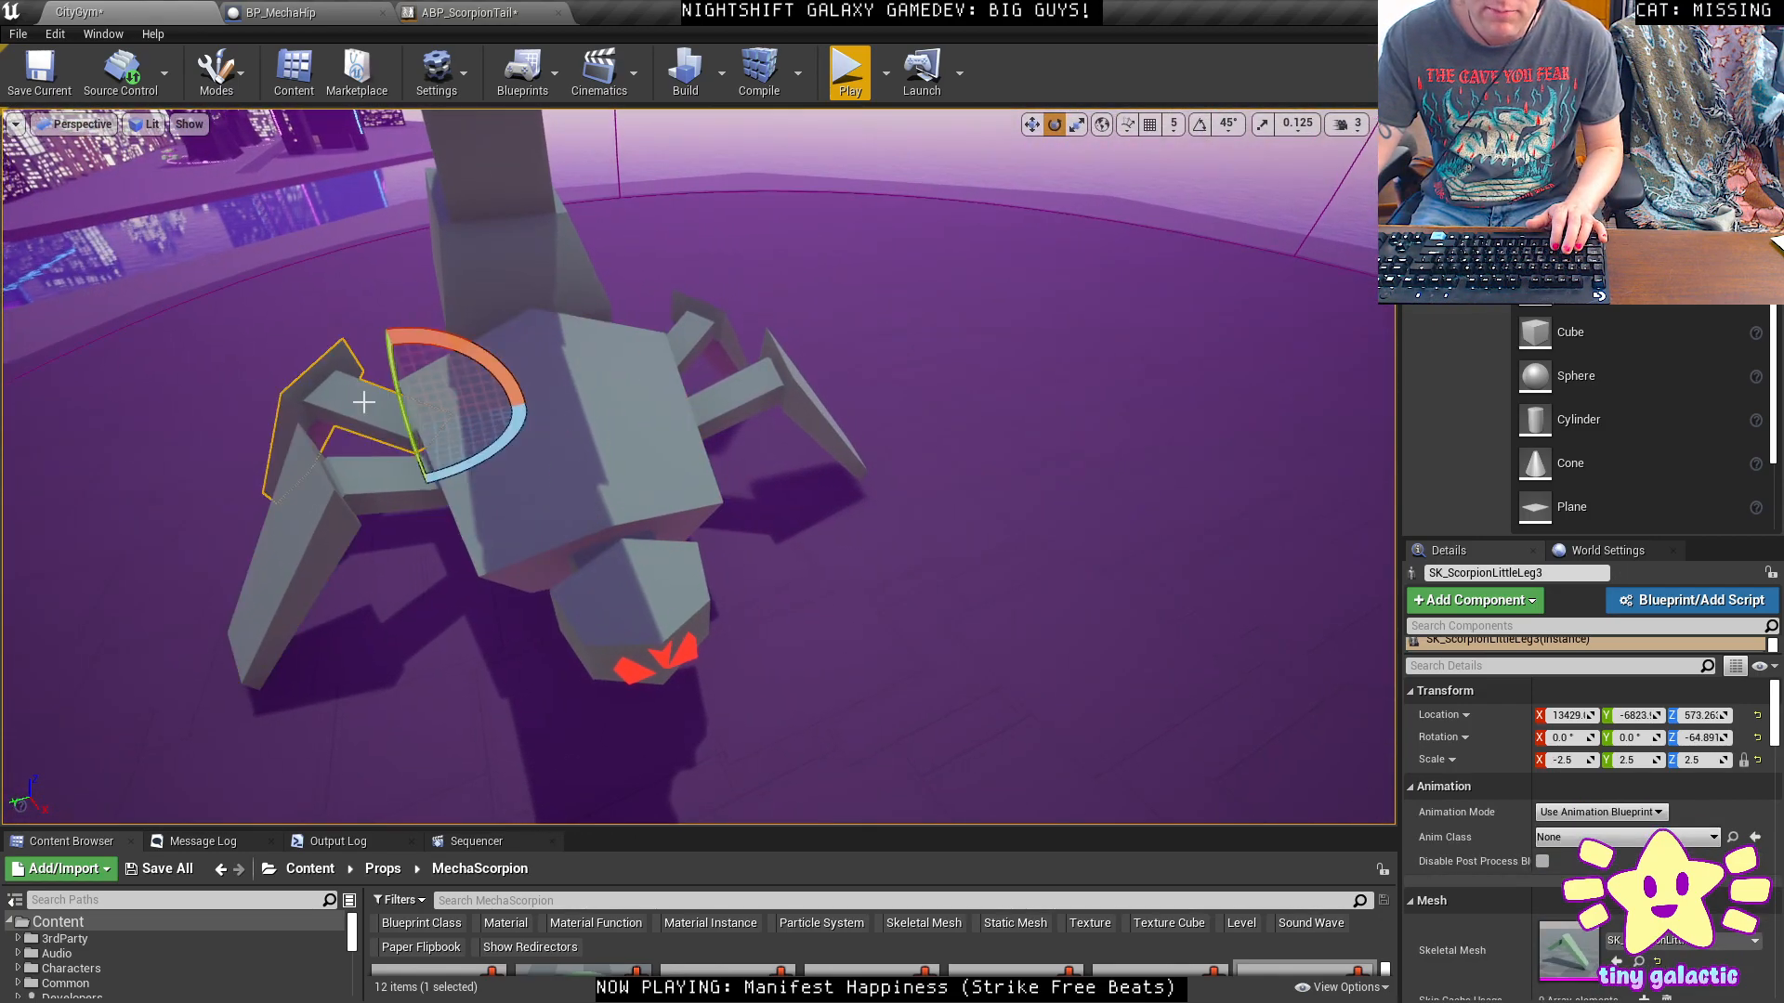
left_click(799, 397)
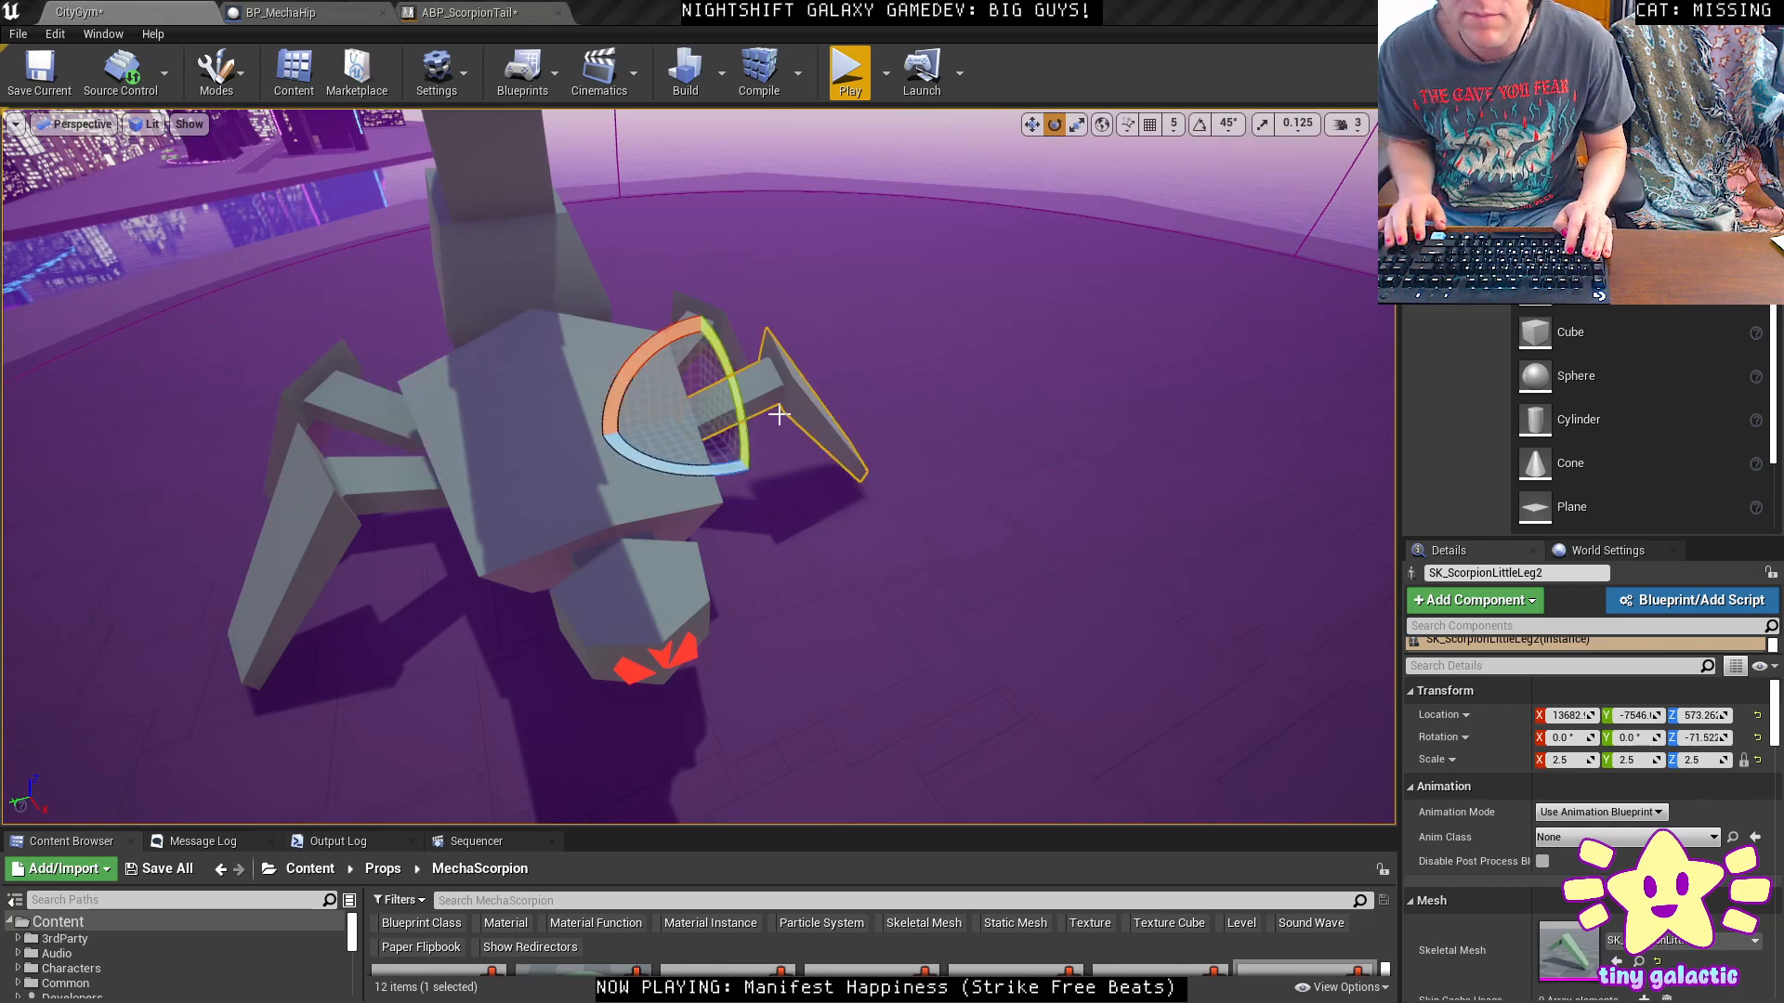
Open ScorpionLittleLeg.ma in Maya without saving the current changes, examine the leg arrangement, and switch back to Unreal.
key("alt+Tab")
key("ctrl+o")
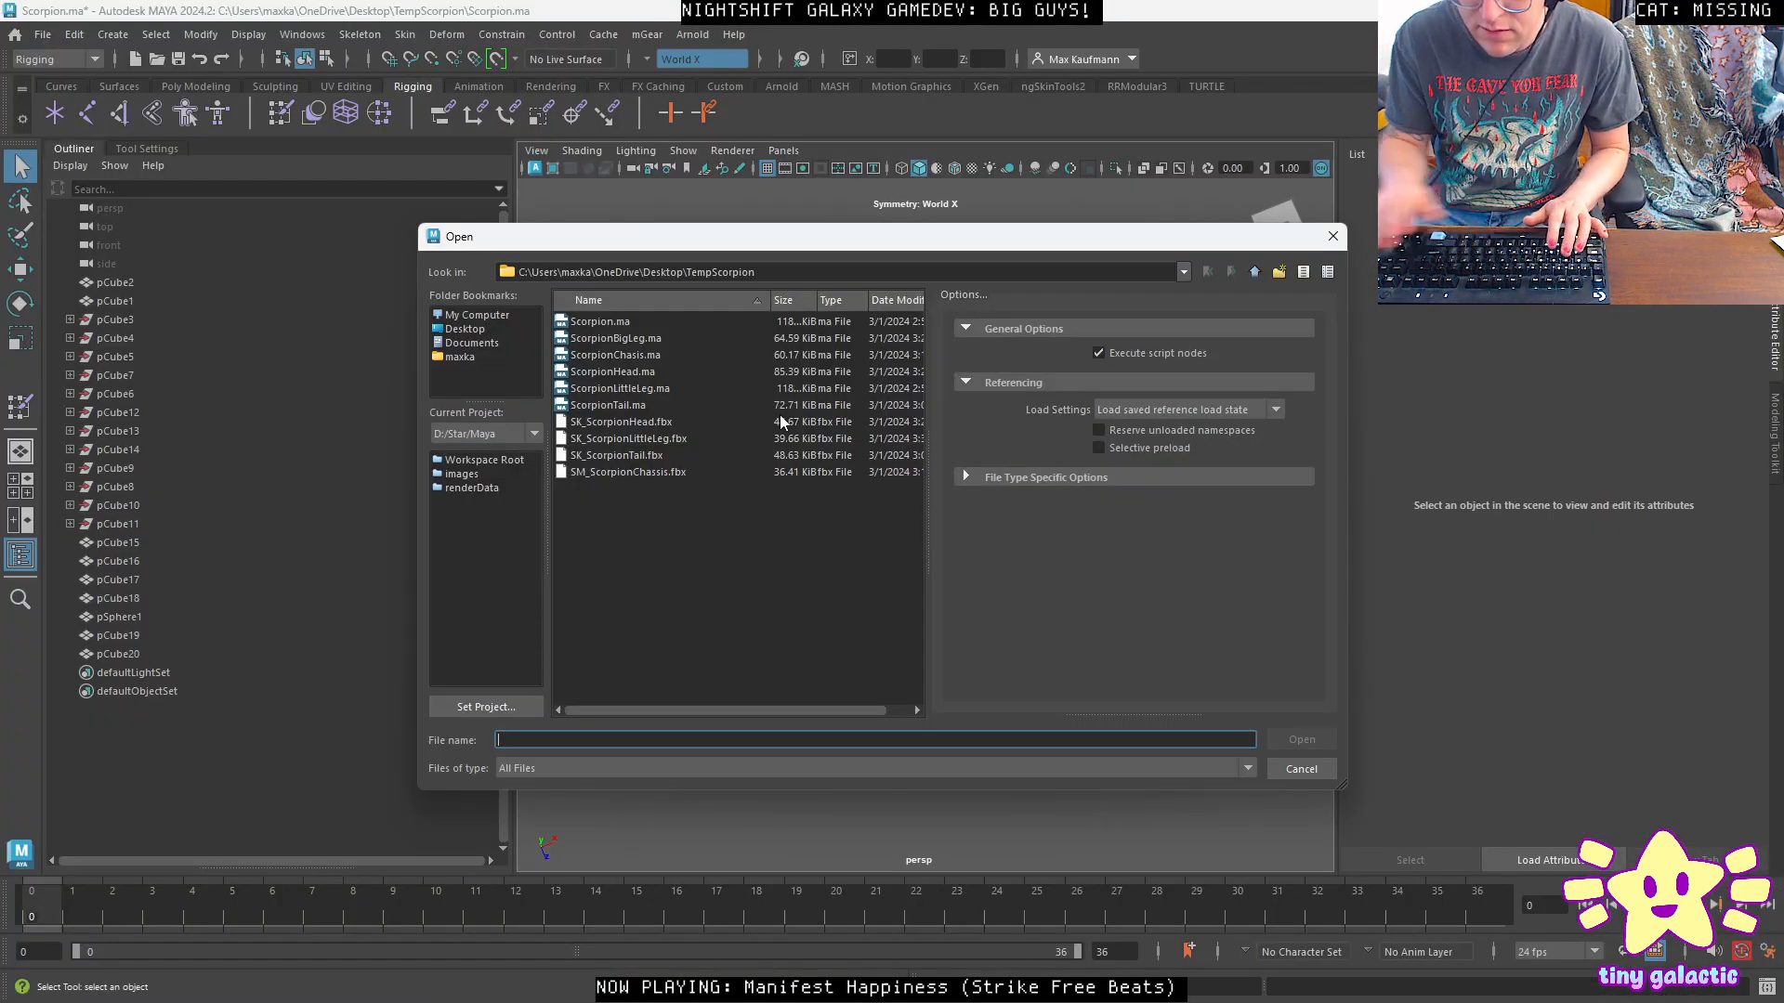
double_click(675, 389)
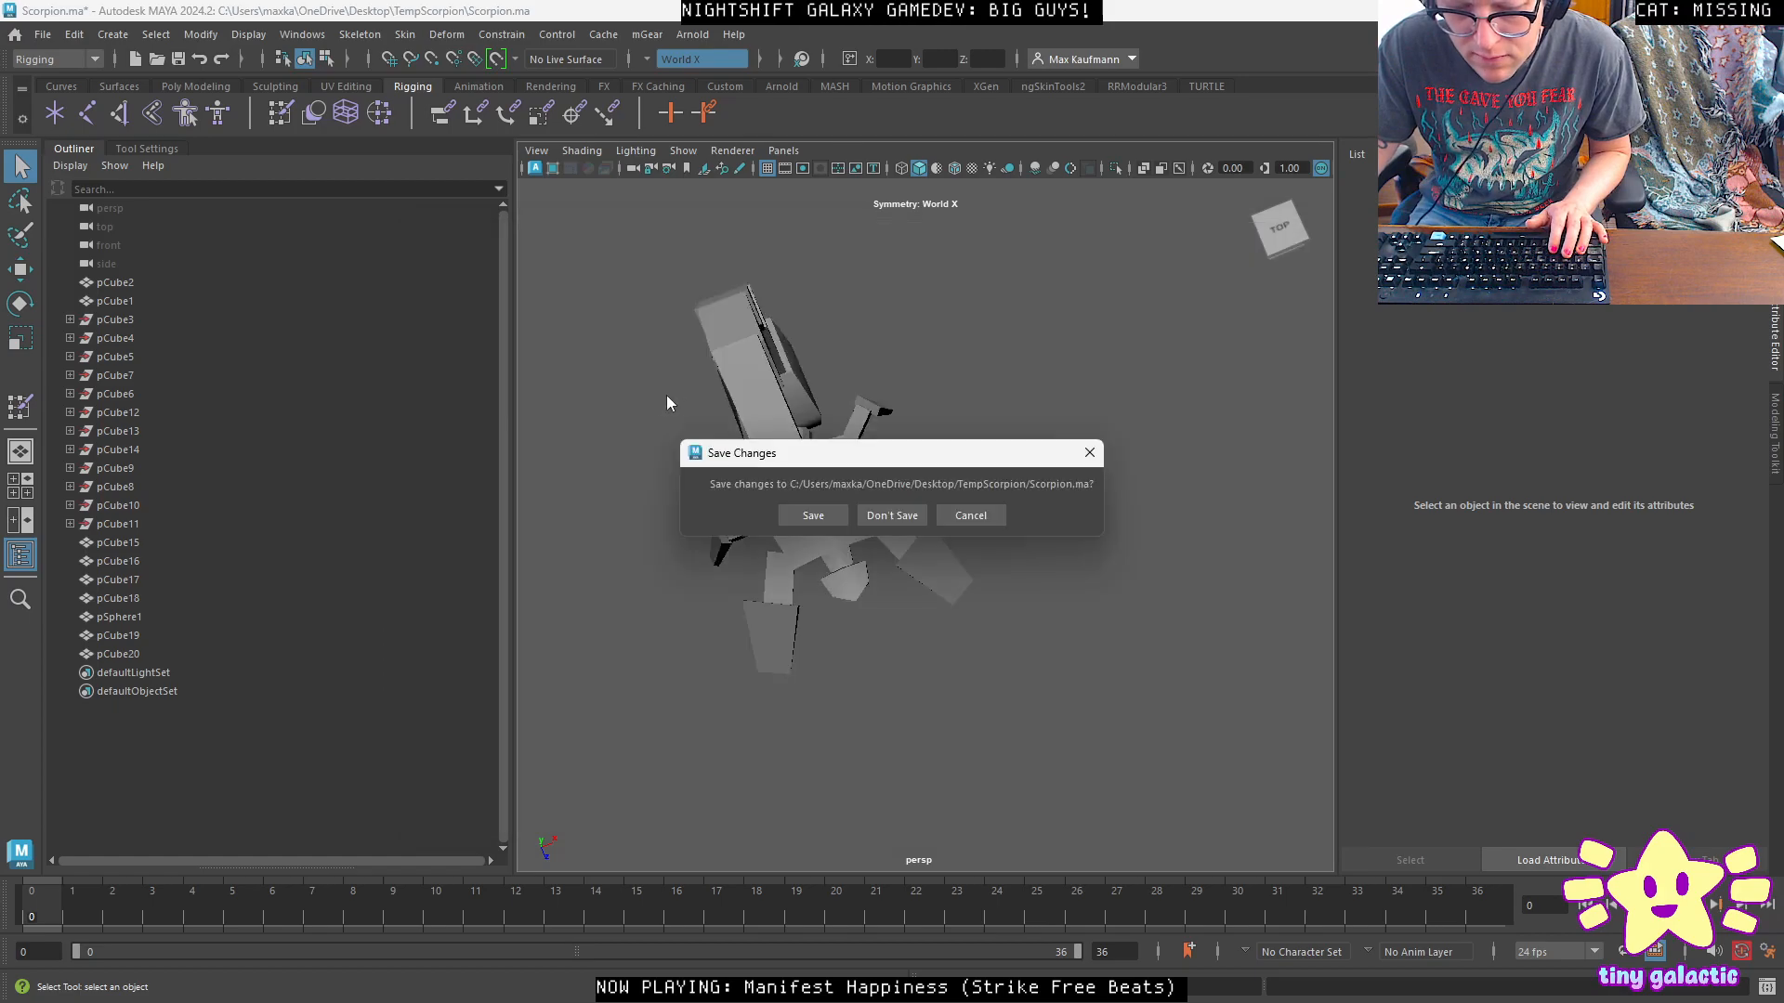
left_click(923, 513)
left_click_drag(892, 517, 893, 571, "alt")
left_click(893, 571)
key("alt+Tab")
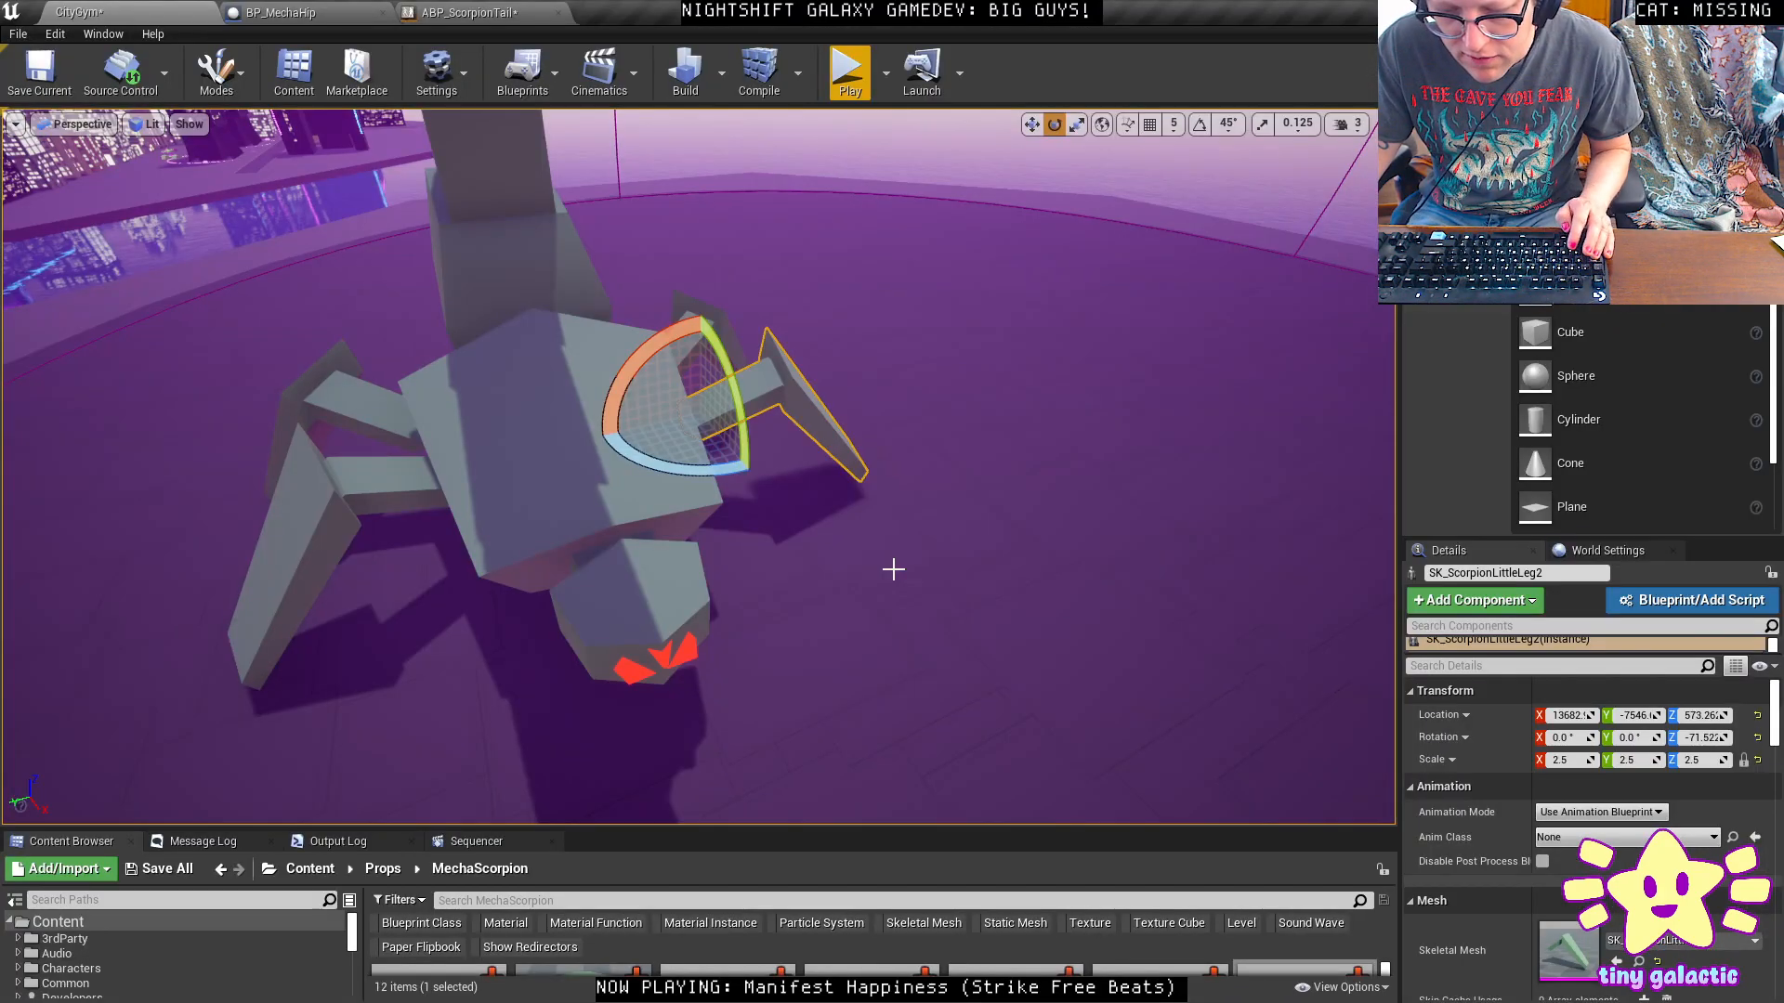
Delete the two rear legs from the level.
left_click(368, 501)
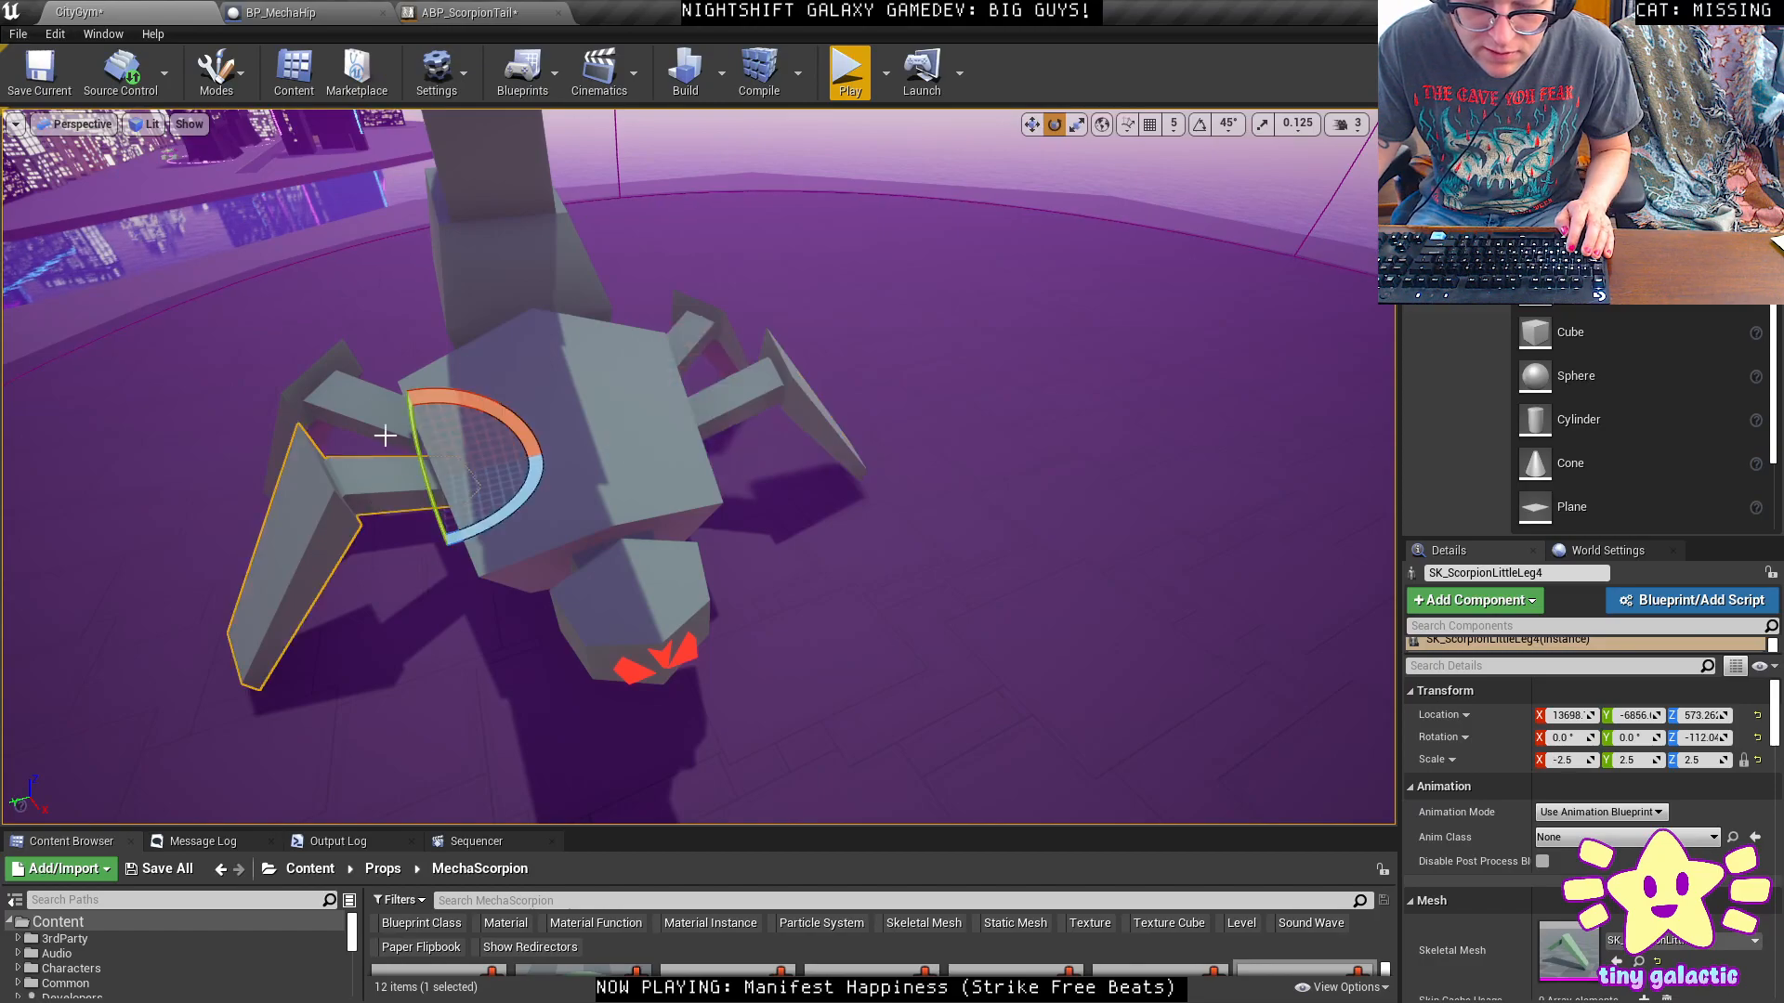
left_click(371, 413)
key("Delete")
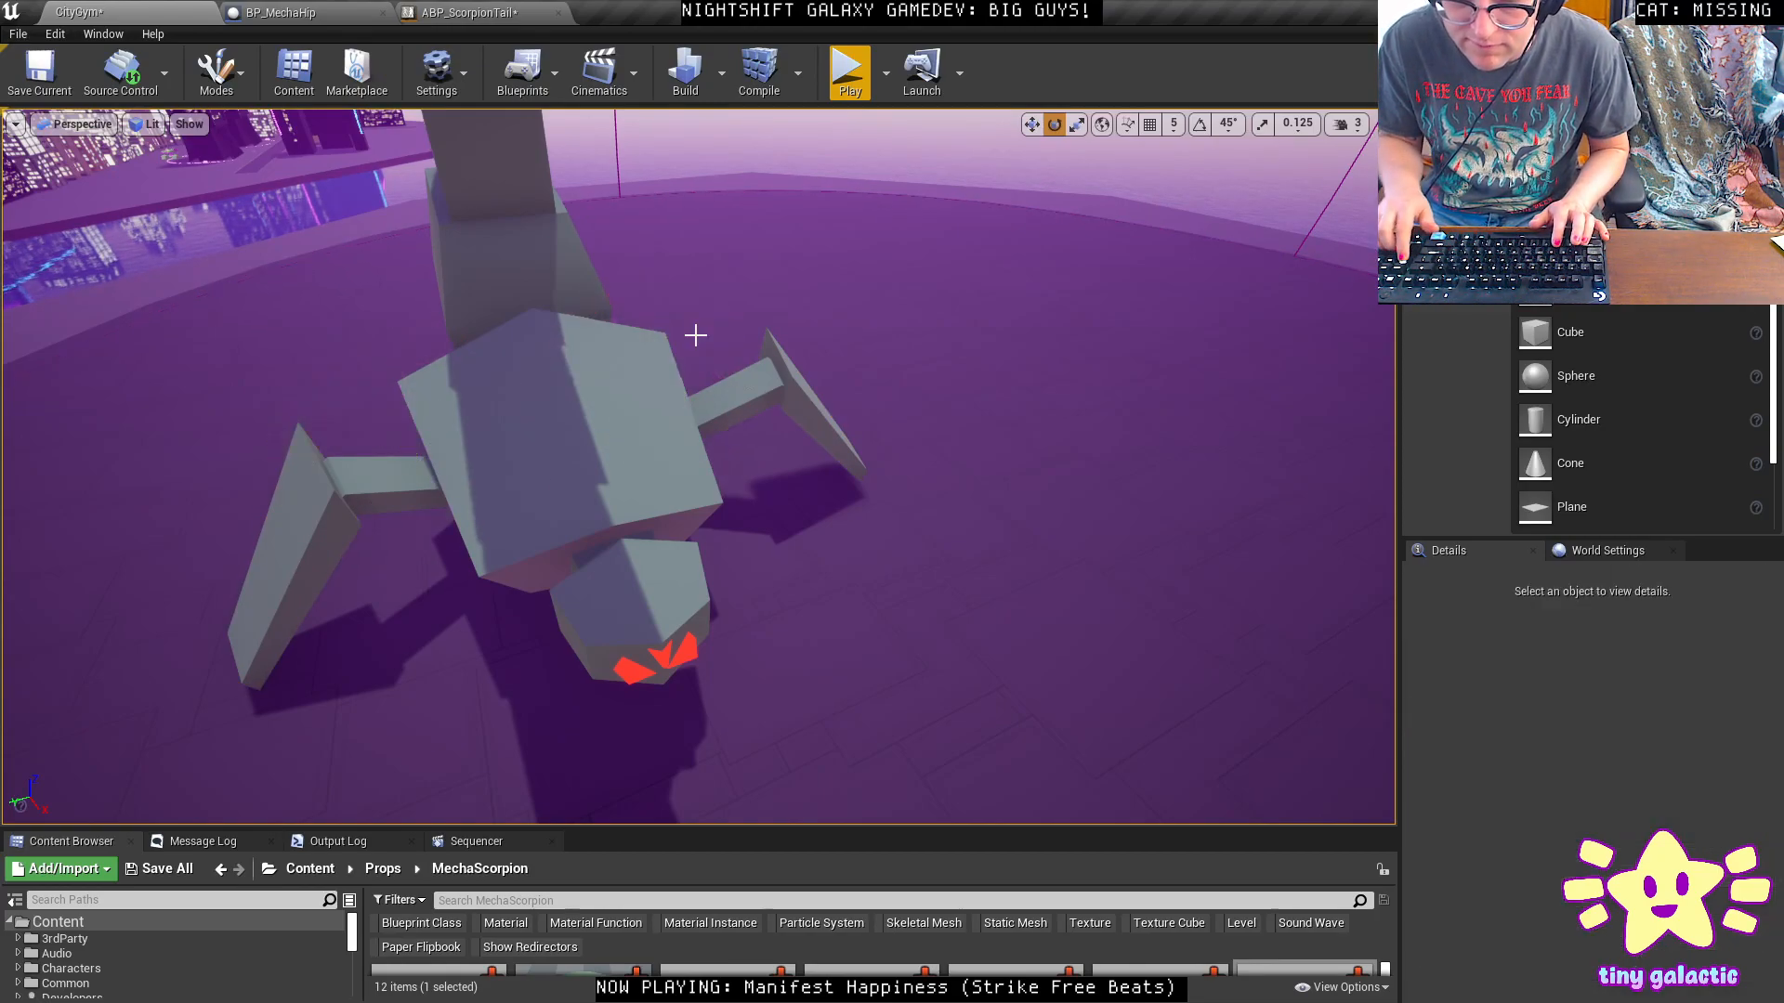
Set the unmirrored leg's scale to 3 on all axes and the mirrored leg's to X -3, Y 3 and Z 3.
left_click(734, 391)
left_click(1577, 760)
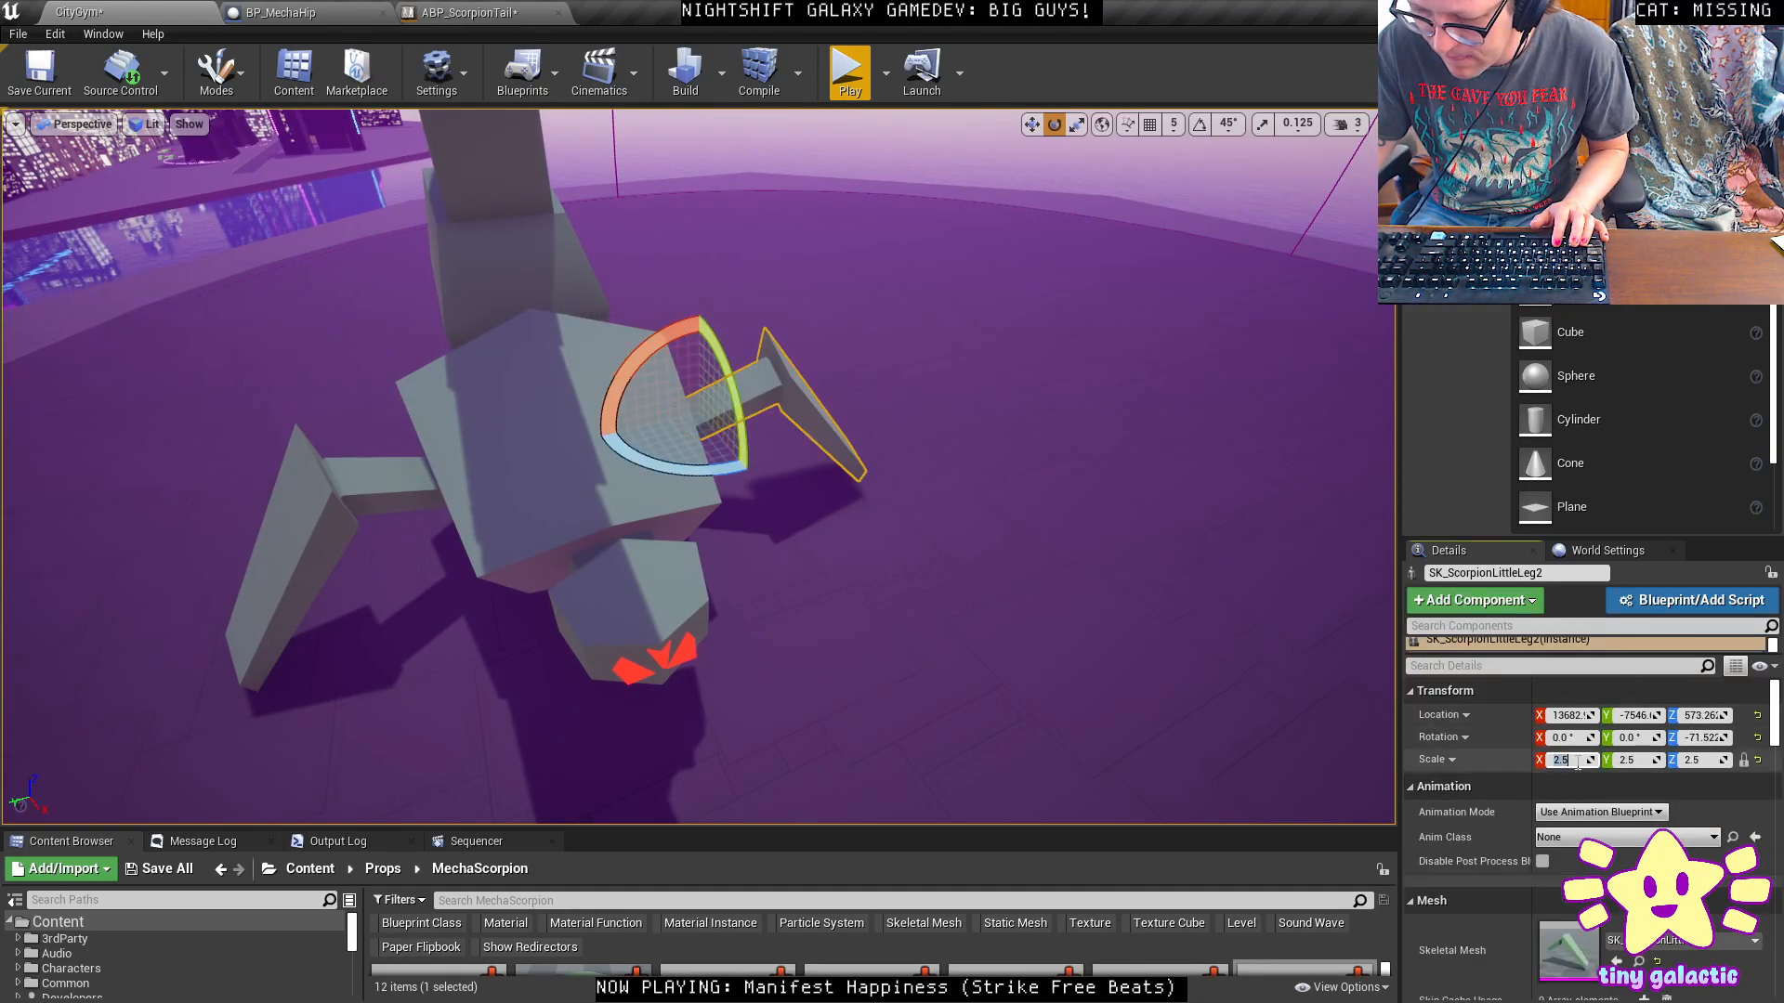
type("3")
key("Return")
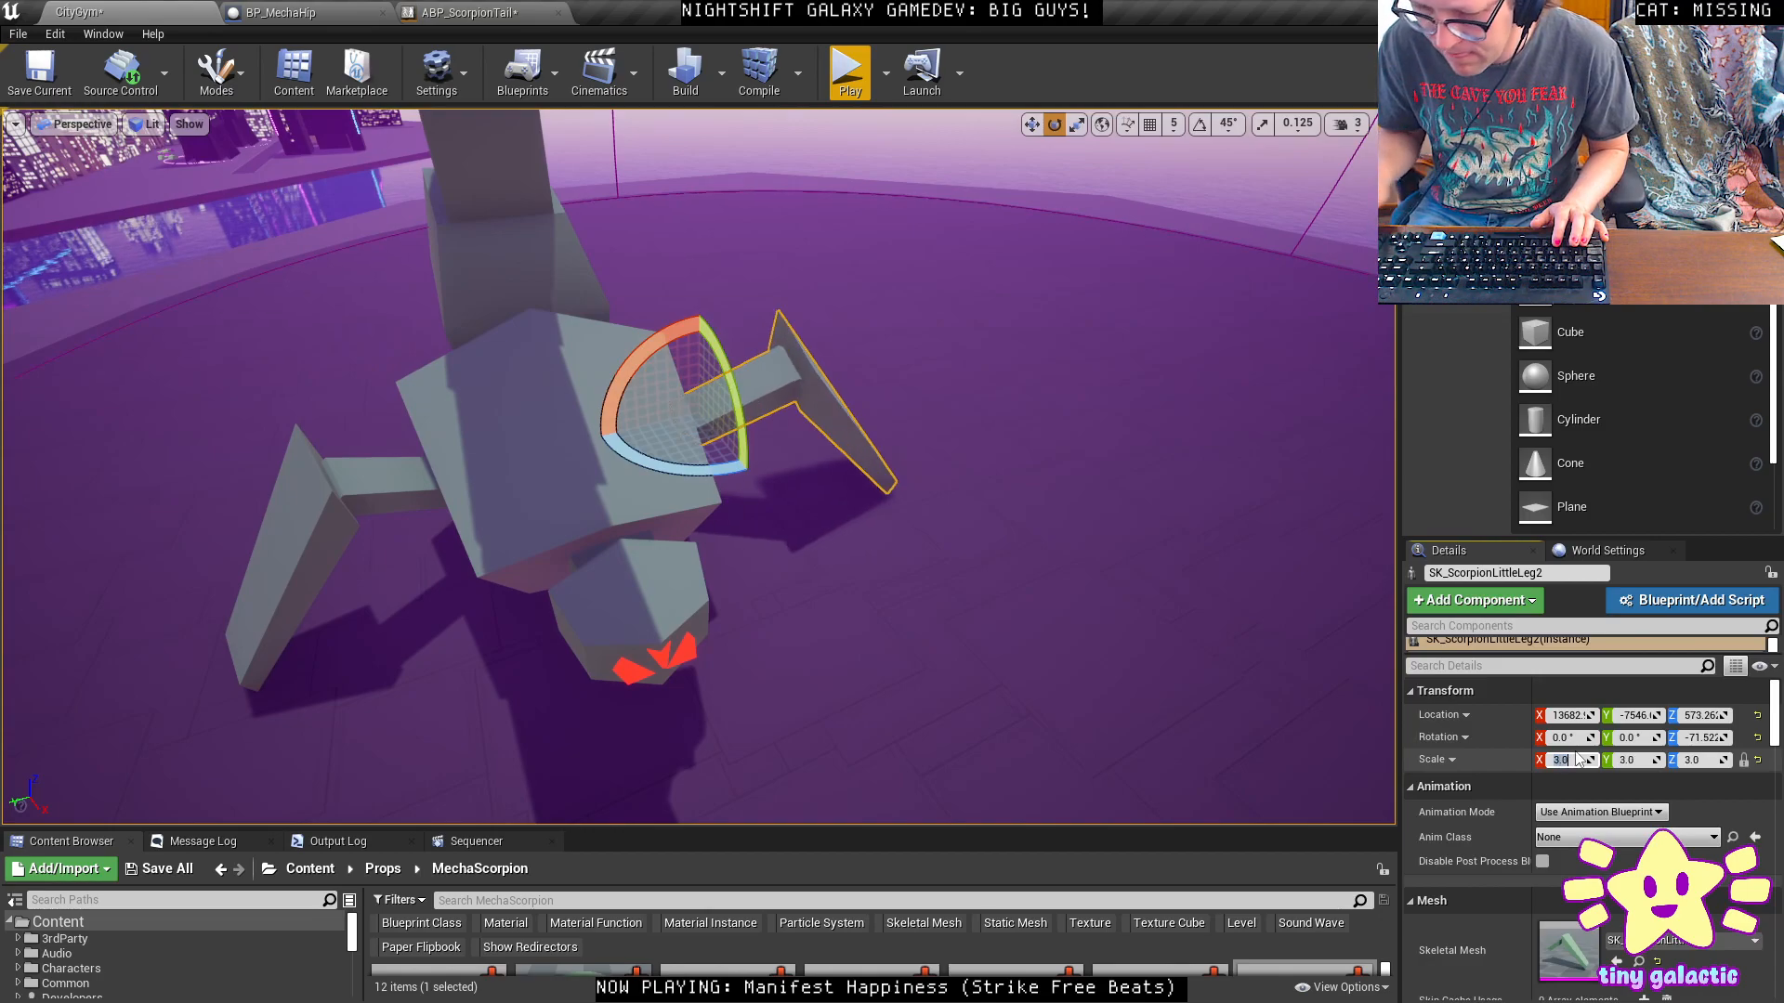
left_click(307, 508)
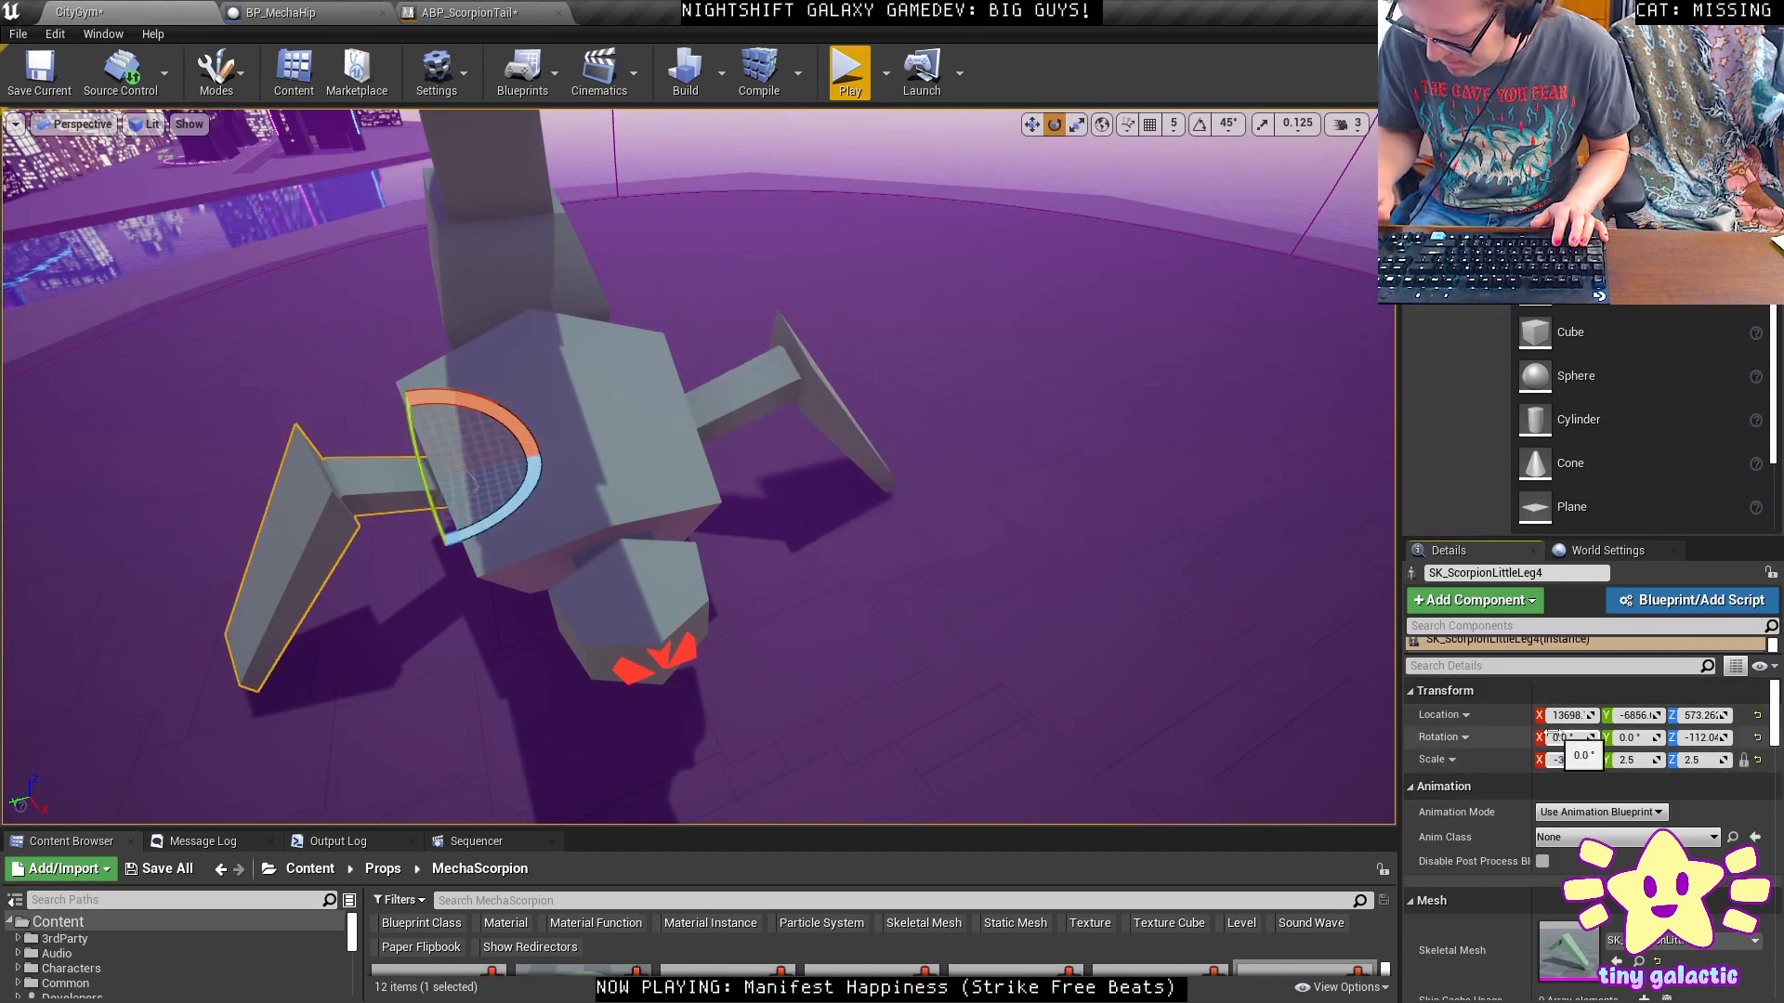
type("3")
key("Return")
Turn the unmirrored leg forward and place it at the front of the chassis beside the head.
right_click_drag(654, 355, 682, 320)
left_click(685, 349)
left_click_drag(684, 350, 632, 442)
key("w")
Turn the mirrored leg to about -148.4° around Z and move it forward to about X 14033 at the chassis front.
left_click(401, 336)
key("e")
left_click_drag(432, 386, 422, 427)
key("w")
right_click_drag(423, 428, 232, 423)
mouse_move(437, 424)
right_mouse_down()
mouse_move(399, 446)
mouse_move(348, 438)
mouse_move(437, 424)
right_mouse_up()
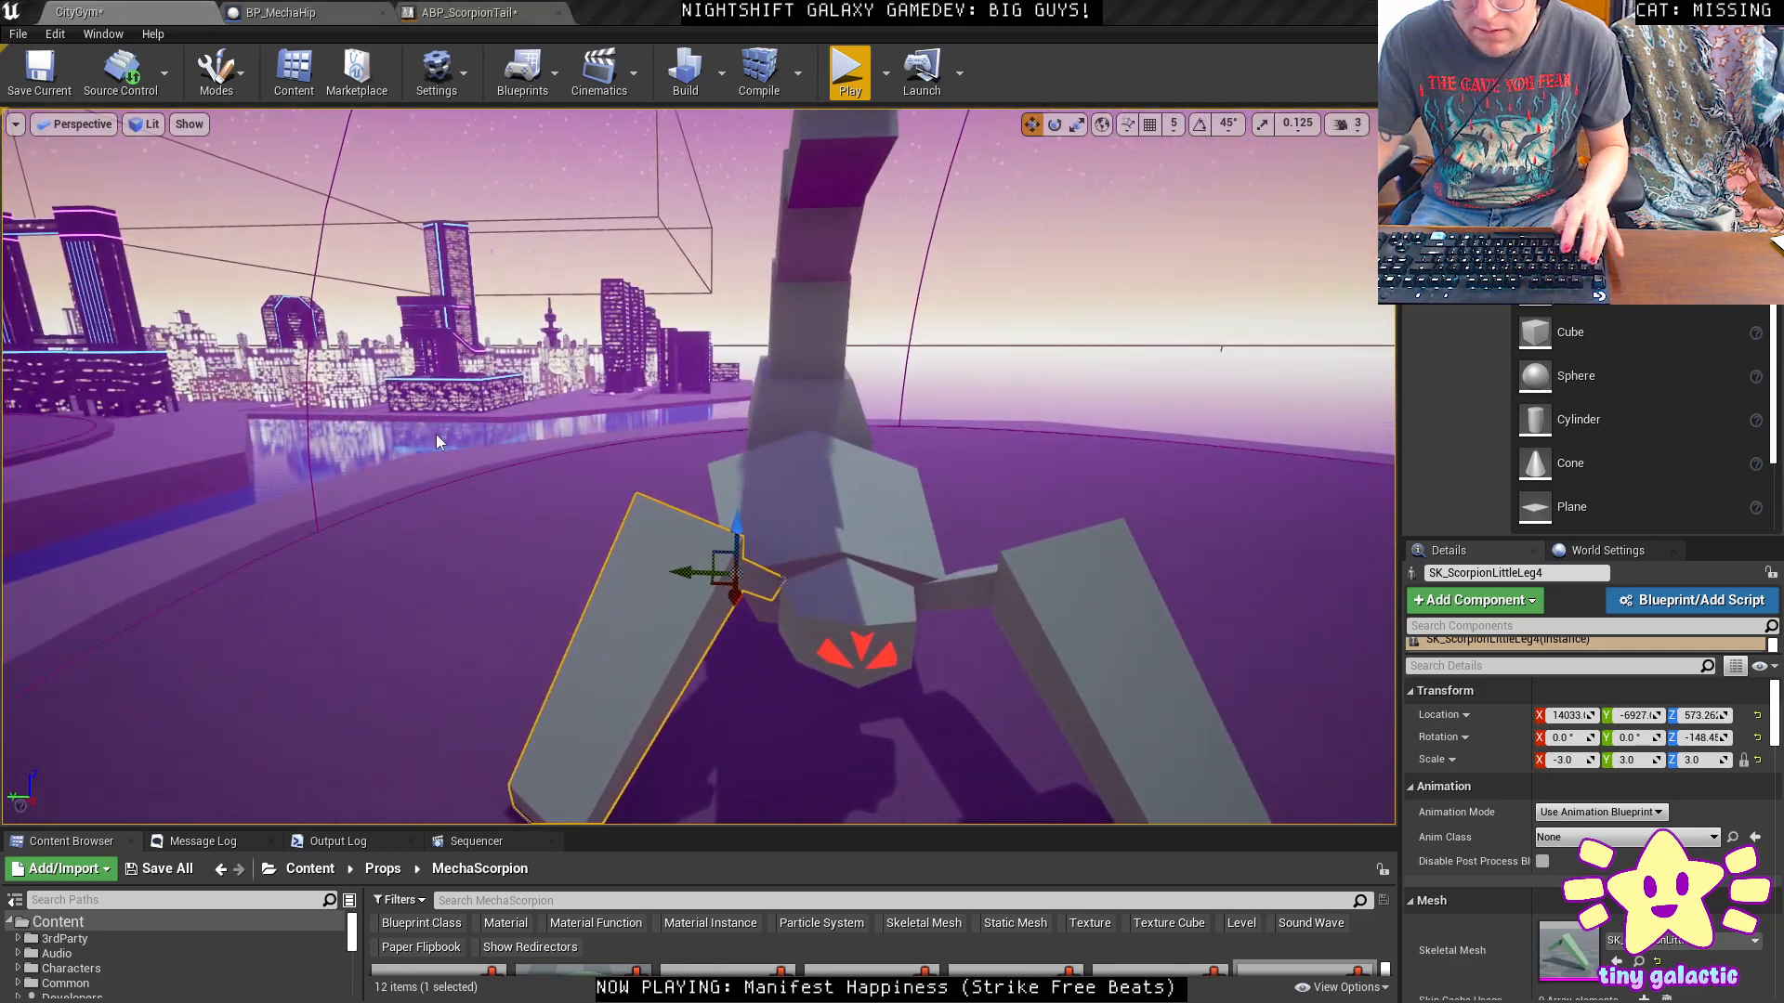
Switch to Maya and open ScorpionBigLeg.ma without saving the current scene to view the rigged leg.
key("alt+Tab")
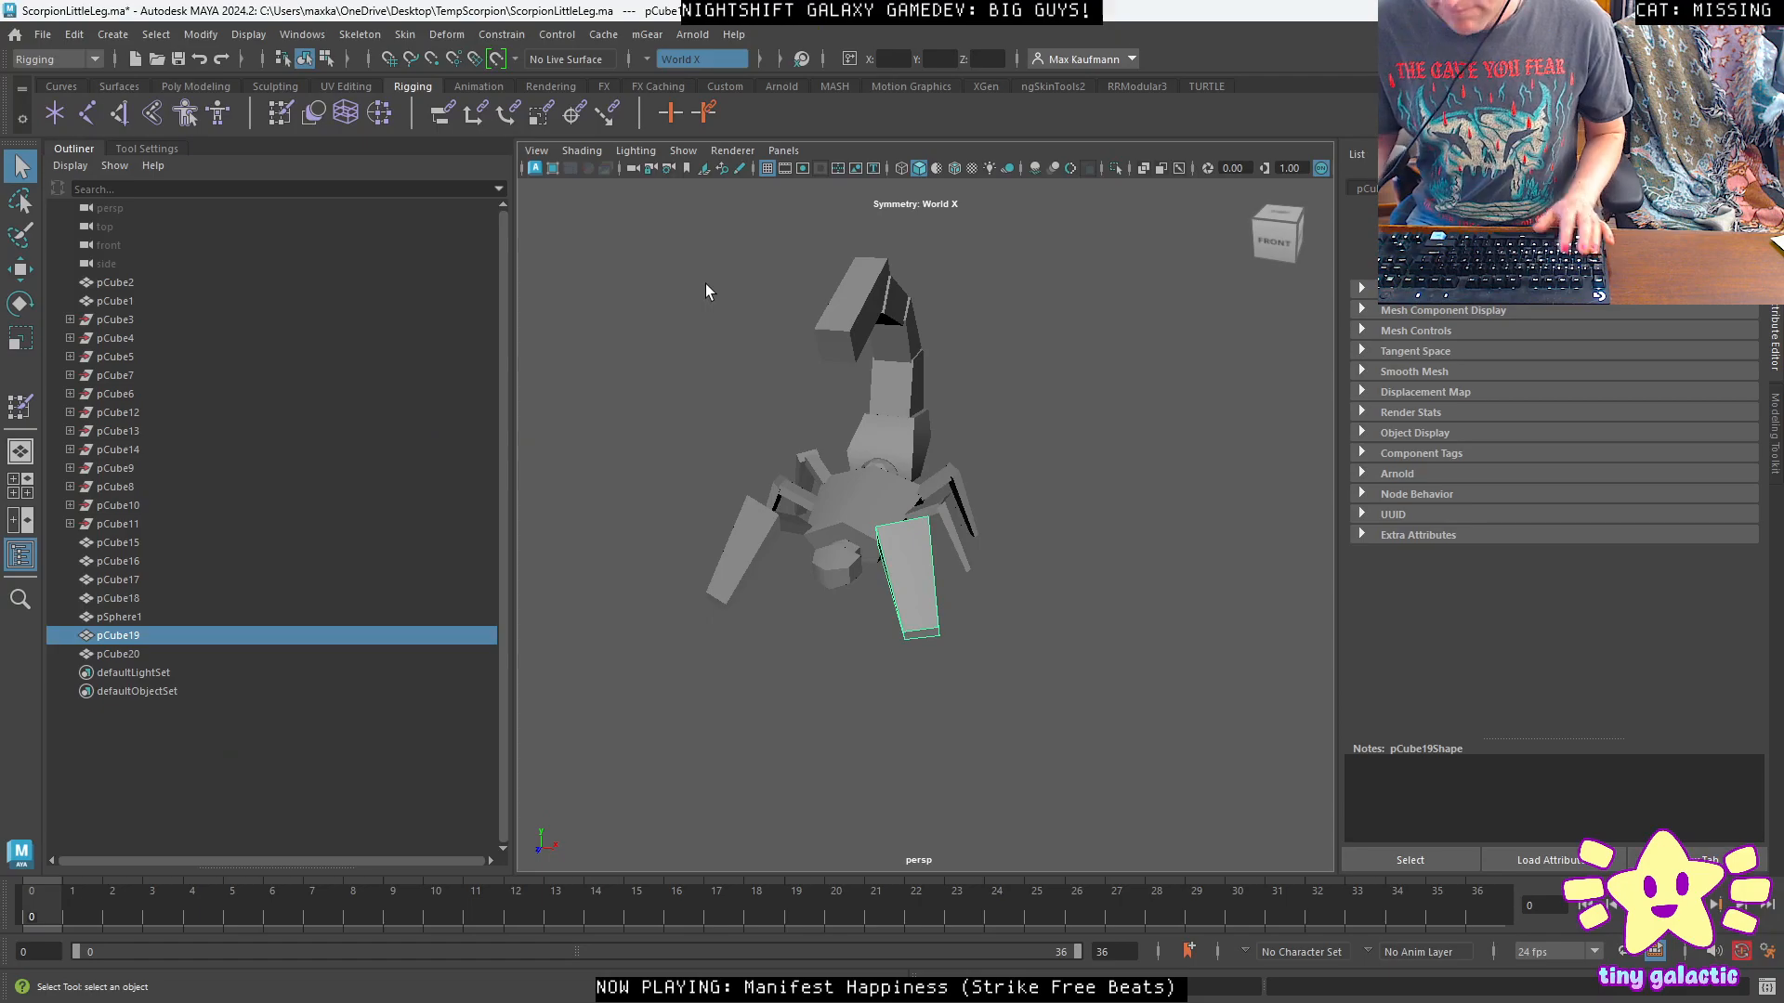
key("ctrl+o")
double_click(632, 338)
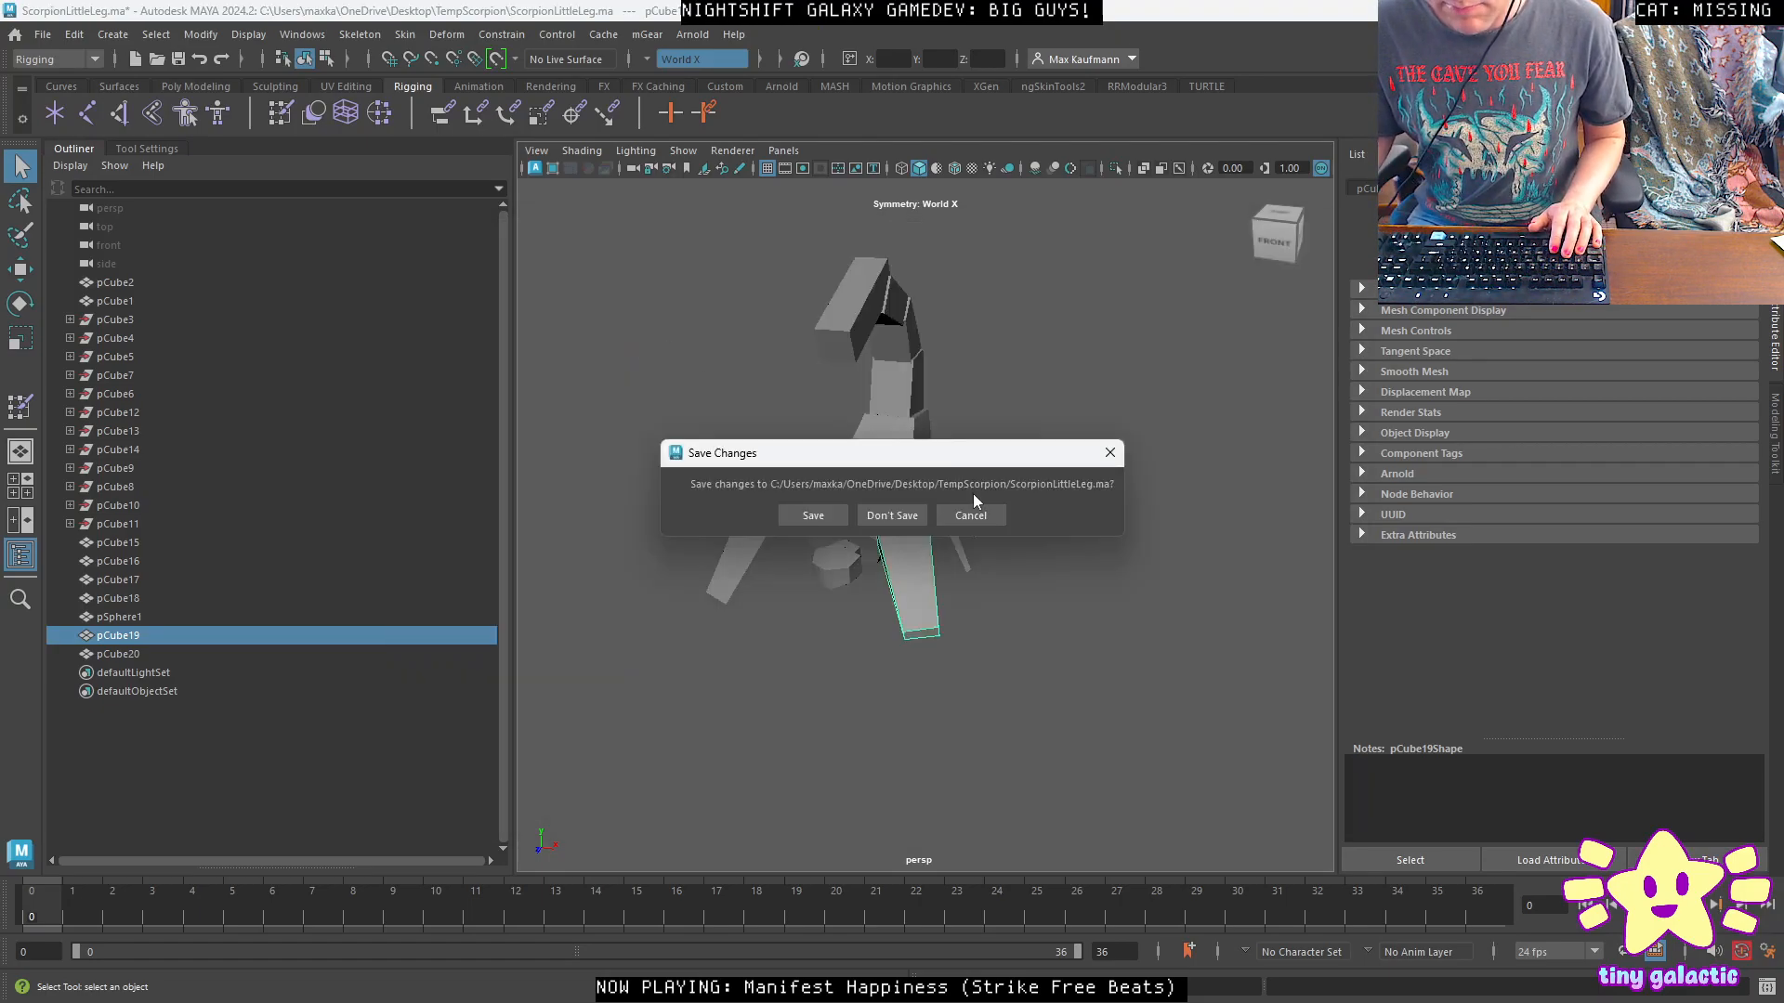
left_click(890, 516)
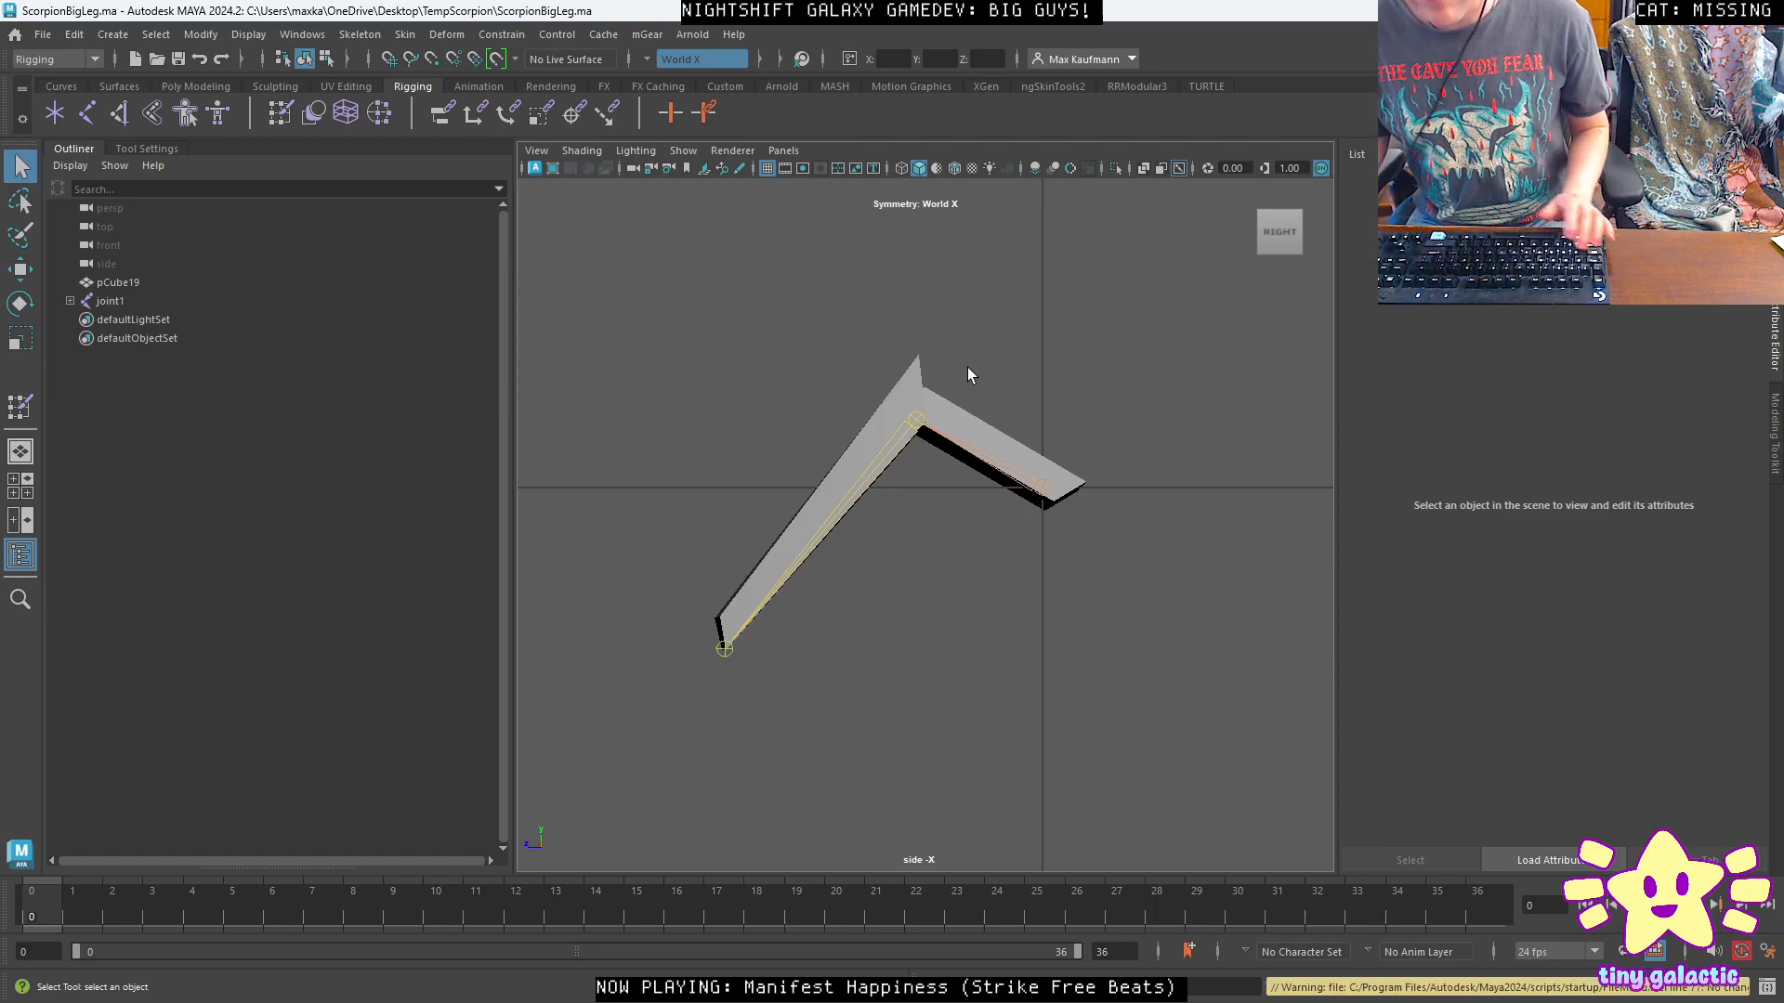
Open the ScorpionLittleLeg.ma scene in place of the big leg scene.
left_click(43, 35)
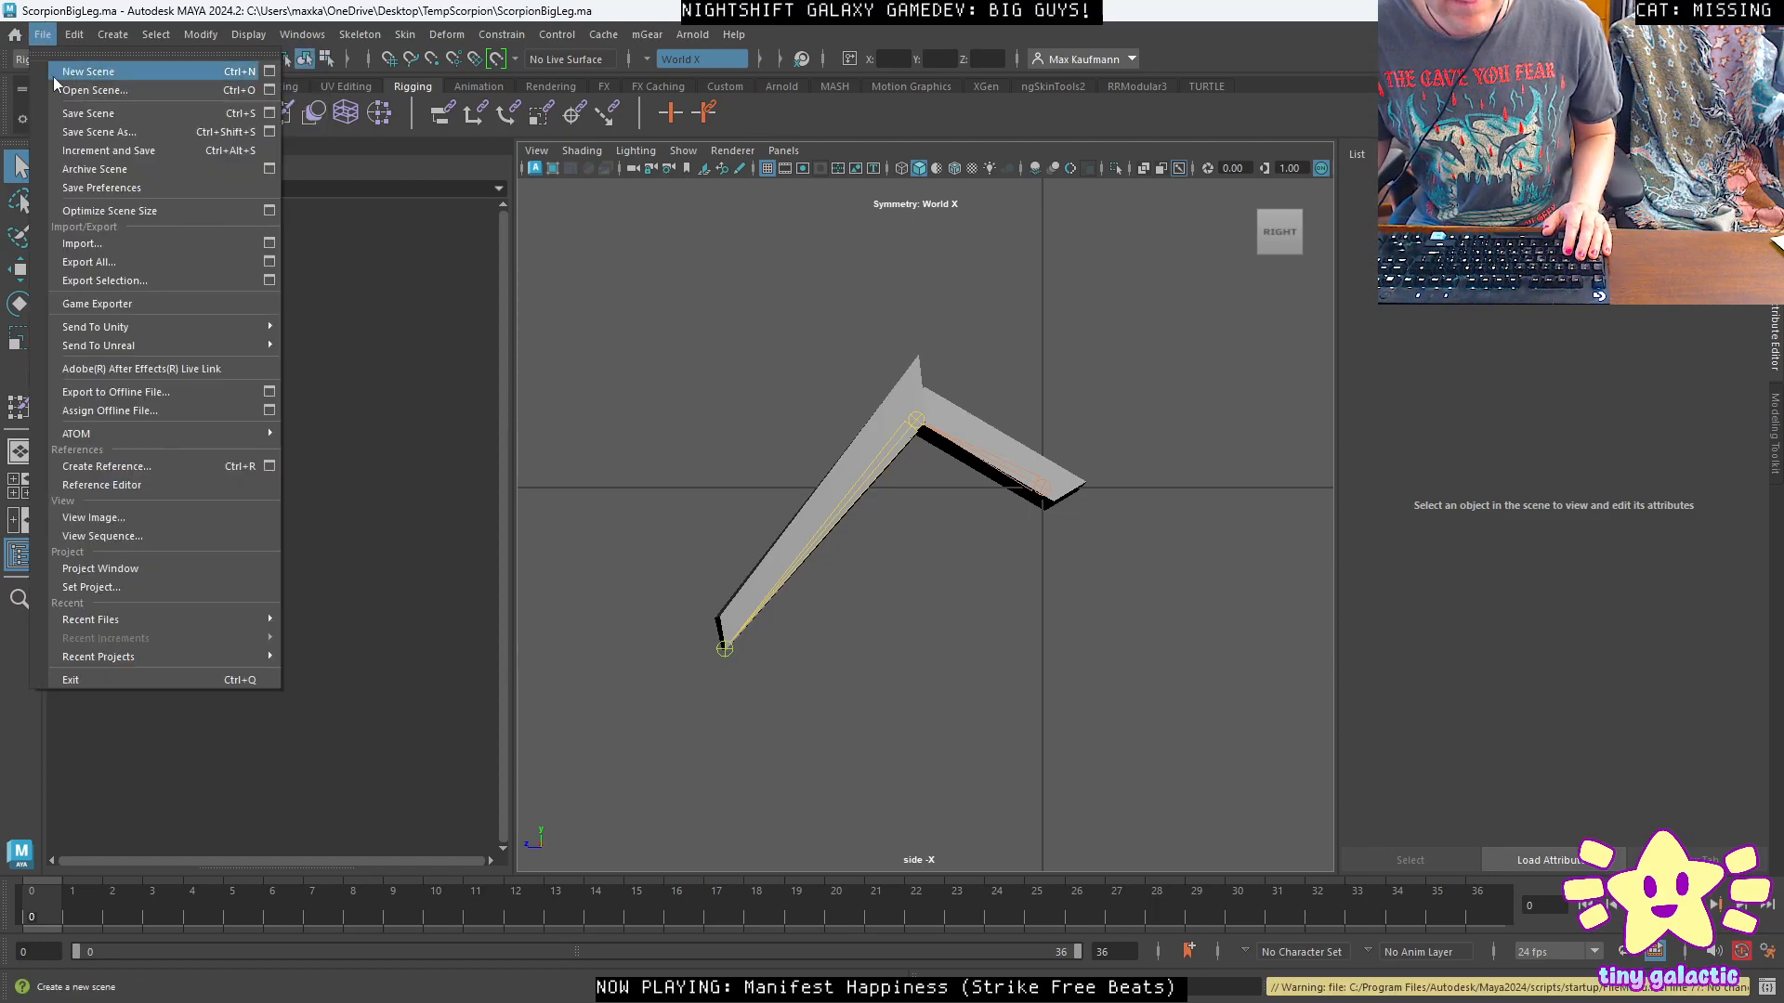
left_click(93, 90)
double_click(648, 389)
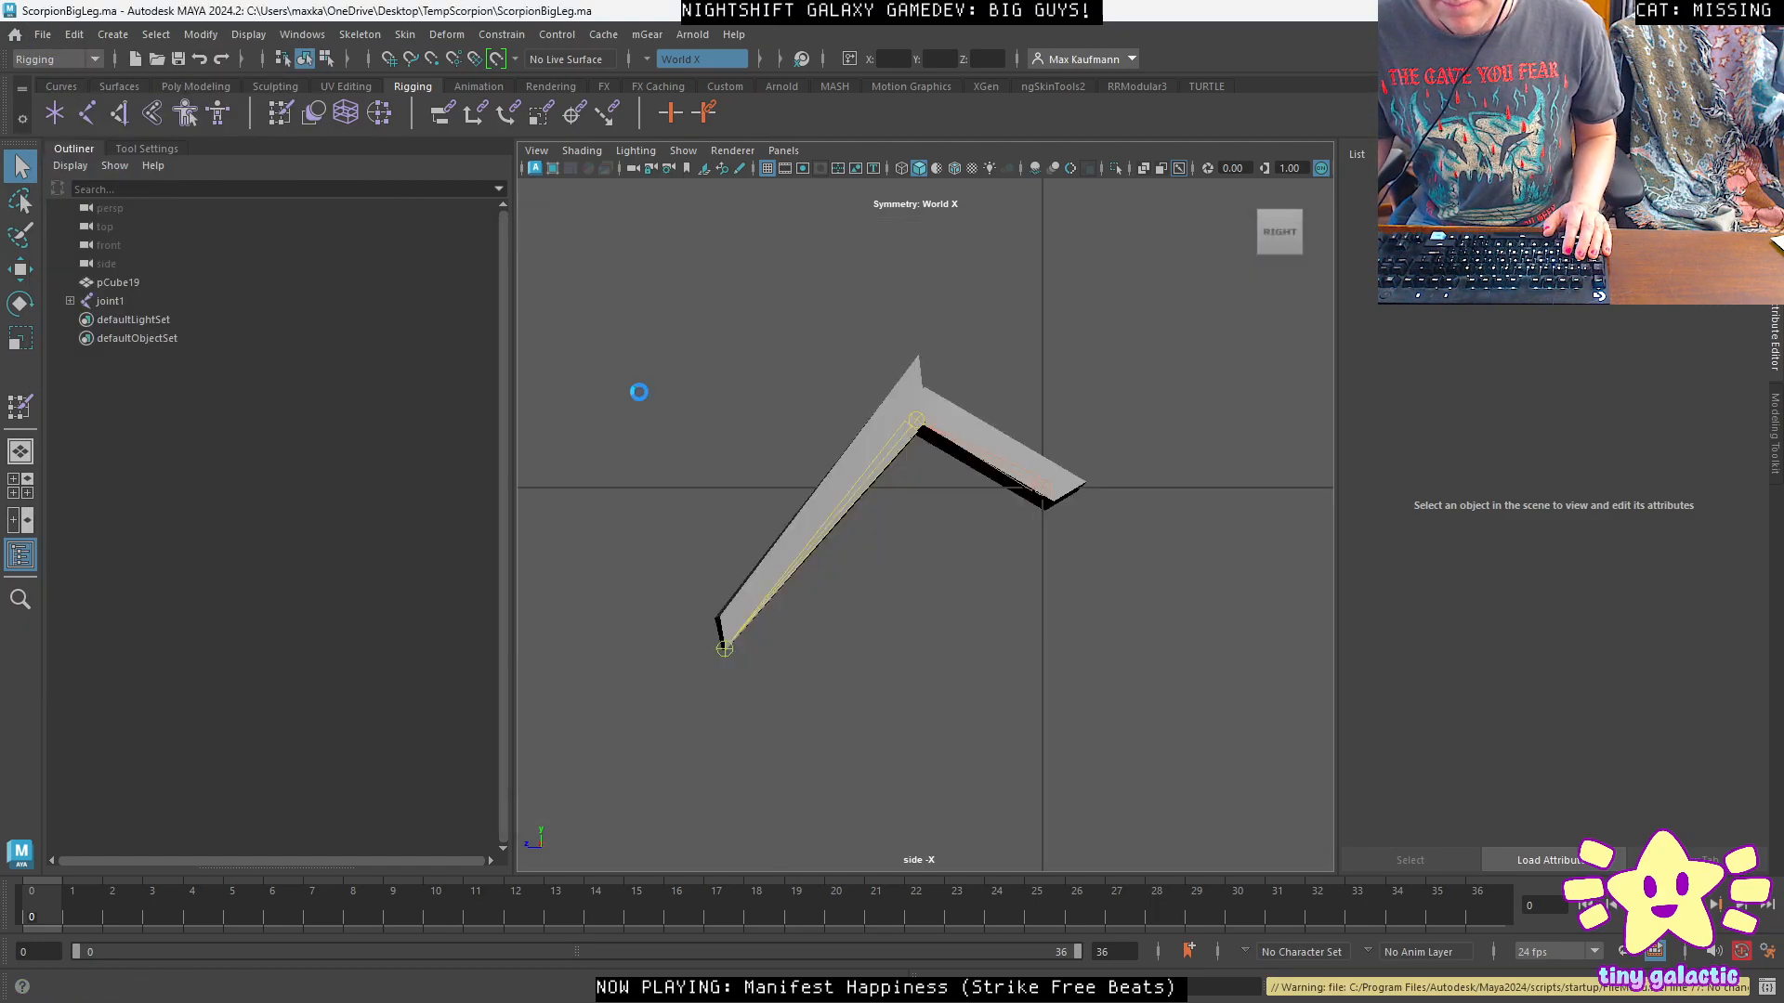
Delete the scorpion's head, chassis and tail parts from the little leg scene.
left_click(840, 555)
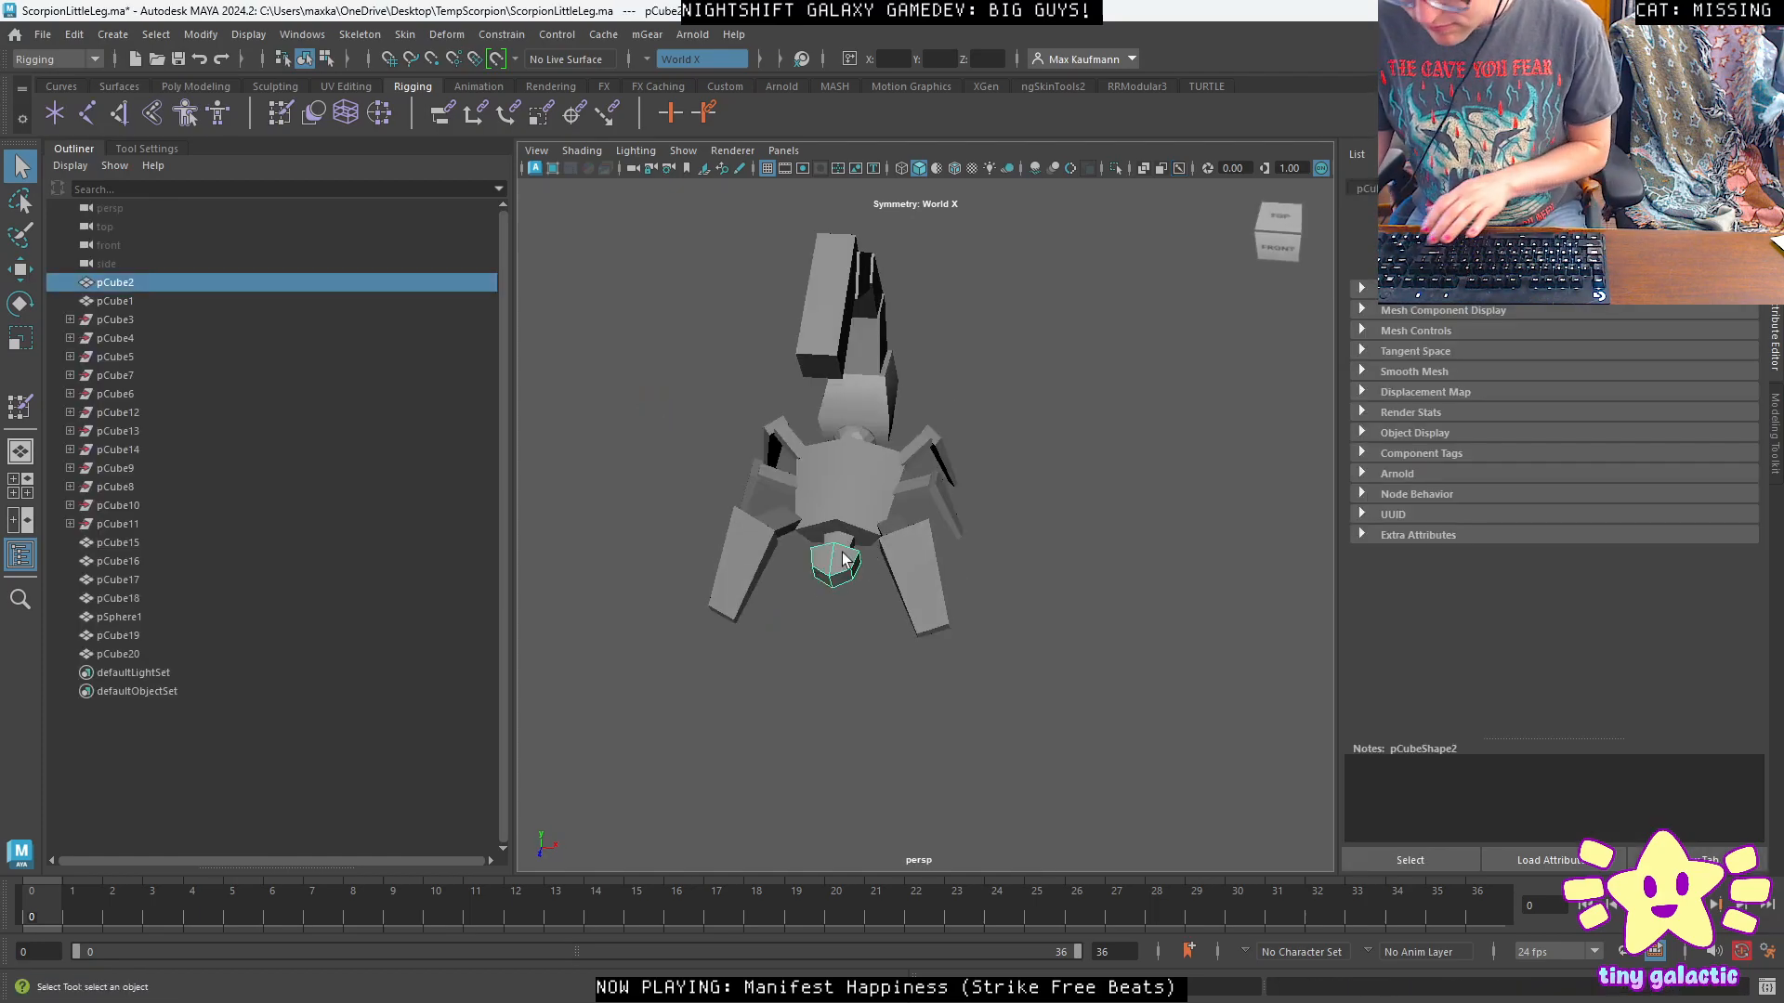
key("Delete")
left_click(856, 492)
key("Delete")
left_click(857, 449)
key("Delete")
left_click(874, 404)
key("Delete")
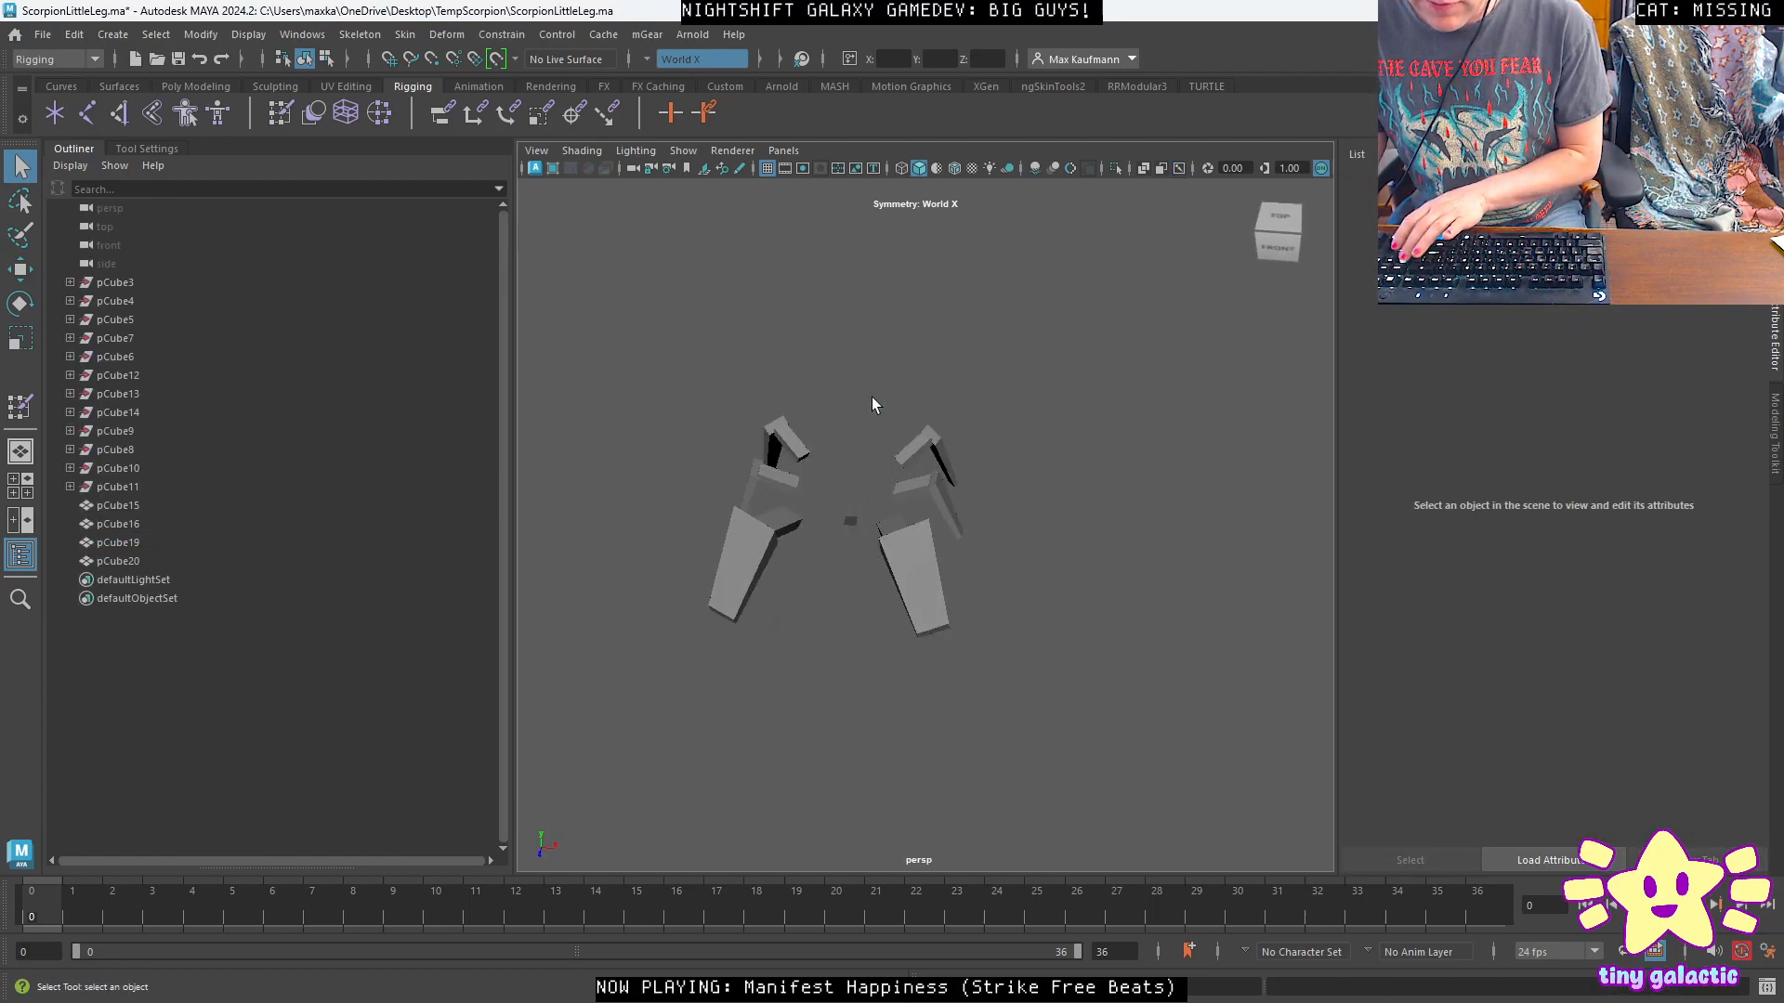
Delete both big front legs and the little legs on one side of the model.
left_click(906, 567)
key("Delete")
left_click(757, 553)
key("Delete")
left_click(769, 472)
key("Delete")
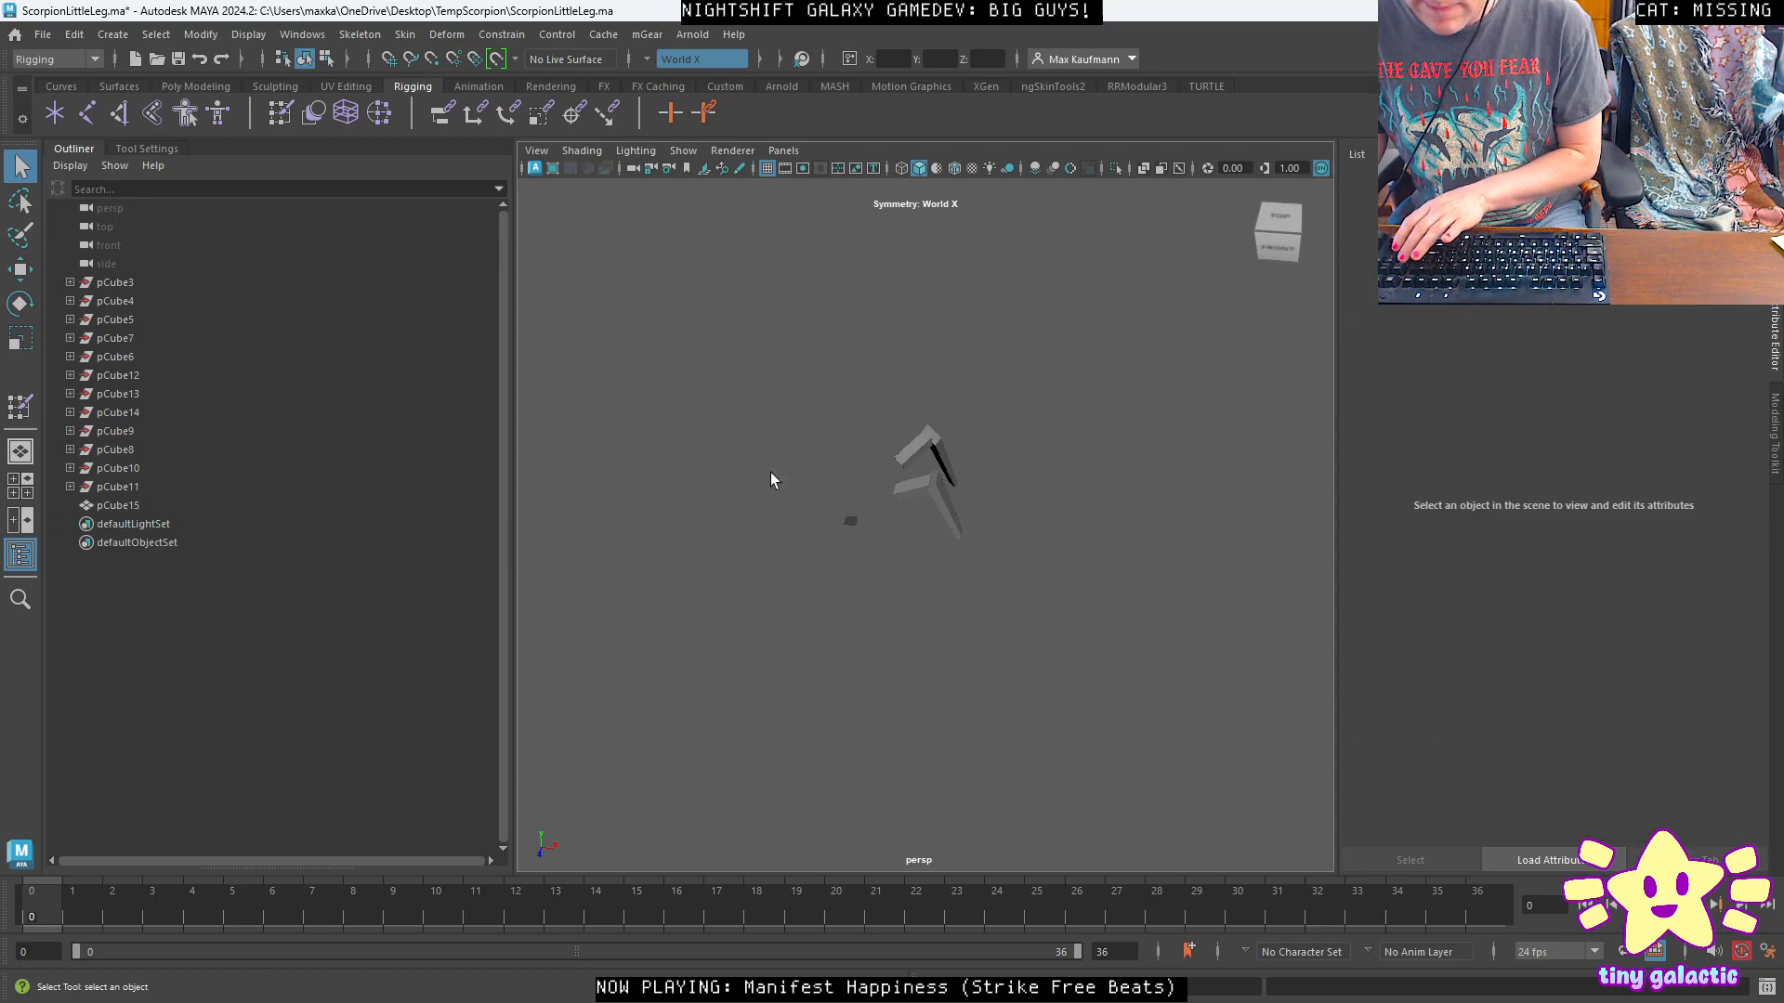
Delete all faces of one of the two remaining legs so the mesh contains a single little leg.
left_click_drag(969, 480, 888, 487, "alt")
left_click(888, 487)
right_click(891, 480)
left_click(893, 524)
left_click(895, 477)
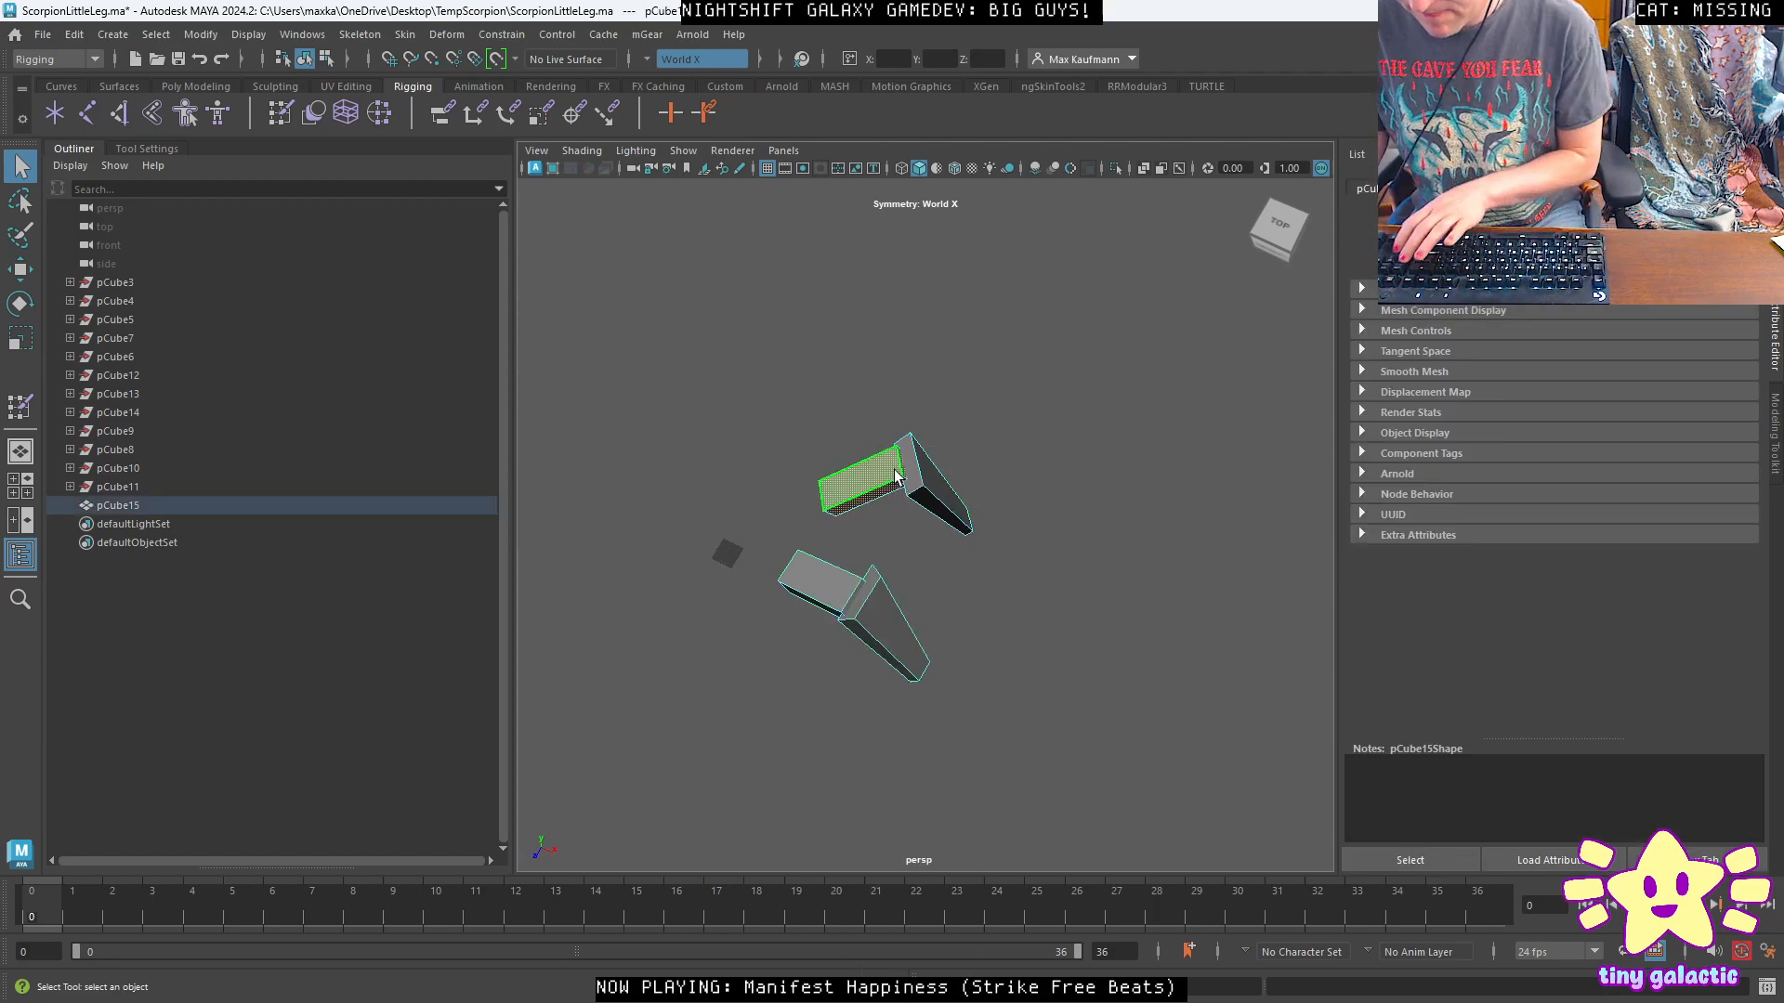
double_click(894, 476)
key("Delete")
mouse_move(850, 472)
right_mouse_down()
mouse_move(917, 483)
mouse_move(892, 492)
mouse_move(873, 459)
right_mouse_up()
Move the little leg's hip end to the world origin in the top view and rotate the leg about 5.5° around Y.
key("space")
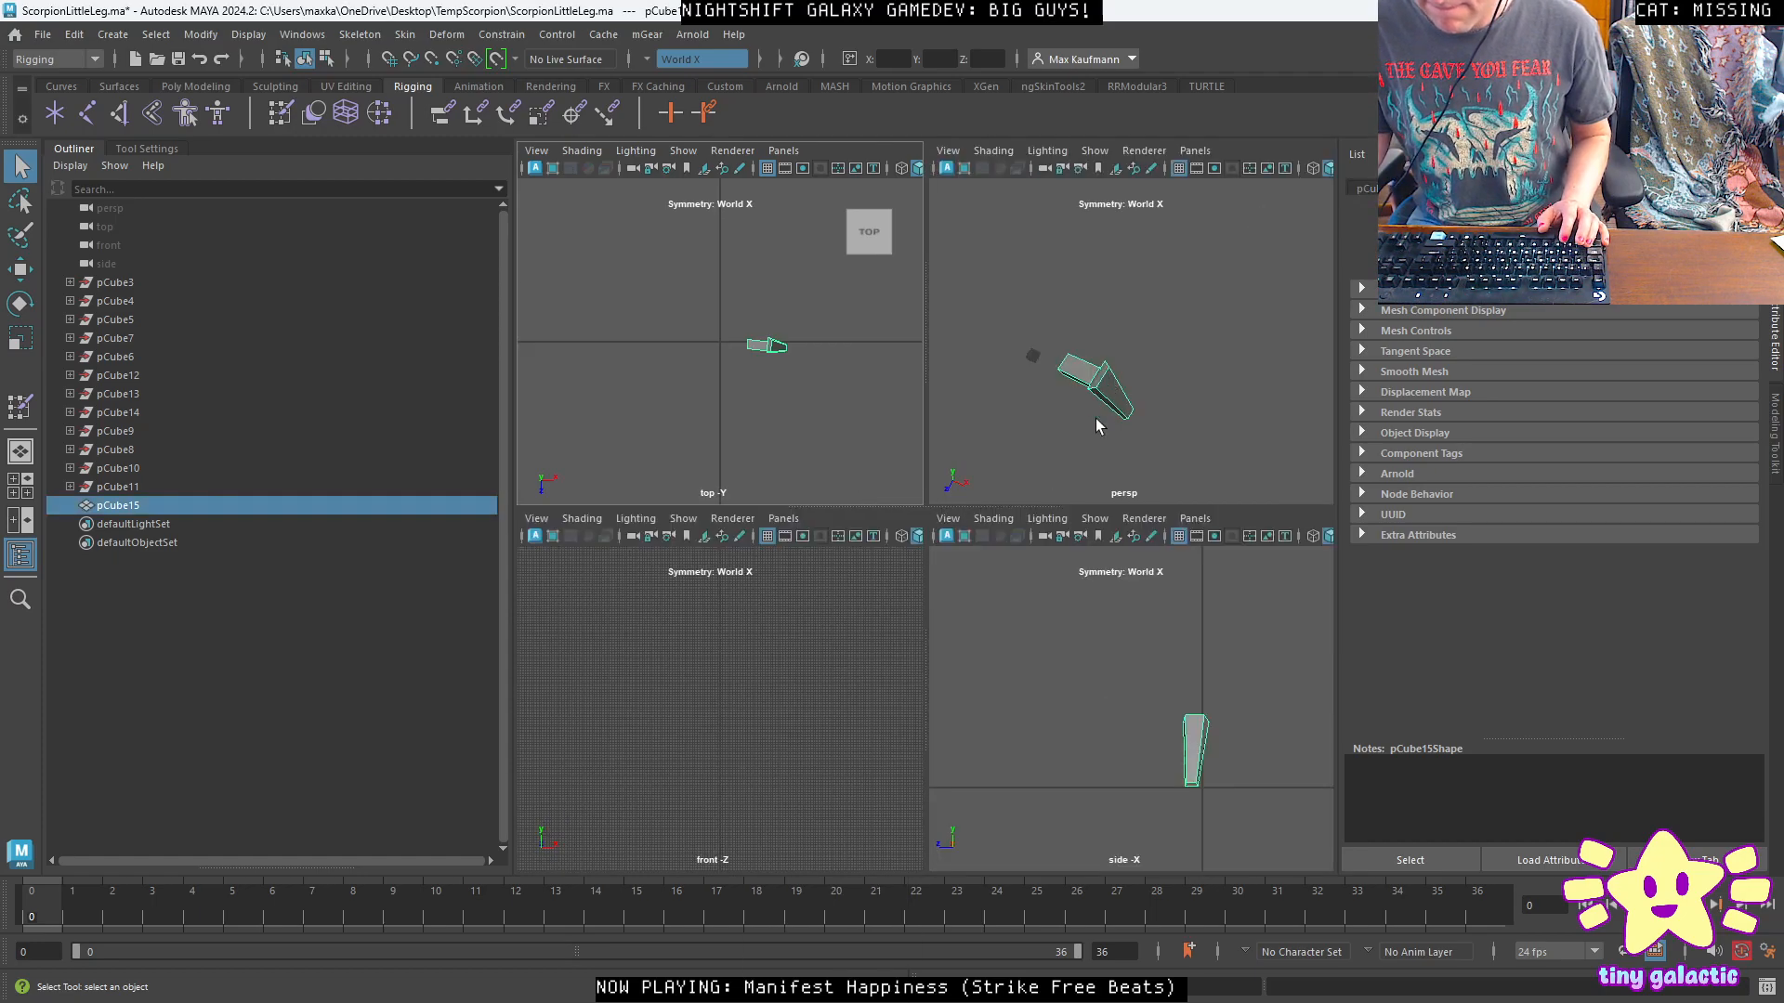
key("e")
key("w")
left_click_drag(772, 350, 764, 409)
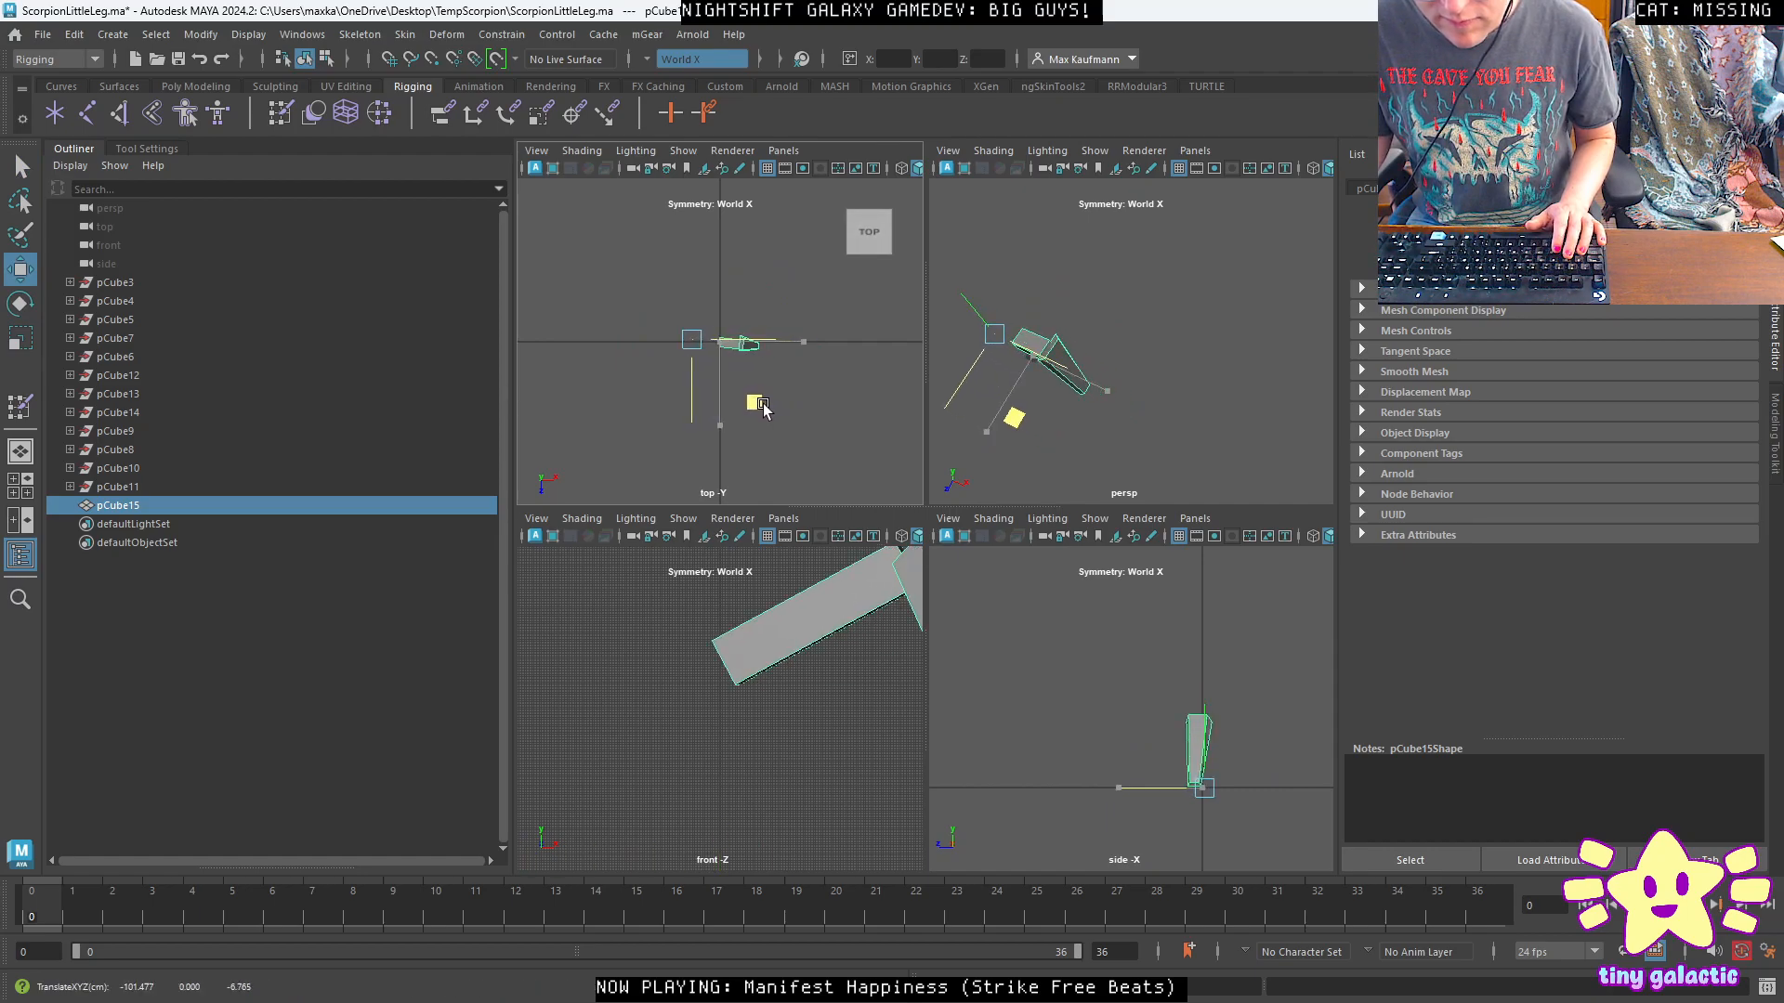
key("space")
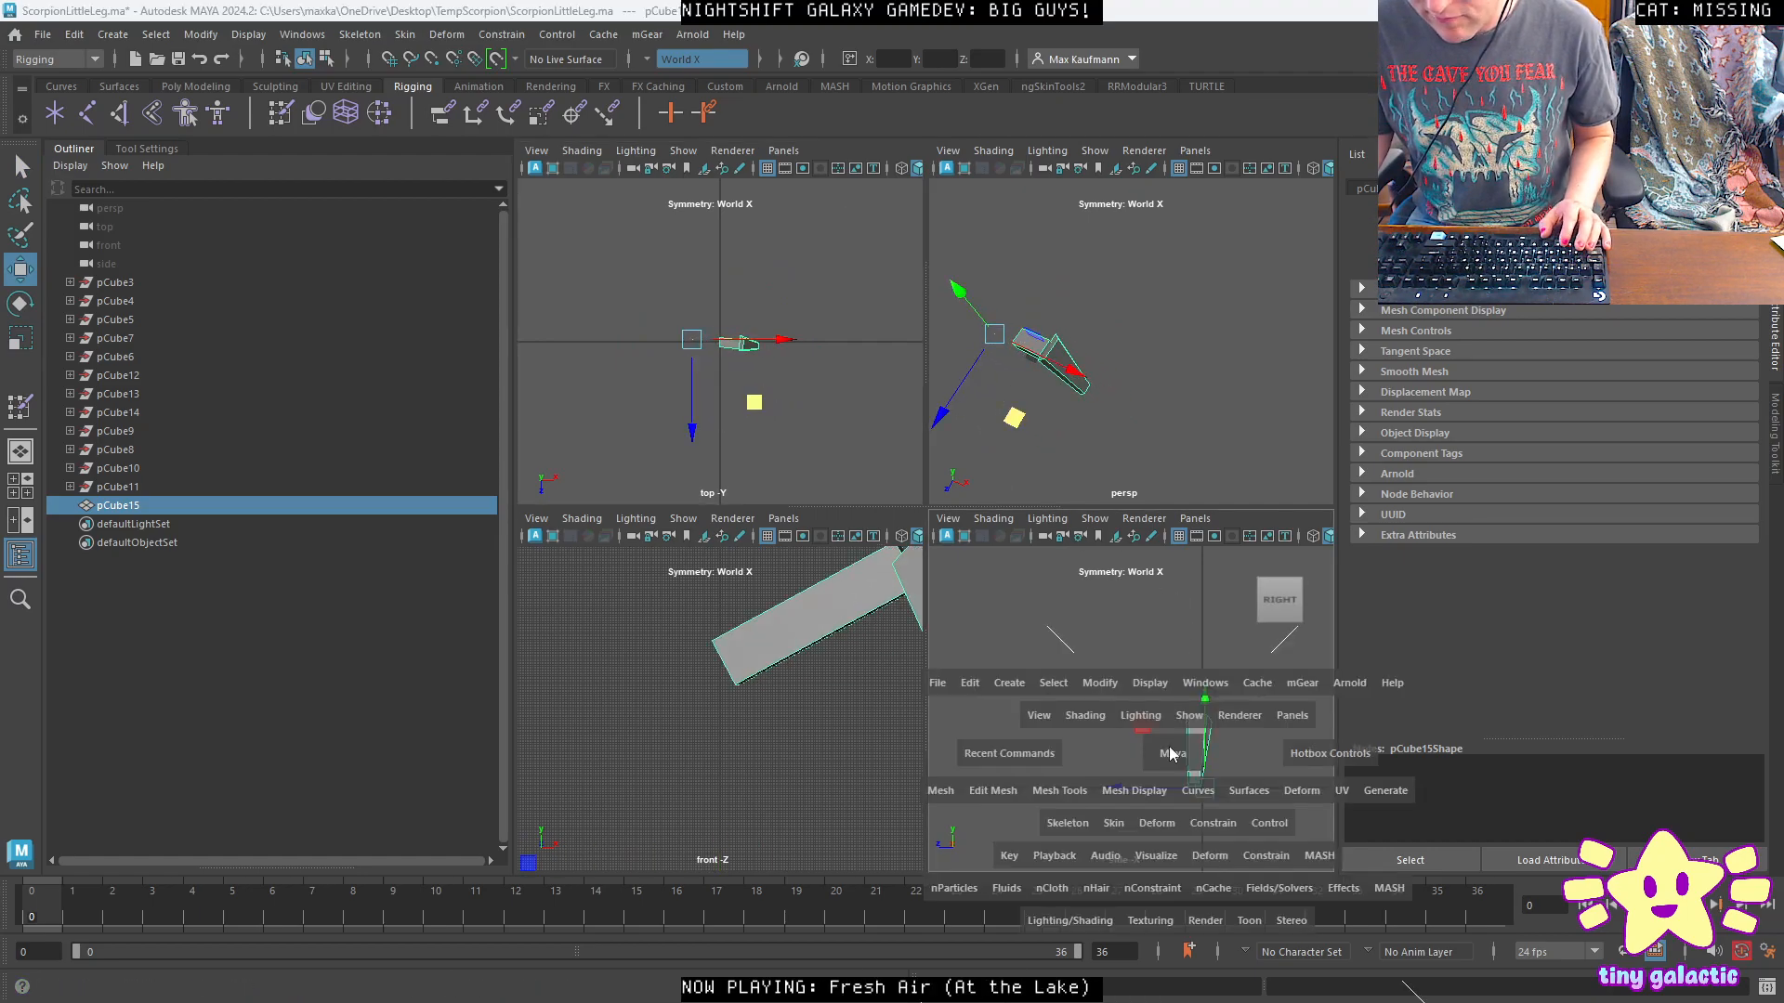
key("space")
scroll(643, 334, "up", 5)
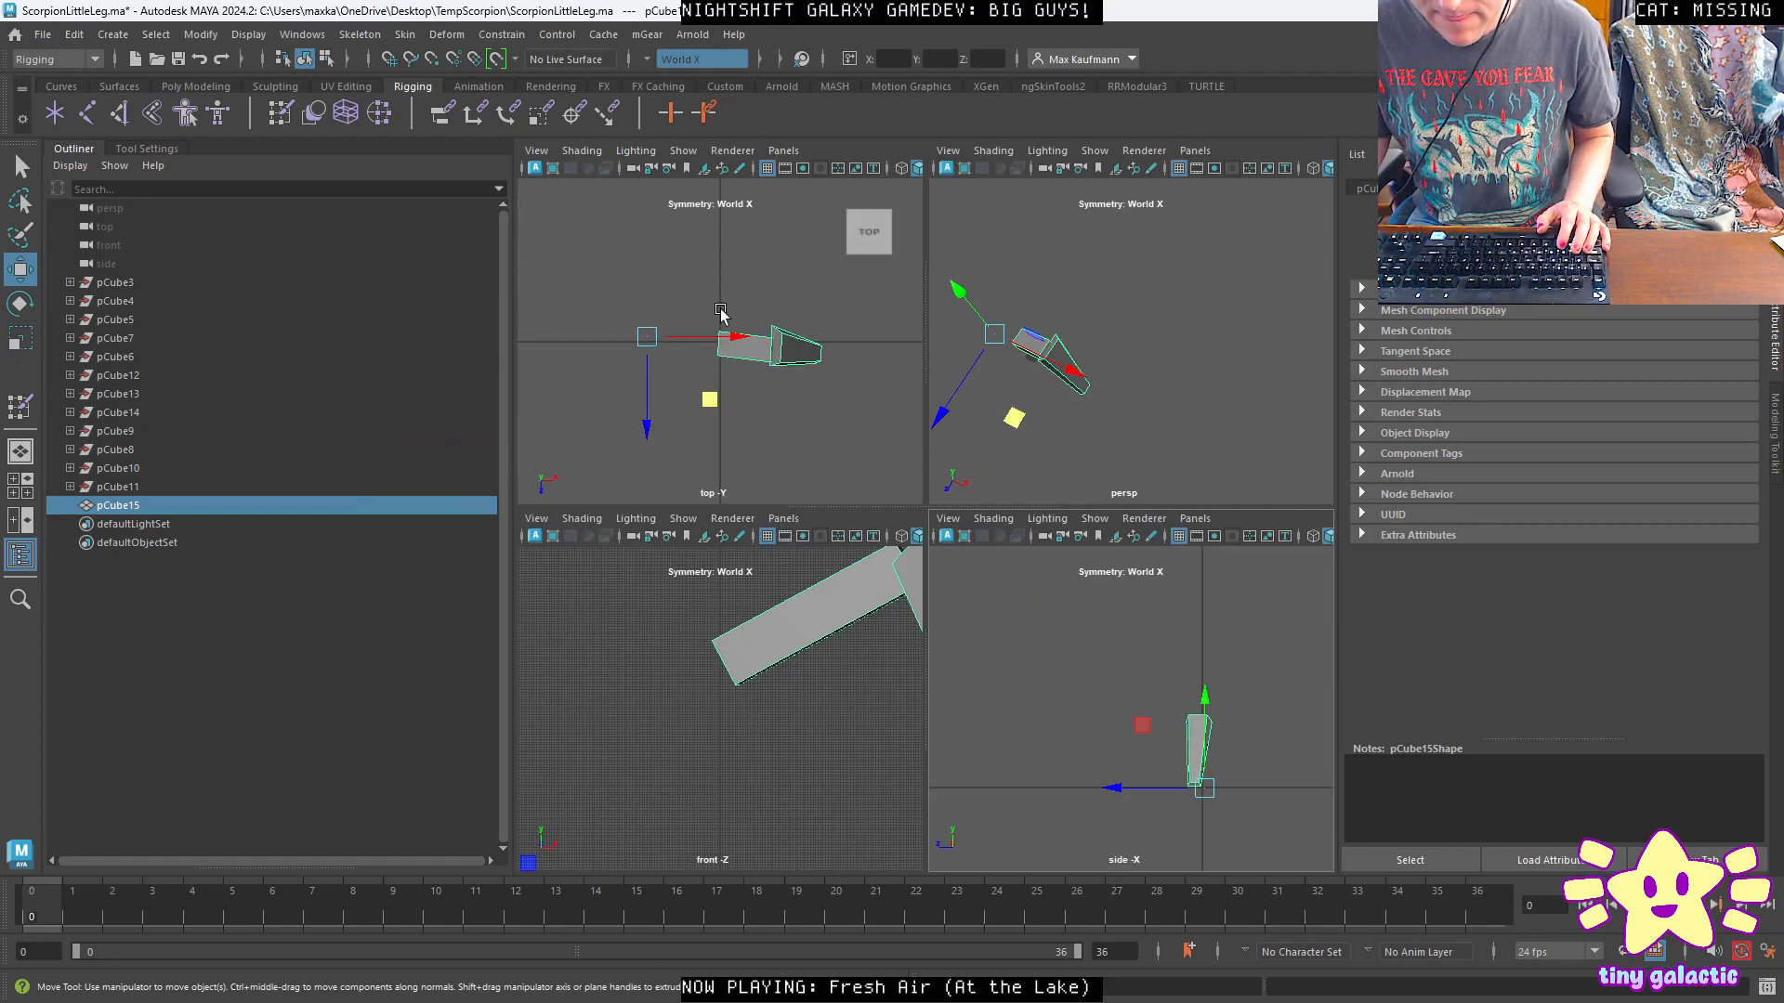
key("e")
left_click_drag(659, 306, 656, 294)
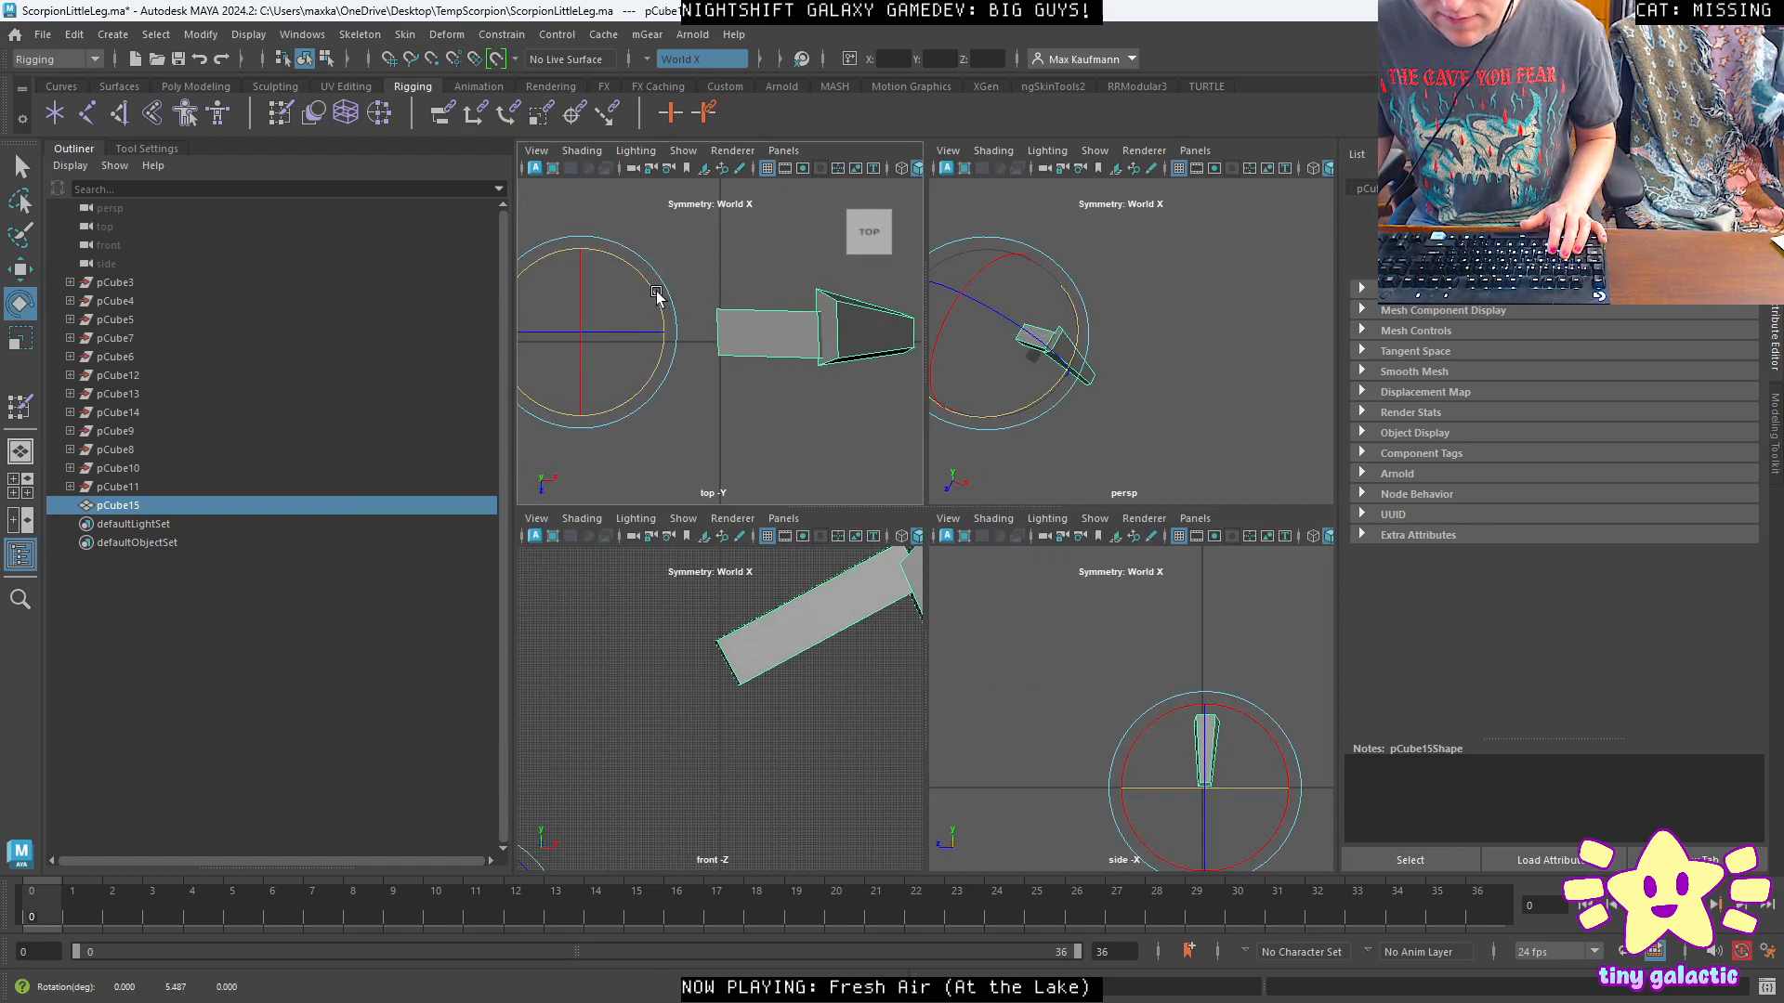
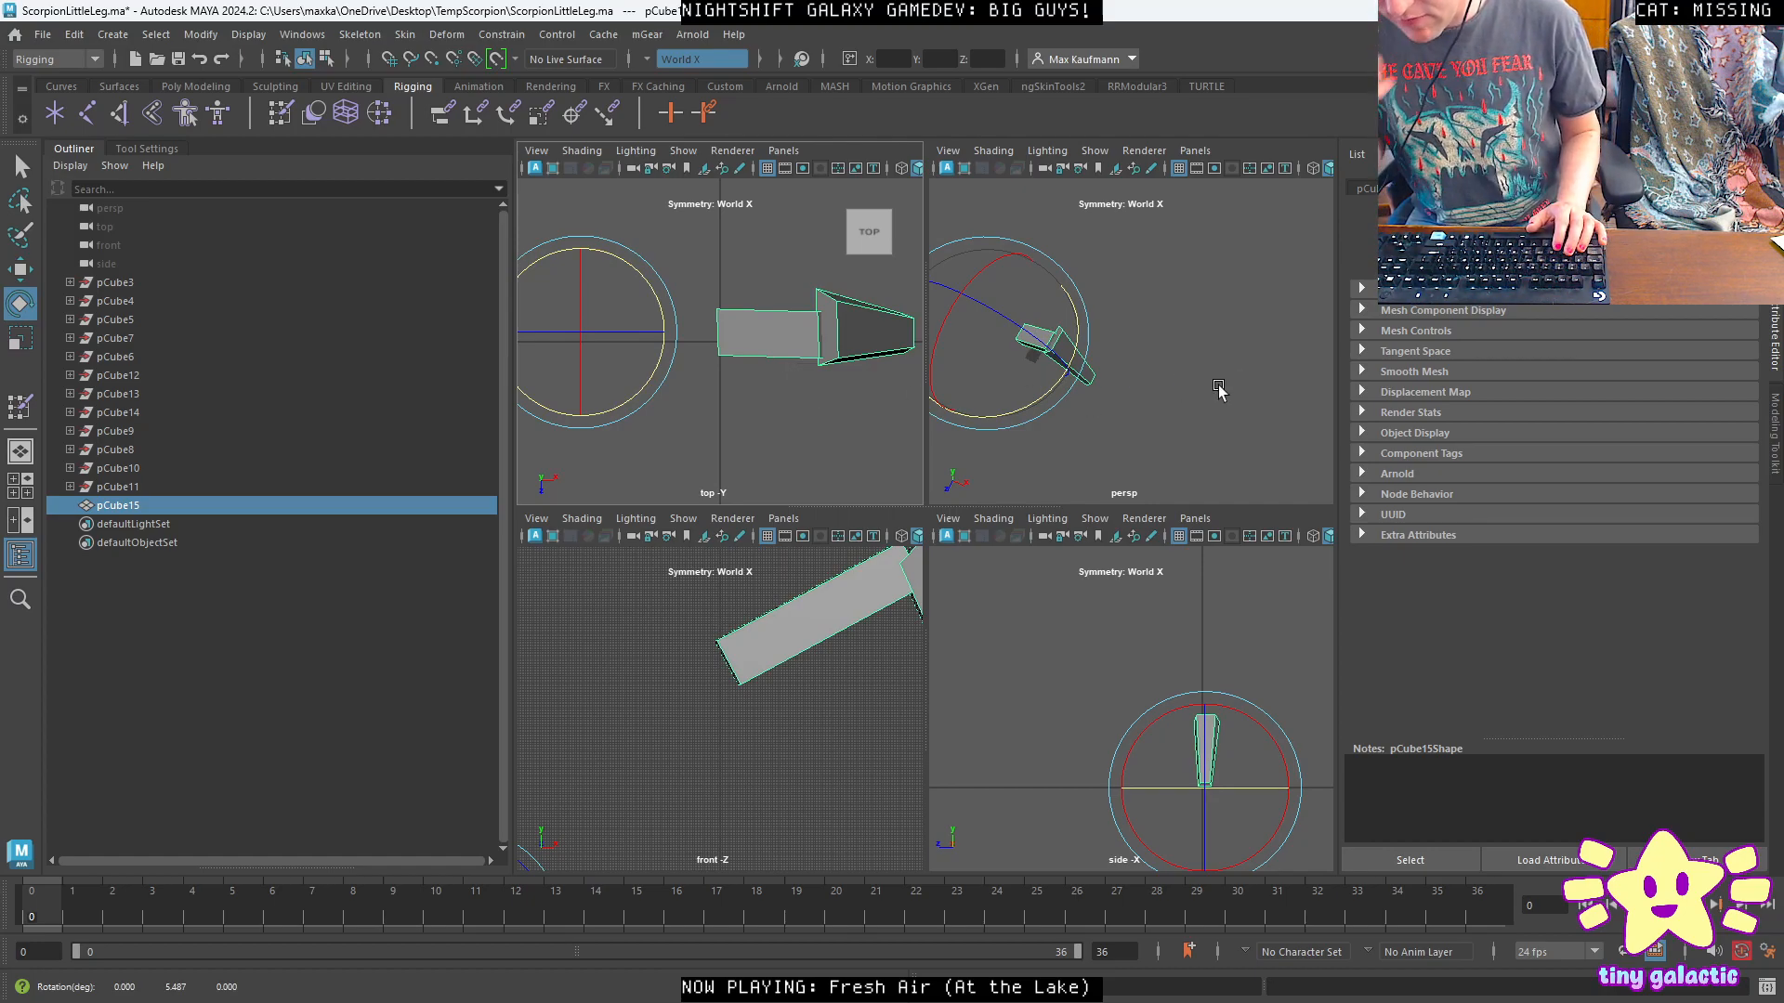
Lower the leg to bring its hip end to ground level in the front view and center it on the axis in the side view.
key("w")
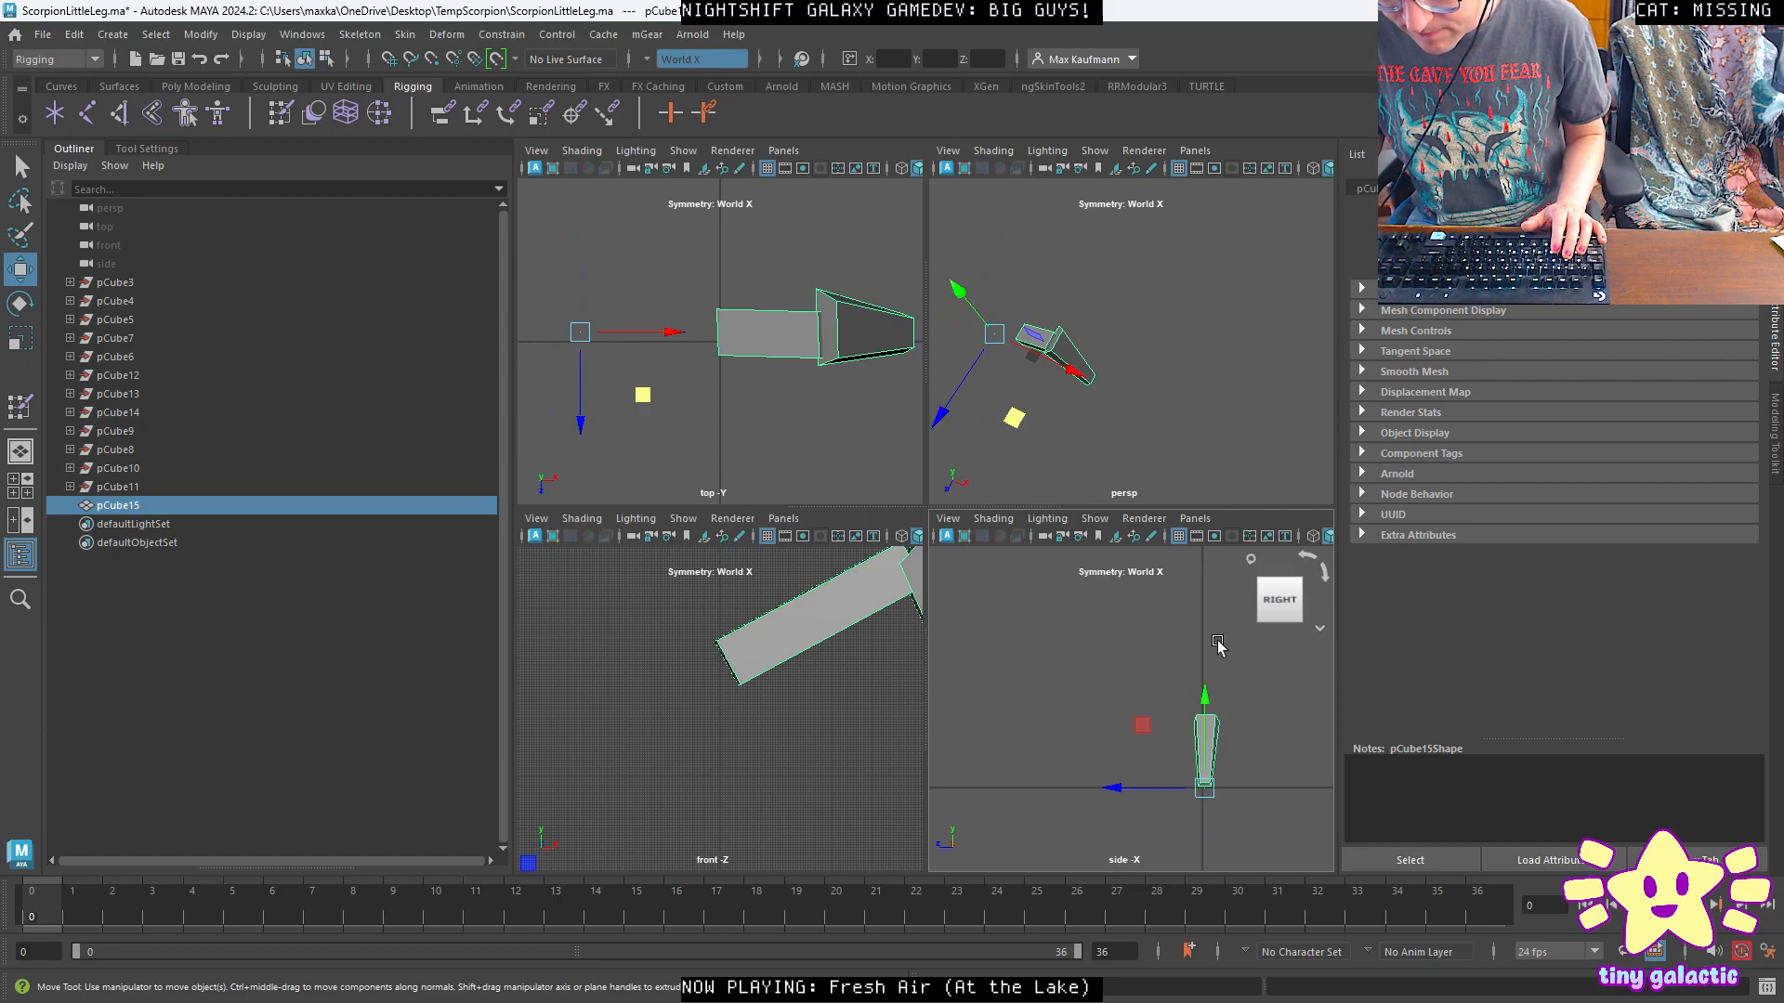
right_click(805, 322)
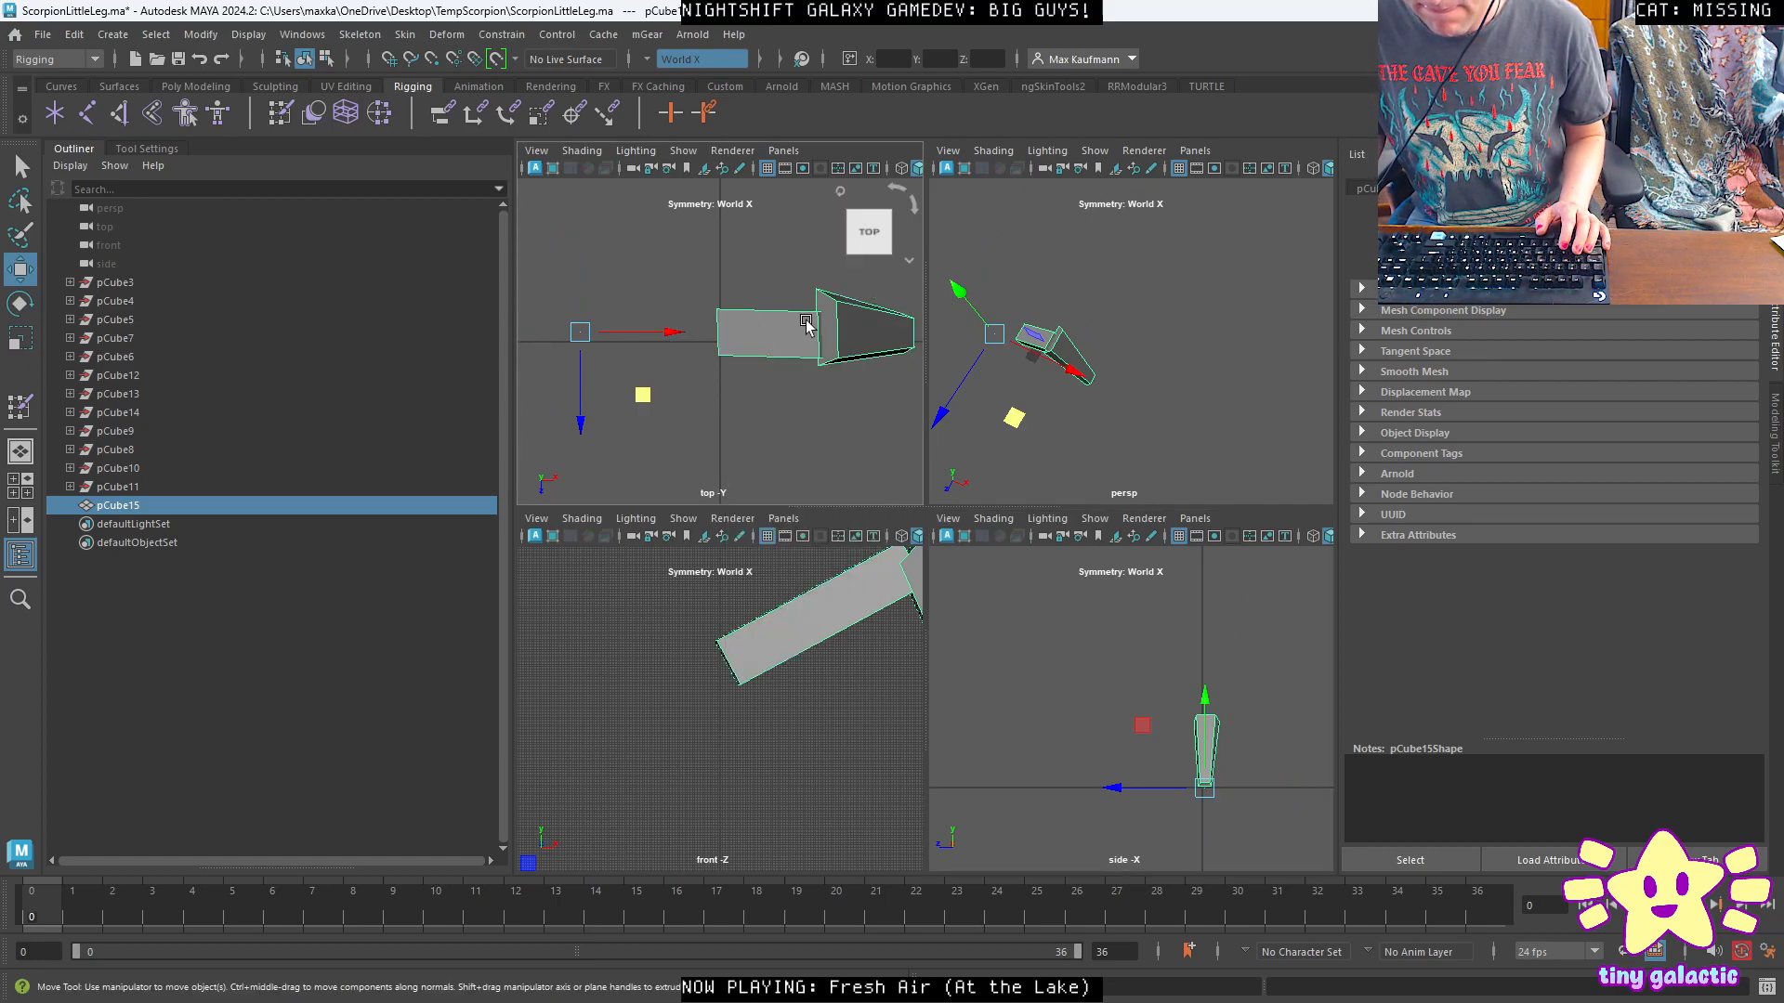
scroll(785, 651, "down", 5)
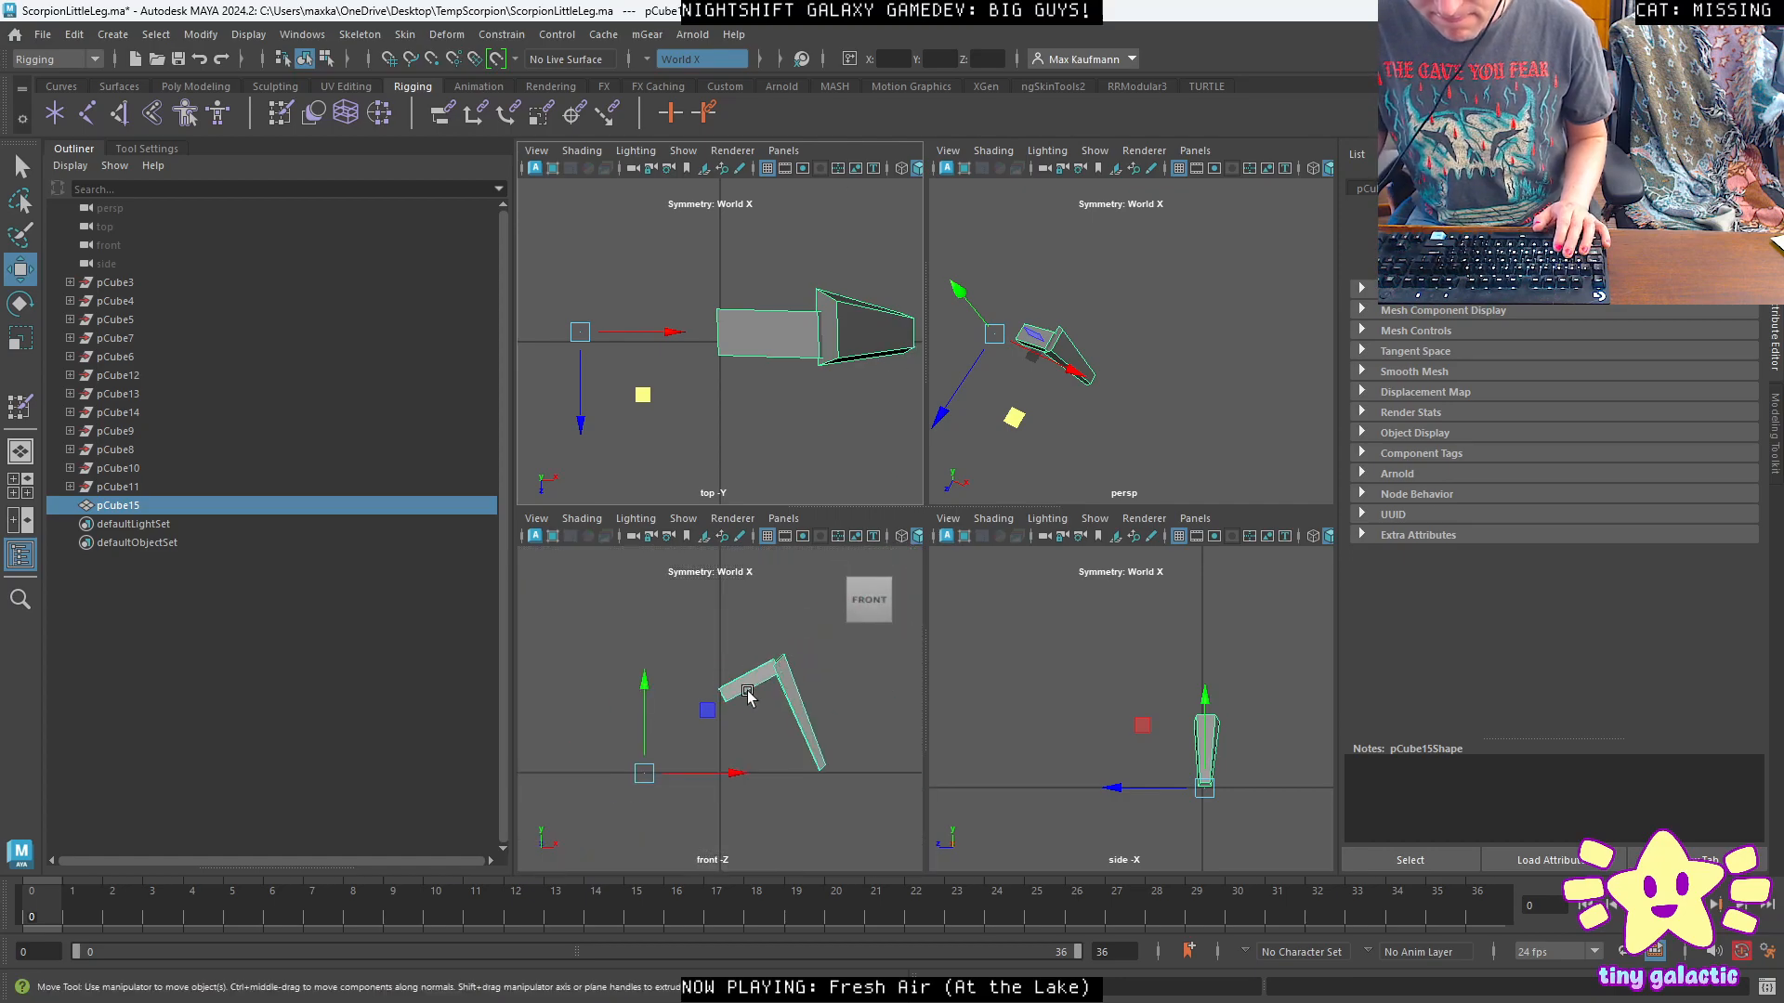
left_click_drag(644, 684, 647, 752)
left_click_drag(735, 849, 709, 848)
left_click_drag(638, 773, 637, 774)
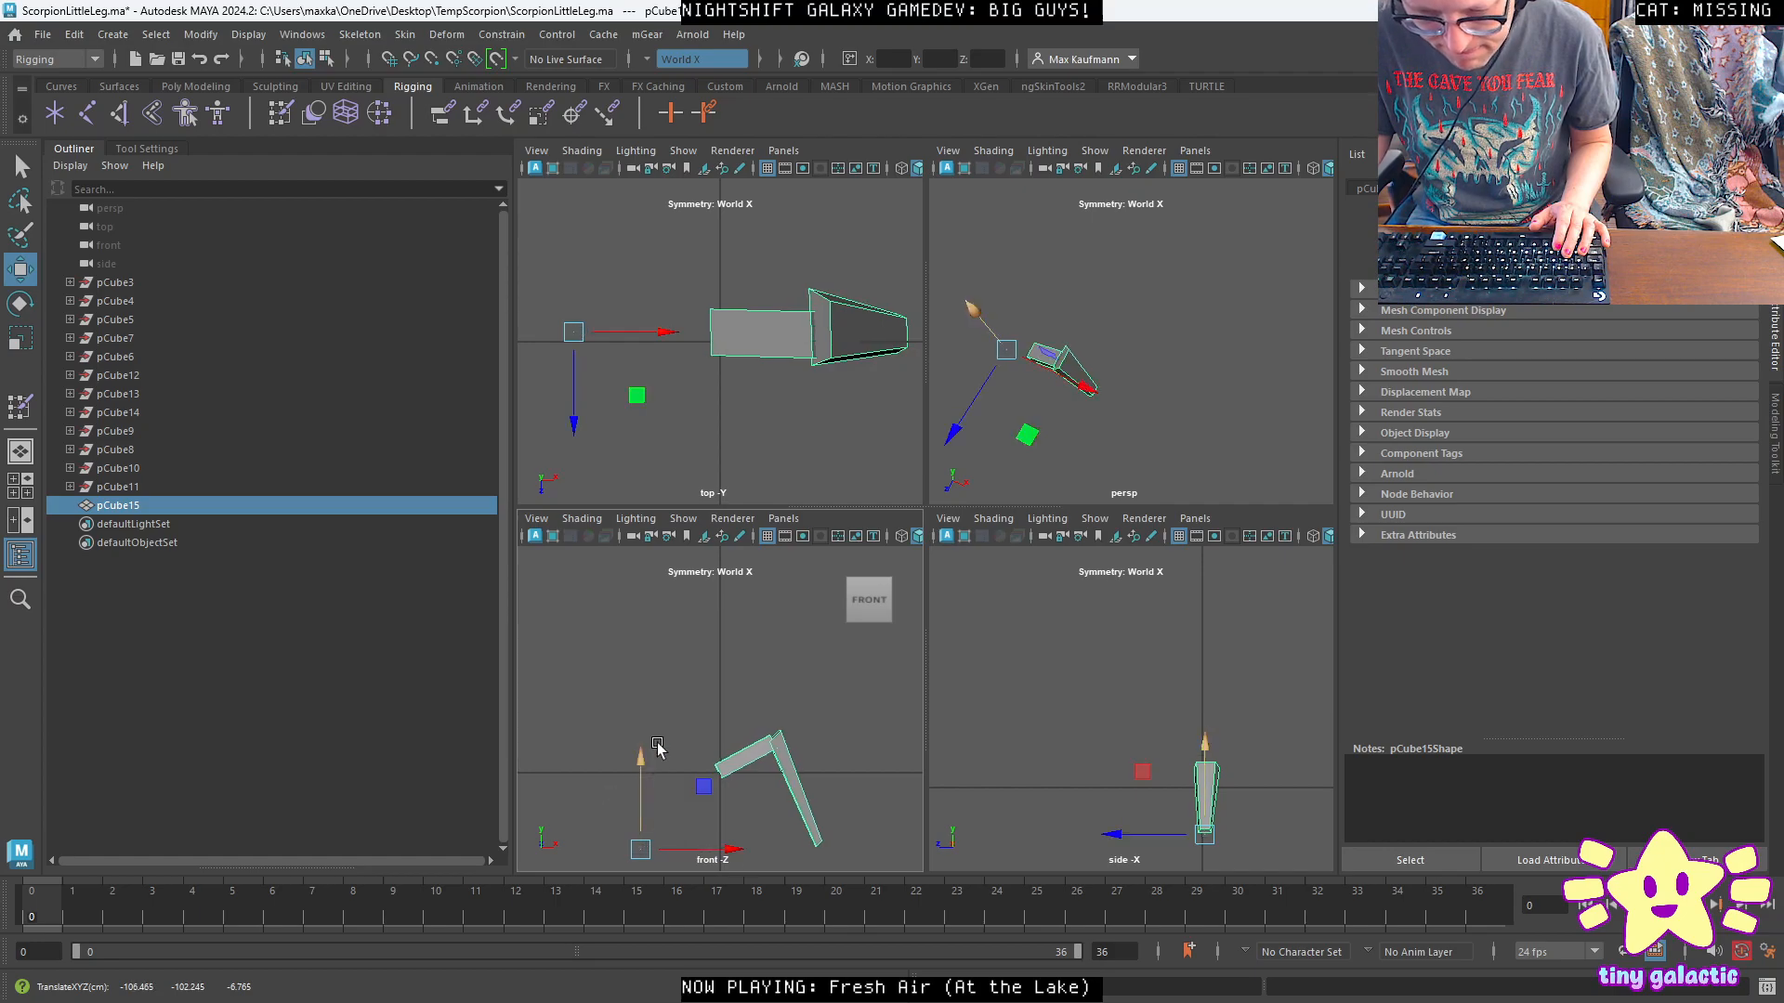
left_click_drag(1121, 835, 1118, 835)
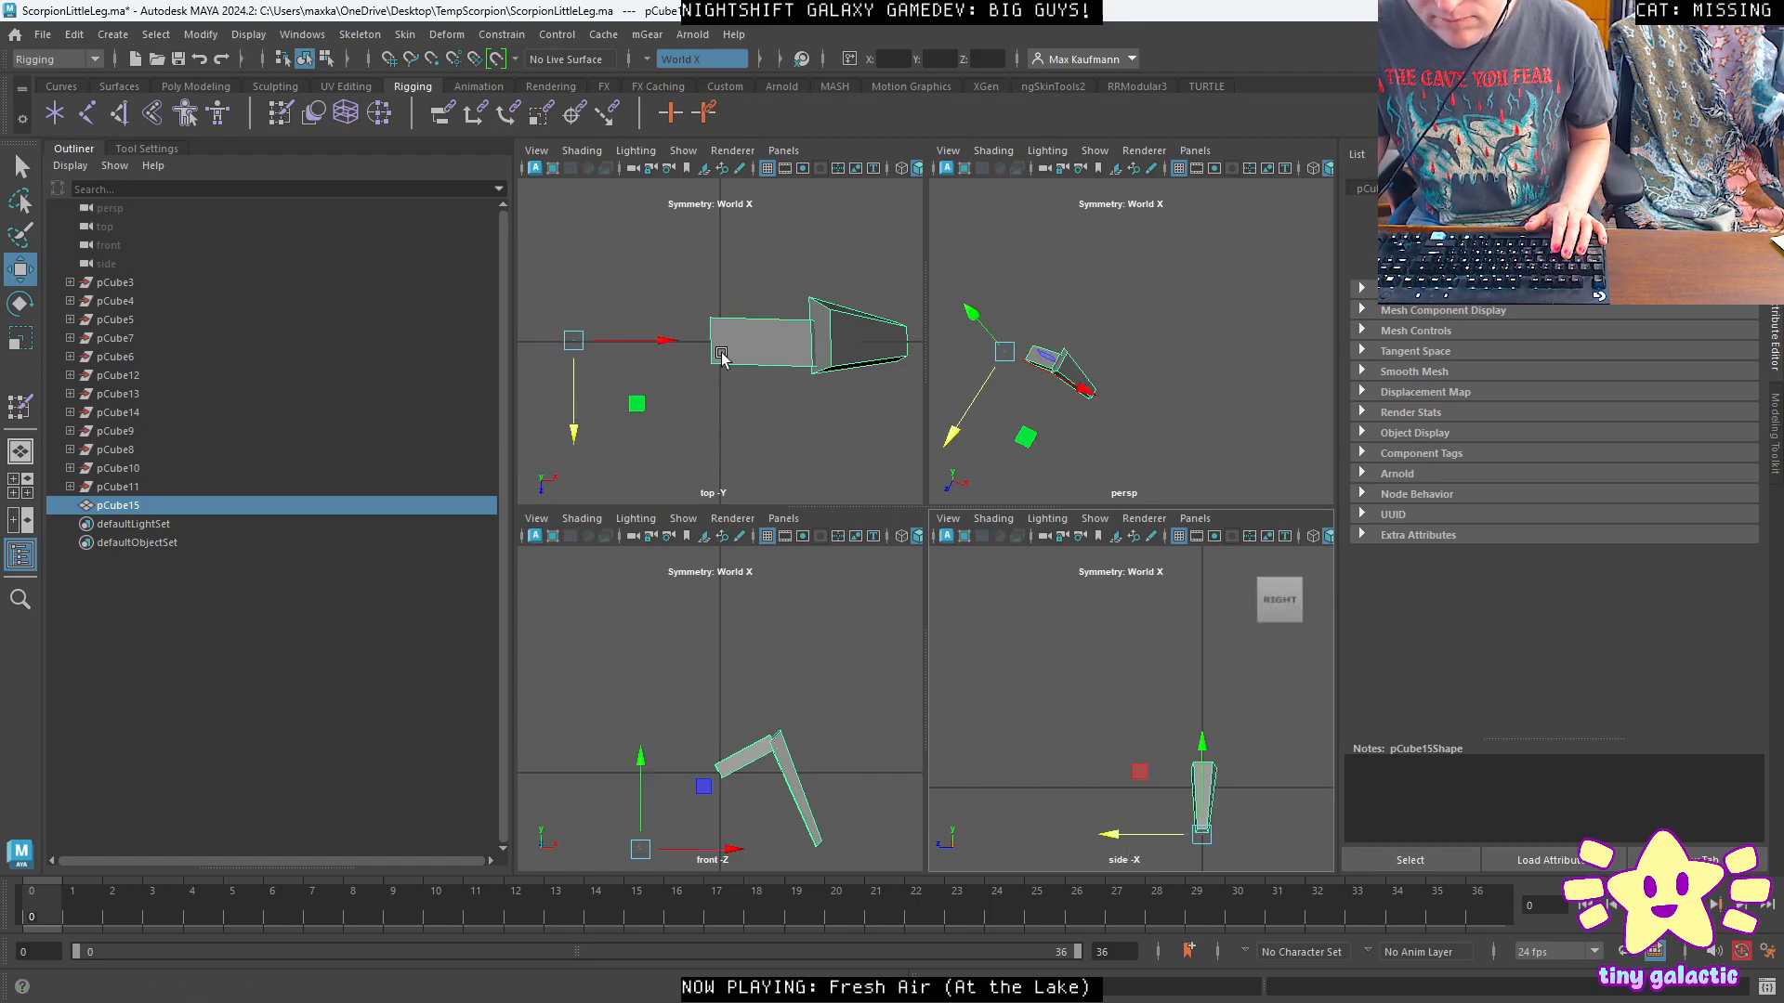
Freeze the leg's transformations and reset them so its pivot sits at the world origin.
left_click(200, 34)
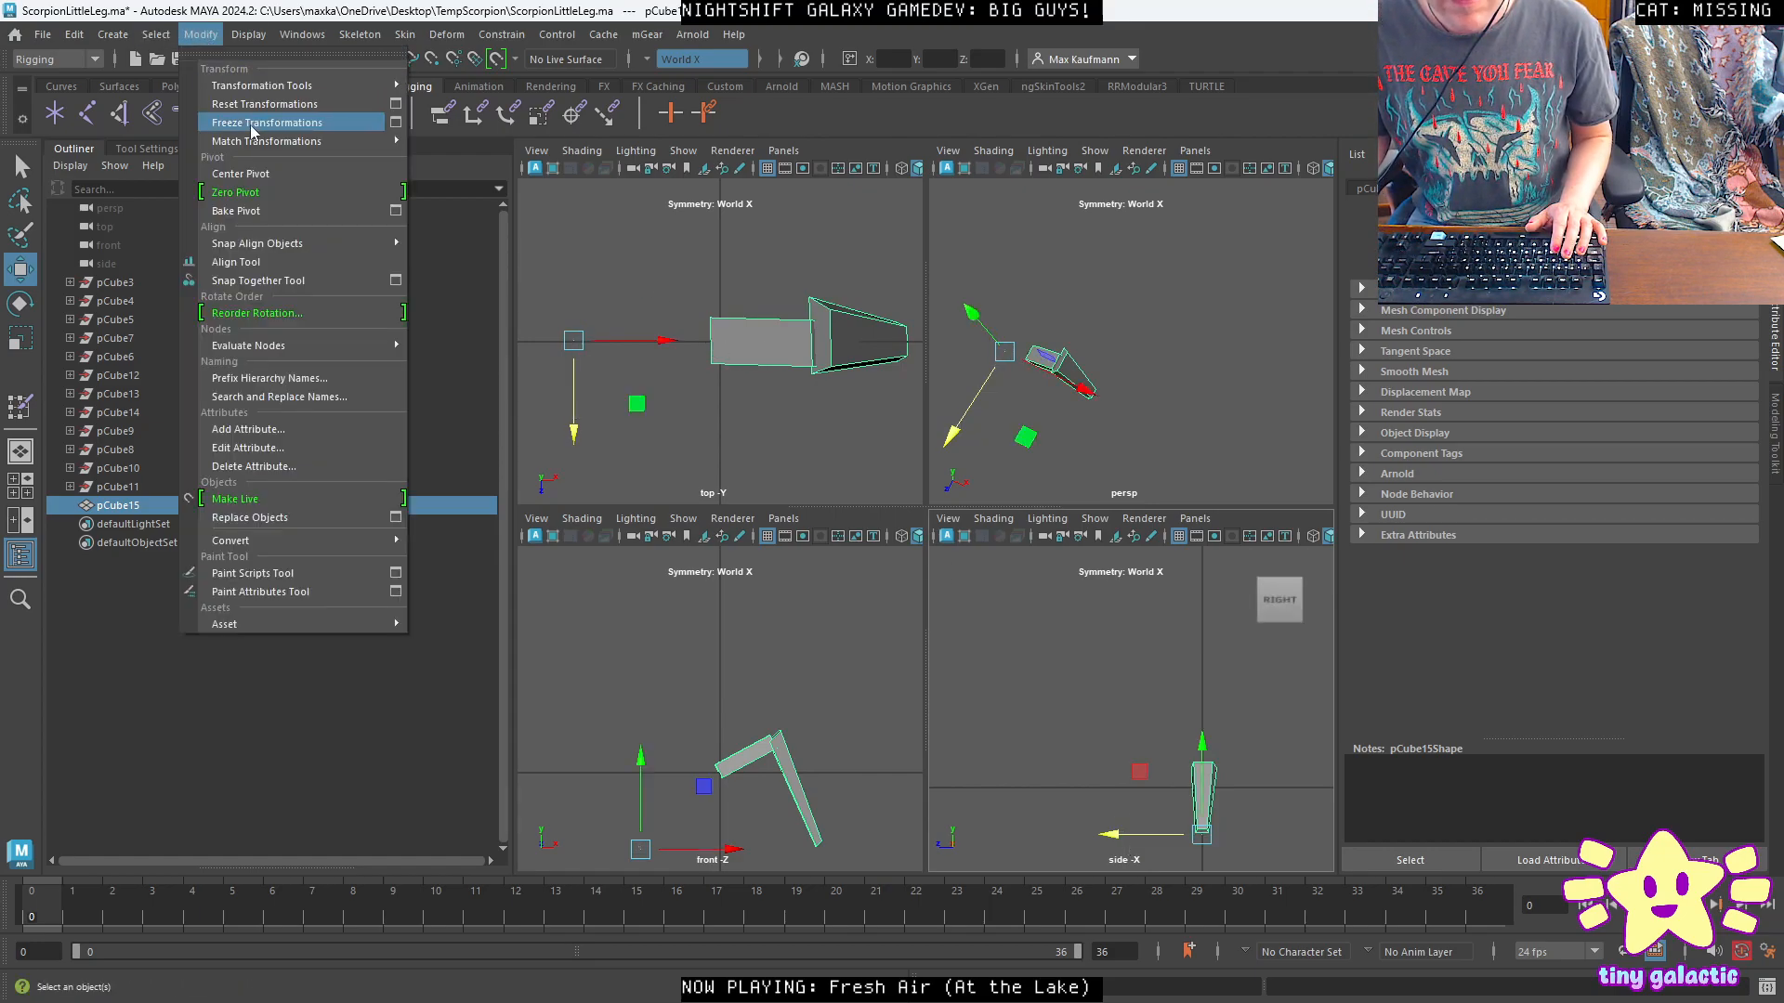
left_click(249, 124)
left_click(201, 35)
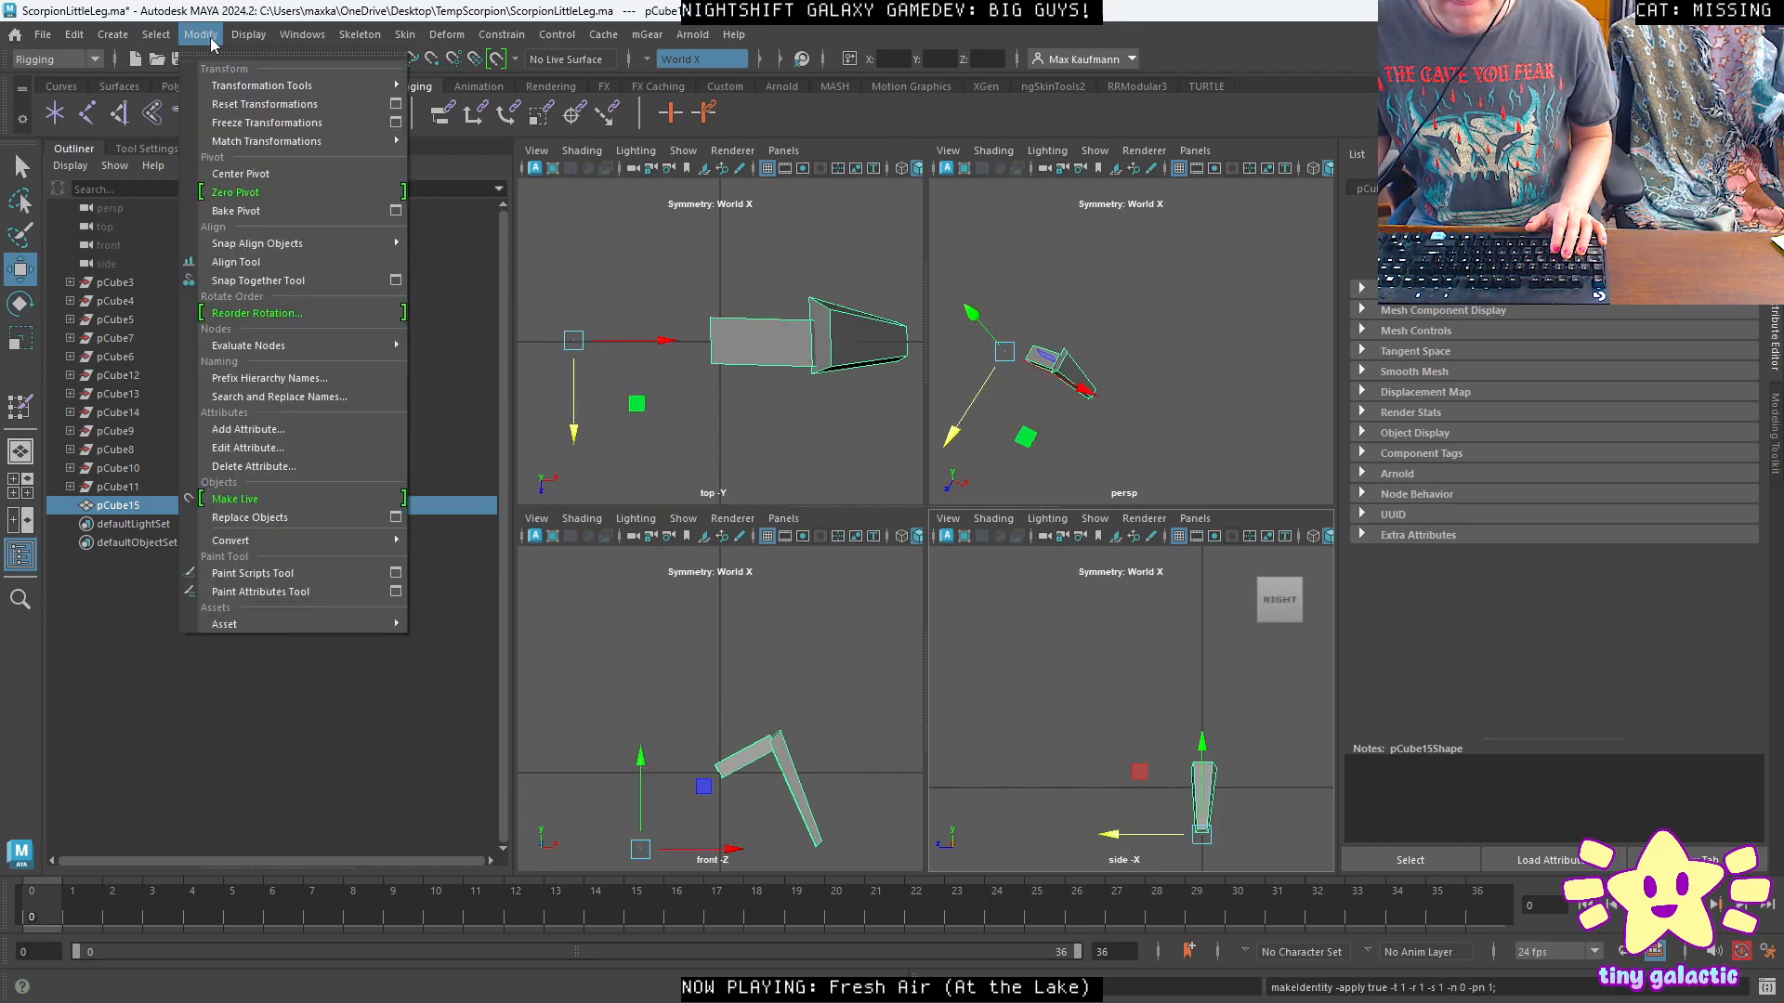
left_click(249, 110)
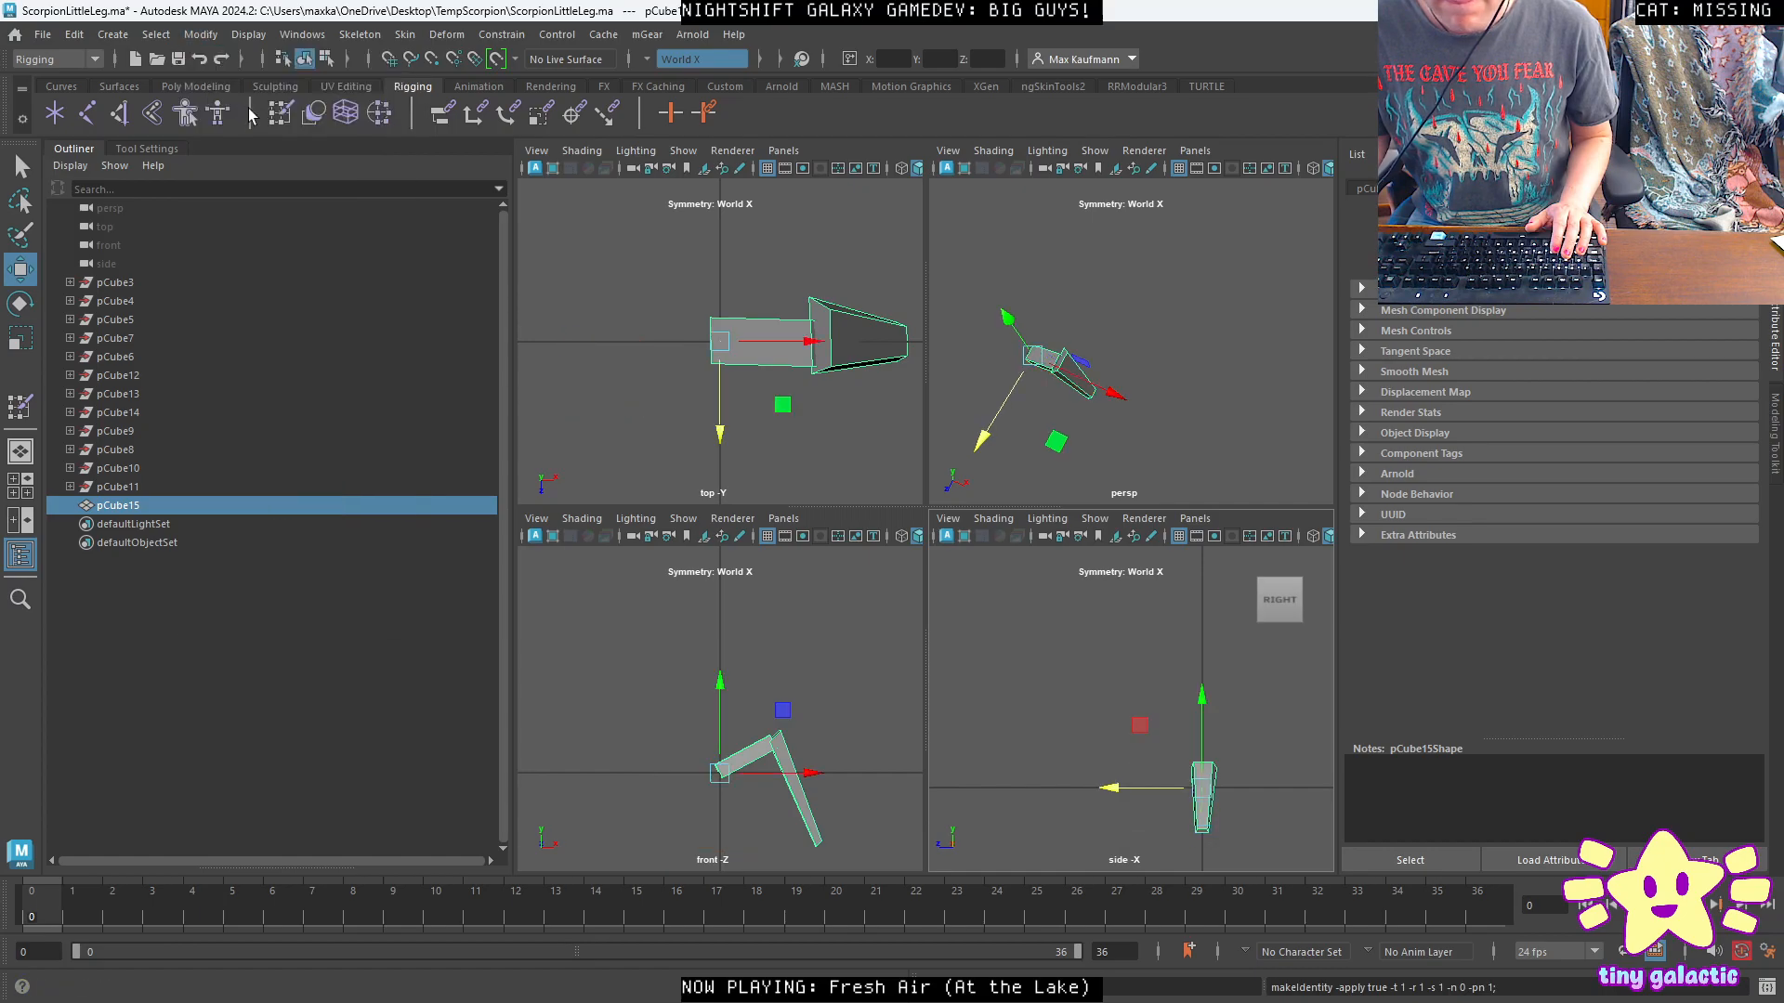
Delete all construction history in the scene and remove the leftover pCube3 to pCube6 nodes.
left_click(131, 279, "shift")
left_click(74, 34)
mouse_move(154, 276)
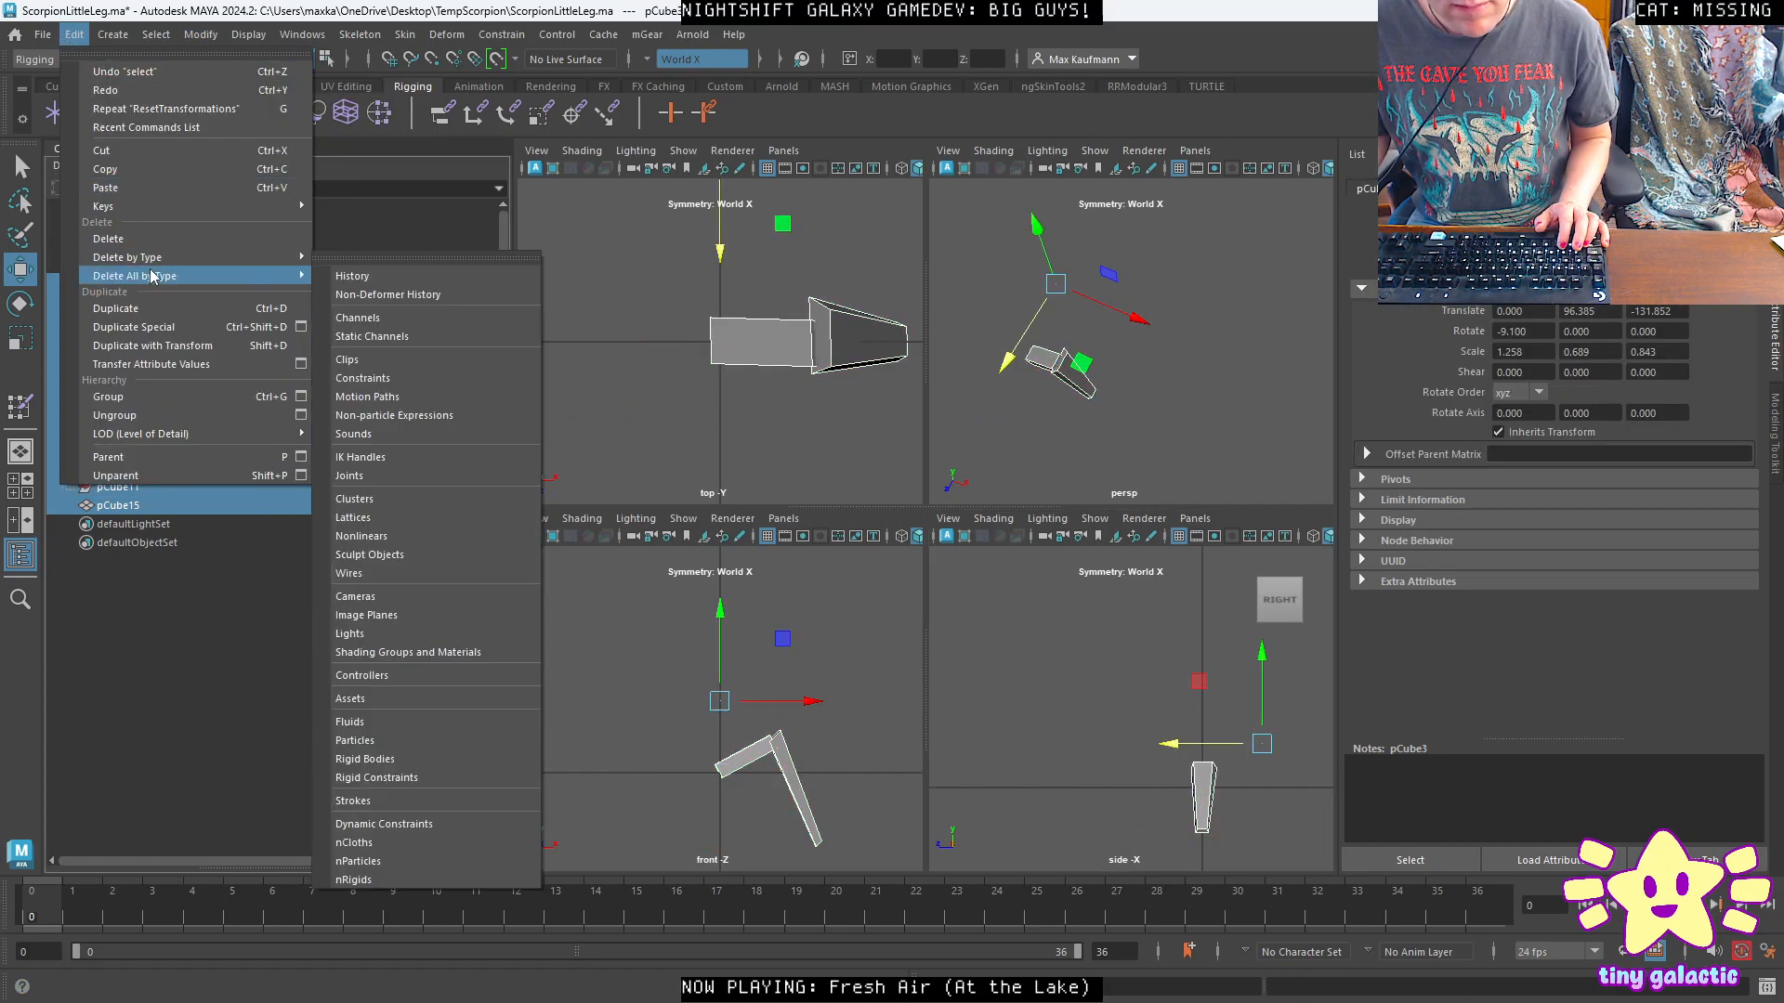
left_click(353, 276)
left_click(135, 279)
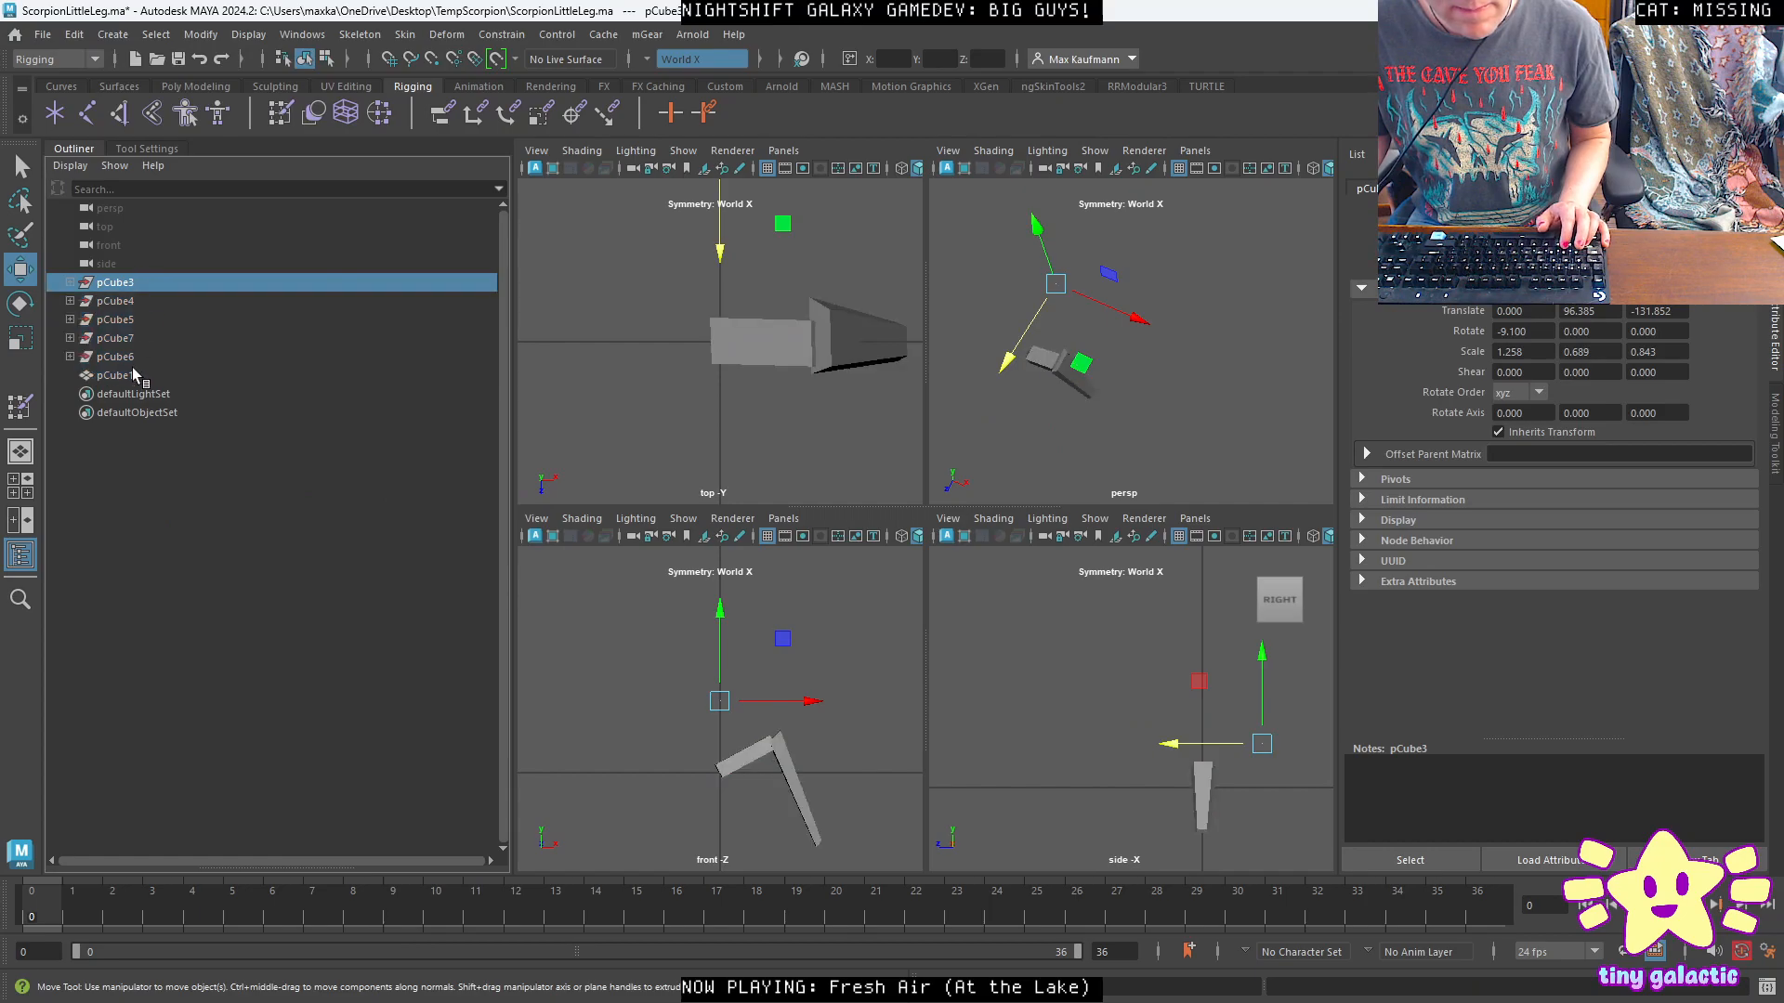
left_click(132, 357, "shift")
key("Delete")
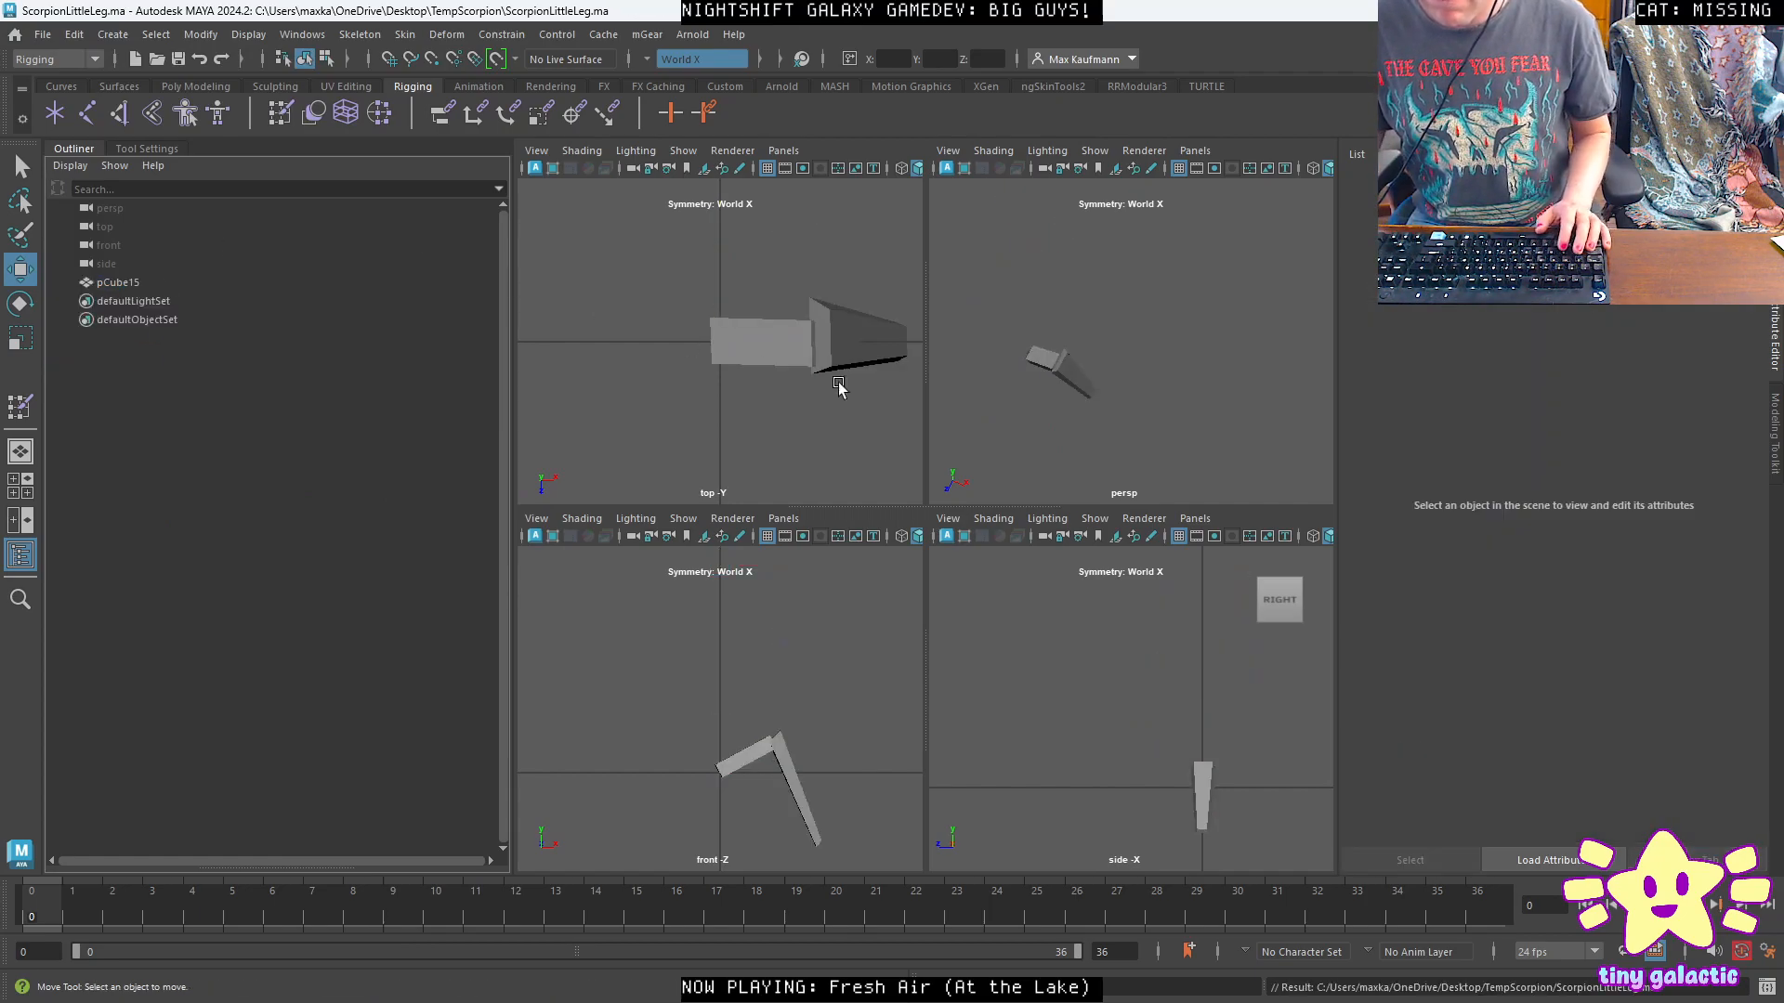
Rotate the little leg -90° around Y so it points along the Z axis.
key("space")
left_click_drag(1075, 378, 944, 521, "alt")
key("space")
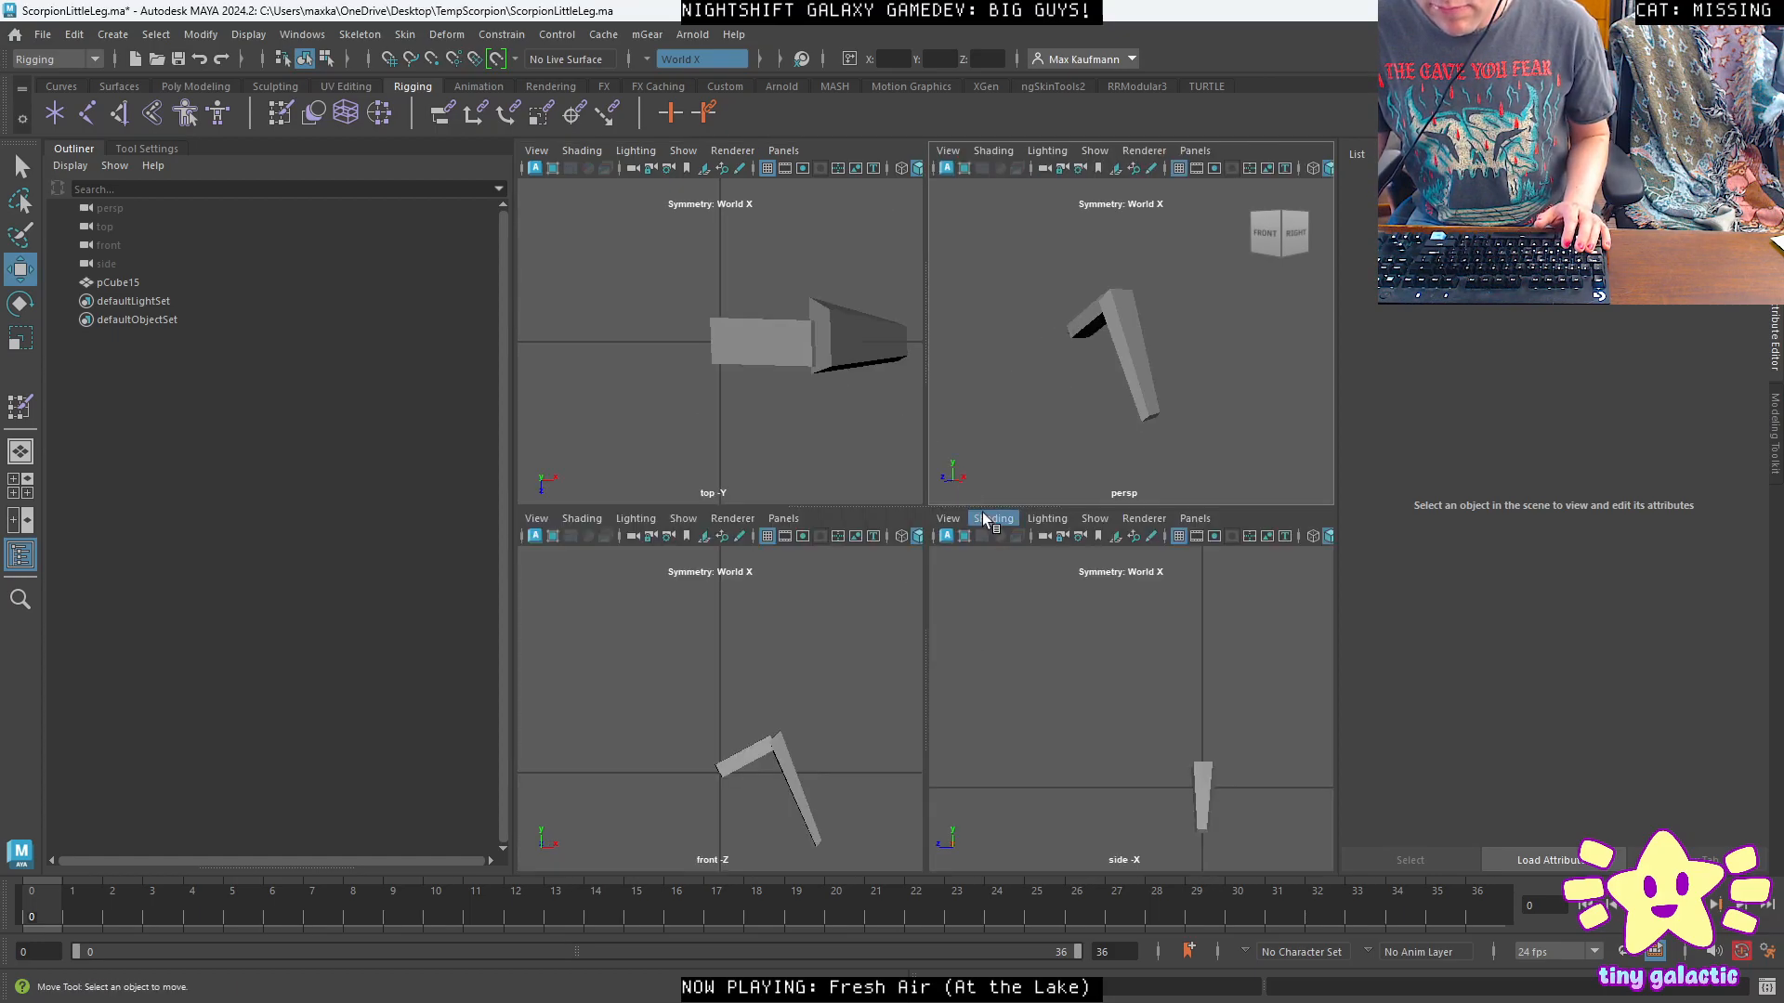
key("space")
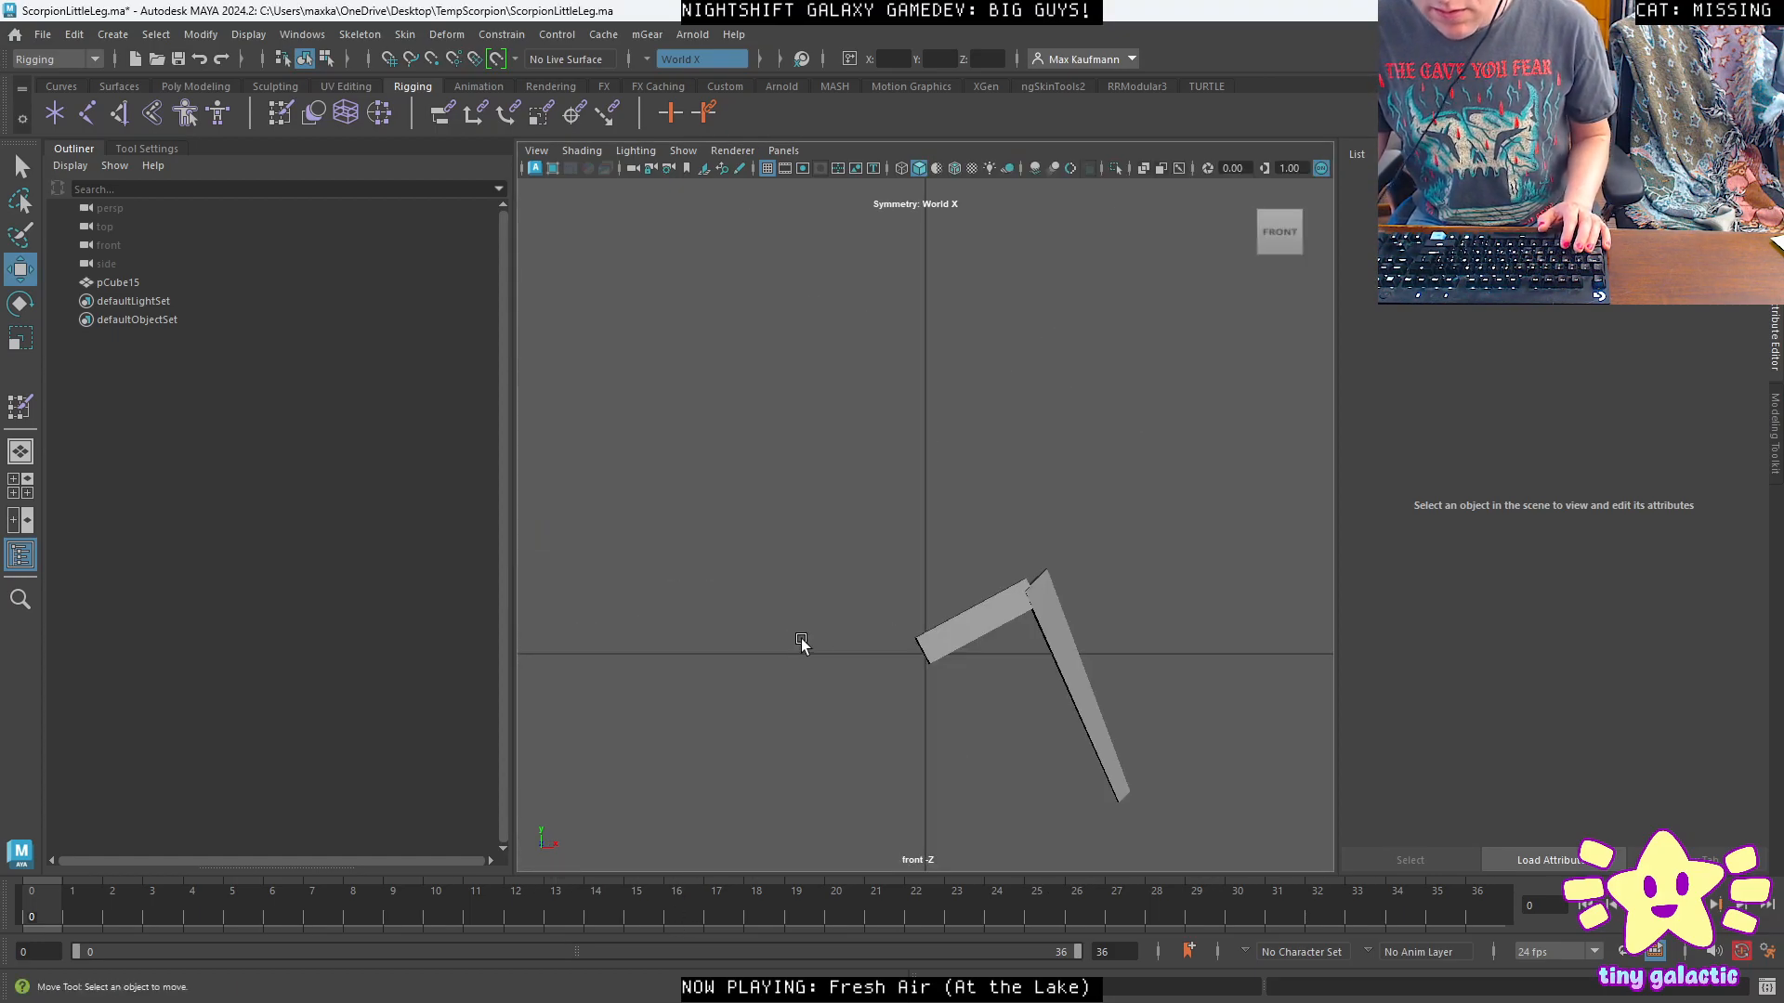
key("space")
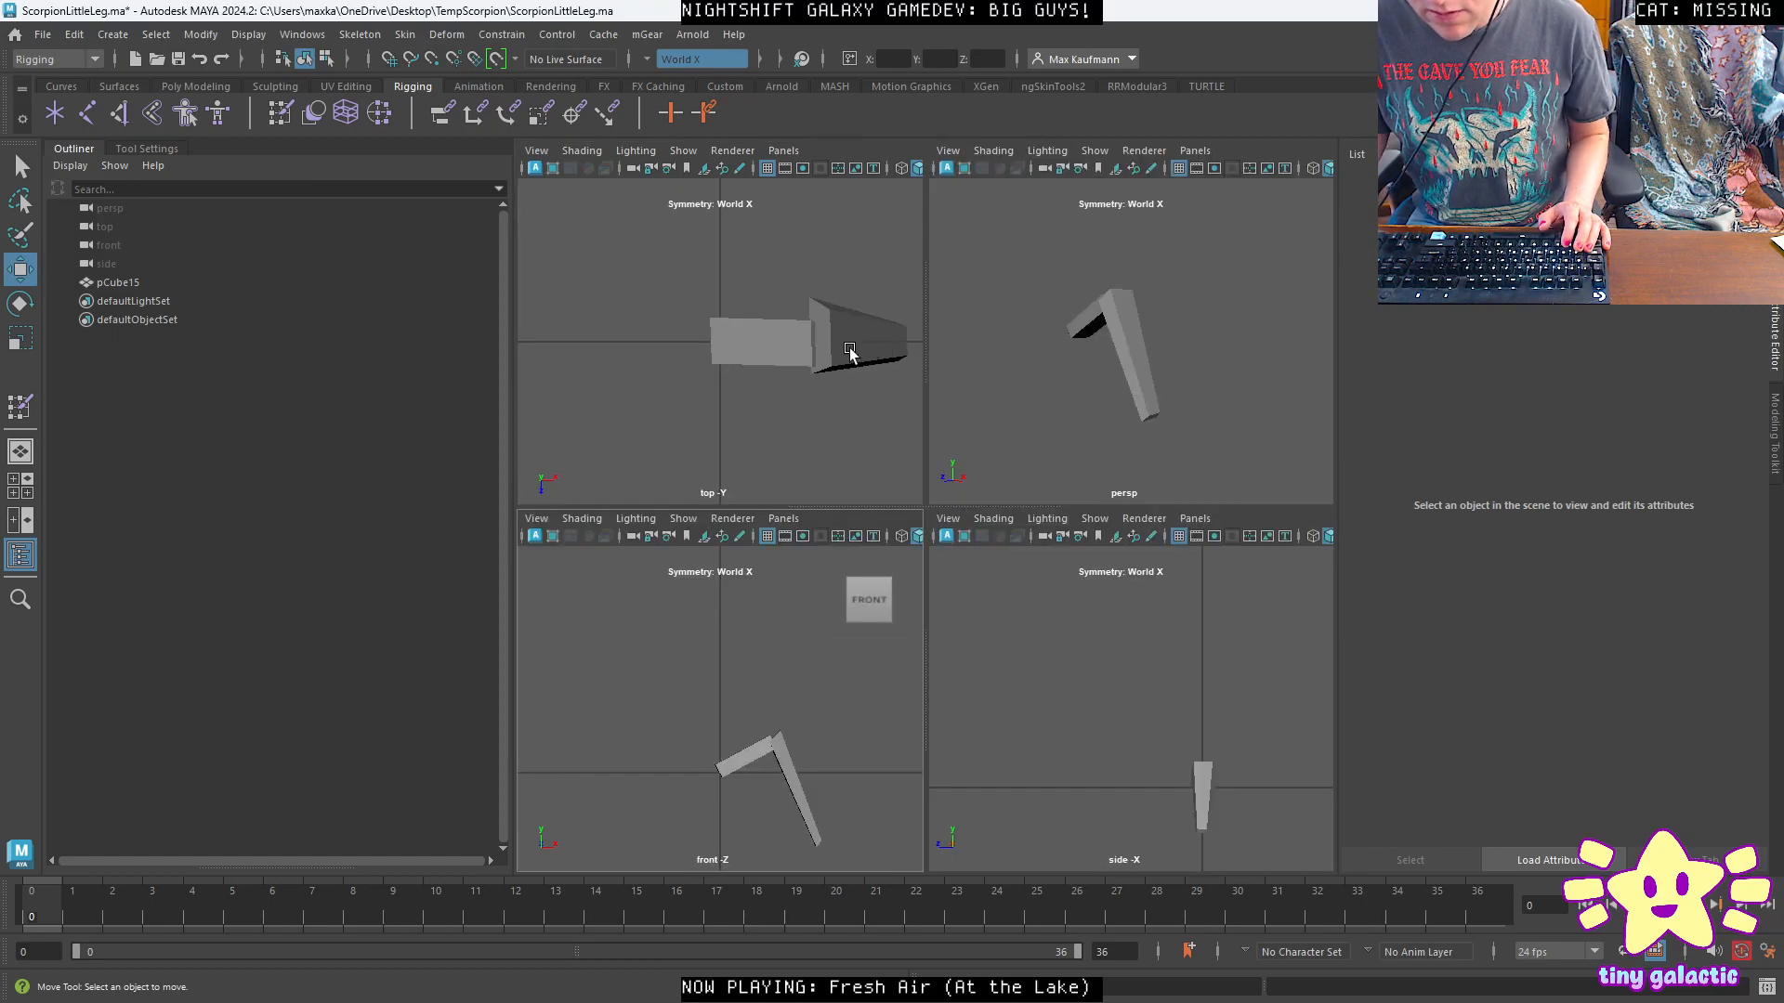
left_click(822, 340)
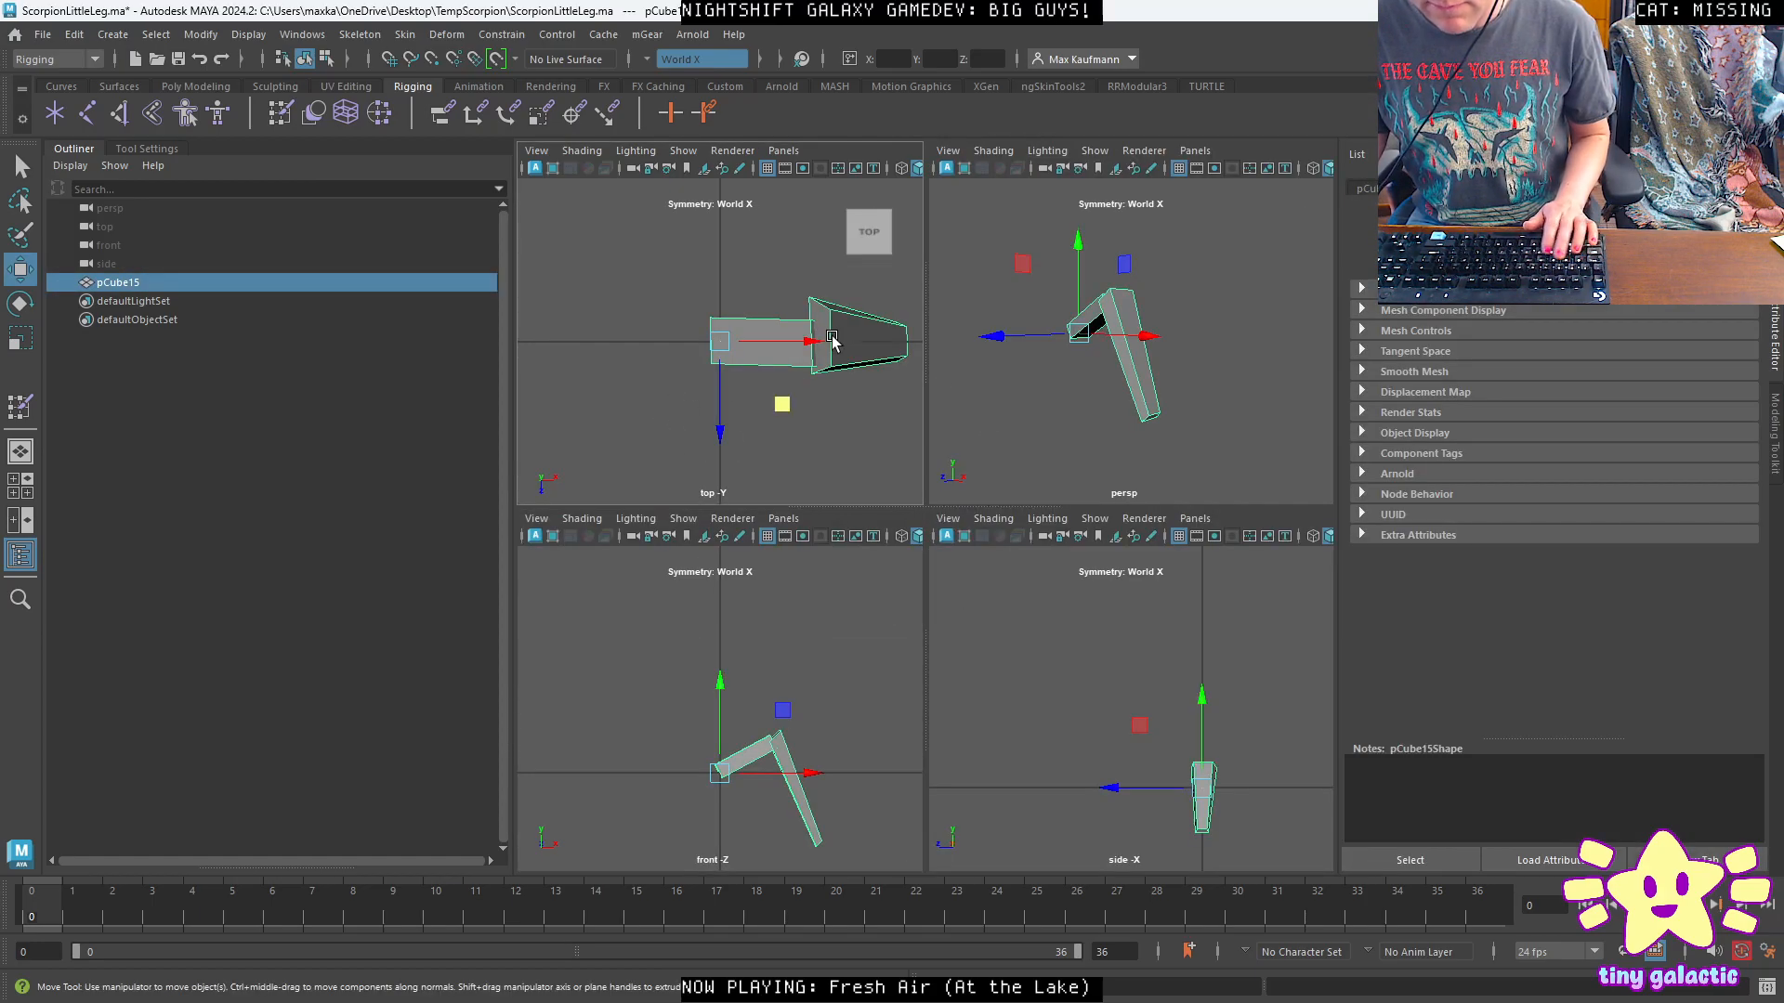
key("e")
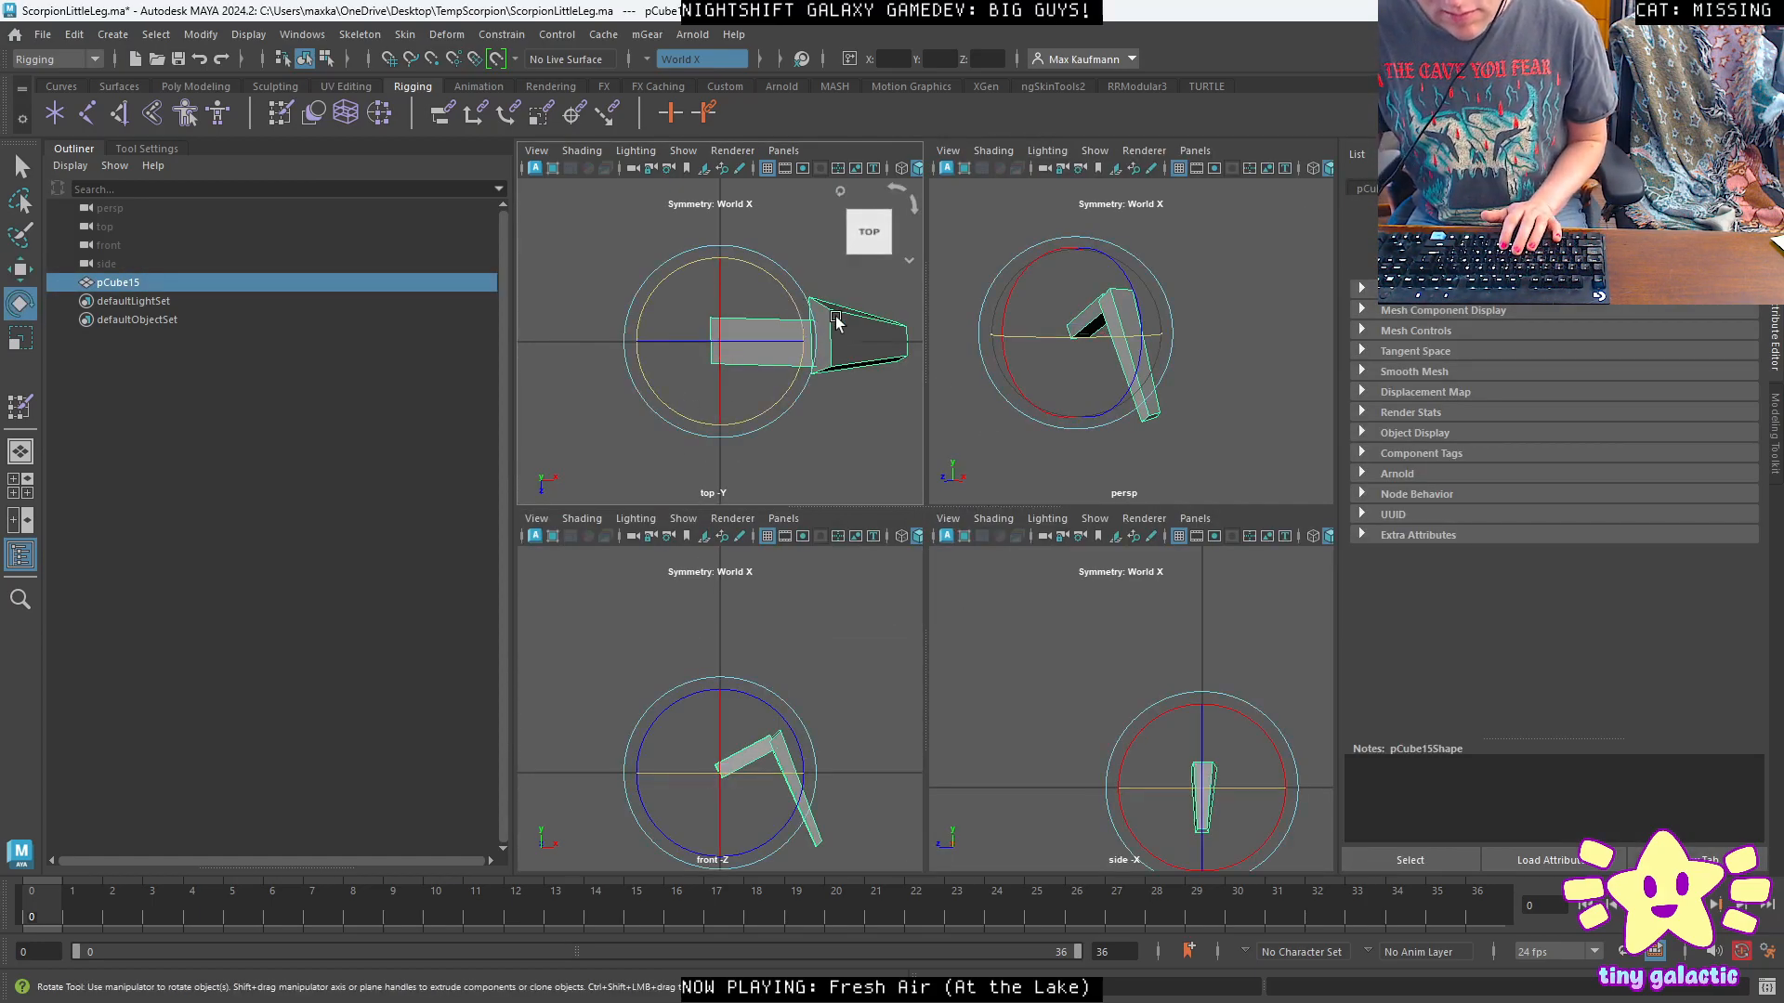
left_click_drag(763, 272, 815, 378)
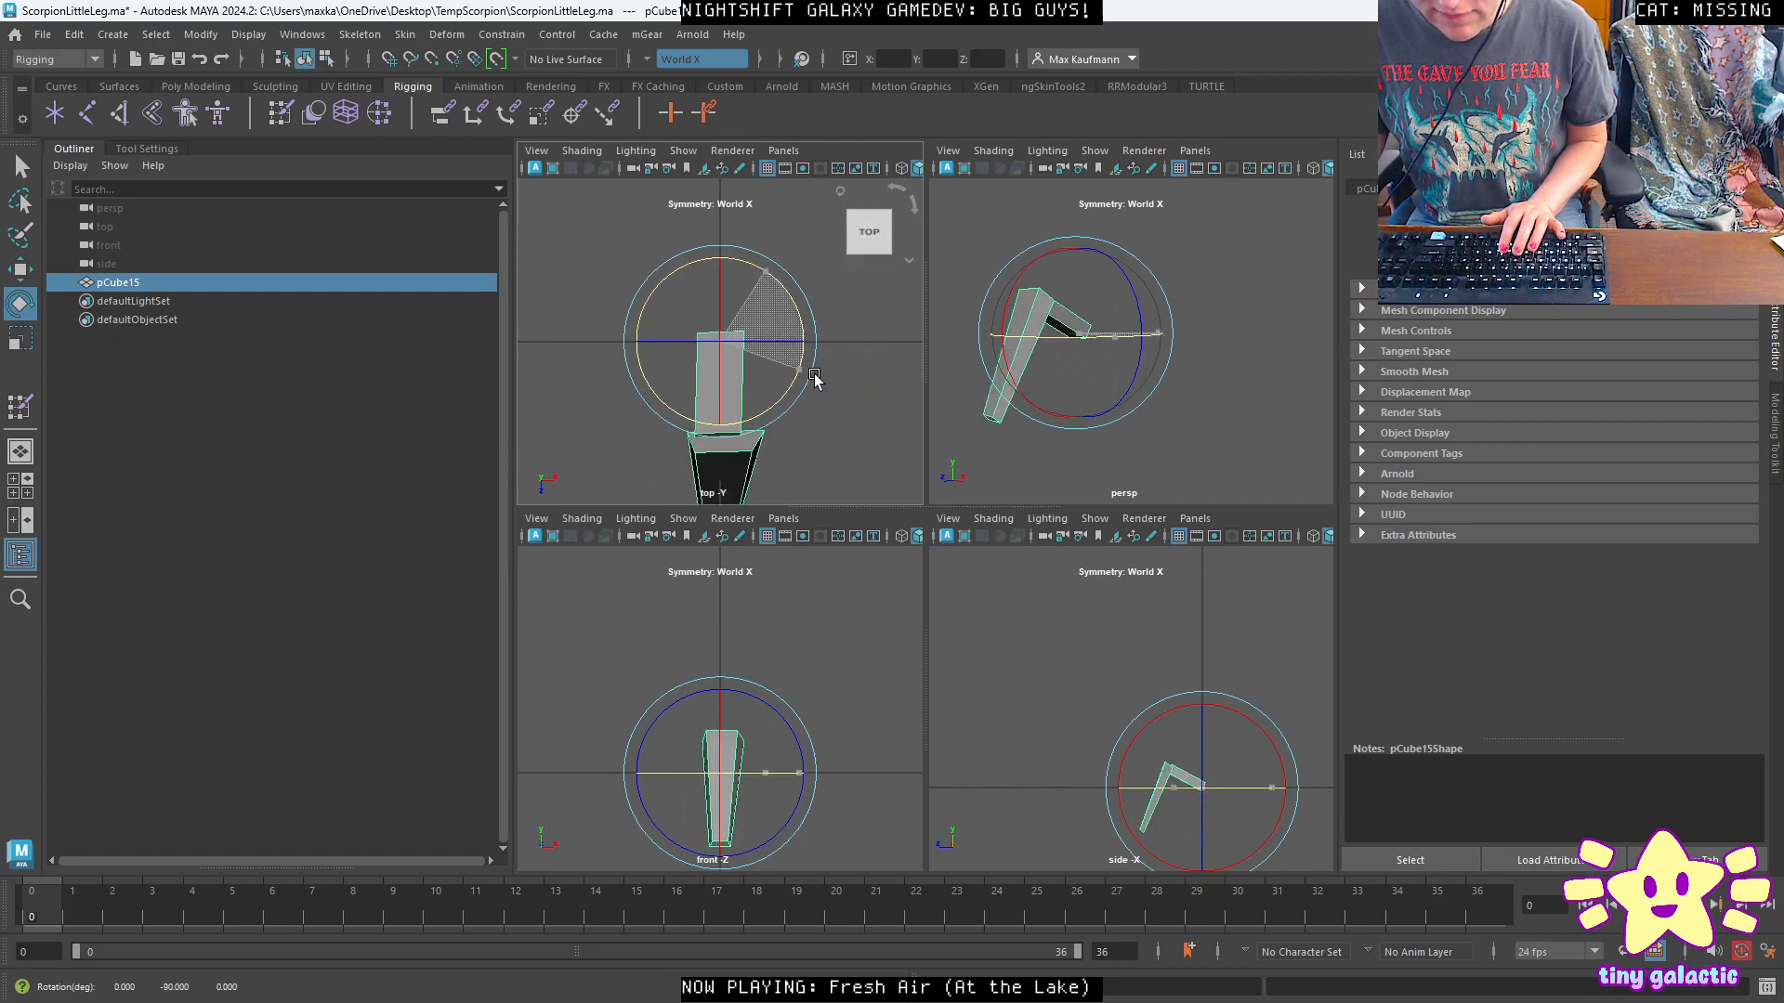
key("w")
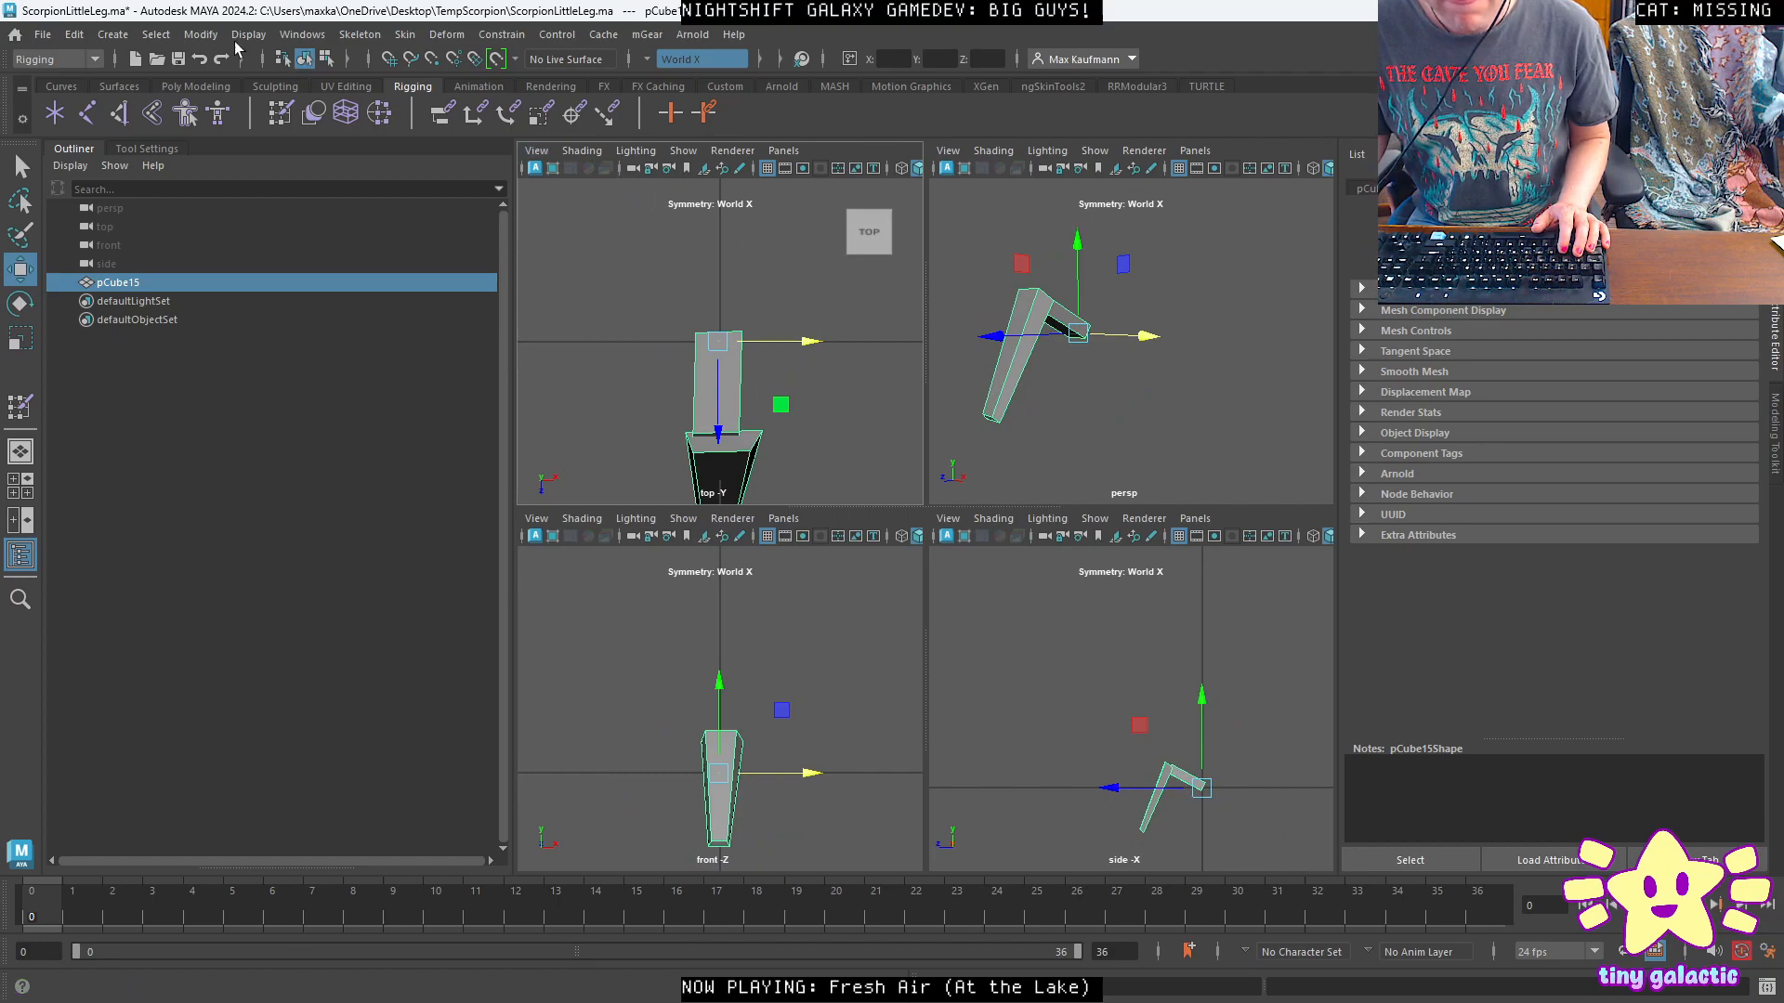
Freeze and reset the rotated leg's transformations, and save the scene.
left_click(200, 34)
left_click(232, 122)
left_click(201, 34)
left_click(229, 104)
right_click(734, 374)
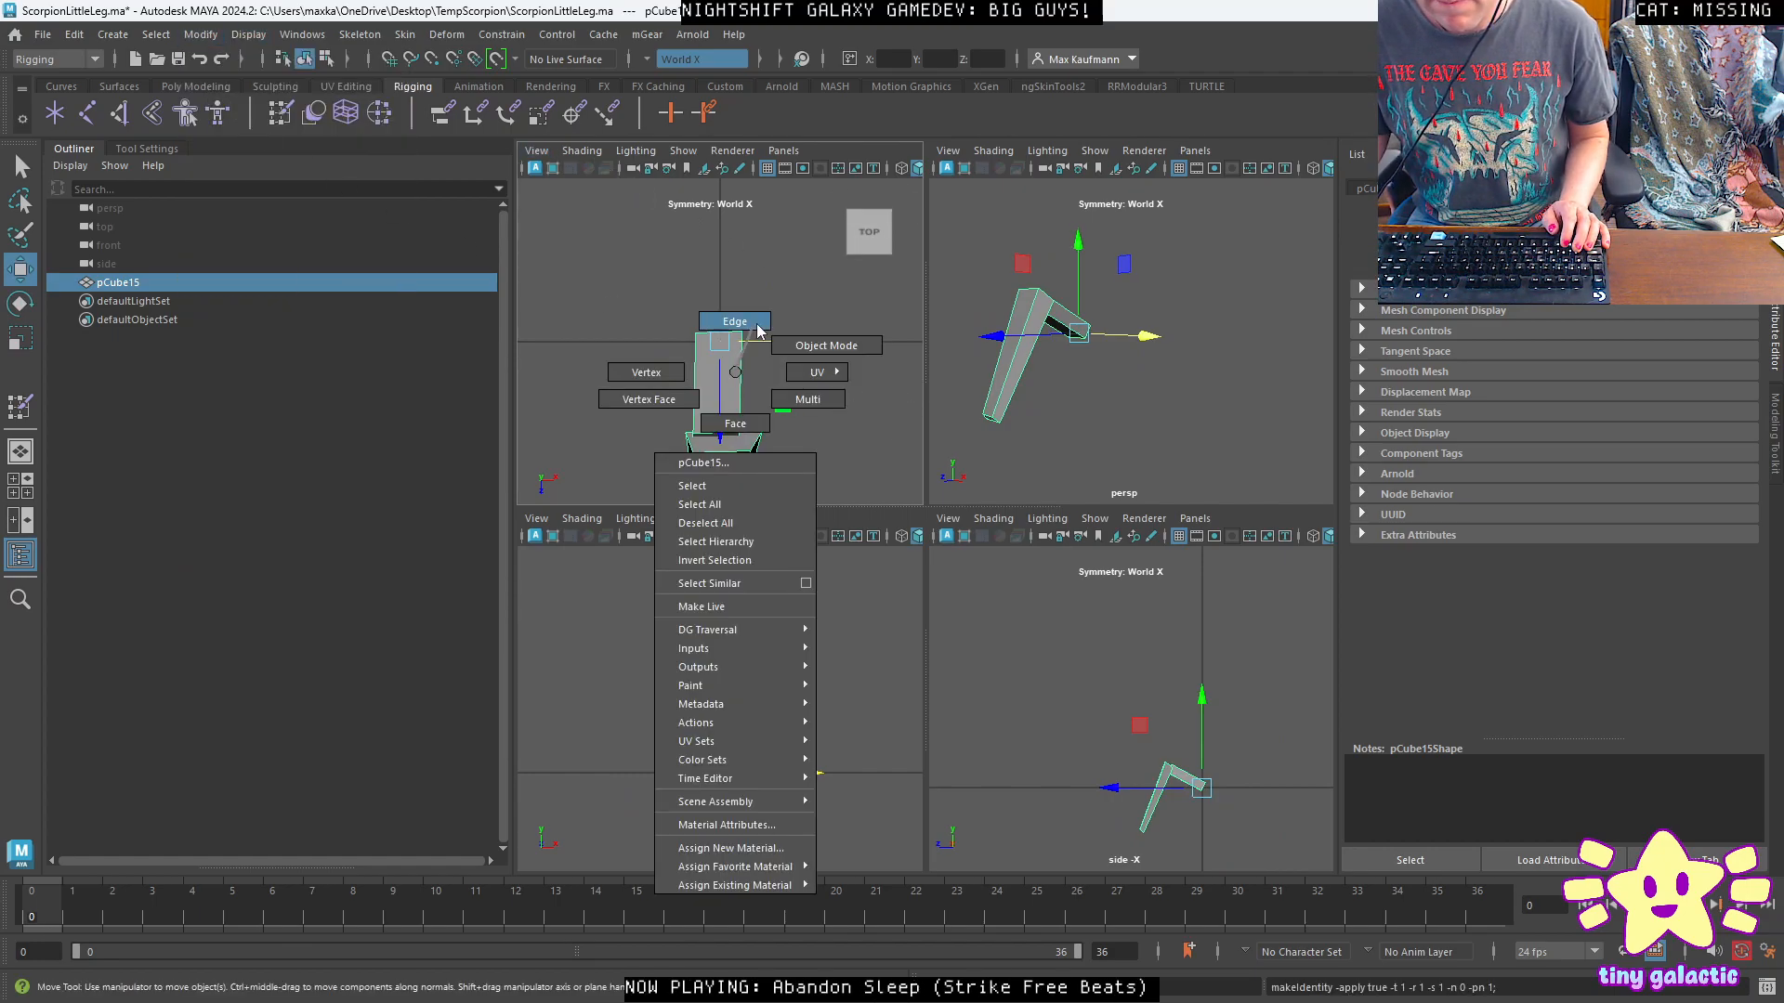
key("ctrl+s")
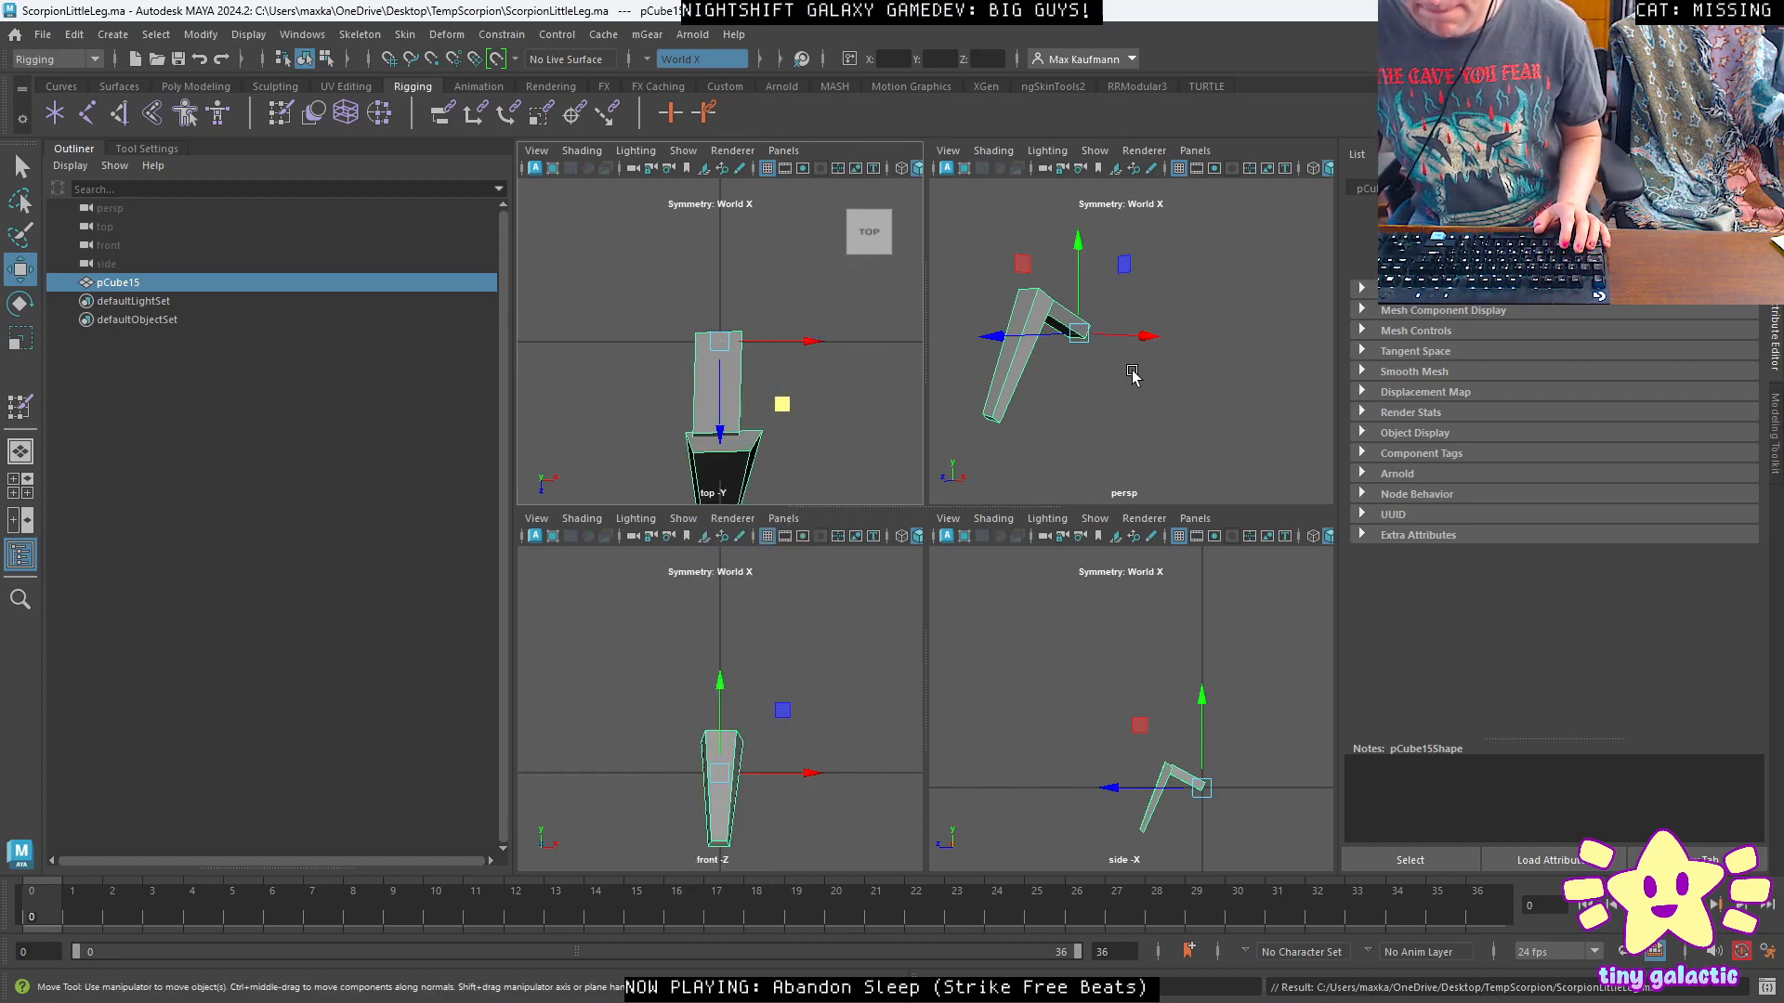
Display the leg as wireframe in an enlarged side view framed closely on the geometry.
key("space")
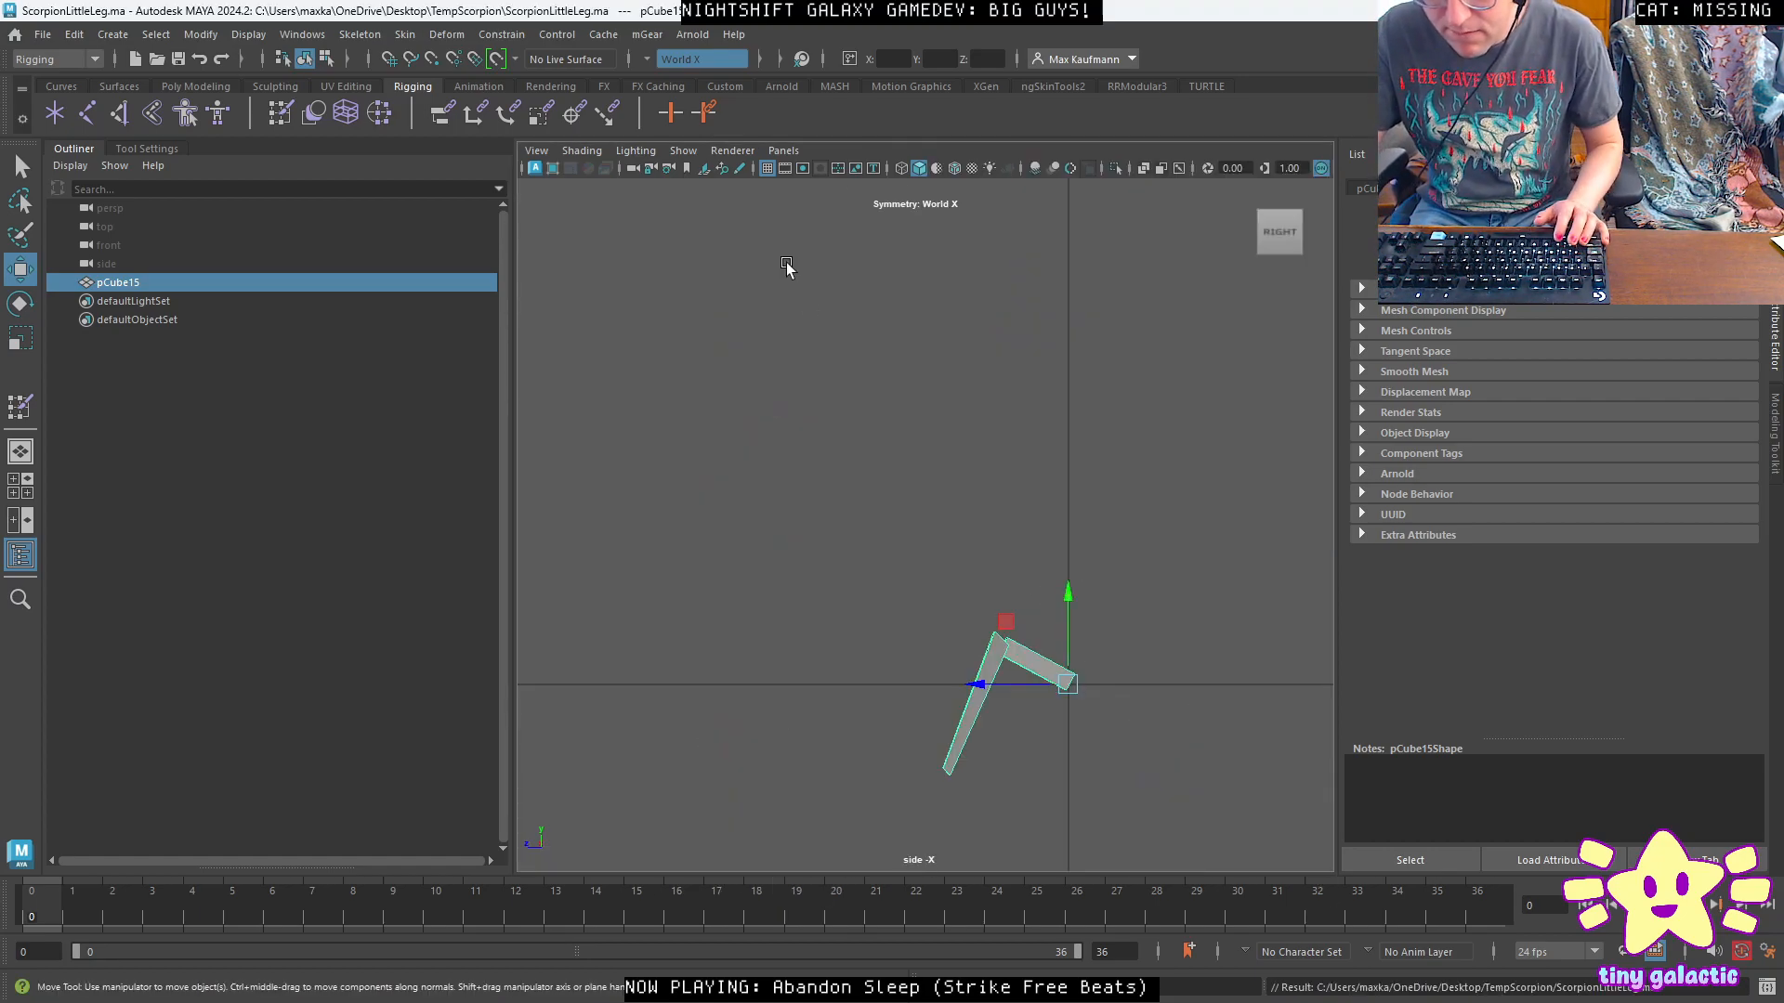
left_click(582, 150)
left_click(602, 183)
scroll(1053, 697, "up", 3)
right_click_drag(1023, 690, 1099, 661, "alt")
middle_click_drag(1099, 662, 929, 348, "alt")
scroll(918, 433, "up", 3)
scroll(927, 450, "down", 2)
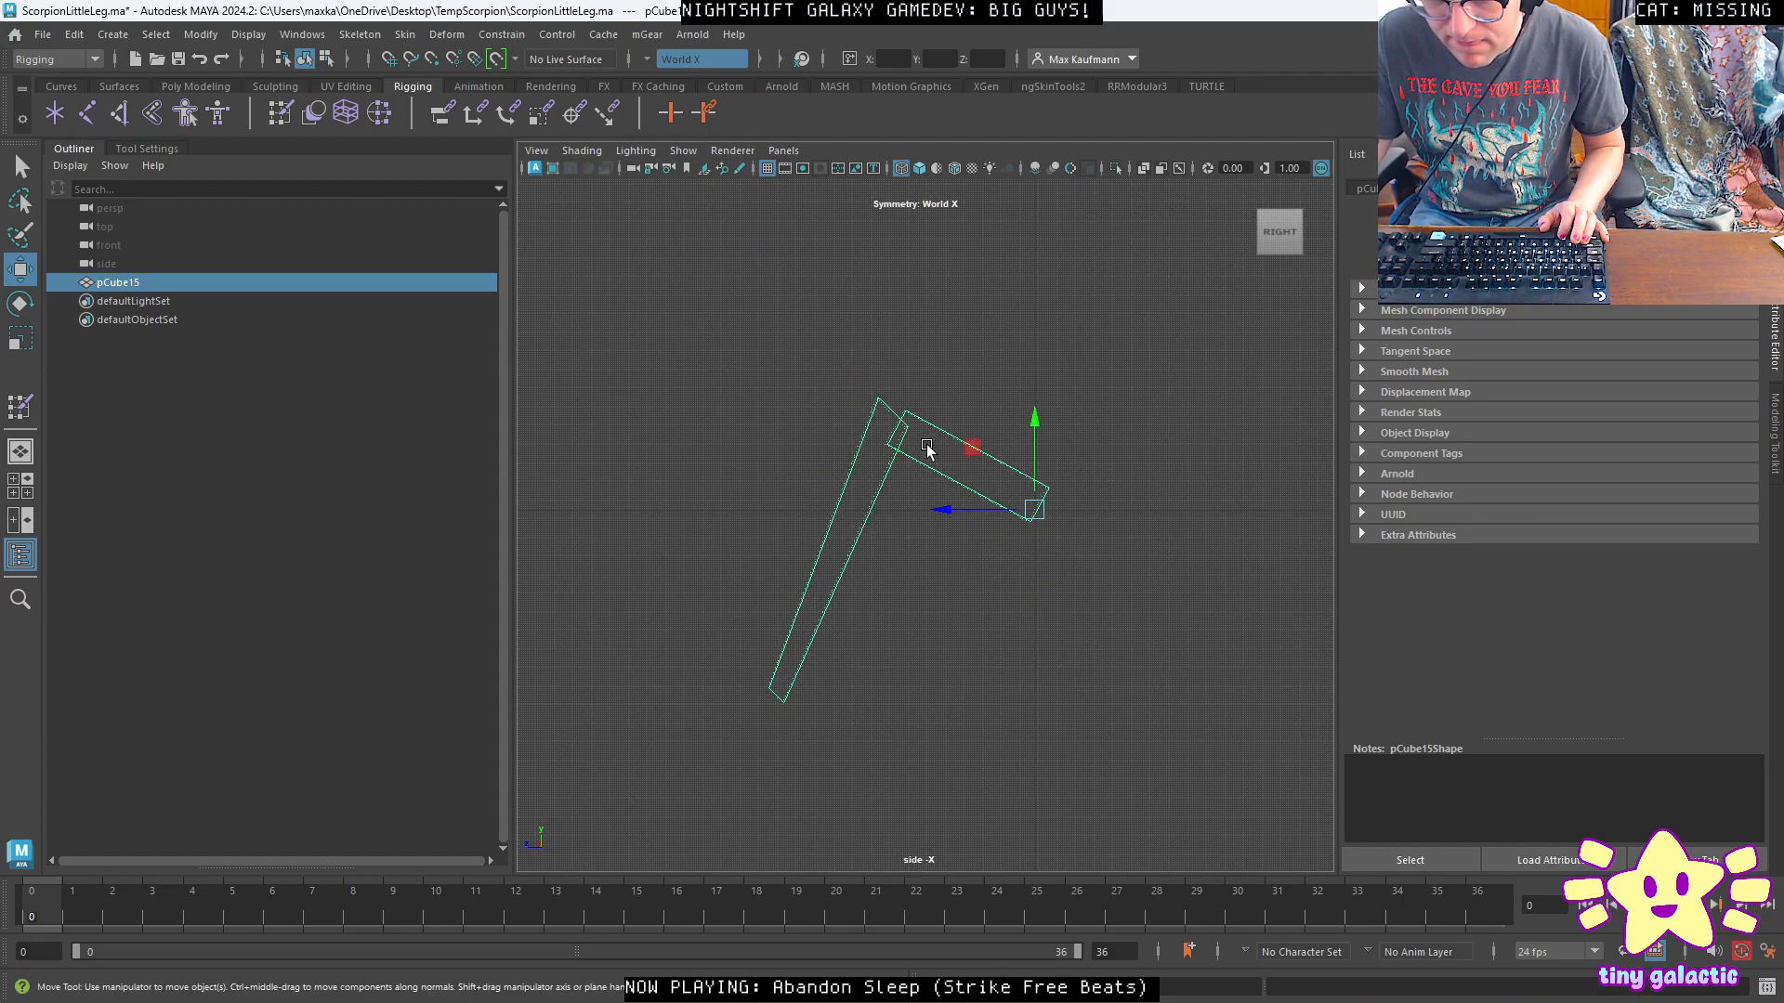
scroll(957, 477, "up", 3)
middle_click_drag(981, 490, 1022, 481, "alt")
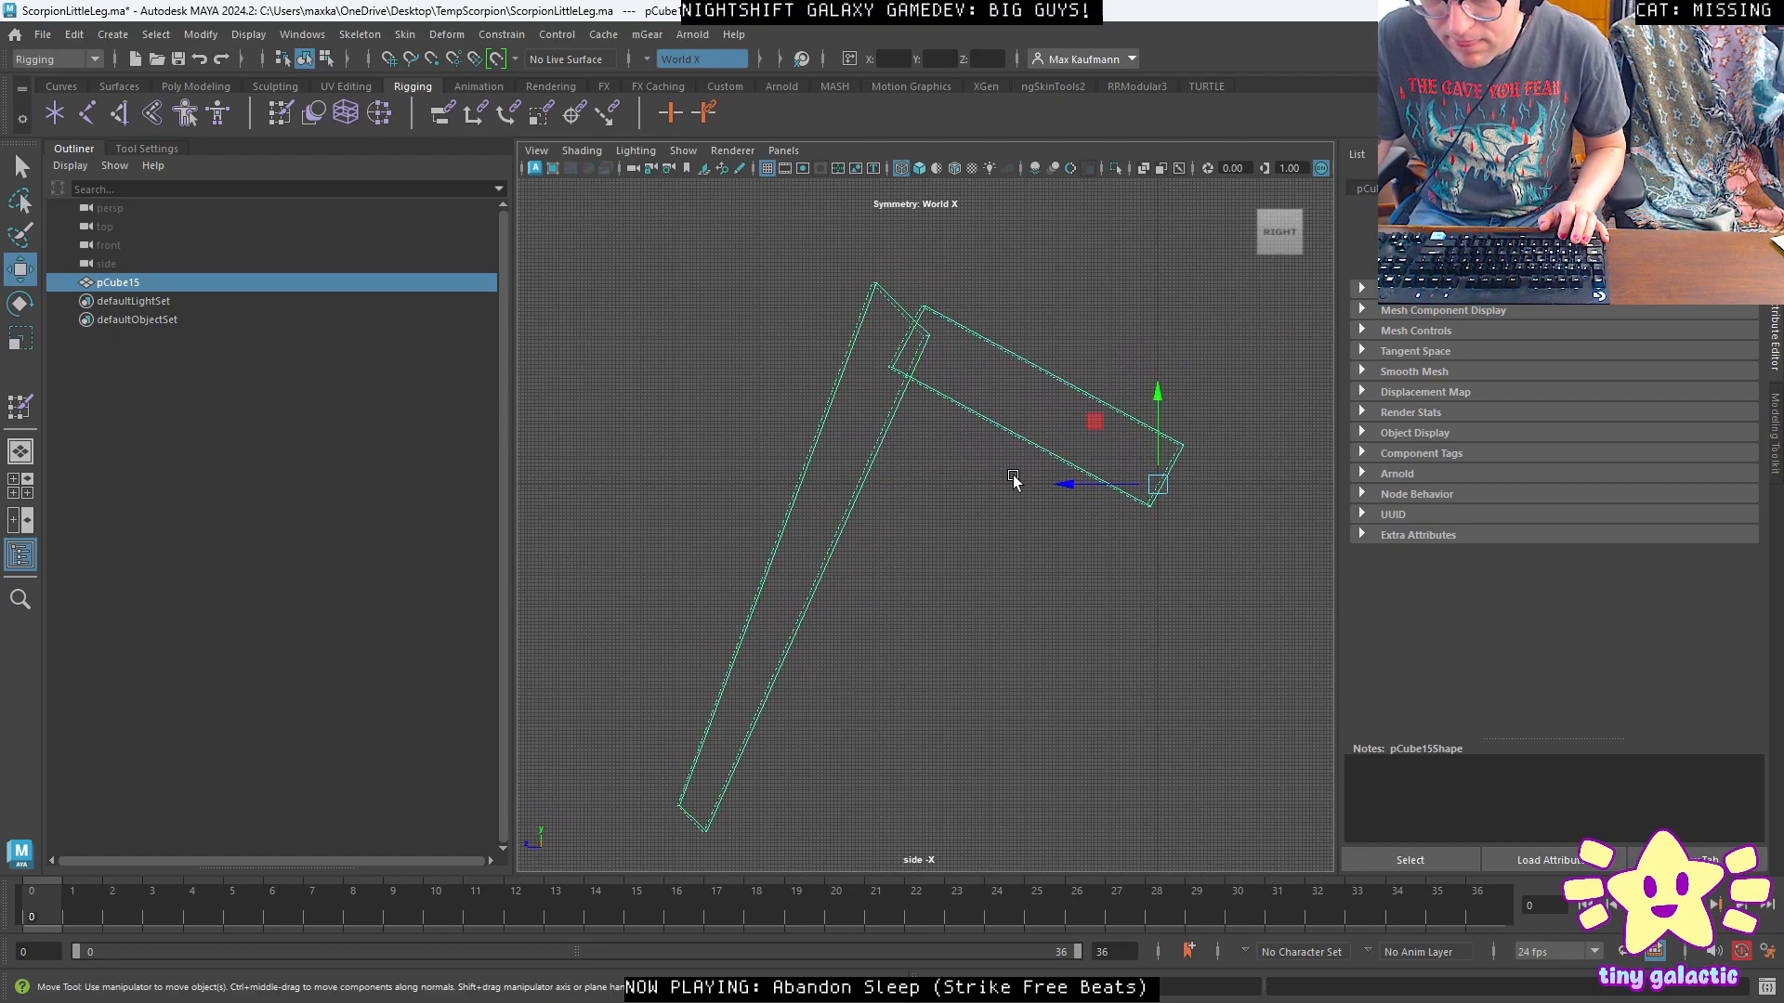
Create a root joint at the leg's hip end, placed at the world origin with translate values of 0.
left_click(360, 34)
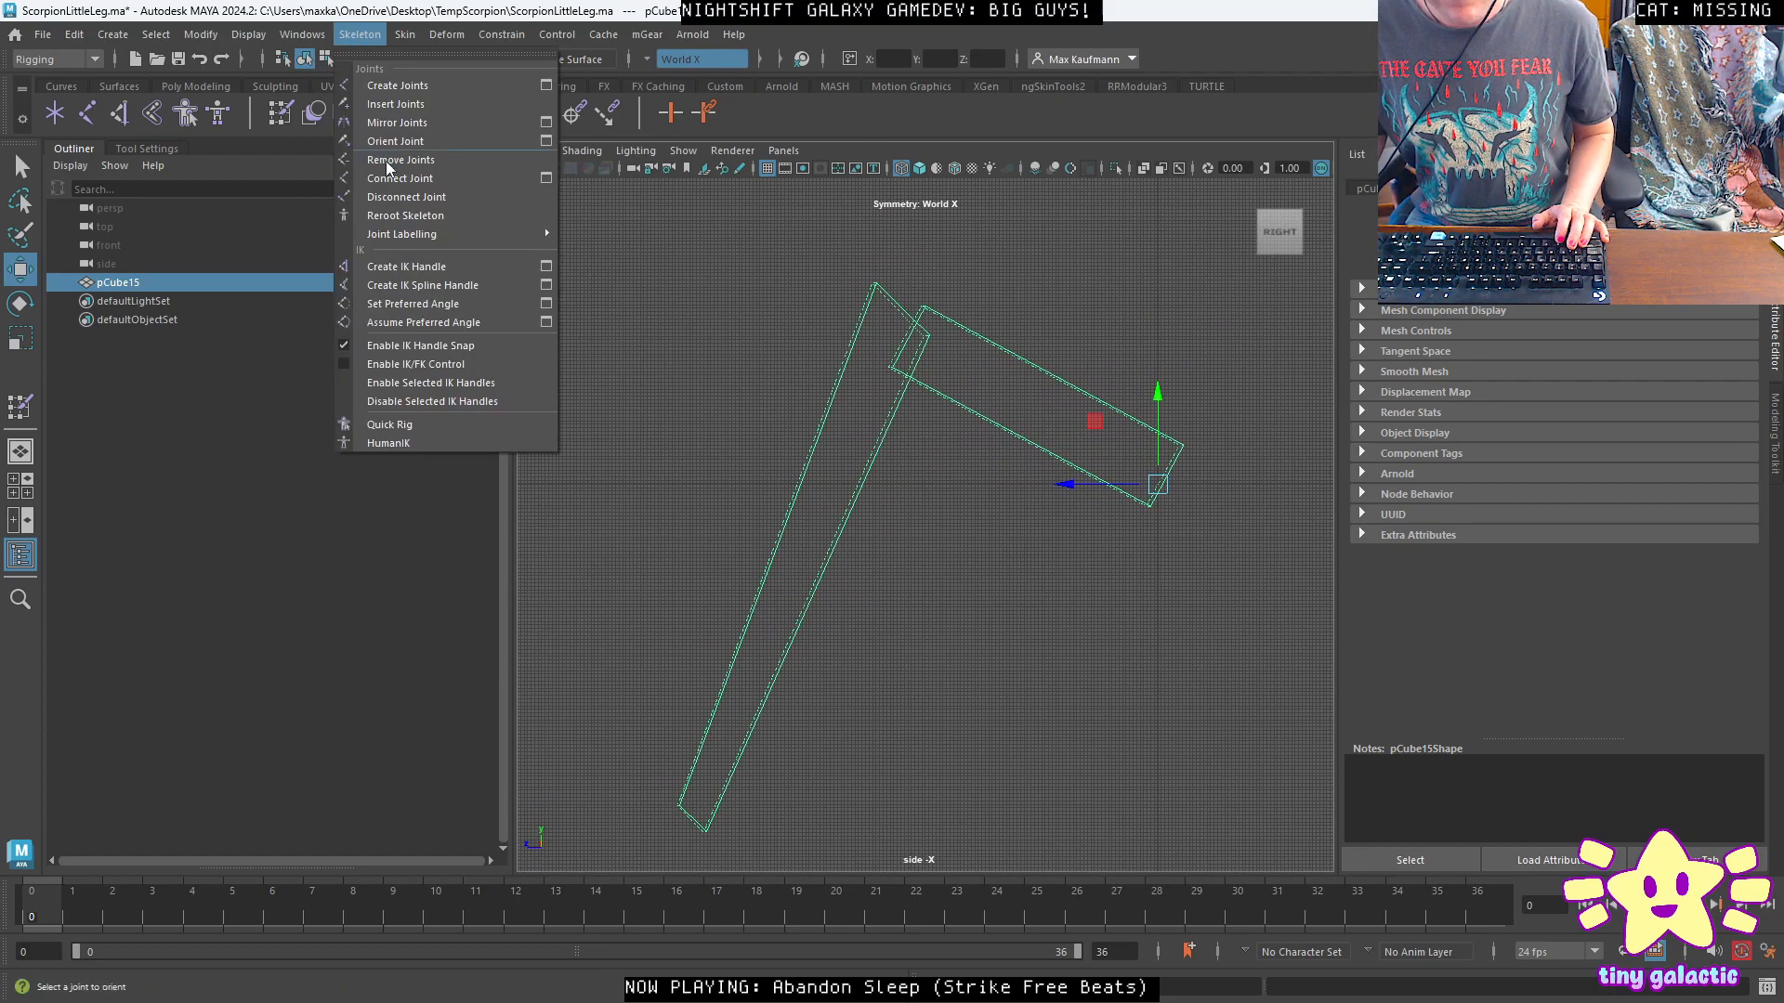
left_click(392, 87)
left_click(1157, 484)
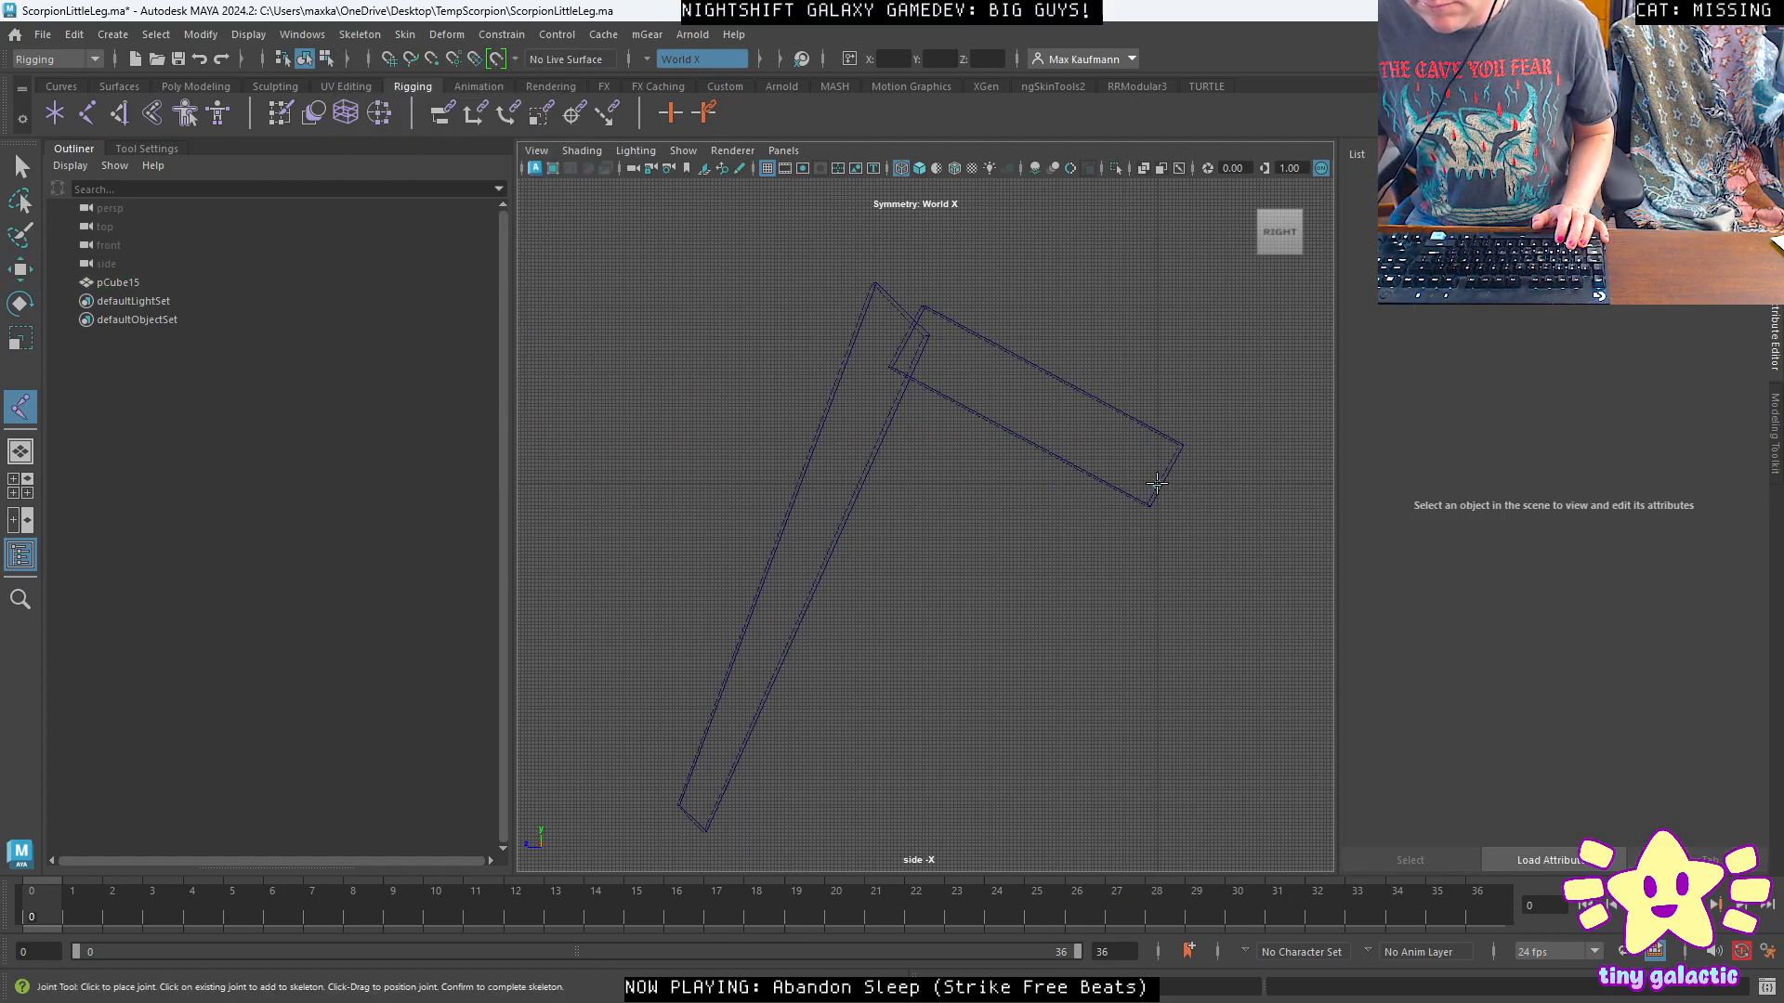
left_click(1587, 312)
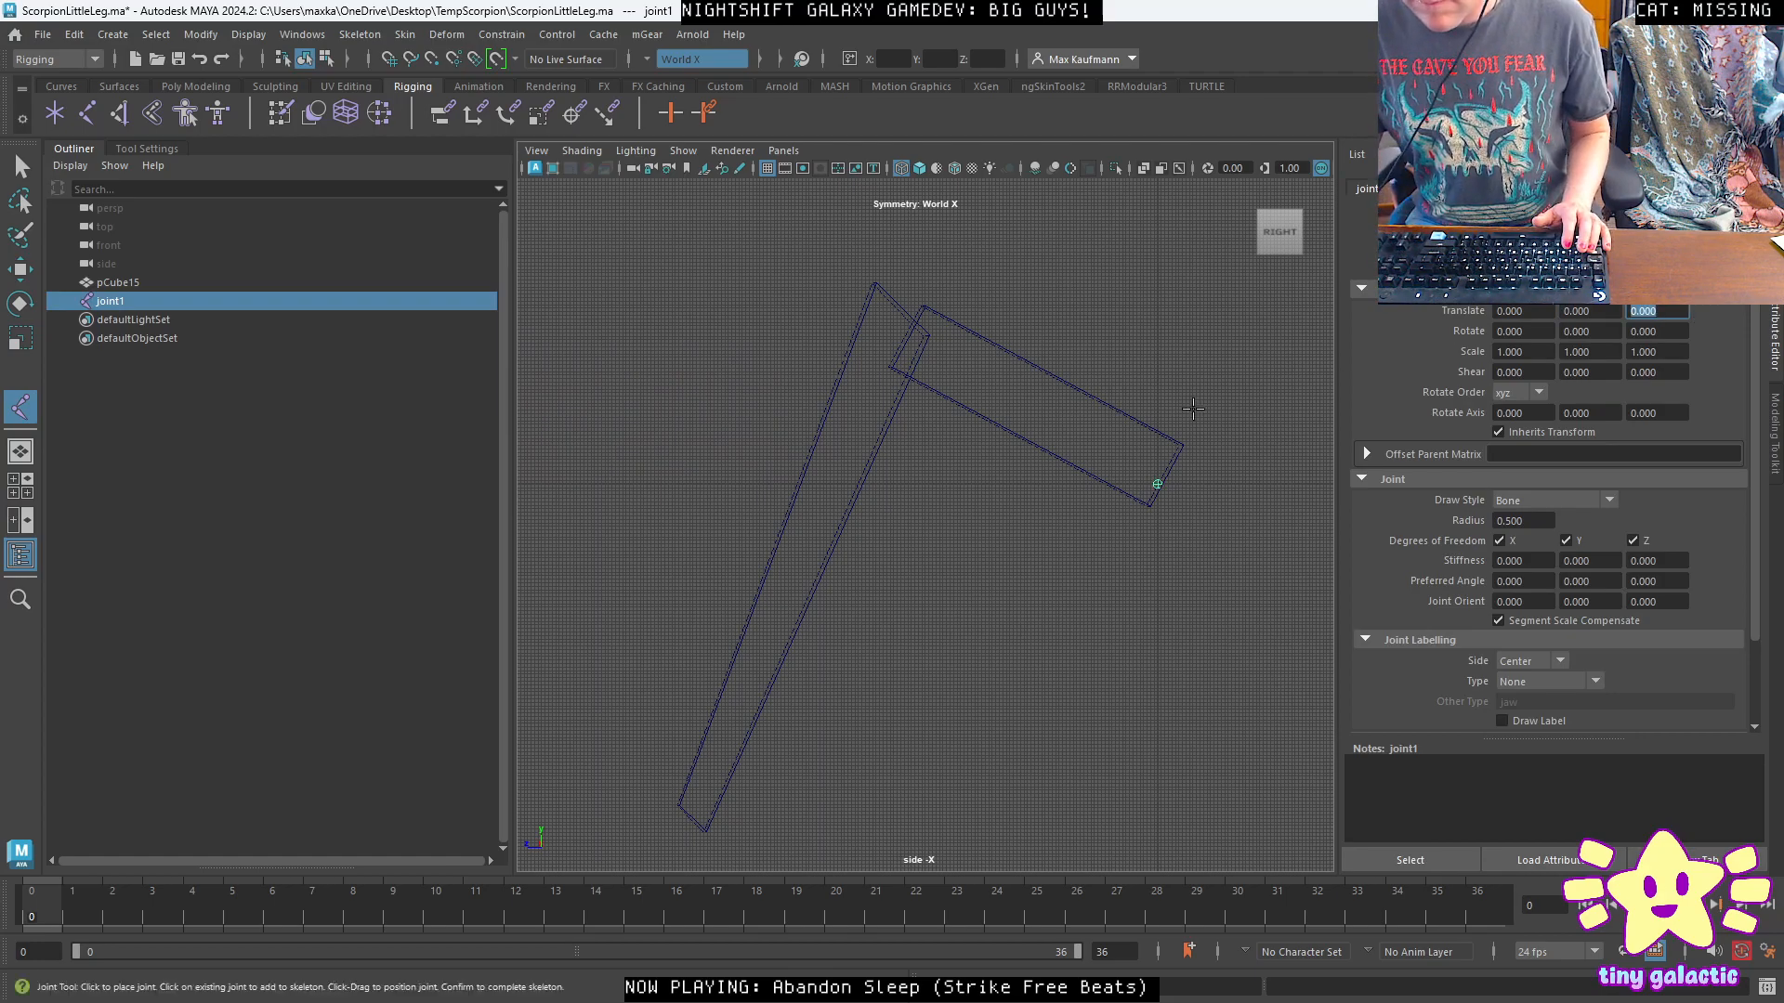
Place joints at the knee and at the foot tip to complete the leg's three-joint chain.
left_click(909, 359)
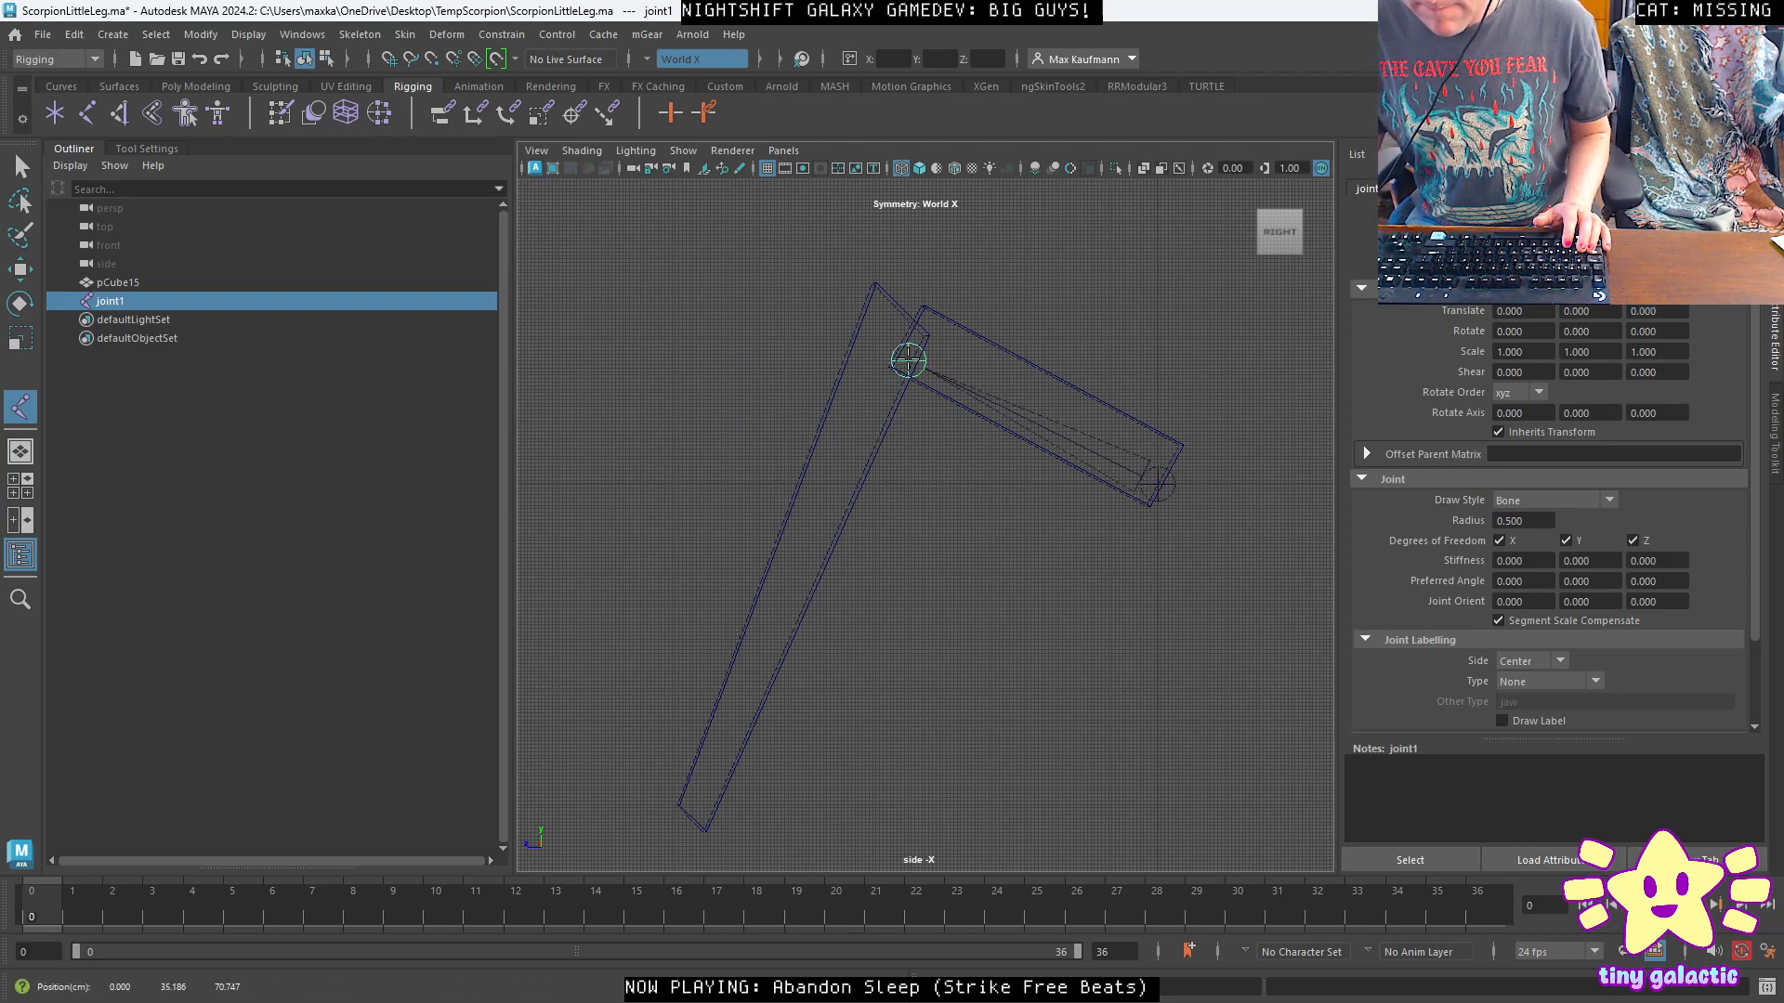
left_click(705, 829)
left_click(21, 166)
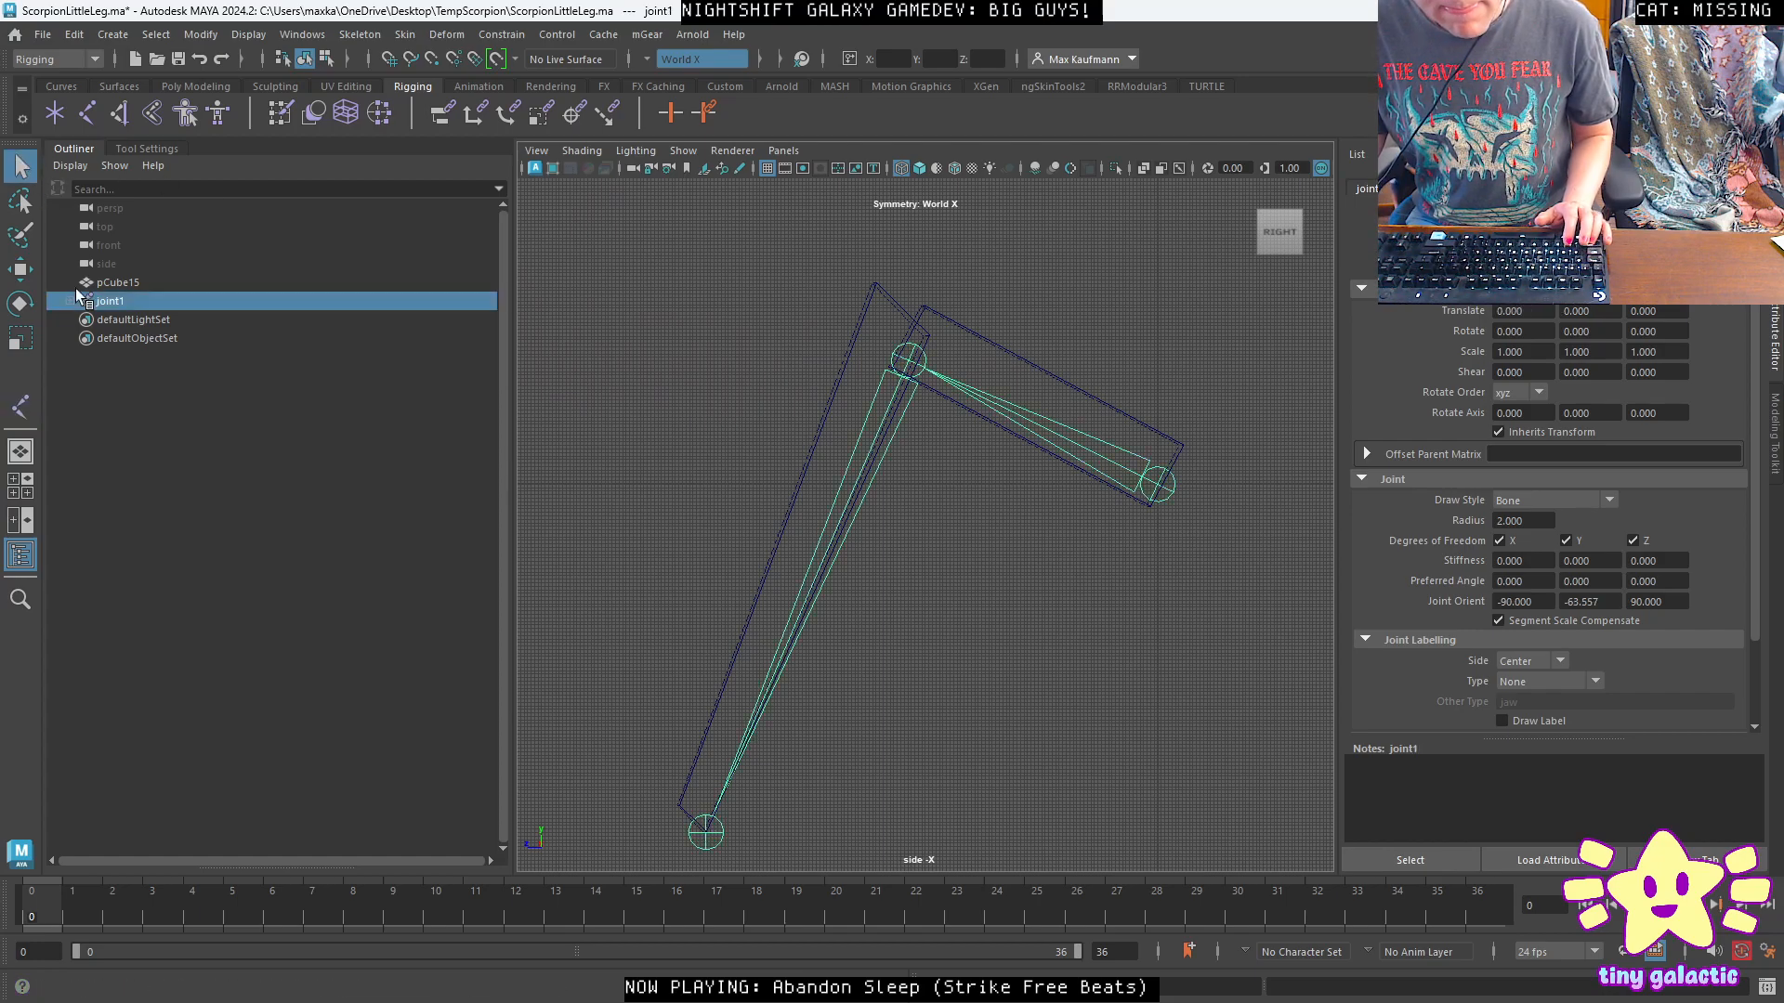
Bind the pCube15 leg mesh to joint1, joint2 and joint3 with Bind Skin.
left_click(71, 301)
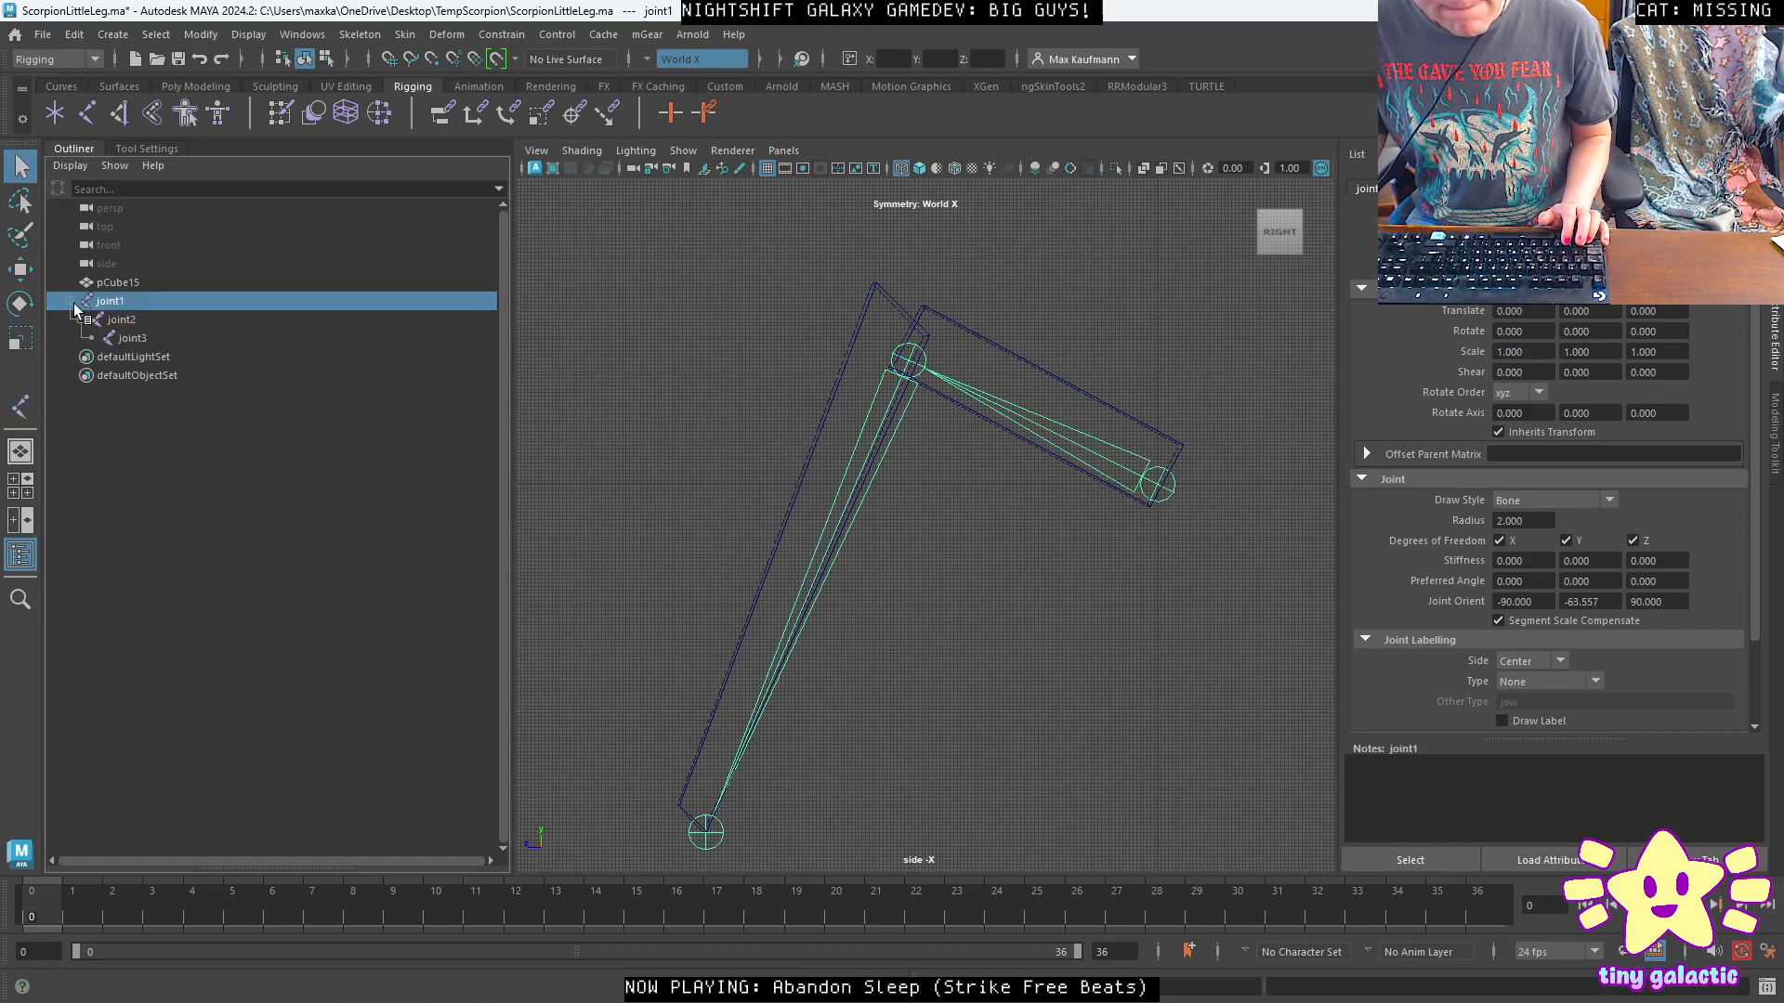
left_click(118, 284)
left_click(169, 340, "shift")
left_click(405, 34)
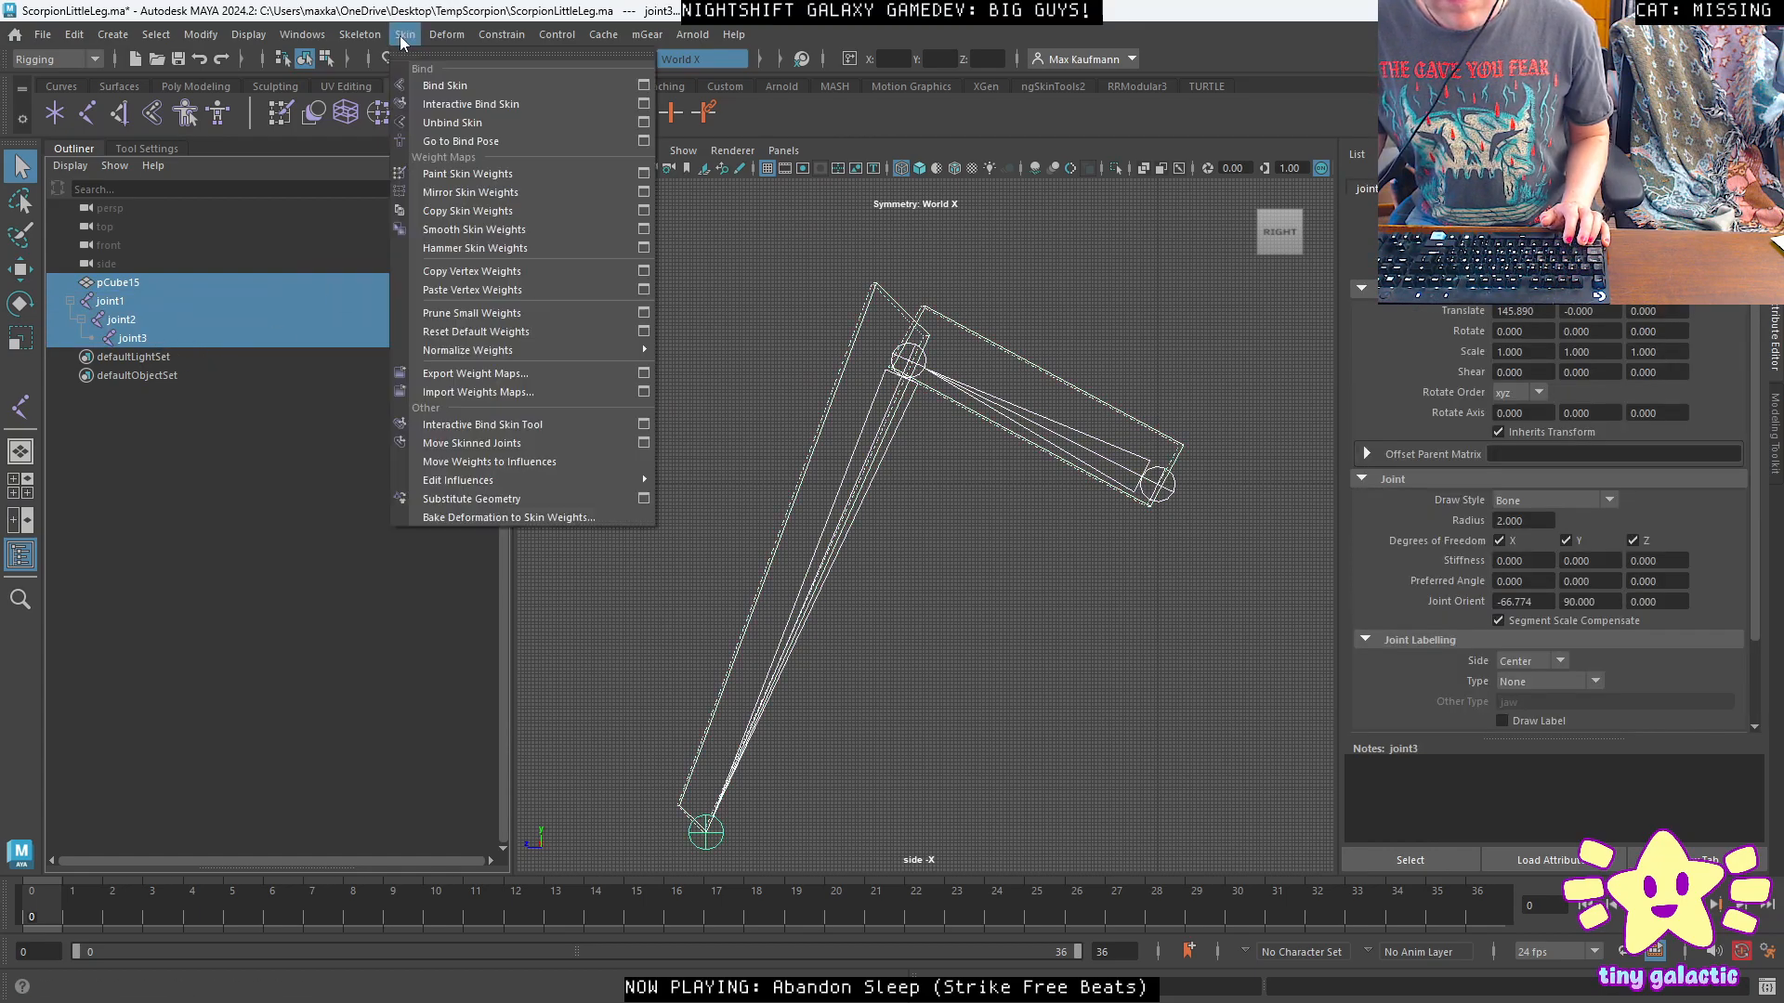
left_click(442, 81)
Start Paint Skin Weights on pCube15 with joint1 as the influence, and display the mesh shaded.
left_click(404, 35)
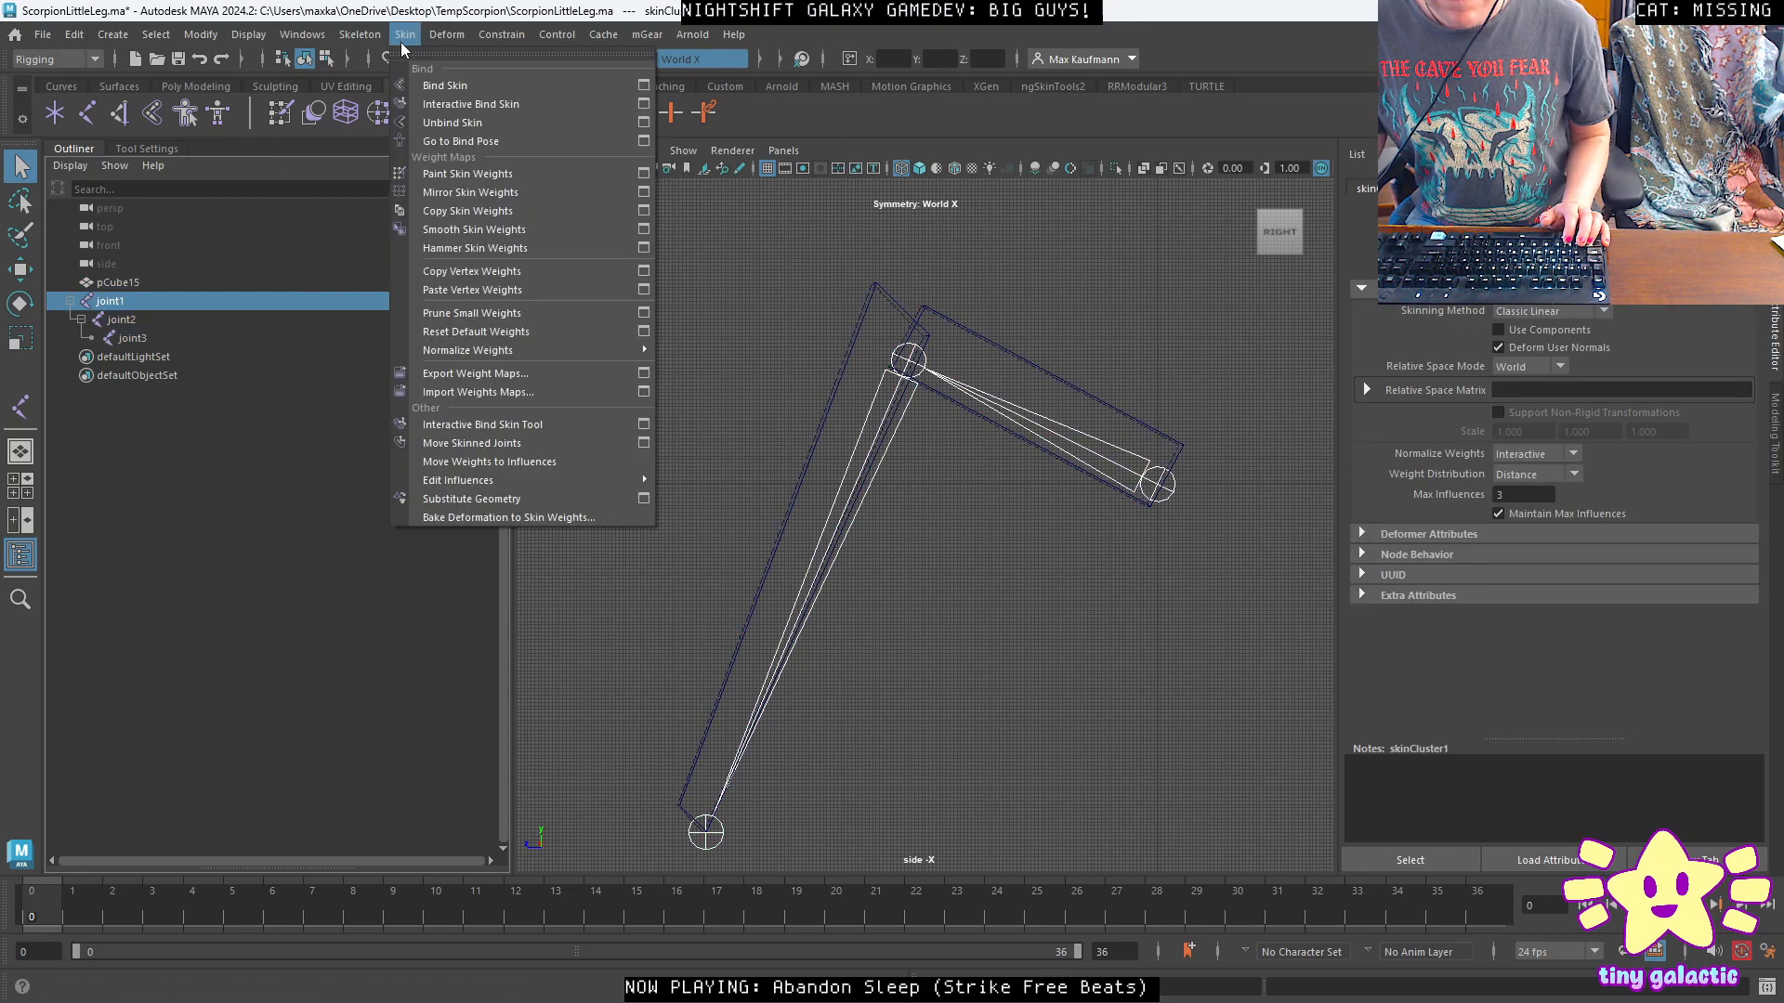
left_click(468, 174)
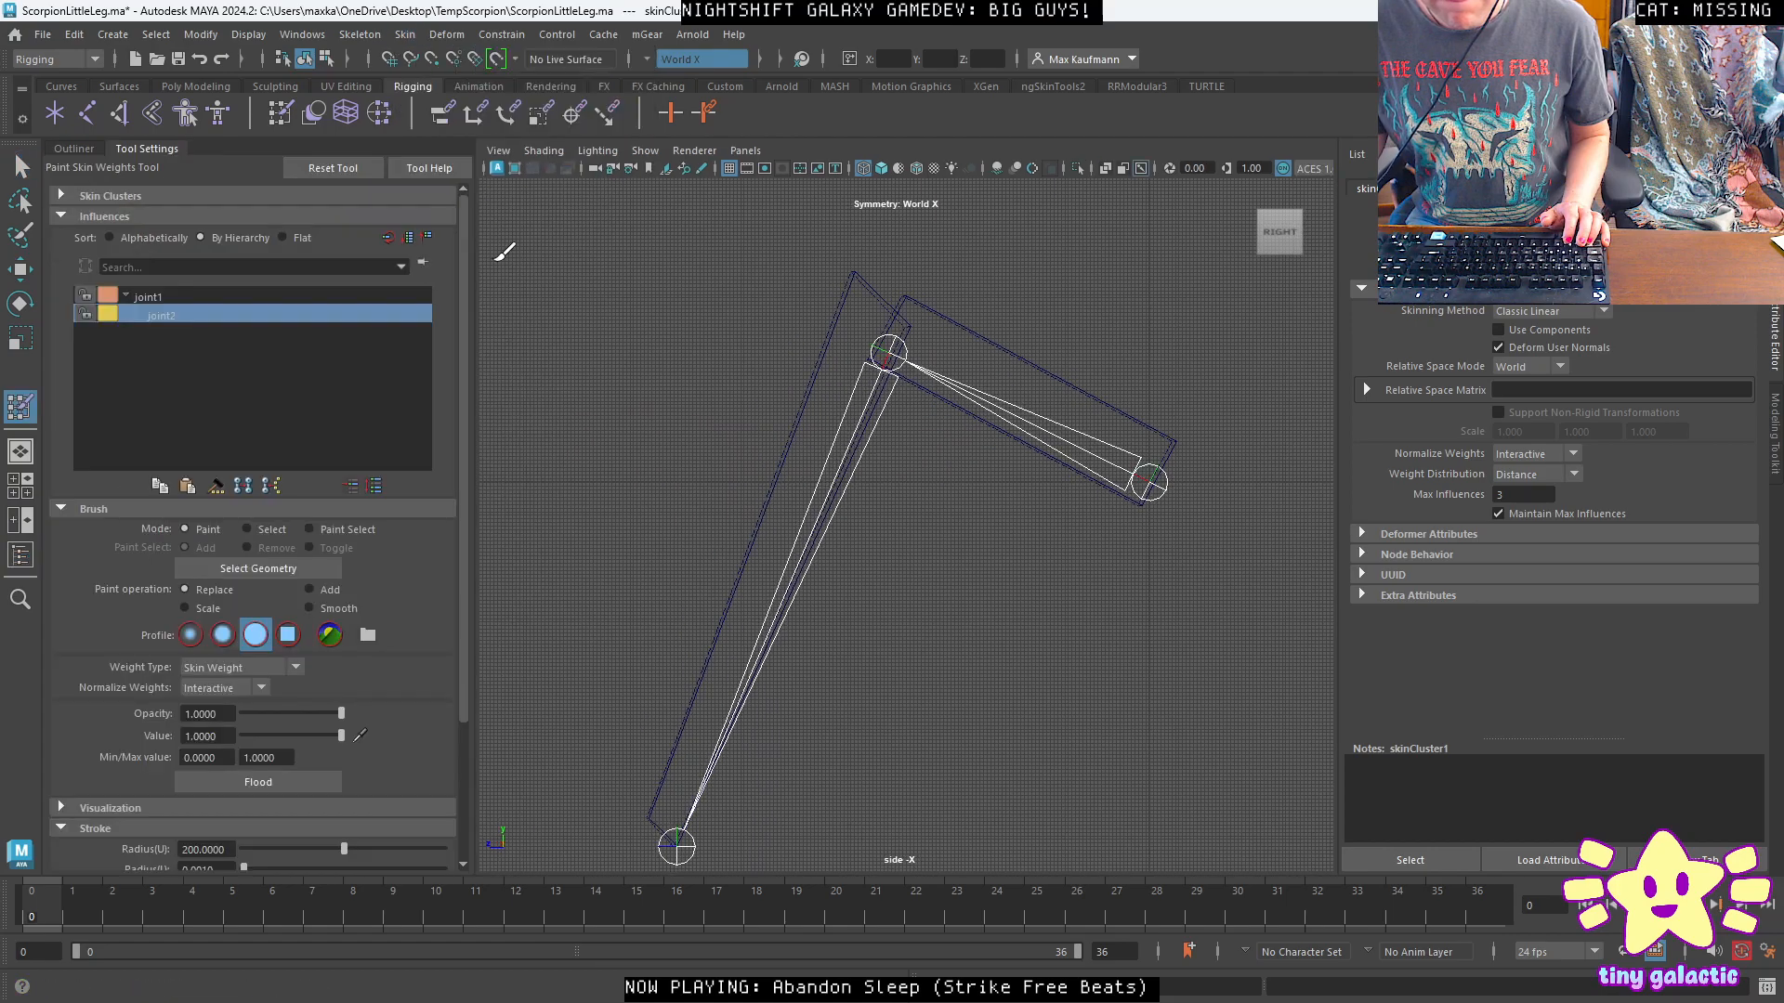
left_click(73, 149)
left_click(149, 292)
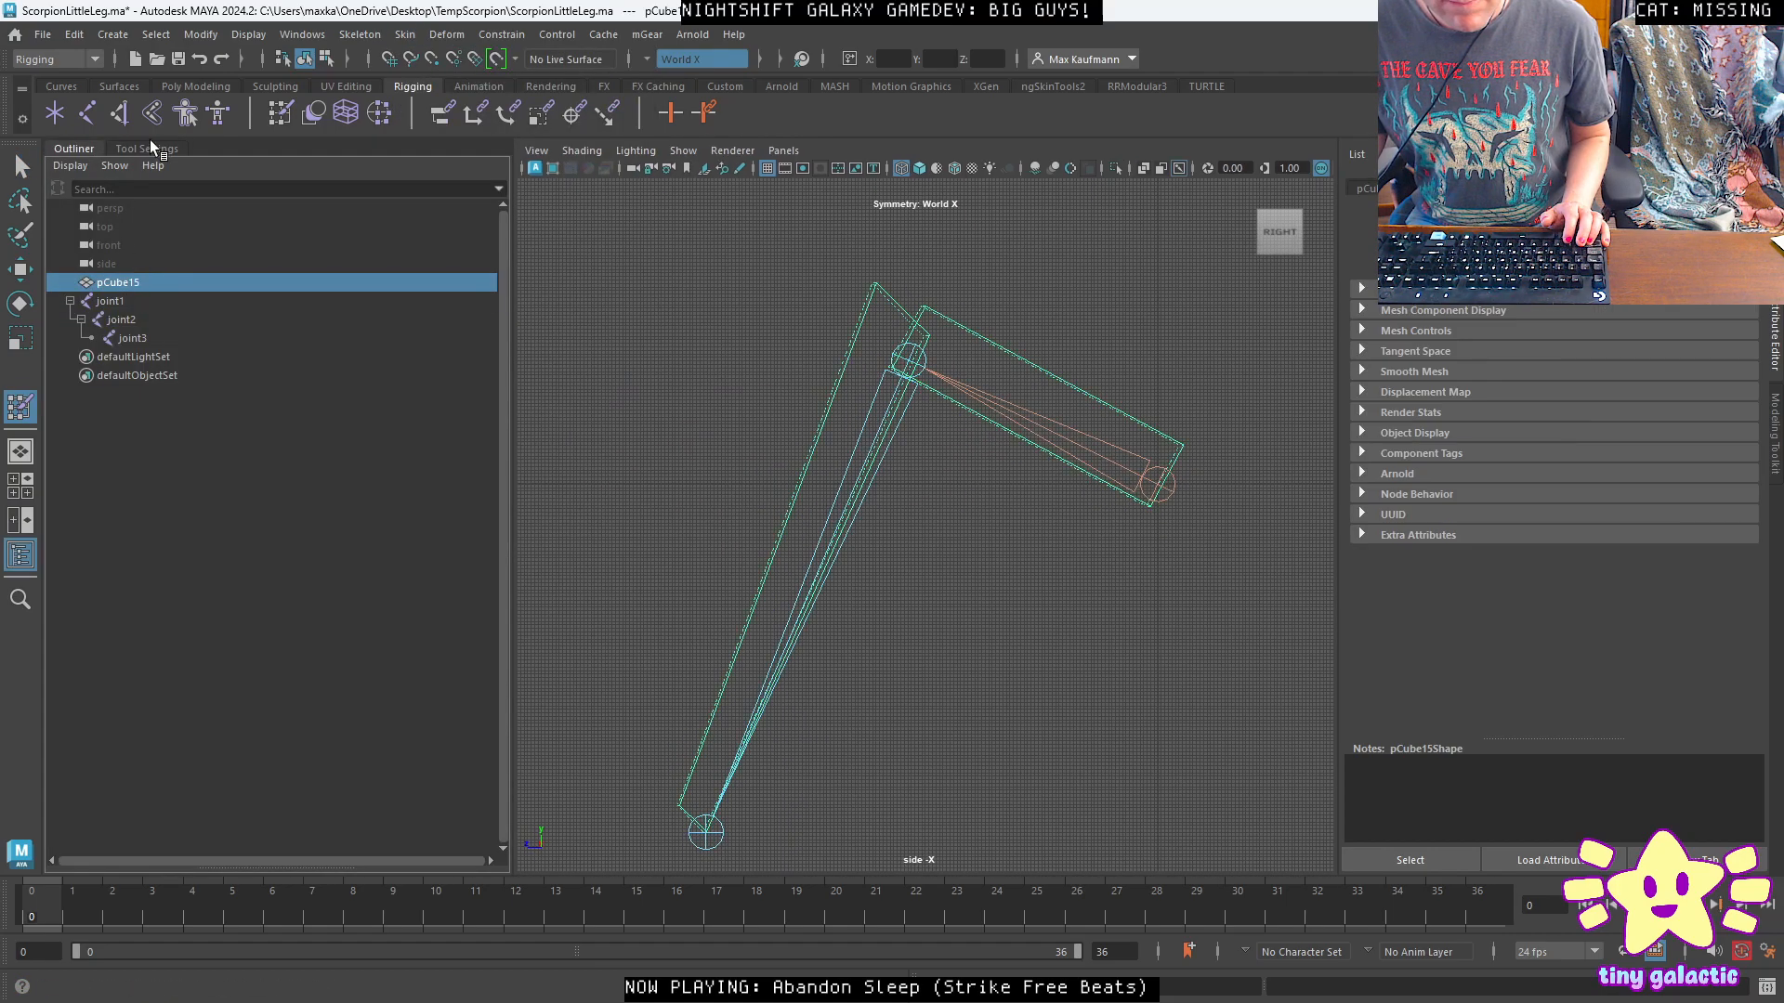
left_click(147, 148)
left_click(153, 298)
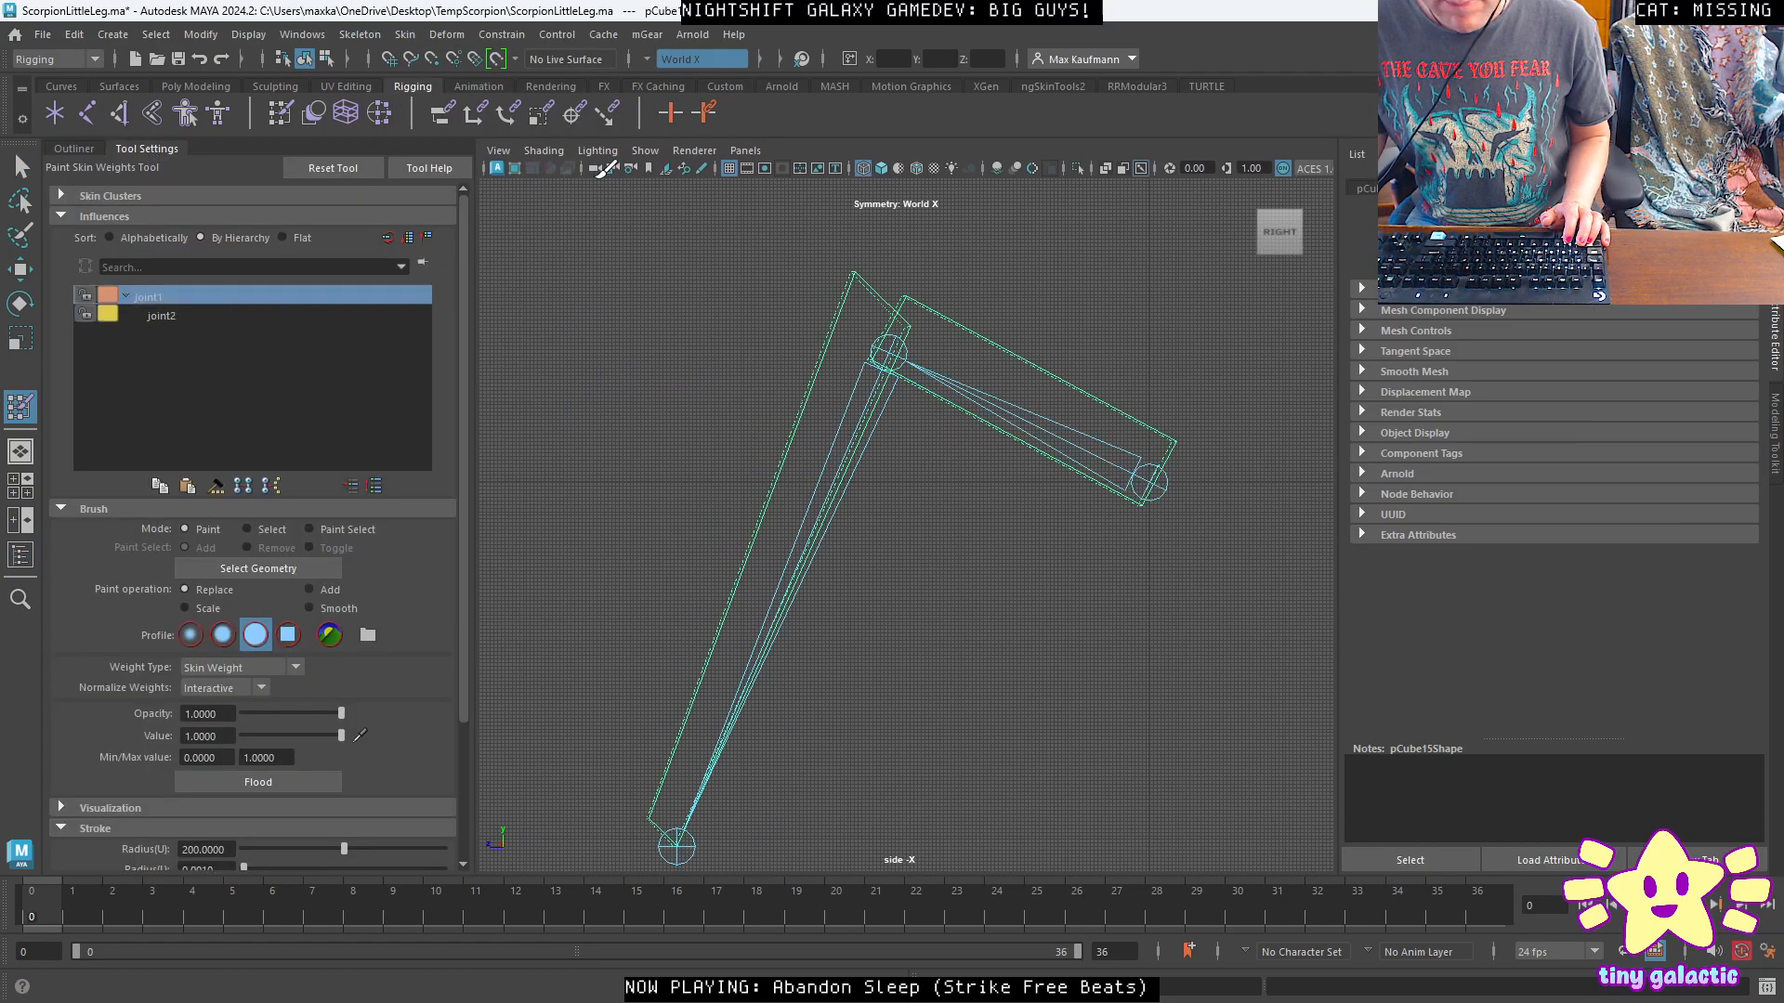
left_click(549, 151)
left_click(569, 203)
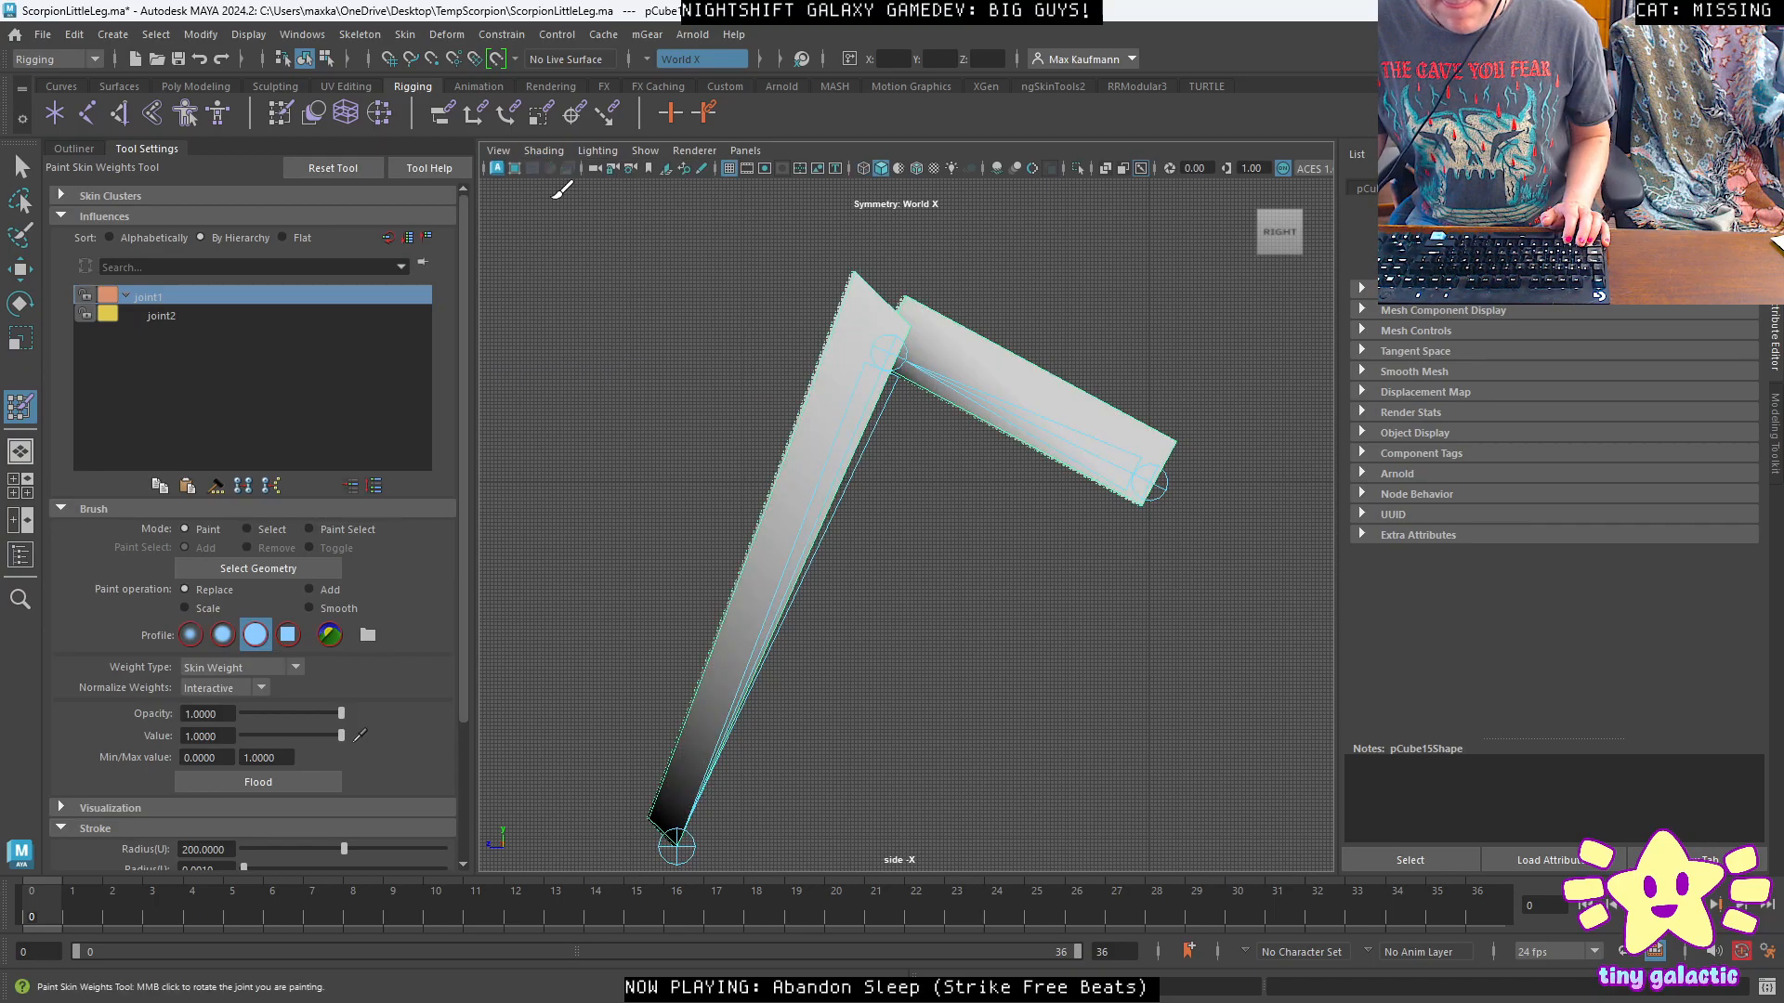
Select the upper leg segment's vertices and flood them with joint1 weight at a value of 1.0.
left_click(247, 528)
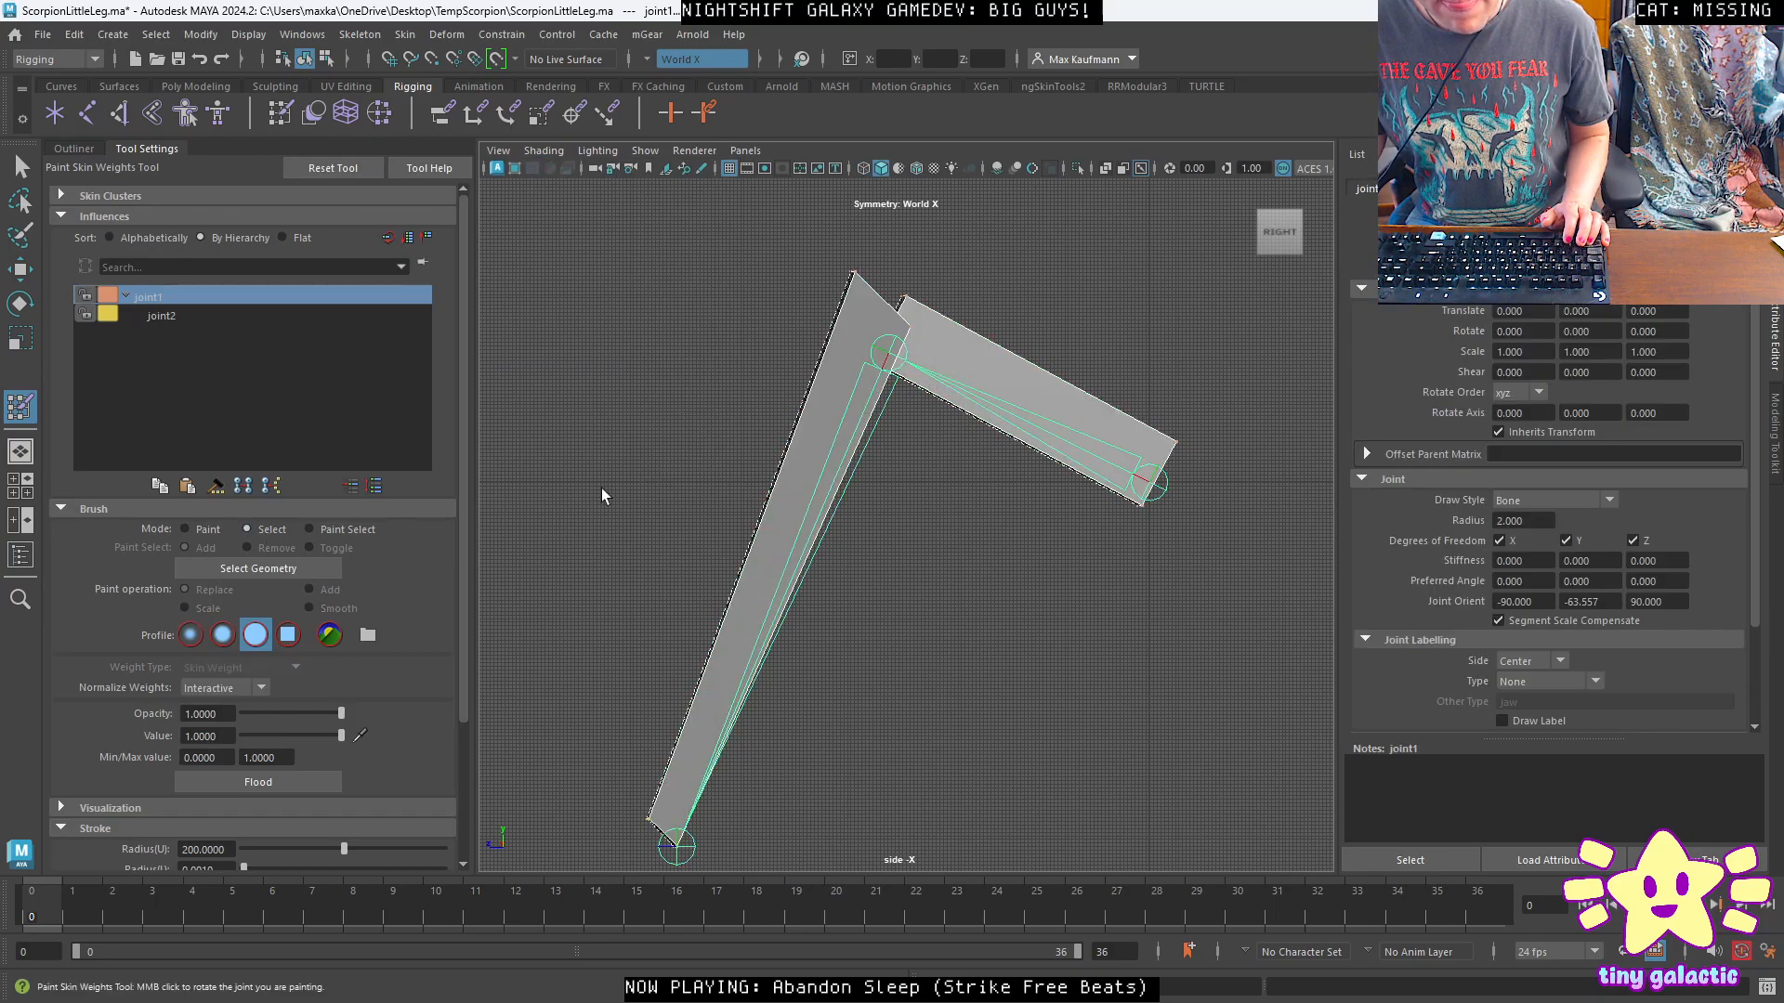
right_click(1059, 400)
left_click(1059, 406)
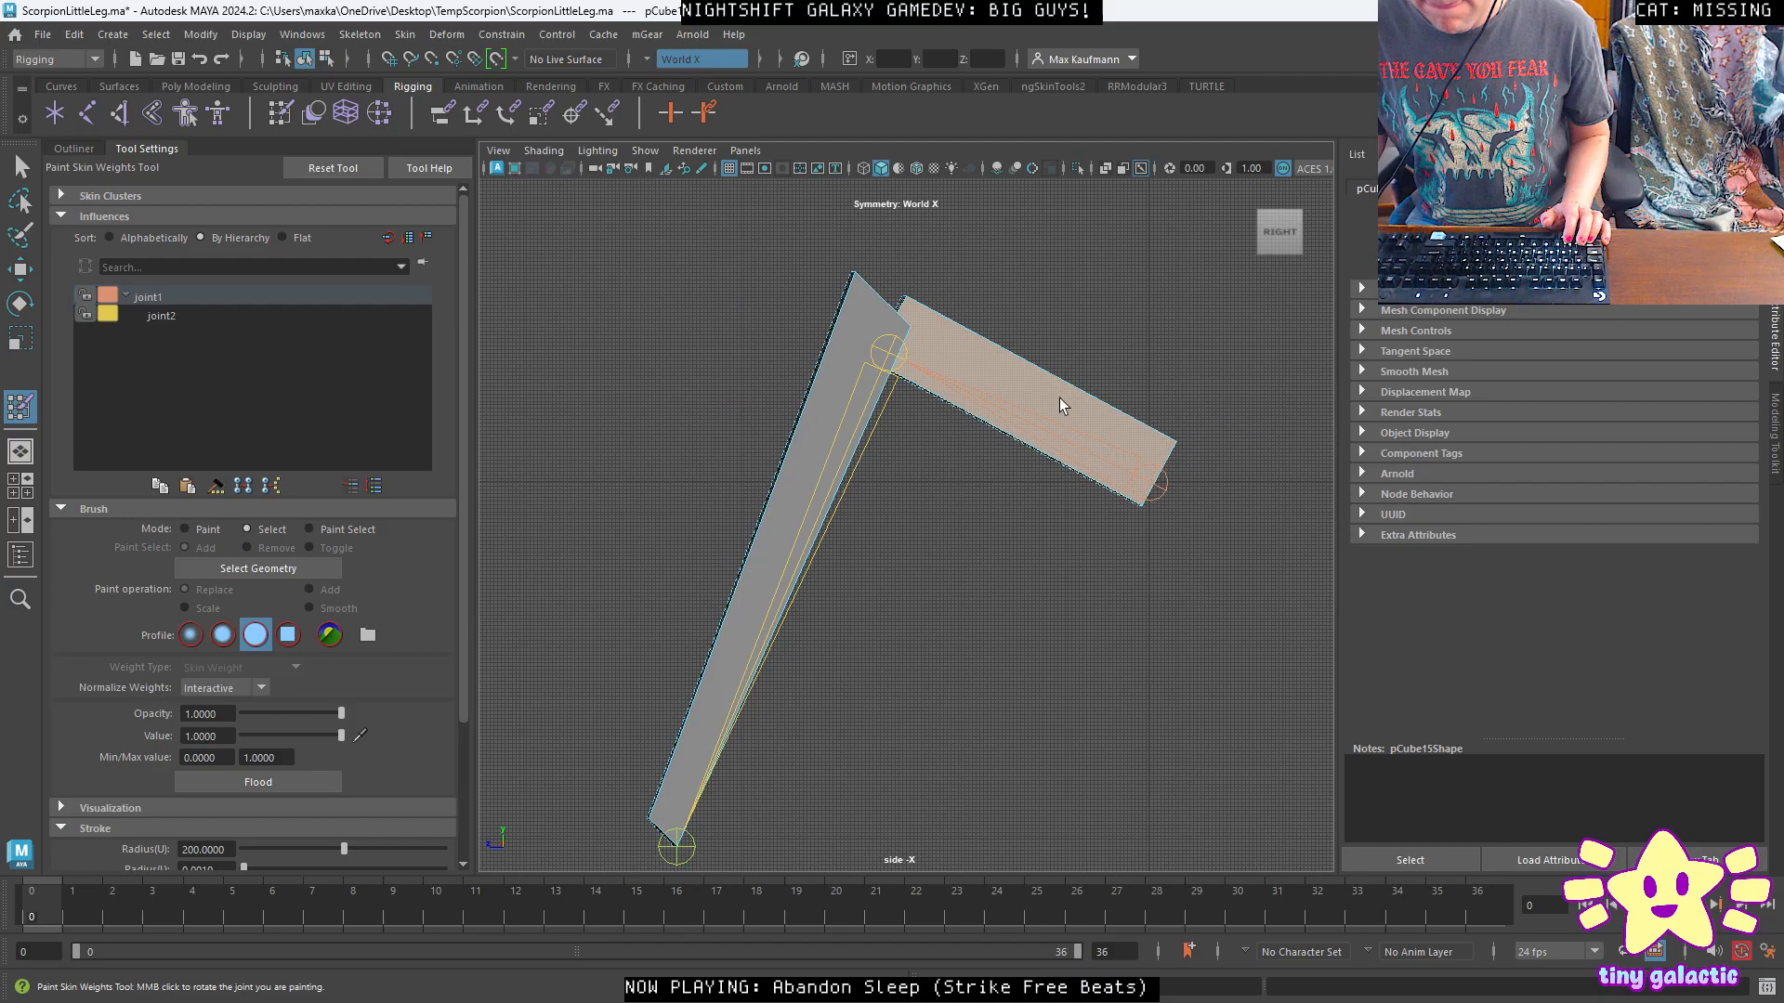
left_click(191, 528)
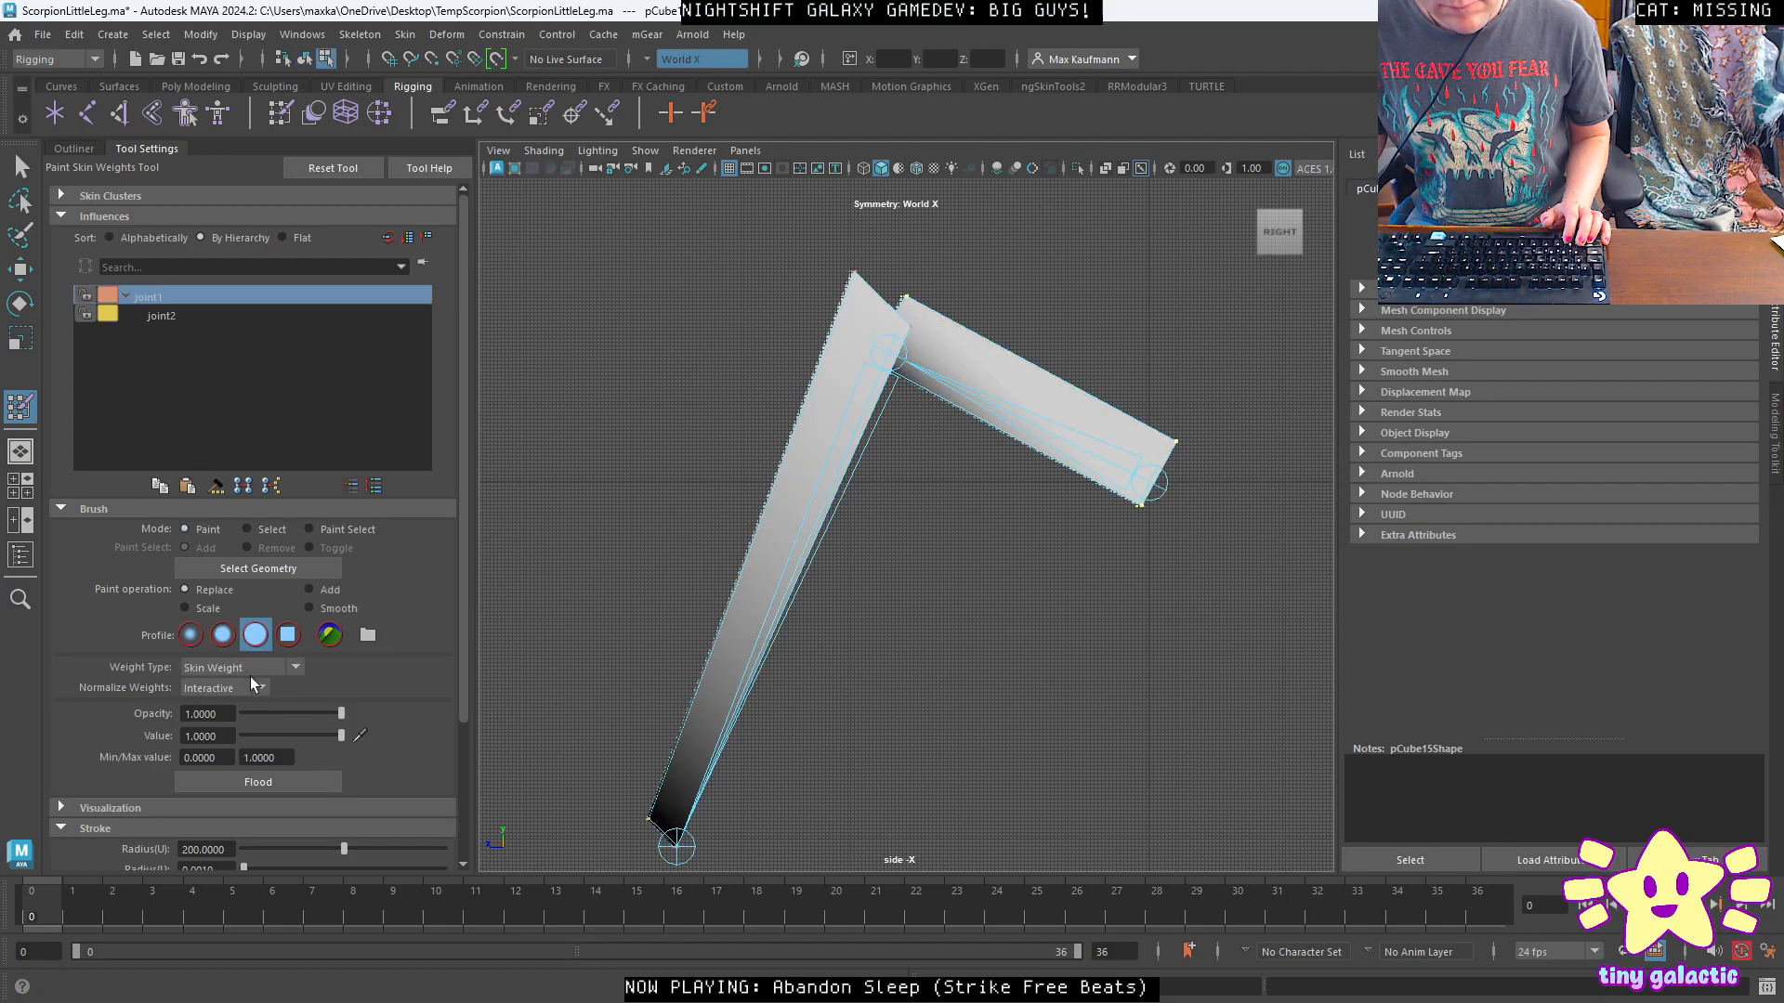
left_click(258, 781)
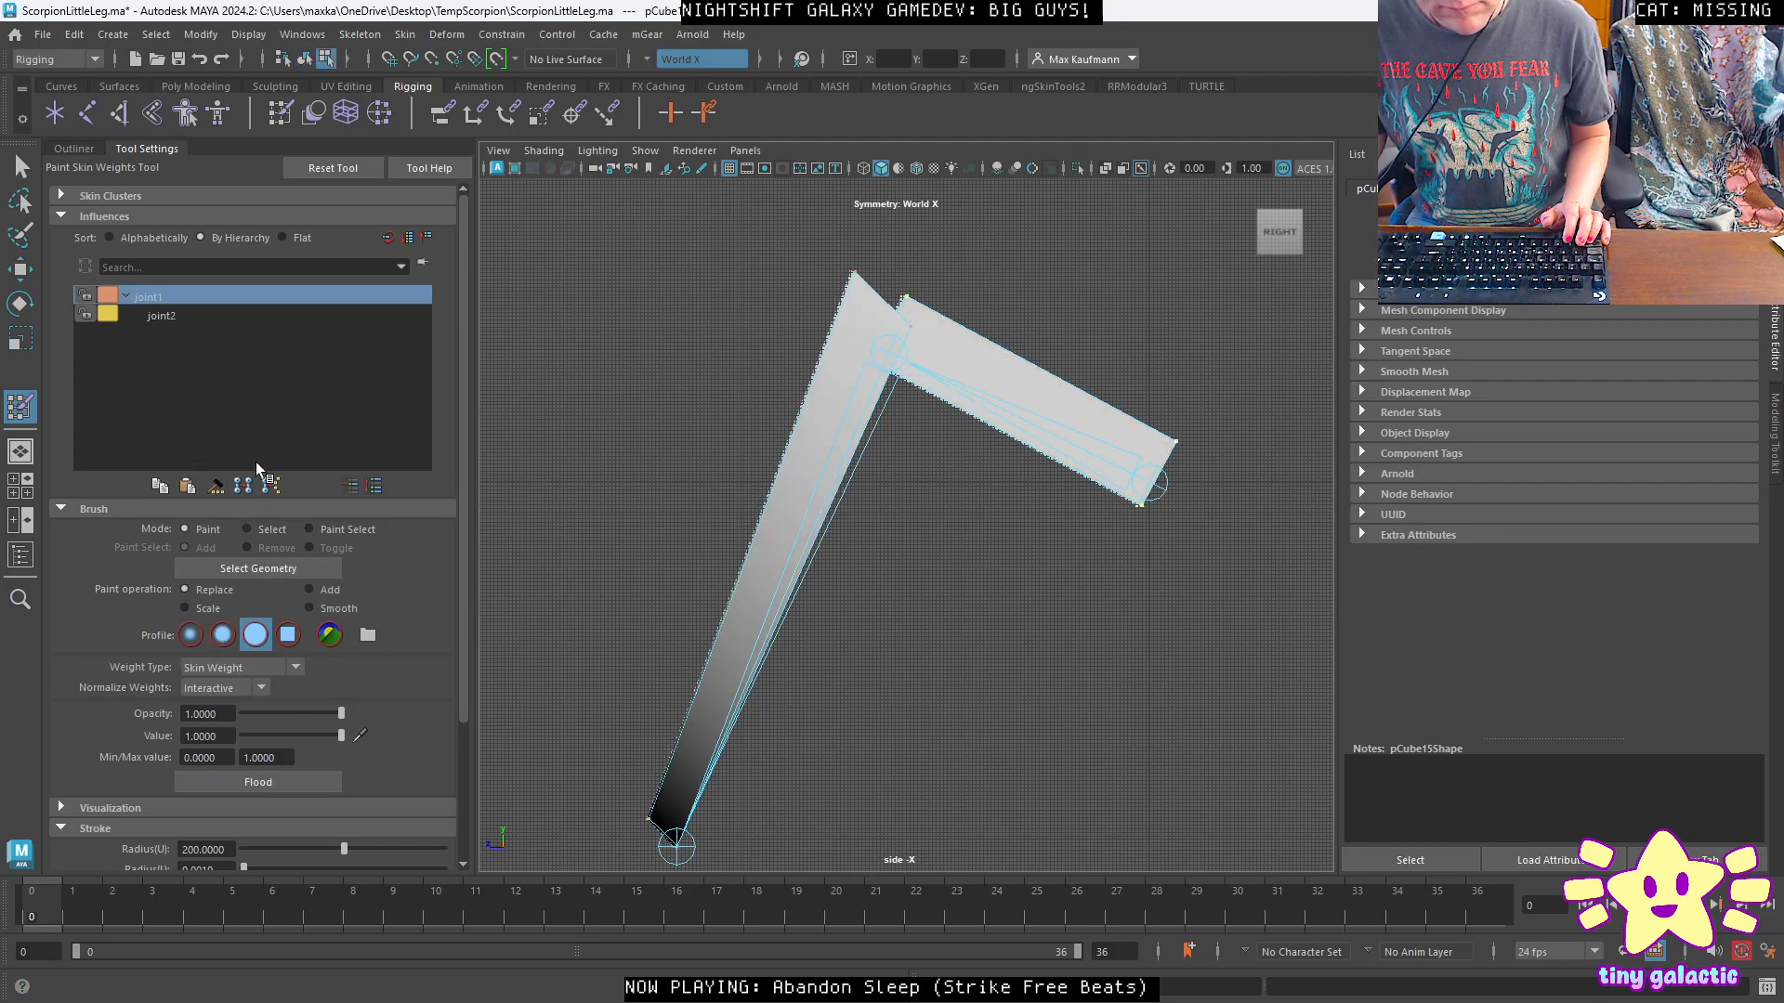
Select the lower leg segment's vertices and flood them with joint2 weight at a value of 1.0.
left_click(178, 313)
left_click(272, 529)
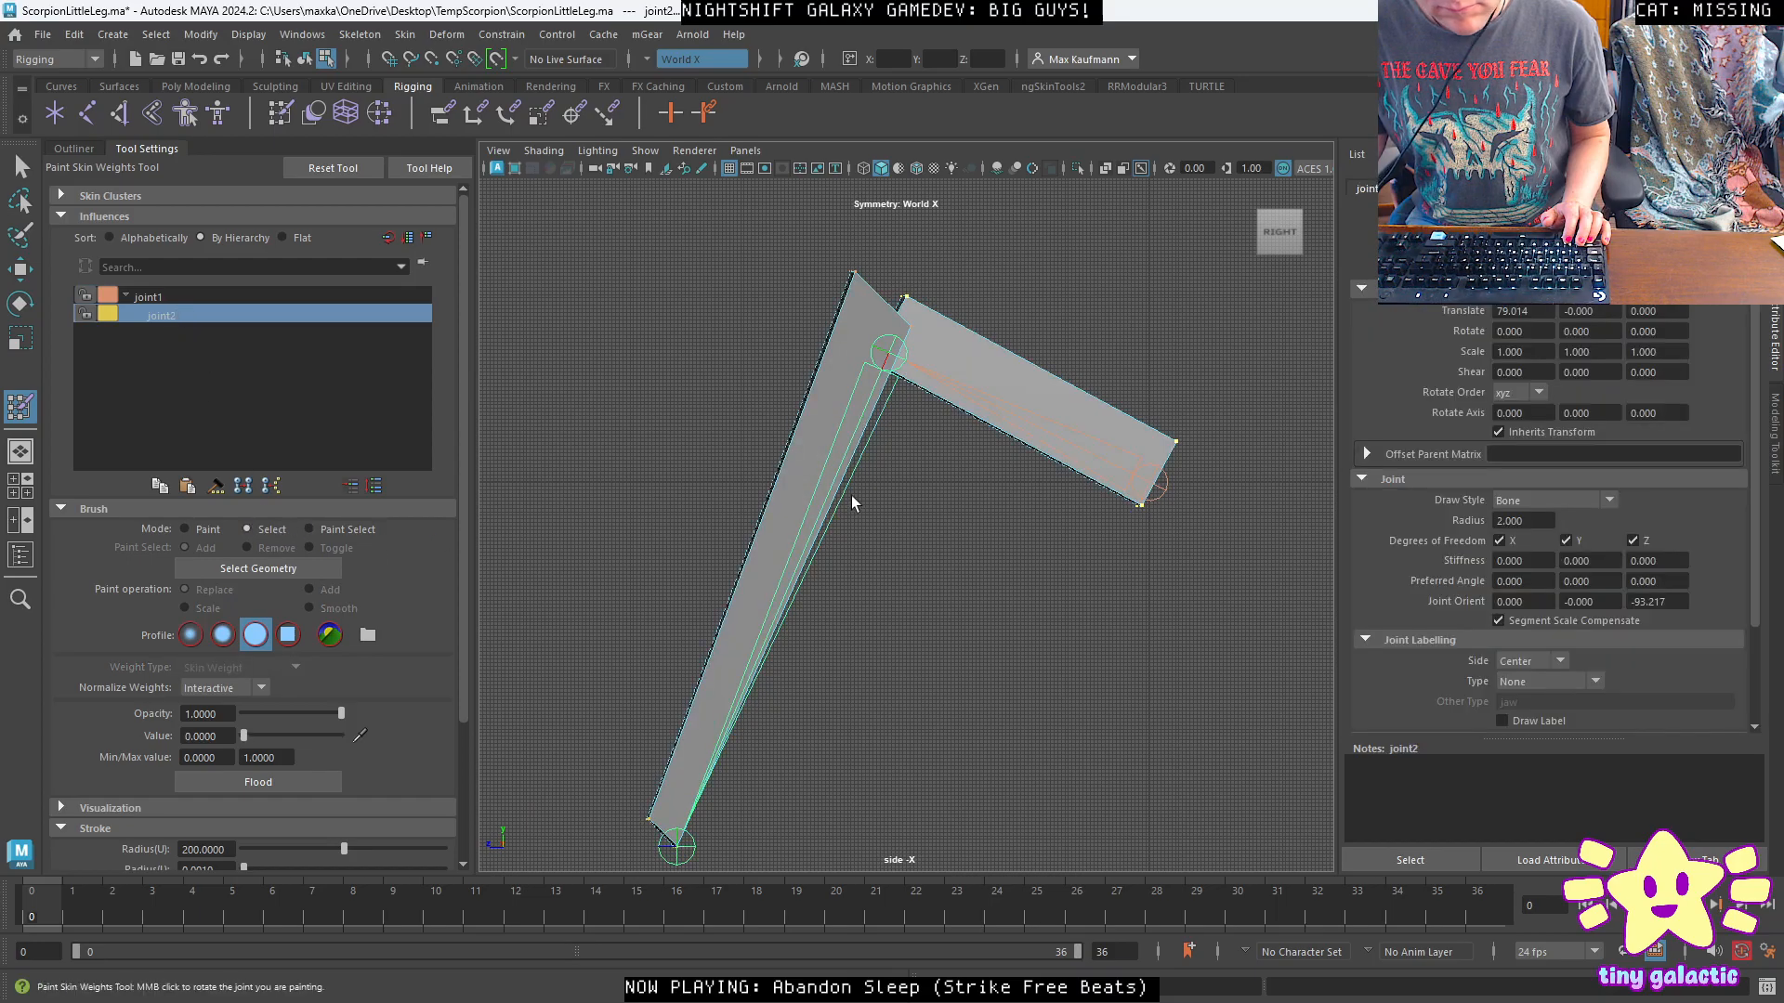
right_click(808, 472)
left_click(784, 527)
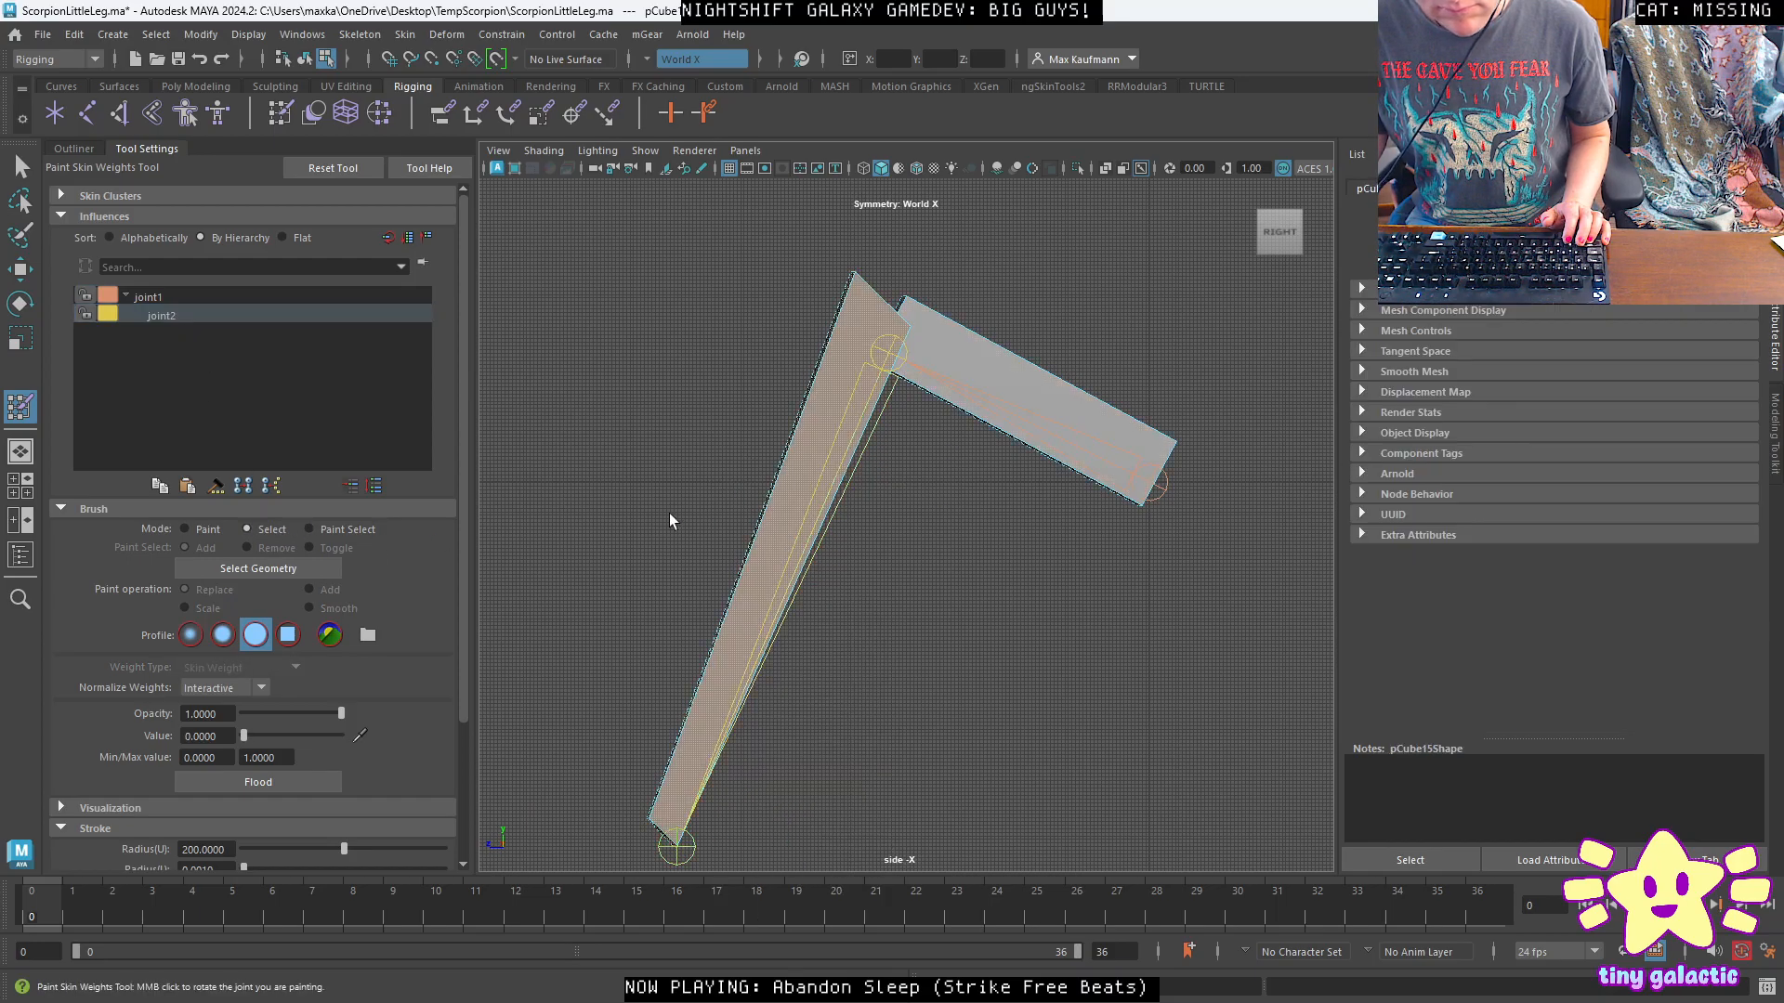
left_click(195, 530)
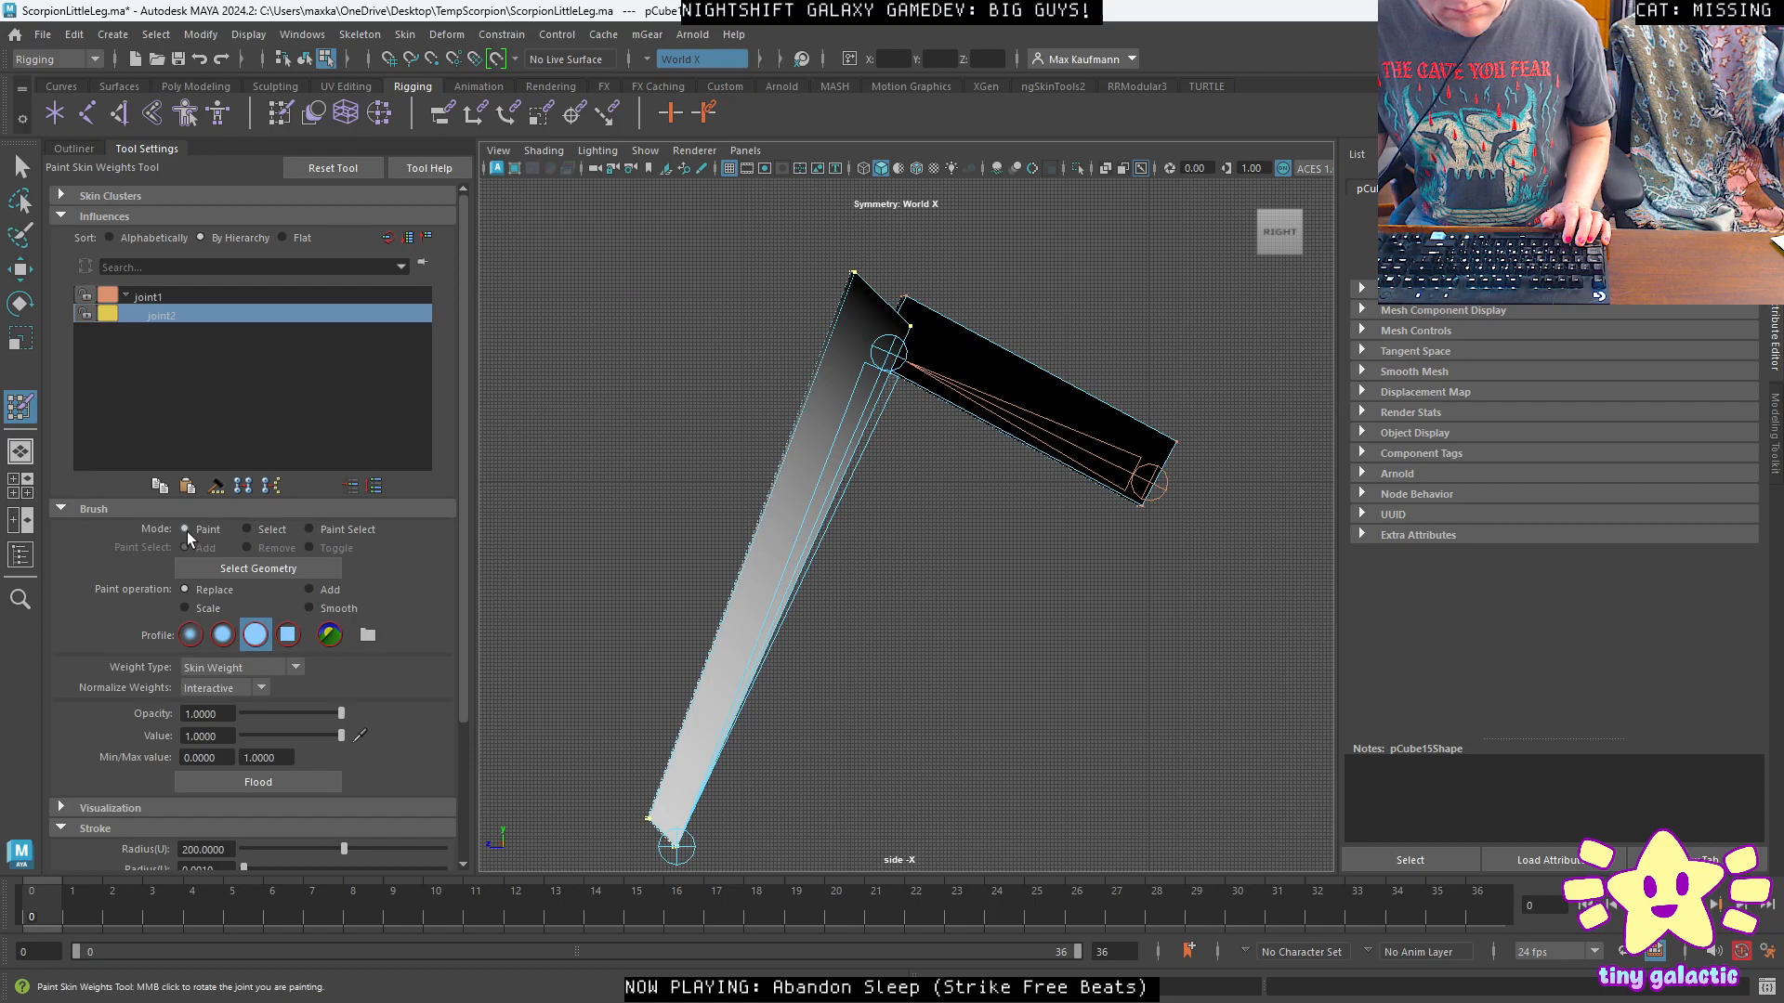
left_click(259, 782)
Test the skinning by rotating joint1 at the hip, and undo the rotation.
key("q")
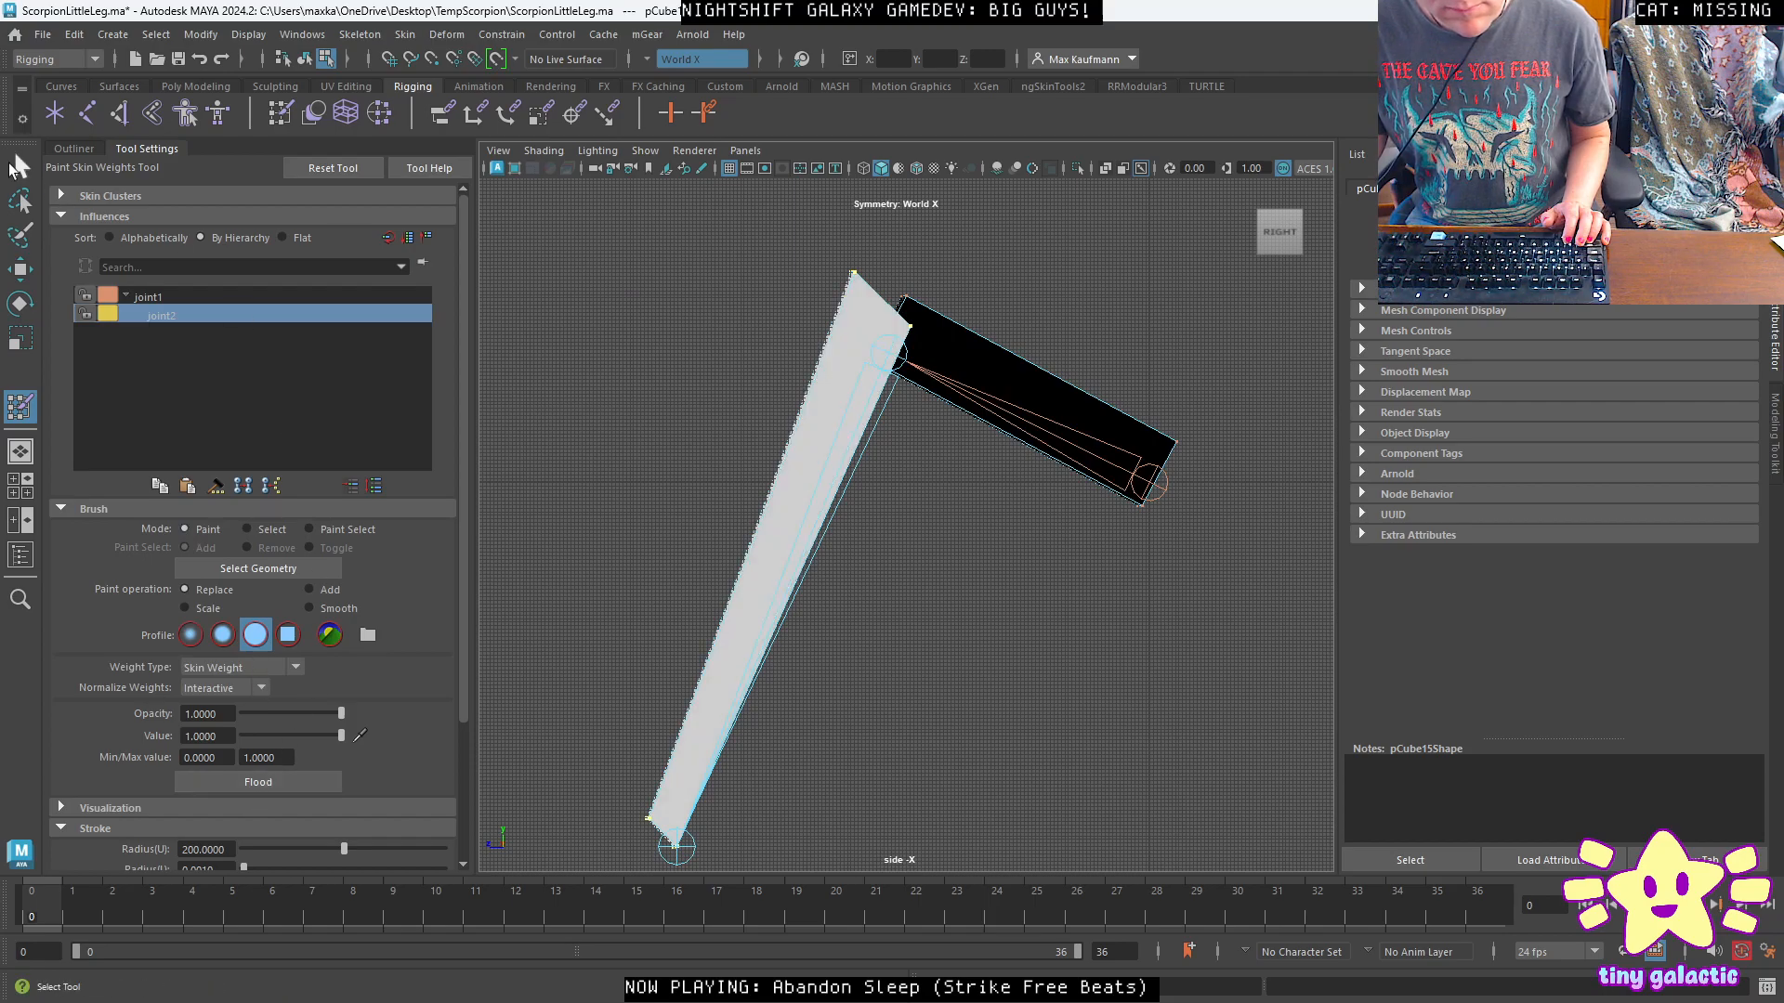
key("e")
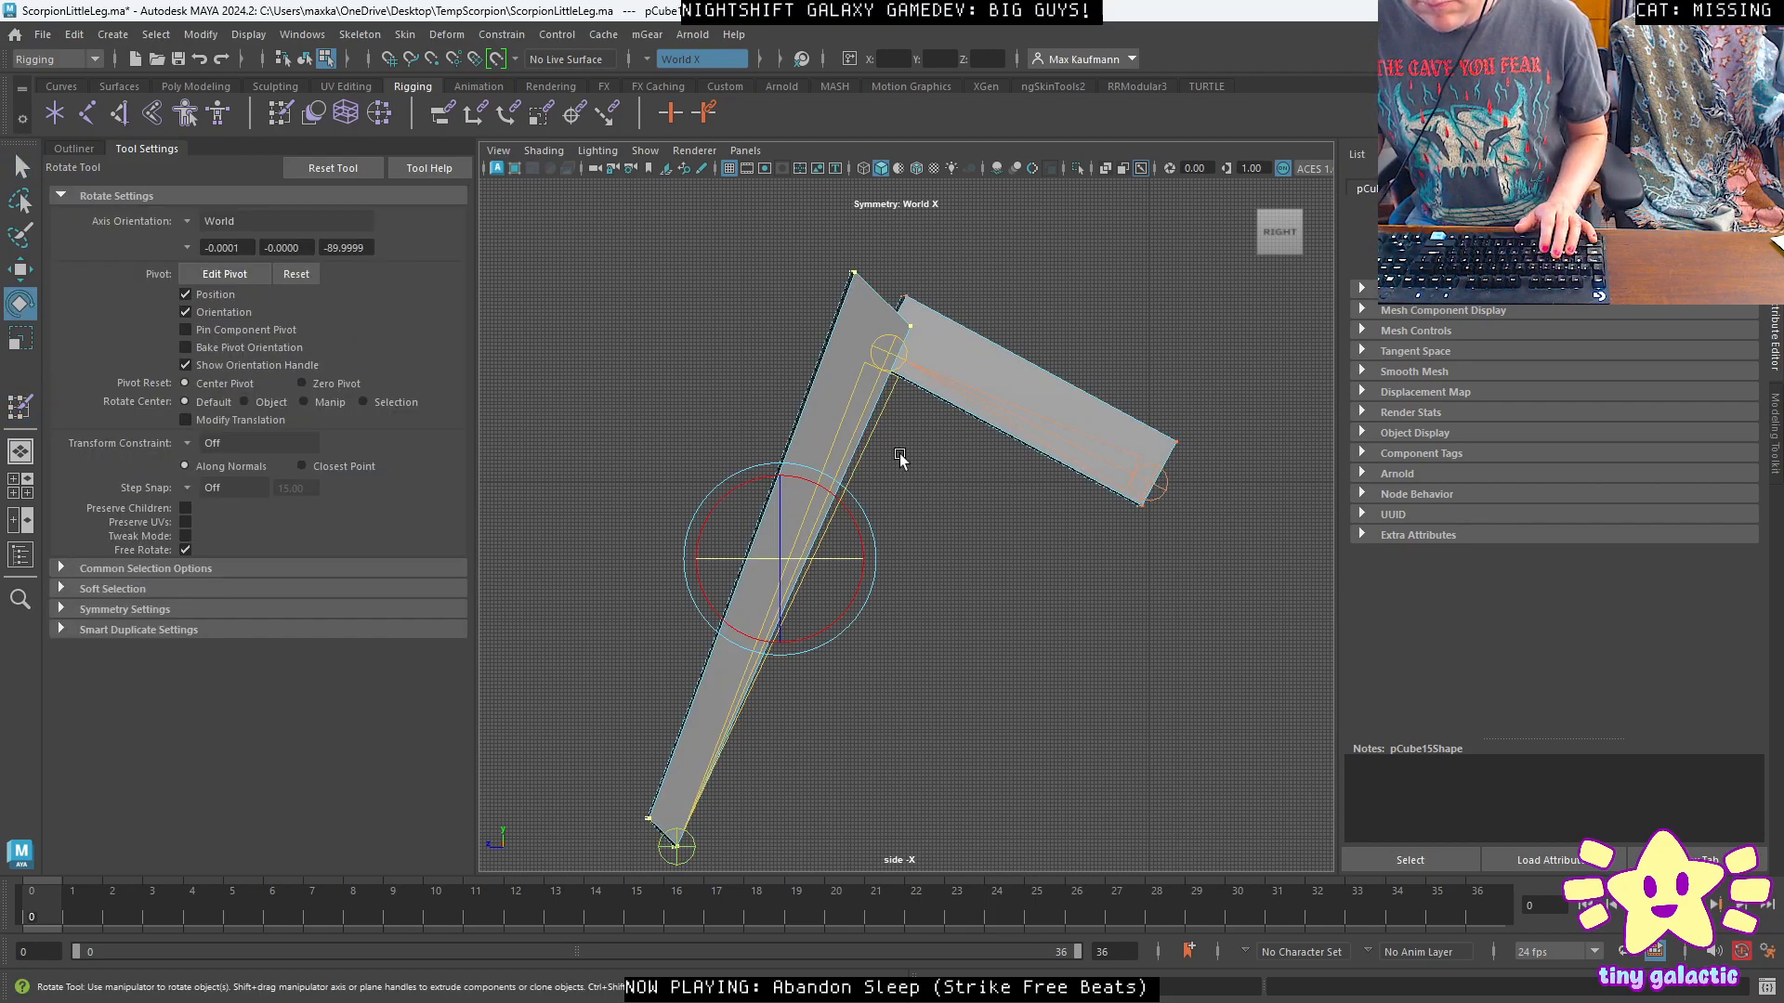
left_click(1010, 404)
left_click(916, 291)
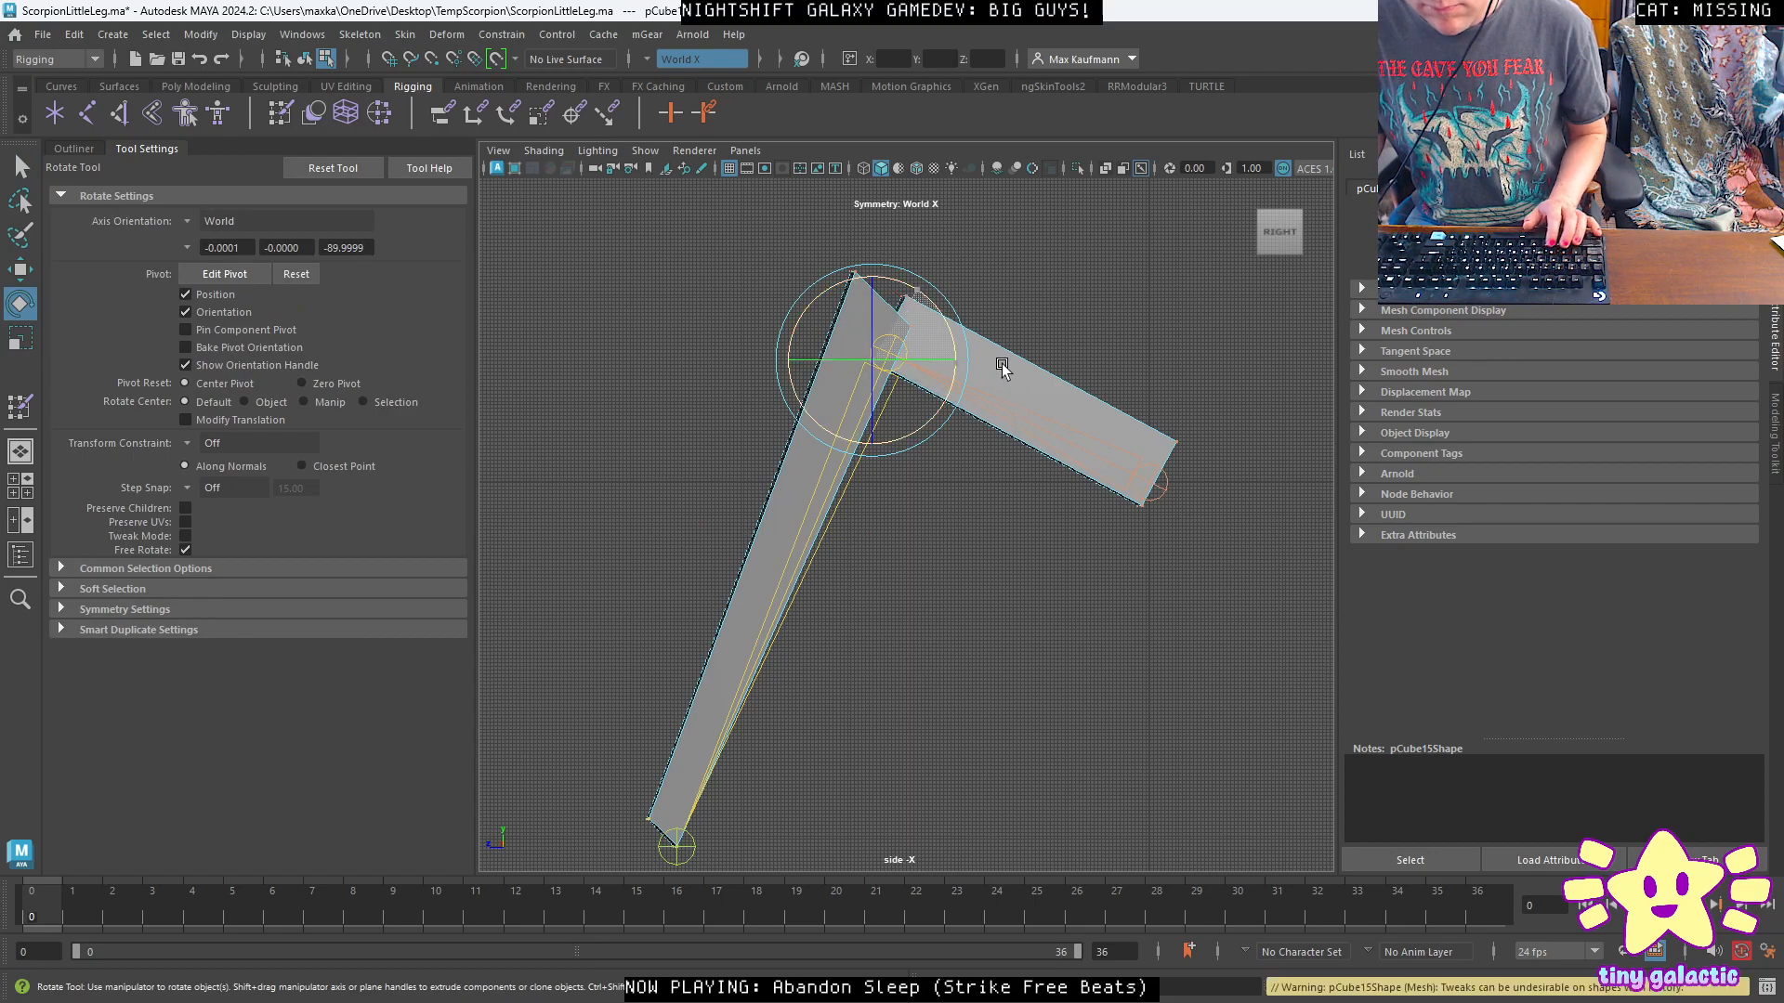
left_click(61, 148)
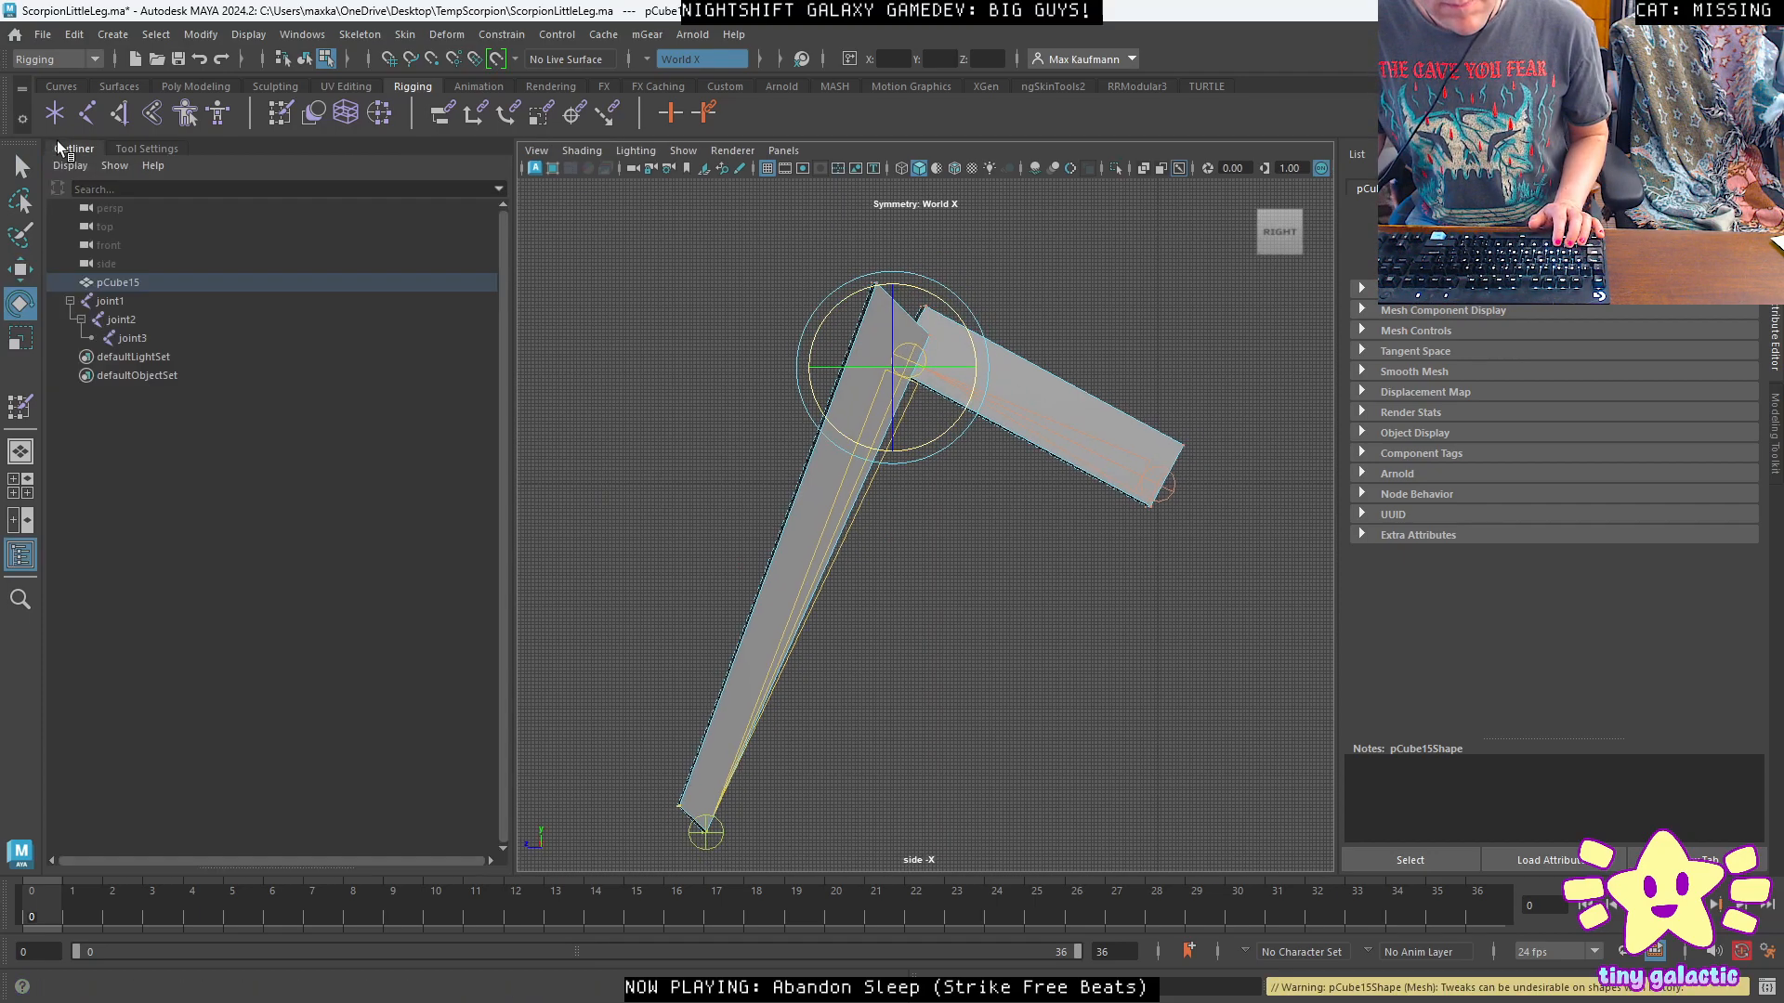
left_click(110, 301)
left_click_drag(1206, 428, 1167, 452)
key("ctrl+z")
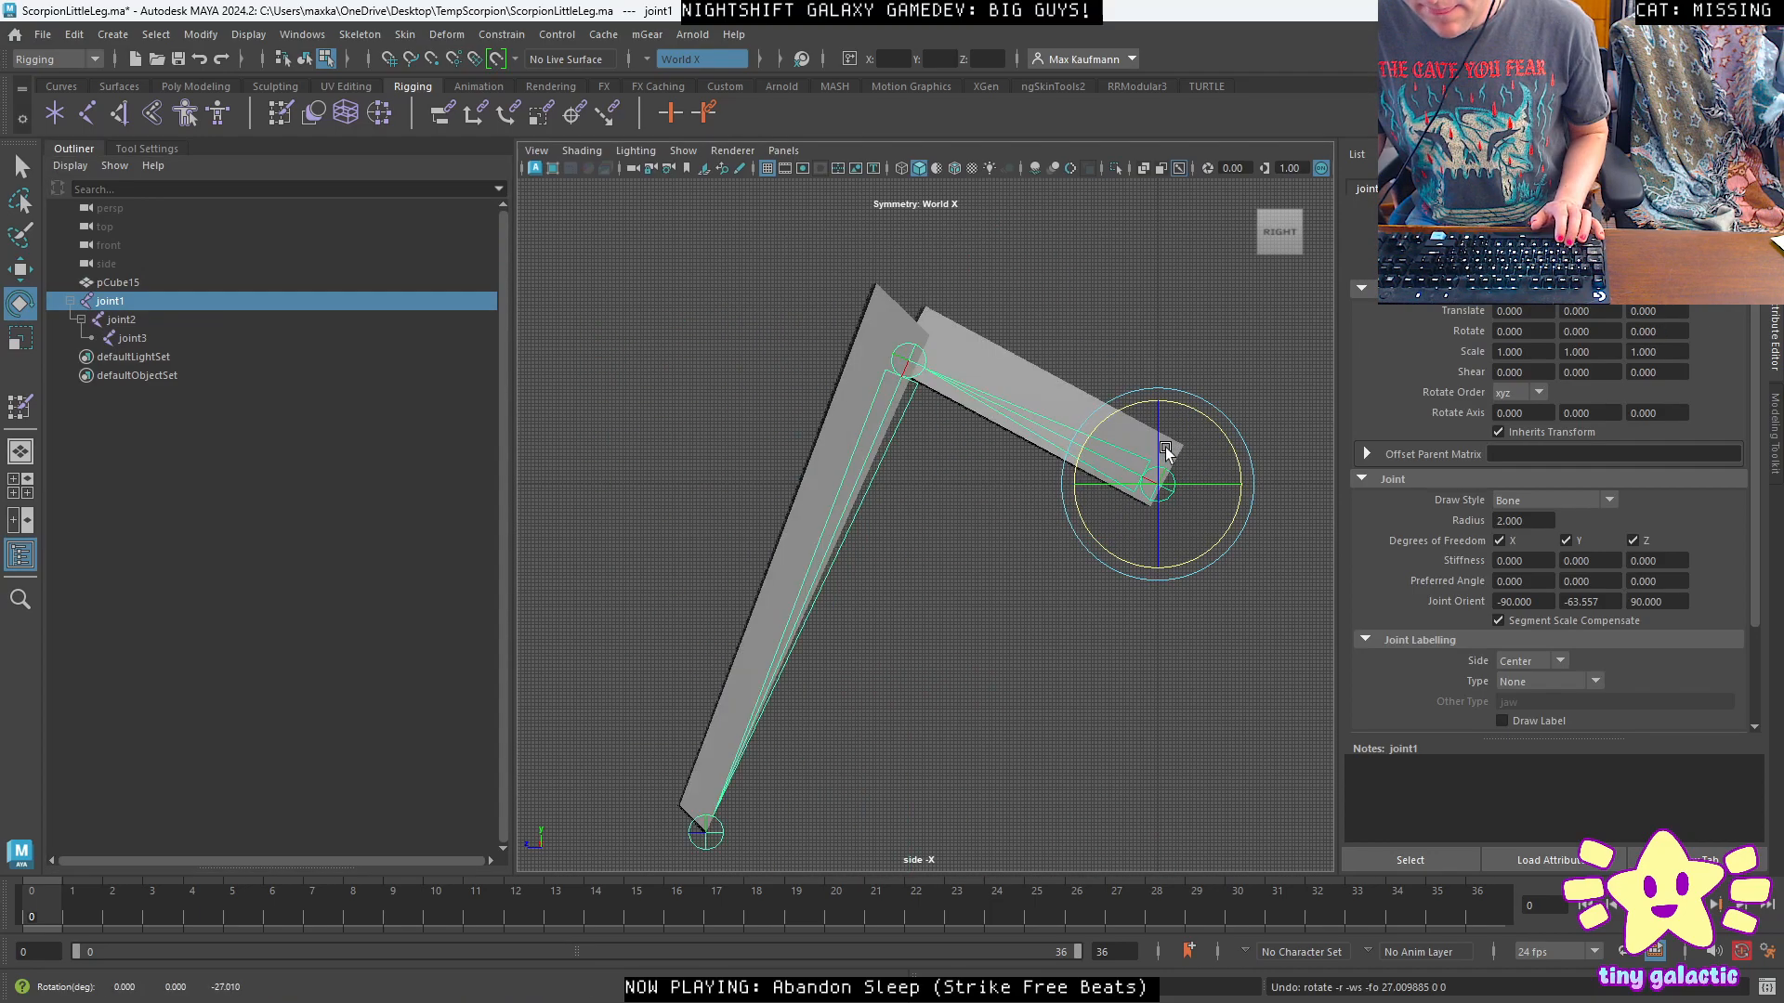
Test the knee deformation by rotating joint2, and undo the rotation.
left_click(866, 463, "shift")
mouse_move(989, 537)
left_mouse_down()
mouse_move(1006, 560)
mouse_move(996, 549)
left_mouse_up()
left_click(201, 321)
left_click_drag(986, 338, 929, 281)
key("ctrl+z")
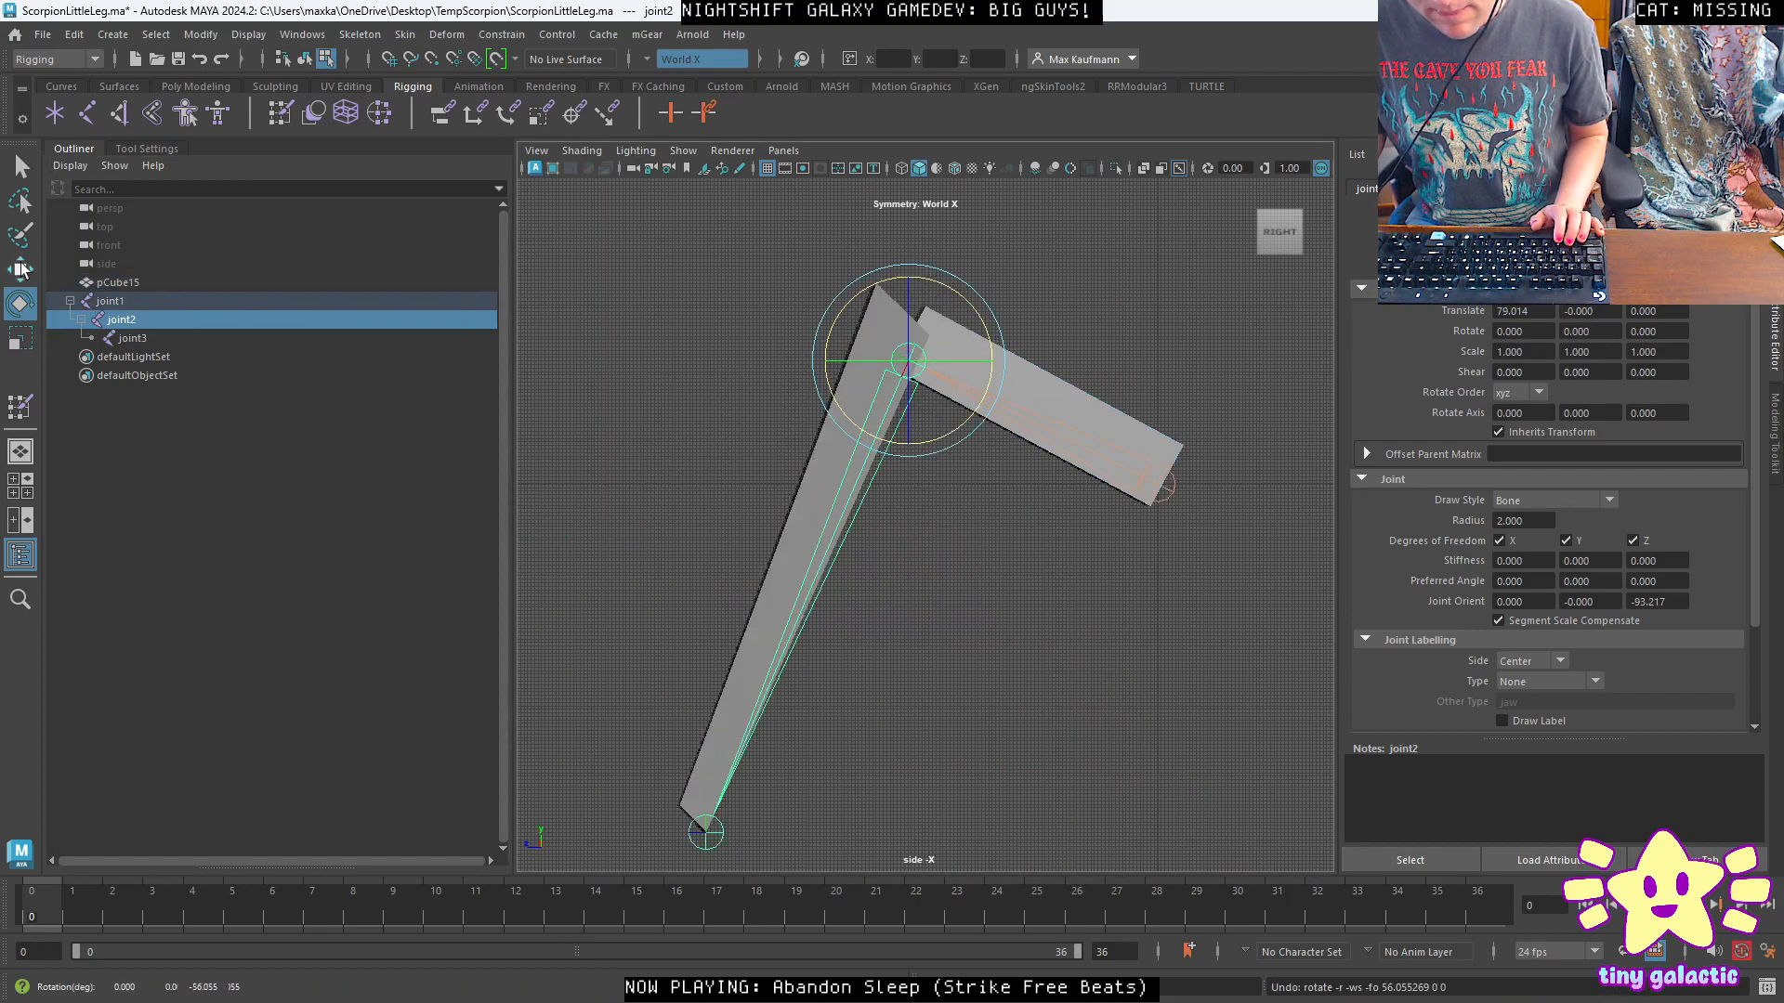
Select joint1 and joint2 and try rotating them together to test the leg's bend.
left_click(143, 299)
left_click(132, 321, "ctrl")
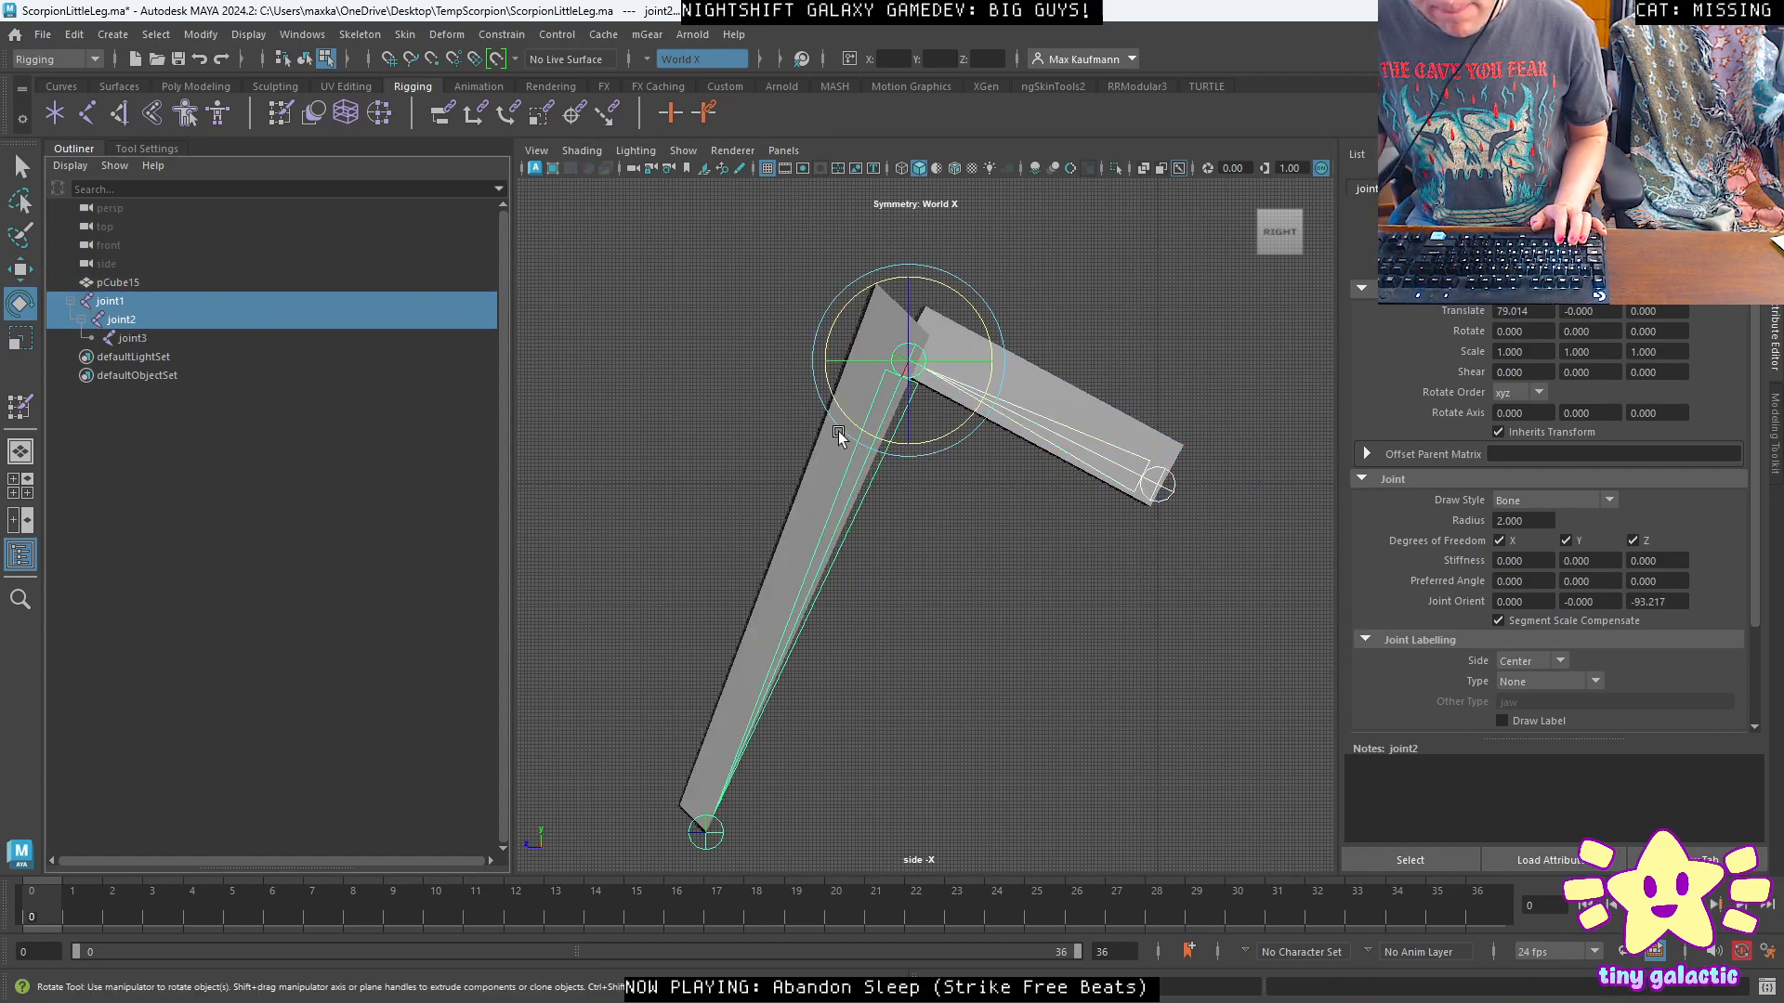
mouse_move(956, 310)
left_mouse_down()
mouse_move(1044, 386)
mouse_move(987, 298)
mouse_move(984, 324)
left_mouse_up()
Select pCube15 with its three joints and save the scene.
left_click(129, 282)
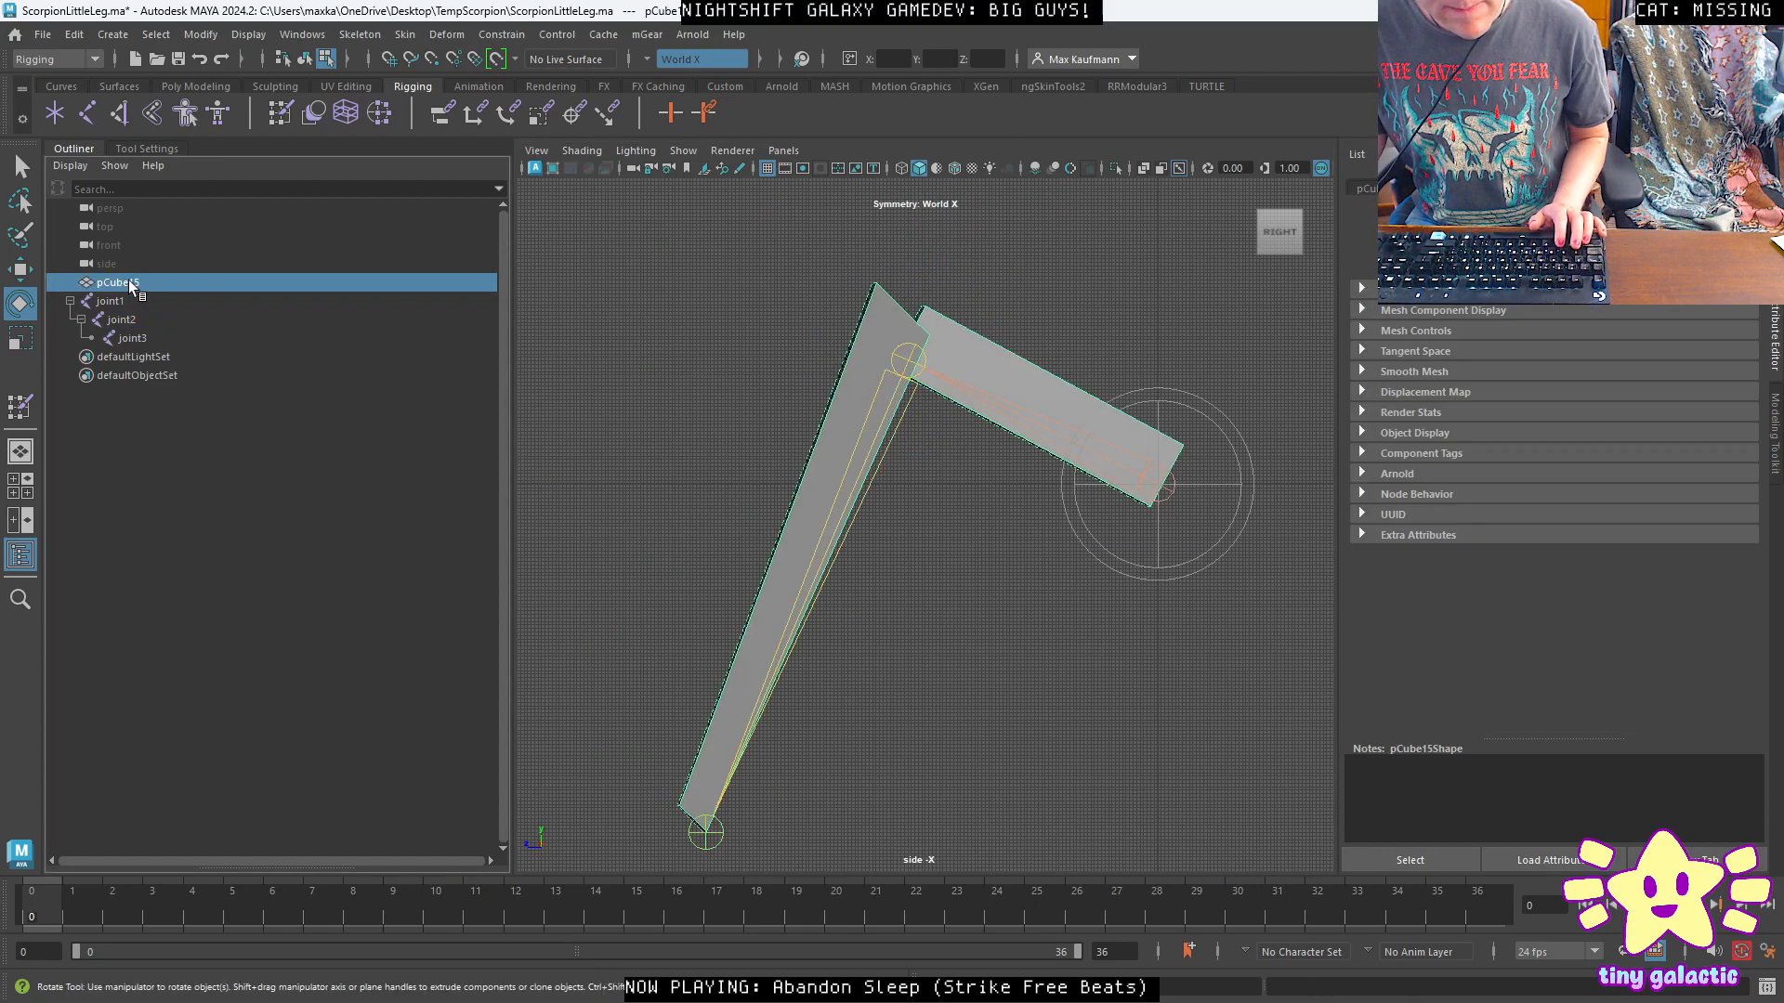
left_click(131, 339, "shift")
key("ctrl+s")
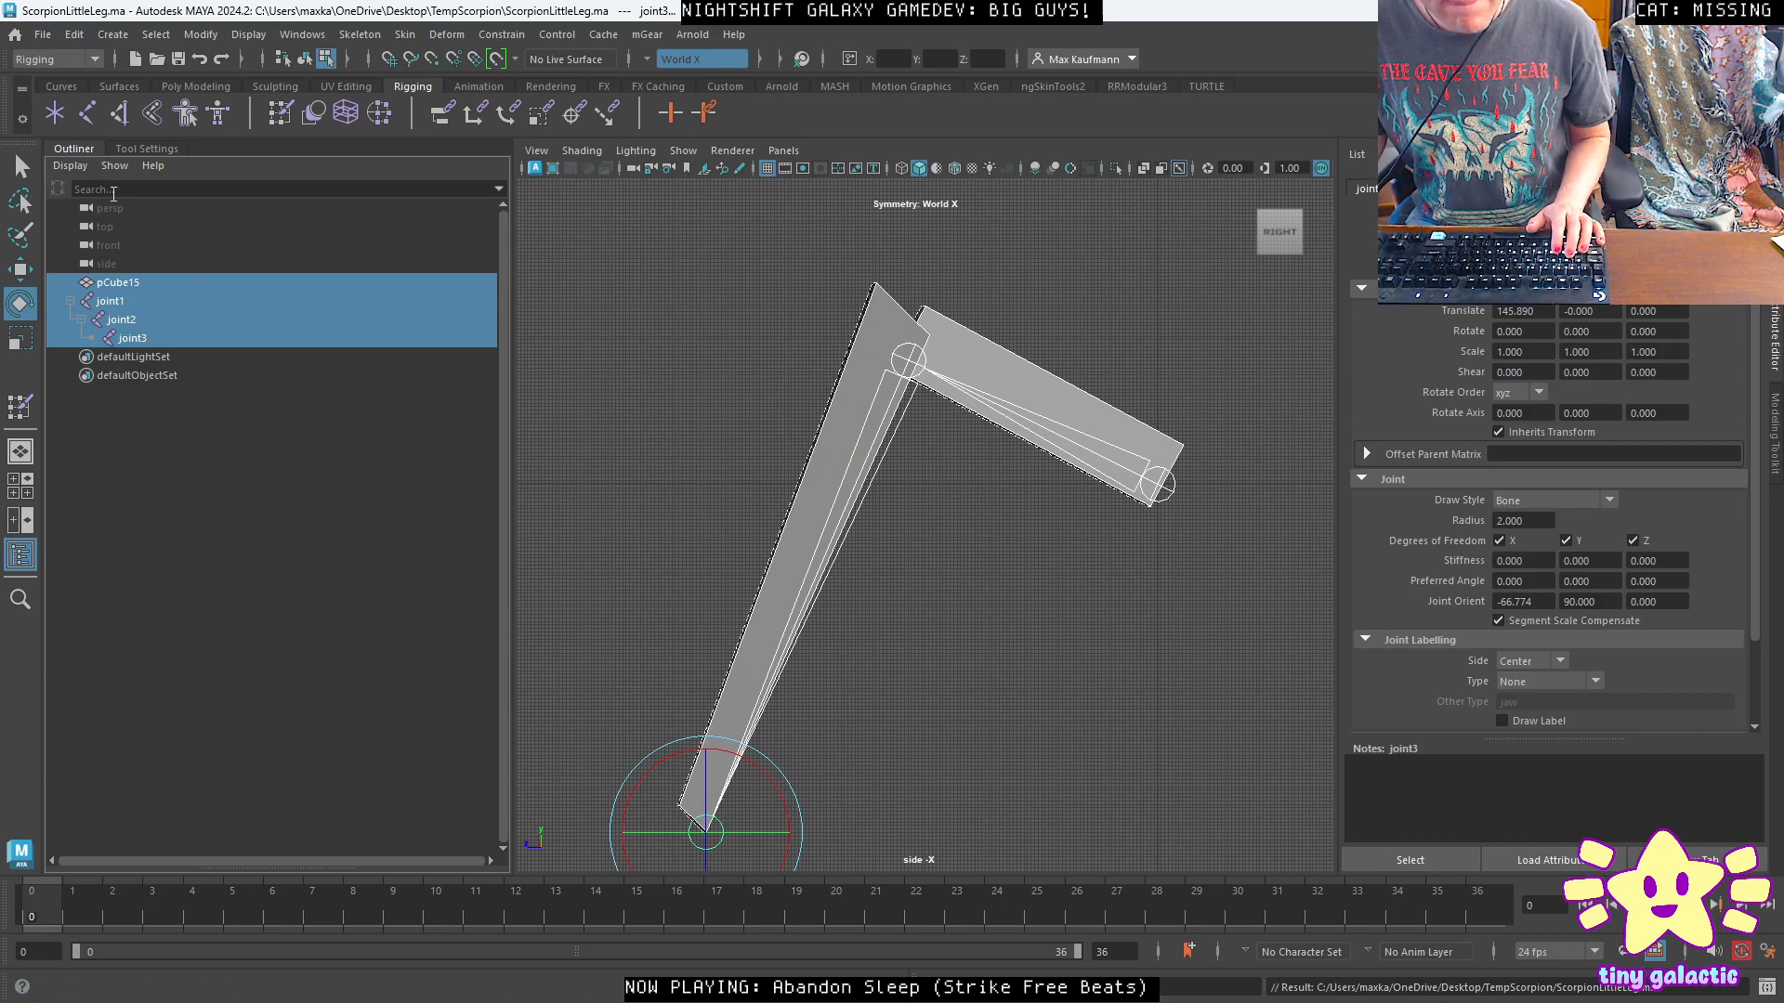
Export the whole scene to the TempScorpion folder as an FBX with a name beginning SK_ScorpionLittleLeg_A.
left_click(42, 34)
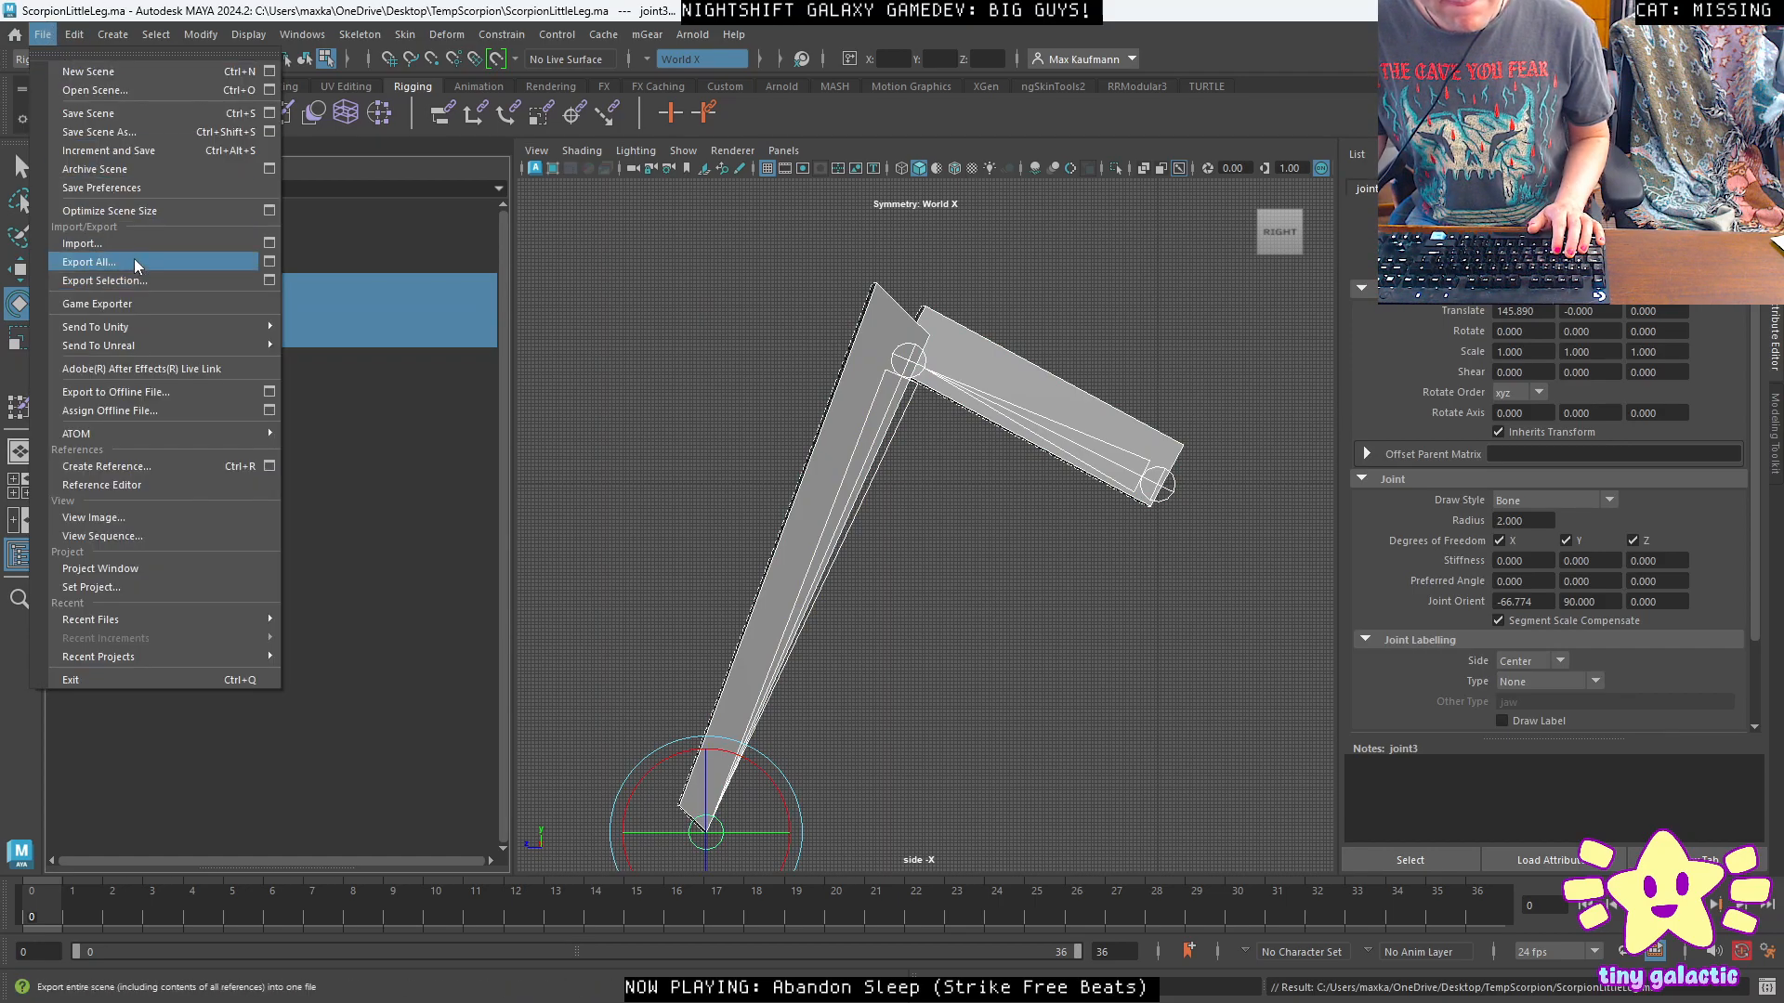
left_click(90, 262)
type("SK_Sc")
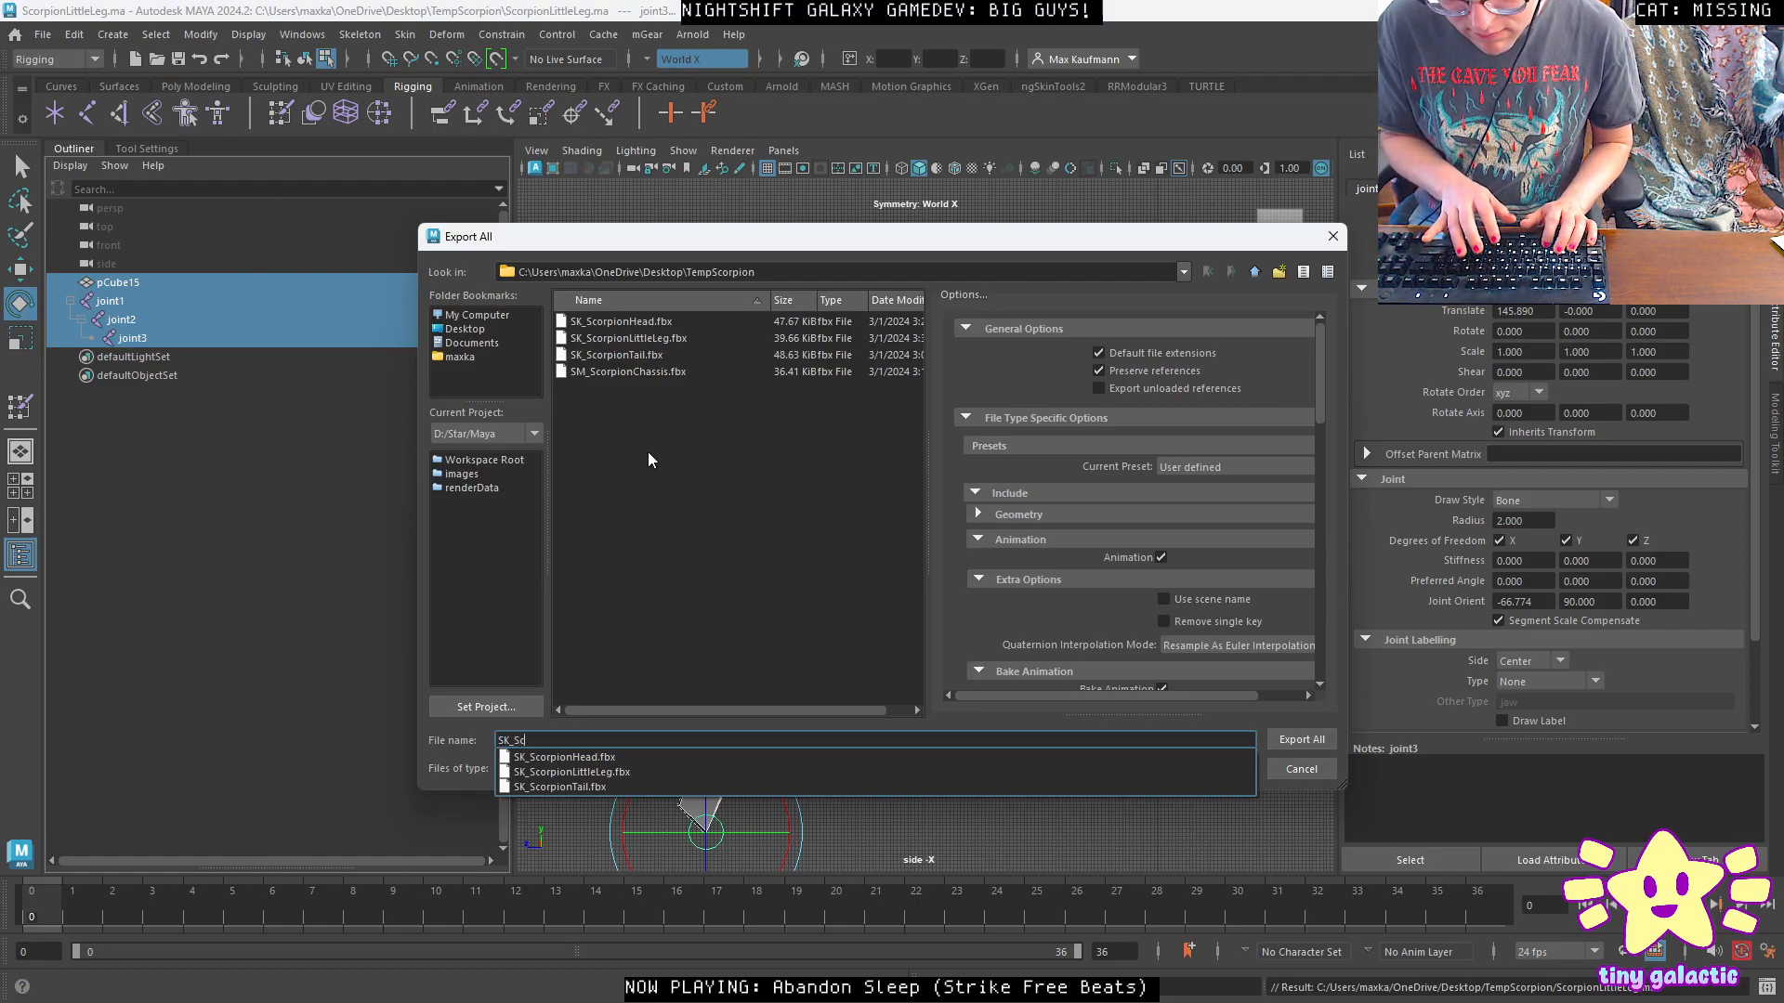
type("orpionLittleLeg_Ac")
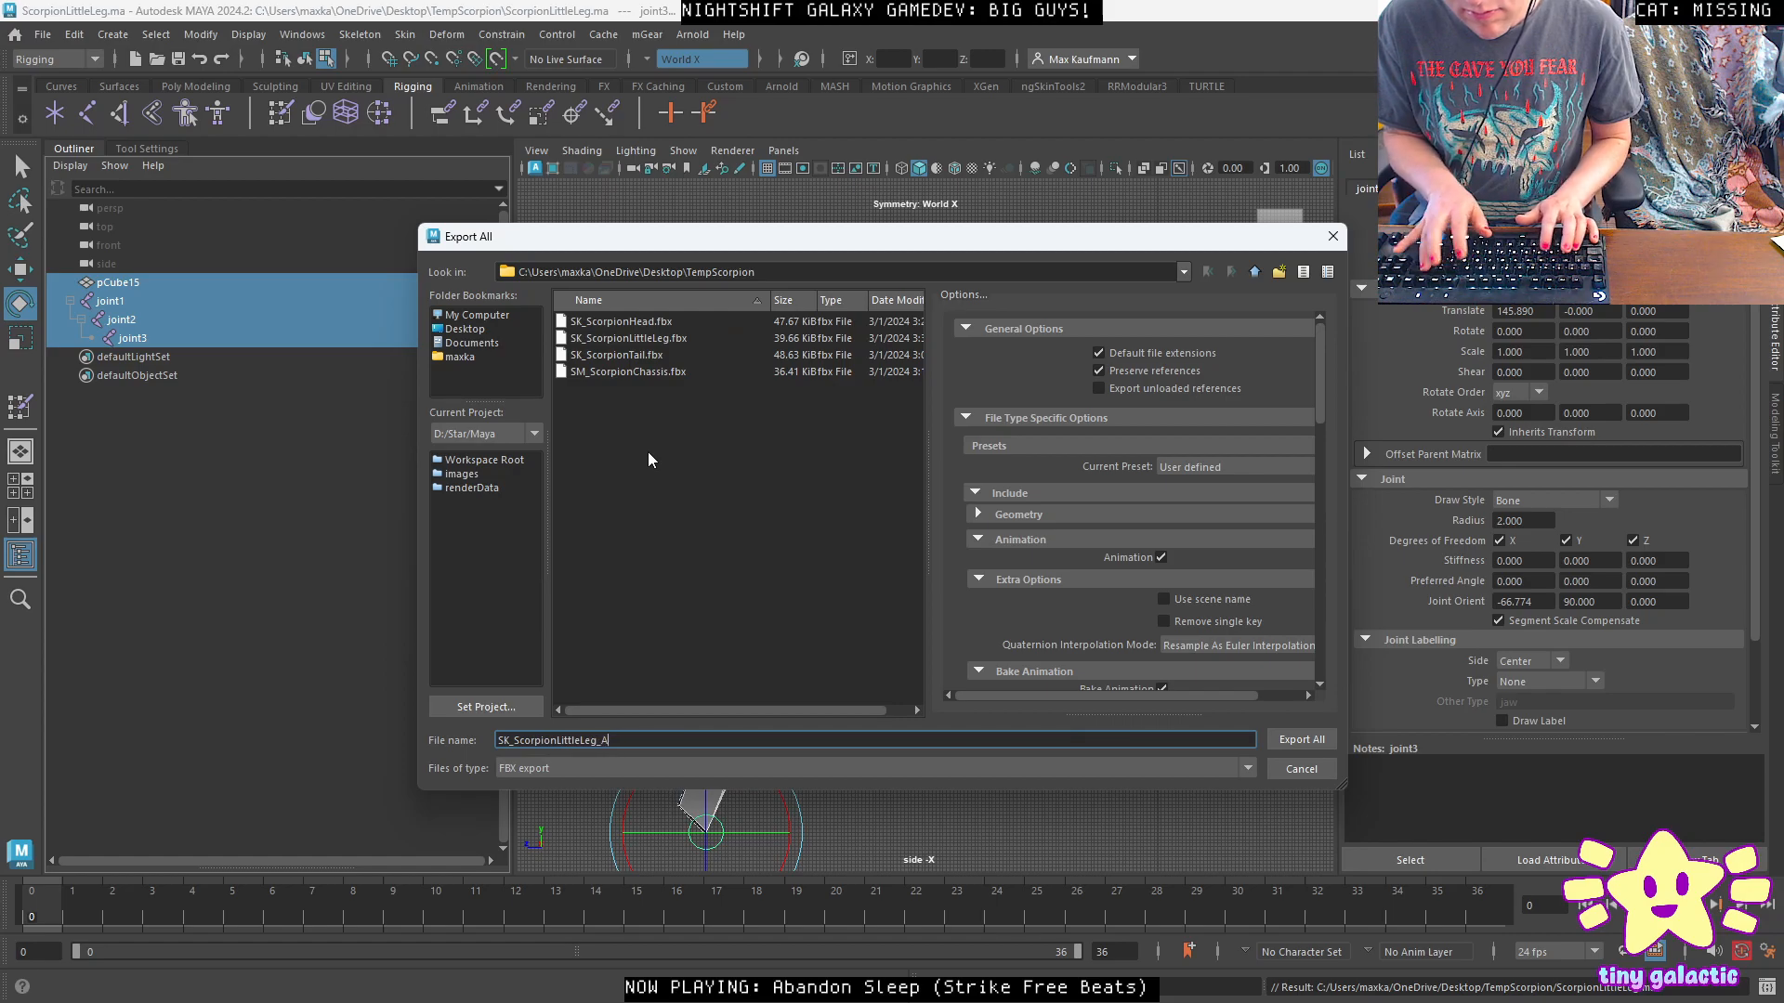
key("Return")
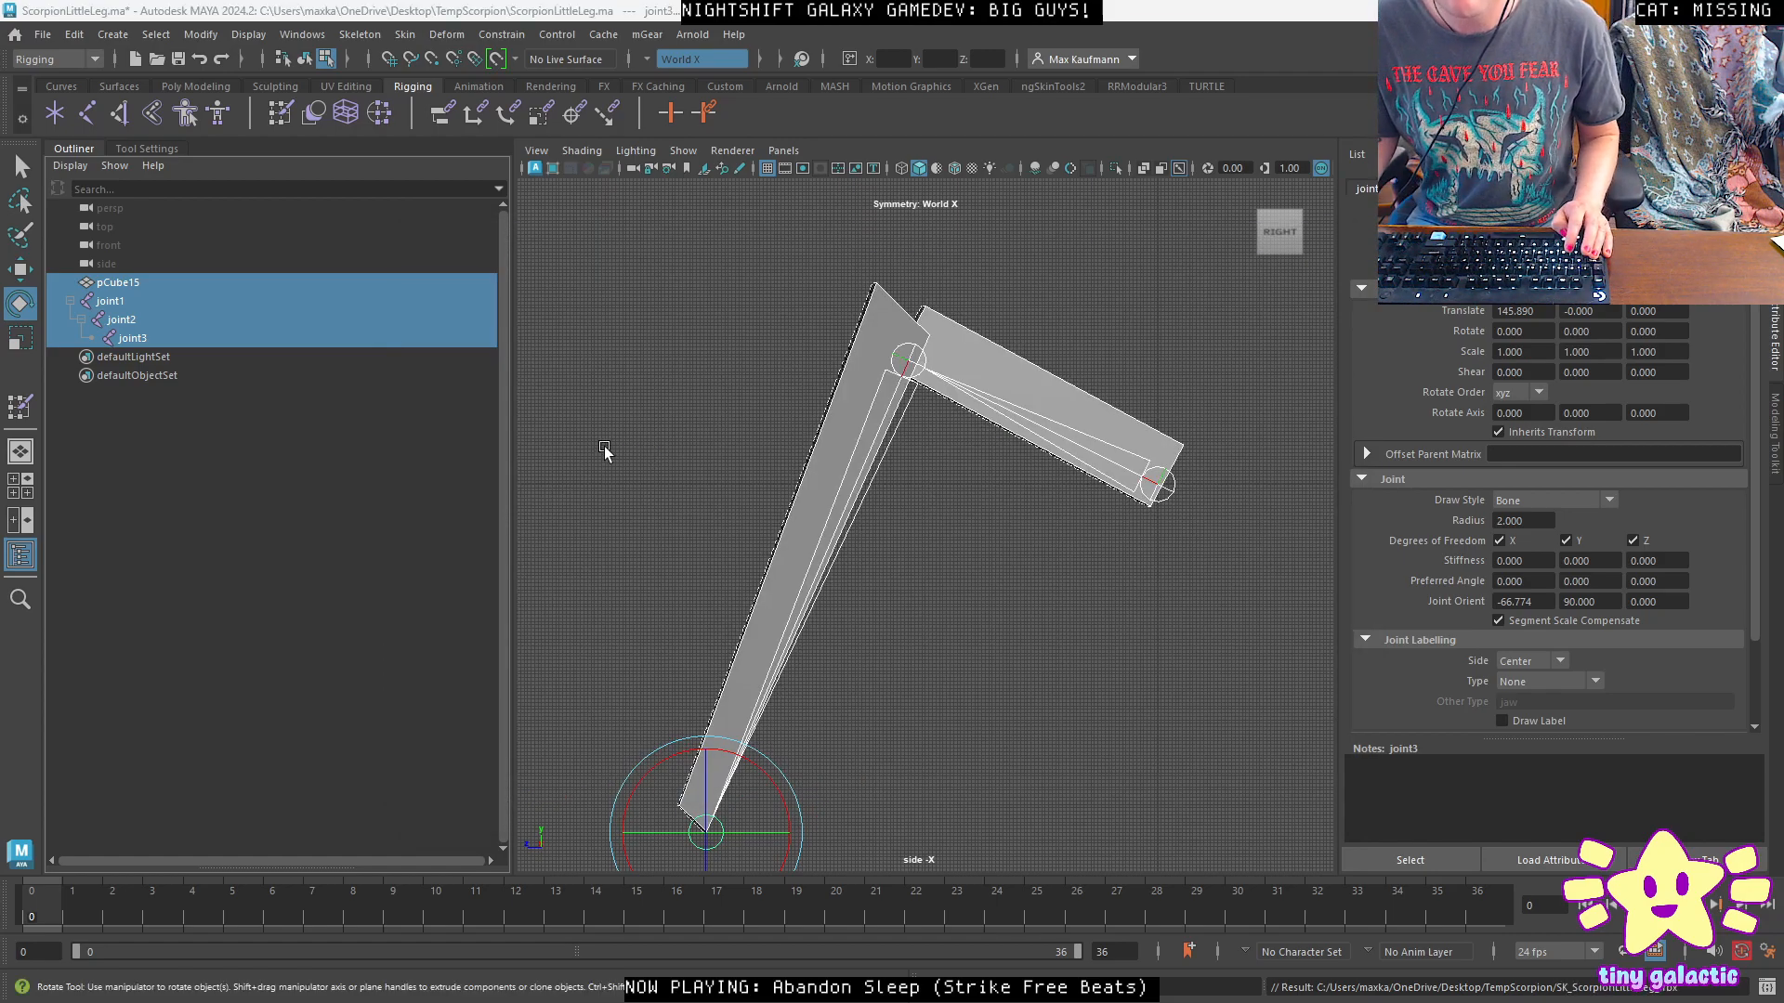
Switch to Unreal Editor, enlarge the Content Browser and rename the physics asset PHYS_ScorpionLittleLeg as PHYS_ScorpionBigLeg.
key("alt+Tab")
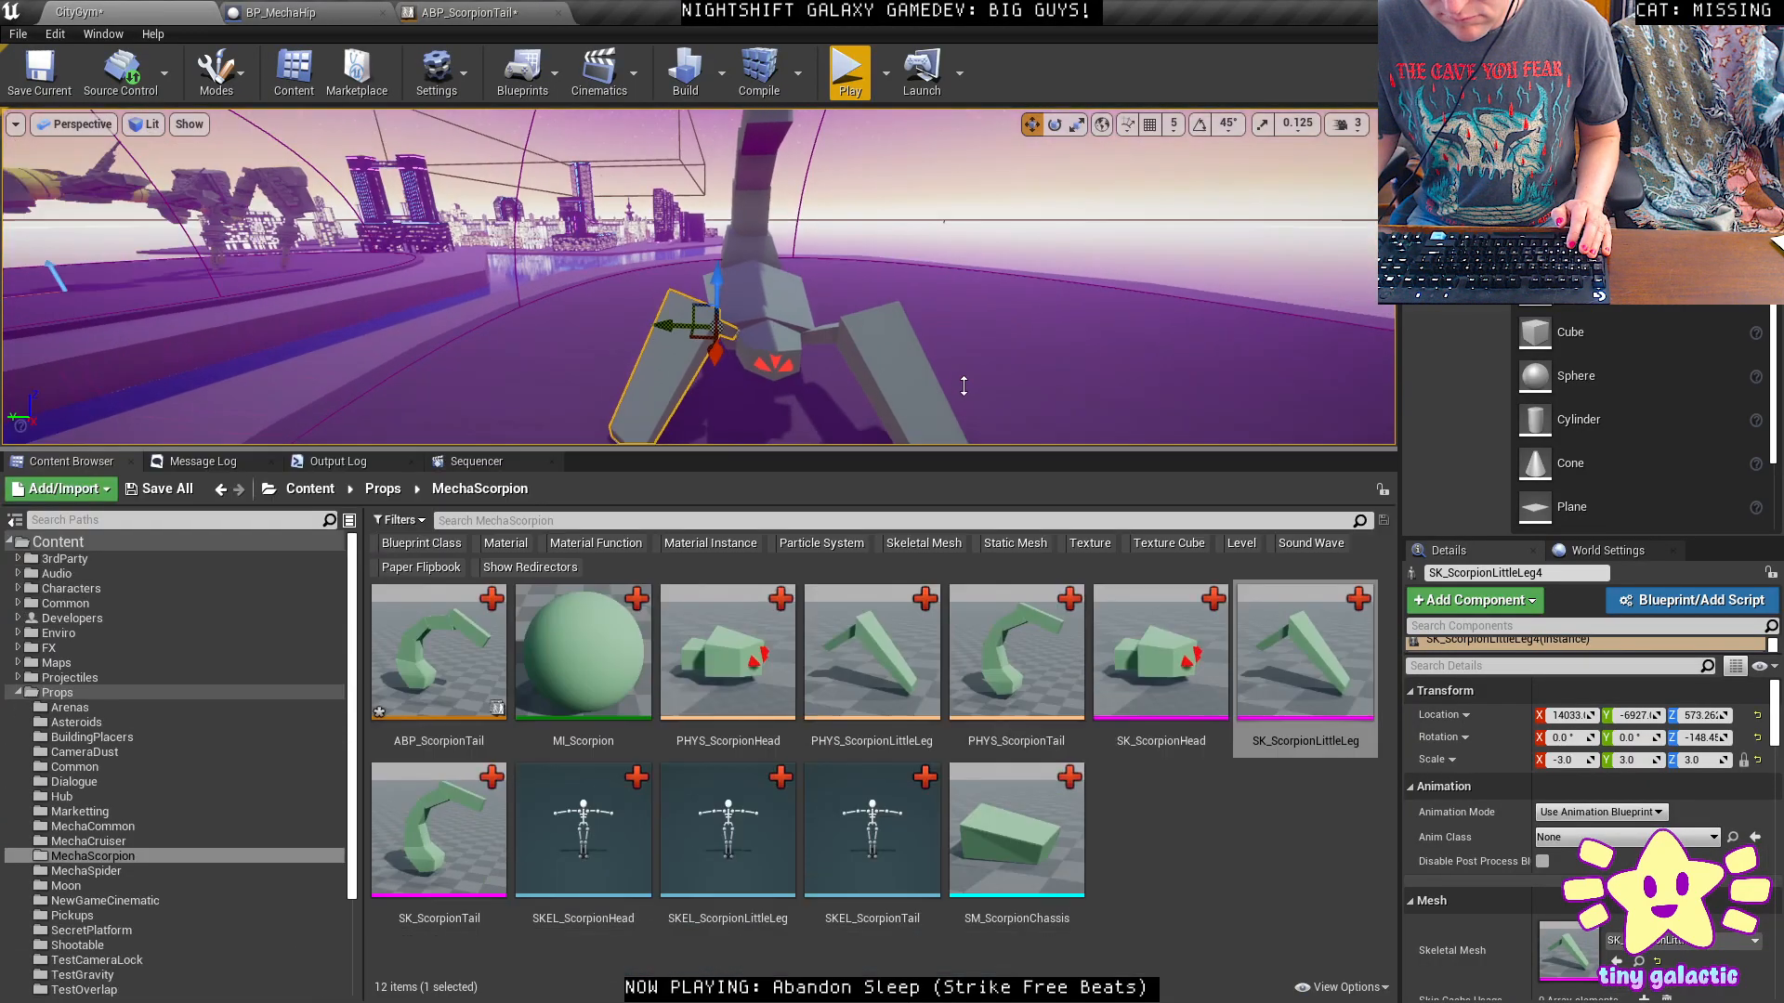
left_click_drag(962, 397, 967, 353)
left_click(899, 649)
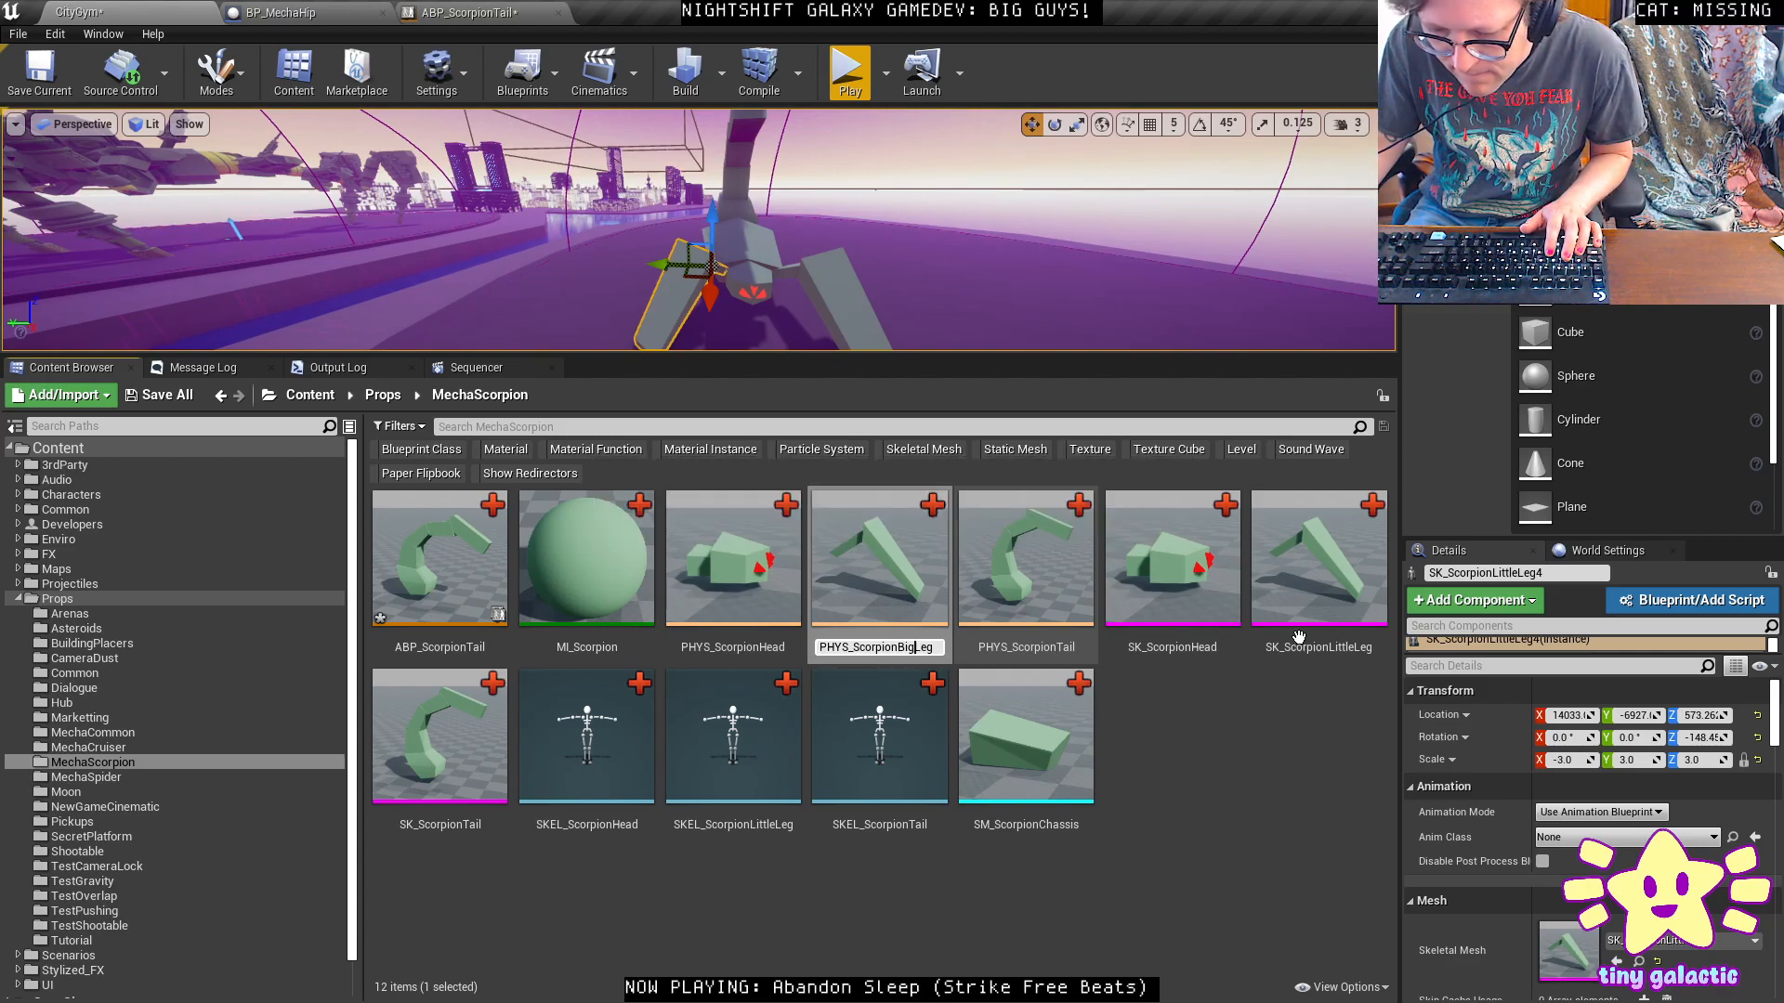
key("Return")
Rename the skeletal mesh SK_ScorpionLittleLeg as SK_ScorpionBigLeg.
left_click(1329, 622)
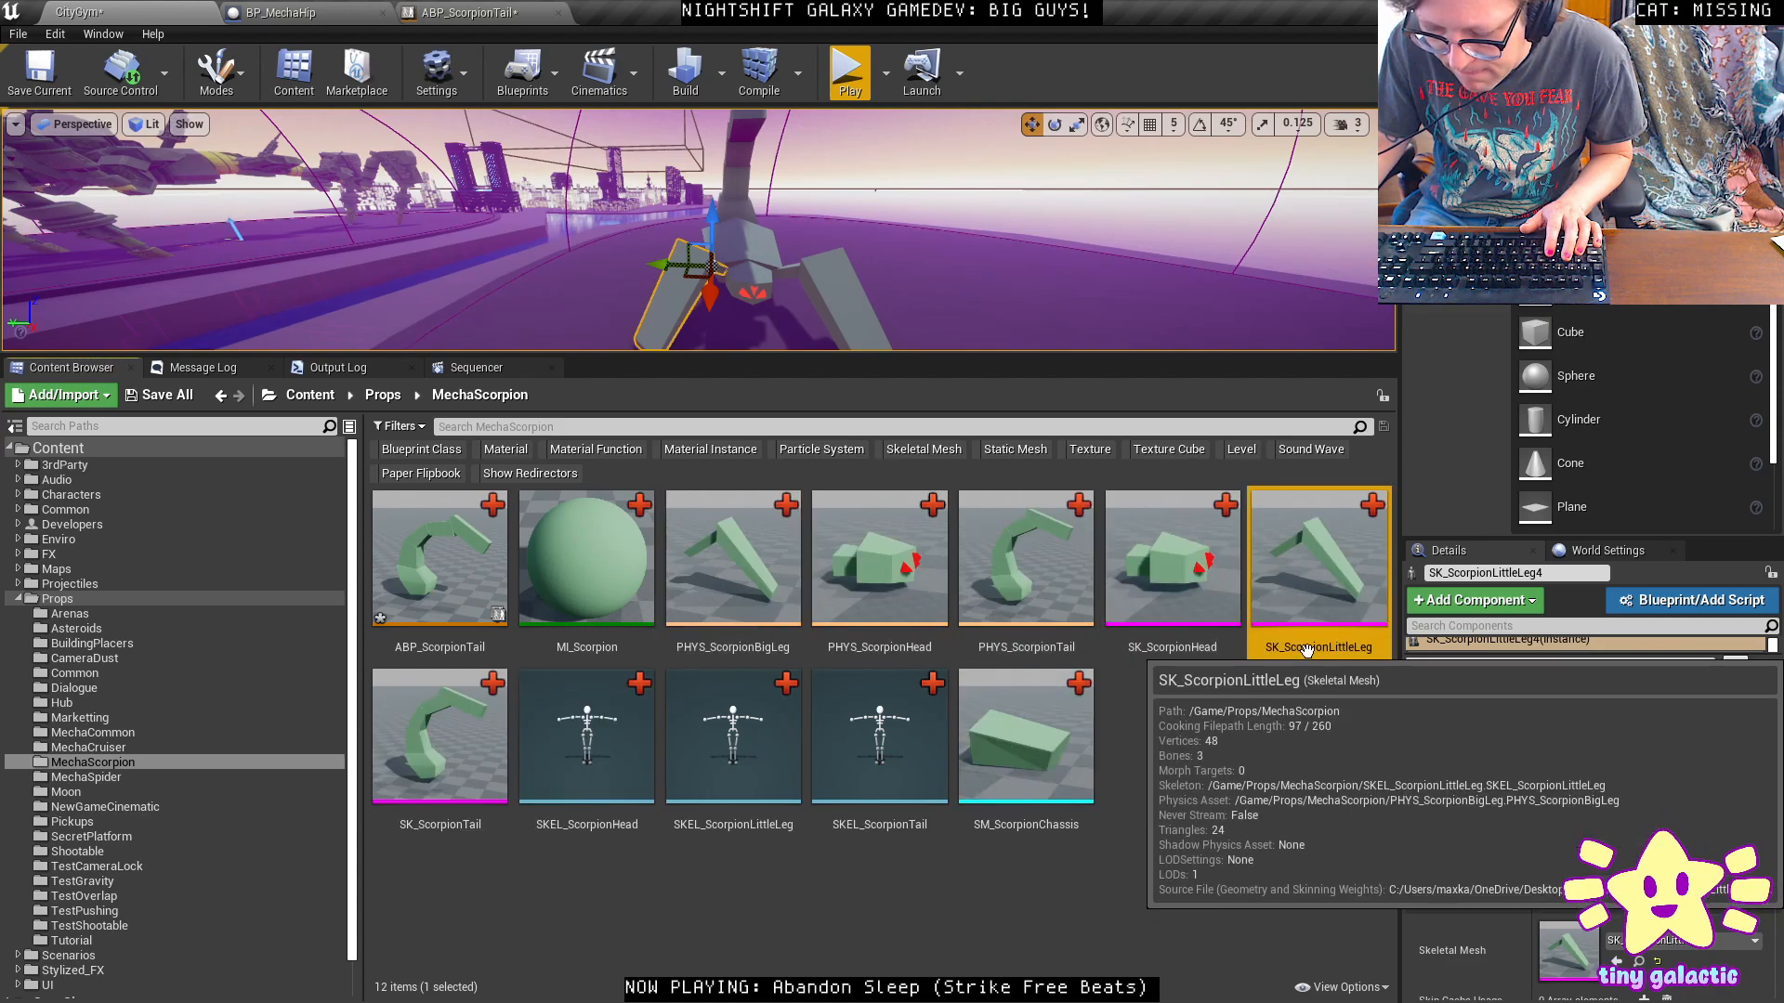
key("F2")
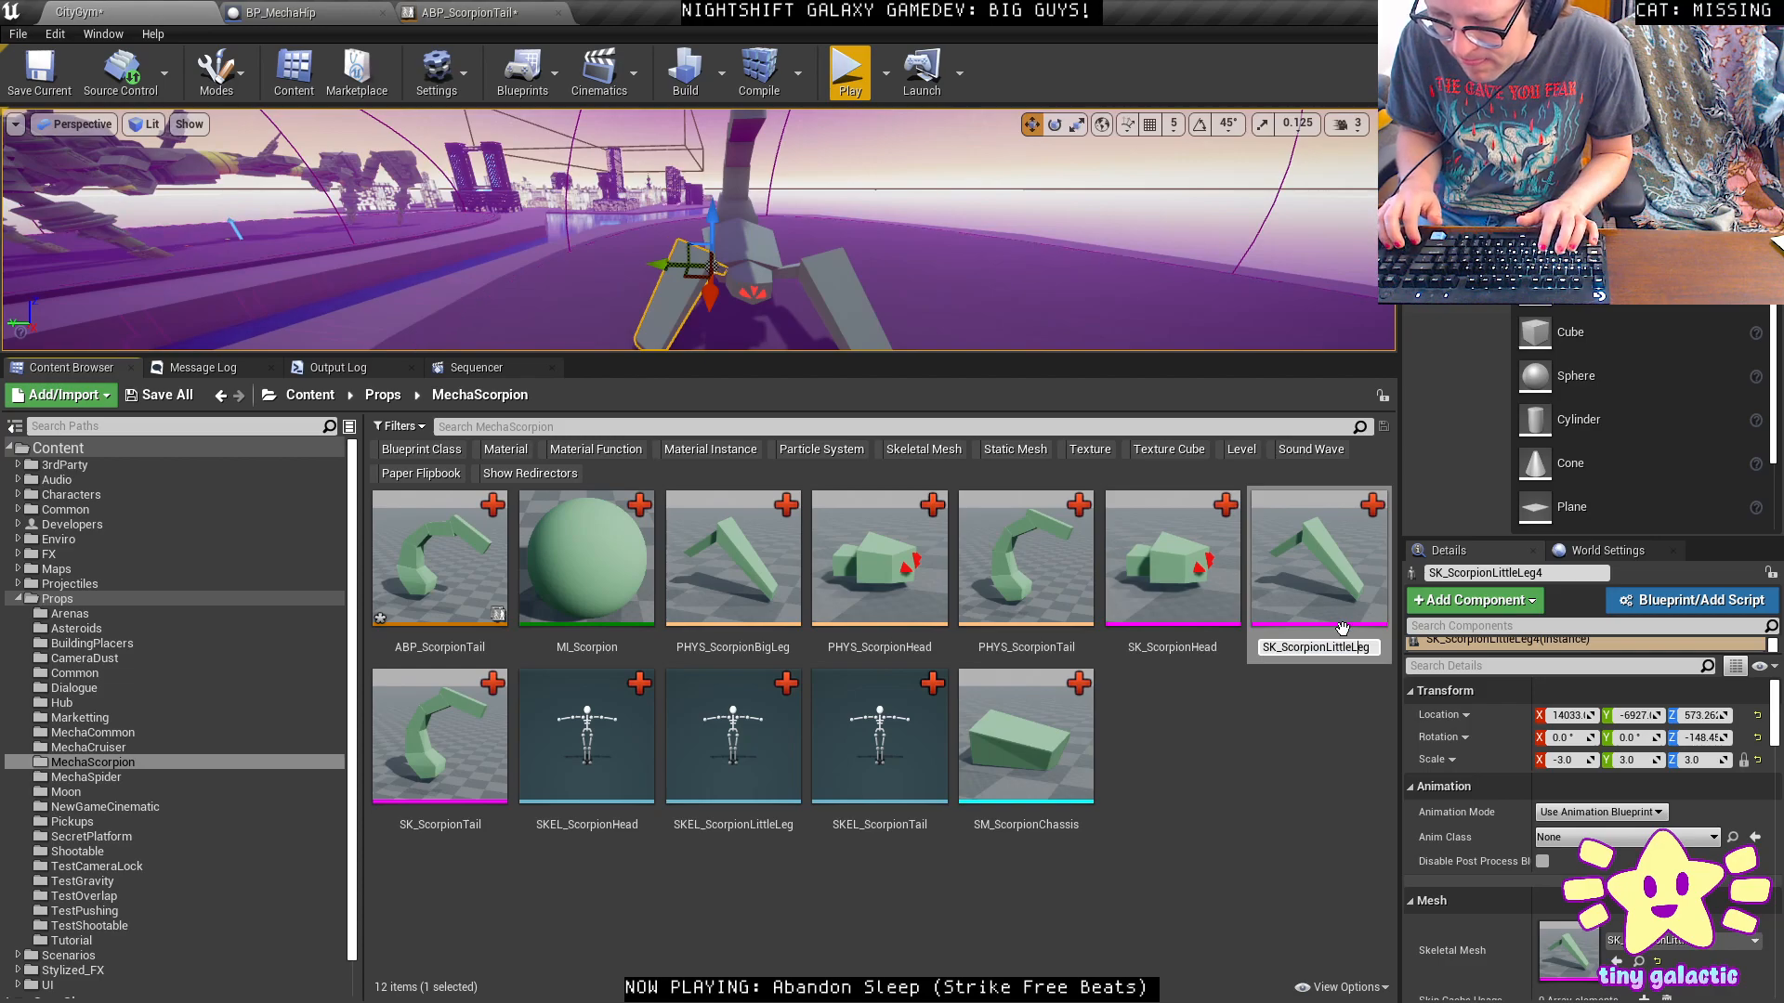
key("BackSpace")
key("BackSpace")
key("BackSpace")
key("BackSpace")
key("BackSpace")
type("Big")
key("ctrl+s")
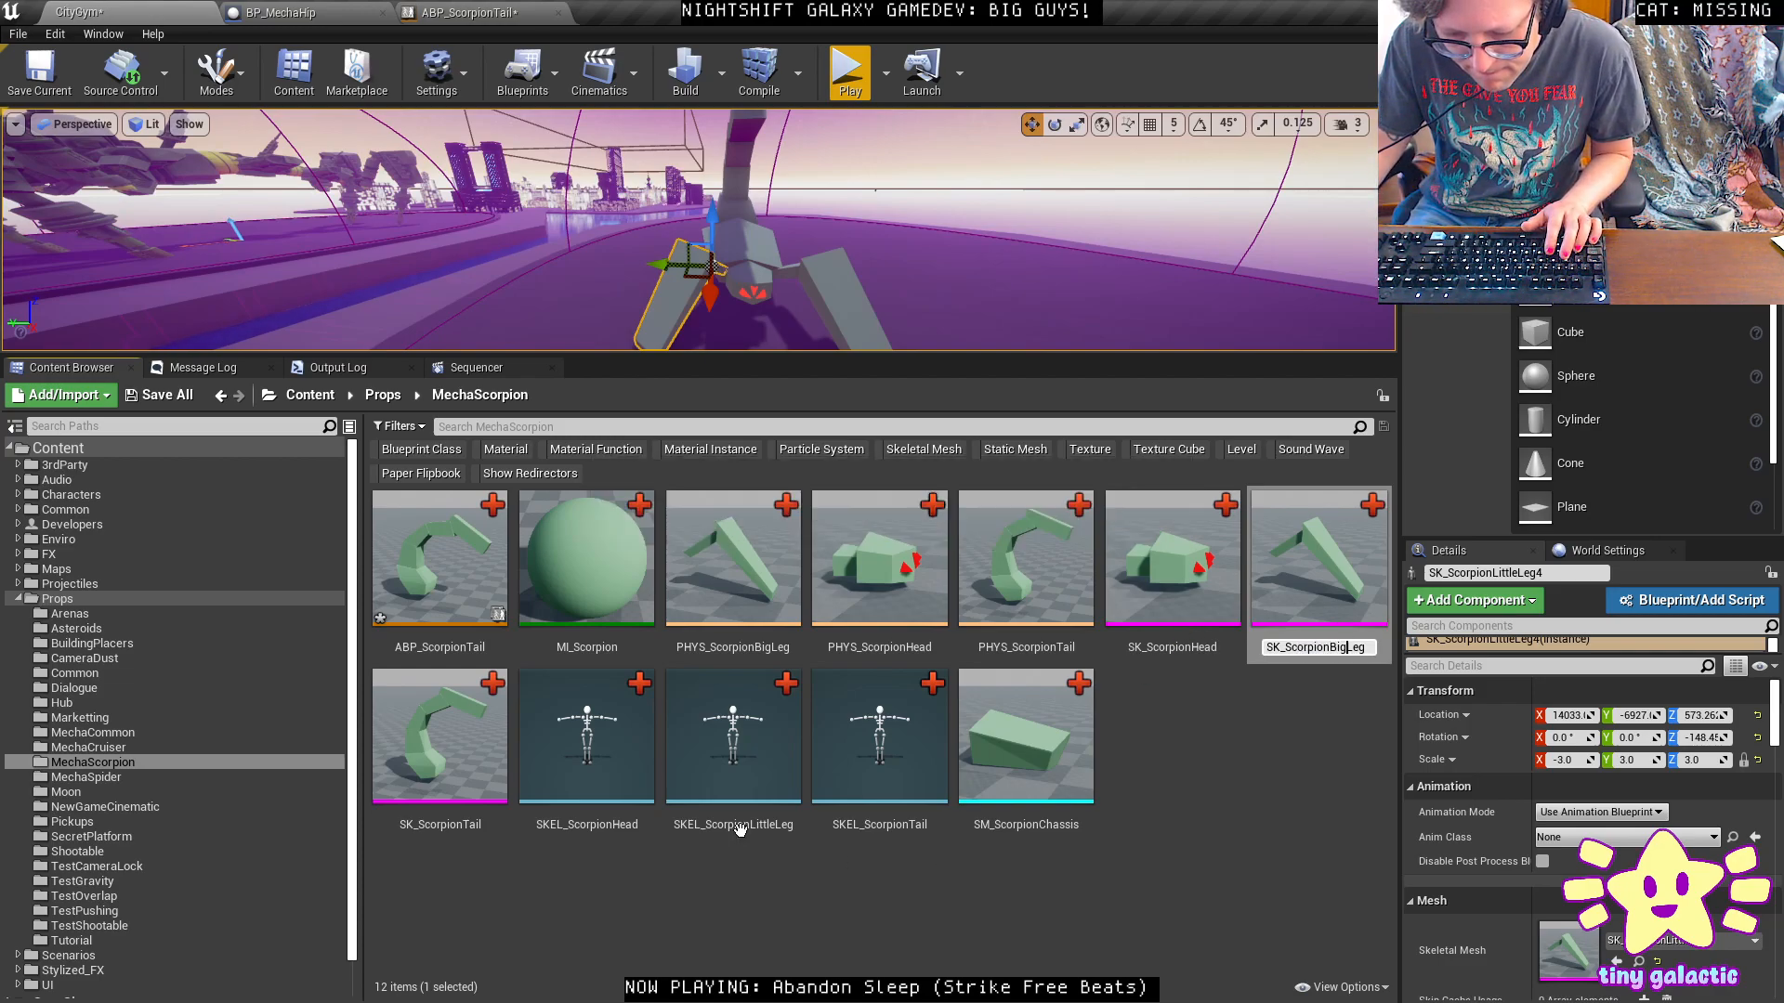
Rename the skeleton asset SKEL_ScorpionLittleLeg as SKEL_ScorpionBigLeg.
left_click(752, 826)
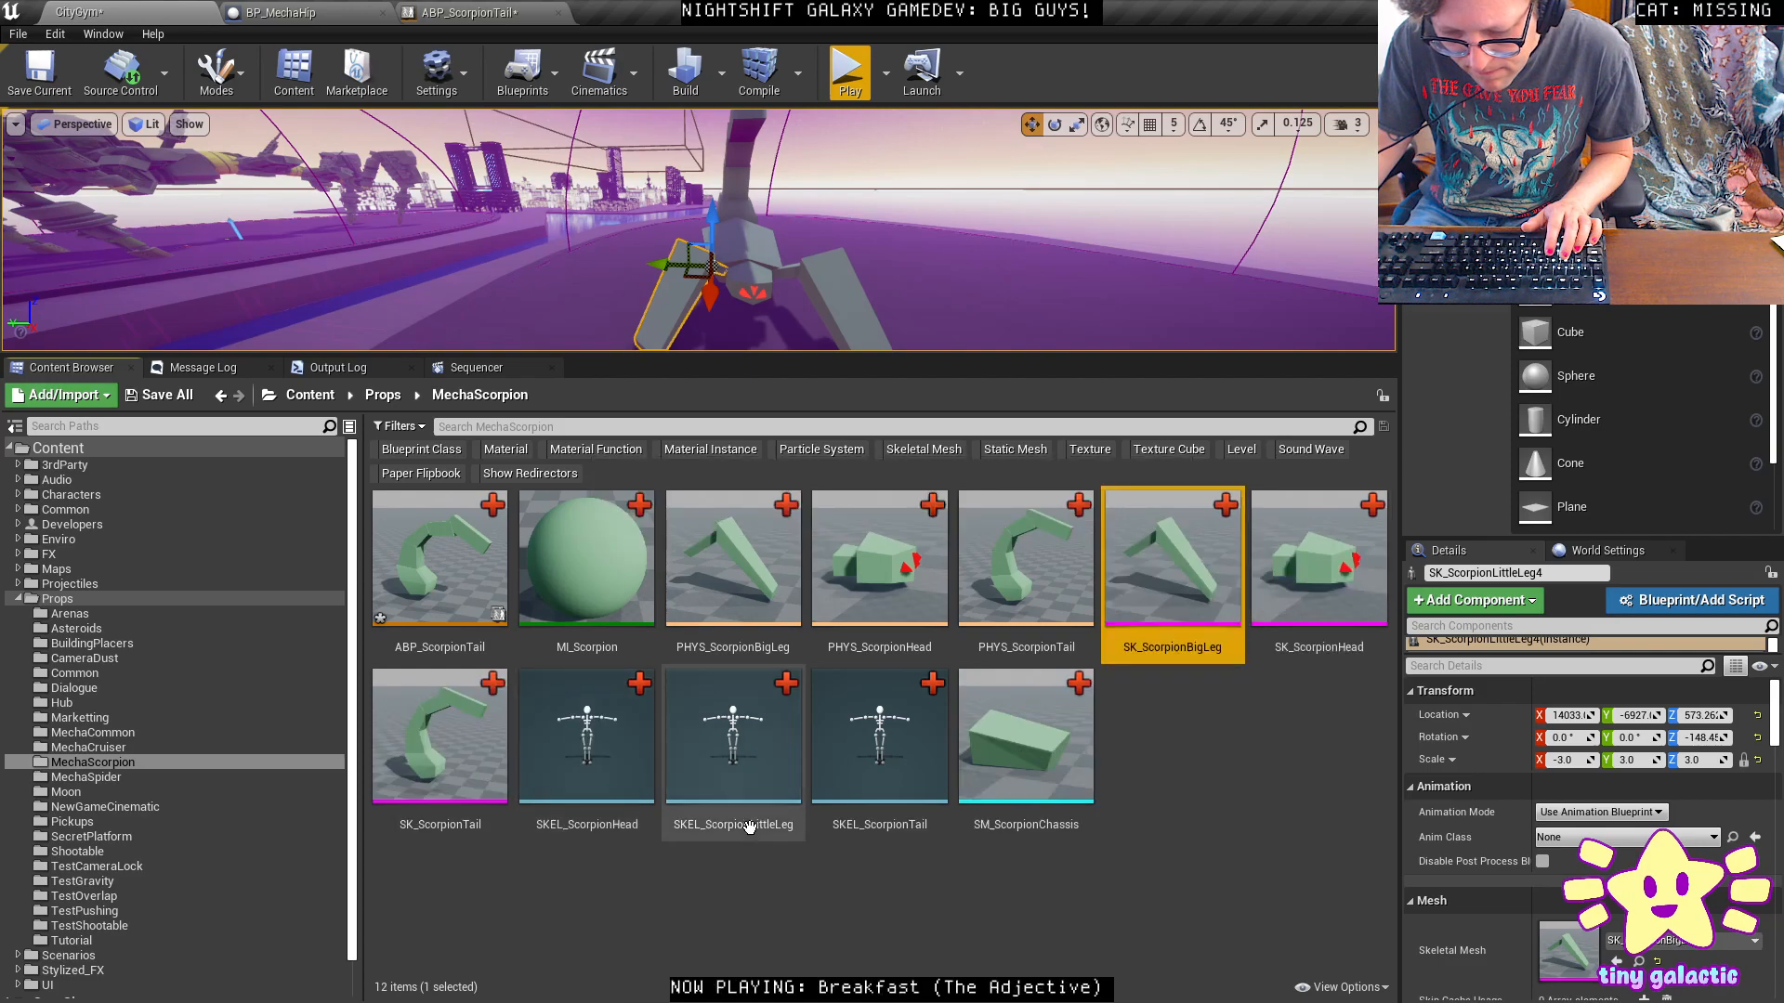
key("F2")
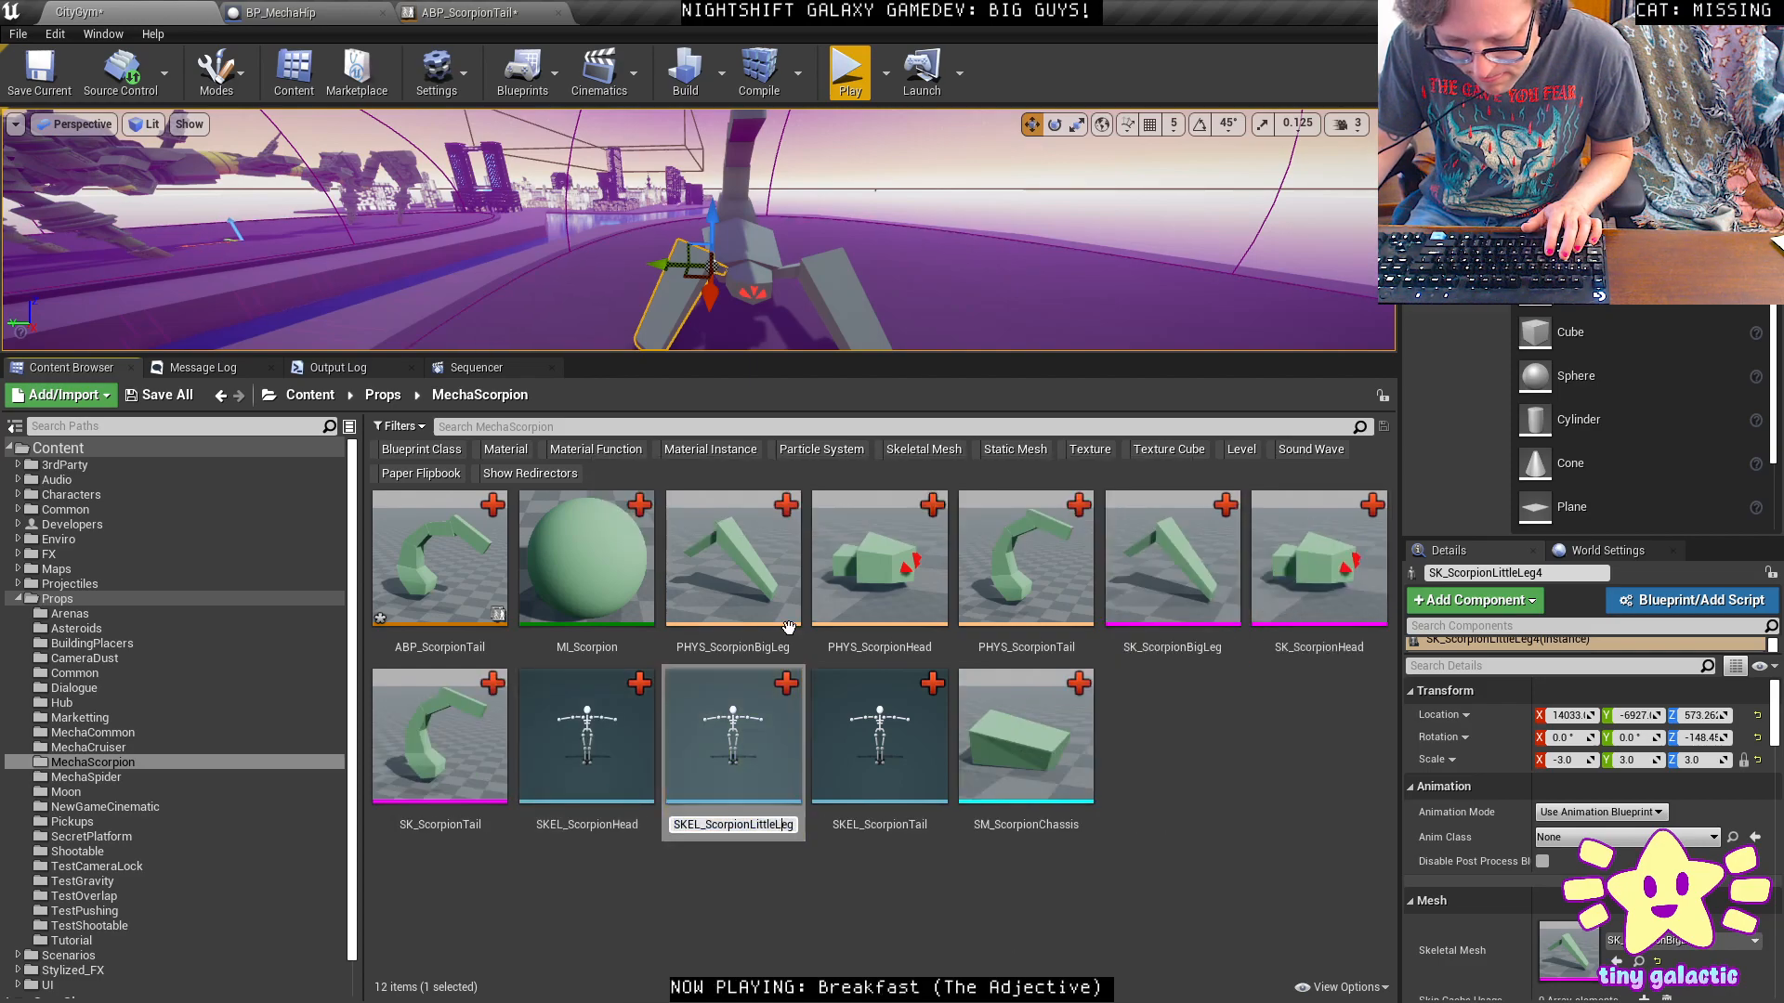
key("BackSpace")
type("B")
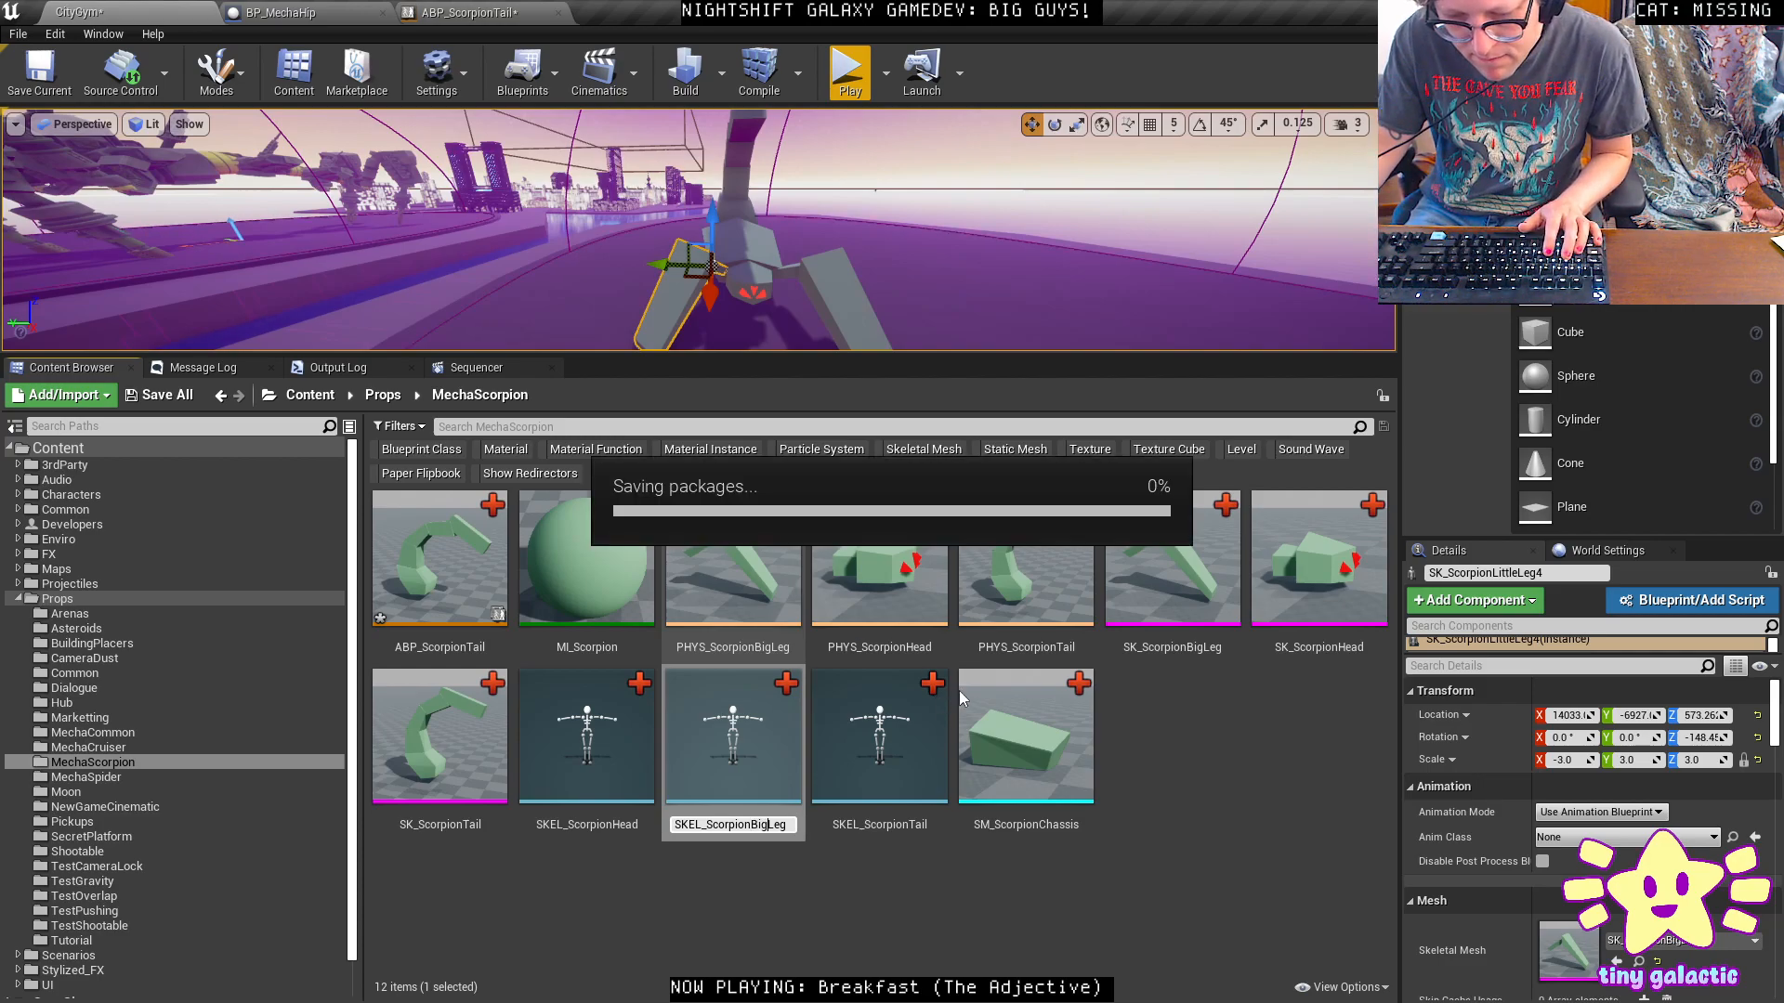
type("ig")
key("Return")
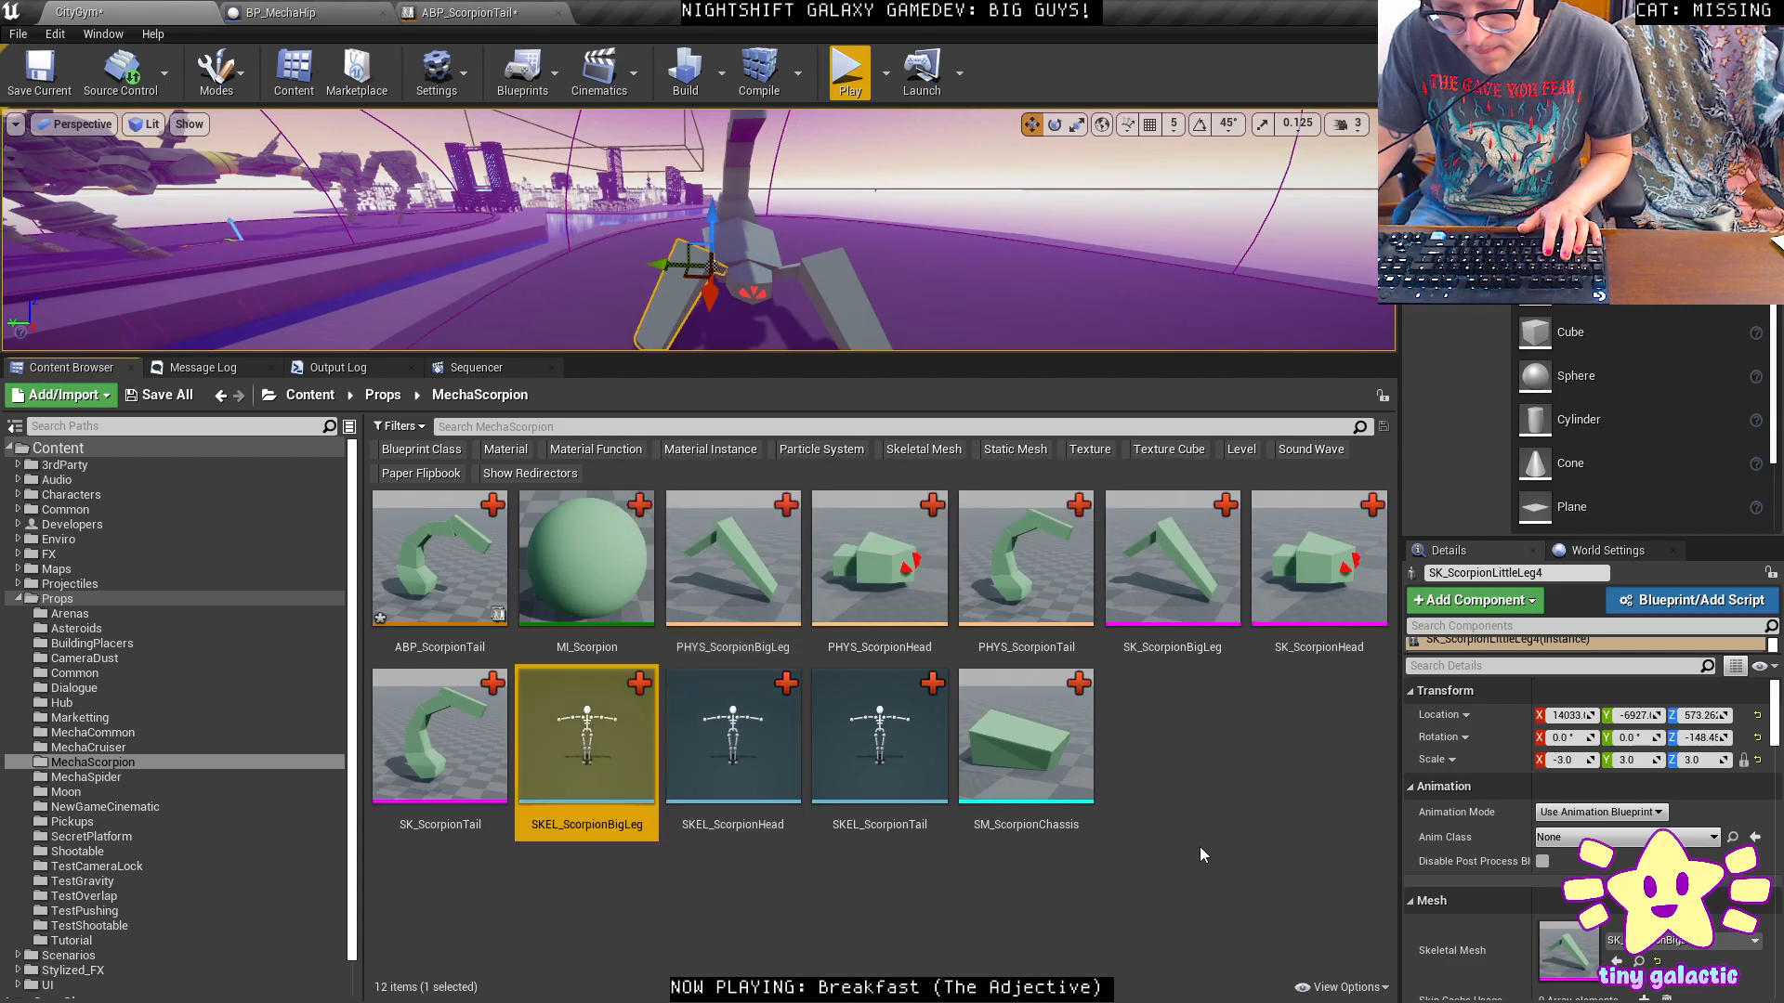
Start an import into the MechaScorpion folder and rename SK_ScorpionLittleLeg.fbx in TempScorpion as SK_ScorpionBigLeg.fbx.
right_click(1198, 810)
left_click(1219, 285)
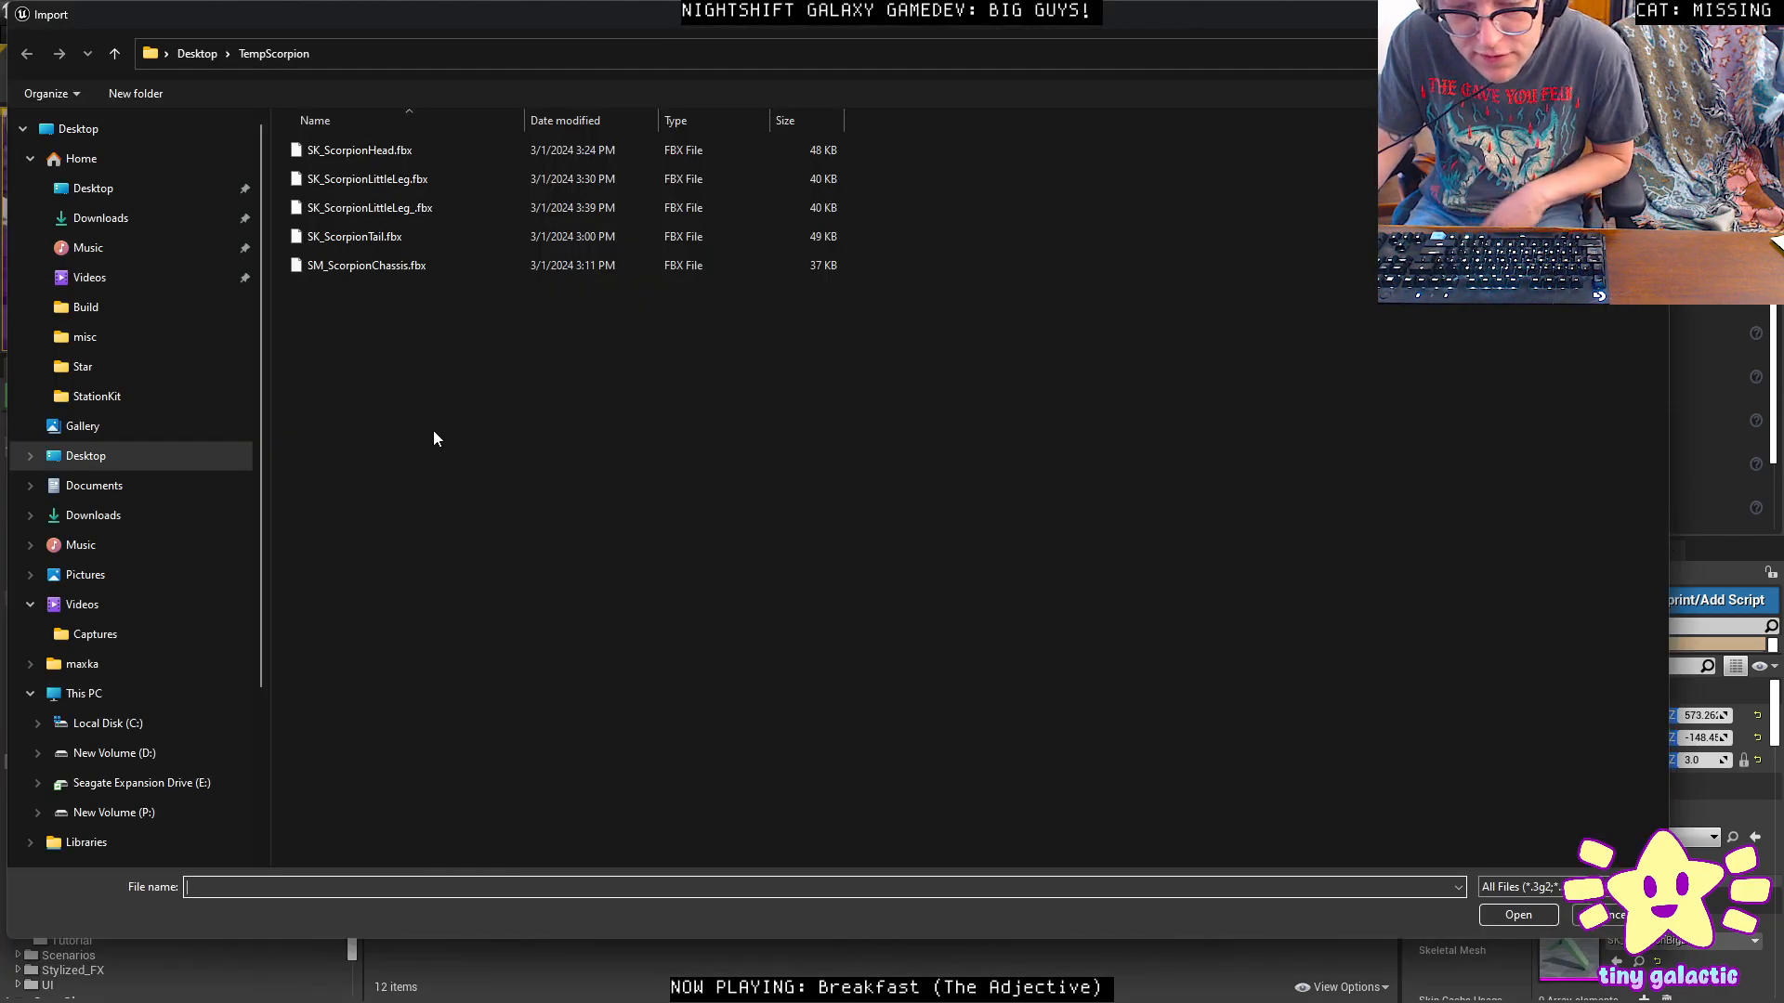
left_click(379, 208)
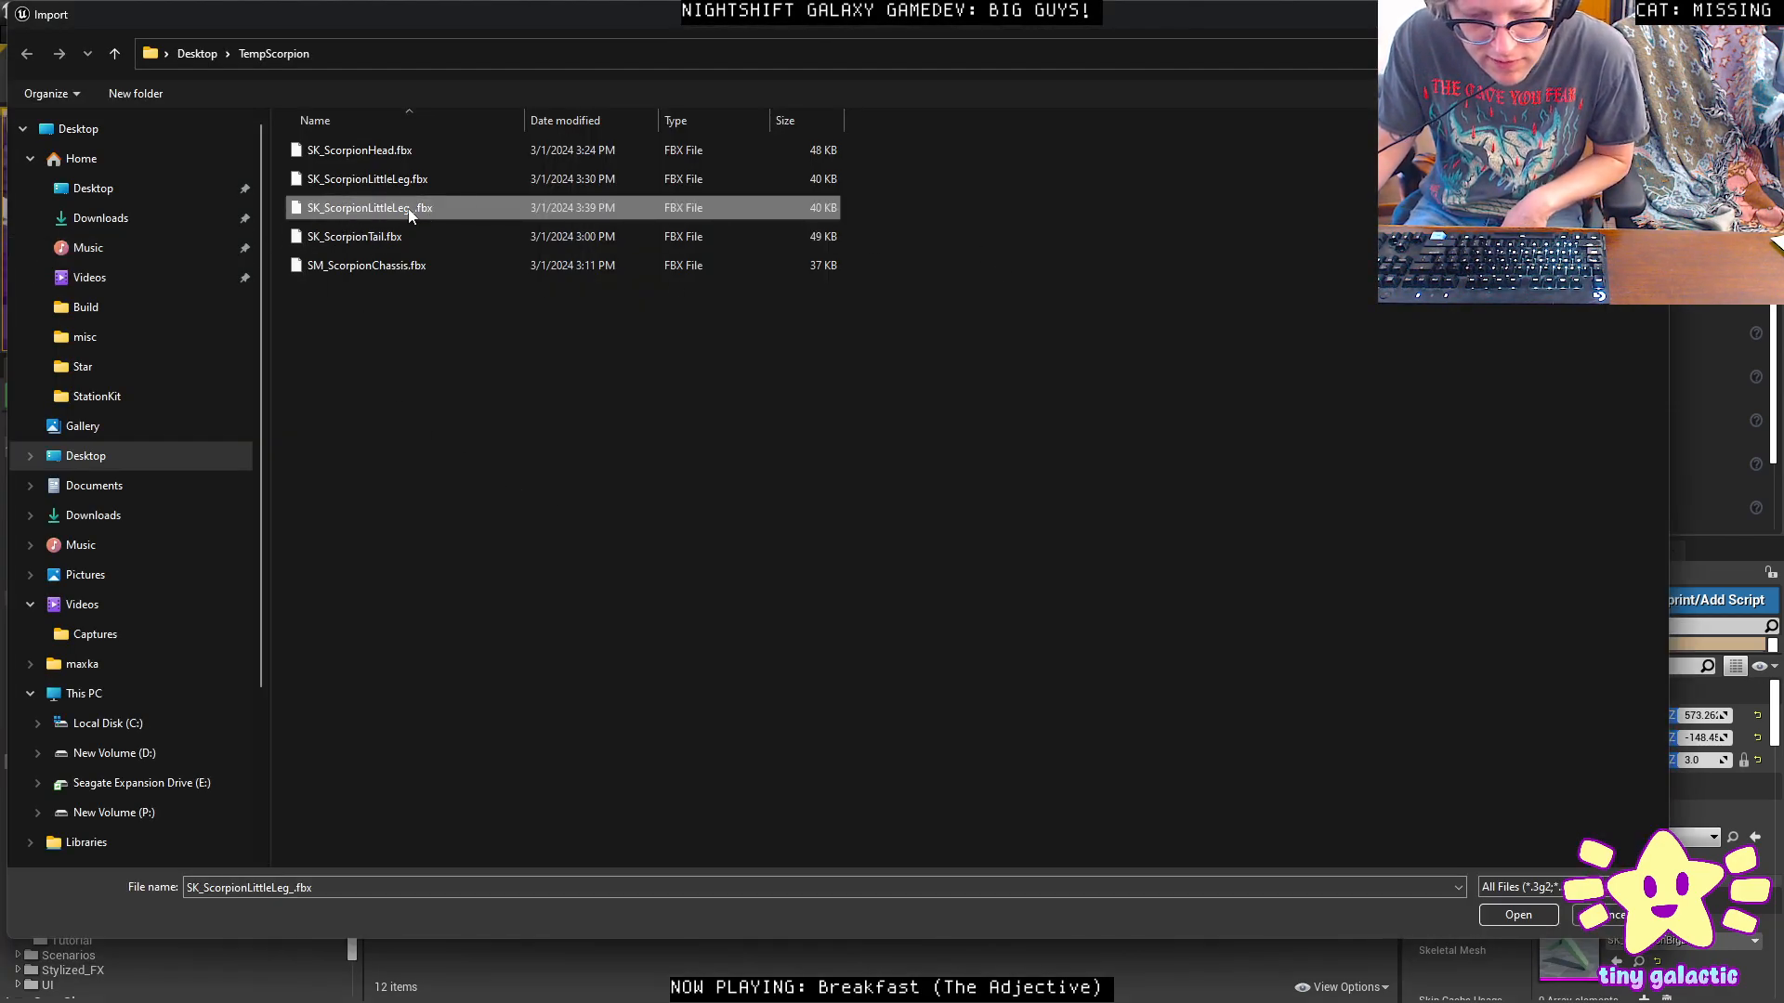
left_click(382, 180)
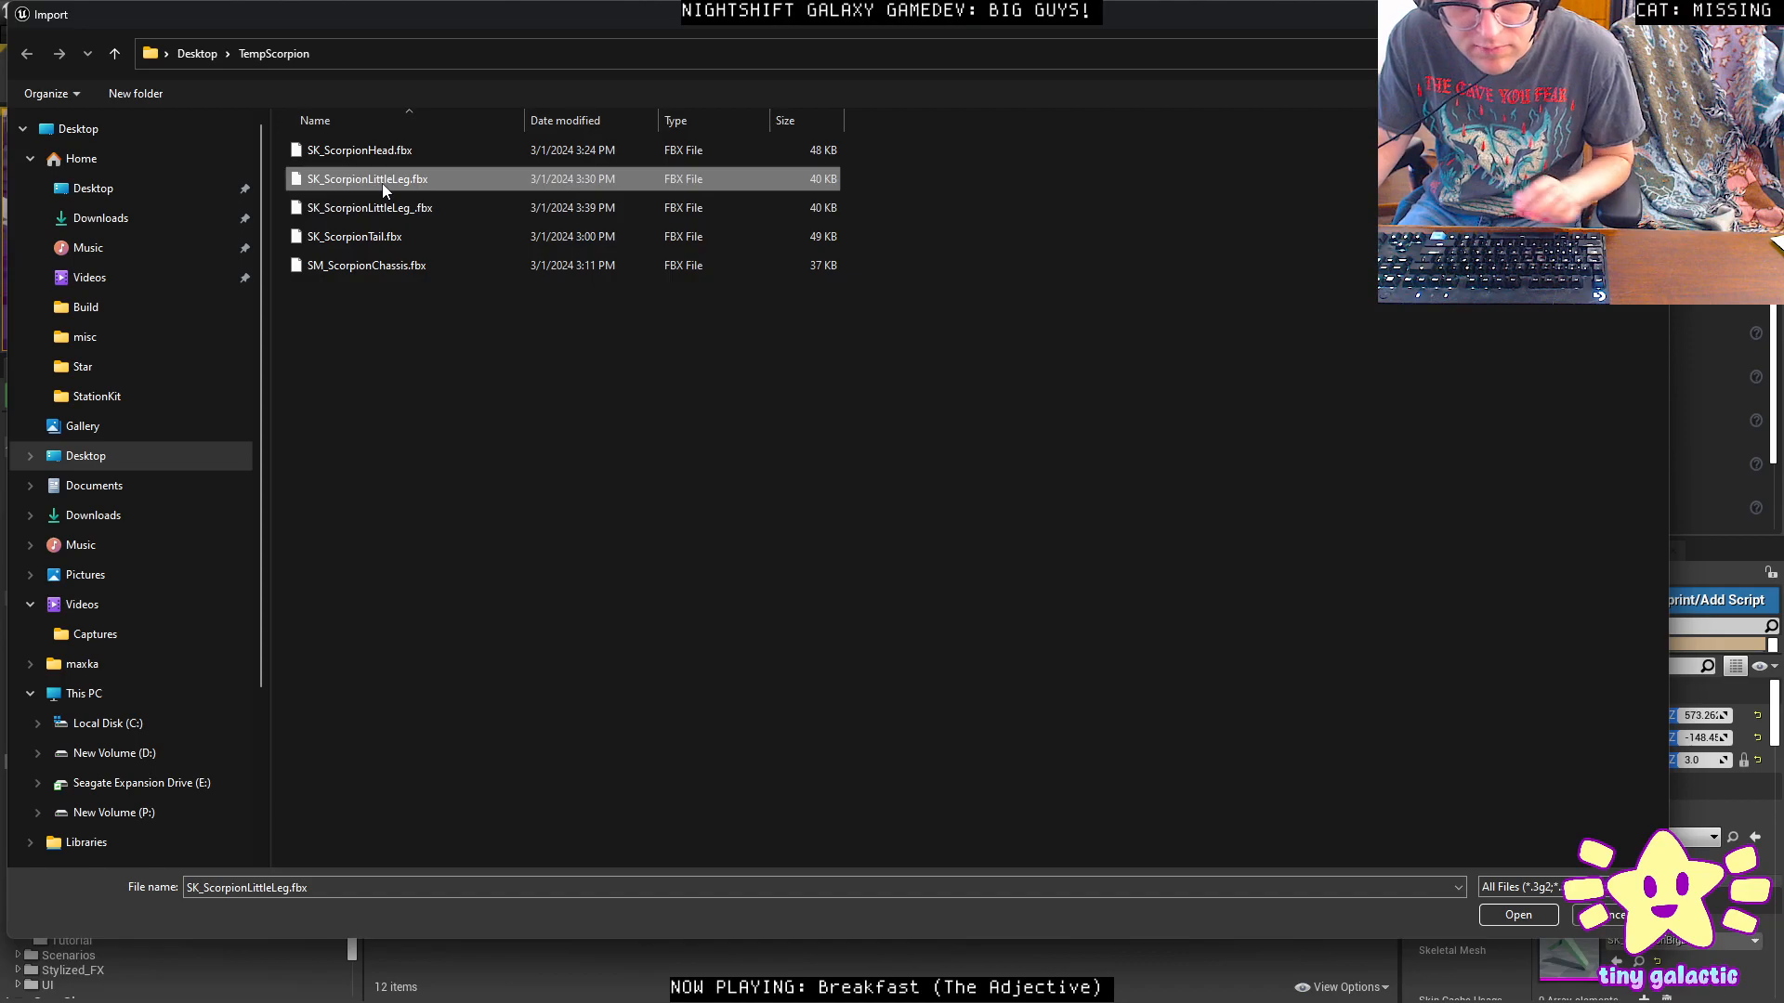
left_click(382, 181)
left_click(369, 179)
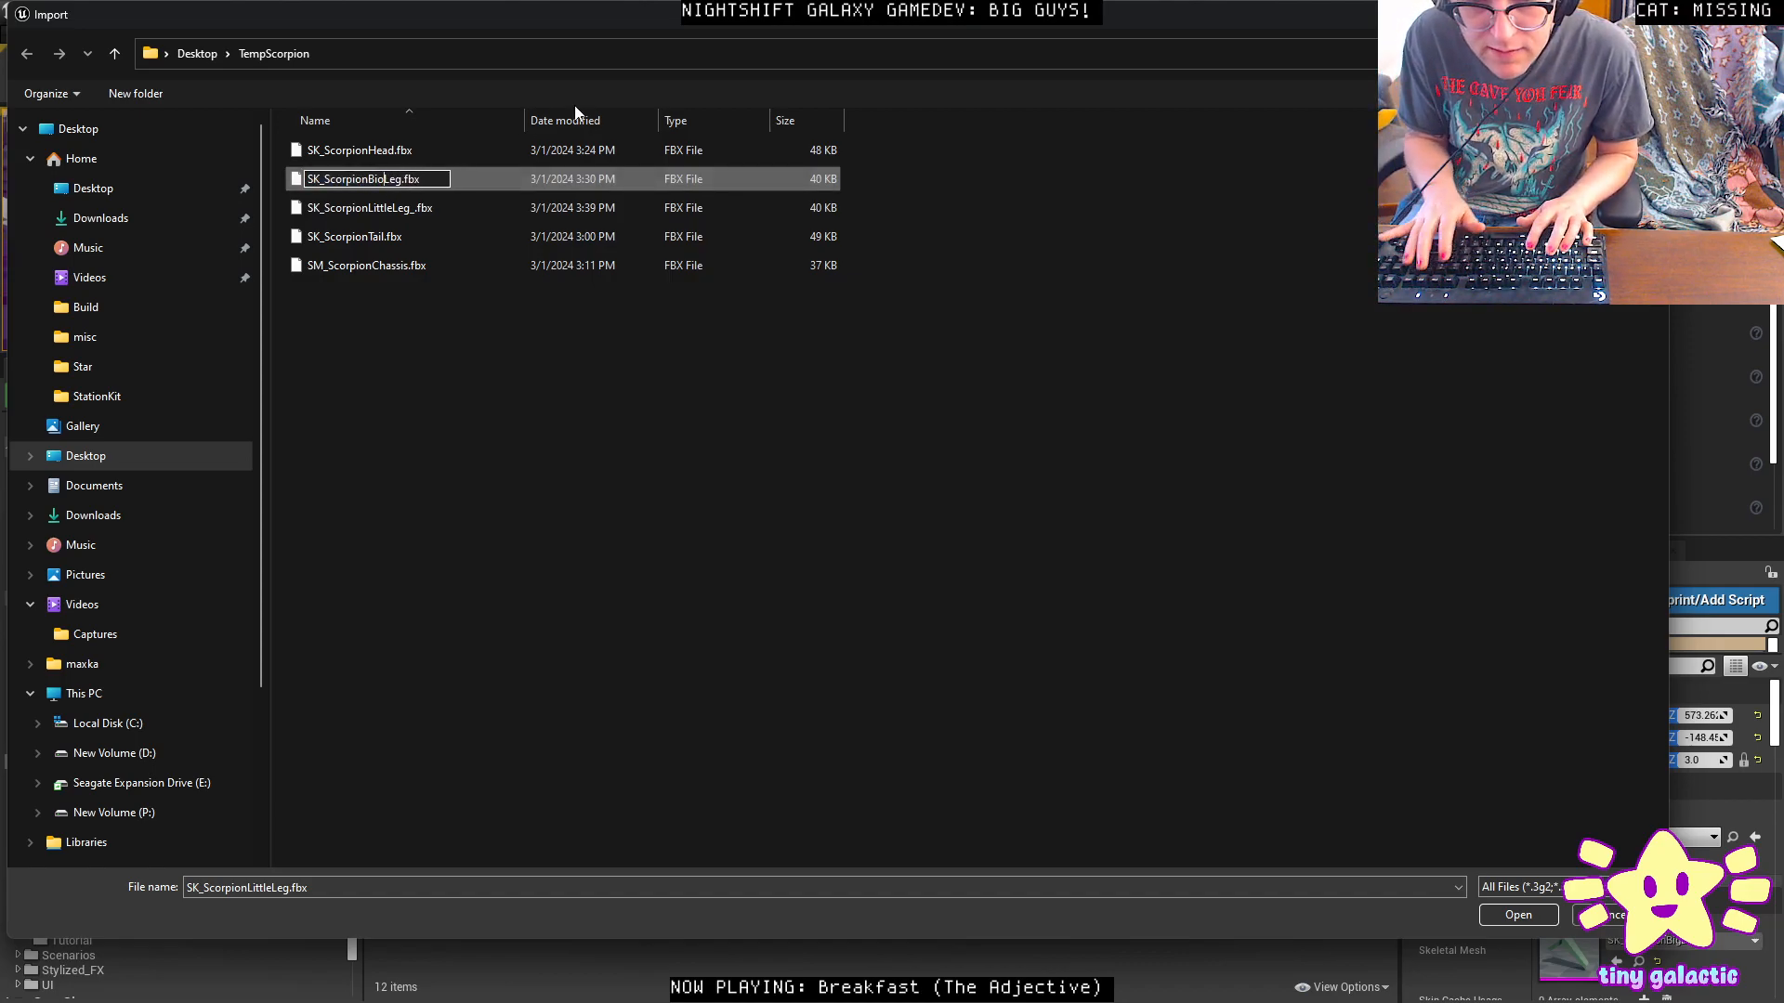
key("Return")
Remove the trailing underscore from SK_ScorpionLittleLeg_.fbx so the file is named SK_ScorpionLittleLeg.fbx.
left_click(400, 210)
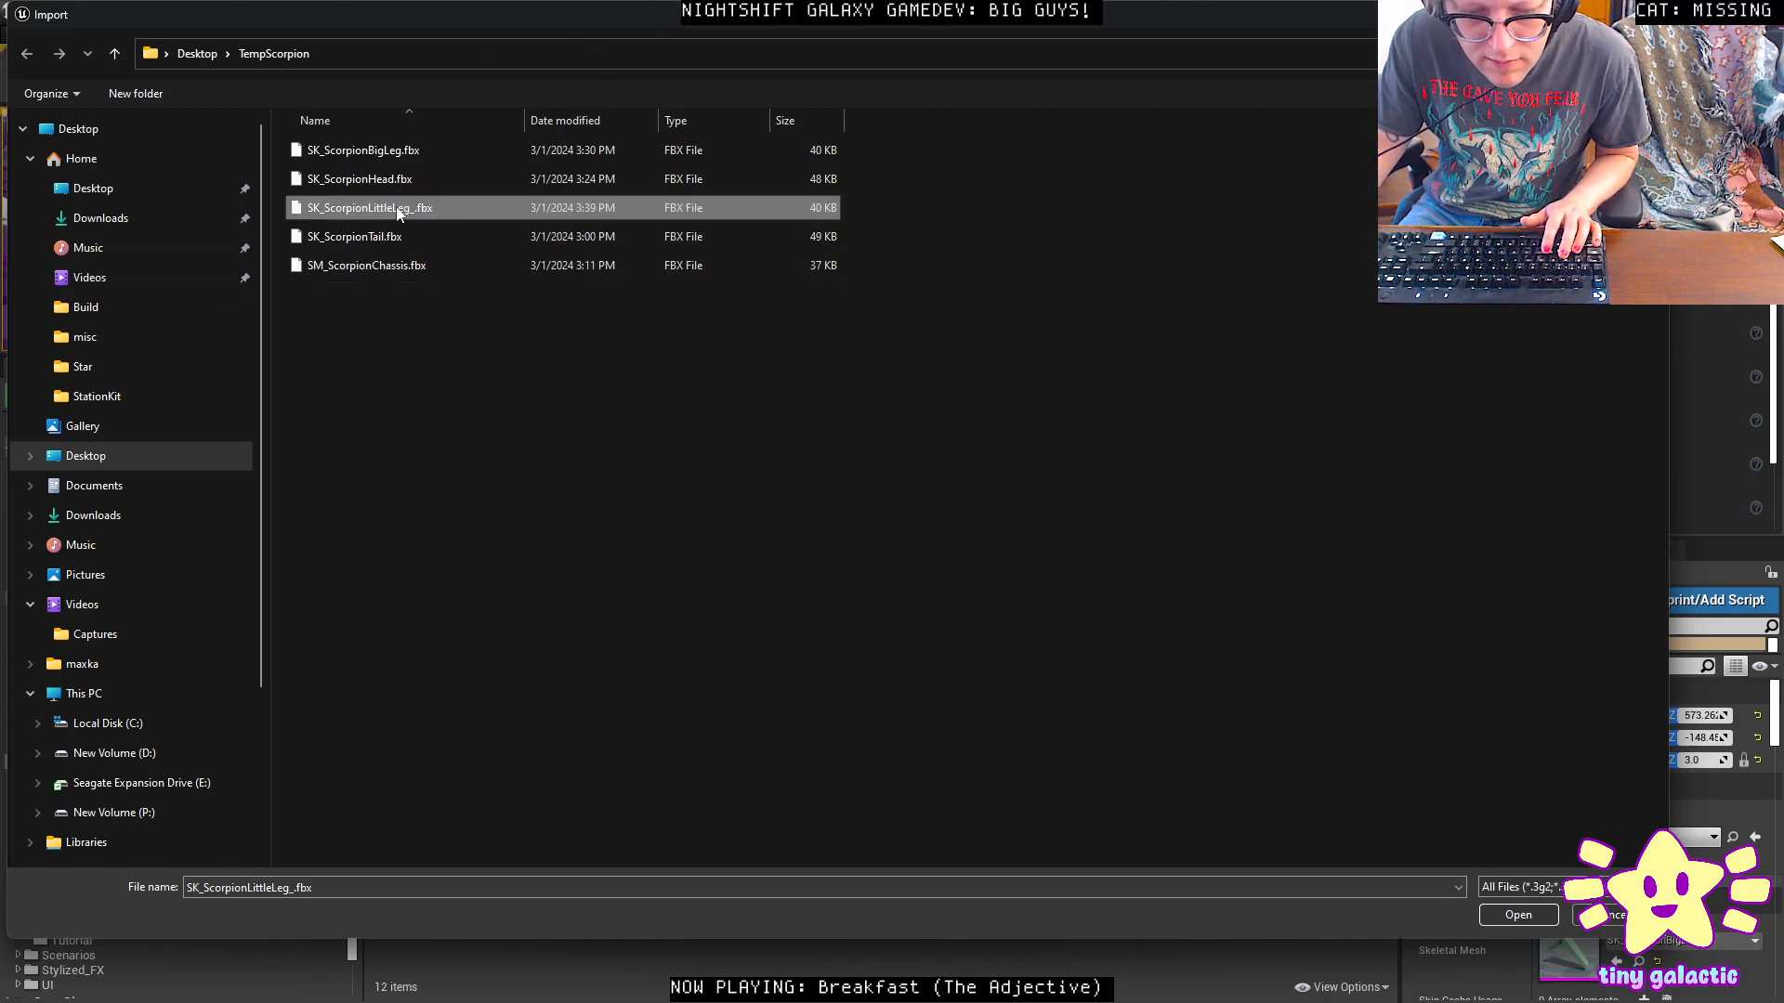
key("F2")
key("Right")
key("BackSpace")
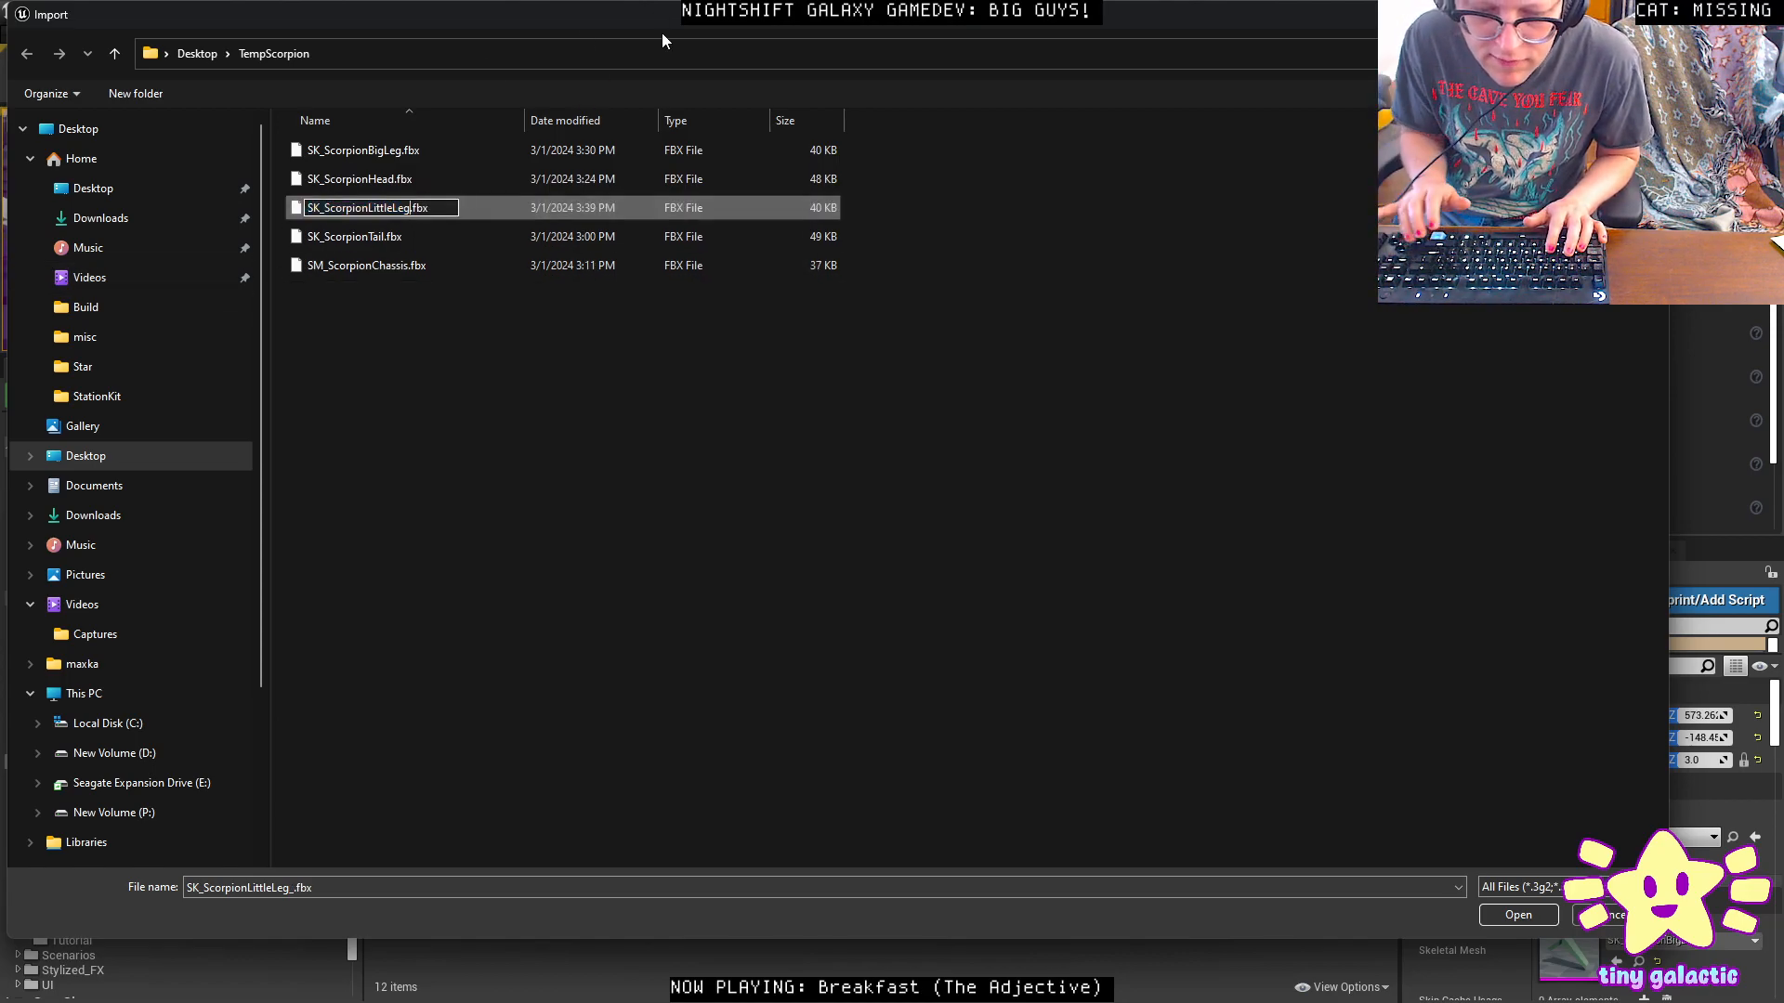
key("Return")
Import SK_ScorpionLittleLeg.fbx as a skeletal mesh with no existing skeleton, a new physics asset and no material creation.
double_click(409, 208)
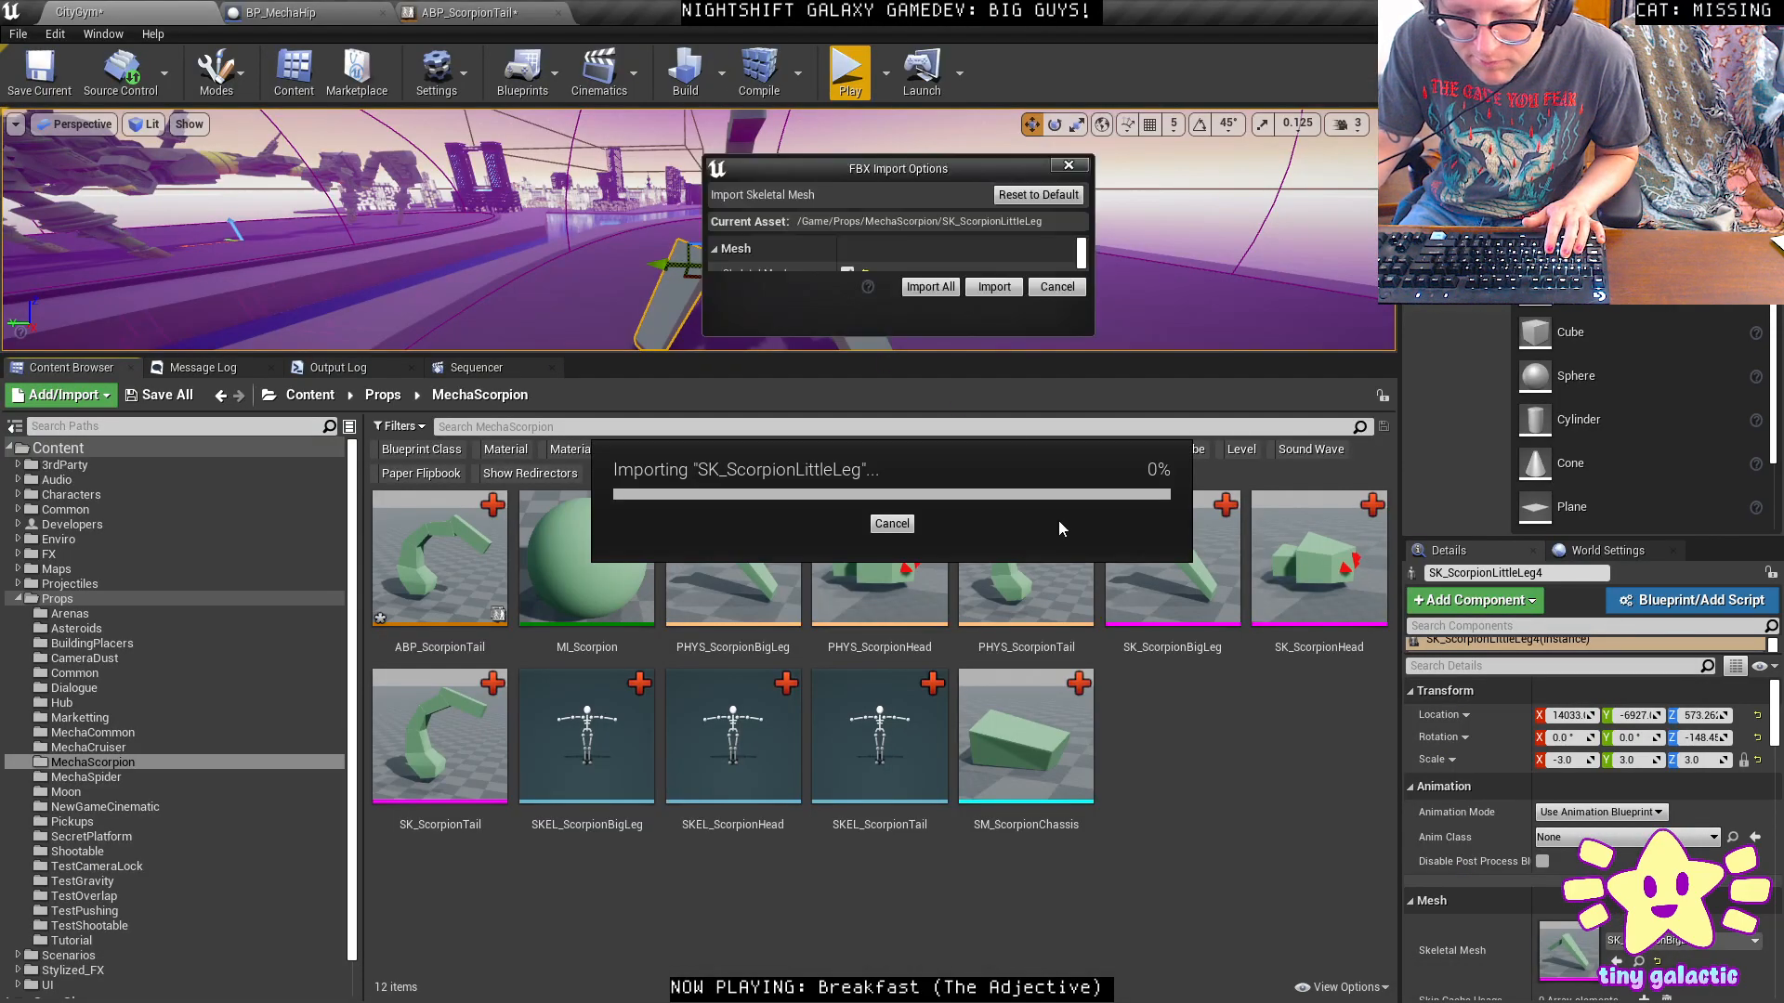
left_click(984, 357)
left_click(1011, 449)
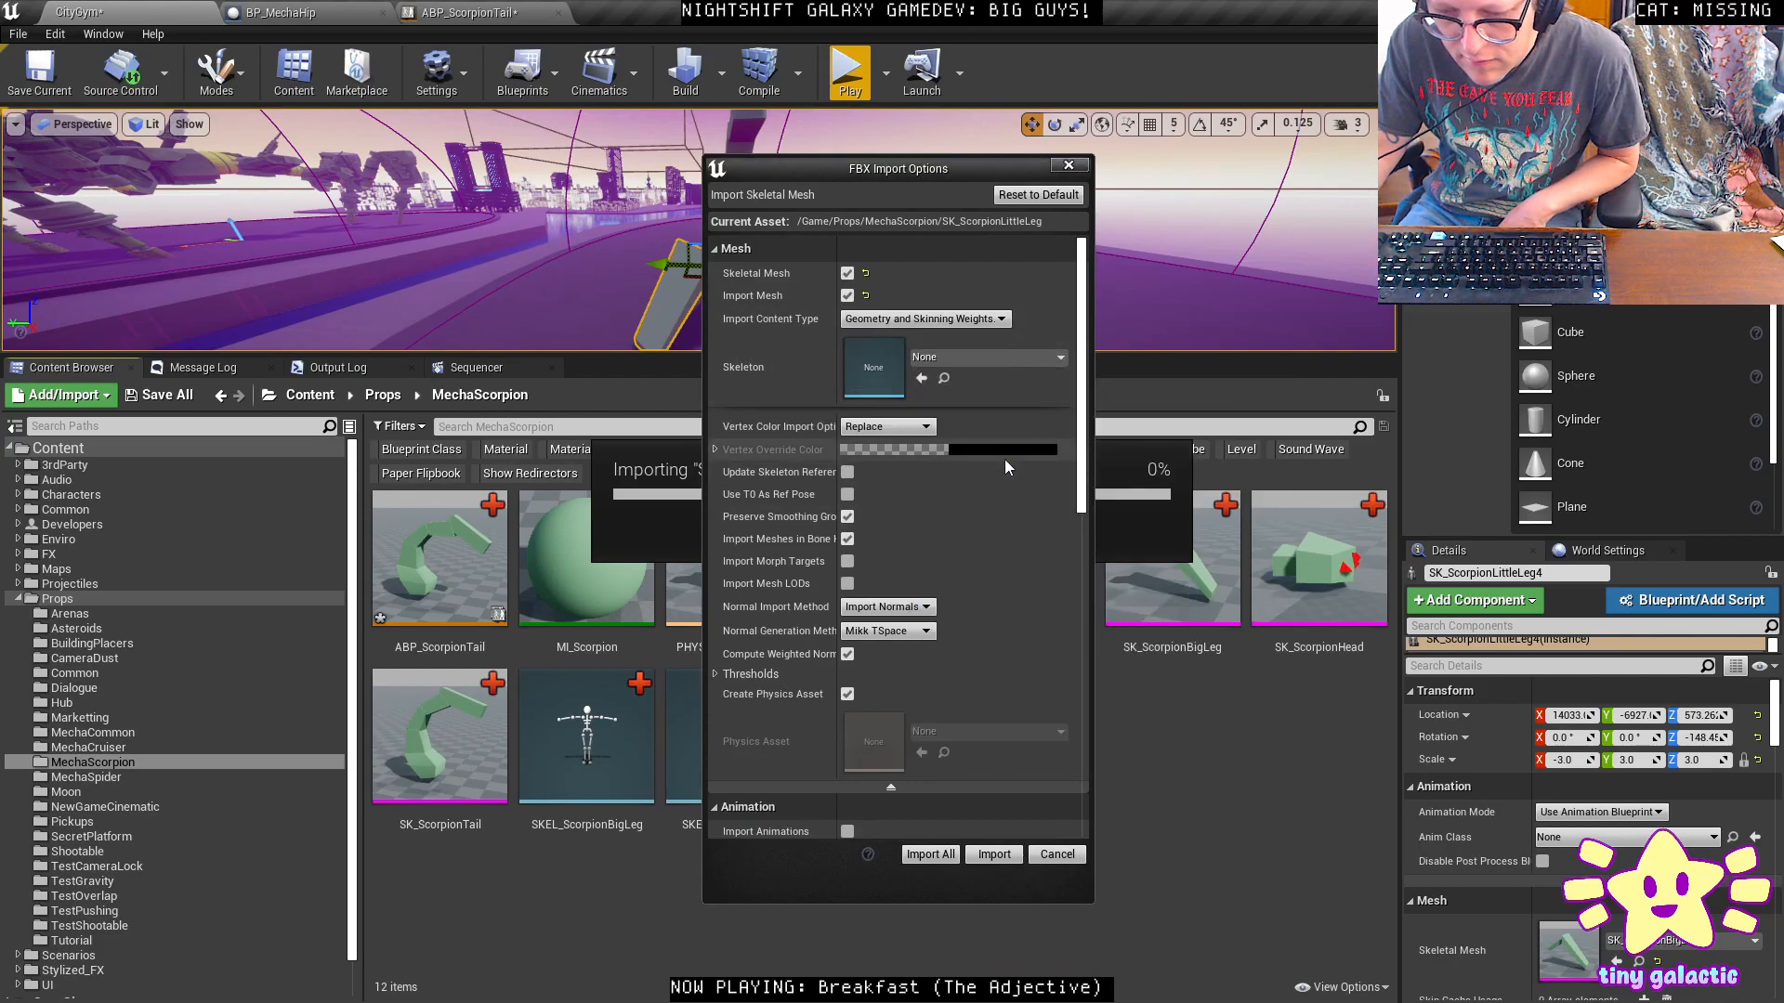
scroll(840, 644, "down", 5)
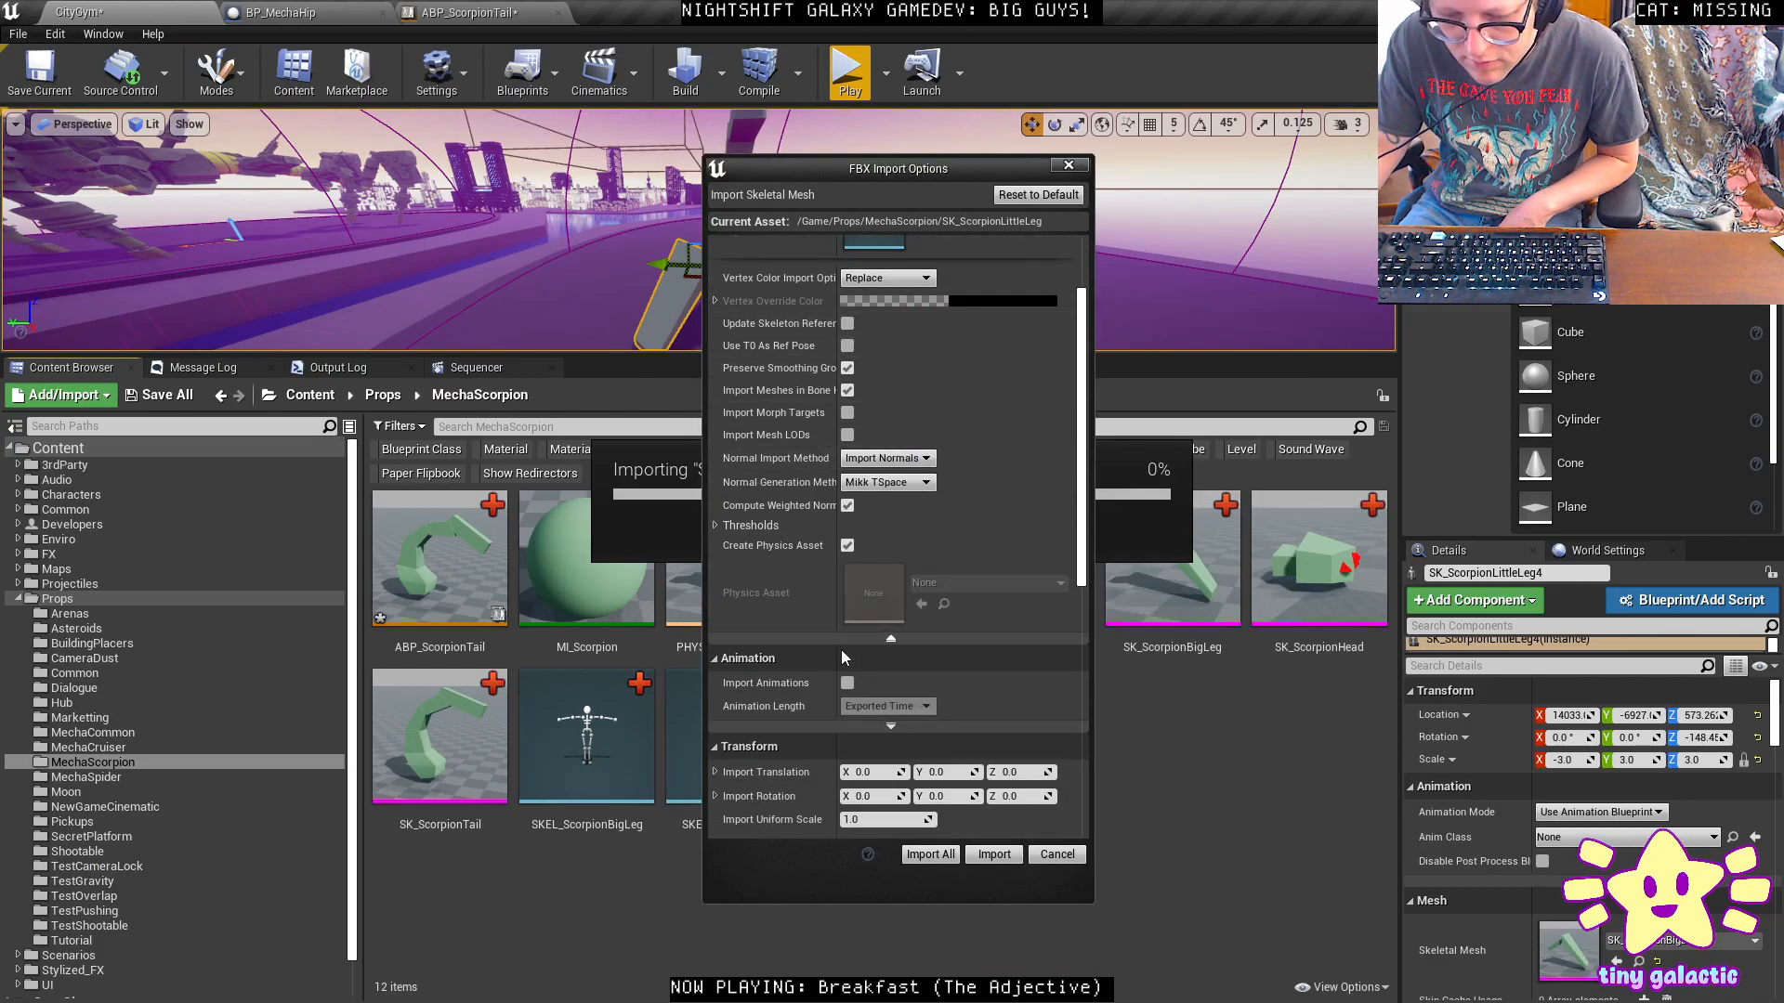
scroll(741, 628, "down", 8)
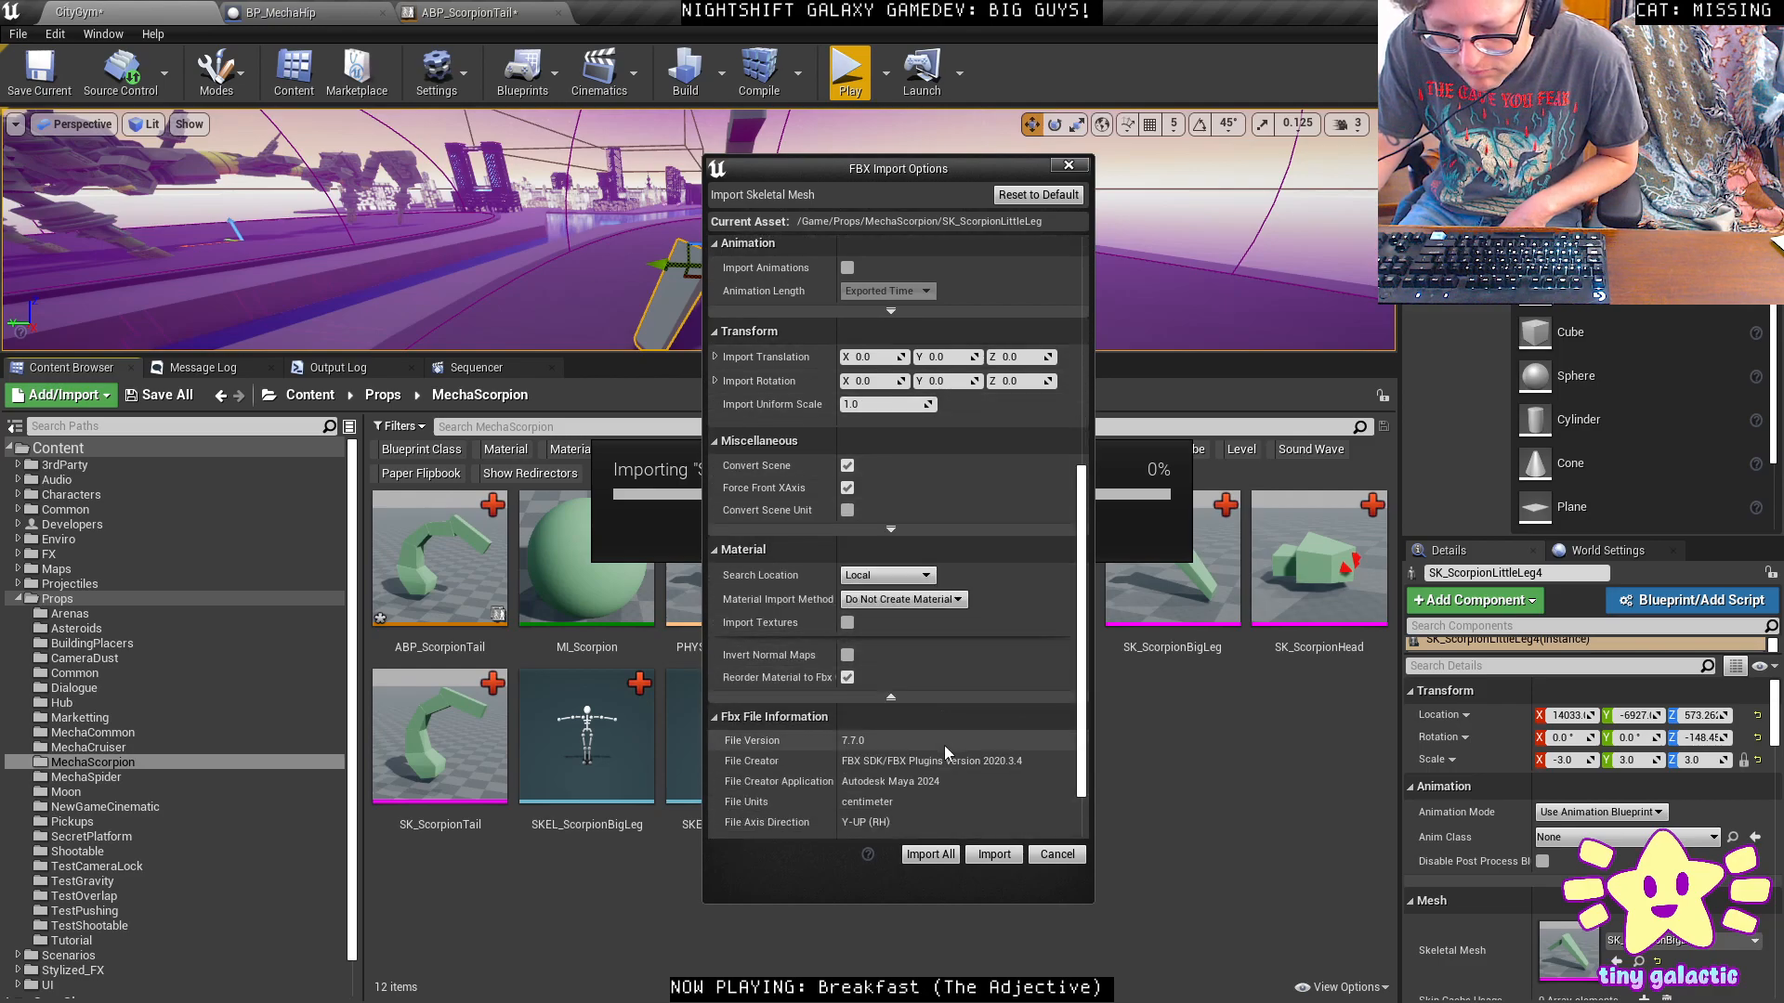
scroll(809, 734, "up", 4)
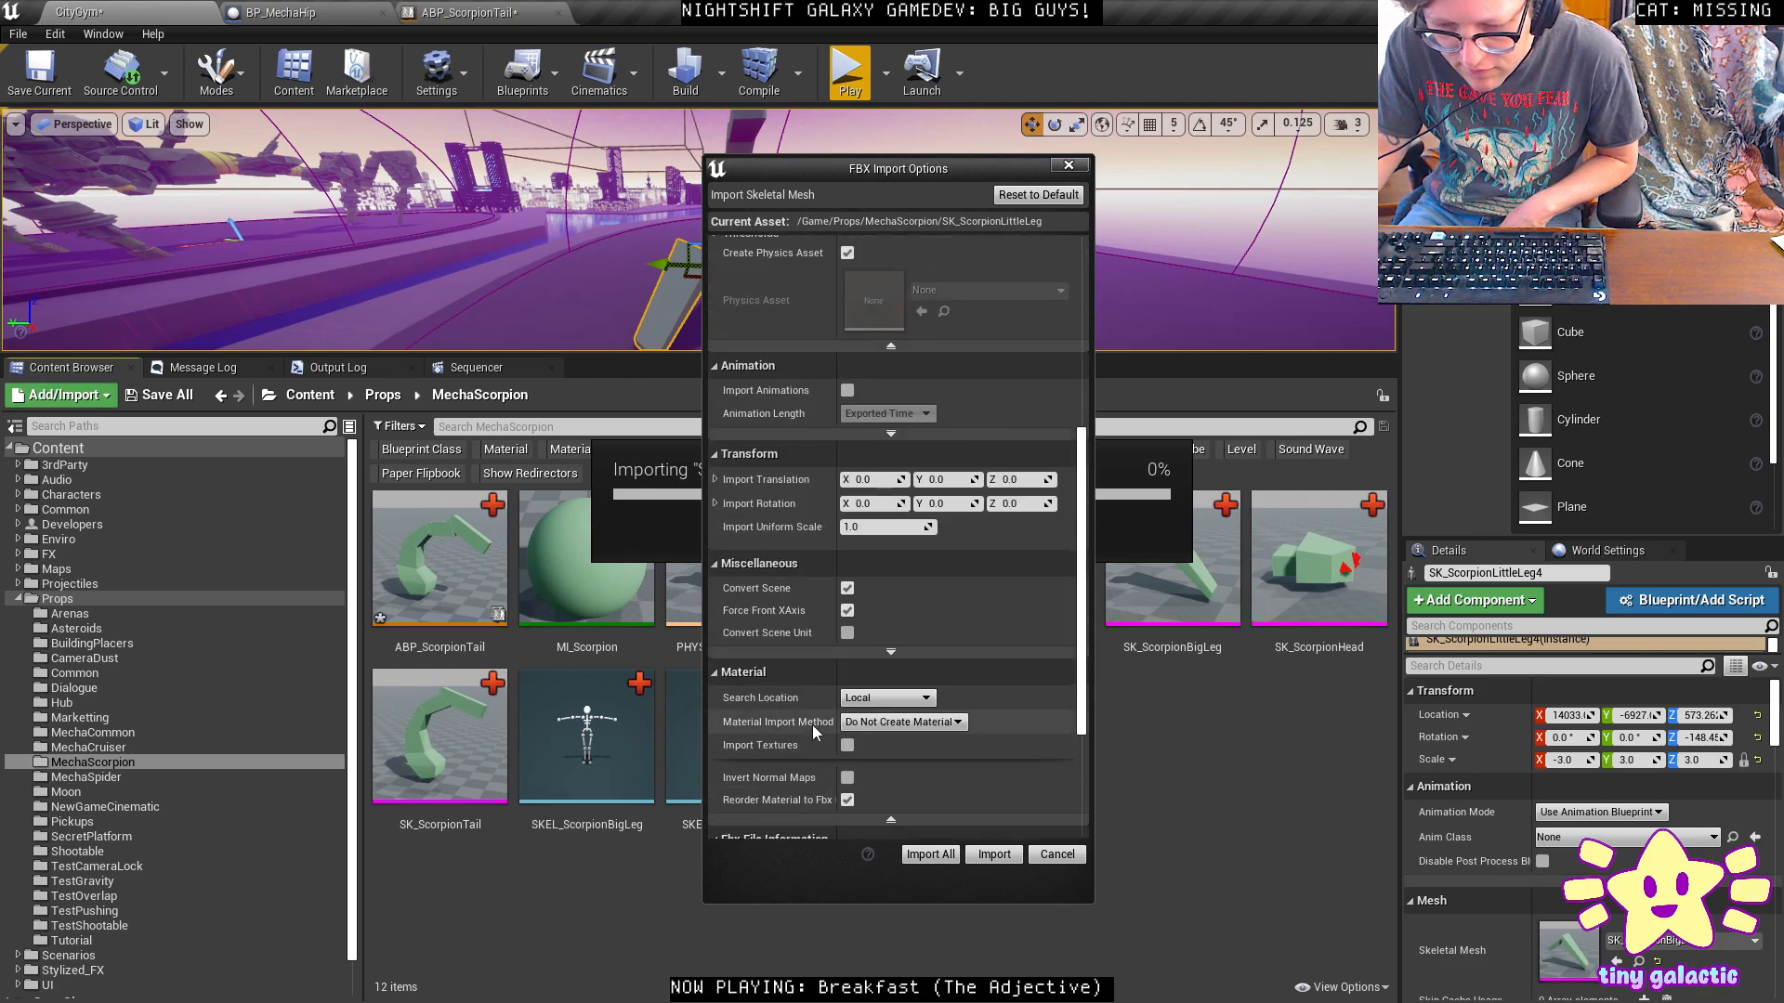
left_click(992, 854)
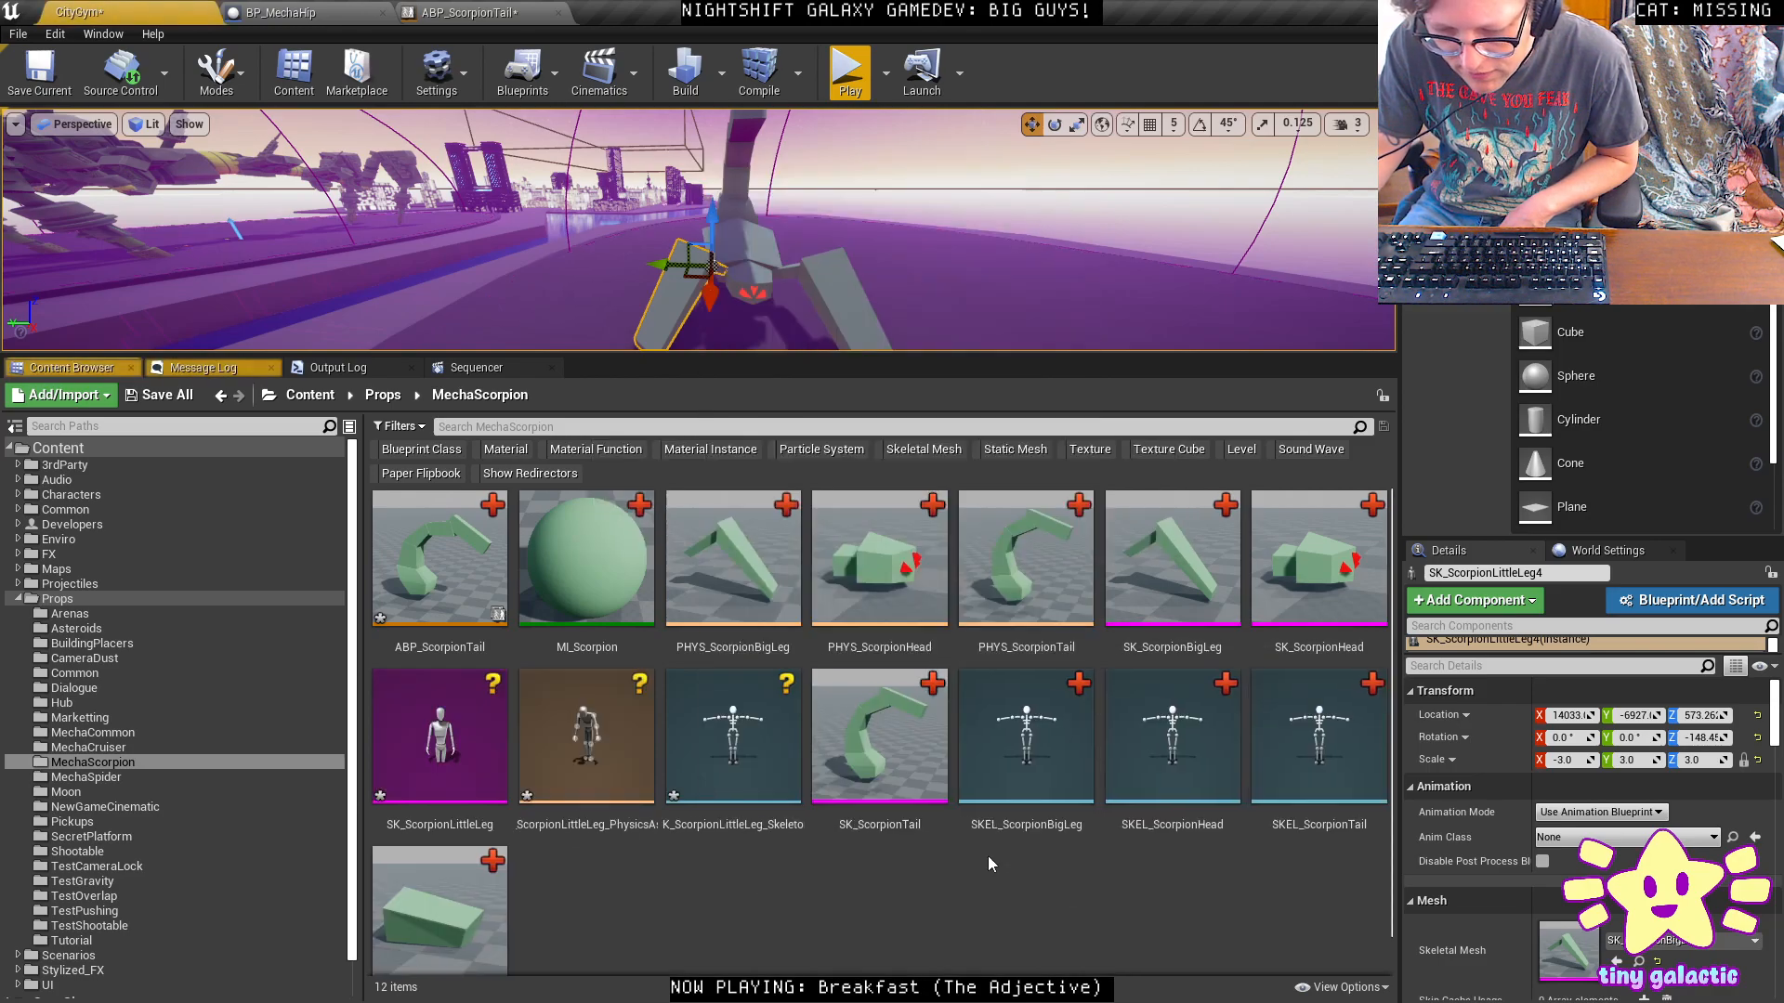
left_click(1049, 824)
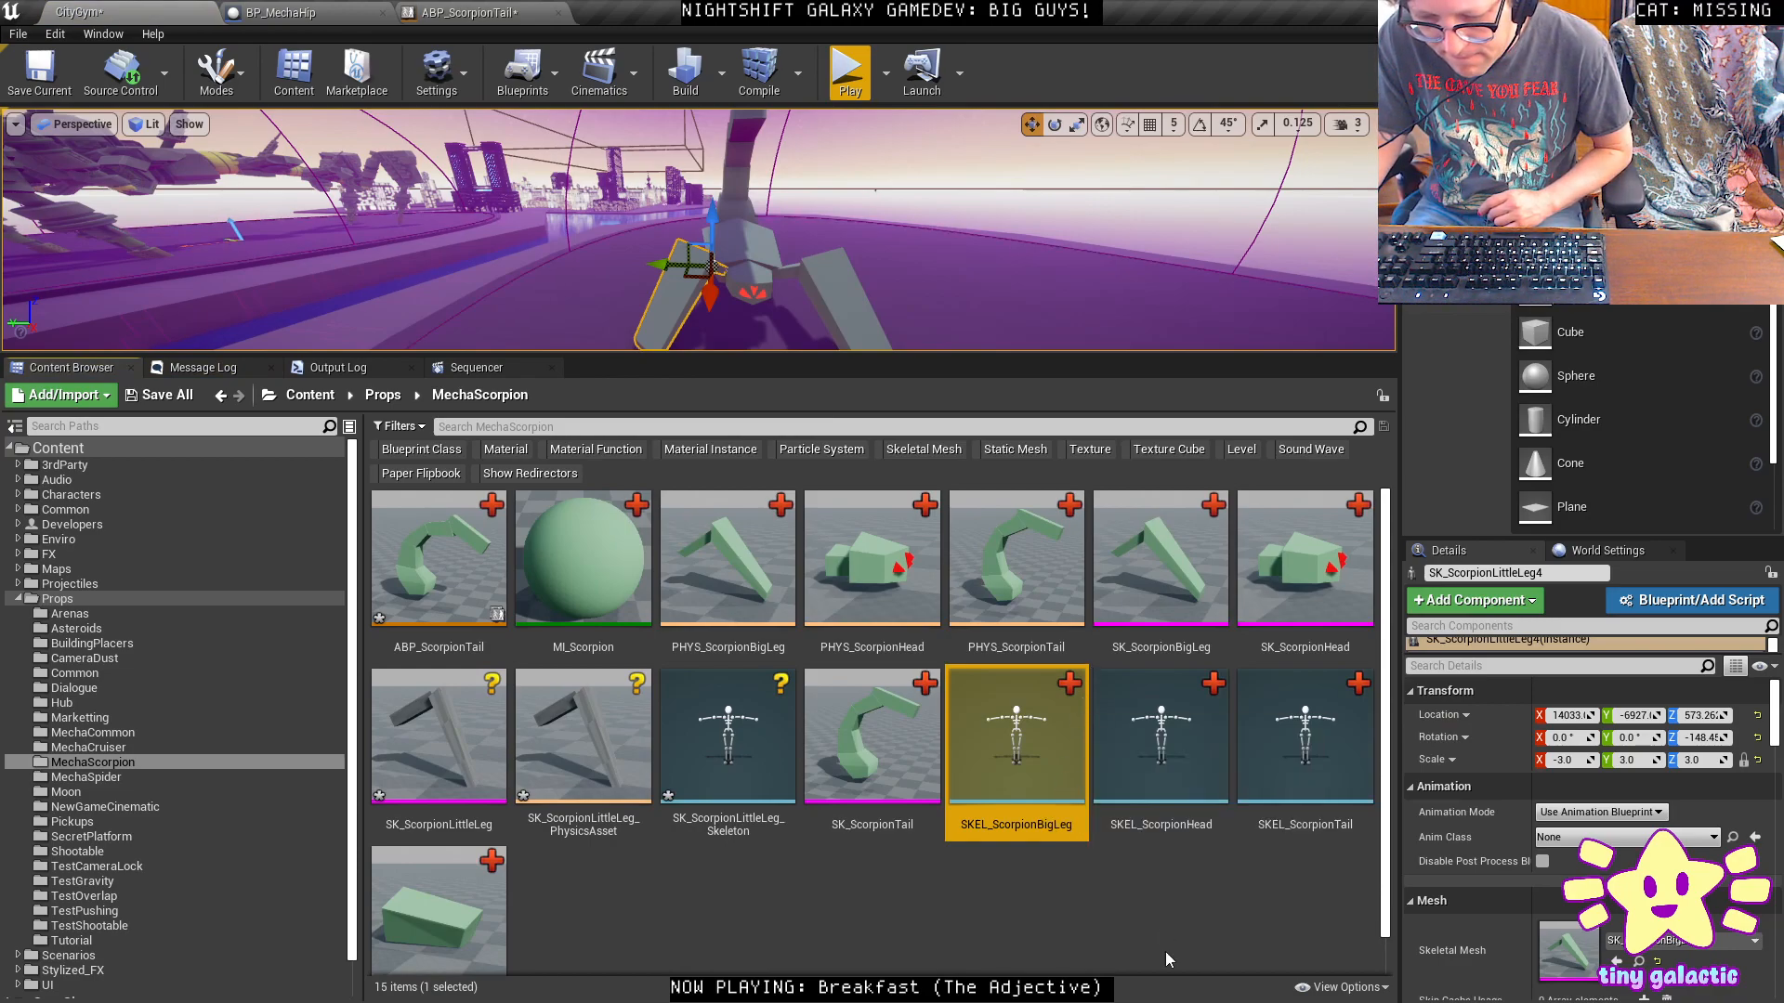
left_click(1203, 826)
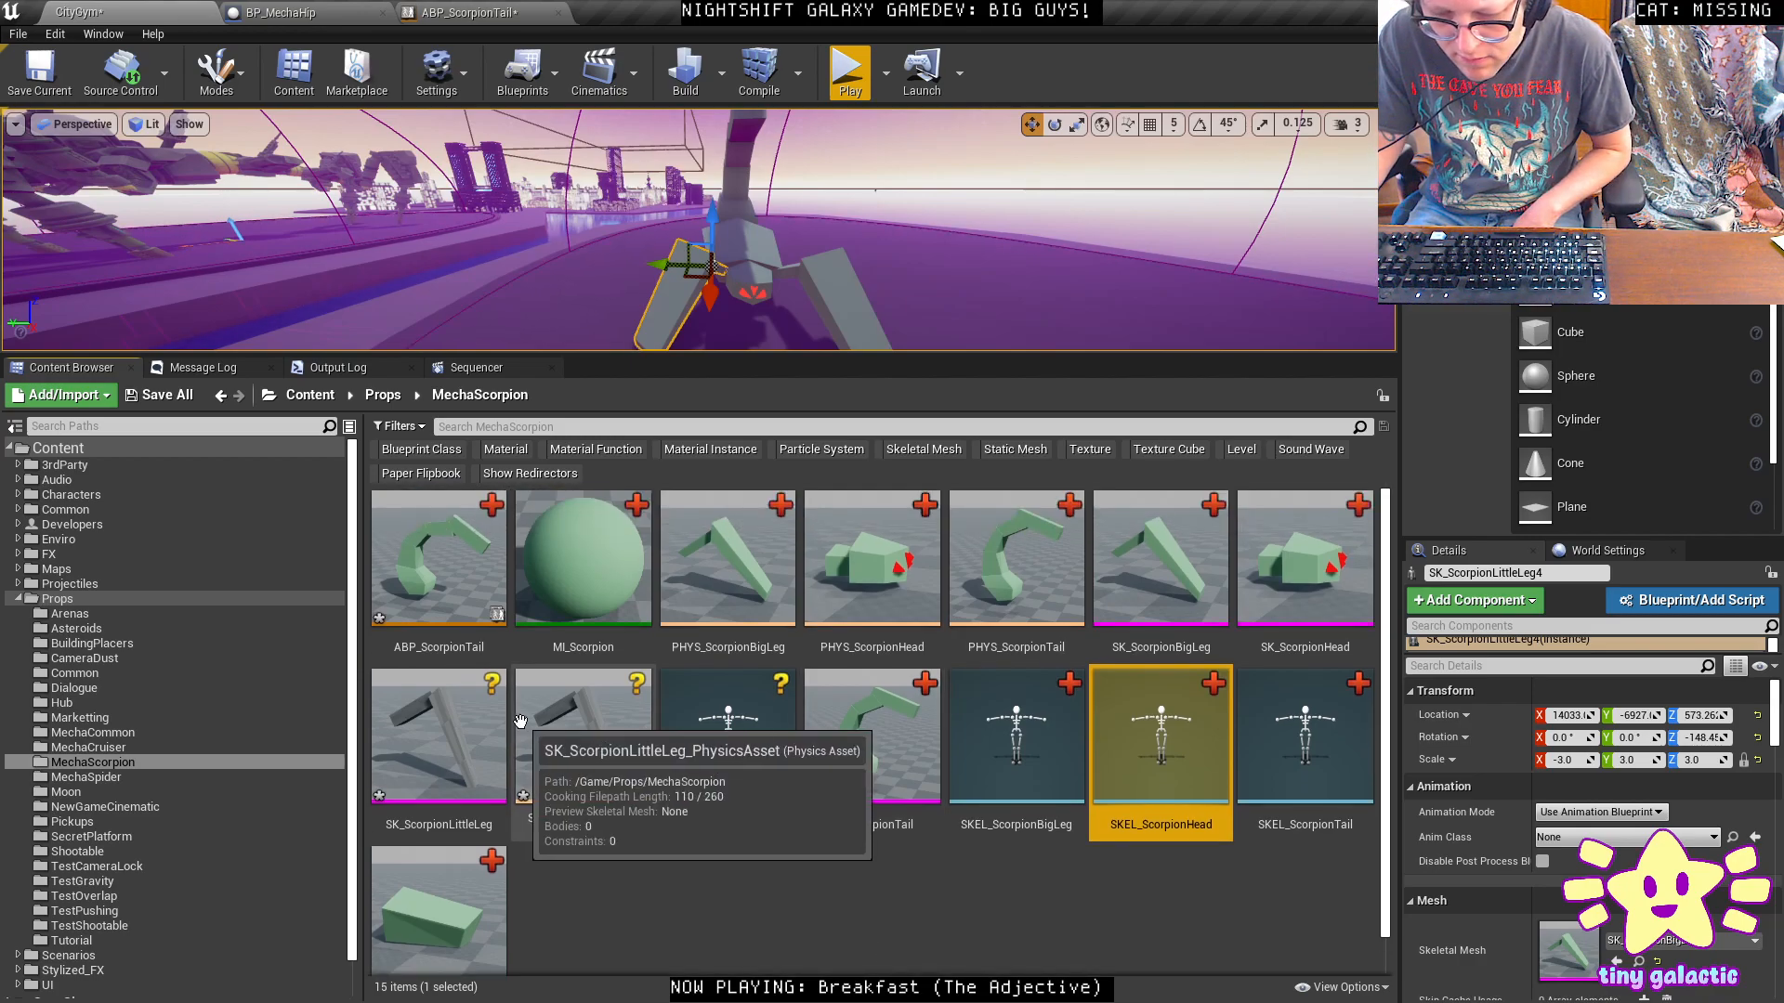
Assign the MI_Scorpion material to Element 0 of the SK_ScorpionLittleLeg skeletal mesh and return to the CityGym level.
left_click(468, 756)
key("F2")
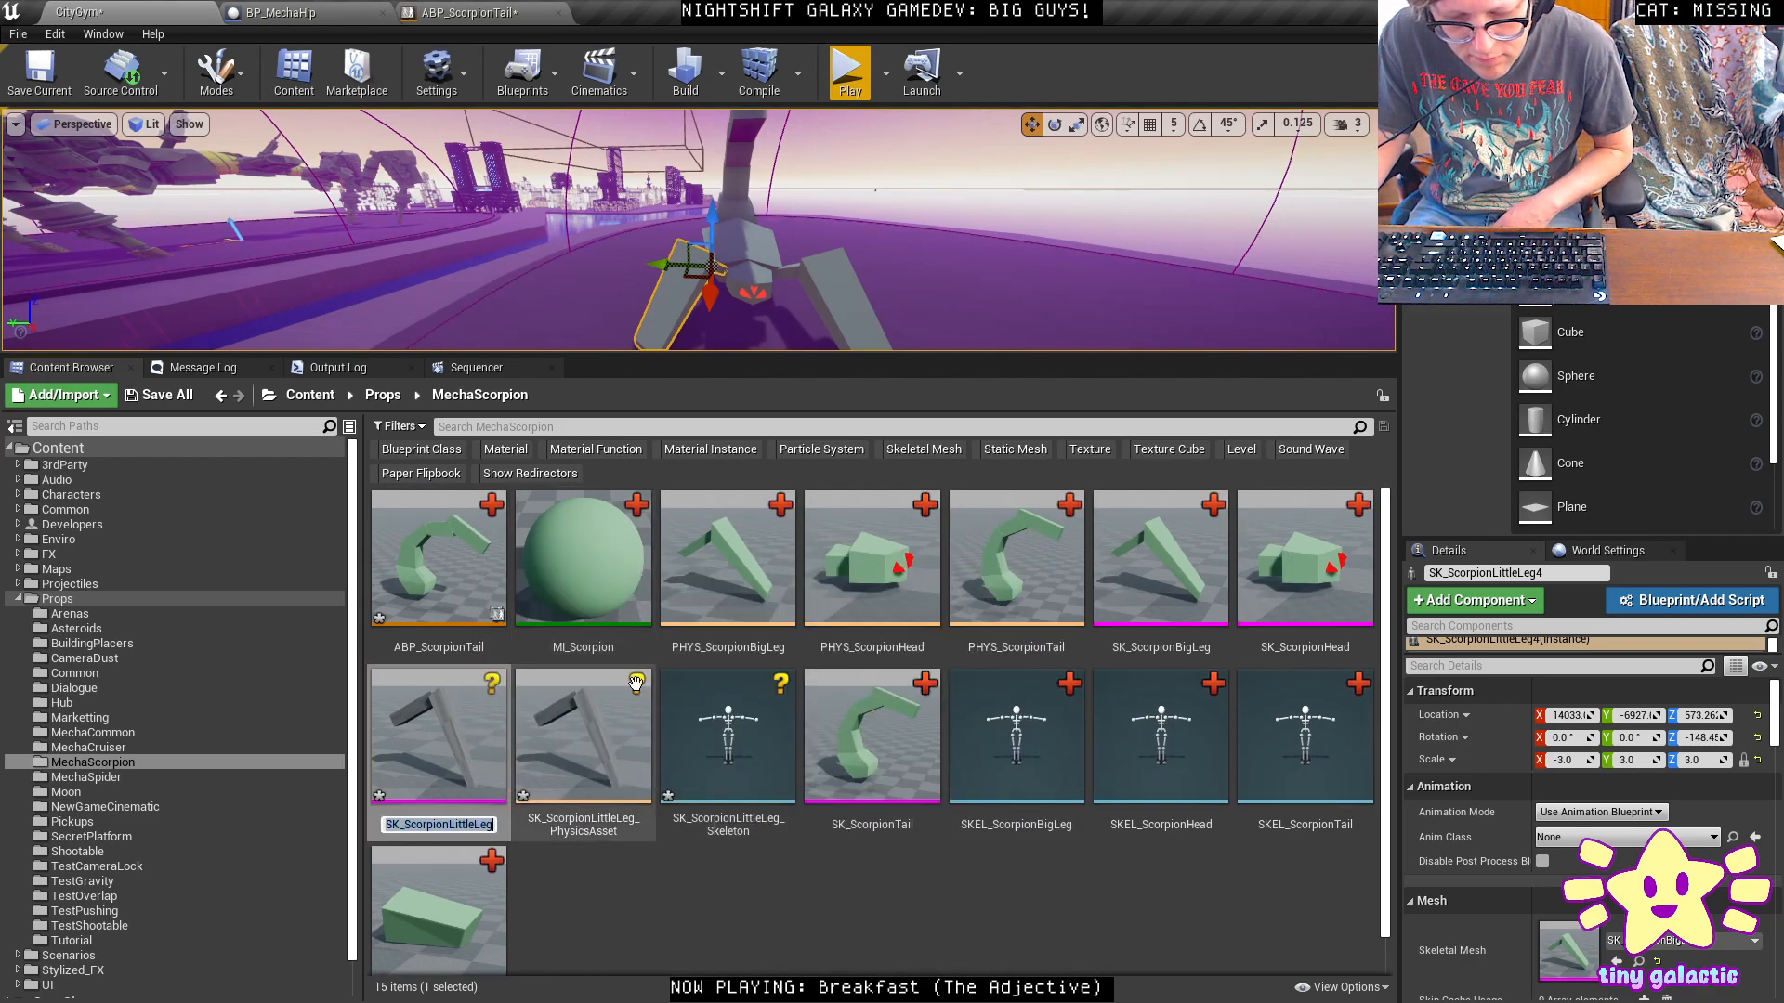
double_click(468, 756)
left_click(237, 231)
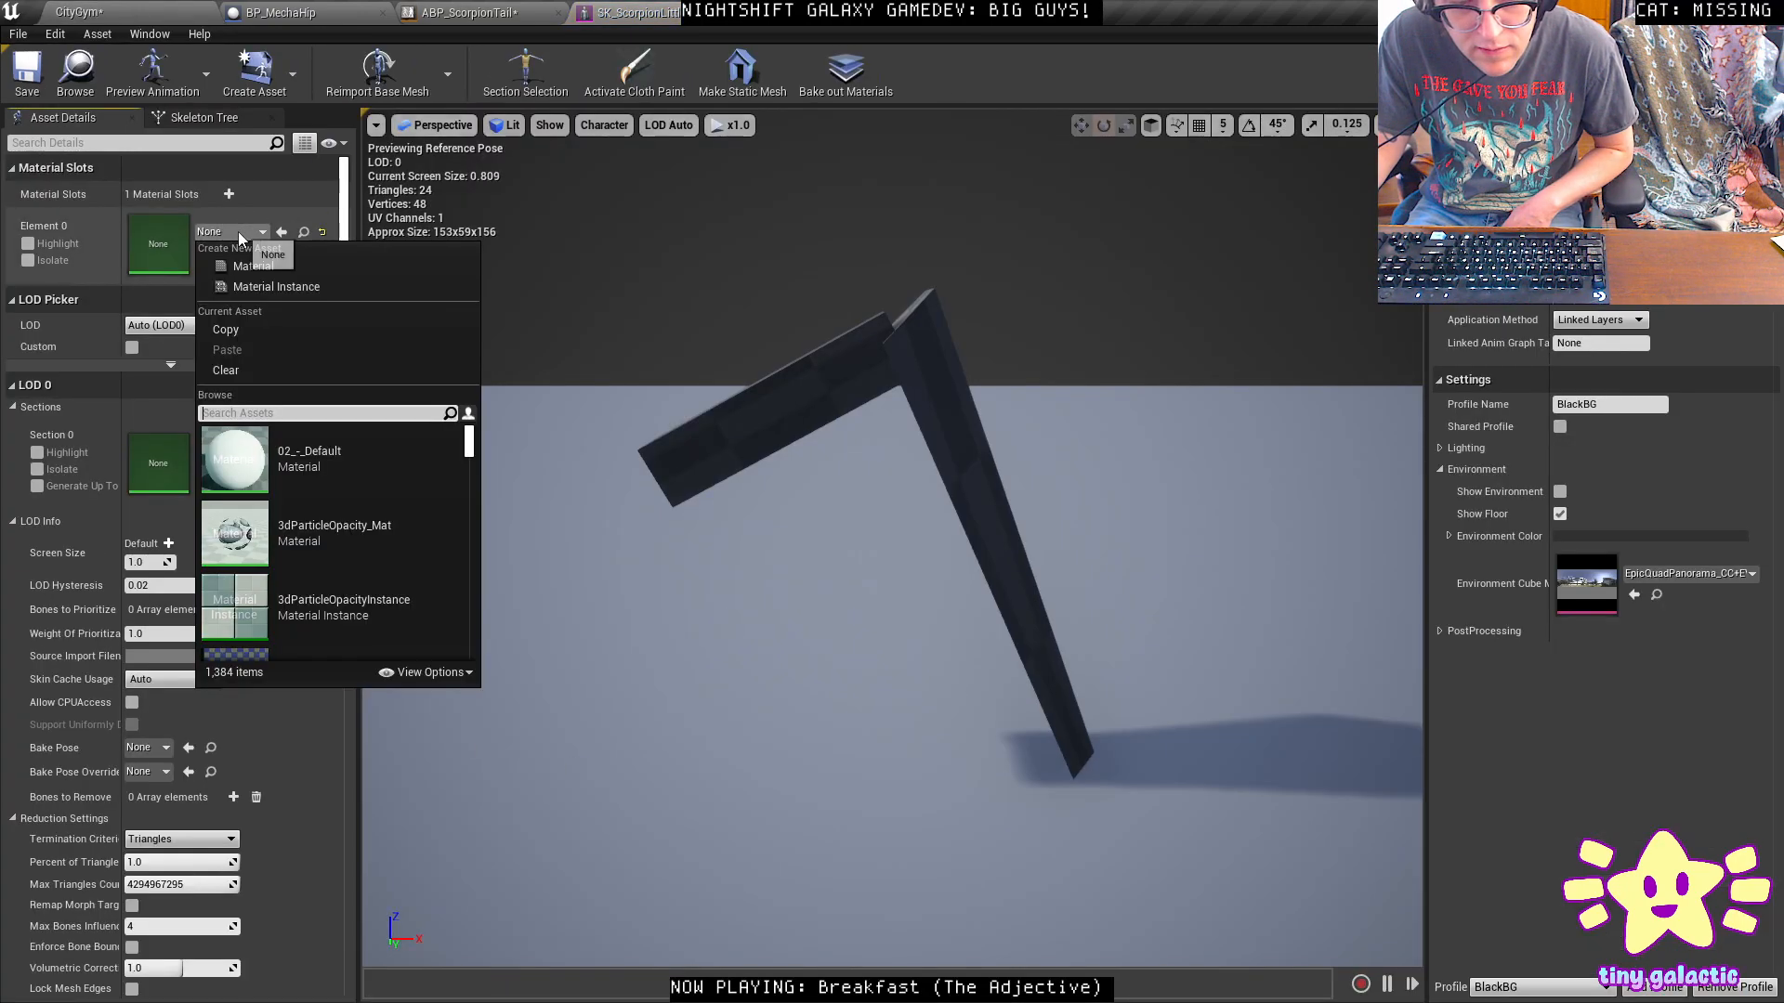
type("scorp")
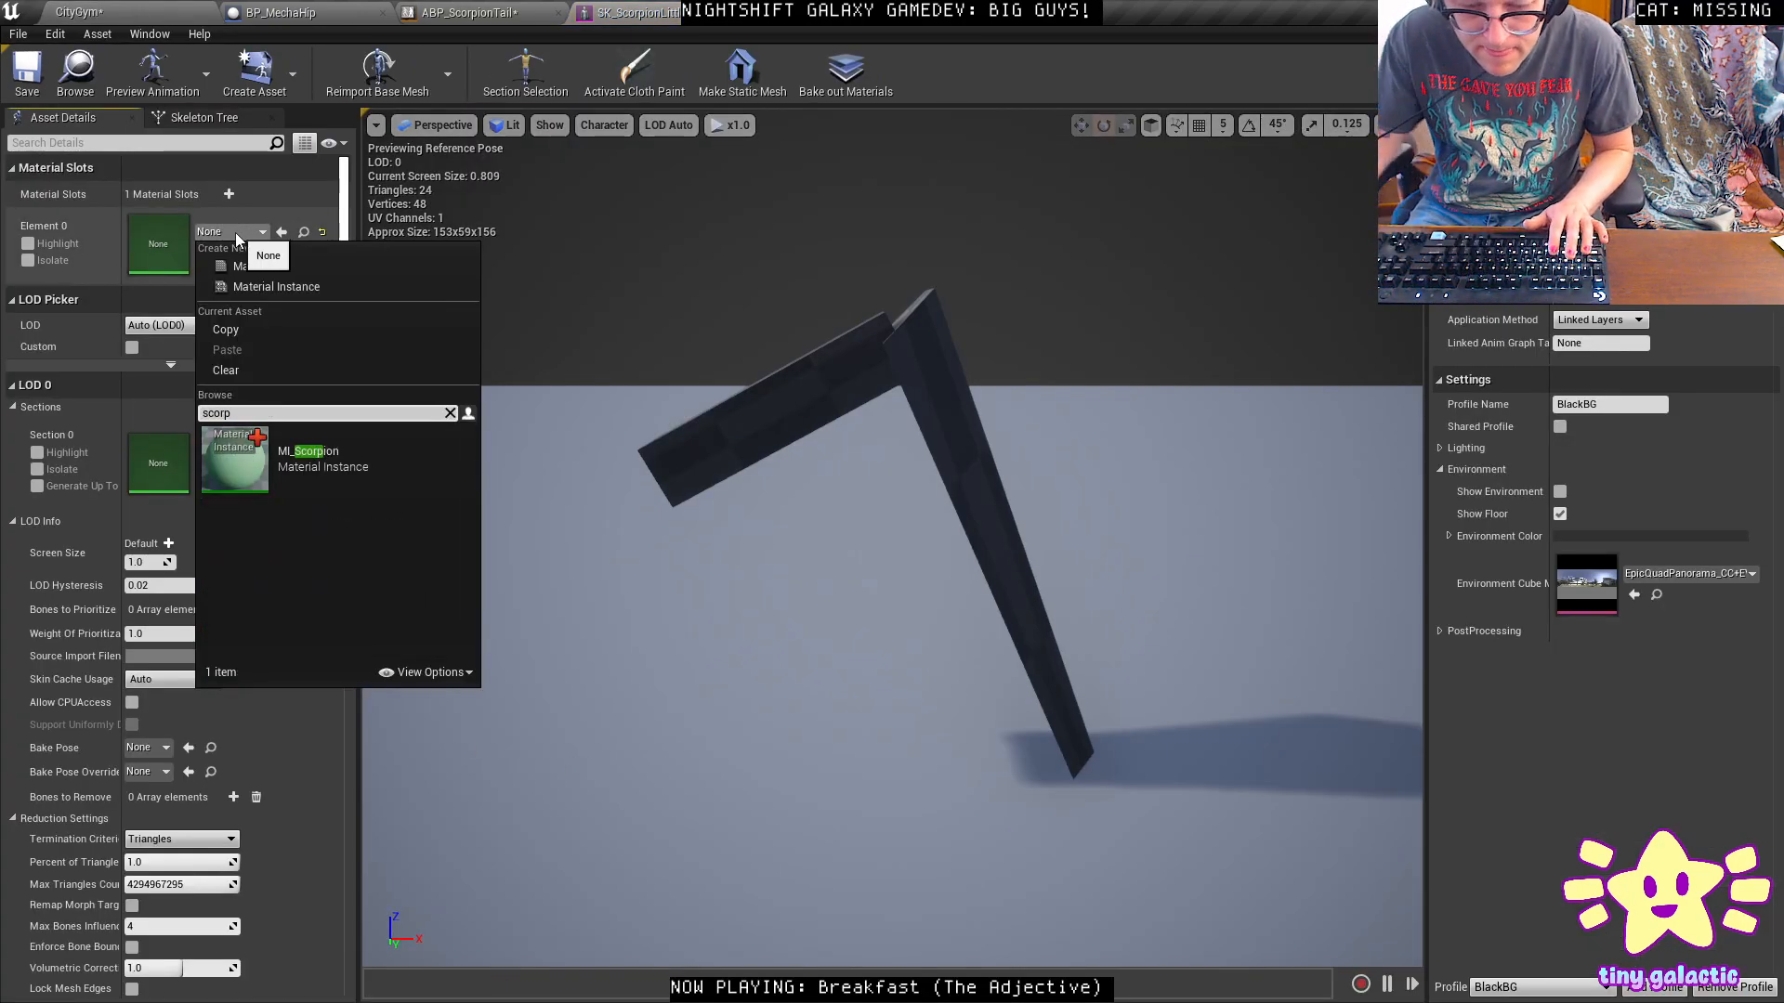
left_click(287, 462)
left_click(437, 21)
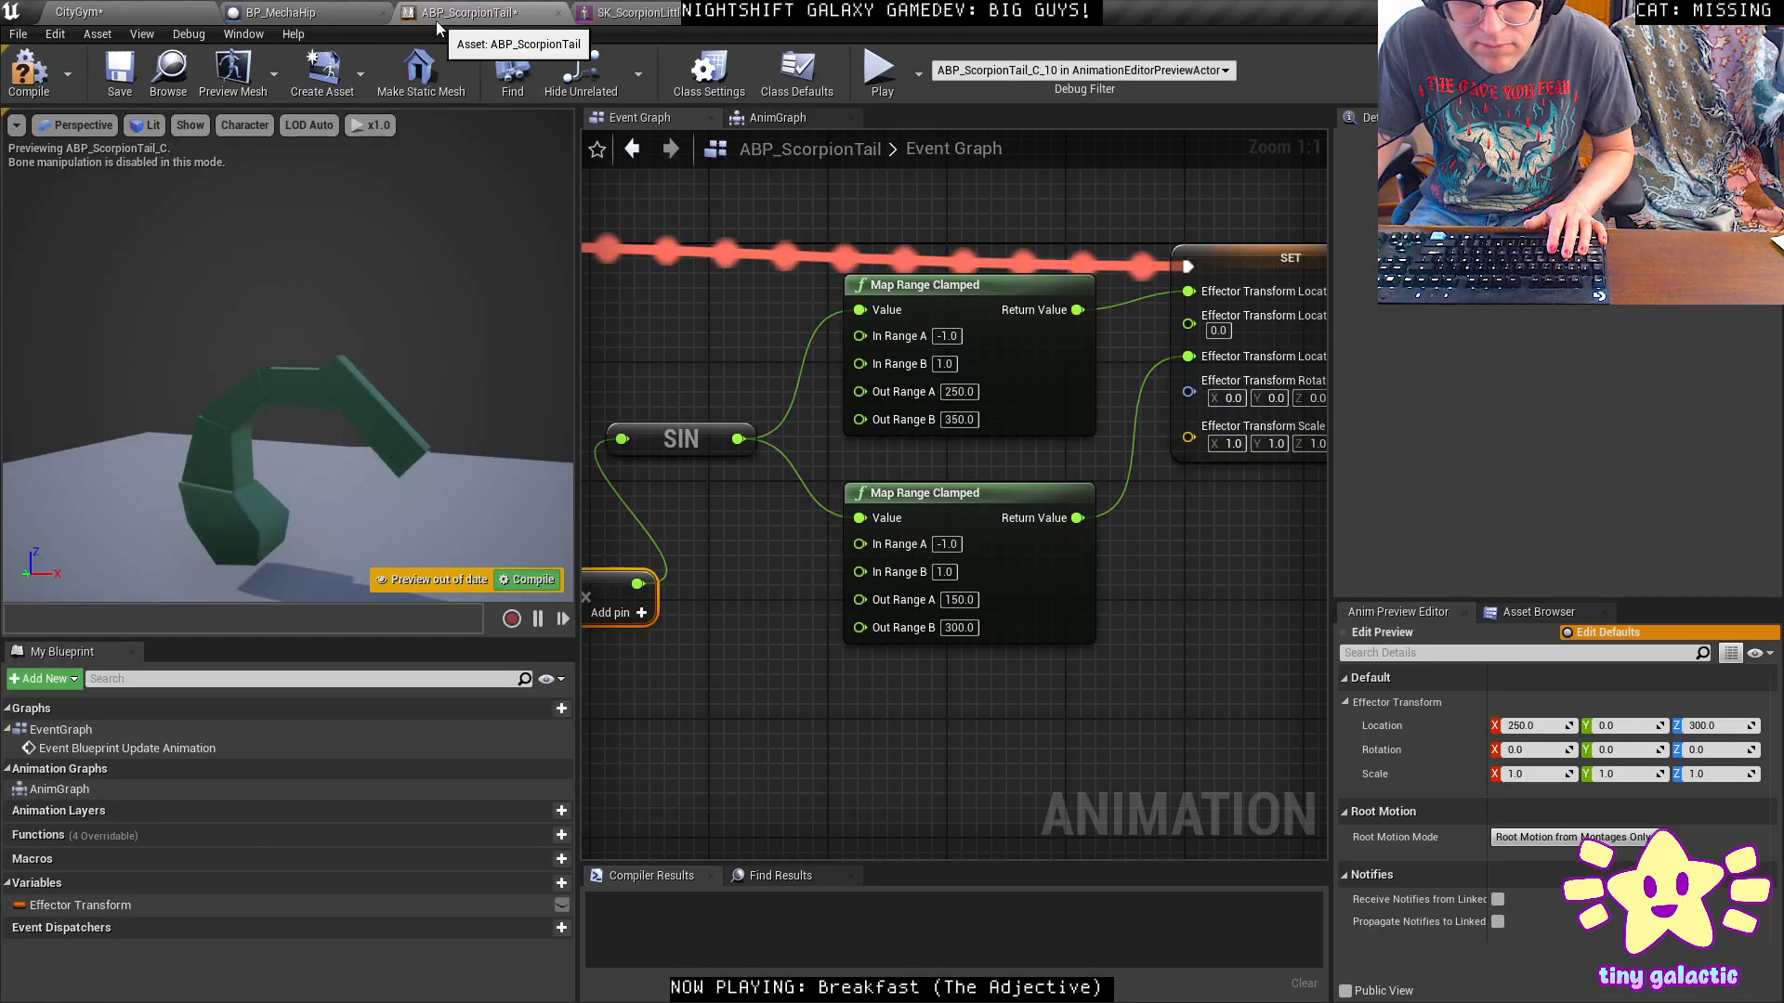
left_click(79, 11)
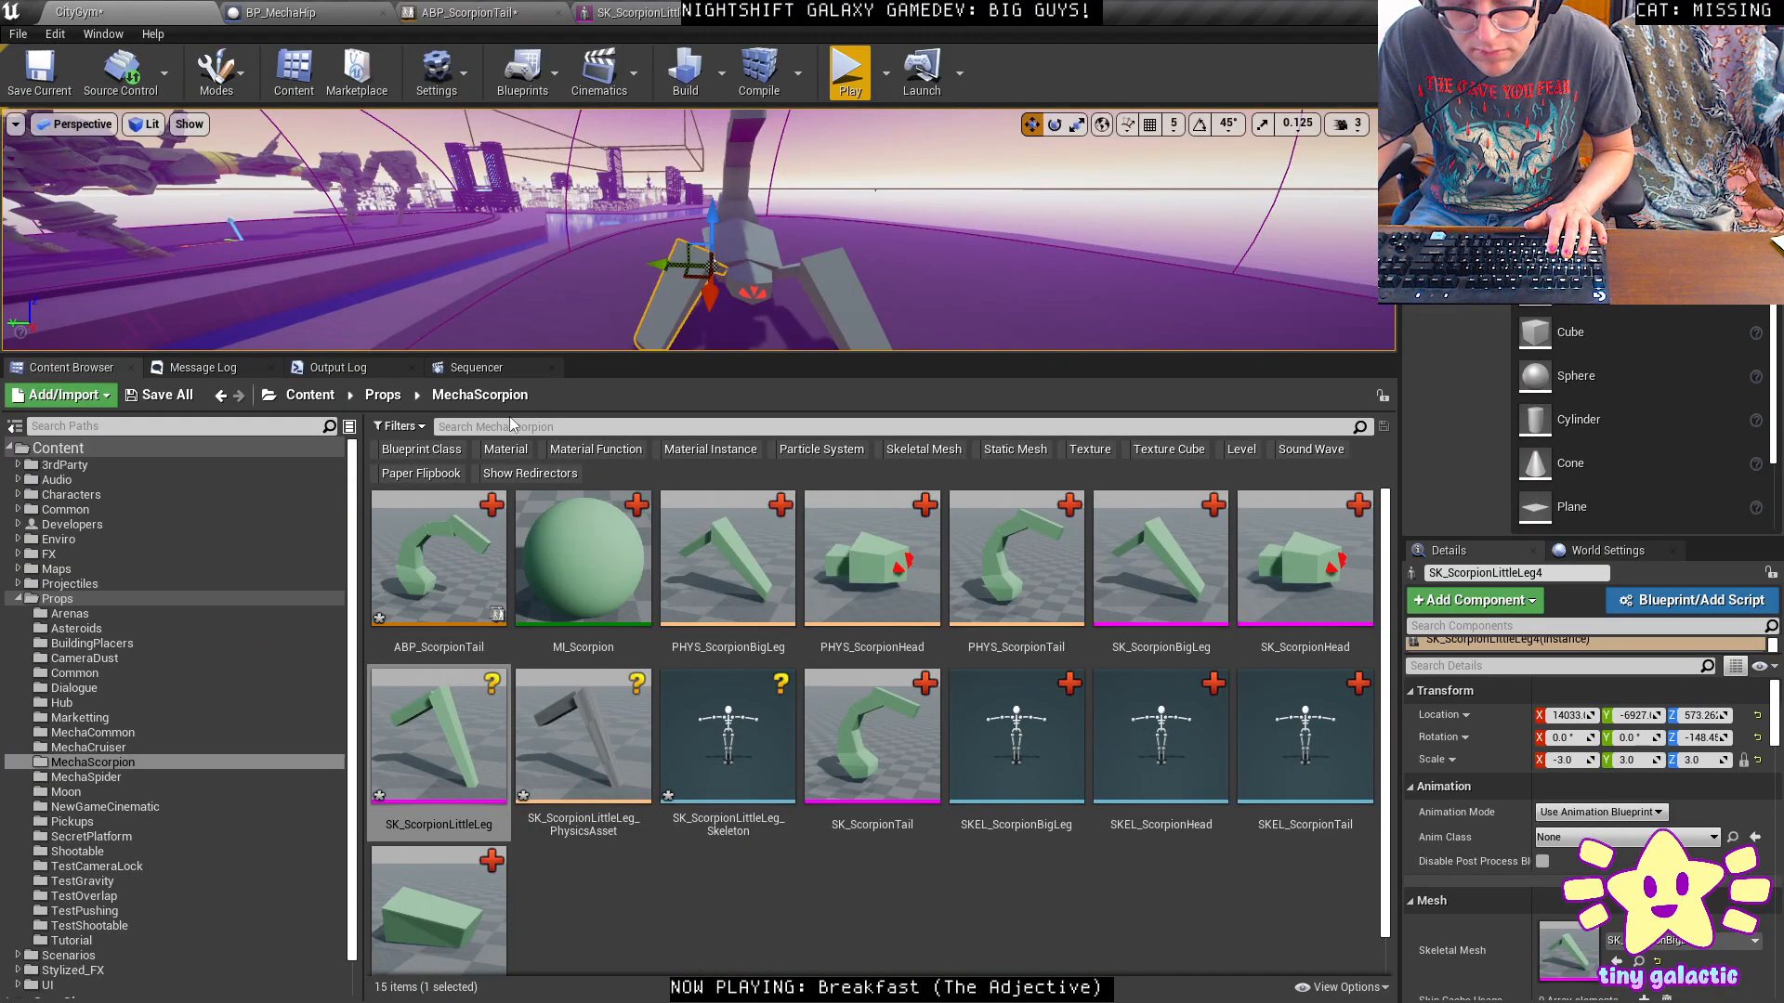
Rename the new little leg physics asset as PHYS_ScorpionLittleLeg.
left_click(596, 820)
key("F2")
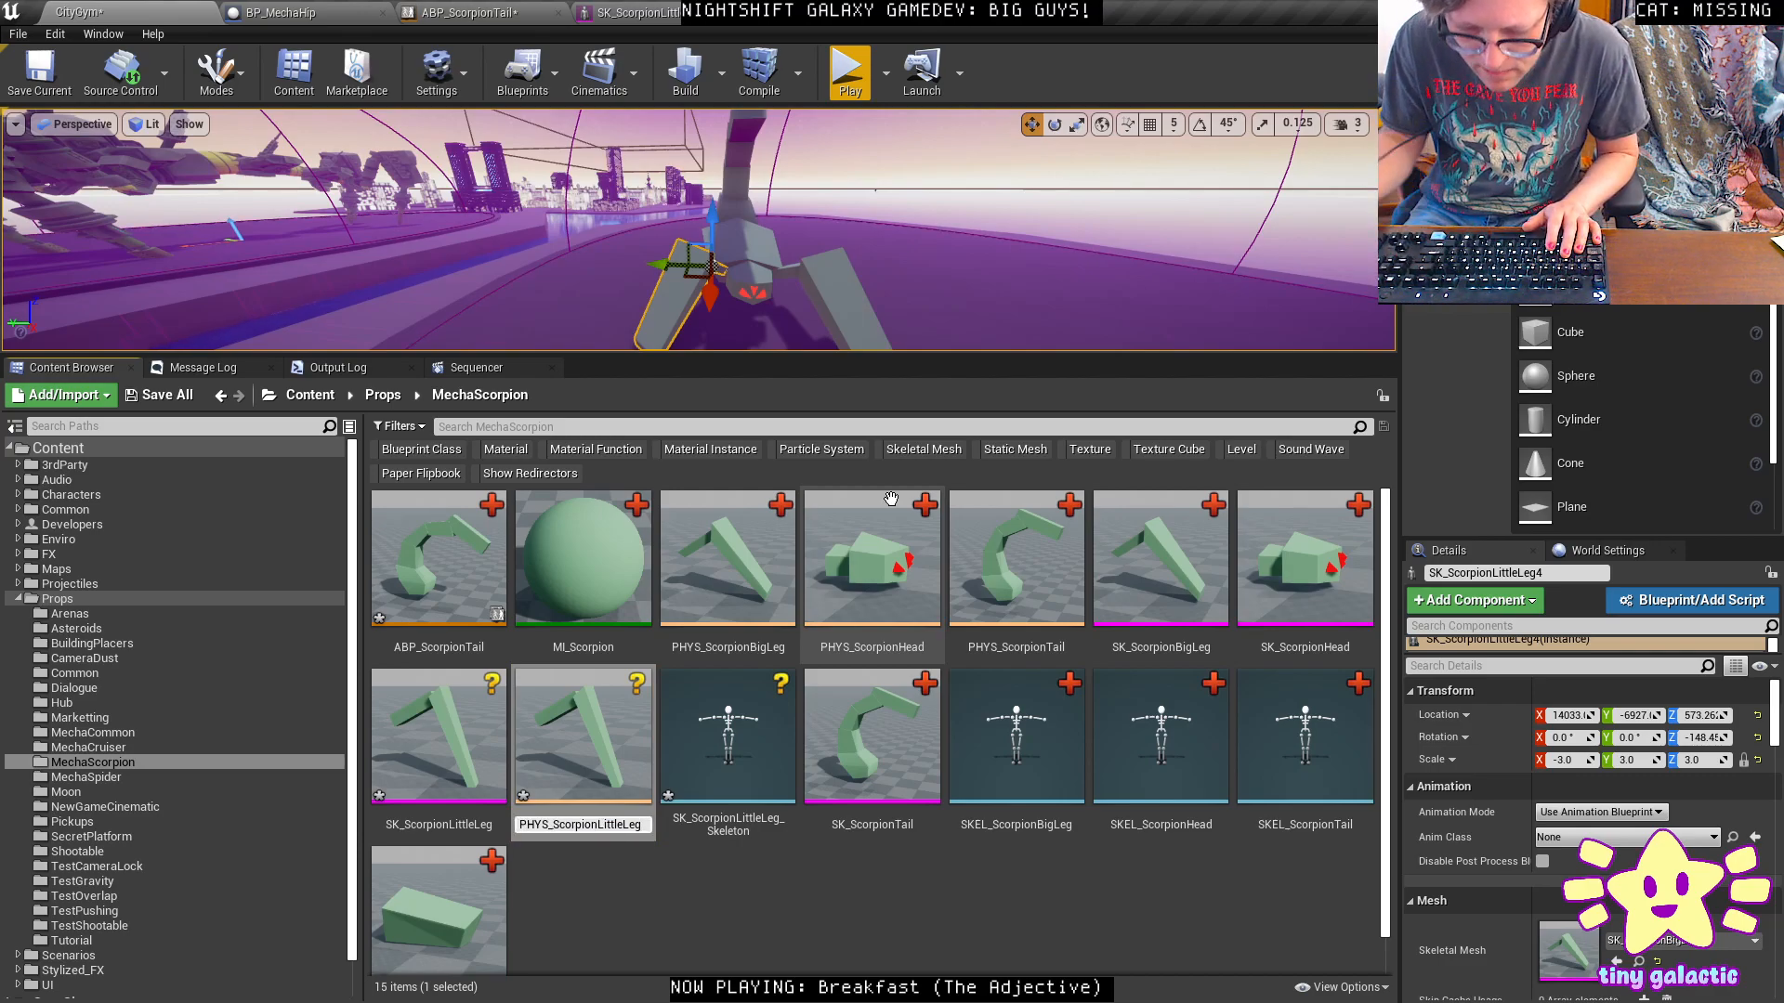
key("Return")
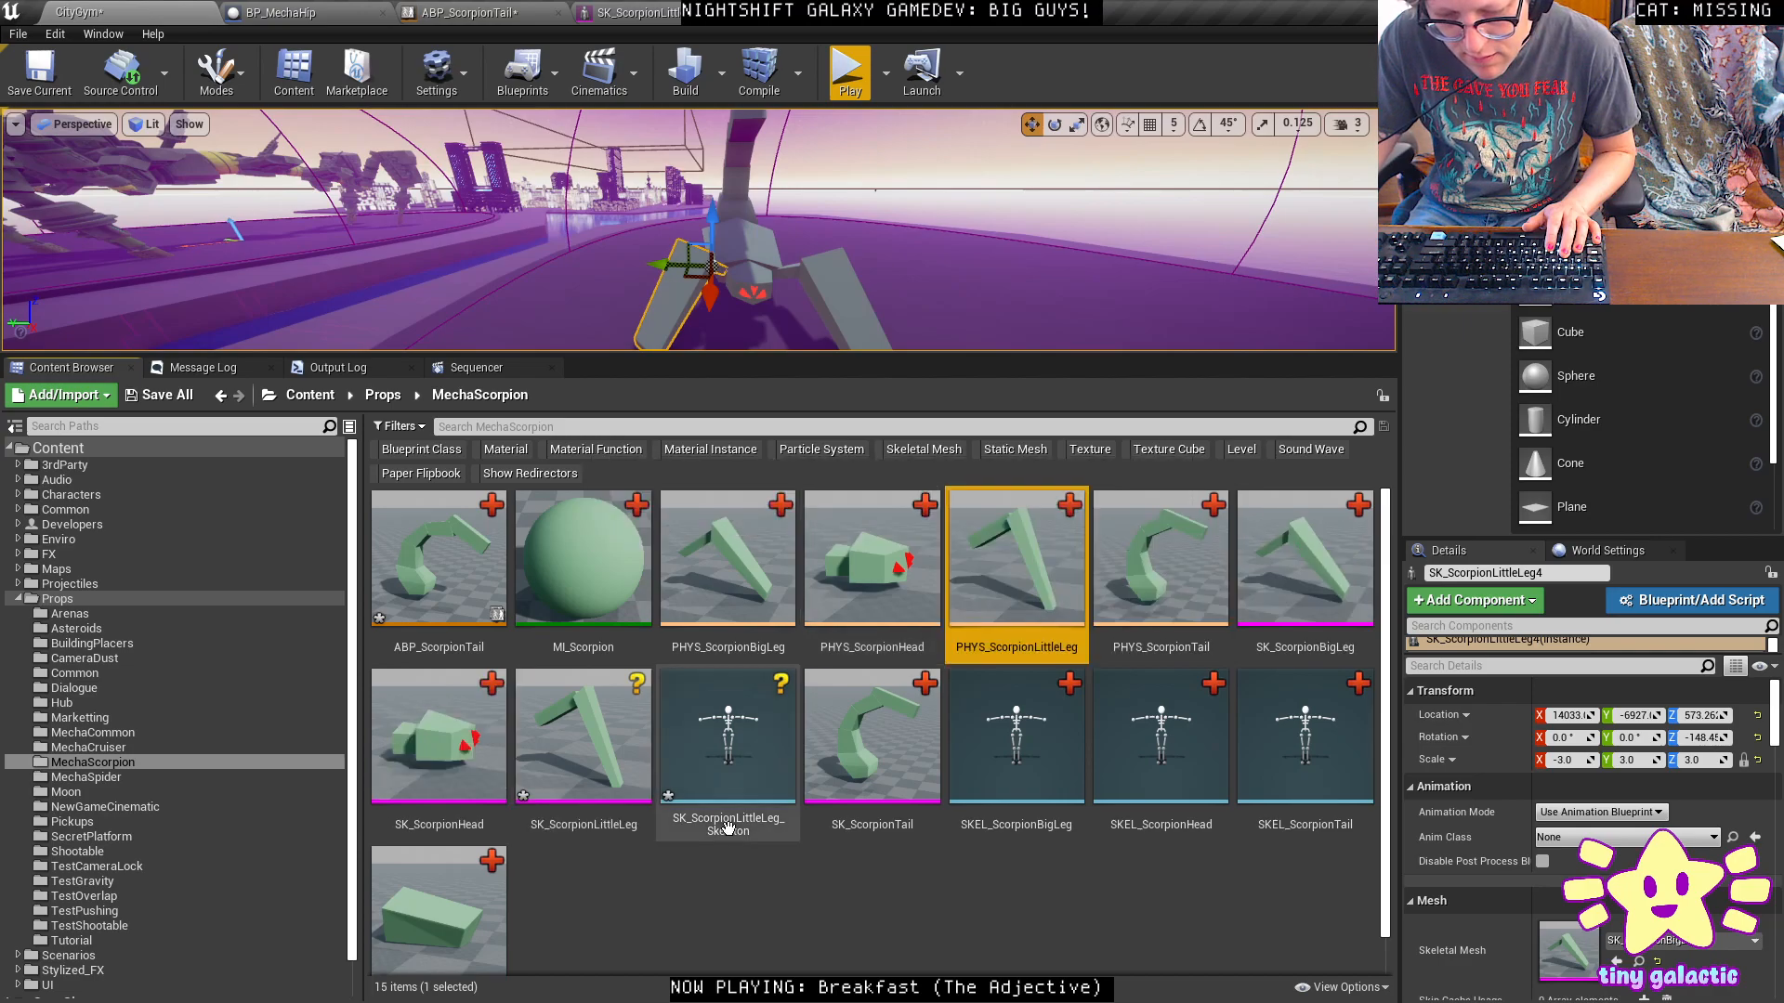
Rename the new little leg skeleton asset as SKEL_ScorpionLittleLeg.
left_click(710, 833)
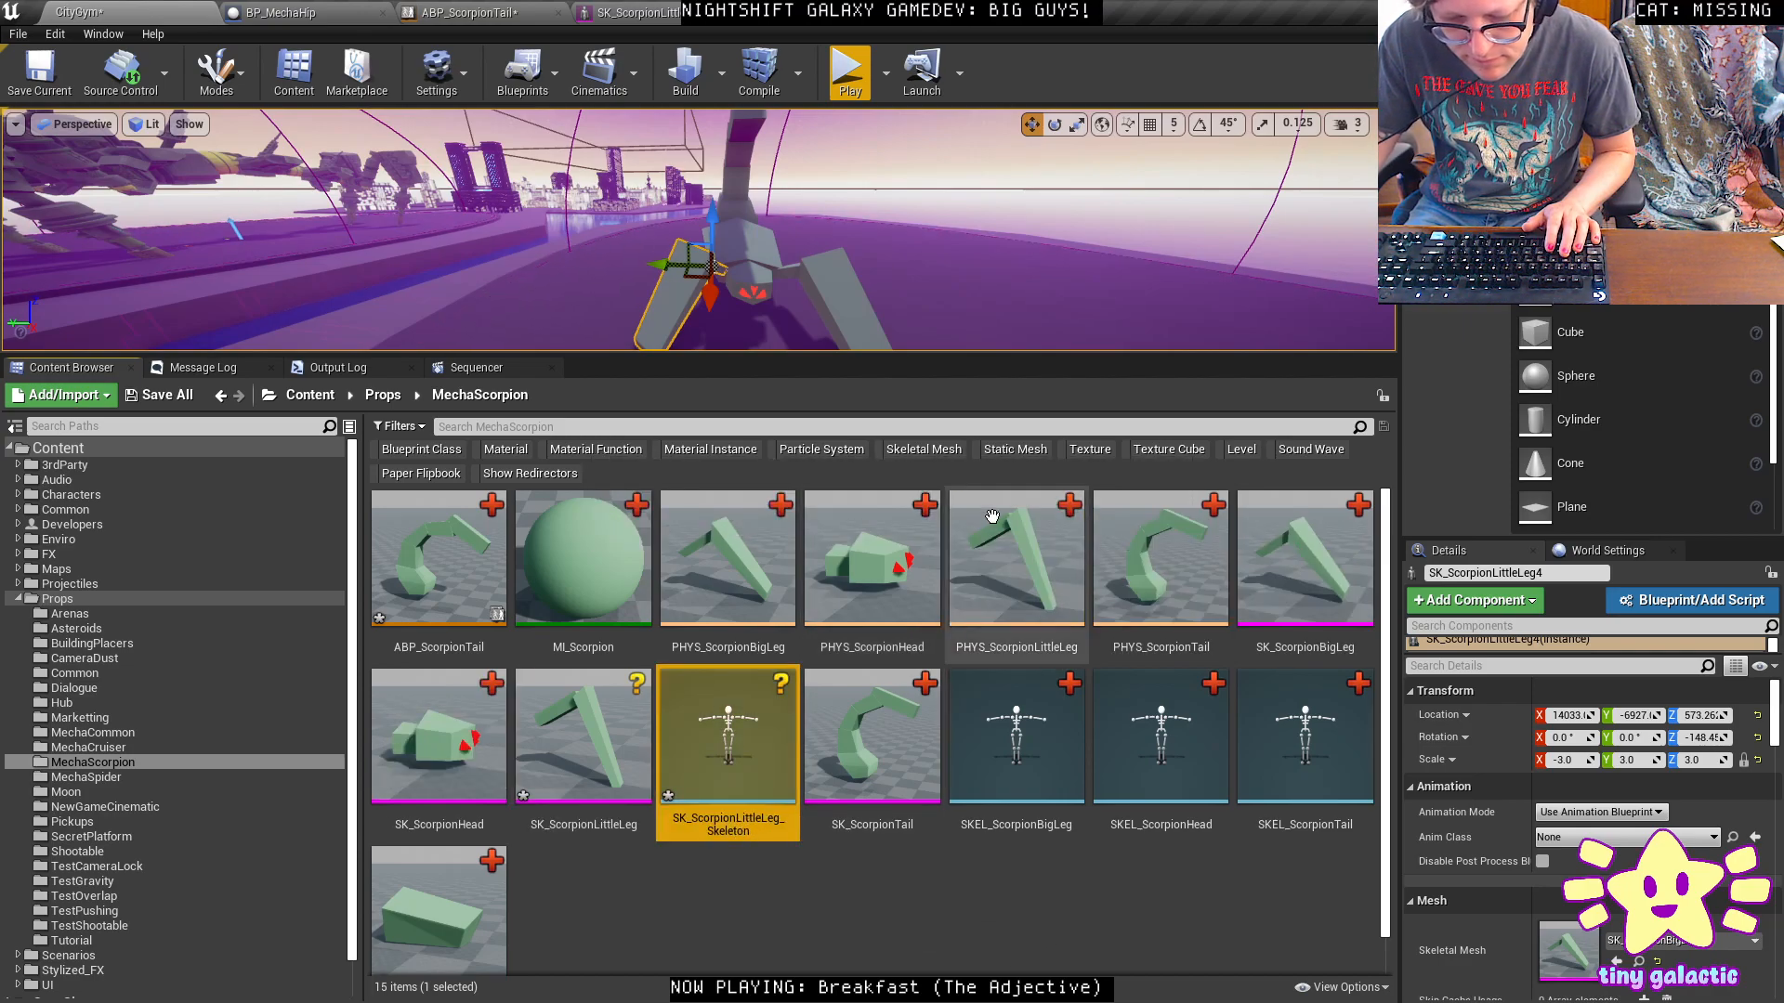
key("F2")
key("Home")
key("Right")
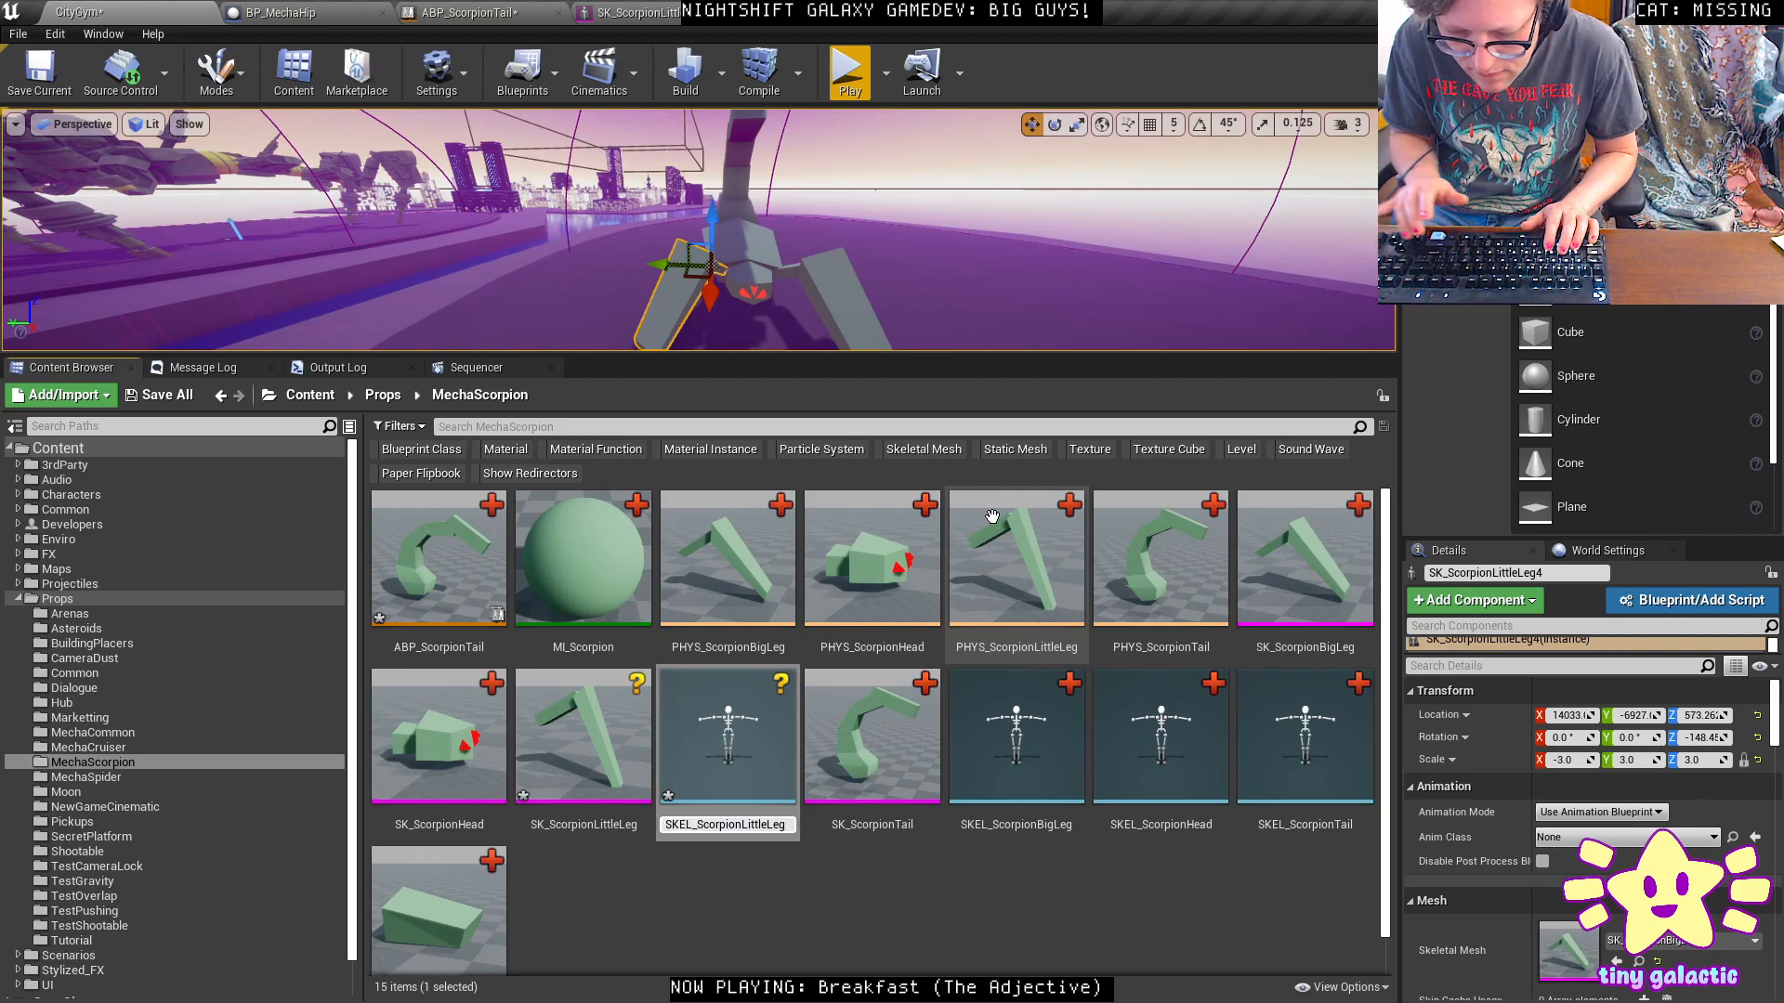
key("Return")
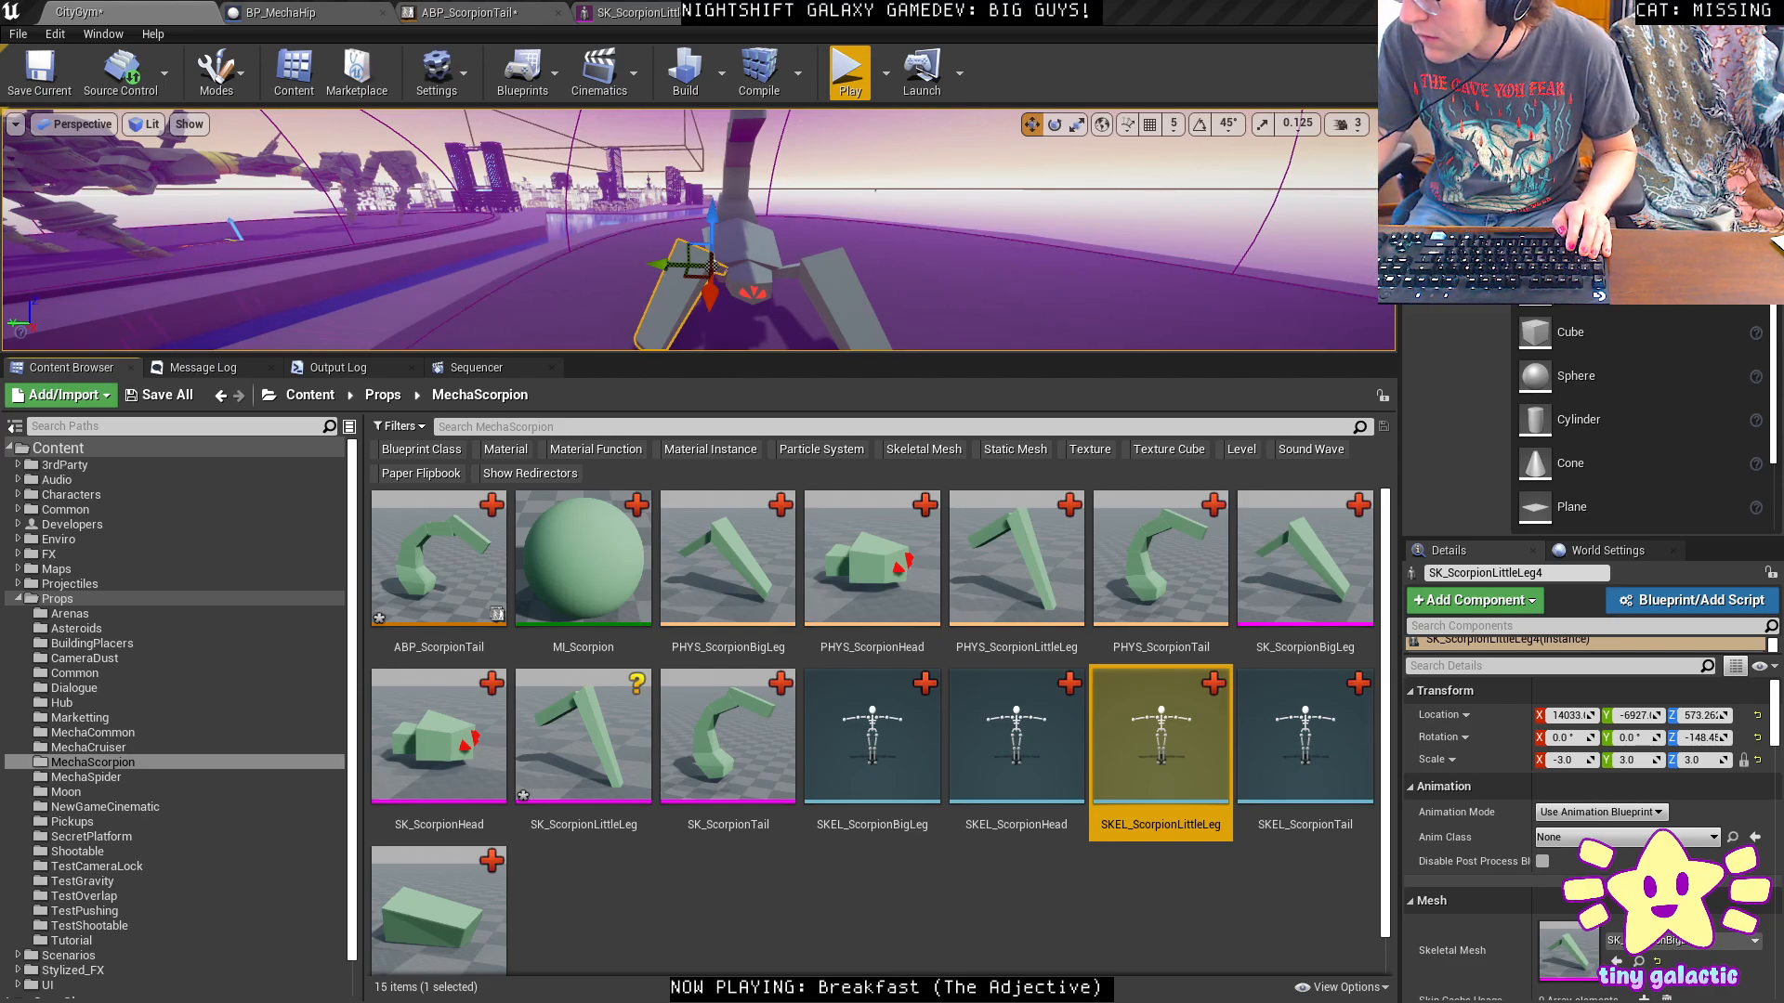
Save the SK_ScorpionLittleLeg skeletal mesh in the MechaScorpion folder.
left_click(865, 799)
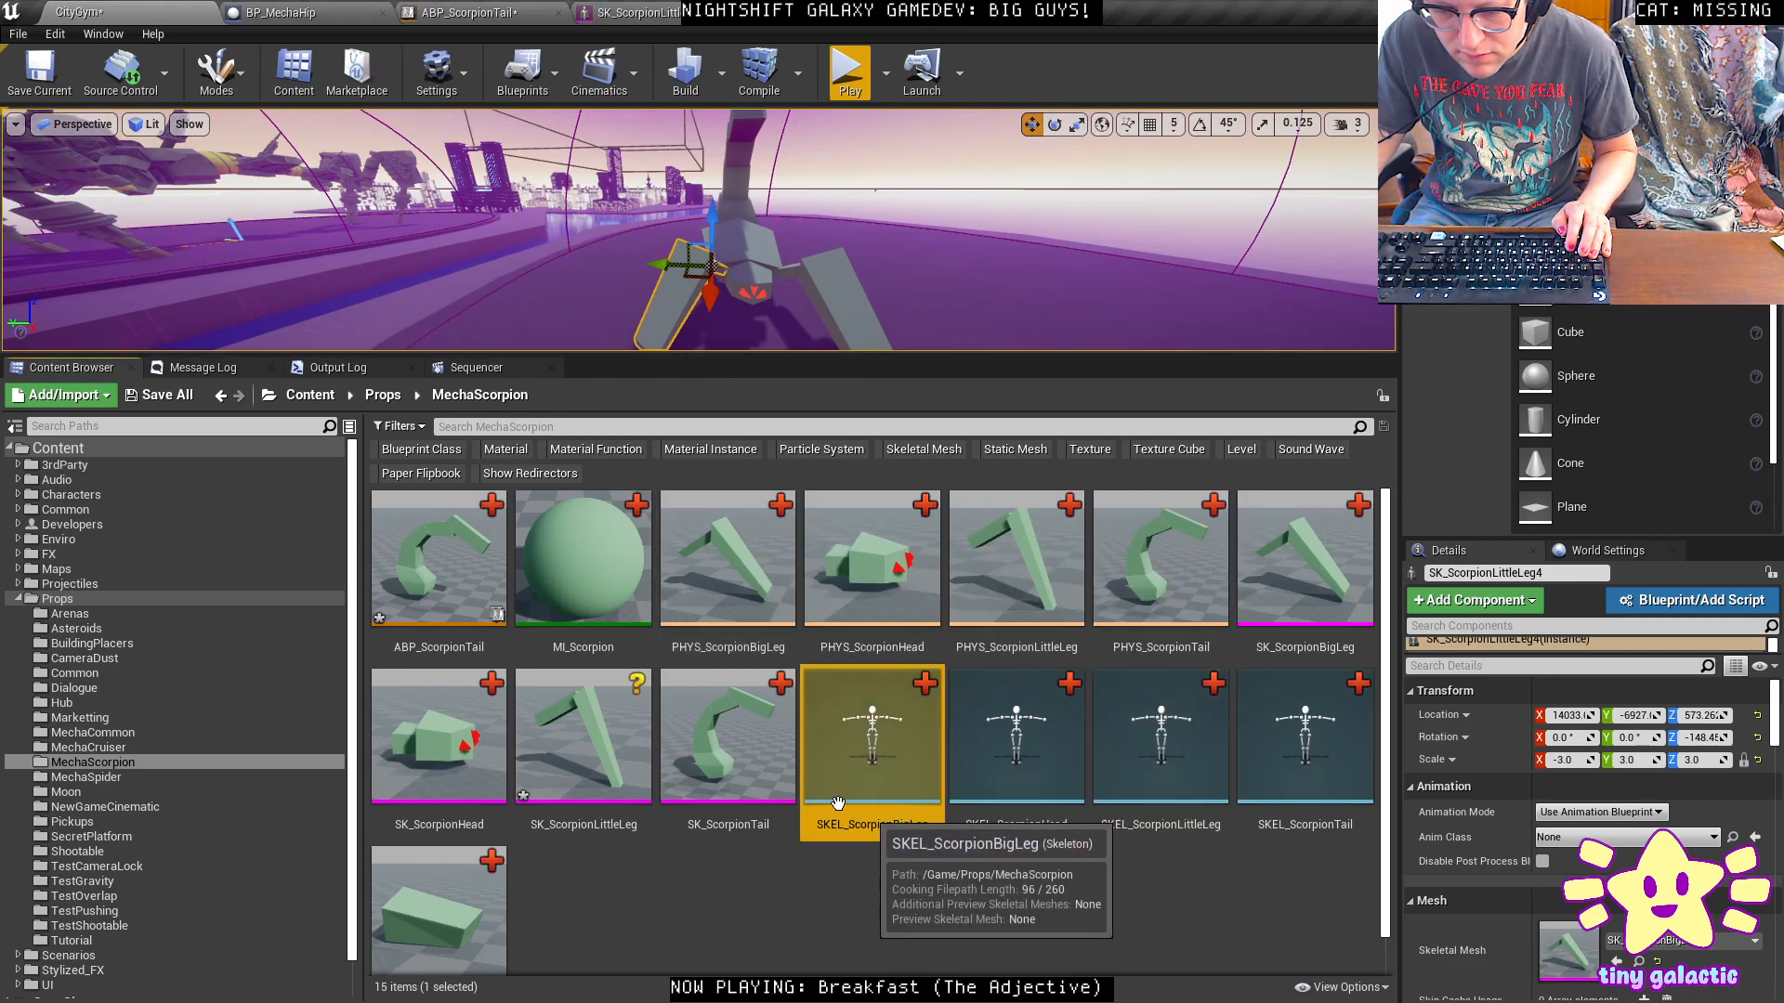
left_click(604, 715)
key("ctrl+s")
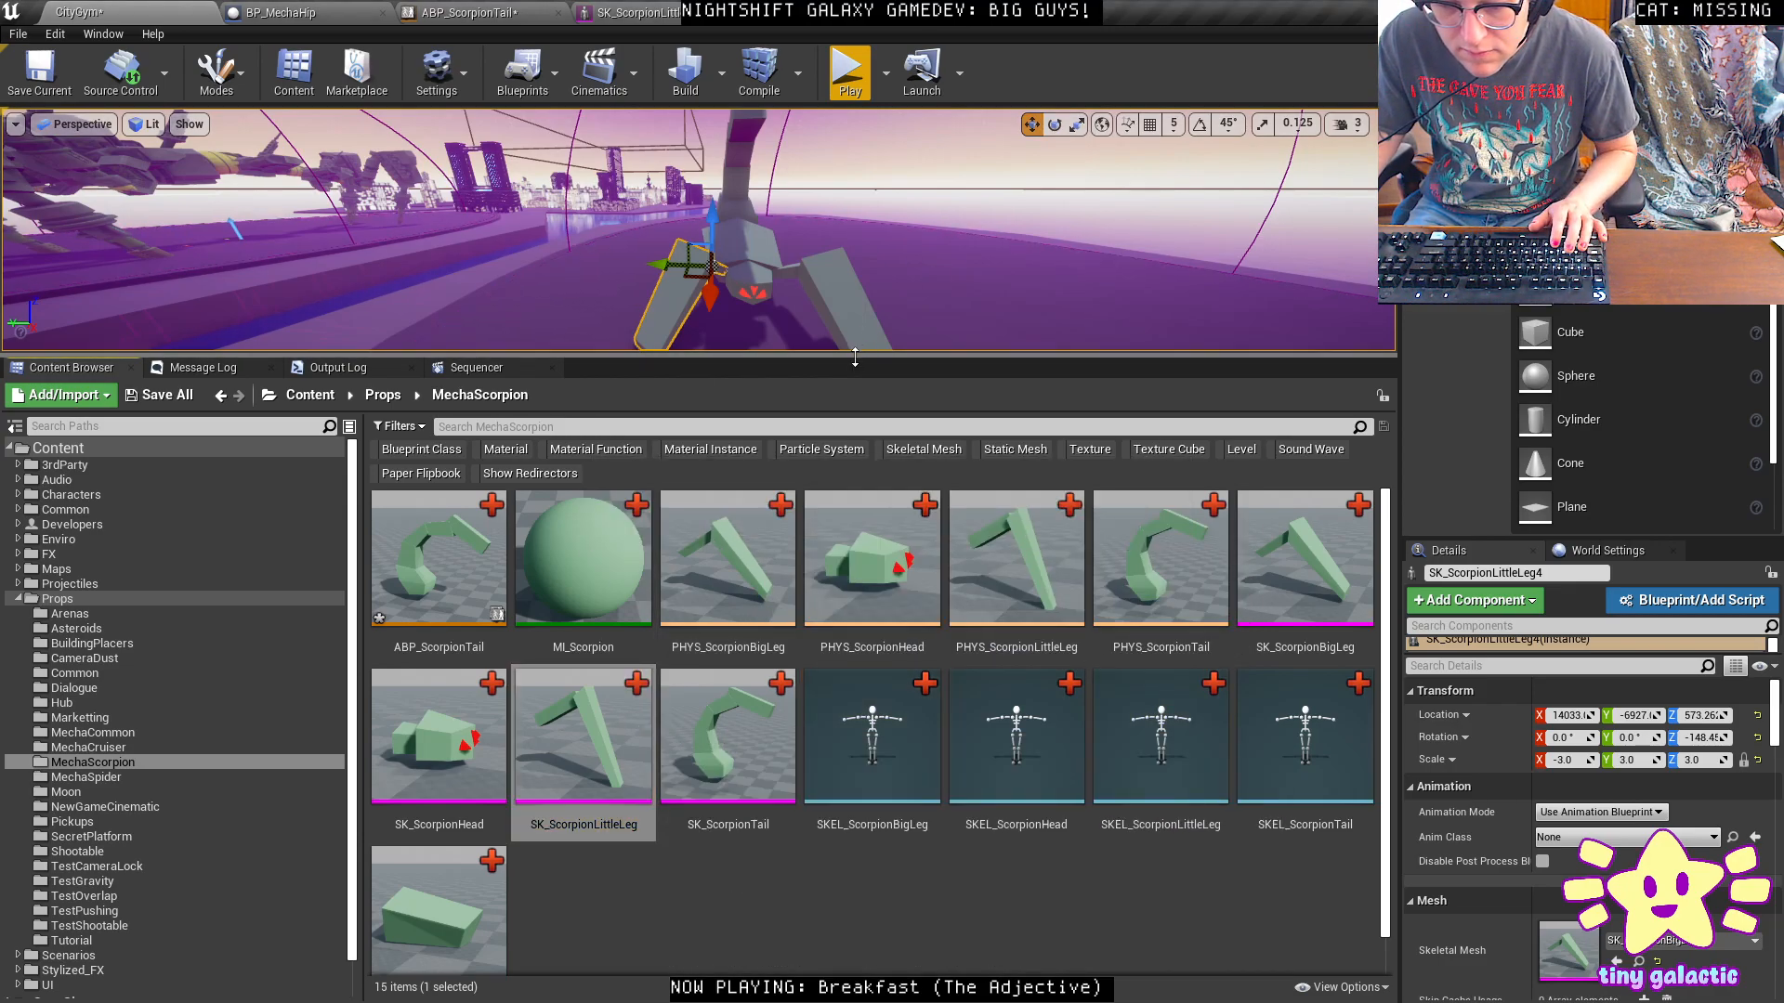
Enlarge the level viewport, place SK_ScorpionLittleLeg beside the scorpion and set its scale to 3.0.
left_click_drag(854, 357, 854, 595)
left_click(908, 394)
left_click(1564, 760)
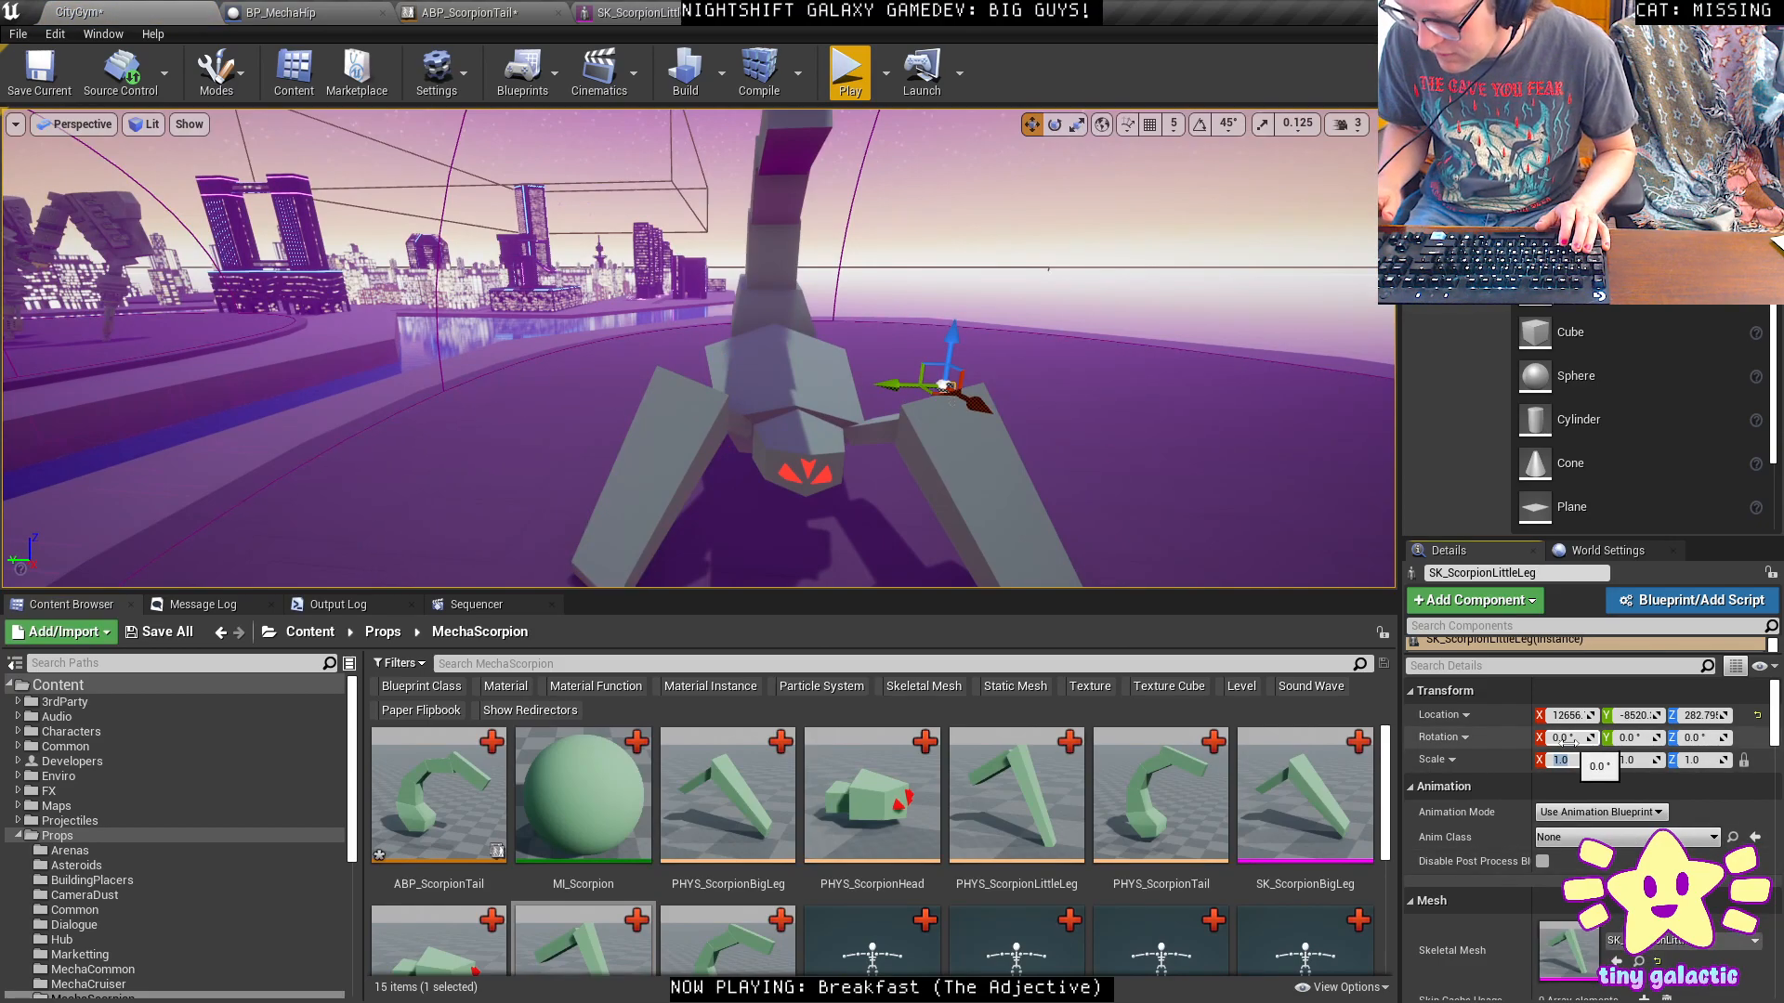
Move the little leg against the chassis side behind the big front leg and rotate it to about -81° around Z.
right_click_drag(1004, 335, 1206, 478)
left_click_drag(1148, 476, 676, 224)
key("e")
left_click_drag(683, 325, 790, 329)
right_click_drag(790, 329, 713, 294)
key("w")
left_click_drag(701, 353, 651, 369)
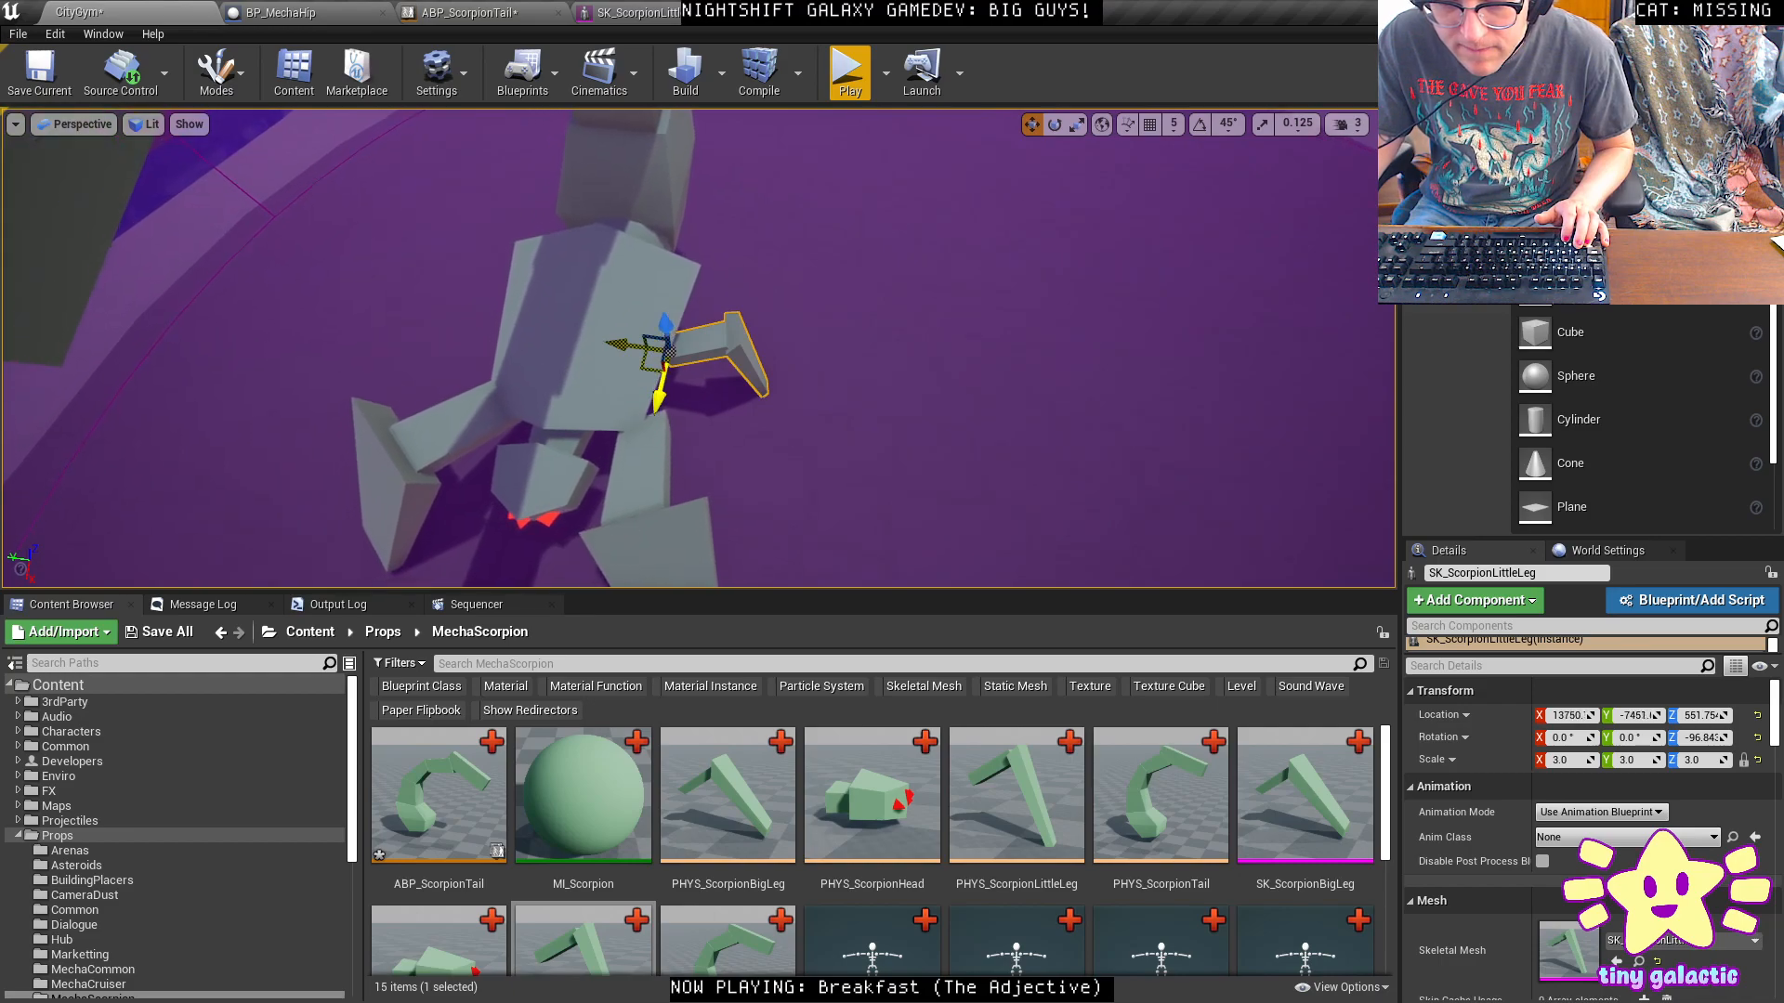
key("e")
mouse_move(737, 418)
left_mouse_down()
mouse_move(618, 483)
mouse_move(737, 424)
left_mouse_up()
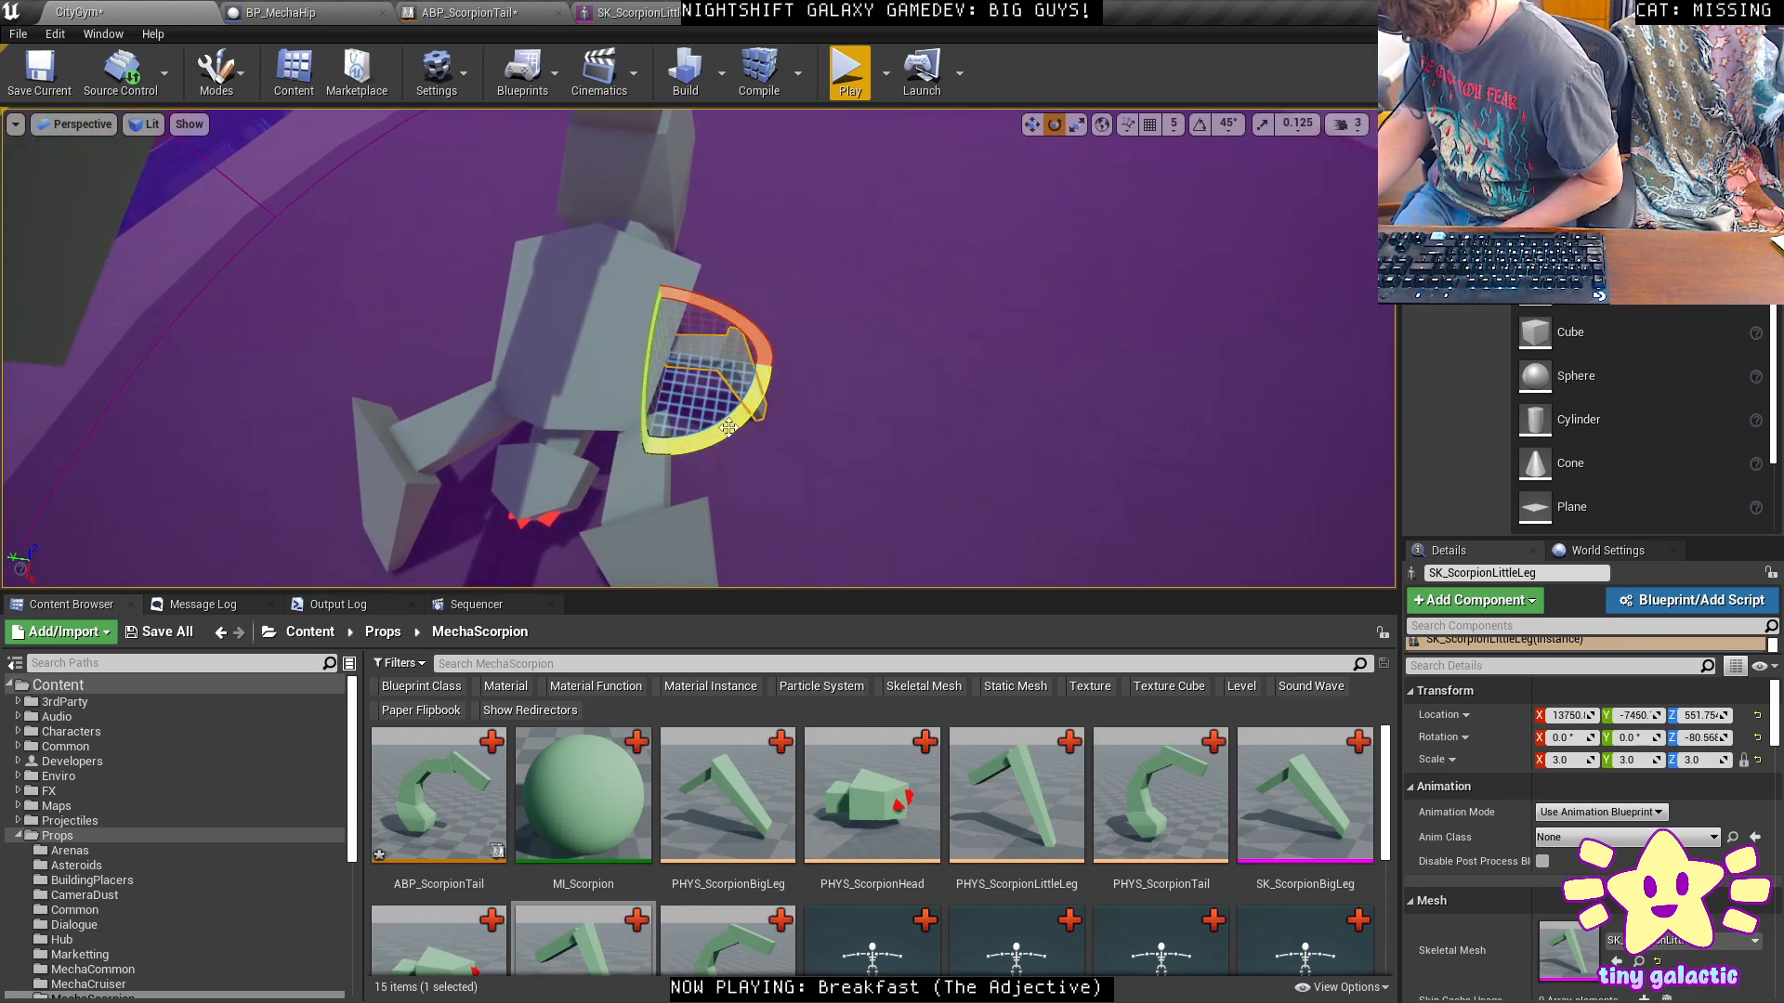
Duplicate the little leg farther back along the same chassis side and rotate the copy around Z to splay it backward.
key("w")
left_click_drag(673, 421, 697, 325, "alt")
key("e")
right_click_drag(711, 372, 726, 363)
left_click_drag(717, 385, 736, 377)
Select both little legs on the chassis side and duplicate them together across to the opposite side of the scorpion.
right_click_drag(717, 385, 776, 398)
left_click(726, 374)
left_click(726, 374, "ctrl")
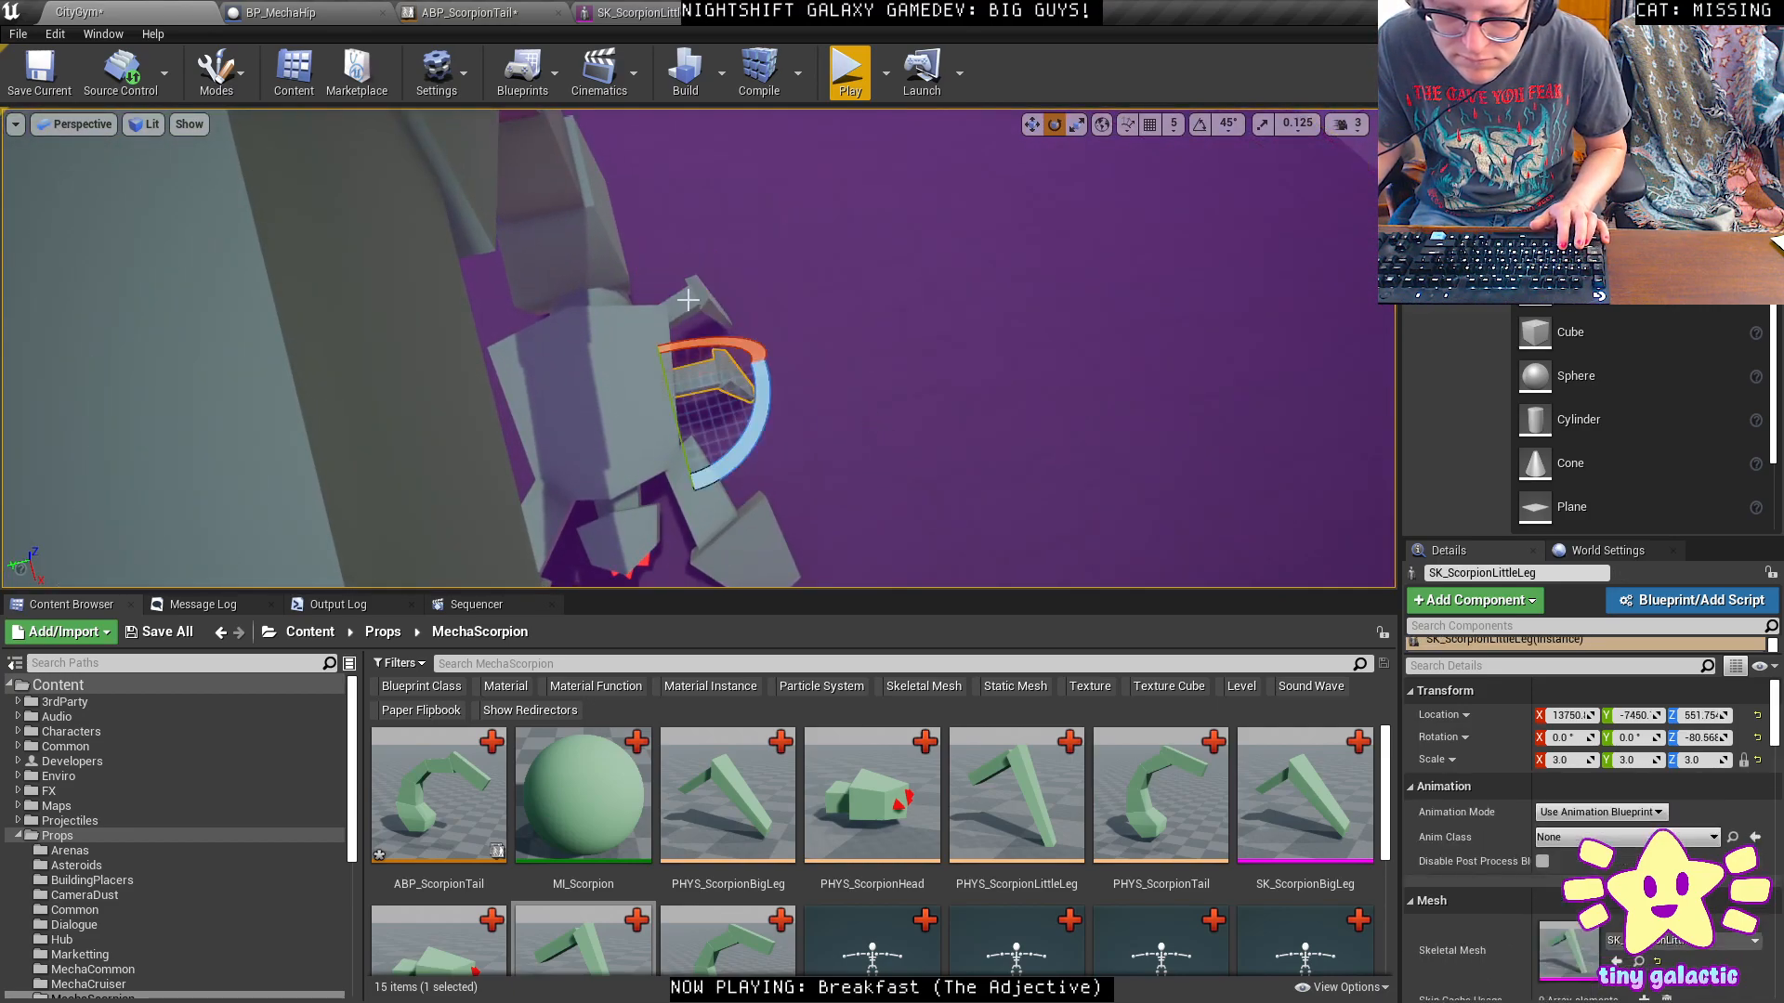
left_click(1472, 54)
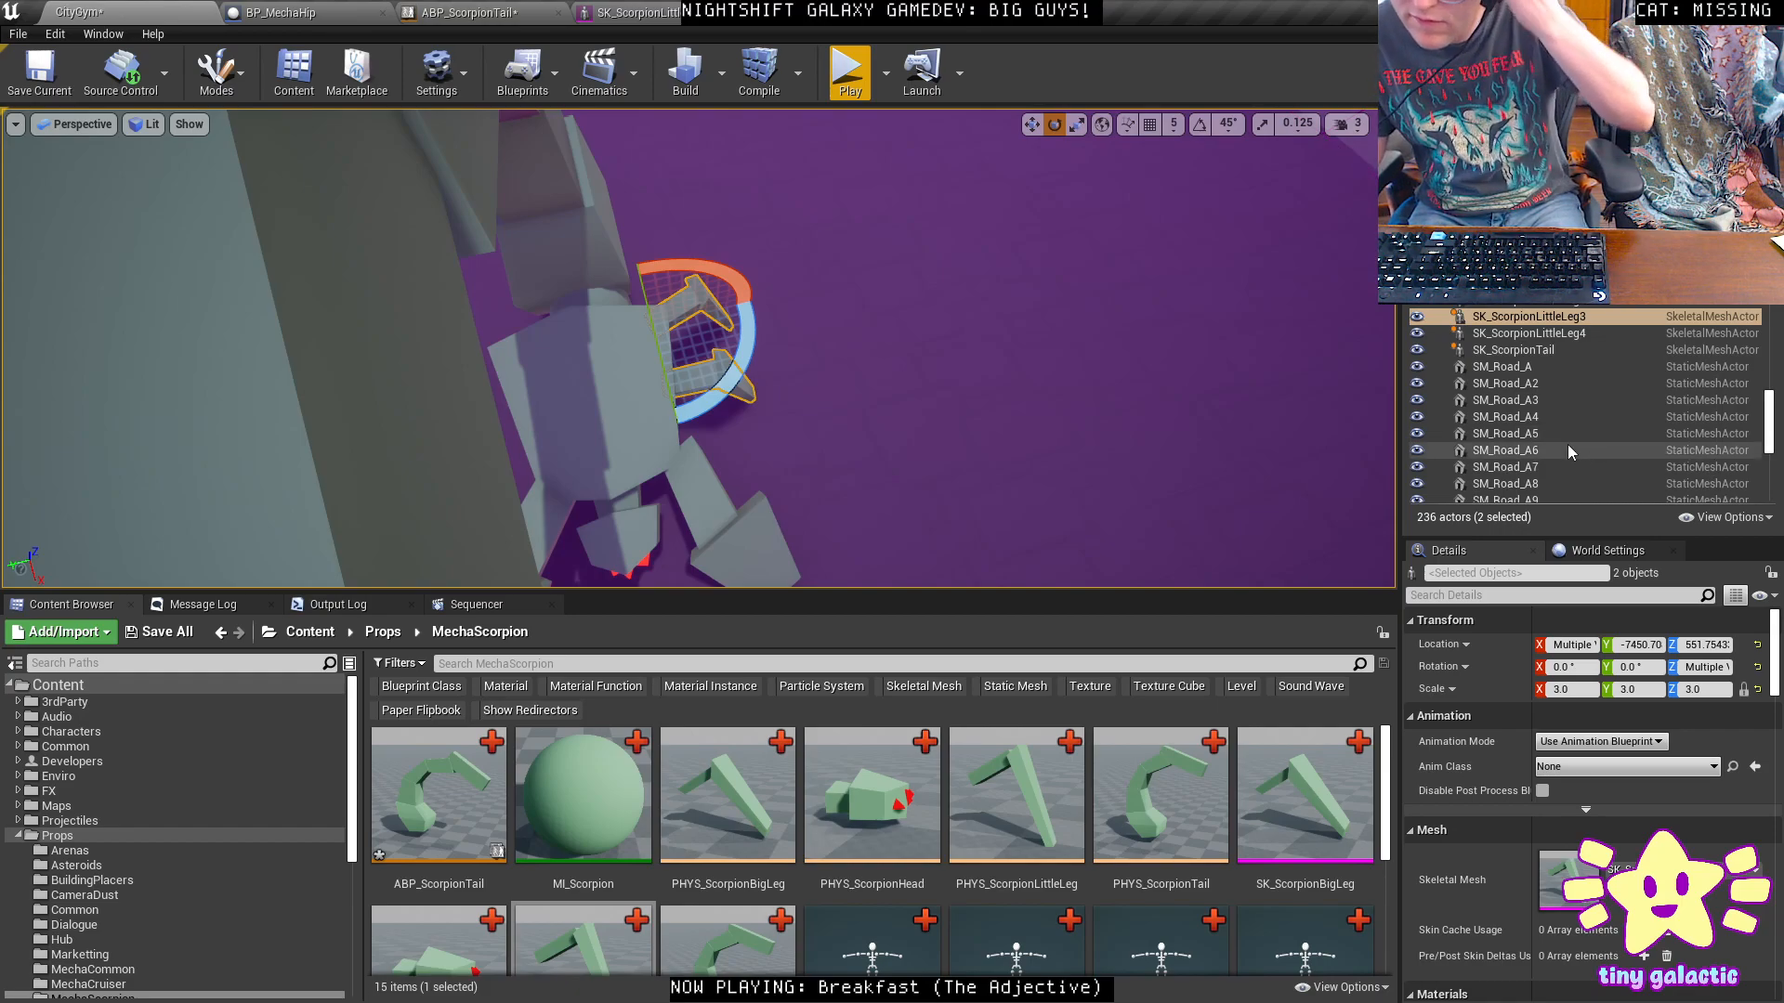
left_click(568, 397)
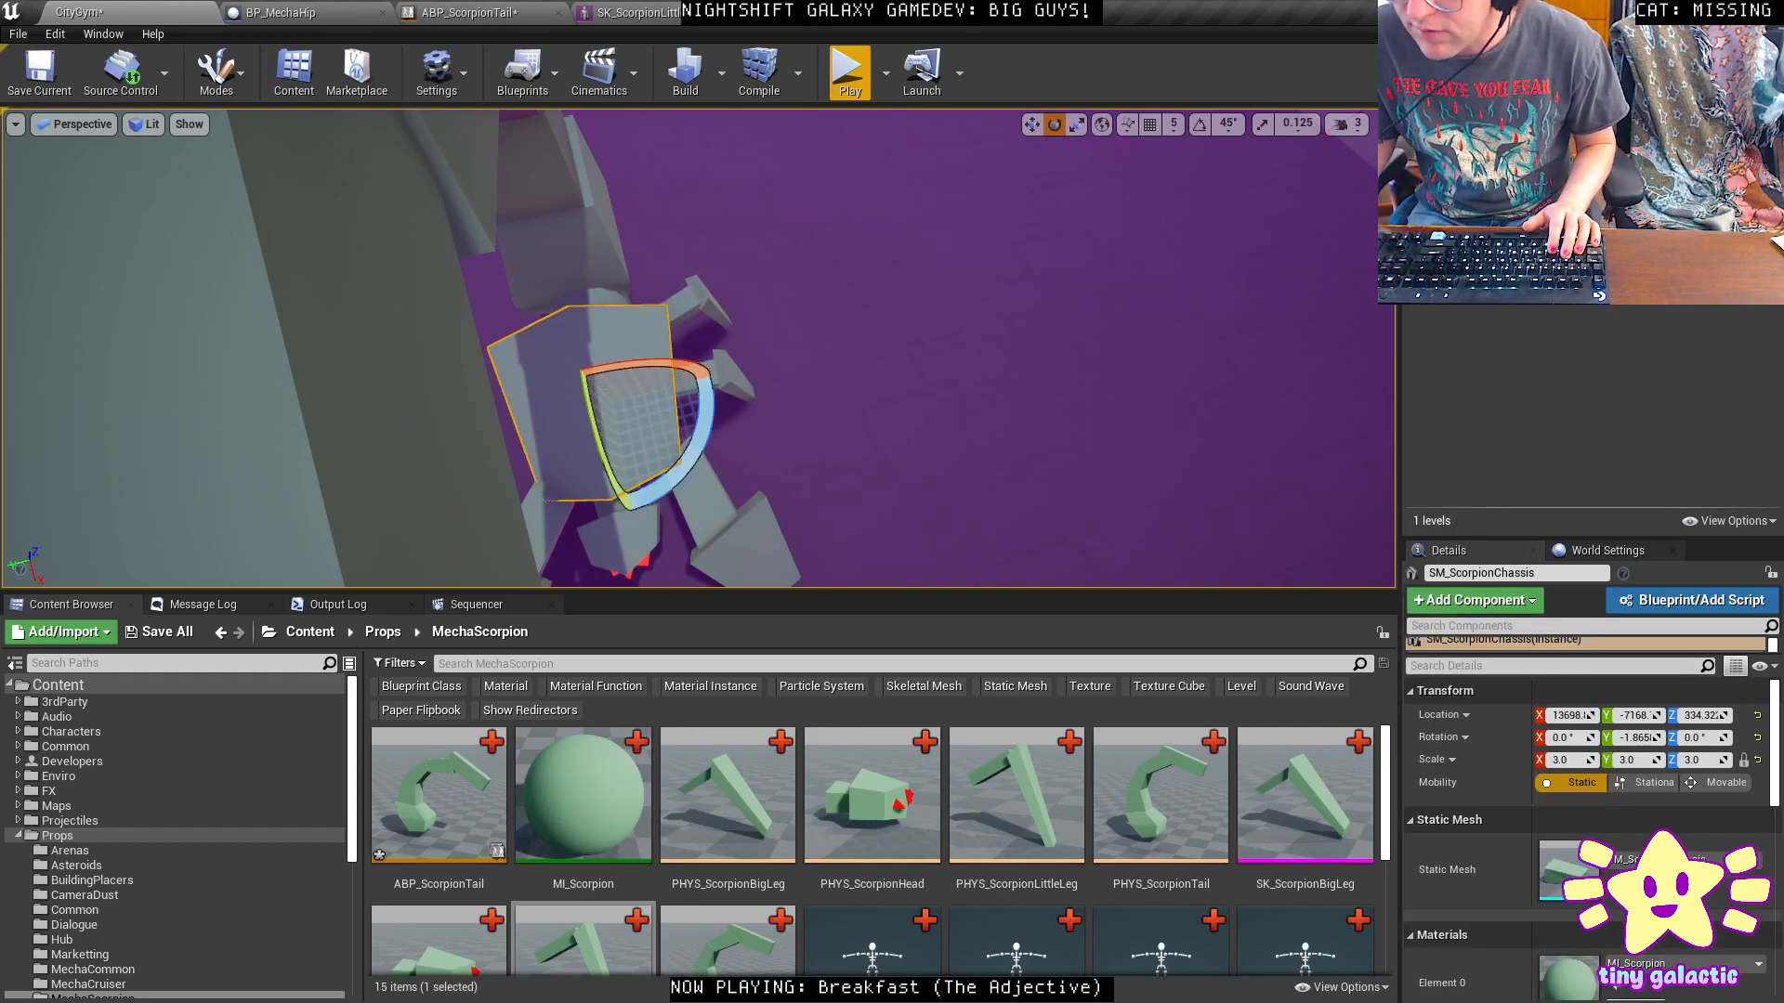
right_click_drag(699, 315, 691, 316)
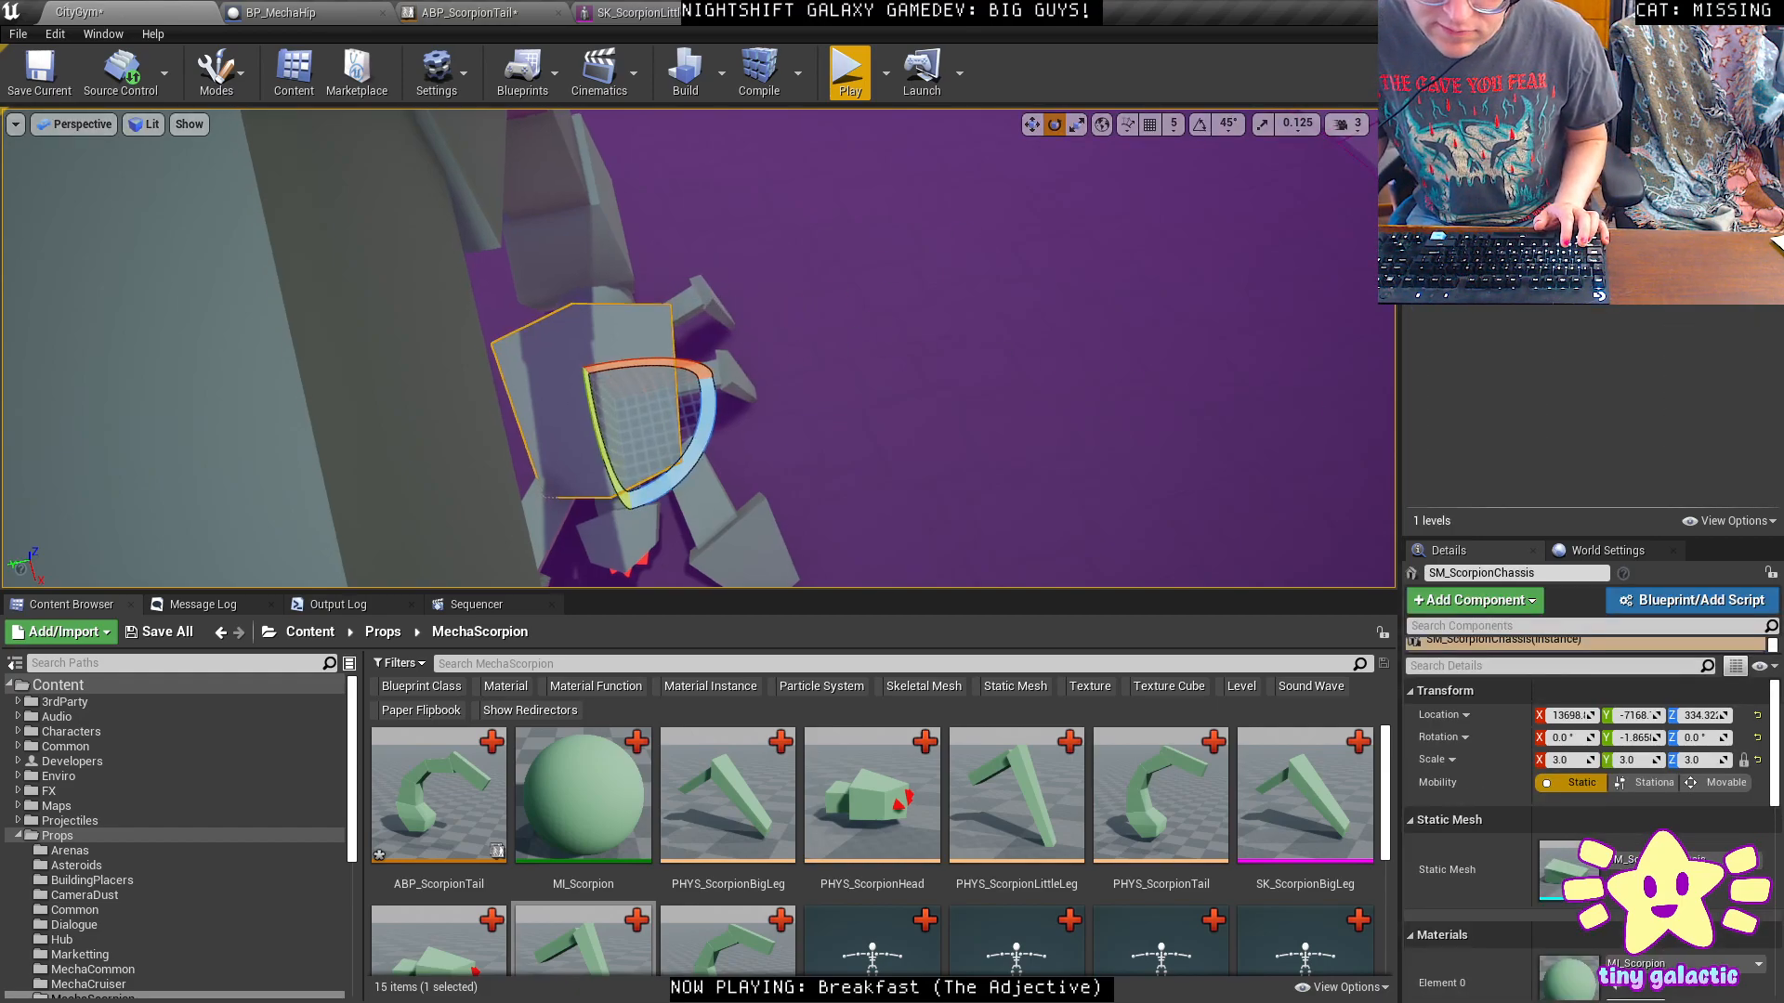
left_click(699, 309)
left_click(805, 406)
left_click(725, 373)
left_click(703, 300, "ctrl")
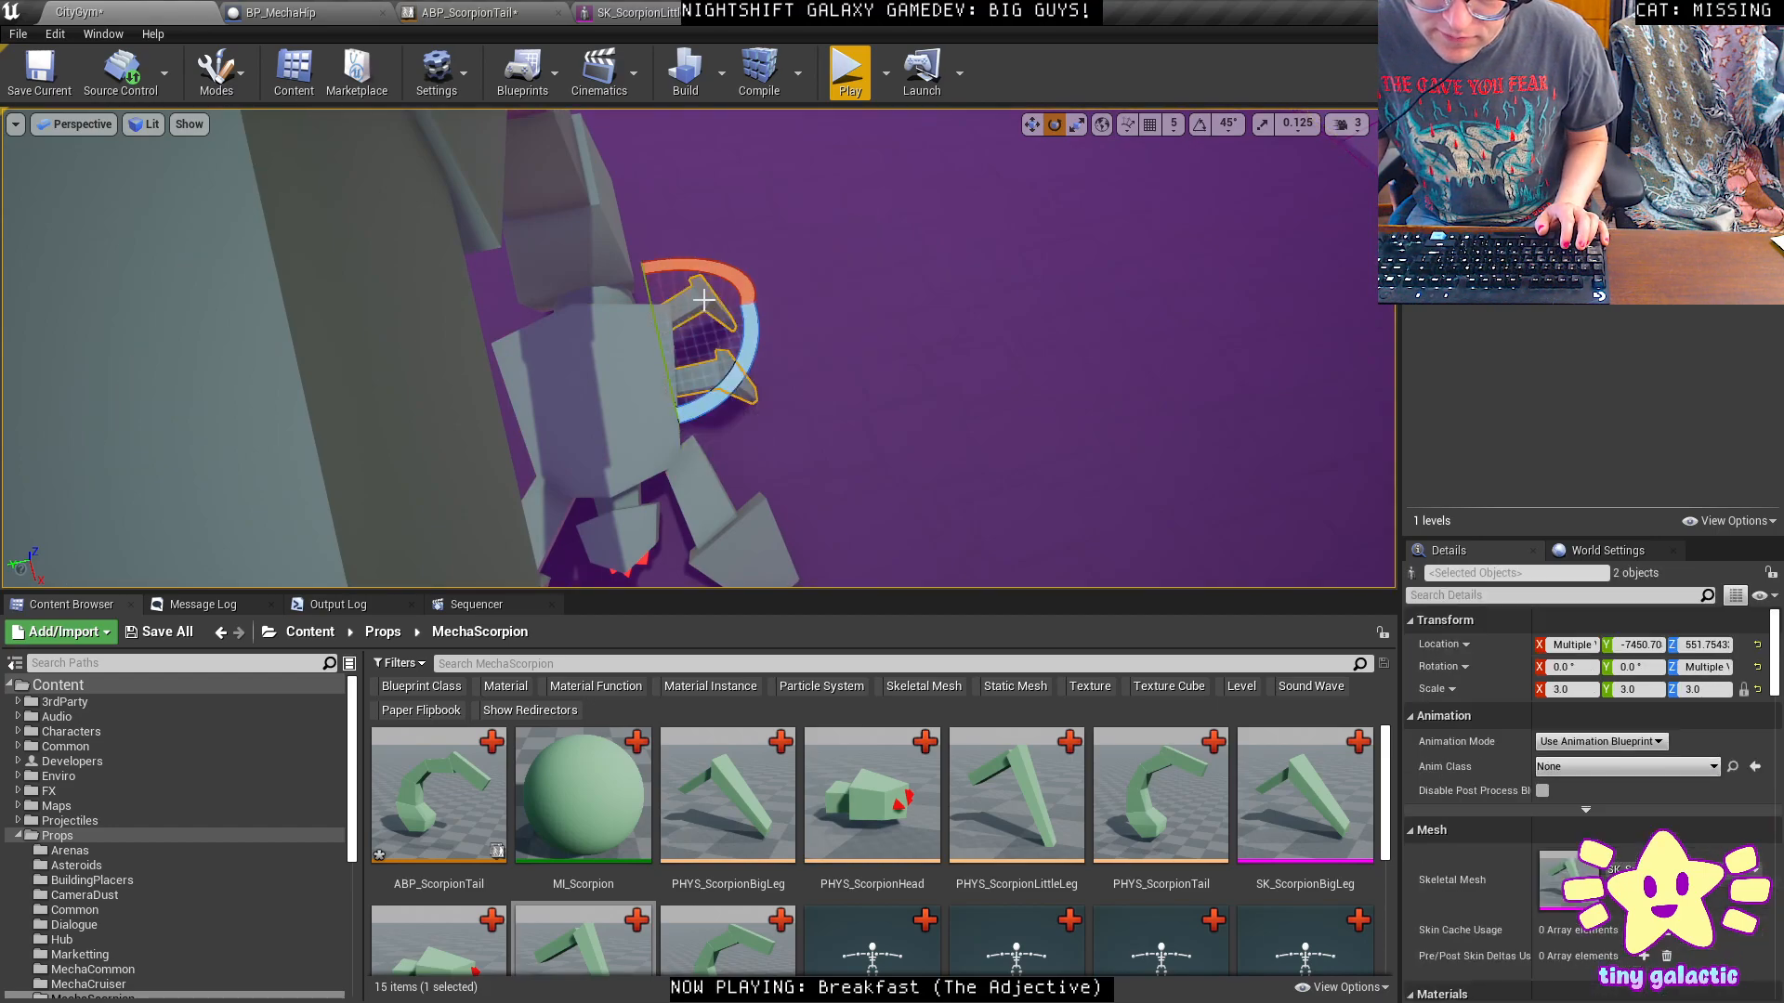
key("w")
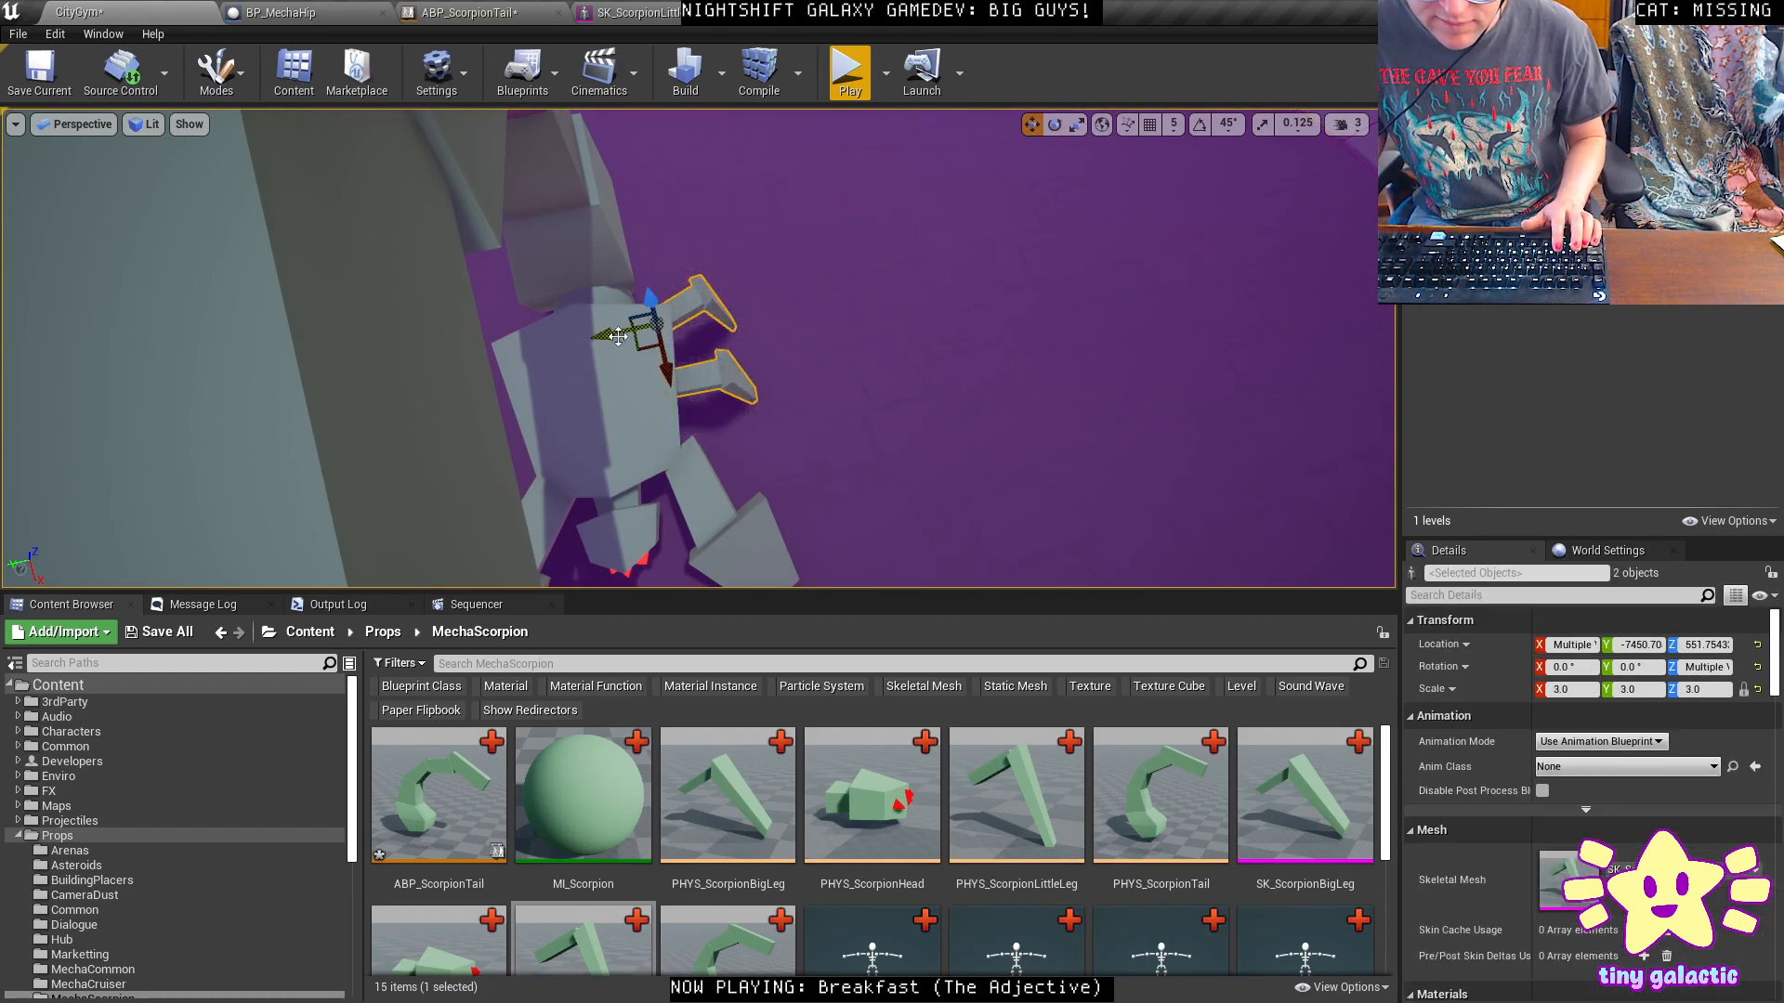
left_click_drag(617, 332, 335, 381, "alt")
Rotate the front duplicated little leg around Z to about 34° so it points away from the chassis.
key("a")
right_click_drag(334, 381, 284, 372)
key("w")
right_click_drag(535, 387, 542, 387)
key("d")
left_click(597, 365)
key("e")
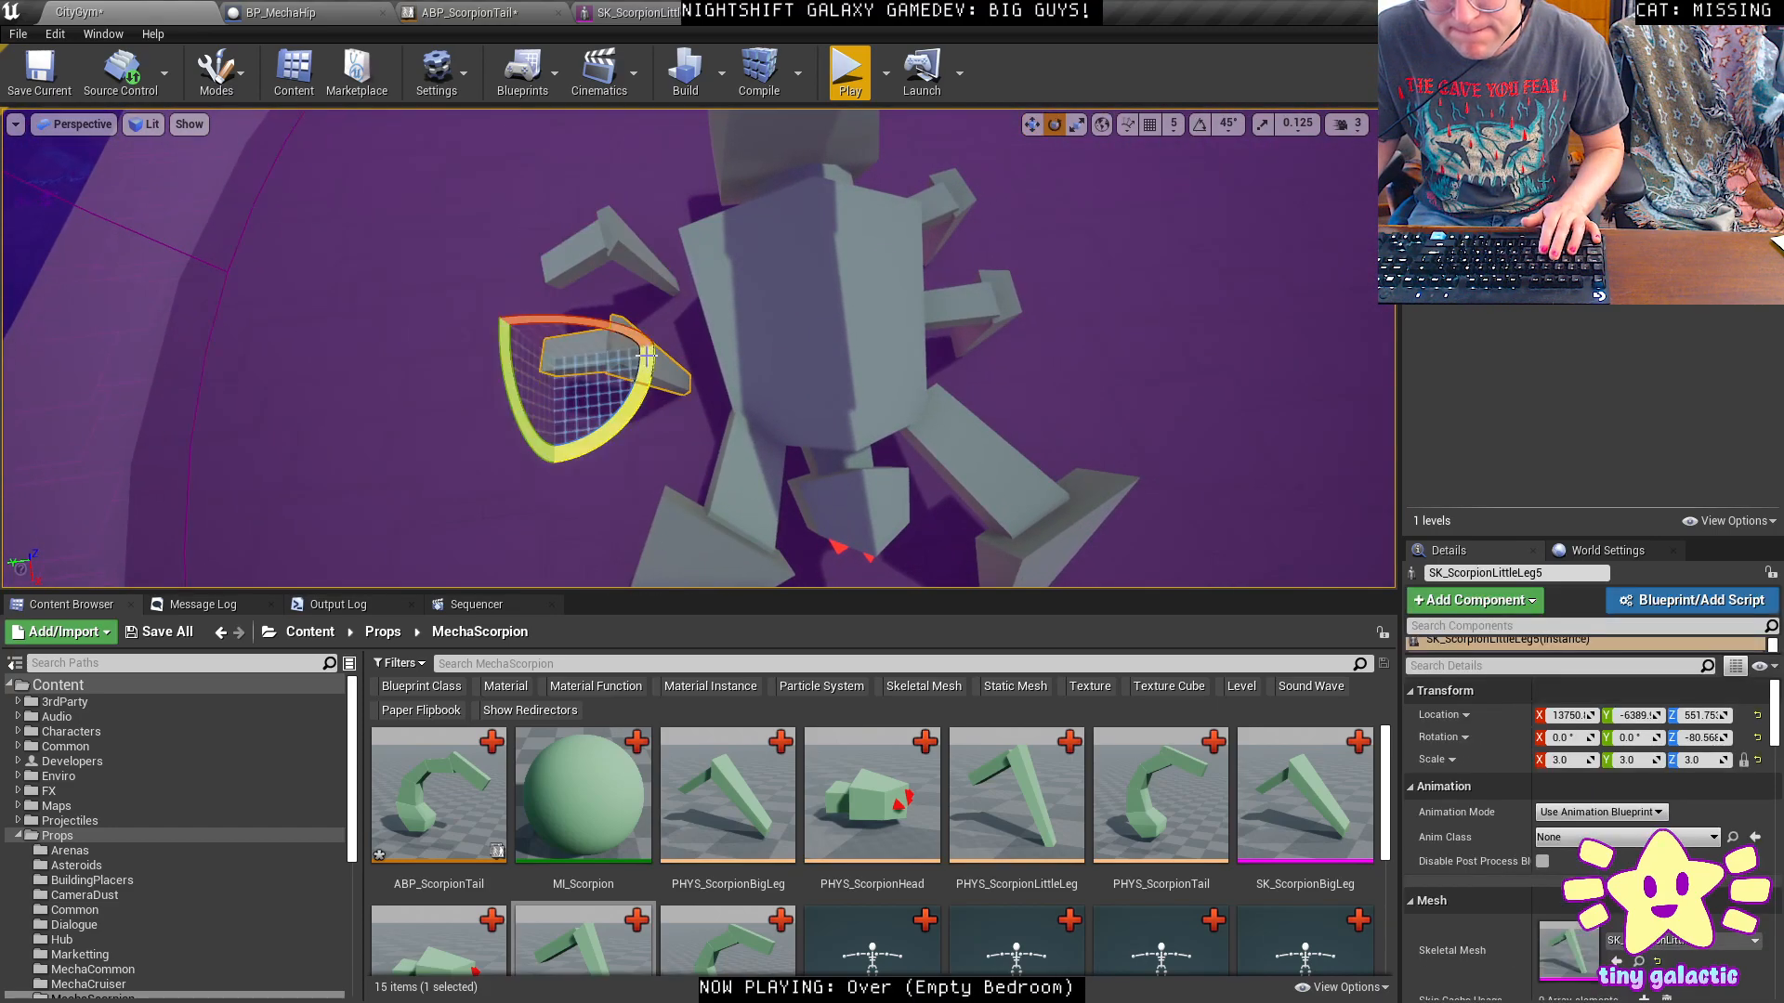
left_click_drag(647, 364, 622, 473)
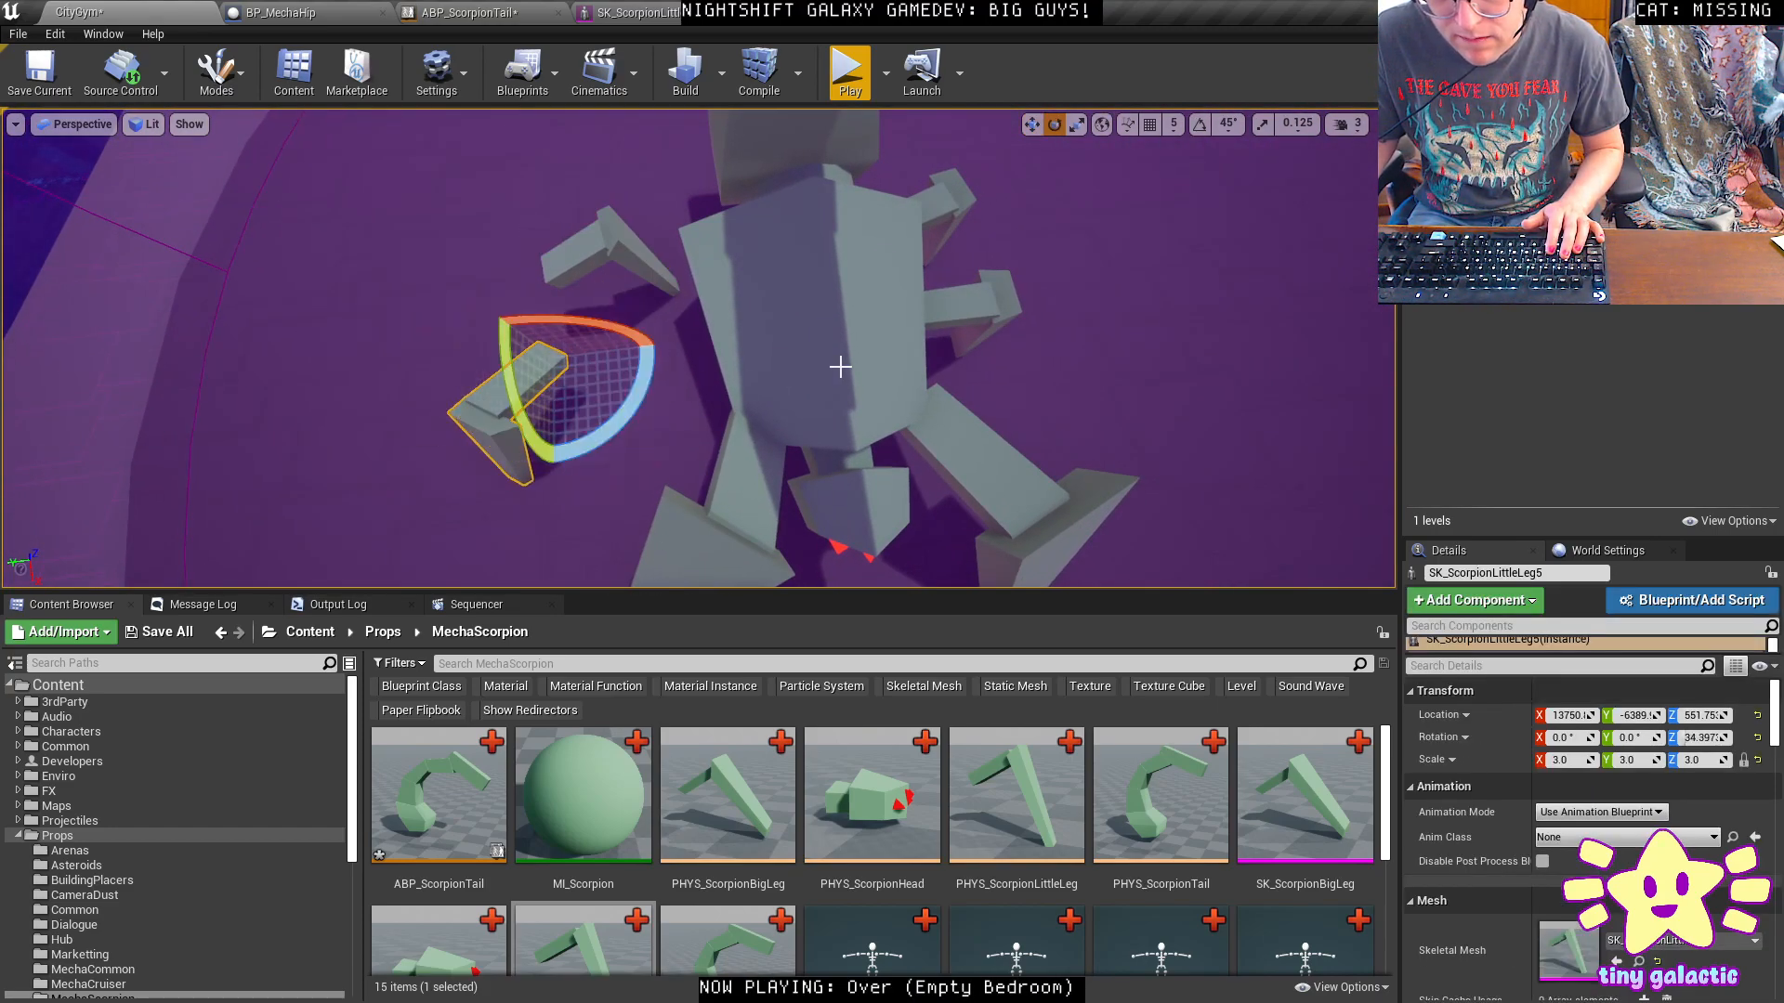
In the orthographic top view, fit the front little leg copy against the chassis side, rotated to about 56° around Z.
left_click(76, 123)
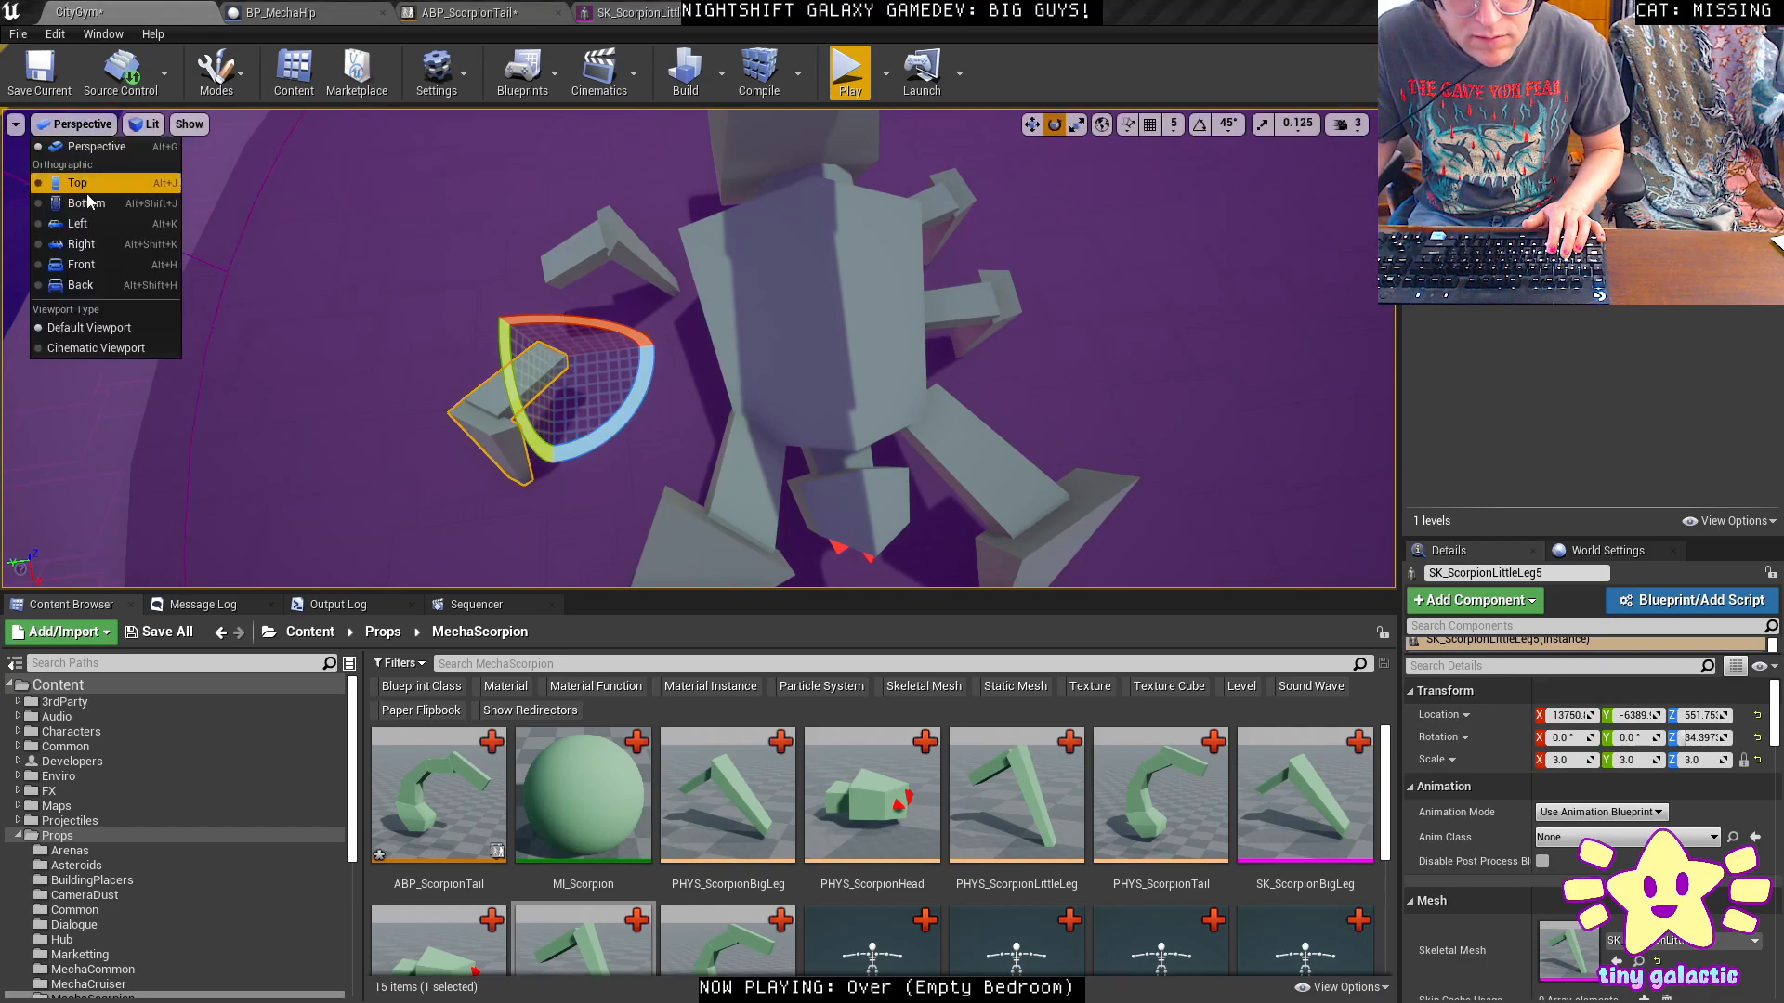
left_click(77, 183)
key("w")
left_click_drag(893, 415, 973, 359)
key("e")
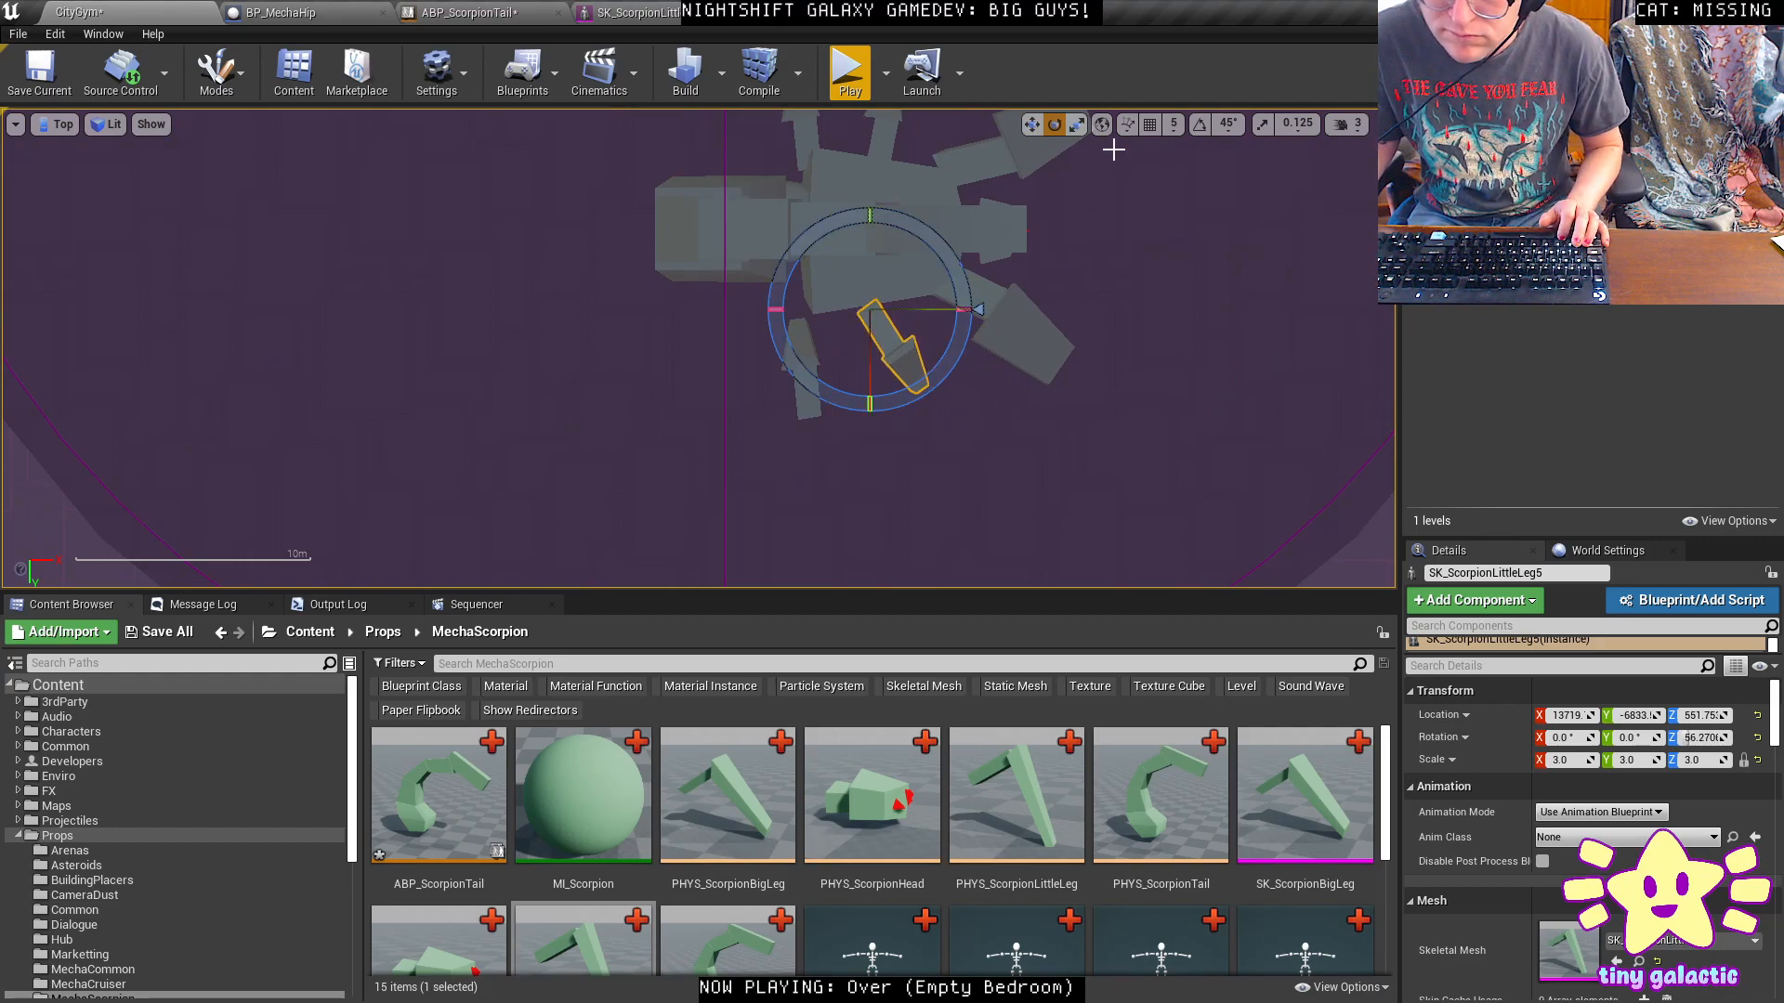
Rotate the rear little leg copy to about -256° around Z and move it against the chassis side.
left_click(808, 405)
left_click_drag(882, 467, 842, 338)
key("w")
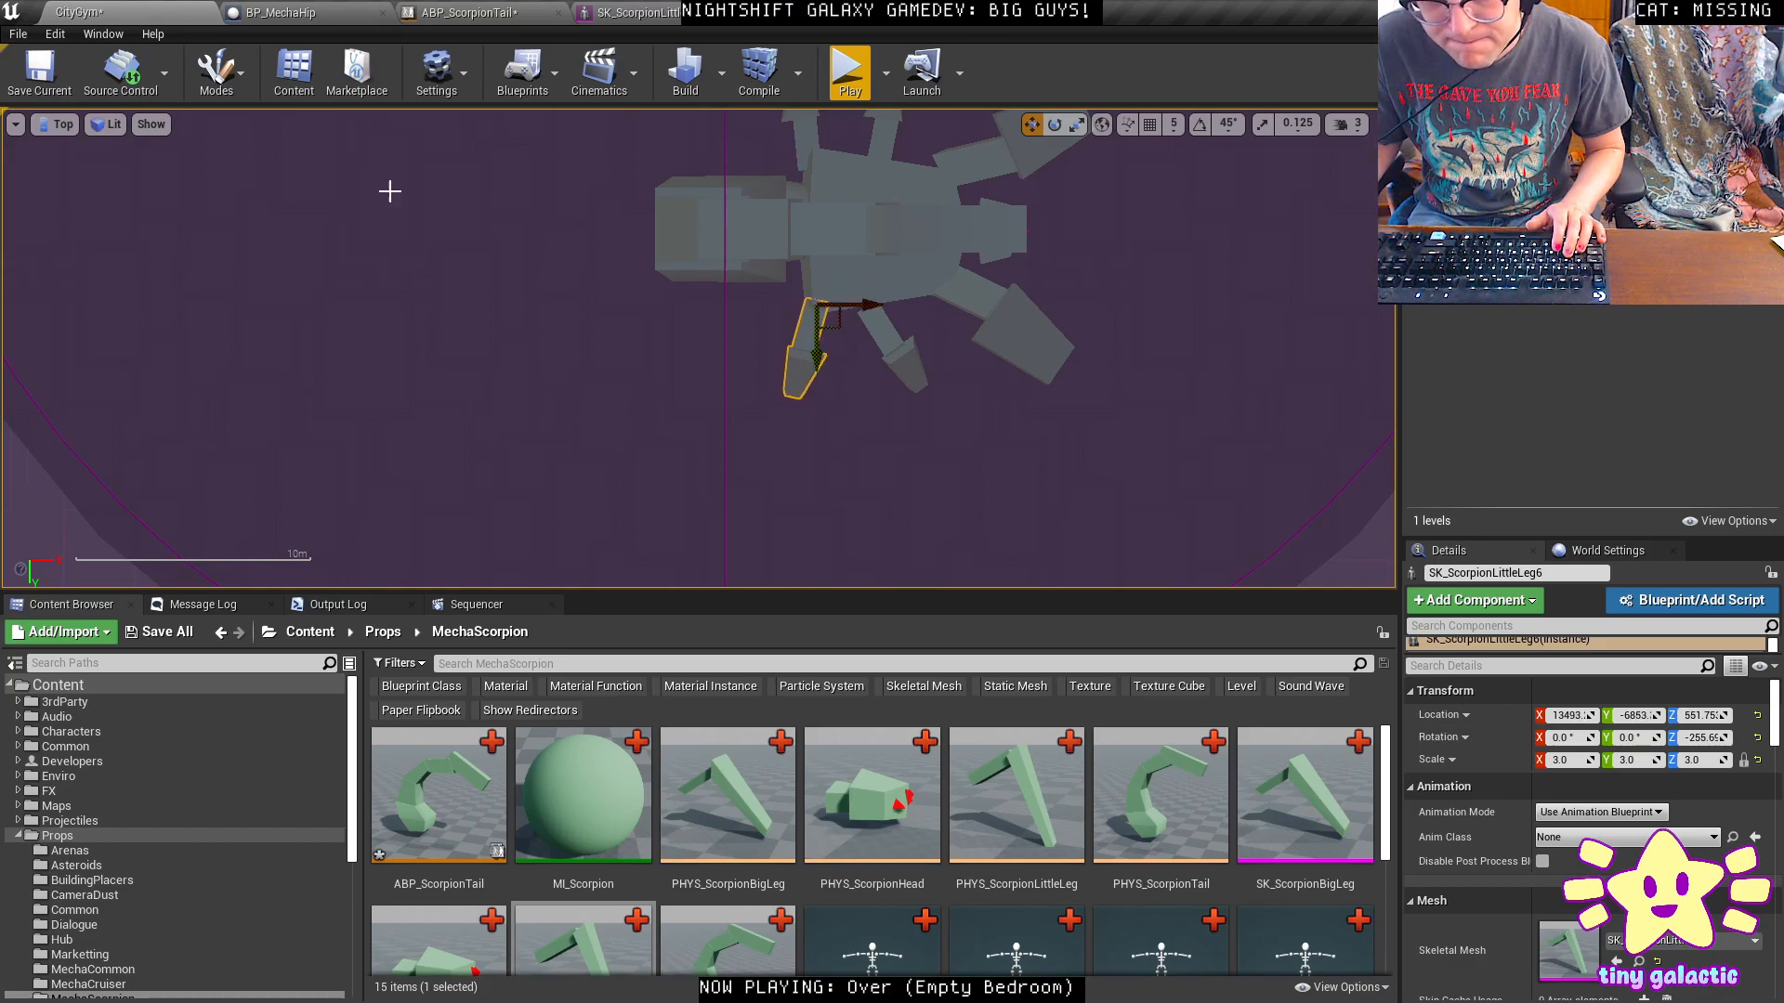
Return to the perspective view, check the assembled scorpion from the front and save the CityGym level.
left_click(62, 124)
left_click(62, 148)
right_click_drag(251, 192, 251, 344)
mouse_move(916, 387)
right_mouse_down()
mouse_move(916, 418)
mouse_move(891, 387)
right_mouse_up()
left_click(859, 399)
key("f")
left_click_drag(897, 492, 728, 299, "alt")
left_click(894, 352)
key("ctrl+s")
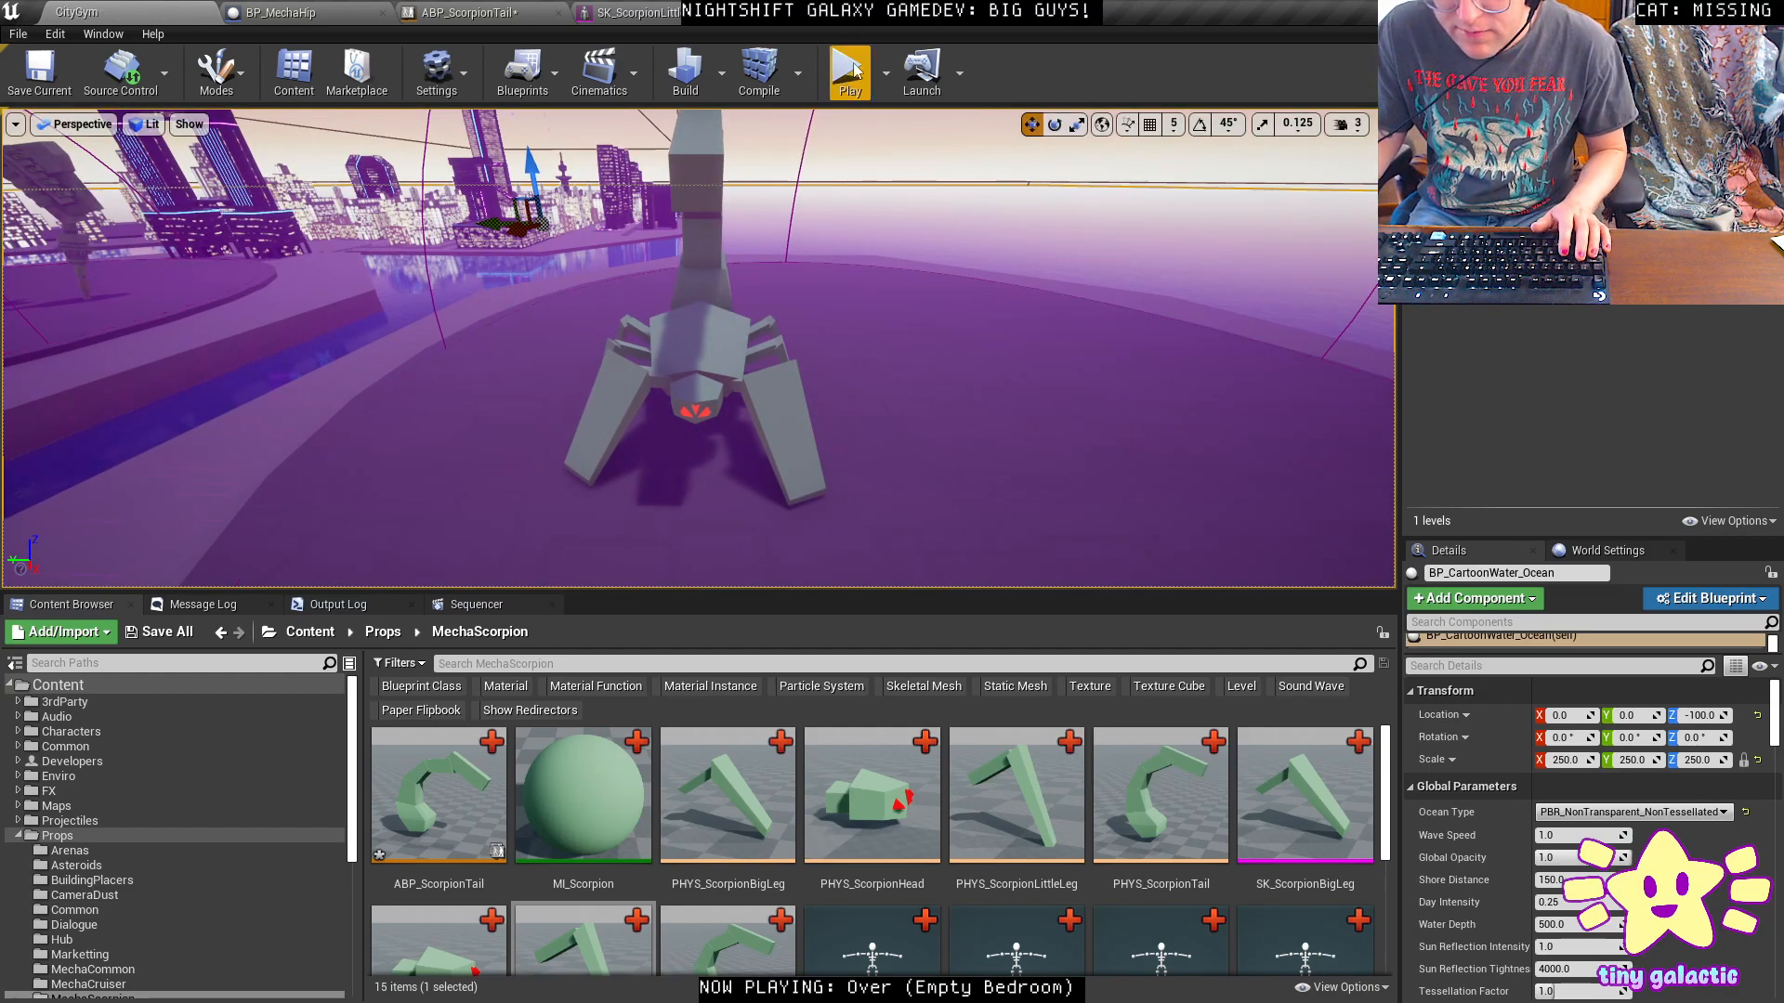
Play the level, fly the mech under and around the scorpion to judge its size and collision, and stop the session.
left_click(856, 62)
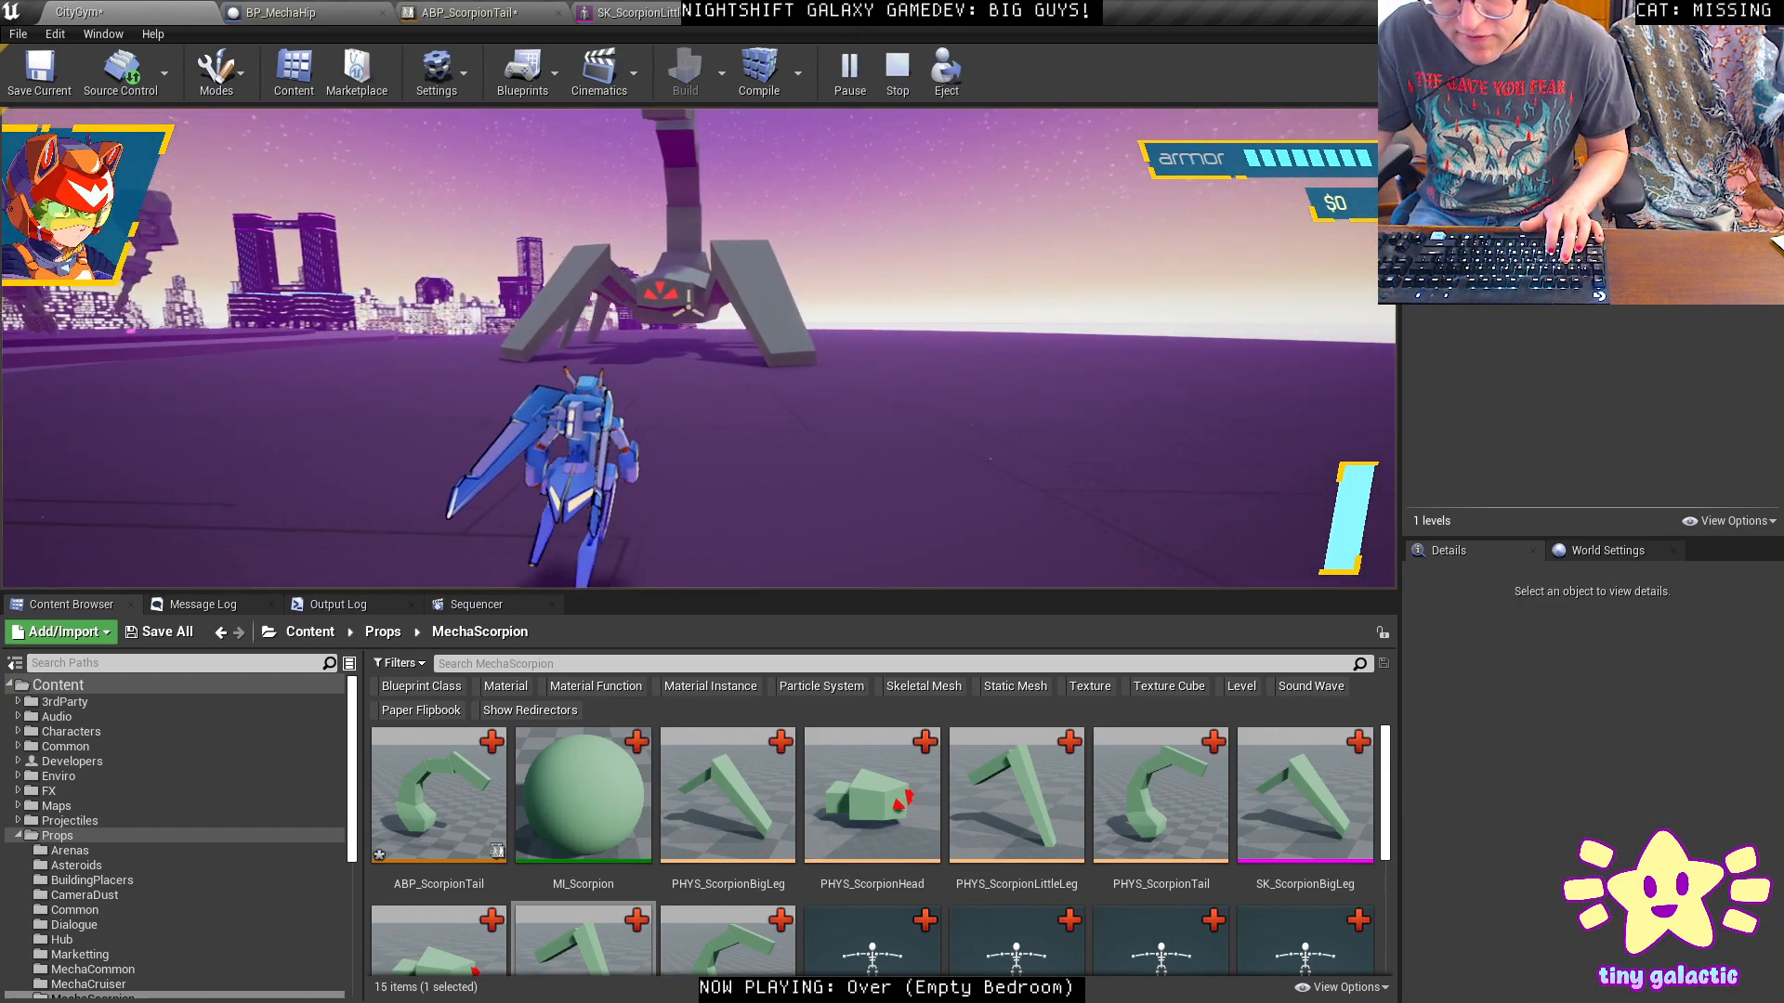
key("w")
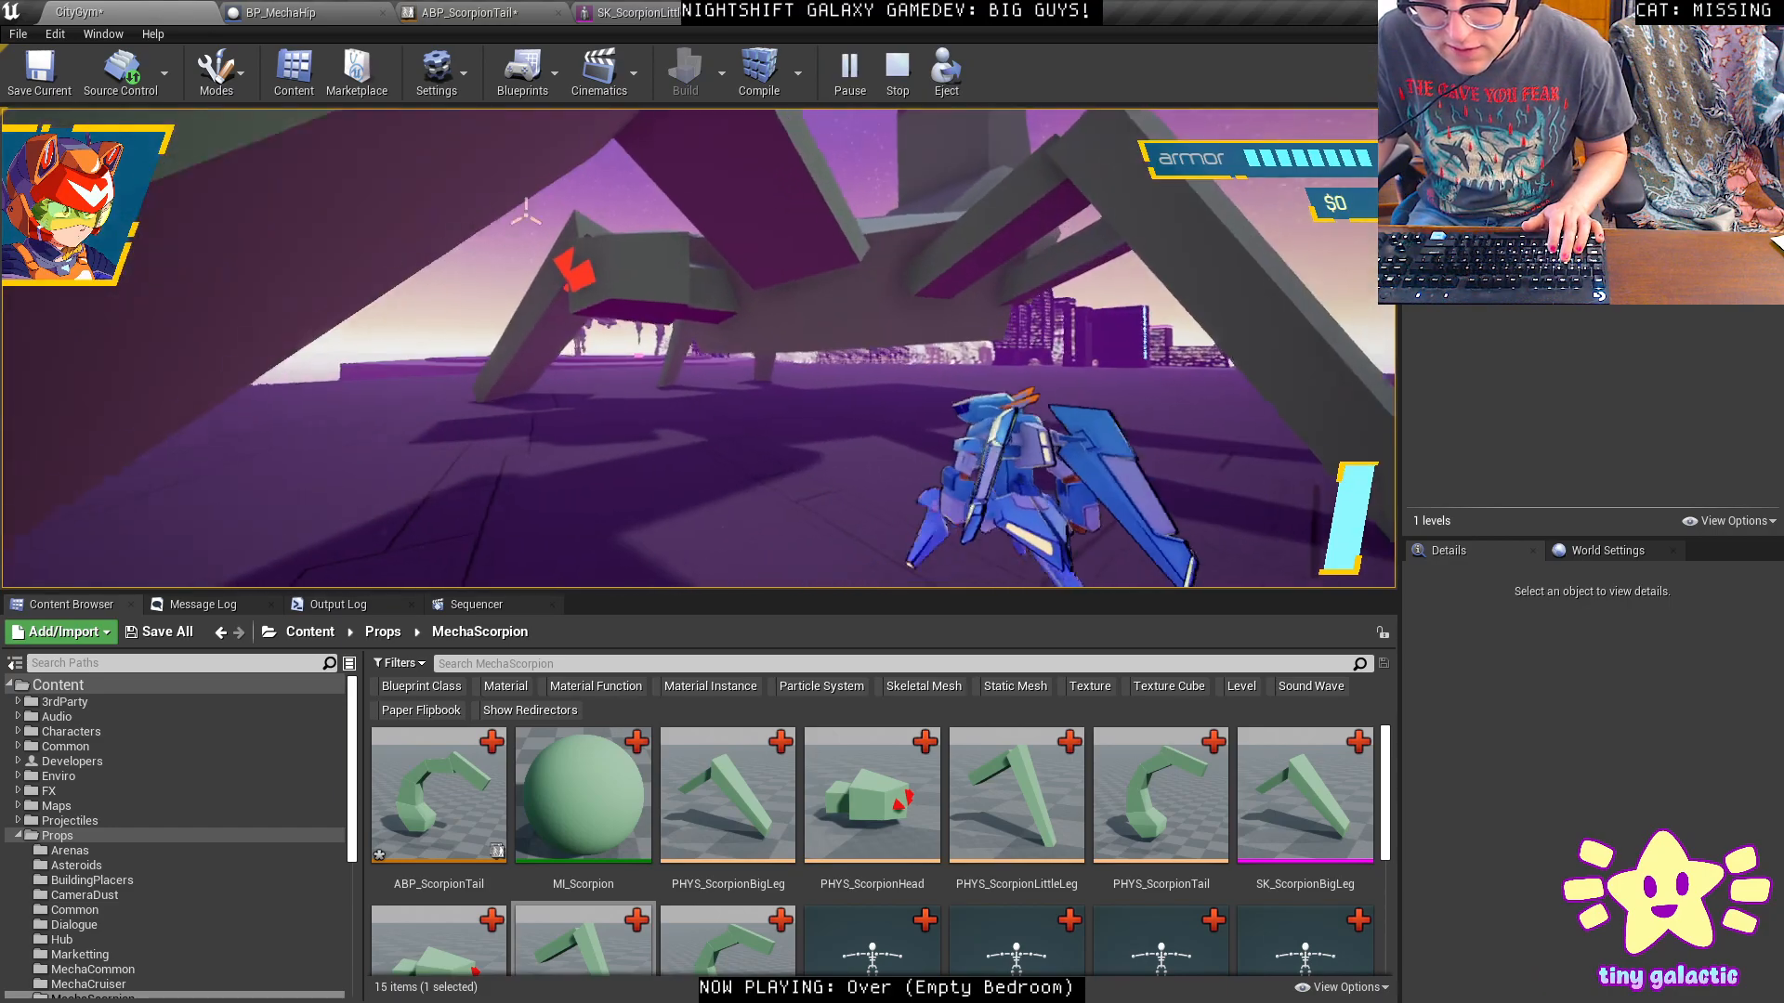
key("w")
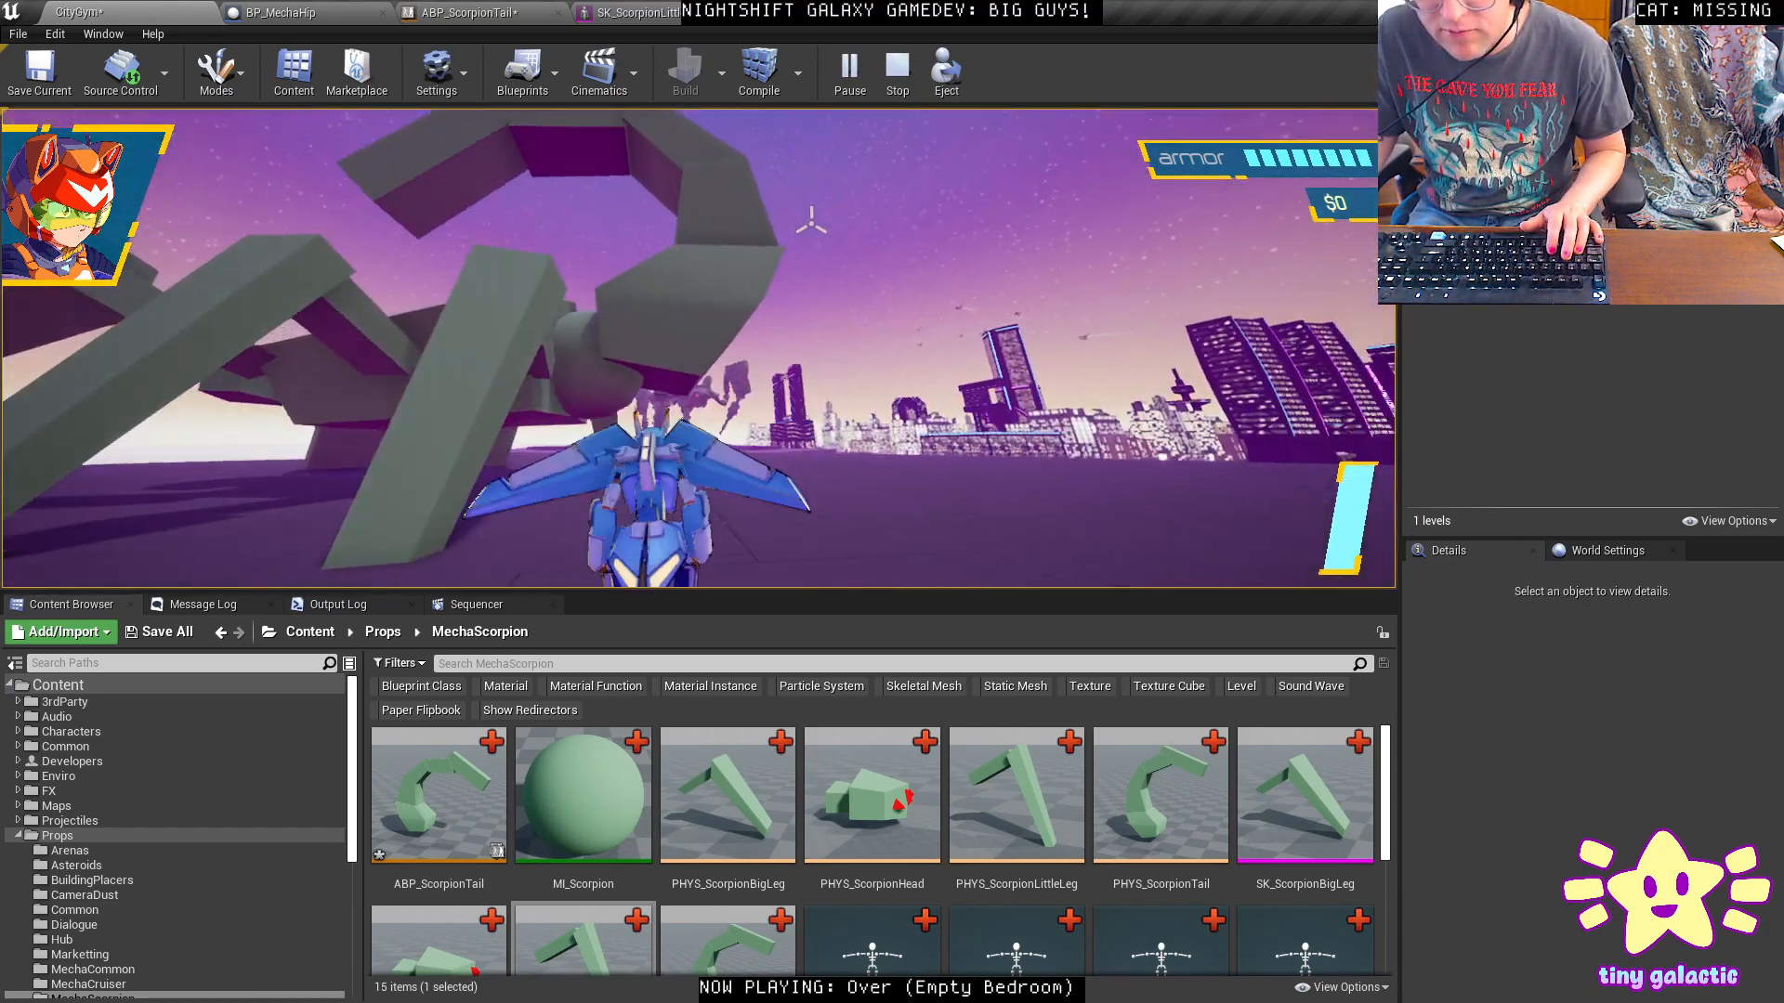
key("w")
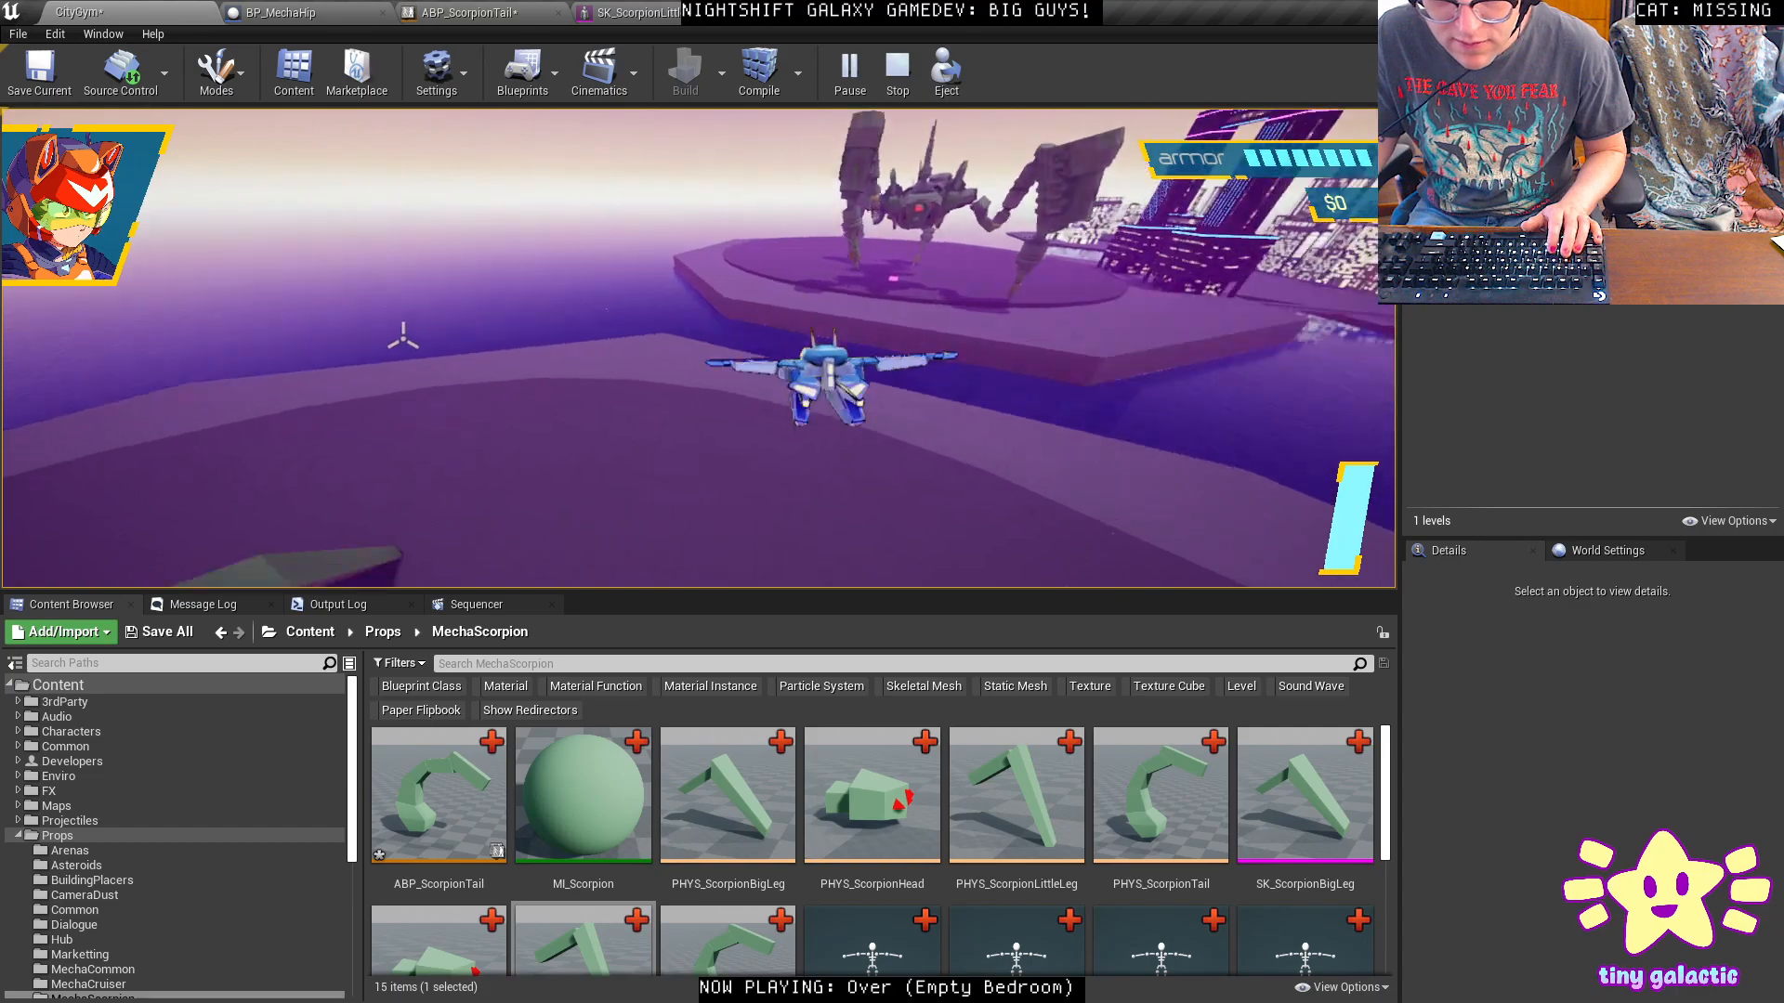
key("Escape")
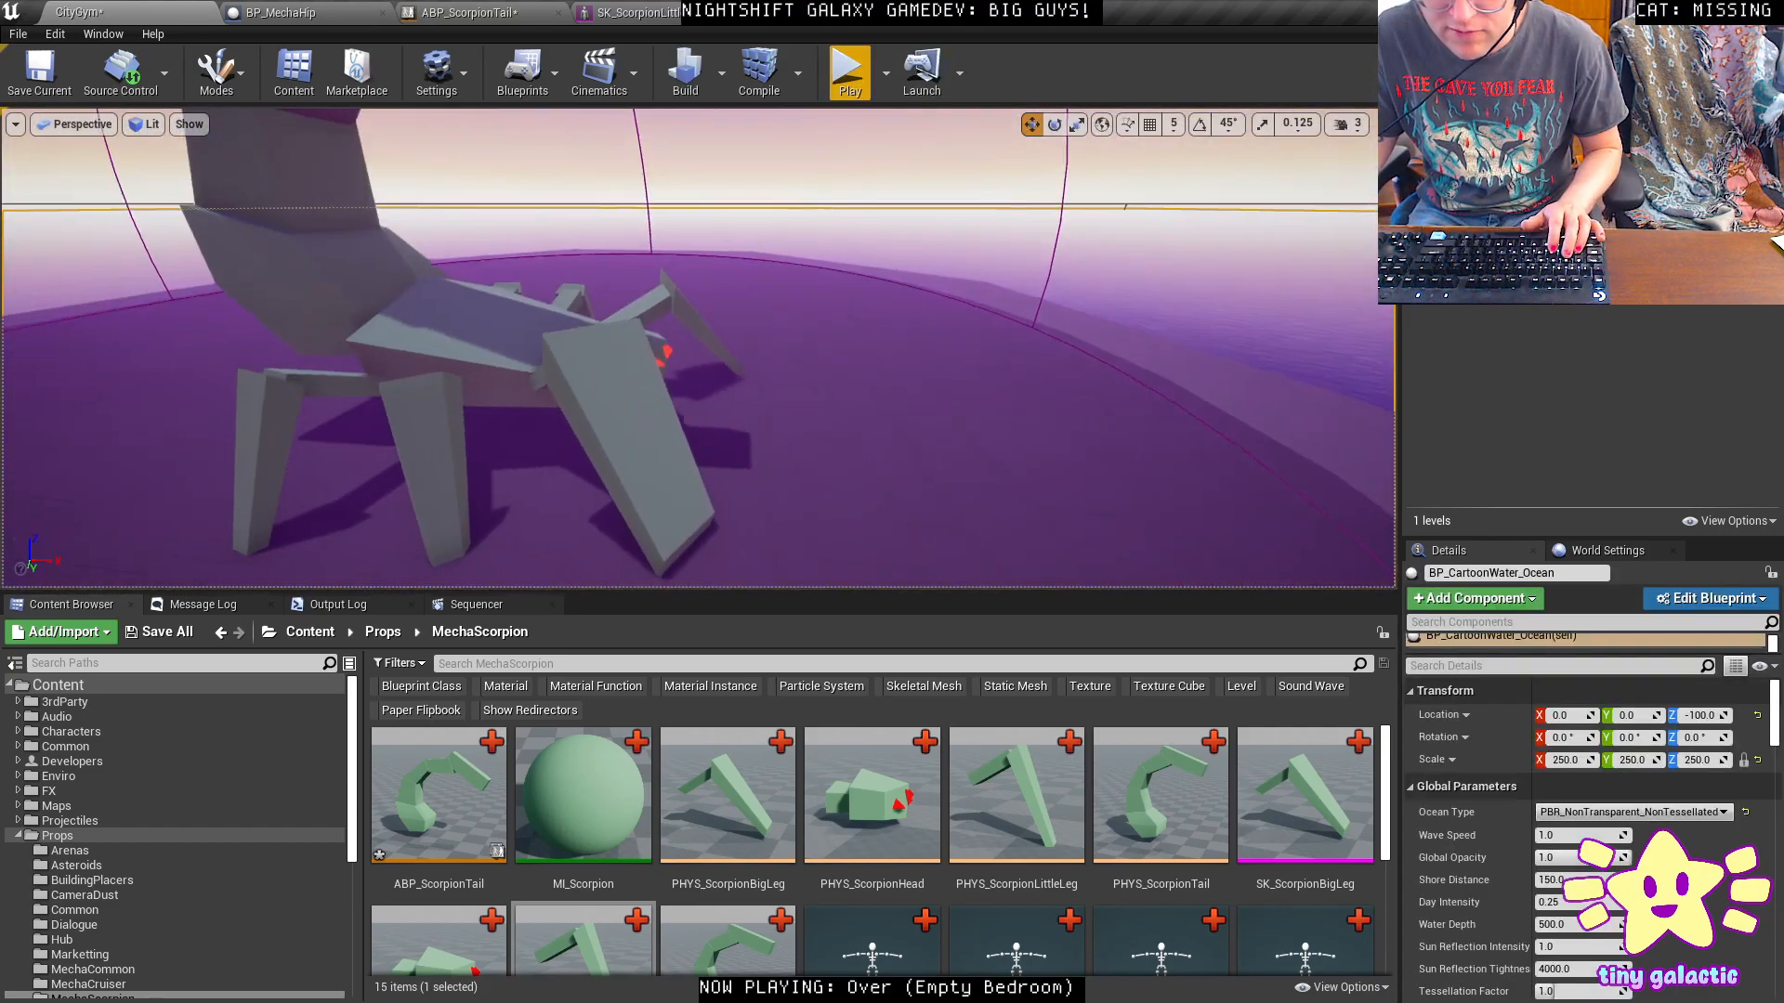
scroll(834, 862, "down", 2)
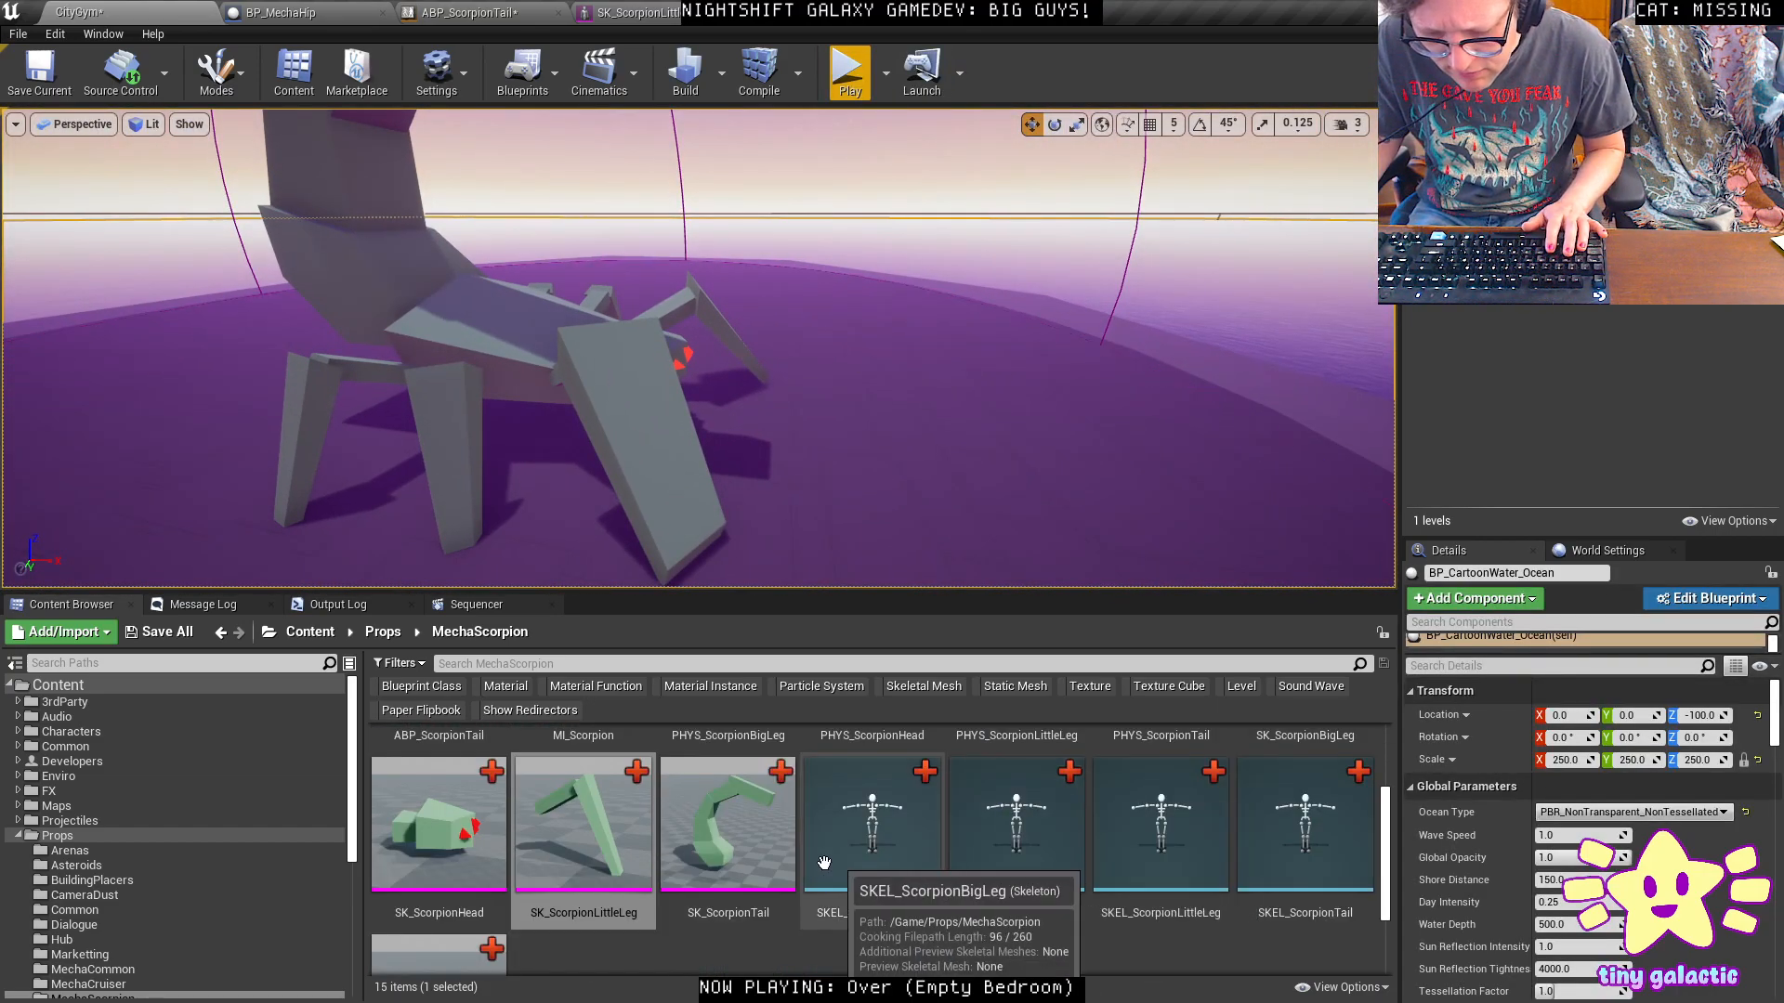
scroll(1180, 878, "up", 2)
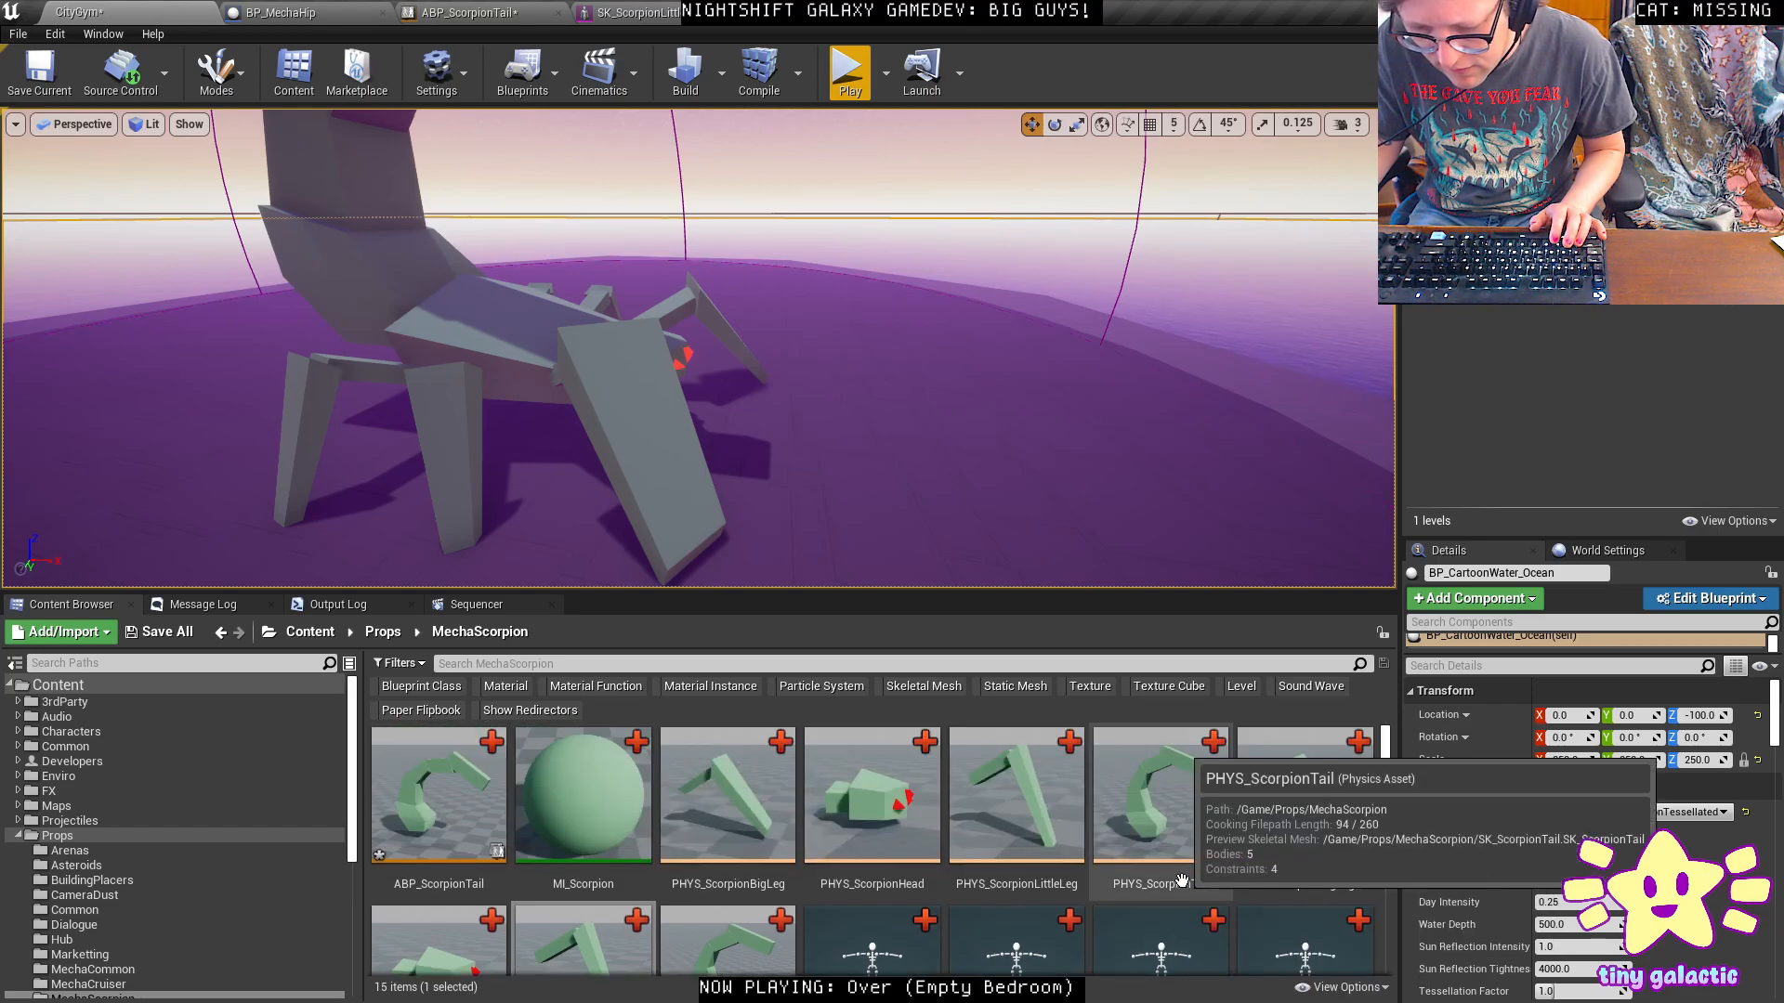
scroll(1161, 877, "down", 3)
scroll(1161, 877, "up", 3)
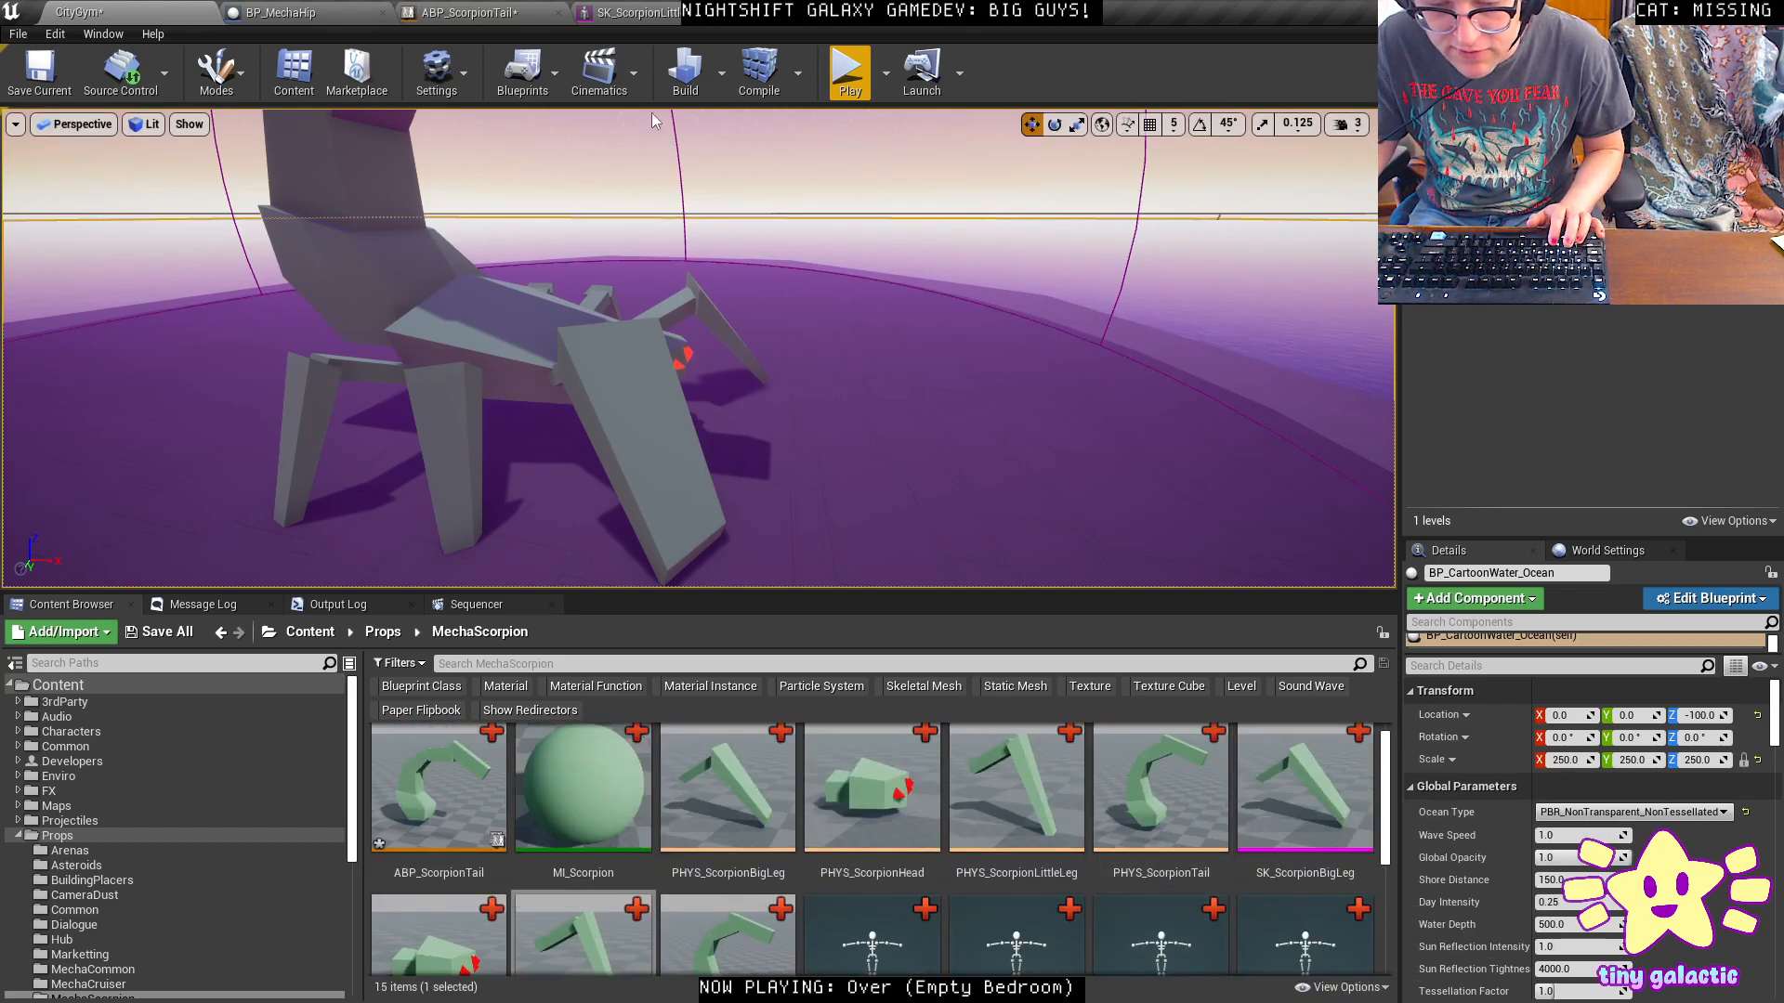
Select all the scorpion's parts together and look through their shared details for a collision preset.
right_click_drag(688, 348, 678, 400)
left_click(686, 361)
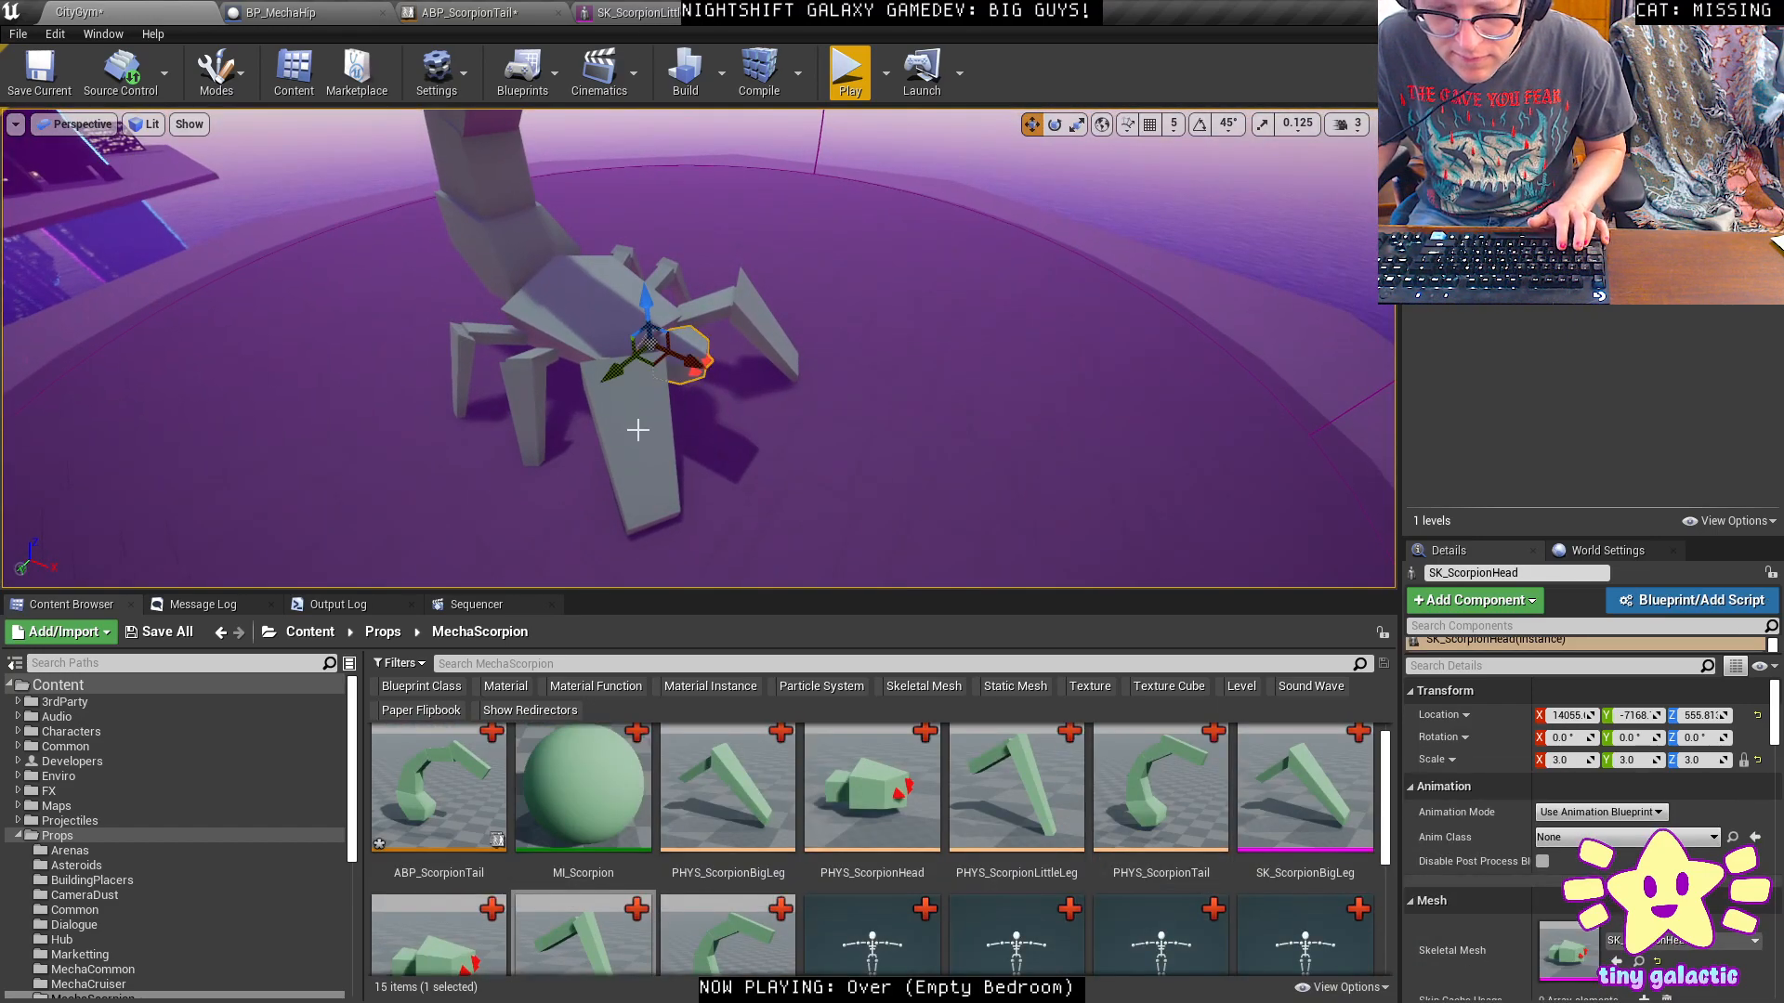
left_click(644, 430, "shift")
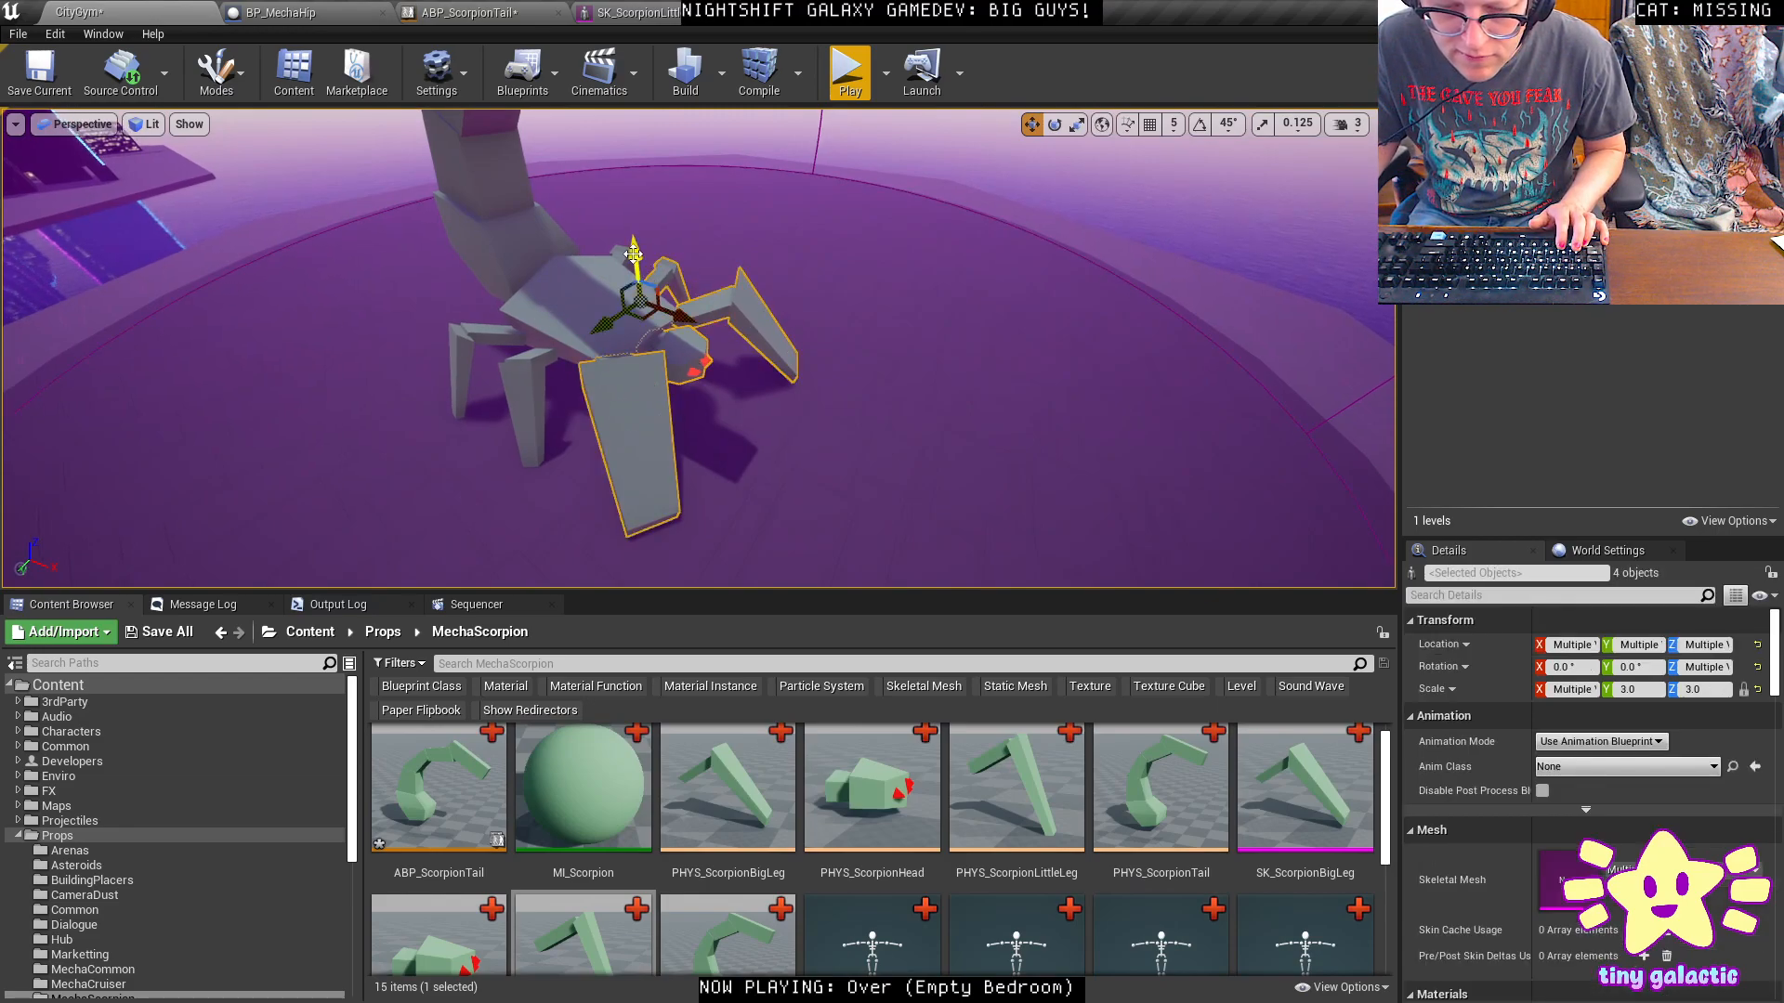
left_click(471, 332, "ctrl")
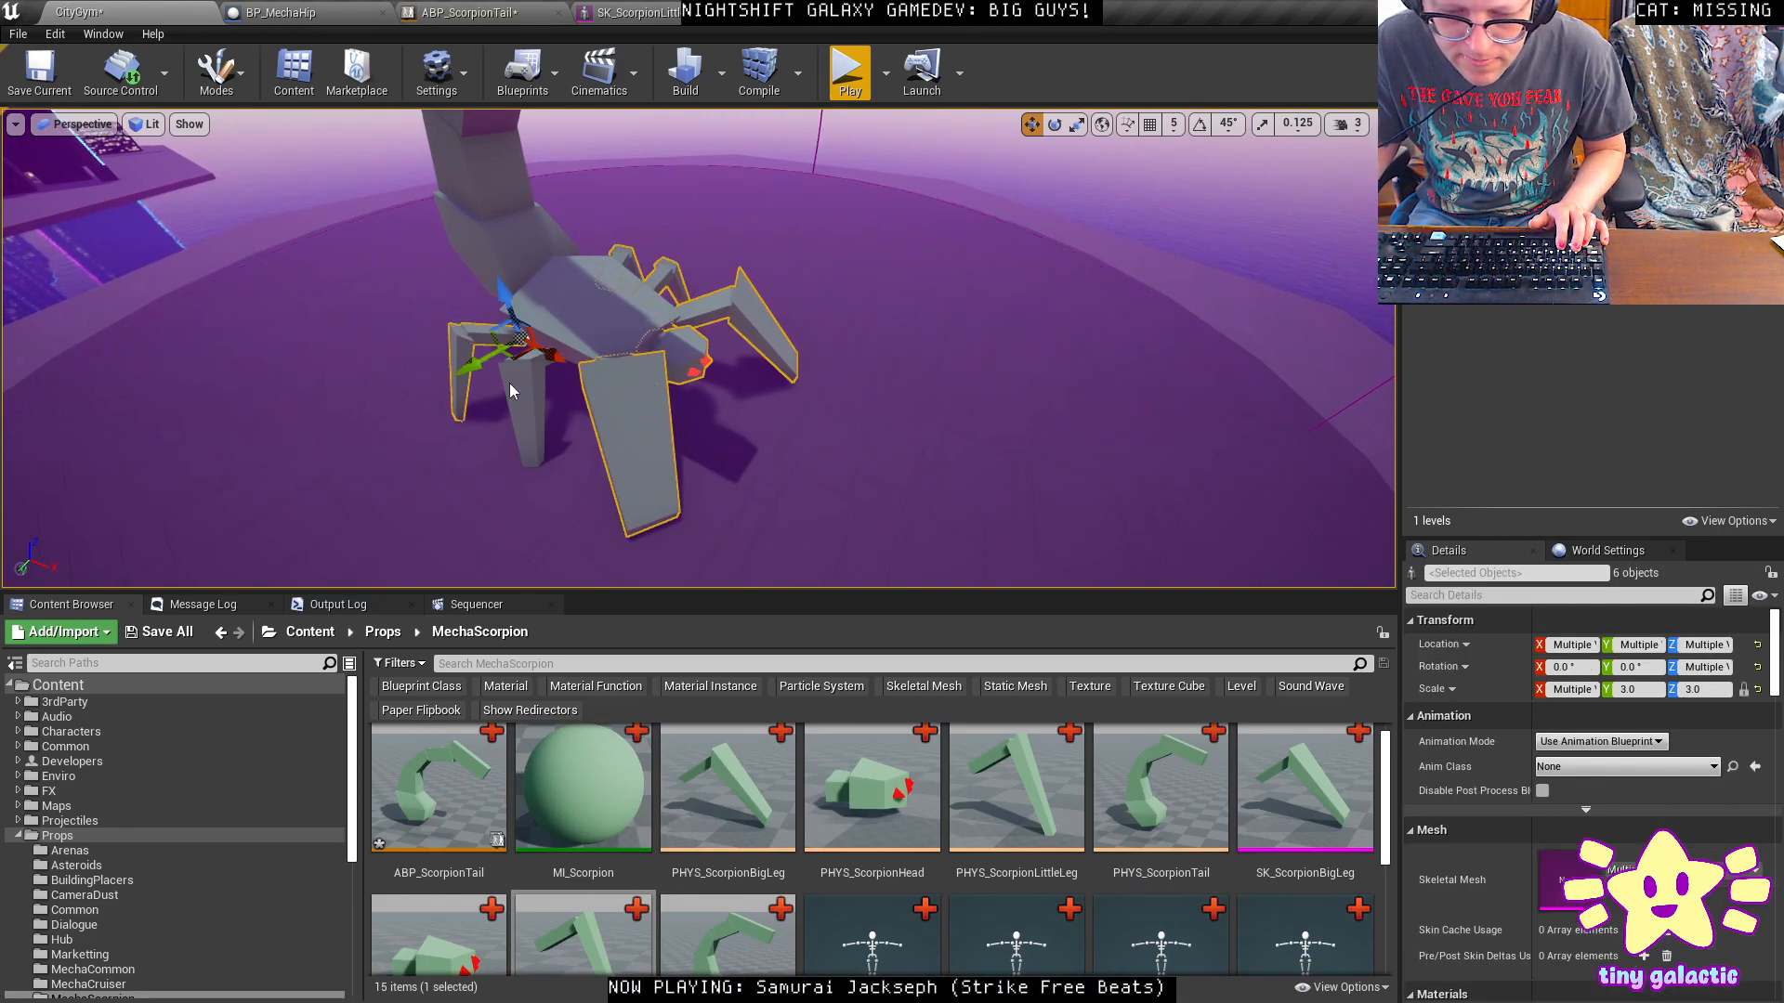
left_click(538, 232, "ctrl")
right_click_drag(529, 220, 678, 172)
key("w")
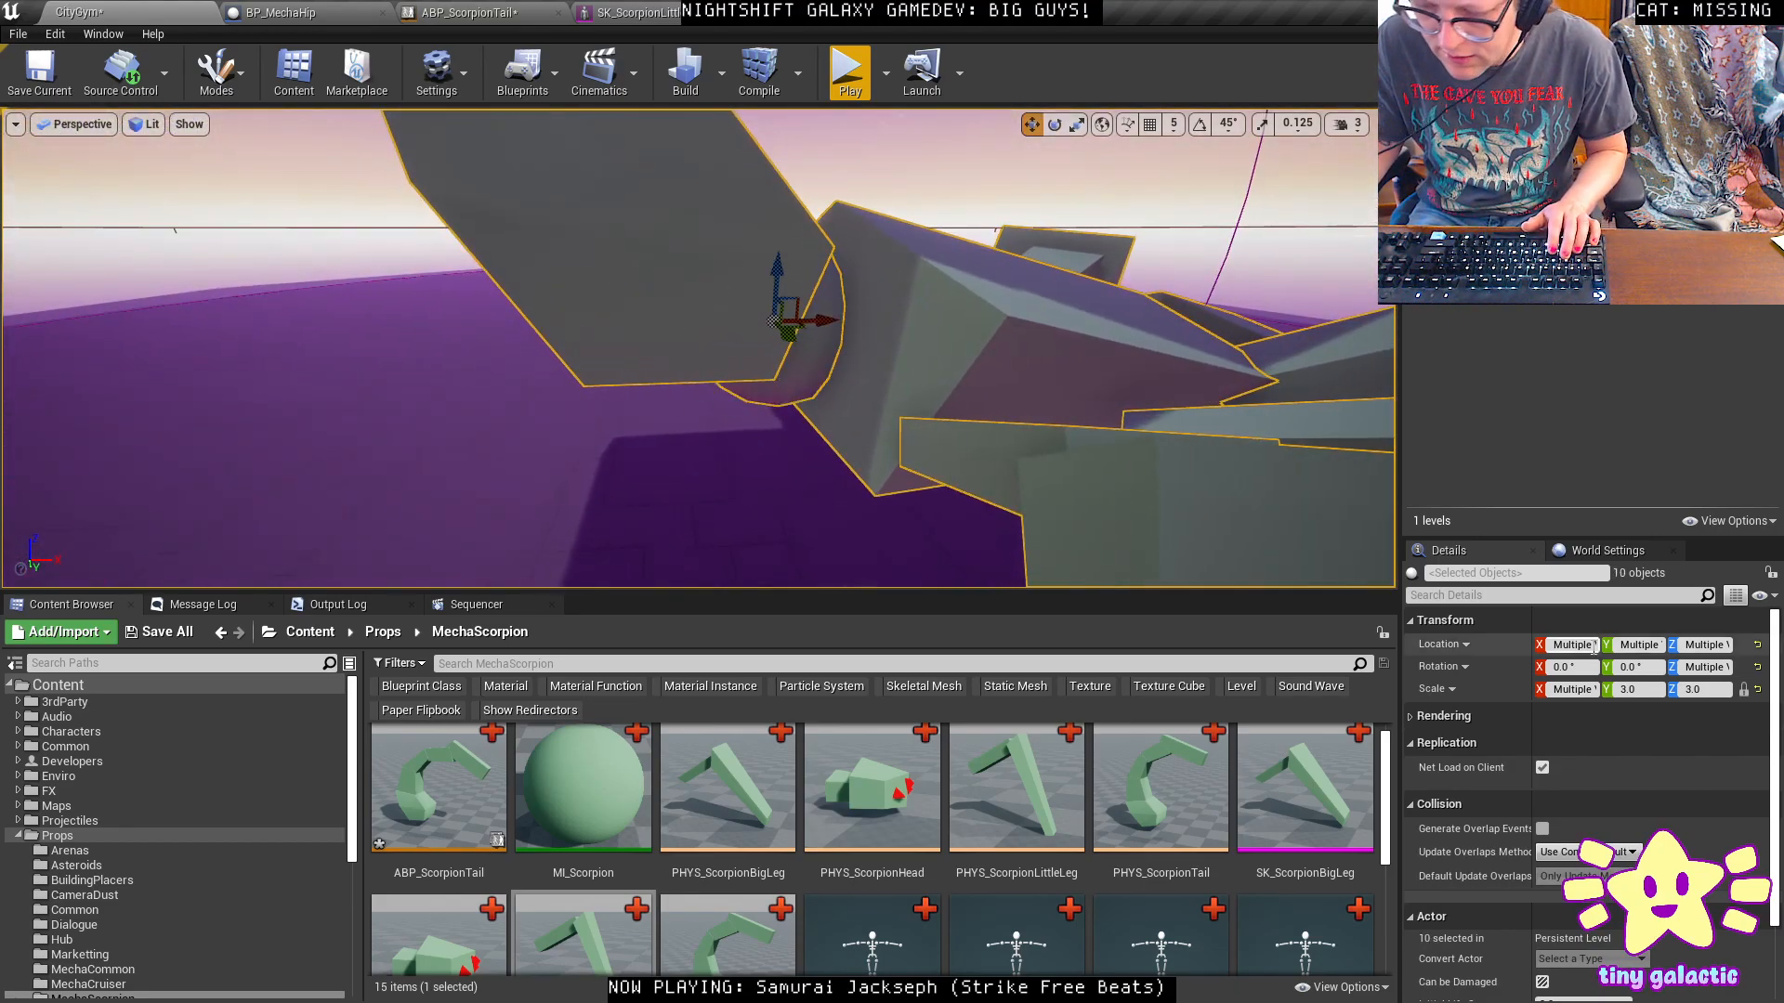
type("collision")
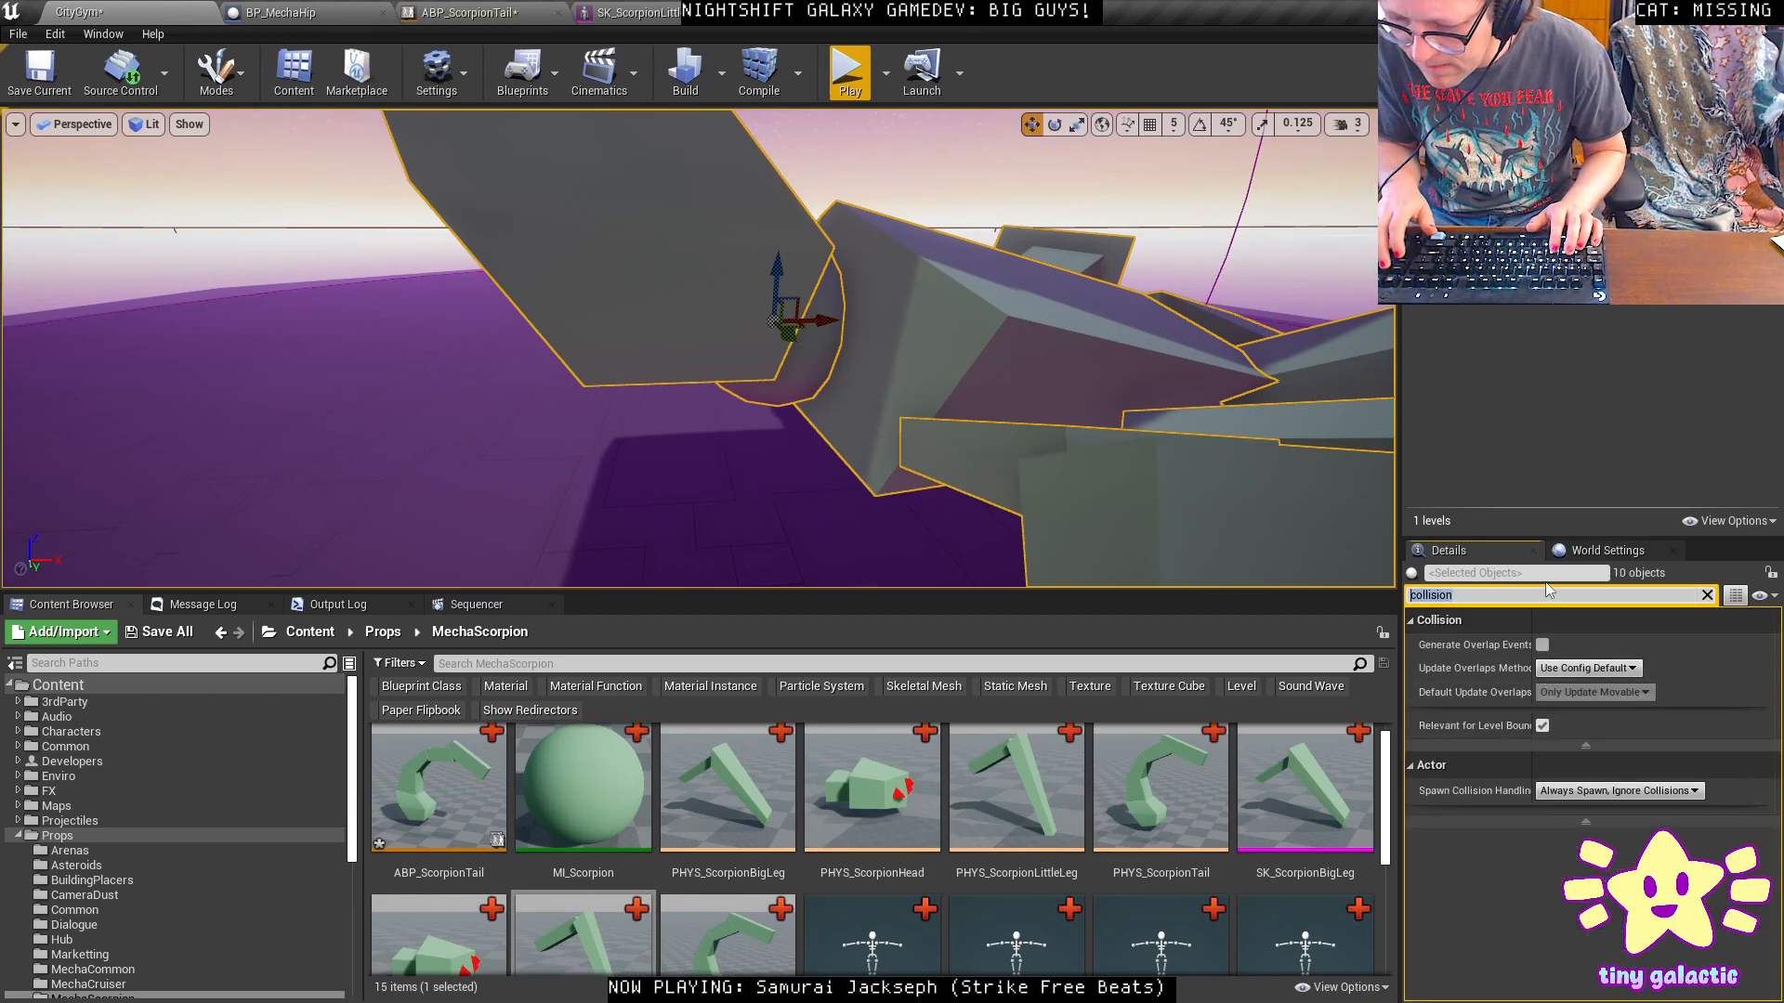
key("BackSpace")
scroll(1486, 817, "down", 3)
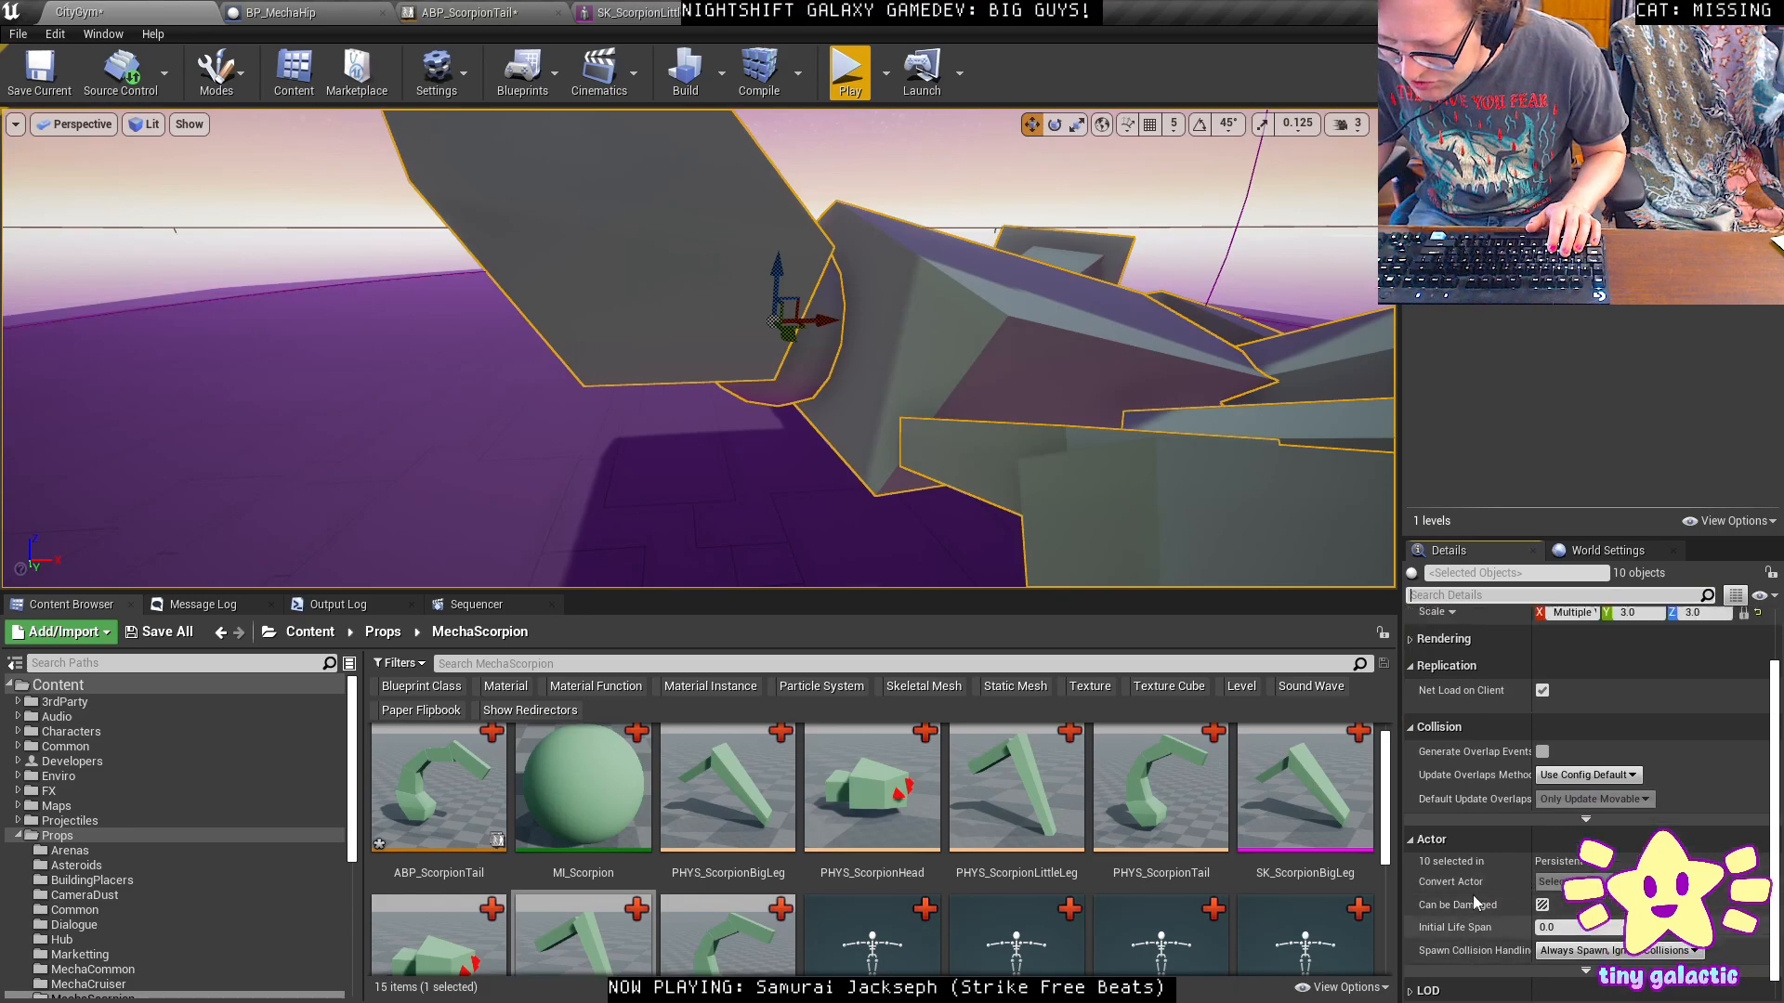
scroll(1477, 882, "up", 1)
Select the scorpion's head, filter its details for "collision" and set the collision preset to BlockAllDynamic.
right_click_drag(513, 356, 514, 356)
key("d")
left_click(658, 382)
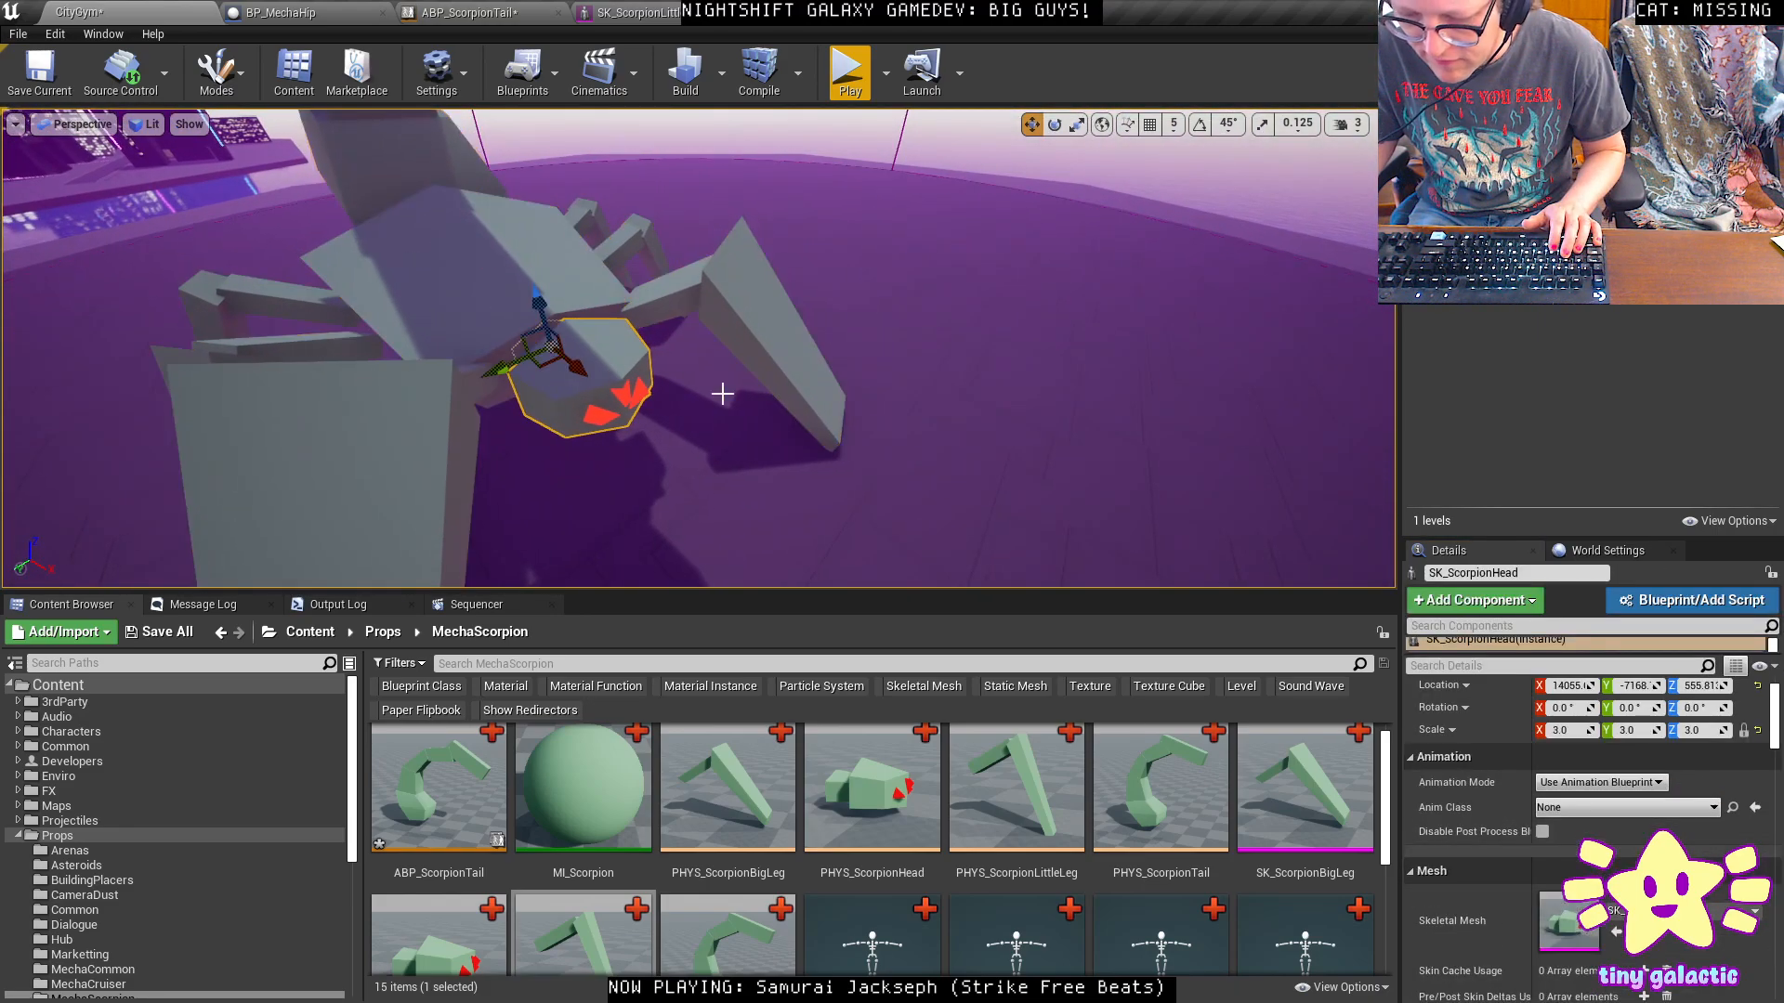
left_click(1484, 668)
type("collision")
left_click(1583, 828)
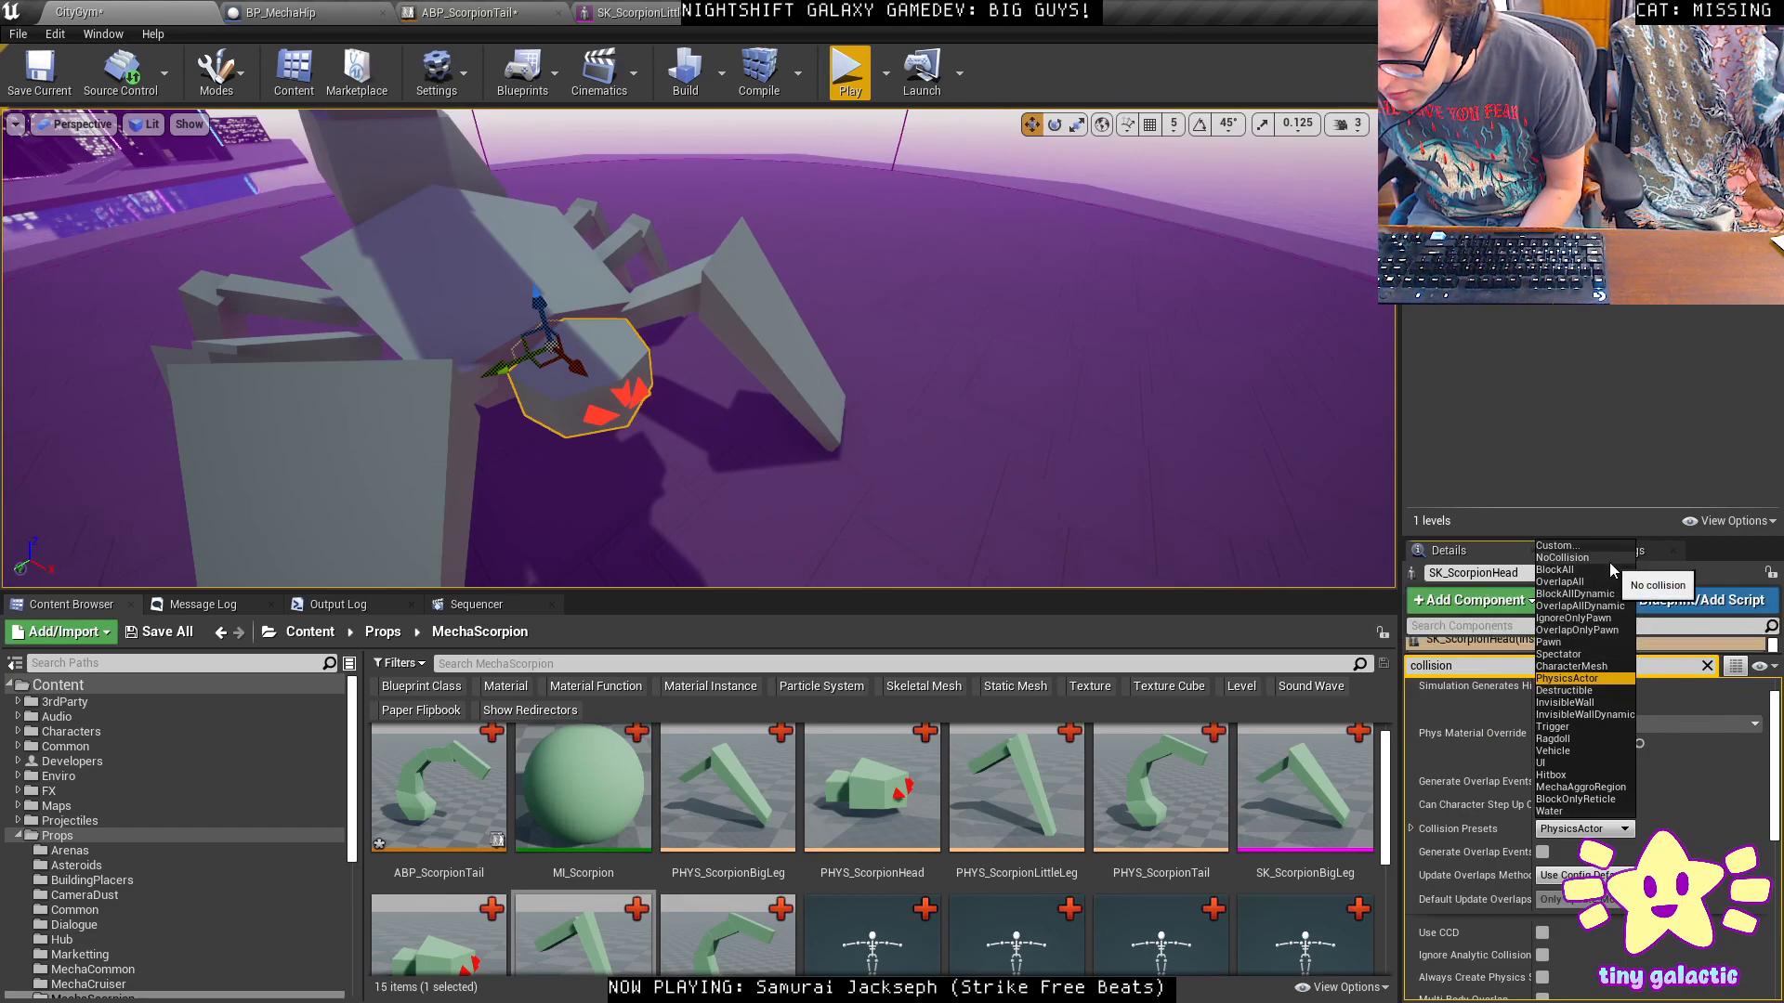
left_click(1591, 594)
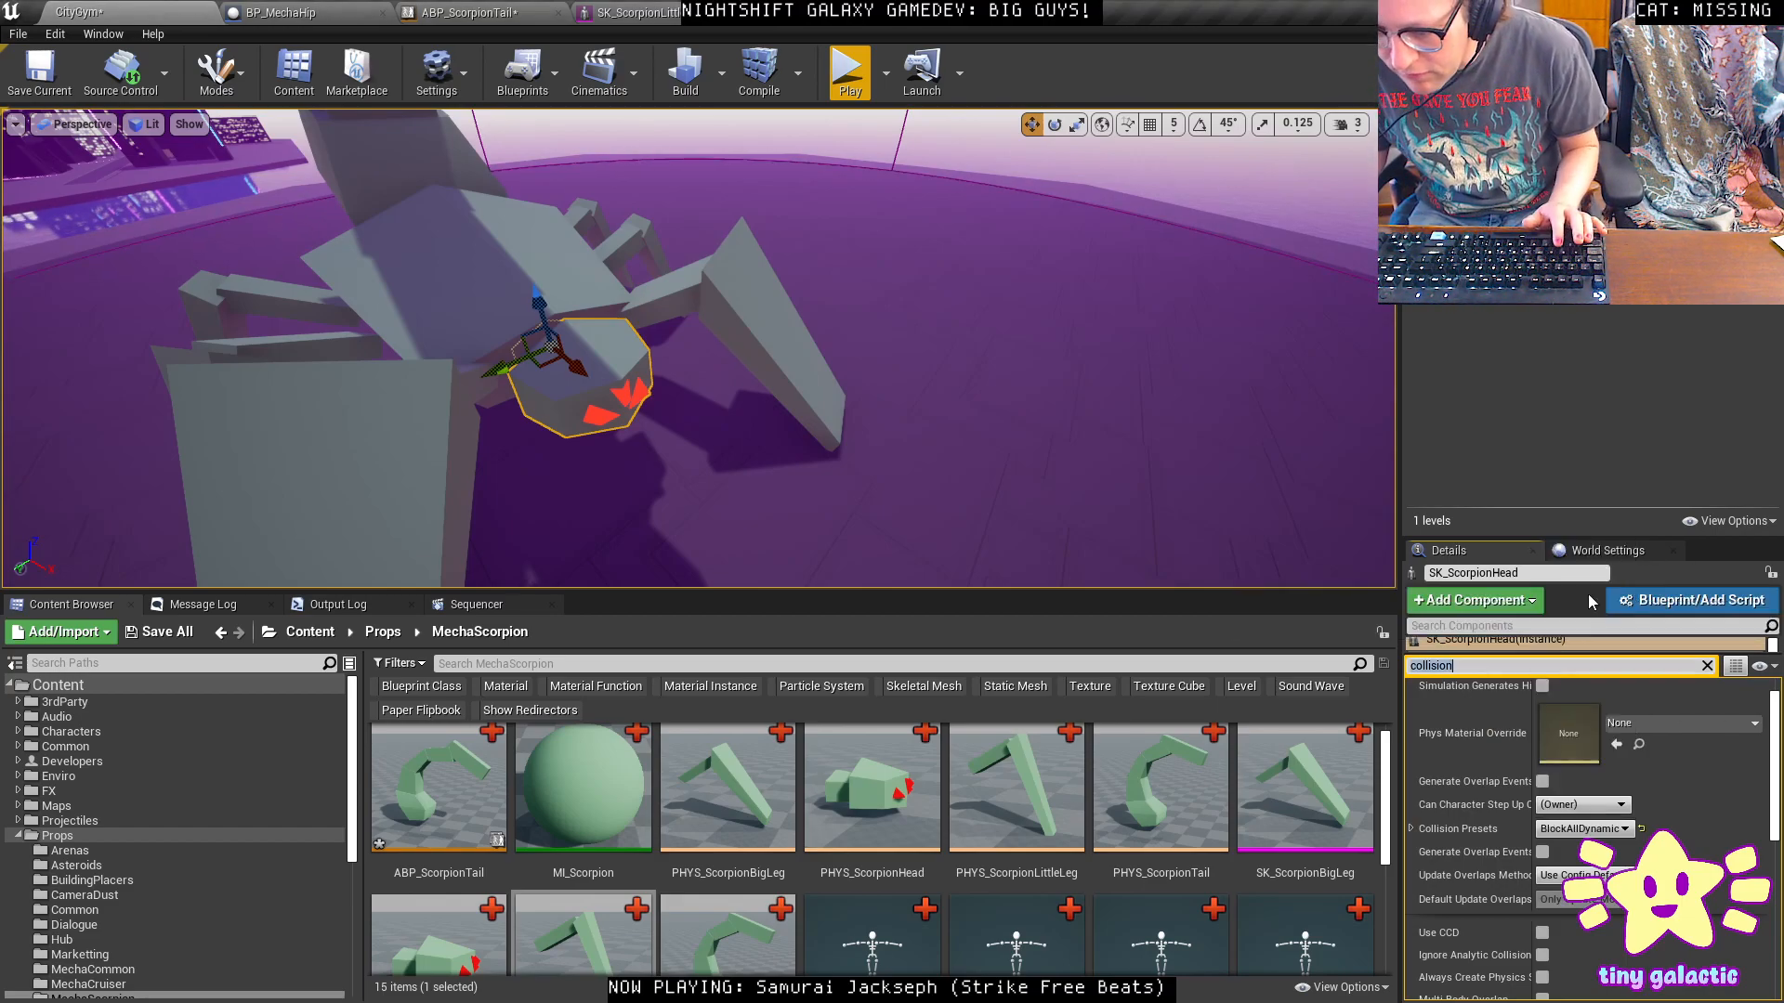
Set the scorpion chassis's collision preset to BlockAllDynamic.
left_click(484, 304)
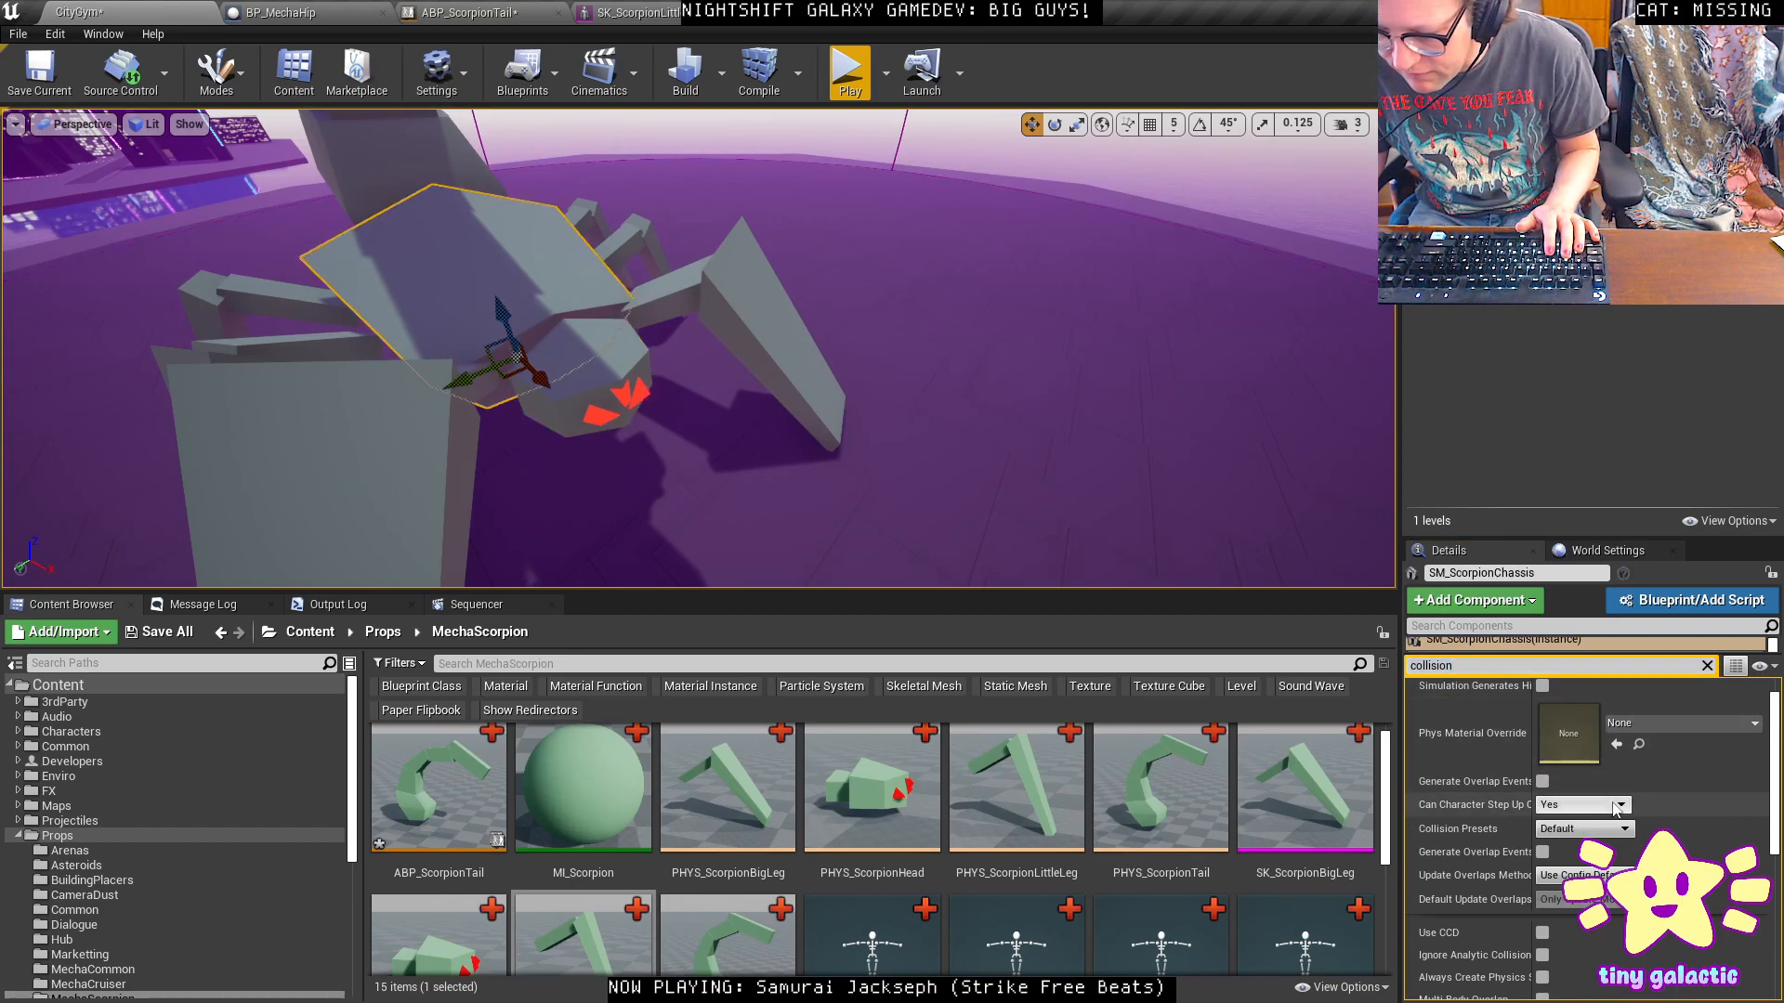
left_click(1584, 828)
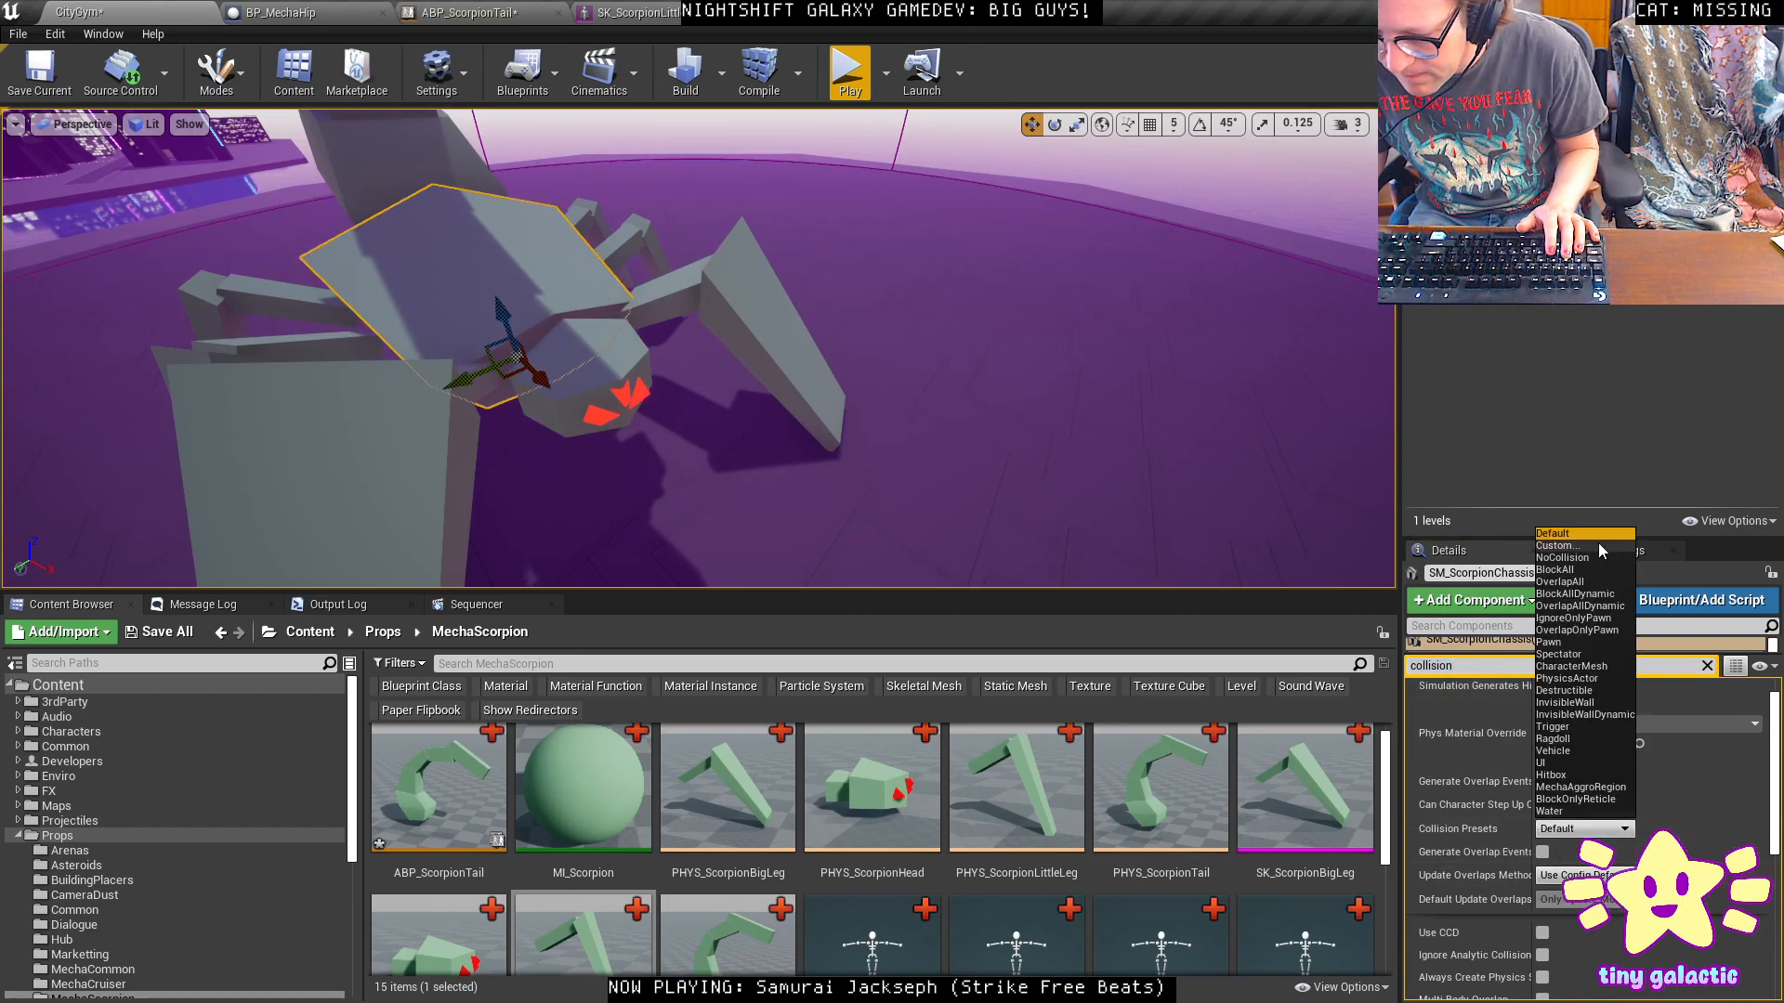
left_click(1586, 595)
Set the collision preset to BlockAllDynamic on the nearest big front leg and on the little leg directly behind it.
left_click(306, 465)
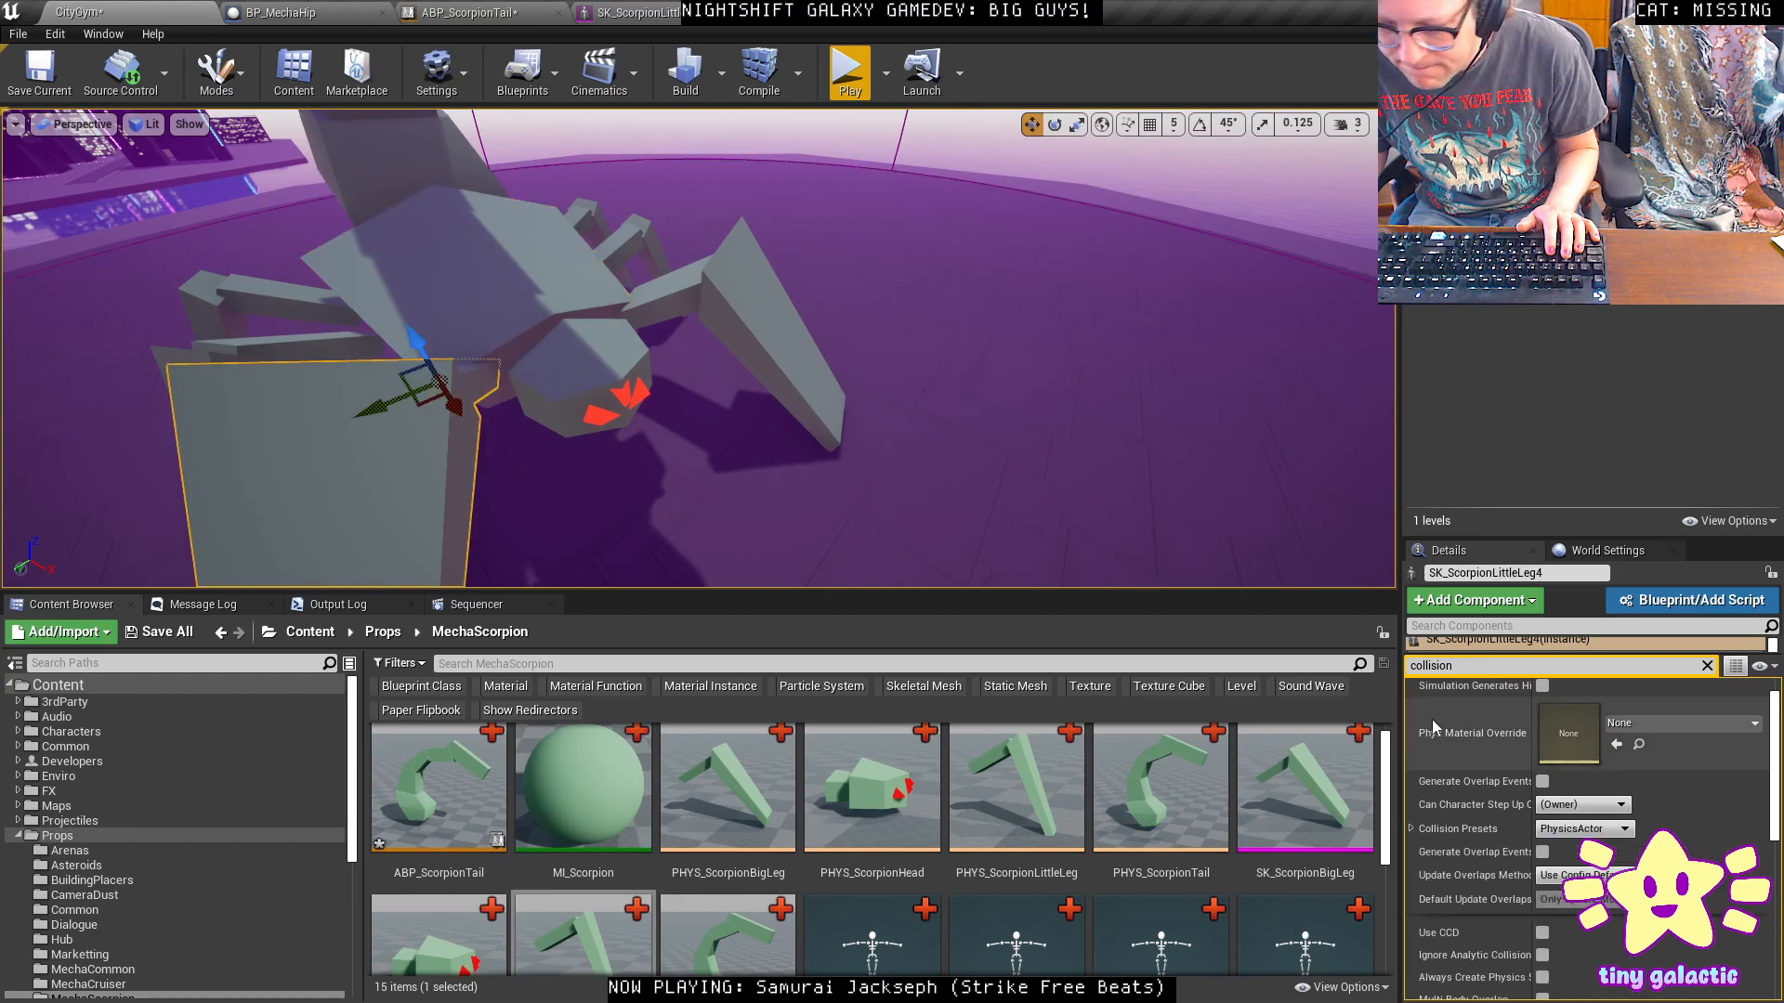
left_click(1584, 828)
left_click(1585, 594)
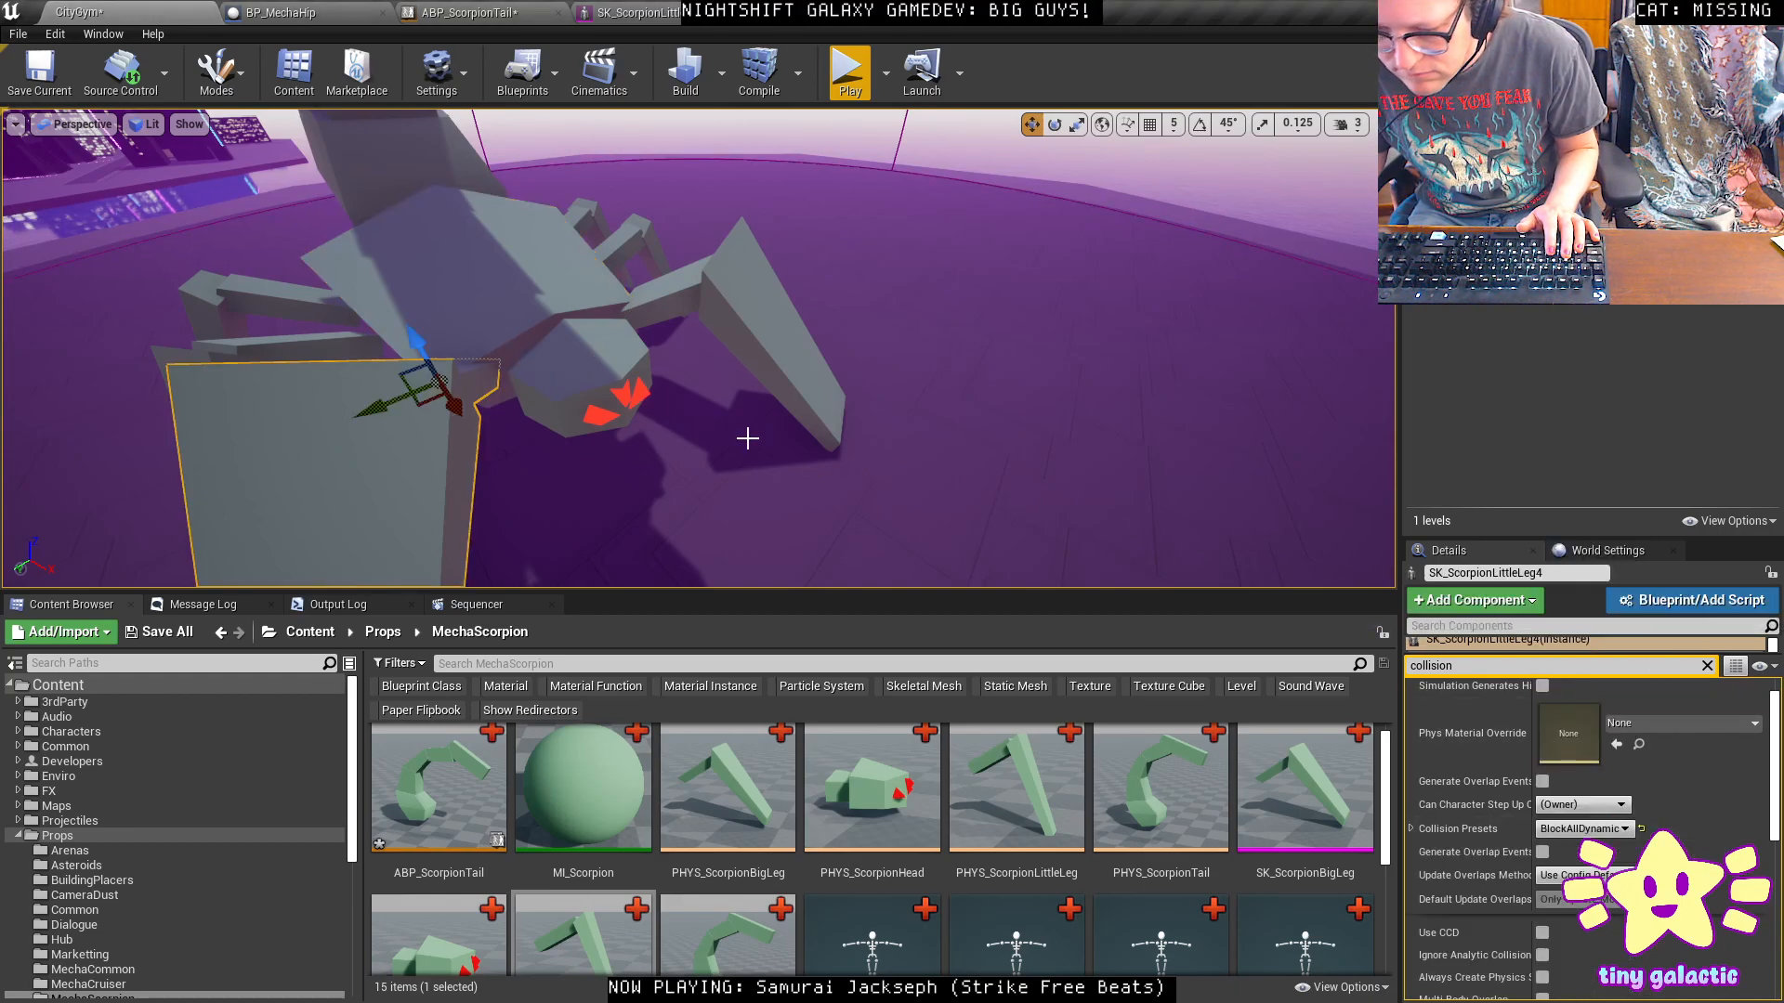
left_click(278, 345)
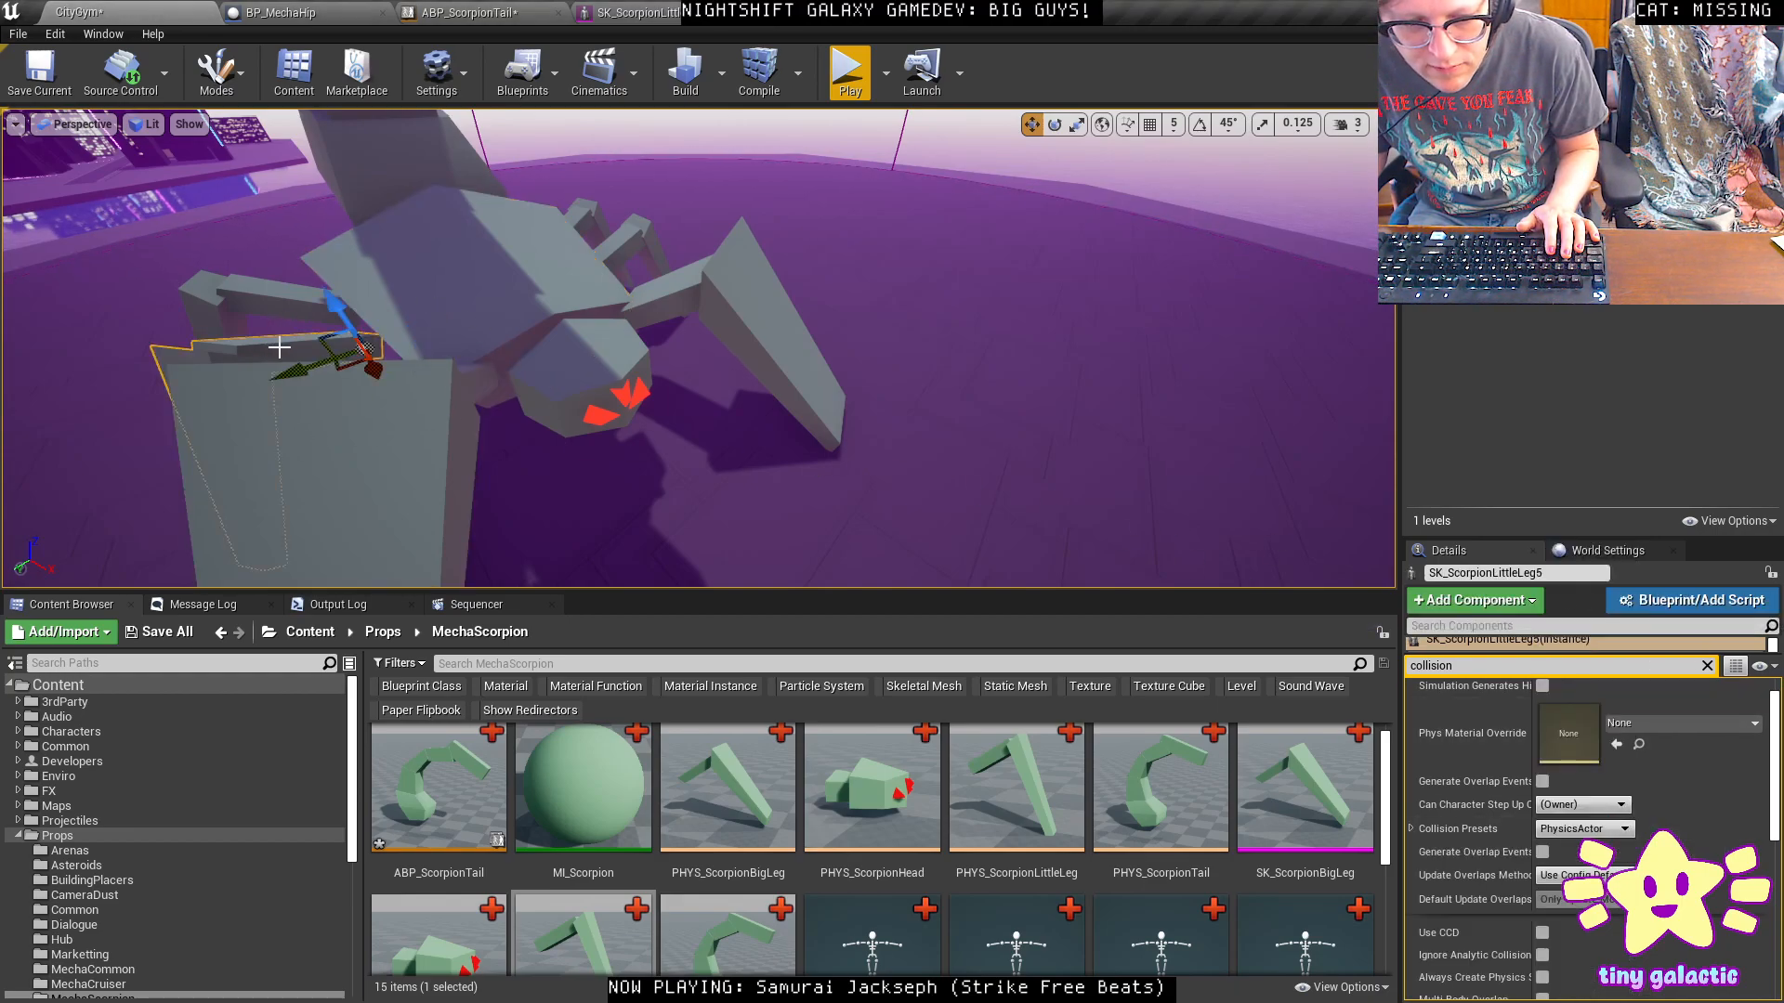
left_click(1600, 832)
left_click(1586, 597)
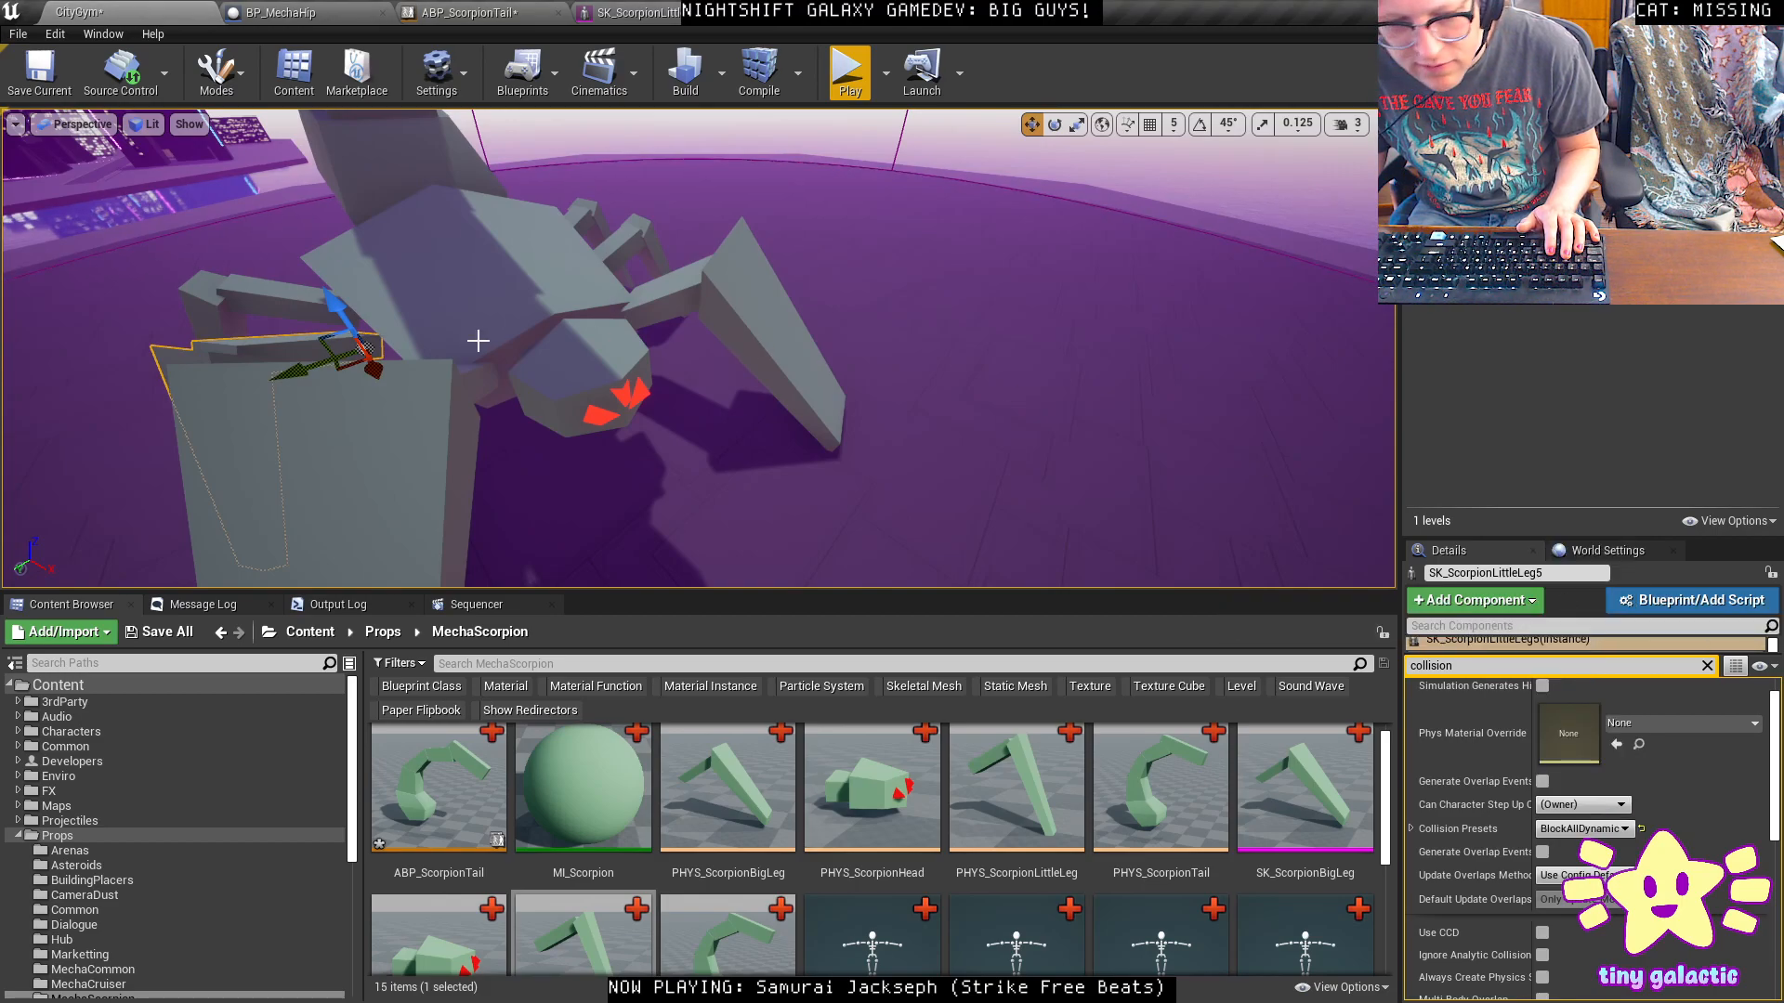
Set the collision preset to BlockAllDynamic on the near side's rearmost little leg and on the opposite big front leg.
left_click(243, 283)
left_click(1583, 829)
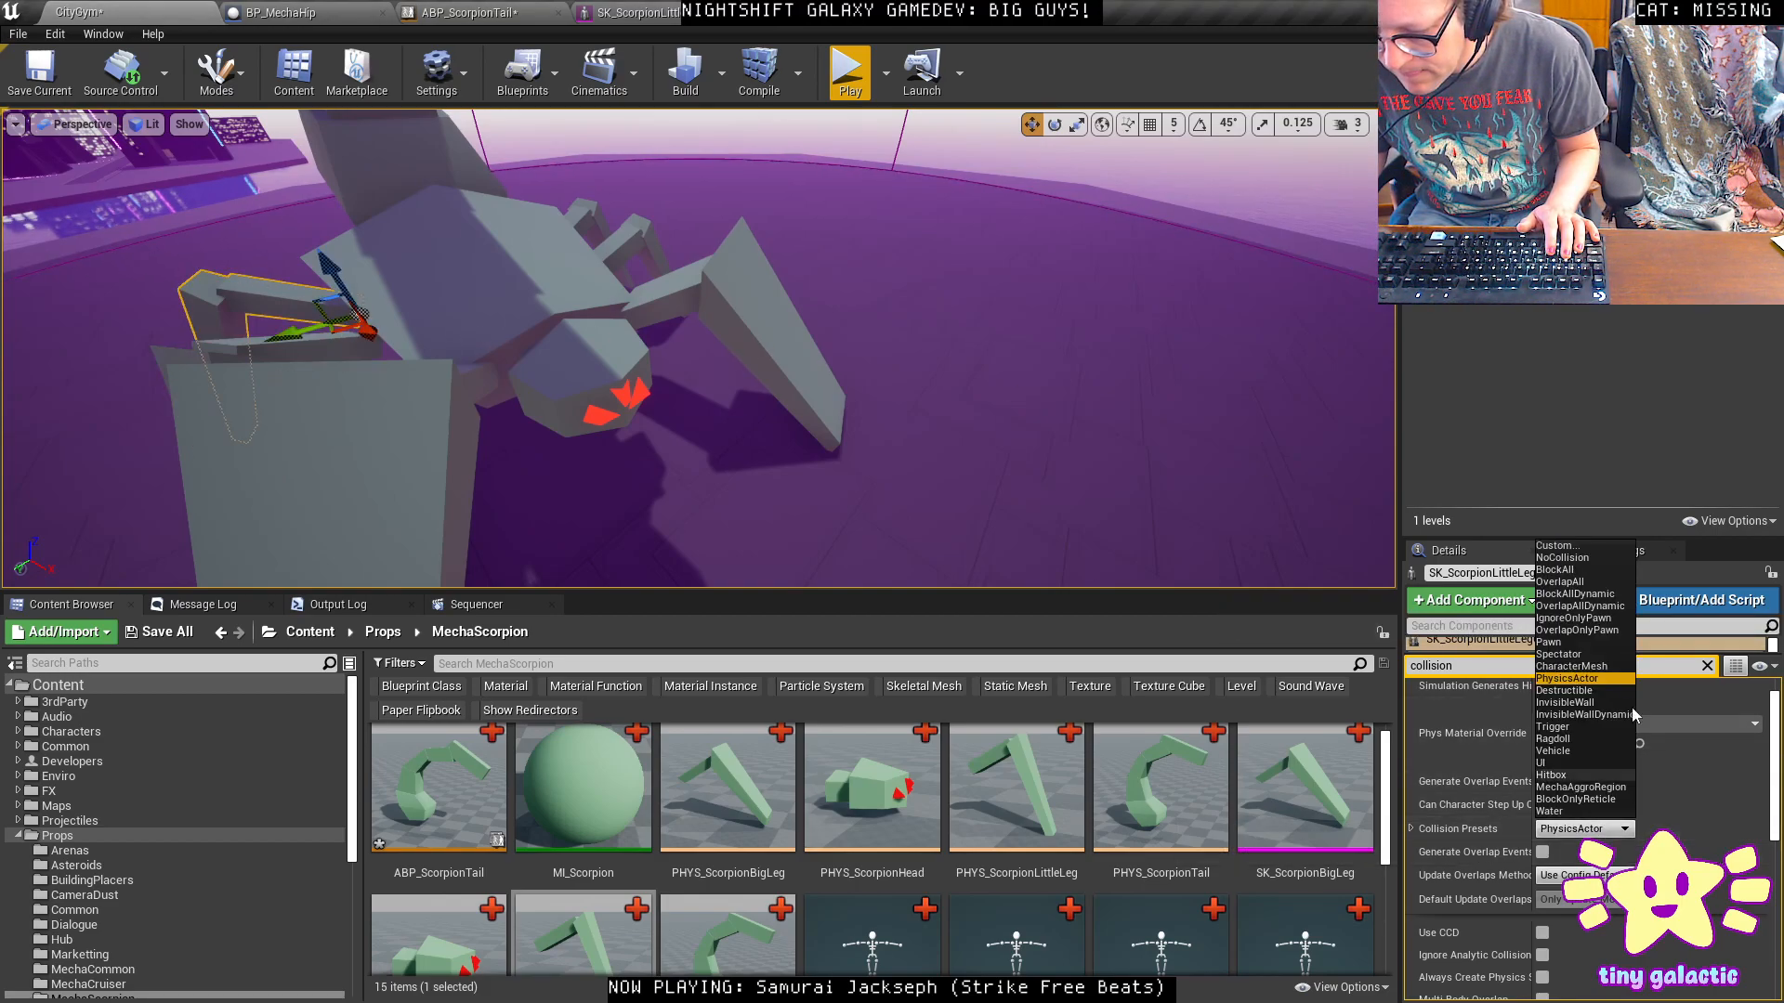
left_click(1591, 594)
left_click(785, 383)
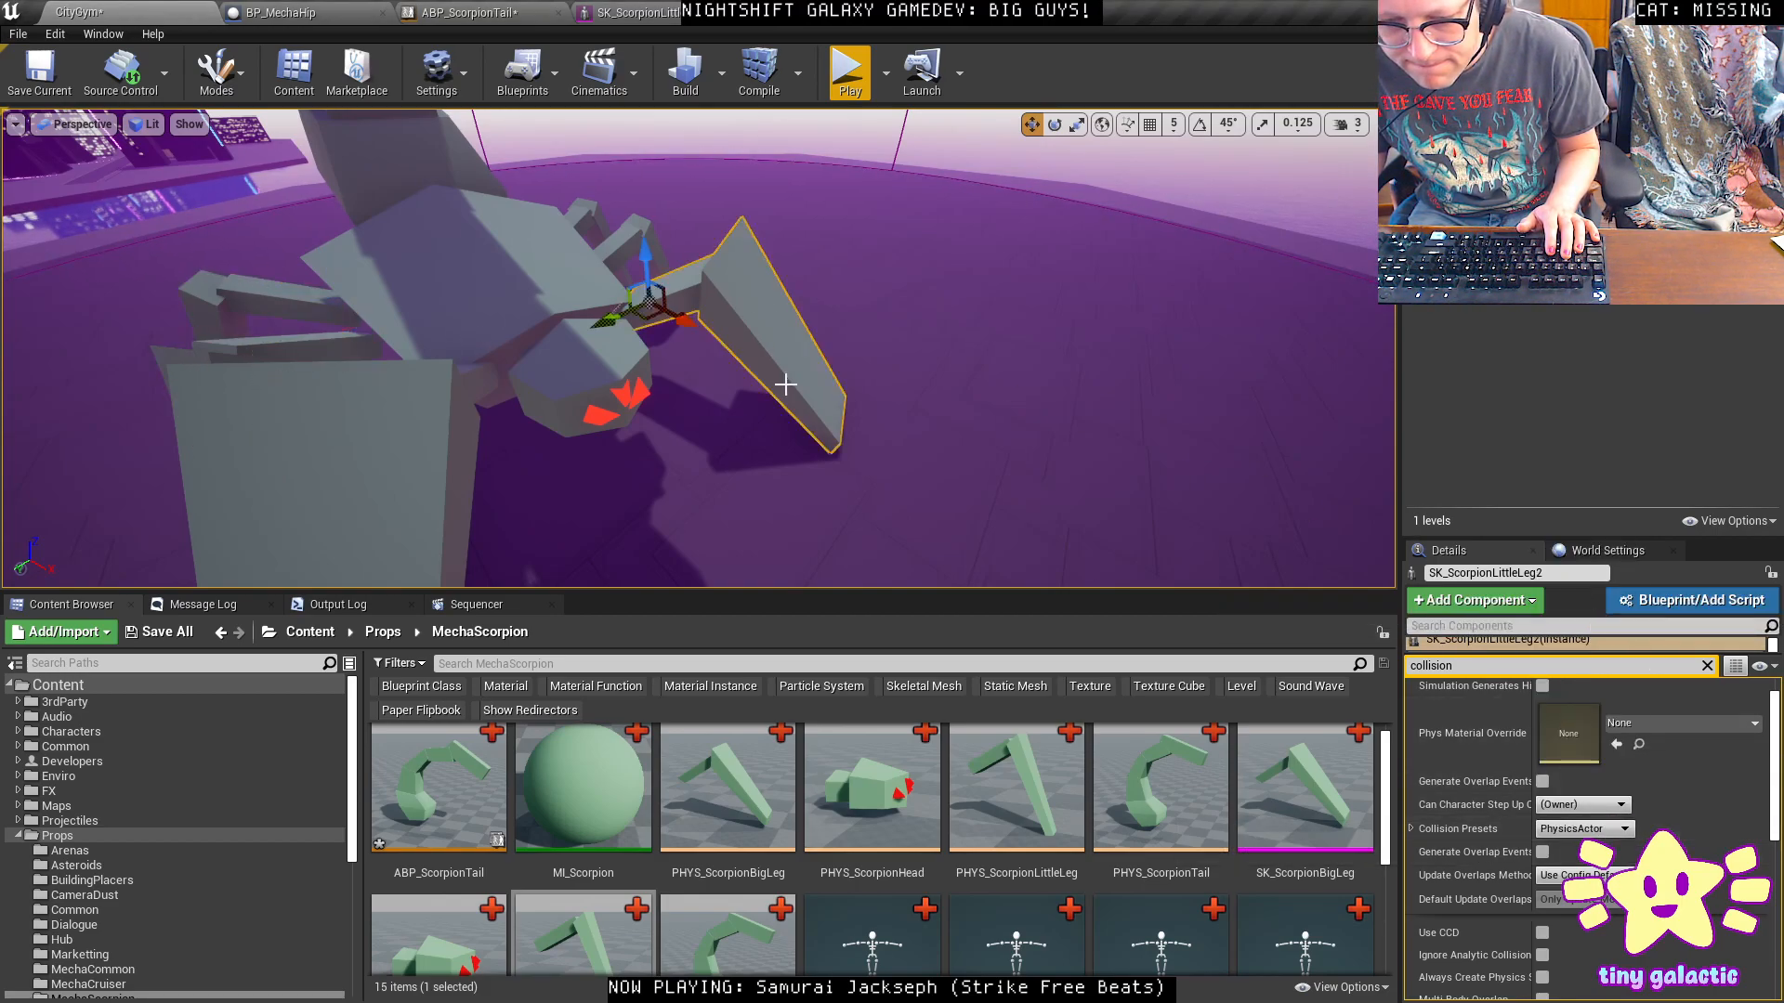
left_click(1584, 828)
left_click(1570, 599)
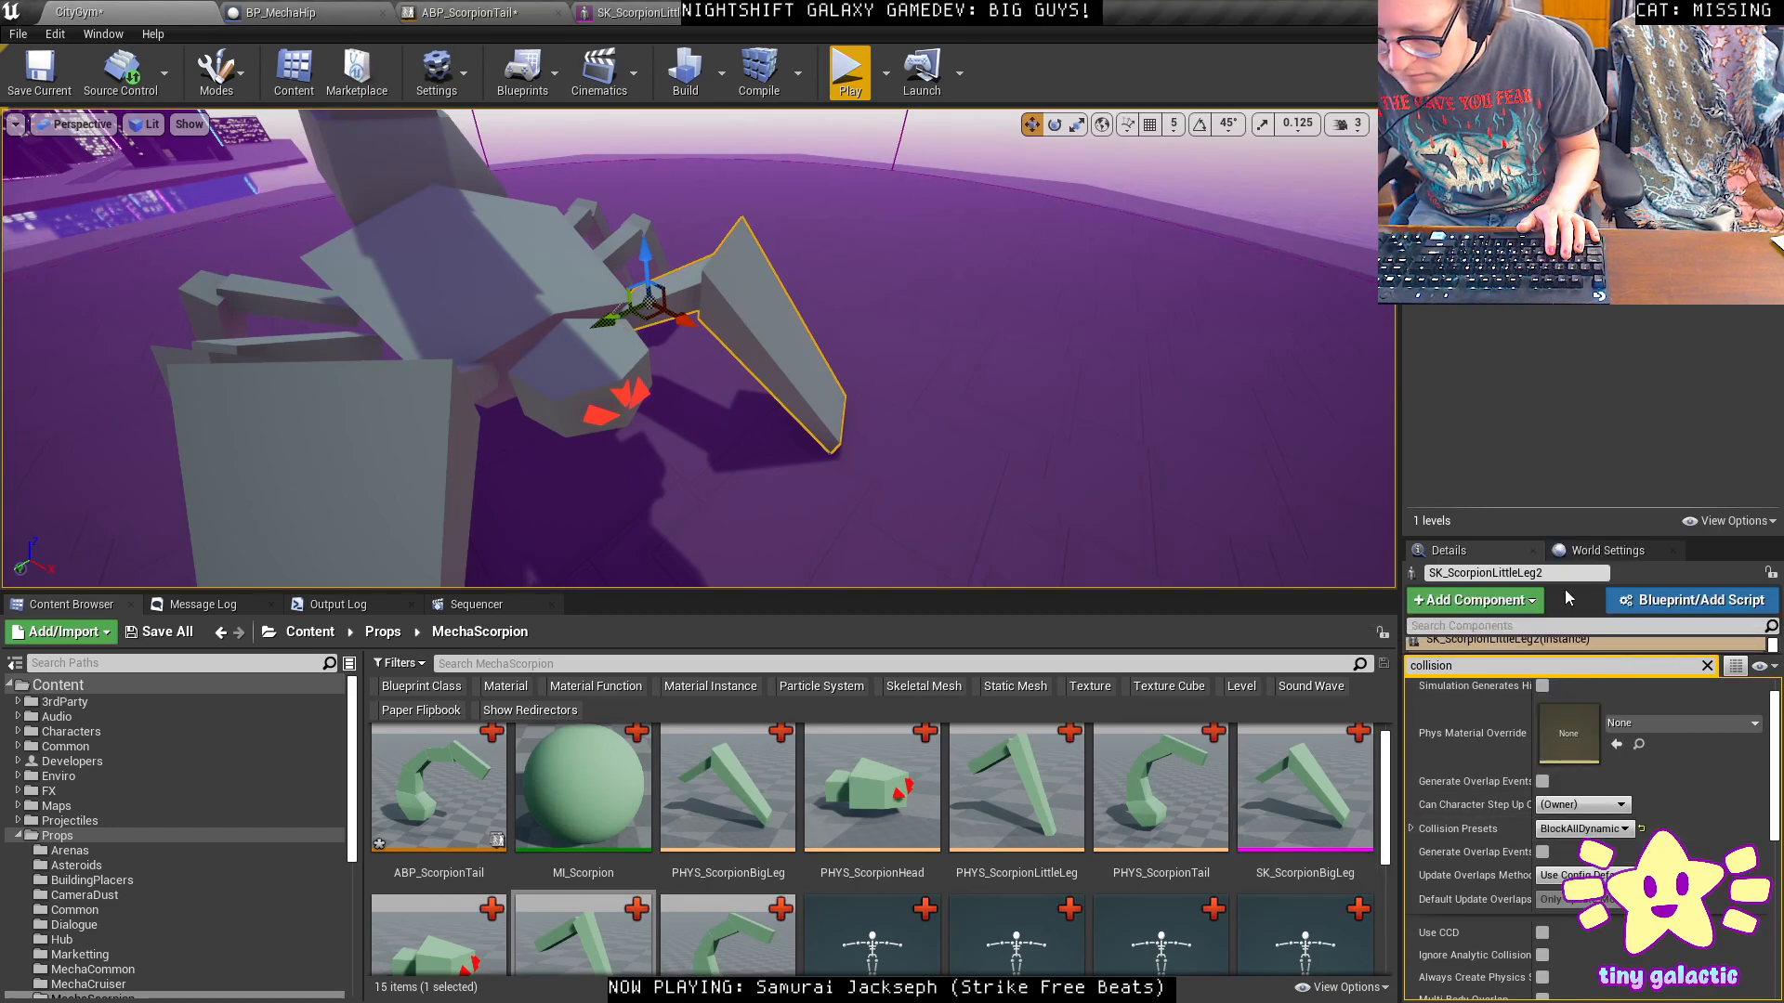
Set the collision preset to BlockAllDynamic on both little legs behind the opposite big front leg.
left_click(614, 266)
left_click(1584, 829)
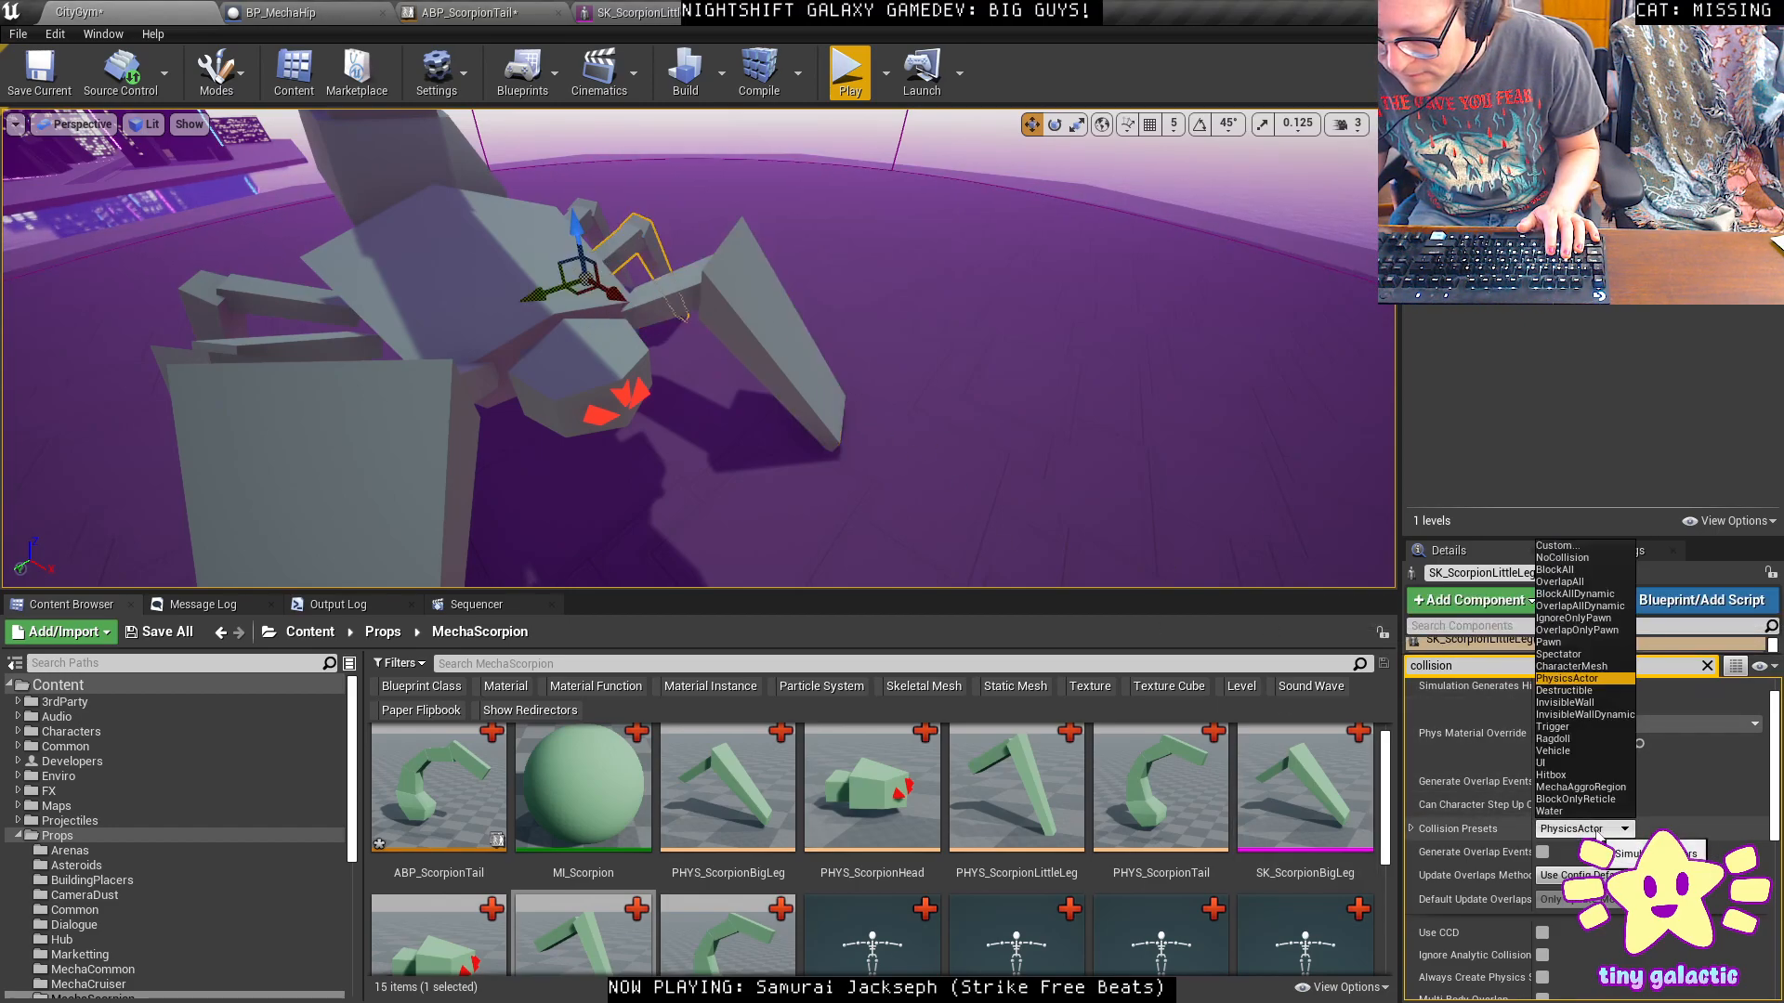
left_click(1575, 593)
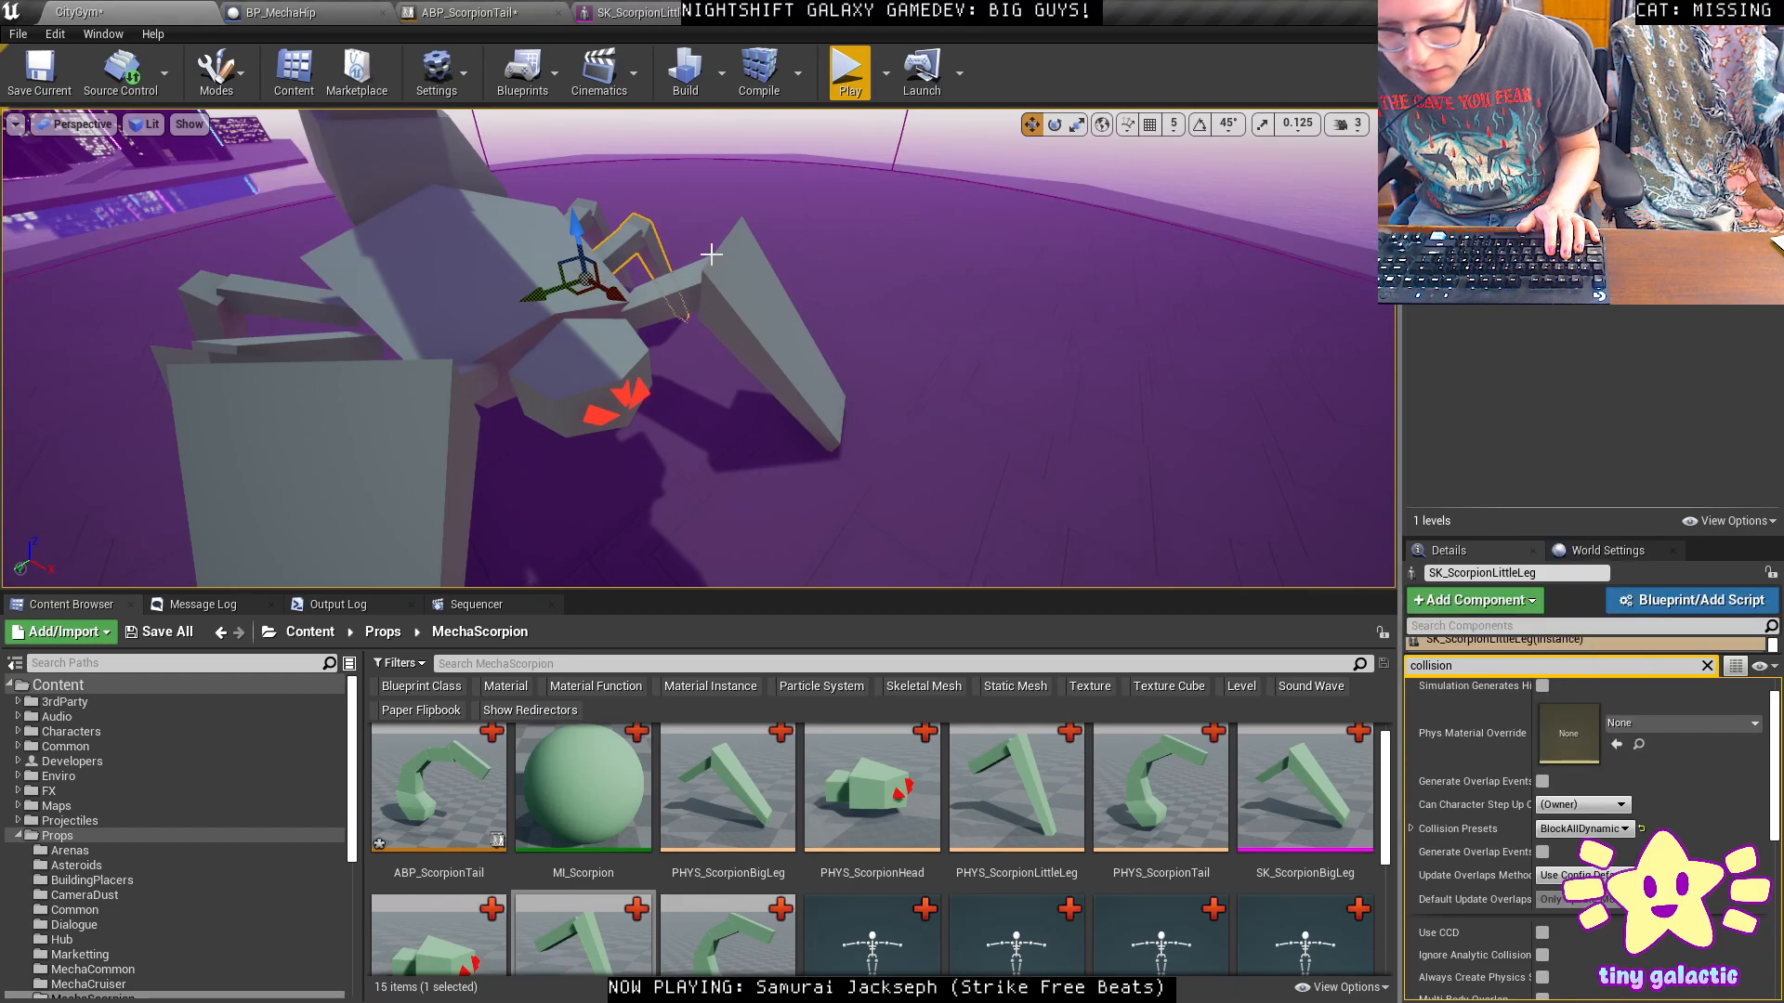
left_click(583, 202)
left_click(1584, 829)
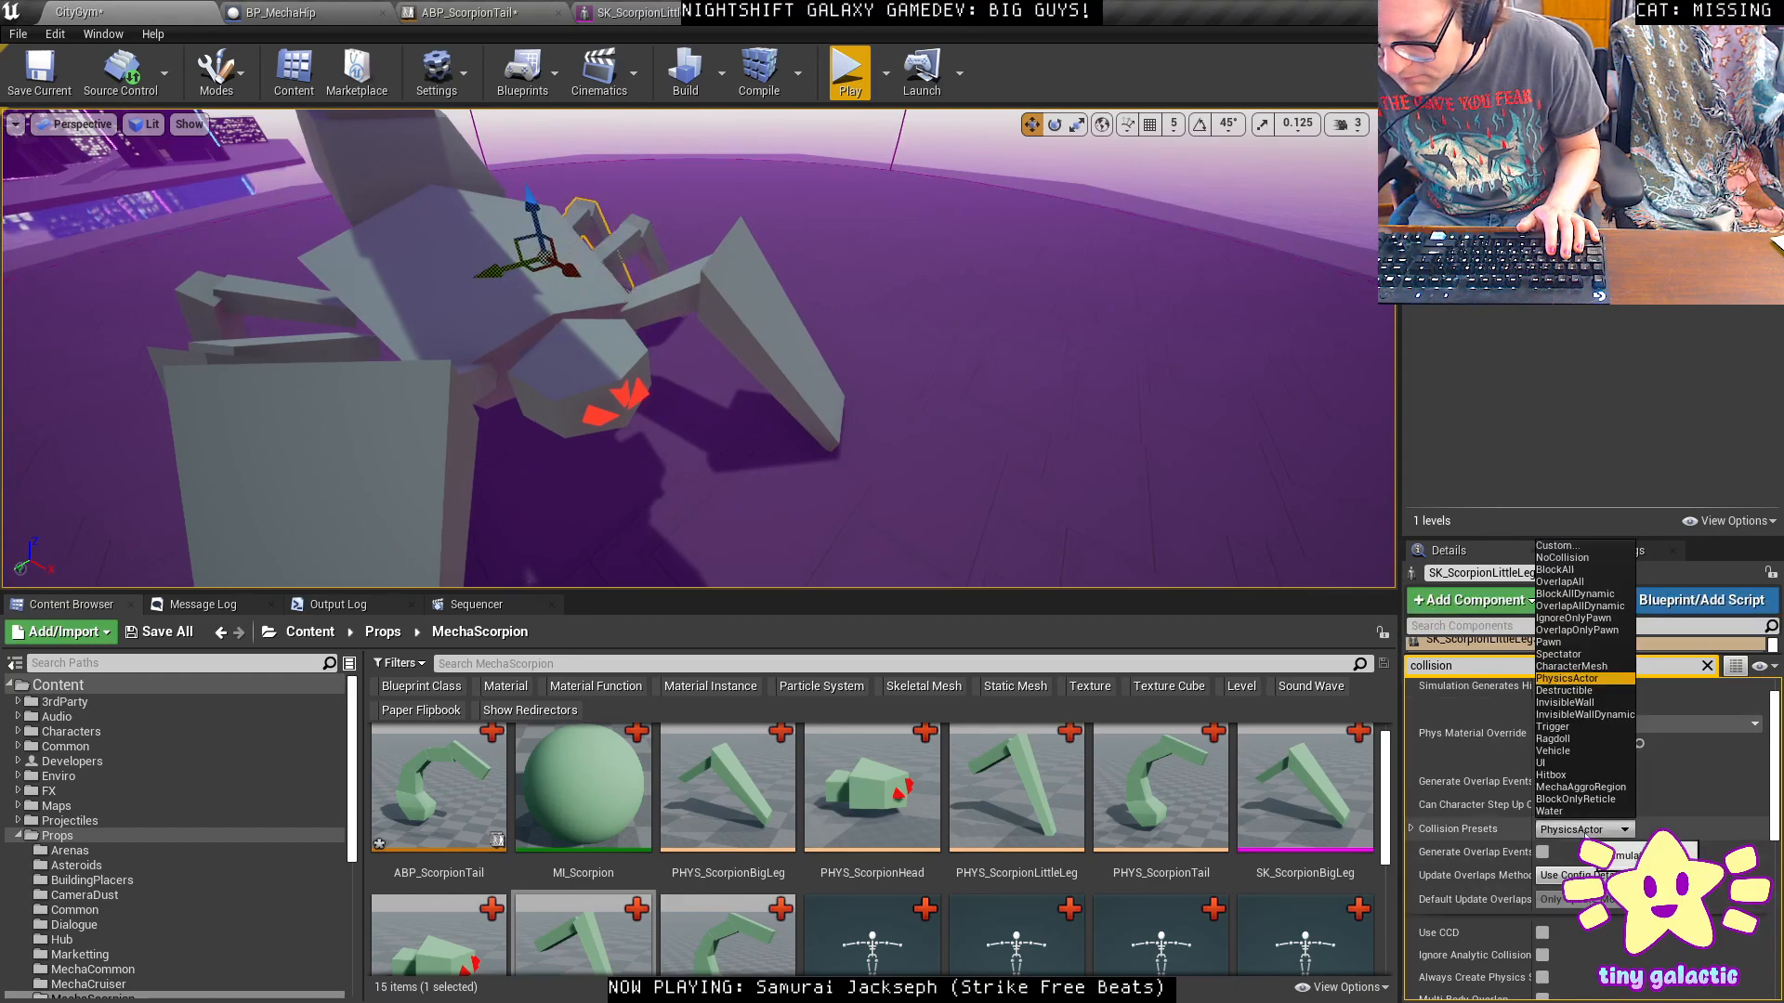
left_click(1581, 596)
Set the collision preset to BlockAllDynamic on the scorpion's tail and on the sphere at its base, and save the level.
right_click_drag(576, 288, 529, 251)
left_click(517, 207)
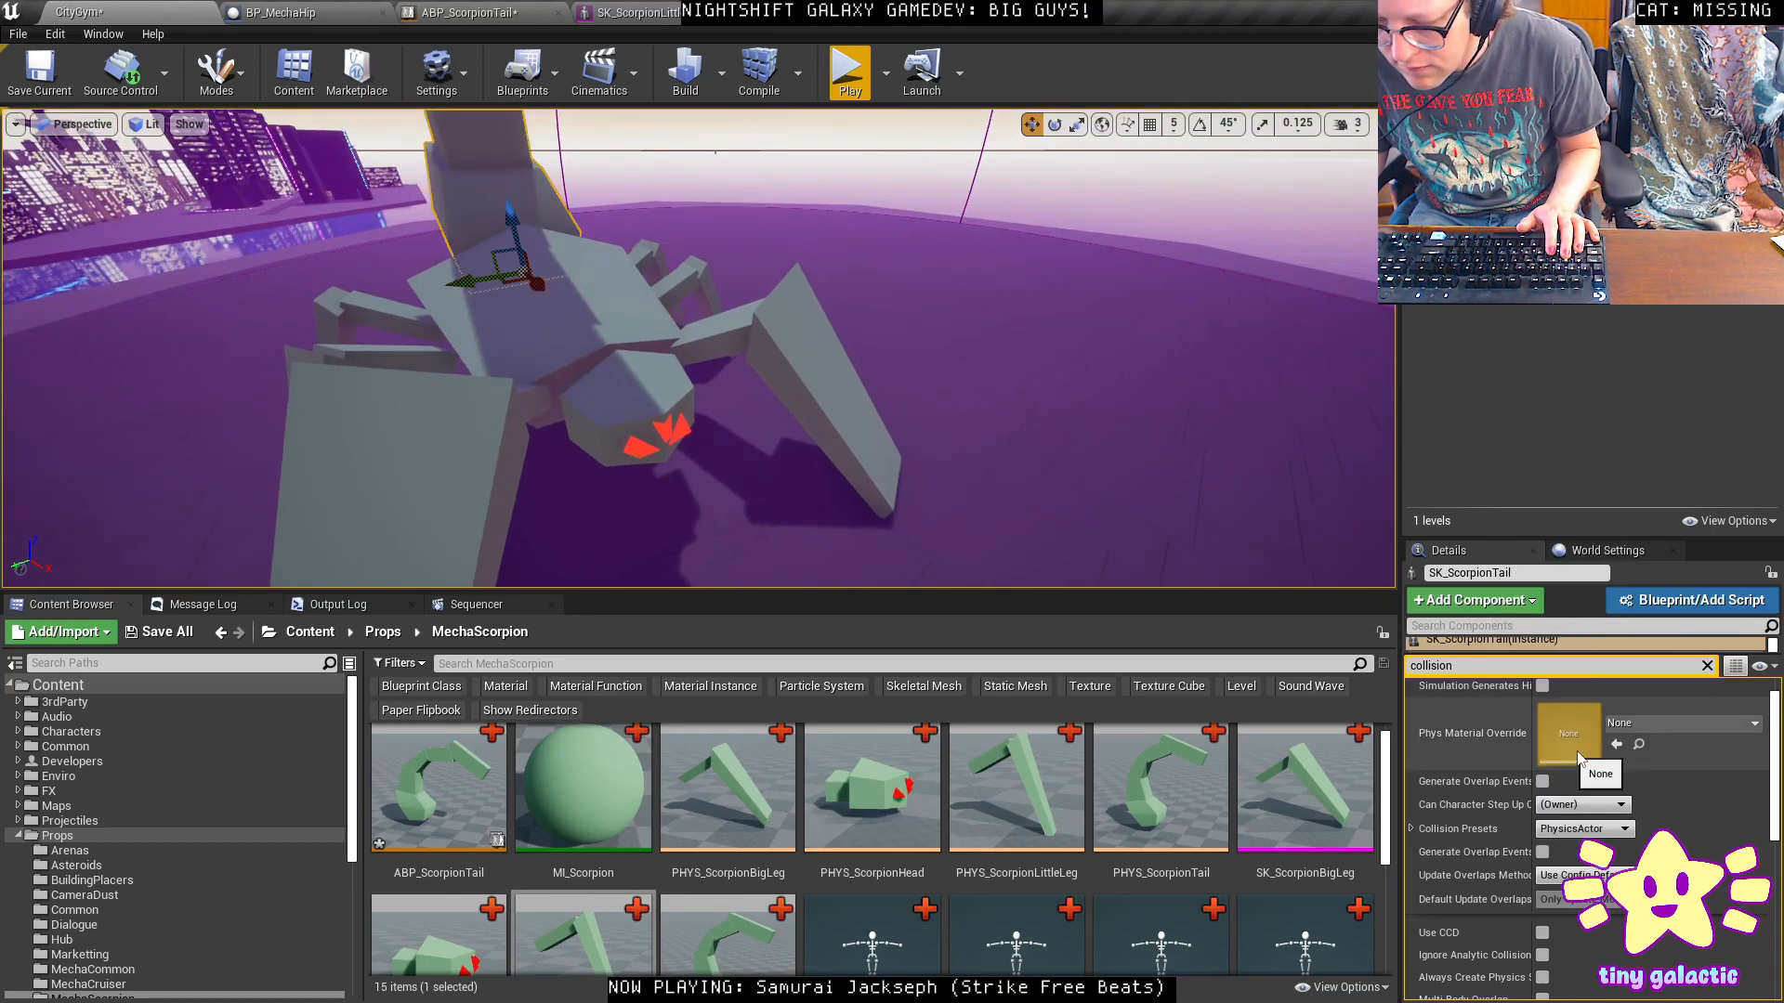
left_click(1584, 829)
left_click(1572, 594)
right_click_drag(967, 426, 882, 404)
left_click(878, 399)
left_click(1582, 829)
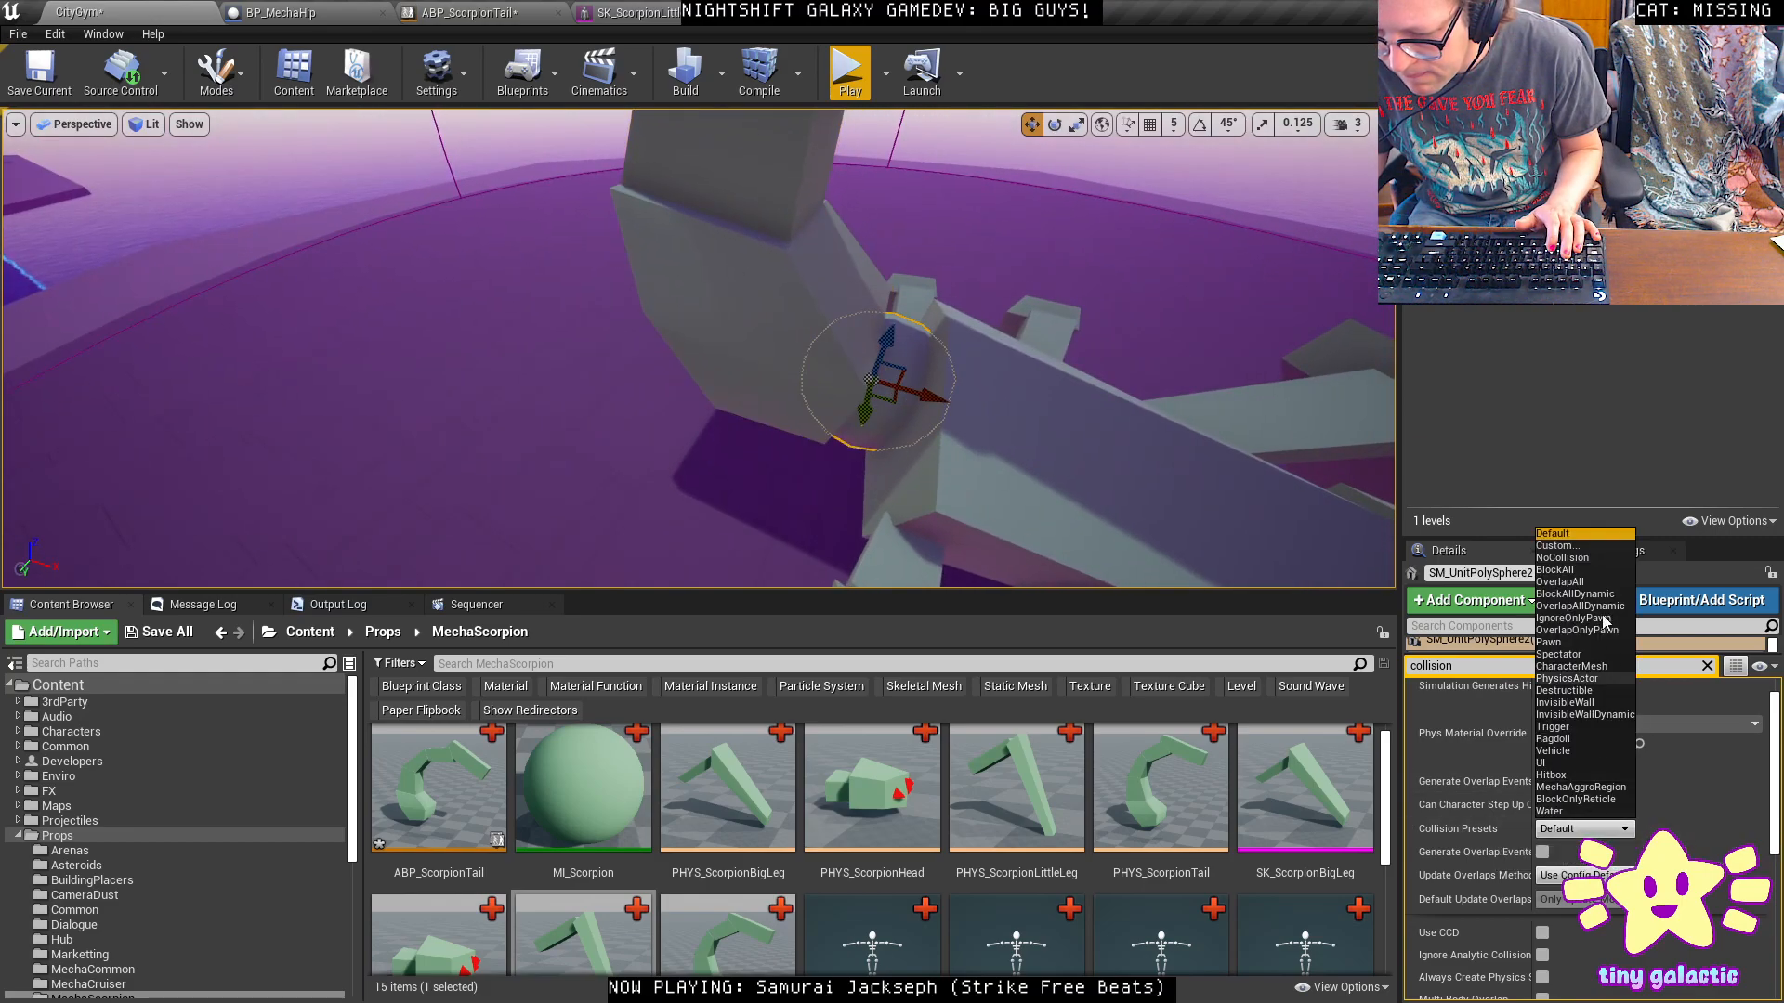
left_click(1575, 593)
right_click_drag(1174, 545, 1152, 534)
mouse_move(812, 518)
right_mouse_down()
mouse_move(604, 454)
mouse_move(806, 518)
right_mouse_up()
key("ctrl+s")
Play the level and move the player mech around, under and on top of the scorpion to test its collision.
right_click_drag(834, 451, 851, 455)
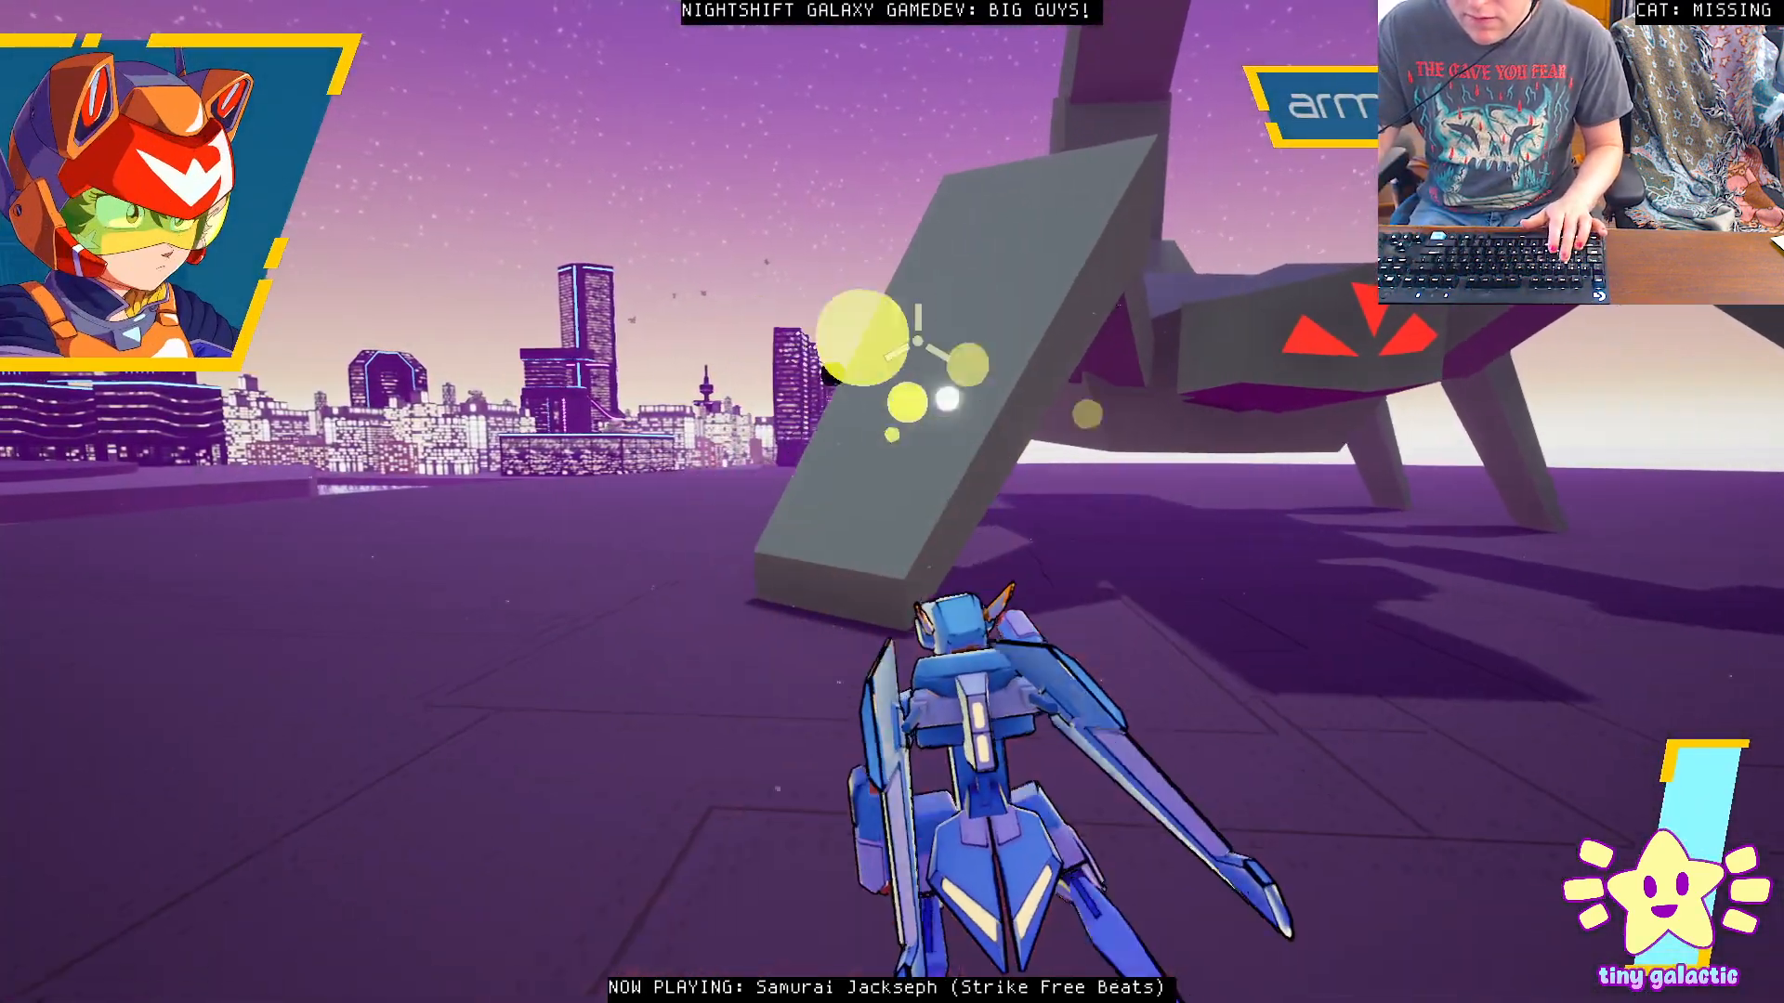
key("shift")
key("shift")
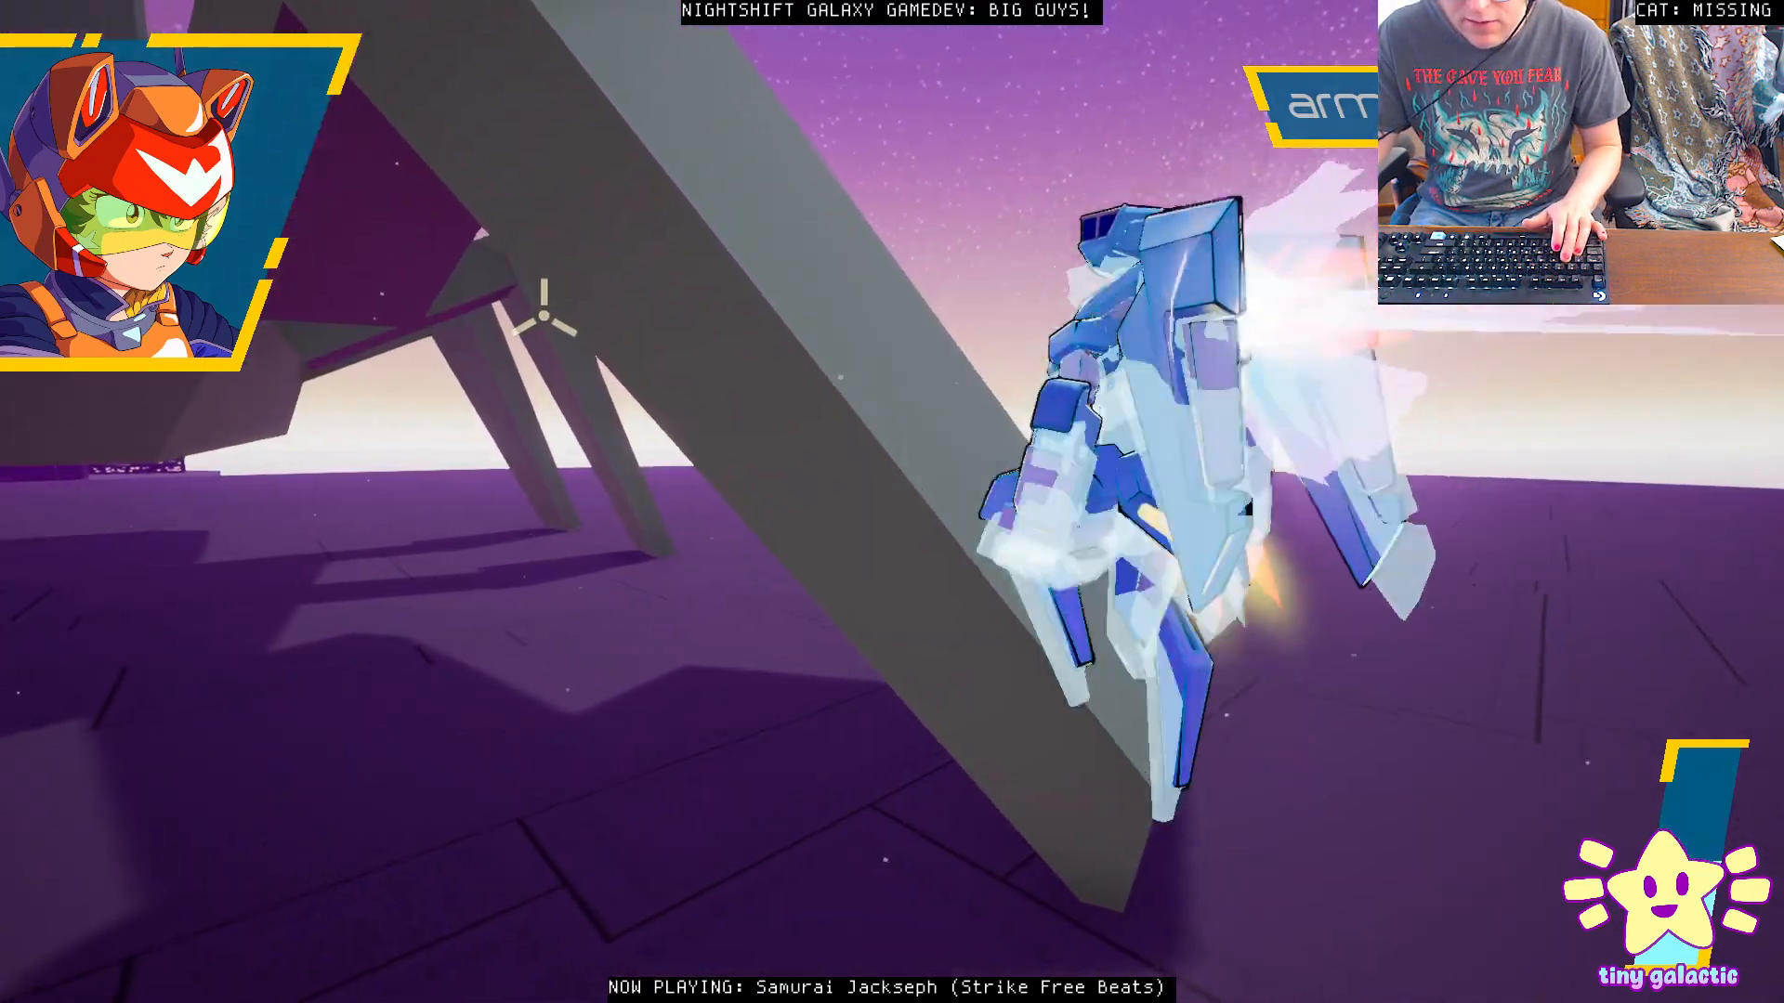
key("w")
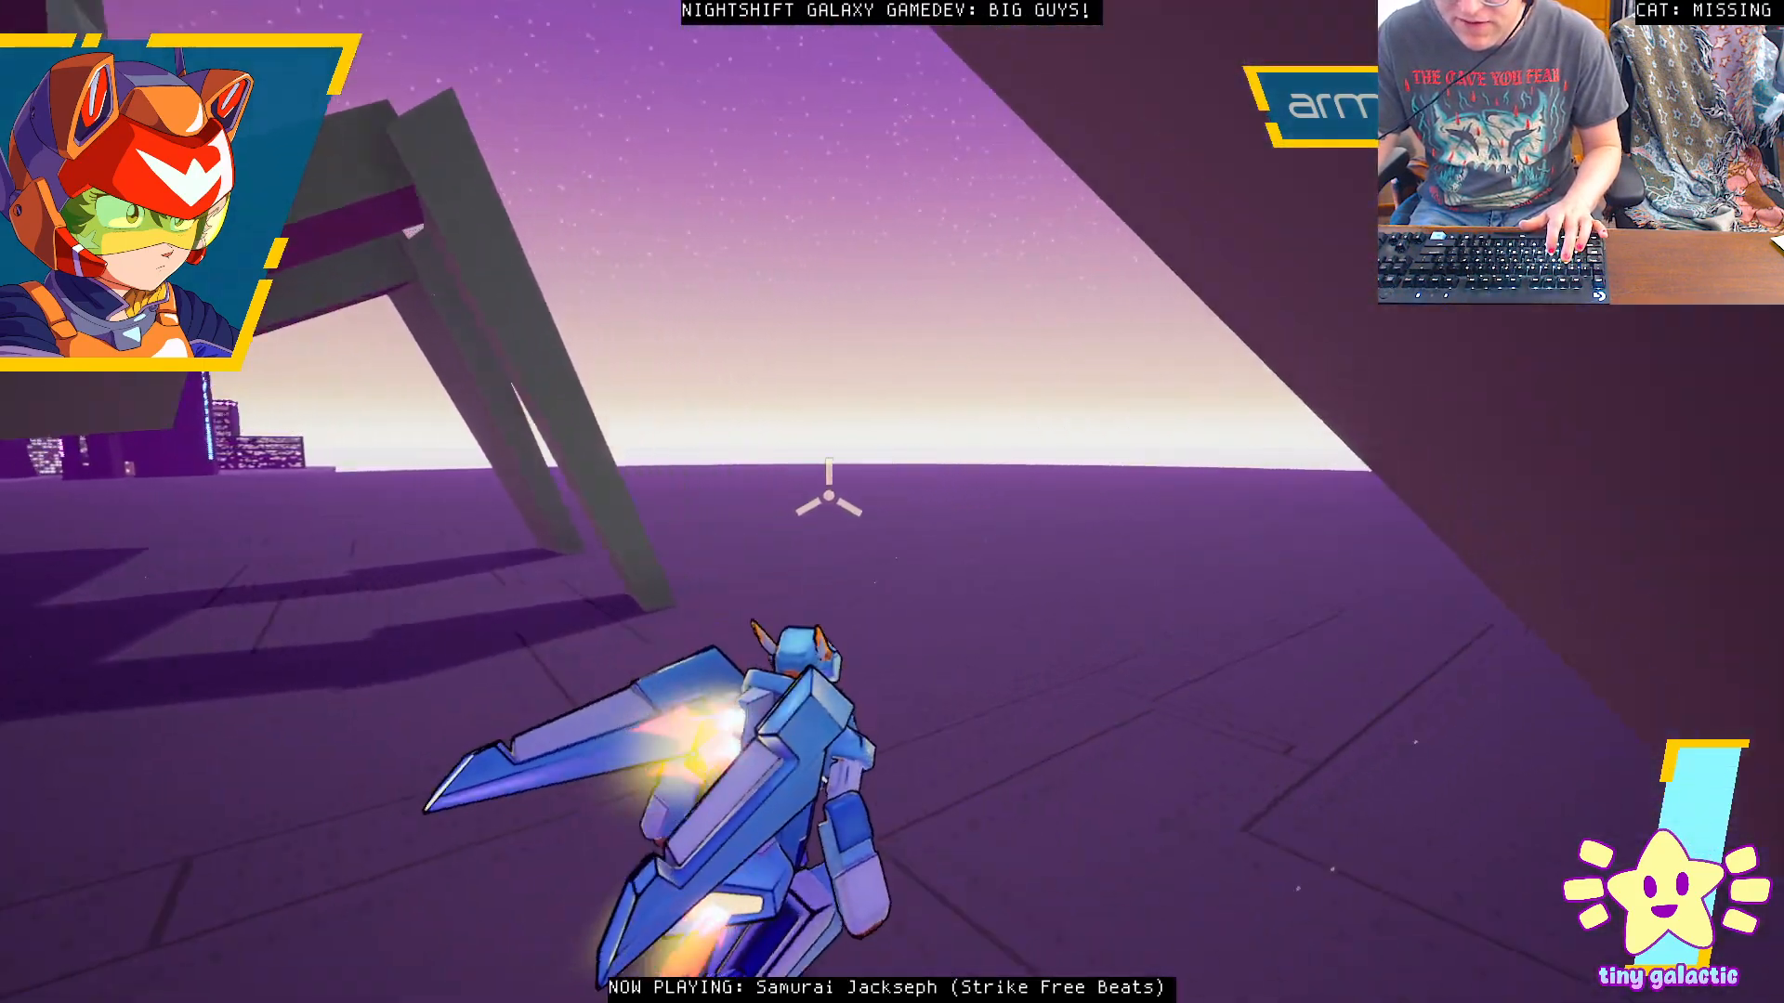
key("space")
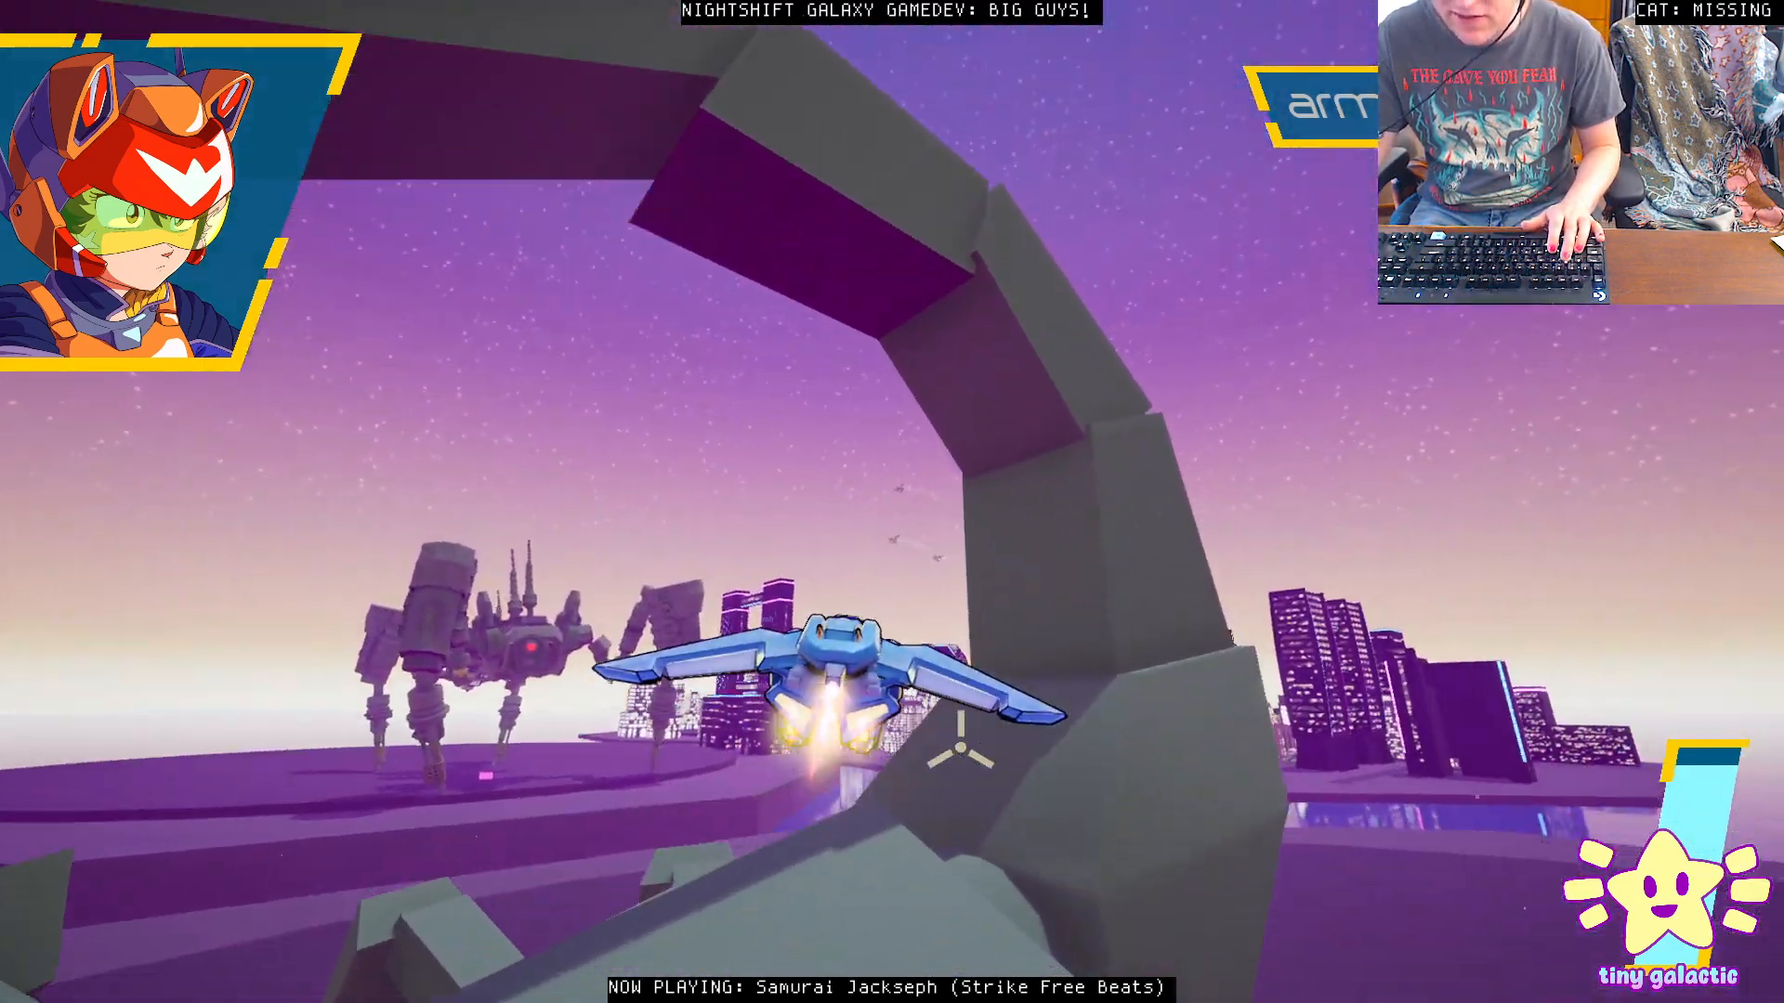
key("space")
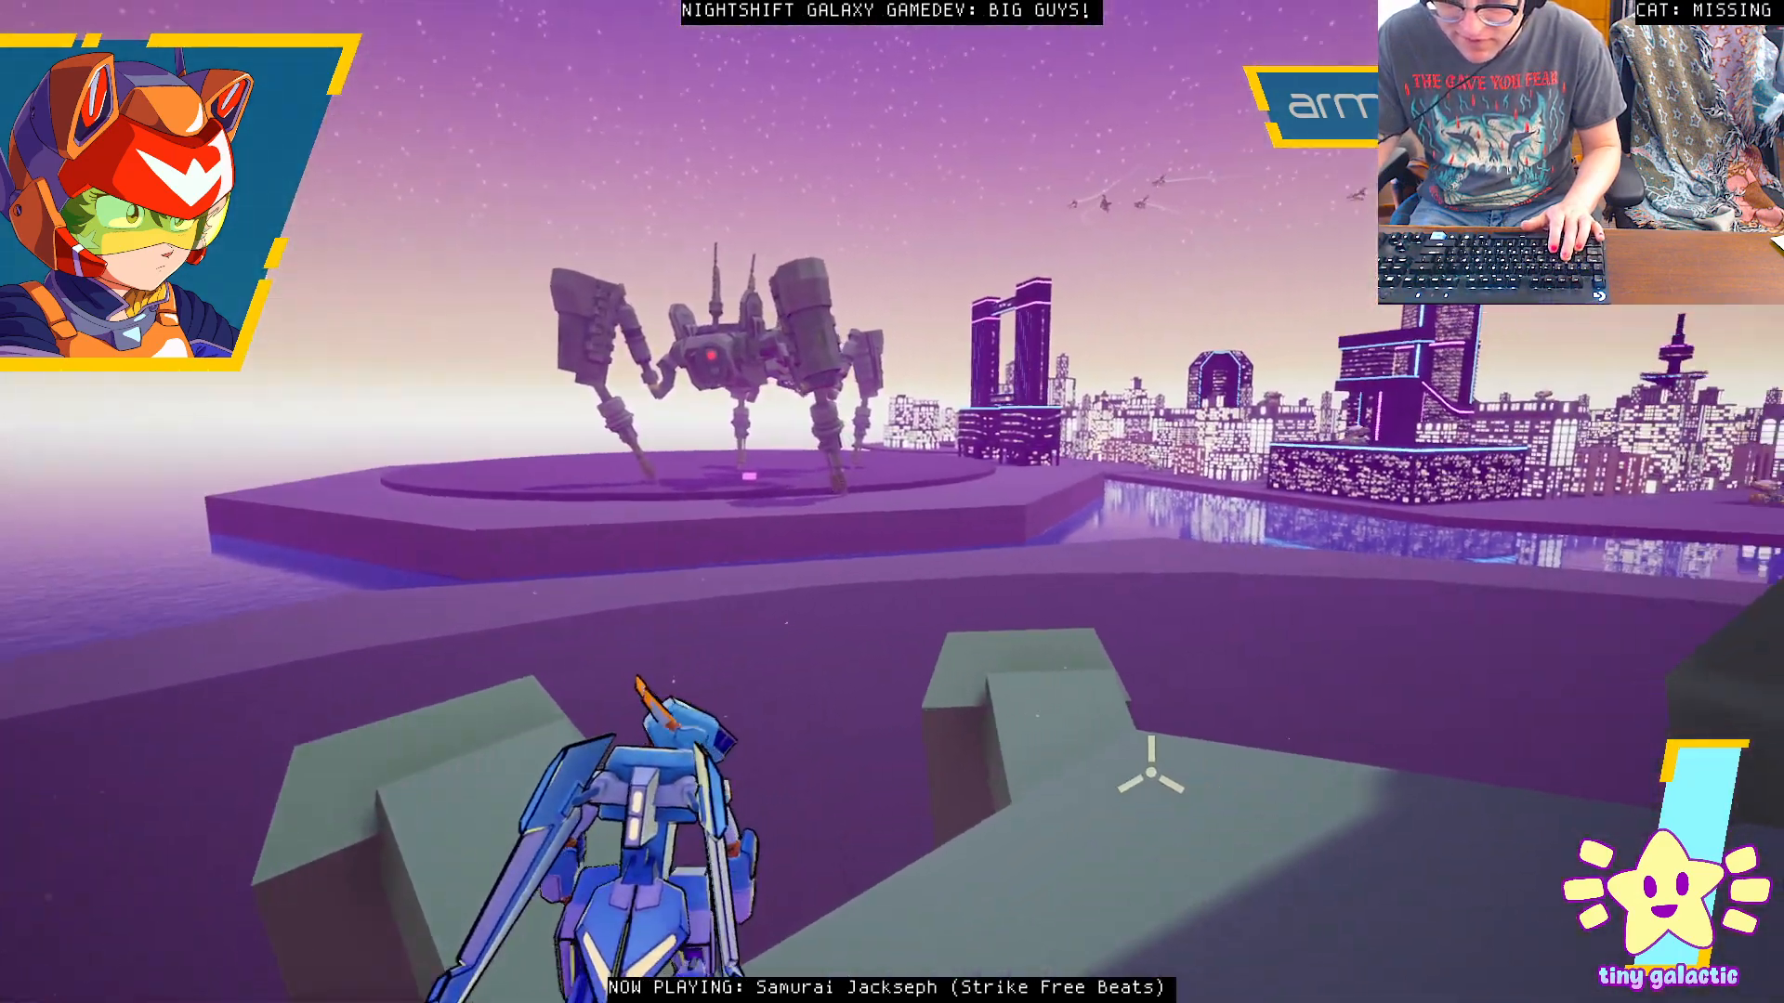
key("w")
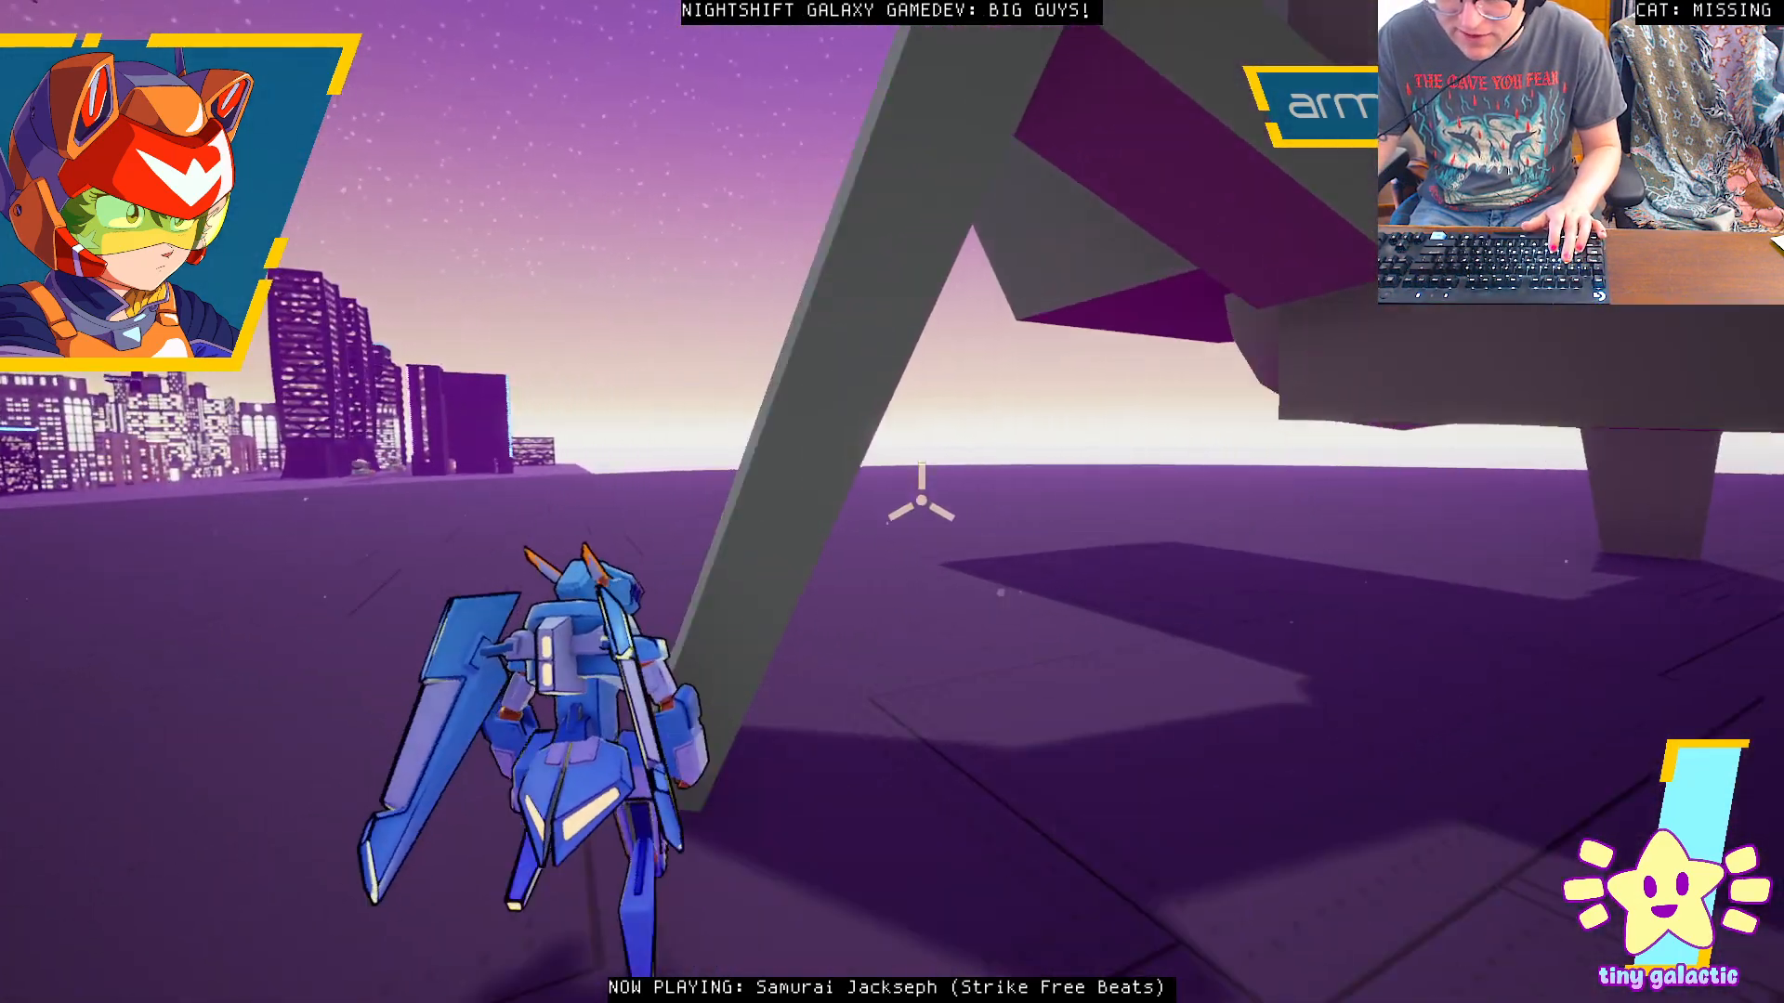
key("w")
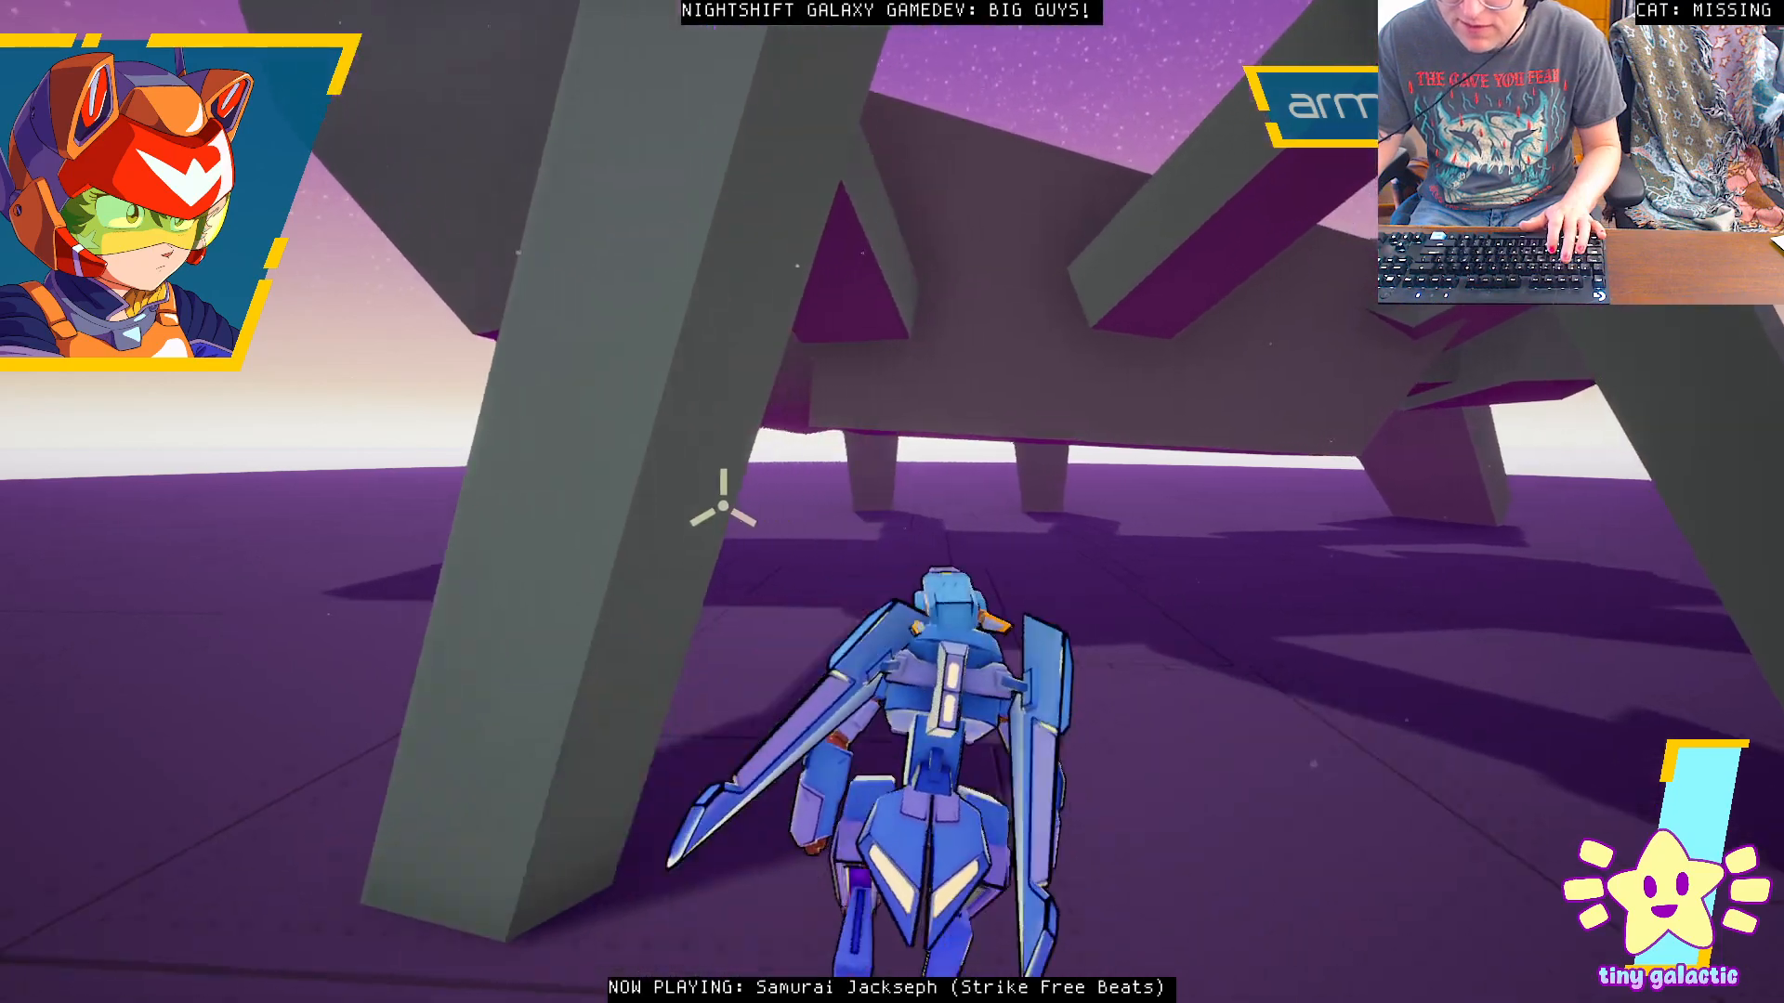
key("w")
key("w")
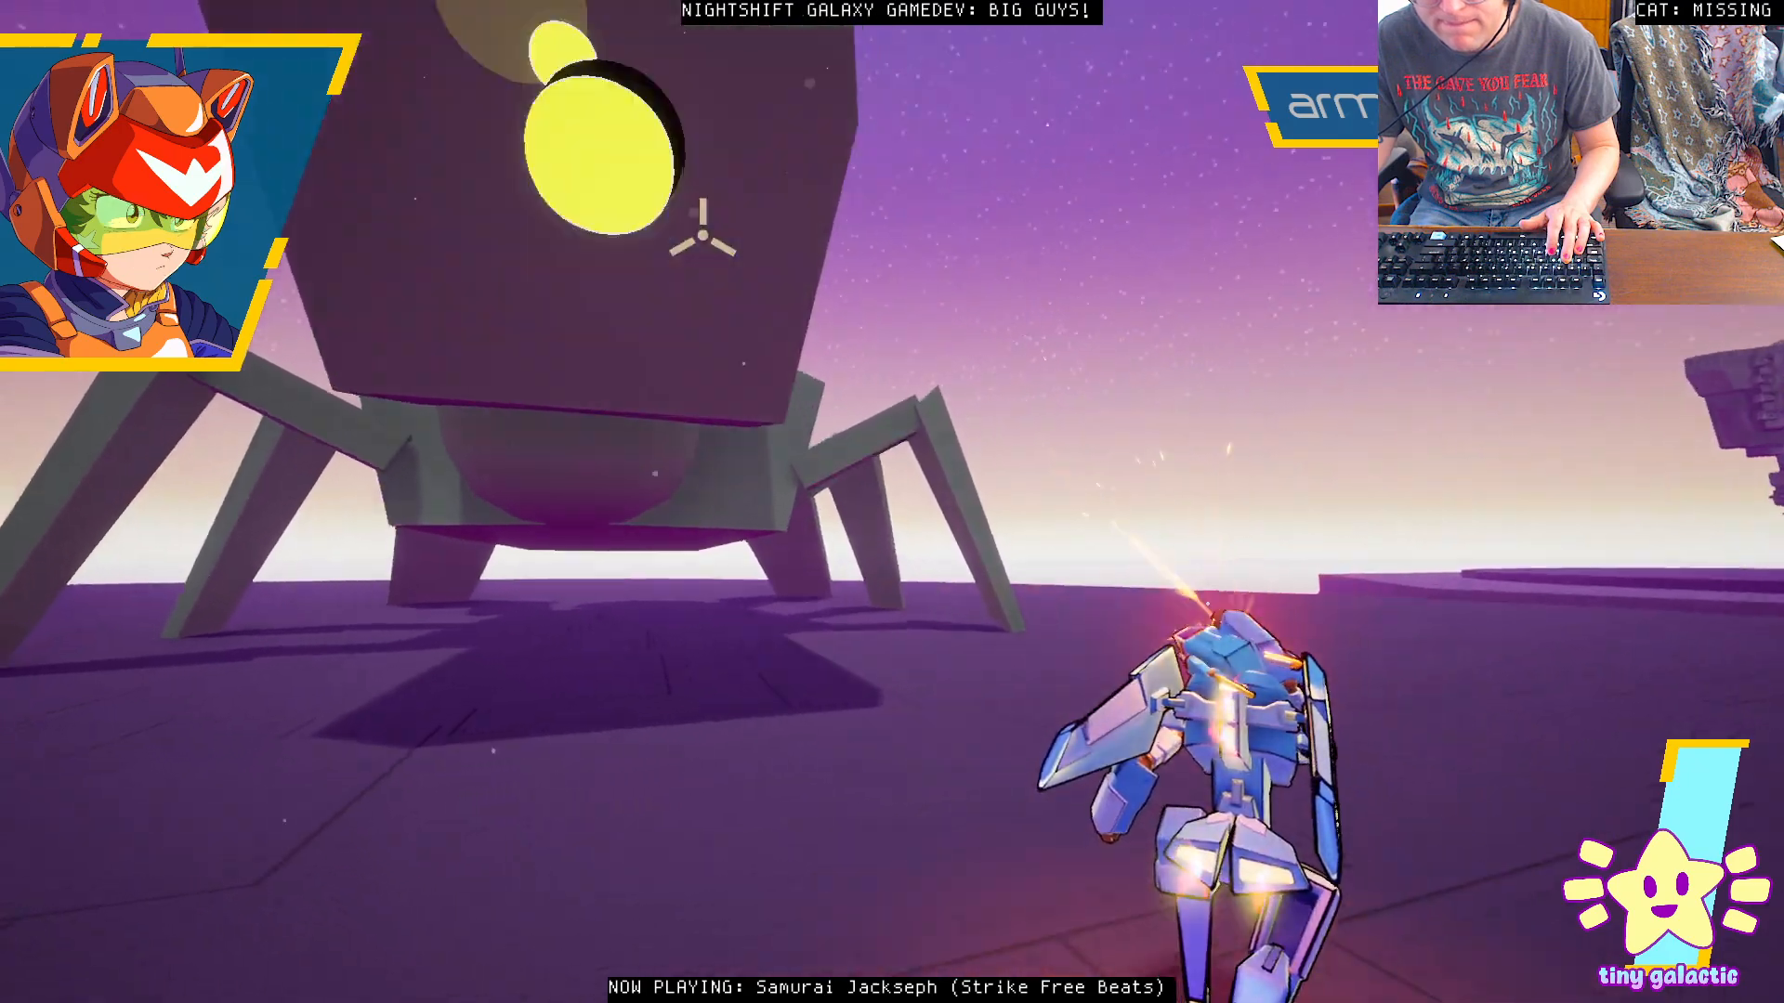
key("w")
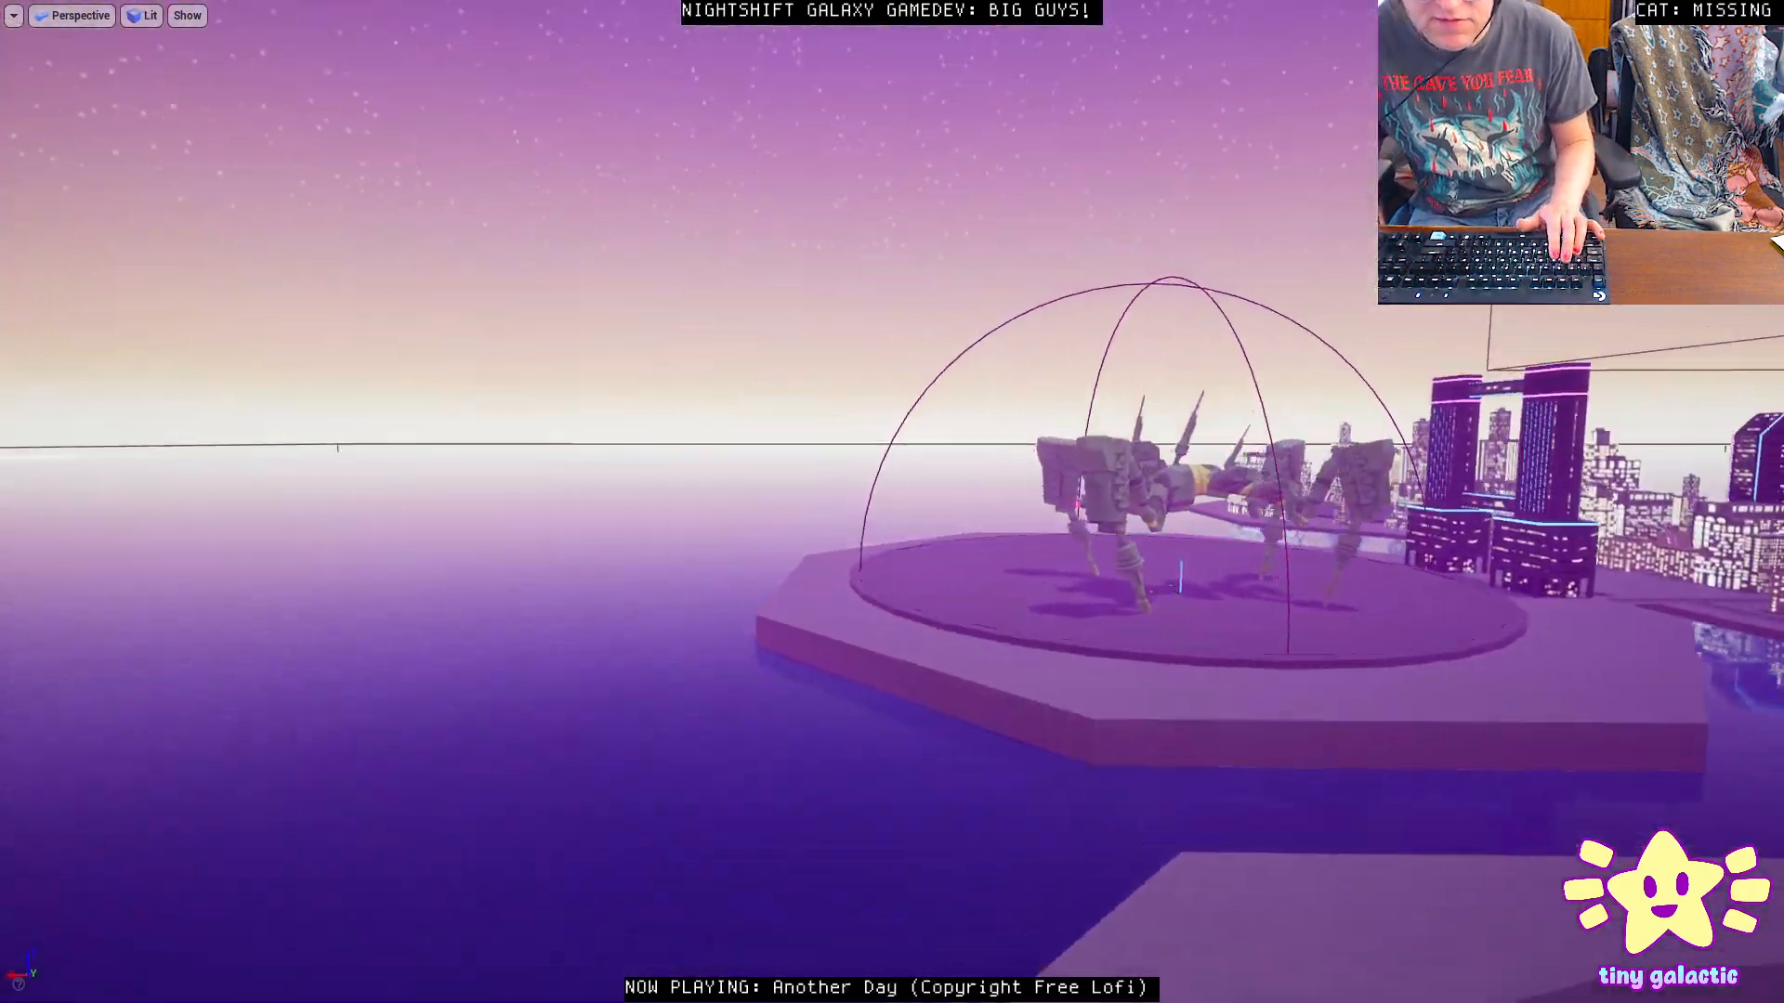
Play-test from beside the existing multi-legged walker mech to compare its scale with the scorpion's.
key("f")
key("a")
right_click_drag(985, 627, 1115, 594)
key("alt+p")
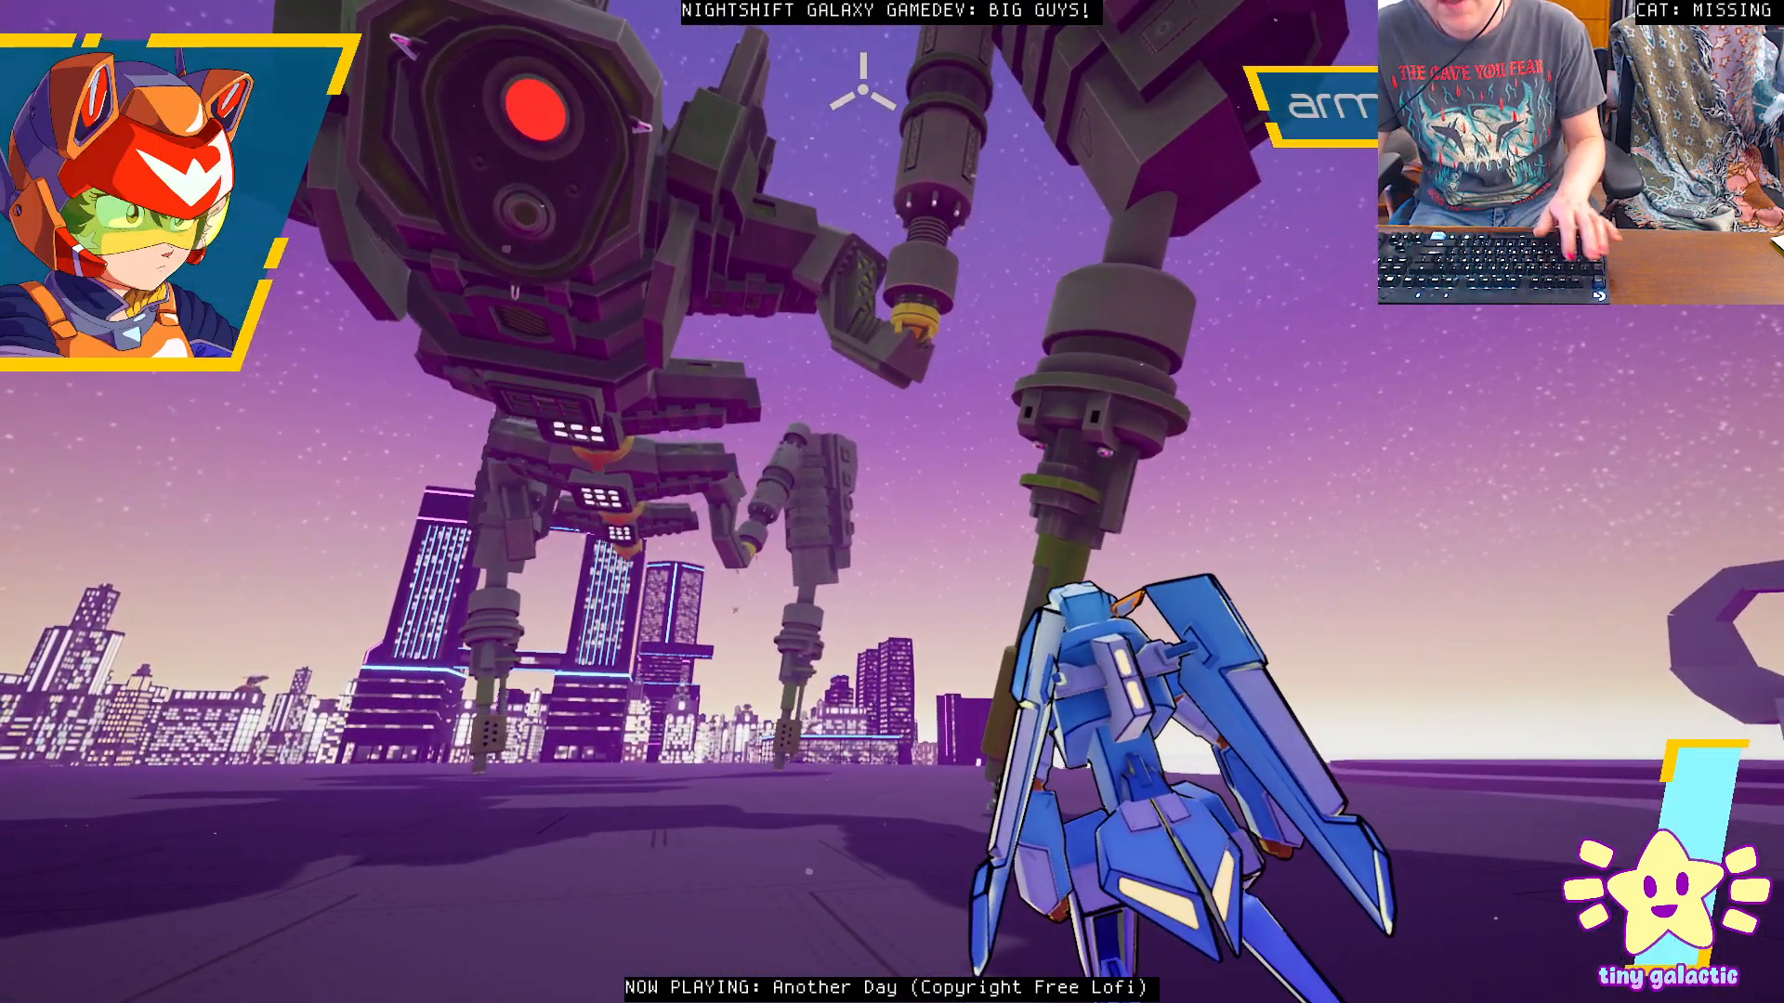
key("Escape")
Select the walker mech's front leg, find it in the level's actor list and open its BP_MechaLeg blueprint.
right_click_drag(709, 382, 815, 368)
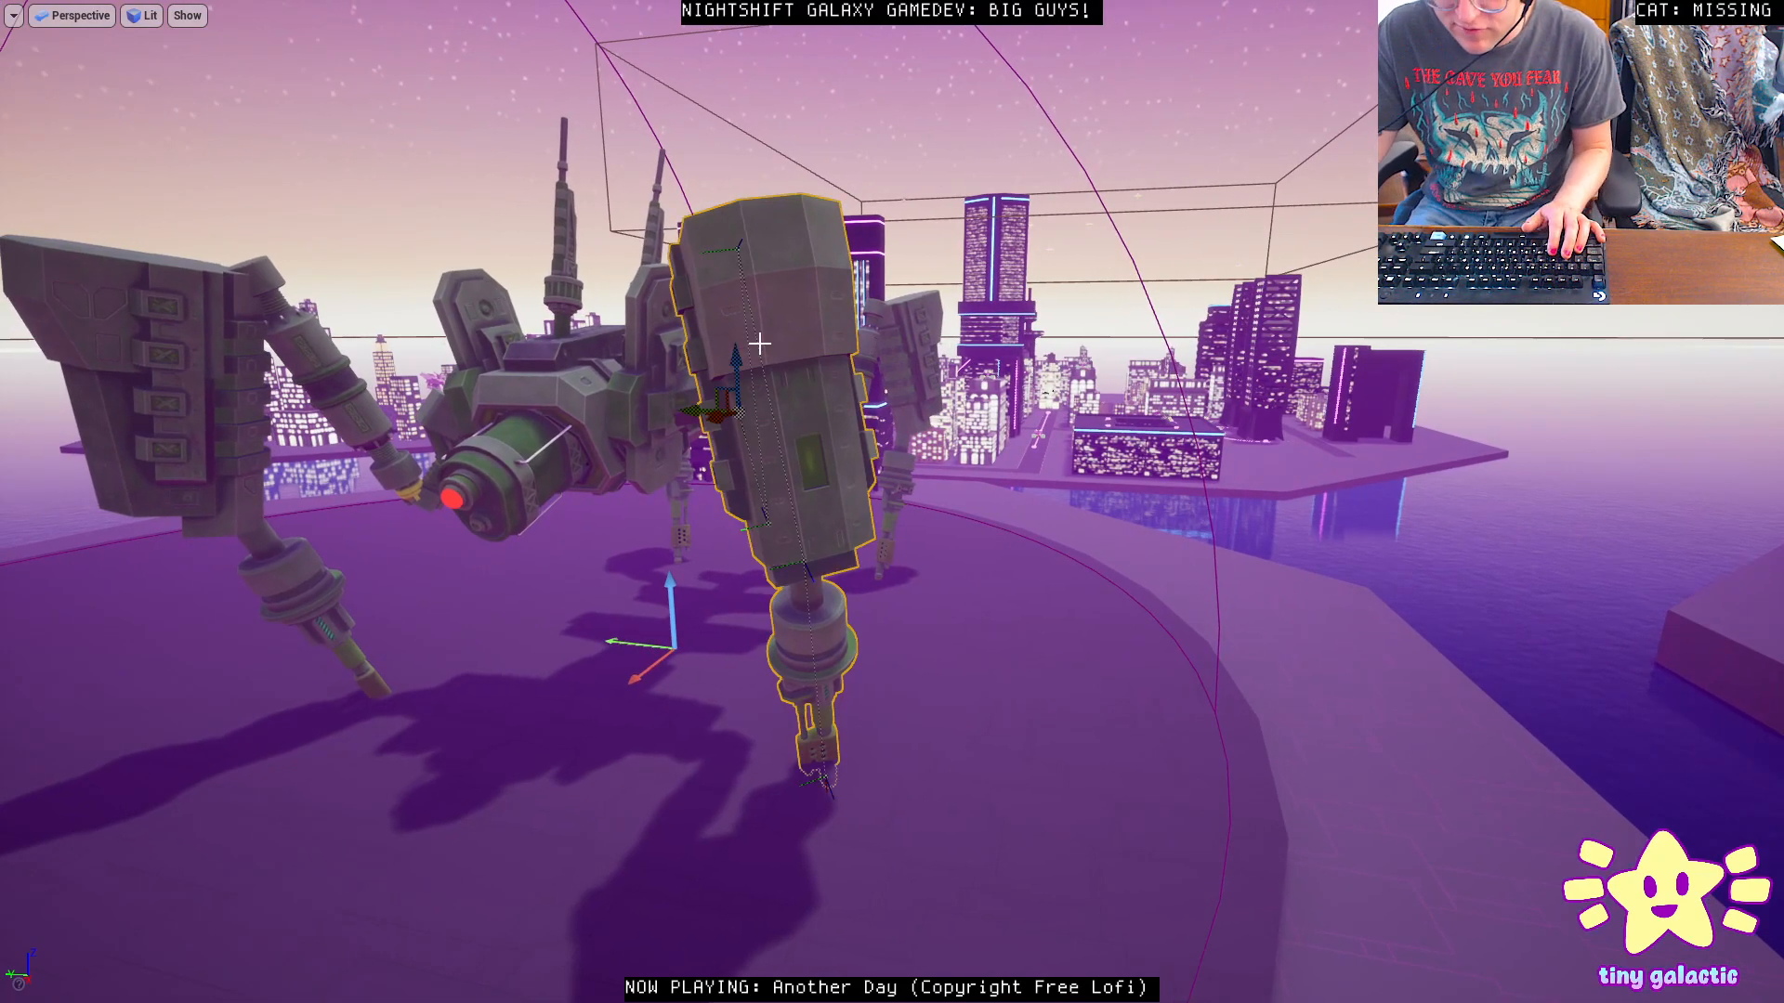
key("F11")
right_click_drag(1026, 422, 1180, 464)
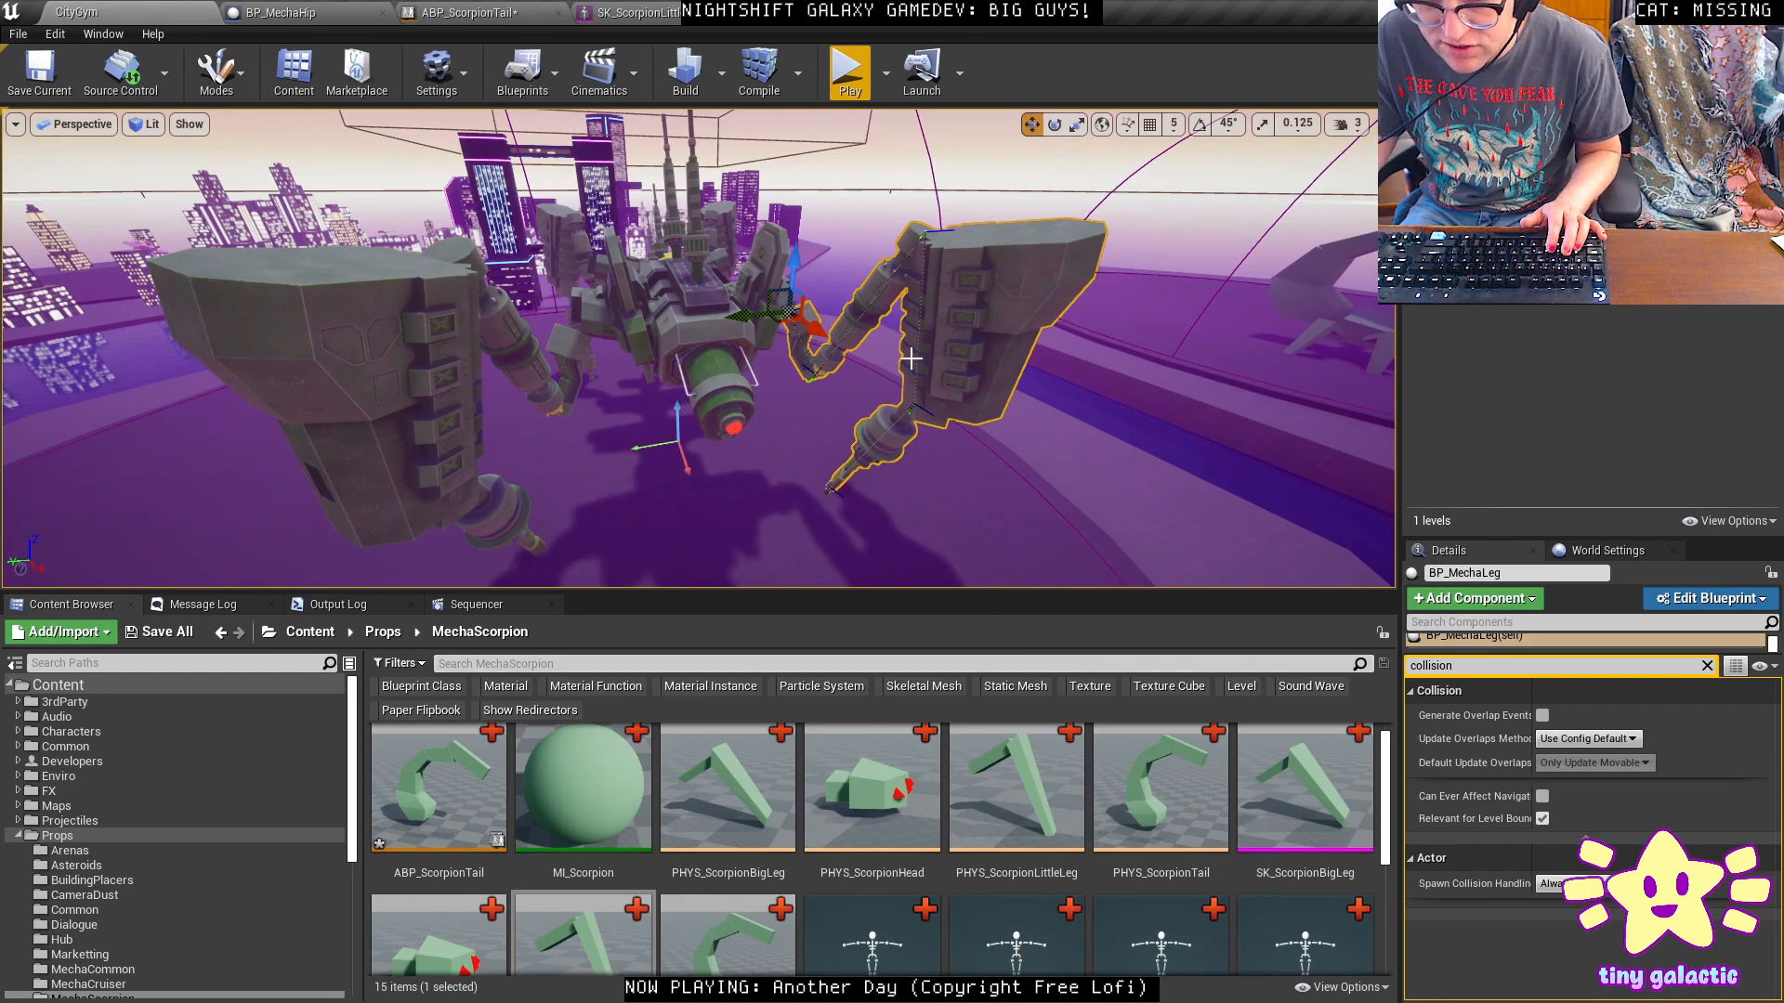
left_click(1467, 54)
scroll(1687, 435, "down", 5)
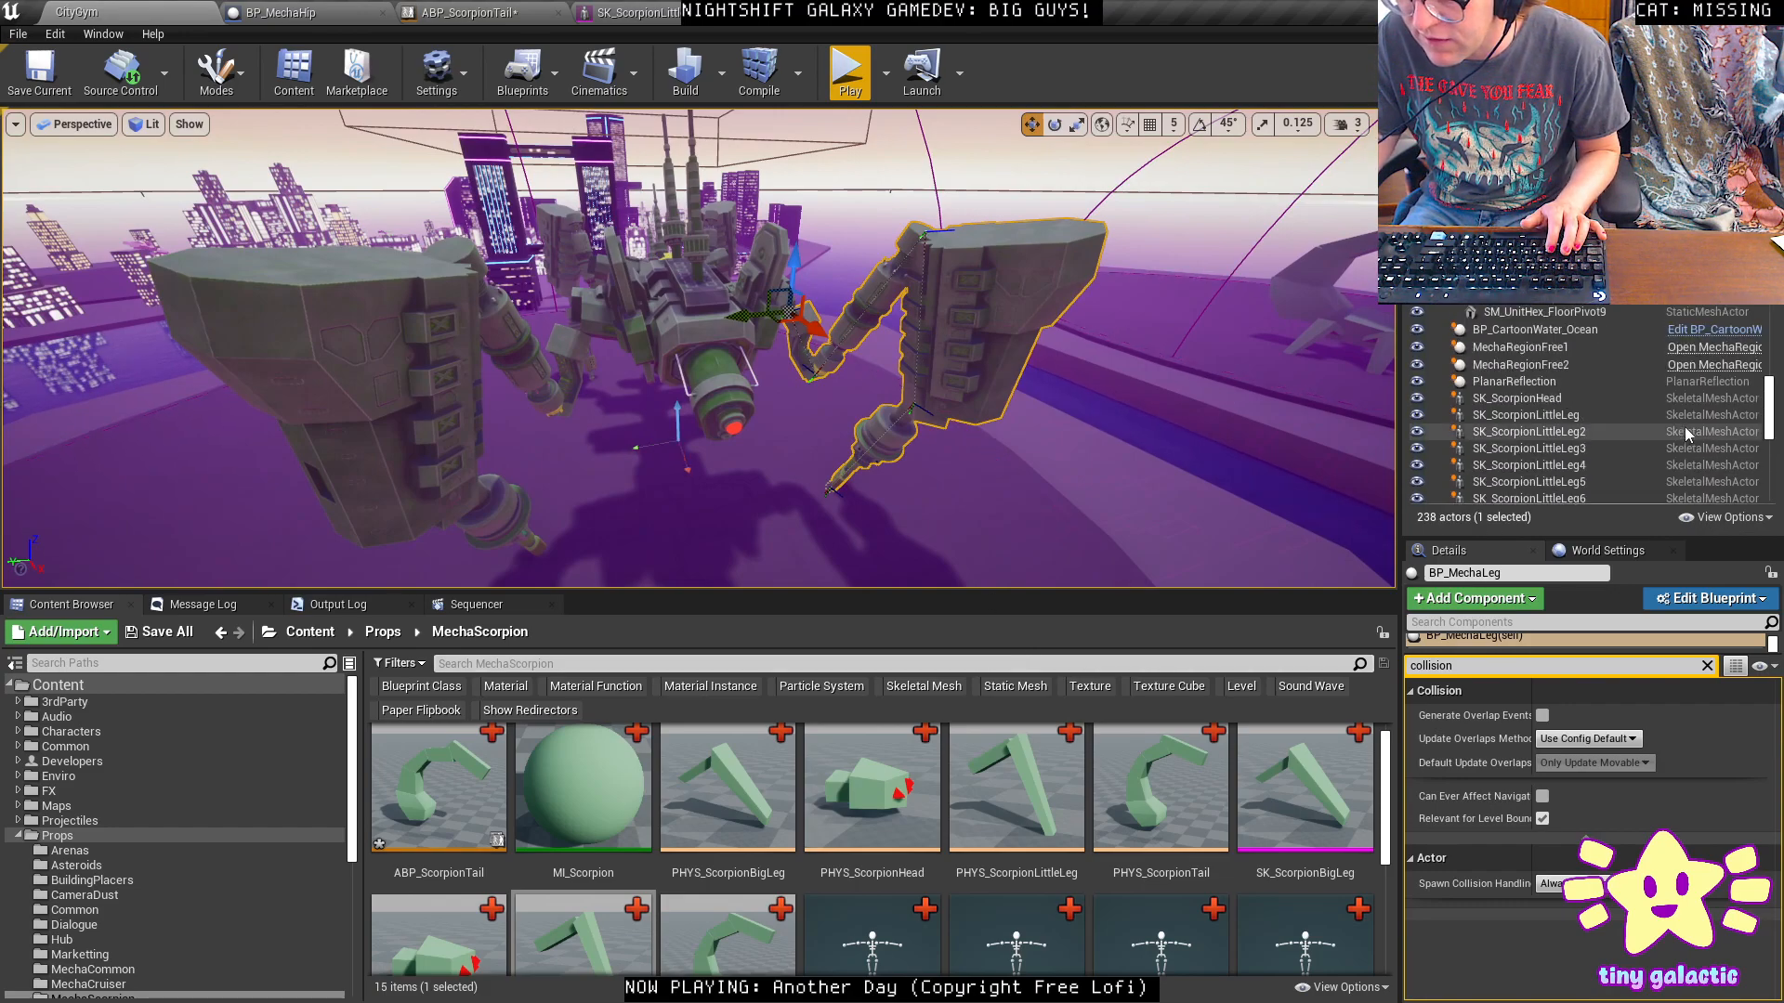
left_click_drag(1773, 425, 1773, 388)
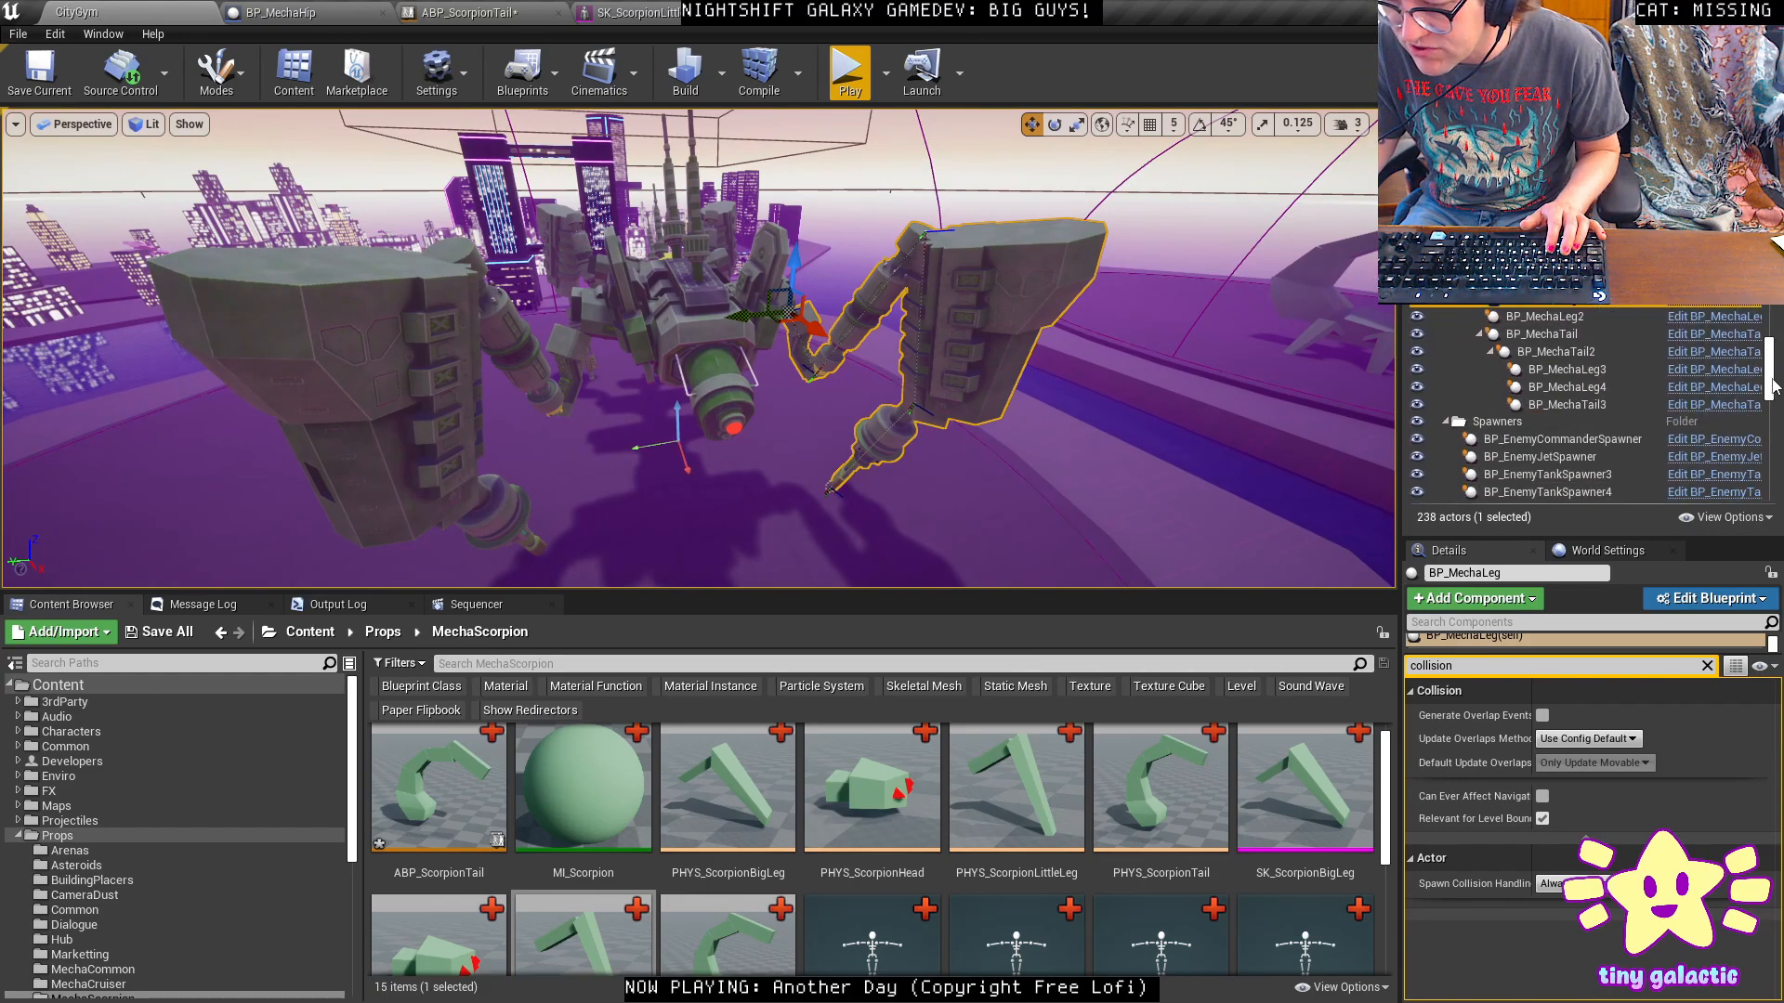
left_click(1705, 309)
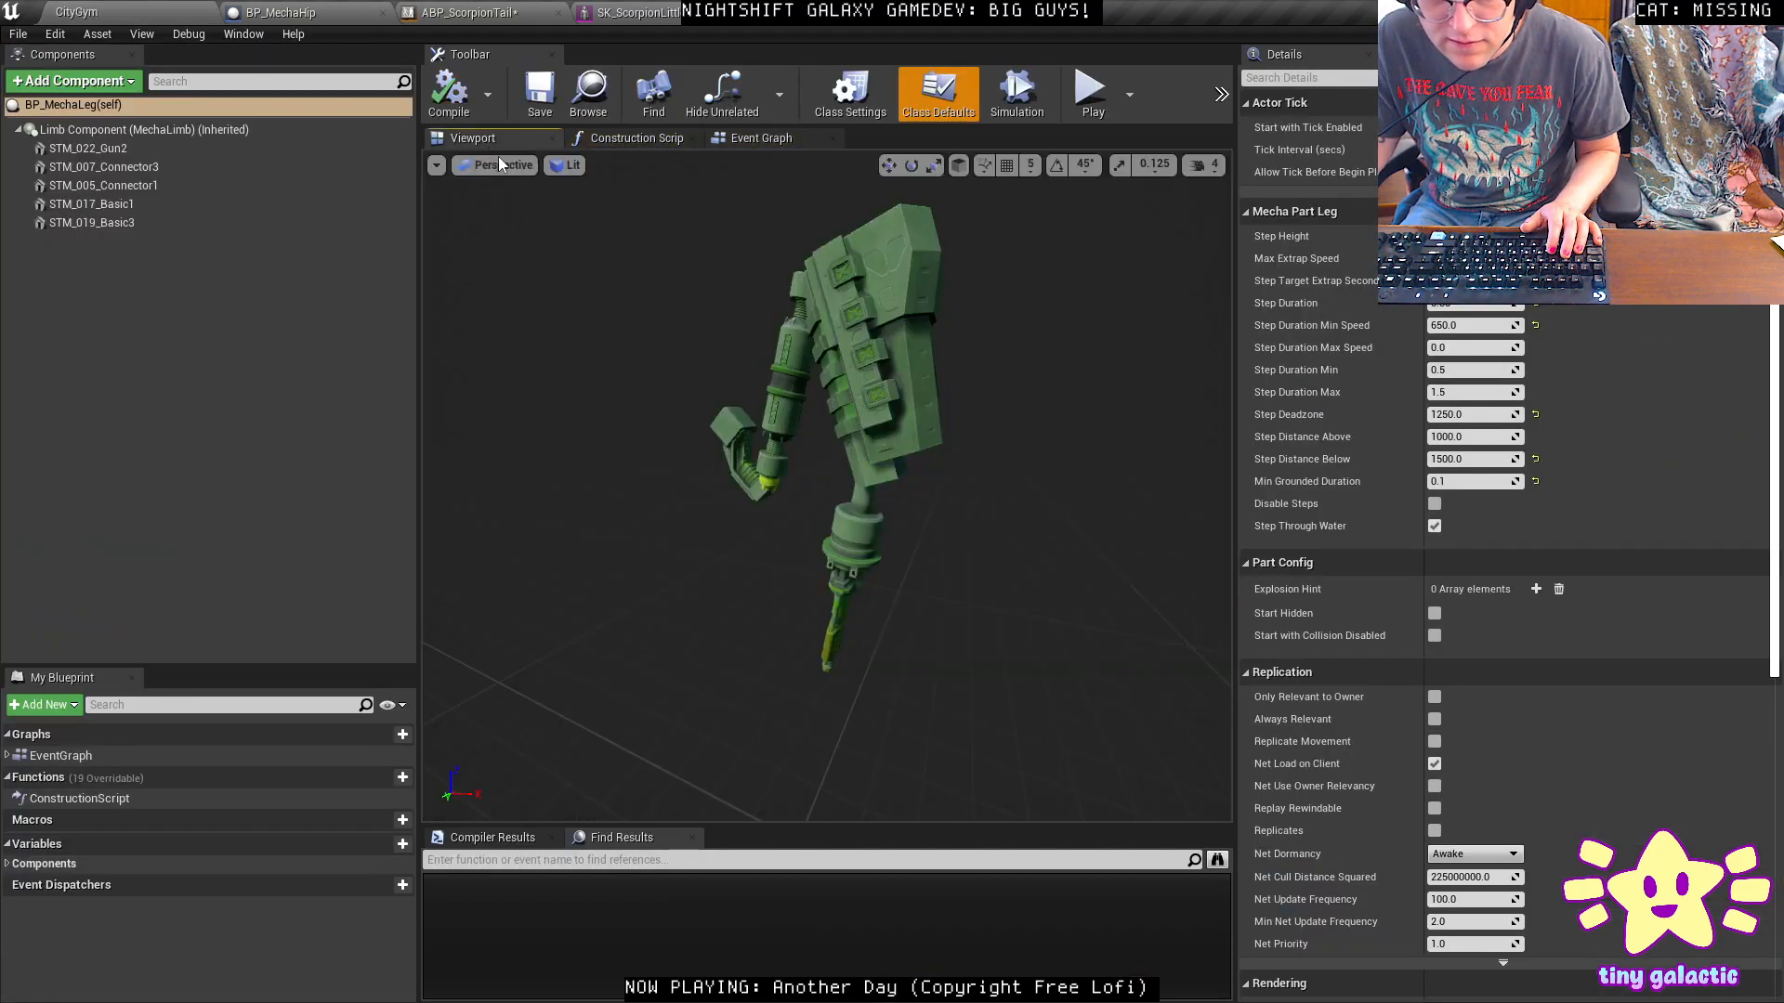
Examine BP_MechaLeg's inherited limb component, its static mesh parts and its class default settings.
left_click(185, 130)
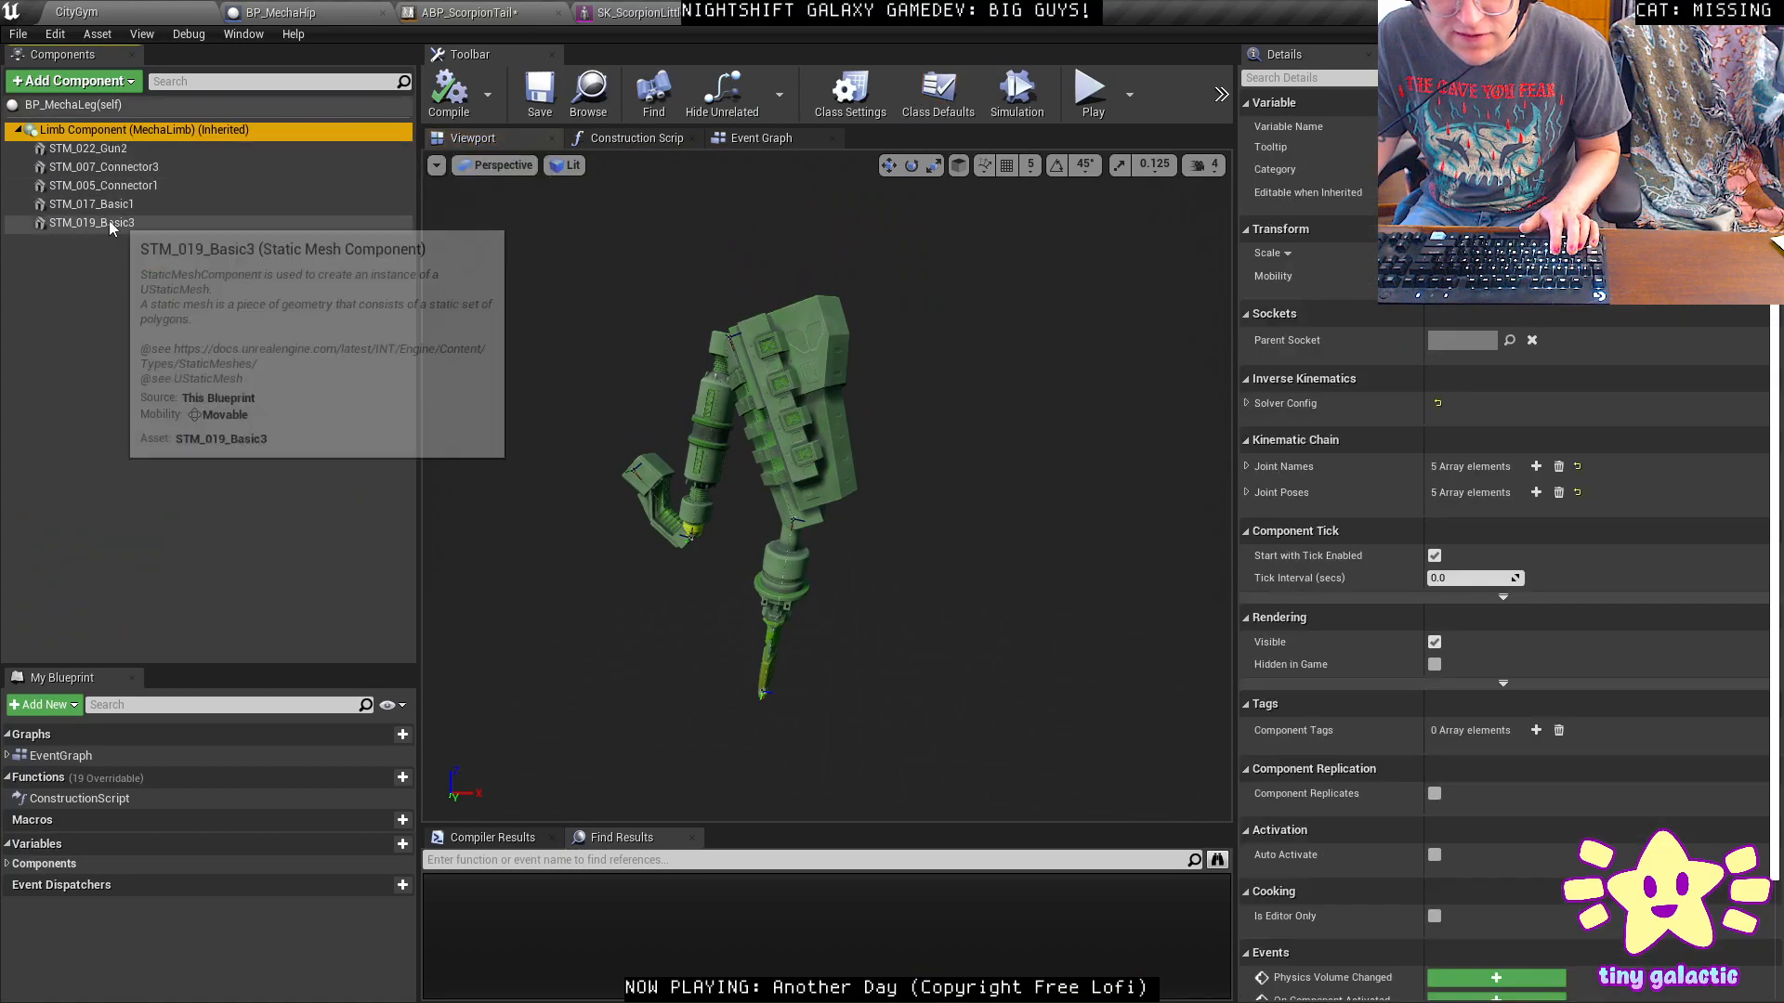
left_click(110, 224, "shift")
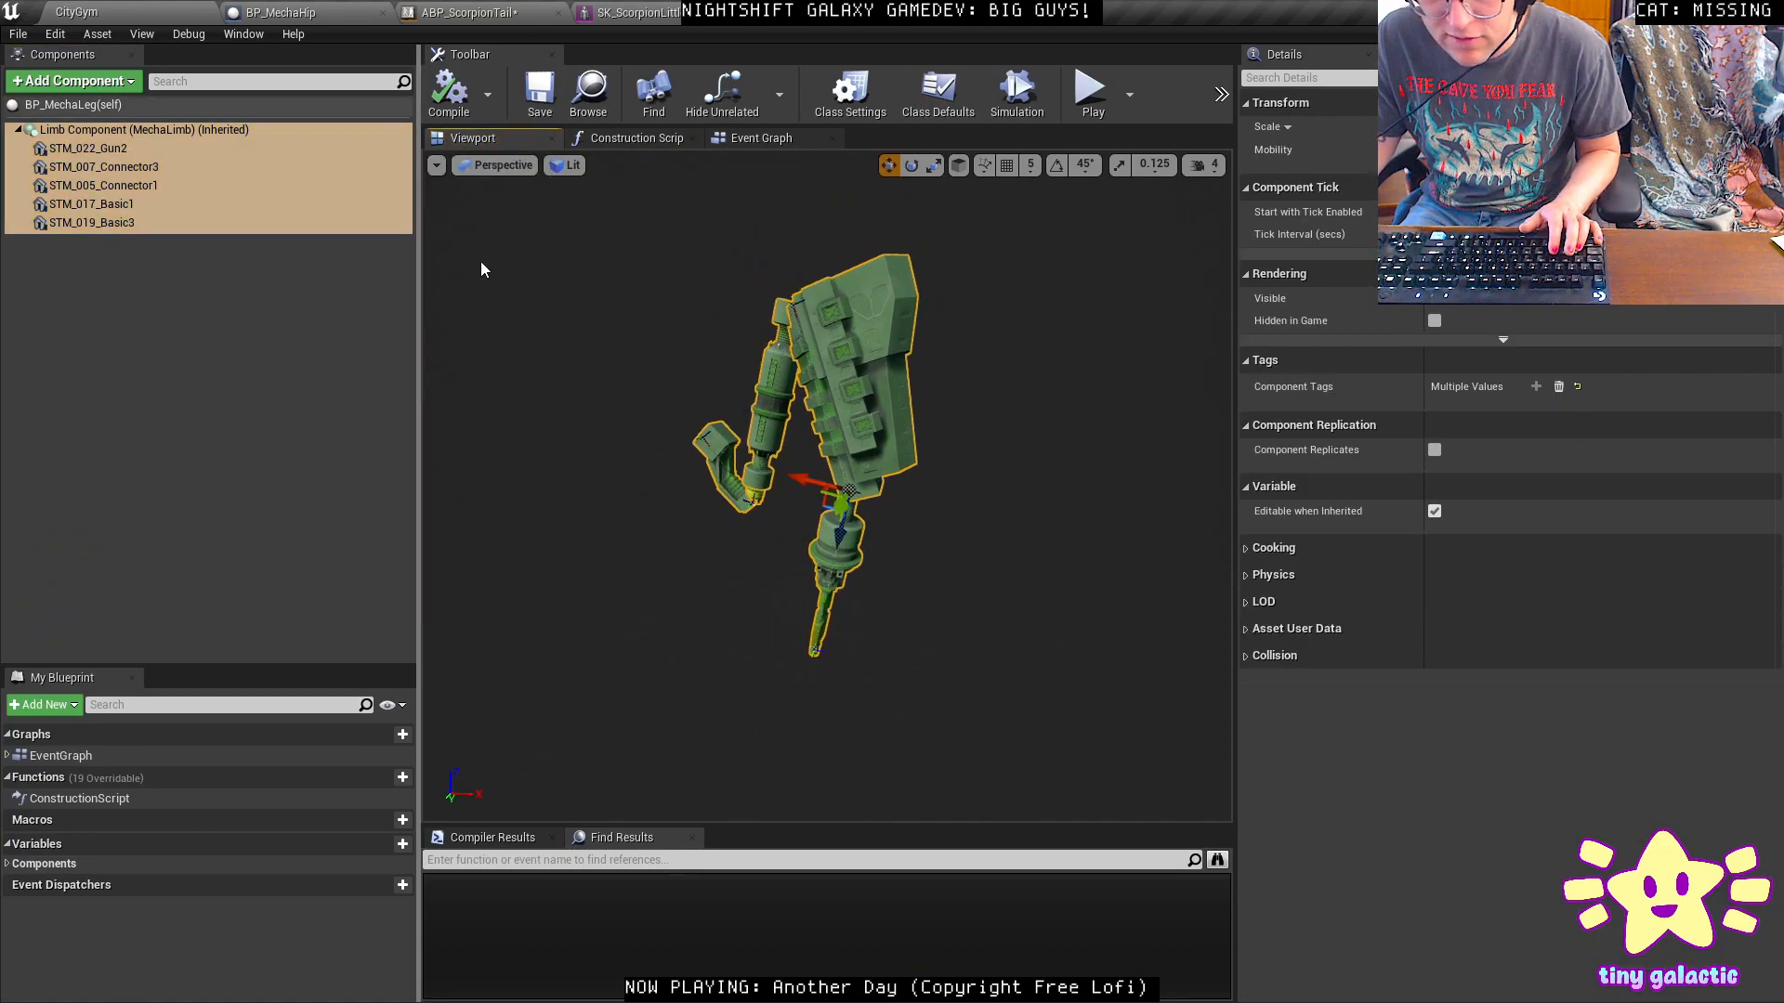
left_click(112, 108)
mouse_move(906, 566)
right_mouse_down()
mouse_move(873, 566)
mouse_move(905, 566)
right_mouse_up()
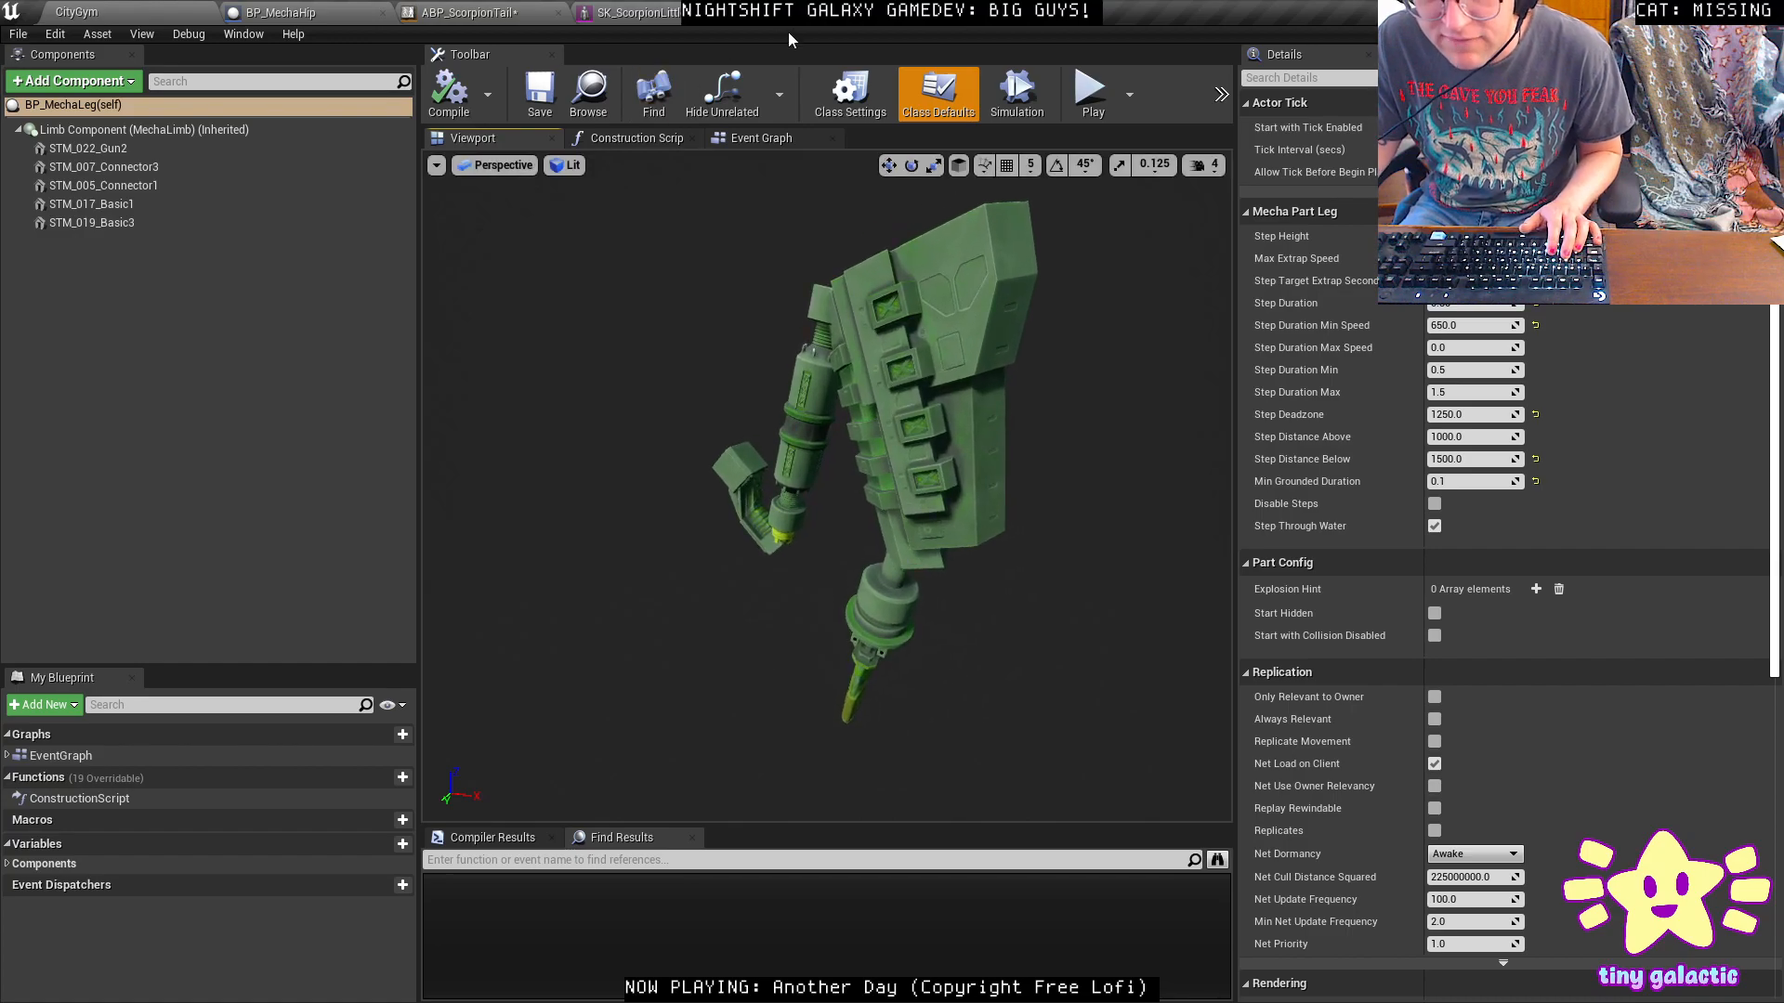
Save the ABP_ScorpionTail animation blueprint, close the open asset editors and return to the scorpion in the level.
left_click(628, 13)
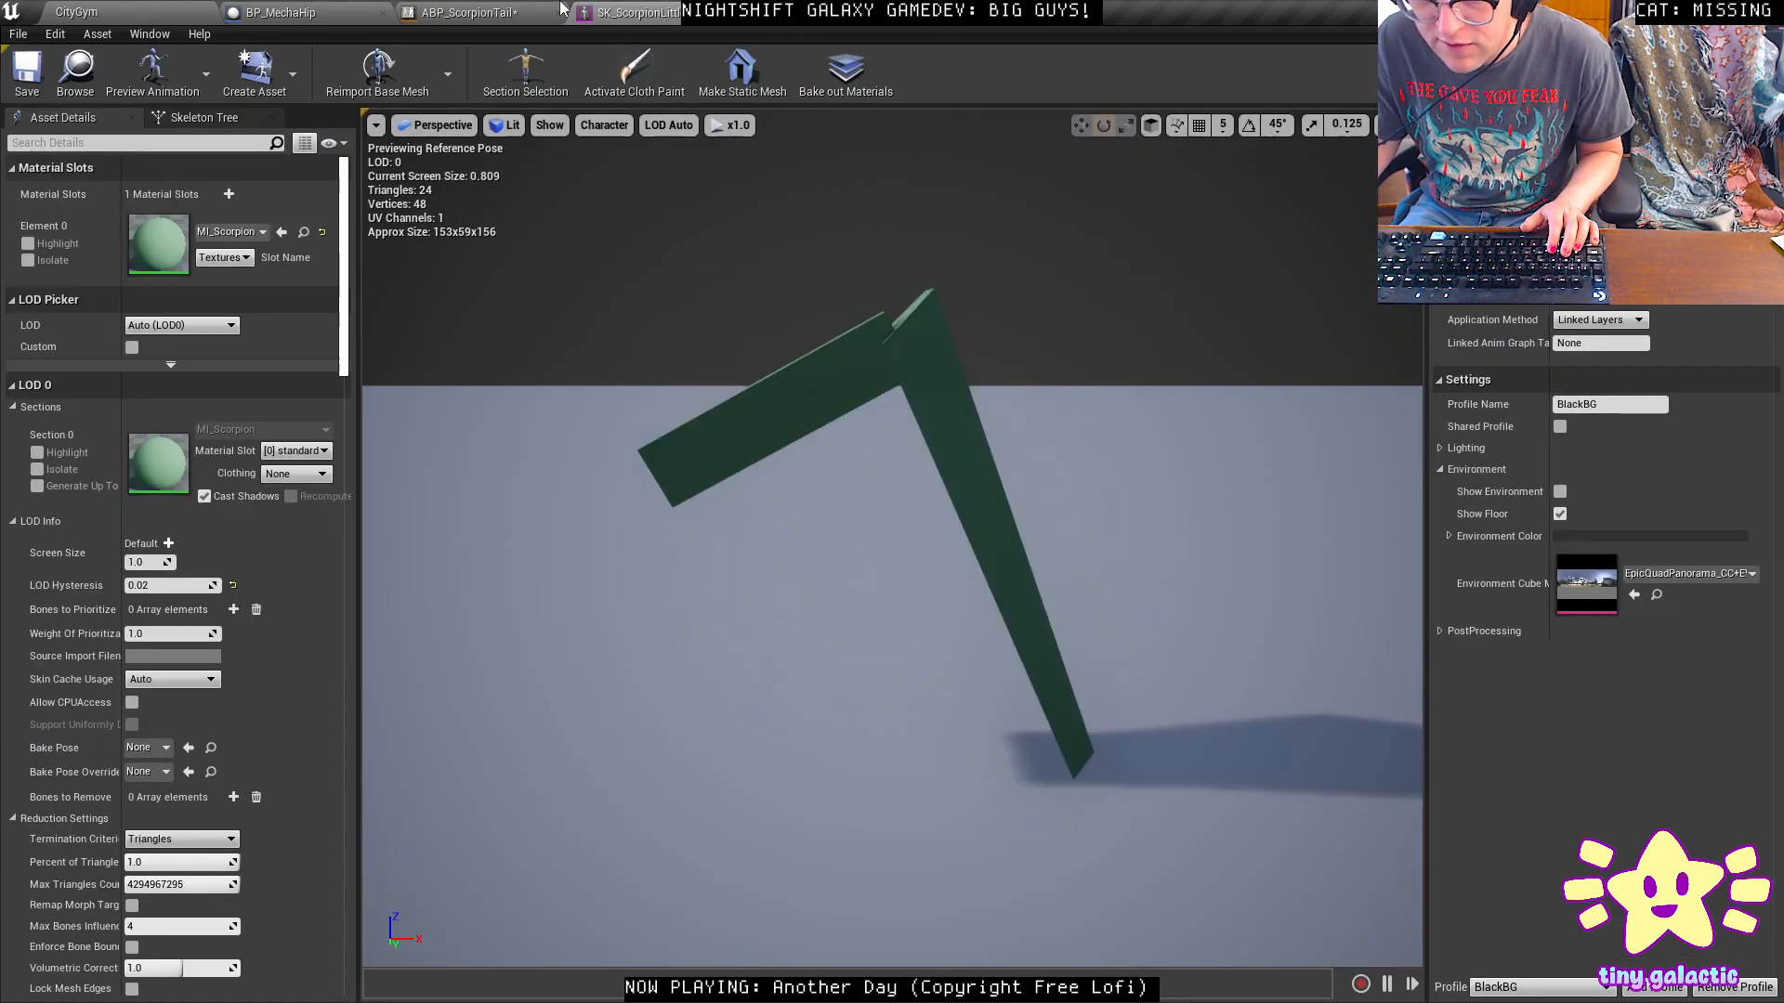
left_click(459, 12)
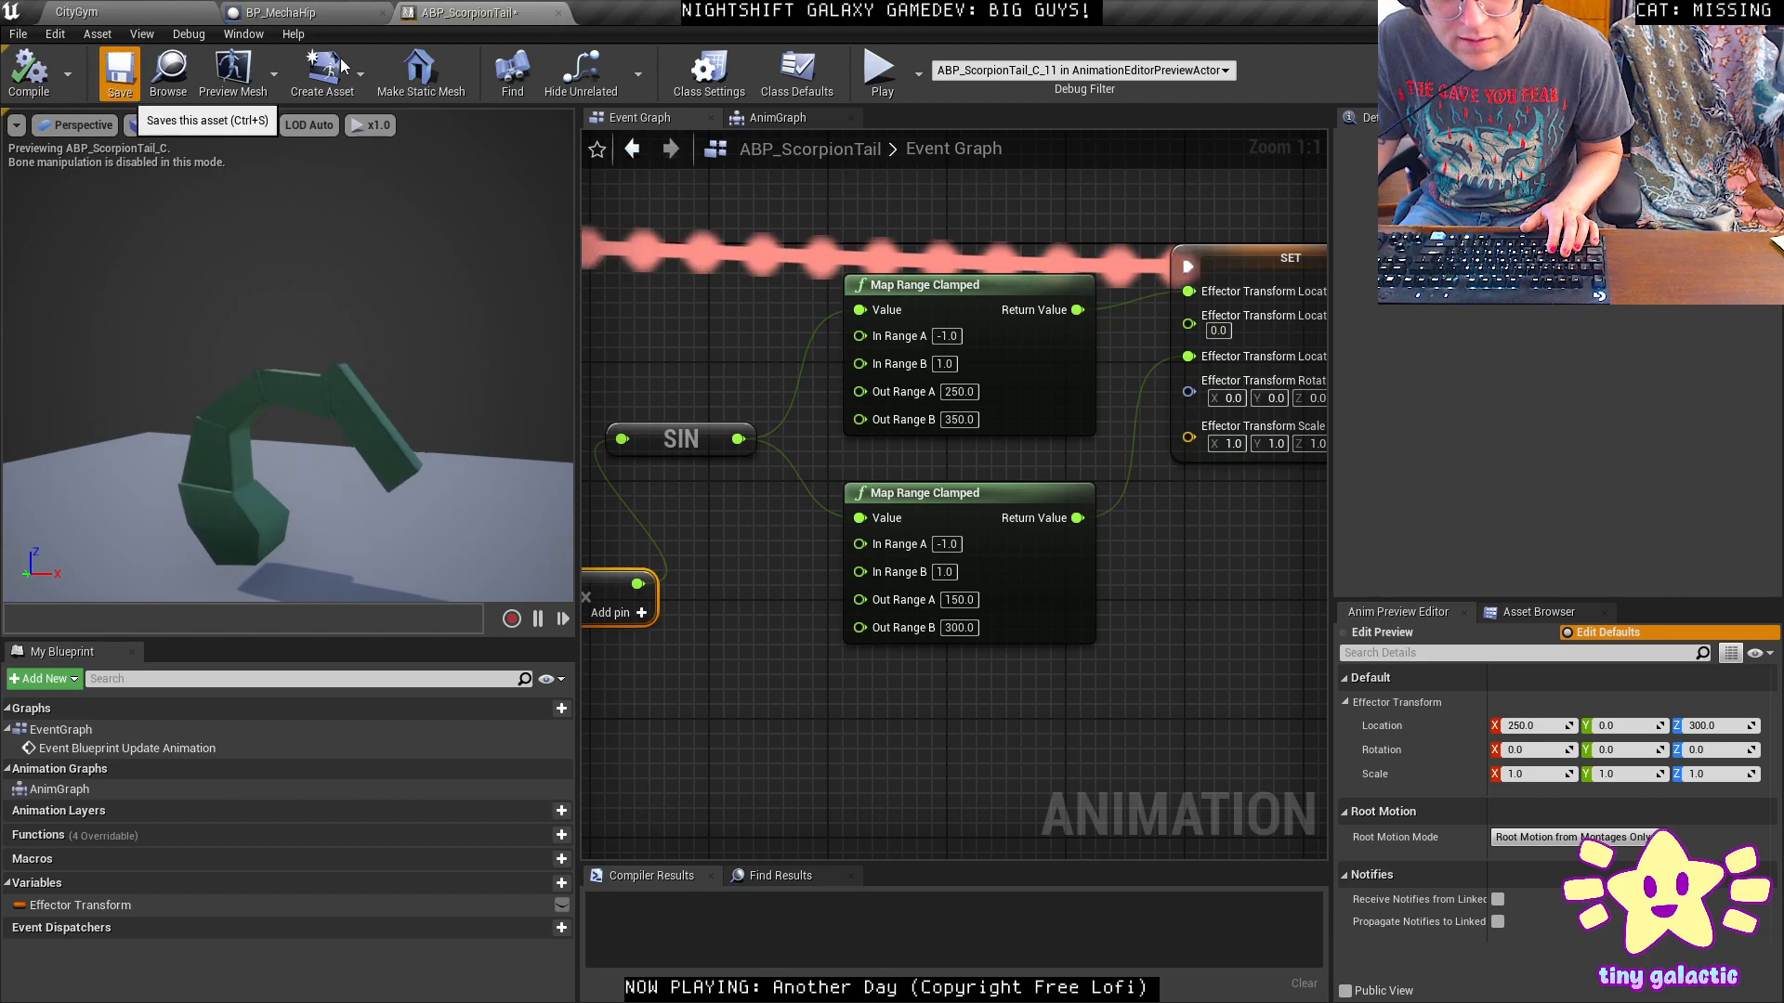
middle_click(501, 9)
middle_click(266, 12)
right_click_drag(576, 316, 609, 288)
key("w")
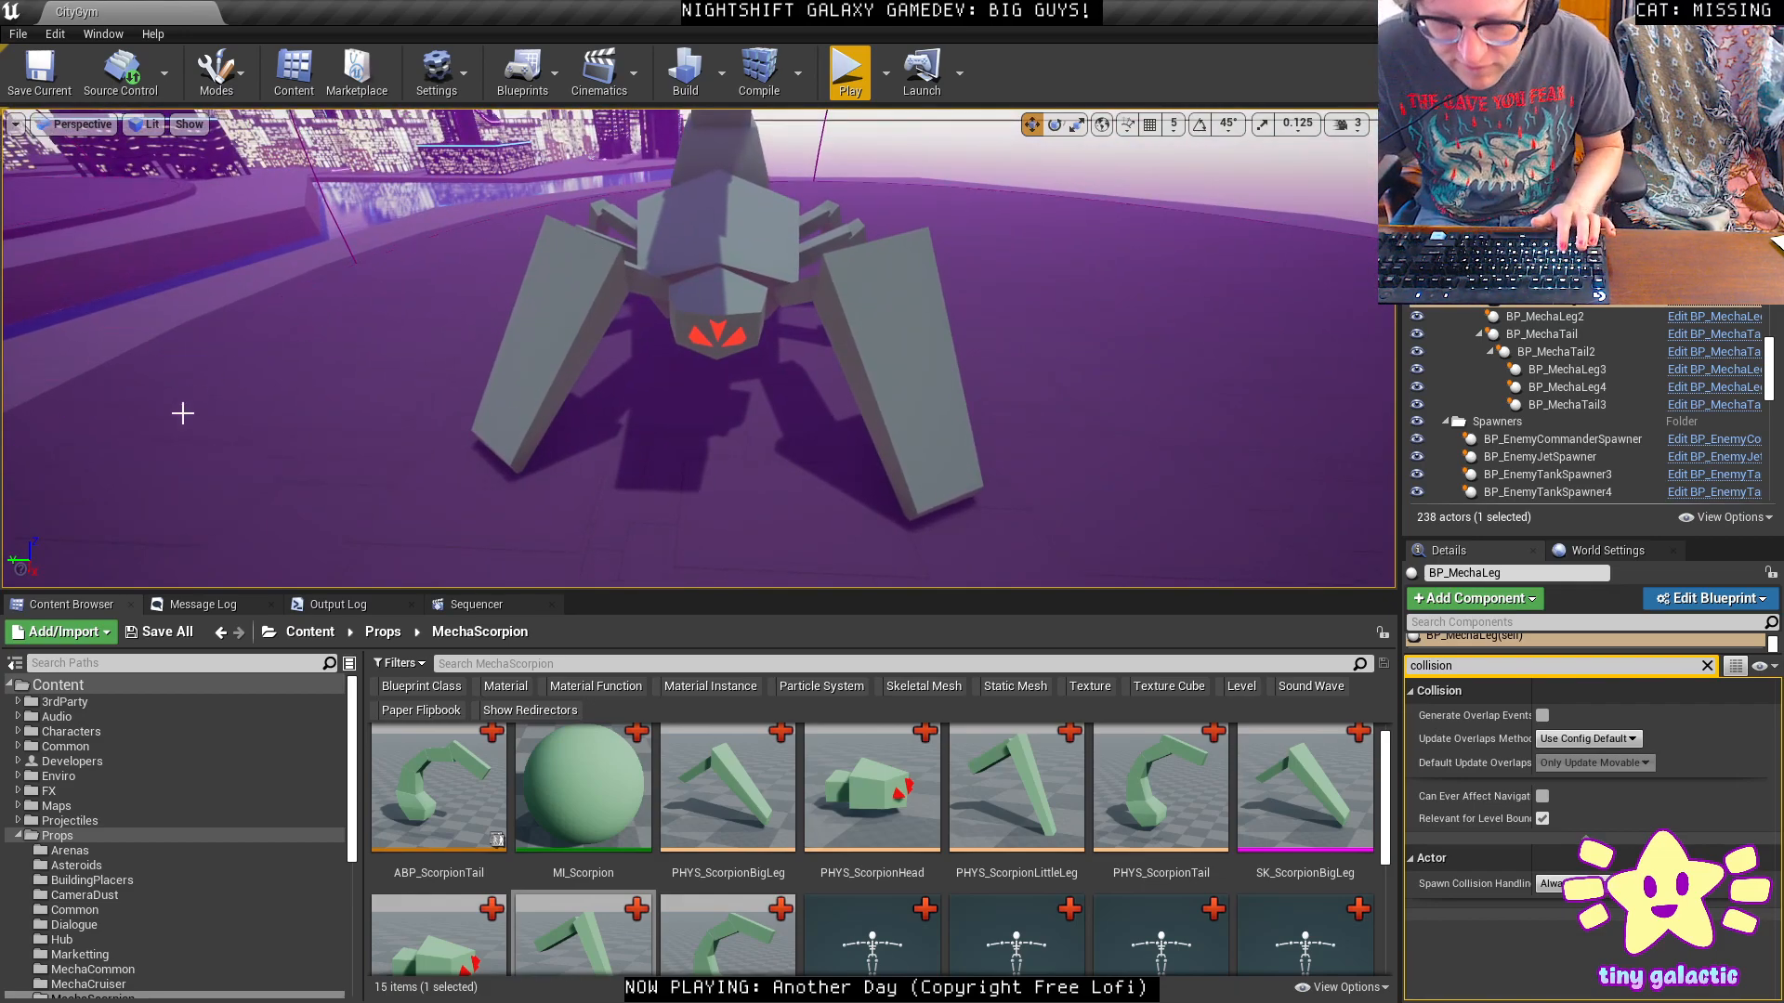
Create a Blueprint class with MechaPartHip as its parent in the MechaScorpion folder.
left_click_drag(807, 595, 807, 237)
right_click(678, 792)
left_click(848, 316)
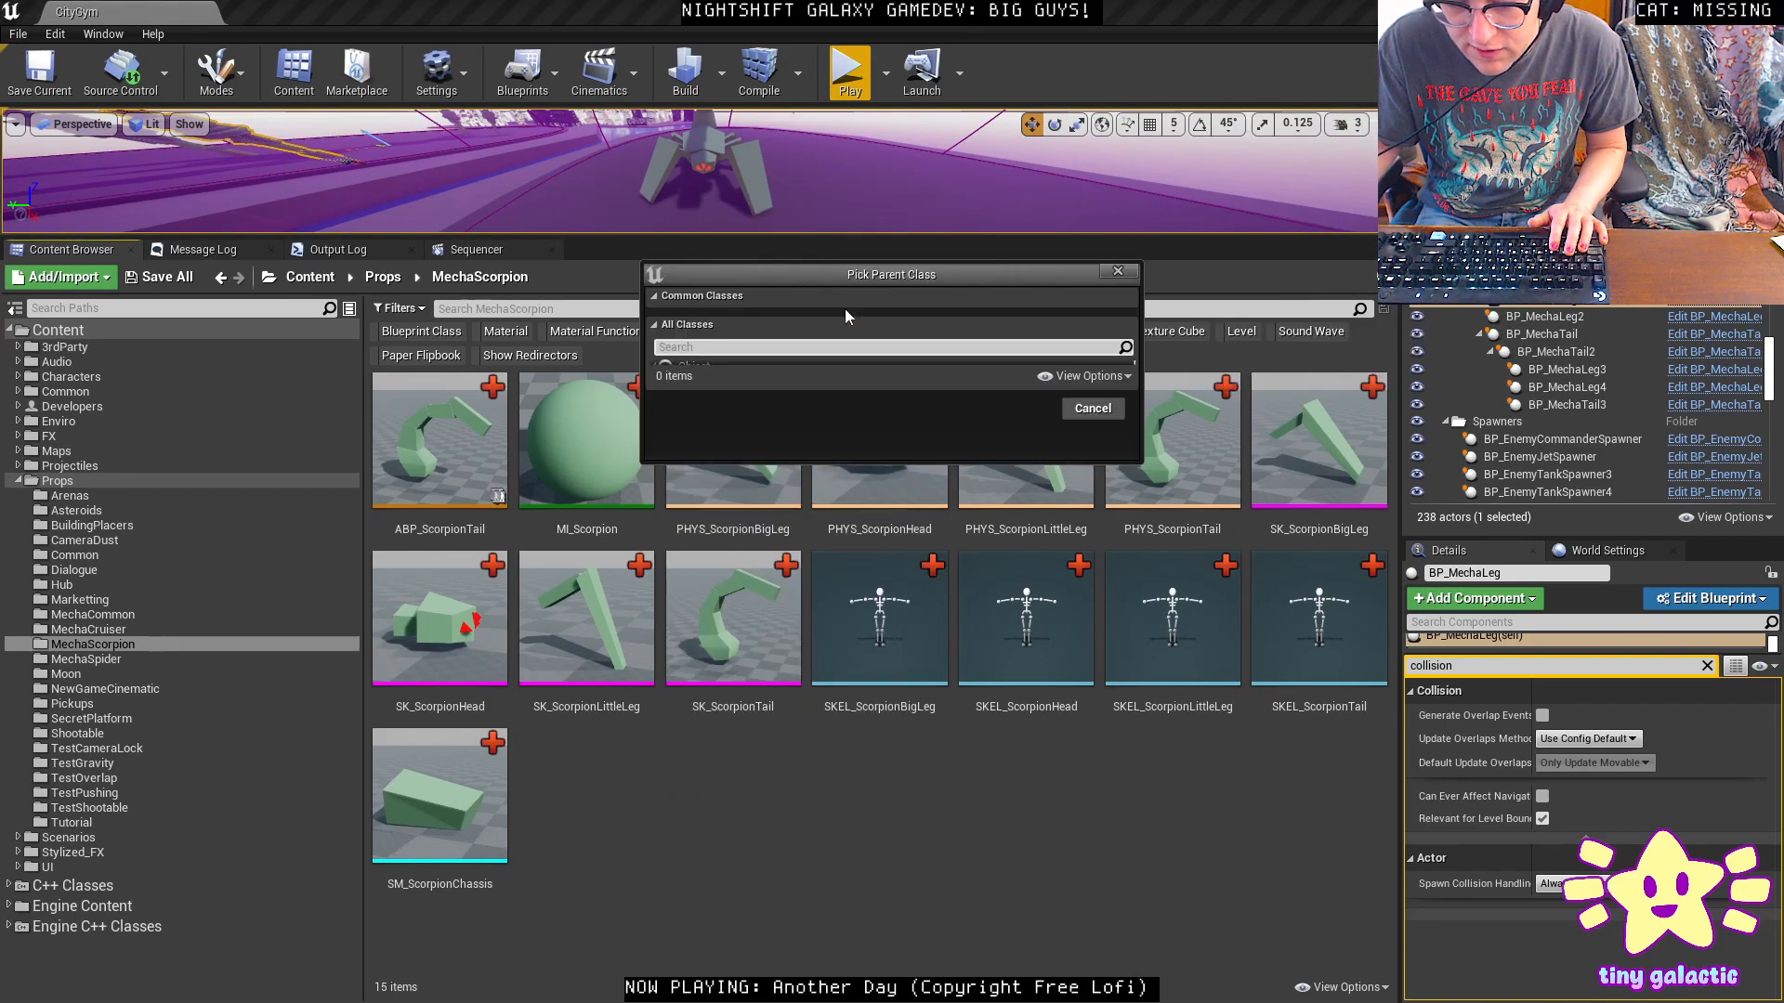
type("MechaPart")
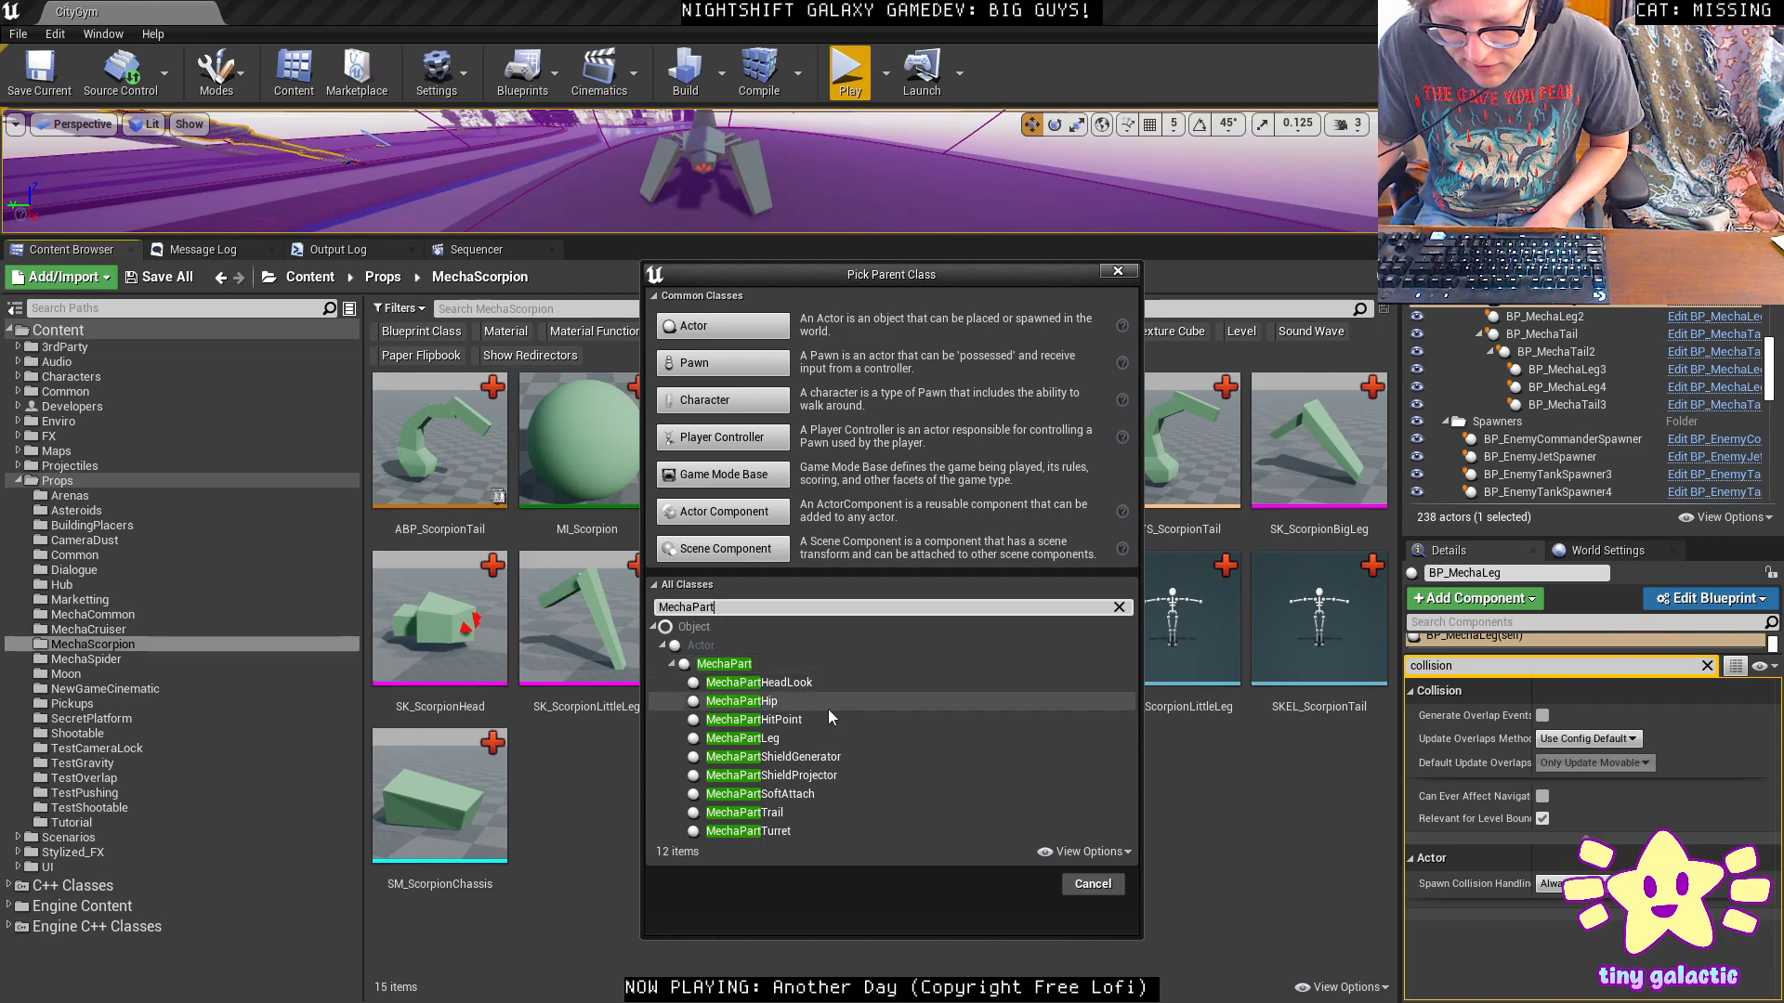
left_click(799, 700)
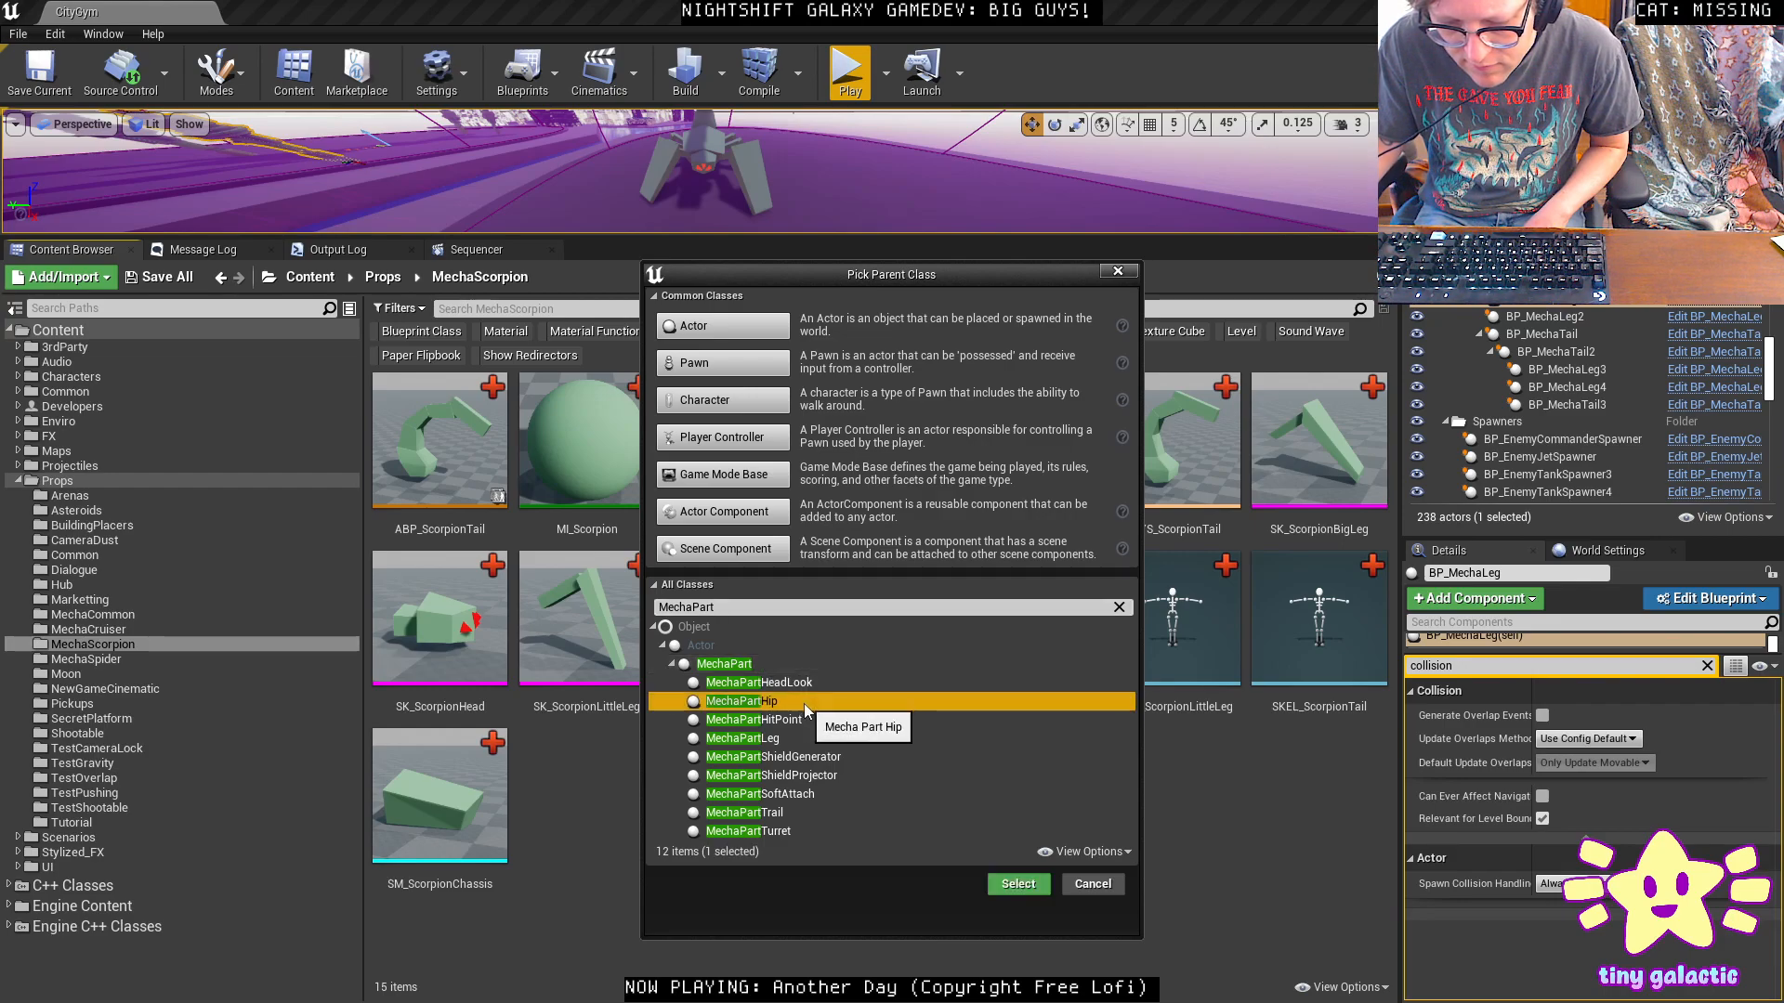
left_click(1018, 885)
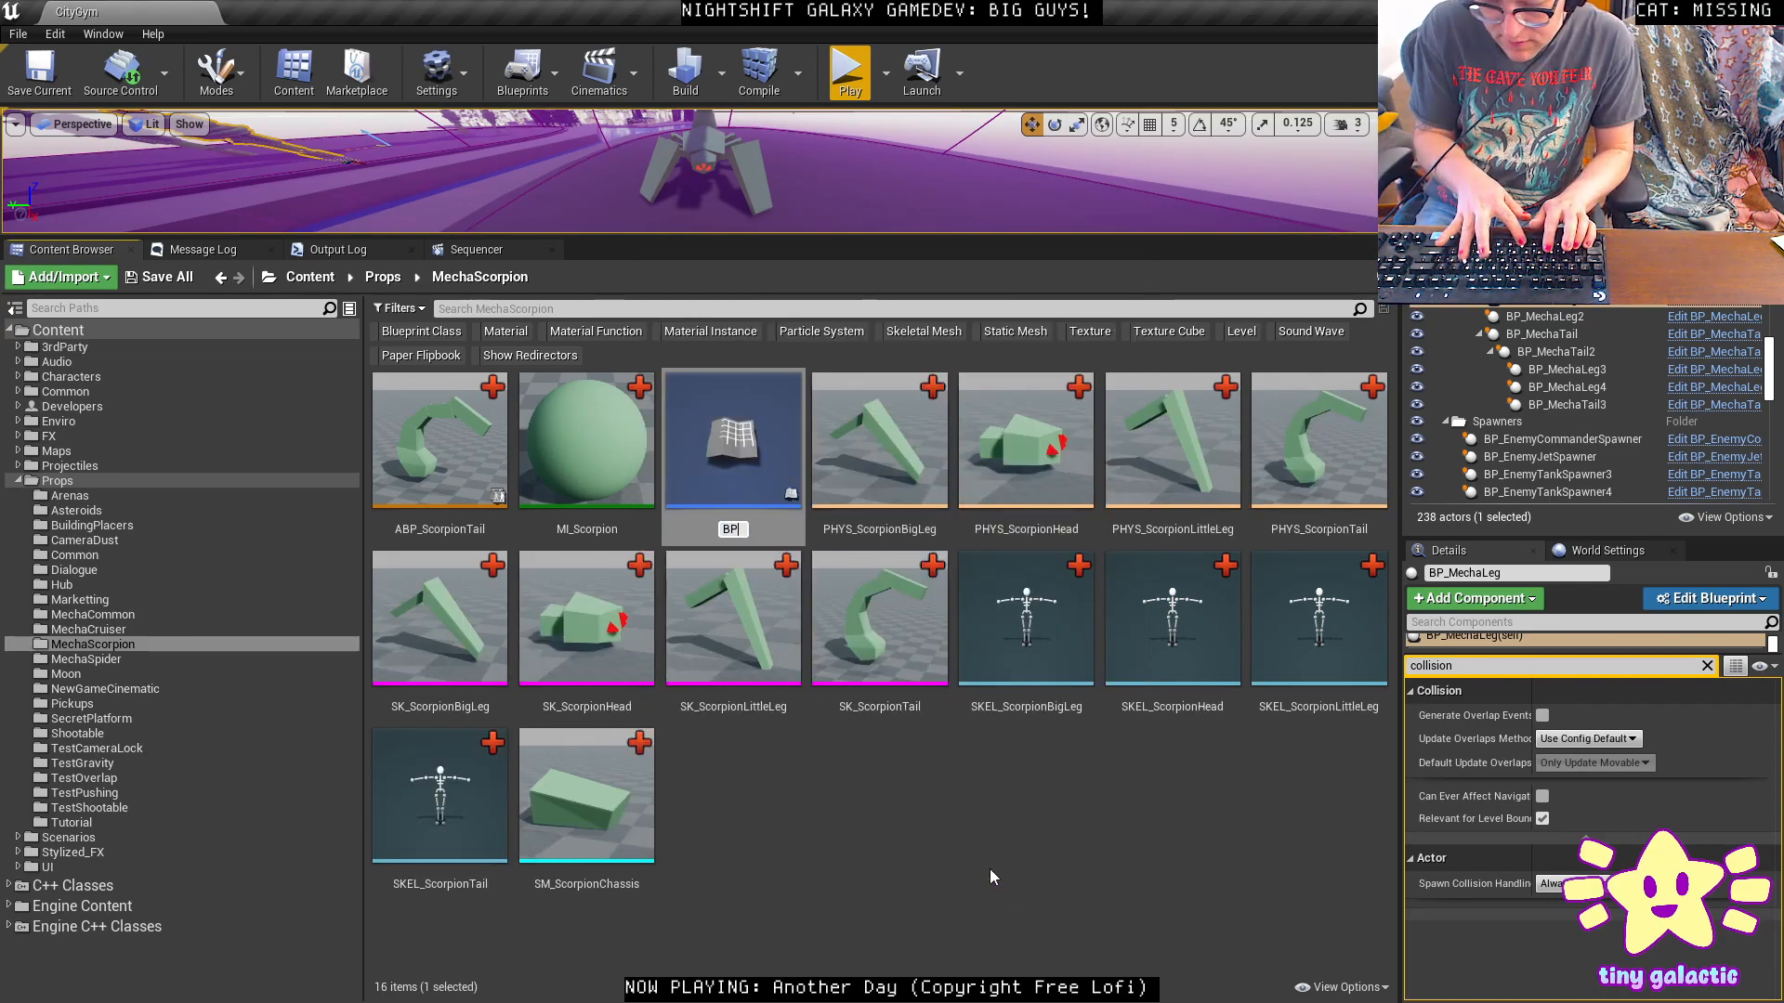
Name the new blueprint BP_ScorpionChassis and open it for editing.
type("BP_")
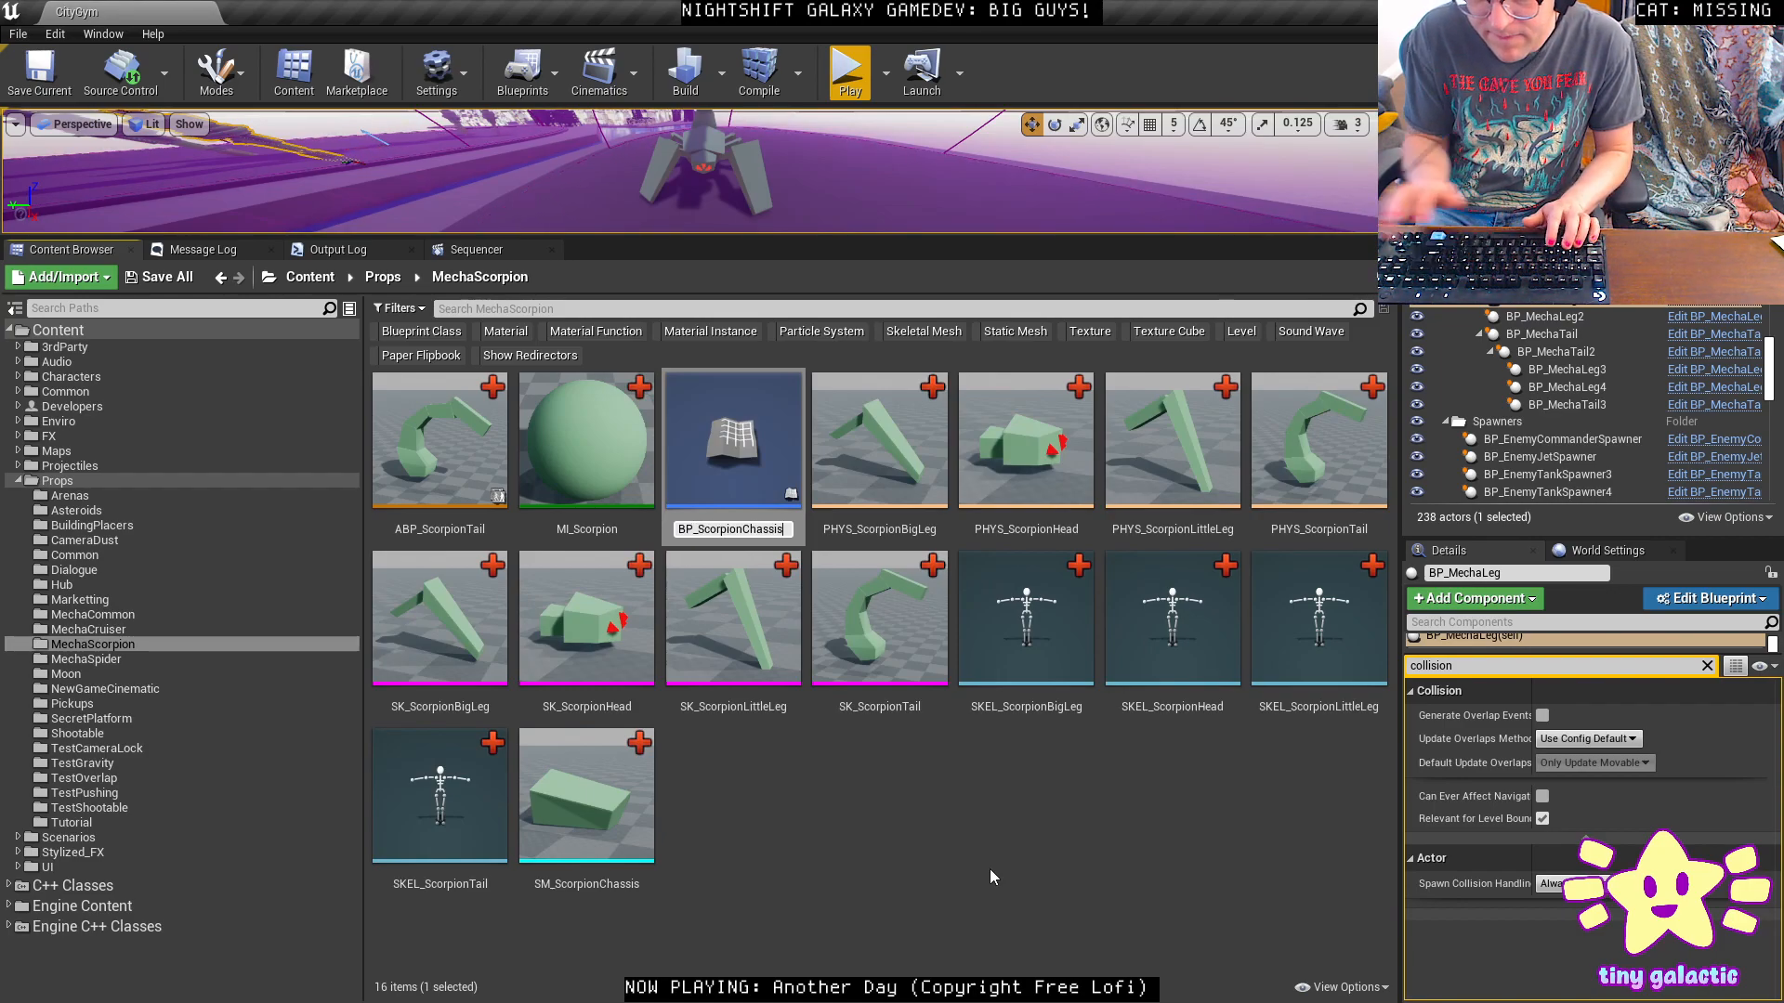
type("ScorpionChassis")
key("Return")
double_click(586, 437)
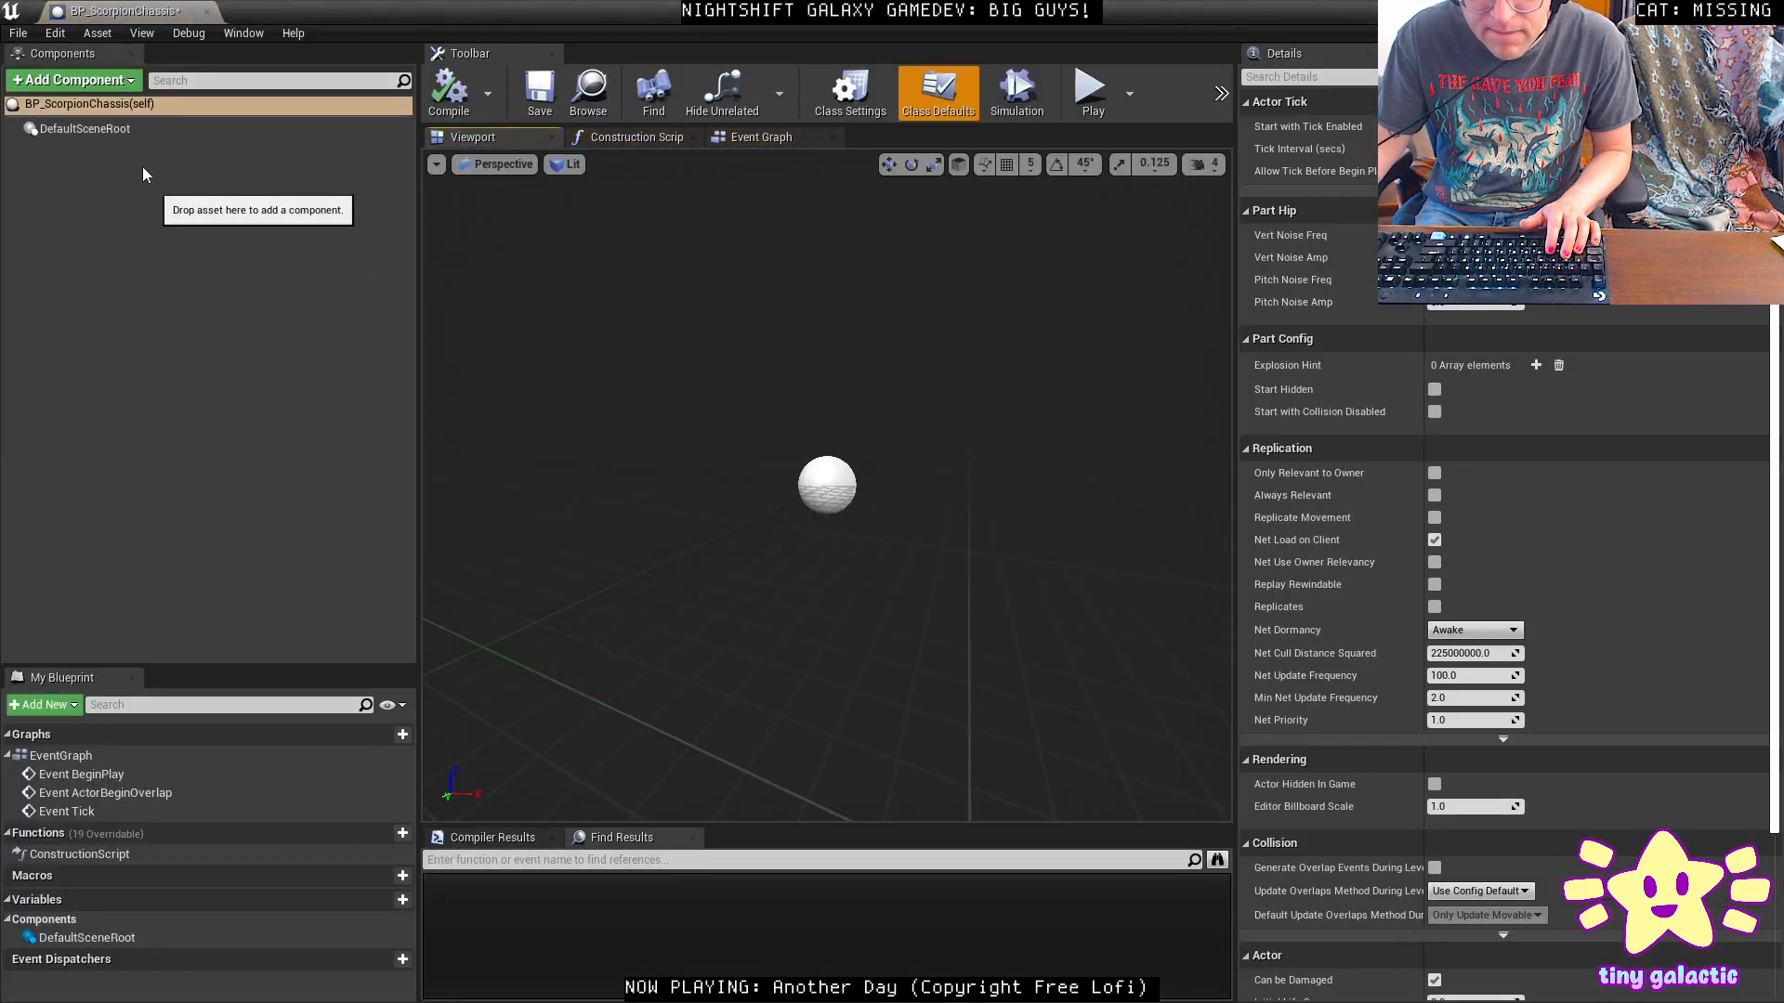
left_click(74, 80)
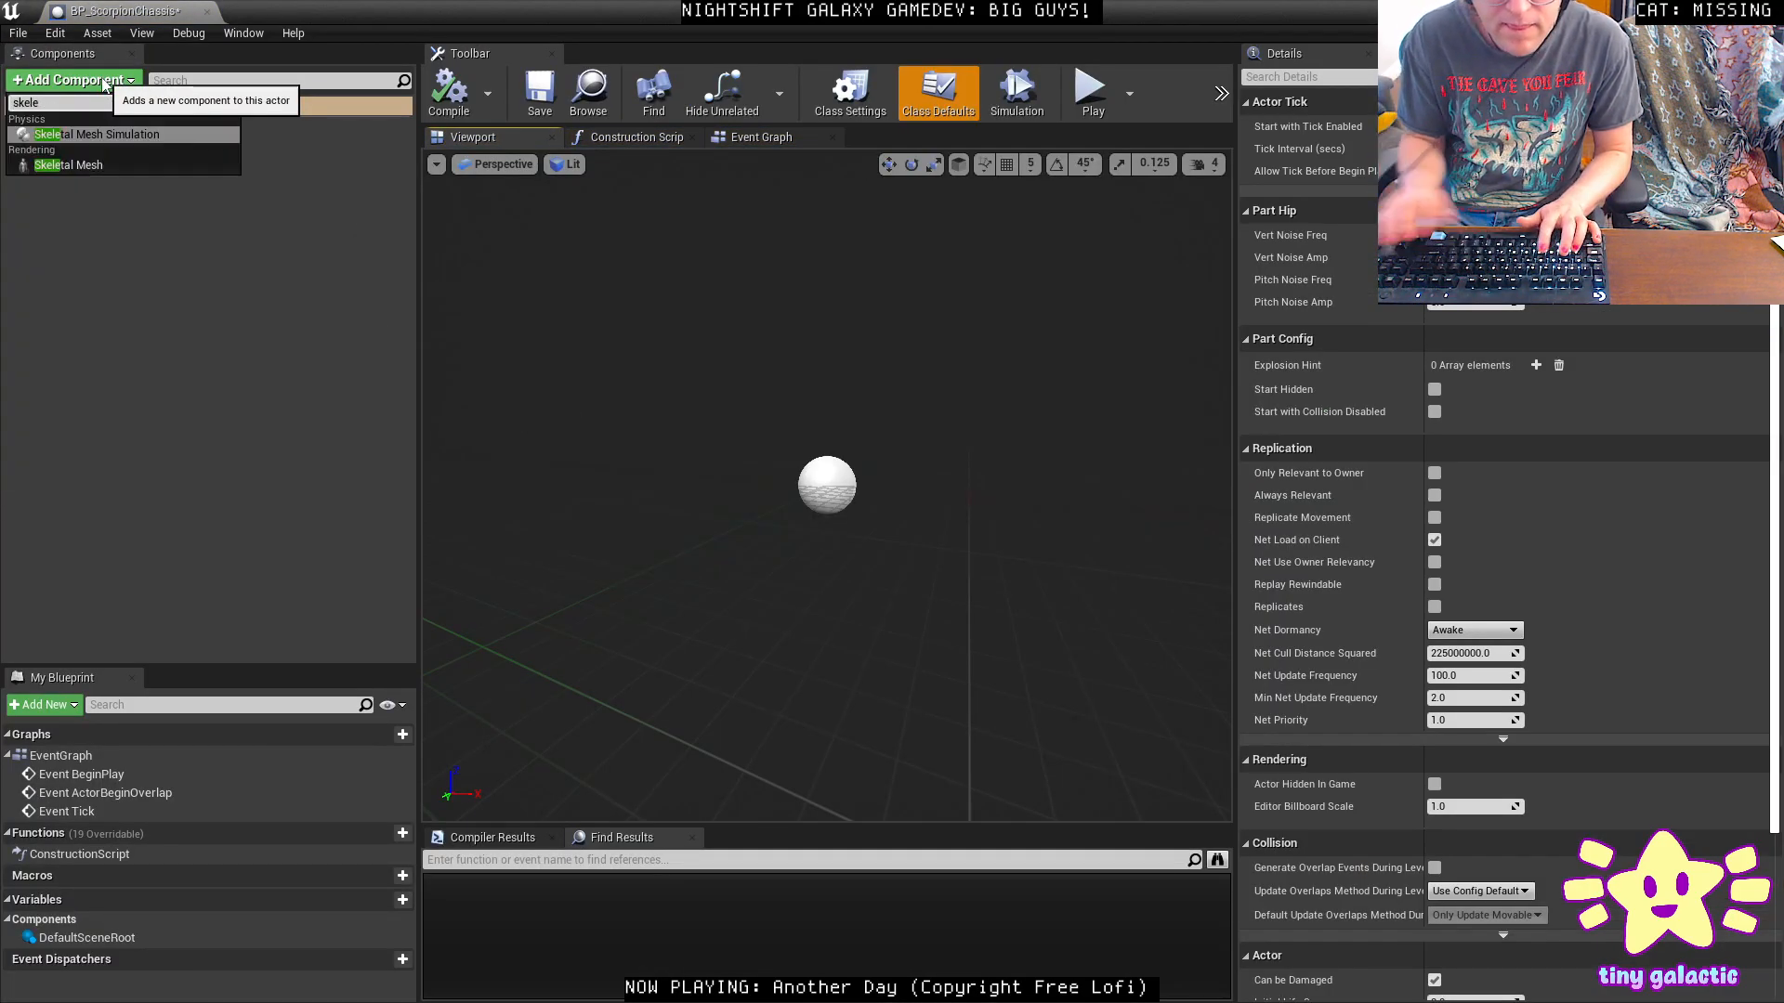
left_click(65, 137)
left_click_drag(117, 151, 88, 130)
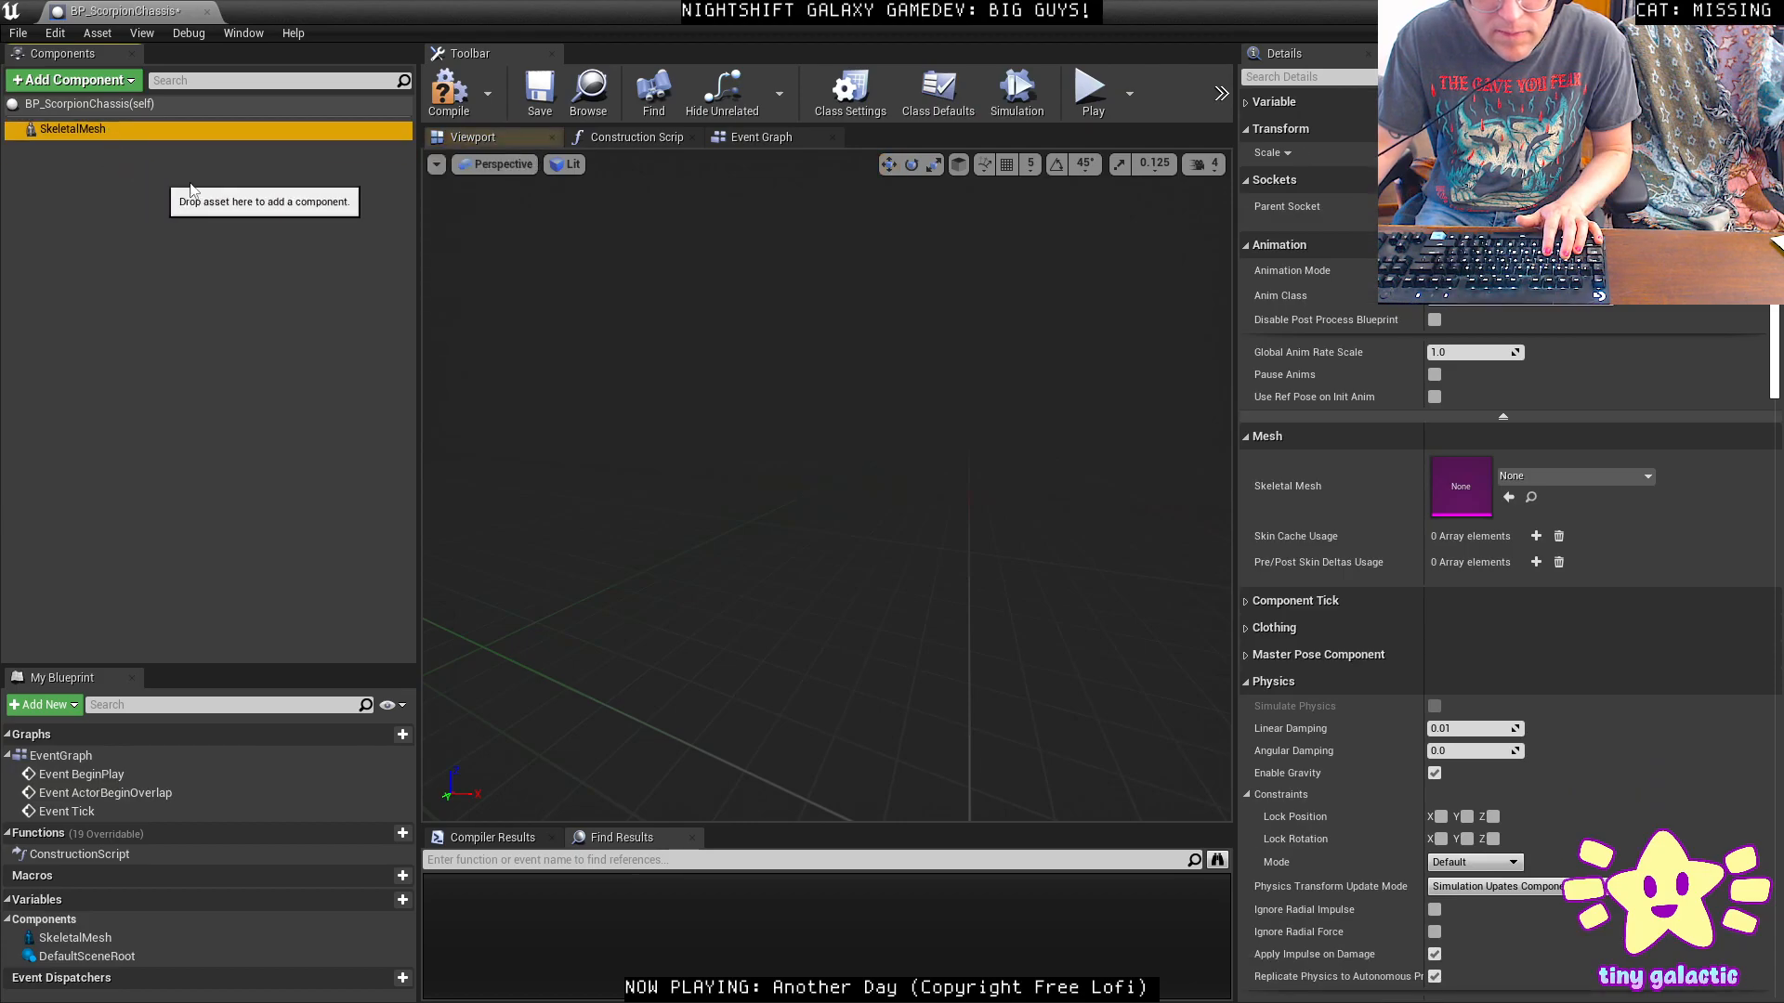
left_click(1597, 475)
type("scorpion cha")
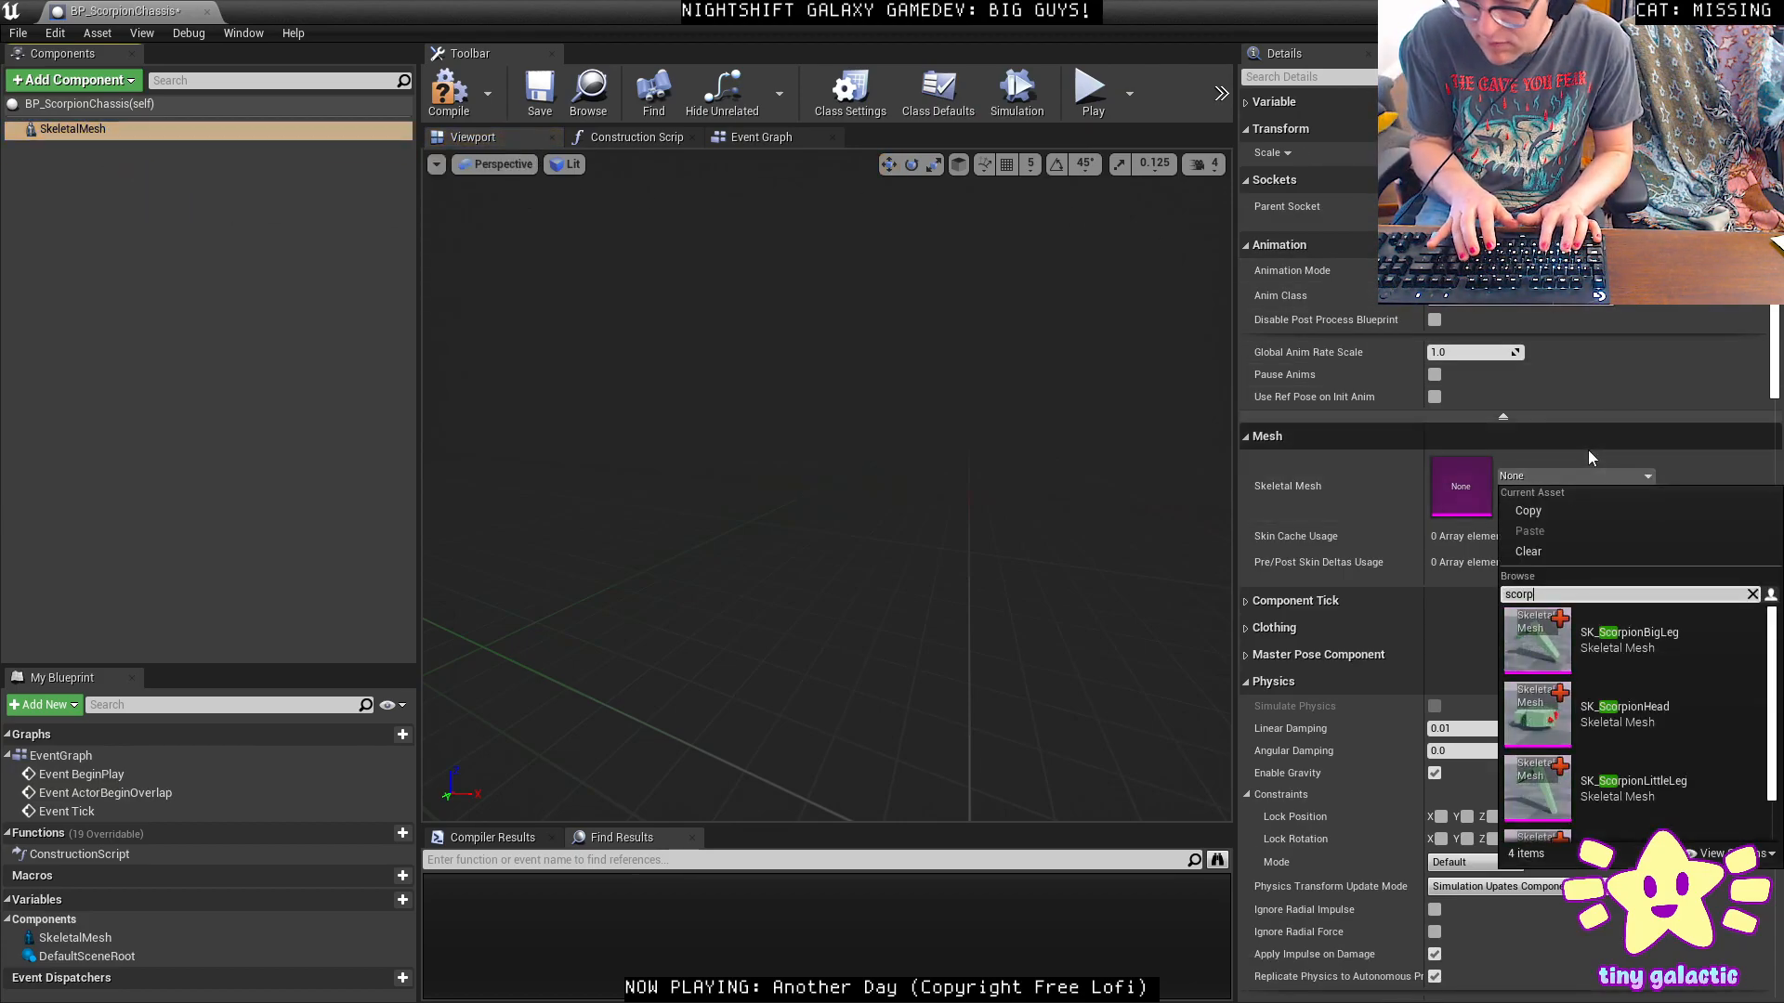
key("BackSpace")
key("BackSpace")
key("BackSpace")
key("BackSpace")
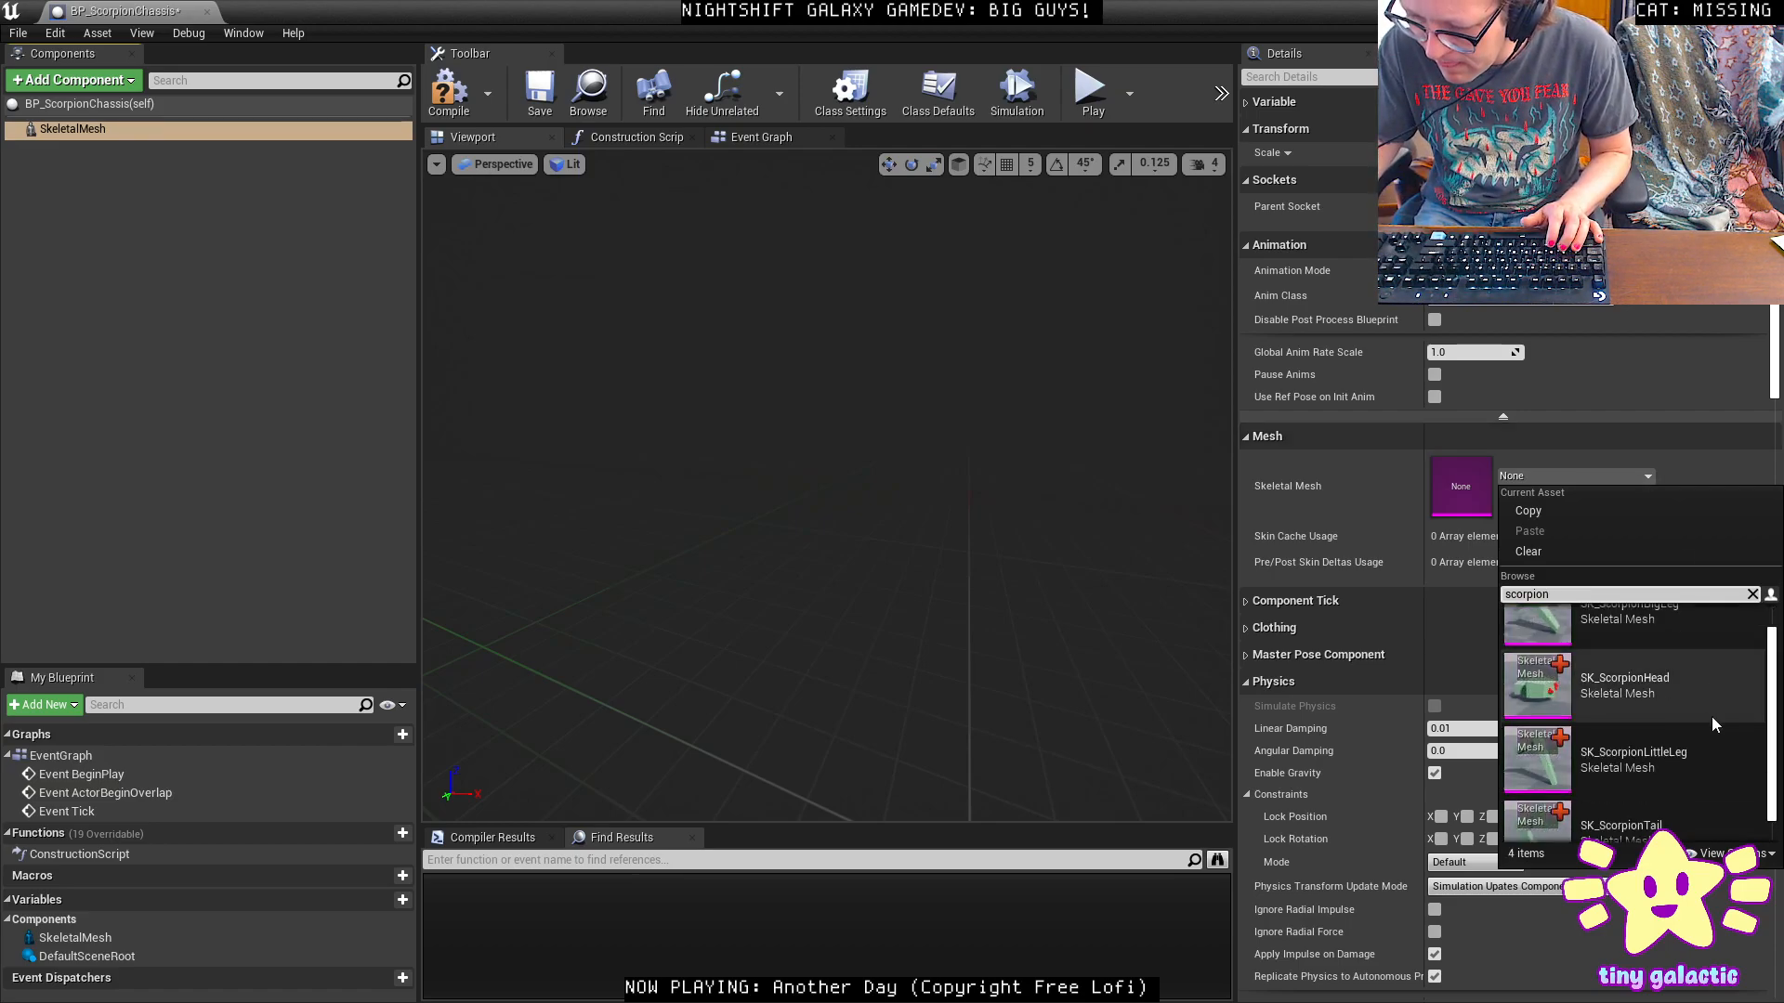
scroll(1736, 734, "up", 1)
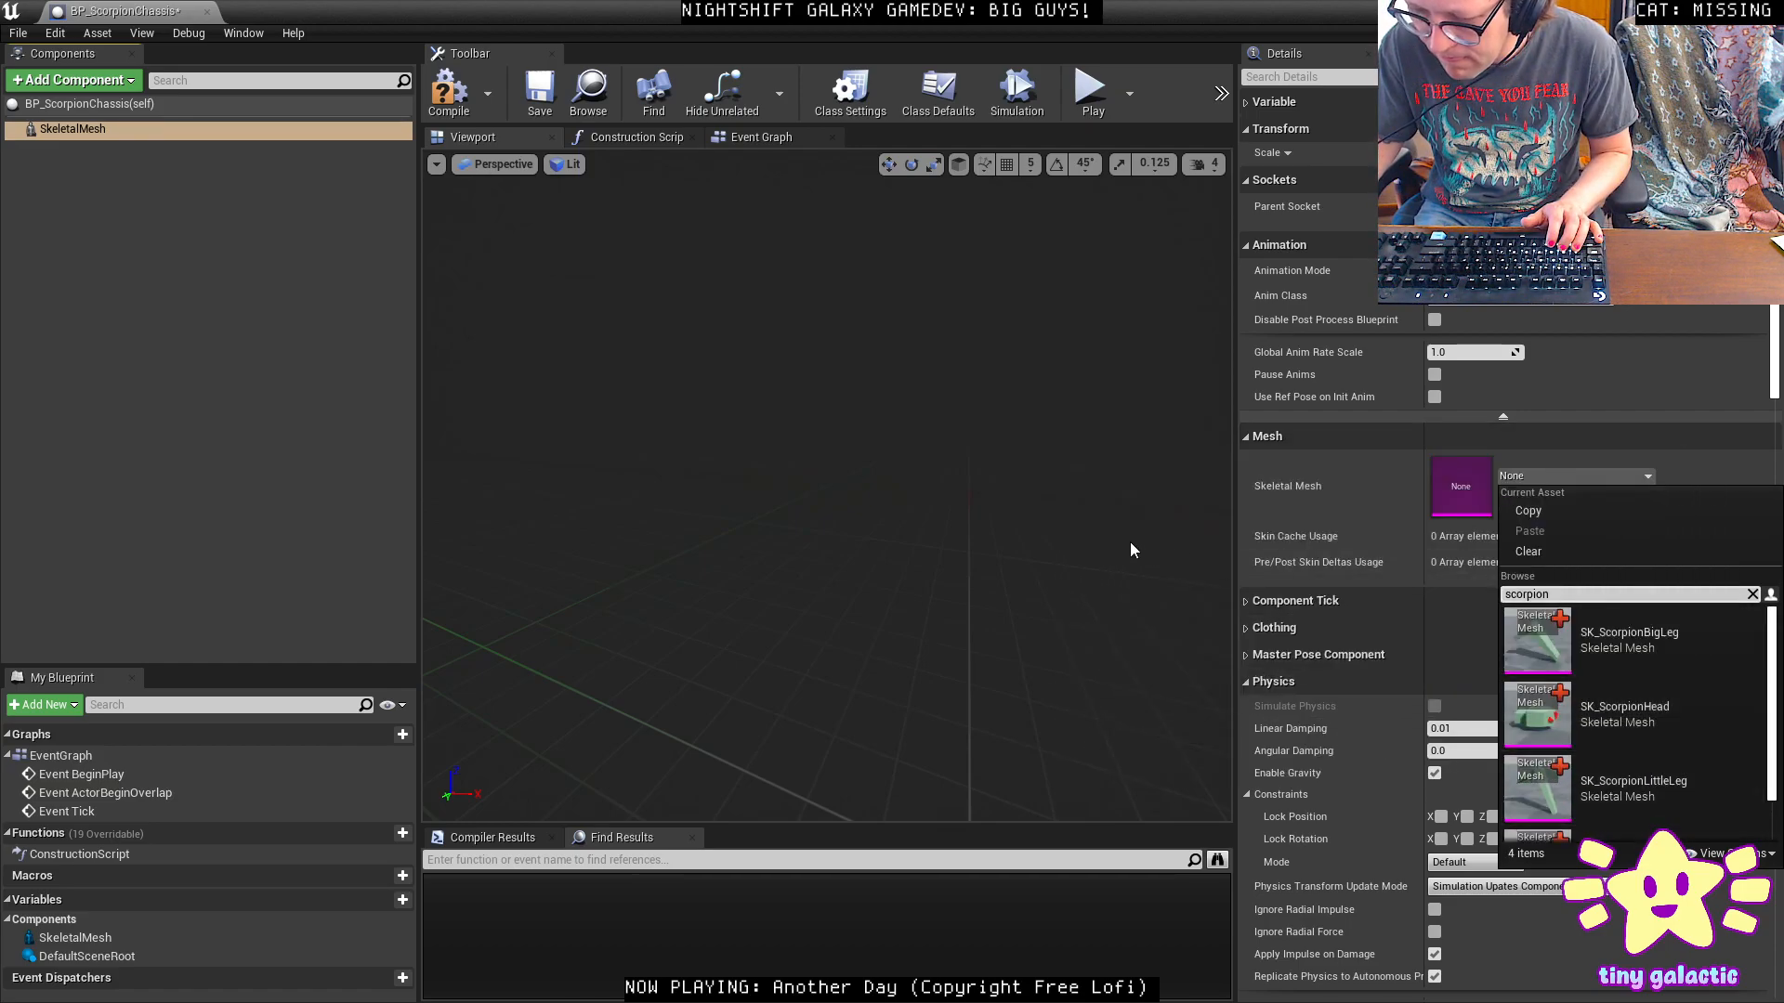
left_click(905, 500)
left_click(76, 130)
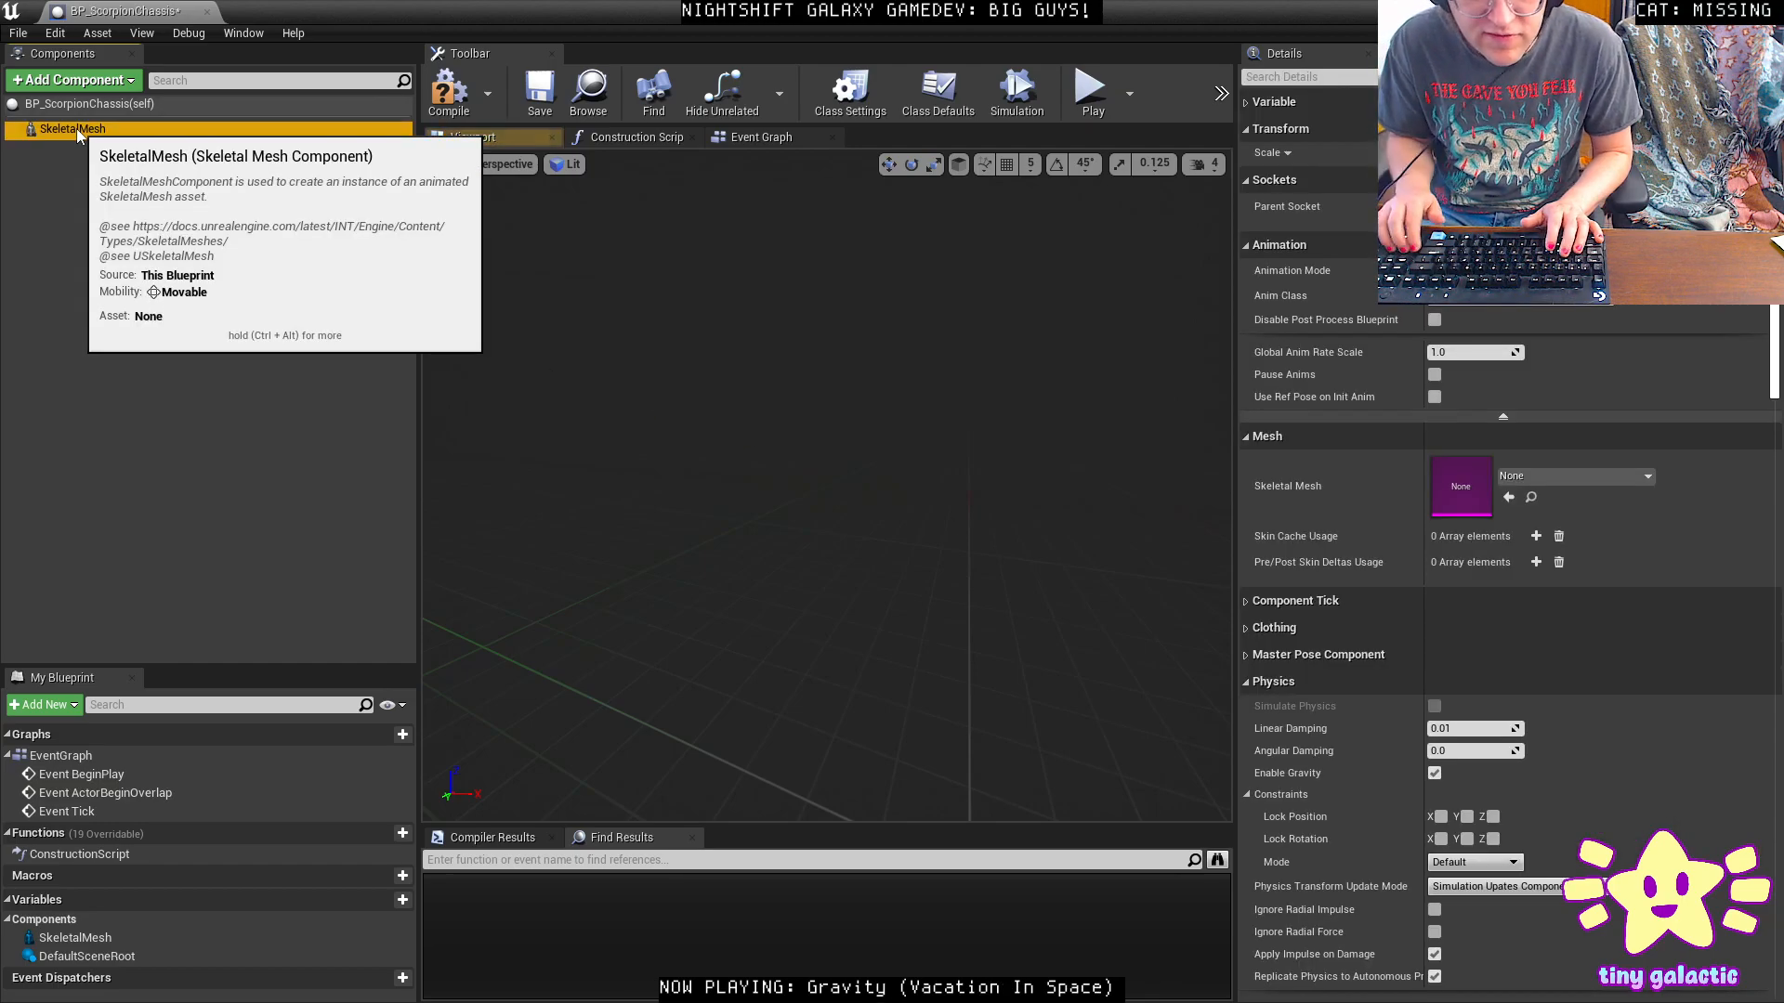
key("Delete")
Add a Static Mesh component to BP_ScorpionChassis and make it the root in place of DefaultSceneRoot.
left_click(78, 81)
type("static")
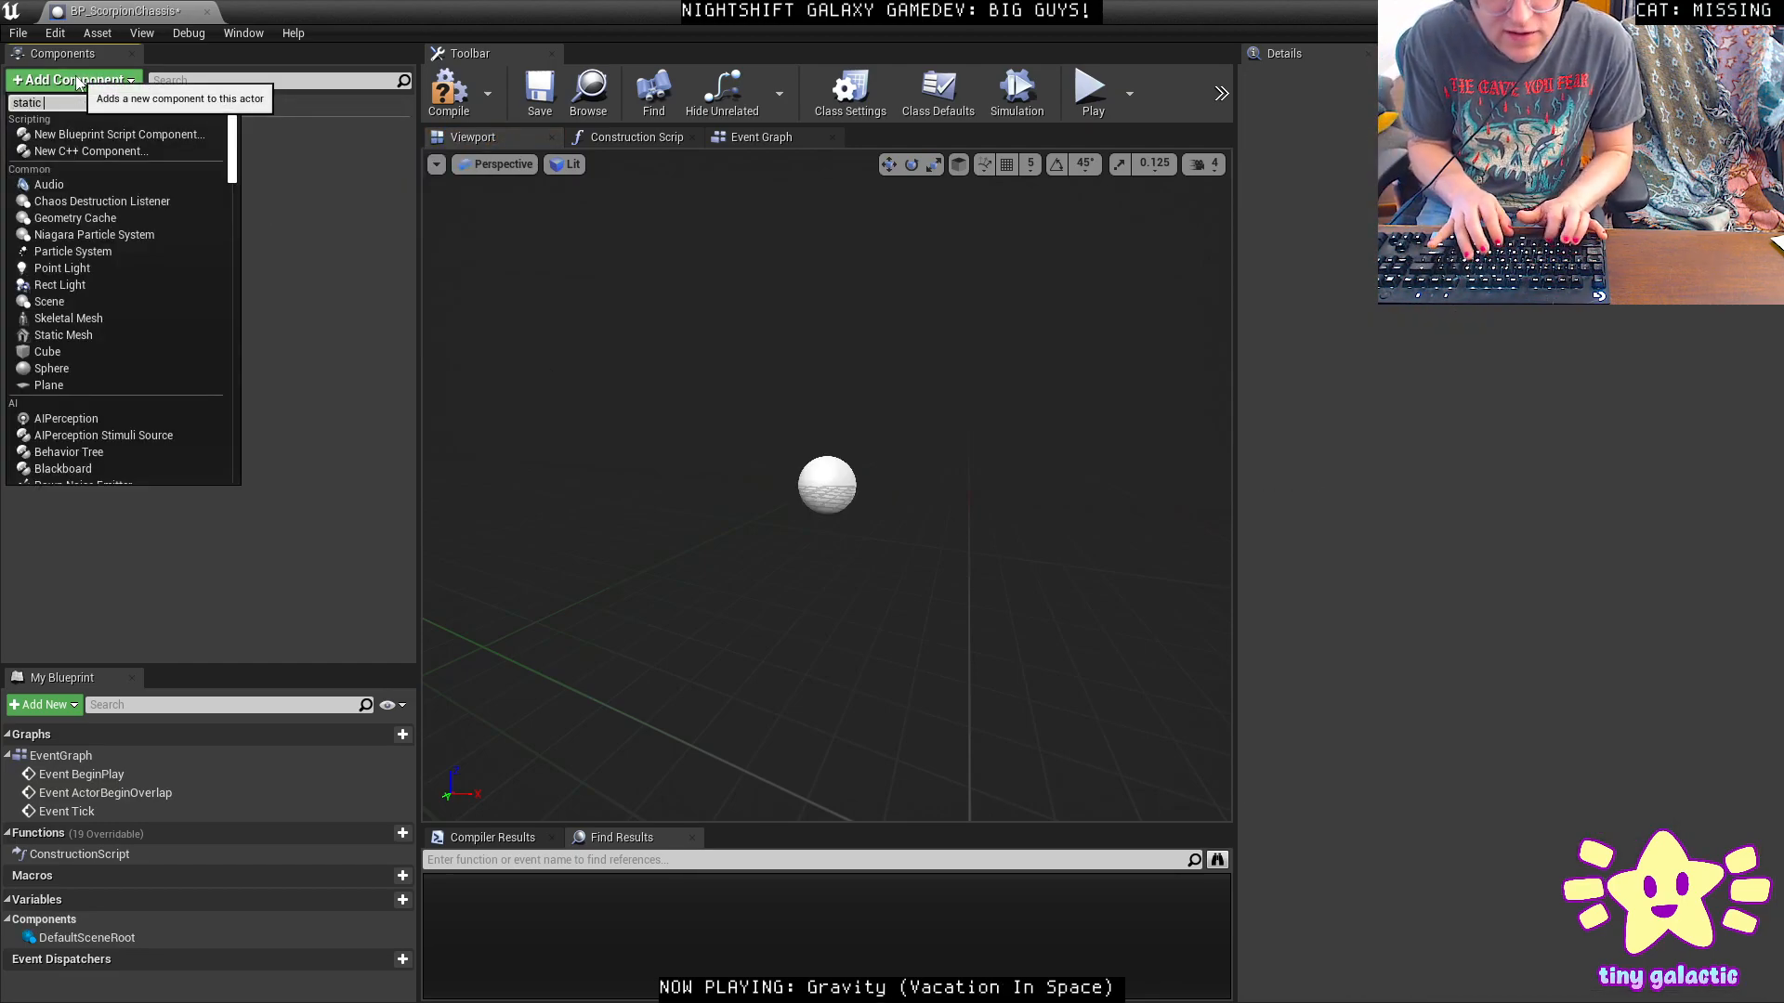
type(" mesh")
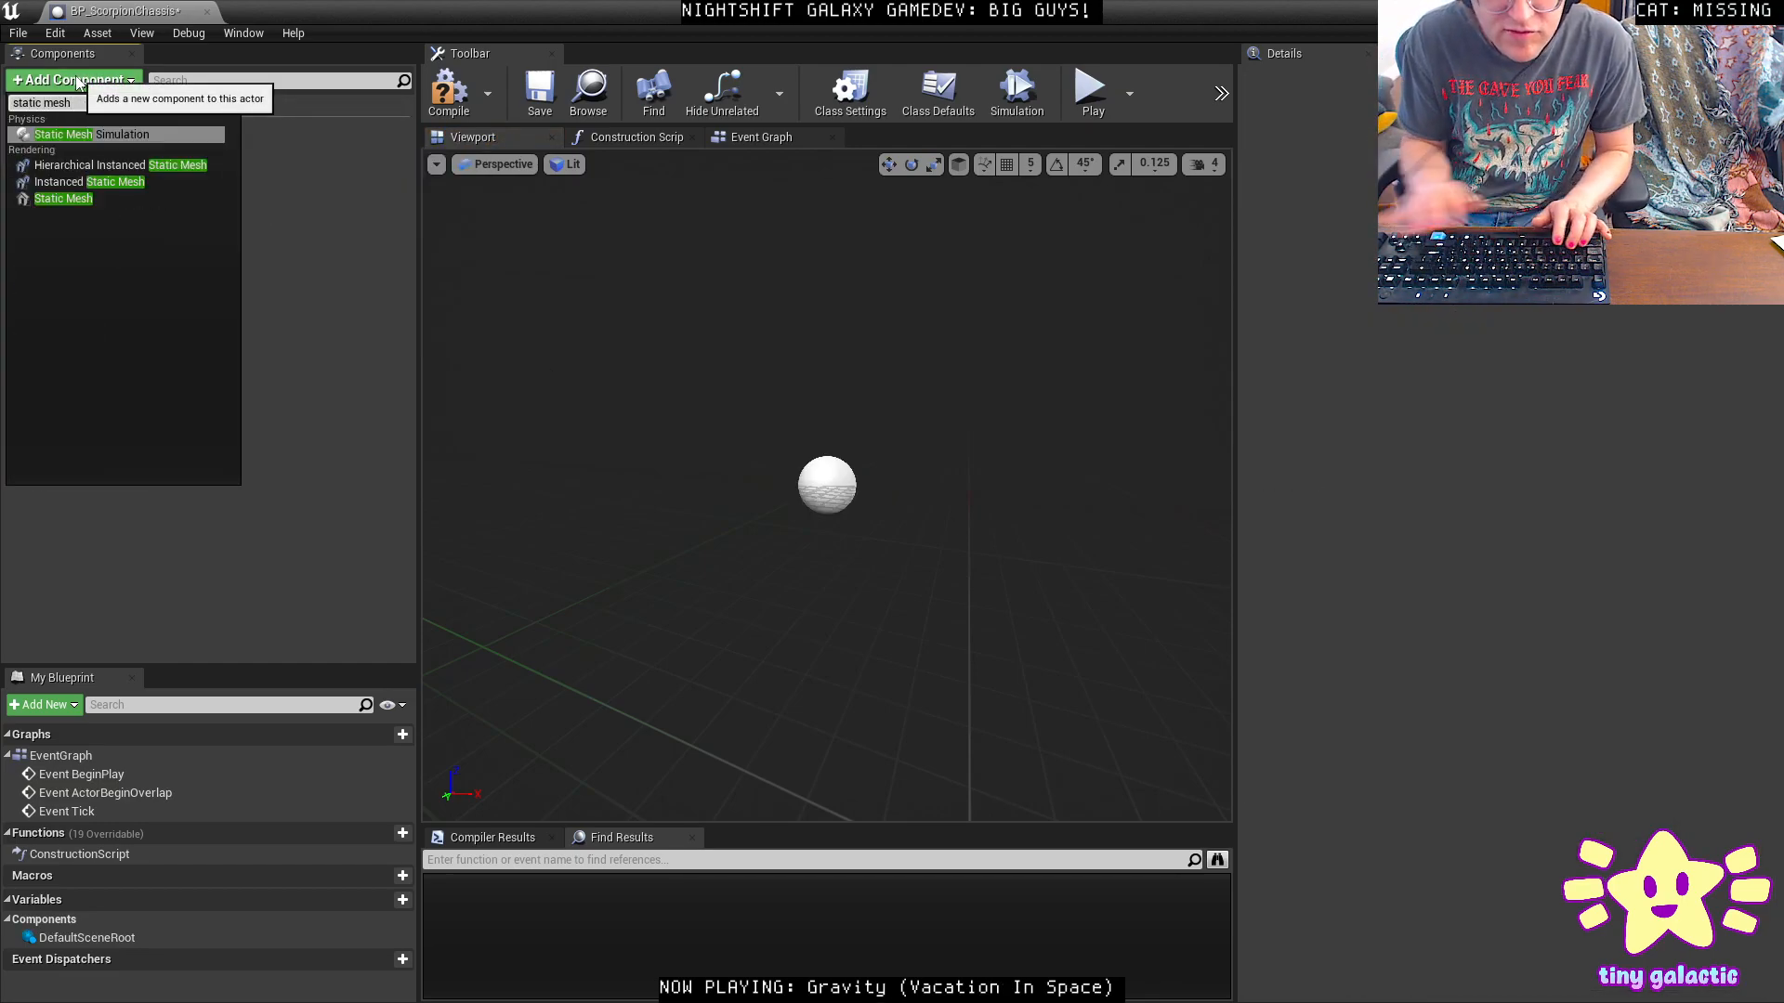
left_click(63, 198)
left_click_drag(100, 150, 81, 130)
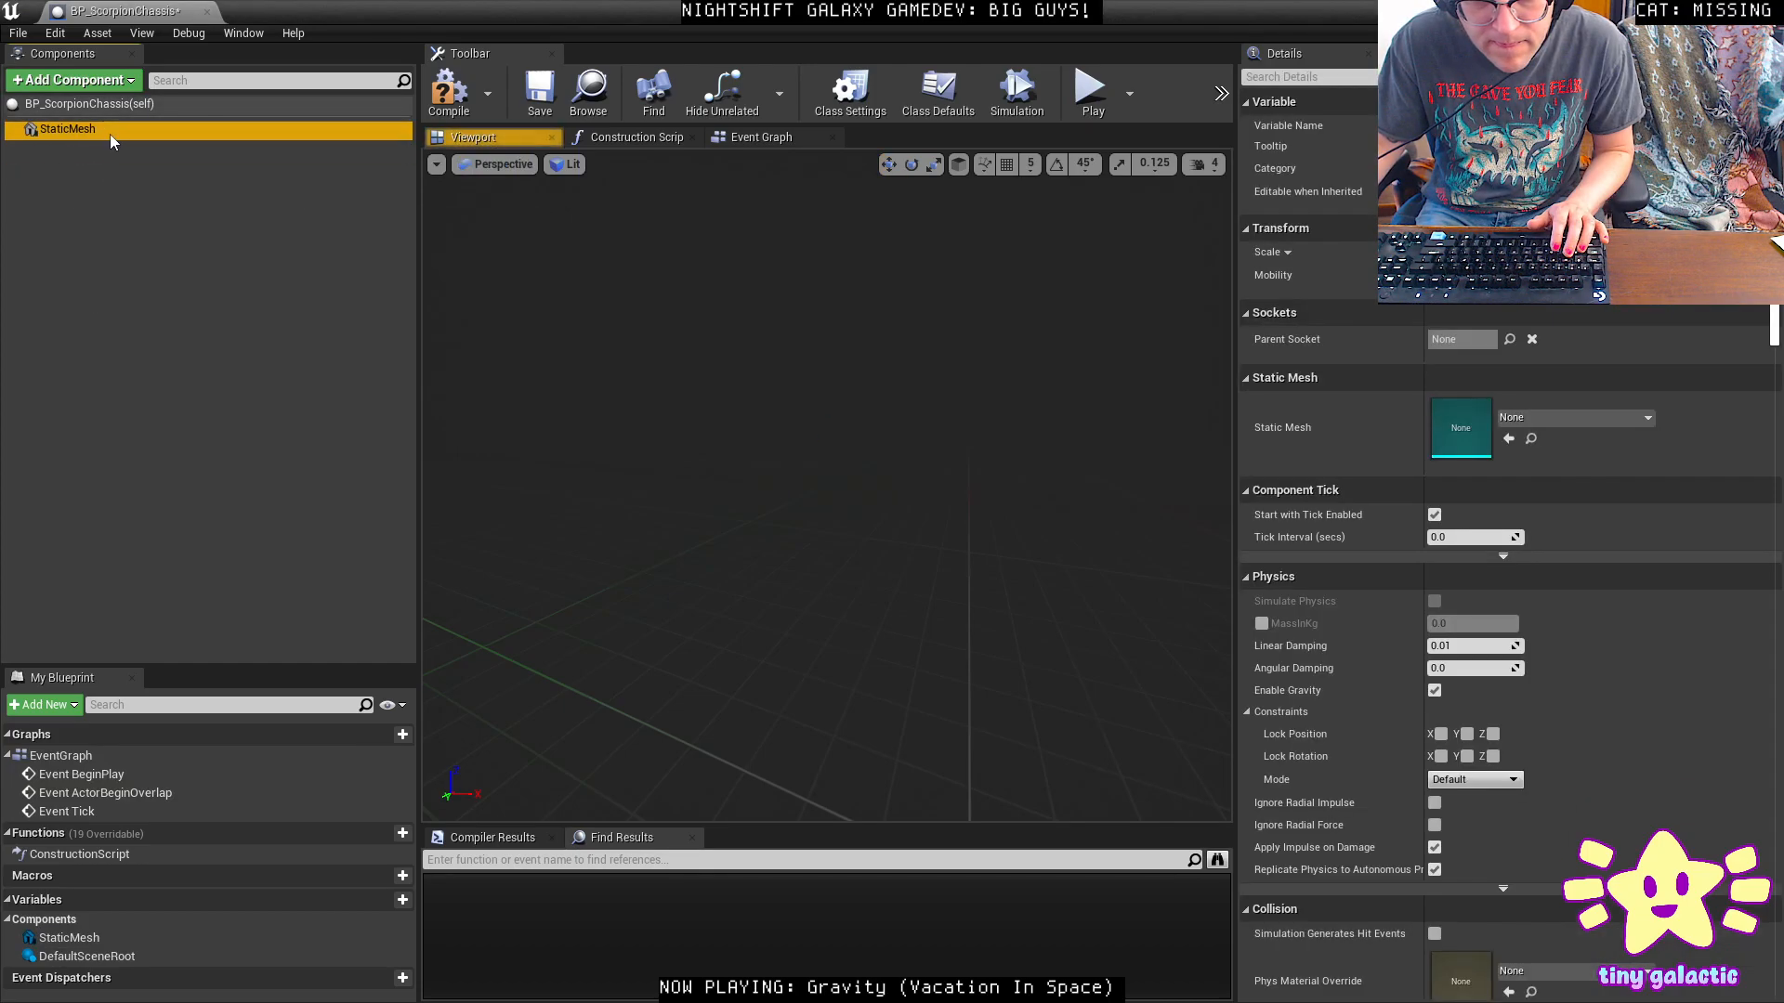
Assign the SM_ScorpionChassis mesh to the root static mesh component and save the blueprint.
left_click(1570, 418)
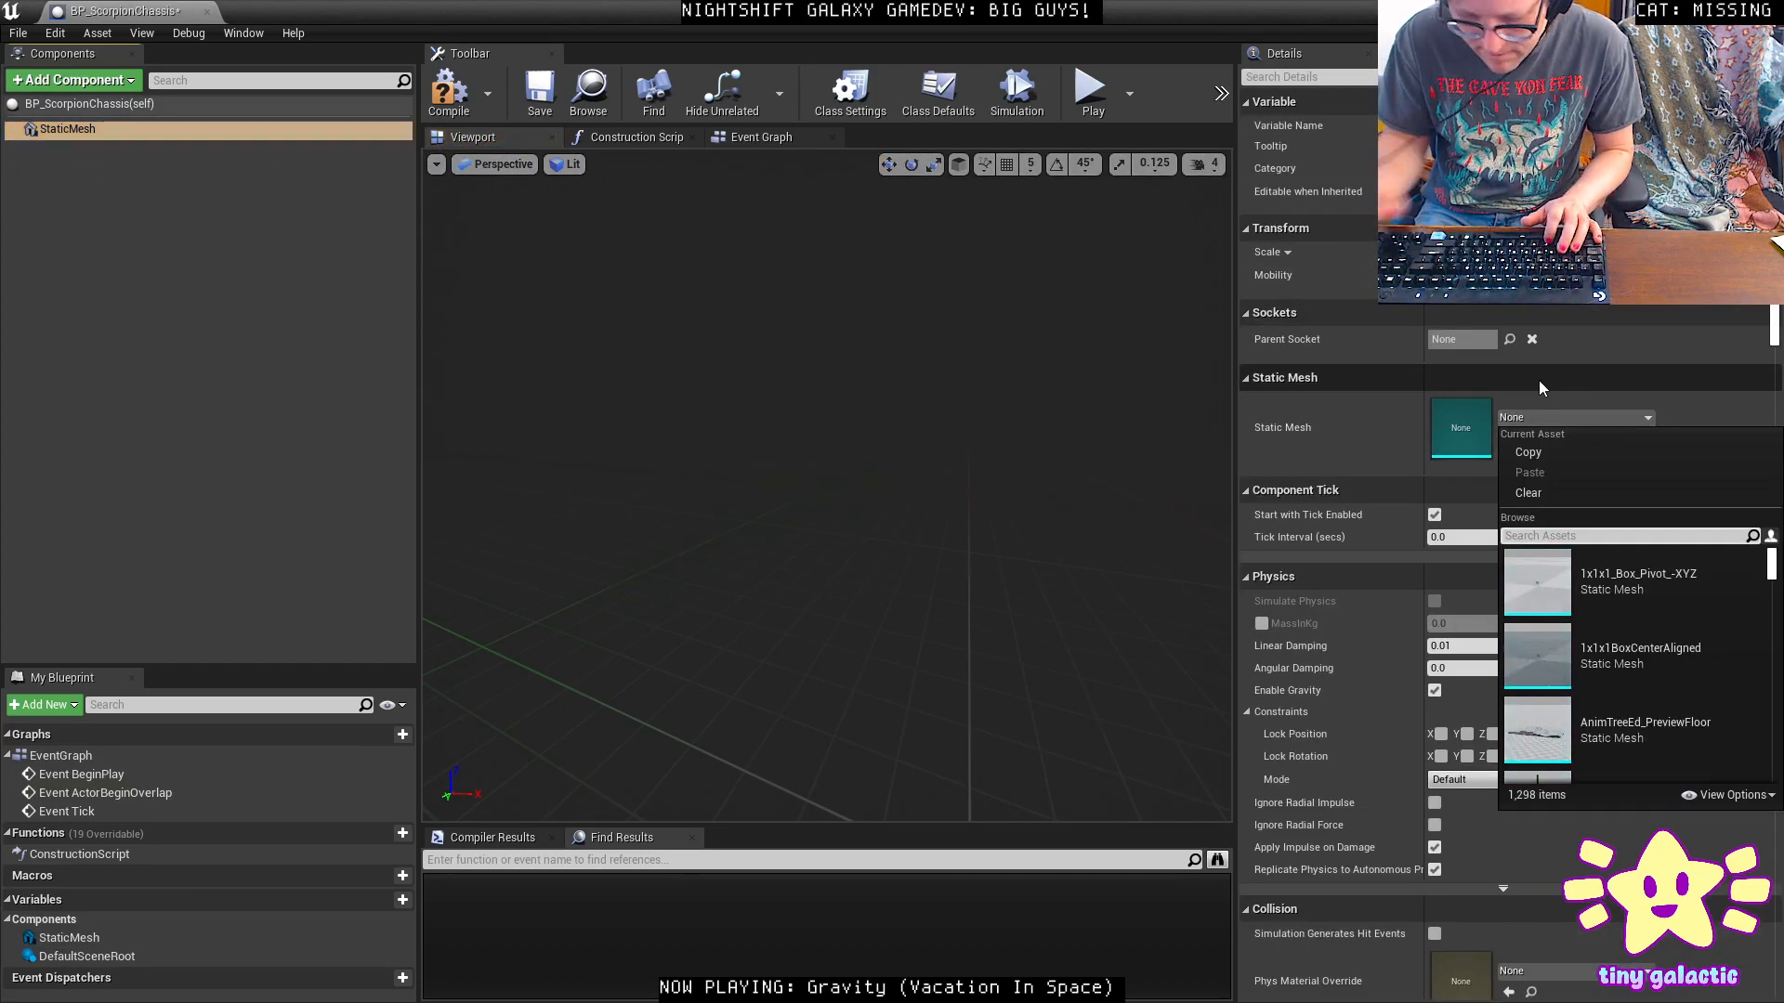
type("chassis")
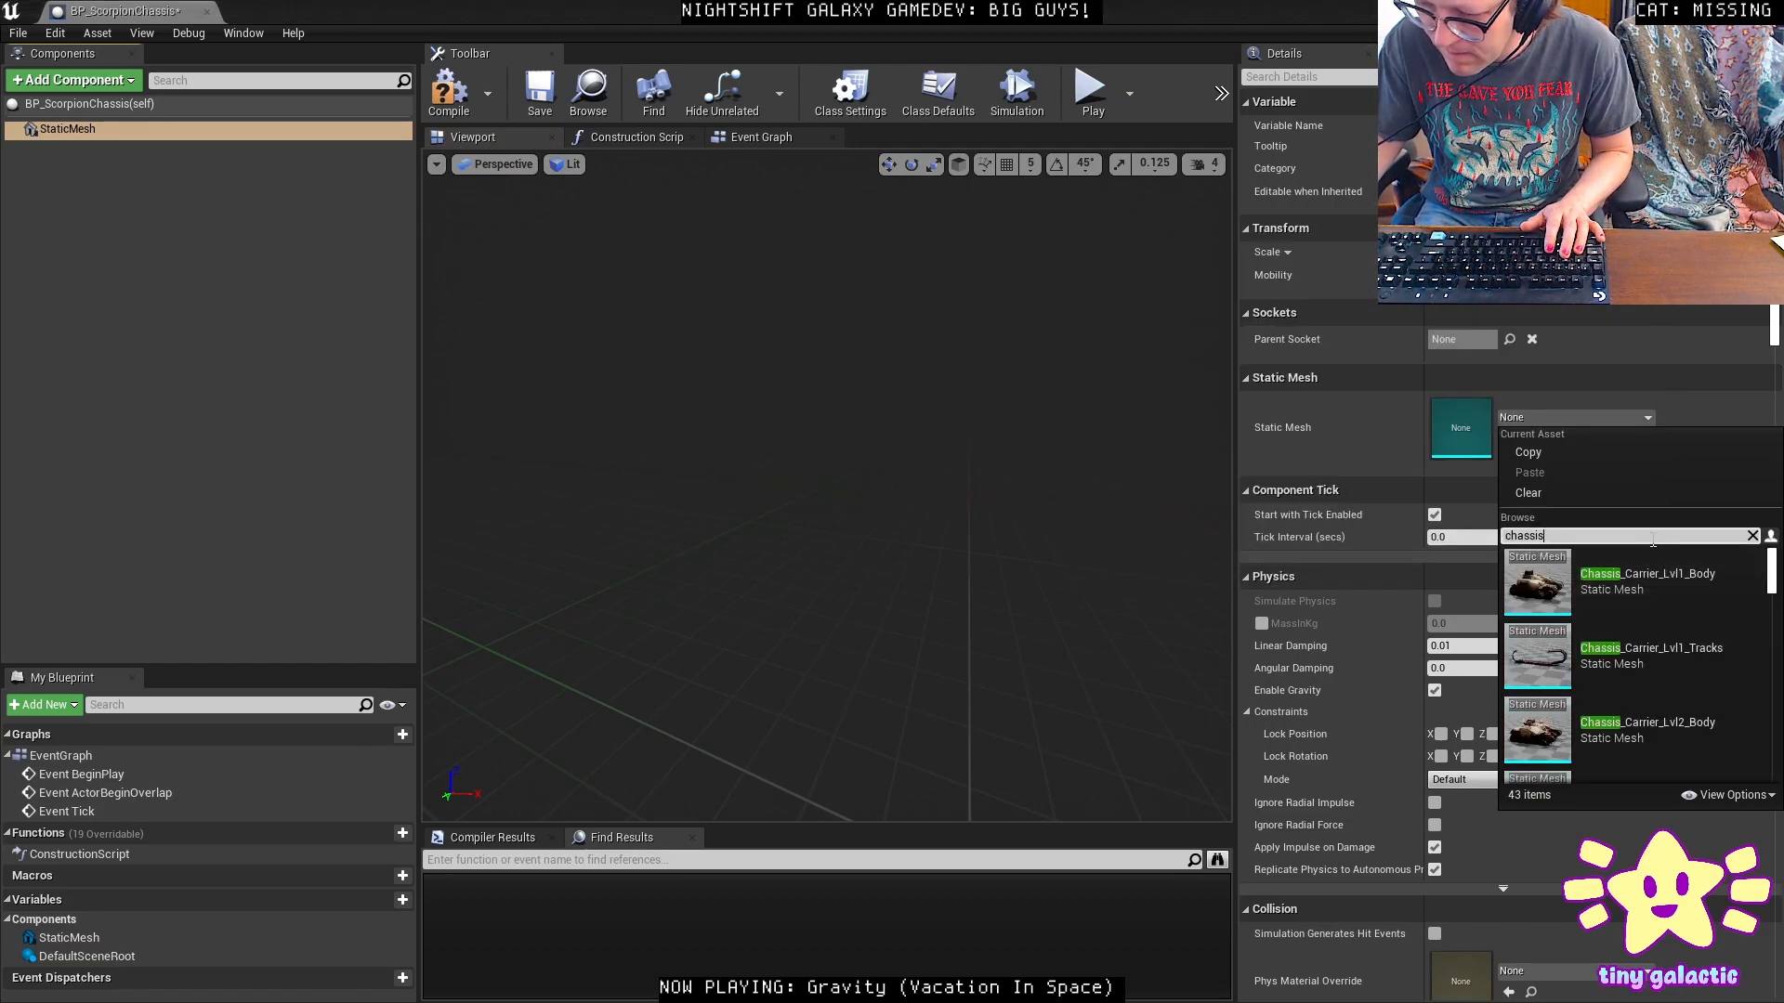
type("scorpion cha")
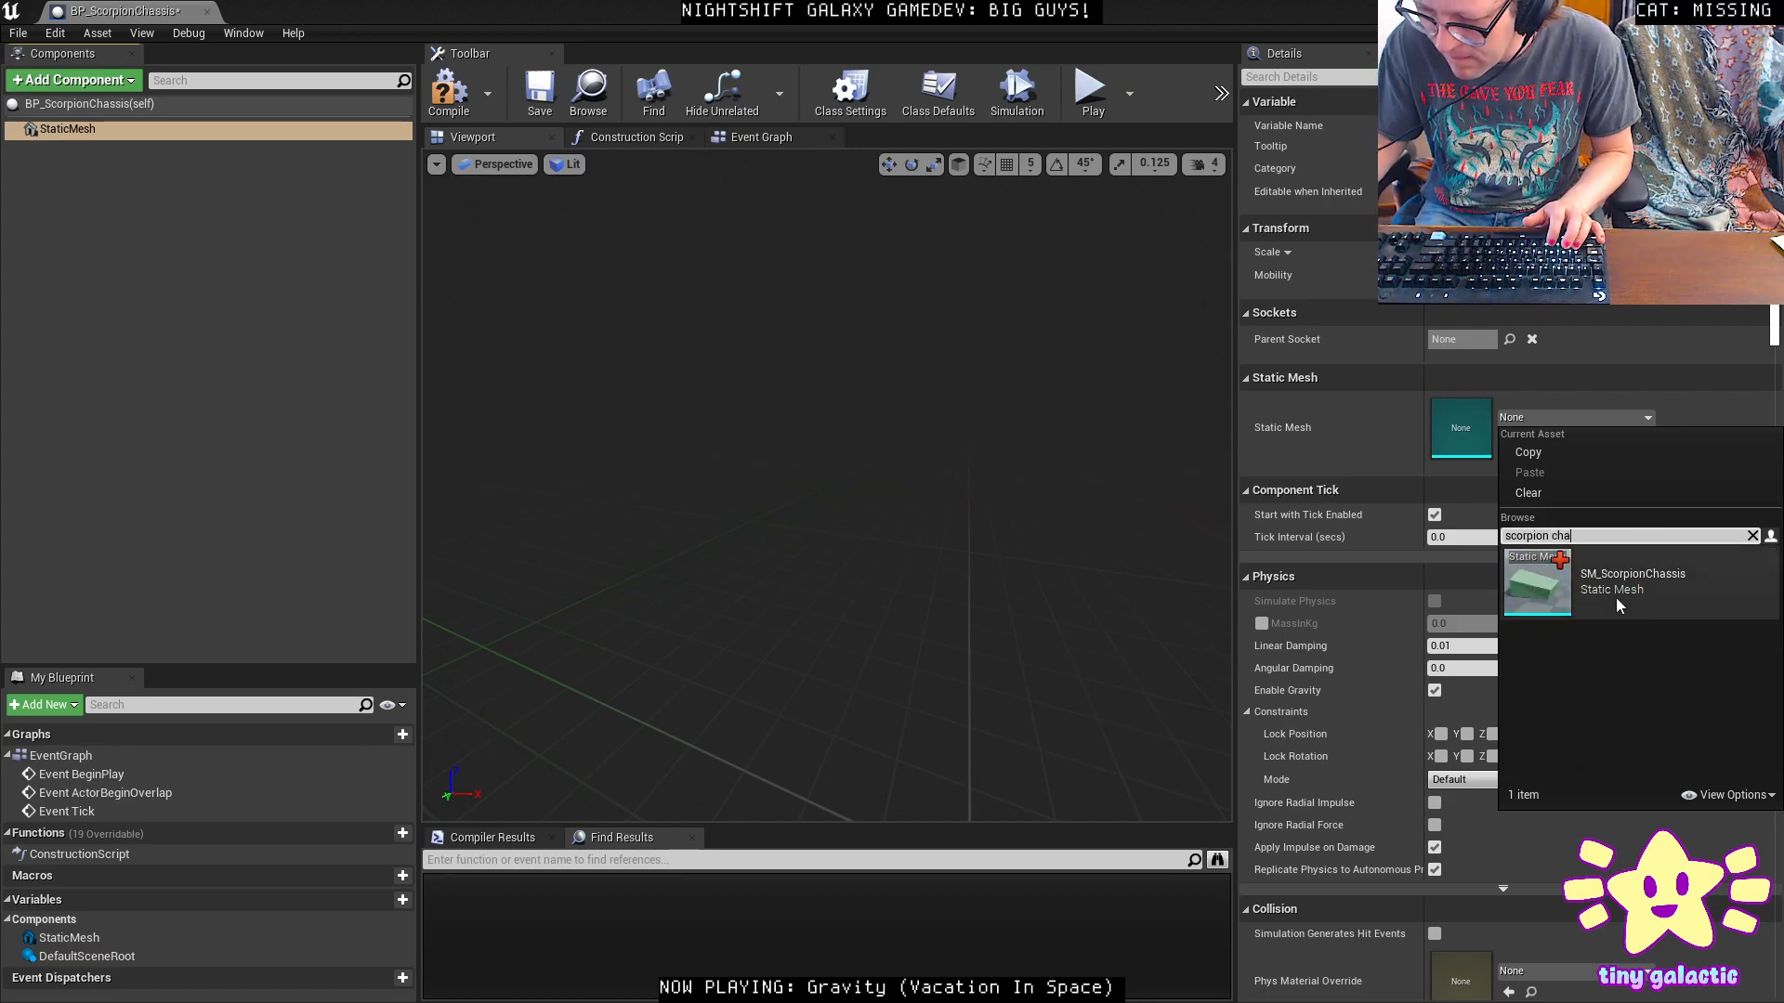
left_click(1615, 599)
left_click_drag(1103, 394, 1059, 429, "alt")
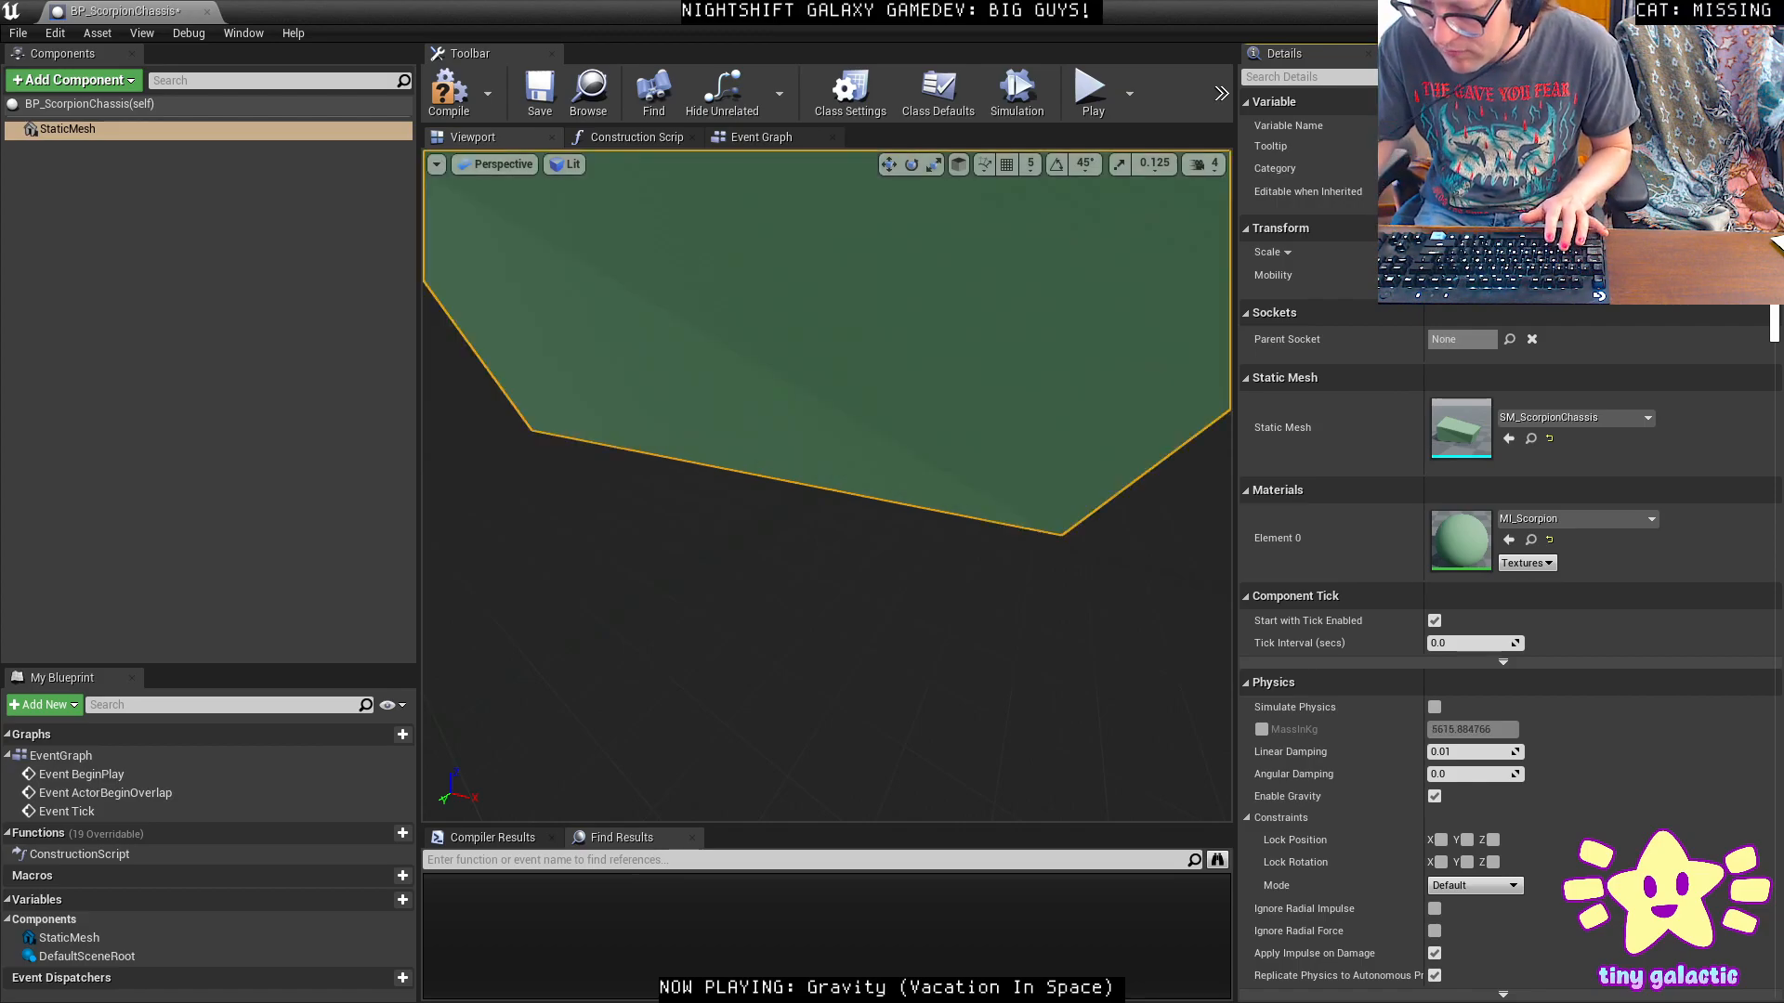
key("ctrl+s")
scroll(1518, 801, "down", 10)
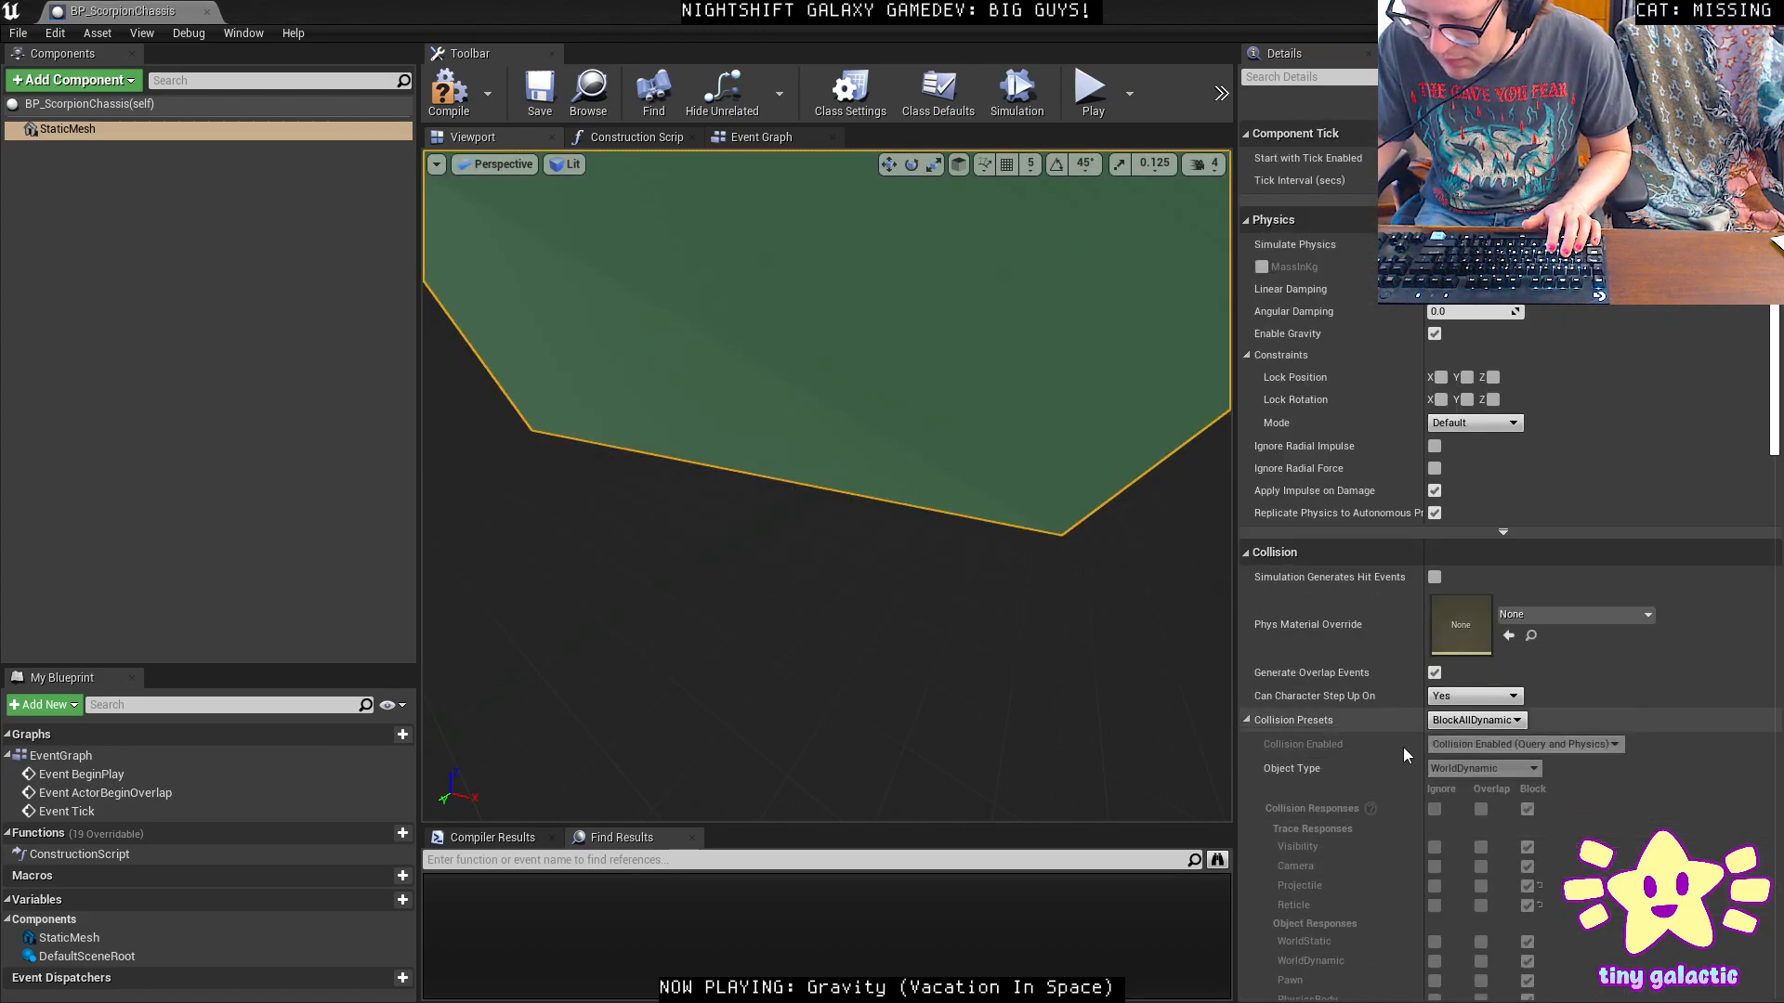
left_click_drag(956, 410, 1003, 464)
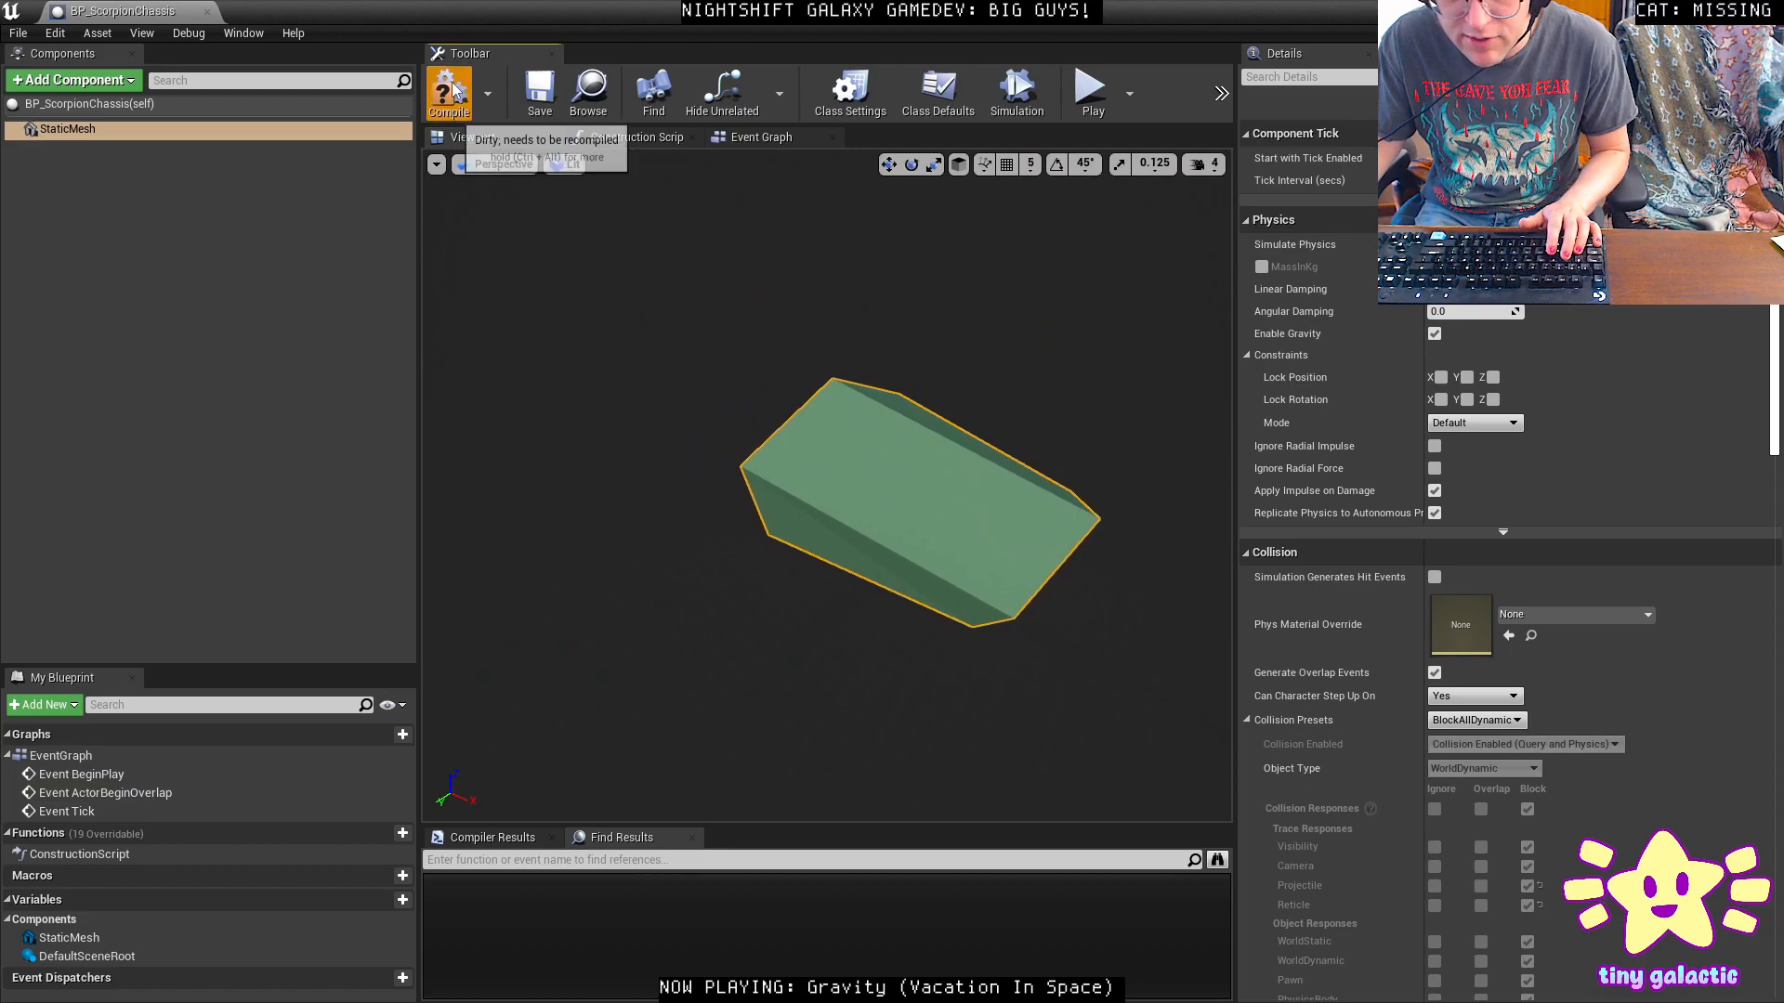
Locate BP_ScorpionChassis among the project assets, enlarge the level view and select the existing MechaSpider actor for comparison.
left_click(588, 90)
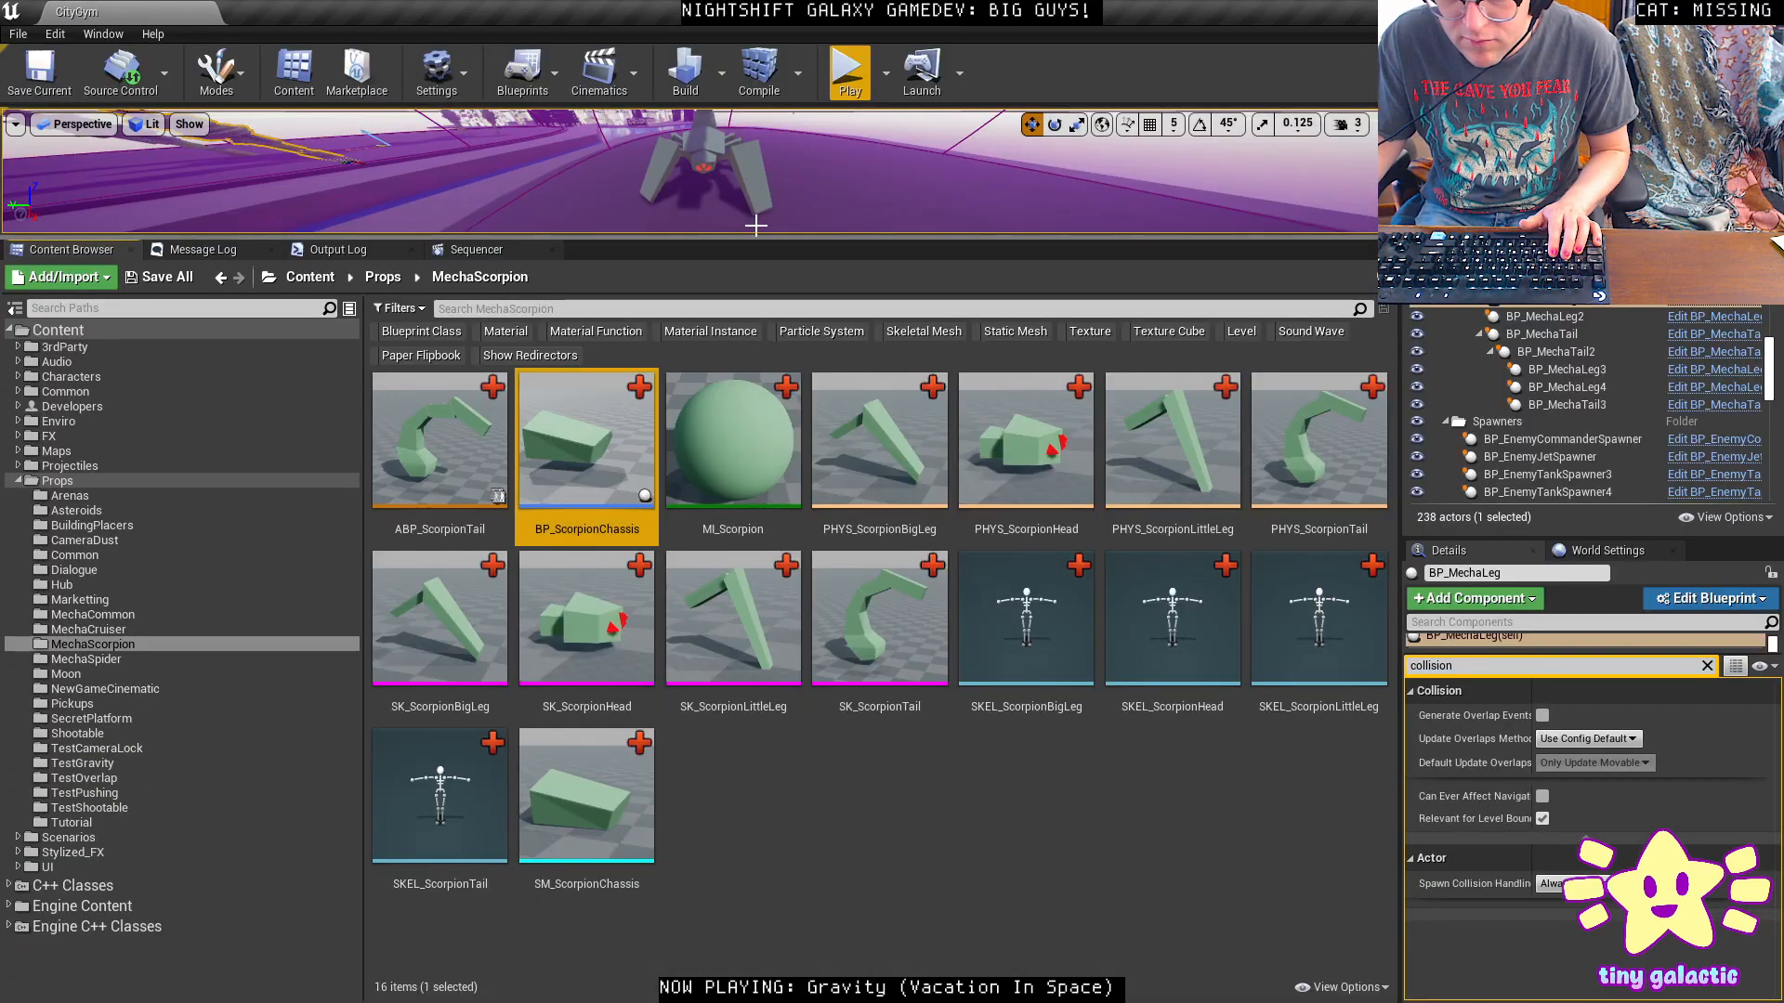
left_click_drag(748, 238, 744, 553)
right_click_drag(740, 437, 604, 432)
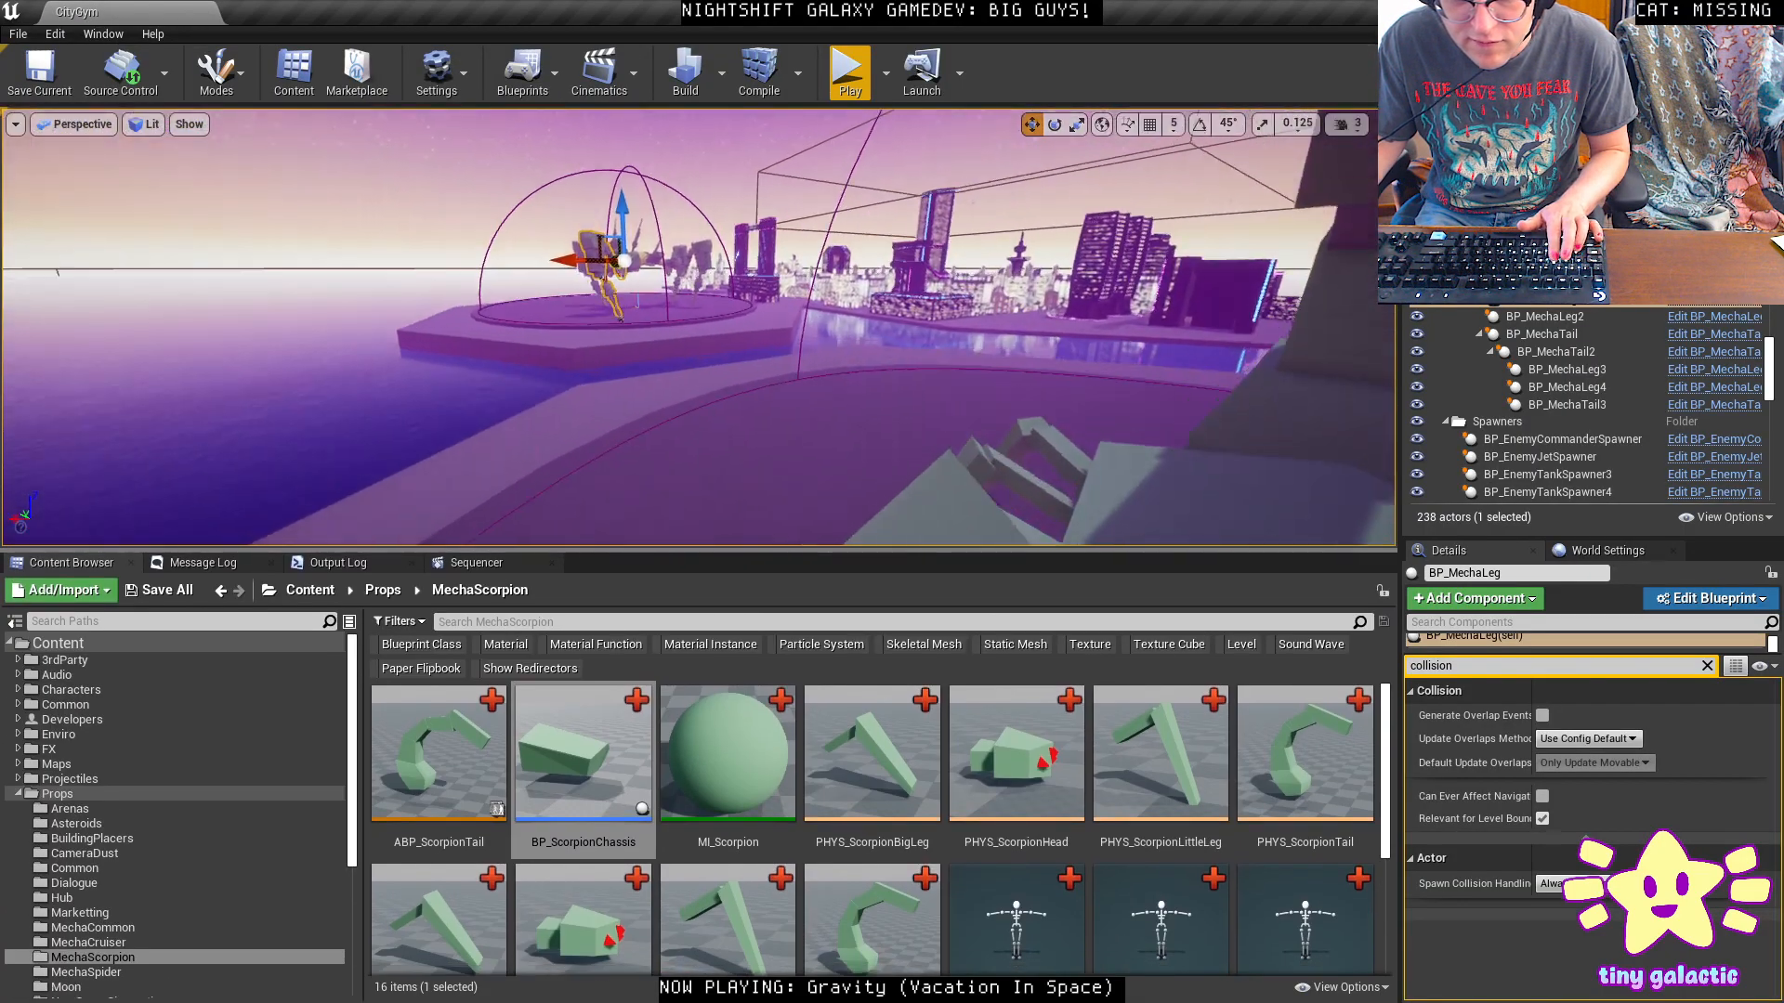
key("f")
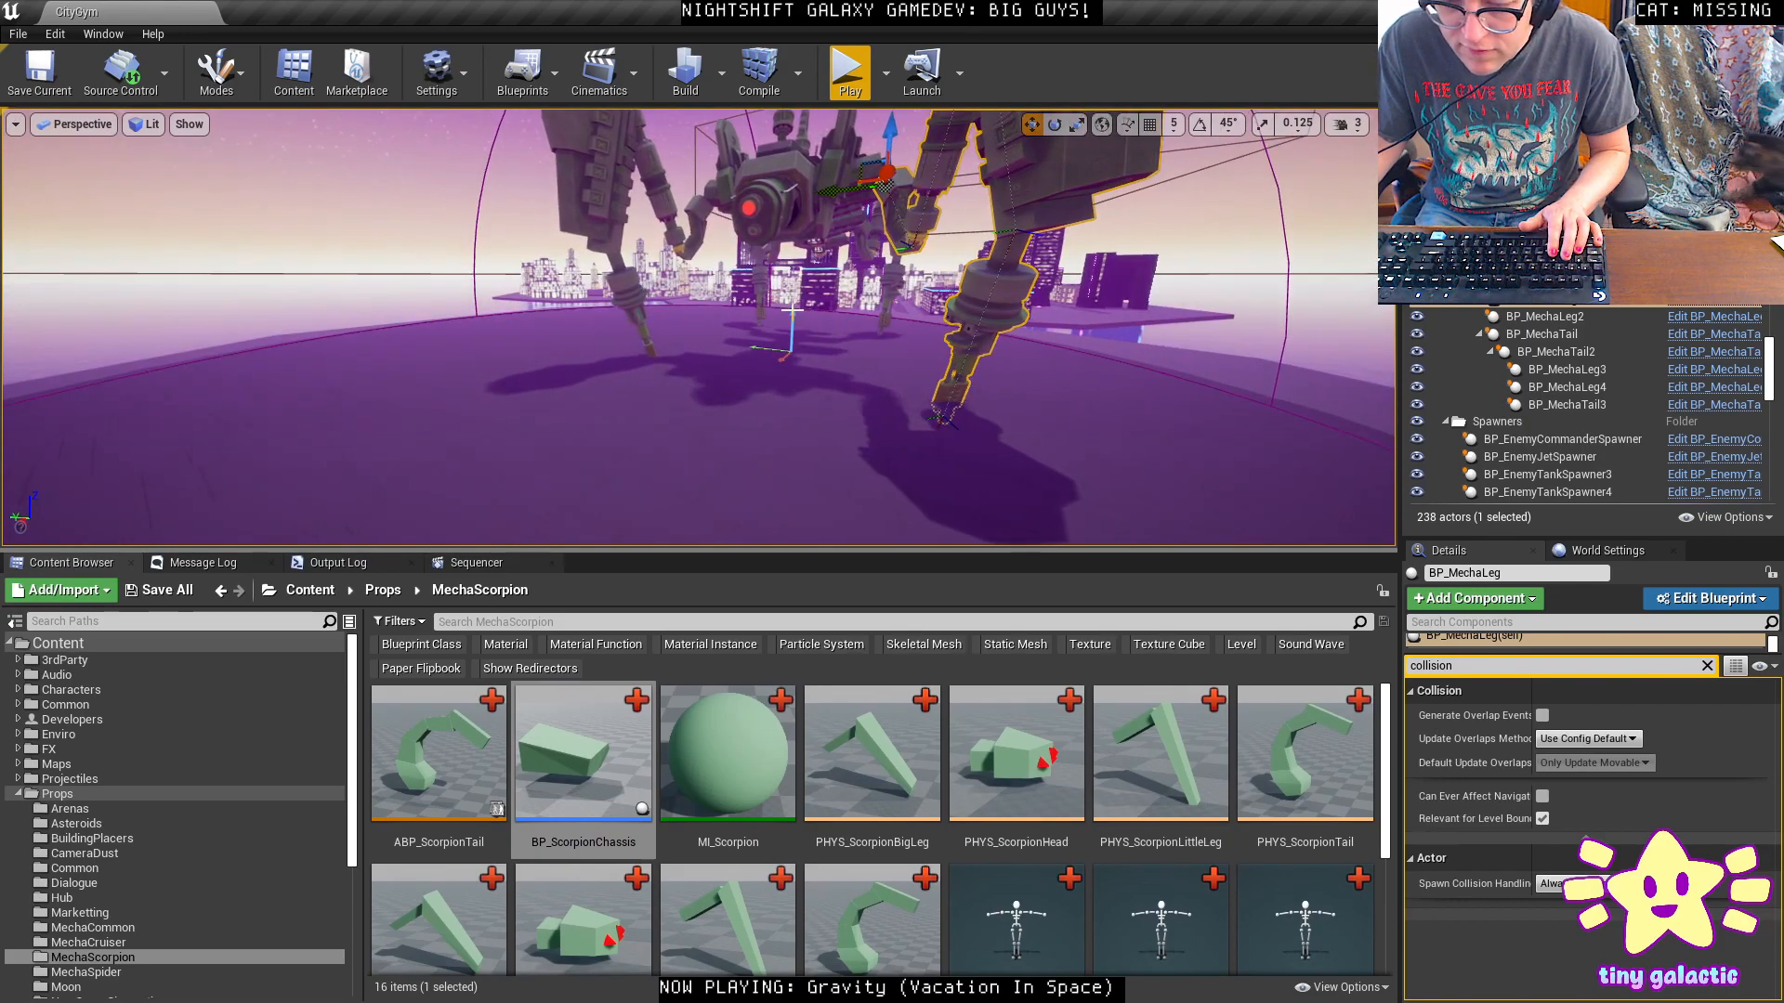
left_click(791, 312)
right_click_drag(792, 312, 888, 341)
scroll(127, 820, "down", 2)
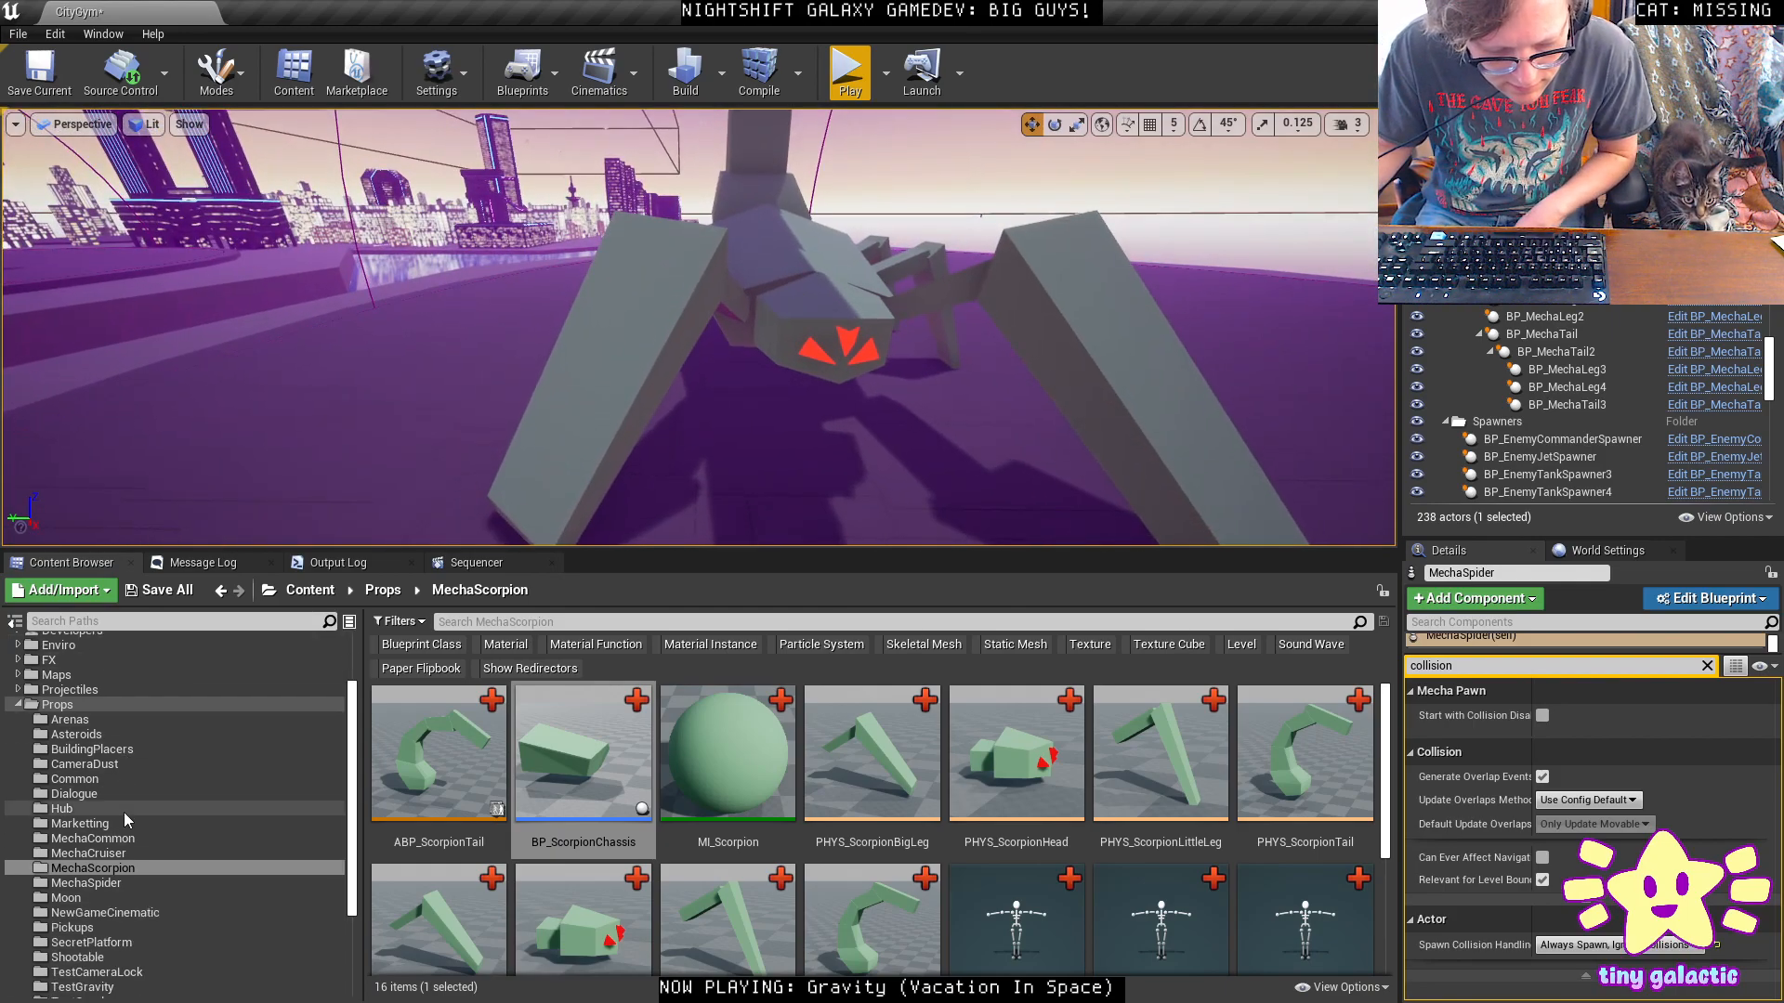
Look through the MechaSpider, MechaScorpion and MechaCruiser folders for the mecha's main pawn blueprint.
left_click(102, 883)
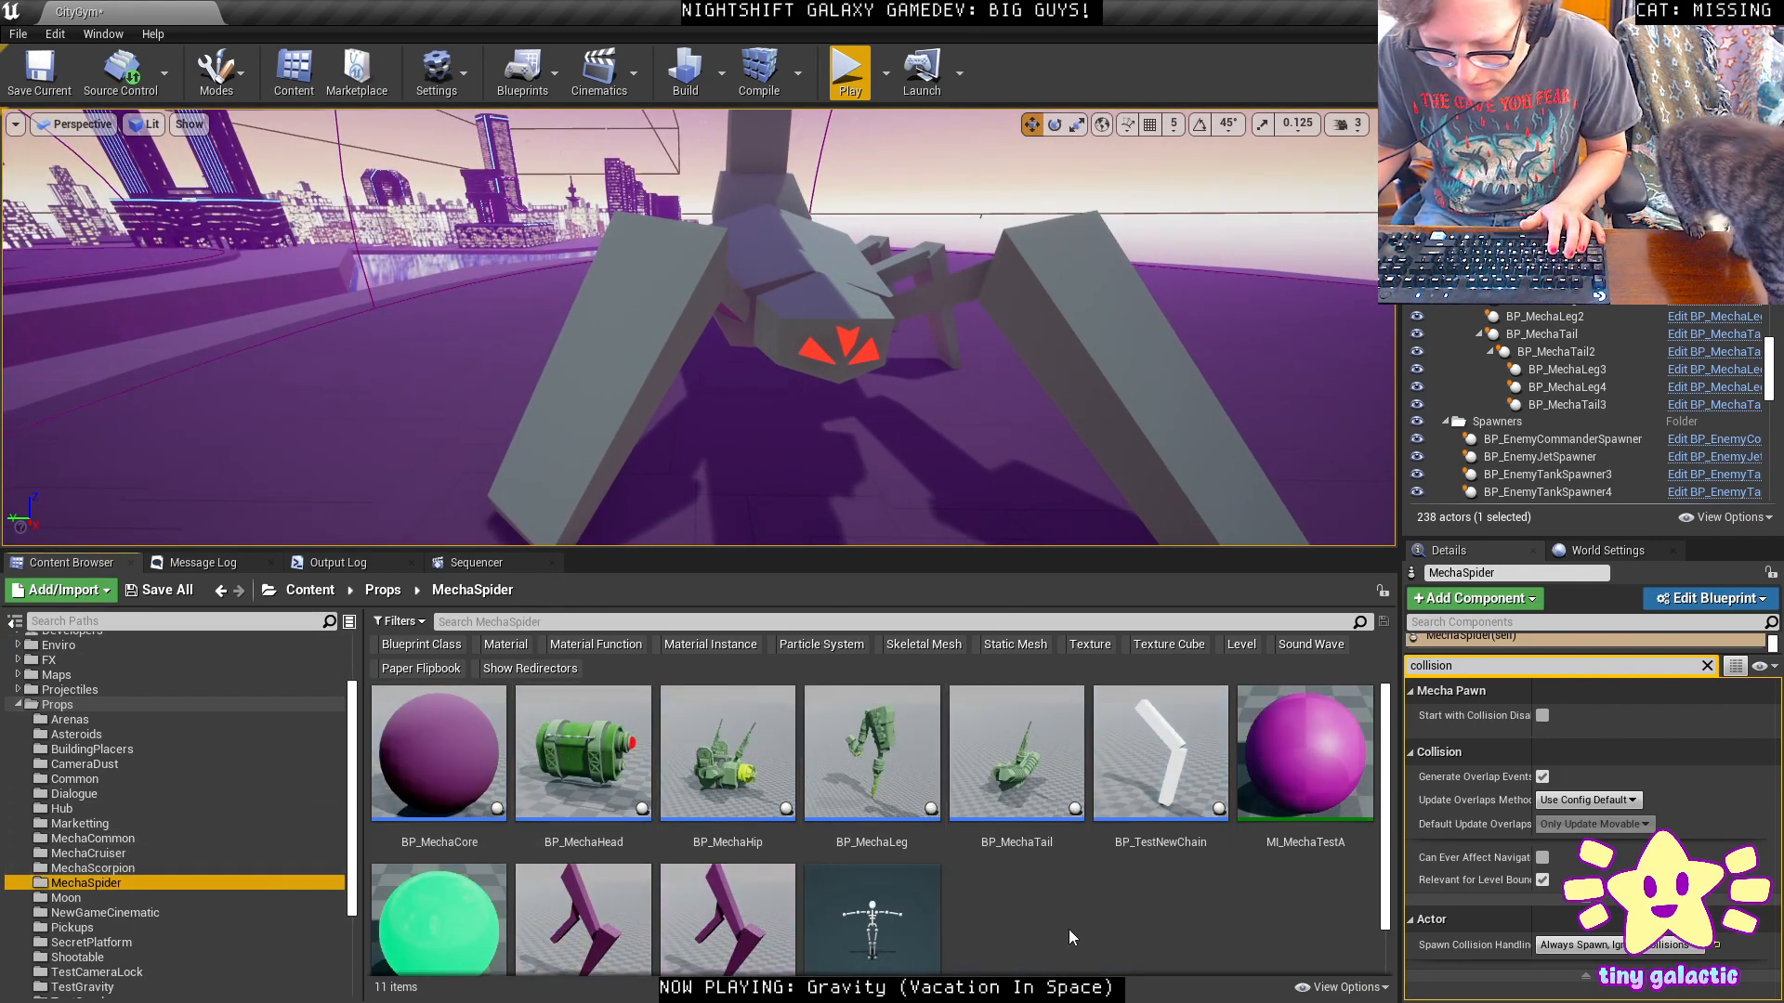
scroll(1066, 857, "down", 1)
scroll(1062, 849, "up", 1)
scroll(1062, 849, "down", 1)
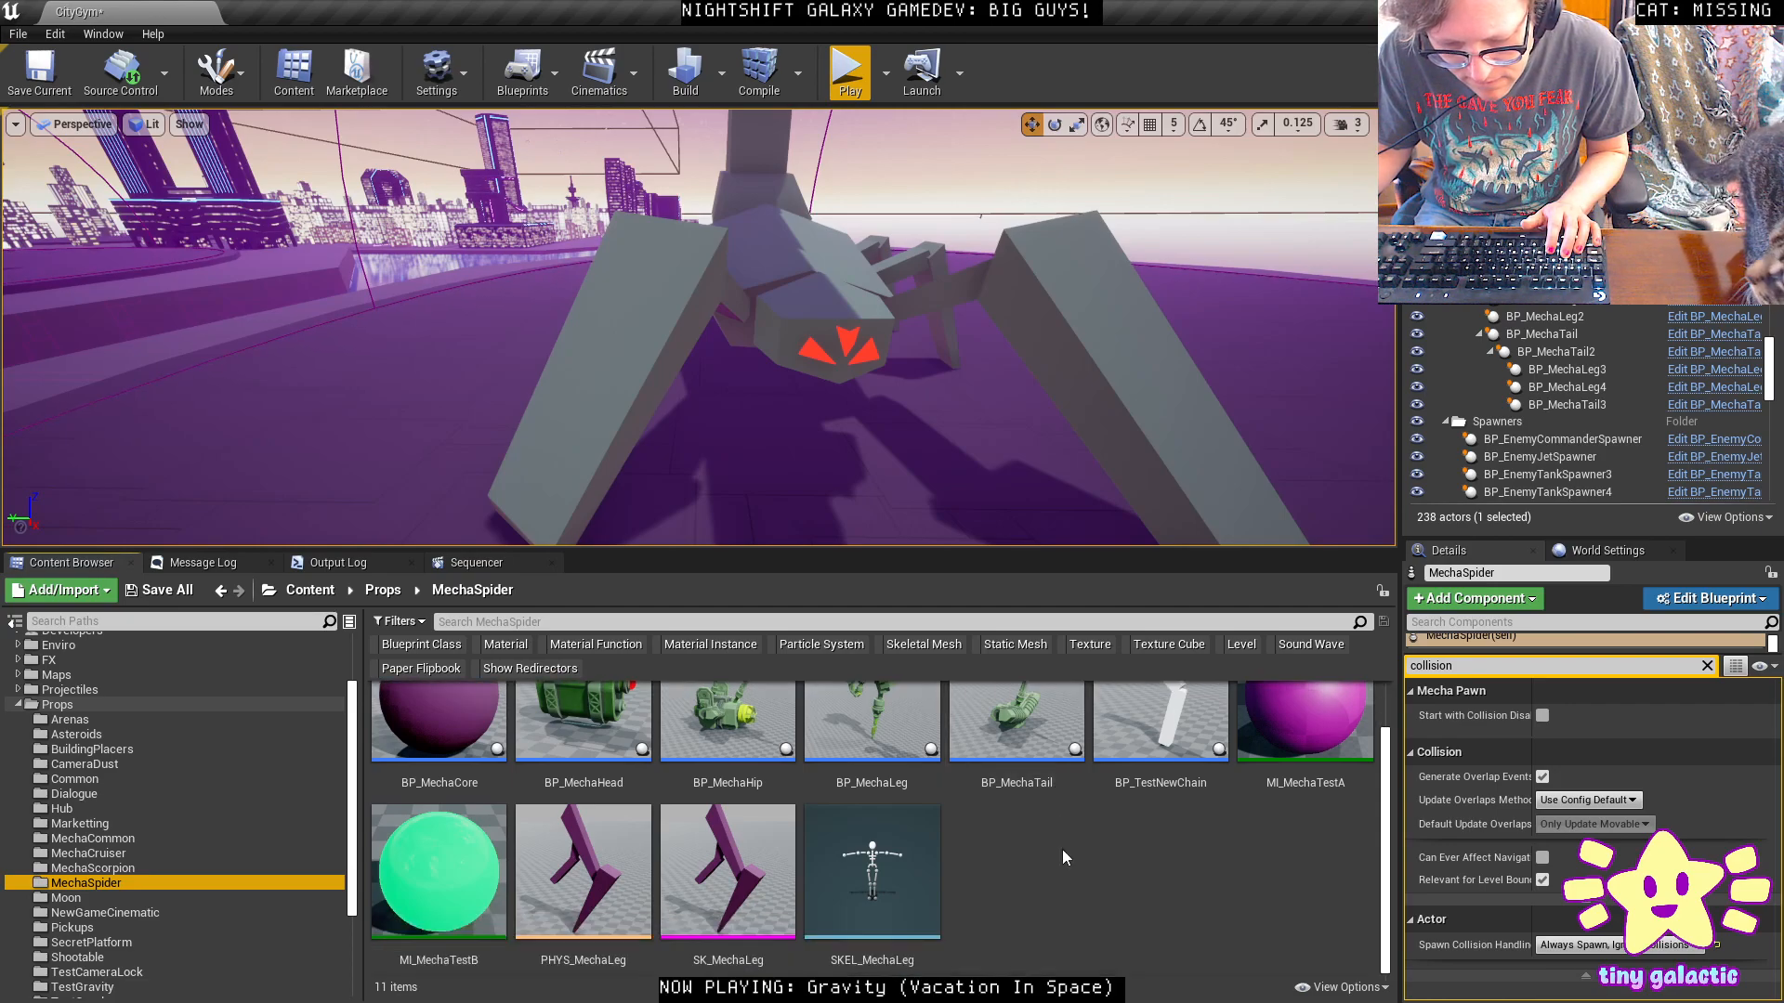
scroll(1062, 849, "up", 1)
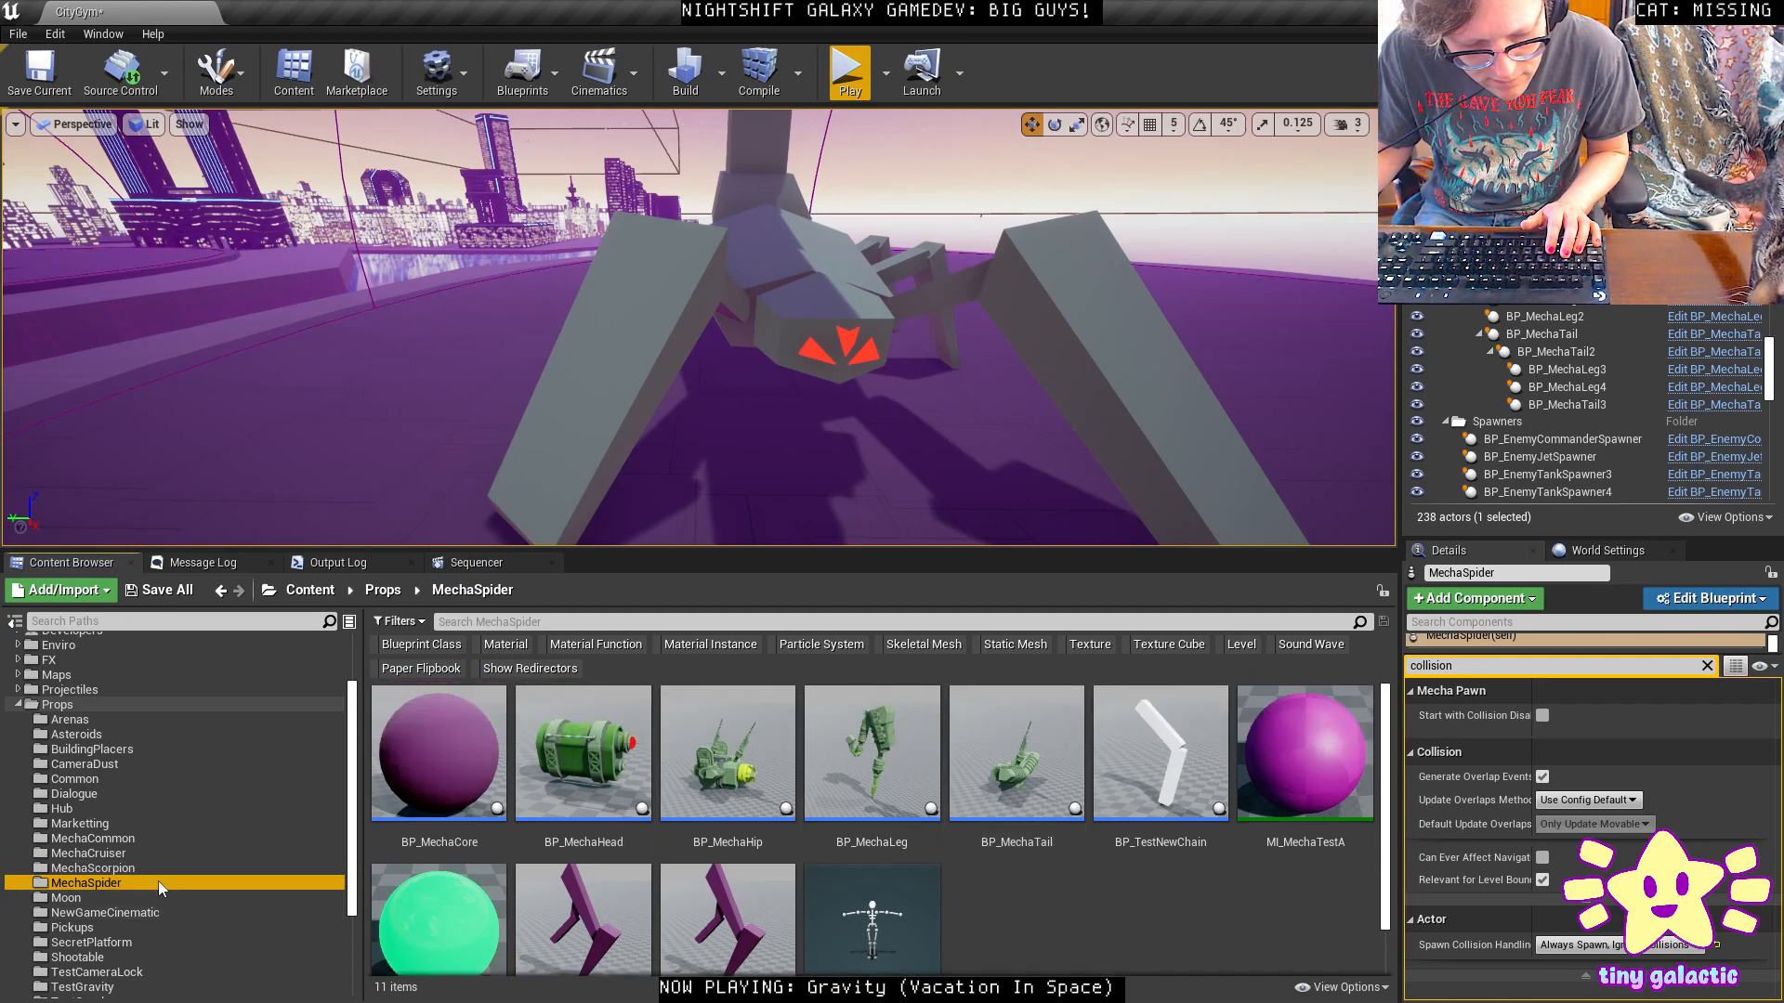
left_click(147, 868)
left_click(128, 836)
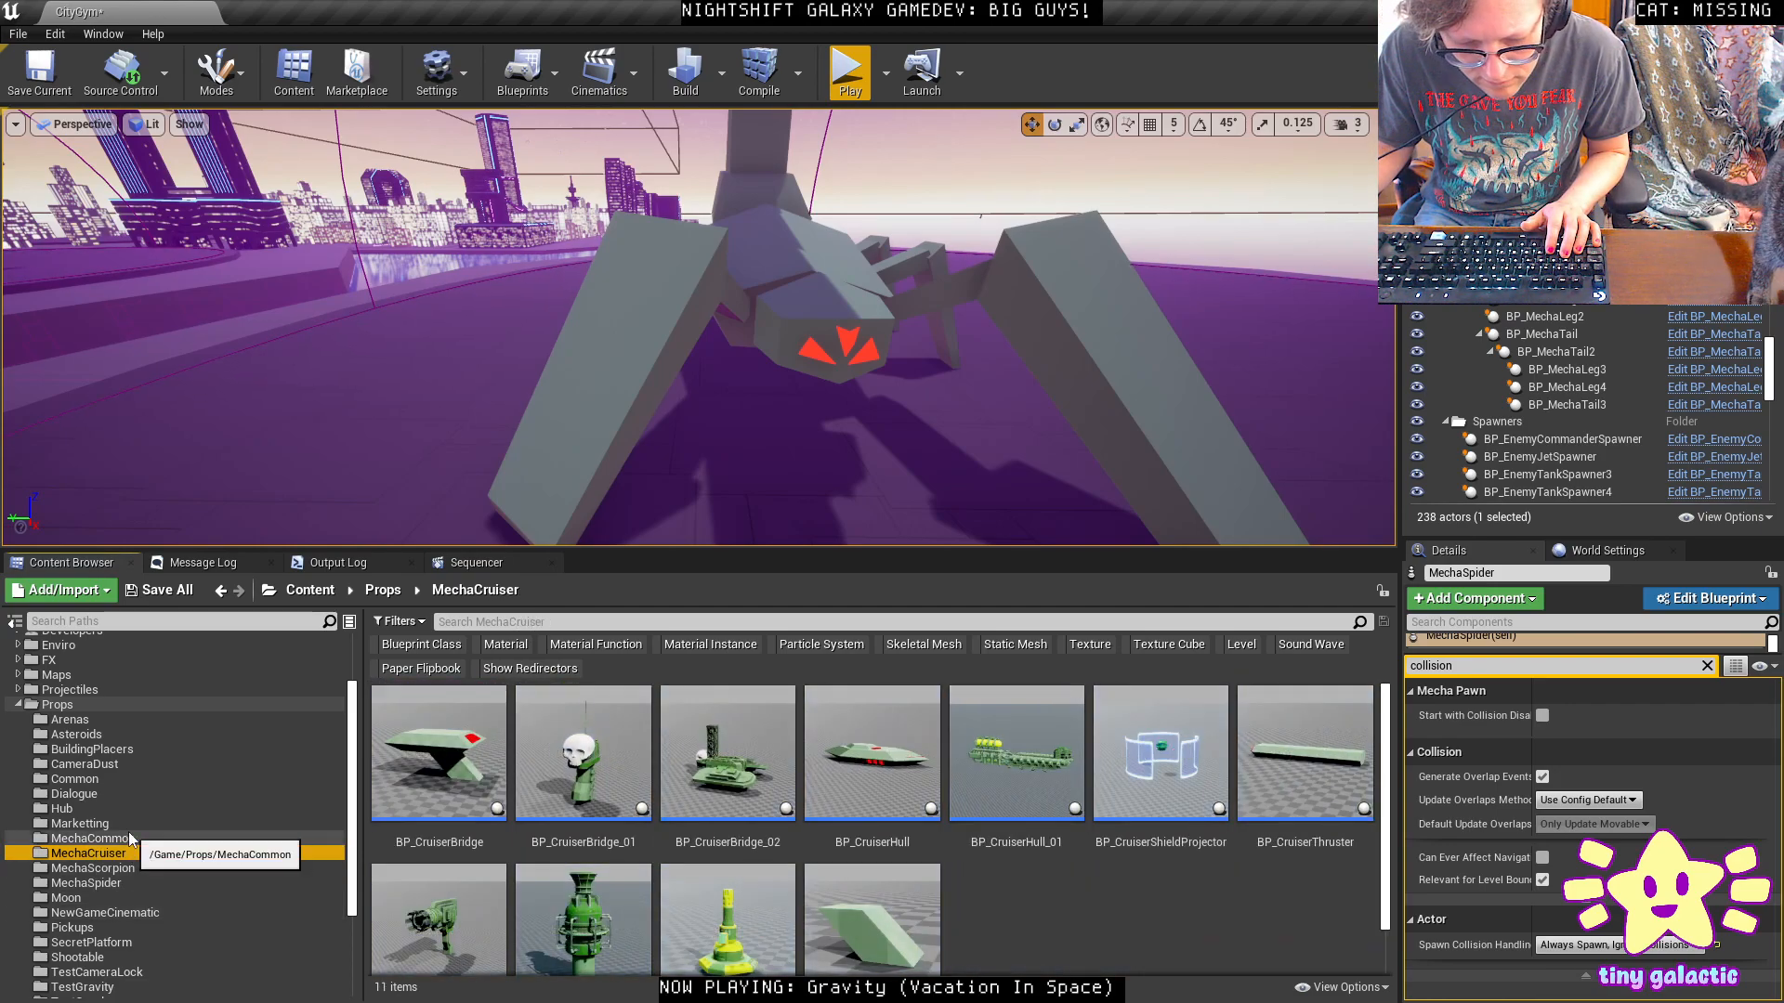
left_click(157, 879)
scroll(165, 890, "down", 3)
scroll(165, 894, "up", 5)
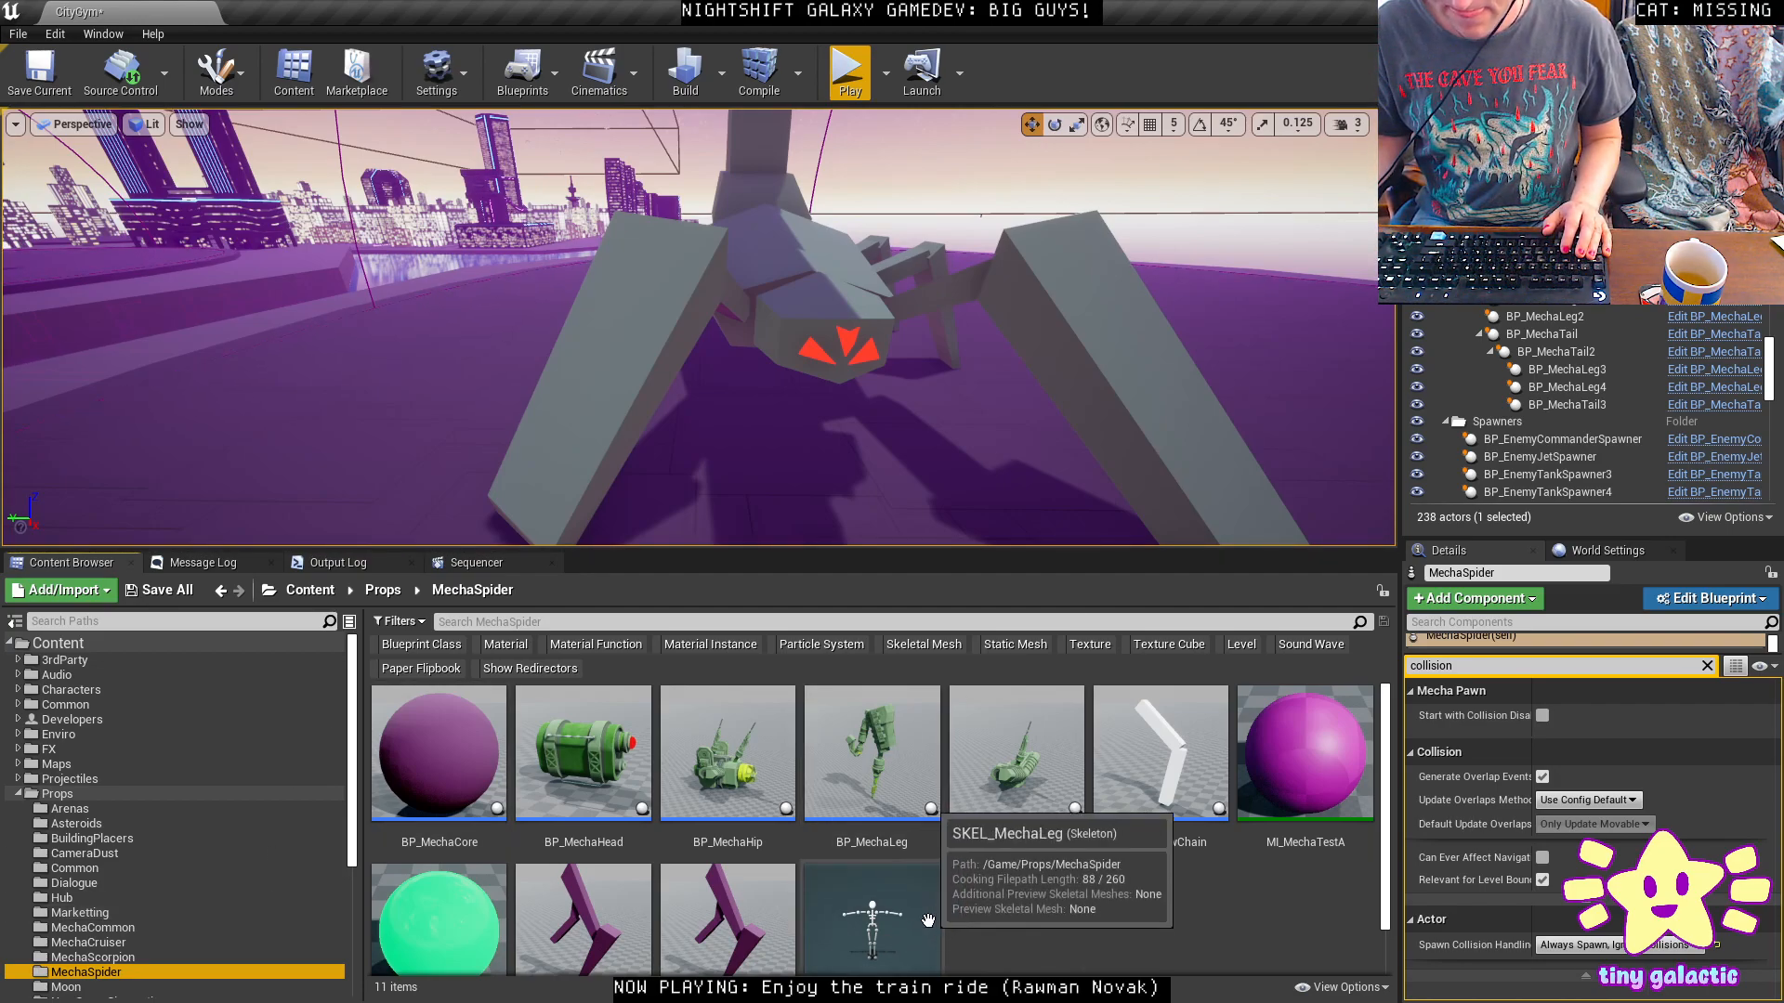
Open the level's MechaSpider actor blueprint and locate the BP_MechaSpider asset in the project content.
right_click_drag(730, 470, 595, 450)
key("w")
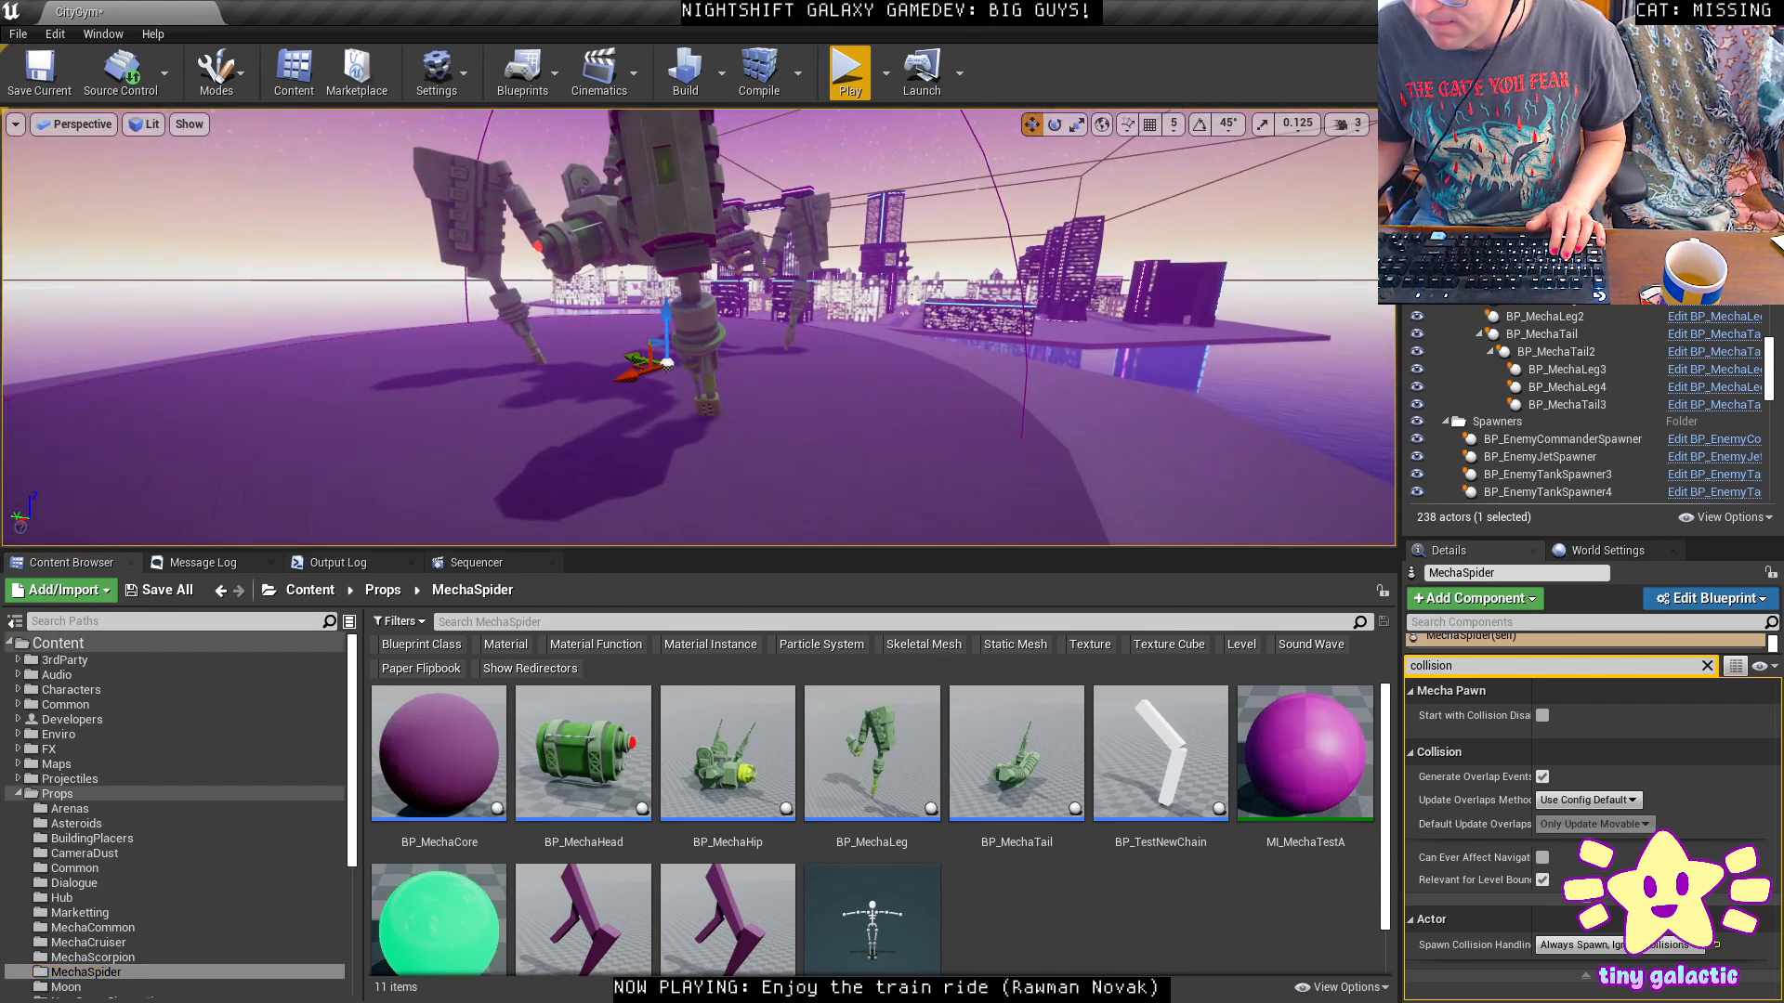
key("ctrl+e")
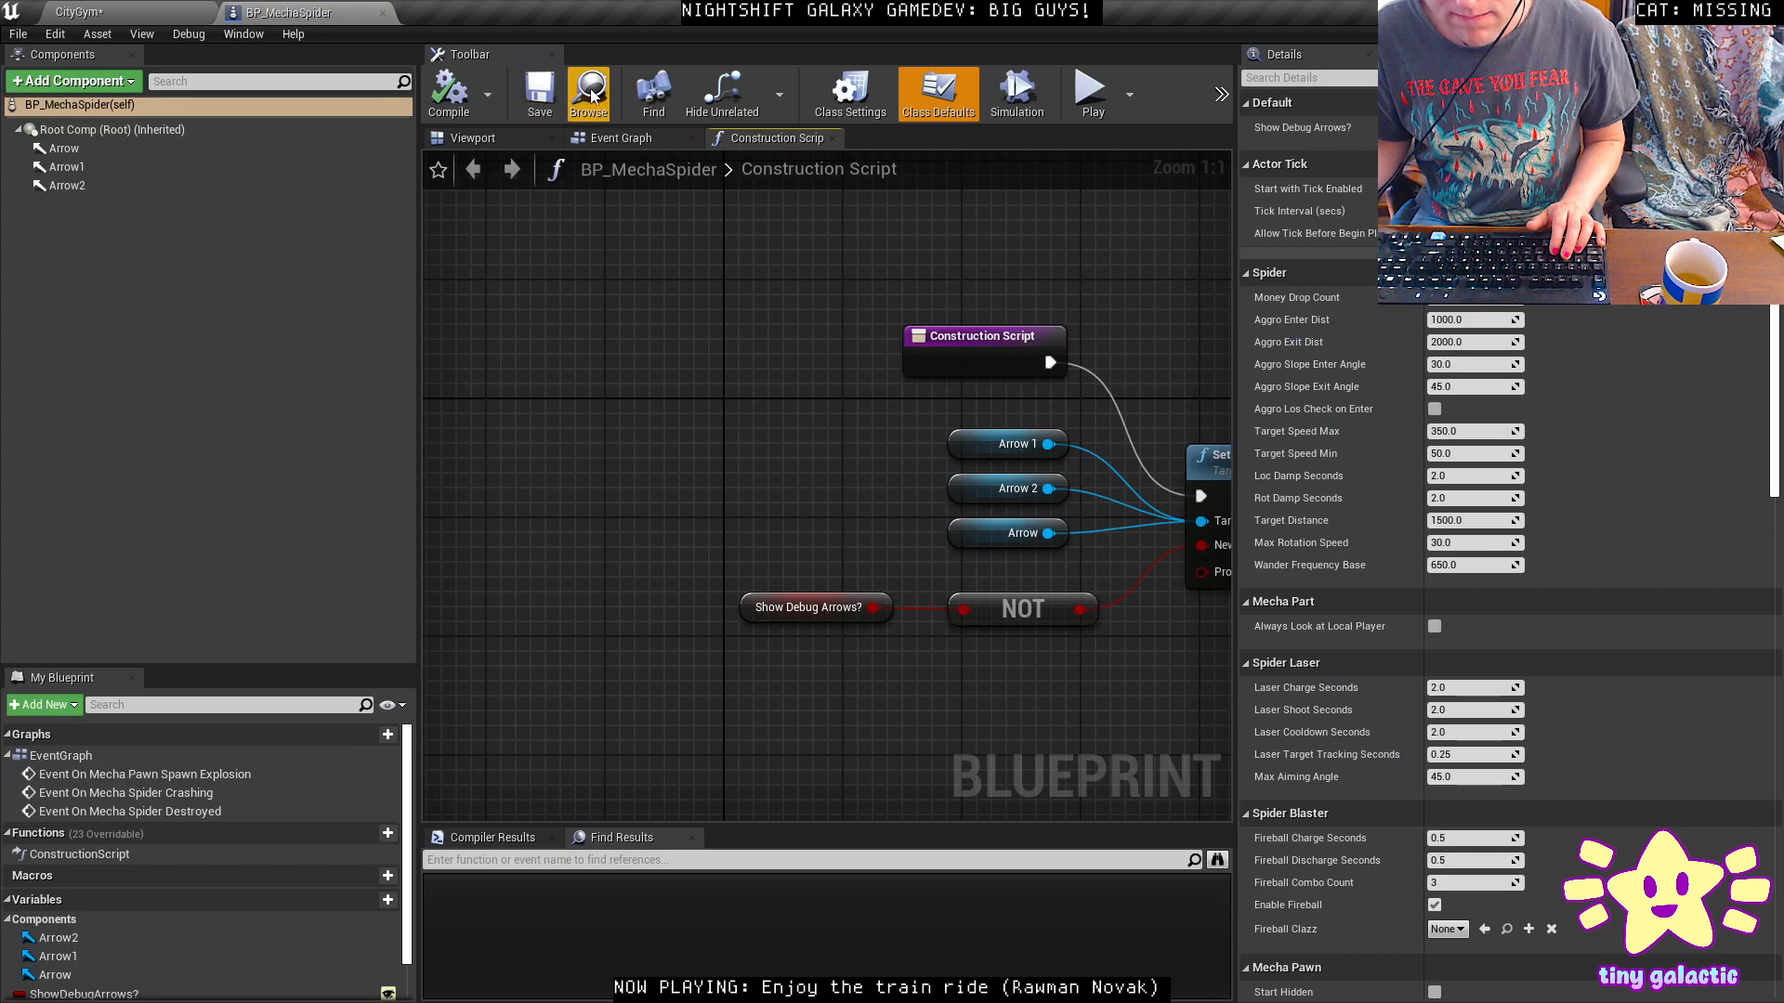
left_click(589, 93)
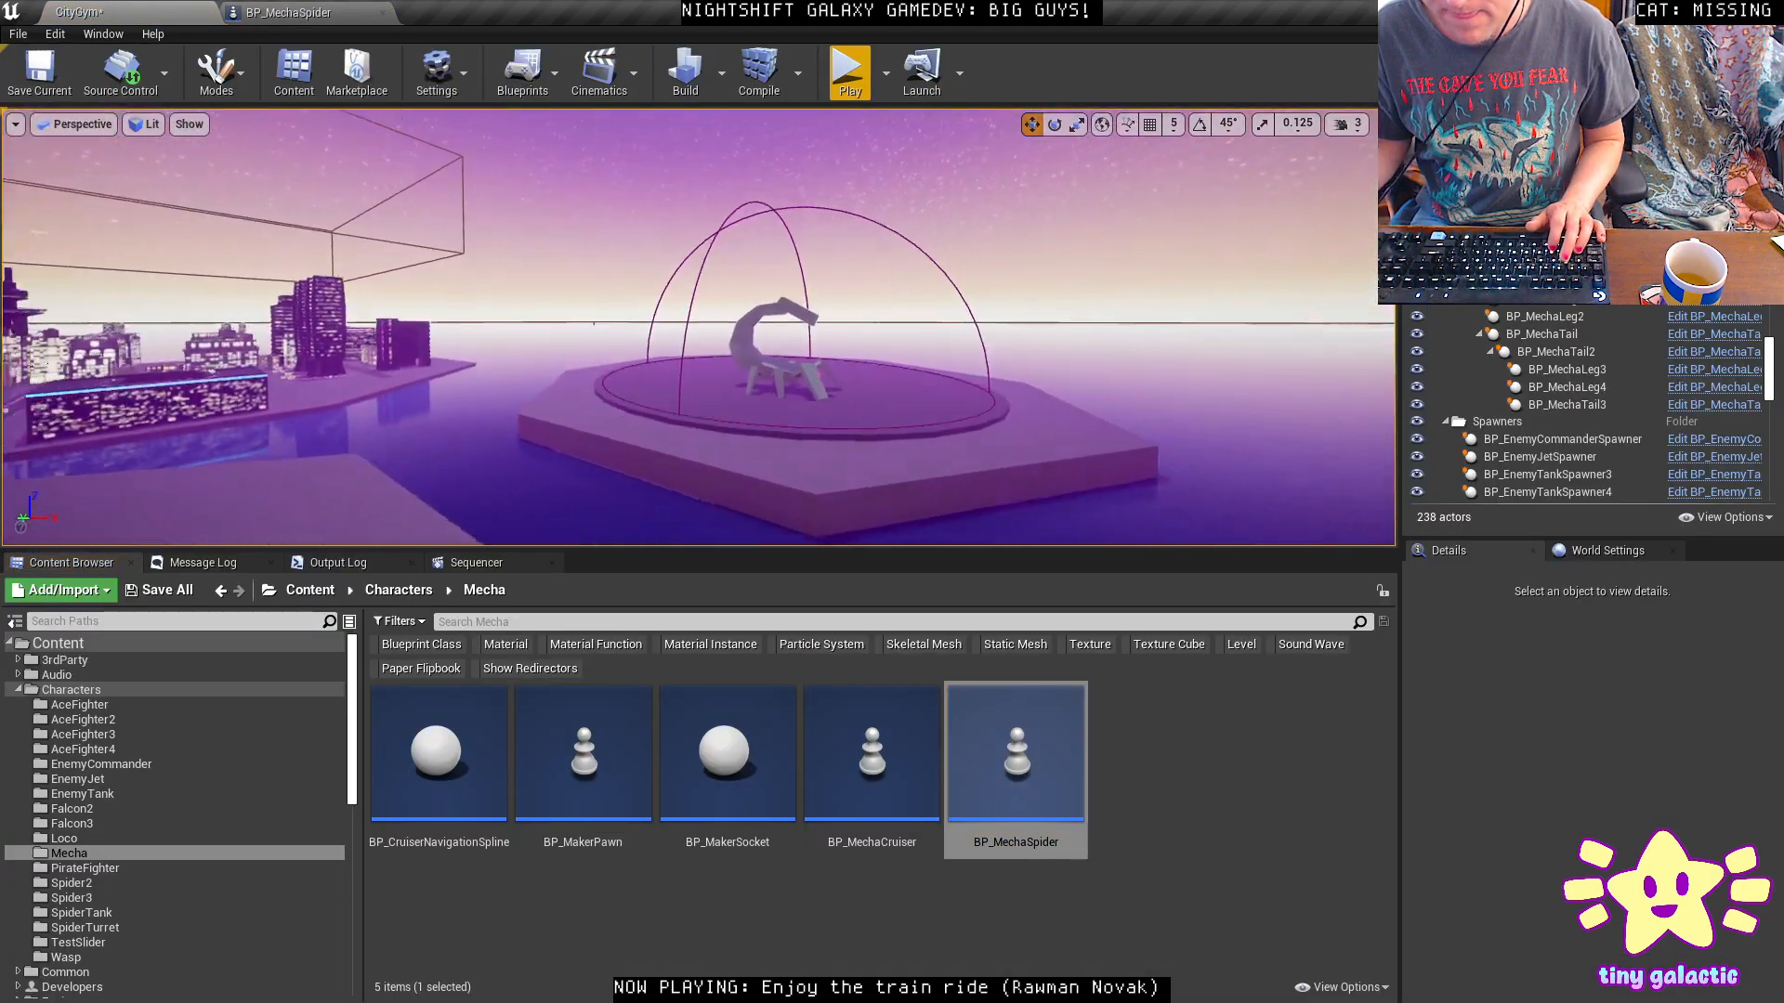
Place a new BP_MechaSpider actor in the level and position it on the arena floor beside the blocked-out scorpion.
right_click_drag(576, 242, 469, 270)
key("w")
left_click_drag(1056, 766, 985, 363)
mouse_move(836, 330)
right_mouse_down()
mouse_move(827, 270)
mouse_move(836, 294)
right_mouse_up()
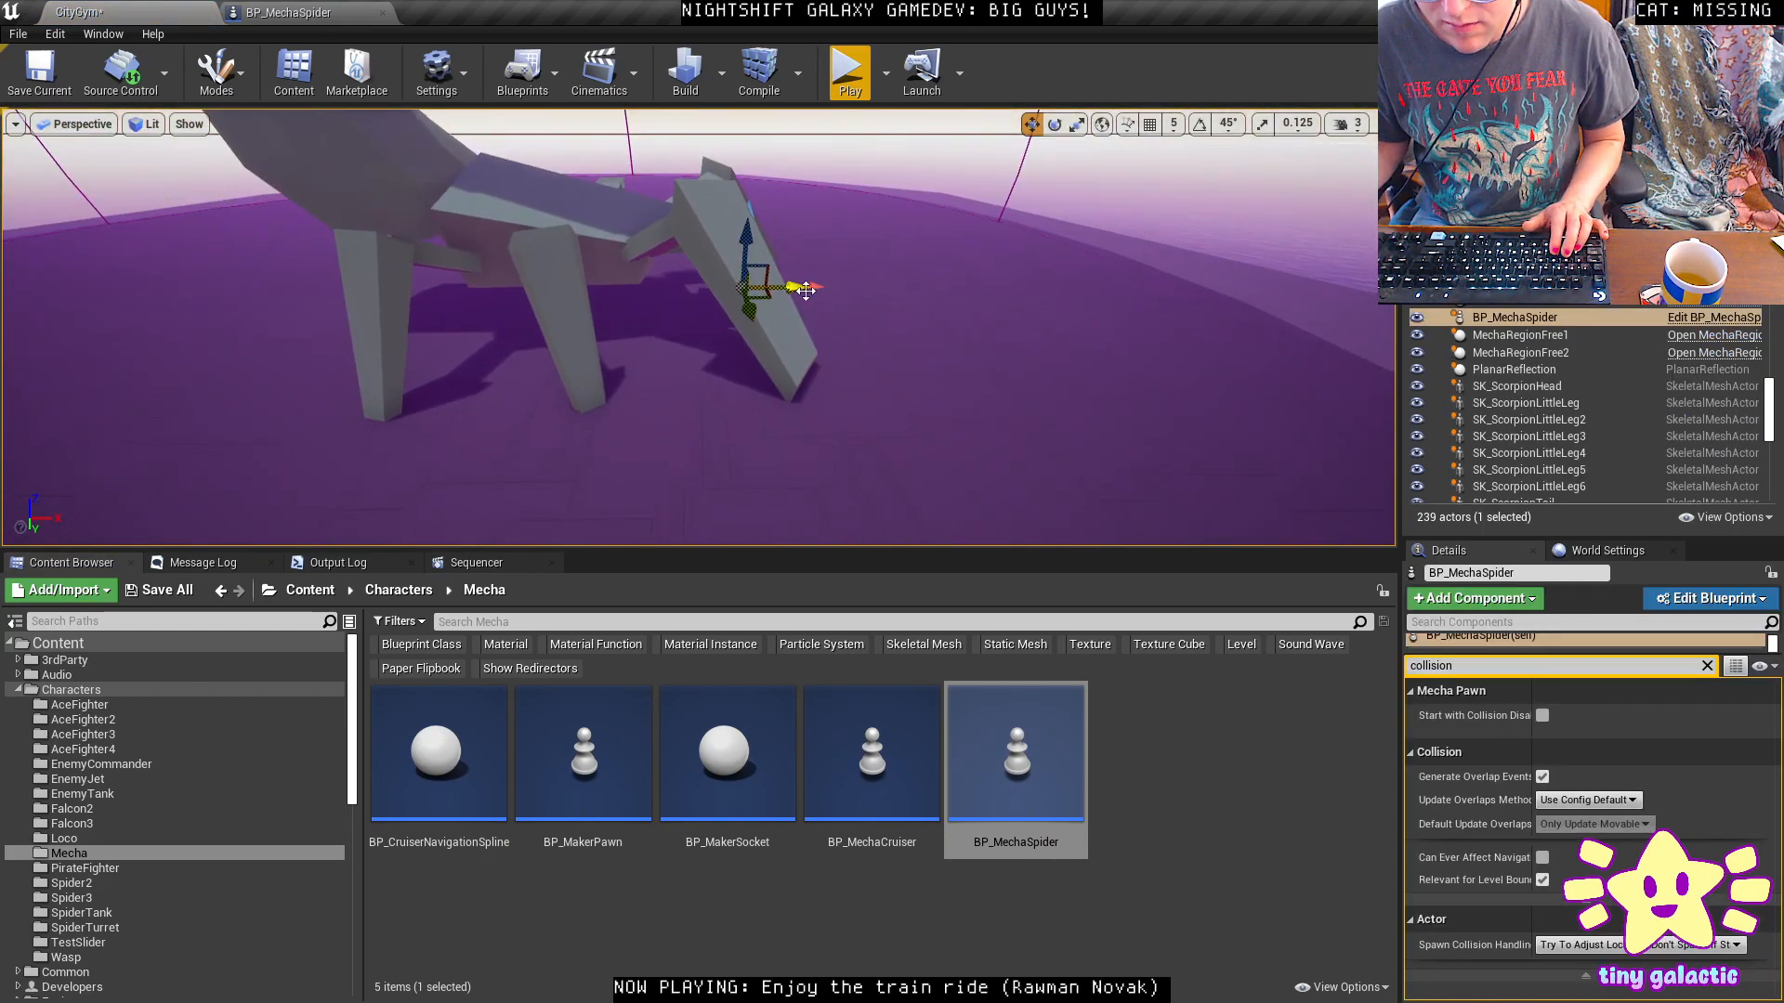
key("d")
right_click_drag(667, 329, 492, 321)
mouse_move(660, 271)
right_mouse_down()
mouse_move(615, 270)
mouse_move(664, 271)
right_mouse_up()
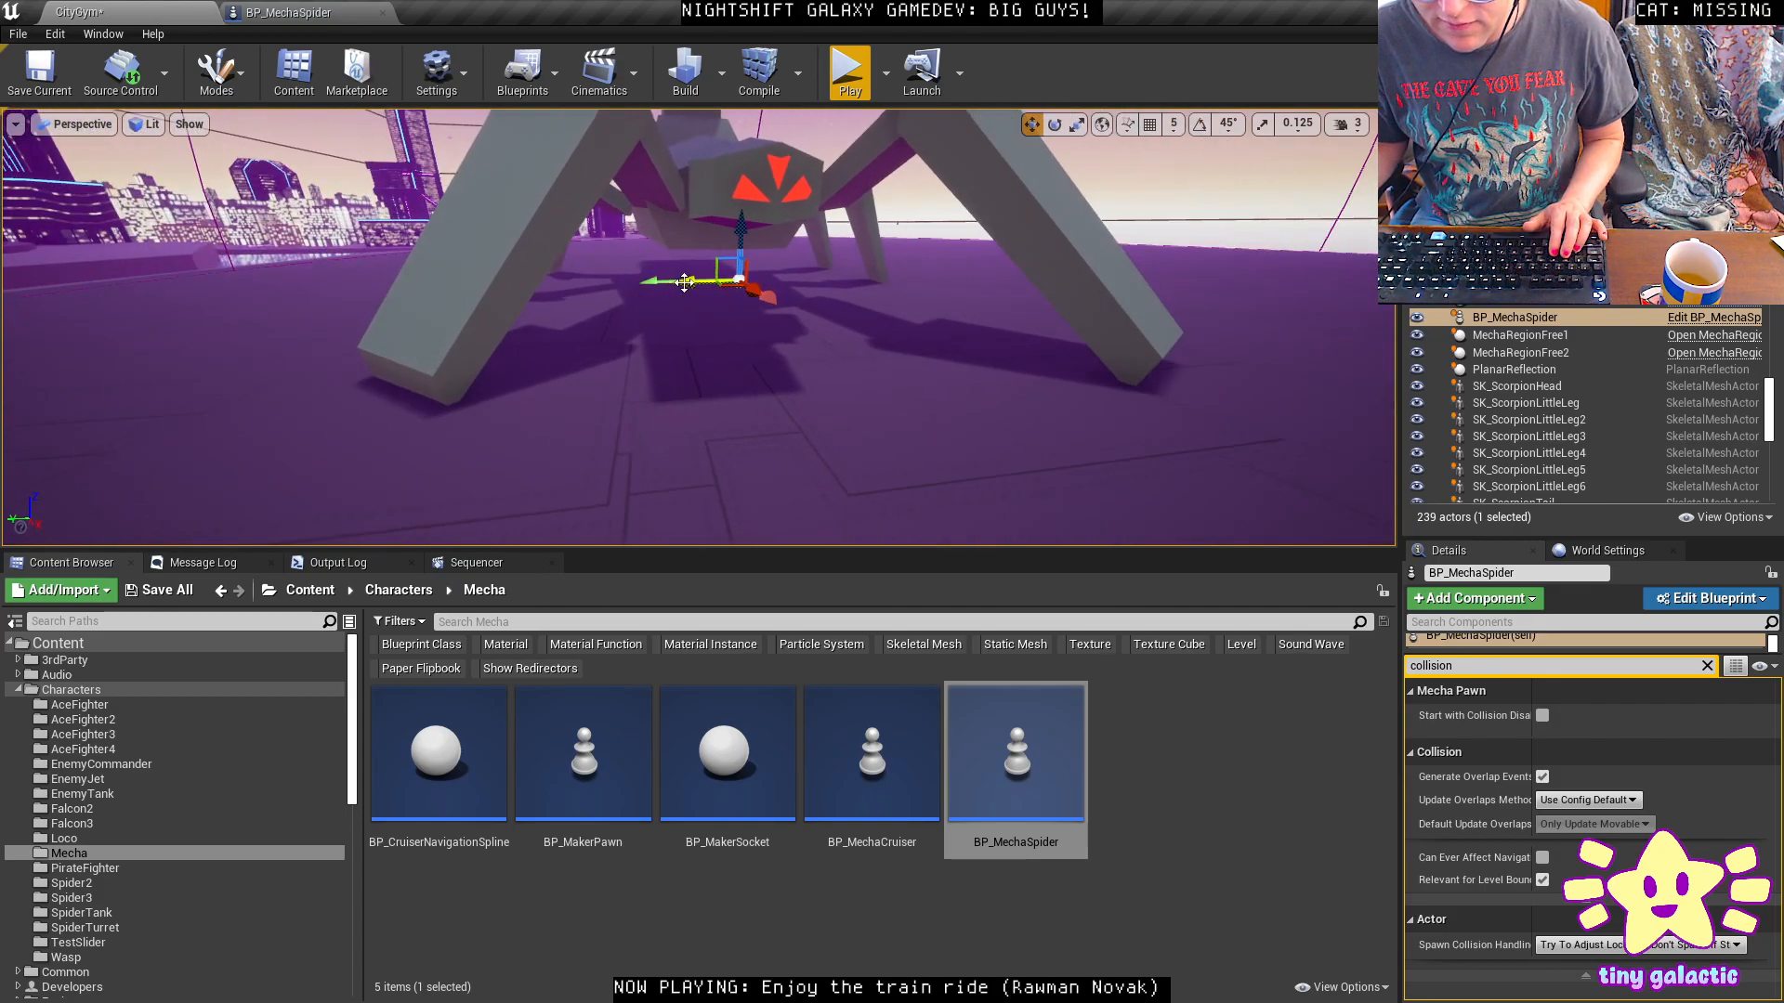
right_click_drag(1010, 307, 892, 349)
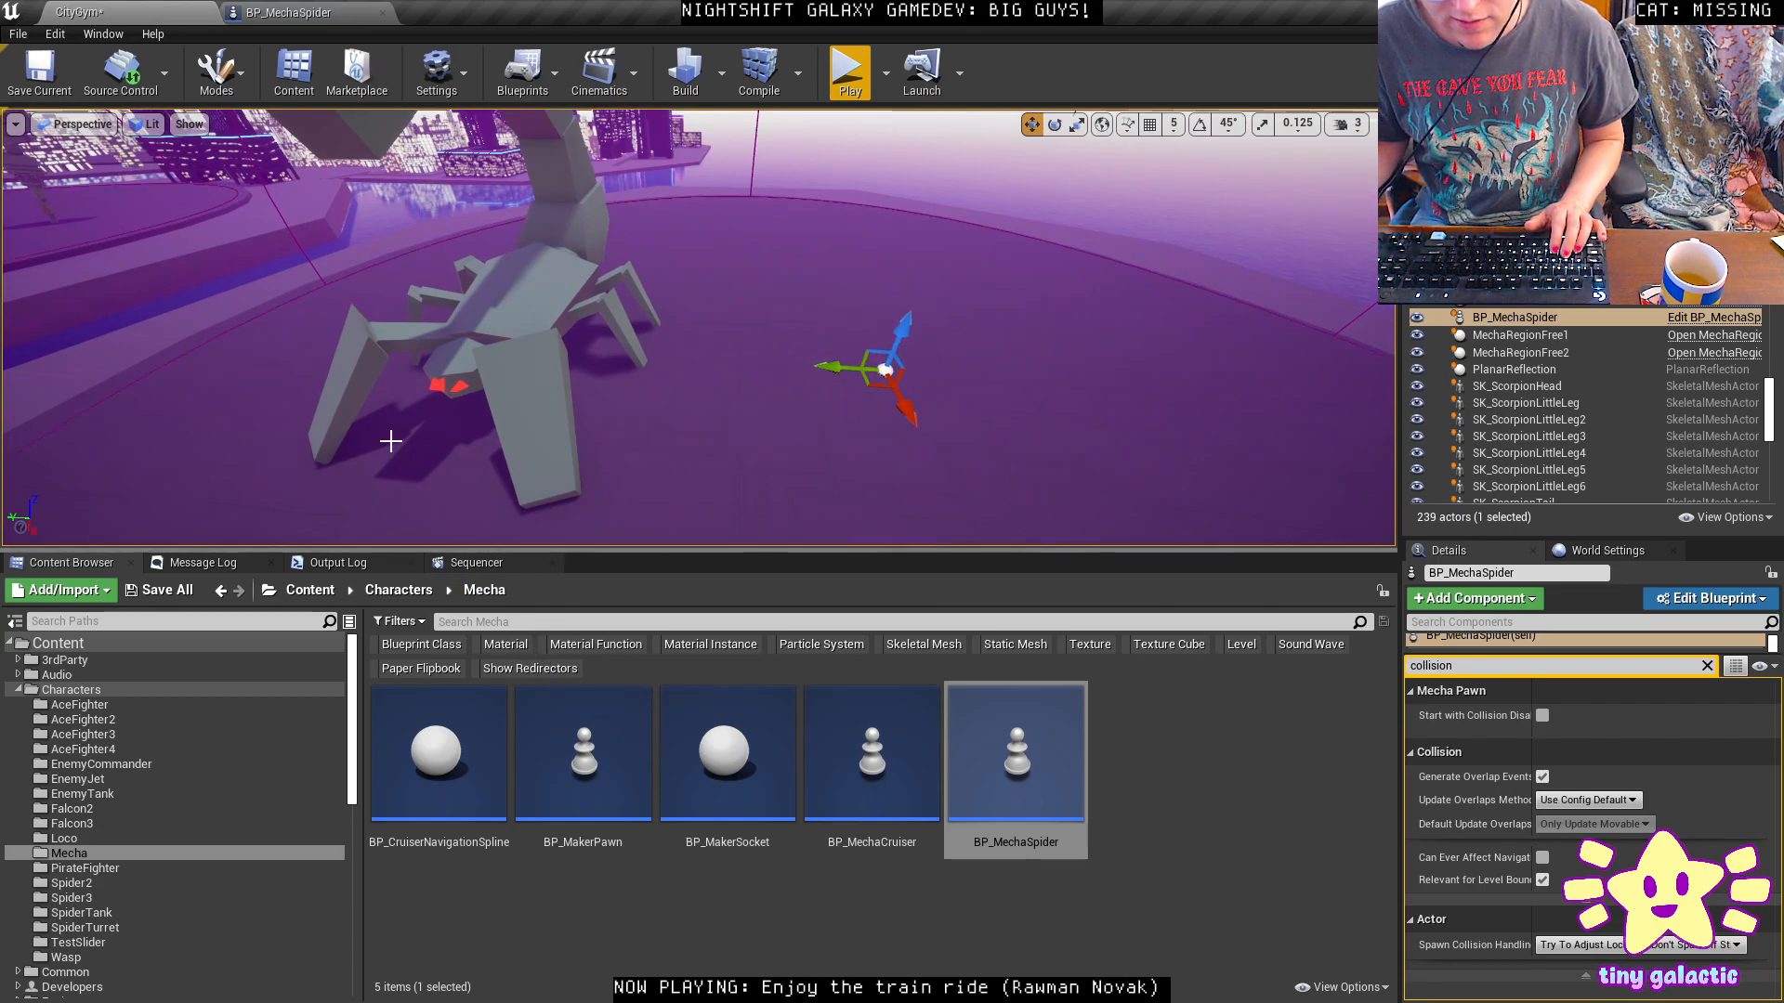
Find the MechaScorpion assets through the level's chassis mesh and place BP_ScorpionChassis near the new BP_MechaSpider actor.
left_click(472, 305)
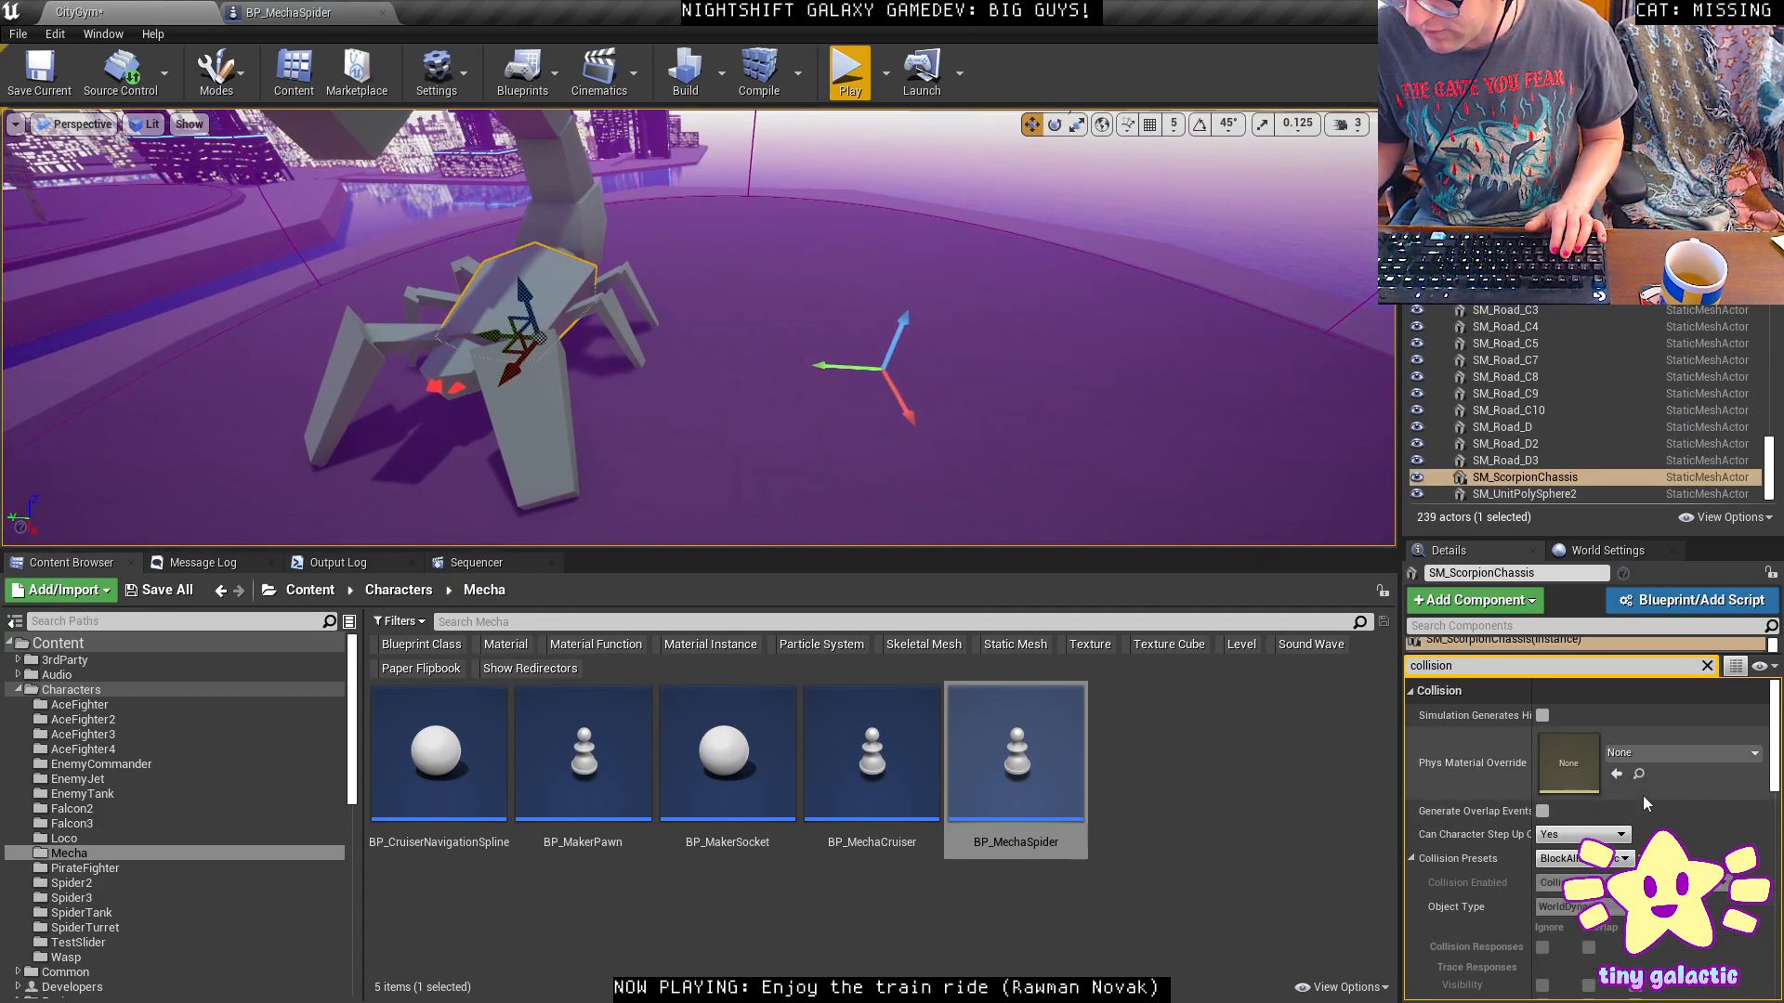
left_click(1708, 665)
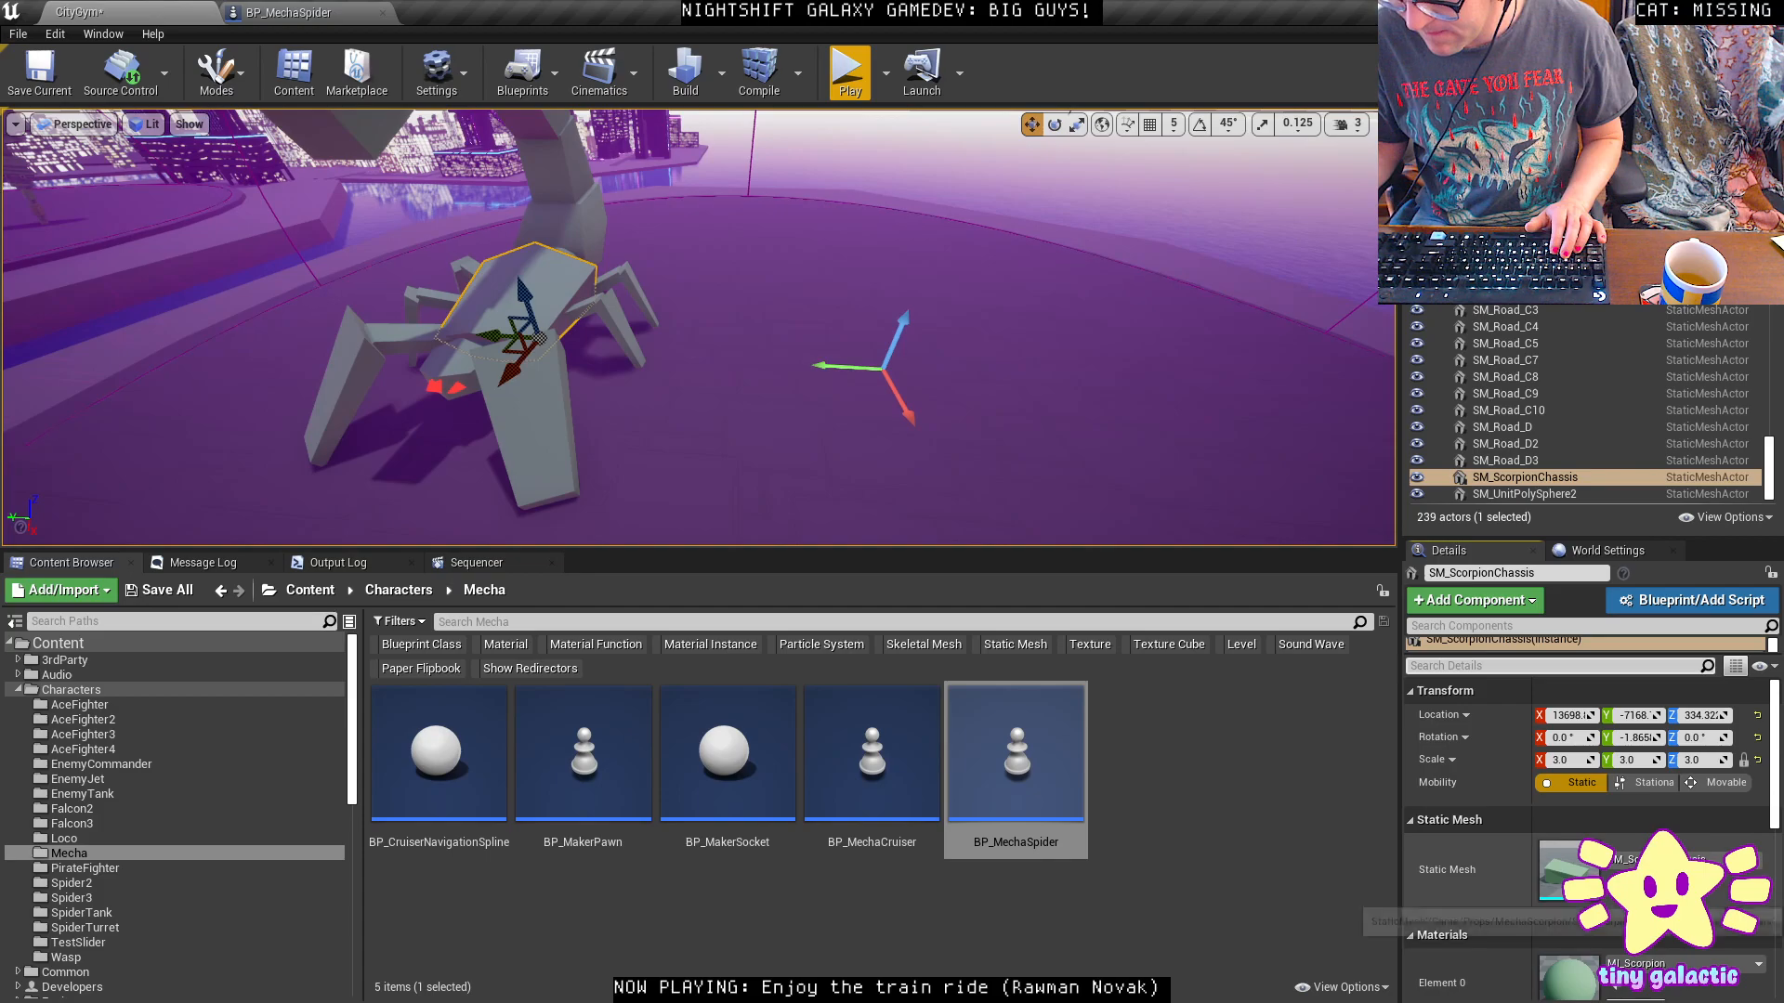
key("ctrl+b")
scroll(873, 836, "up", 3)
left_click_drag(584, 752, 866, 398)
right_click_drag(892, 397, 953, 394)
Attach BP_ScorpionChassis to the new BP_MechaSpider, move it closer above the spider's origin and save the level.
left_click_drag(1533, 325, 1540, 319)
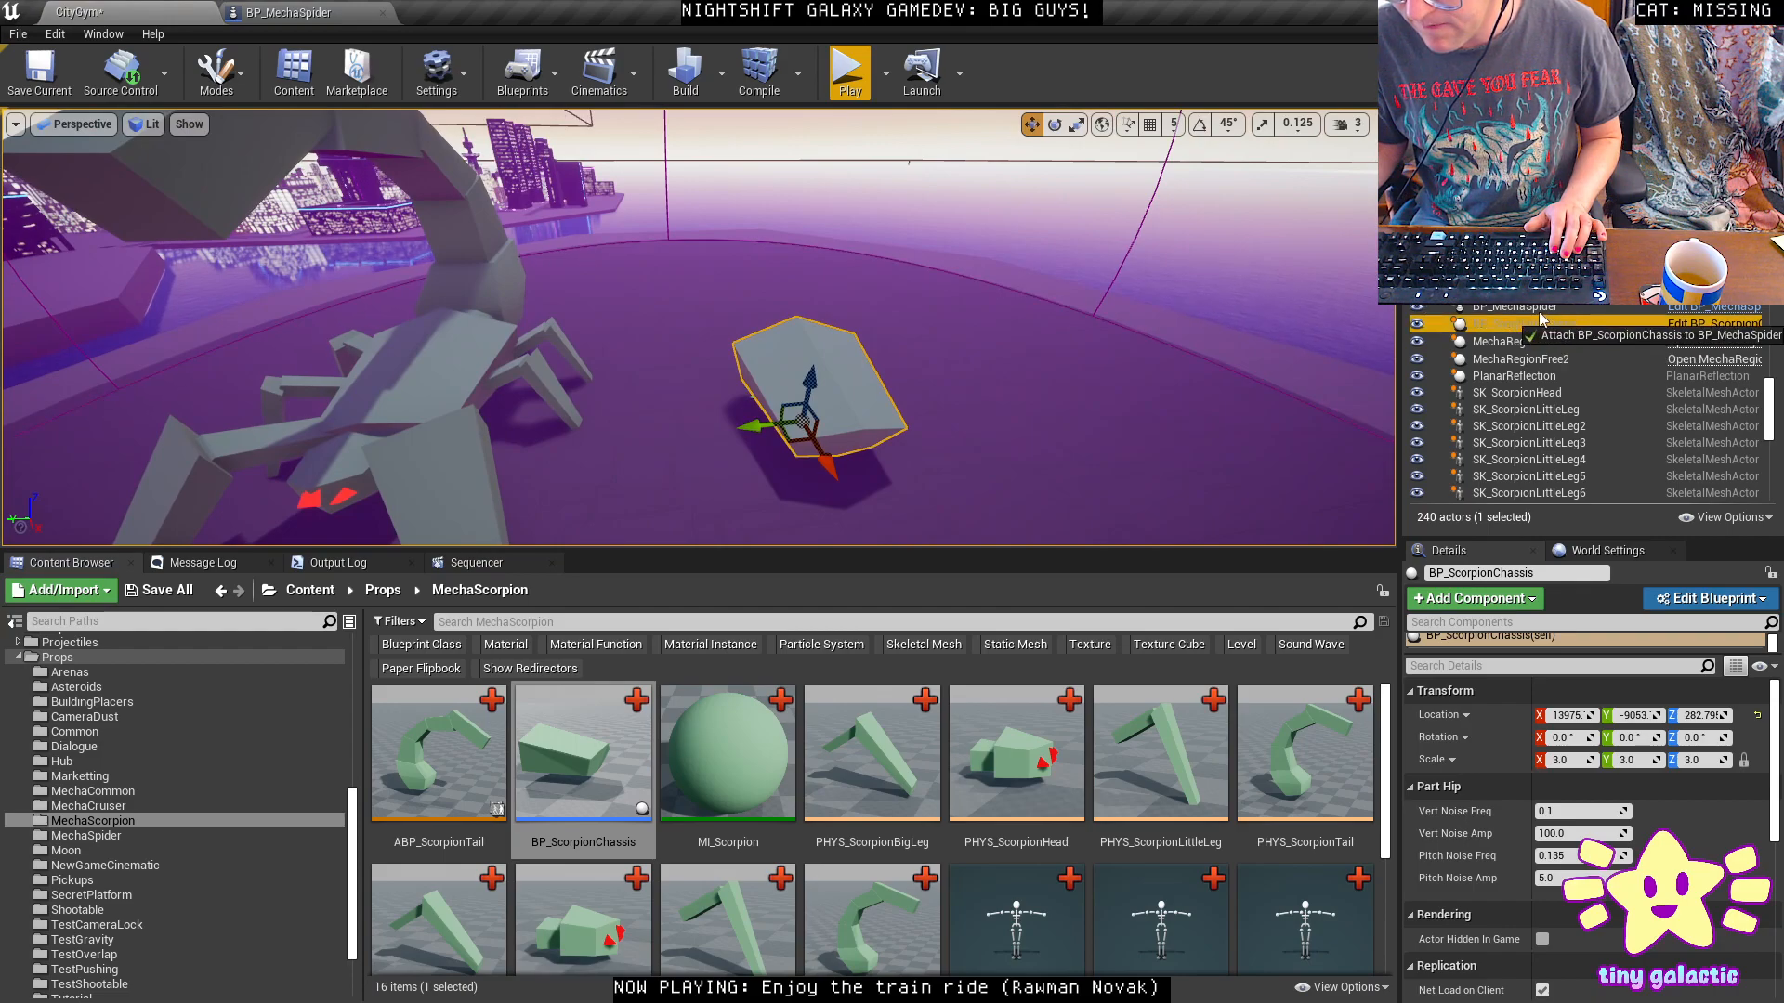
right_click_drag(966, 311, 689, 269)
left_click_drag(716, 403, 776, 379)
right_click_drag(774, 363, 994, 381)
key("ctrl+s")
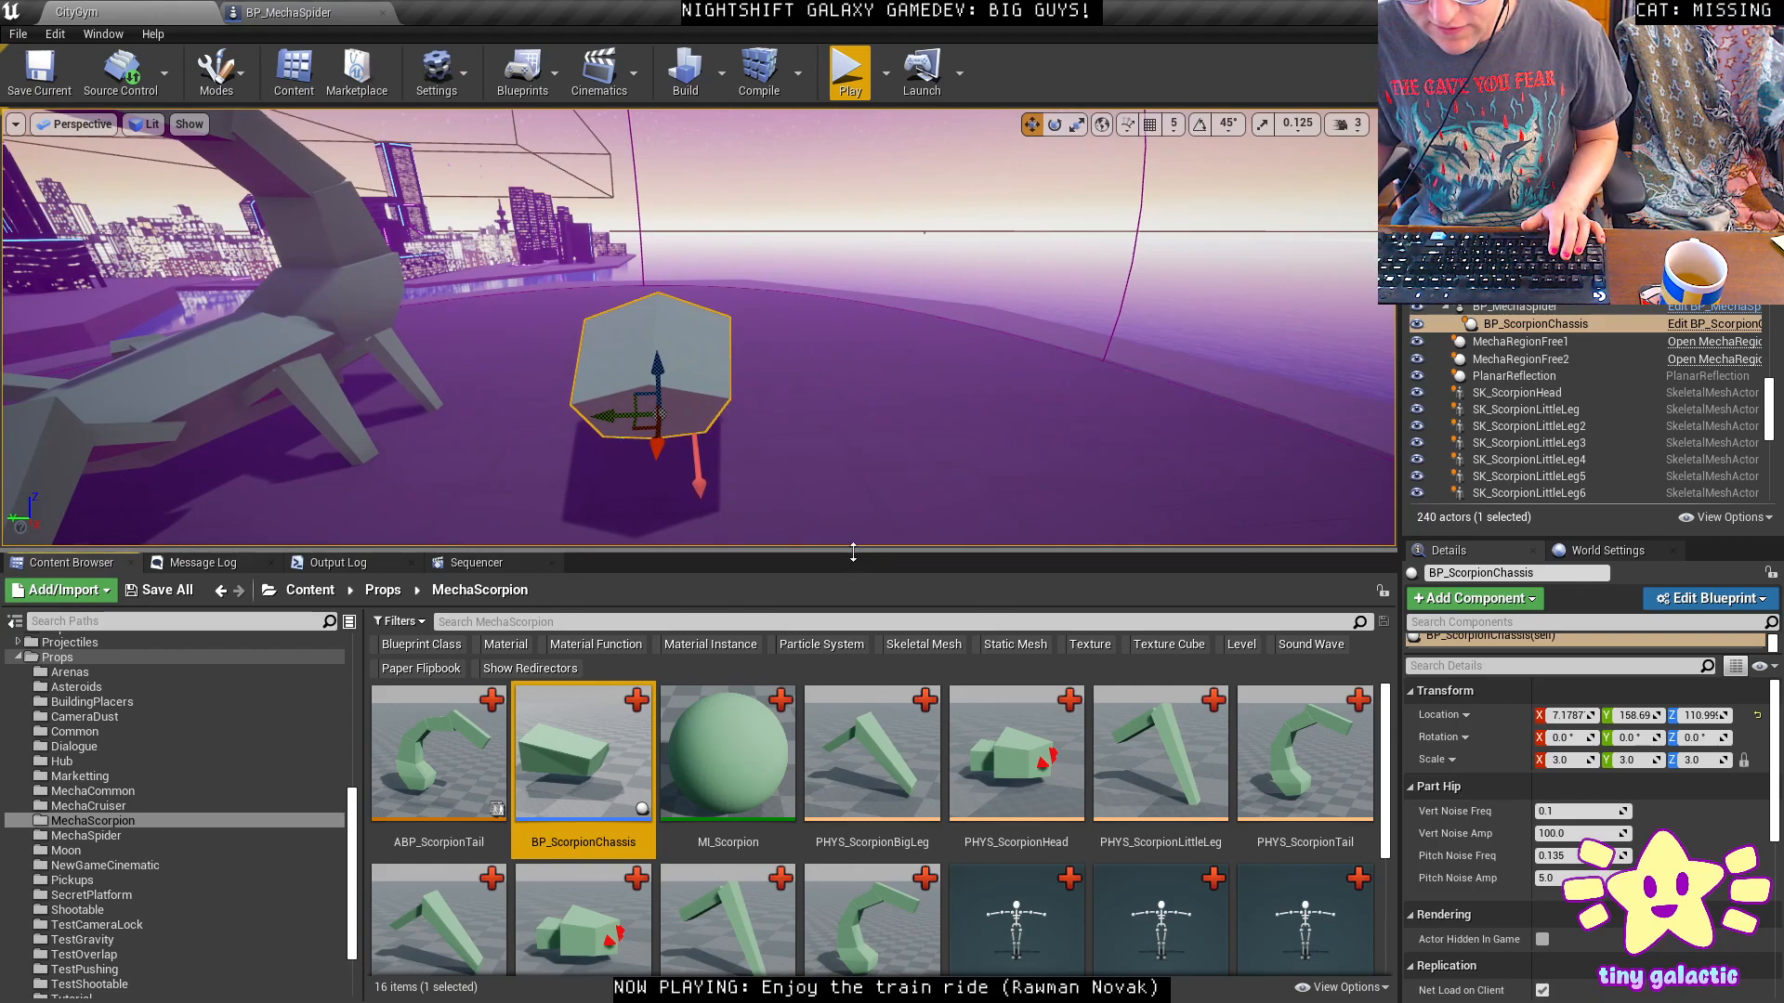
Enlarge the level viewport around the new chassis and start a play test in the editor.
left_click_drag(853, 550, 855, 694)
right_click_drag(853, 613, 929, 622)
right_click_drag(781, 521, 864, 502)
key("alt+p")
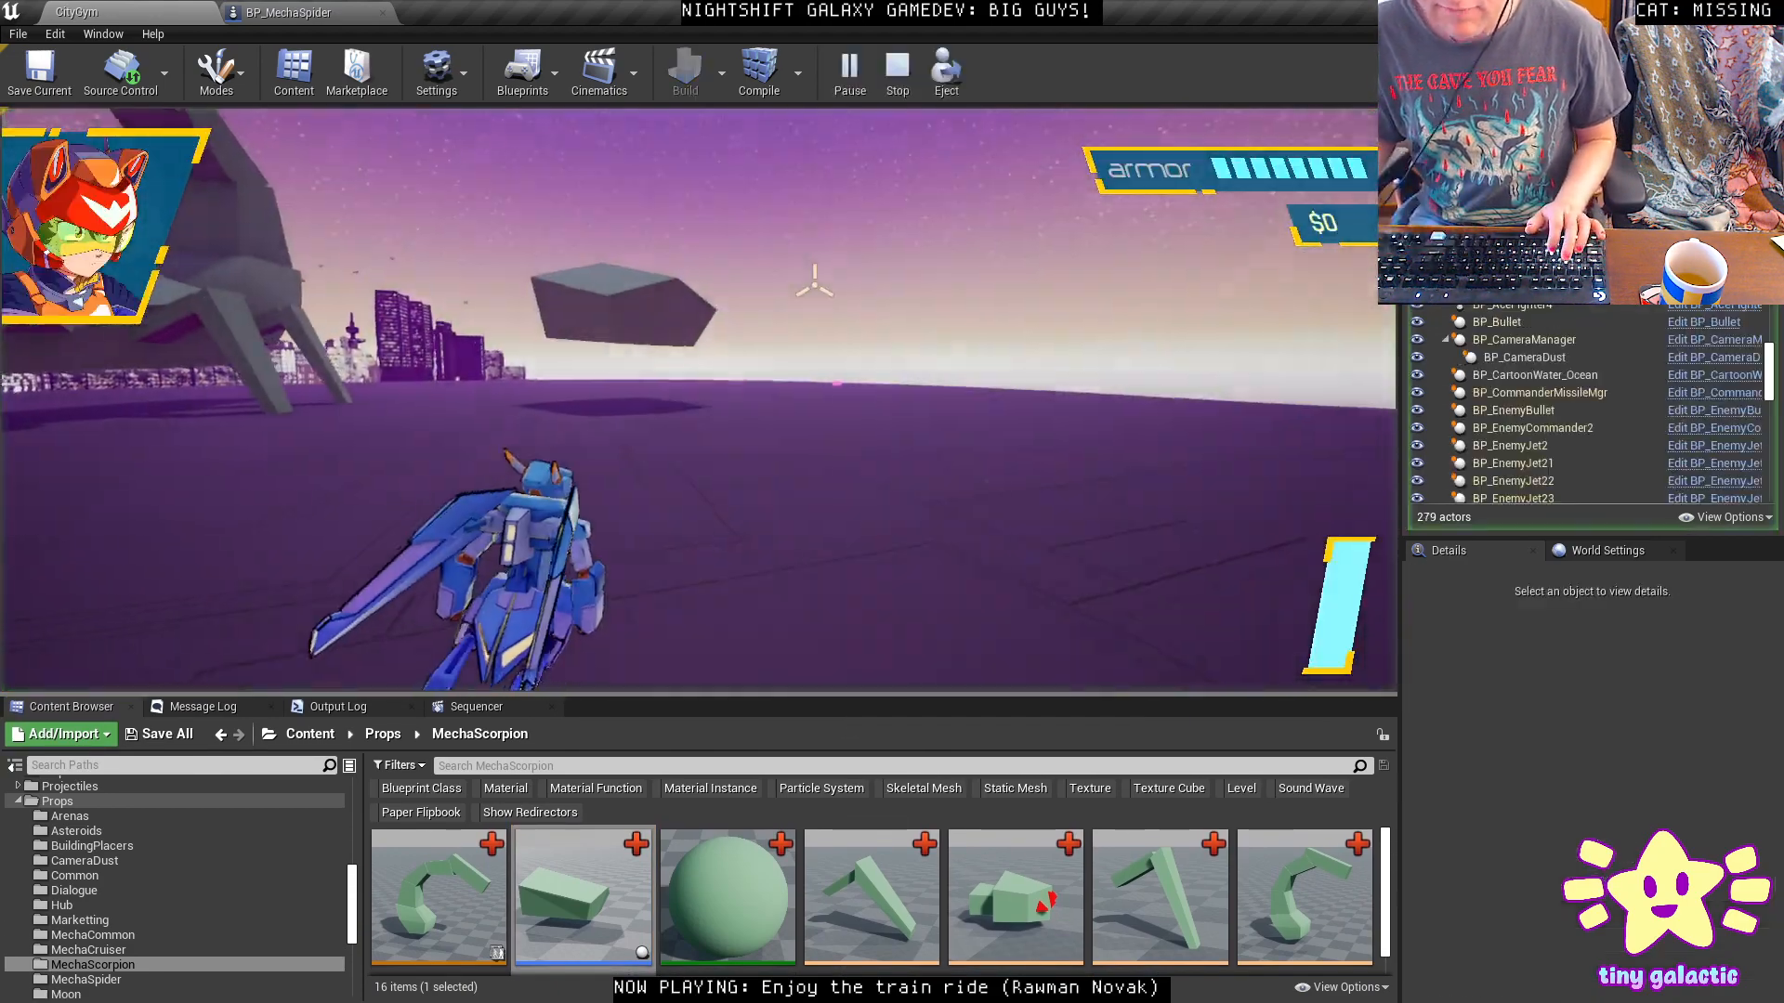
Walk and jump the player mech around the floating chassis to examine it from several sides, and end the play test.
key("space")
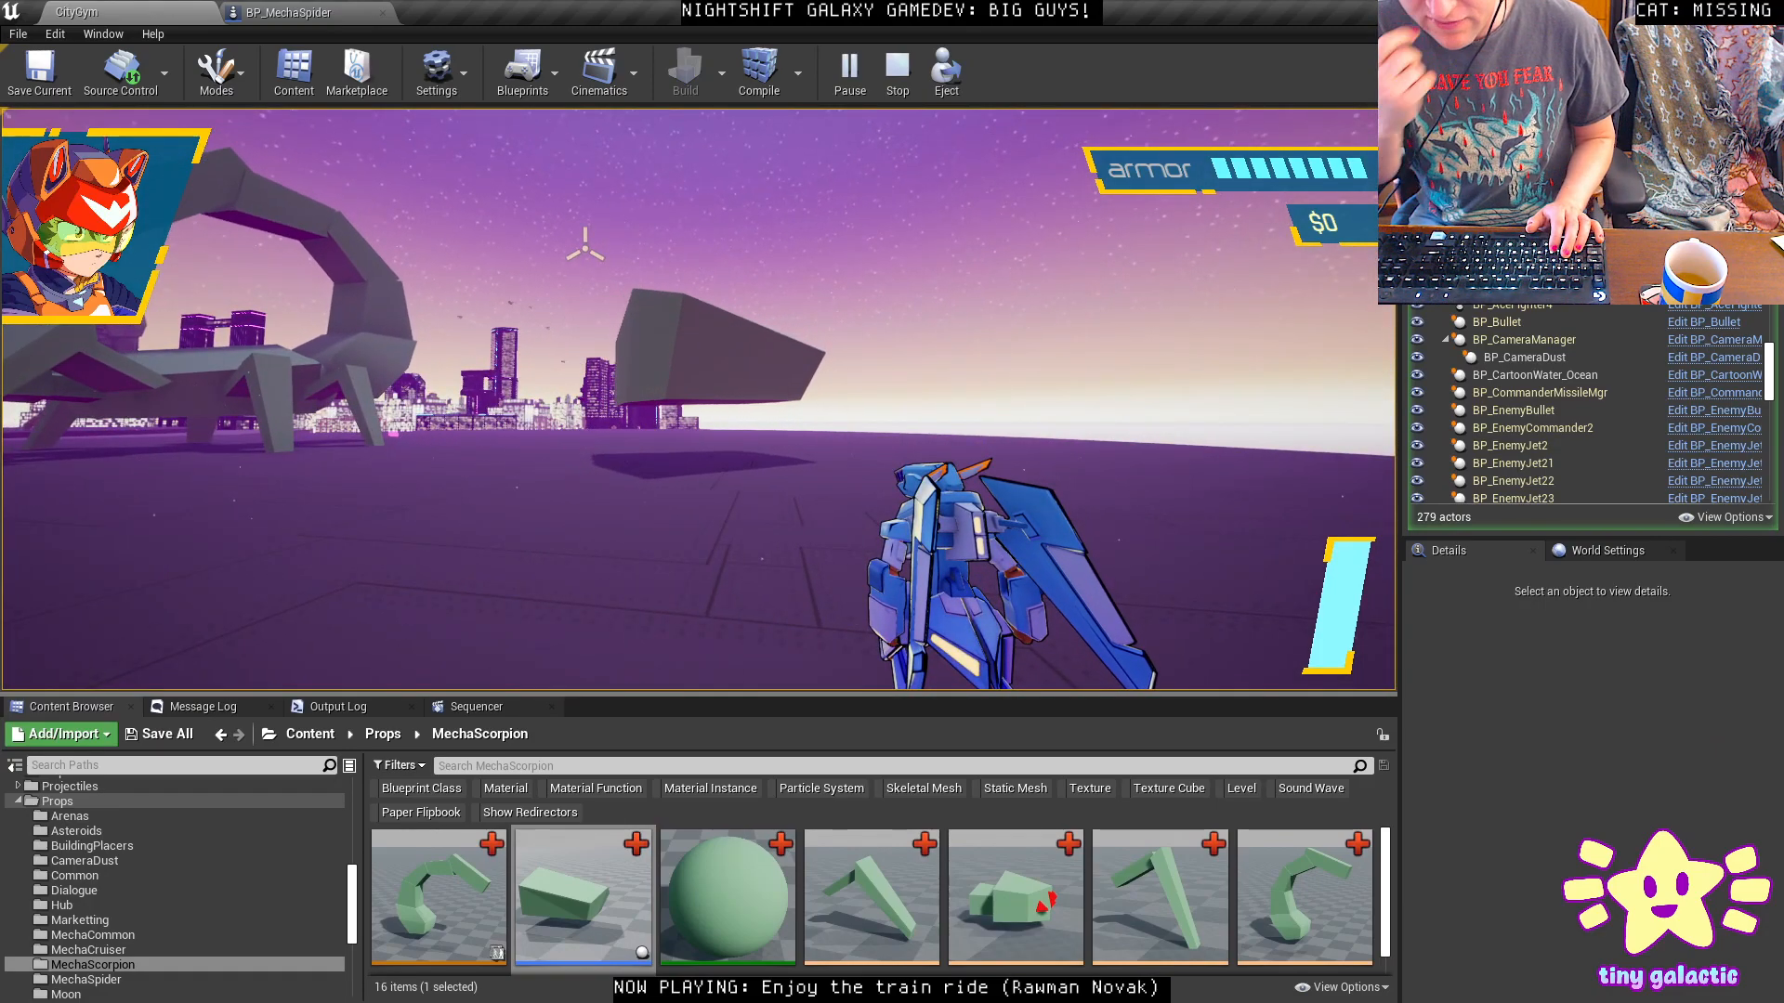
key("w")
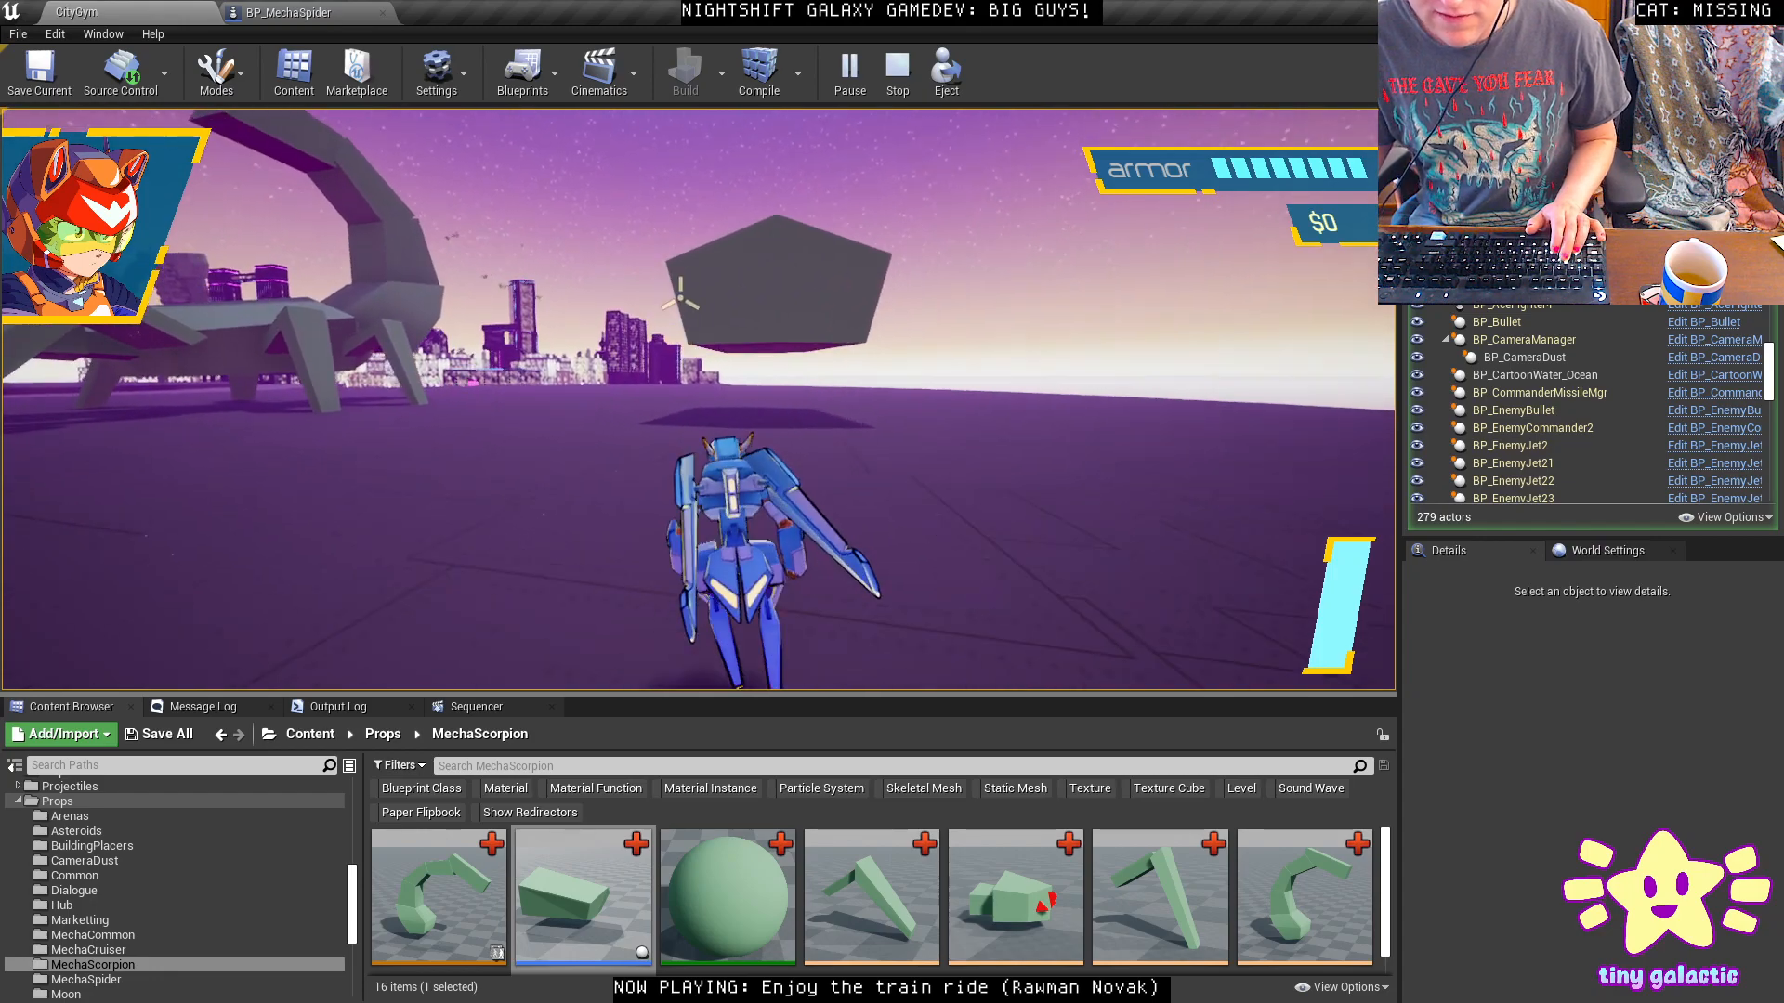
key("a")
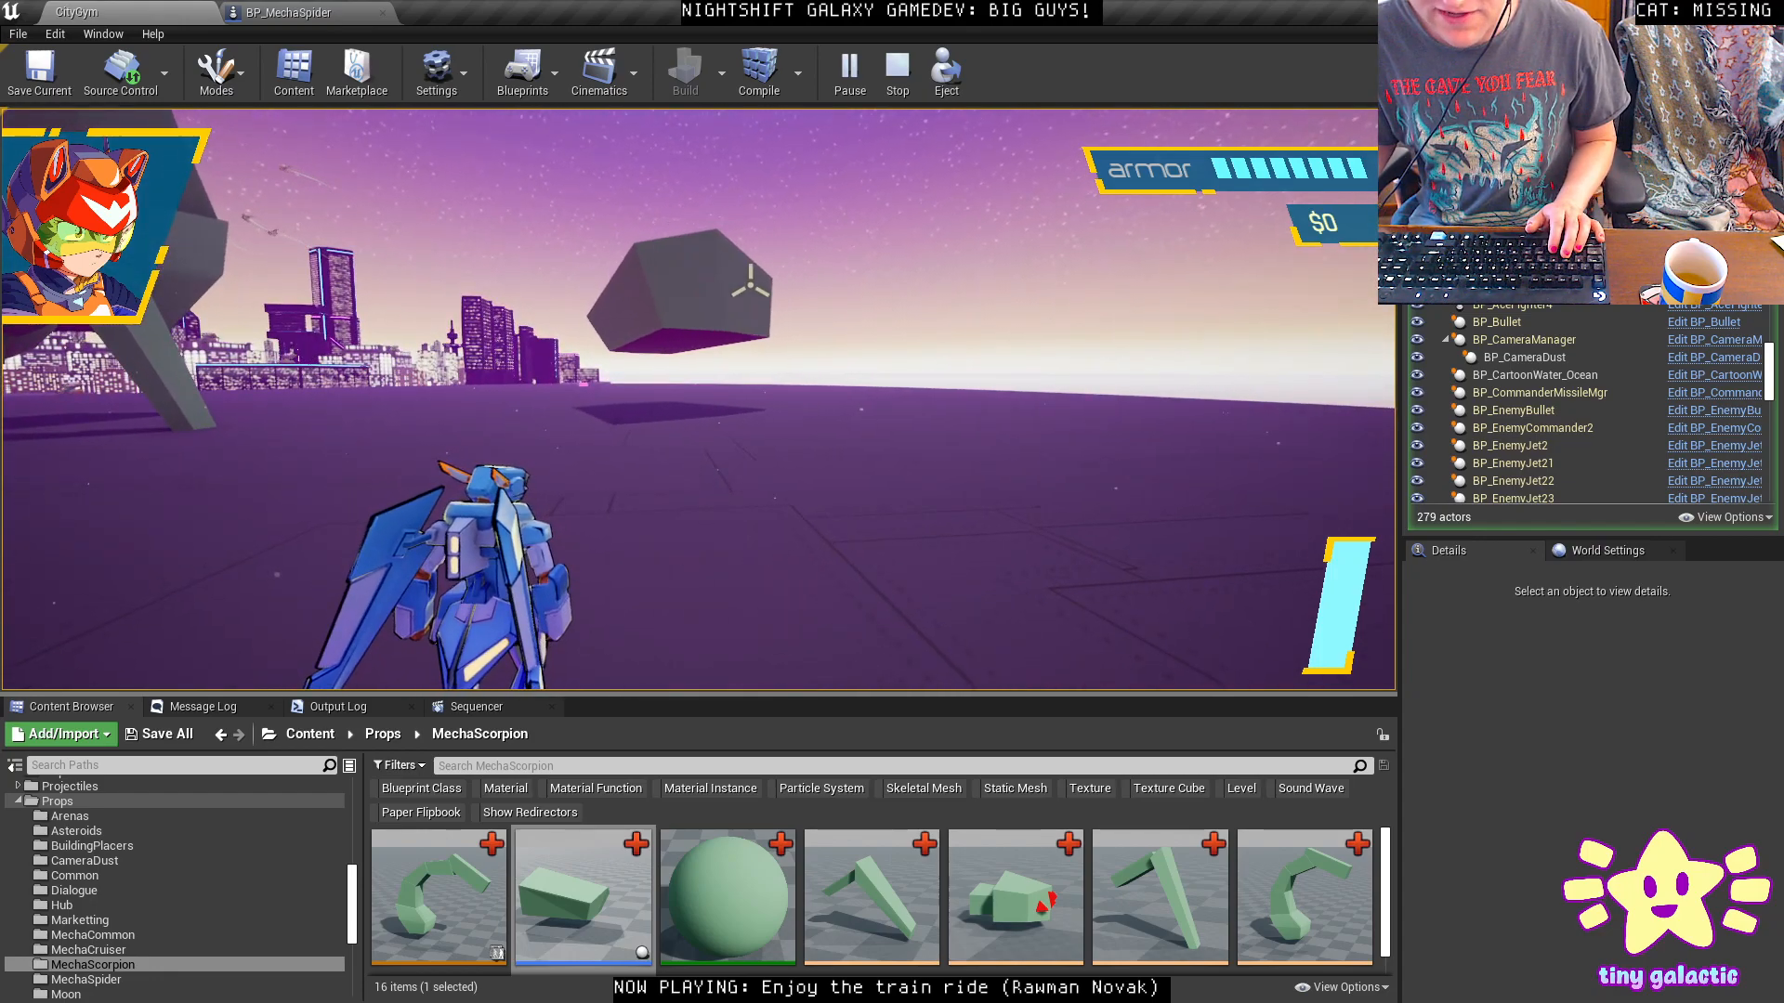
key("space")
key("d")
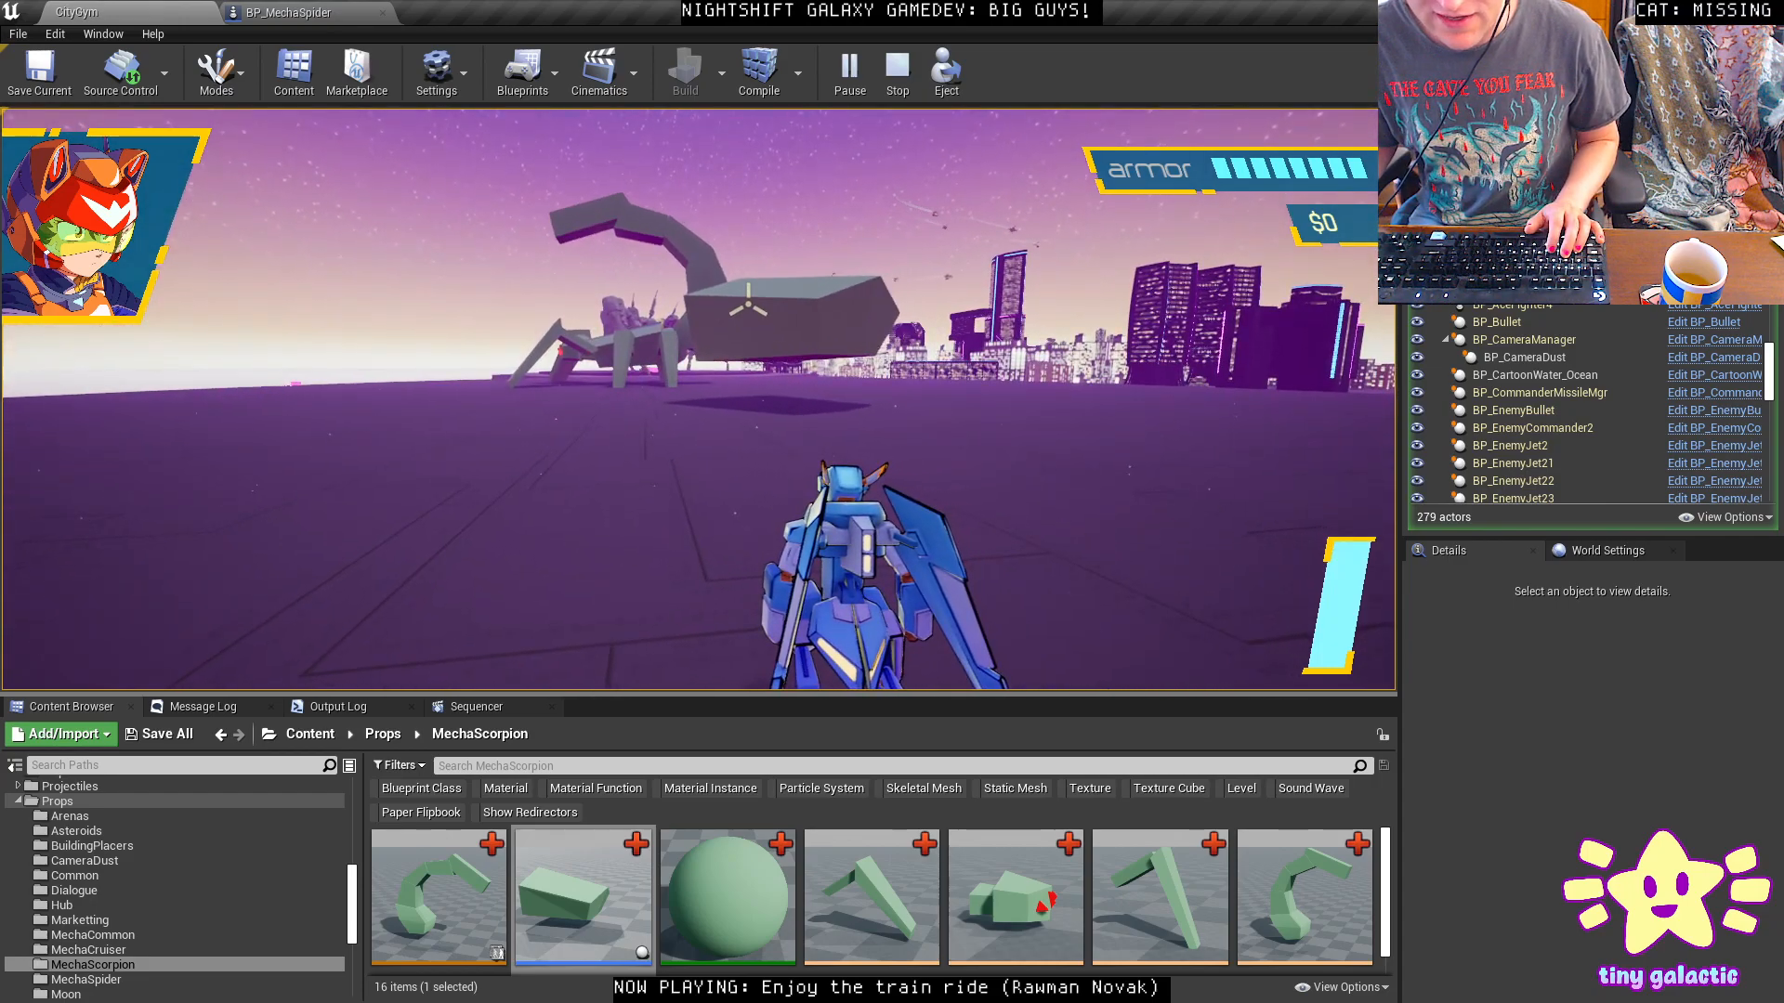
key("a")
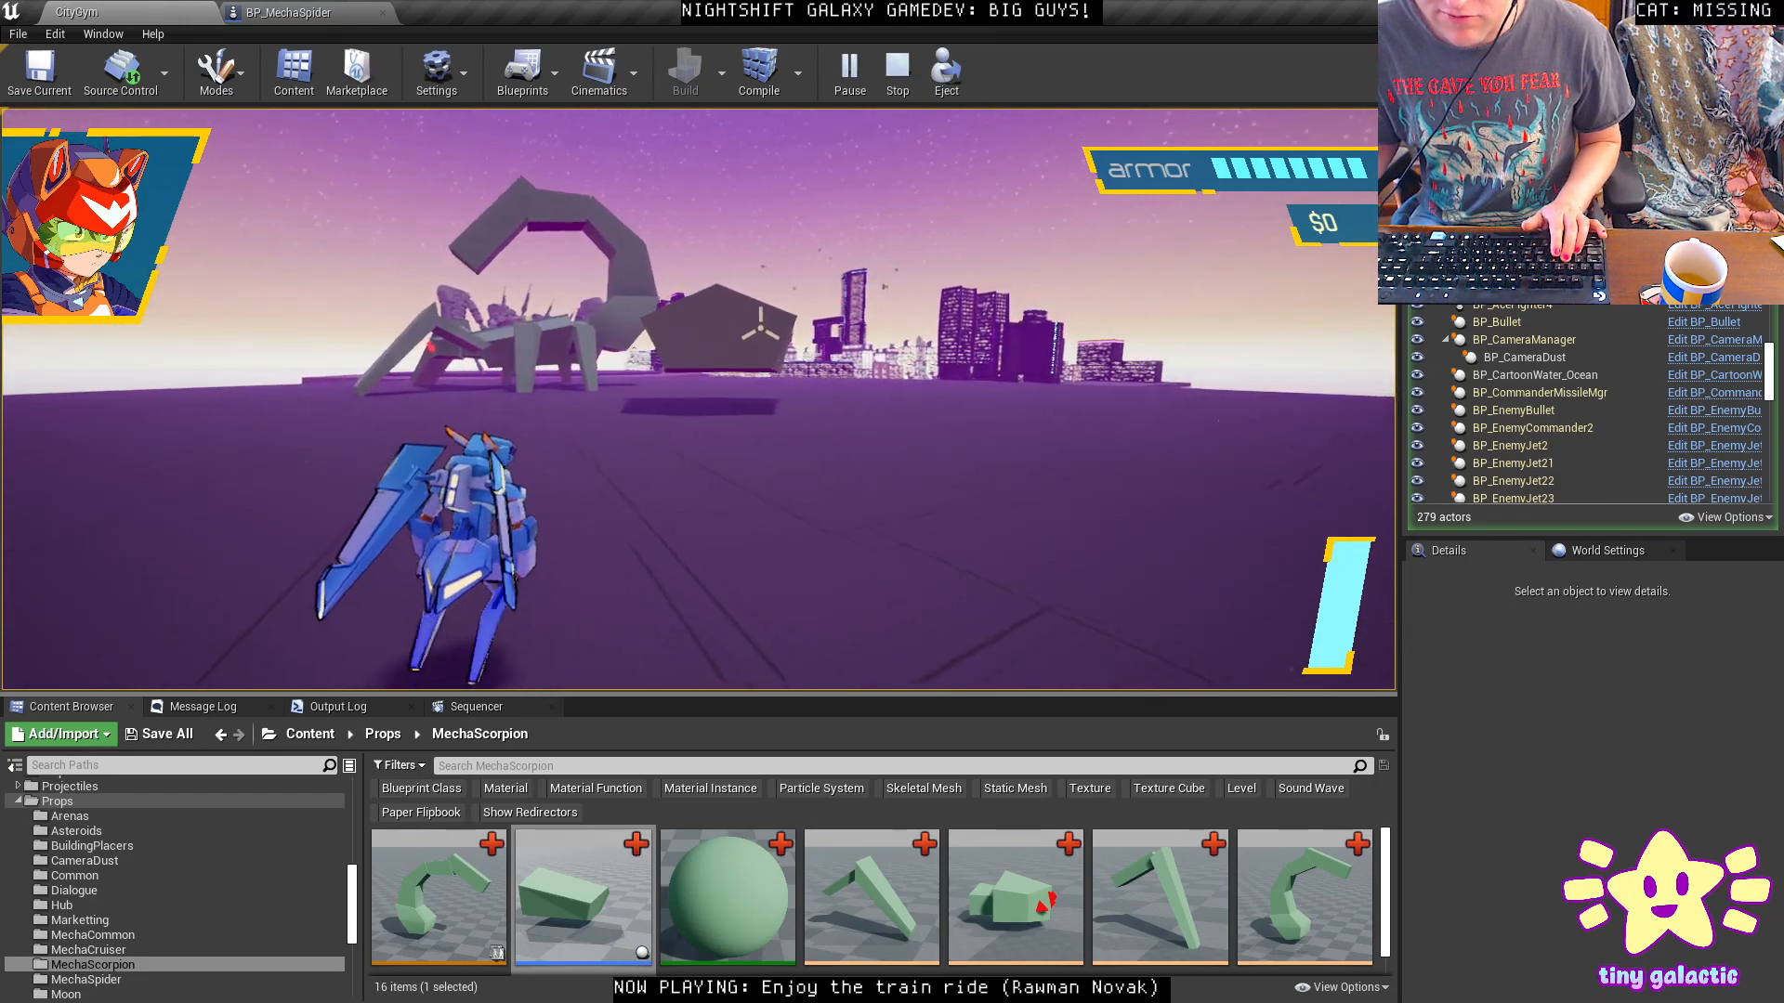
key("d")
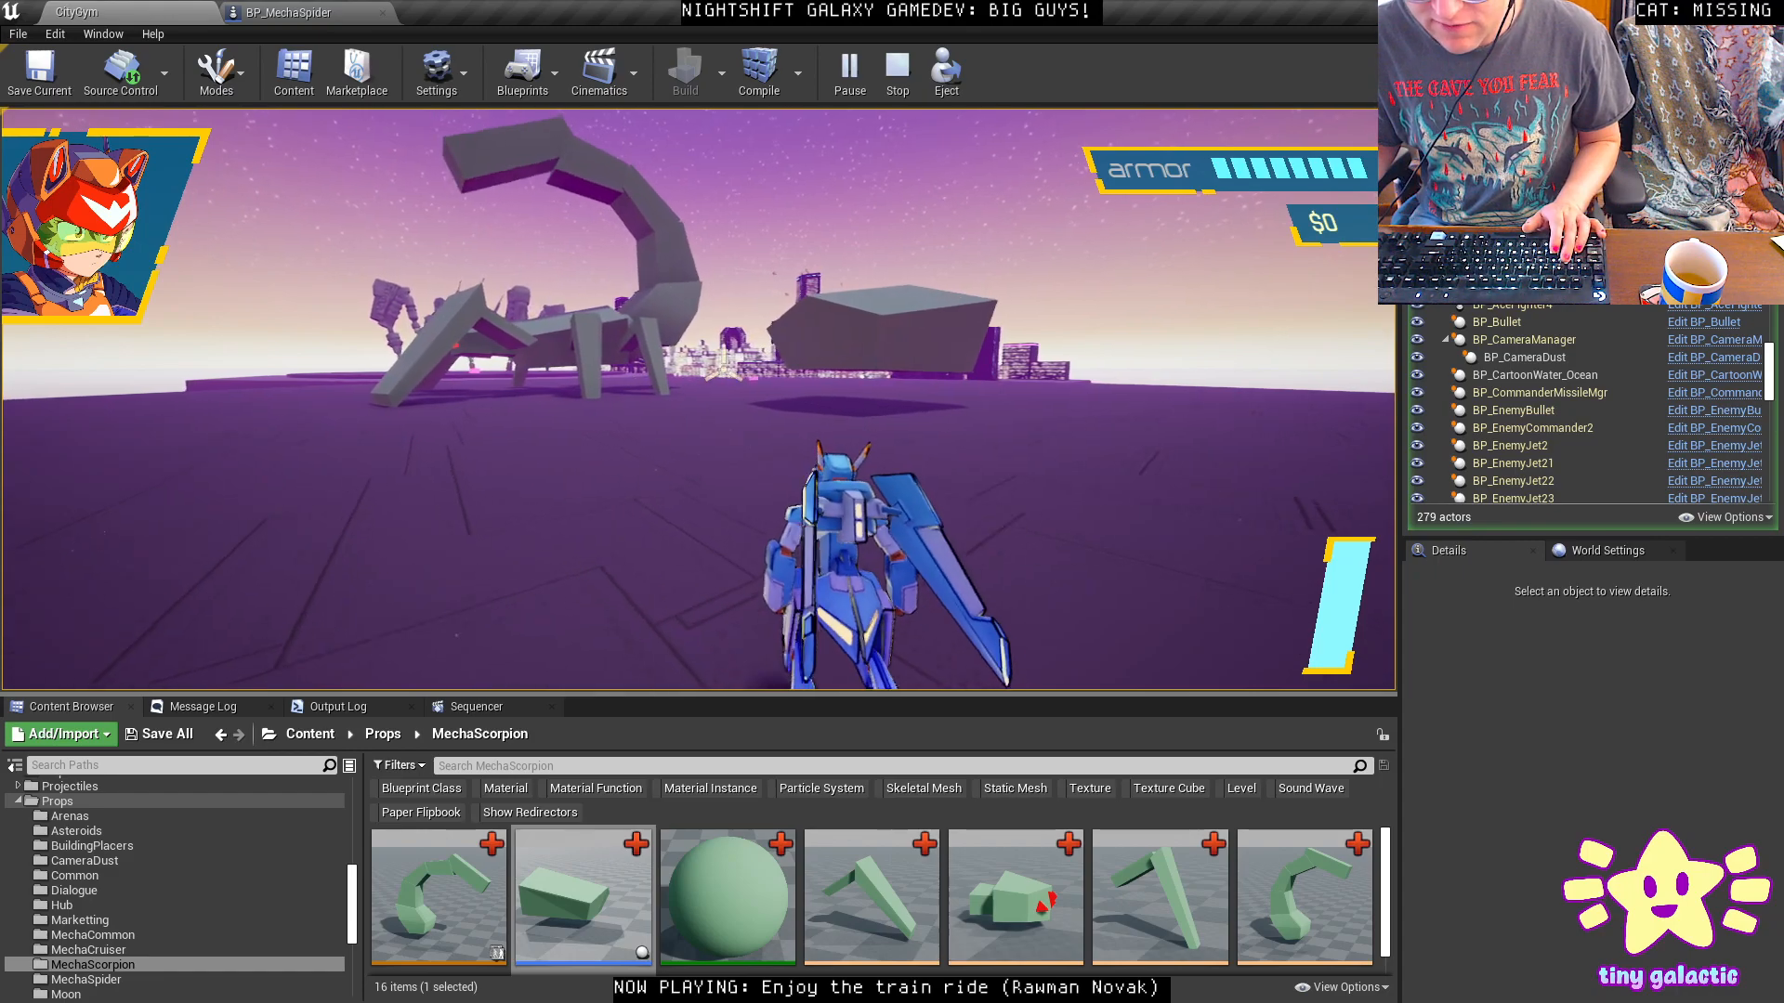
key("a")
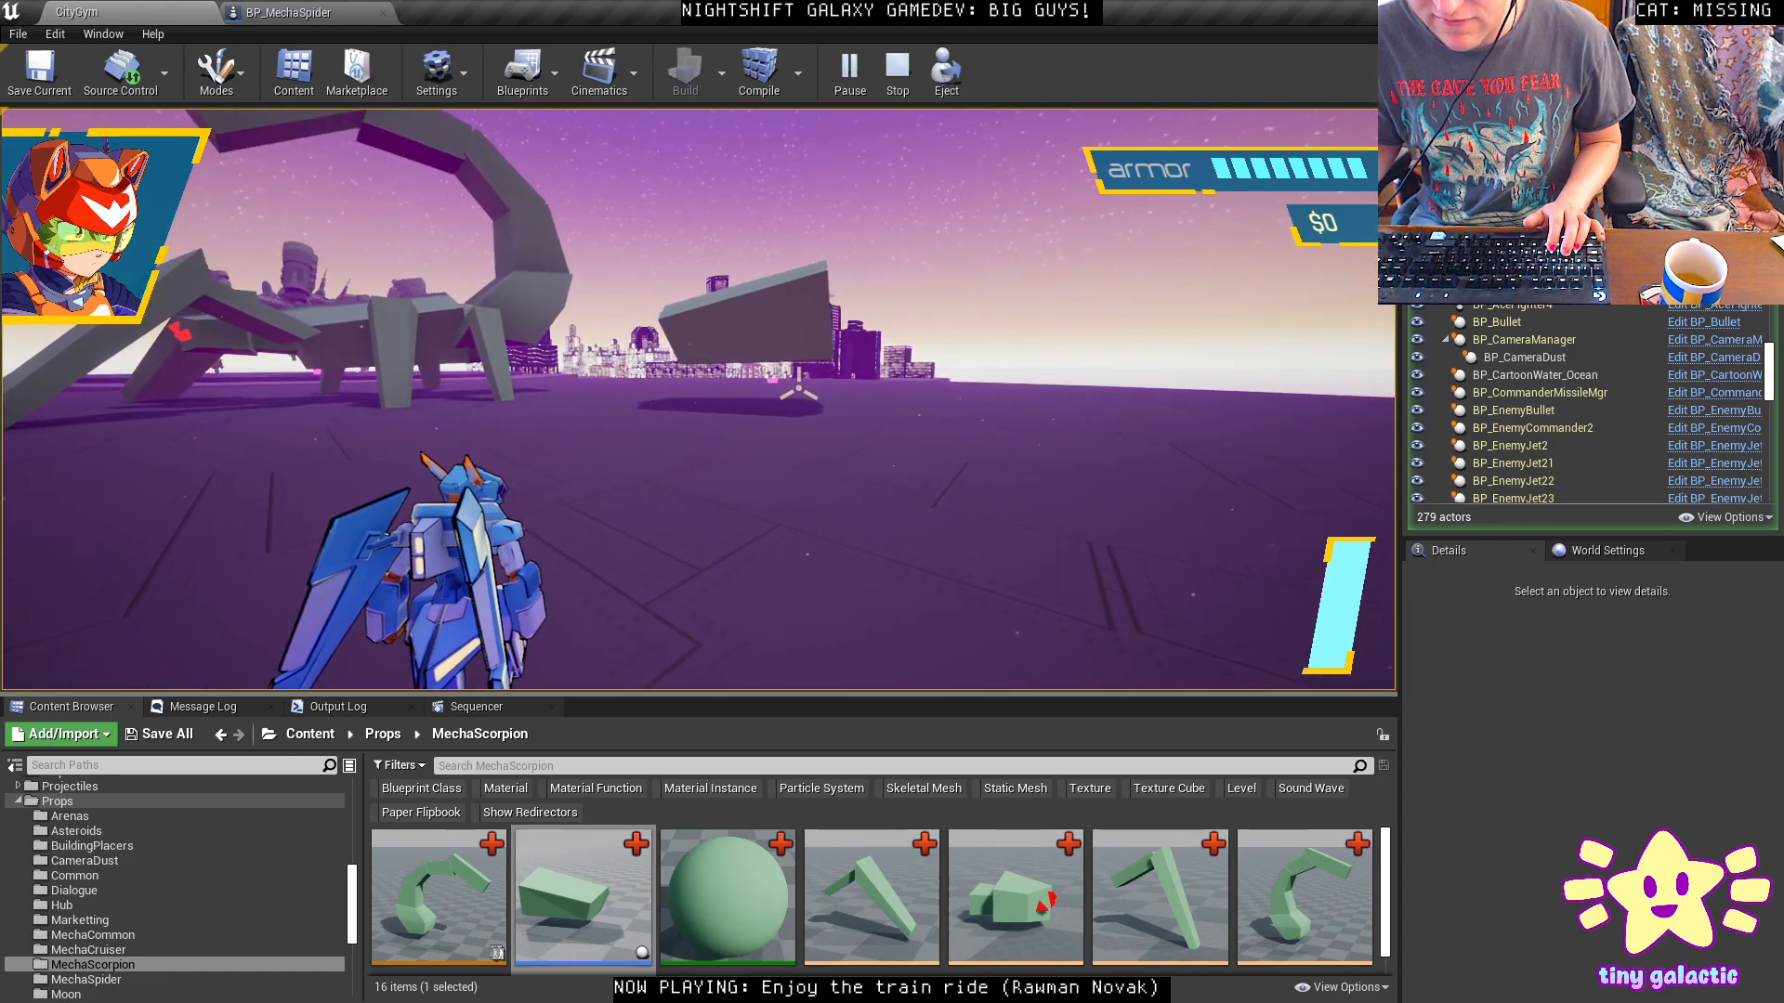
key("a")
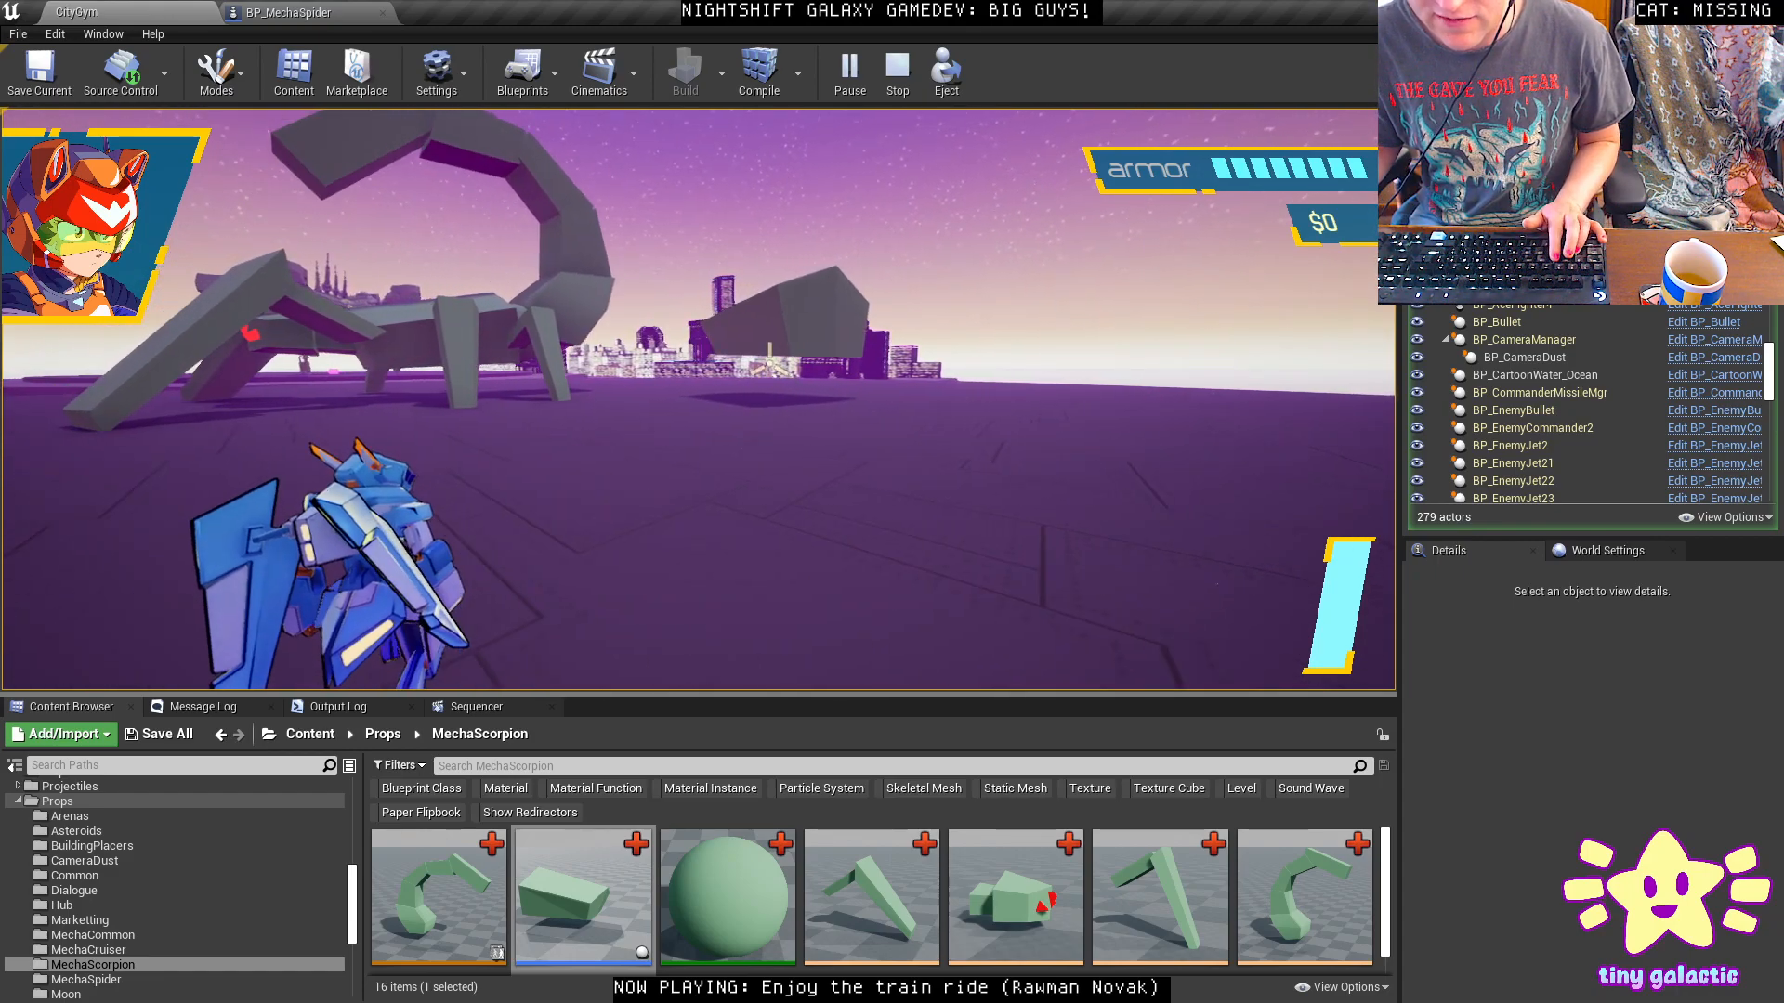
key("space")
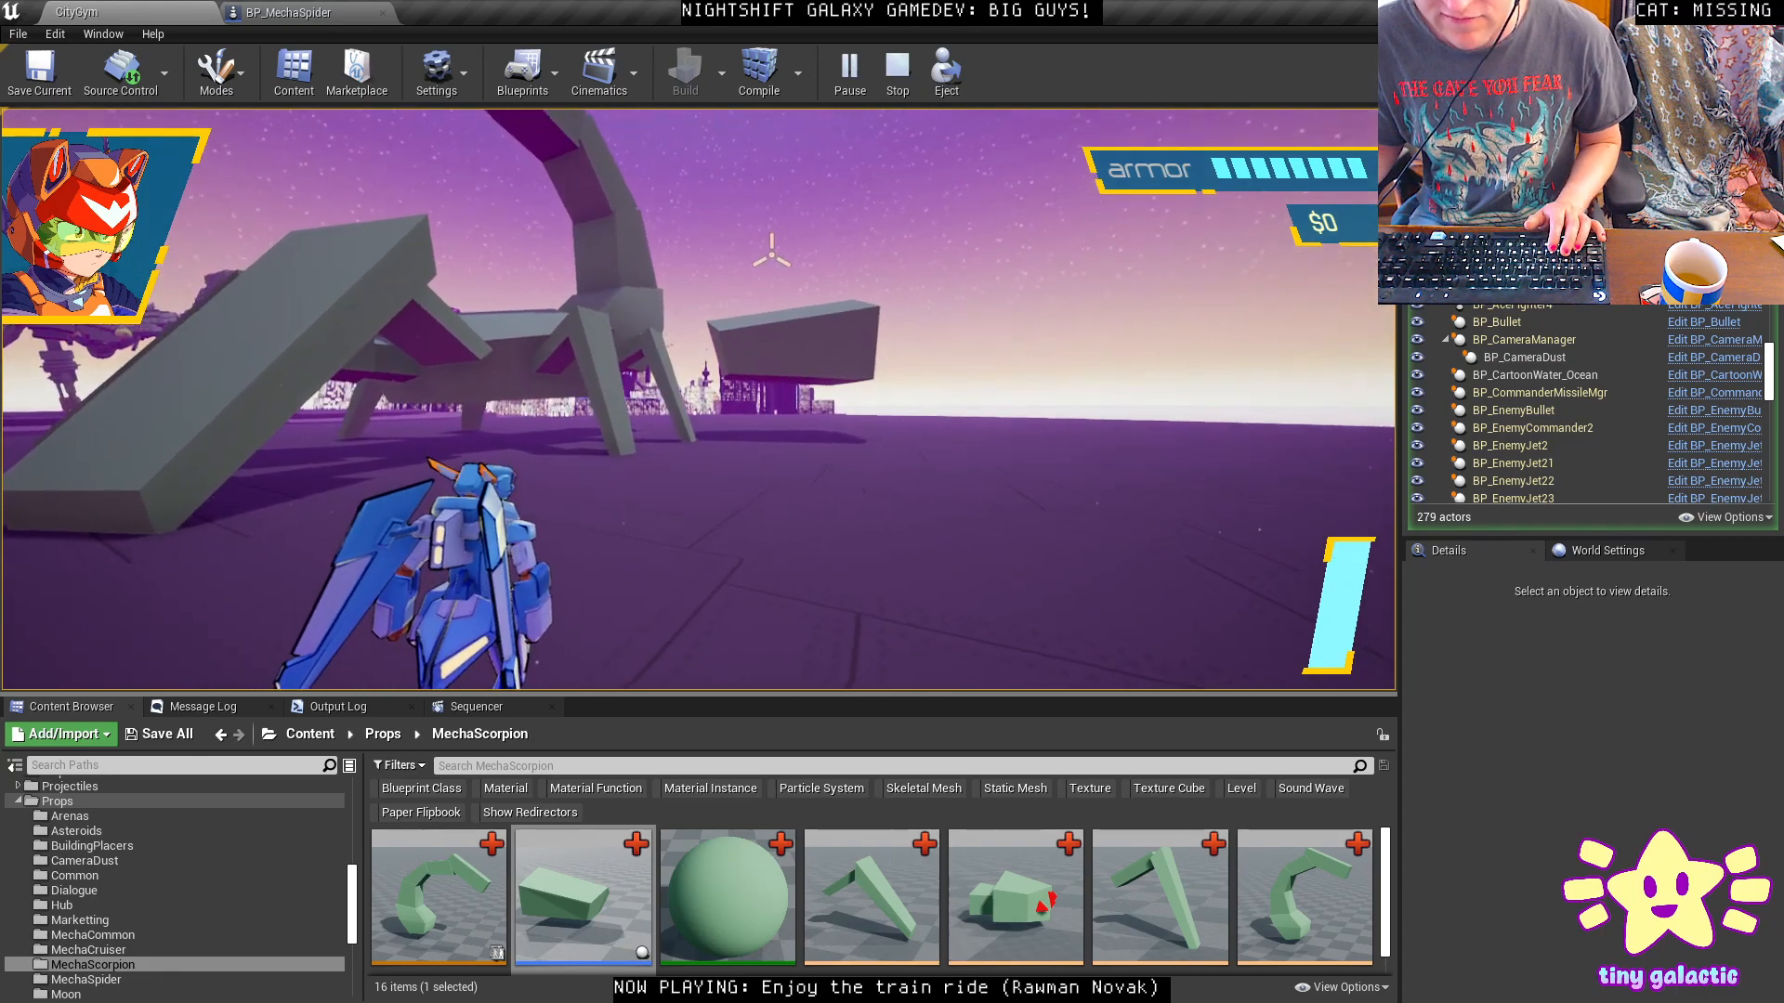
key("w")
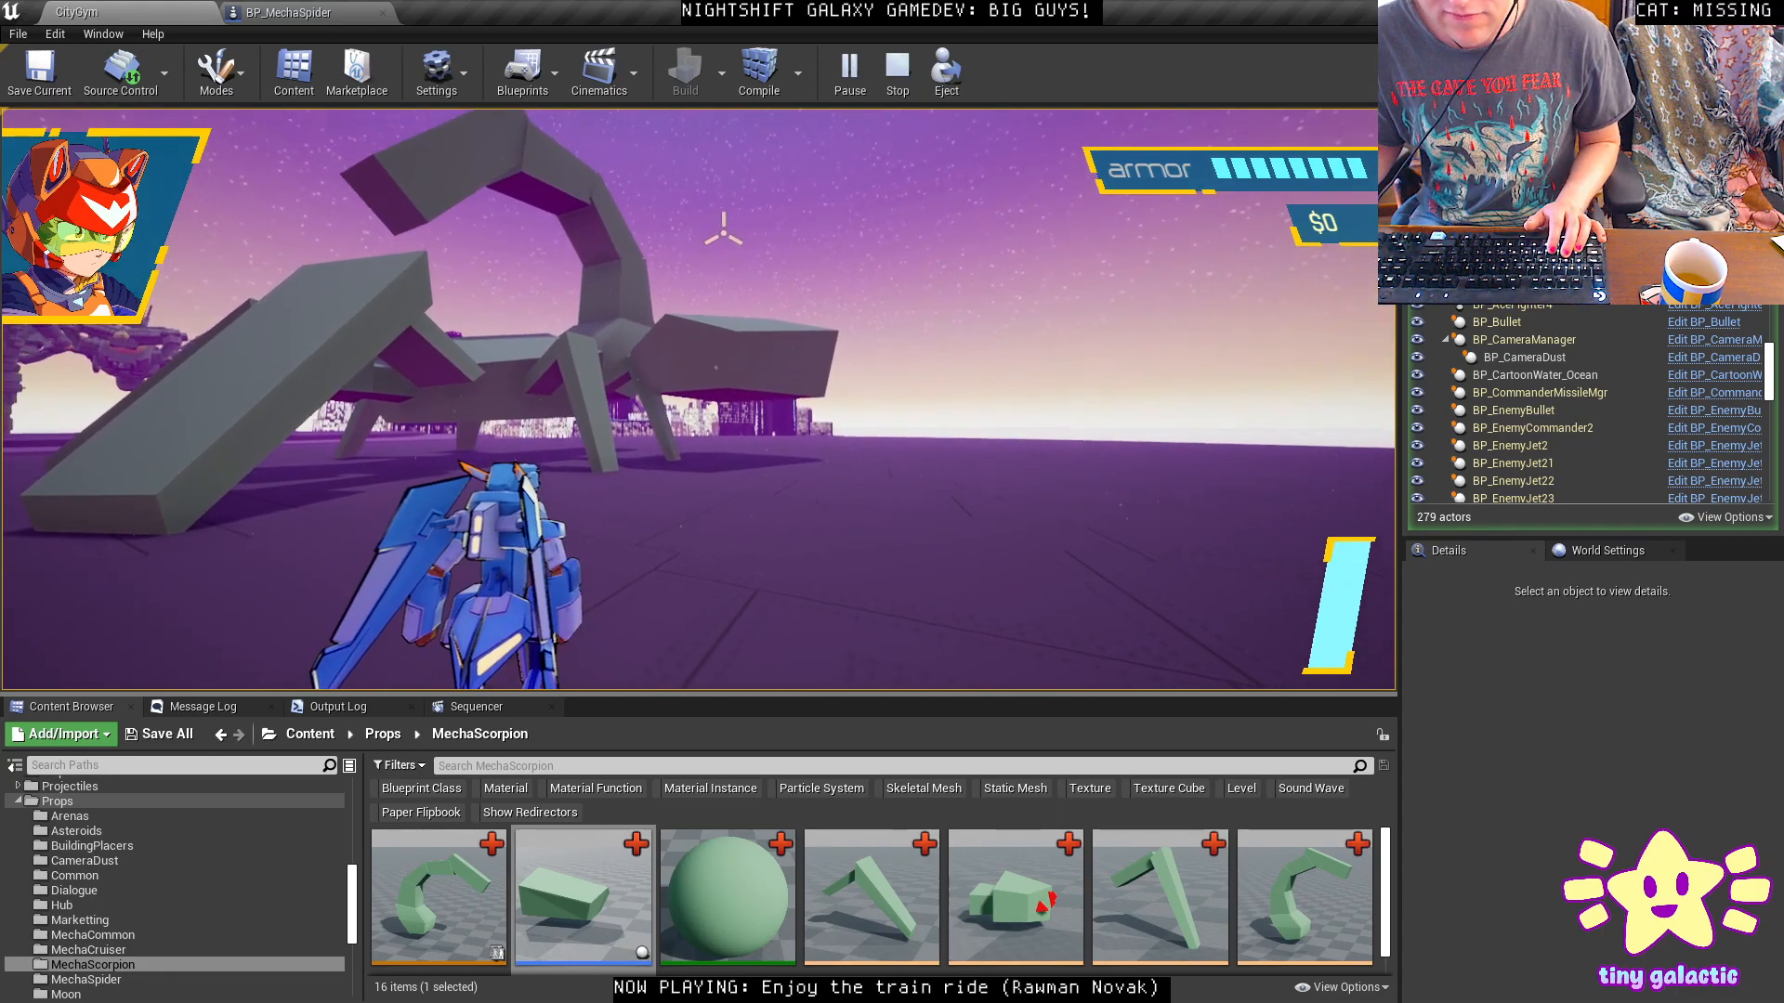
key("Escape")
Delete the static SM_ScorpionChassis mesh from the blocked-out scorpion and save the level.
right_click_drag(1031, 564, 806, 465)
left_click(804, 421)
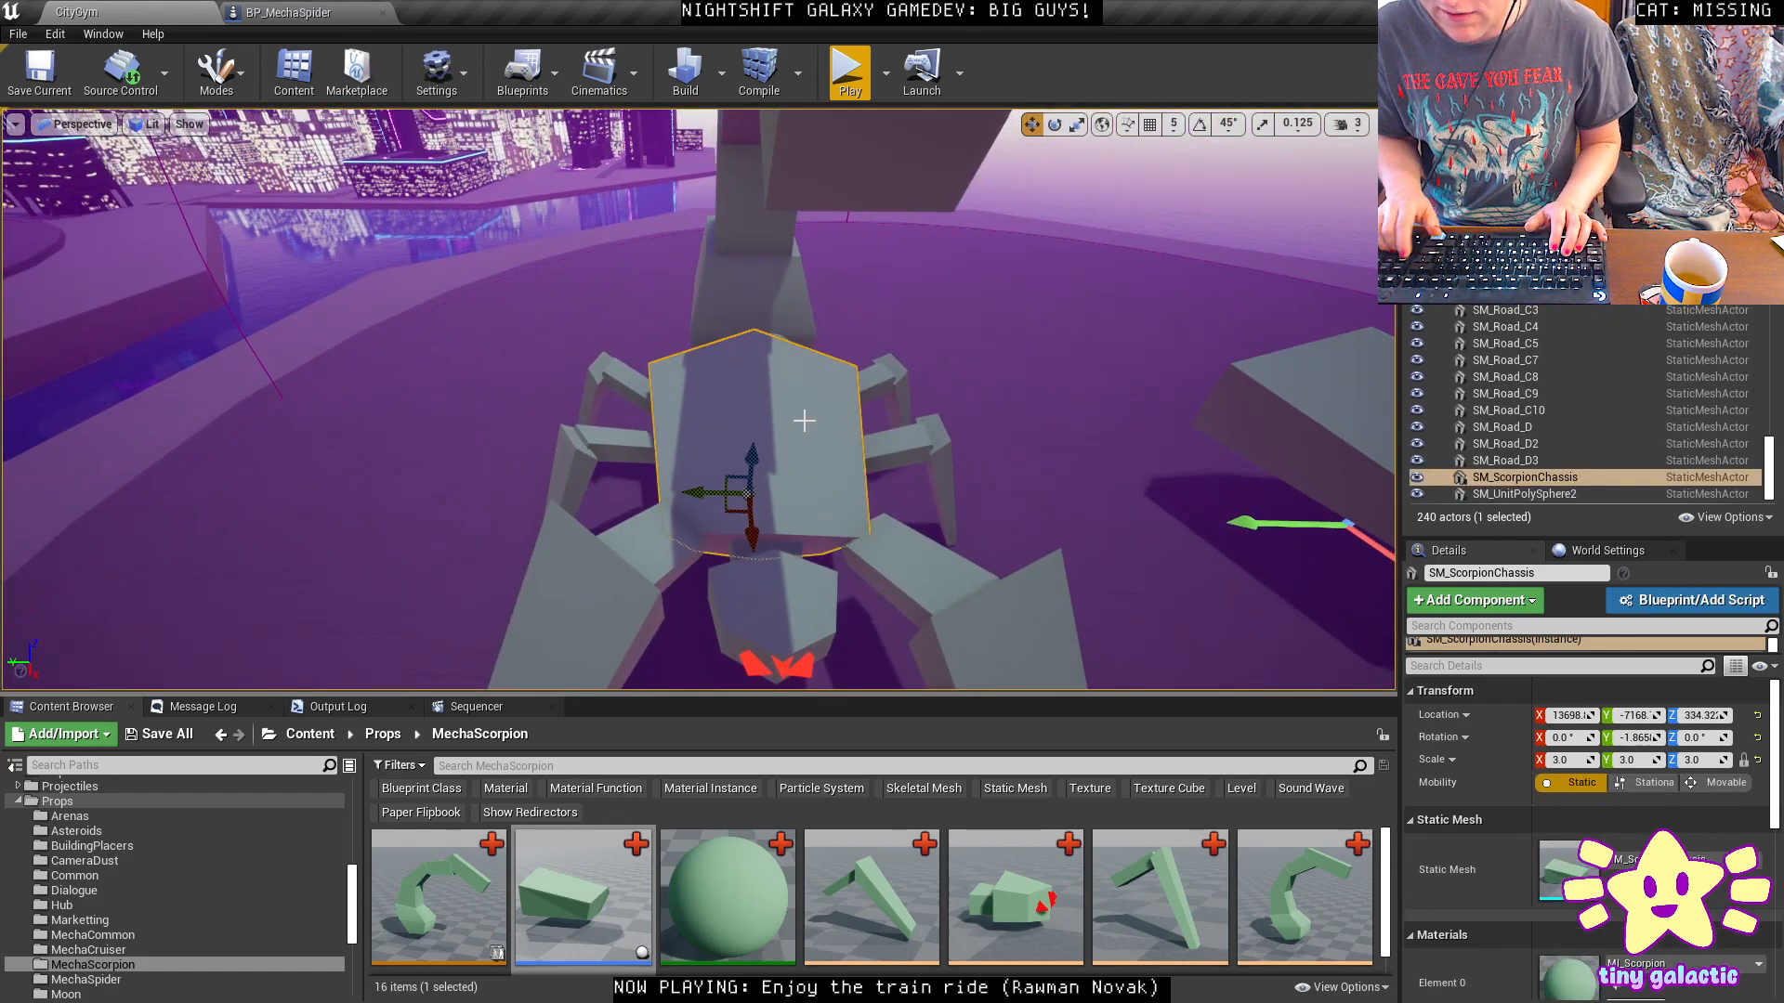
key("Delete")
mouse_move(1048, 384)
right_mouse_down()
mouse_move(1022, 391)
mouse_move(1048, 383)
right_mouse_up()
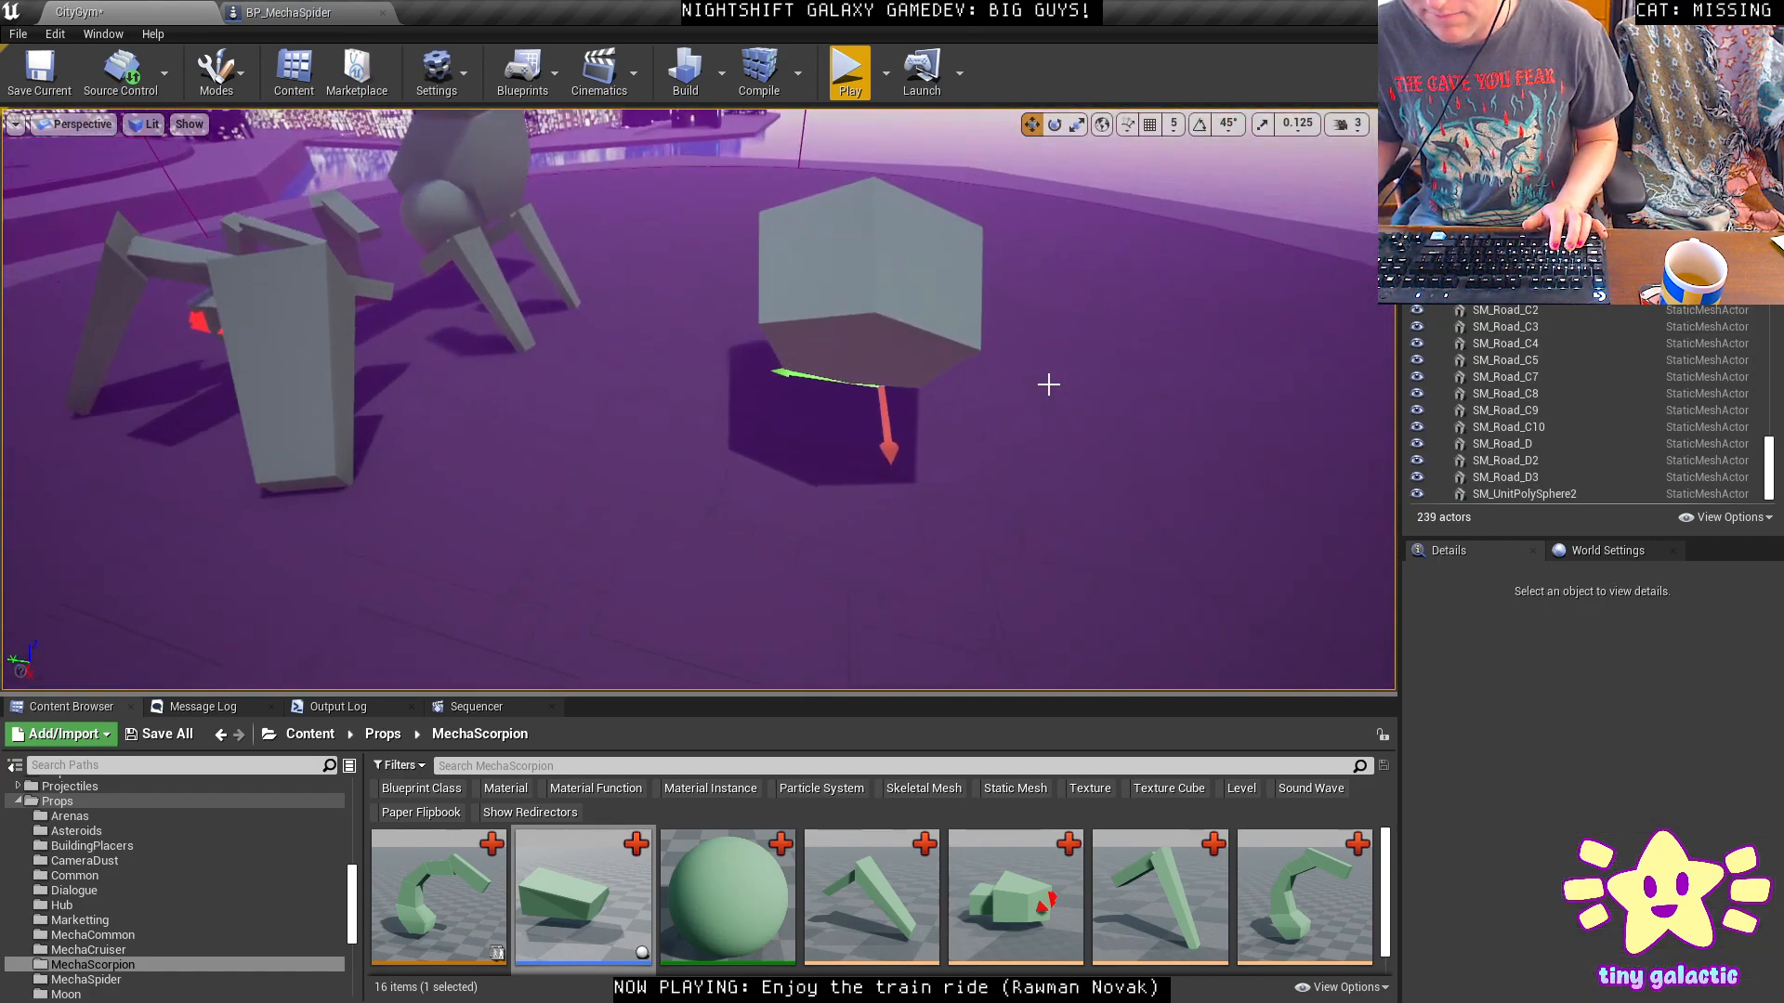
key("ctrl+s")
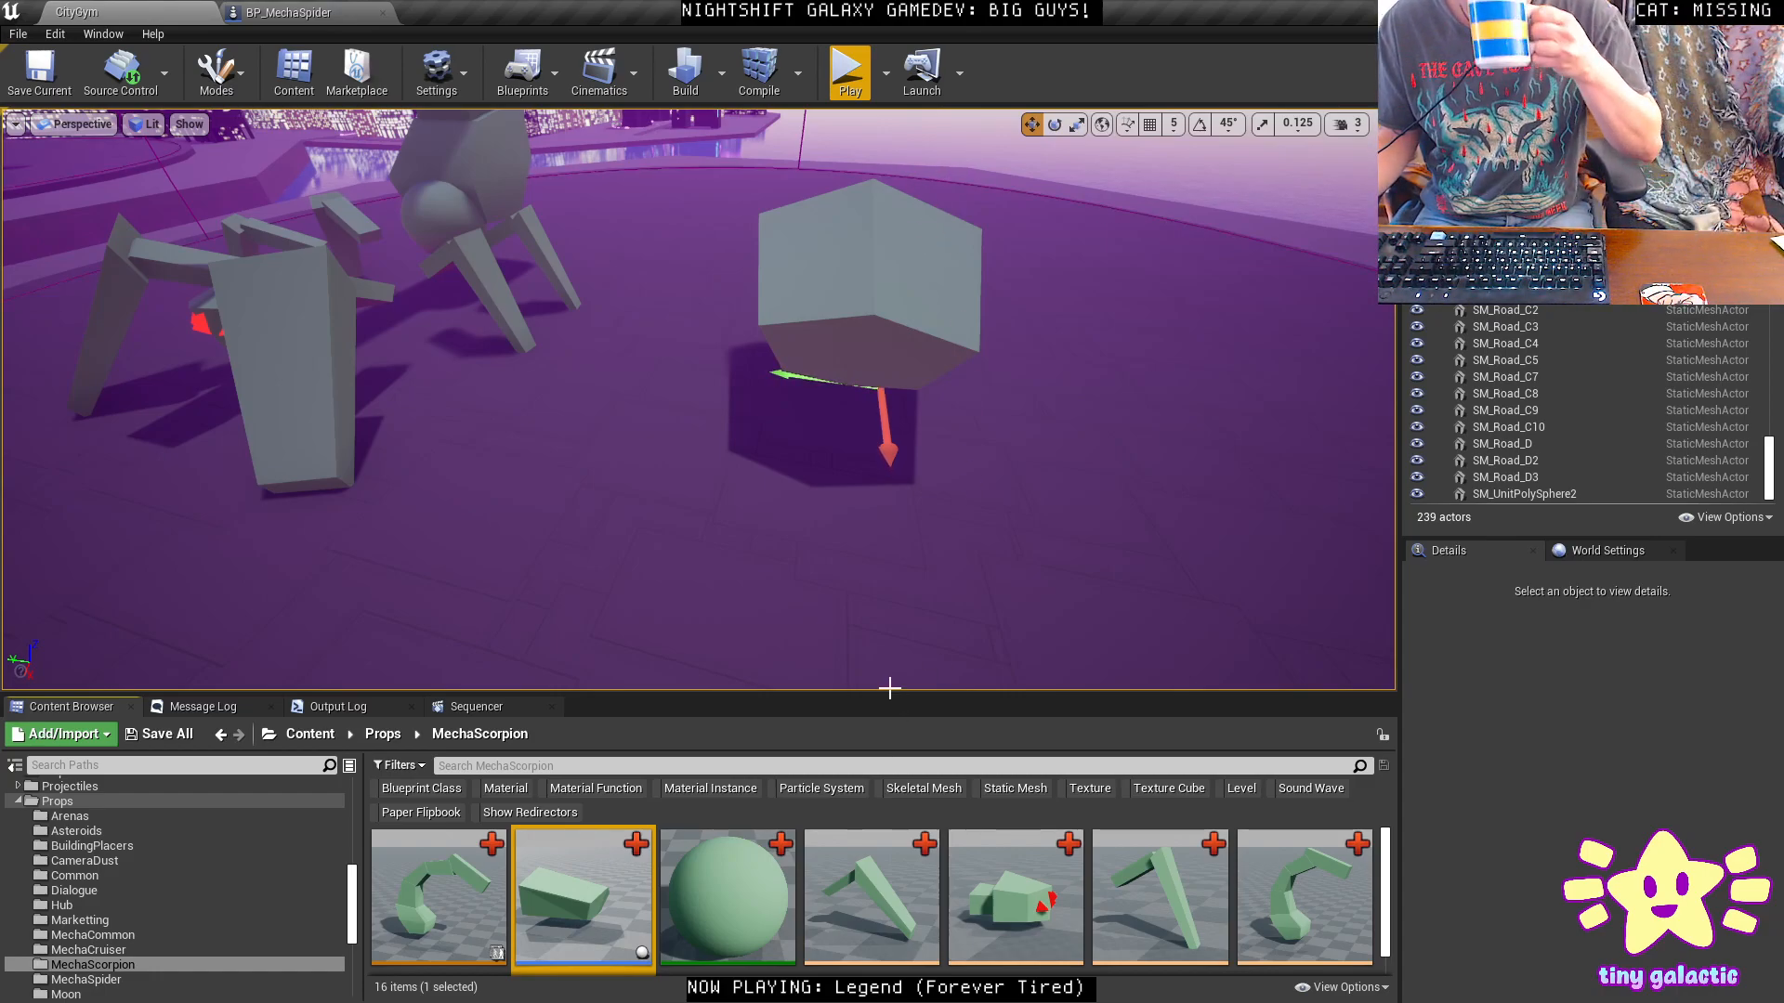
Enlarge the asset area, browse the MechaSpider folder and inspect the PHYS_MechaLeg and SK_MechaLeg assets, closing them again.
left_click_drag(889, 687, 889, 507)
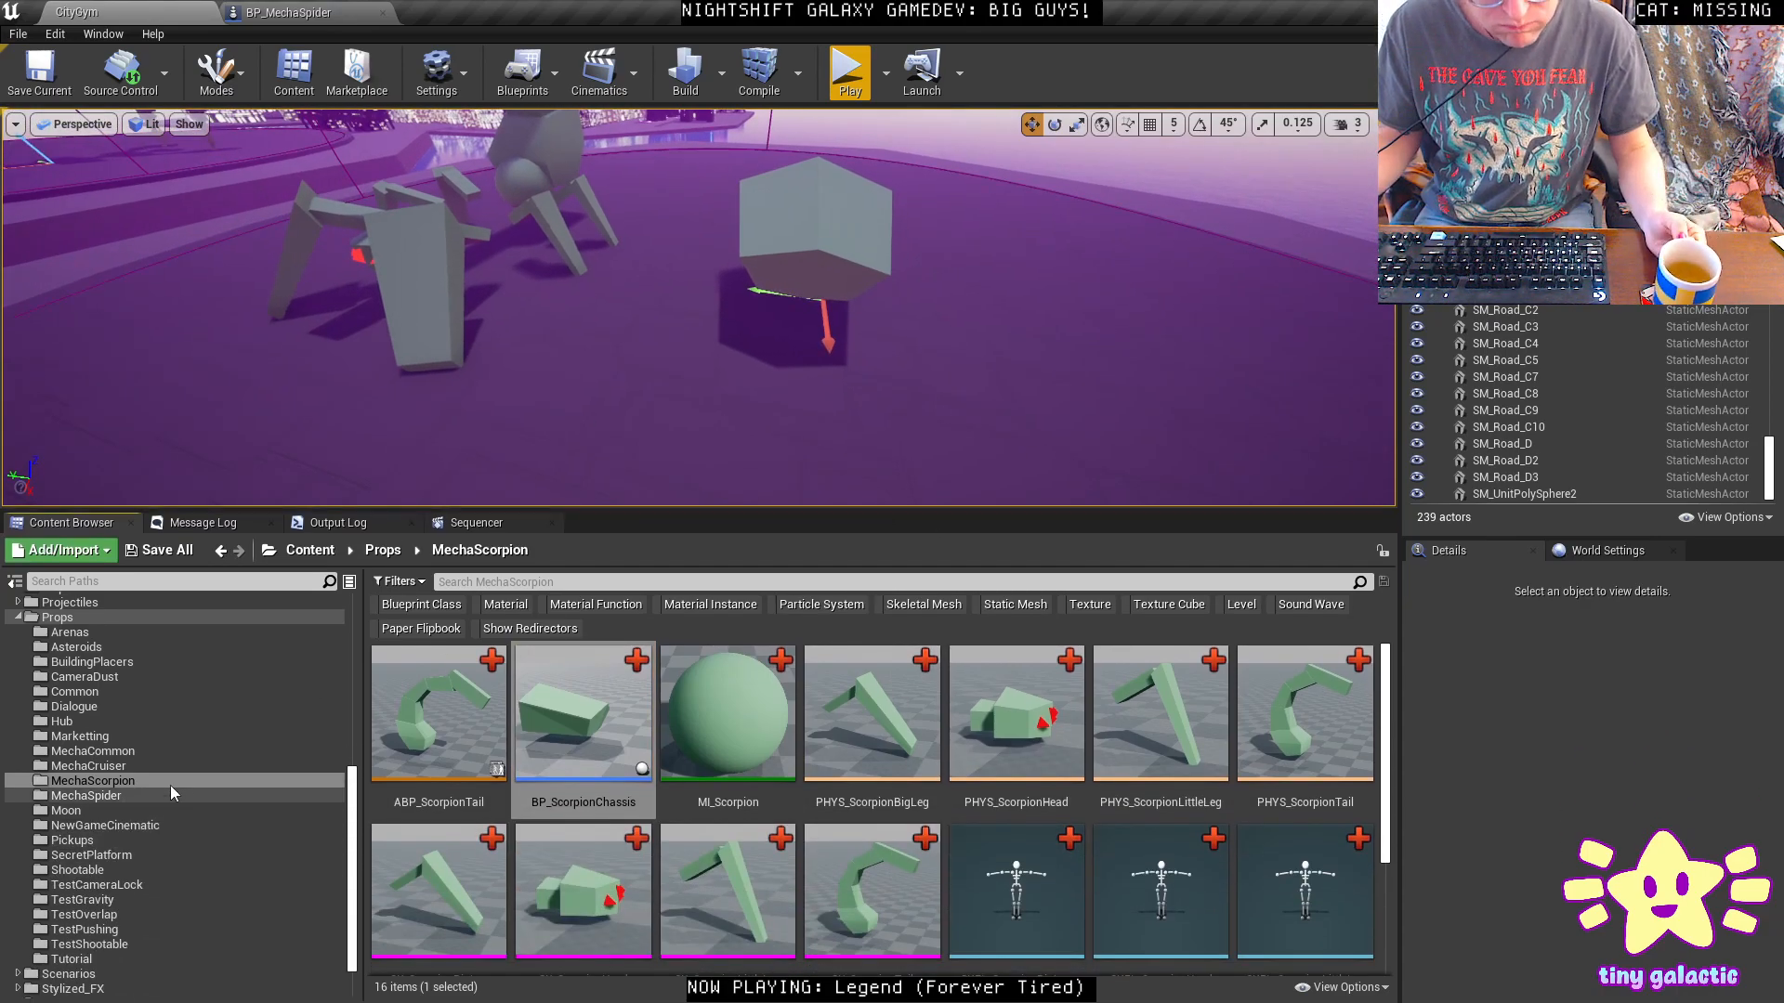
left_click(138, 795)
double_click(587, 859)
middle_click(158, 8)
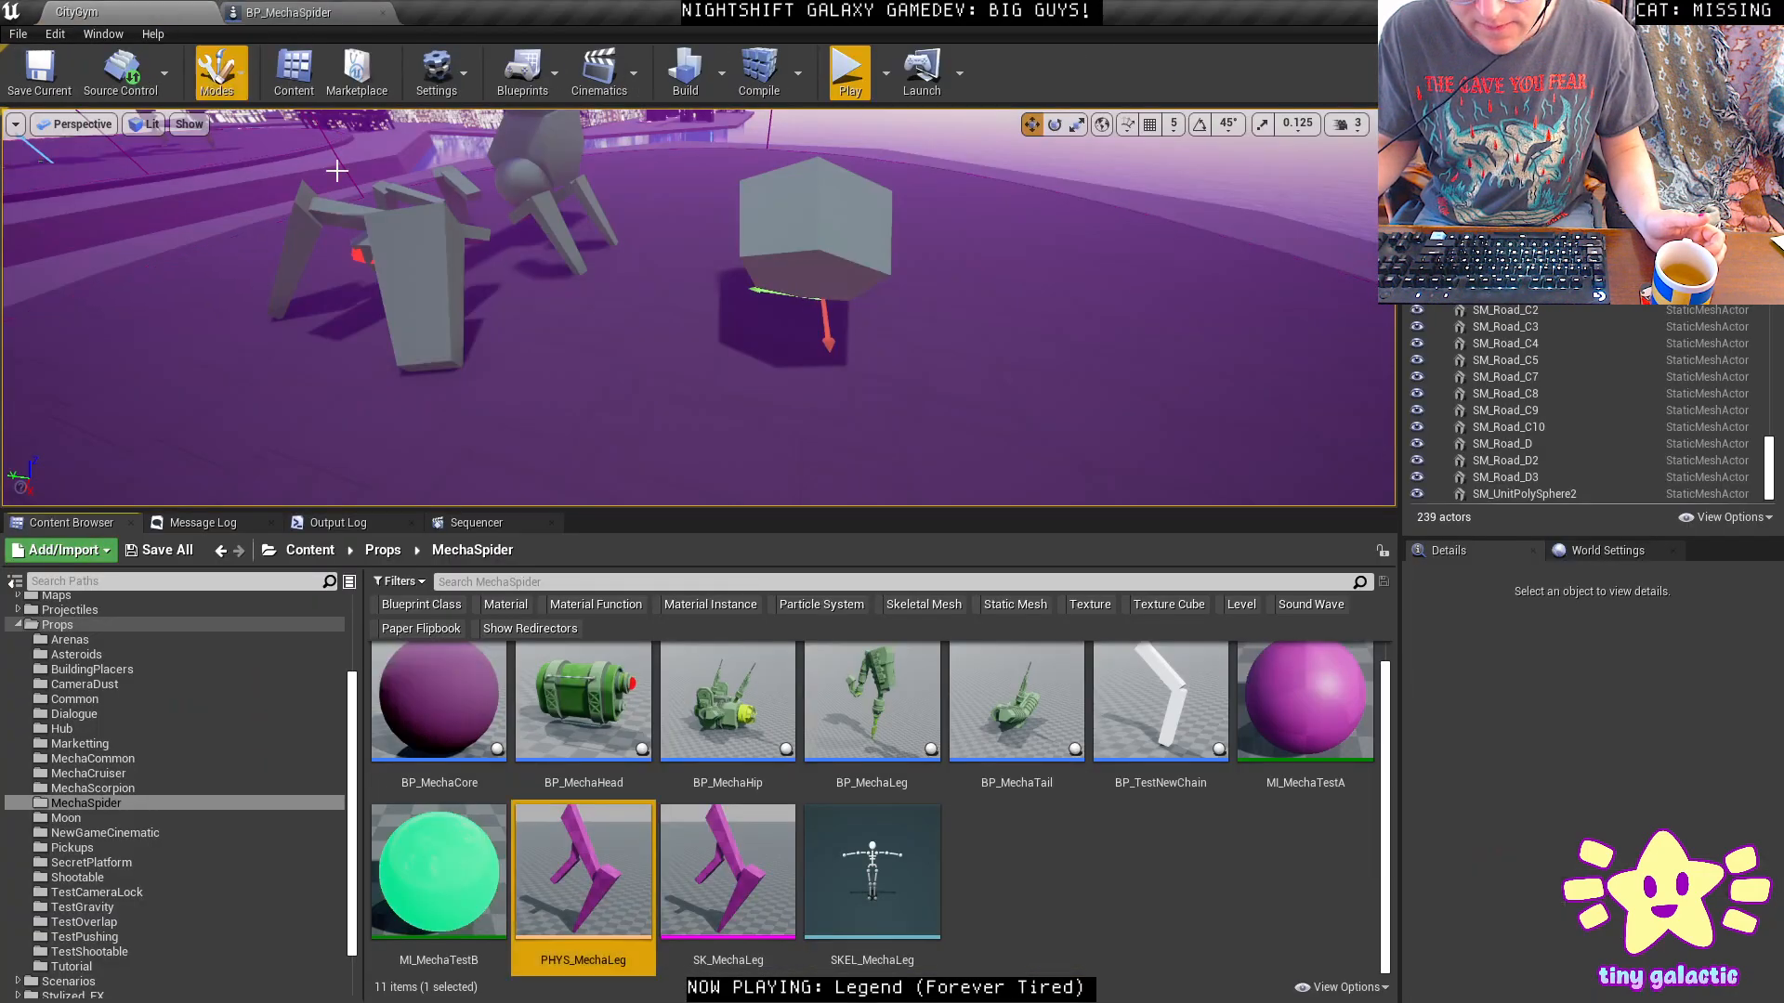
left_click(746, 930)
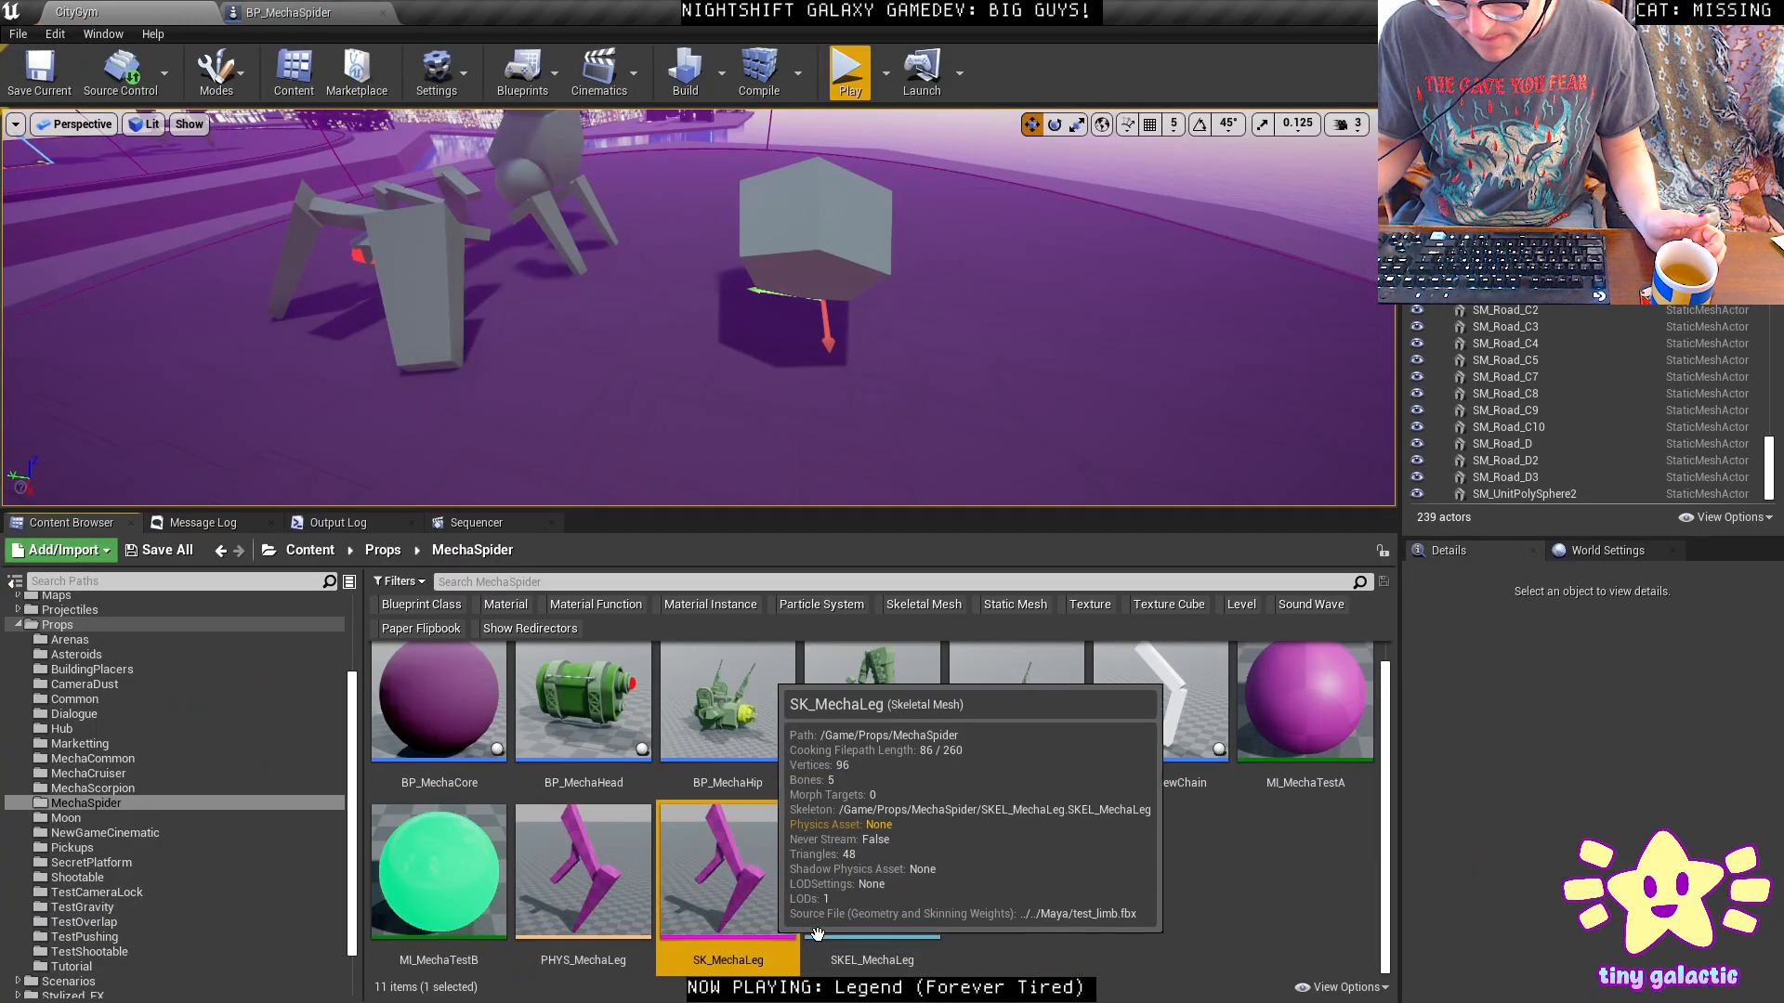
left_click(1181, 760)
double_click(725, 868)
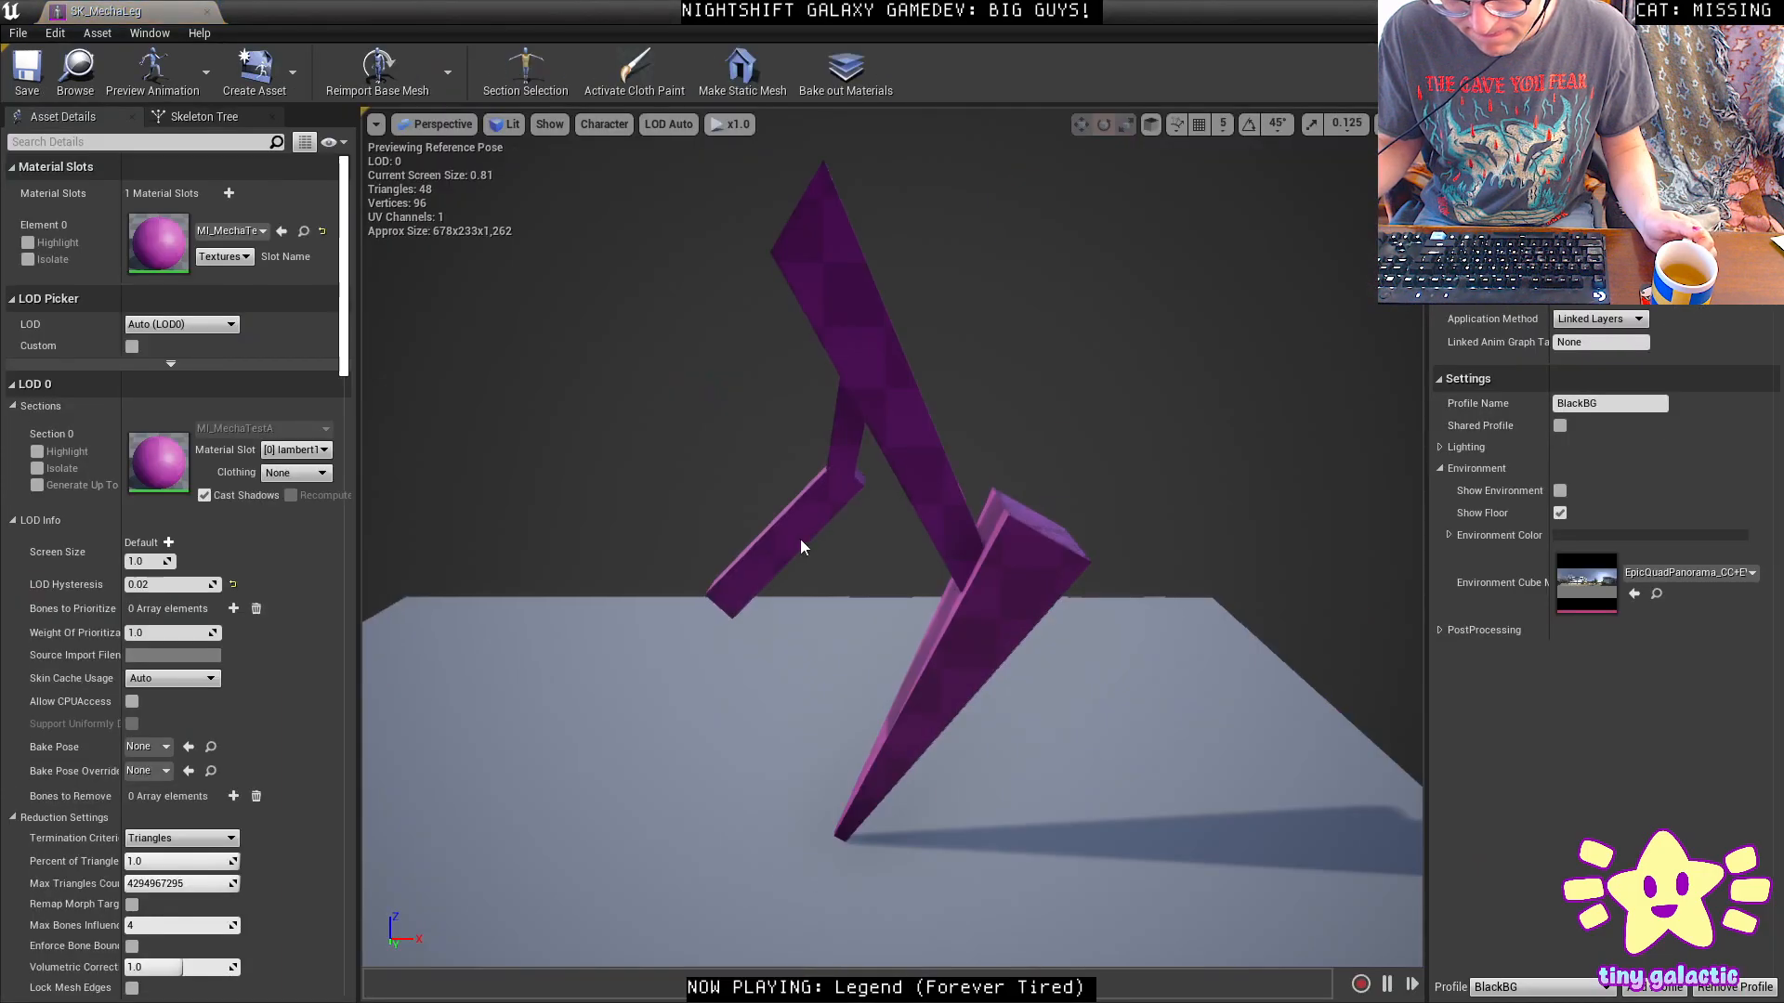
middle_click(153, 7)
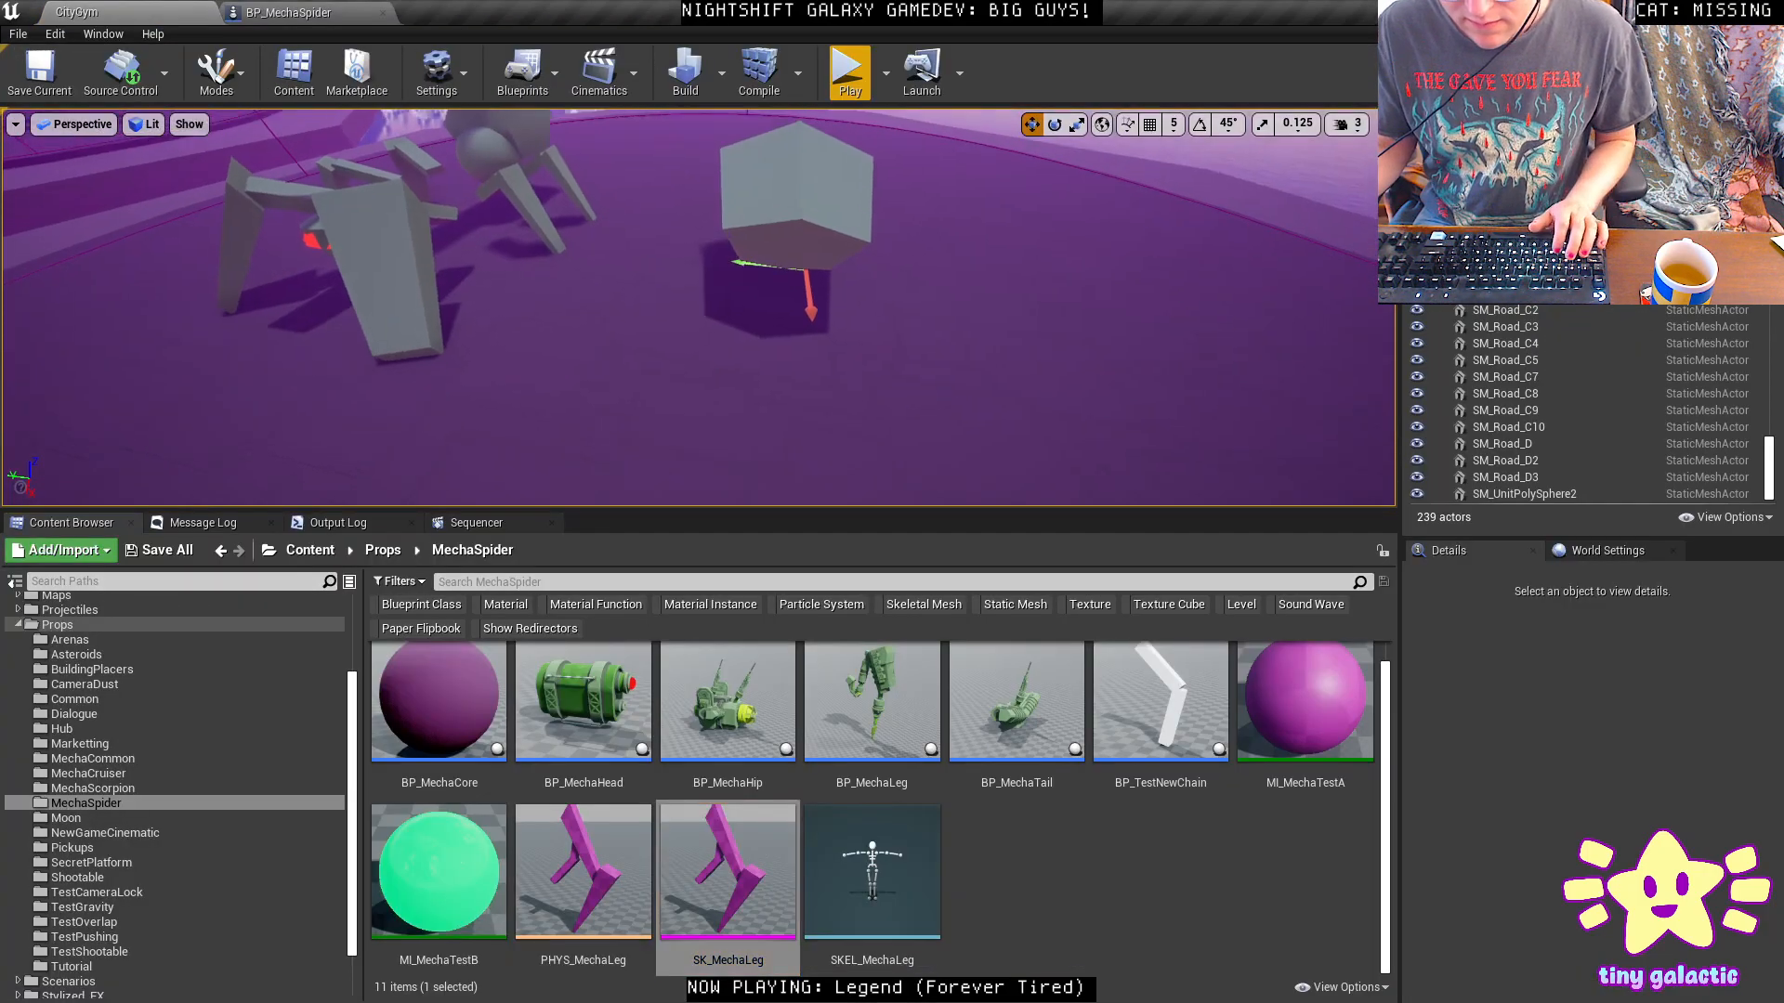
Look over the blocked-out scorpion's head and select the existing mecha spider's BP_MechaLeg in the level to inspect its leg properties.
right_click_drag(696, 306, 589, 493)
left_click(417, 315)
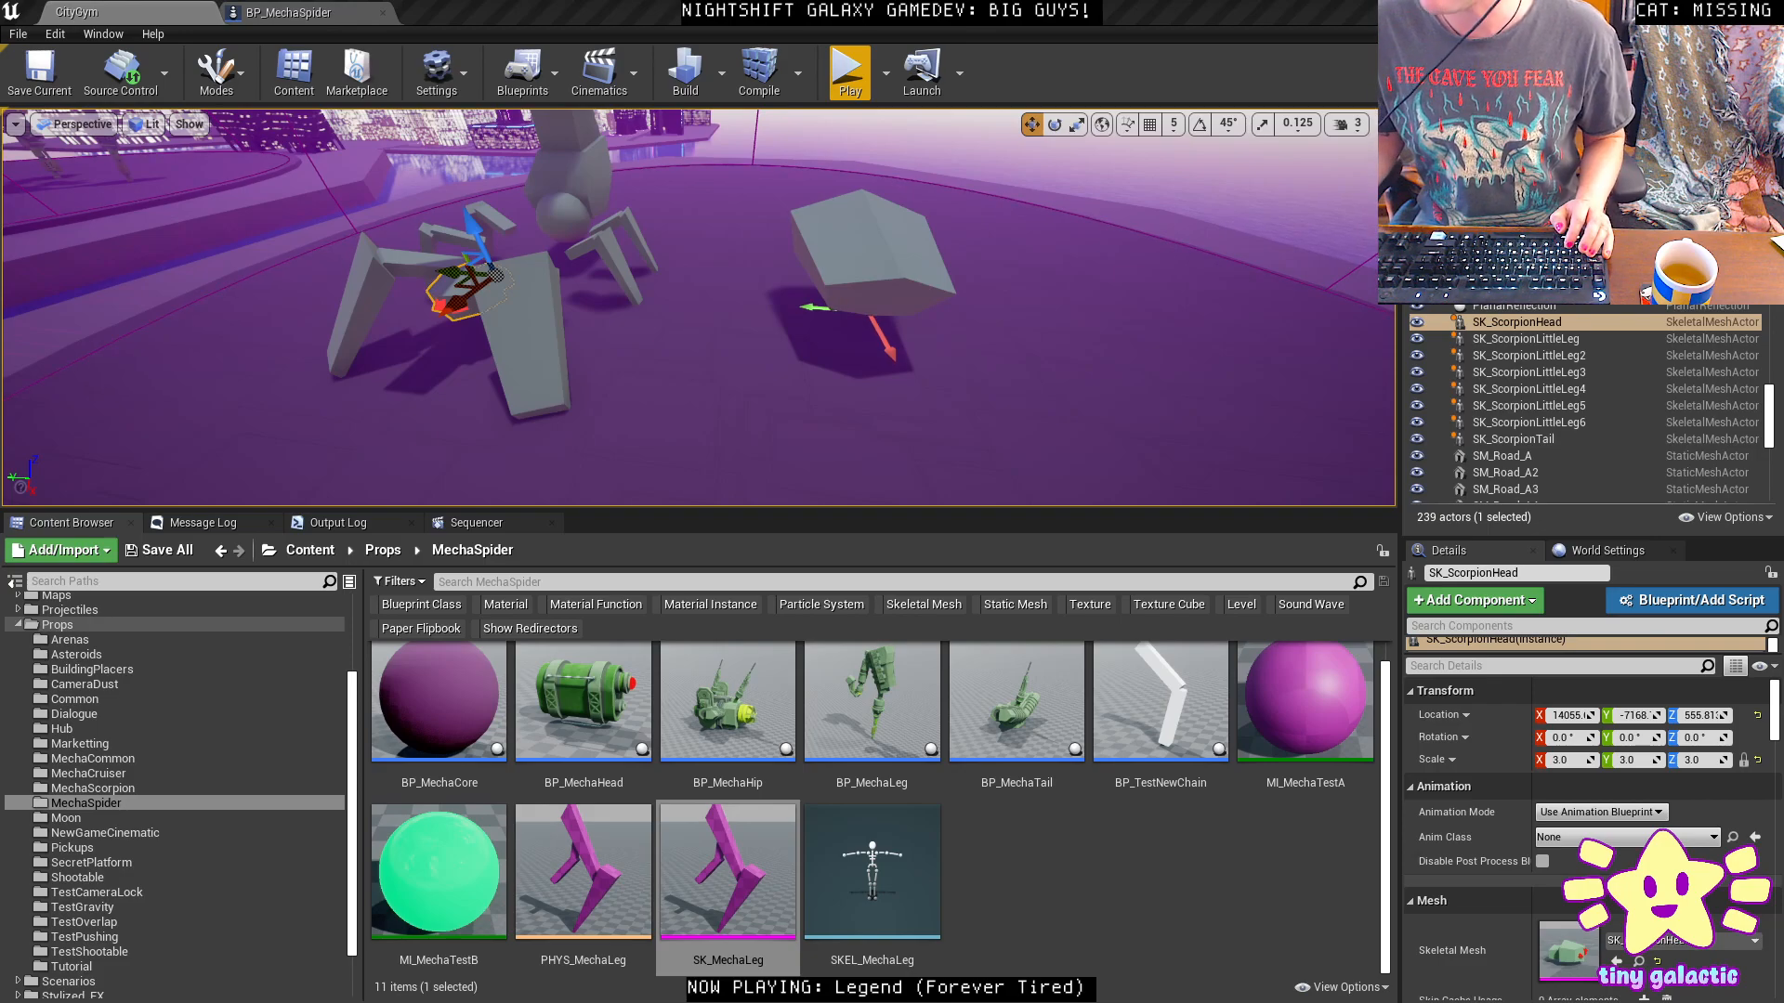
left_click_drag(1783, 604, 880, 361)
double_click(879, 360)
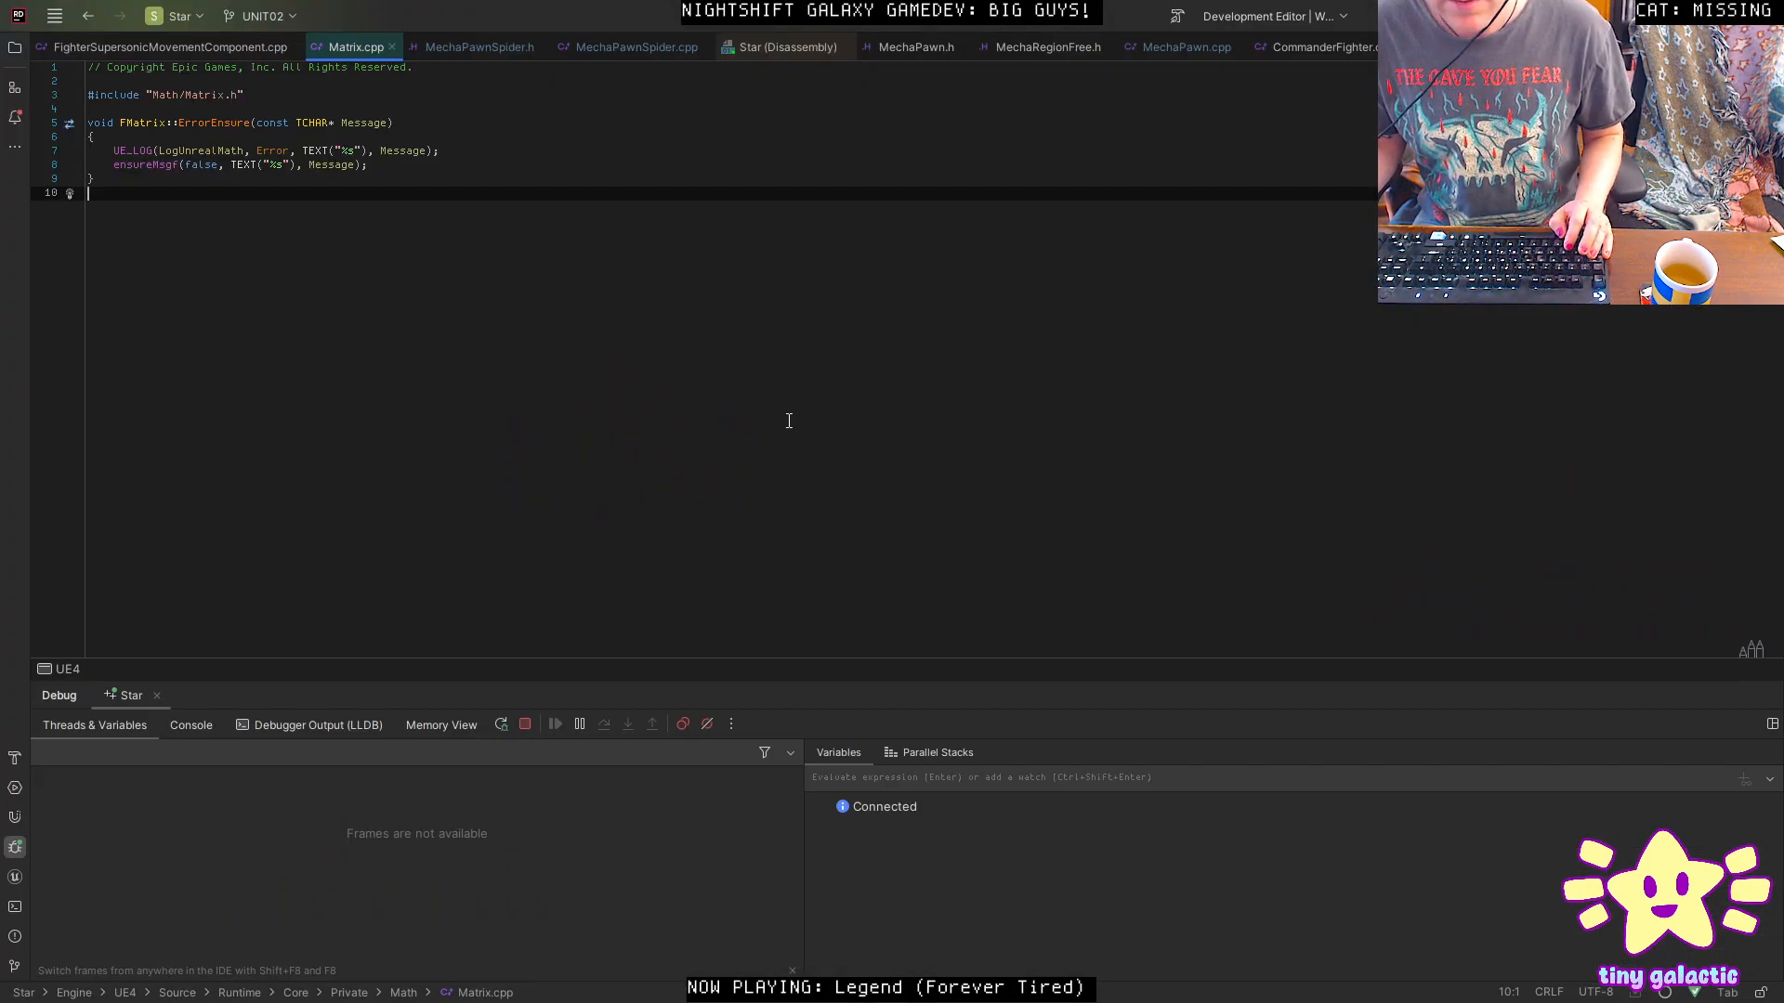
key("alt+Tab")
key("w")
right_click_drag(749, 458, 650, 409)
left_click(702, 416)
right_click_drag(696, 306, 817, 341)
key("w")
Switch to Rider, search the files for the mecha leg part class and open MechaPartLeg.h.
key("alt+Tab")
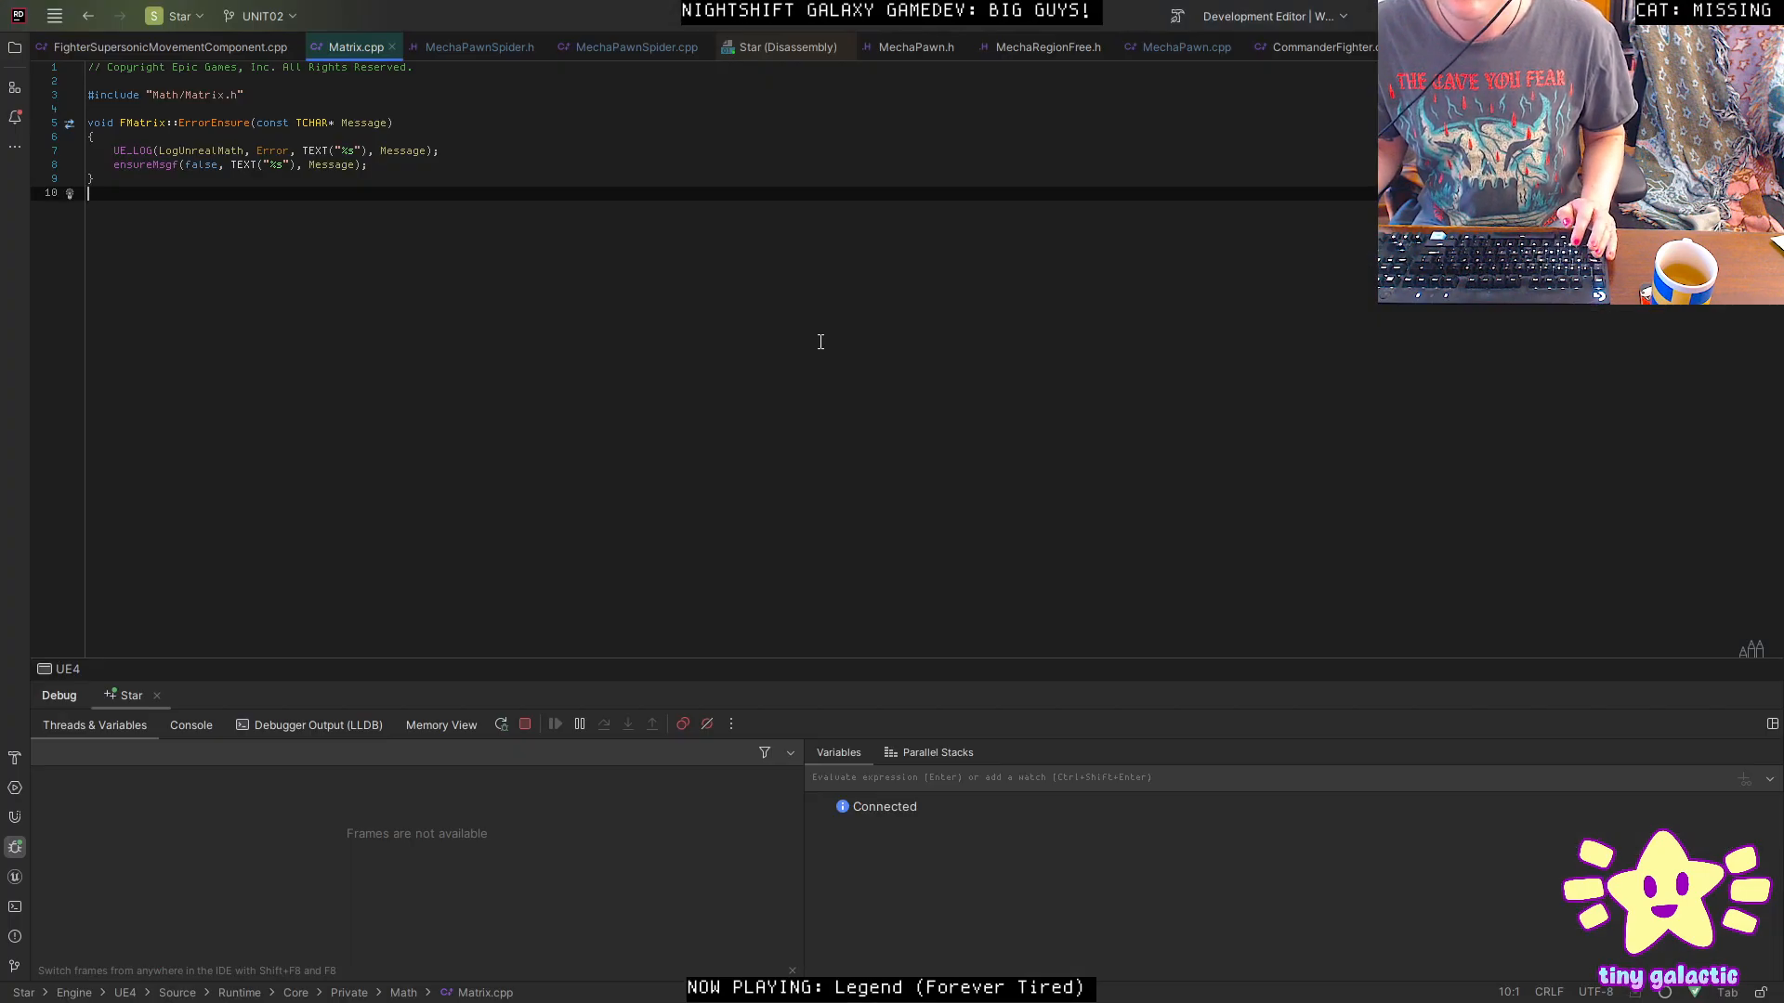
key("ctrl+shift+n")
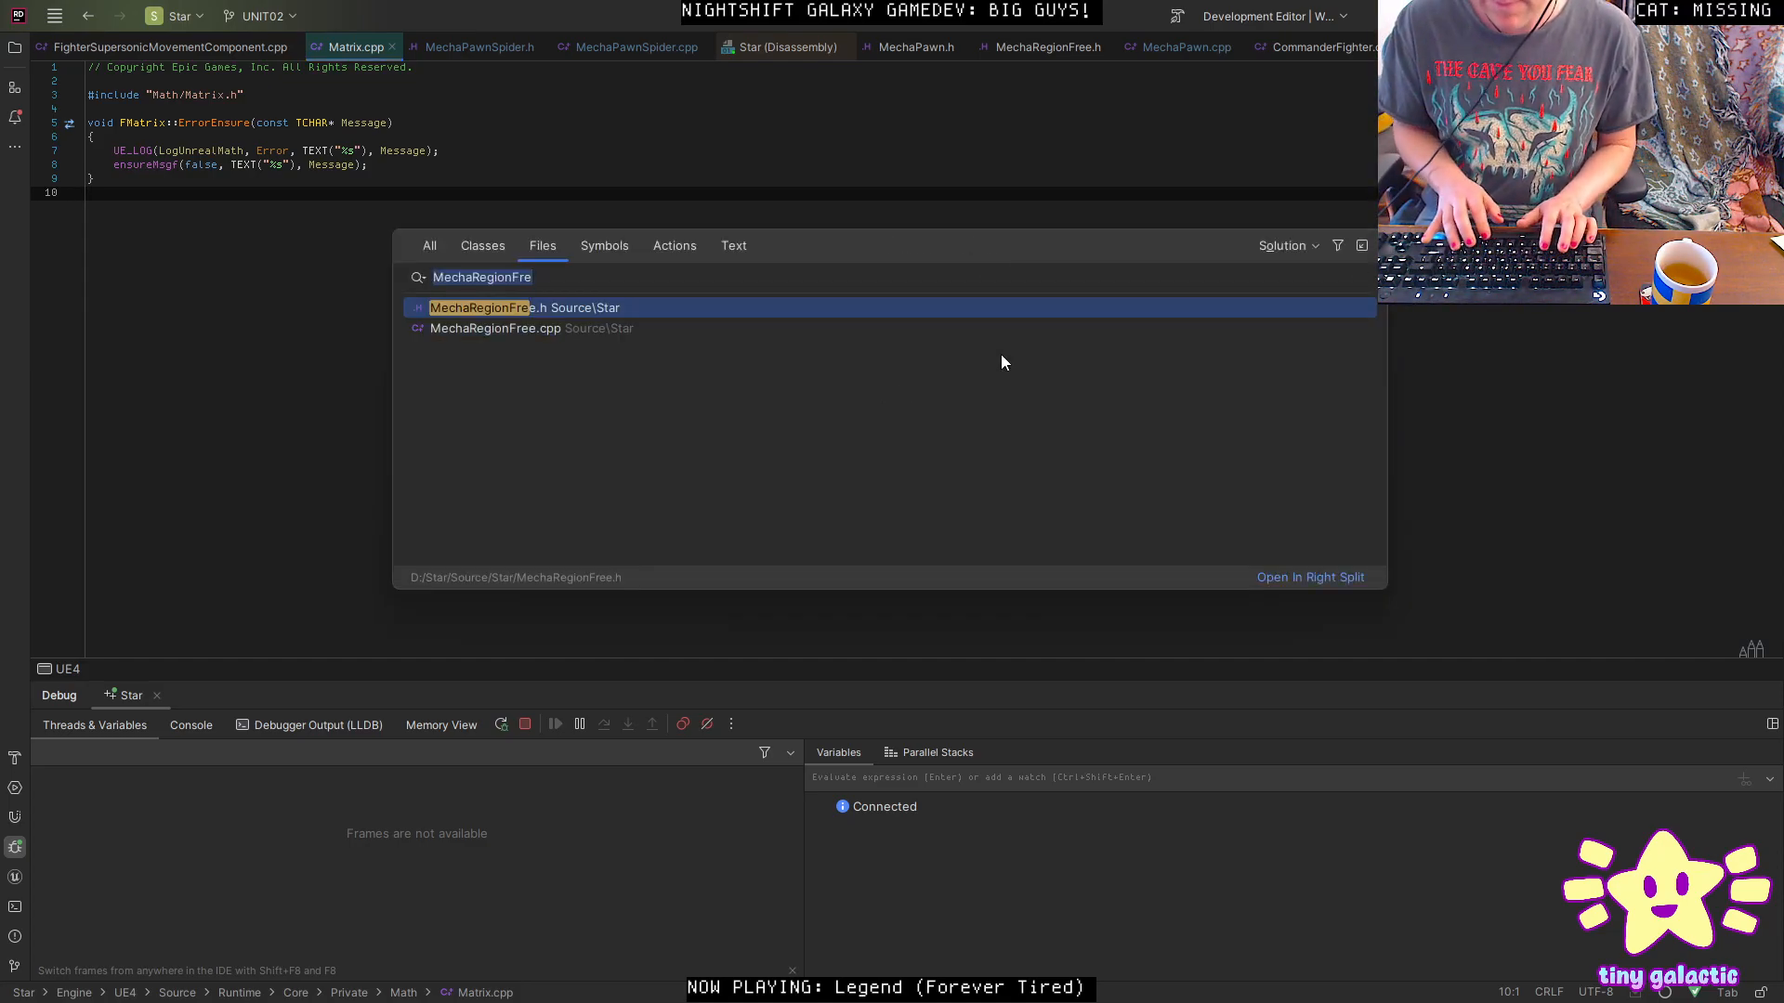
type("Mecha Lim")
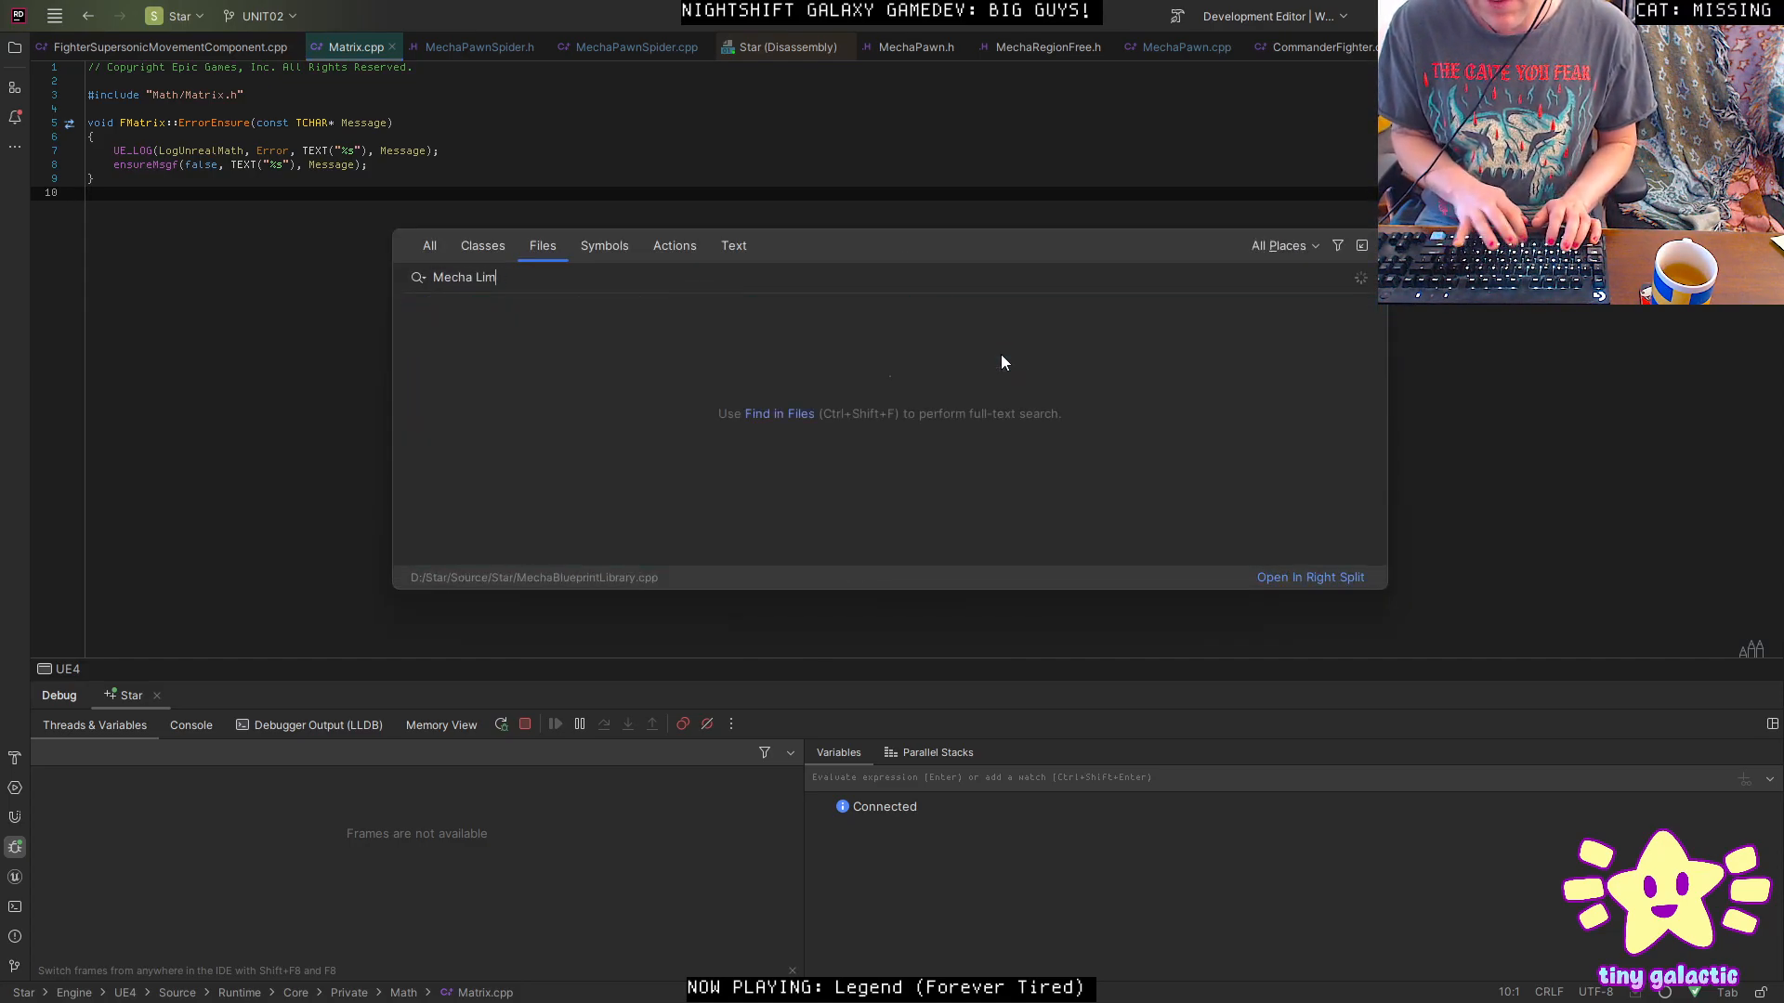
type("b")
key("BackSpace")
key("BackSpace")
key("BackSpace")
key("BackSpace")
key("BackSpace")
type("Part")
type("Leg")
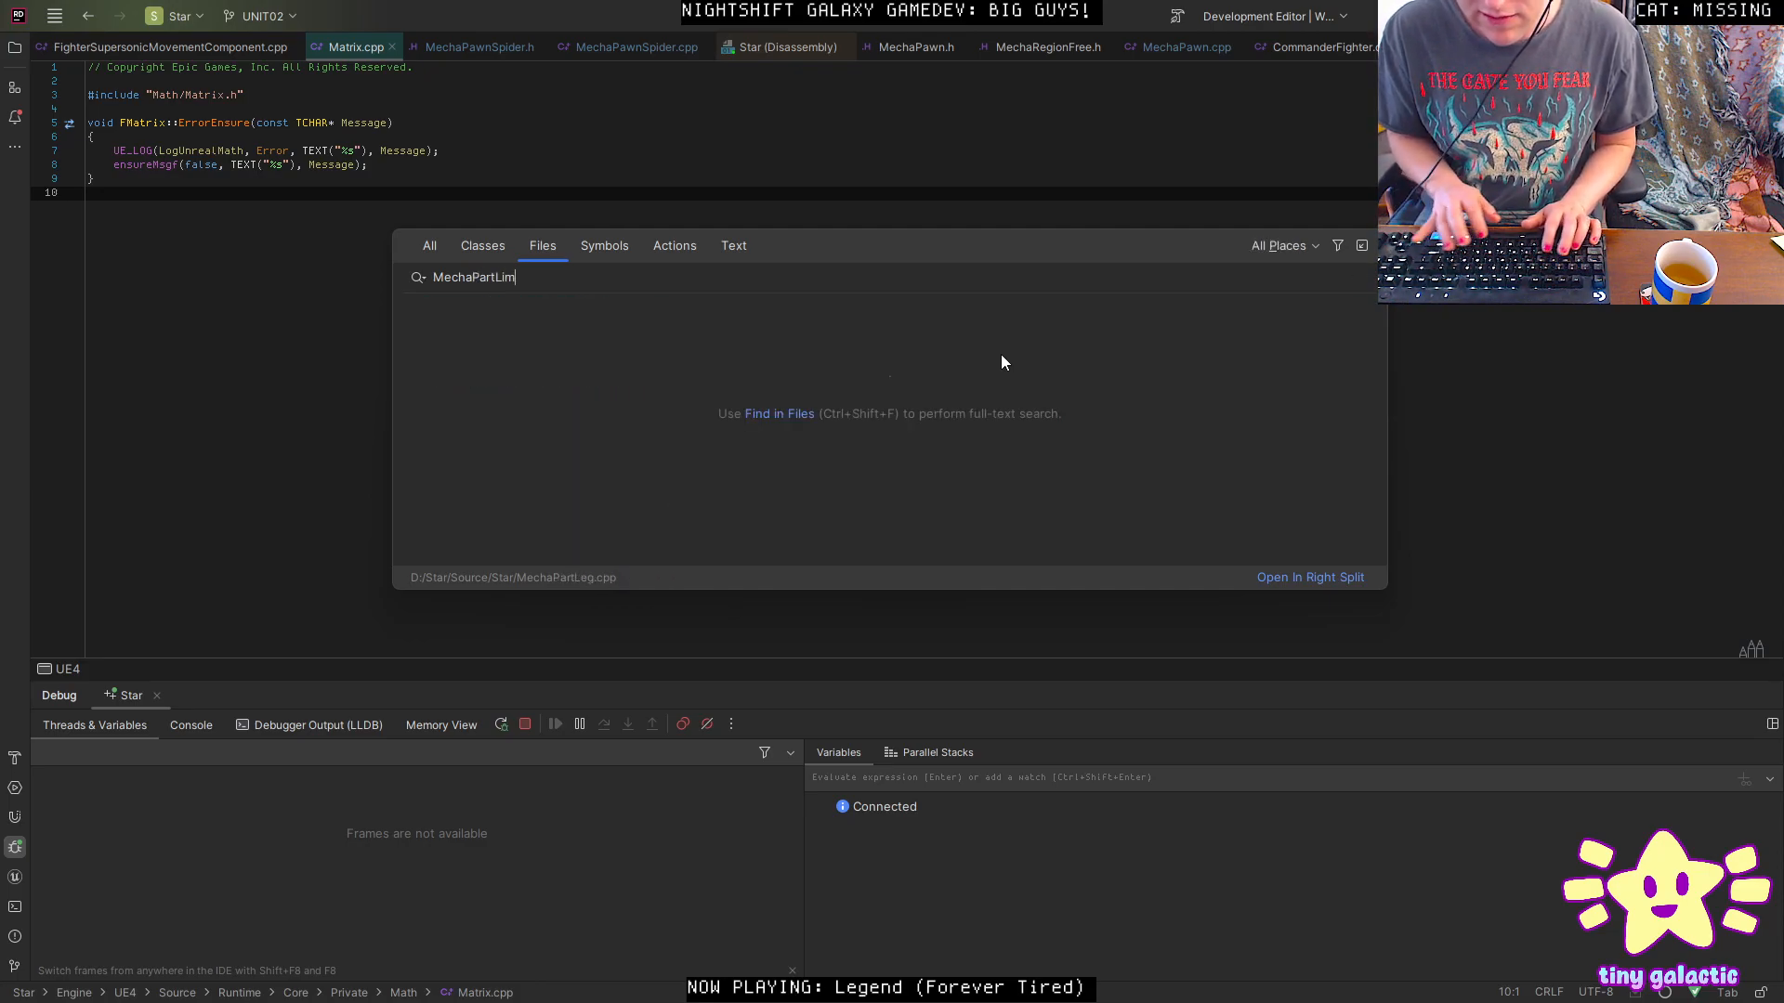
key("Down")
key("Return")
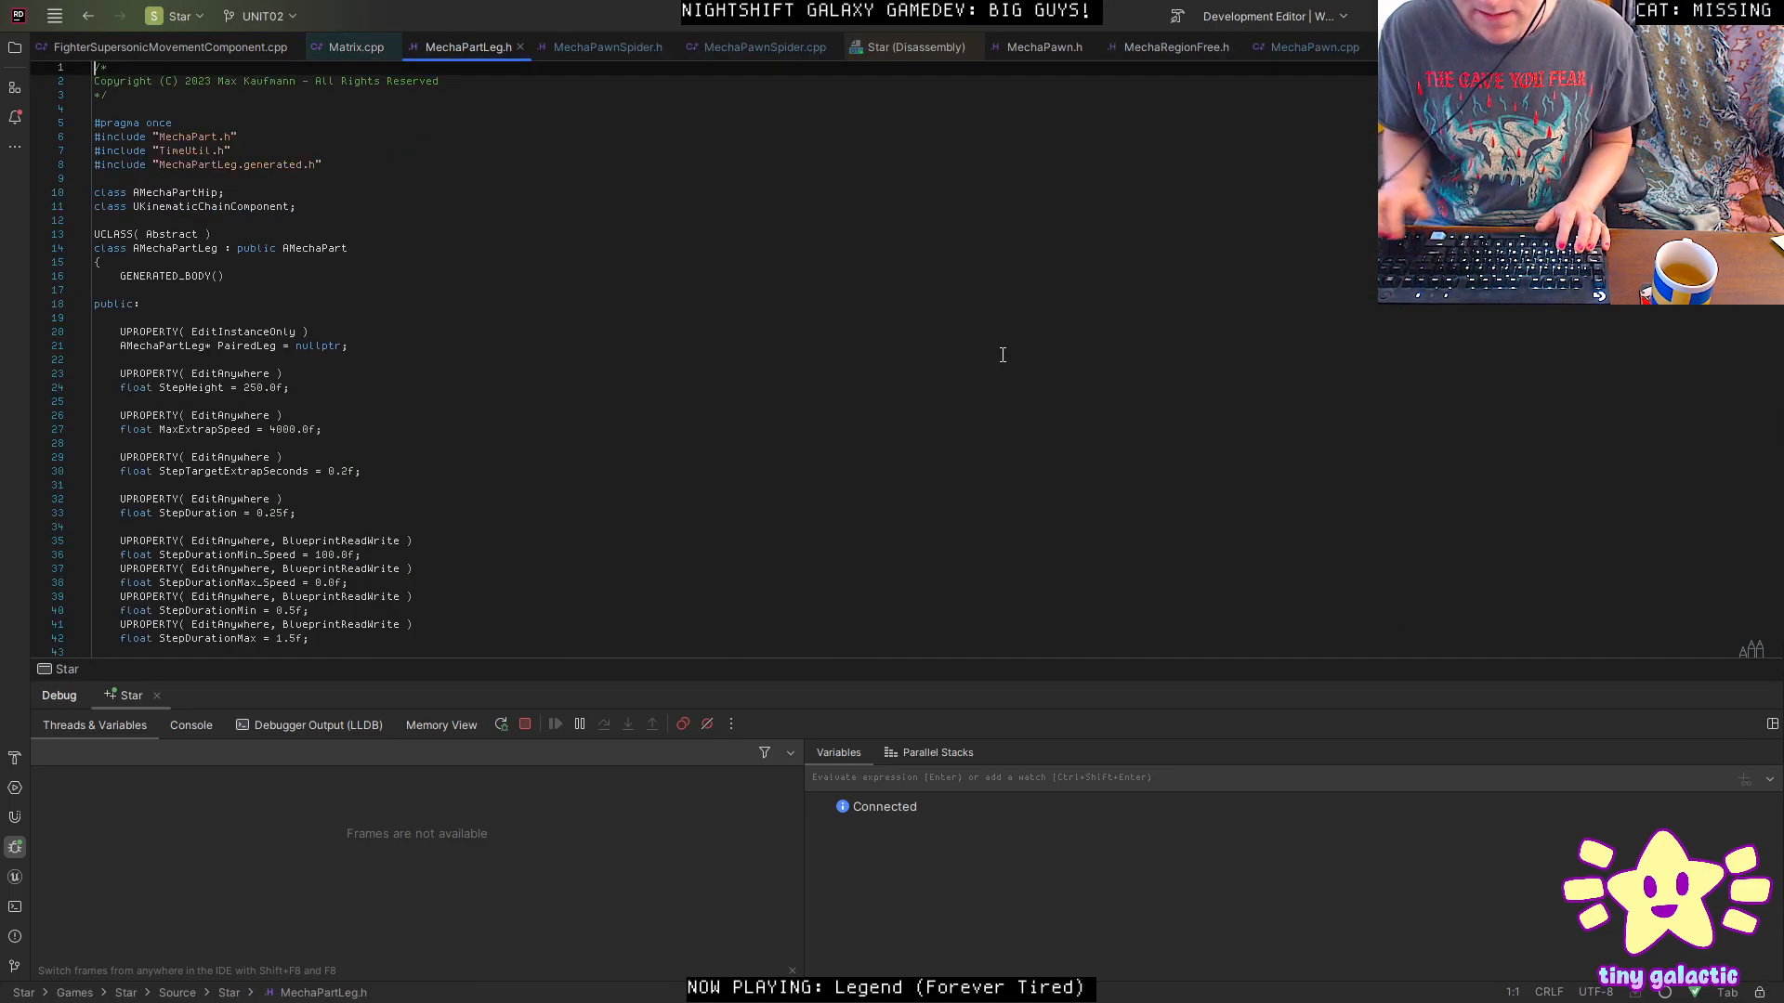
Examine the stepping properties and the UKinematicChainComponent LimbComponent declaration in MechaPartLeg.h.
scroll(665, 437, "down", 10)
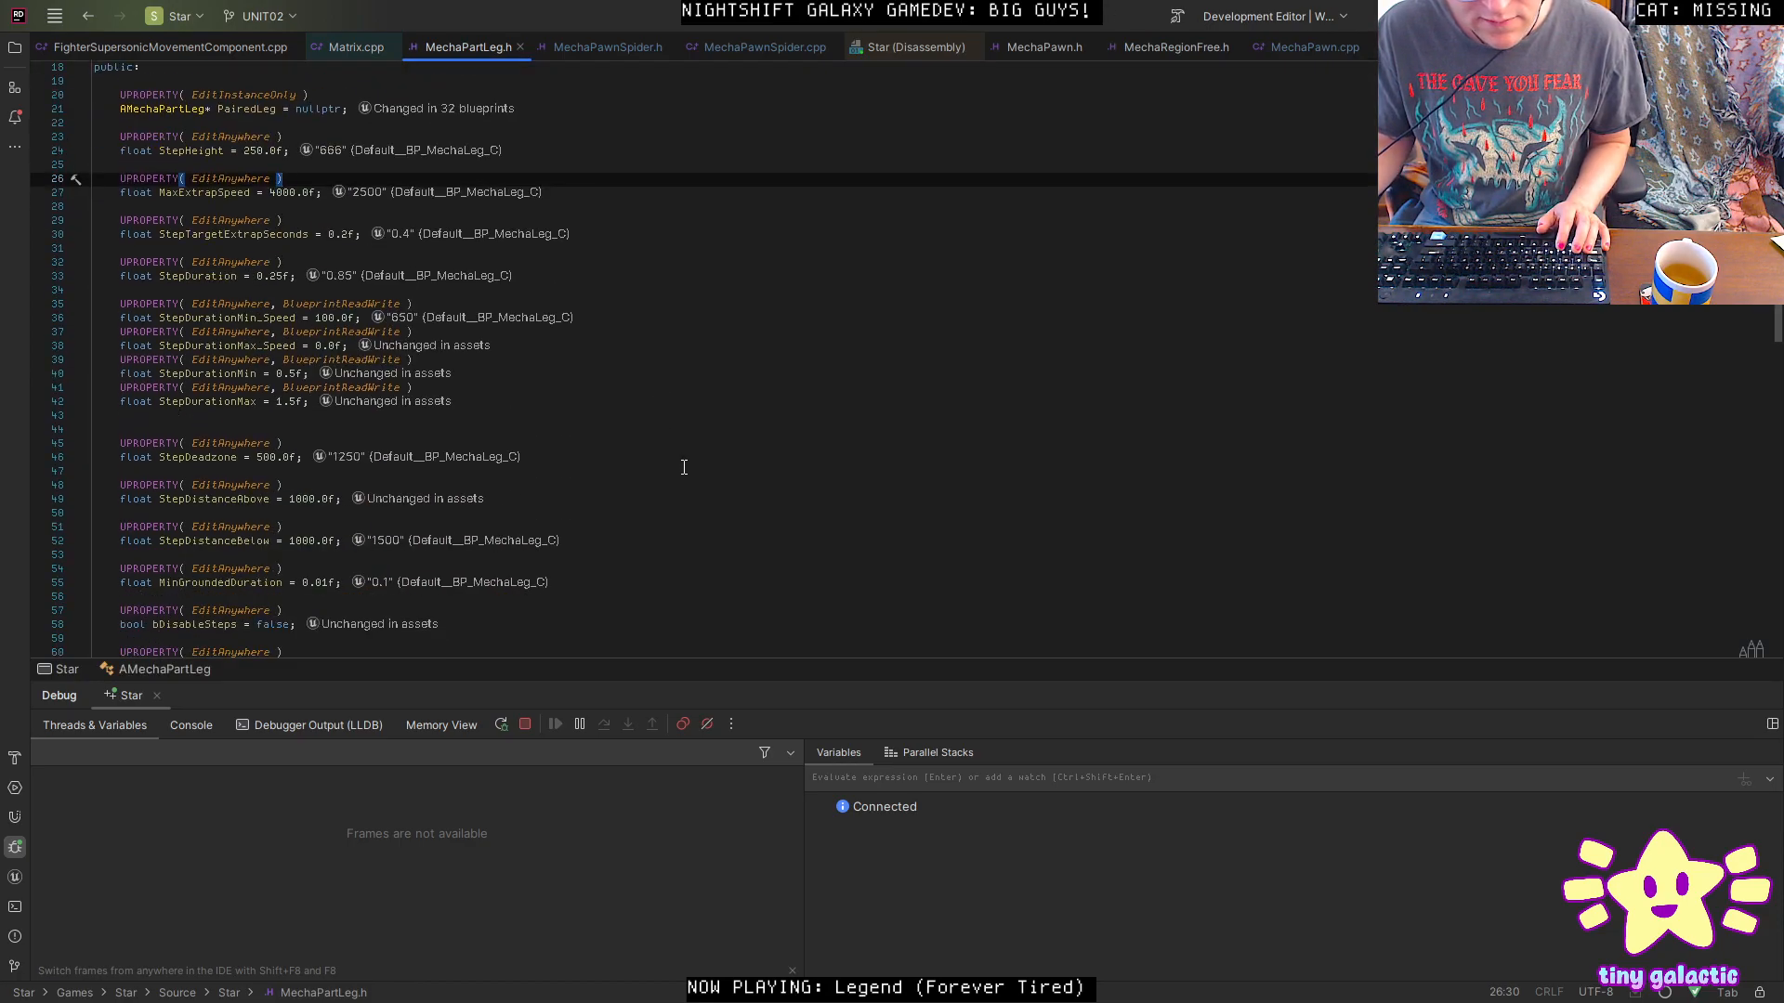
left_click_drag(191, 444, 276, 457)
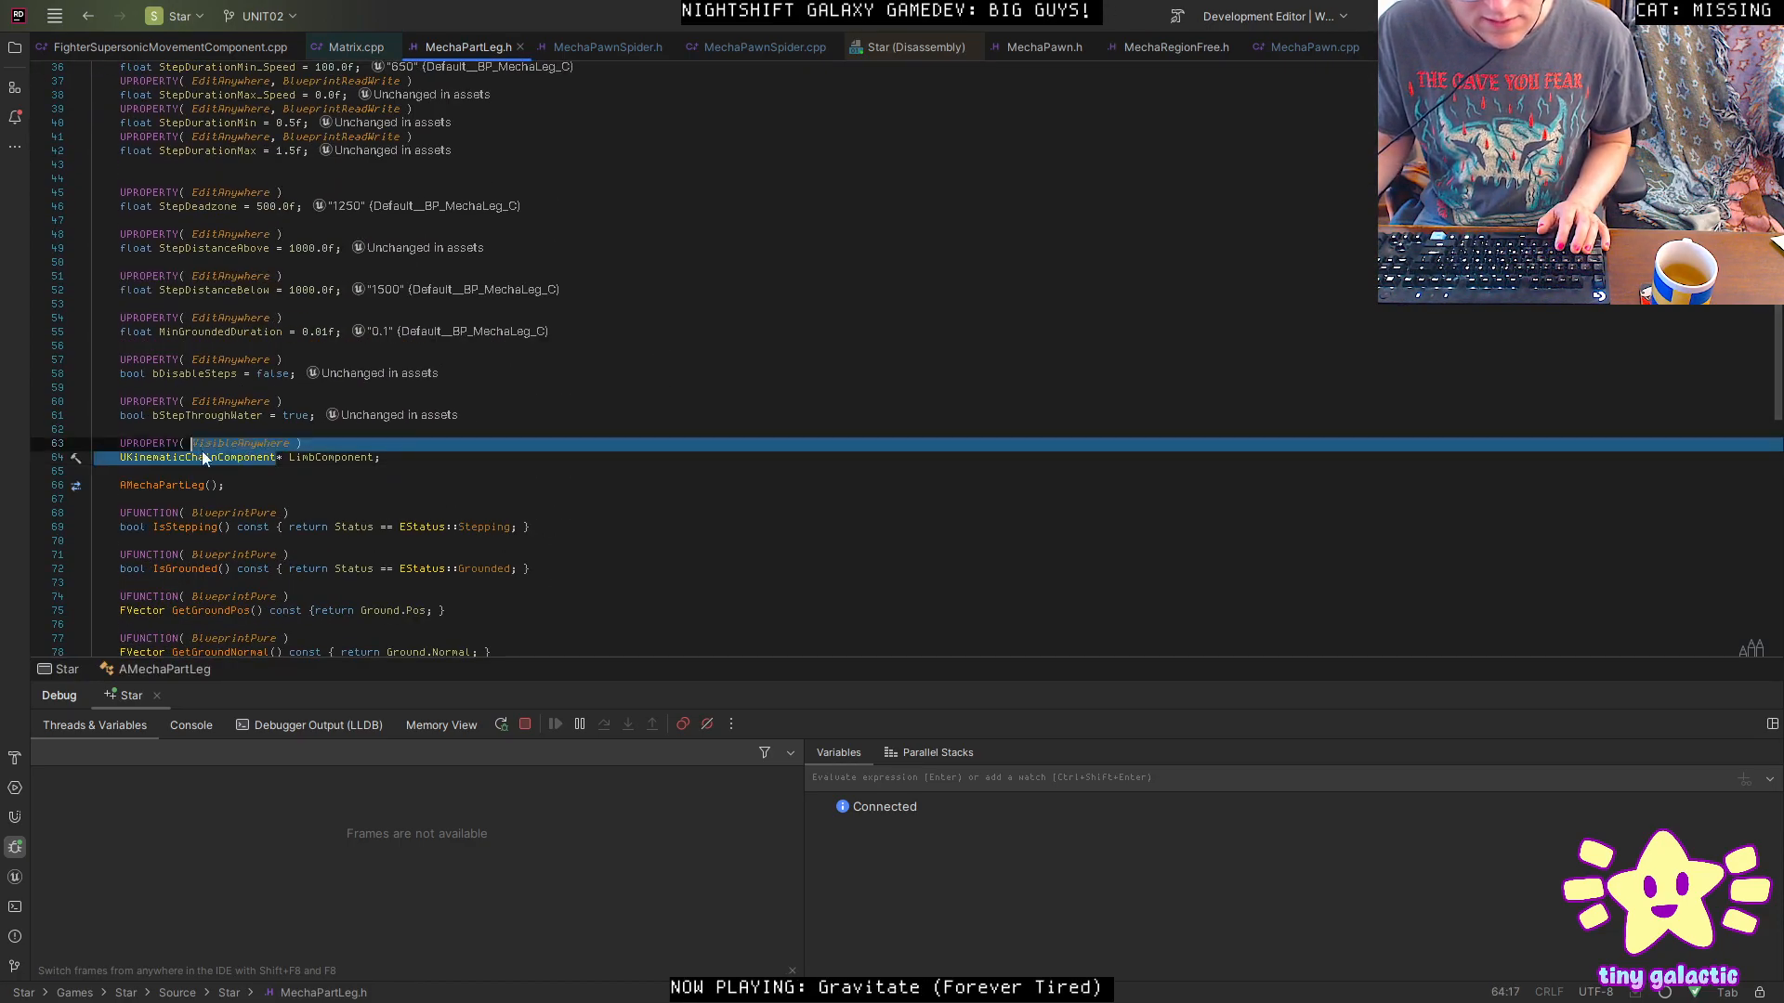
scroll(522, 444, "down", 6)
left_click(282, 238)
scroll(209, 354, "up", 4)
double_click(192, 373)
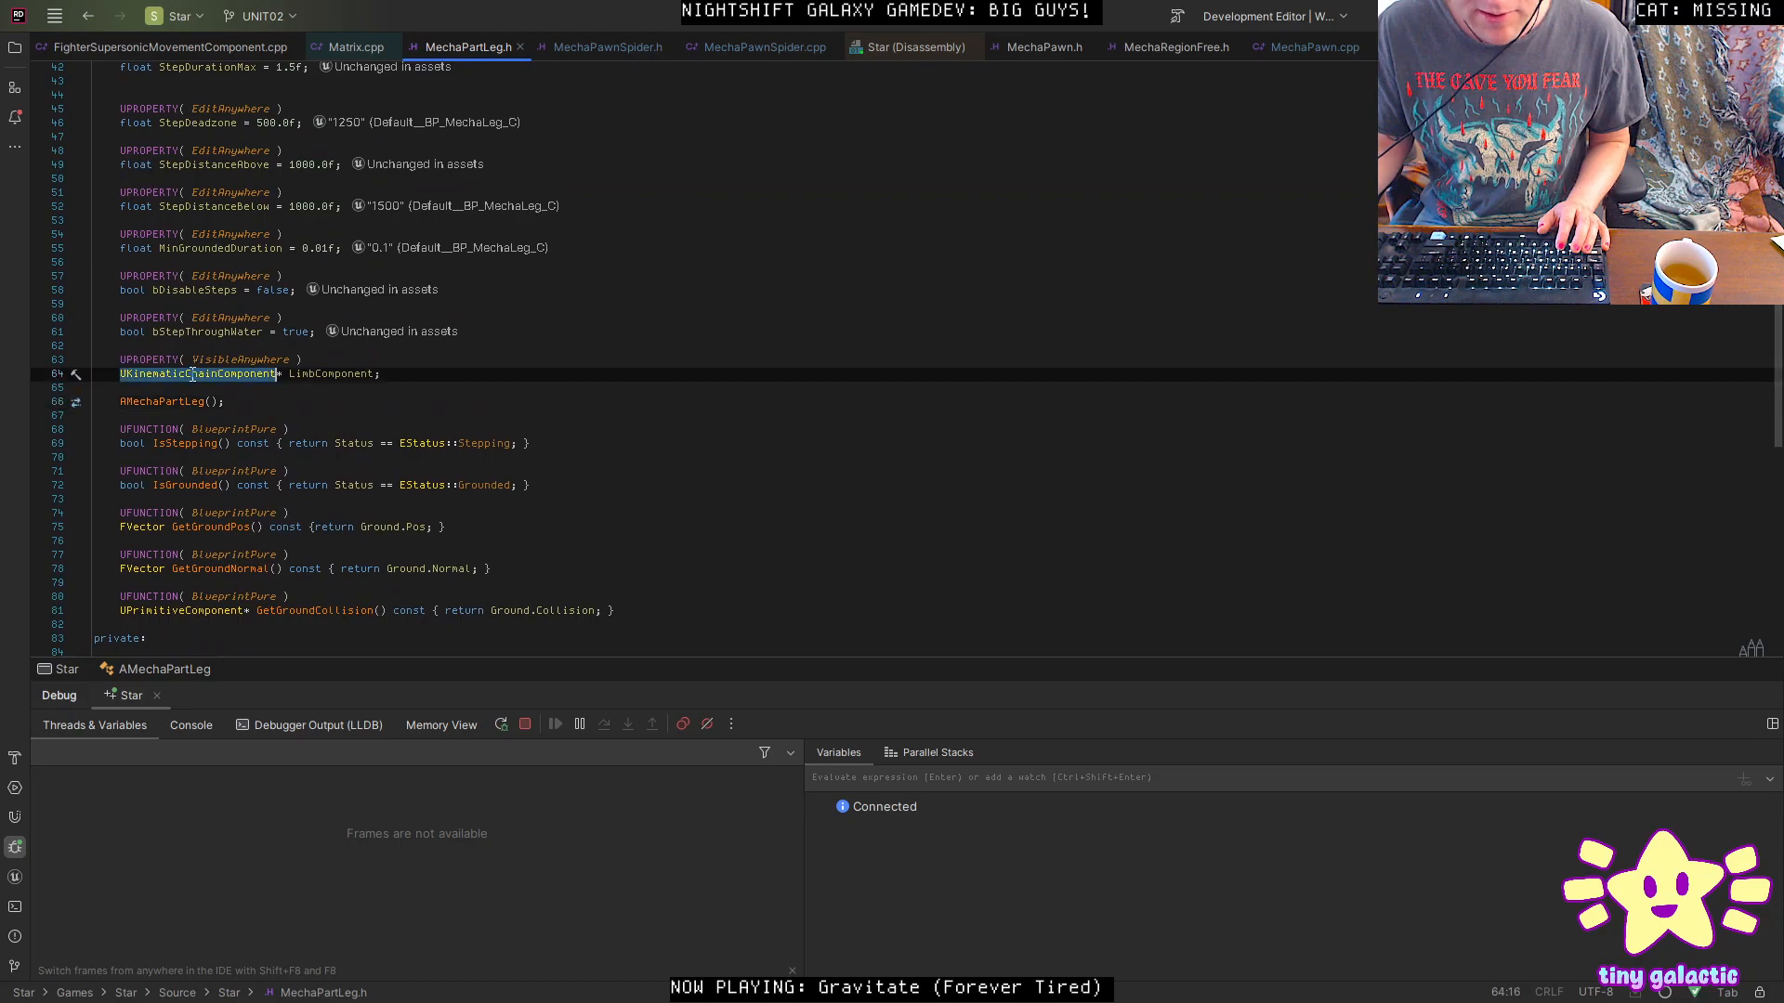
left_click_drag(437, 377, 122, 371)
left_click(180, 384)
double_click(269, 370)
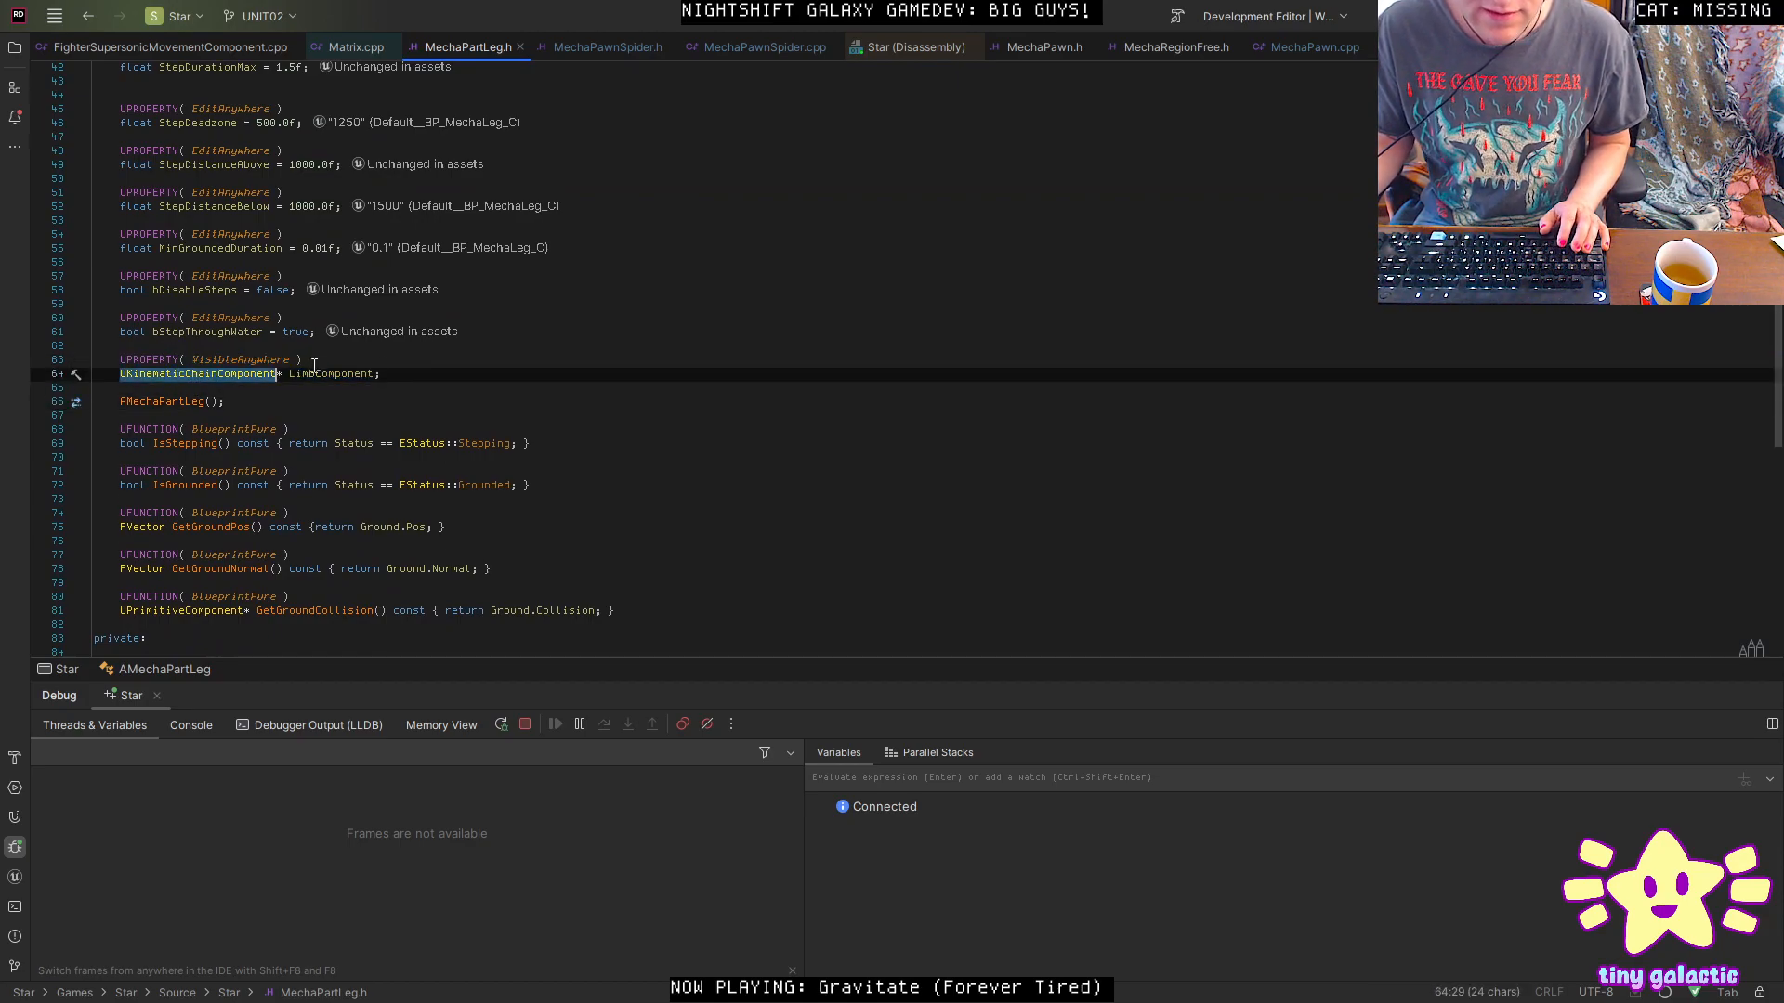
scroll(426, 378, "down", 8)
scroll(451, 402, "up", 15)
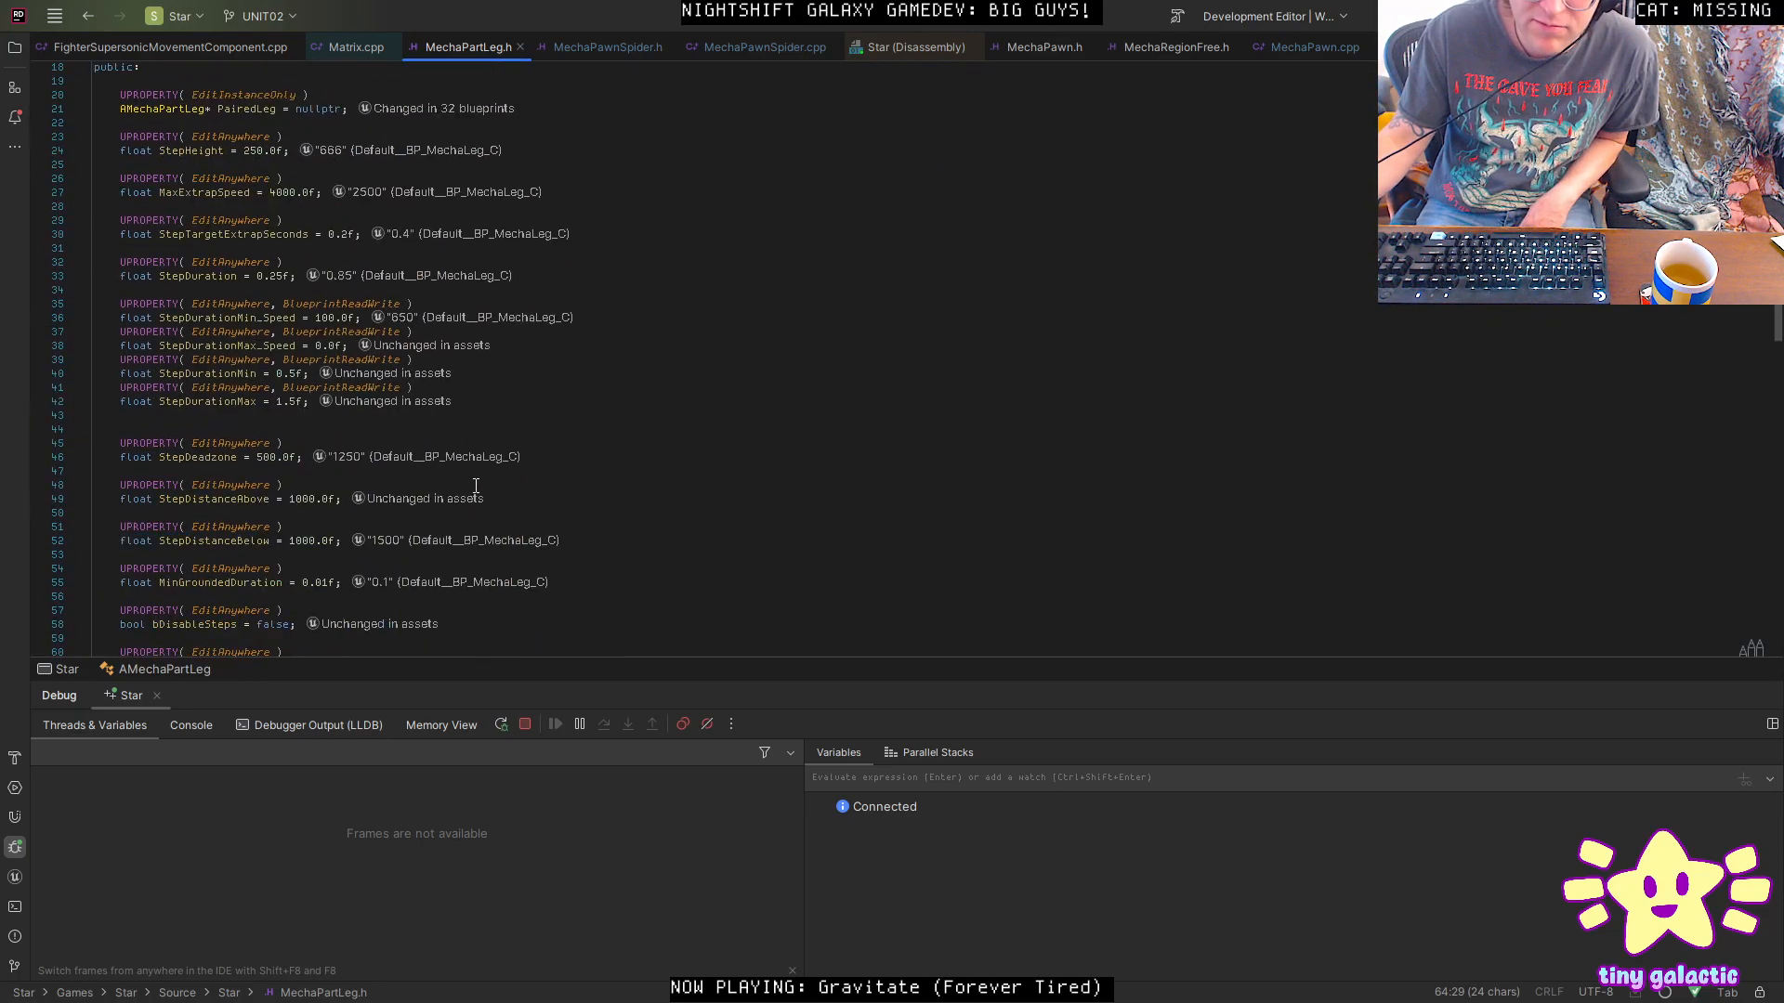
scroll(475, 486, "up", 6)
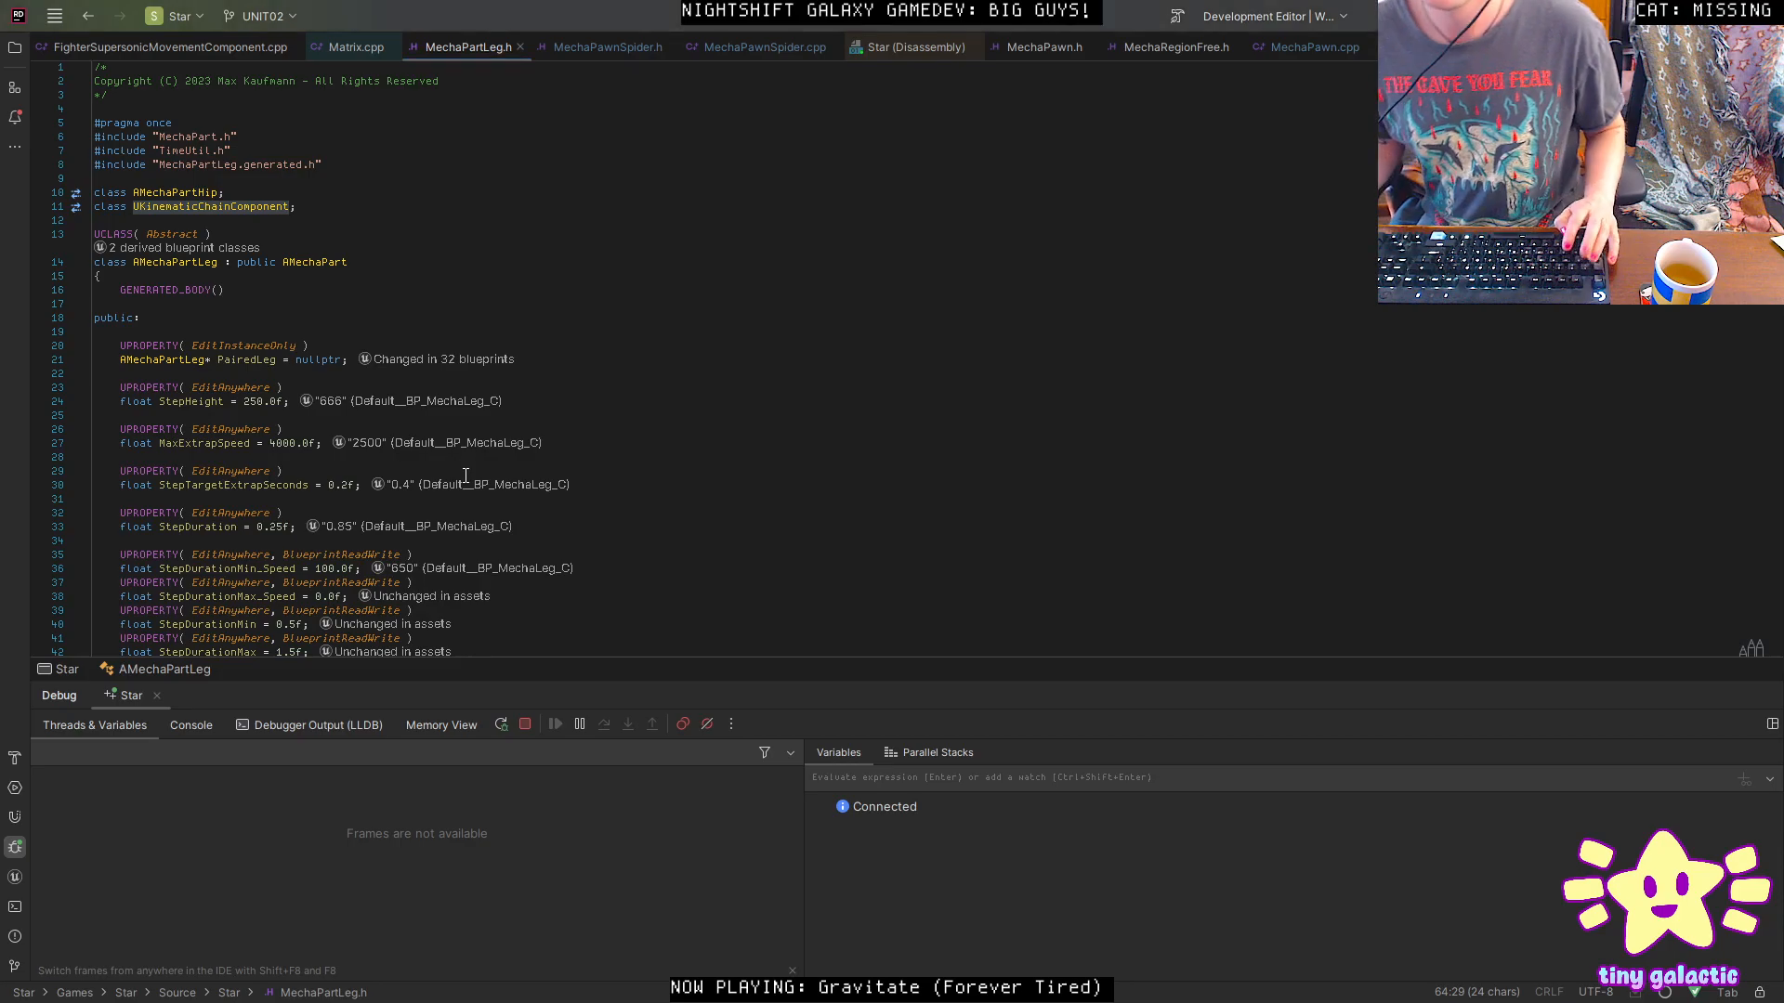
Return to Unreal Editor, view the scorpion blockout beside the new chassis and select the existing MechaSpider actor.
key("alt+Tab")
right_click_drag(515, 336, 1023, 374)
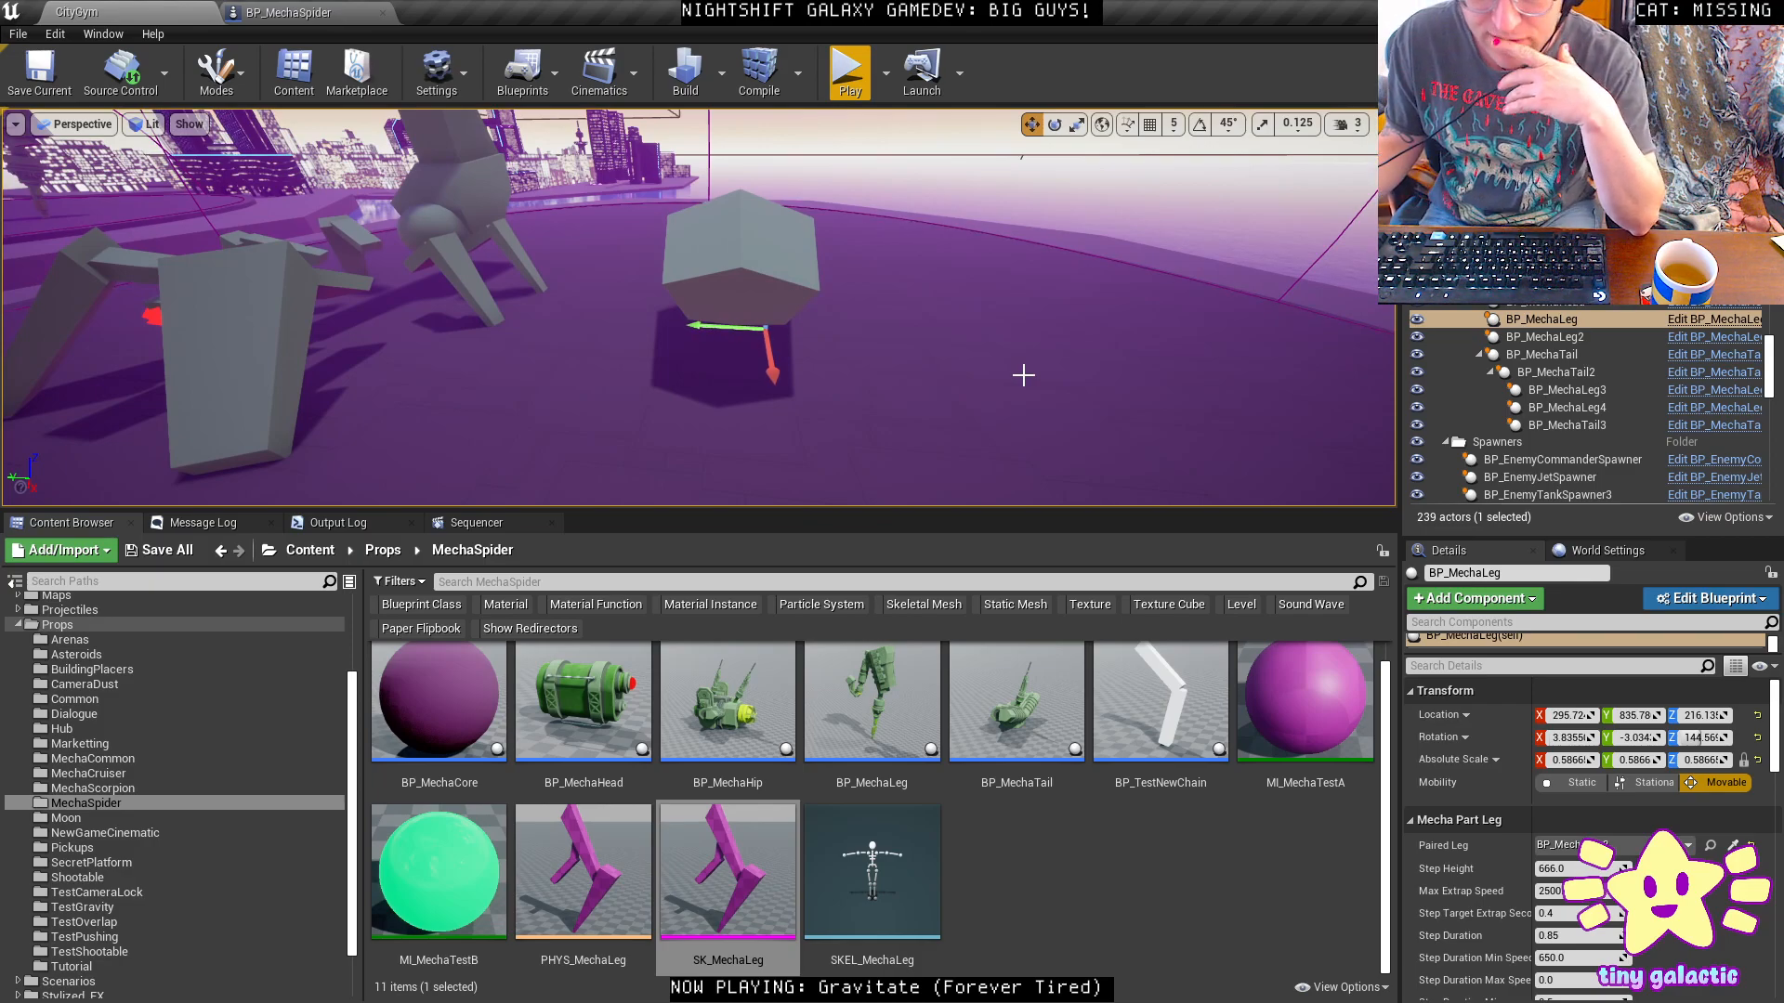
right_click_drag(1028, 258, 973, 253)
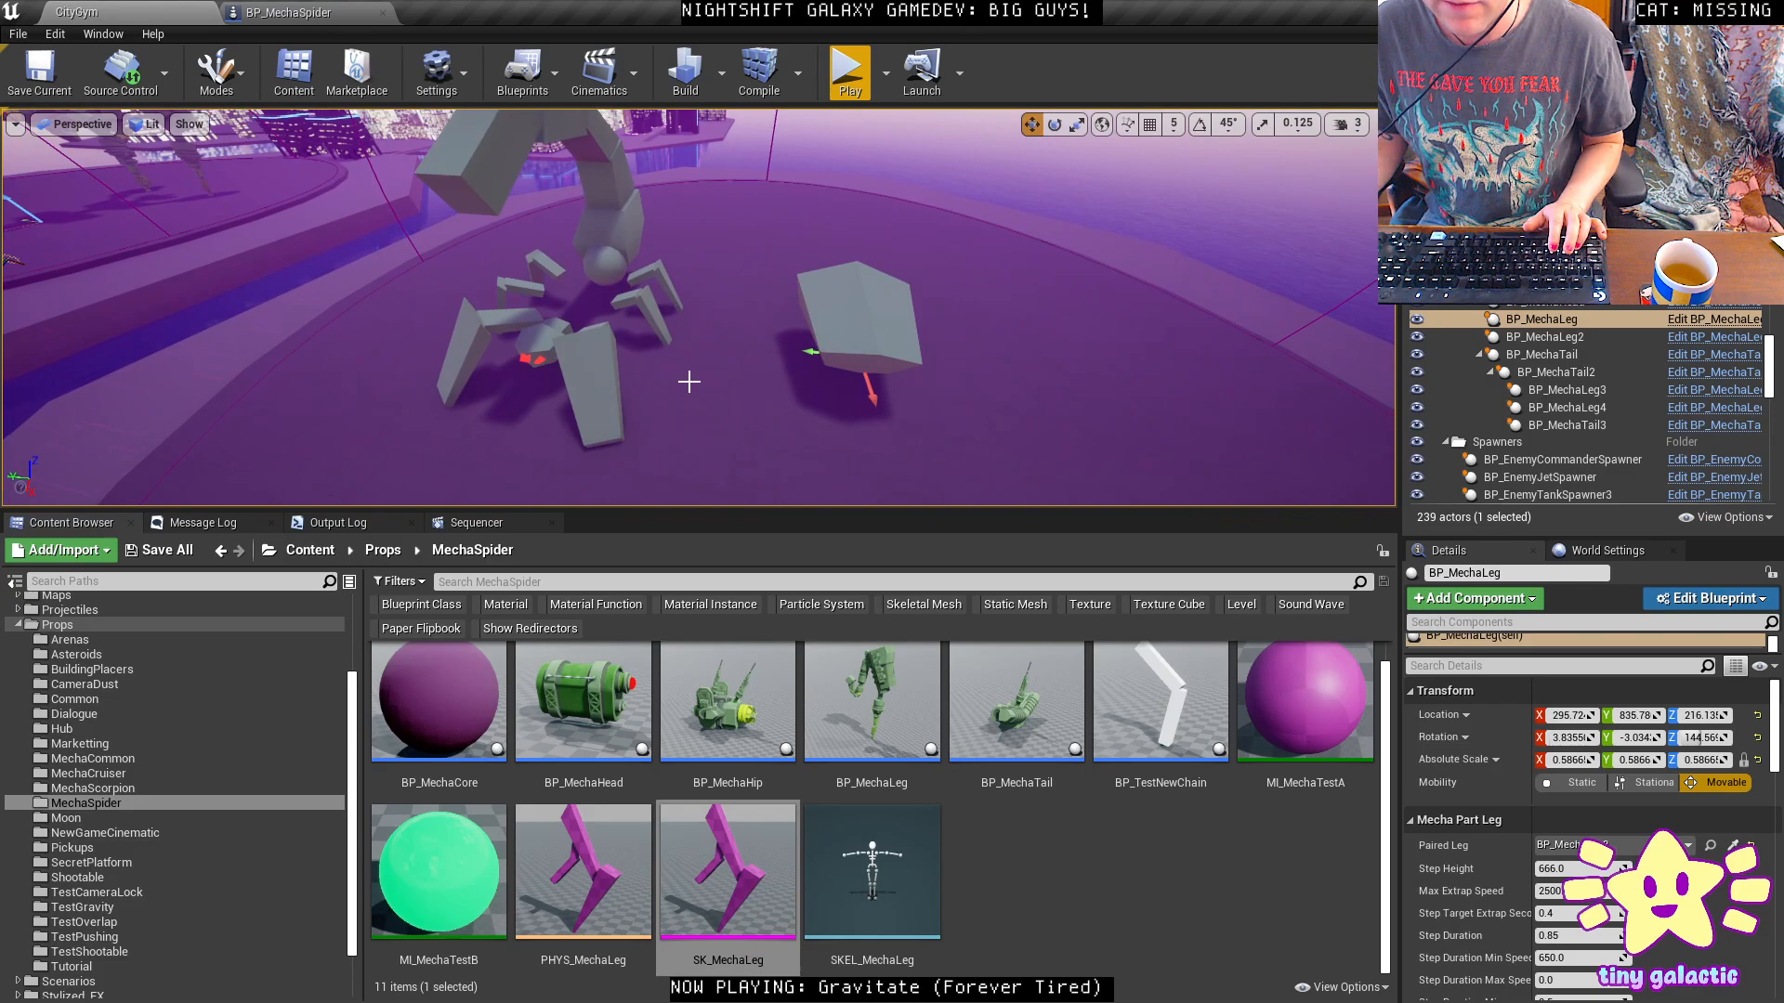
right_click_drag(682, 383, 686, 376)
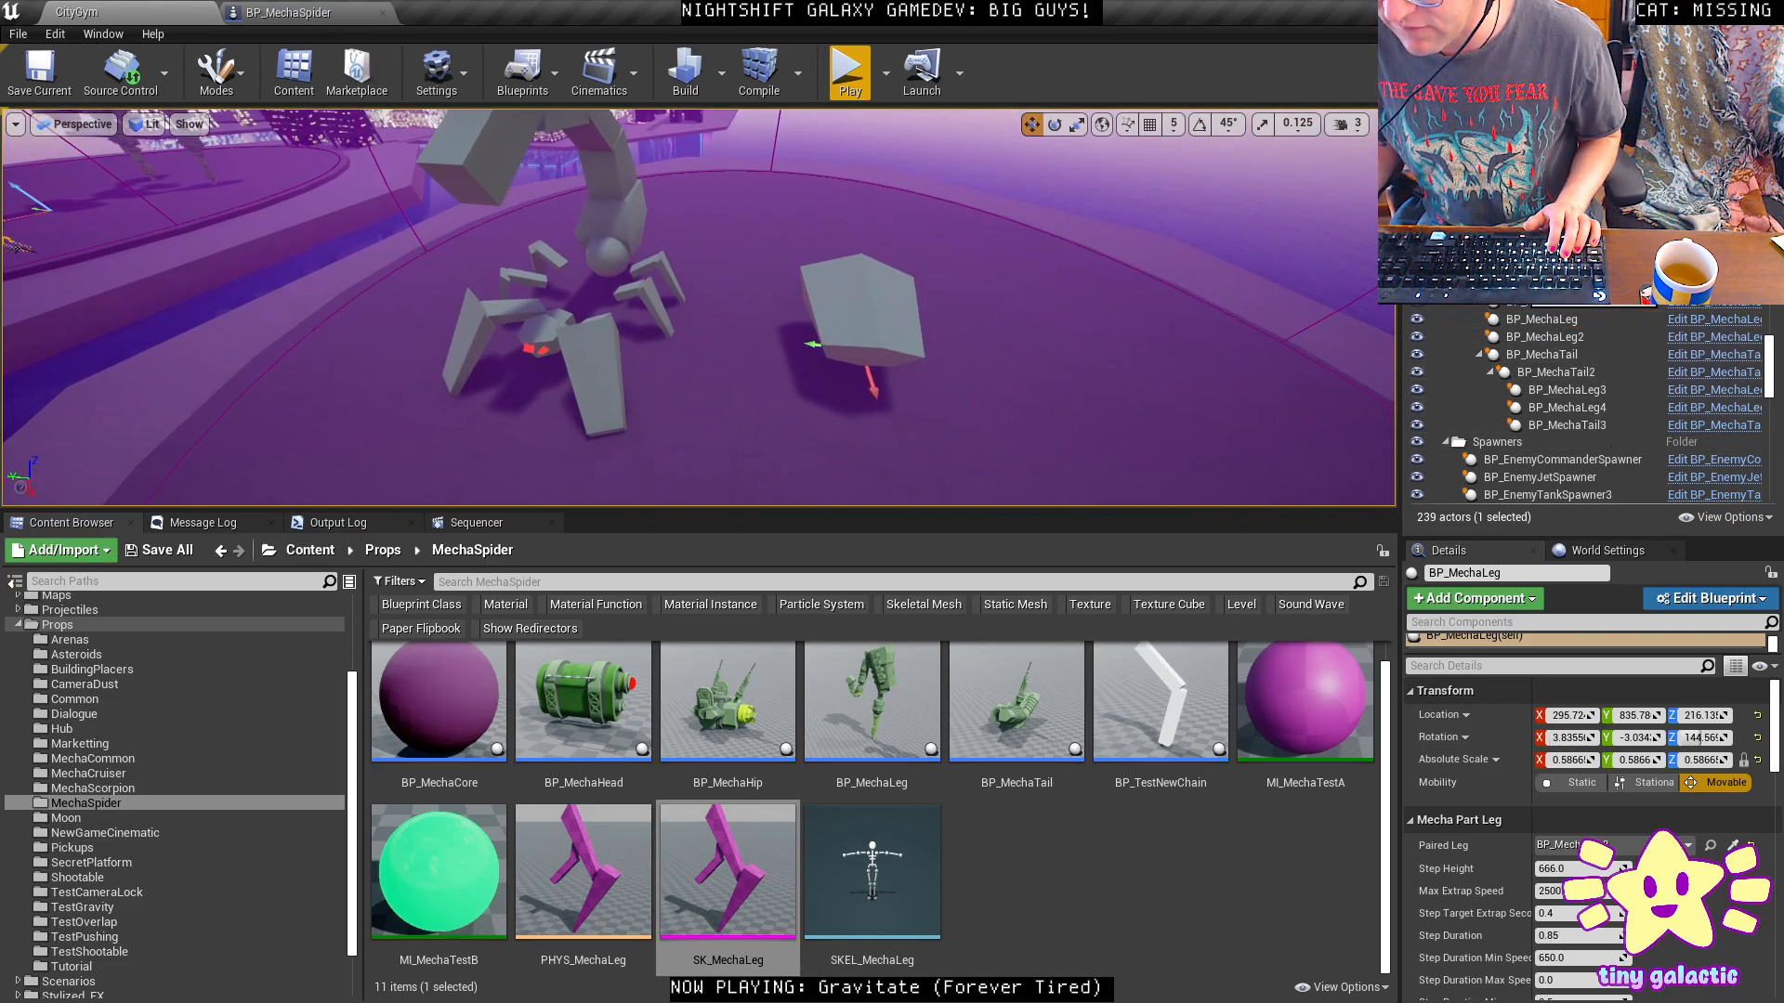
left_click(1520, 265)
scroll(1533, 399, "down", 3)
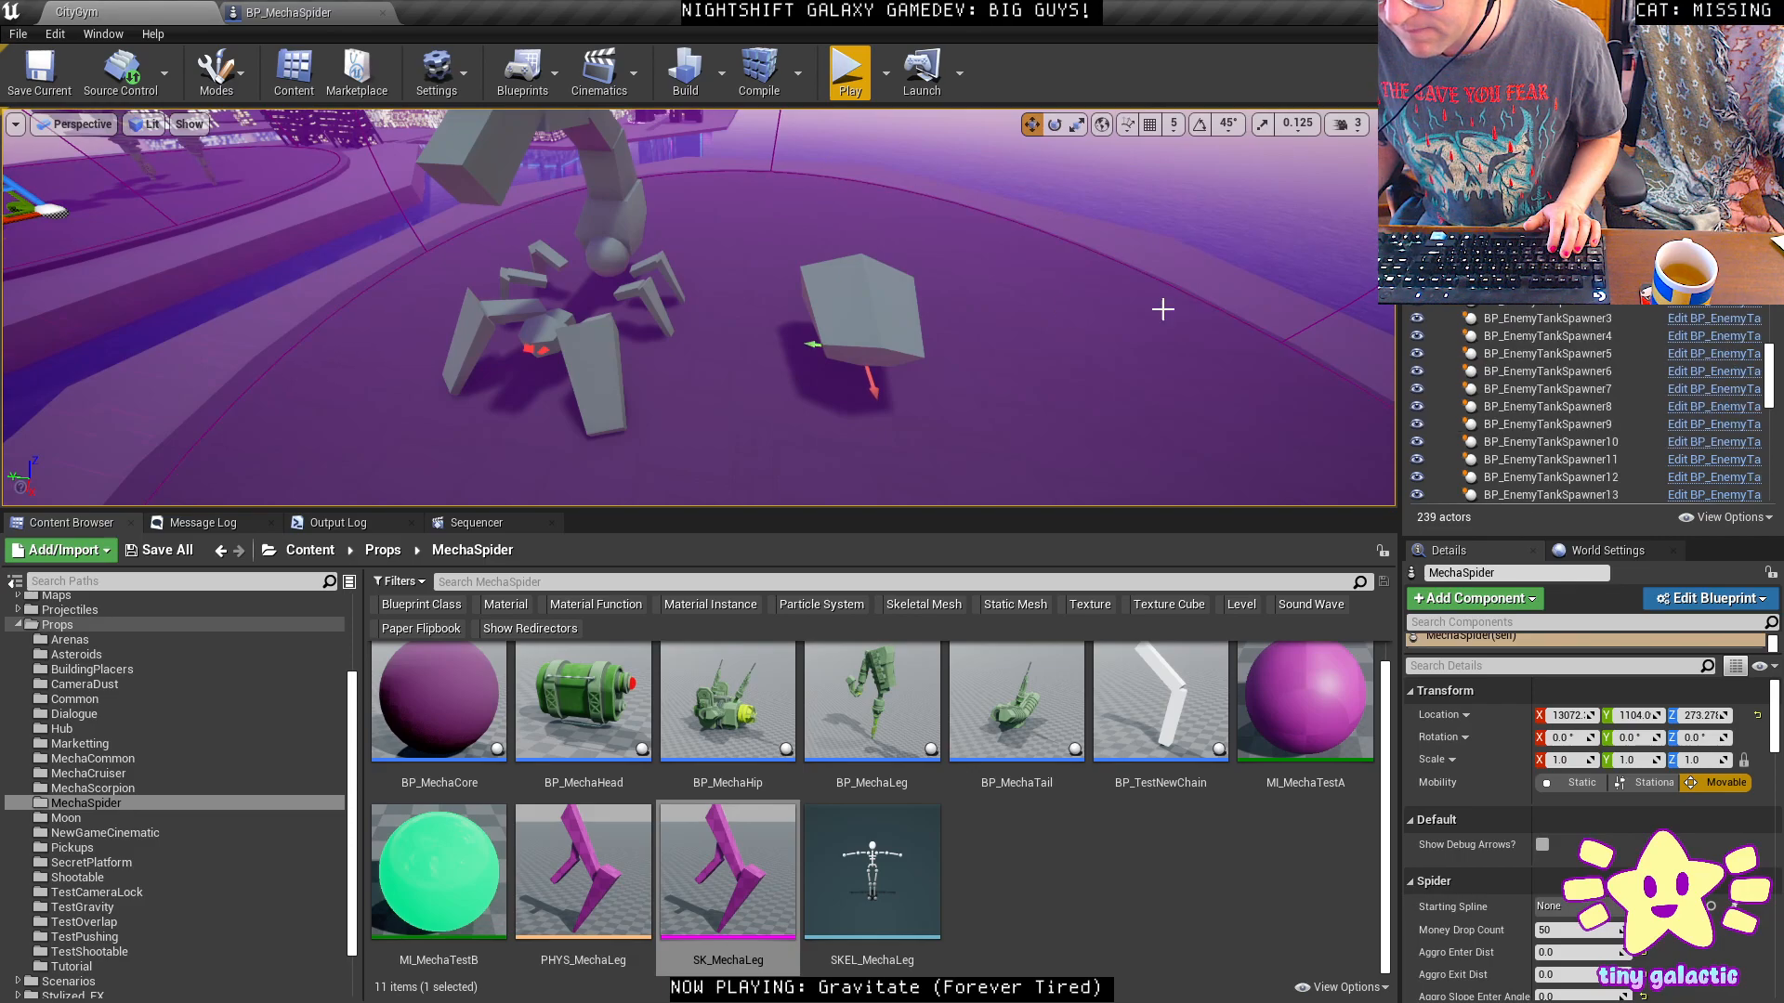
Move the BP_MechaSpider pawn with its attached chassis into the body position of the blocked-out scorpion.
left_click(872, 387)
left_click_drag(816, 344, 583, 339)
key("w")
right_click_drag(585, 344, 586, 343)
key("s")
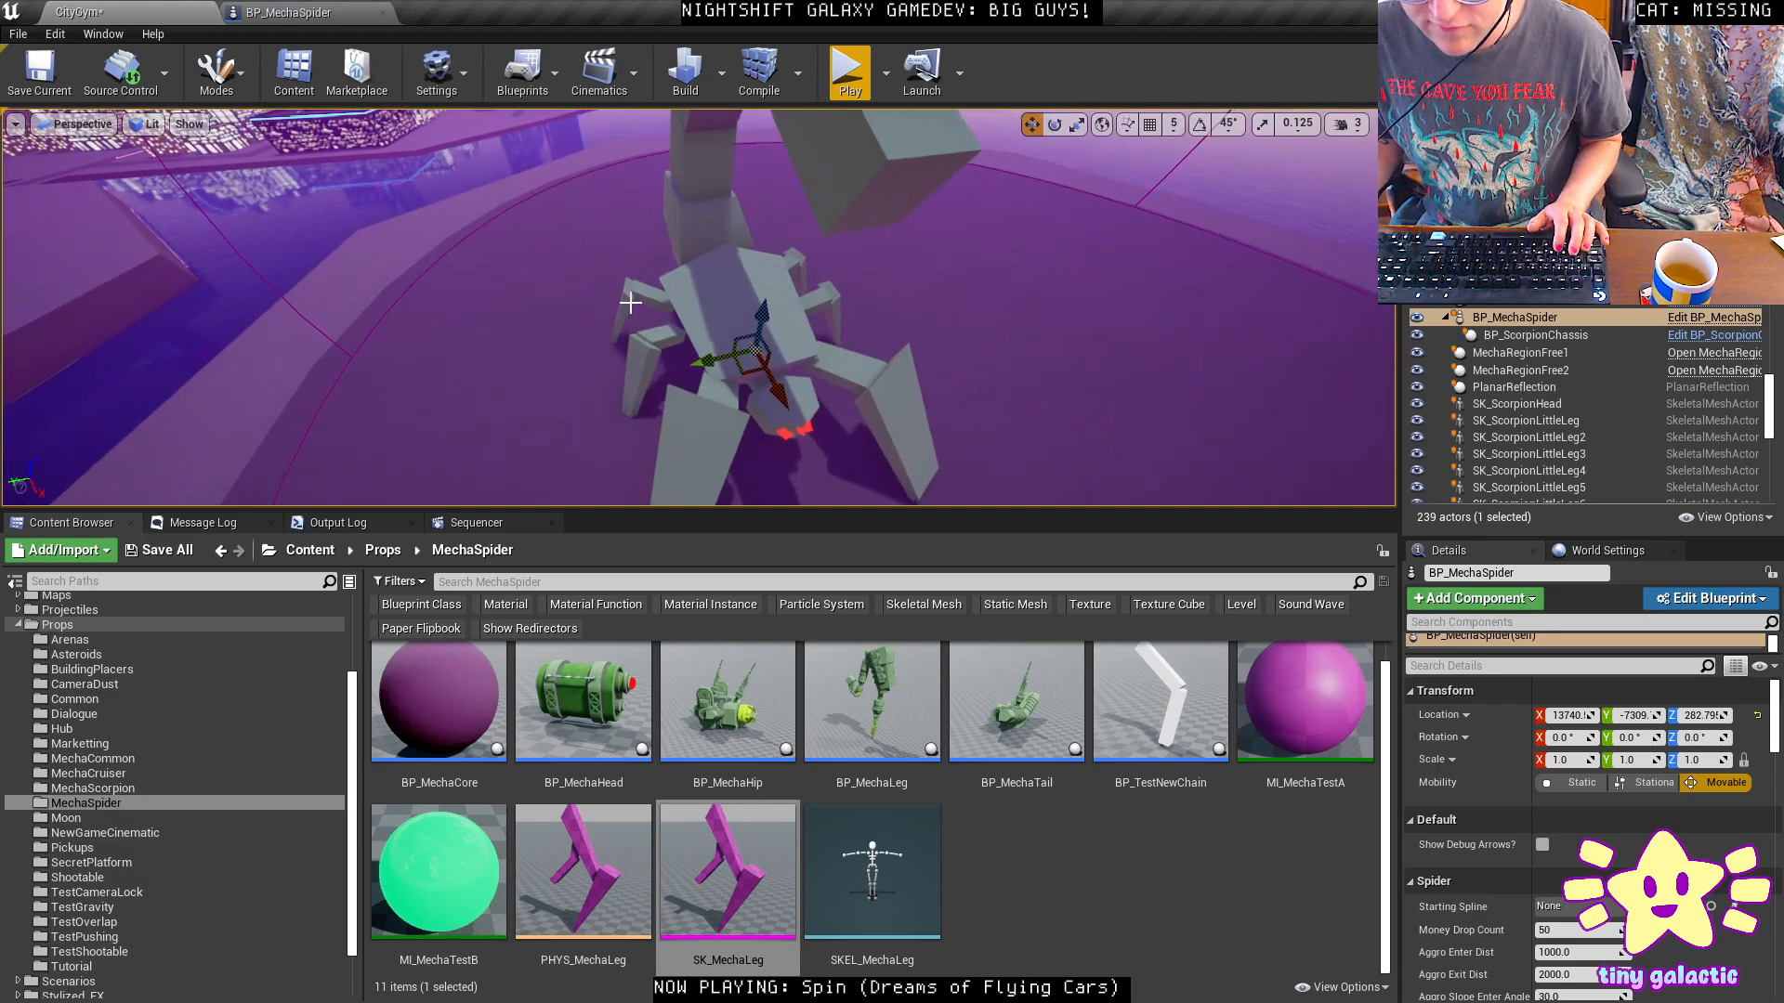
Select the scorpion's head, six legs and tail meshes and attach them all to BP_ScorpionChassis.
left_click(633, 297)
left_click(633, 361, "ctrl")
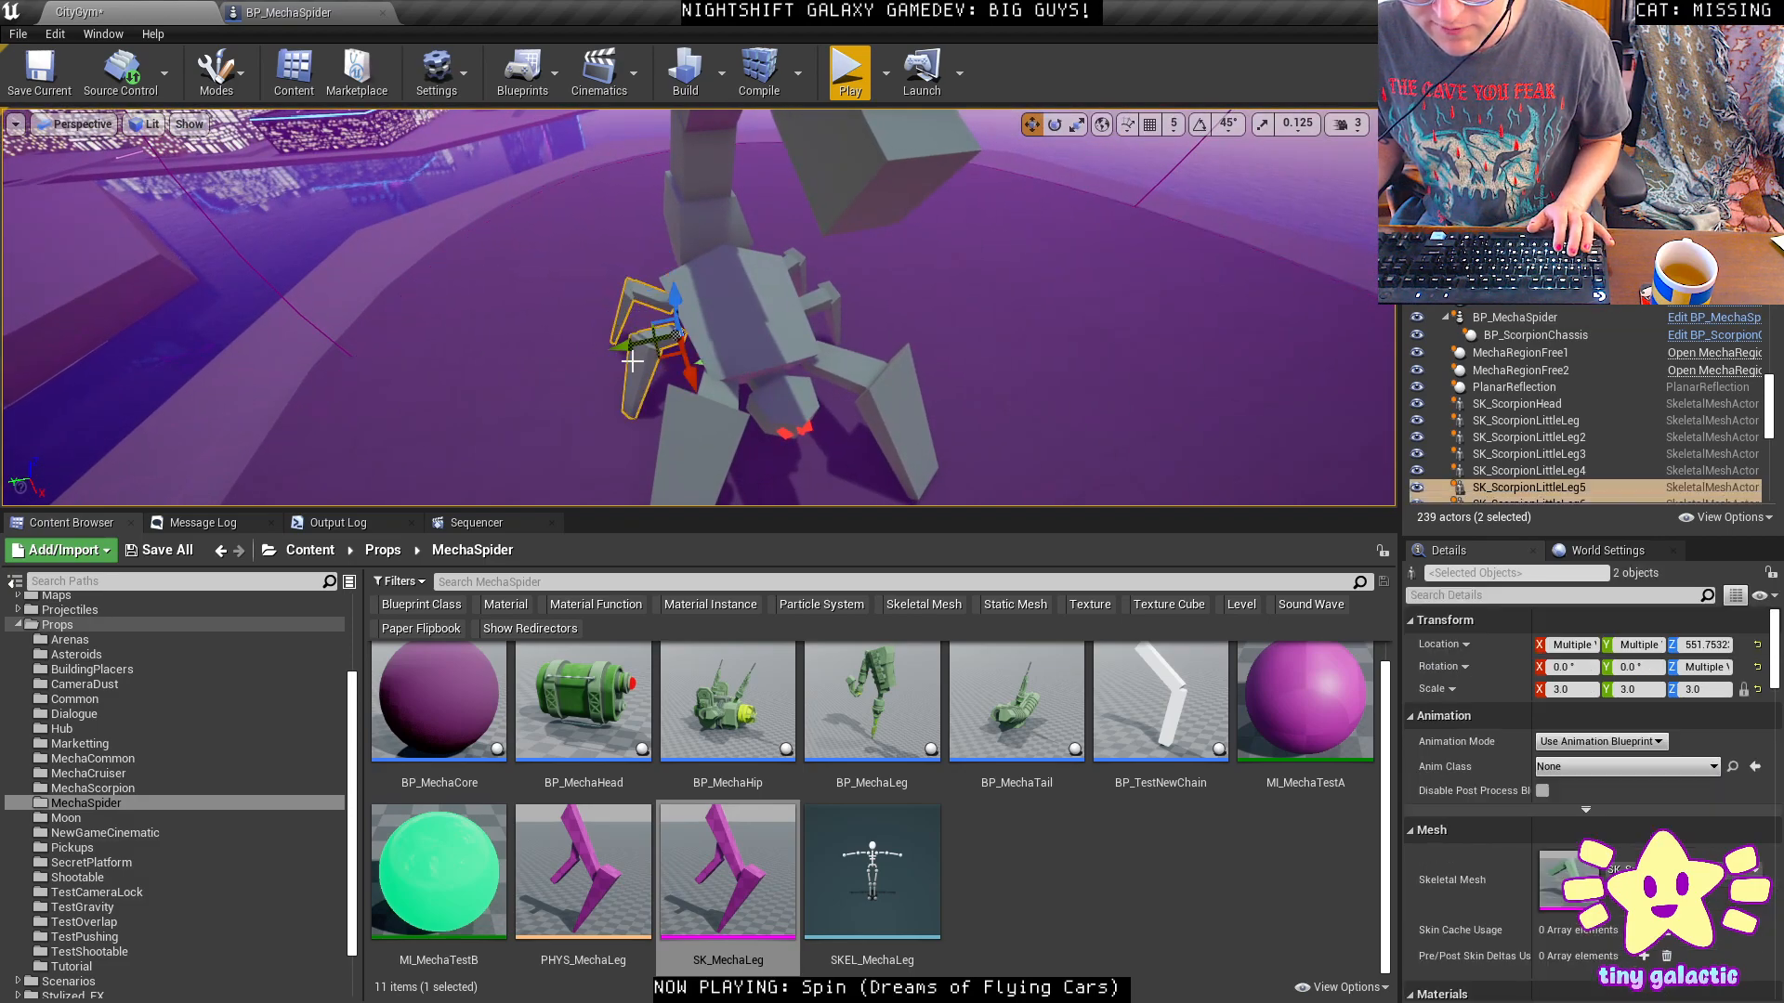
left_click(694, 433, "ctrl")
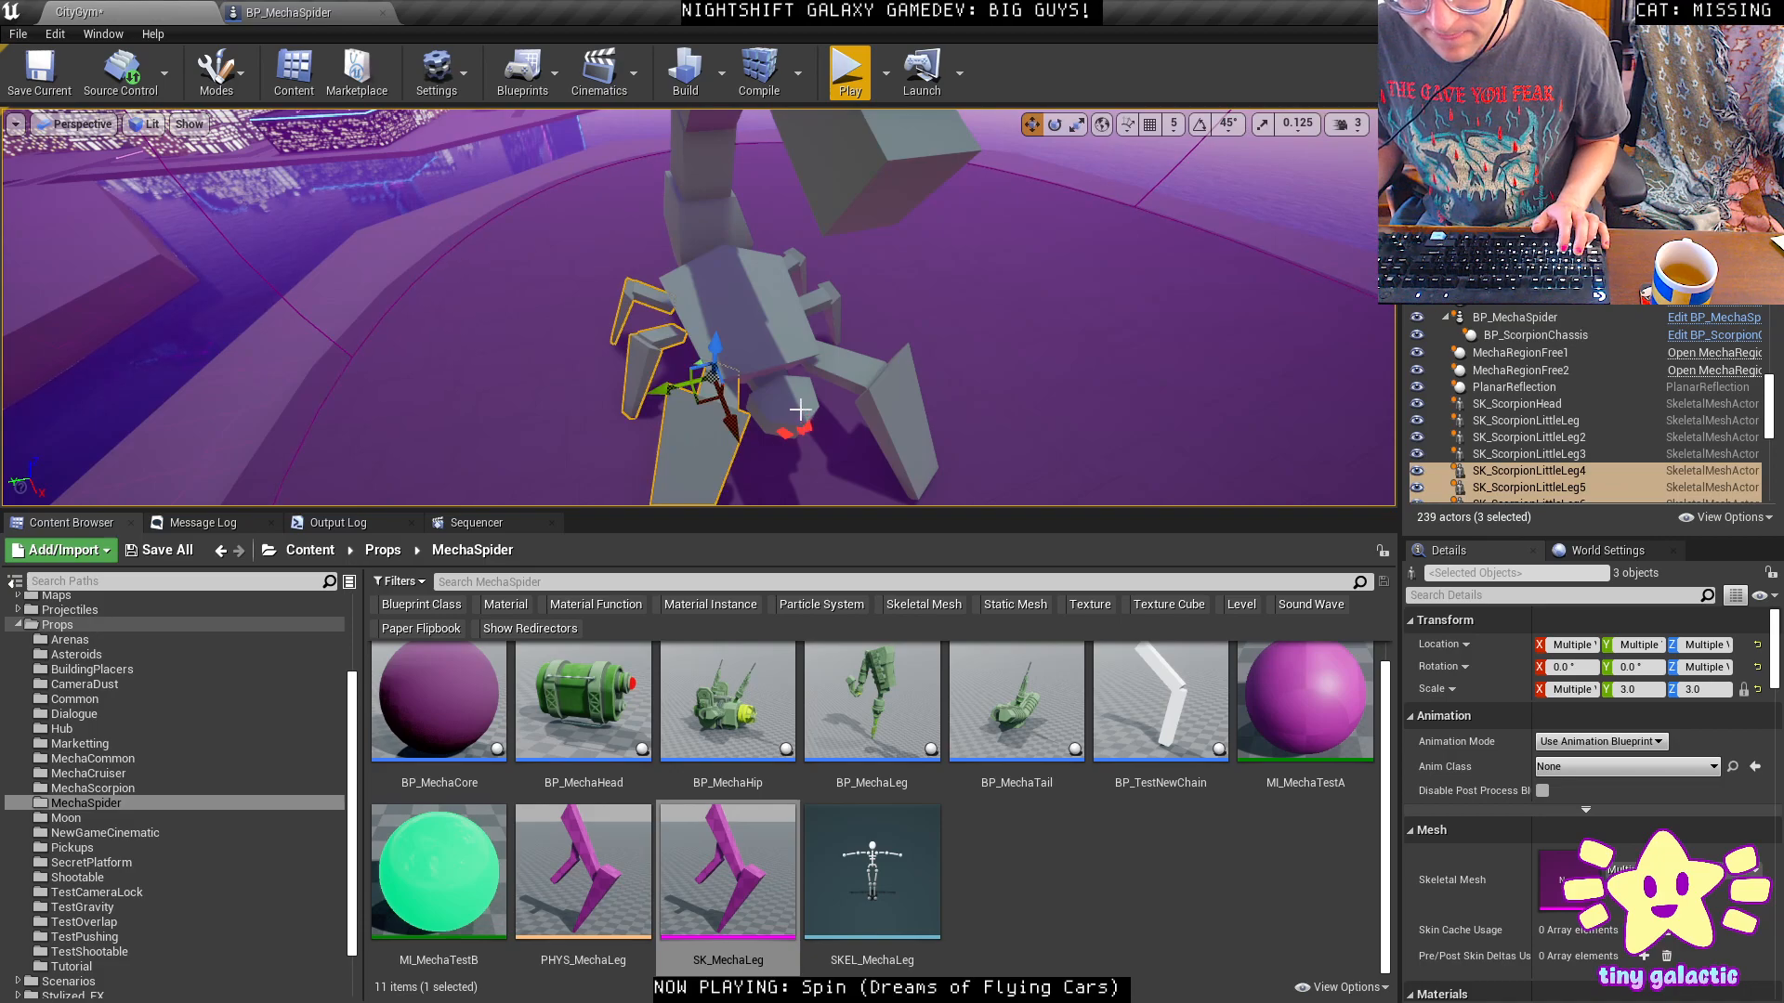
left_click(908, 415, "ctrl")
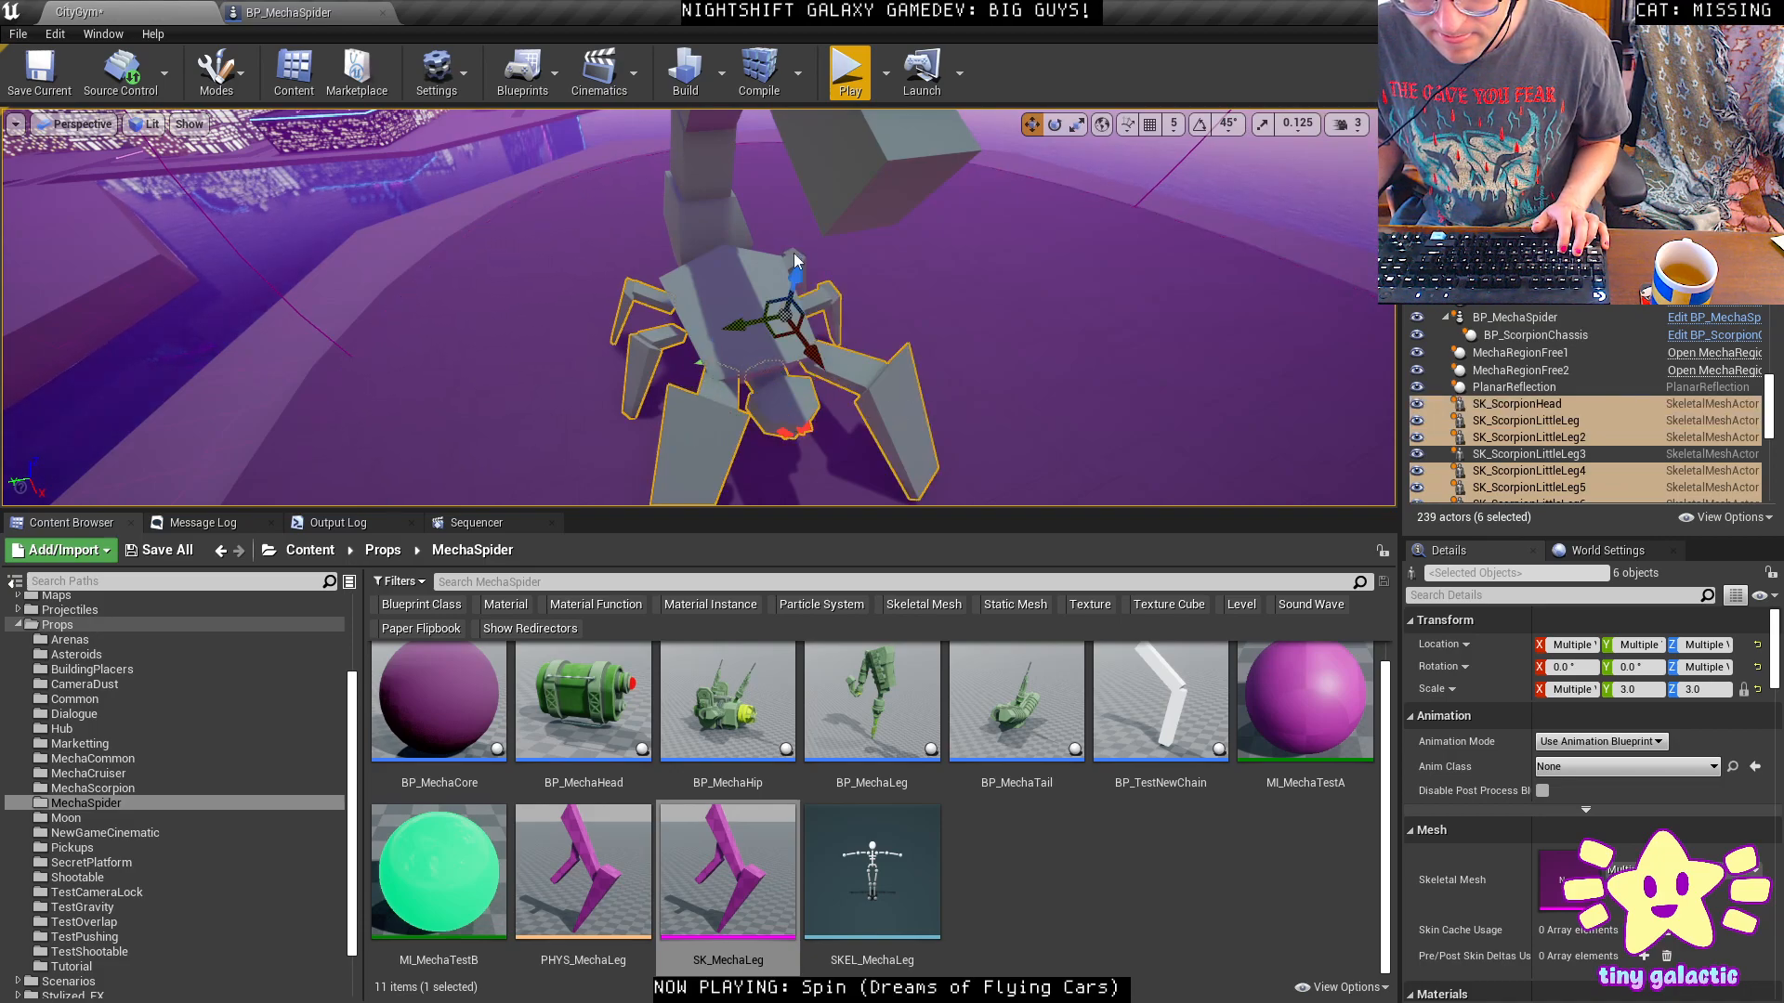
left_click(762, 205, "ctrl")
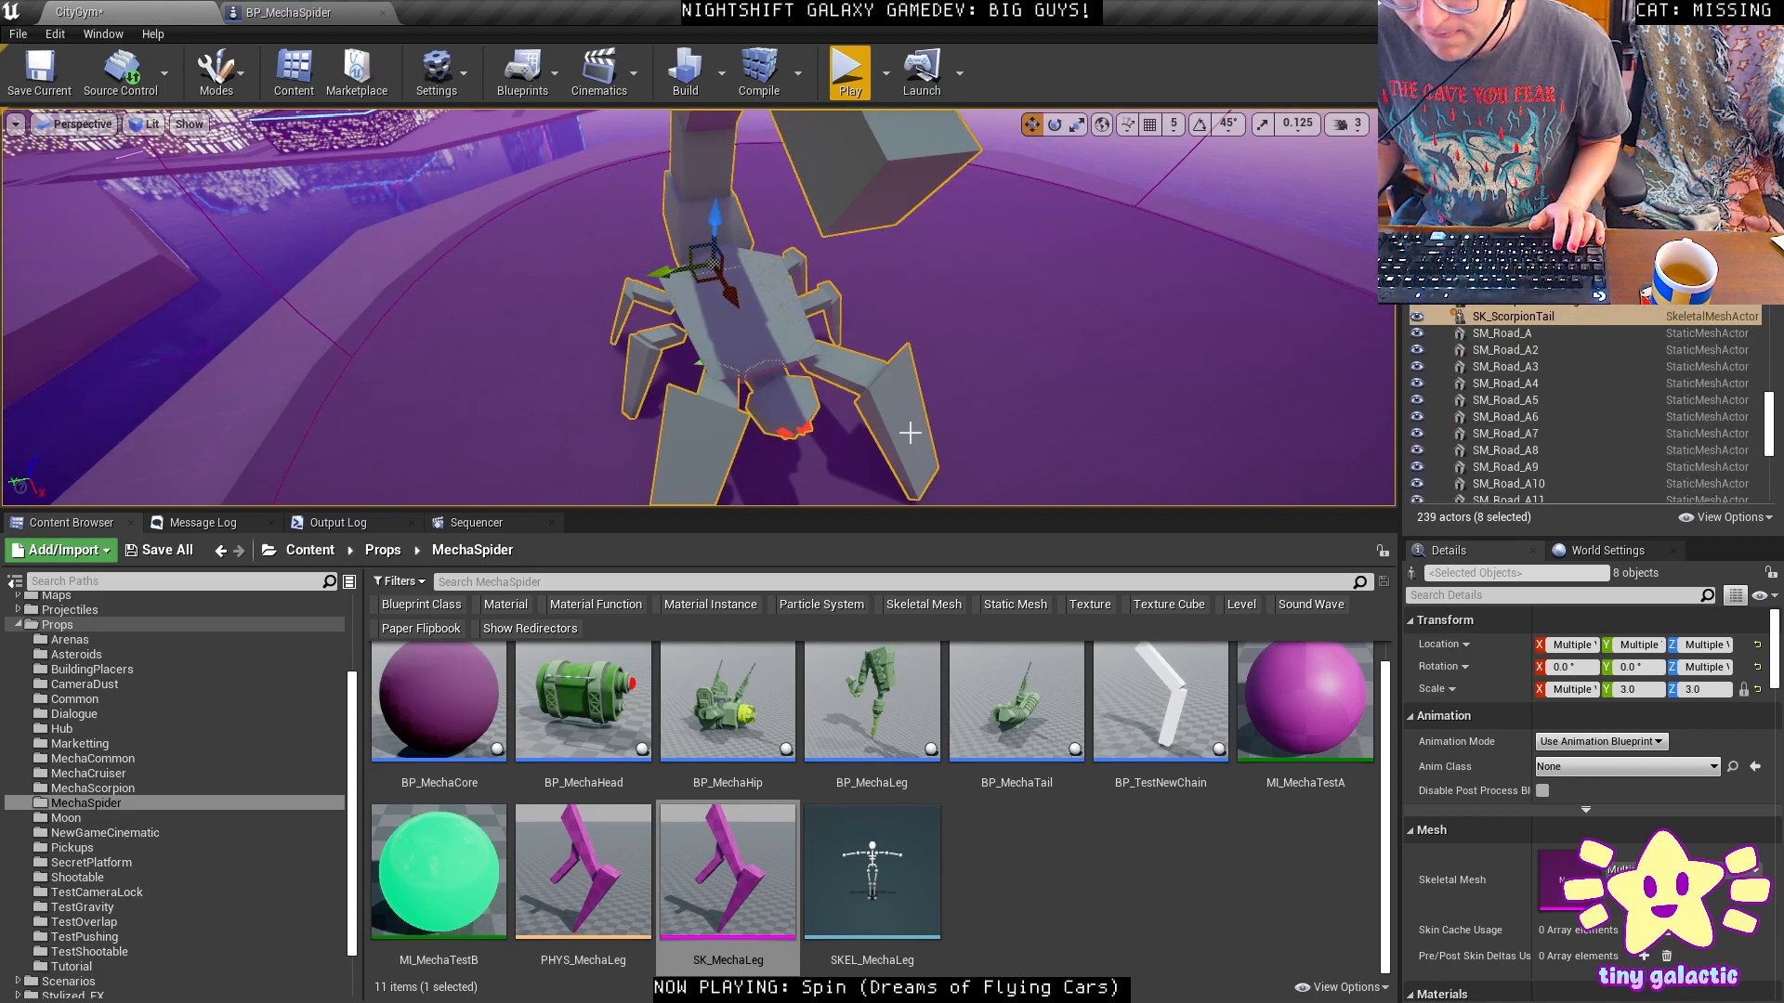
right_click(911, 434)
mouse_move(1068, 908)
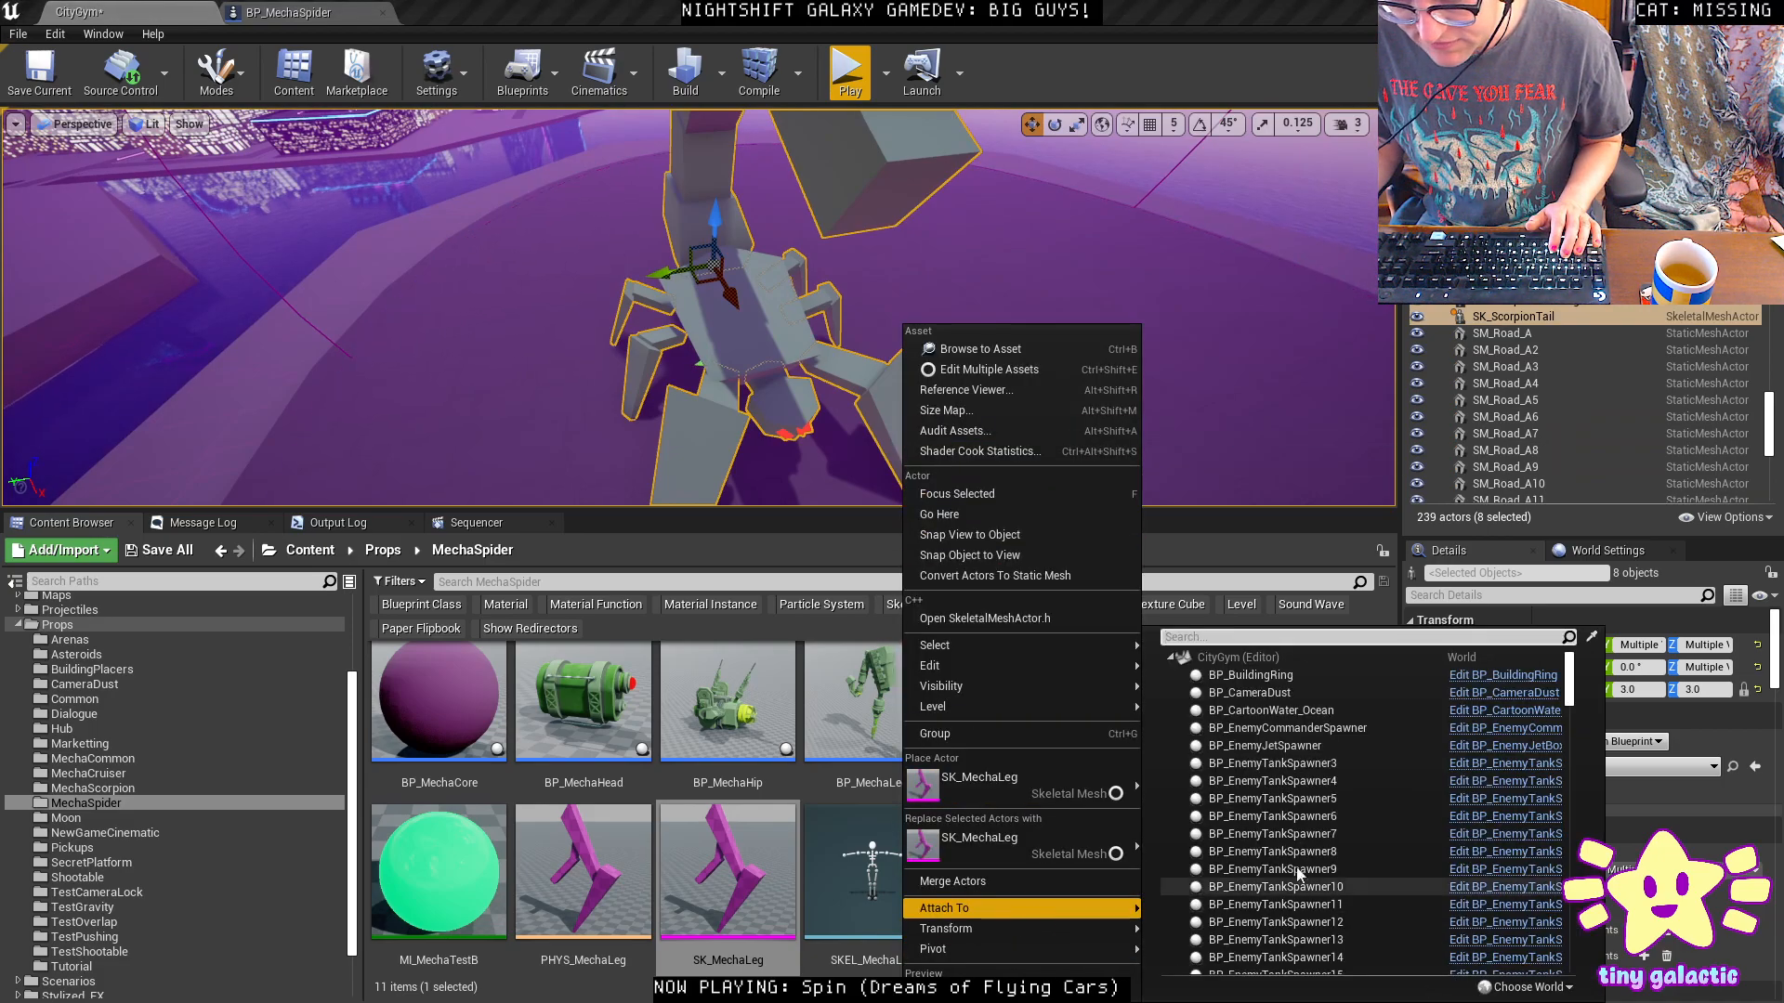
left_click(1591, 636)
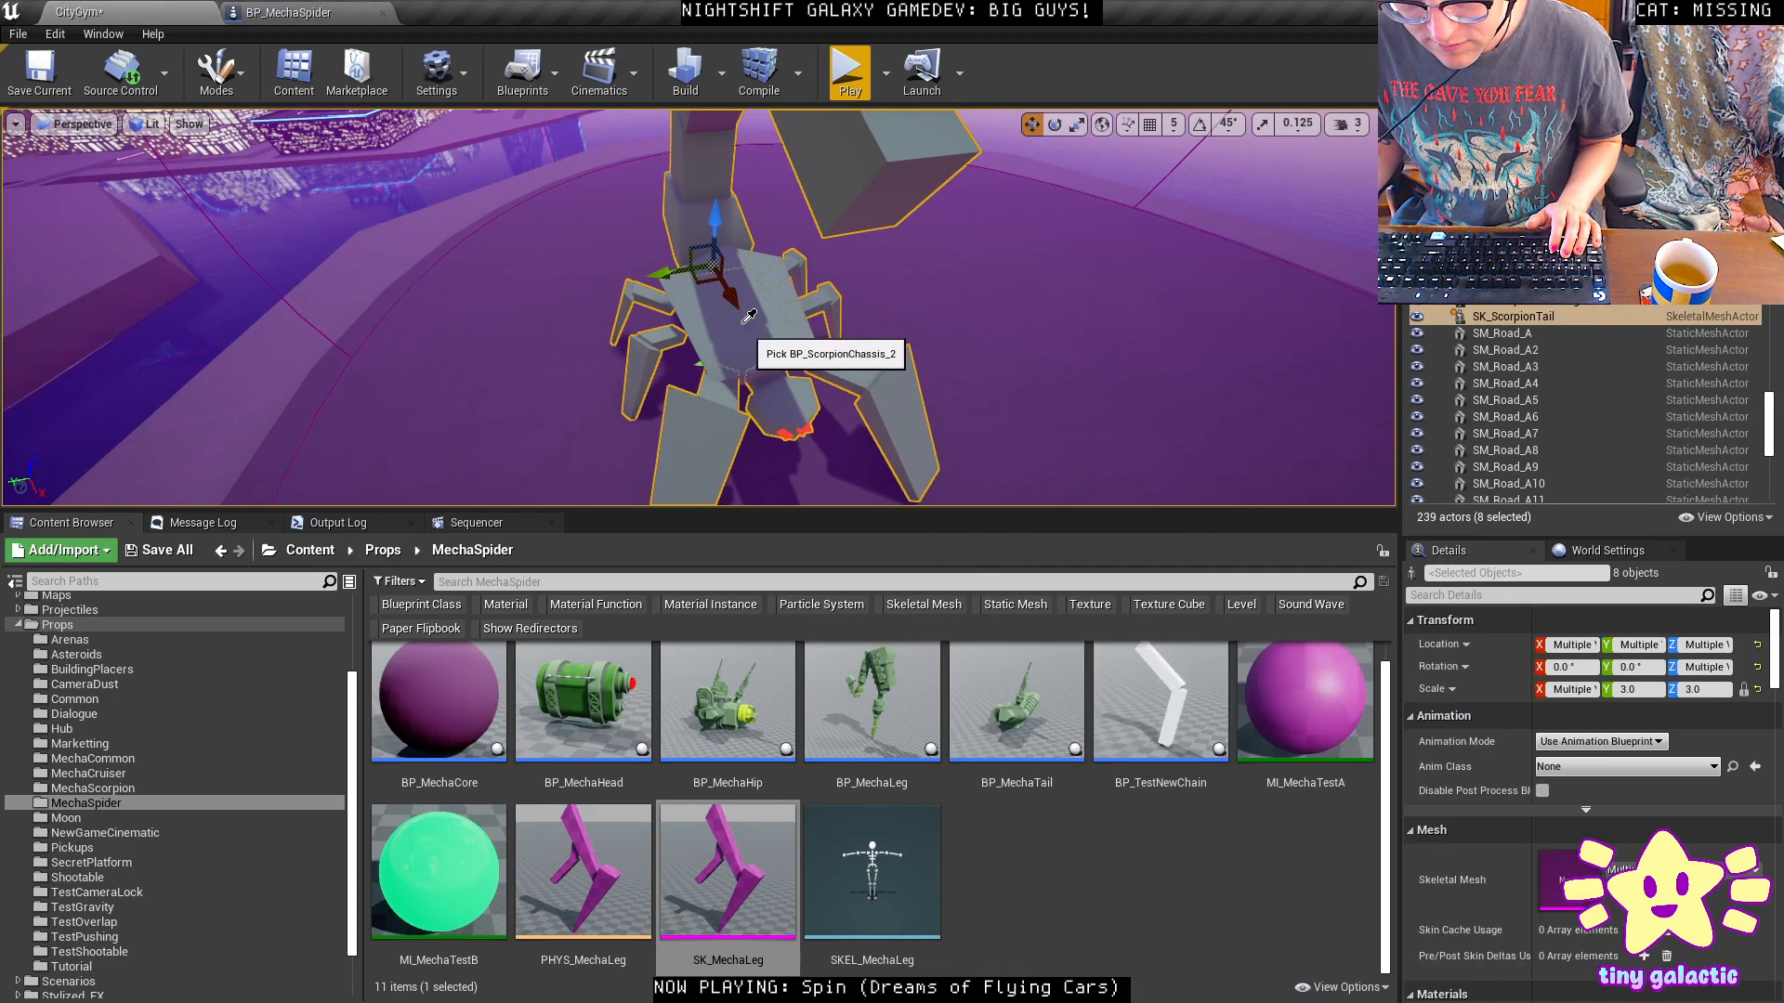
right_click_drag(740, 327, 688, 241)
Play-test the level to look at the assembled scorpion from up close, and stop the session.
key("alt+p")
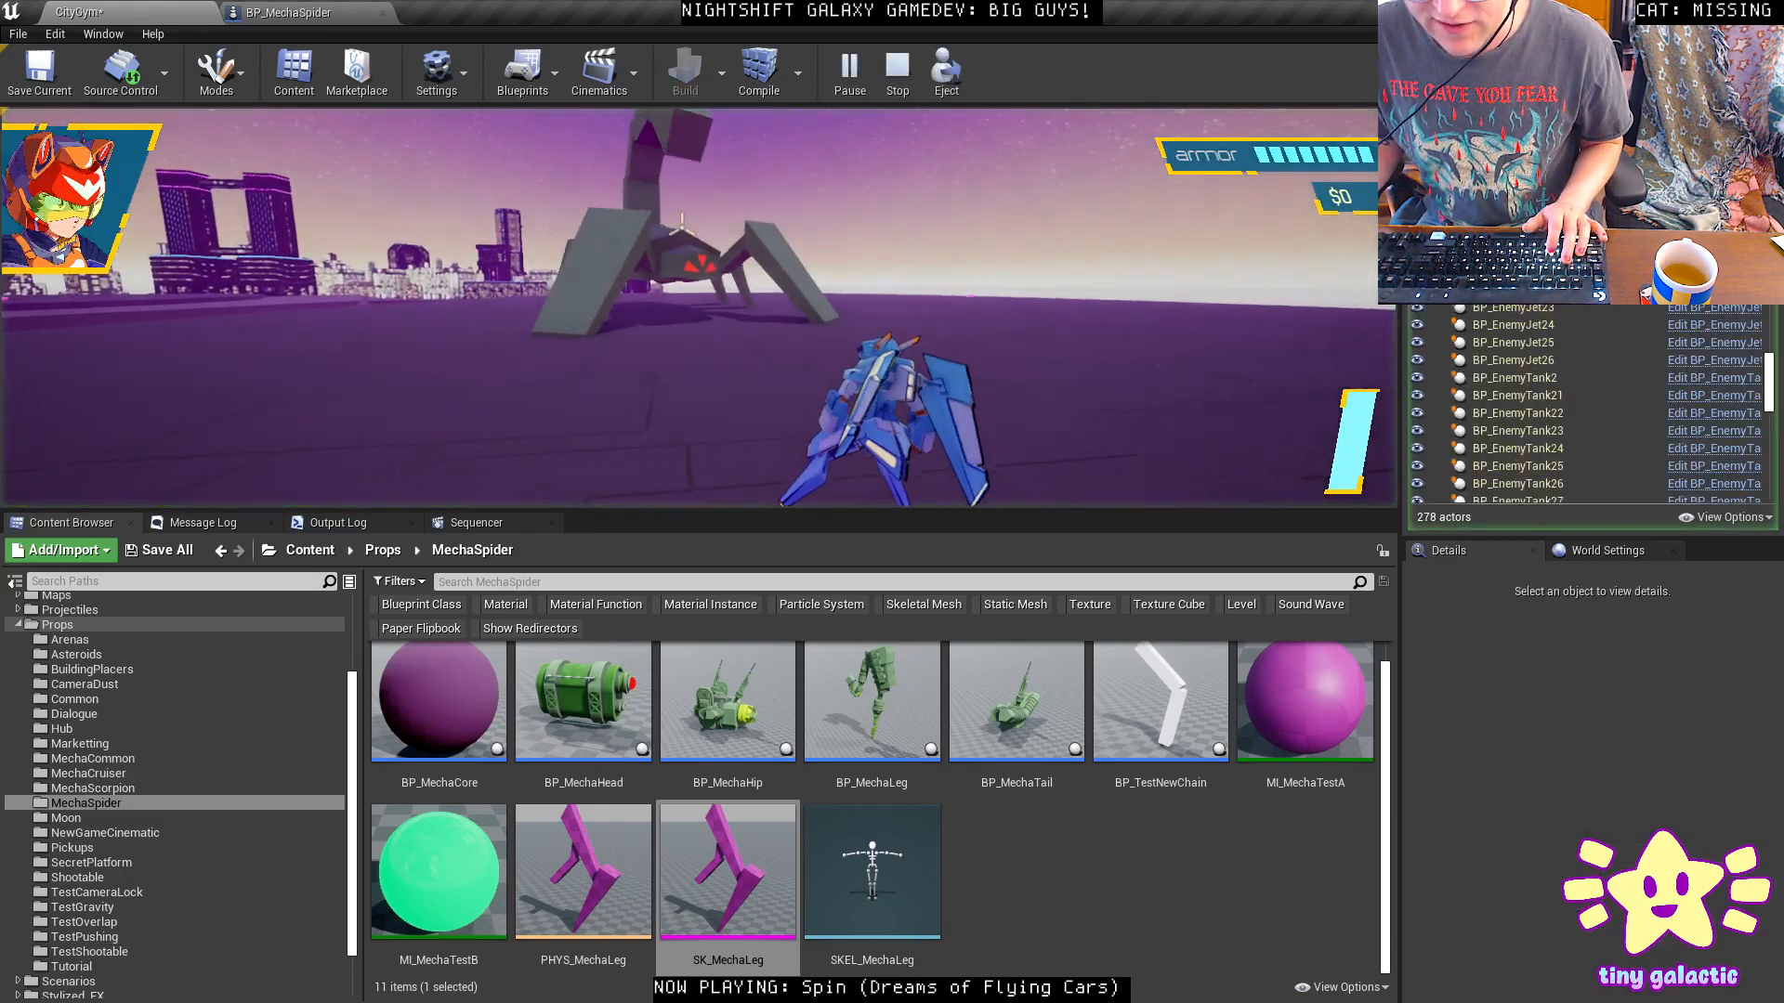
key("a")
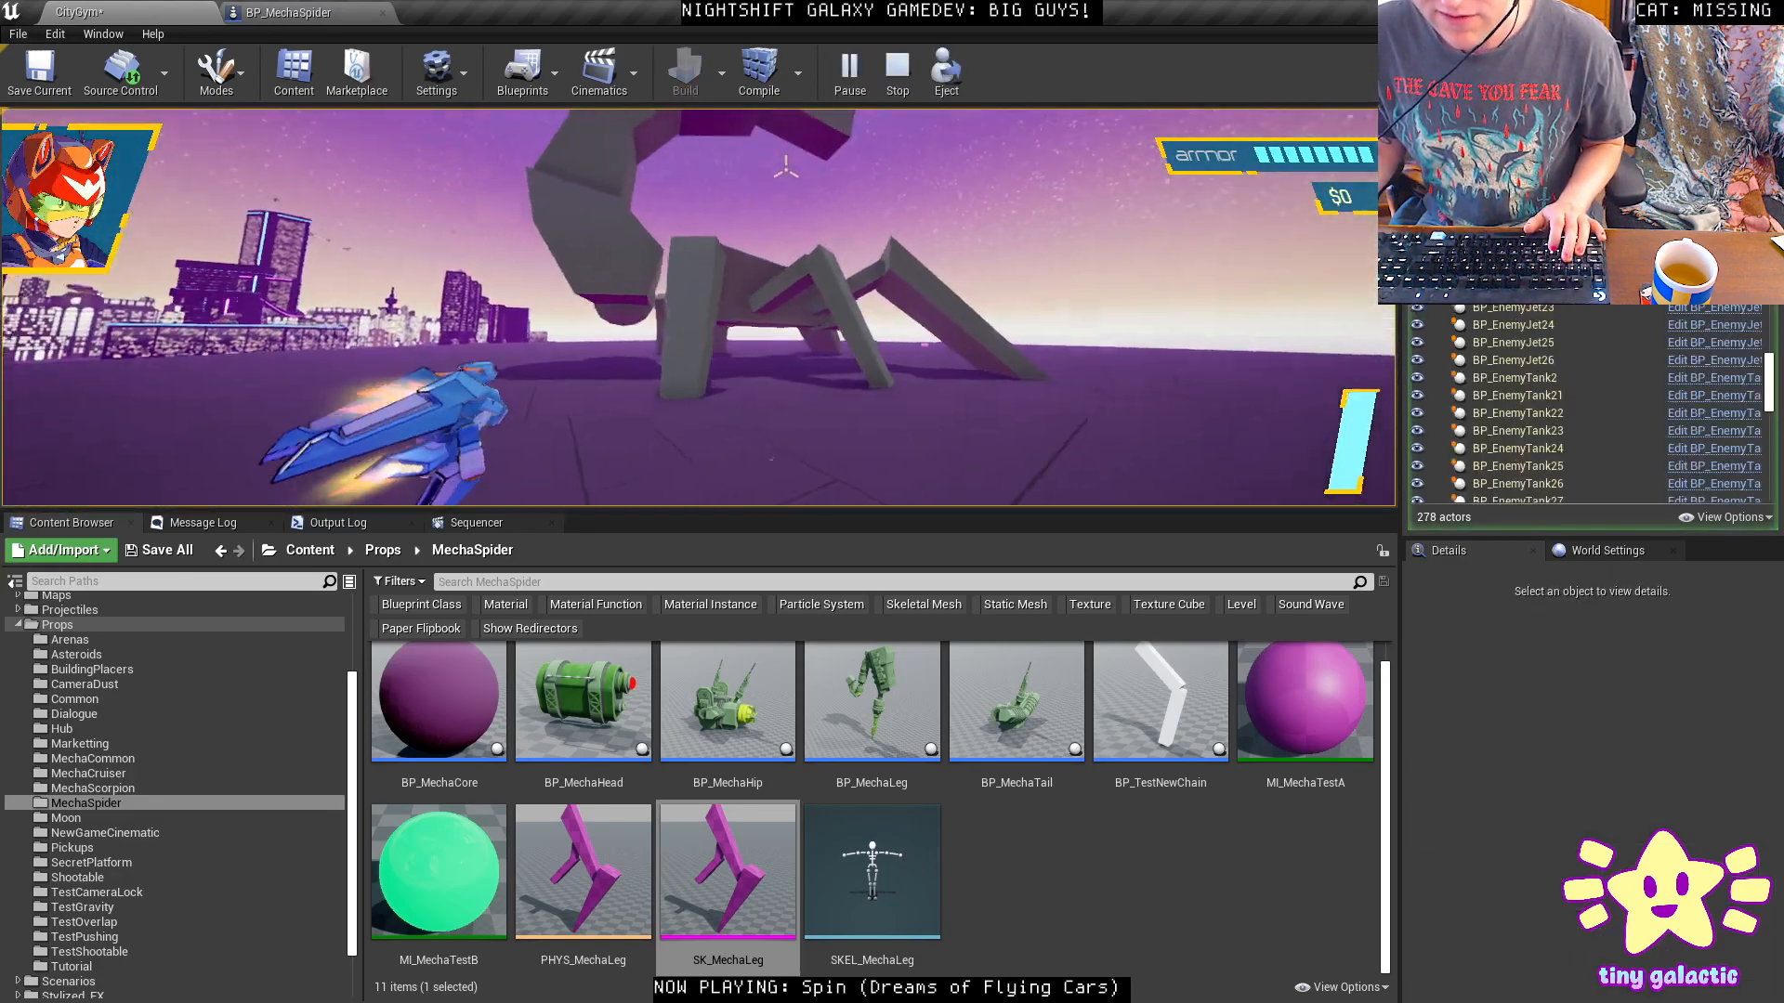
key("F11")
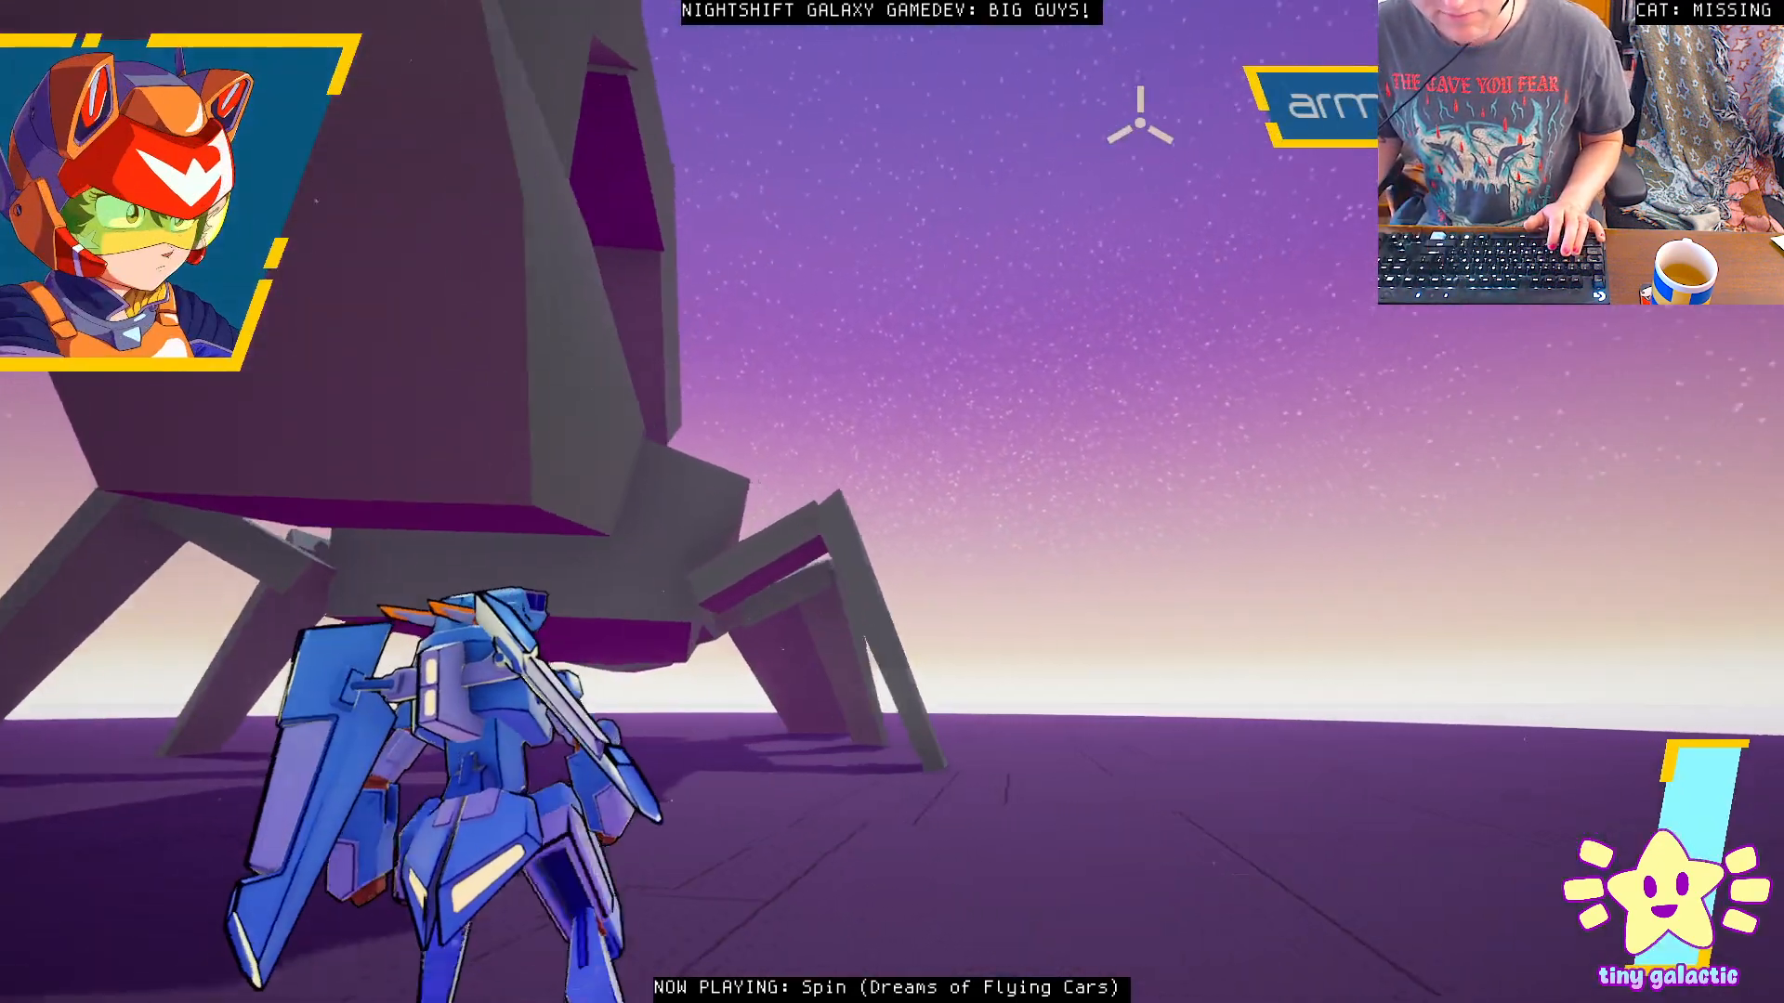
key("Escape")
Select the sphere SM_UnitPolySphere2 at the joint between the scorpion's tail and chassis.
right_click_drag(823, 376, 916, 463)
left_click(882, 507)
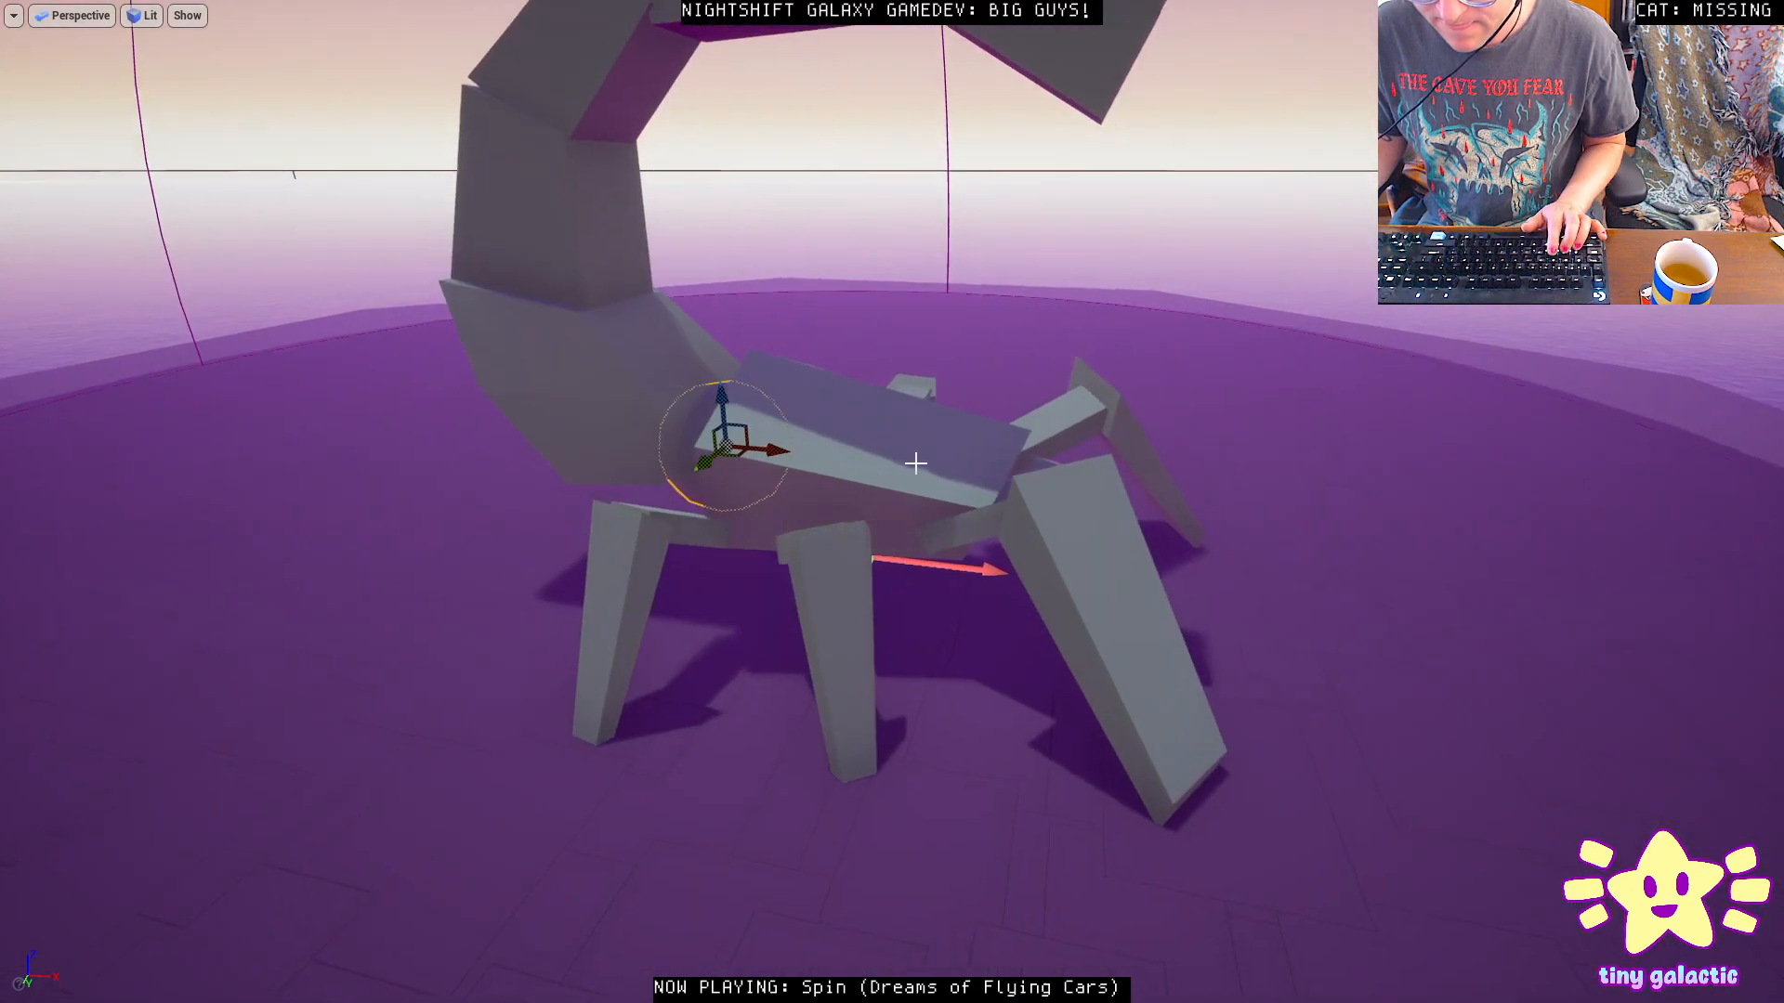
key("F11")
scroll(813, 397, "up", 3)
key("F11")
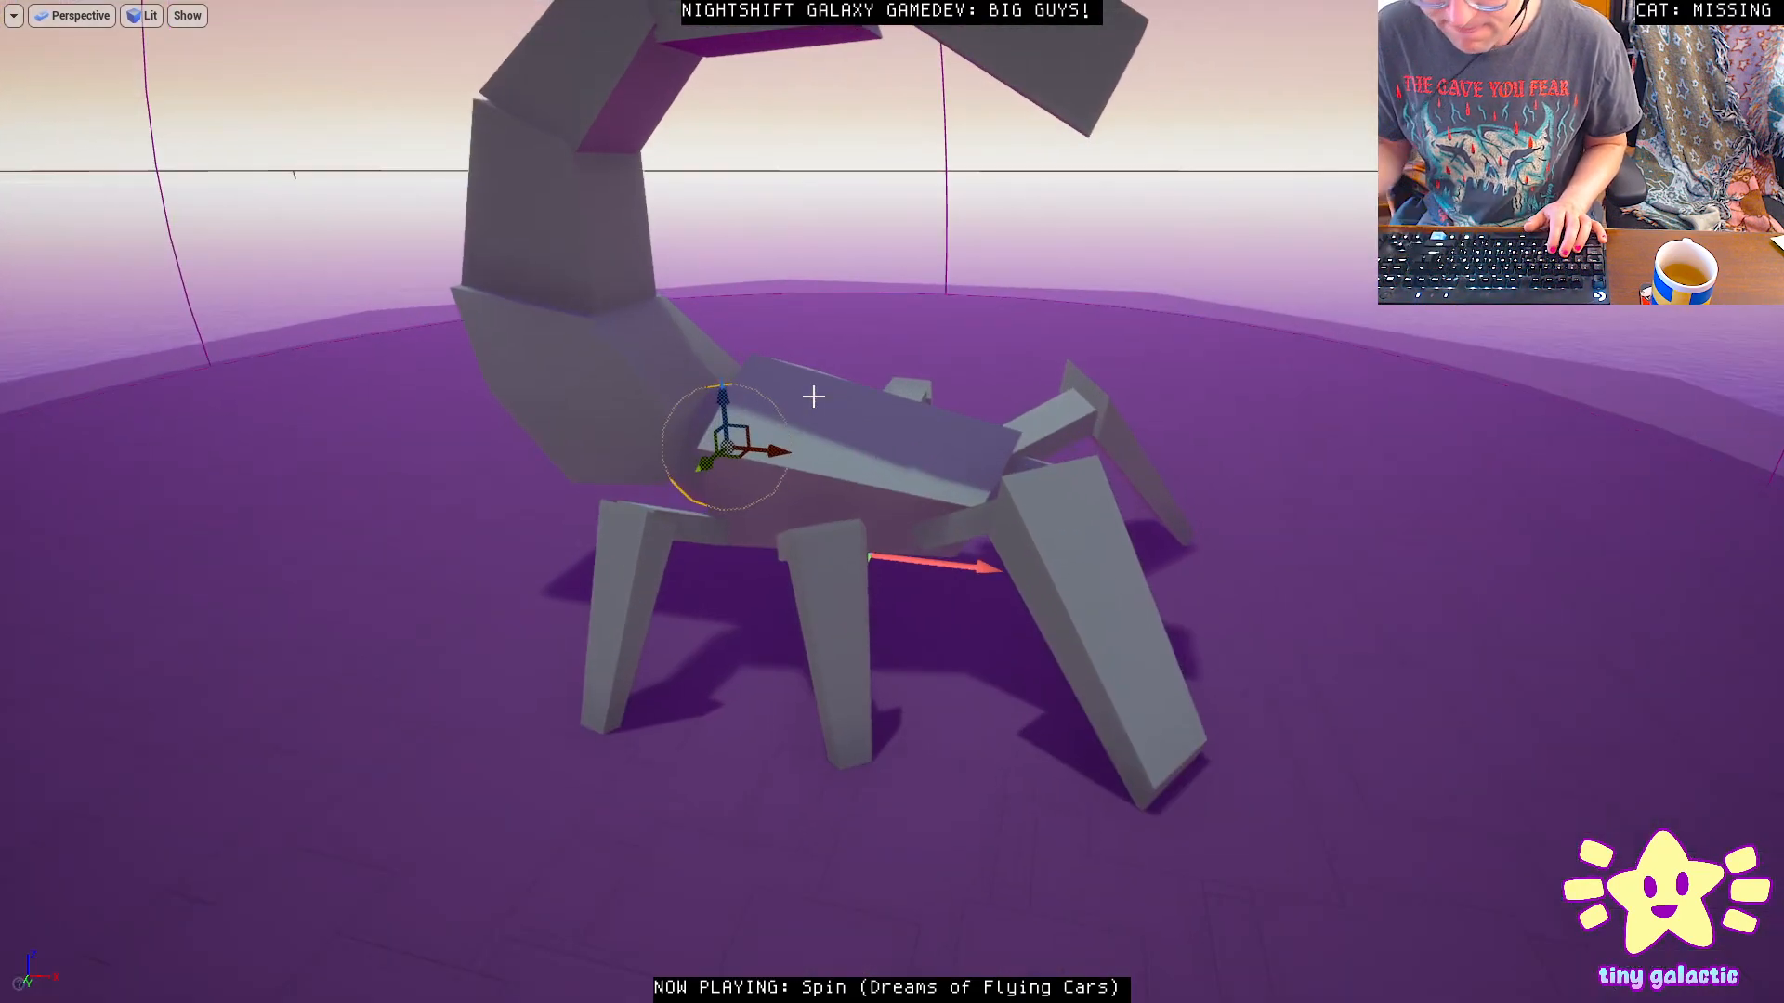
right_click(704, 446)
left_click(689, 440)
right_click_drag(689, 441, 745, 423)
left_click(745, 423)
right_click(768, 428)
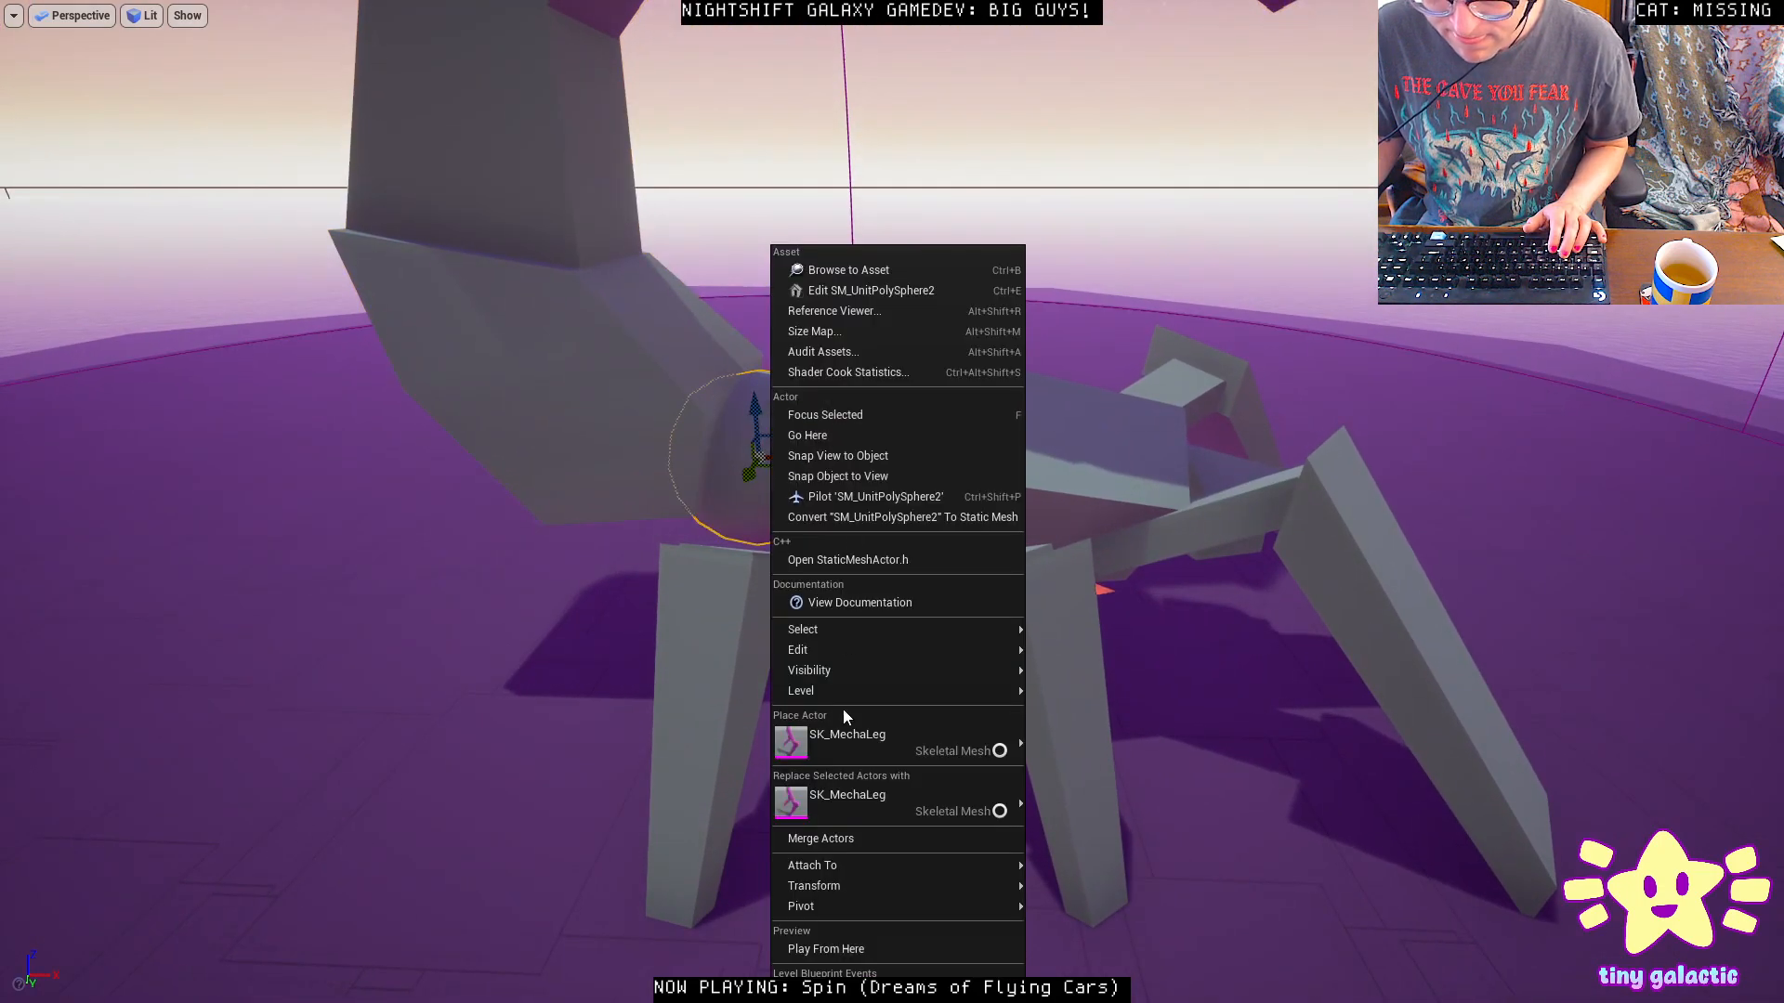
mouse_move(910, 861)
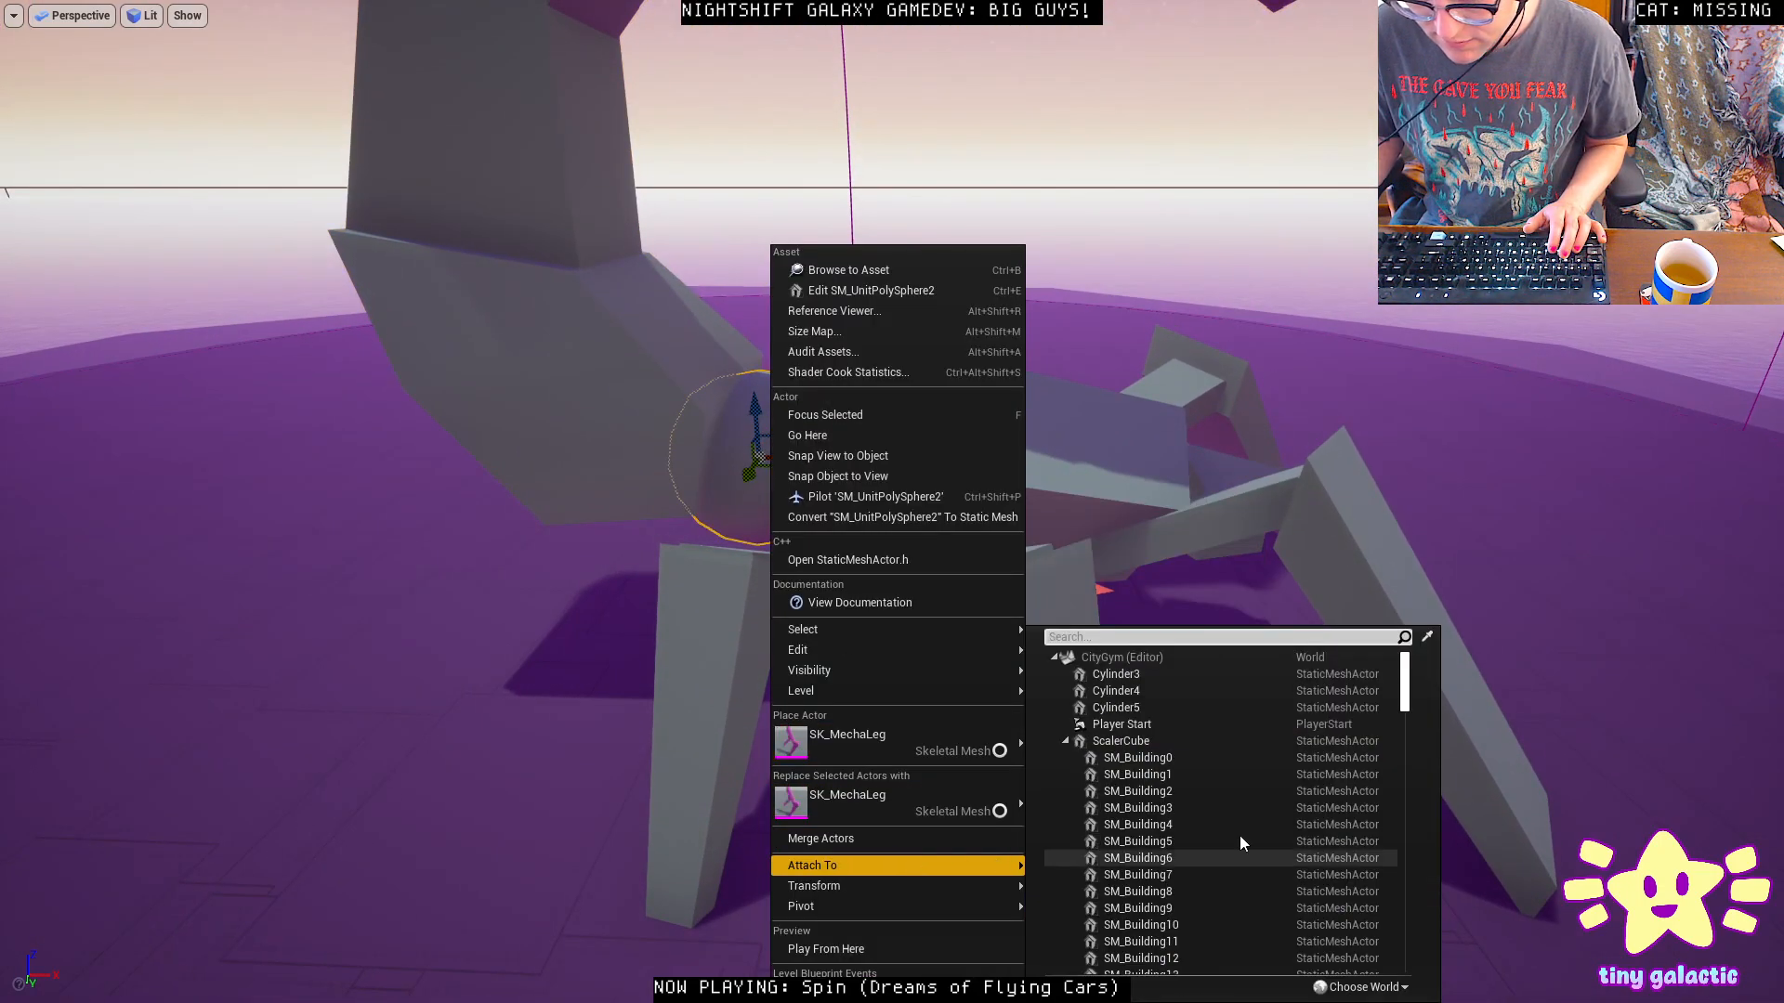
left_click(1436, 615)
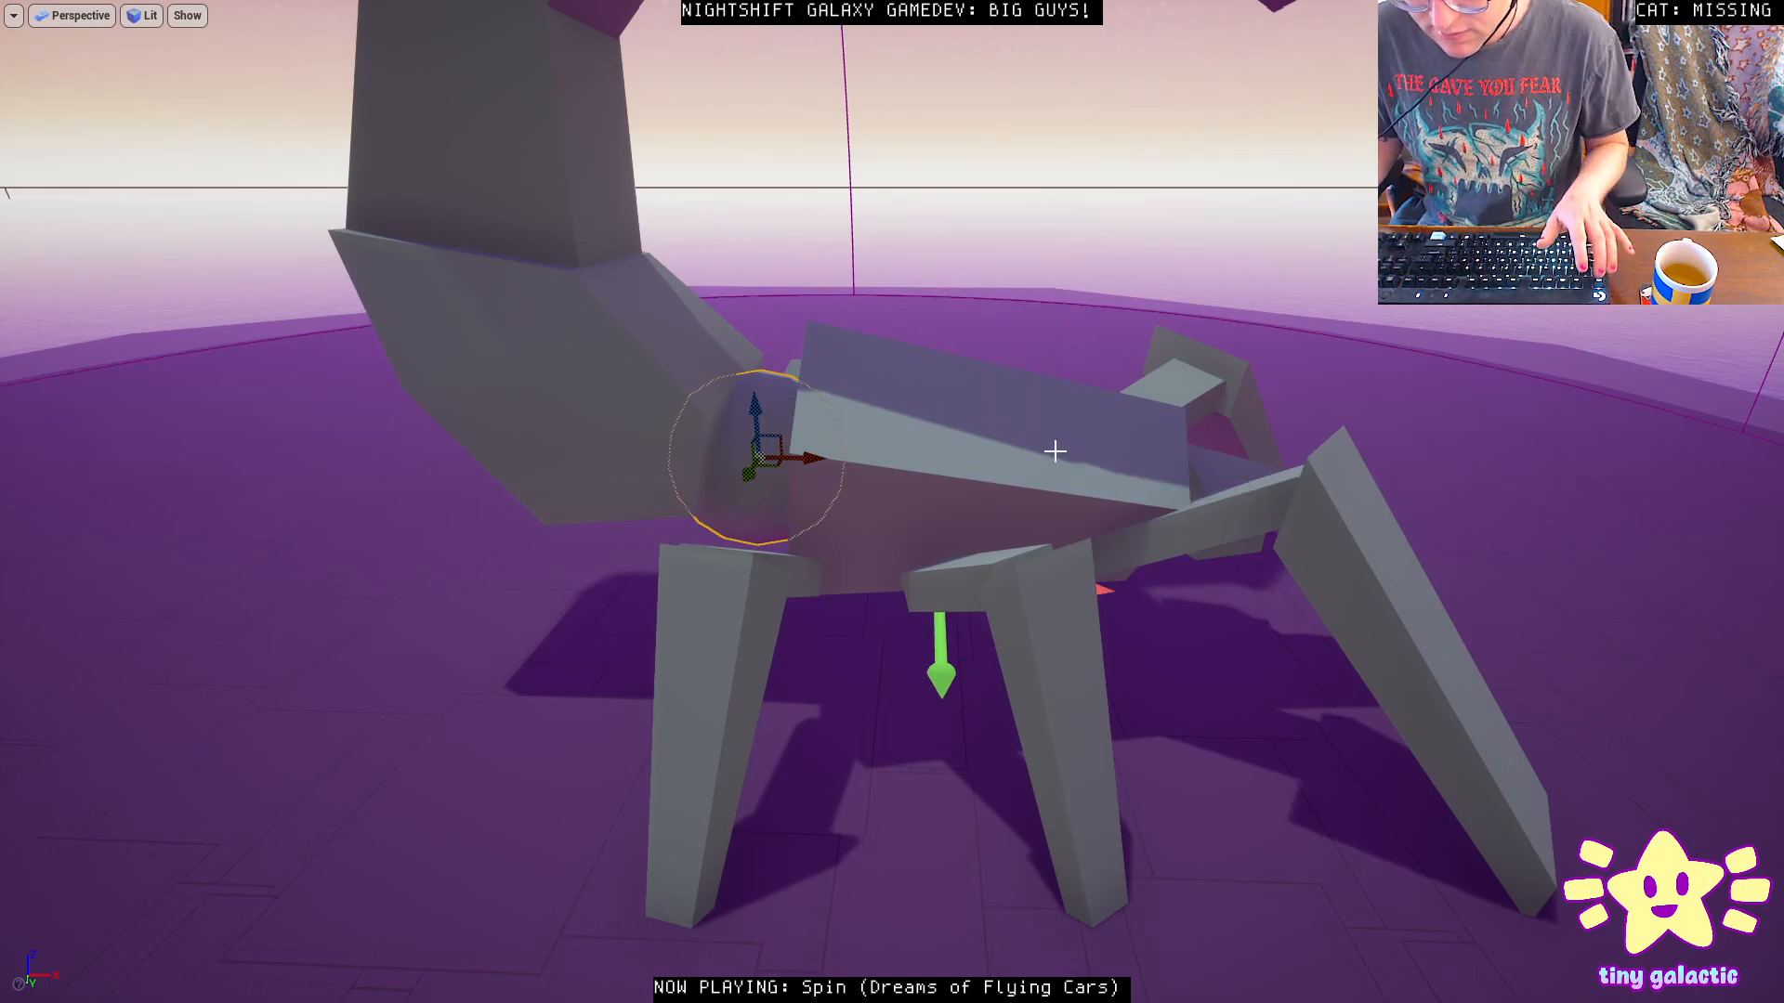
key("F11")
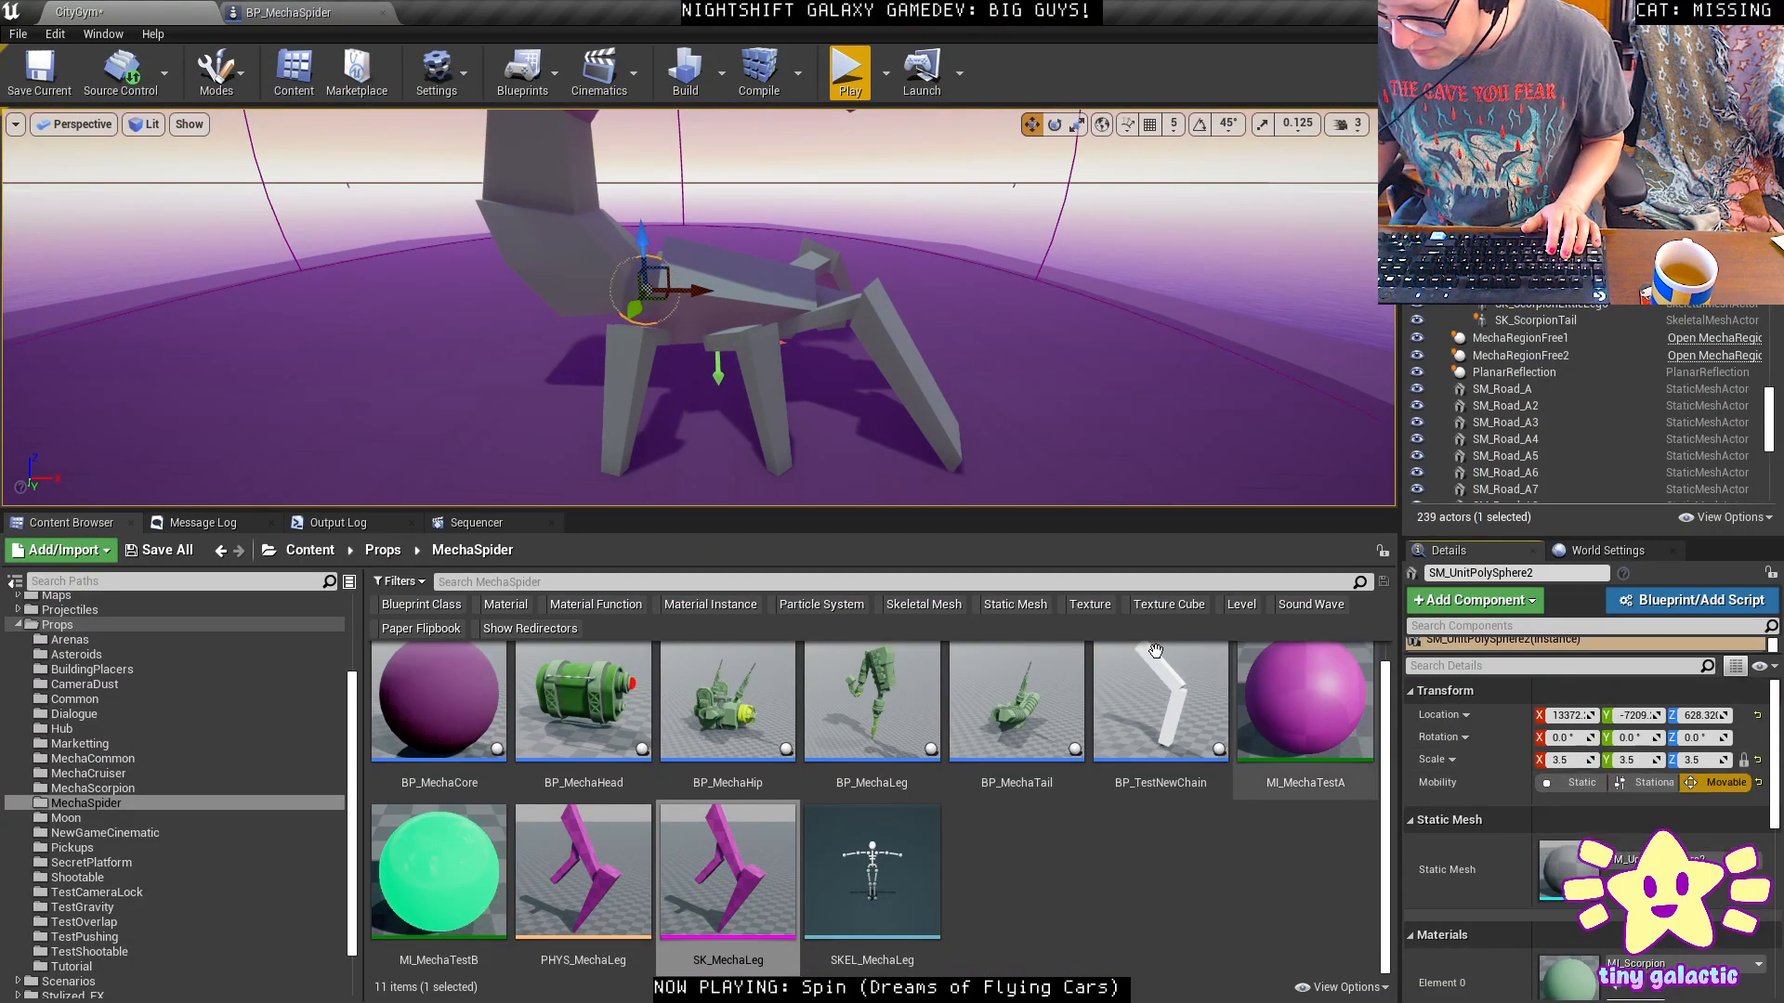
Attach the selected sphere at the tail joint to BP_ScorpionChassis by picking the chassis in the level.
right_click_drag(627, 275, 778, 260)
right_click(779, 247)
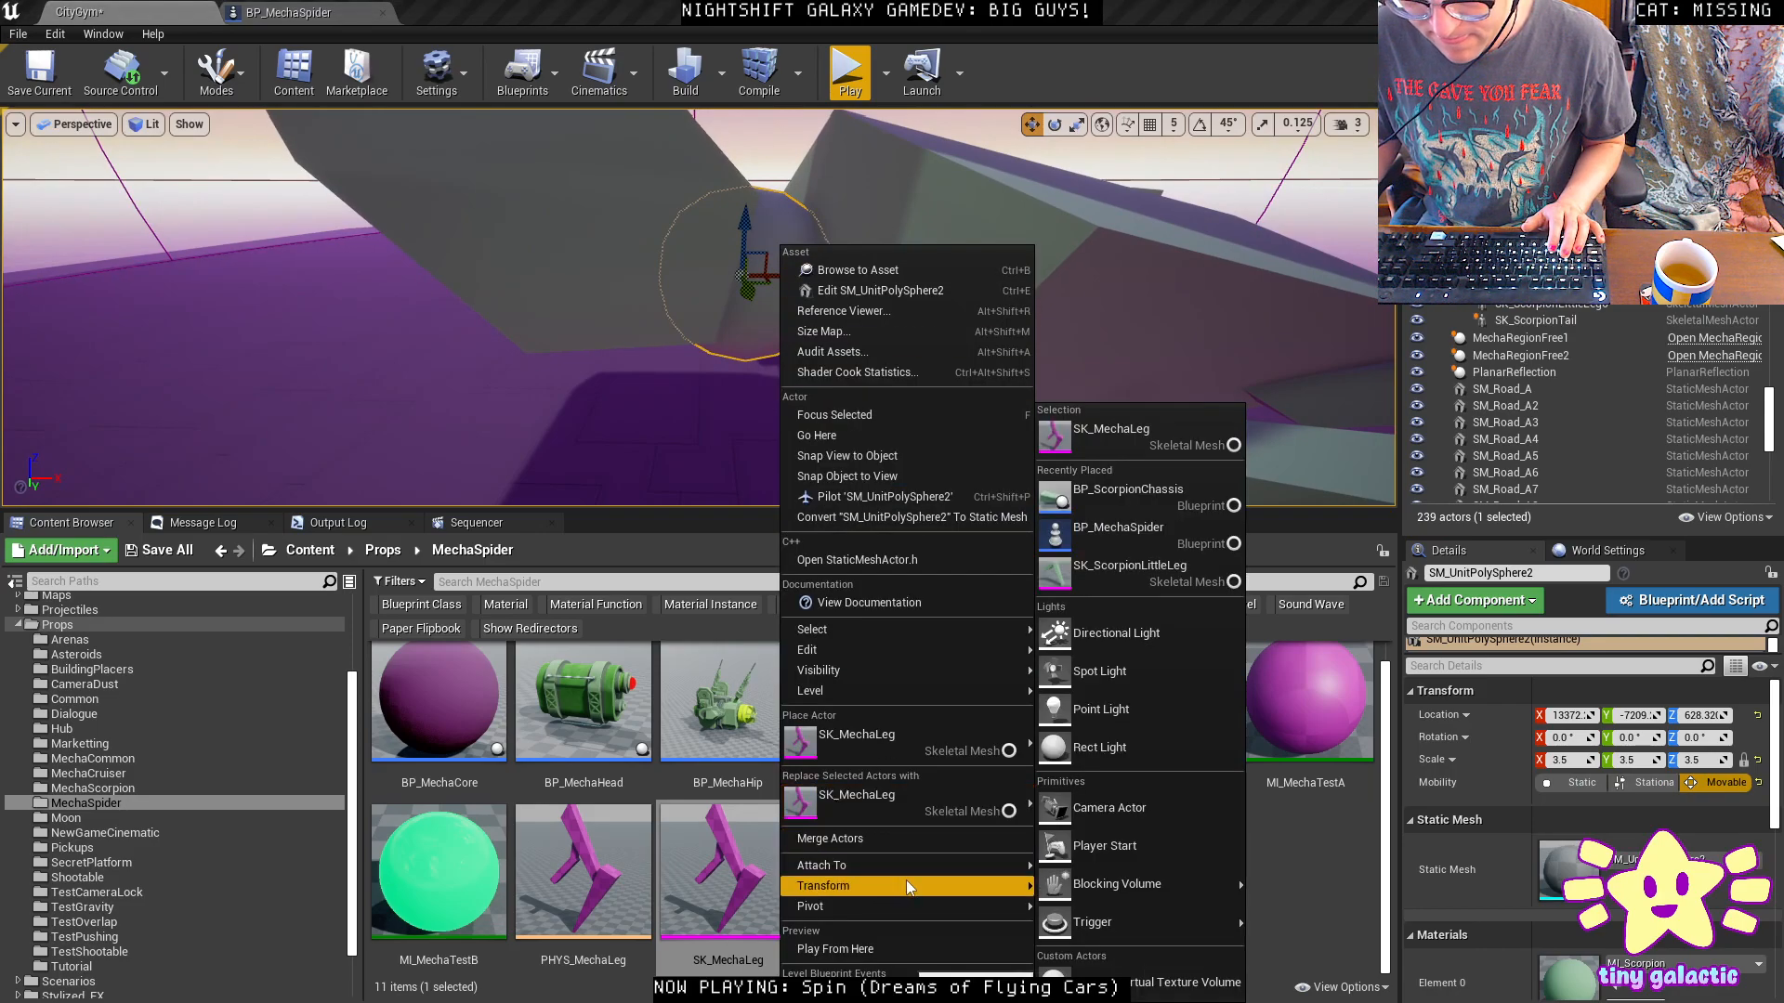
mouse_move(926, 863)
left_click(1485, 638)
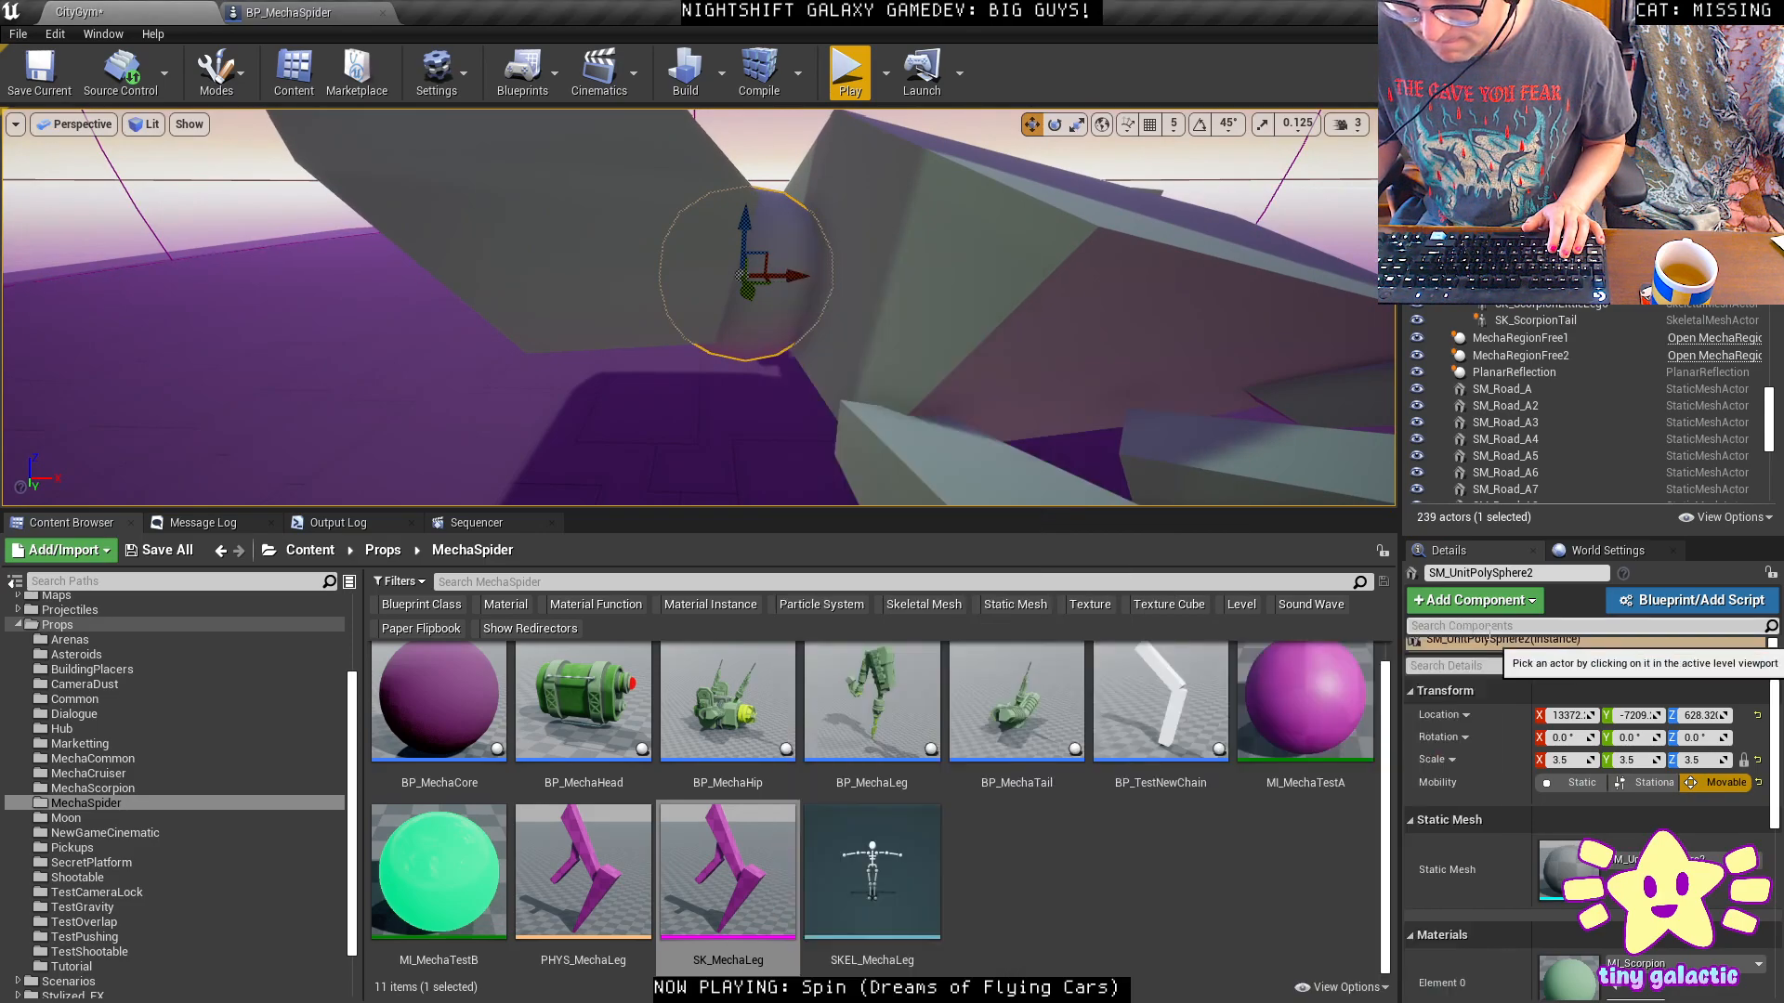
left_click(1036, 224)
right_click_drag(1036, 224, 1035, 270)
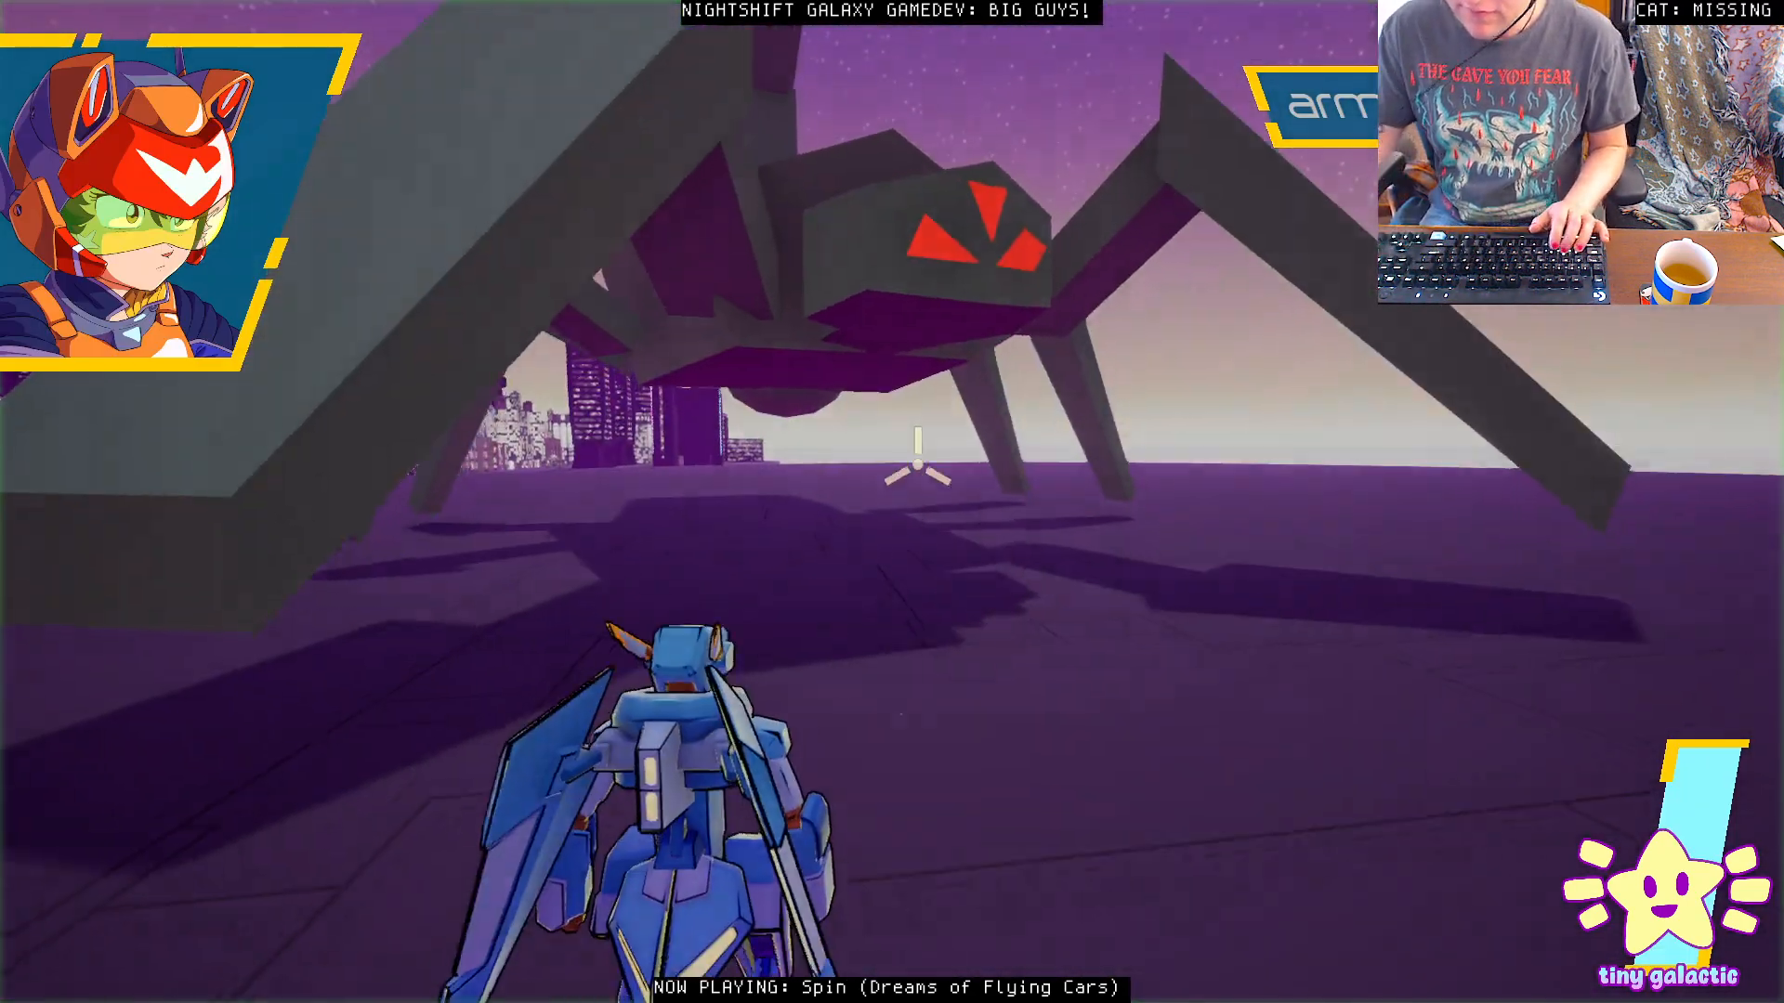
Play-test the level full screen, circle the scorpion to examine it from all sides, and stop the session.
key("a")
key("space")
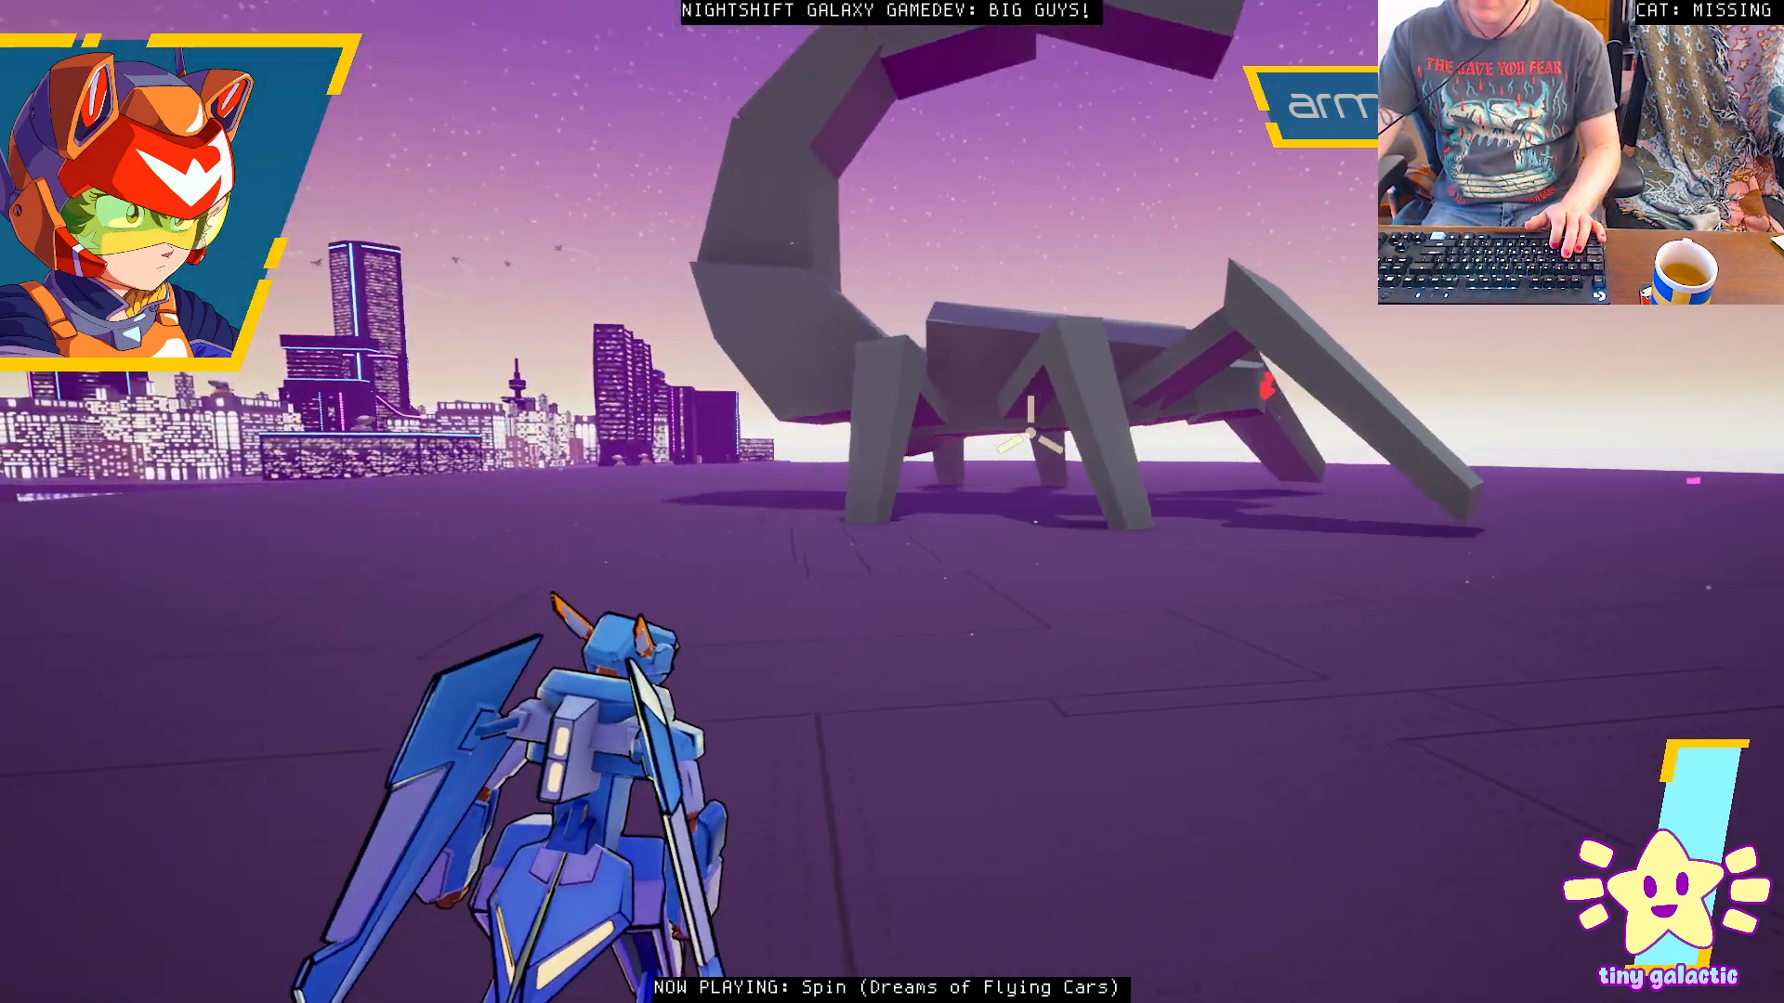
key("w")
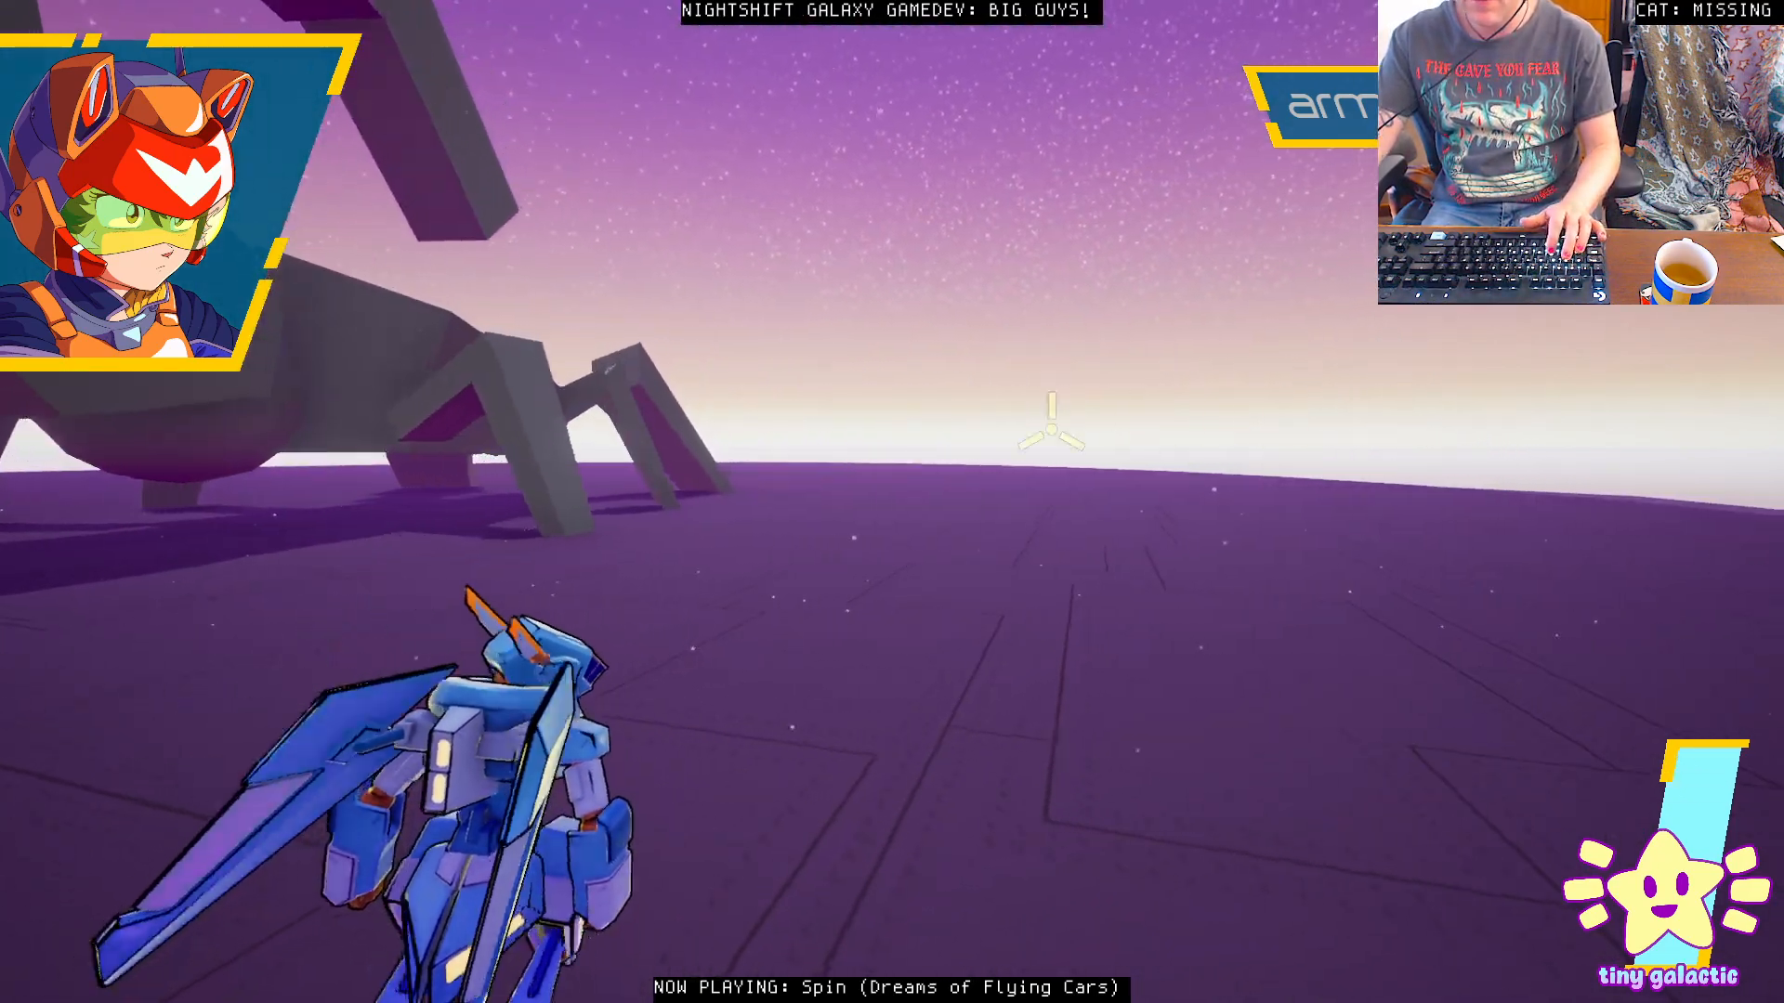
key("space")
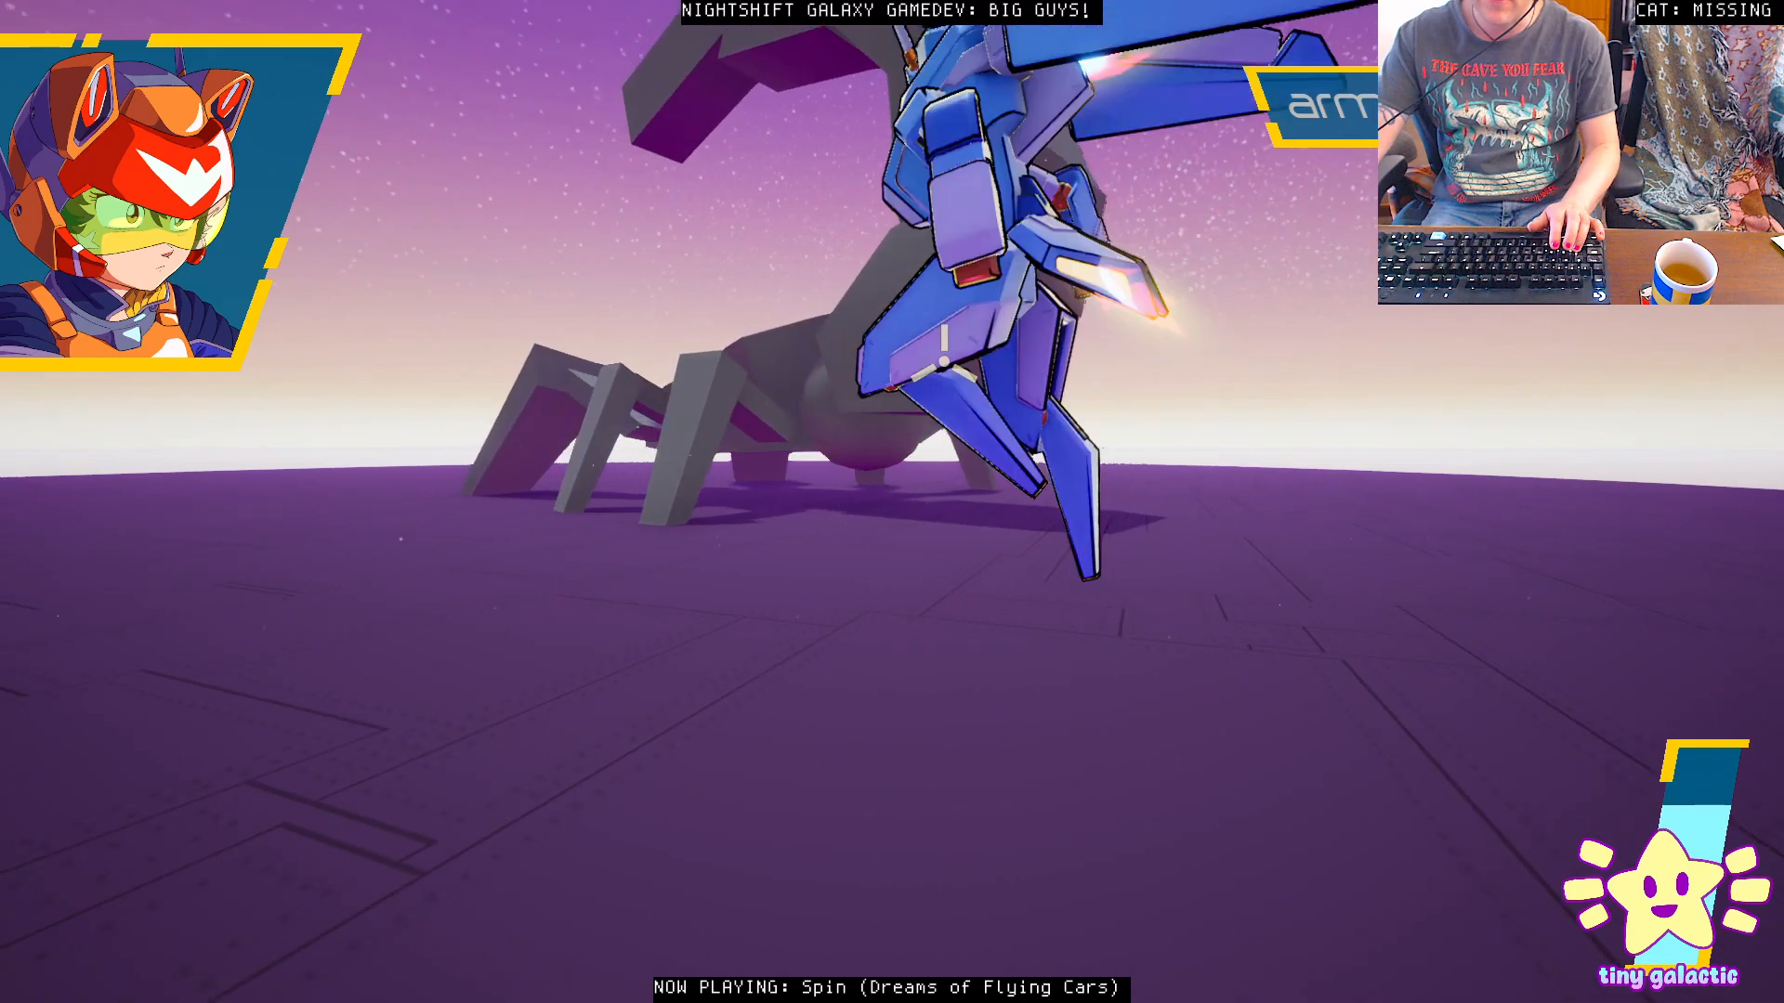
key("a")
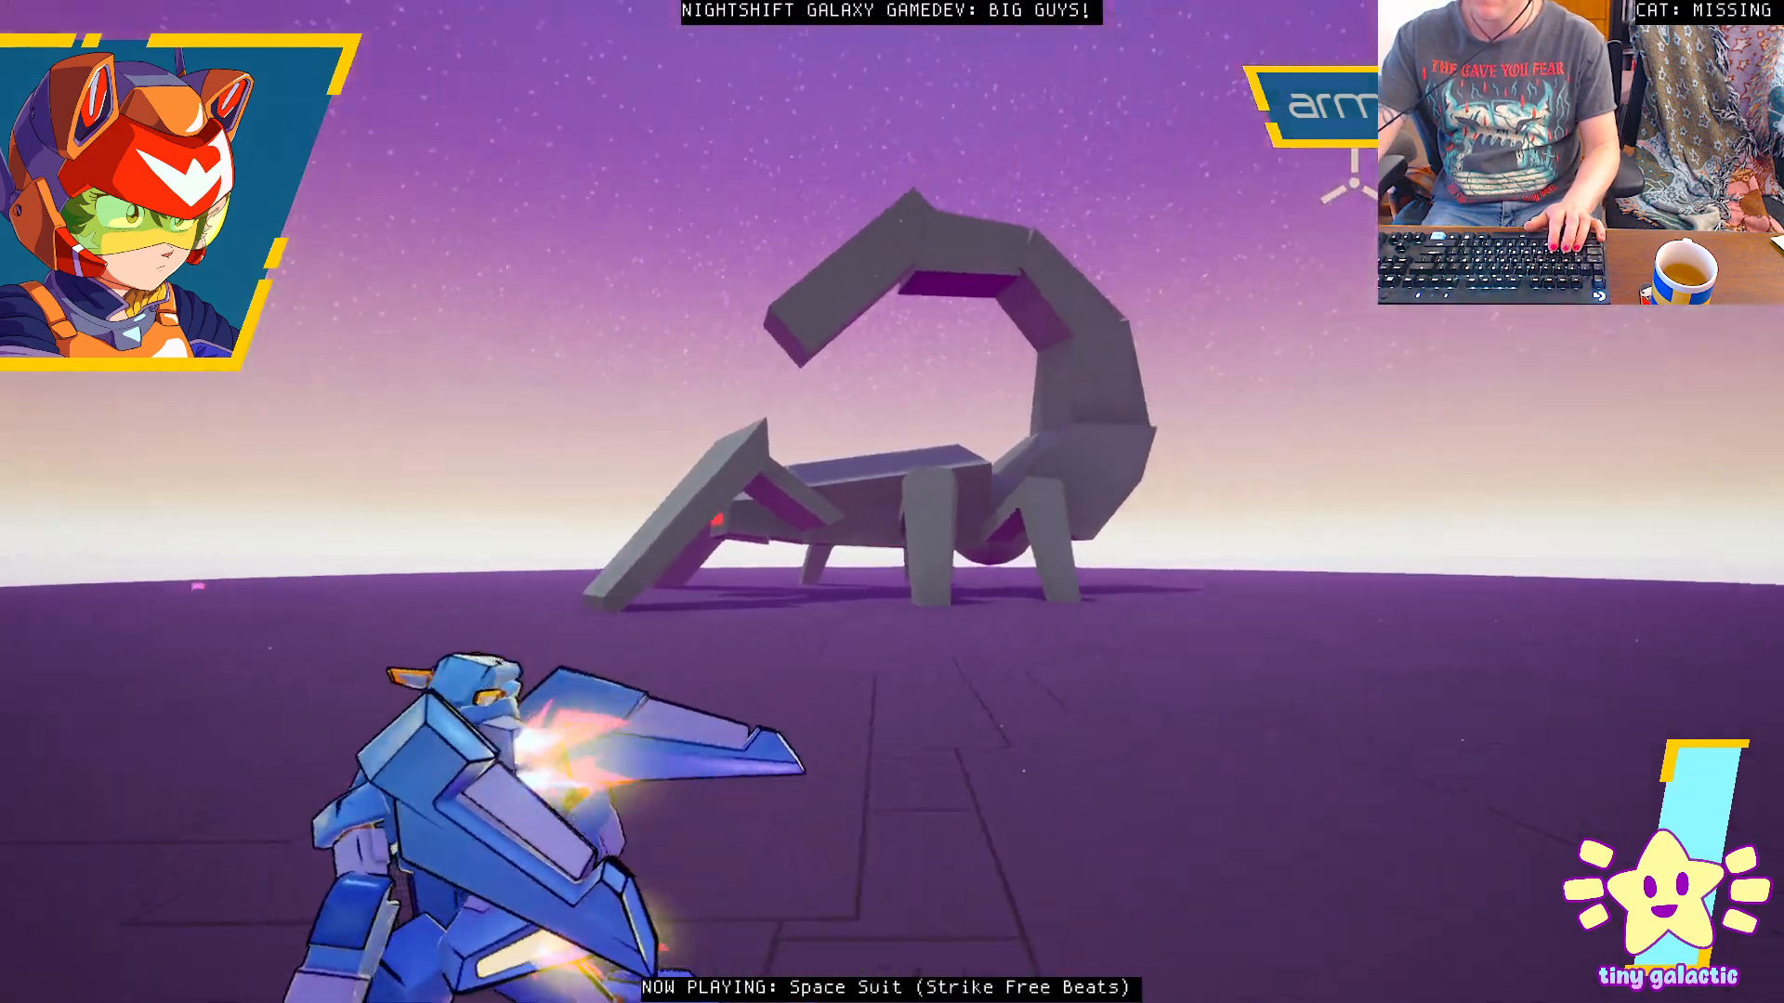
key("d")
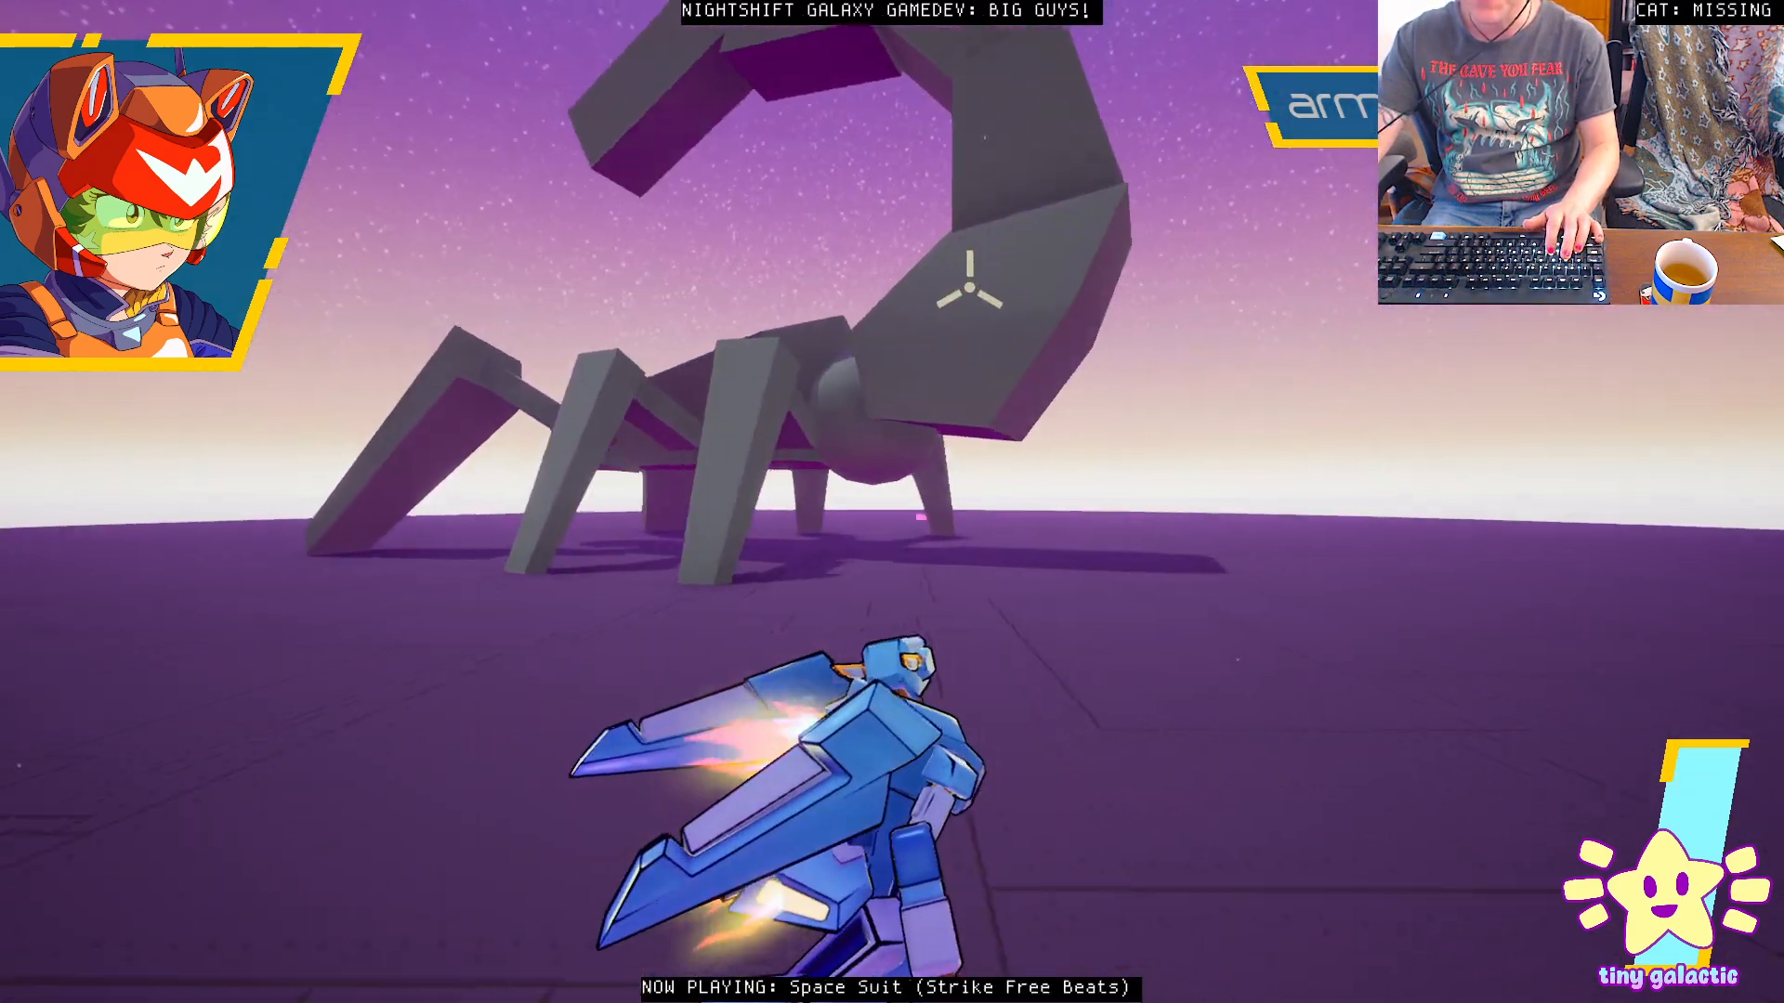
key("space")
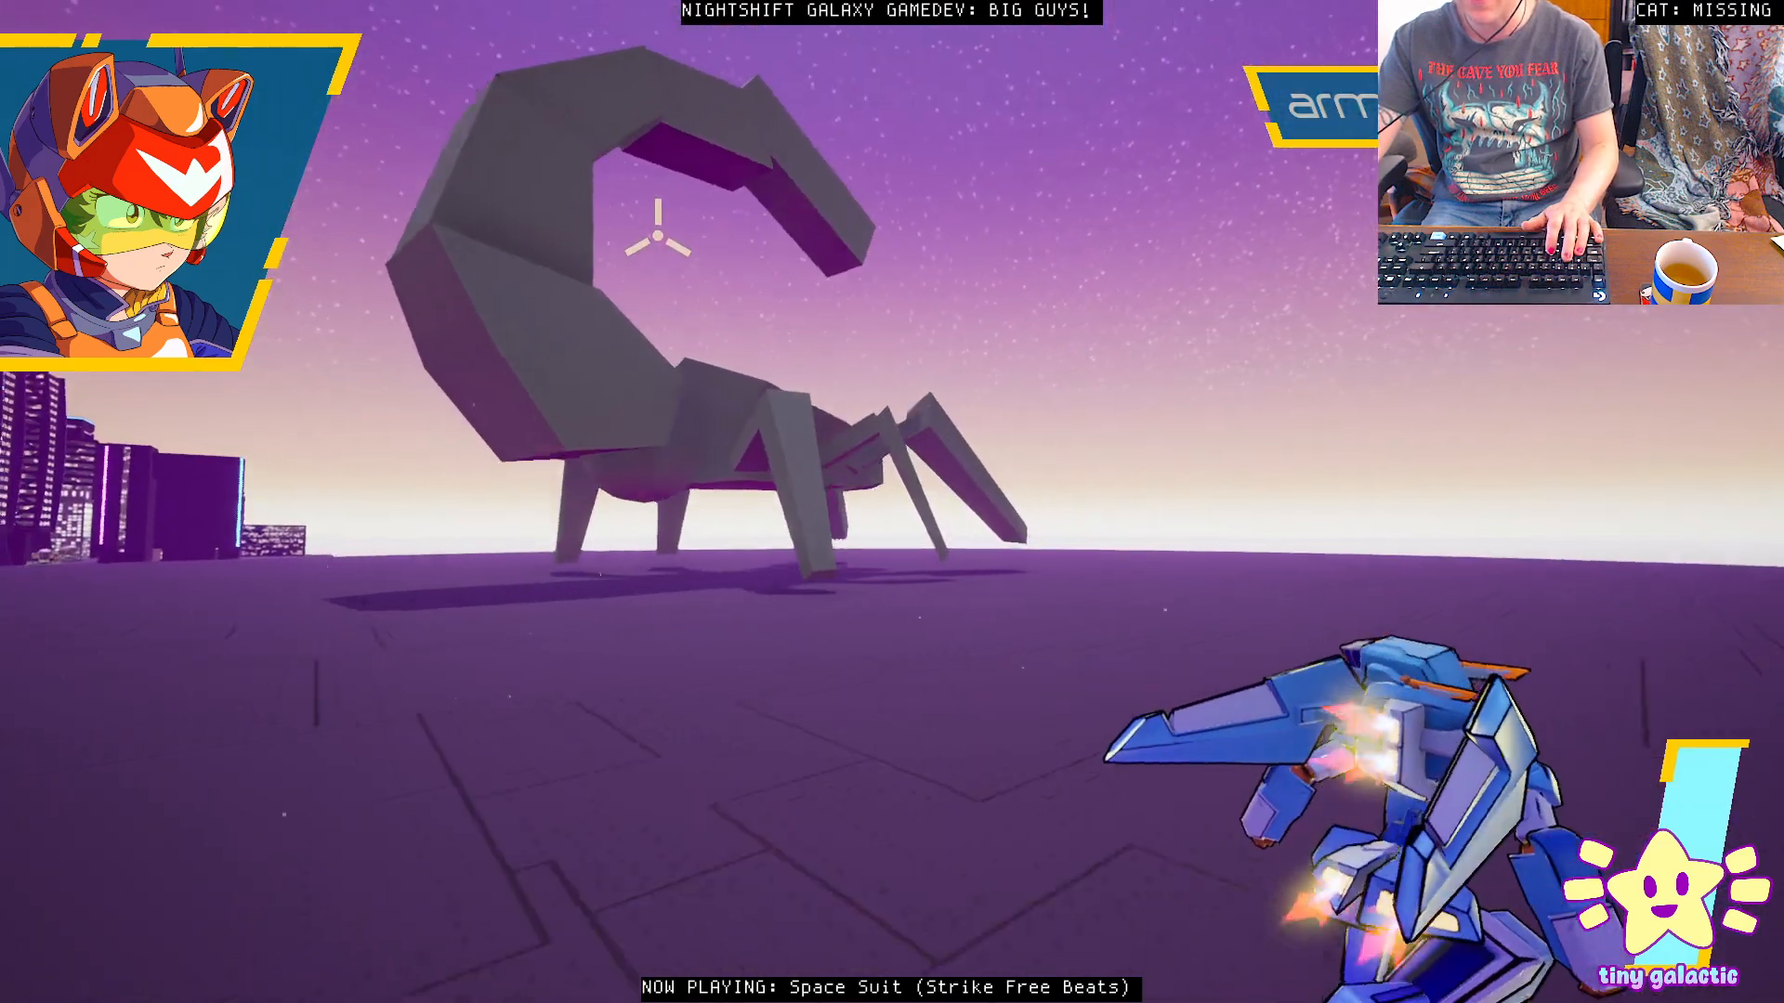
key("d")
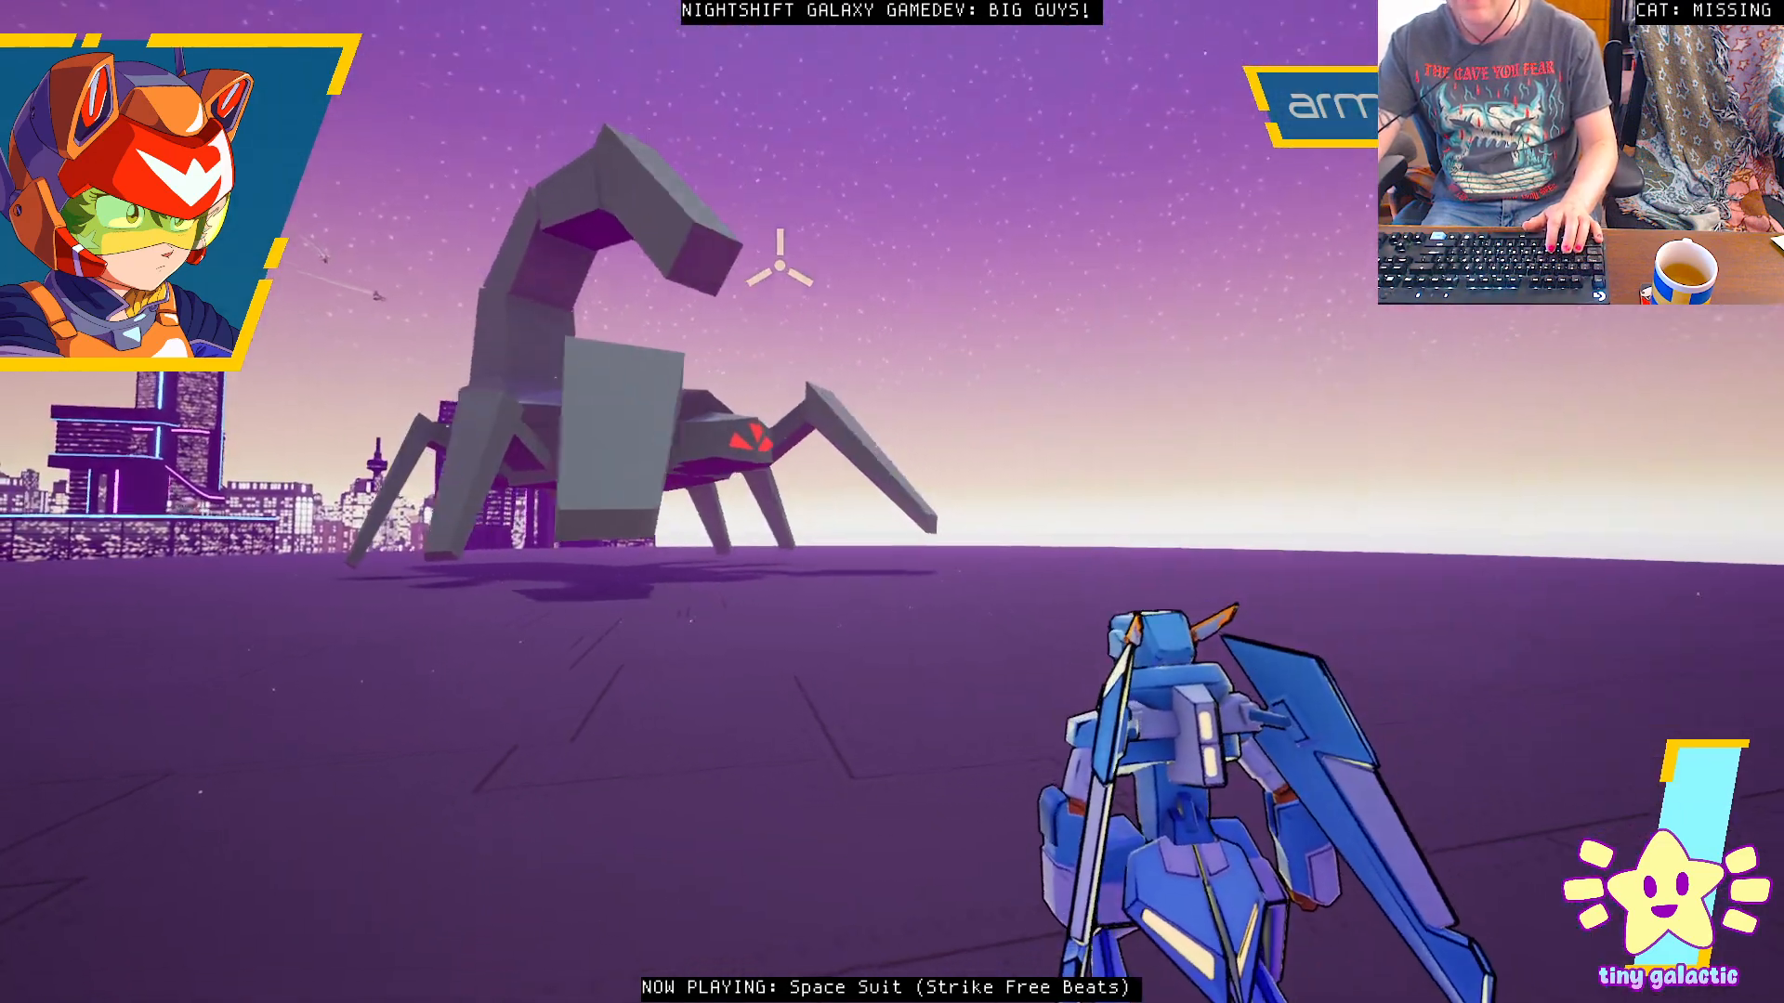
key("d")
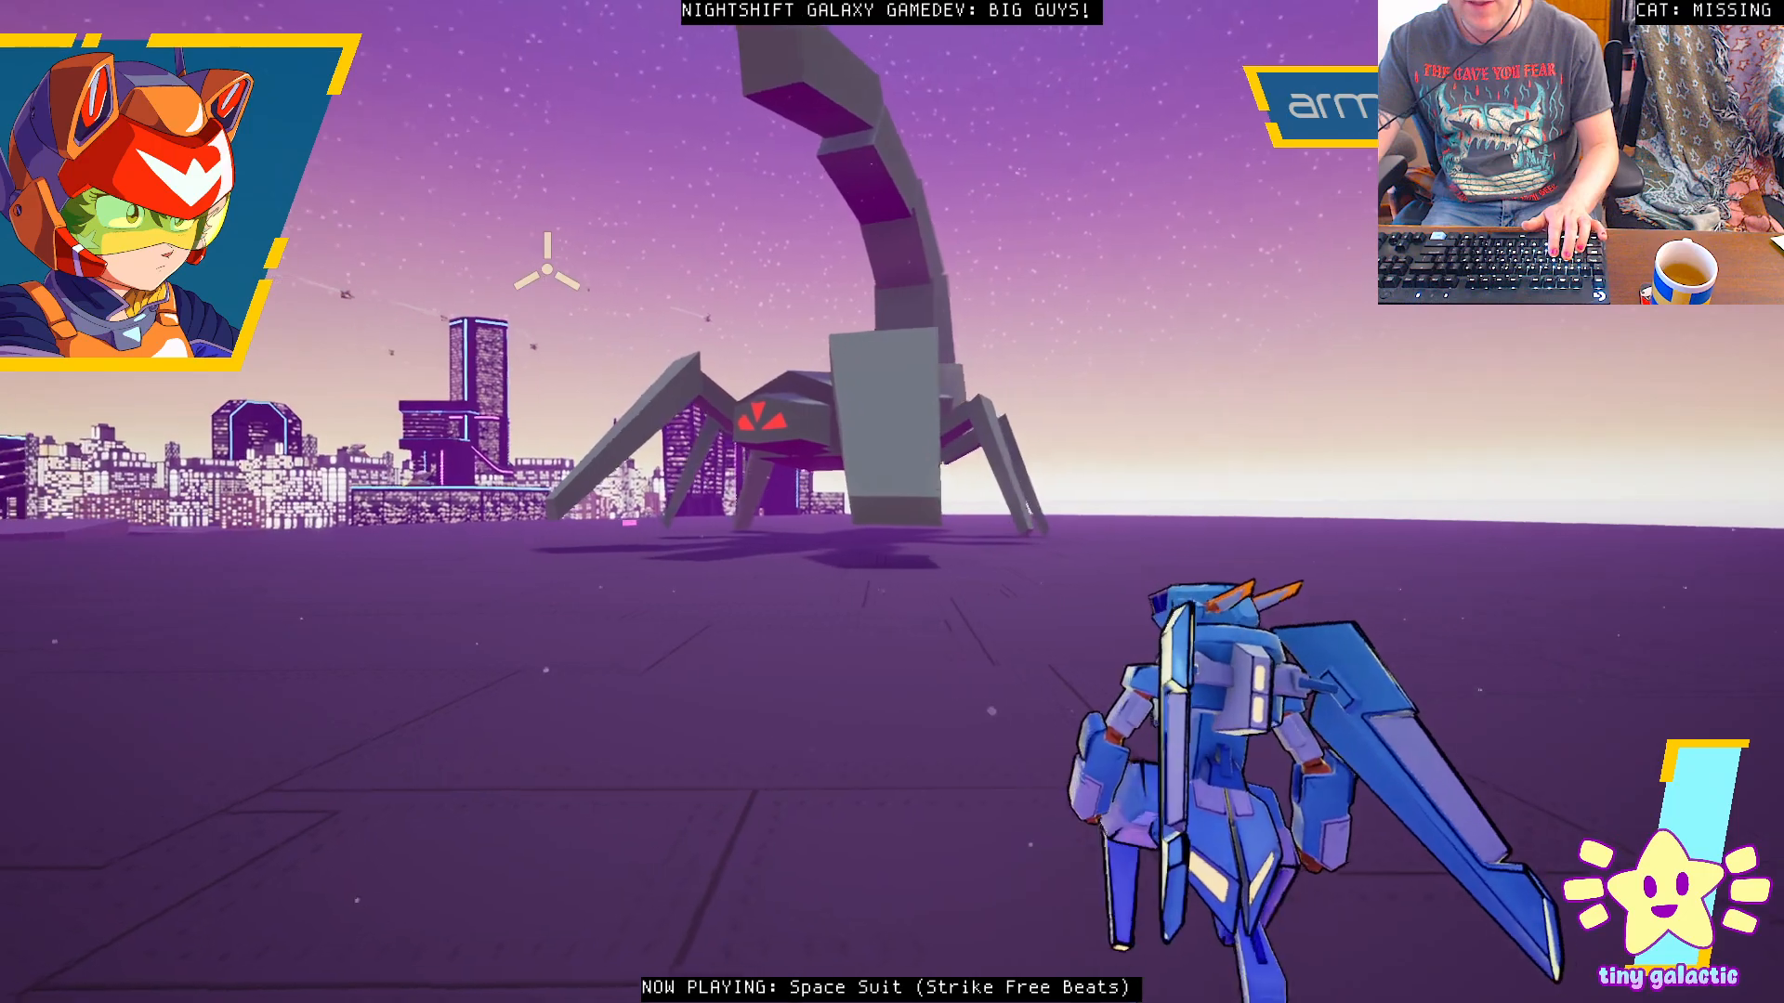
key("d")
key("a")
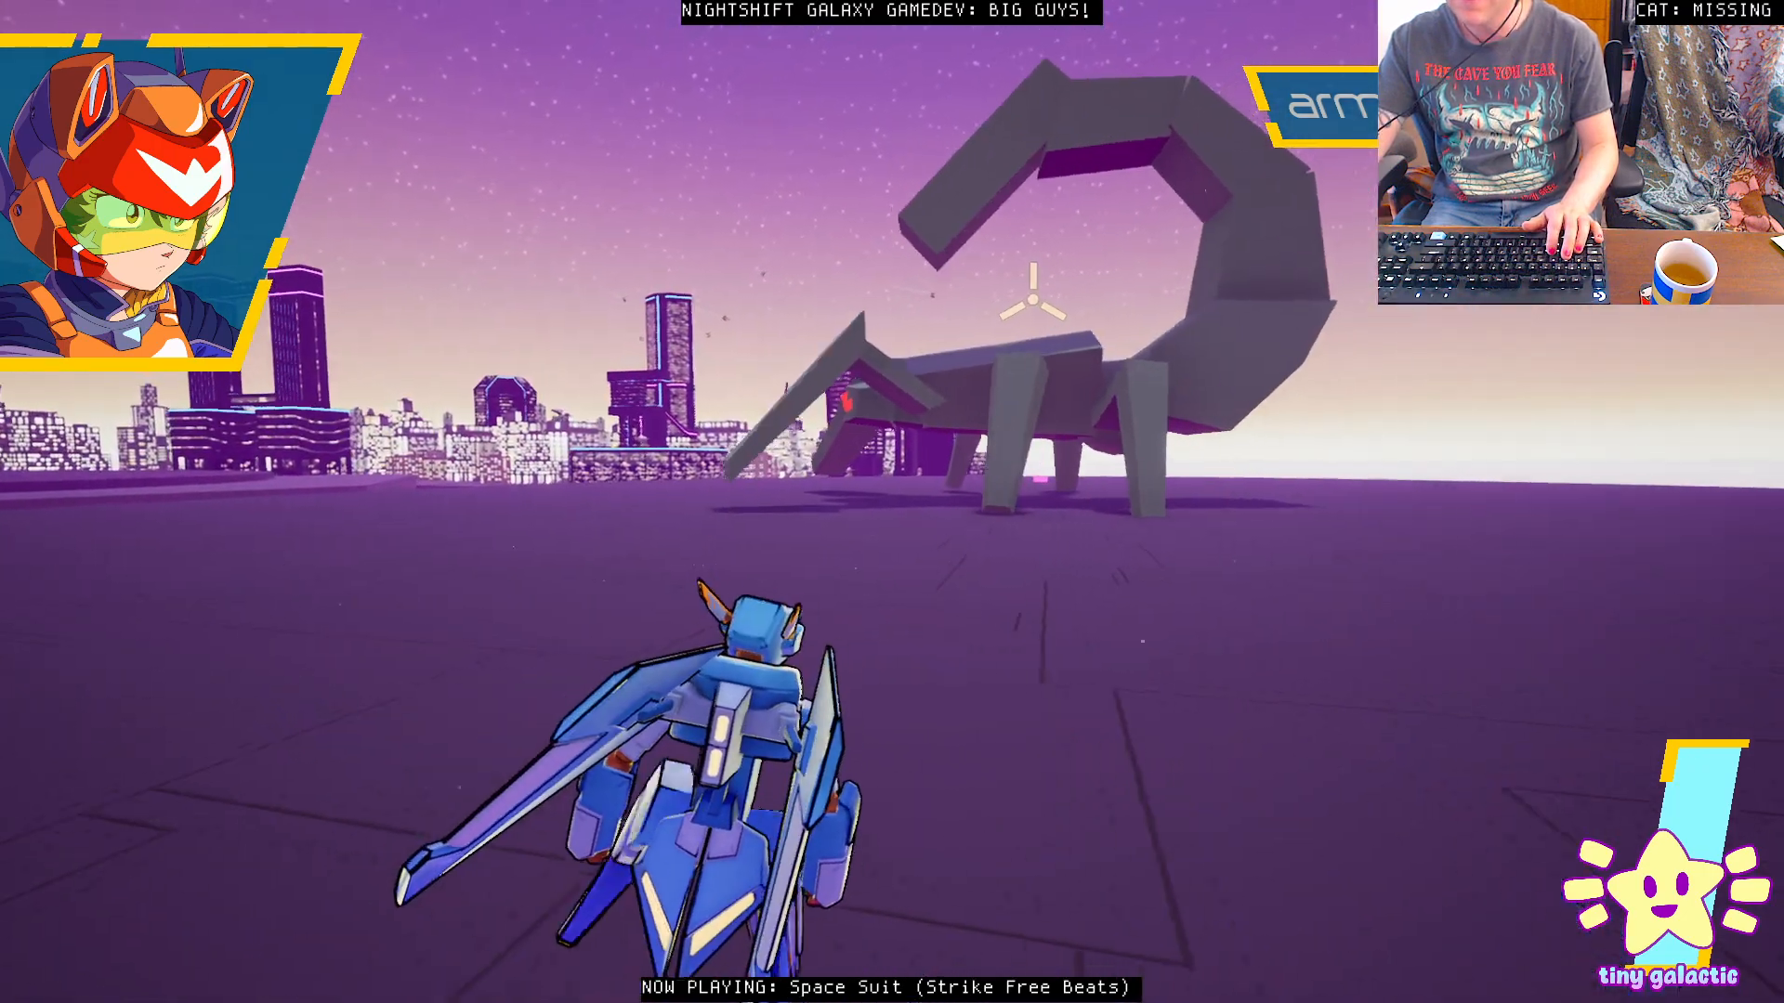
key("d")
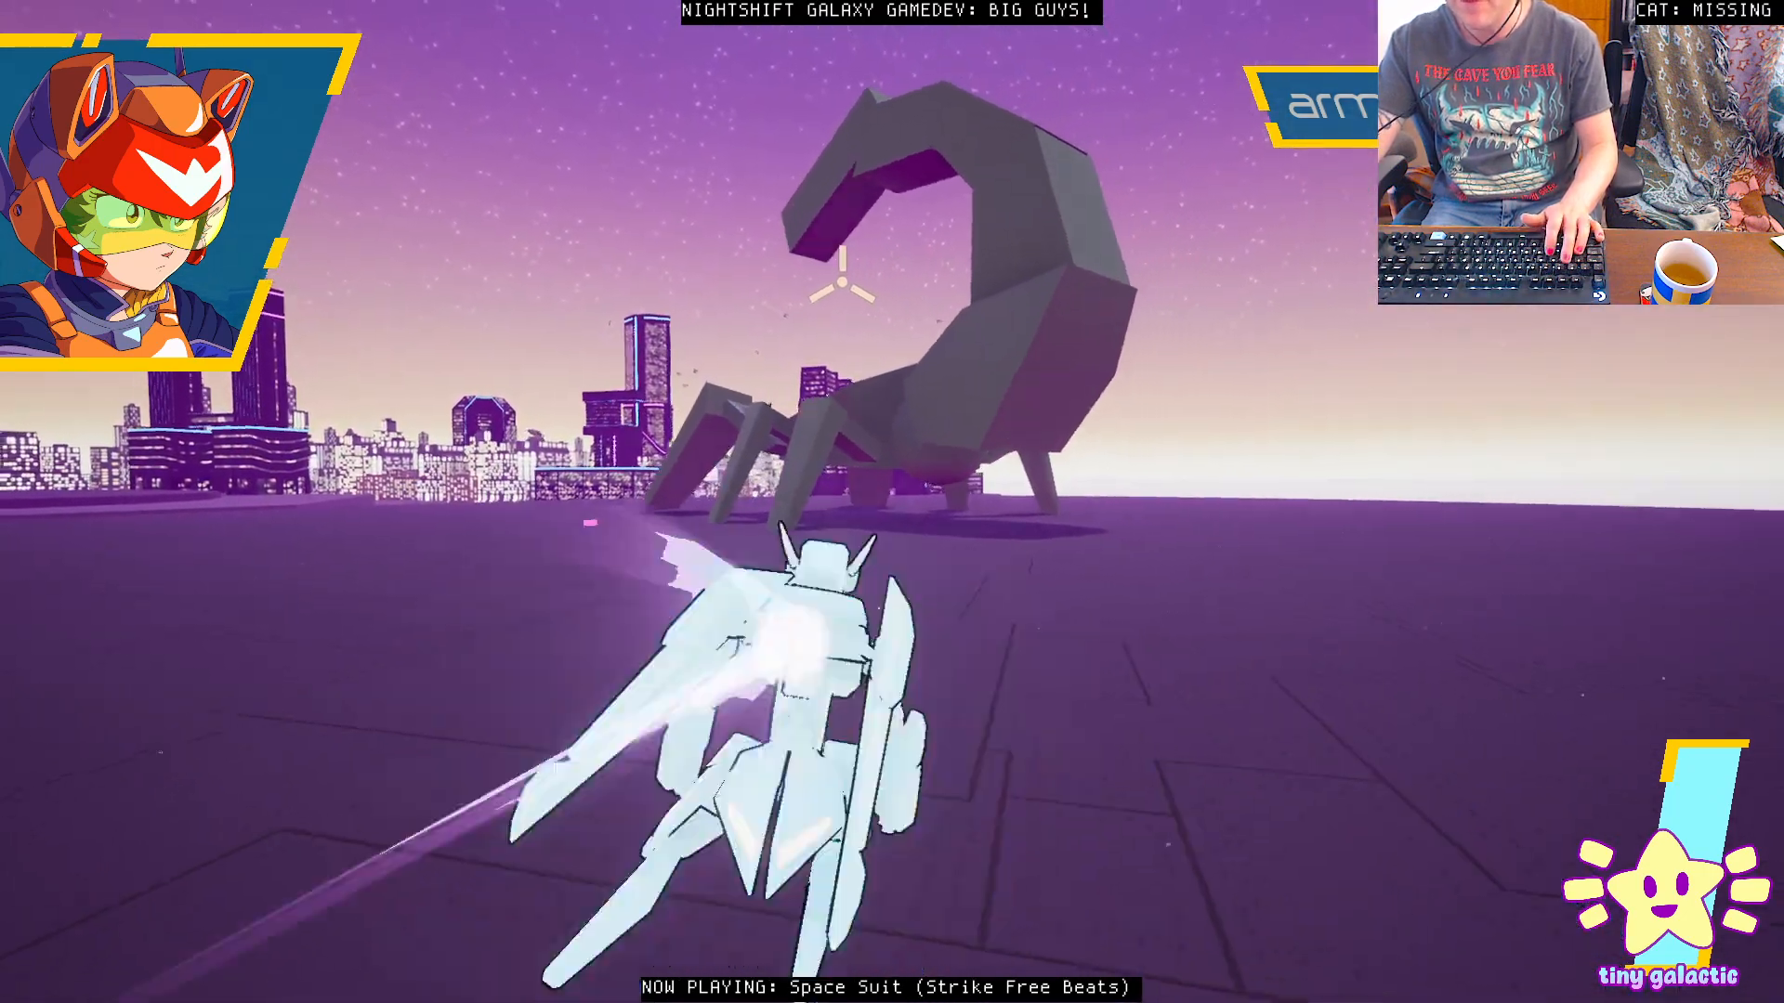
key("Escape")
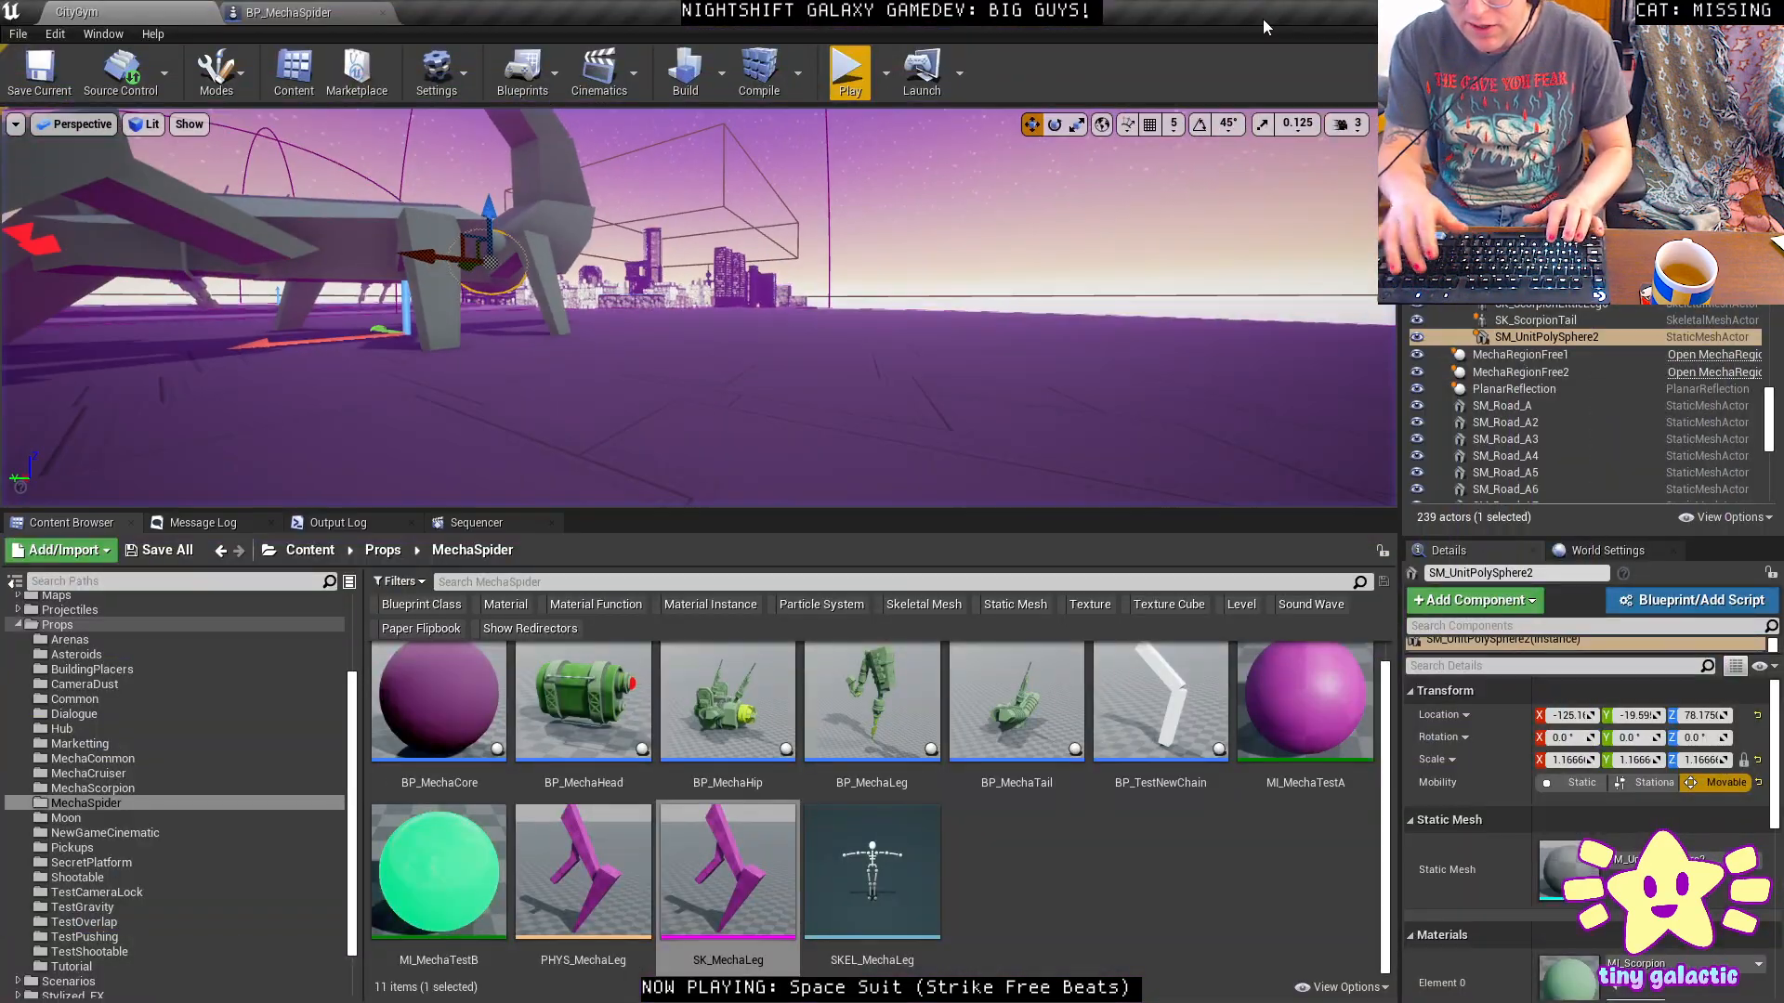
key("f")
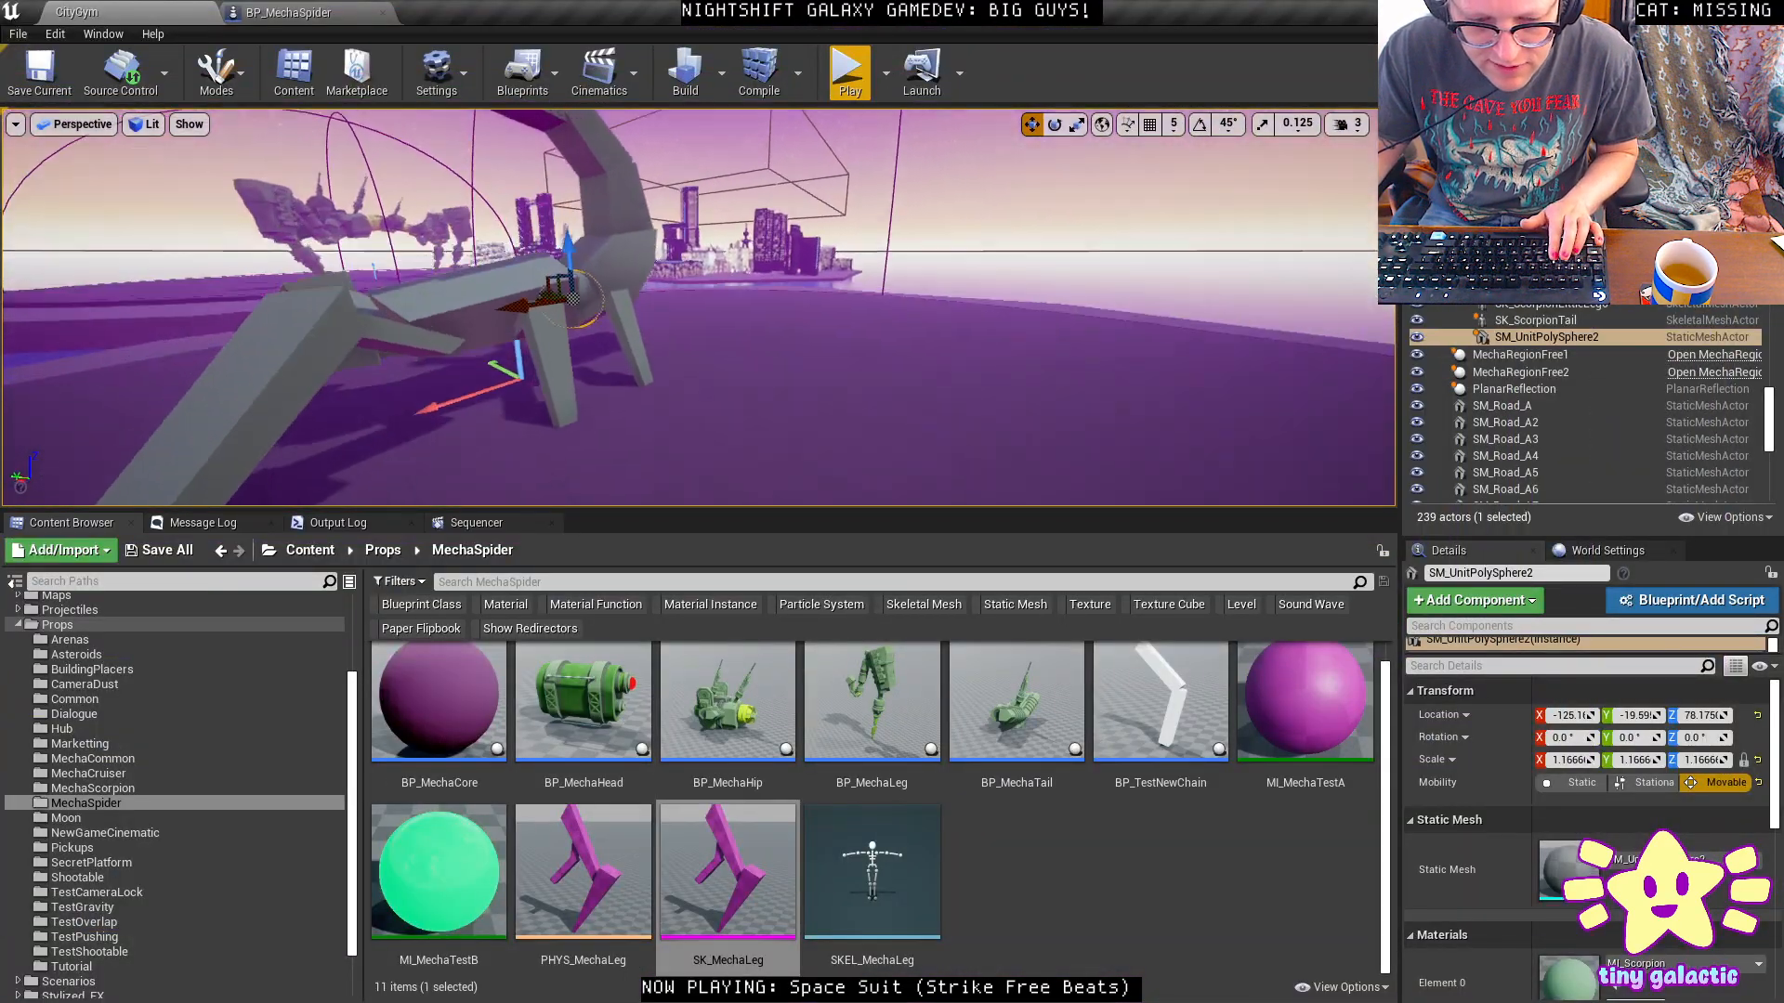
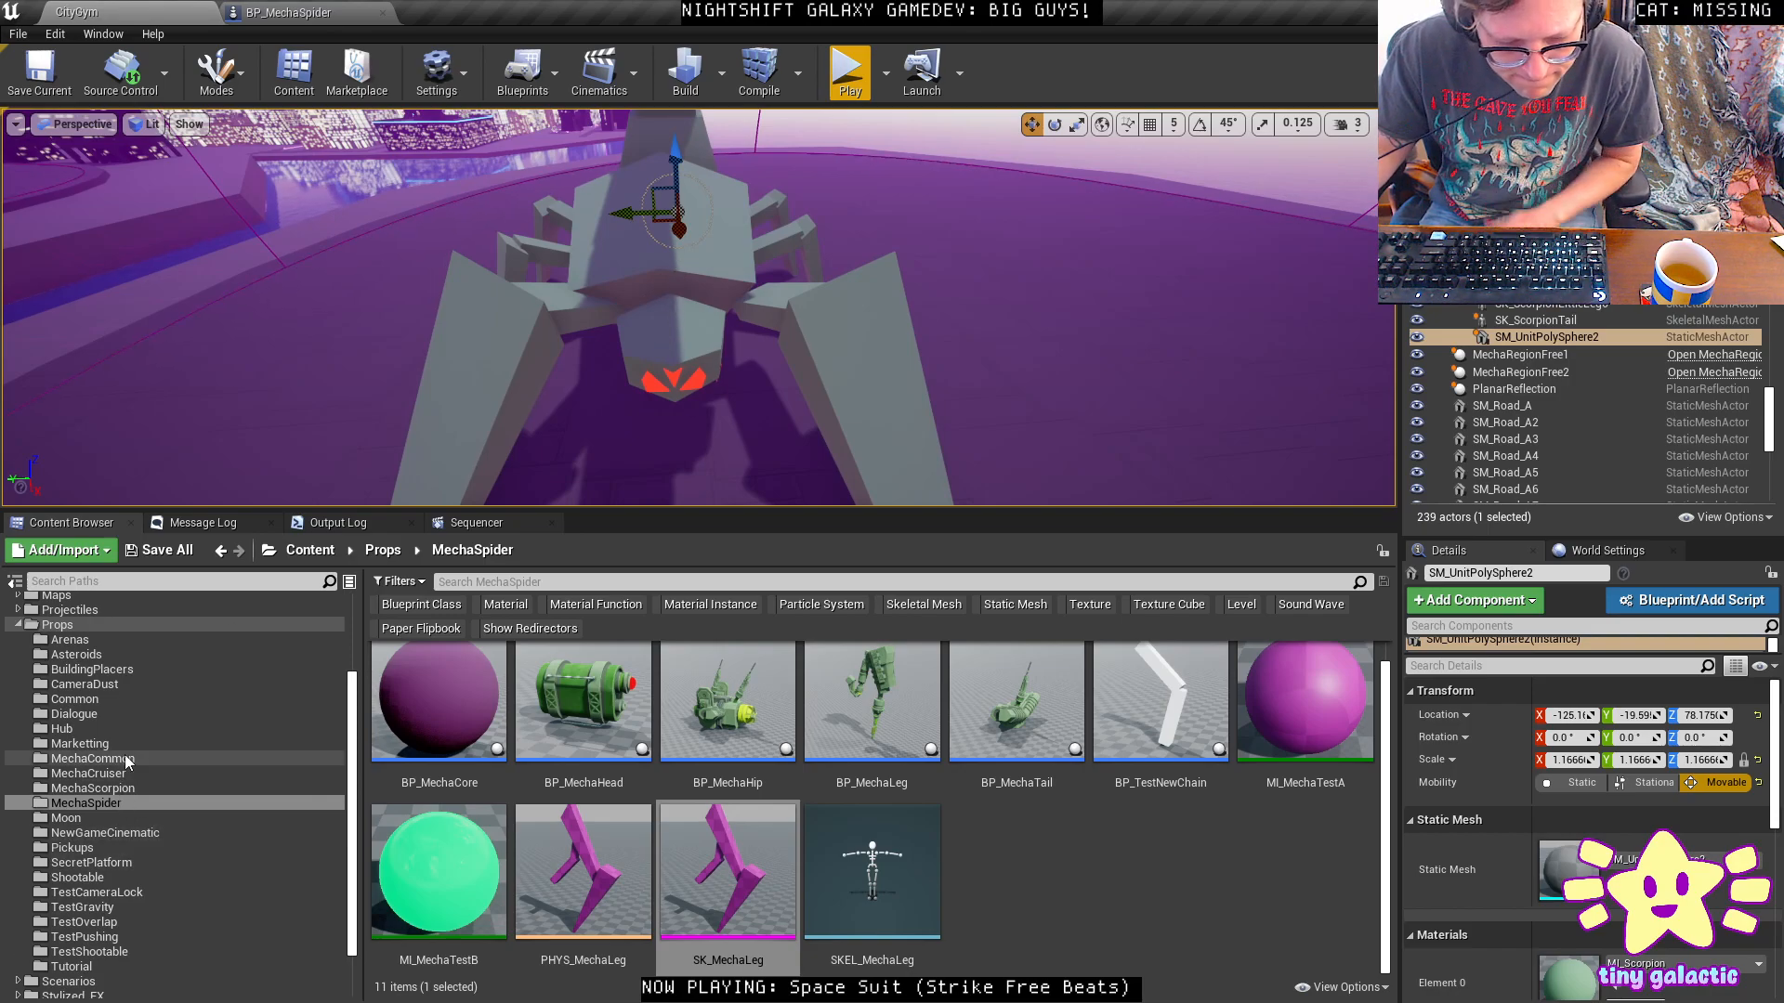
Create an Actor blueprint named BP_ScorpionHead in the MechaScorpion folder and open it.
left_click(93, 787)
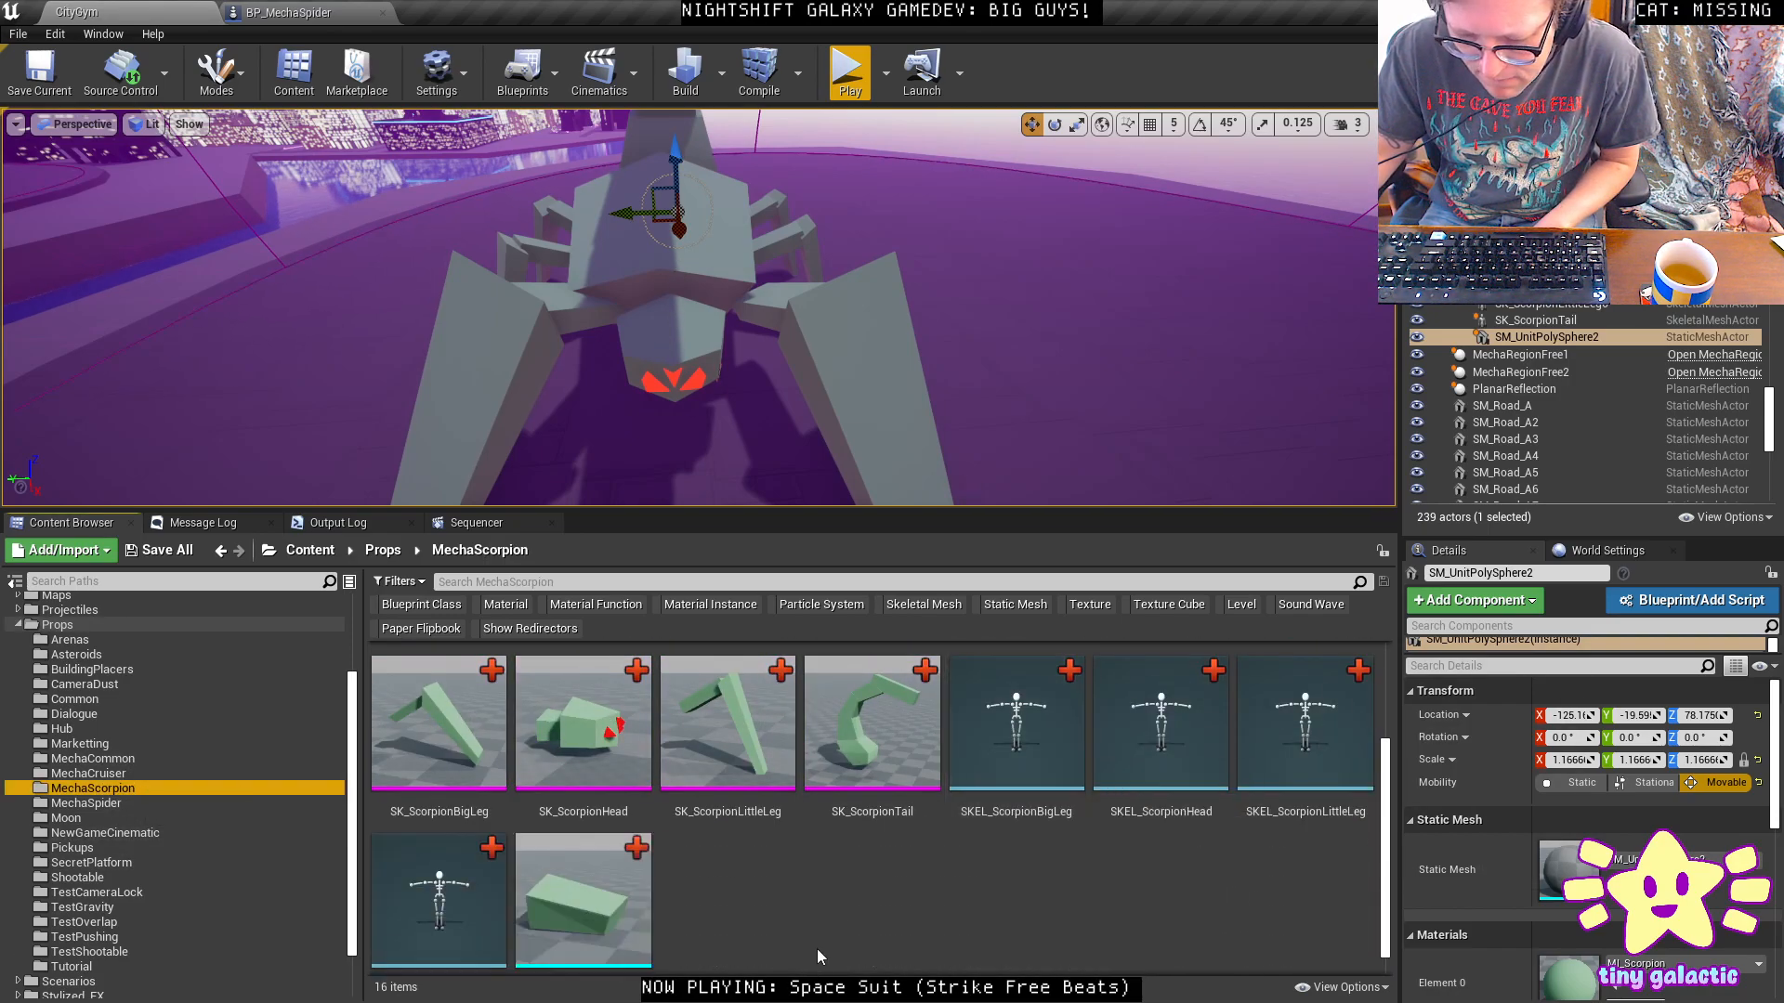
right_click(817, 949)
left_click(874, 462)
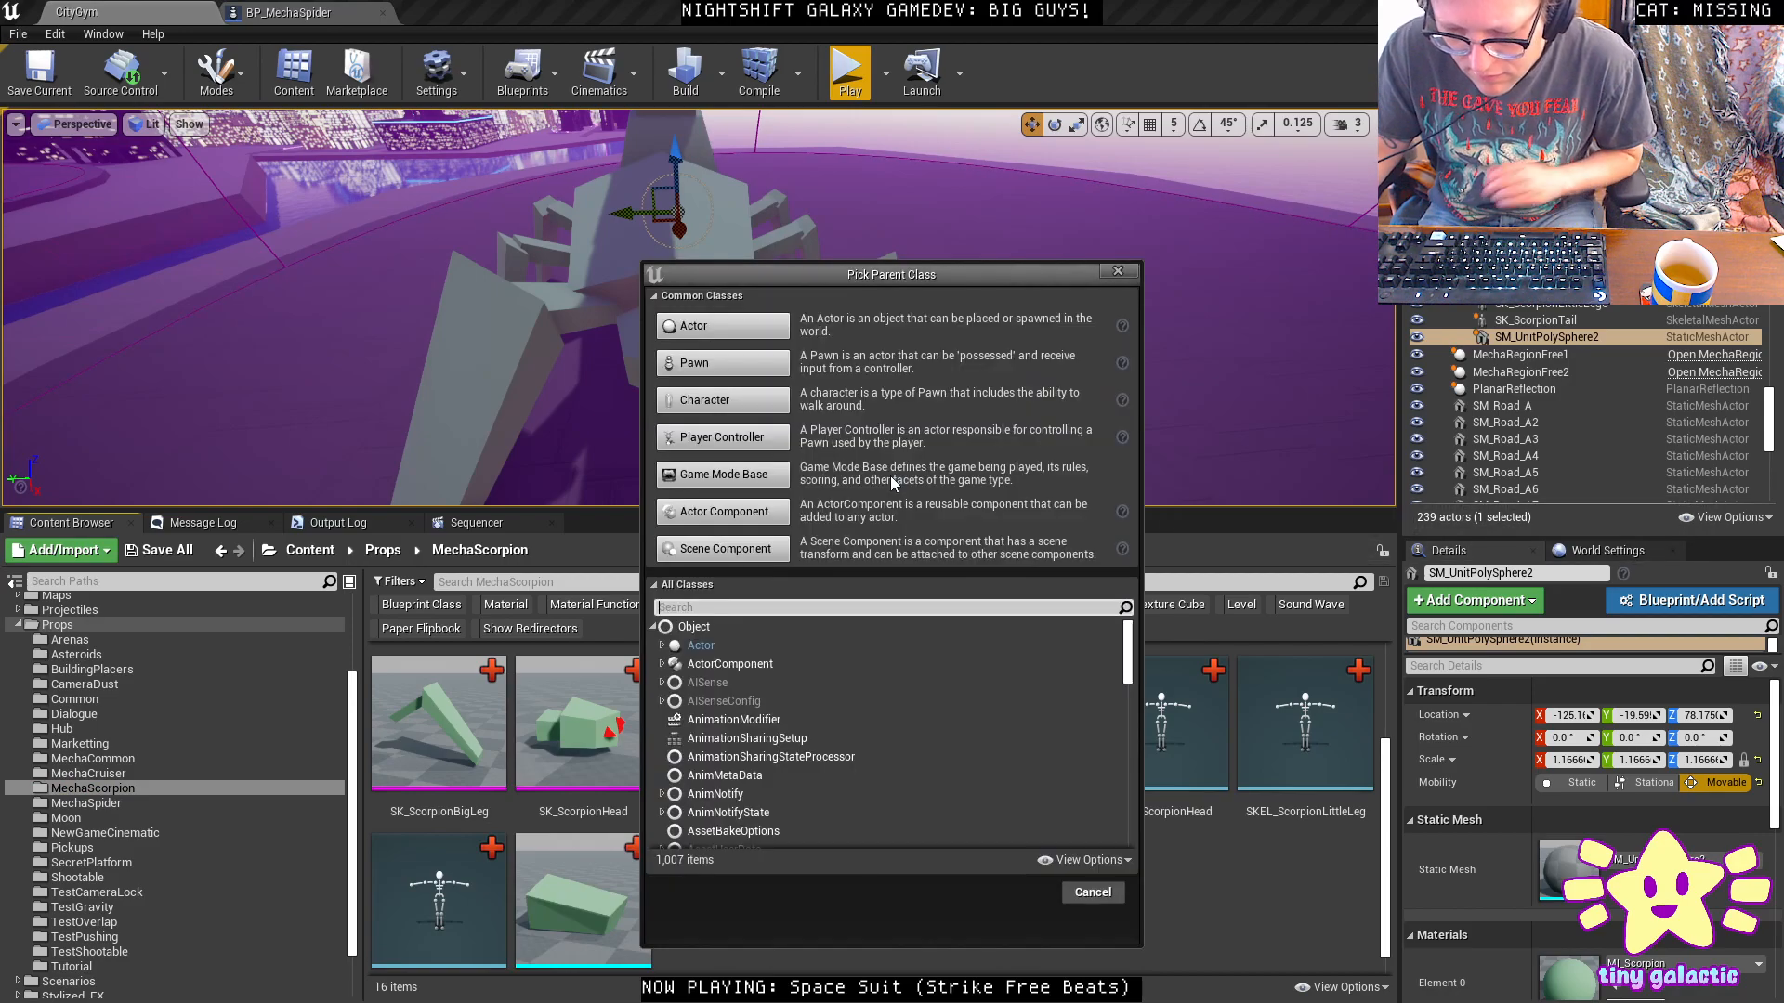
left_click(741, 362)
type("B")
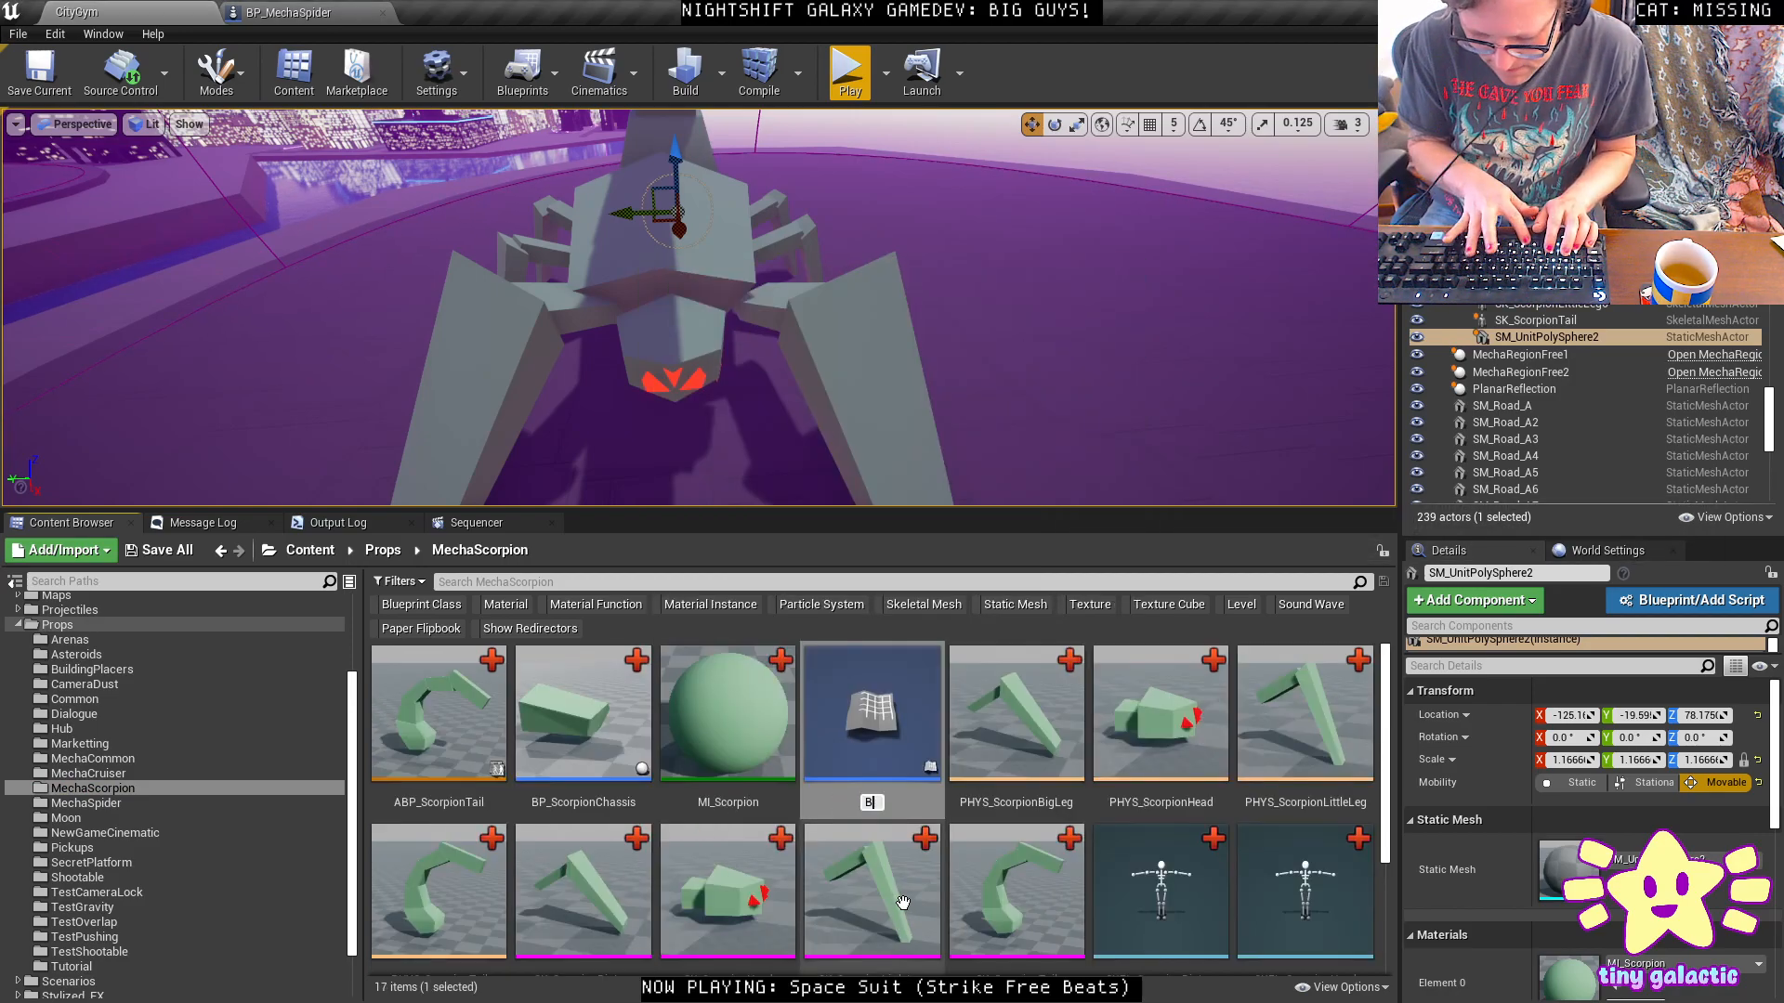
type("P_ScorpionHead")
key("Return")
double_click(771, 643)
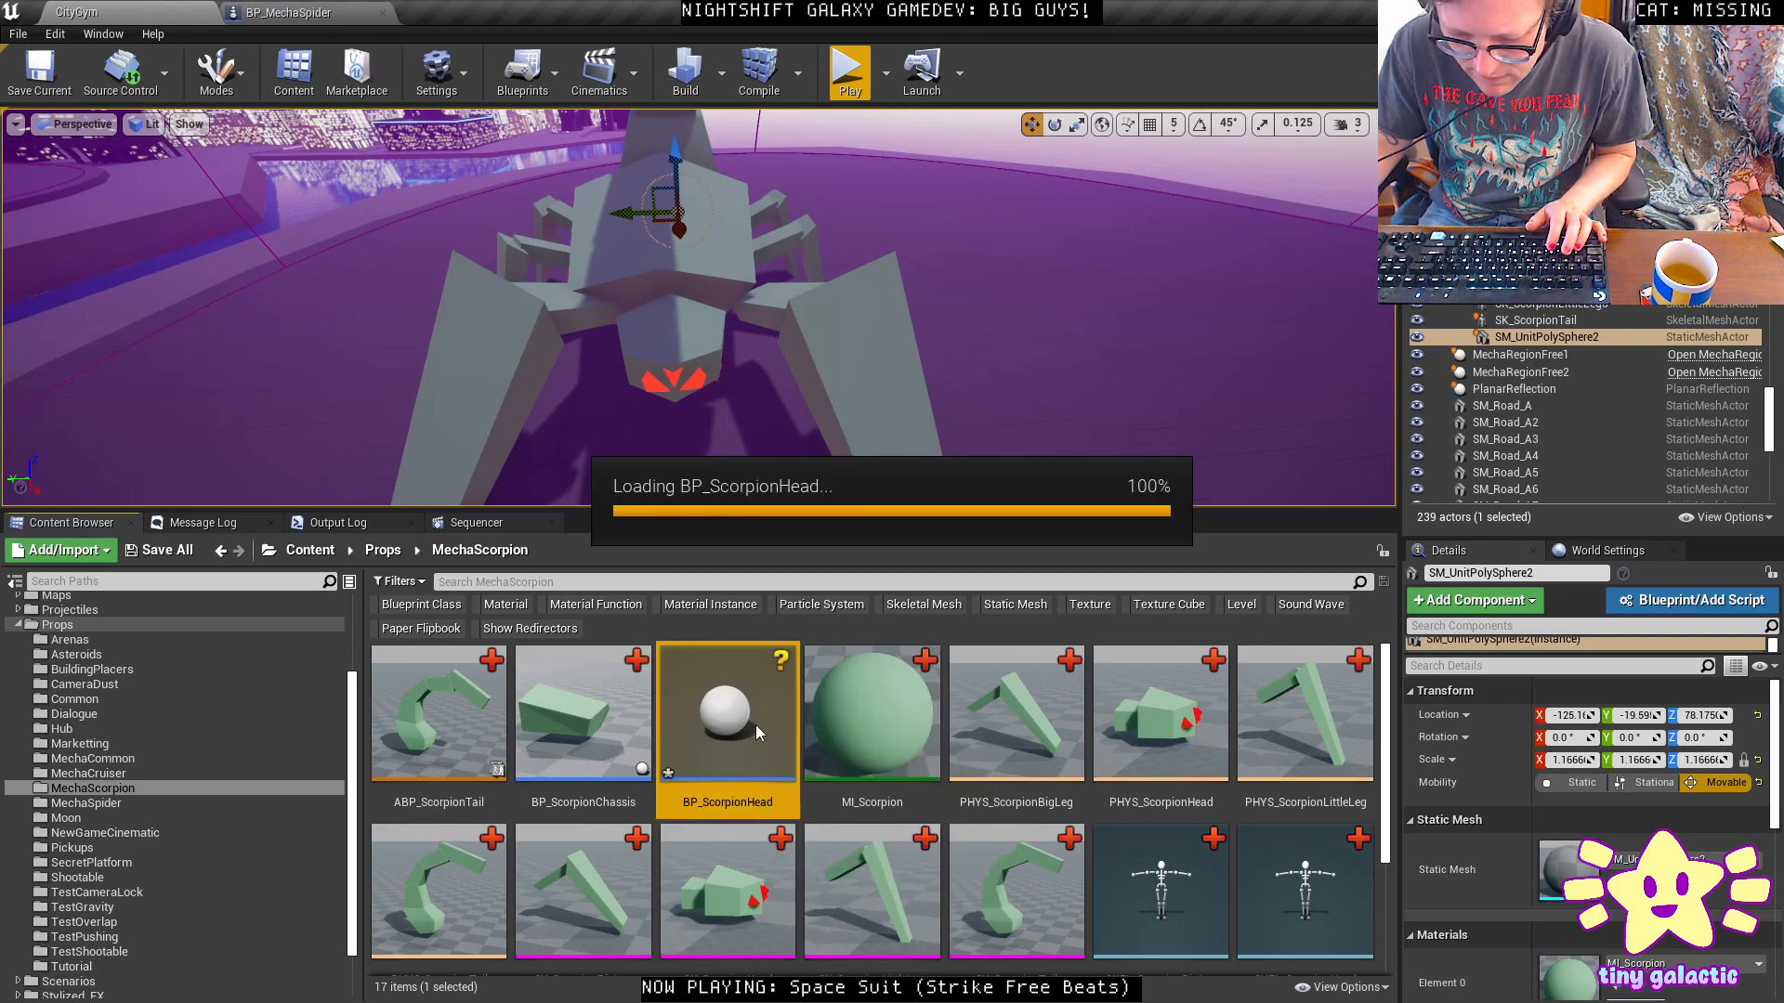
left_click(133, 292)
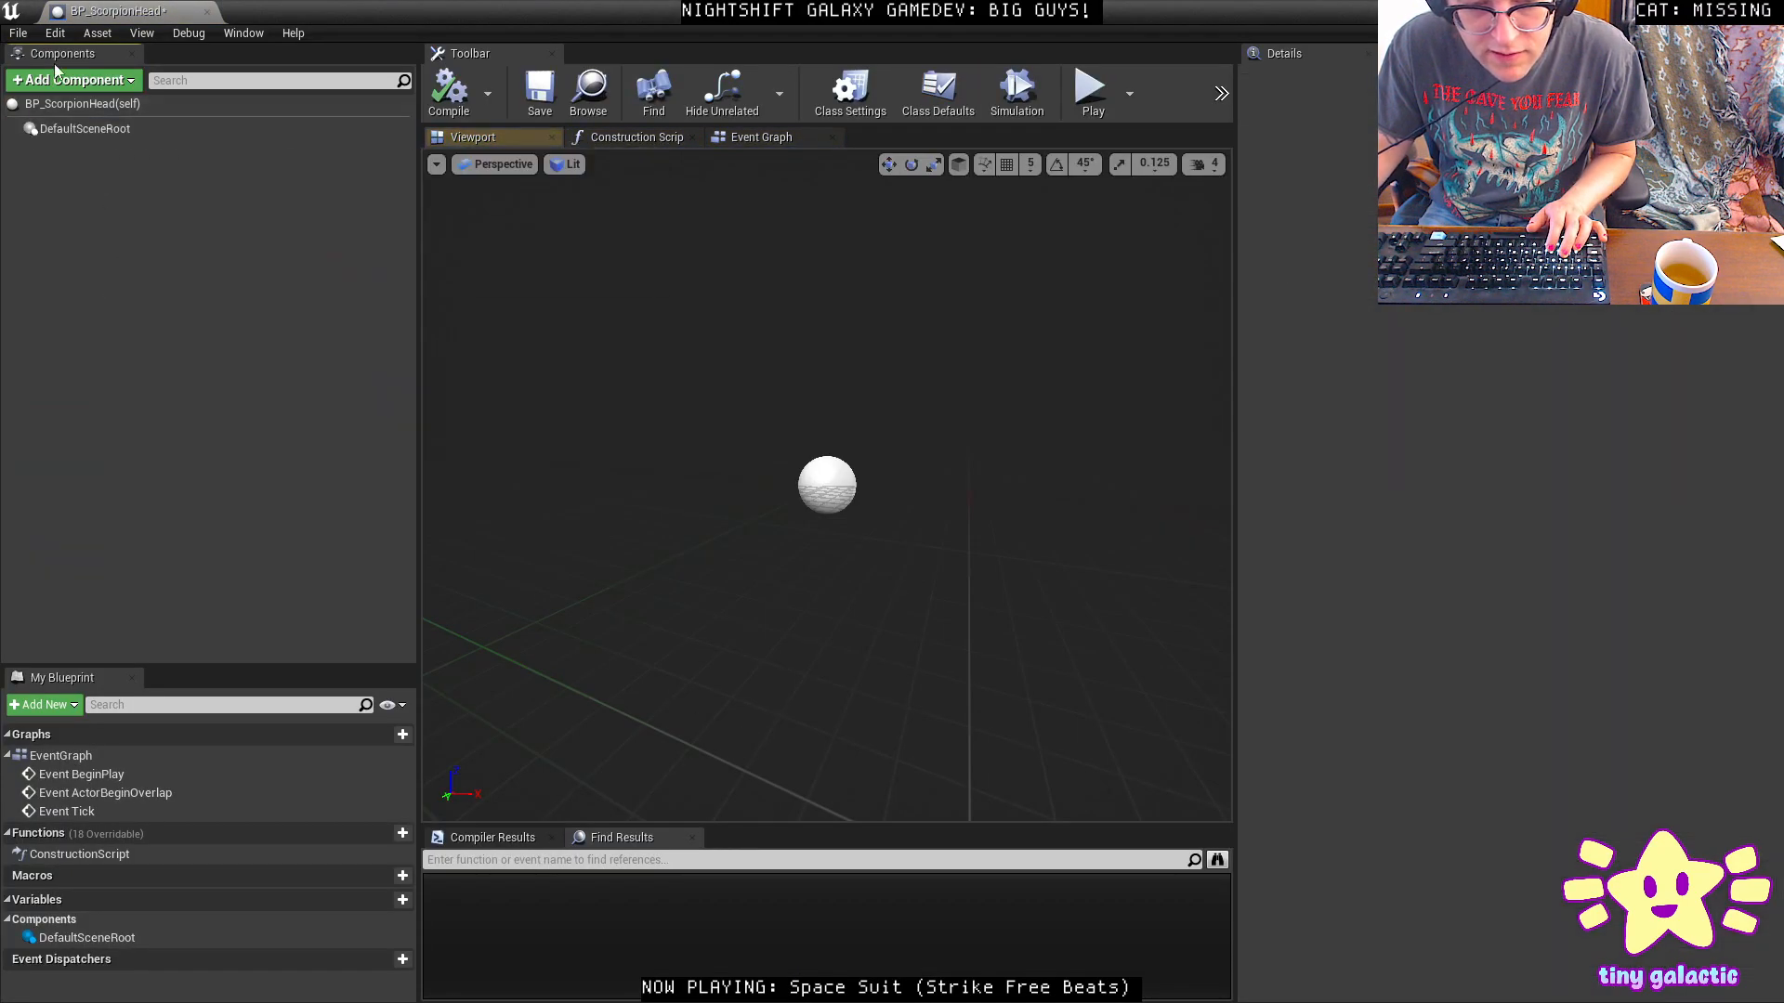
Add a Skeletal Mesh component to BP_ScorpionHead and make it the root in place of DefaultSceneRoot.
left_click(65, 80)
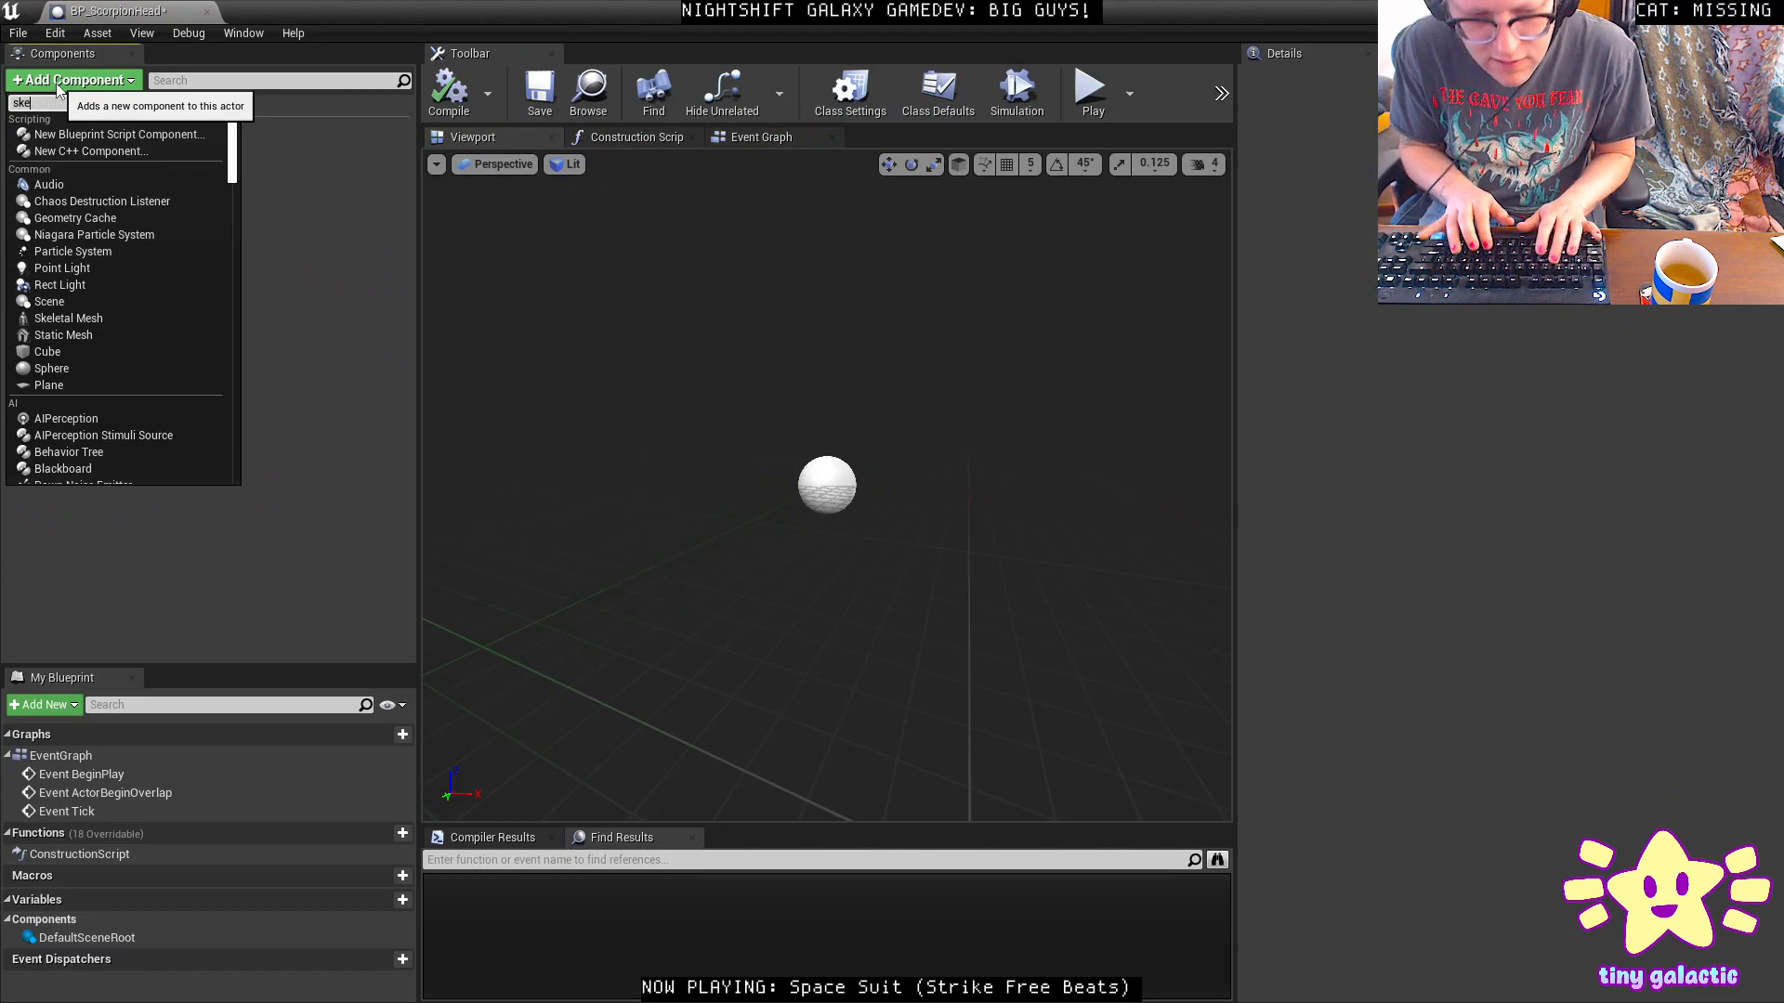
type("ske")
left_click(136, 165)
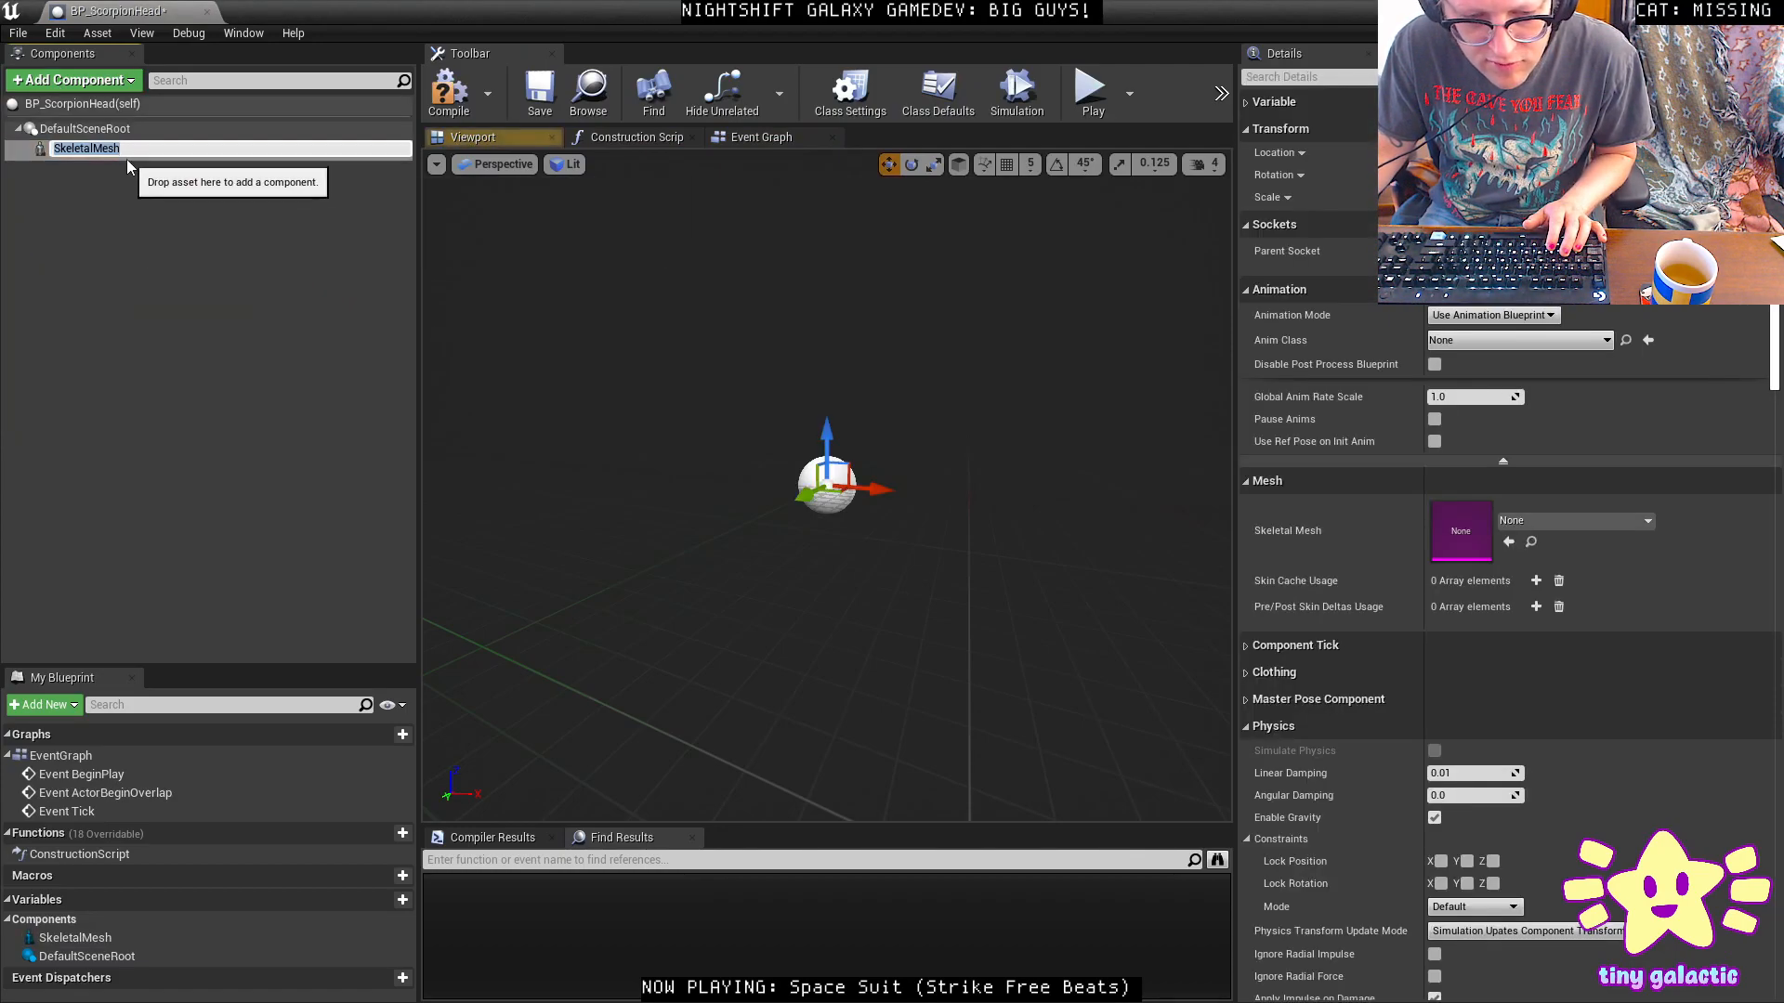
left_click(128, 163)
left_click_drag(98, 151, 102, 131)
Assign the SK_ScorpionHead mesh to the root component, then compile, save and close BP_ScorpionHead.
left_click(1569, 477)
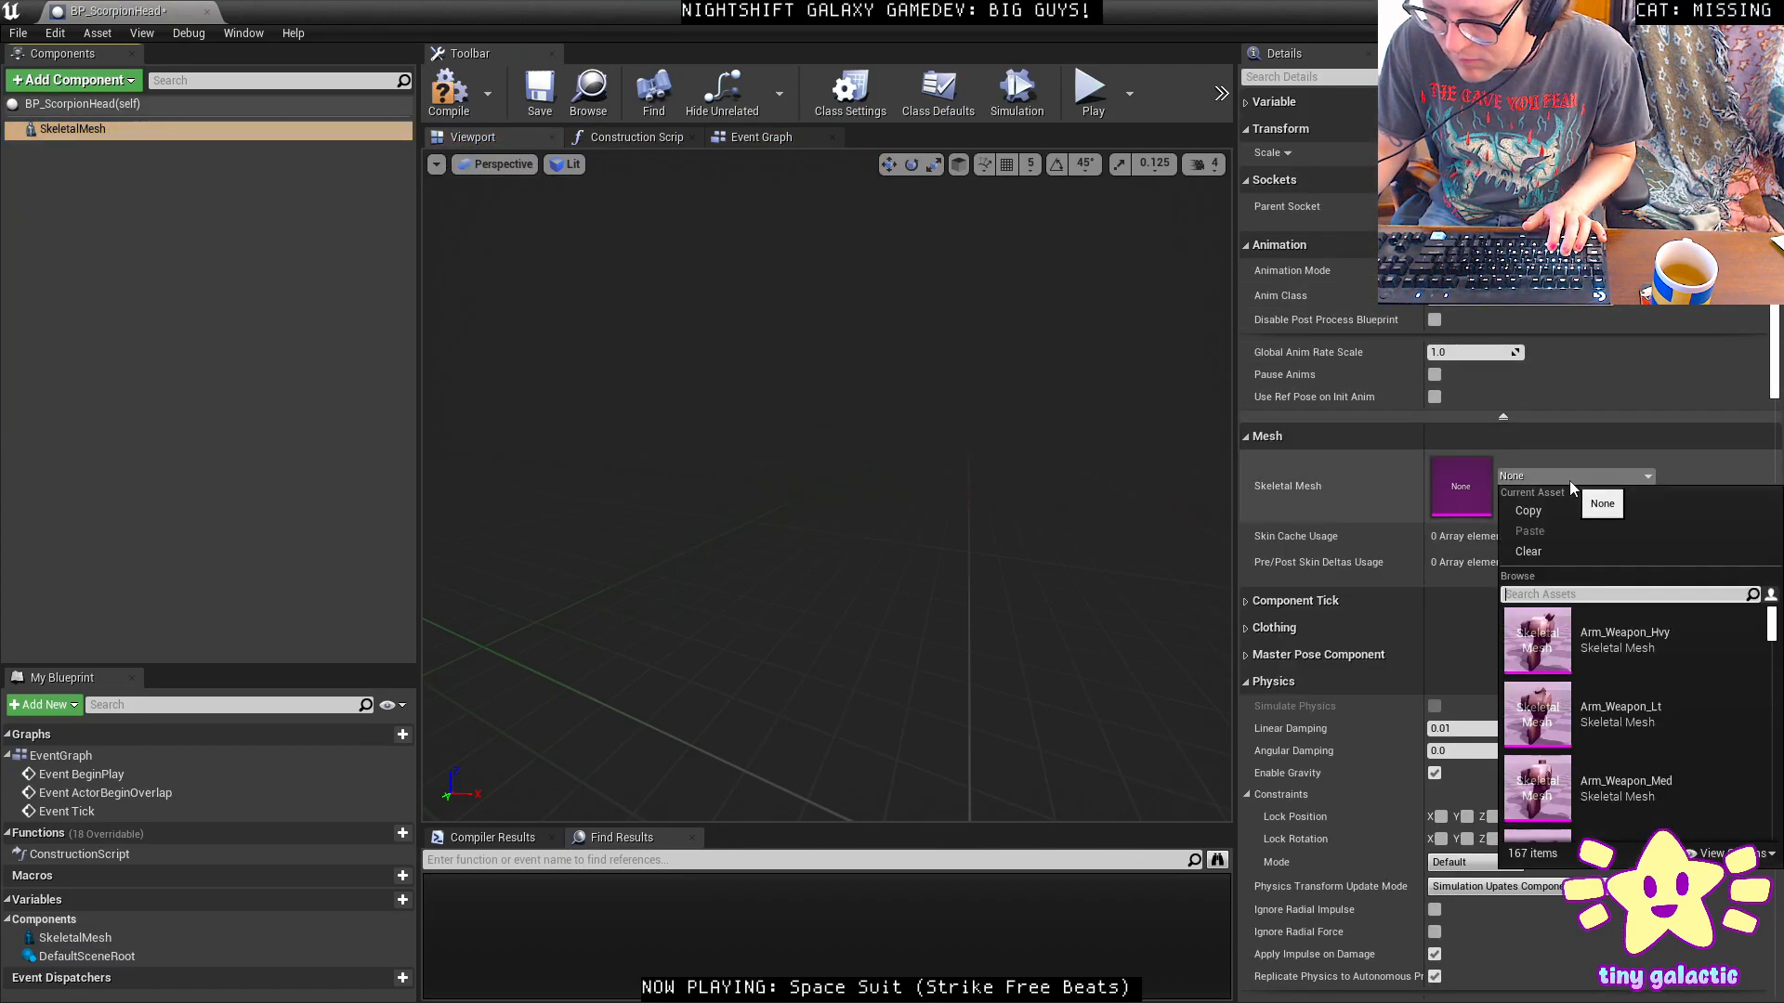
type("scorpion")
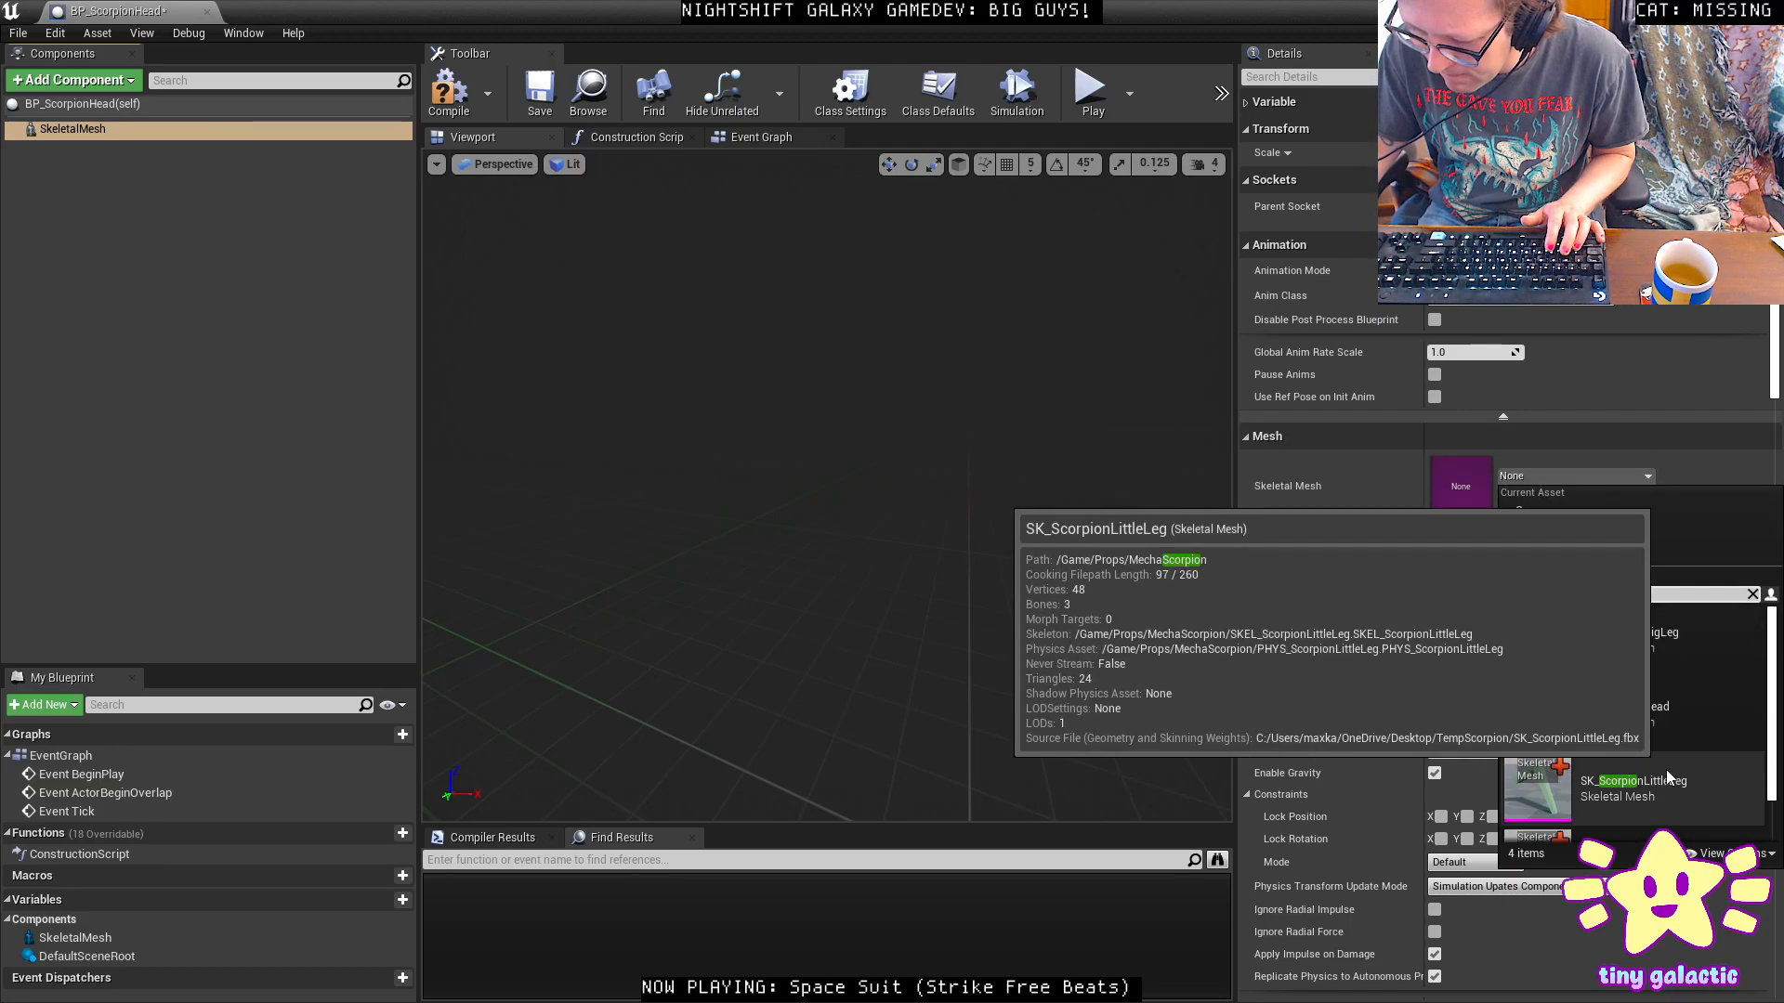
left_click(1659, 709)
key("f")
left_click_drag(836, 464, 706, 479, "alt")
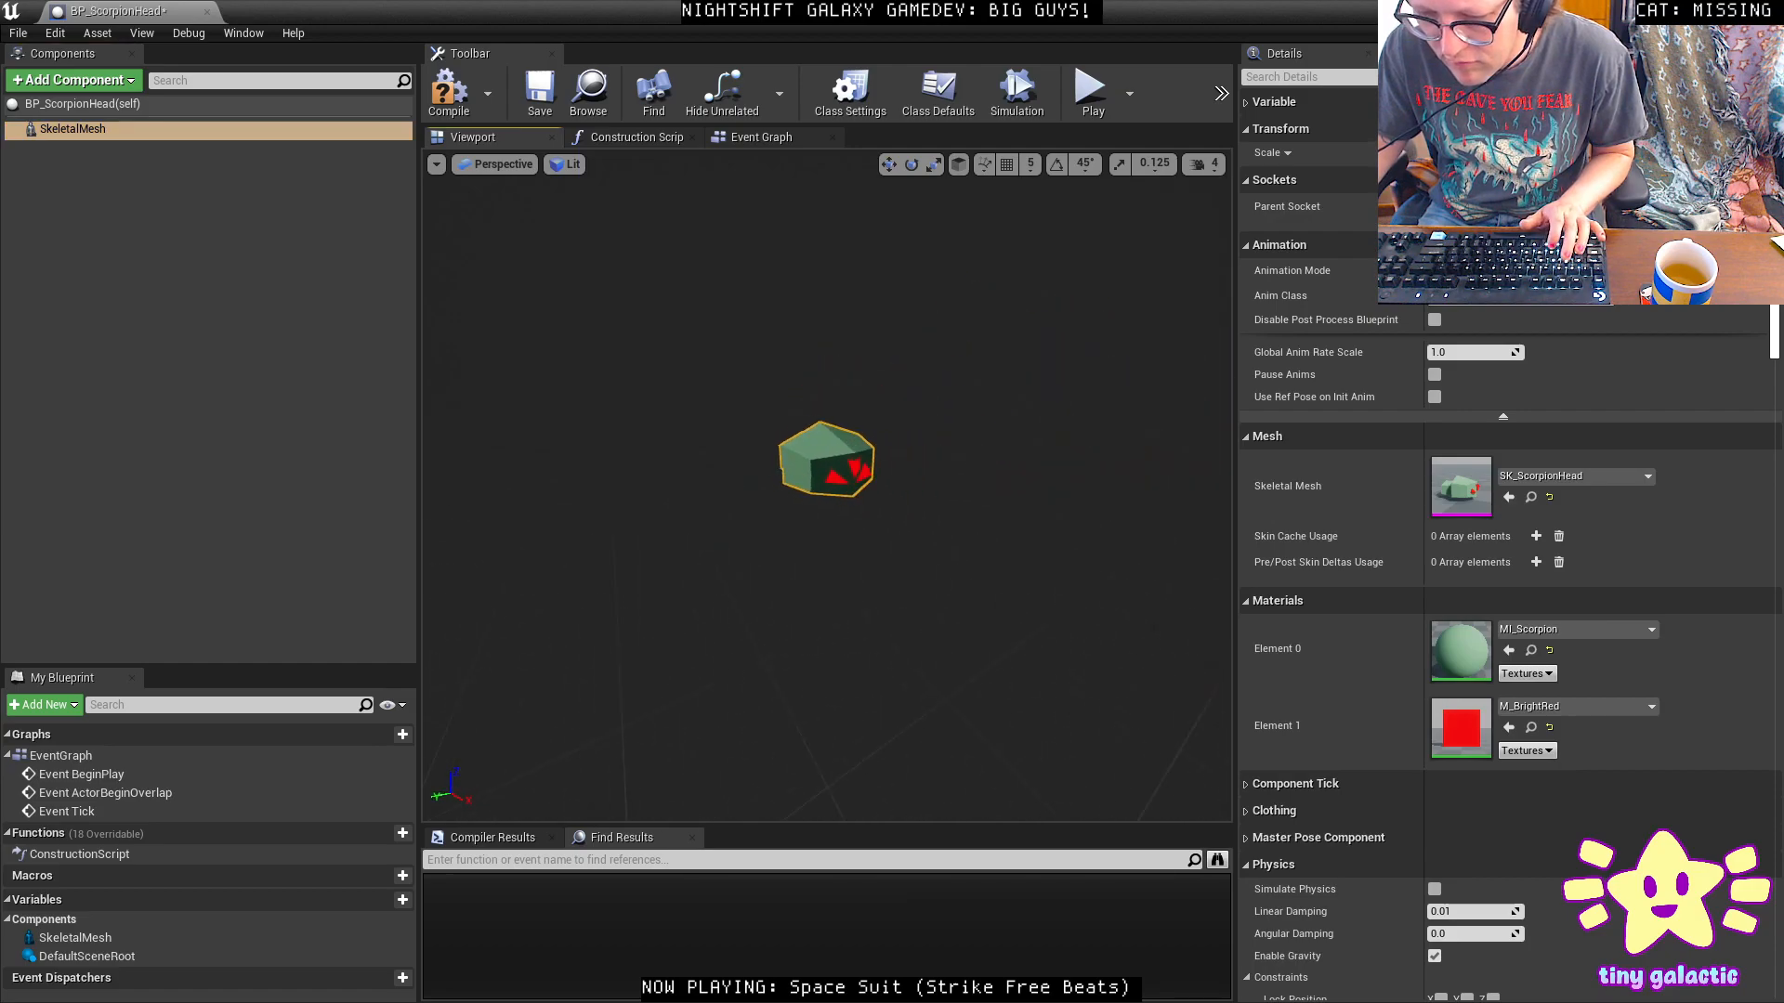
left_click(449, 90)
left_click(539, 90)
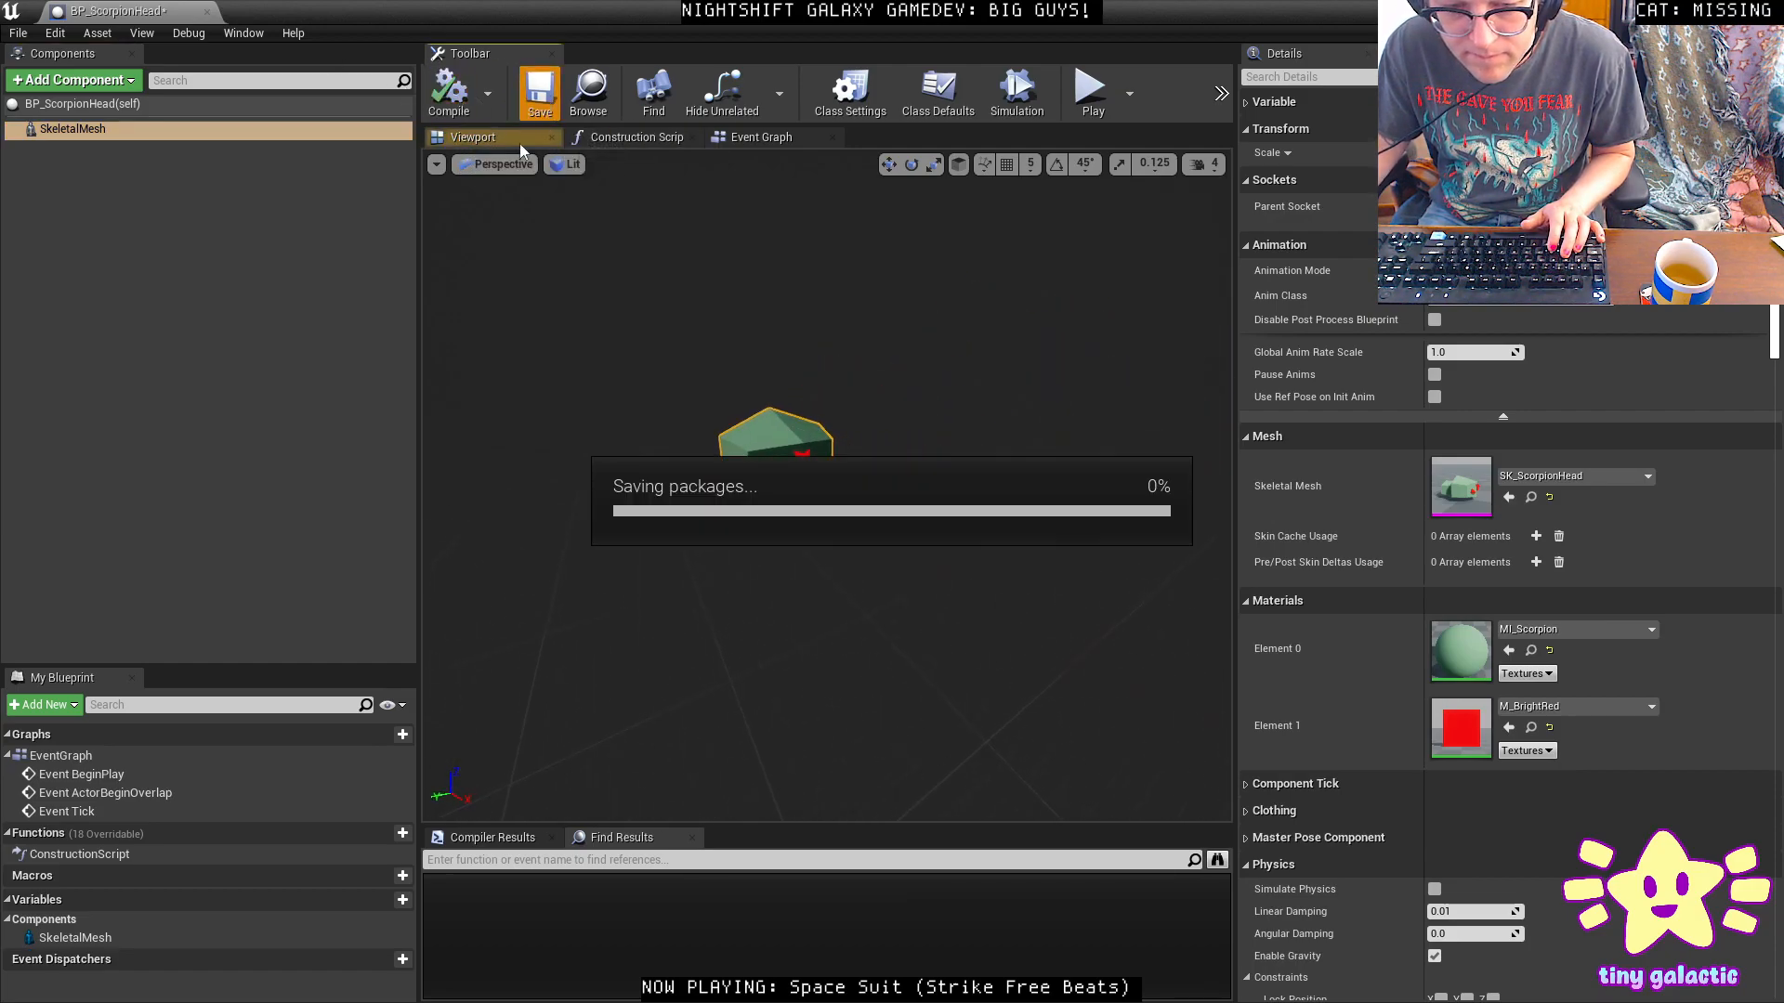
middle_click(93, 8)
Delete the scorpion's old head from the level and place BP_ScorpionHead in front of the chassis.
left_click_drag(586, 216, 650, 307, "alt")
left_click(690, 322)
key("Delete")
left_click_drag(727, 715, 701, 343)
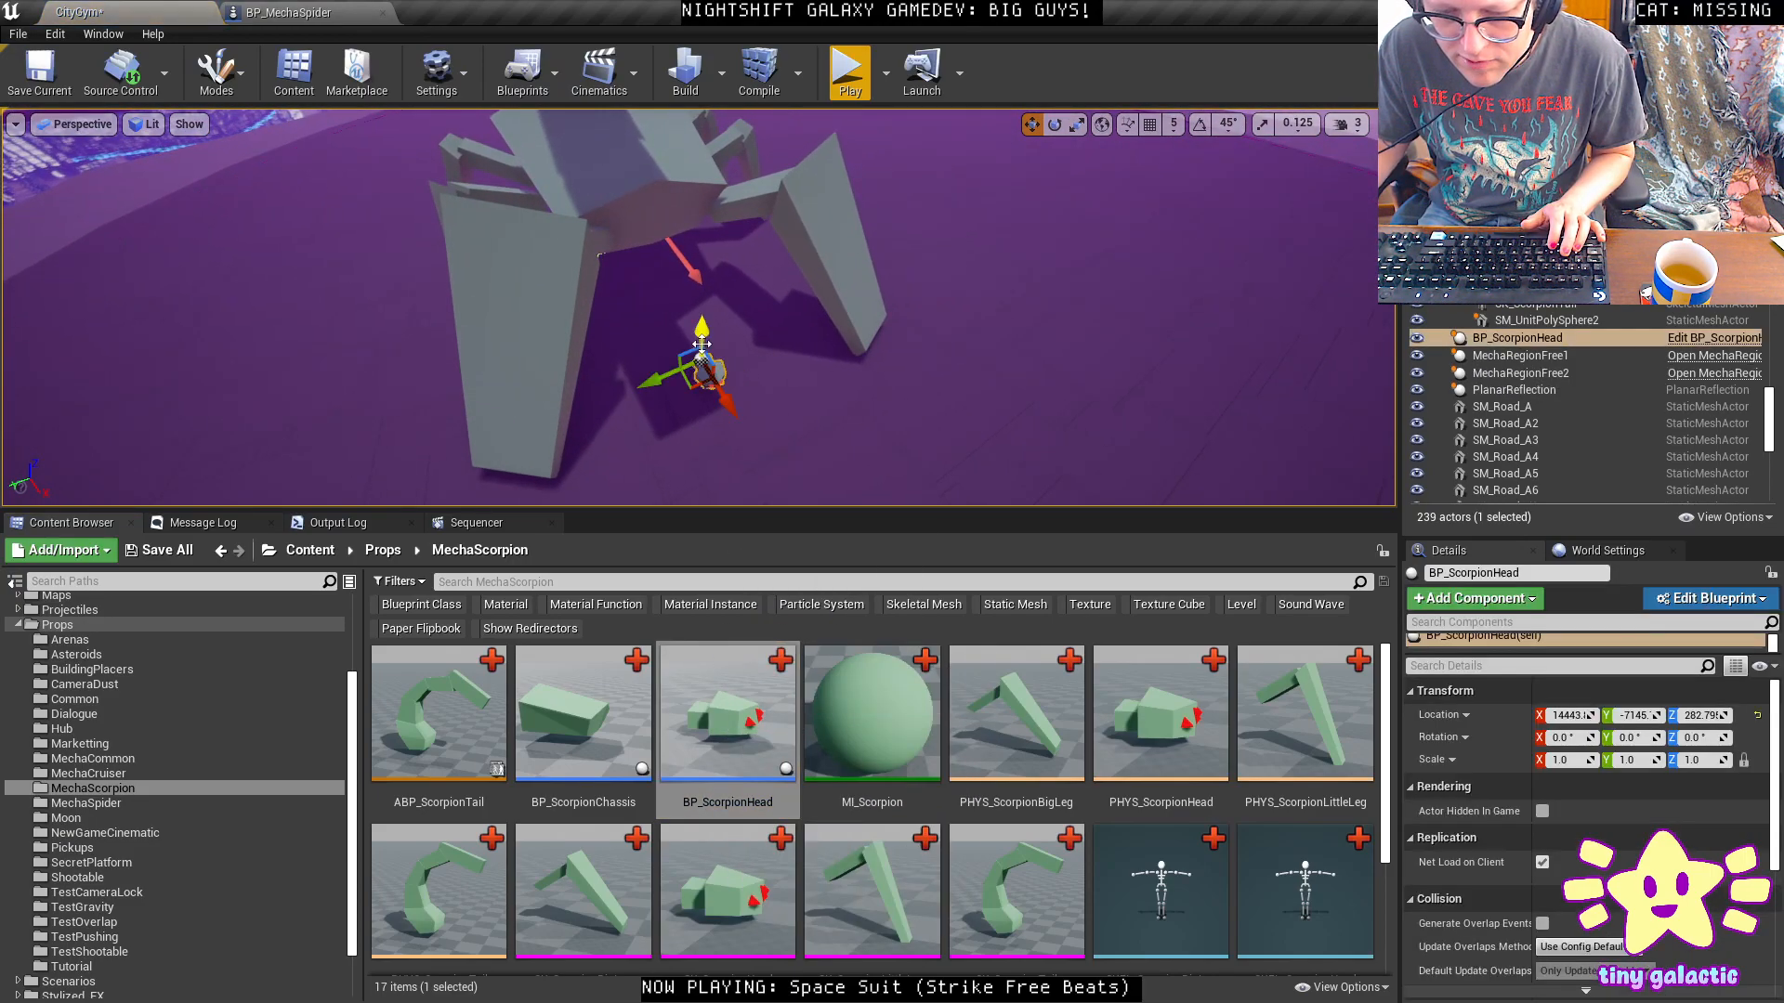
Examine the root component settings of BP_MechaSpider and close that blueprint.
left_click(269, 13)
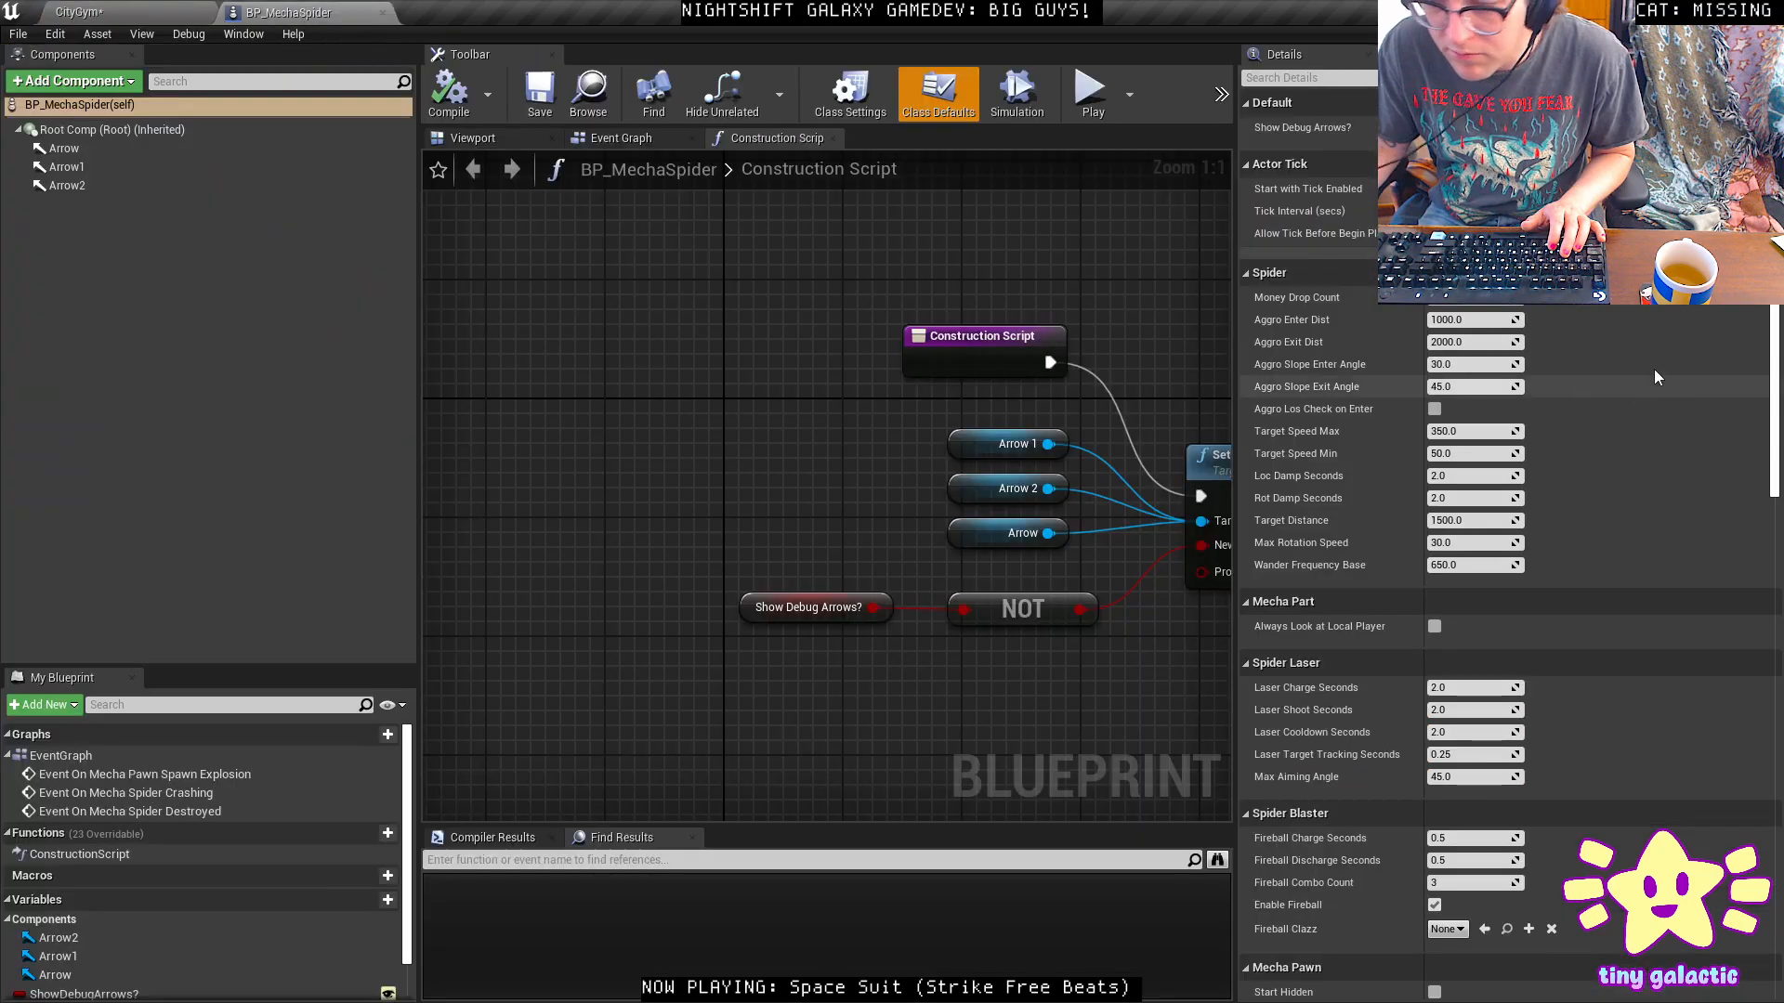
left_click(111, 129)
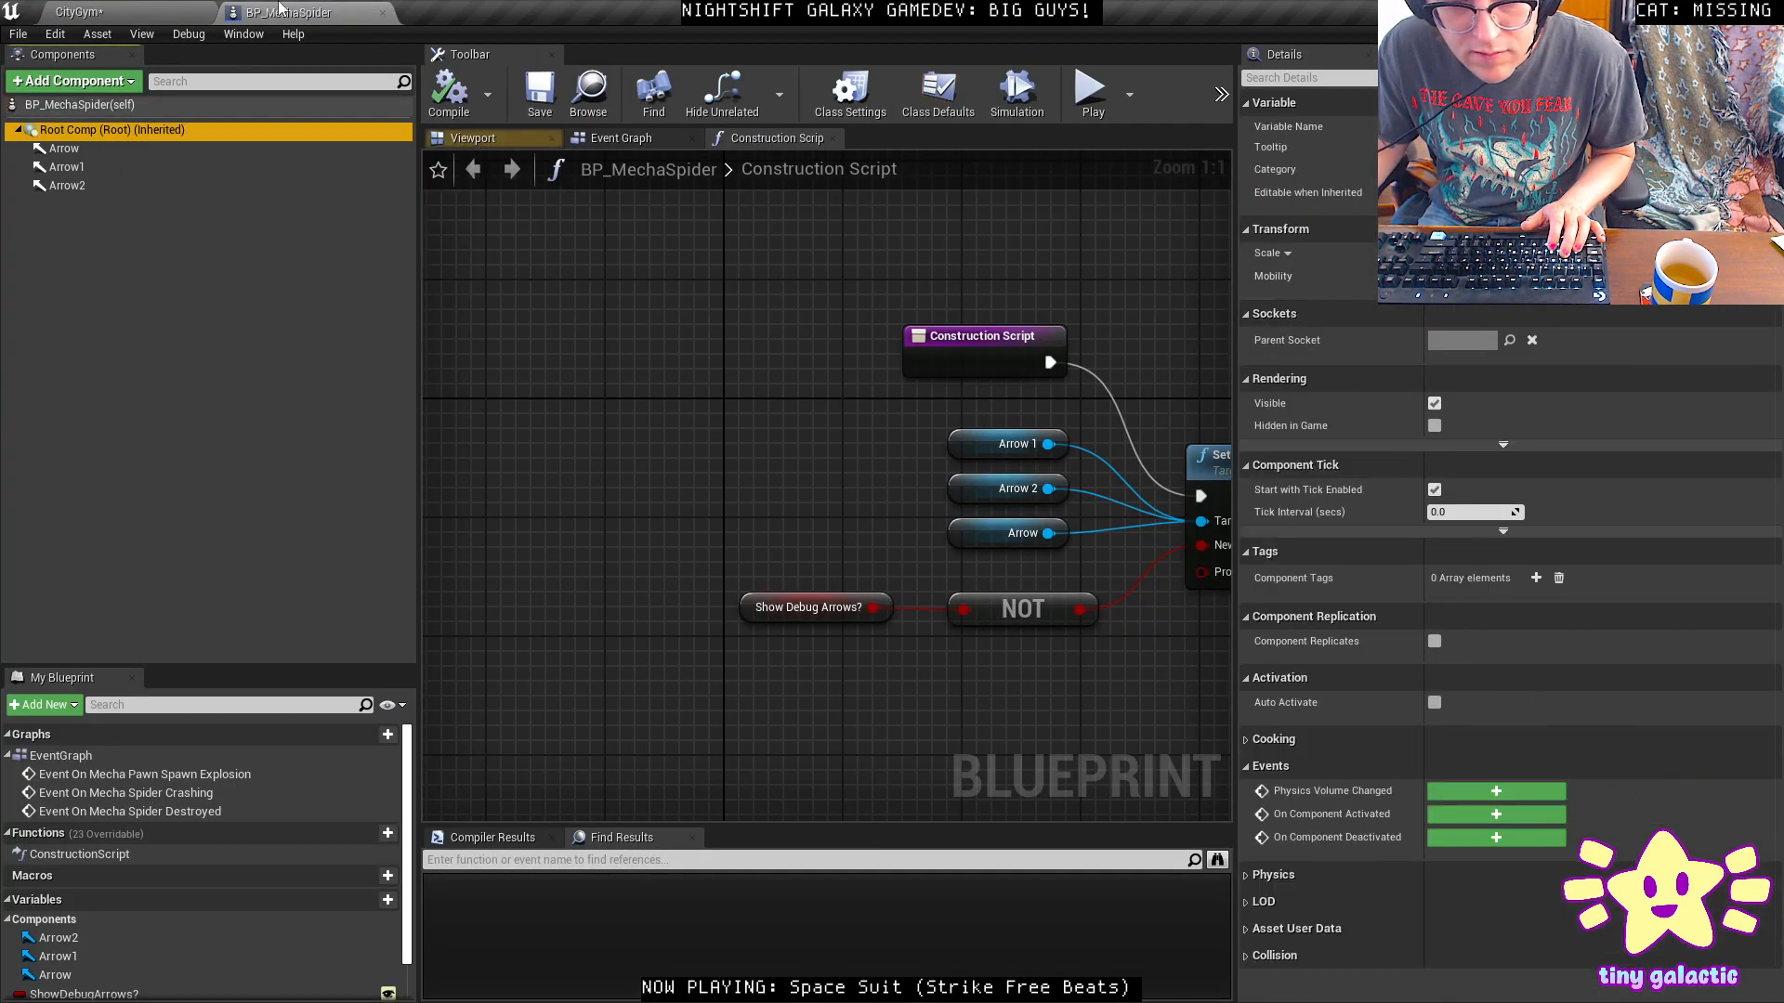
left_click(74, 11)
middle_click(279, 10)
Set the scale of the SkeletalMesh root in BP_ScorpionHead to 3, then save and close the blueprint.
left_click(1731, 599)
left_click(1654, 639)
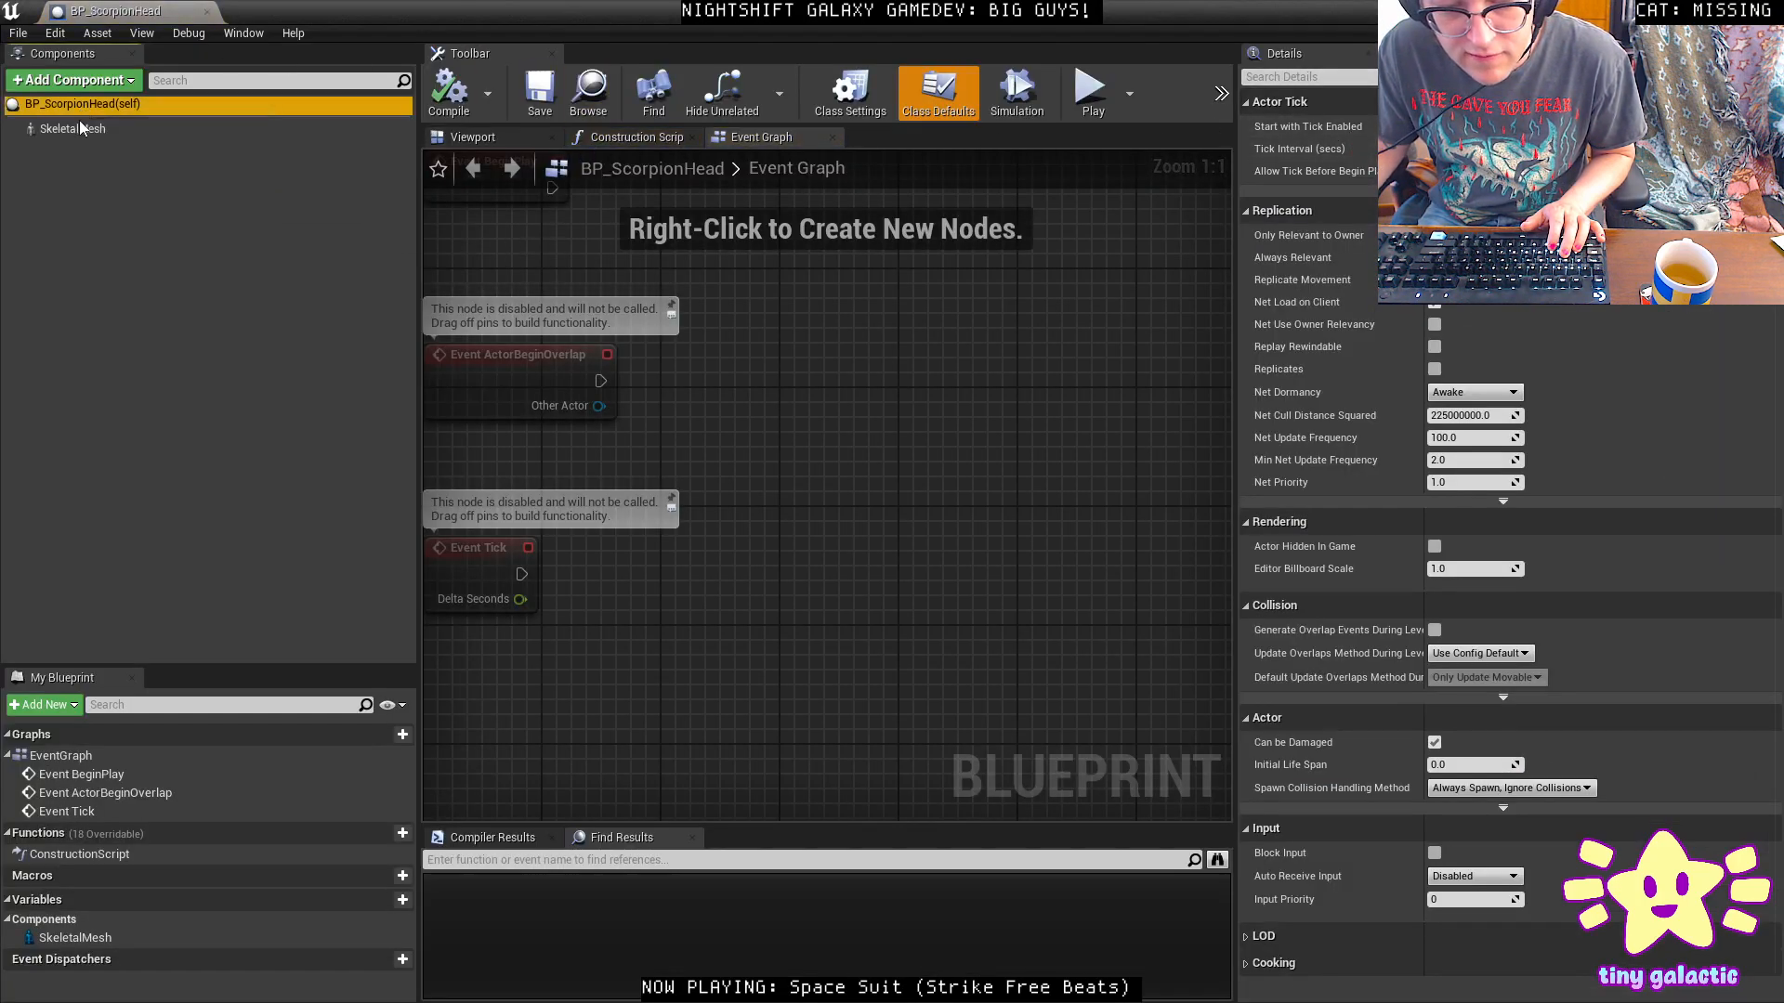
left_click(74, 129)
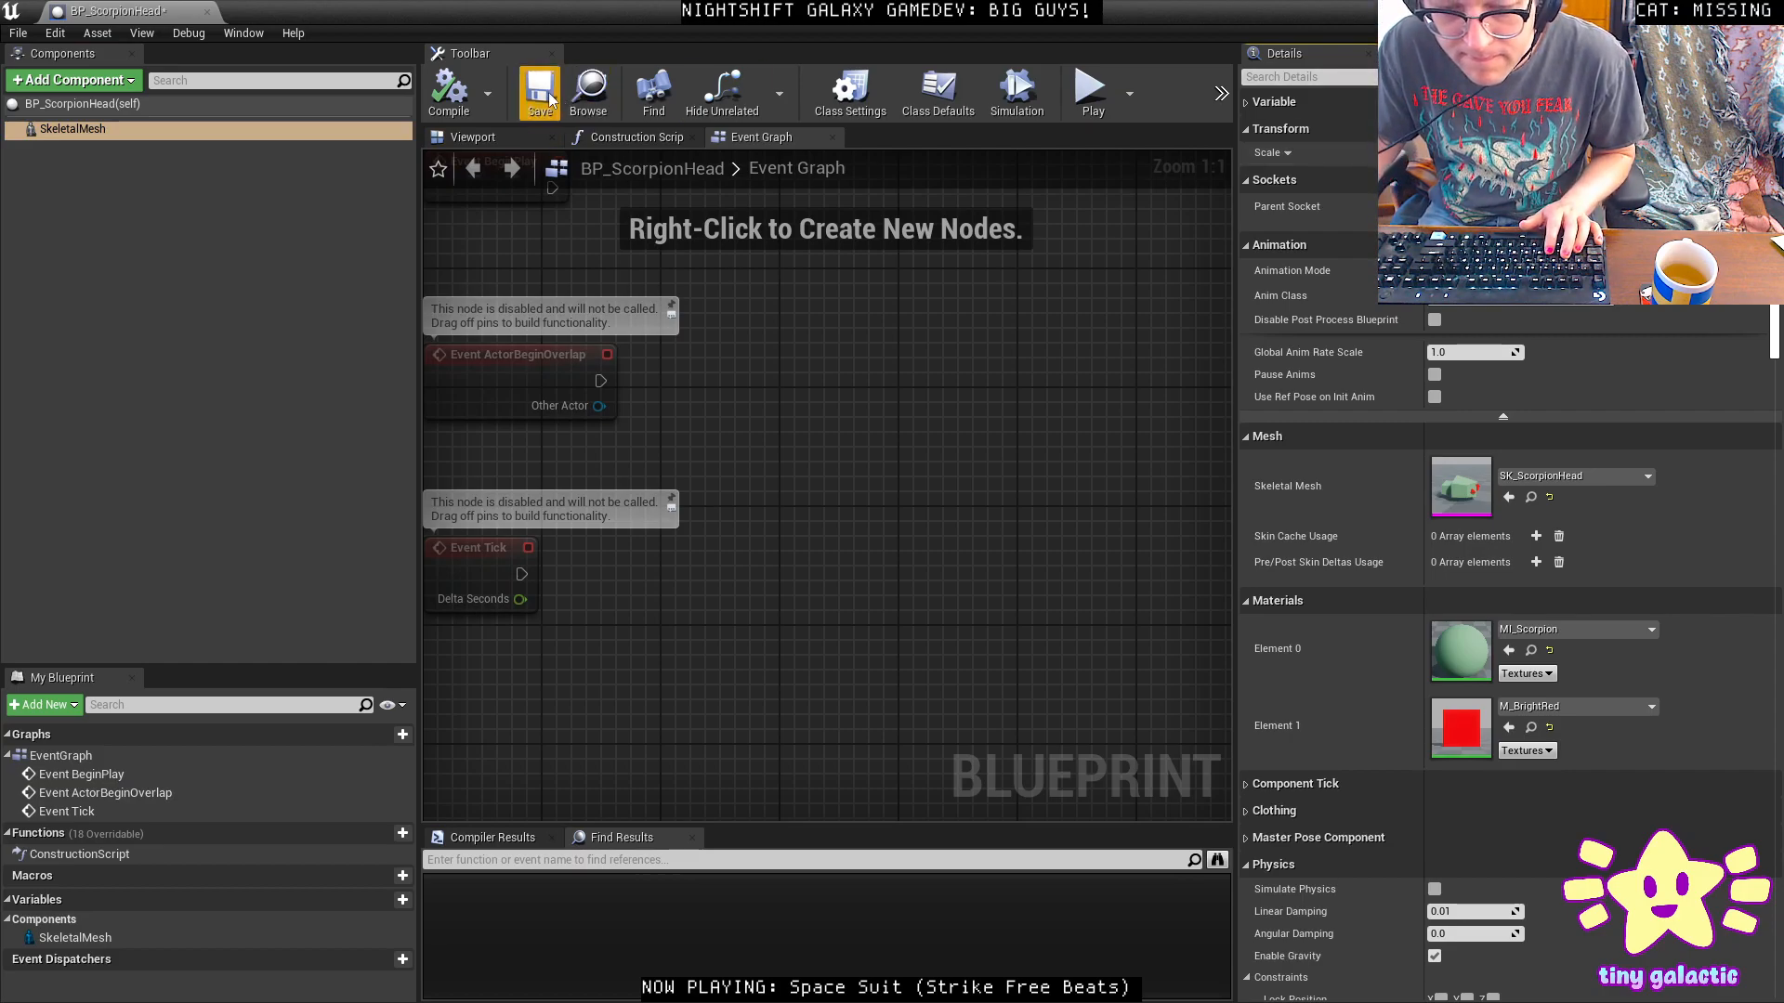
left_click(207, 12)
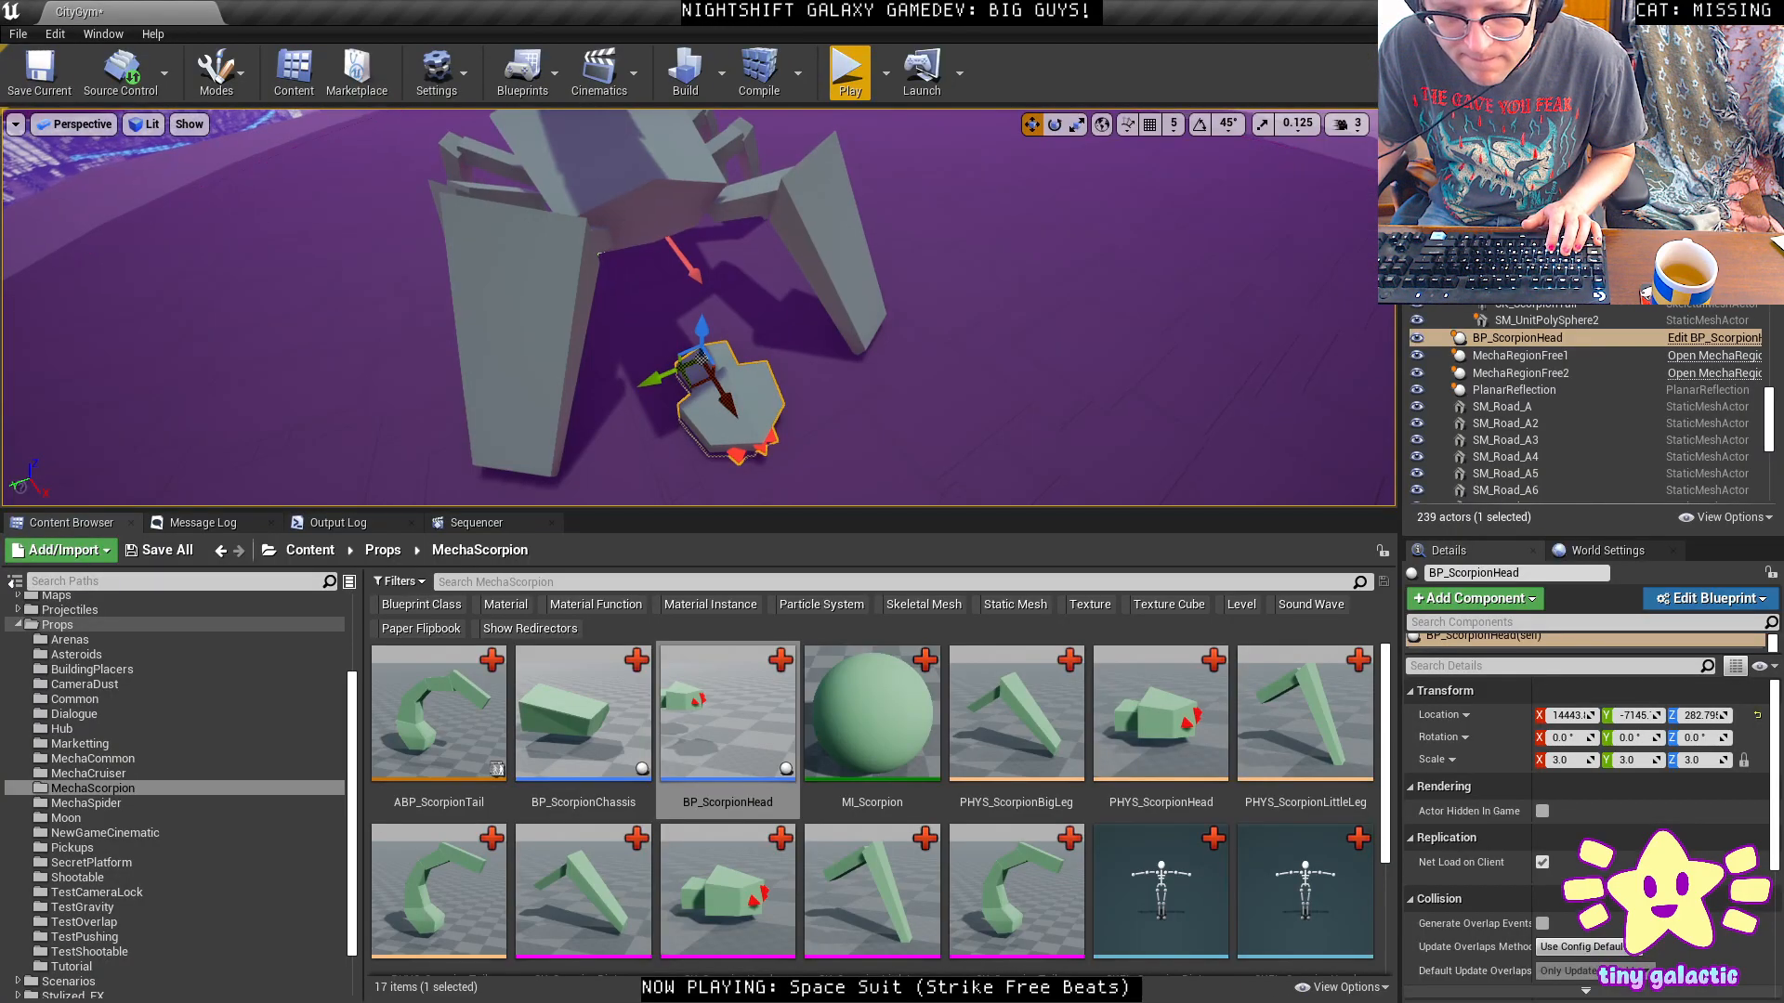
Move BP_ScorpionHead up and back against the front end of the chassis, to about Z 672.
scroll(693, 313, "down", 1)
left_click_drag(696, 310, 693, 151)
right_click_drag(693, 150, 919, 162)
left_click_drag(843, 267, 702, 274)
right_click_drag(703, 274, 697, 251)
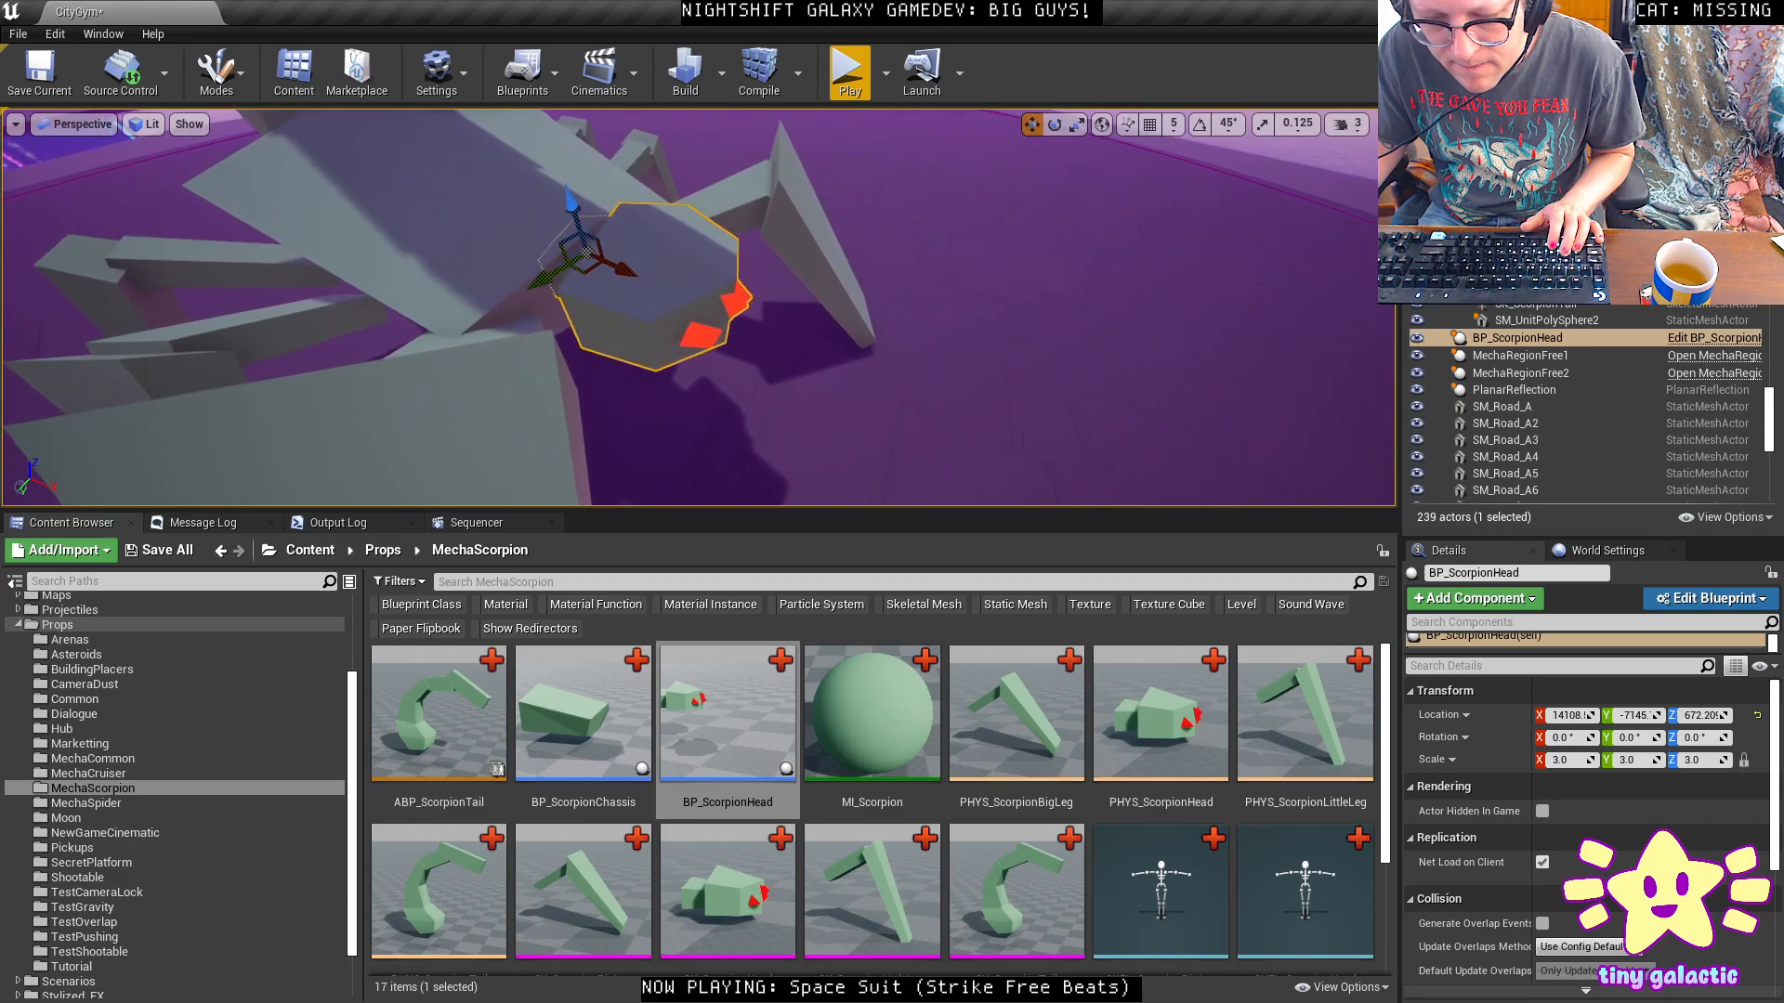
Attach BP_ScorpionHead to the scorpion chassis by picking it in the level, and set the head's Y location to 0.
right_click(694, 248)
mouse_move(843, 792)
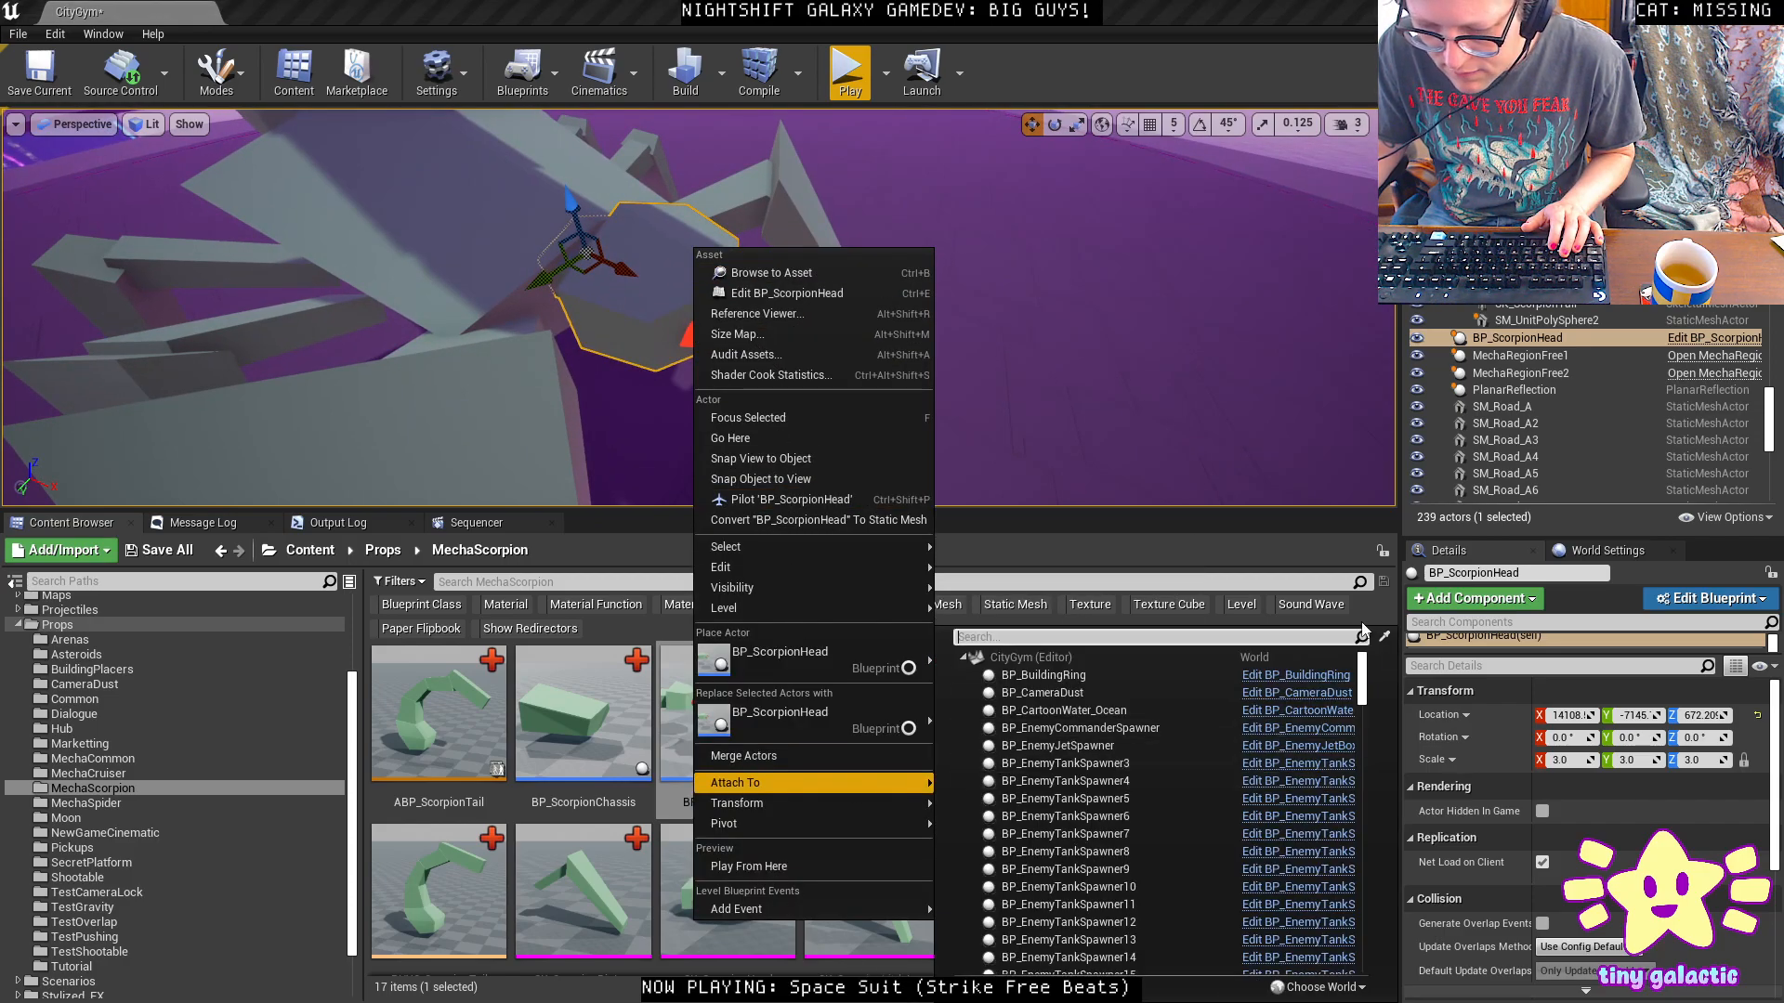
left_click(1385, 639)
left_click(399, 195)
right_click_drag(399, 195, 436, 190)
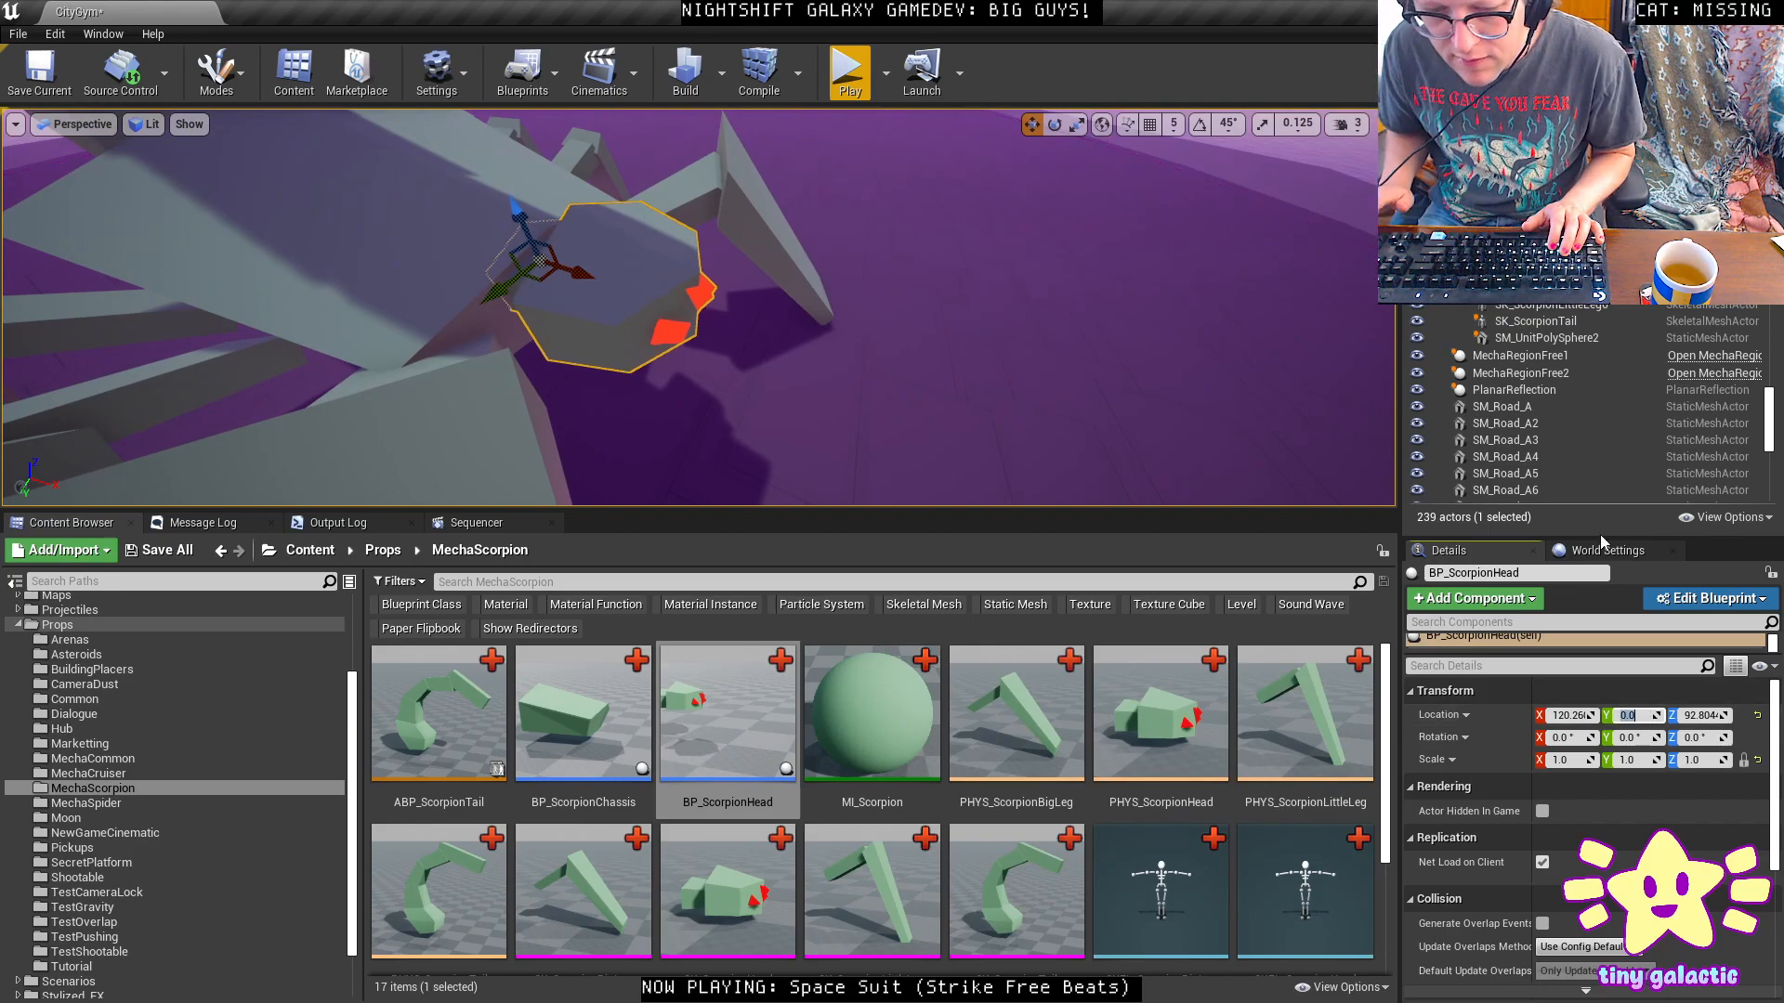
Lower the attached head to about Z 82, tilt it about -8.6° around Y, and save the level.
mouse_move(680, 330)
right_mouse_down()
mouse_move(662, 327)
mouse_move(680, 330)
right_mouse_up()
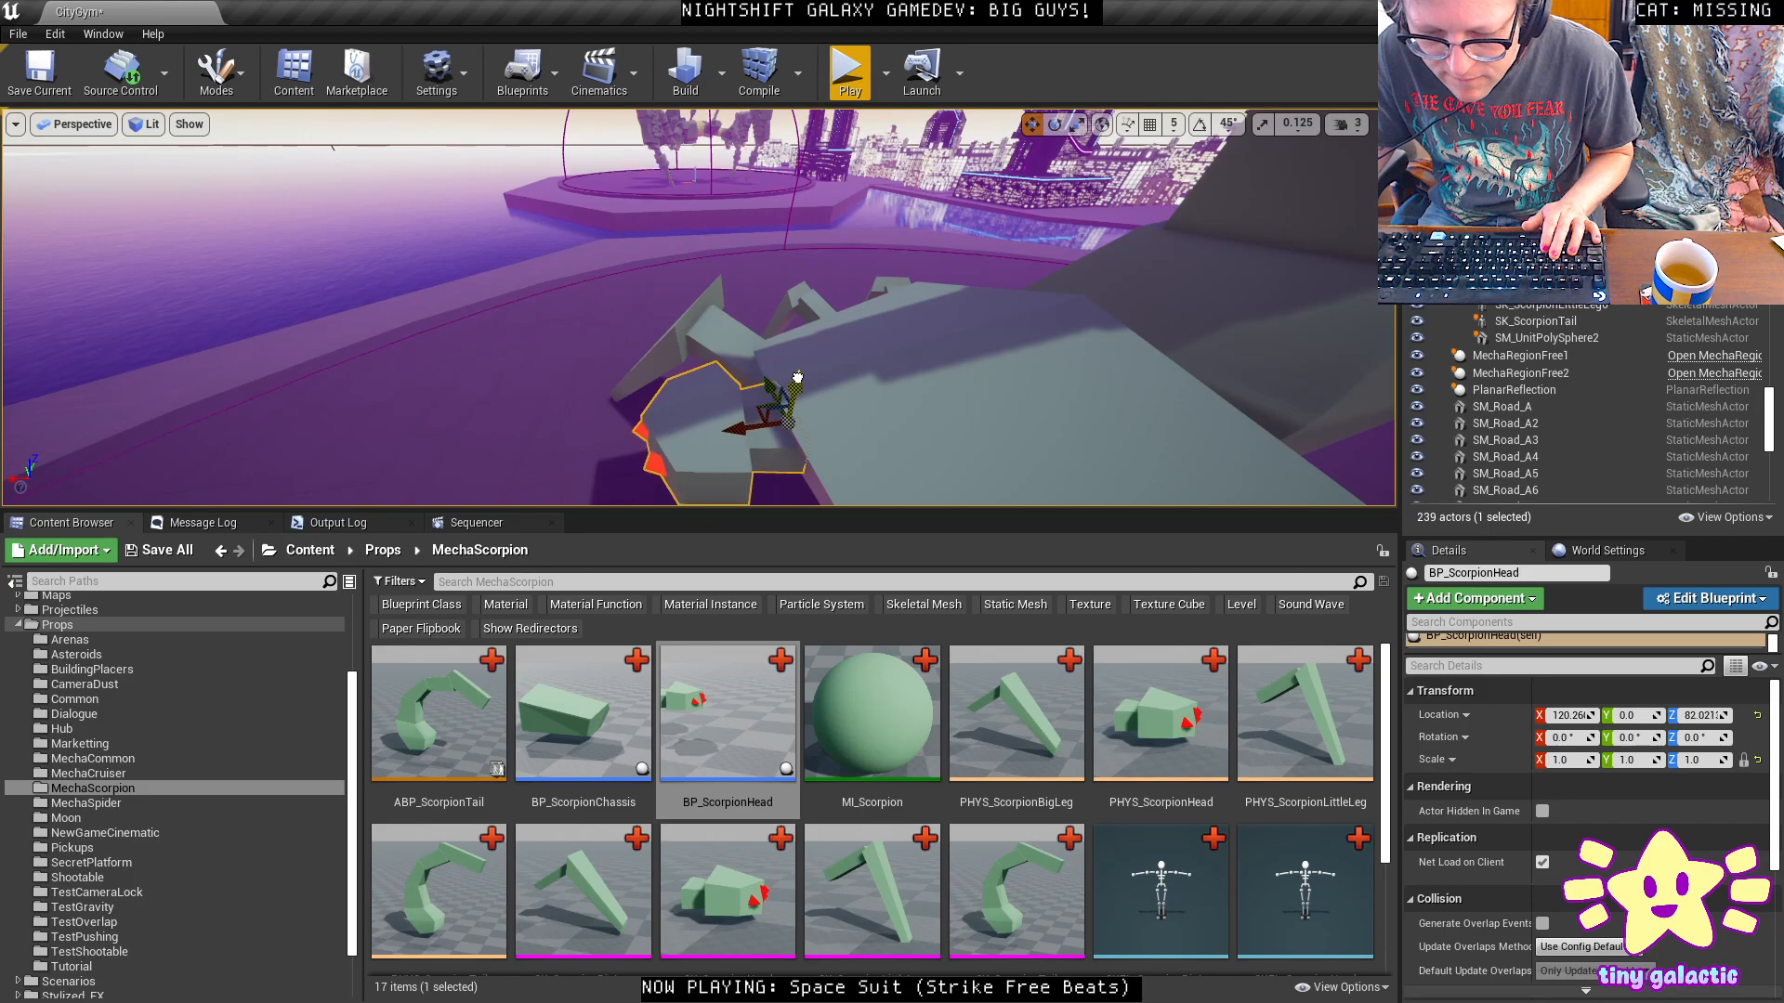
left_click_drag(776, 353, 768, 358)
right_click_drag(768, 358, 786, 364)
key("ctrl+s")
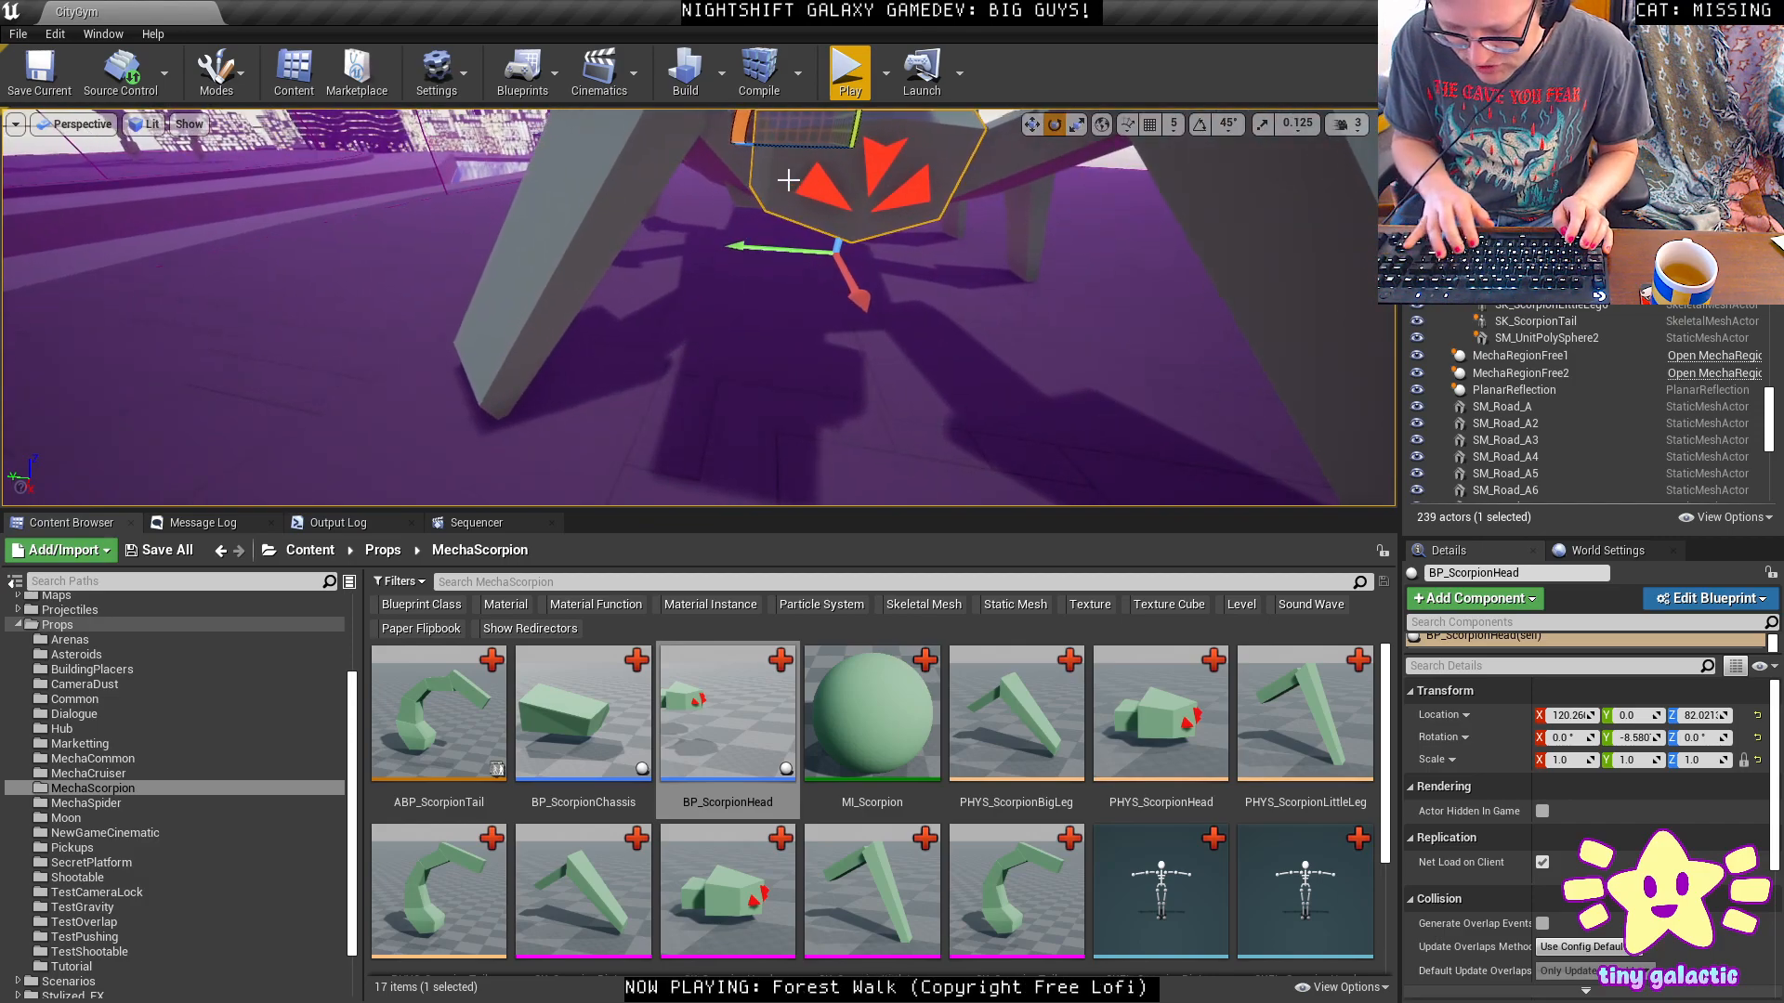
Play-test the level in the viewport, move around beneath the scorpion to check the new head, and stop the session.
key("alt+p")
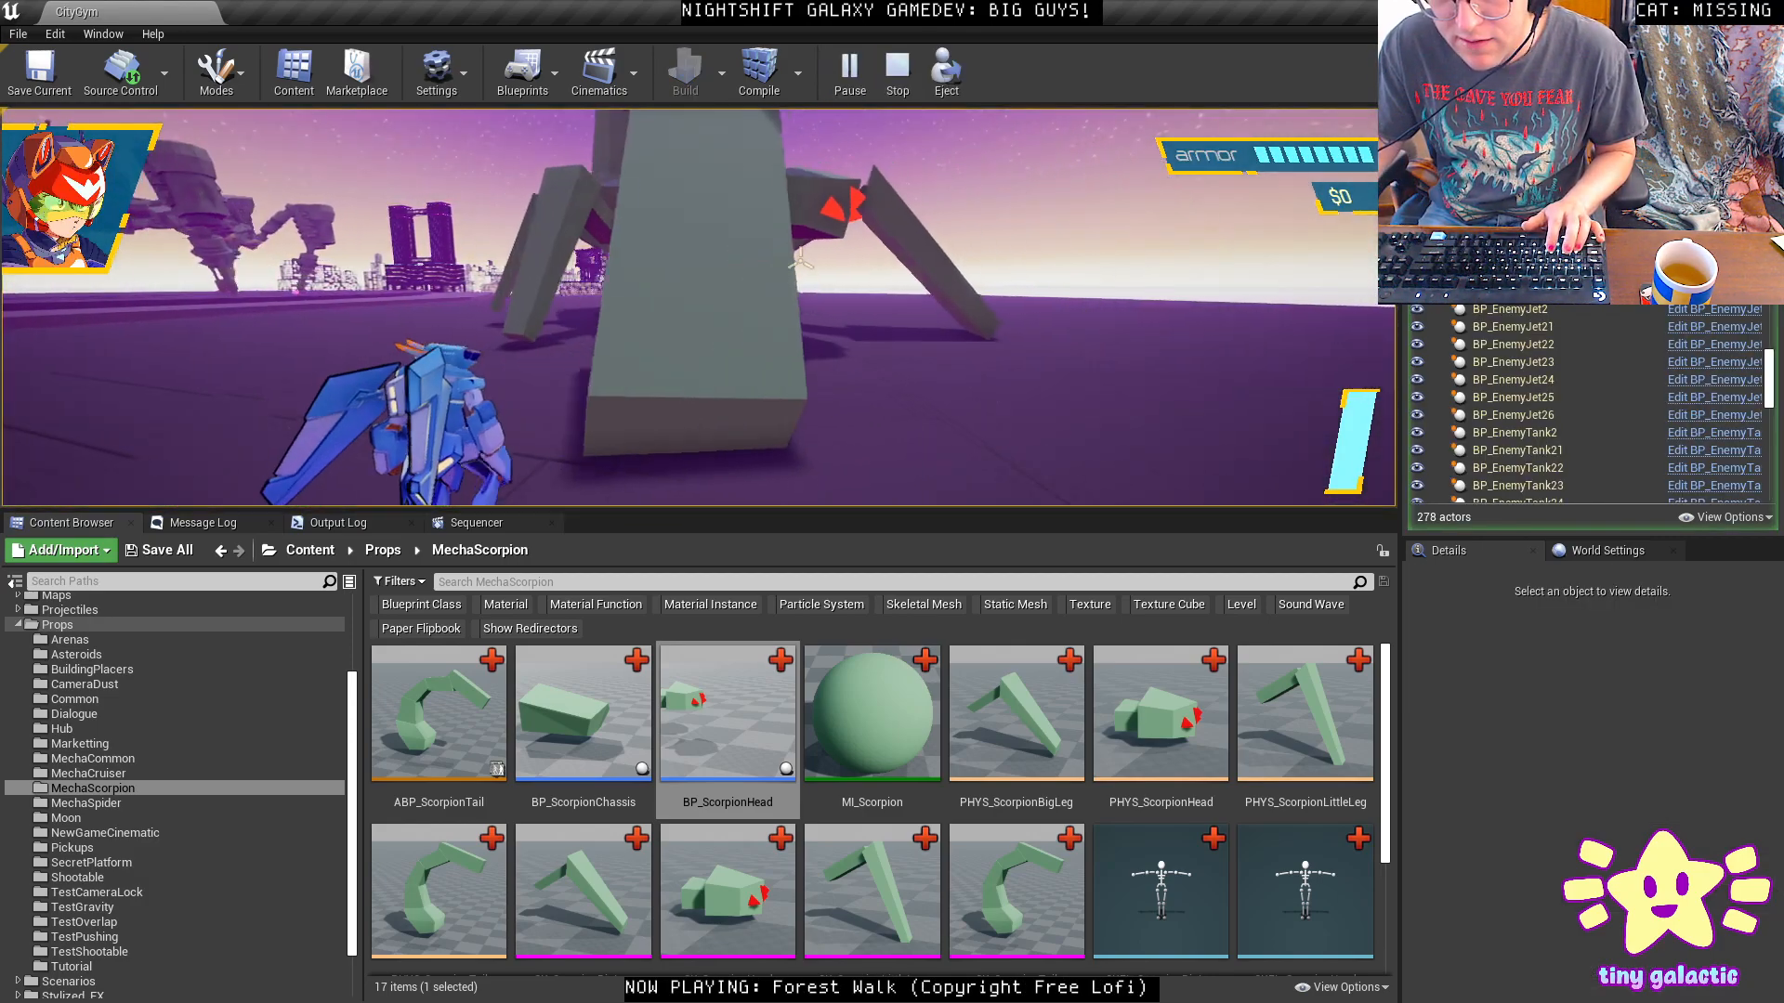
key("a")
key("w")
key("space")
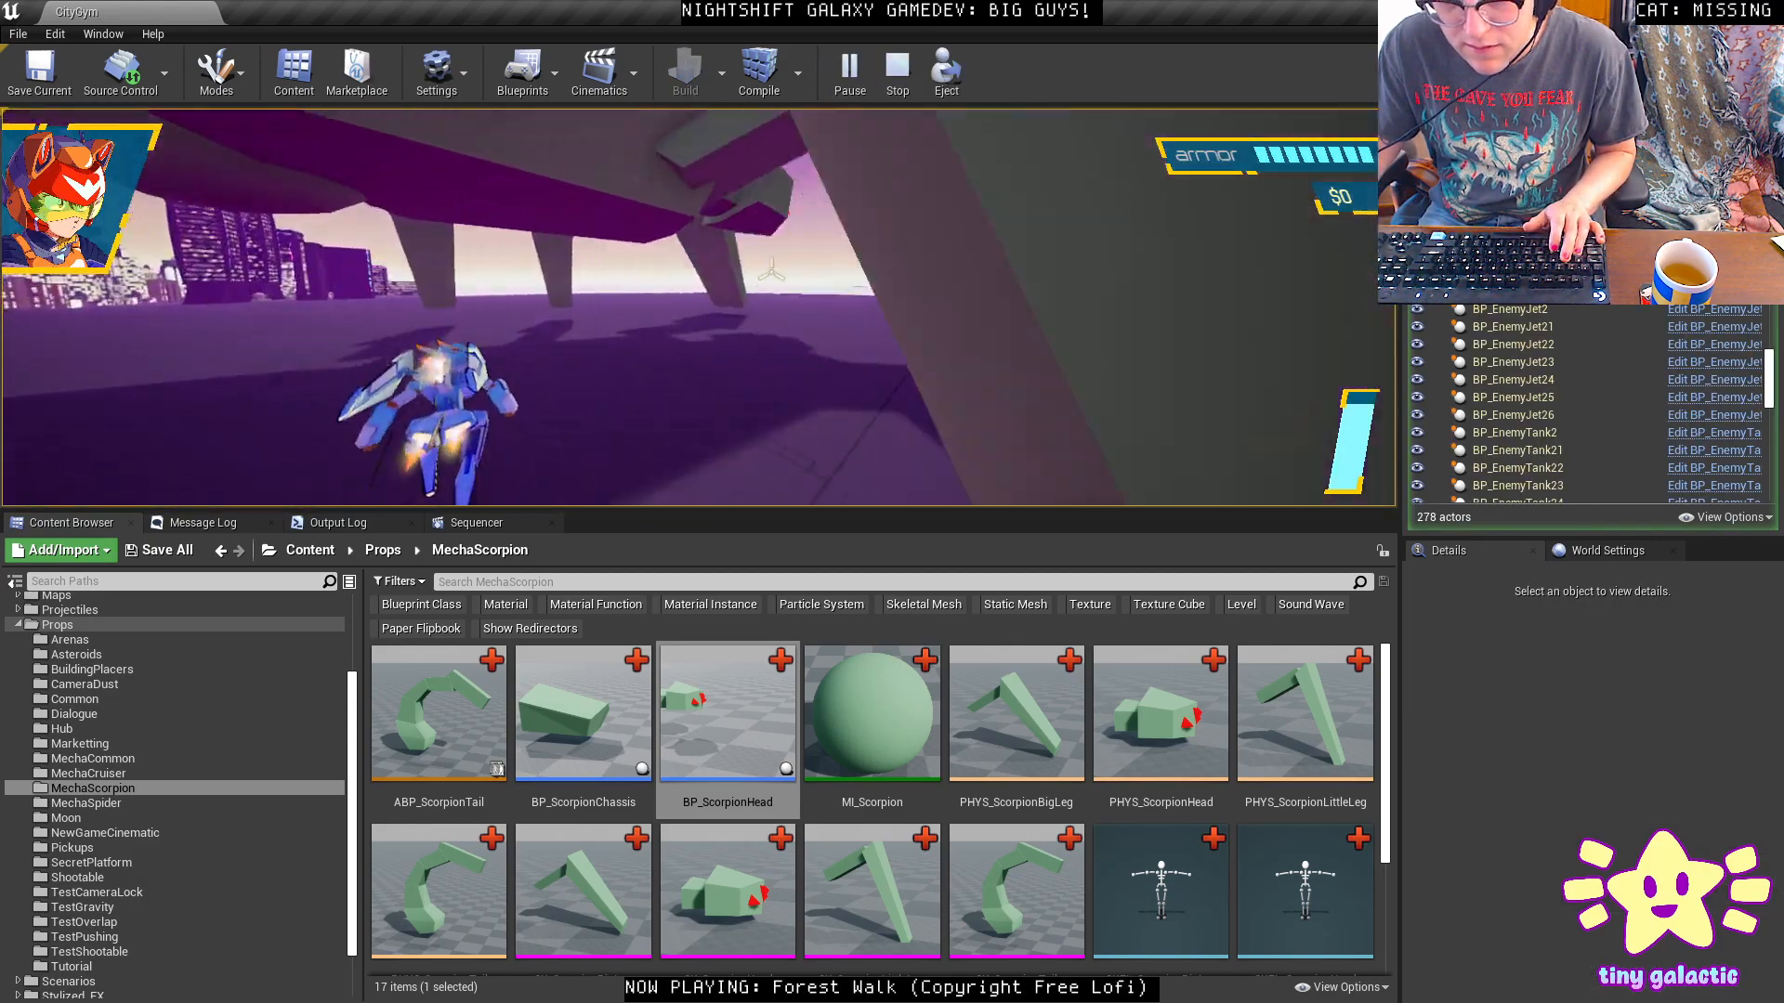
key("a")
key("space")
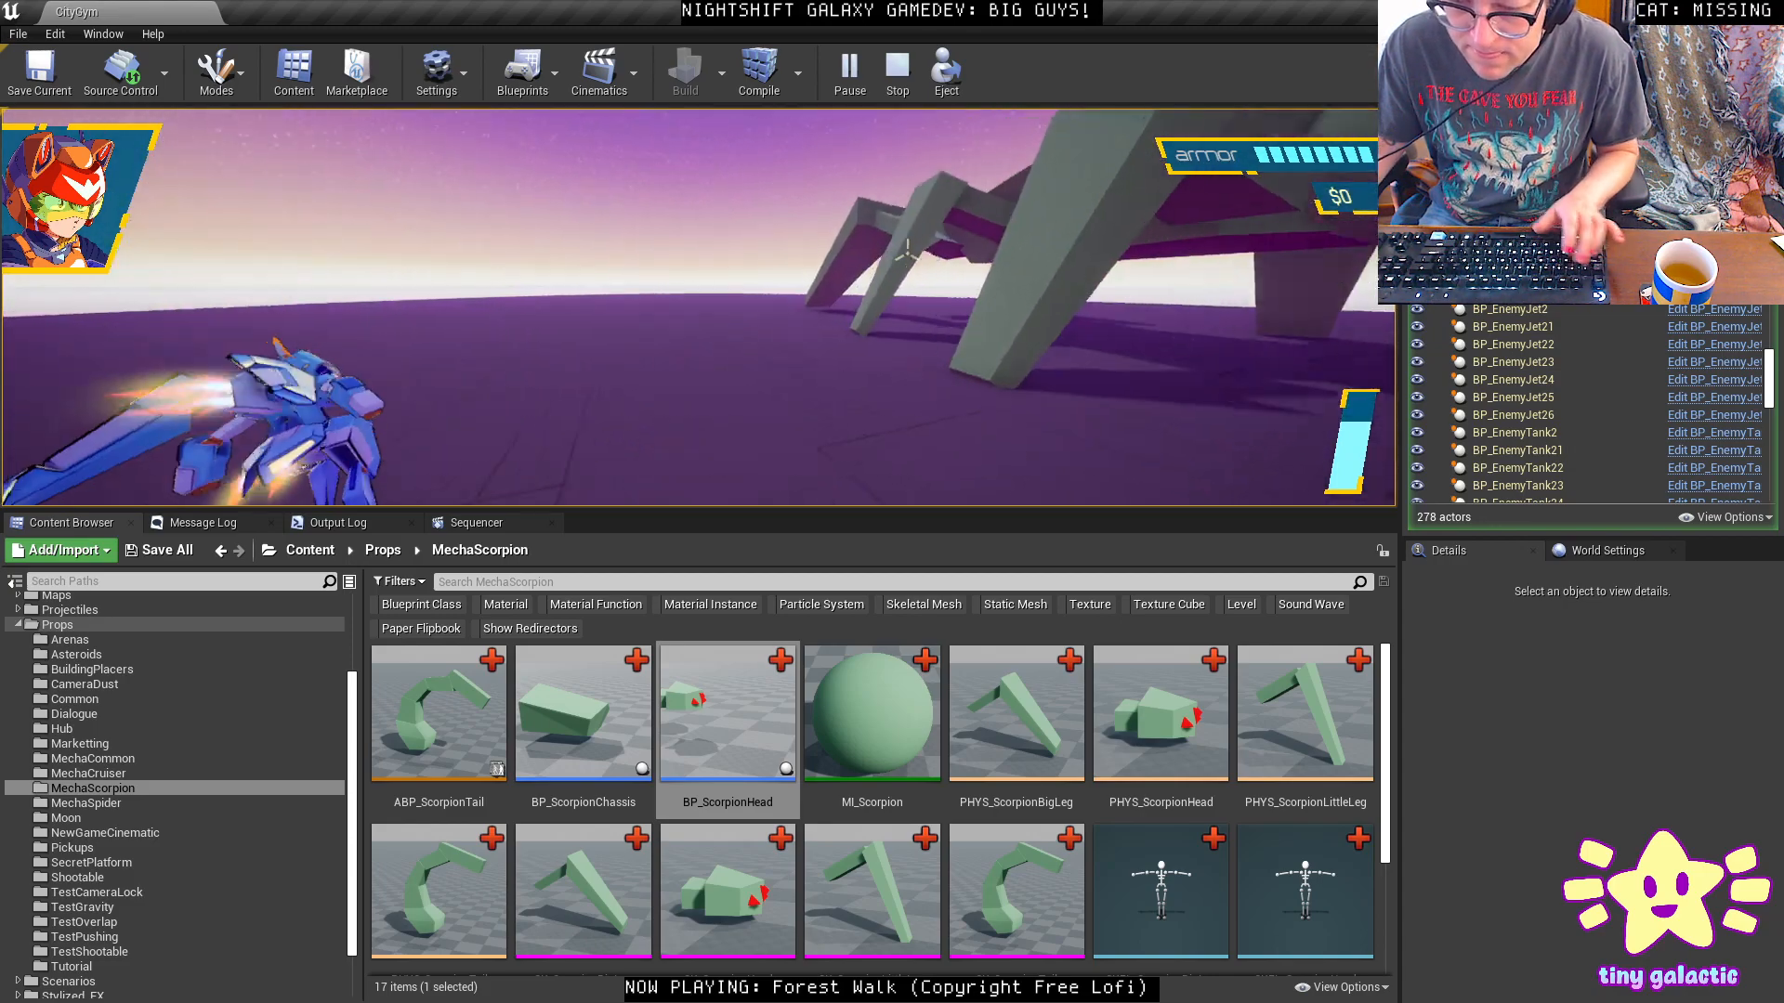
key("Escape")
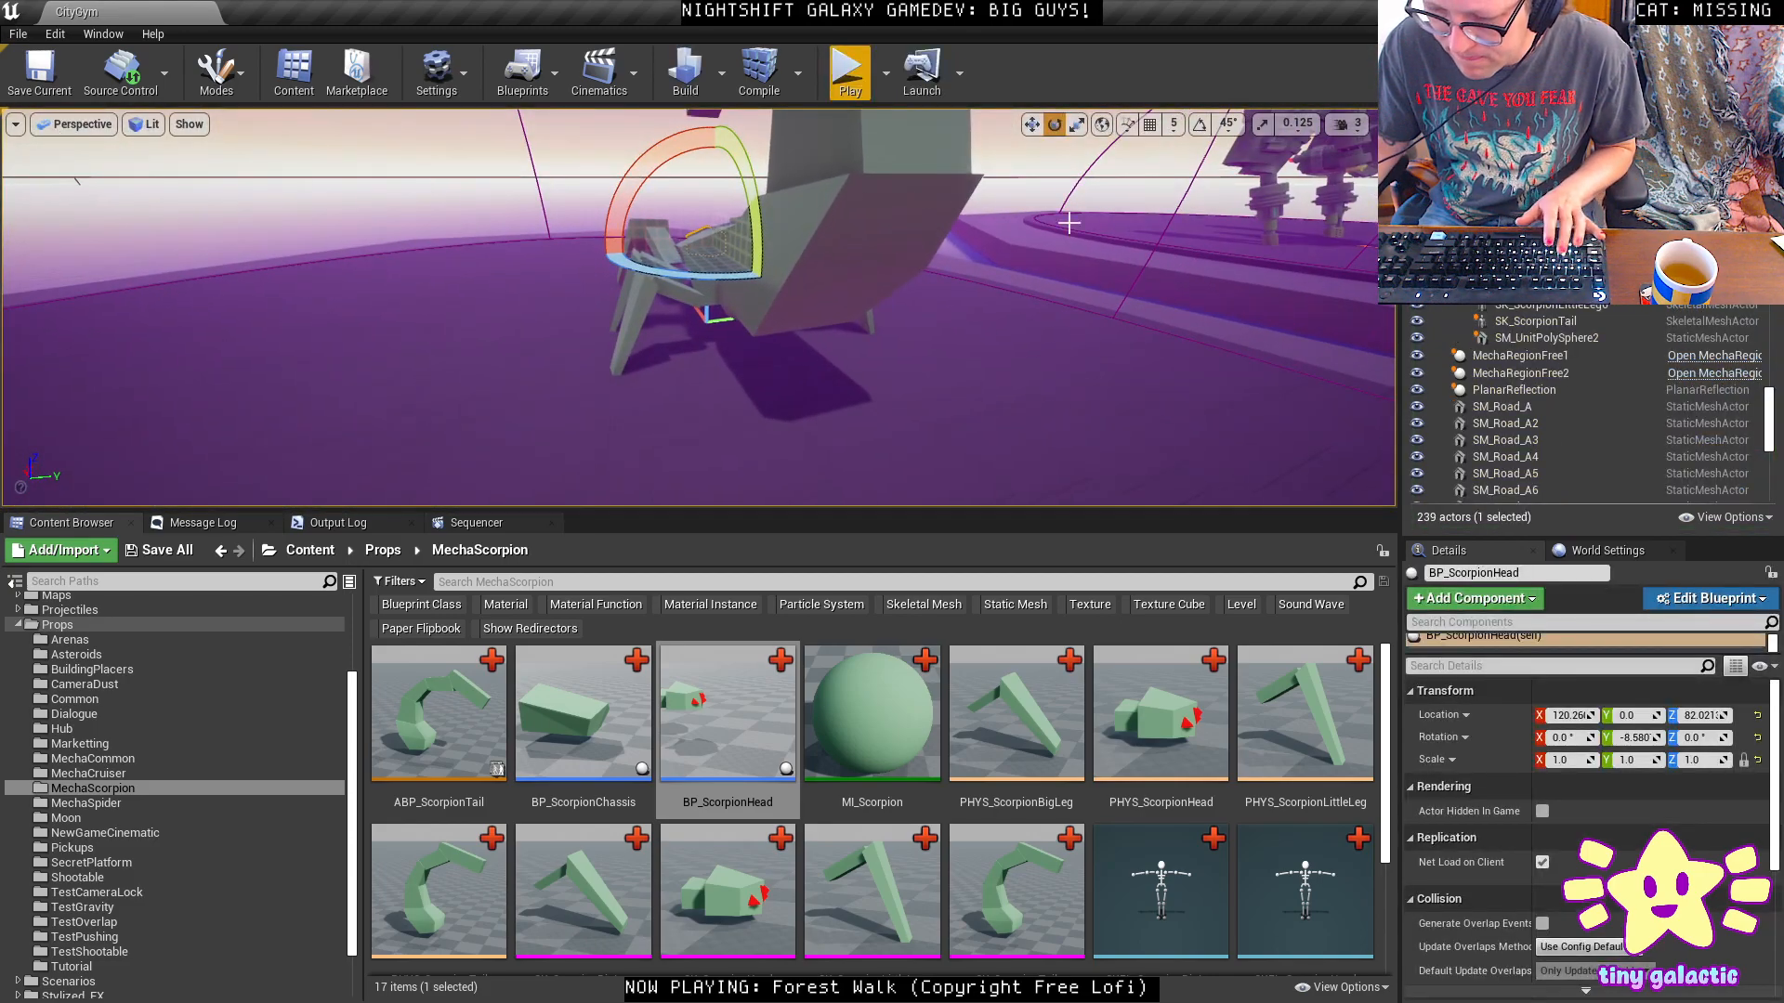
Set Aggro Enter Dist, Aggro Exit Dist, Aggro Slope Enter Angle and Aggro Slope Exit Angle of the level's BP_MechaSpider to 0, and save.
right_click_drag(1010, 210, 1319, 228)
key("w")
left_click(819, 176)
scroll(1600, 849, "down", 4)
scroll(1579, 836, "down", 4)
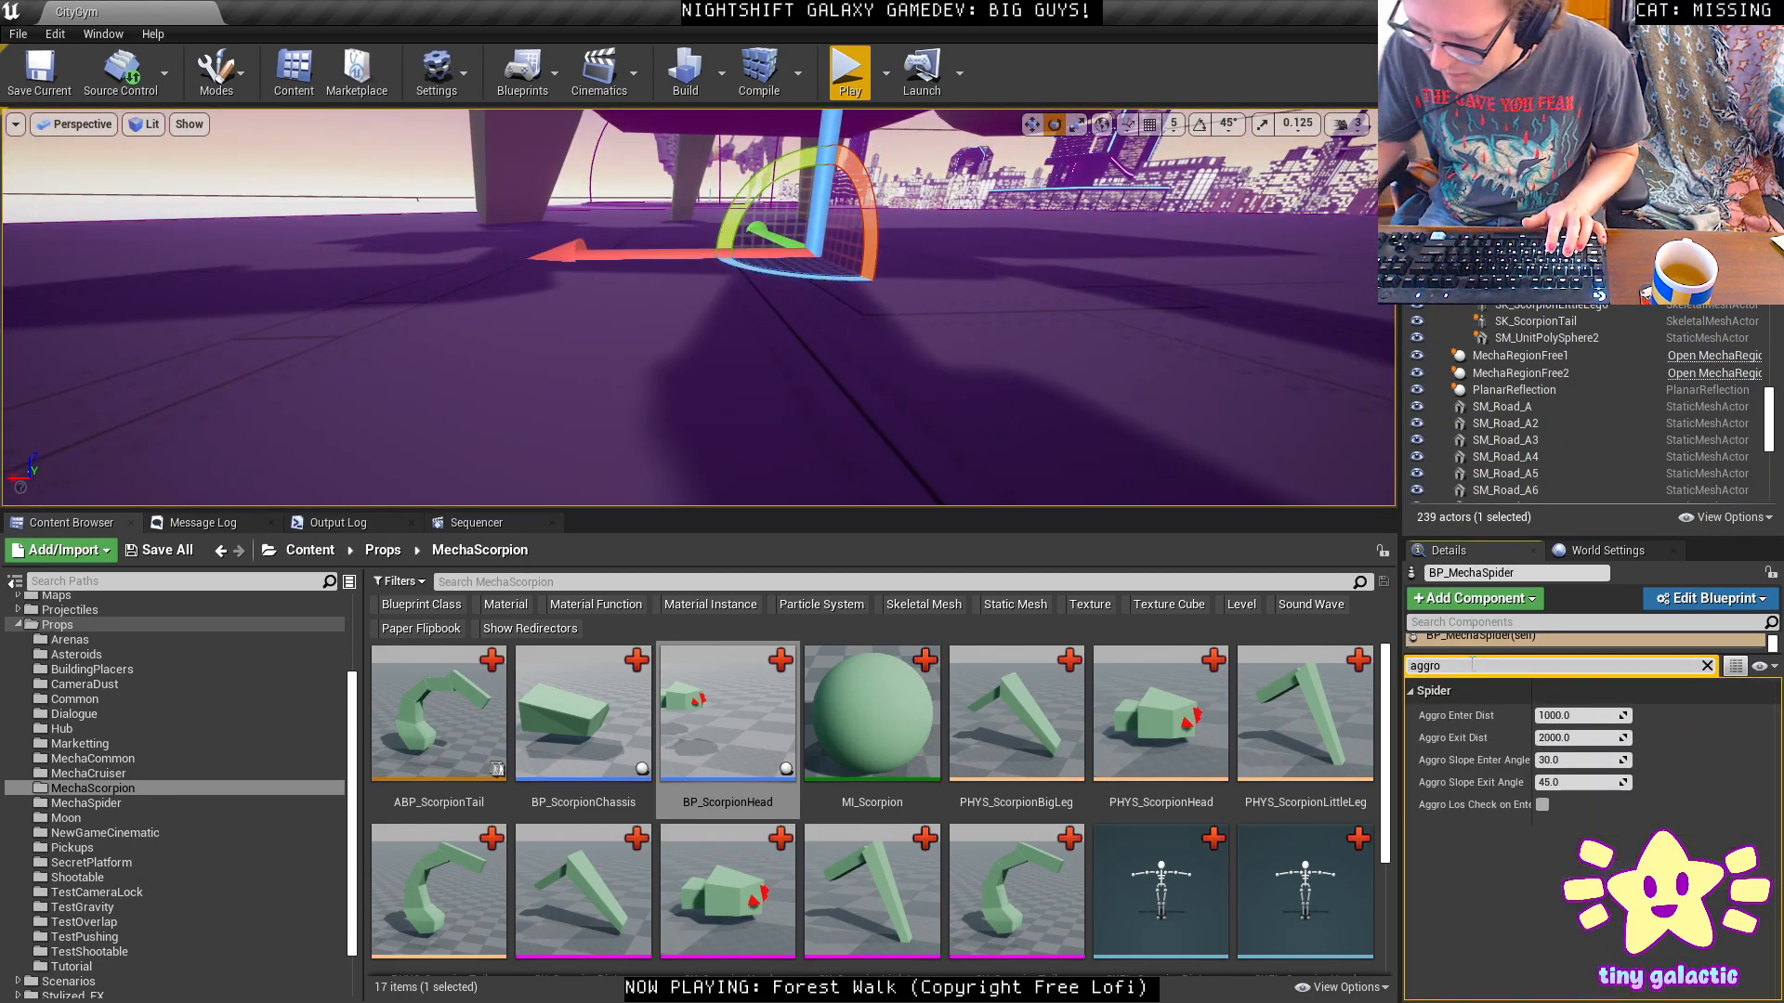
left_click(1586, 716)
type("0")
key("Tab")
type("0")
key("Tab")
type("0")
key("Tab")
type("0")
key("Return")
key("ctrl+s")
Play-test the level full screen and walk around the scorpion's front legs, head and underside.
right_click_drag(1114, 372, 1096, 372)
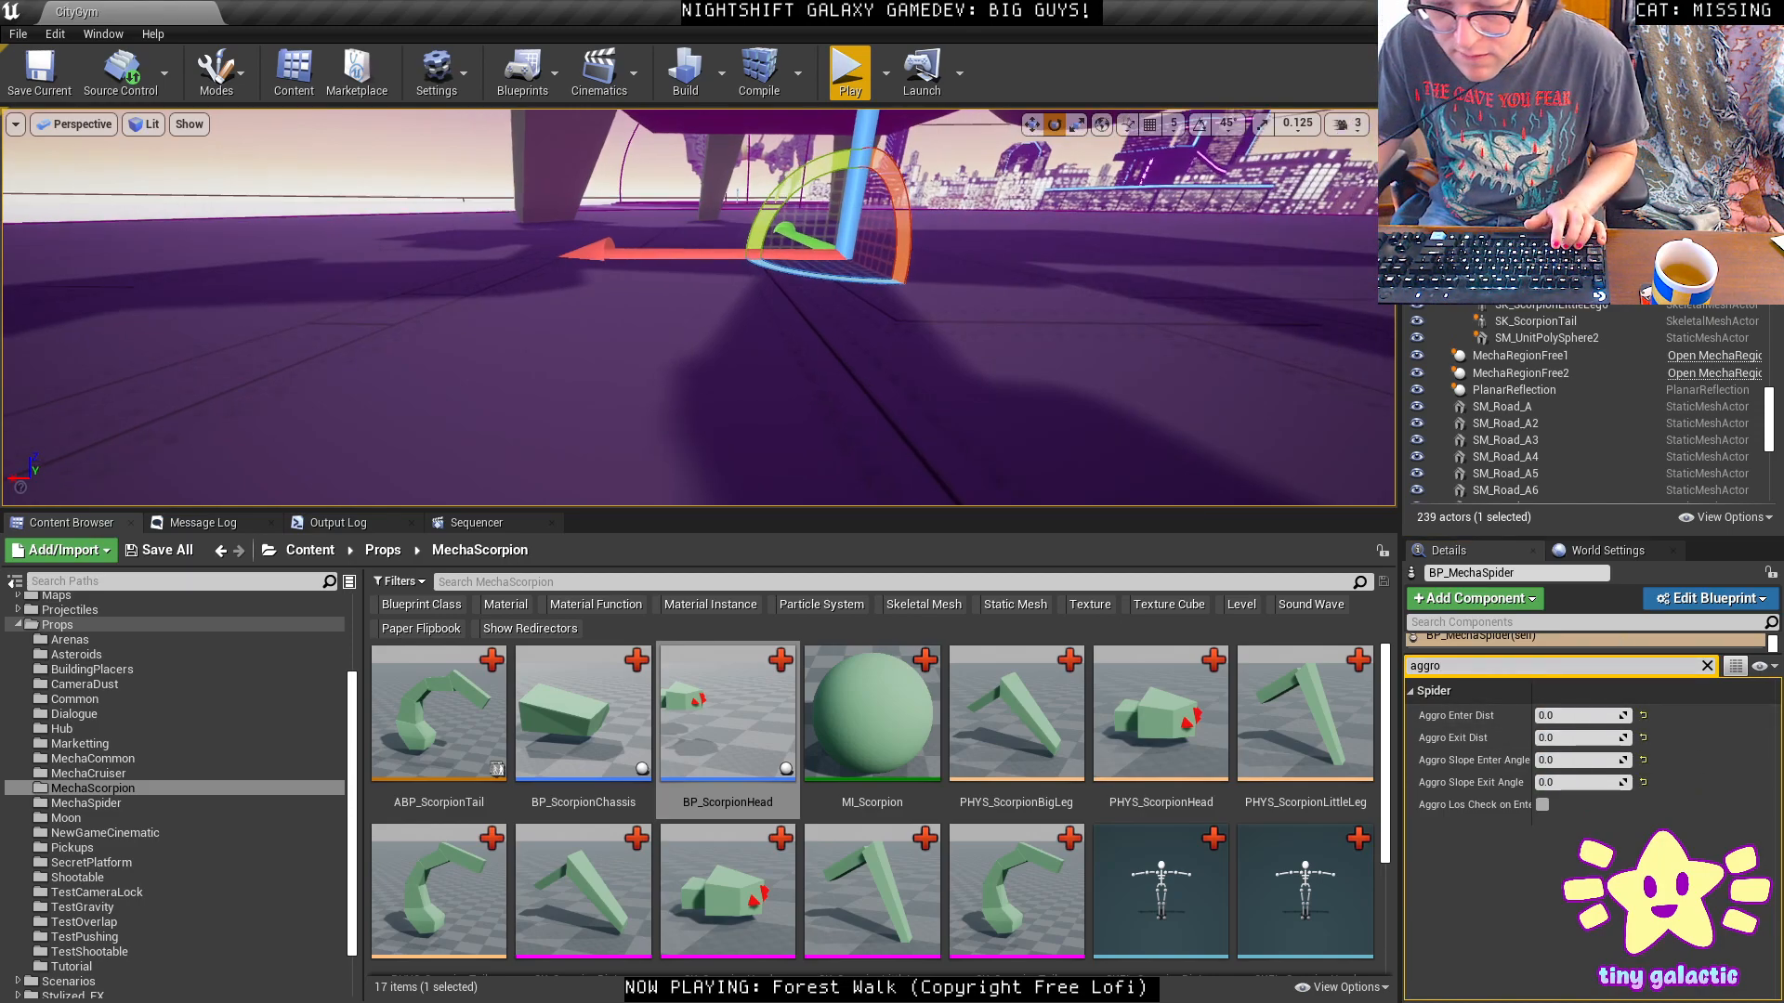
key("F11")
right_click_drag(800, 216, 586, 198)
key("alt+p")
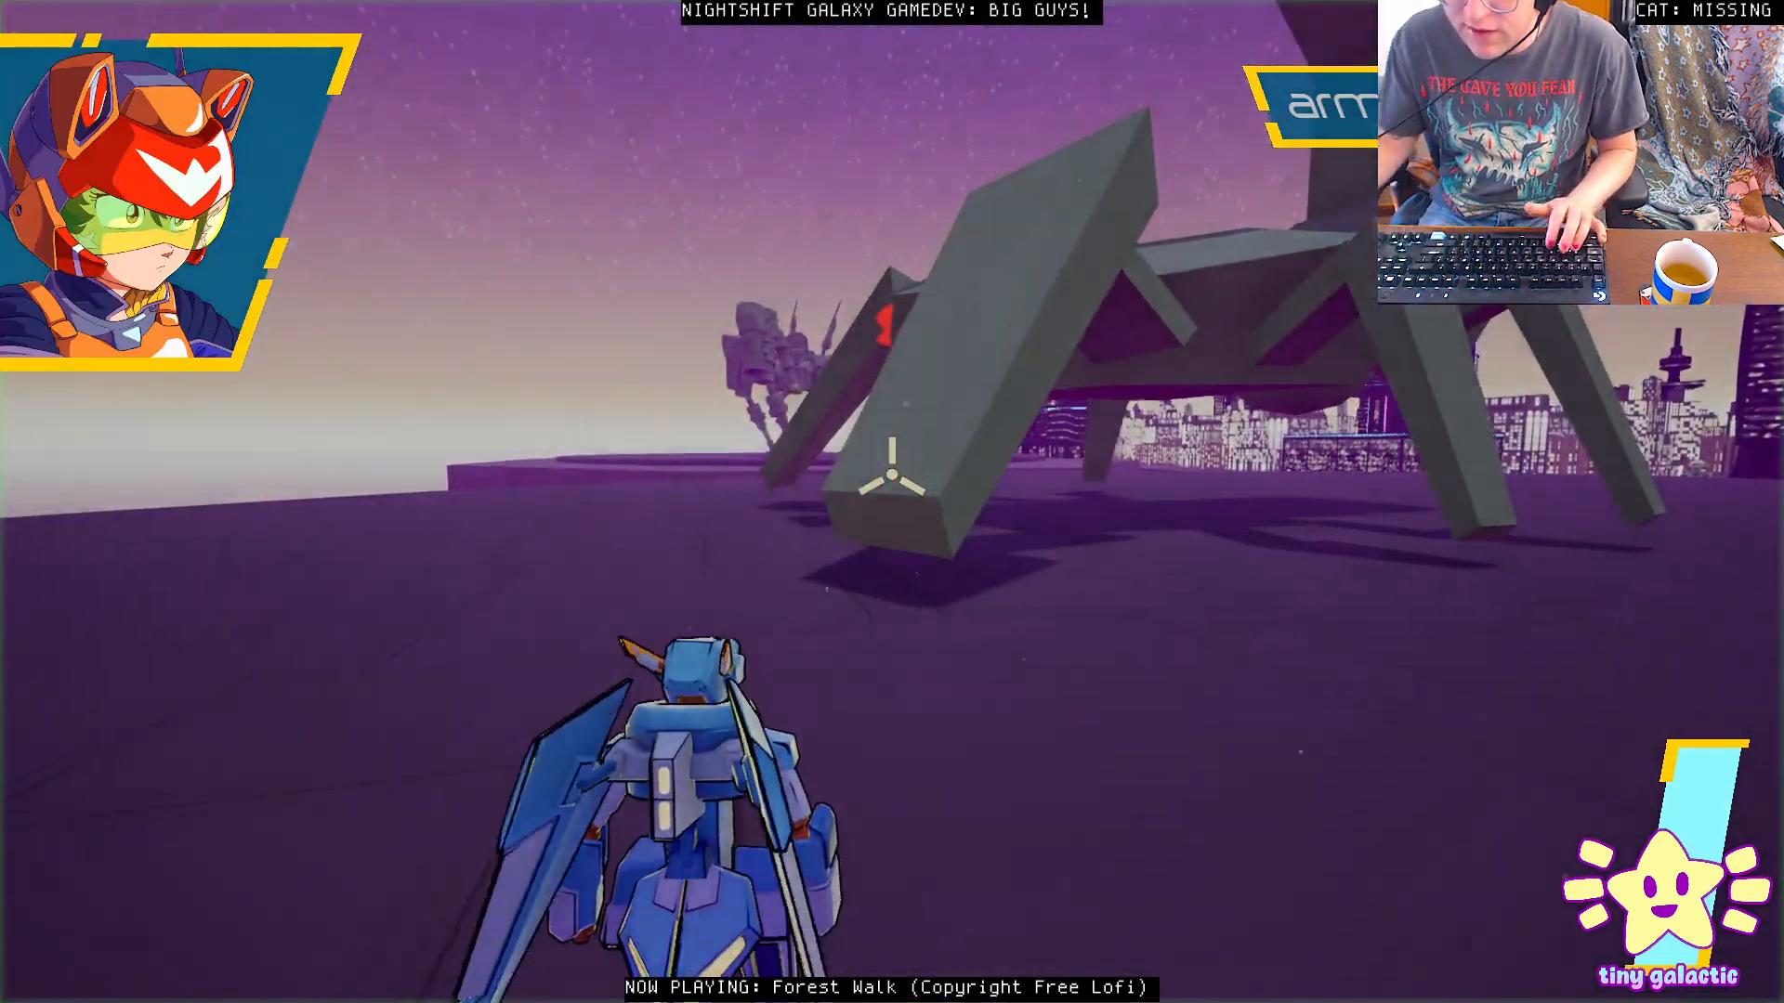
key("a")
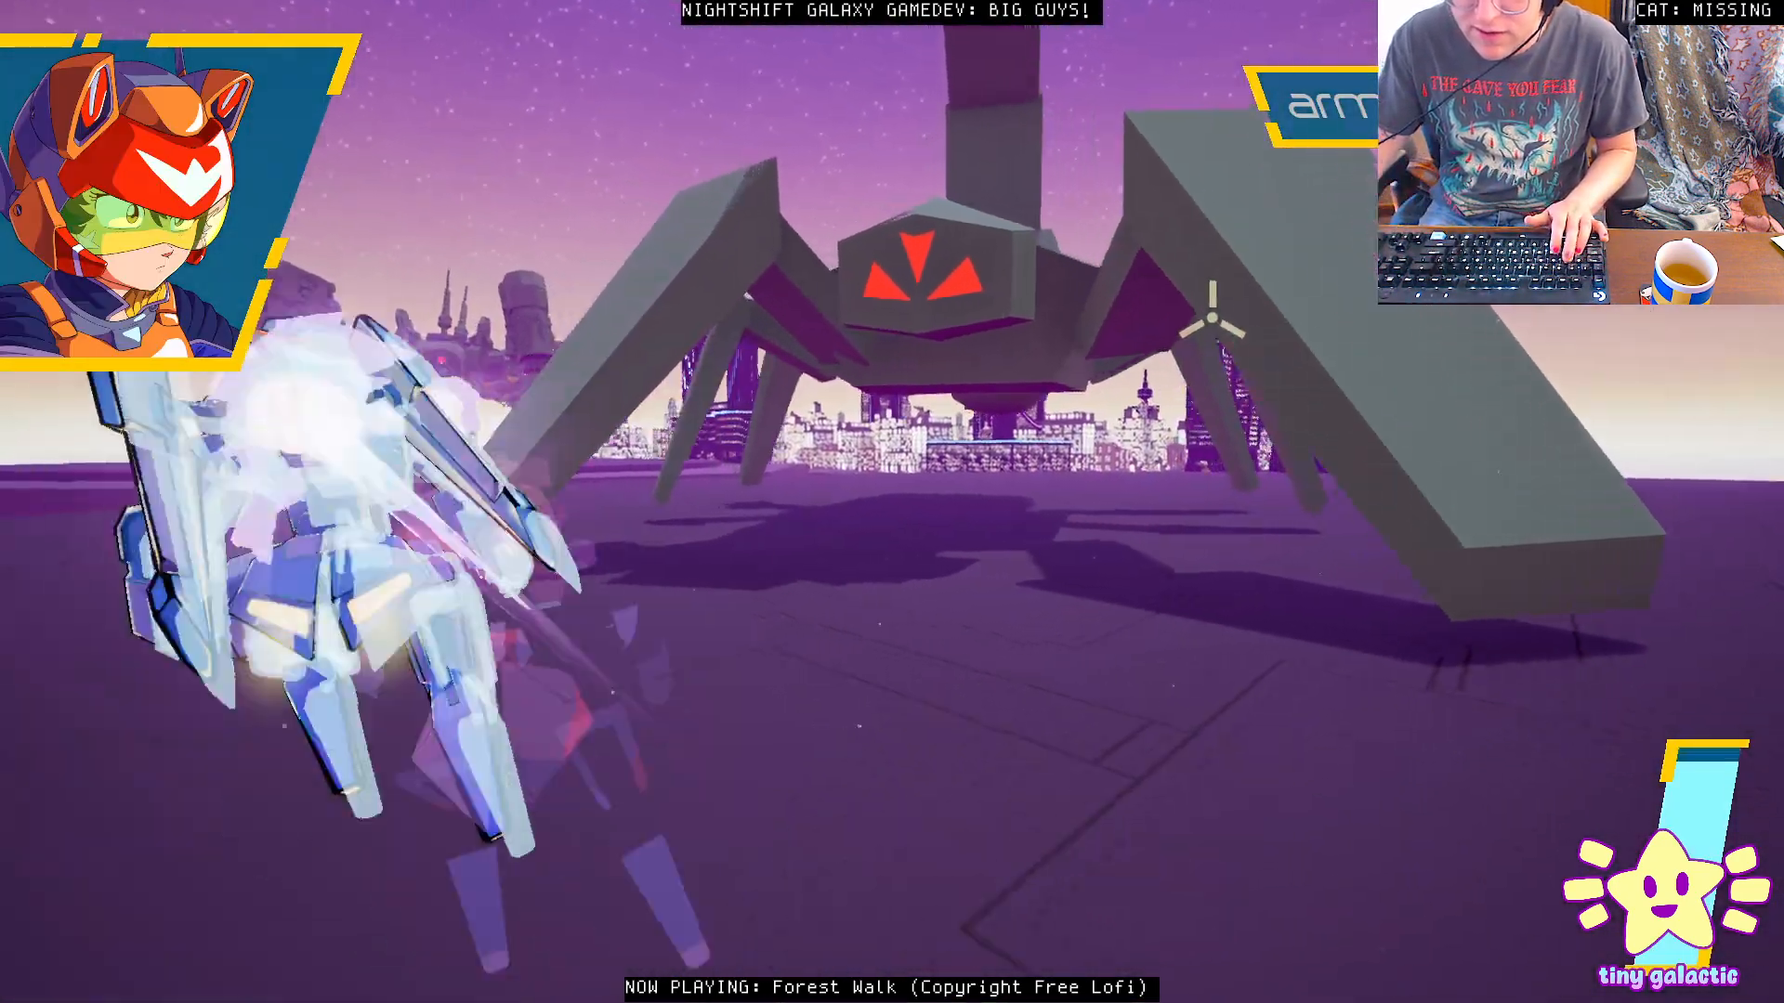
key("space")
key("d")
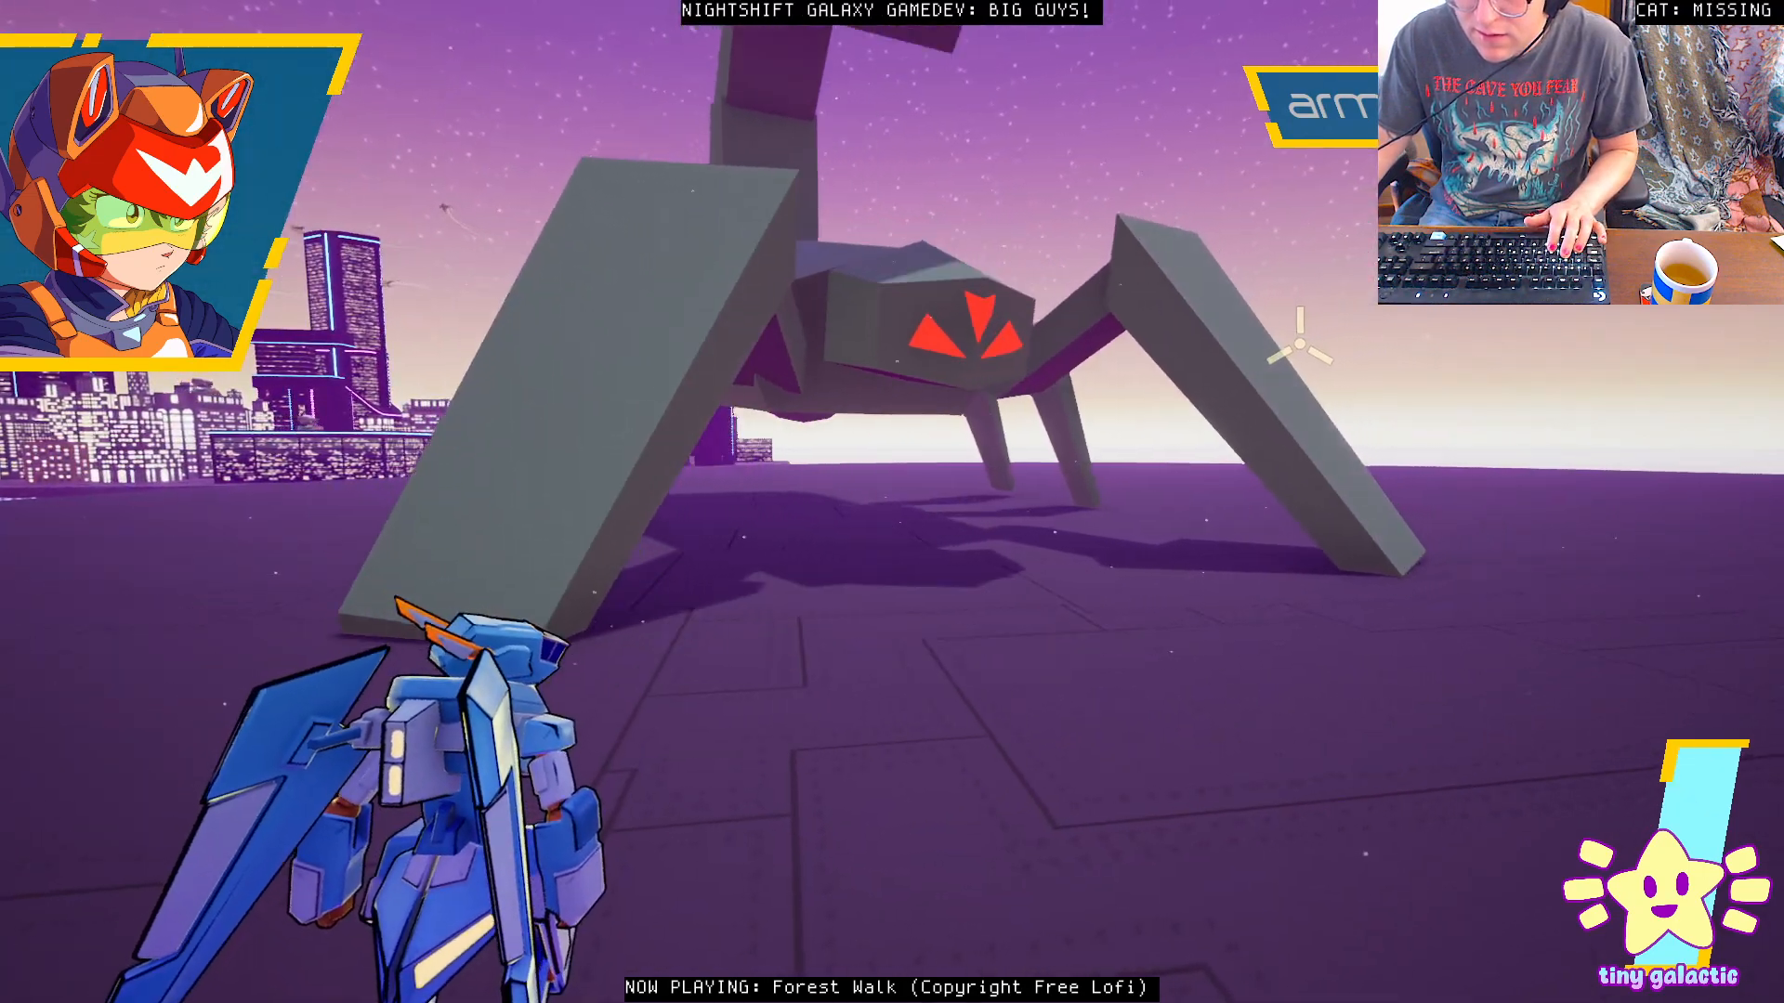
key("shift")
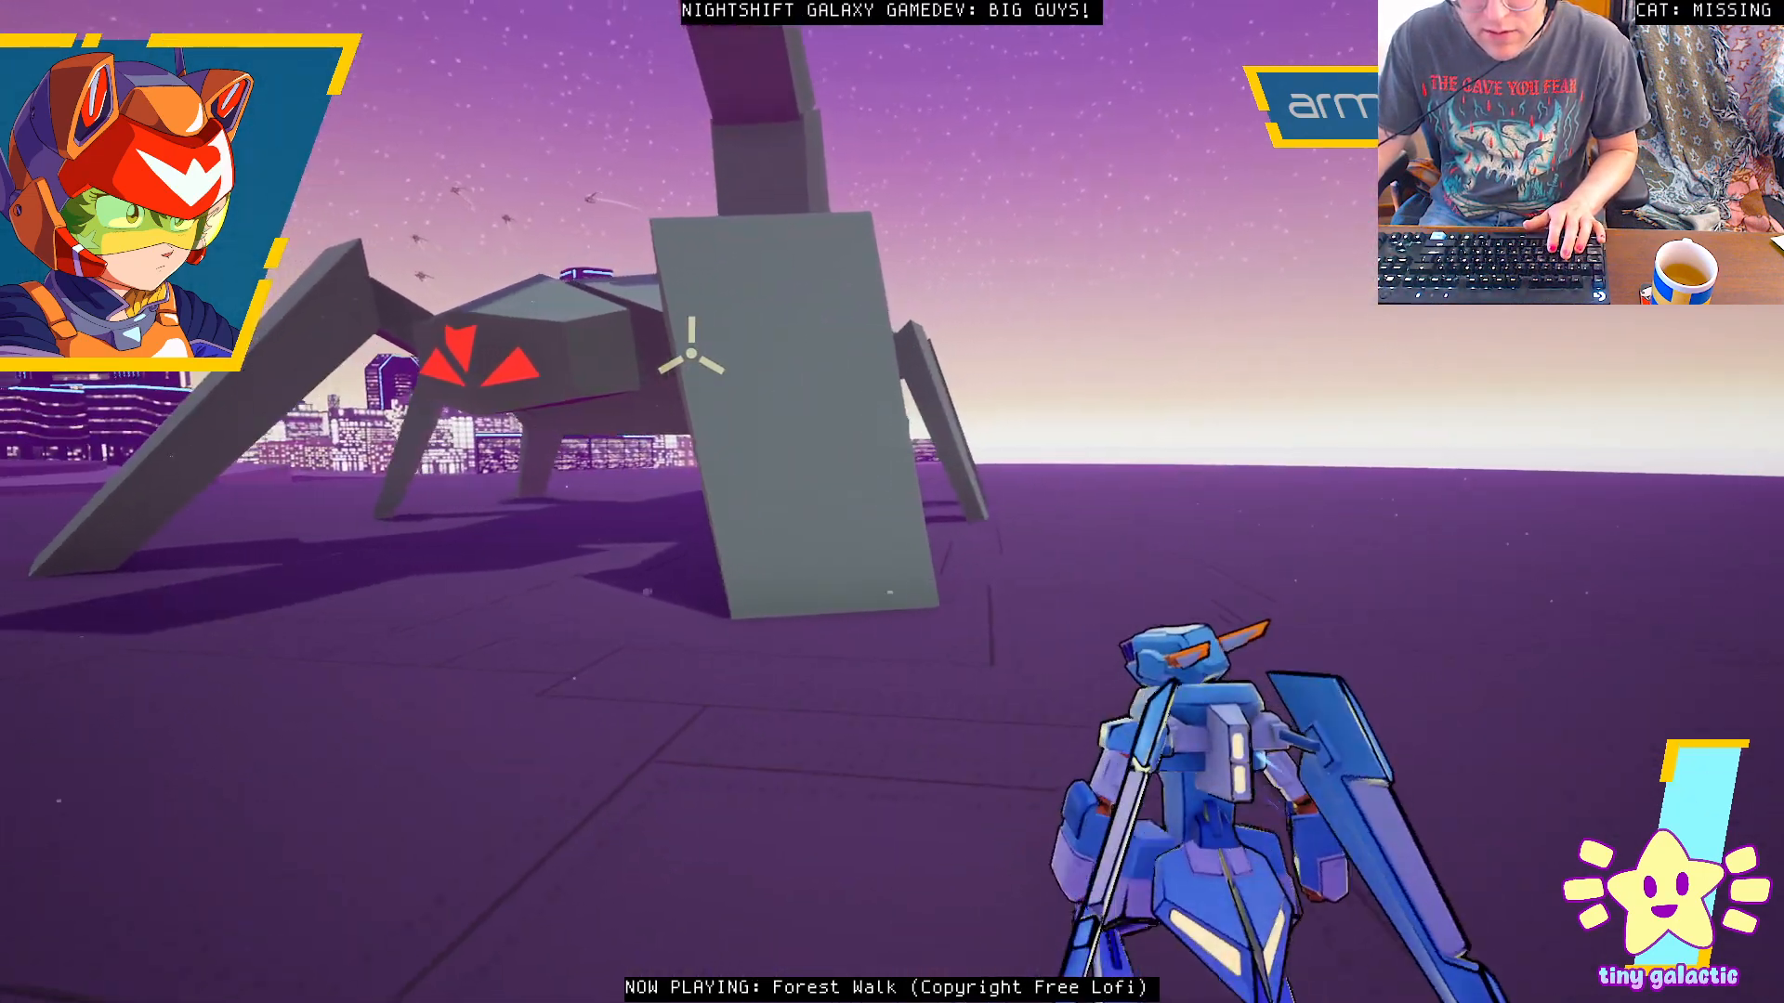
key("a")
key("w")
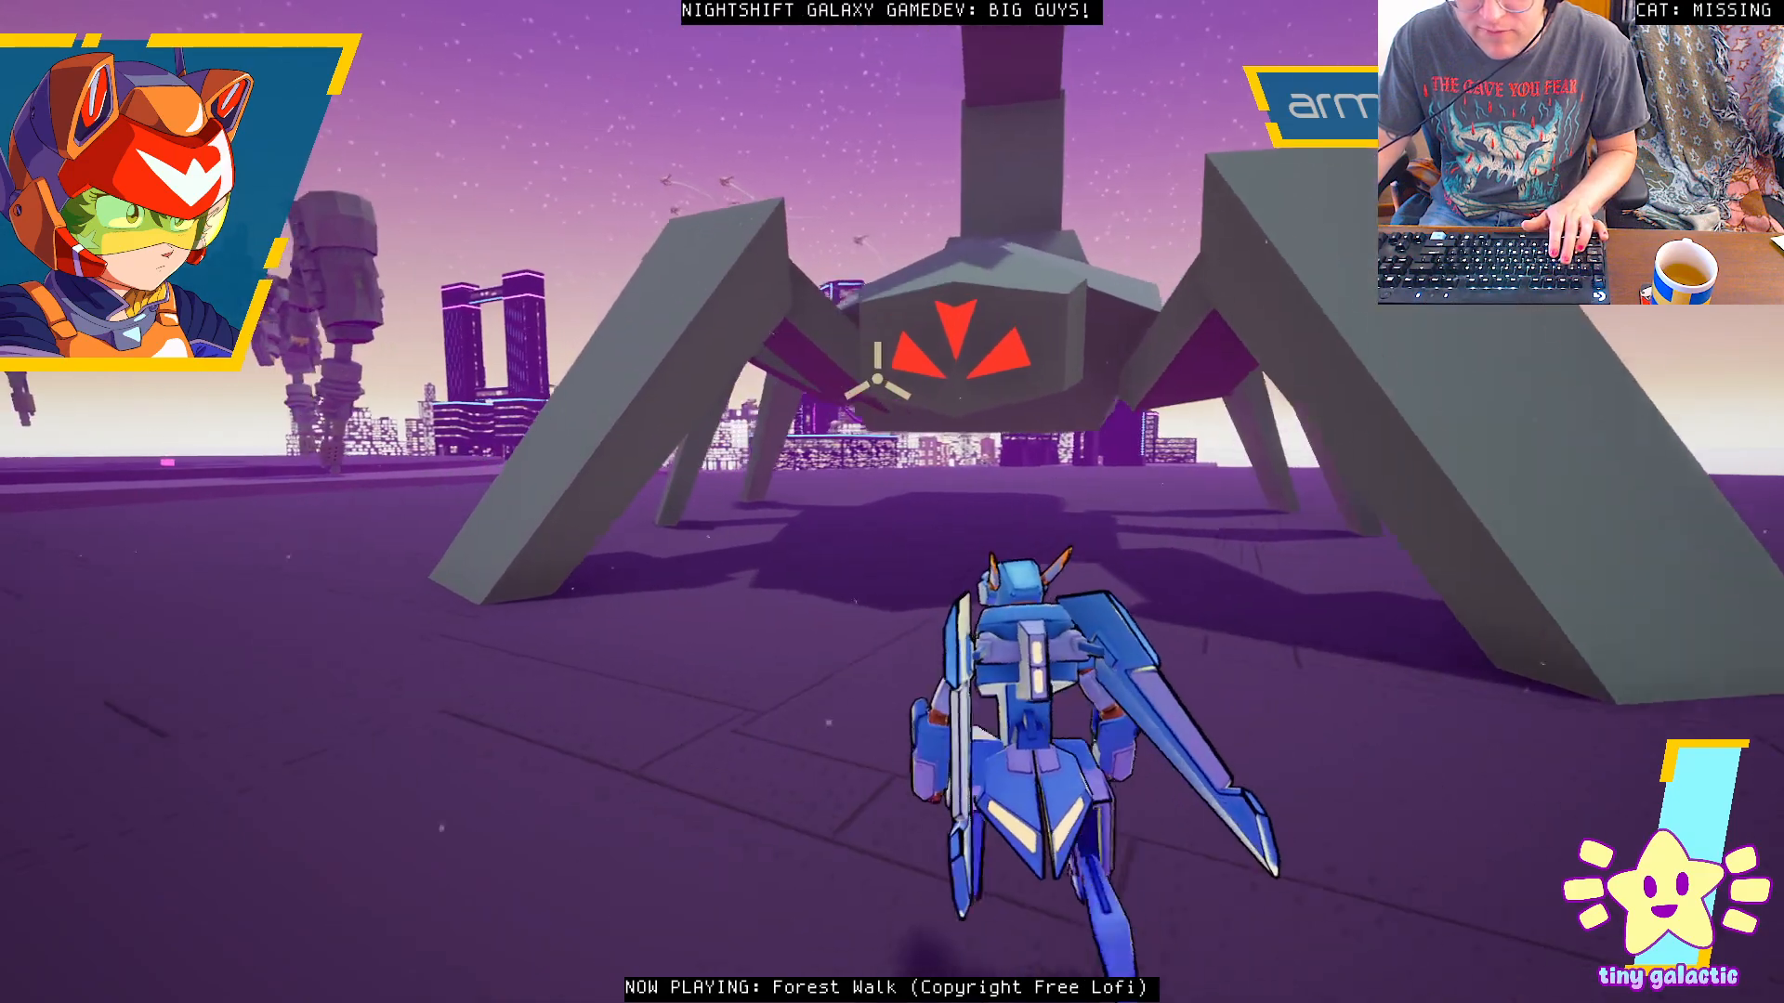
key("w")
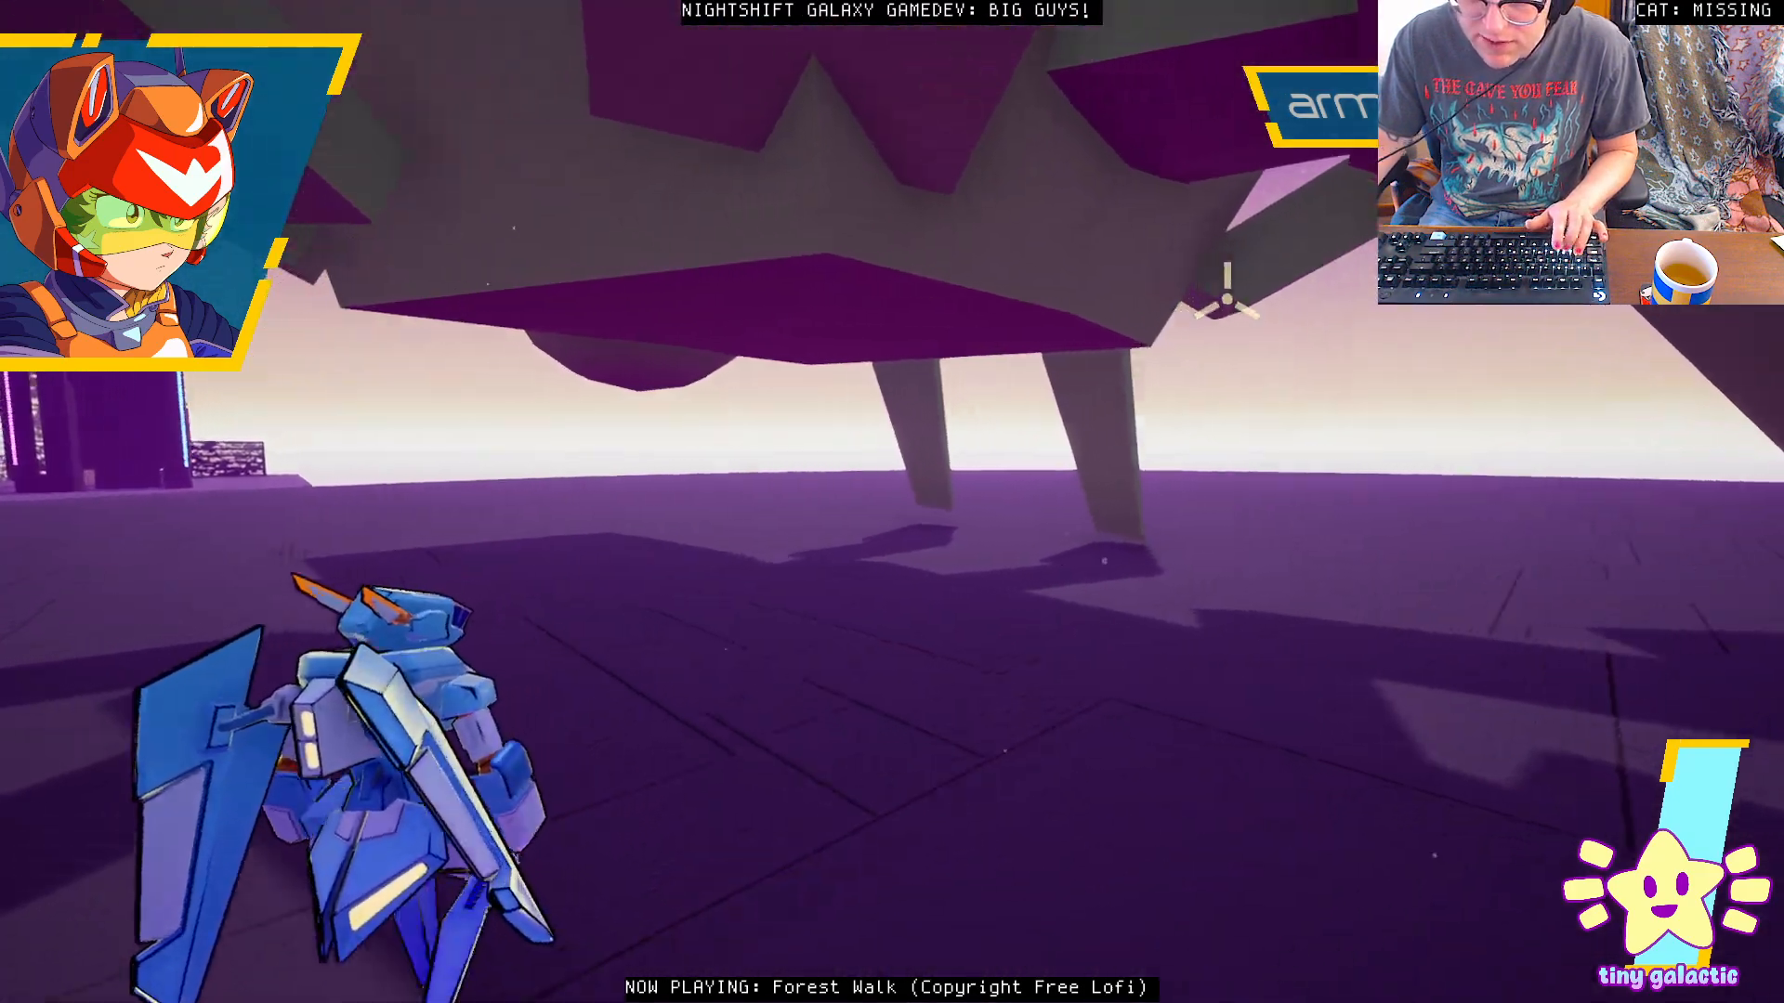
key("space")
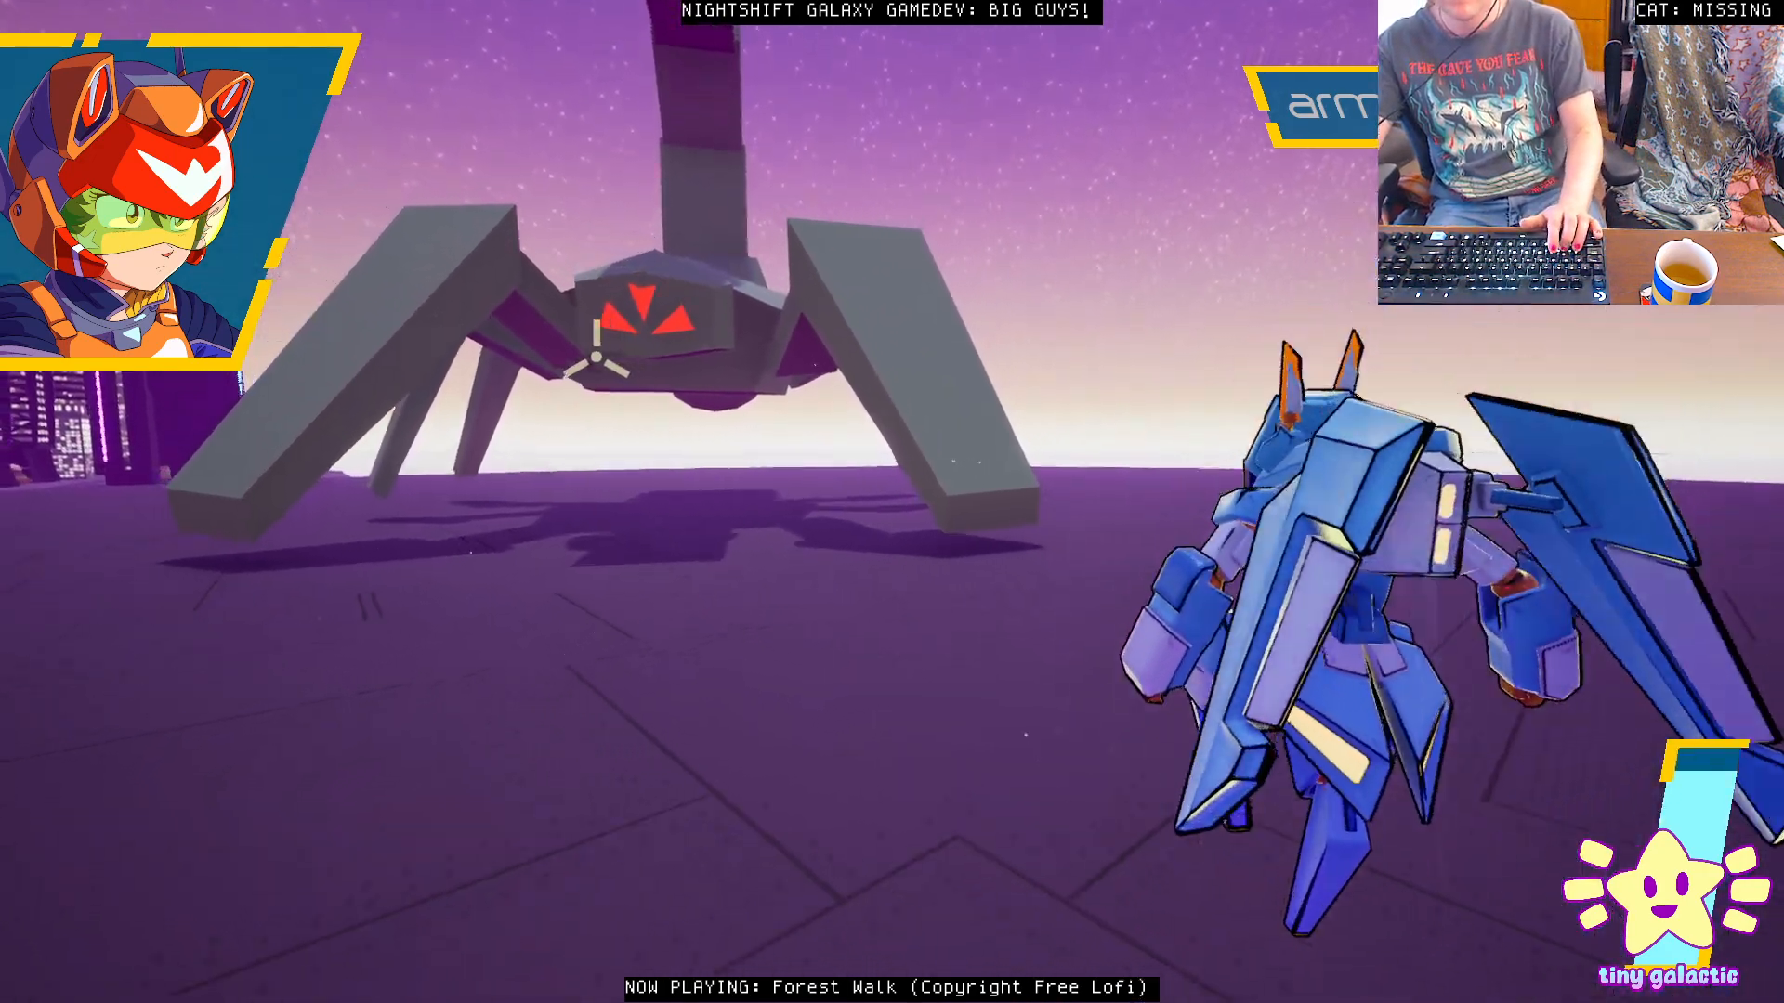
Fly over the scorpion's back and around its tail, fire near it, land in front, and end the play session.
left_click(560, 301)
key("space")
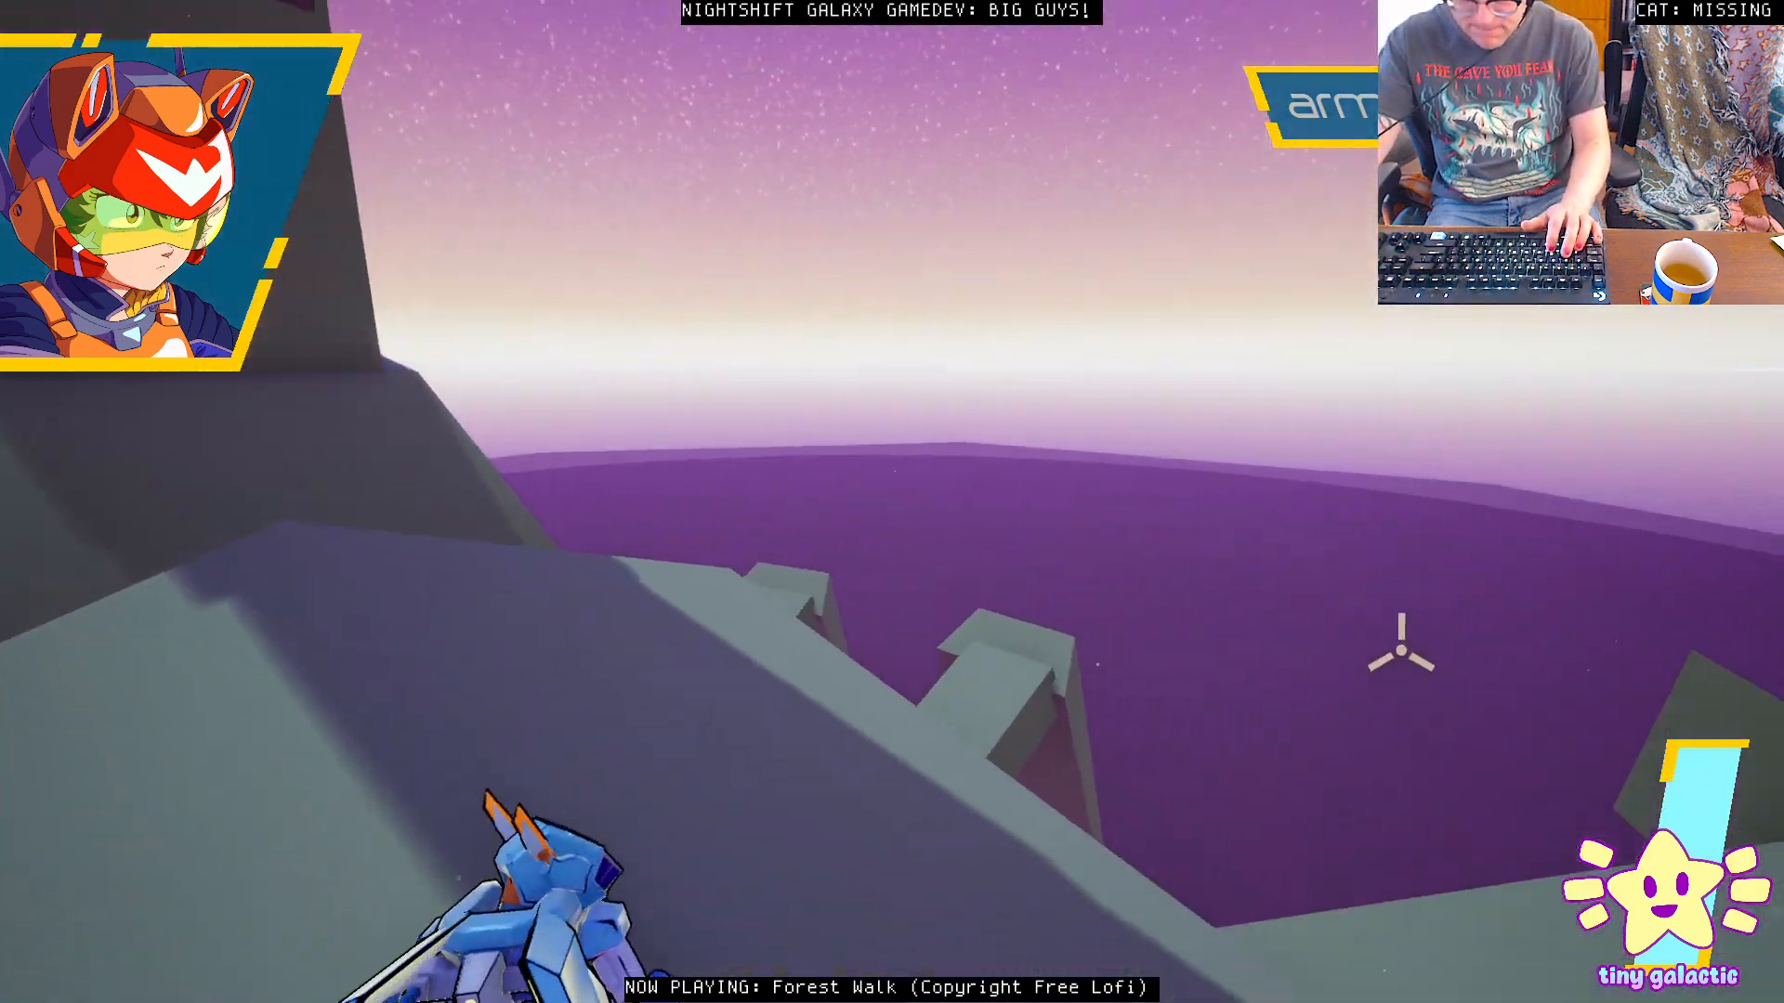
key("space")
left_click(283, 419)
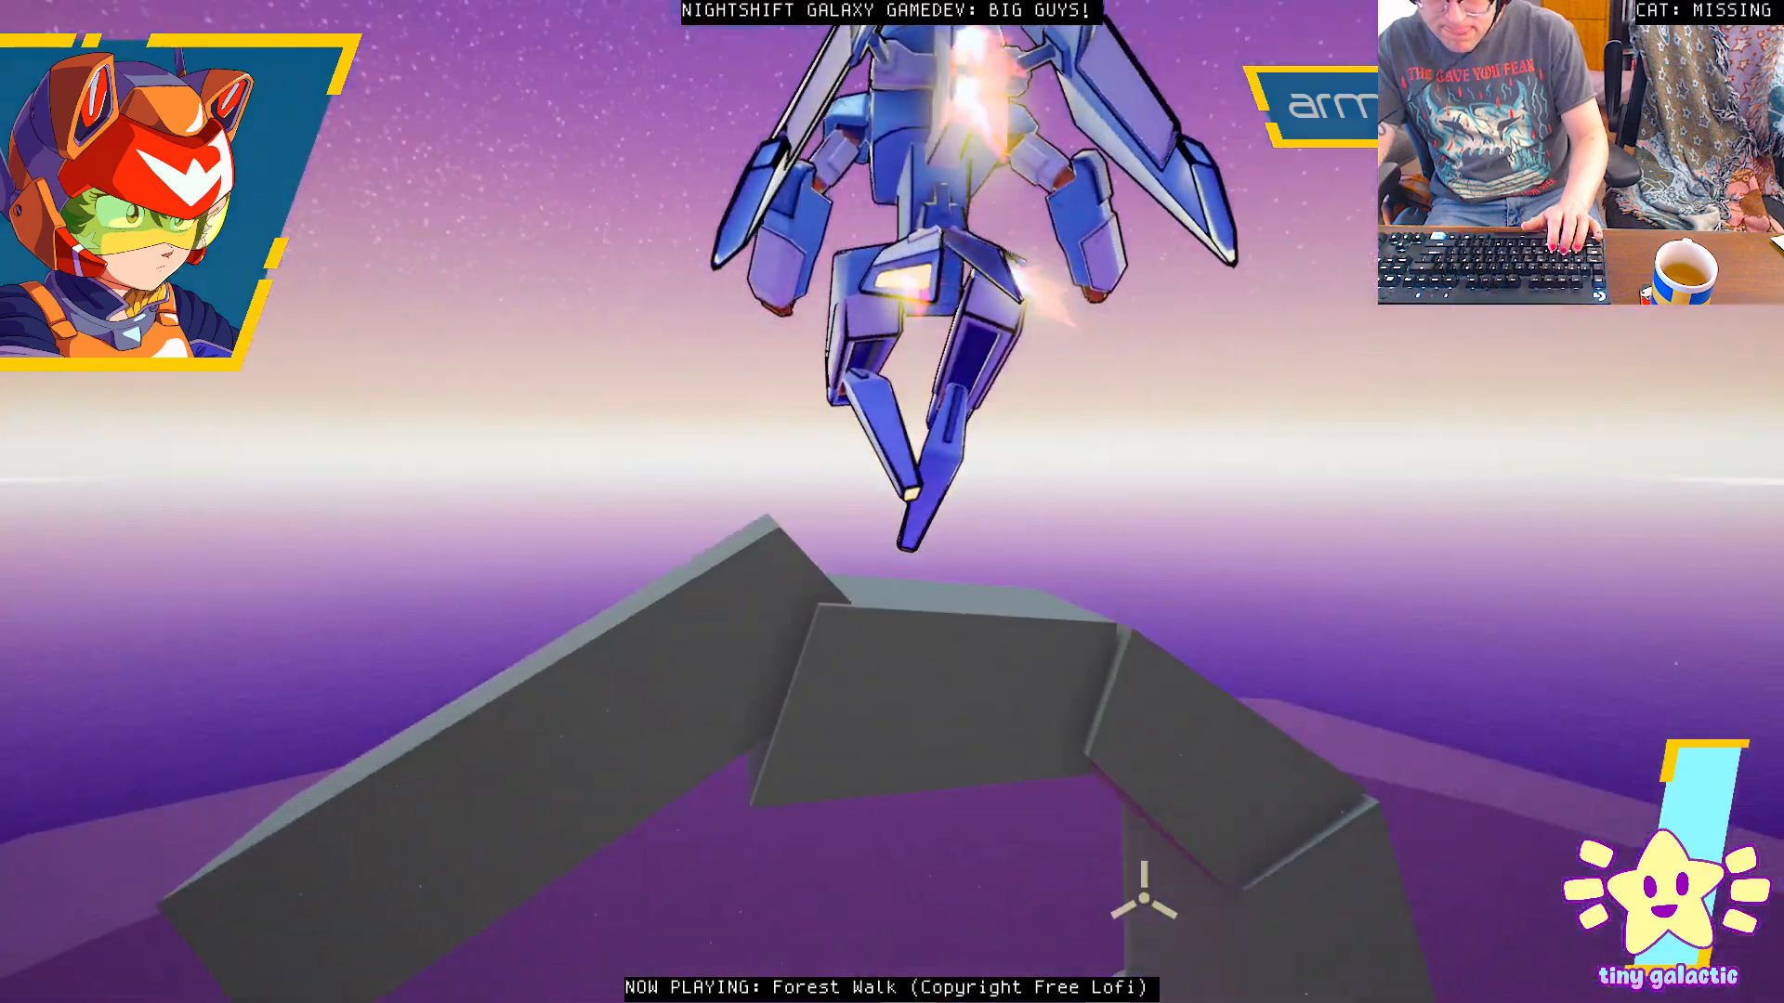
left_click(873, 724)
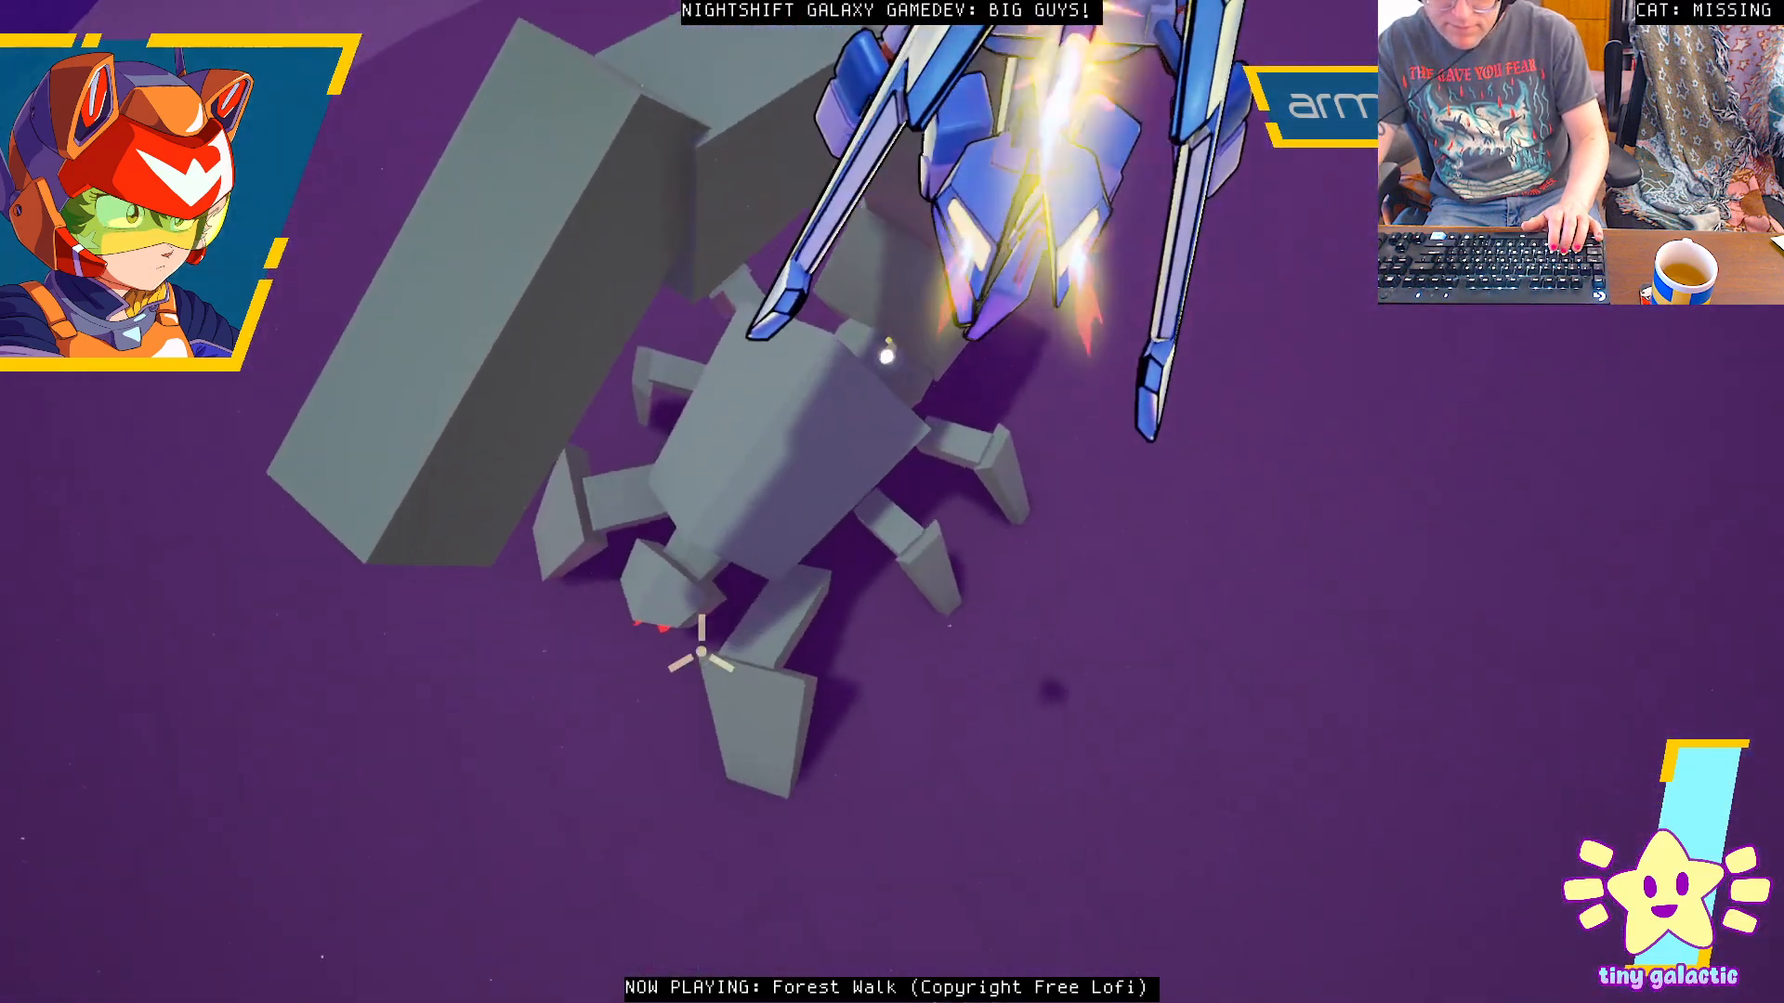
left_click(1143, 422)
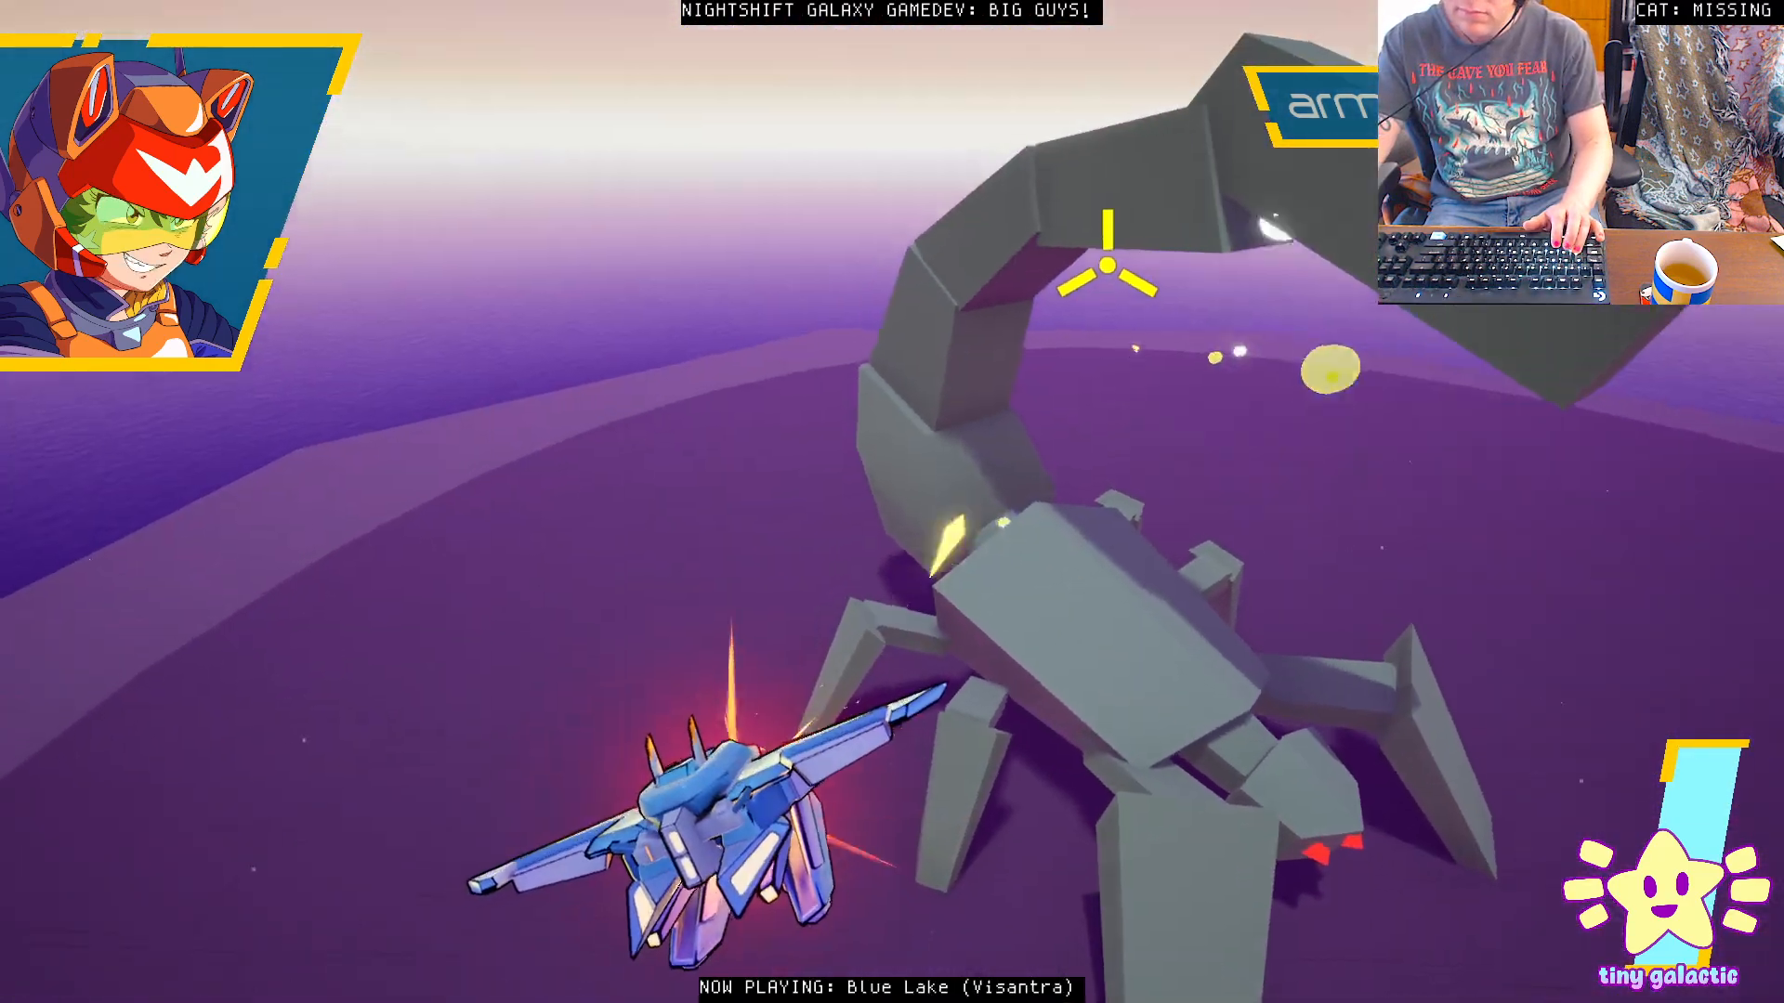
left_click(1110, 265)
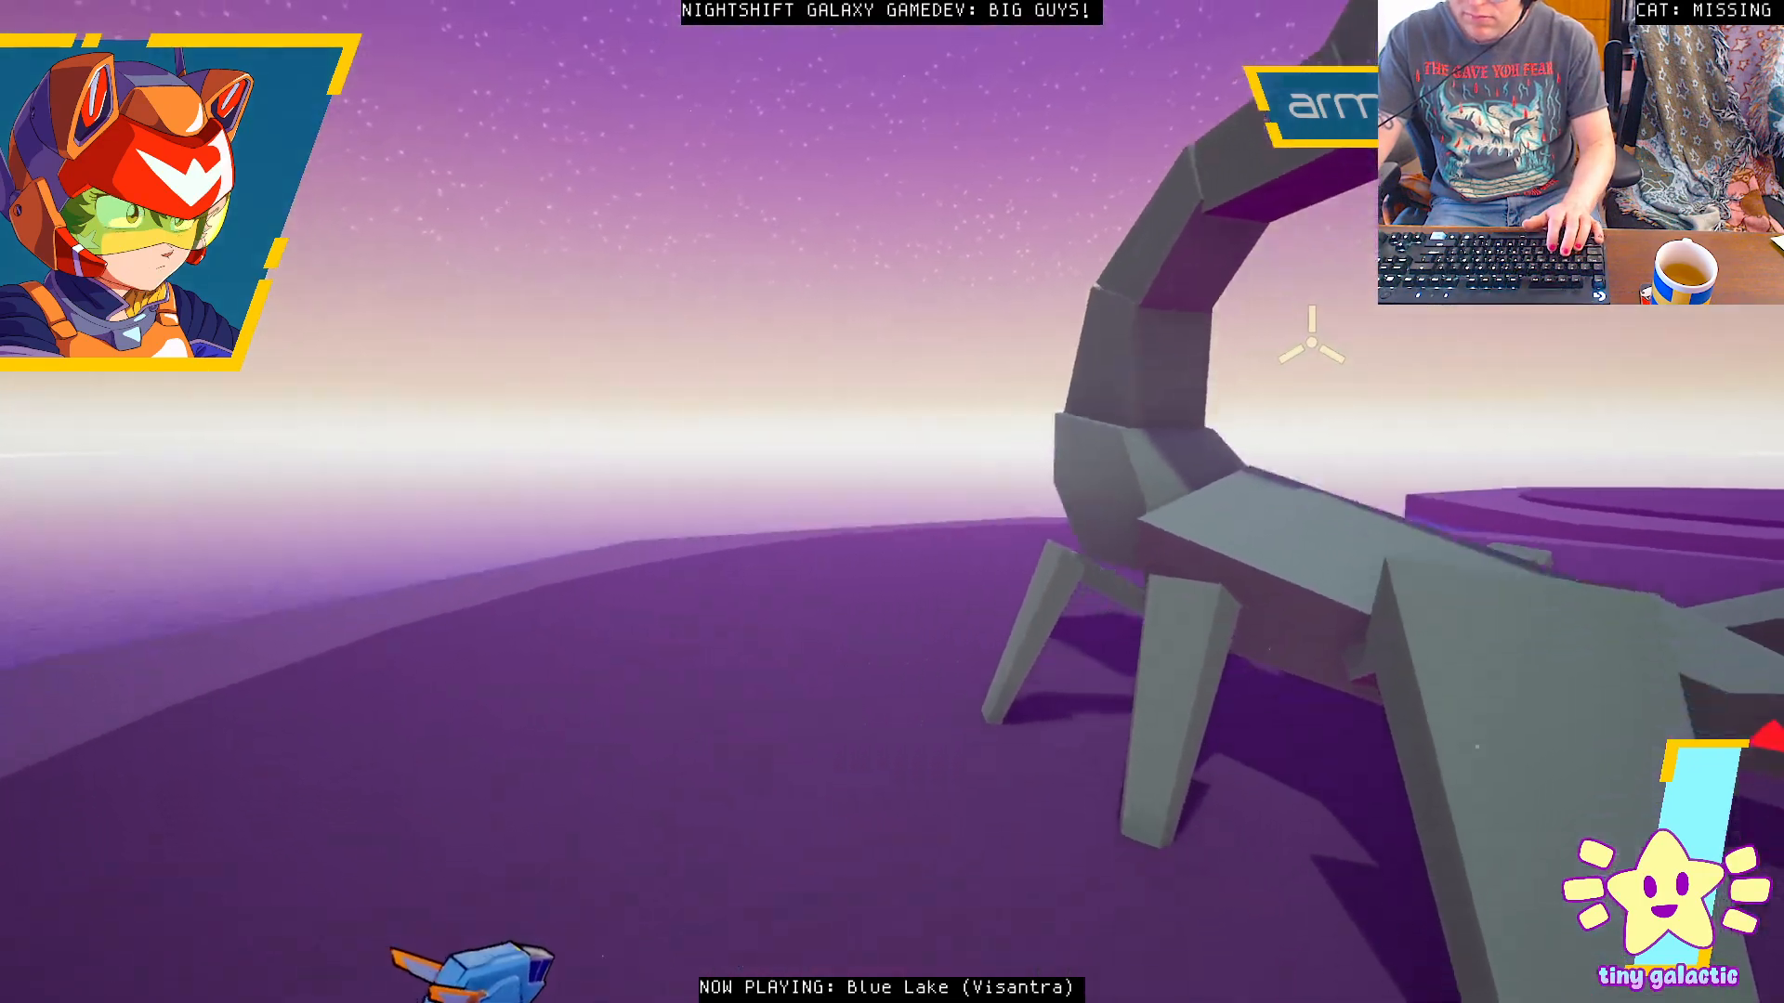
key("space")
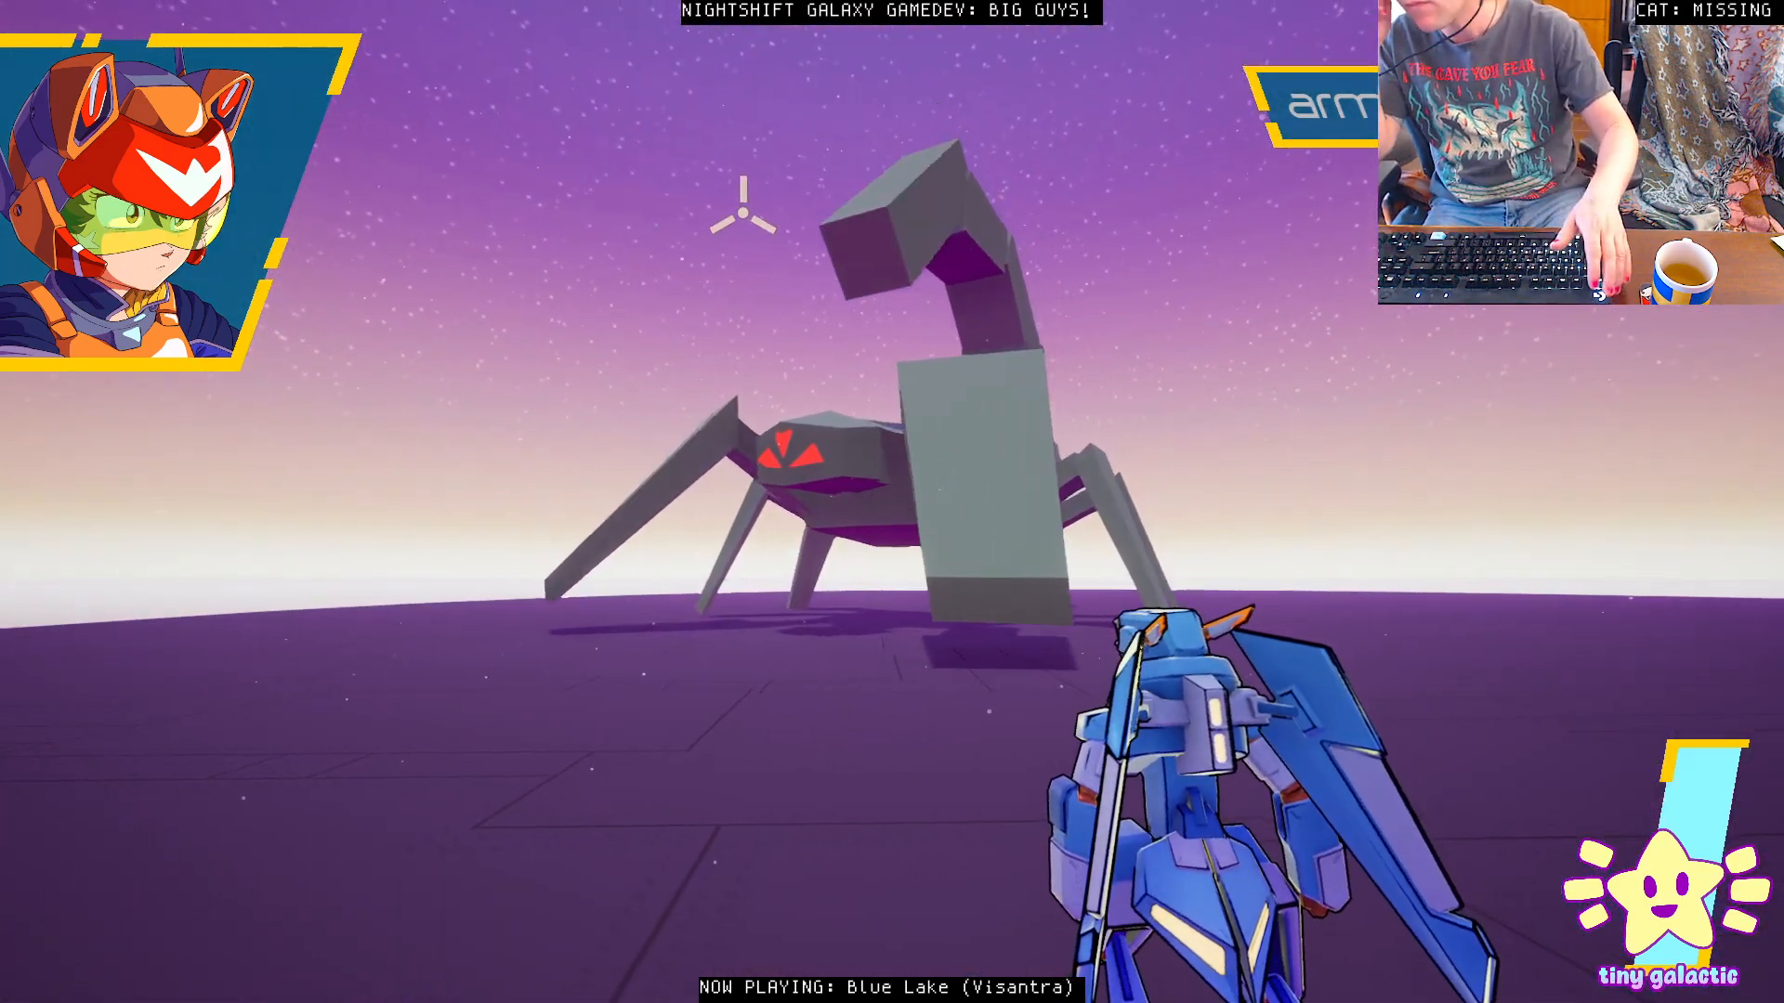
key("Escape")
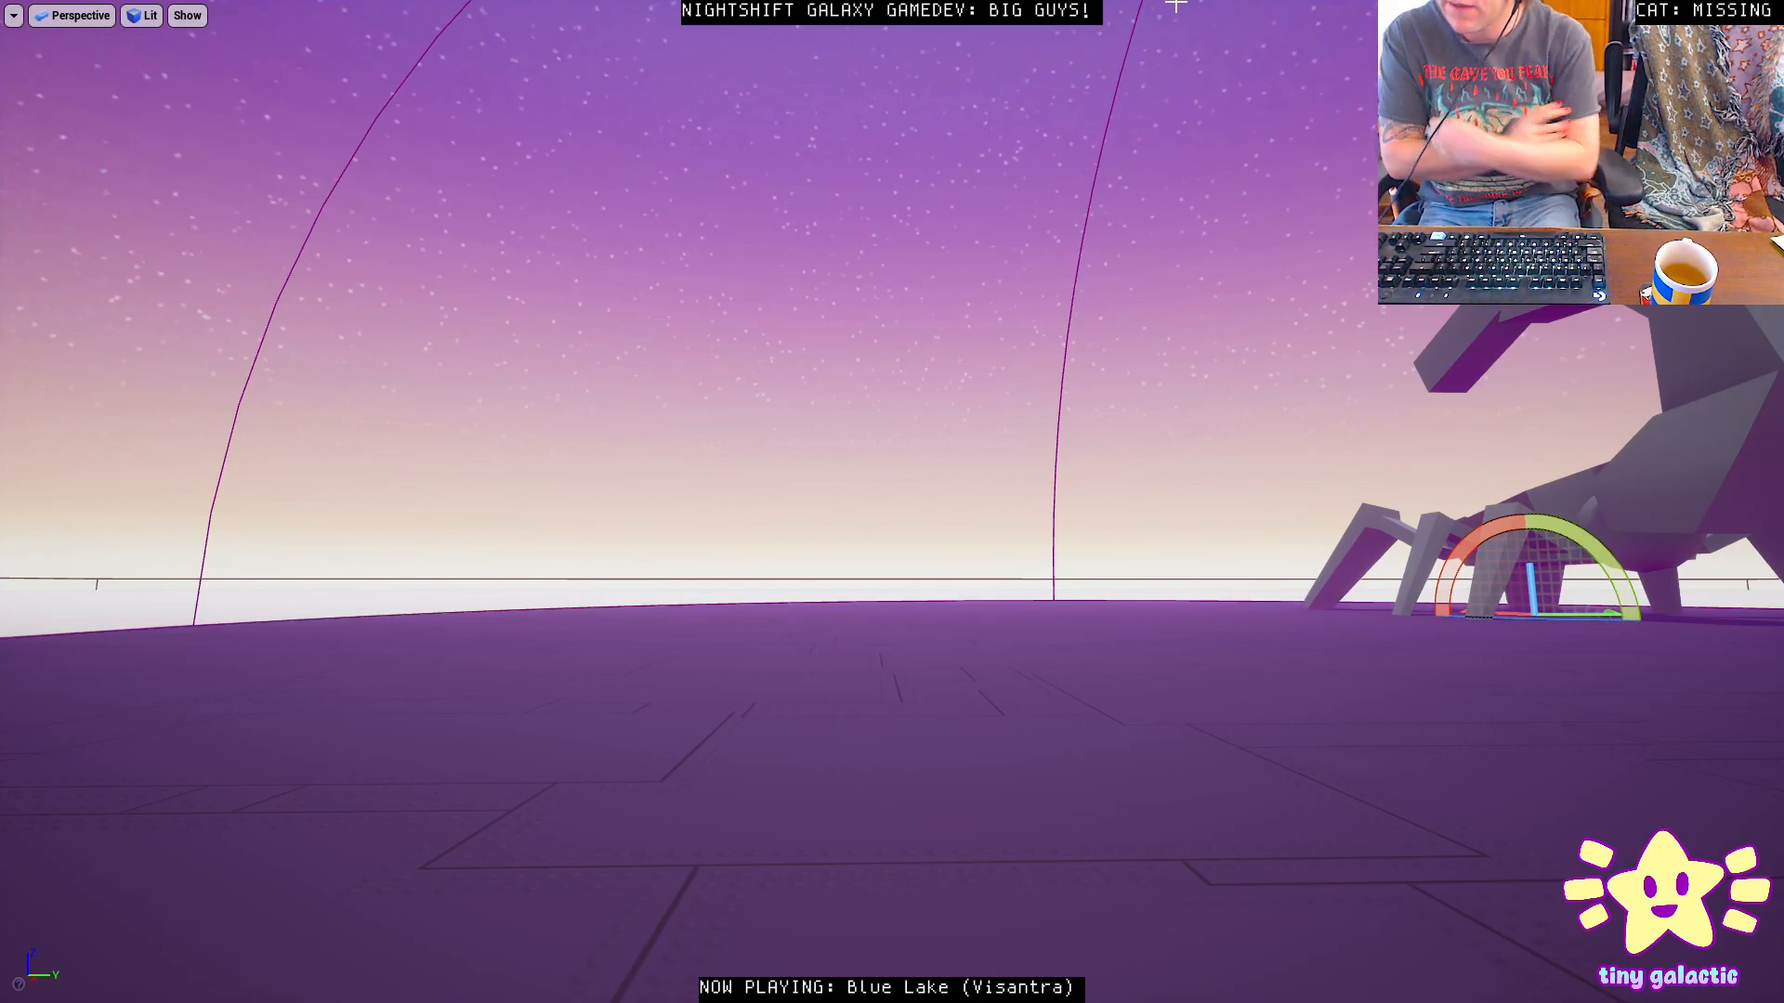
Examine the scorpion in the editor from above and from the front, with one large front leg selected.
right_click_drag(3, 175, 0, 269)
key("w")
key("w")
right_click_drag(630, 314, 789, 293)
left_click(630, 314)
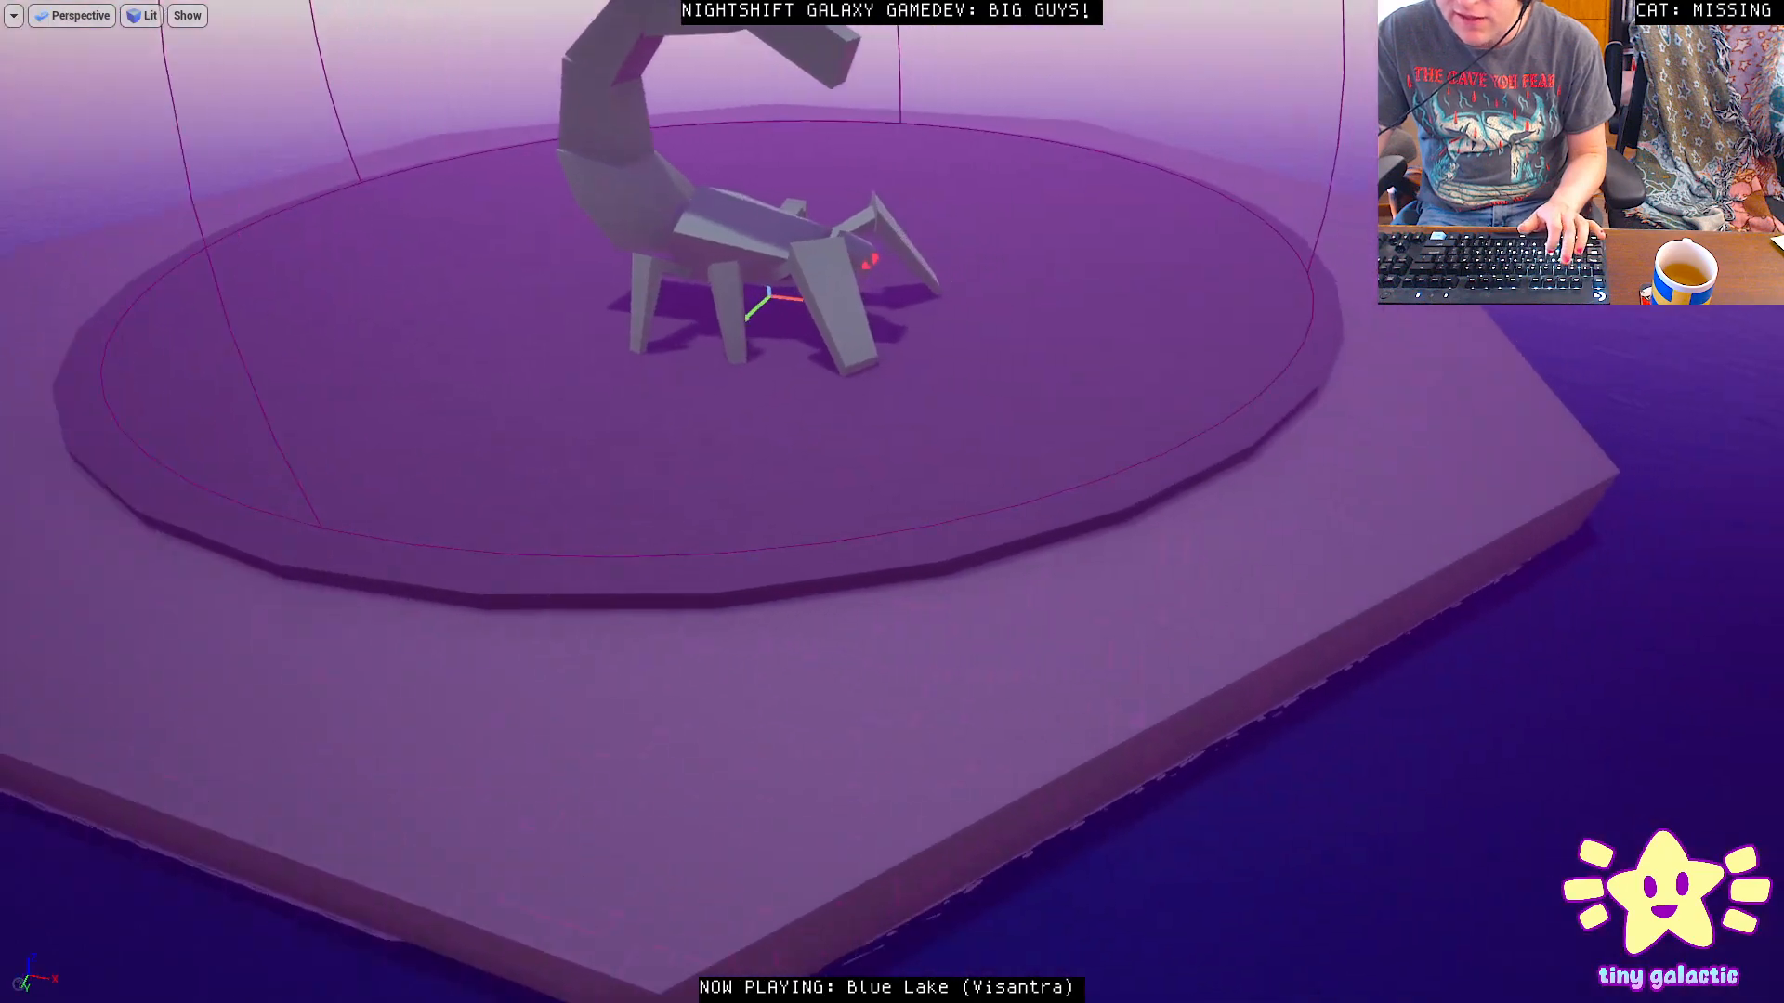
right_click_drag(892, 372, 808, 370)
left_click(971, 371)
key("d")
right_click_drag(946, 348, 827, 423)
key("e")
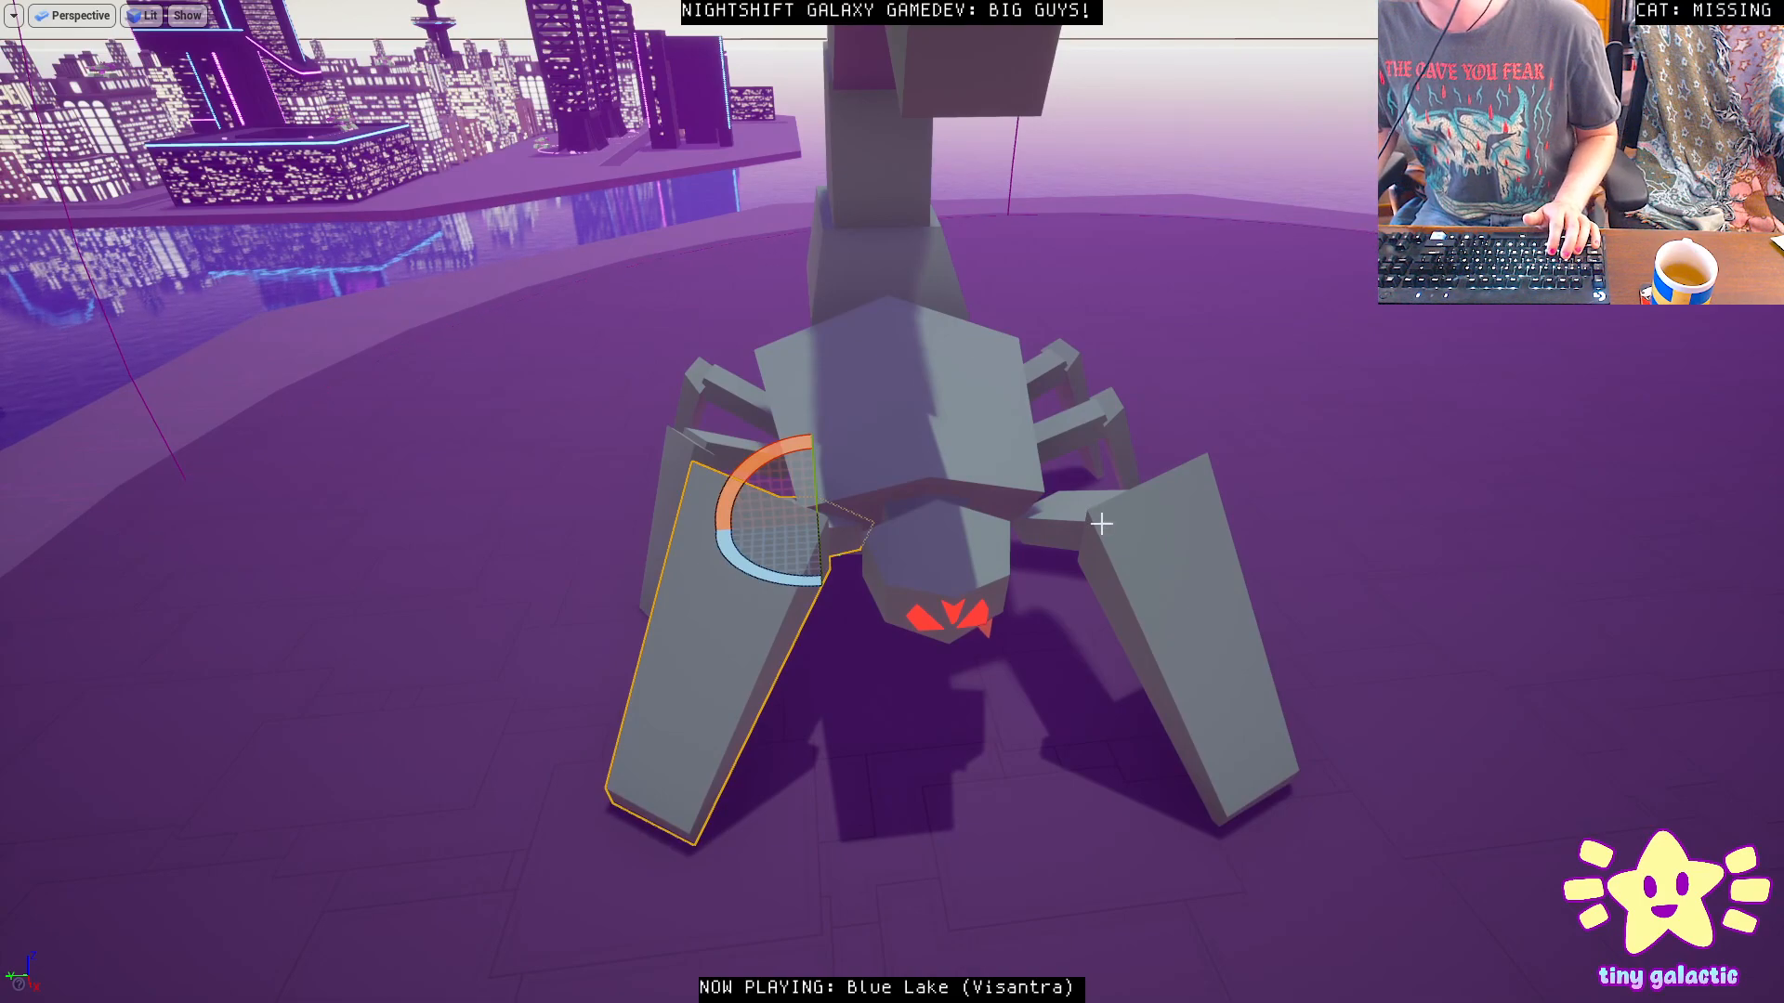
key("d")
right_click_drag(1475, 524, 1479, 575)
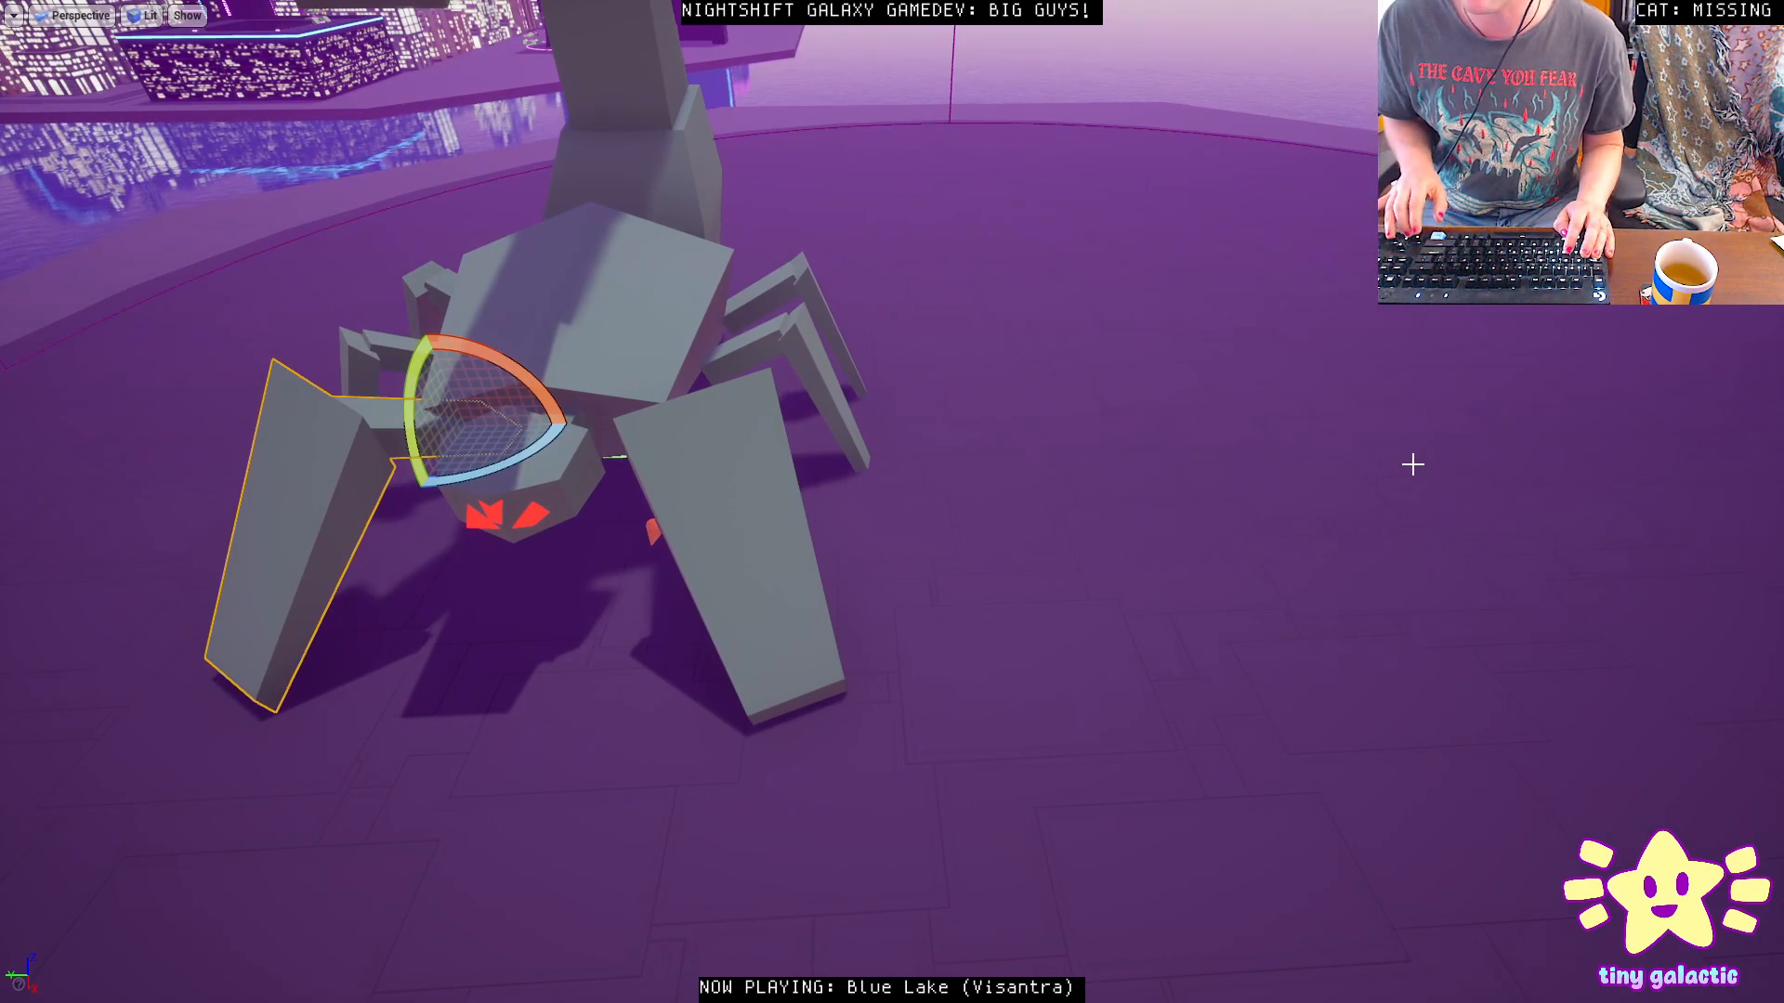
Switch to Rider, read through the leg properties and functions in MechaPartLeg.h, and hide the Debug panel.
key("alt+Tab")
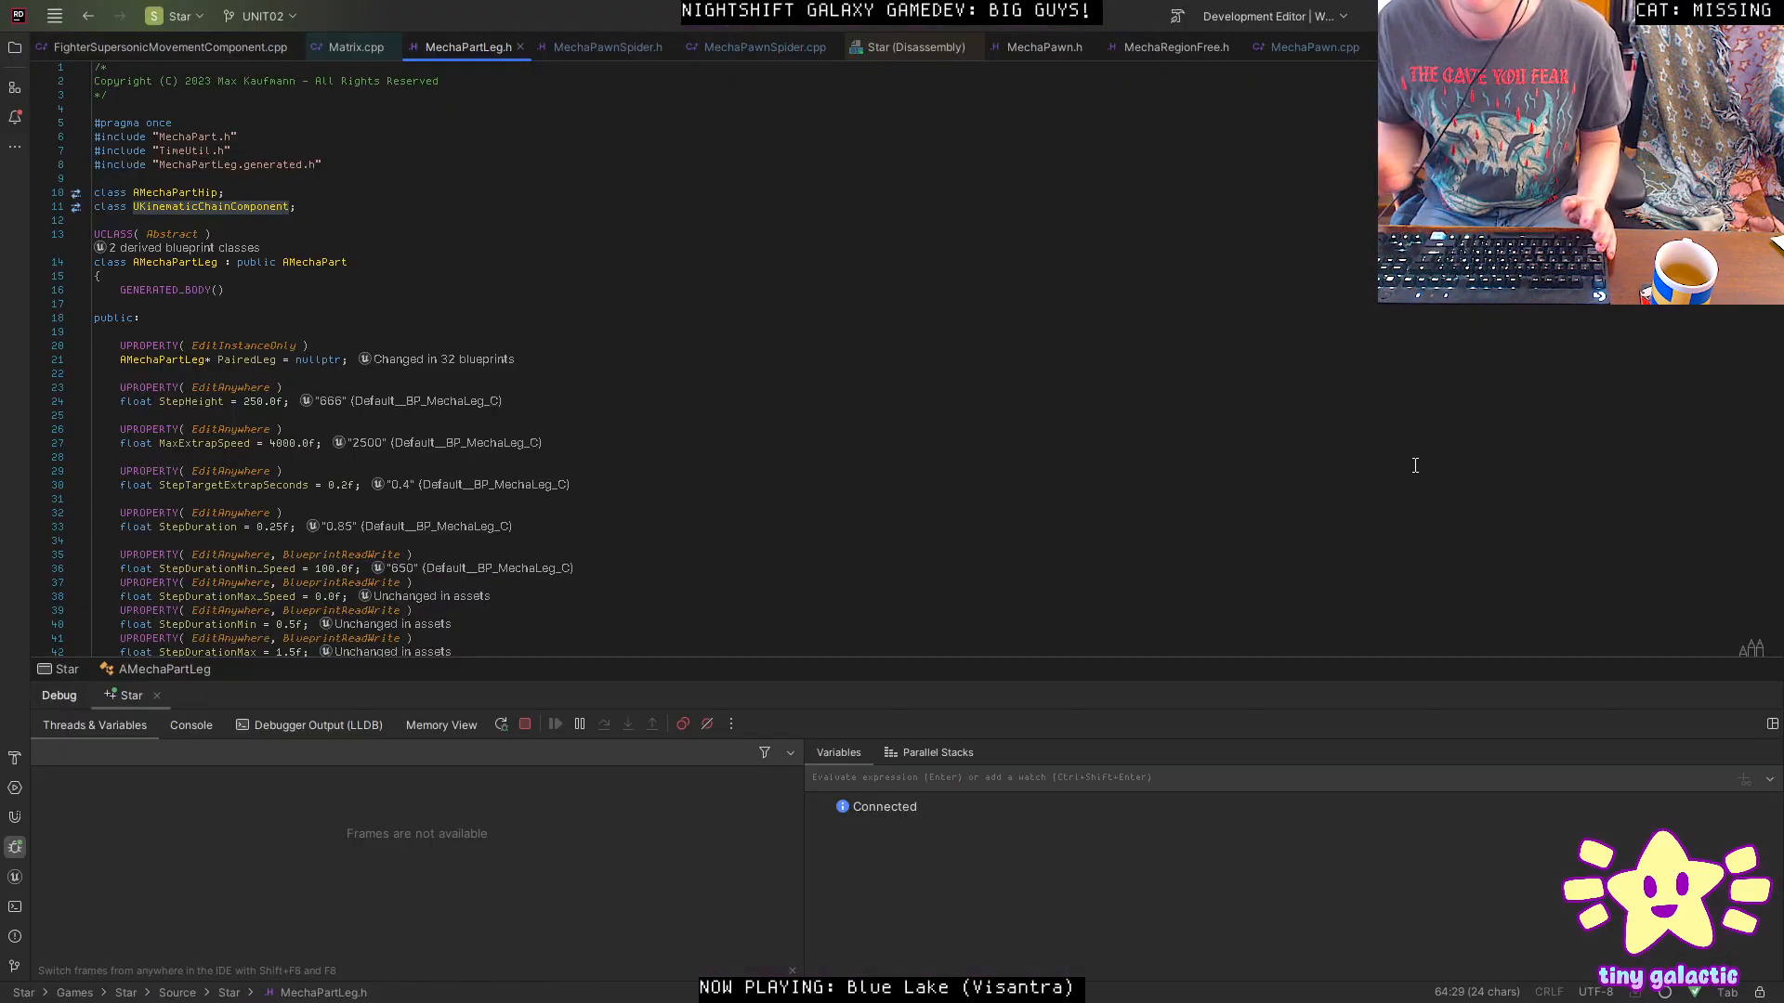
left_click(800, 428)
scroll(808, 446, "down", 15)
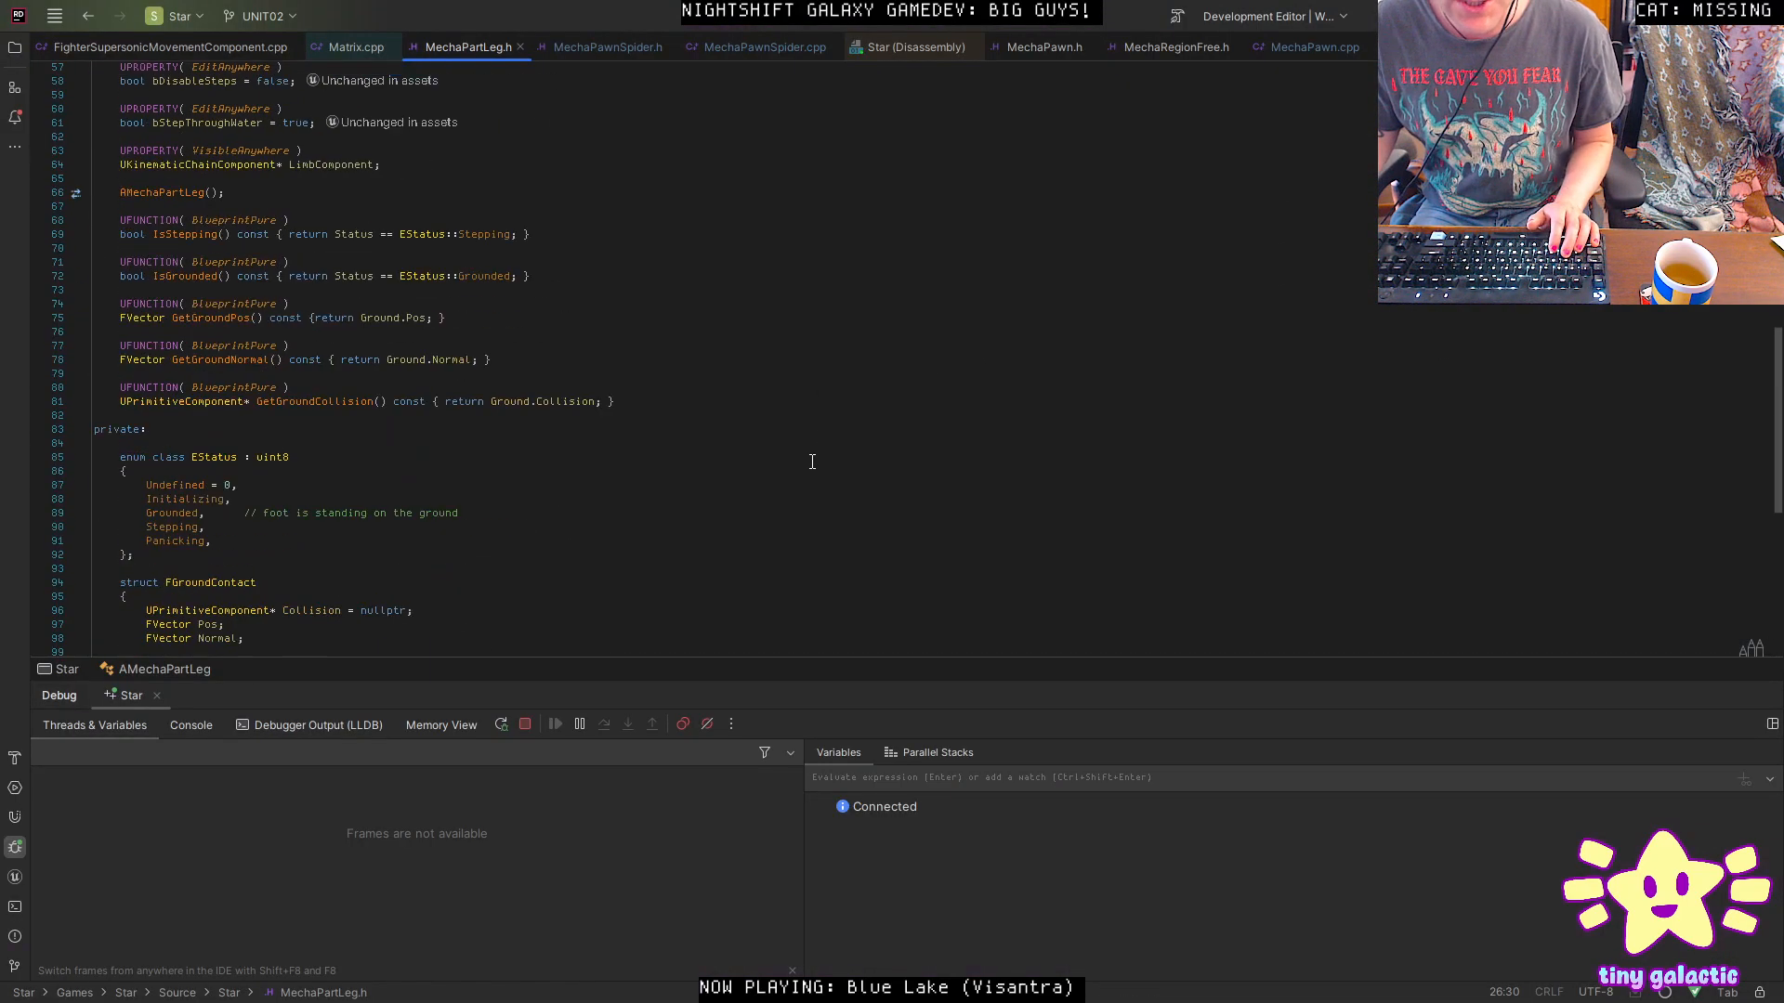
scroll(836, 498, "up", 15)
scroll(808, 490, "down", 20)
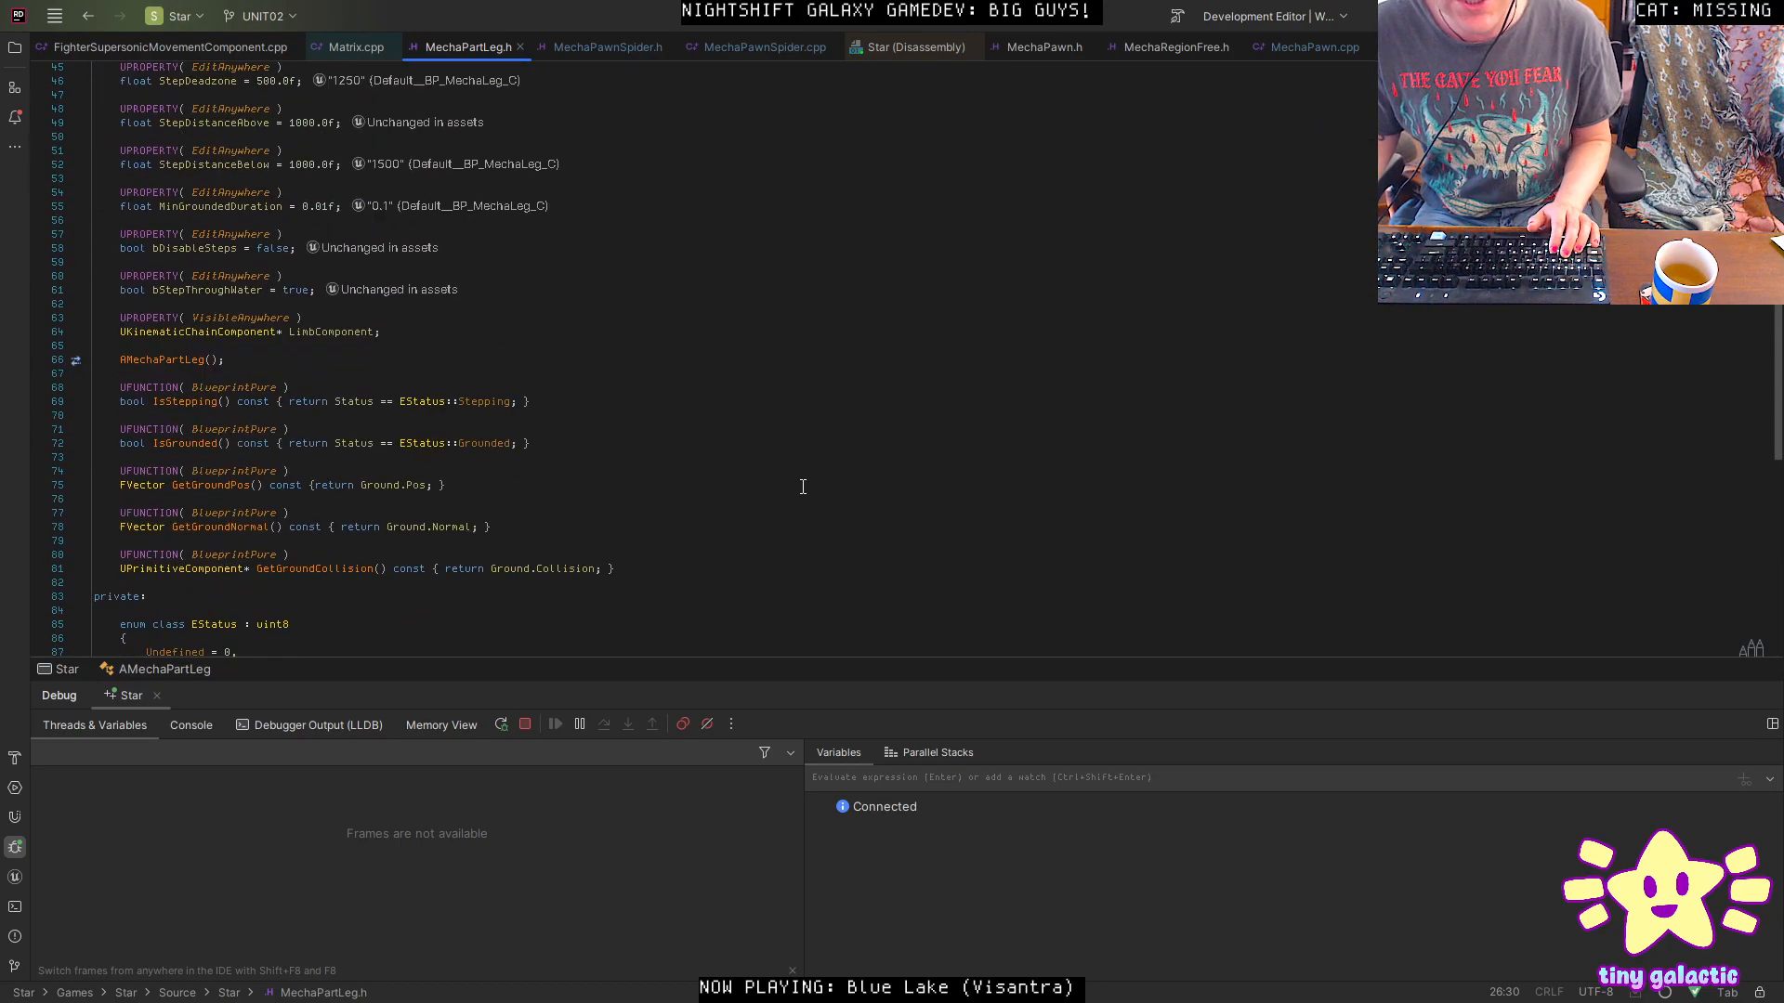
left_click(1764, 694)
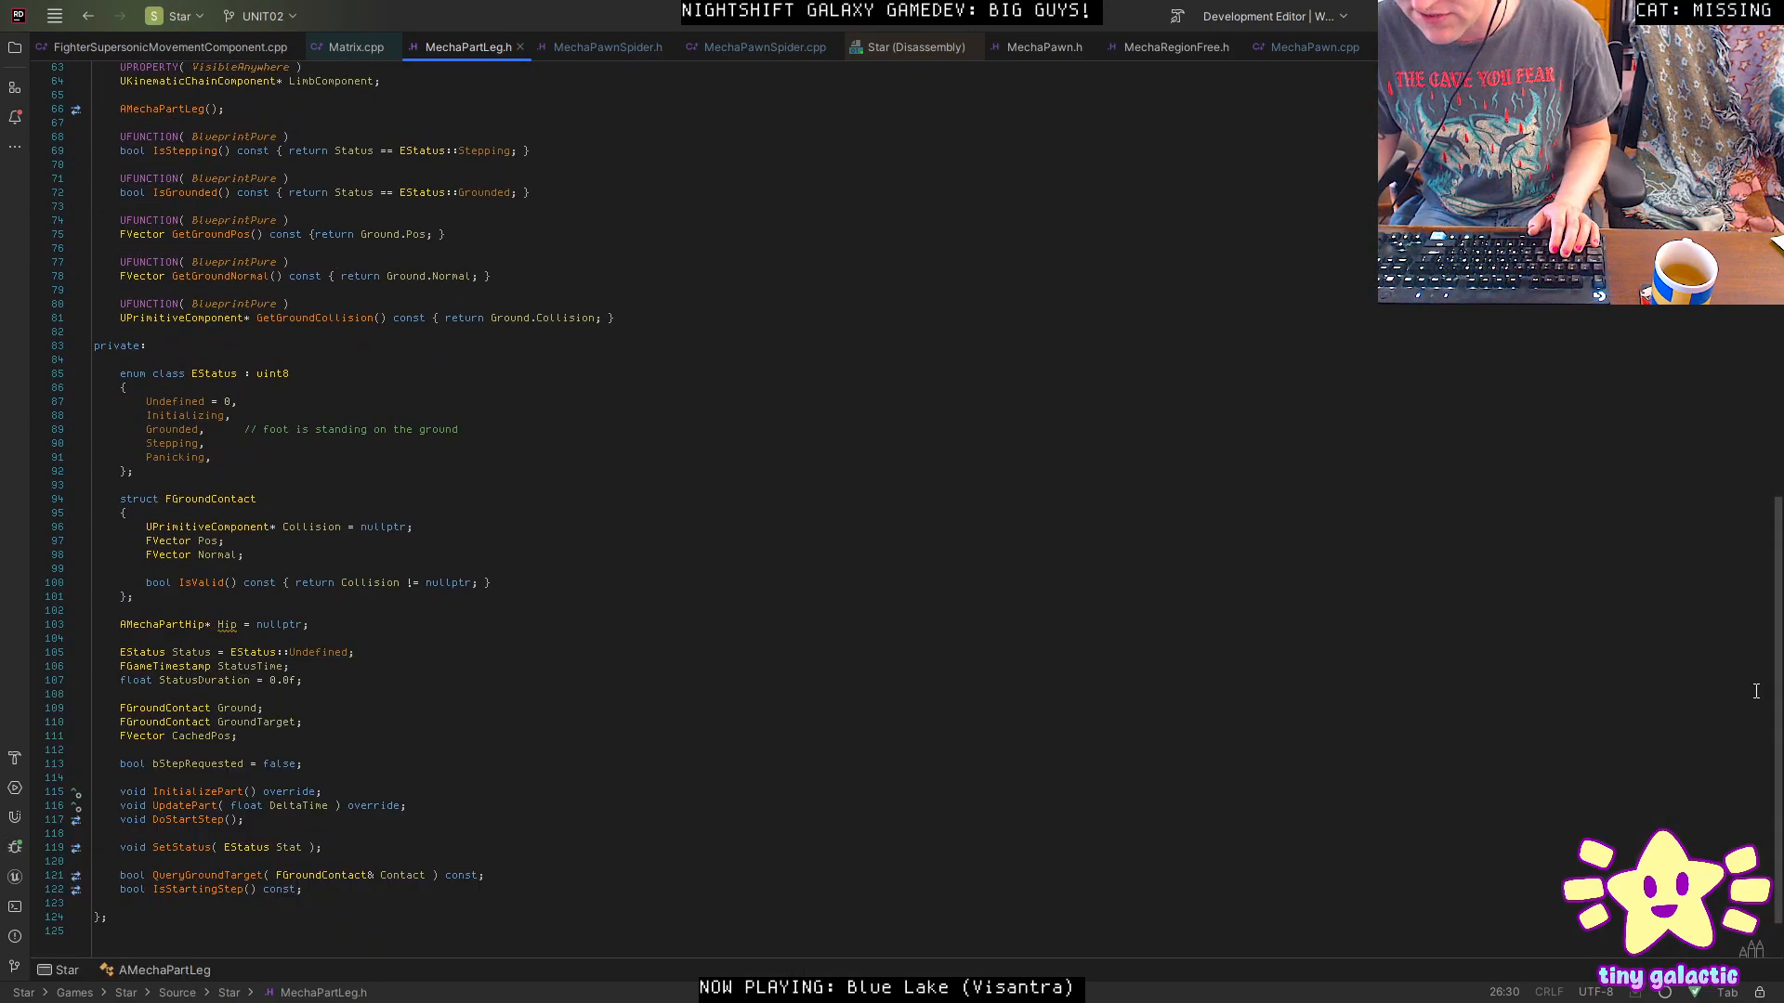
Open MechaPartLeg.cpp from its header and review the TODO notes and the leg's initialization code.
left_click(685, 370)
key("alt+o")
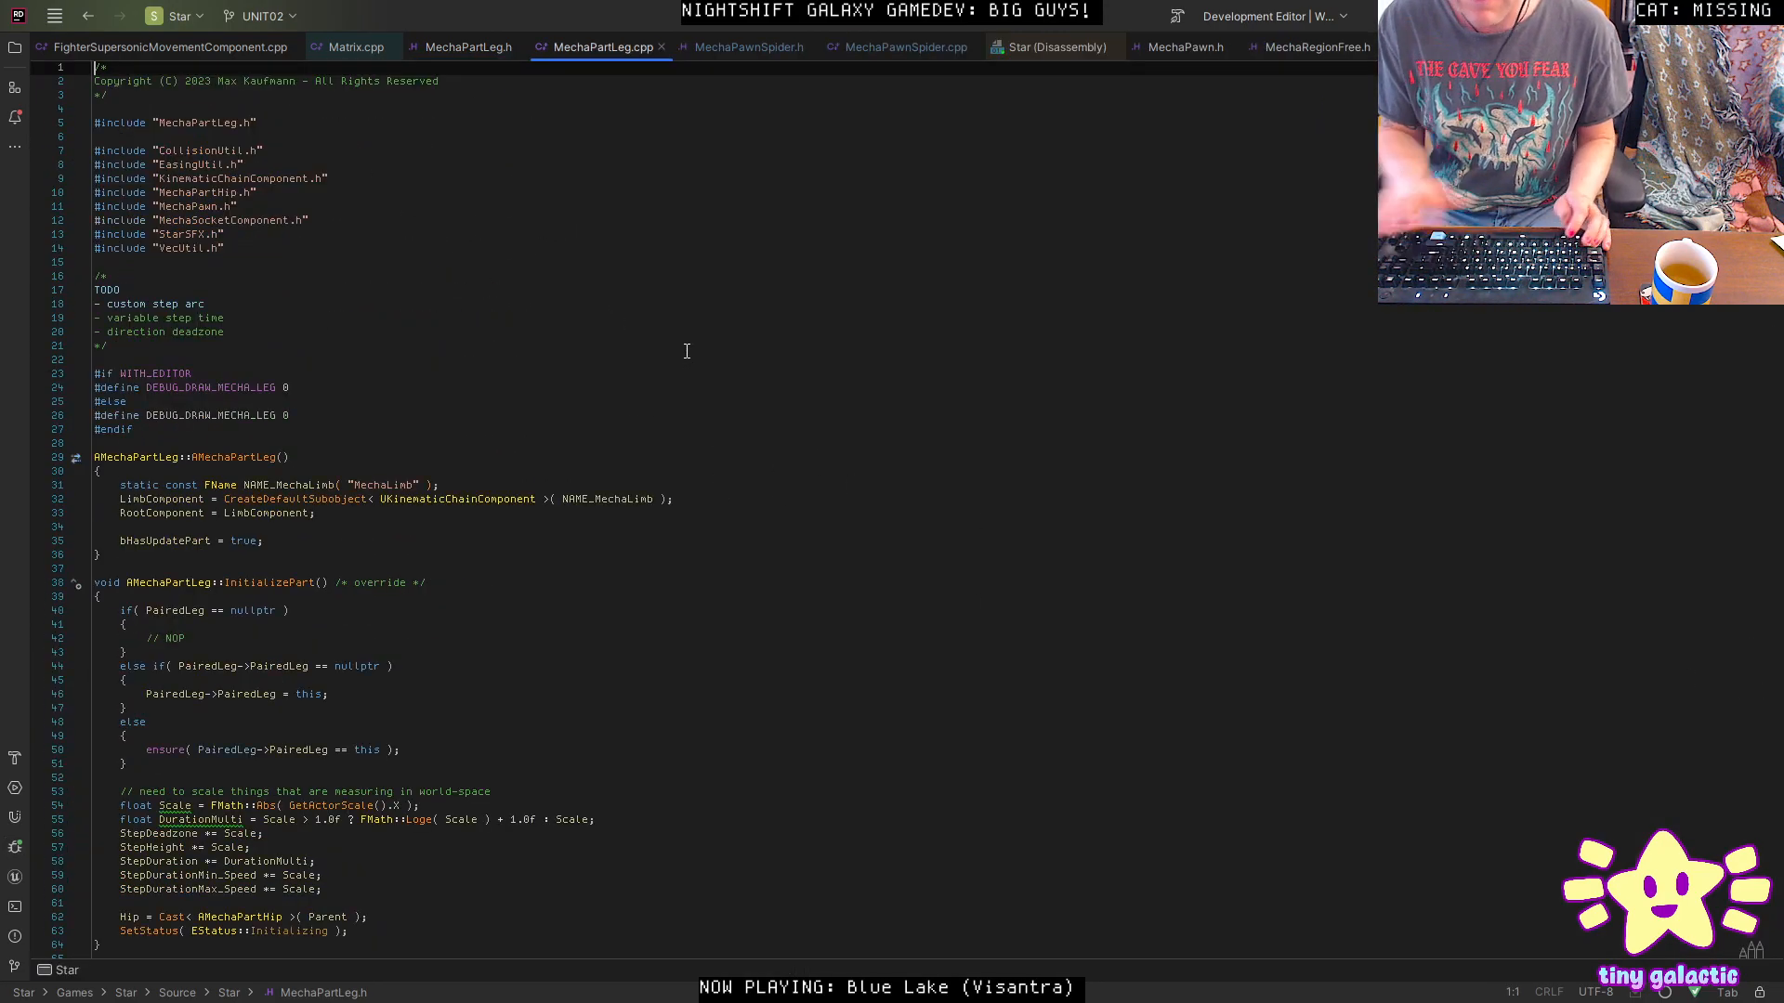
left_click_drag(641, 293, 816, 674)
scroll(816, 671, "down", 6)
left_click(765, 364)
left_click_drag(776, 319, 1046, 721)
left_click(1044, 651)
Switch back to Unreal Editor and examine the scorpion's front legs and head from the side.
key("alt+Tab")
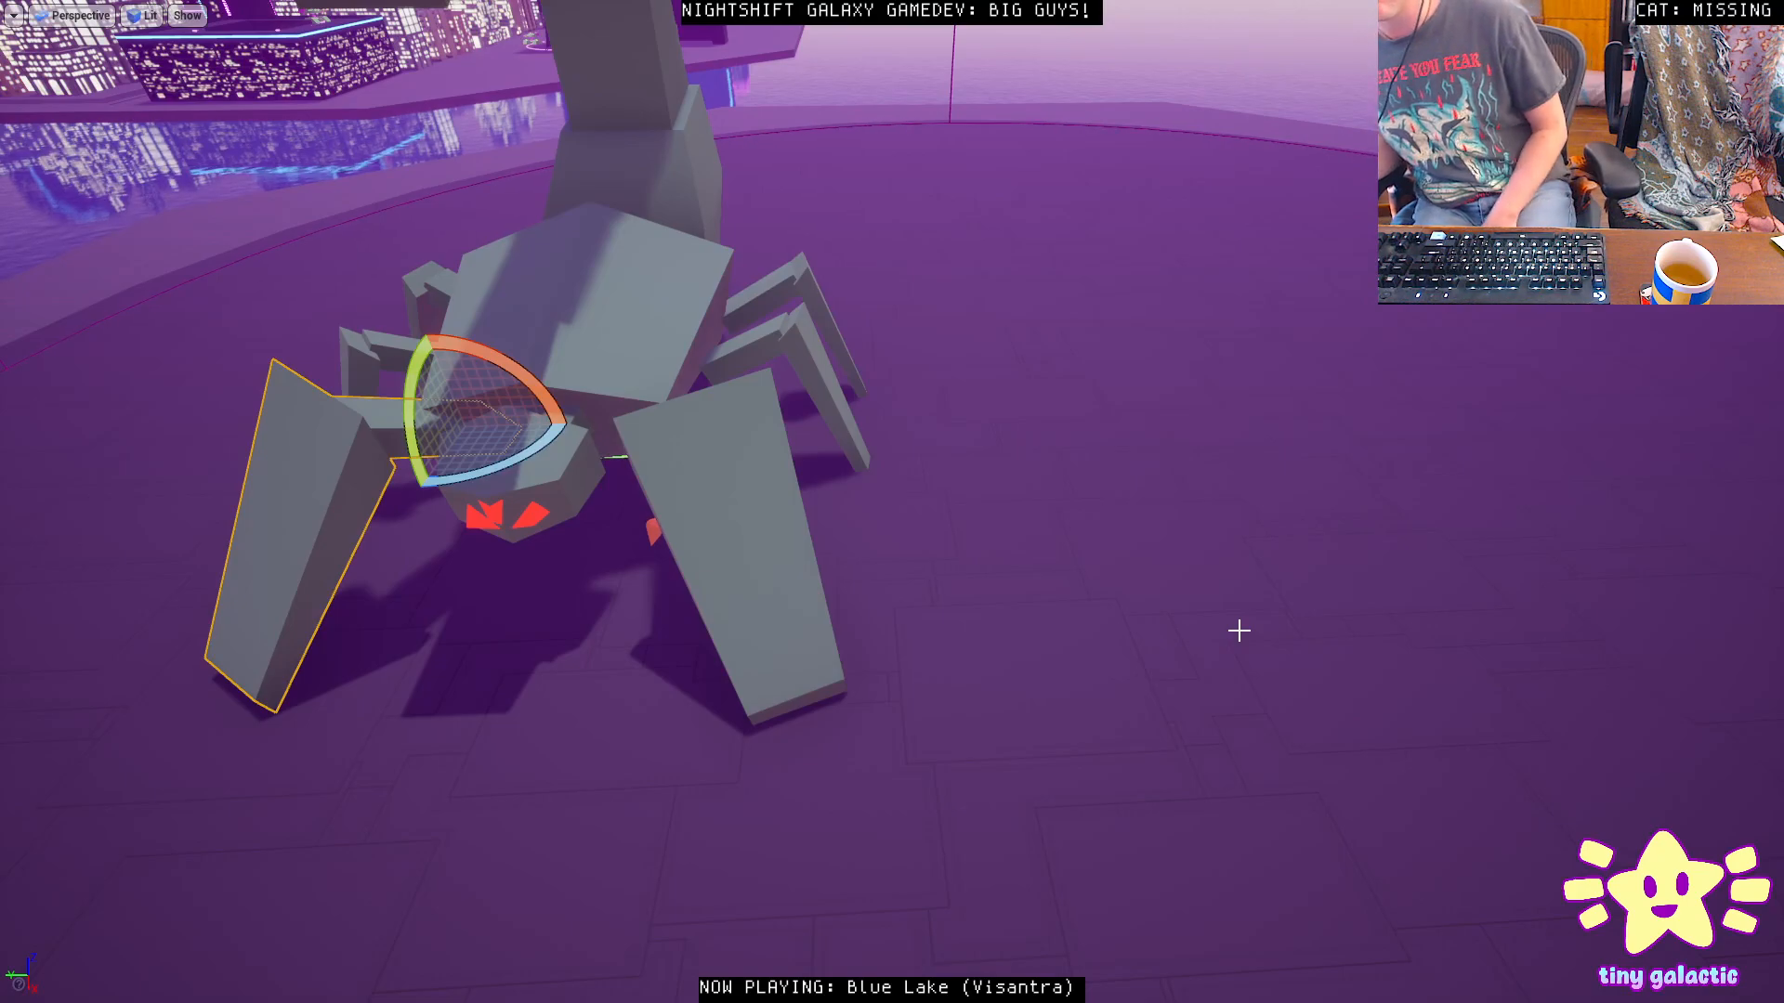
right_click_drag(1239, 630, 1077, 576)
key("d")
key("a")
key("w")
key("a")
key("d")
key("w")
key("d")
mouse_move(793, 454)
right_mouse_down()
mouse_move(631, 446)
mouse_move(793, 455)
right_mouse_up()
key("a")
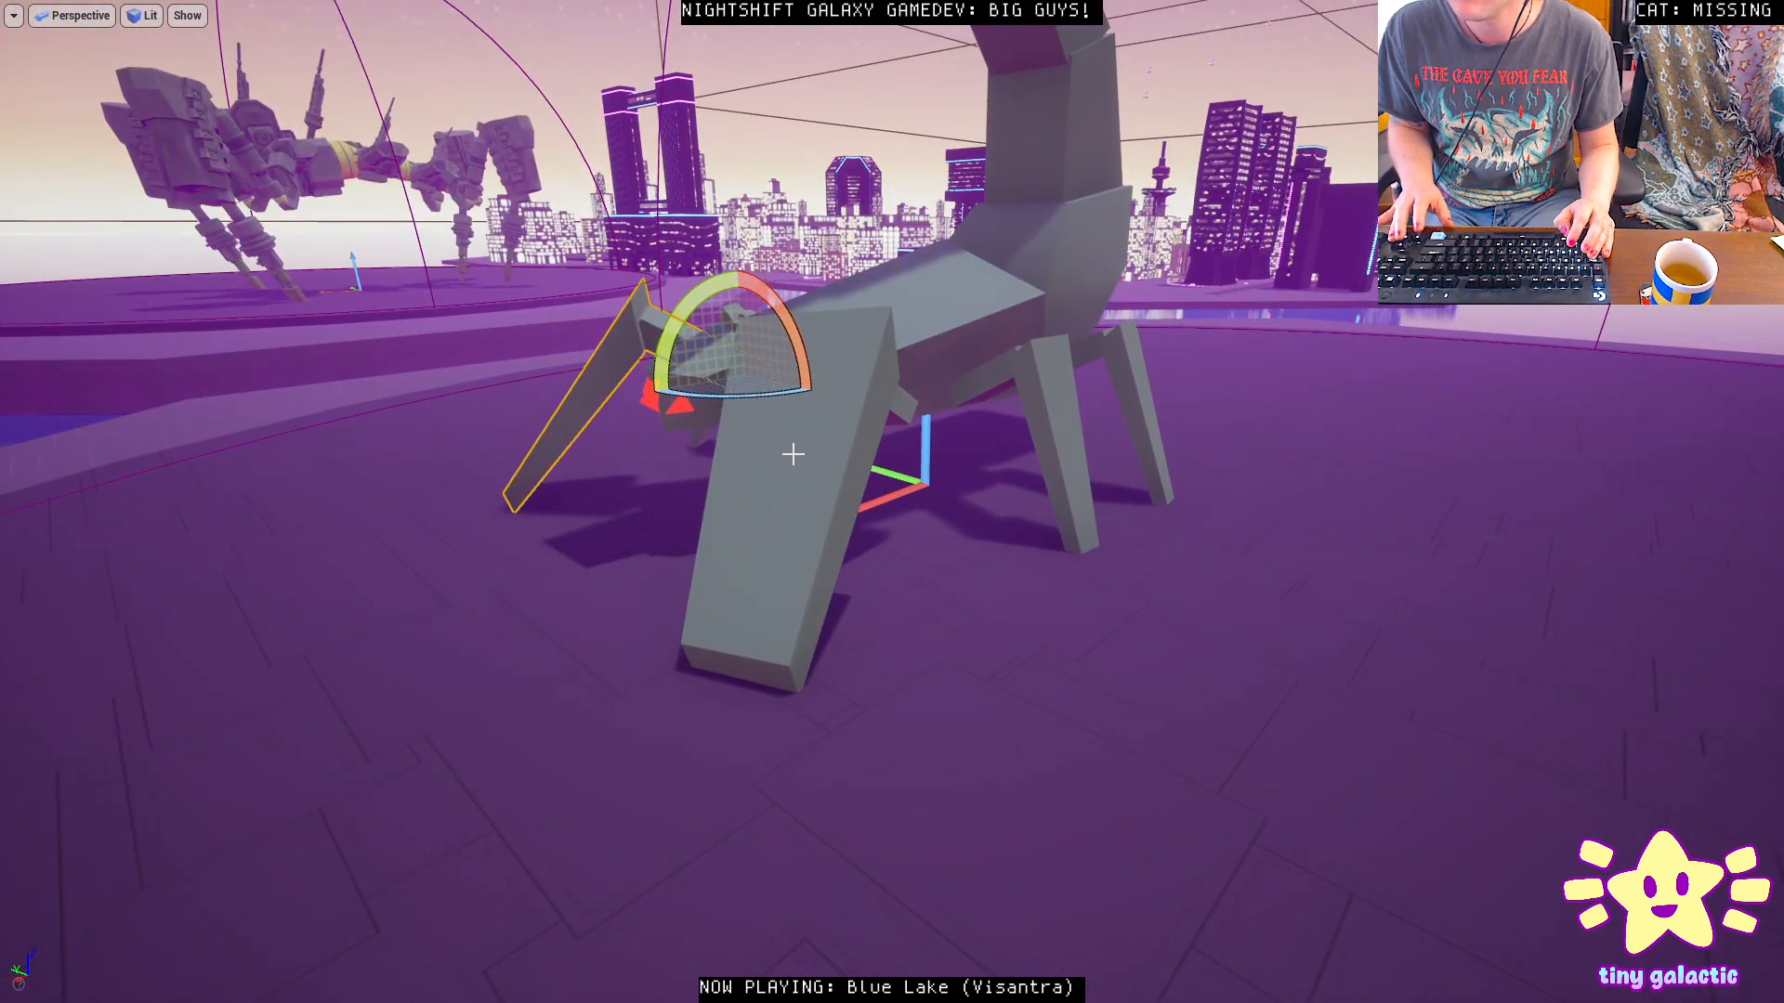
Switch to Maya, open Scorpion.ma, and examine the original blockout from the front and above.
key("alt+Tab")
key("alt")
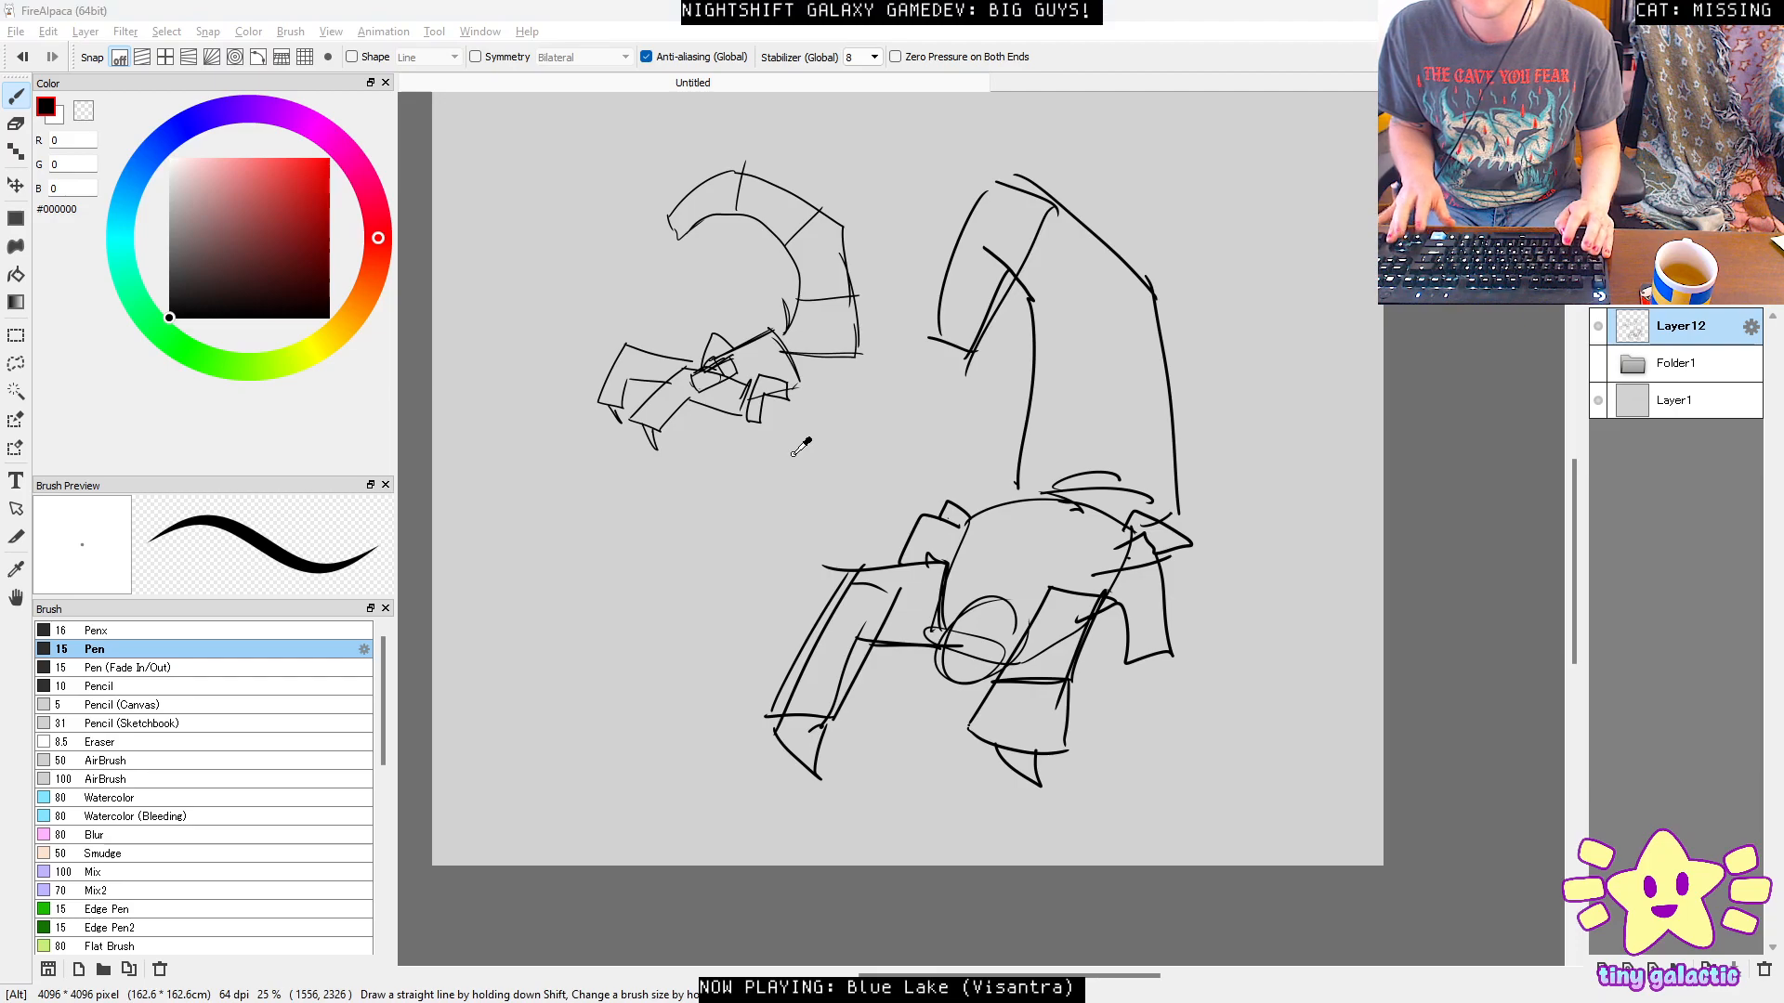
key("alt+Tab")
key("ctrl+o")
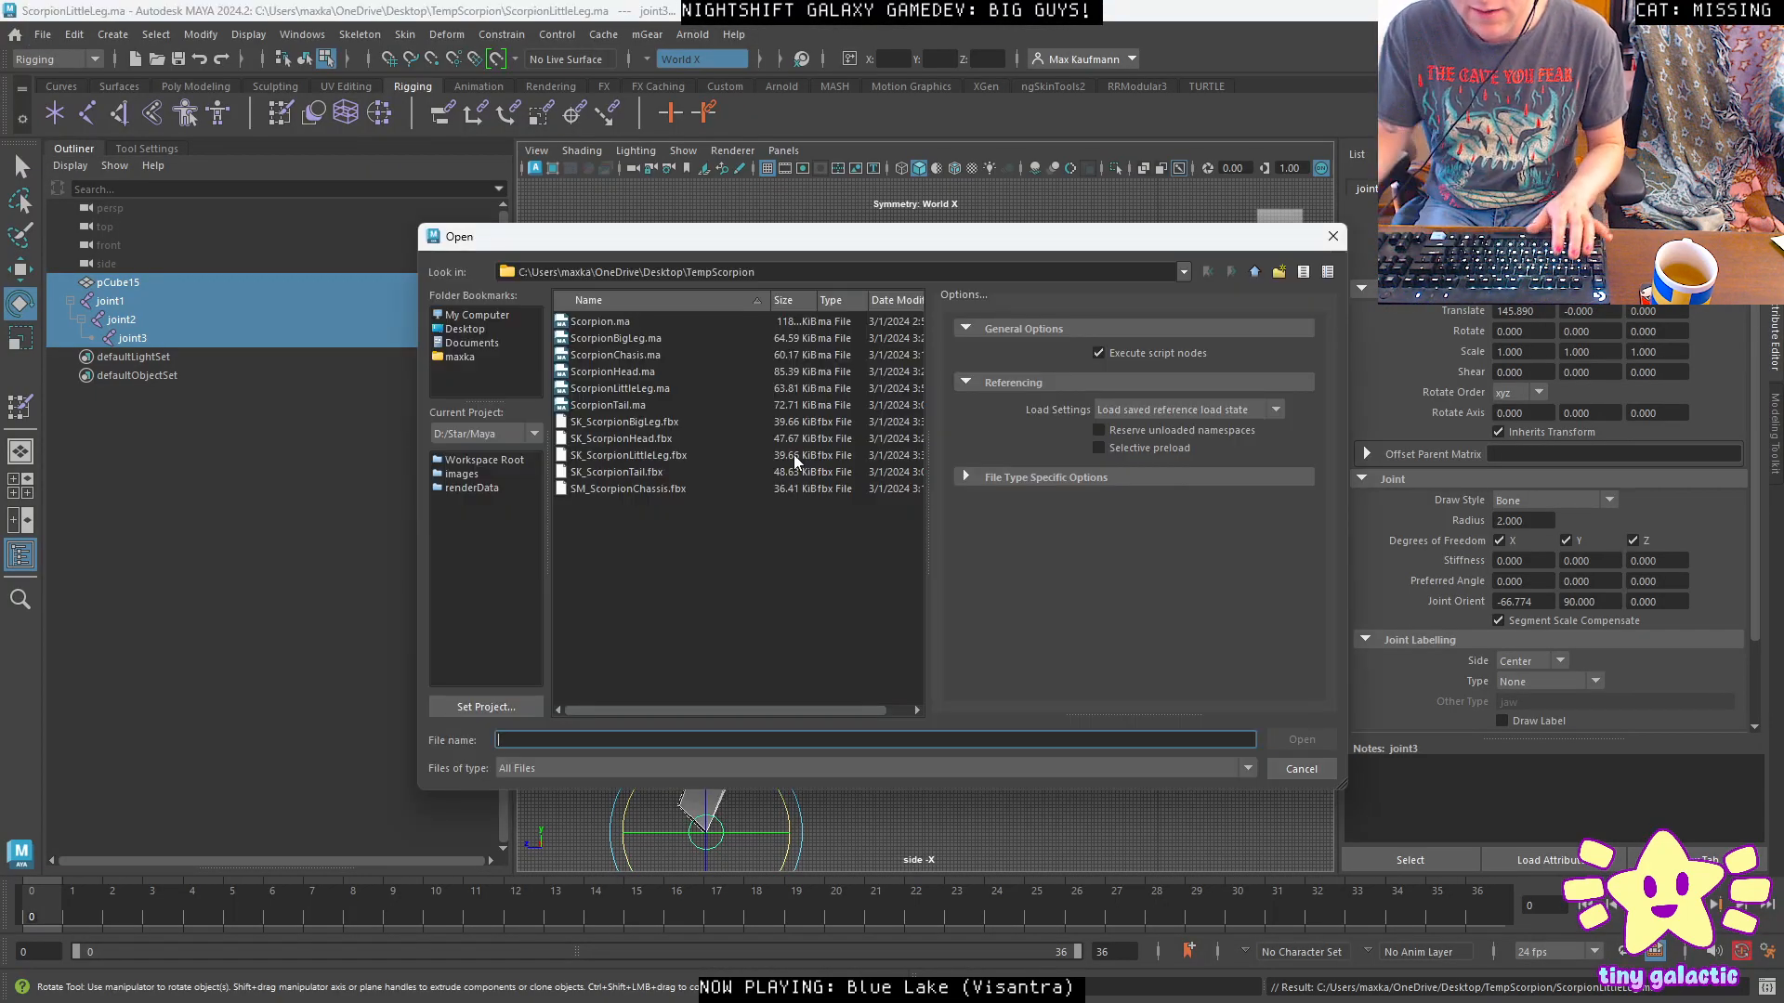
double_click(676, 321)
left_click_drag(785, 507, 938, 529, "alt")
right_click_drag(938, 530, 985, 559, "alt")
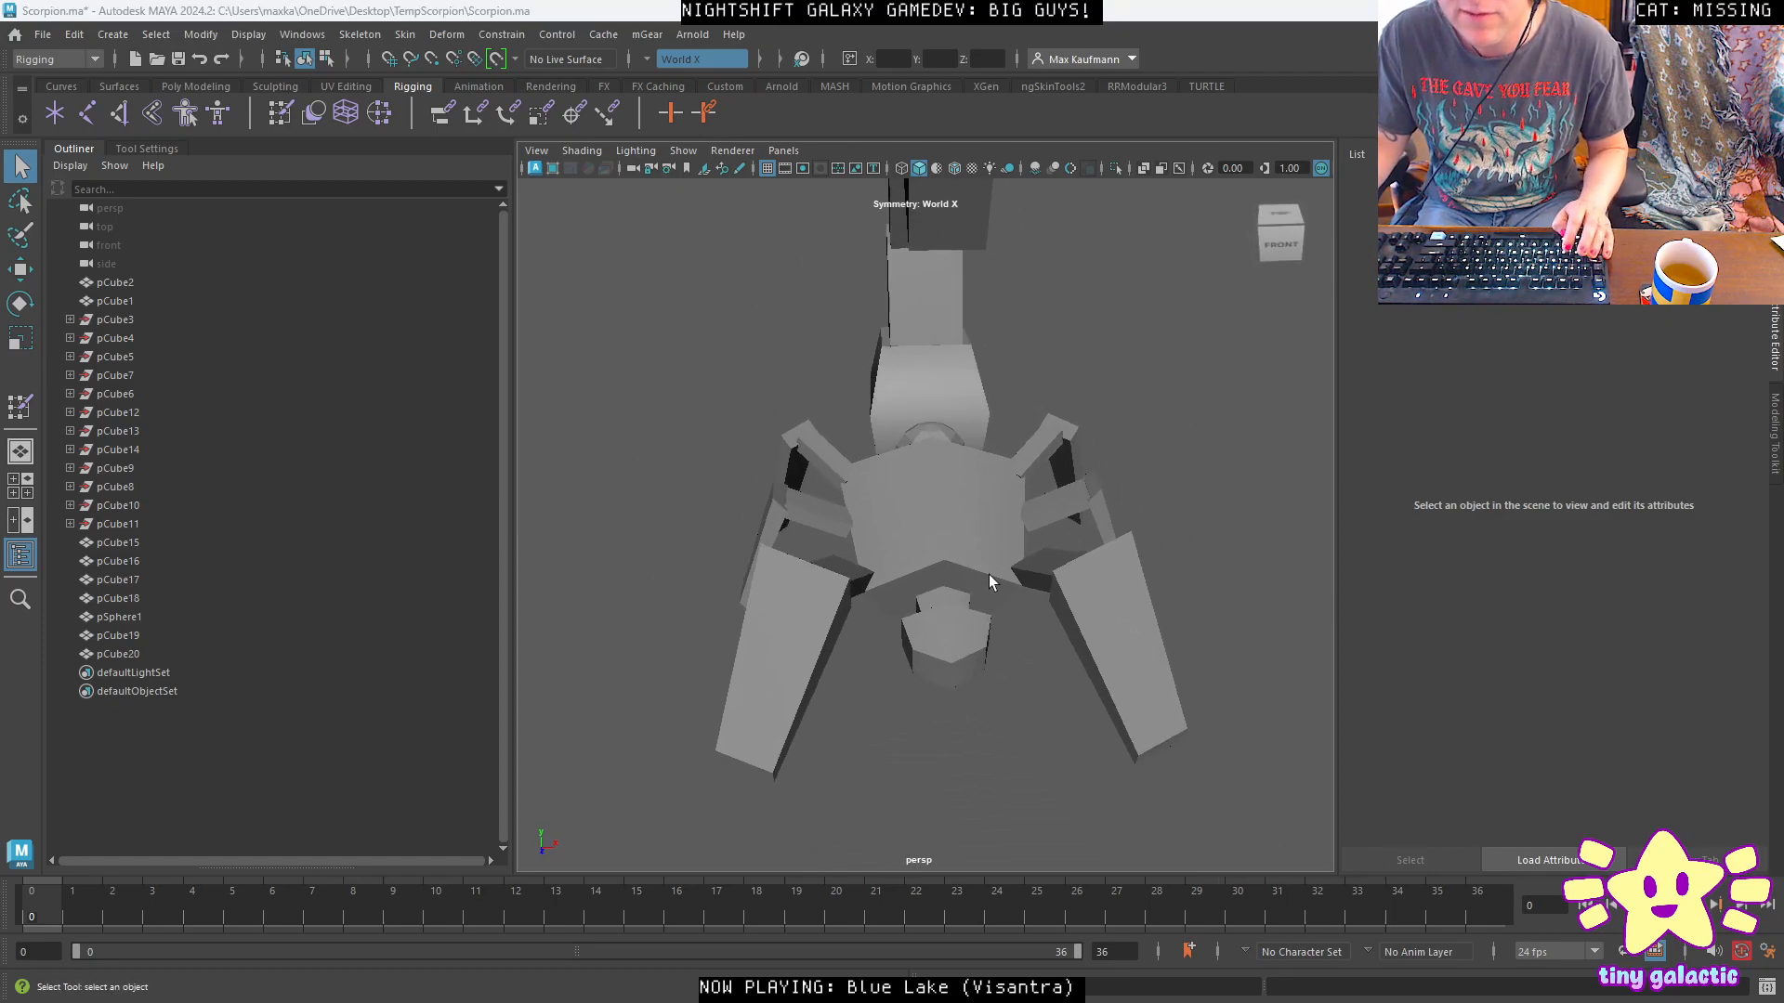
Switch back to Unreal Editor, start a play session, and move the player mech side to side in front of the scorpion to judge its look.
key("alt+Tab")
left_click_drag(1003, 434, 1051, 505, "alt")
left_click_drag(920, 507, 989, 408, "alt")
key("alt+p")
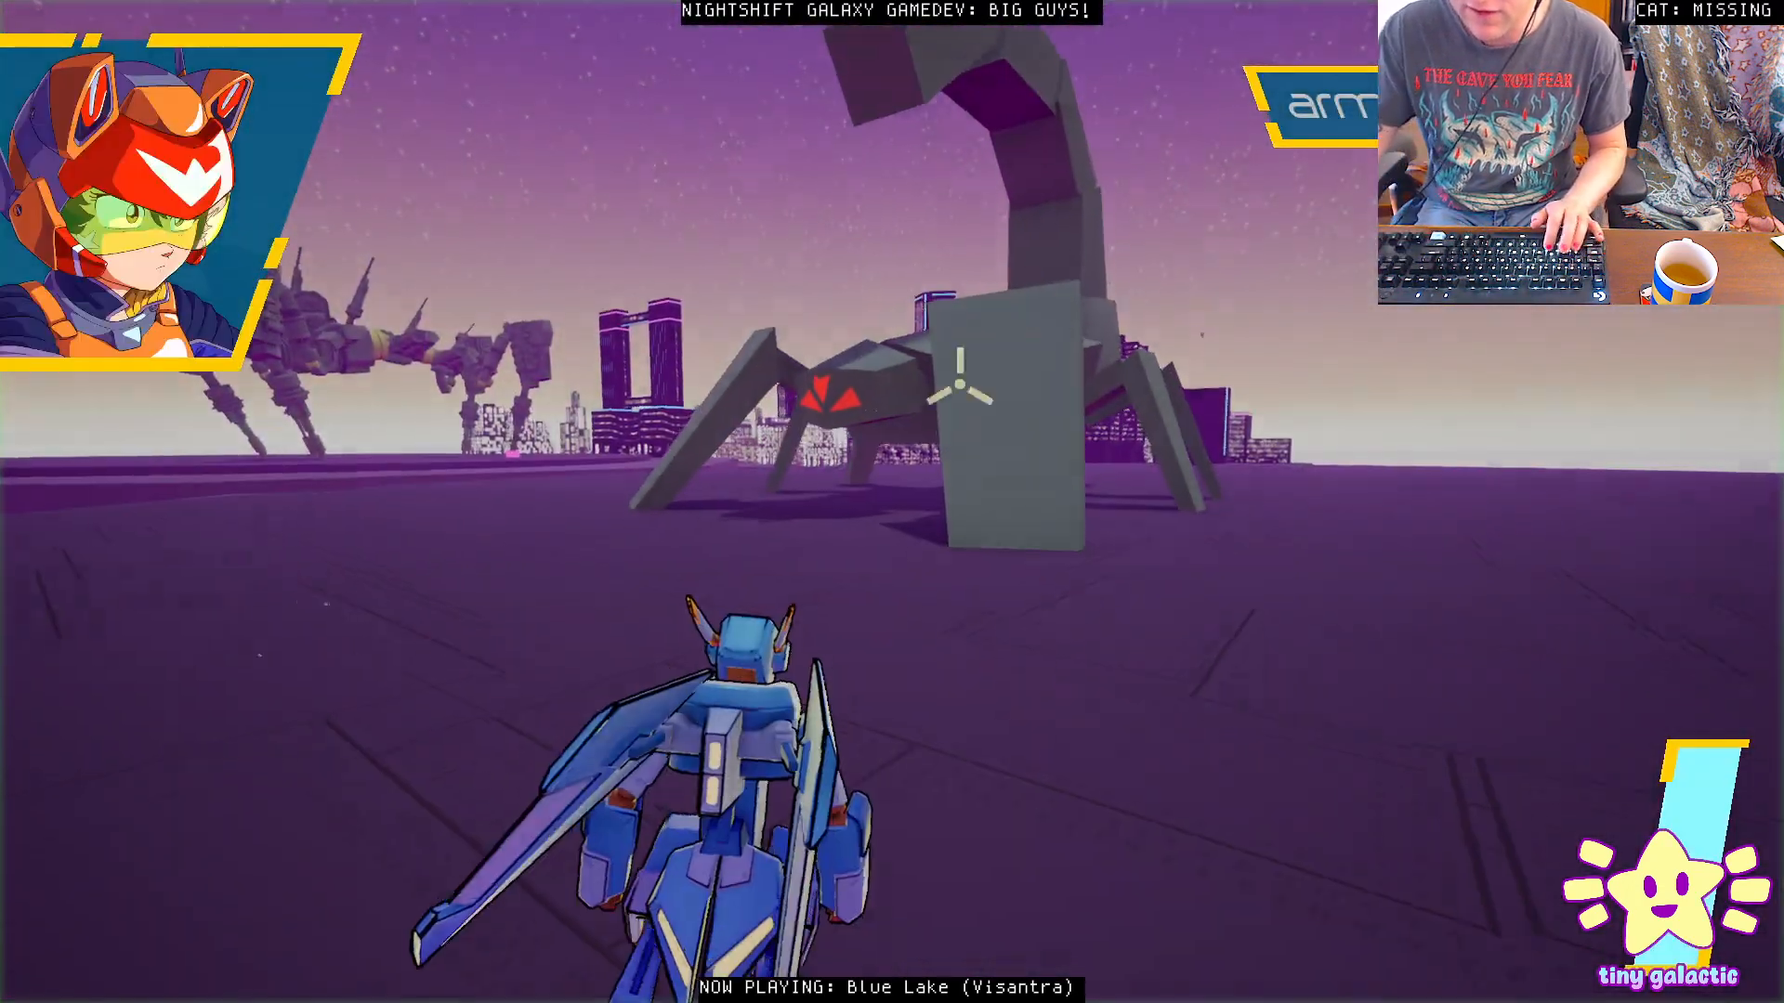
key("a")
key("d")
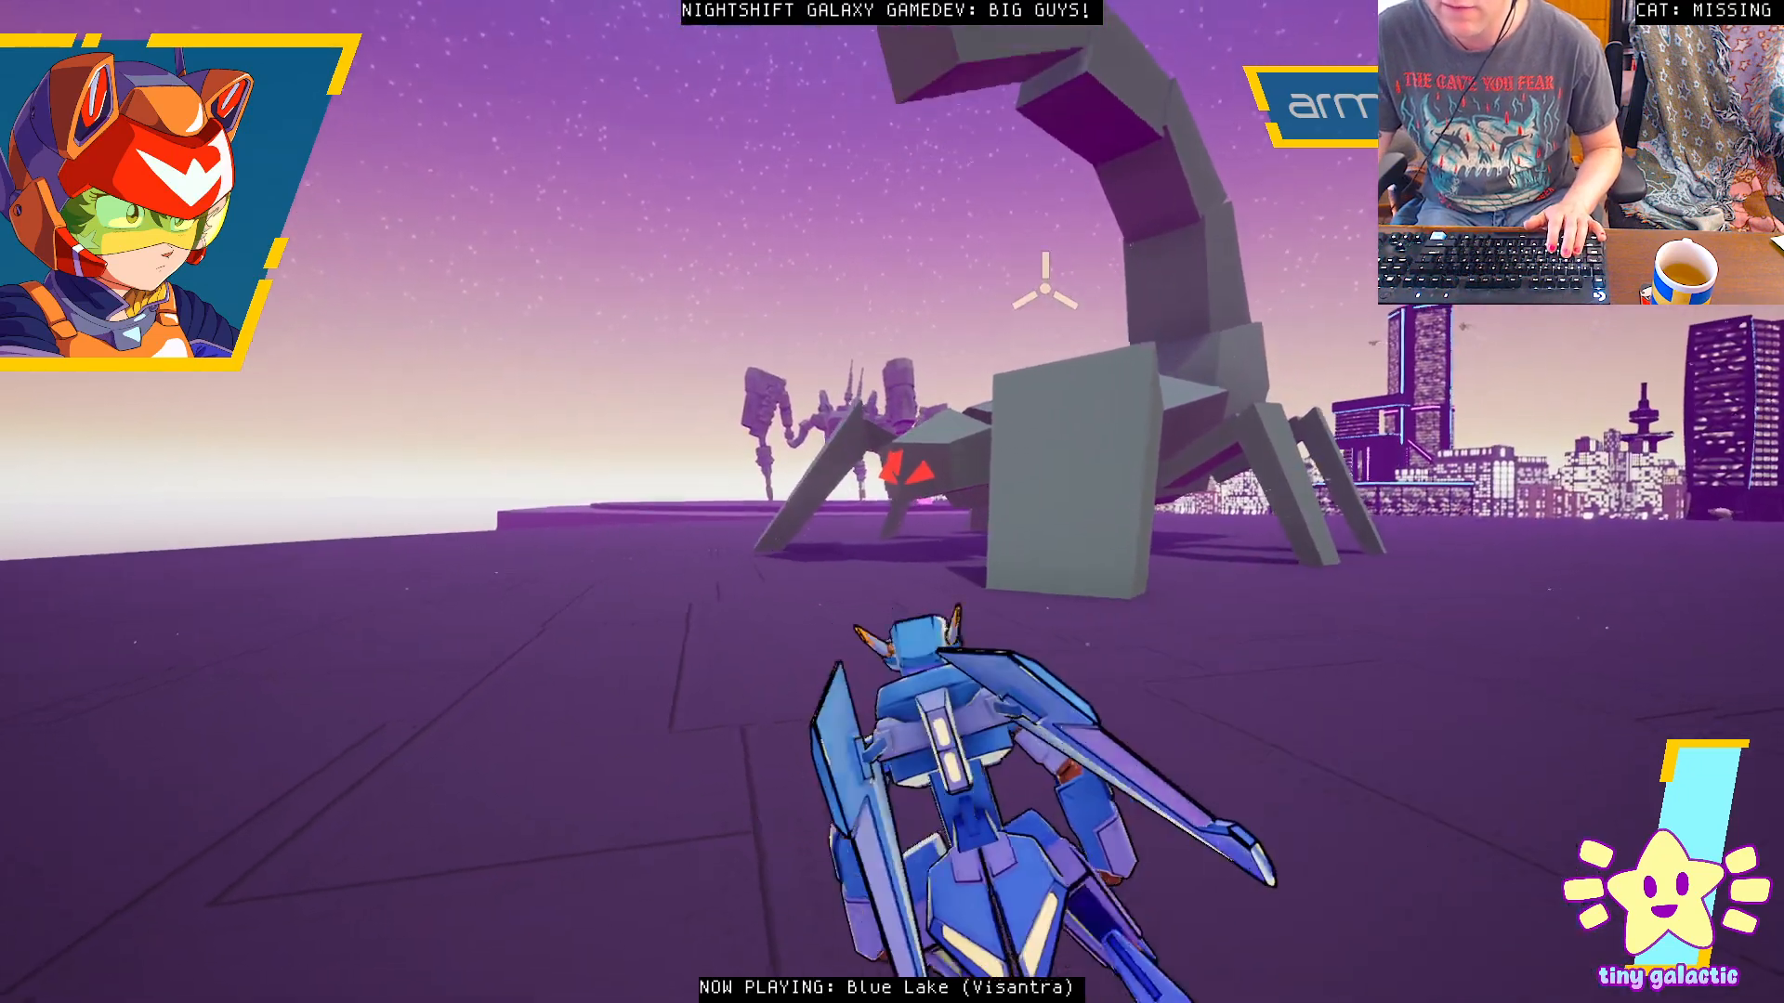
key("a")
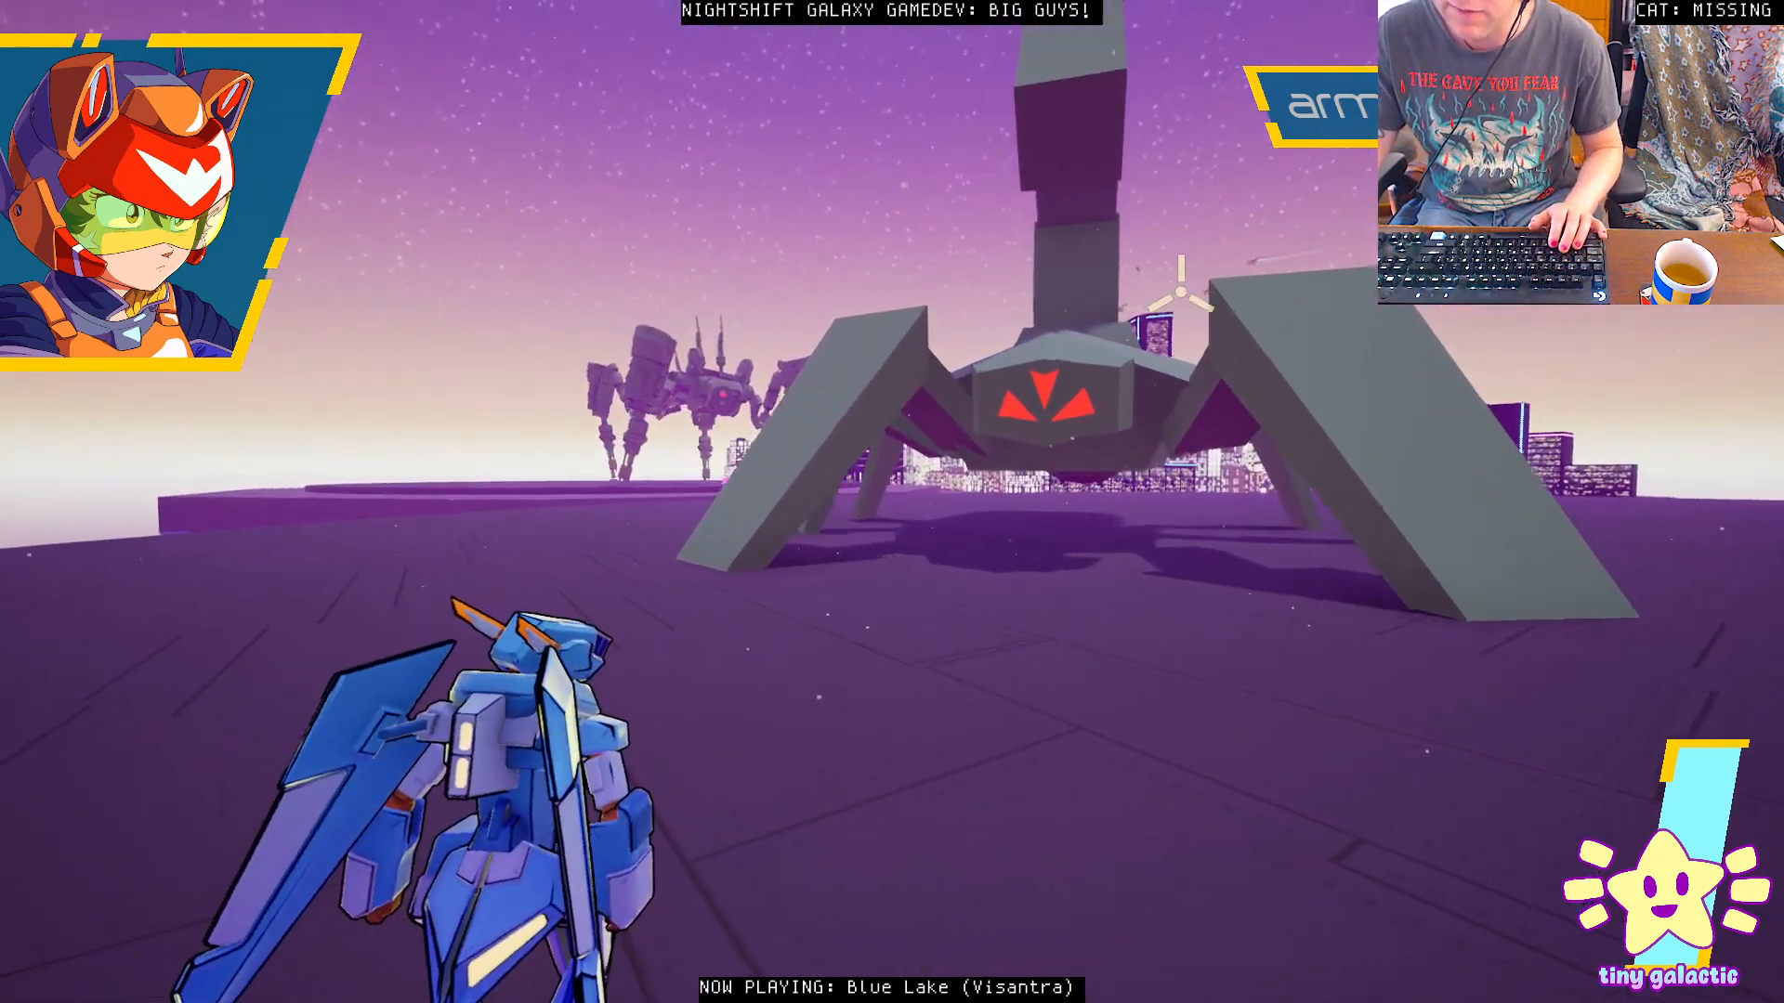
key("d")
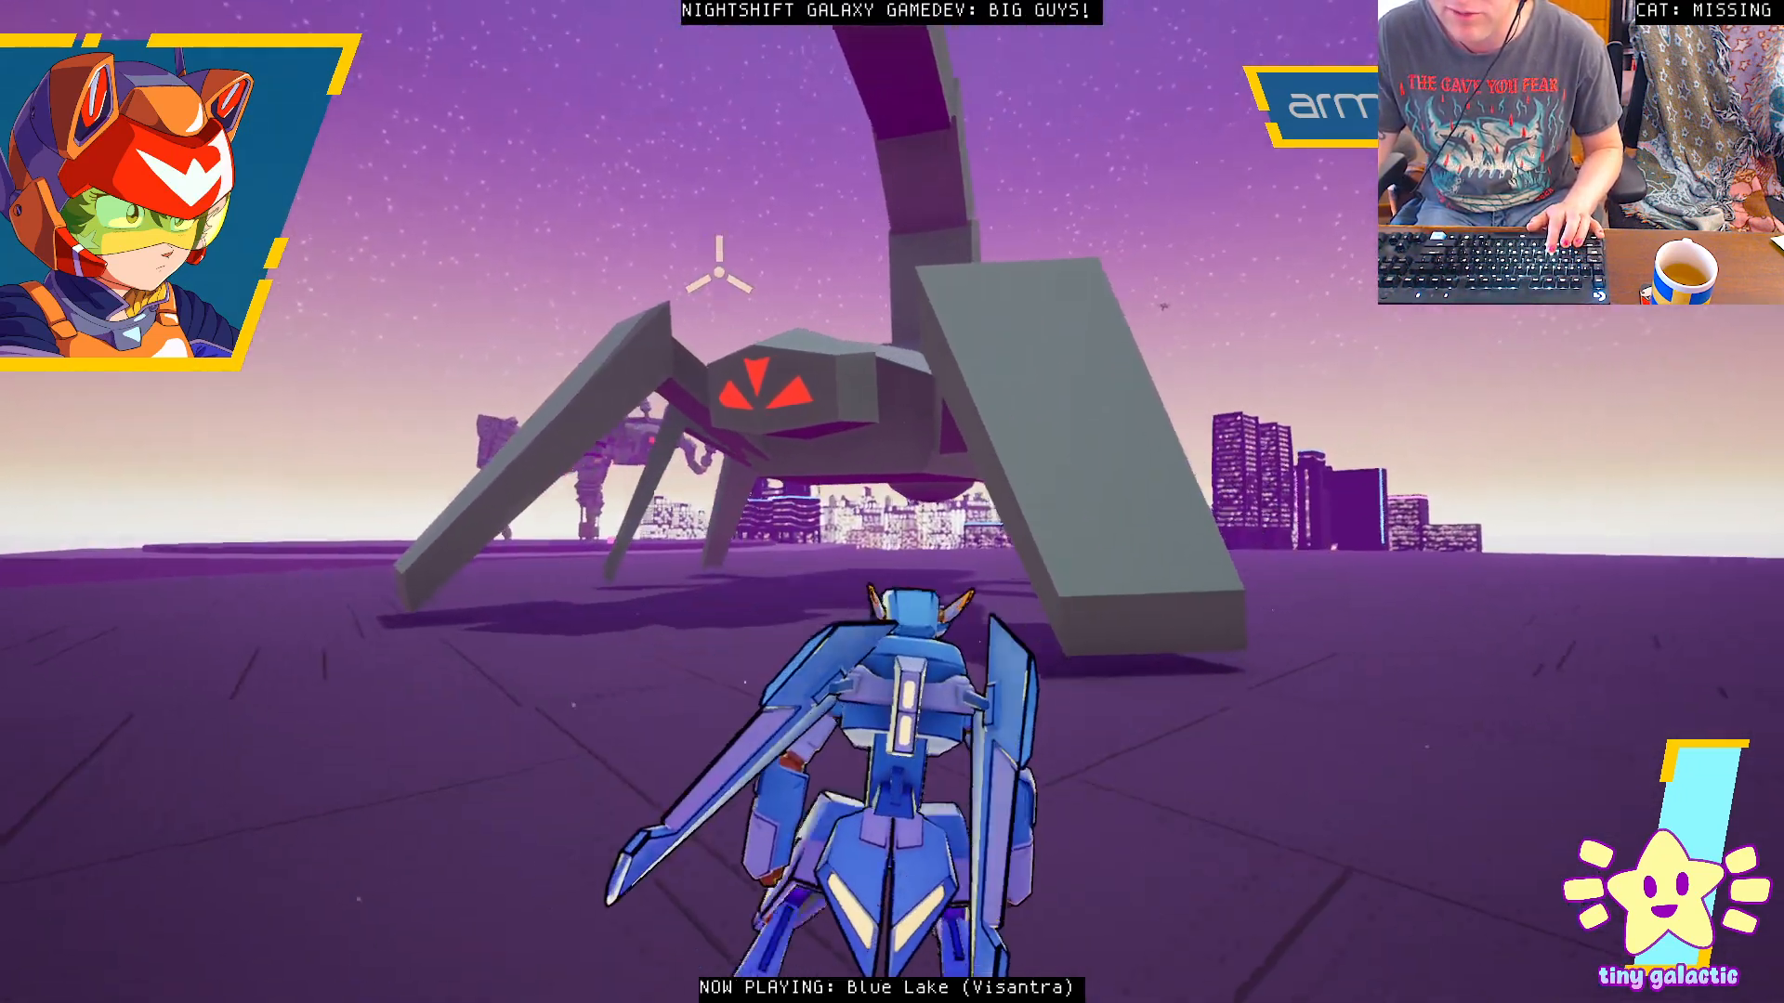
key("d")
key("space")
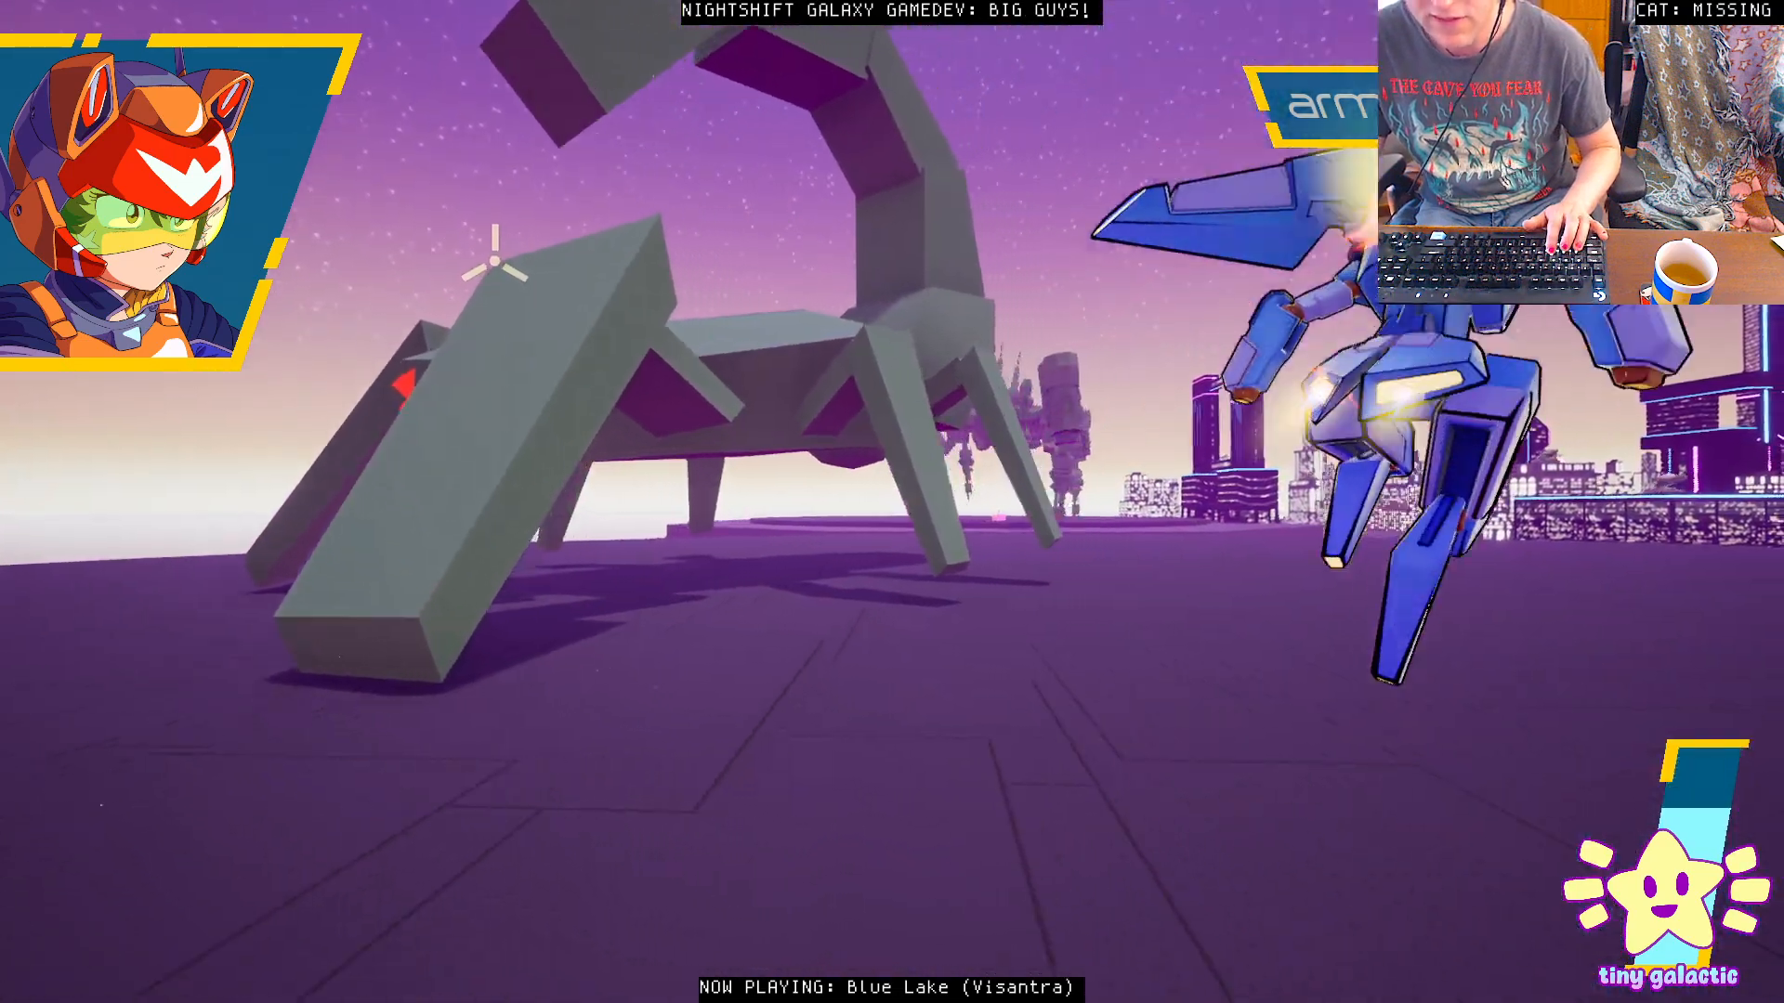
key("a")
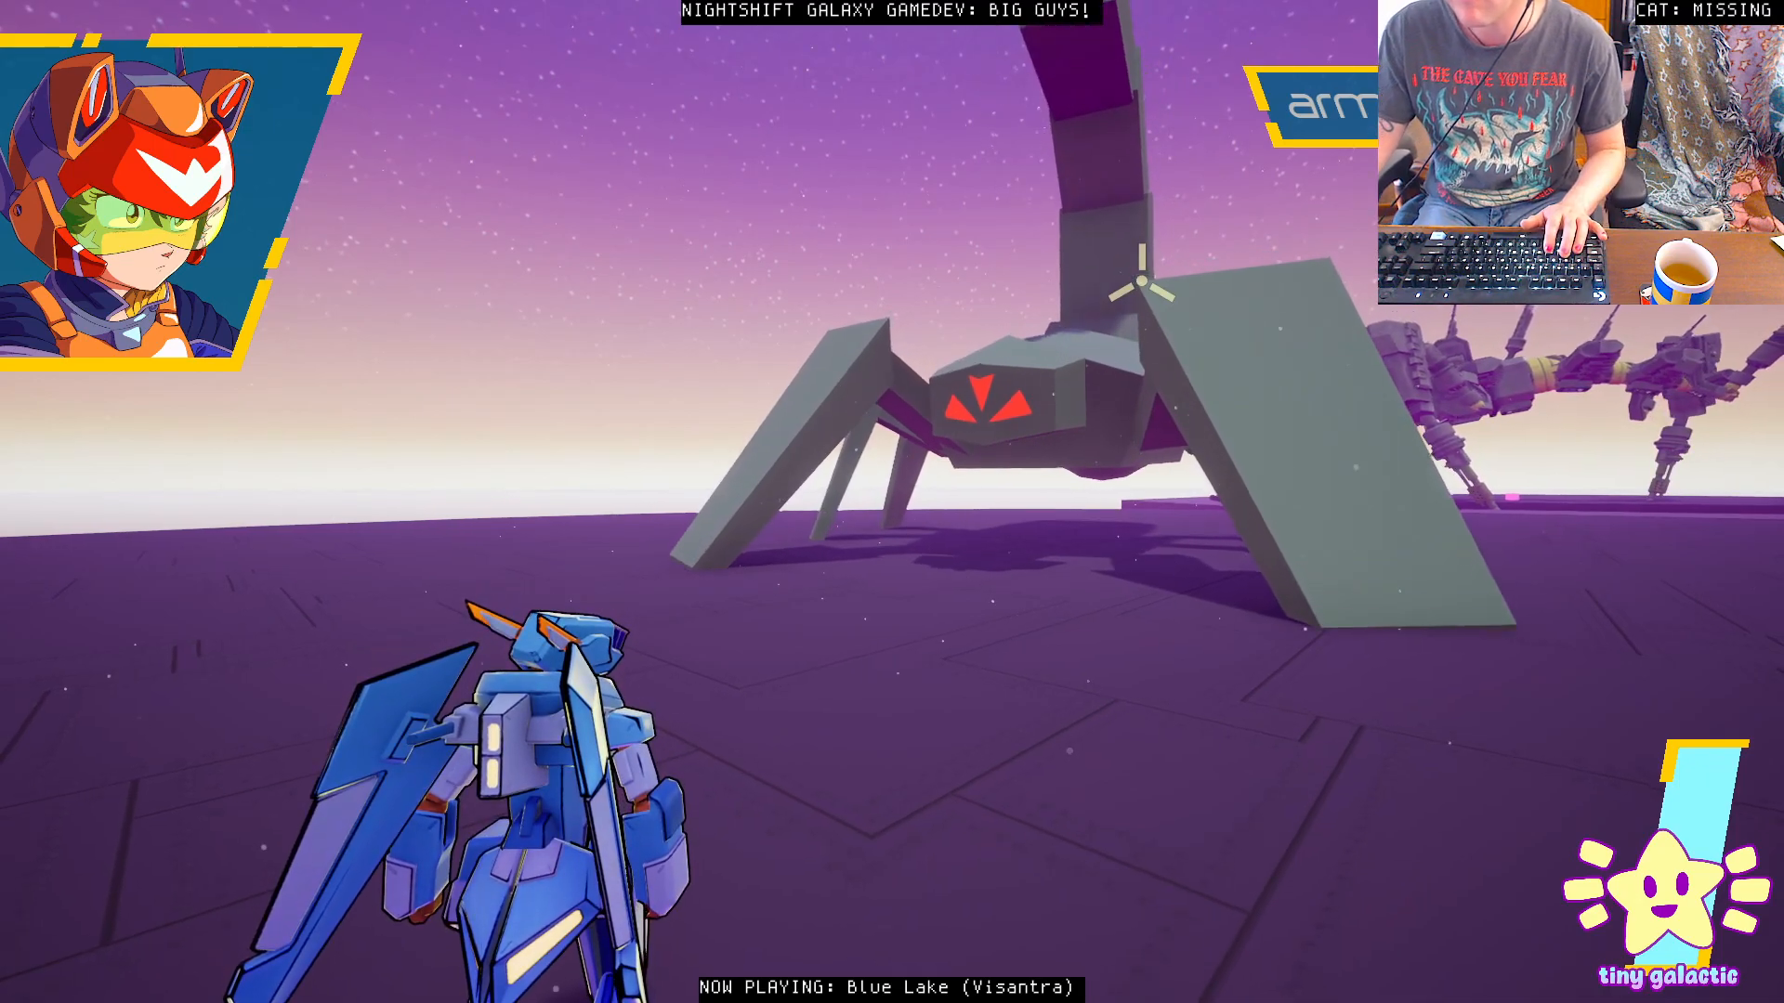
key("a")
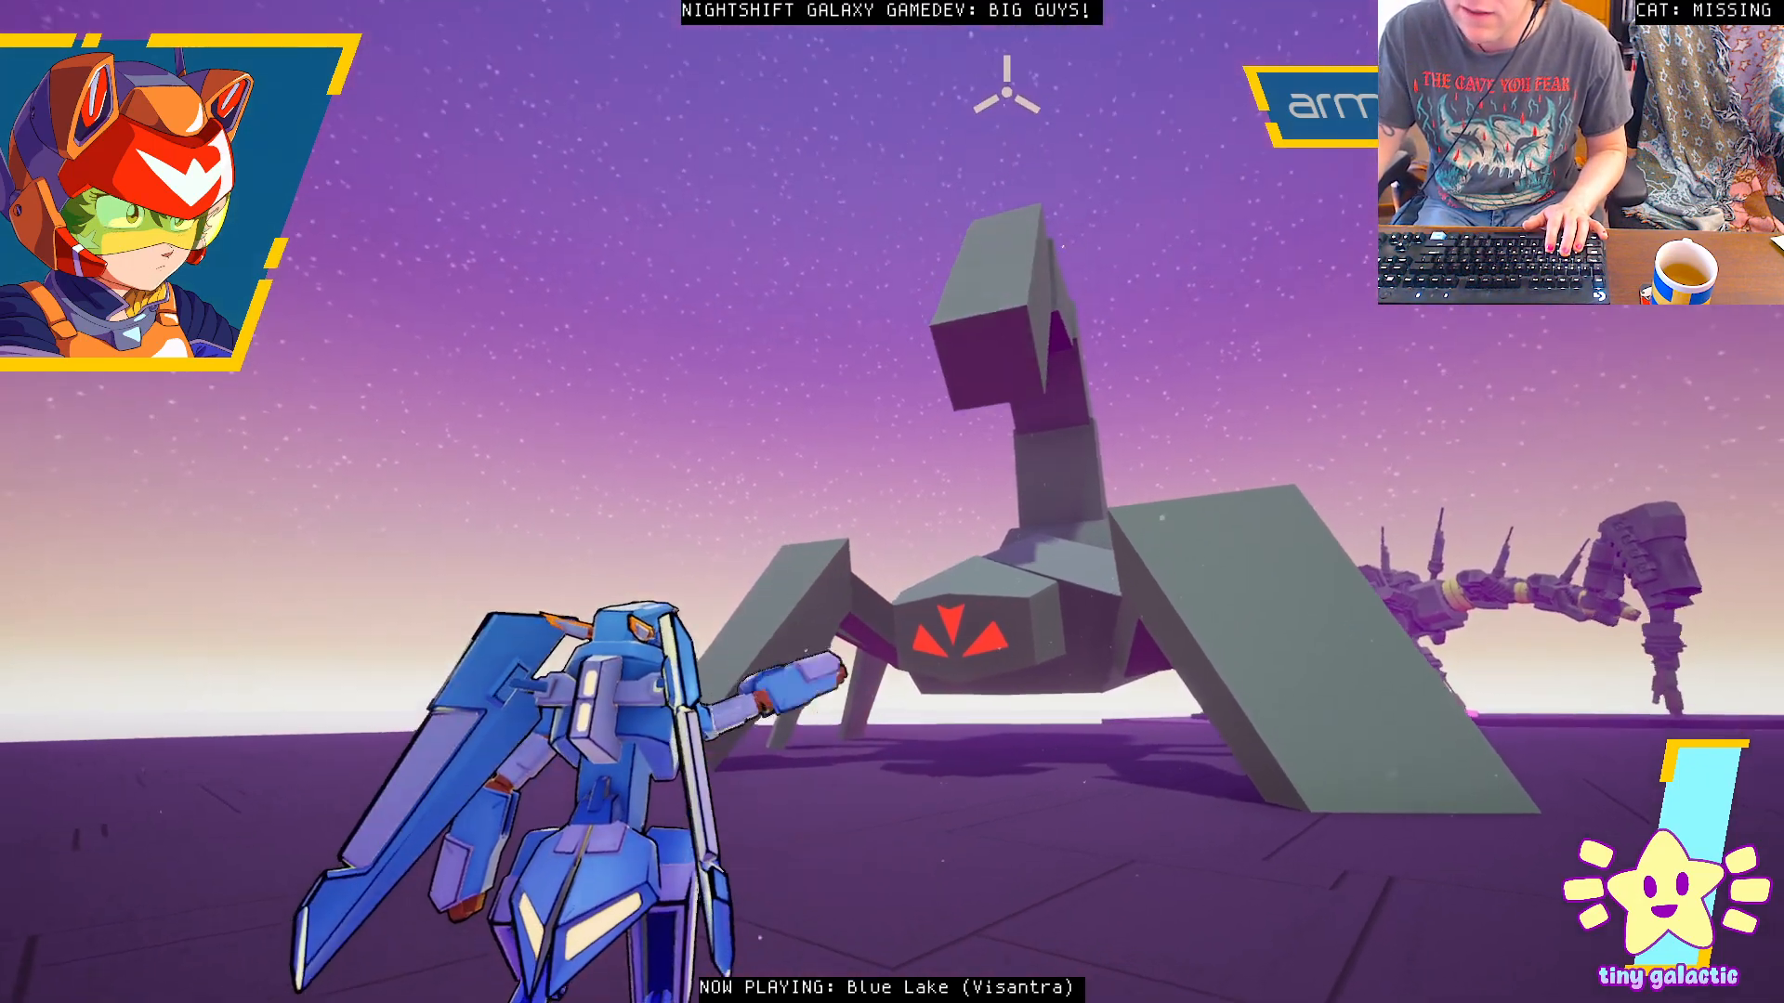
Jump and dash the player mech around the scorpion's front to examine its tail, head and front legs from low angles.
key("space")
key("a")
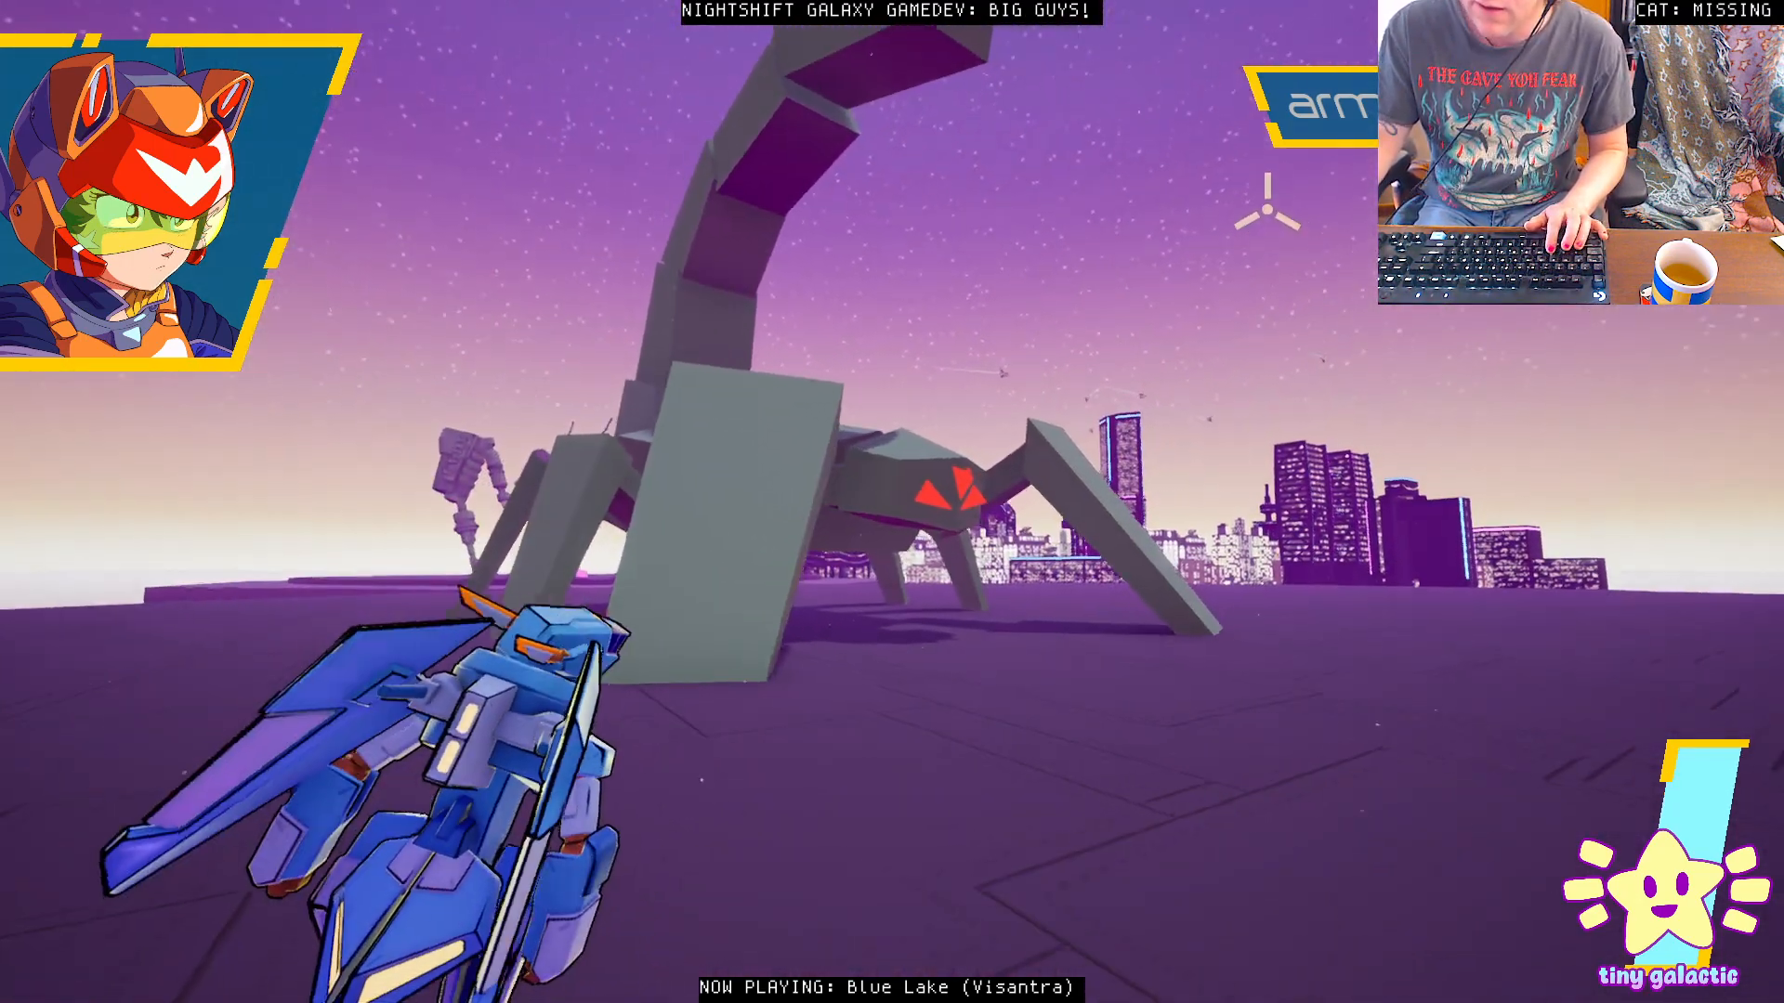
key("d")
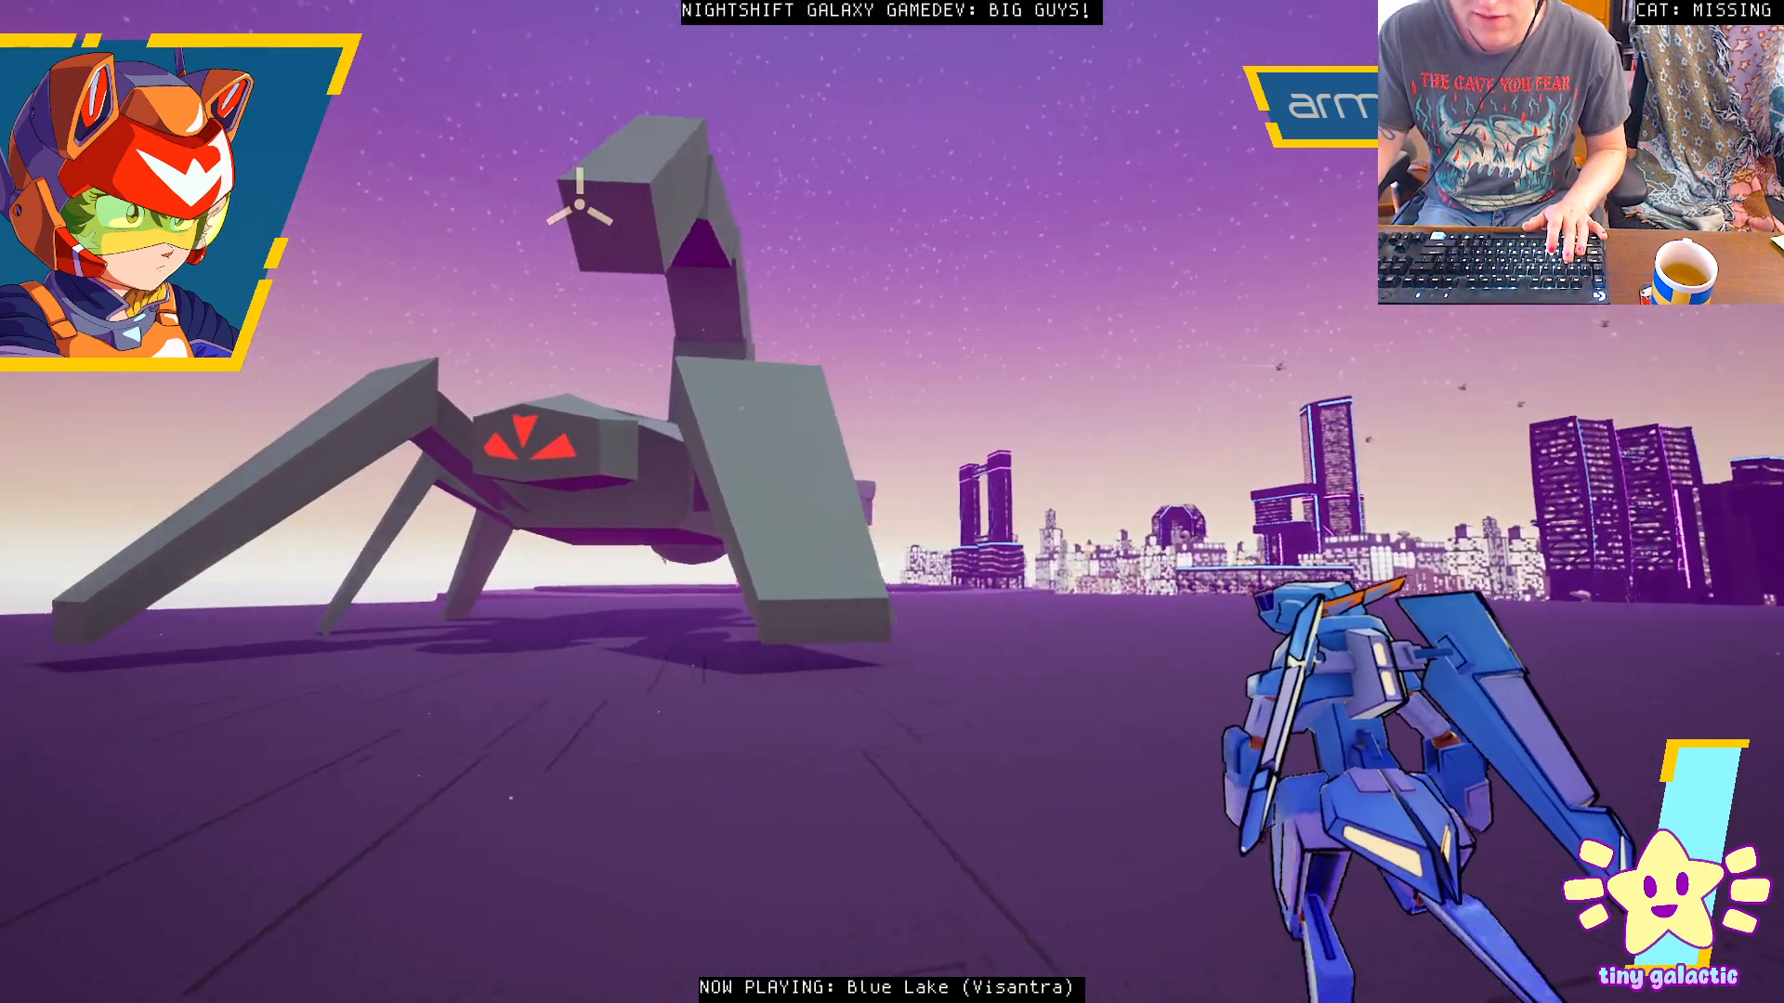
key("d")
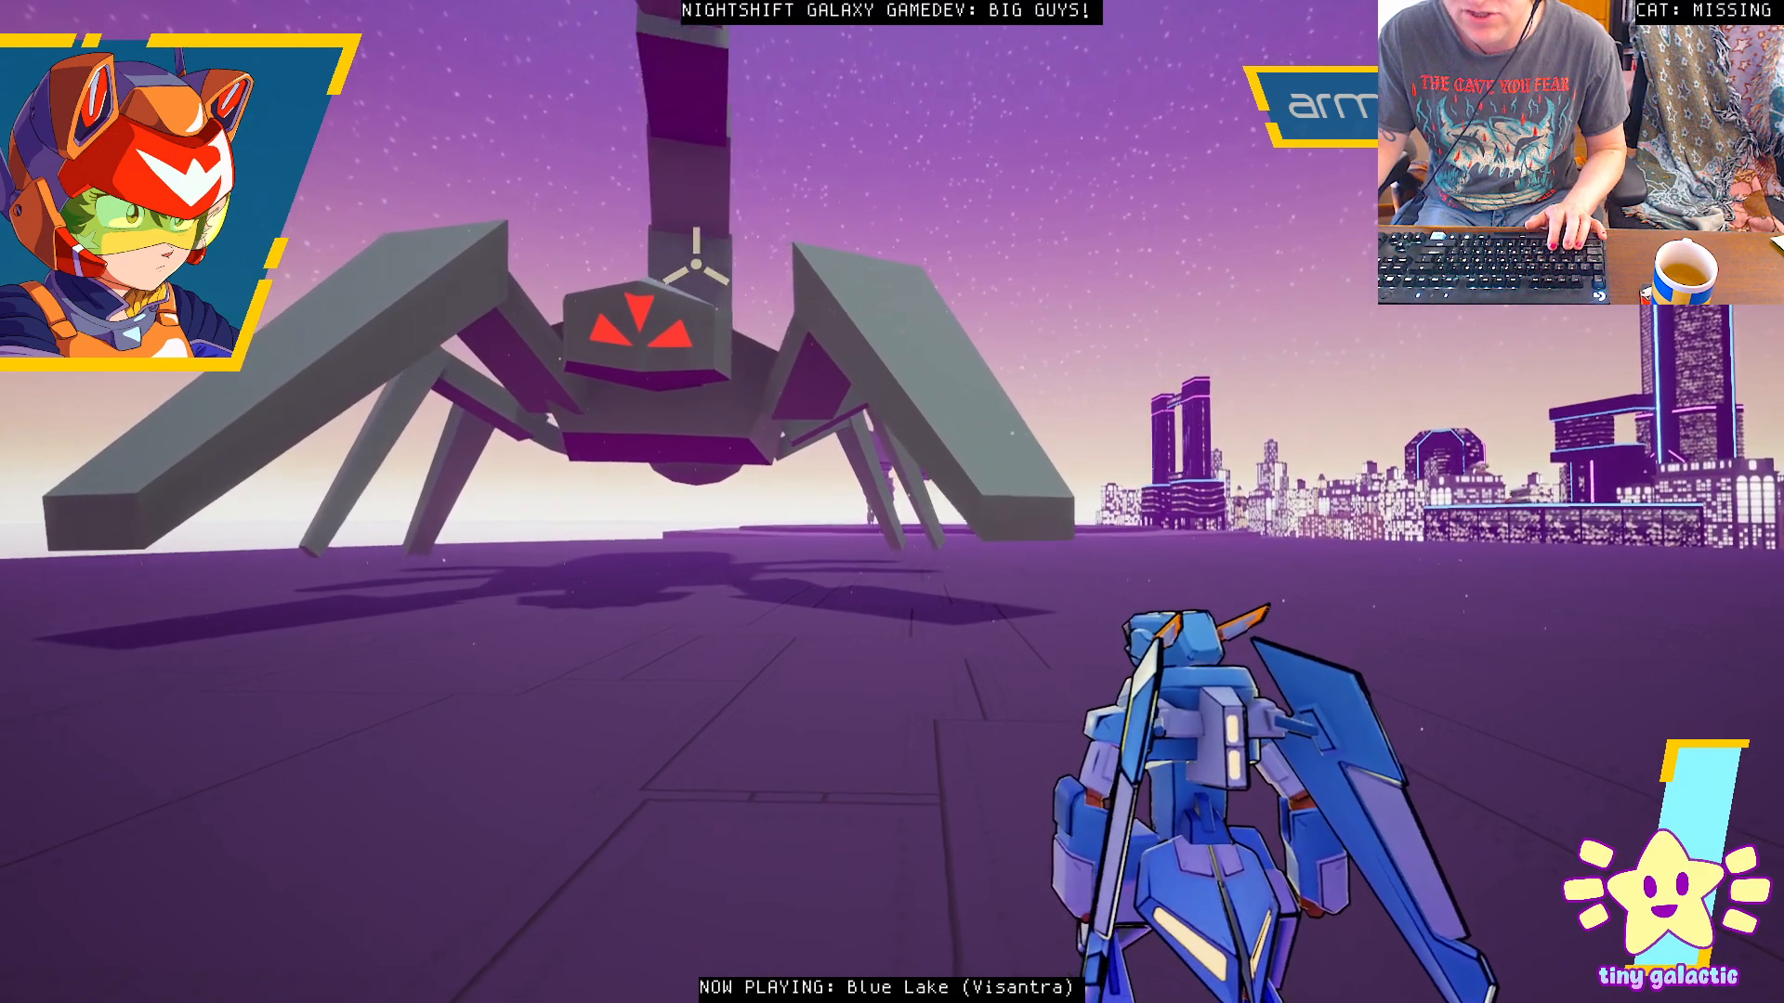
key("d")
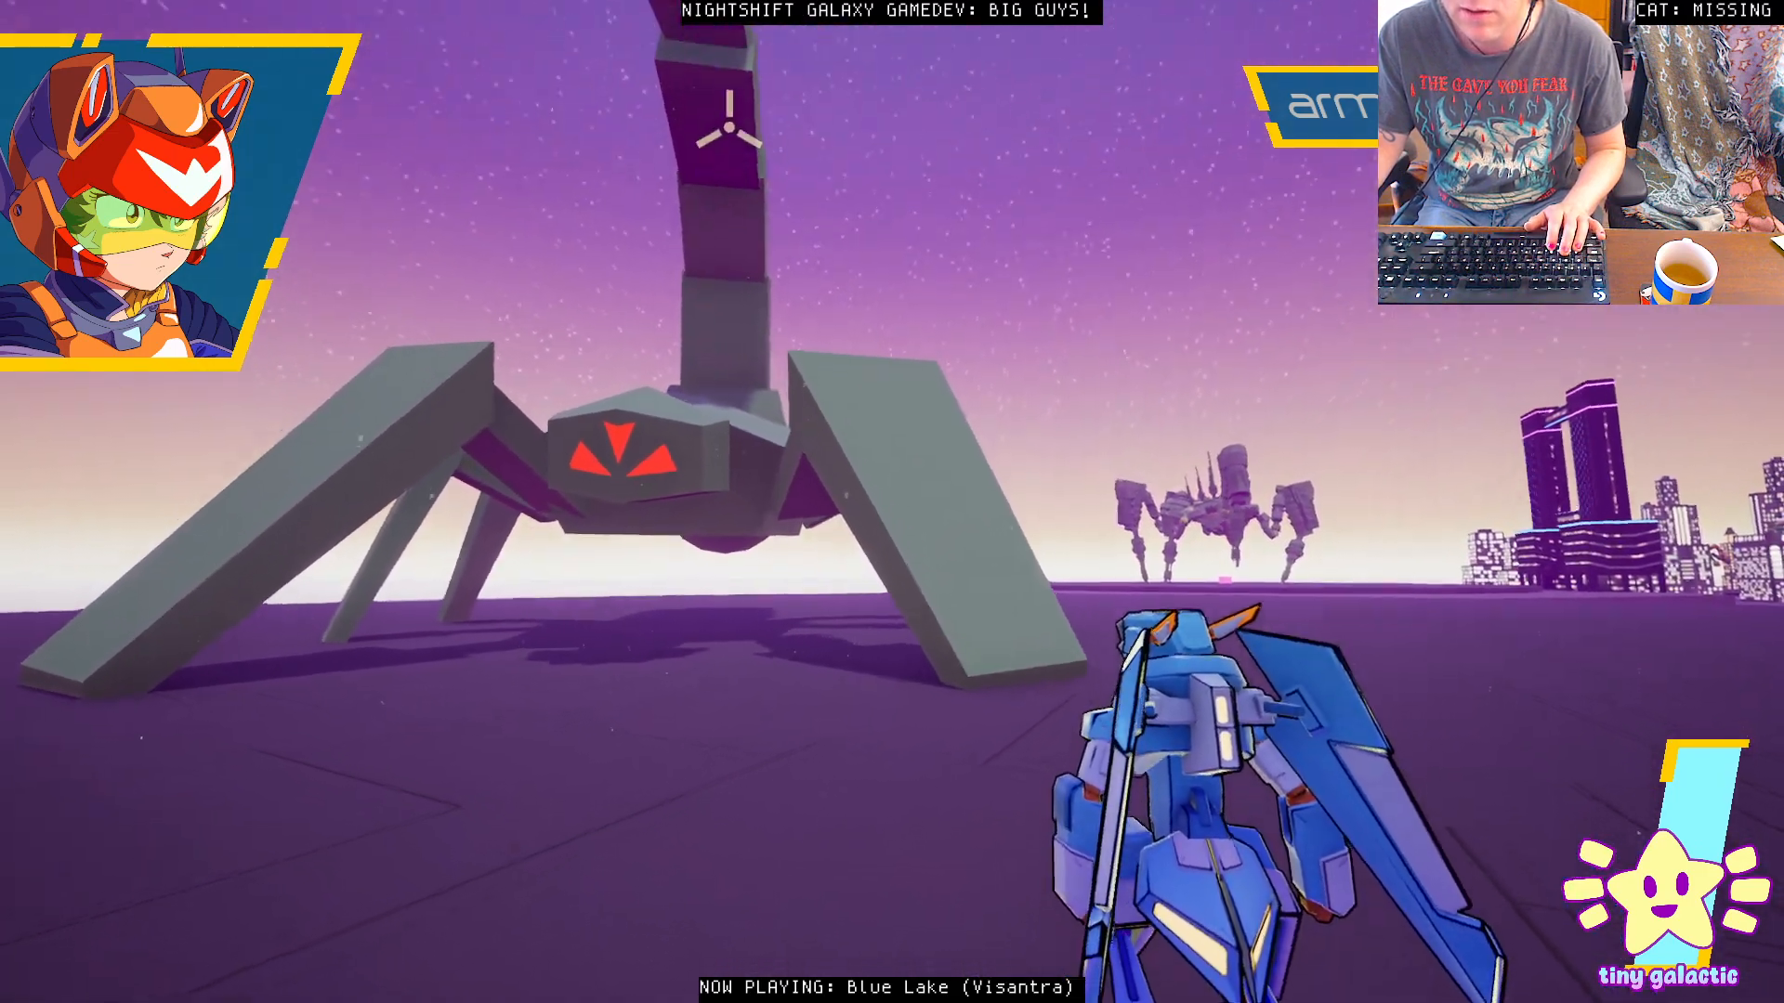
key("a")
key("shift")
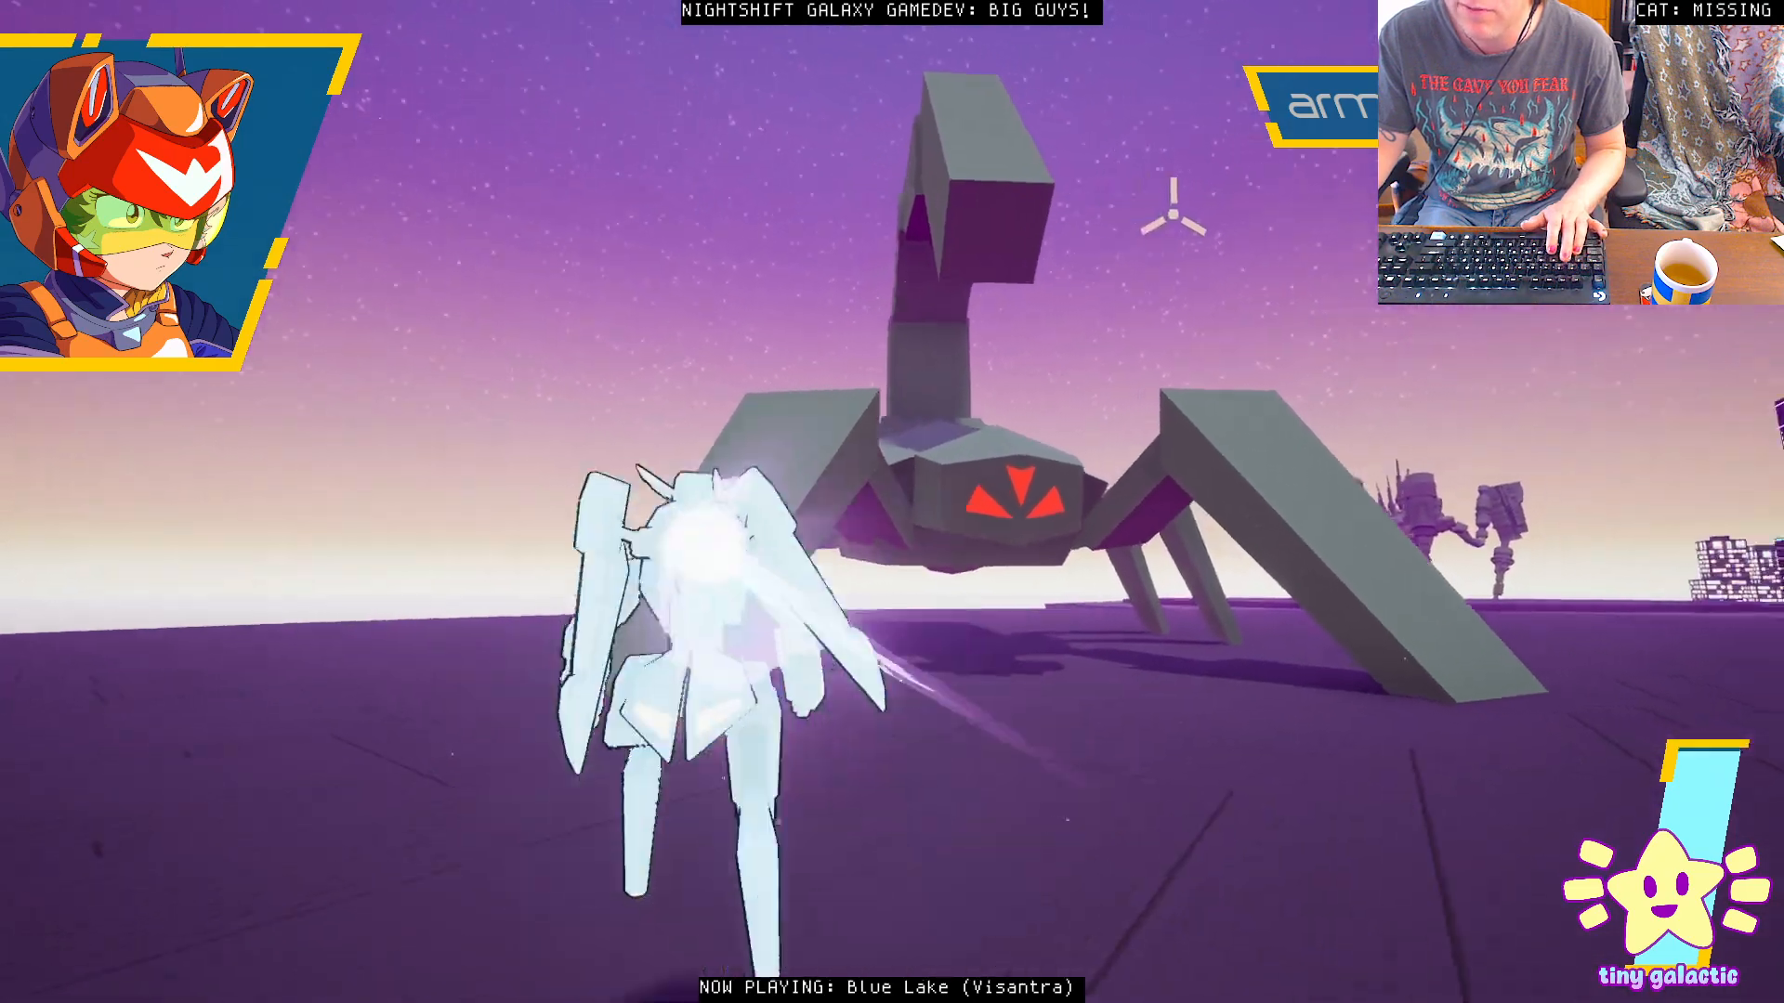
key("a")
key("space")
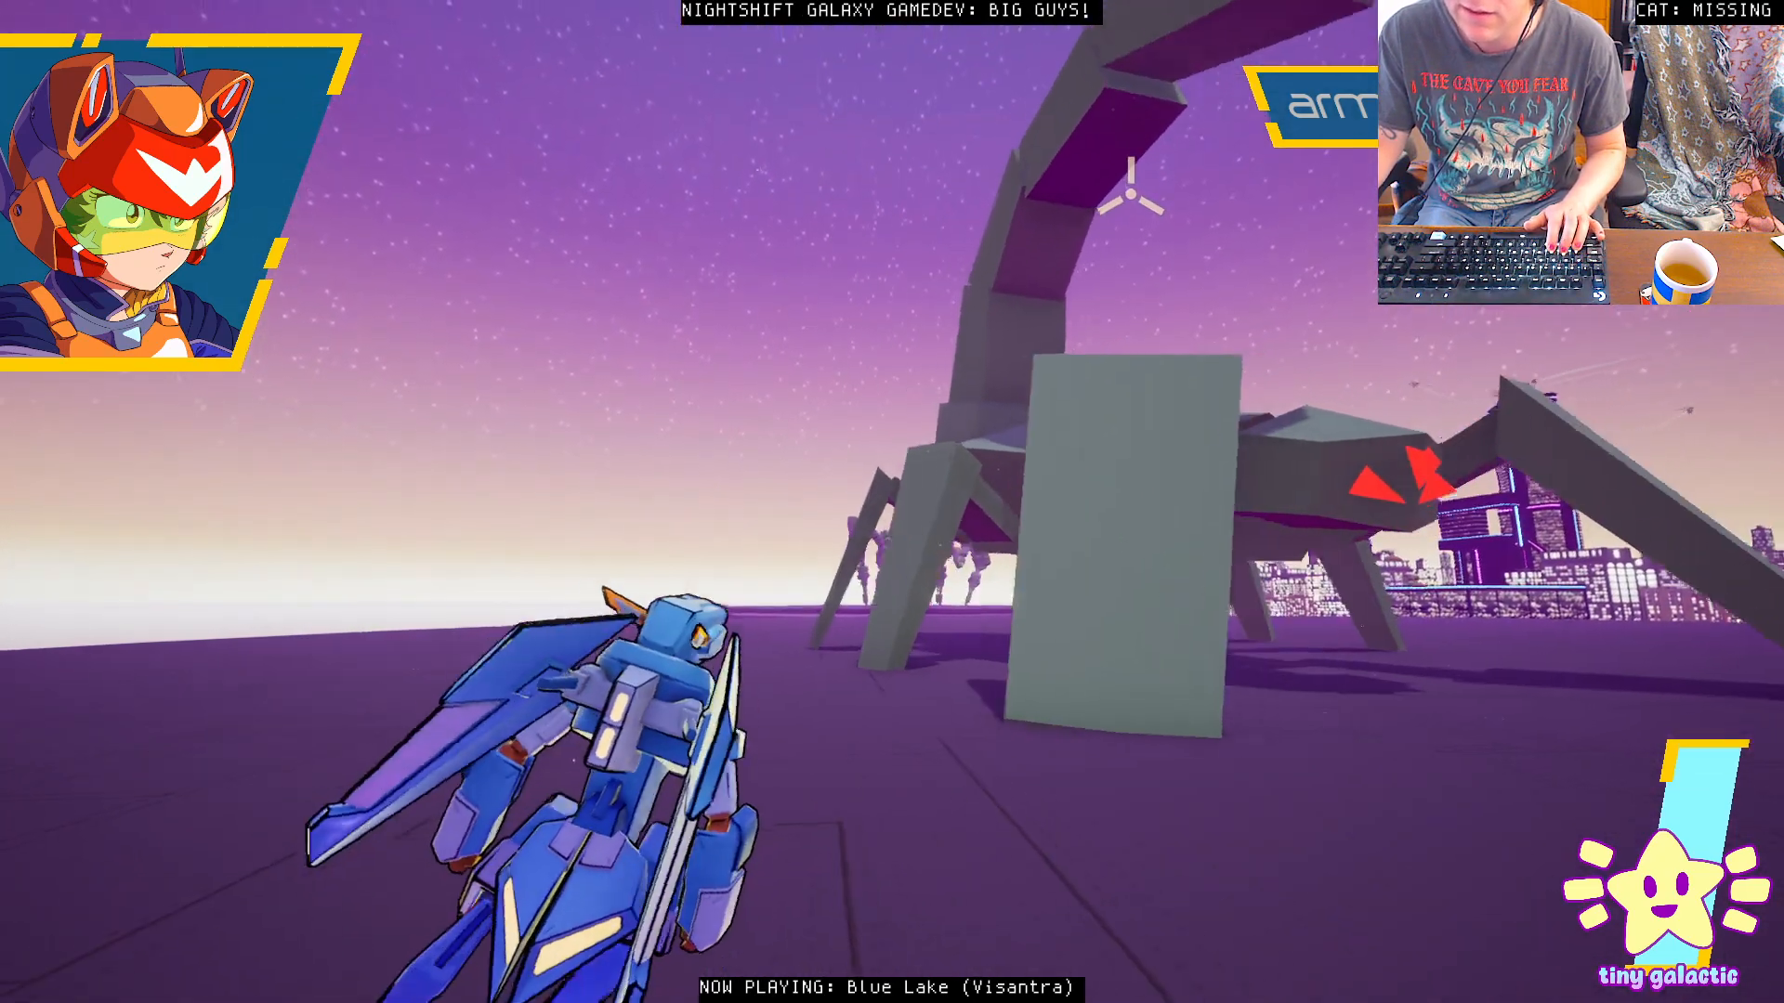
key("d")
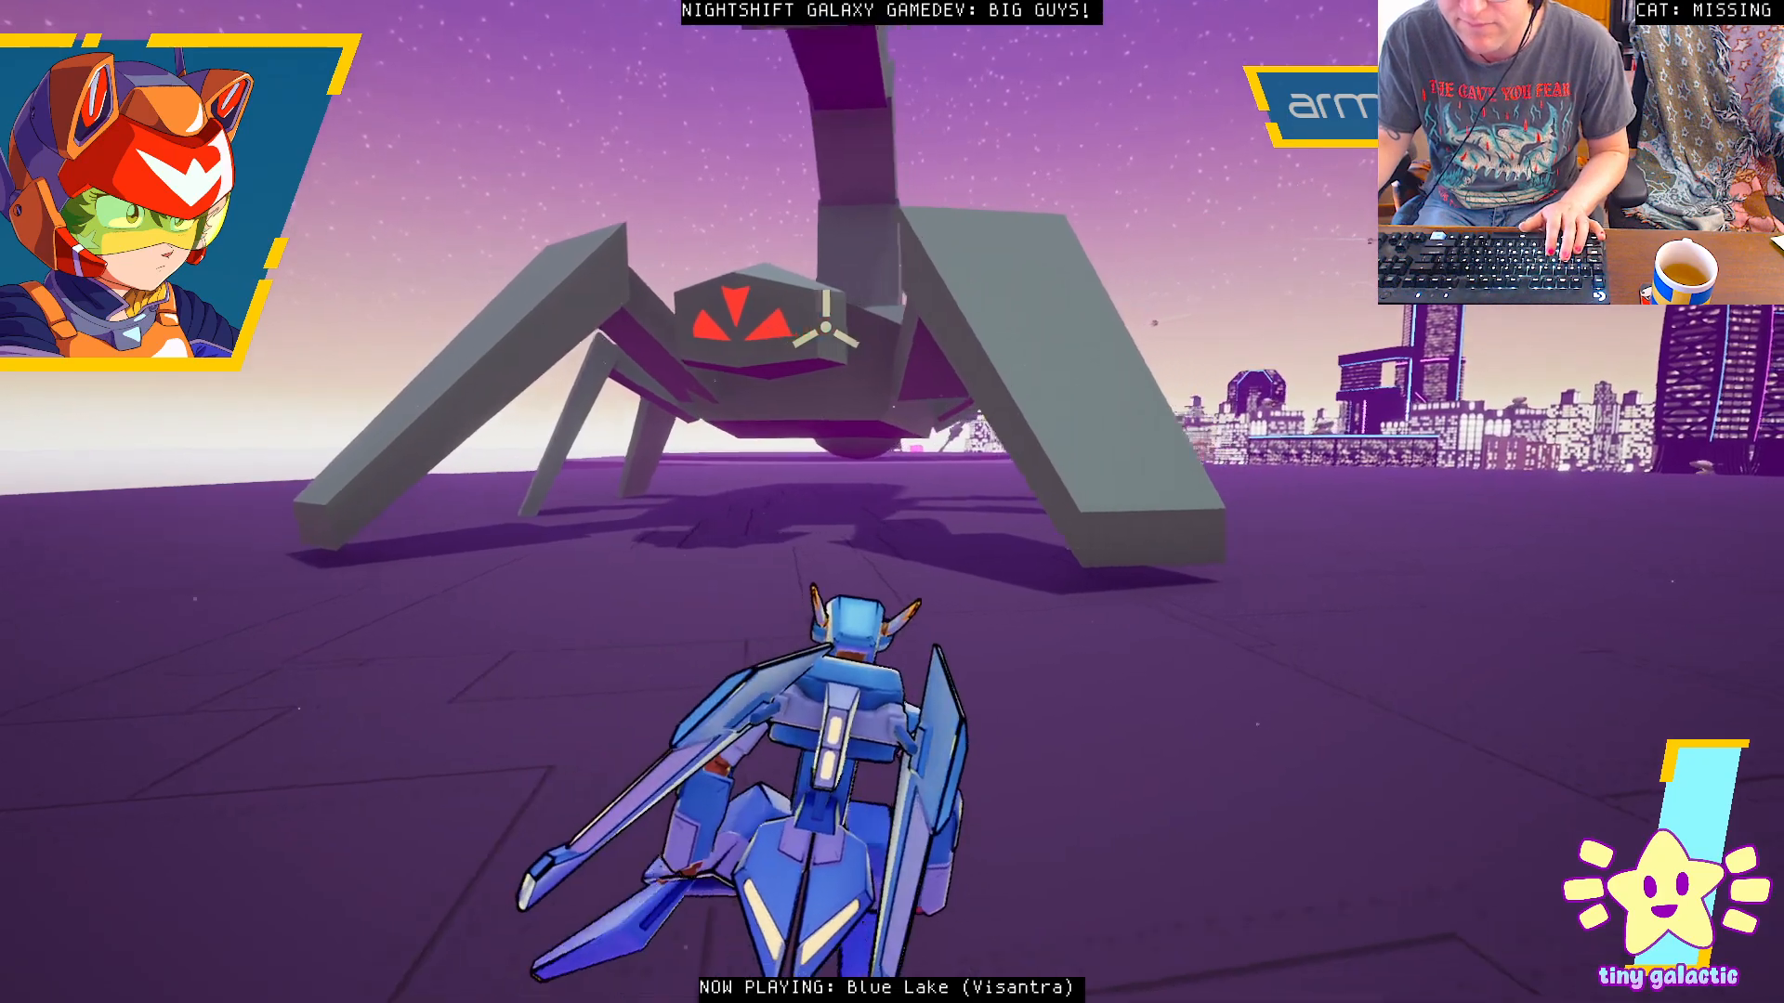
Boost above the scorpion to view it from the air, review its front from the ground, and end the play session.
key("space")
key("space")
key("space")
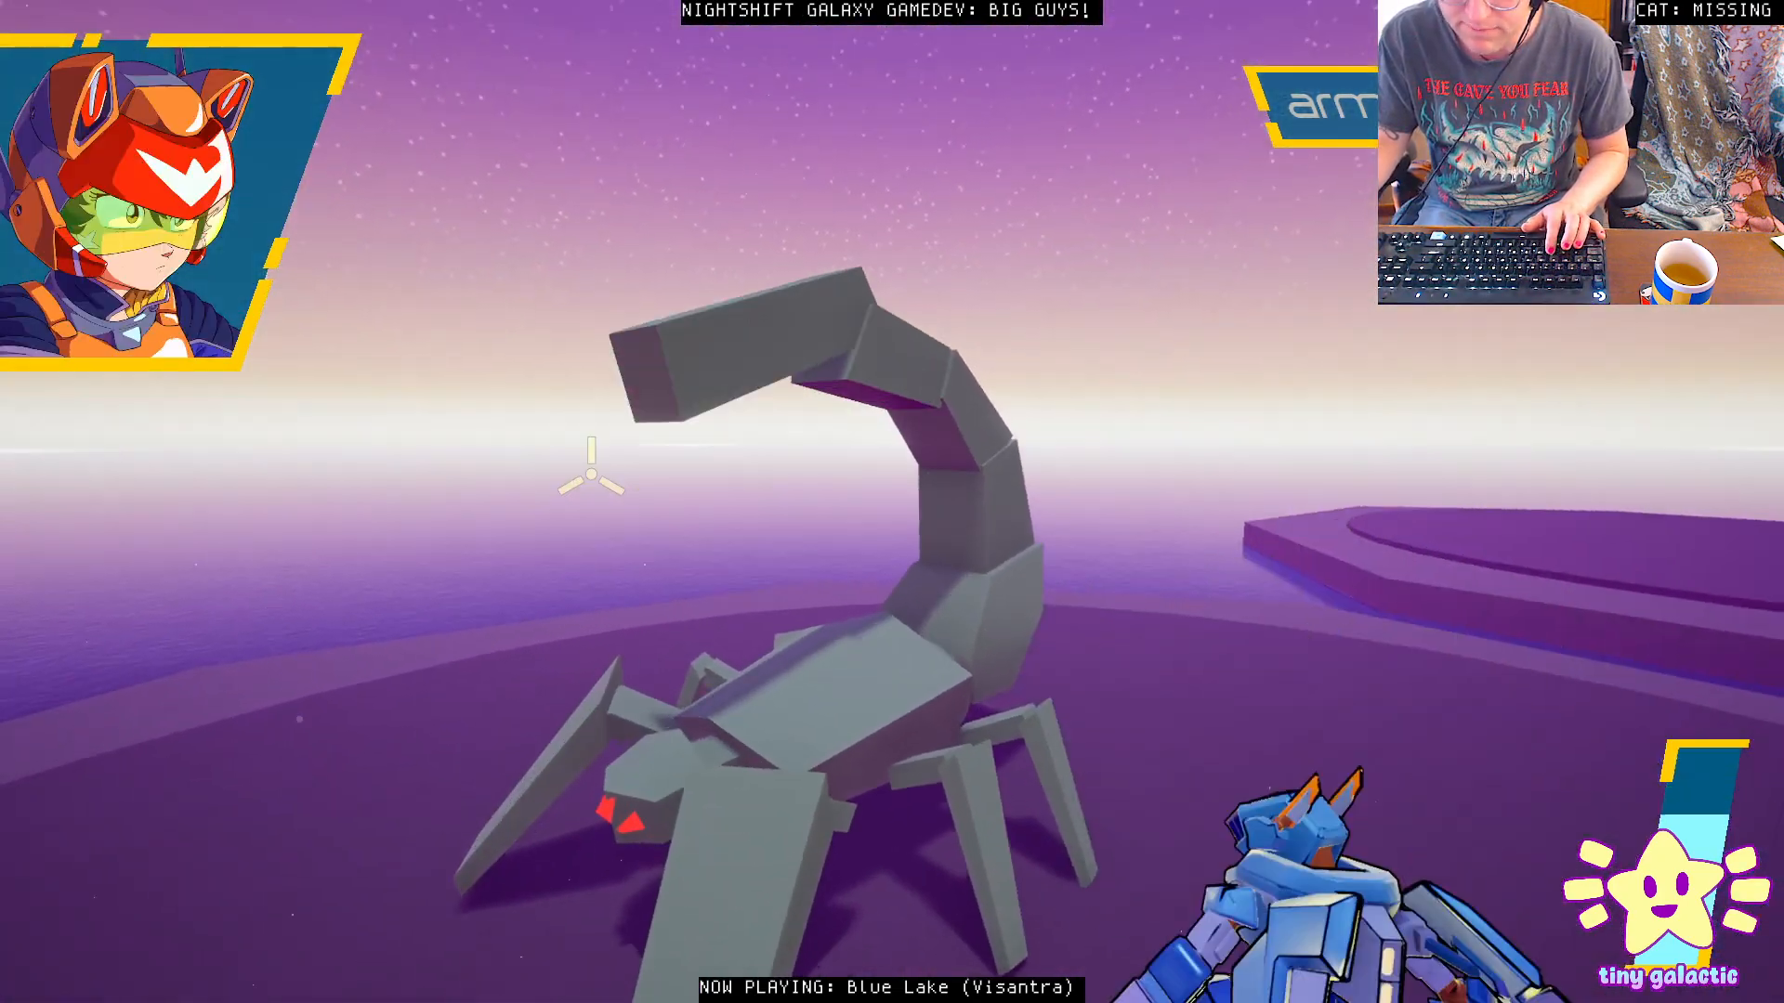
key("a")
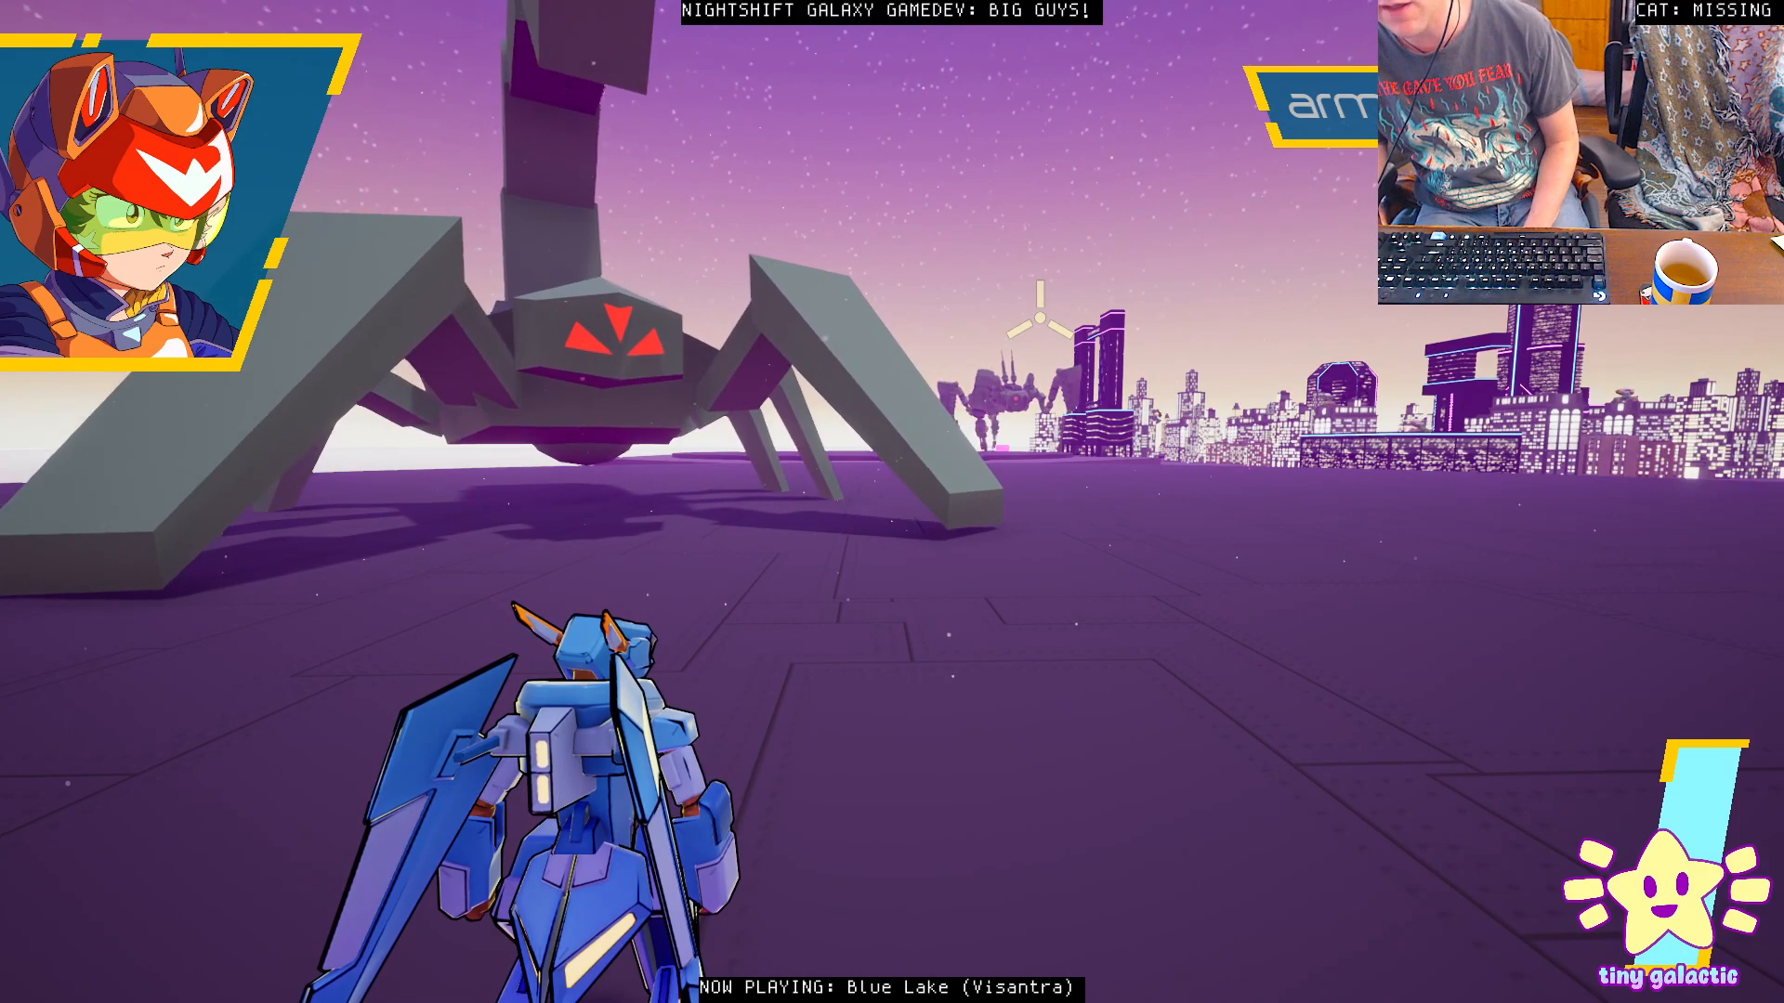
key("d")
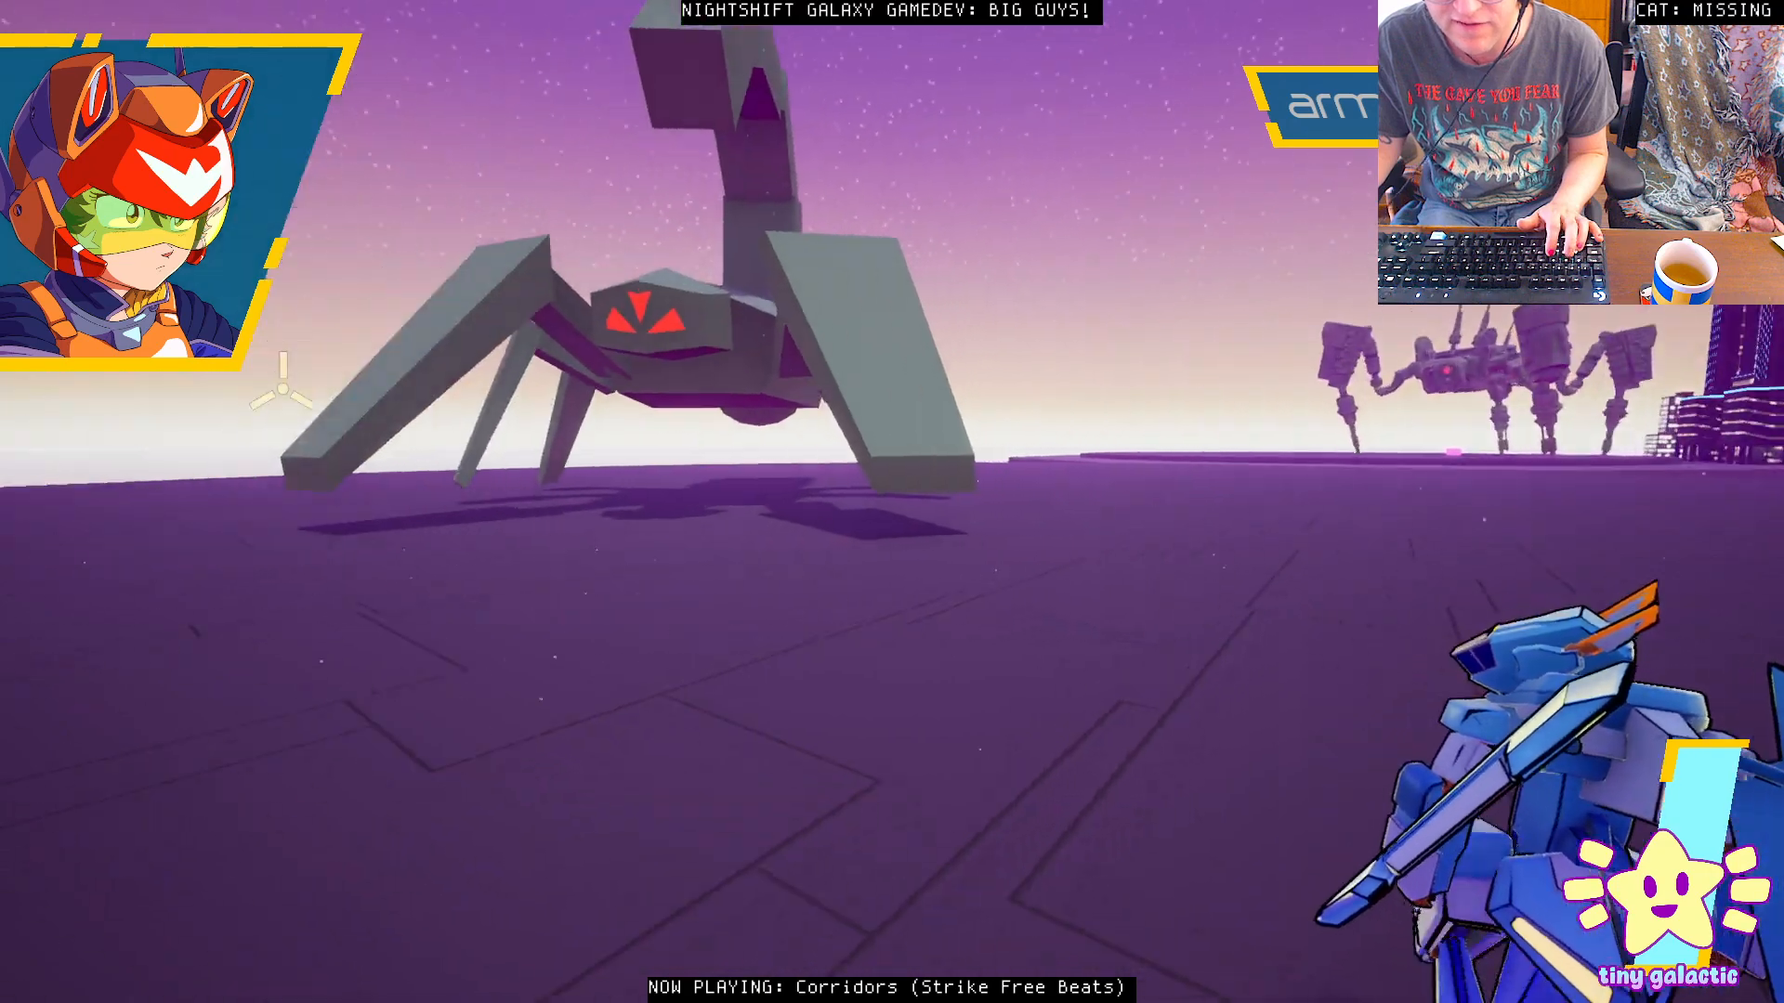
key("a")
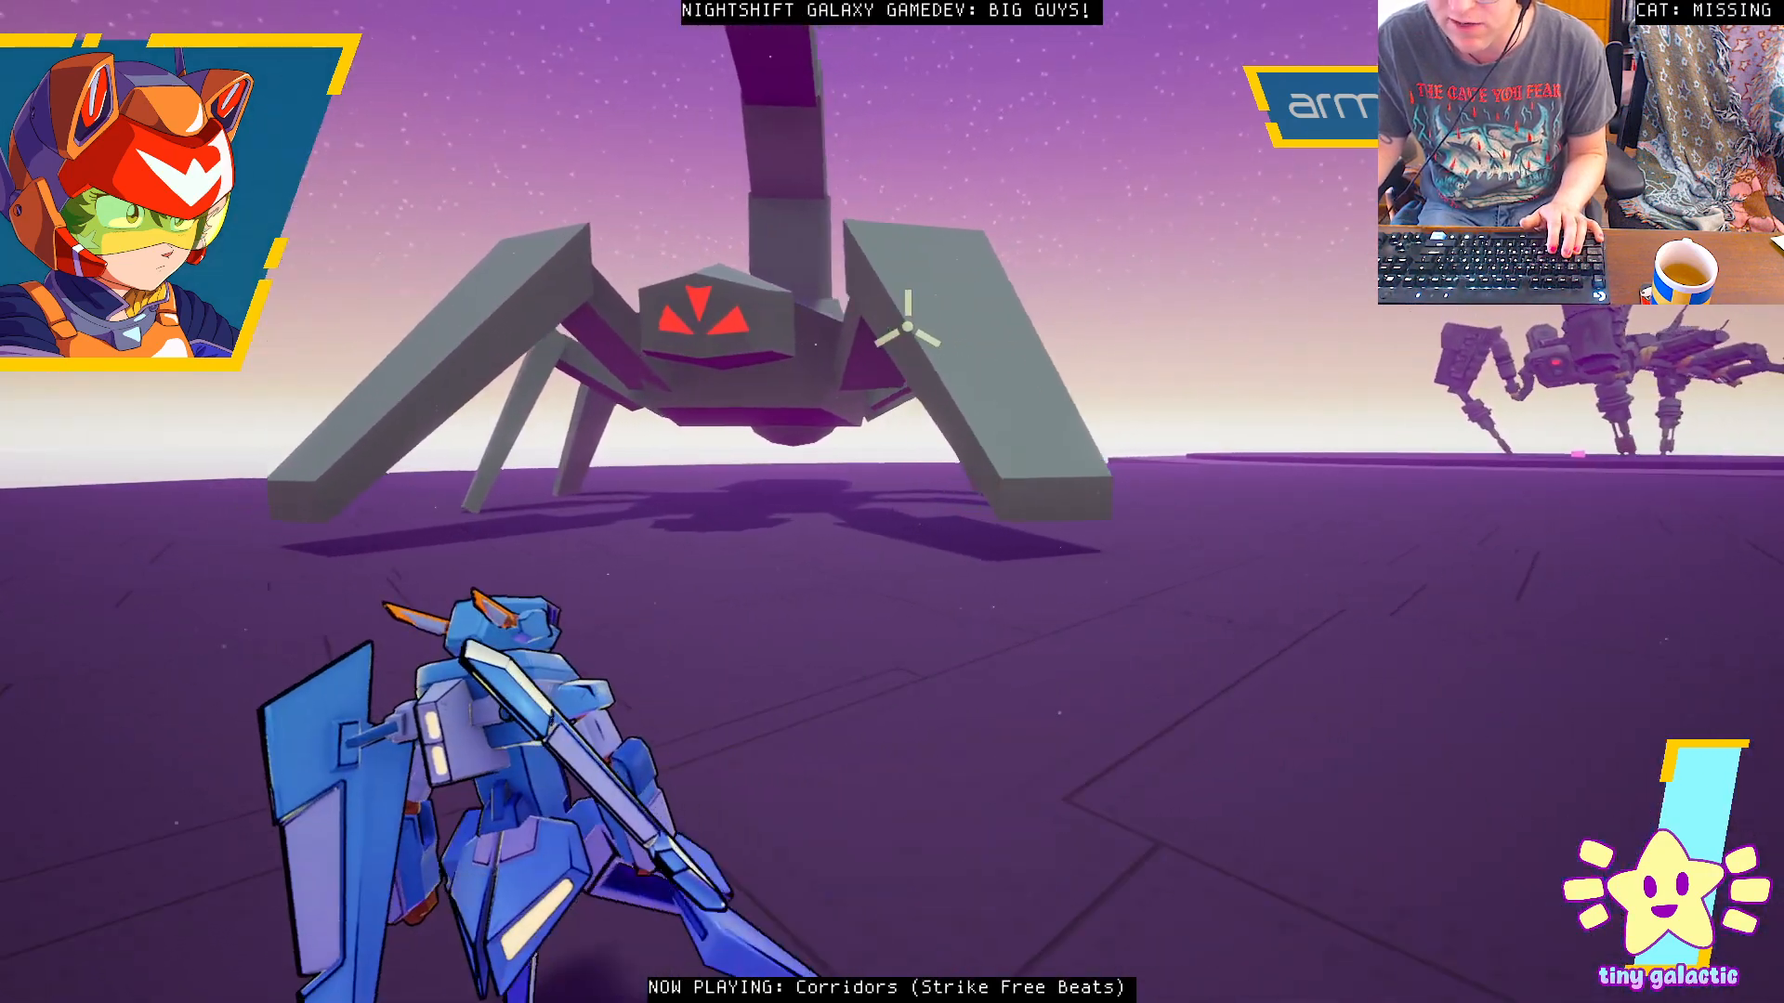
key("w")
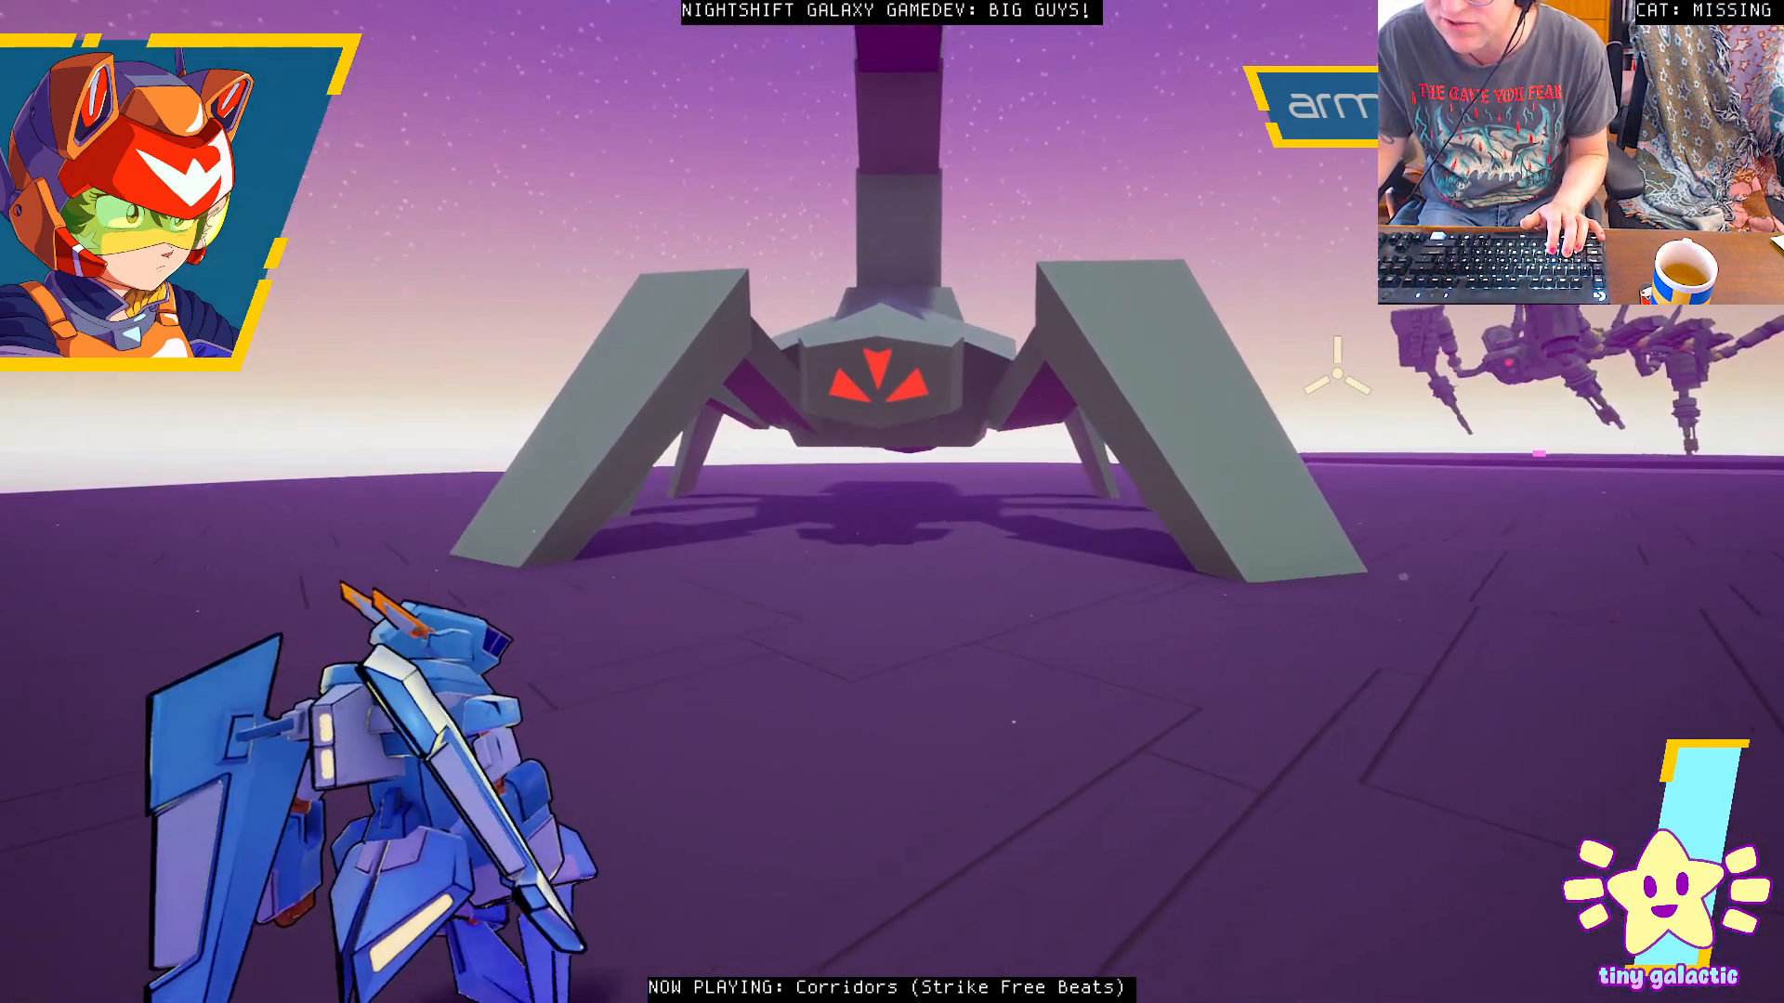
key("d")
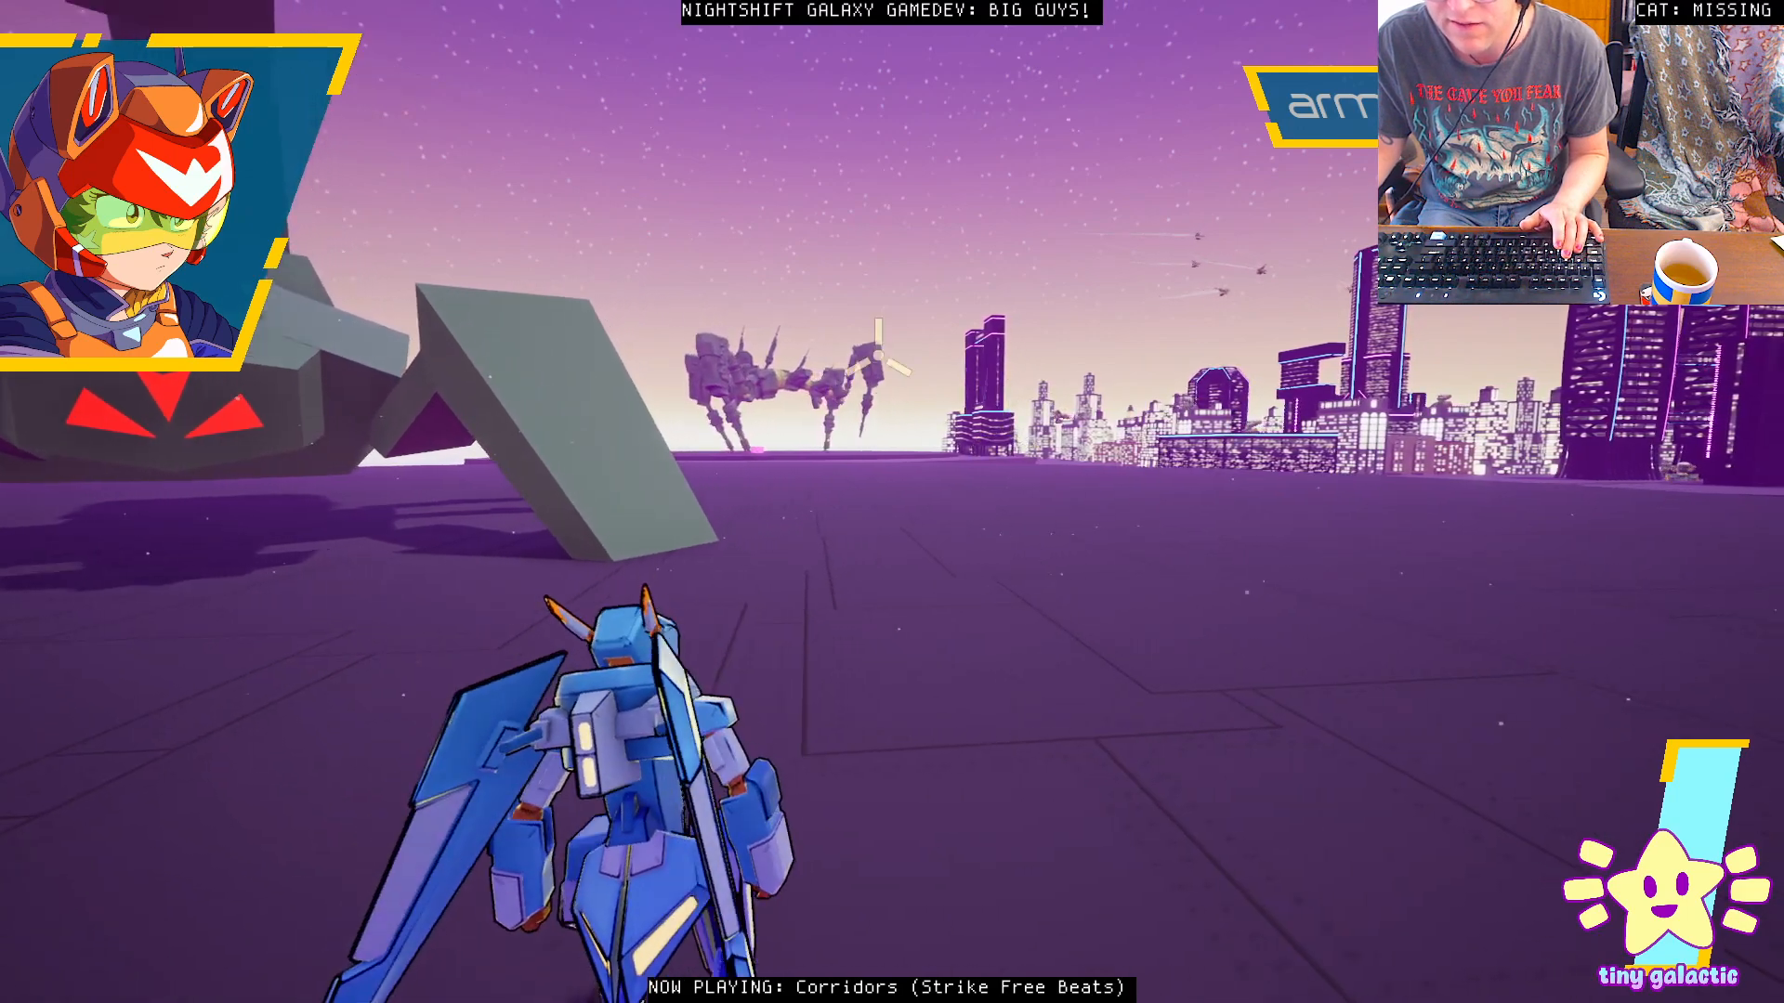
key("d")
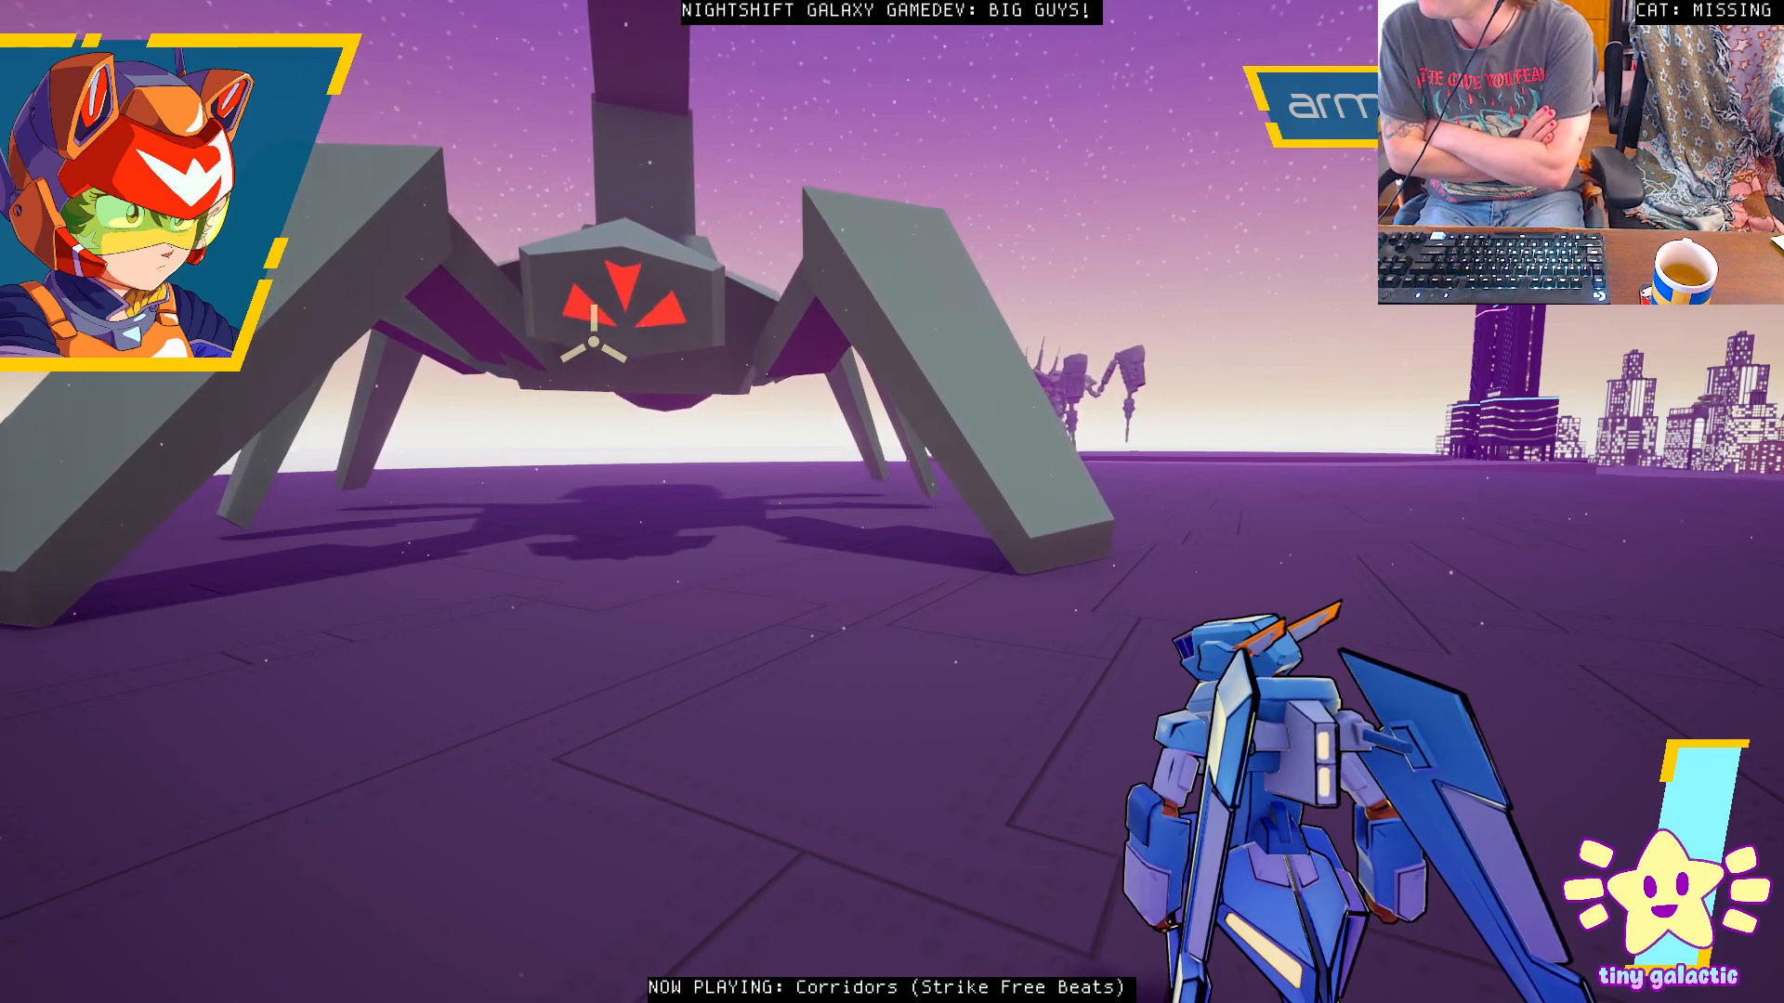
key("Escape")
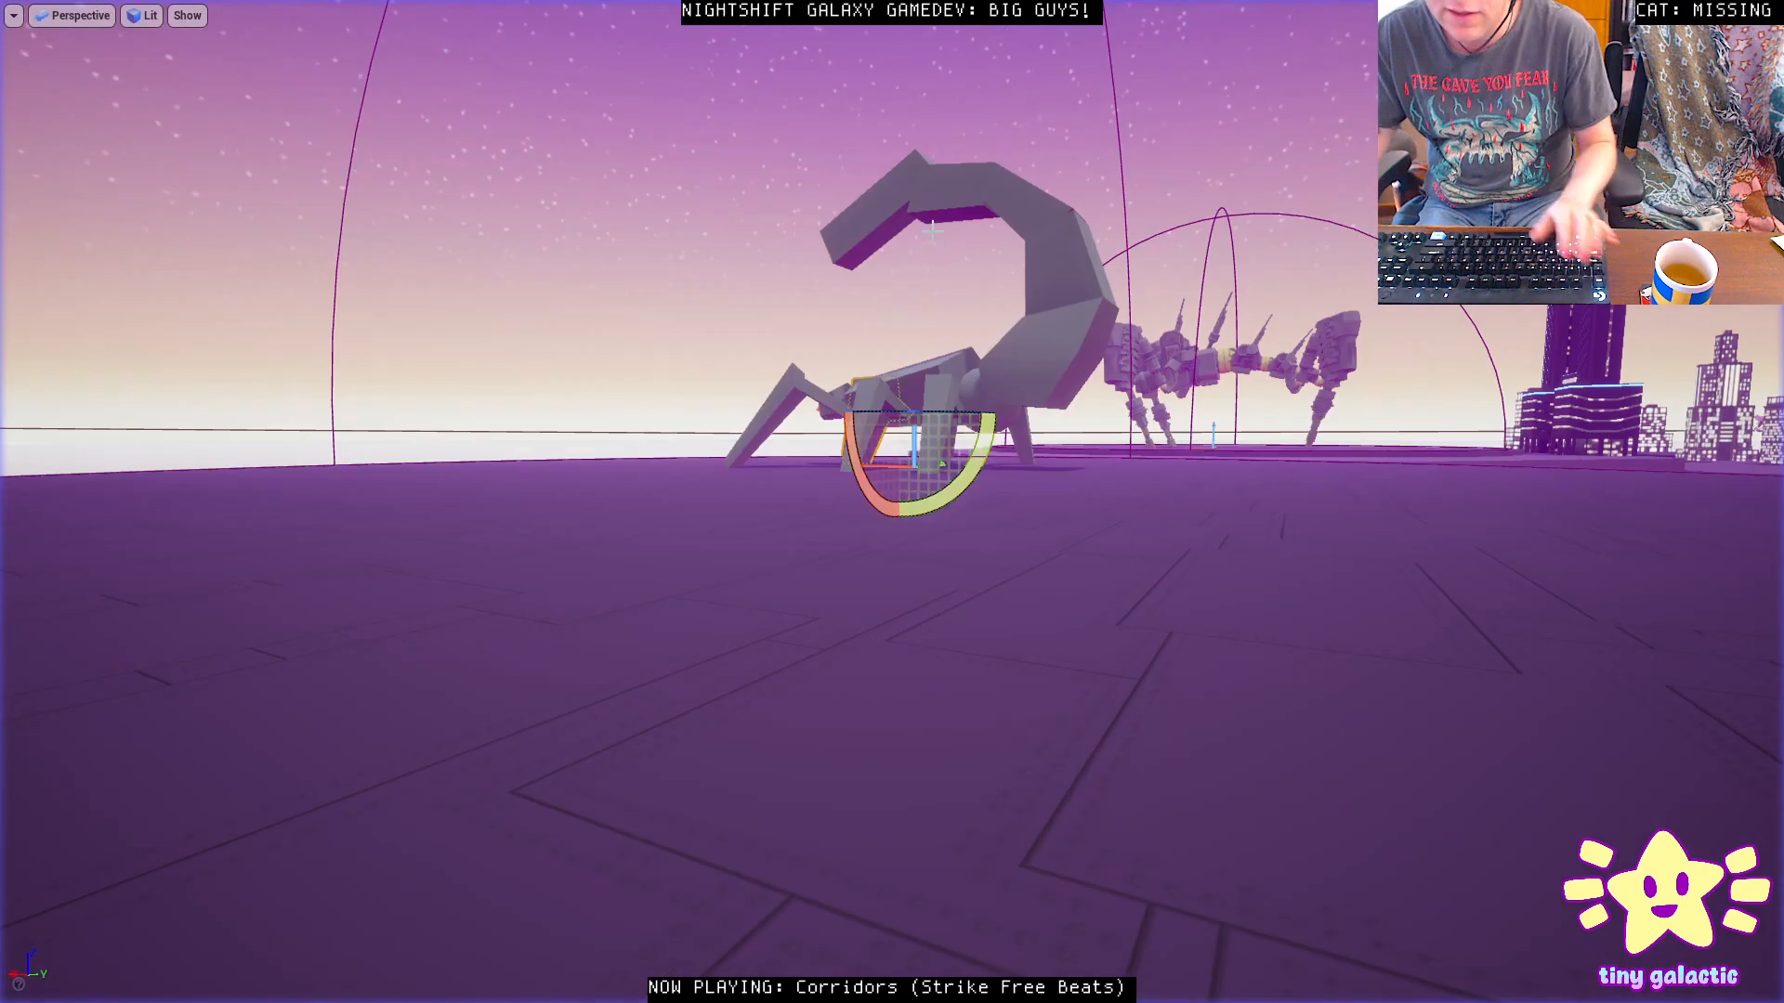
Try enlarging the scorpion's two front legs with the Scale tool.
right_click_drag(880, 384, 1198, 502)
left_click(1107, 479)
right_click_drag(1089, 446, 1161, 400)
key("r")
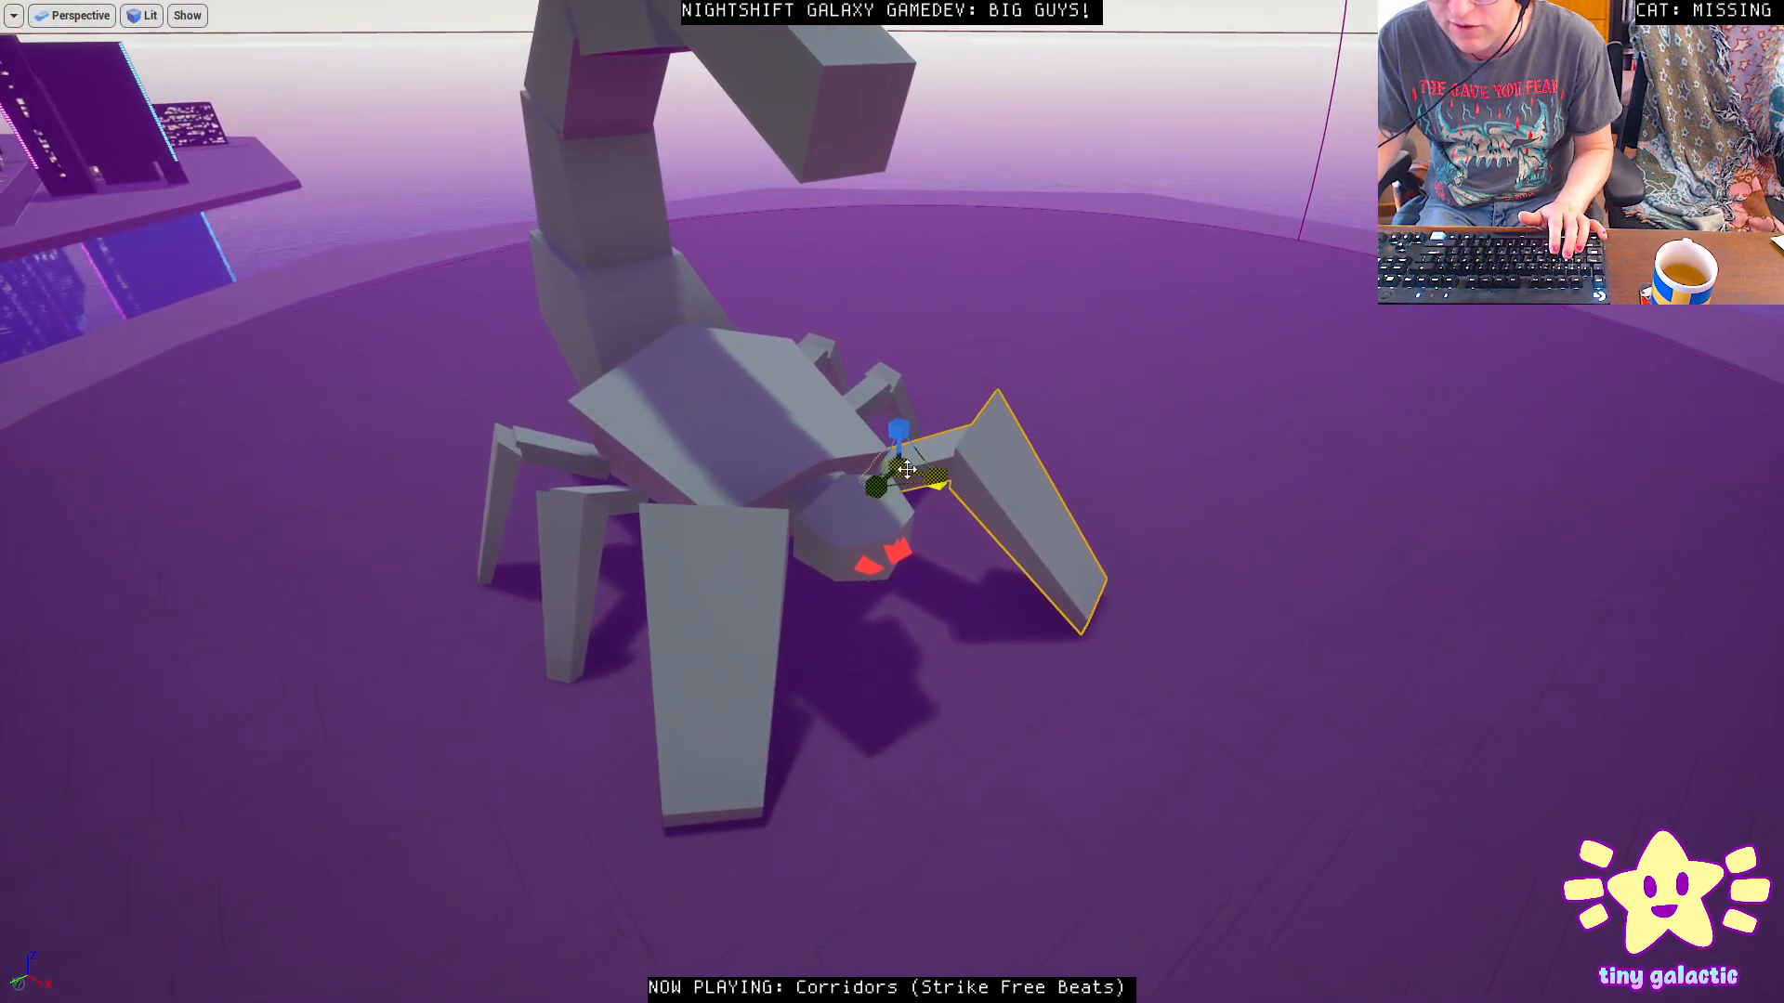
left_click_drag(898, 465, 938, 441)
left_click(780, 574)
right_click_drag(778, 533, 910, 525)
left_click_drag(834, 511, 852, 502)
key("ctrl+z")
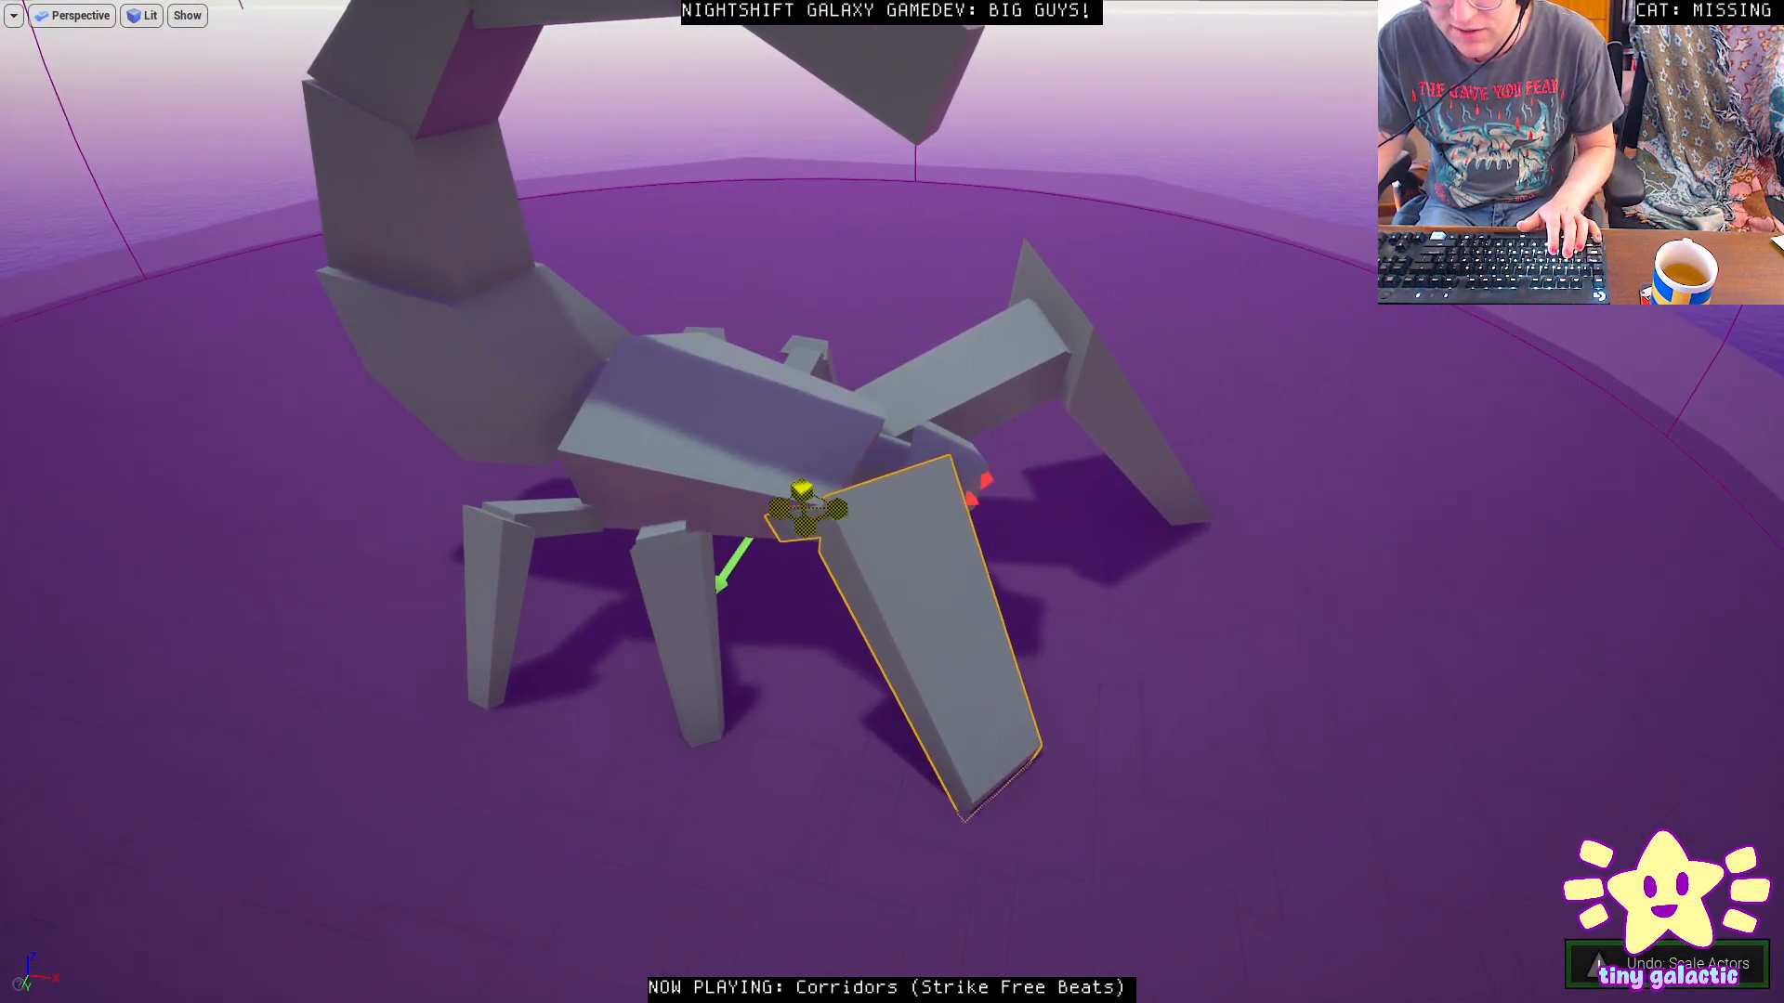
right_click_drag(804, 530, 650, 493)
right_click_drag(808, 554, 743, 548)
key("ctrl+z")
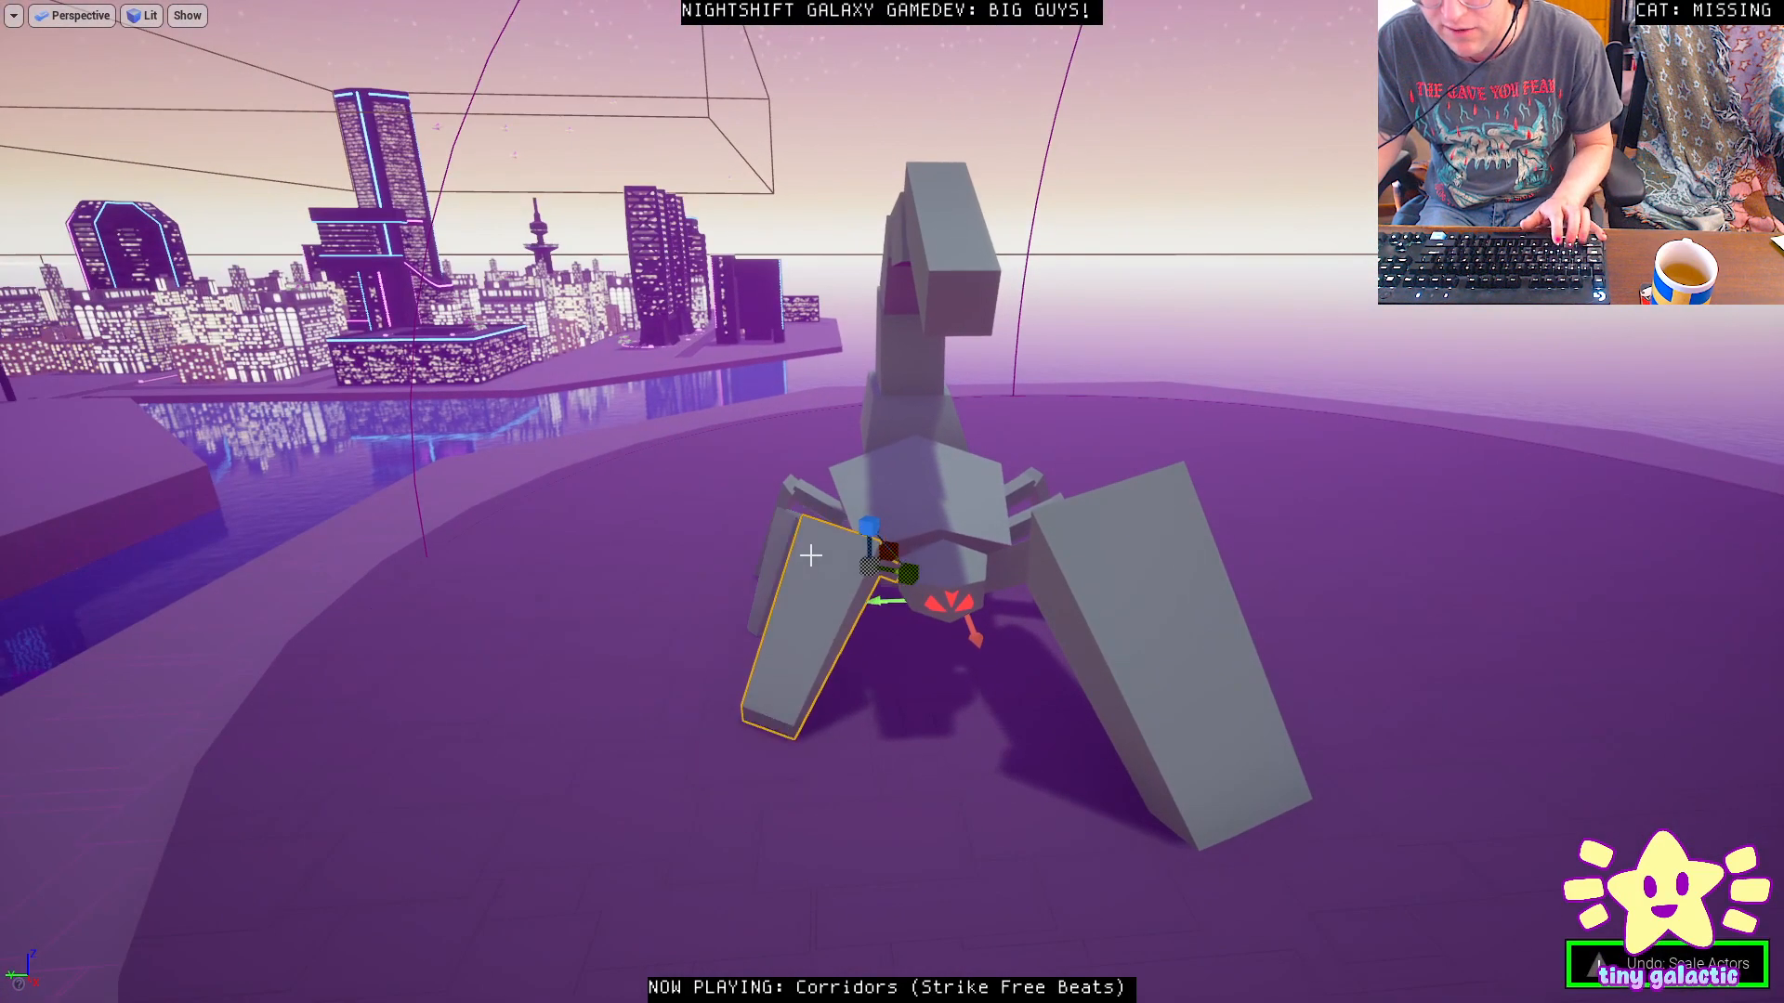
Leave the full-screen viewport and set the uniform scale of SK_ScorpionLittleLeg2 to 1.
right_click_drag(1029, 585, 985, 604)
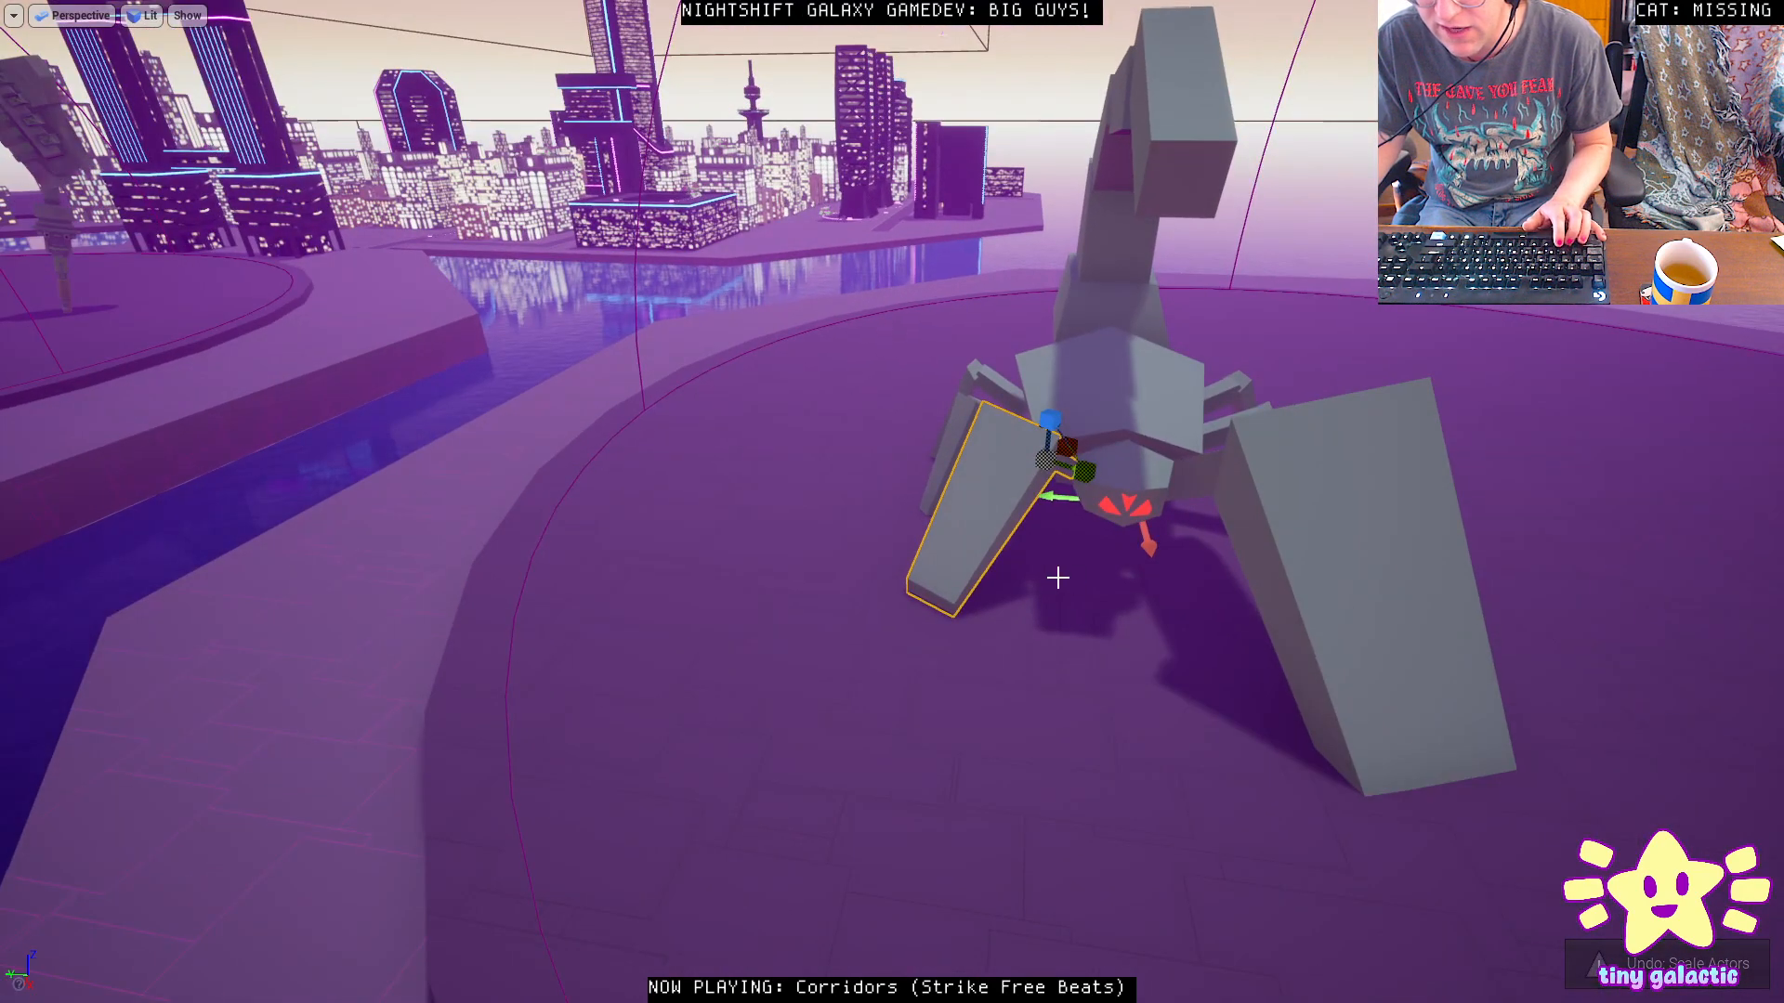
right_click_drag(1230, 568, 1264, 594)
key("w")
right_click_drag(1107, 394, 1184, 410)
left_click(1107, 396)
key("F11")
left_click(1707, 665)
left_click(1568, 760)
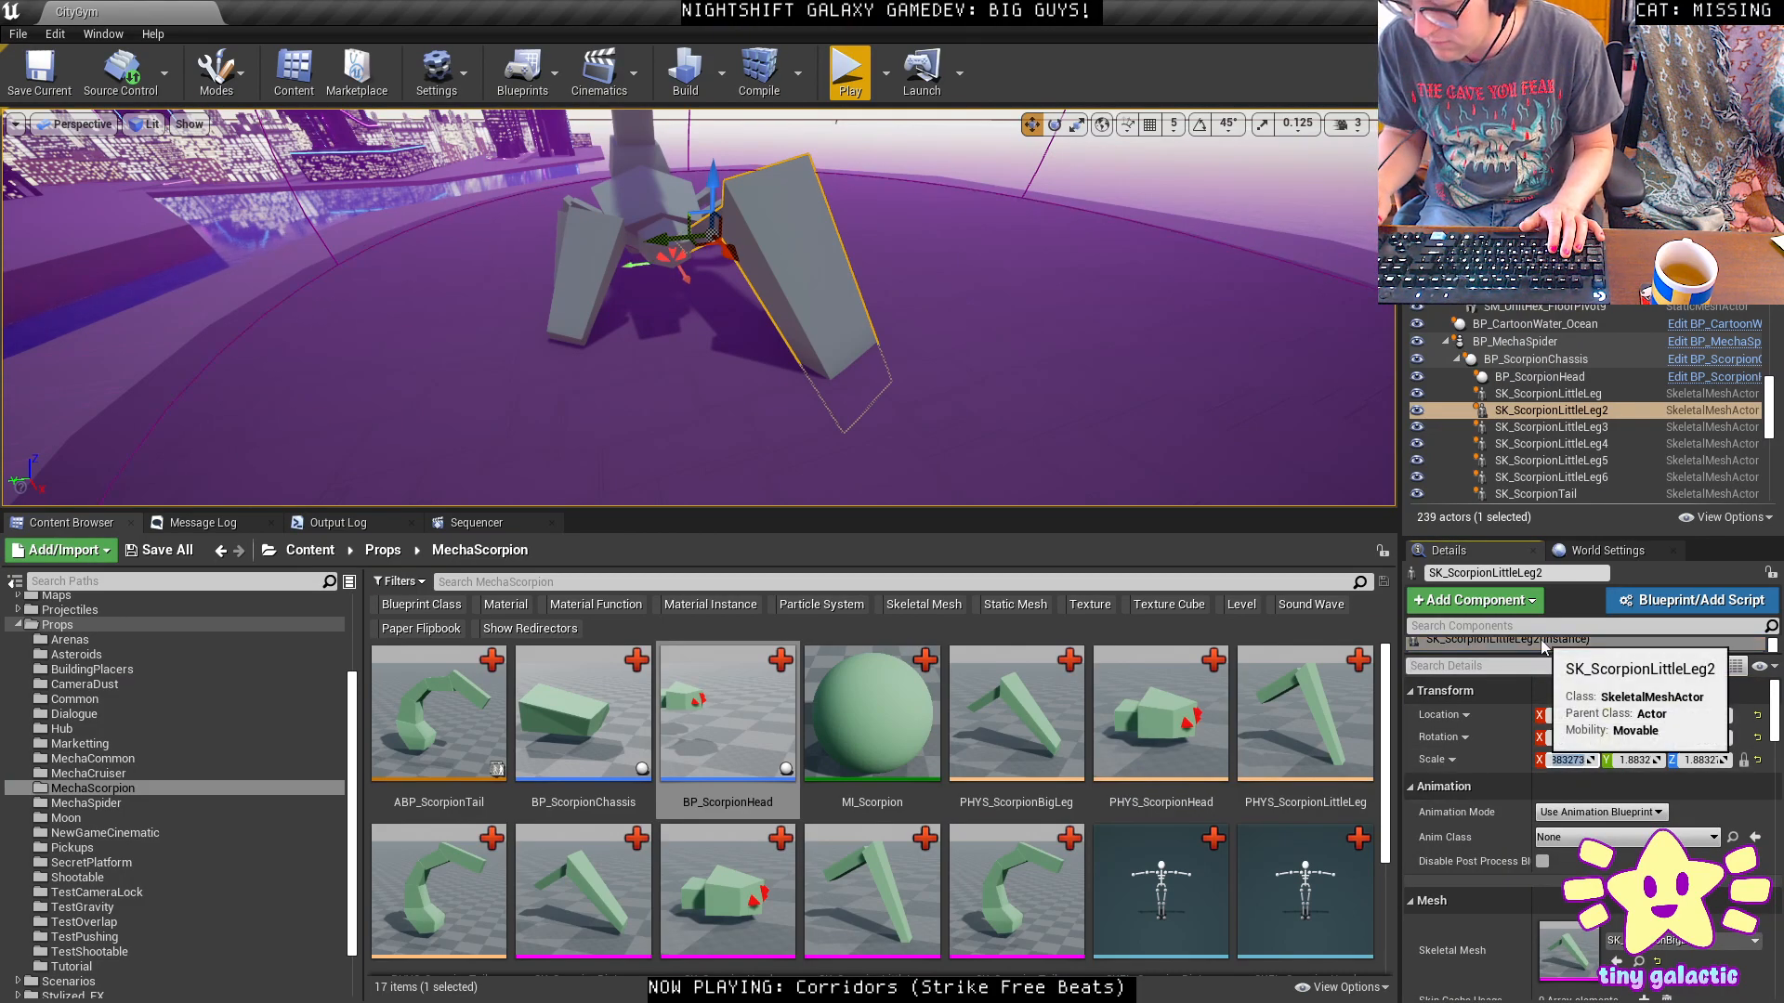
type("1")
key("Return")
Examine the scorpion from the front and survey the surrounding city from above.
right_click_drag(829, 171, 742, 414)
key("e")
key("d")
key("a")
key("s")
key("w")
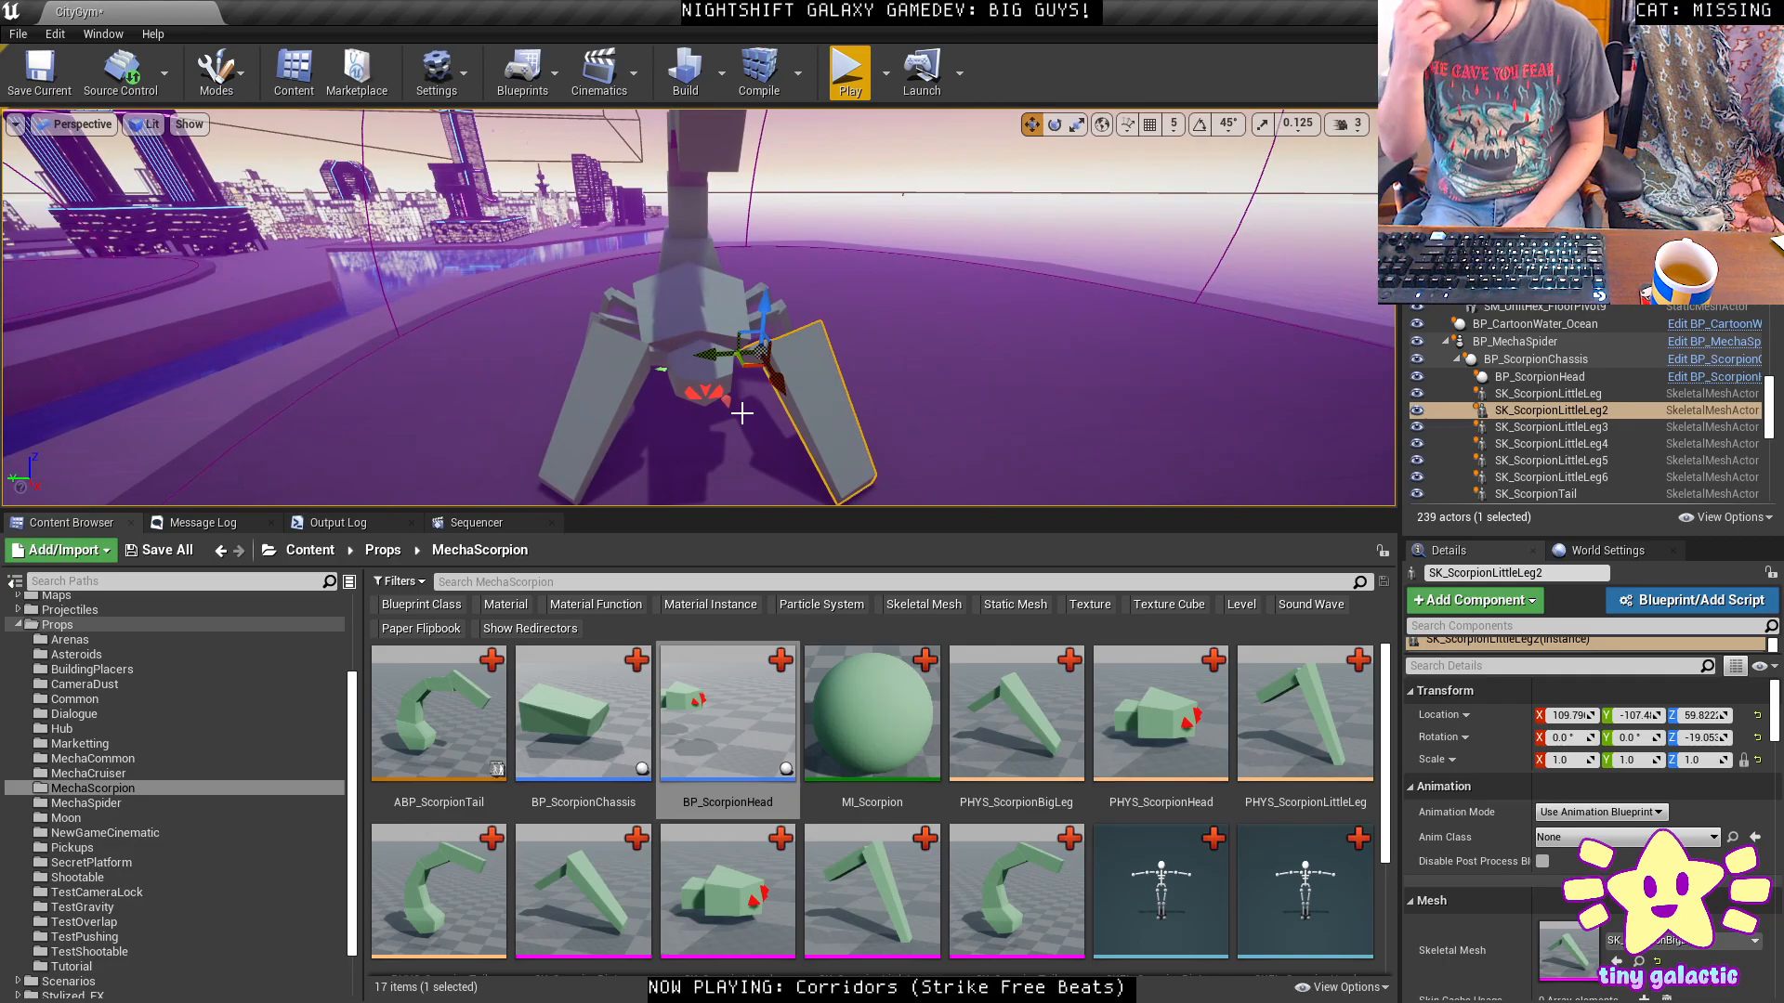
key("s")
right_click_drag(284, 266, 181, 281)
key("w")
right_click_drag(715, 236, 745, 262)
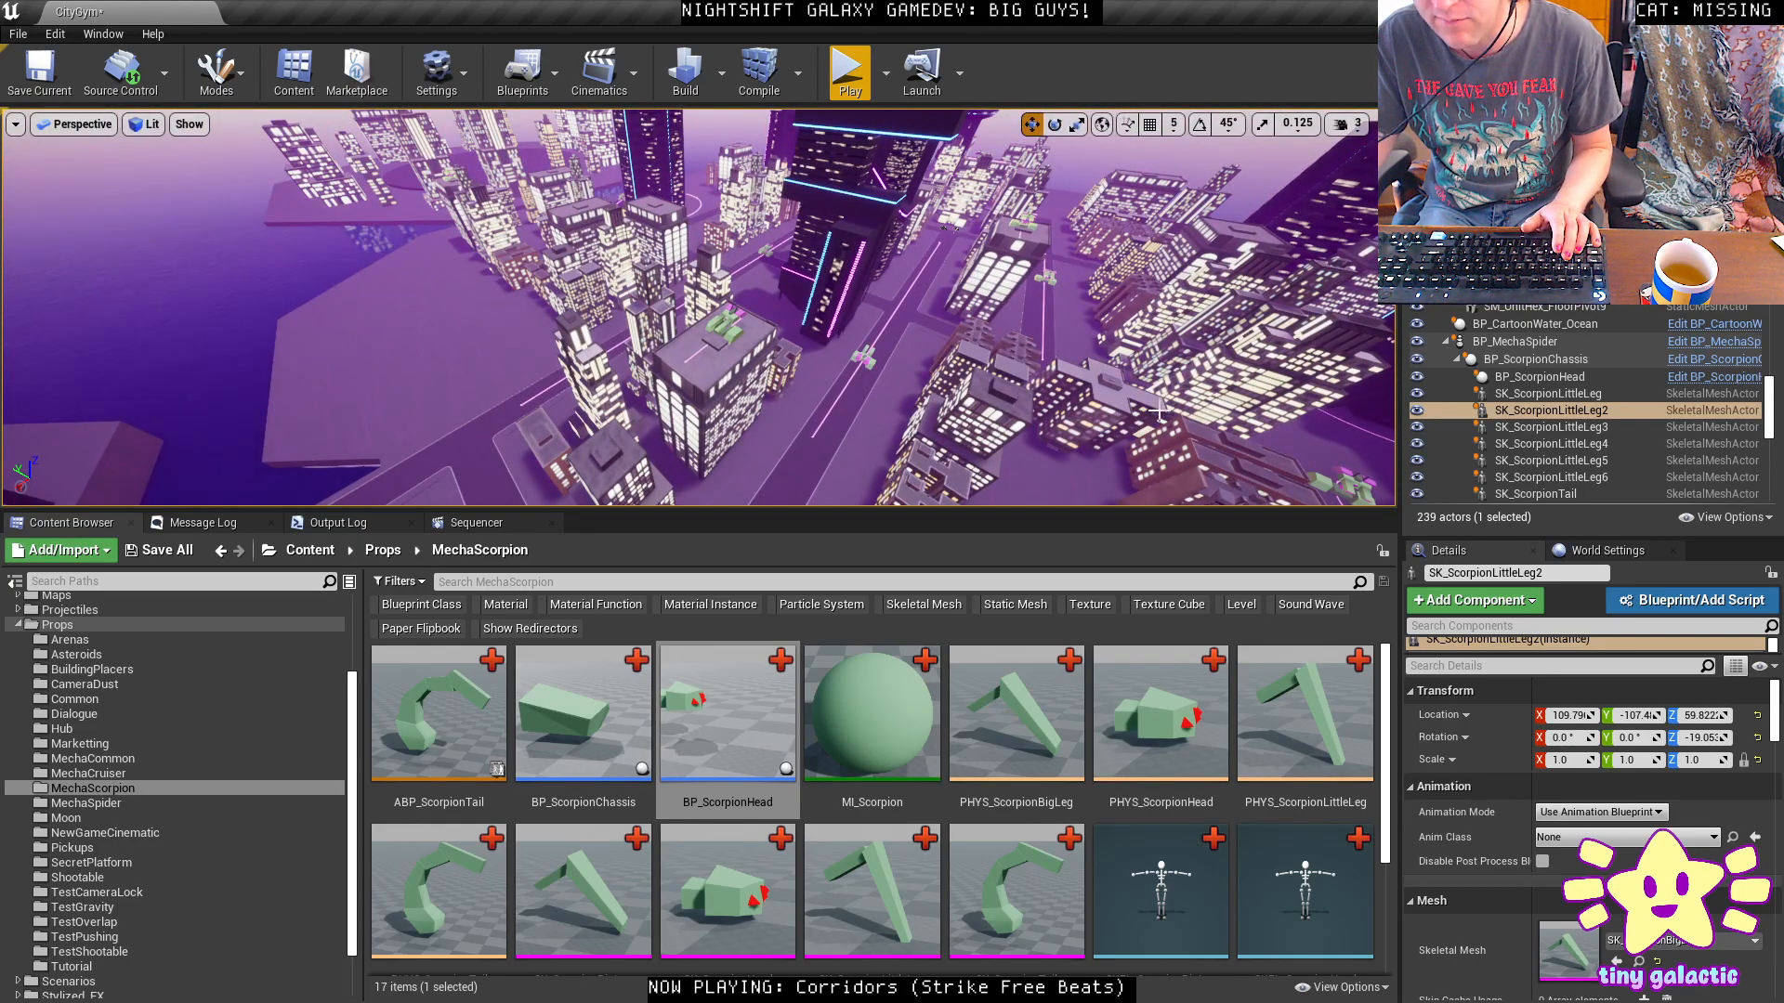
mouse_move(856, 198)
right_mouse_down()
mouse_move(822, 182)
mouse_move(838, 188)
right_mouse_up()
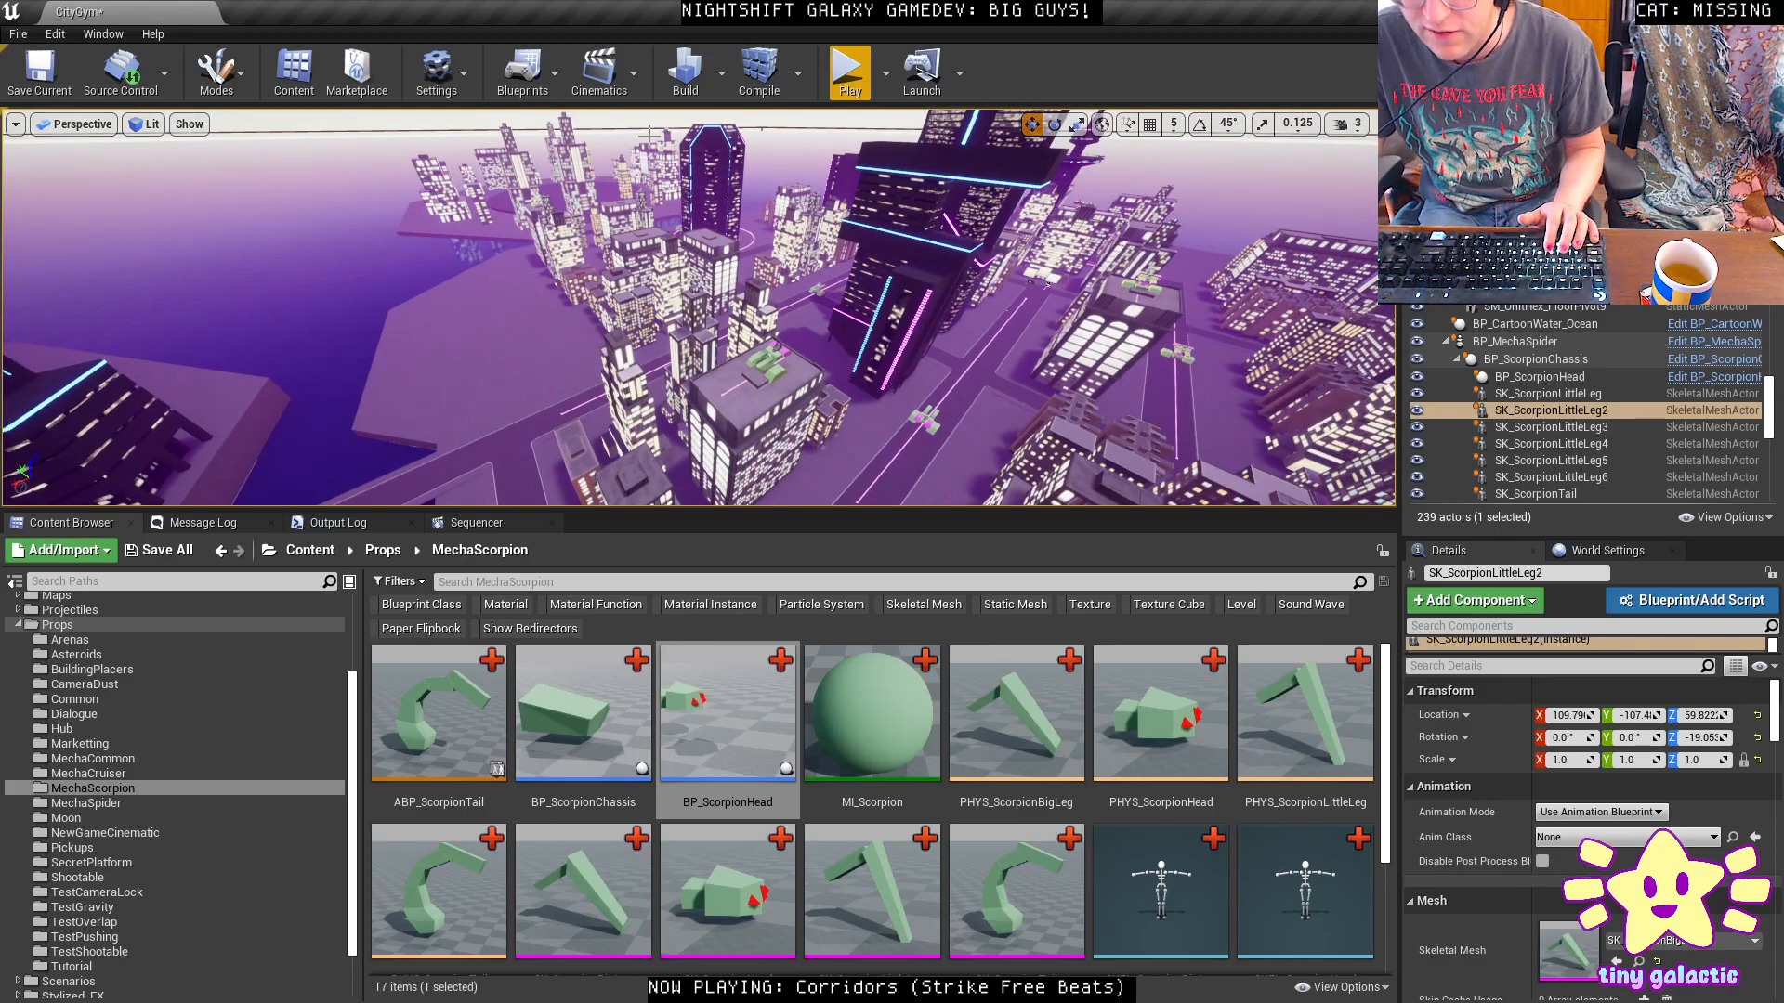
Frame the selected front leg SK_ScorpionLittleLeg2 and examine the scorpion from the front and the side.
key("f")
key("w")
right_click_drag(838, 187, 960, 381)
key("d")
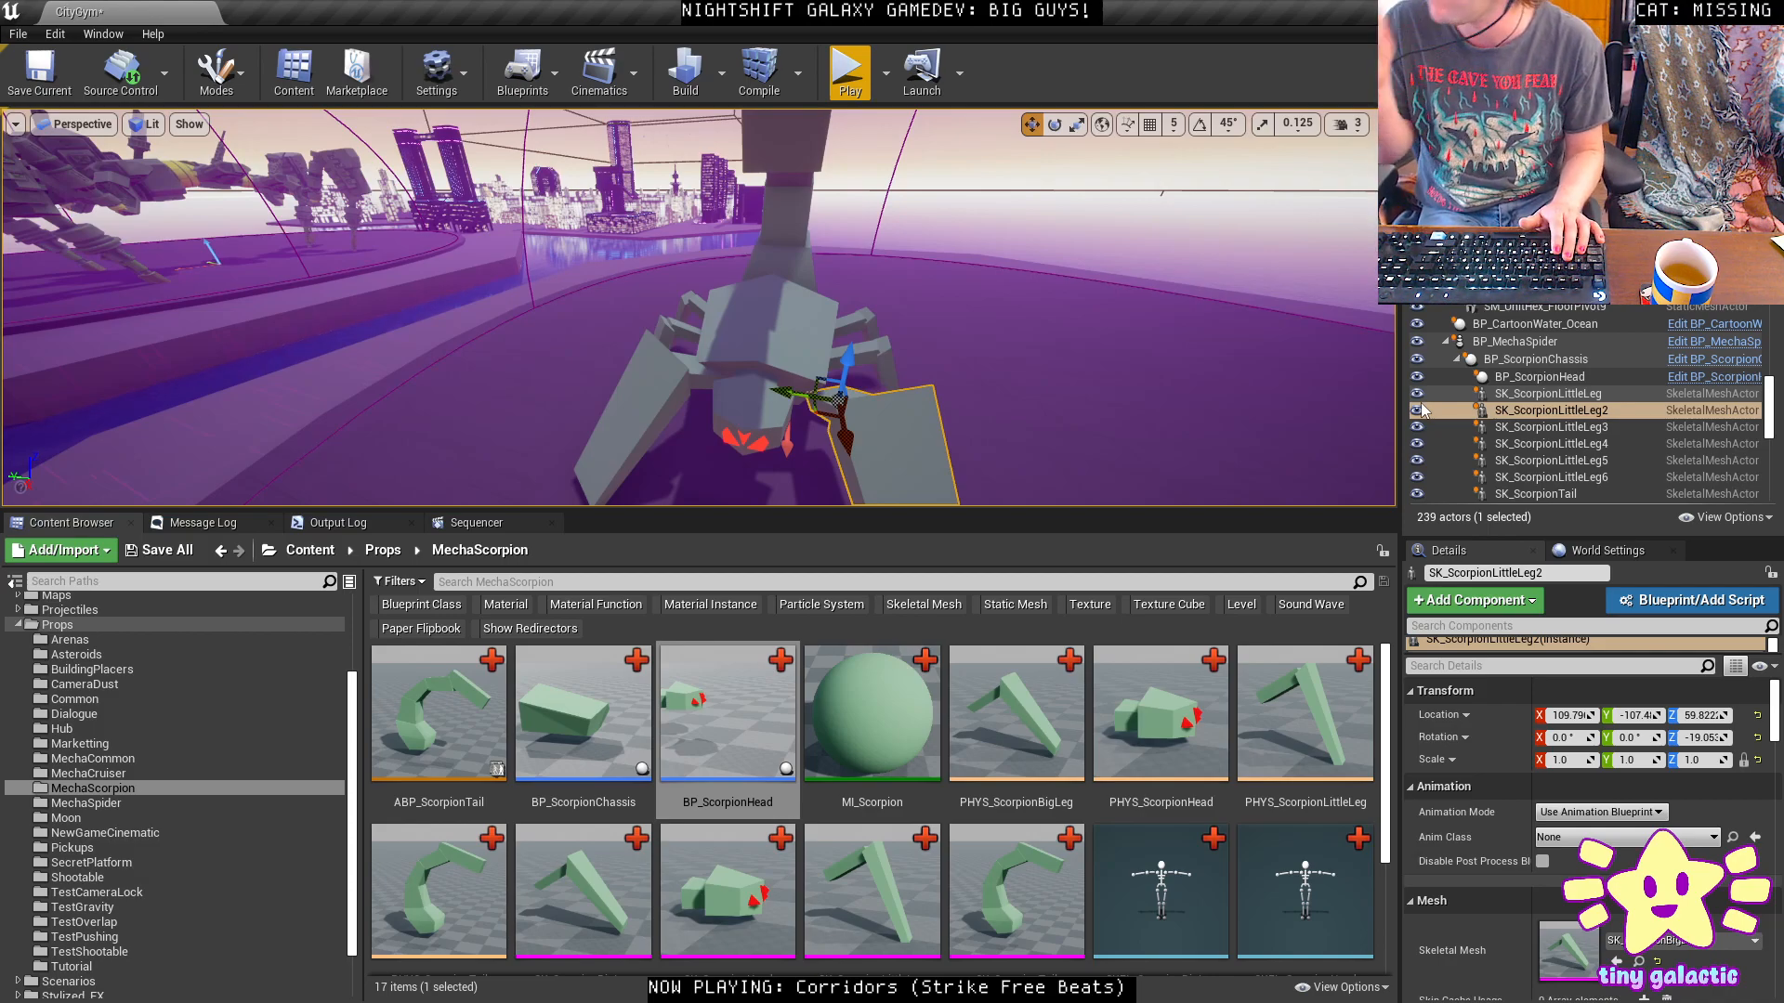
right_click_drag(733, 378, 688, 377)
right_click_drag(825, 267, 879, 343)
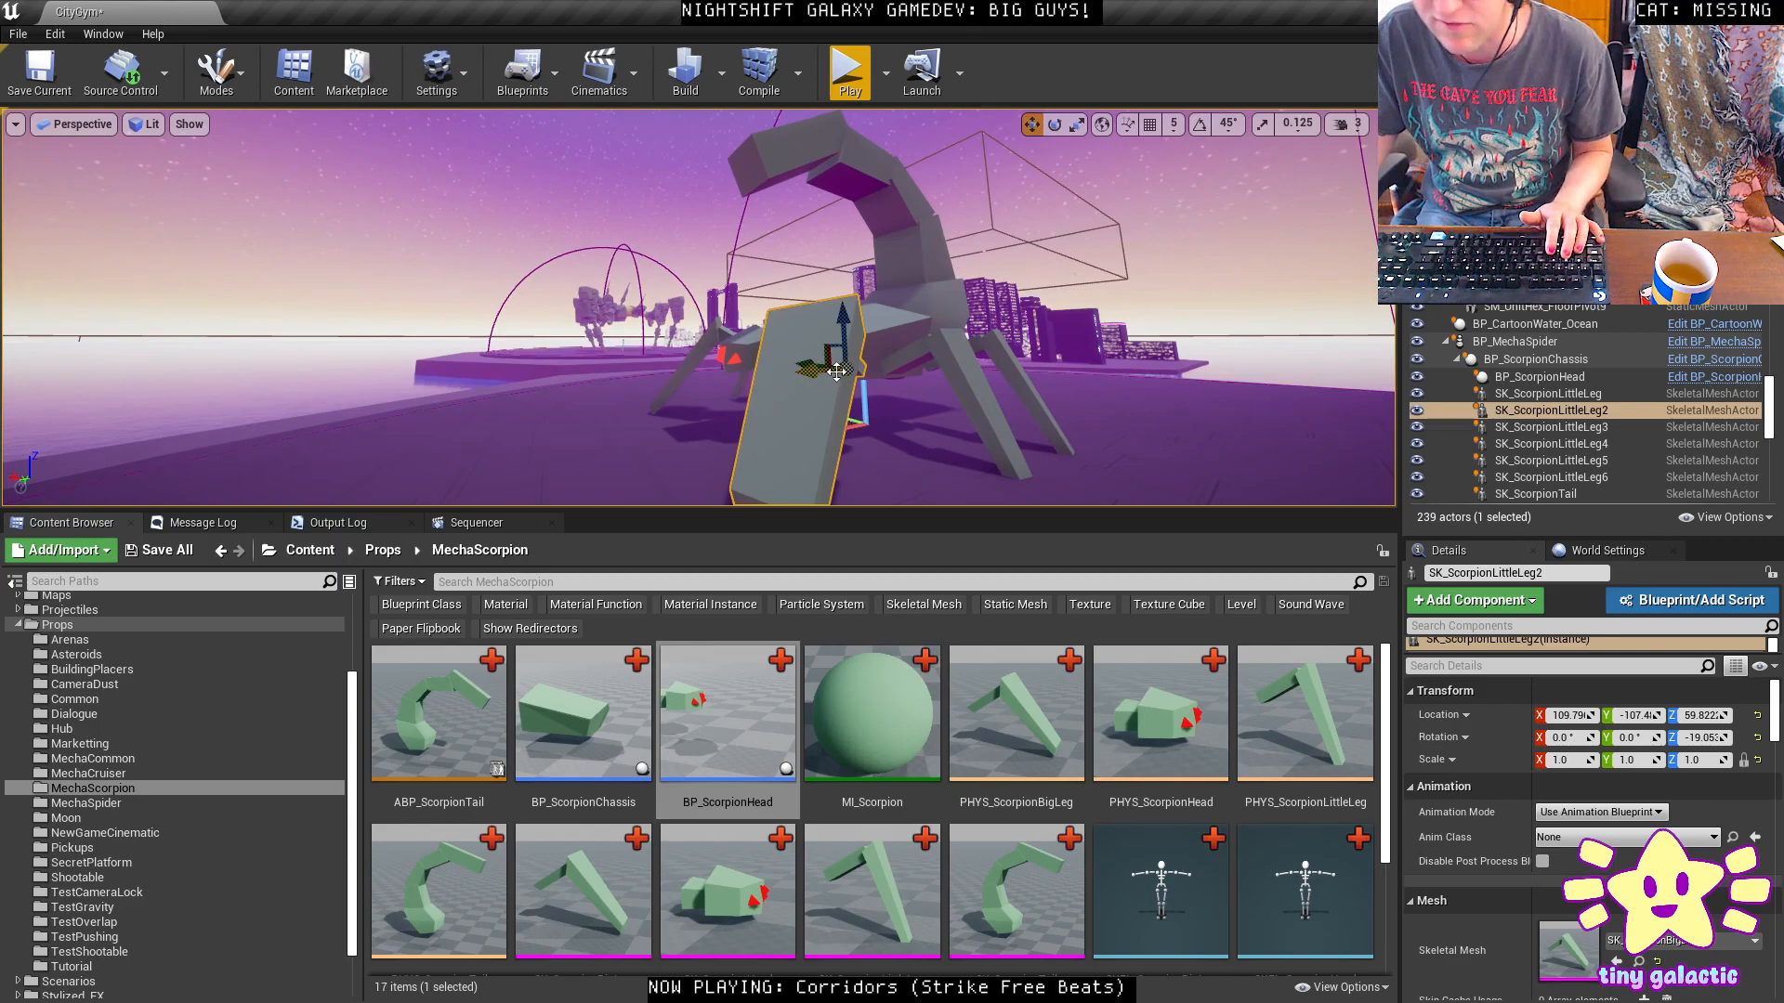
right_click_drag(879, 342, 960, 343)
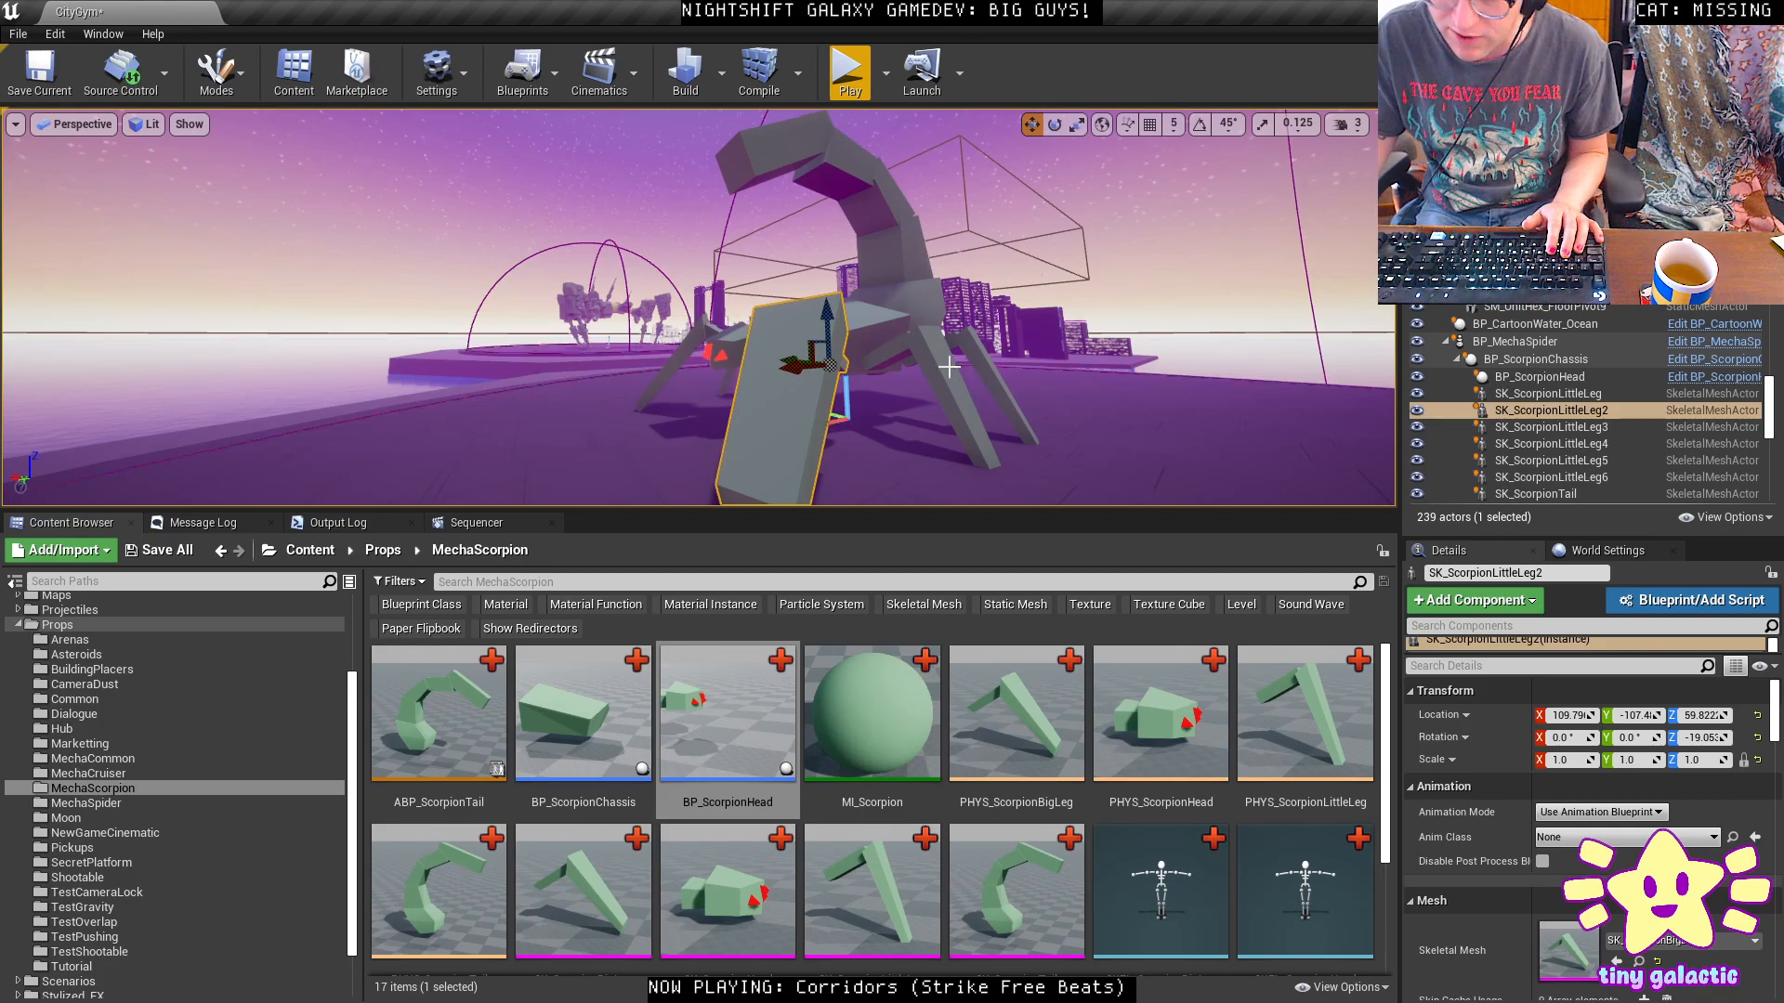